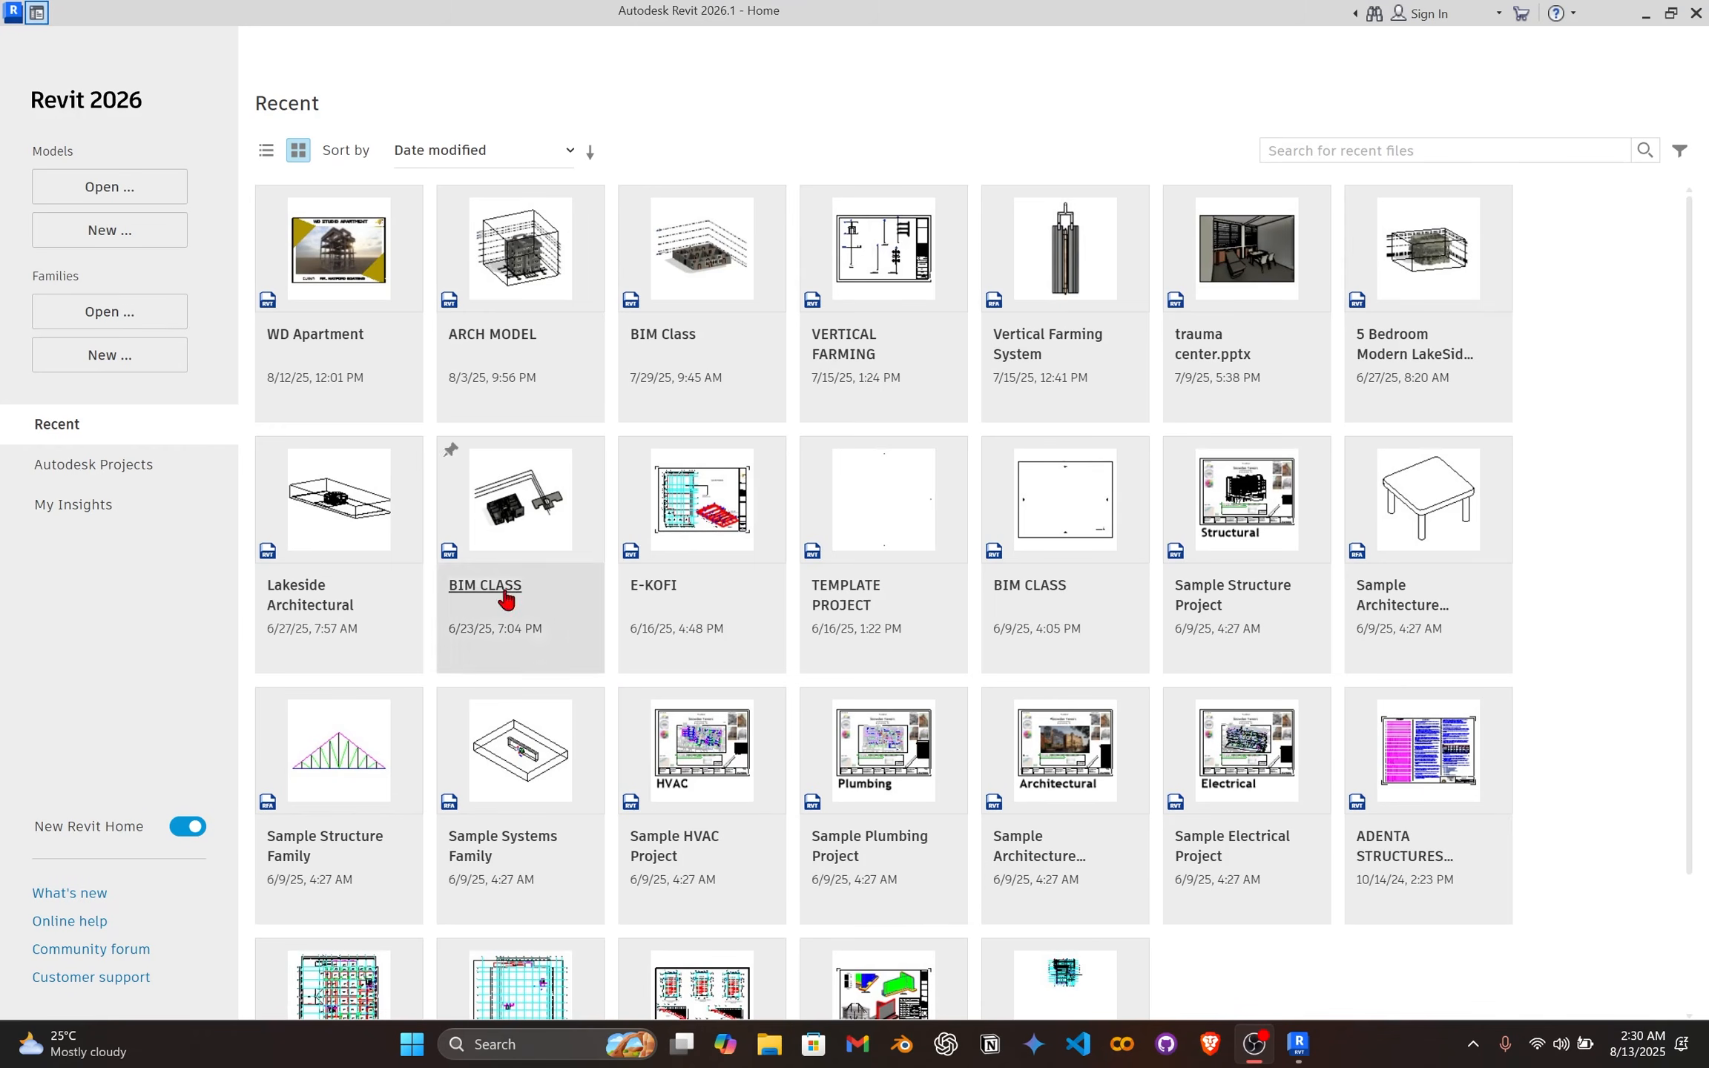
Step: Create a new project from the Structural Analysis-DefaultGBRENU.rte template in the English templates folder
click(131, 234)
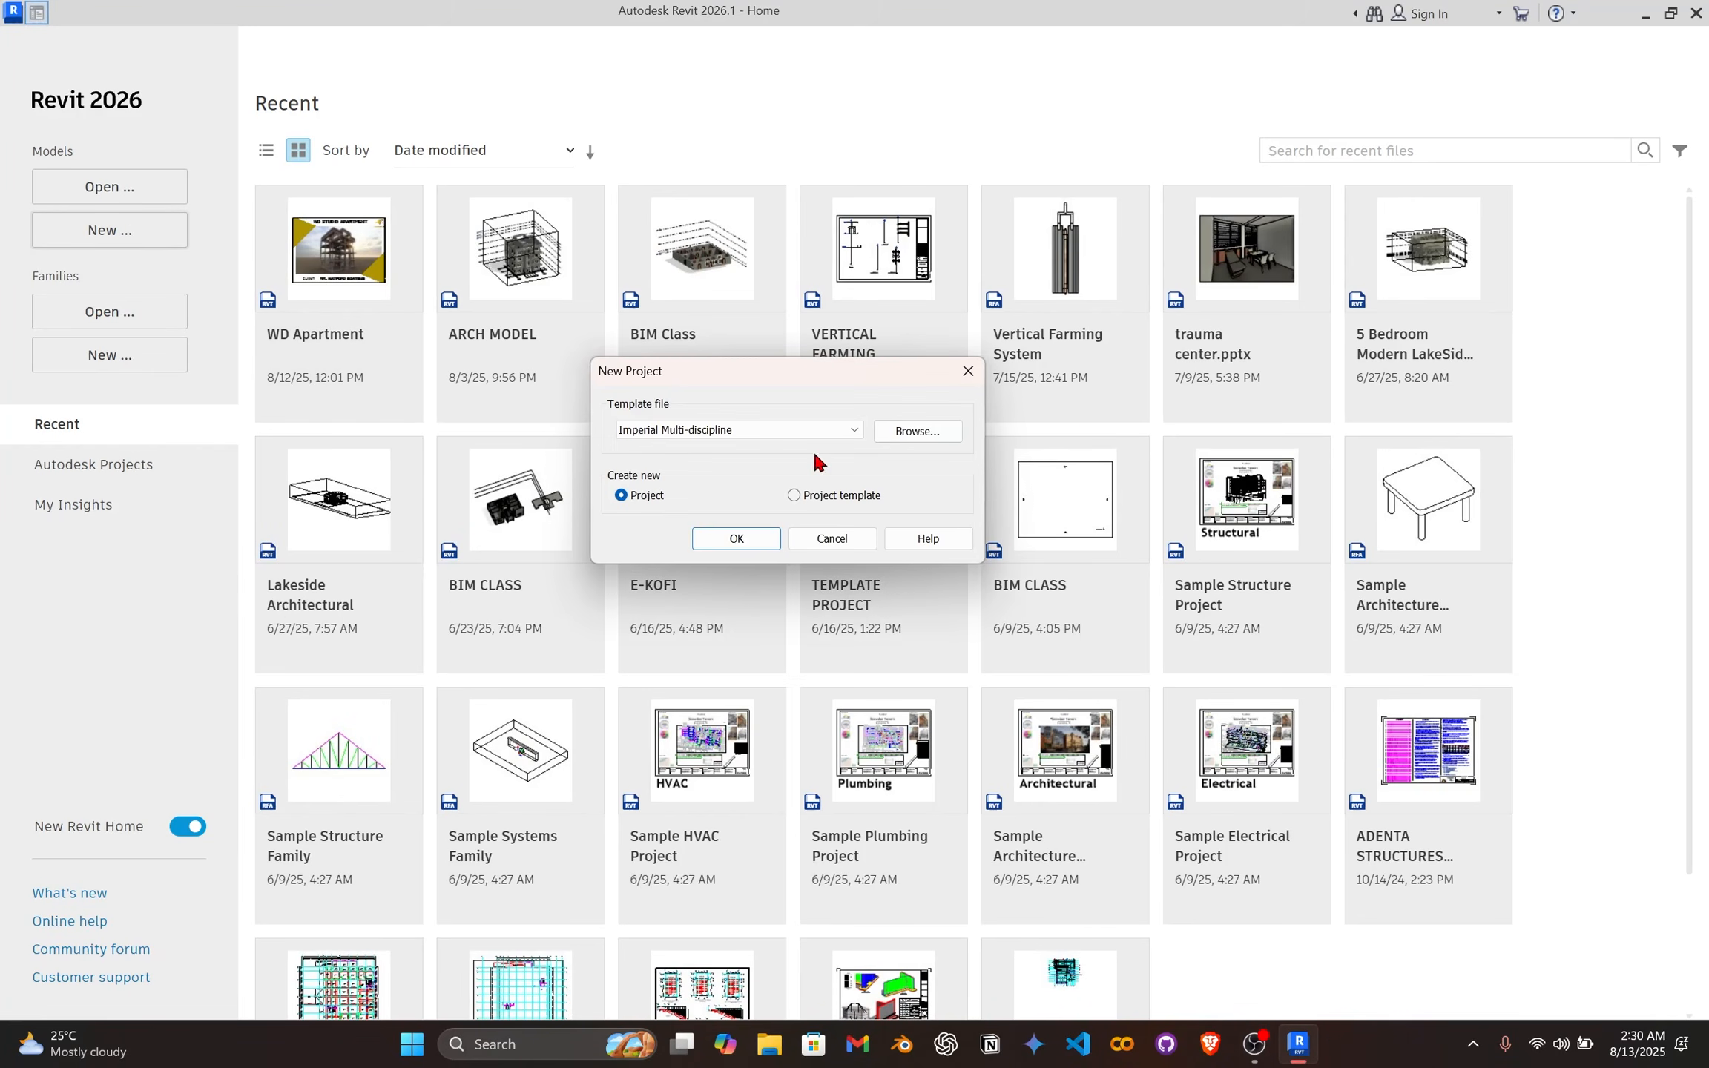
click(949, 431)
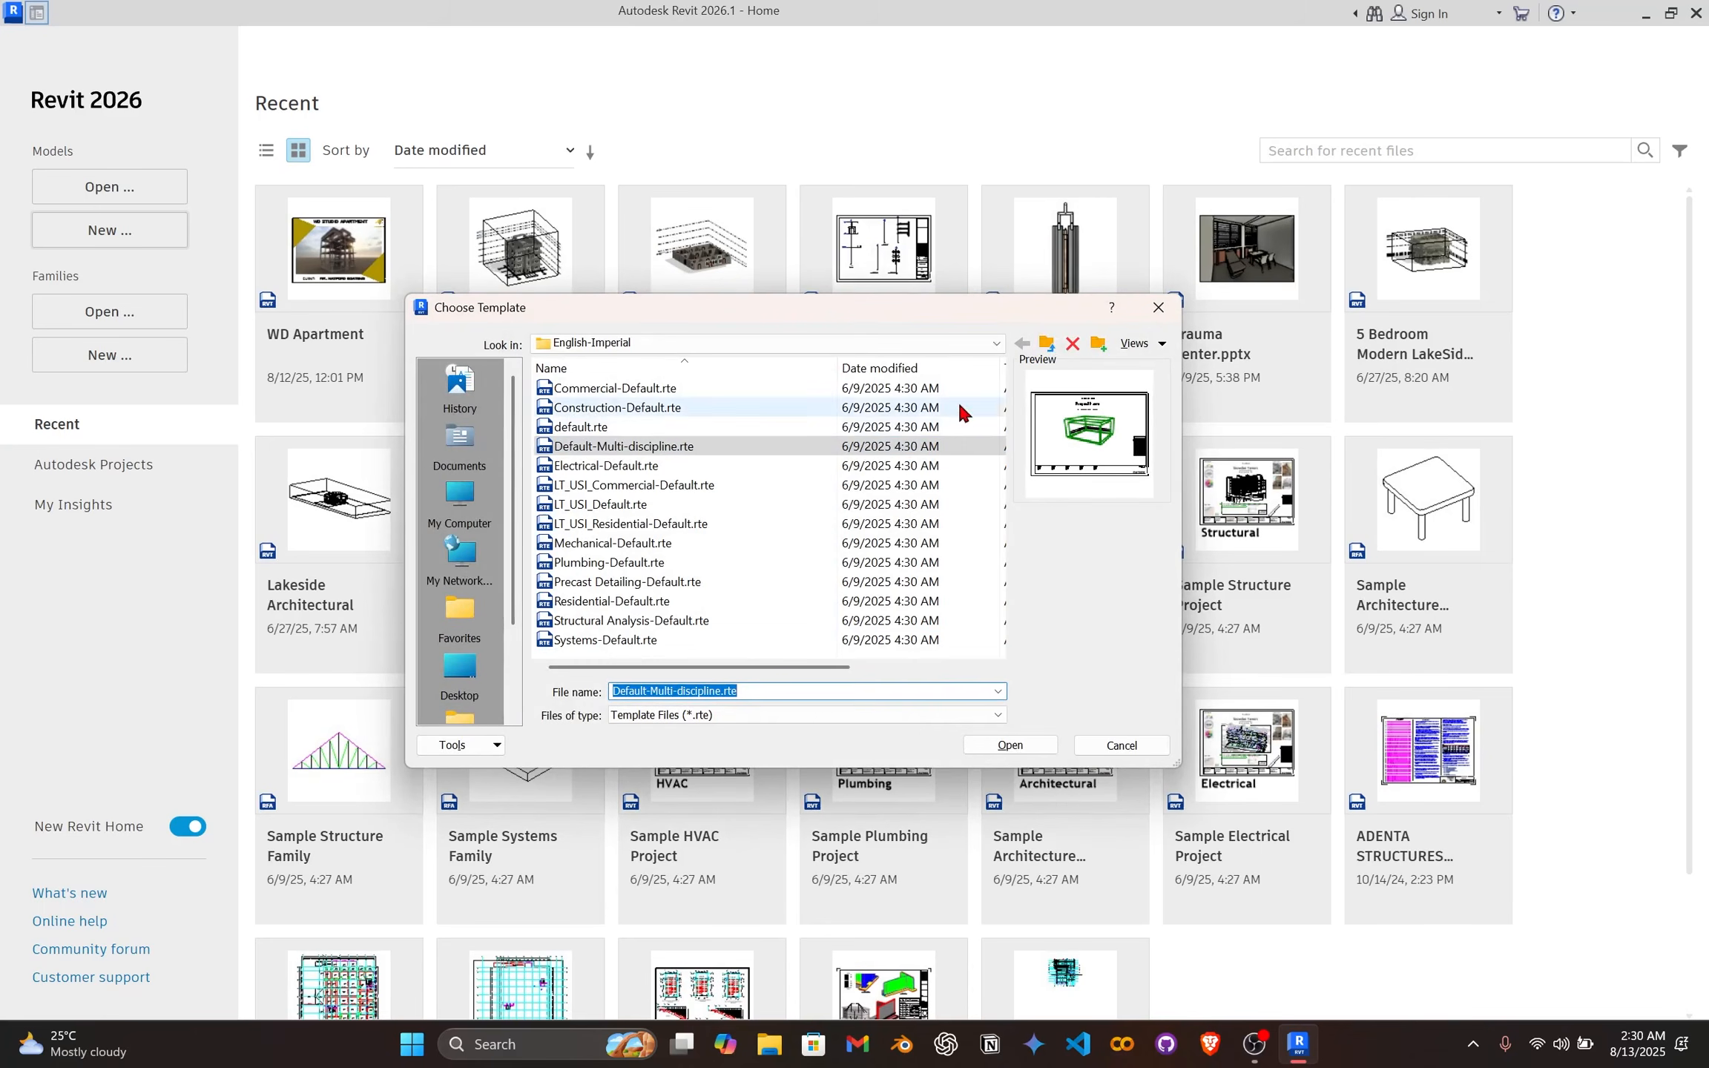
click(1062, 354)
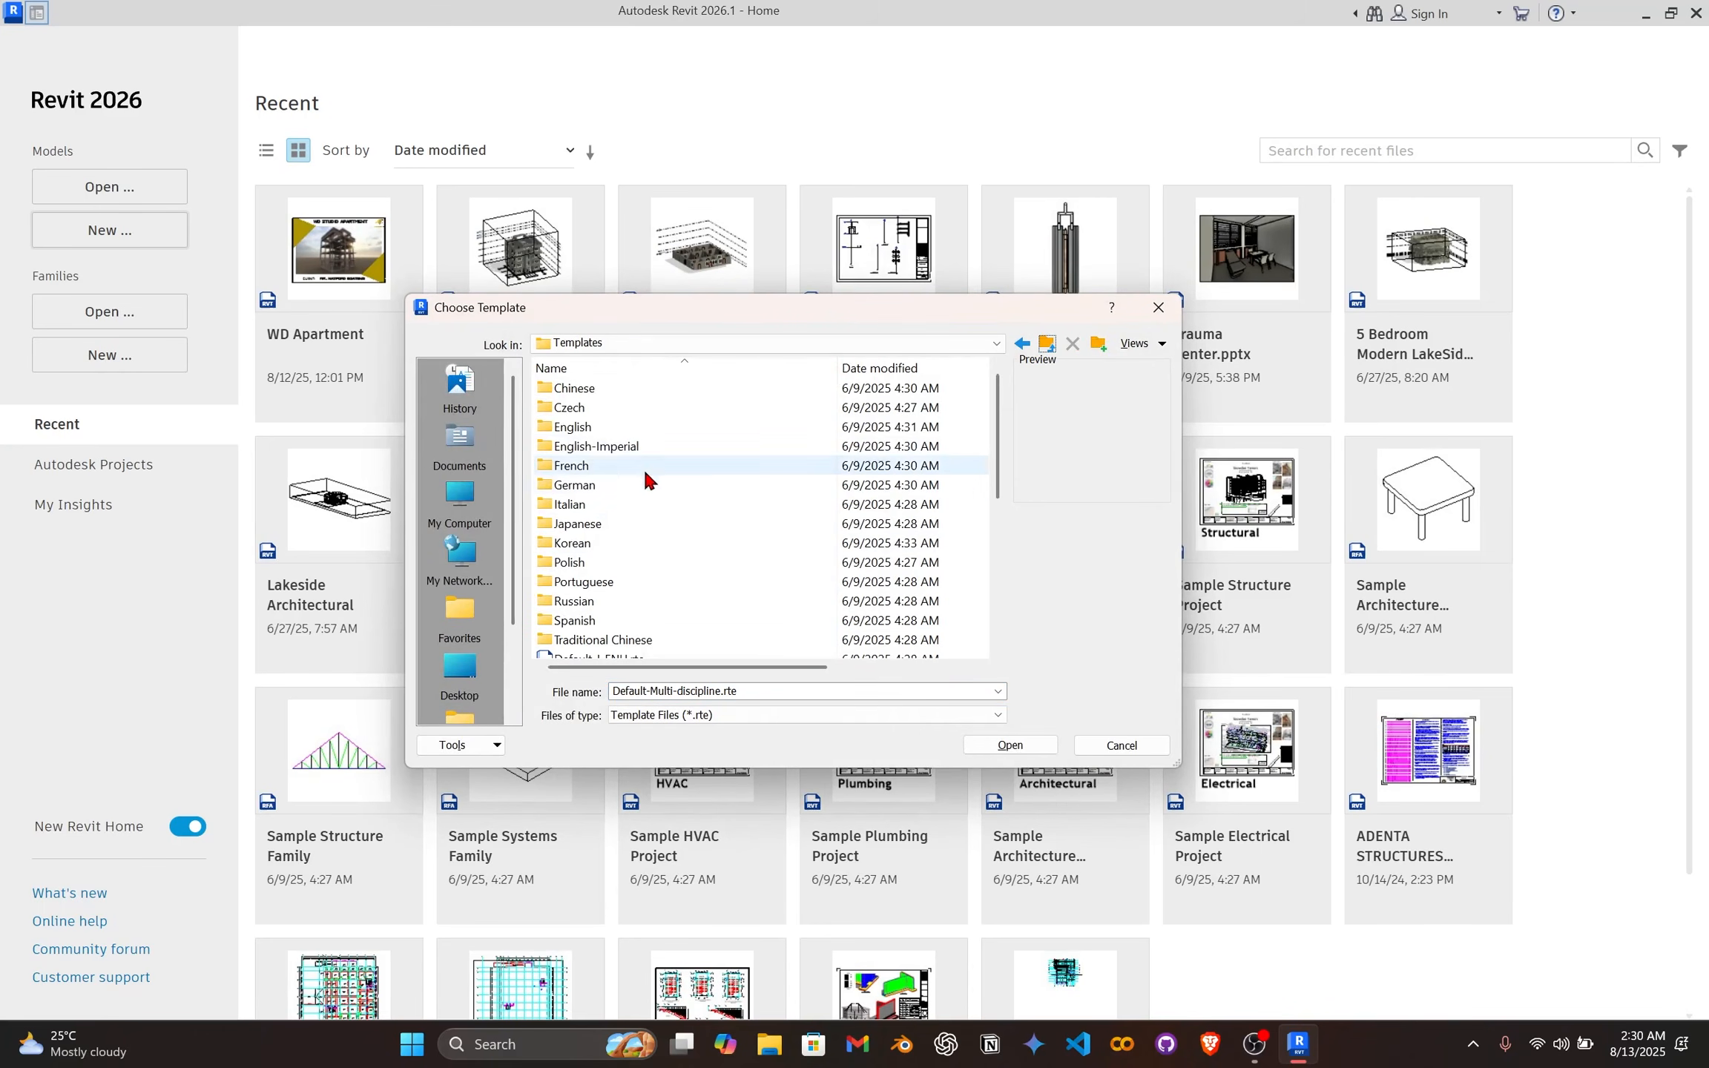
click(633, 427)
double_click(633, 427)
scroll(757, 493, down, 5)
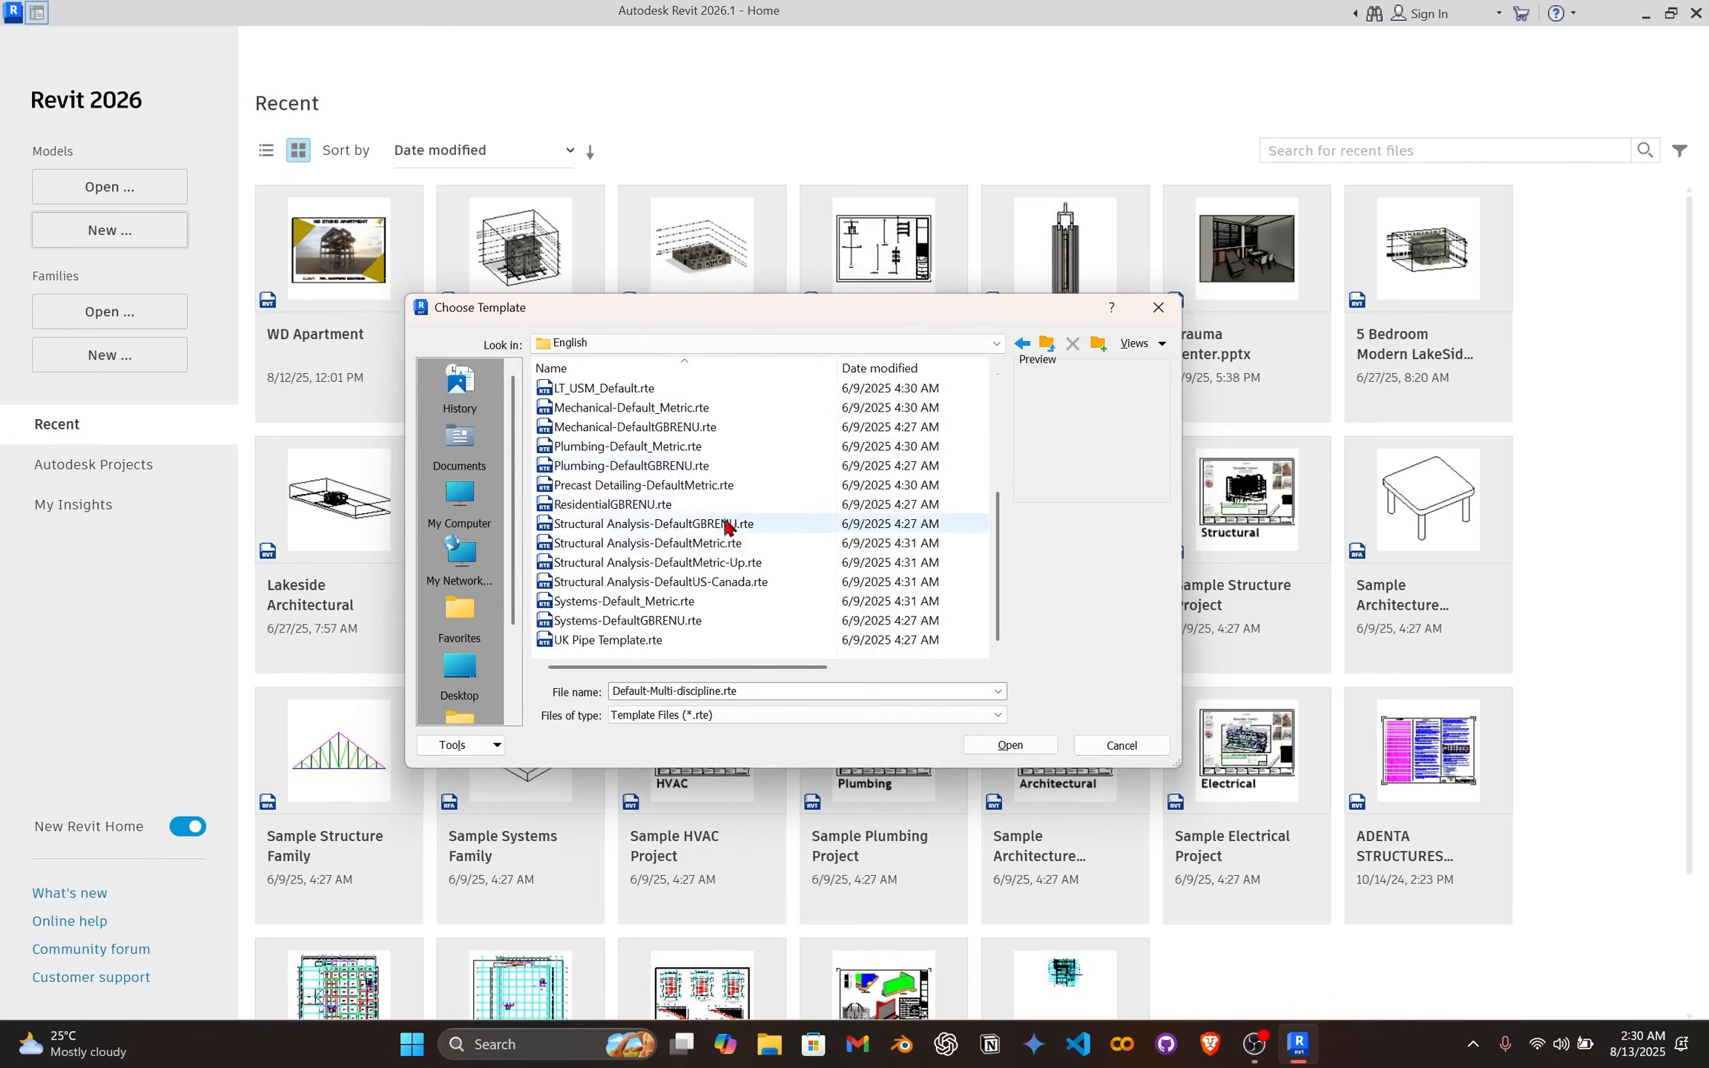
click(680, 526)
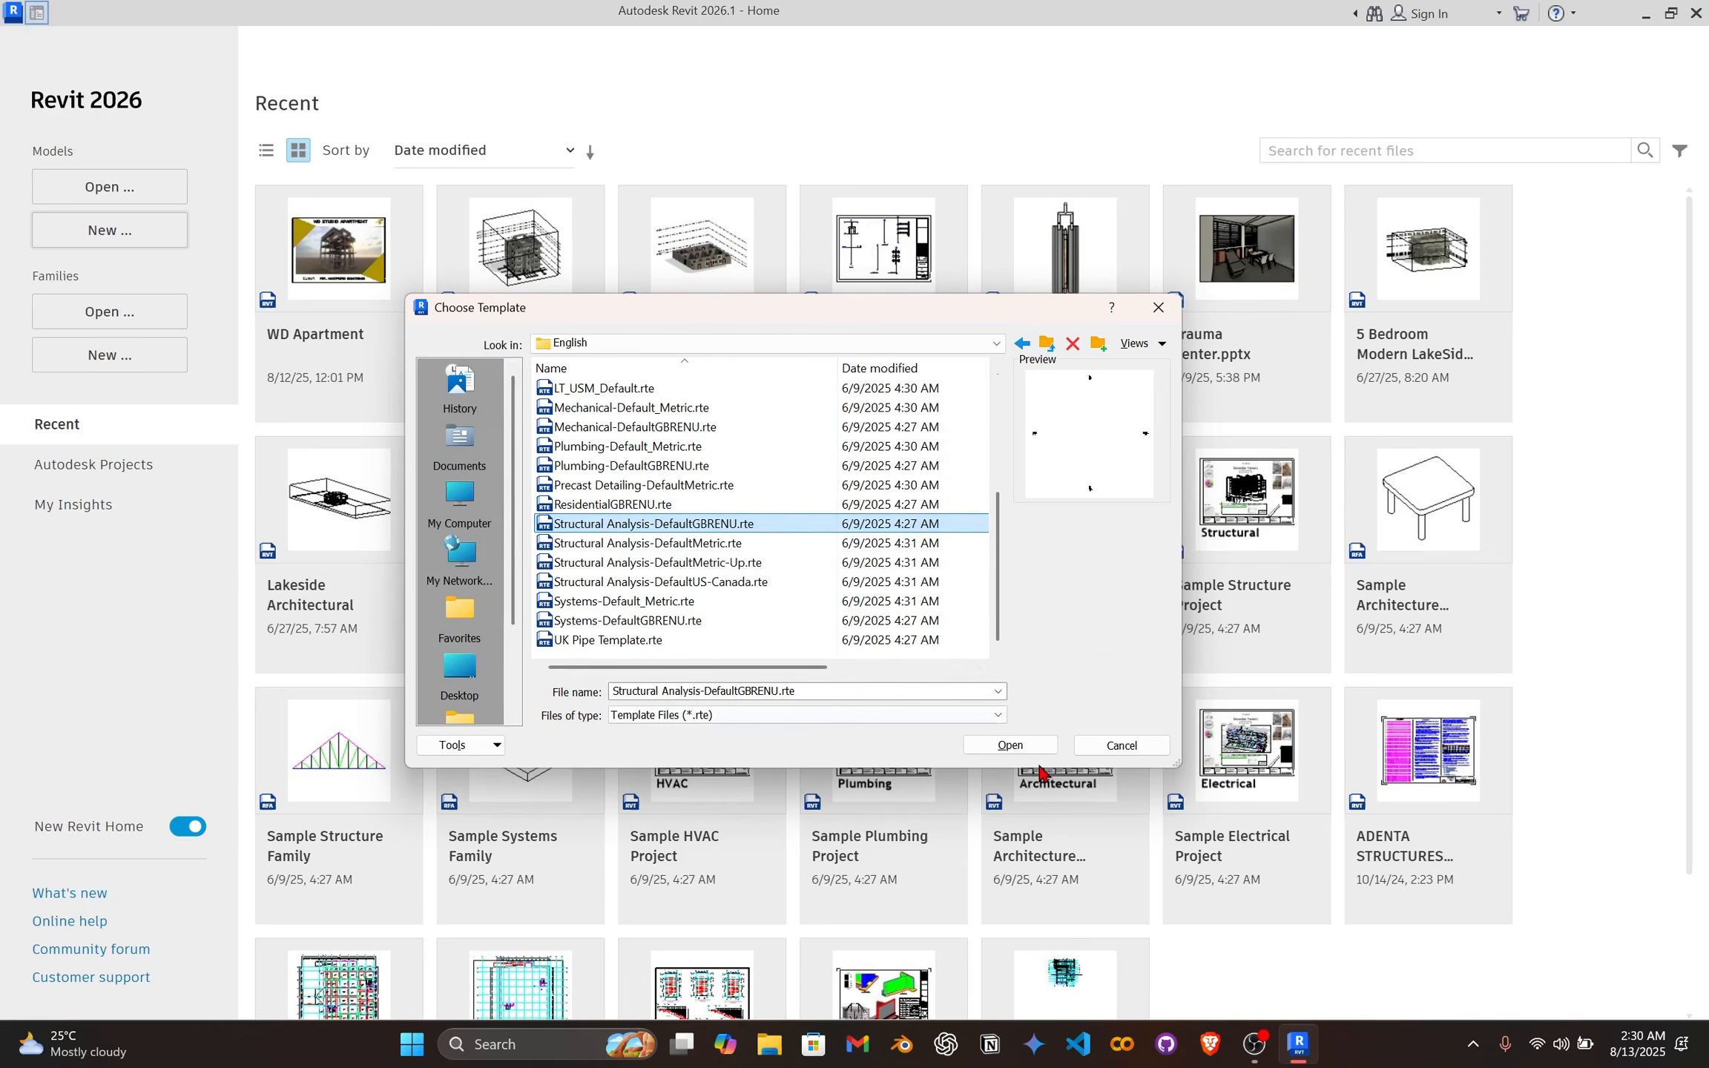
click(1027, 744)
click(749, 542)
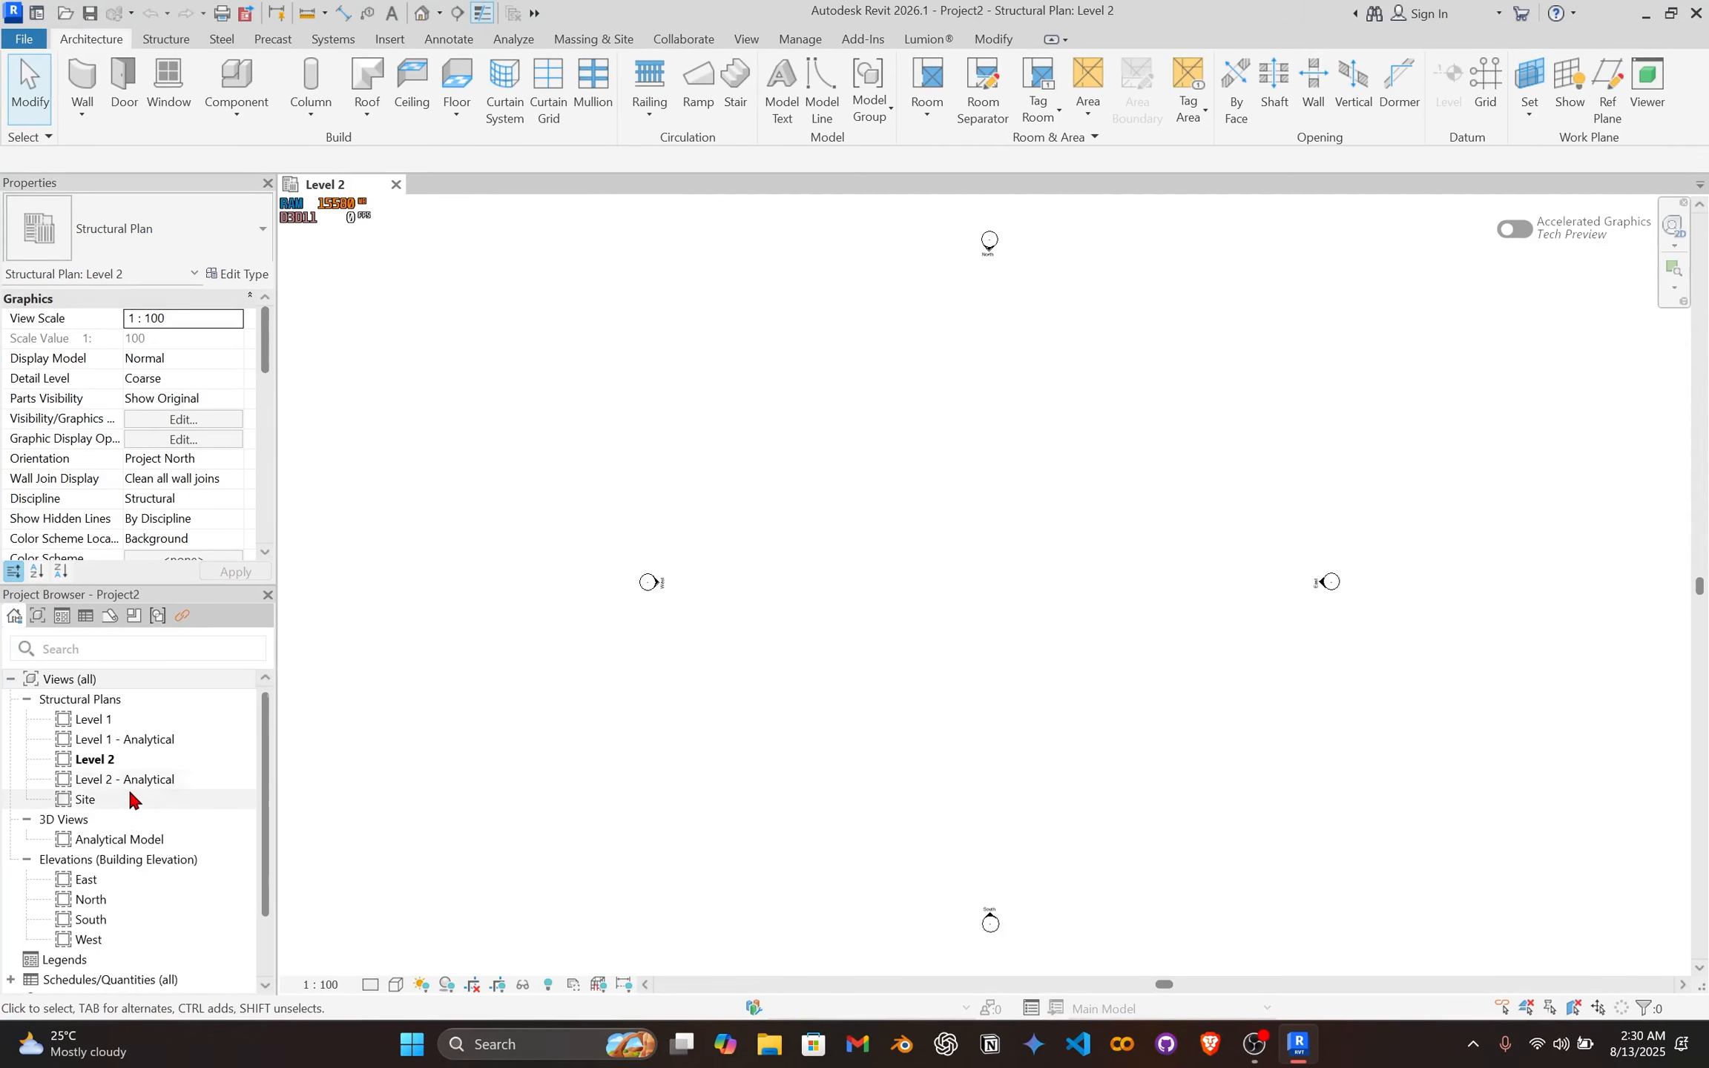
Step: Delete the Level 1 - Analytical, Level 2 - Analytical and Site structural plan views
click(162, 745)
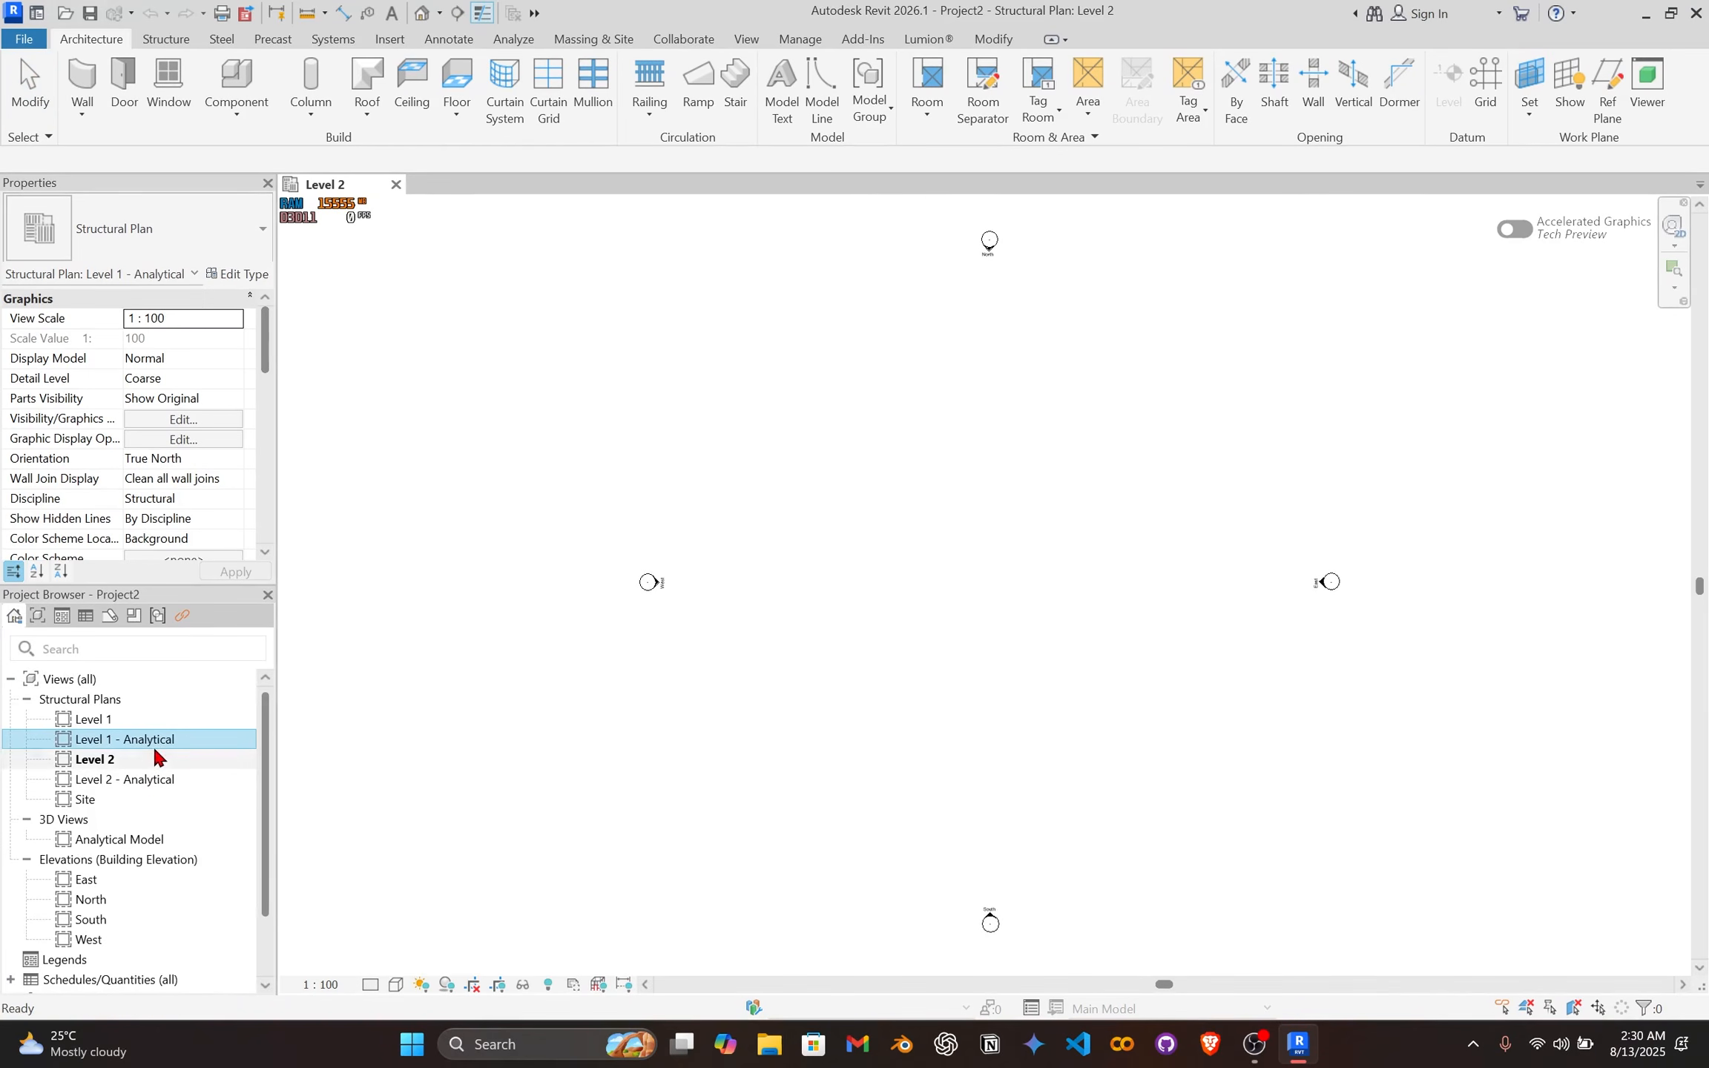
right_click(146, 749)
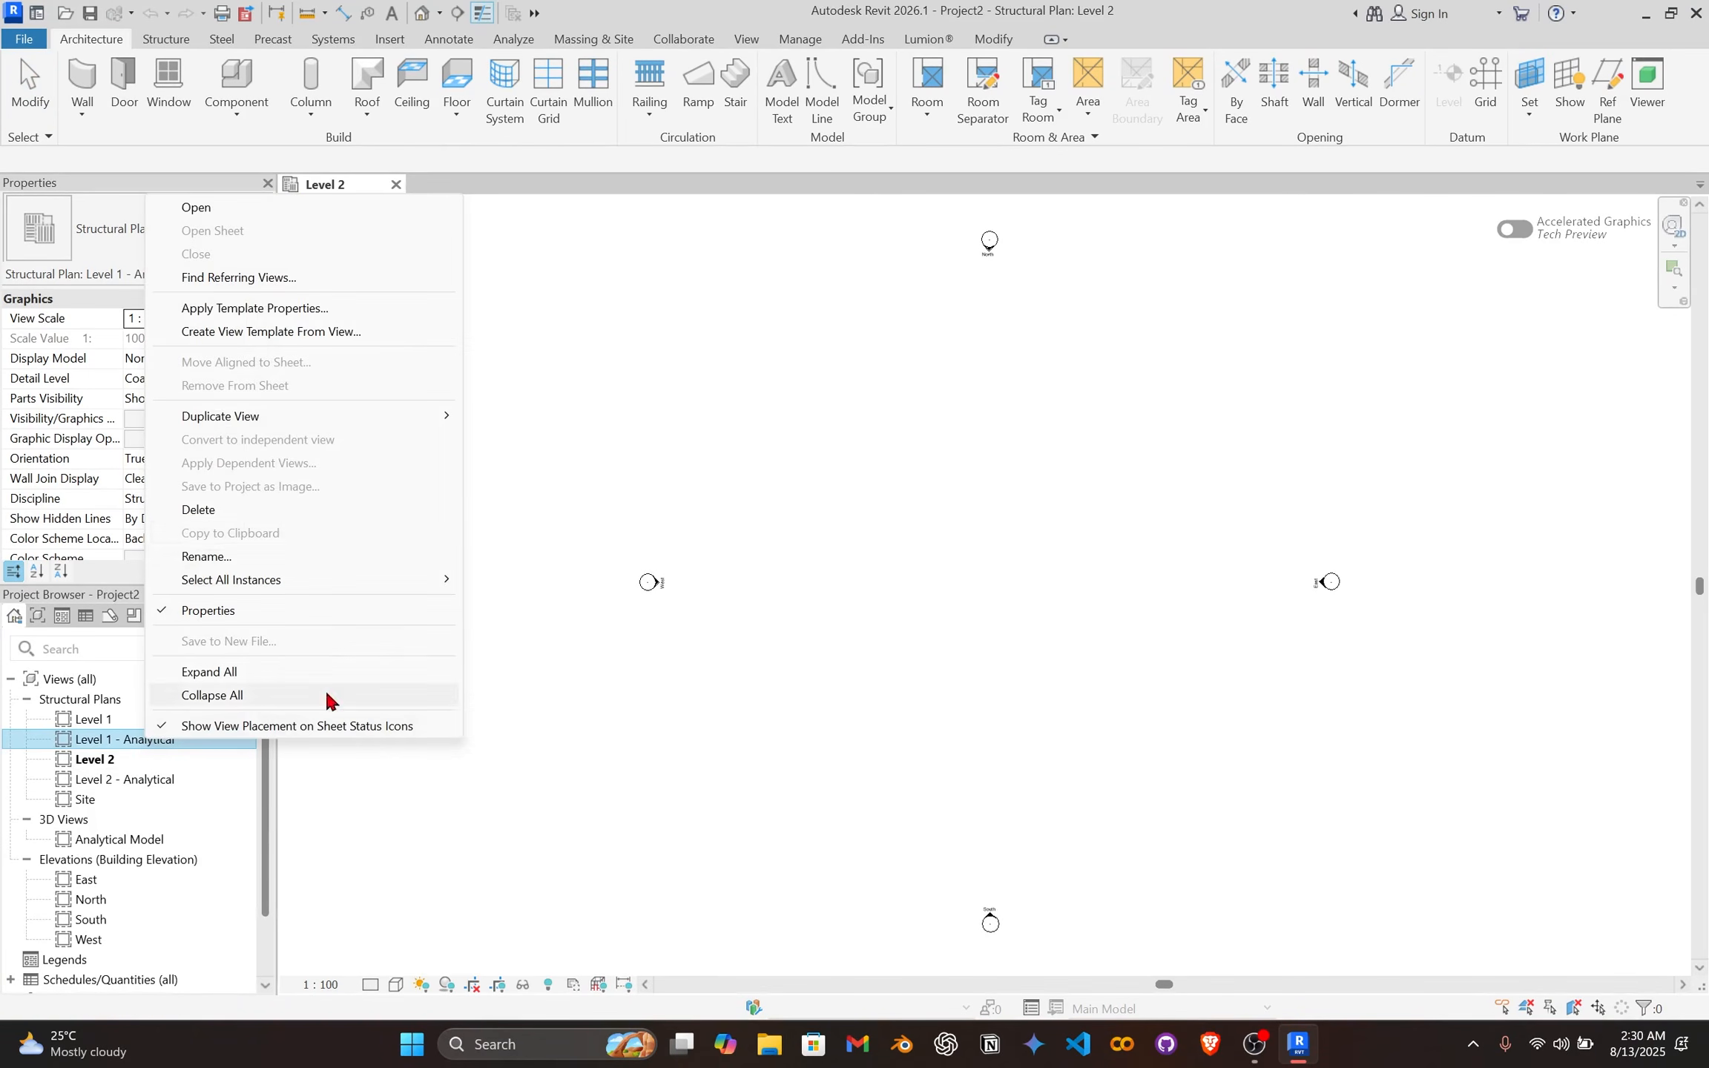
click(306, 515)
click(153, 760)
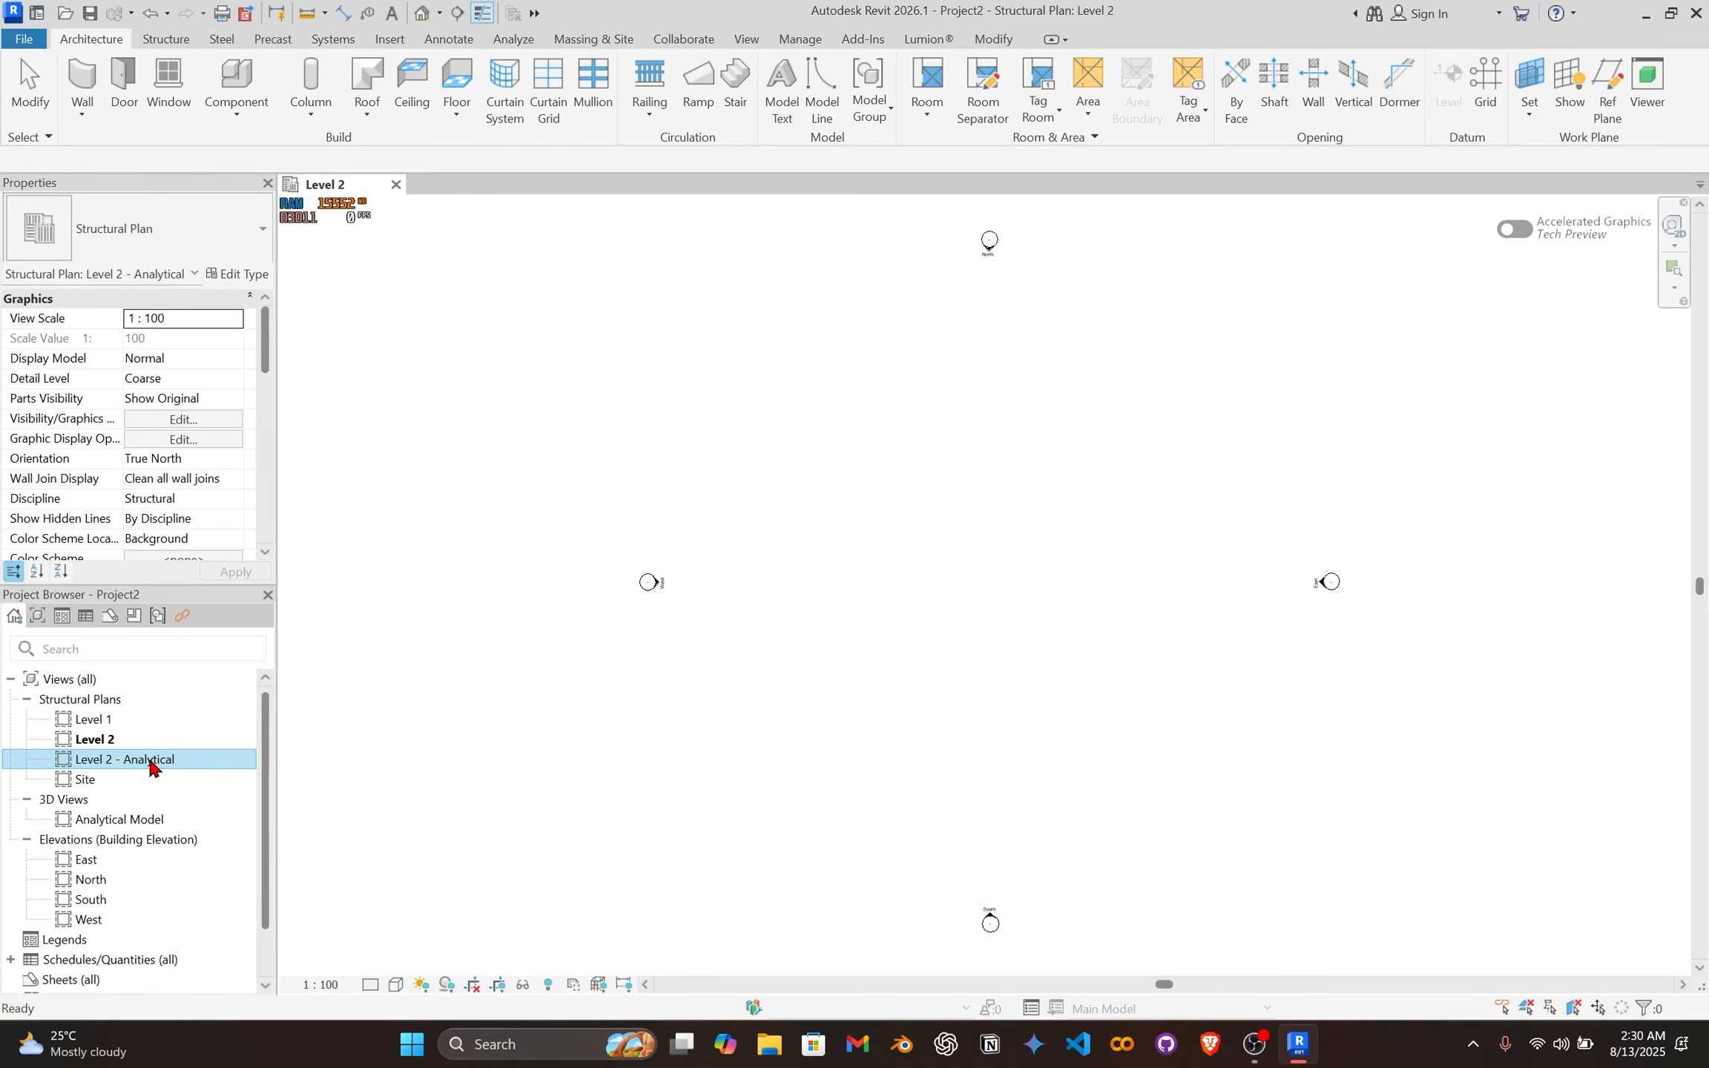
right_click(152, 759)
click(294, 529)
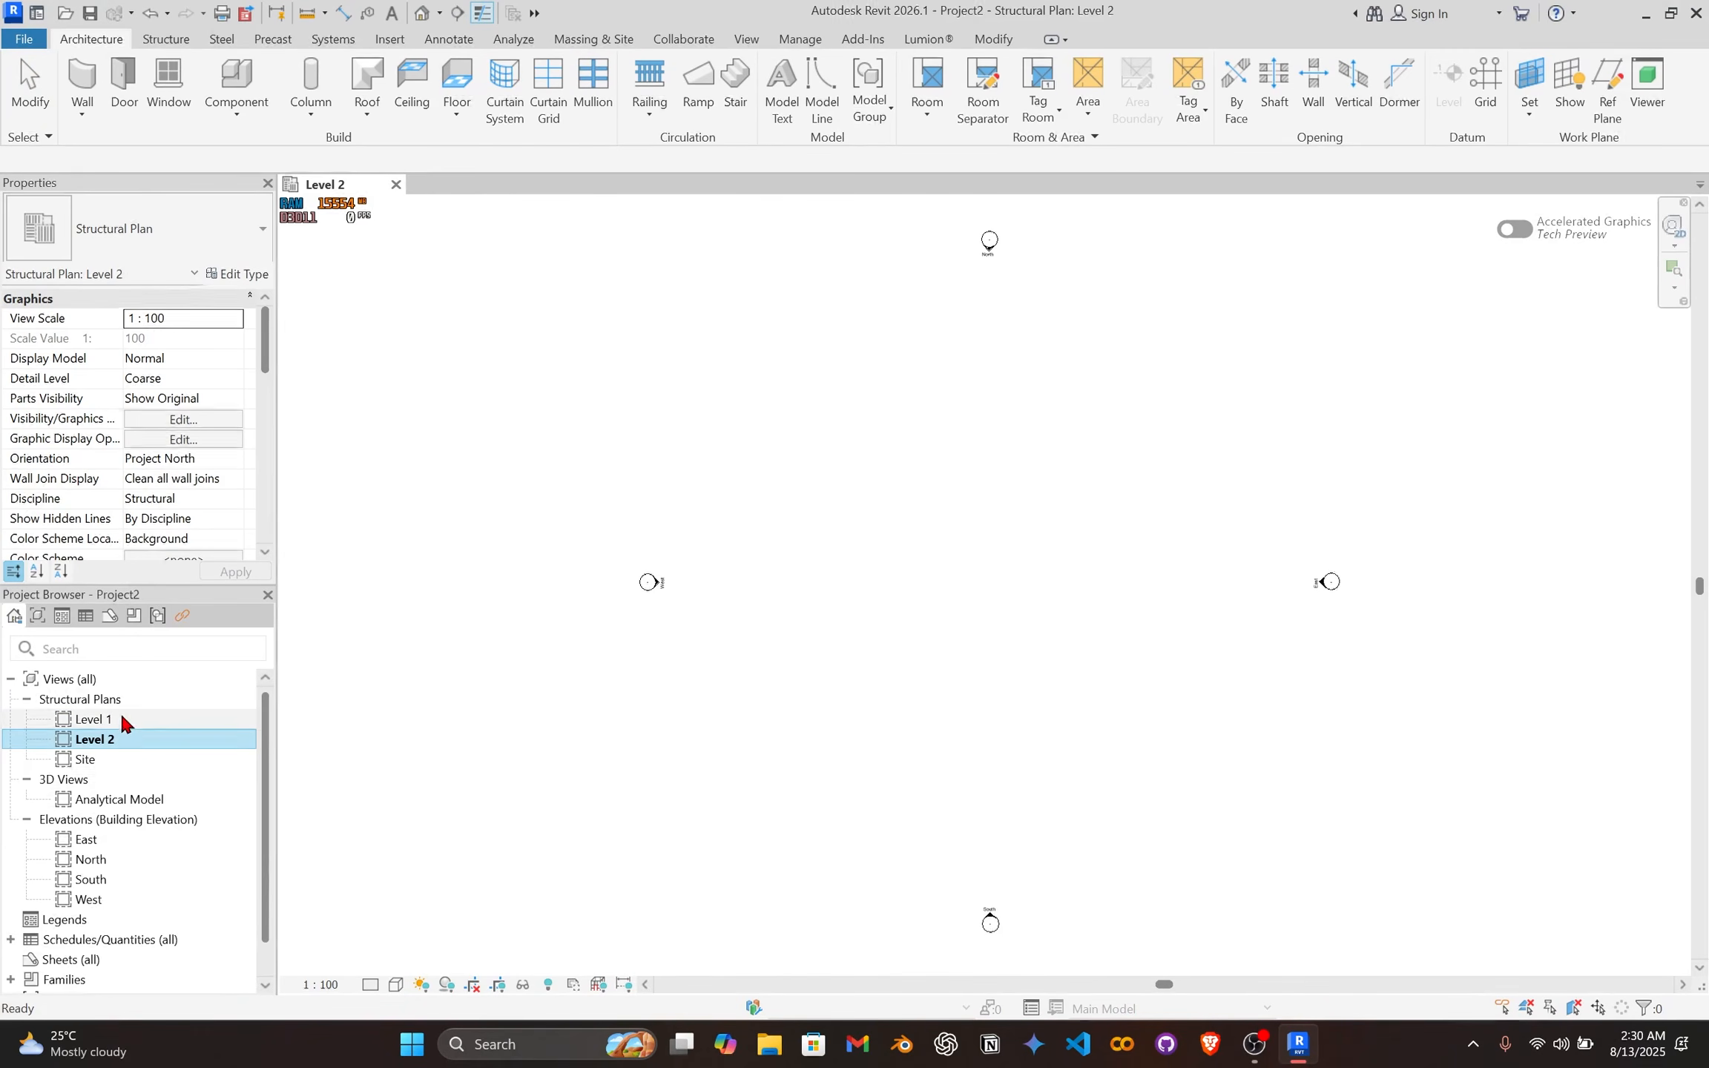
click(97, 759)
right_click(98, 759)
click(215, 537)
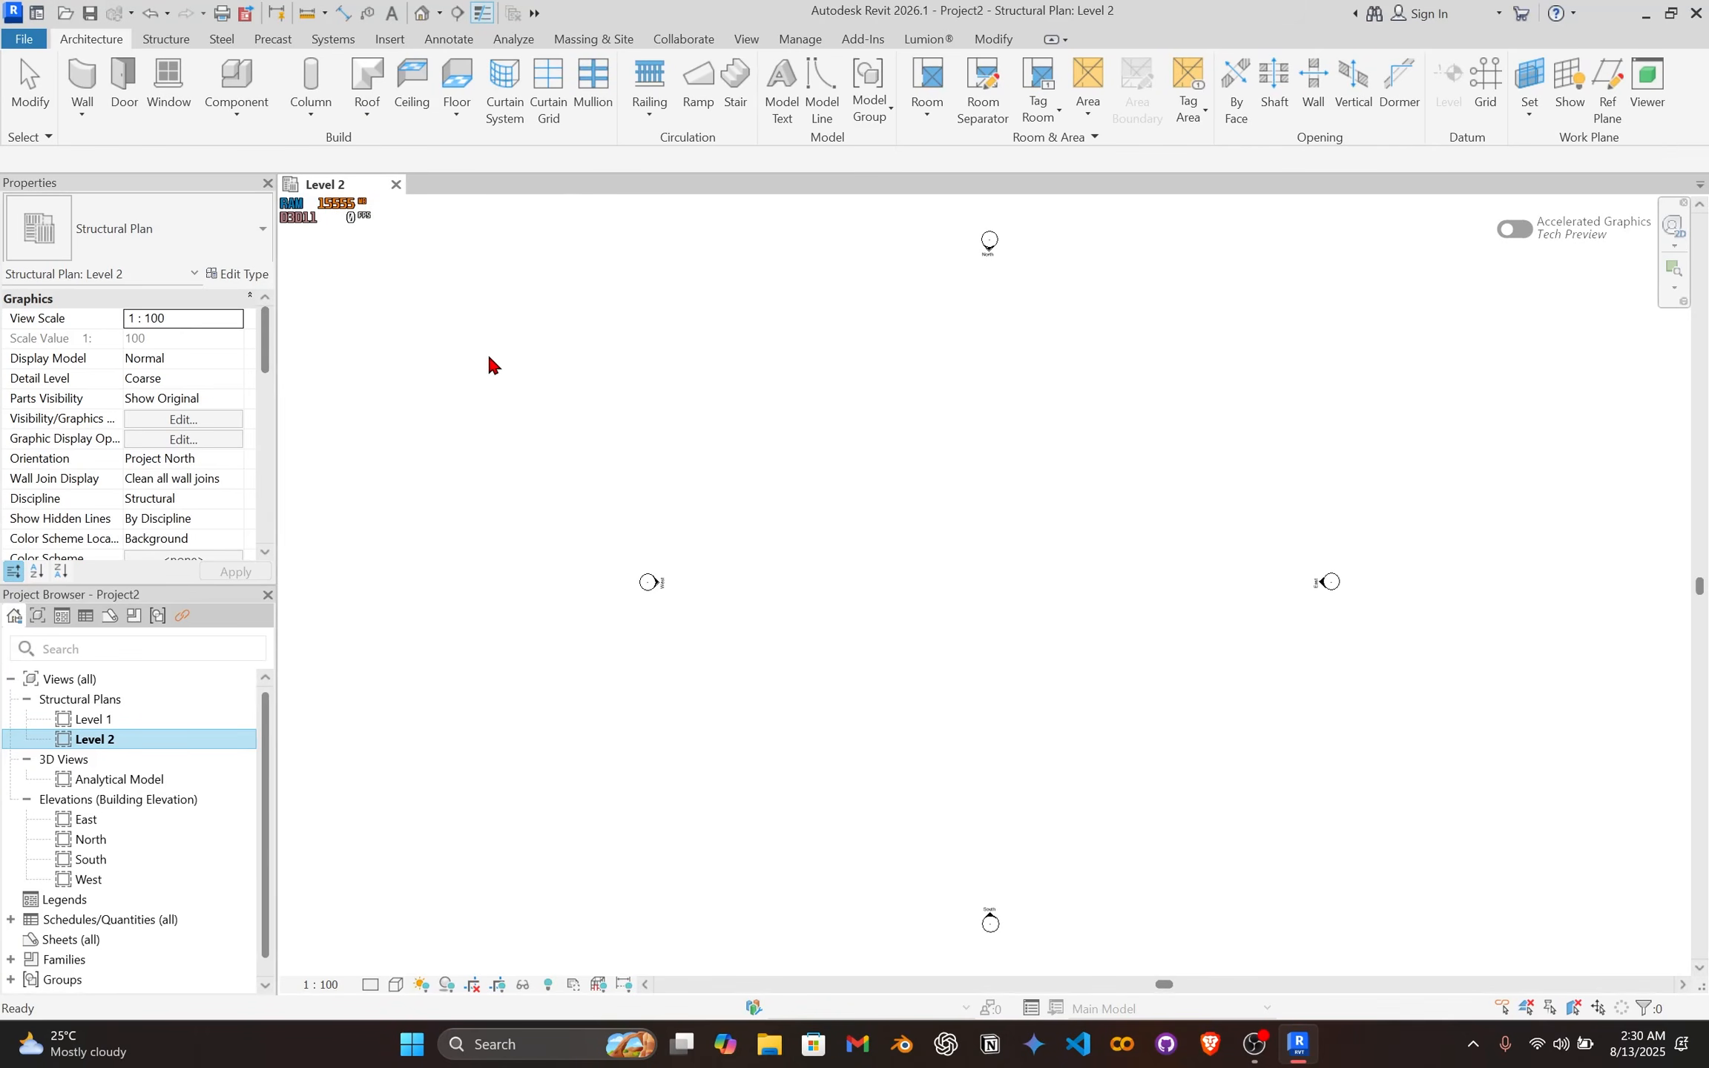
Step: Link the Revit file ARCH MODEL.rvt from the BIM Class folder on the desktop, positioned Auto - Internal Origin to Internal Origin
click(392, 41)
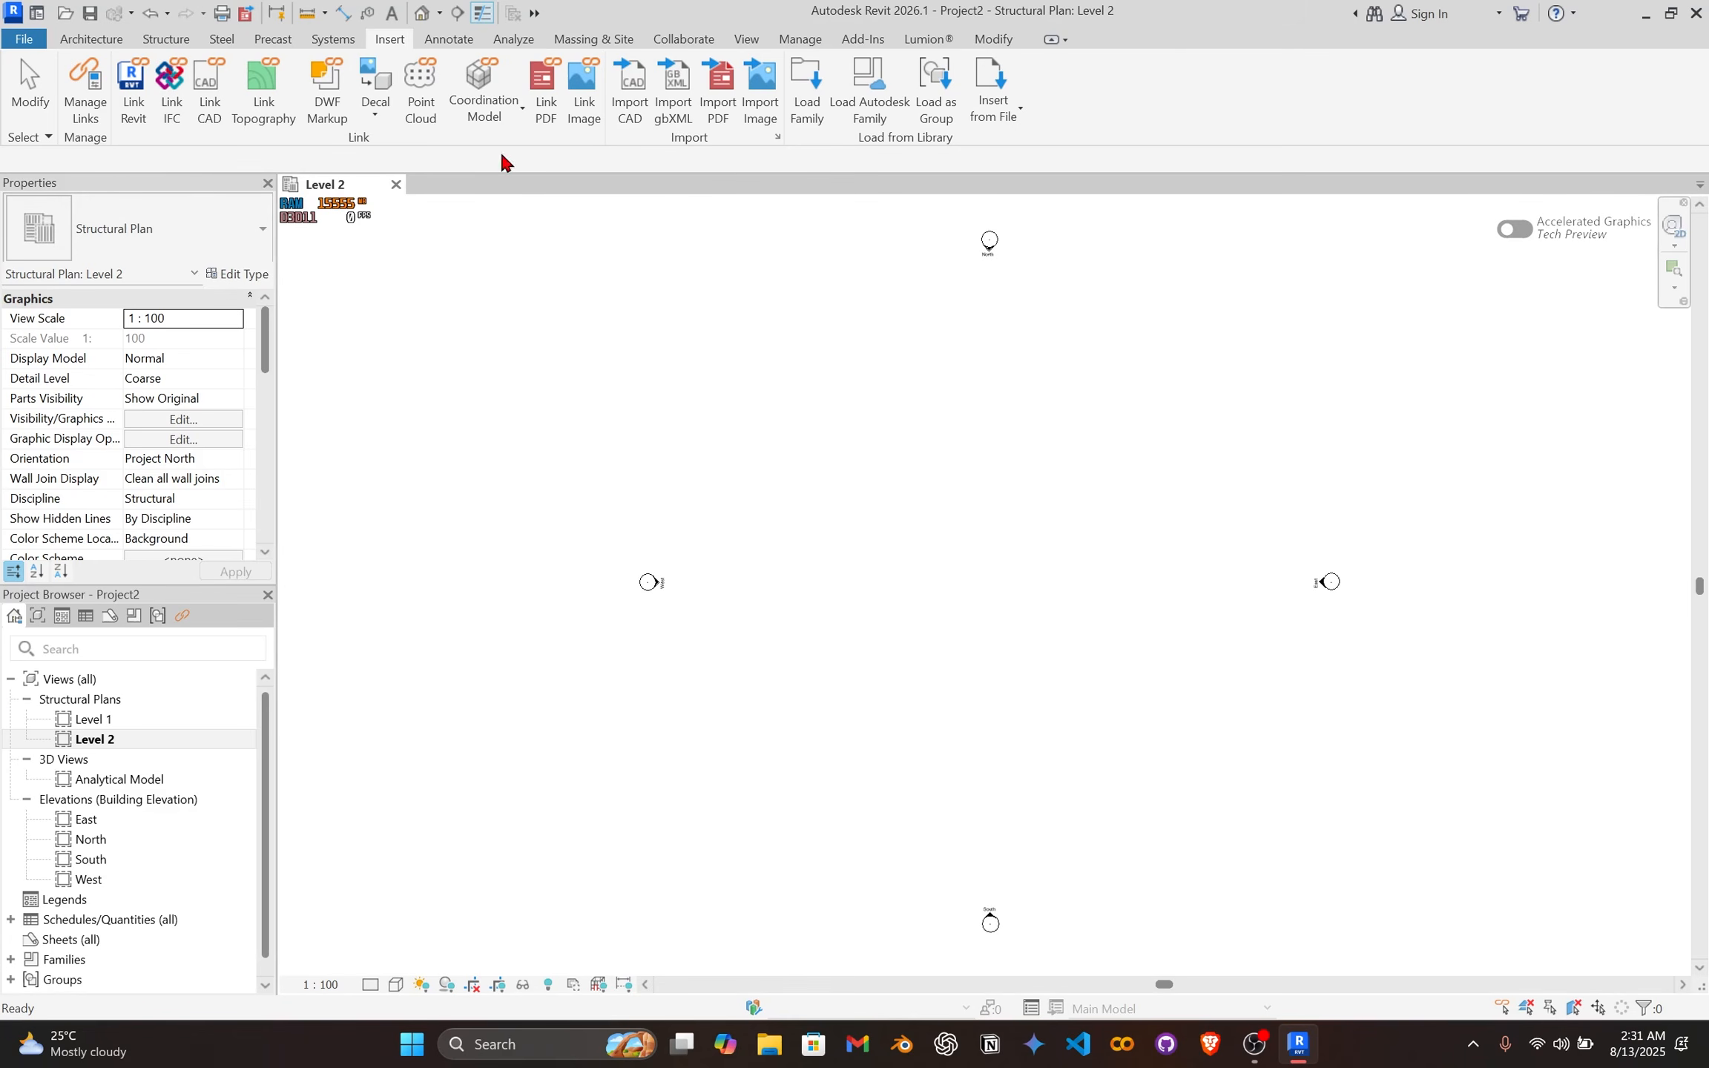
click(138, 119)
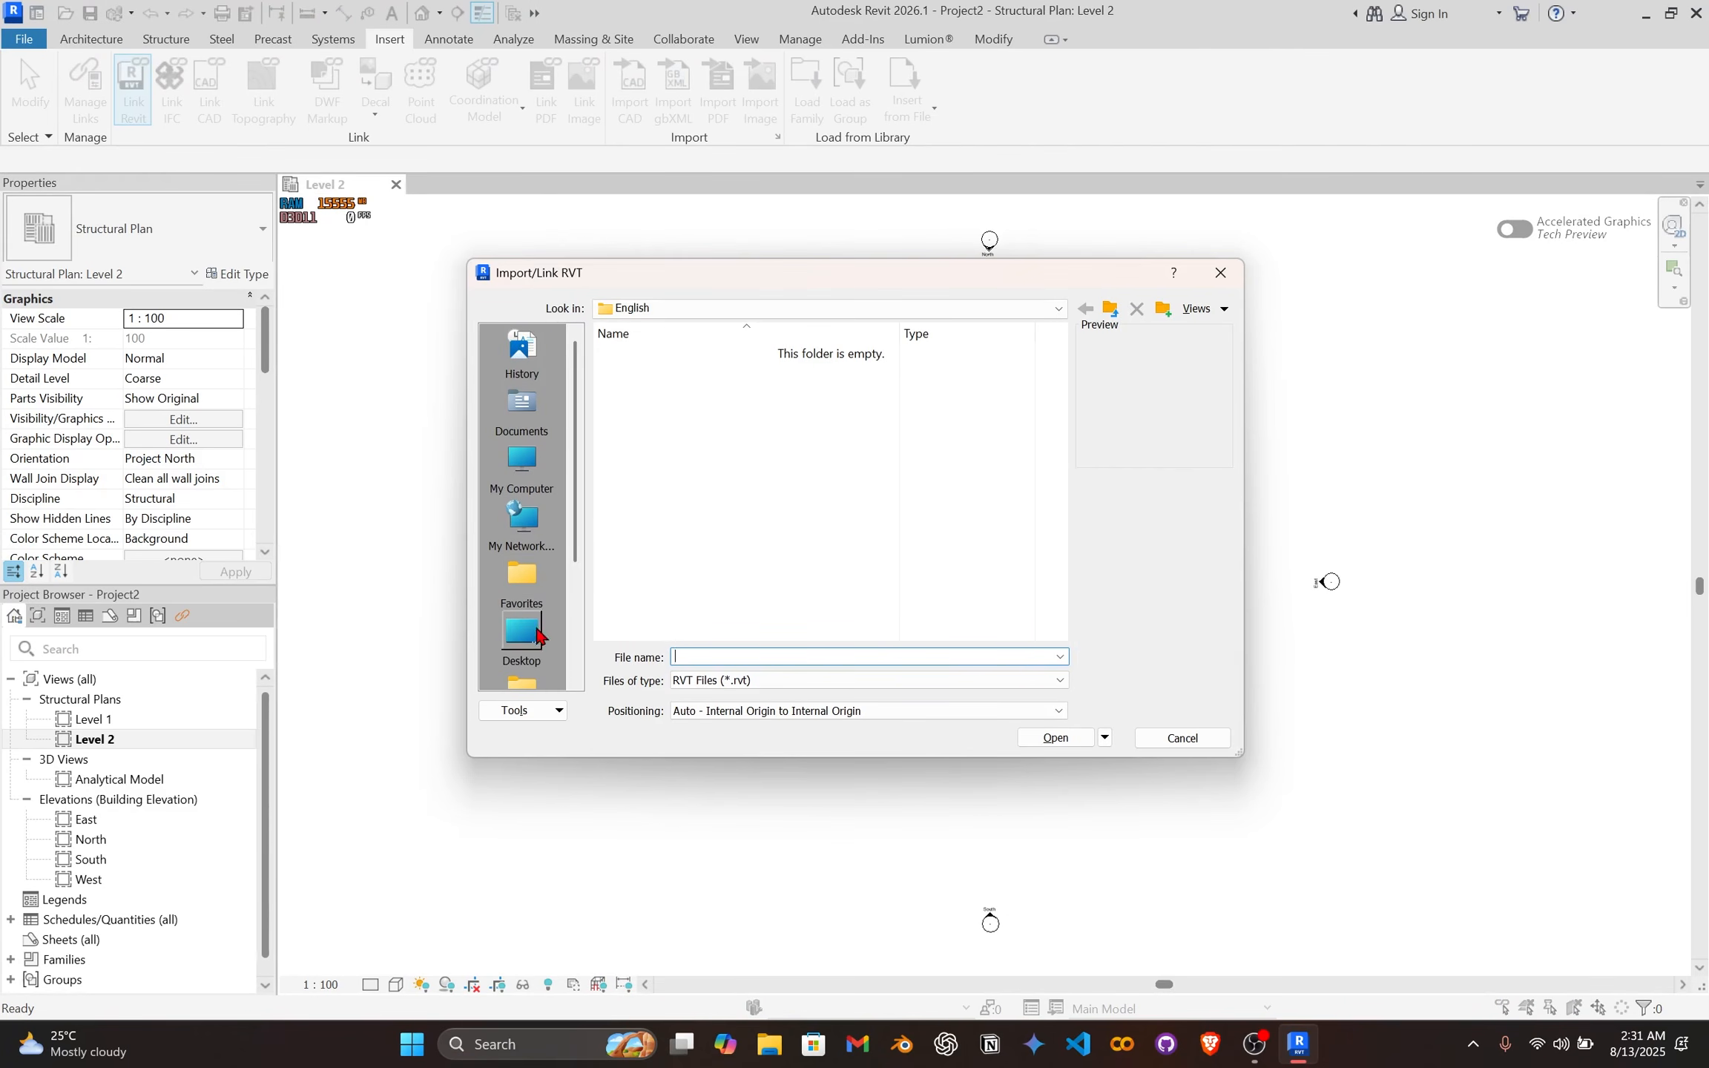
click(523, 632)
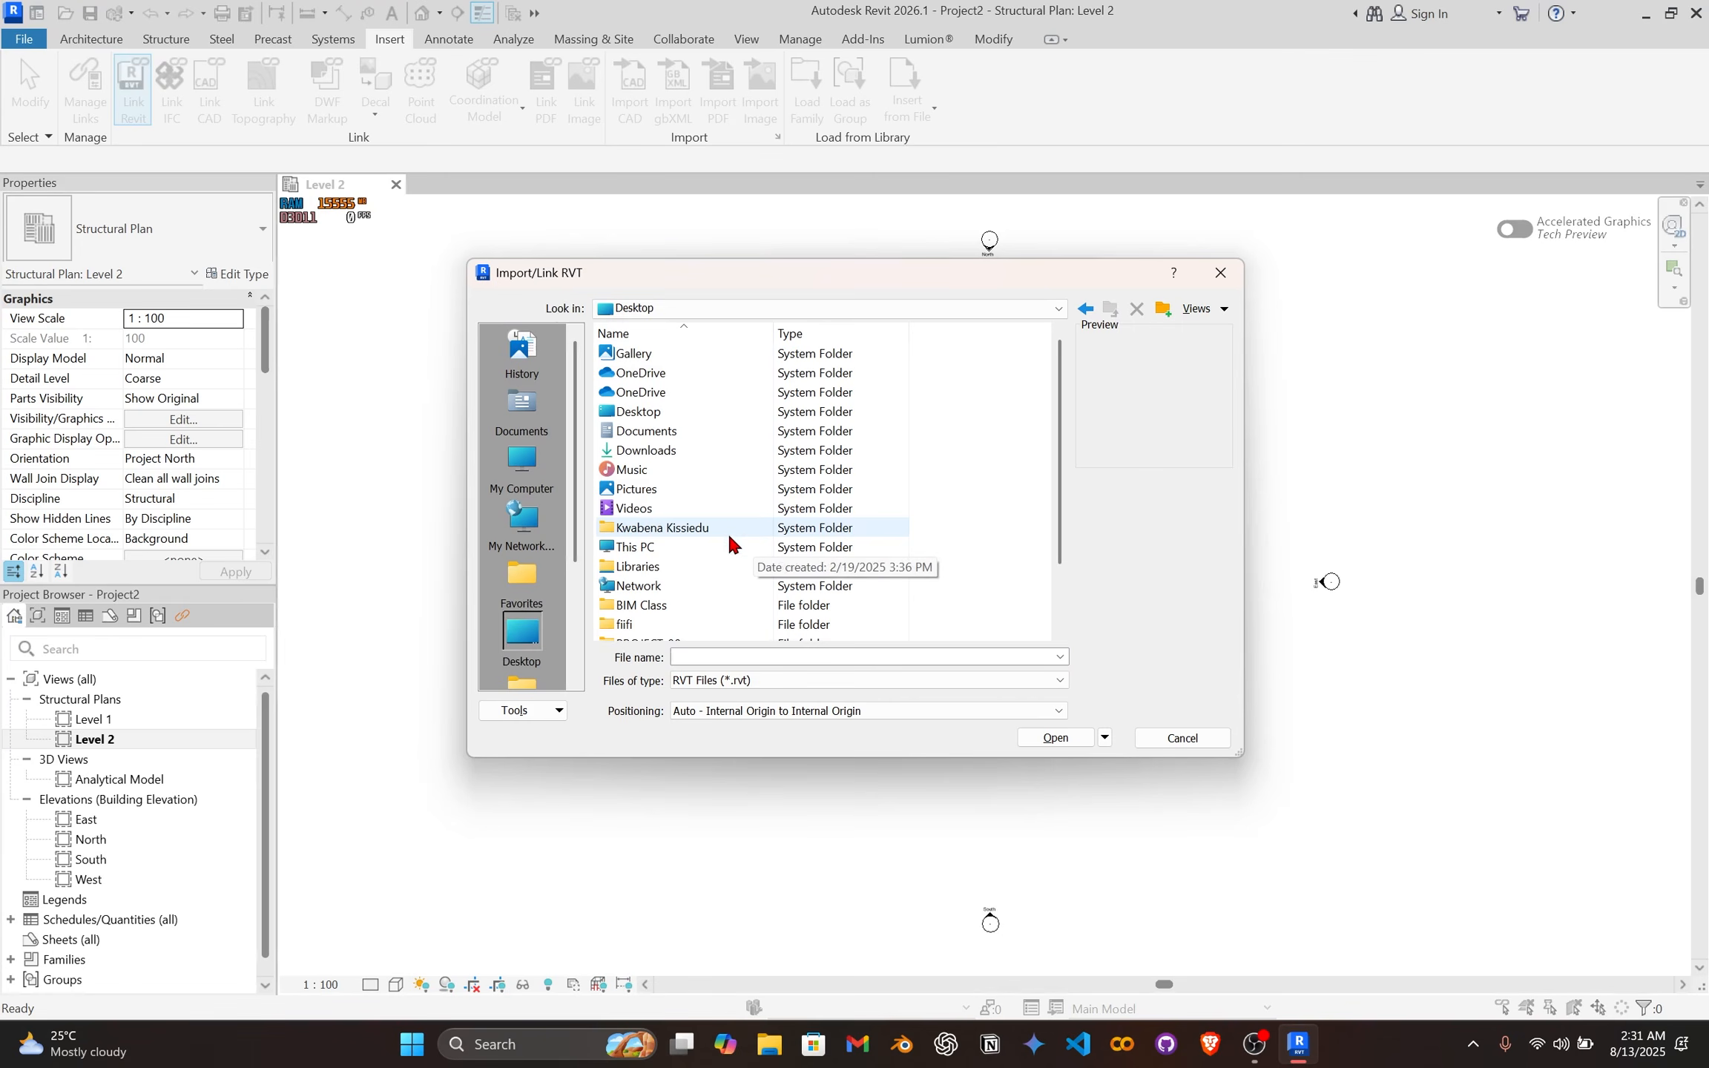
double_click(642, 604)
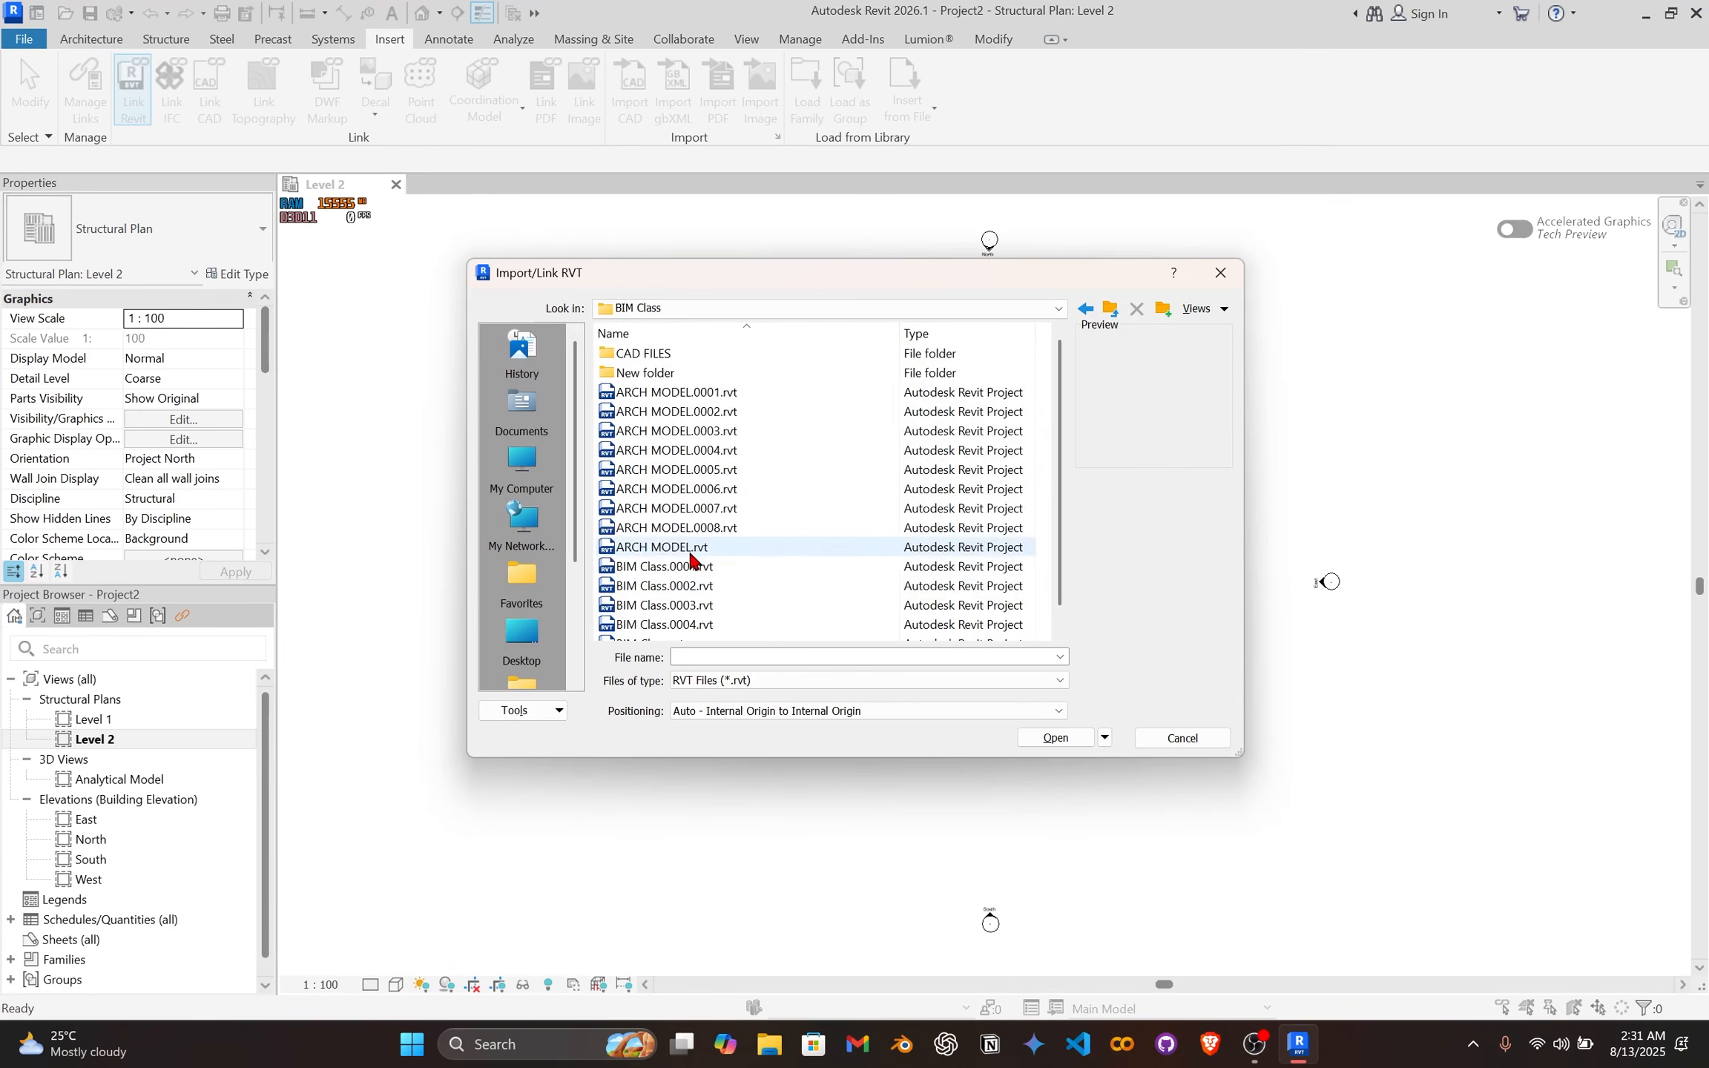
click(689, 549)
click(1058, 741)
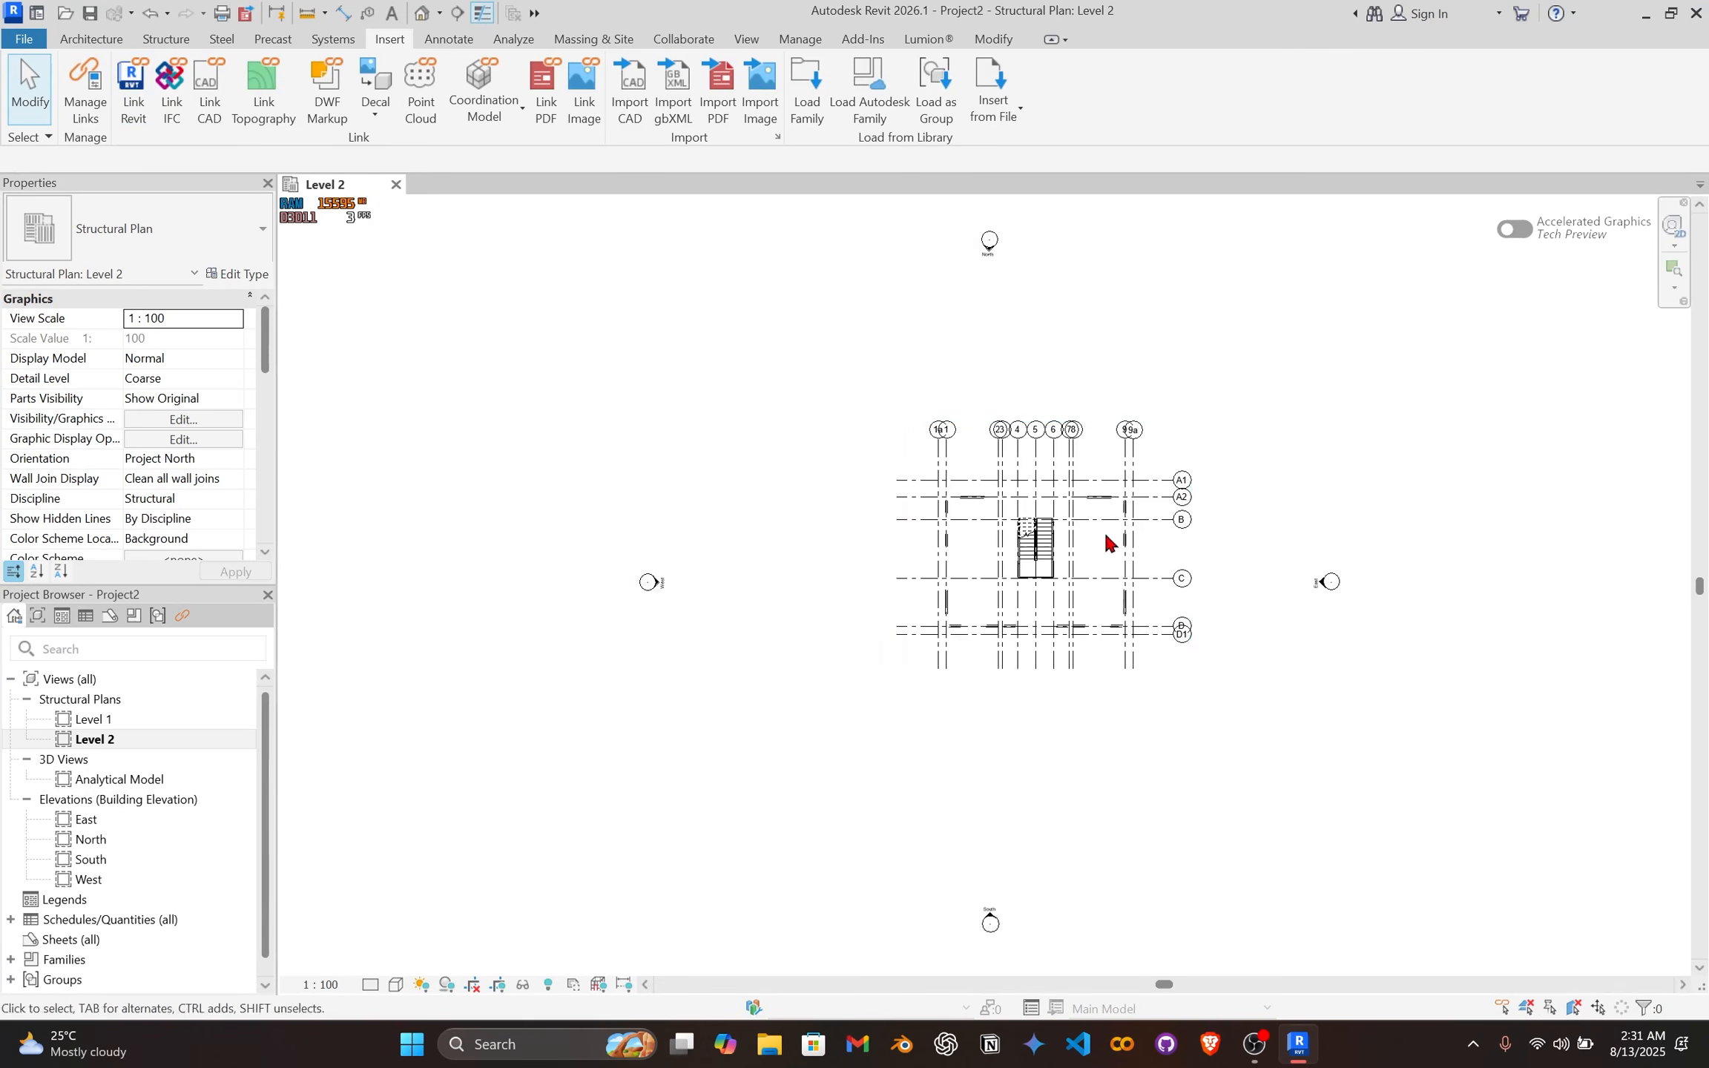
scroll(1019, 542, up, 3)
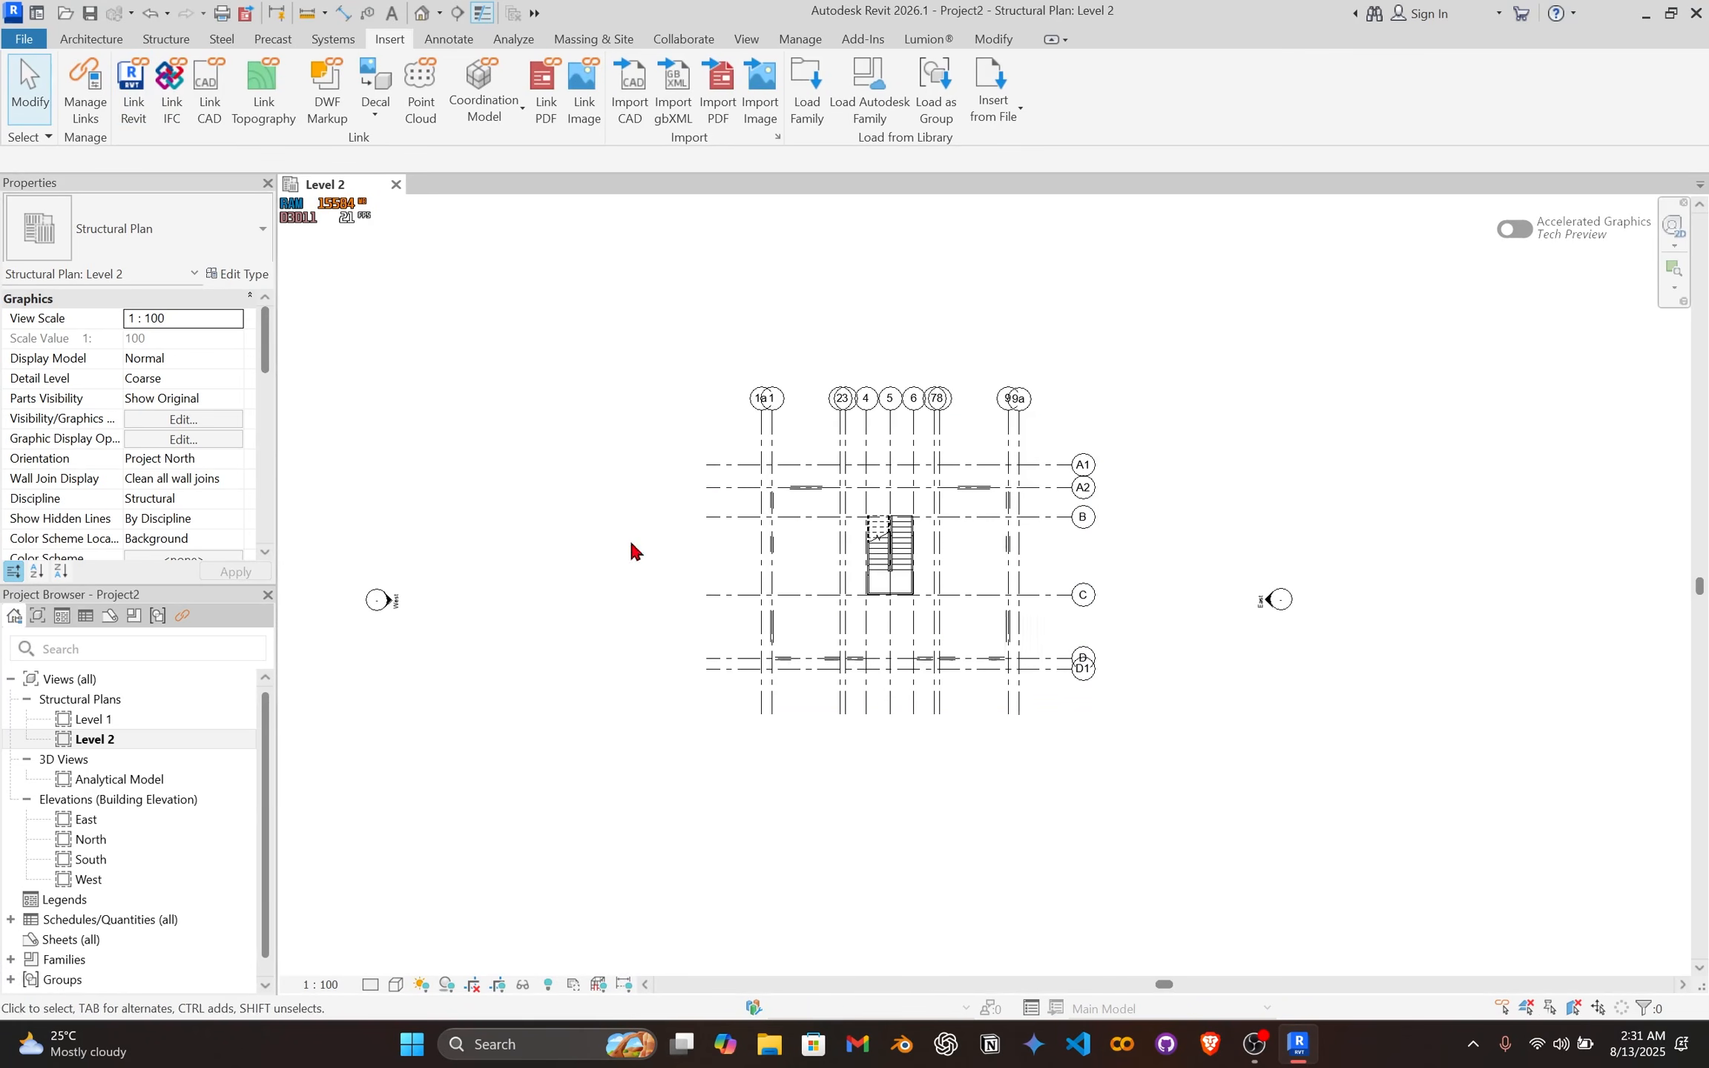
Step: Open the default 3D view and inspect the linked architectural model
click(424, 13)
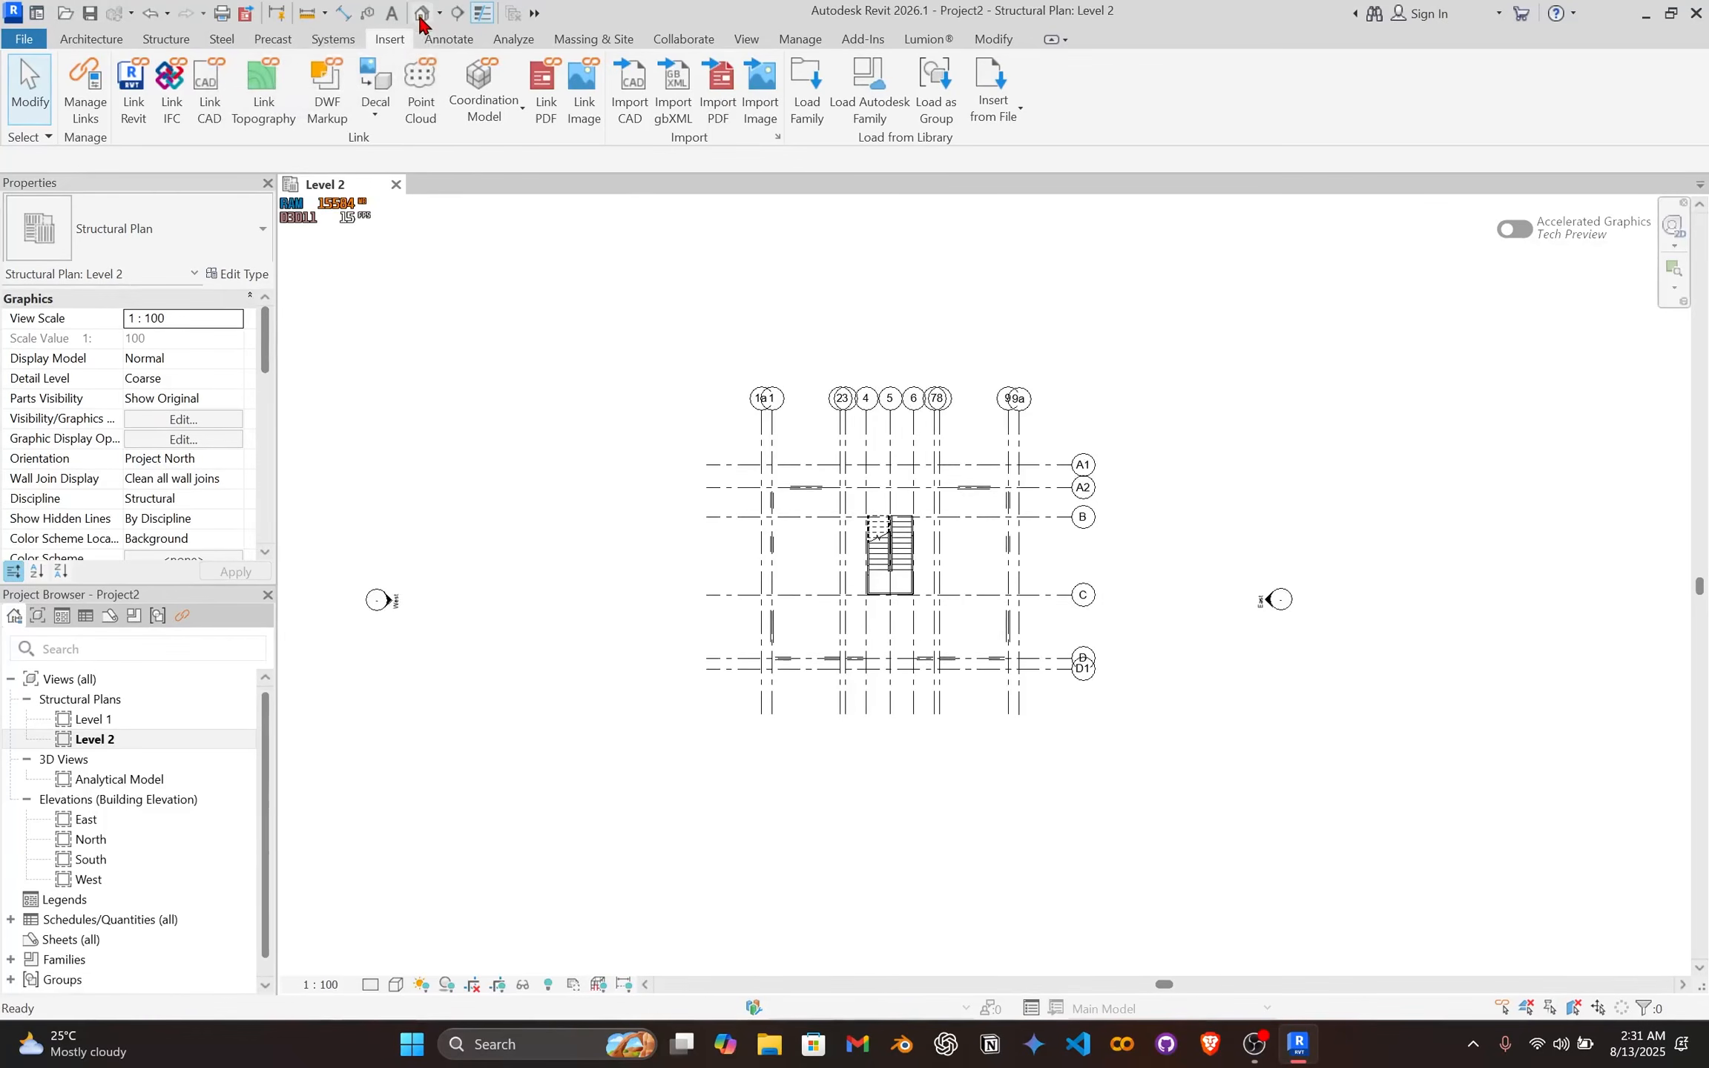
scroll(1046, 653, up, 5)
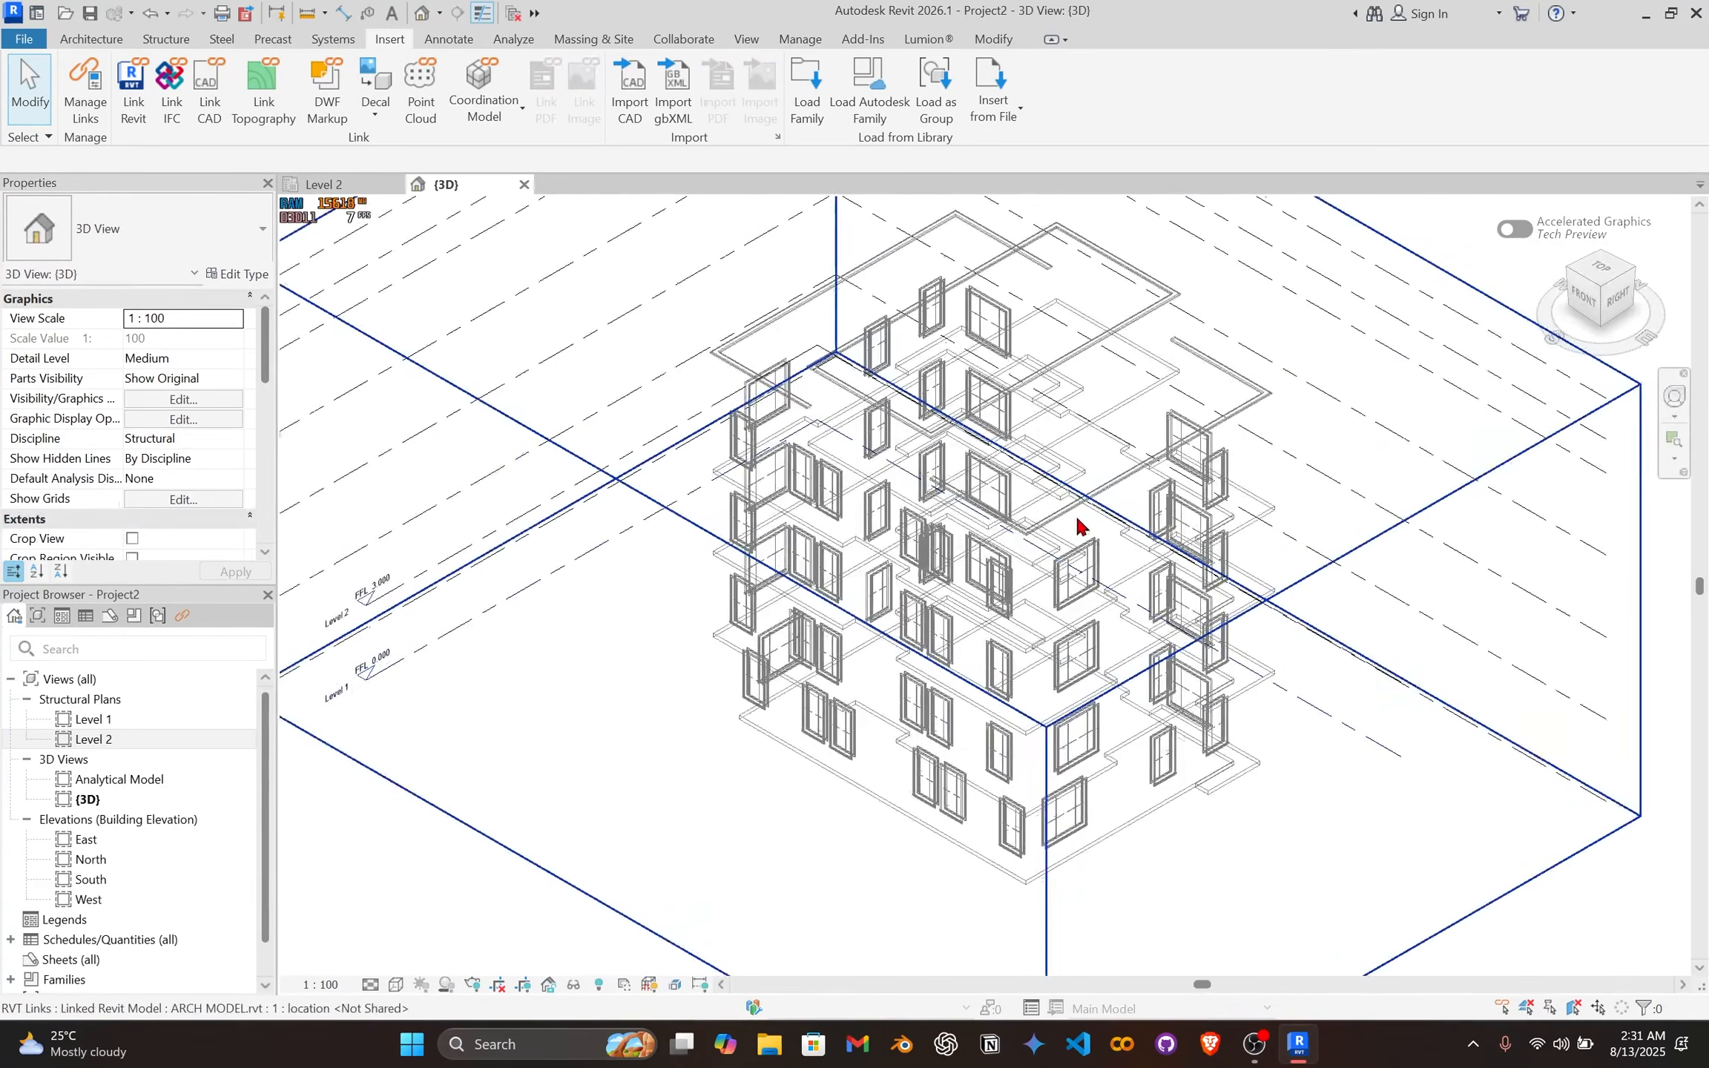
middle_drag(1078, 523, 1038, 529)
scroll(748, 748, up, 3)
shift+middle_drag(859, 759, 990, 657)
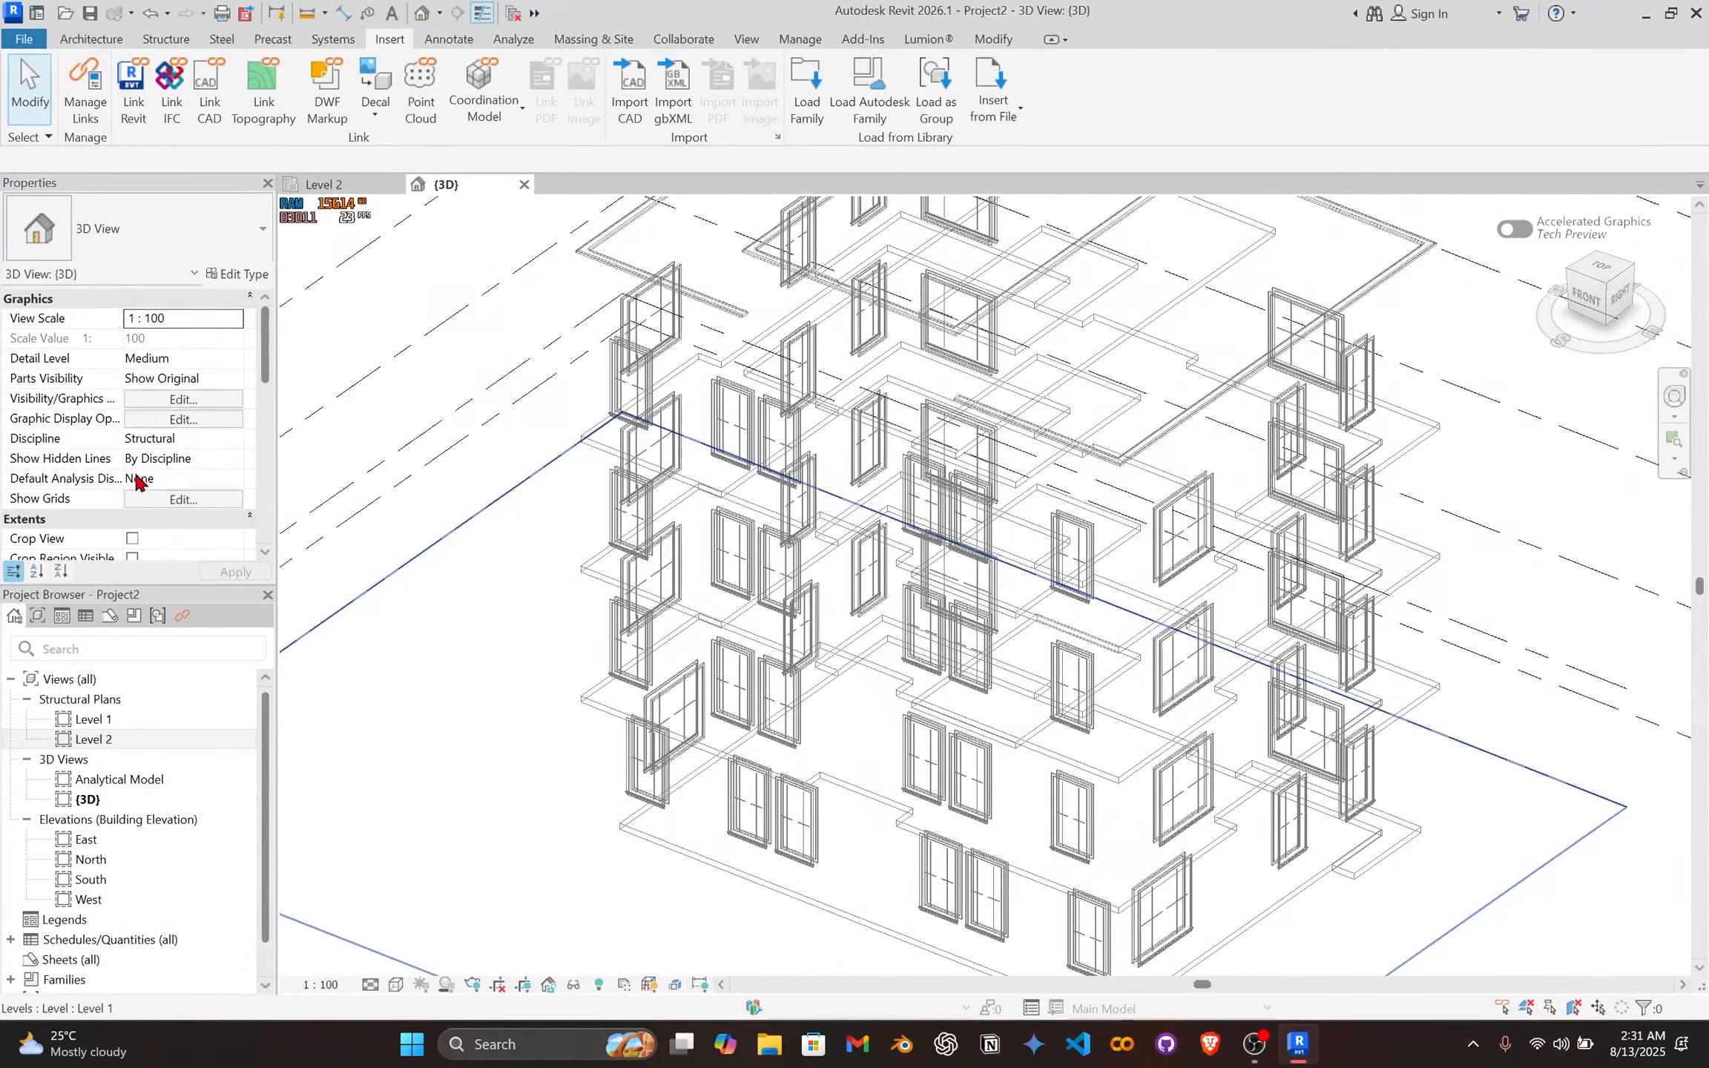
Step: Set the 3D view's discipline to Coordination
click(215, 439)
click(235, 438)
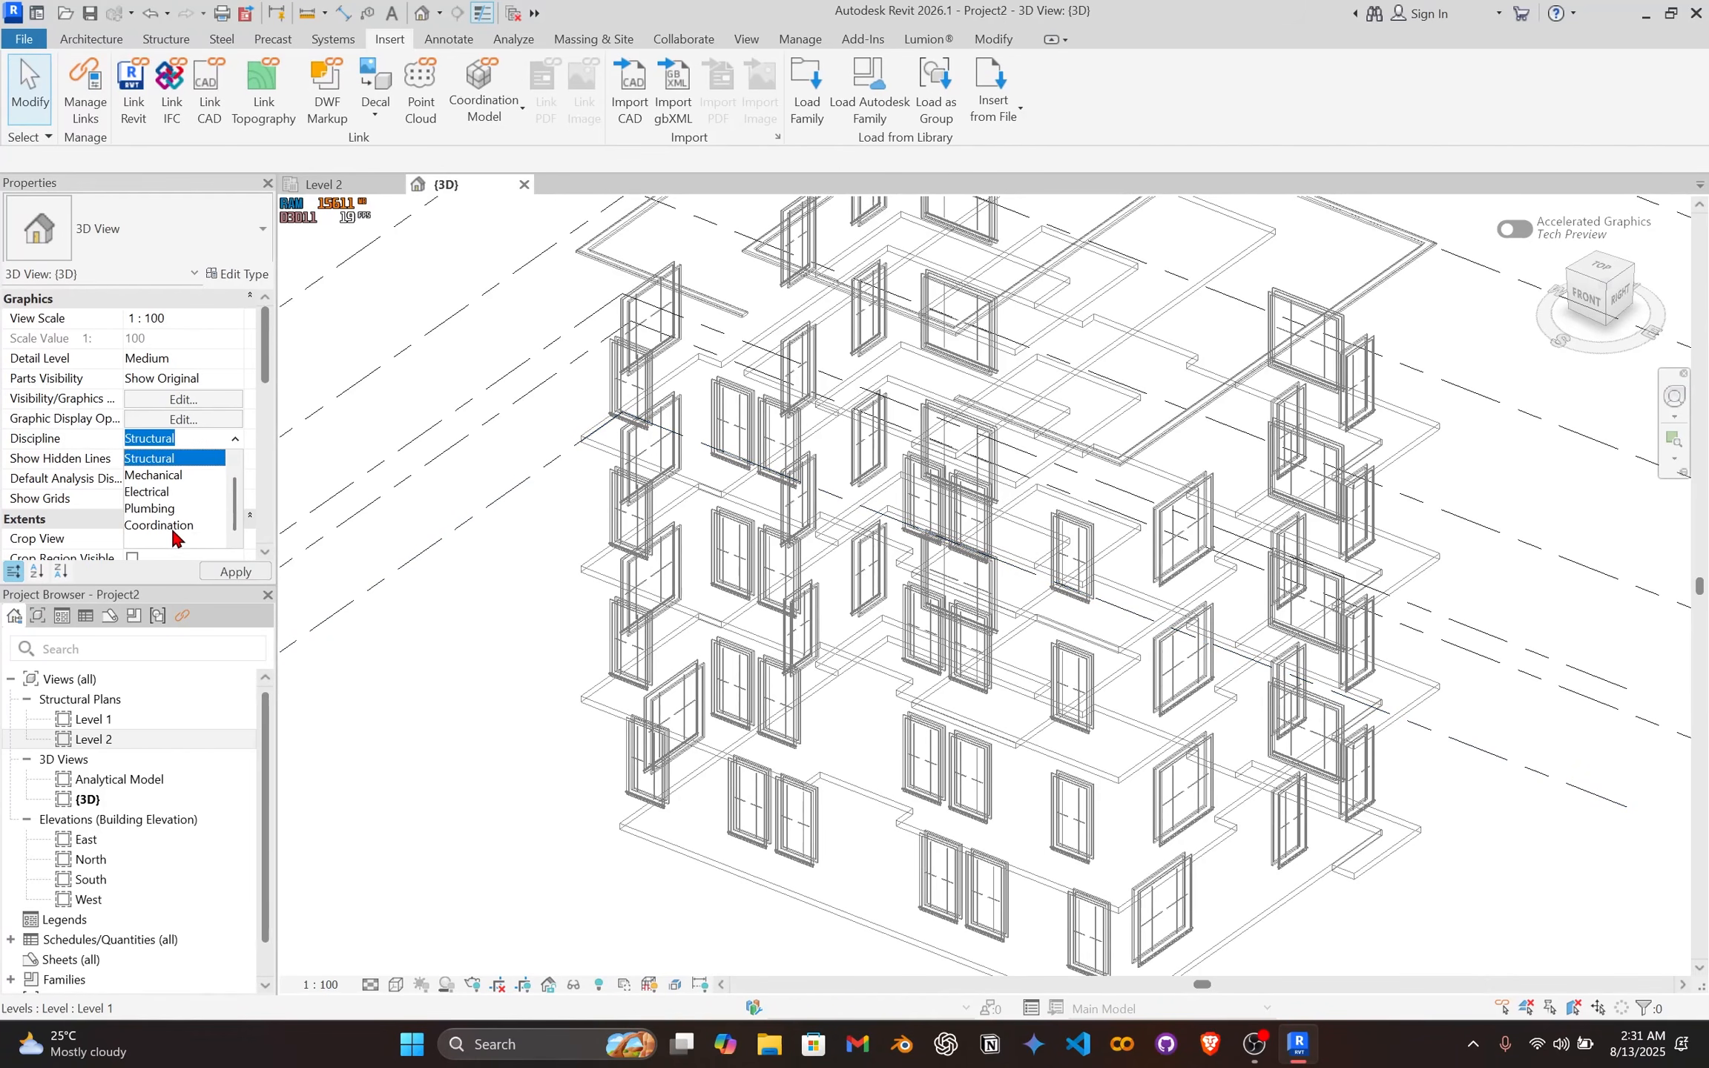
click(171, 526)
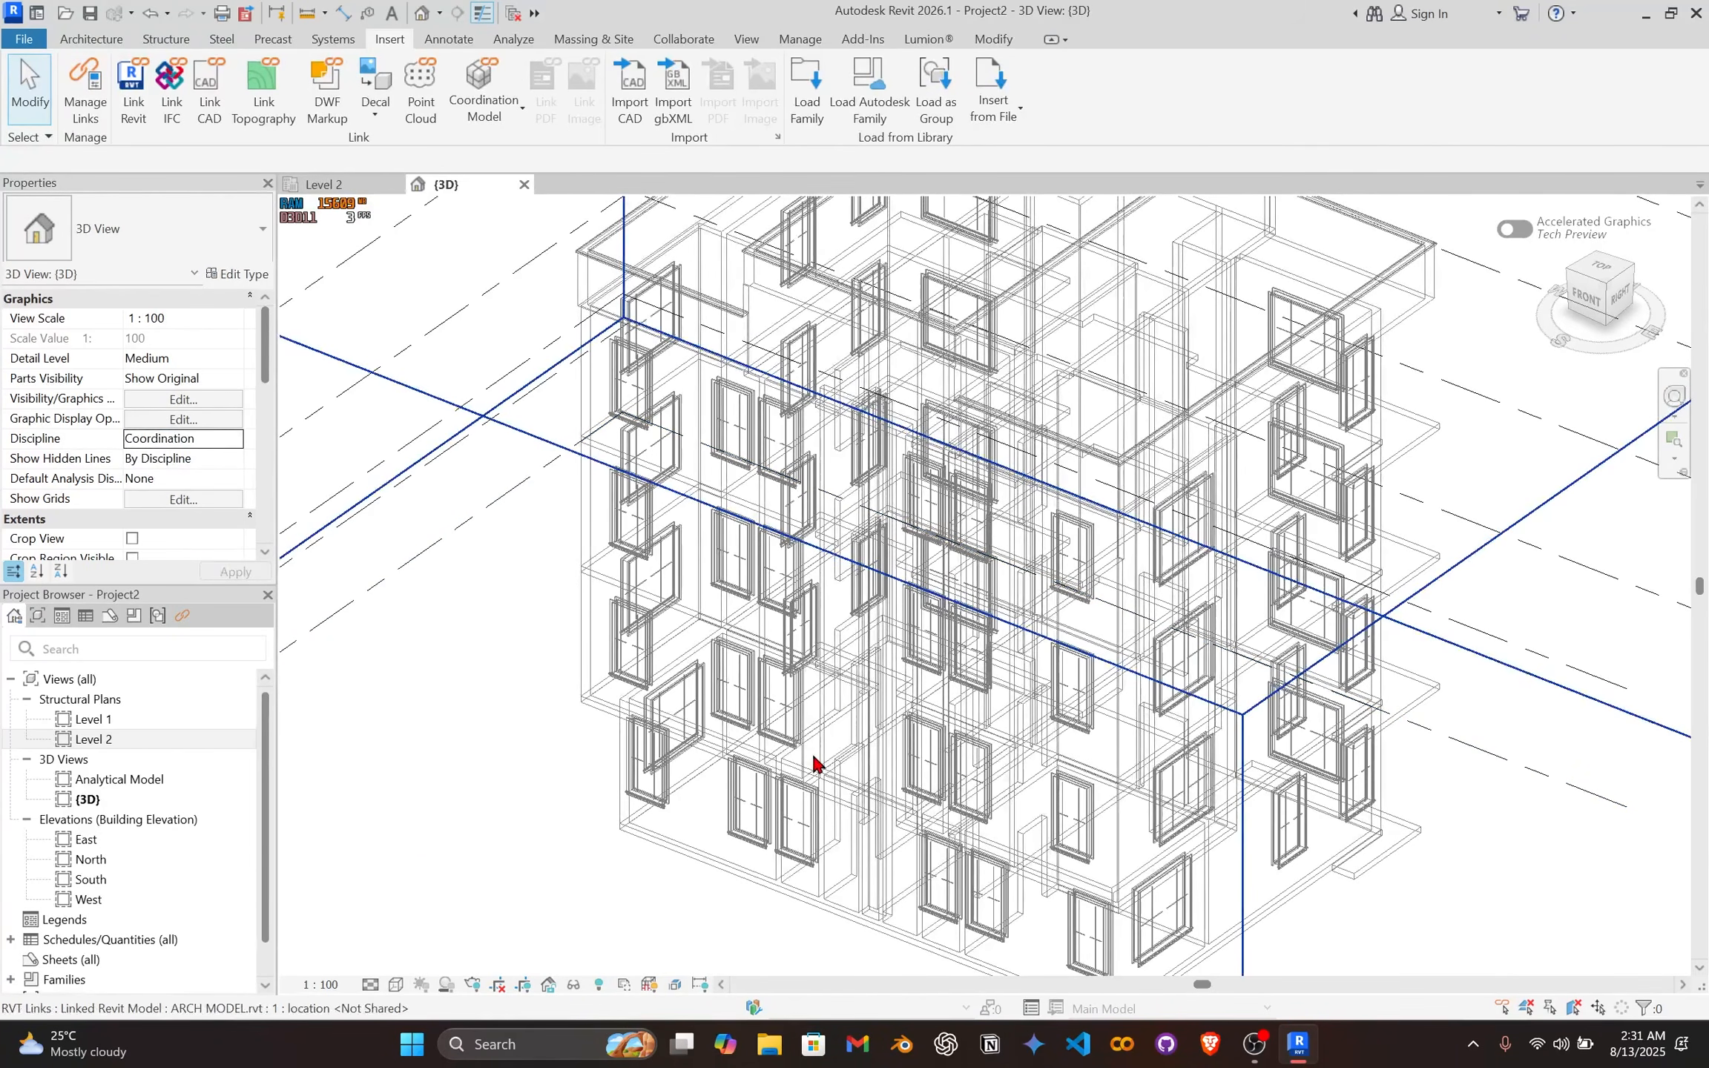
scroll(816, 764, down, 1)
mouse_move(801, 756)
shift+middle_down()
mouse_move(838, 553)
mouse_move(883, 520)
mouse_move(844, 584)
mouse_move(591, 610)
mouse_move(903, 537)
mouse_move(789, 729)
shift+middle_up()
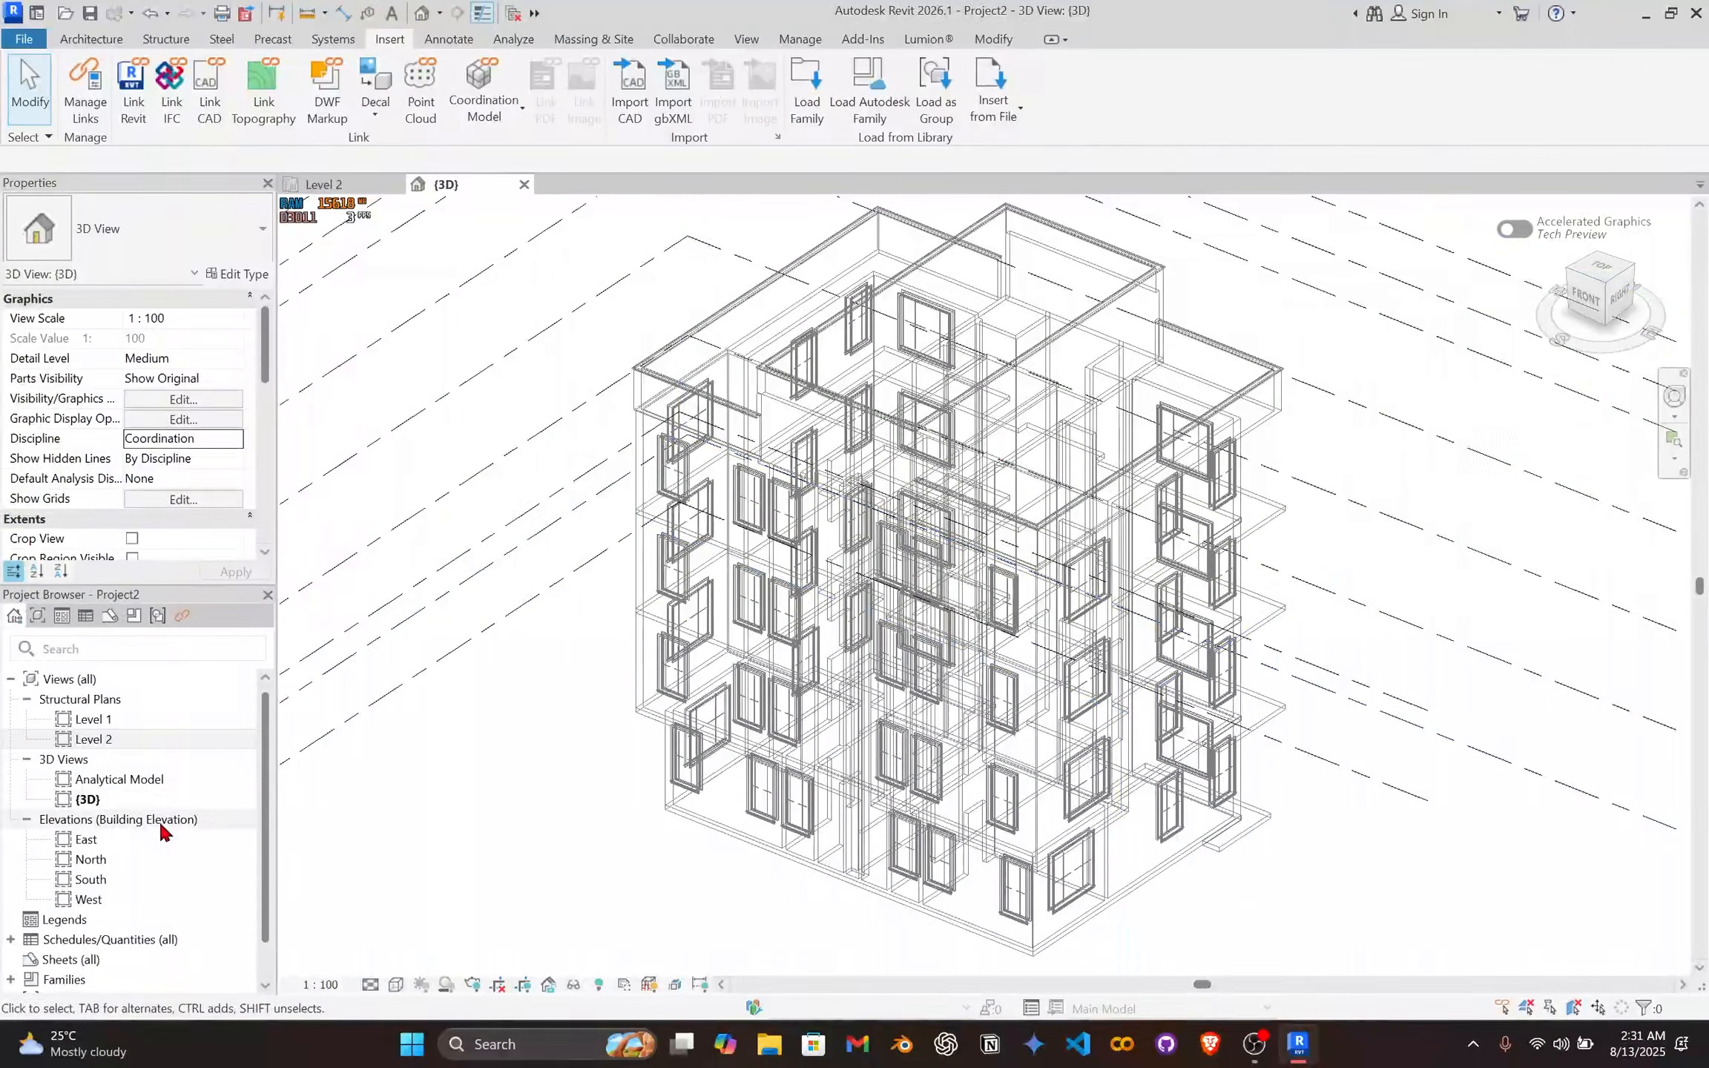
Step: Open the North elevation and examine the linked model's levels against the project's own levels
click(104, 860)
double_click(104, 859)
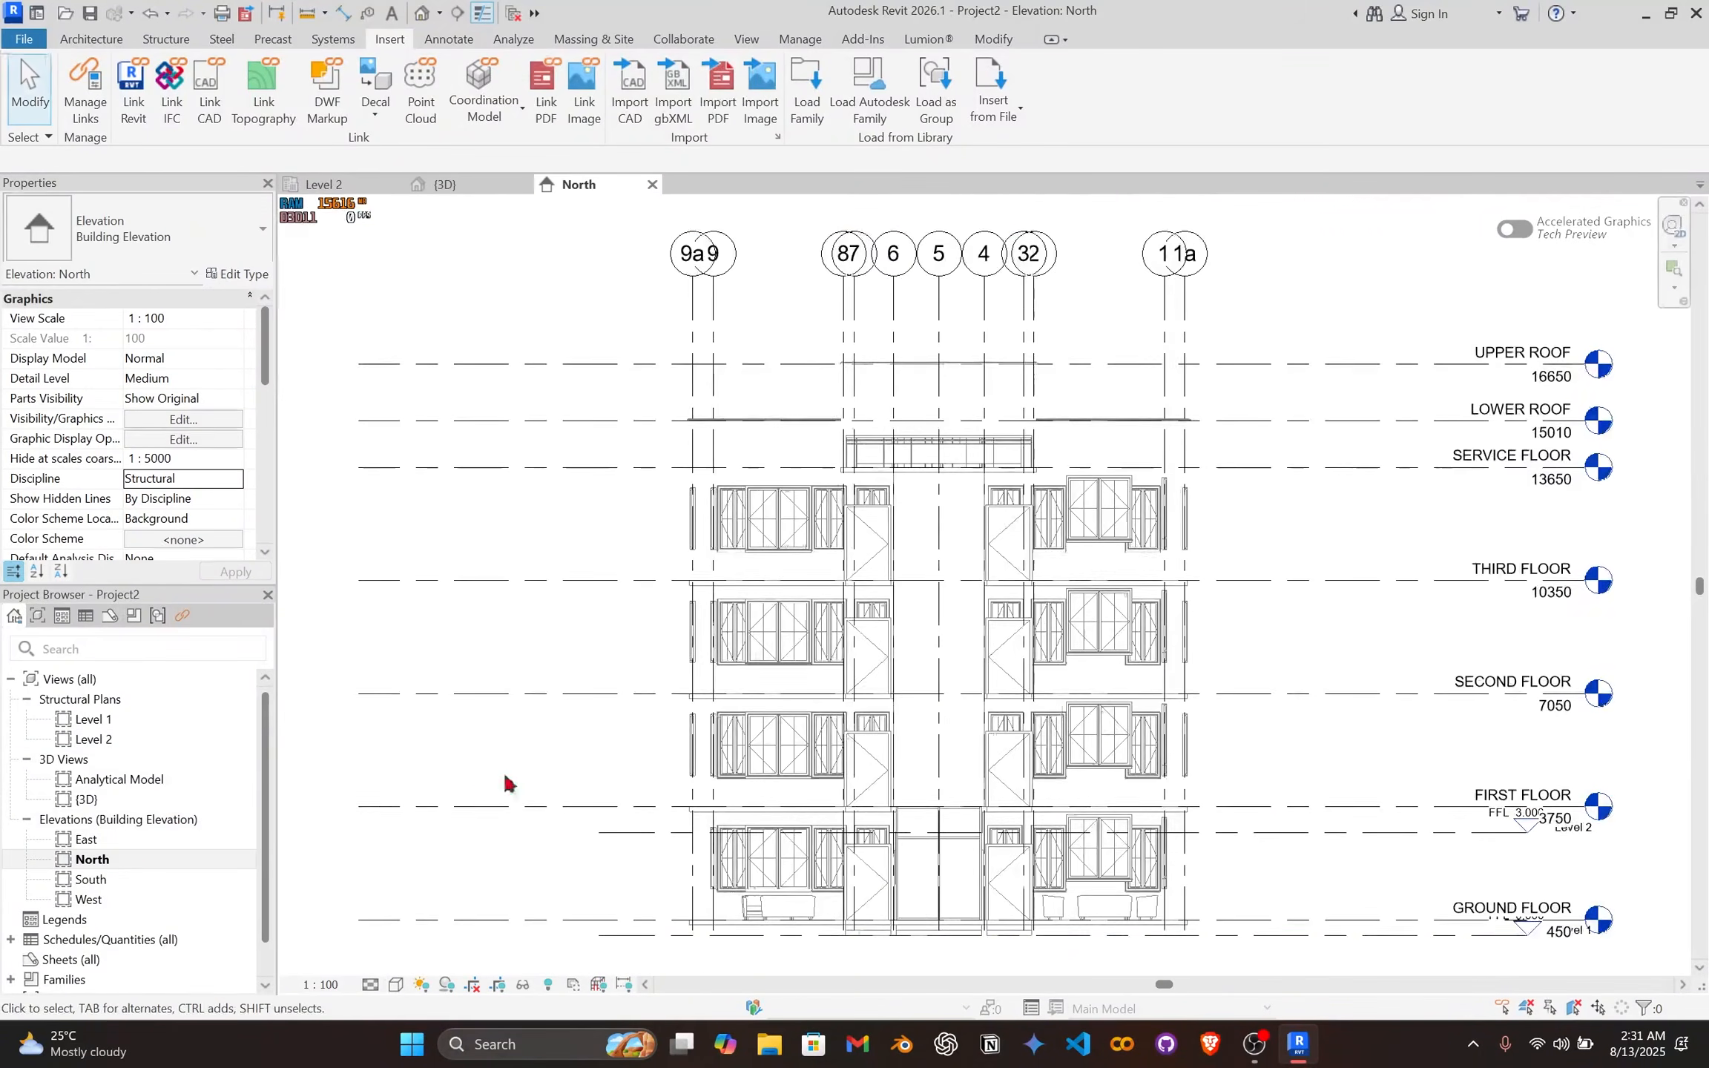
middle_drag(1239, 674, 1090, 655)
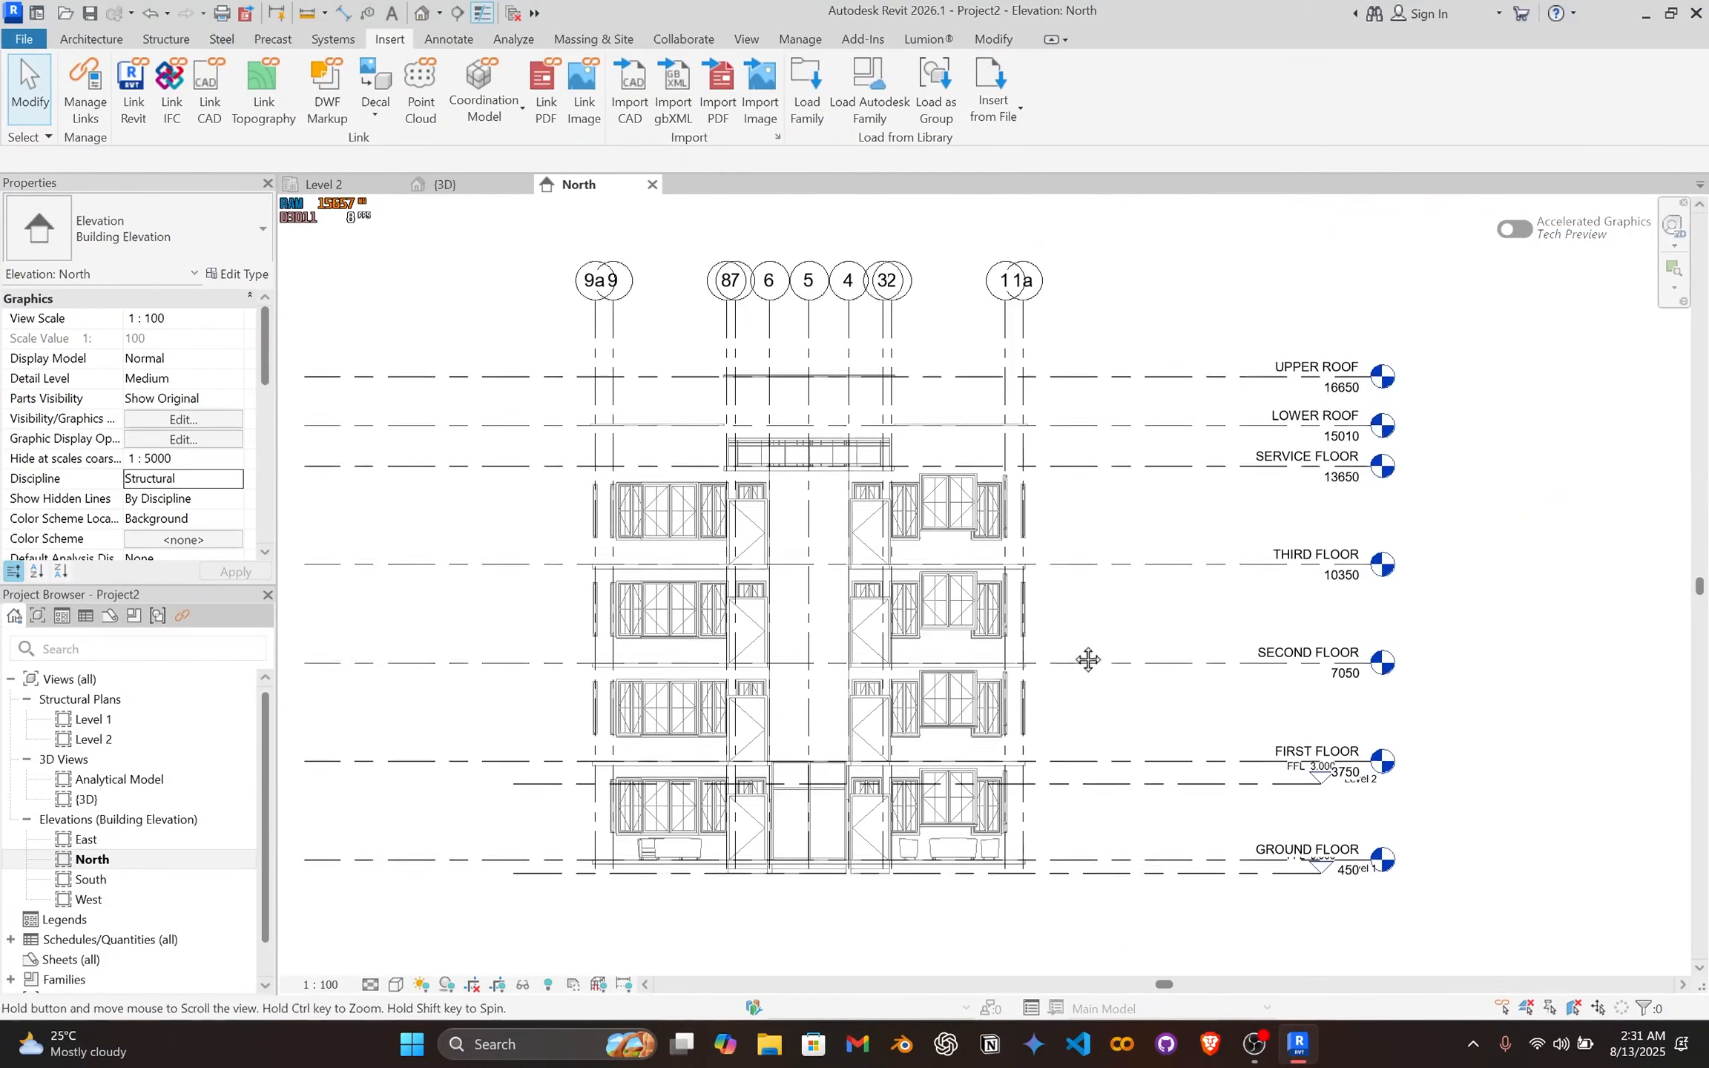
scroll(1158, 794, up, 1)
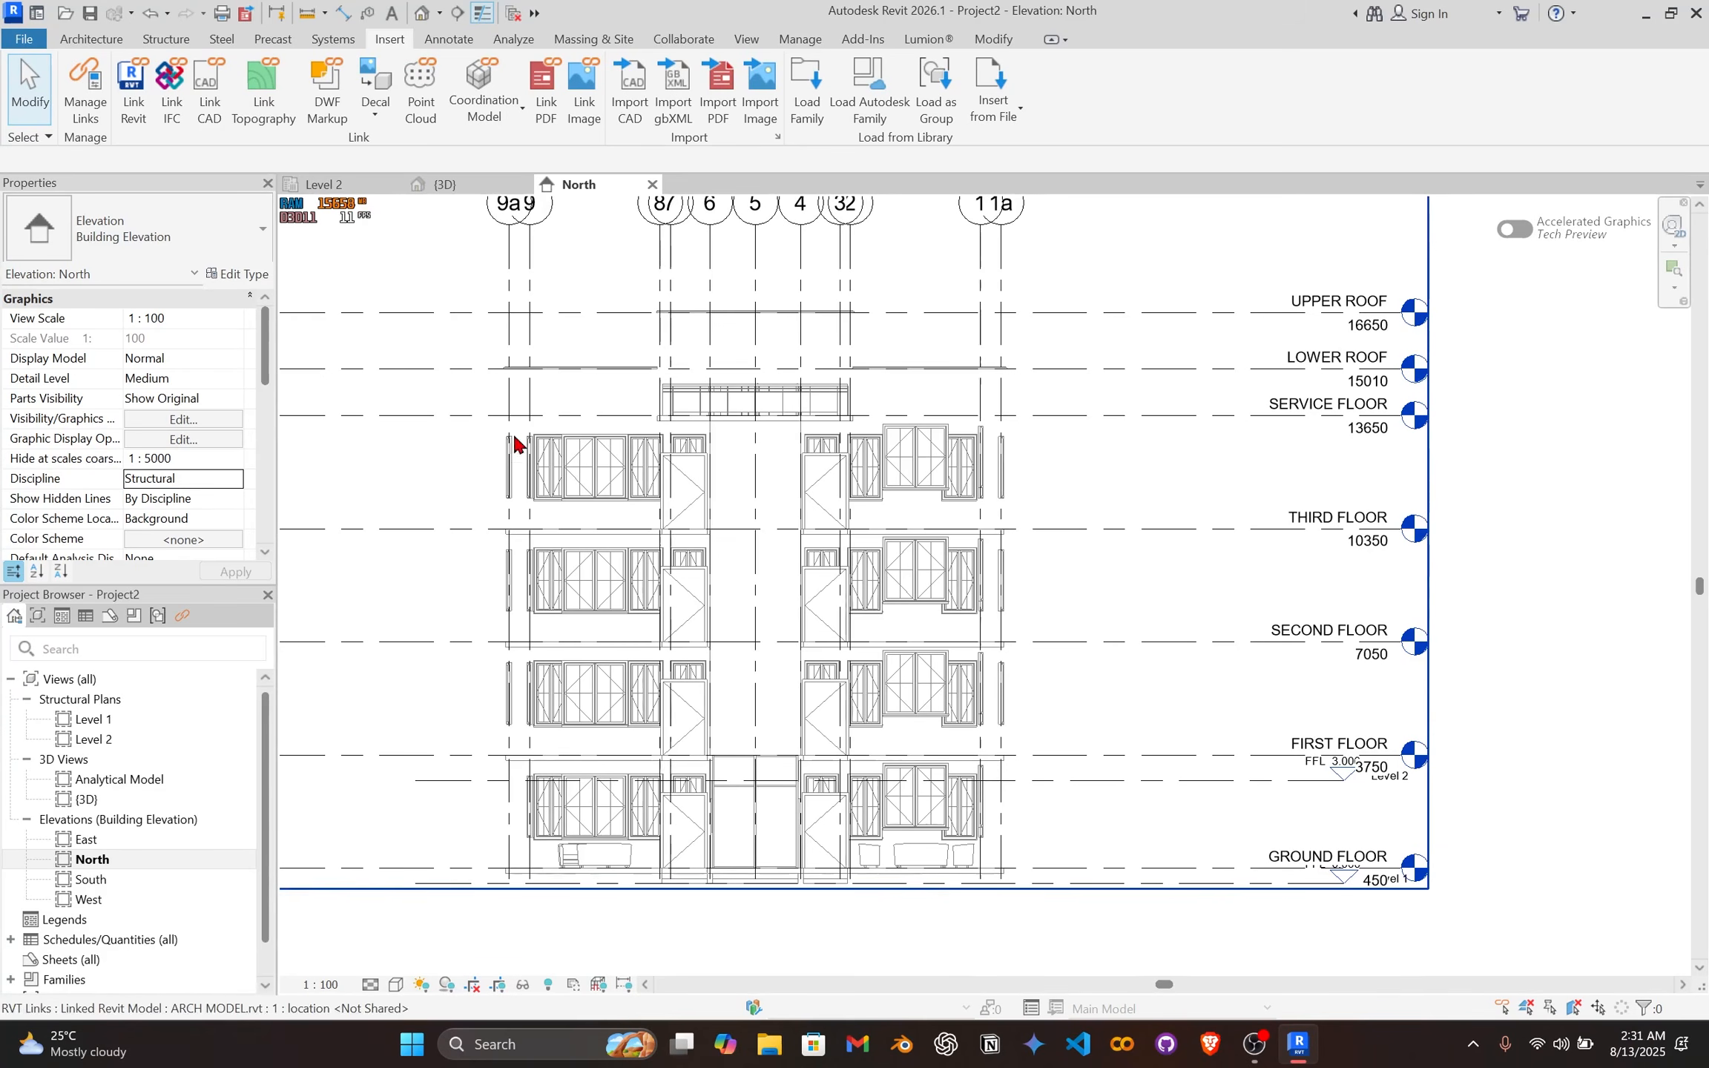
Step: Start Copy/Monitor with the Select Link option on the linked ARCH MODEL.rvt in the North elevation
click(678, 42)
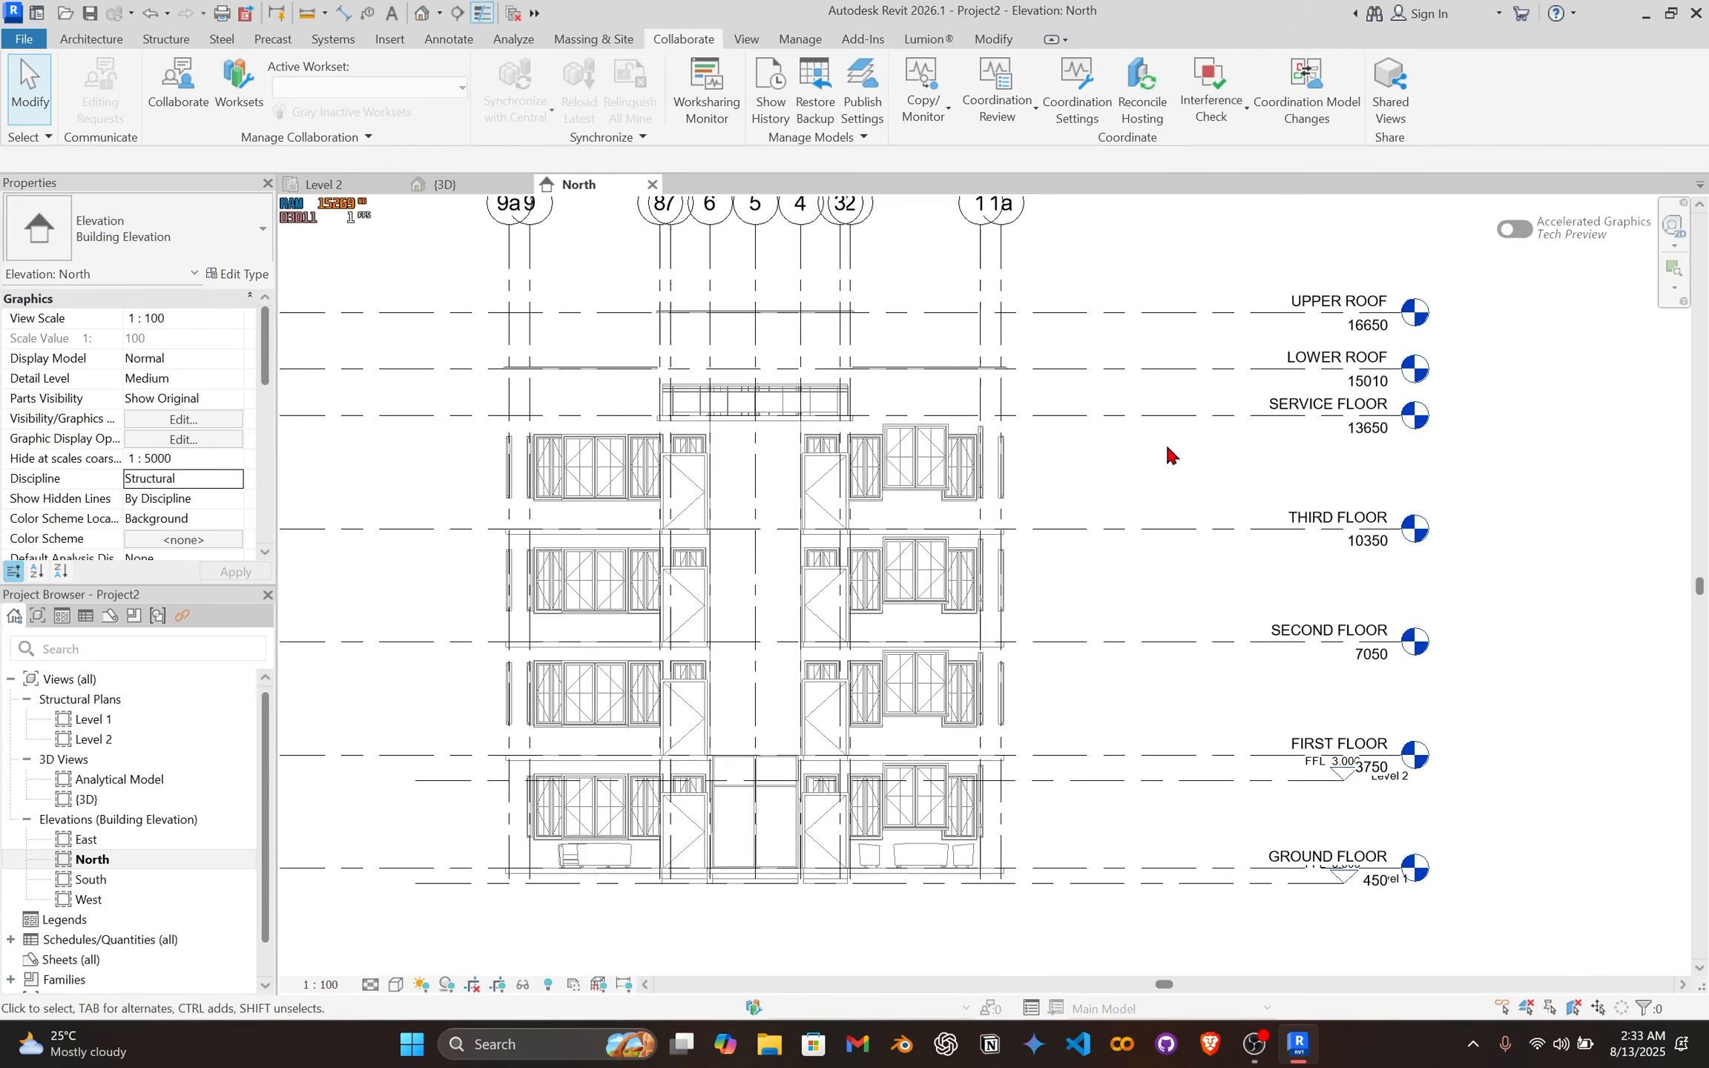
click(923, 90)
click(923, 91)
click(924, 90)
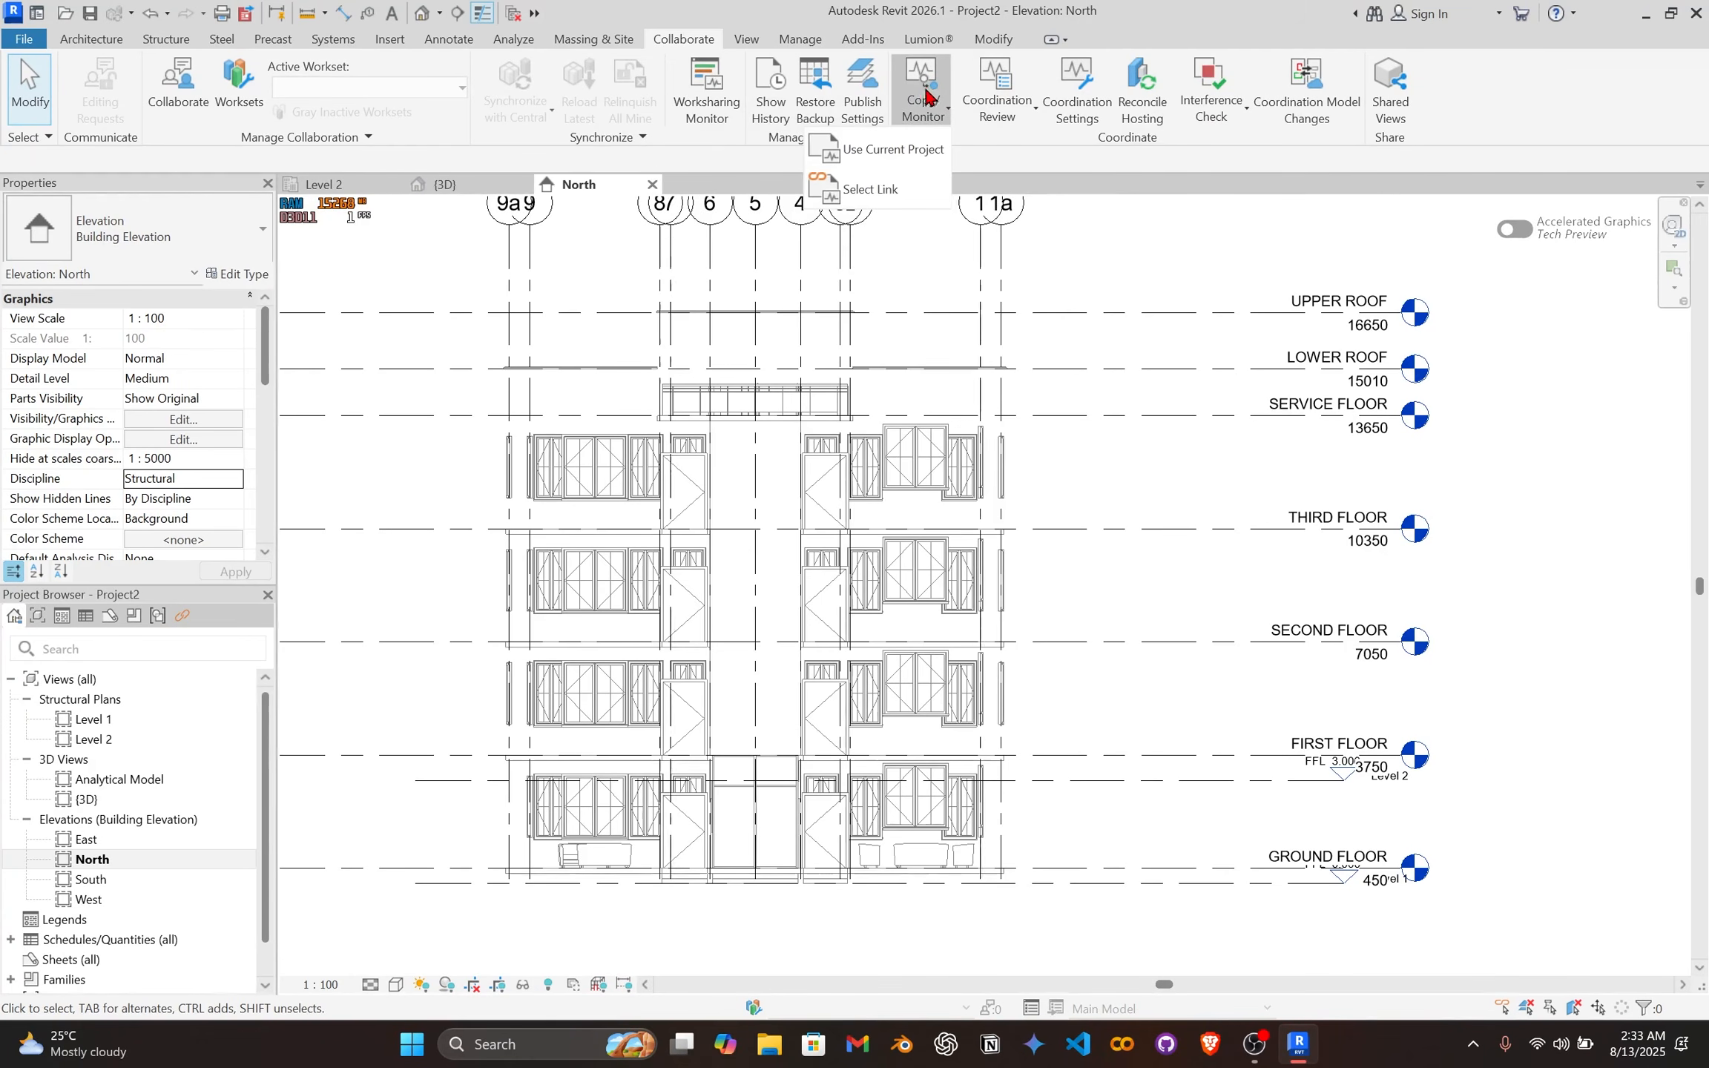
click(871, 190)
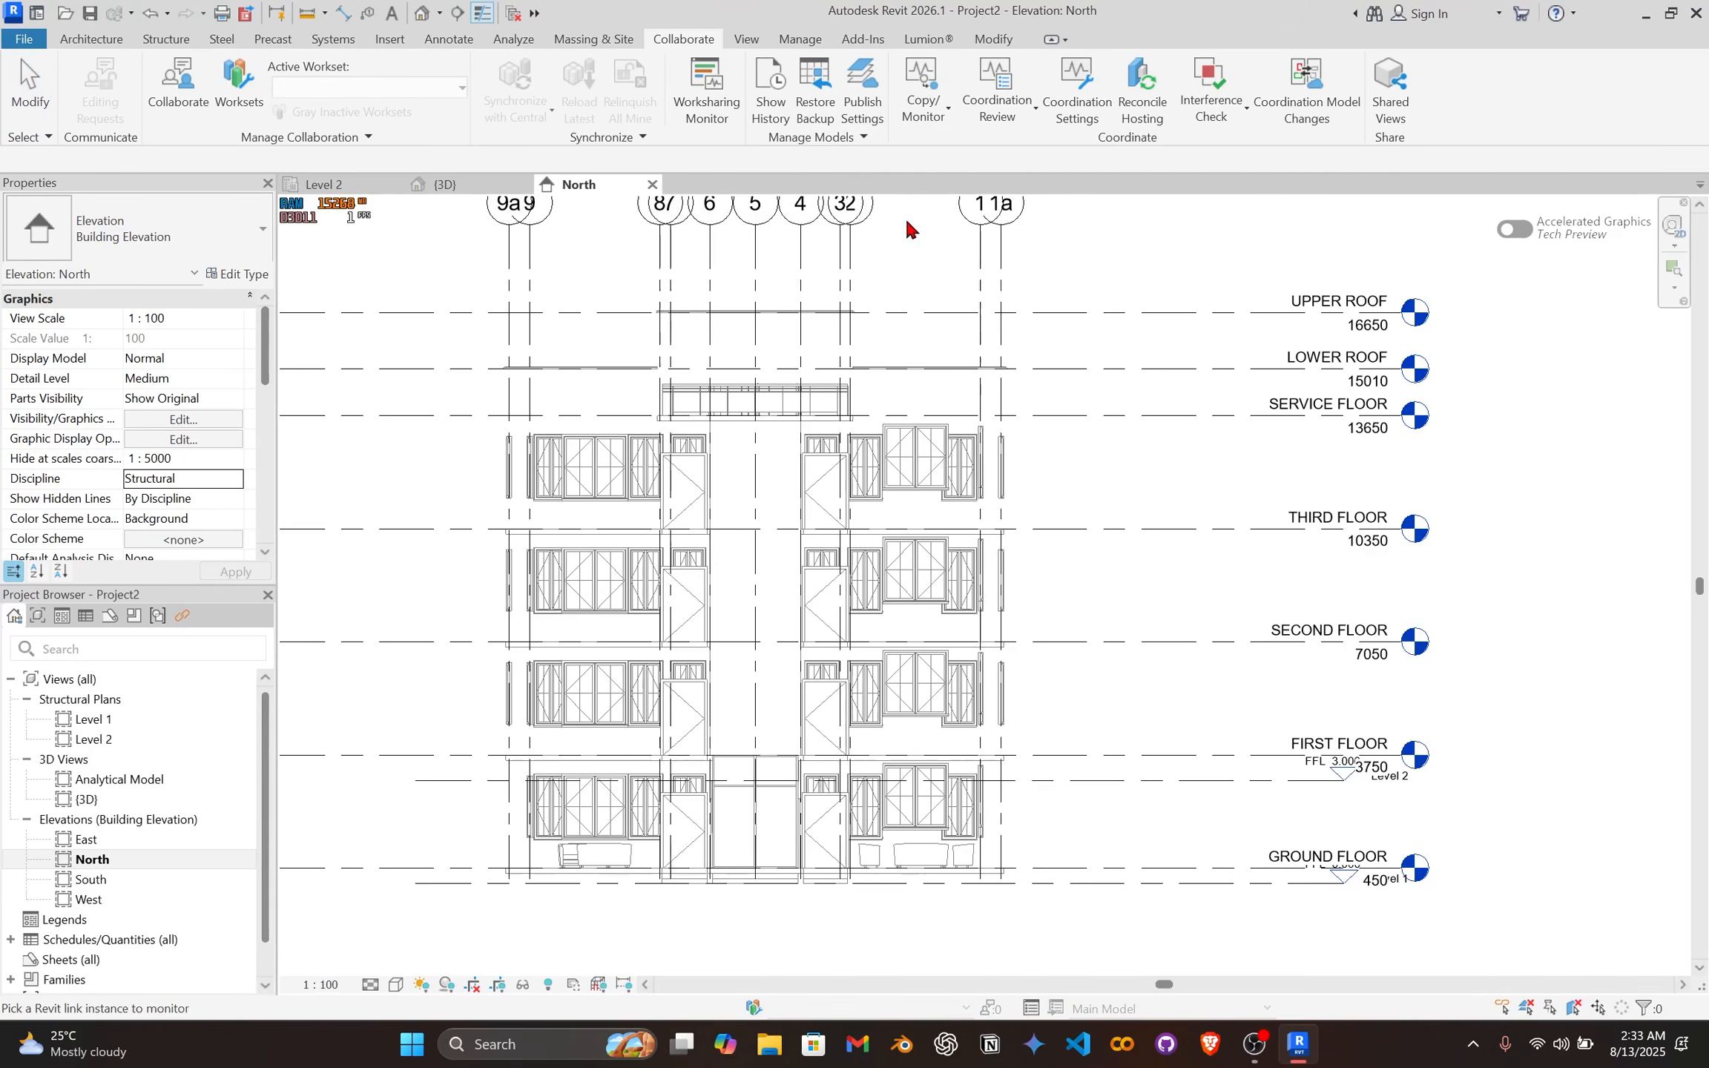
scroll(989, 410, down, 2)
scroll(971, 401, down, 1)
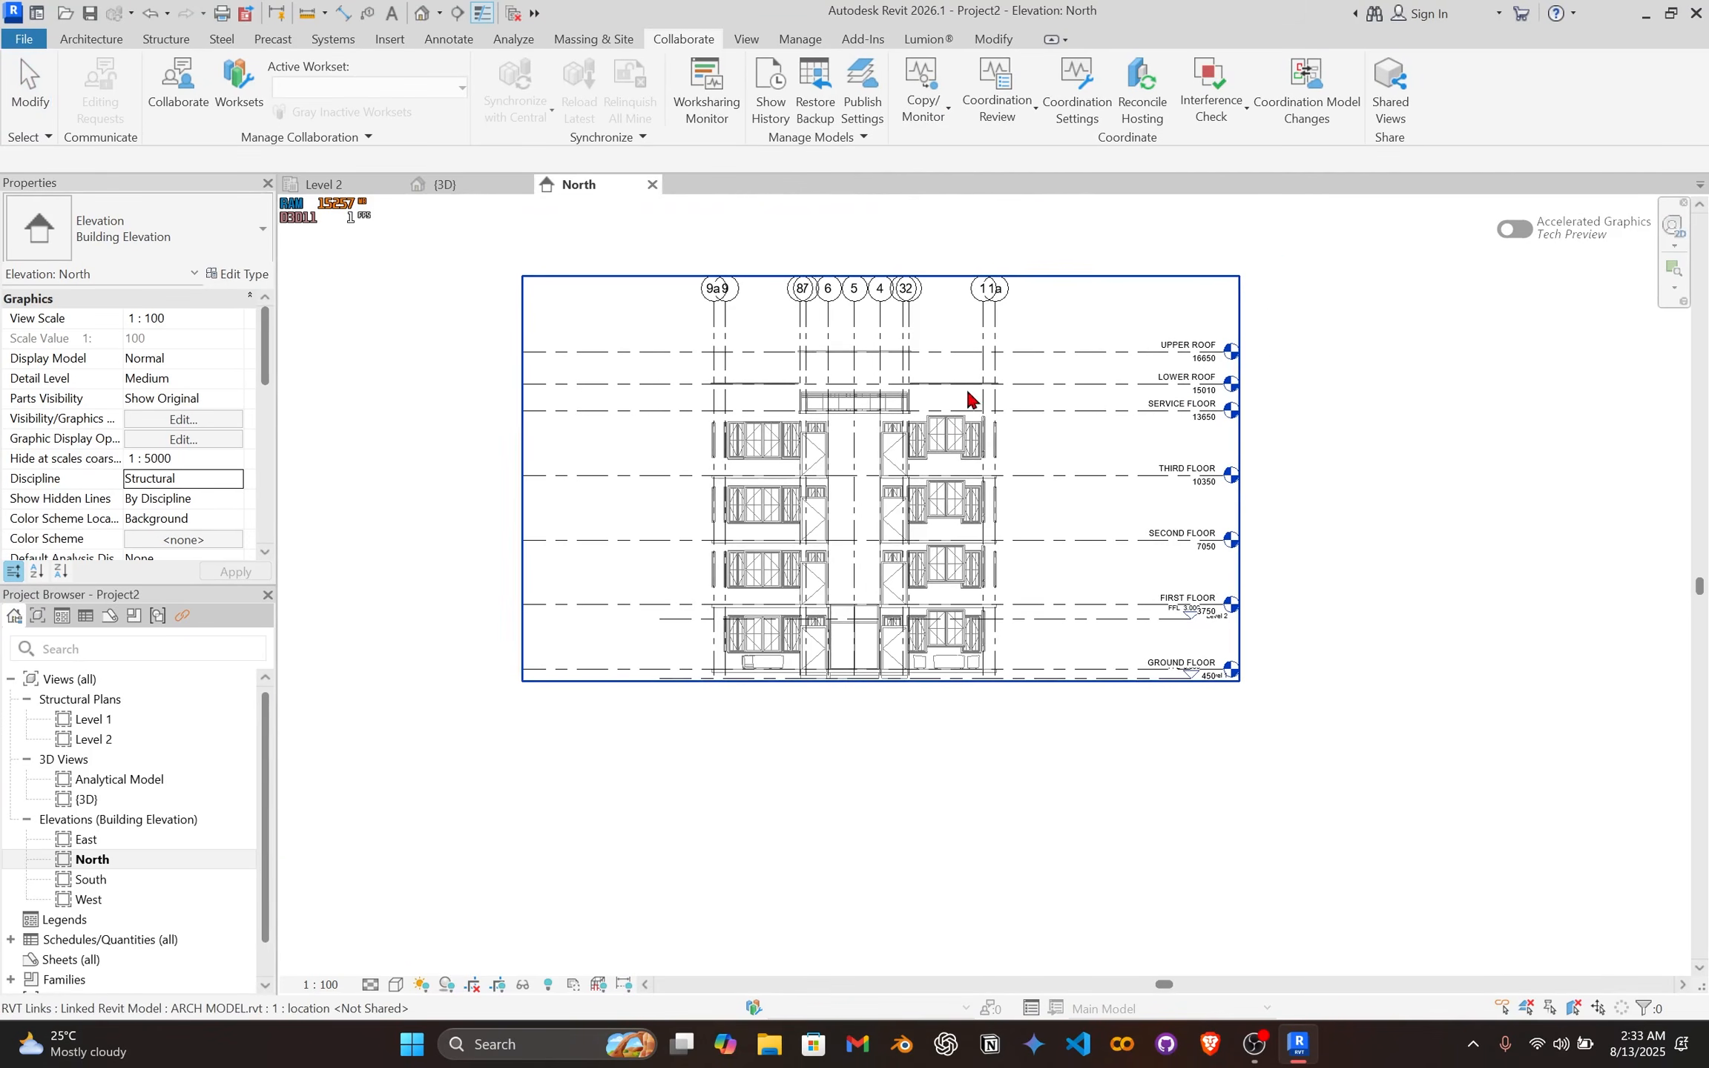
click(959, 436)
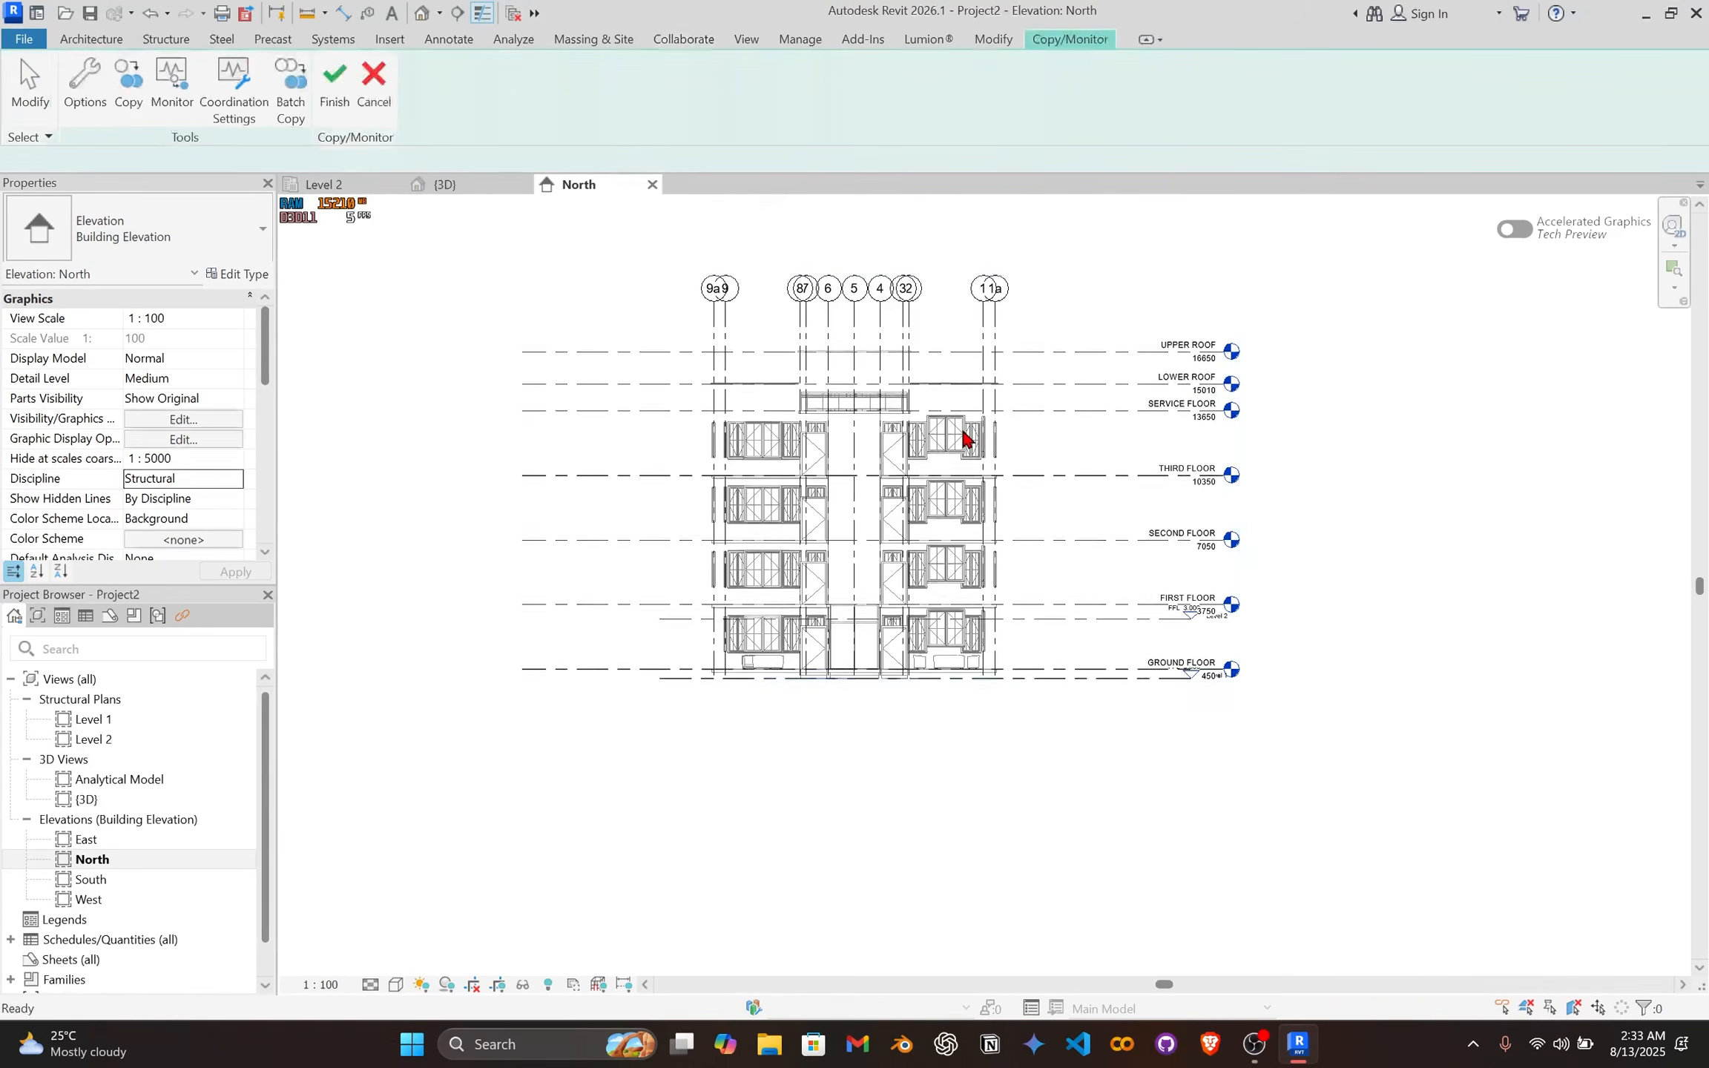
Step: Copy the linked model's GROUND FLOOR, FIRST FLOOR and SECOND FLOOR levels into the project in the North elevation
click(128, 82)
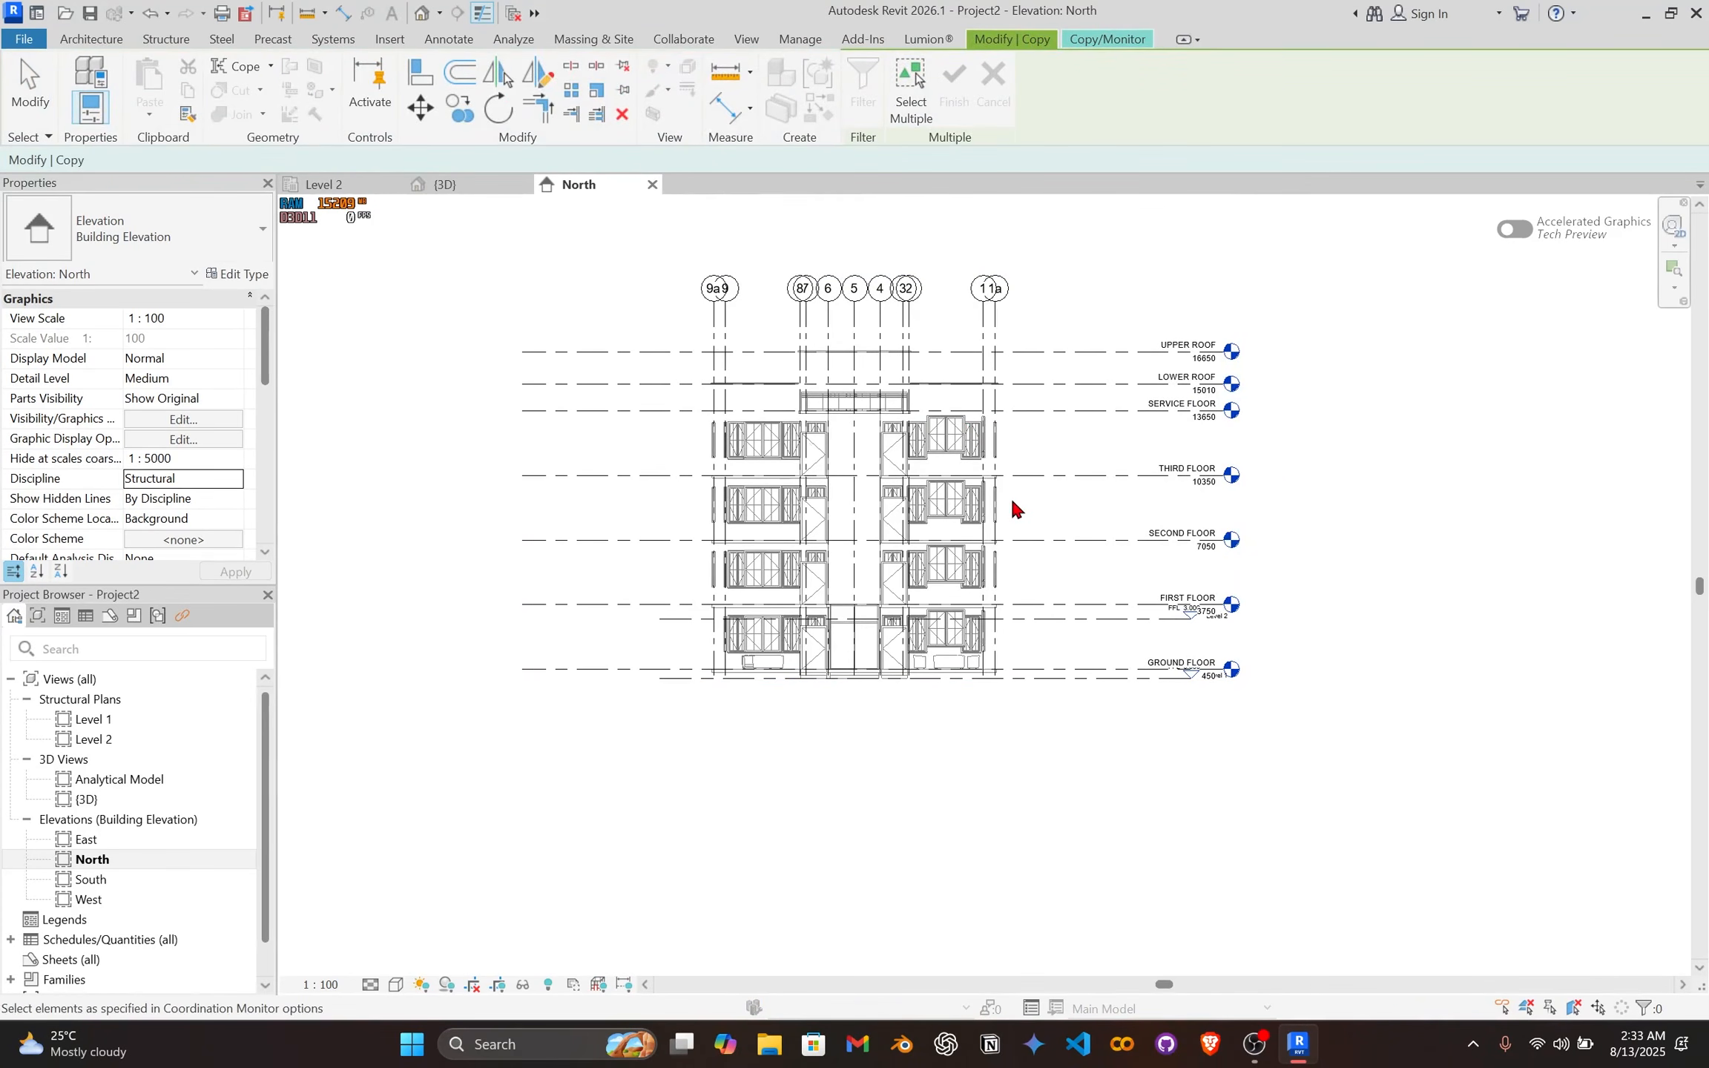
scroll(1182, 667, up, 3)
middle_drag(1114, 603, 1031, 656)
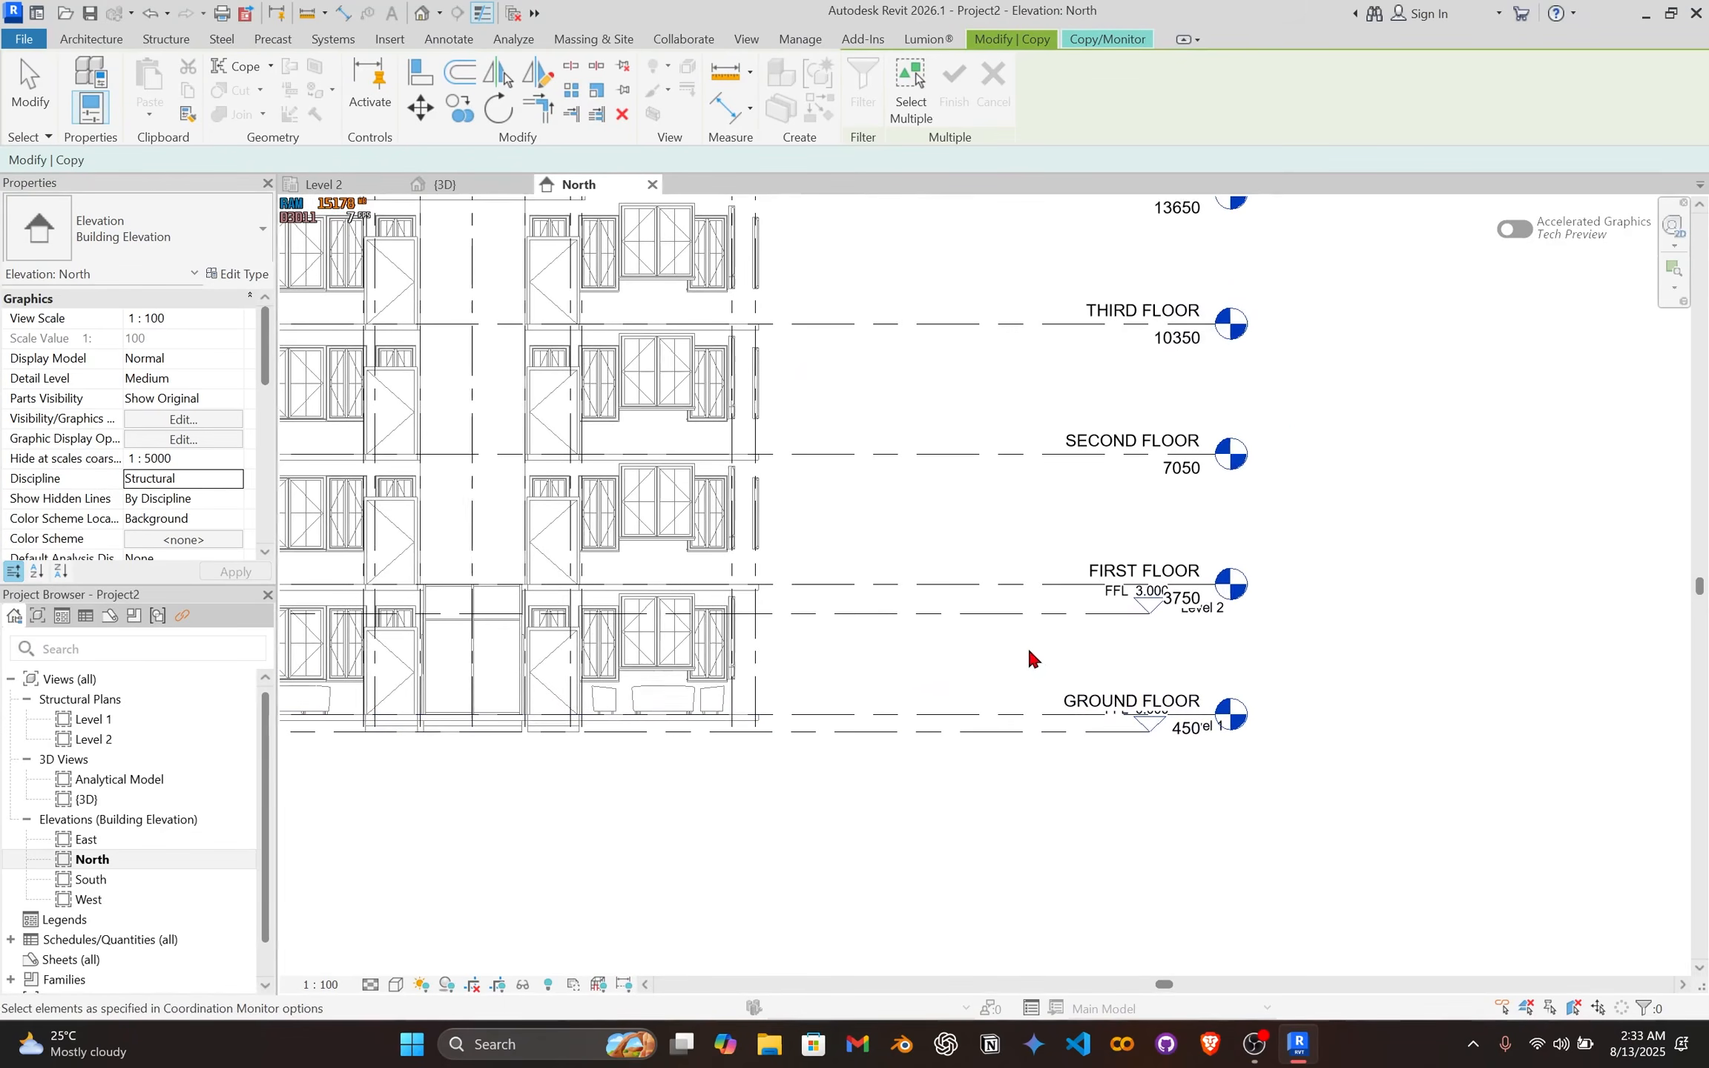
scroll(1061, 688, up, 2)
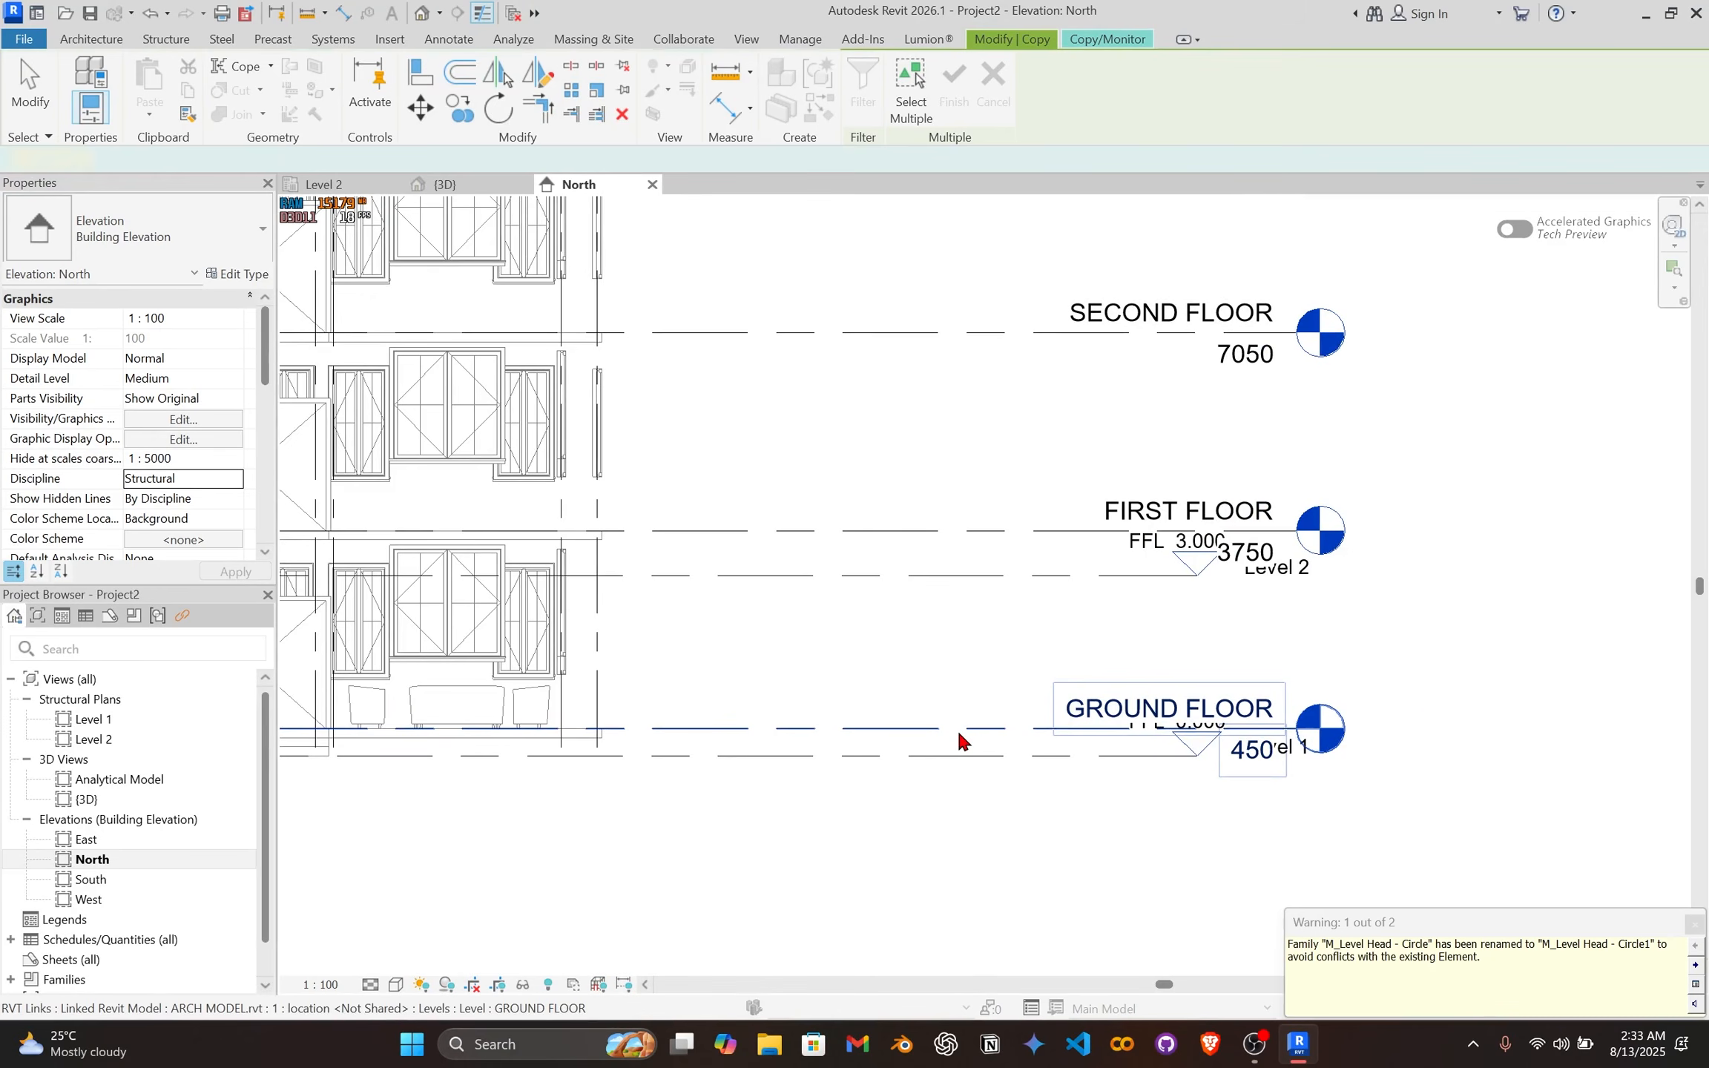
click(889, 530)
middle_drag(978, 591, 971, 676)
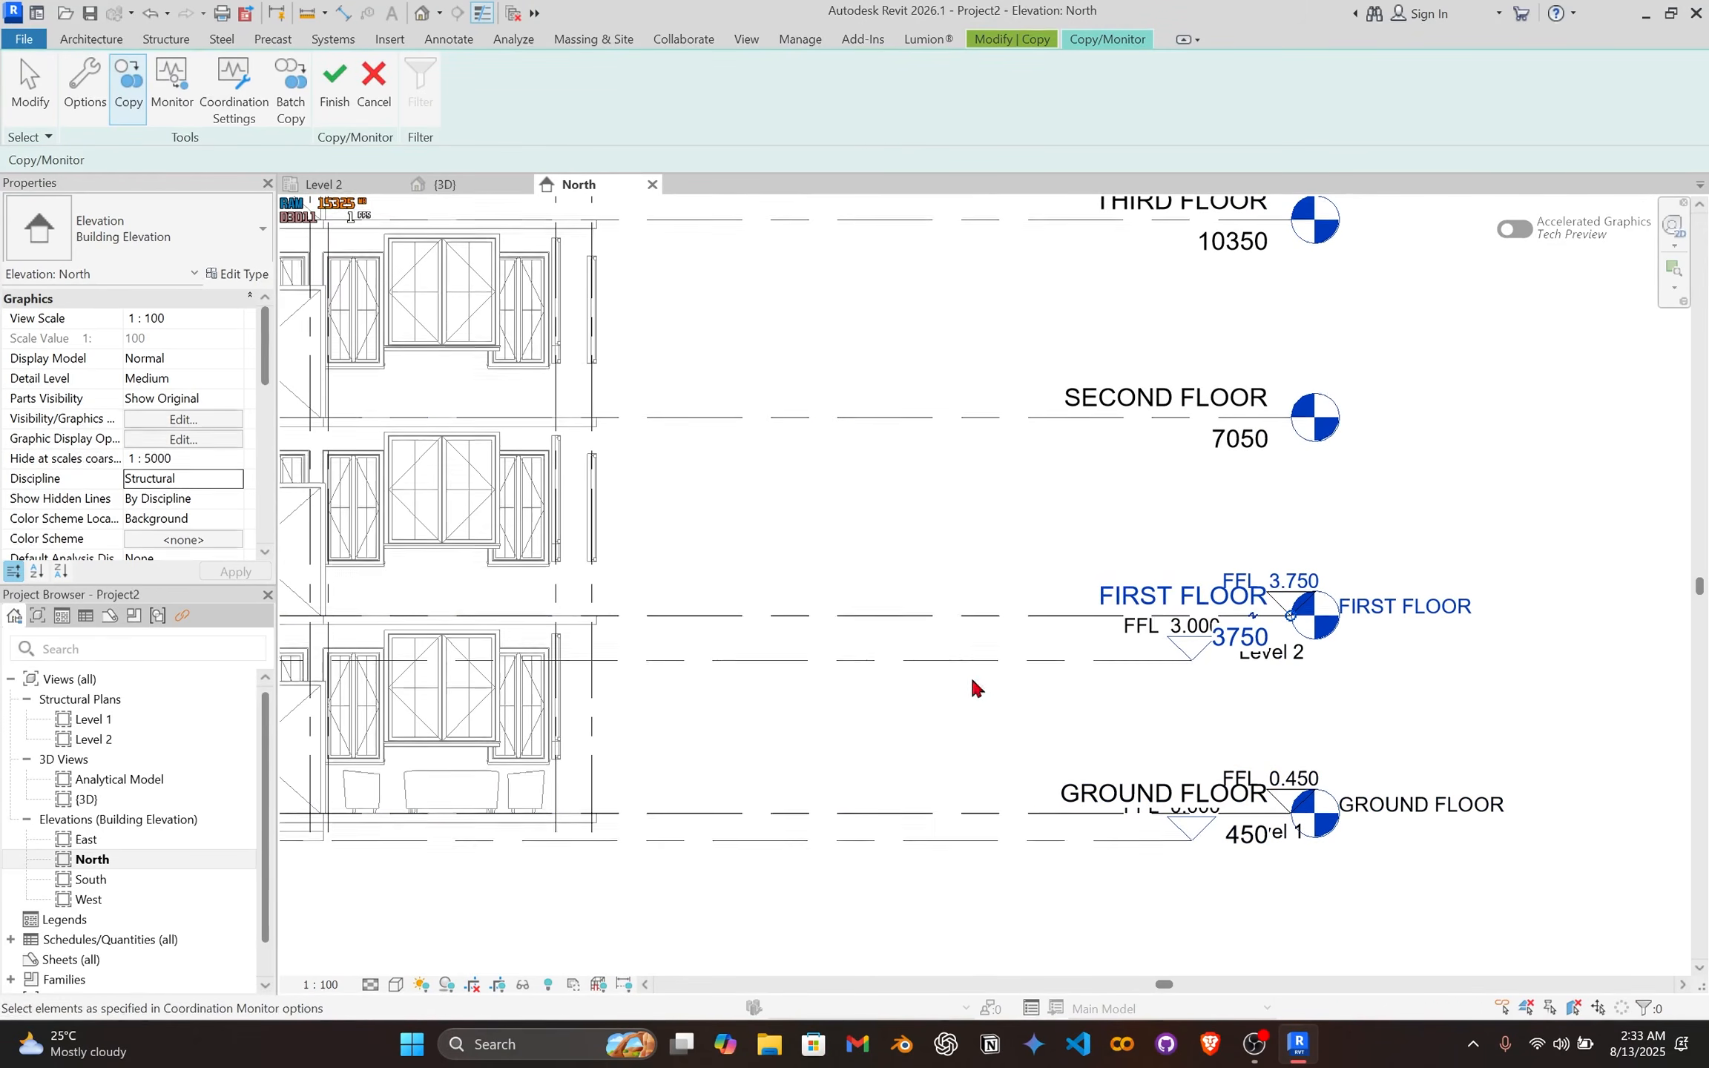
click(938, 417)
Step: Copy the linked model's THIRD FLOOR, SERVICE FLOOR, LOWER ROOF and UPPER ROOF levels into the project
scroll(938, 410, down, 3)
middle_drag(938, 408, 915, 565)
scroll(915, 564, up, 1)
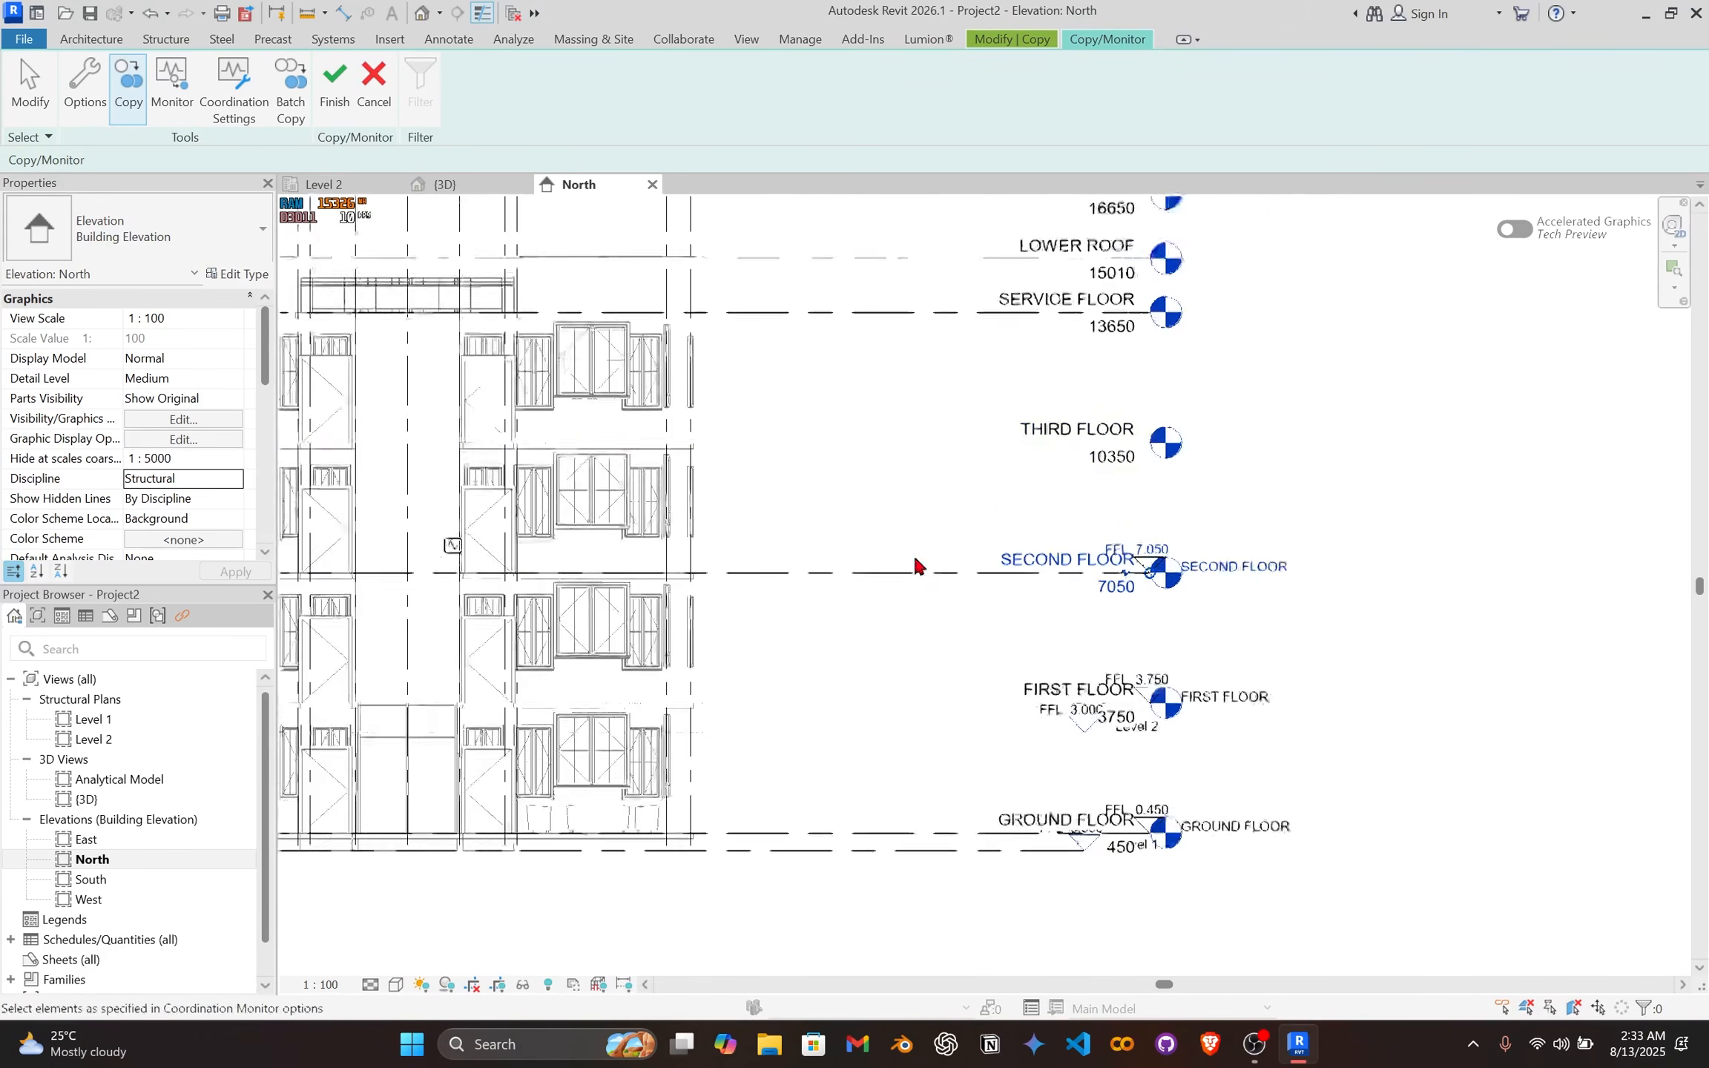
click(908, 445)
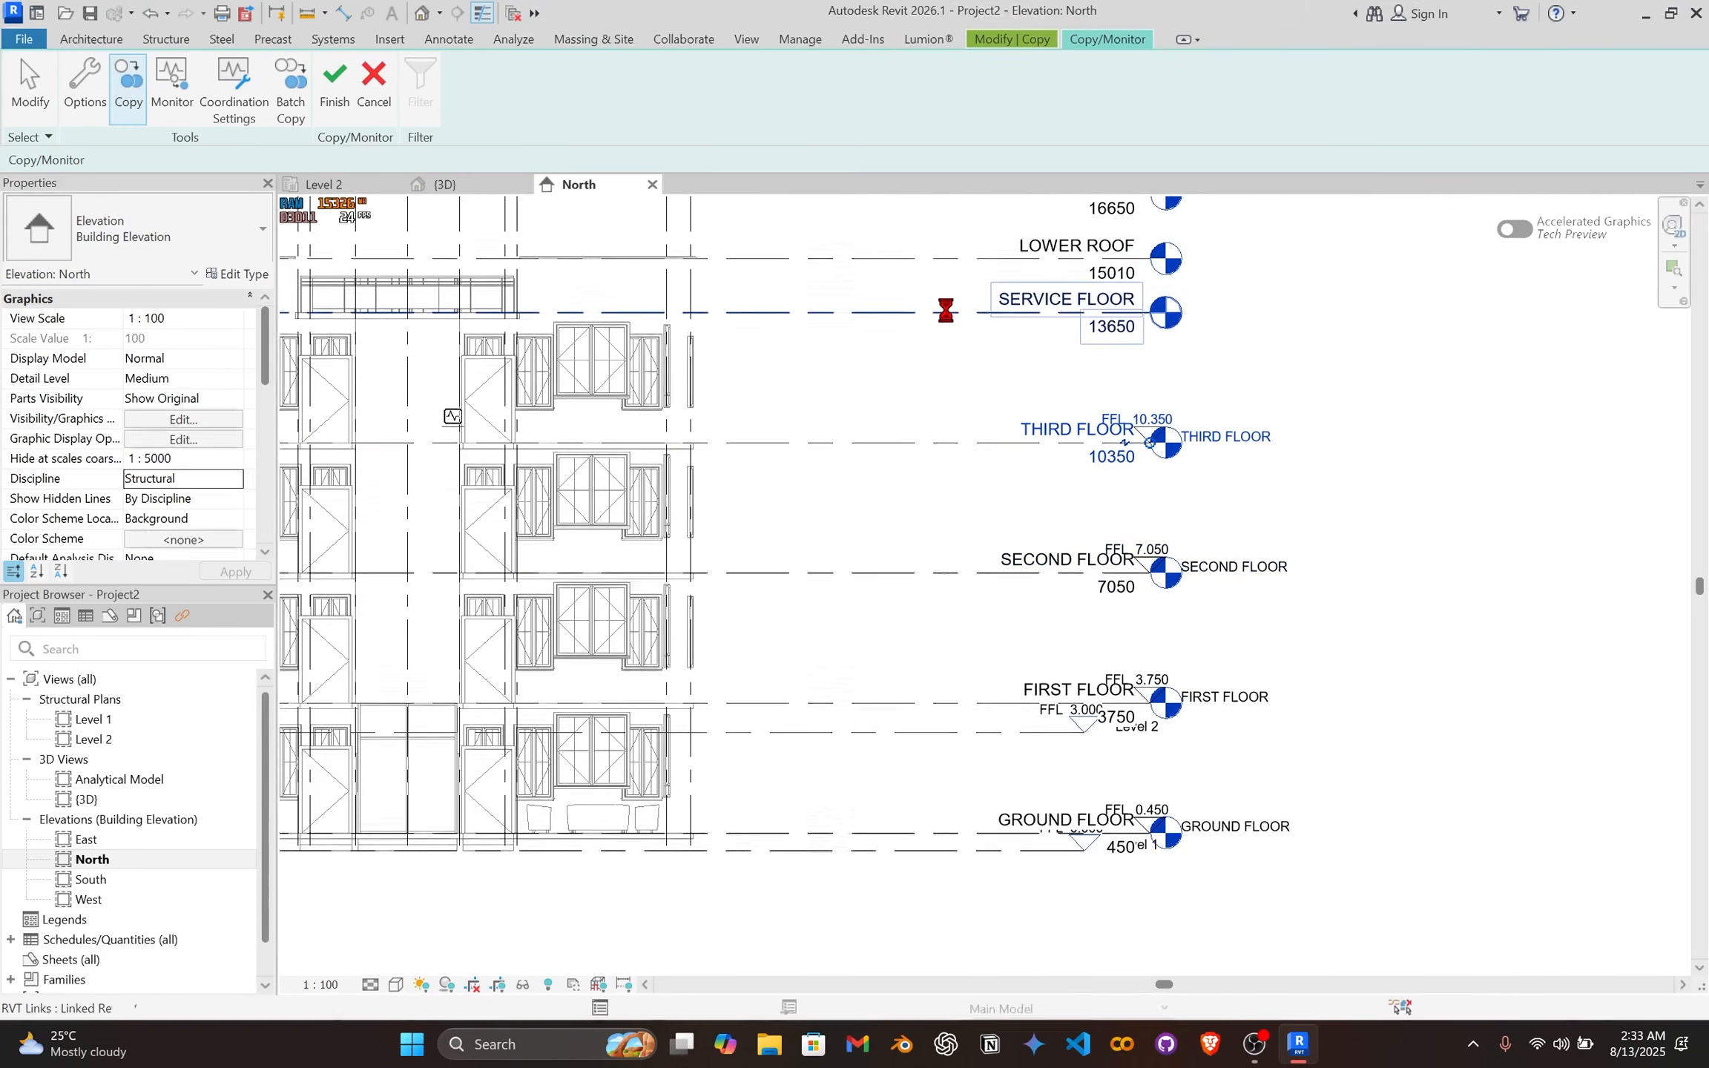
click(916, 312)
middle_drag(953, 420, 916, 541)
scroll(917, 444, up, 1)
click(916, 443)
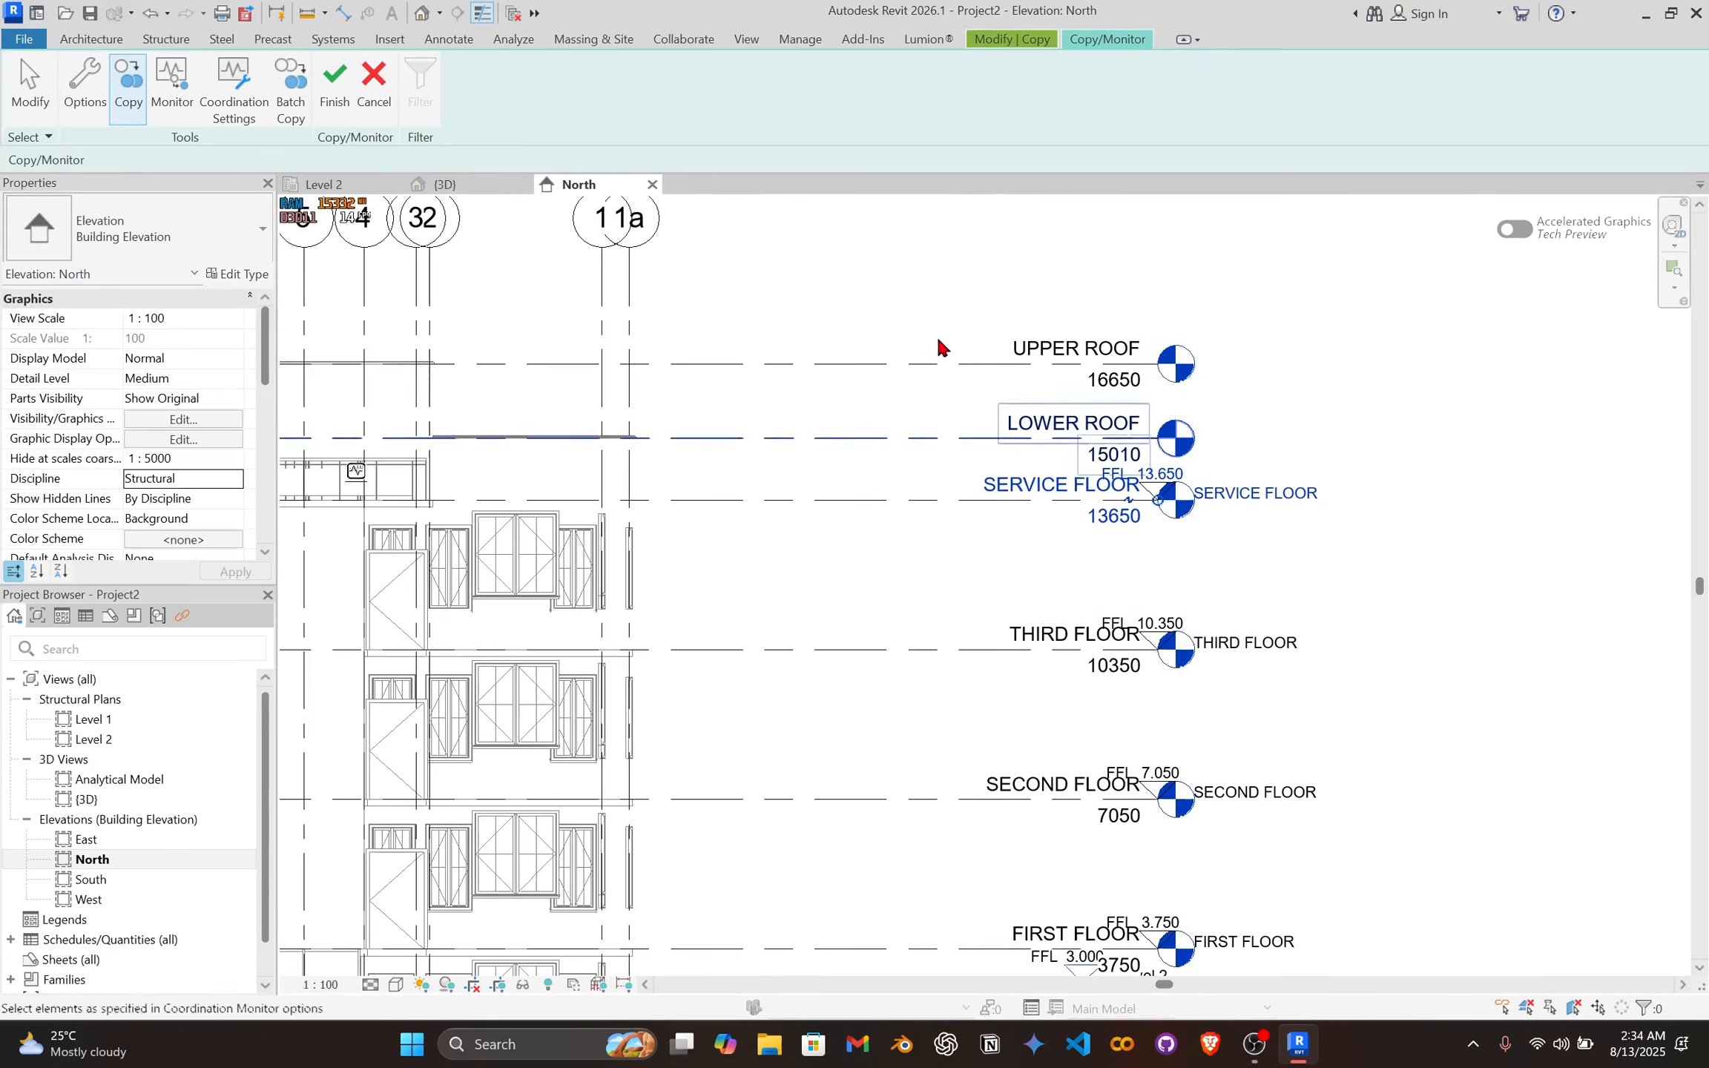
click(938, 357)
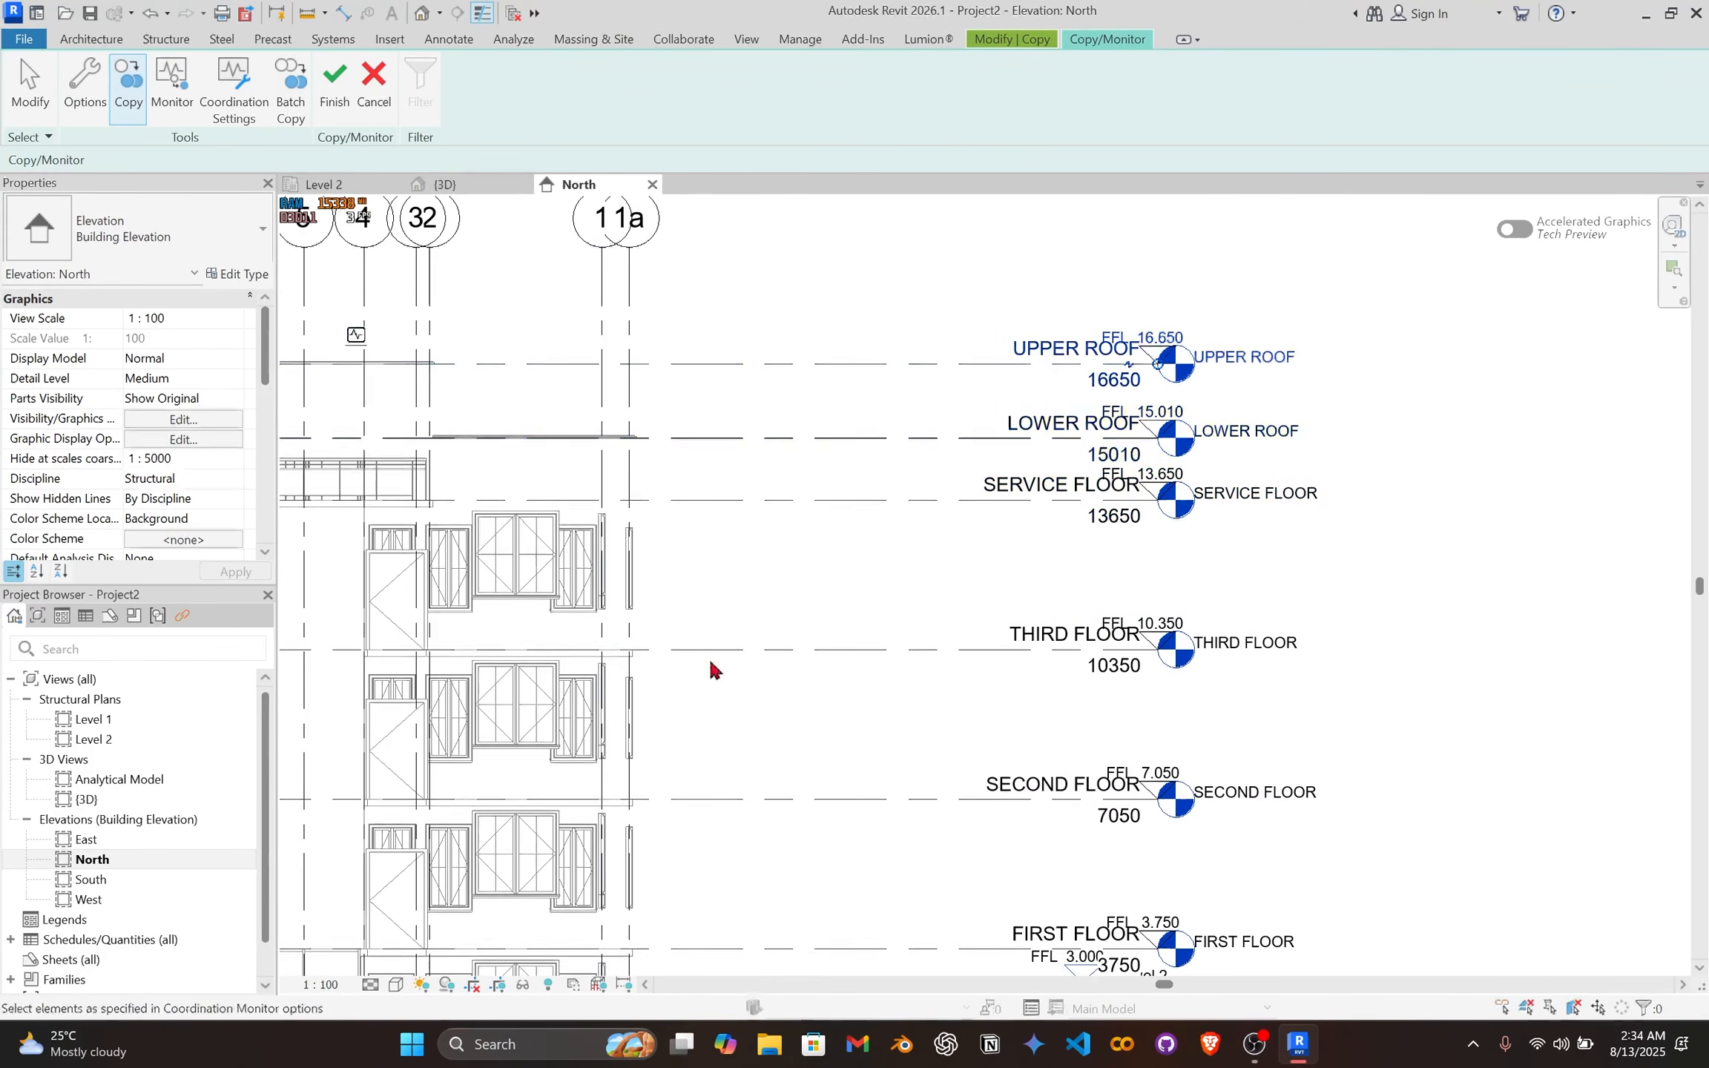
Step: Set the North elevation's view scale to 1 : 50 and finish the Copy/Monitor session
click(320, 984)
click(397, 813)
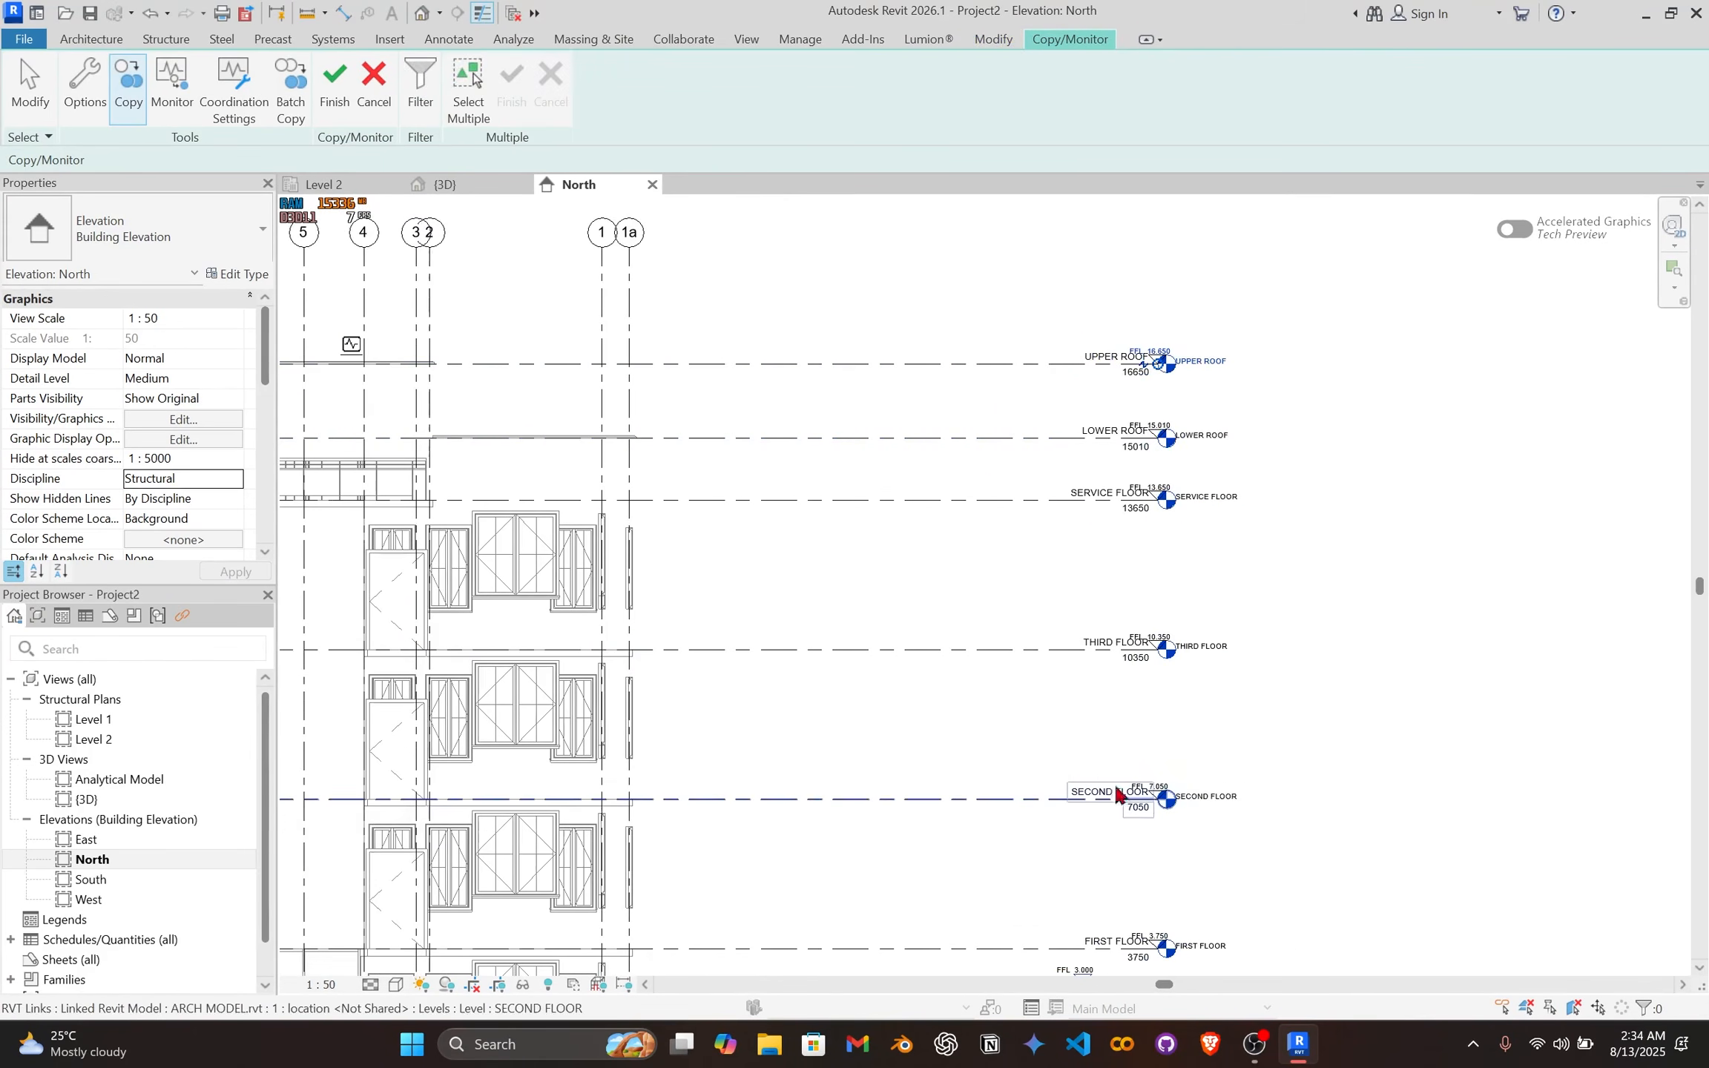
scroll(1167, 765, down, 1)
middle_drag(1167, 765, 1044, 567)
scroll(1044, 706, up, 4)
scroll(1028, 775, down, 1)
middle_drag(1027, 775, 1038, 570)
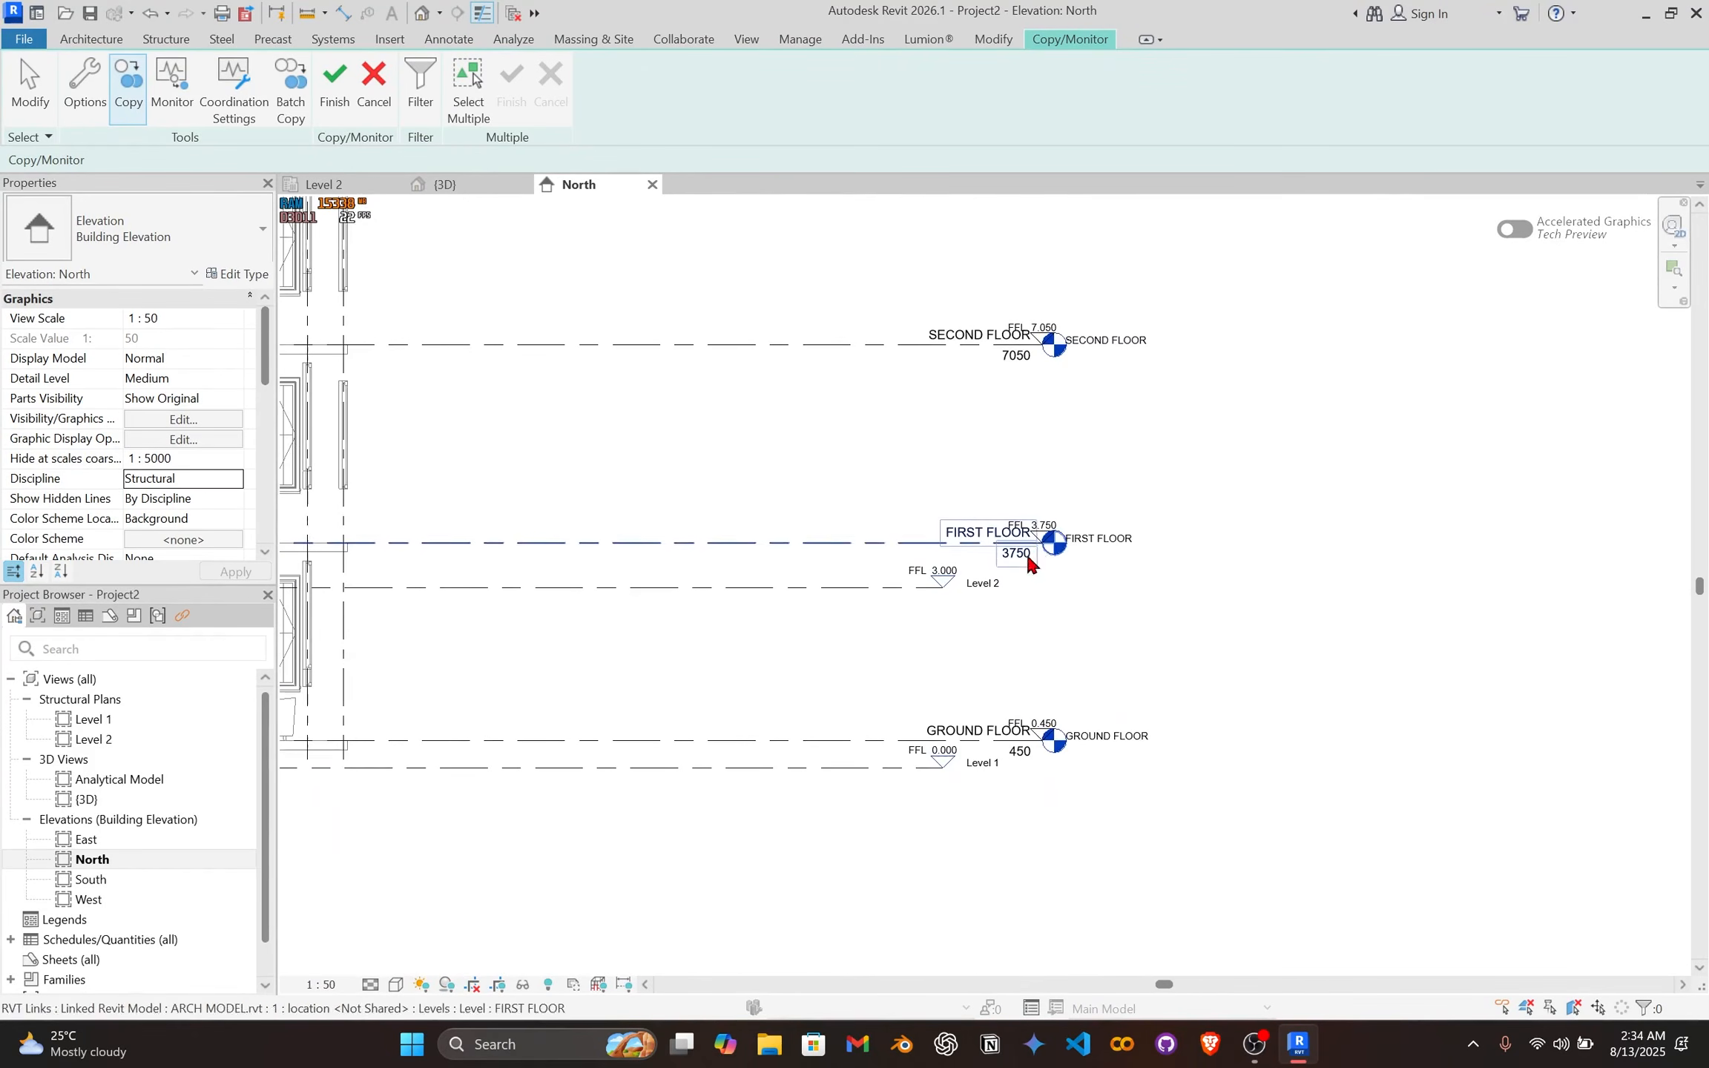
scroll(983, 662, up, 2)
scroll(974, 708, down, 1)
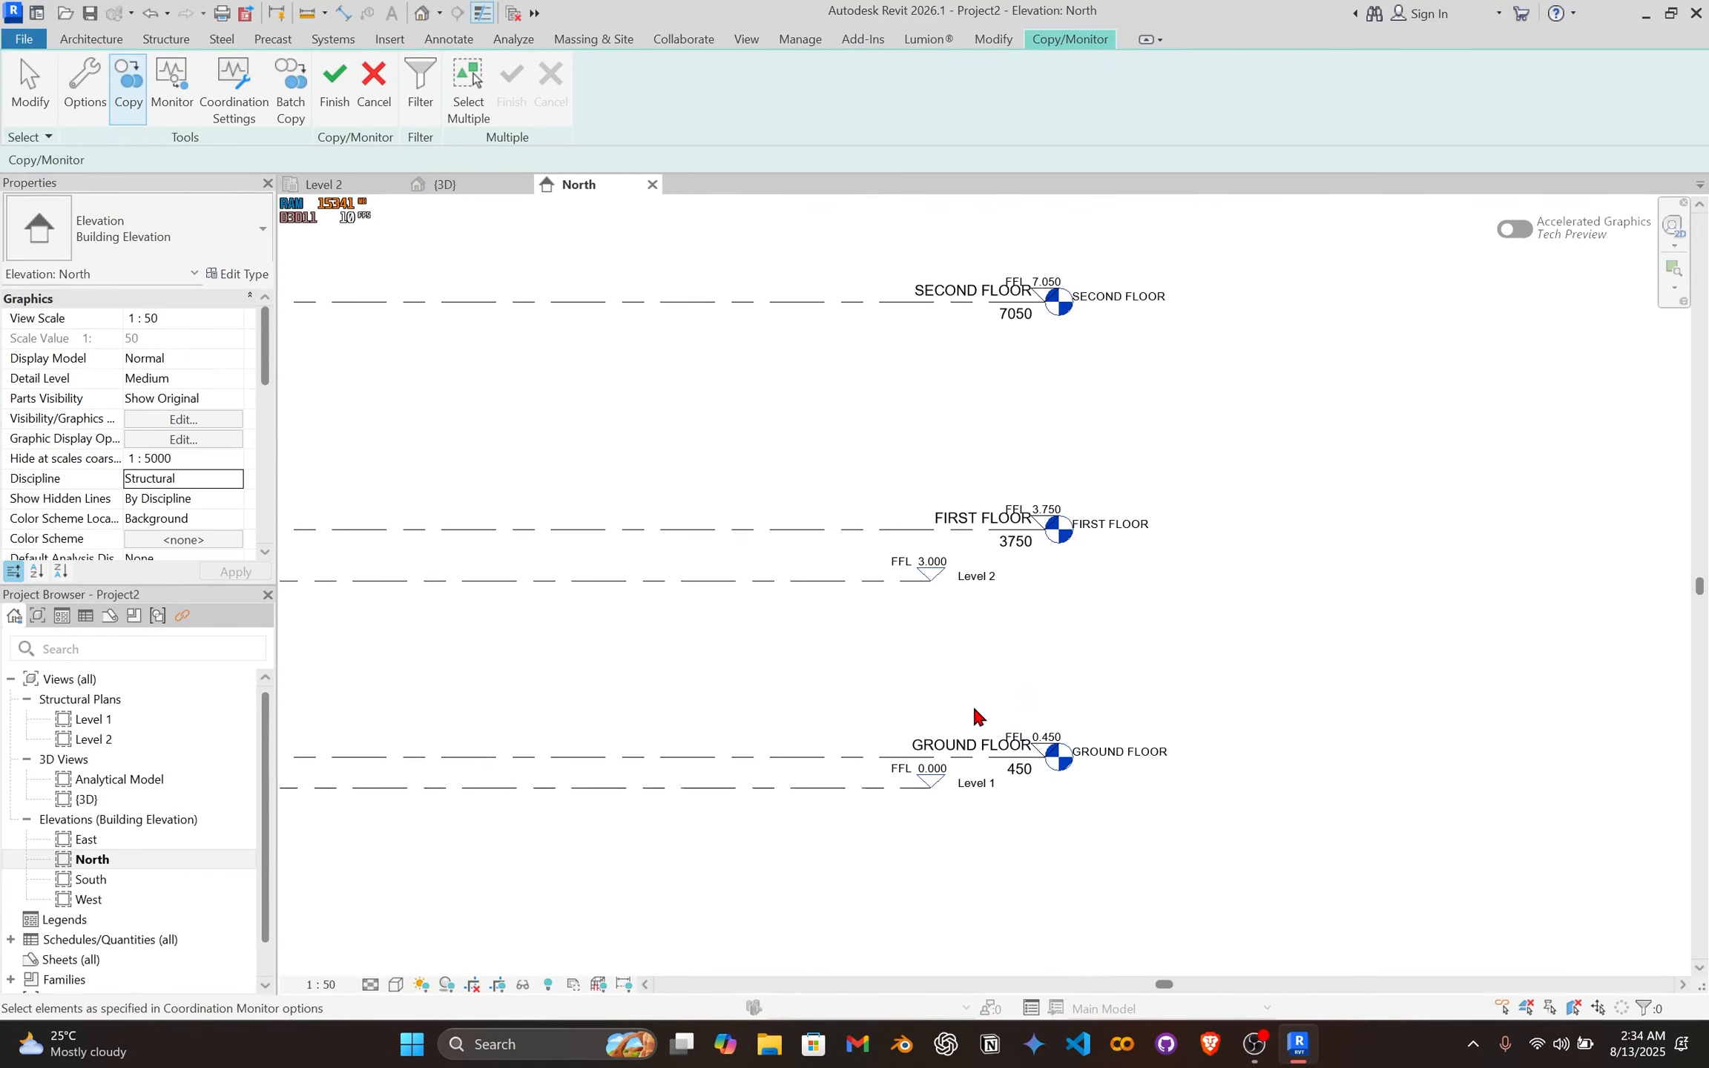
scroll(974, 716, up, 2)
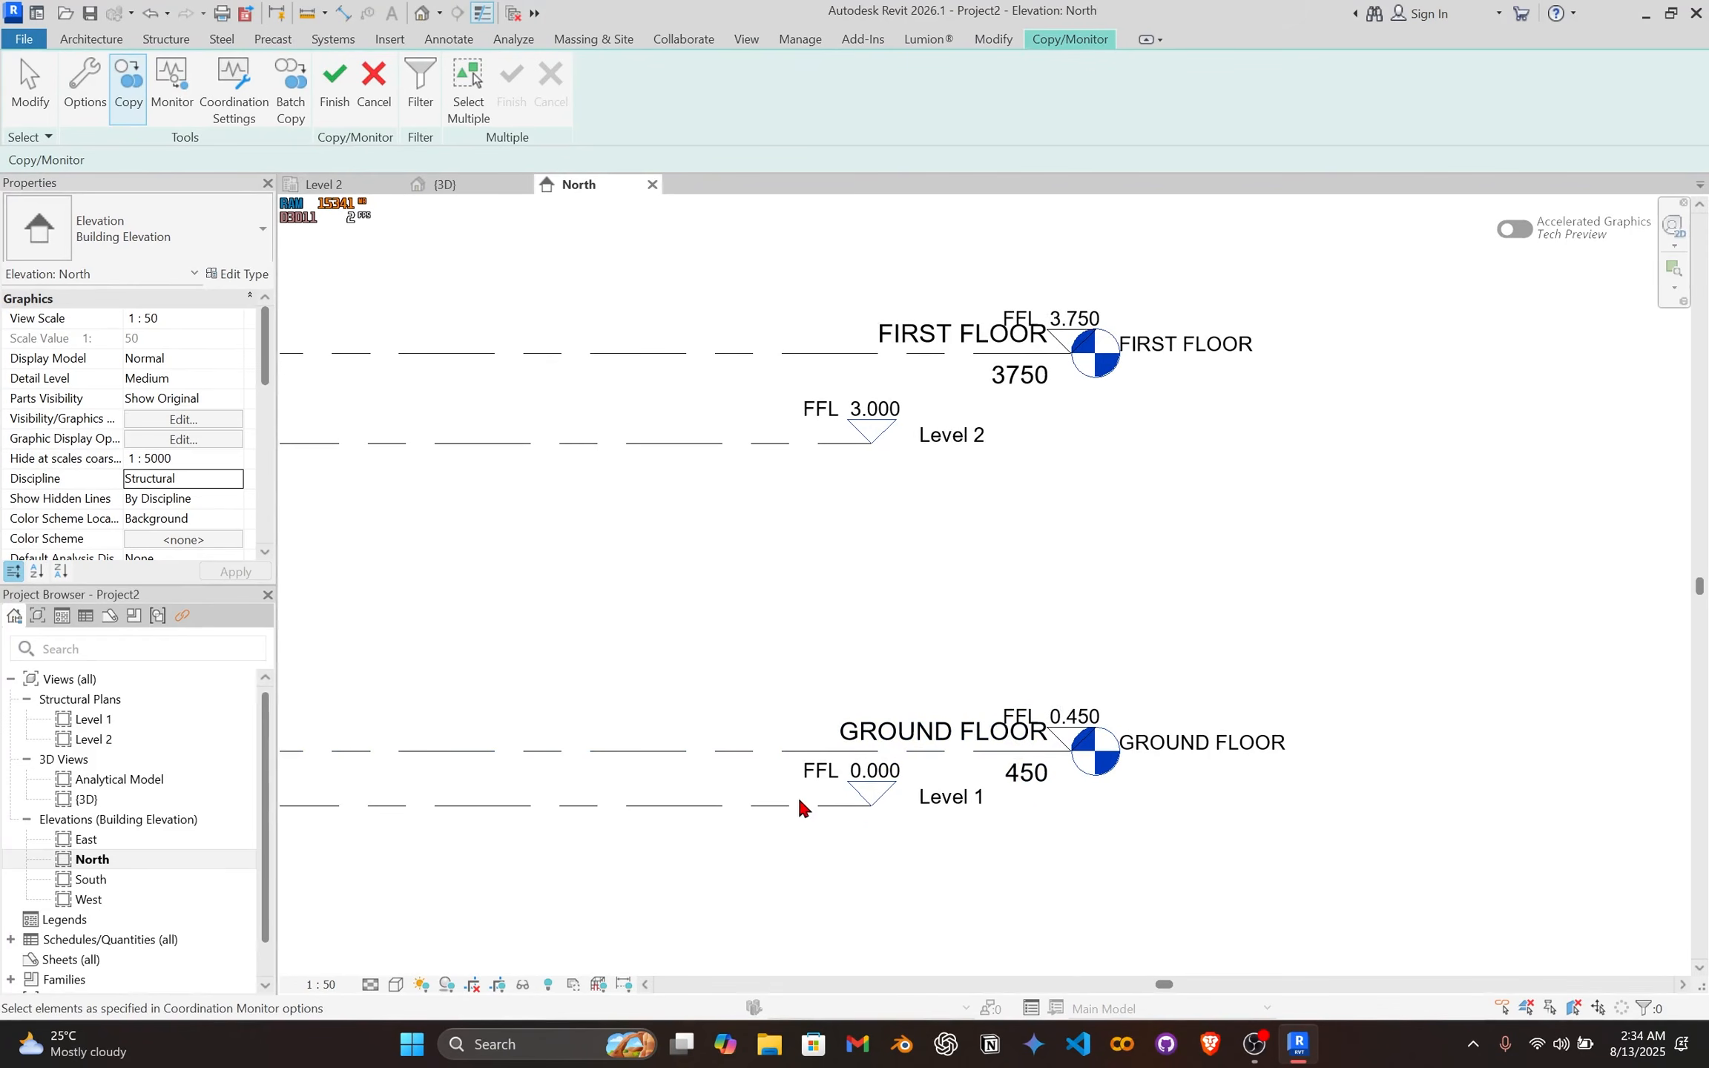
click(342, 113)
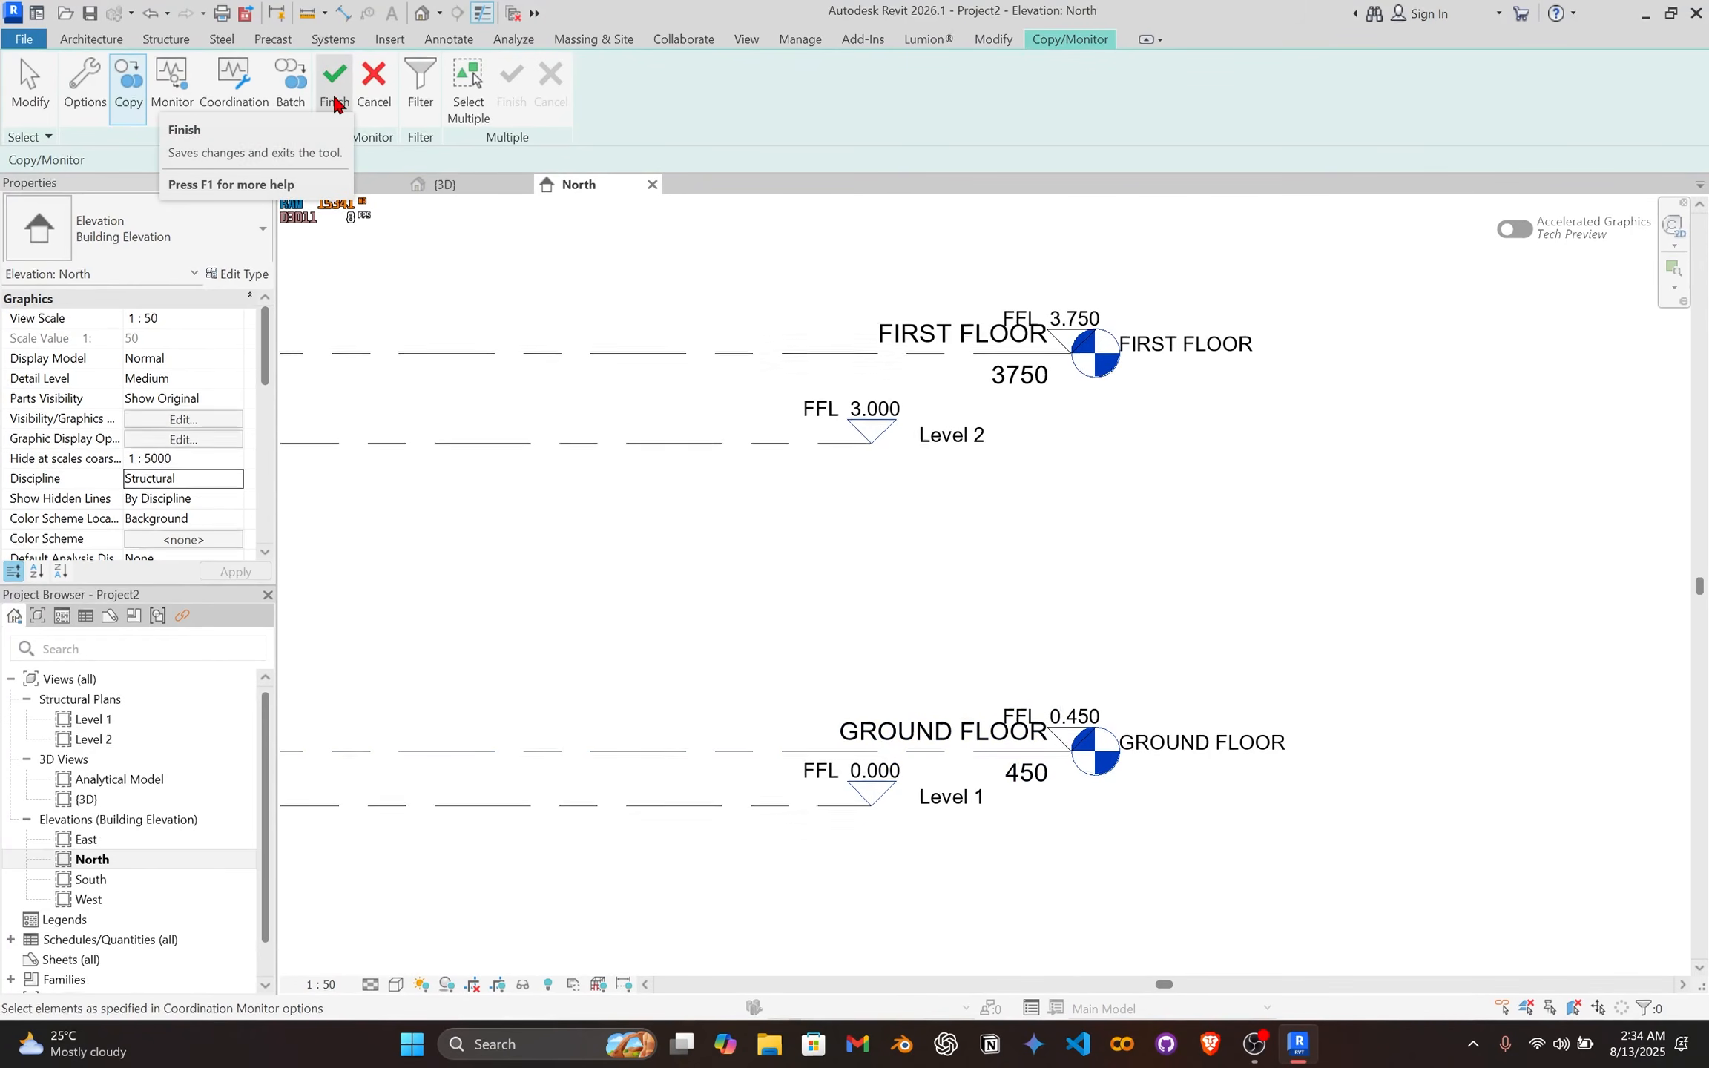
Step: Rename Level 1 as Ground Level and rename its corresponding views as well
click(724, 801)
click(961, 800)
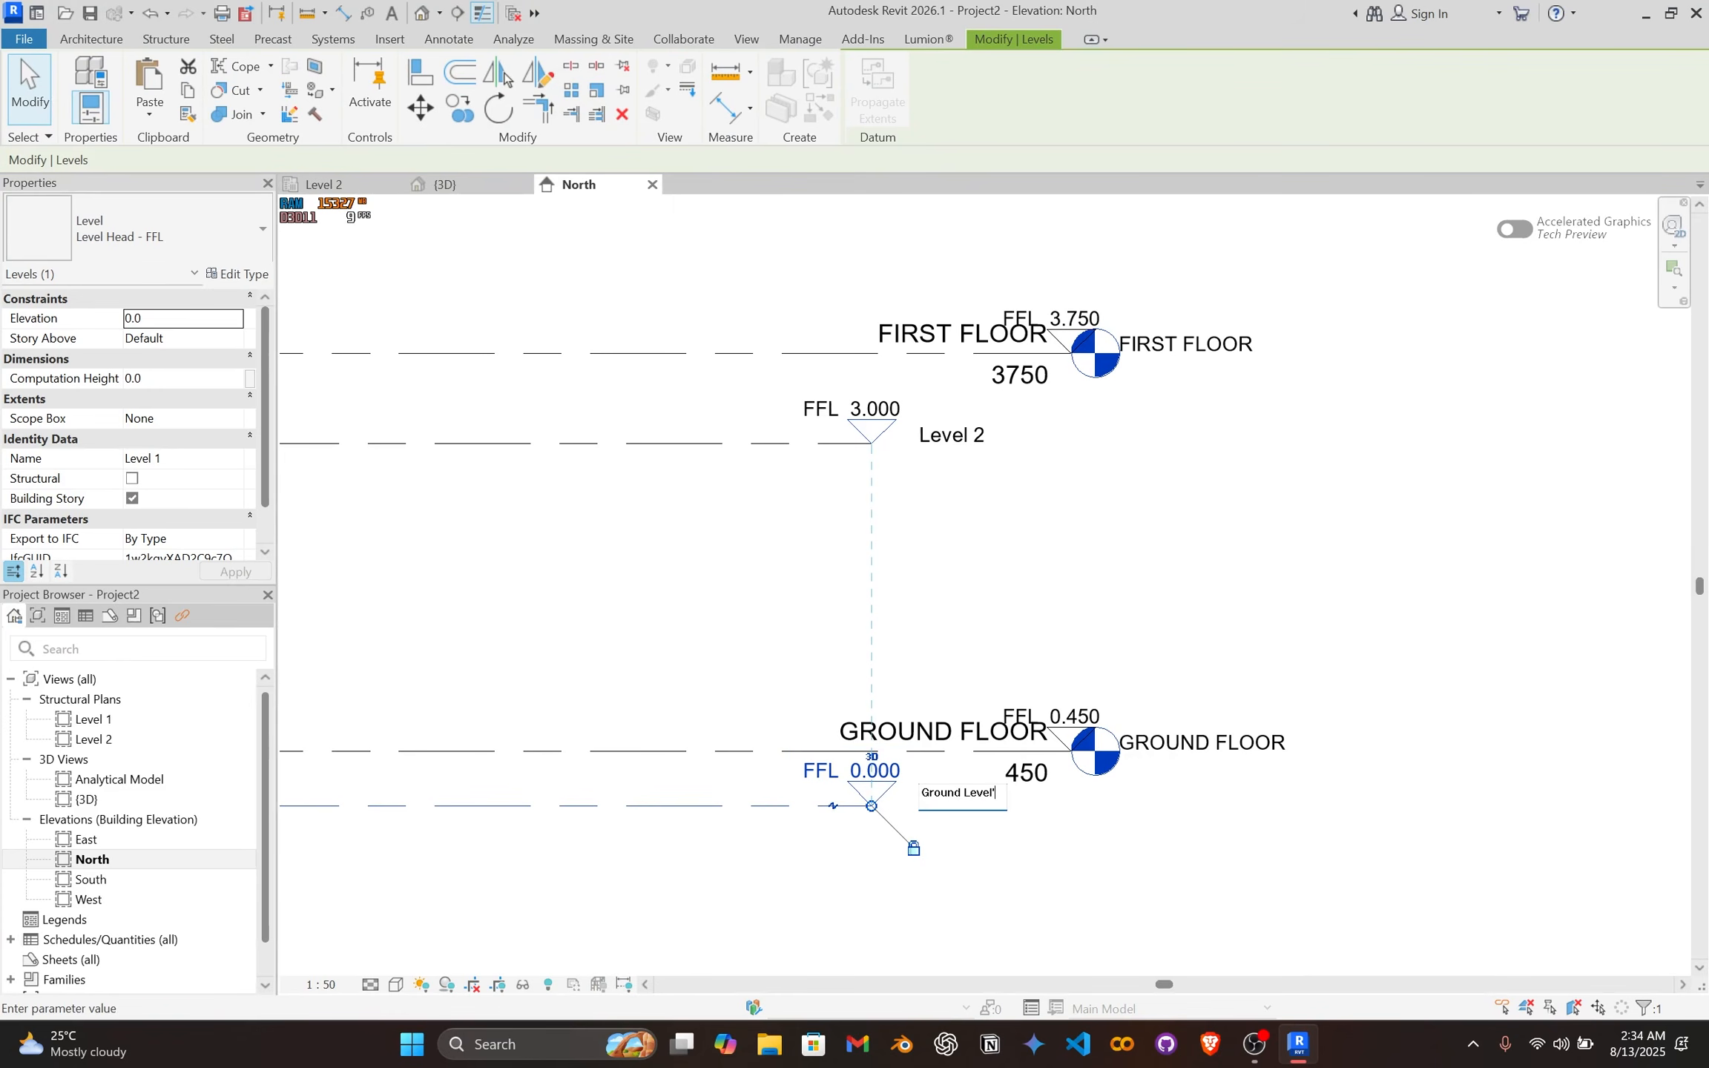
text(Ground Level)
key(Return)
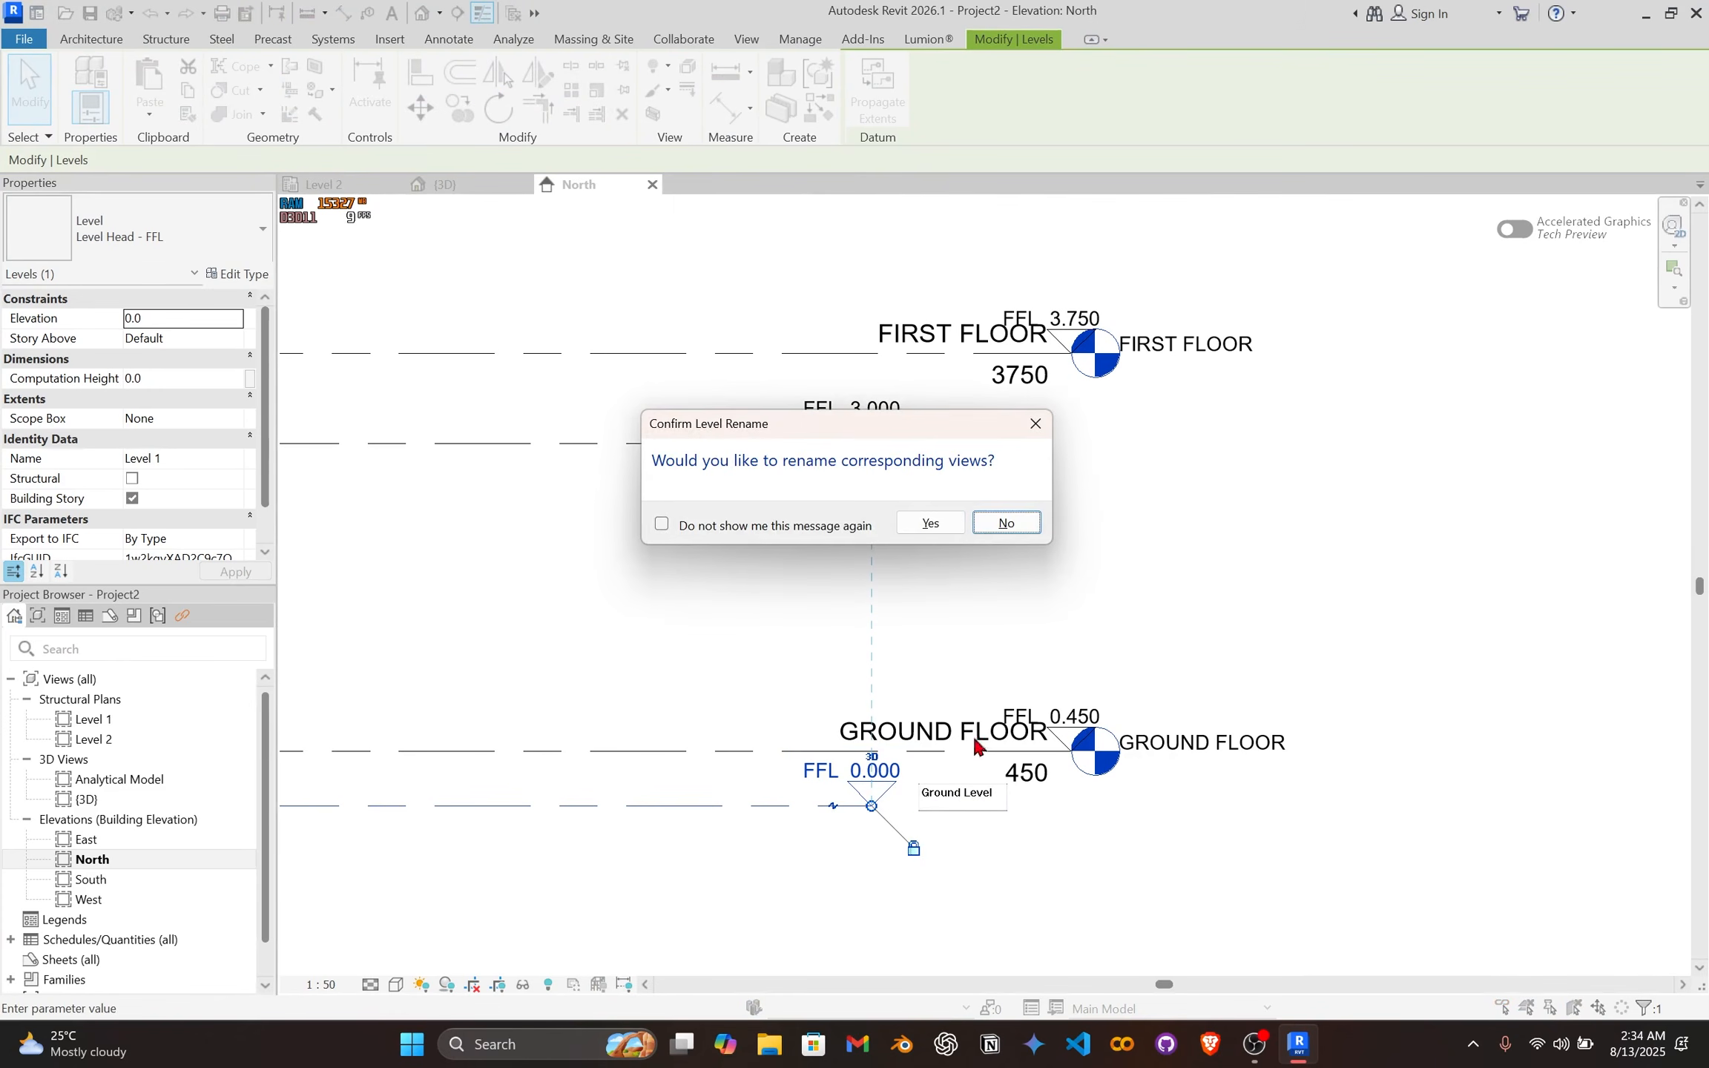
click(930, 523)
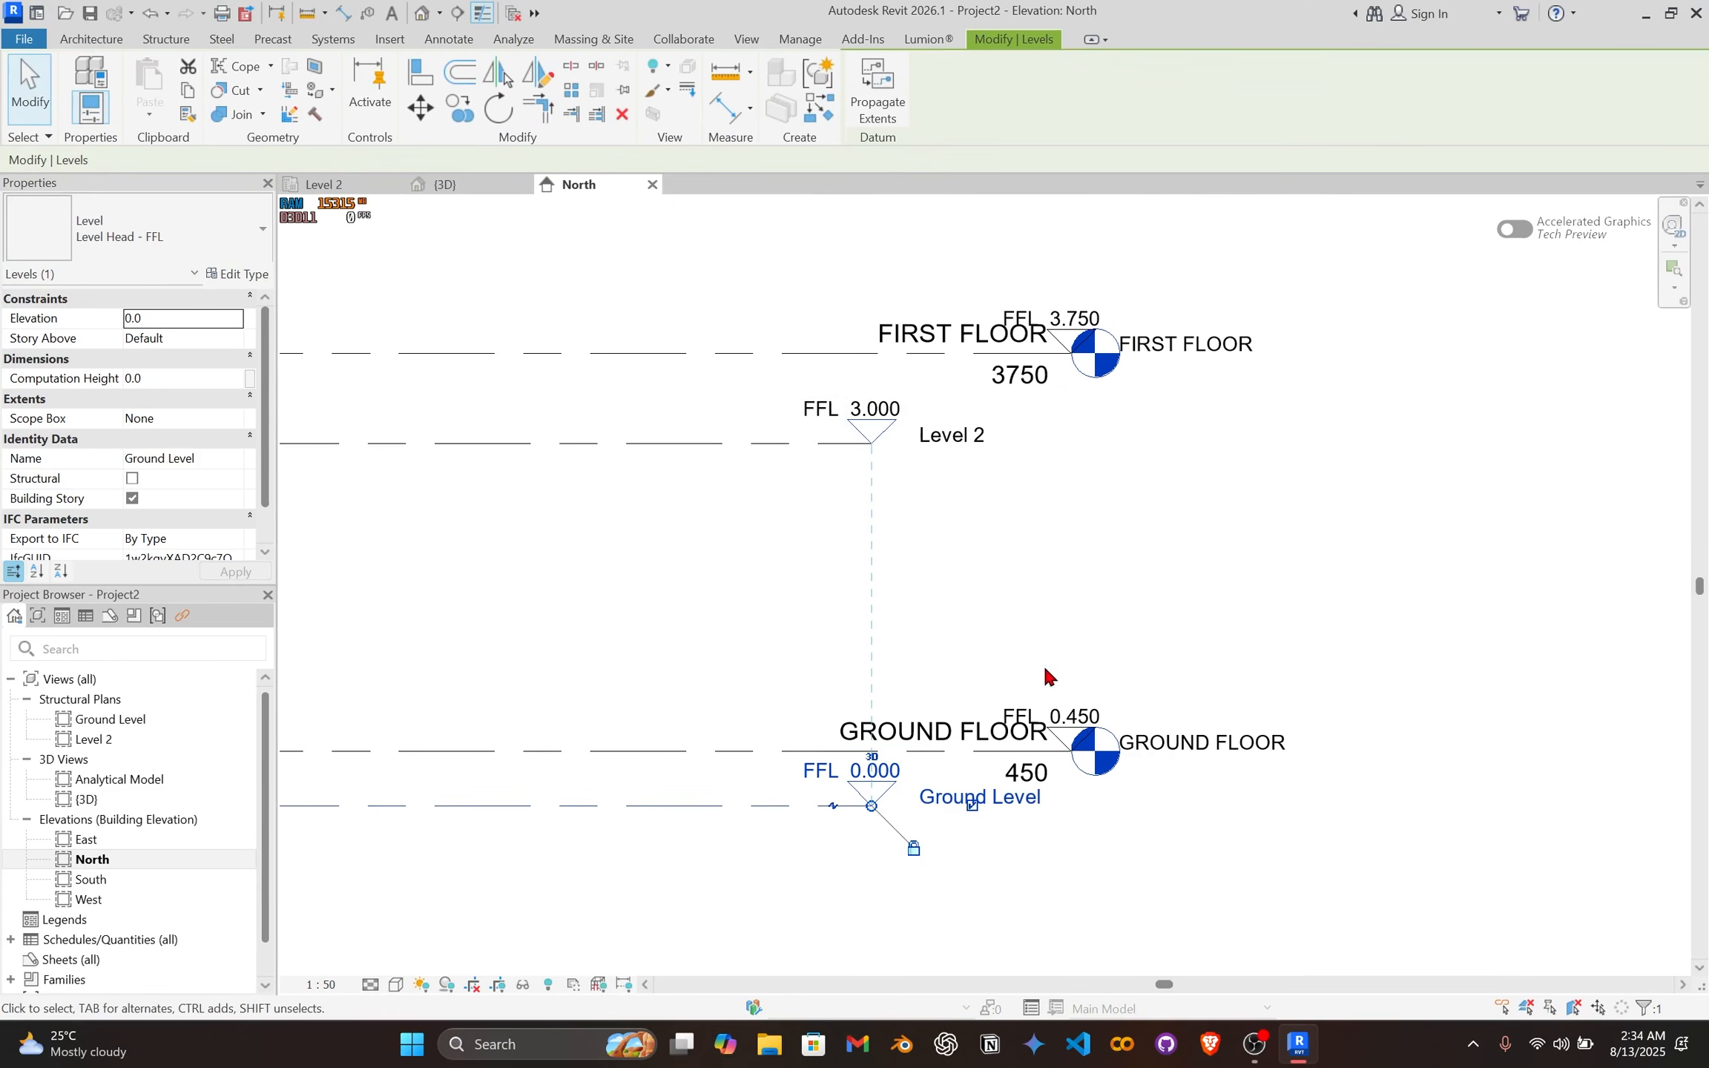
Step: Delete the project's default Level 2 together with its structural plan view
scroll(1118, 656, down, 1)
mouse_move(1118, 656)
middle_down()
mouse_move(1095, 633)
mouse_move(1141, 677)
middle_up()
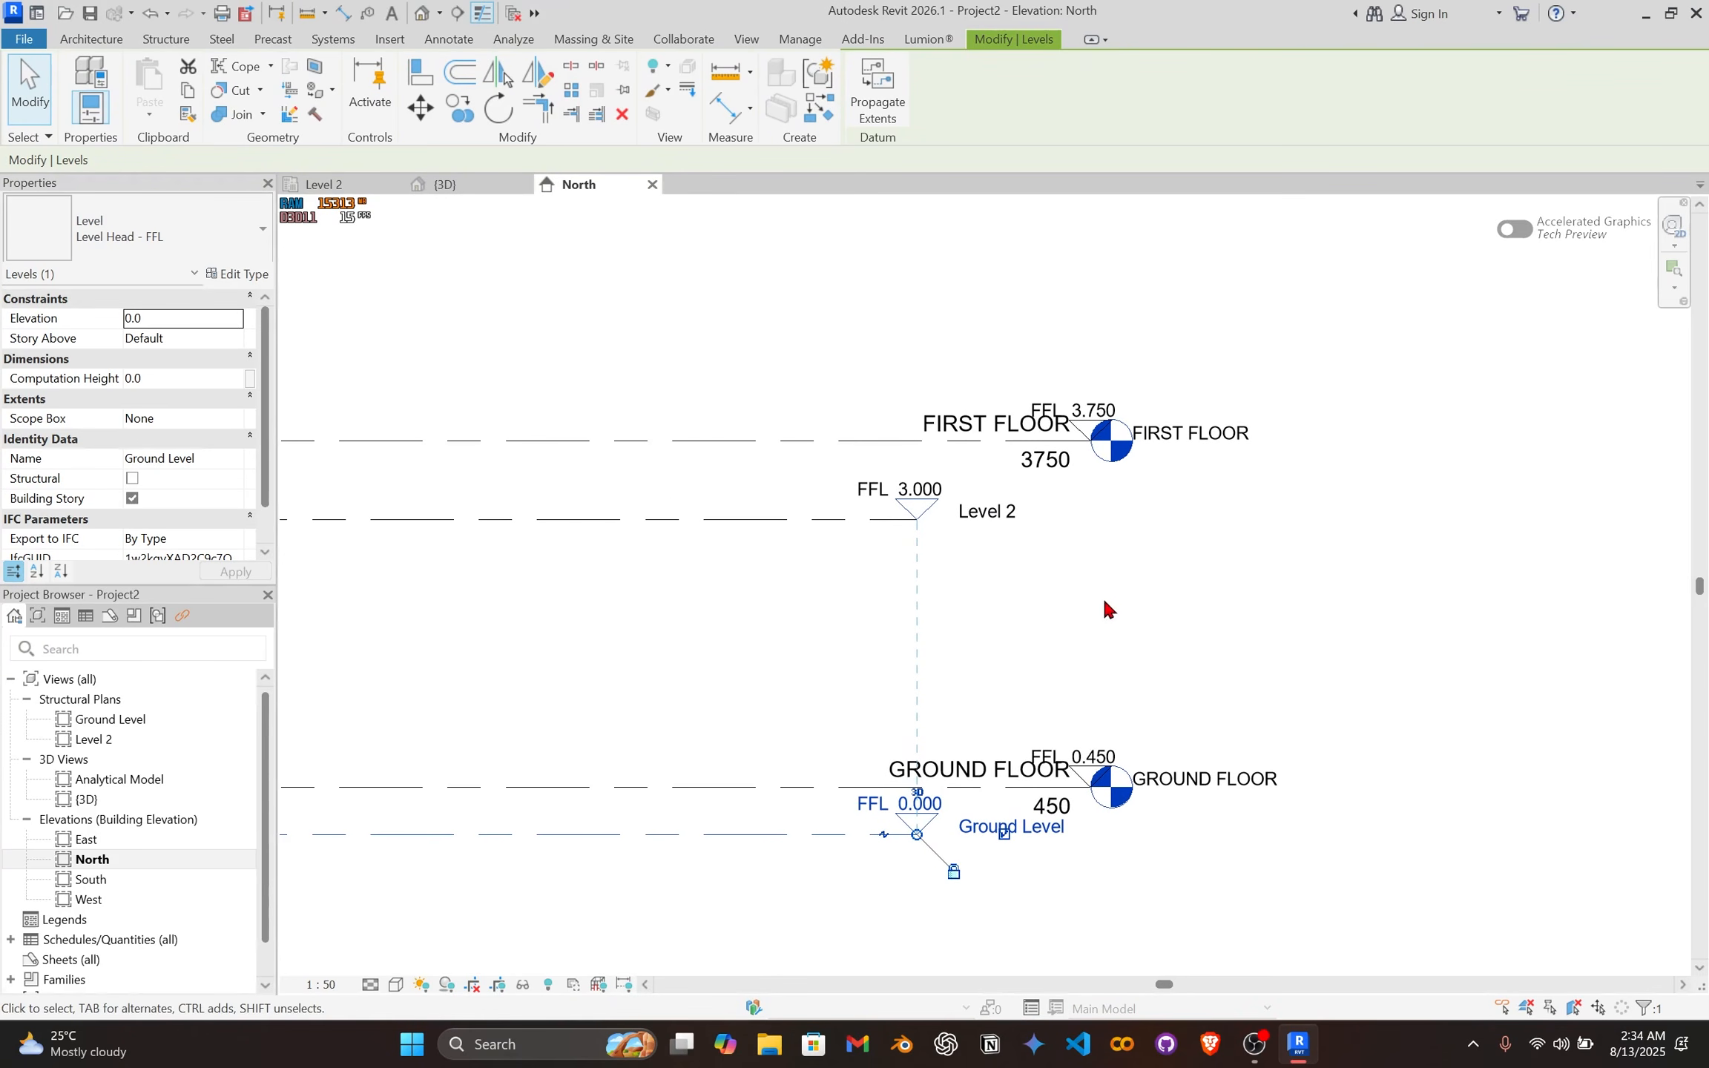
click(783, 519)
key(Delete)
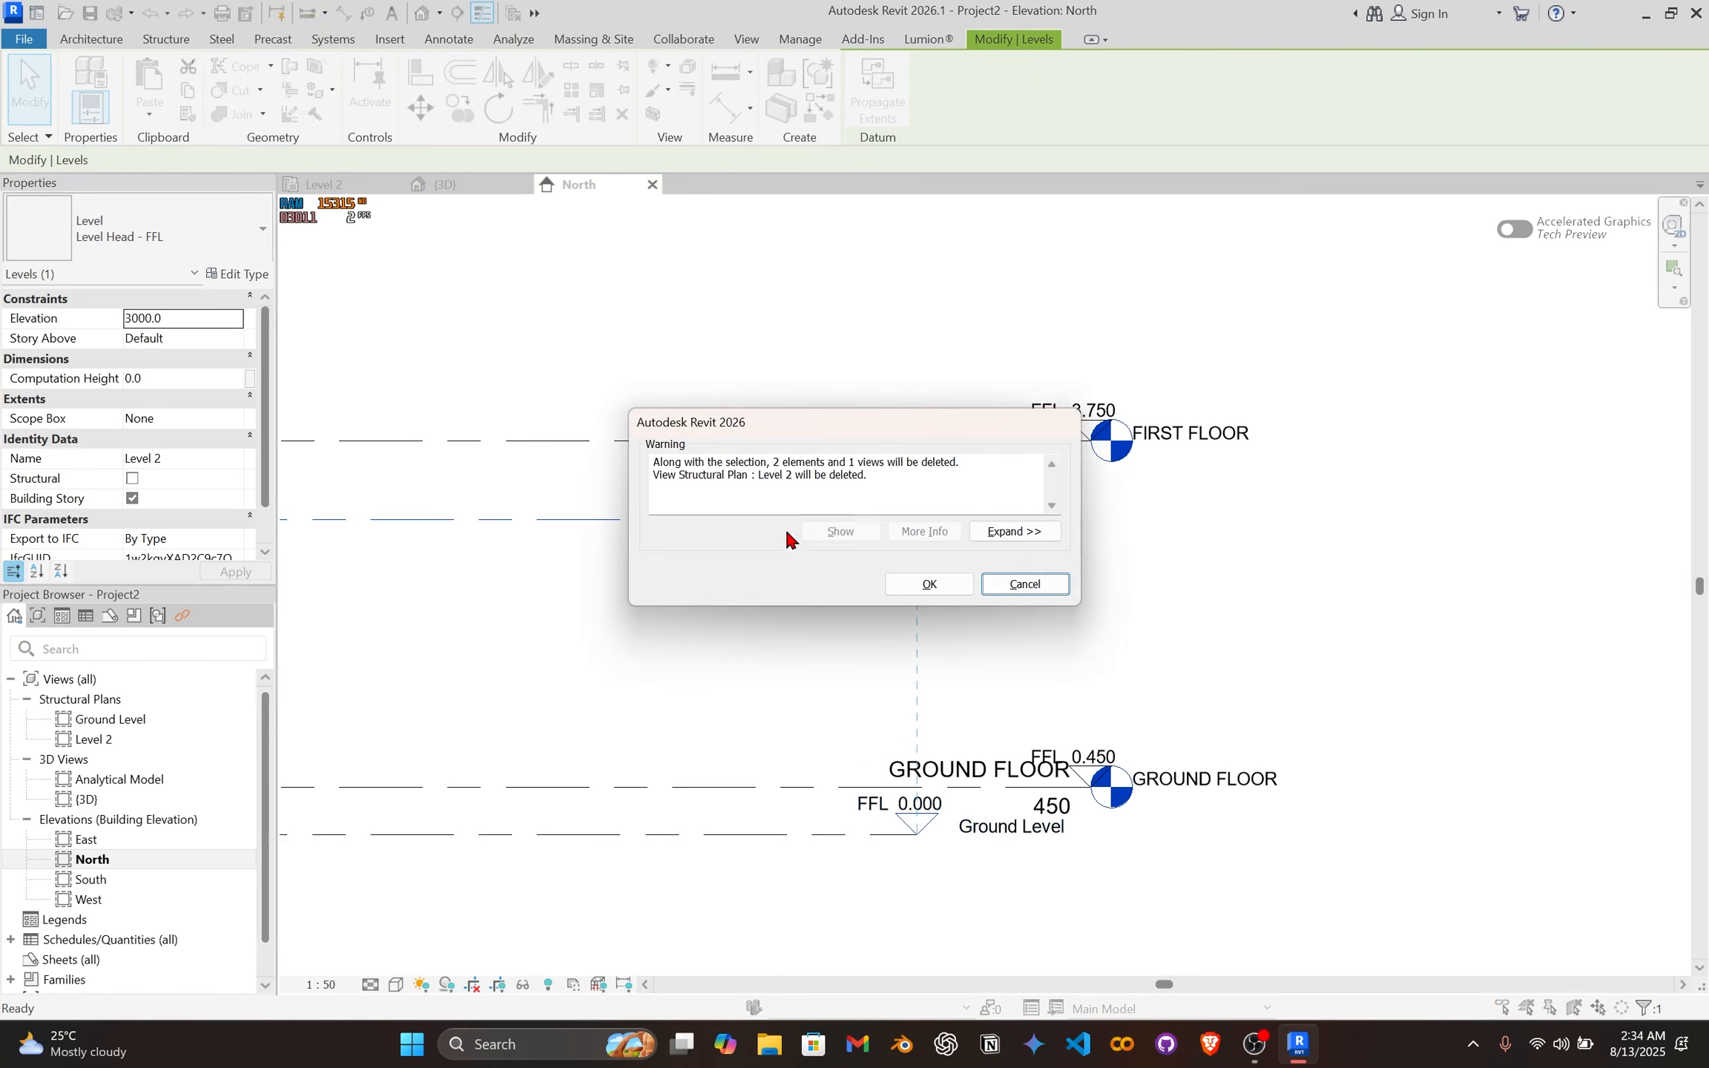
click(927, 584)
Step: Review the copied levels from GROUND FLOOR up to UPPER ROOF in the North elevation
scroll(946, 641, down, 4)
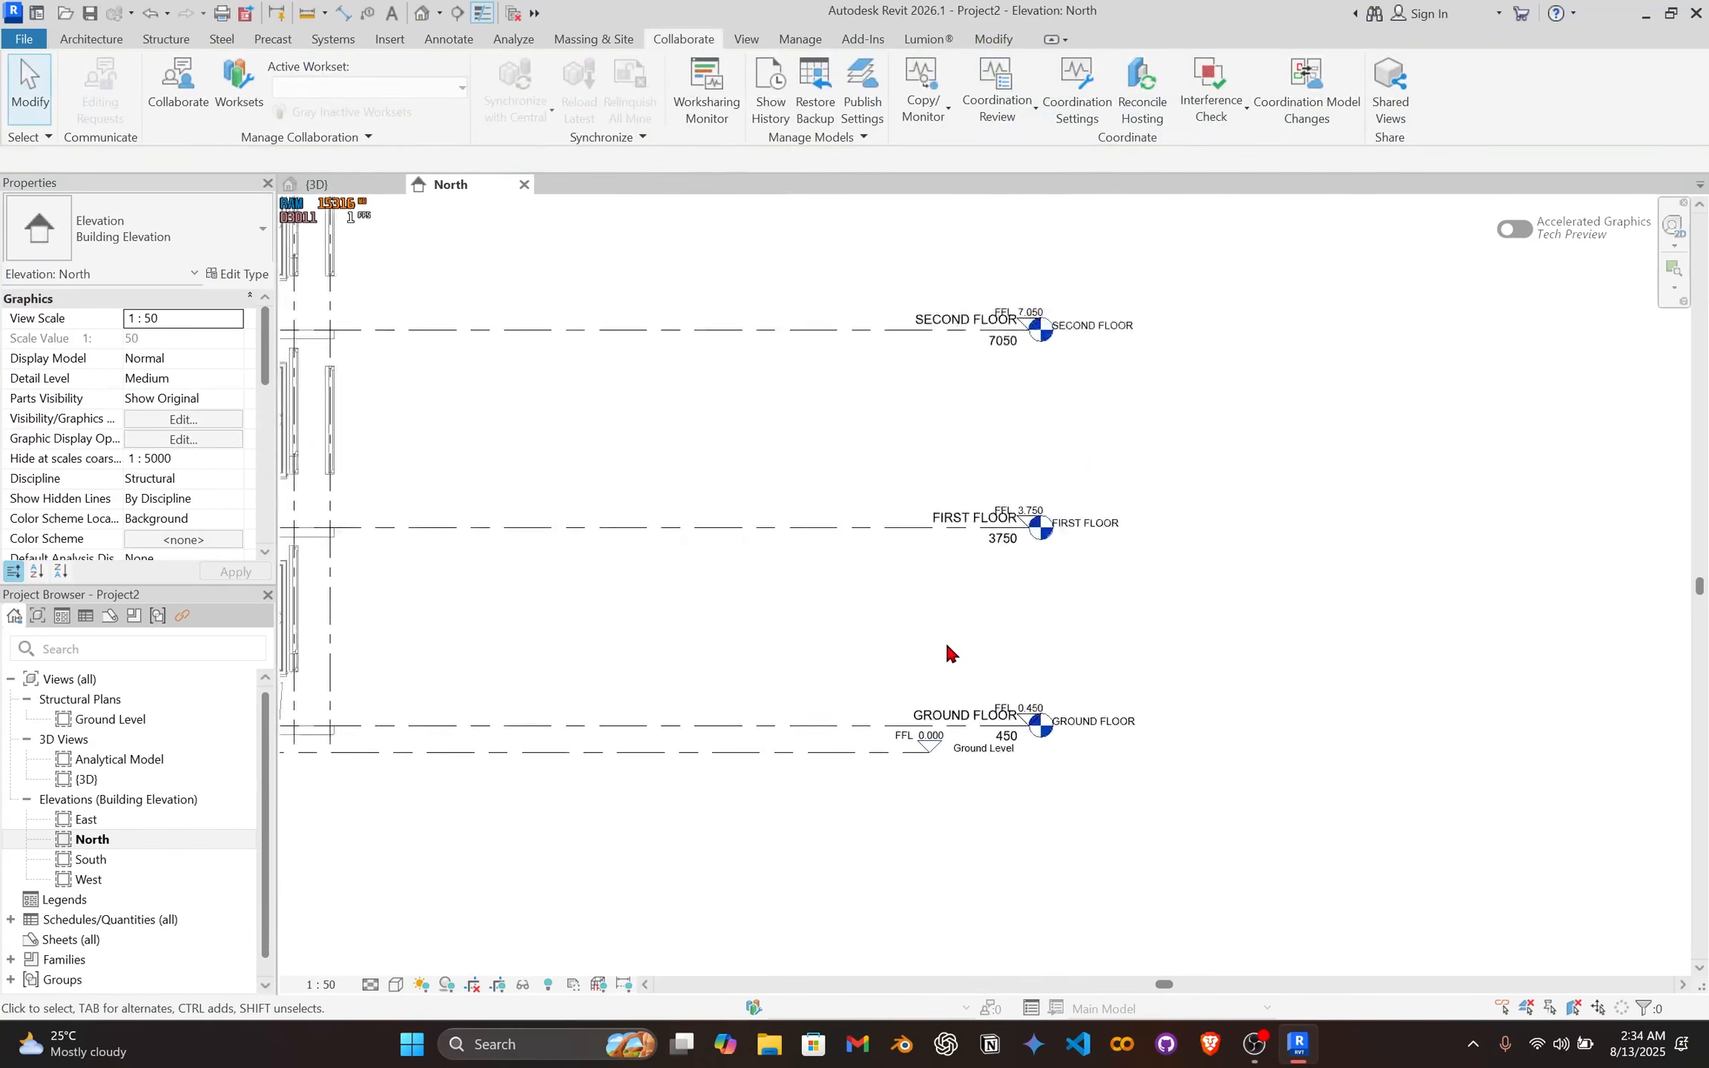
scroll(983, 755, up, 1)
middle_drag(982, 671, 1017, 828)
middle_drag(983, 627, 1002, 831)
middle_drag(998, 575, 1146, 553)
middle_drag(887, 546, 1024, 510)
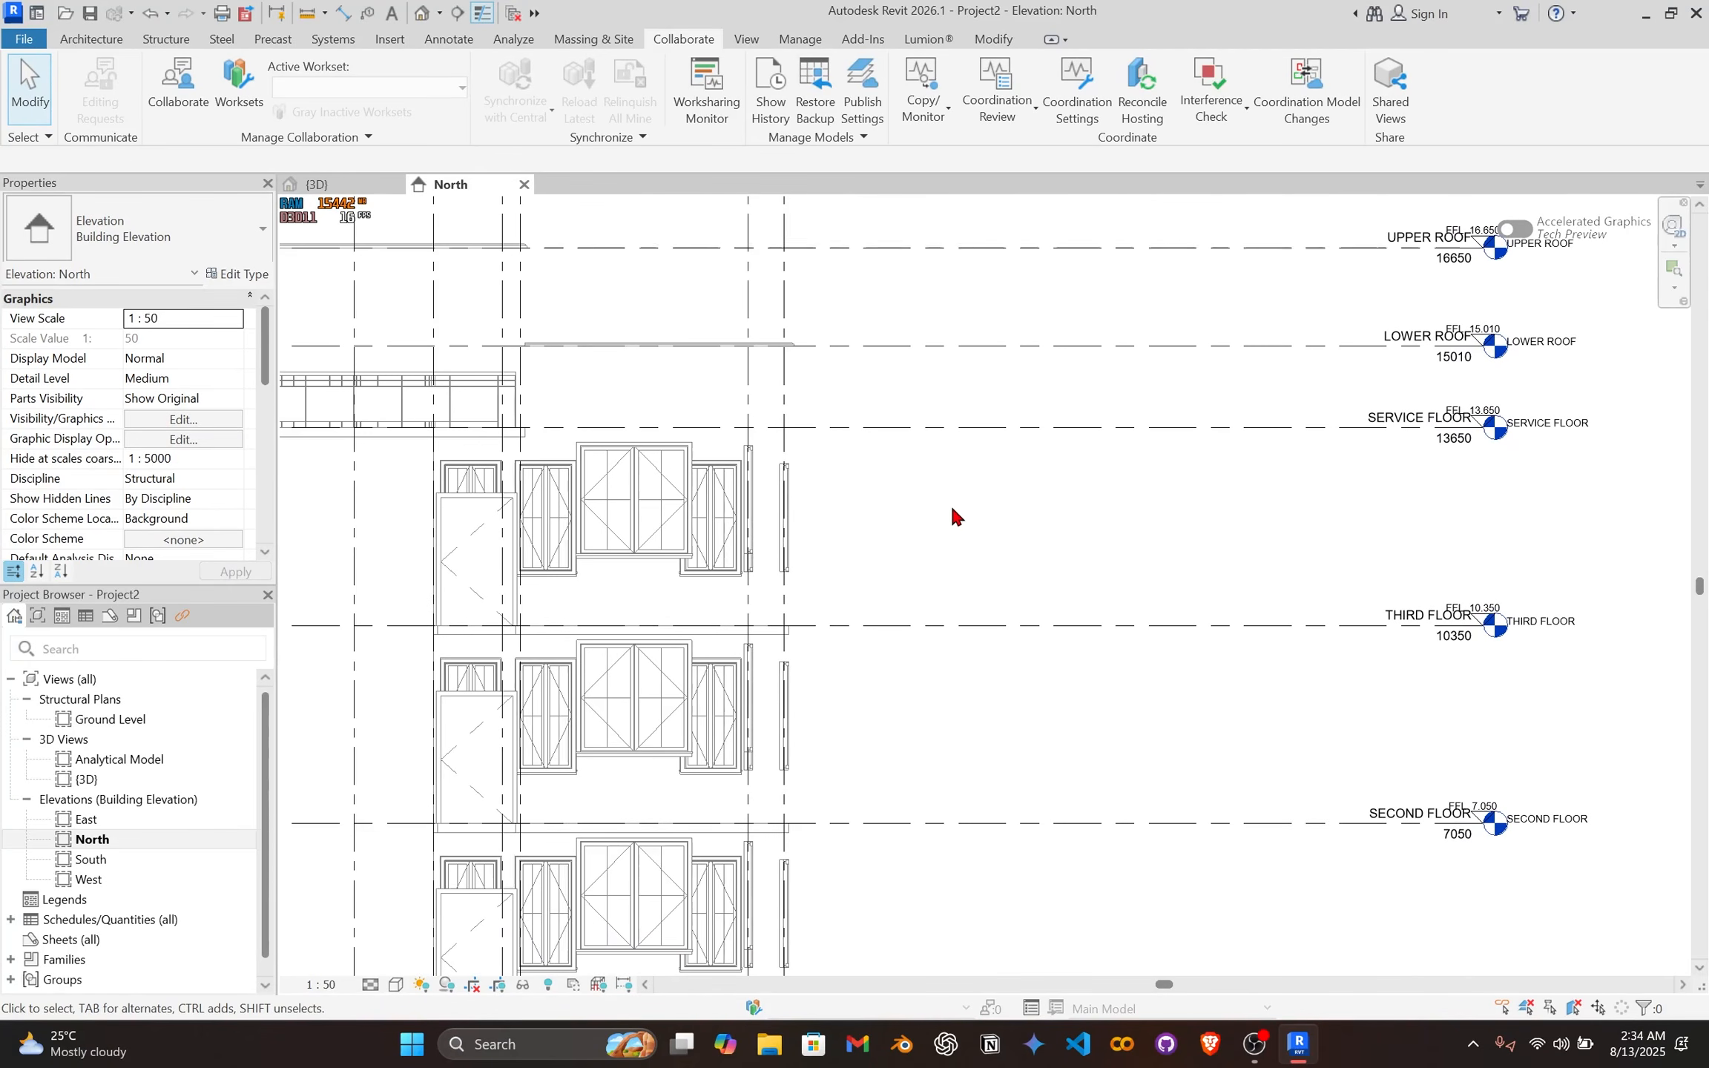
Step: Open the Ground Level structural plan and examine the linked model's grid layout
double_click(135, 719)
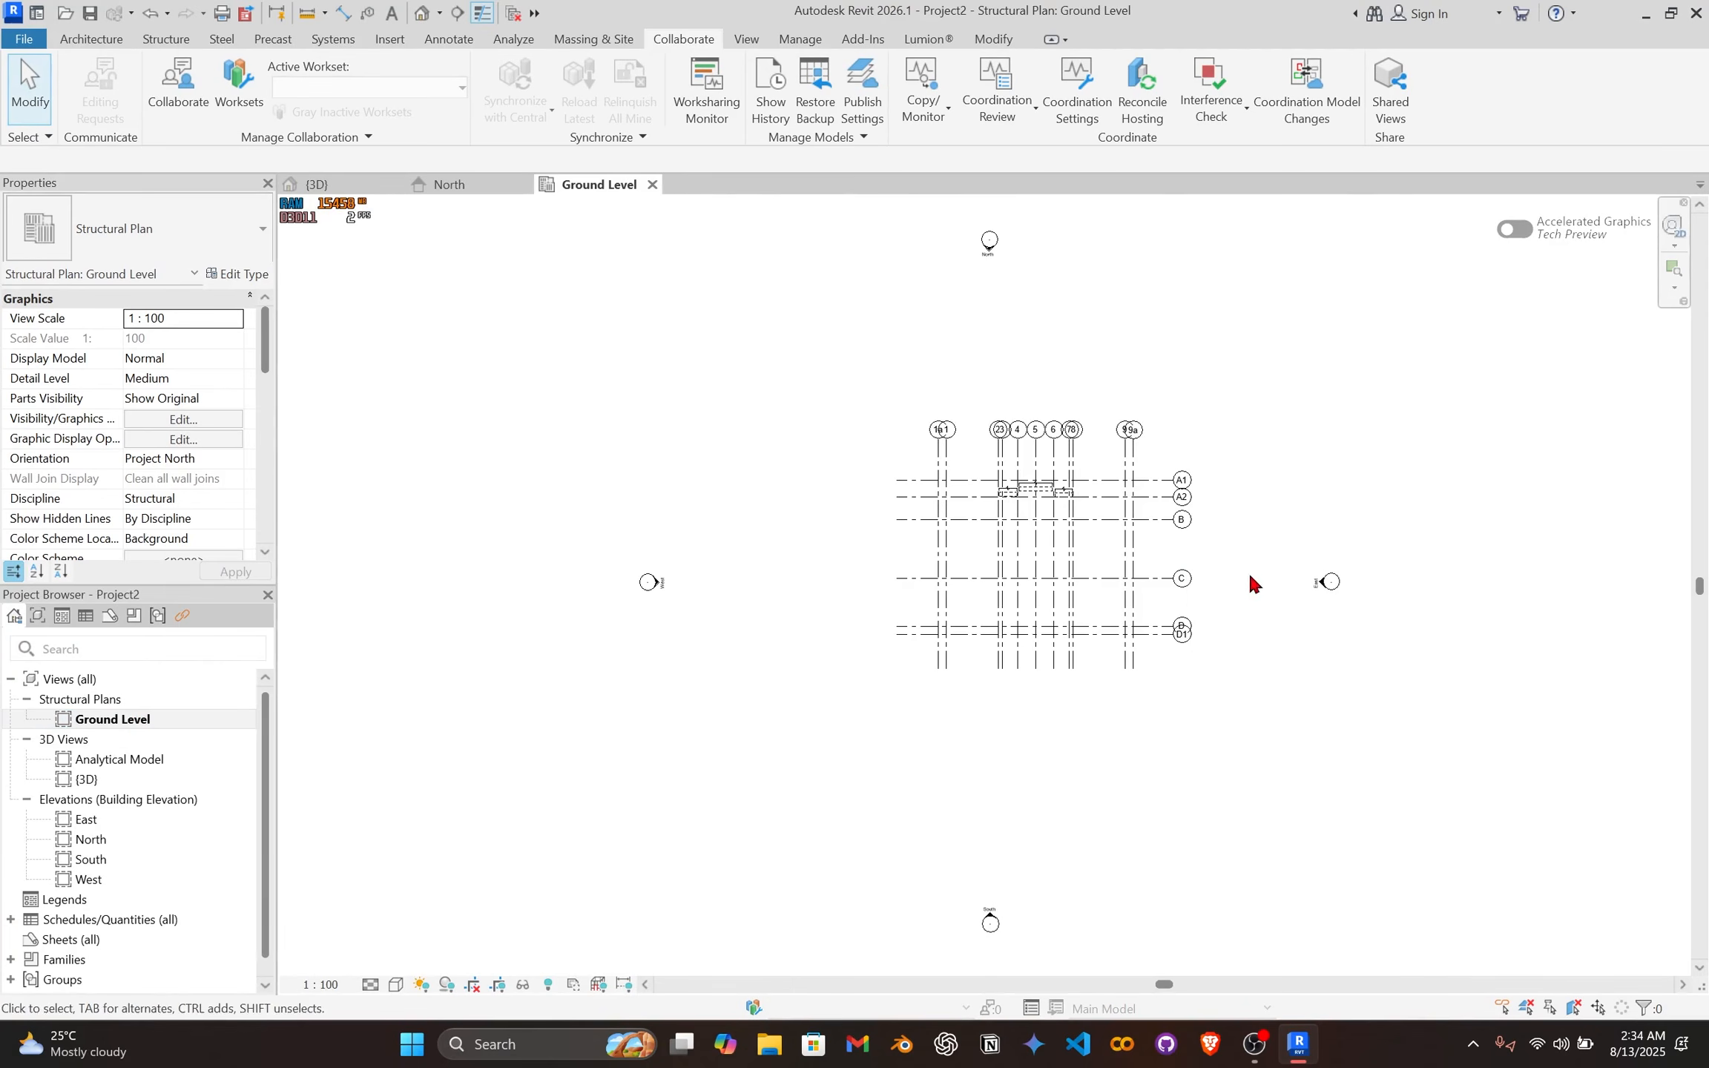
scroll(1076, 538, up, 6)
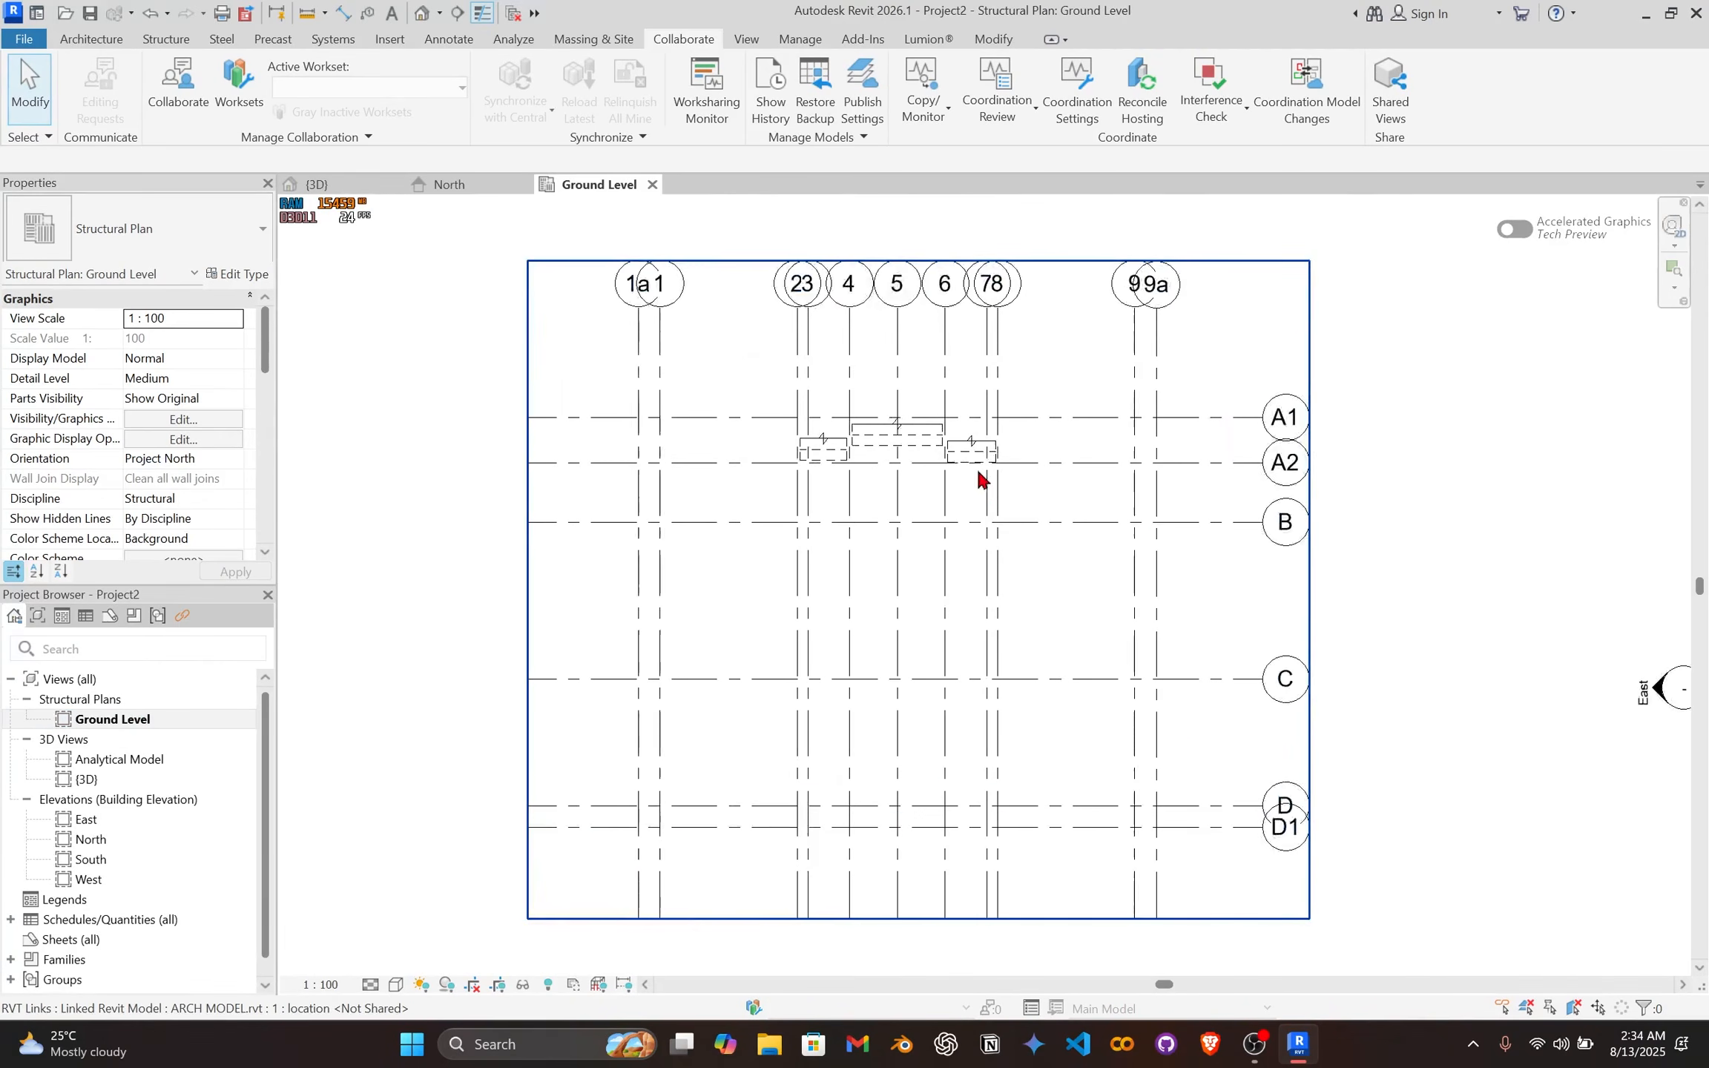
scroll(979, 477, up, 4)
scroll(1109, 562, down, 3)
middle_drag(1216, 599, 1173, 529)
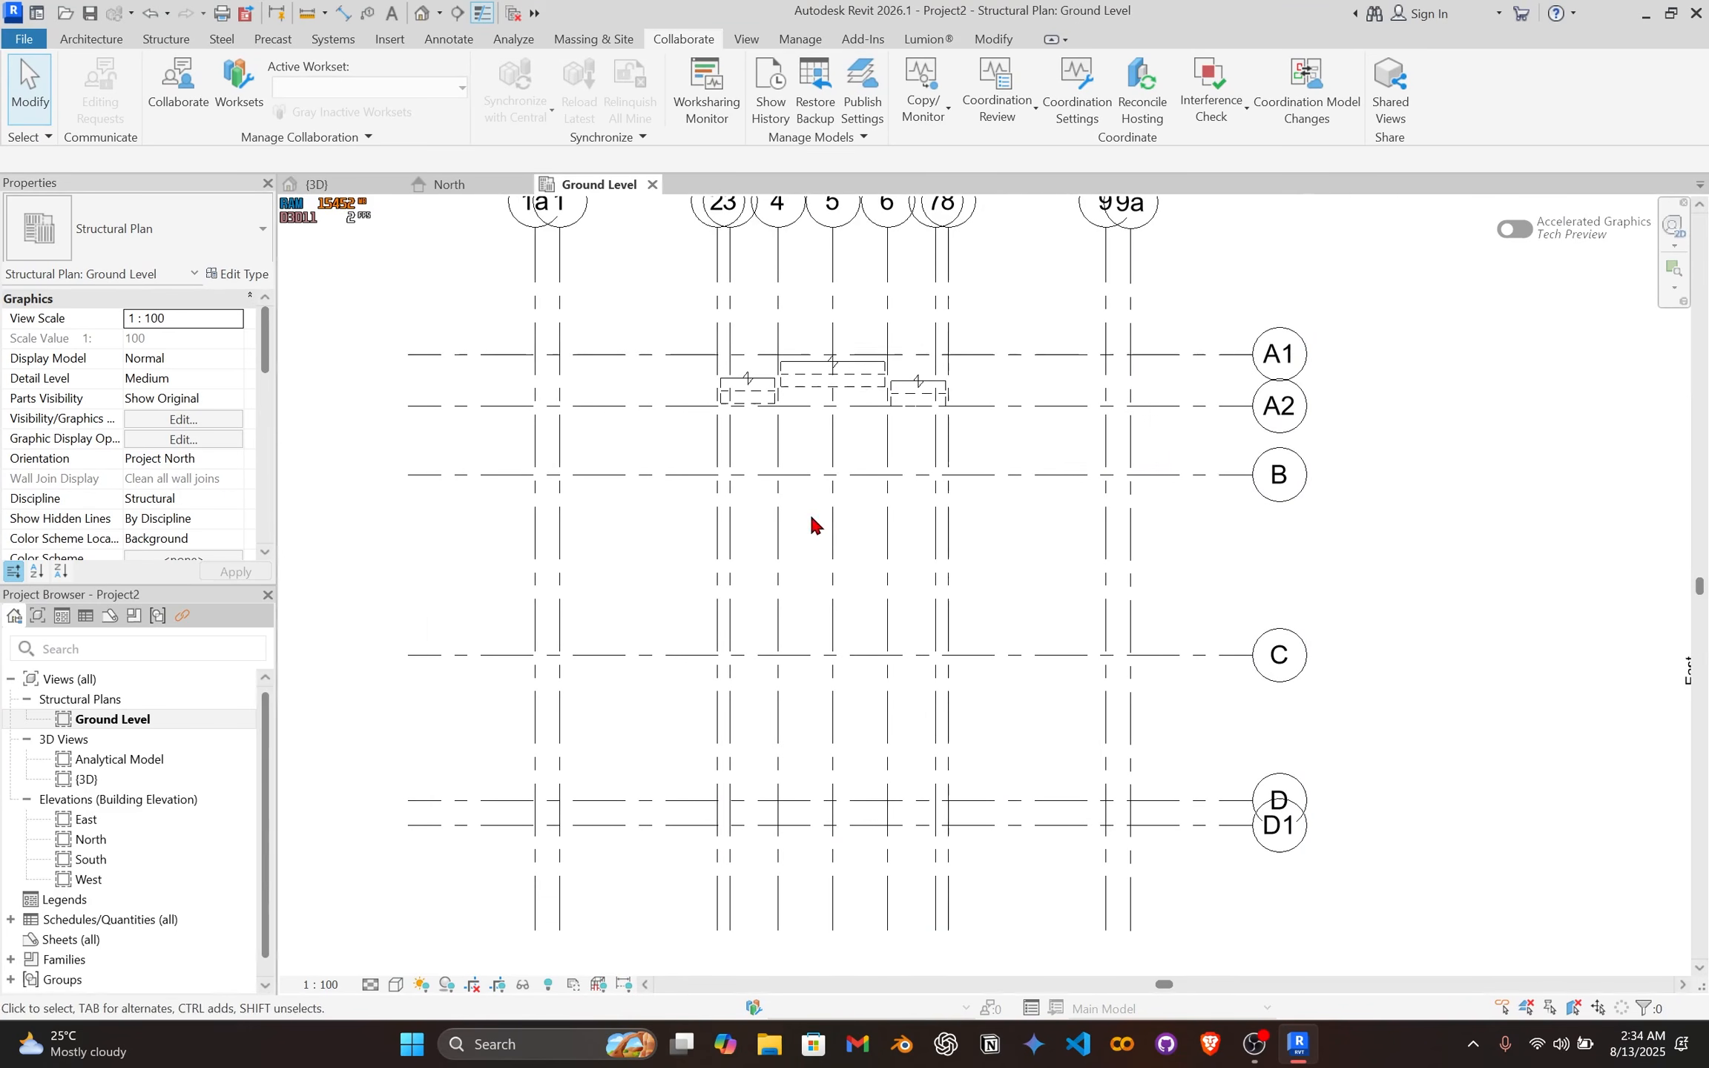
middle_drag(812, 527, 859, 731)
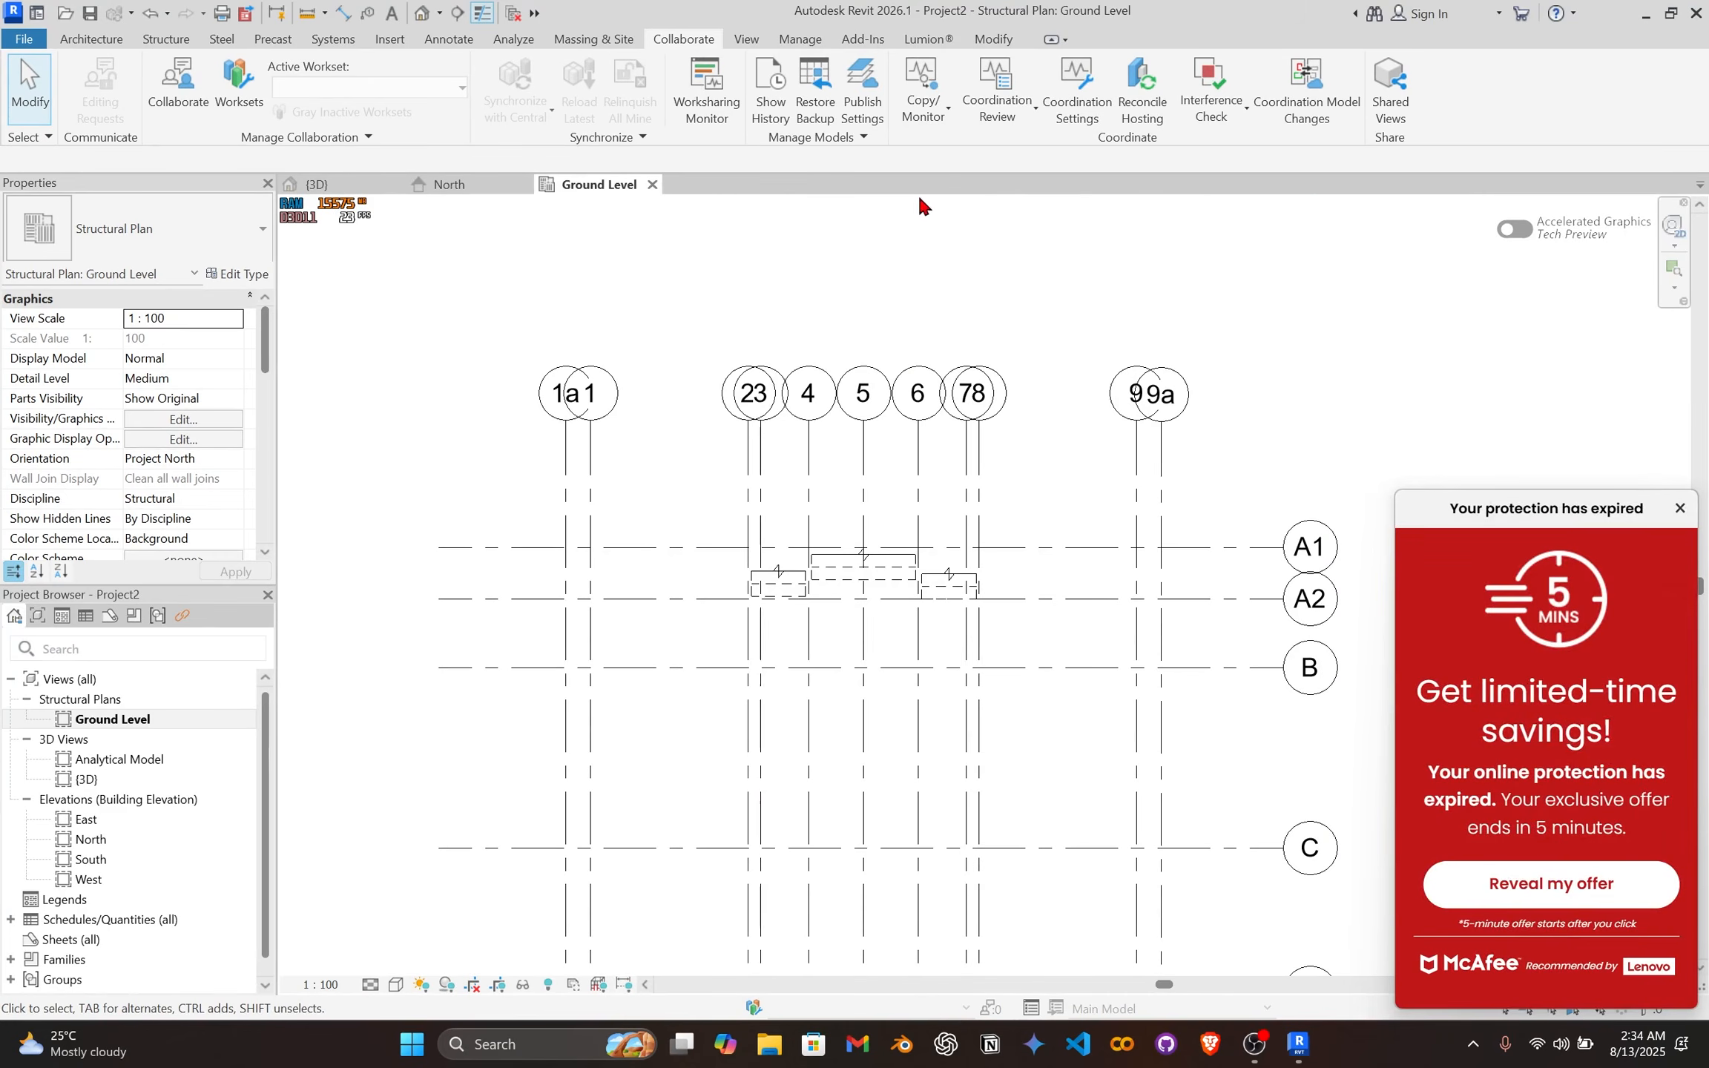
Step: Start Copy/Monitor on the linked architectural model and copy its numbered grids 1a through 9a into the Ground Level plan
click(923, 85)
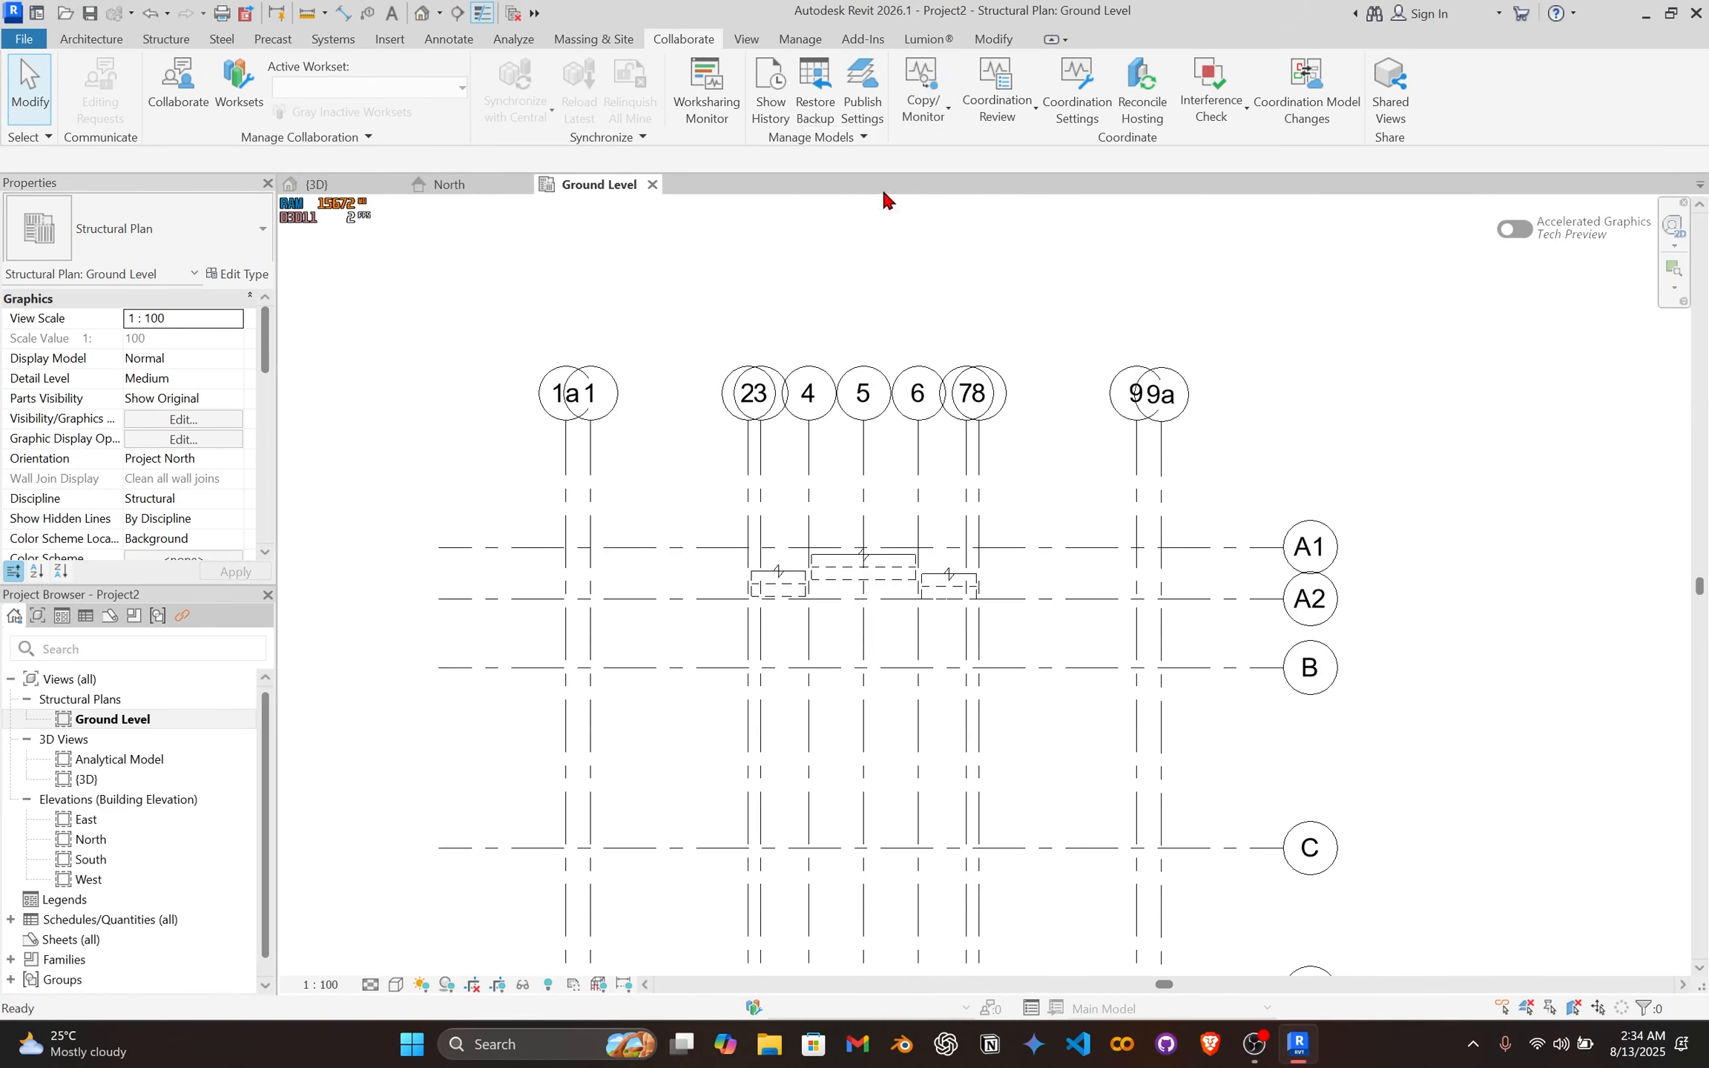
click(830, 571)
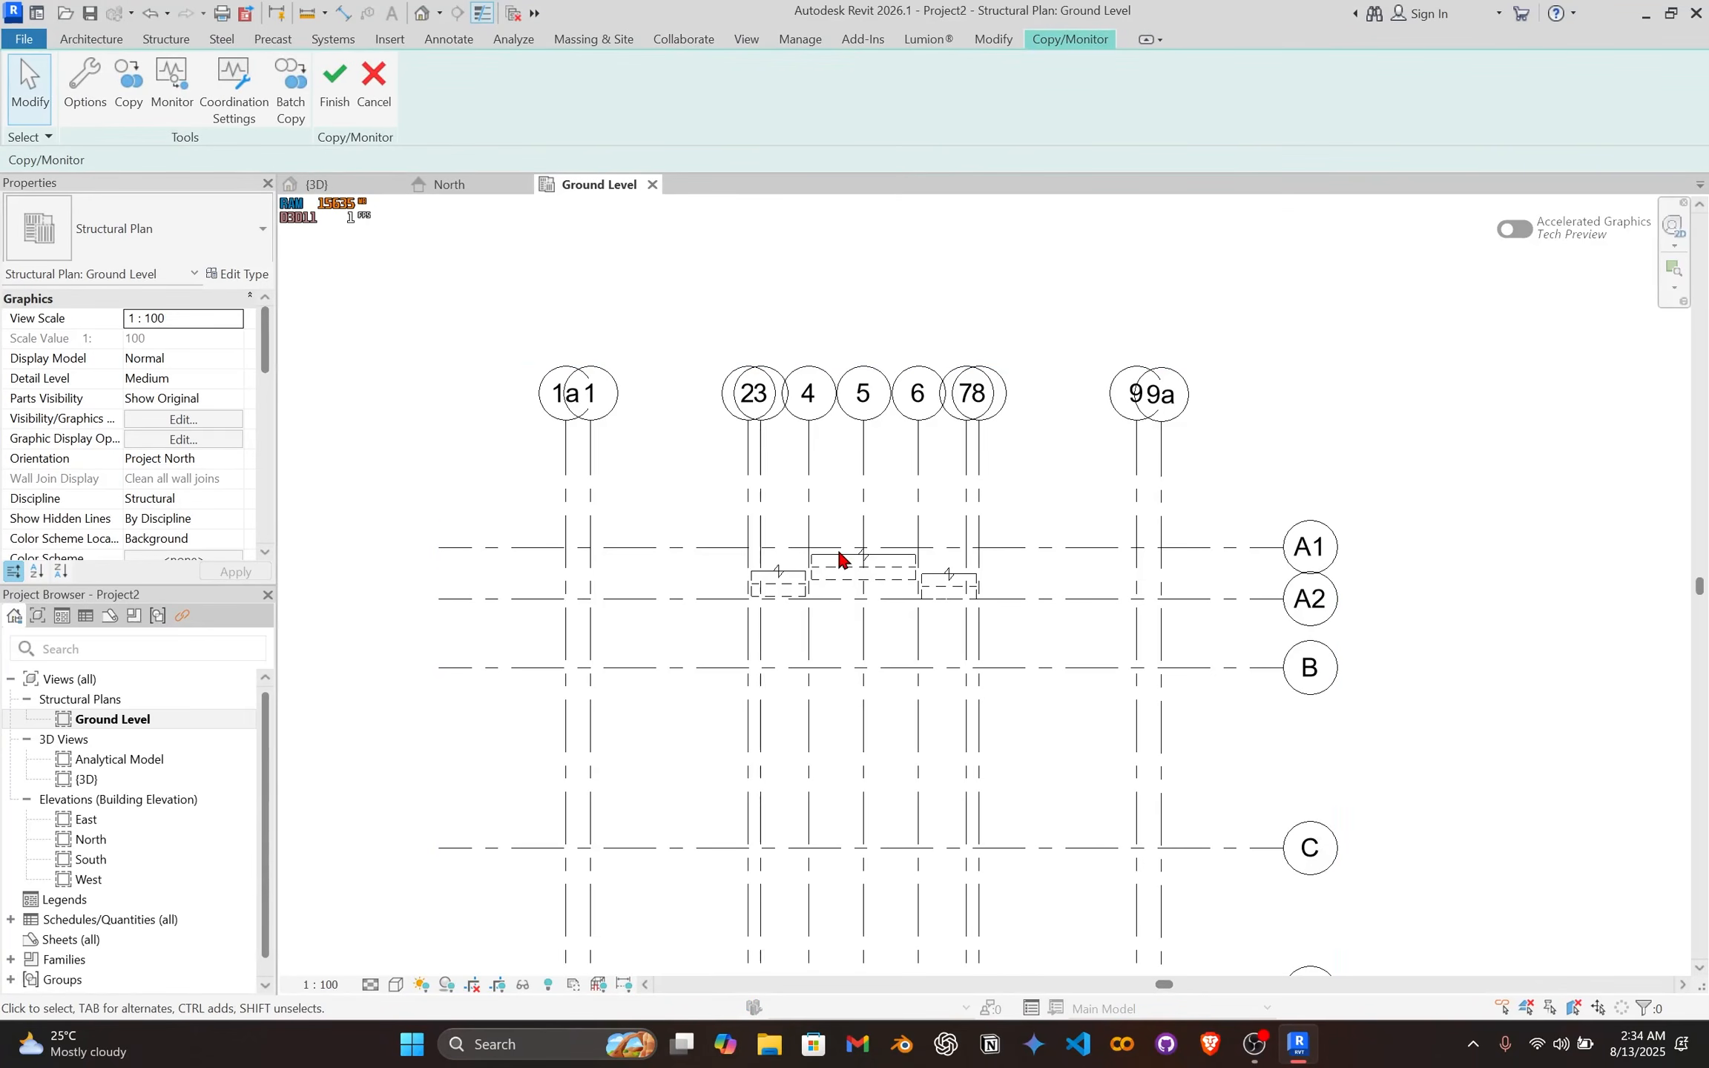
click(126, 97)
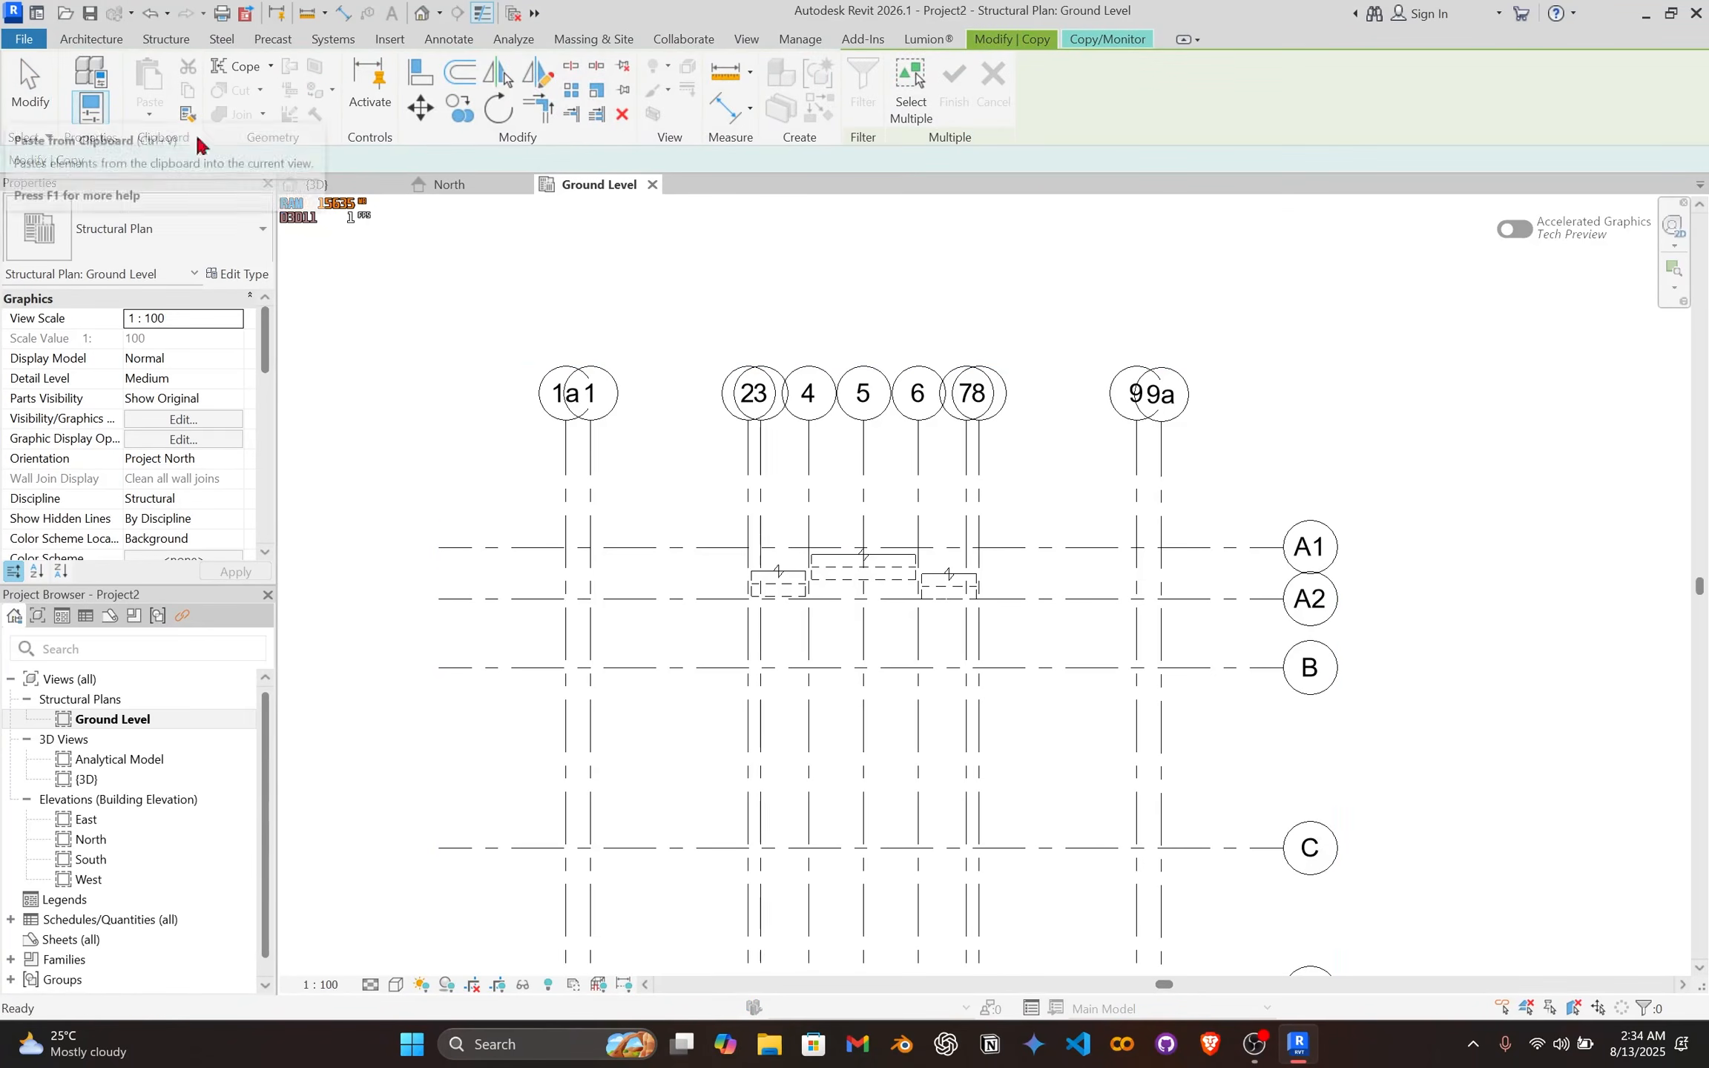
scroll(531, 538, up, 2)
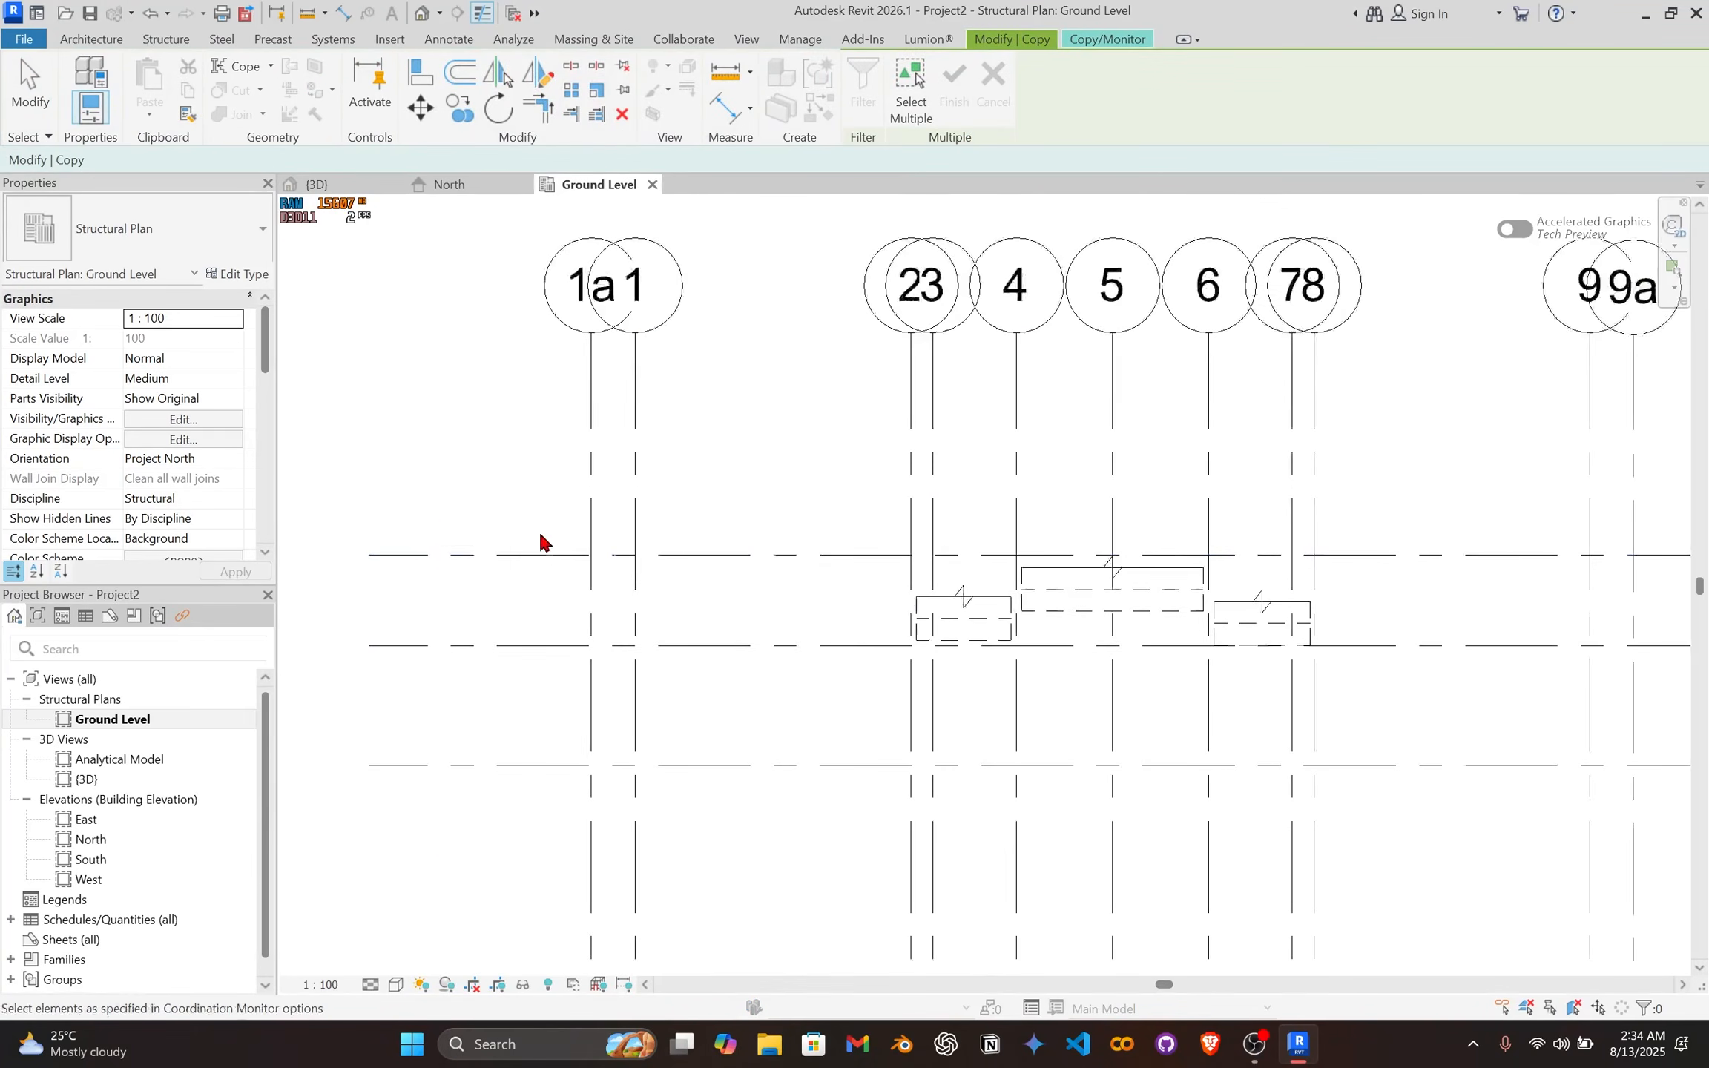
click(591, 462)
click(636, 468)
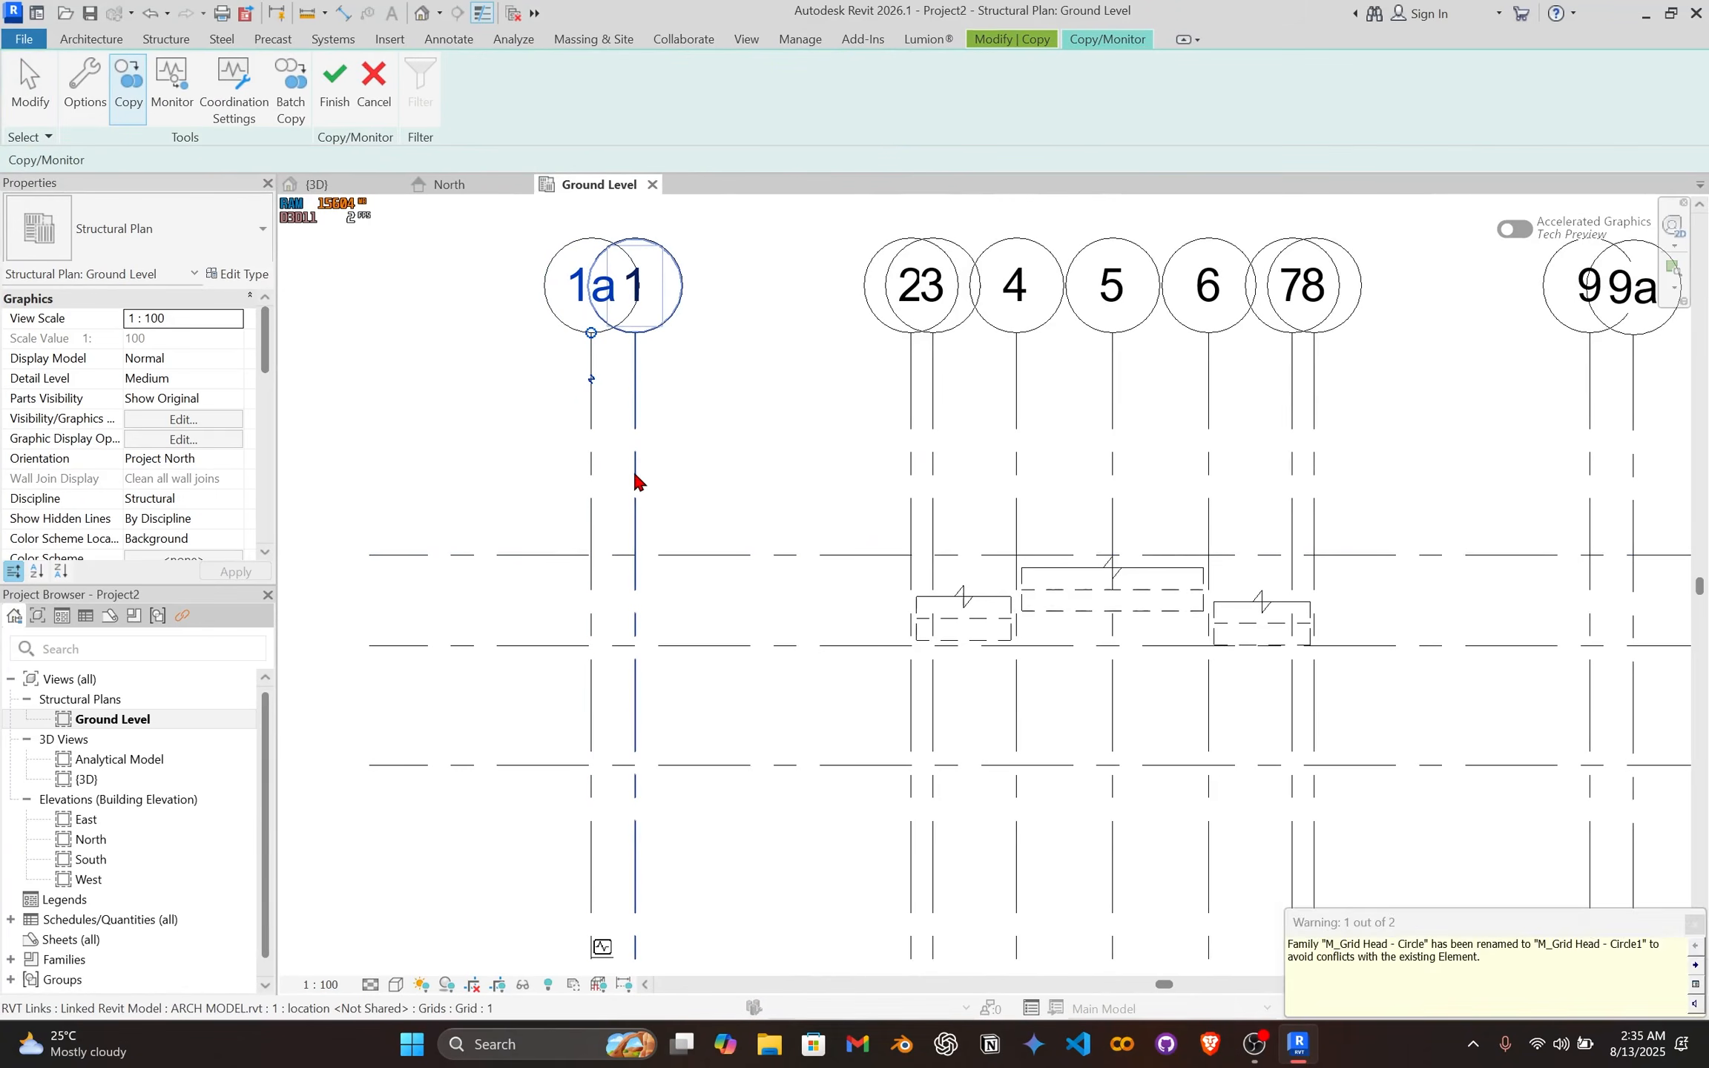
click(910, 477)
click(1018, 491)
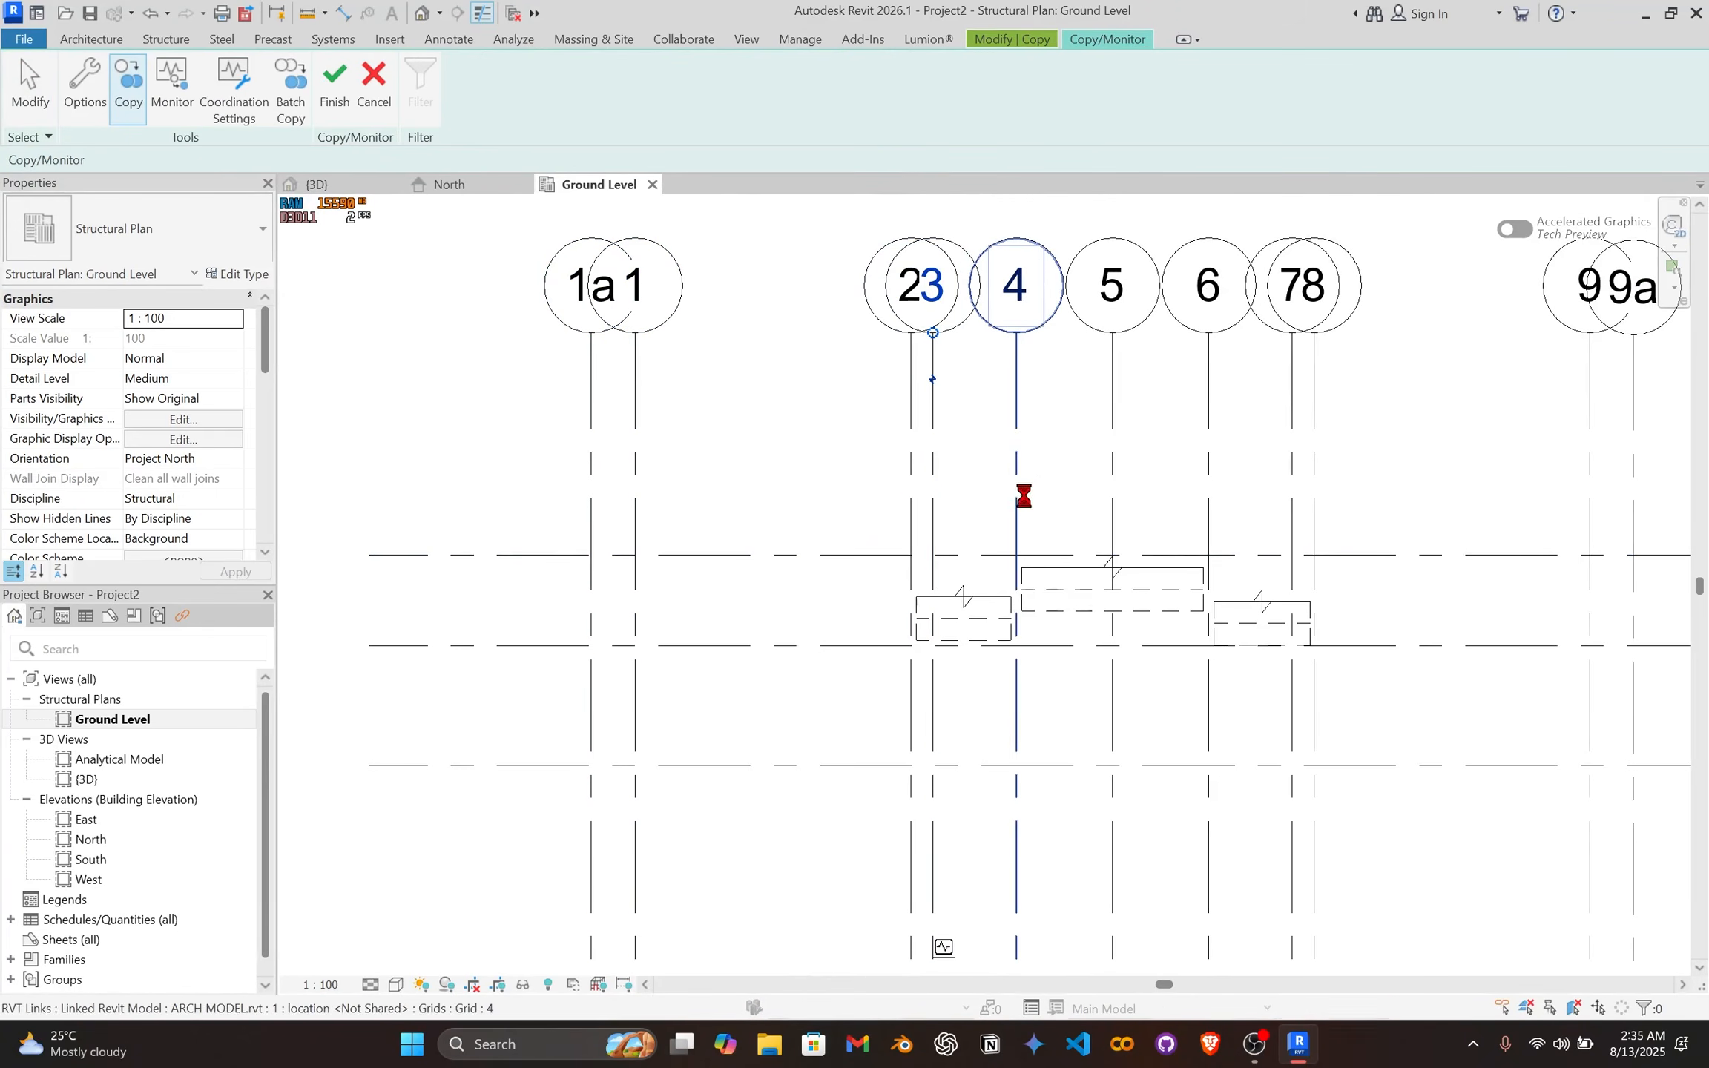
click(1212, 493)
click(1316, 497)
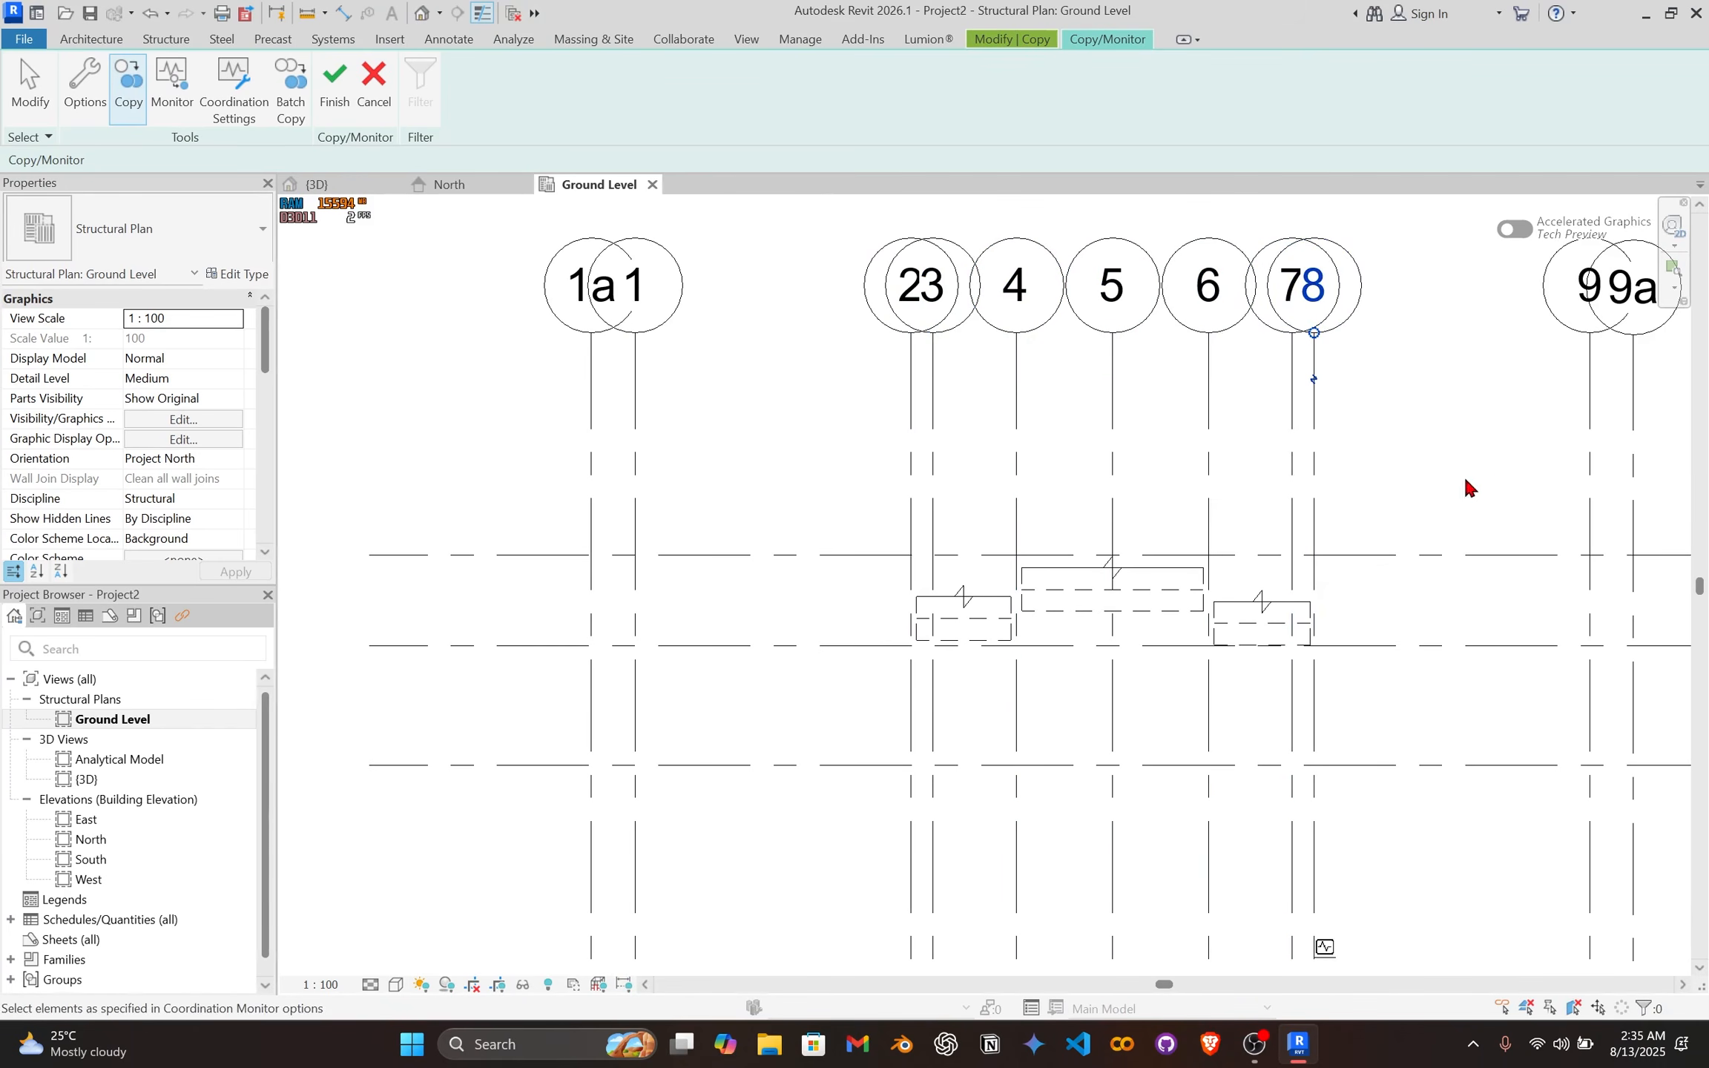
middle_drag(1463, 476, 873, 462)
click(904, 469)
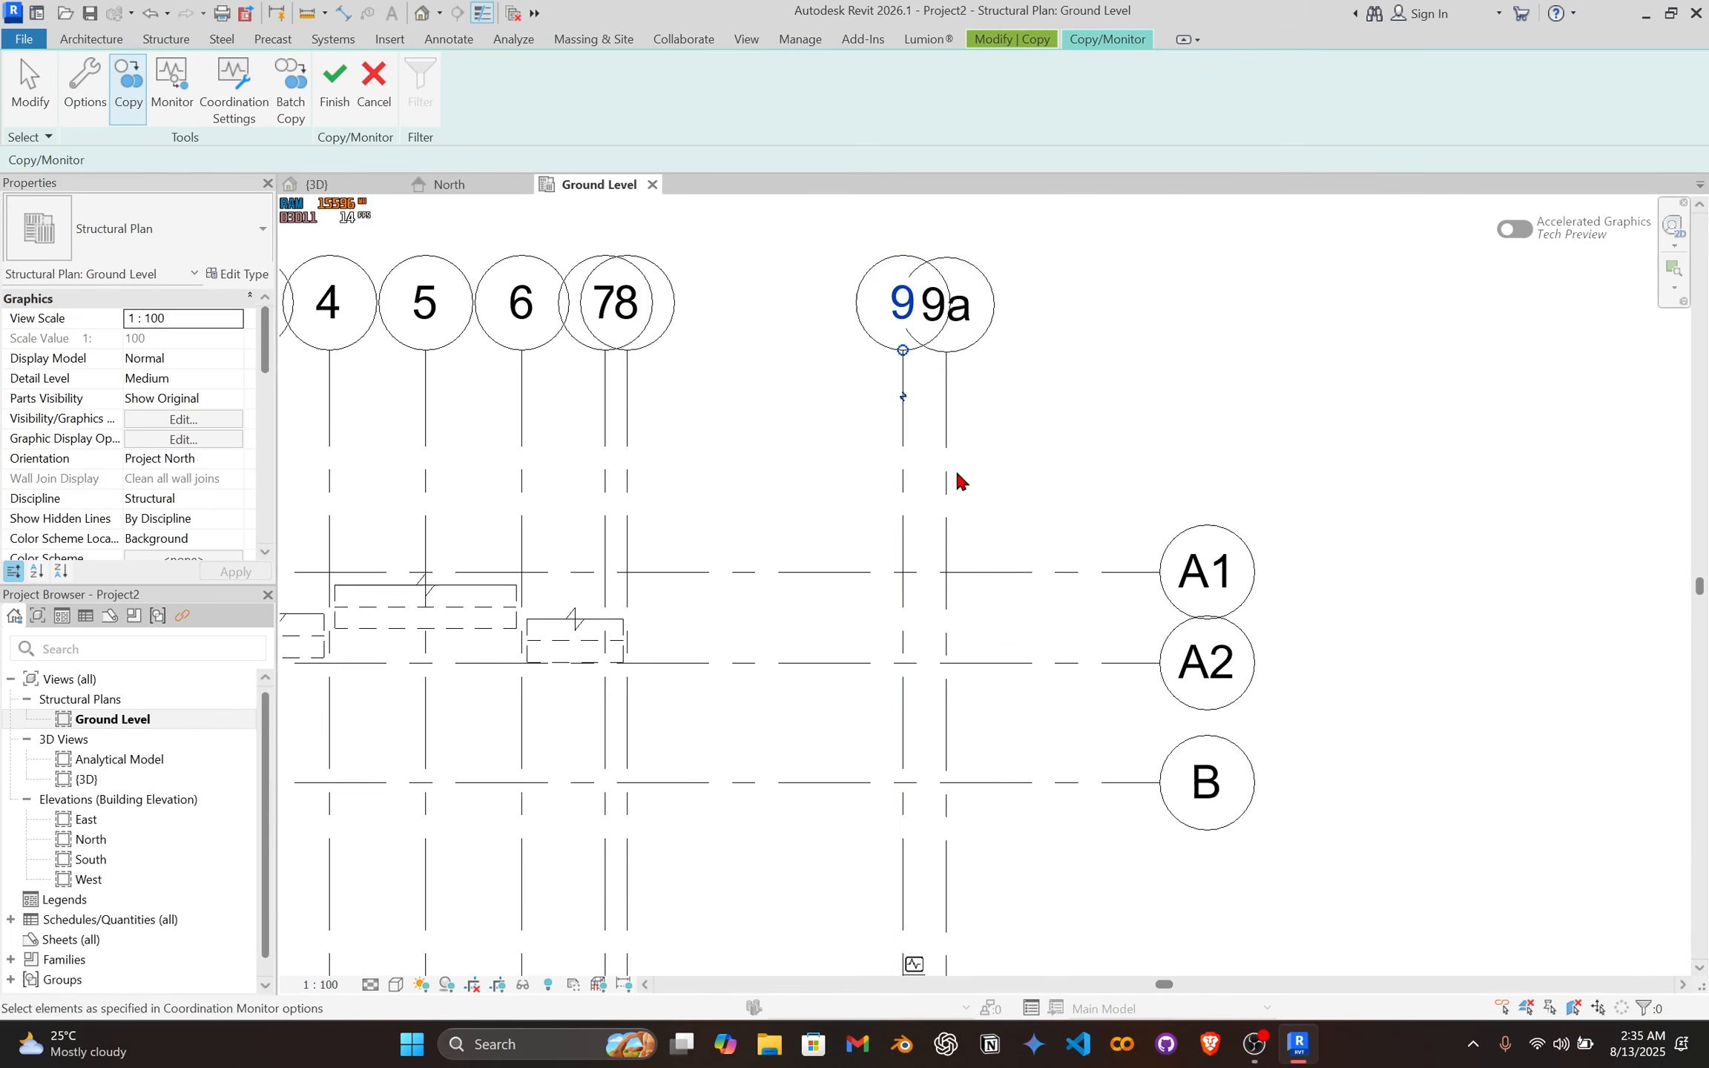
click(947, 474)
Step: Copy the lettered grids A1, A2, B, C, D and D1 from the linked model and finish the Copy/Monitor session
click(1041, 572)
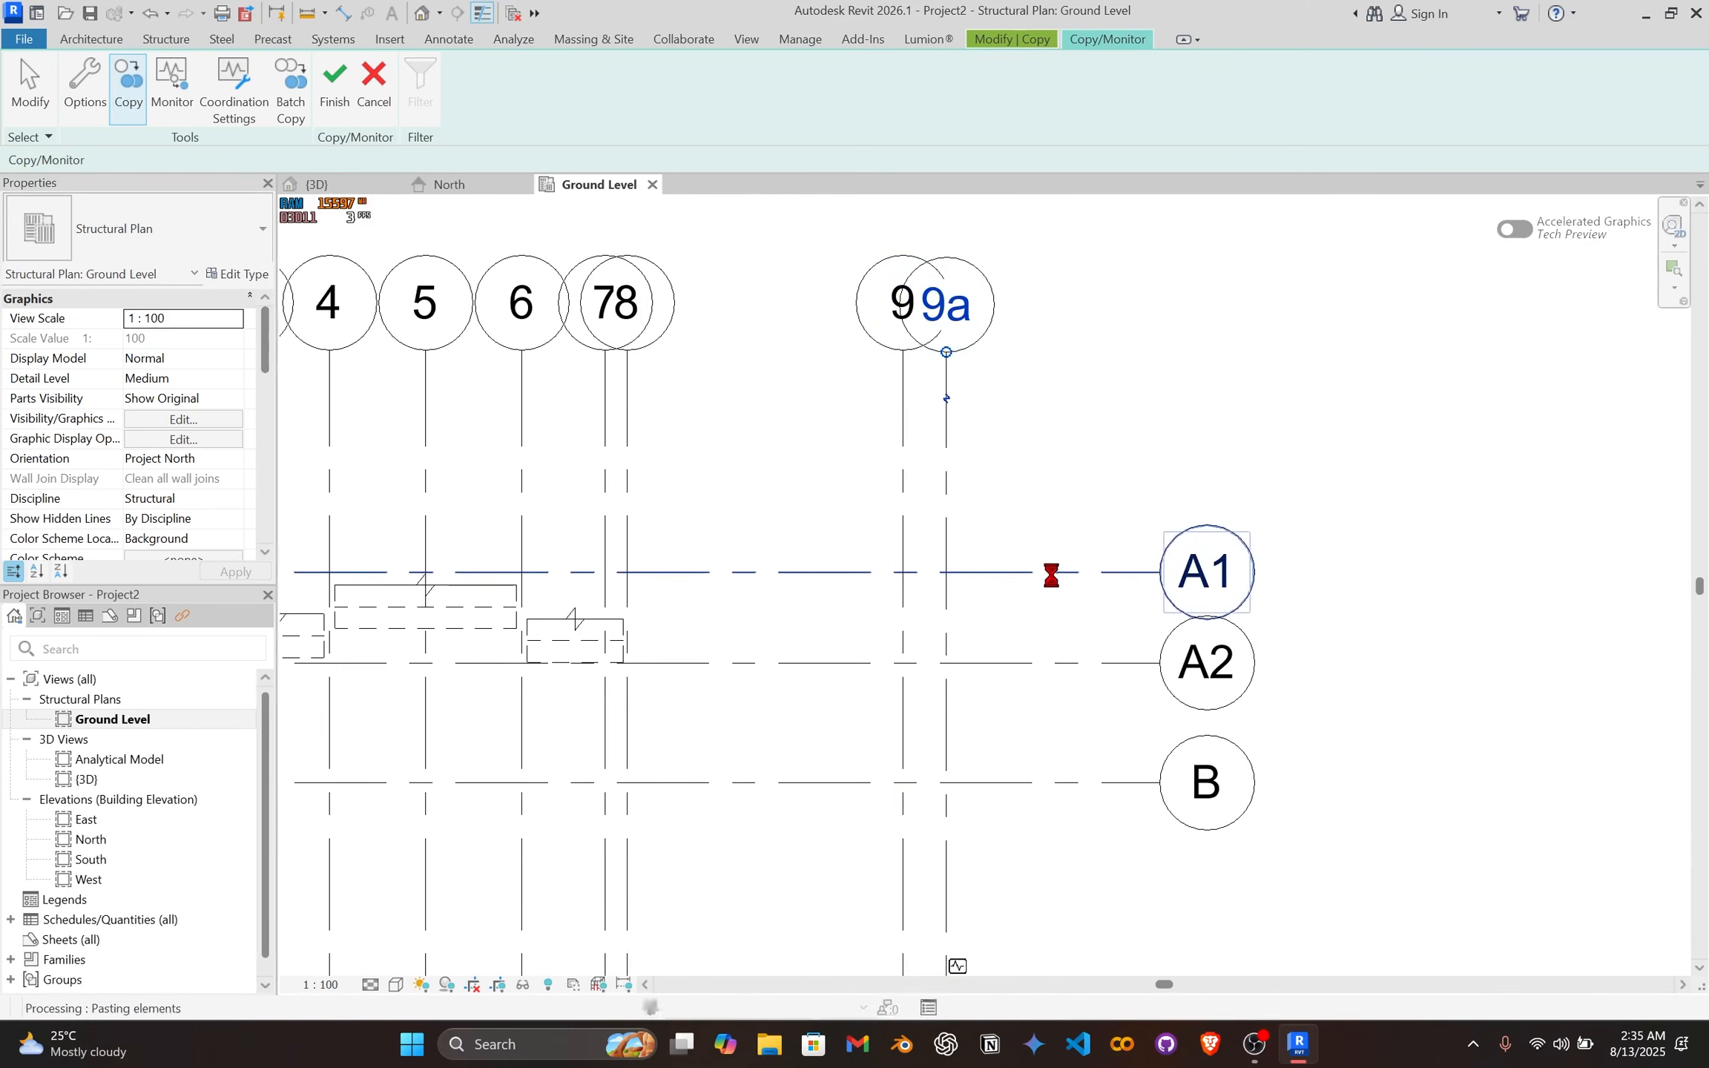
click(1068, 662)
click(1080, 785)
middle_drag(1077, 714, 1001, 139)
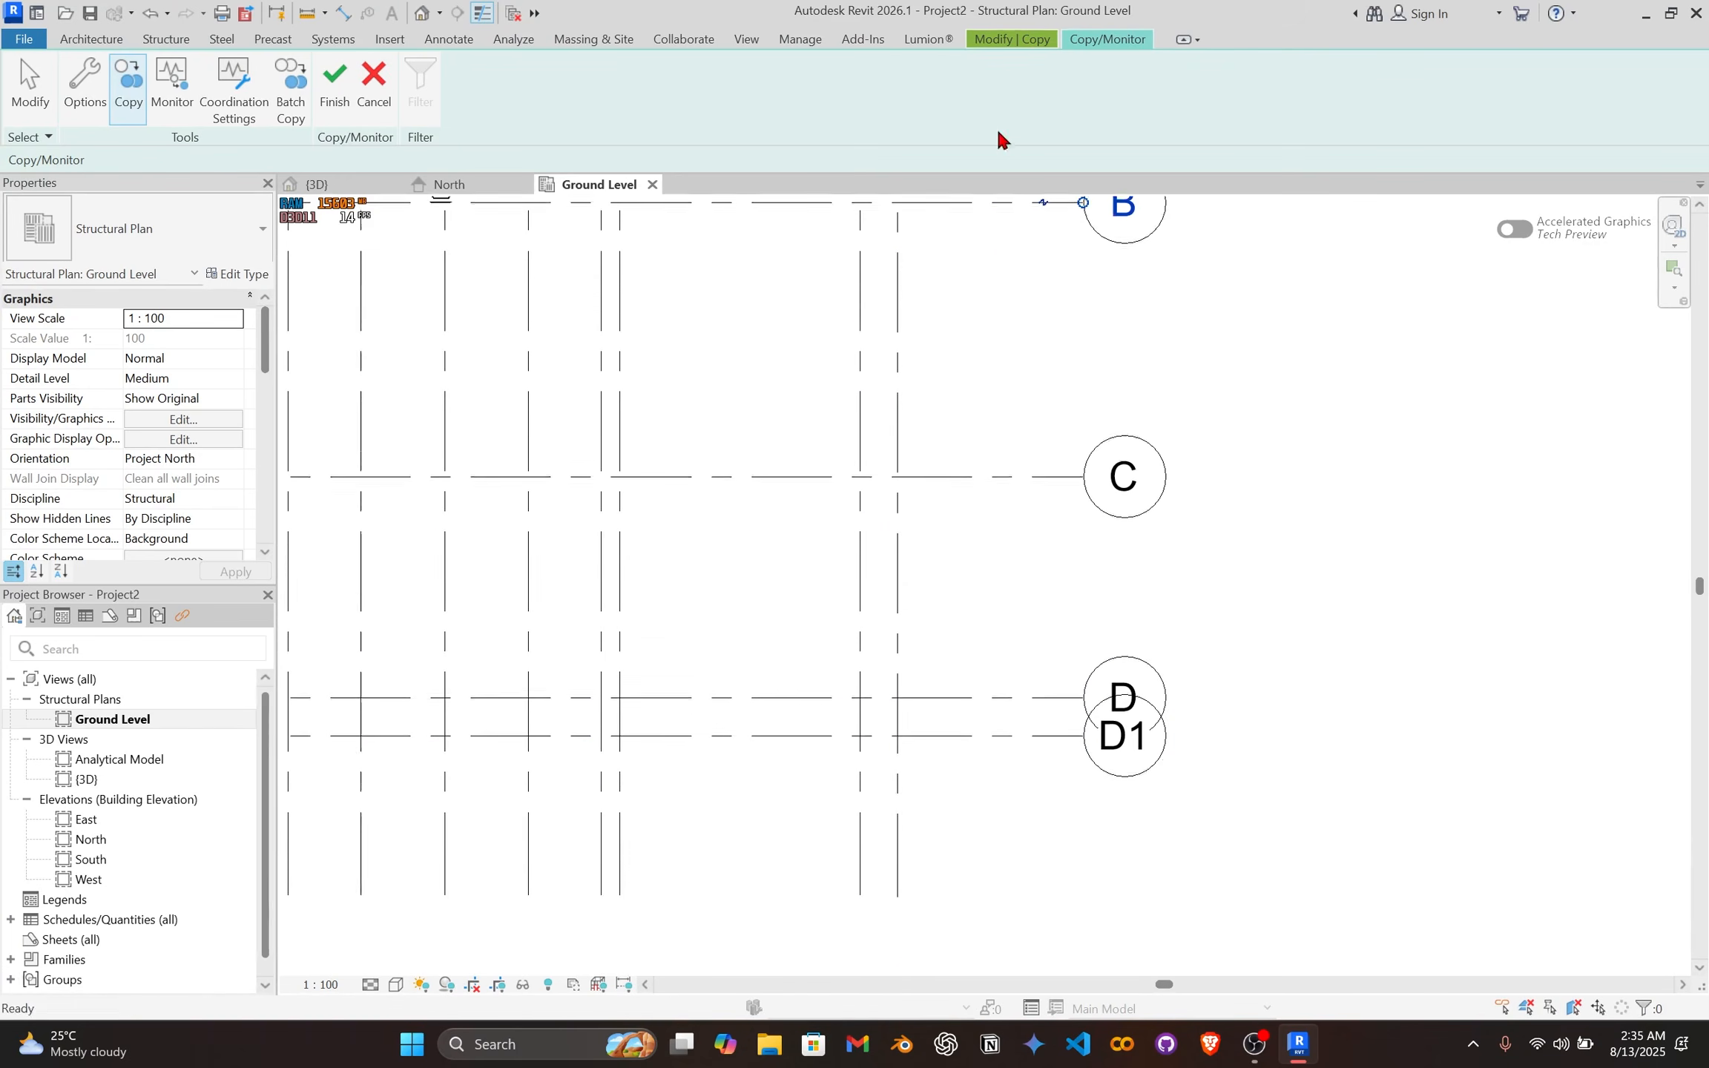
click(1013, 481)
click(1011, 730)
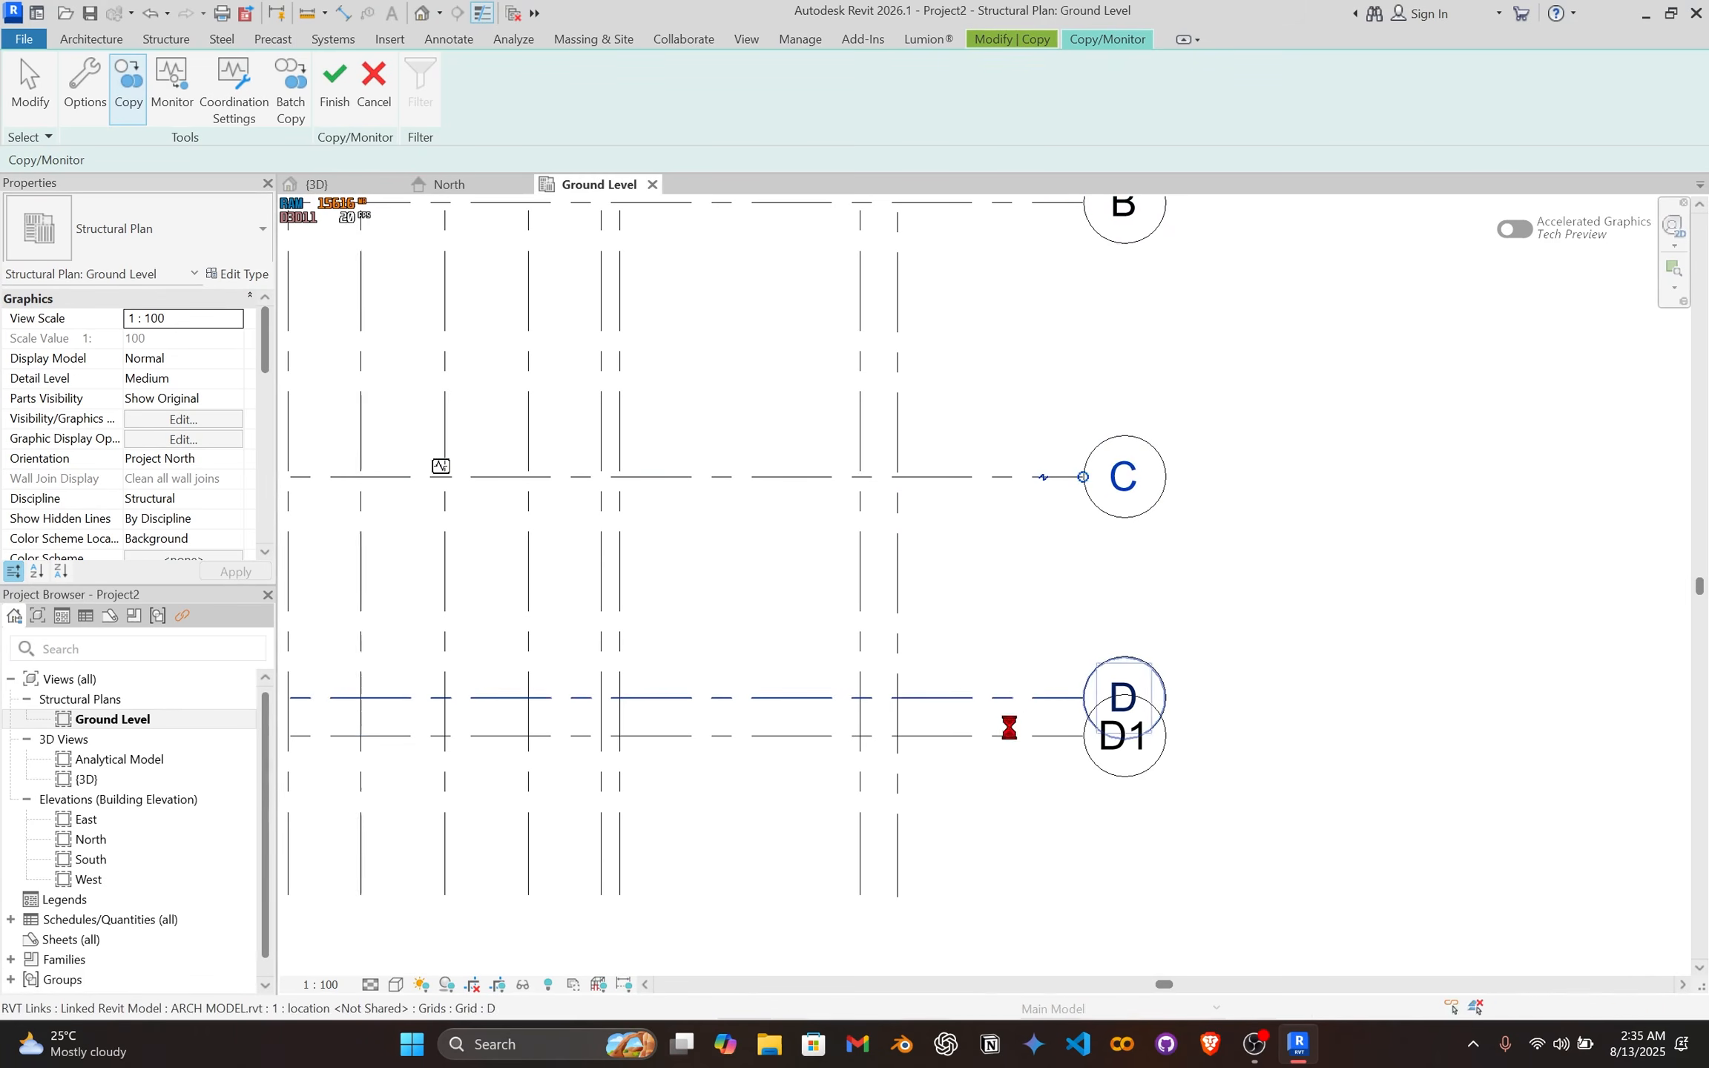
middle_drag(801, 518, 980, 560)
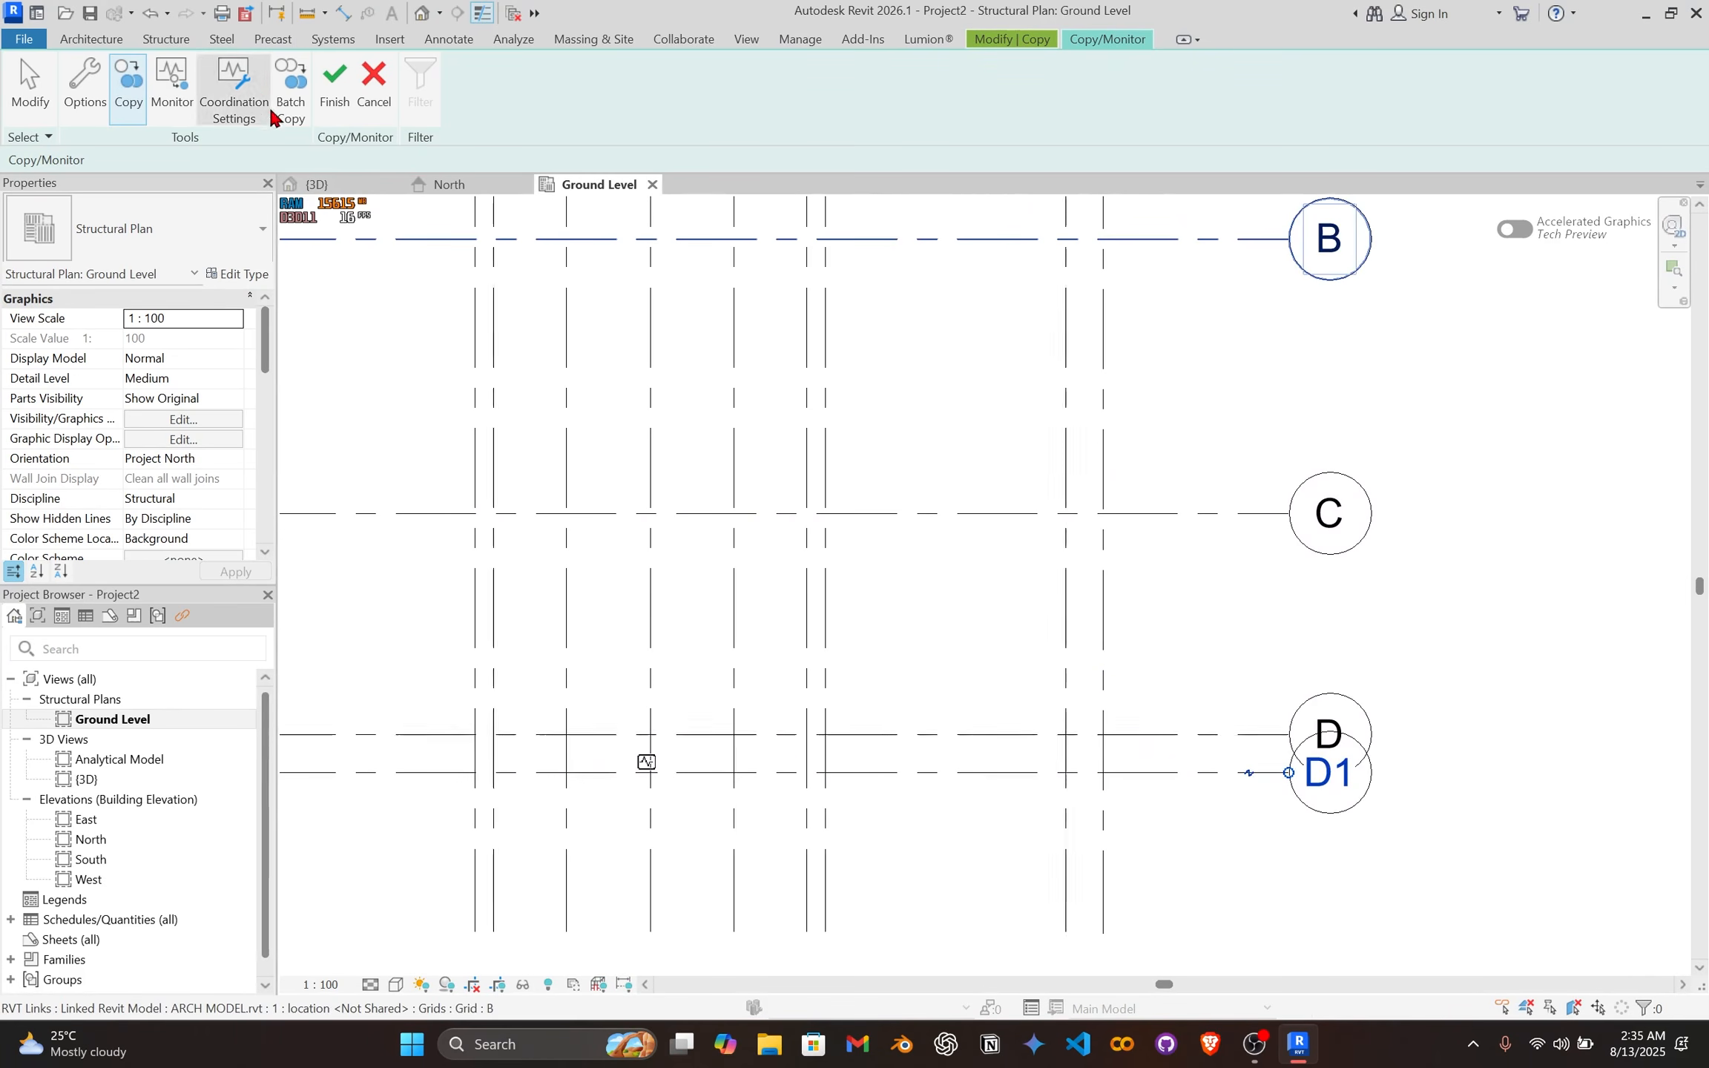
click(340, 94)
Step: Create new structural plan views for all copied levels, from FIRST FLOOR through UPPER ROOF
middle_drag(572, 260, 896, 496)
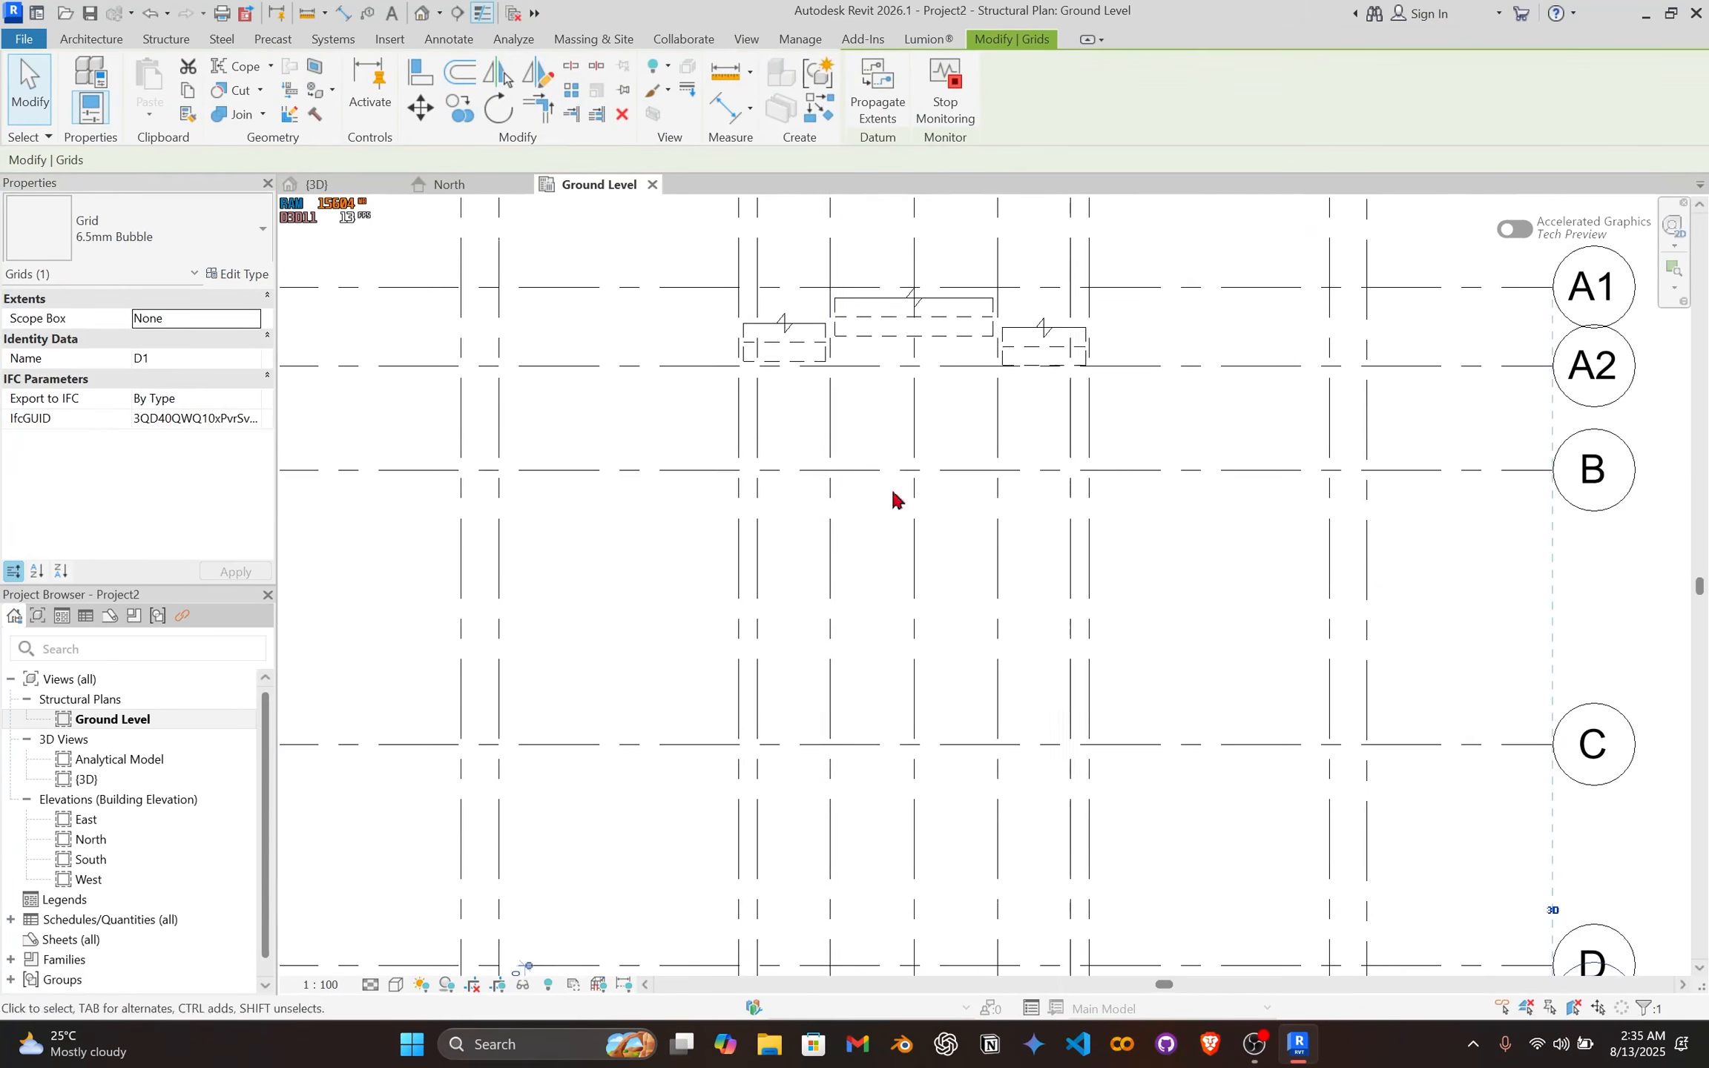
scroll(852, 452, down, 2)
middle_drag(862, 385, 881, 473)
scroll(881, 473, down, 1)
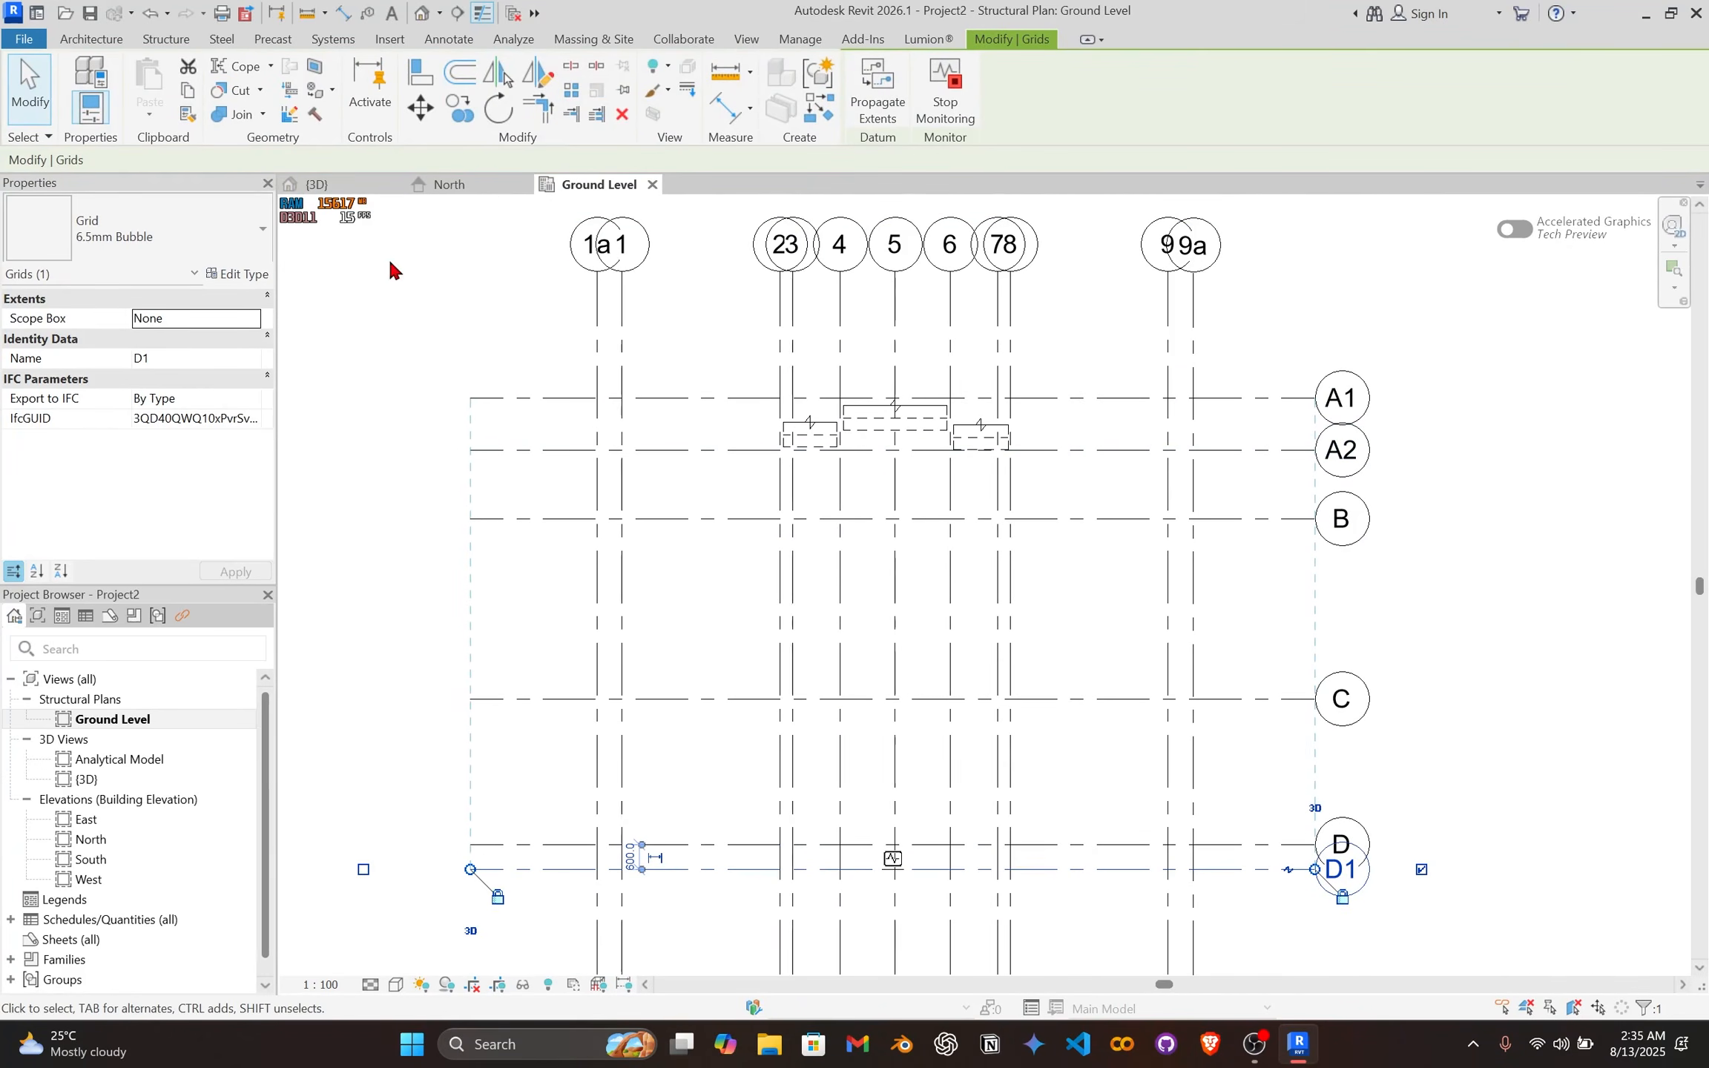
click(745, 39)
click(816, 68)
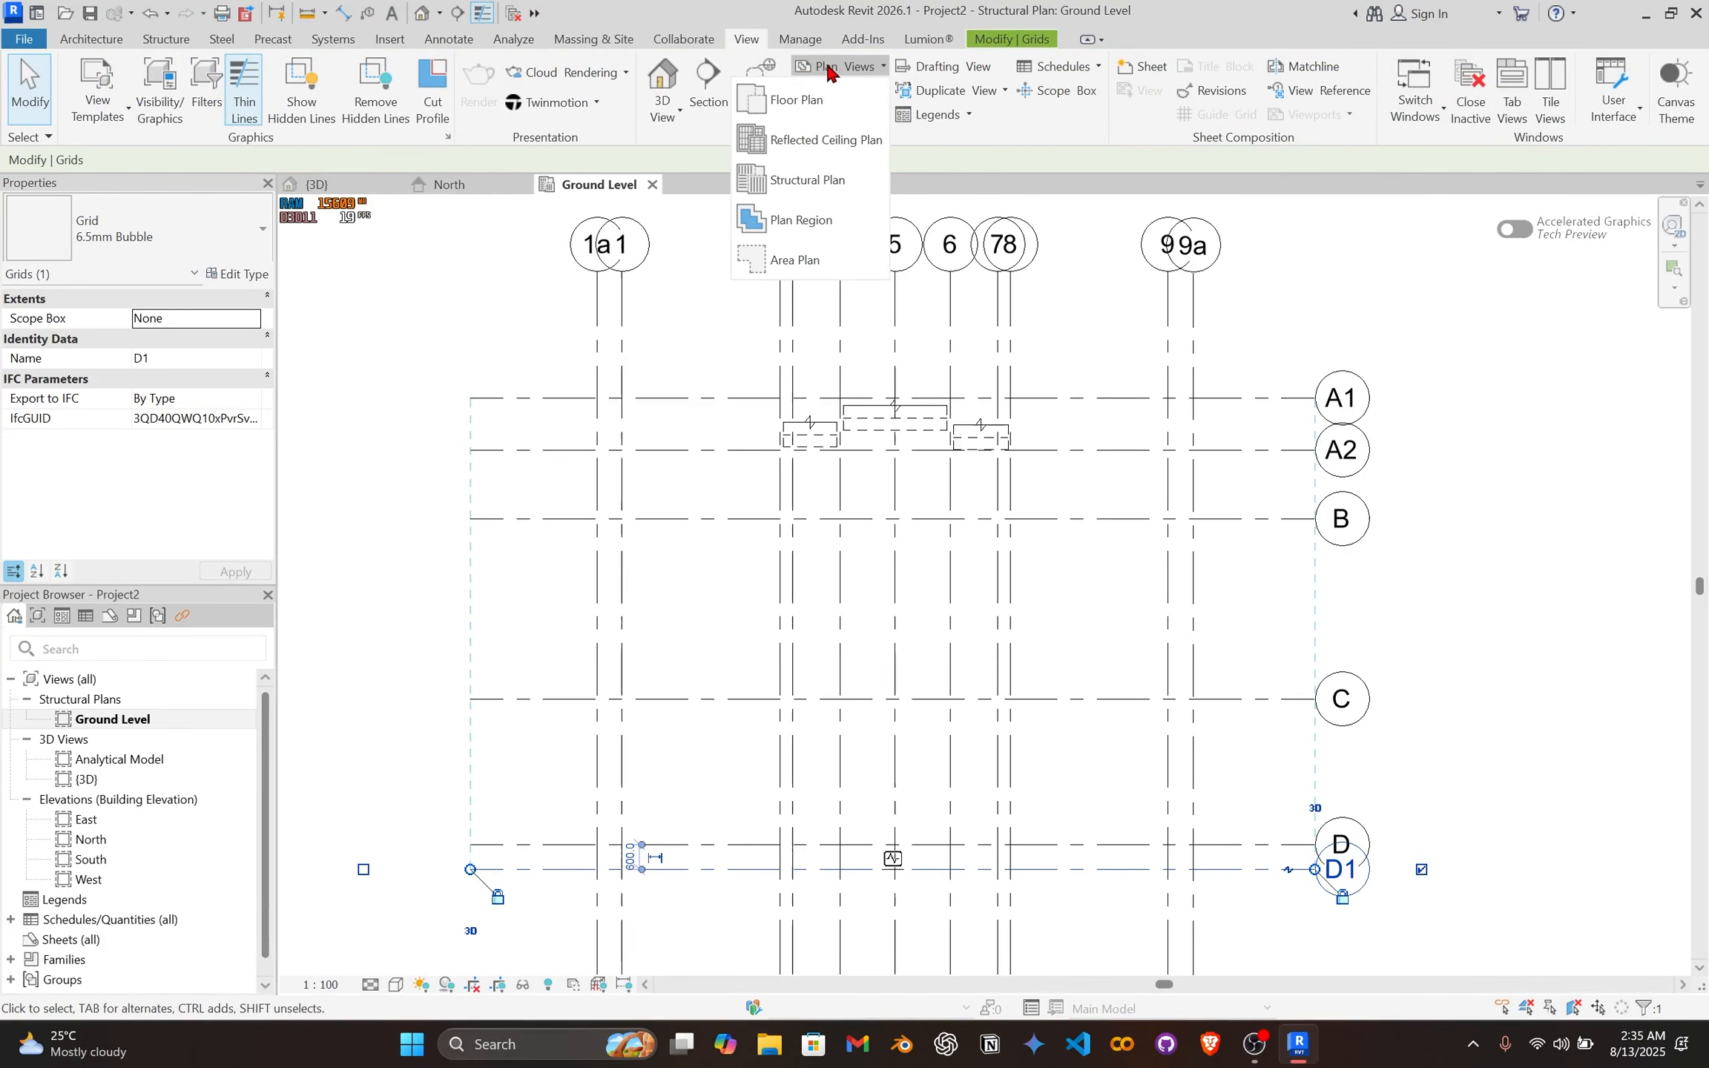
click(816, 183)
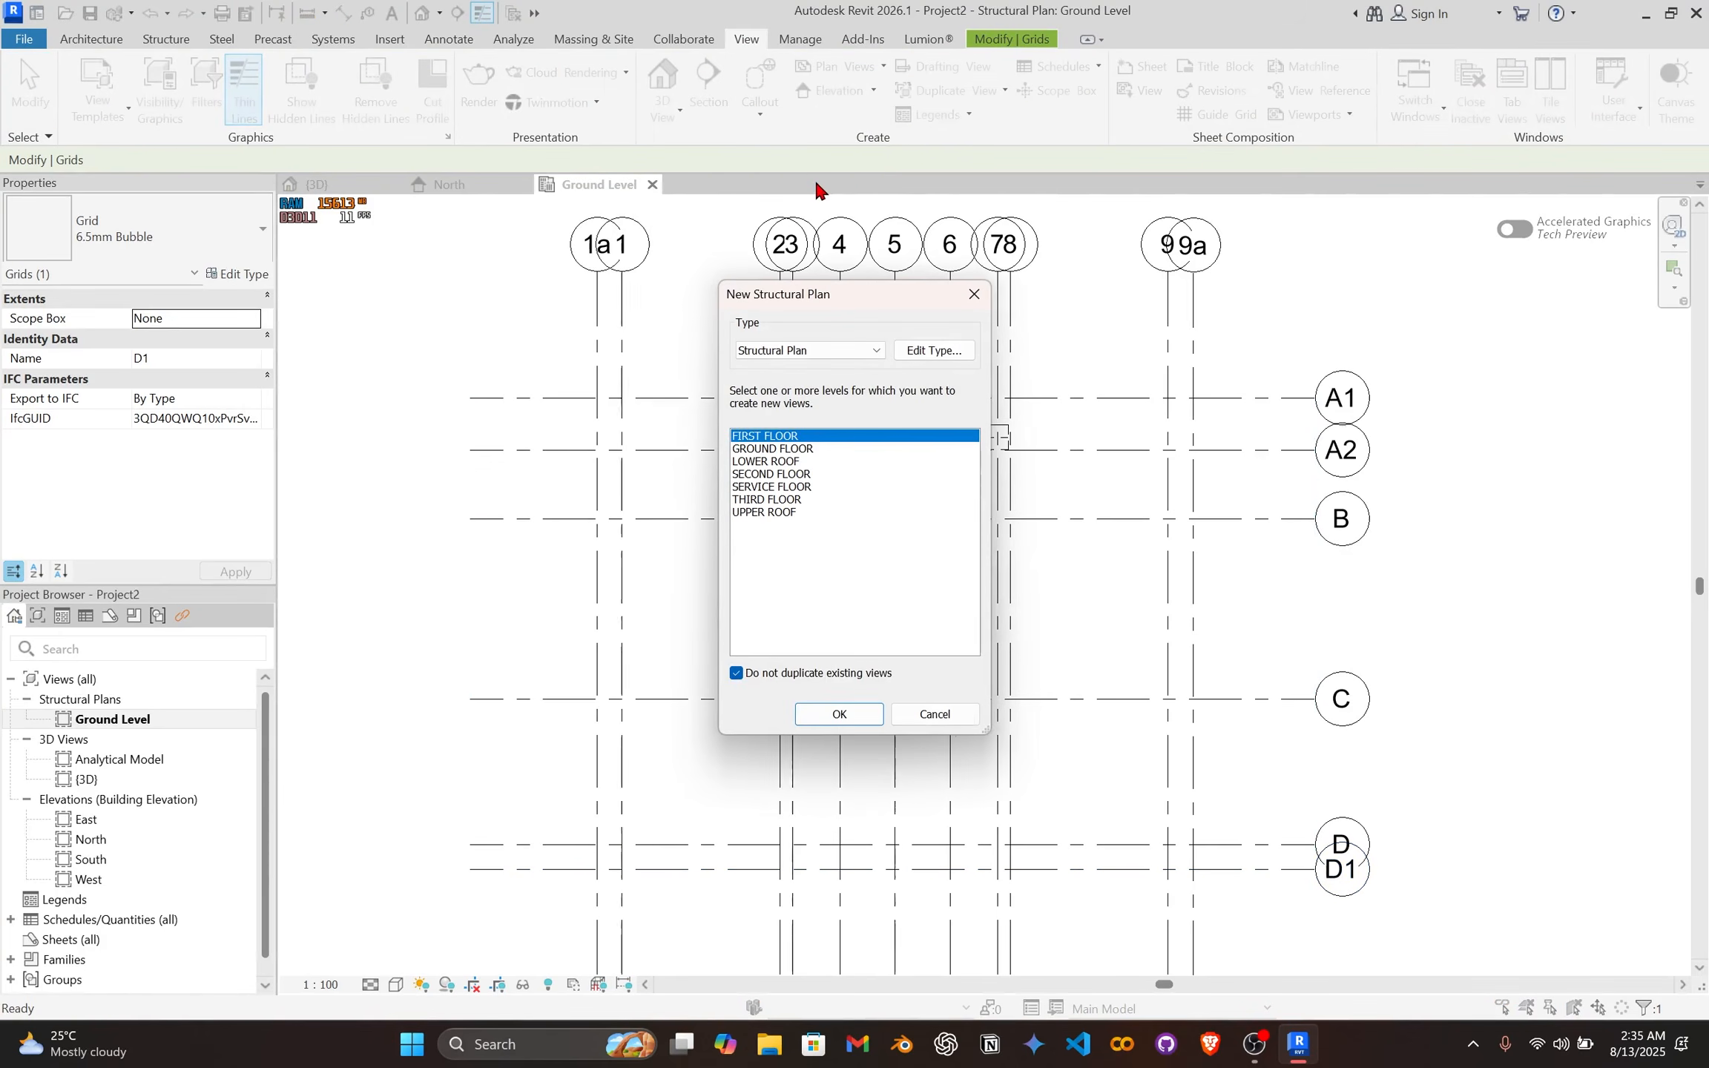
click(789, 449)
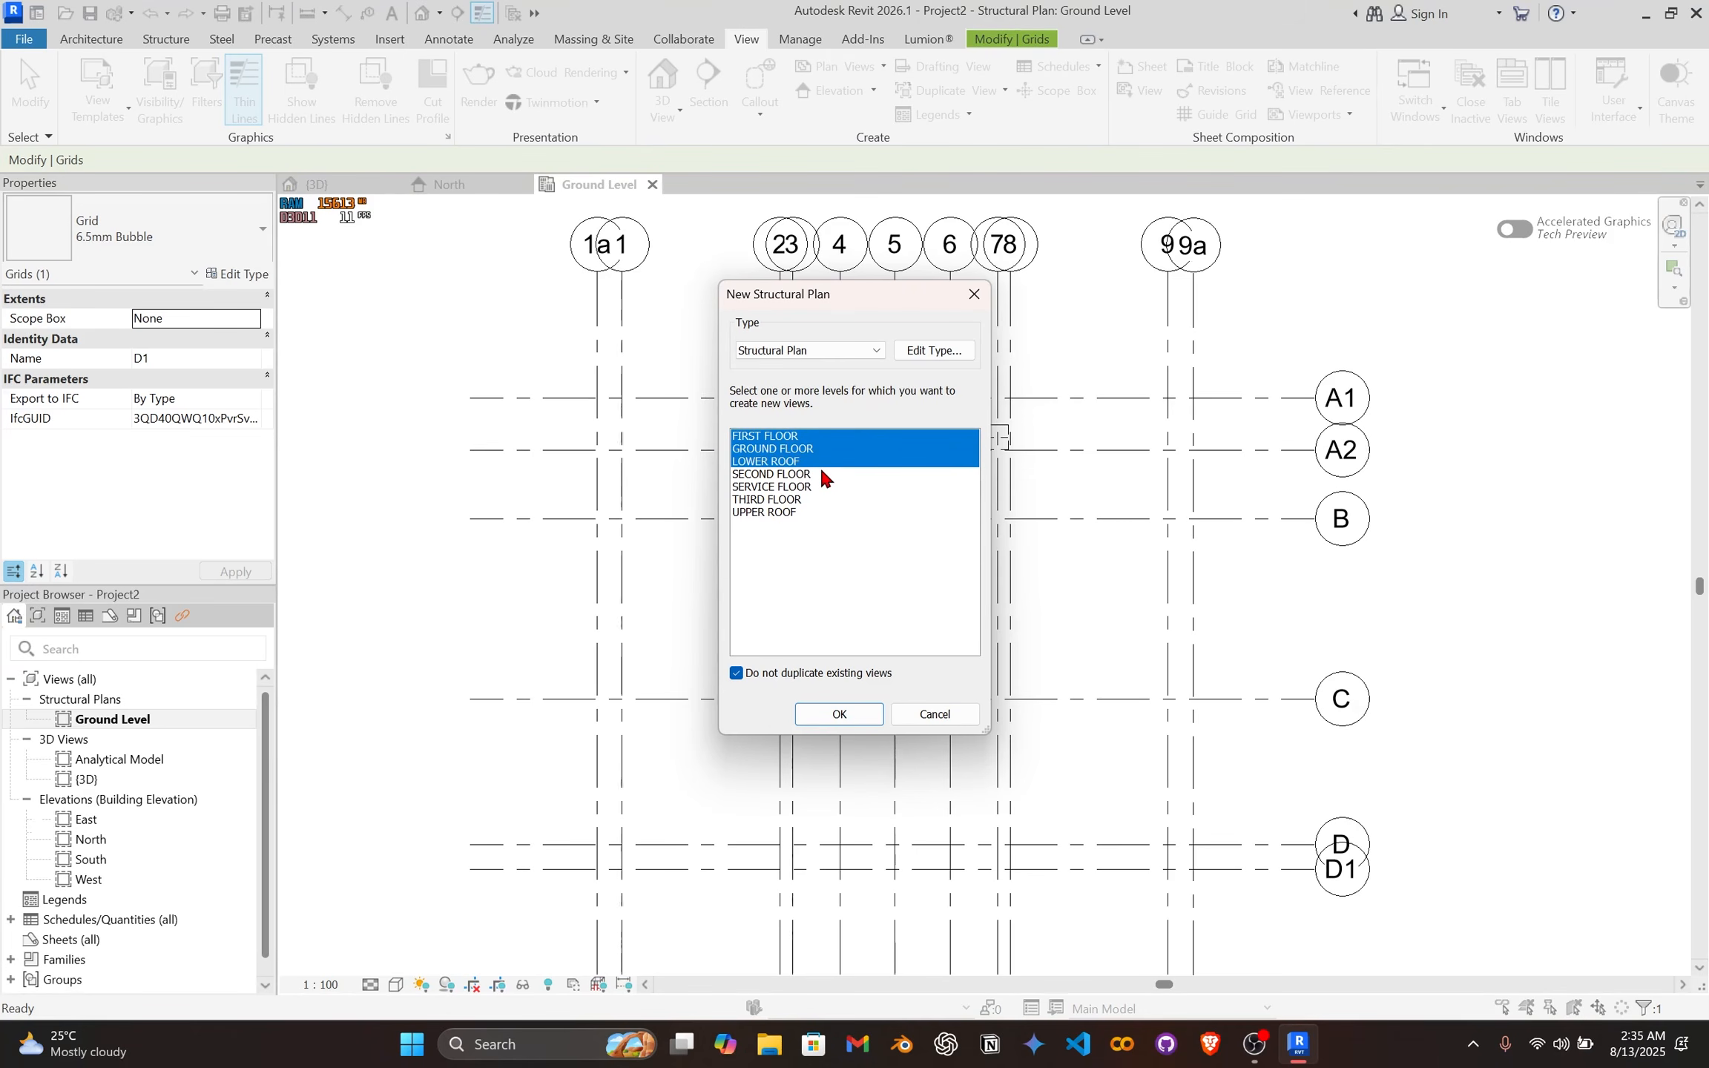
drag(821, 471, 806, 513)
click(831, 708)
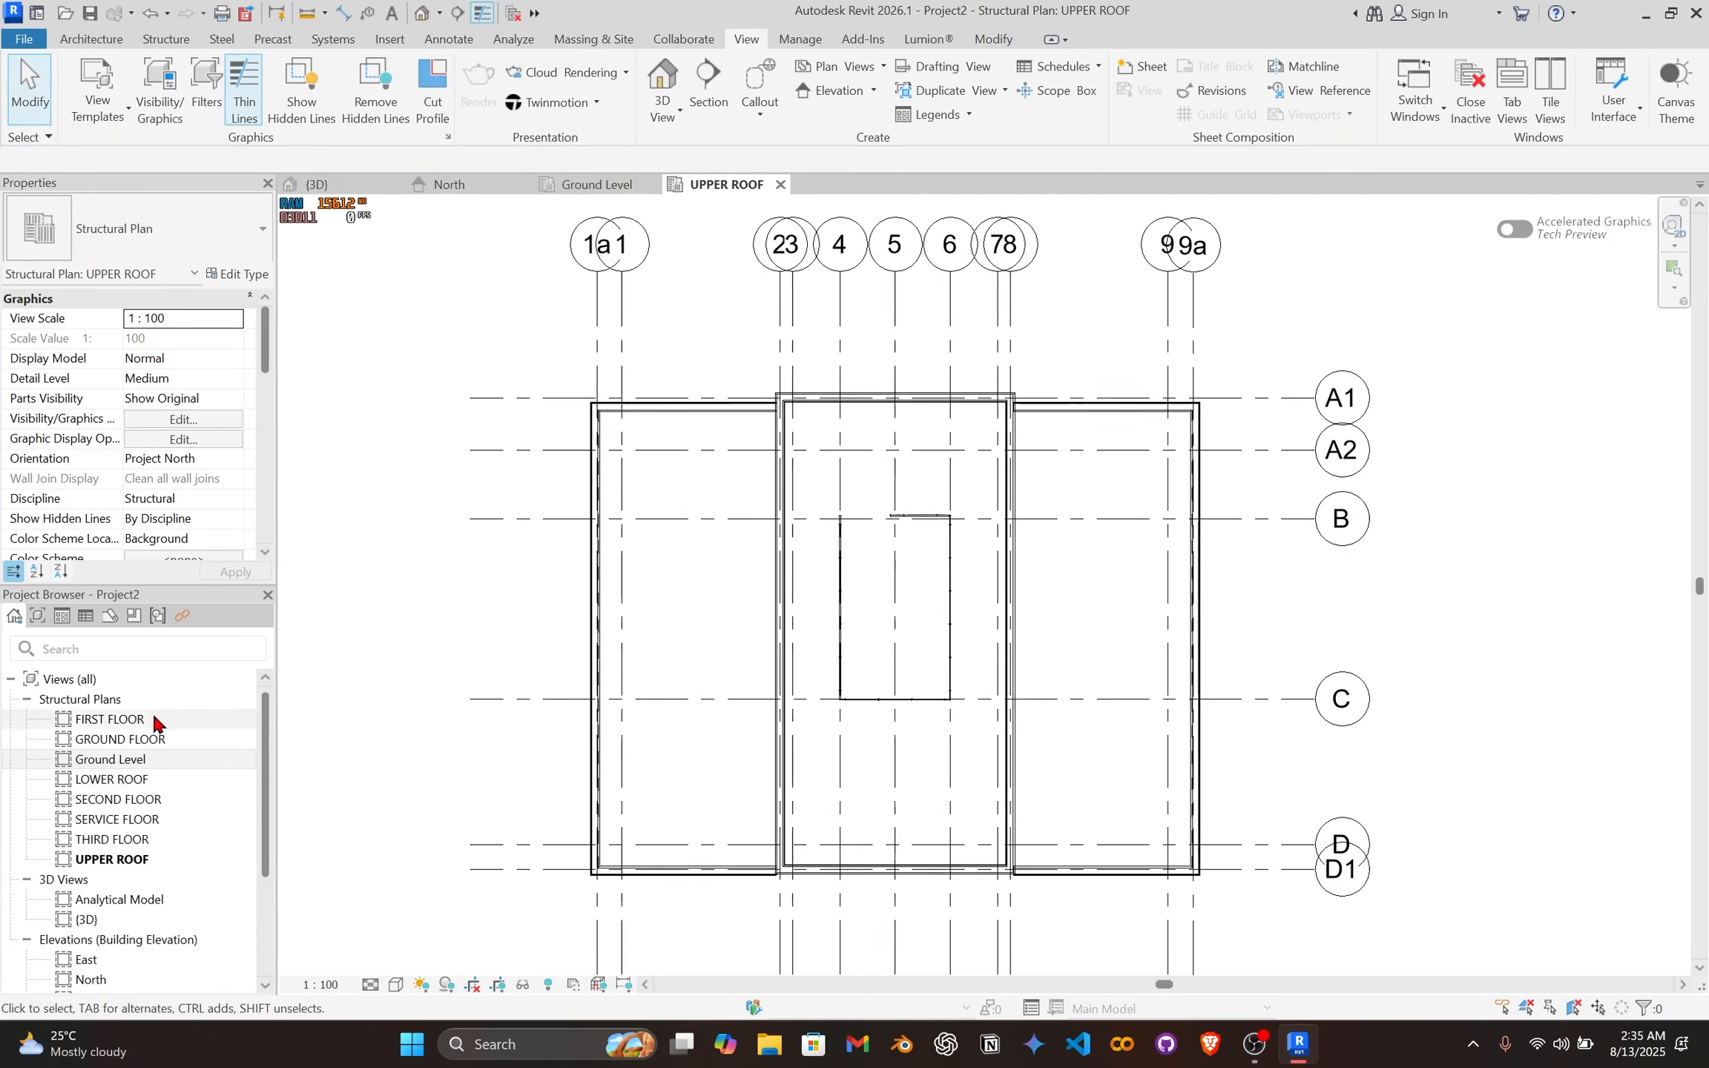
Step: Open the GROUND FLOOR structural plan and look over the linked model within the copied grids
double_click(122, 739)
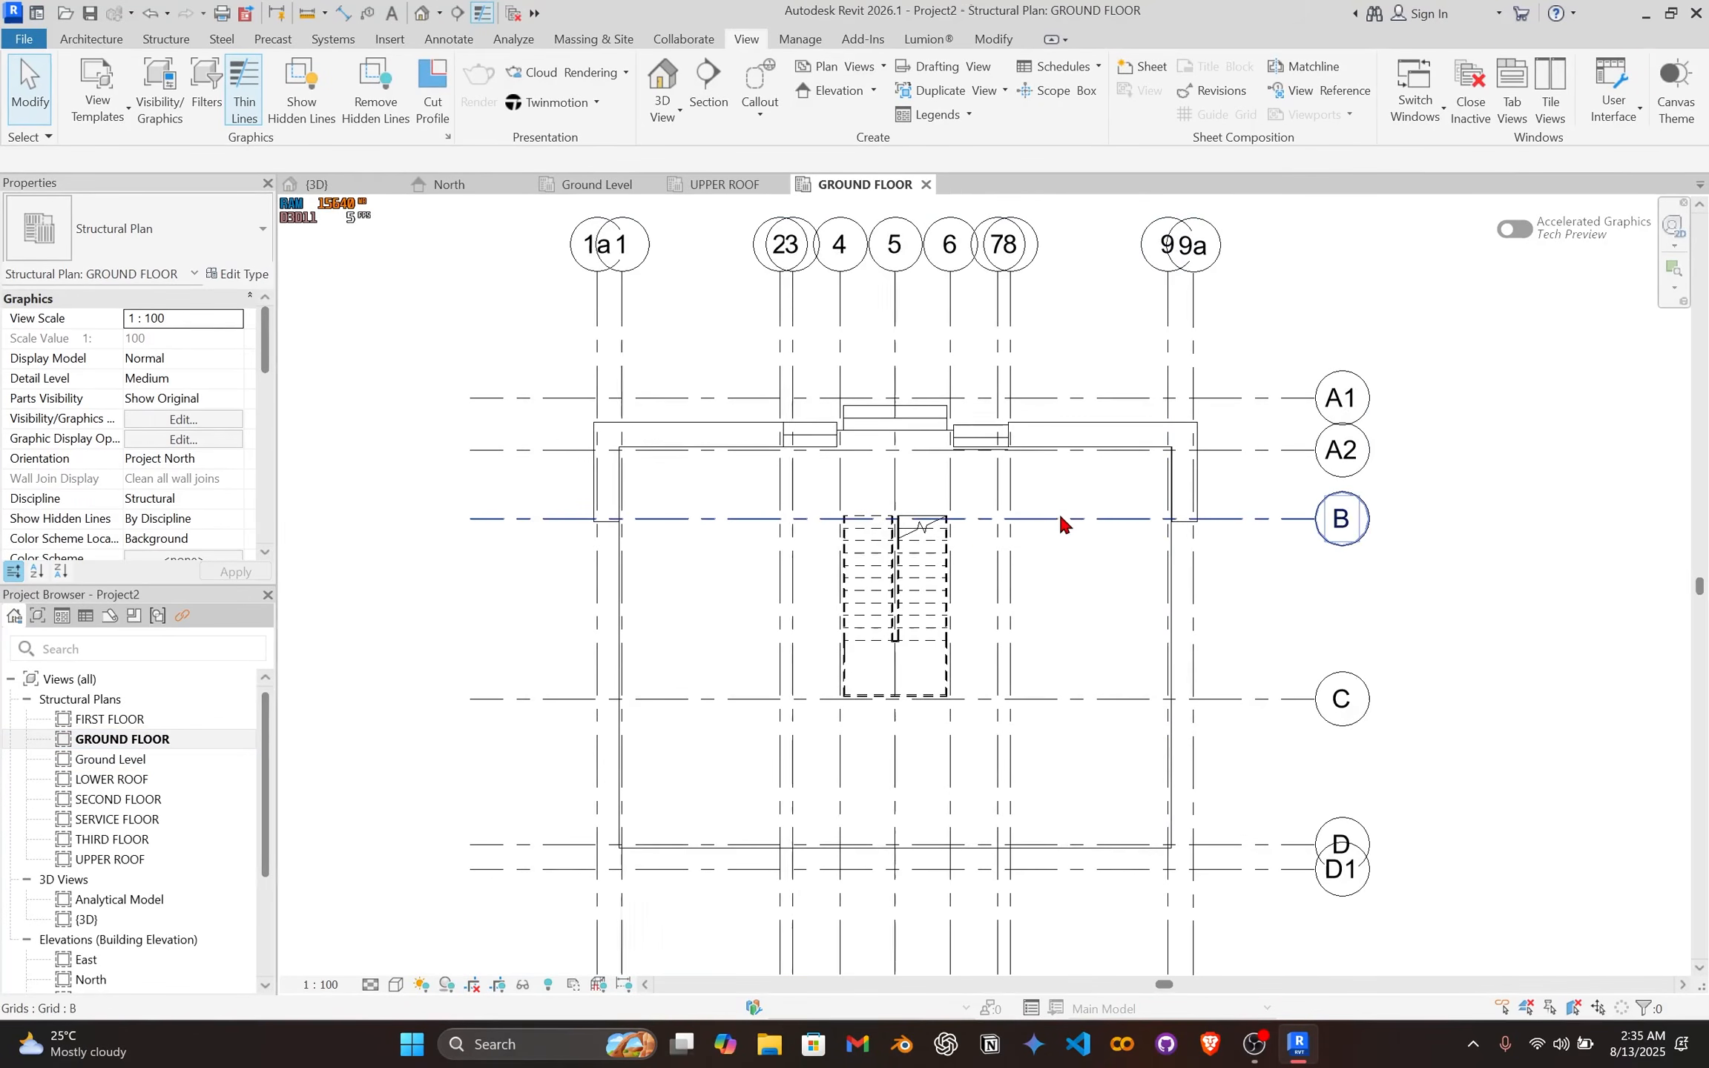
middle_drag(1178, 523, 1148, 515)
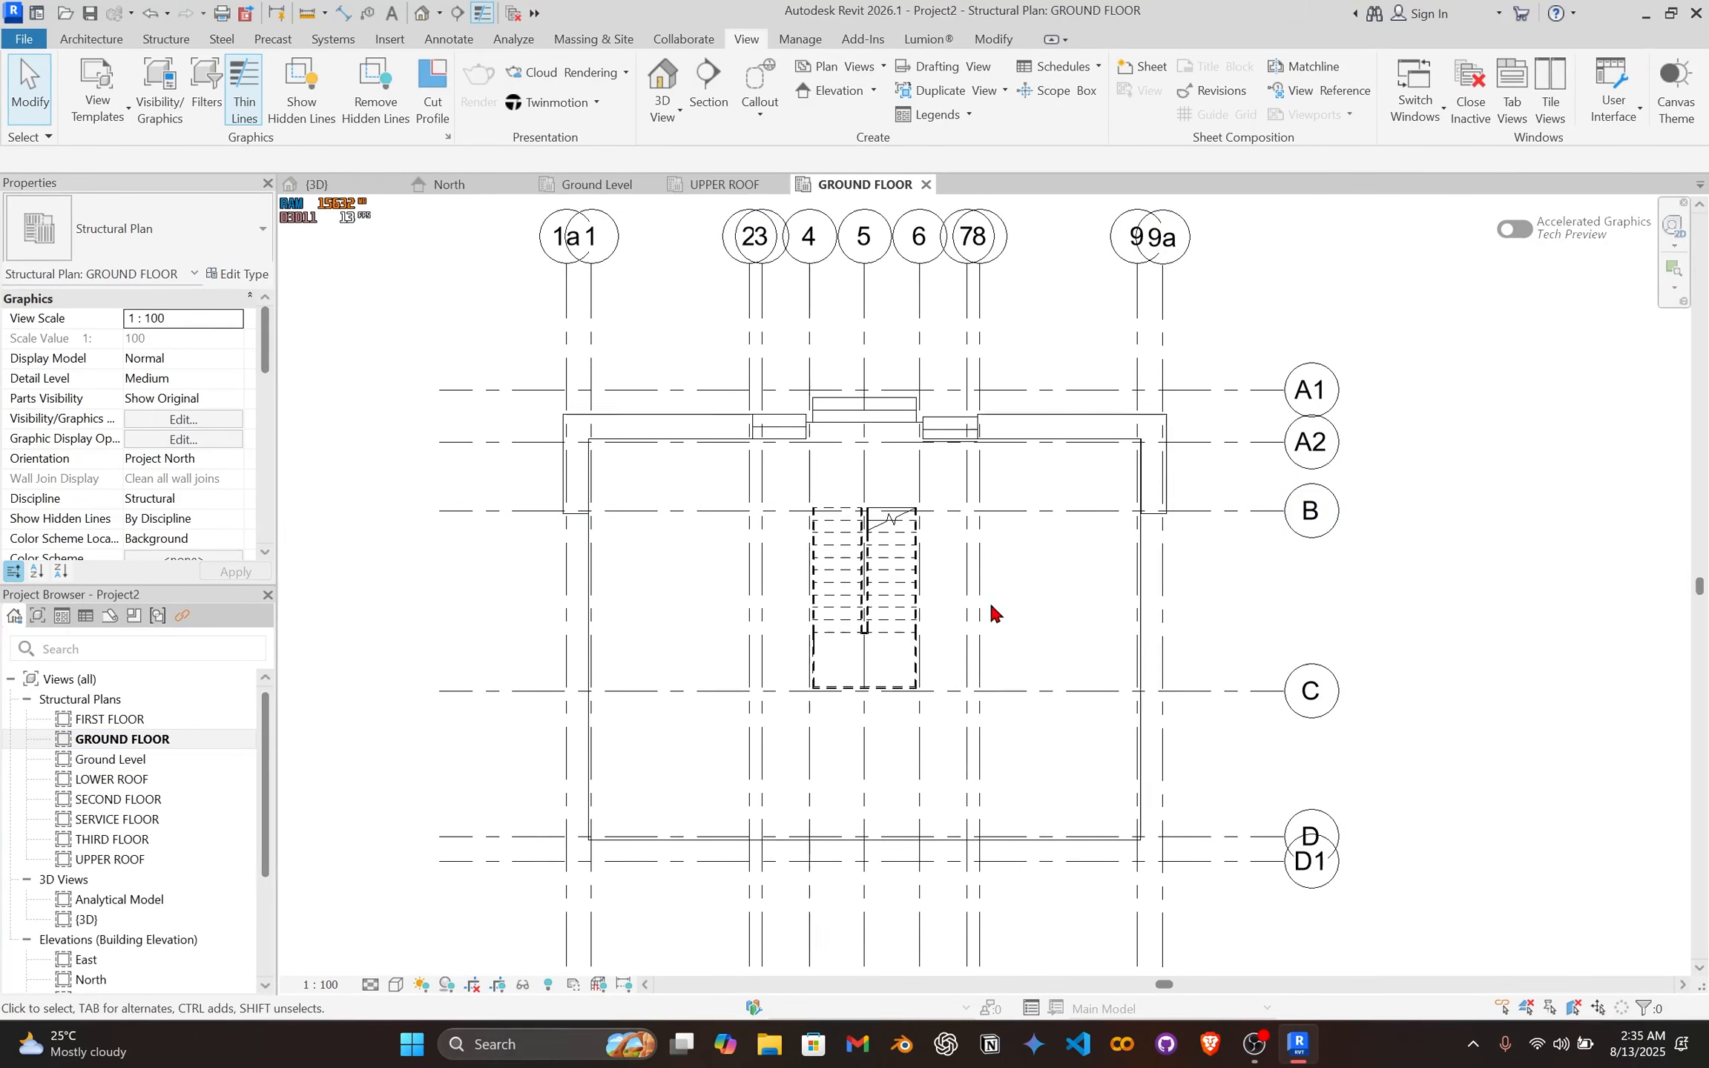
scroll(964, 519, up, 3)
scroll(926, 572, down, 2)
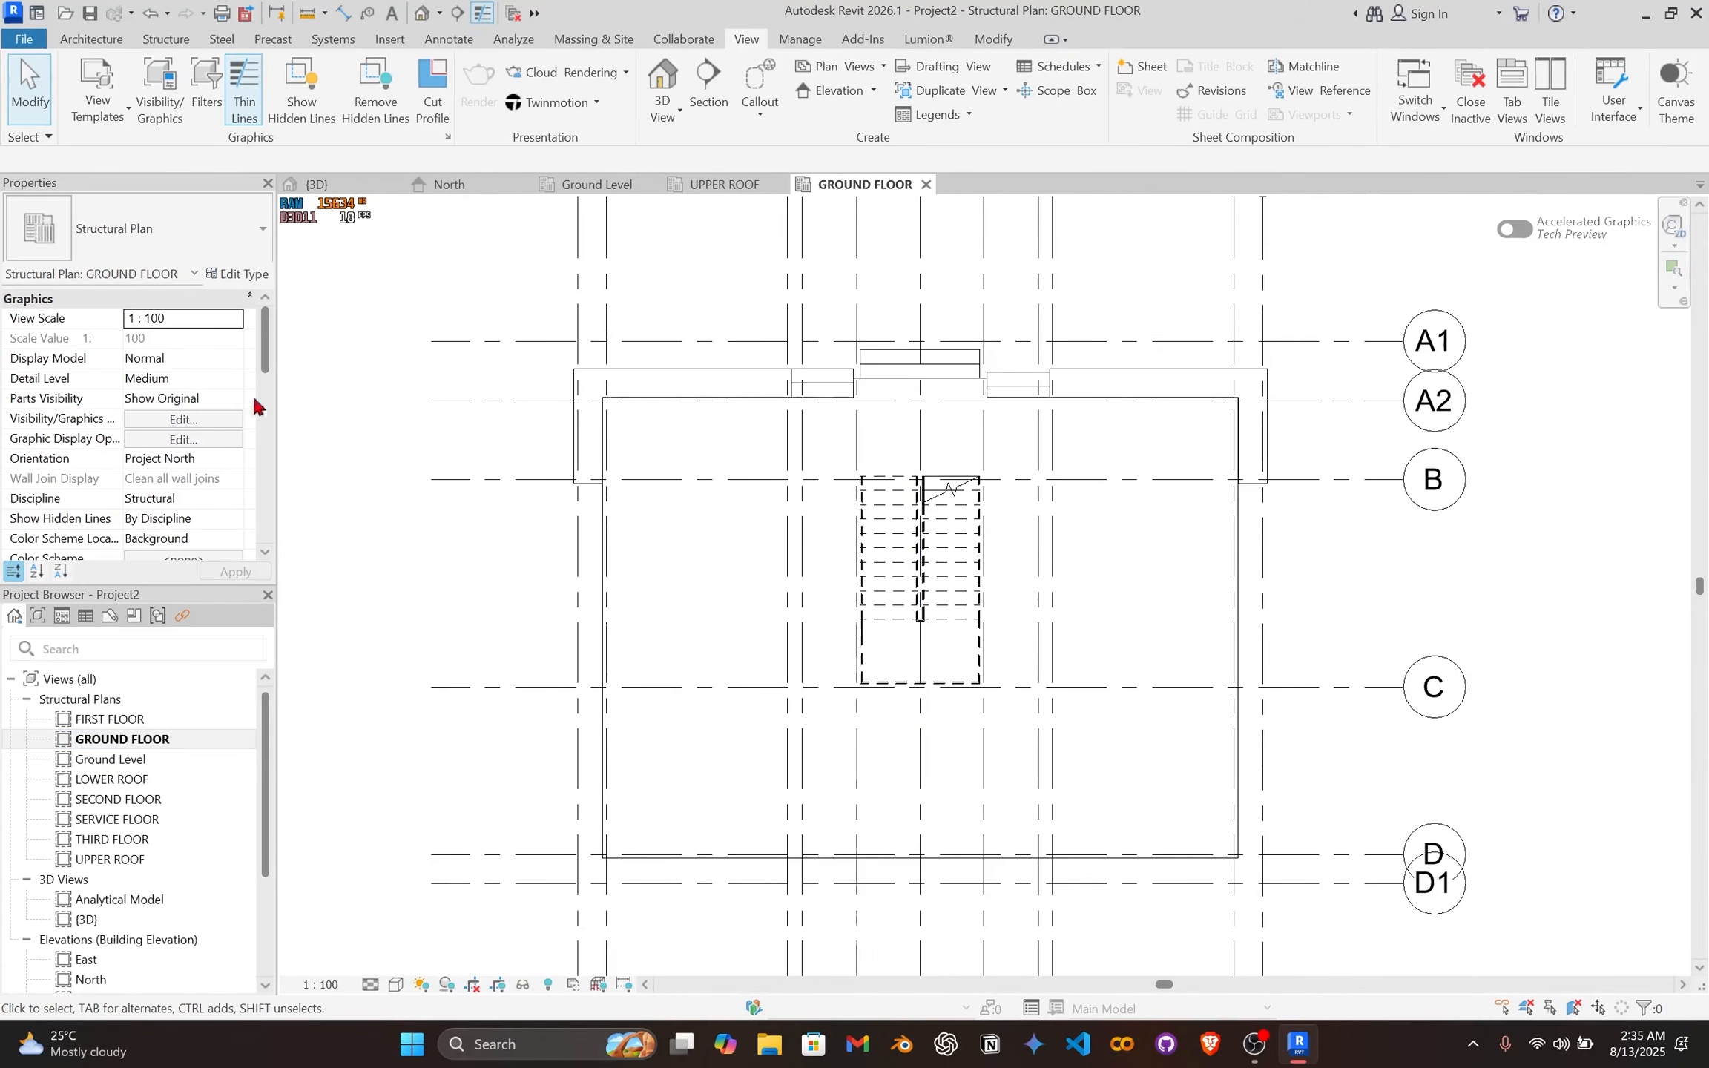
Step: Try the Coordination discipline on the GROUND FLOOR plan to view the linked walls, and return it to Structural
click(223, 499)
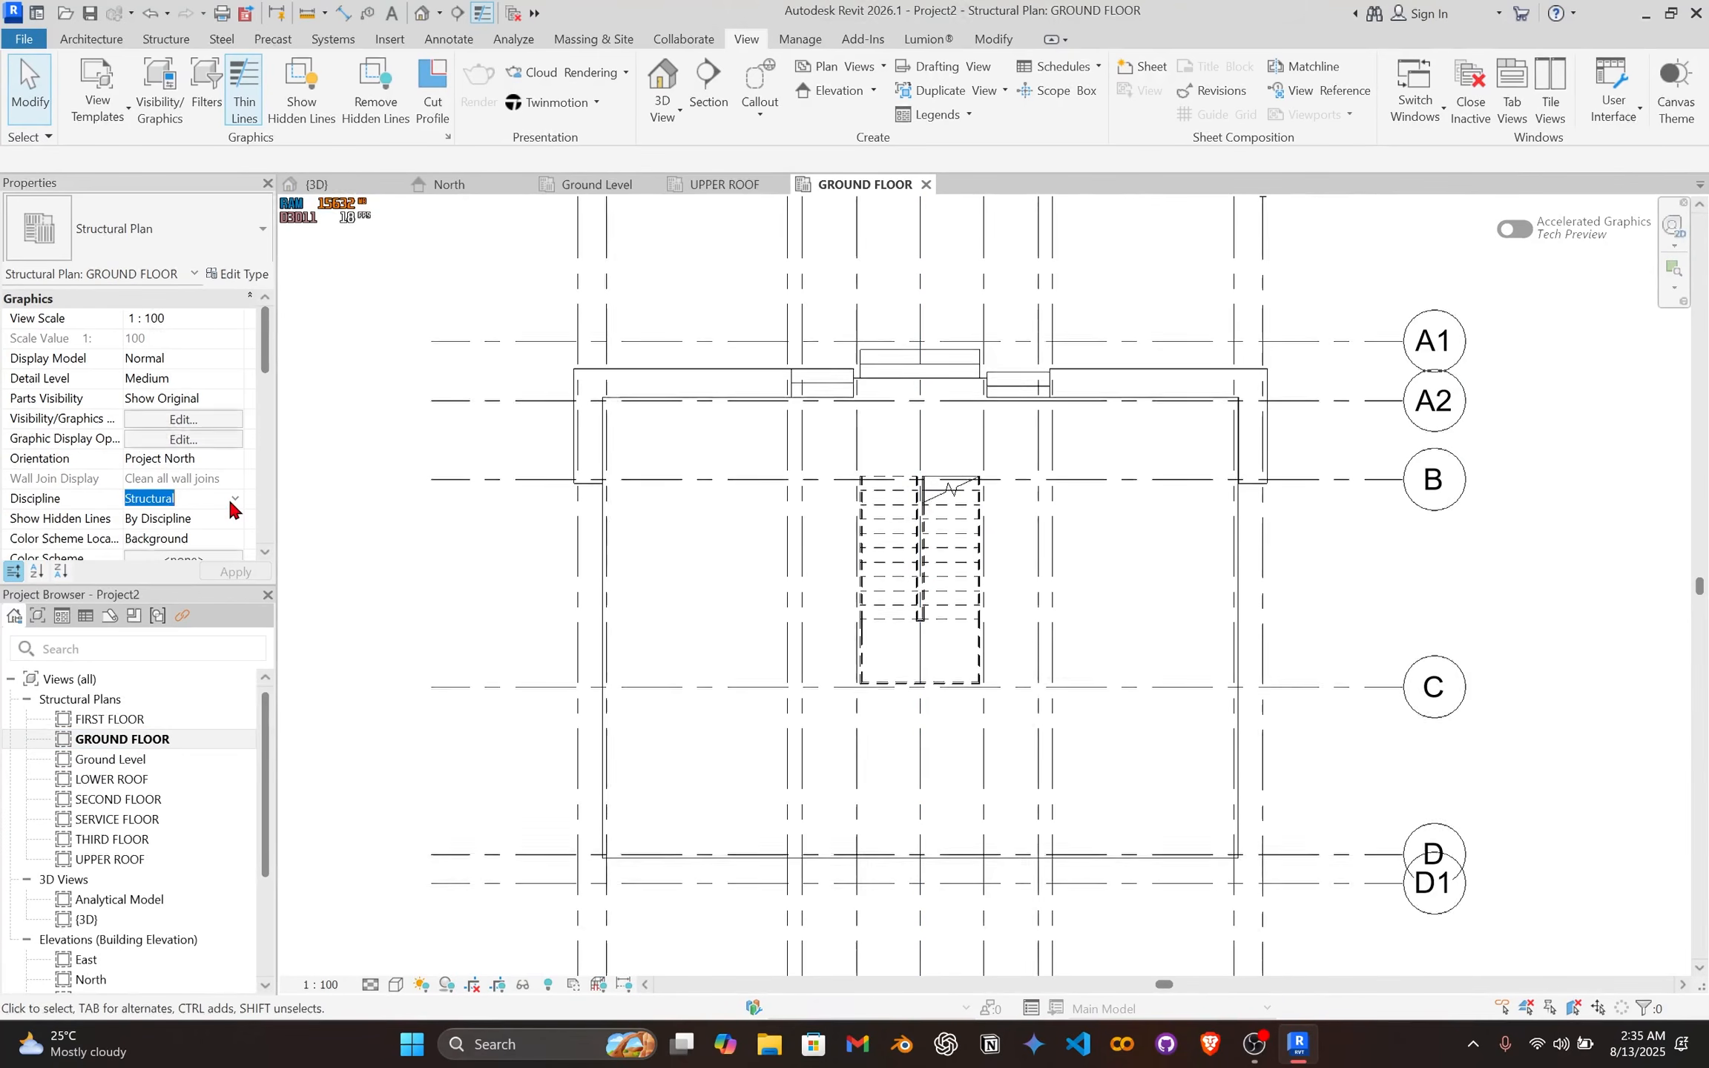
click(182, 587)
scroll(837, 578, up, 3)
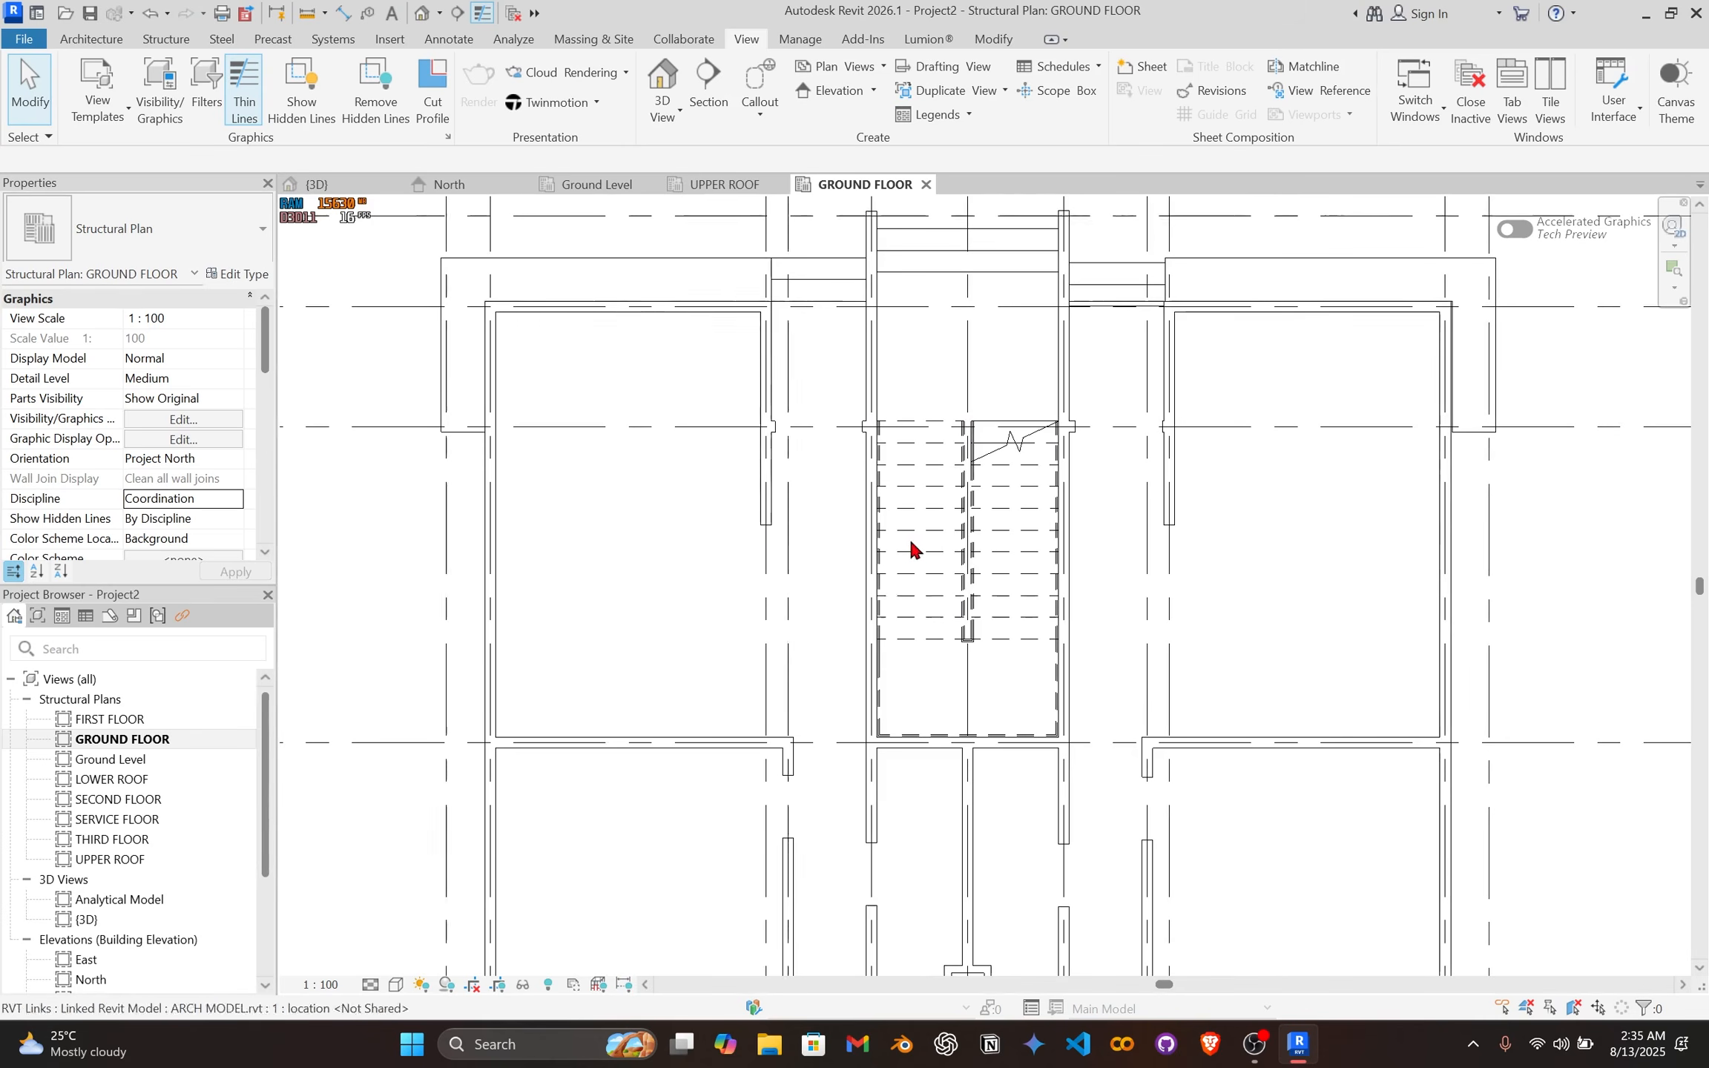
click(237, 498)
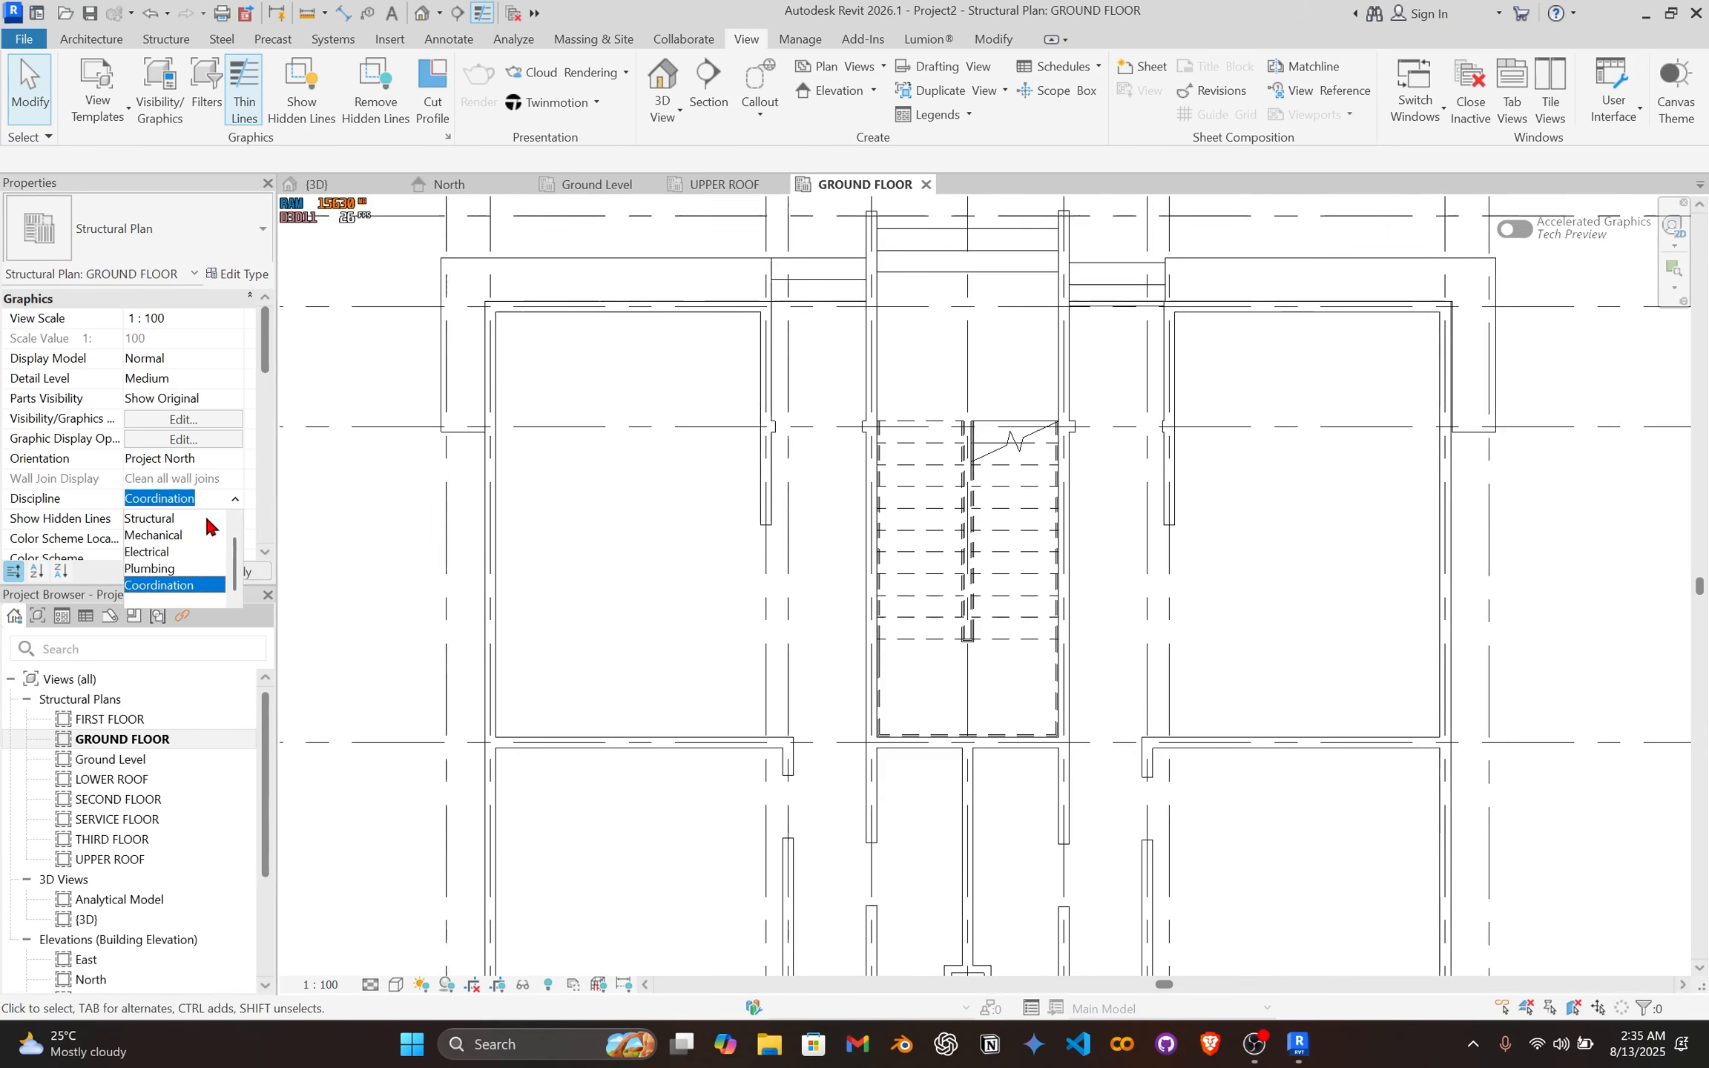
click(215, 528)
scroll(1068, 496, down, 3)
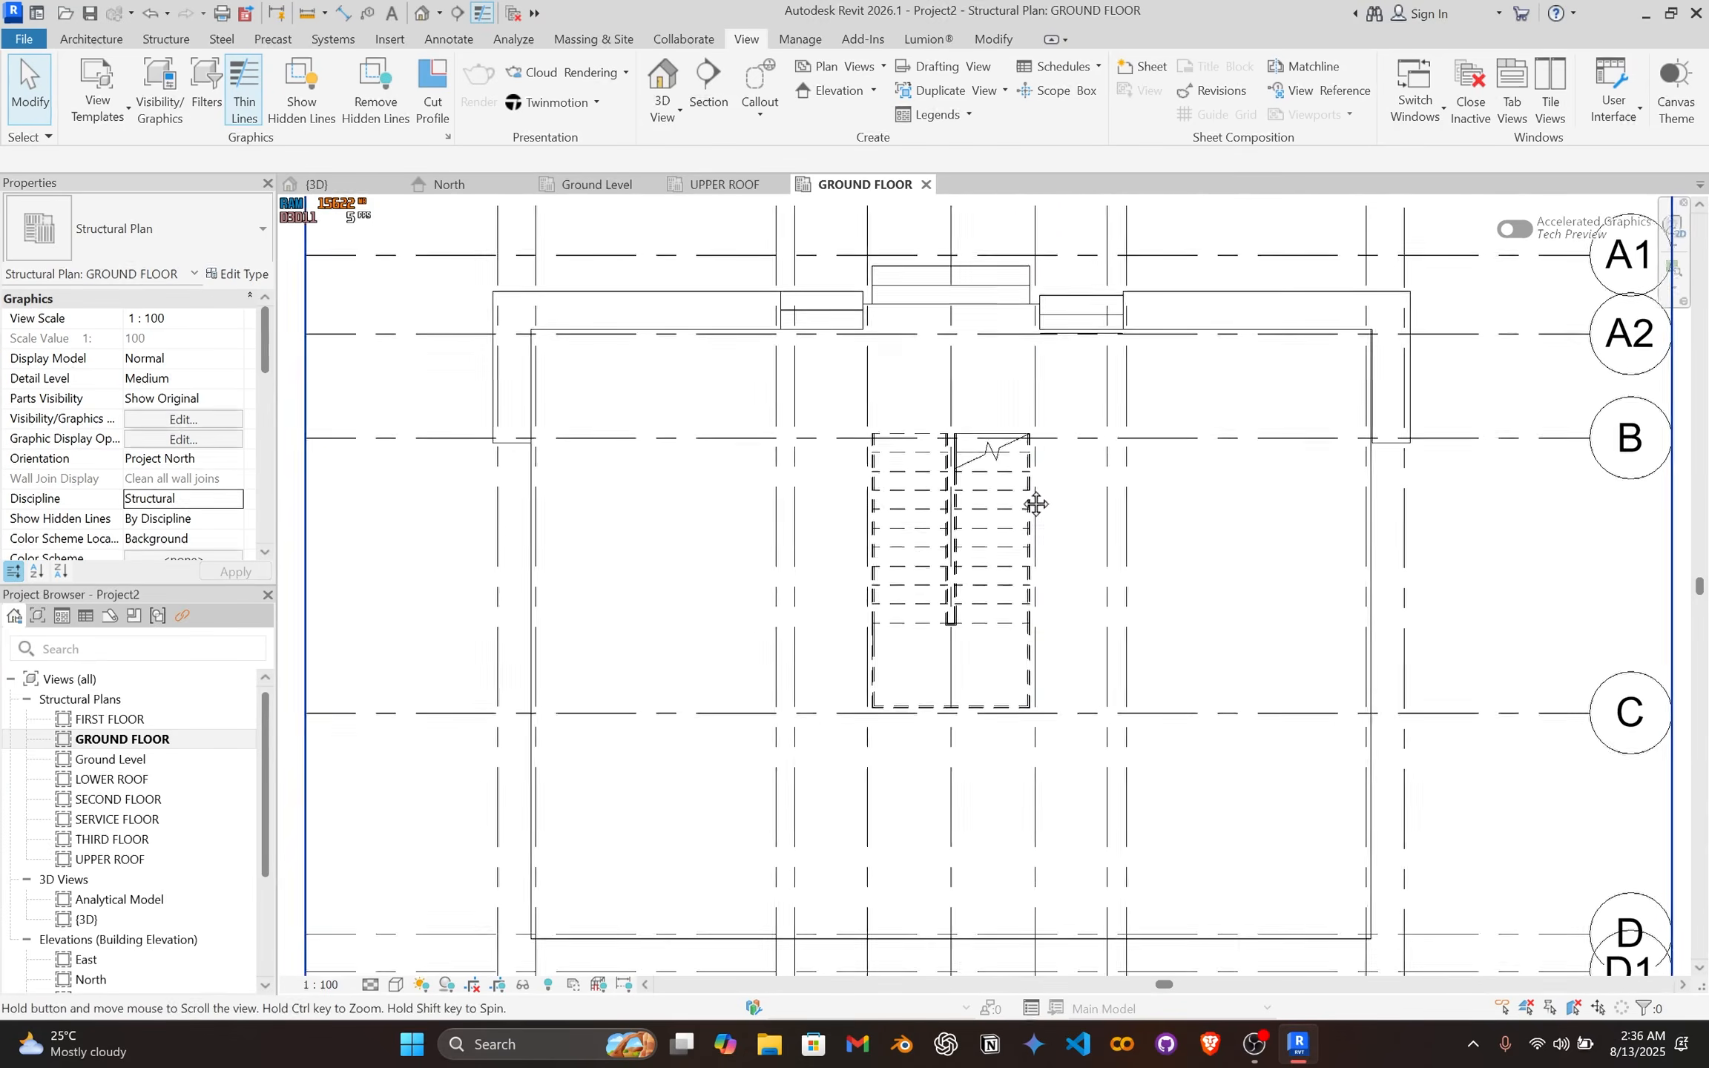
scroll(1039, 462, down, 2)
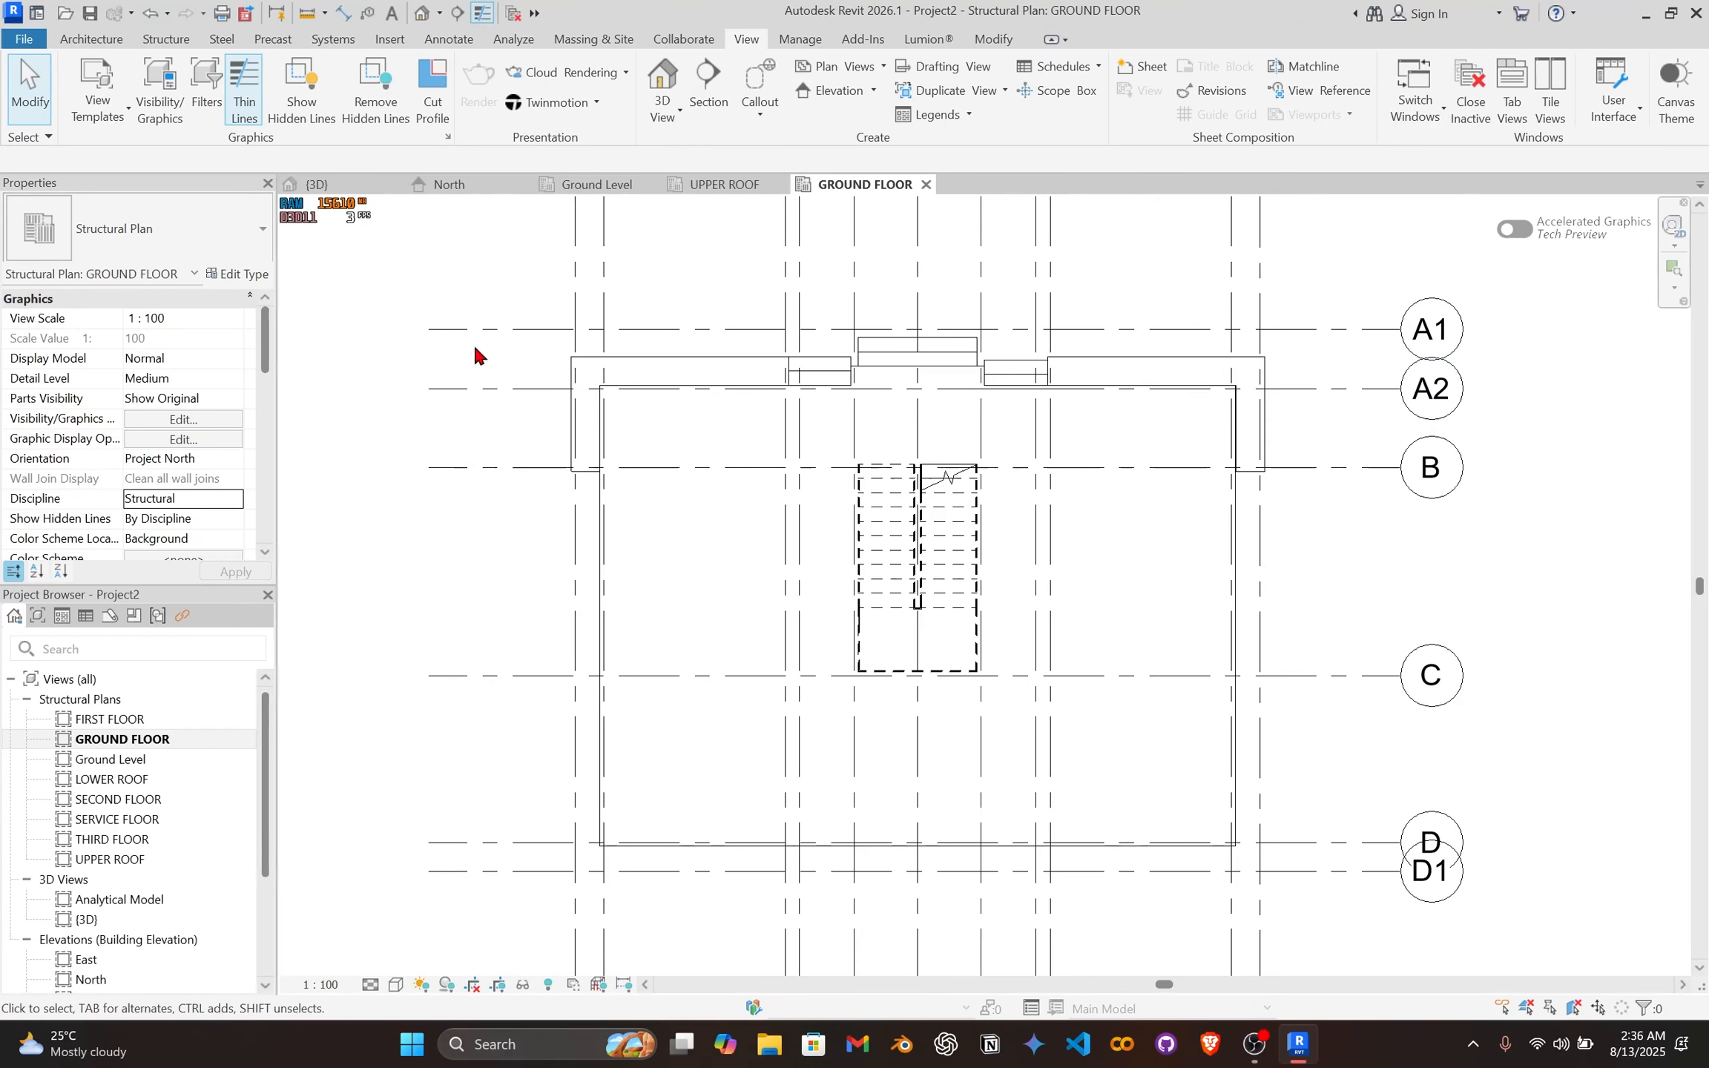
Step: Open Manage Links and examine the entry for the linked ARCH MODEL.rvt
click(388, 40)
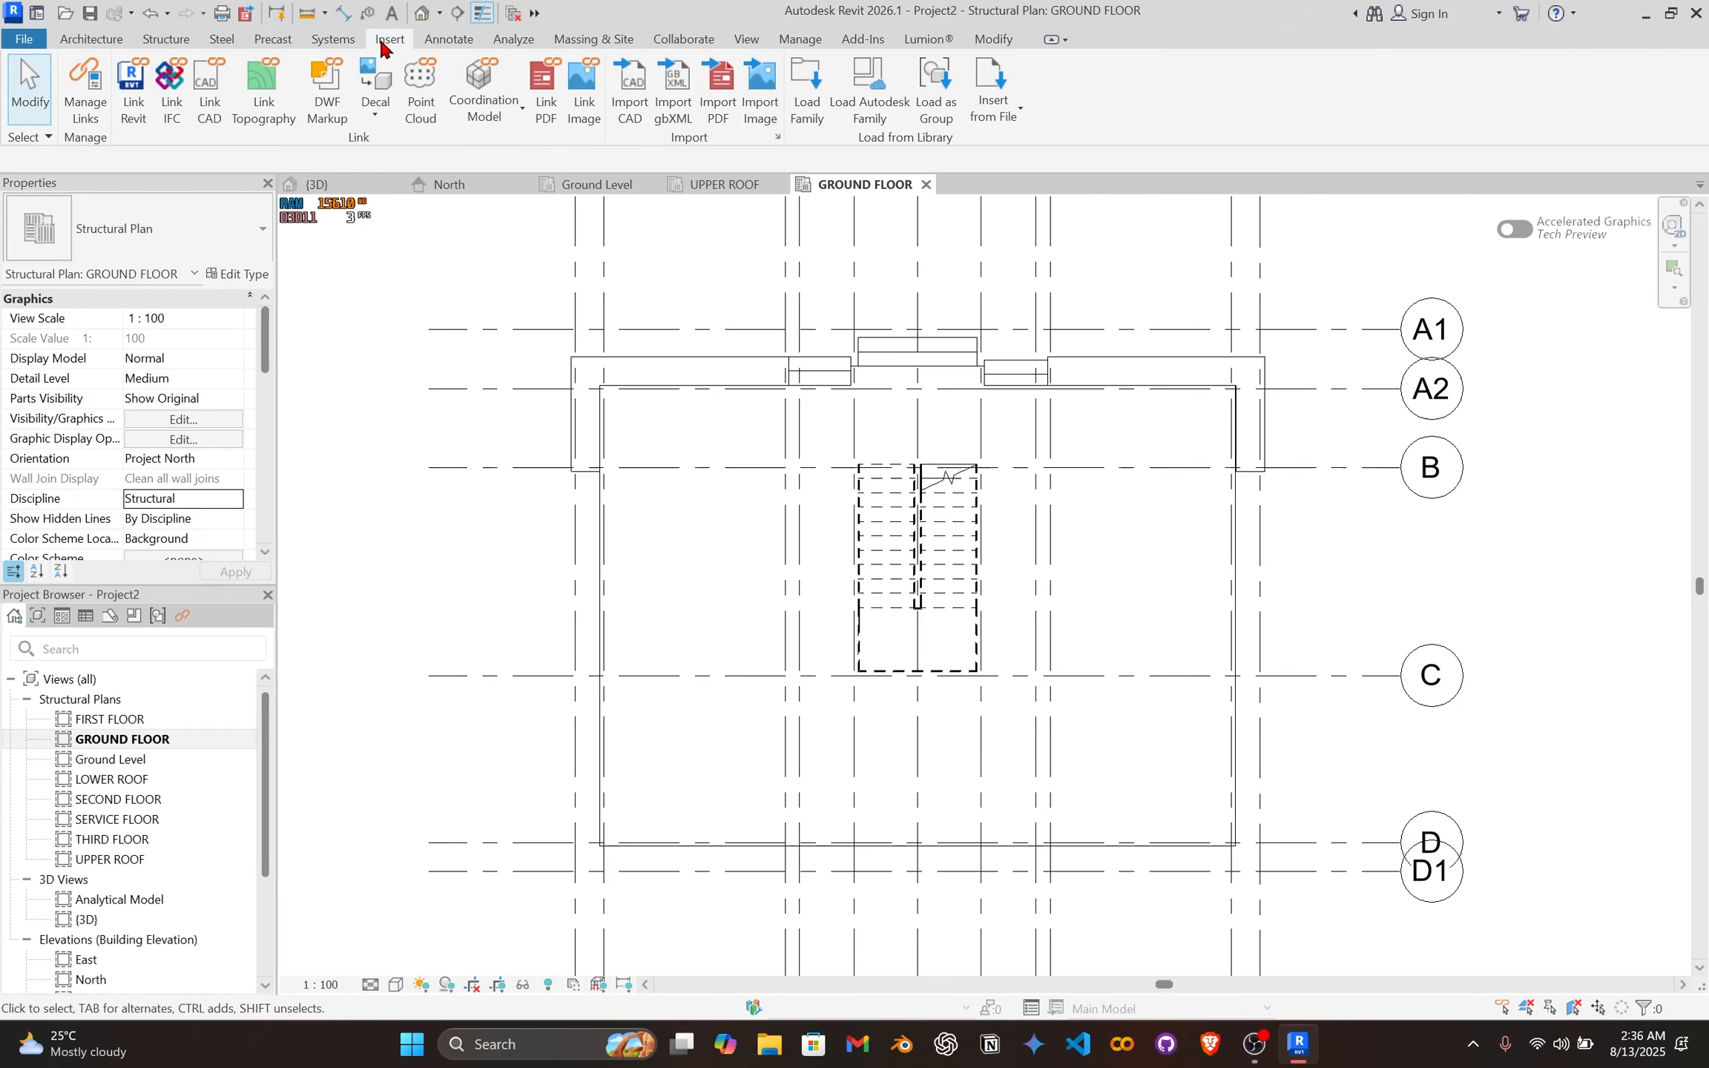
click(85, 91)
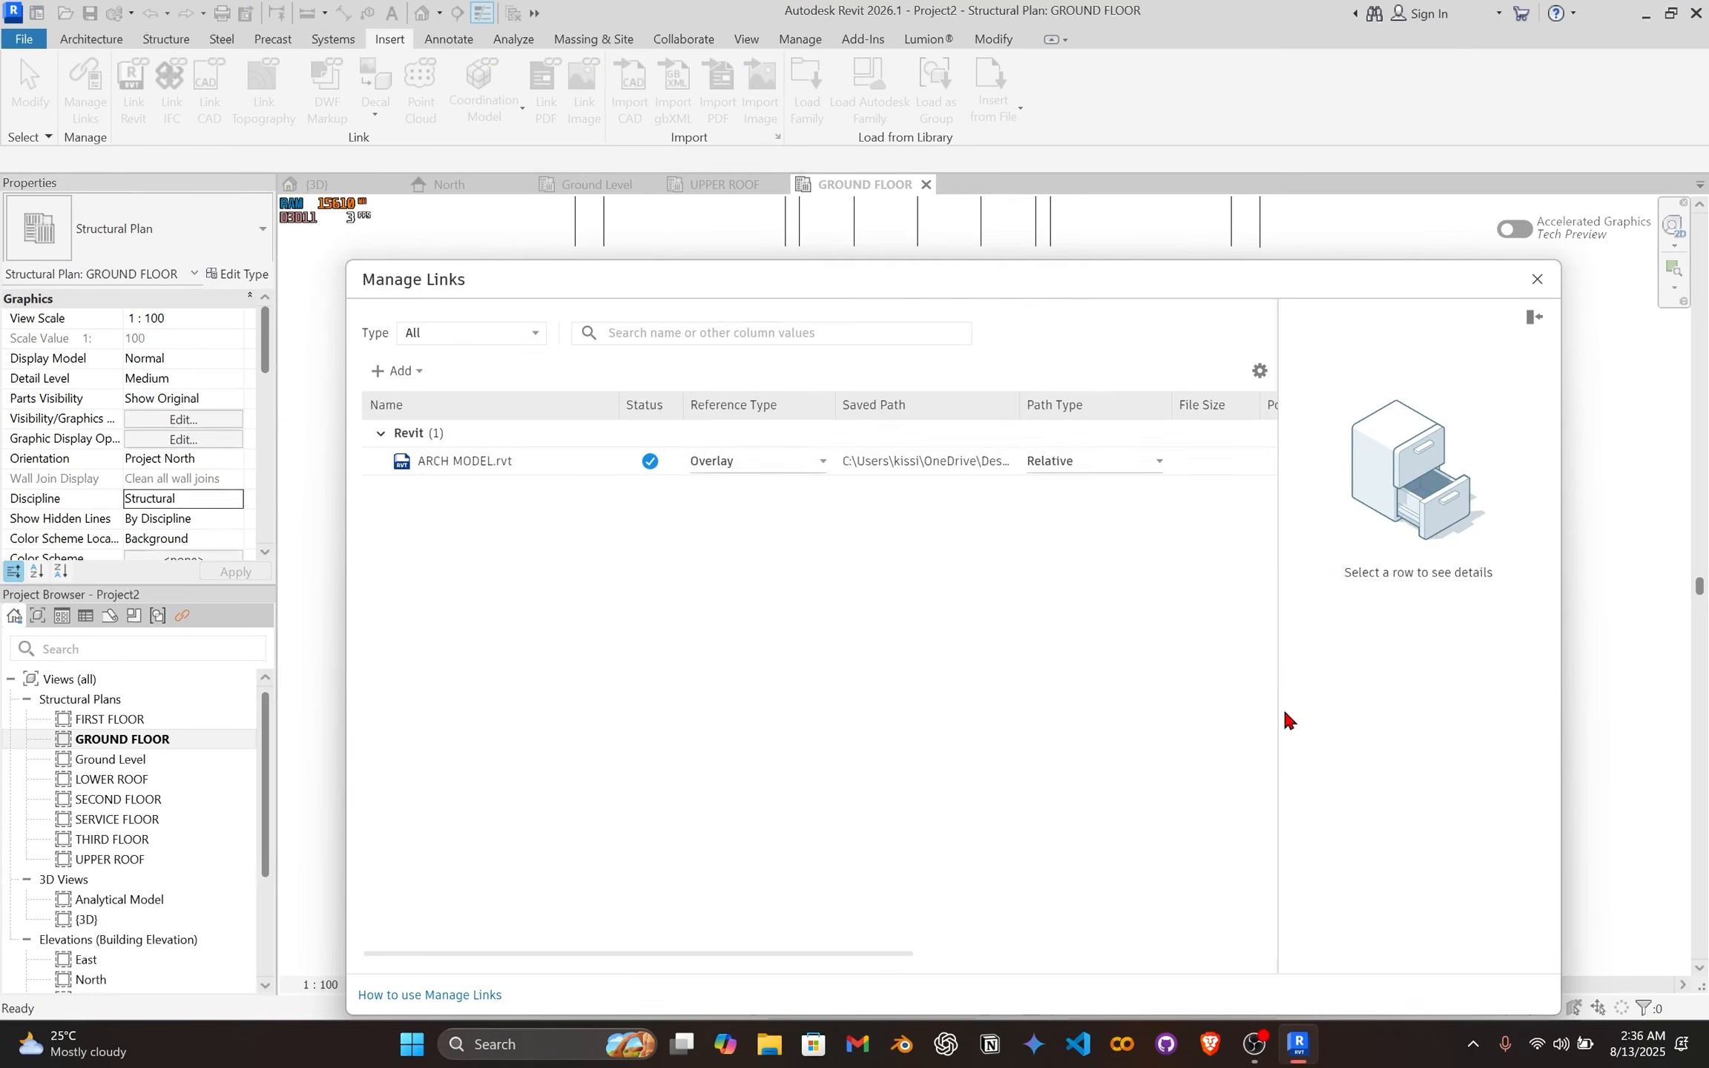
drag(851, 951, 601, 947)
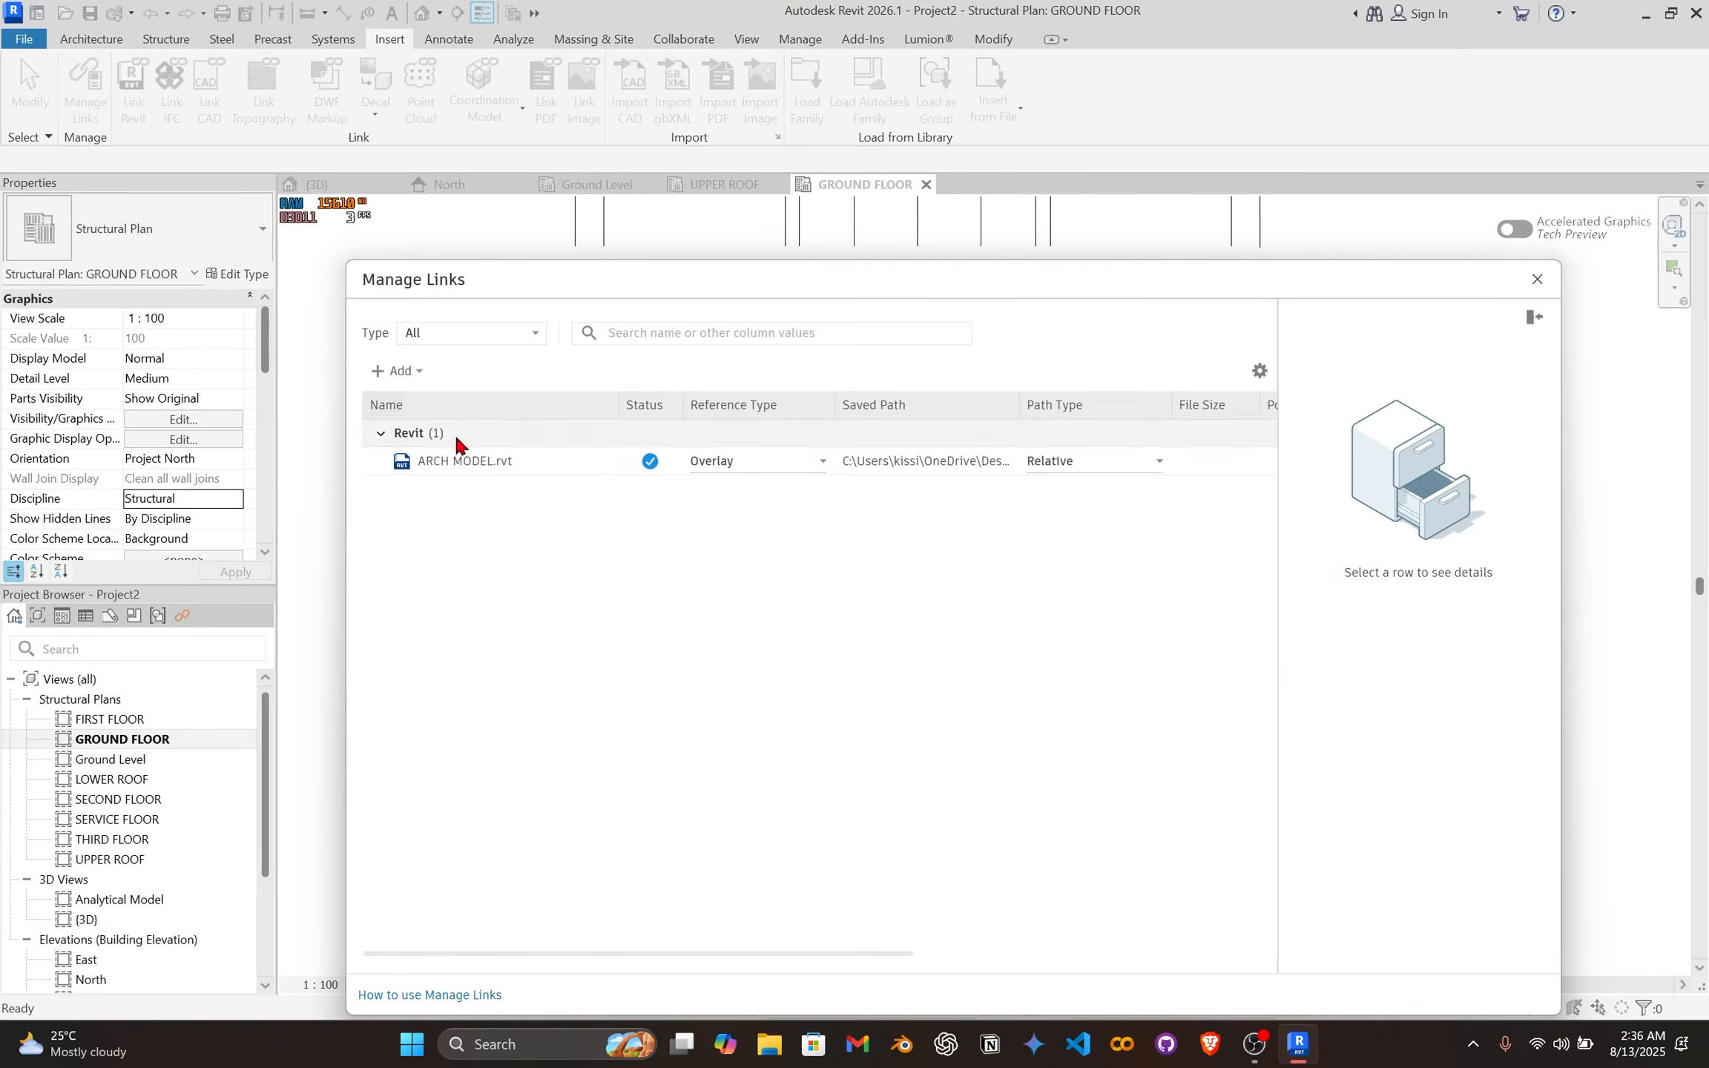
click(464, 460)
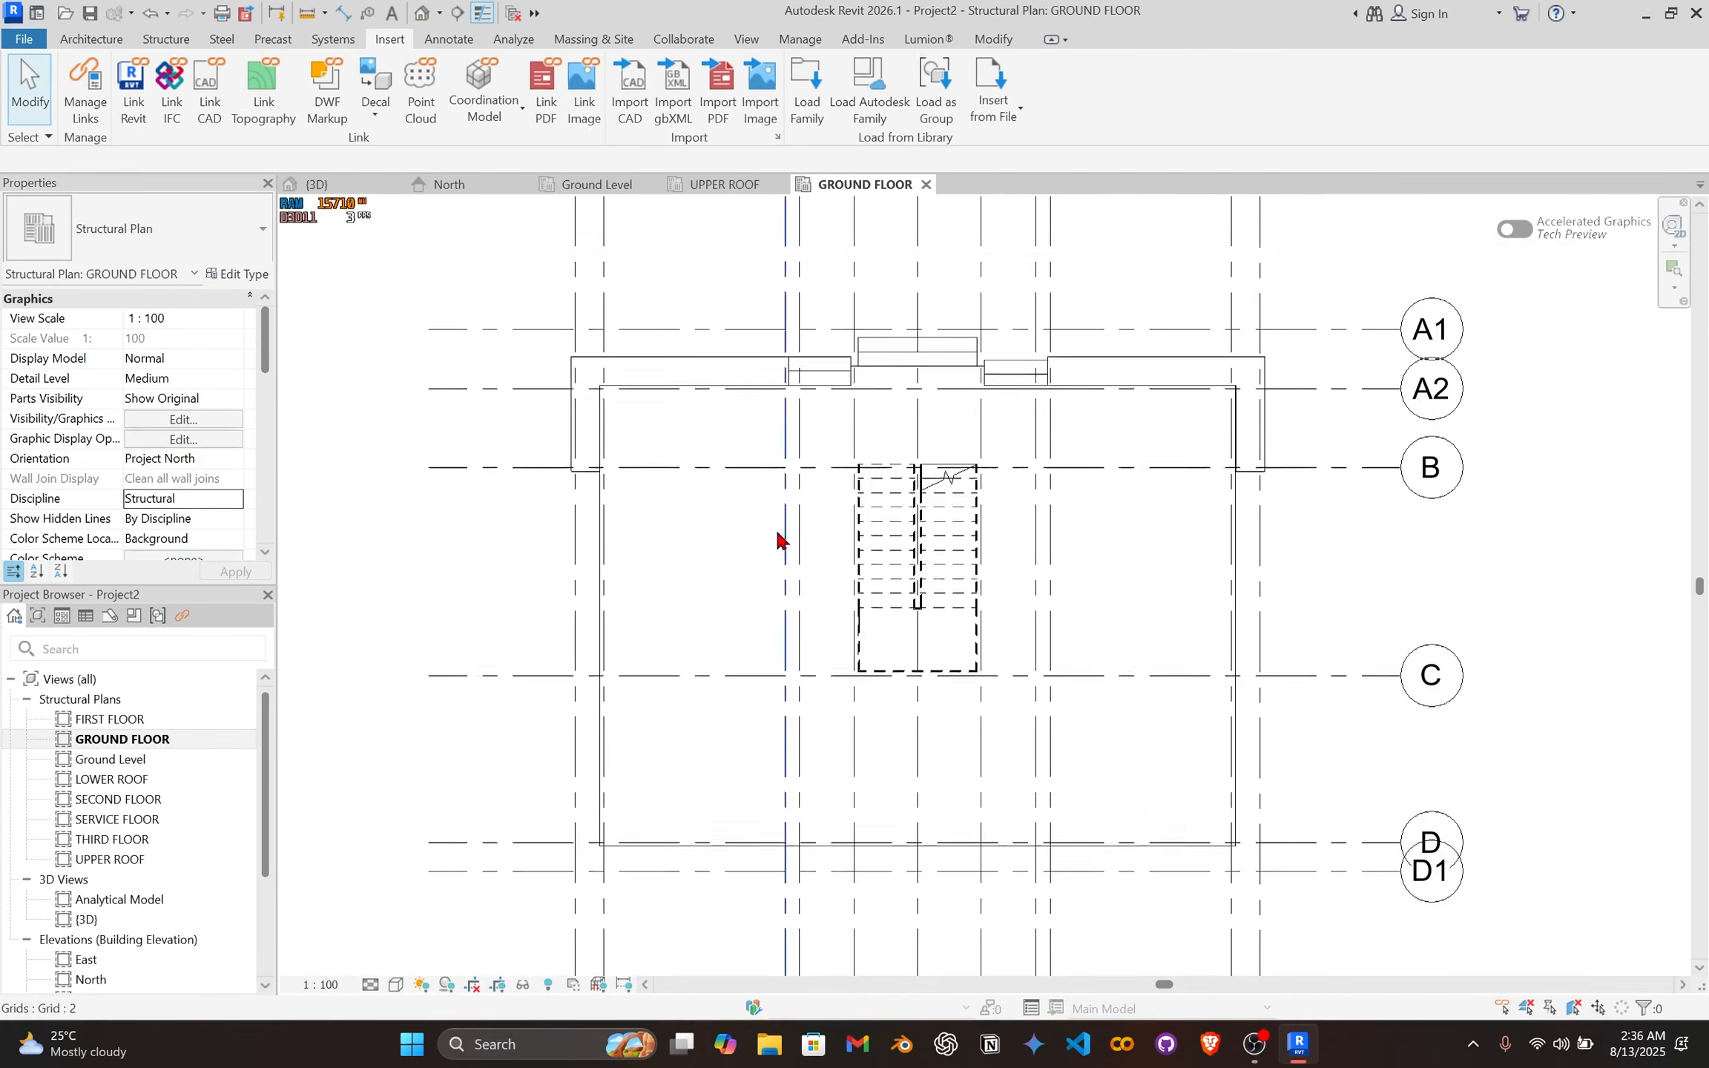
Step: Try hiding the ARCH MODEL.rvt link through the GROUND FLOOR plan's Visibility/Graphic Overrides, and discard the override
key(v)
key(g)
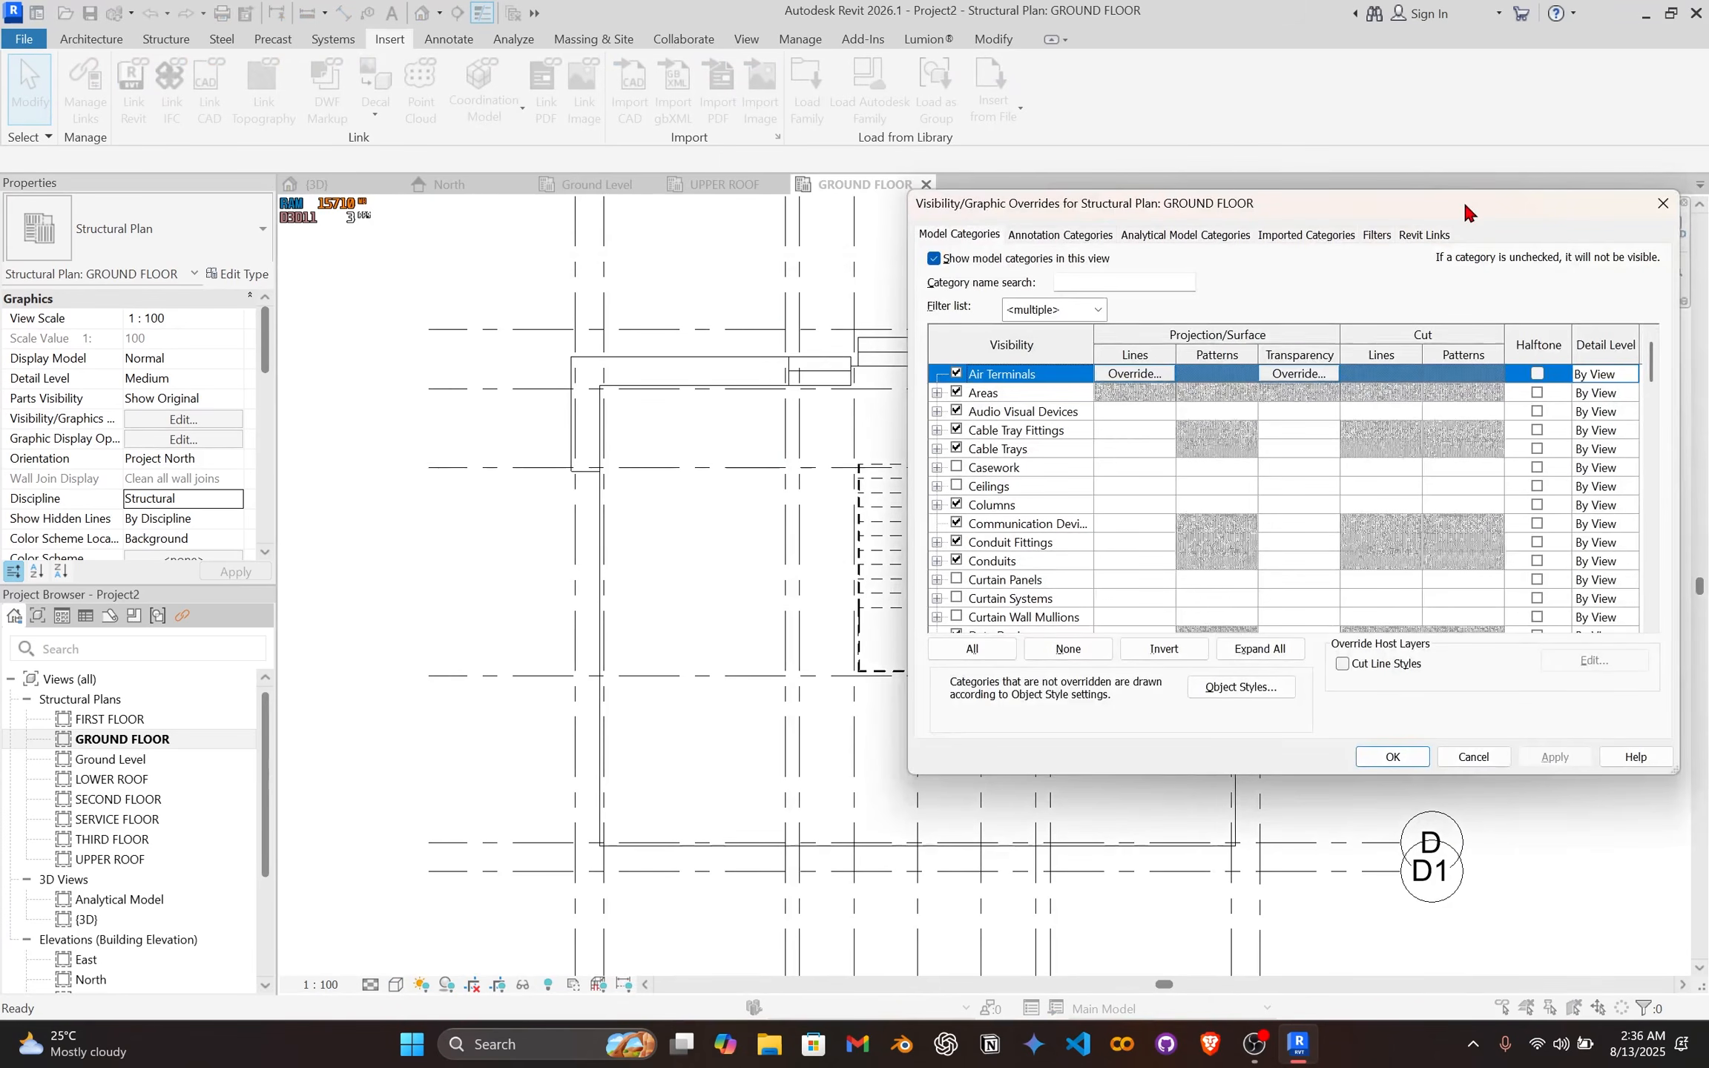
drag(1463, 200, 1332, 227)
click(1174, 264)
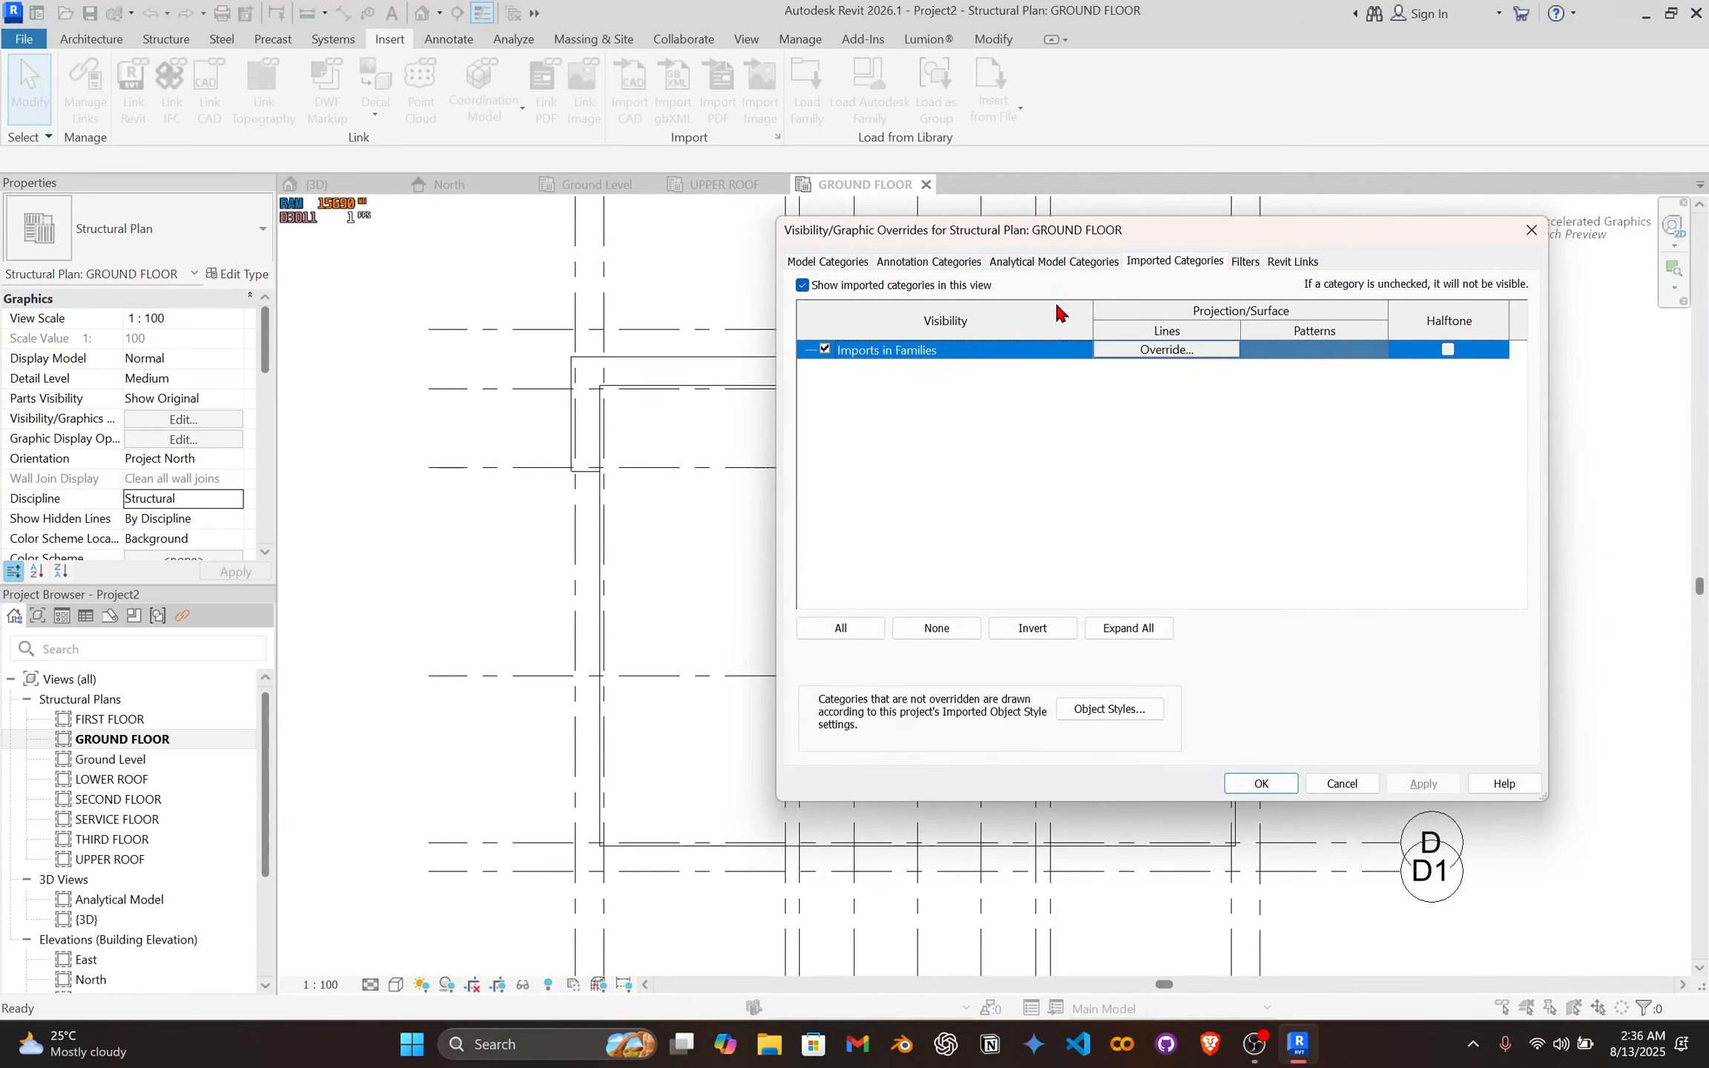
click(1284, 263)
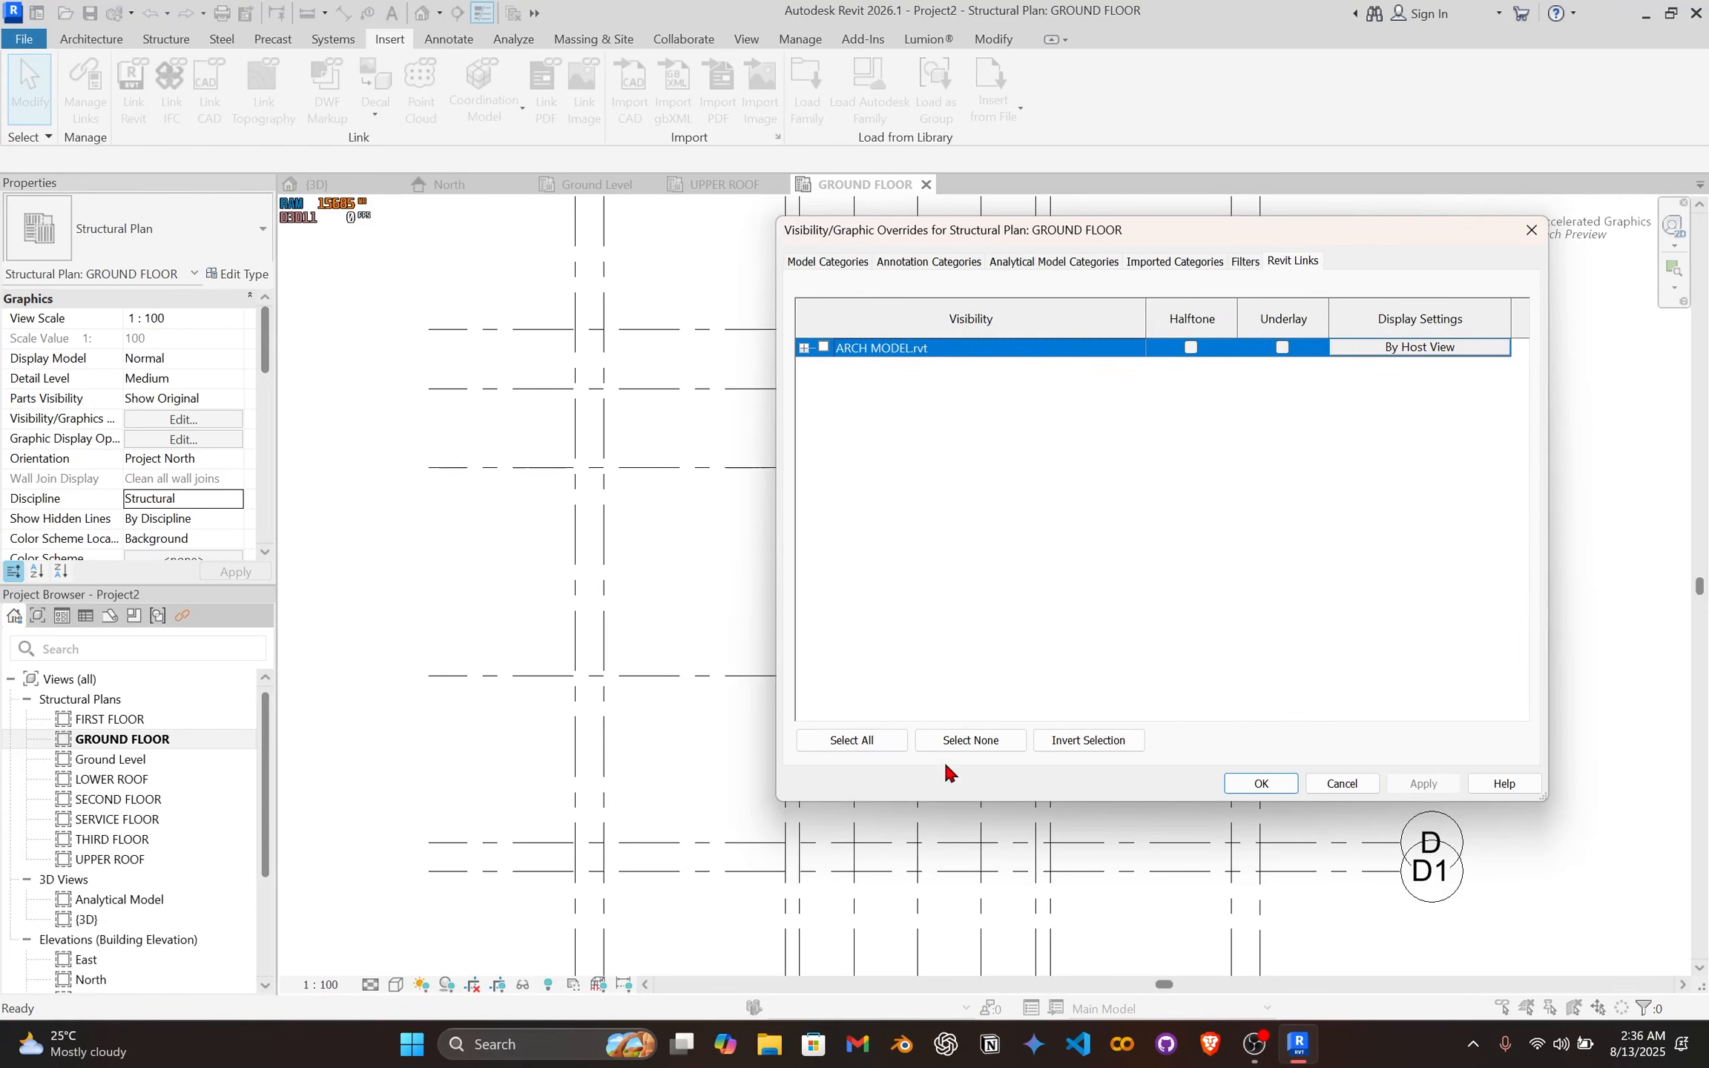
click(1325, 784)
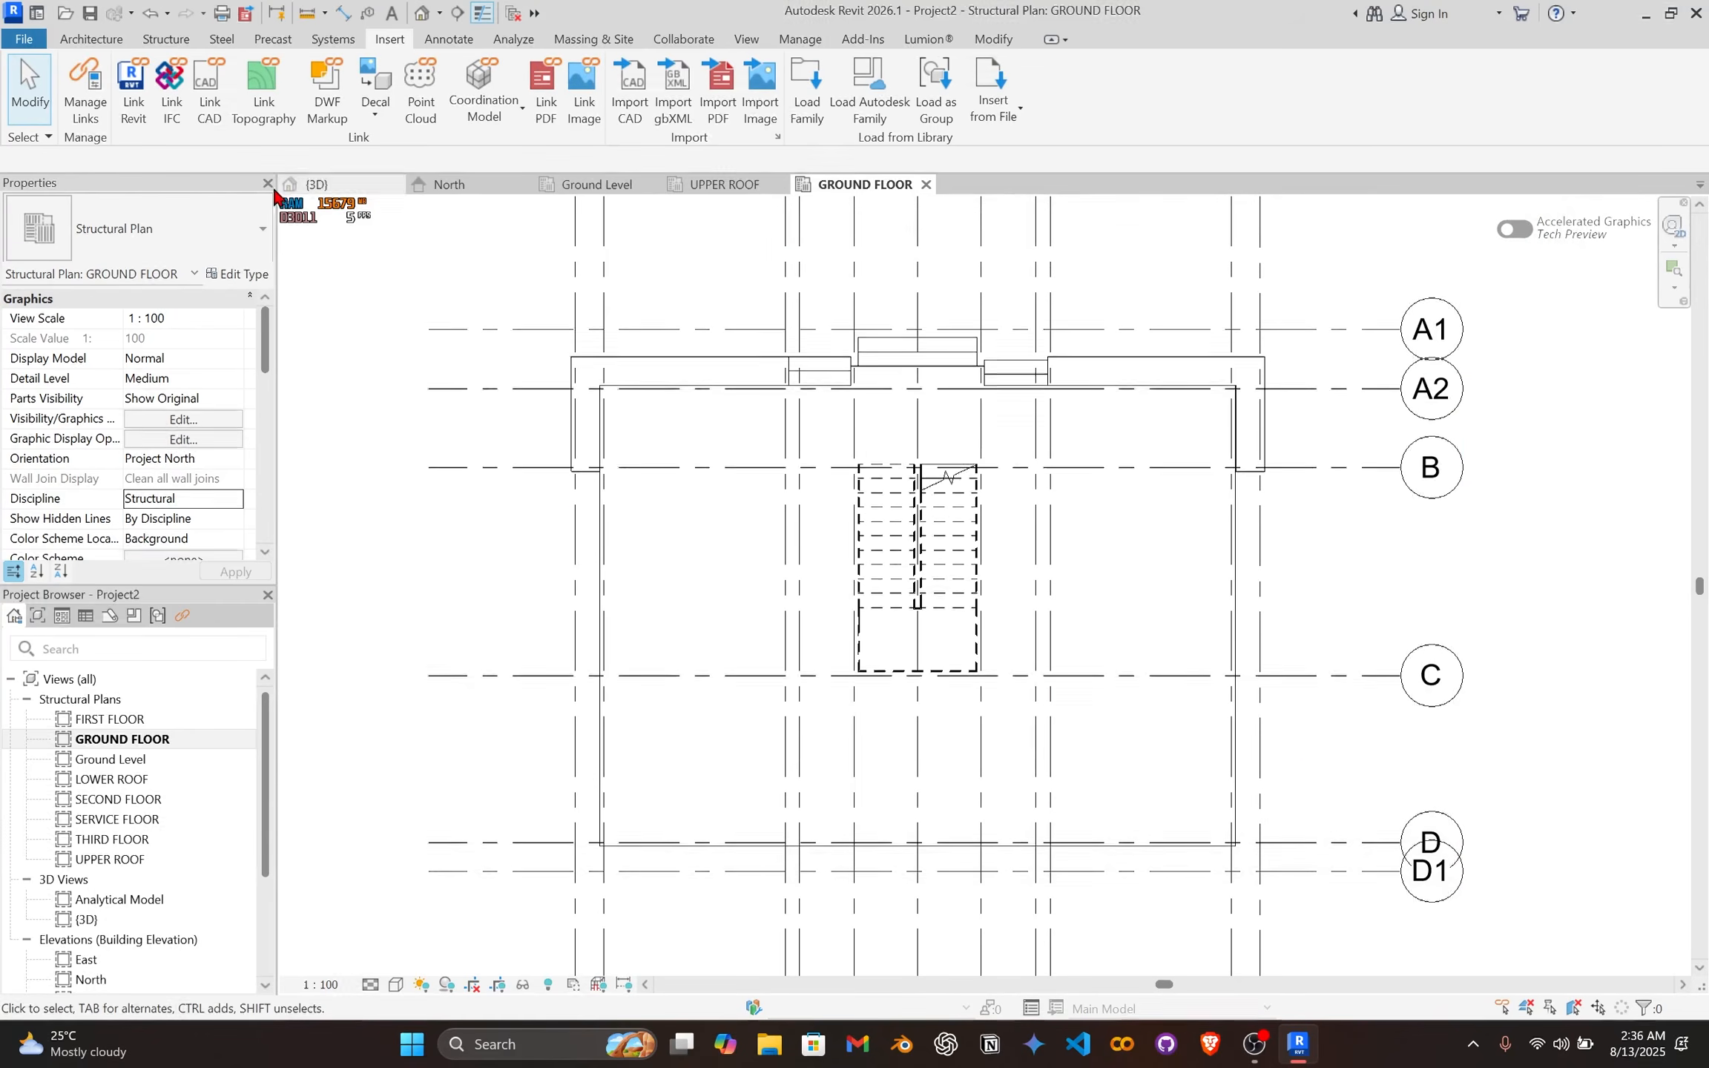
Step: Unload the ARCH MODEL.rvt link from the project using Manage Links
click(85, 89)
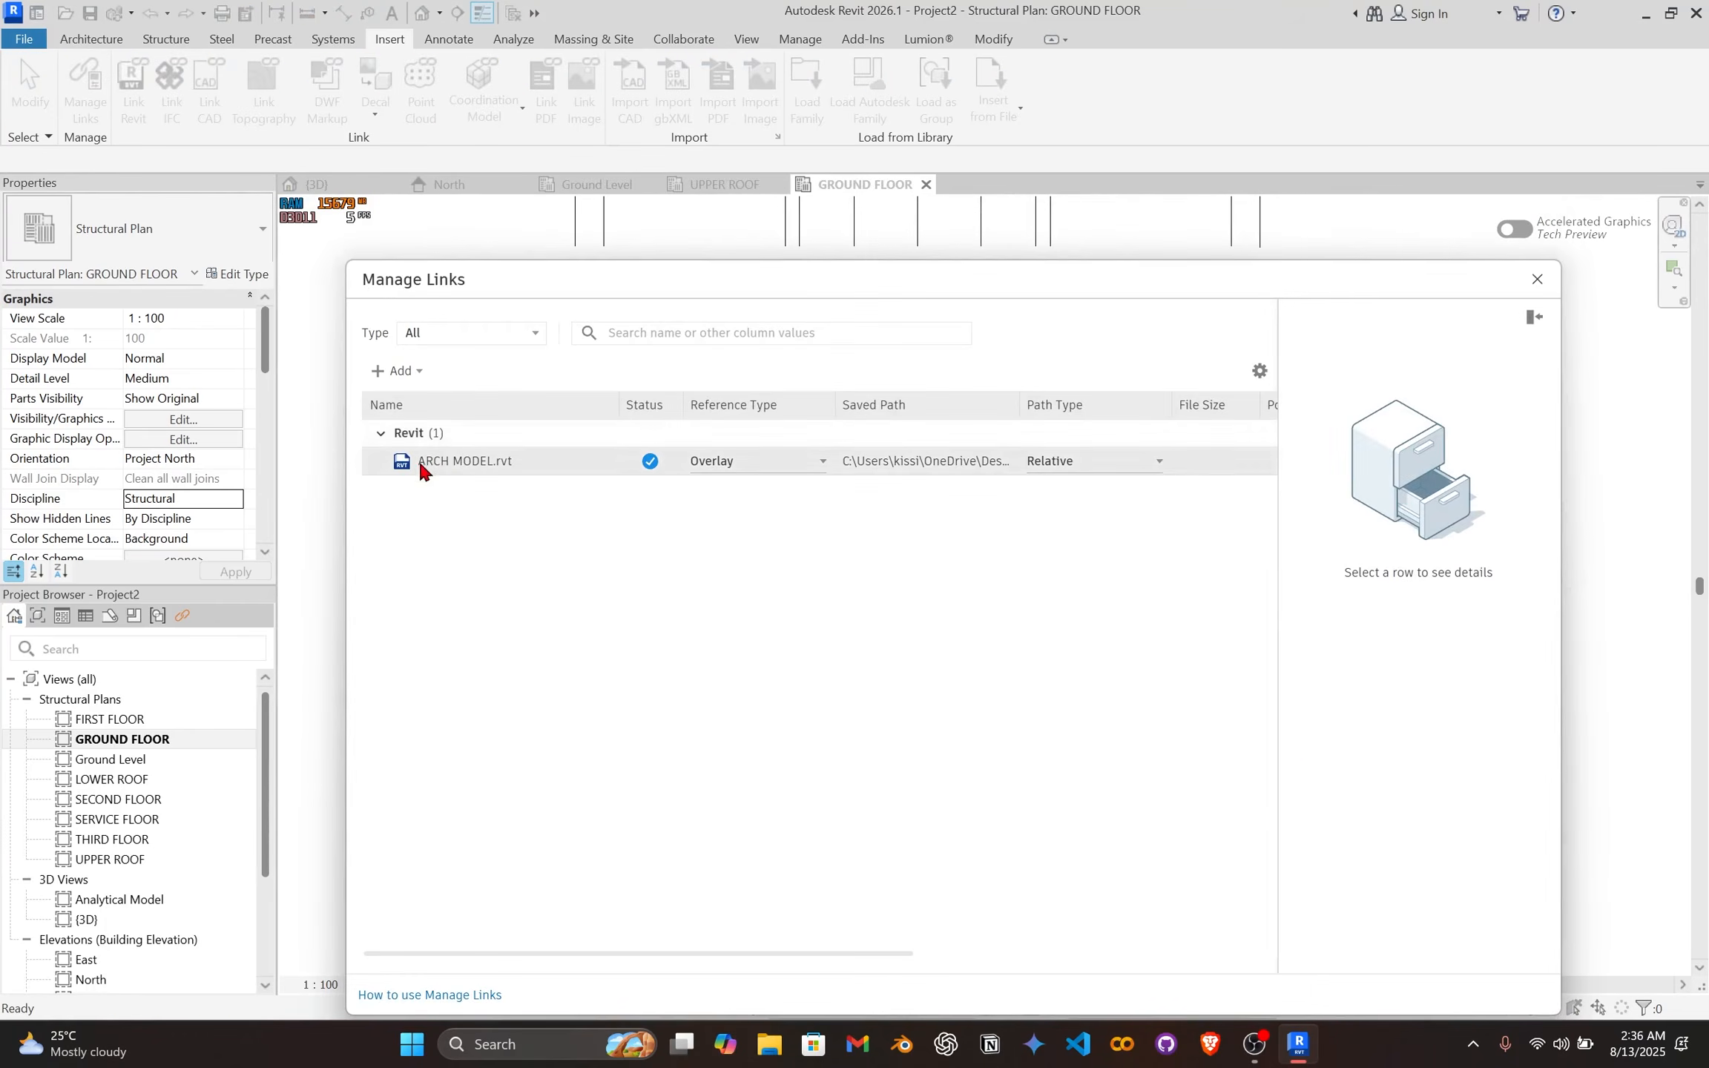
click(438, 461)
click(574, 372)
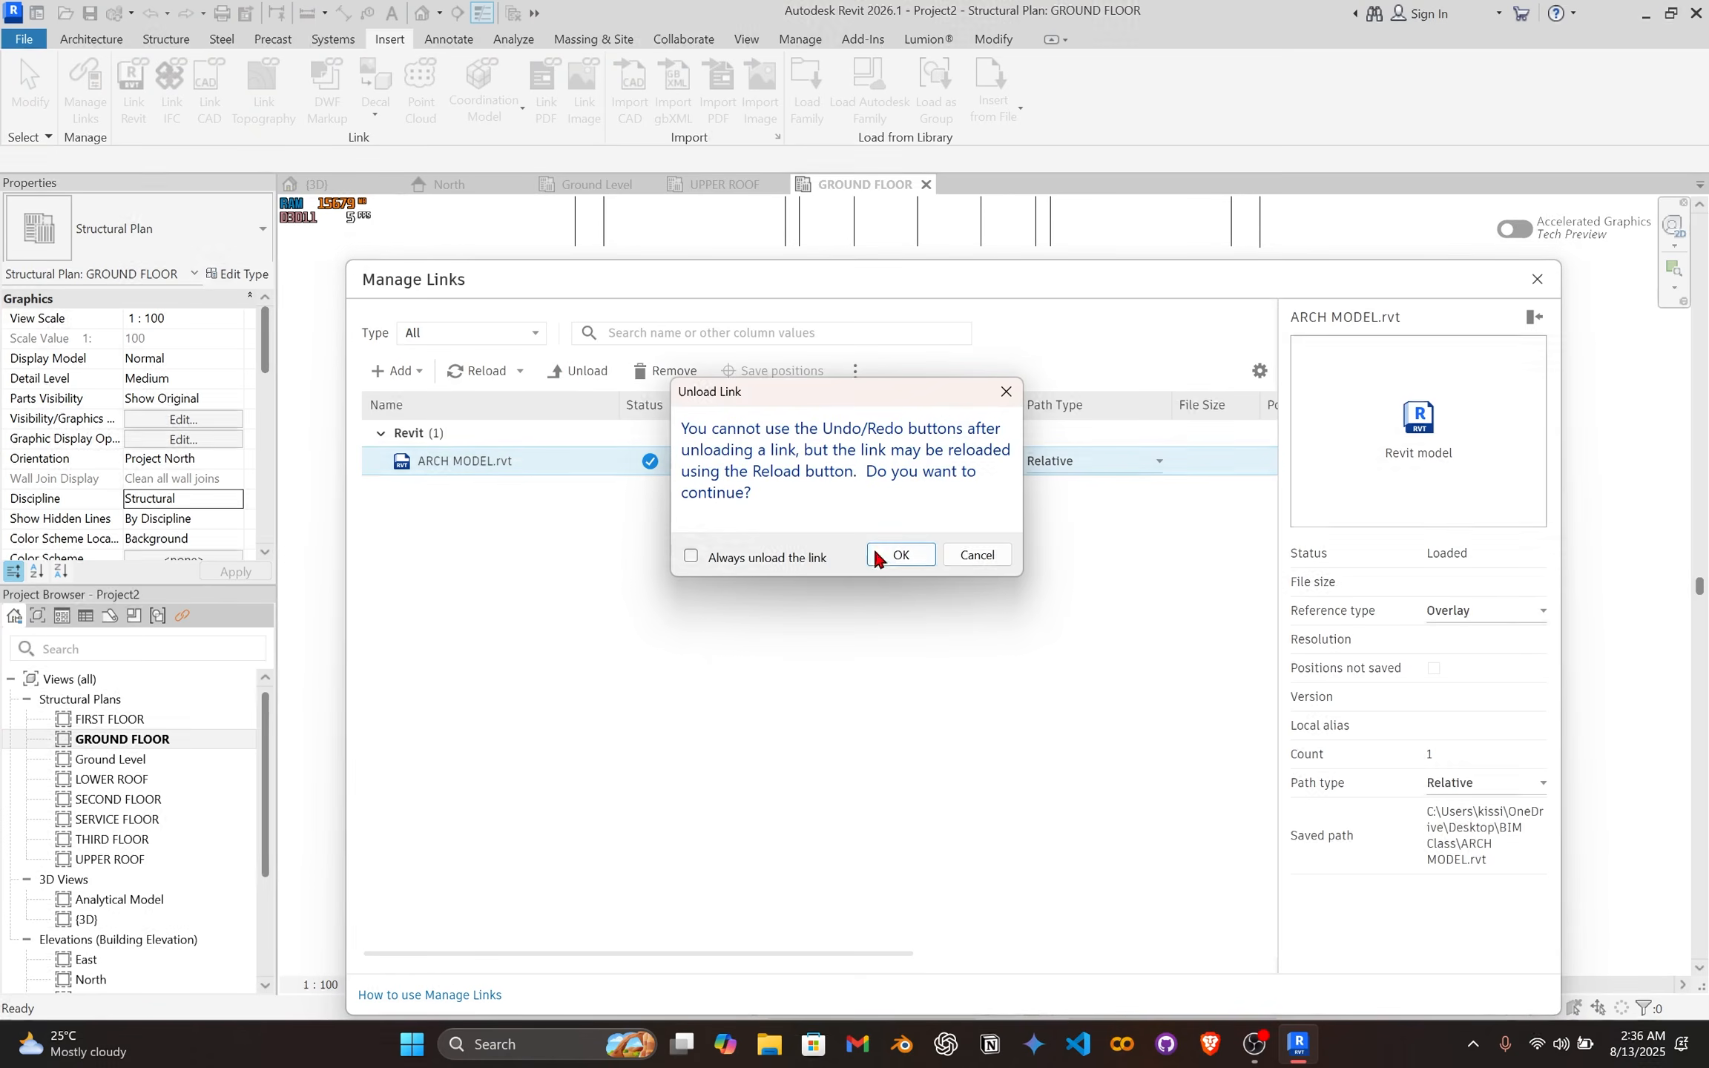
click(877, 564)
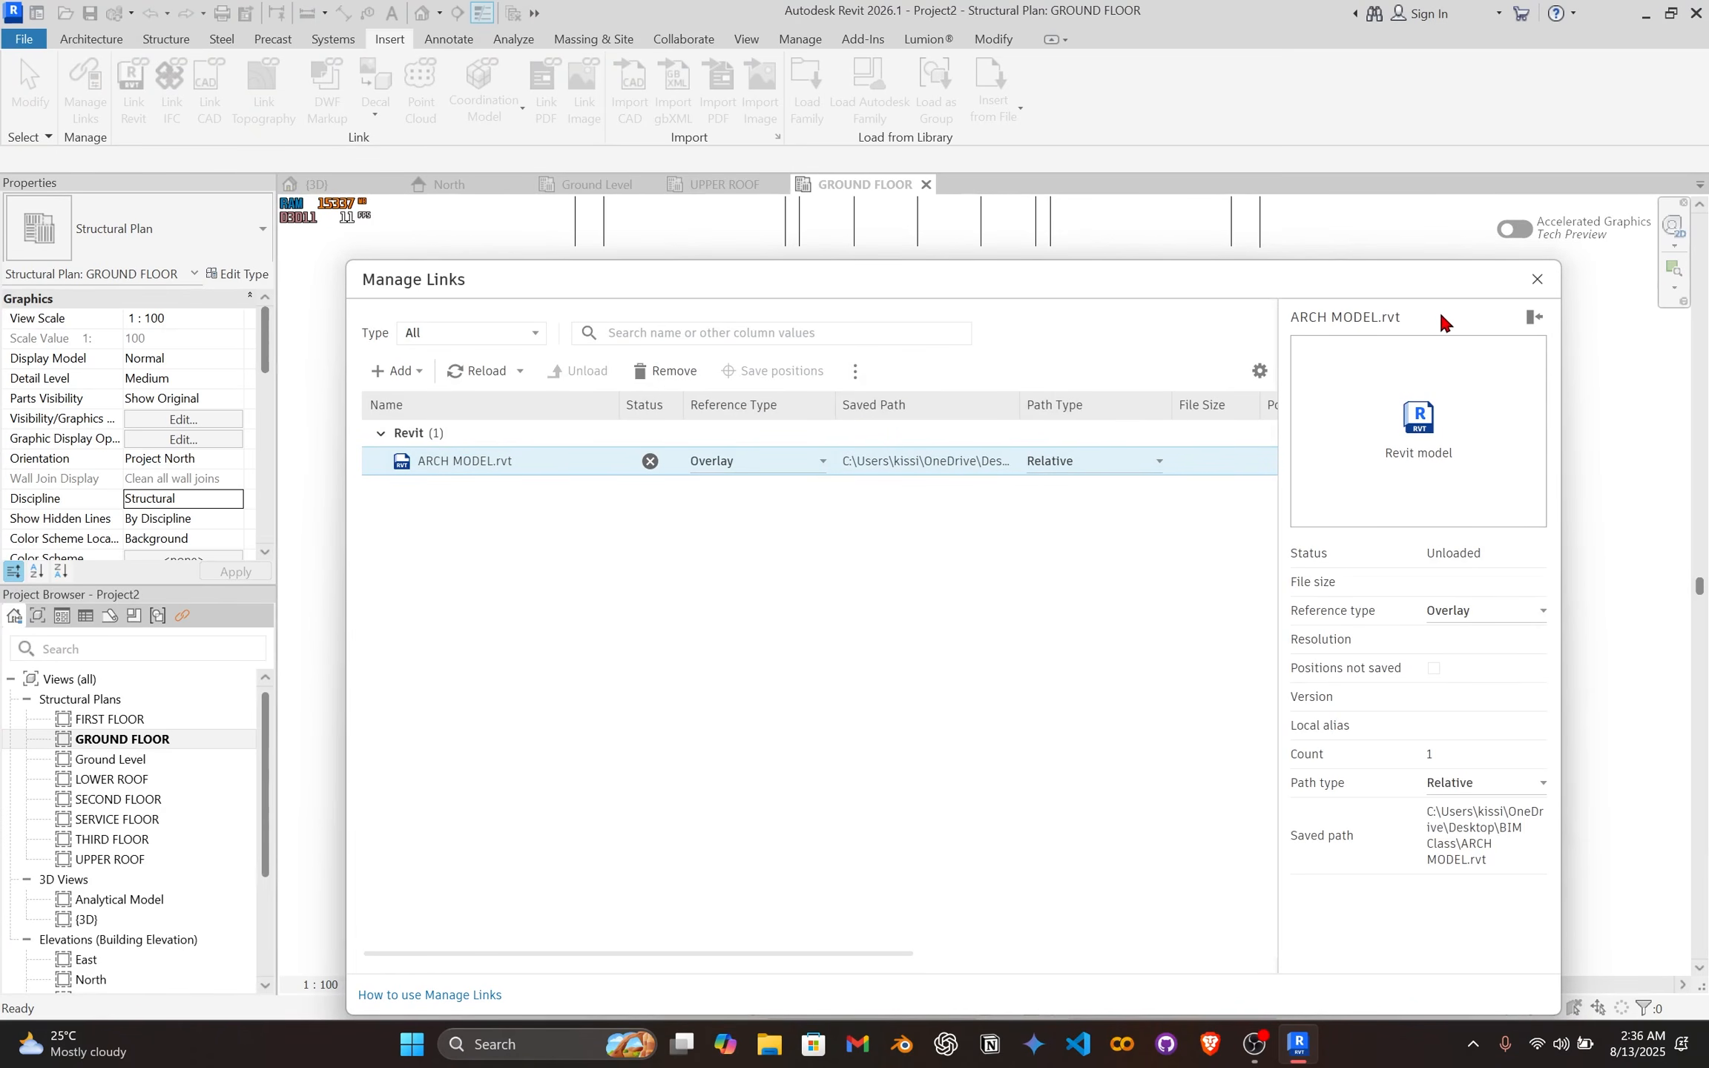
click(1535, 279)
Step: Import WD Apartment-Structural Plan - 00- Ground Floor.dwg from New folder into the GROUND FLOOR plan, keeping origin-to-internal-origin positioning
scroll(950, 504, down, 2)
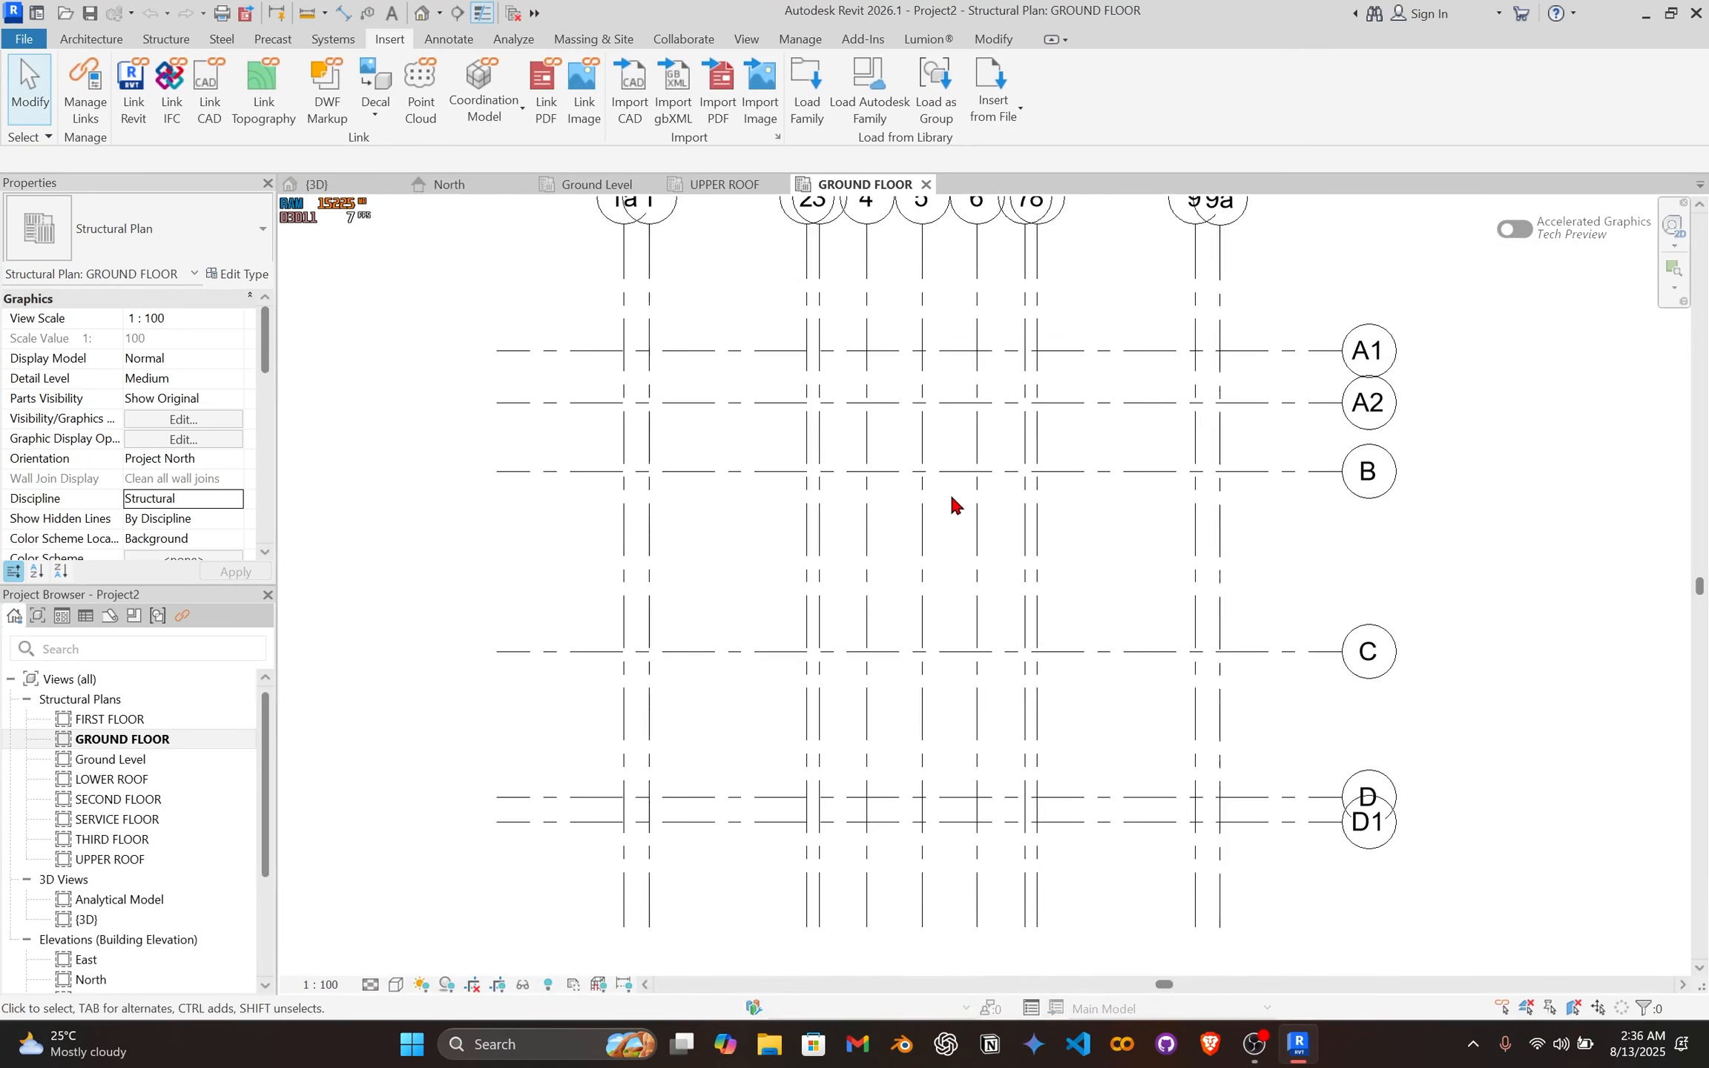
middle_drag(950, 504, 884, 612)
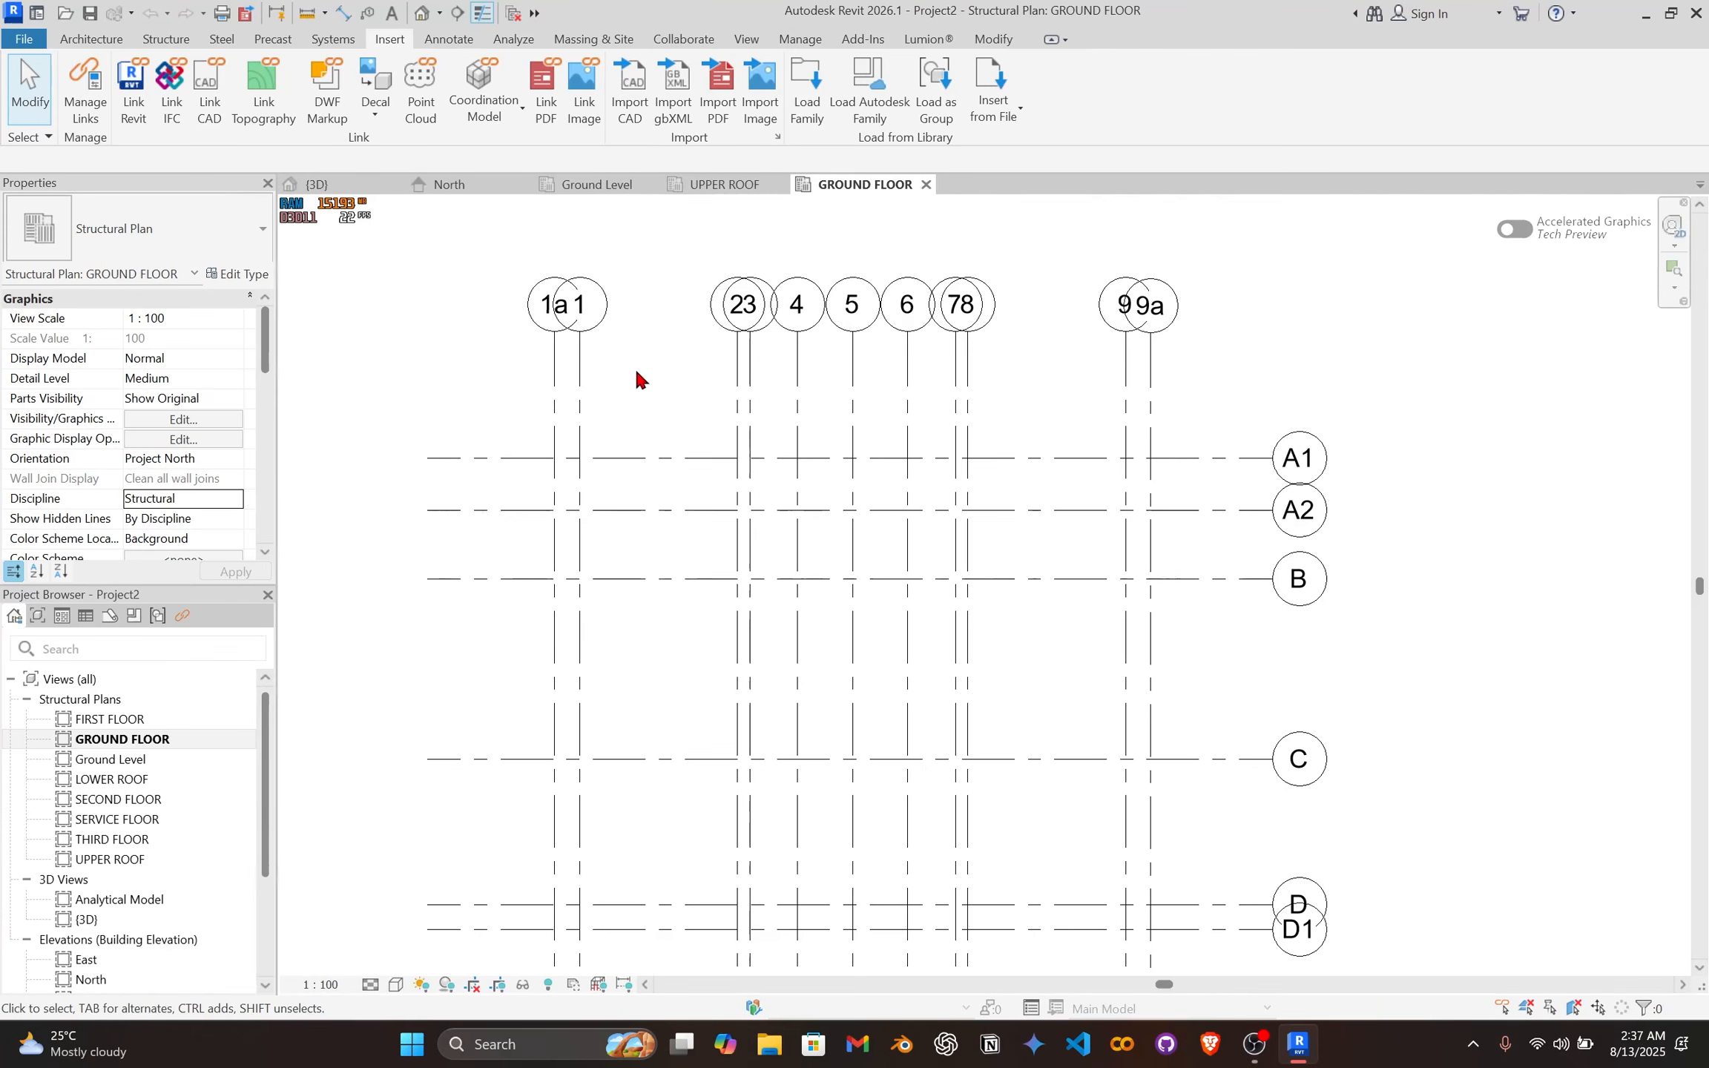
click(627, 111)
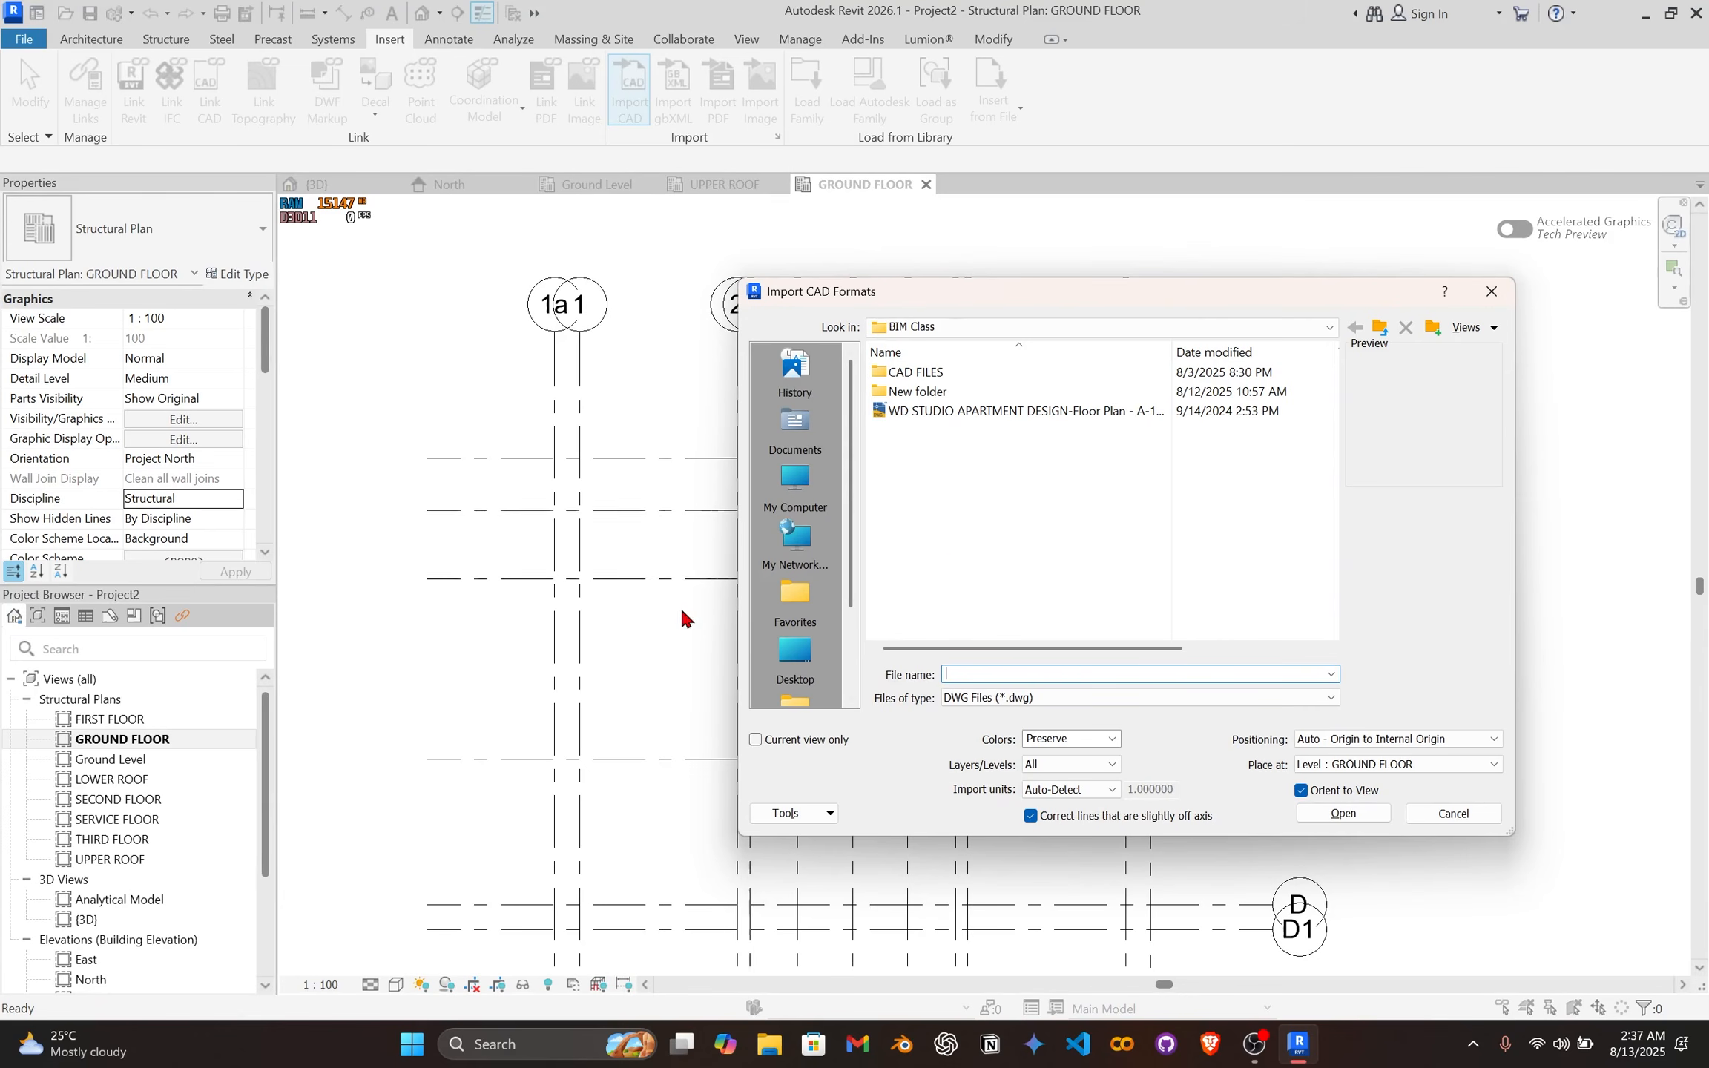
click(923, 391)
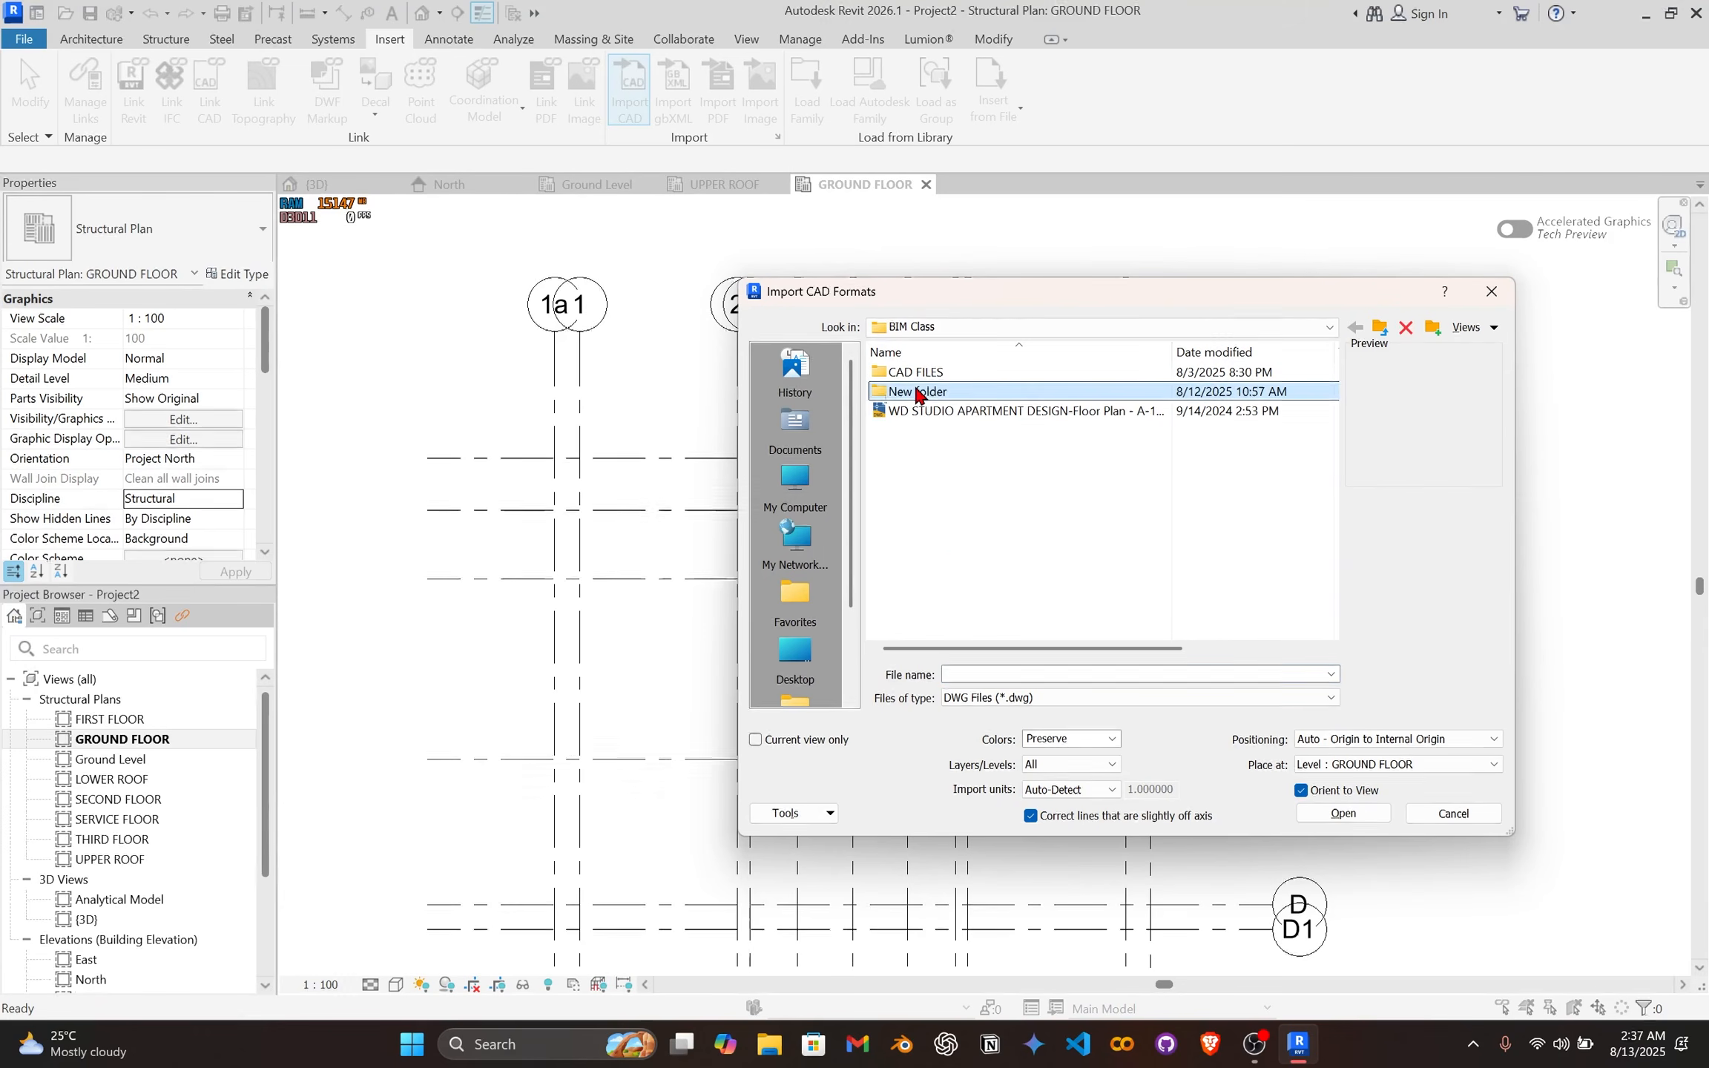
double_click(974, 393)
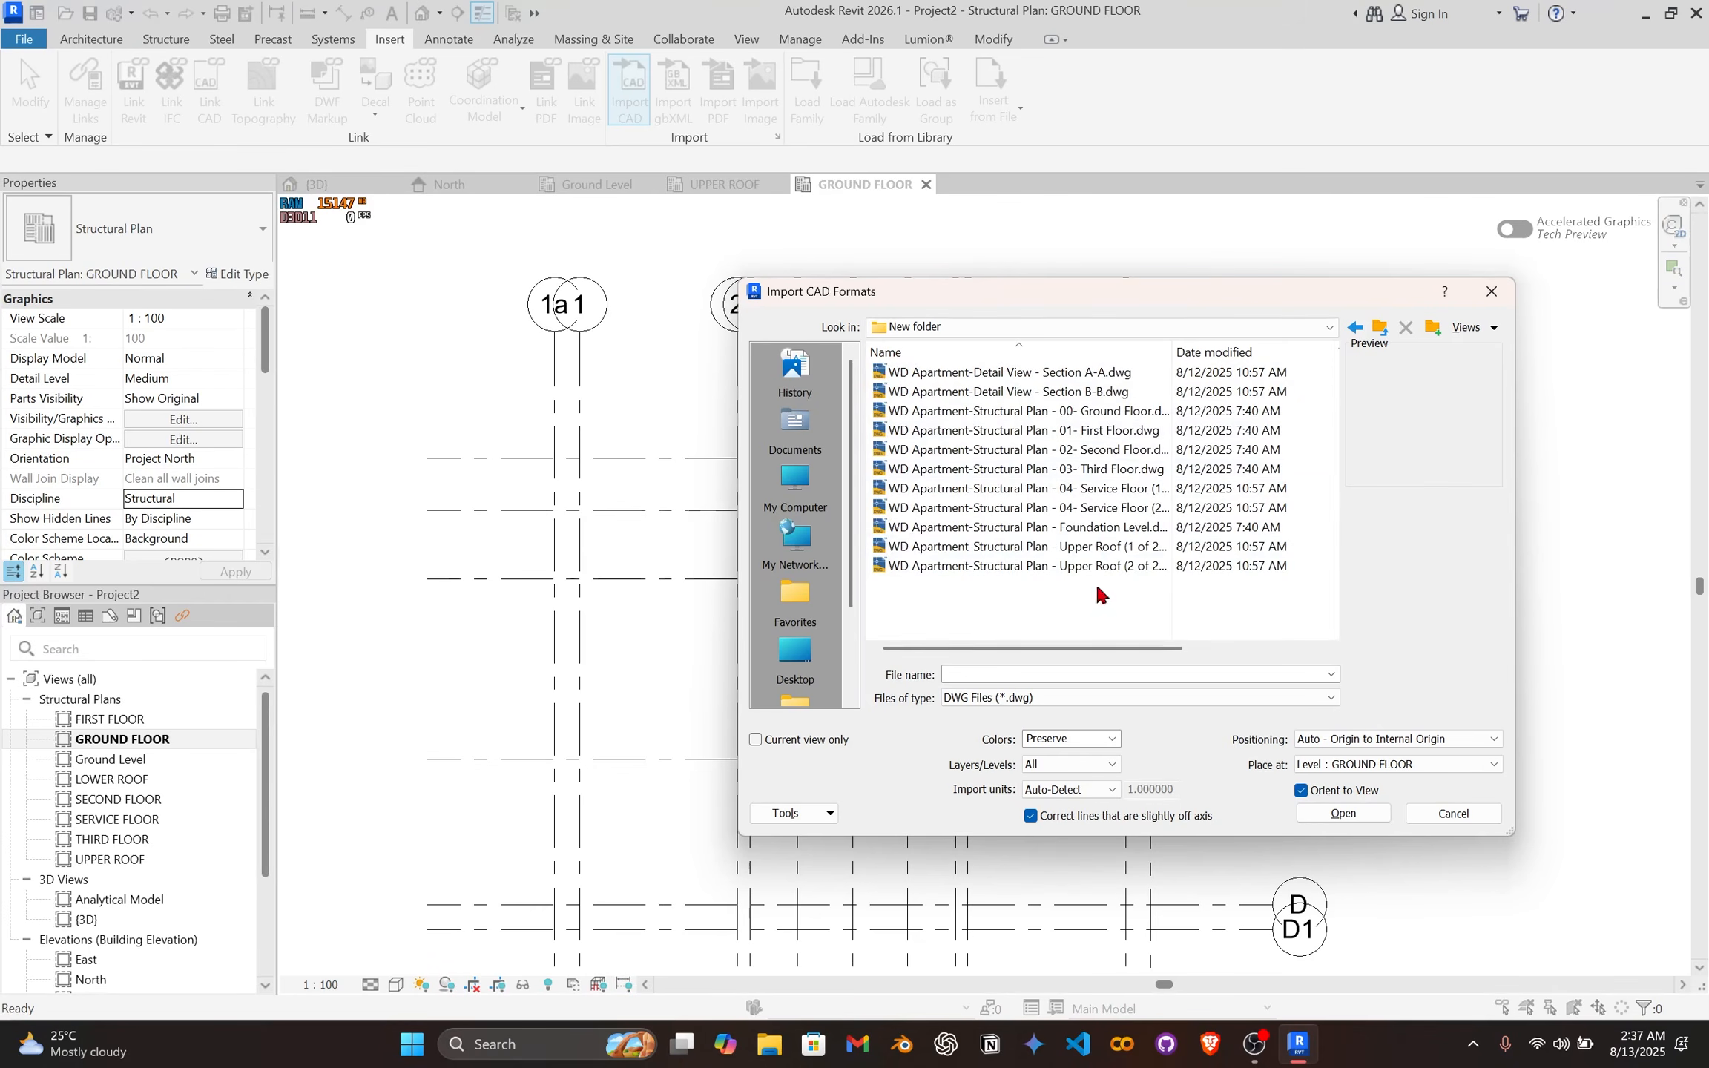
click(1130, 417)
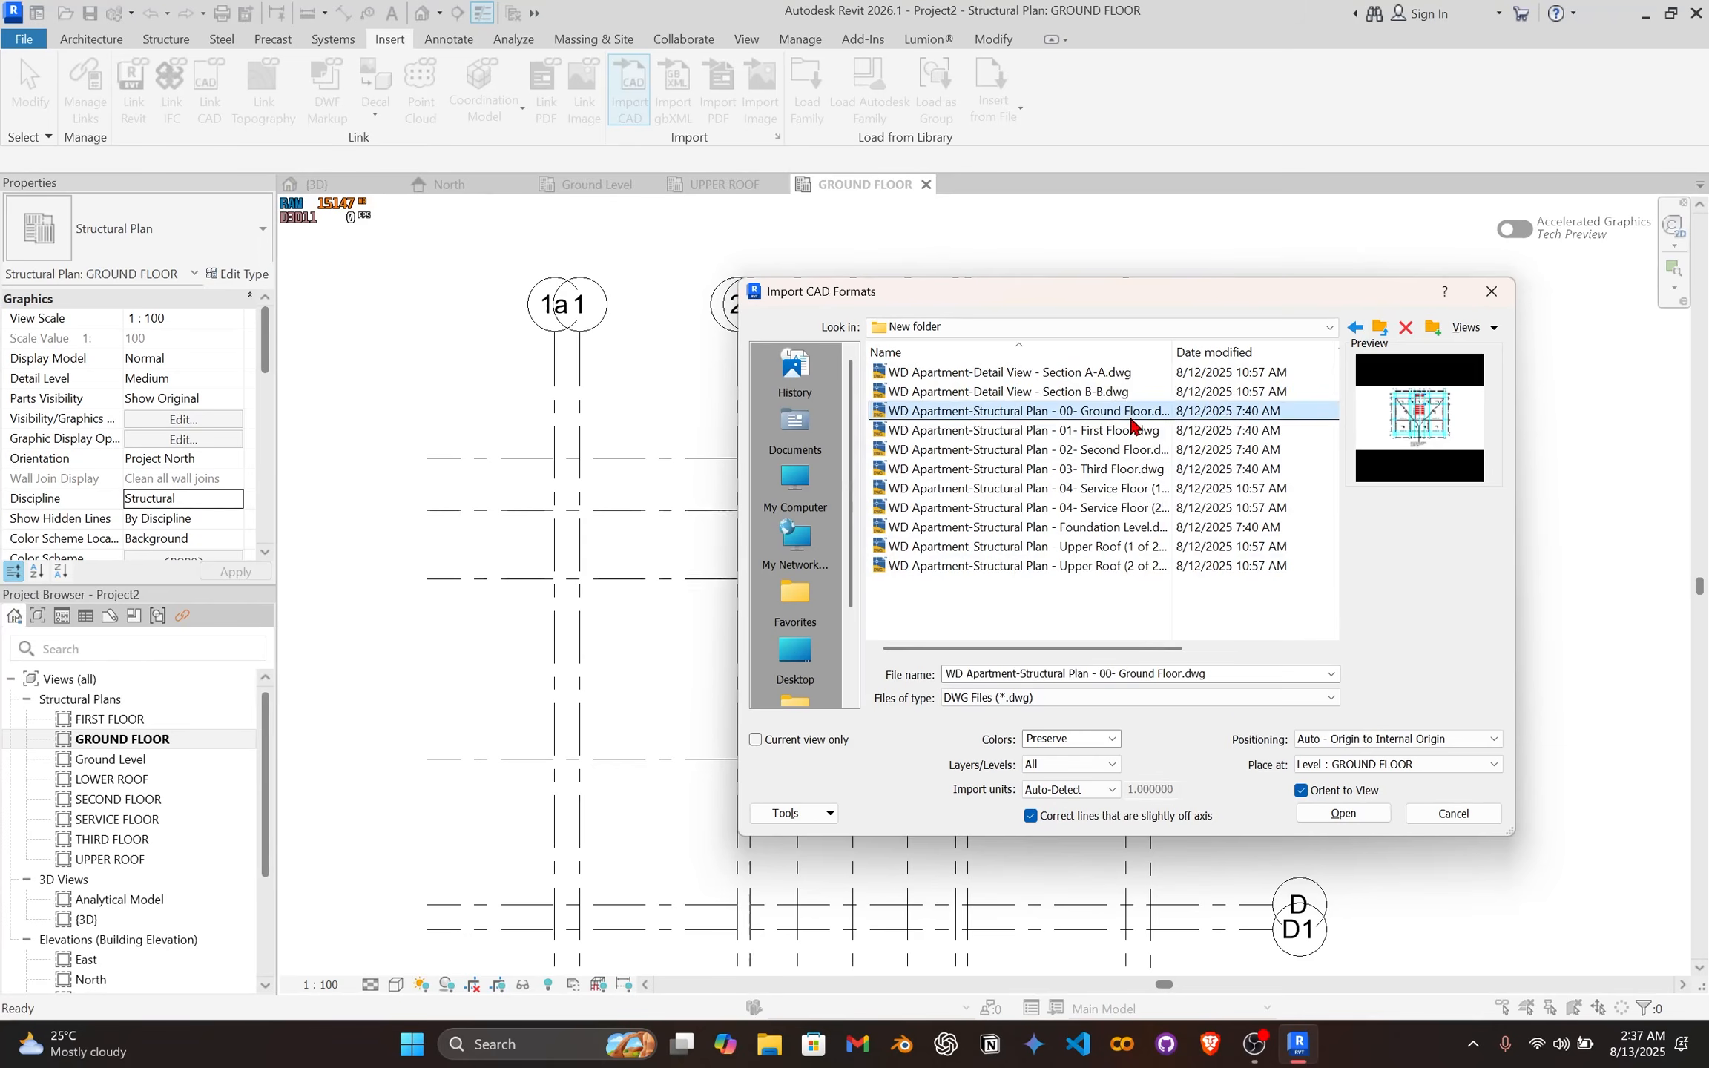
click(1319, 818)
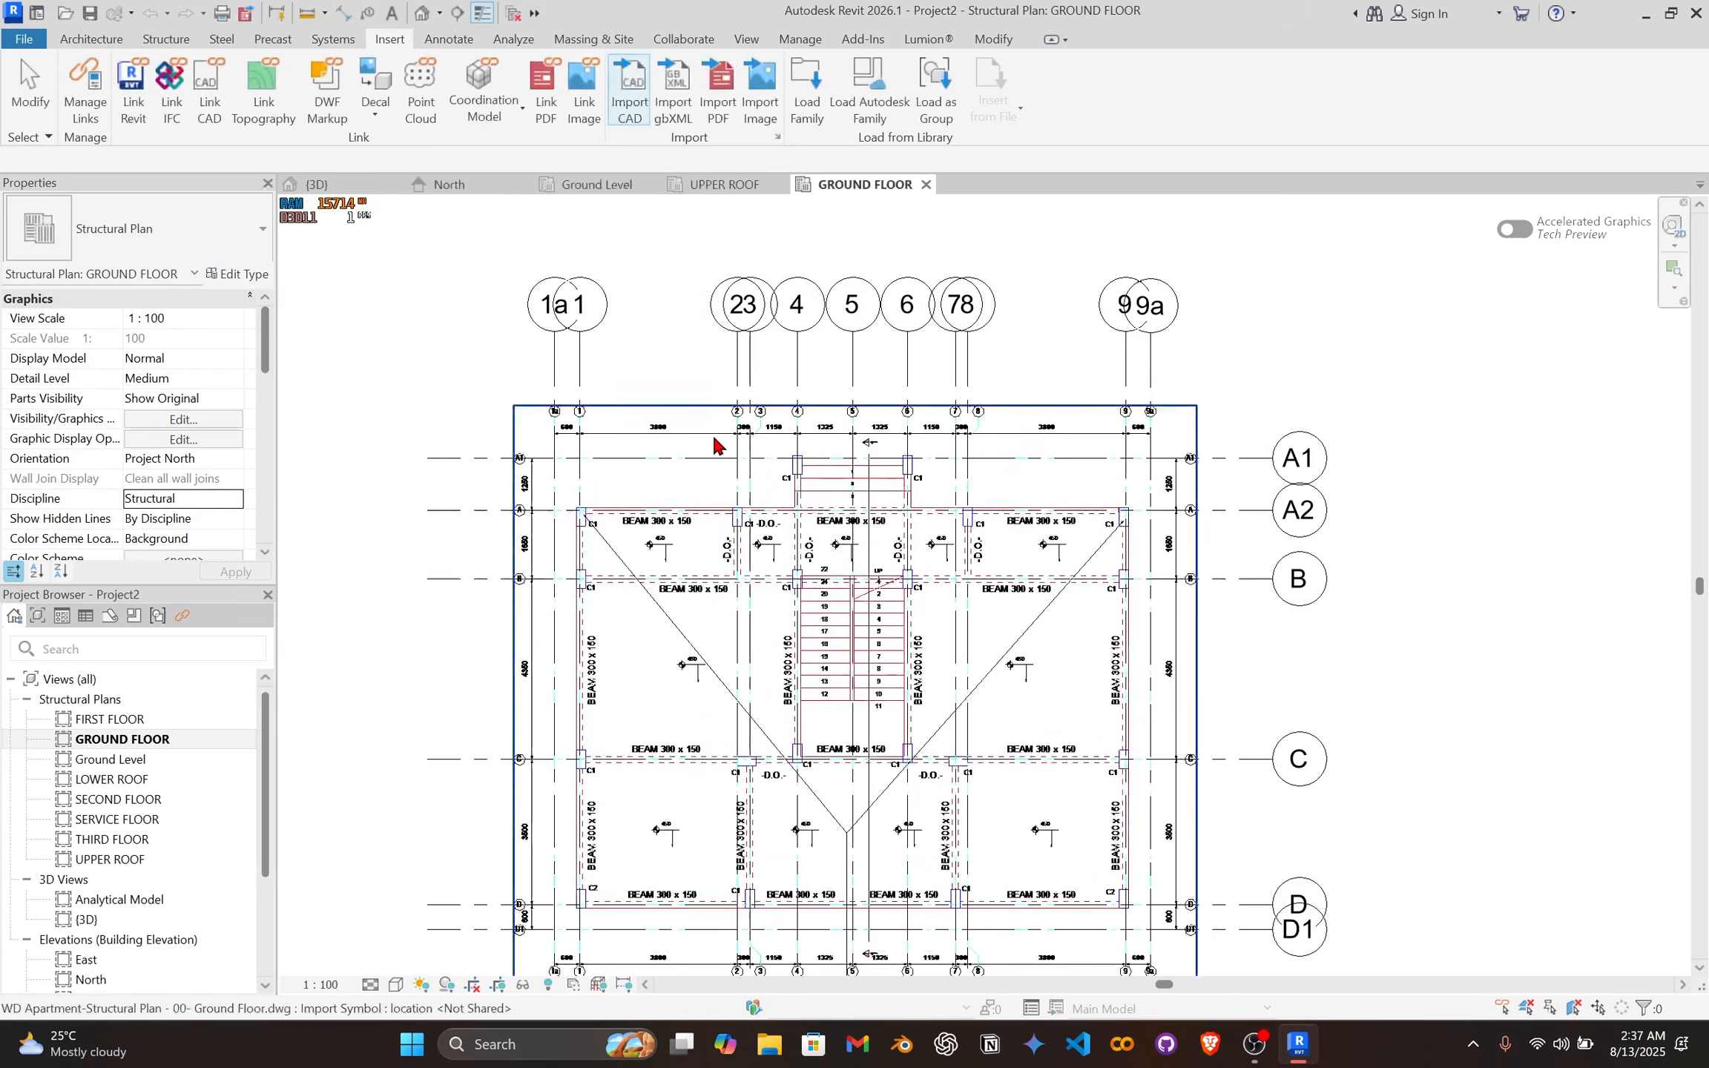
scroll(884, 523, down, 2)
scroll(774, 641, up, 4)
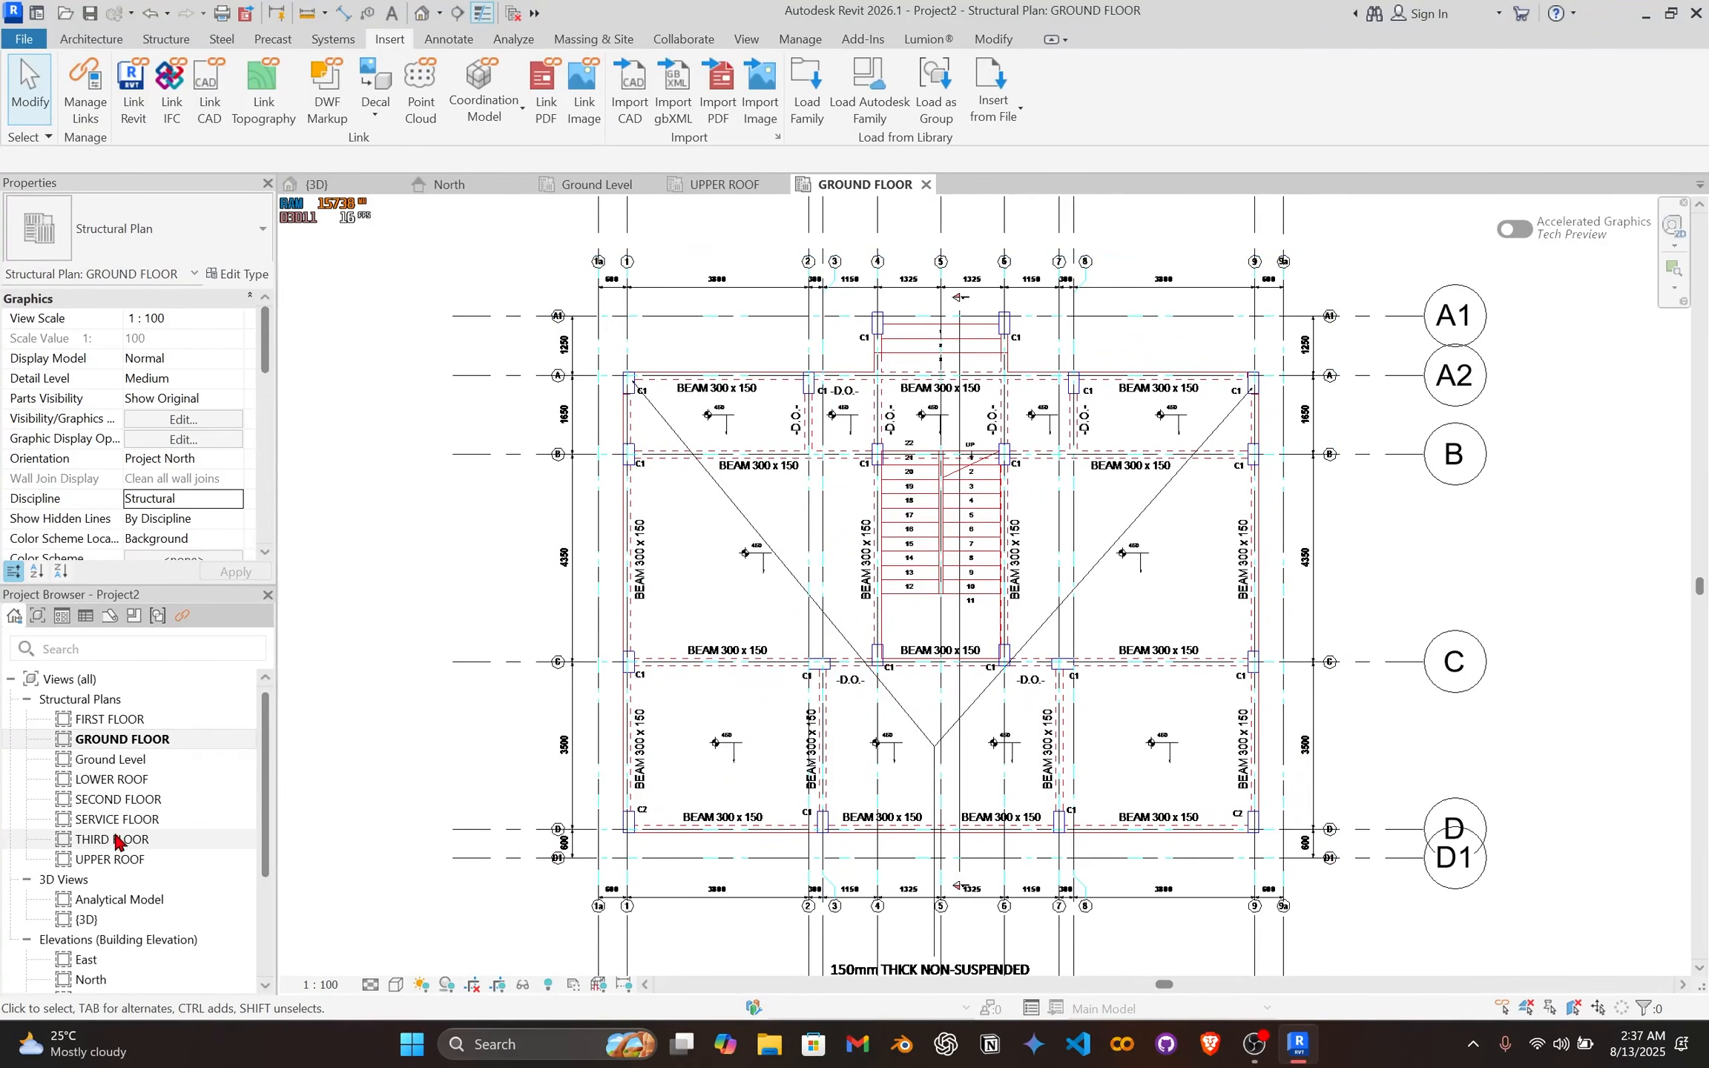
Step: Open the FIRST FLOOR structural plan and import WD Apartment-Structural Plan - 01- First Floor.dwg into it
double_click(111, 720)
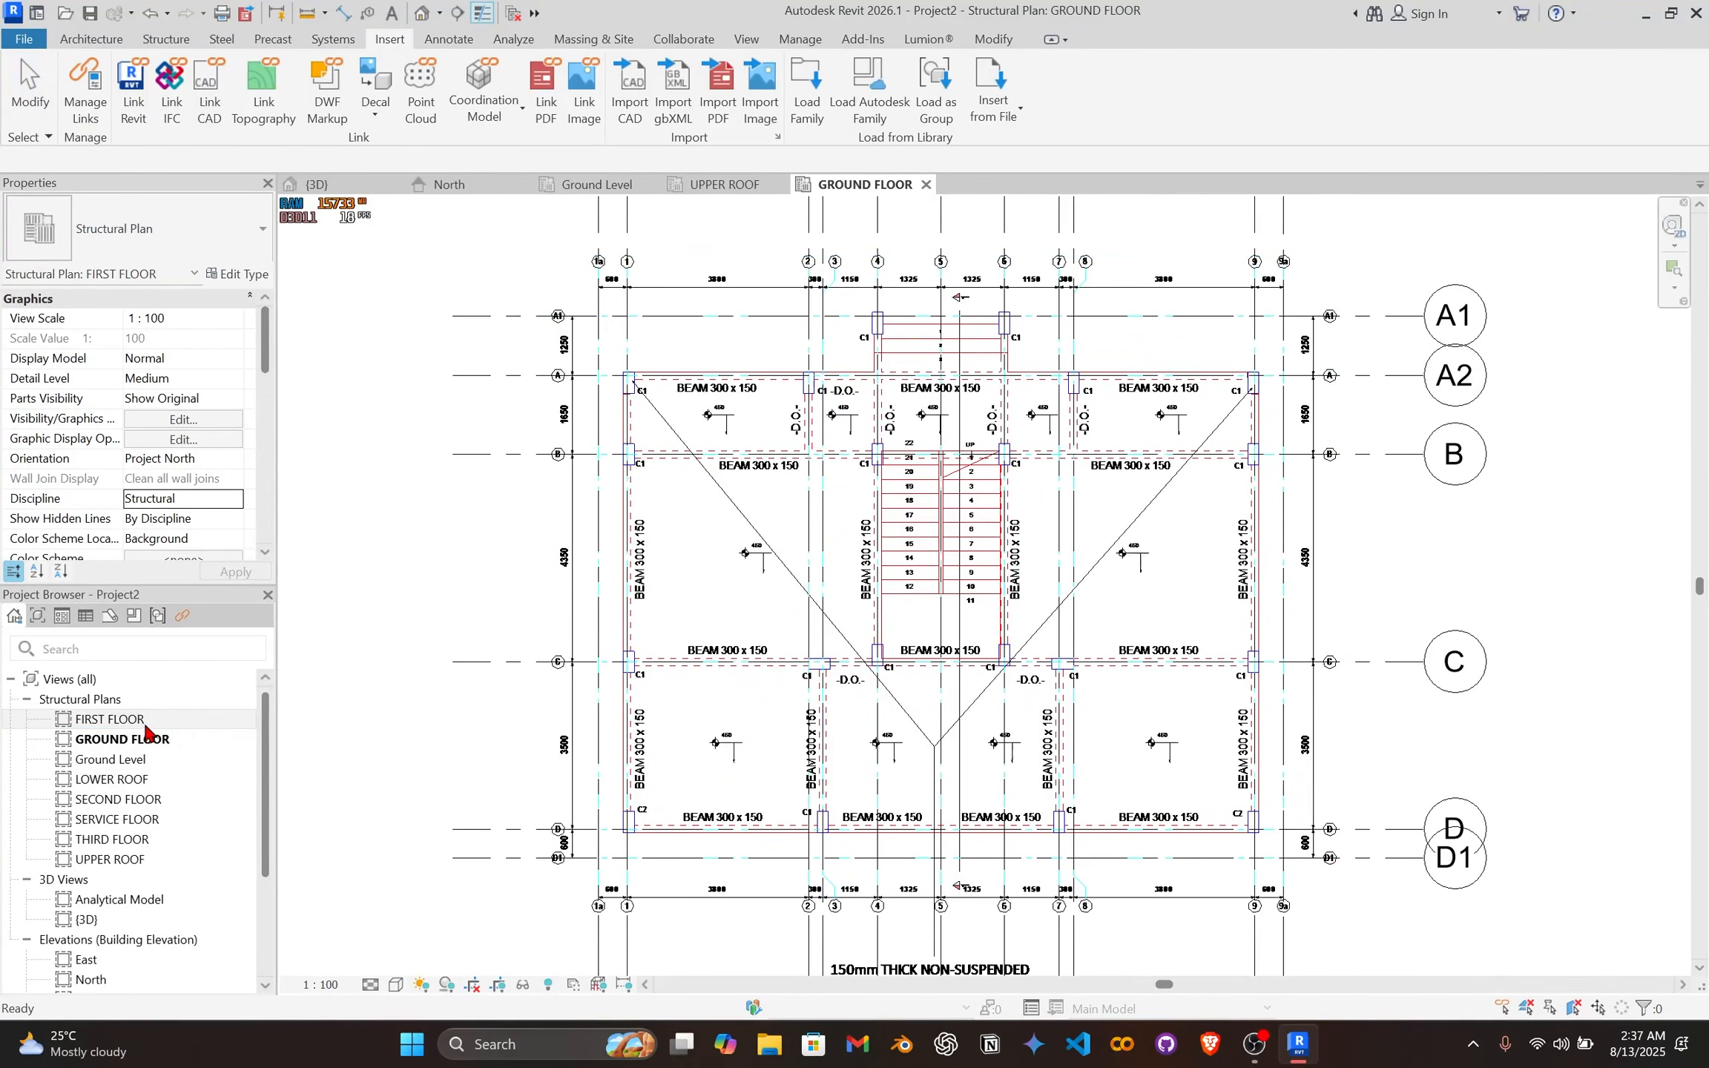
click(629, 93)
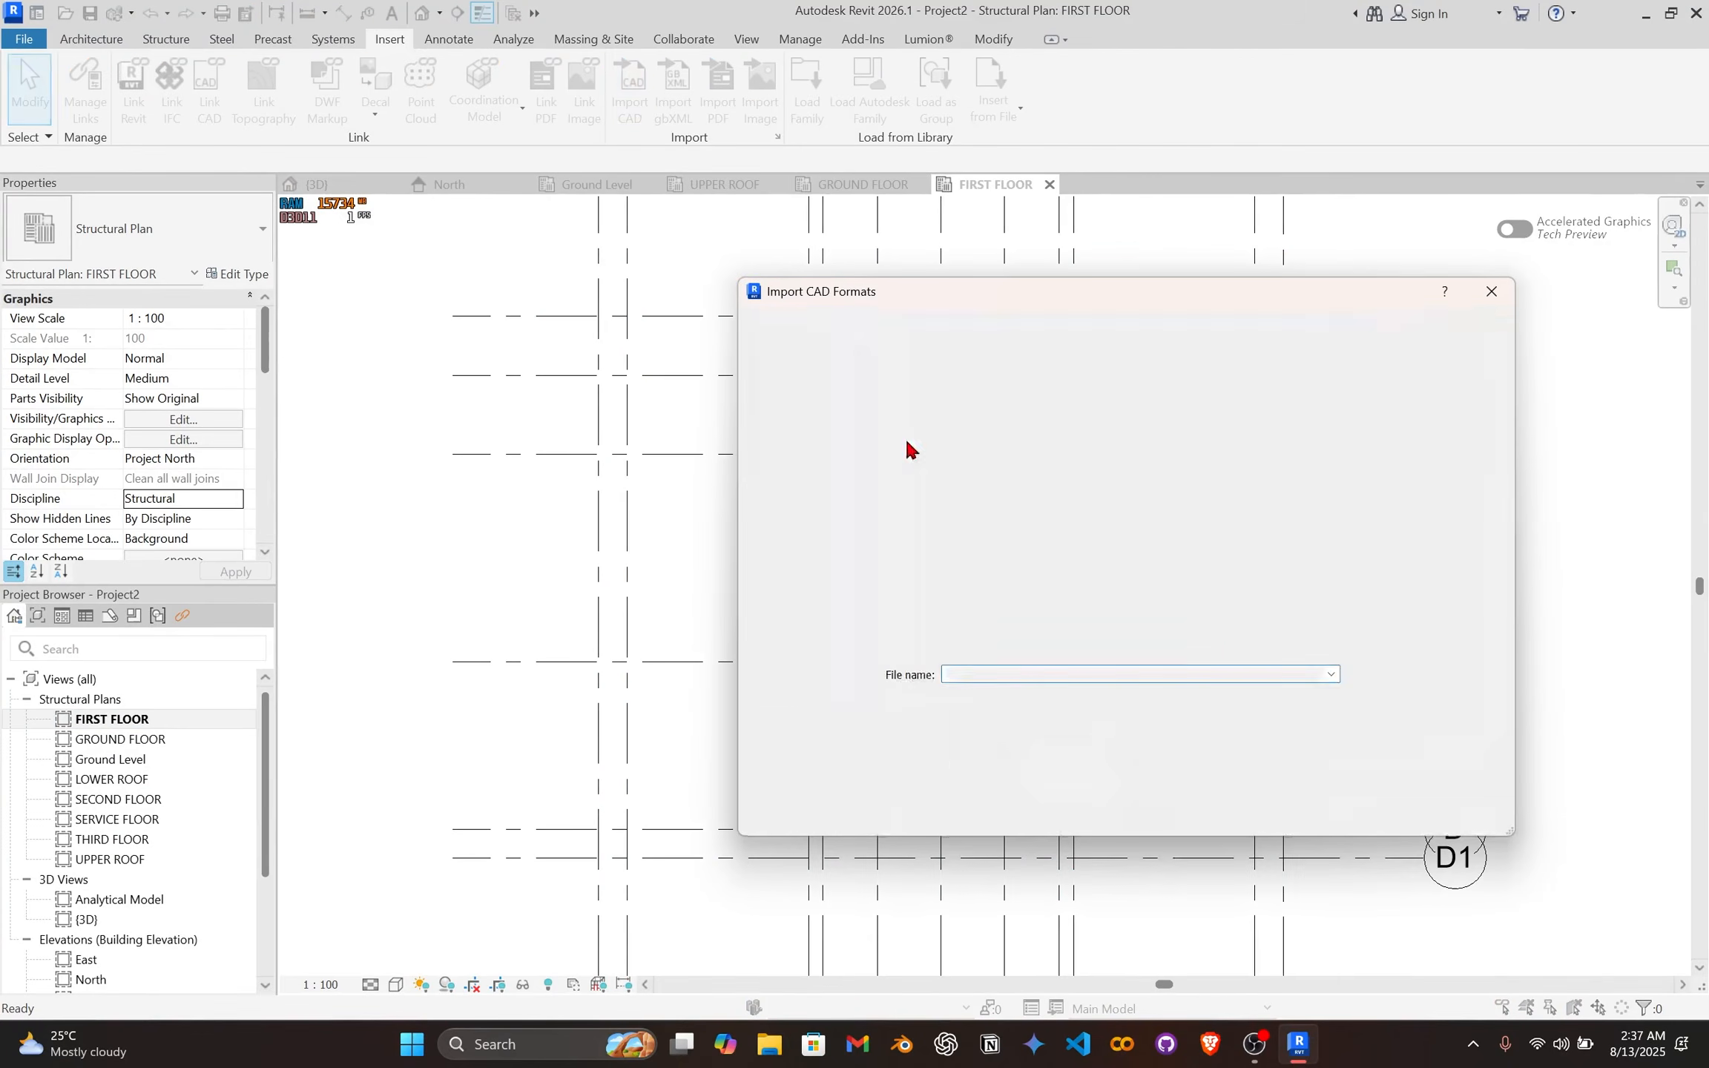
click(1068, 431)
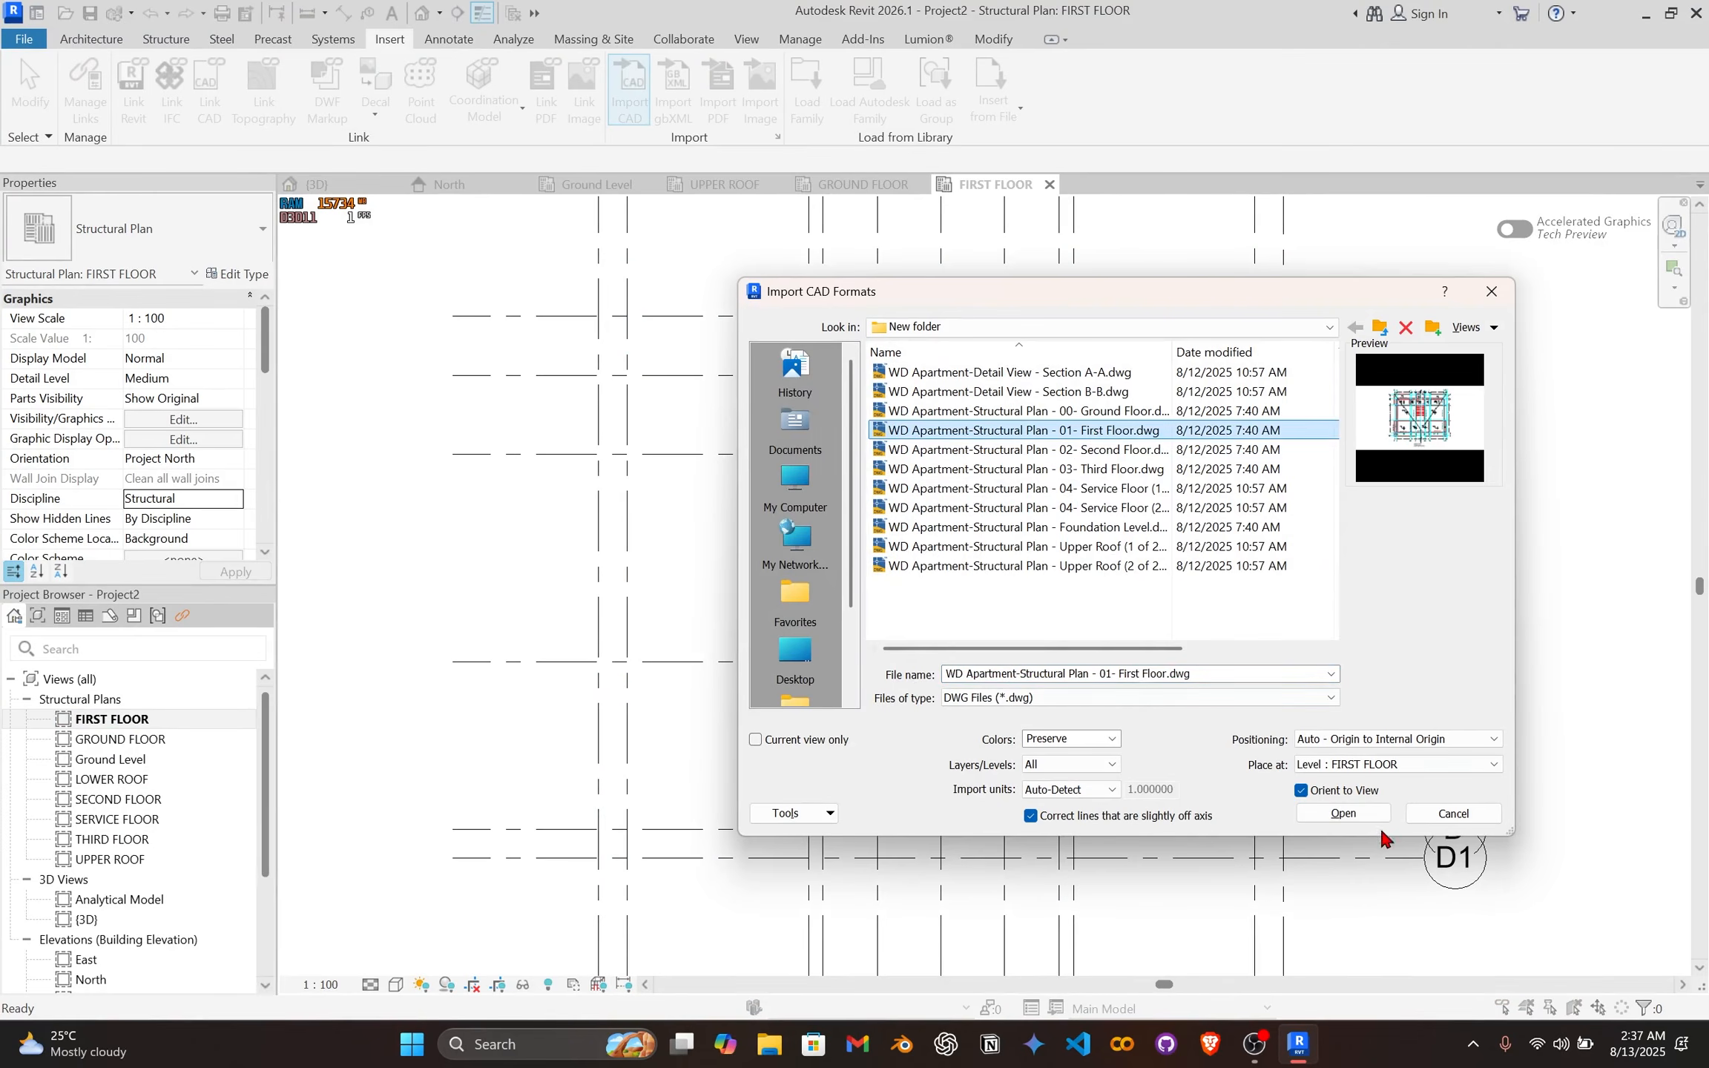
click(1354, 814)
Step: Open the SECOND FLOOR structural plan and import the WD Apartment-Structural Plan - 02- Second Floor drawing into it
double_click(118, 799)
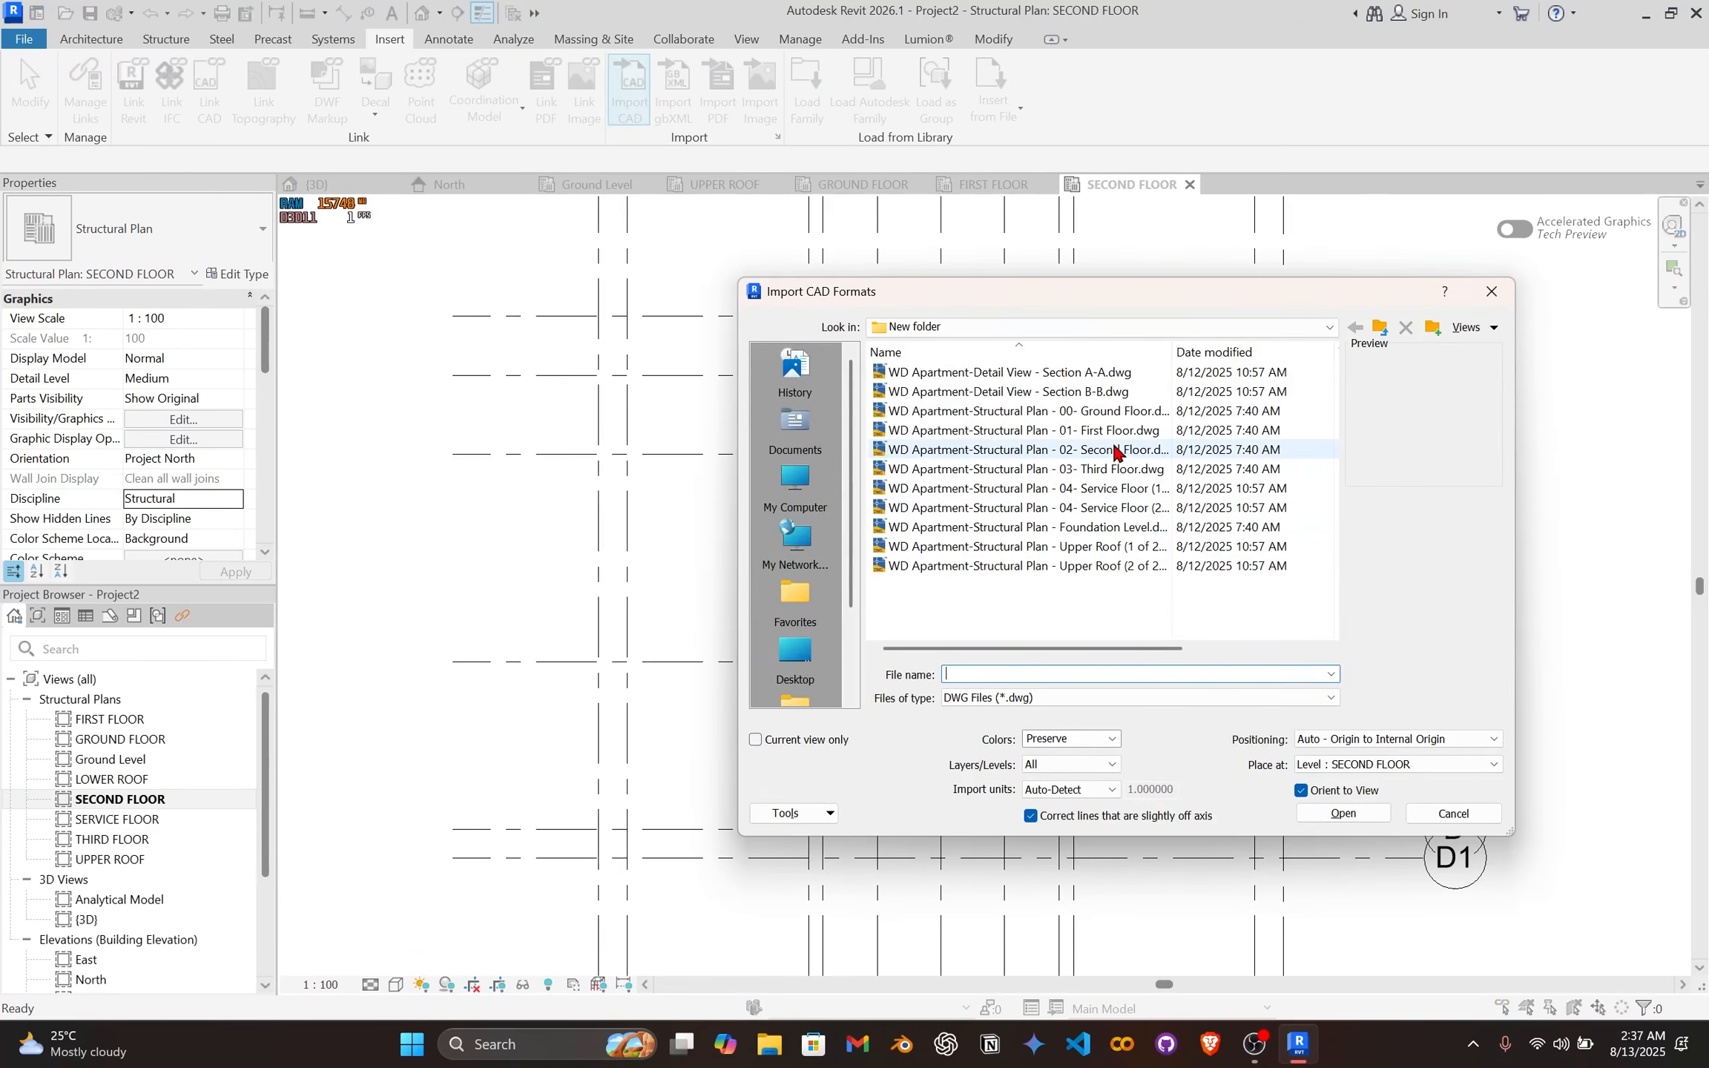
click(1135, 450)
click(1369, 814)
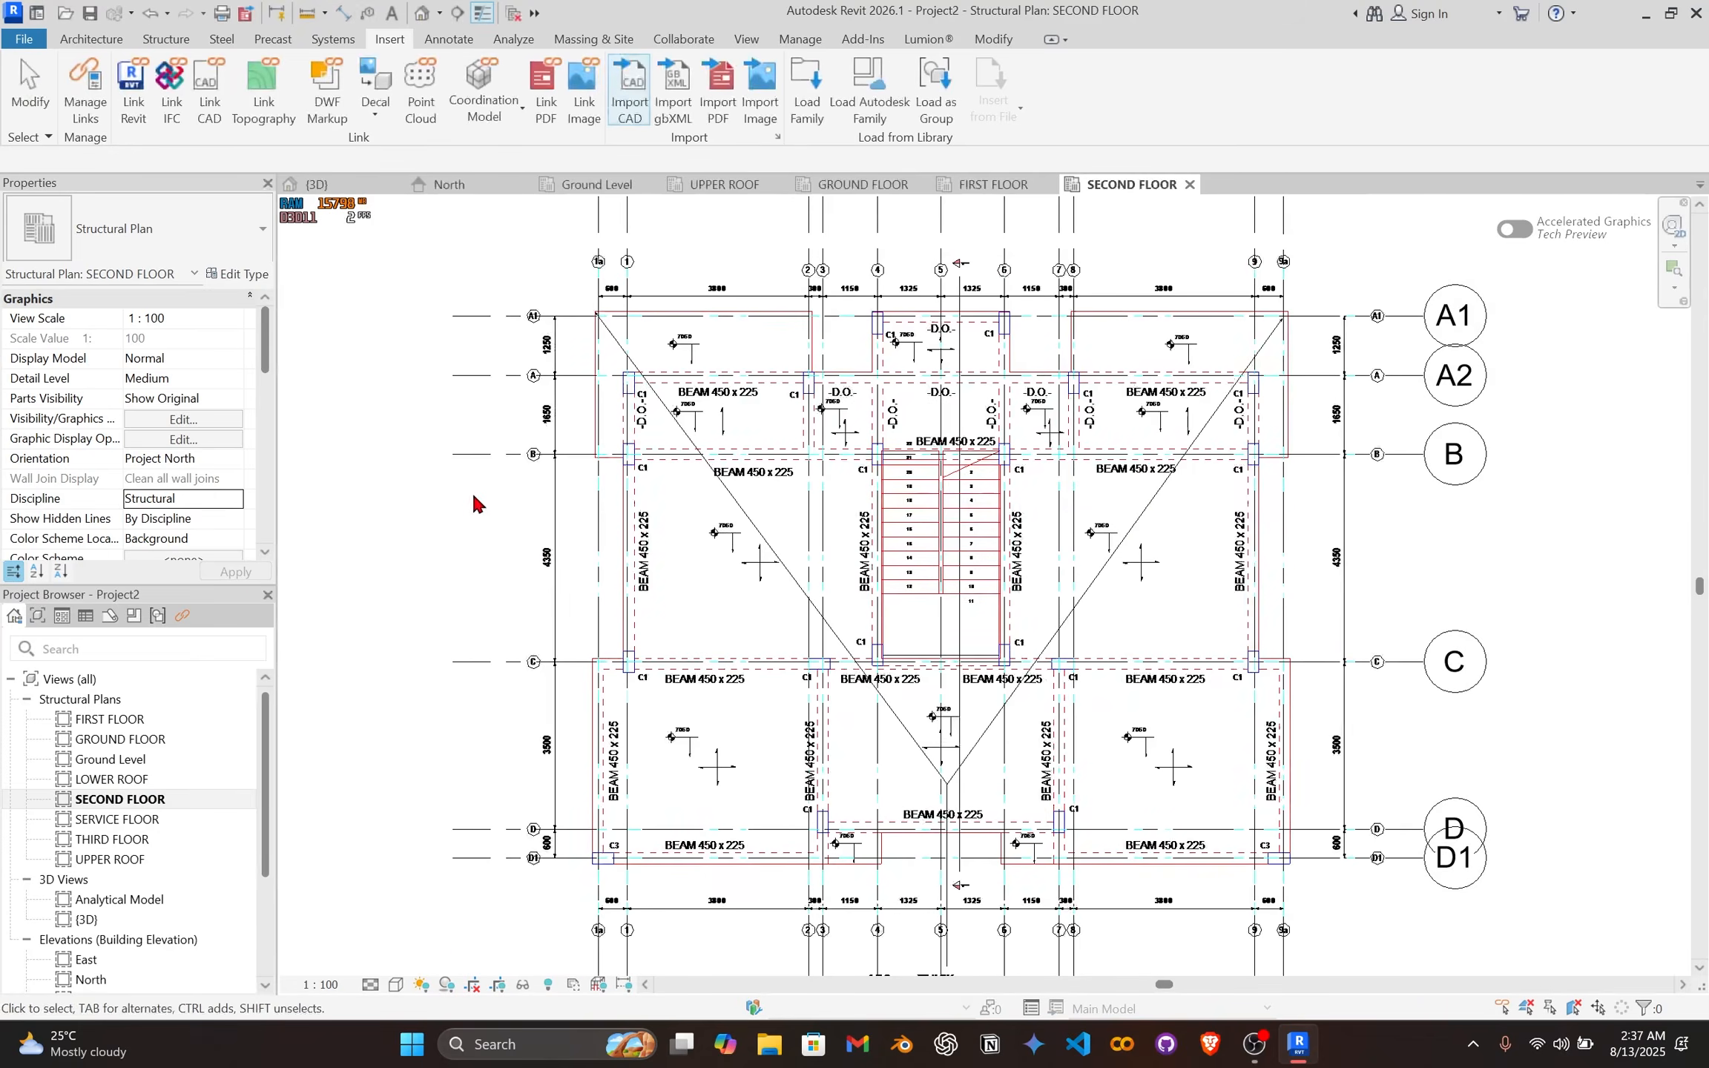
Step: Open the THIRD FLOOR structural plan and import WD Apartment-Structural Plan - 03- Third Floor.dwg into it
double_click(161, 837)
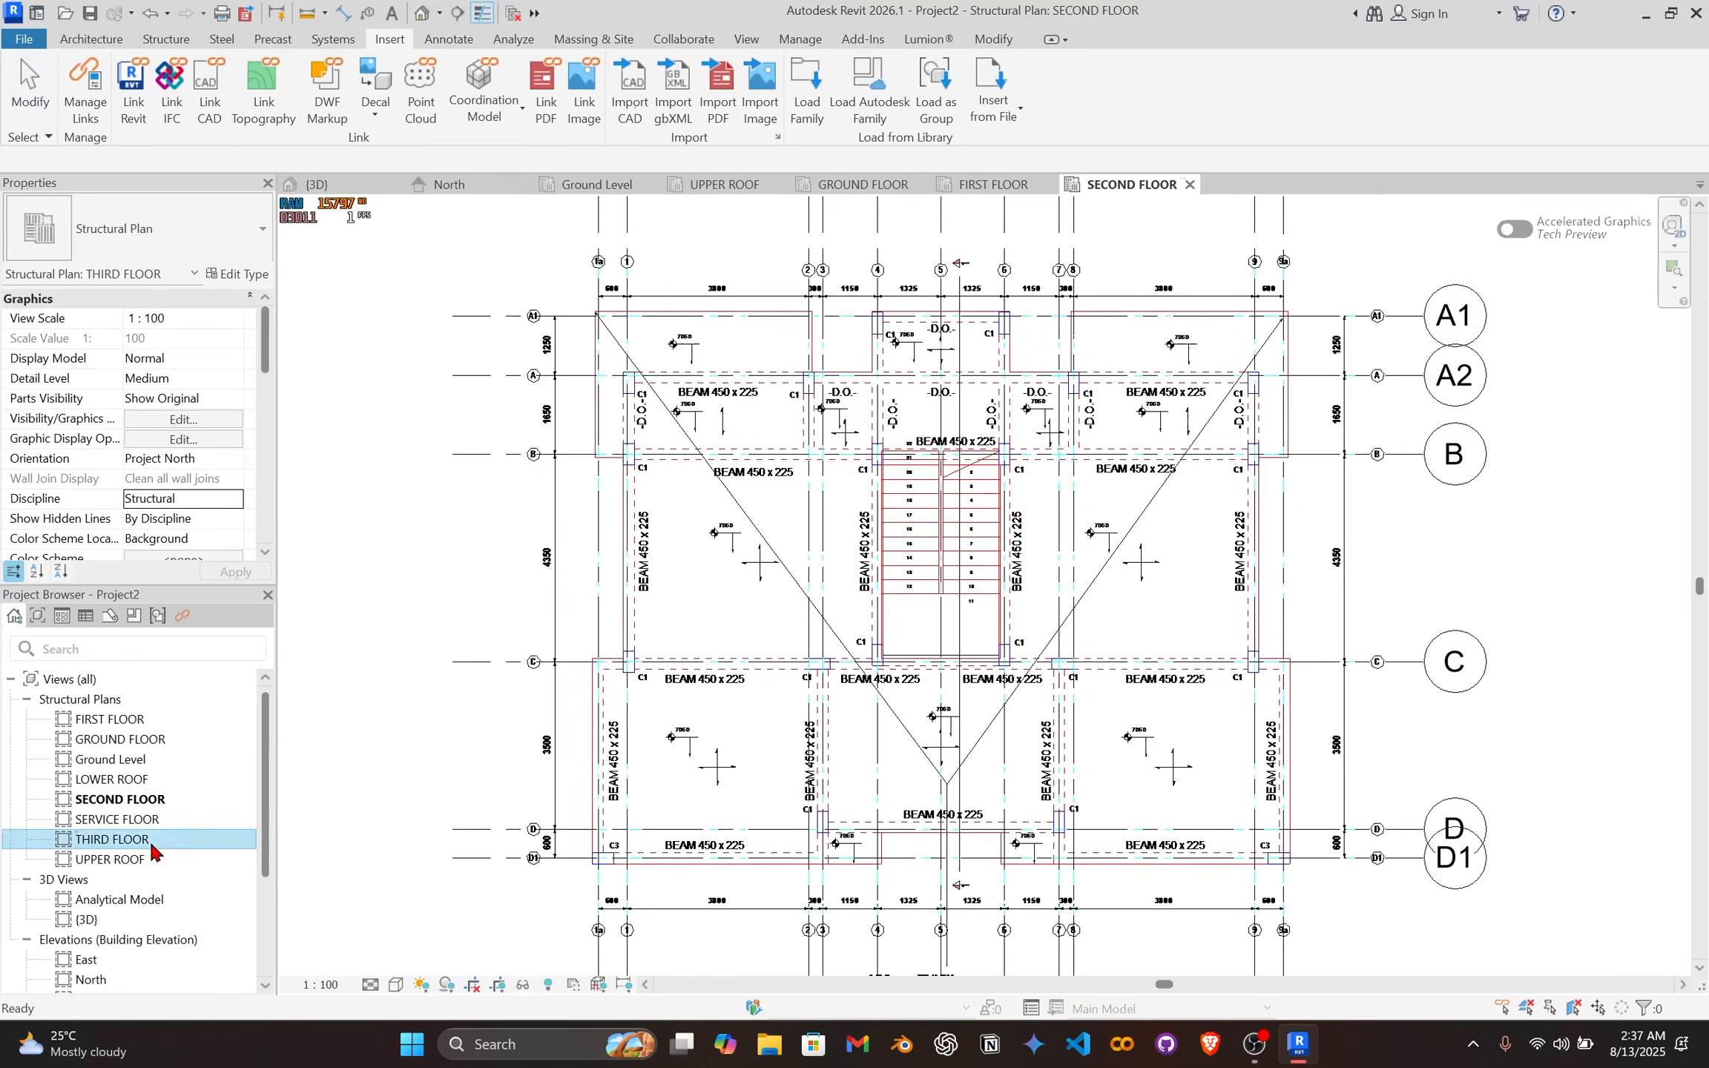
click(627, 96)
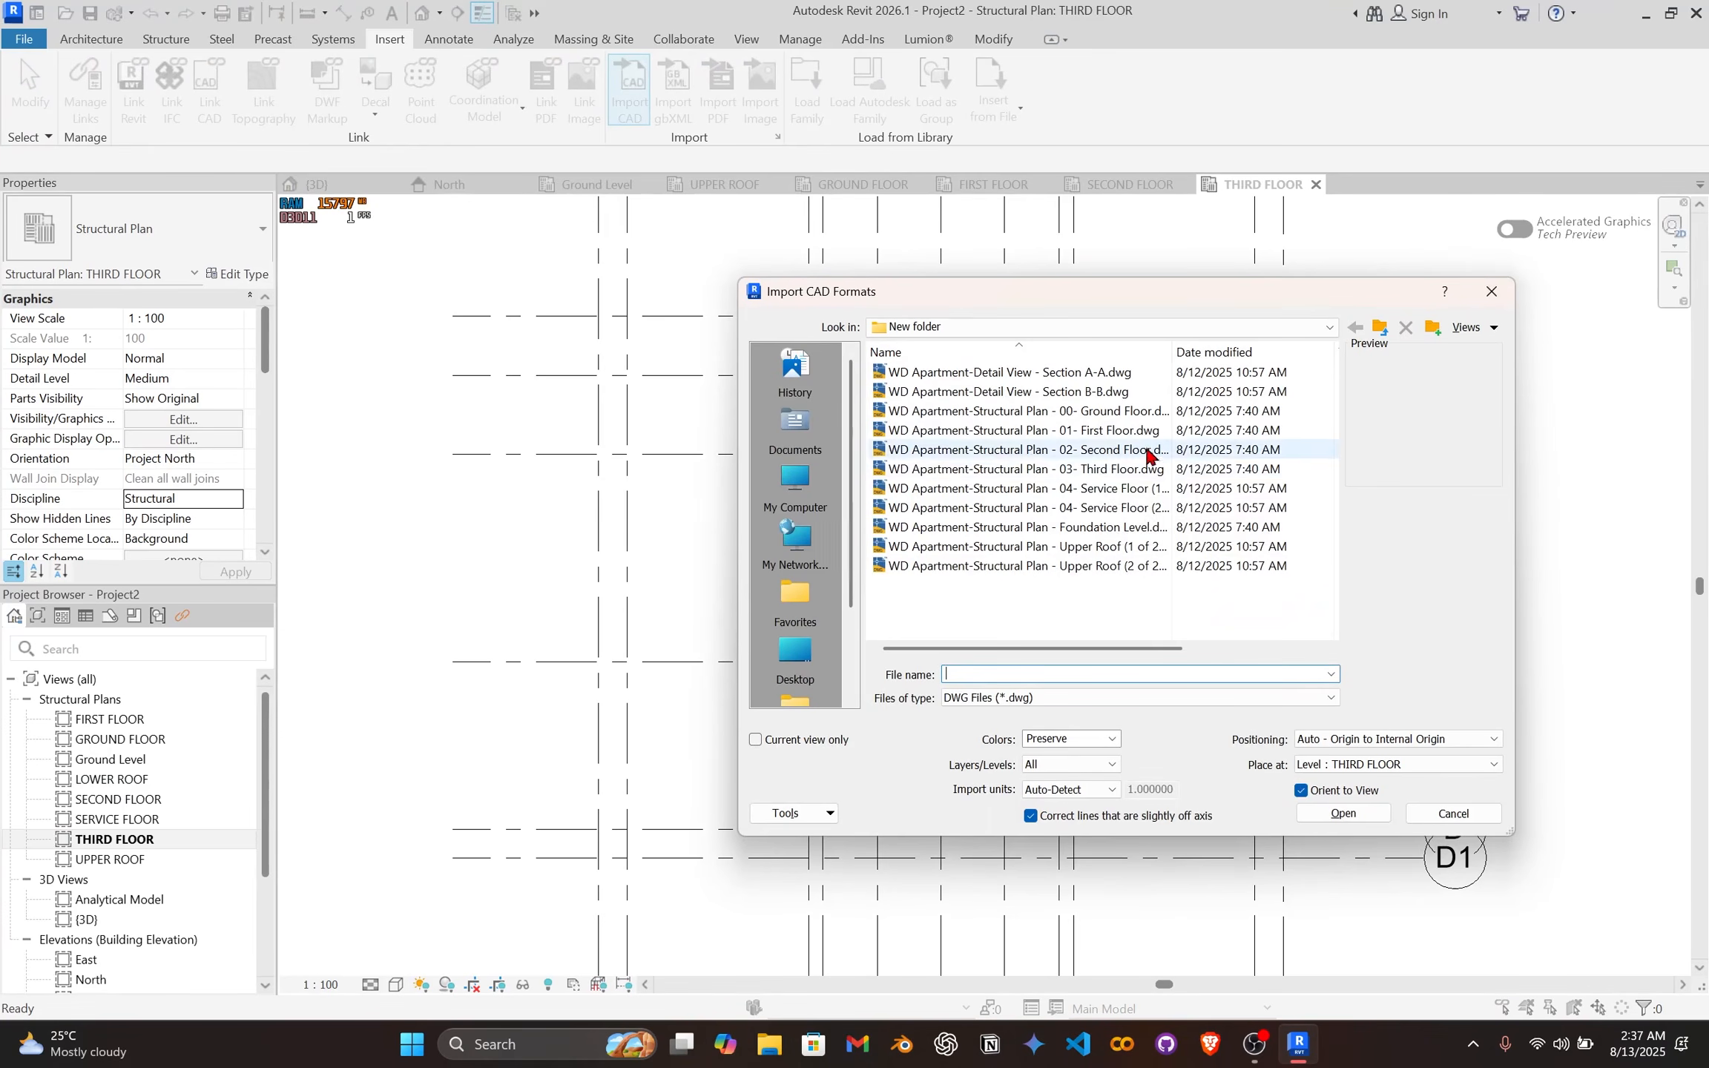
click(1146, 470)
click(1344, 813)
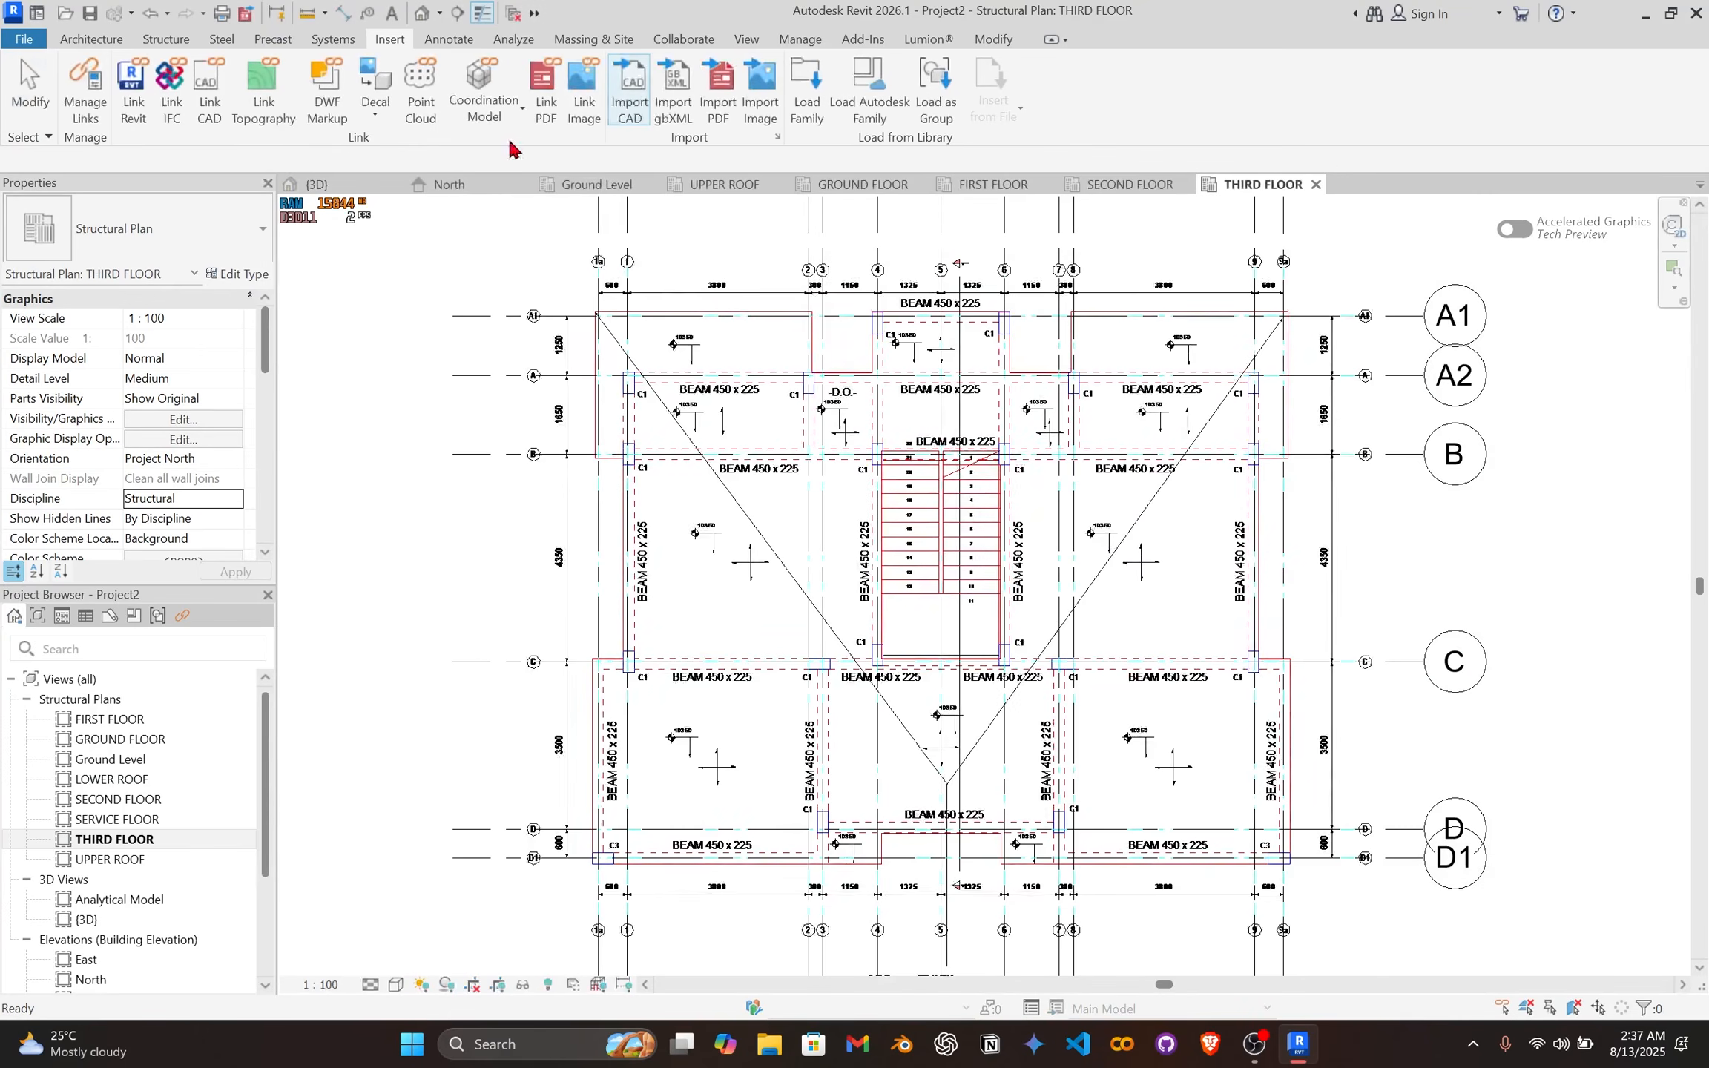
Step: Open the SERVICE FLOOR structural plan and import the first of the two 04- Service Floor CAD drawings into it
click(627, 93)
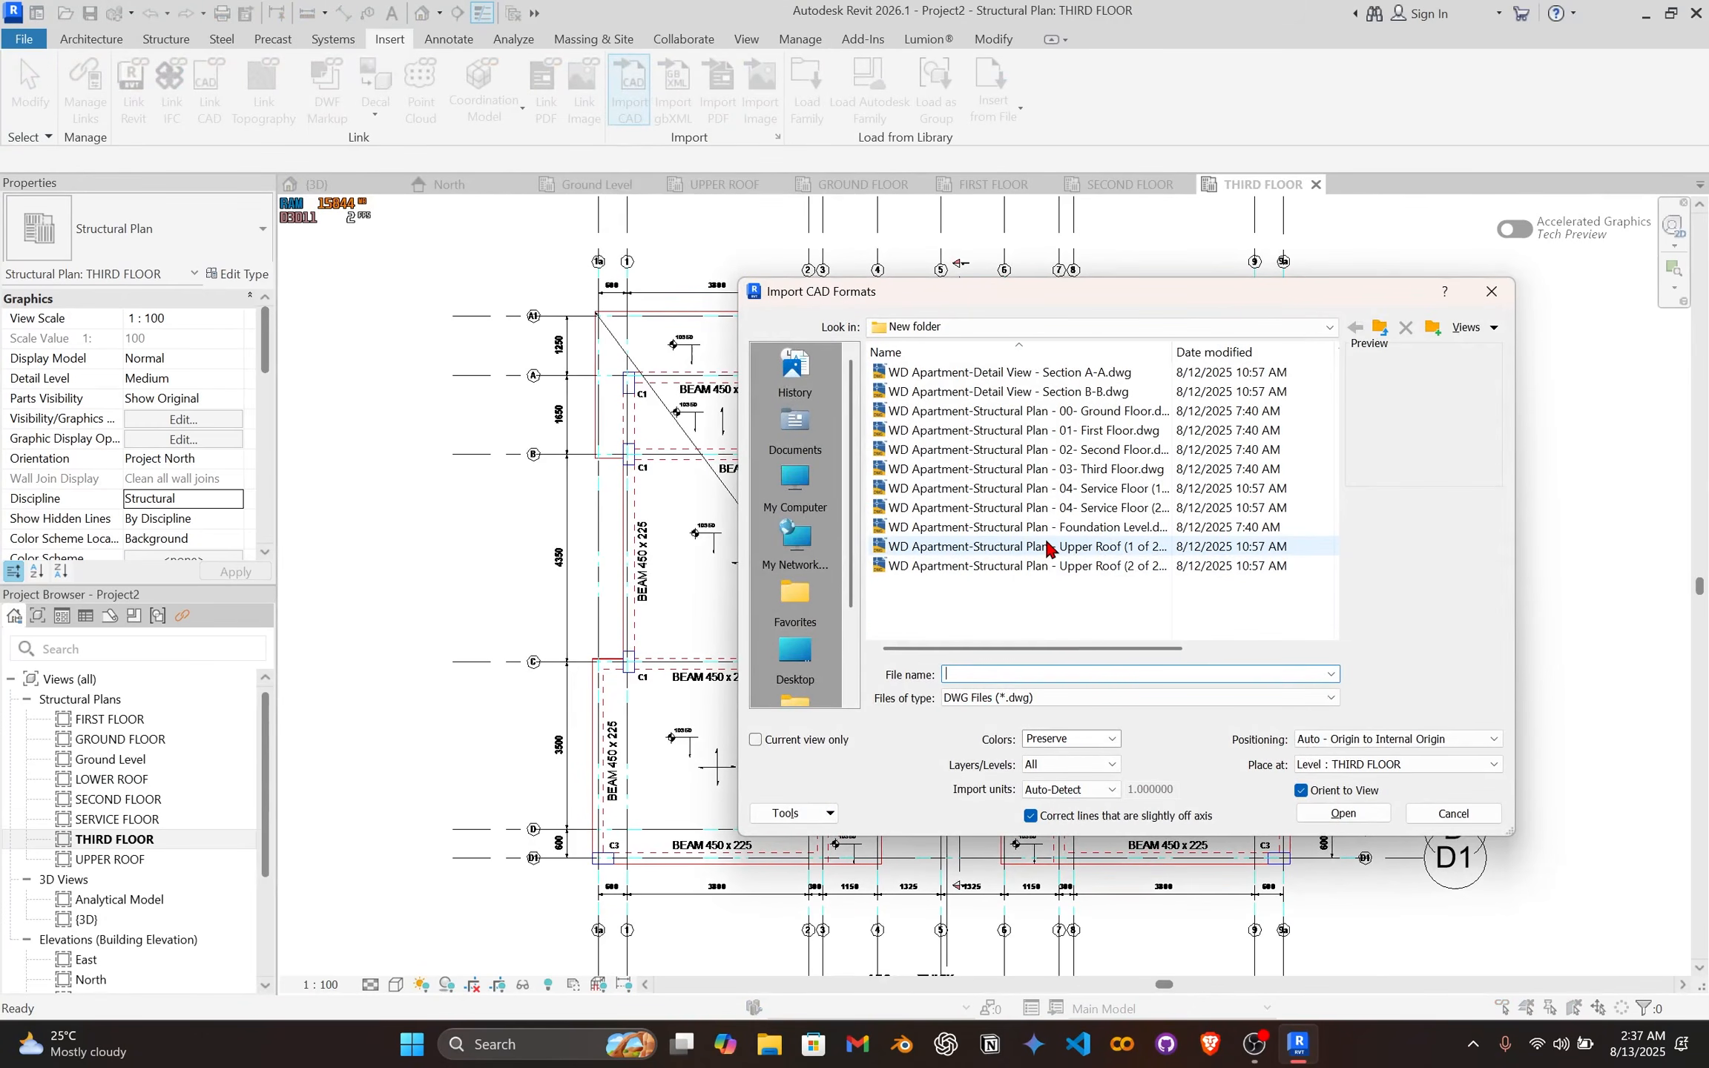
key(Escape)
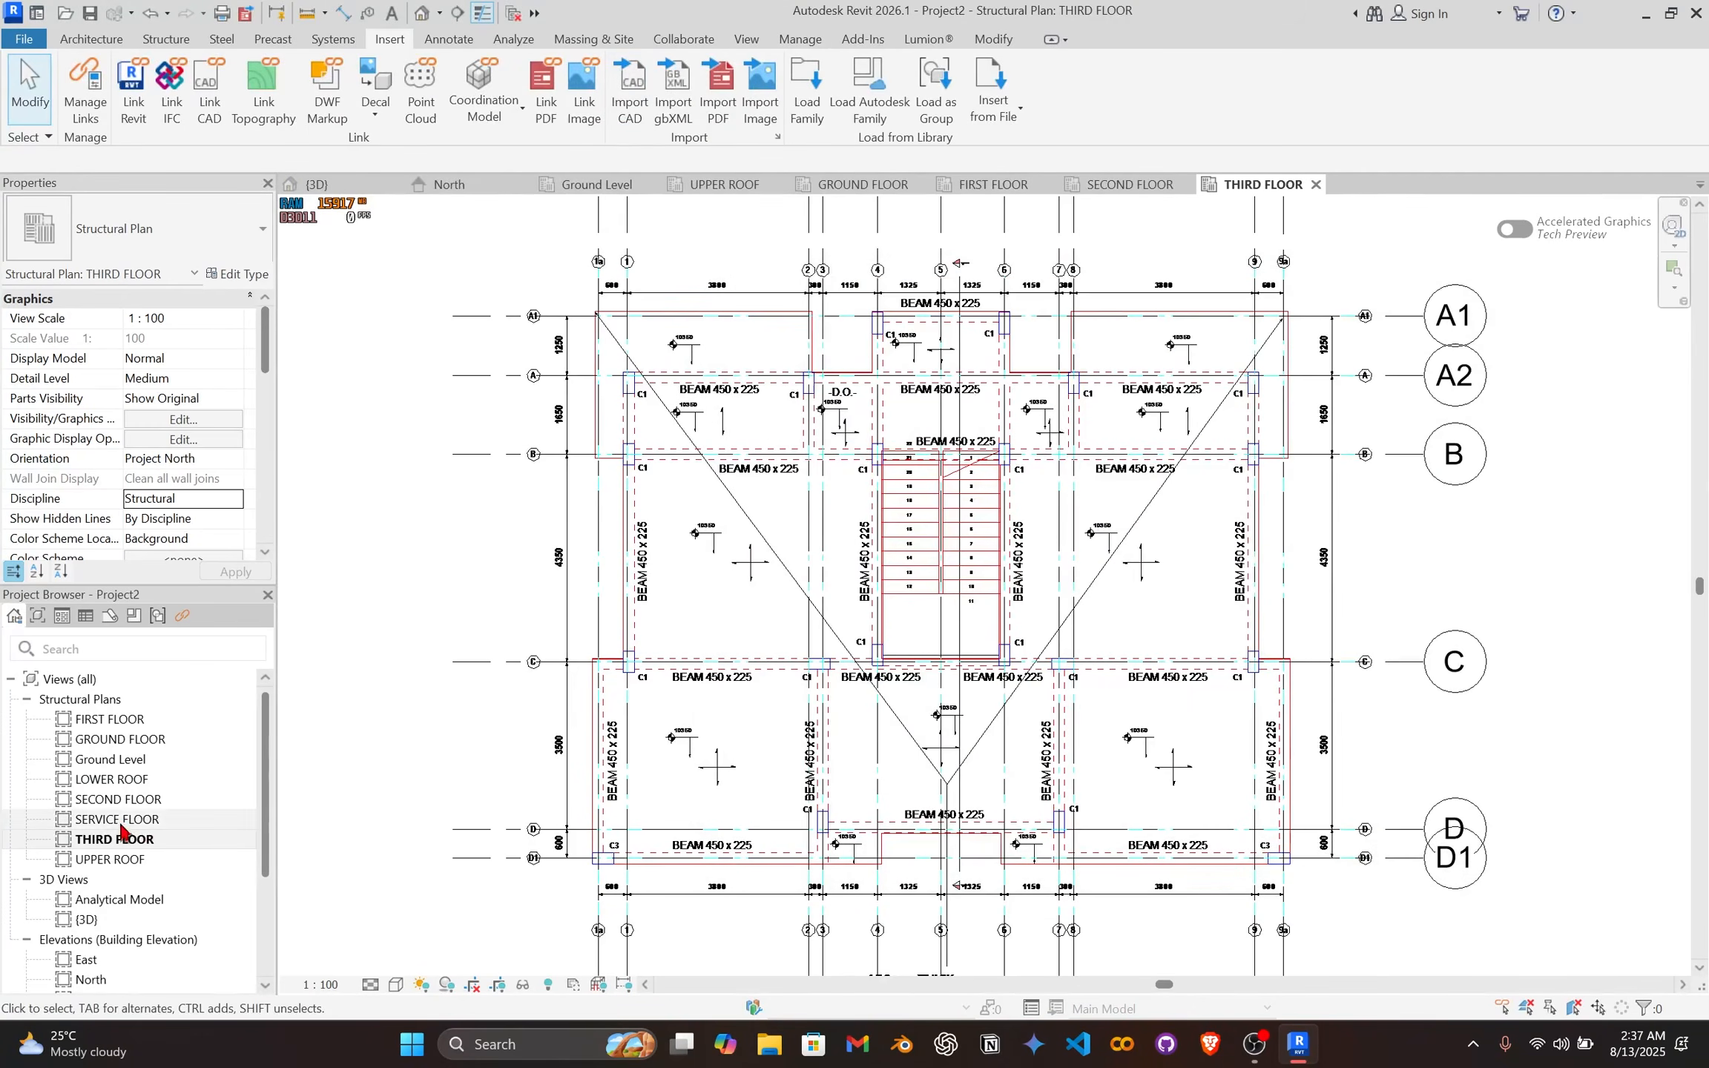
double_click(121, 820)
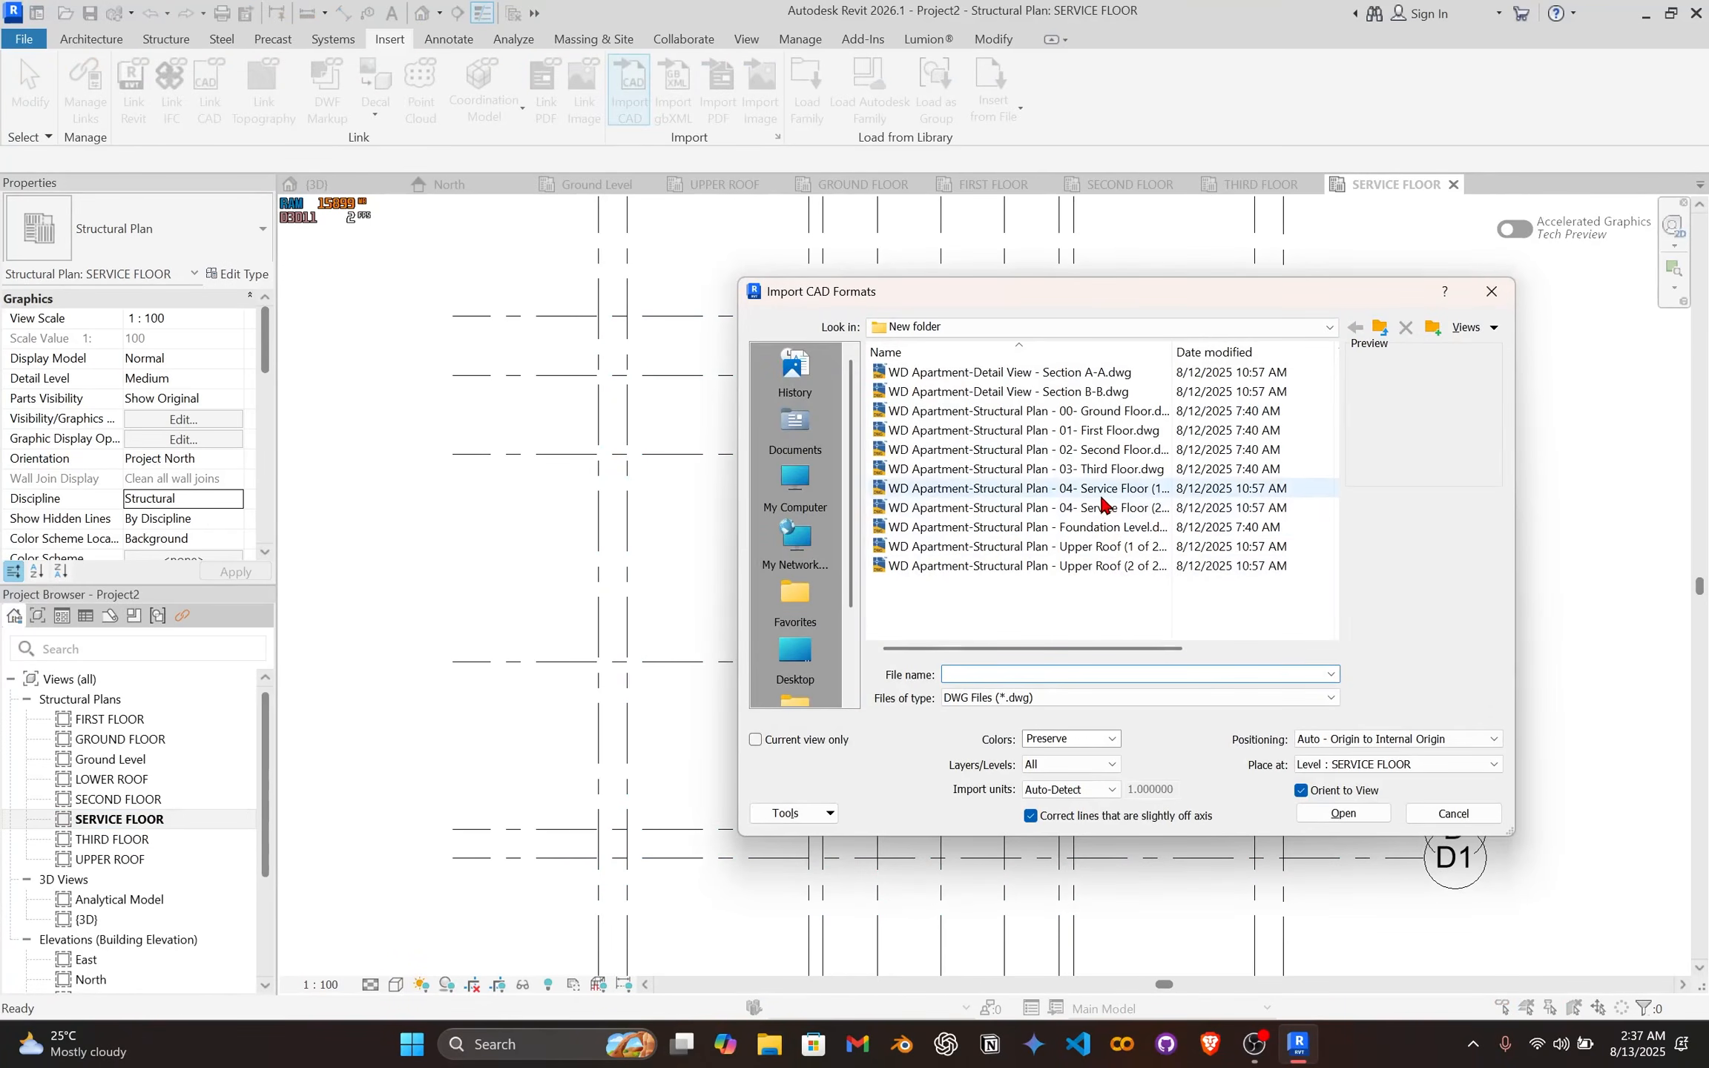
click(1102, 496)
click(1343, 813)
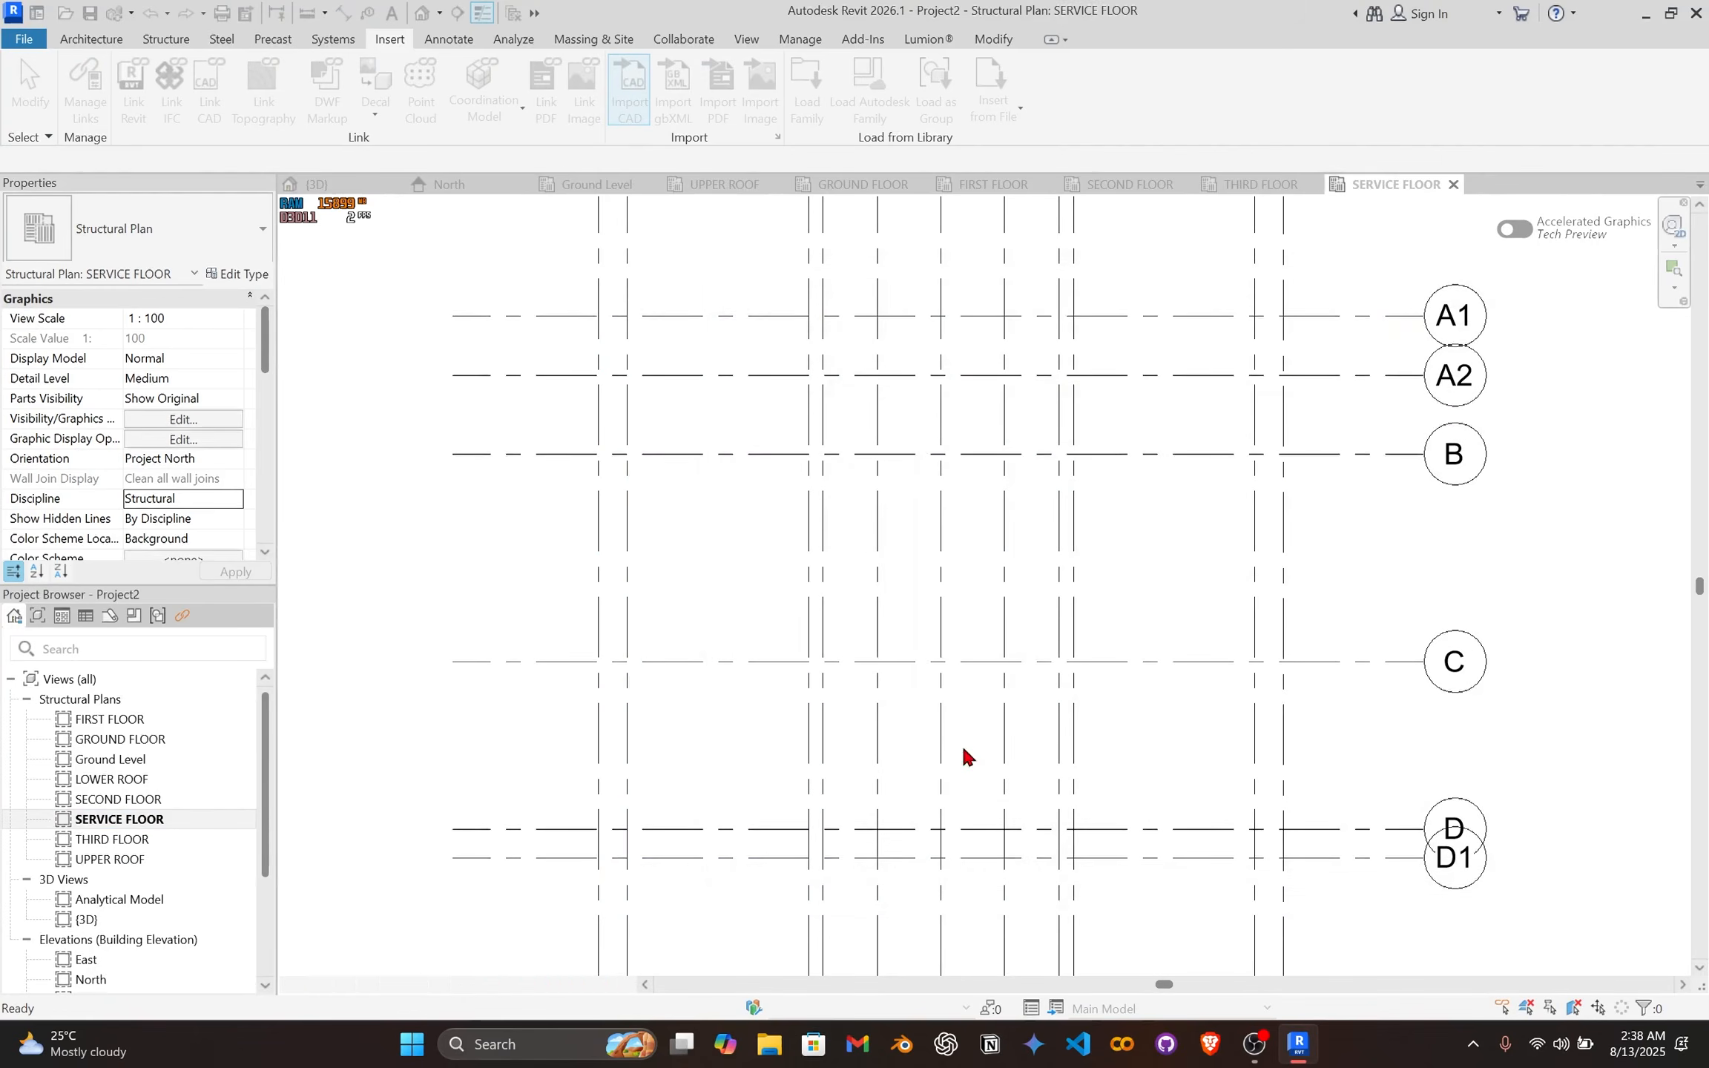
Step: Open the UPPER ROOF structural plan and import WD Apartment-Structural Plan - Upper Roof (1 of 2).dwg into it
click(141, 859)
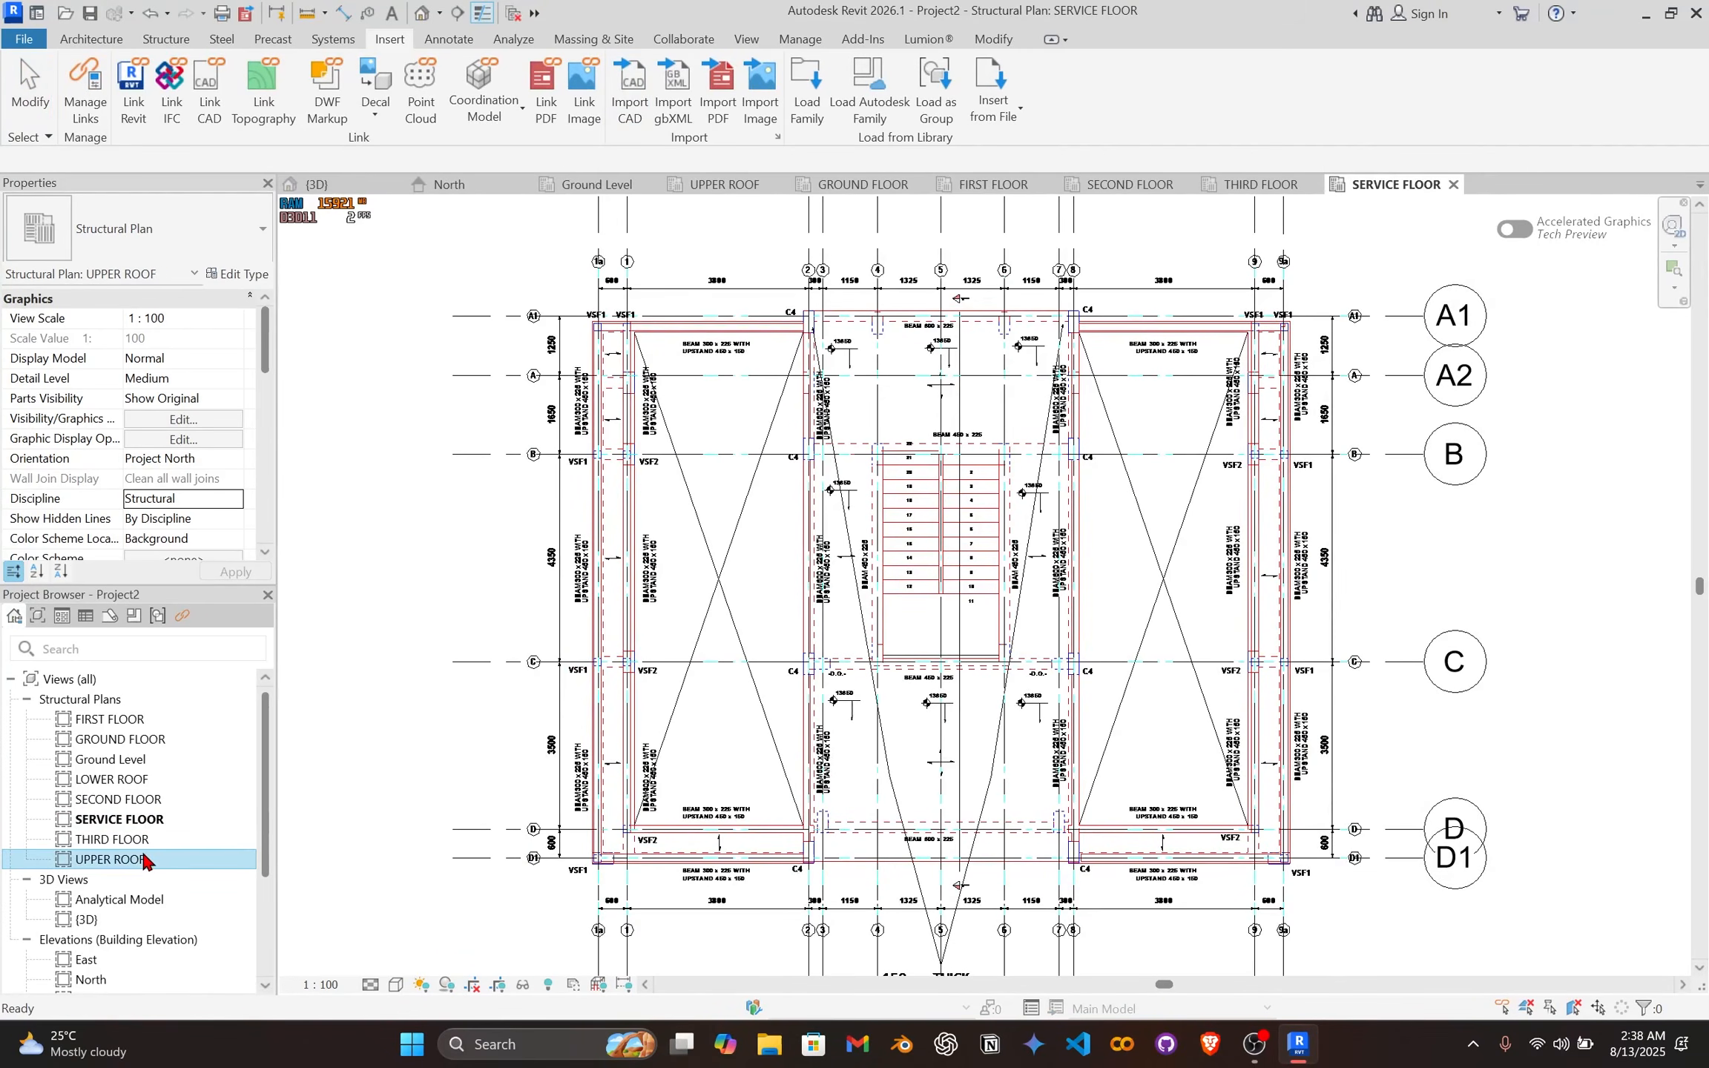
double_click(141, 859)
click(617, 81)
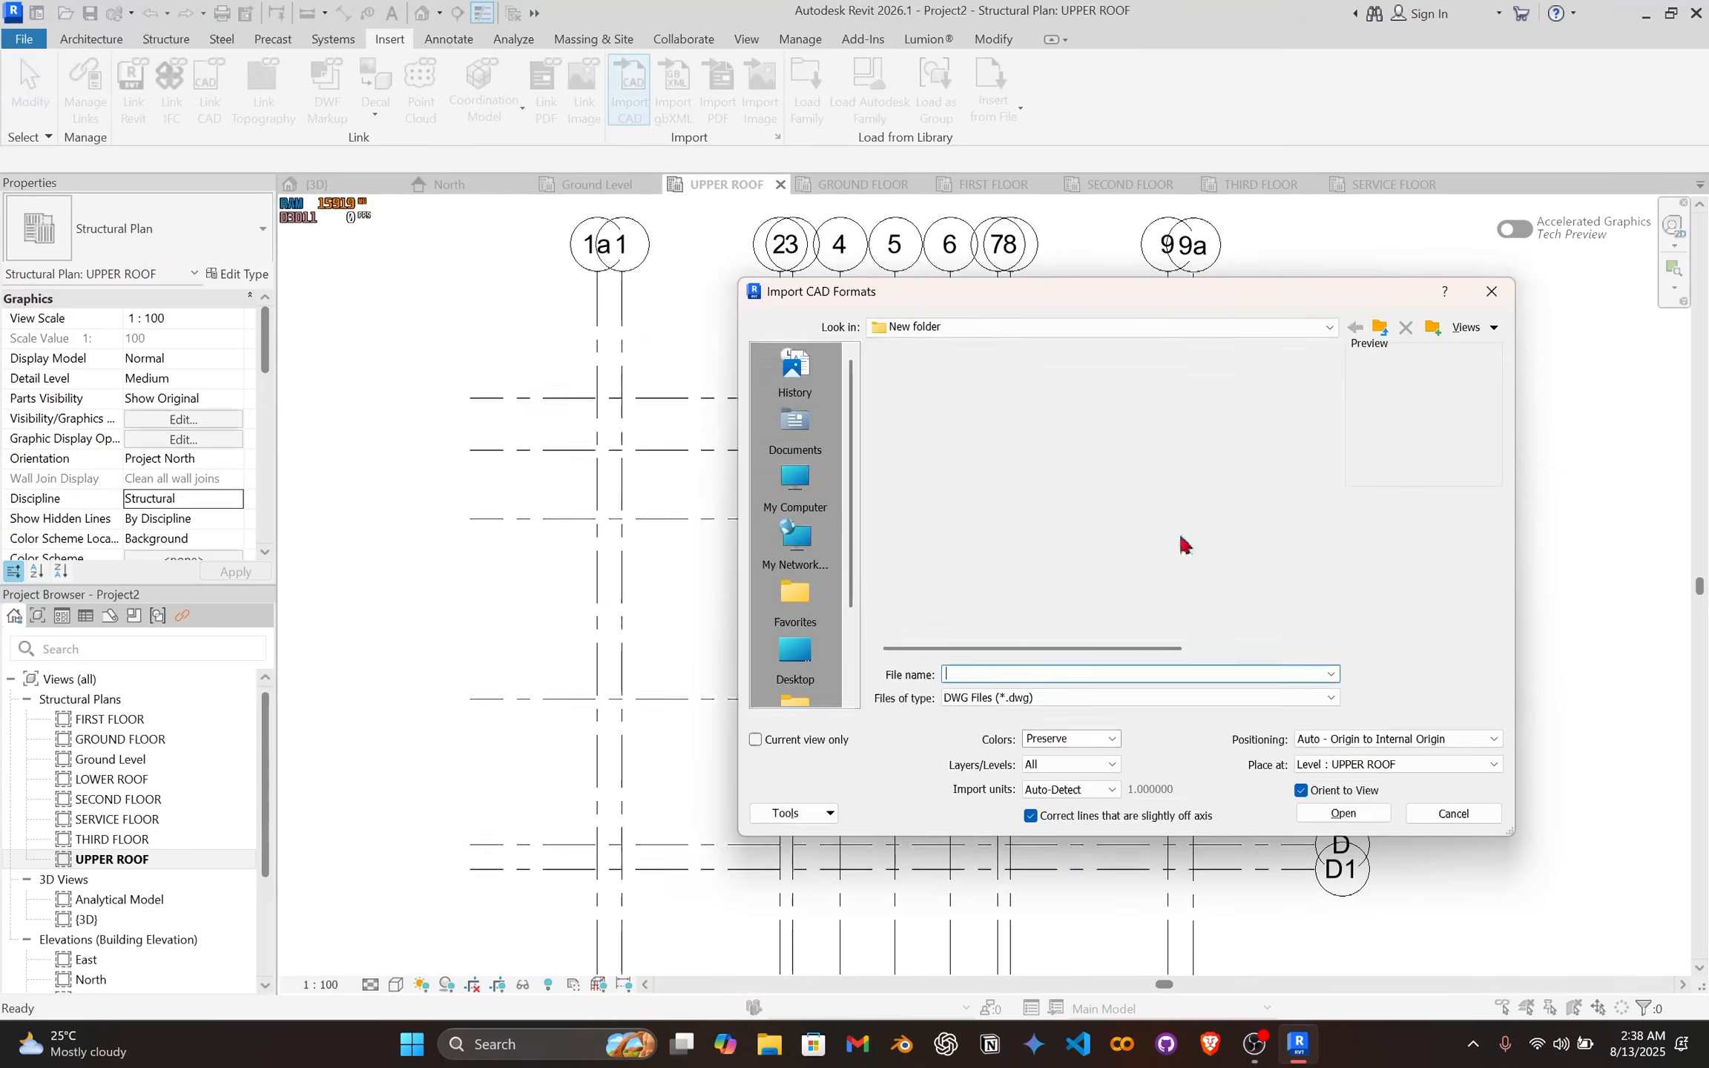
click(1051, 550)
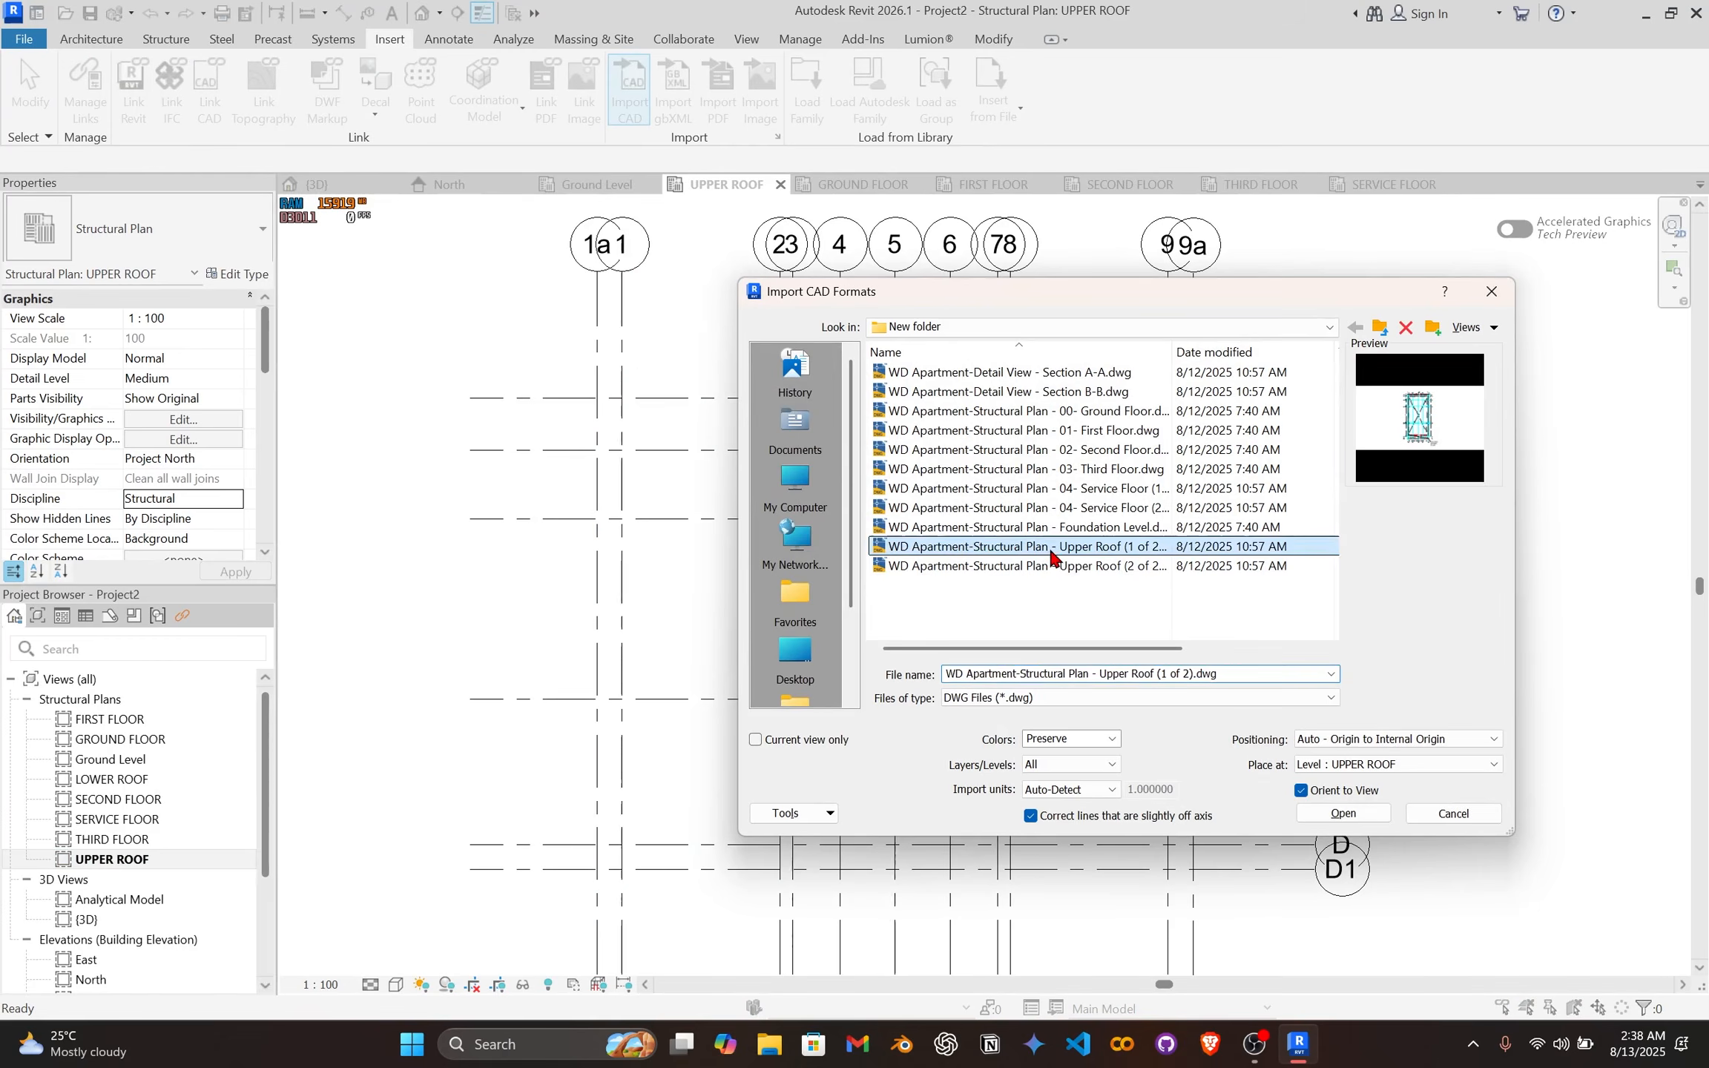
click(1344, 814)
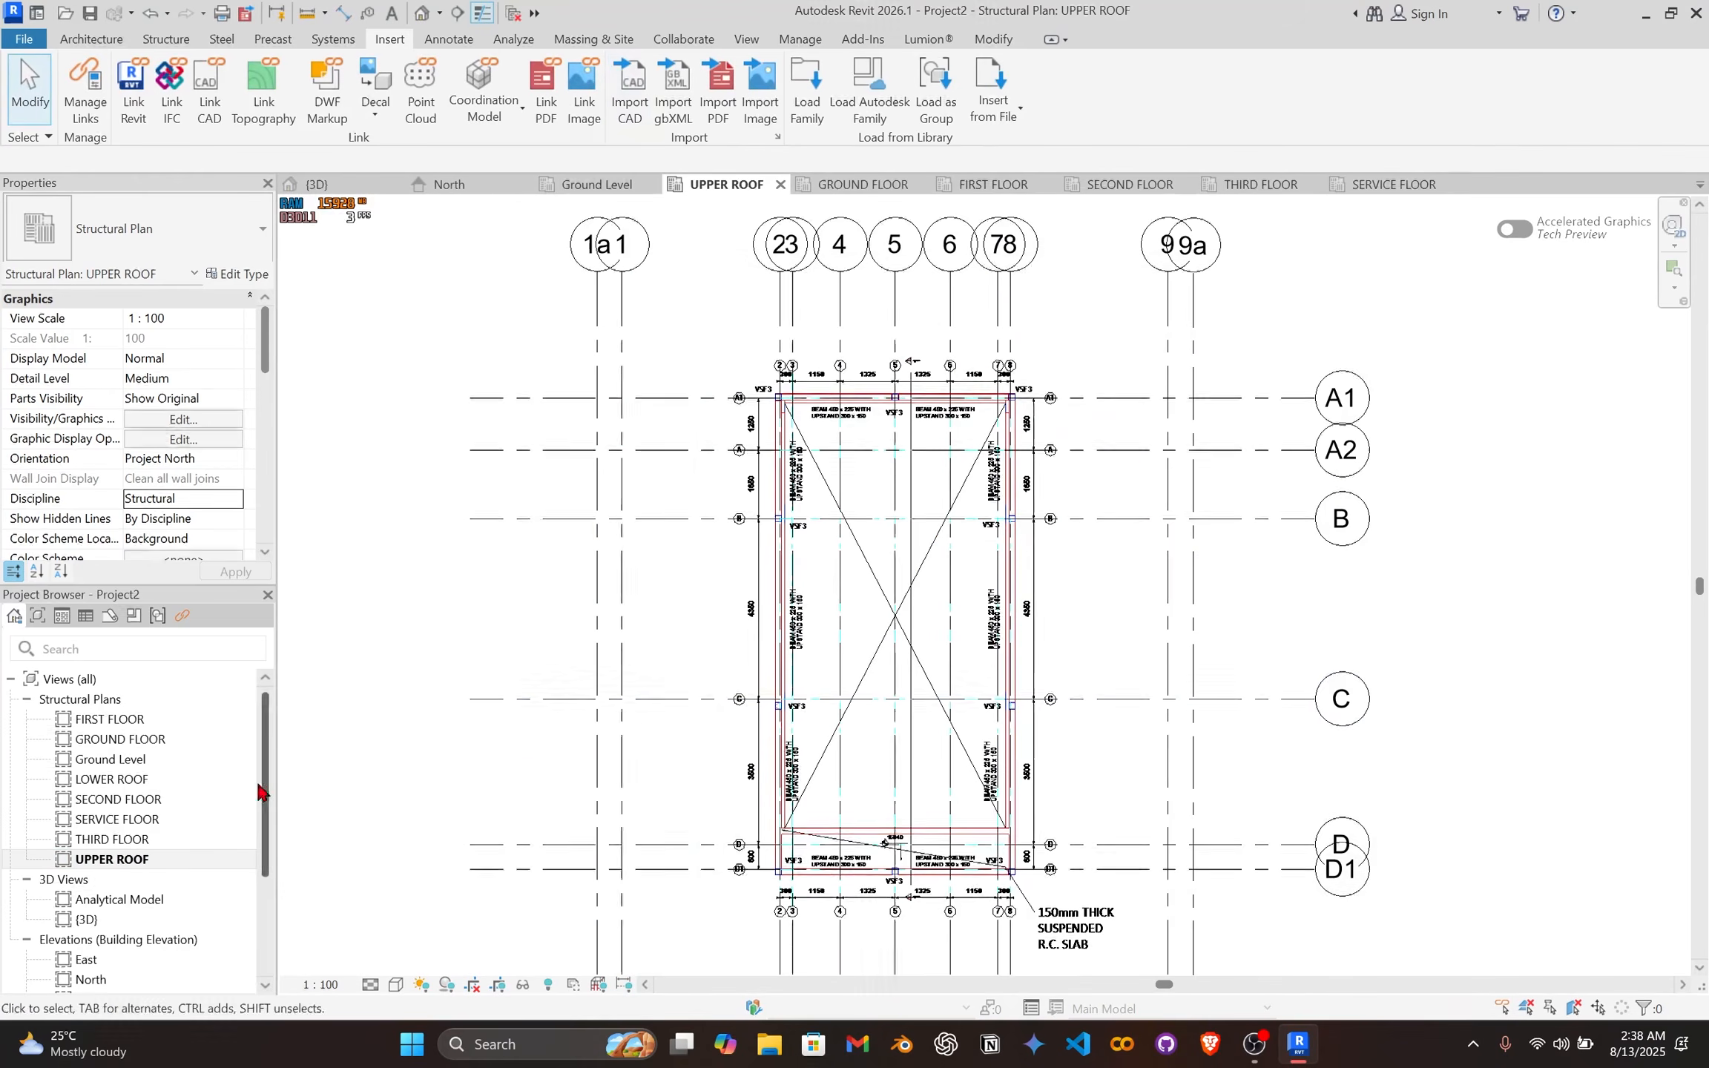
Step: Examine the imported CAD drawings on the UPPER ROOF and GROUND FLOOR plans, including the ground floor's columns, beams and grid alignment
scroll(957, 519, up, 2)
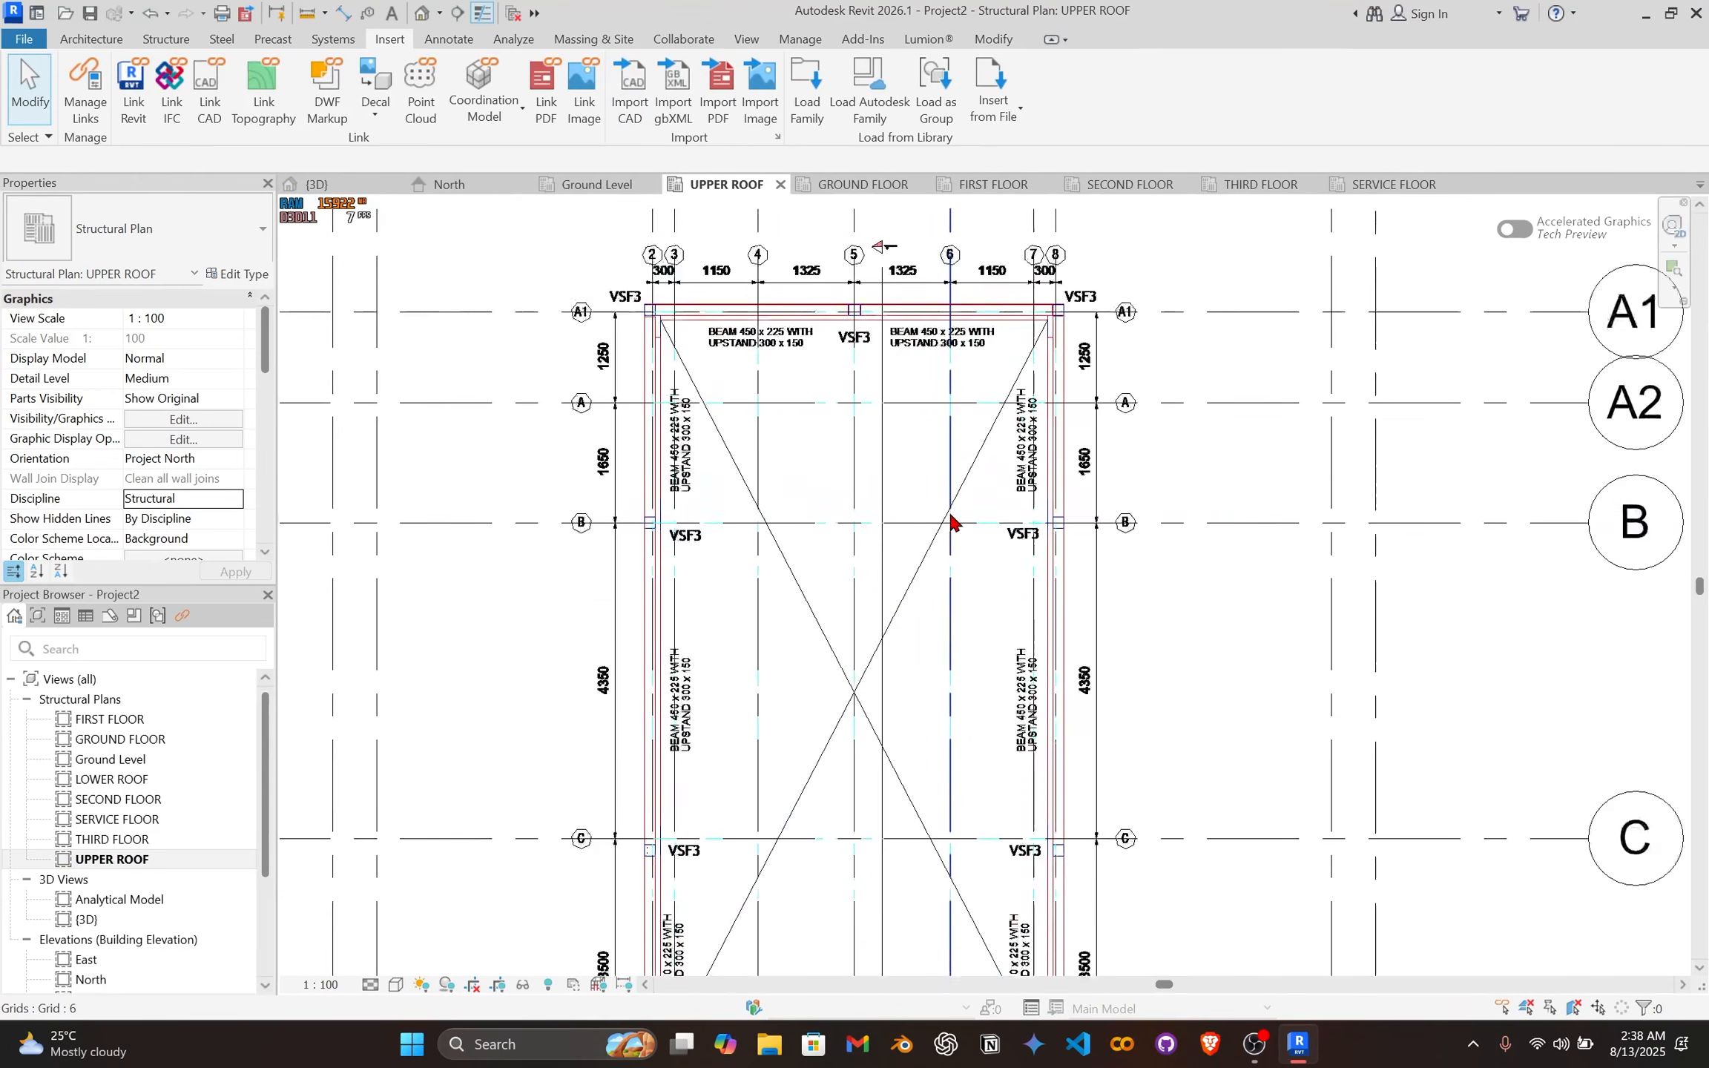
scroll(933, 497, down, 1)
middle_drag(917, 490, 897, 444)
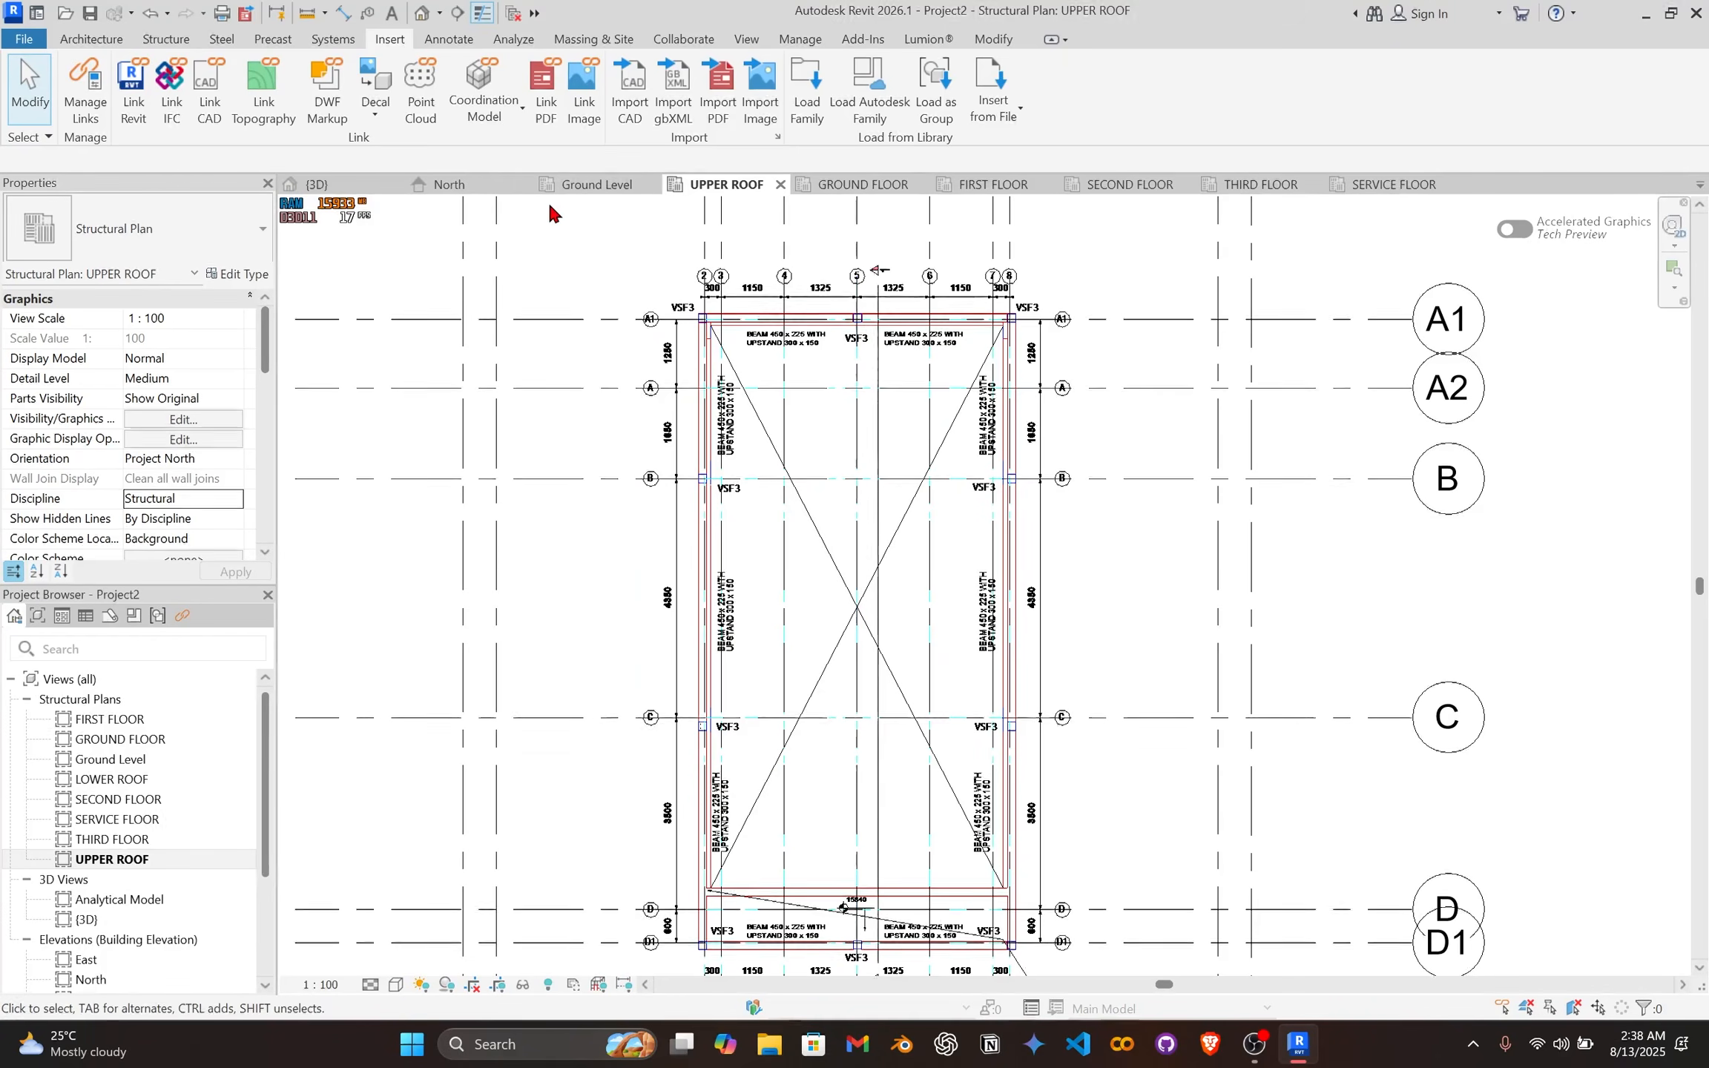
click(836, 194)
scroll(845, 357, up, 2)
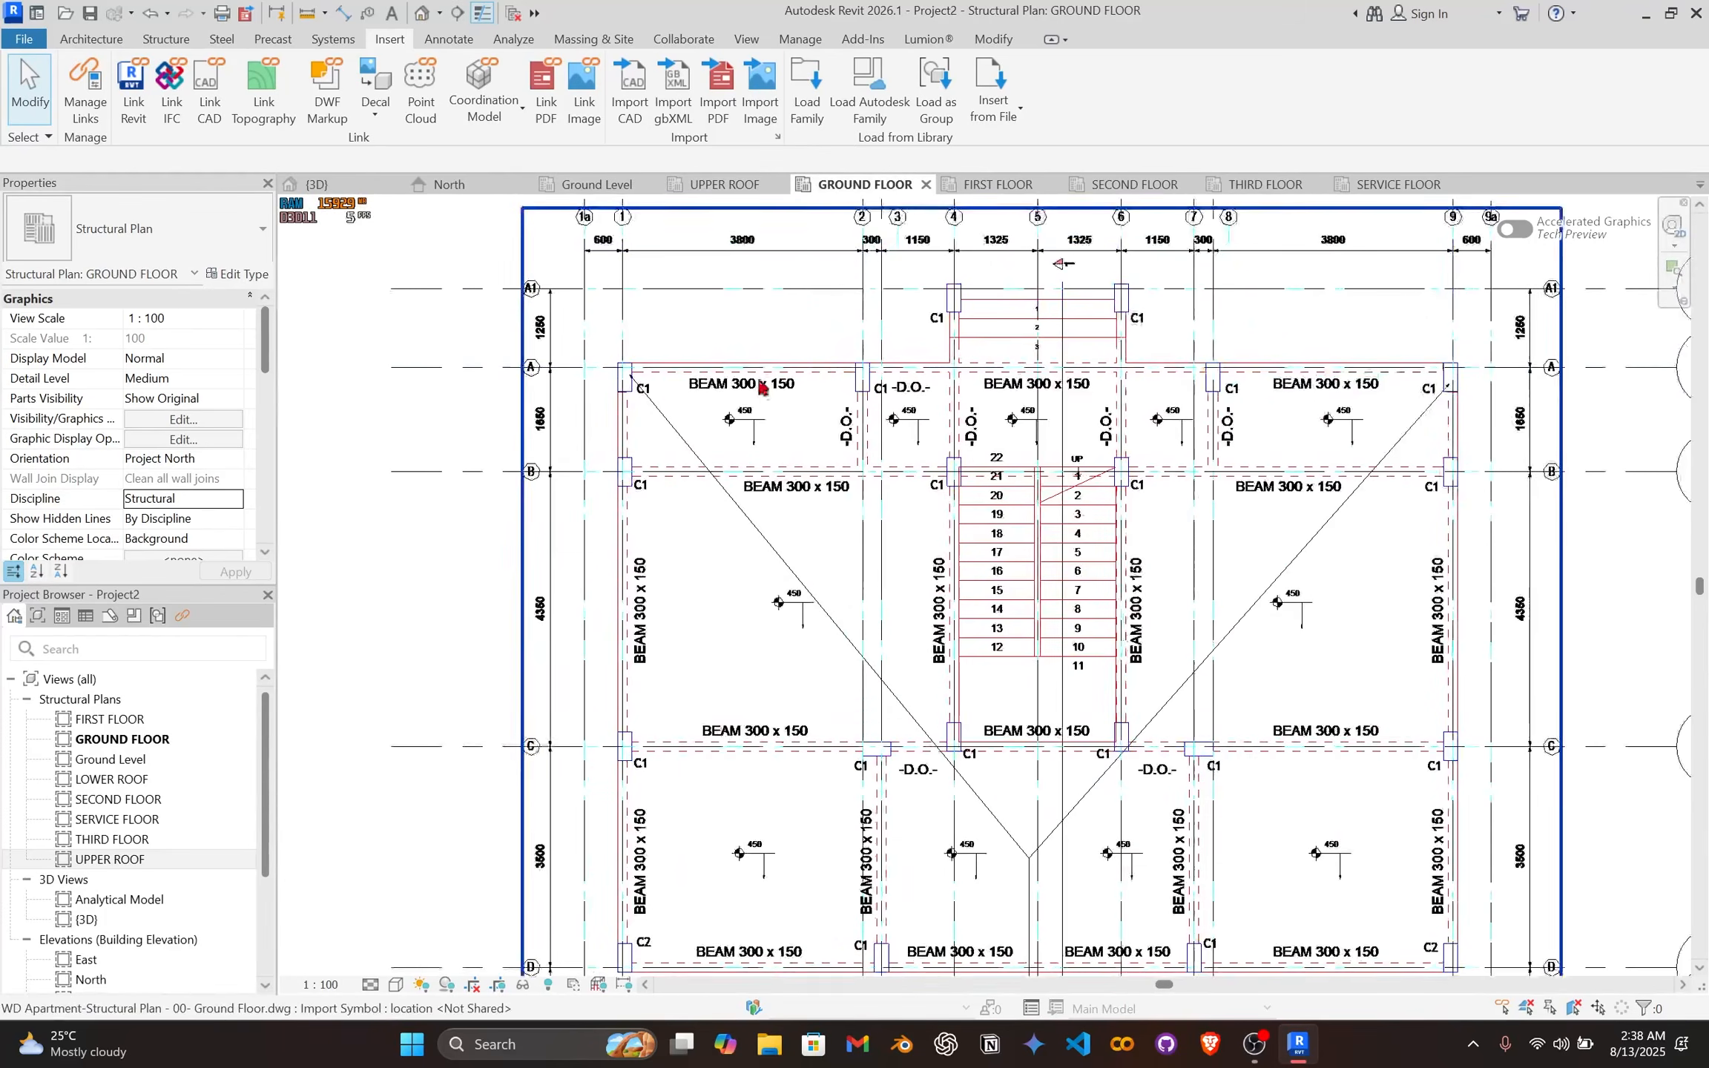
middle_drag(846, 357, 787, 354)
scroll(598, 371, up, 5)
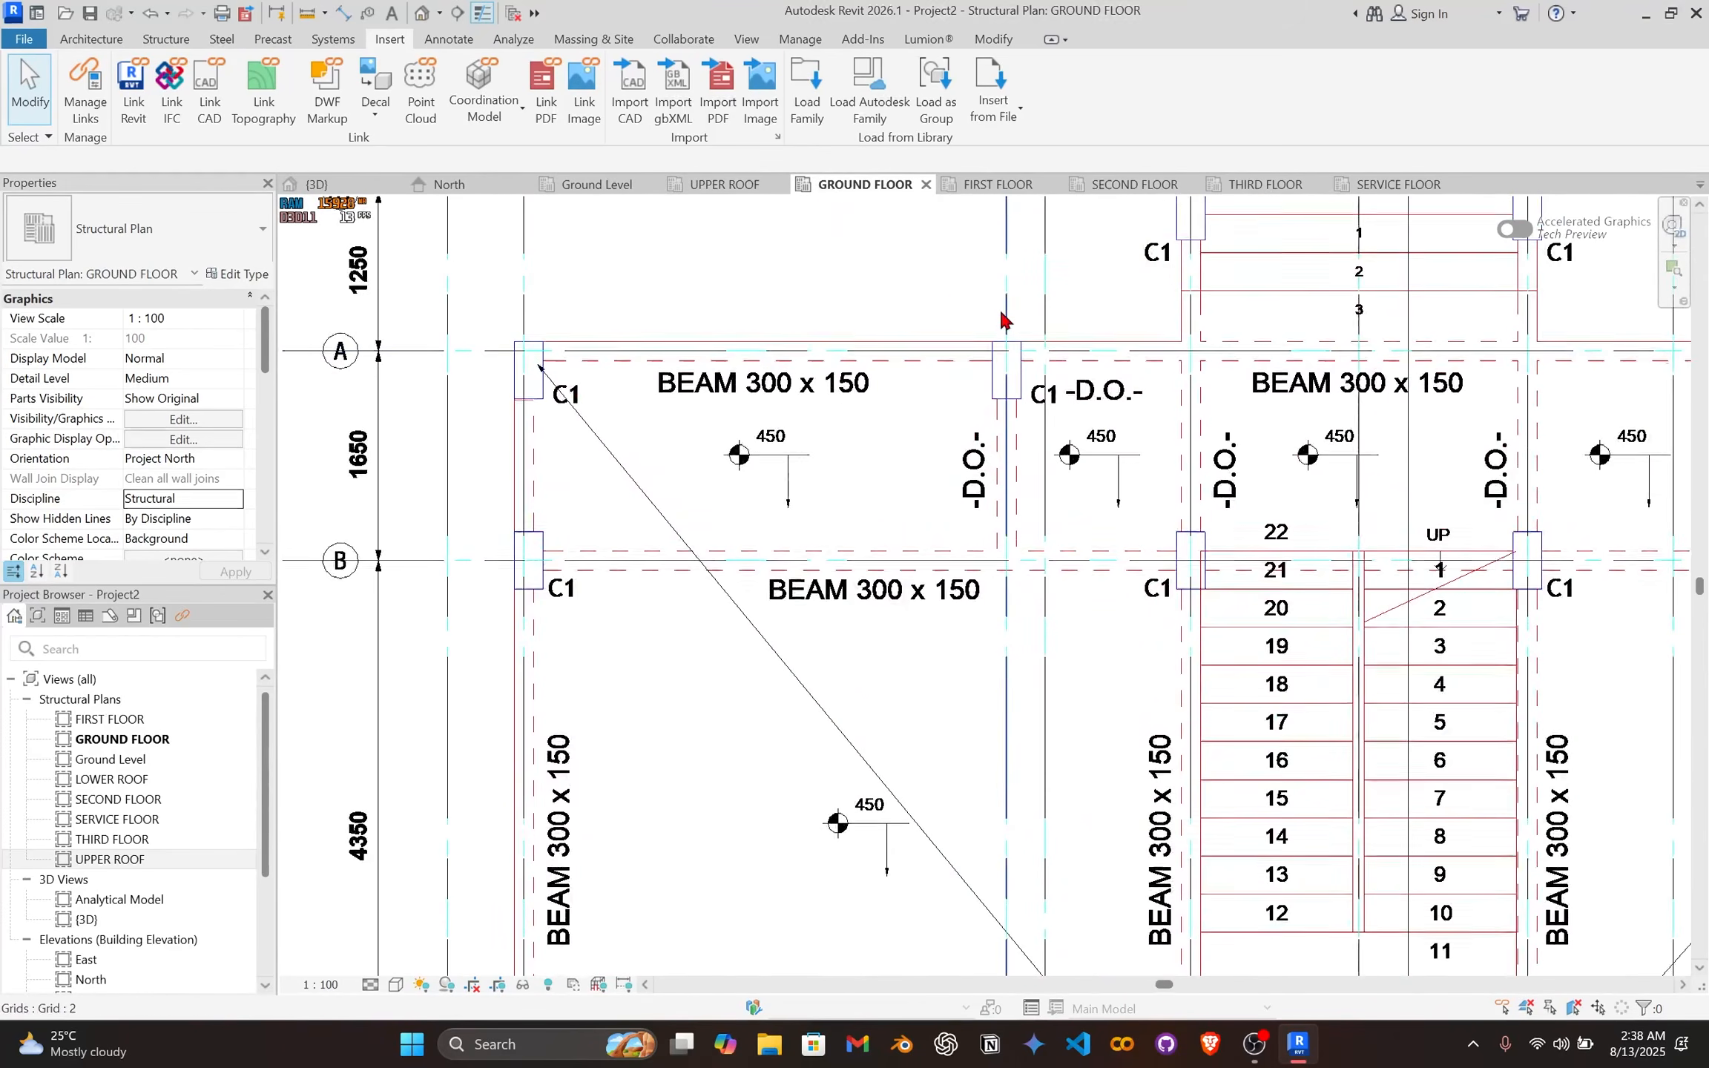
scroll(1010, 317, down, 1)
middle_drag(1025, 319, 801, 419)
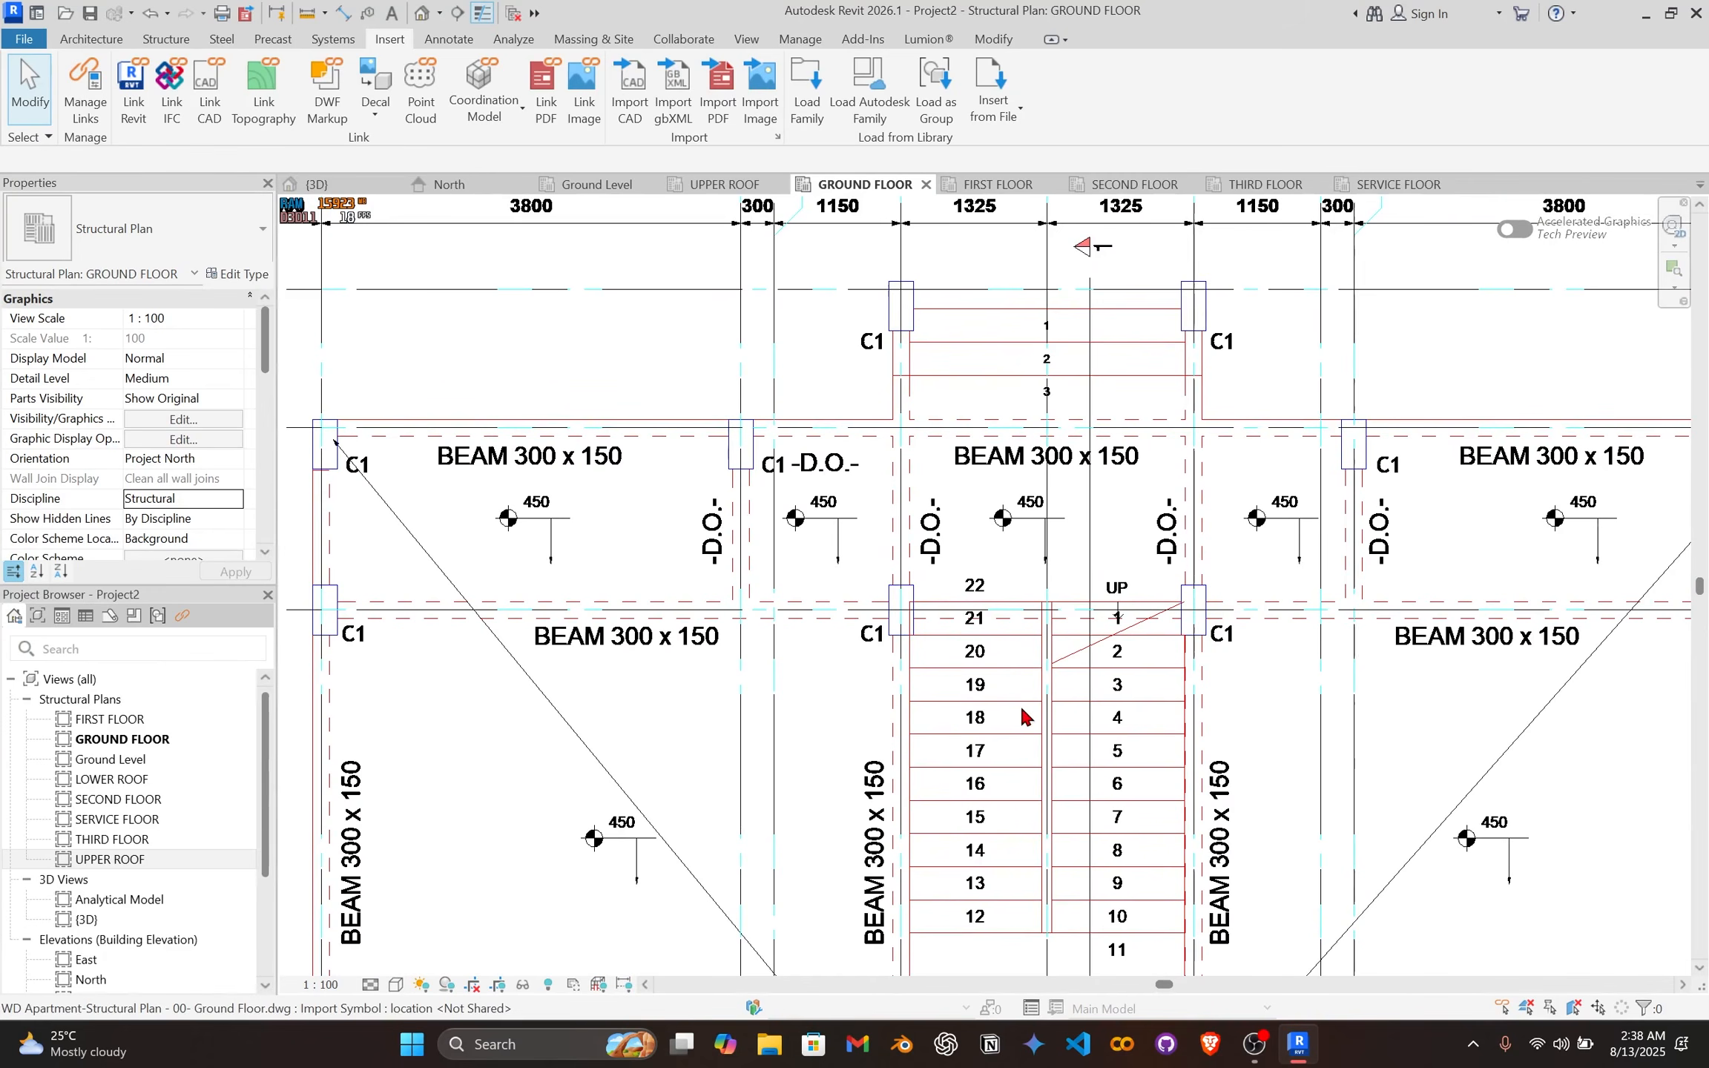
scroll(1053, 801, down, 3)
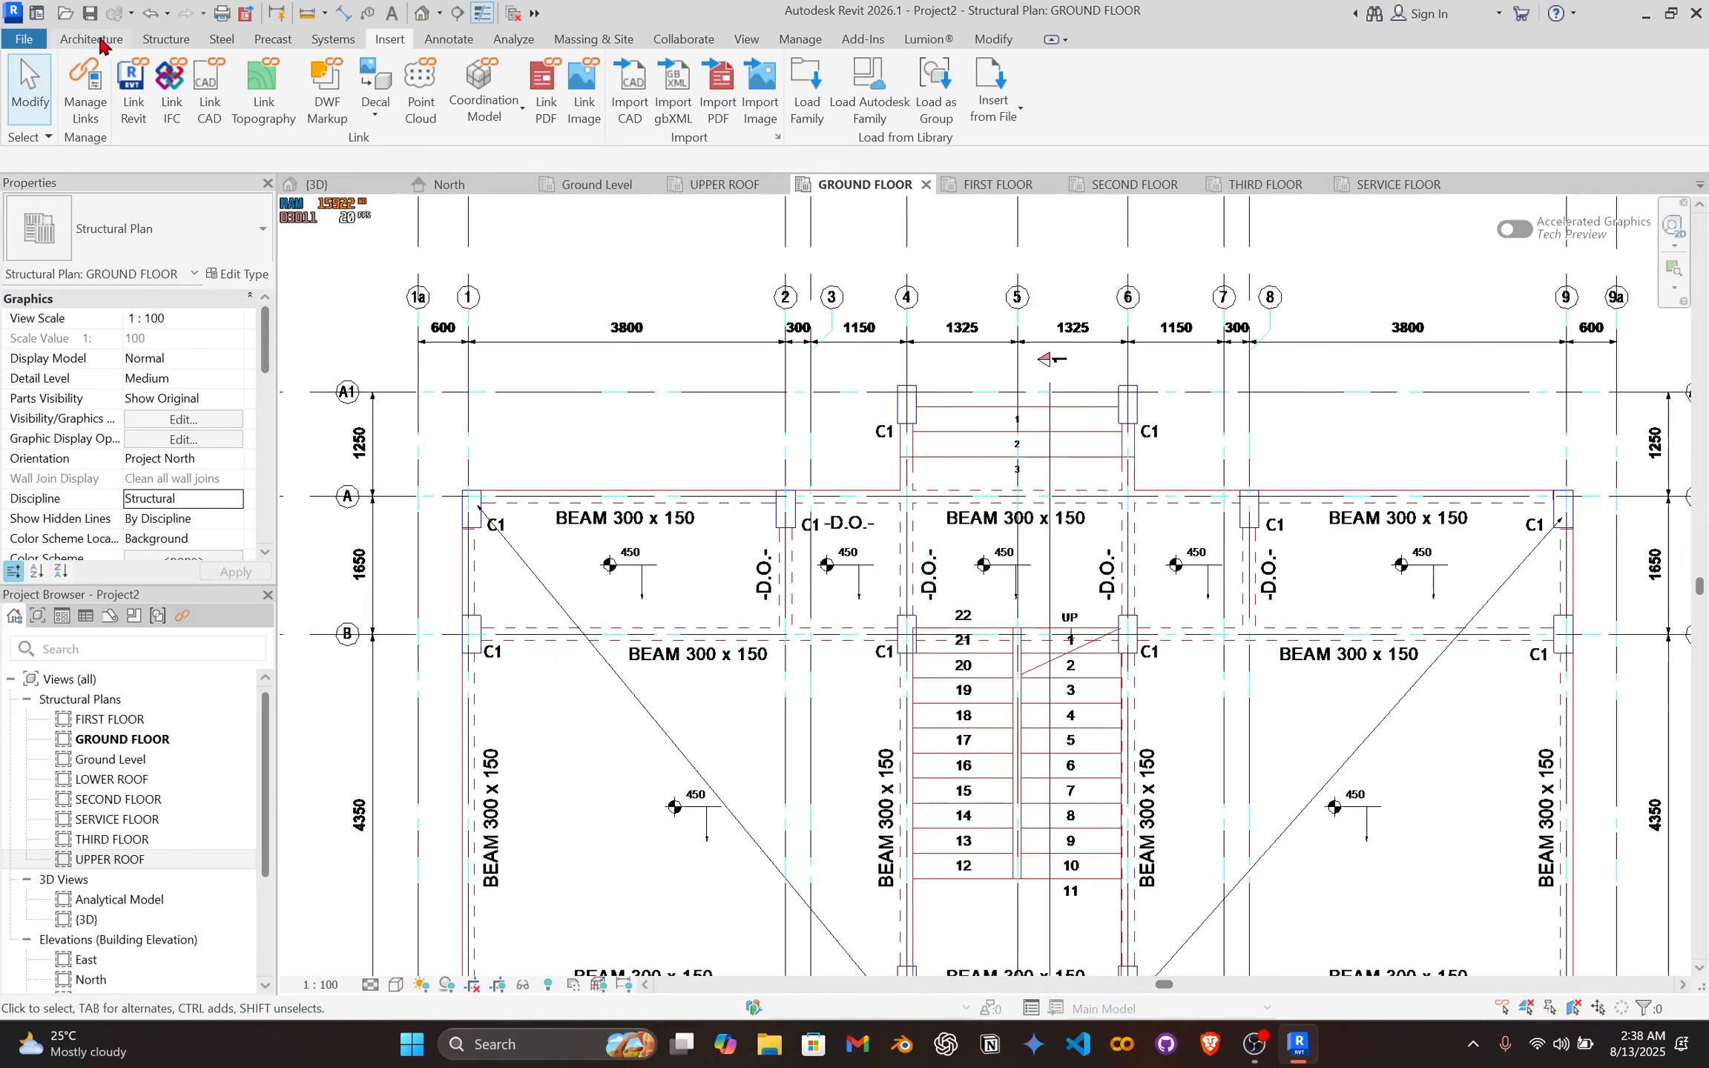
Step: Measure the width and depth of the C1 column at grids A and 1 on the GROUND FLOOR plan with trial aligned dimensions
click(165, 39)
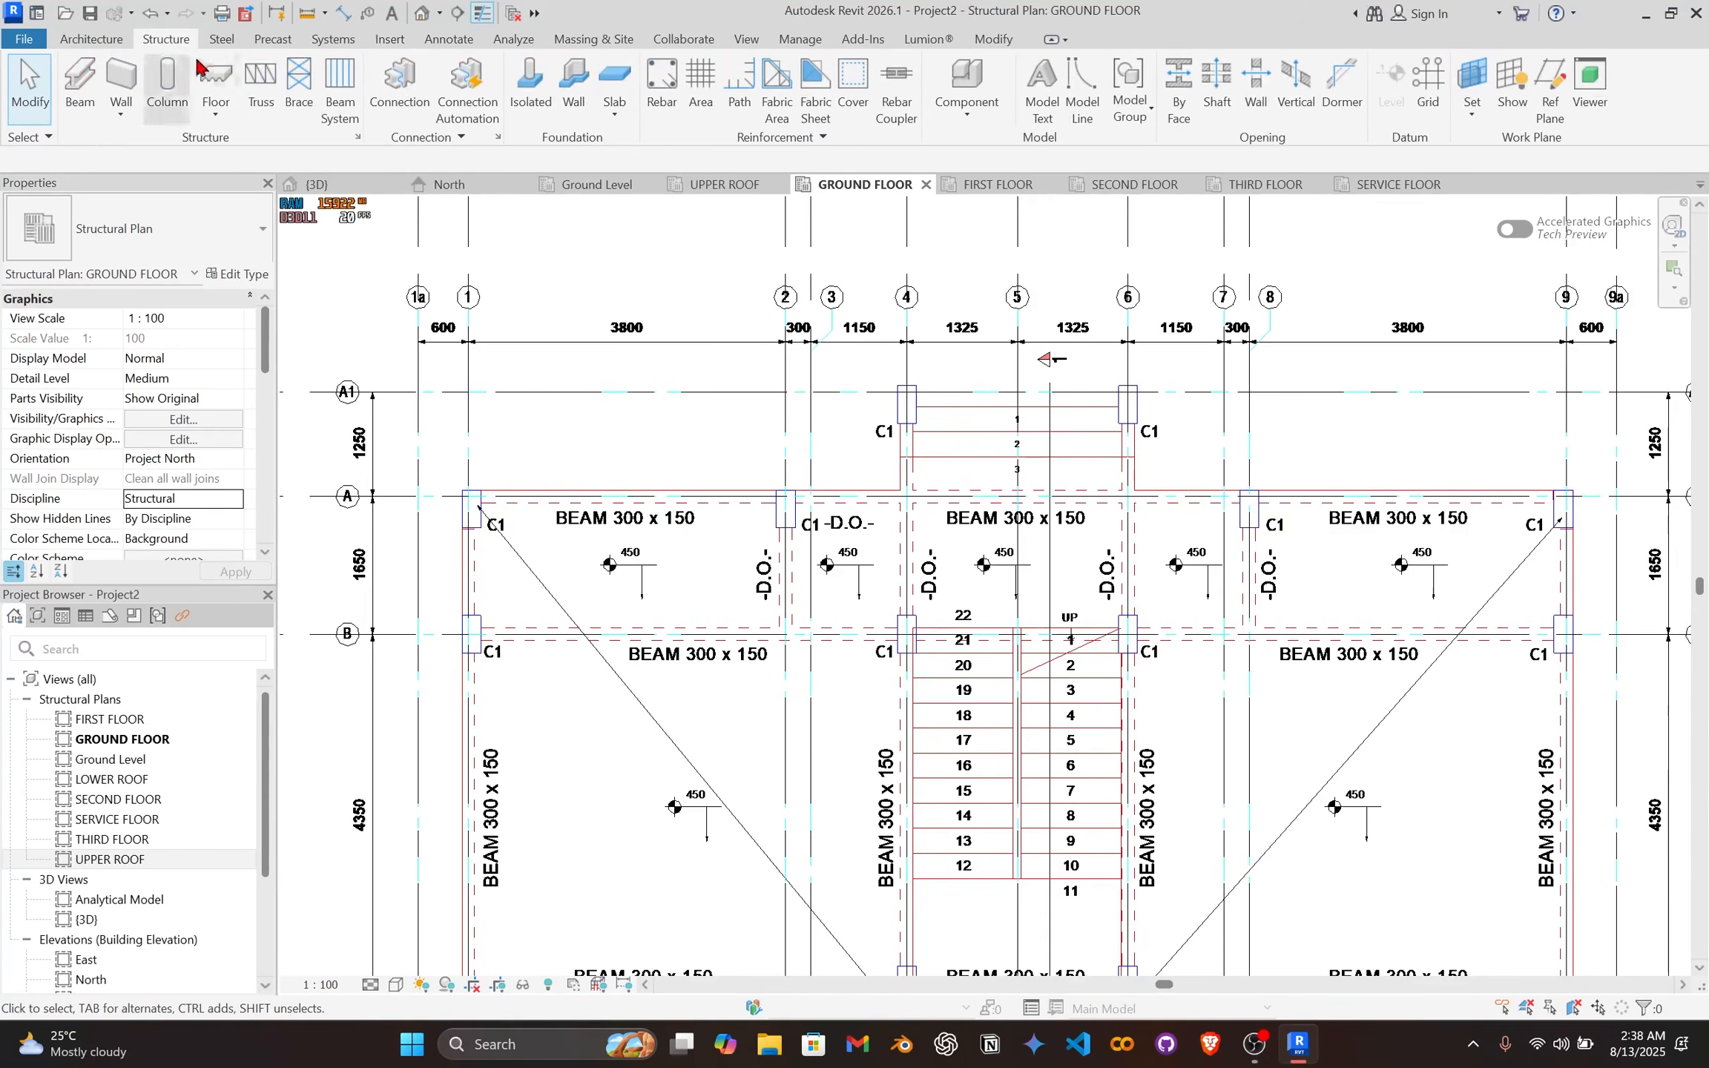
scroll(519, 519, up, 5)
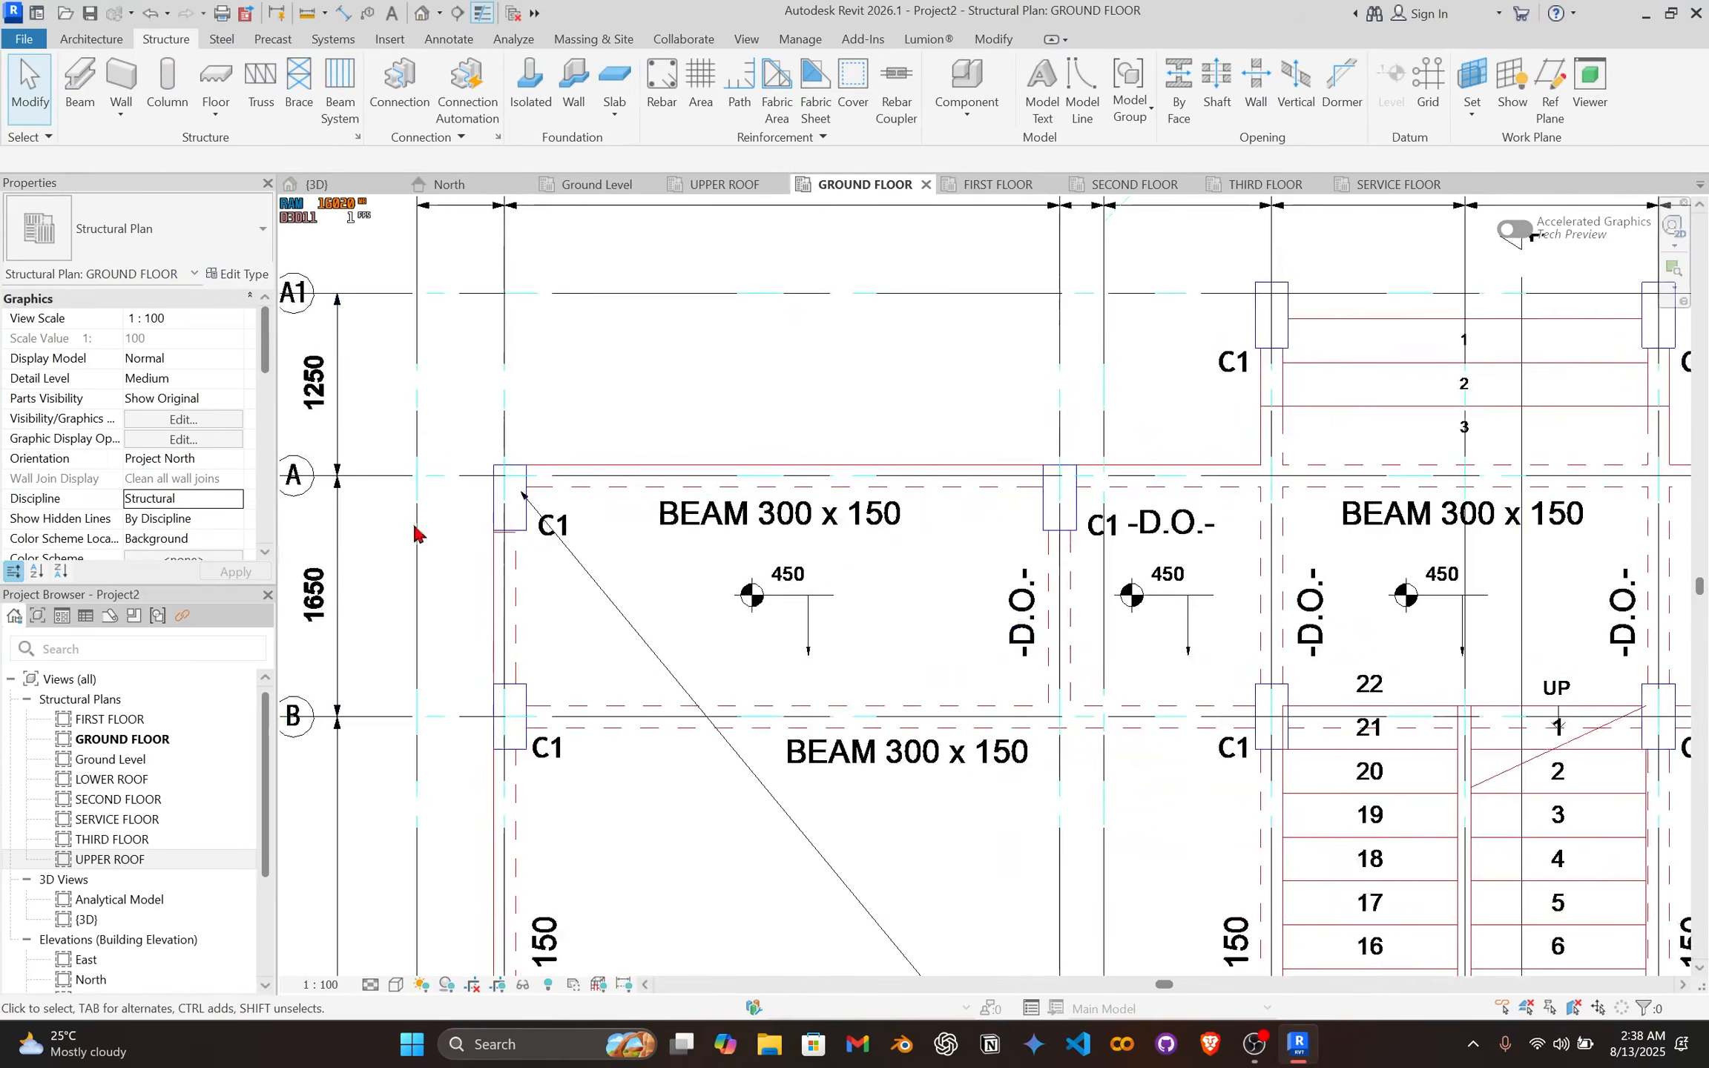
scroll(530, 523, up, 3)
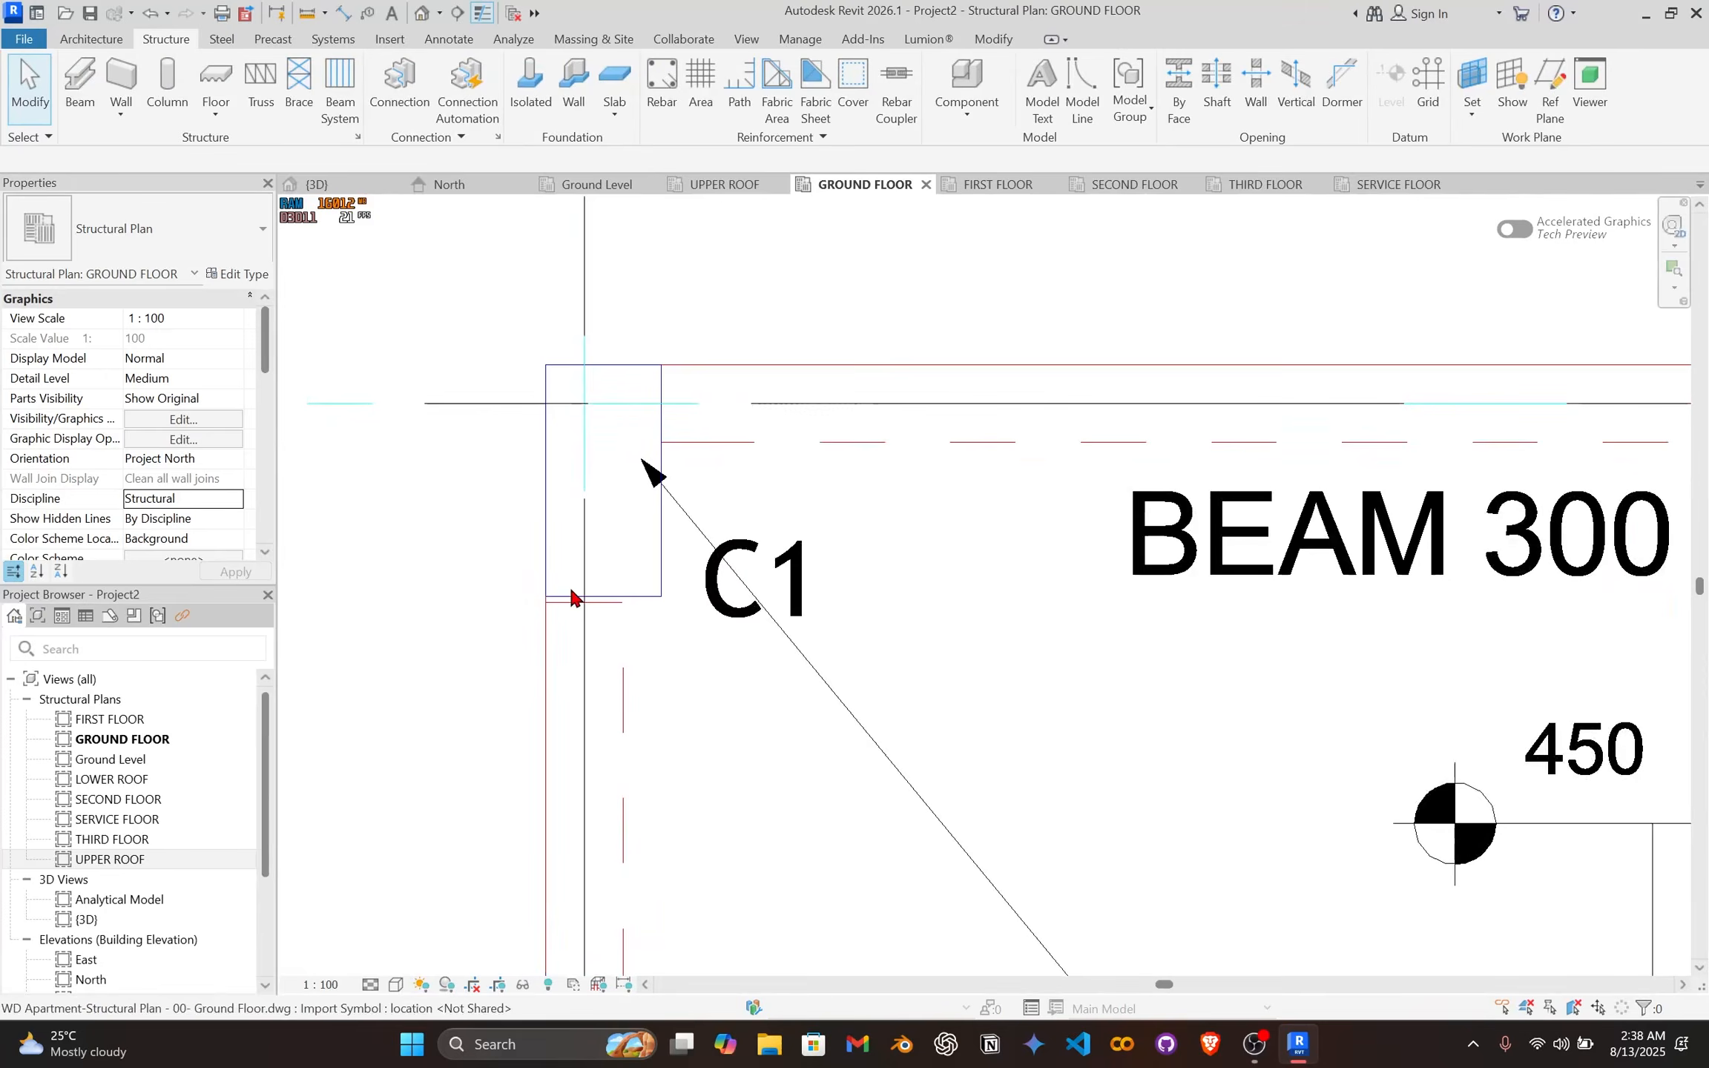
key(d)
key(i)
click(547, 549)
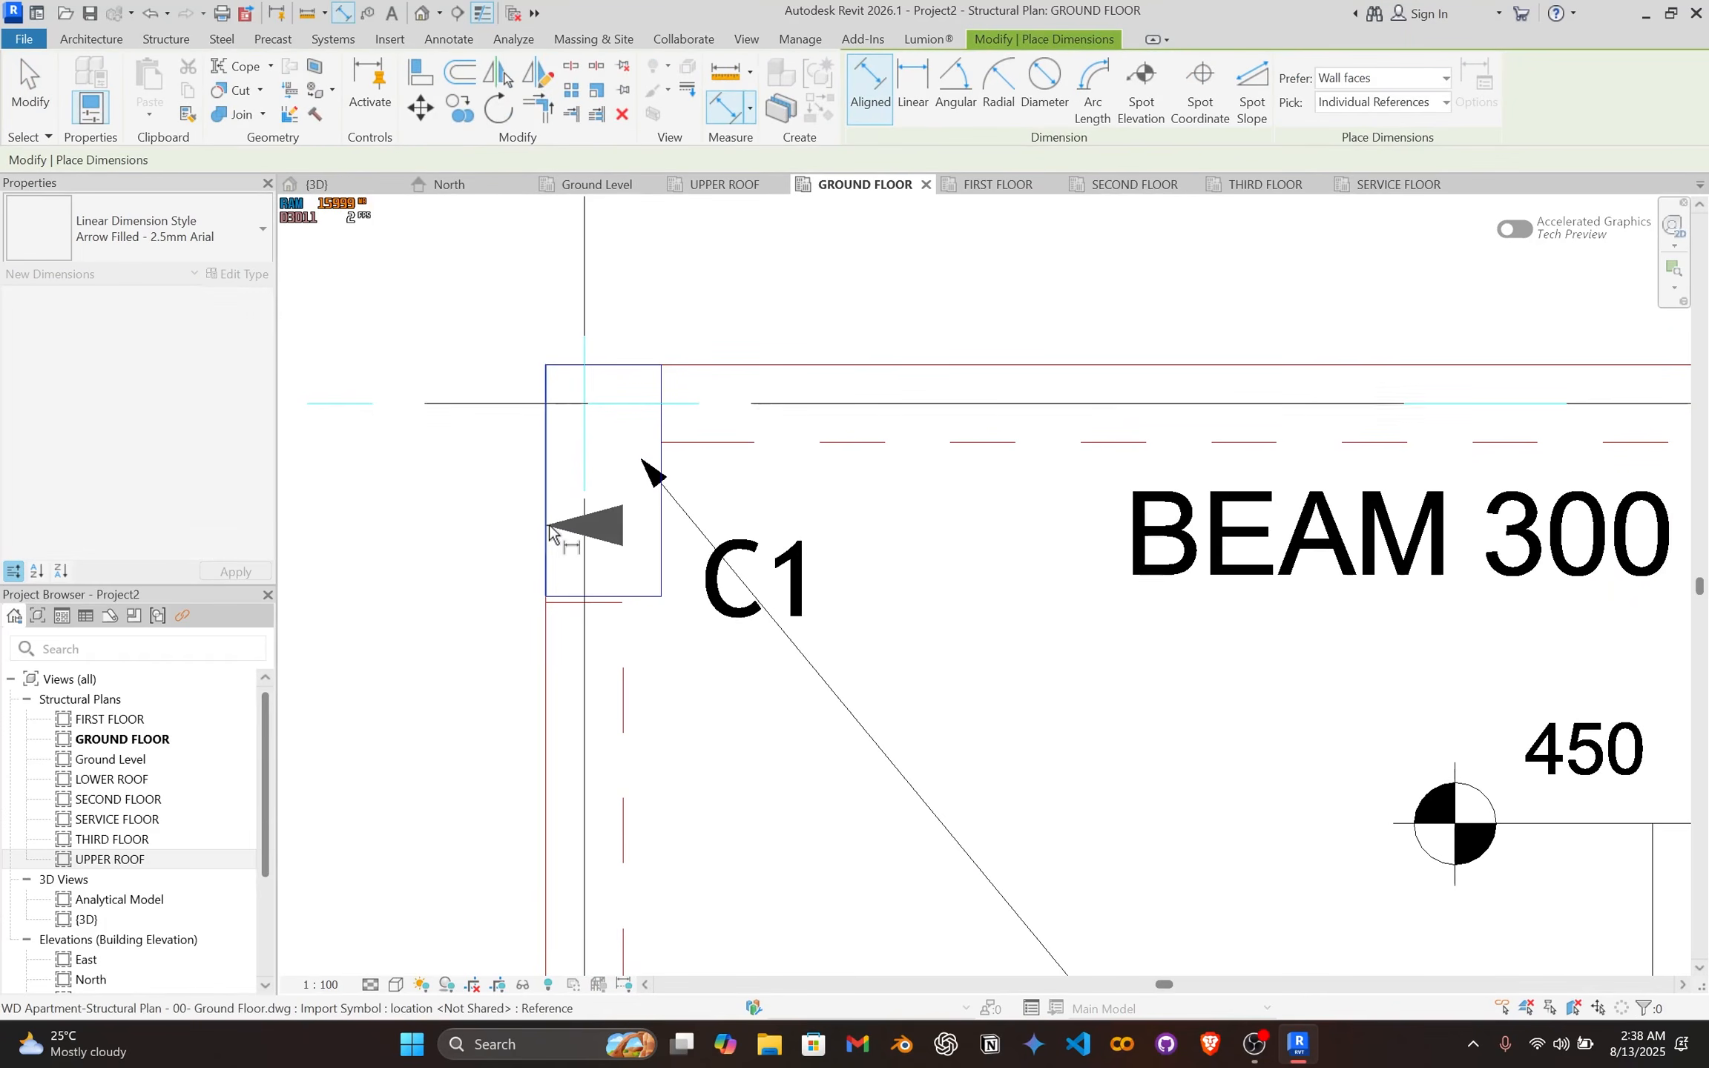
scroll(651, 536, down, 2)
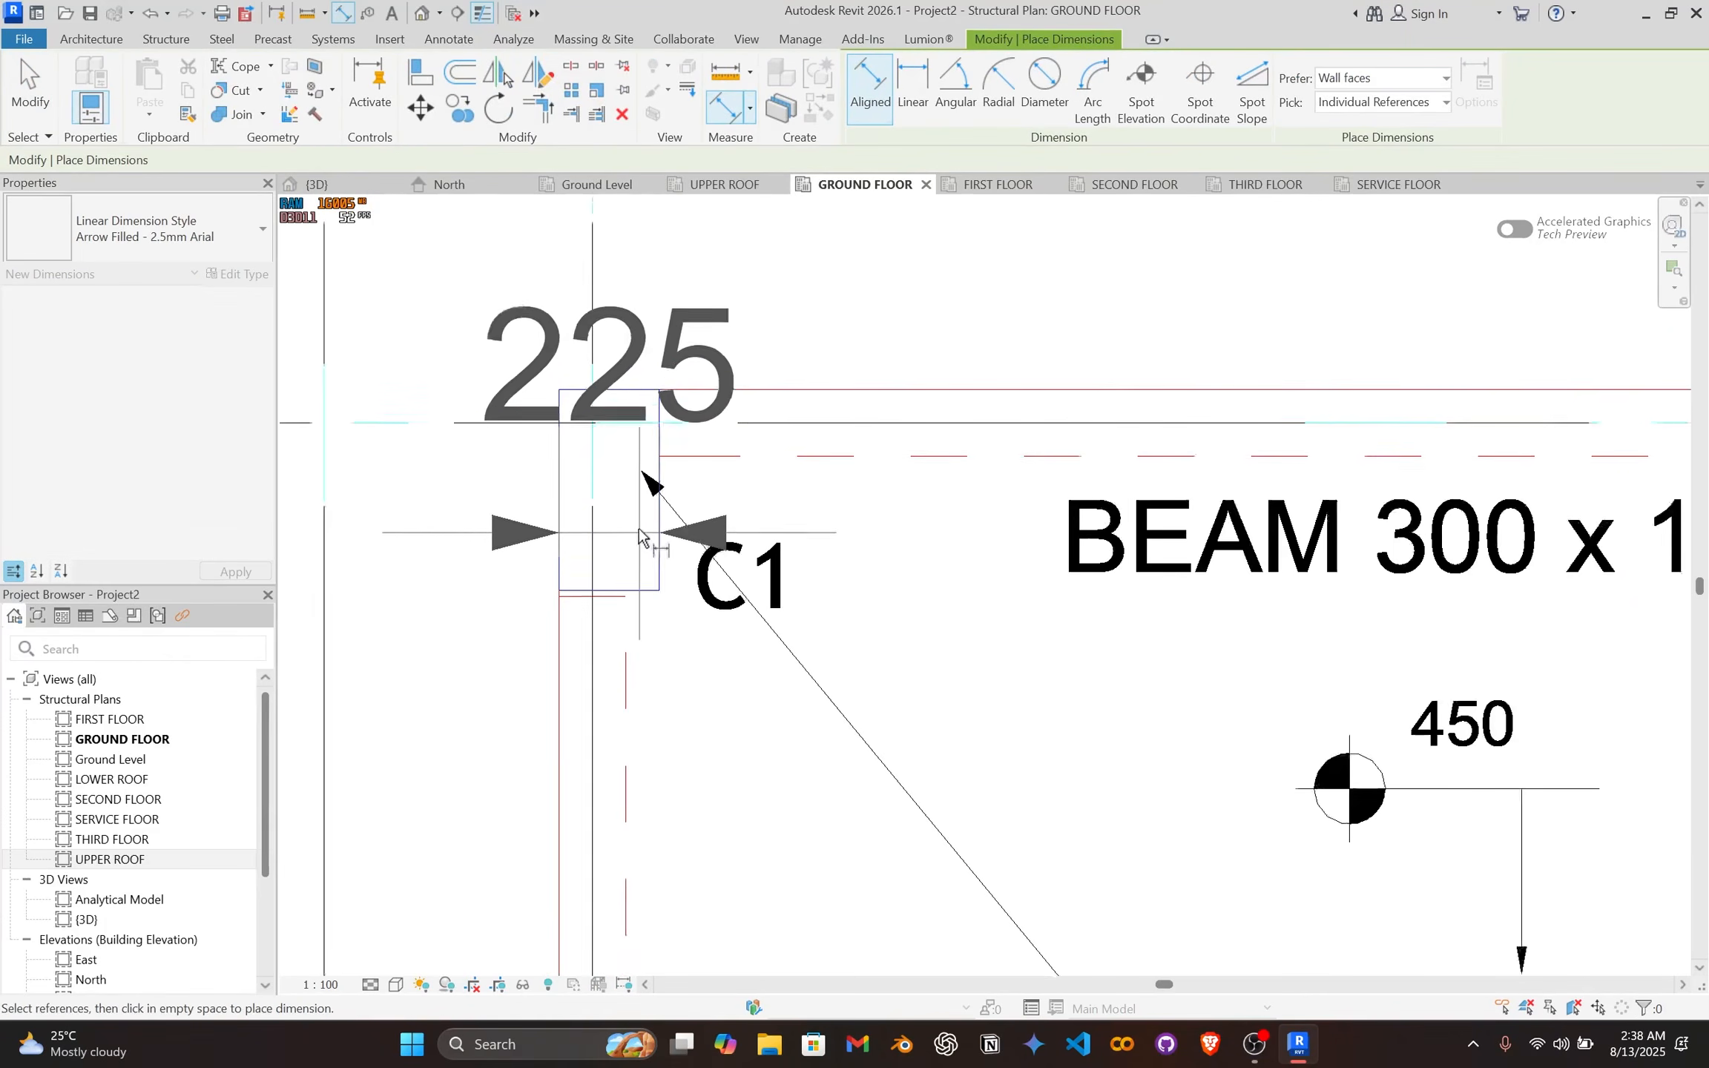
key(Escape)
click(642, 597)
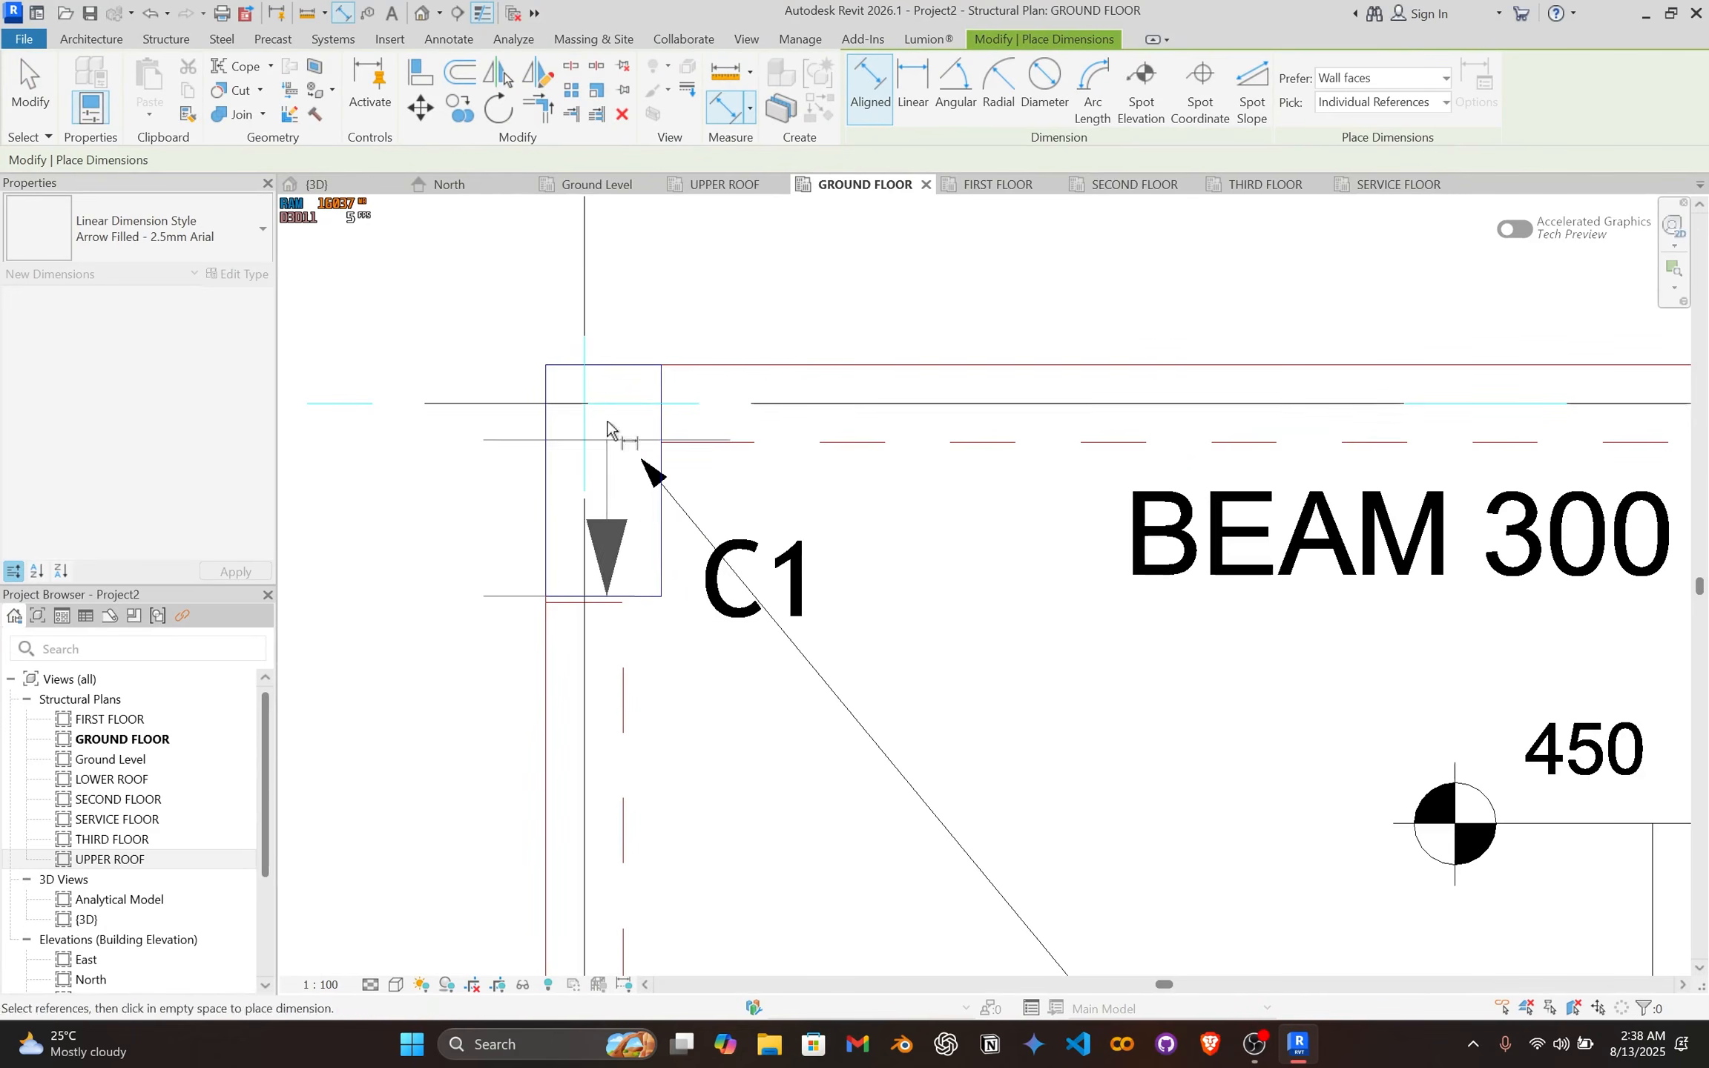
click(620, 365)
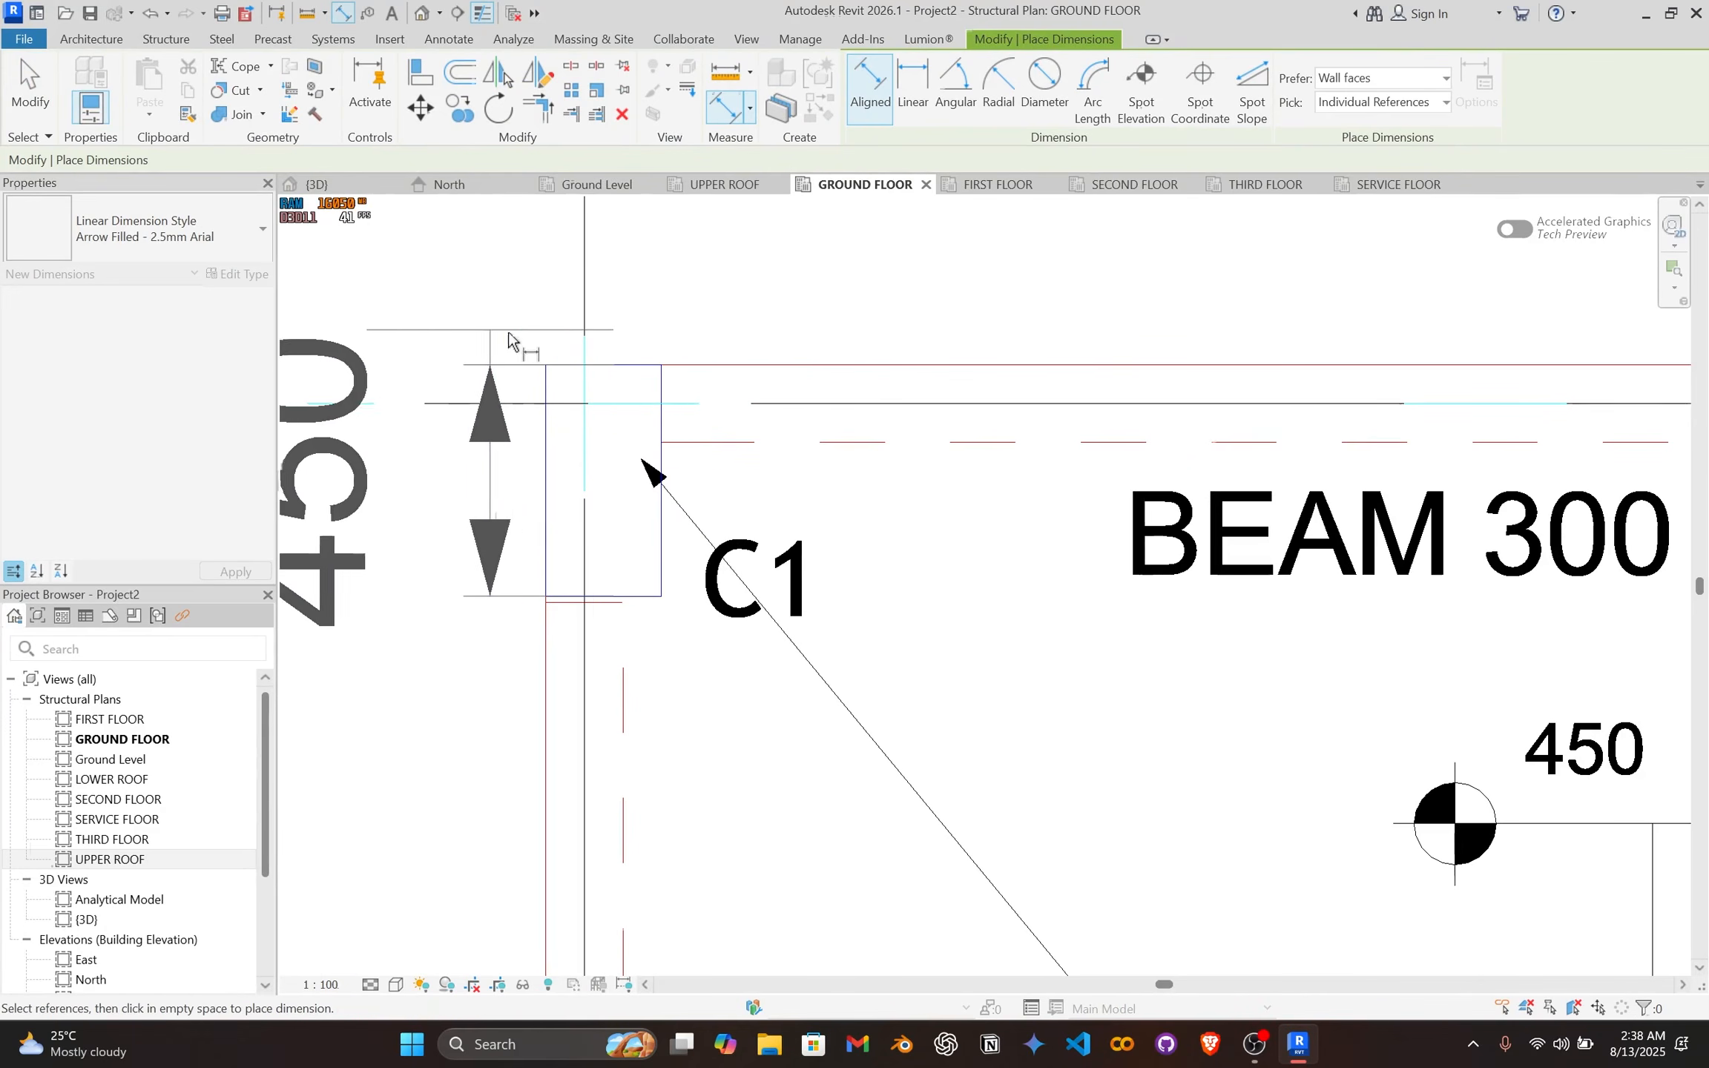
key(Escape)
key(Escape)
Step: Turn off Thin Lines so the GROUND FLOOR plan shows its real line weights, and check the column outlines
scroll(609, 346, down, 2)
middle_drag(754, 292, 649, 336)
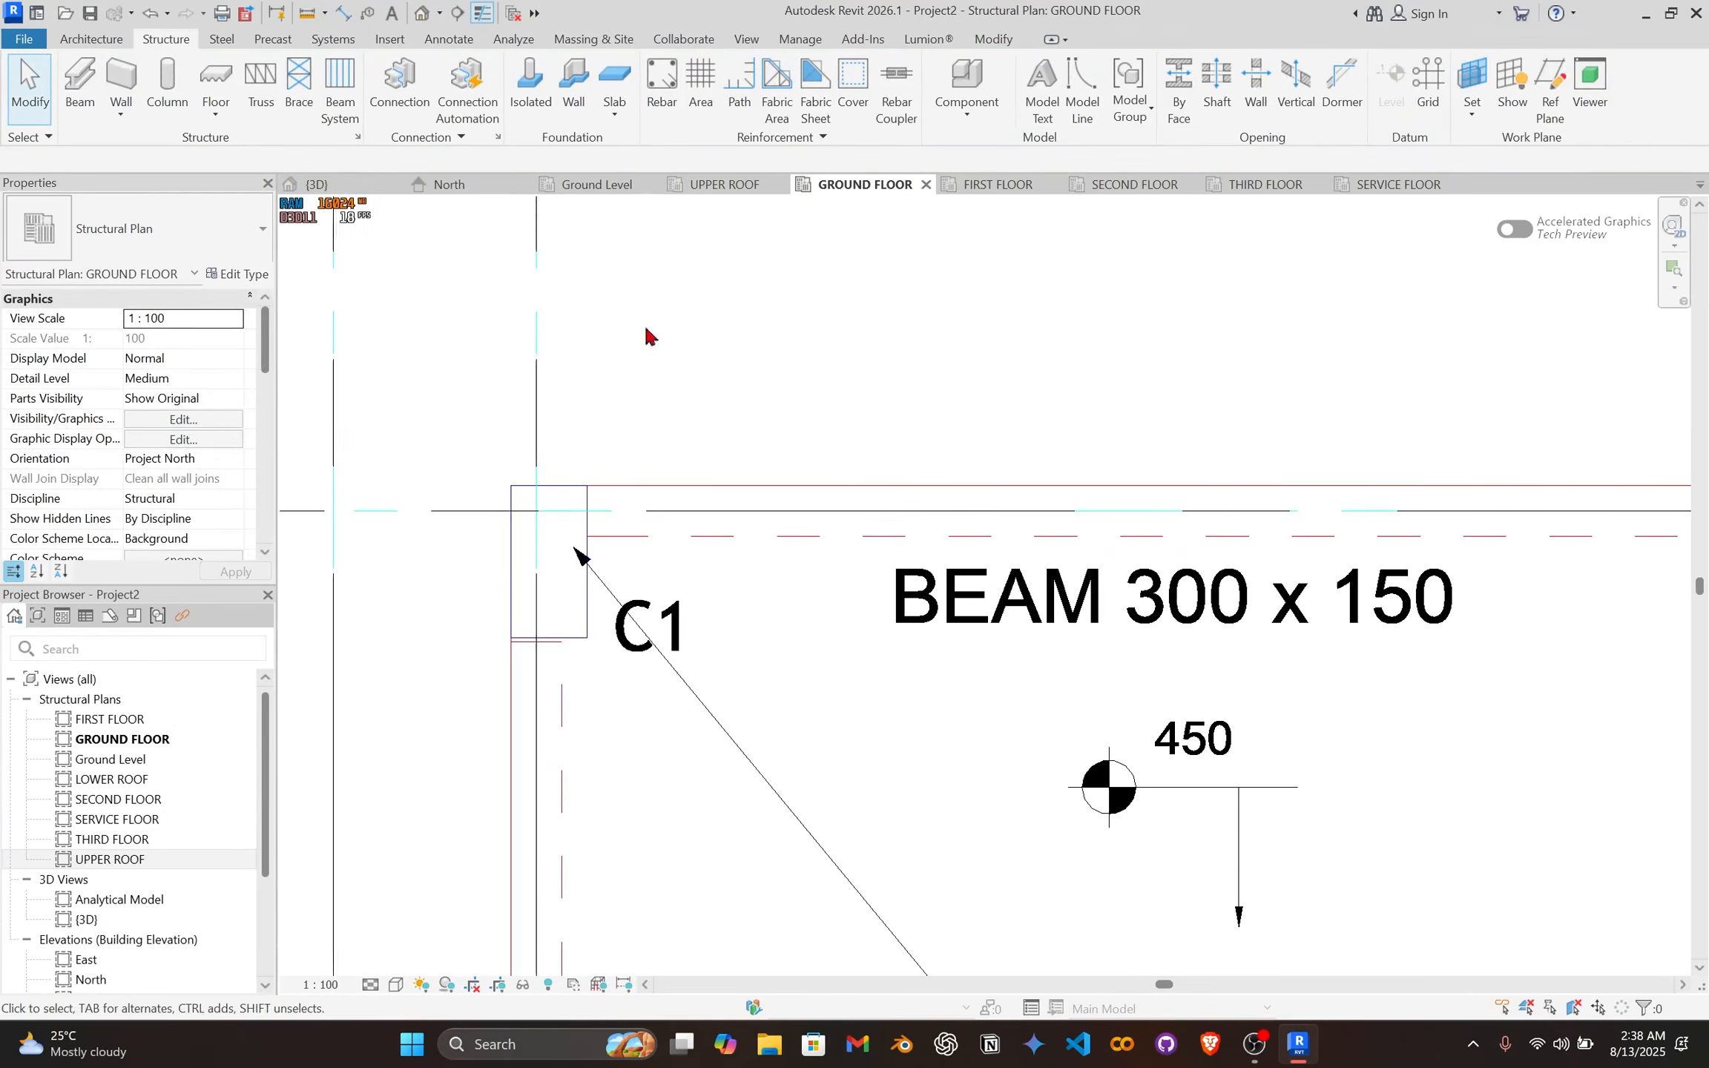
scroll(835, 404, down, 1)
scroll(1166, 409, down, 2)
middle_drag(1166, 410, 808, 461)
scroll(808, 461, down, 1)
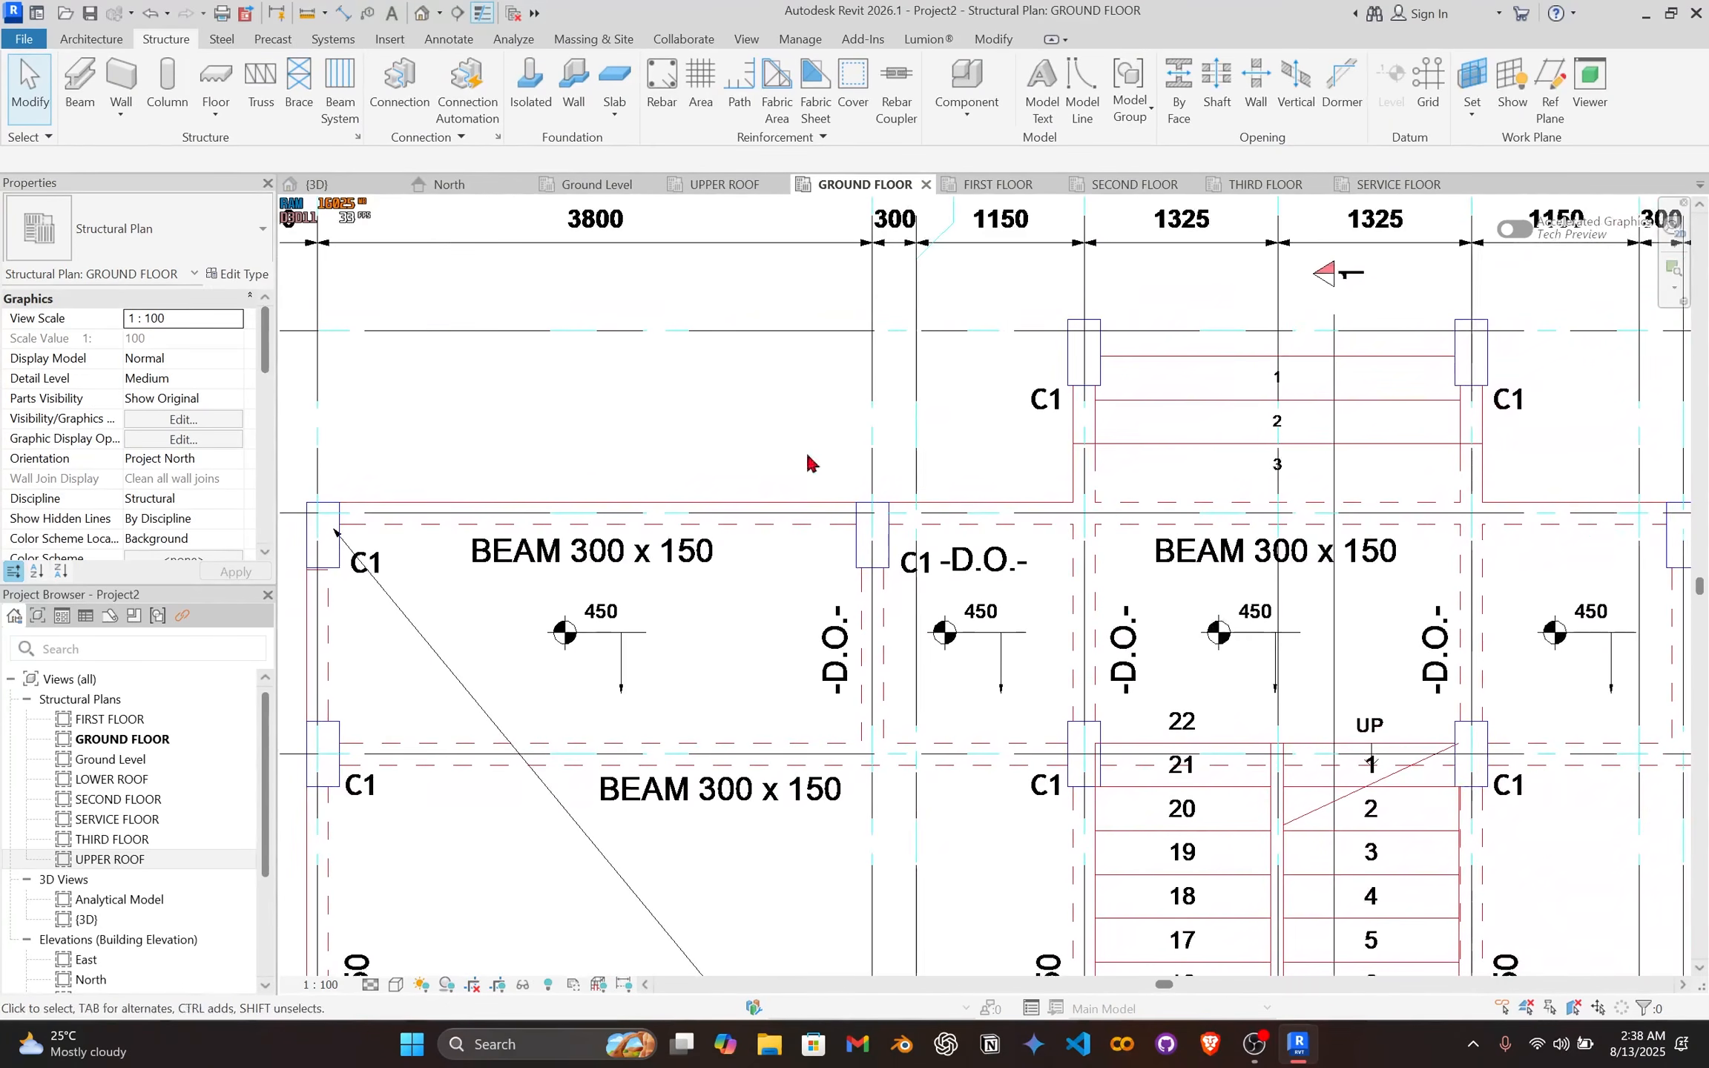
click(482, 13)
scroll(683, 473, down, 4)
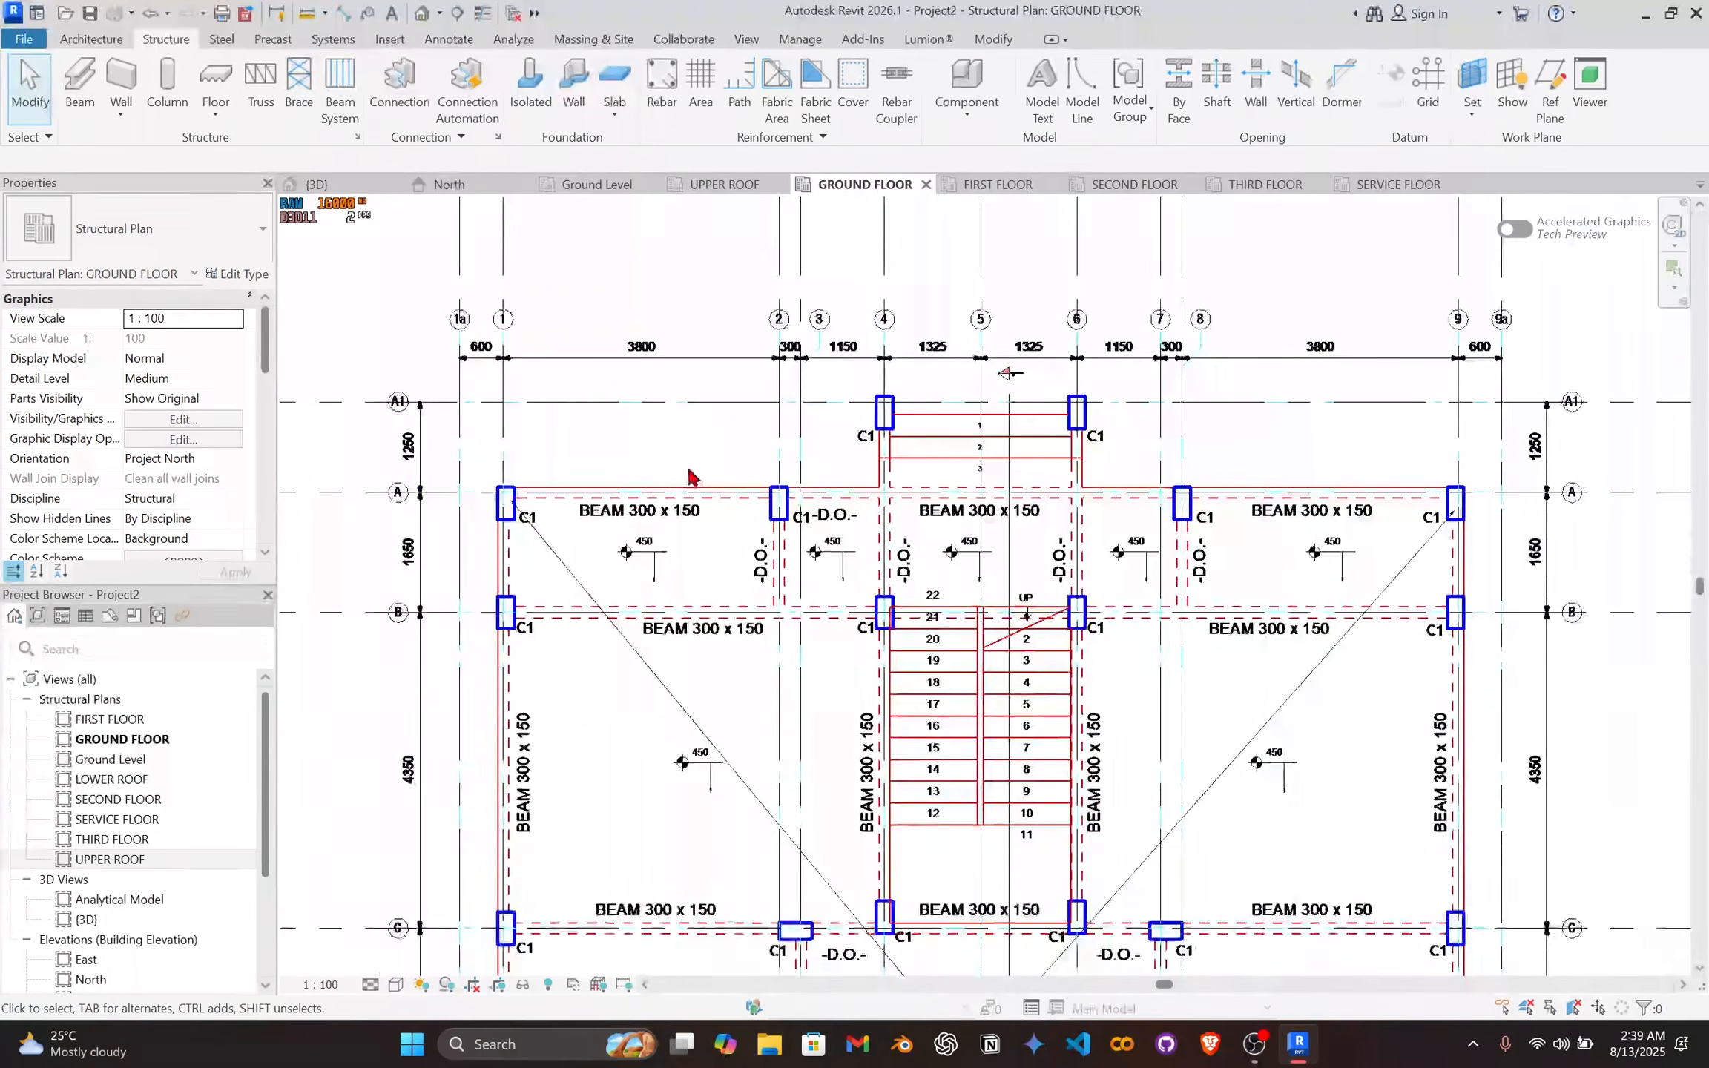
scroll(797, 429, up, 5)
scroll(837, 434, down, 4)
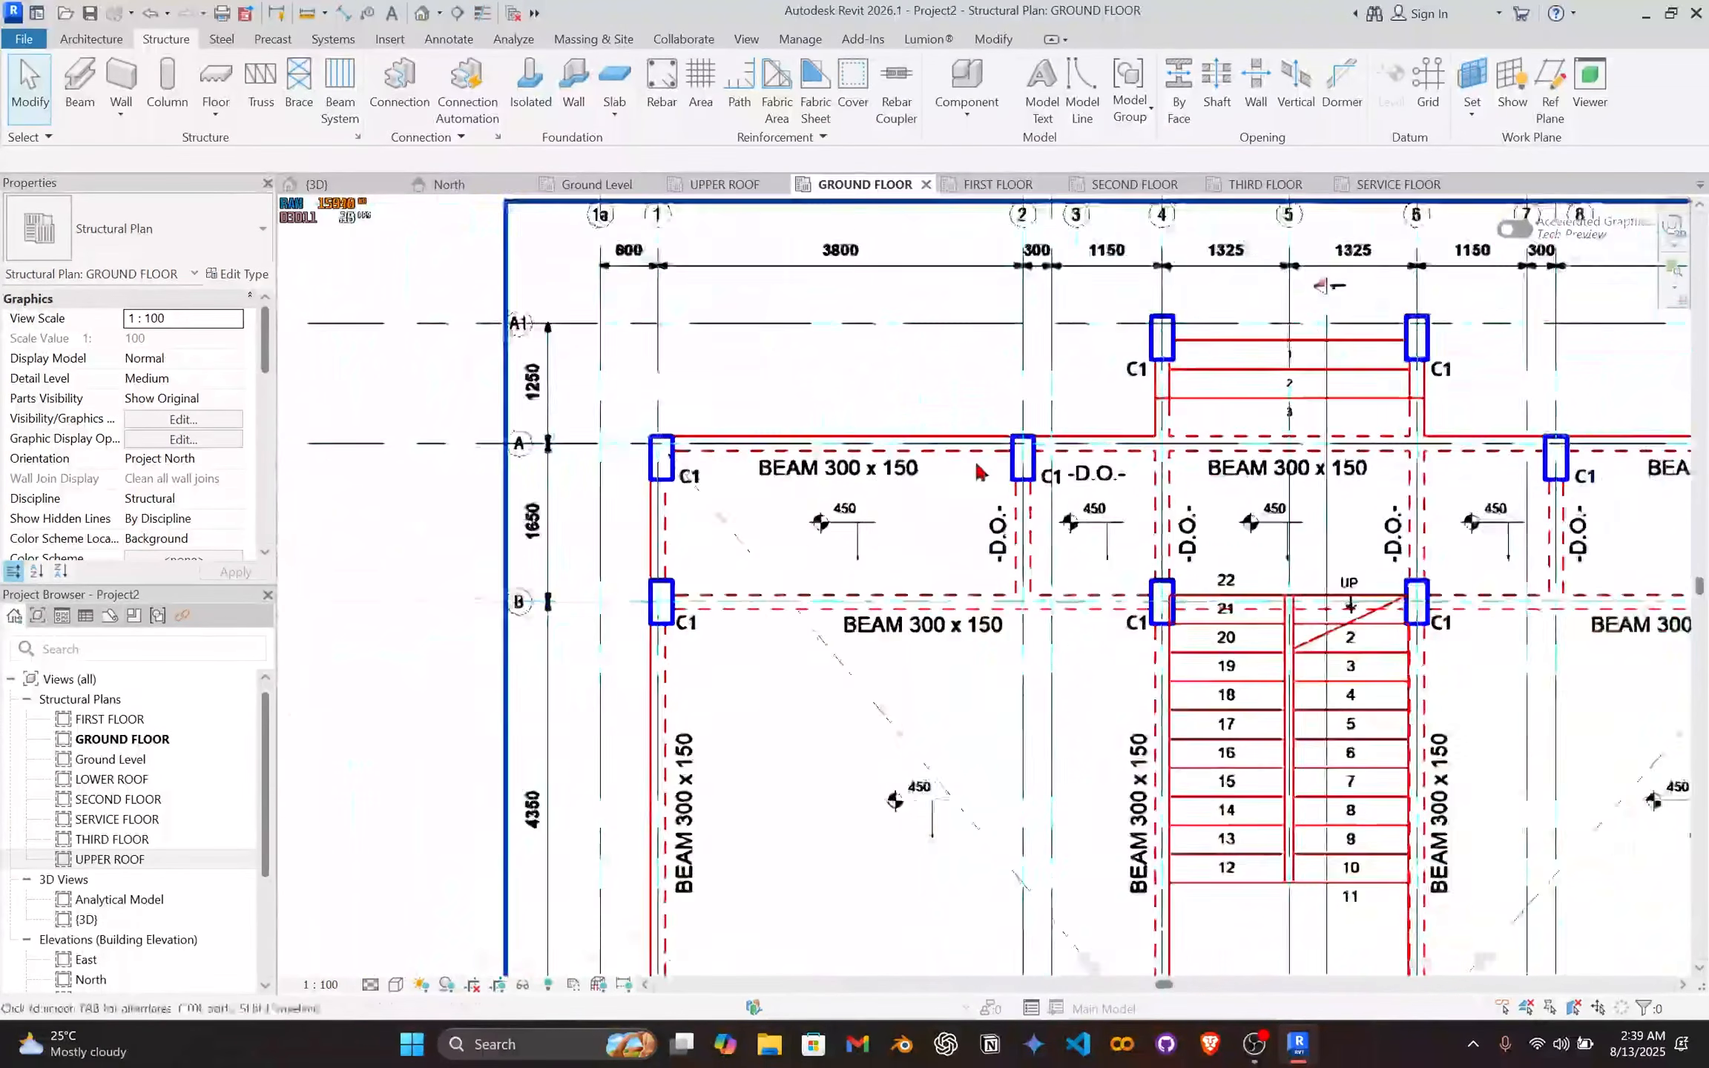
scroll(897, 423, up, 2)
middle_drag(905, 417, 1040, 441)
middle_drag(764, 389, 737, 396)
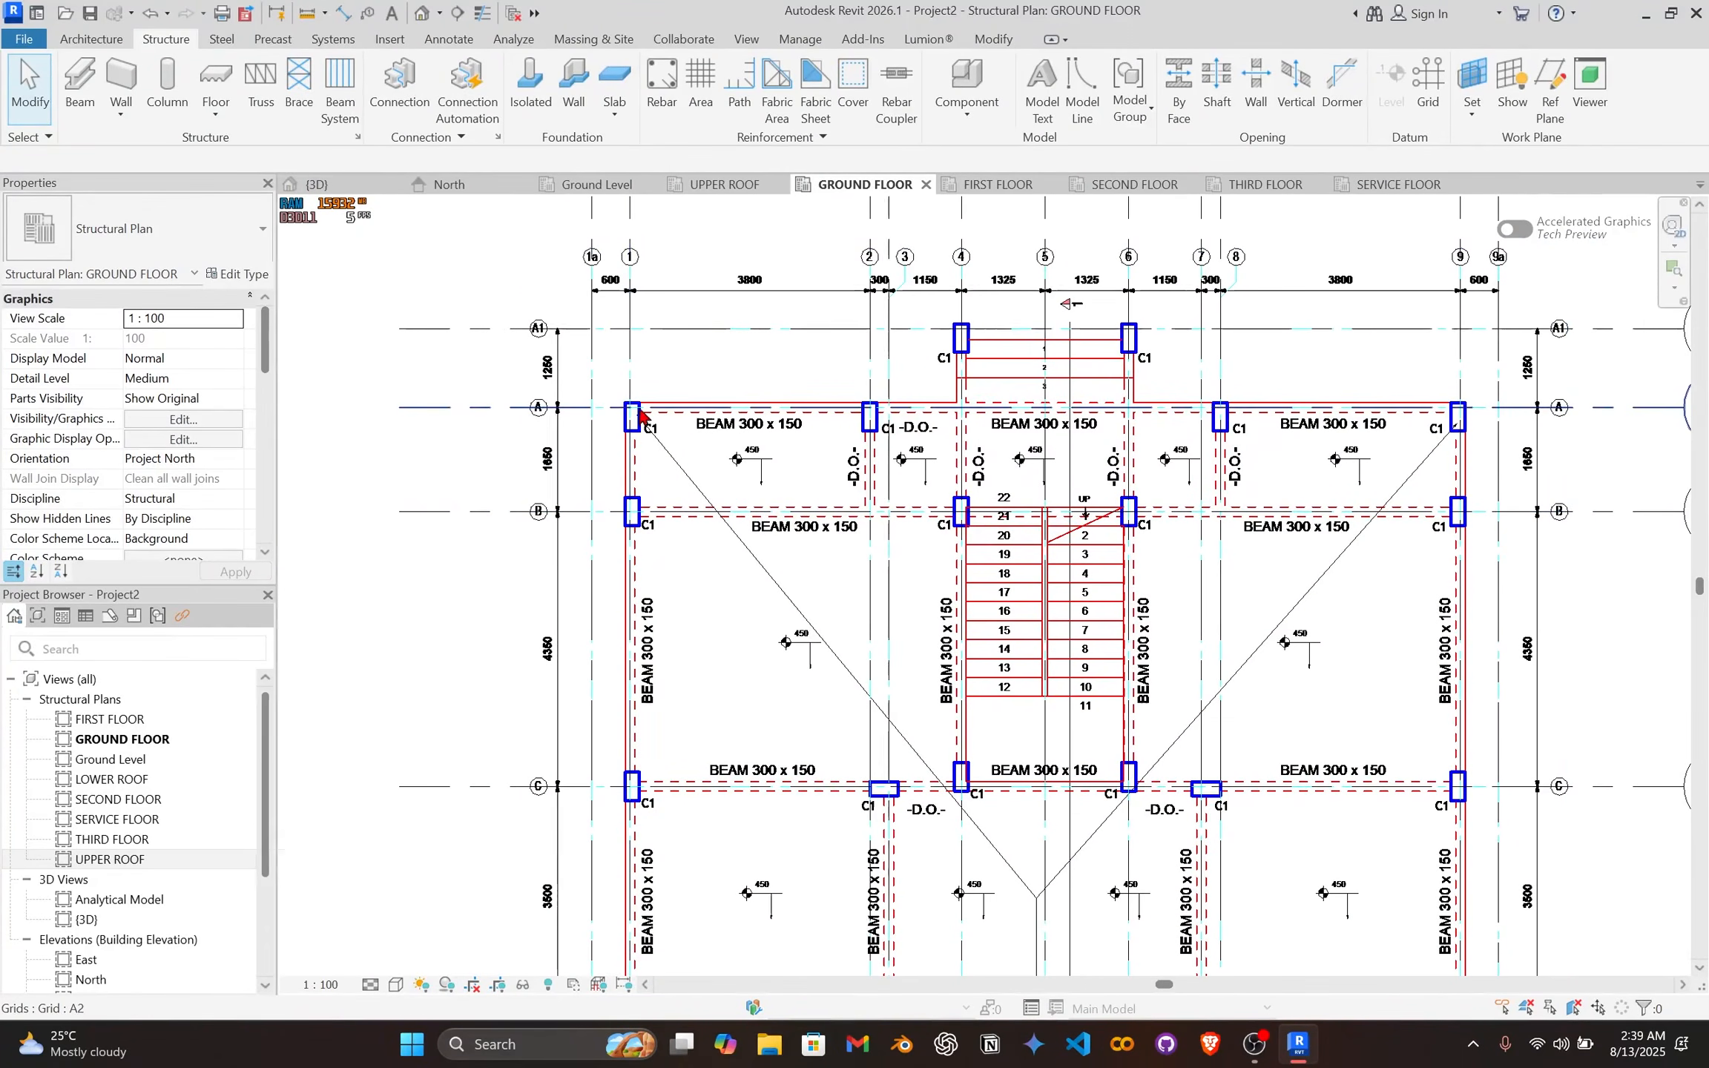
scroll(704, 385, up, 3)
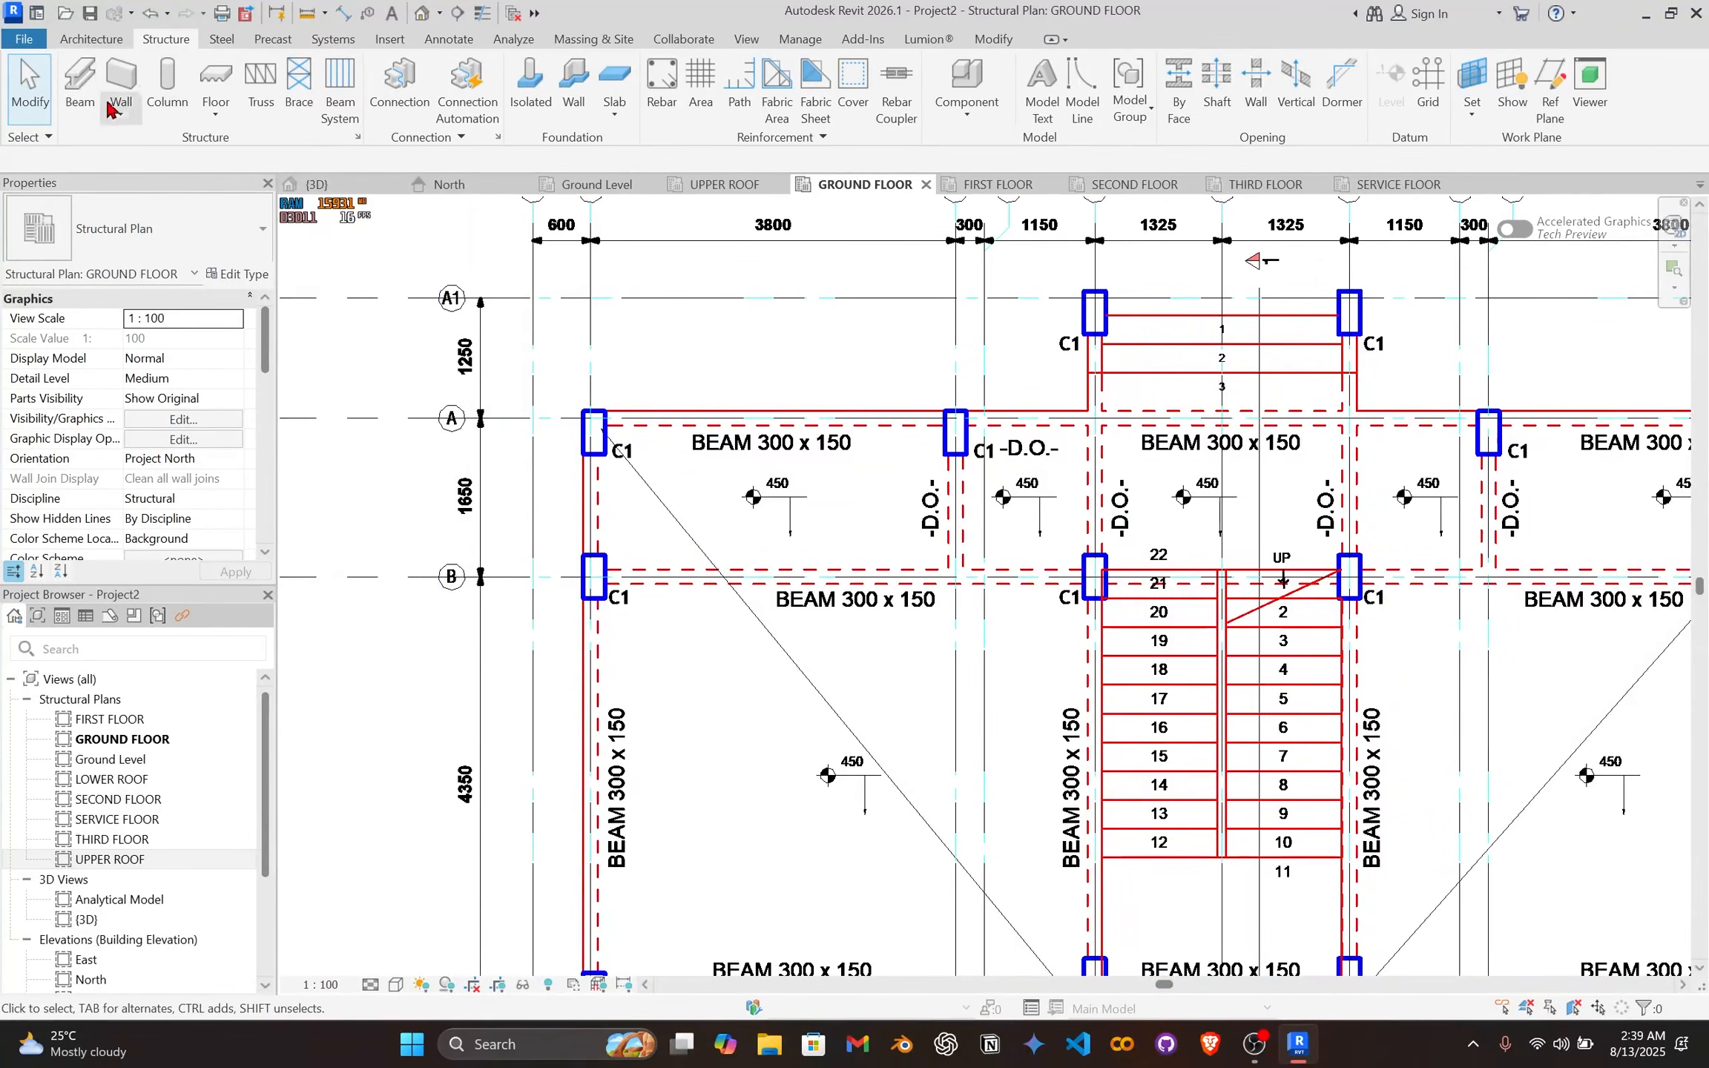
Step: Open the recent project WD Apartment.rvt and its sheet S.5 - COLUMN REINFORCEMENT DETAILS
click(25, 39)
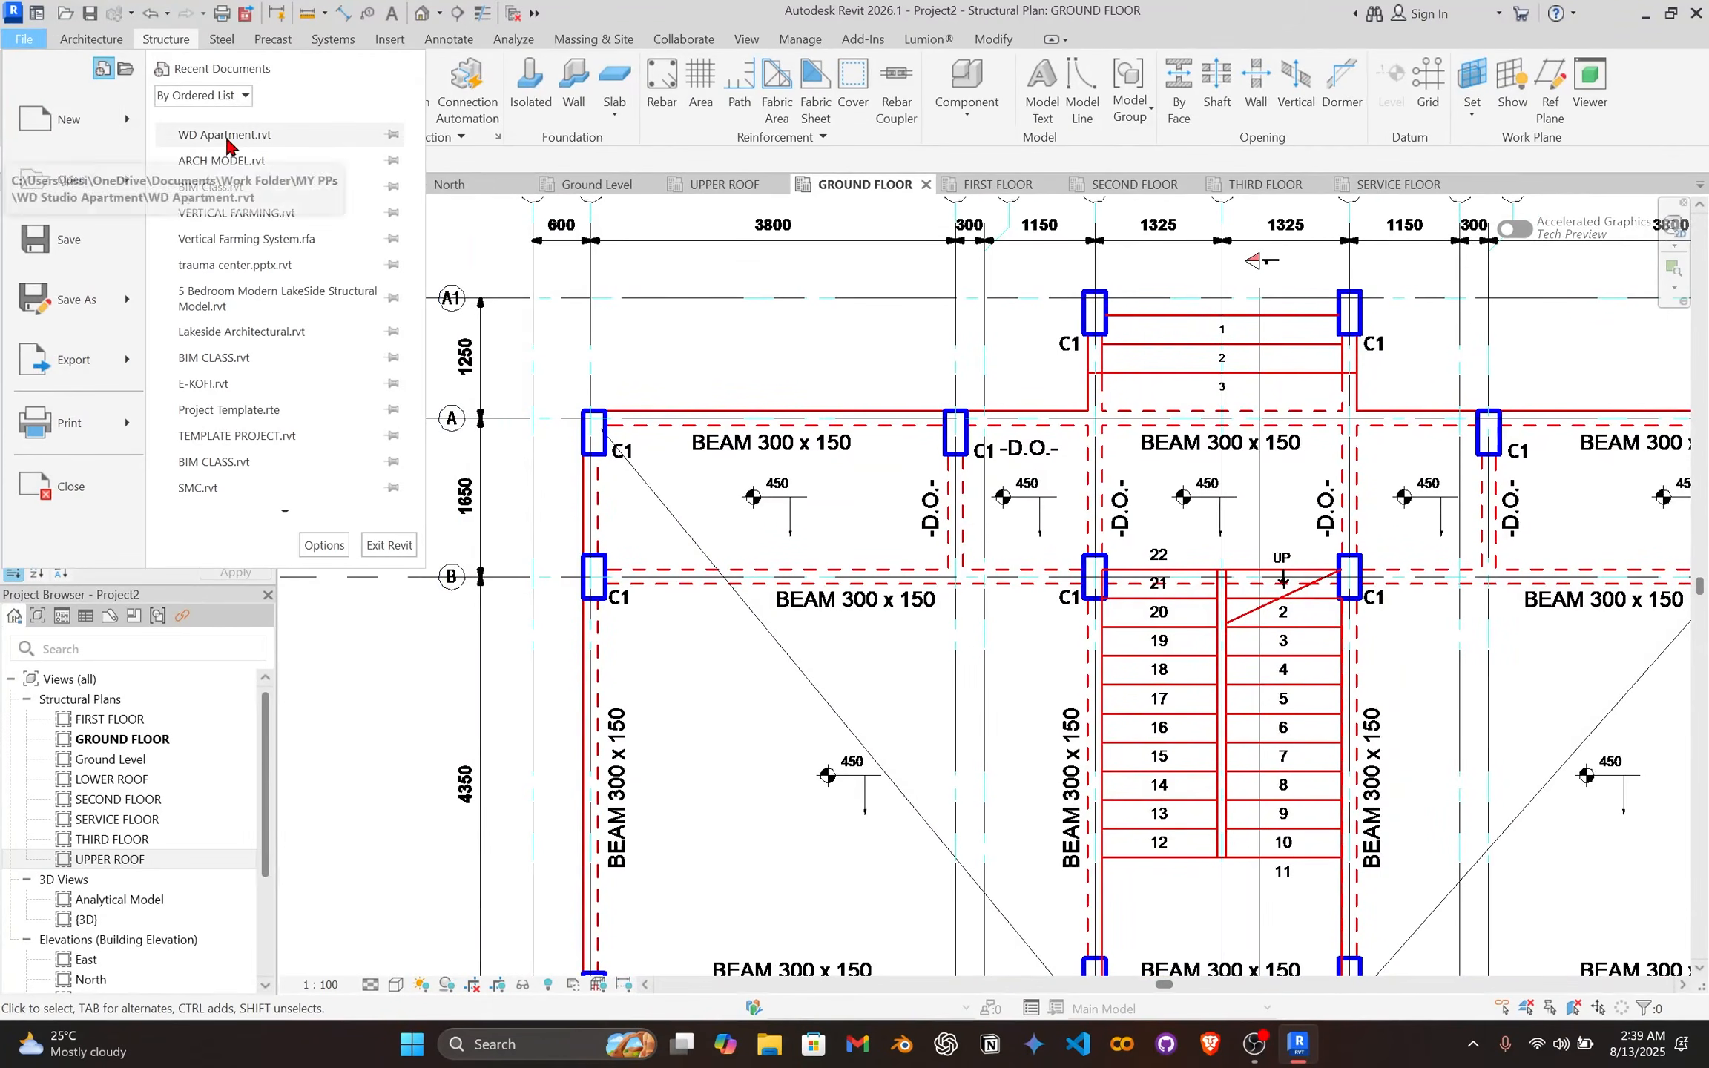
click(214, 186)
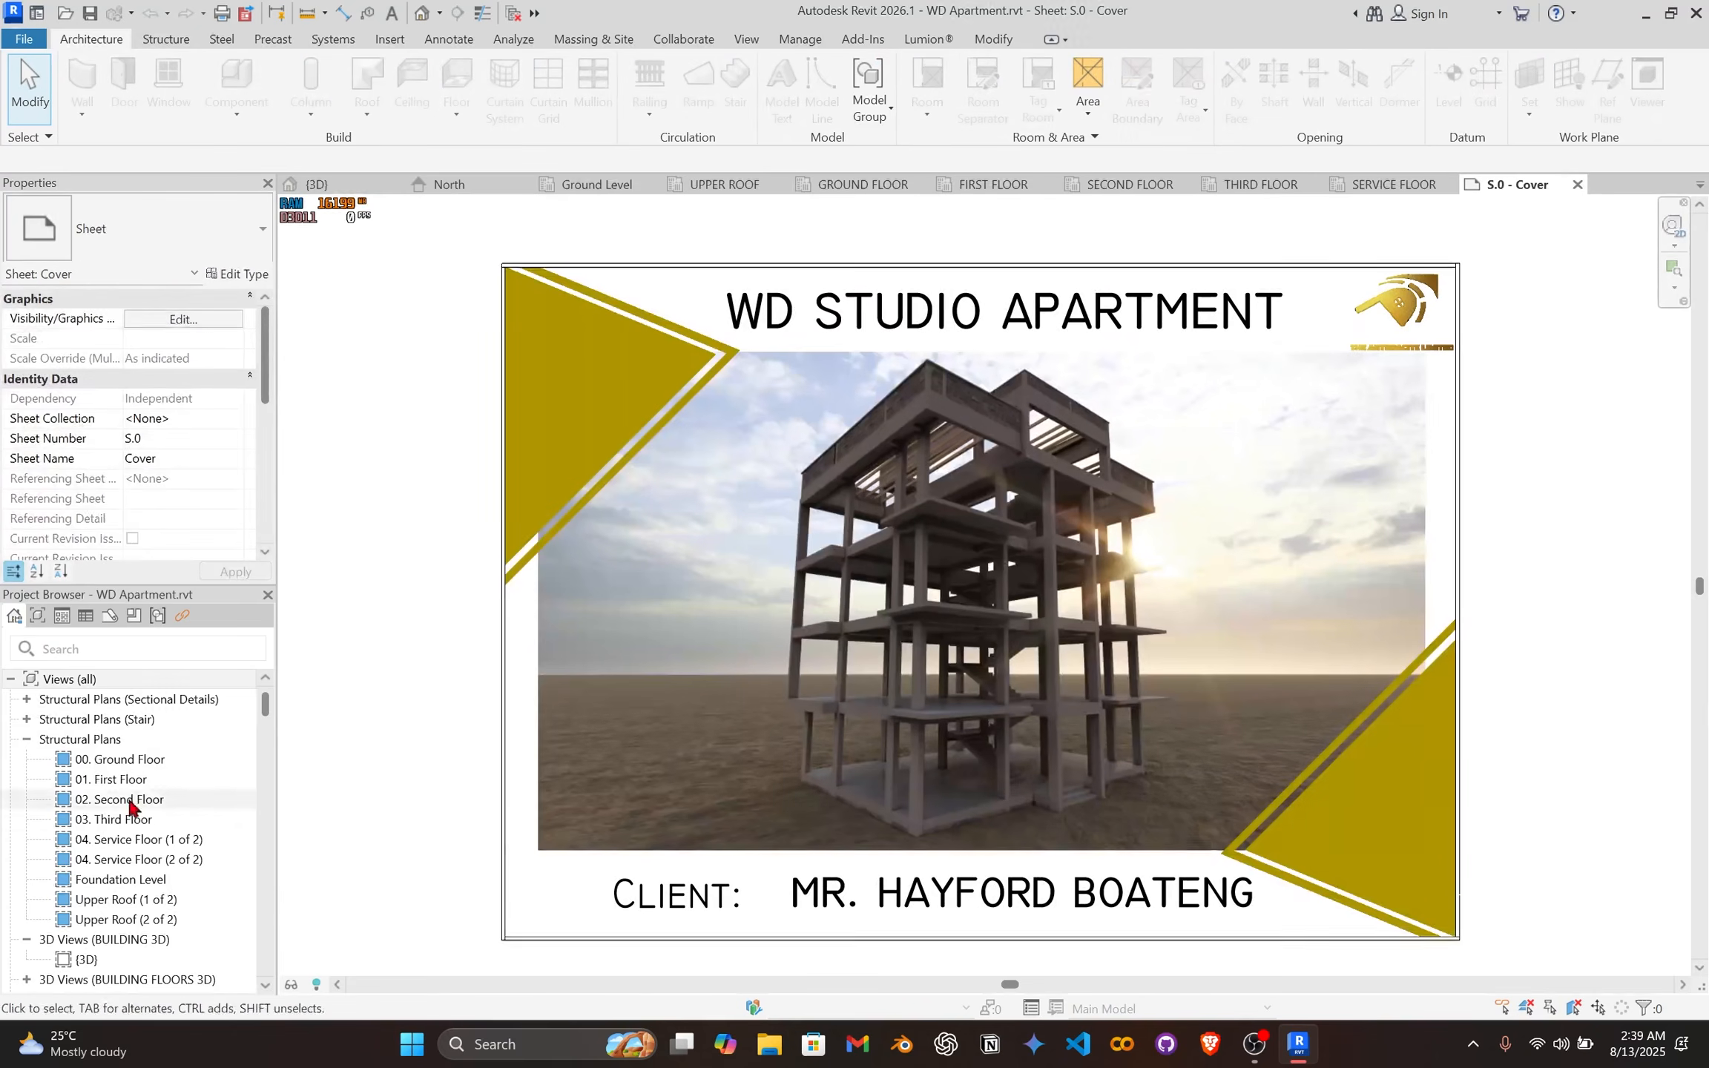
scroll(130, 805, down, 3)
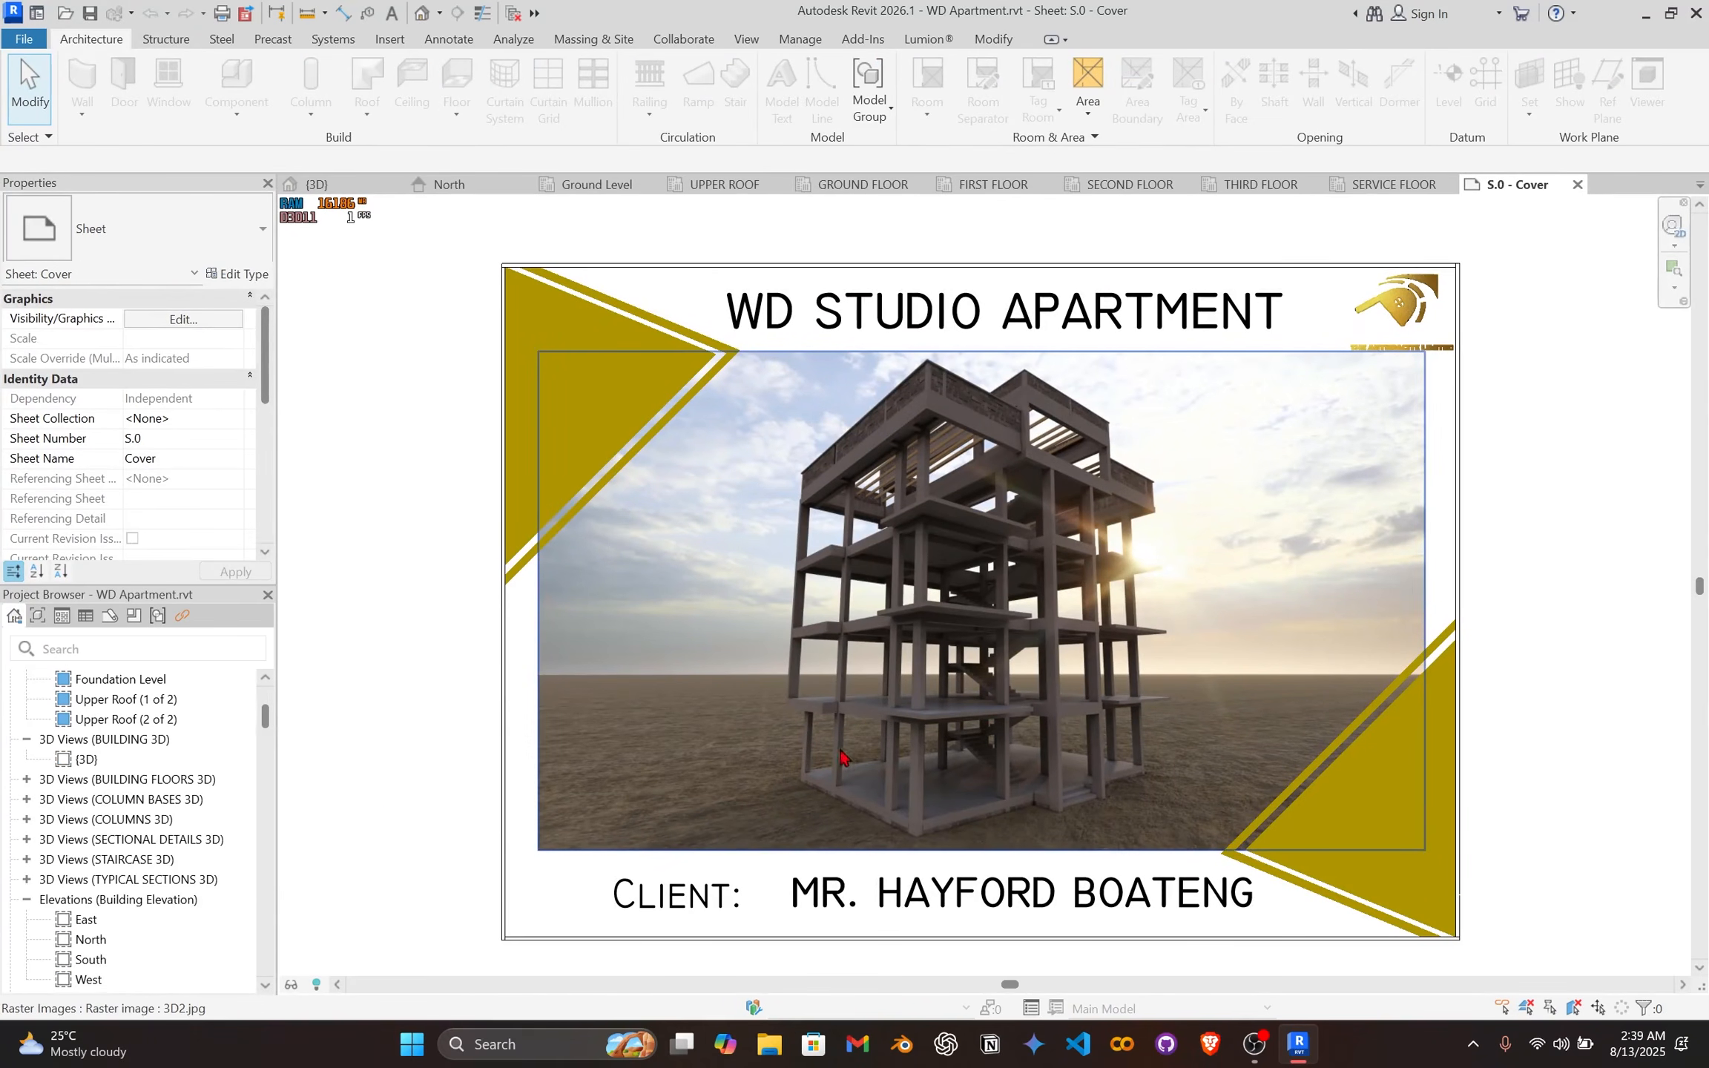
scroll(208, 816, down, 12)
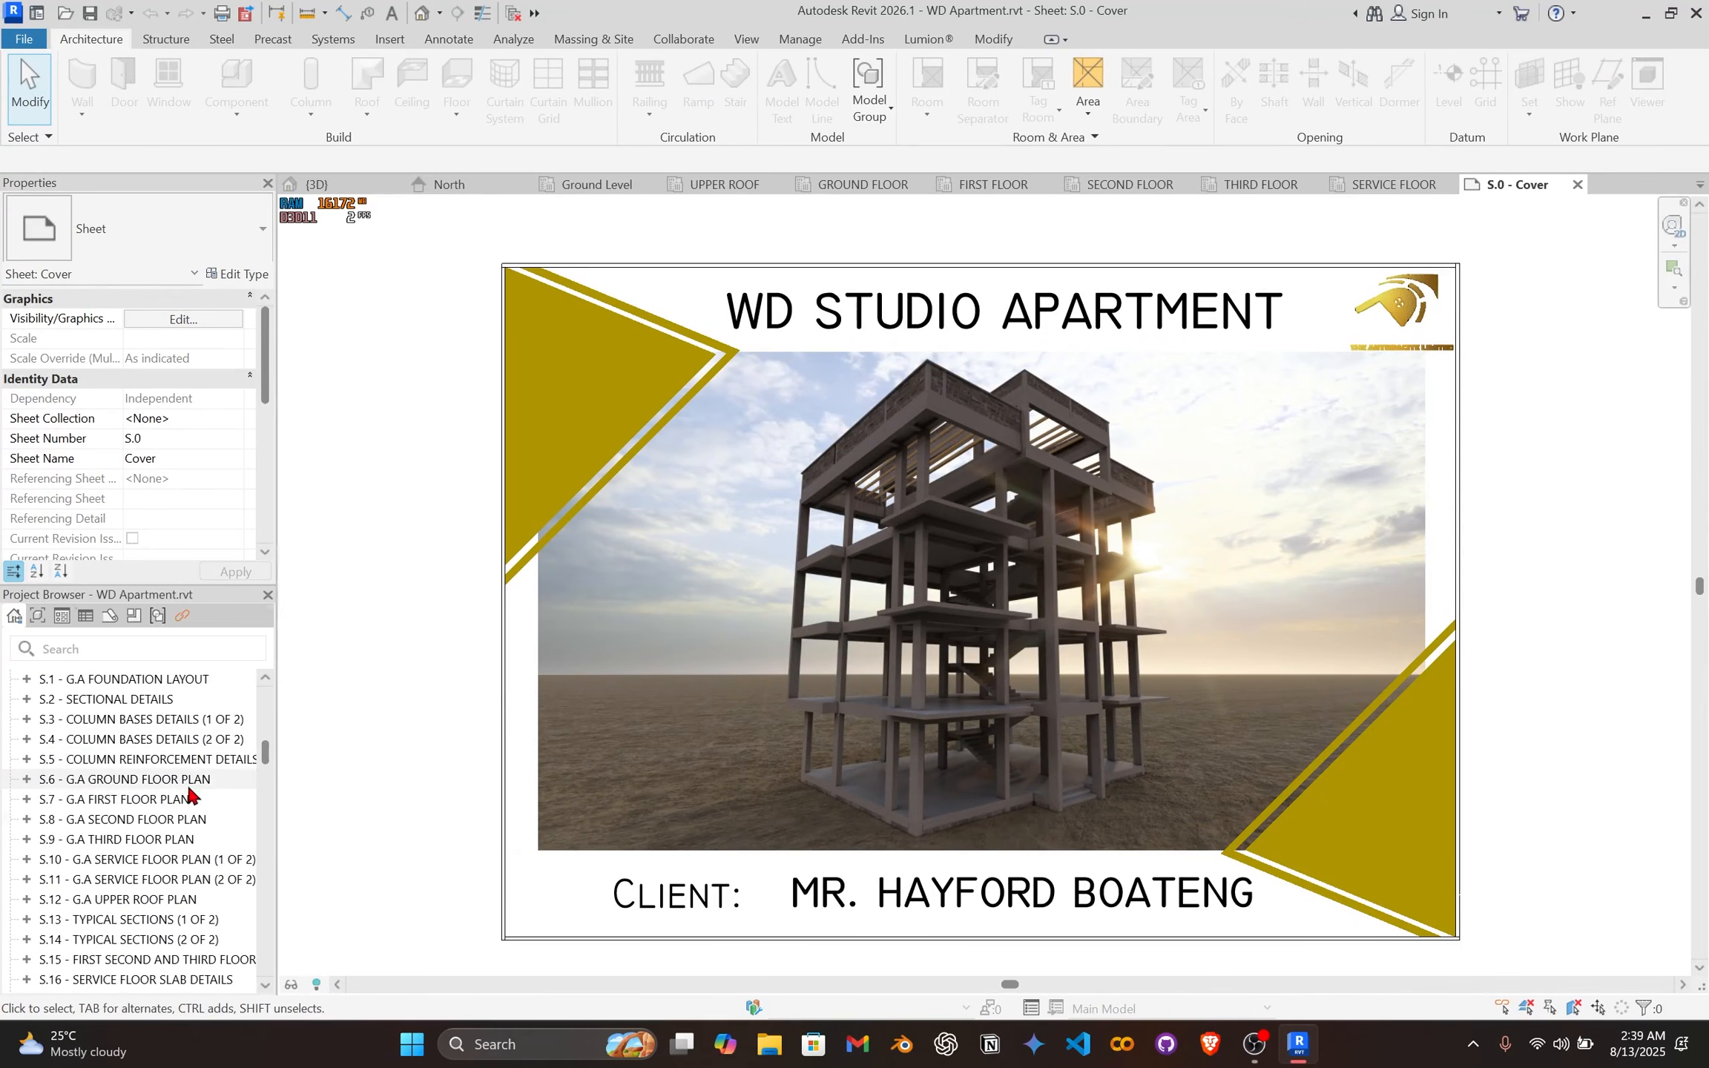
click(211, 759)
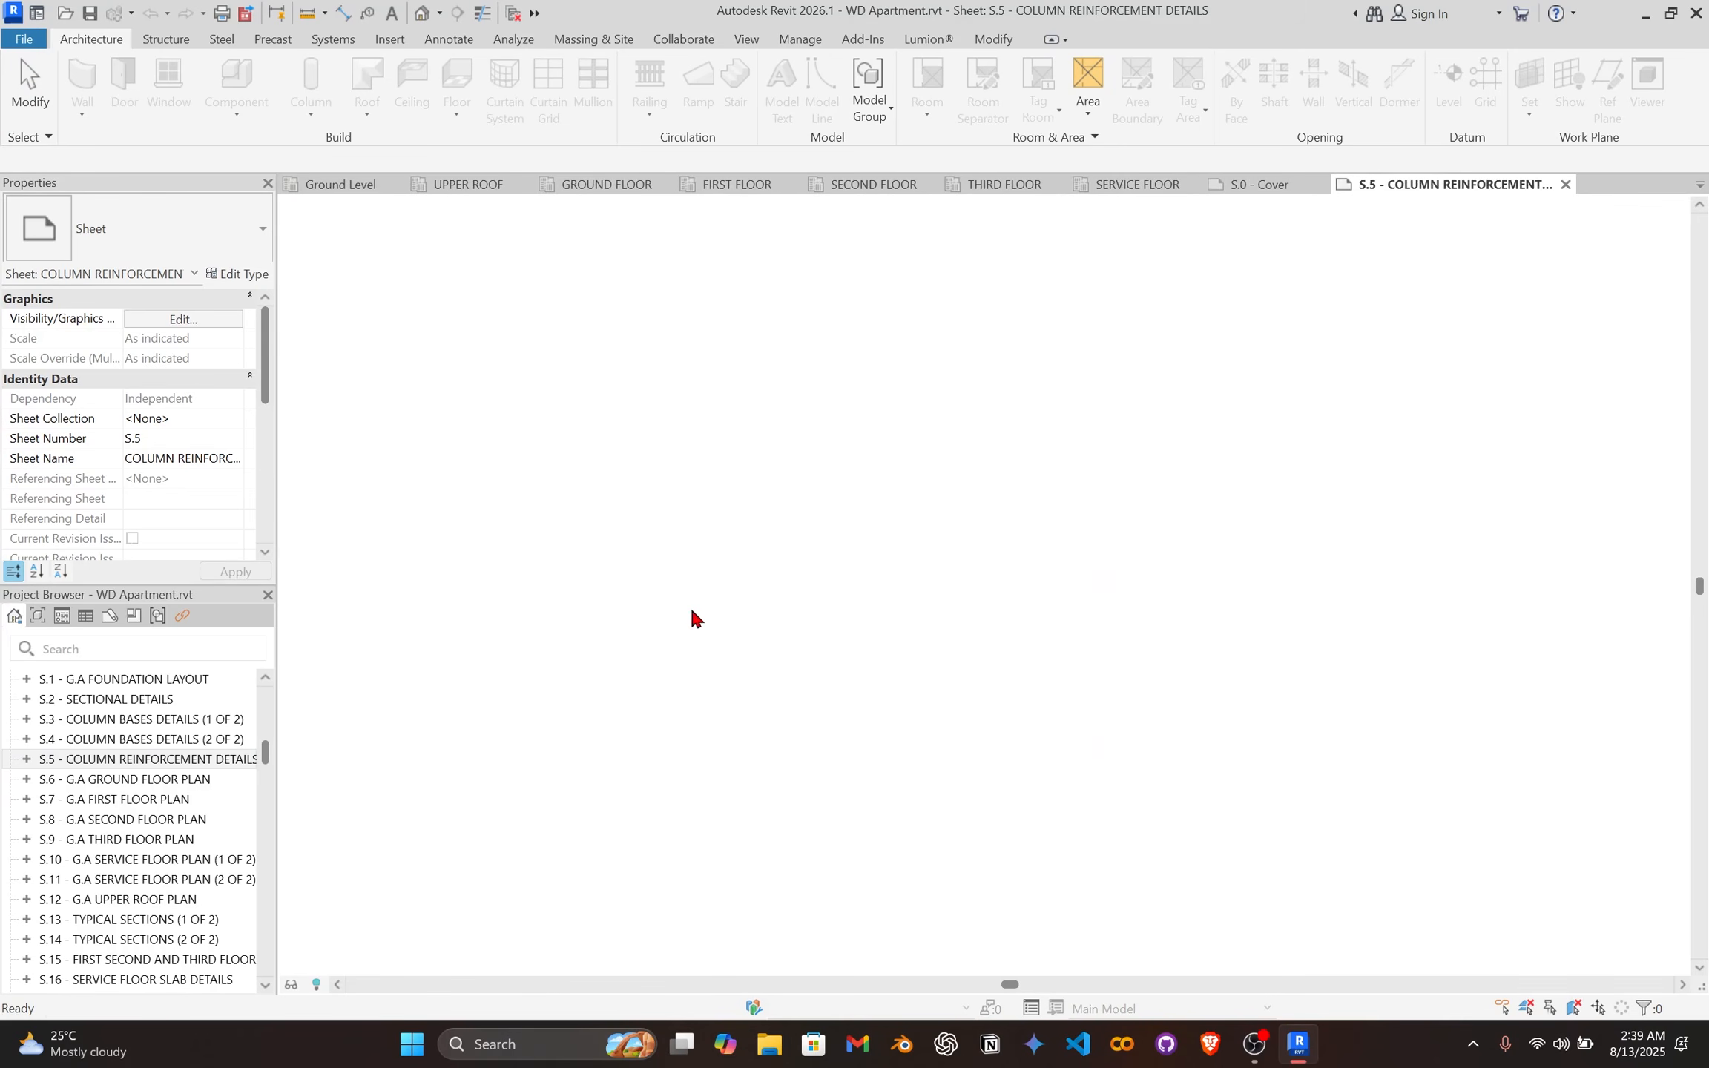
Step: Examine the C1 and C2 column details on sheet S.5 and compare them with the columns marked on the GROUND FLOOR plan
scroll(598, 492, up, 5)
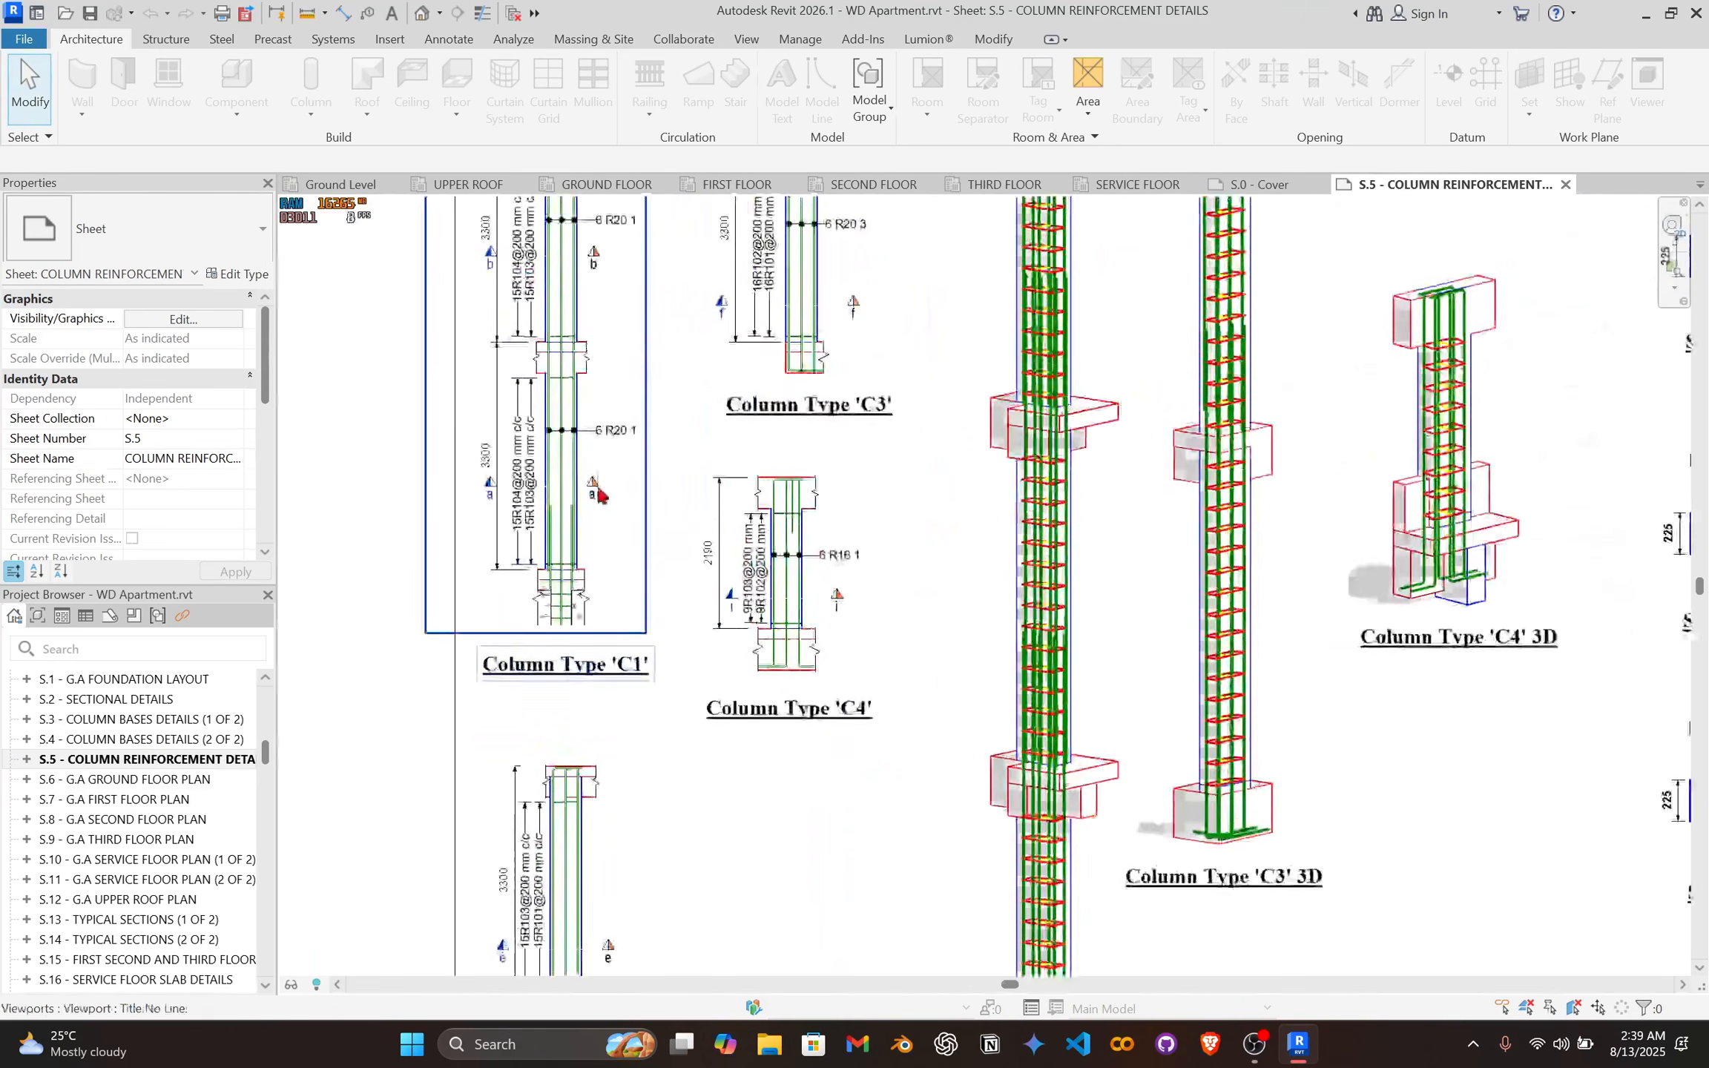
middle_drag(598, 490, 608, 770)
scroll(609, 770, down, 1)
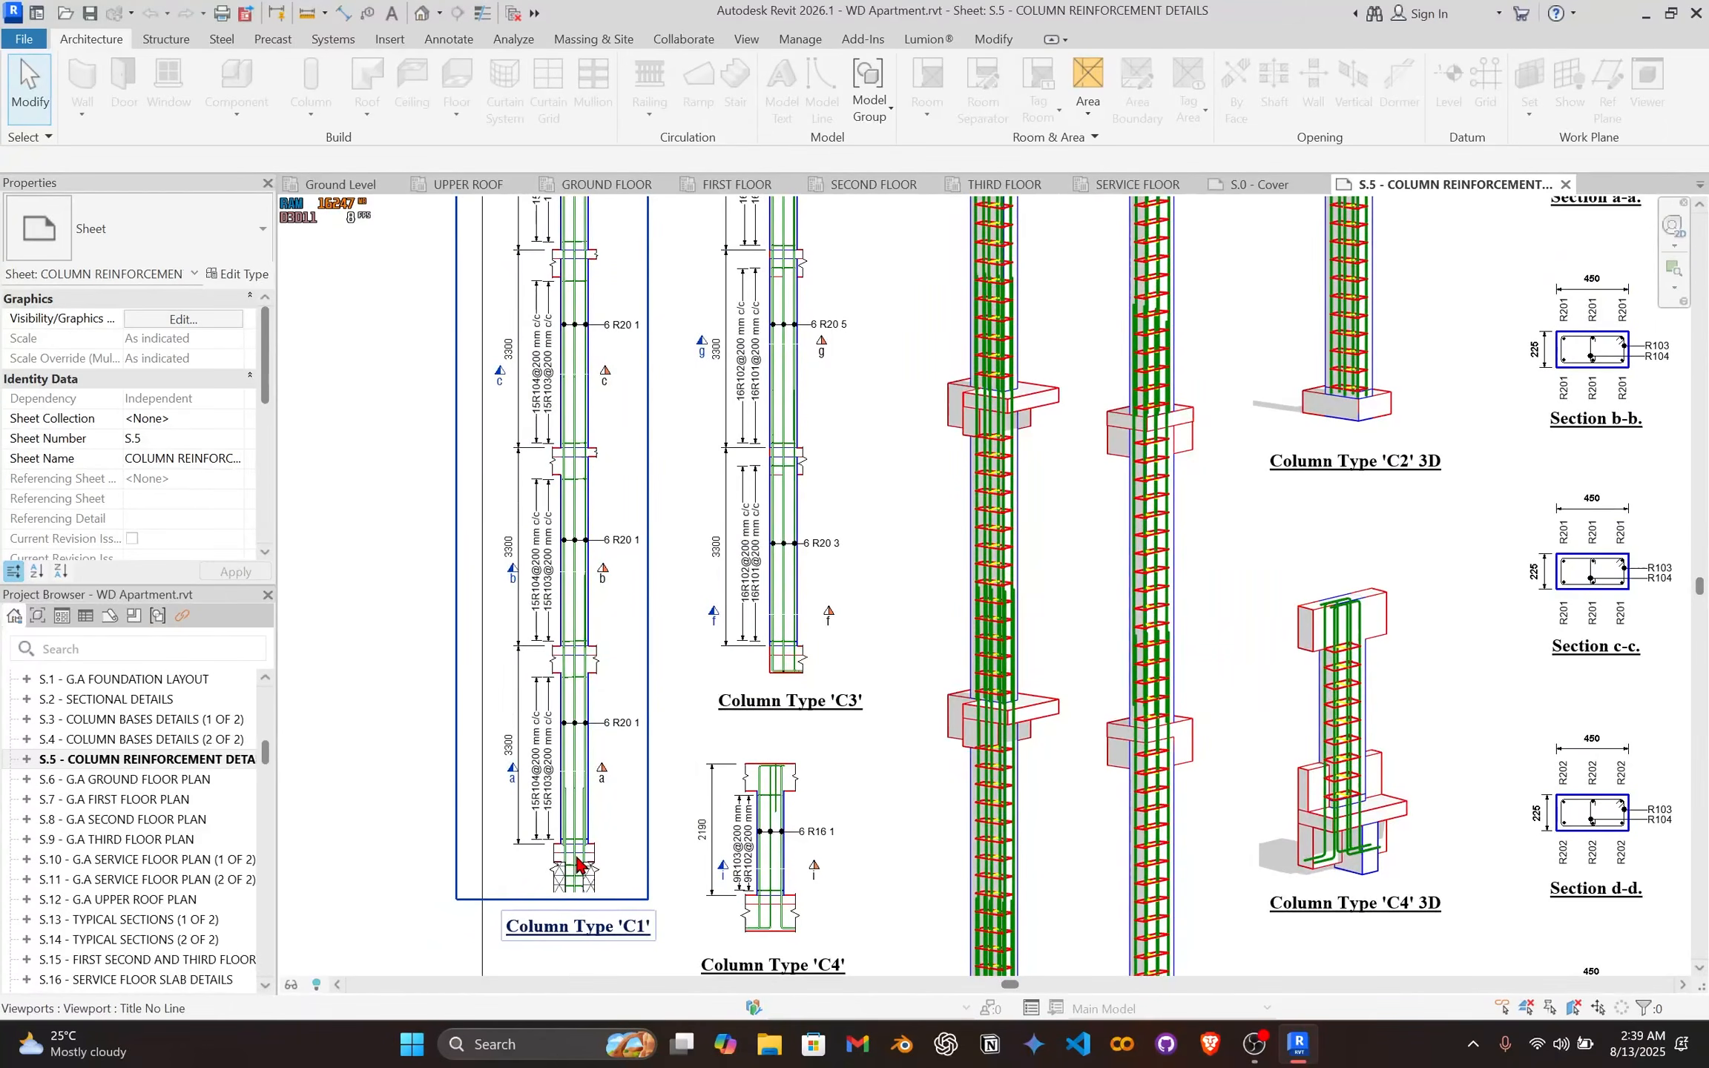
middle_drag(588, 664, 566, 837)
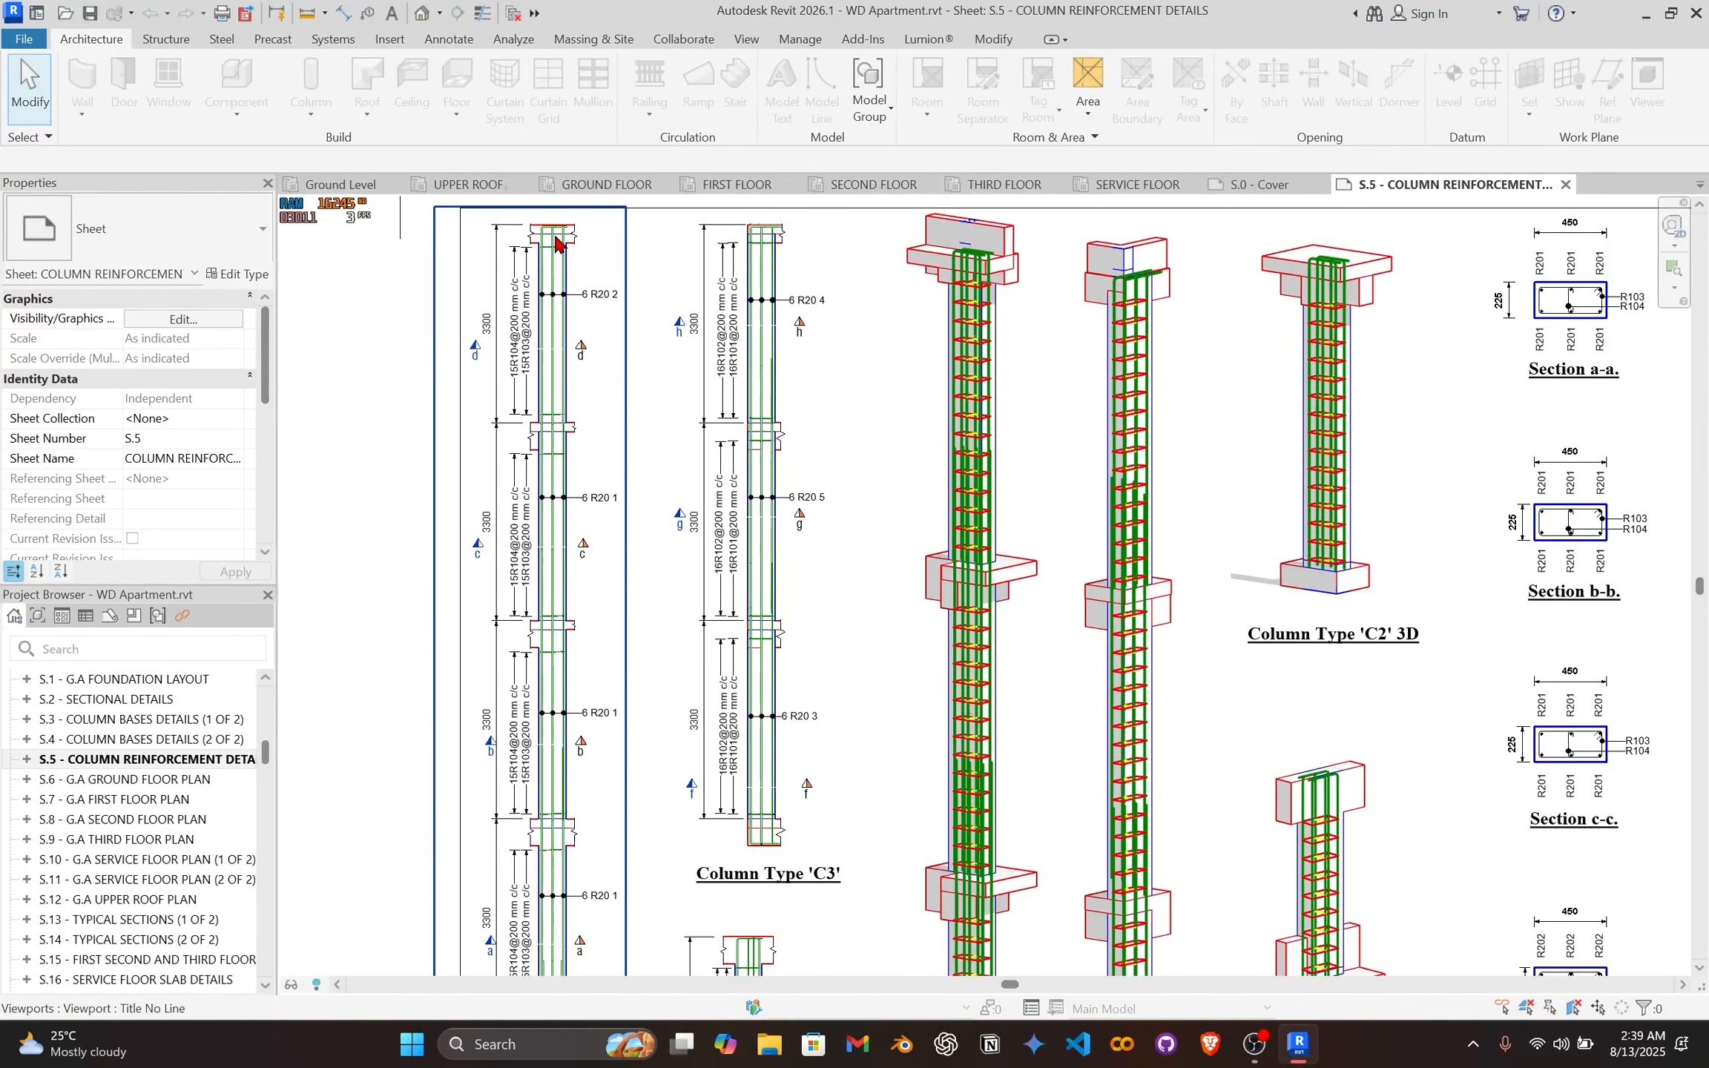
click(598, 186)
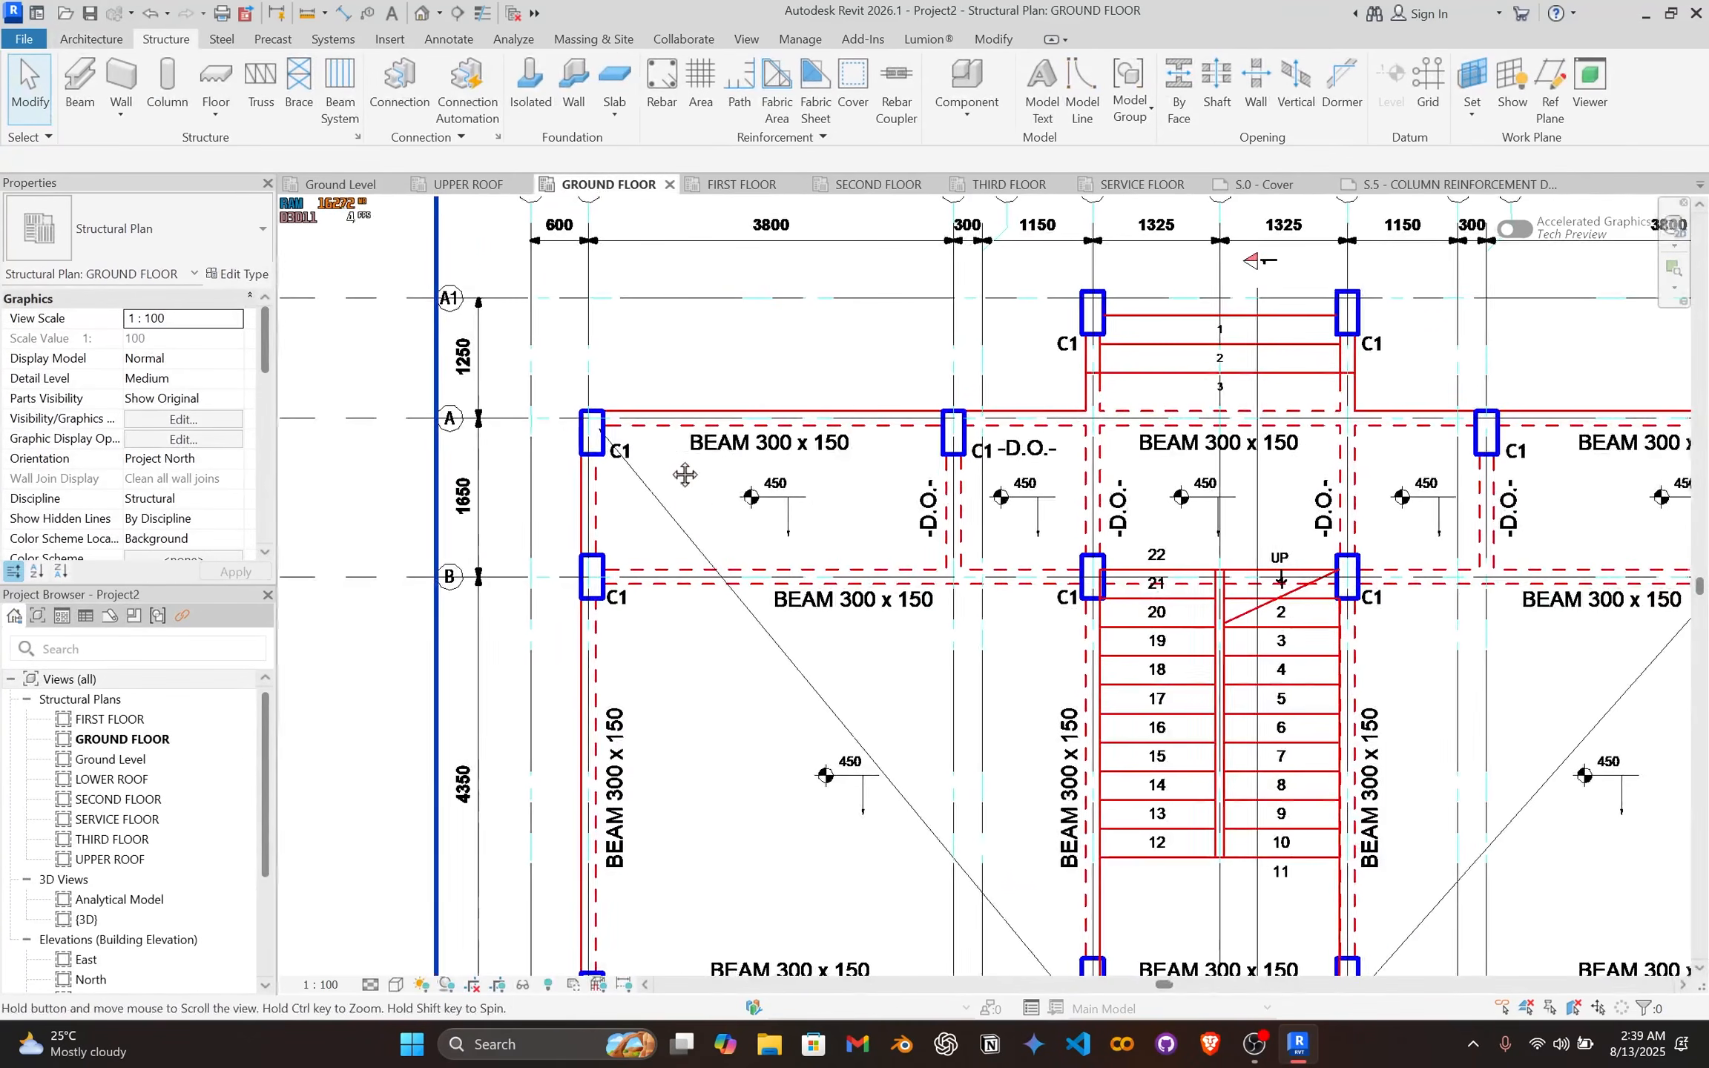
middle_drag(618, 457, 575, 453)
scroll(573, 445, up, 4)
scroll(578, 466, down, 7)
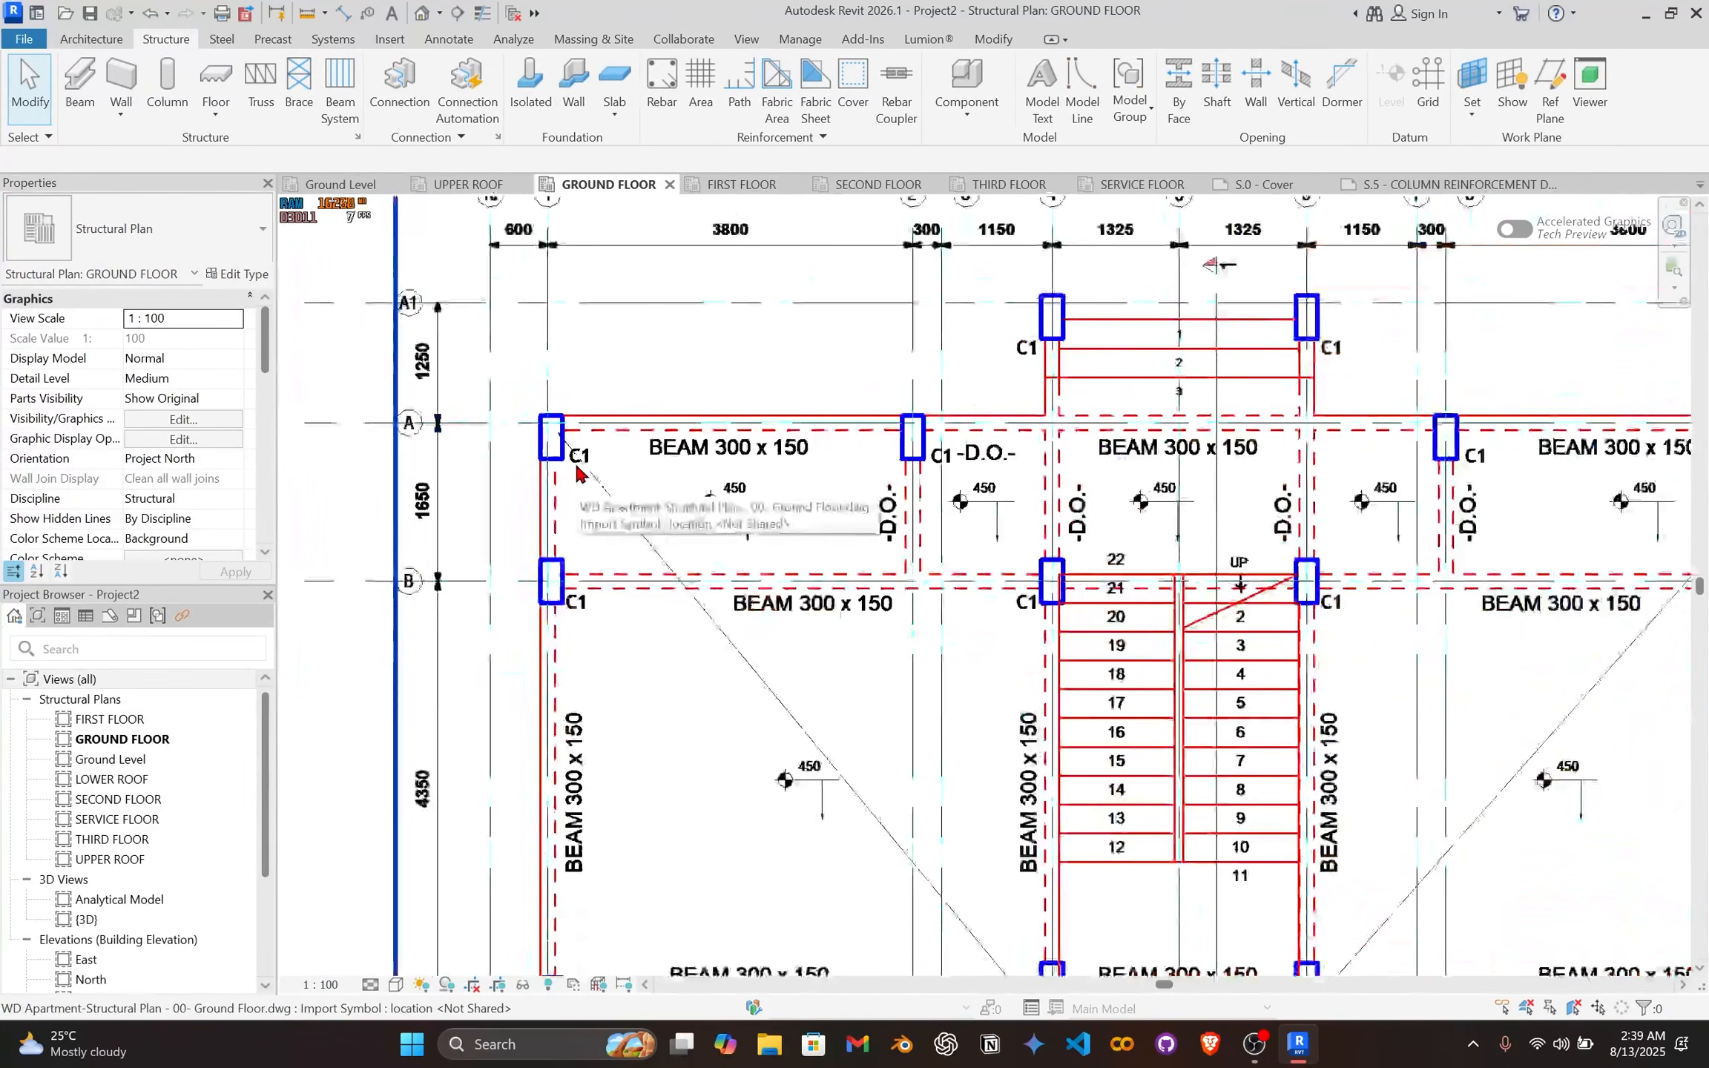
middle_drag(606, 521, 530, 288)
scroll(492, 519, up, 2)
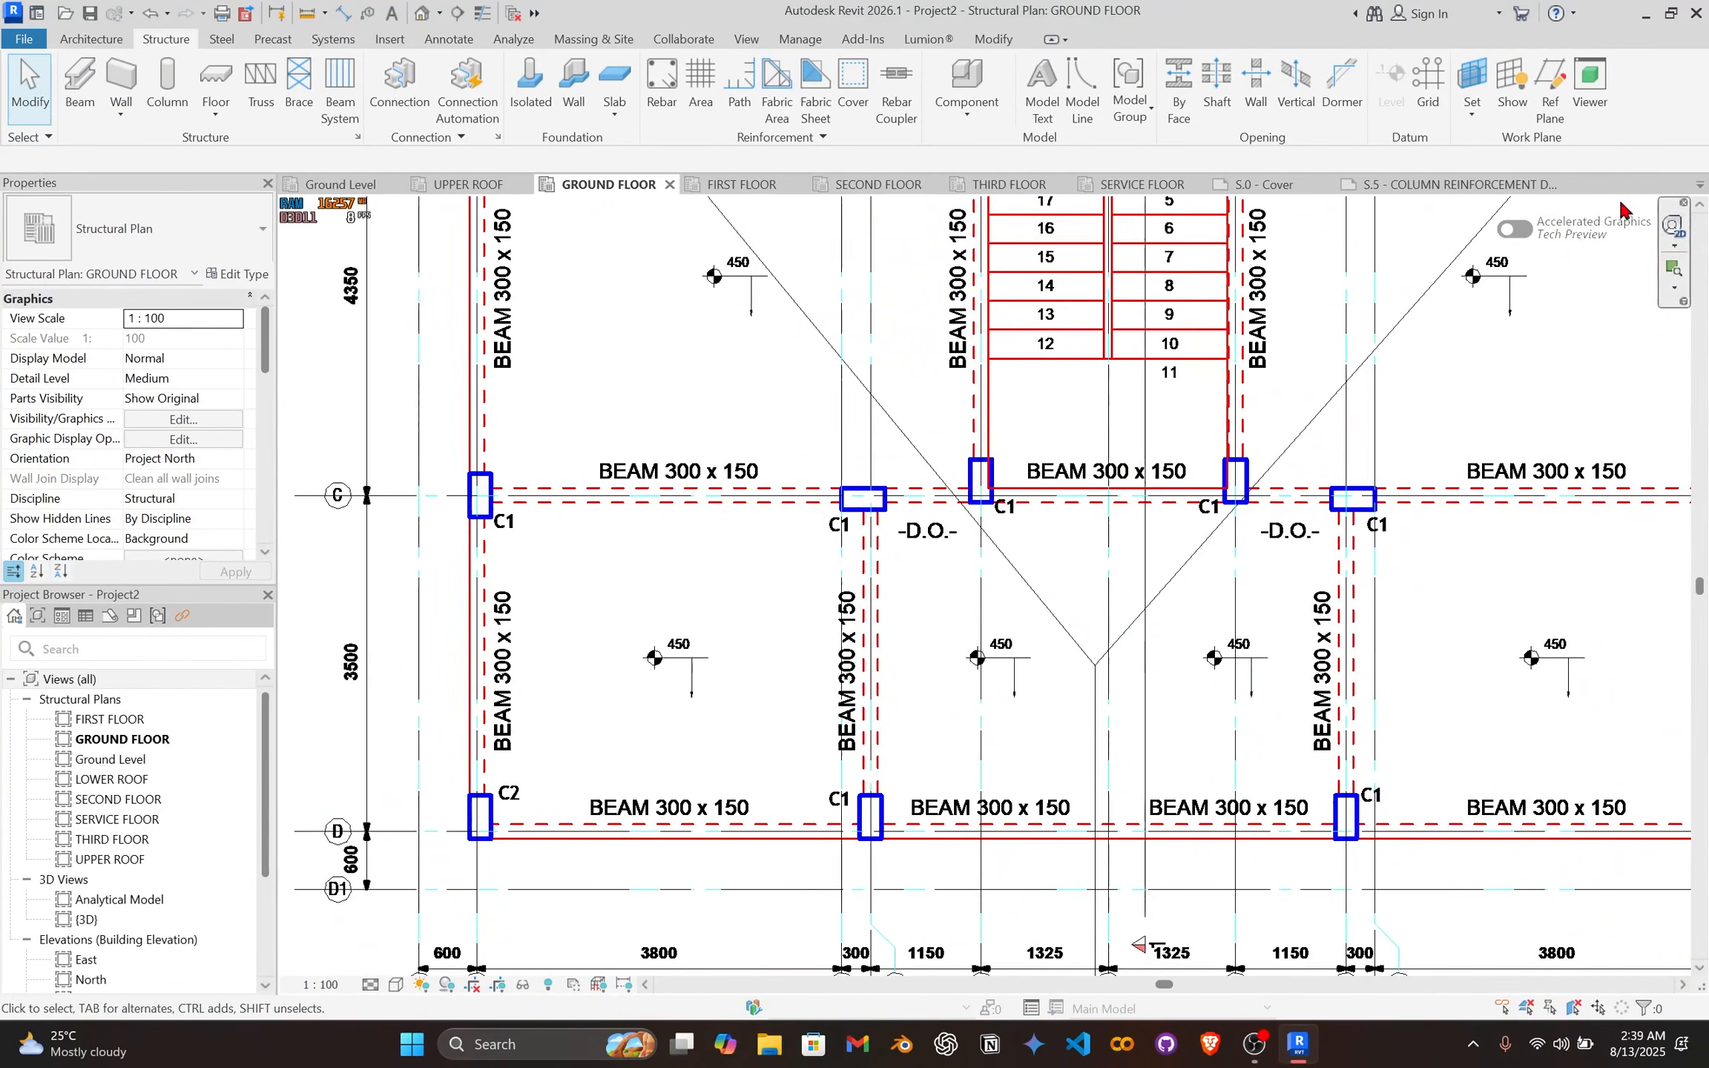
click(1401, 187)
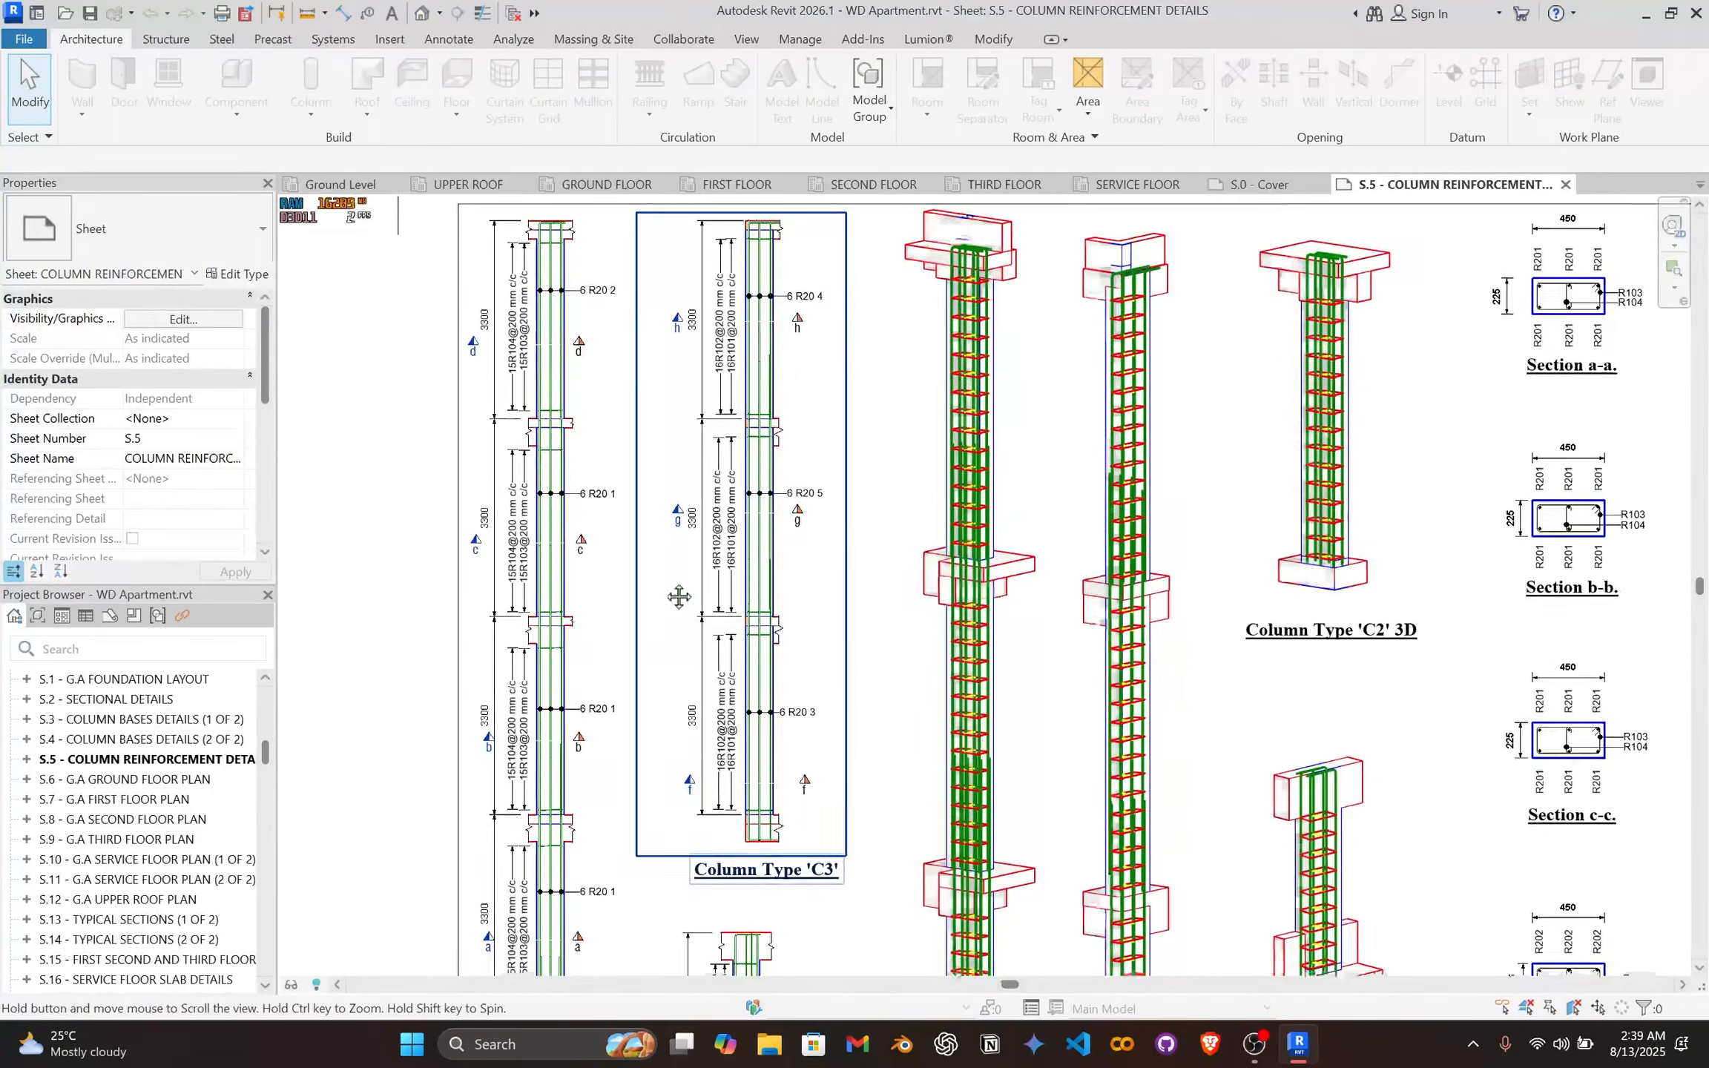
middle_drag(772, 517, 790, 261)
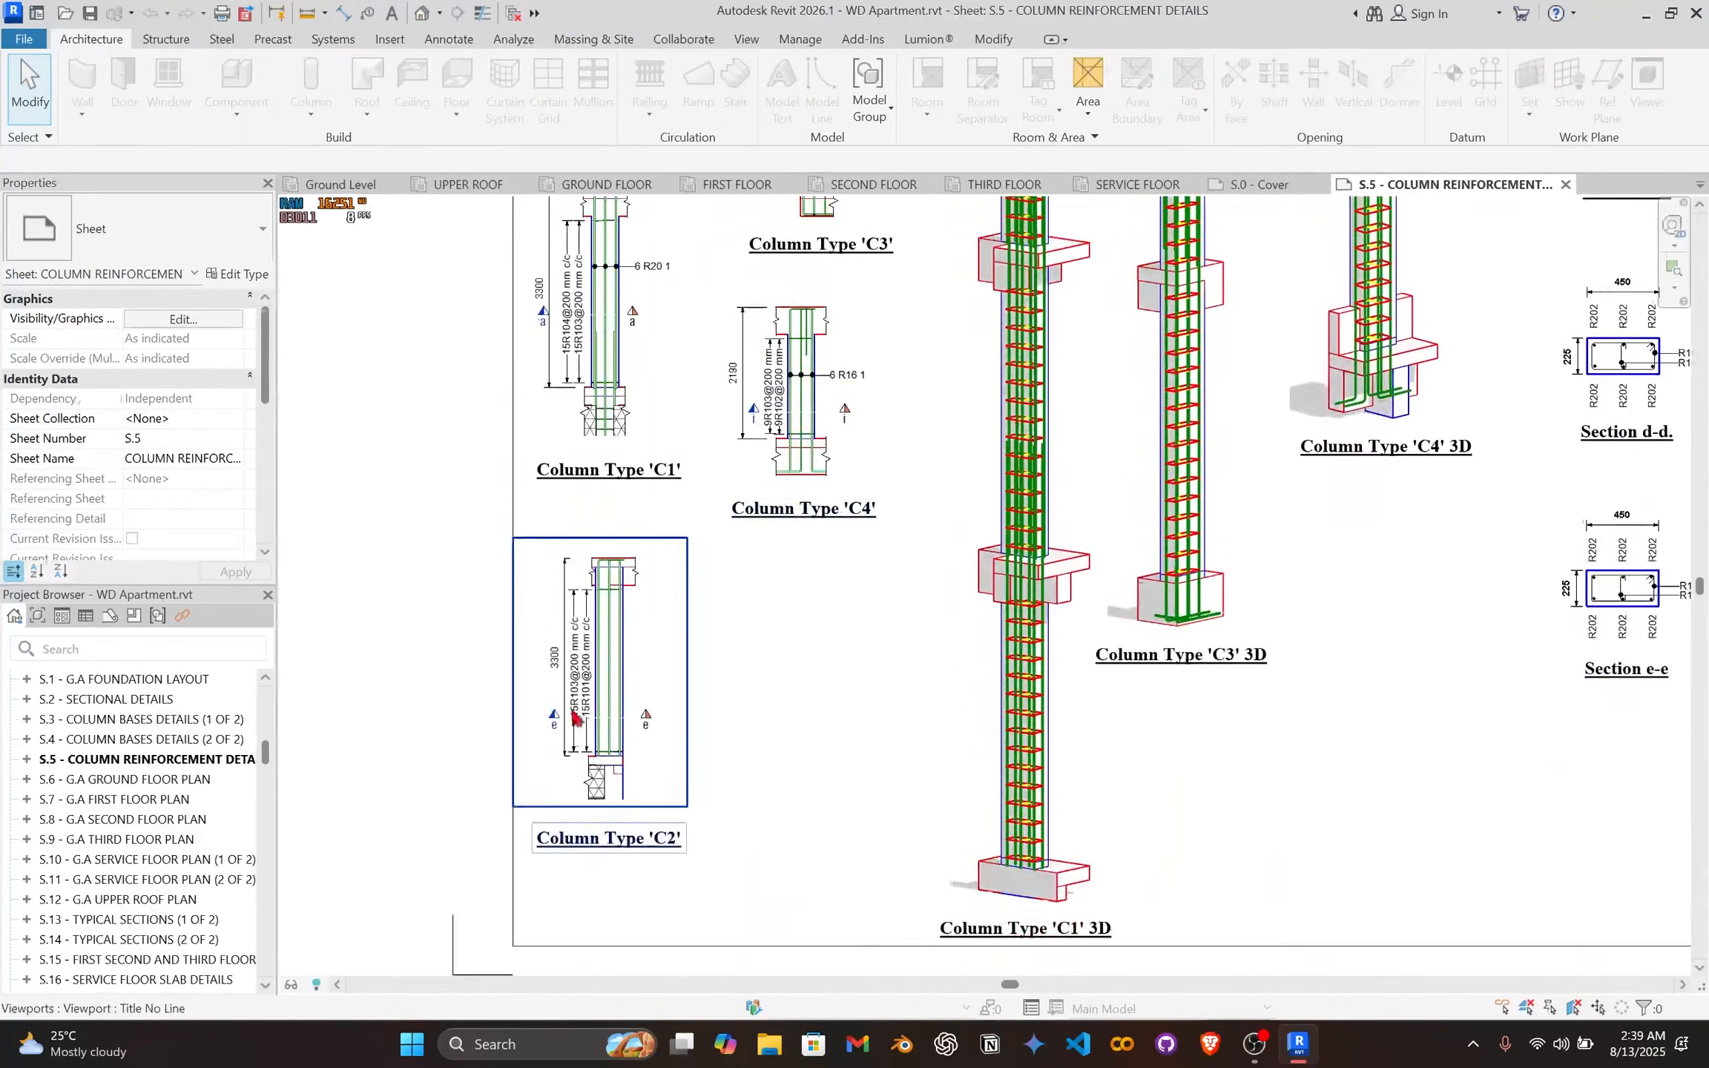
scroll(586, 792, up, 3)
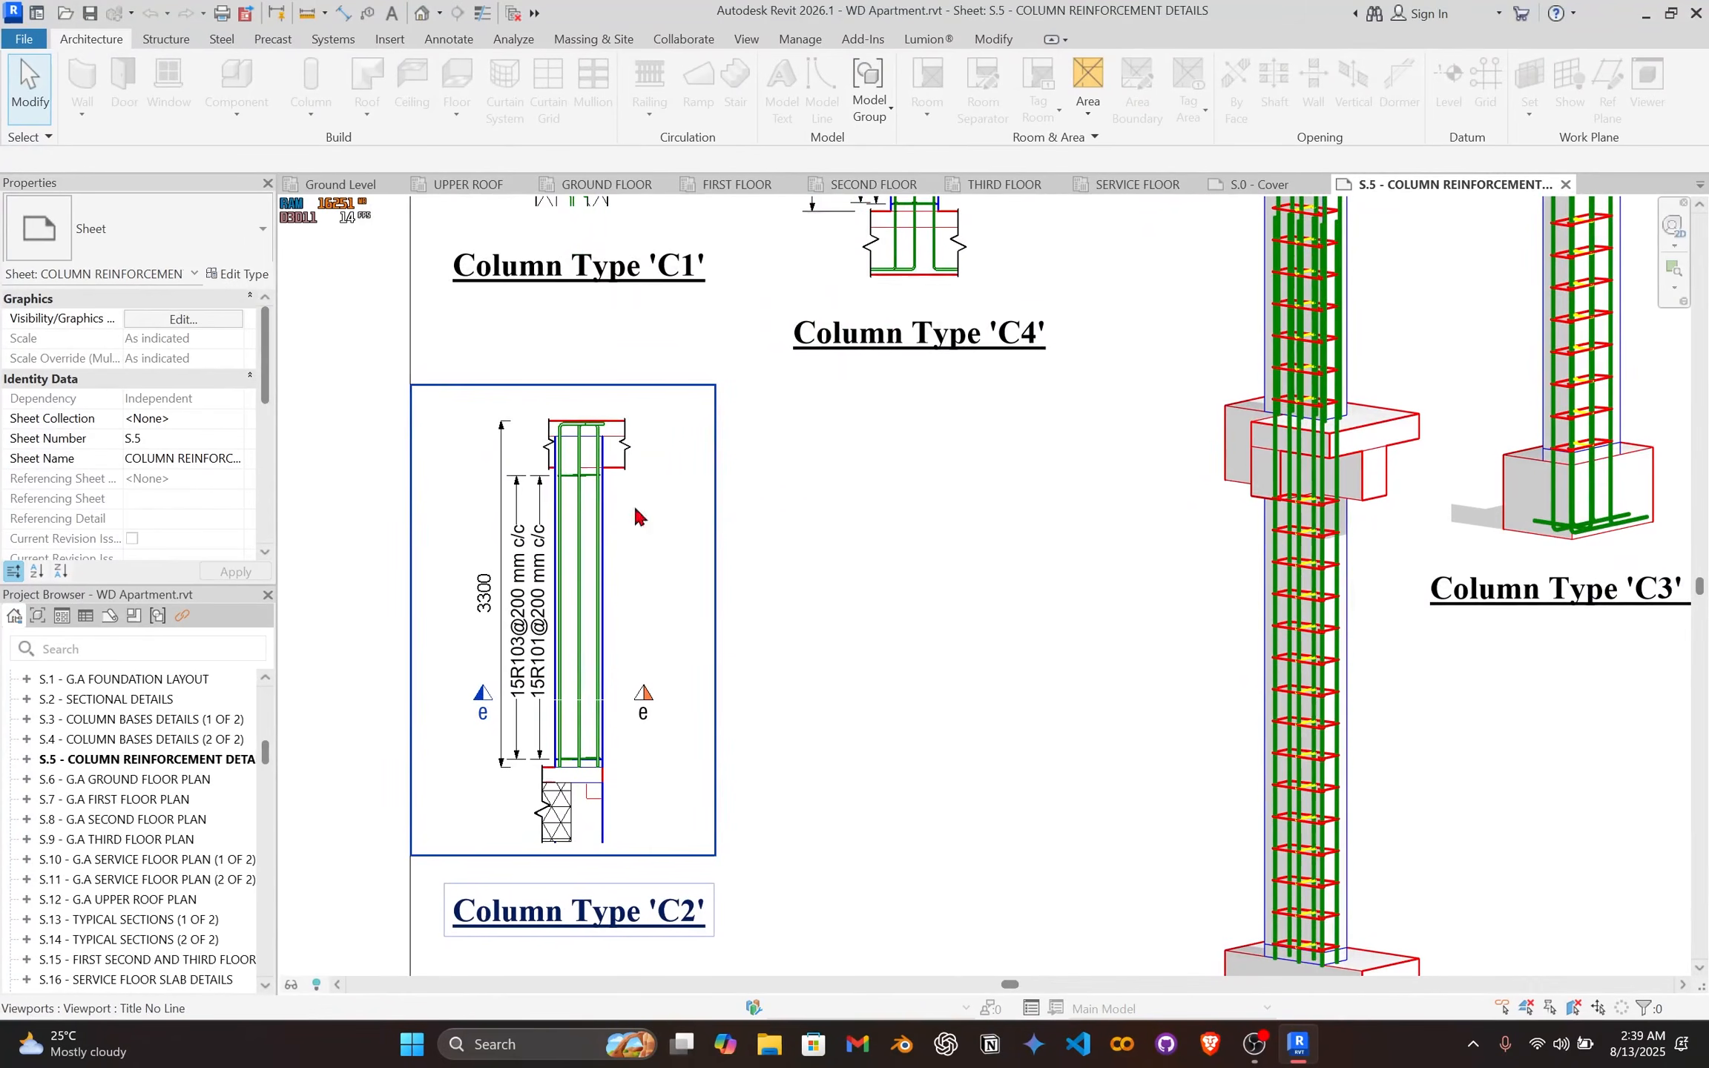
Step: Return to the GROUND FLOOR plan and start a vertical structural column with the Concrete-Rectangular-Column 300 x 450mm type
click(606, 185)
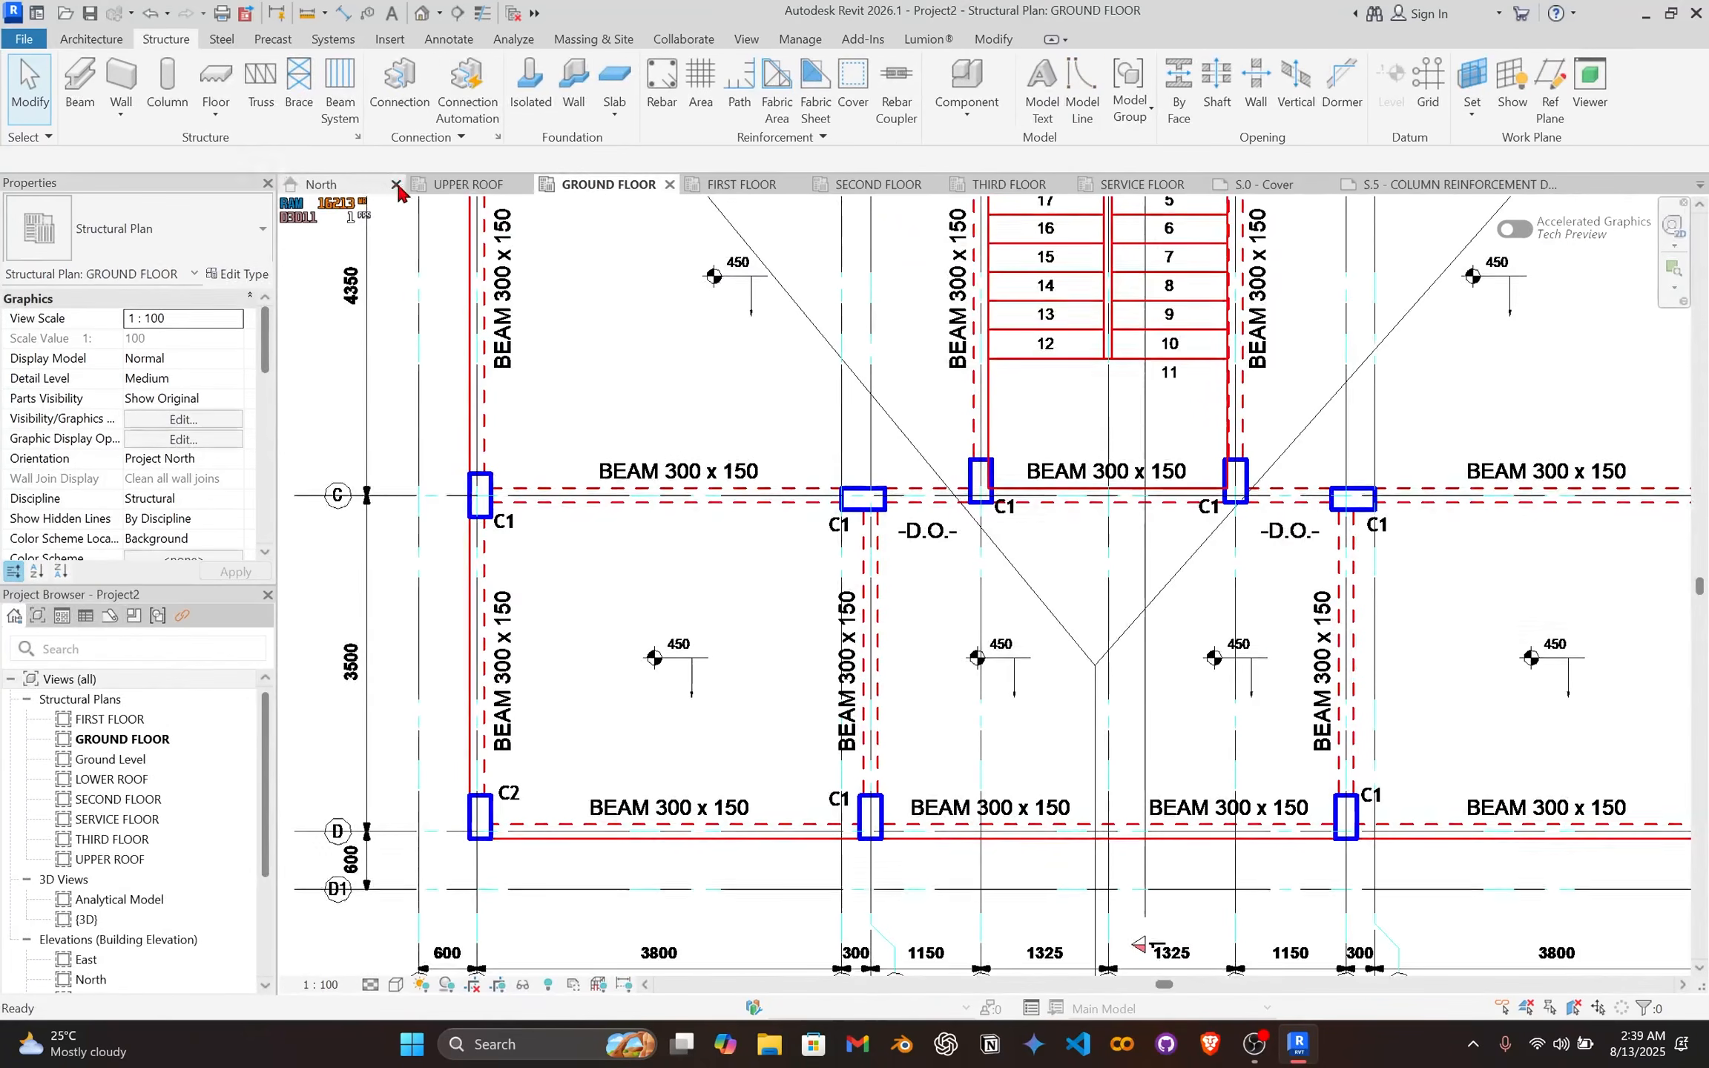
middle_drag(829, 722, 861, 781)
scroll(865, 779, down, 1)
middle_drag(866, 349, 912, 683)
scroll(611, 393, up, 3)
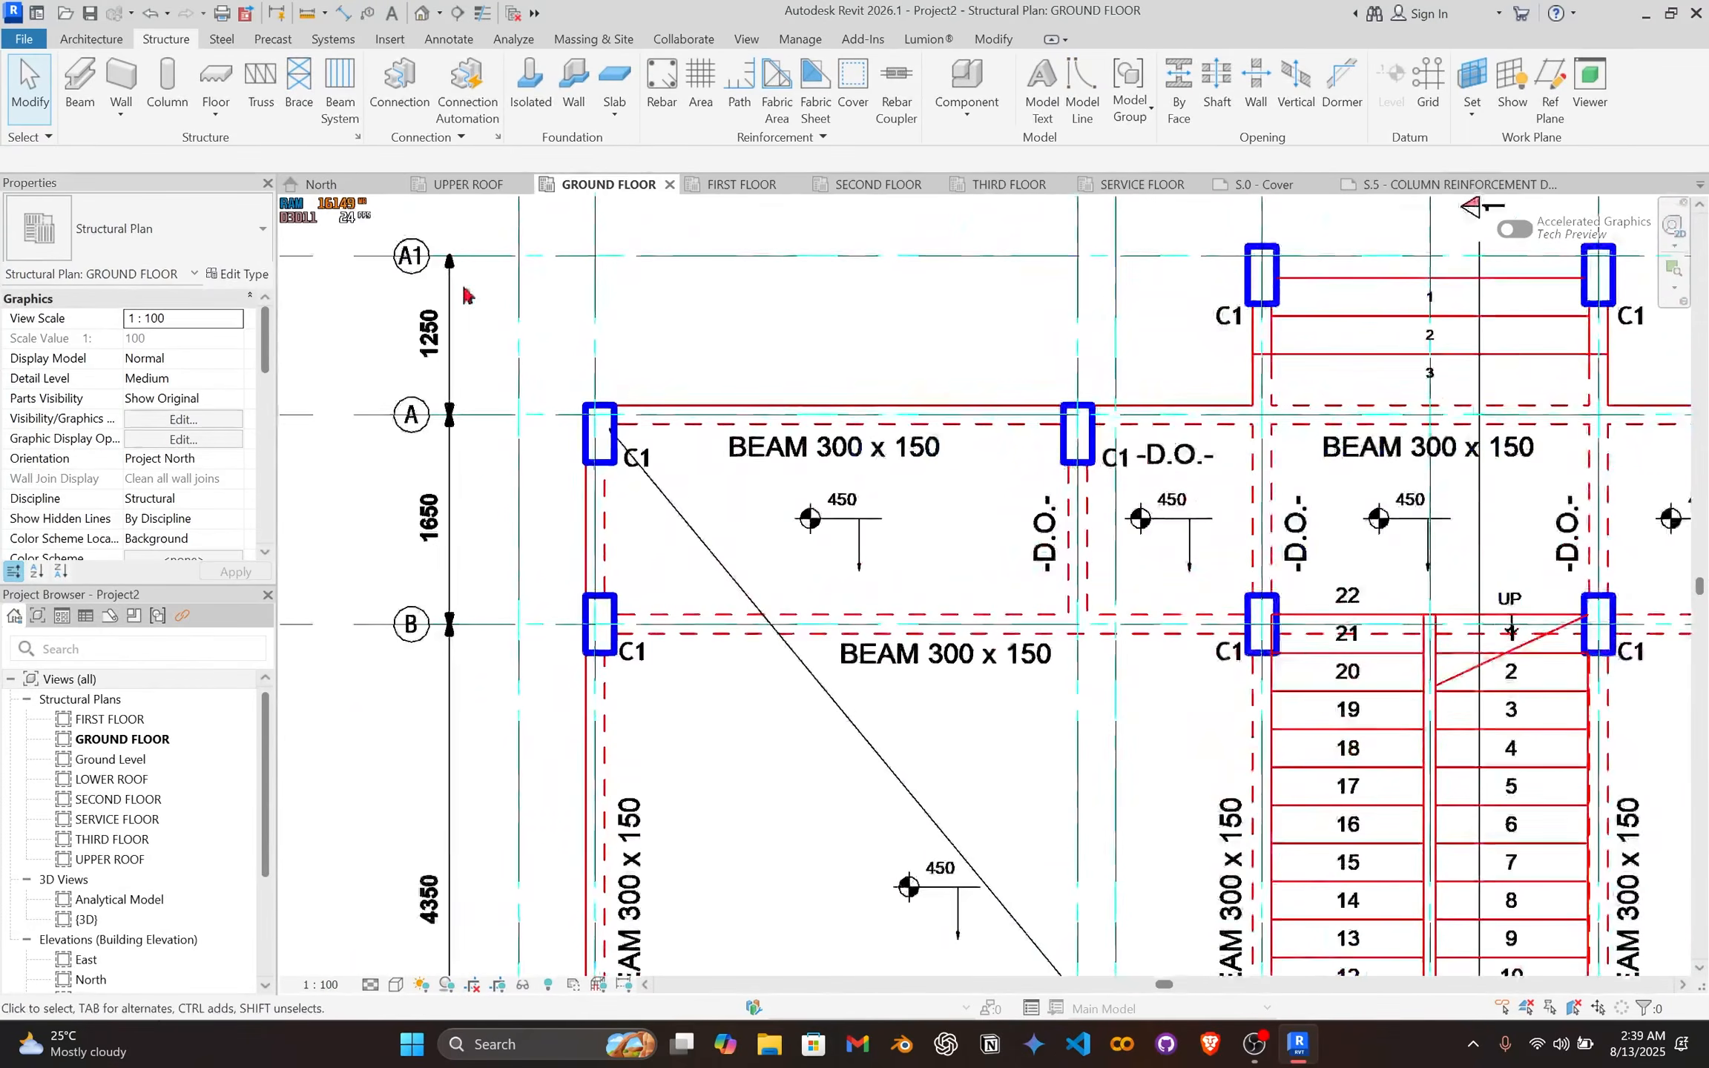
scroll(683, 453, up, 2)
scroll(654, 445, up, 1)
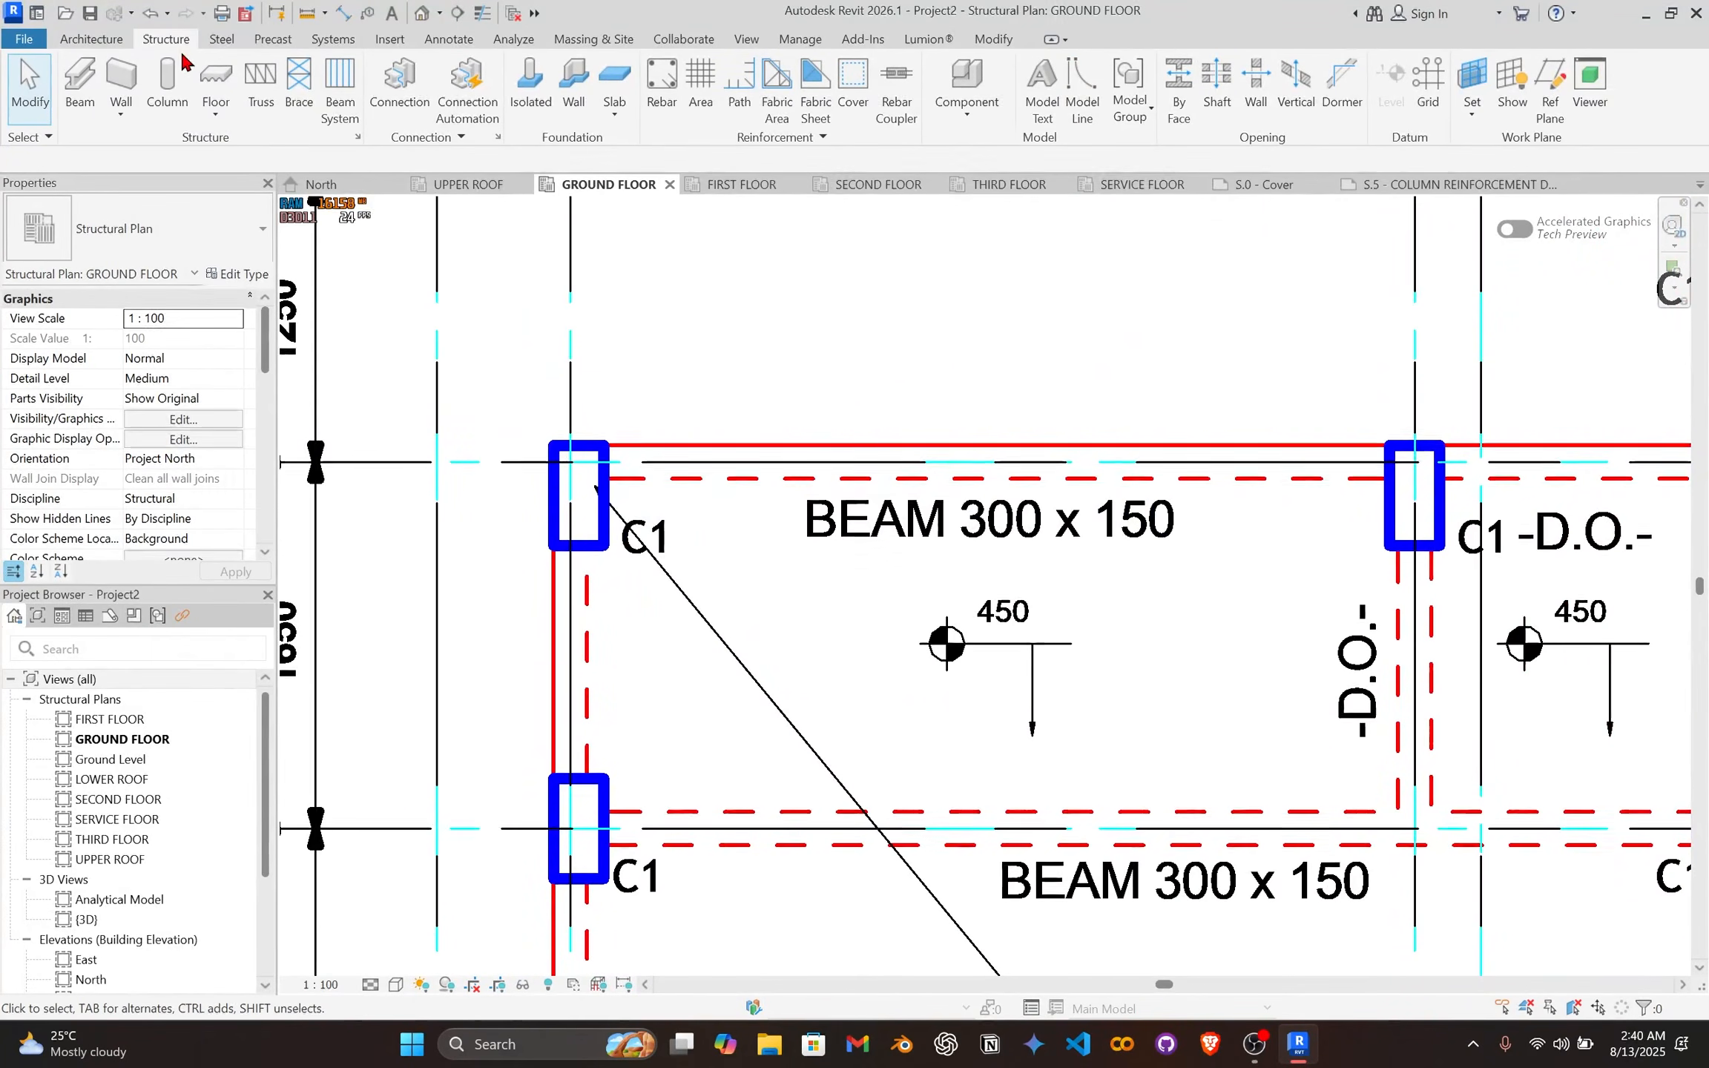
click(168, 80)
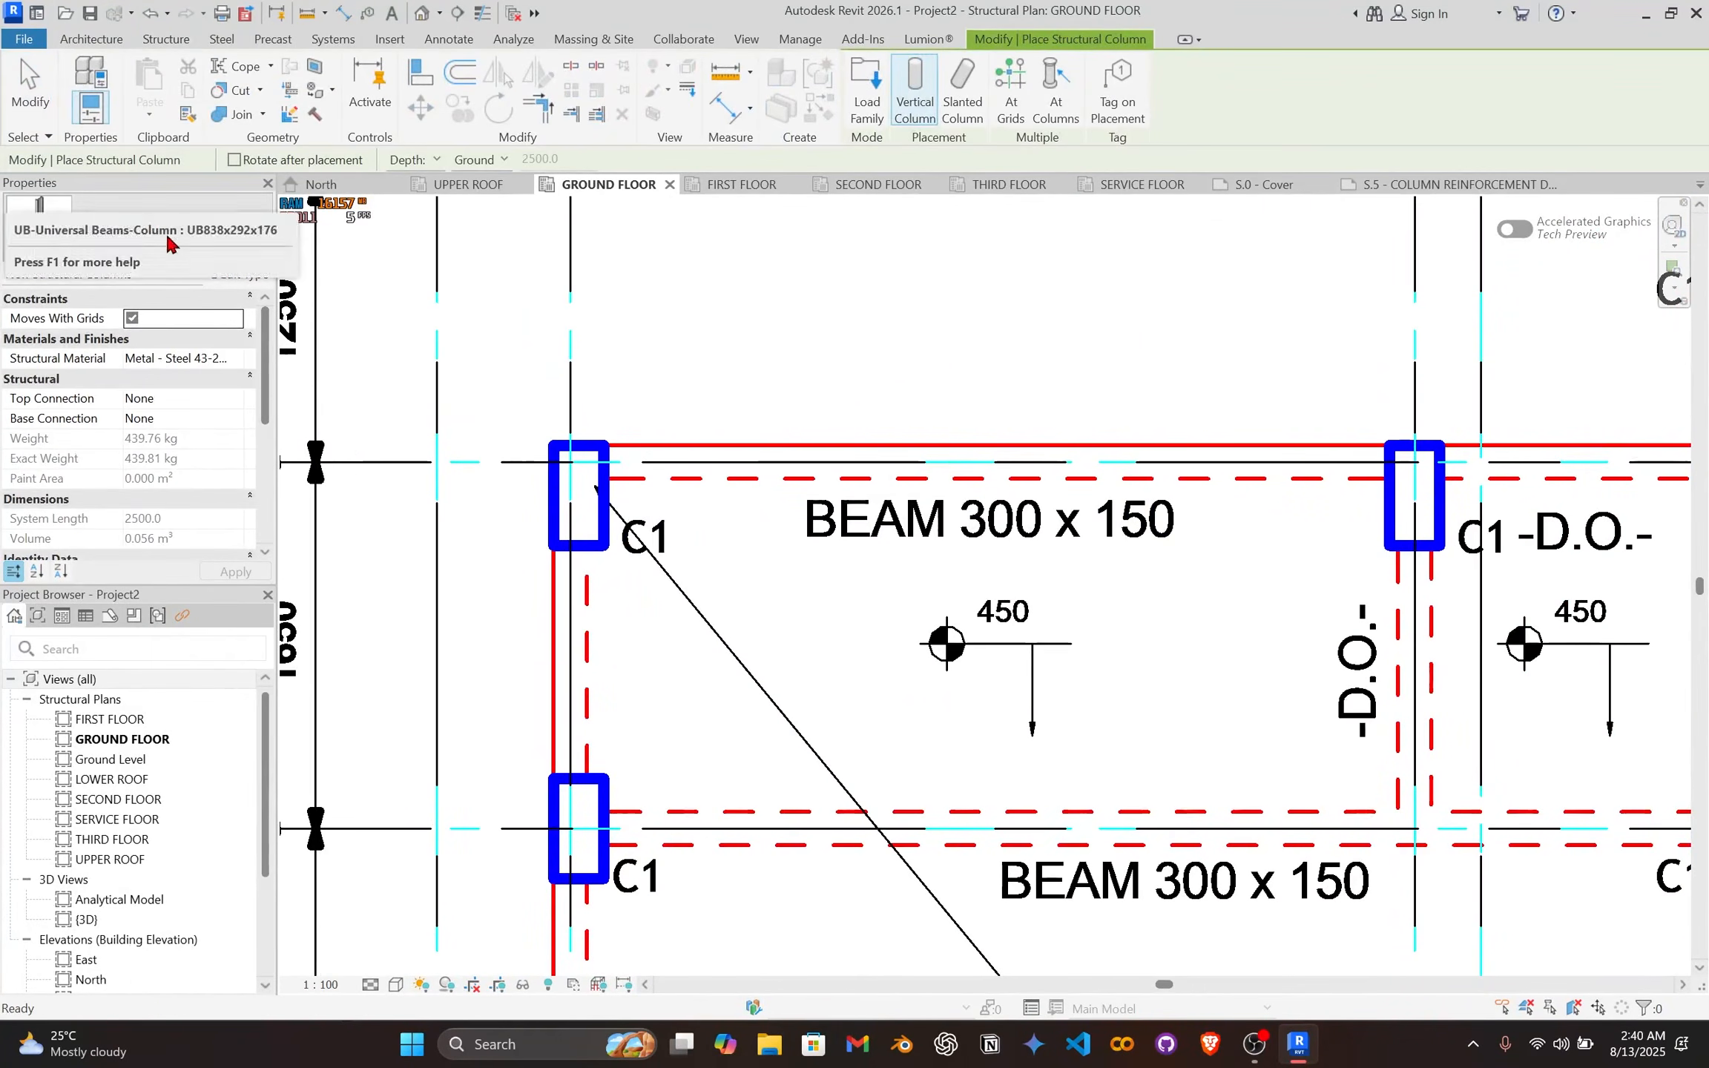
click(166, 239)
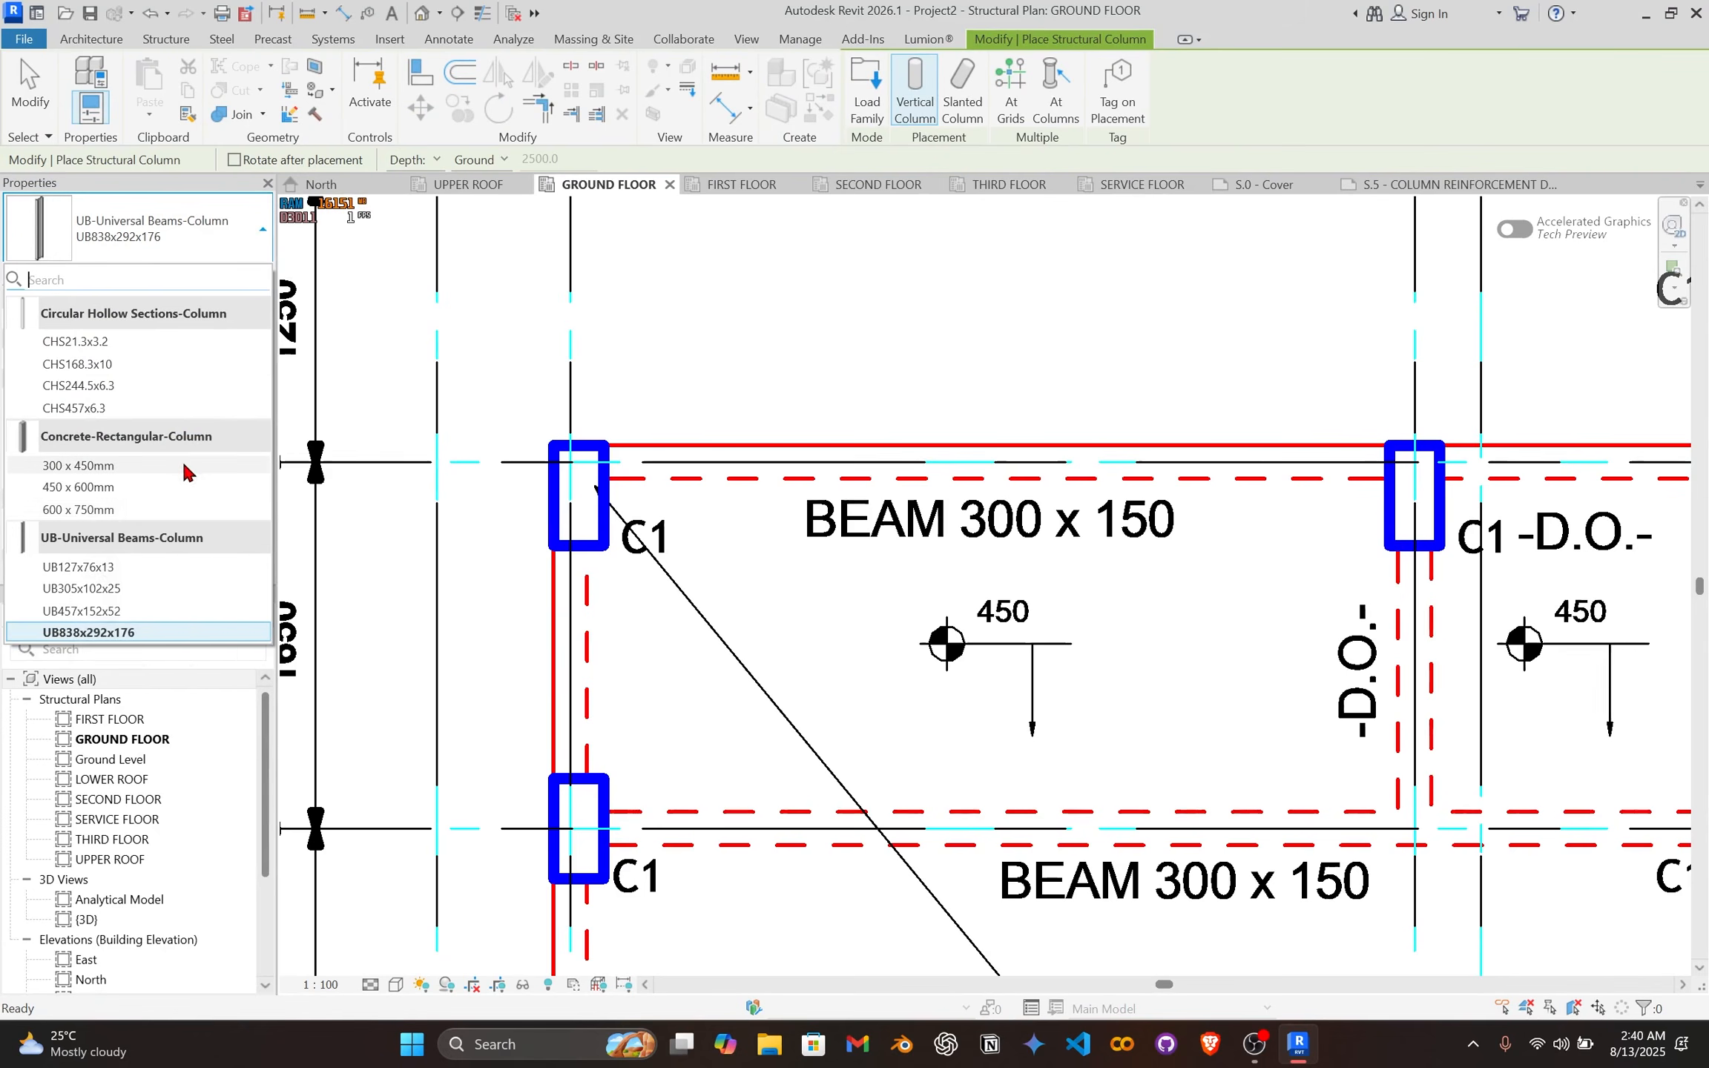
click(89, 465)
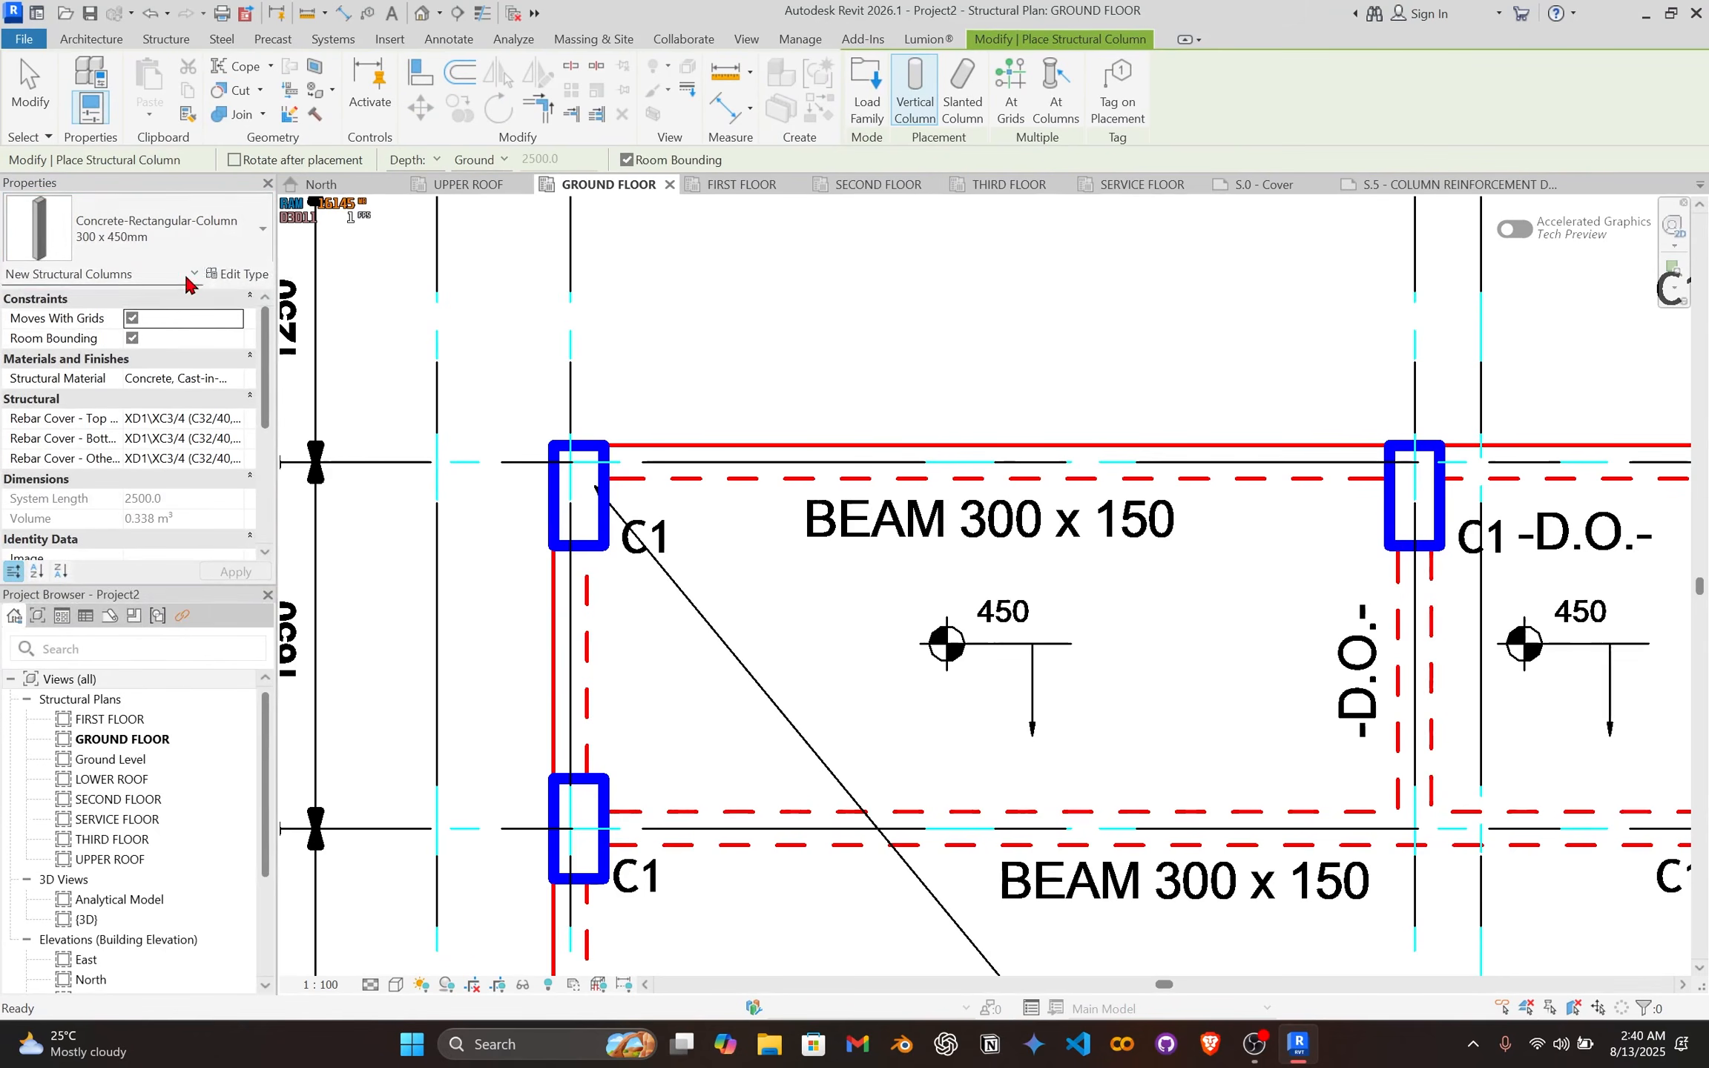
Step: Duplicate the 300 x 450mm column type as 450 x 225mm and set its b dimension to 225
click(238, 274)
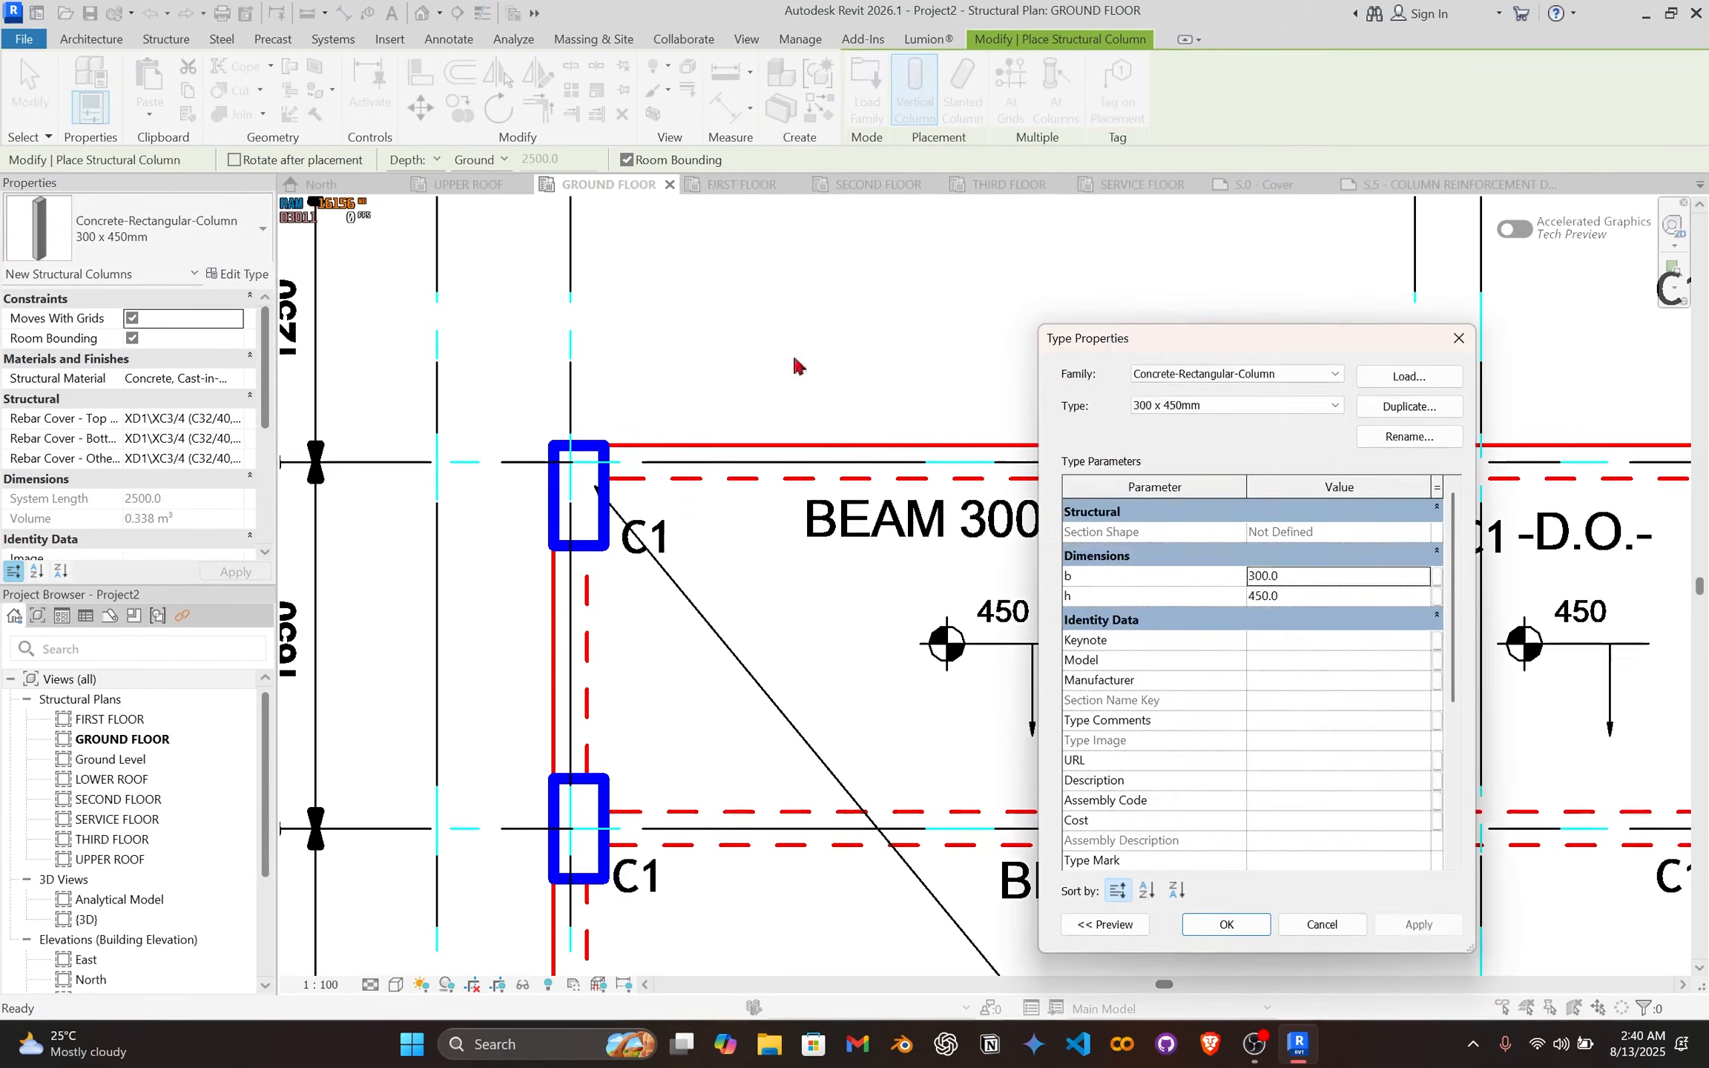
click(1446, 410)
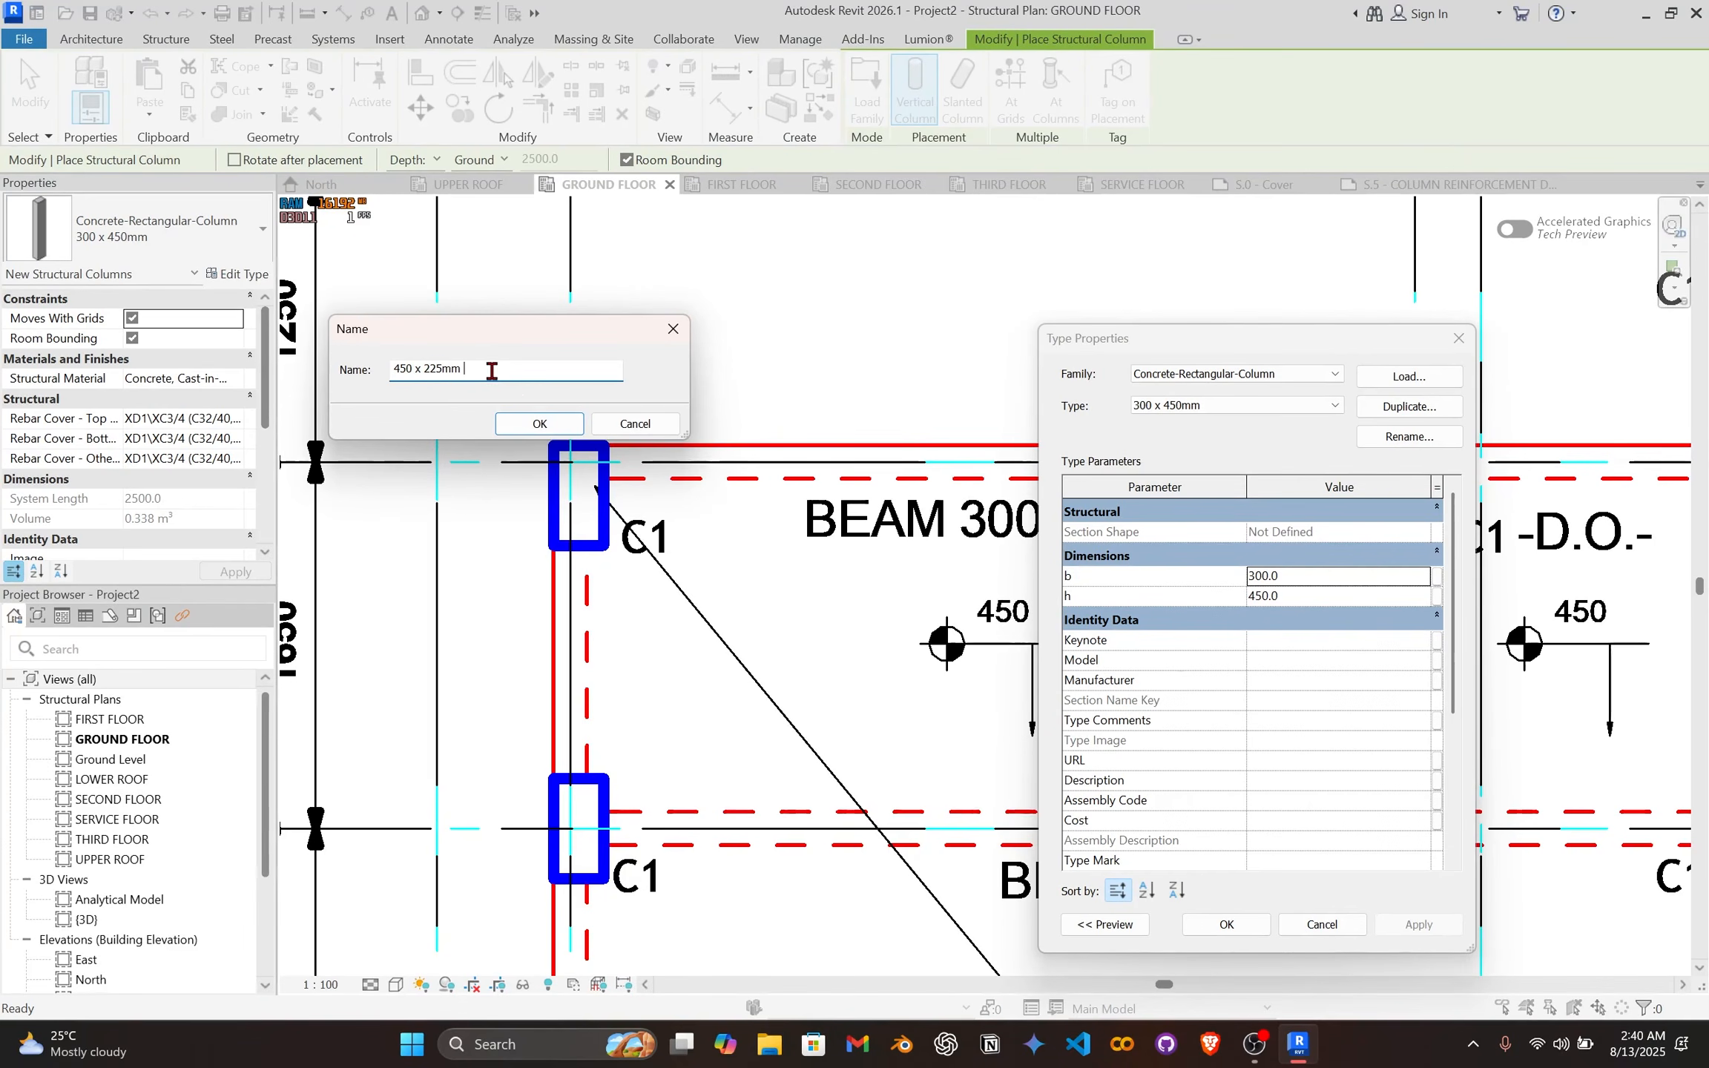
click(536, 422)
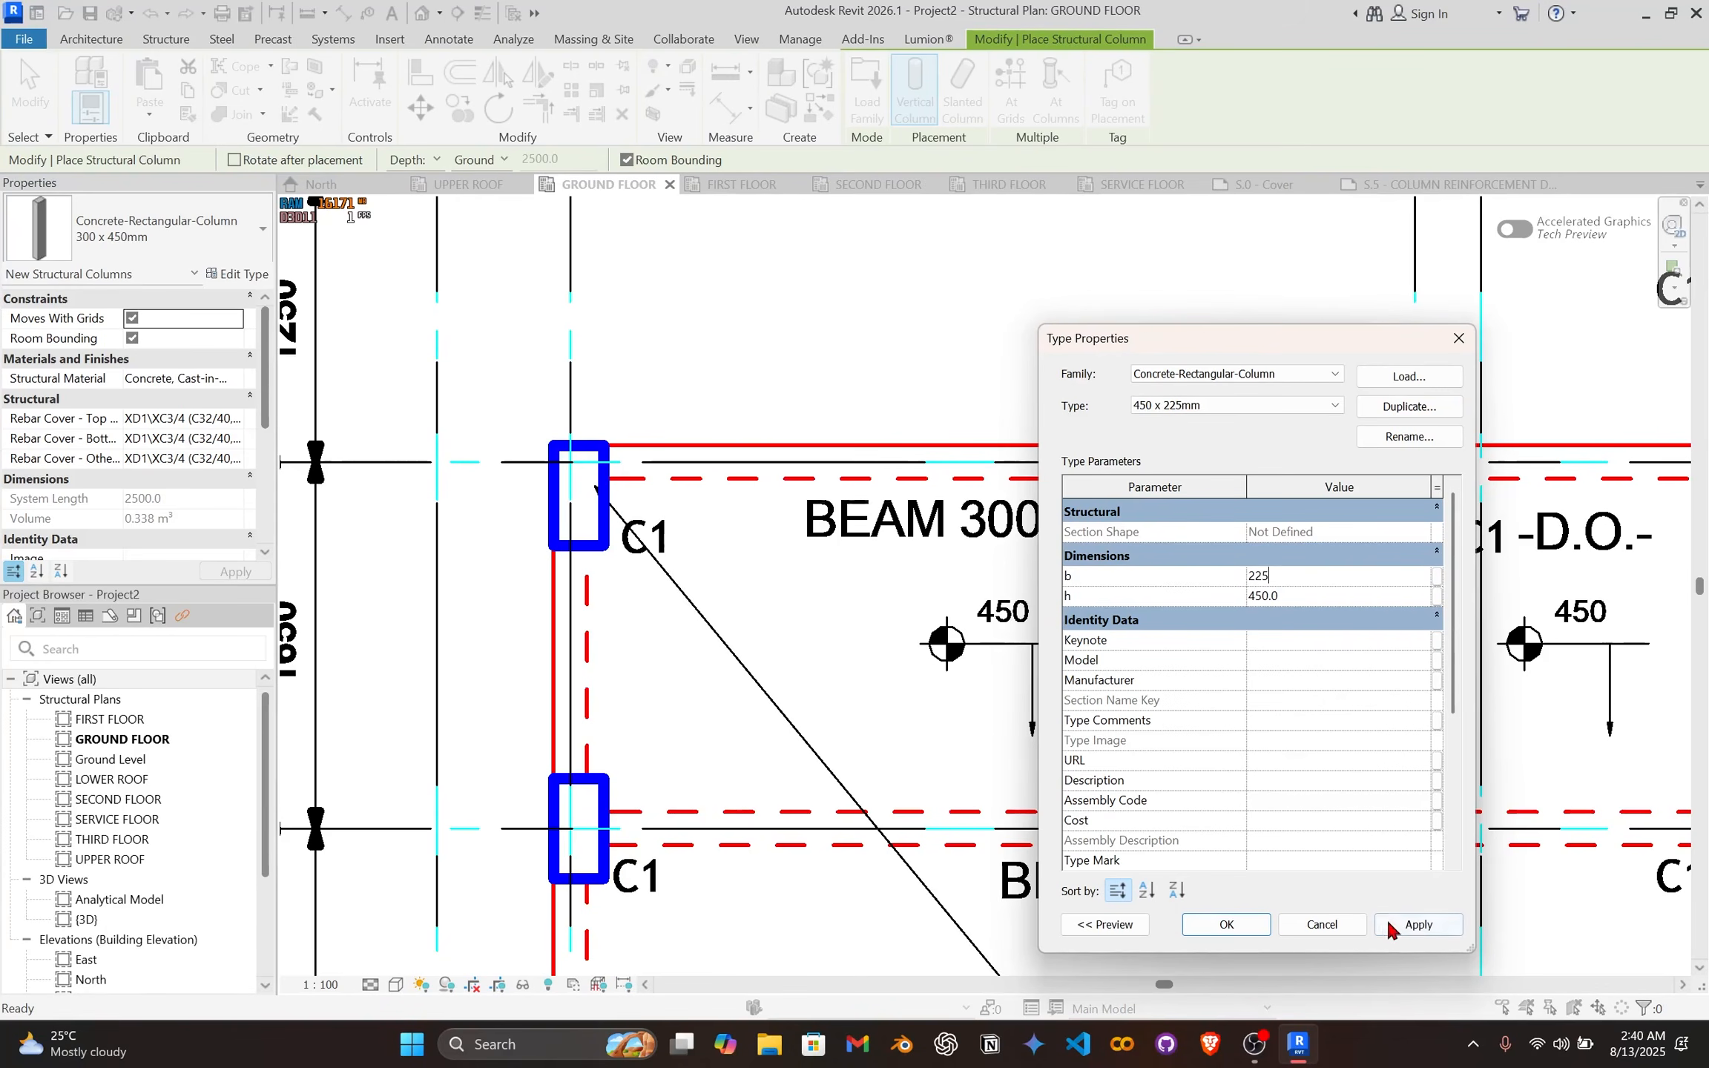
click(1417, 924)
click(1227, 925)
Step: Place one 450 x 225mm structural column at the intersection of grids 1 and A2
scroll(557, 538, up, 3)
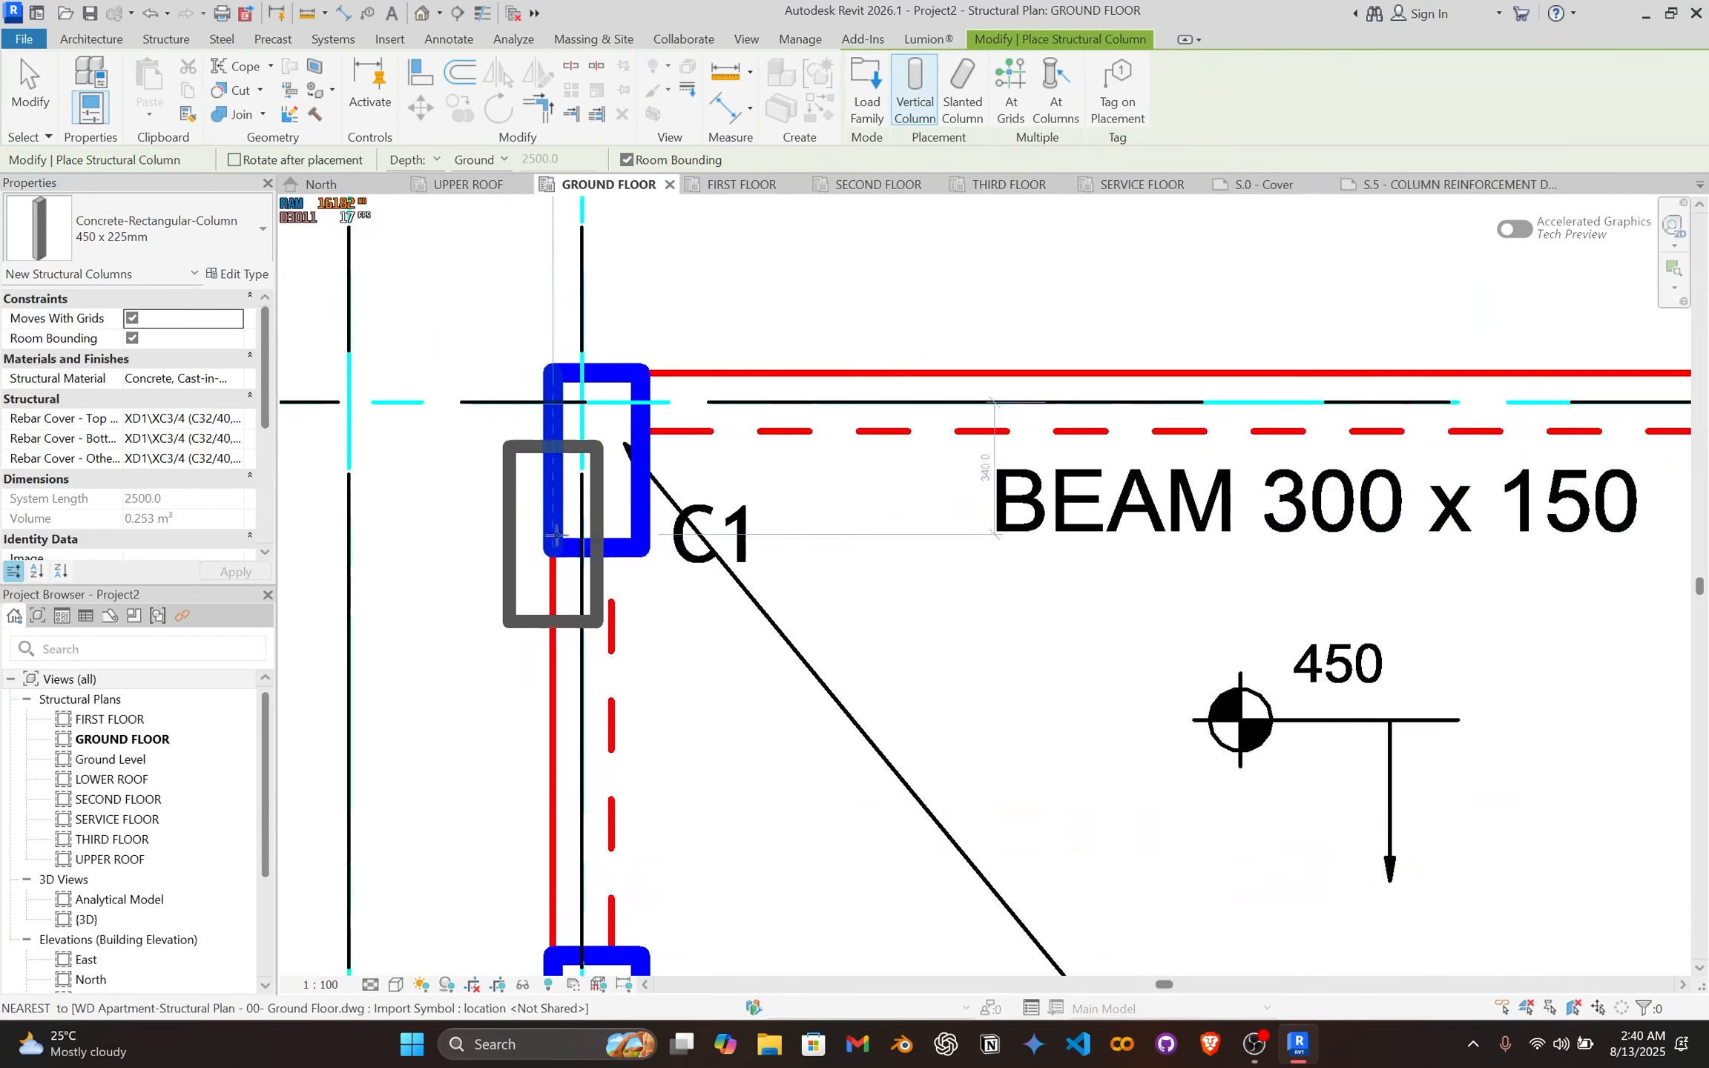
scroll(556, 536, up, 3)
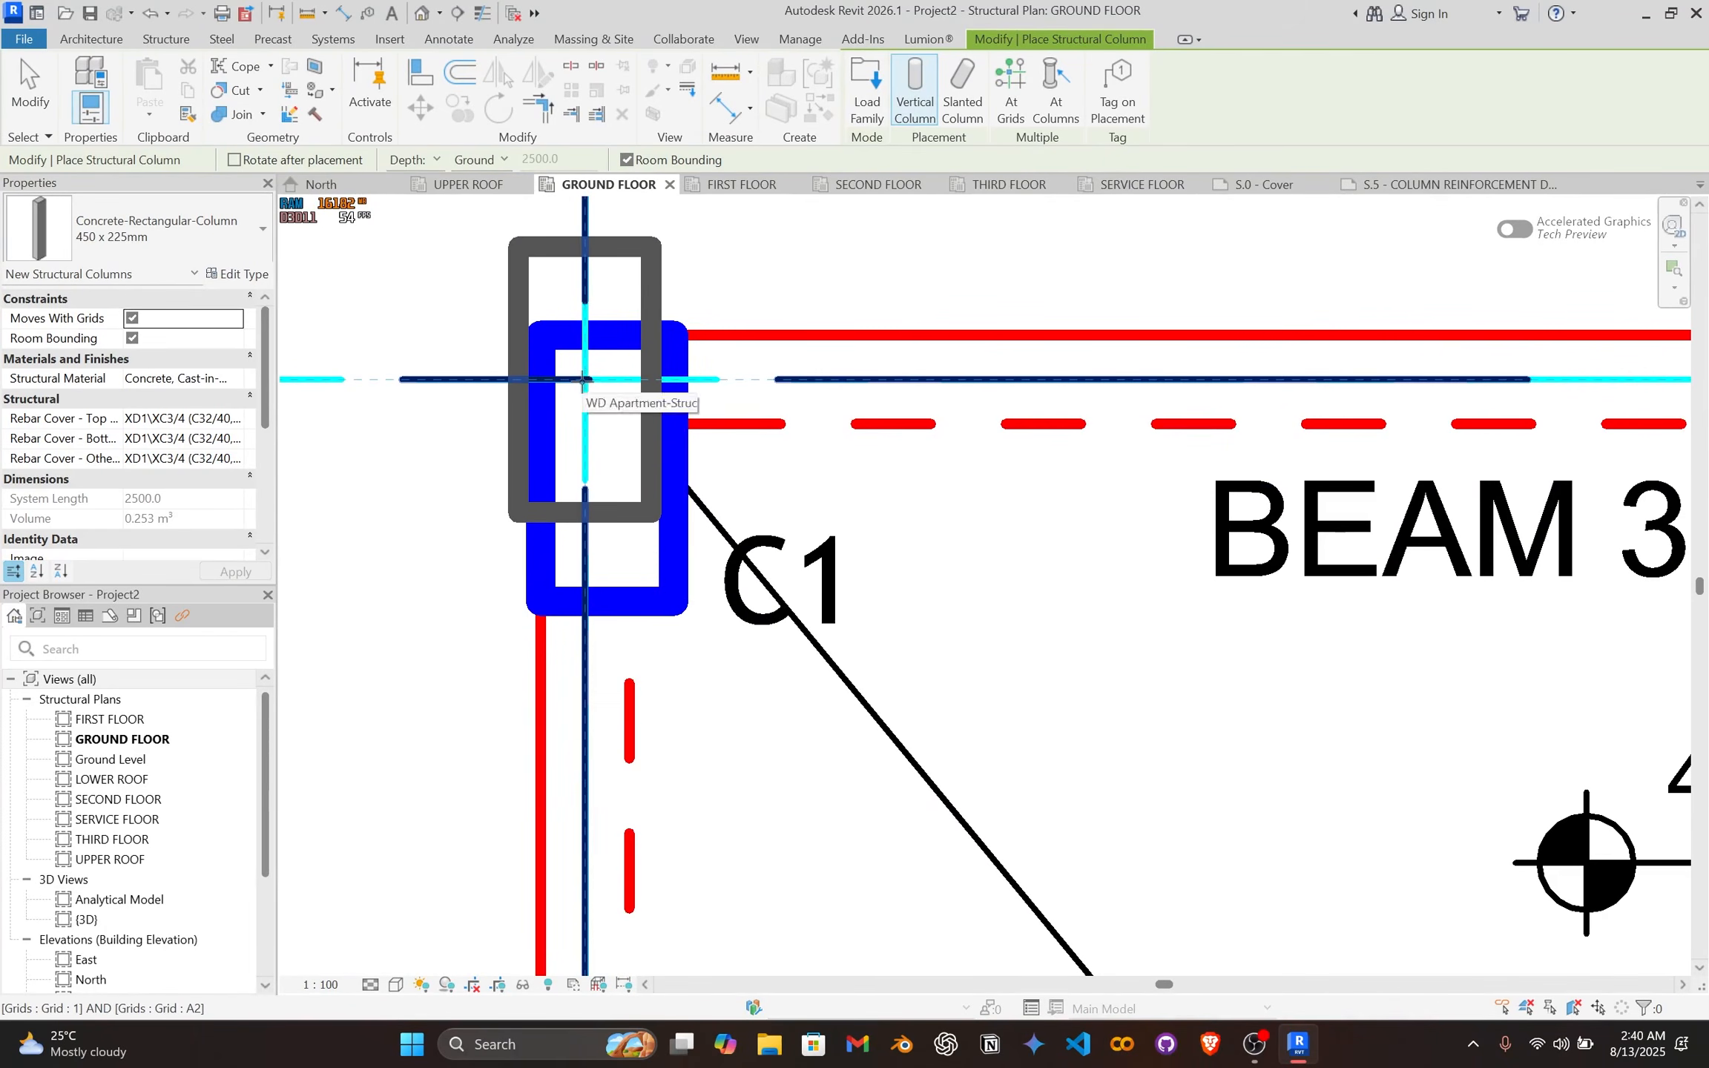
click(584, 379)
key(Escape)
key(Escape)
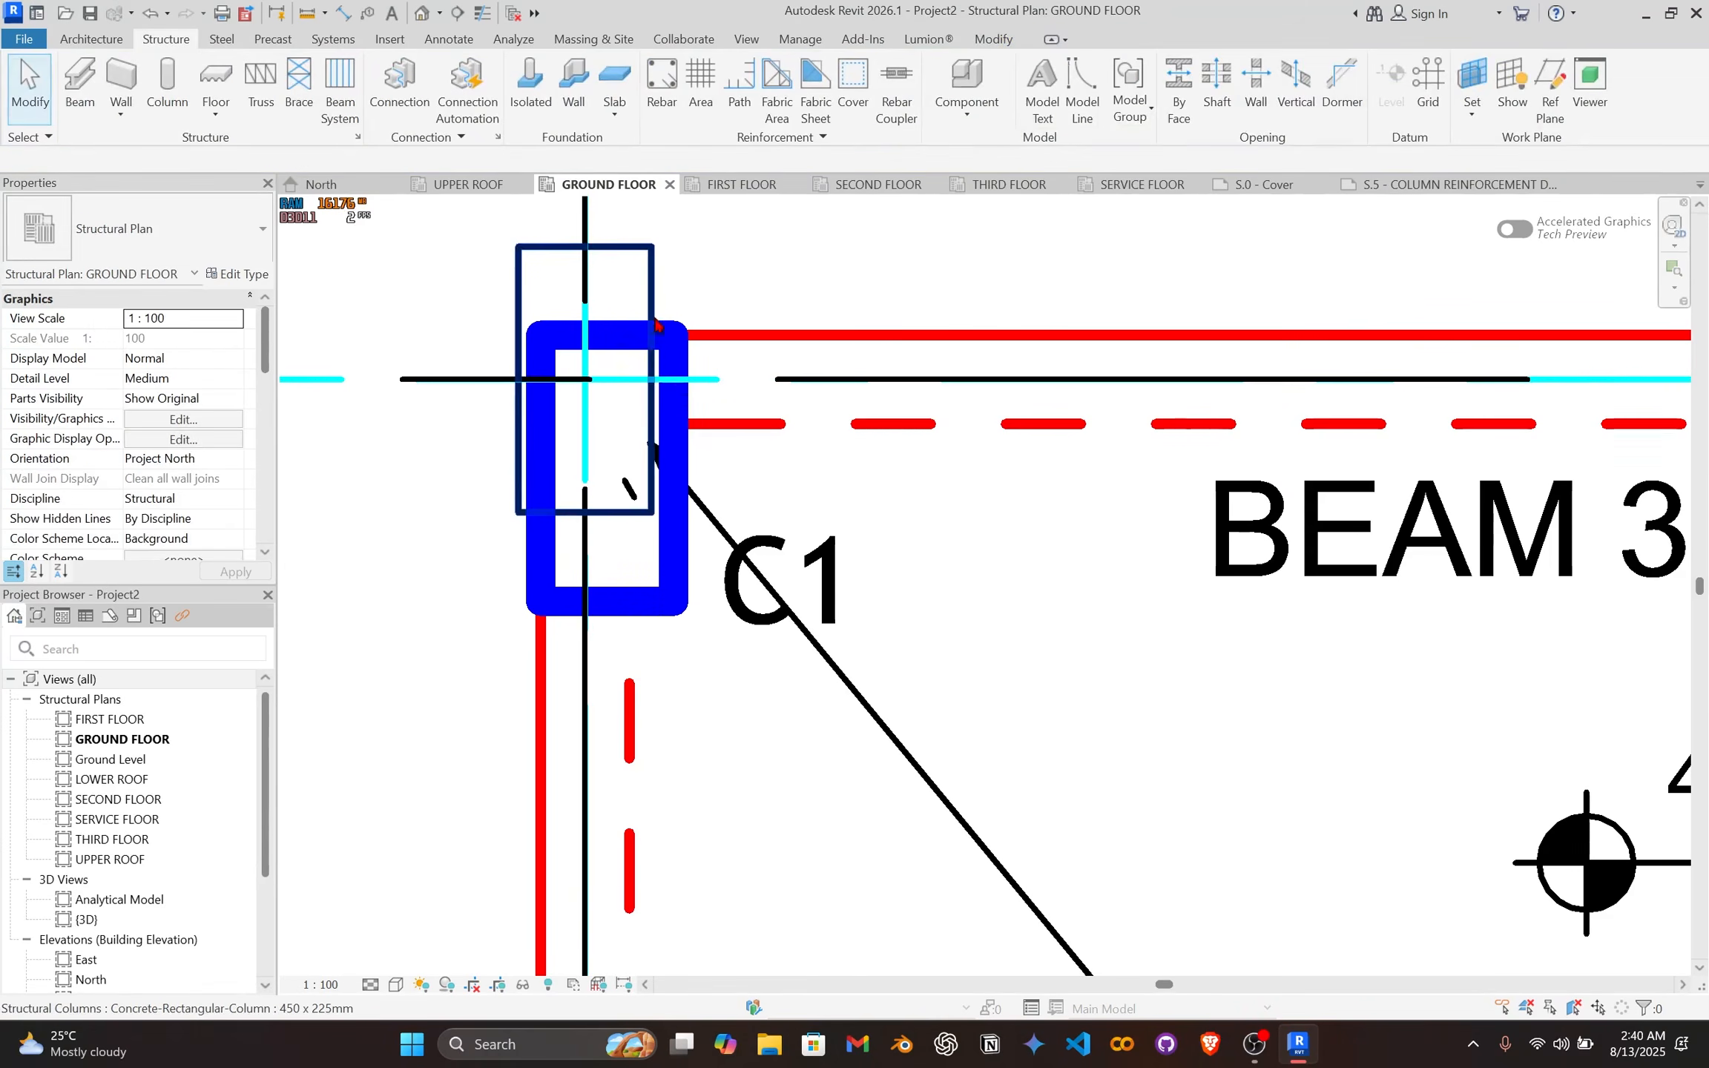
Step: Turn on Thin Lines and align two edges of the new column to the C1 outline of the CAD plan at grids 1 and A2
click(482, 13)
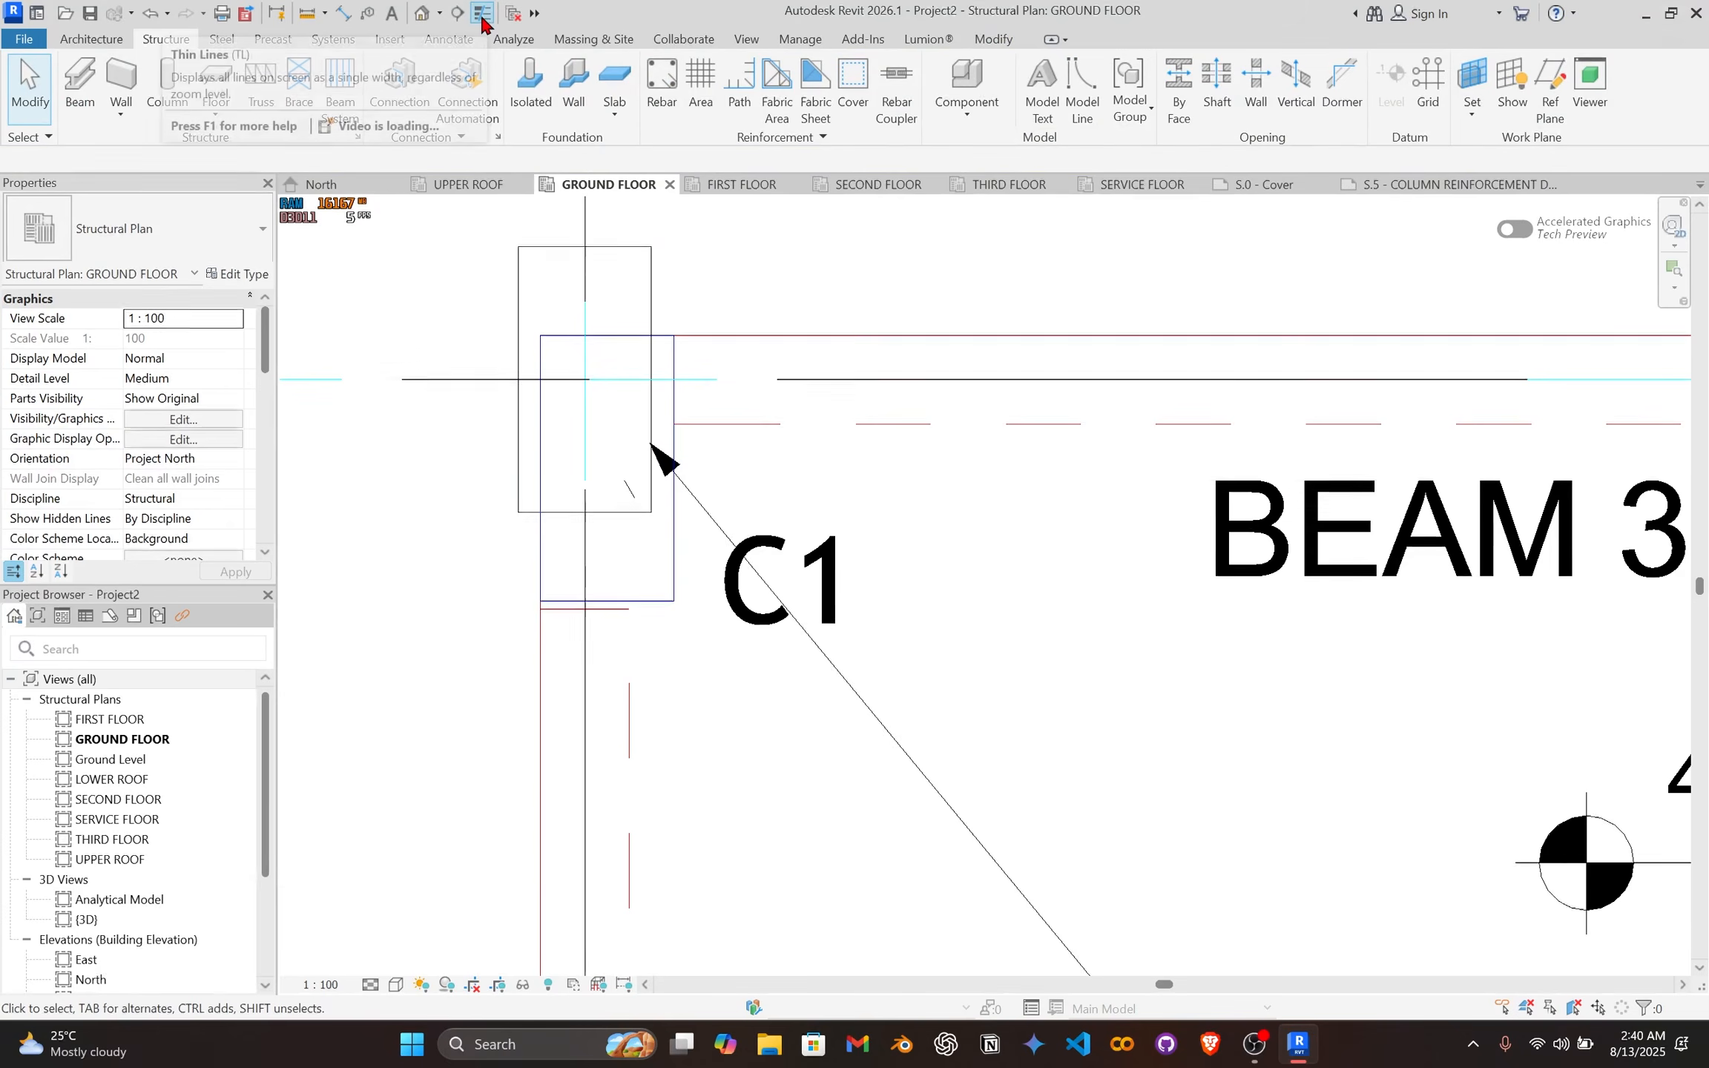
click(654, 299)
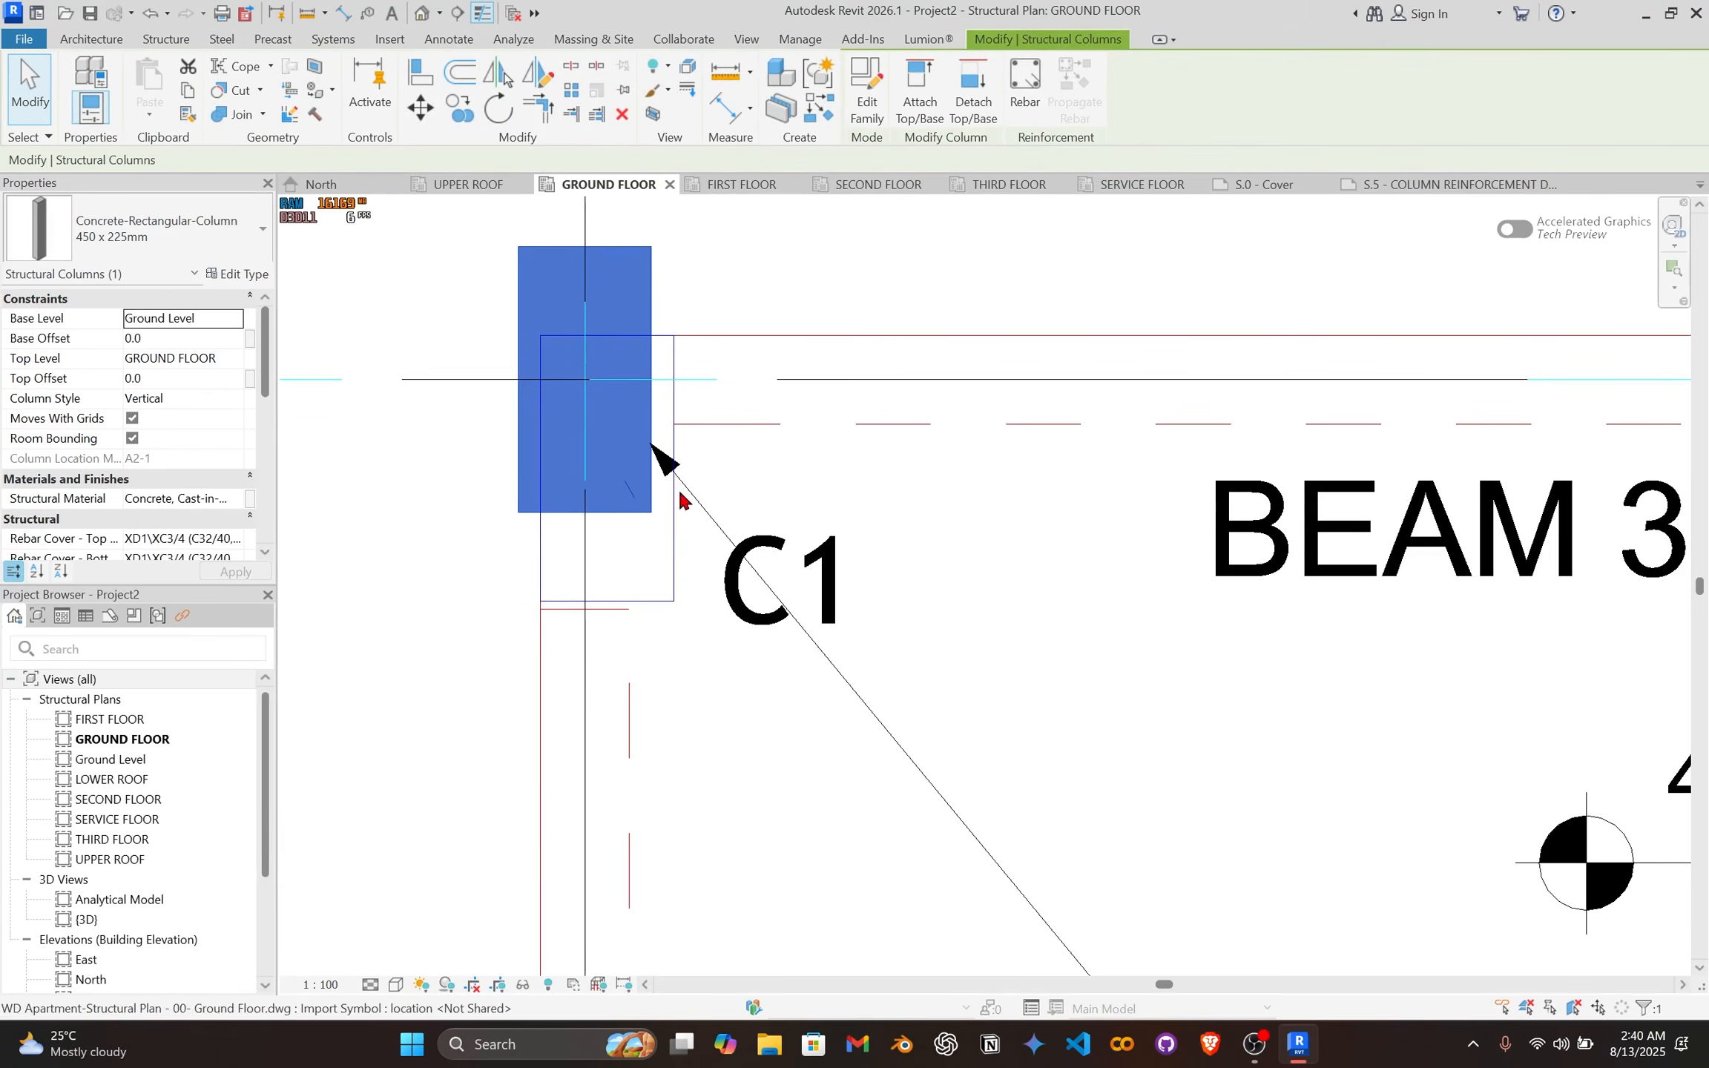
scroll(676, 581, up, 1)
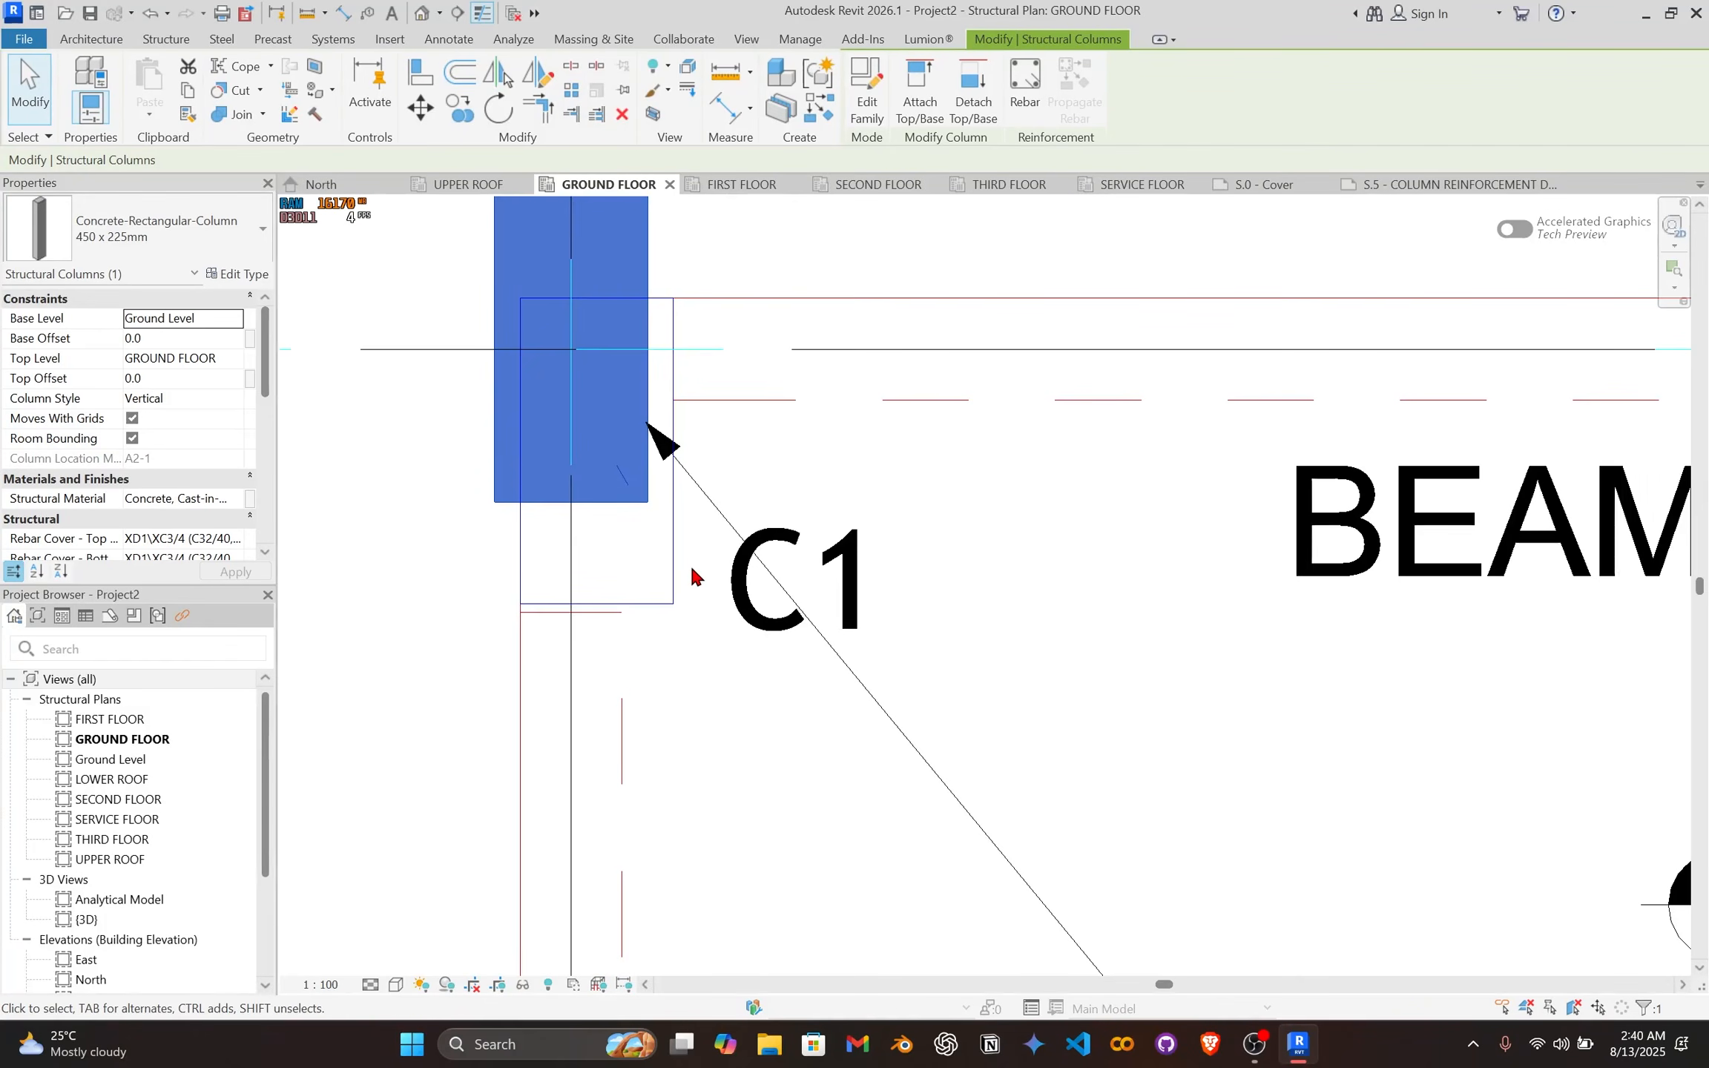
key(a)
key(l)
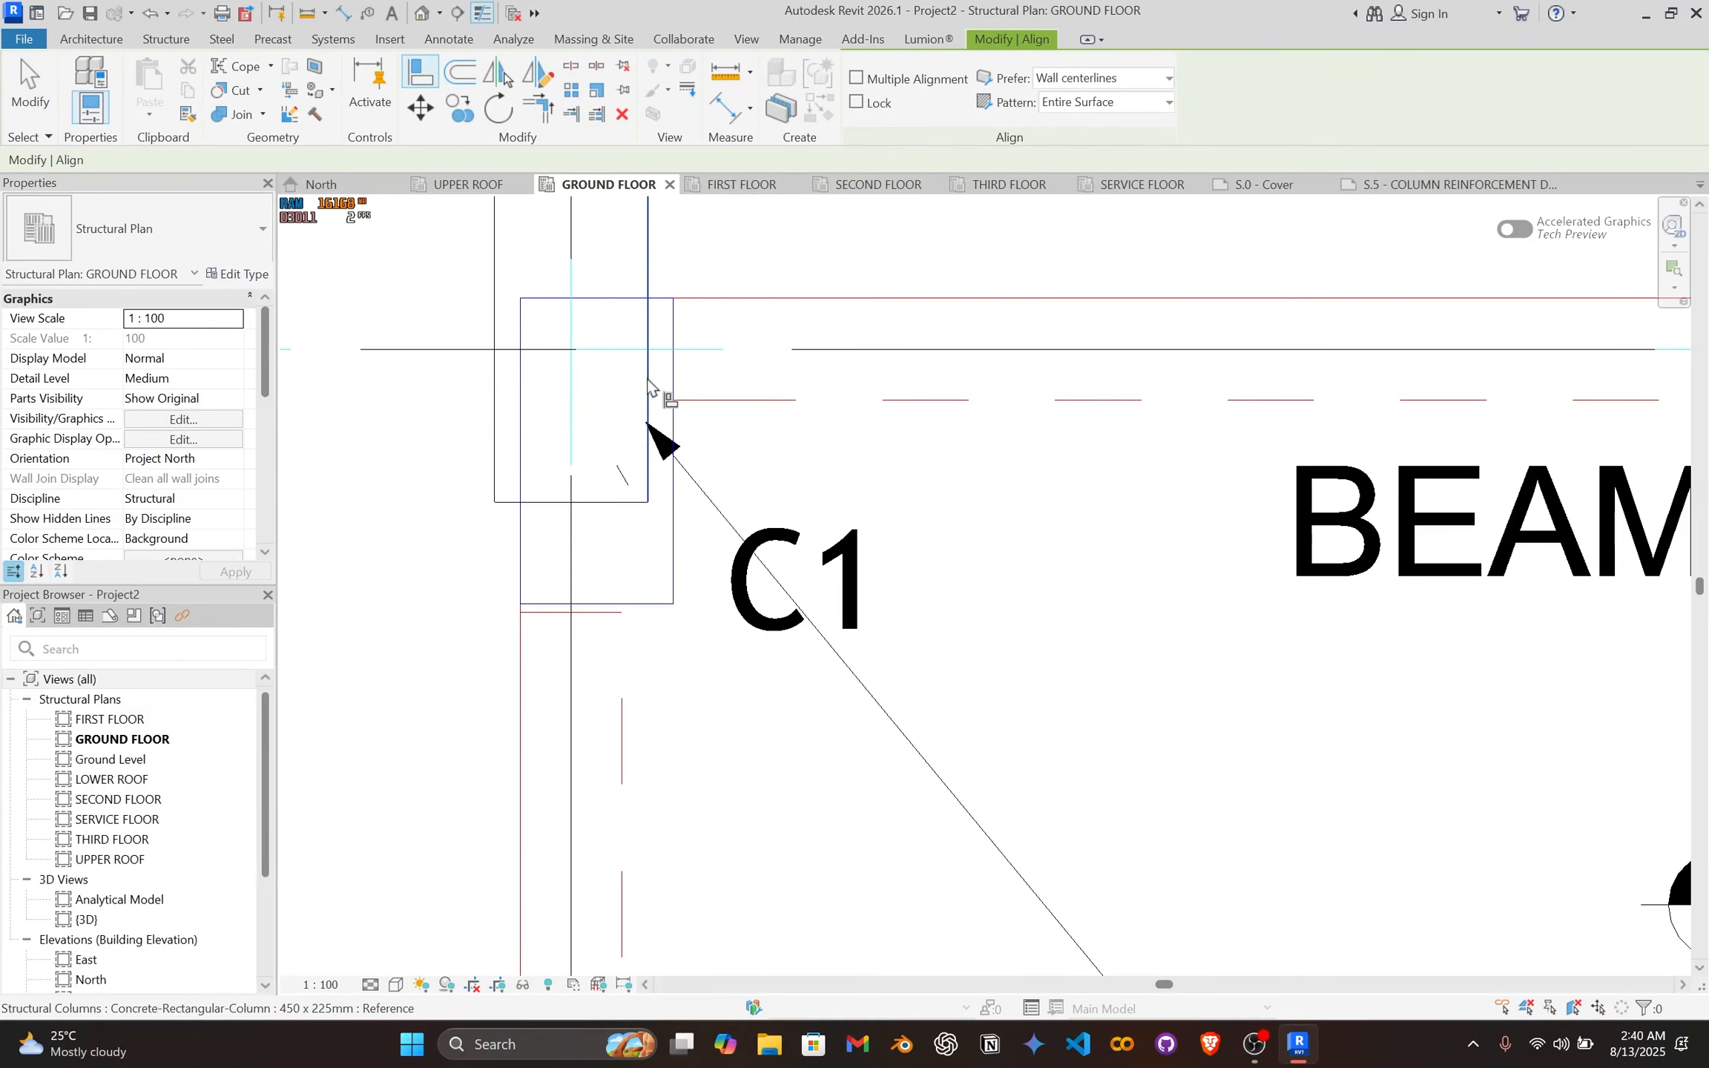
click(675, 577)
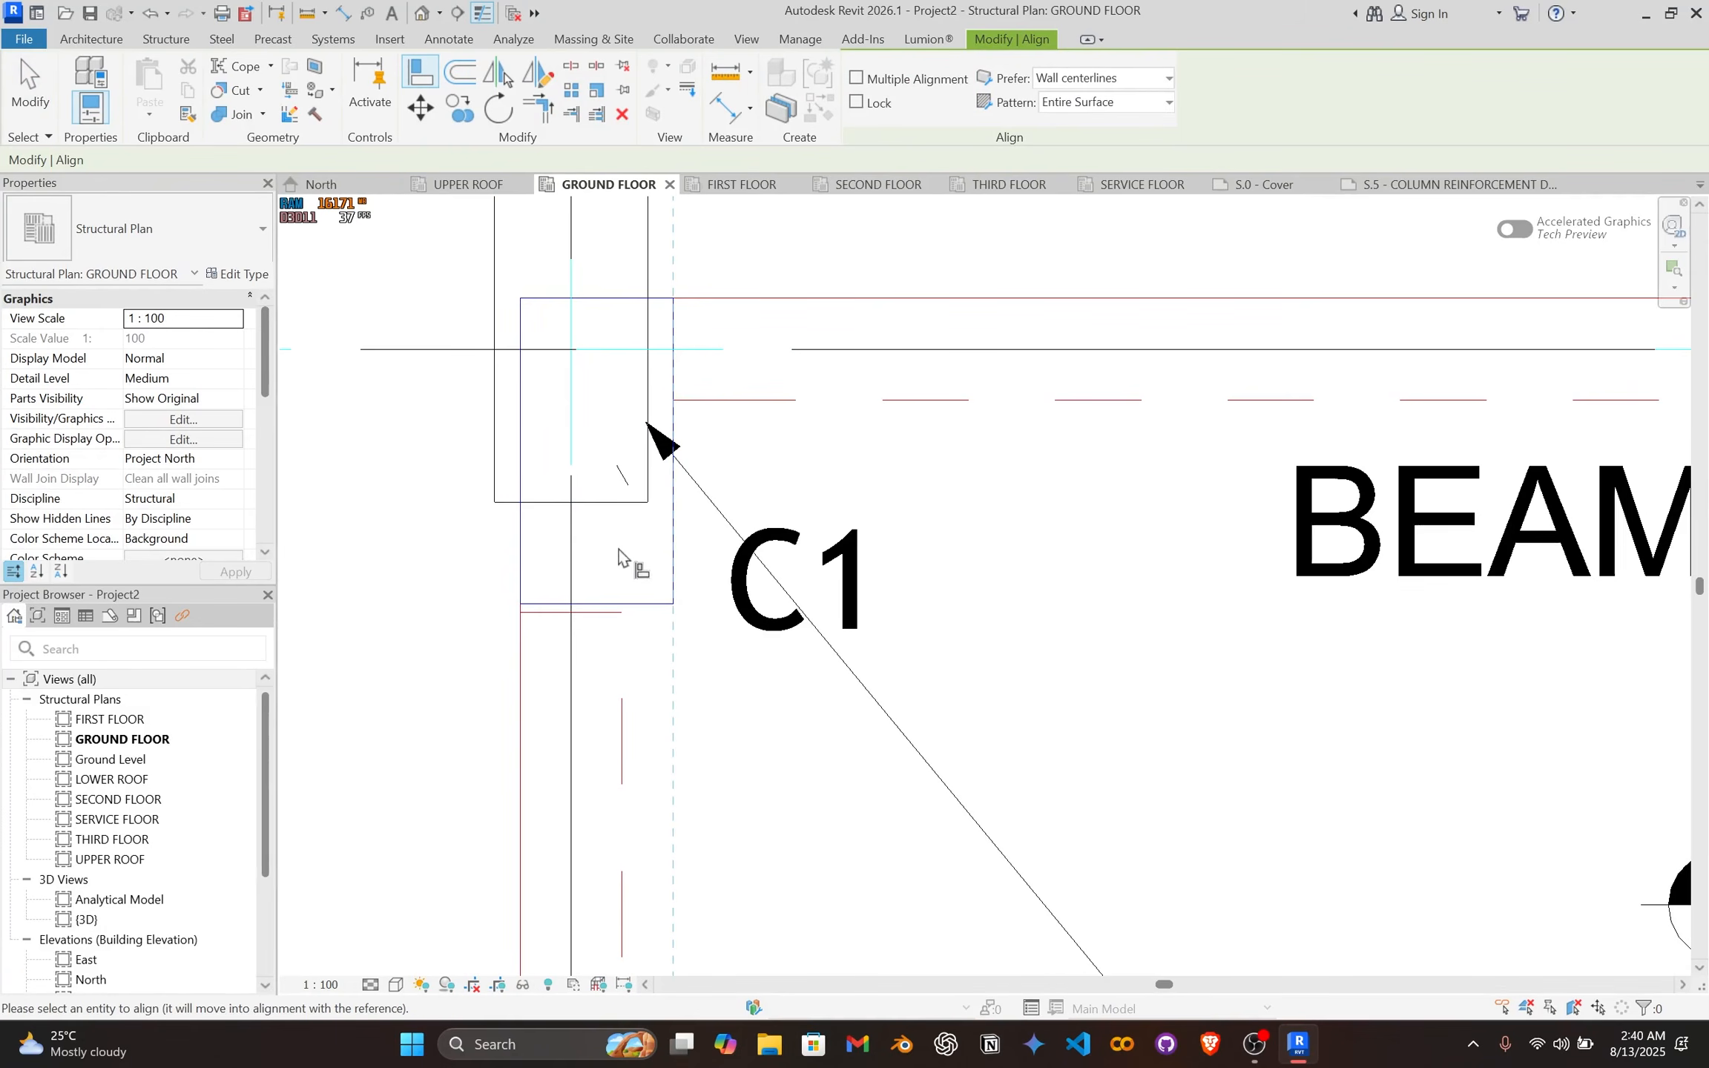
click(649, 340)
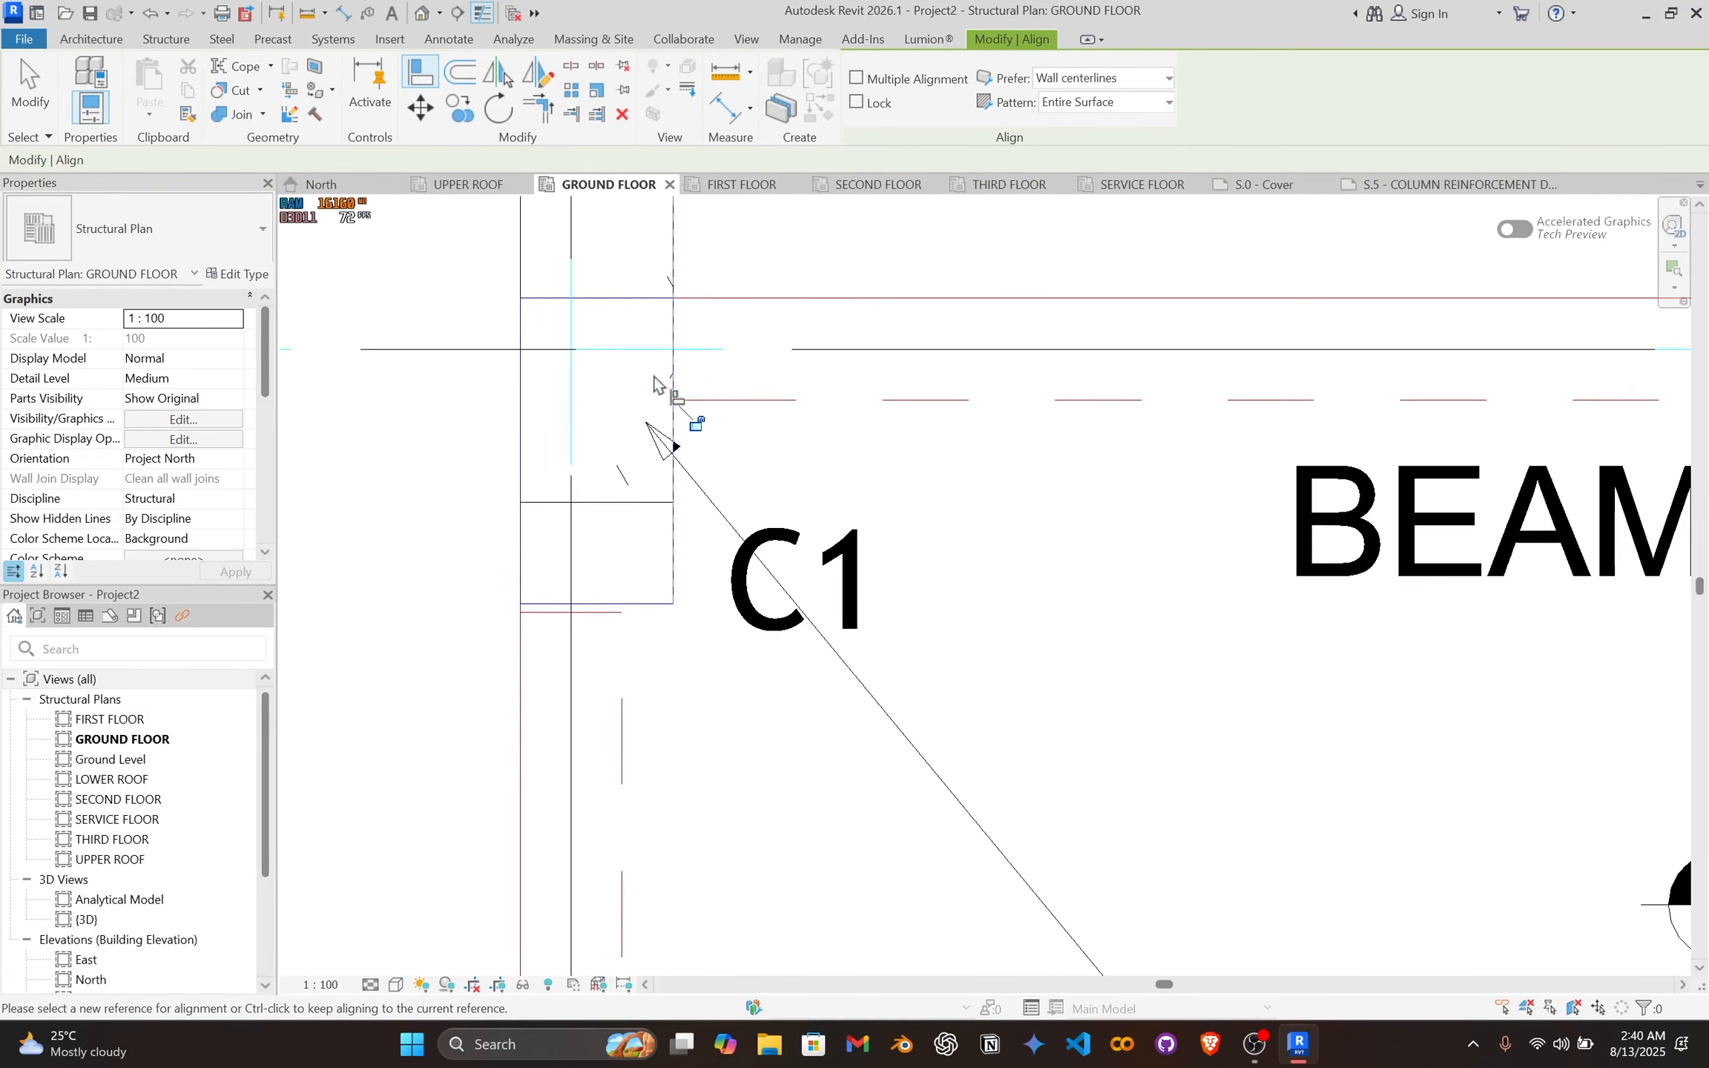
click(623, 602)
click(629, 503)
key(Escape)
key(Escape)
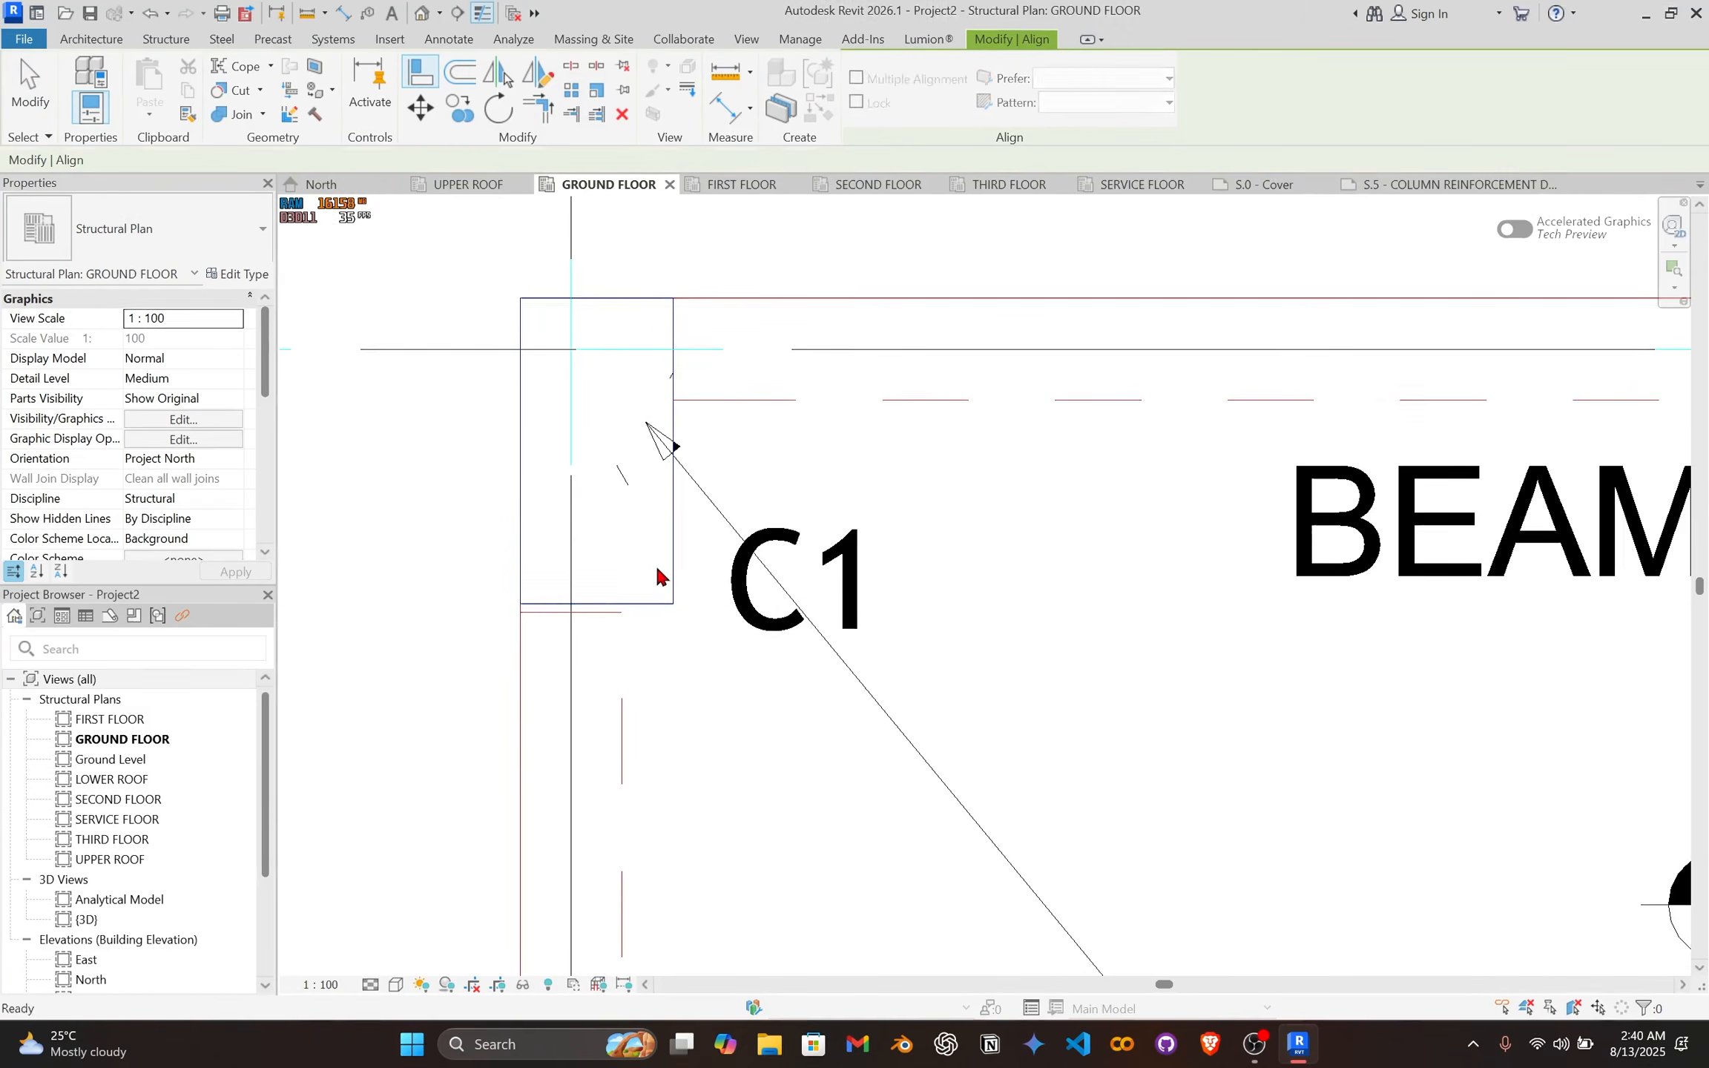
Step: Check the aligned column against its C1 outline and turn Thin Lines off
click(657, 575)
scroll(643, 530, down, 2)
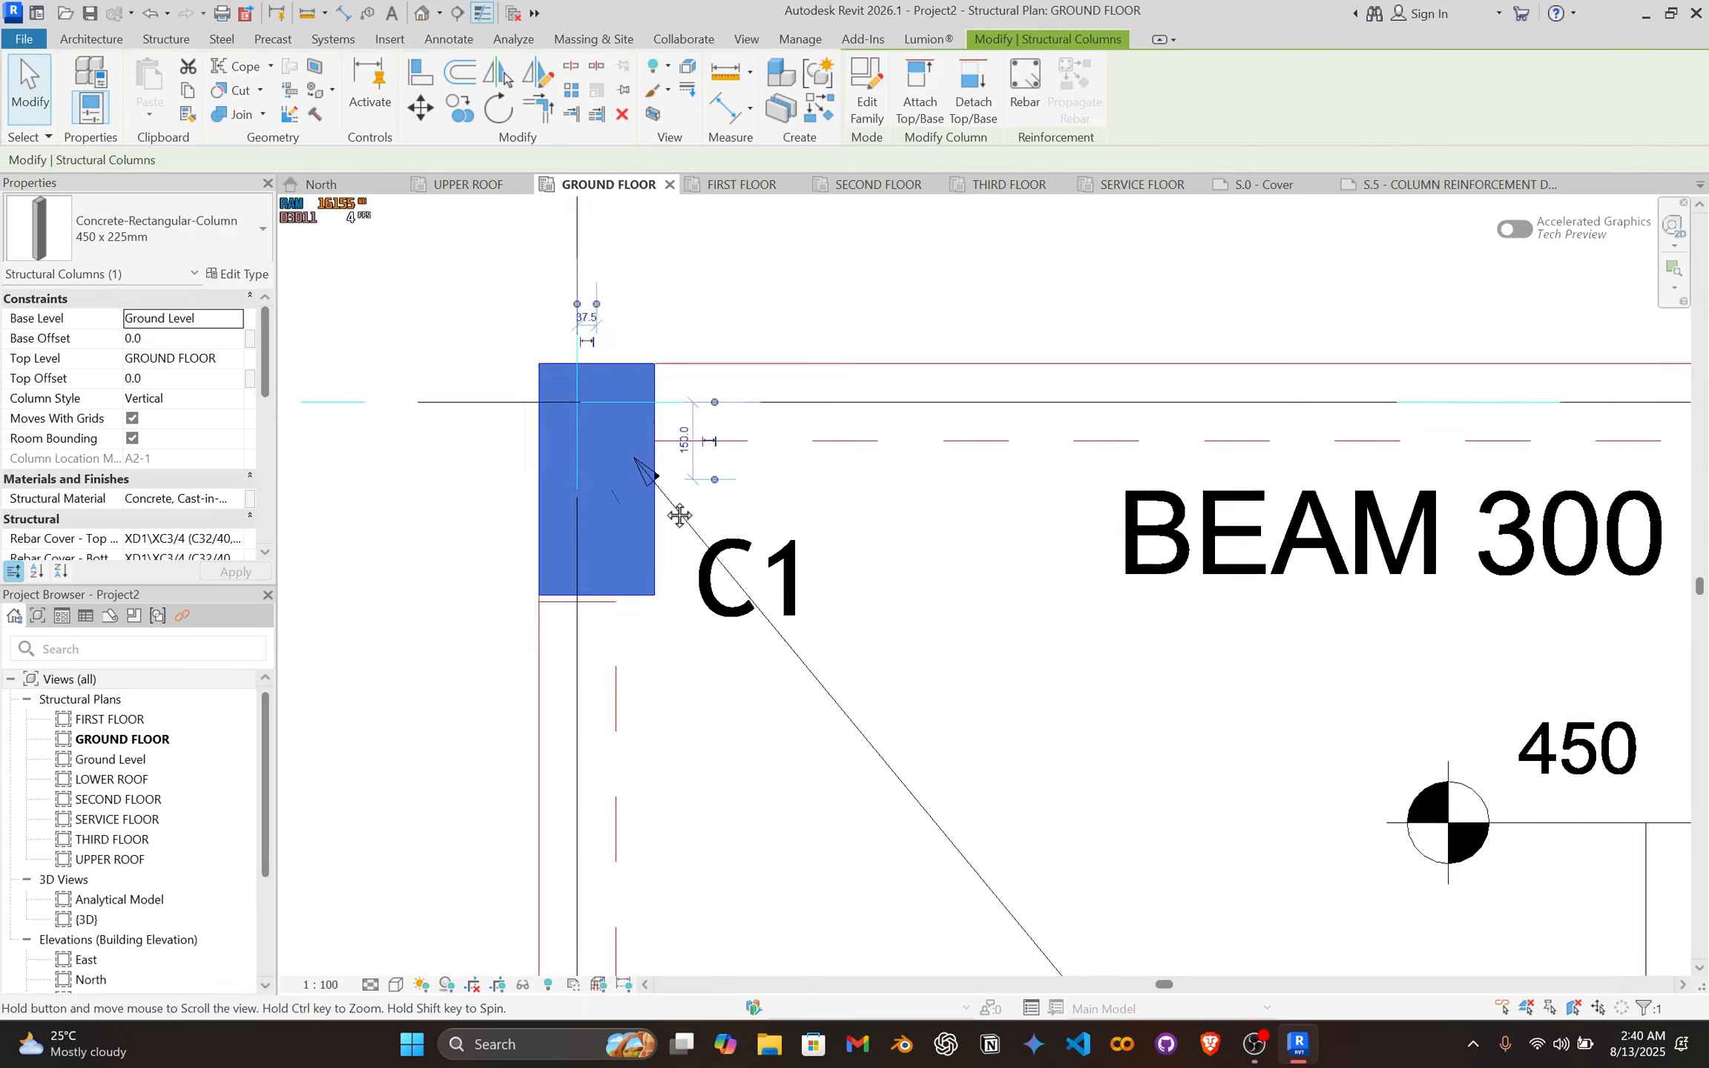
scroll(680, 514, up, 1)
click(482, 12)
click(601, 299)
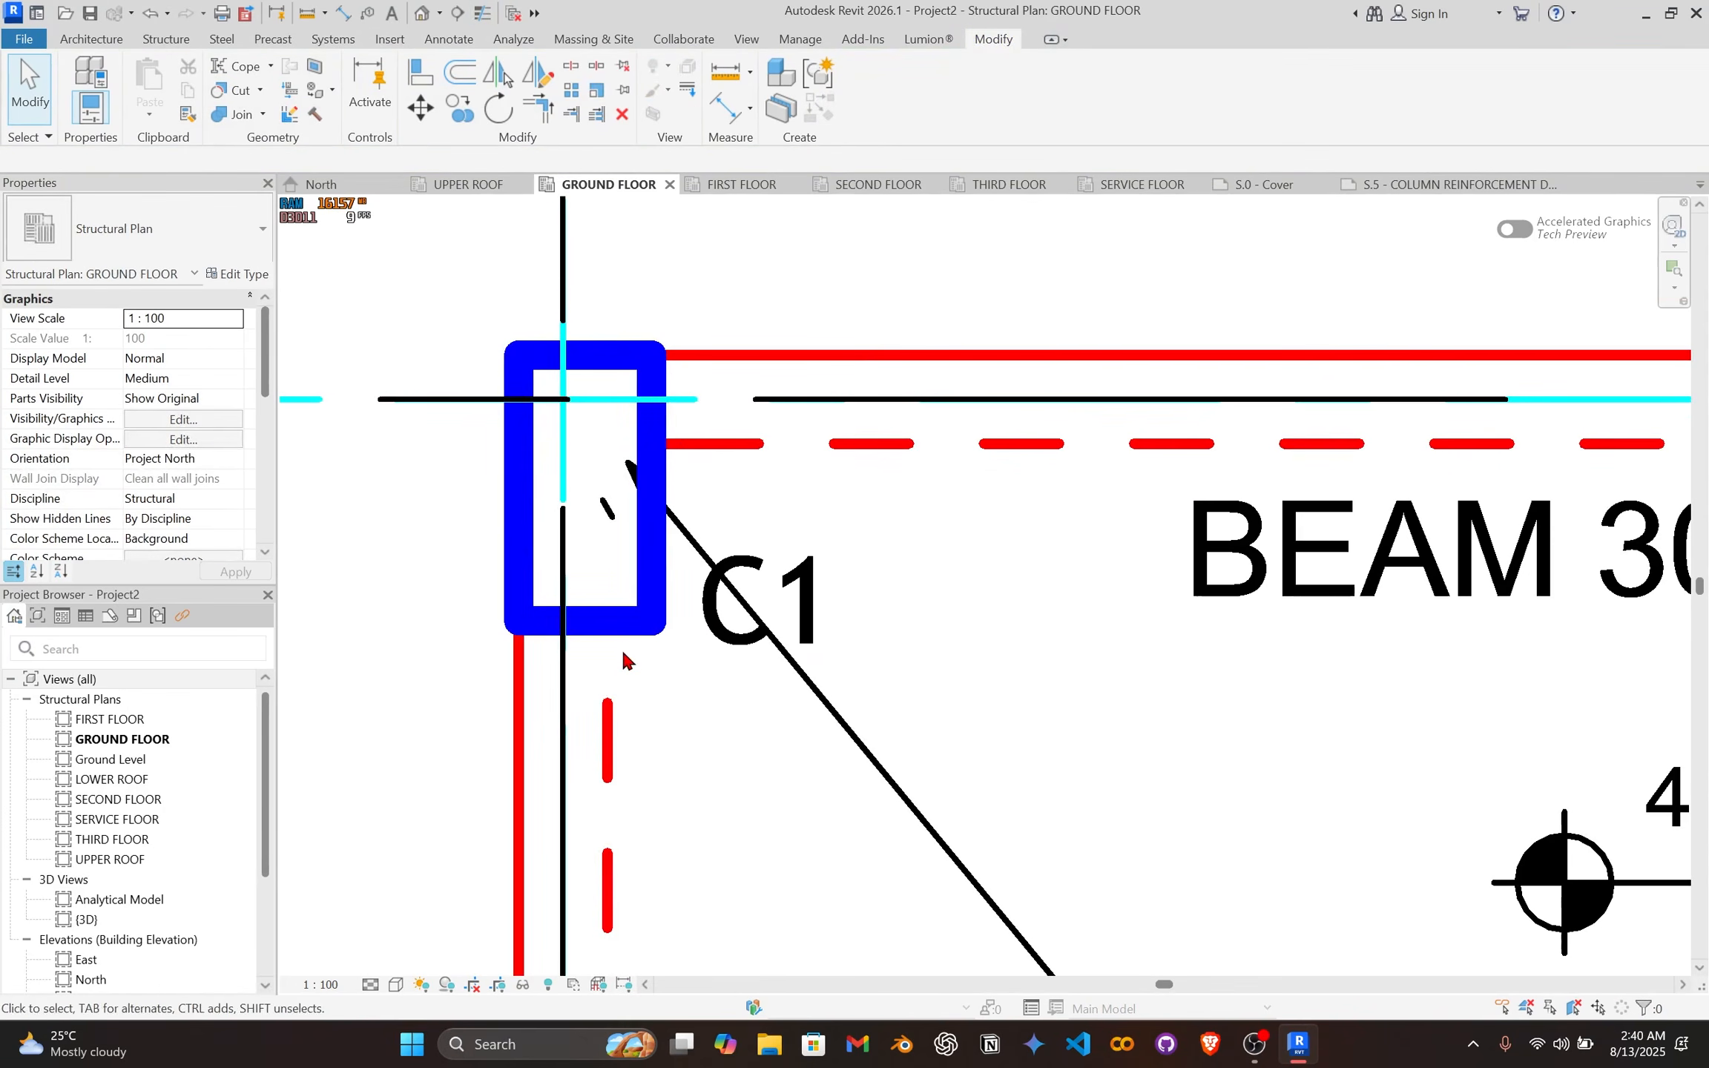
Step: Start a multiple copy of the aligned column and place a copy on the C1 outline at grids 2 and A2
click(632, 601)
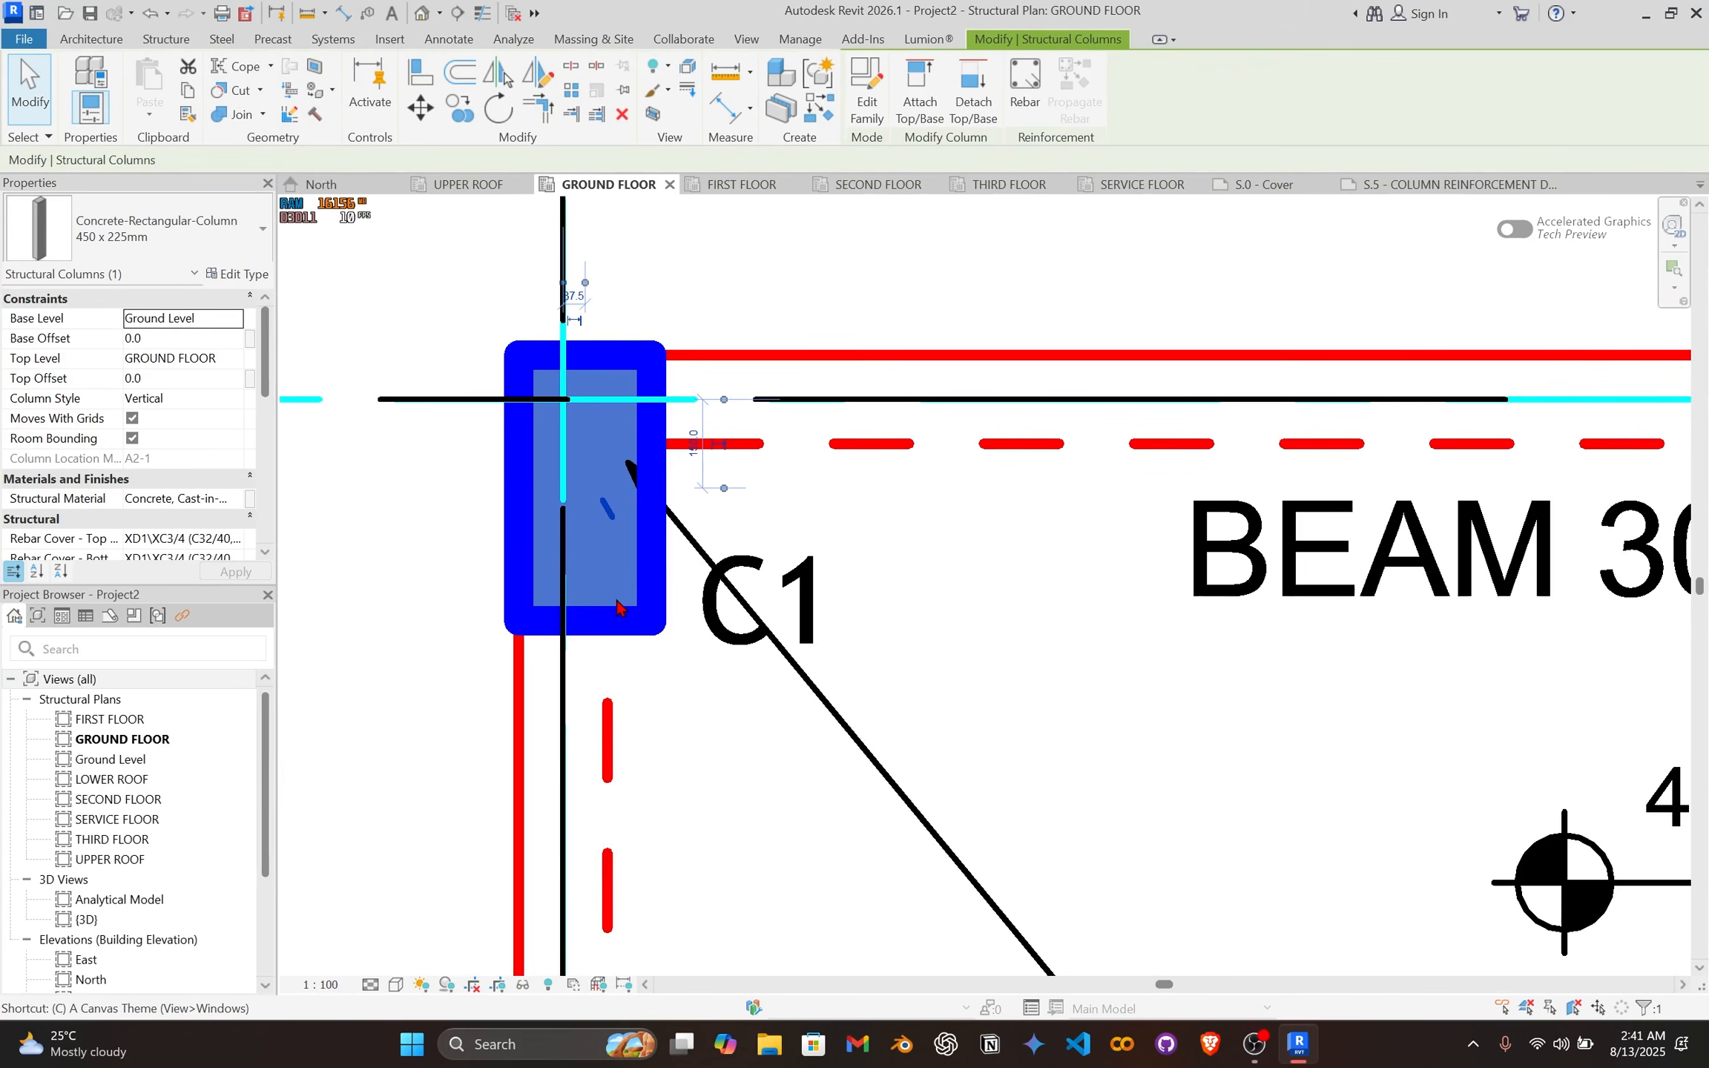
key(o)
scroll(1018, 625, down, 5)
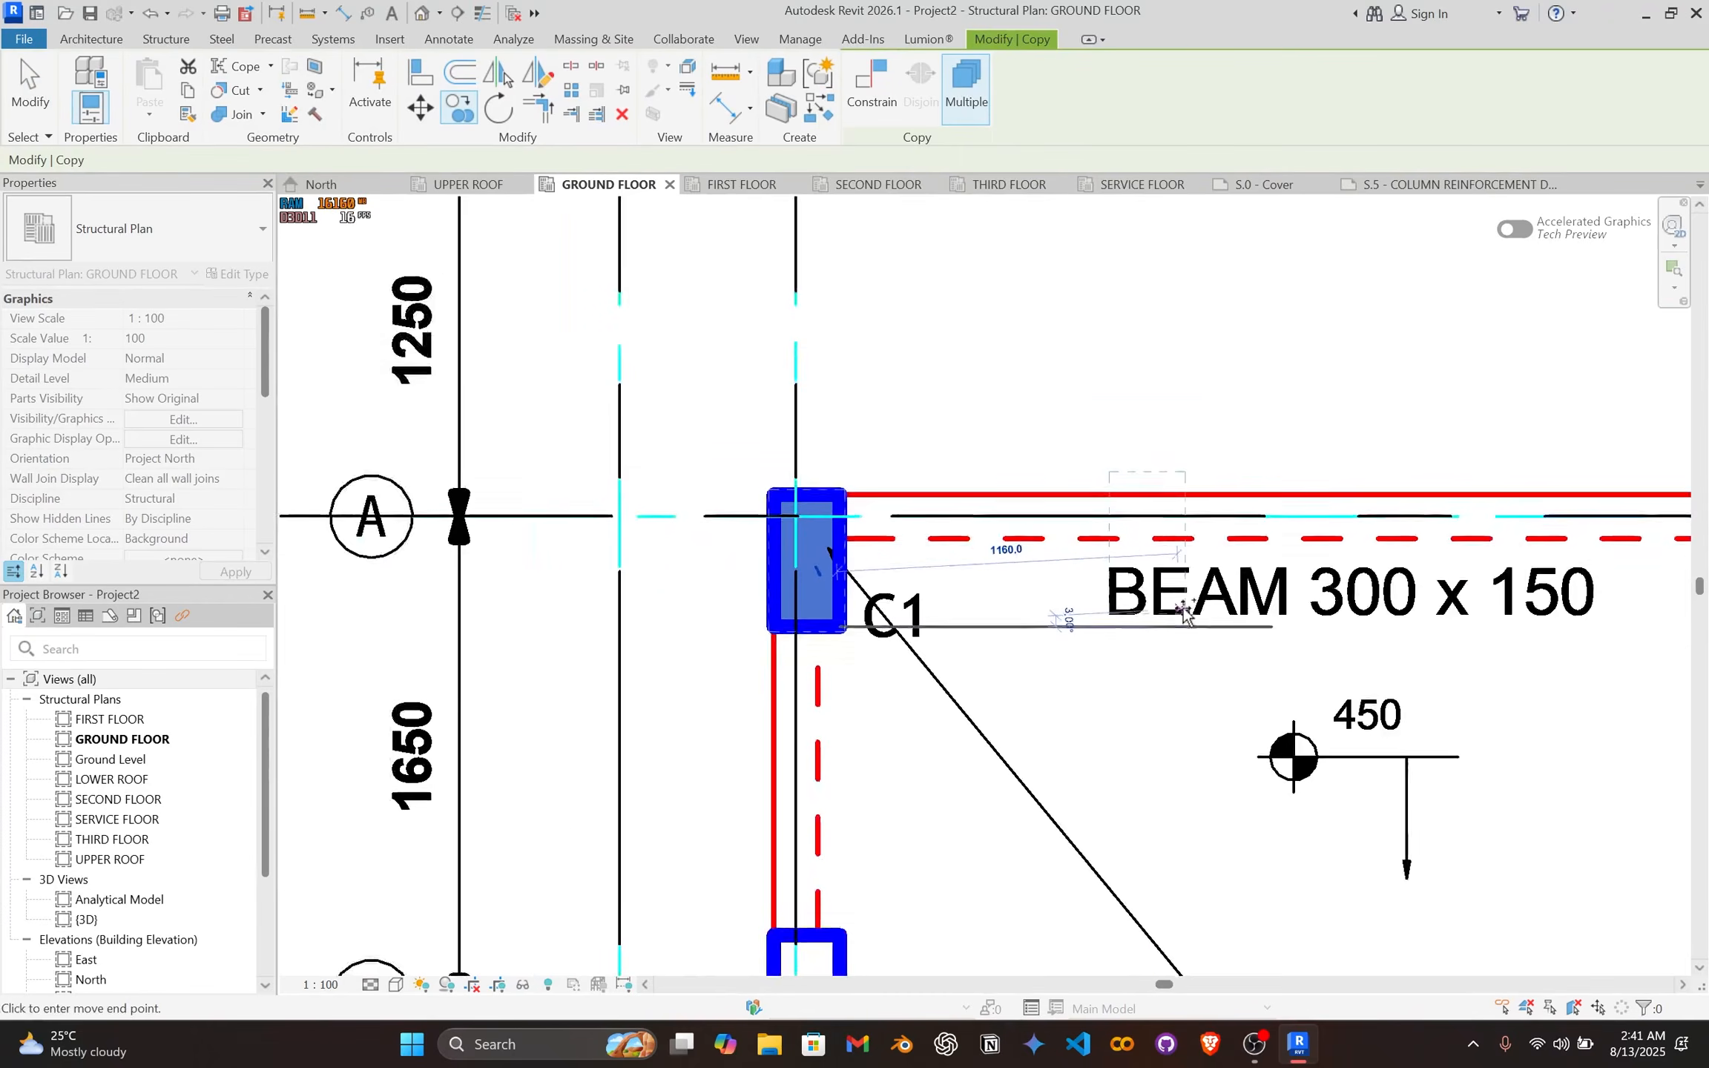
middle_drag(1399, 612, 566, 612)
scroll(1113, 593, up, 5)
scroll(976, 639, up, 1)
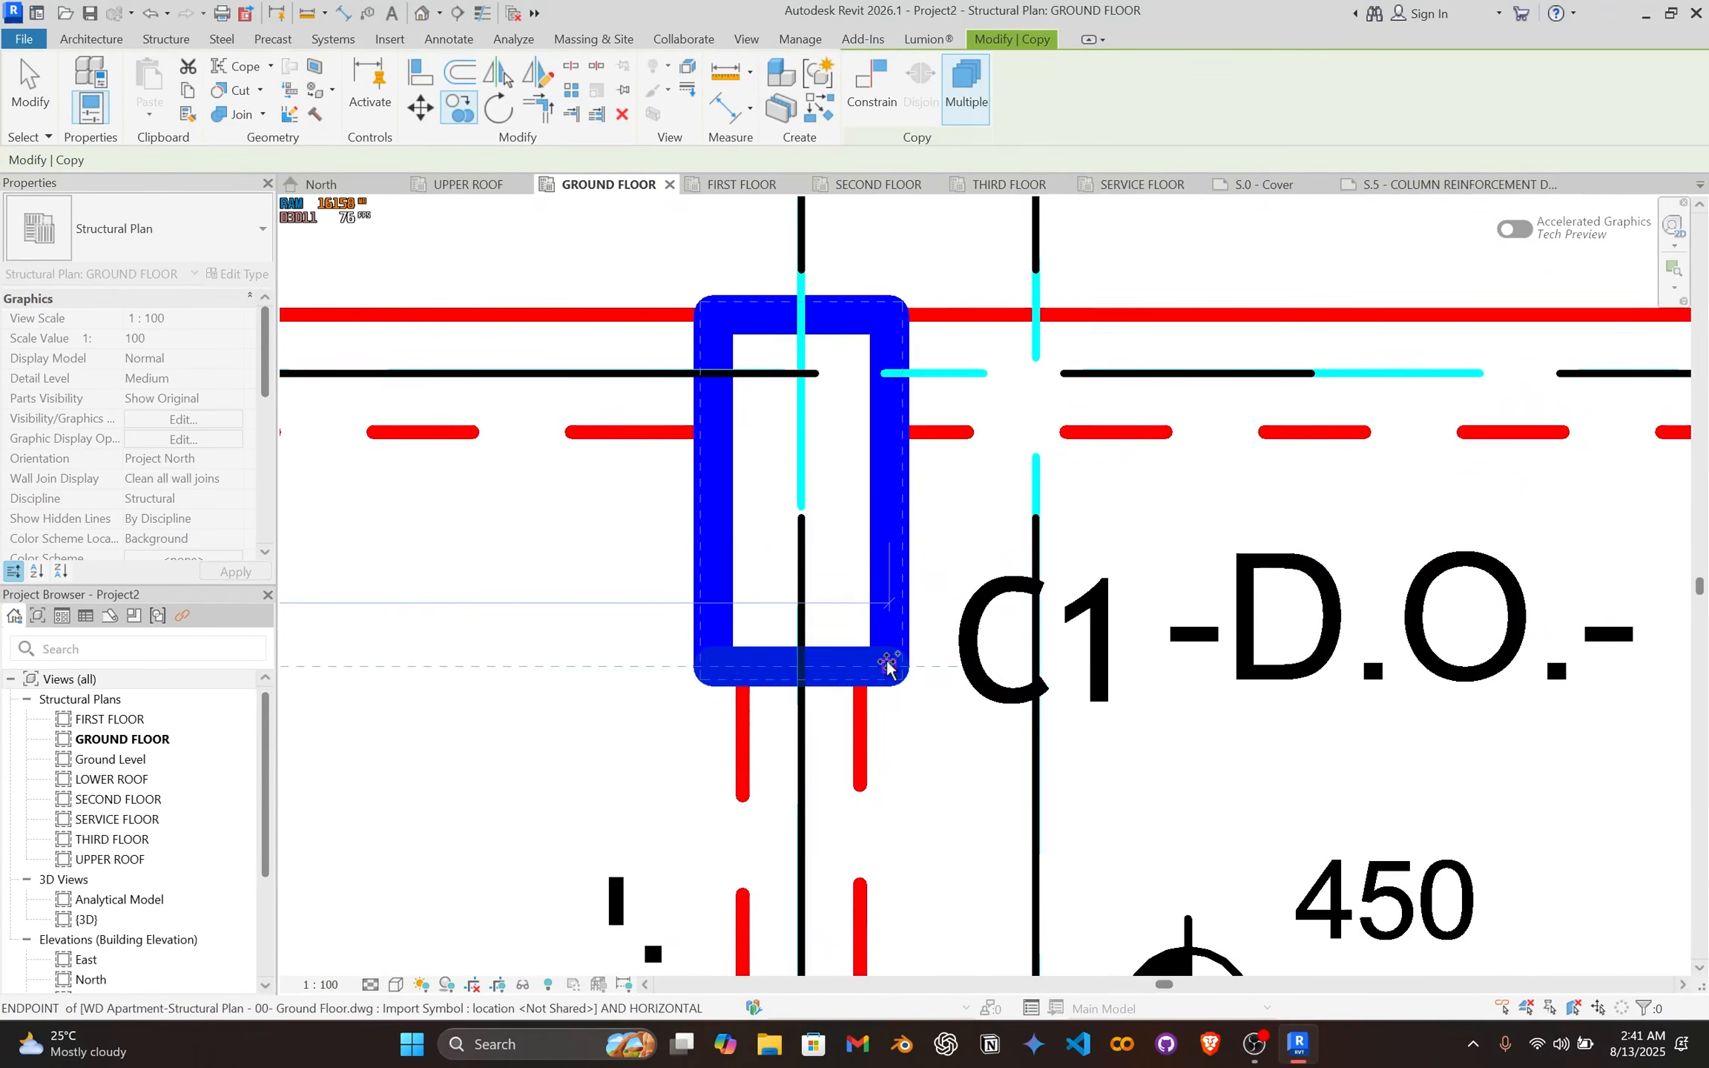
click(889, 666)
Step: Place column copies on the two C1 outlines along grid A1, at grids 4 and 6
scroll(1032, 647, down, 4)
middle_drag(1213, 523, 1003, 673)
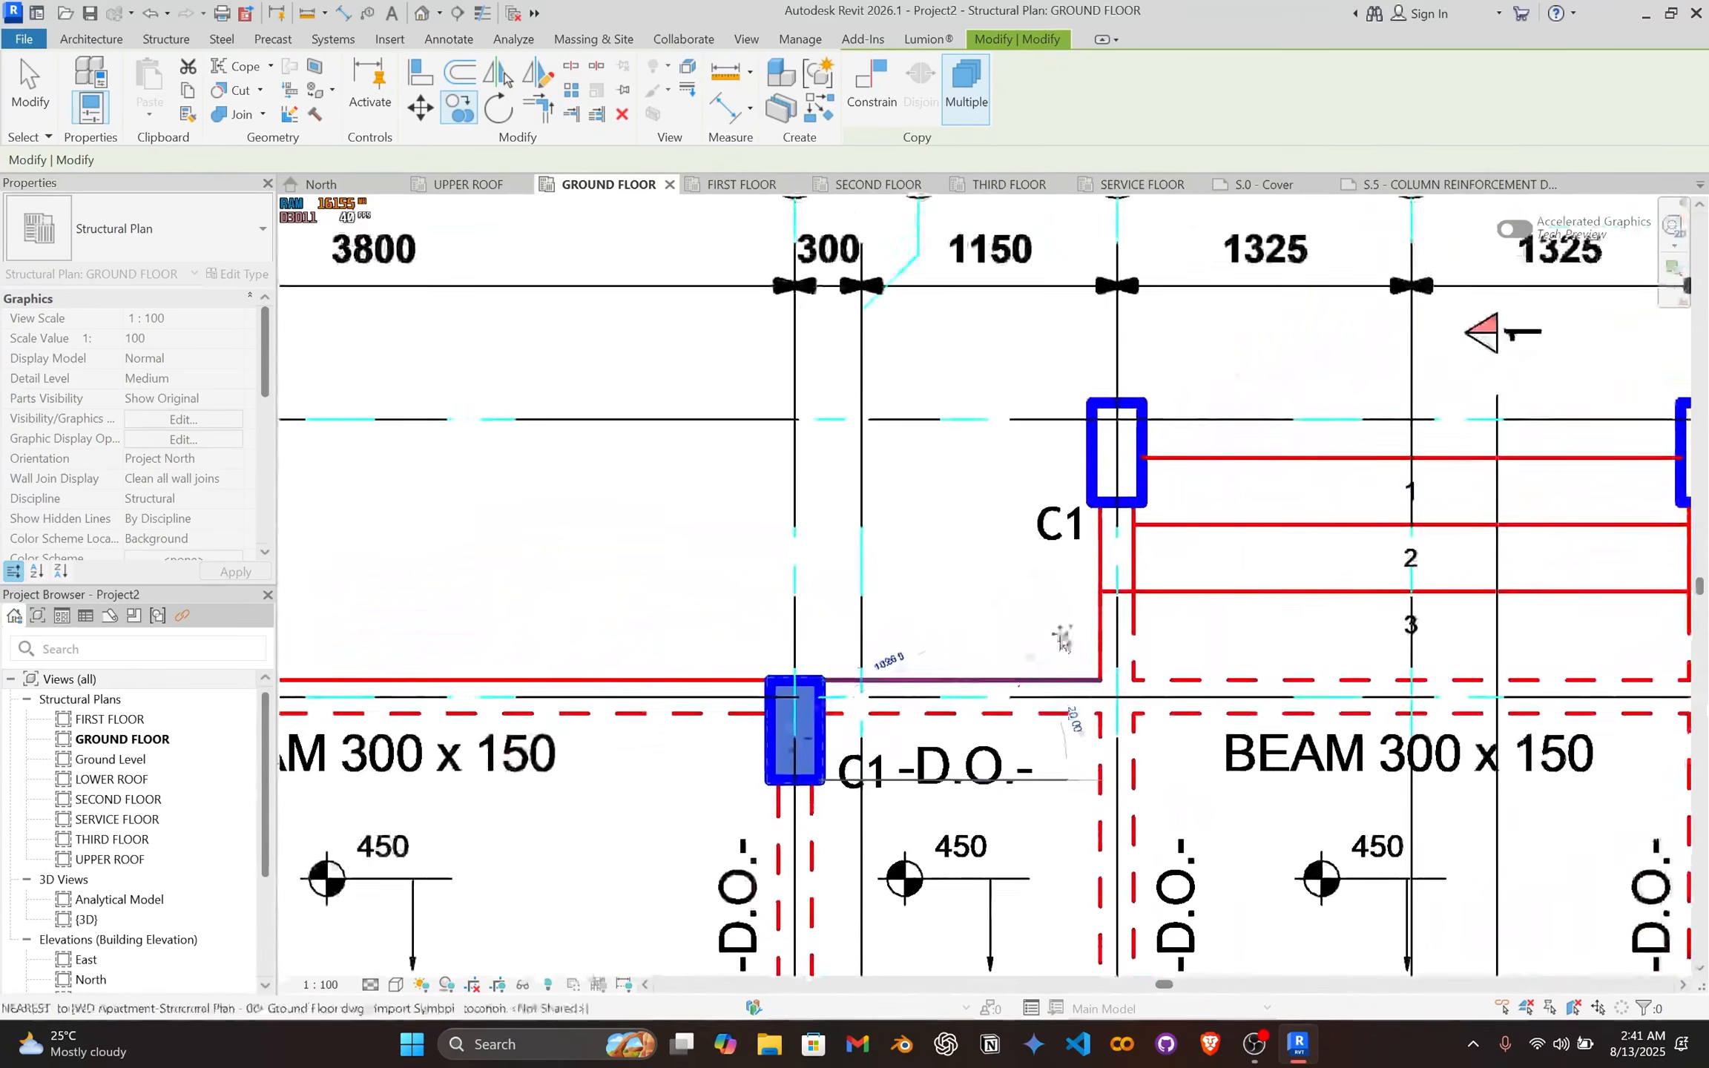
scroll(1079, 601, up, 2)
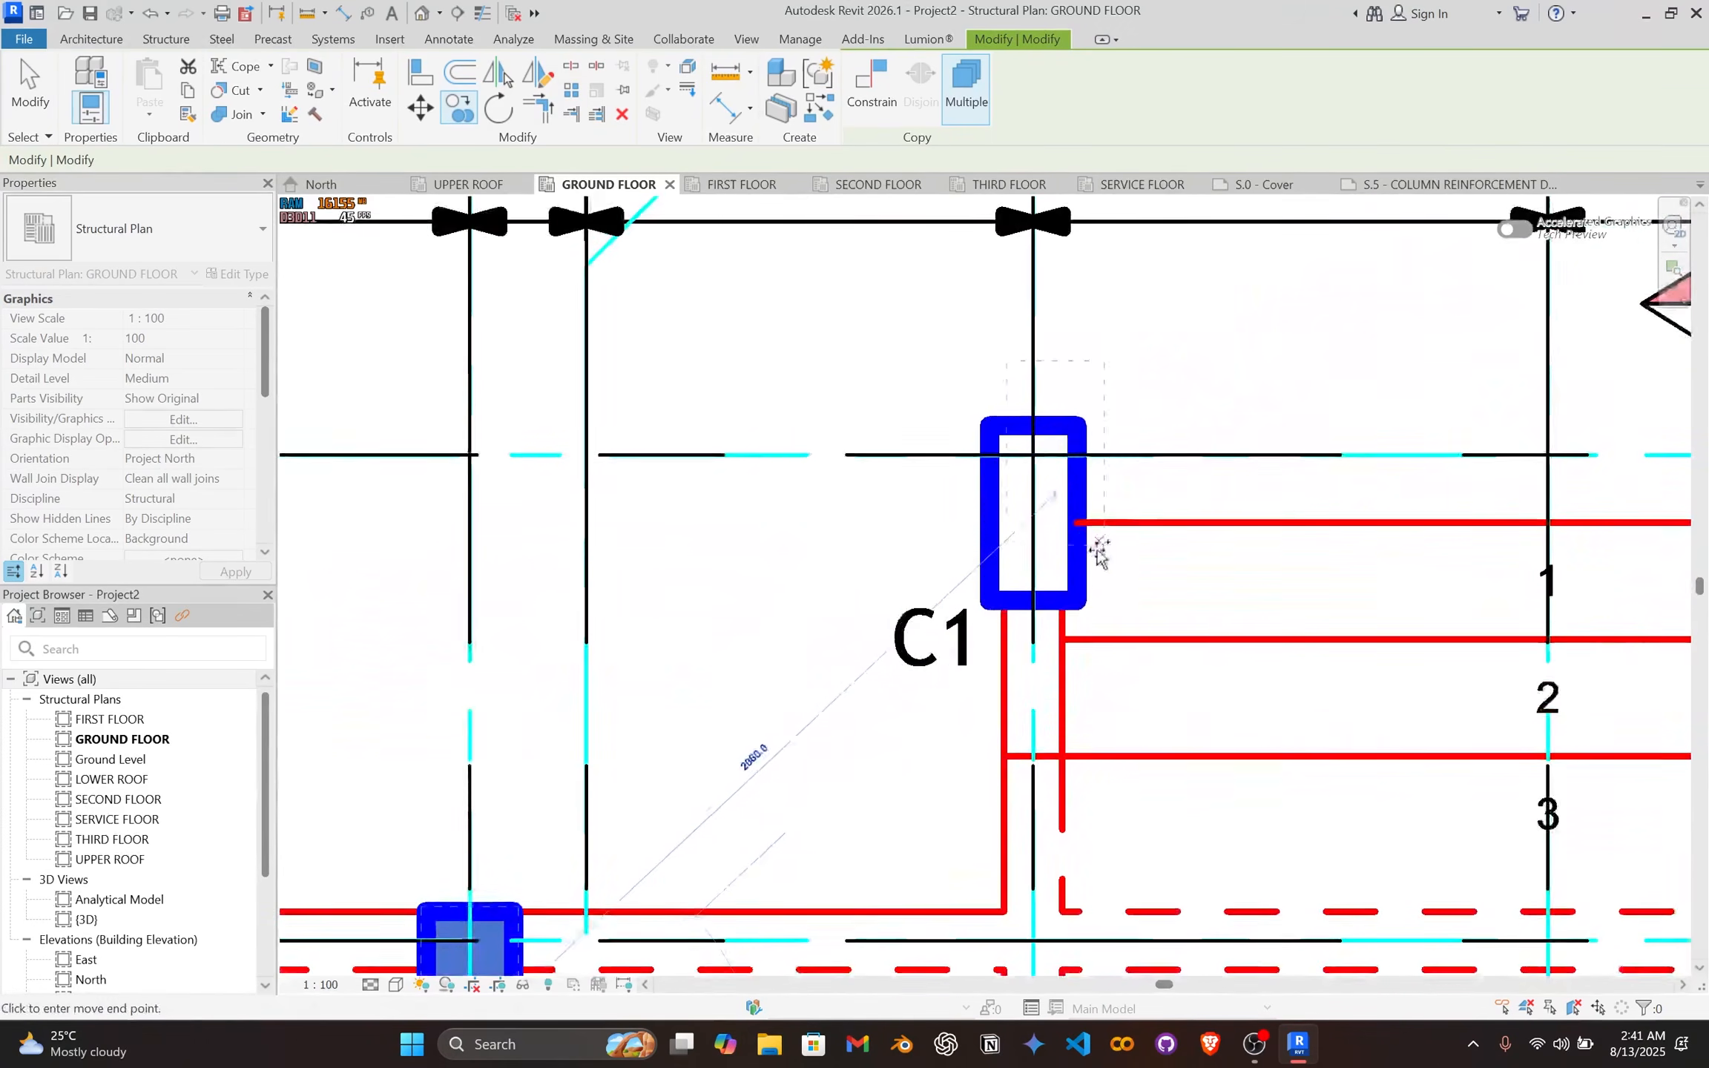
click(1075, 595)
scroll(1080, 601, down, 2)
middle_drag(1356, 621, 922, 577)
scroll(1254, 562, up, 4)
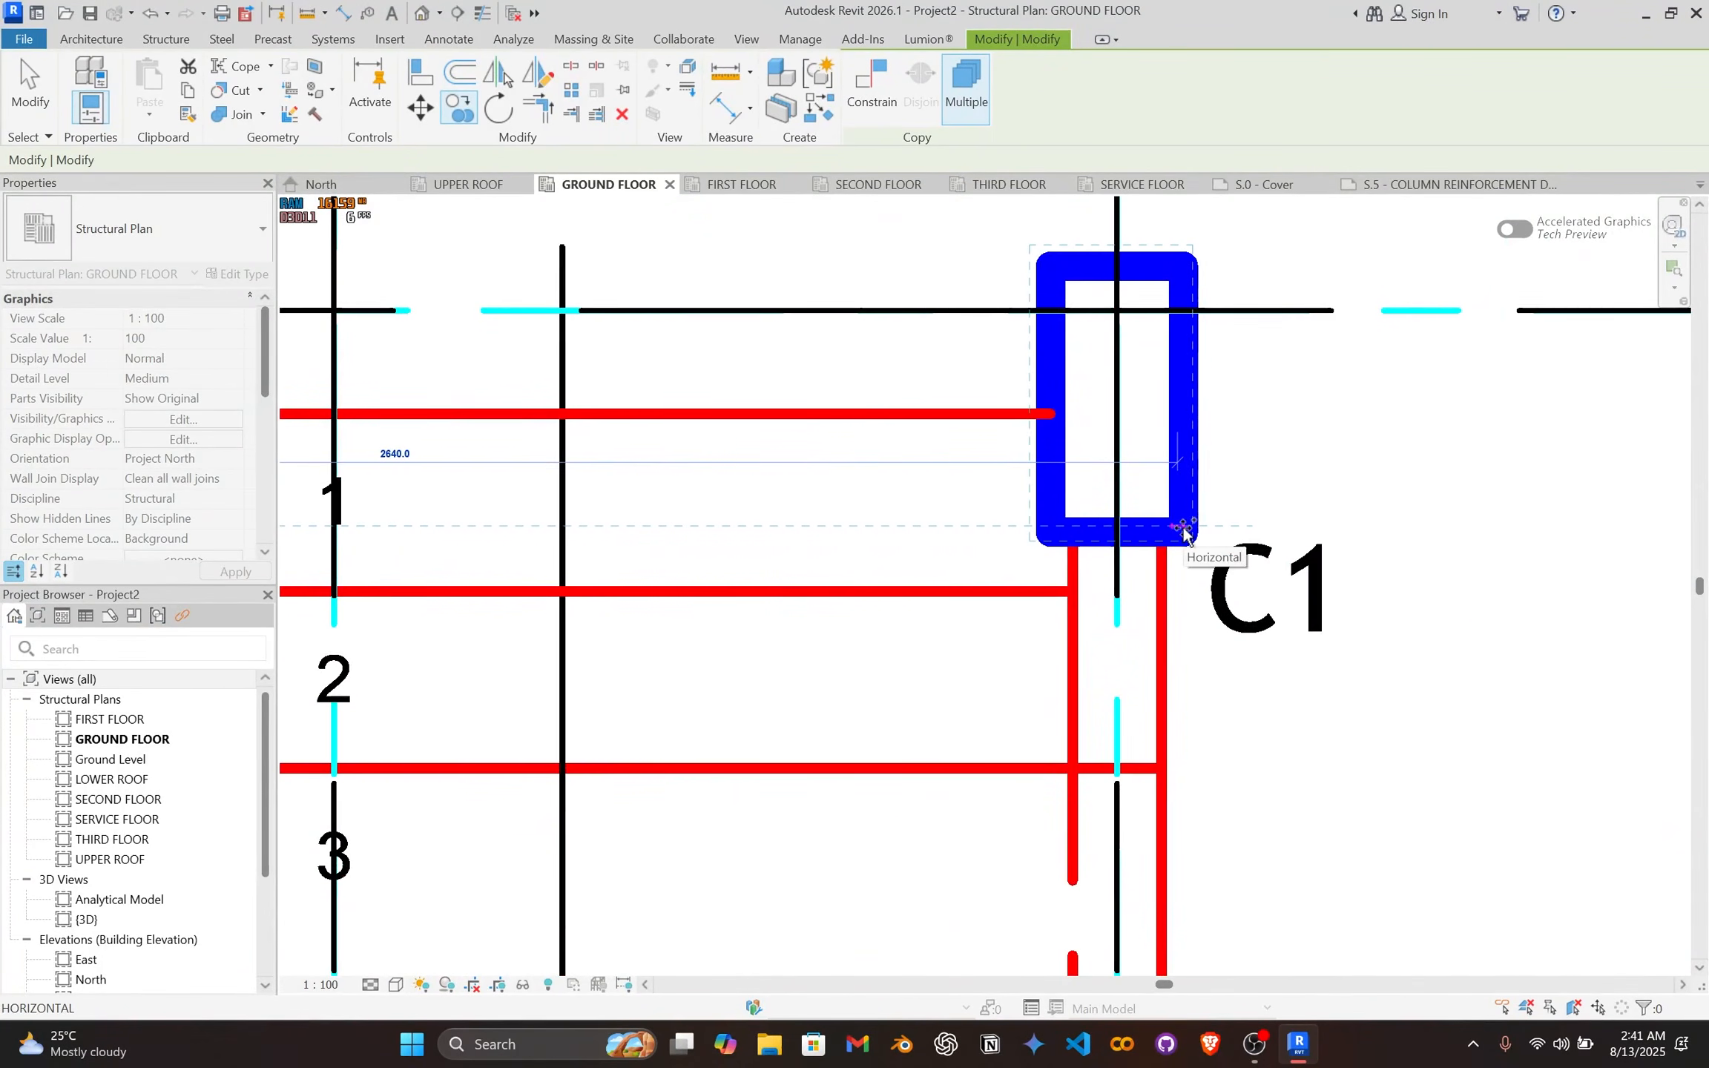
click(1184, 528)
Step: Place column copies on the C1 outlines along grid A2, at grids 8 and 9
scroll(1184, 531, down, 10)
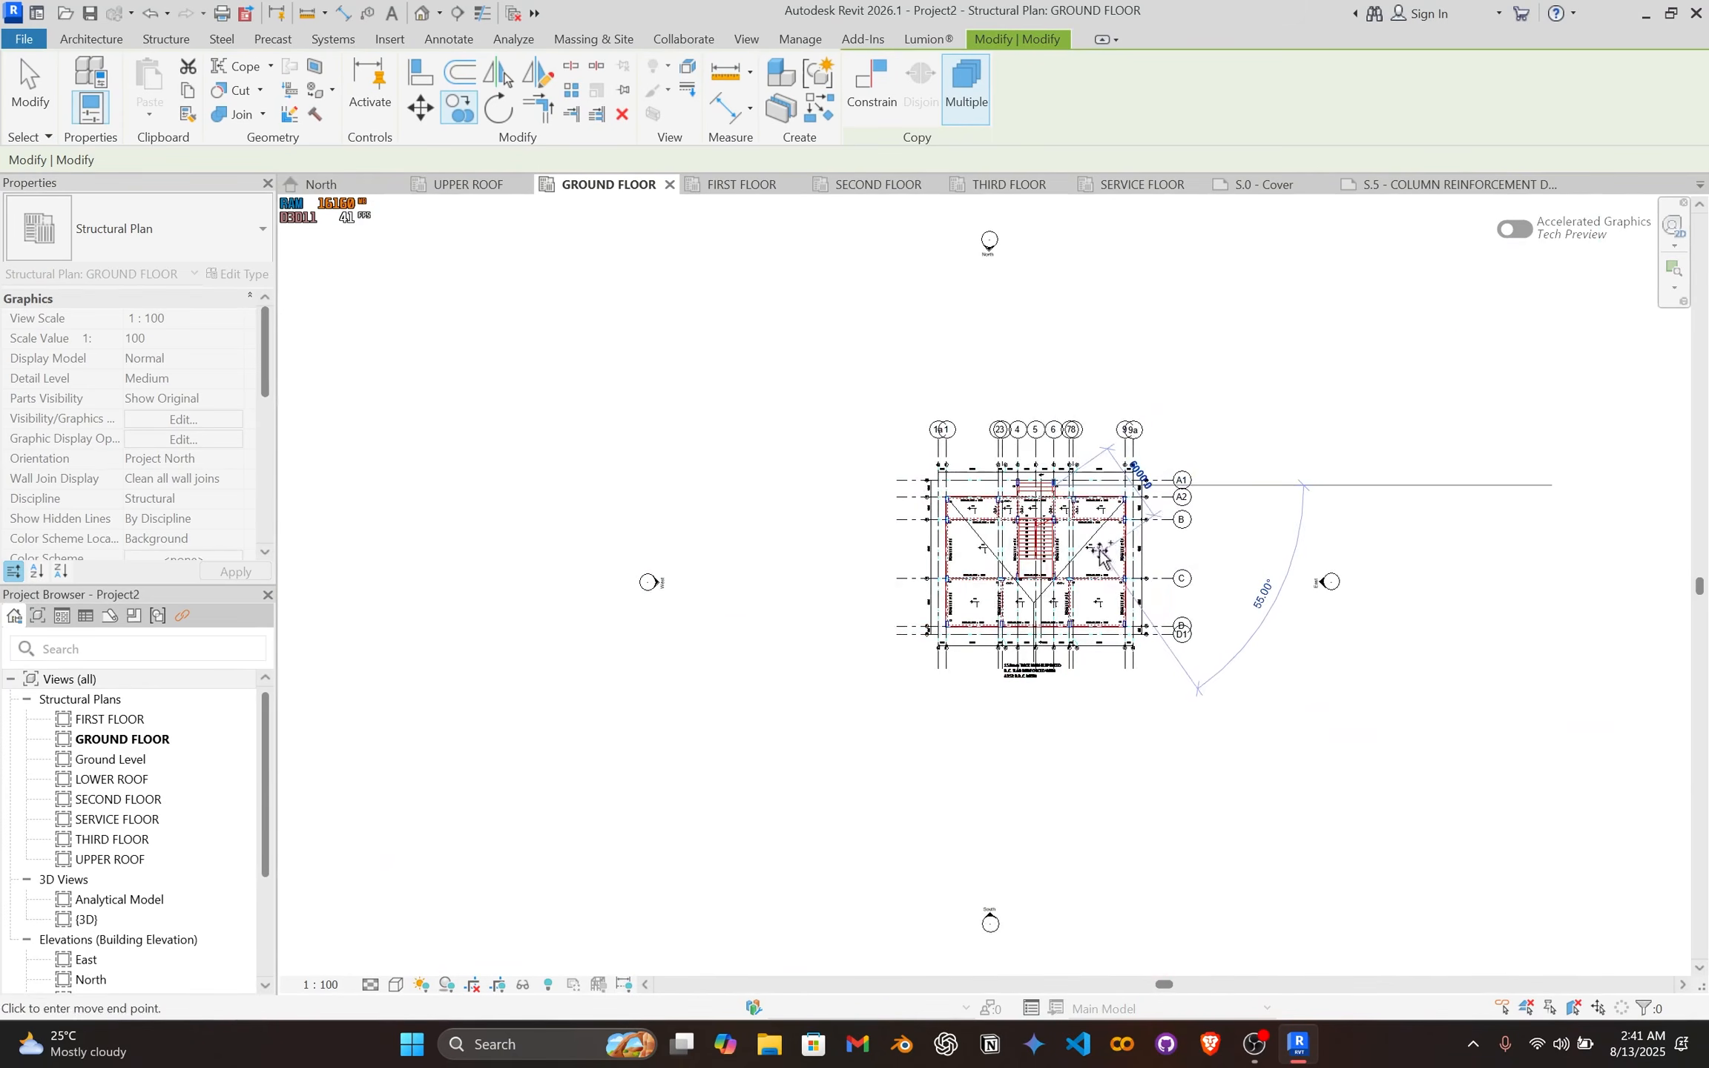
scroll(1101, 554, up, 10)
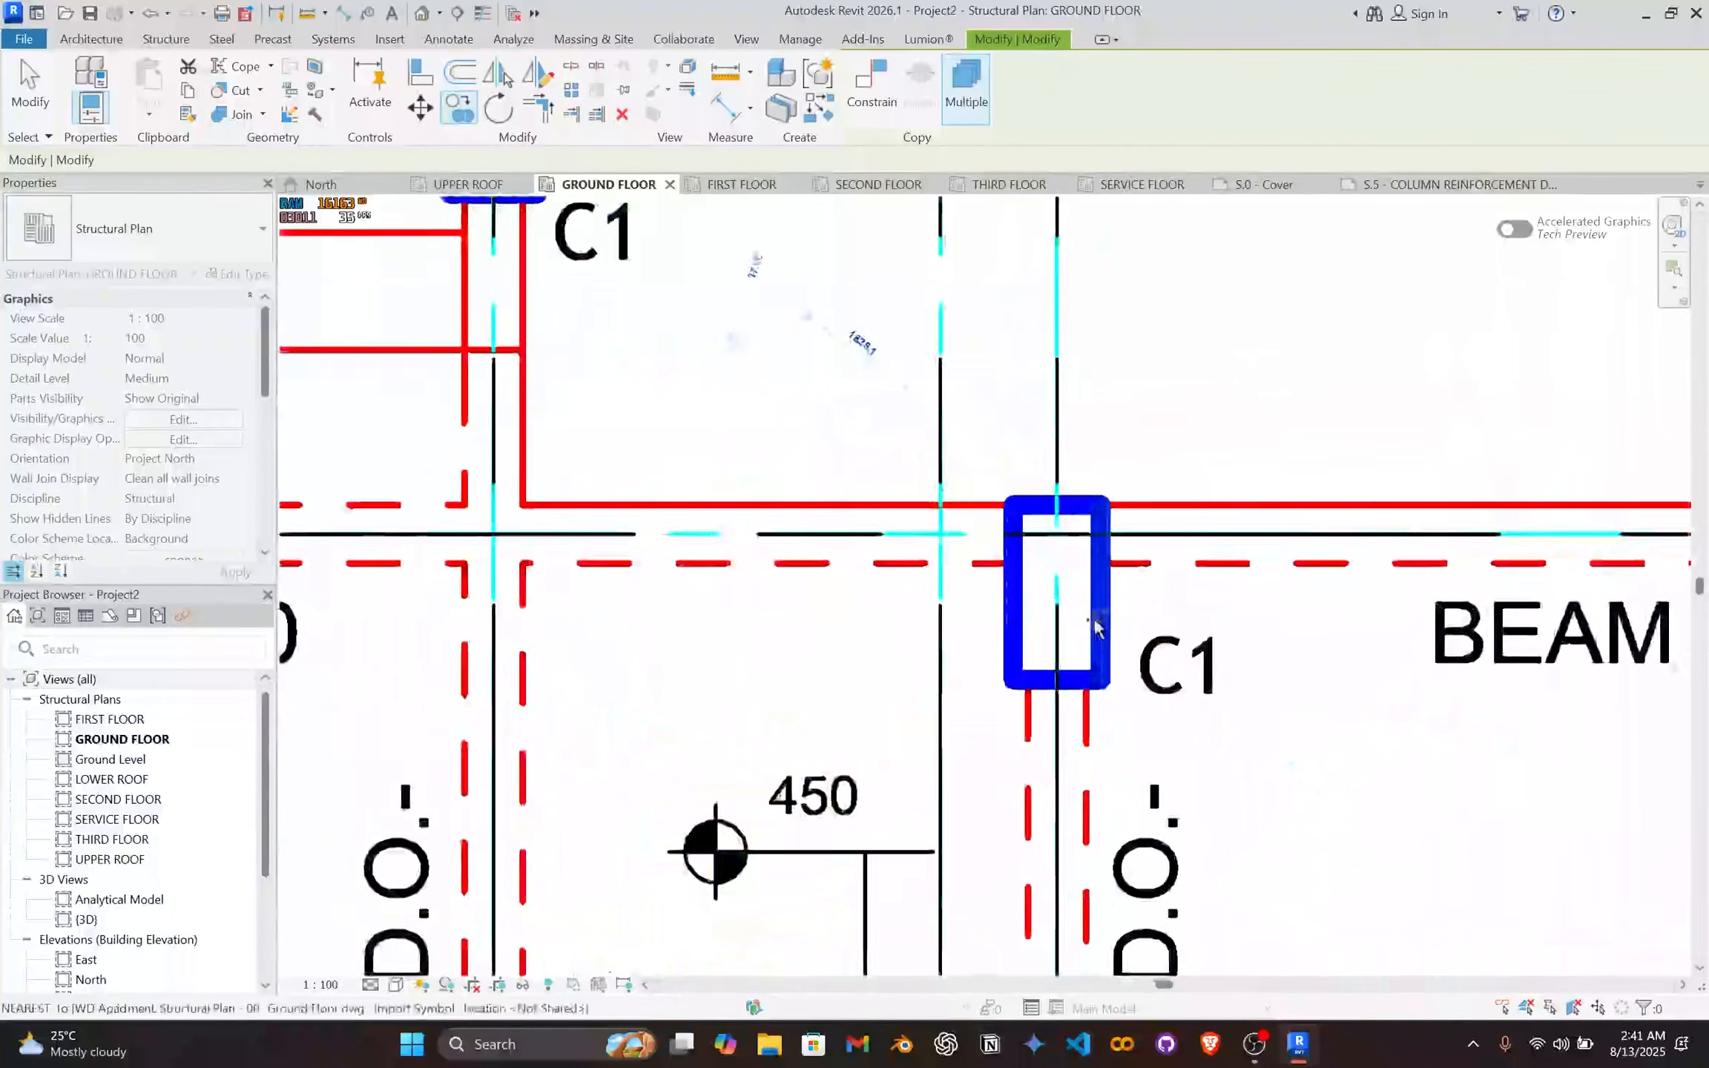
scroll(1097, 638, up, 1)
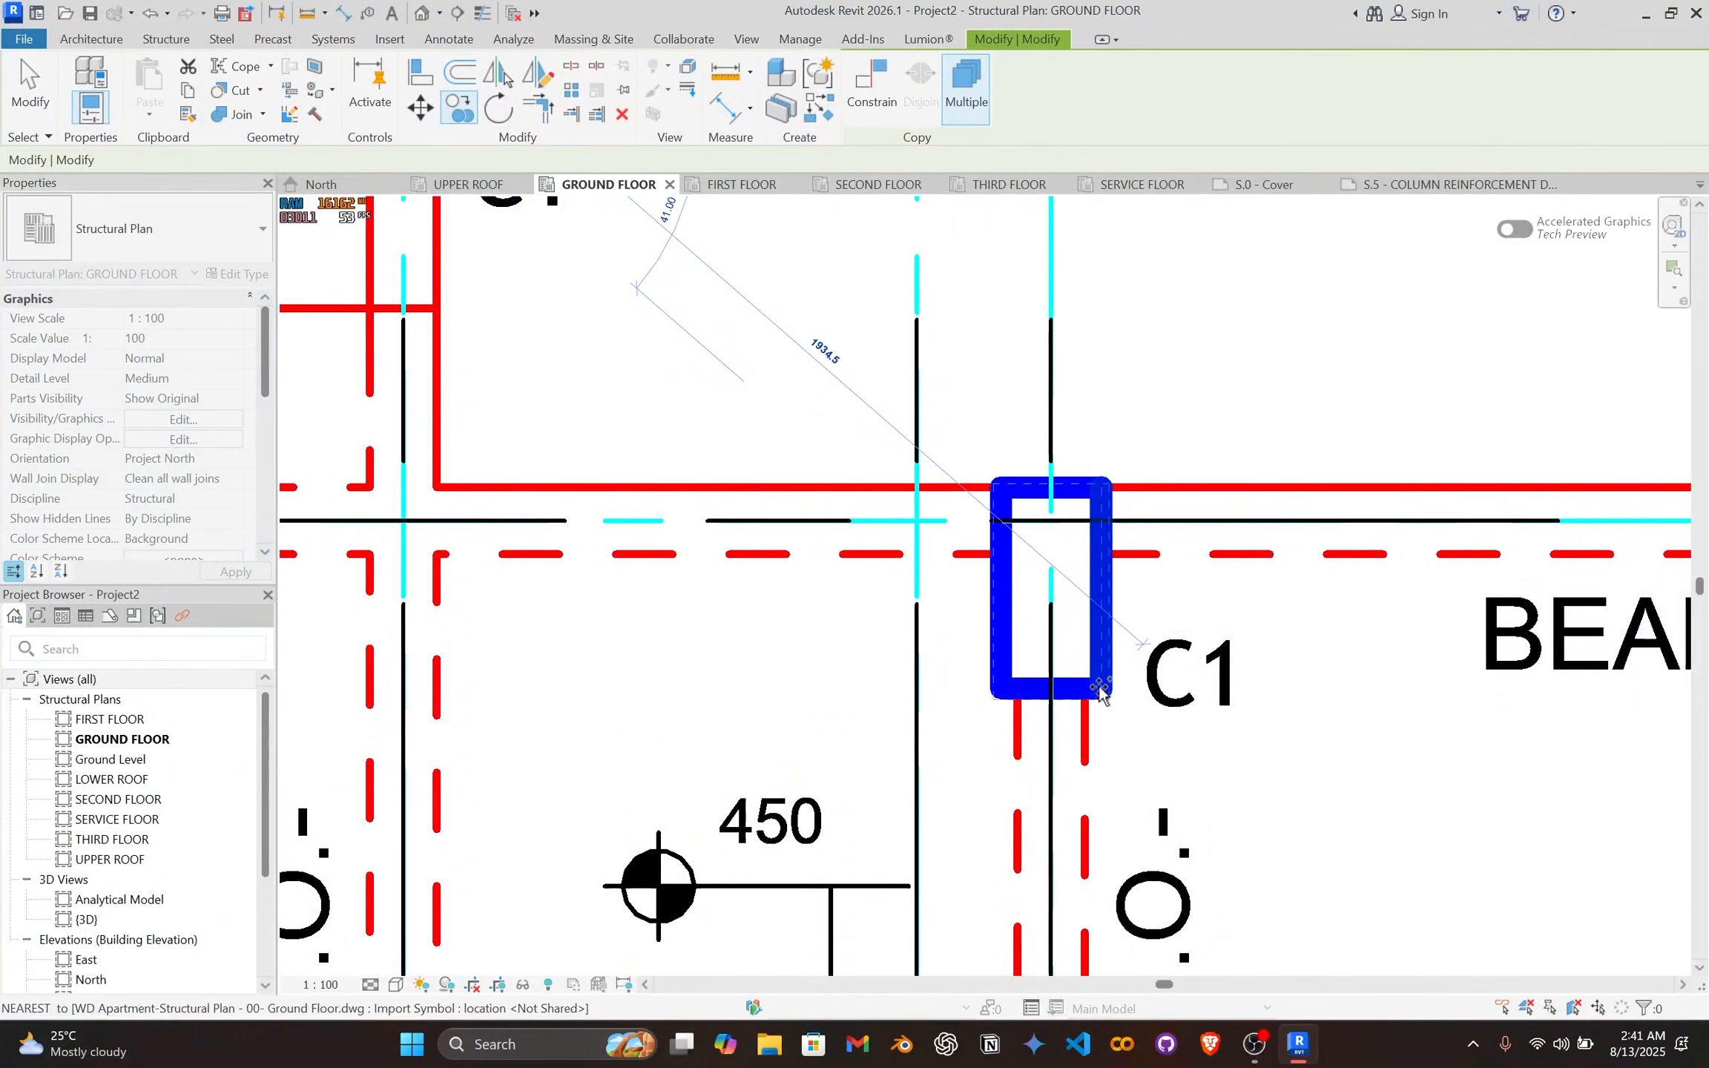
click(1100, 689)
scroll(1106, 660, down, 5)
scroll(1484, 578, down, 1)
middle_drag(1521, 565, 1011, 515)
scroll(1080, 506, up, 1)
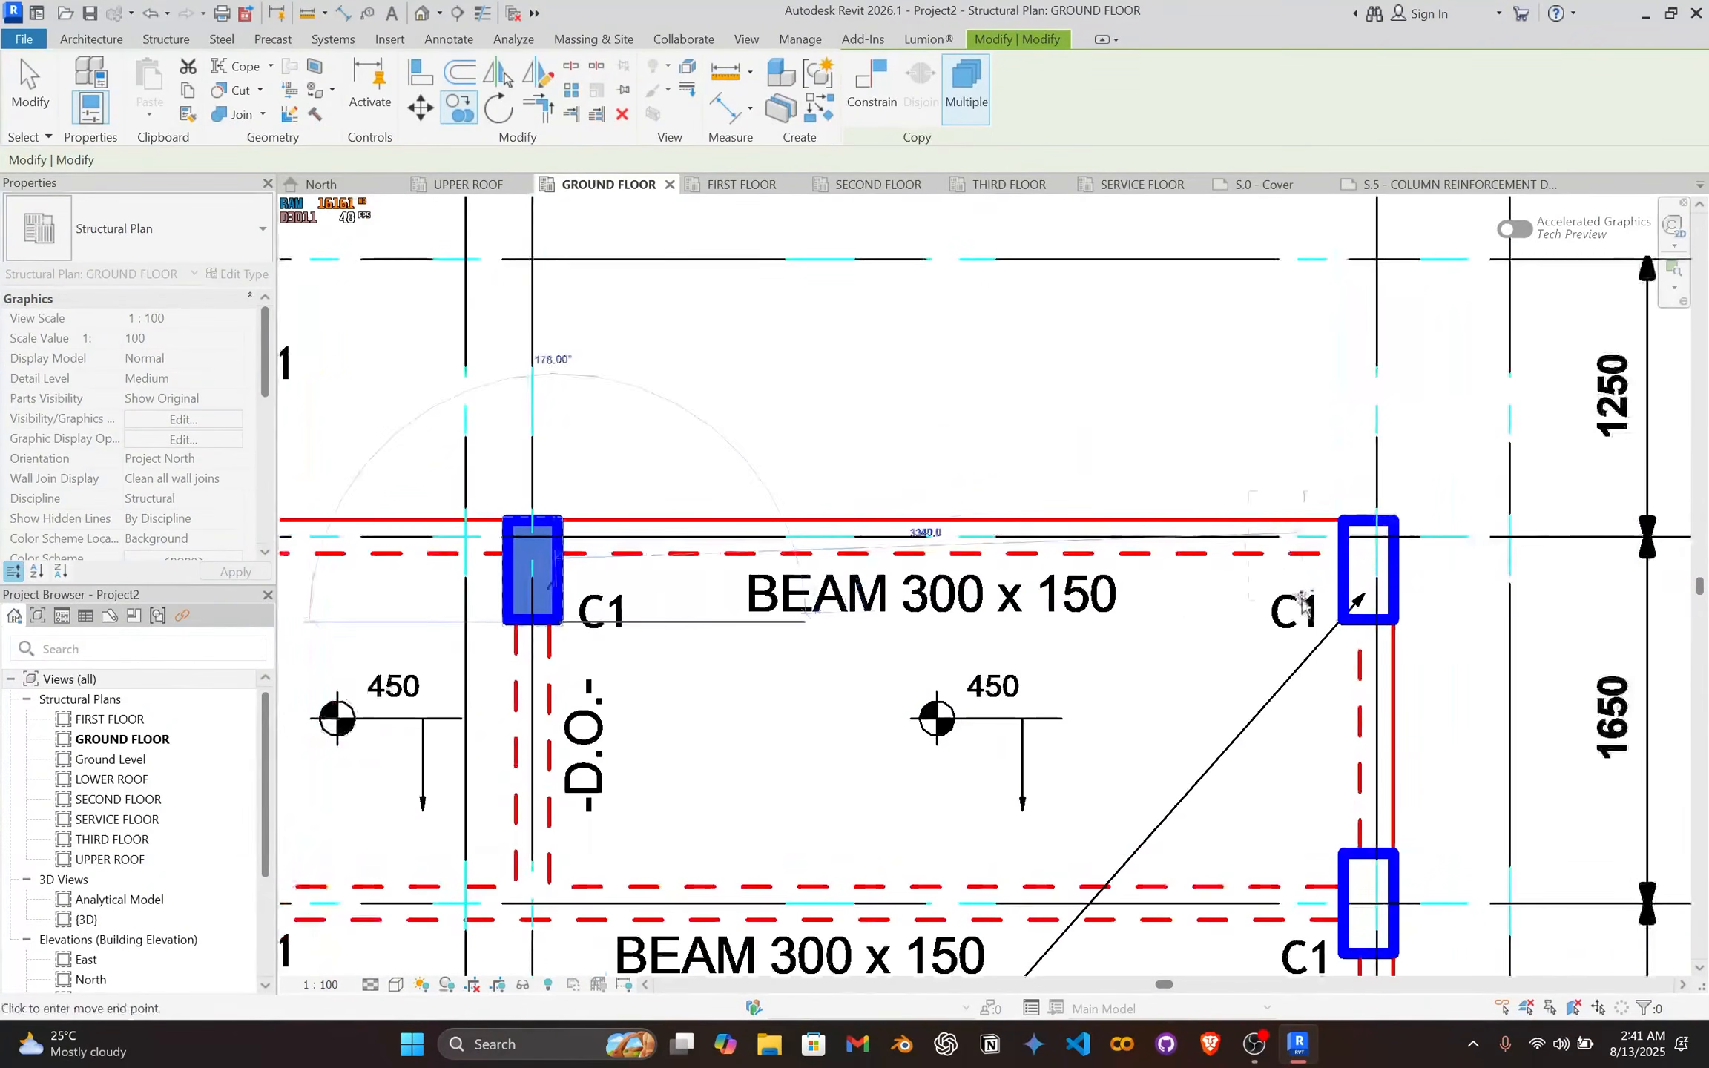
scroll(1402, 616, up, 5)
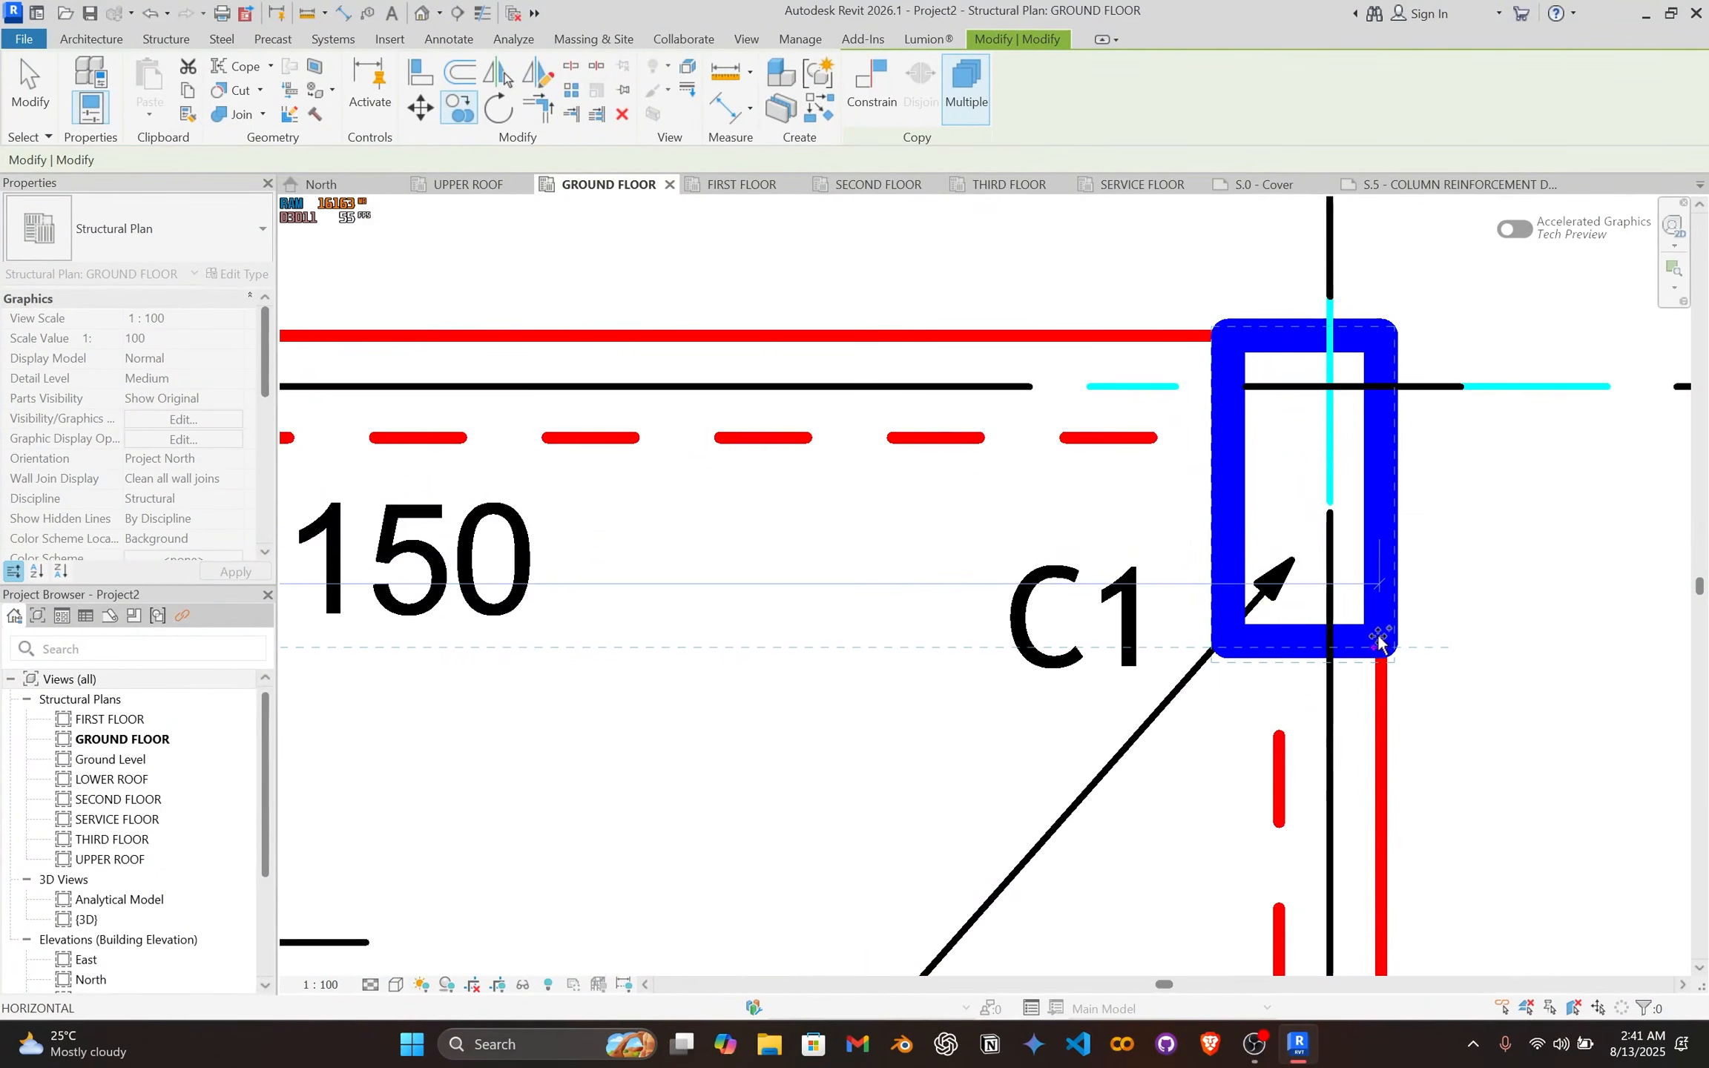
click(1382, 647)
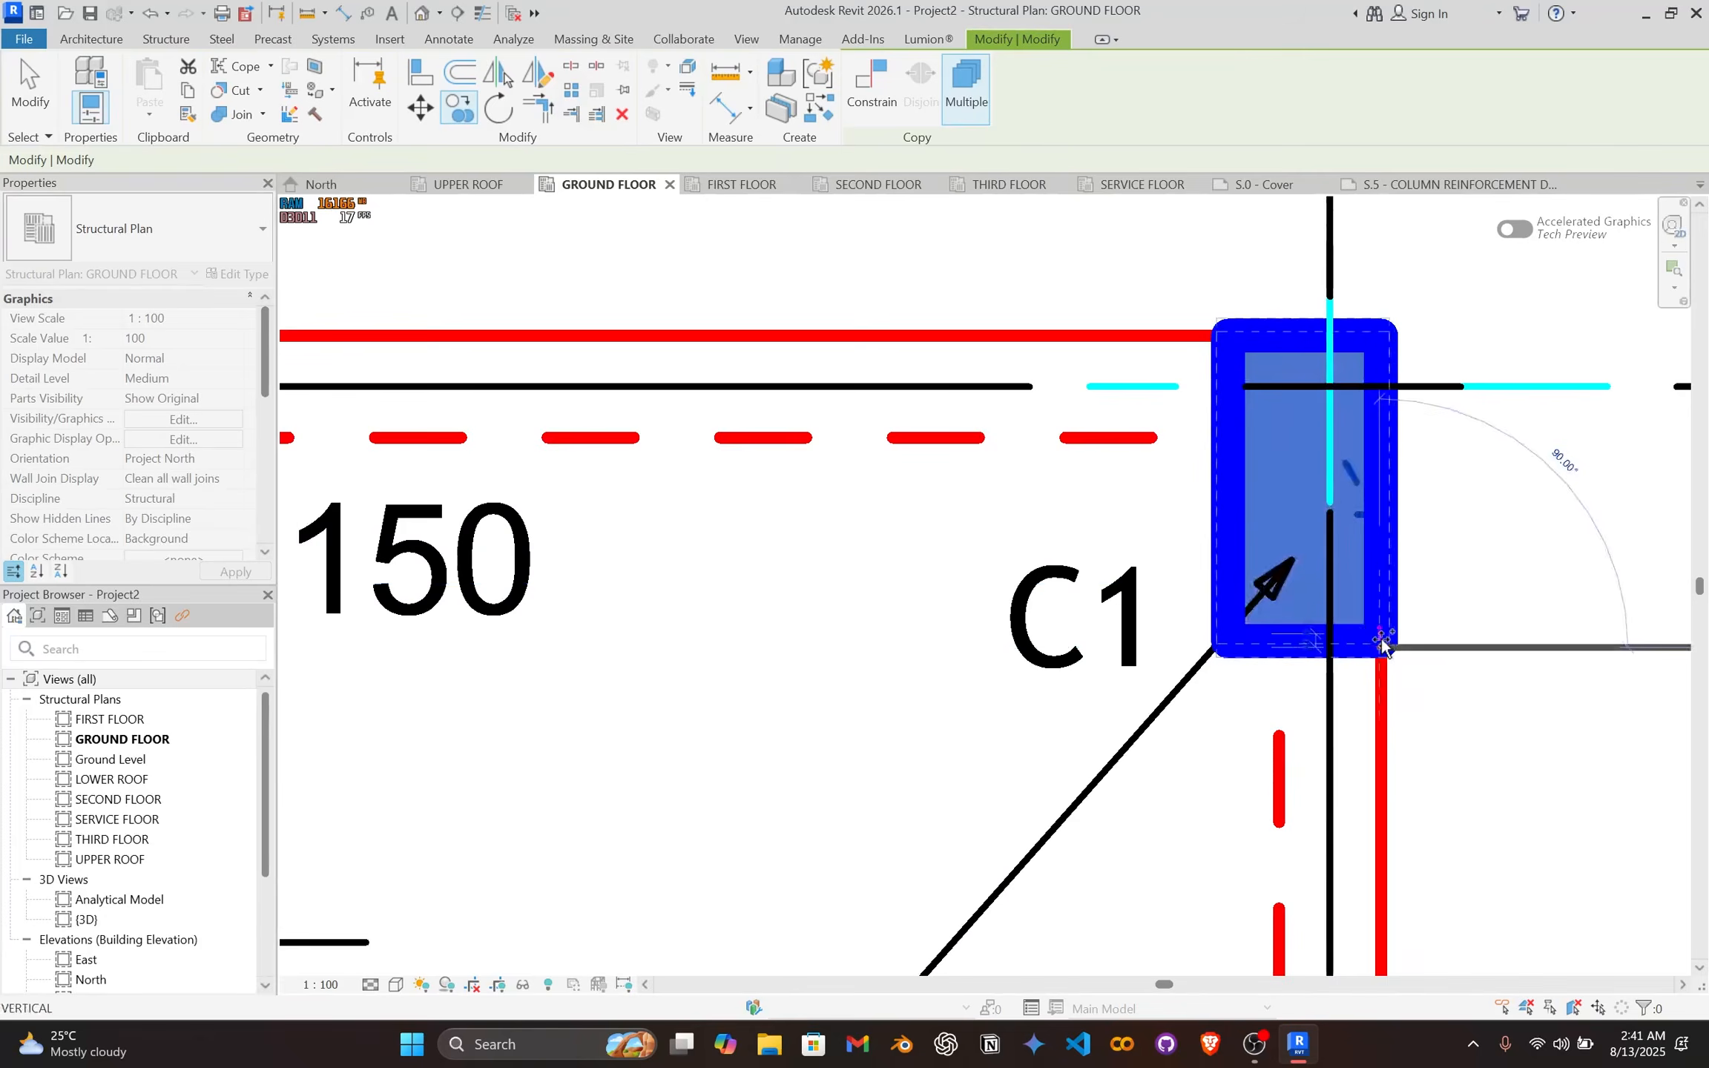
Step: Place column copies on the C1 outlines along grid B, at grid 1 and at grid 4 beside the stair
scroll(1328, 638, down, 5)
mouse_move(679, 745)
middle_down()
mouse_move(905, 562)
mouse_move(1395, 567)
middle_up()
scroll(1379, 567, down, 1)
middle_drag(945, 588, 1346, 602)
scroll(442, 682, up, 5)
scroll(661, 656, up, 6)
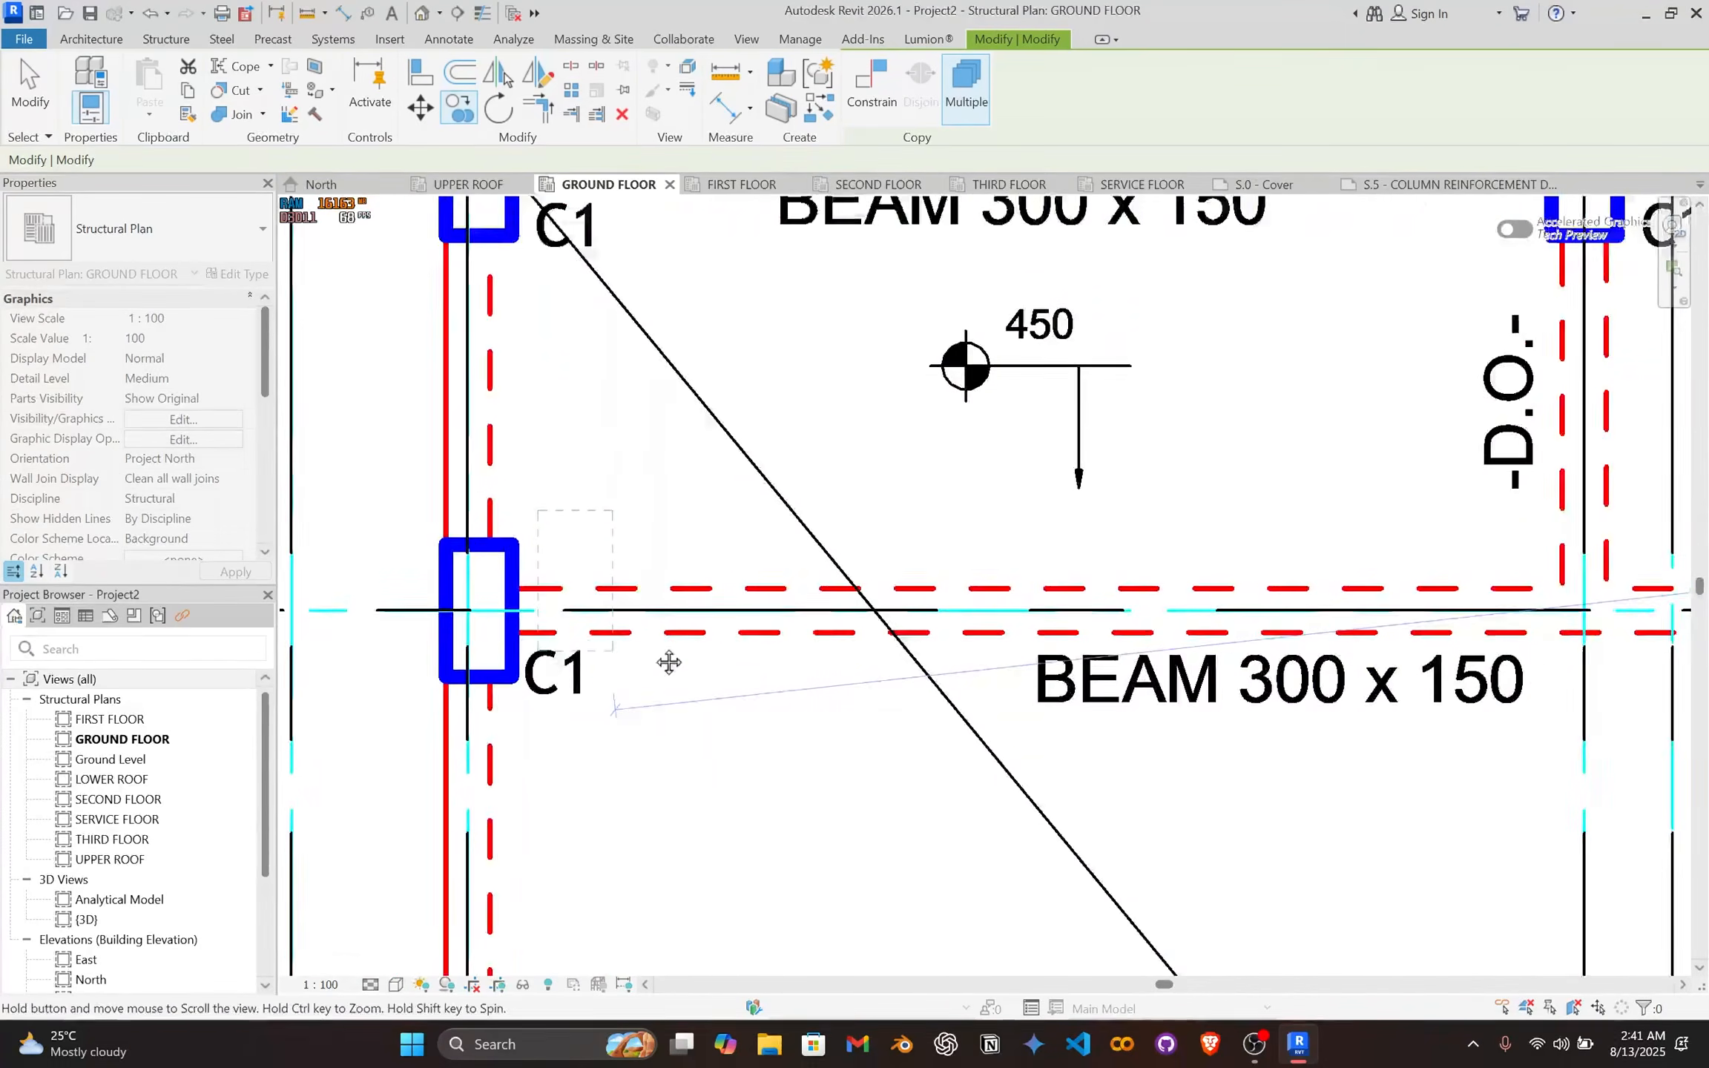
click(688, 712)
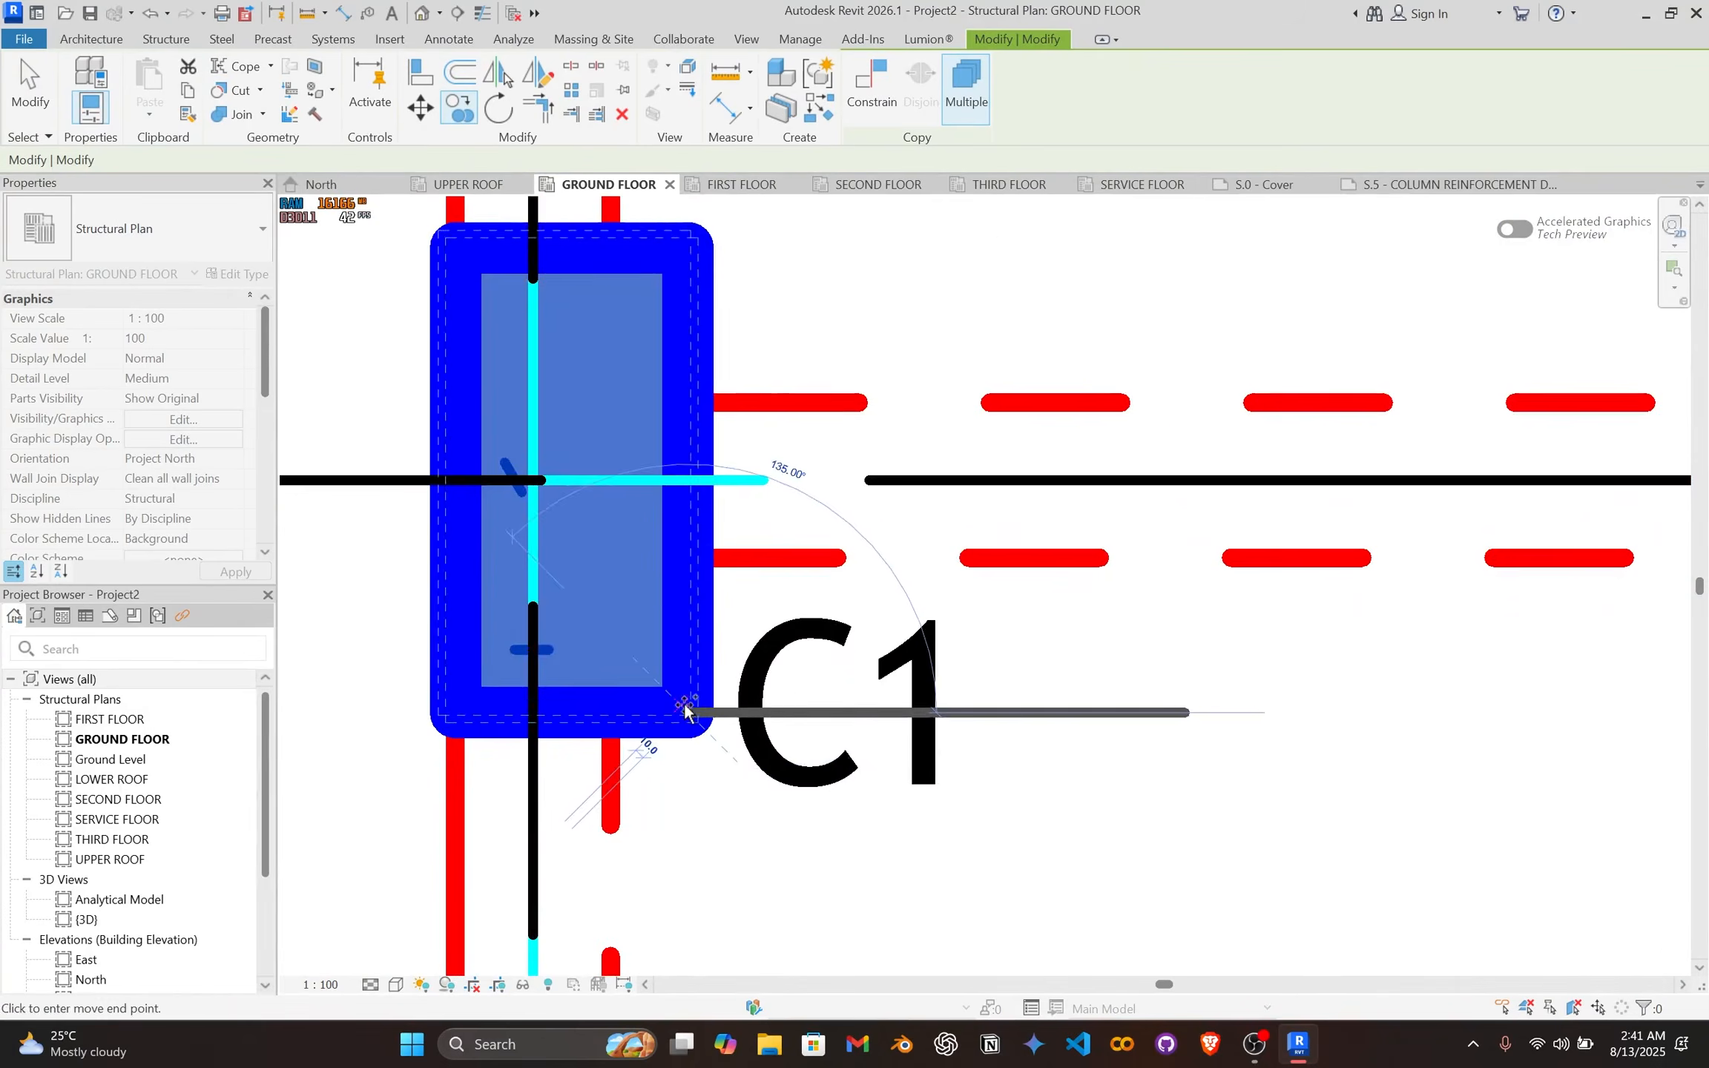
scroll(717, 690, down, 6)
middle_drag(1185, 627, 687, 635)
middle_drag(1357, 660, 1058, 615)
scroll(1210, 605, up, 8)
scroll(1170, 647, down, 1)
click(1159, 662)
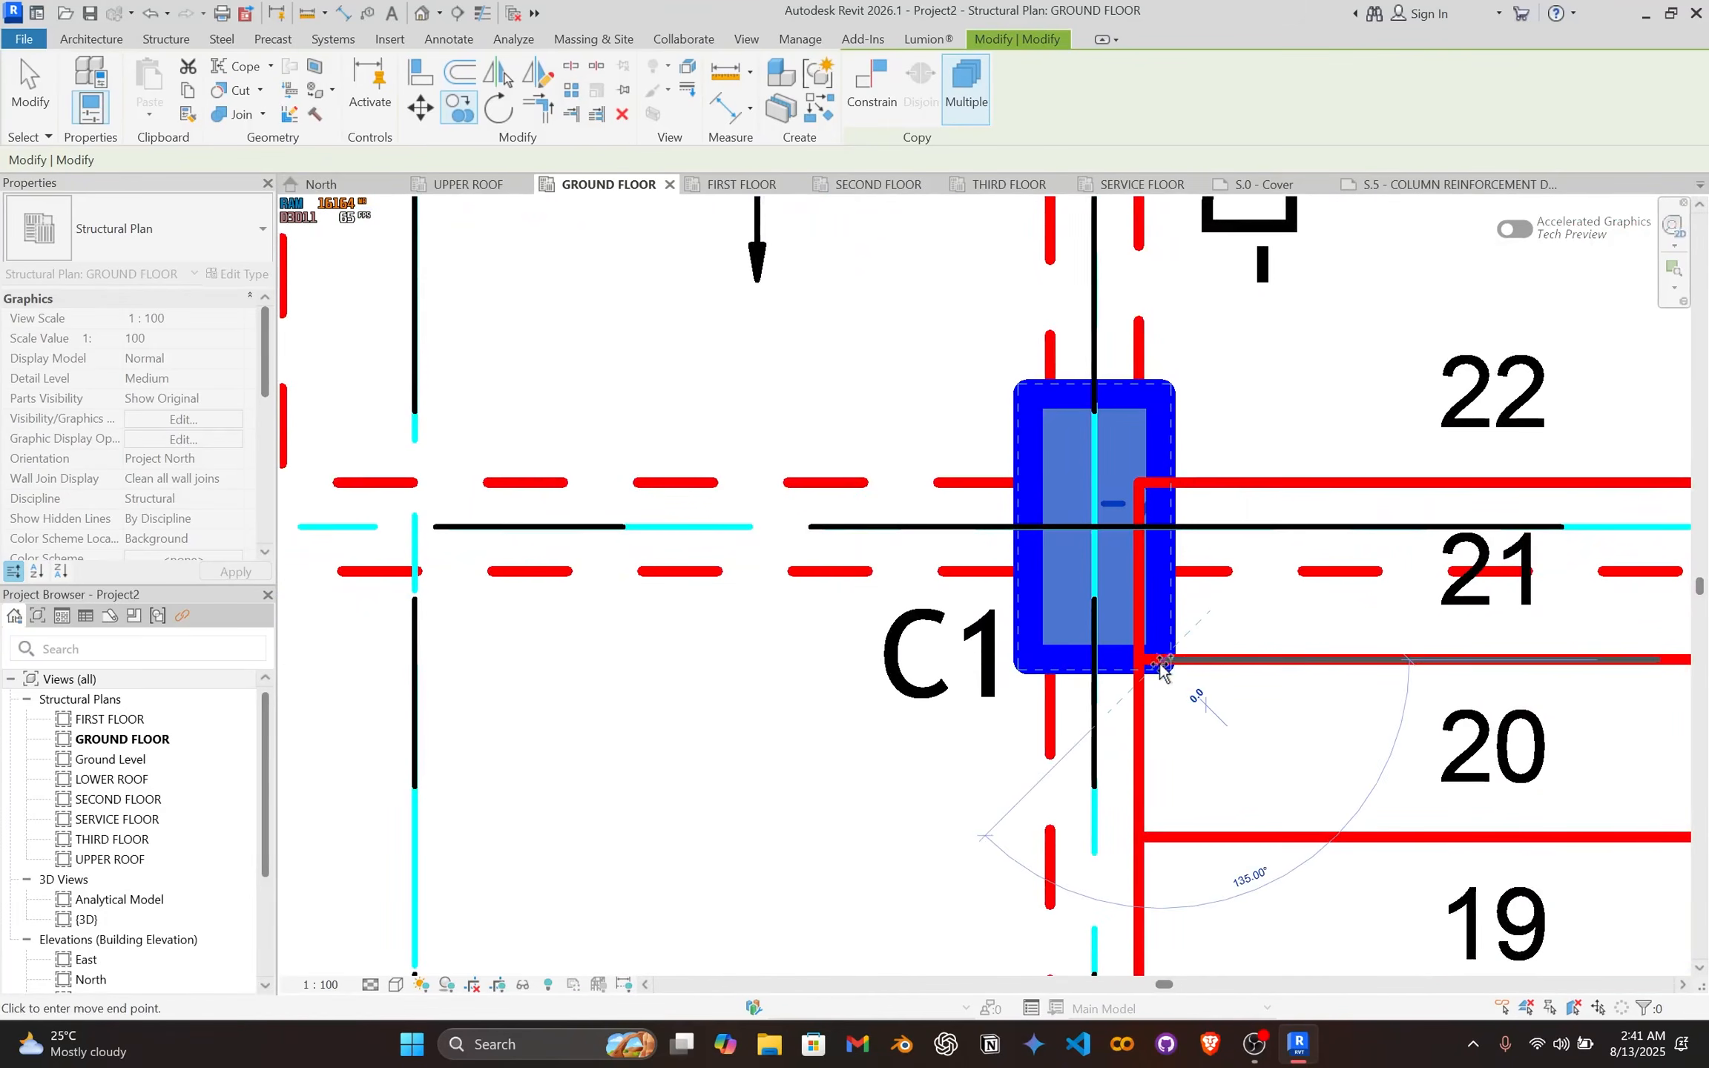
Step: Place column copies on the C1 outlines along grid B, at grids 6 and 9
scroll(1189, 659, down, 4)
middle_drag(1254, 647, 674, 651)
scroll(1200, 640, up, 3)
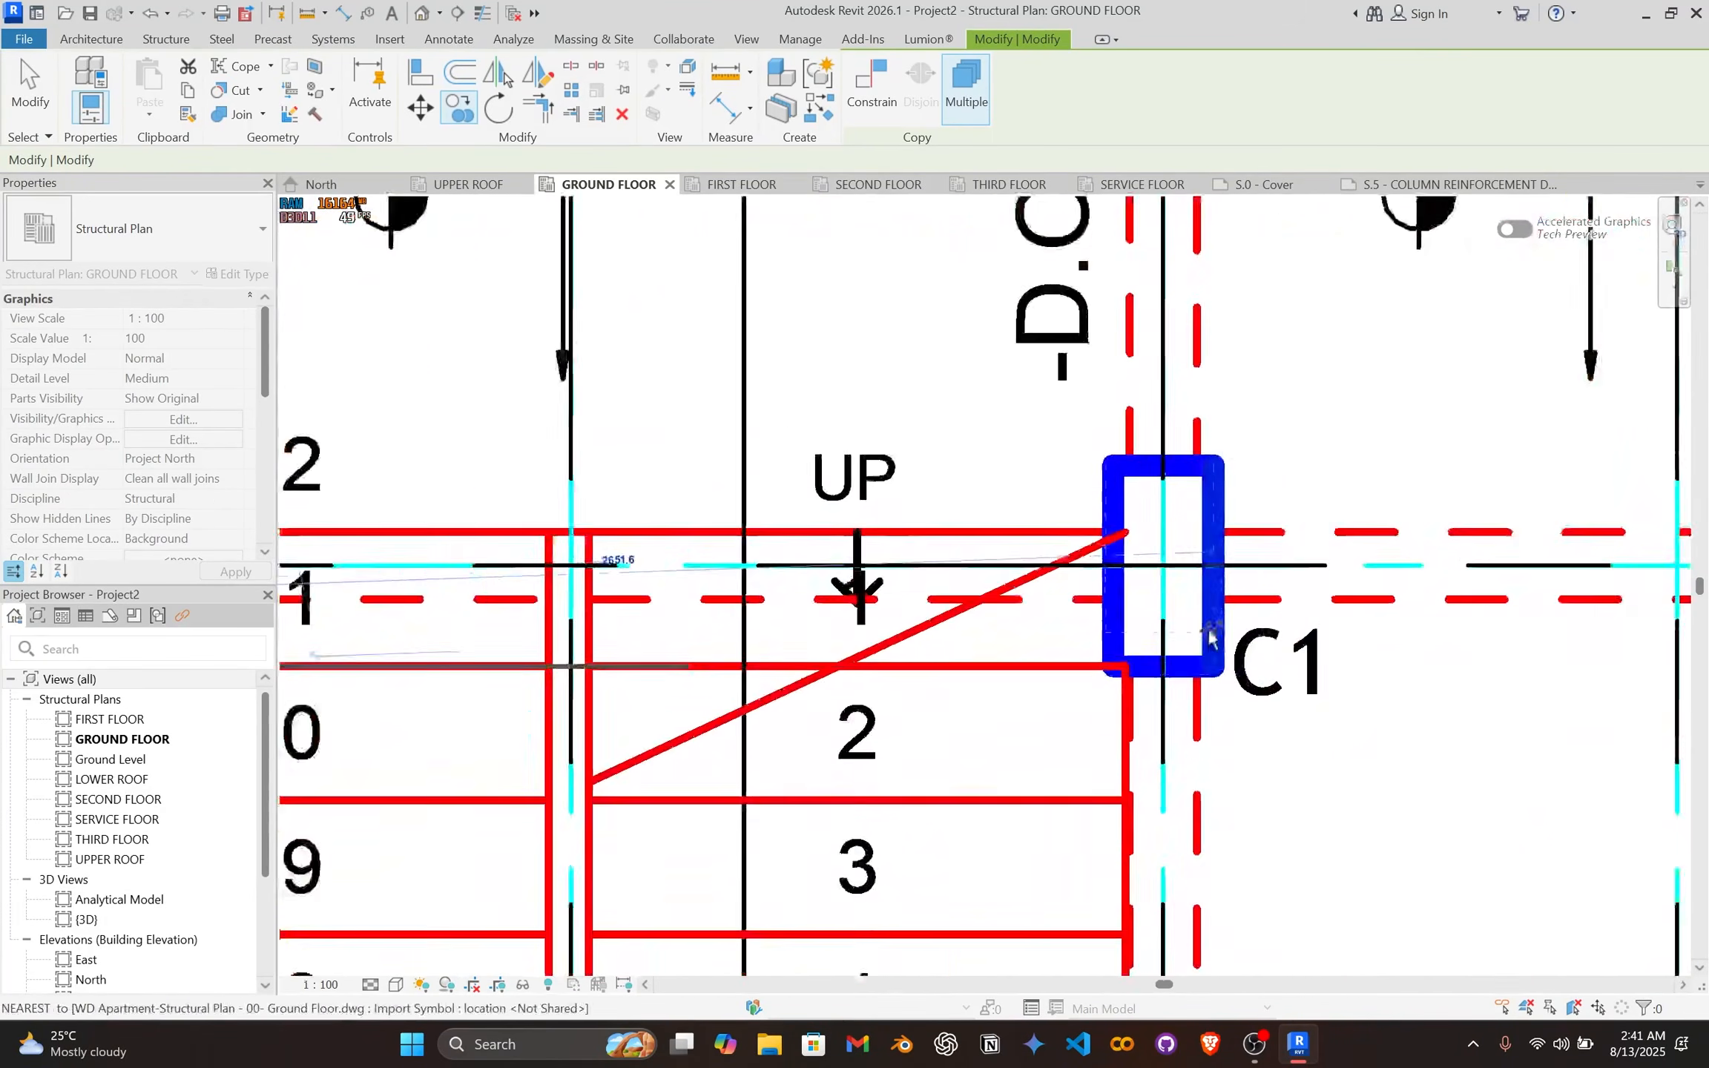
click(1214, 668)
scroll(1214, 668, down, 3)
middle_drag(1491, 648, 916, 629)
middle_drag(1066, 632, 609, 594)
scroll(1179, 609, up, 7)
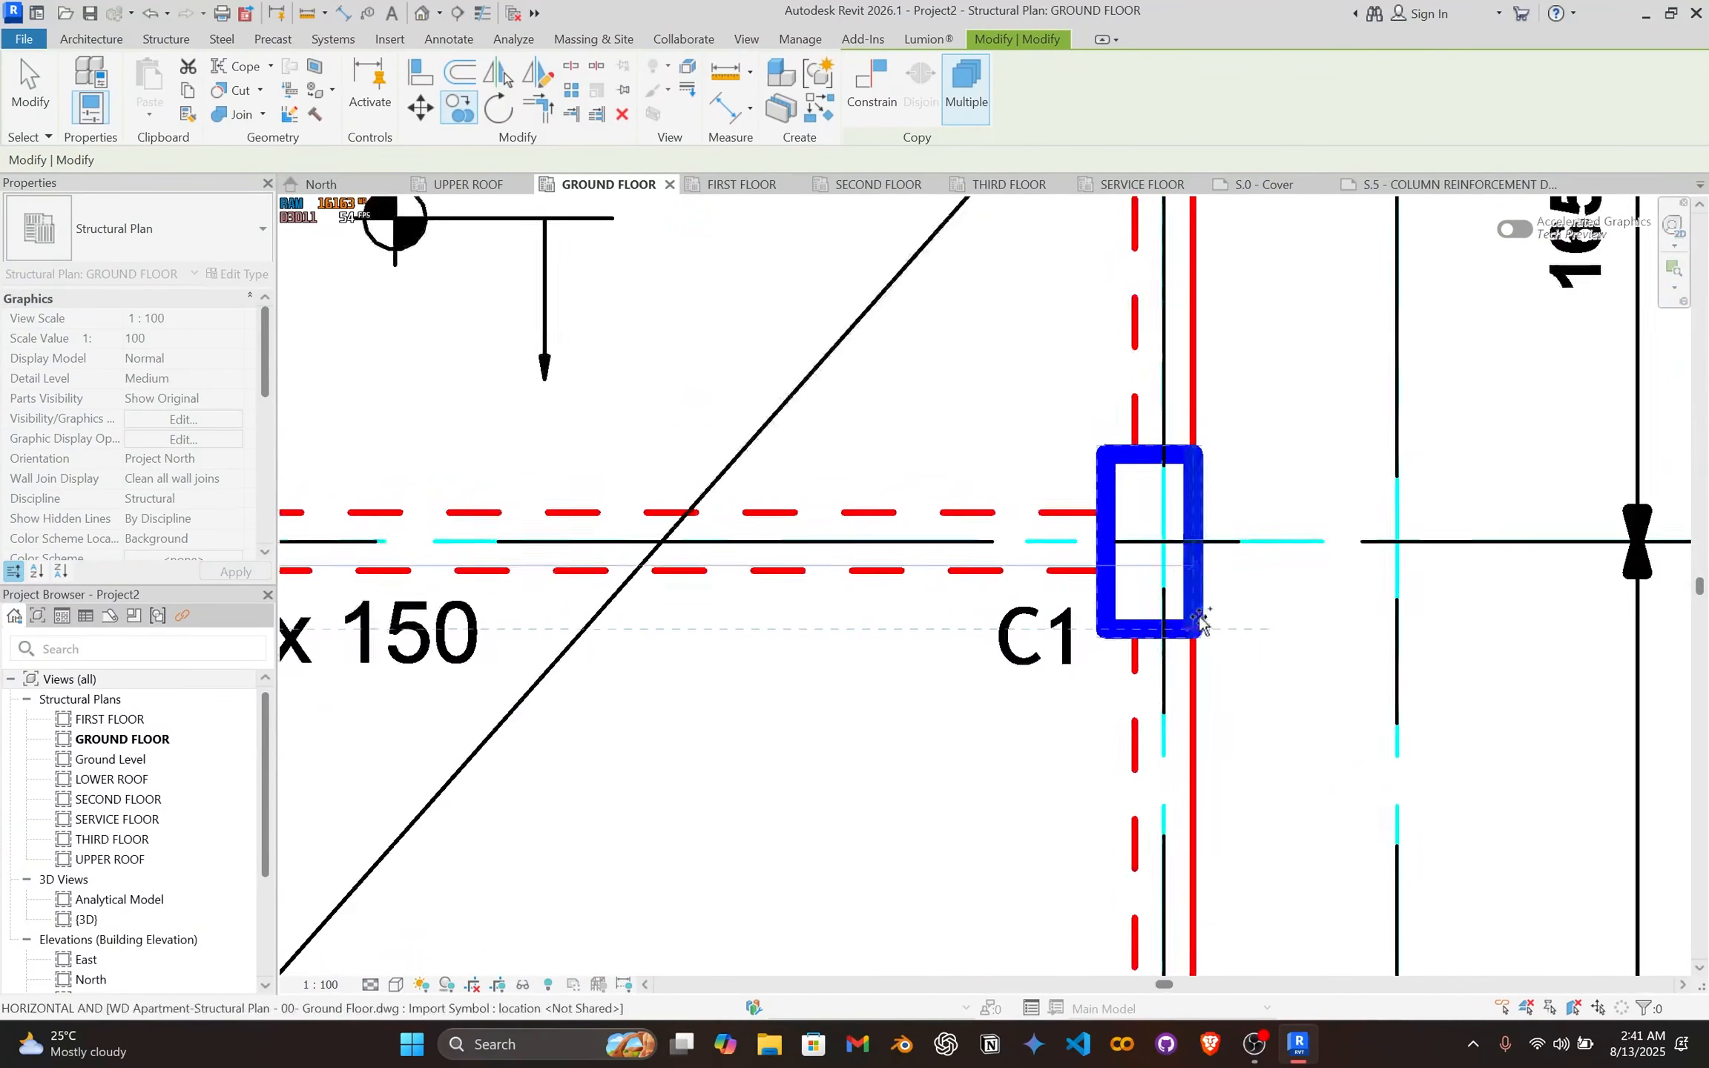
click(1187, 629)
Step: Place a column copy on the C1 outline at grids 9 and C
scroll(1191, 631, down, 8)
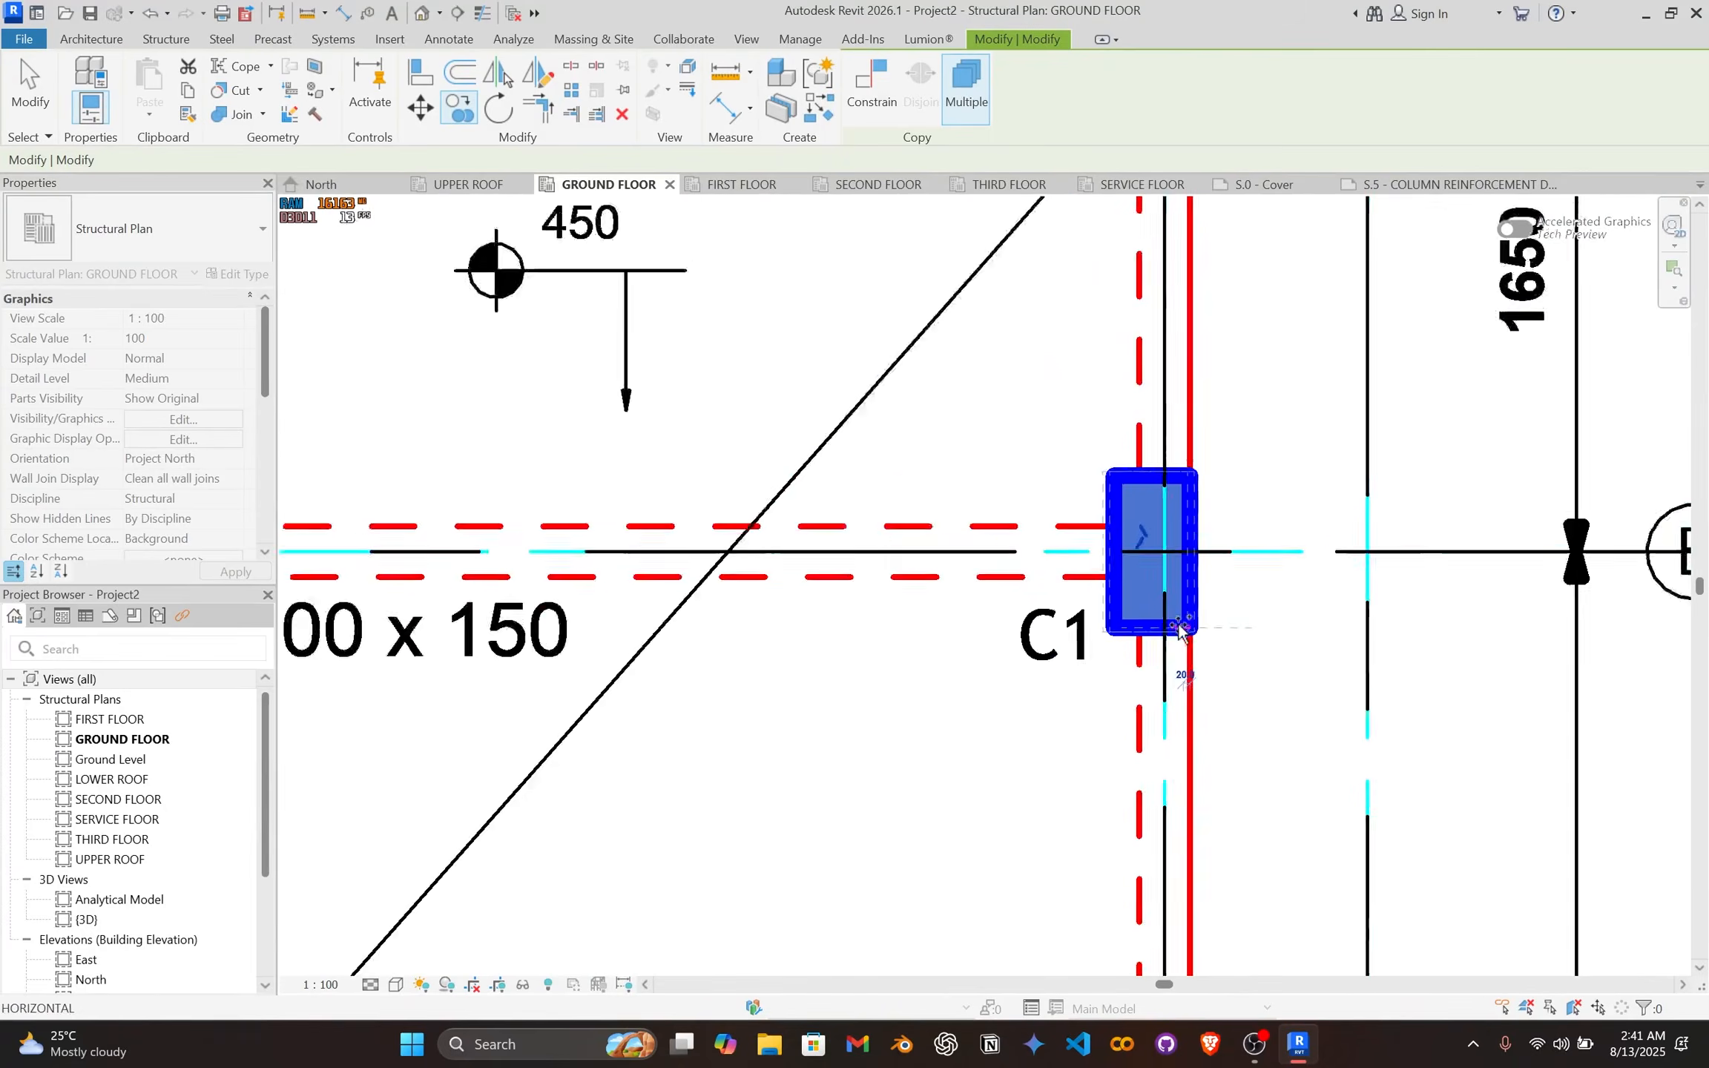
middle_drag(1123, 532, 1105, 358)
scroll(1143, 742, up, 5)
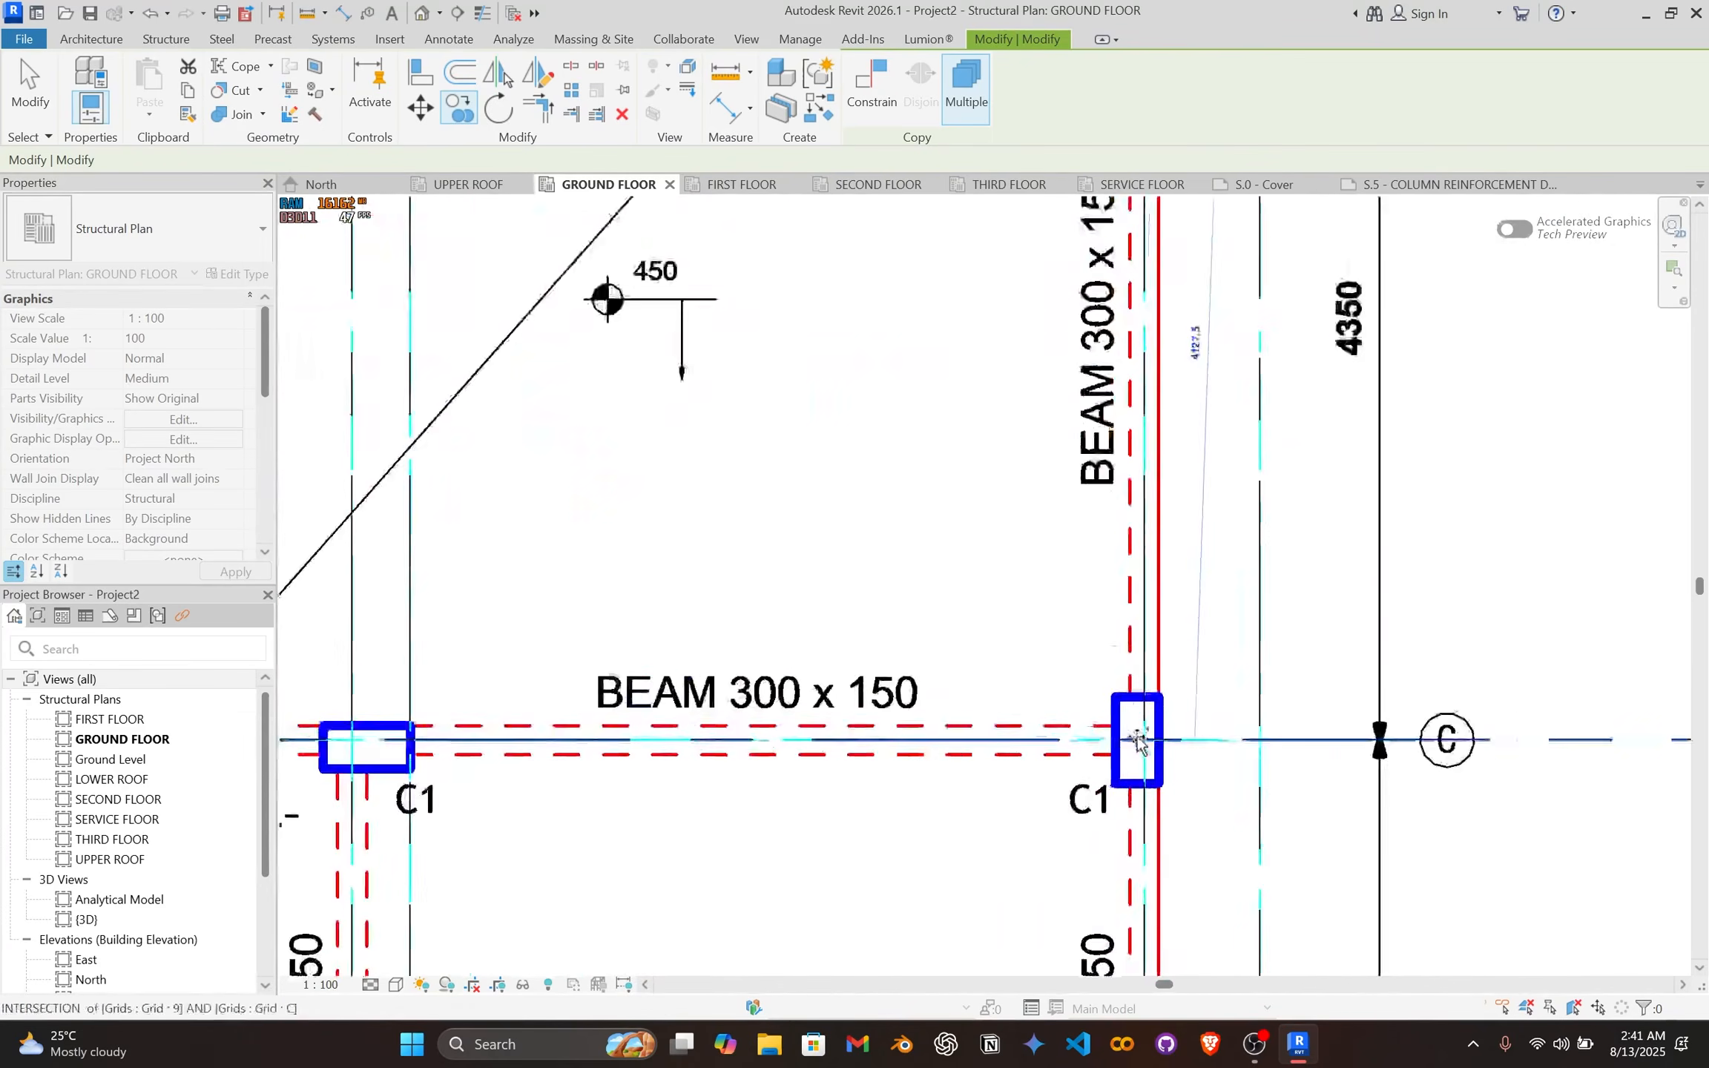
click(1166, 807)
scroll(1166, 807, down, 2)
middle_drag(898, 801, 1380, 694)
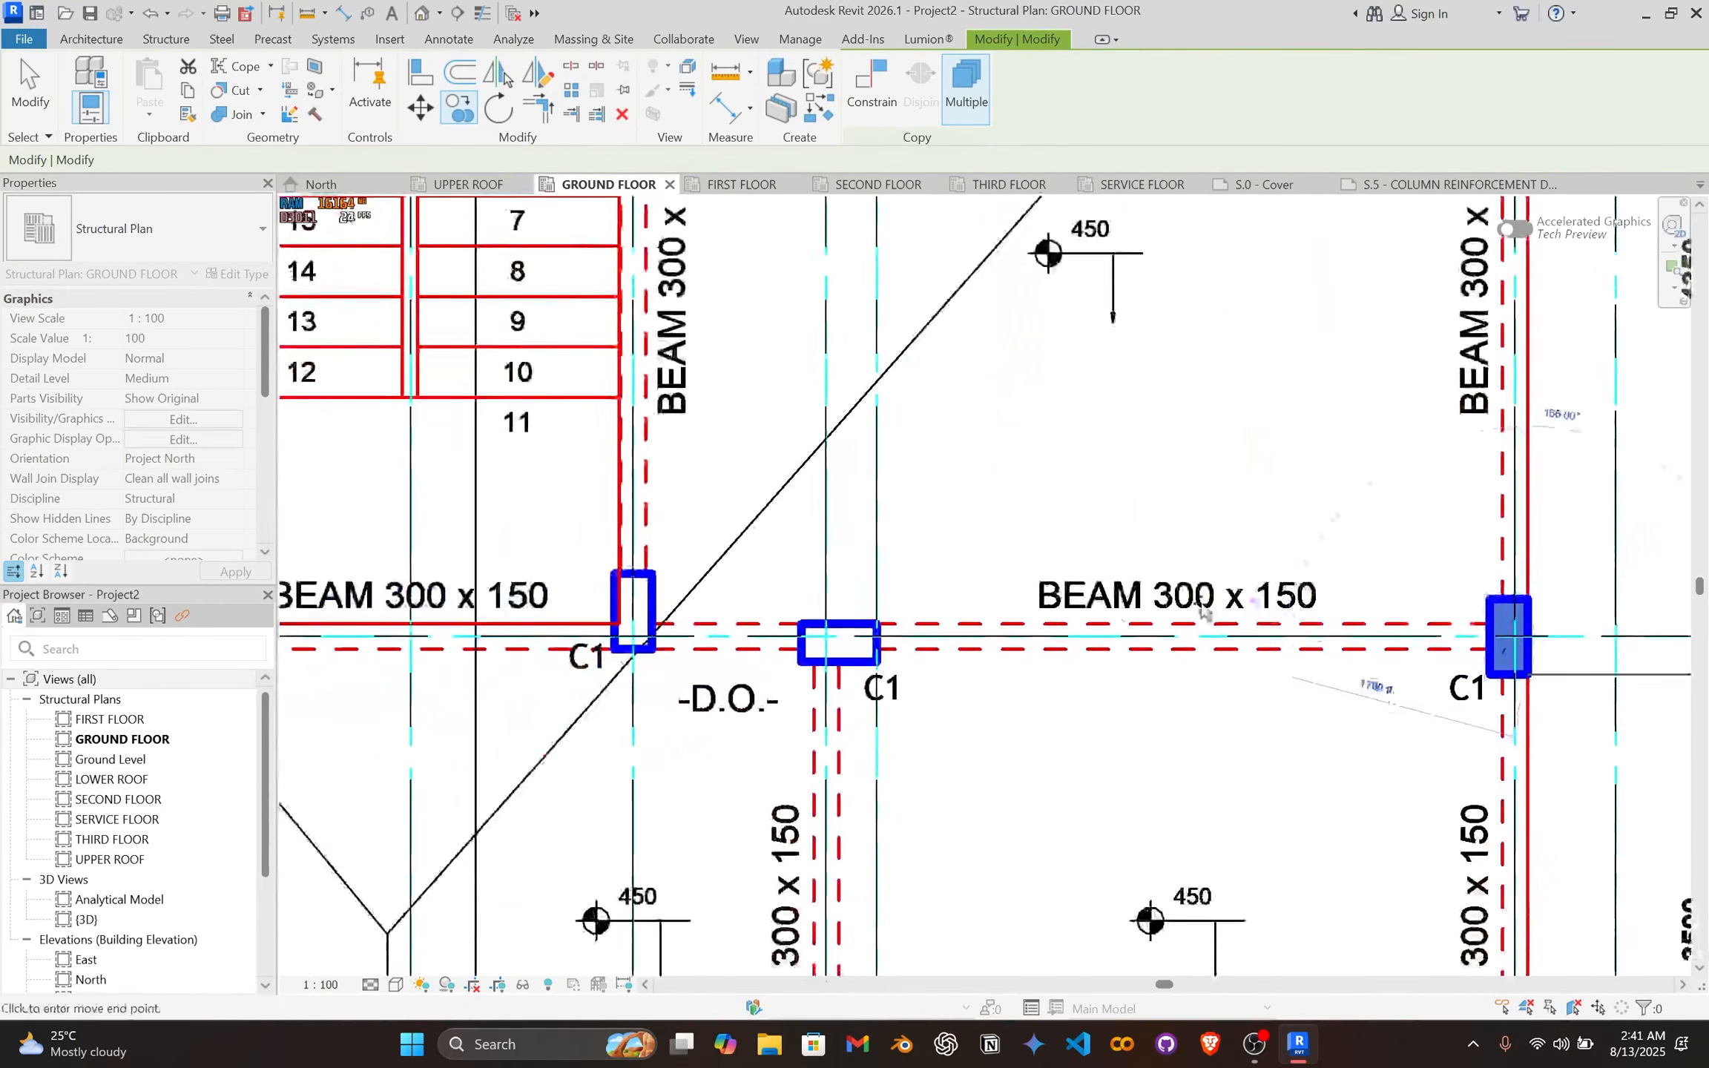
Step: Place column copies on the C1 outlines along grid C, at grid 8 and at grid 6 beside the stair
scroll(900, 641, up, 6)
scroll(834, 712, up, 1)
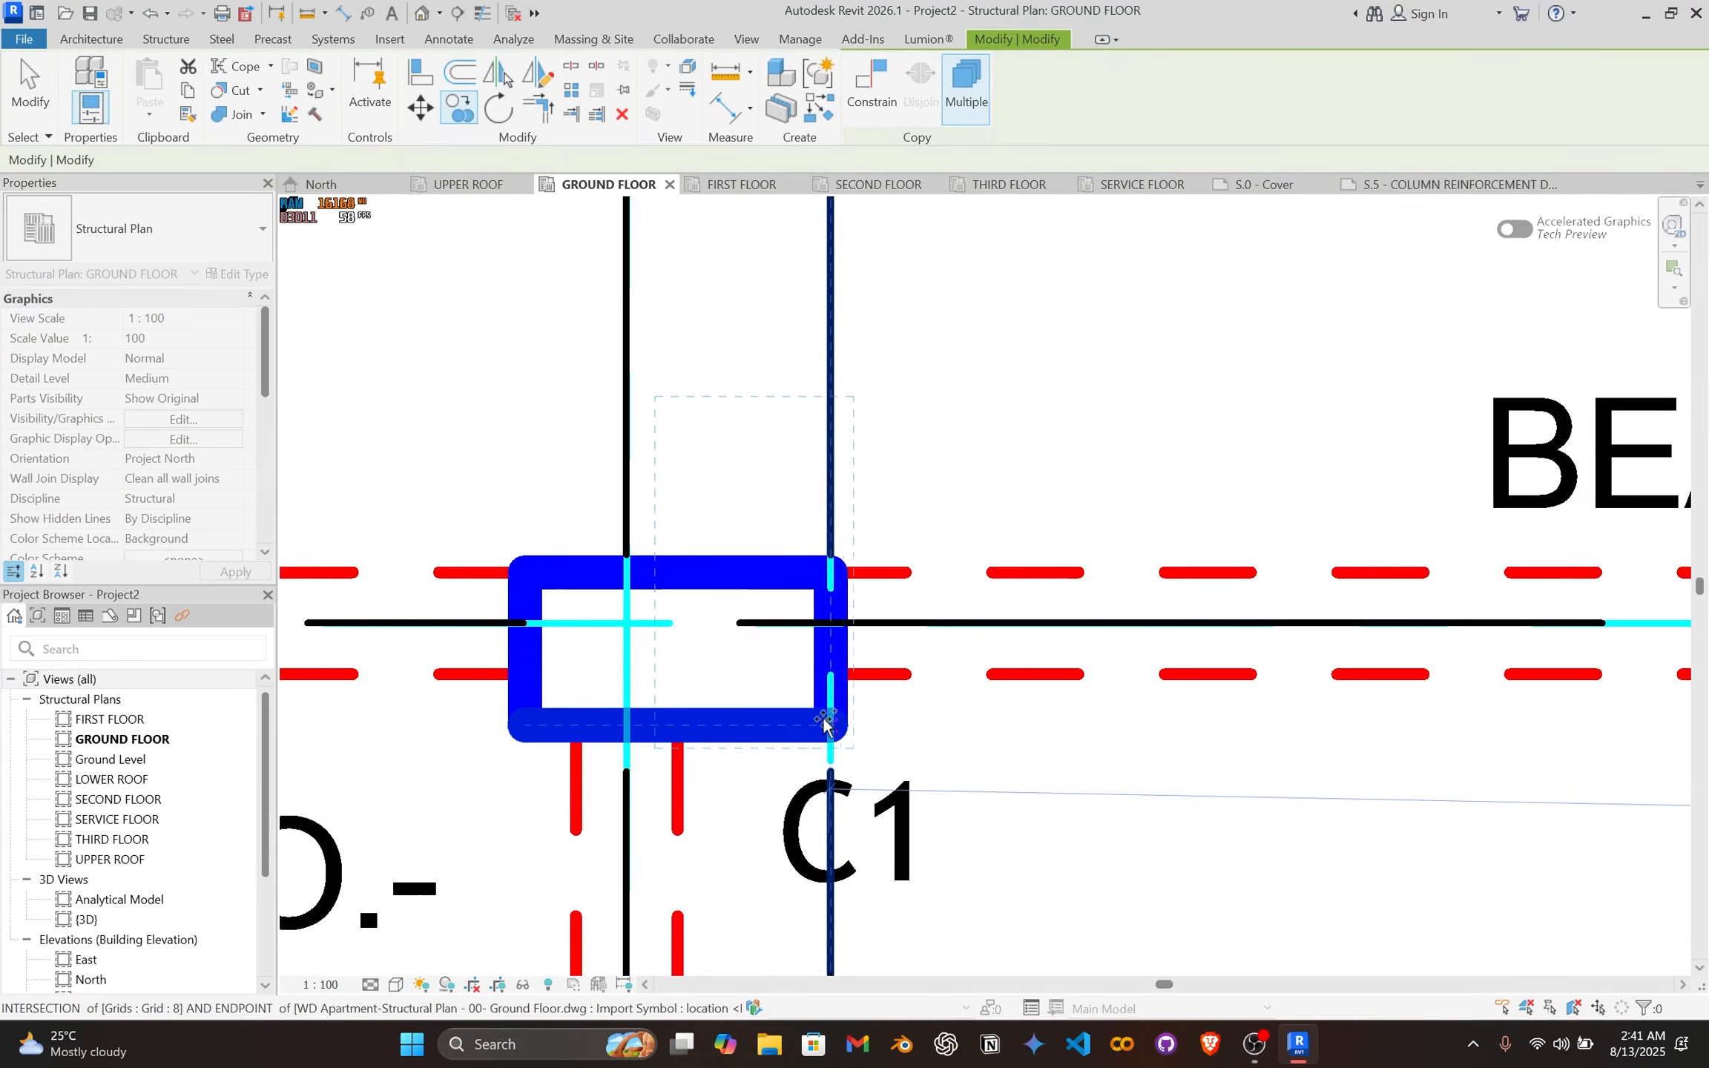
scroll(729, 686, down, 2)
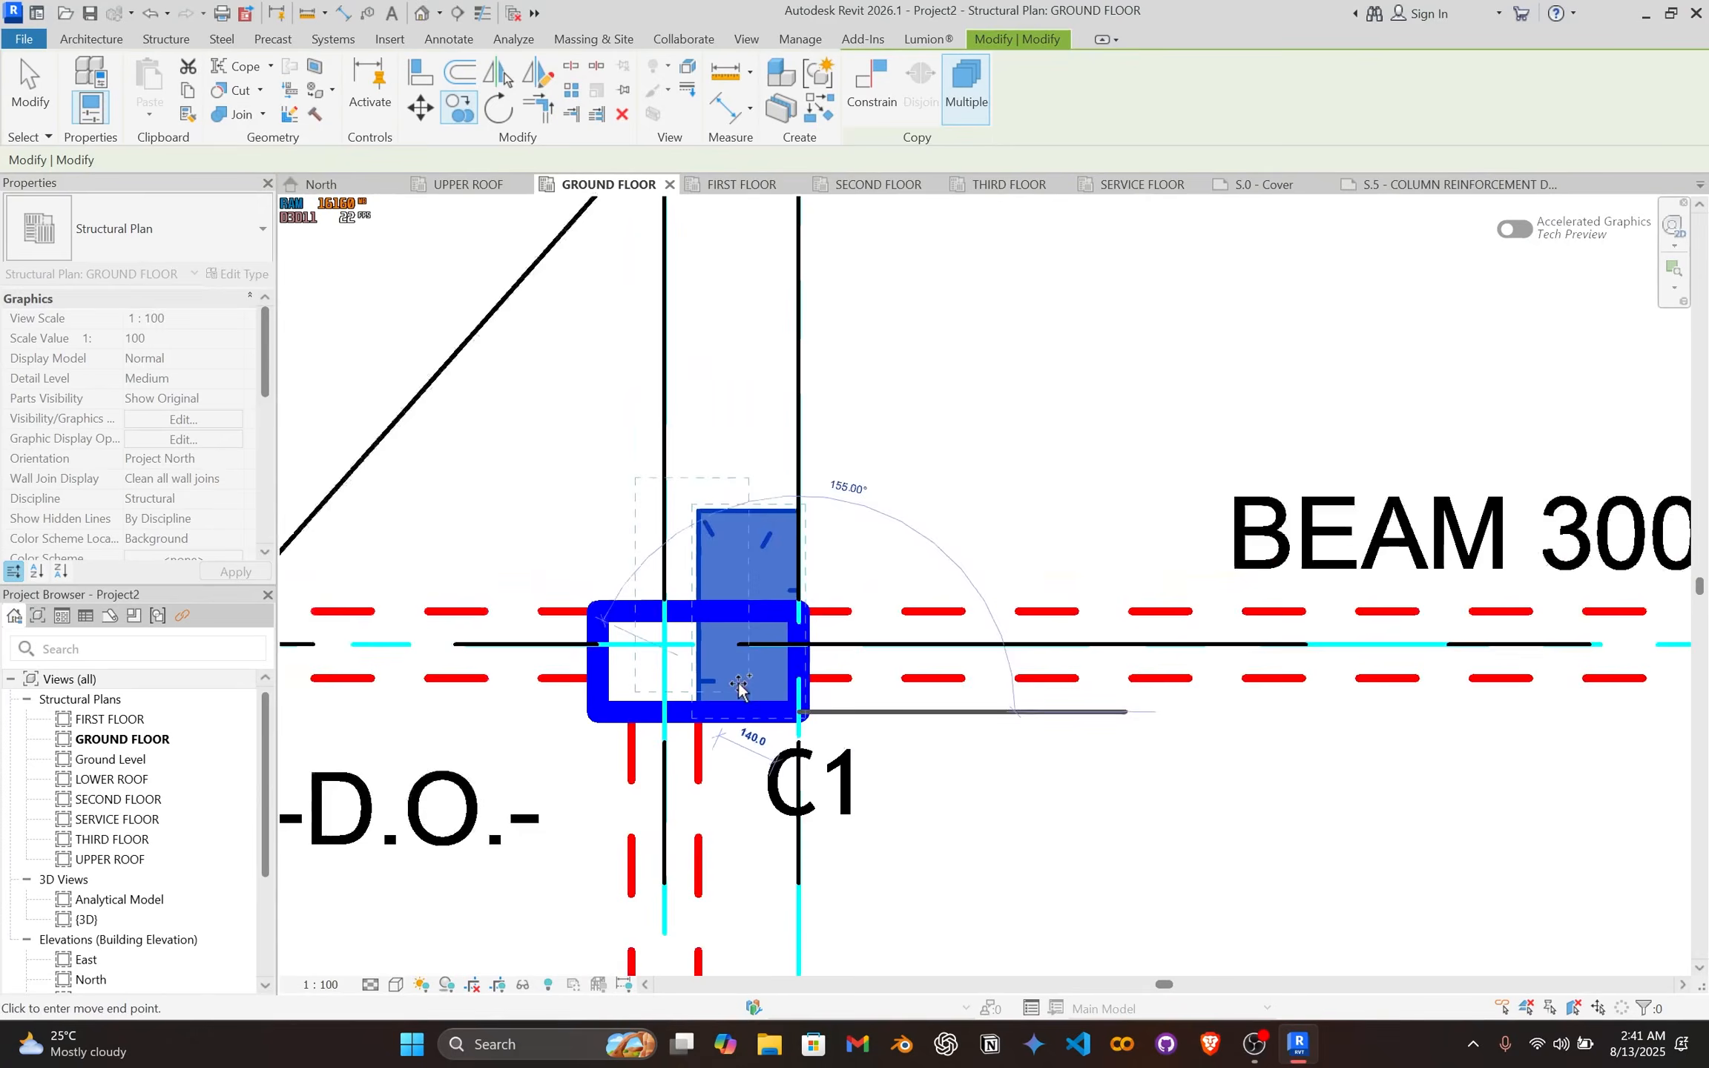
scroll(729, 680, down, 1)
middle_drag(730, 680, 1261, 711)
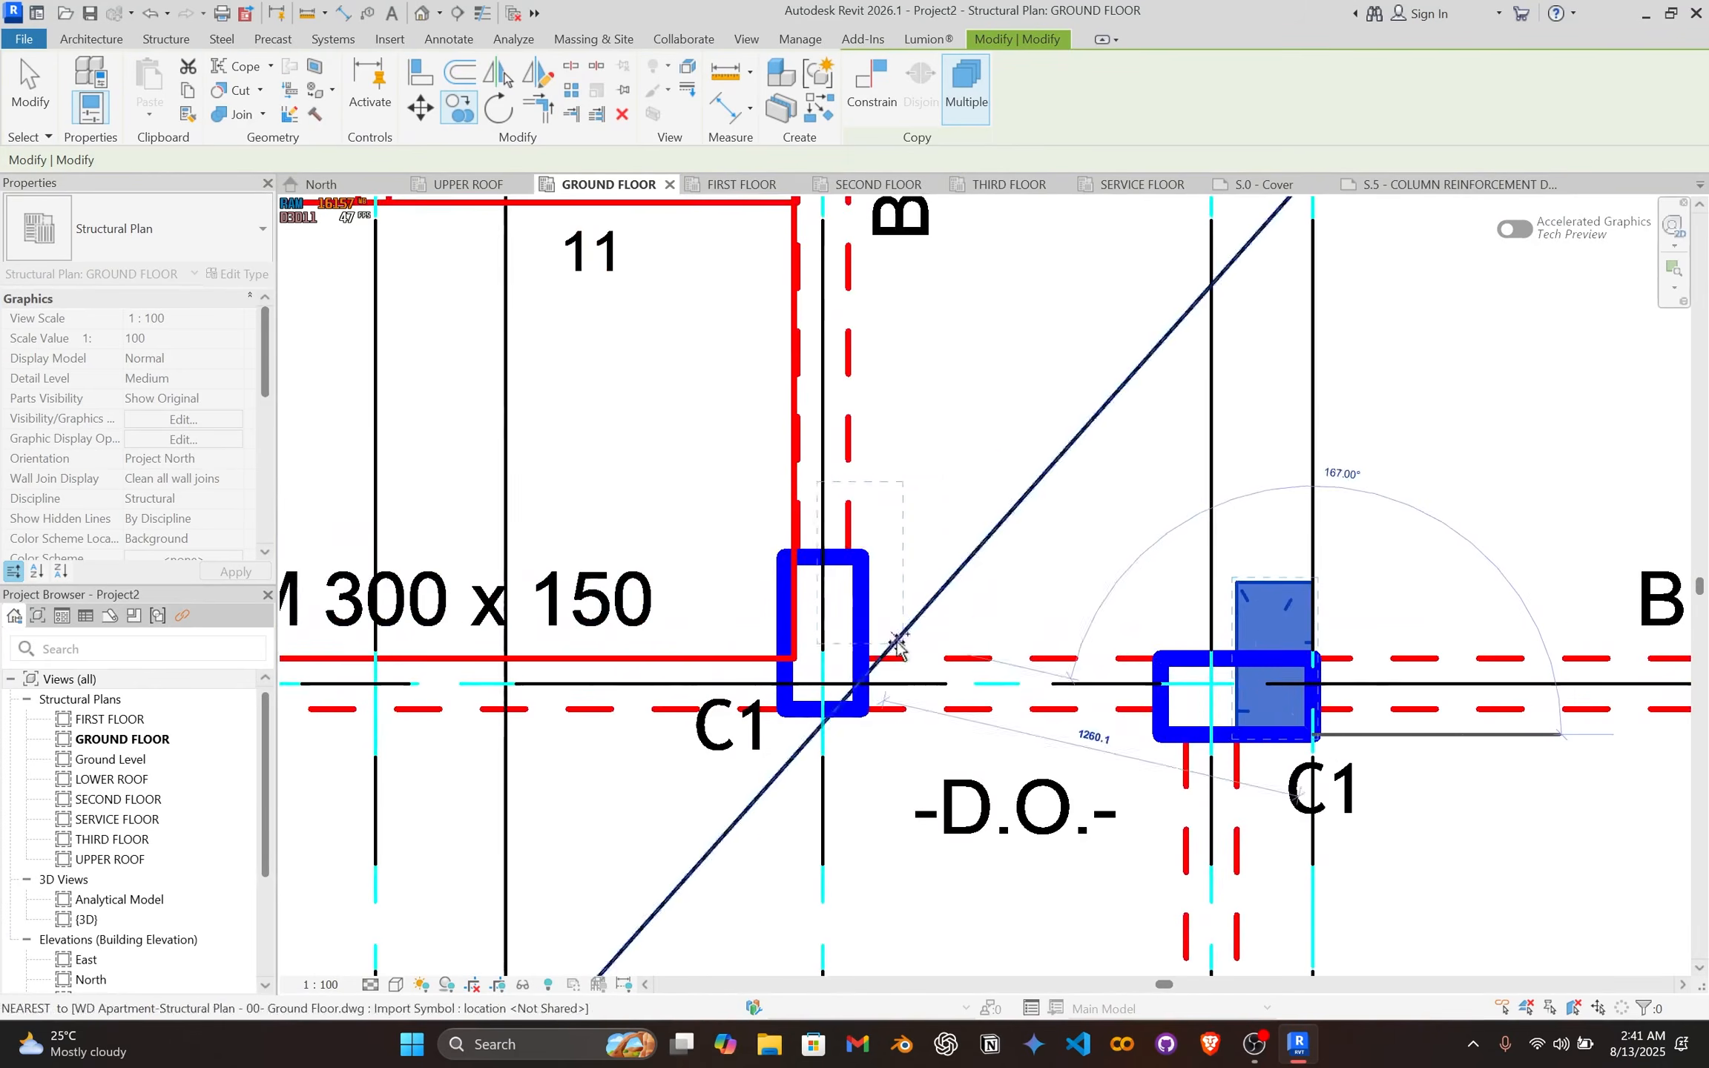
scroll(881, 683, up, 2)
click(858, 717)
scroll(839, 708, down, 2)
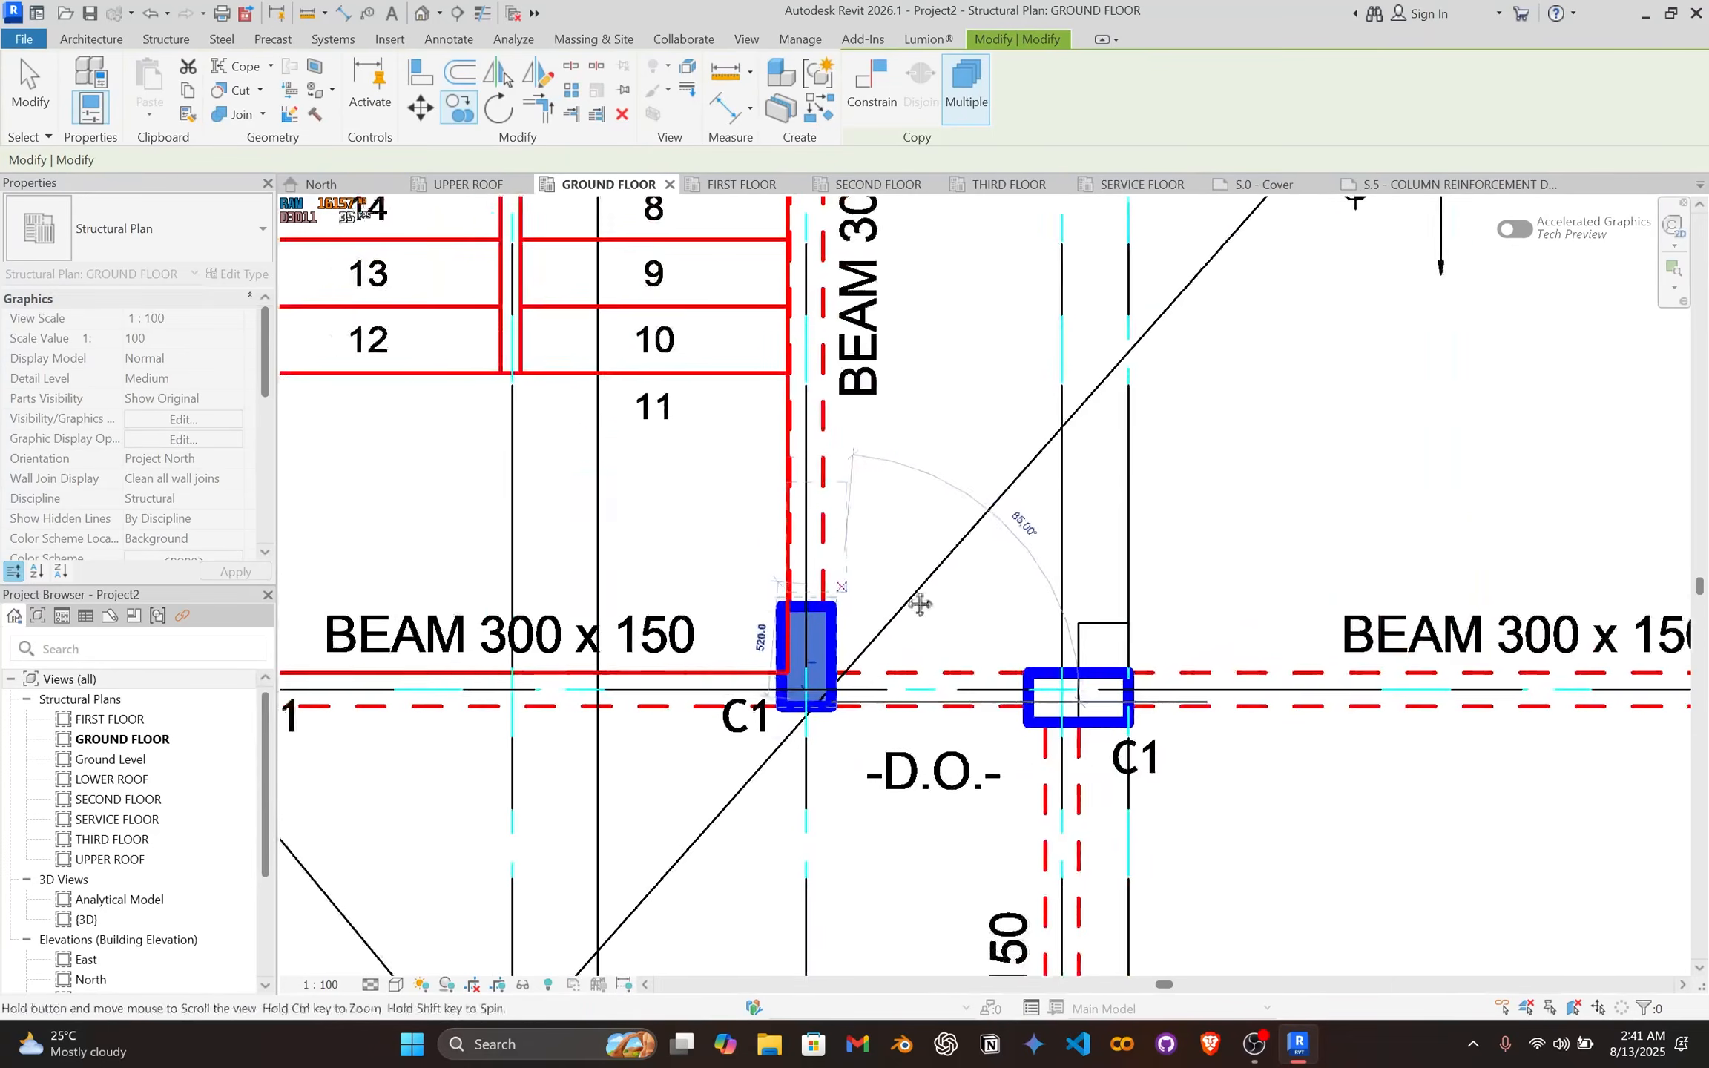
Step: Place column copies on the C1 outlines along grid C, at grid 4 beside the stair and across the -D.O.- label from it
middle_drag(919, 603, 1449, 610)
scroll(815, 682, up, 2)
scroll(746, 742, up, 2)
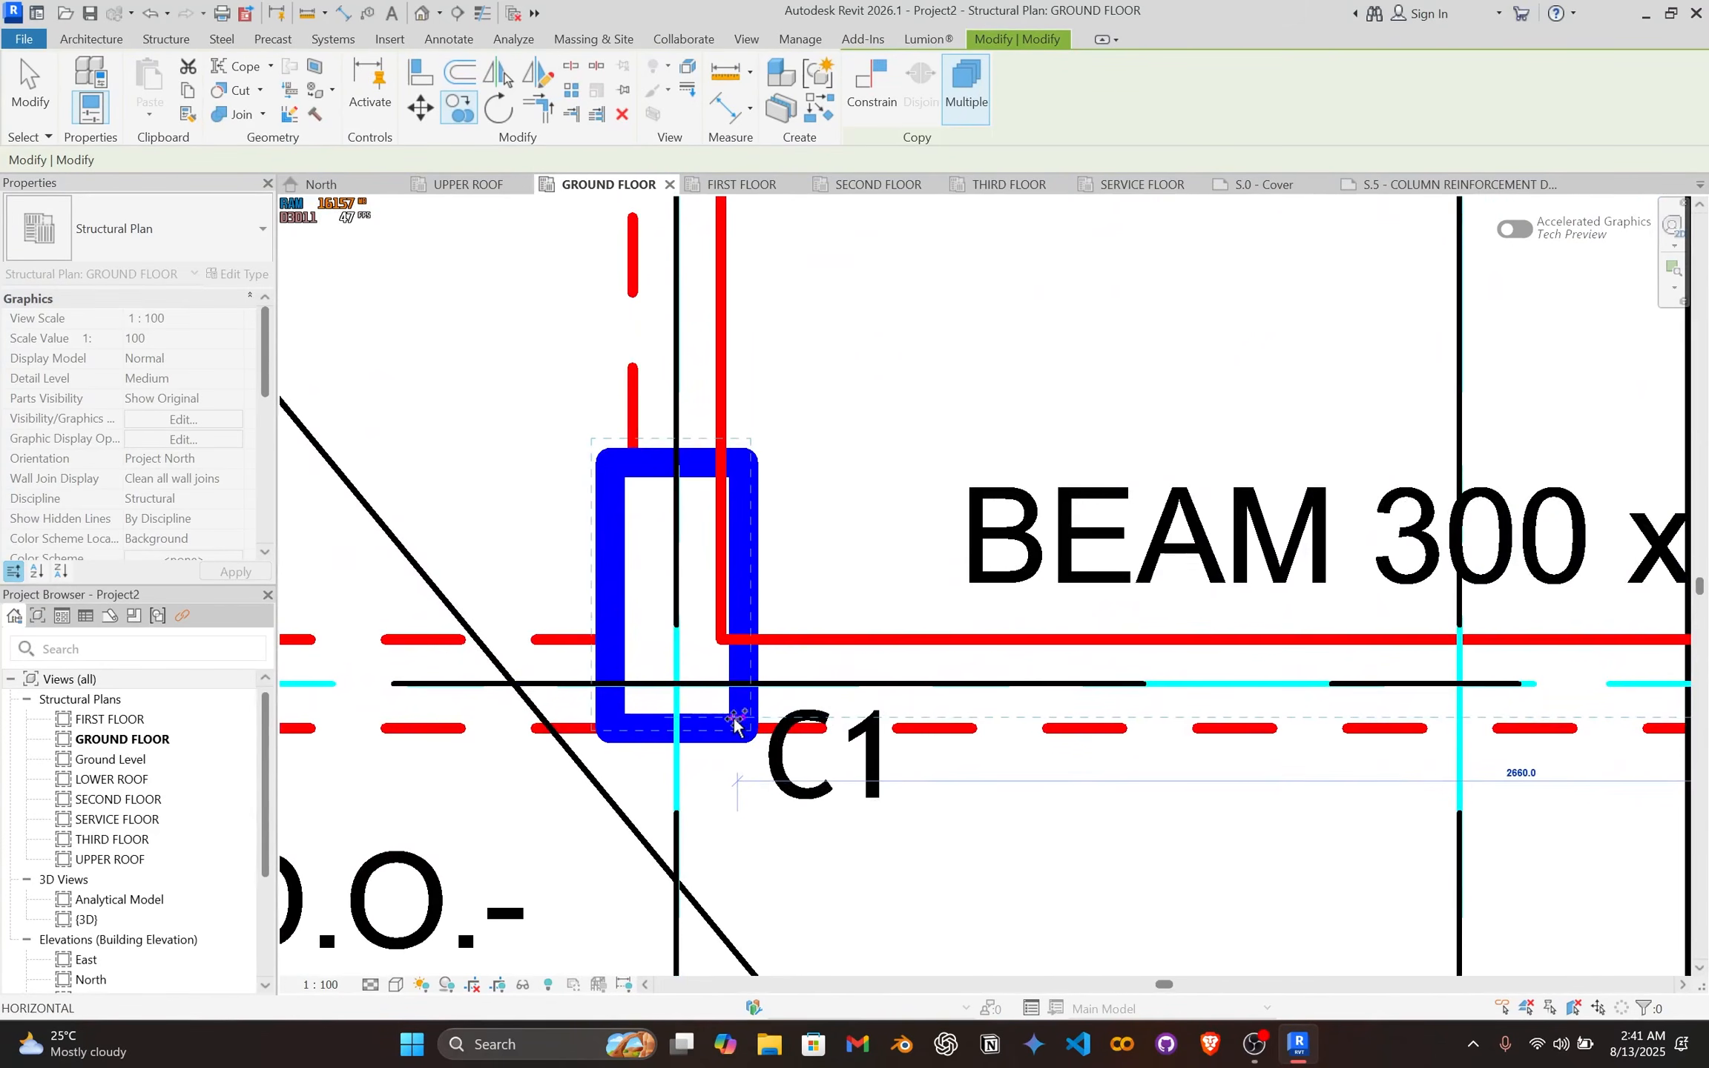
click(734, 723)
scroll(734, 724, down, 2)
middle_drag(734, 724, 1274, 706)
scroll(723, 742, up, 3)
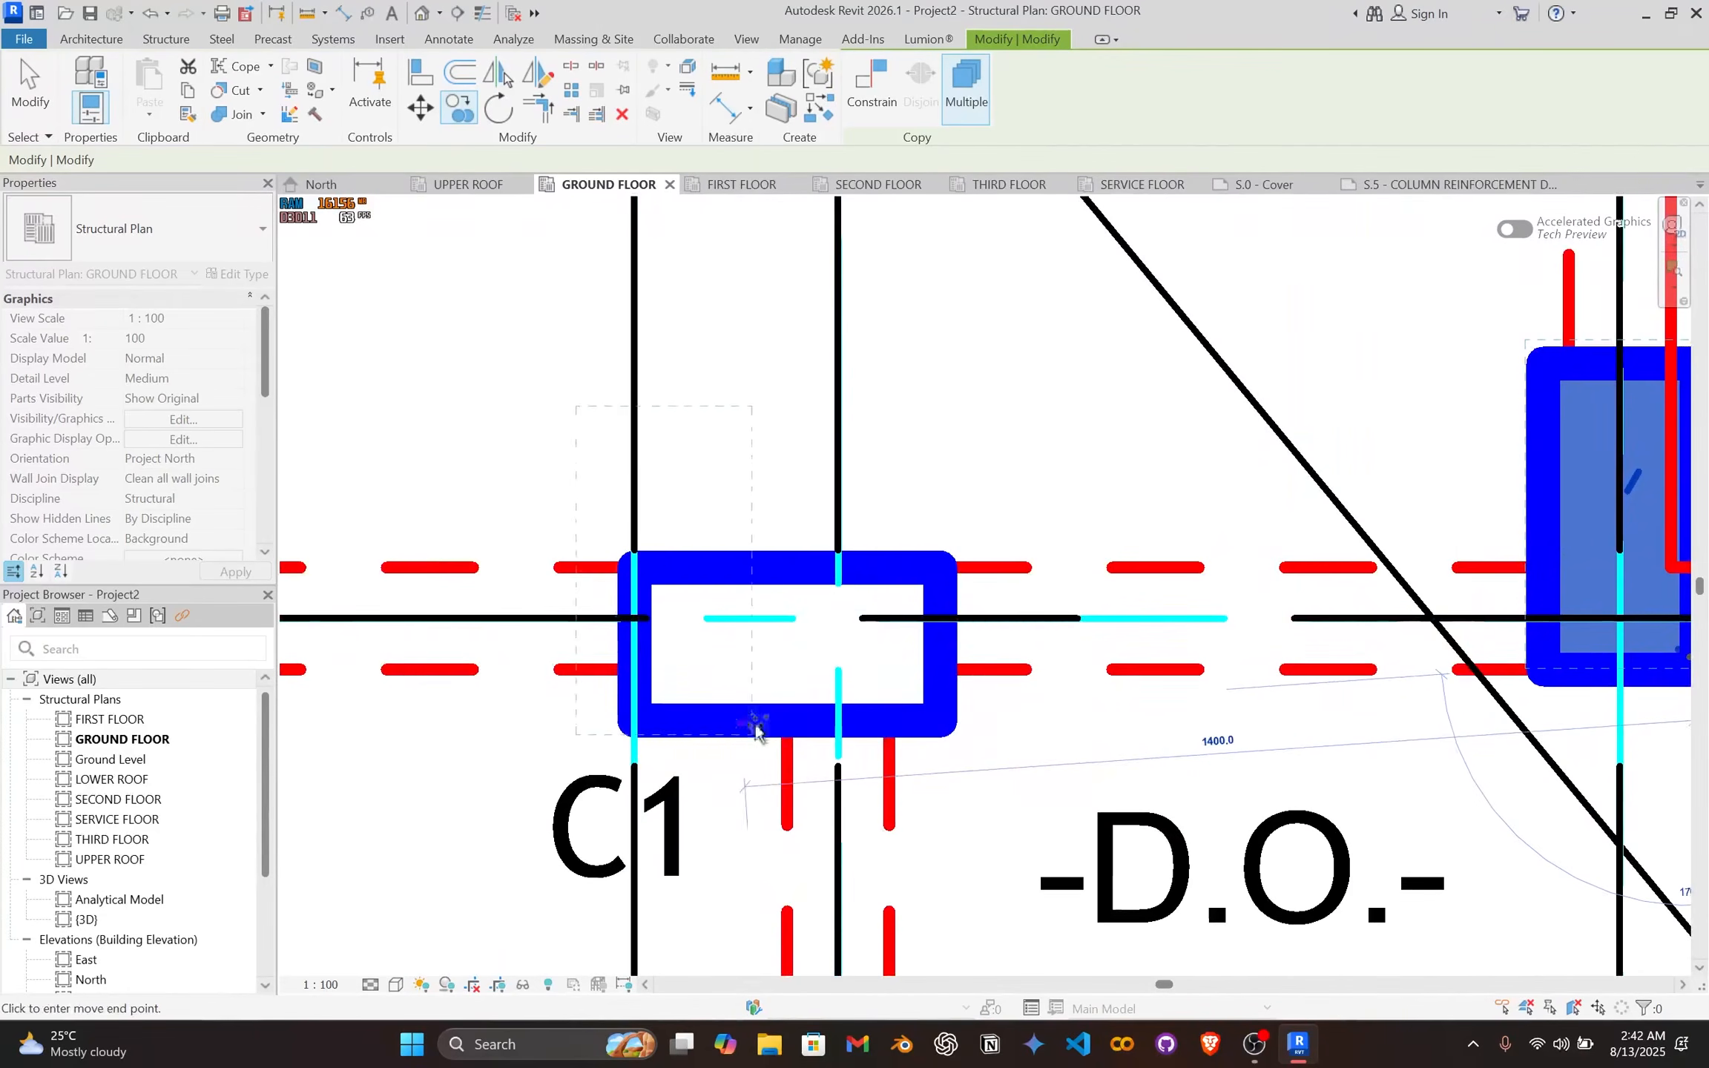
scroll(667, 645, down, 2)
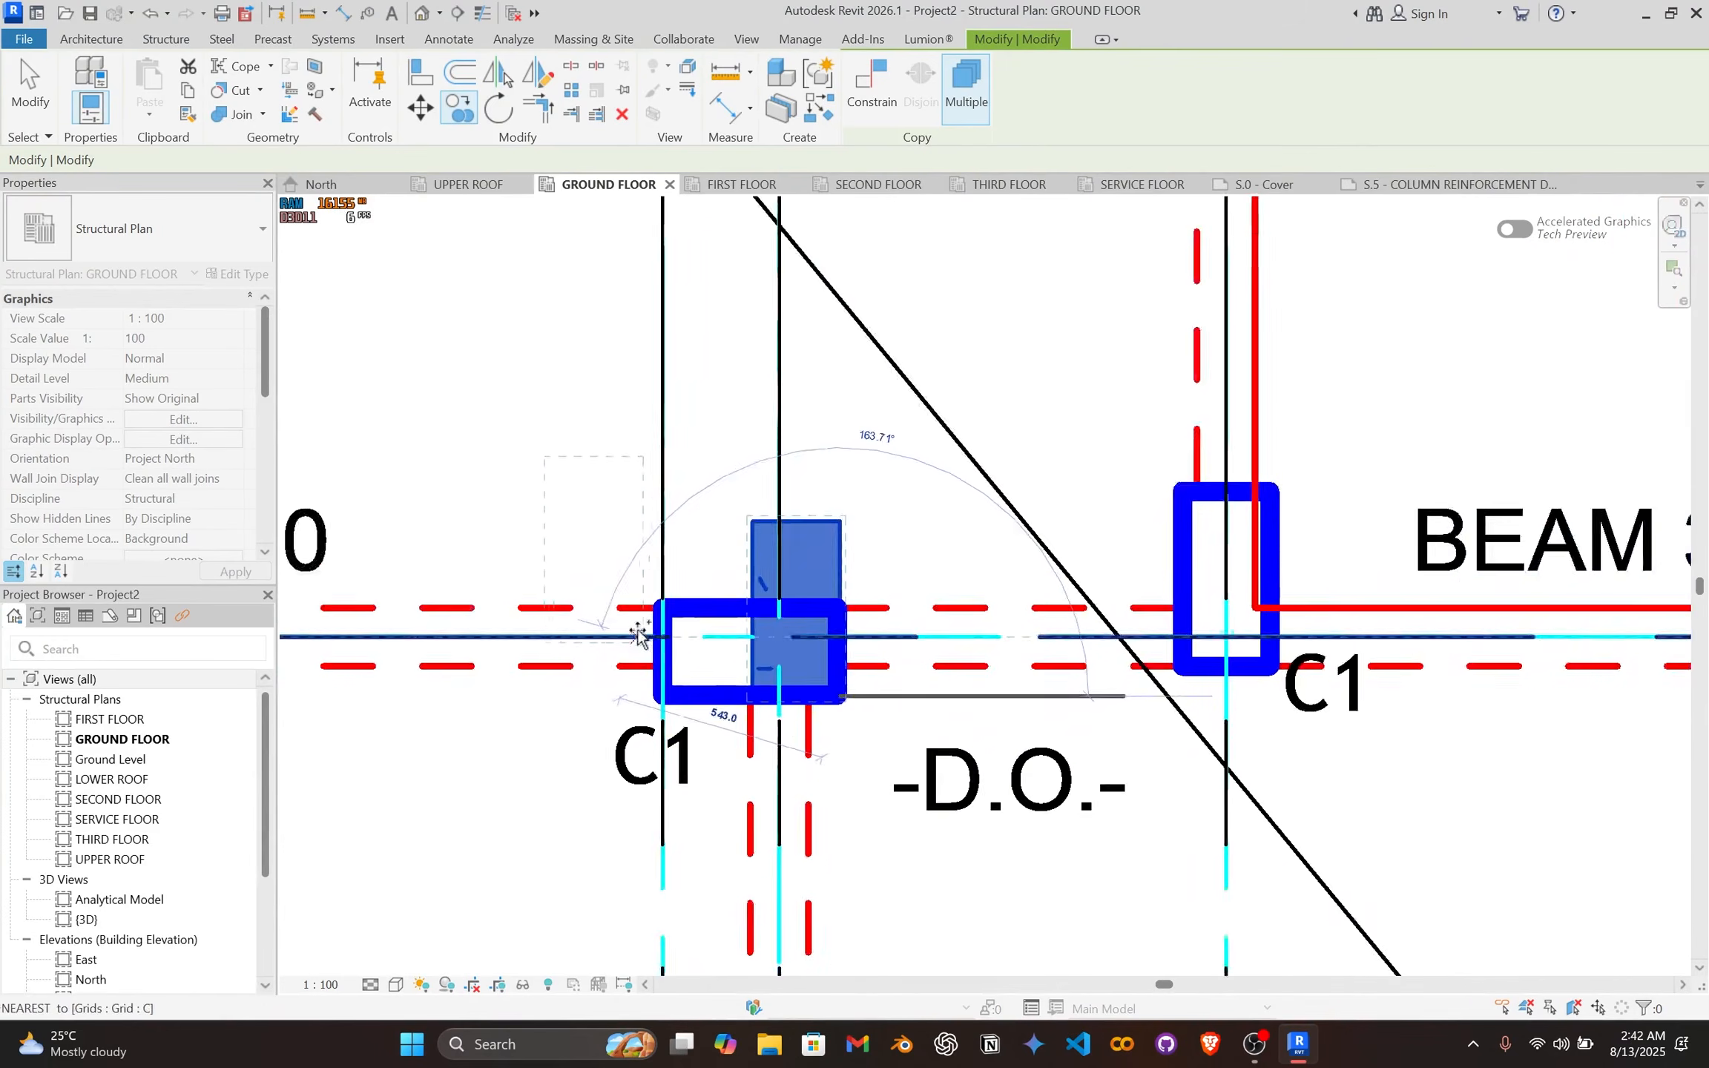
Step: Place a column copy on the C1 outline at grids C and 1
scroll(640, 636, down, 1)
middle_drag(350, 635, 1079, 671)
middle_drag(774, 681, 1389, 664)
scroll(708, 714, up, 3)
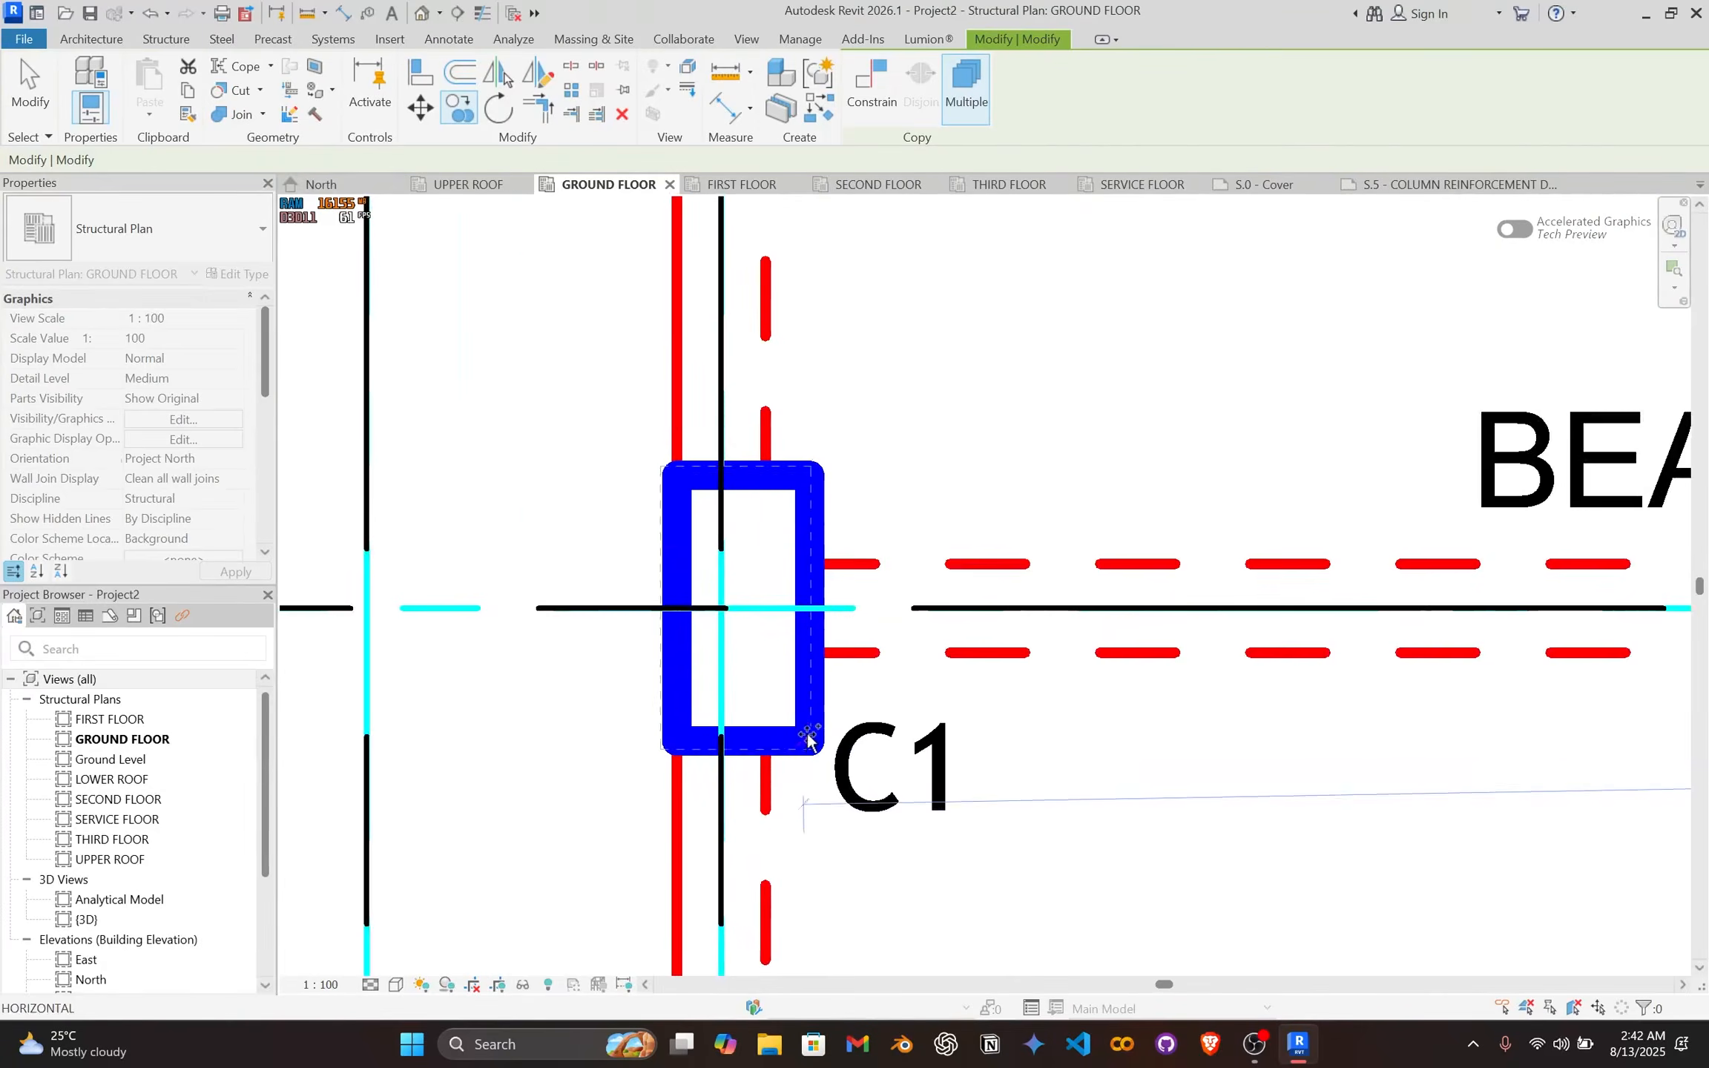
scroll(807, 738, down, 4)
Step: Place a column copy on the C2 outline at grids D and 1 and end the copying
middle_drag(809, 742, 788, 269)
scroll(727, 827, up, 2)
scroll(817, 694, up, 4)
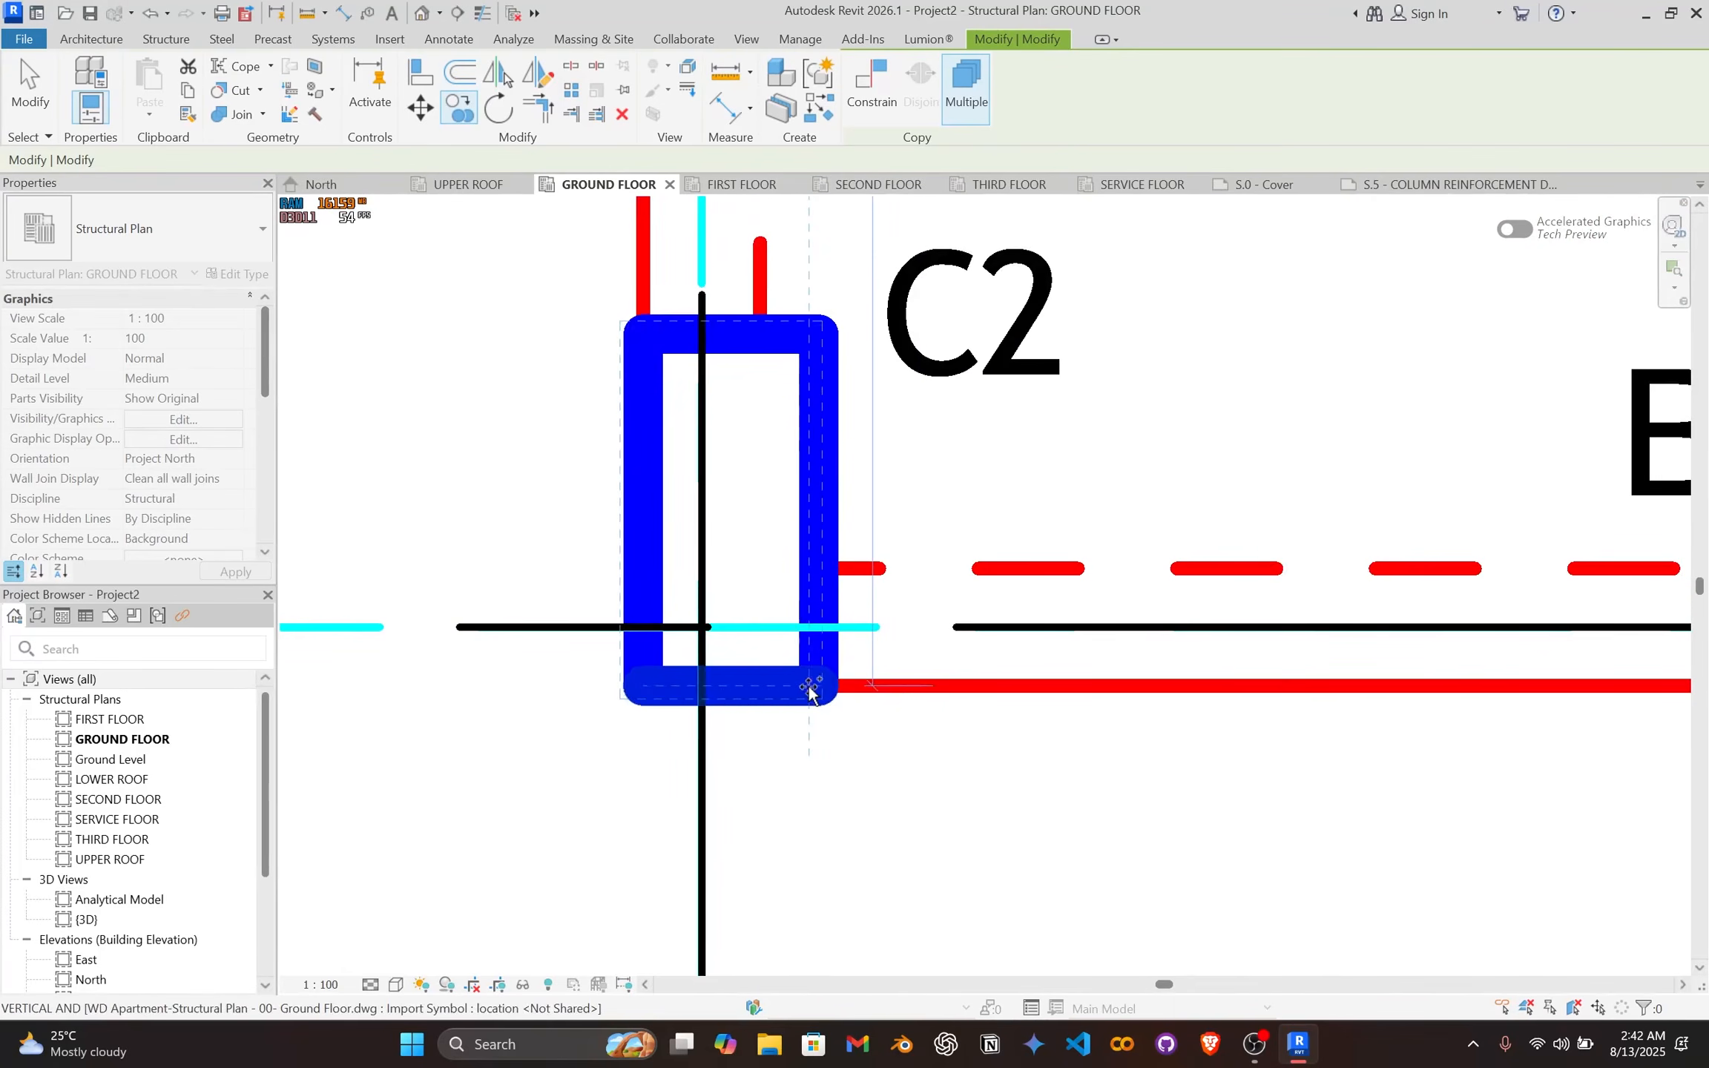
click(809, 689)
scroll(878, 679, down, 4)
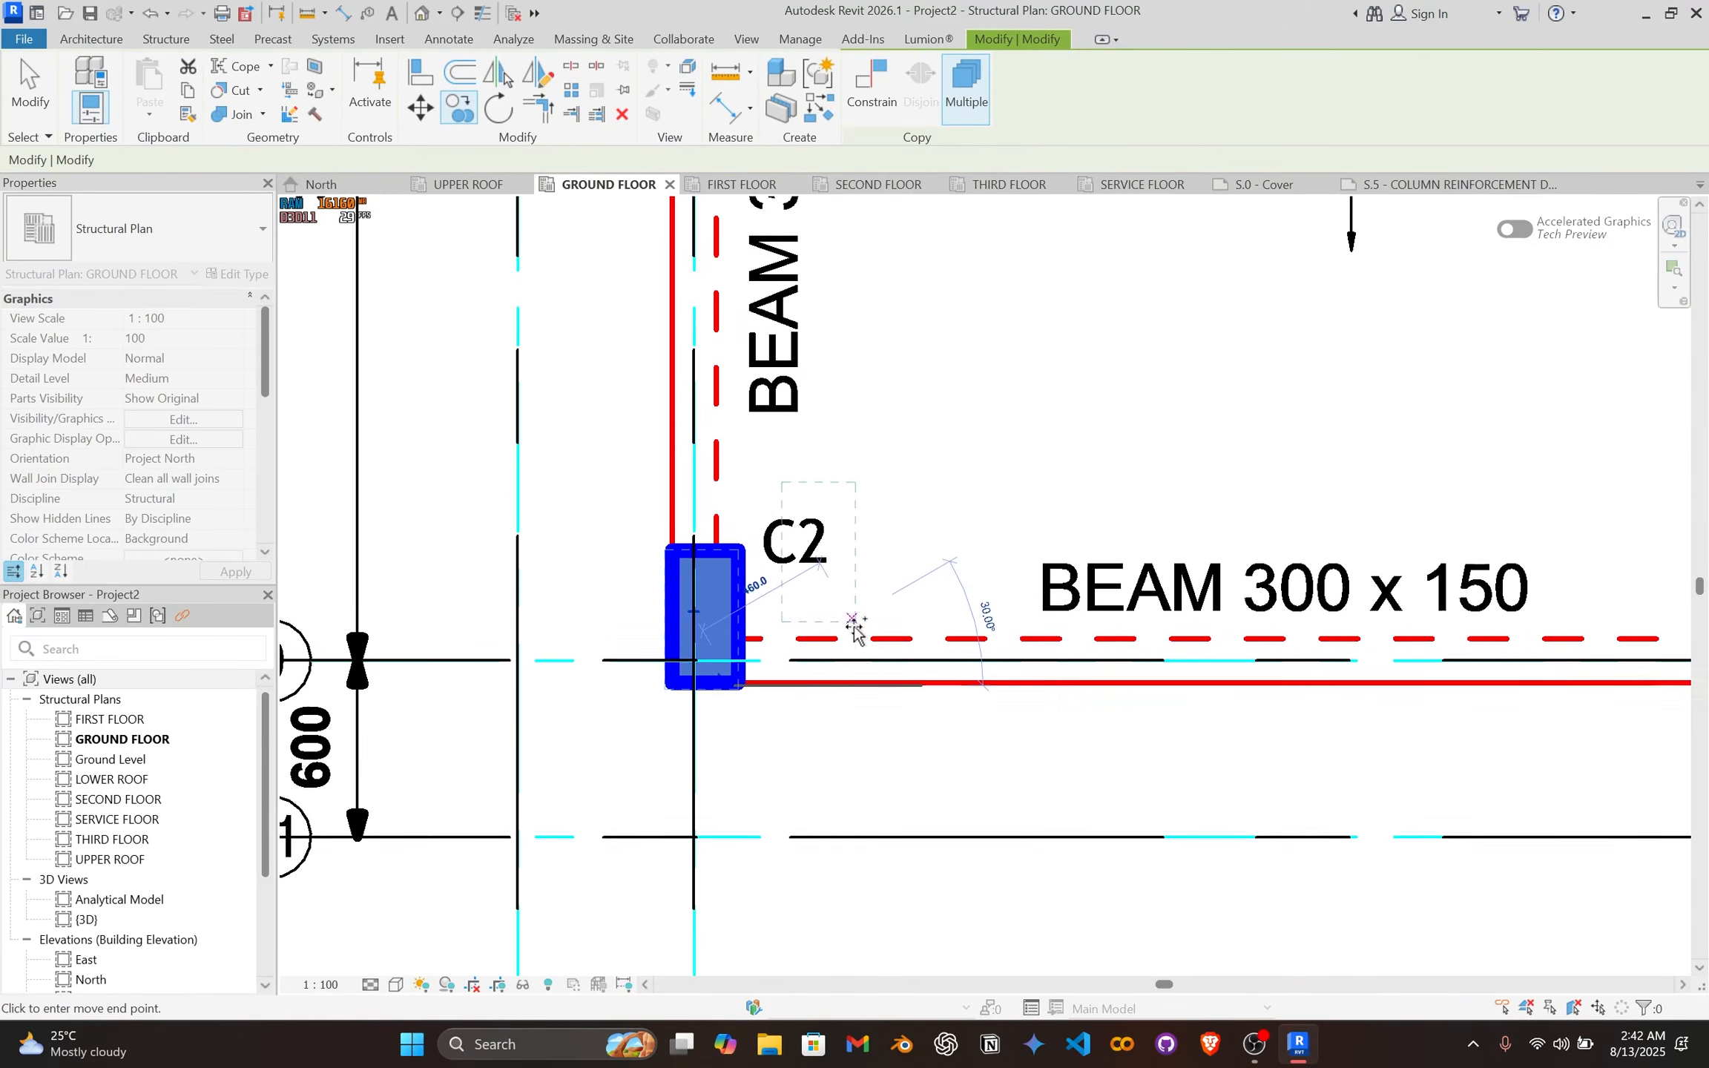
click(853, 623)
scroll(740, 630, down, 1)
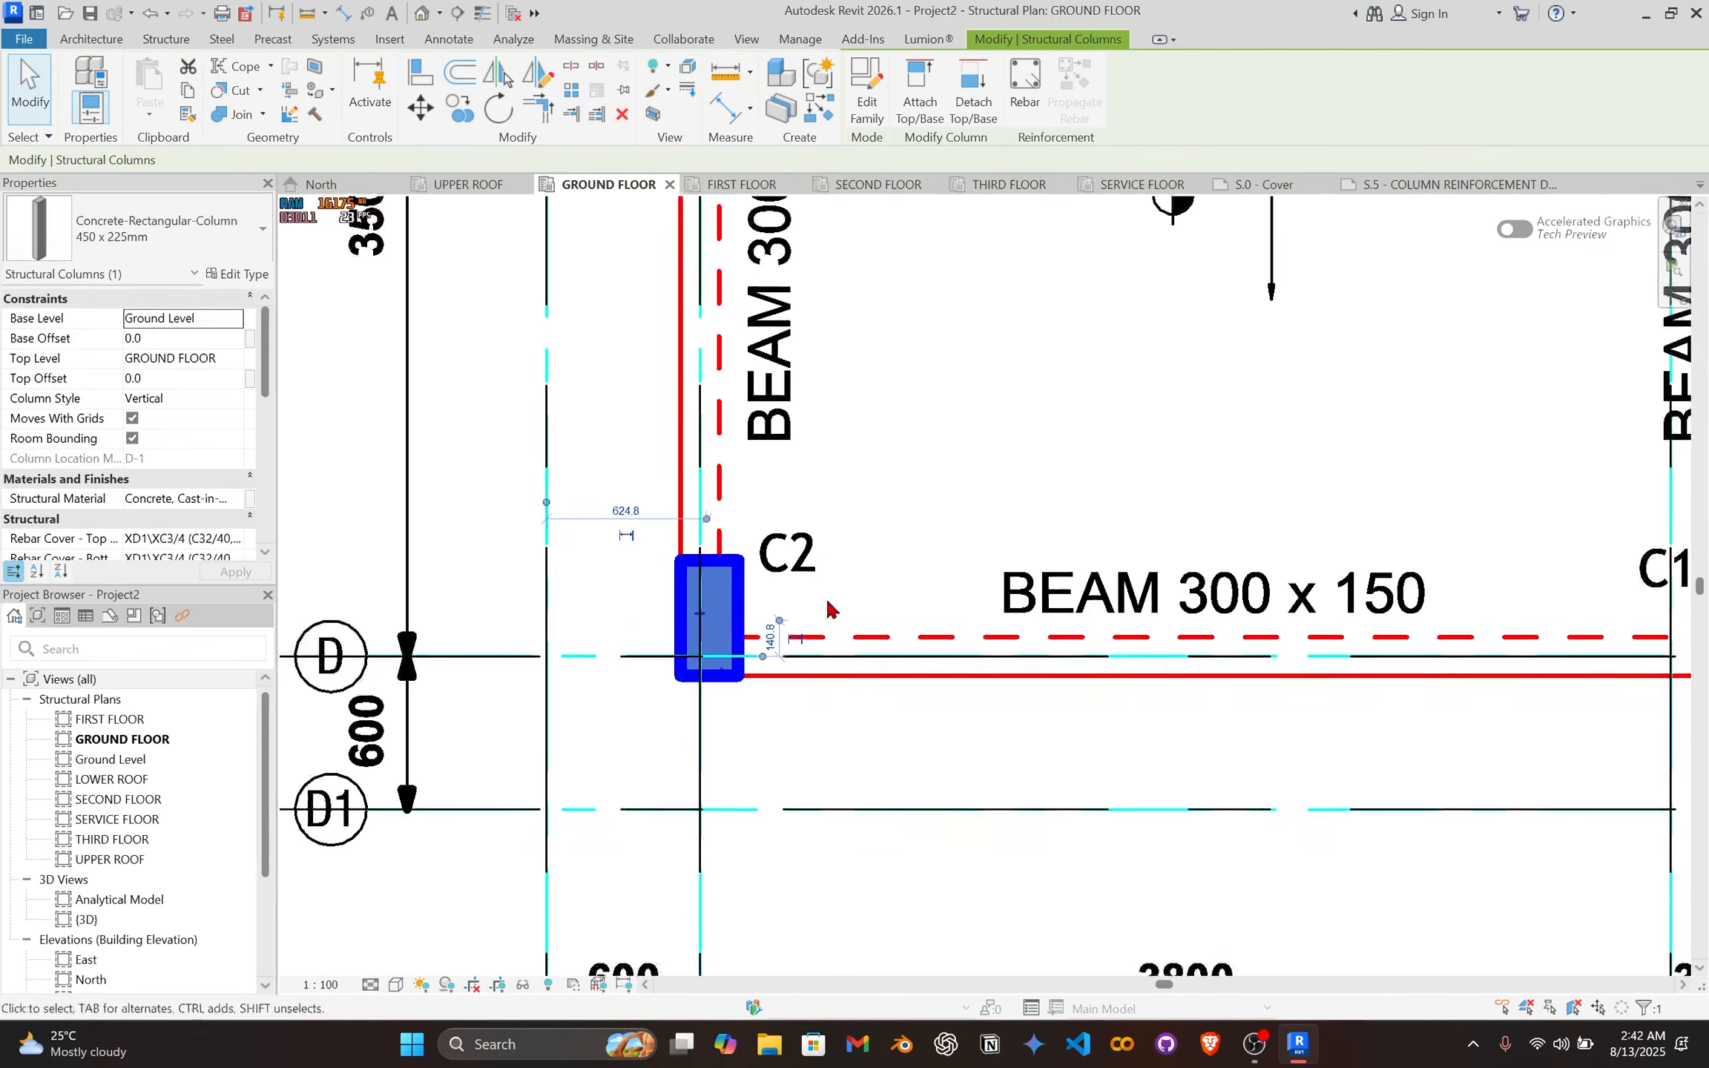
Step: Delete the column copy on the C2 outline at grids D and 1
click(895, 553)
click(729, 597)
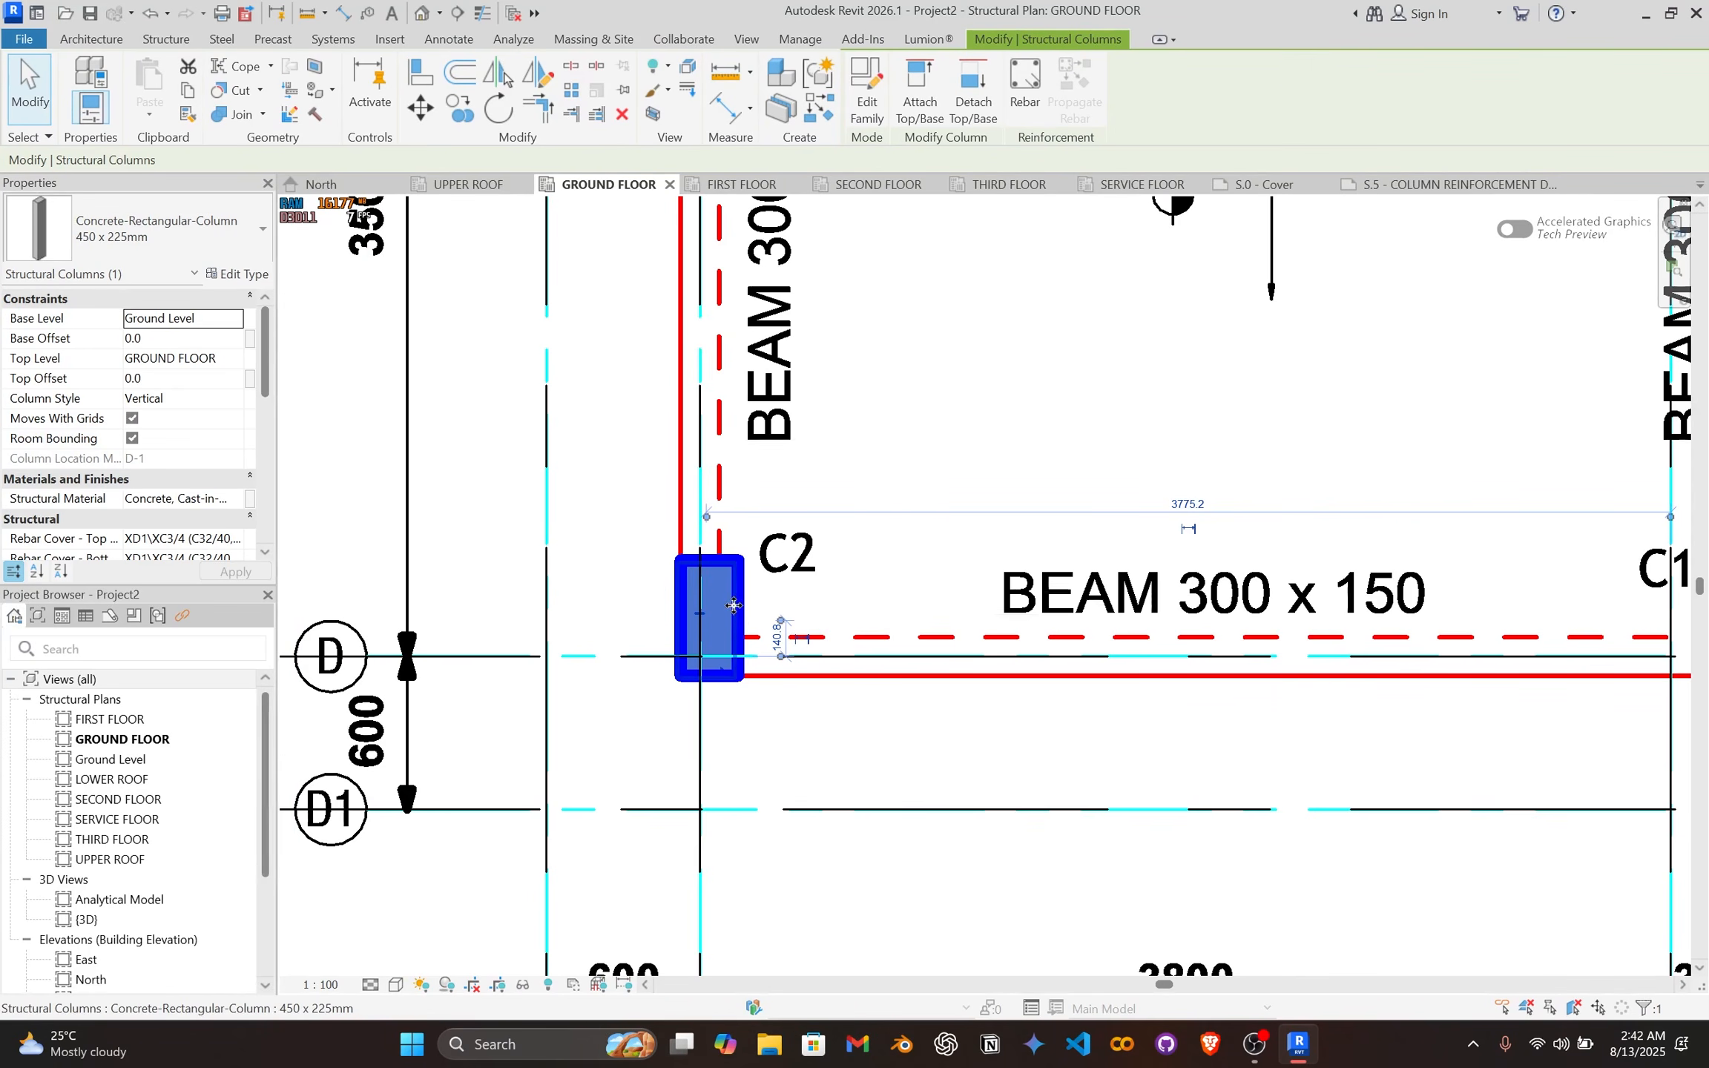
scroll(975, 492, down, 3)
middle_drag(991, 430, 901, 890)
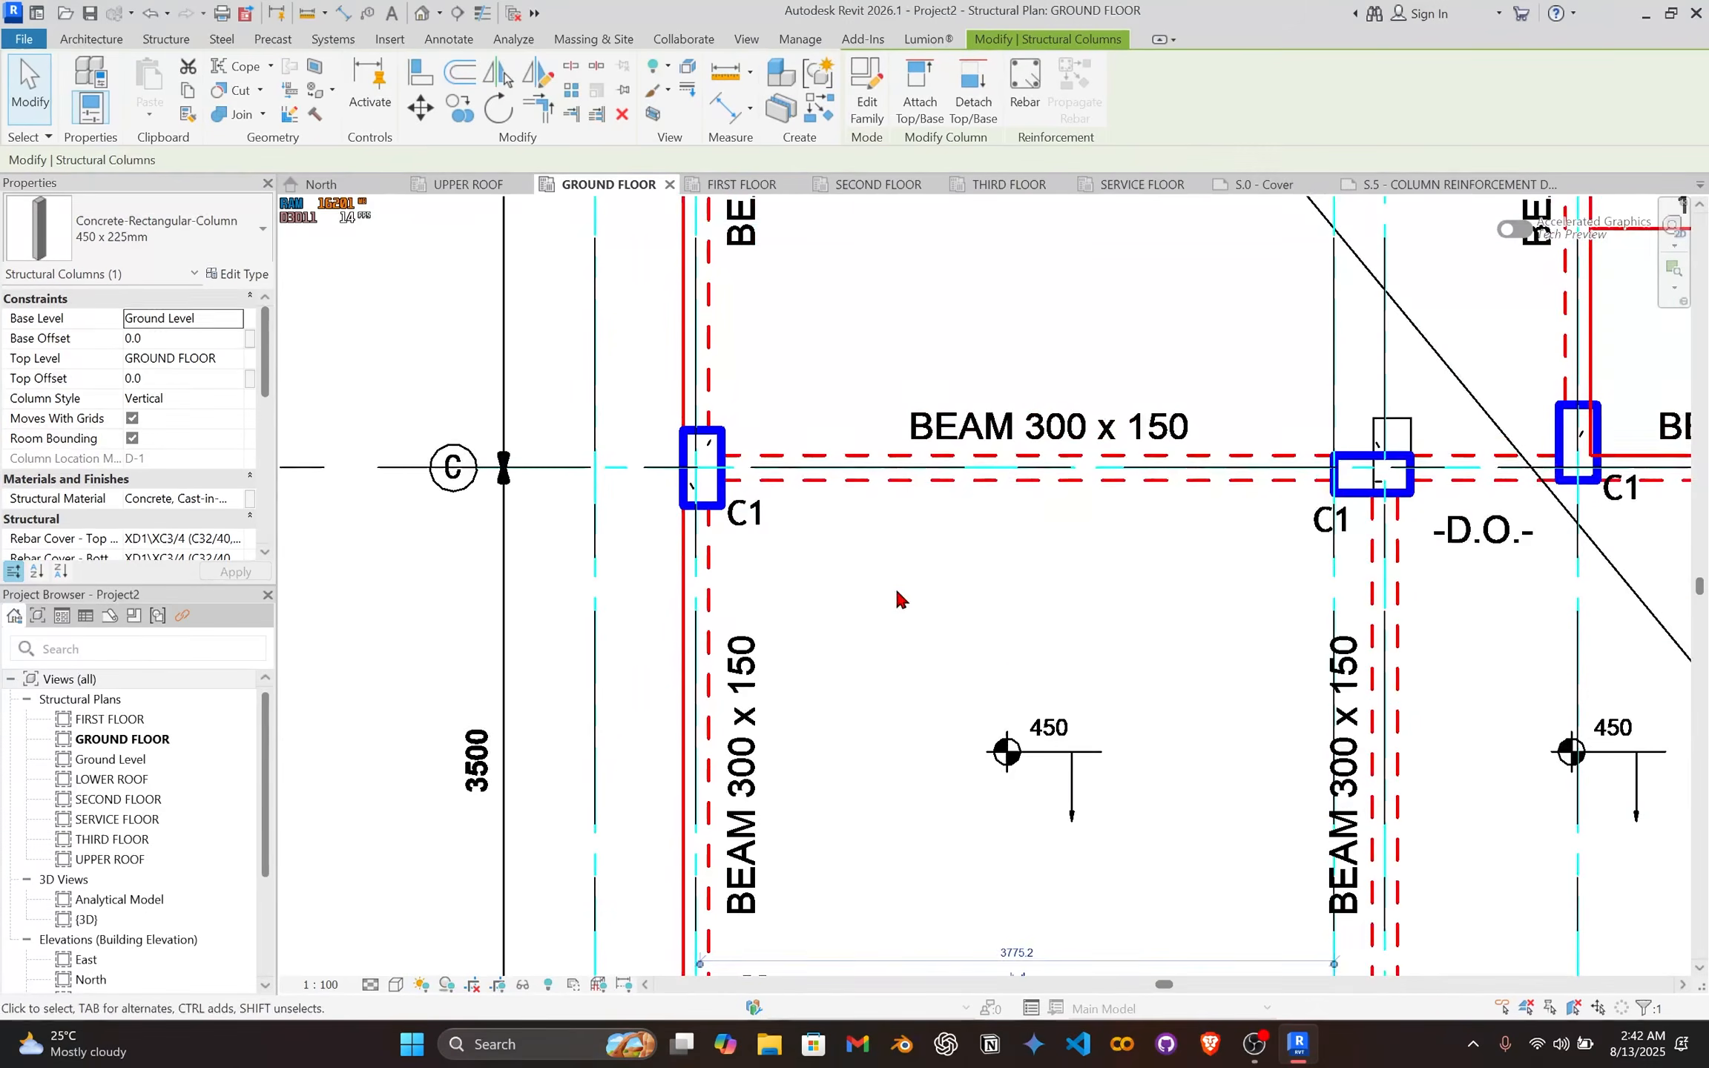
middle_drag(801, 592, 814, 739)
scroll(771, 681, up, 2)
click(730, 628)
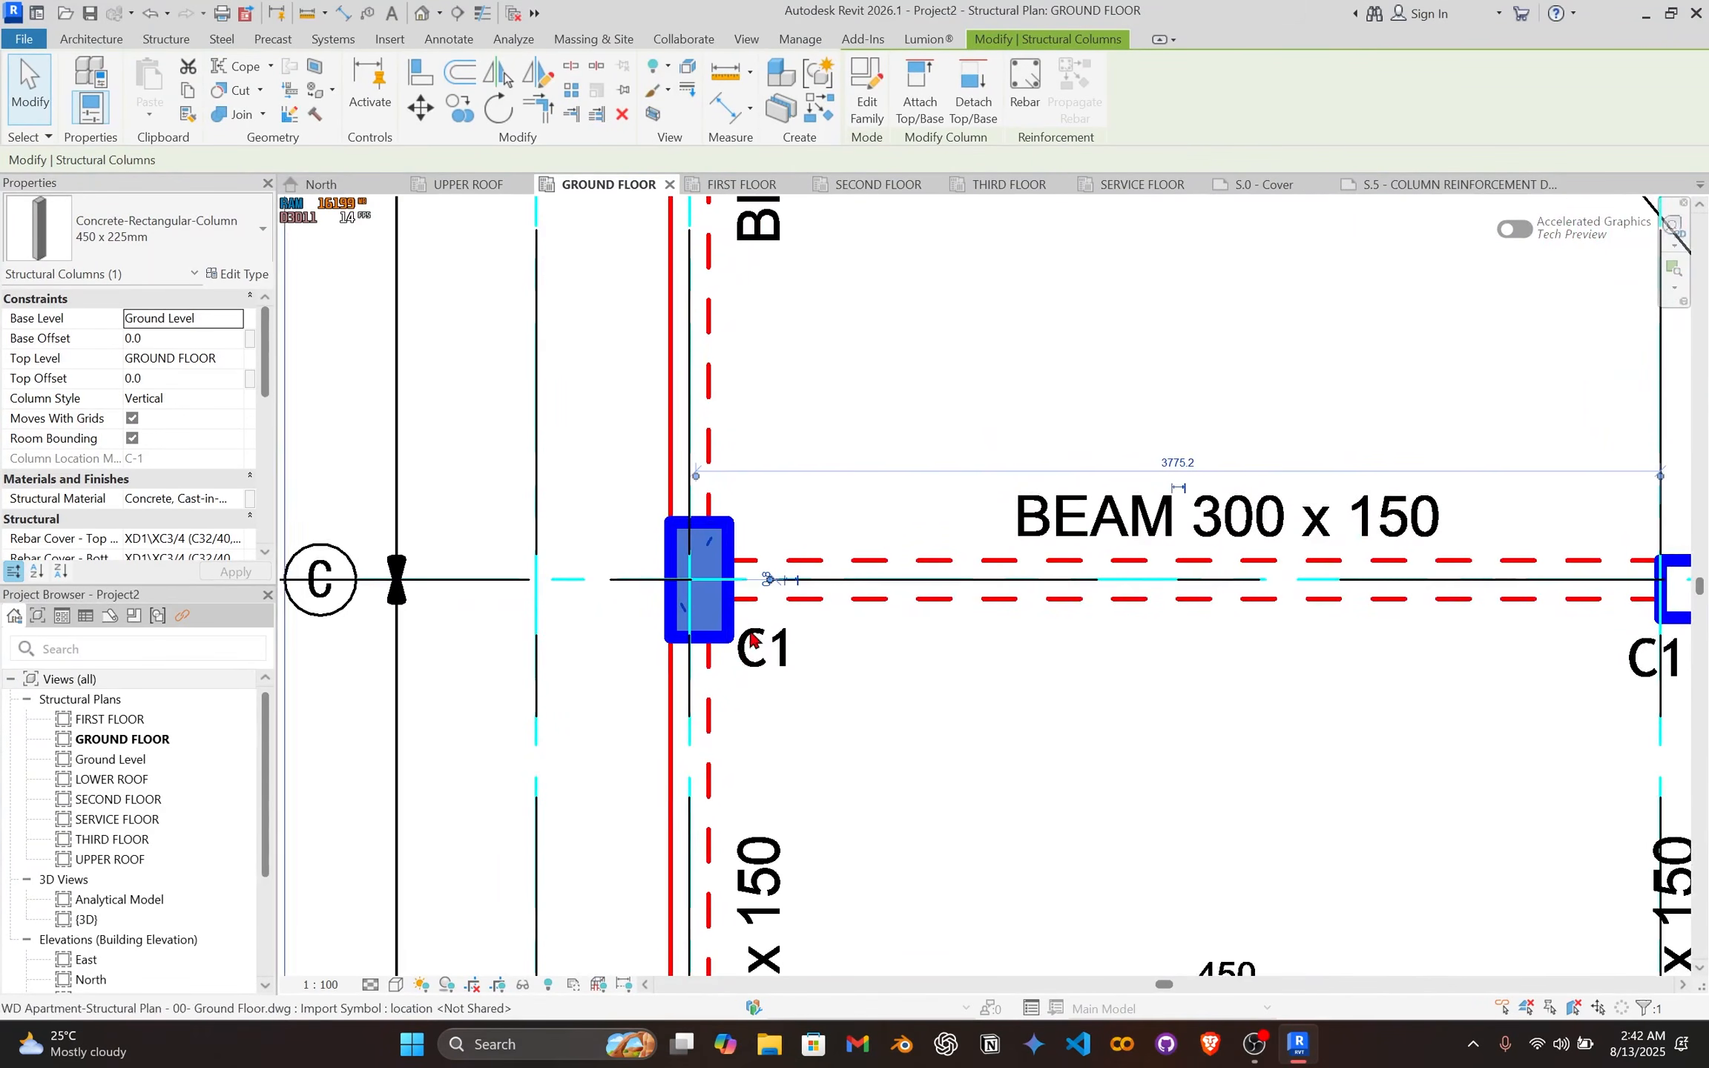
scroll(749, 630, down, 2)
middle_drag(752, 596, 737, 310)
click(714, 848)
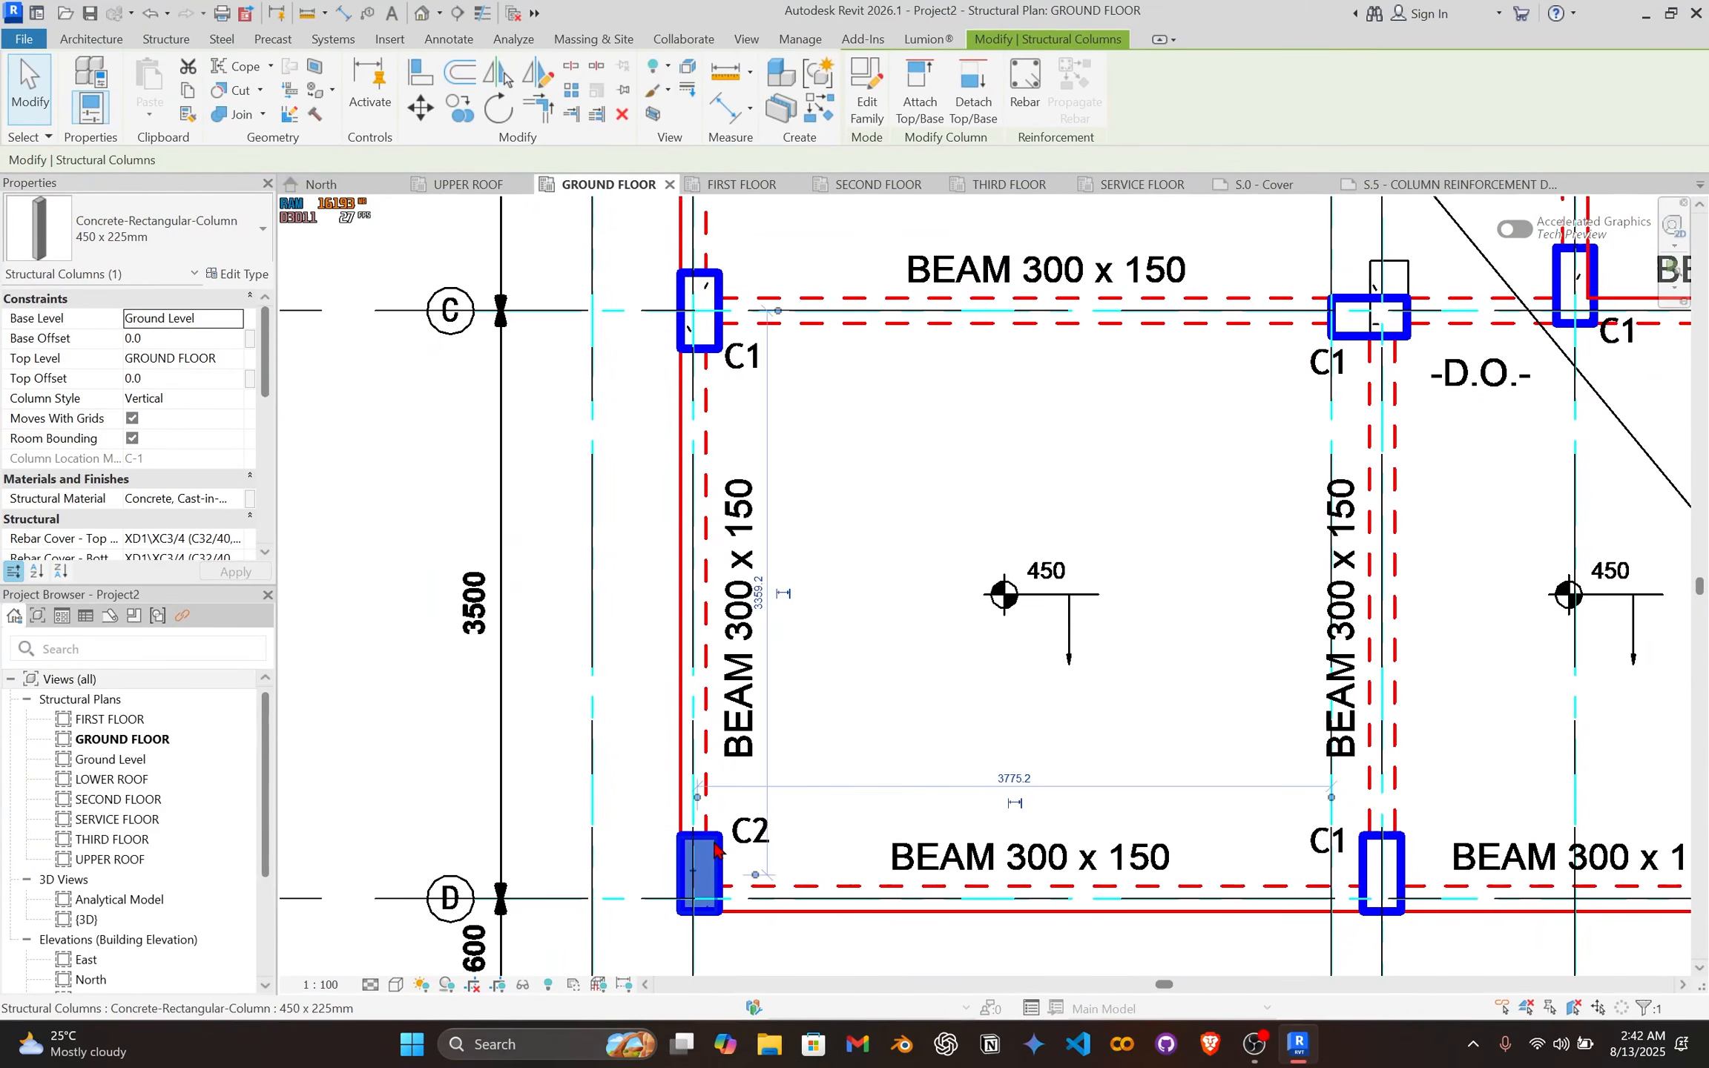
click(837, 582)
middle_drag(839, 579, 839, 856)
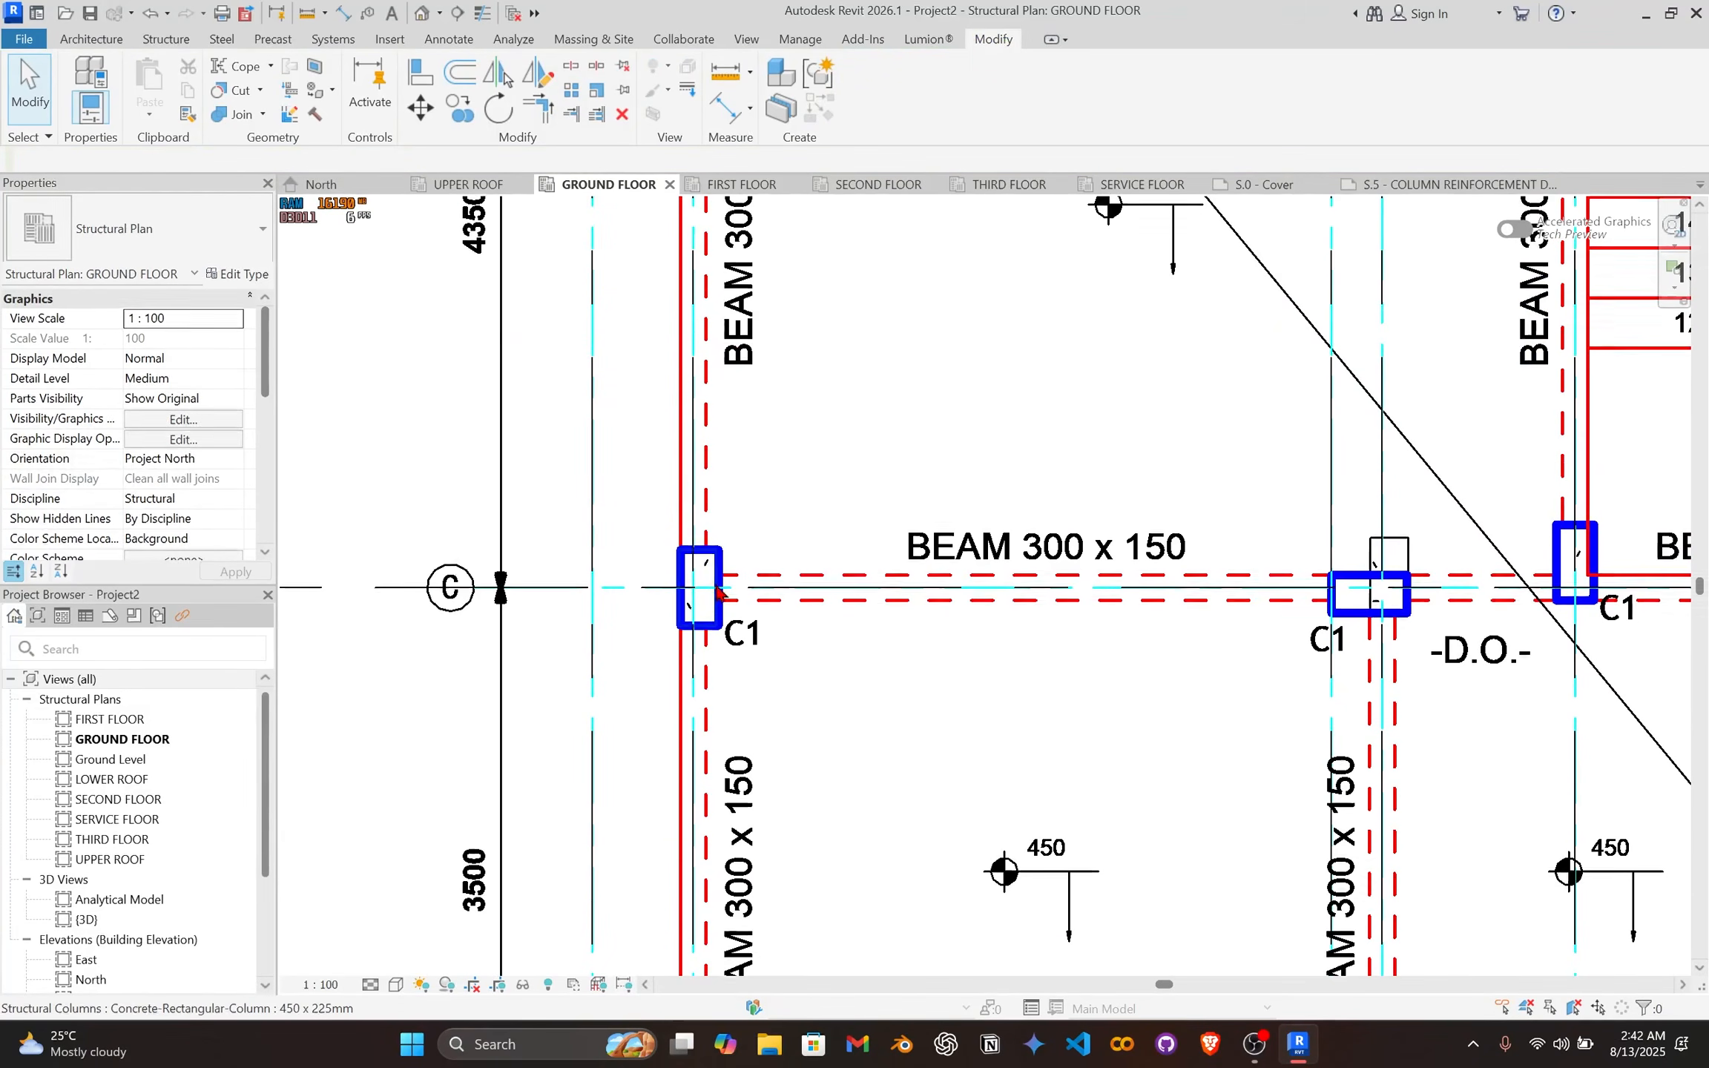
Step: Rename the 450 x 225mm column type to C1, using the column at grids C and 1
click(716, 611)
middle_drag(764, 522, 723, 727)
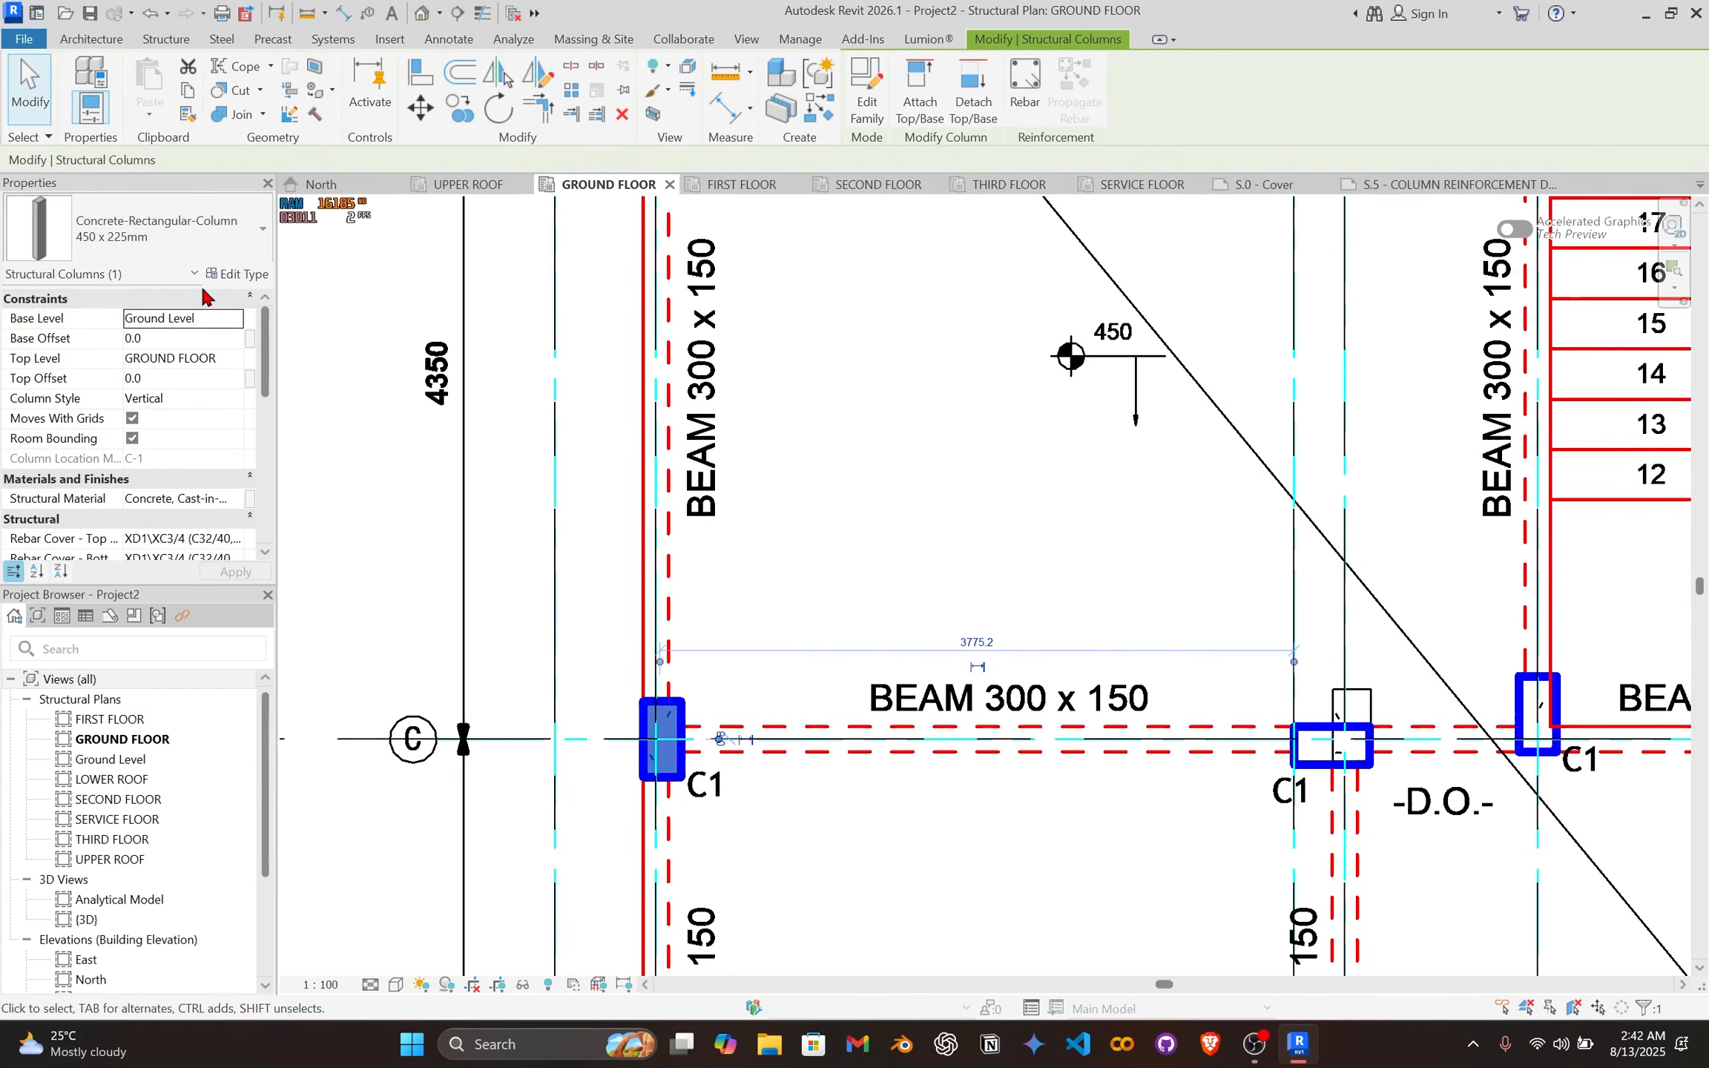
click(251, 276)
key(Escape)
click(250, 275)
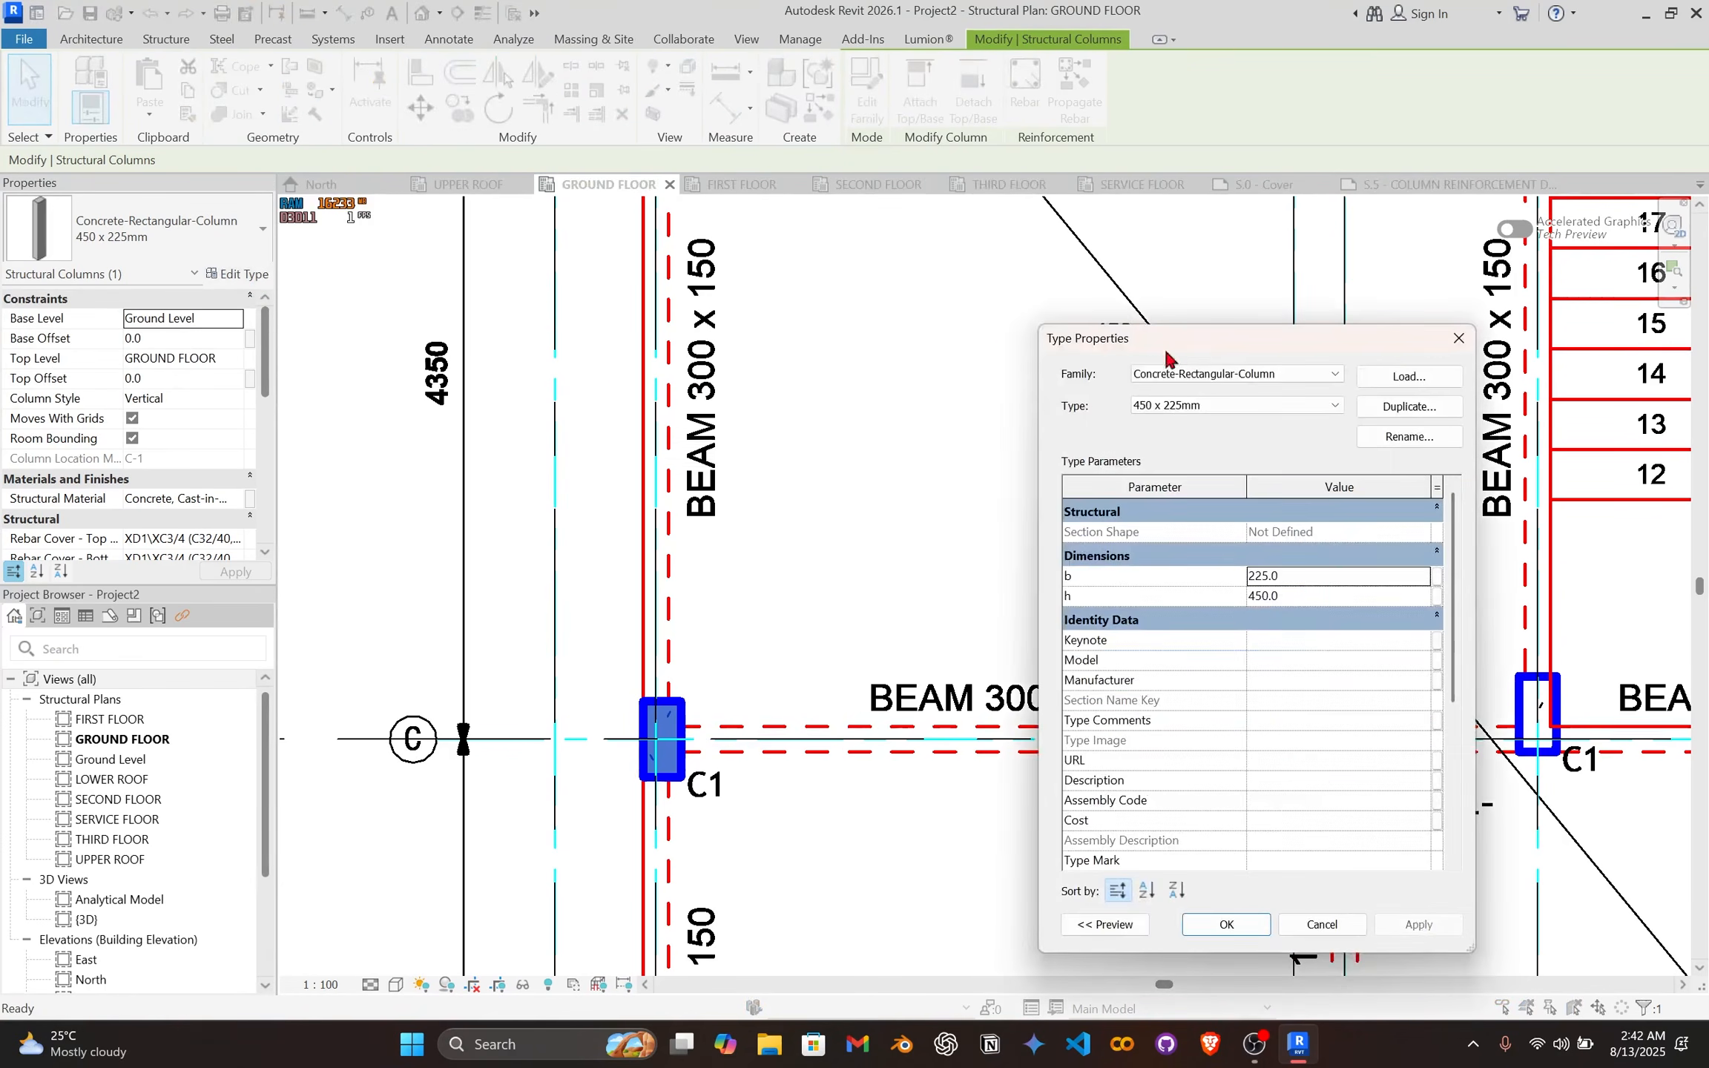
click(1409, 437)
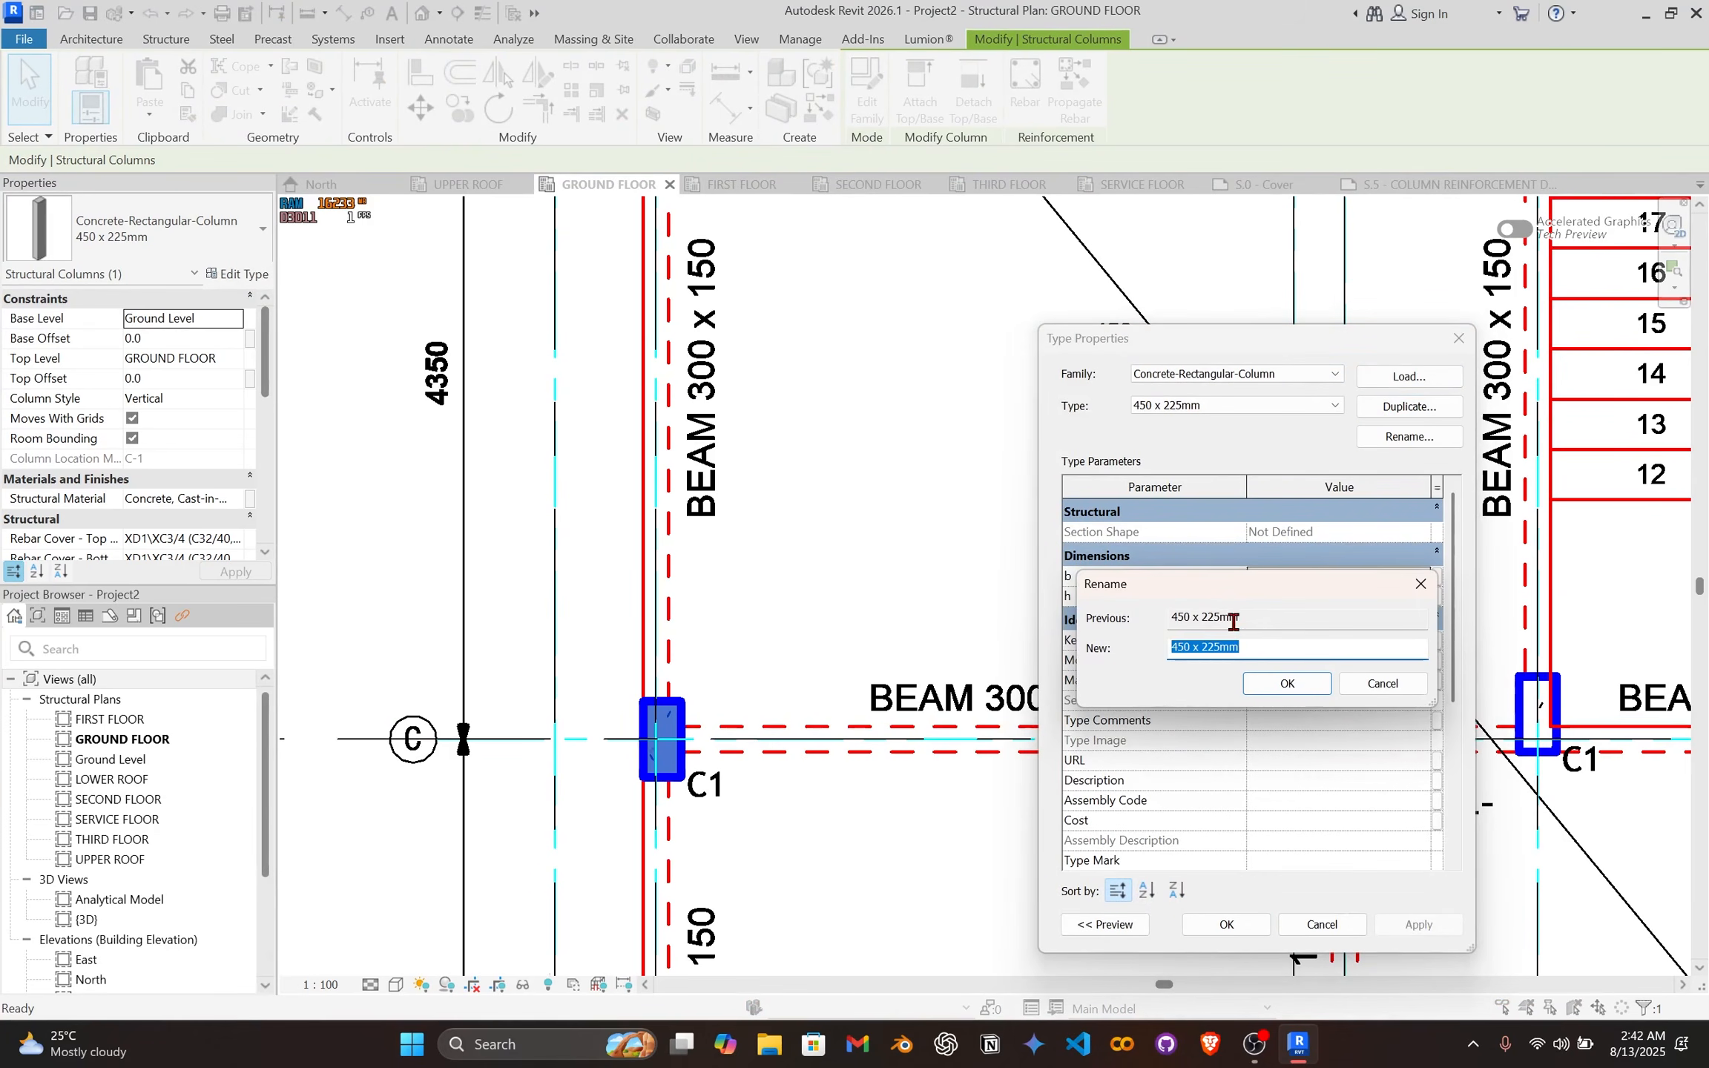
click(1287, 684)
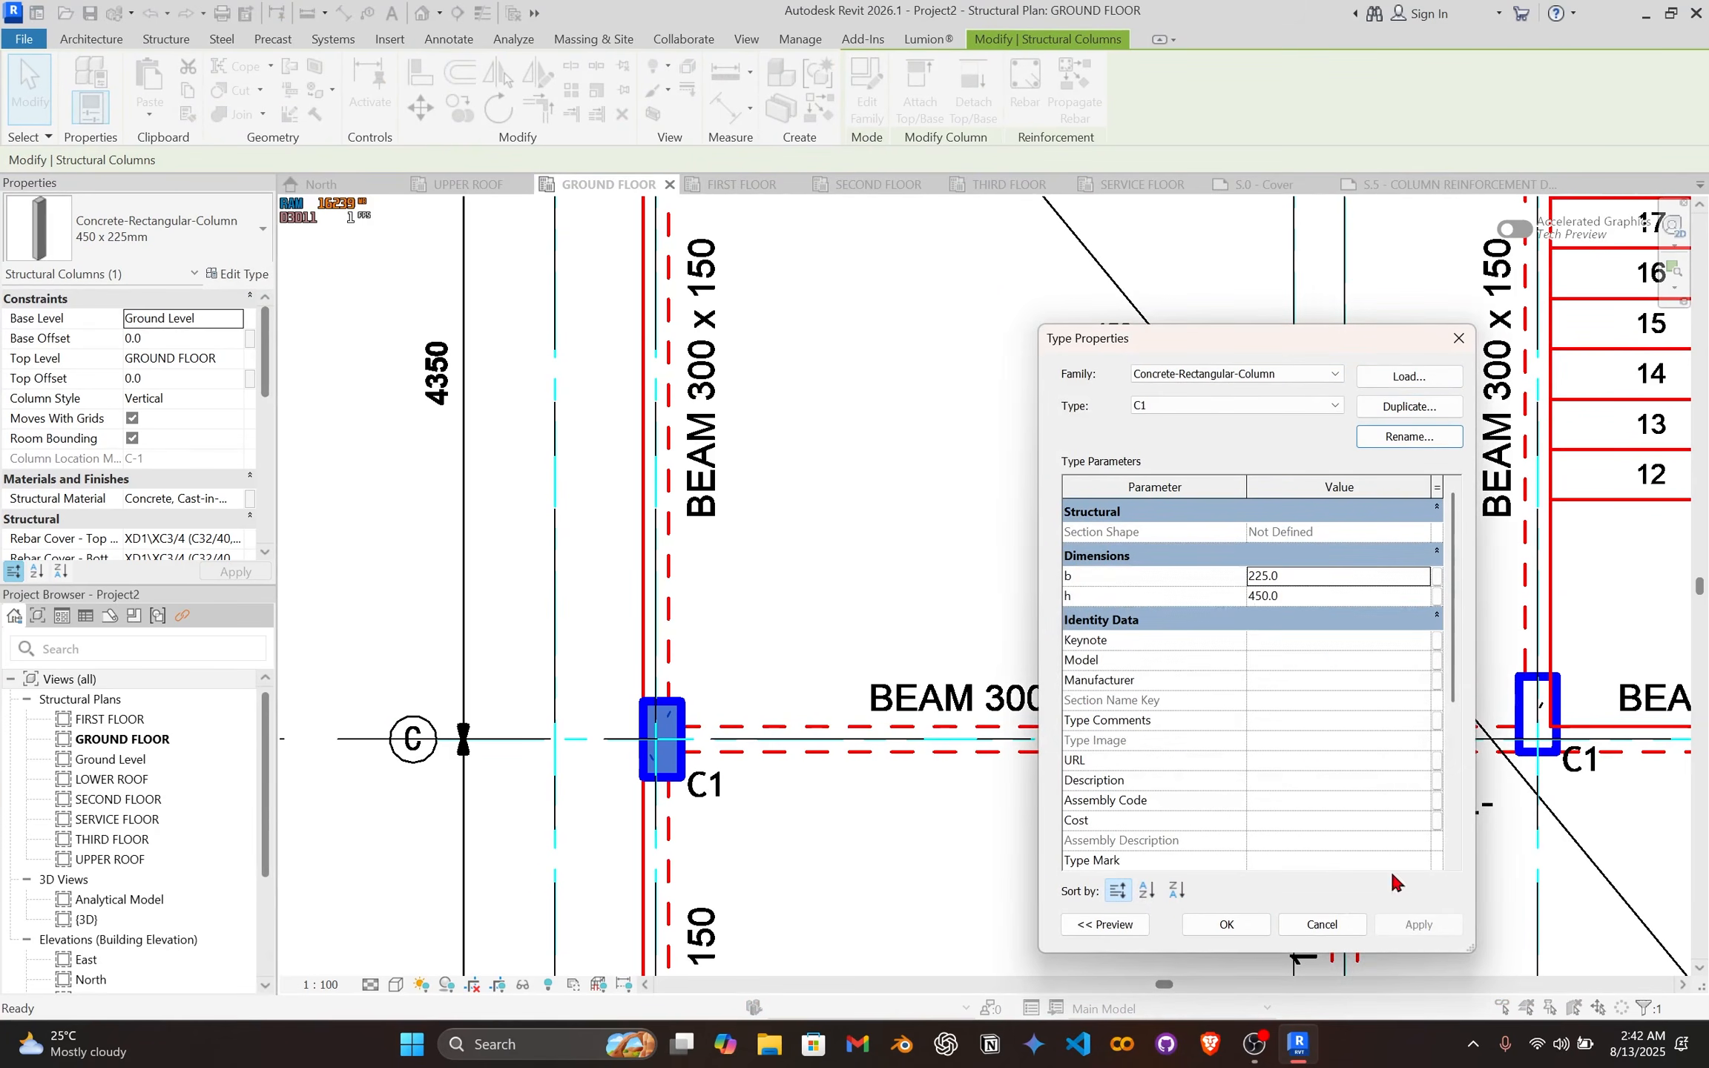
click(1224, 925)
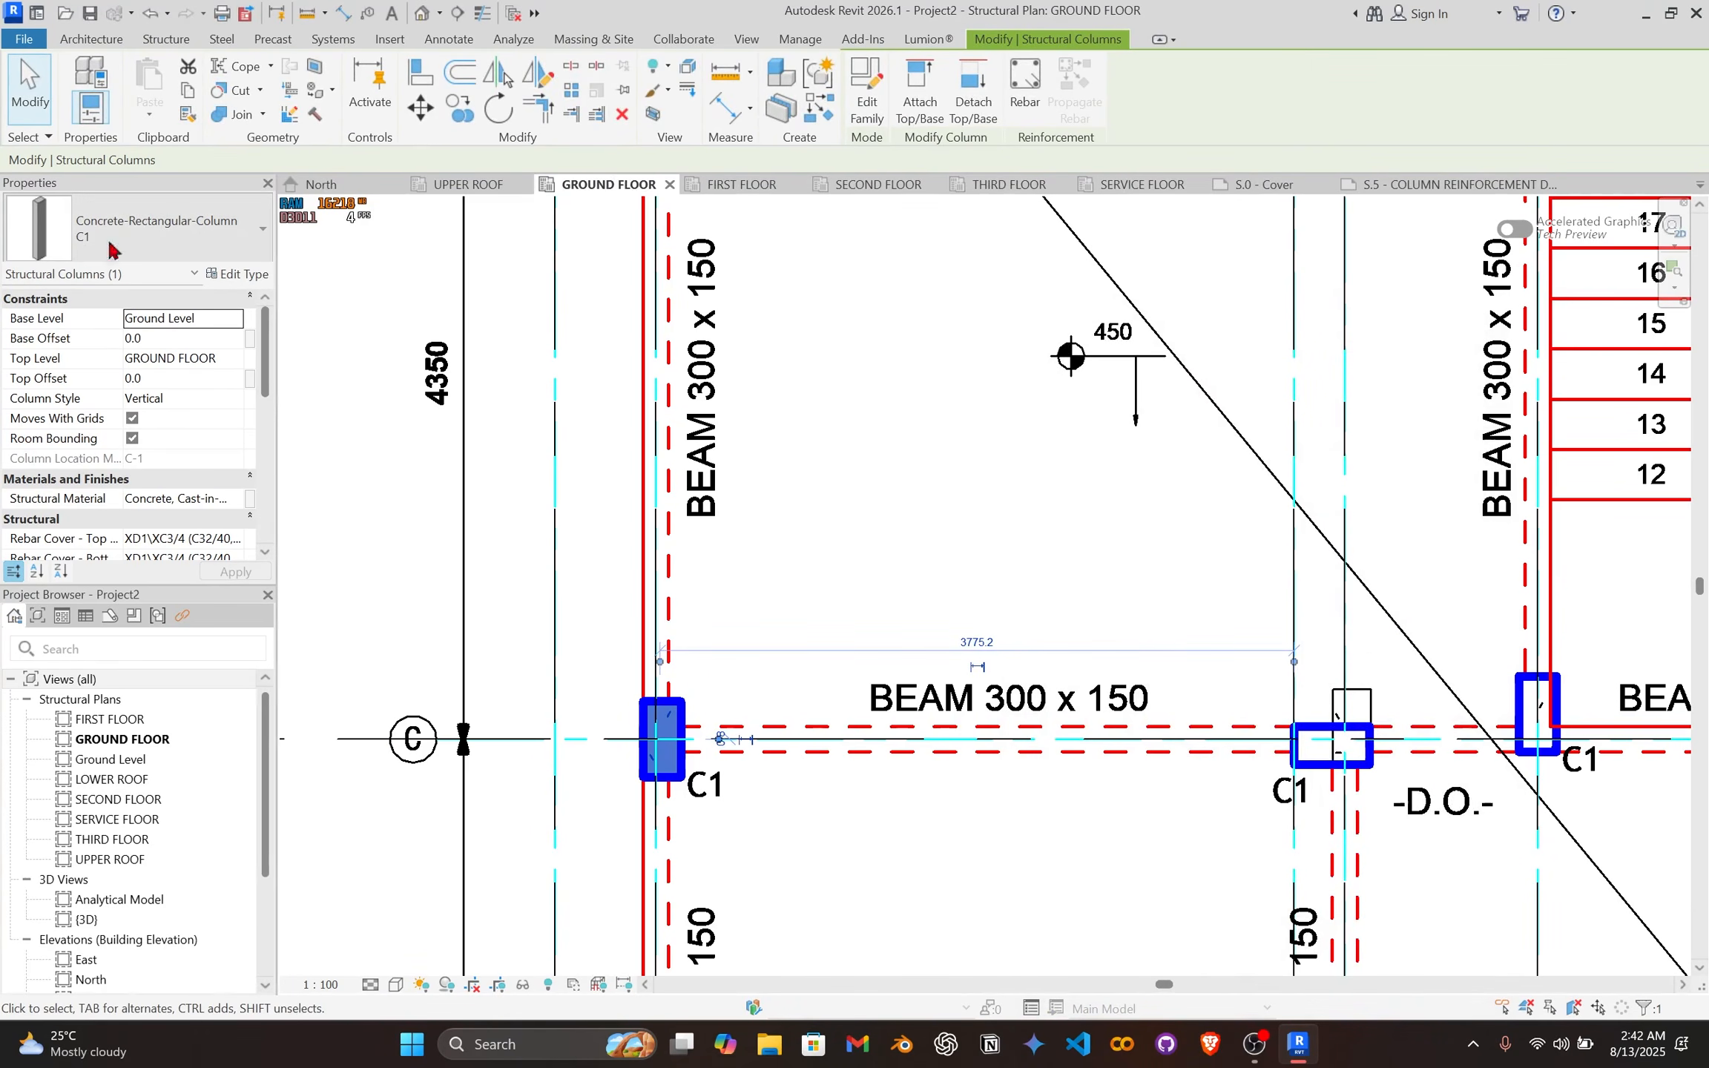
Step: Copy the C1 column at grids C and 1 onto the C2 outline at grids D and 1
middle_drag(779, 687, 777, 299)
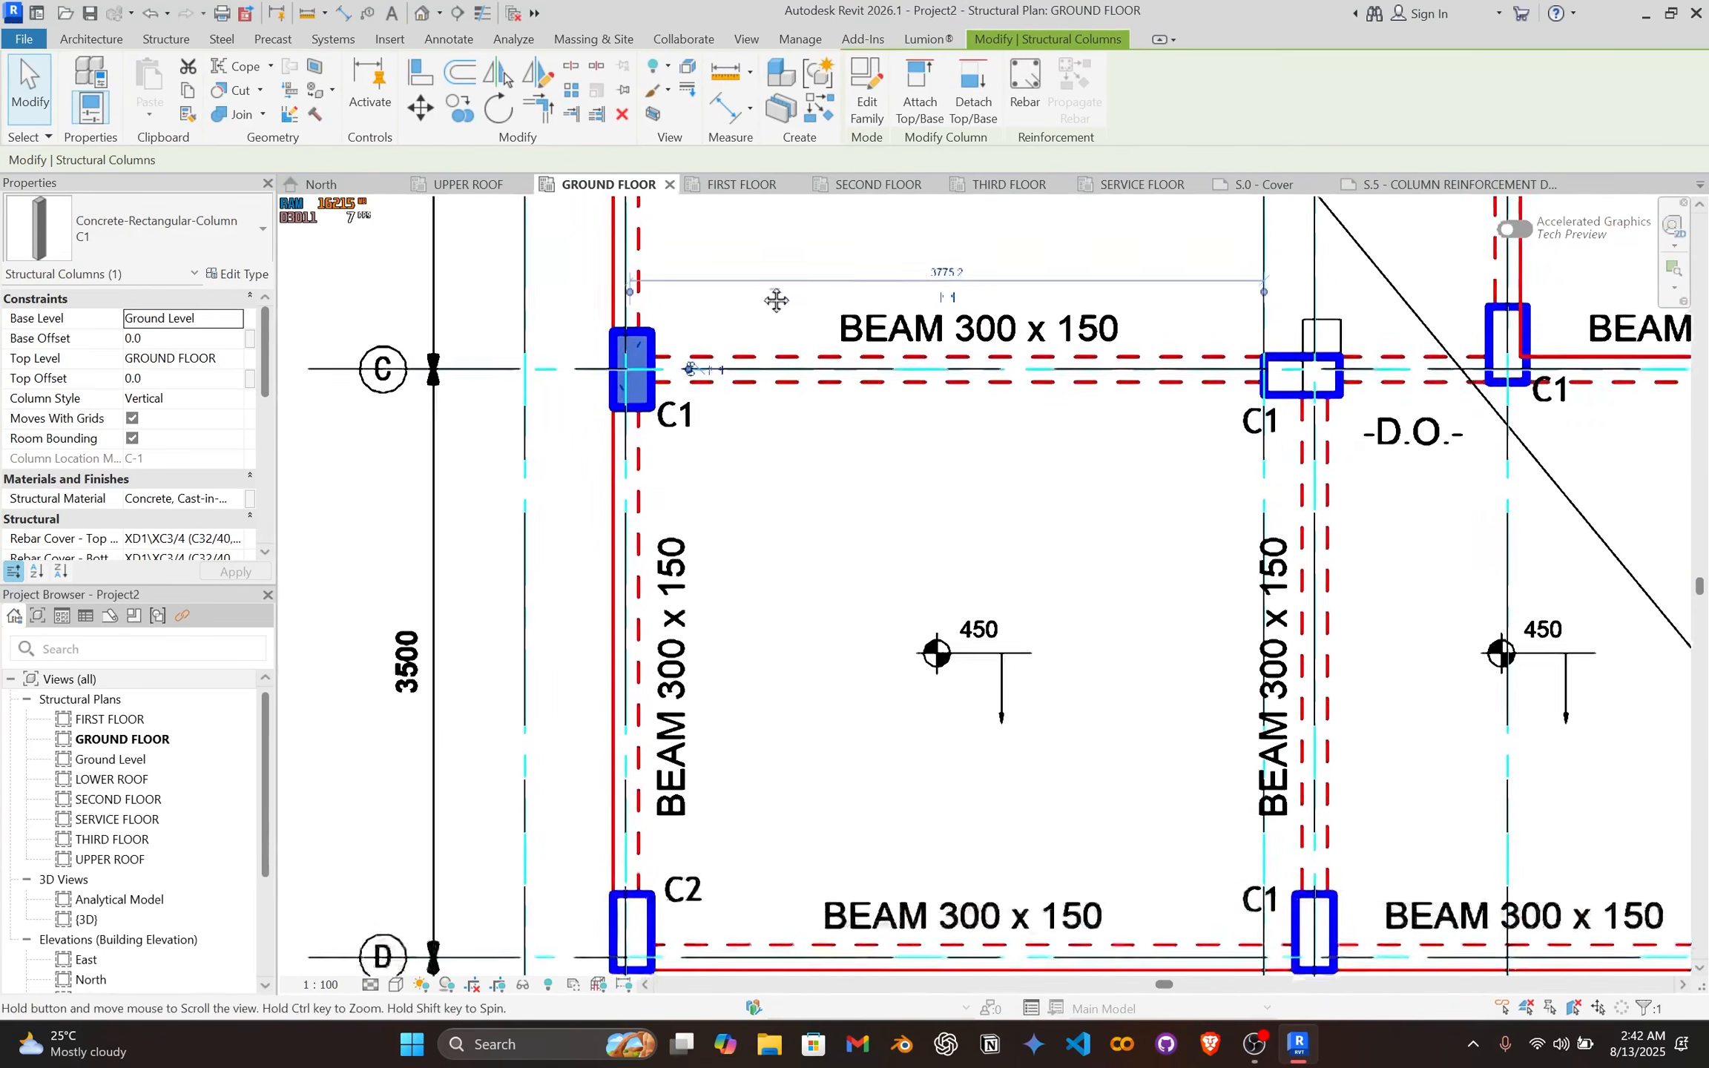
key(c)
key(o)
scroll(679, 404, up, 2)
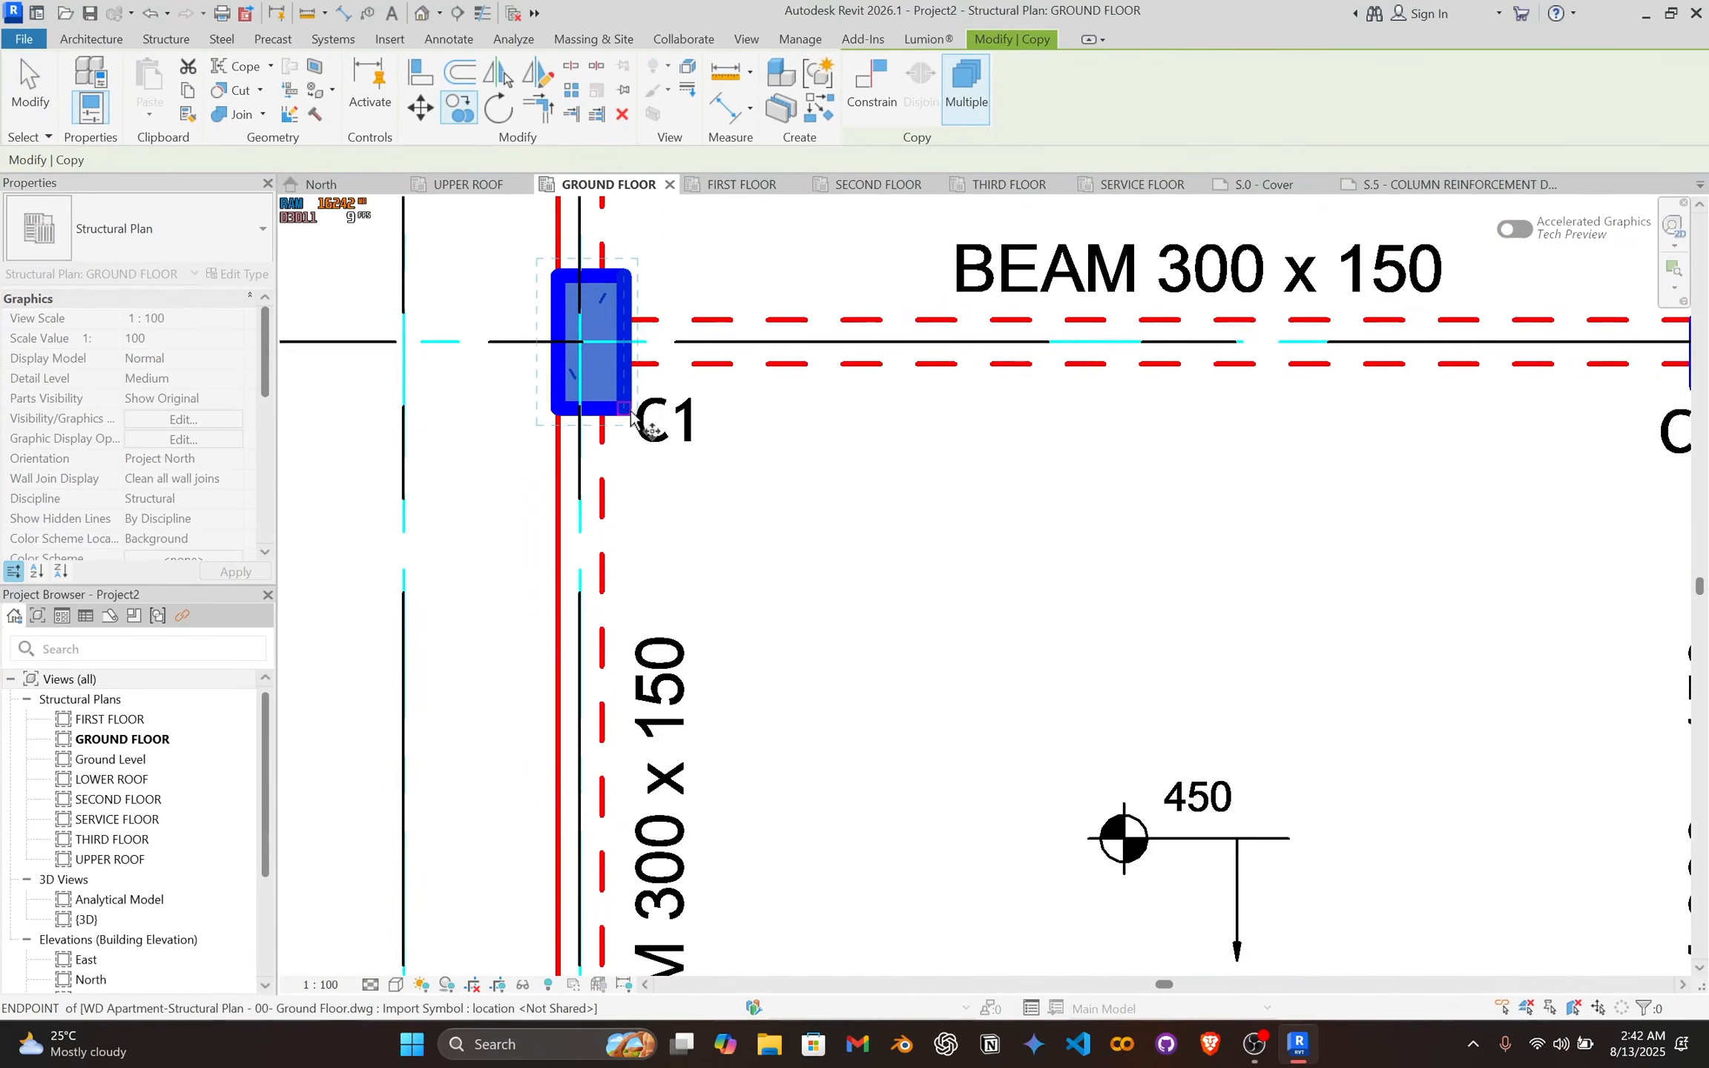
click(626, 410)
scroll(727, 644, down, 1)
middle_drag(712, 846, 811, 481)
scroll(744, 872, up, 2)
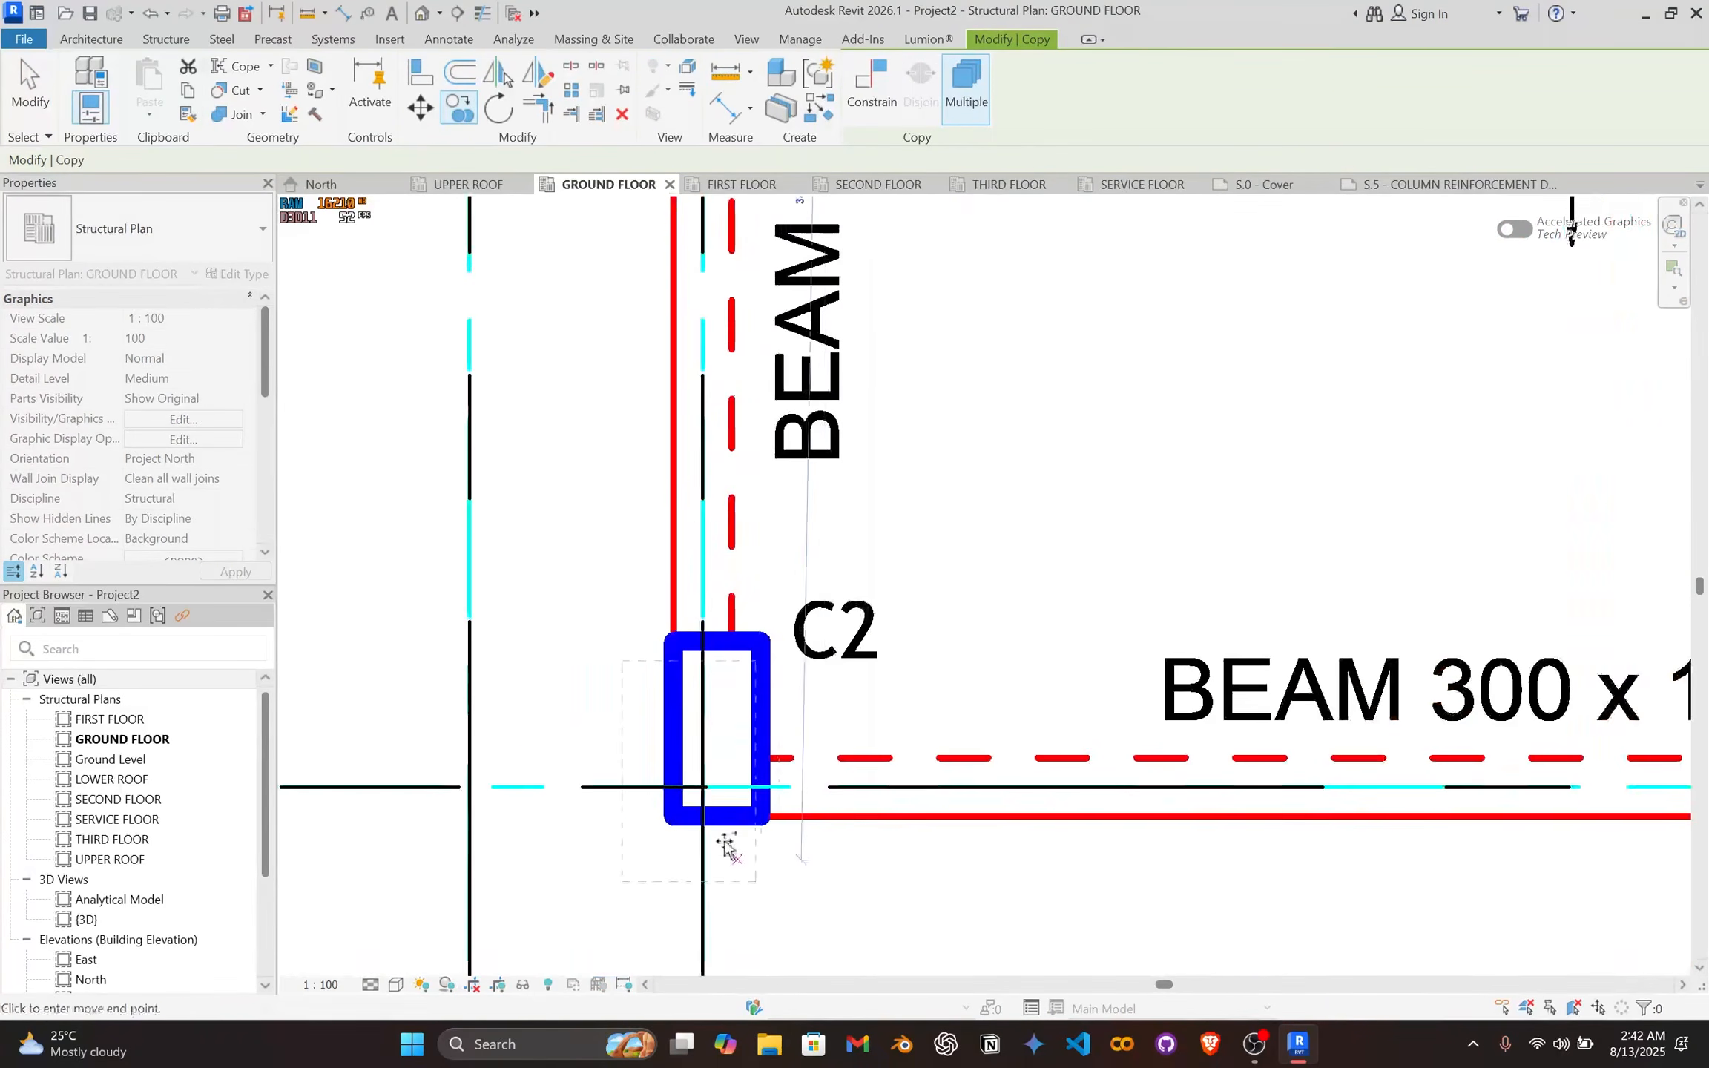
click(758, 816)
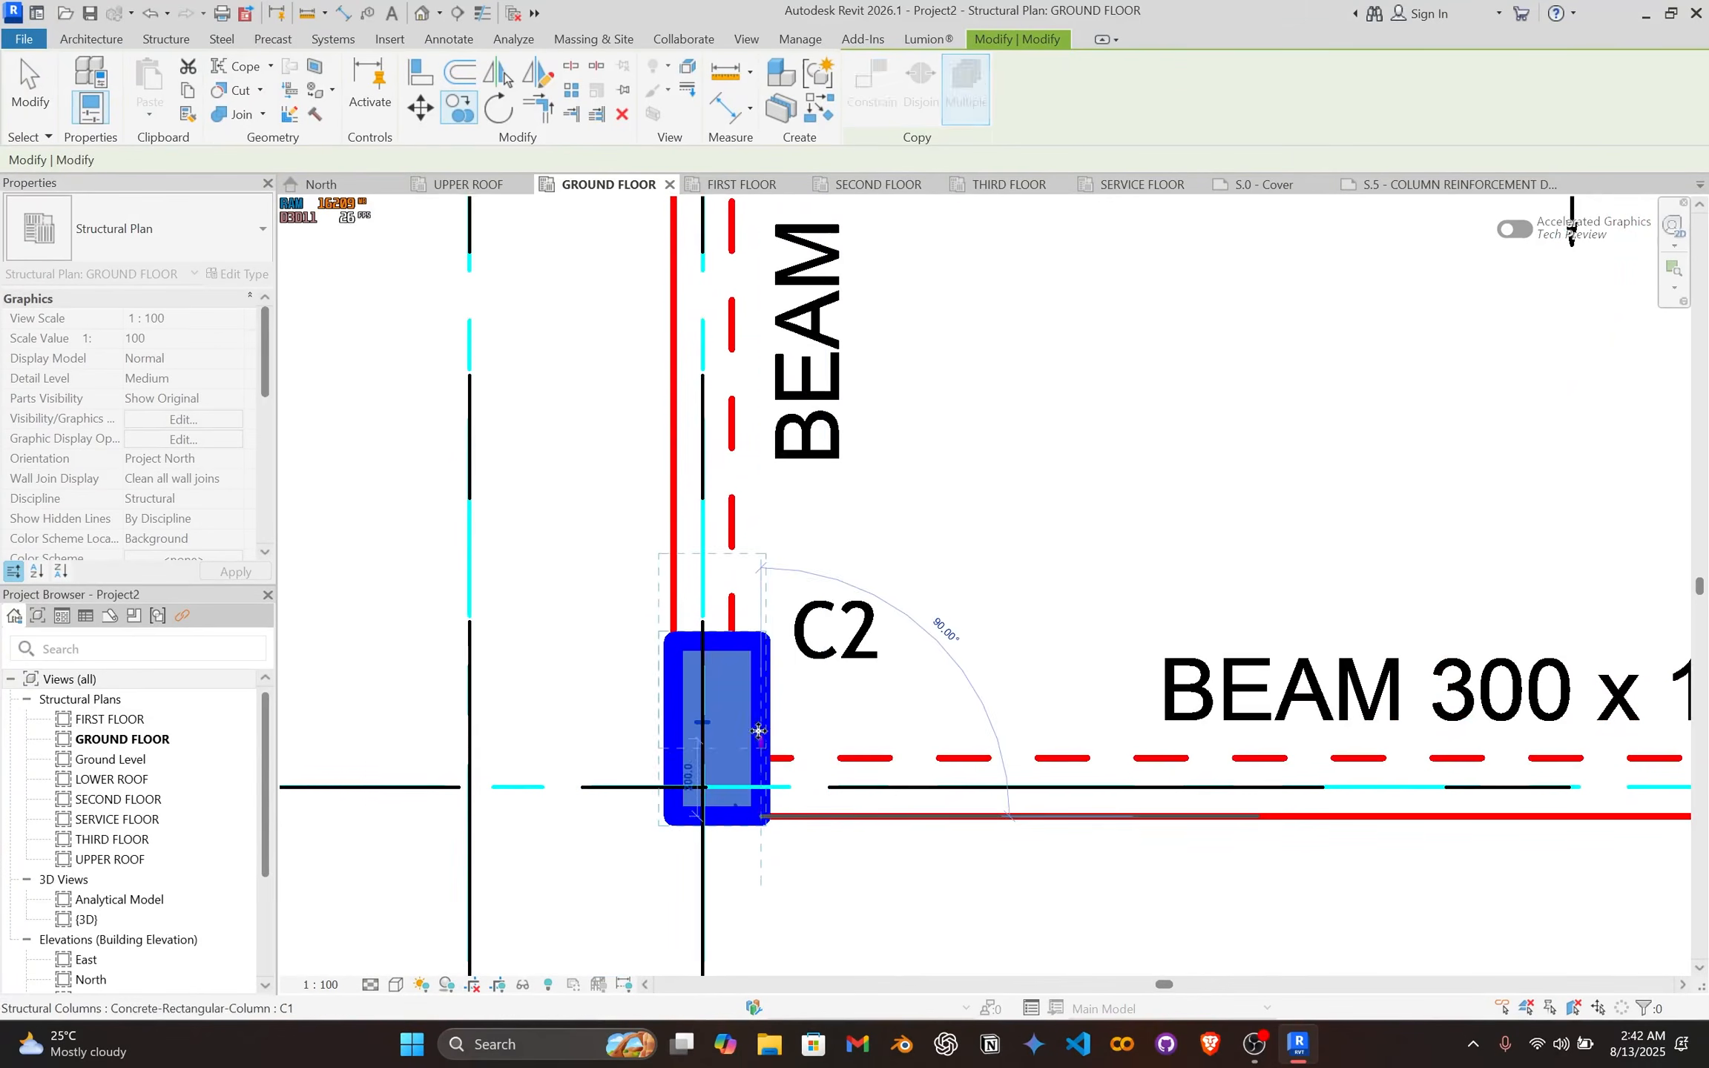
key(Escape)
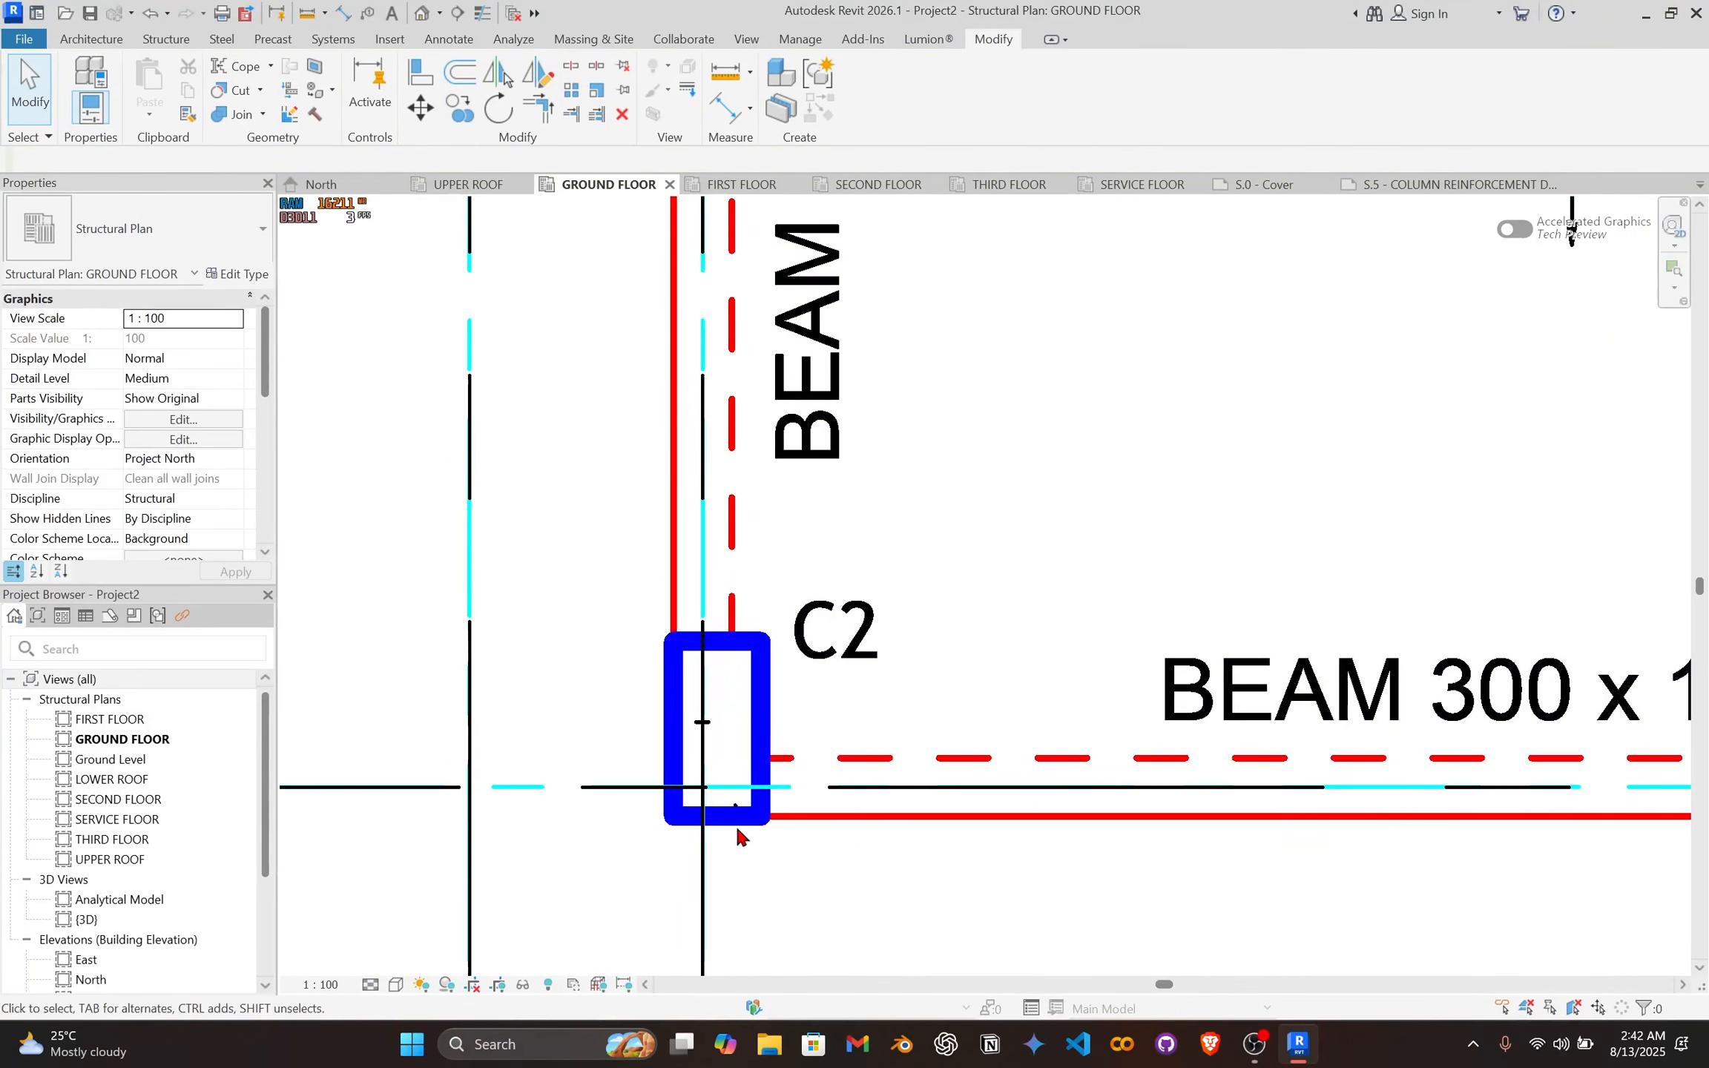
Step: Duplicate the type of the column at grids D and 1 as C2, keeping its dimensions
click(731, 734)
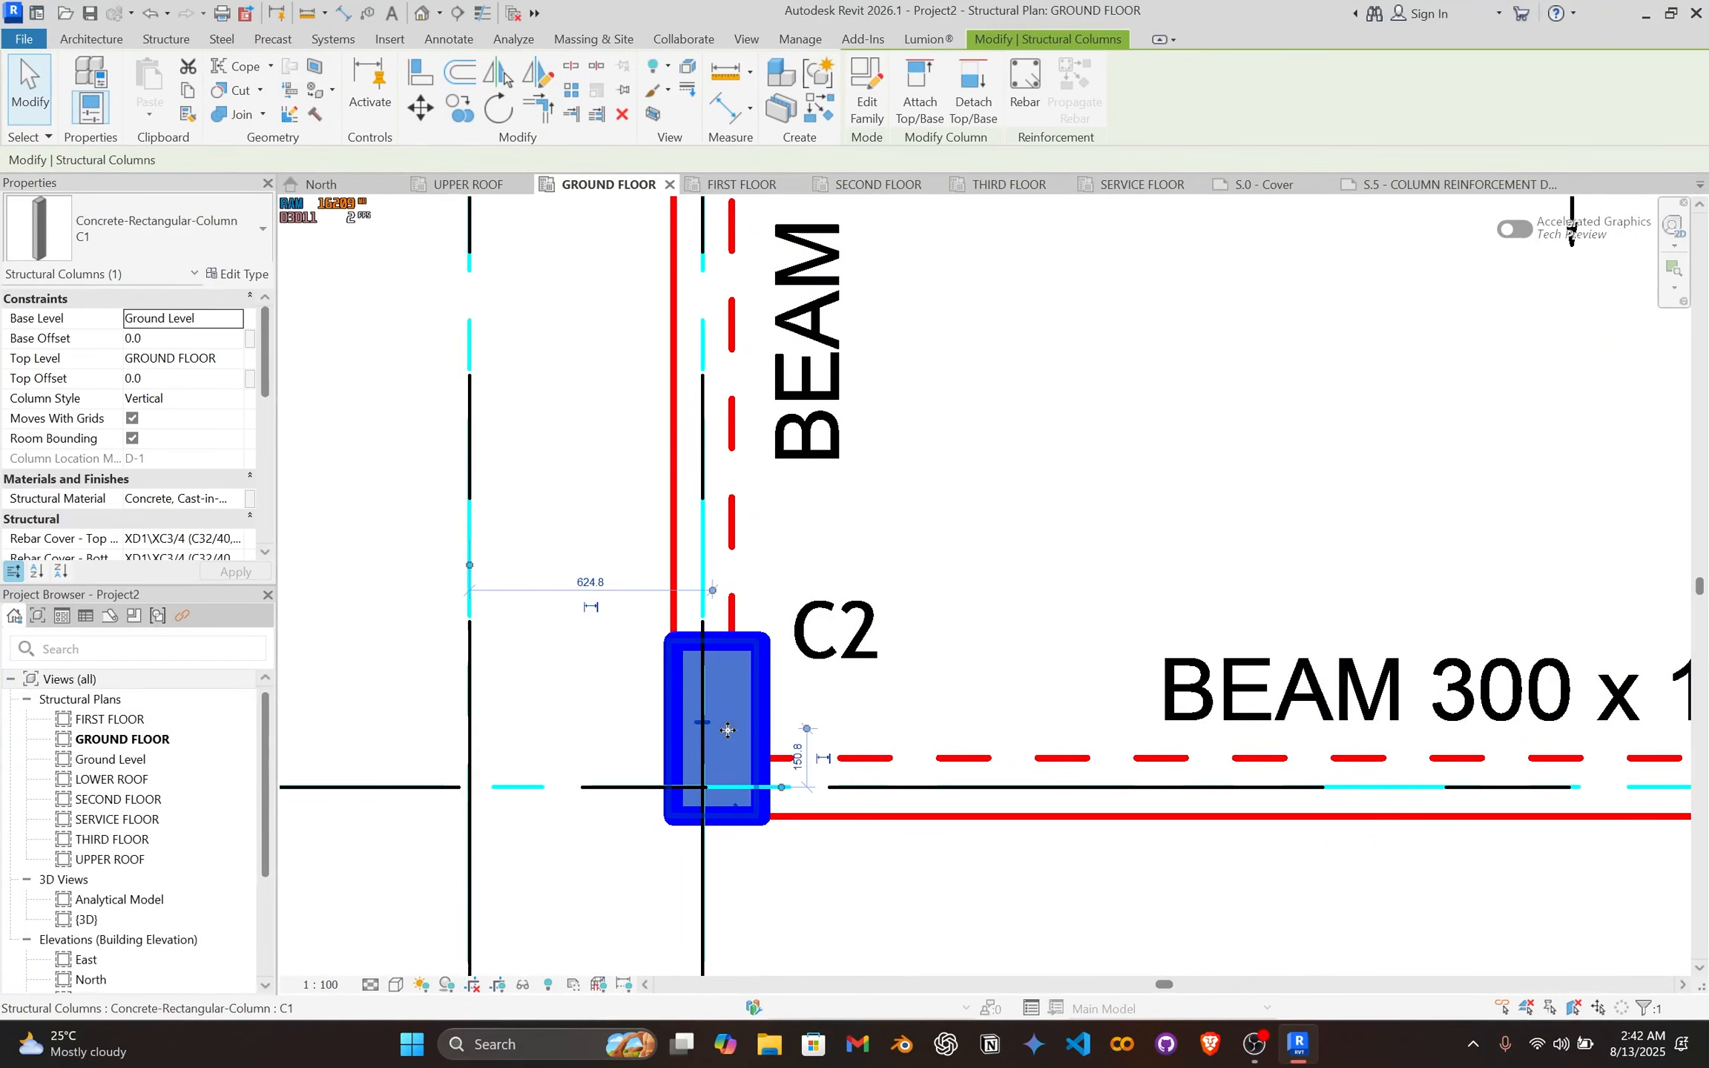
click(244, 275)
click(1410, 414)
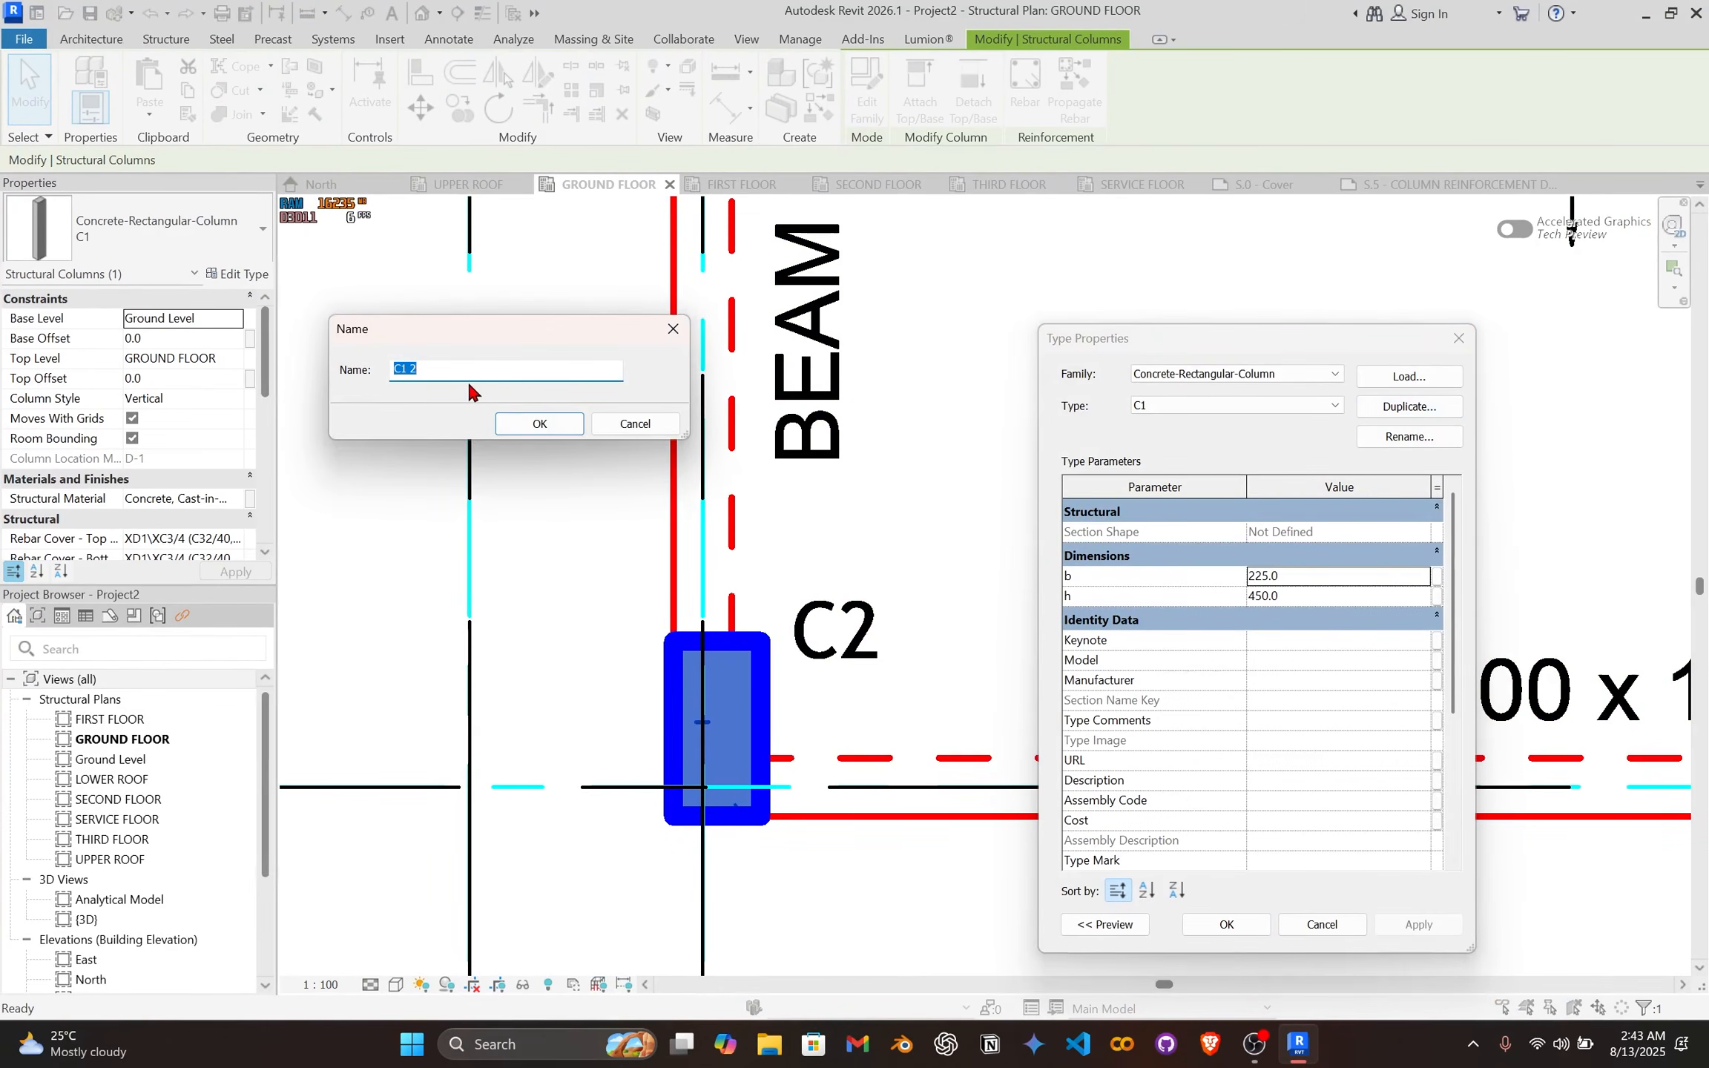
click(573, 430)
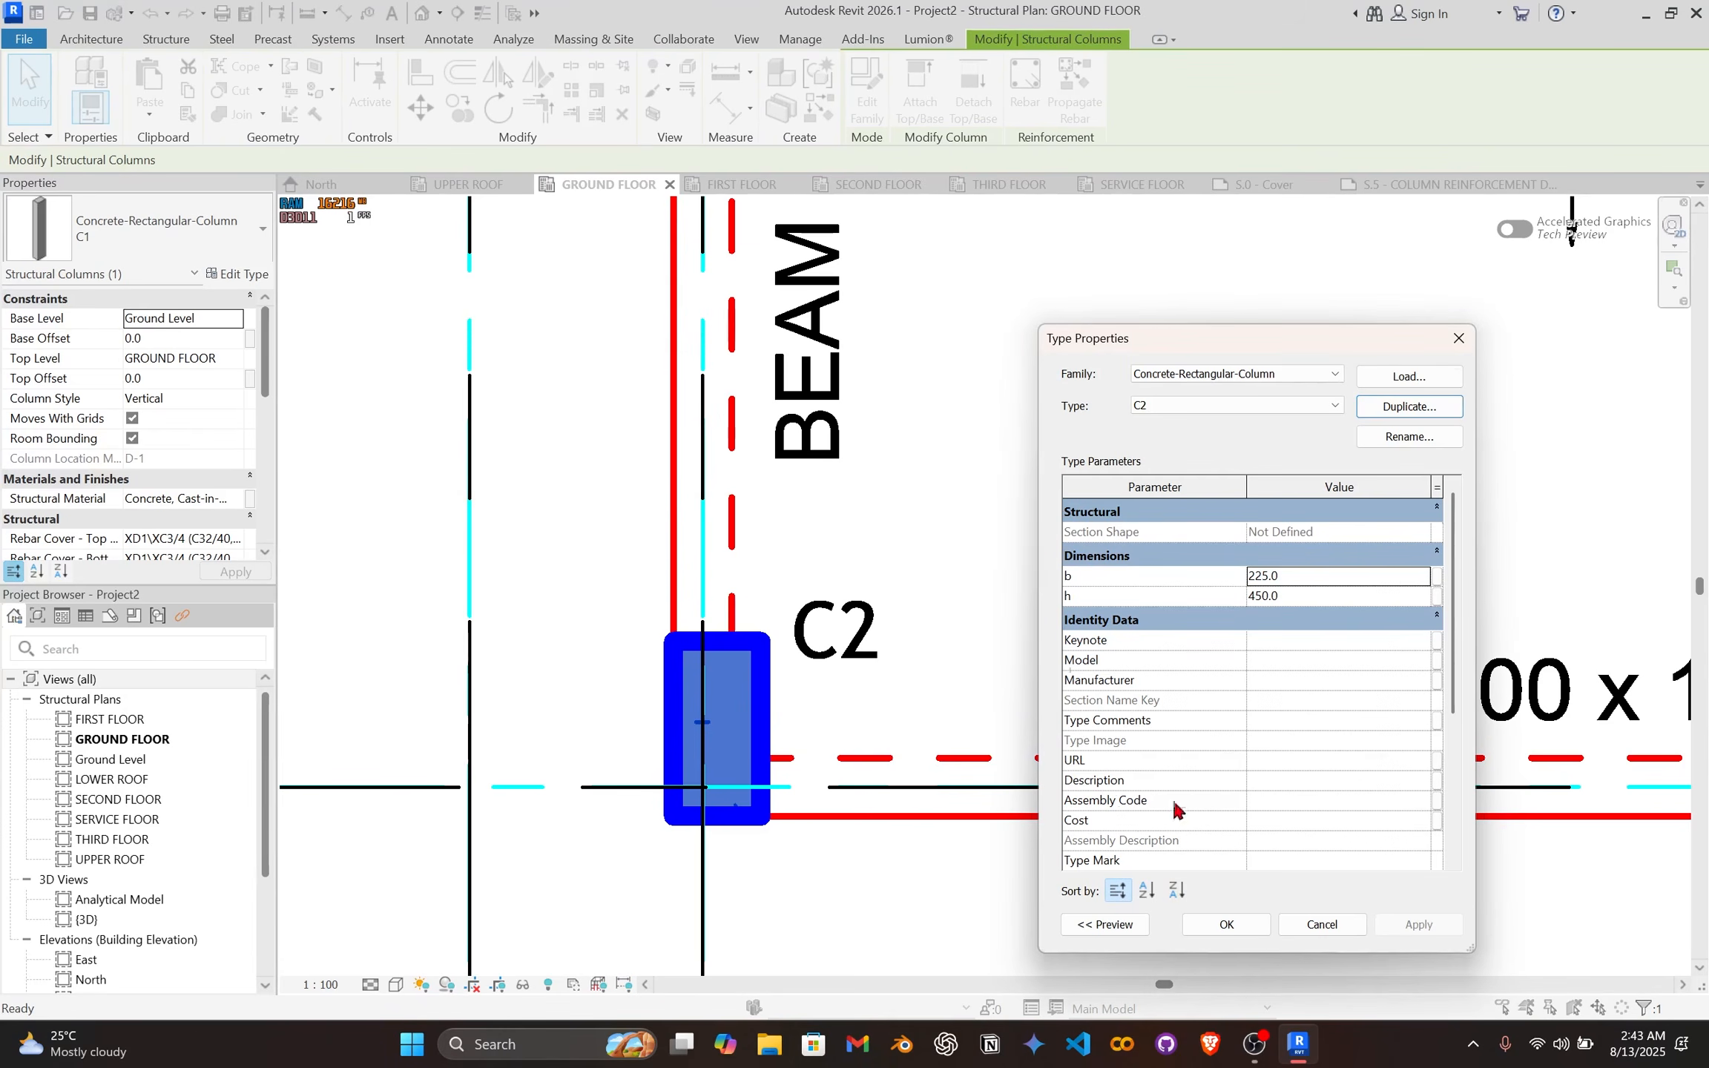
click(1226, 927)
middle_drag(906, 464, 890, 525)
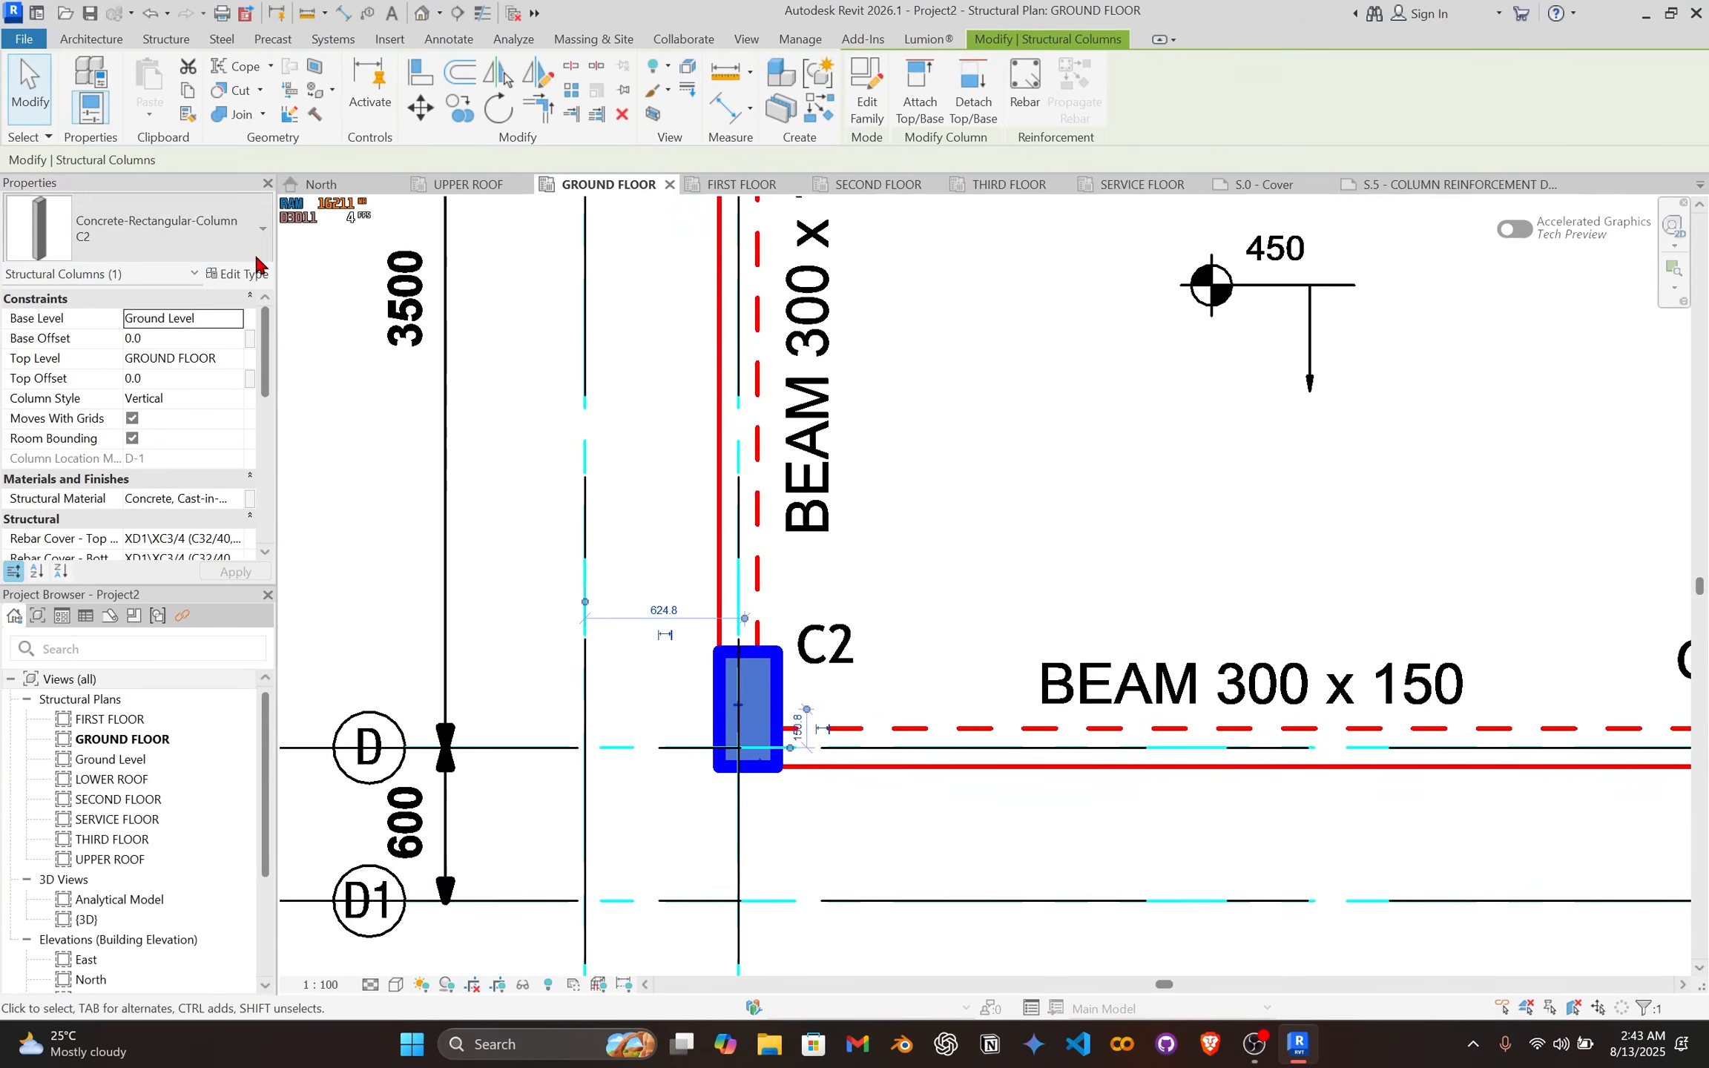
click(164, 221)
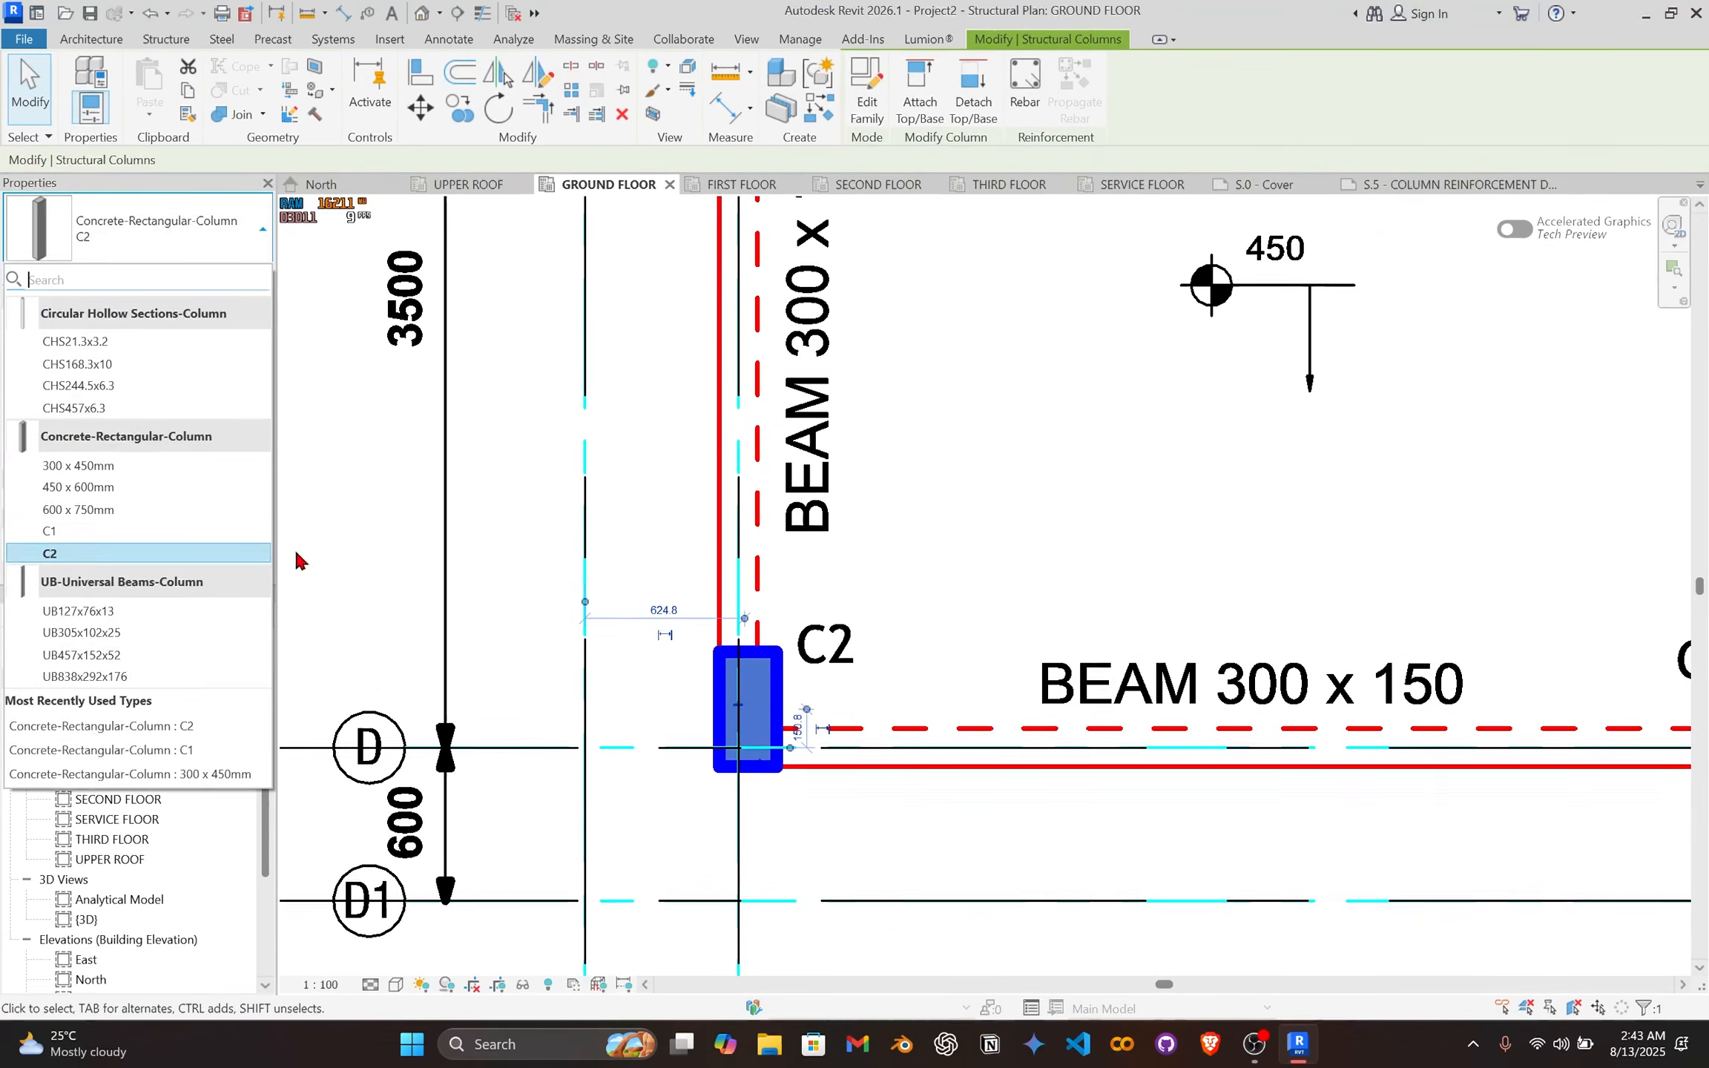
click(843, 678)
Step: Set the top level of the C2 column at grids D and 1 to FIRST FLOOR
click(774, 702)
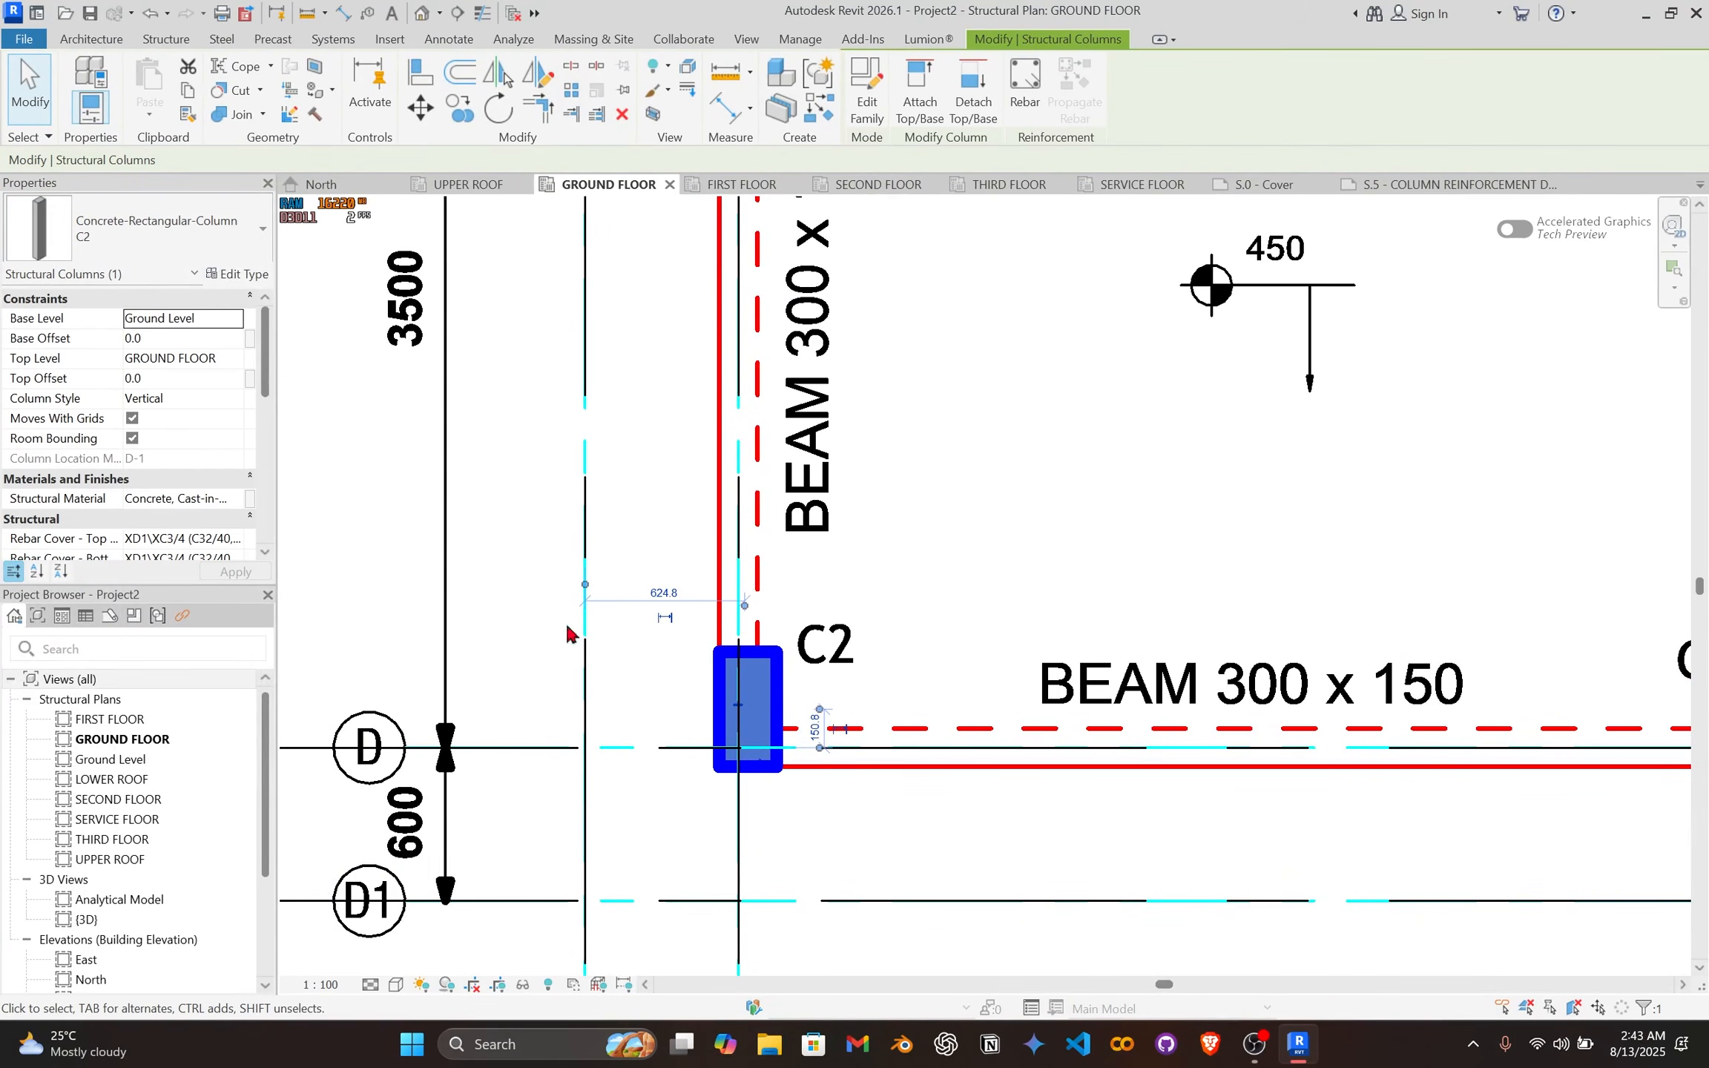
click(234, 363)
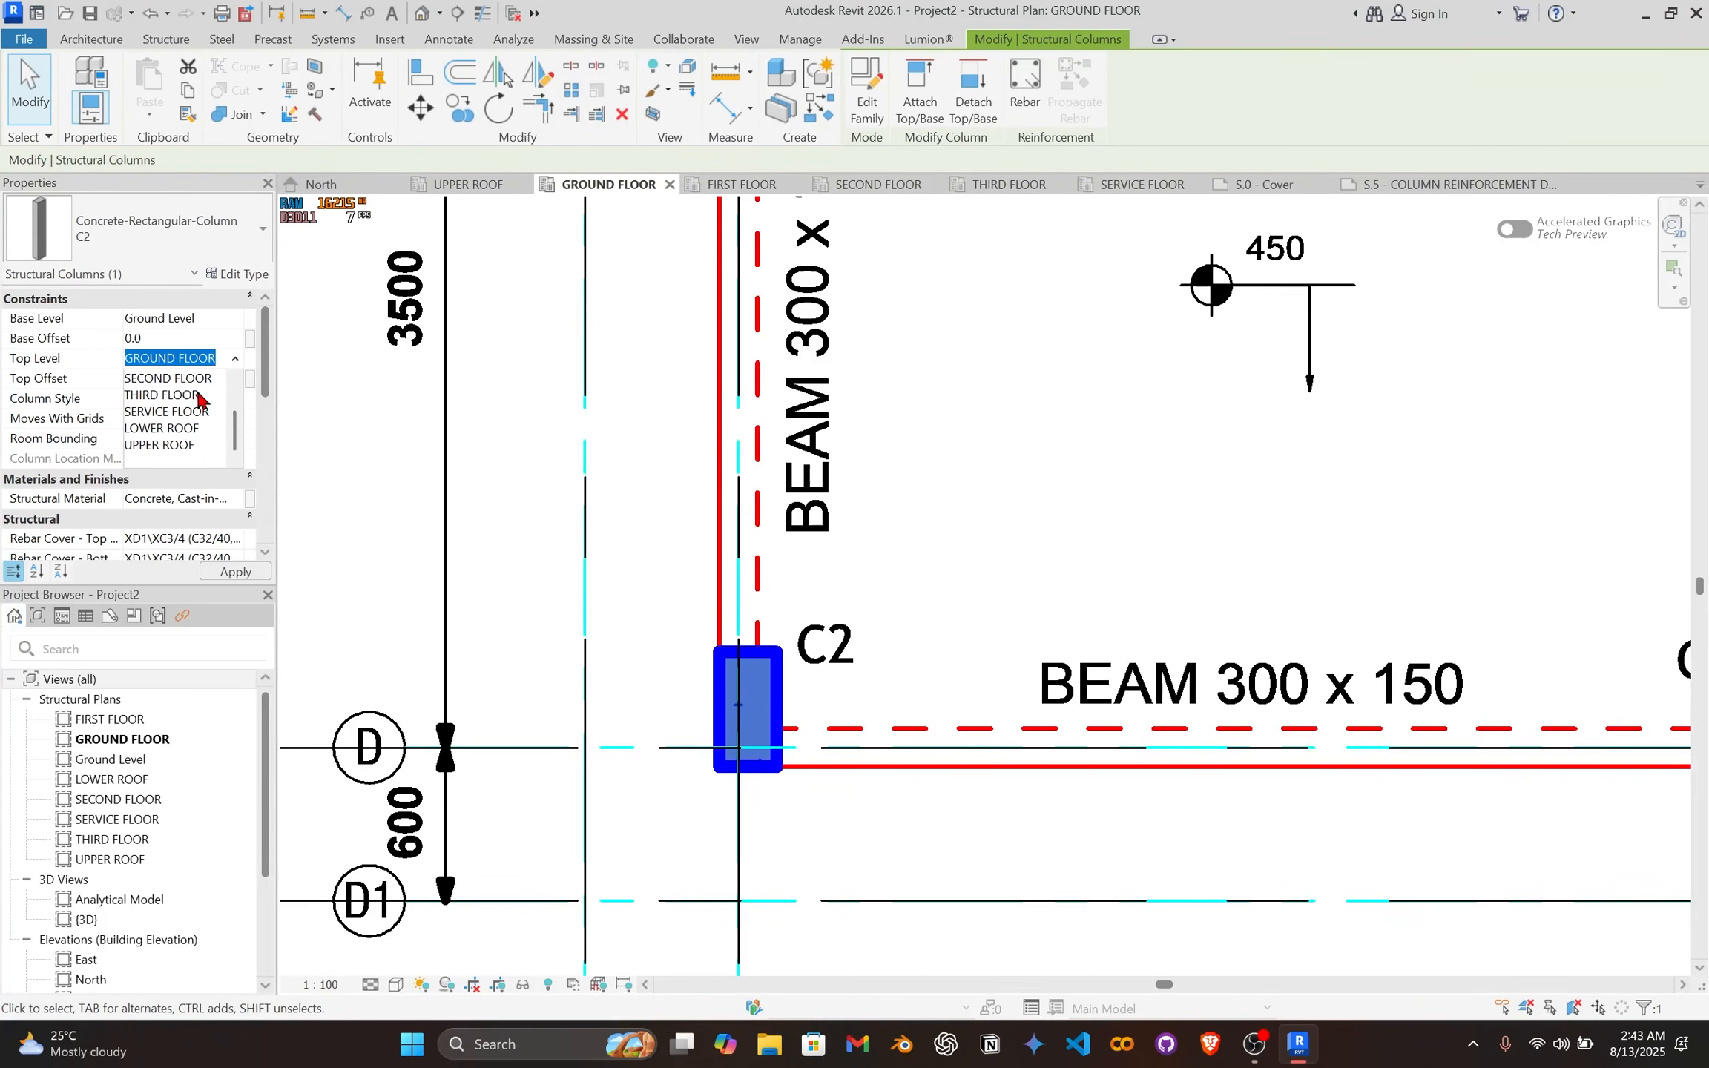
click(190, 412)
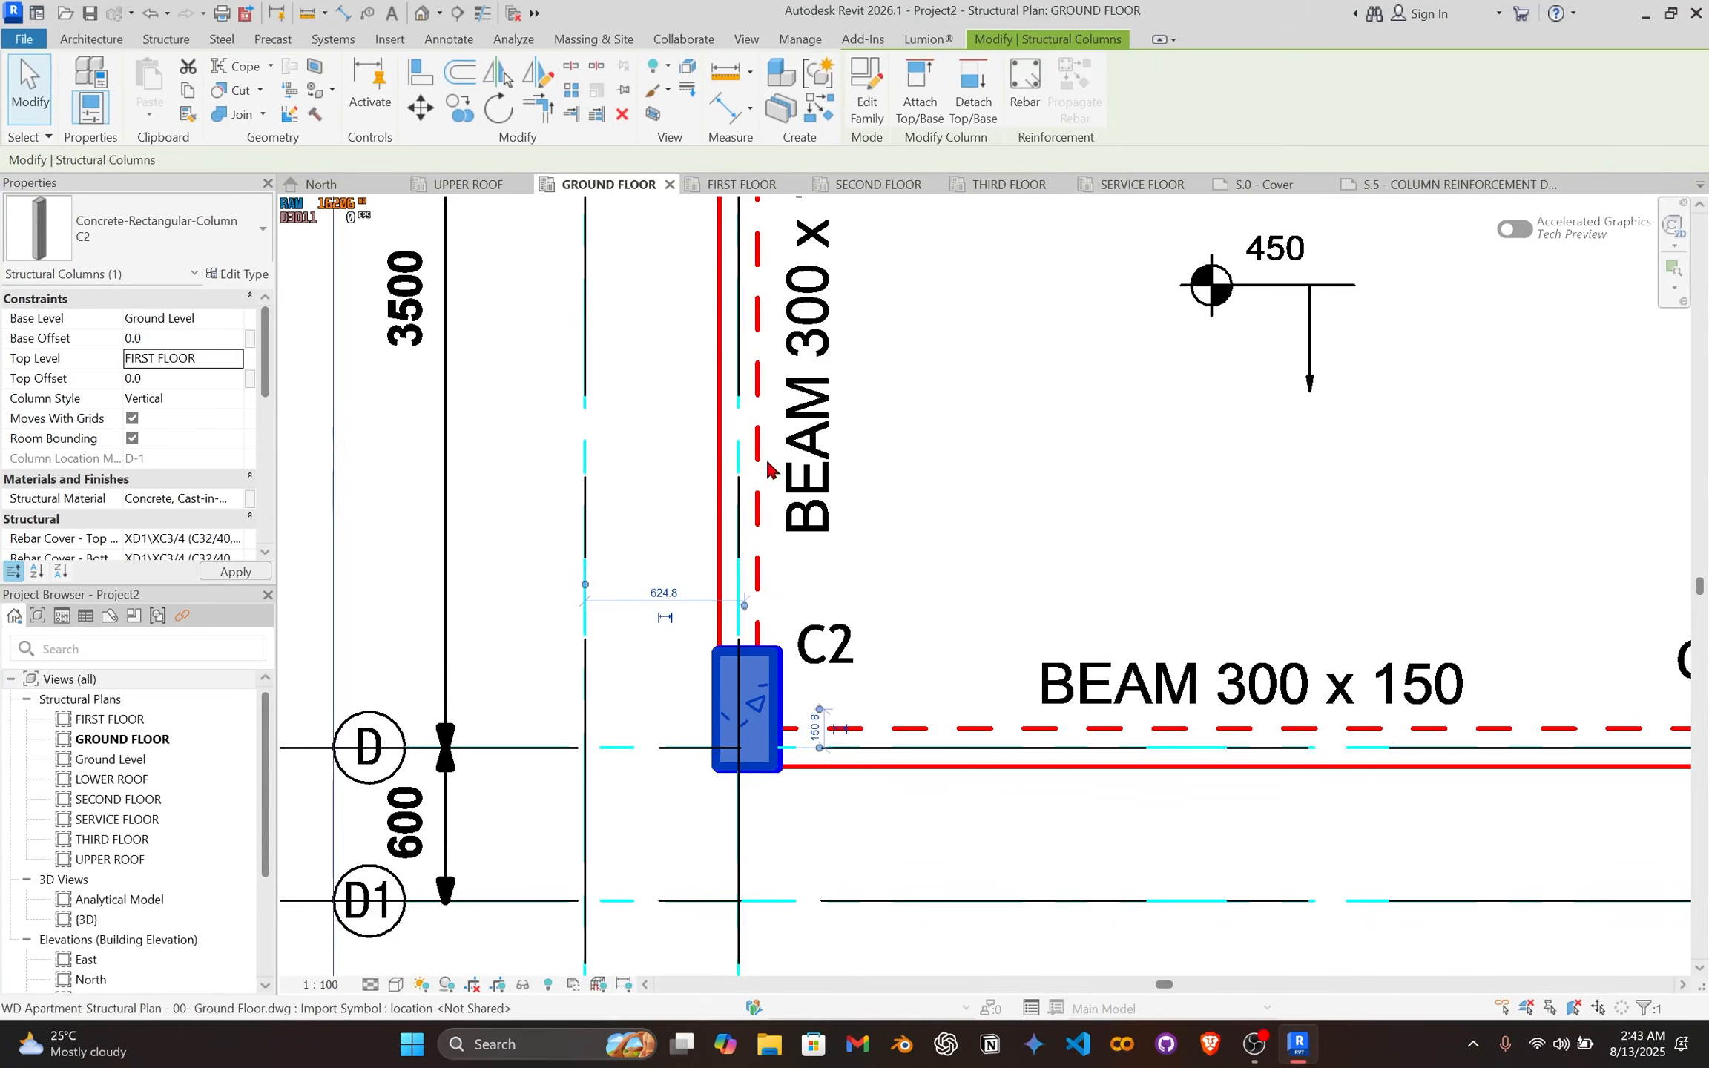
middle_drag(1002, 469, 901, 786)
scroll(919, 576, down, 3)
middle_drag(905, 483, 875, 701)
scroll(816, 623, up, 2)
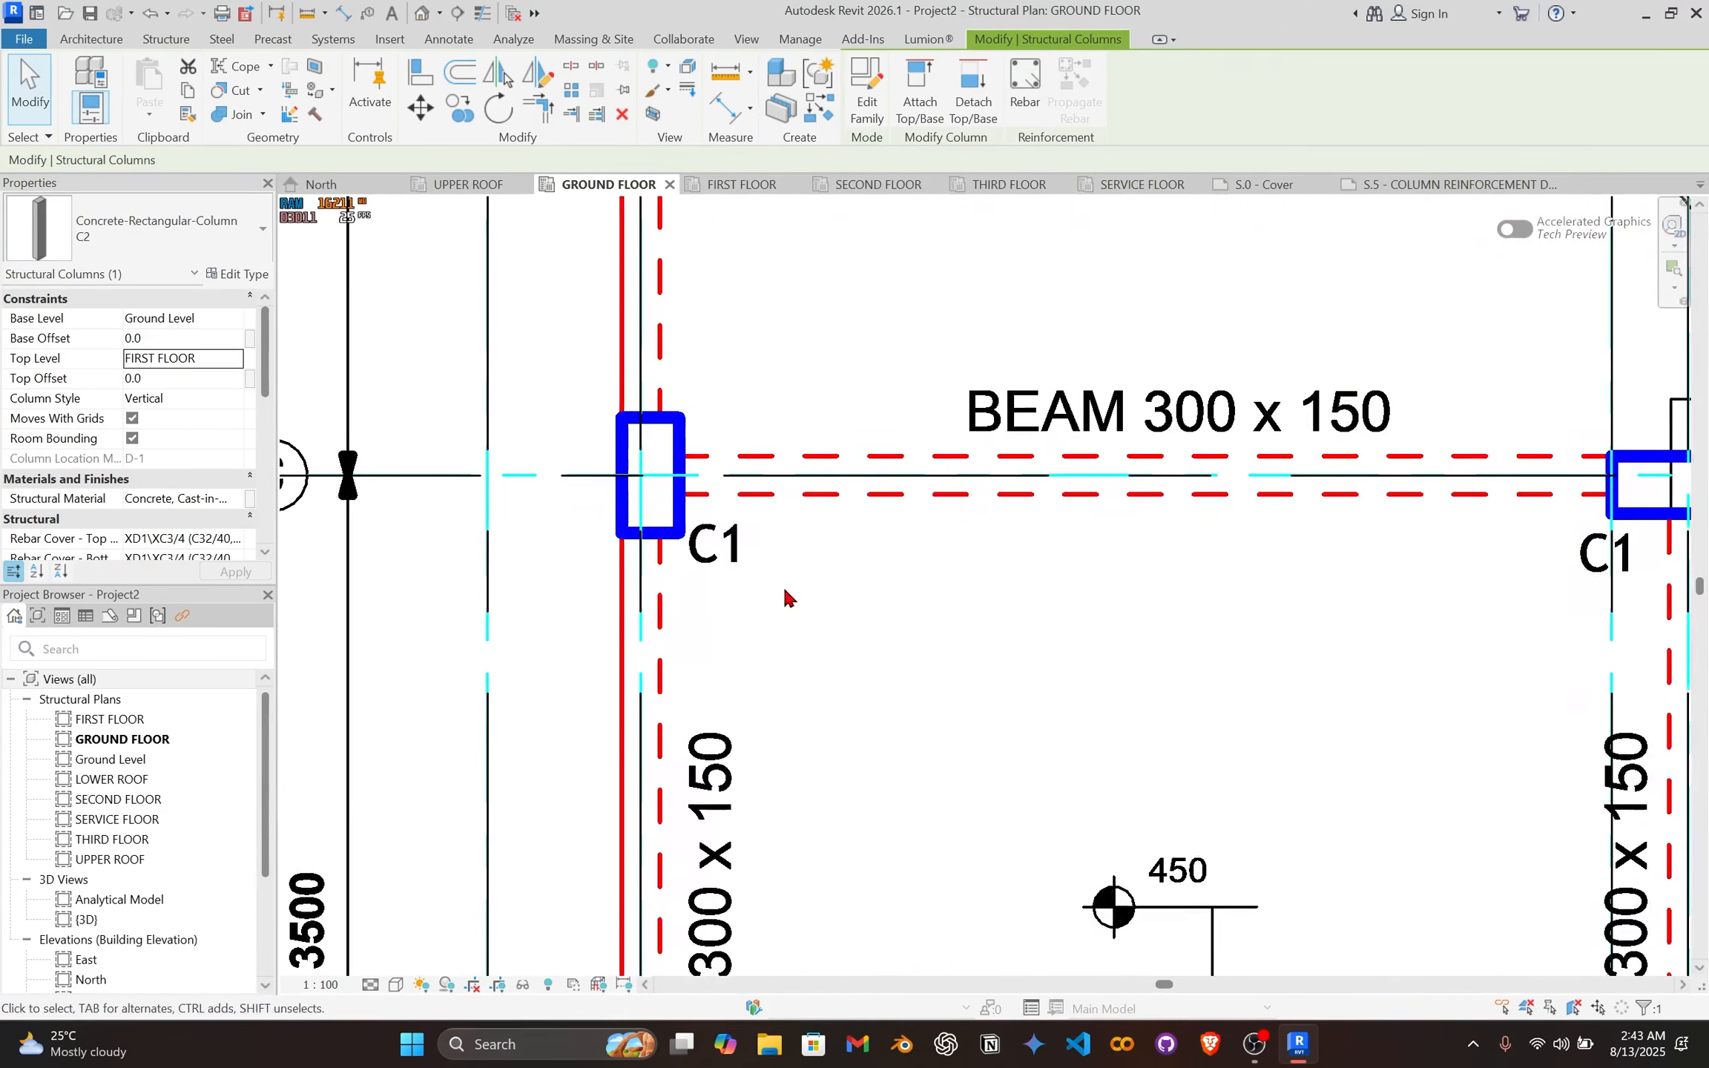
Step: Set the base level of all C1 columns visible in the view to GROUND FLOOR and their top level to SERVICE FLOOR
key(Escape)
click(679, 524)
middle_drag(803, 451, 769, 636)
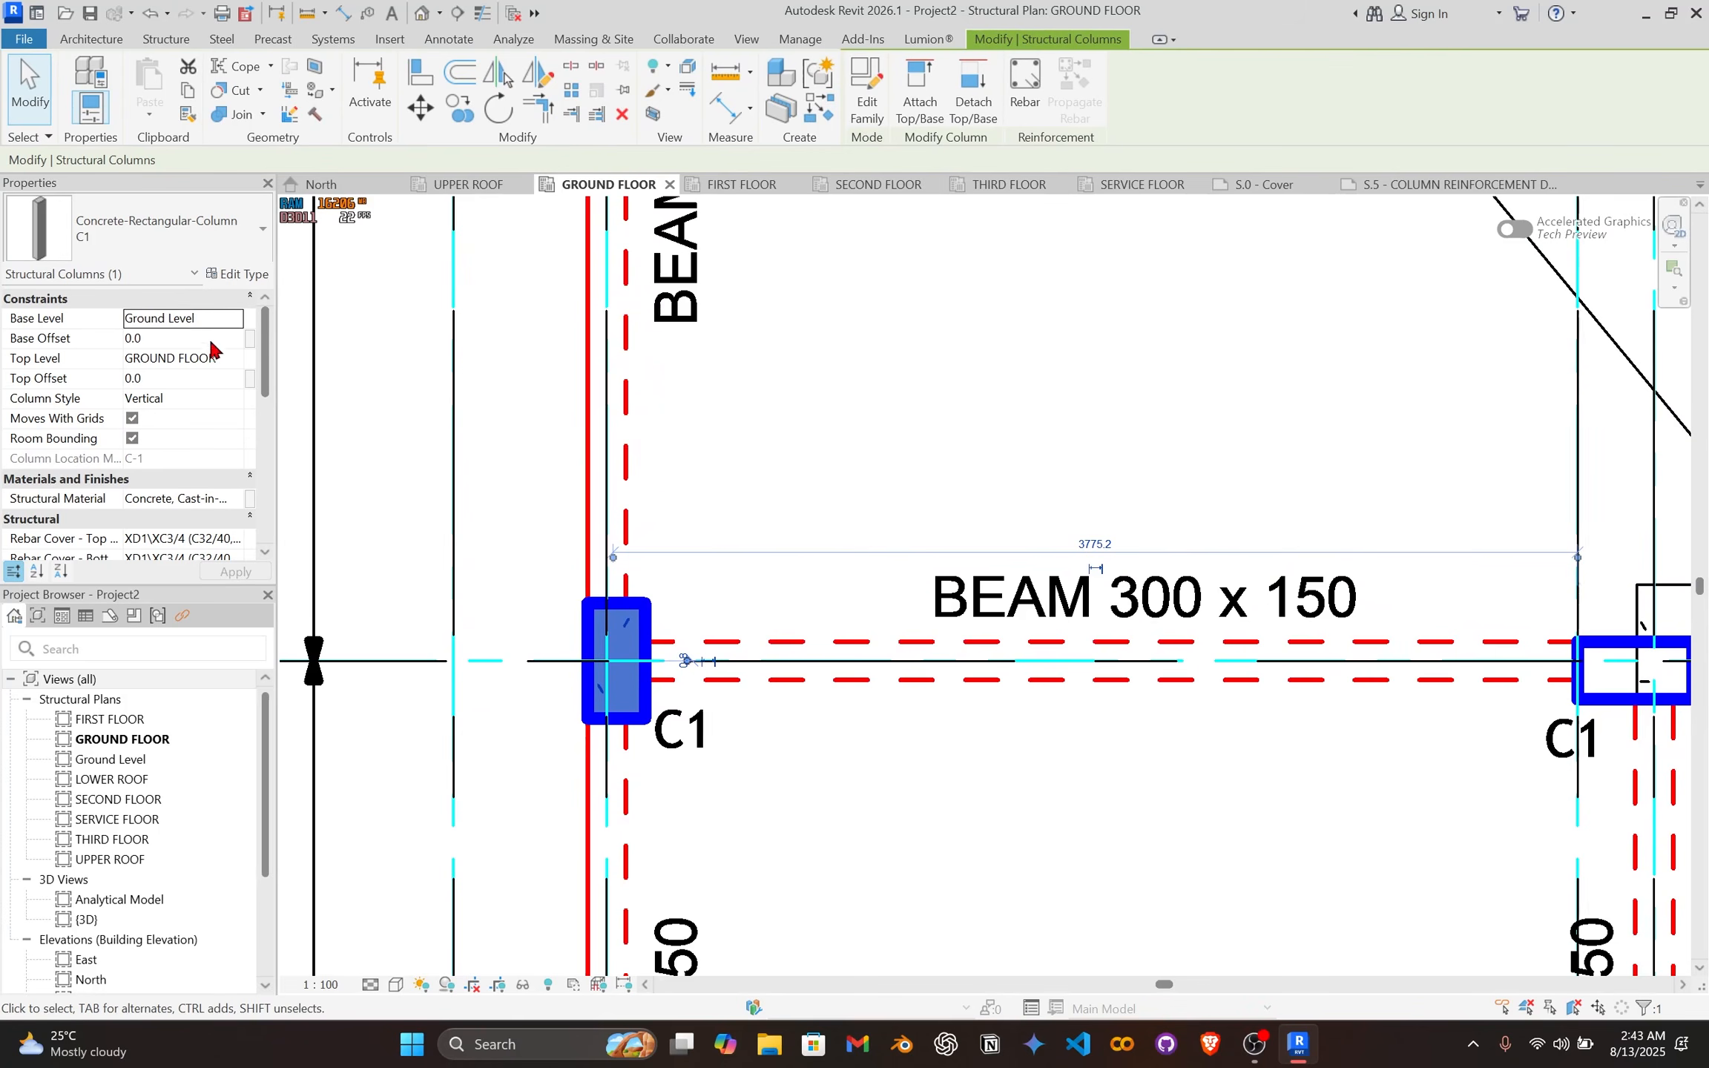
scroll(906, 492, down, 1)
middle_drag(906, 492, 863, 596)
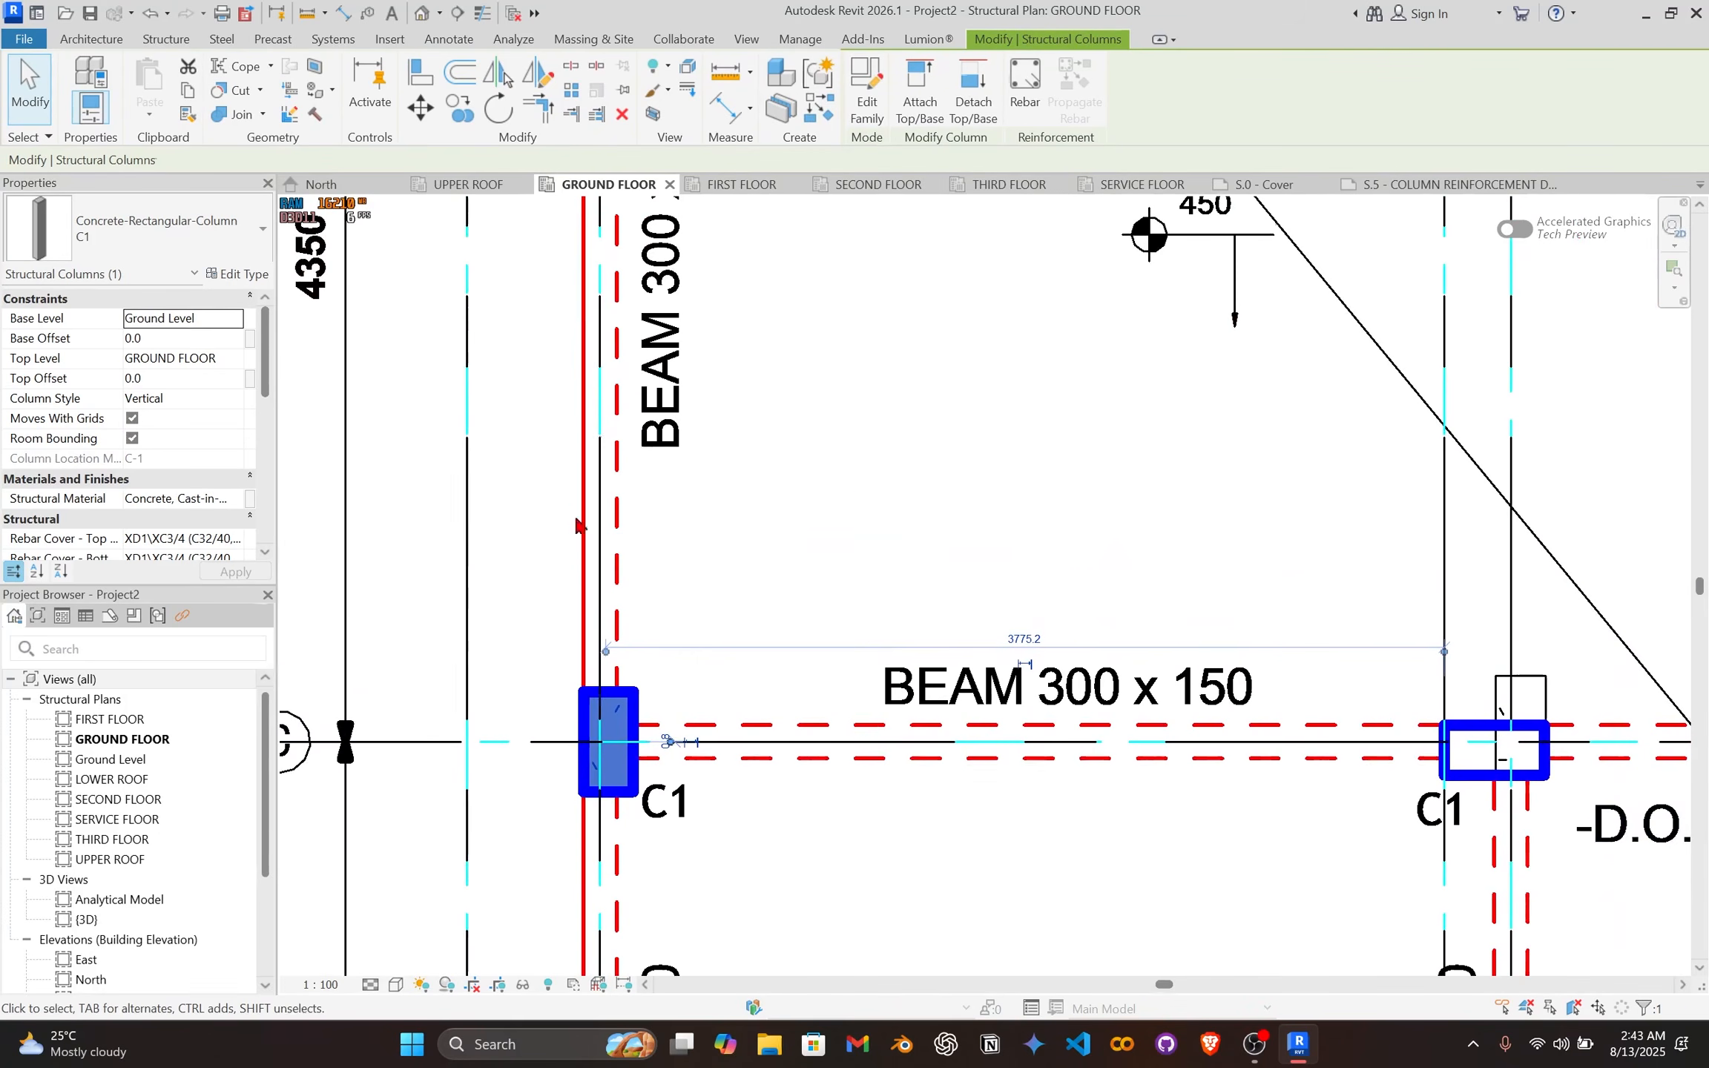
scroll(627, 718, up, 1)
right_click(778, 506)
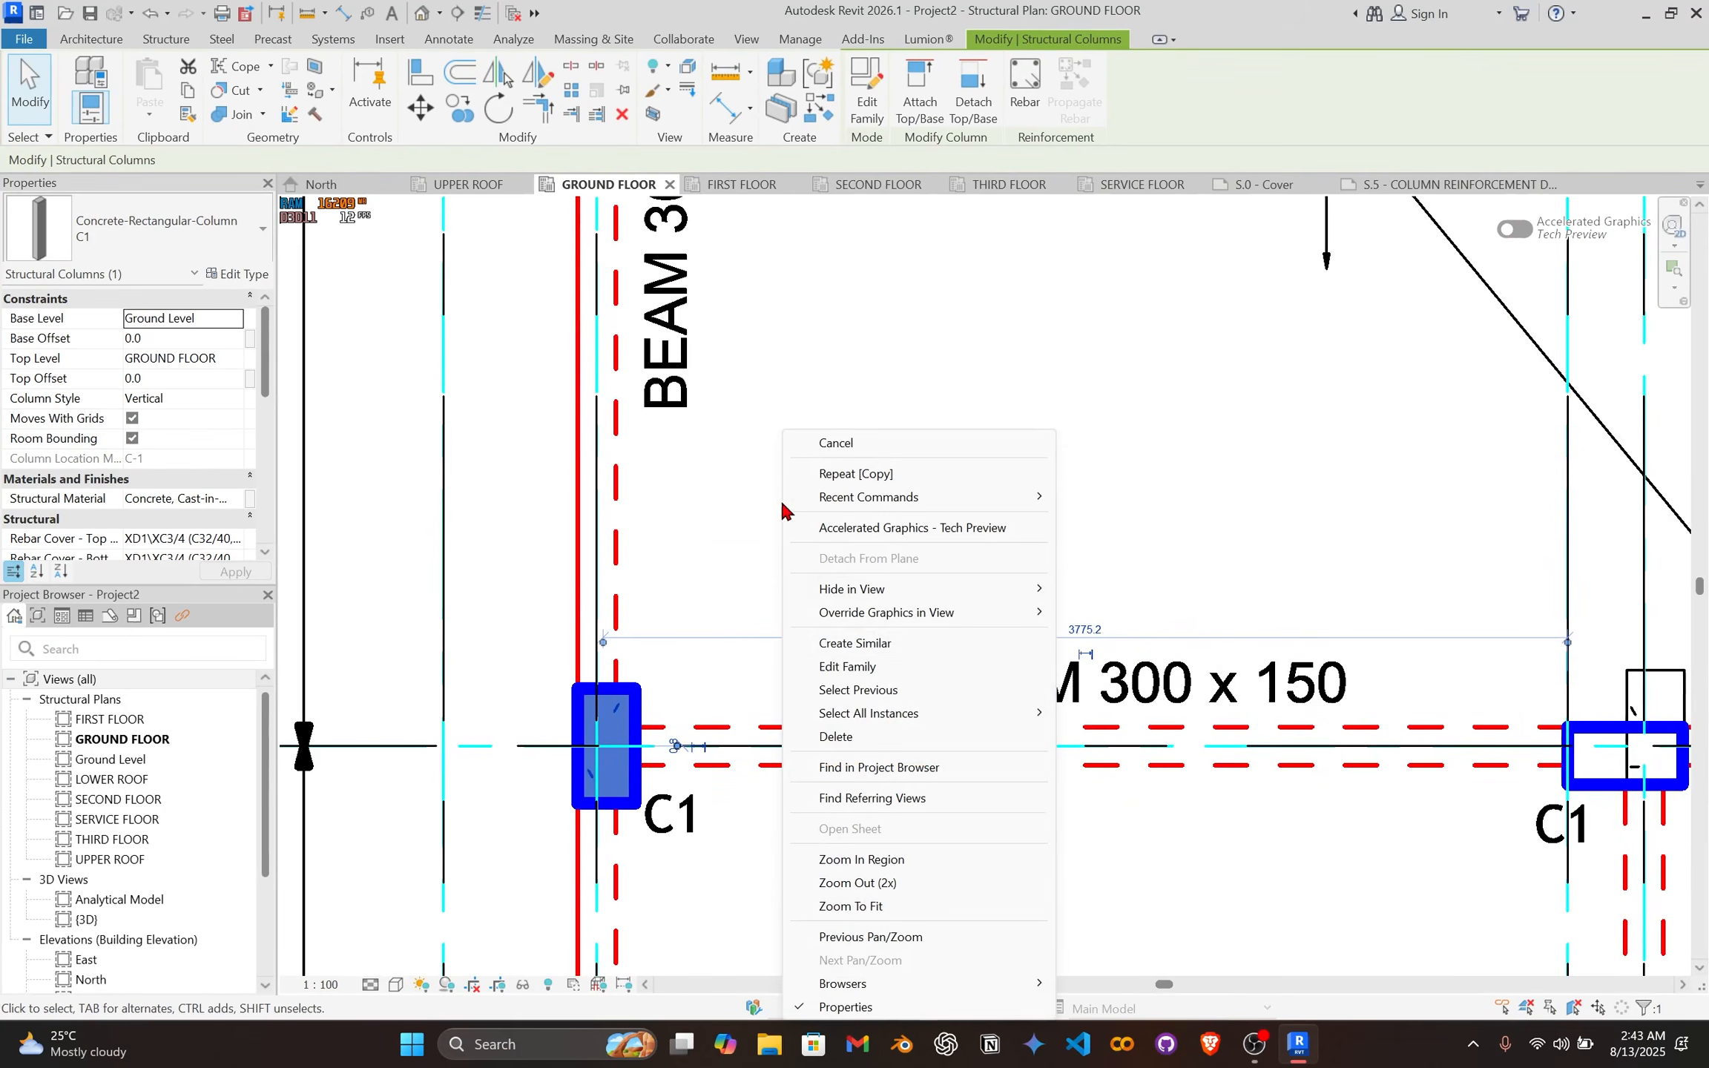
mouse_move(976, 713)
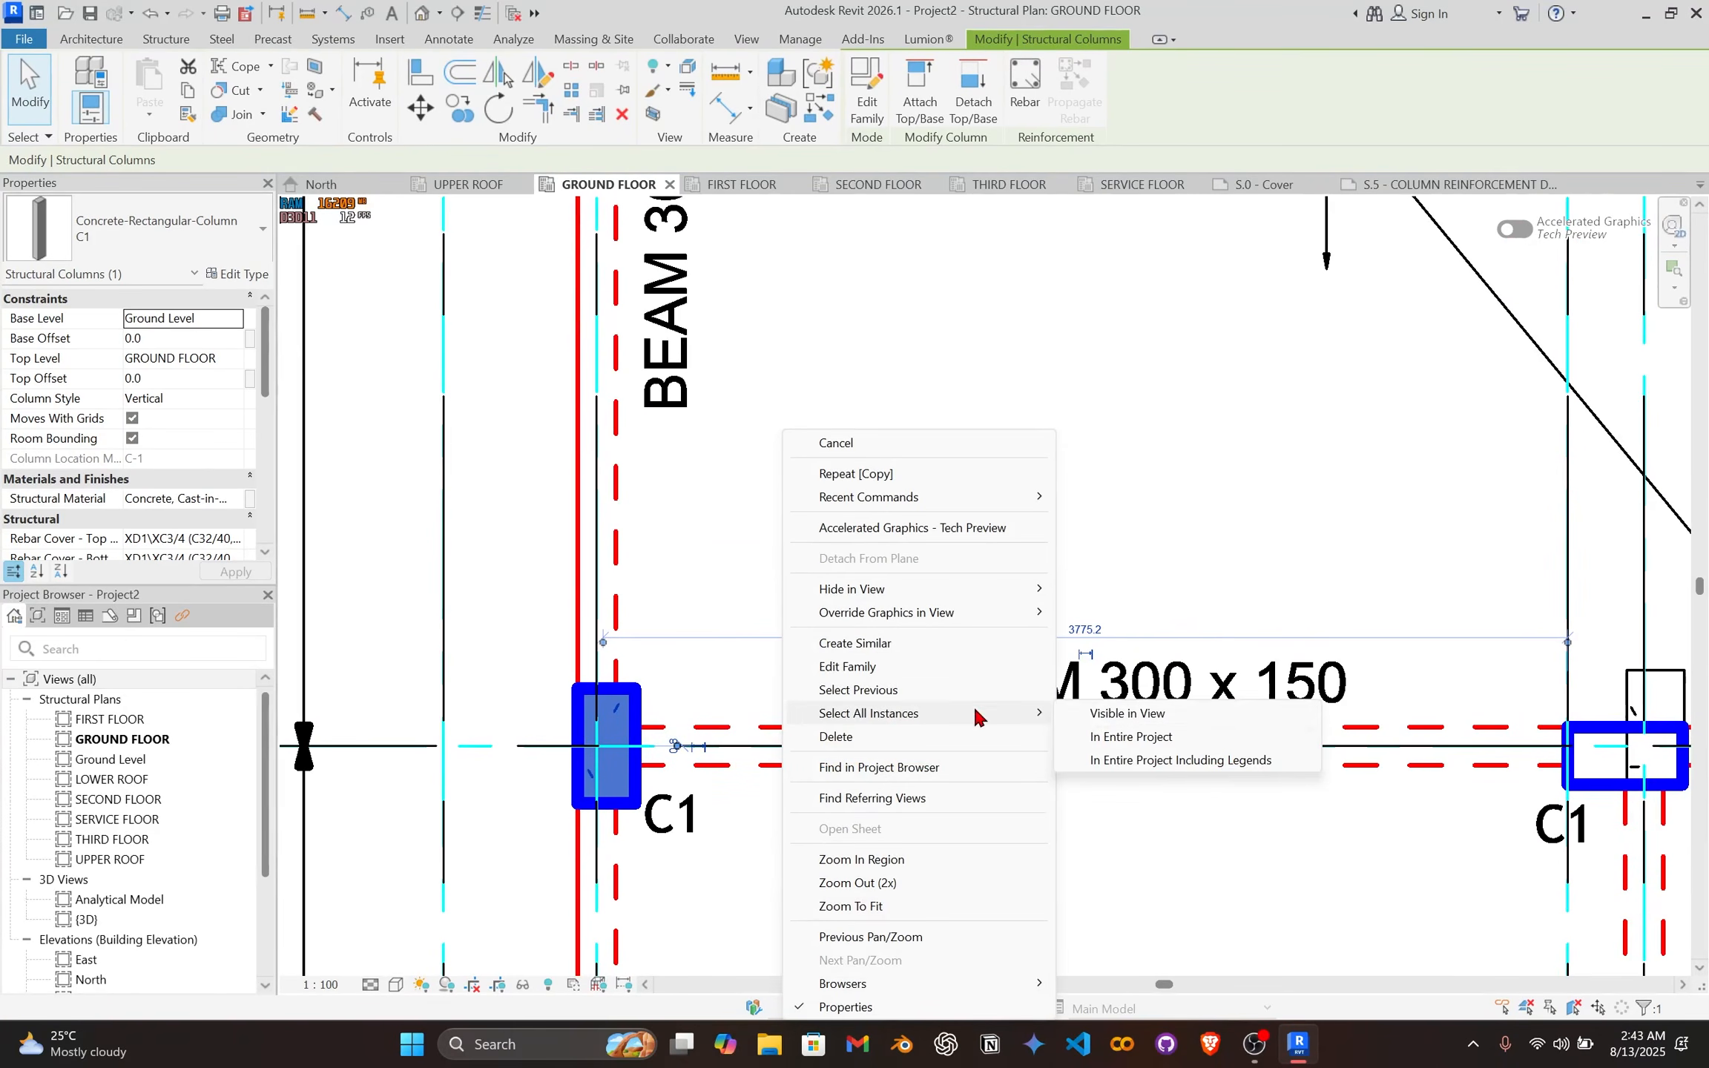
click(1135, 713)
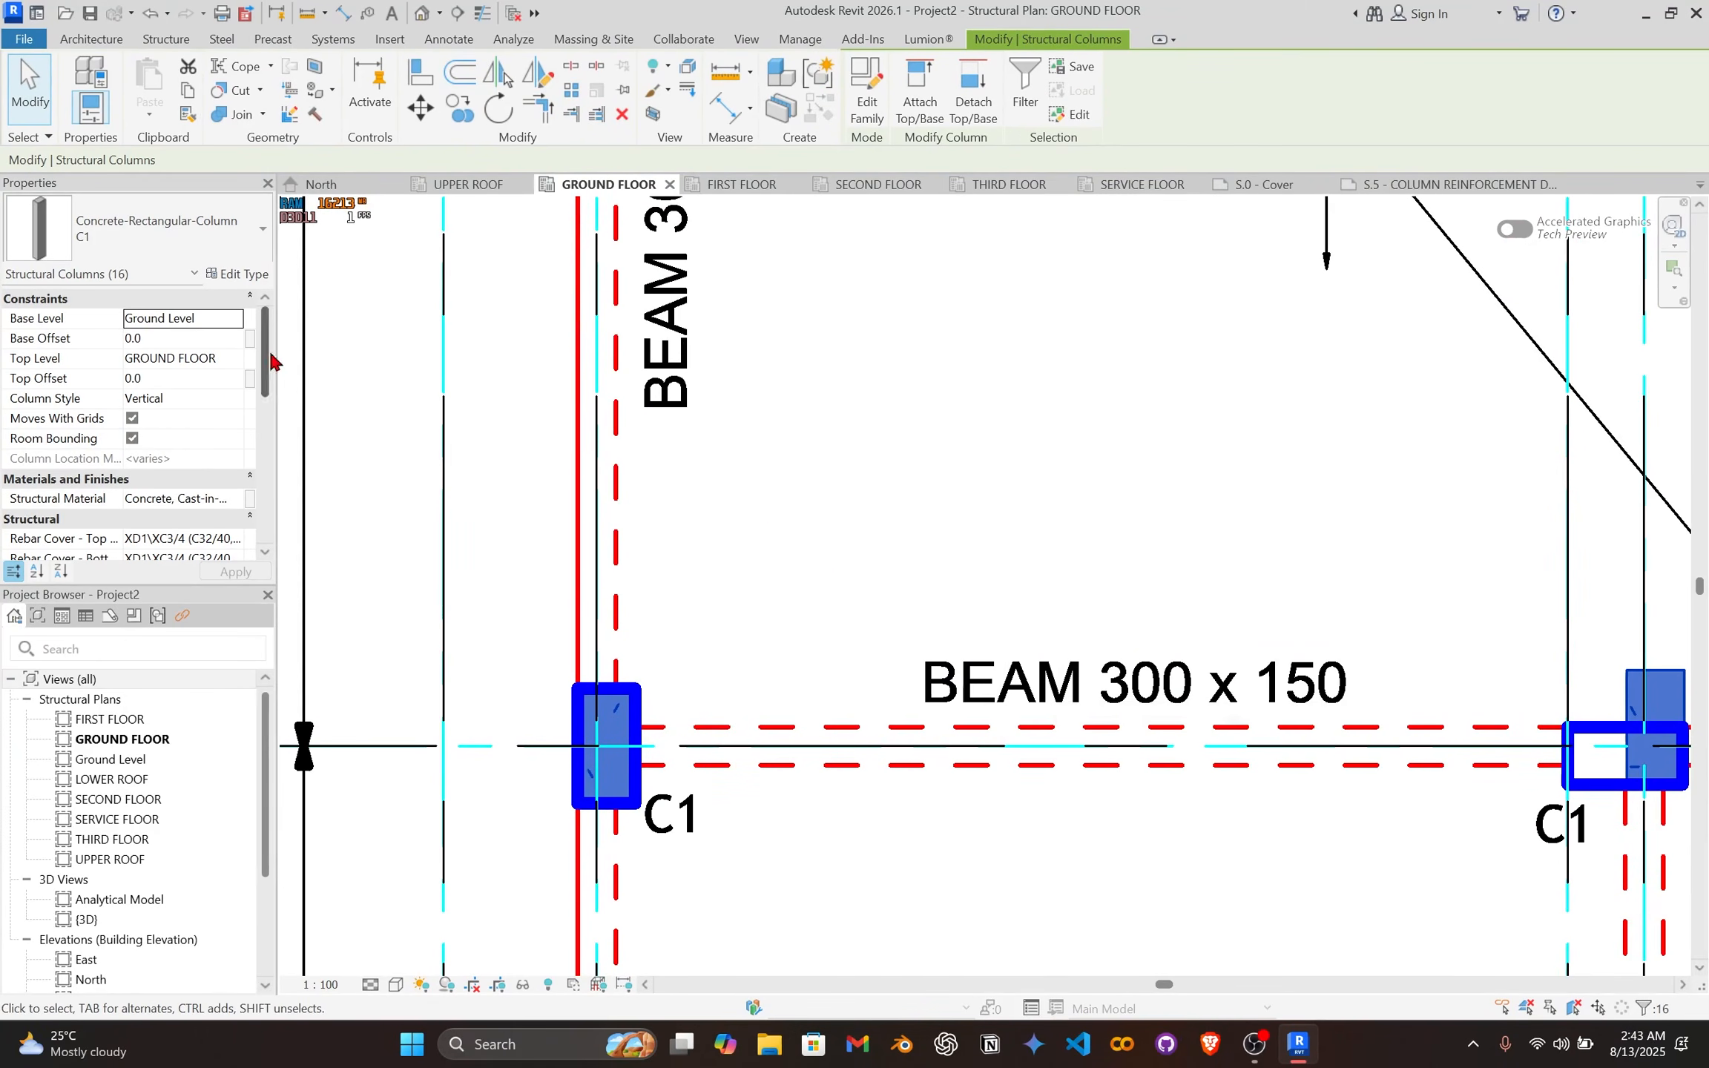
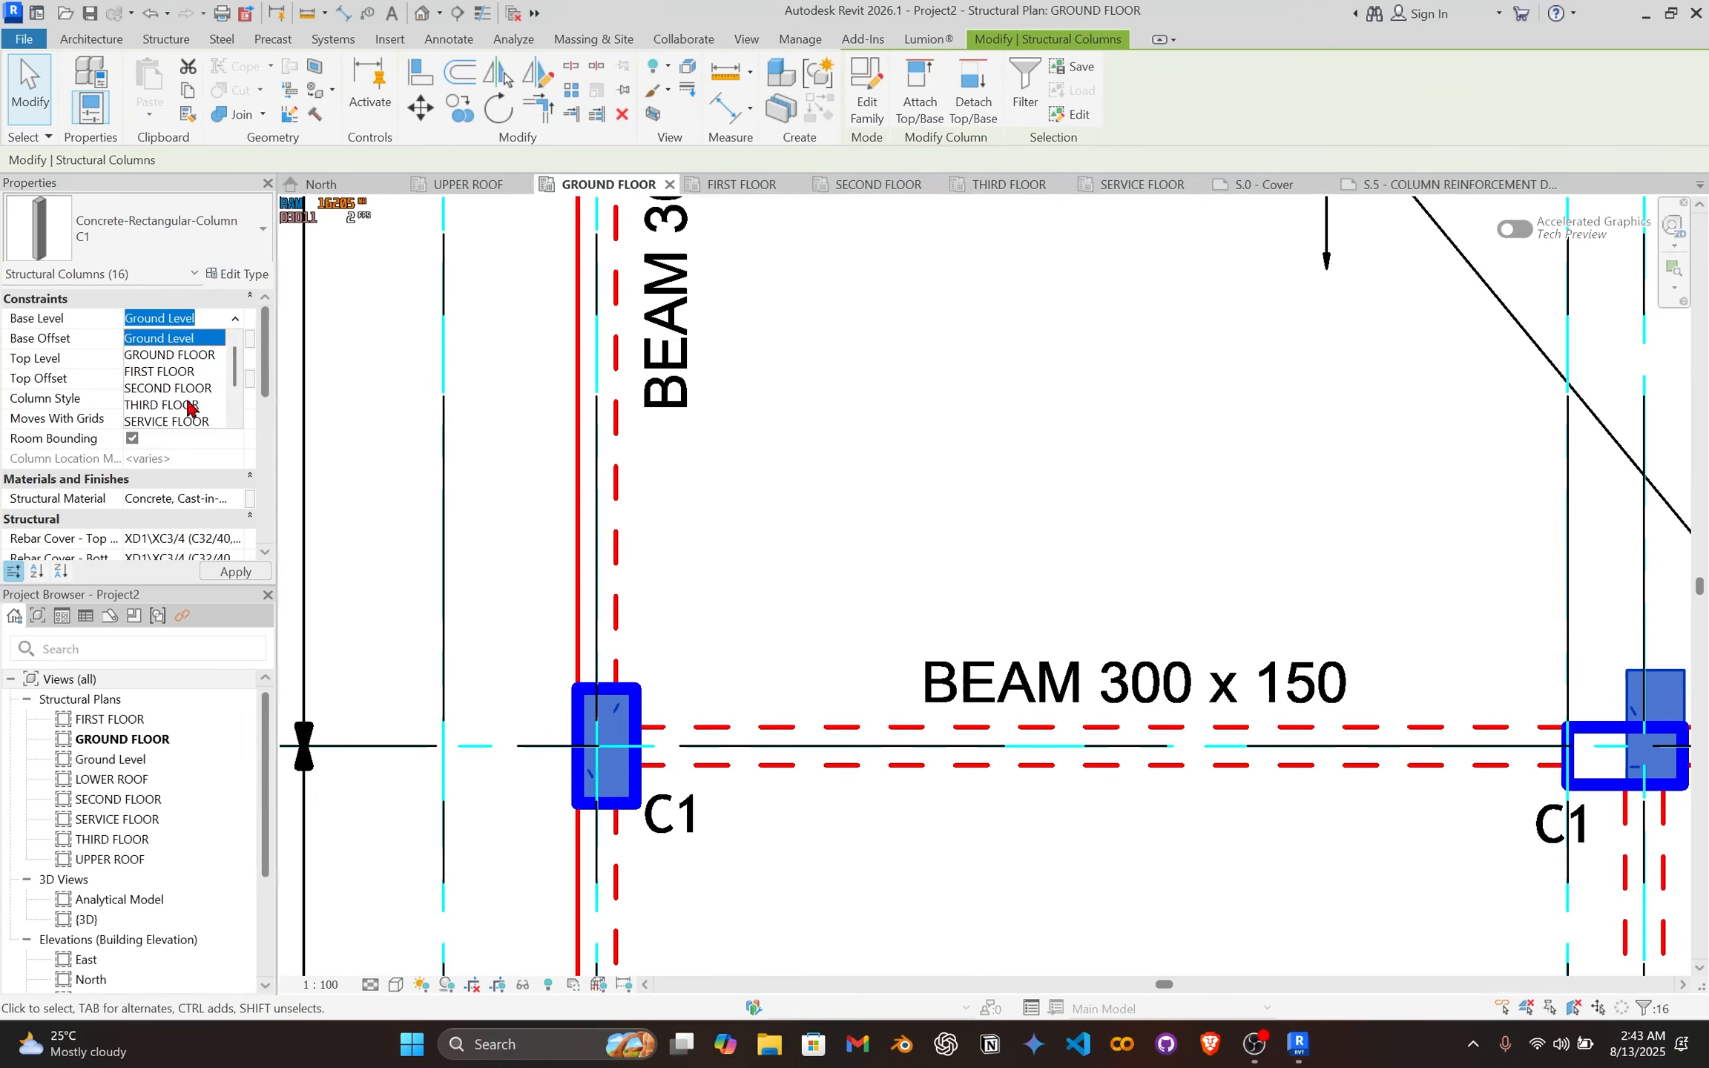
scroll(788, 541, down, 6)
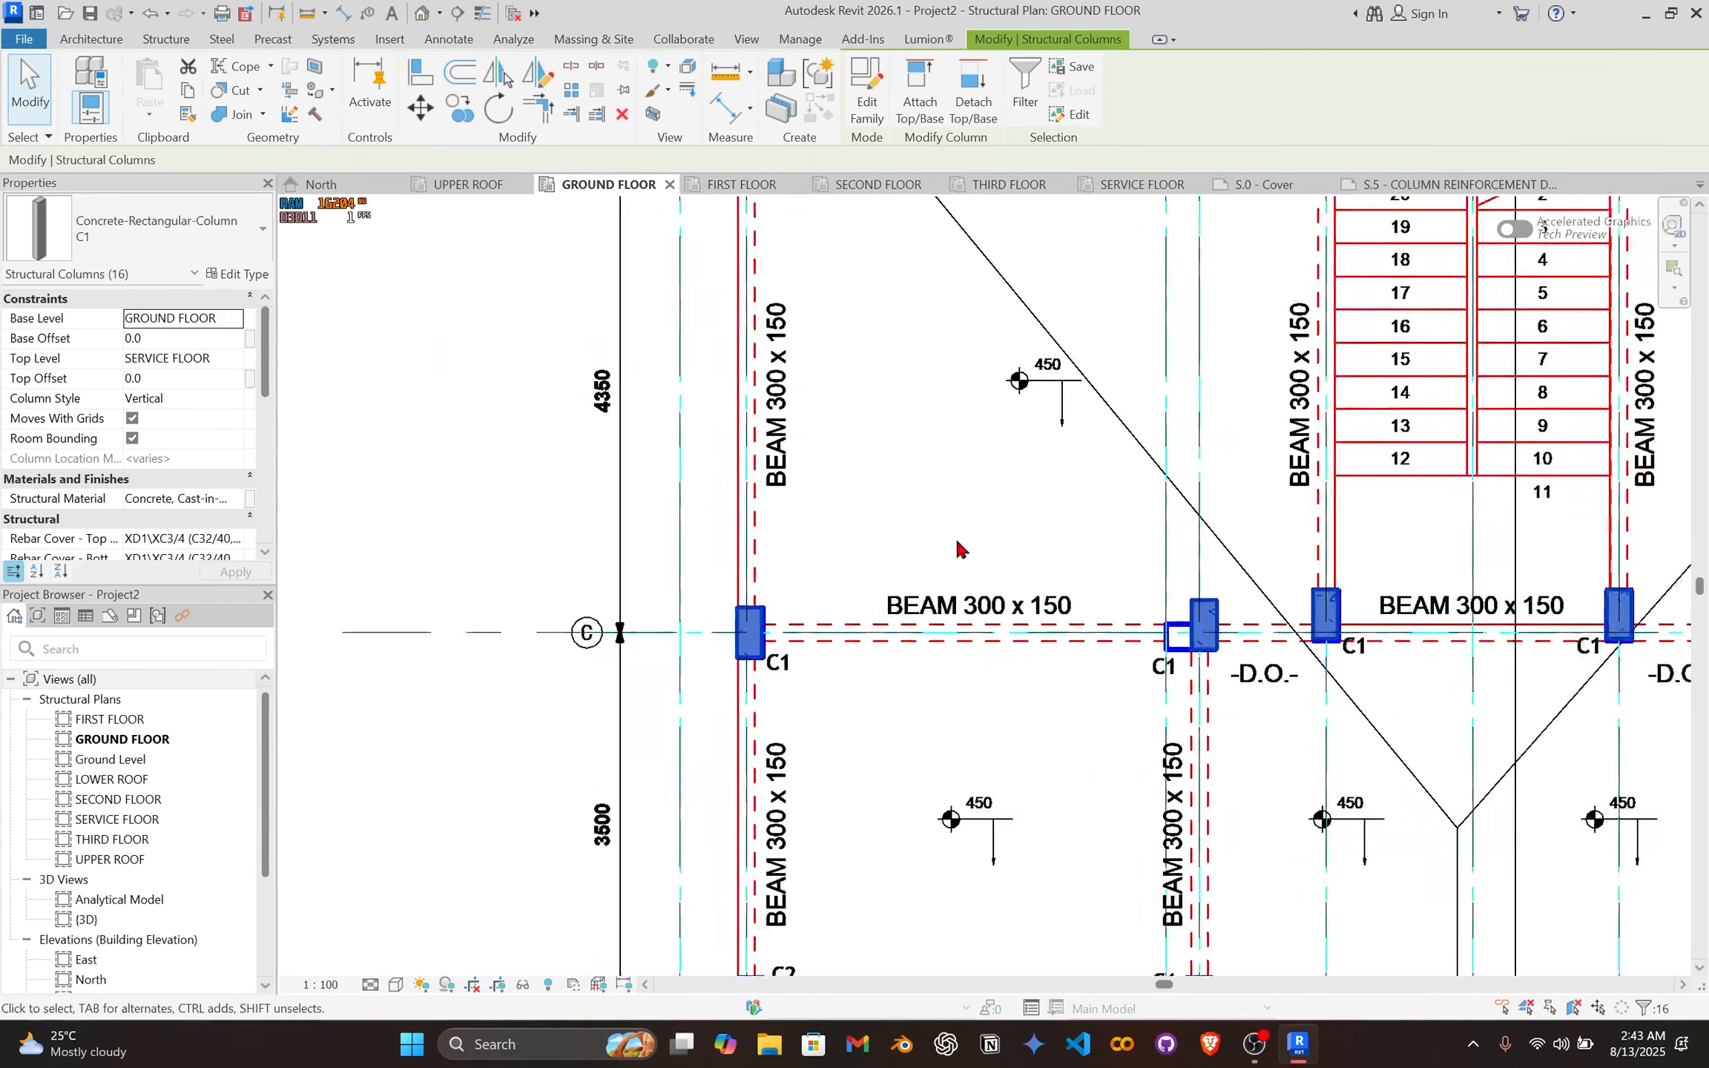
middle_drag(959, 546, 782, 532)
click(786, 531)
Step: Examine how the C1 columns along grids A1 to C fit their CAD outlines on the ground floor plan
middle_drag(924, 528, 818, 529)
scroll(787, 531, down, 3)
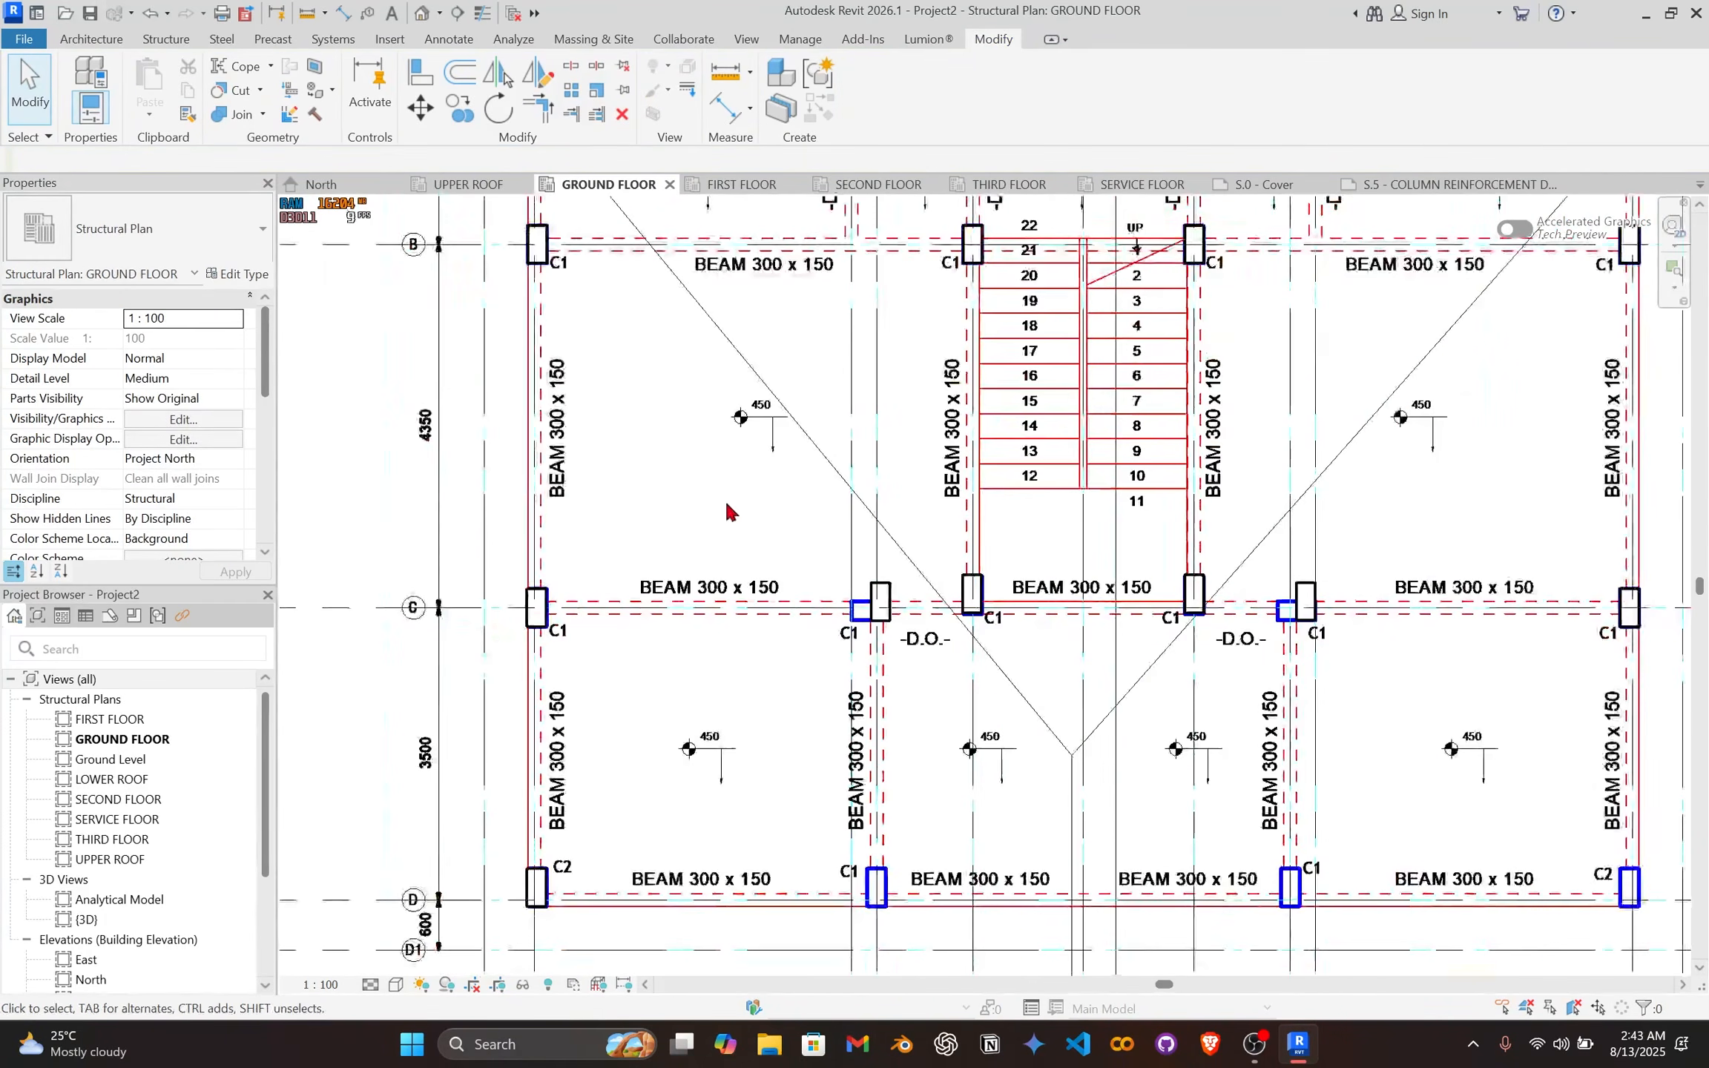
middle_drag(710, 510, 897, 768)
scroll(779, 451, up, 6)
scroll(788, 454, up, 4)
scroll(1049, 527, down, 3)
middle_drag(1038, 521, 554, 545)
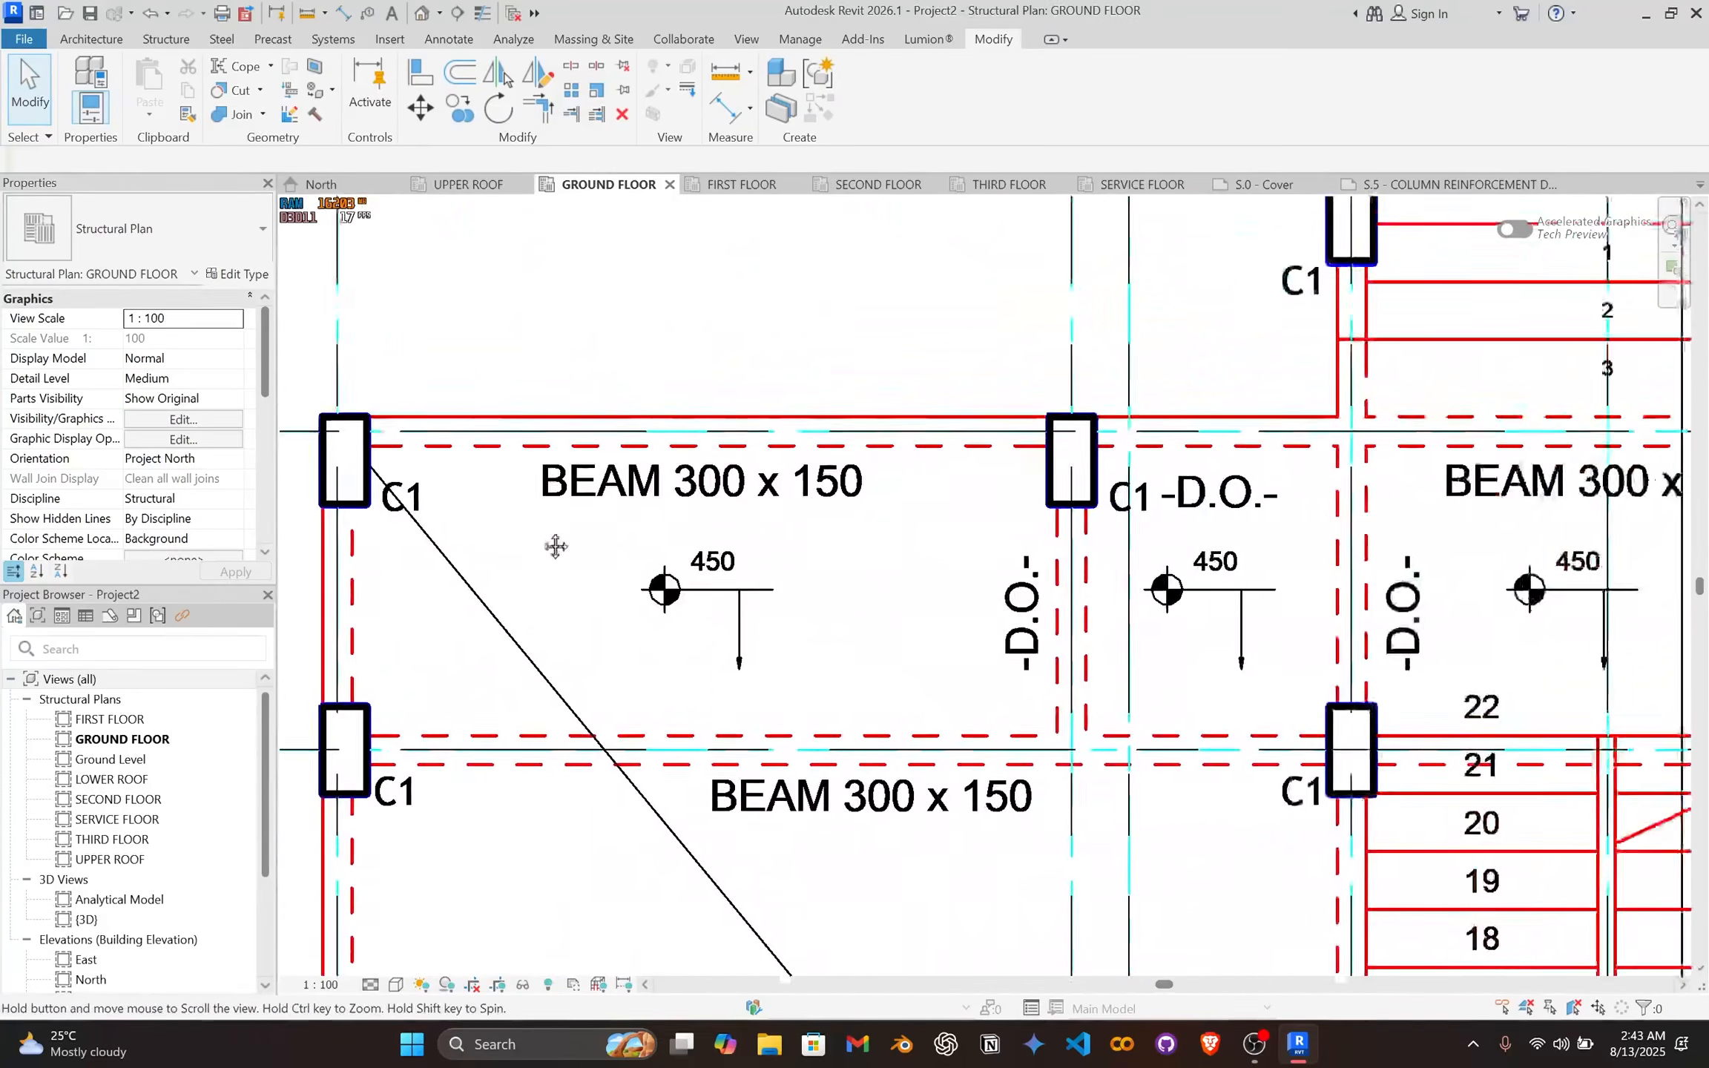
scroll(1265, 582, down, 3)
middle_drag(1265, 582, 742, 430)
middle_drag(956, 882, 884, 288)
scroll(885, 297, down, 1)
middle_drag(790, 565, 914, 567)
scroll(860, 496, up, 9)
scroll(879, 456, up, 3)
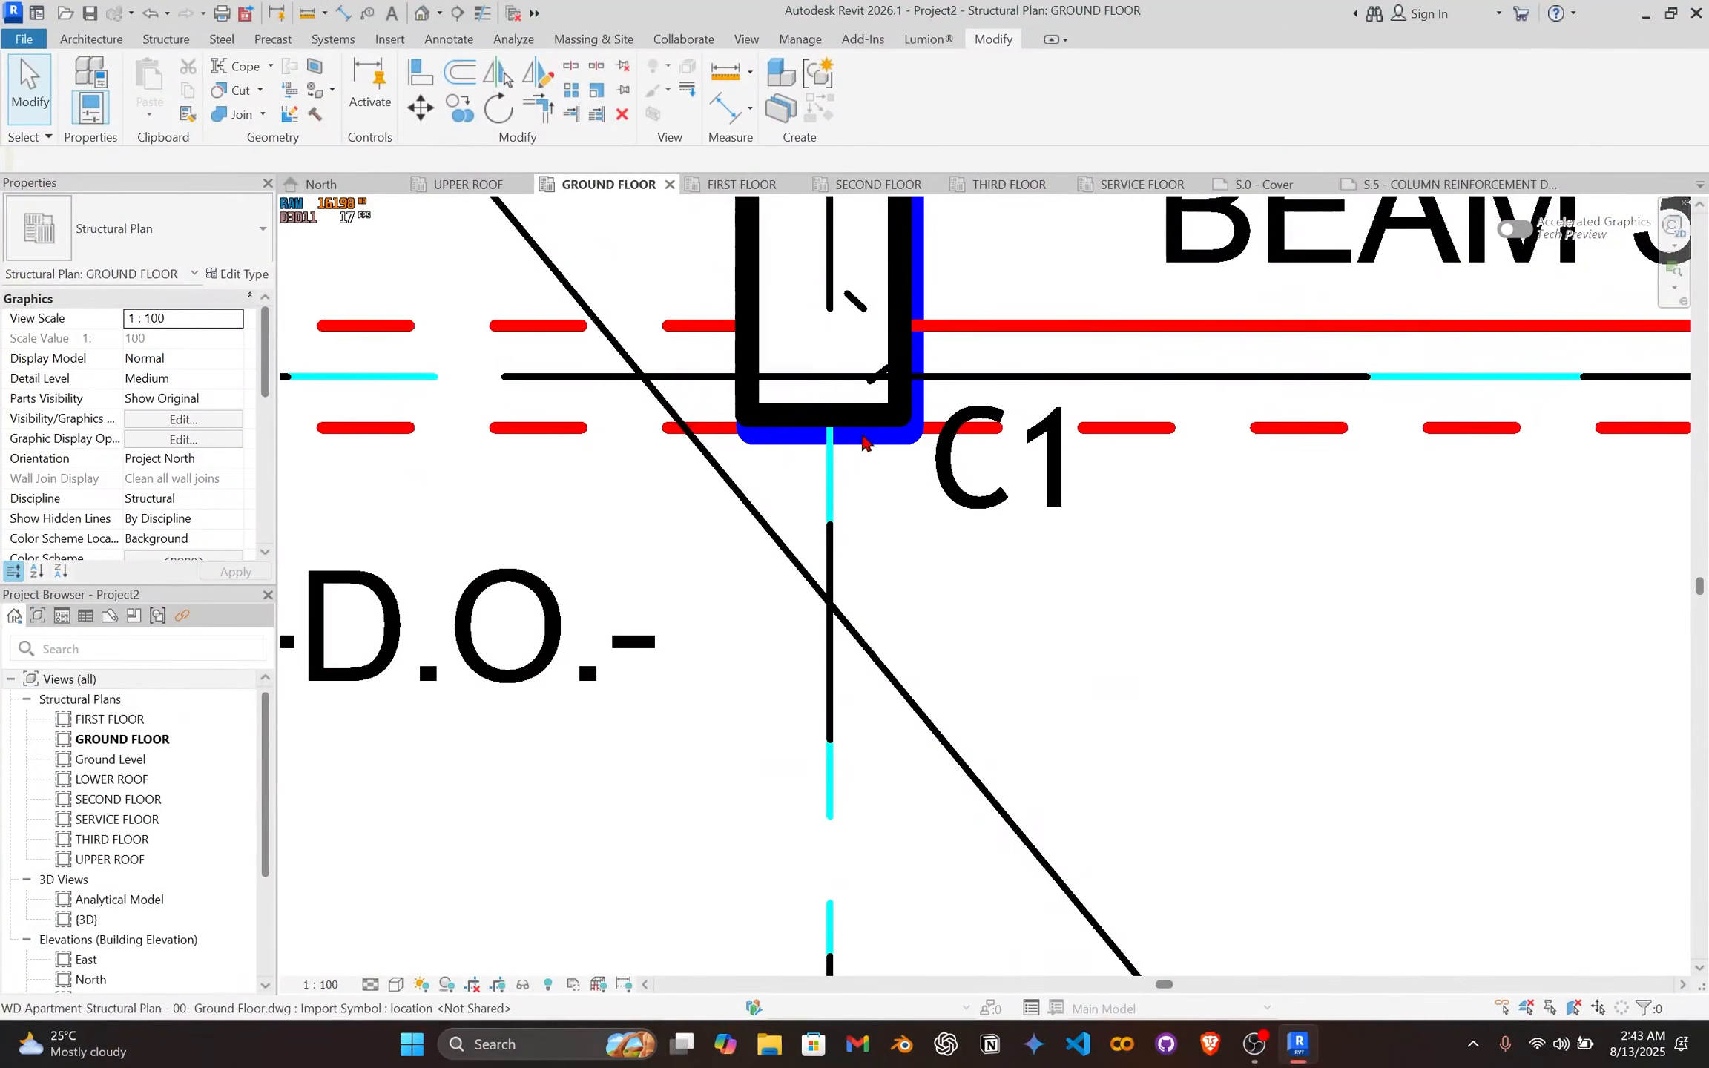
scroll(882, 564, down, 5)
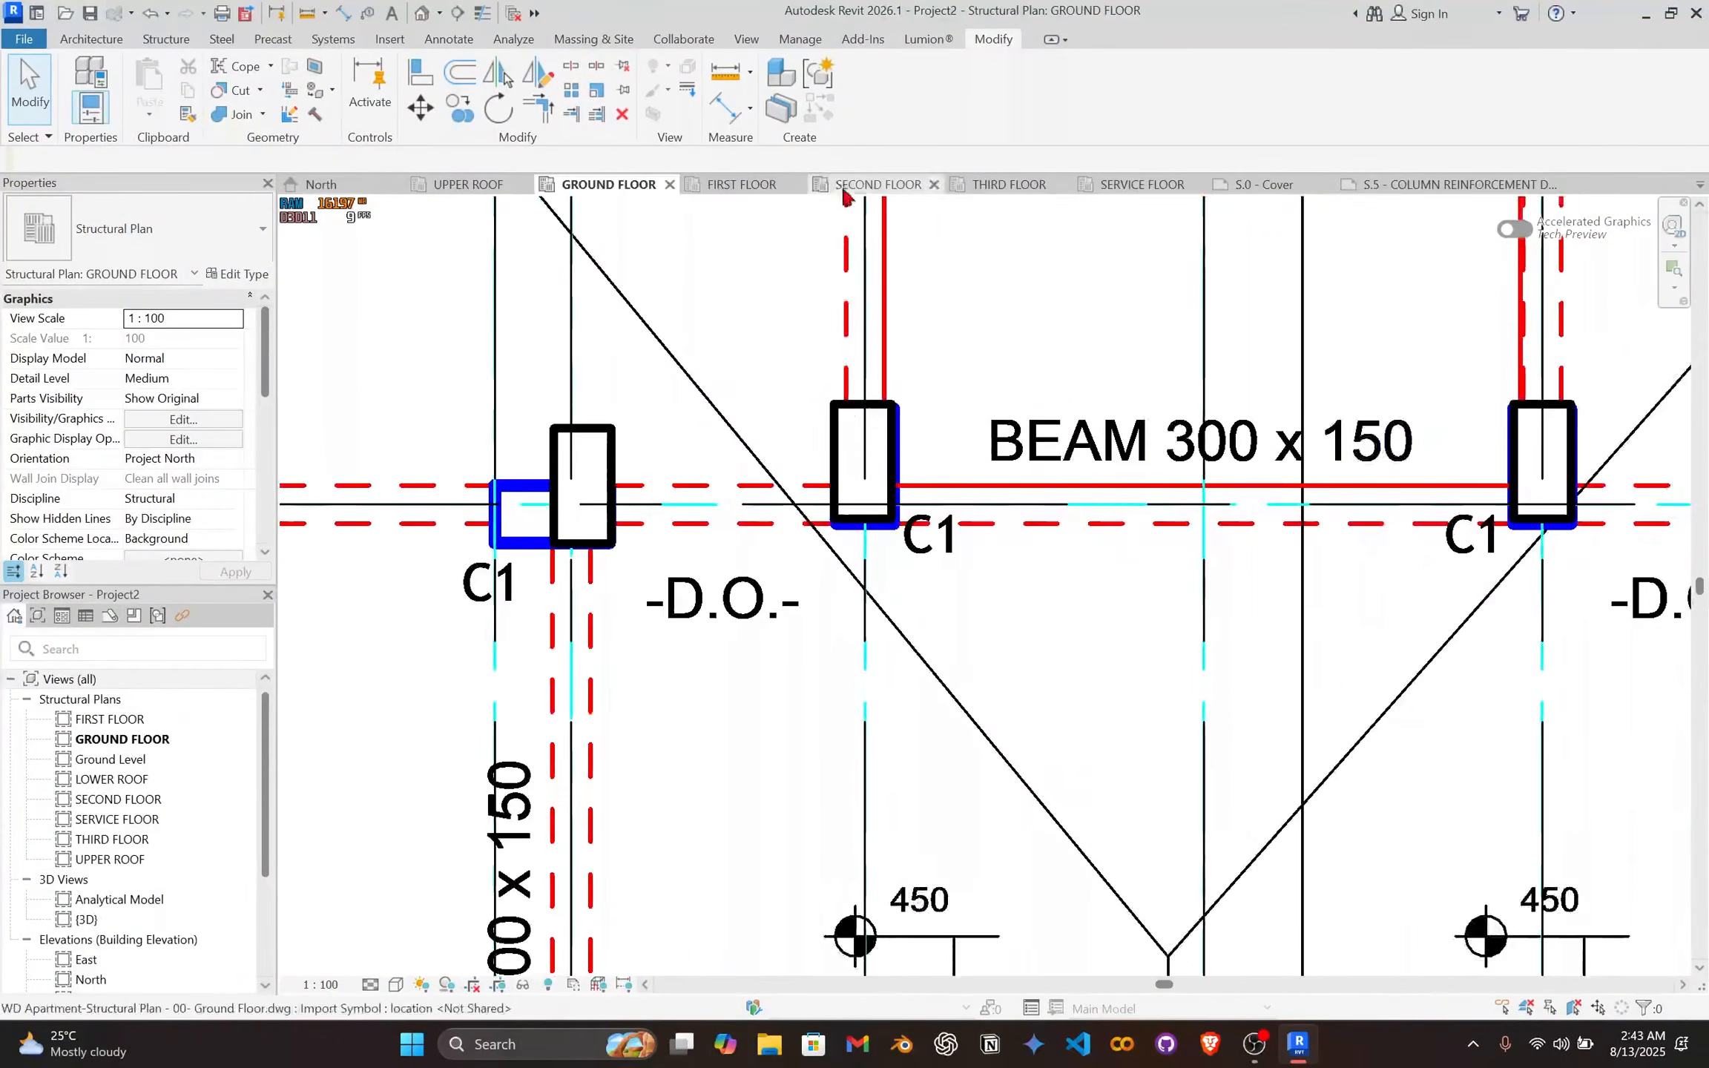
Step: Copy the C1 column at grids C and 1 onto the C1 outline at grids D and 3
scroll(876, 615, down, 6)
middle_drag(858, 675, 790, 323)
middle_drag(921, 560, 1393, 550)
scroll(646, 552, up, 1)
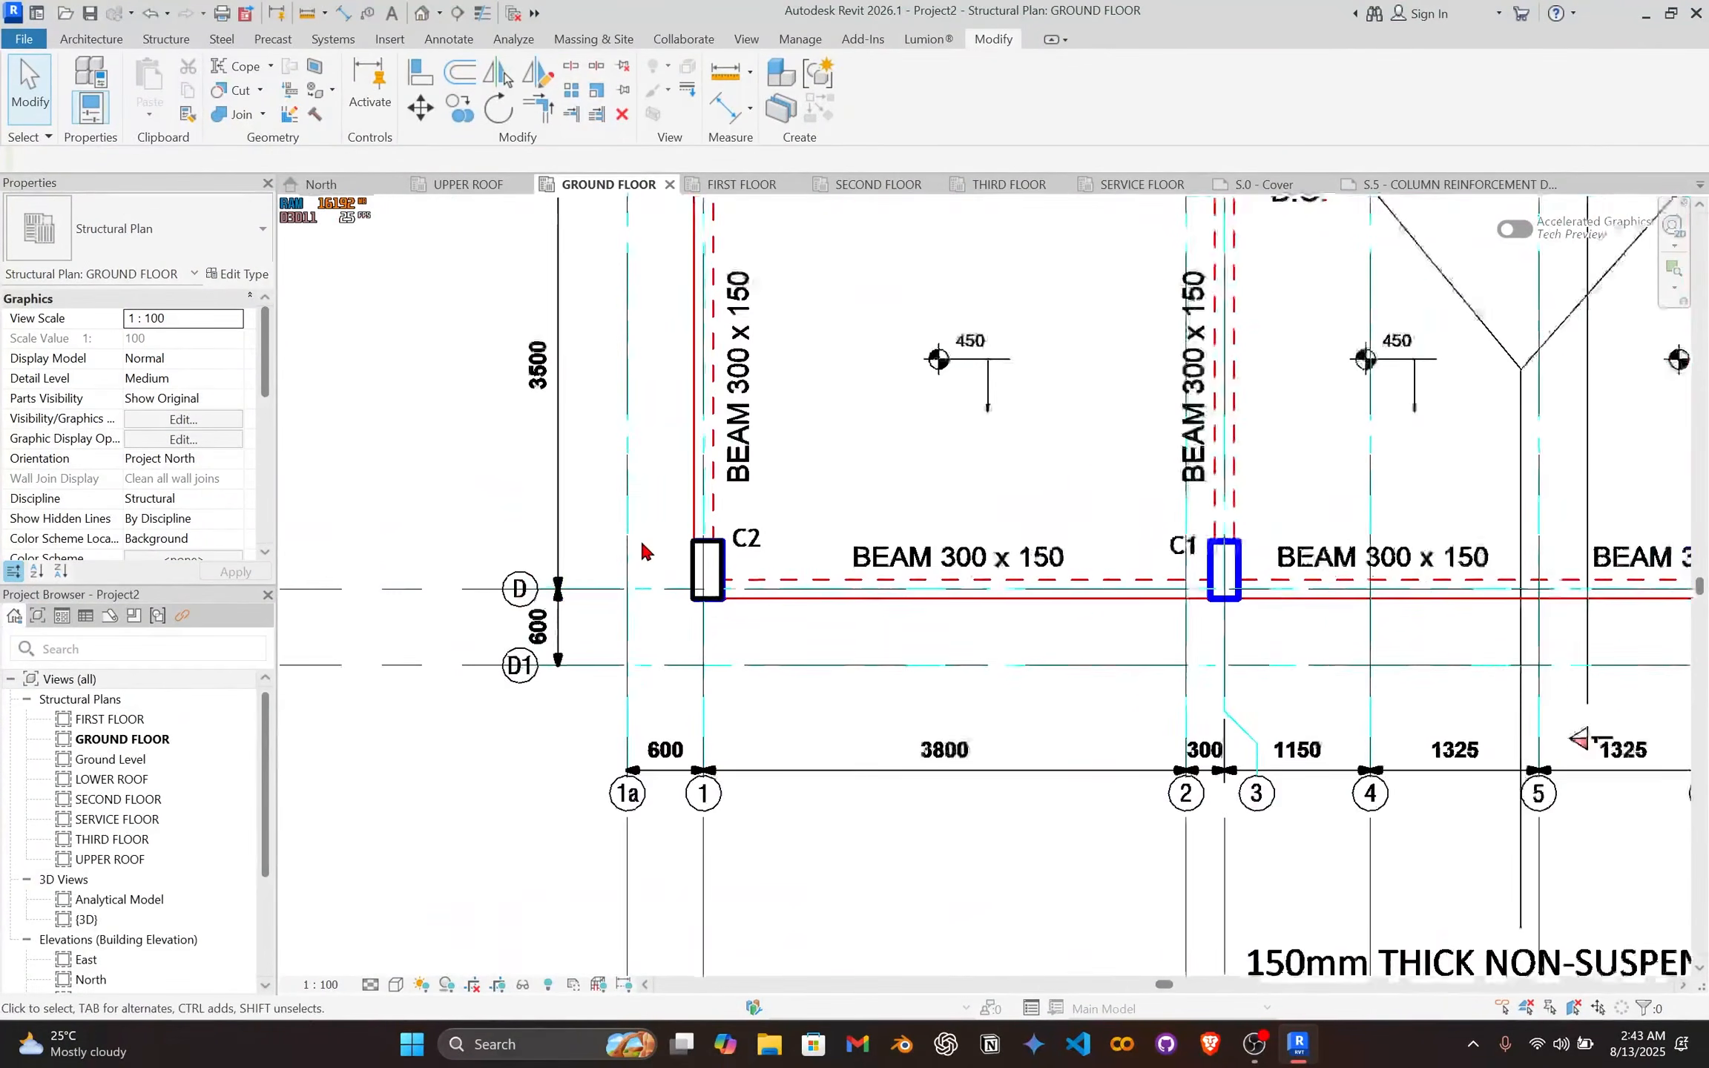
scroll(645, 548, down, 1)
middle_drag(746, 505, 563, 678)
scroll(525, 355, up, 3)
click(532, 371)
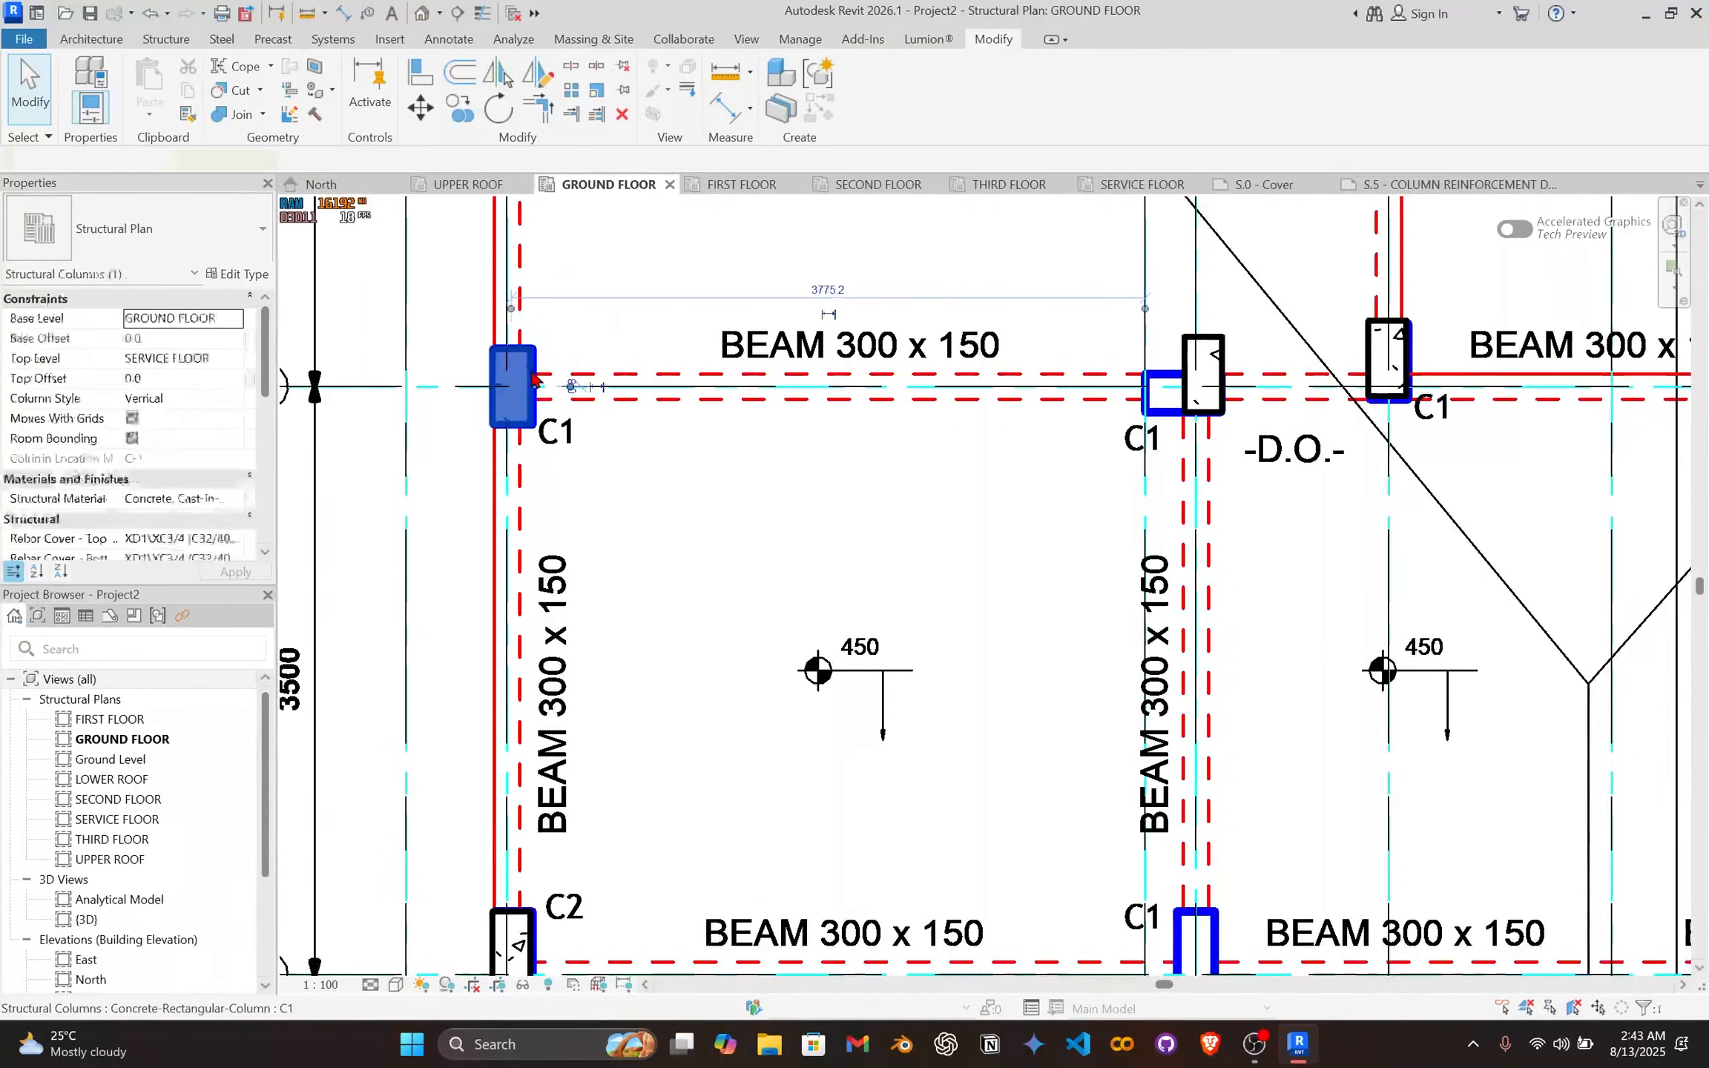
scroll(533, 386, up, 2)
key(c)
key(c)
scroll(528, 447, up, 2)
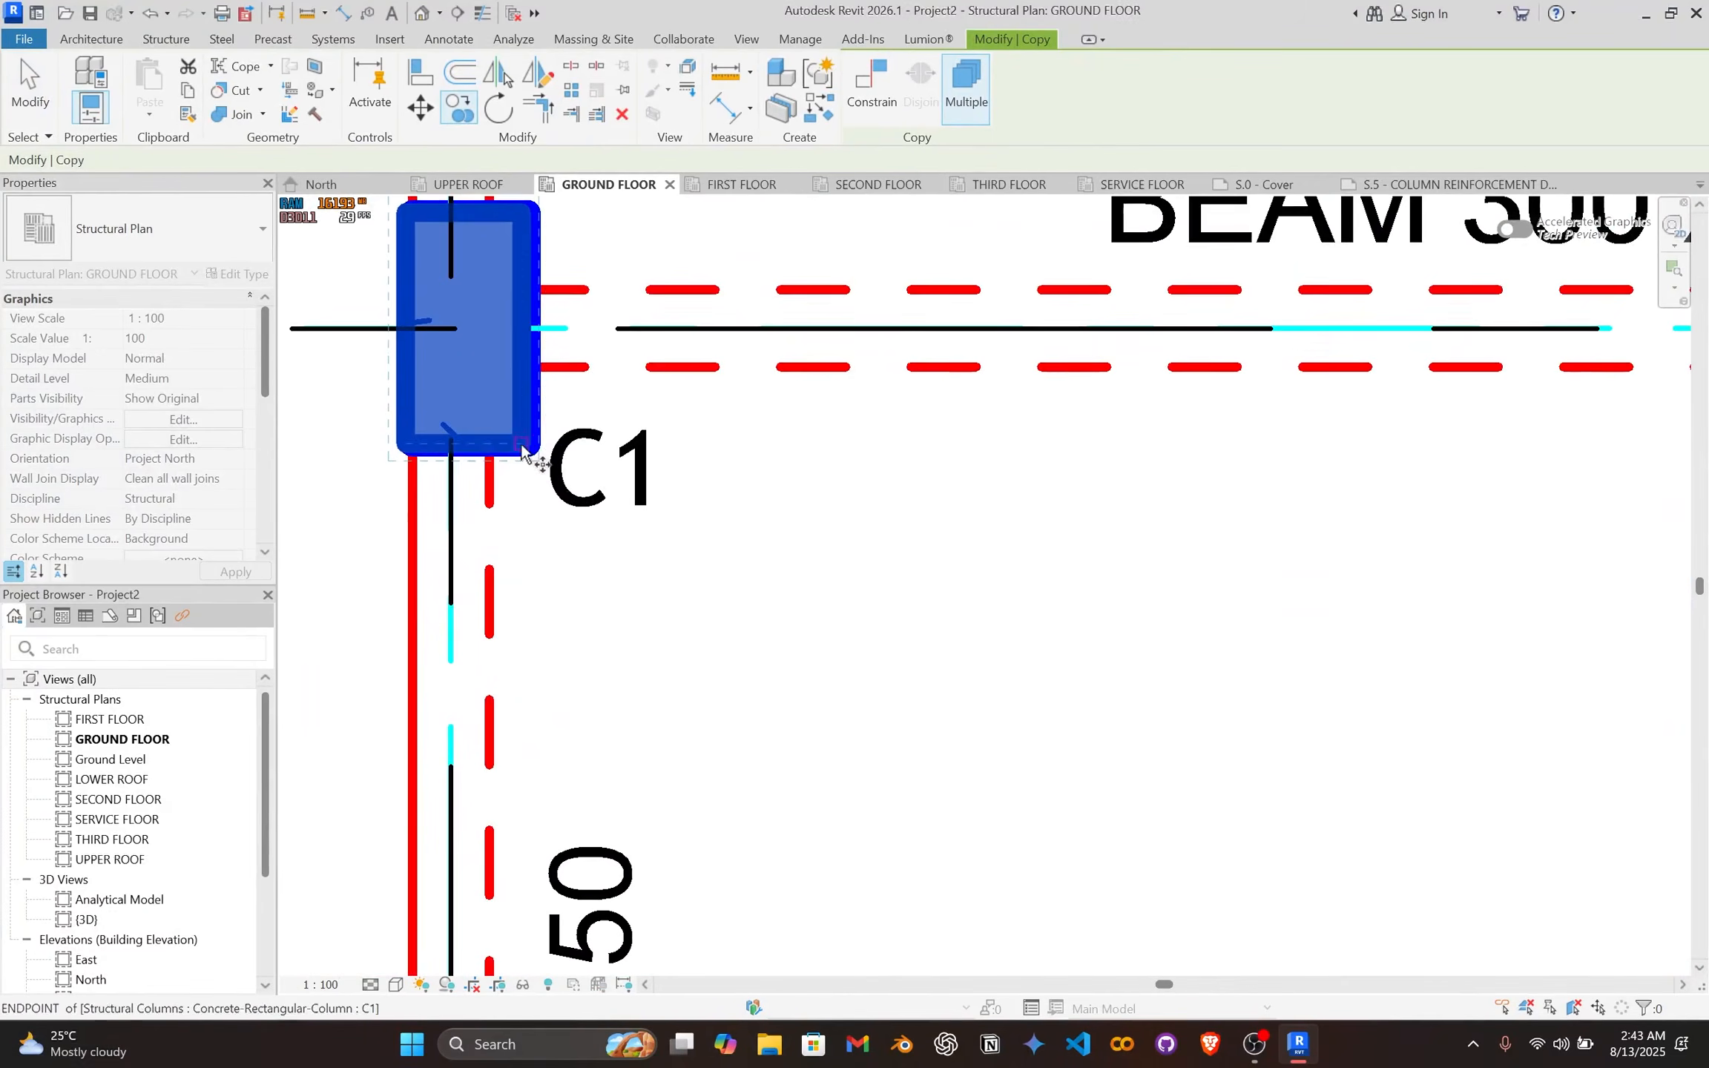
click(525, 439)
scroll(991, 624, down, 3)
middle_drag(1068, 518, 575, 60)
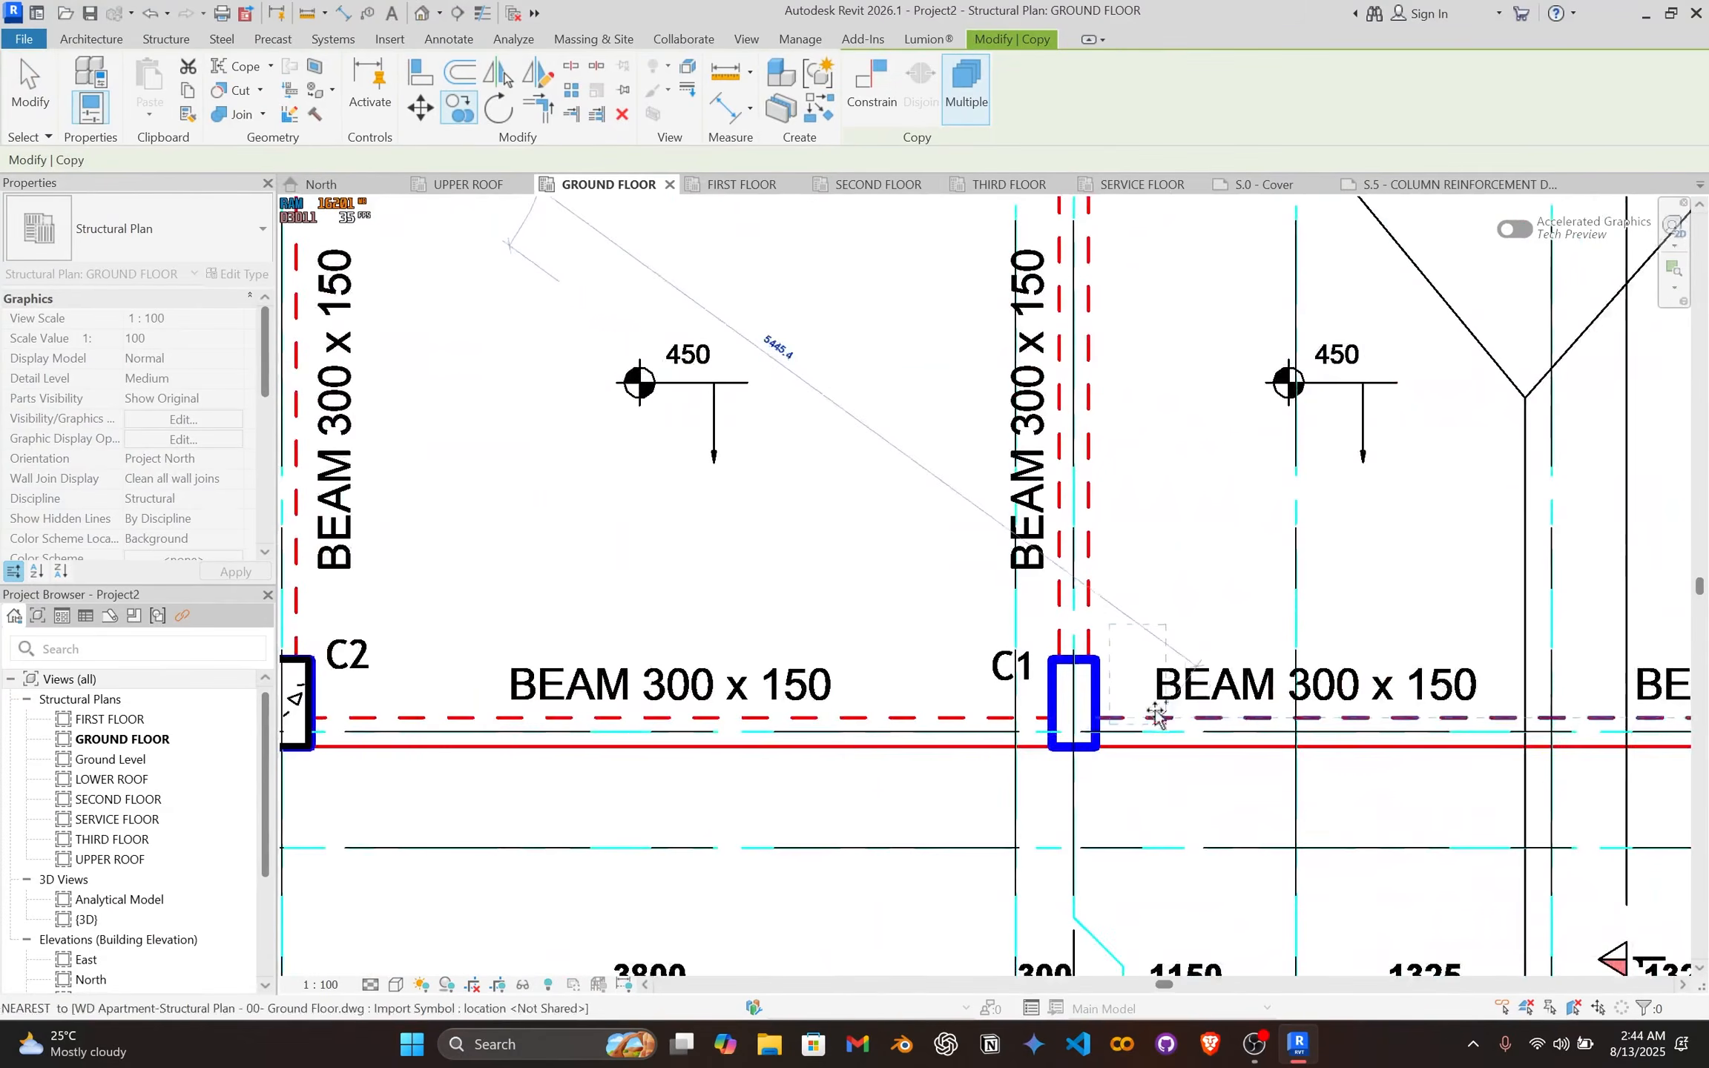
scroll(1146, 764, up, 2)
scroll(1086, 764, up, 2)
click(1029, 710)
Step: Place another copy of the C1 column on the C1 outline at grids D and 7
scroll(1171, 675, down, 1)
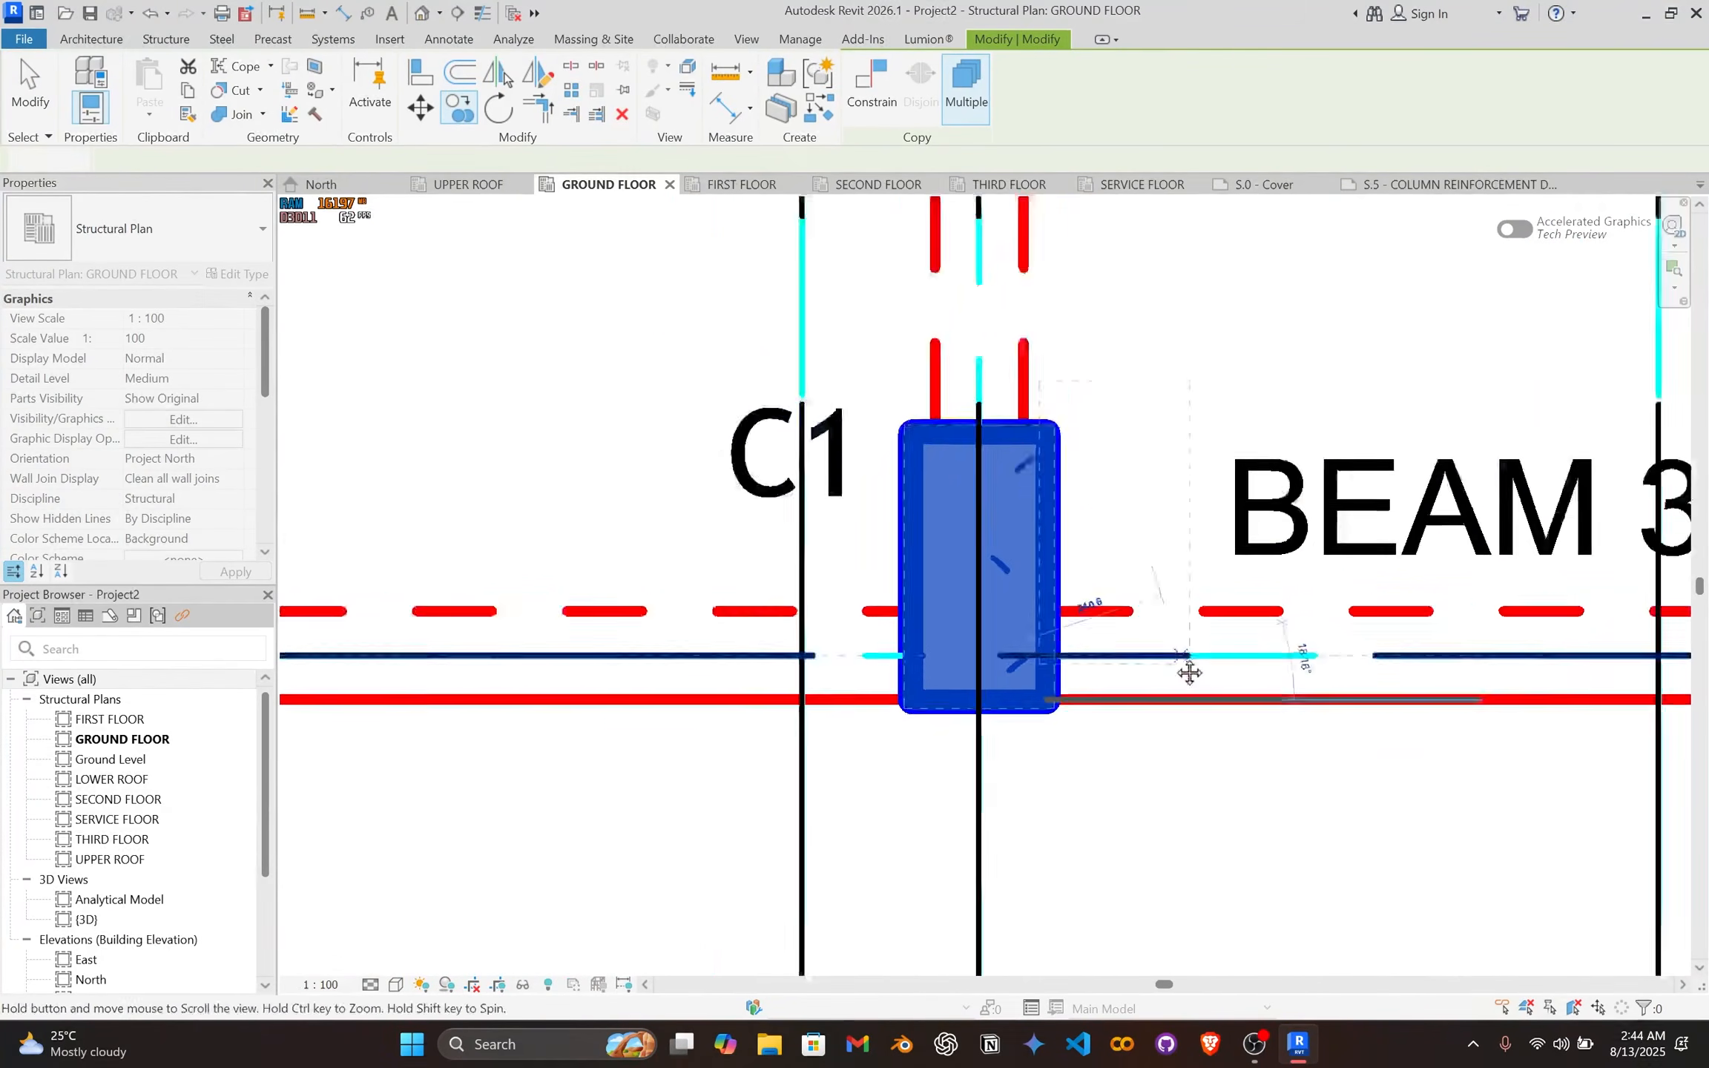
middle_drag(1190, 672, 690, 605)
middle_drag(1439, 615, 223, 779)
middle_drag(1658, 757, 896, 697)
scroll(897, 697, down, 1)
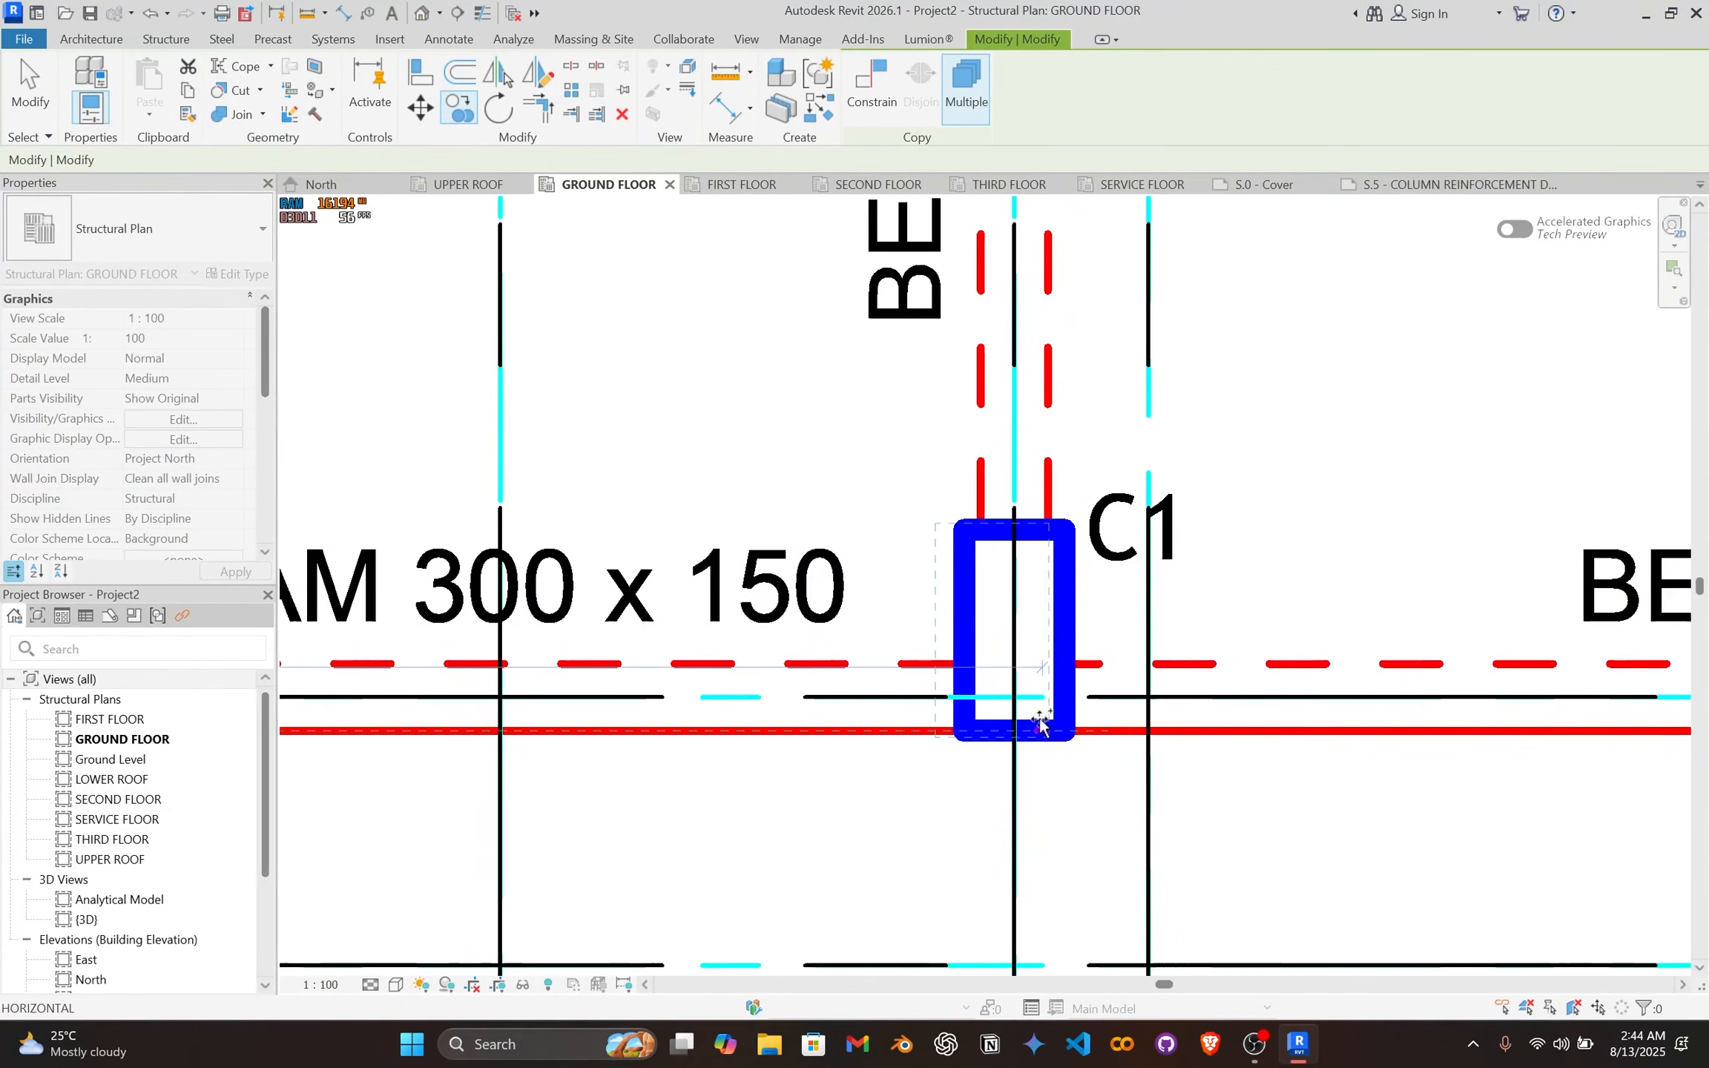
click(1069, 721)
scroll(1196, 628, down, 4)
middle_drag(1296, 583, 1015, 588)
key(Escape)
middle_drag(867, 566, 1361, 587)
key(Escape)
Step: Copy the C2 column at grids D and 1 onto the C2 outline at grids D and 9
scroll(554, 668, up, 4)
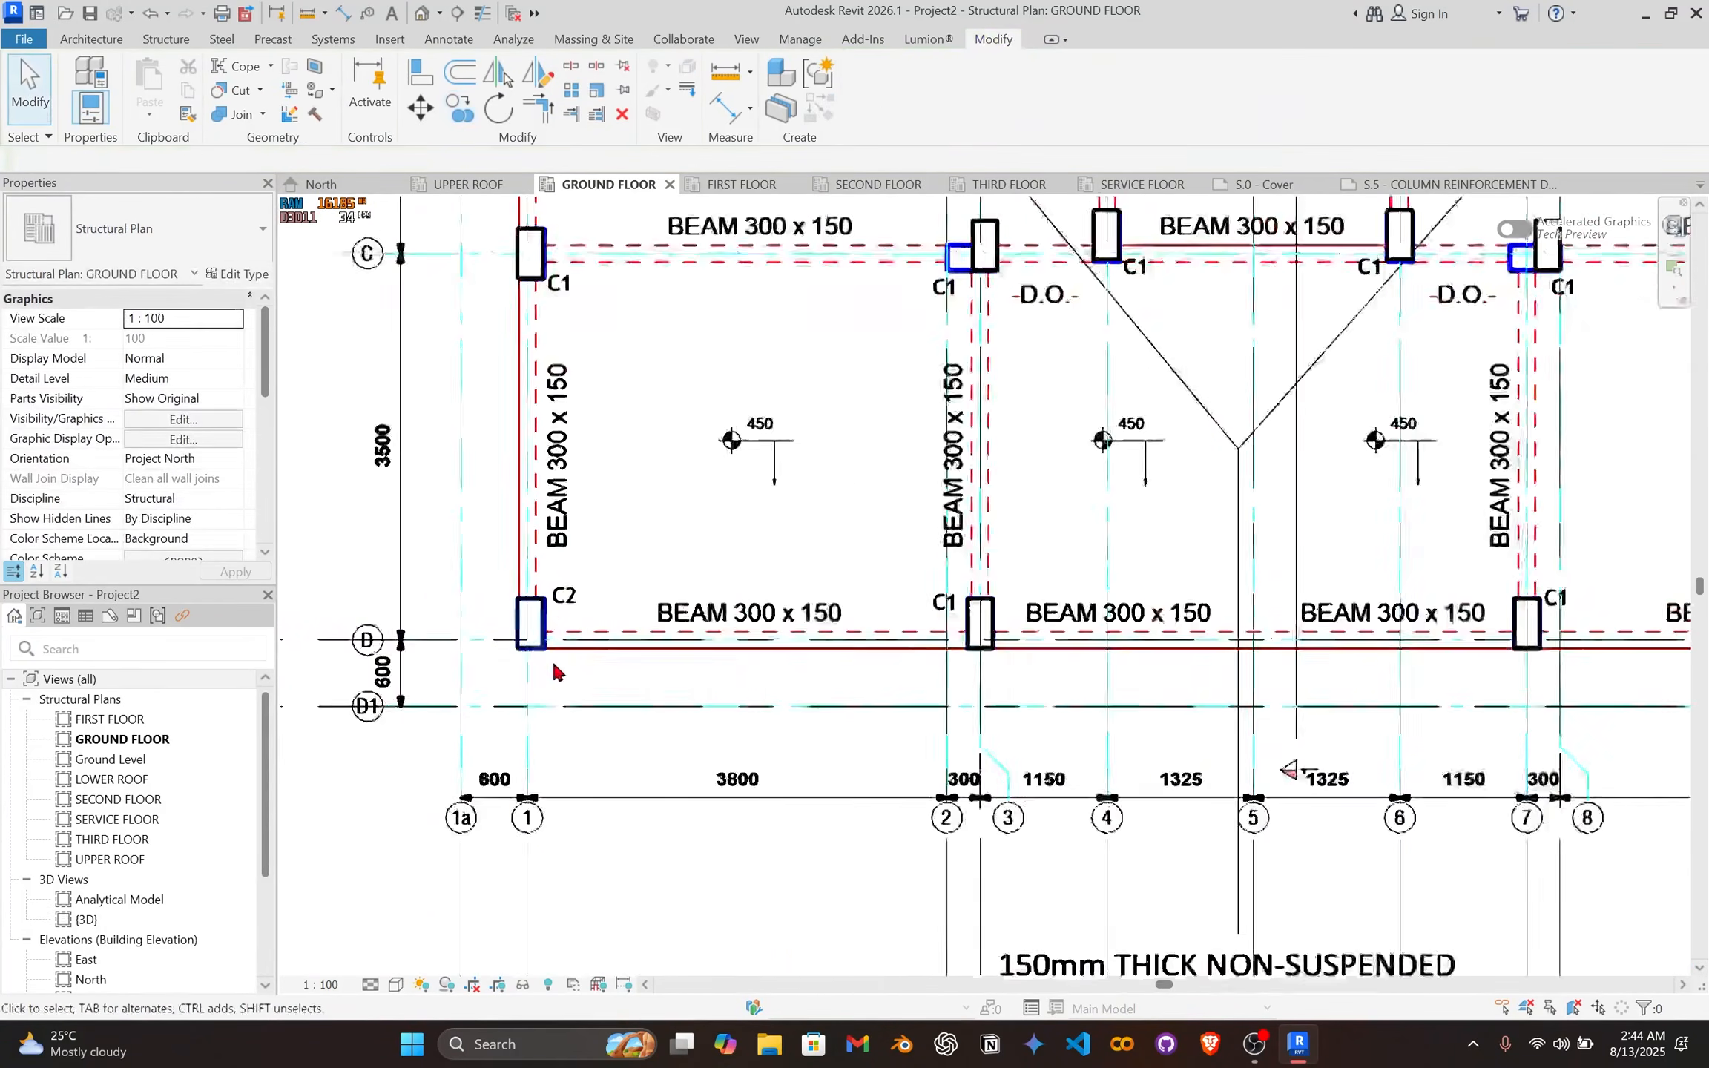
click(519, 575)
scroll(542, 616, up, 6)
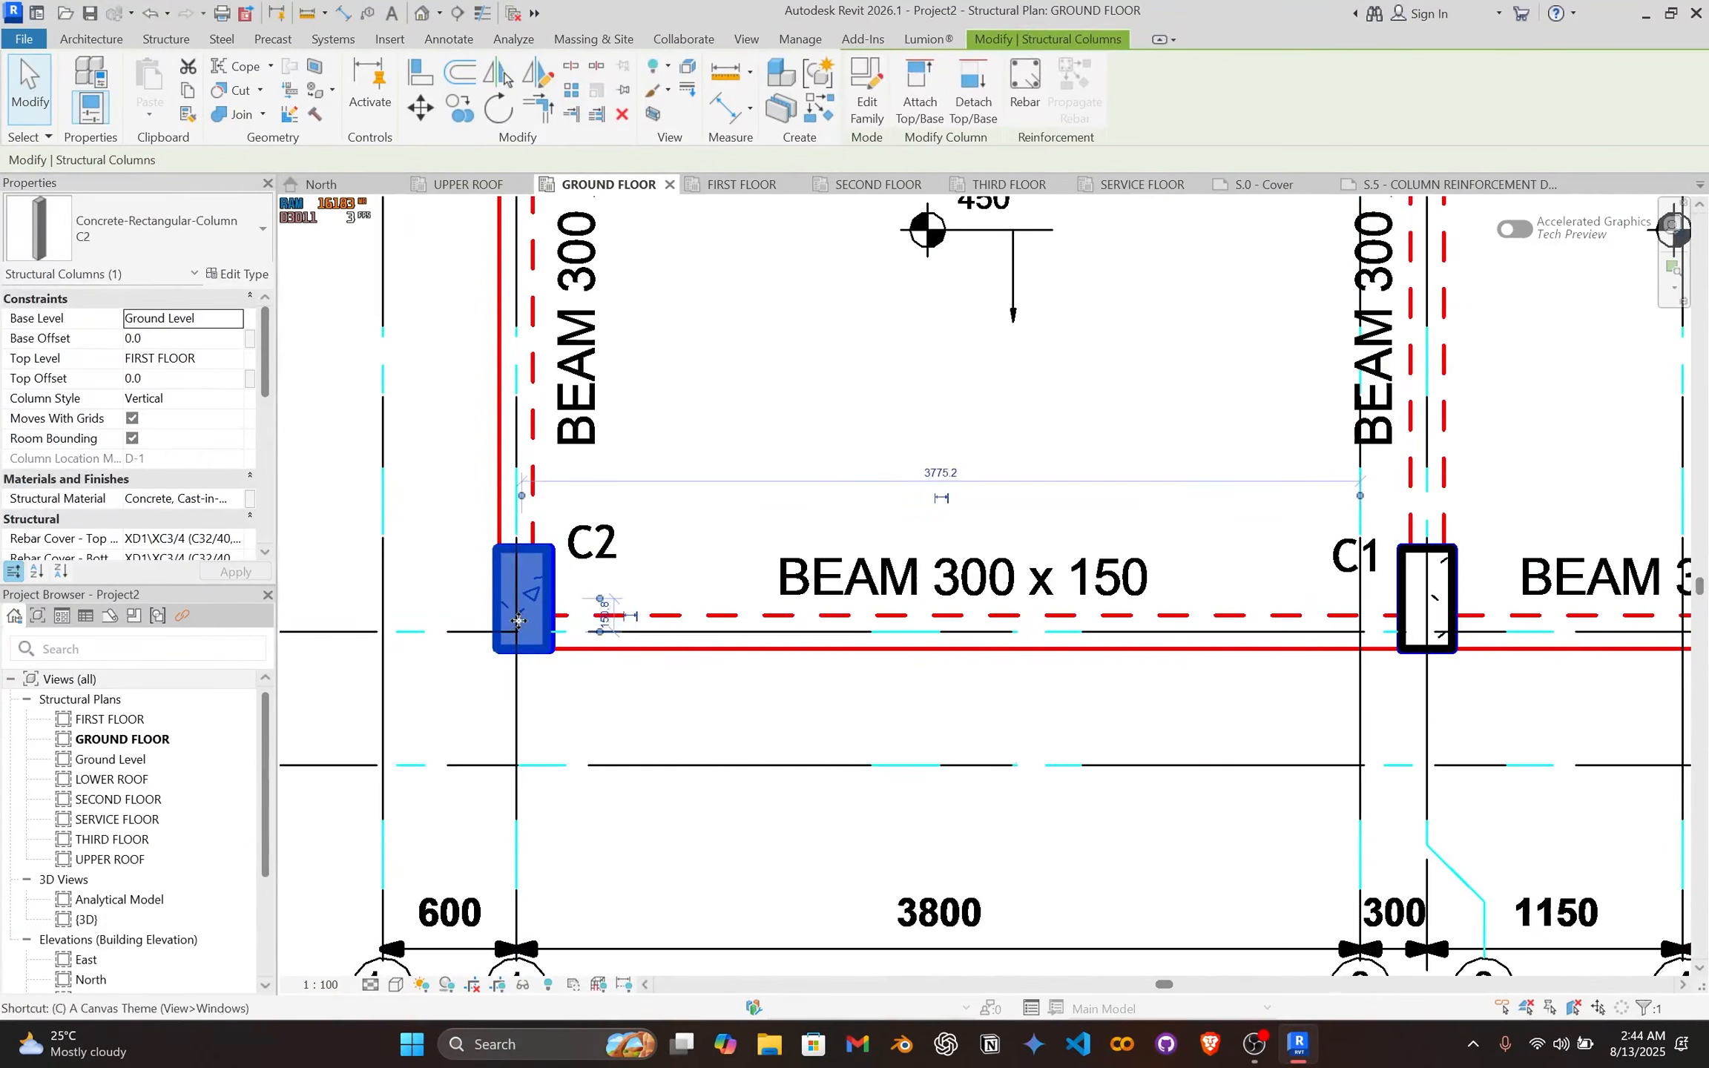
key(c)
key(o)
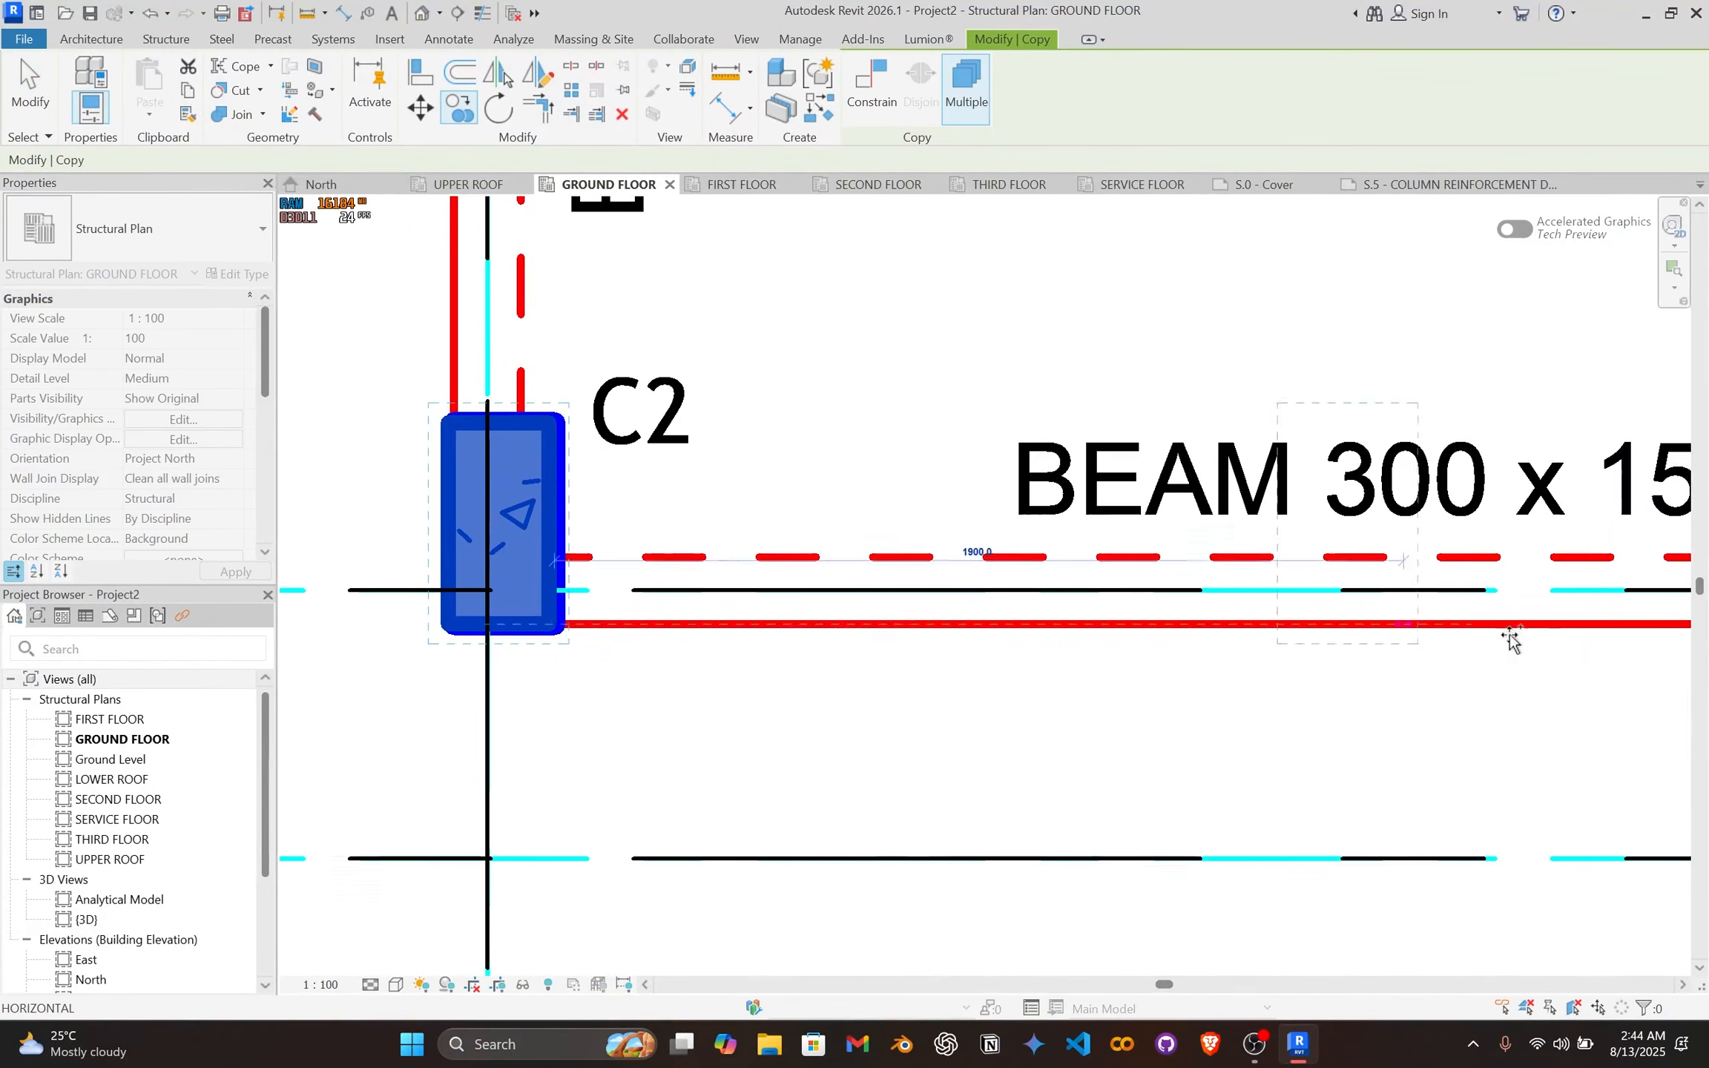
scroll(1509, 637, down, 4)
middle_drag(1425, 636, 609, 618)
scroll(1335, 638, down, 1)
scroll(1302, 612, down, 2)
middle_drag(1313, 615, 542, 625)
middle_drag(1102, 625, 810, 637)
scroll(816, 634, down, 1)
scroll(1046, 619, up, 8)
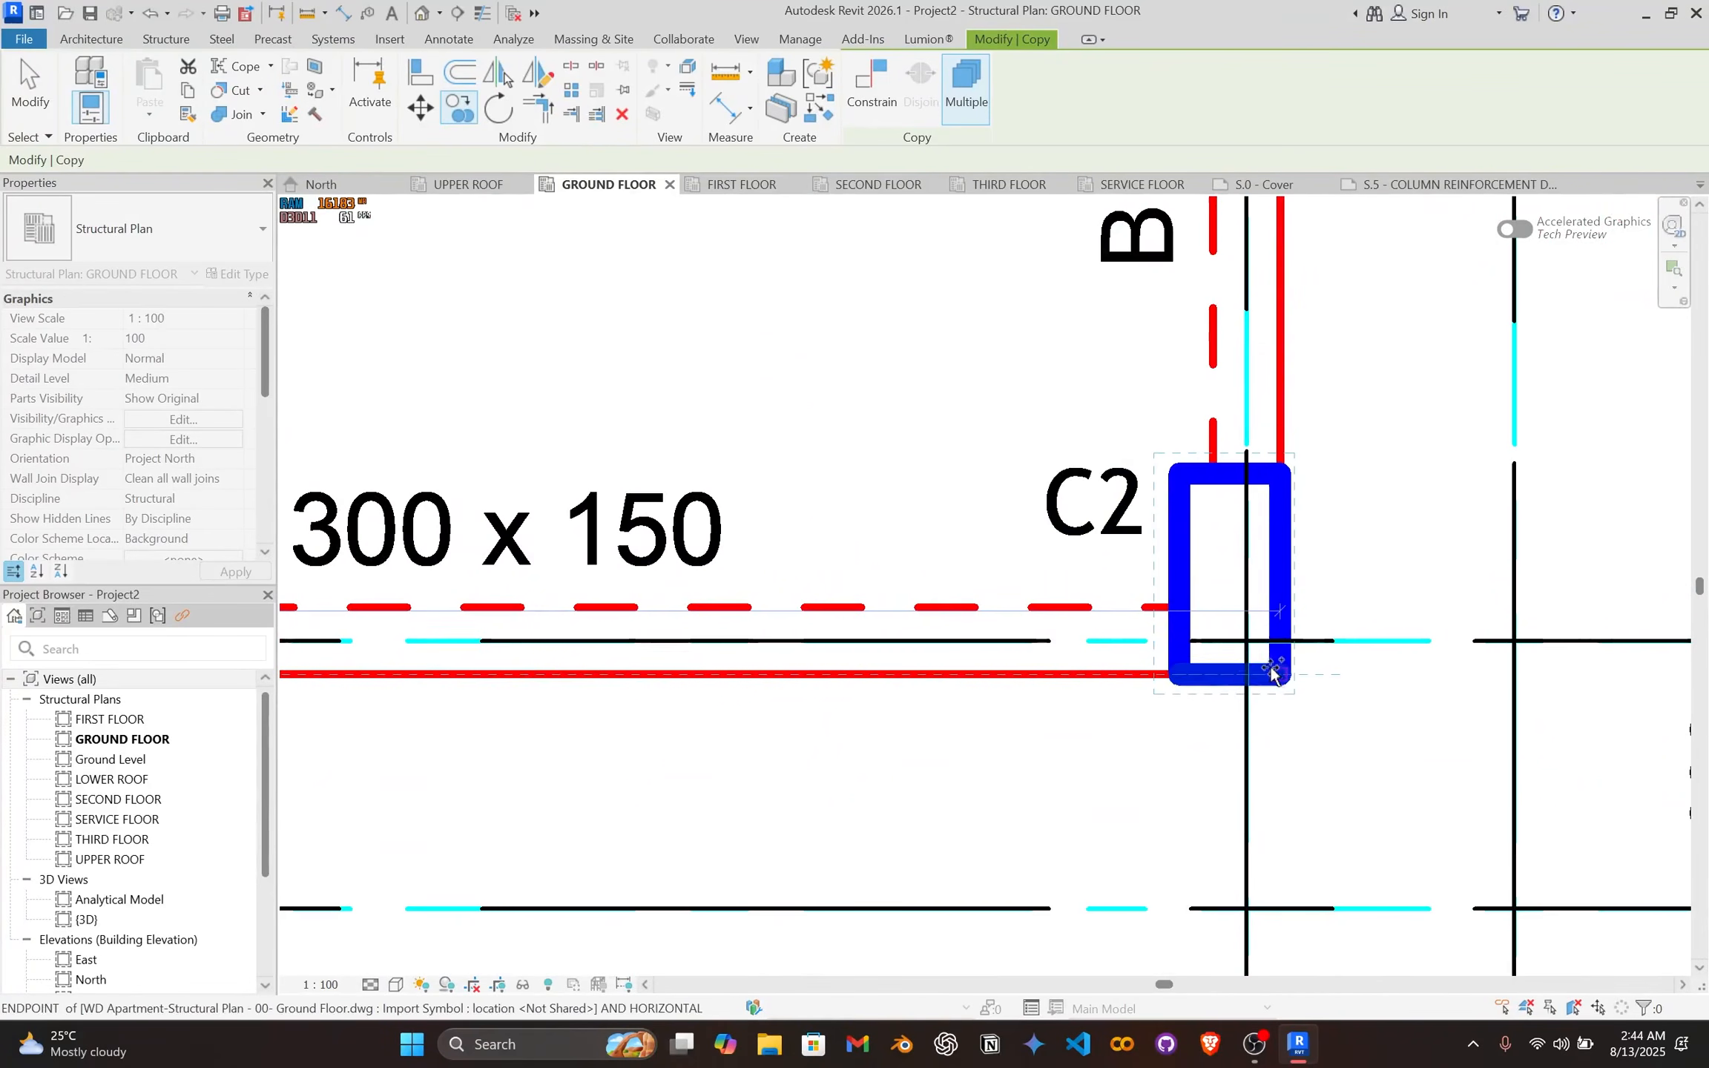
click(1280, 677)
scroll(1272, 677, down, 2)
key(Escape)
key(Escape)
scroll(1217, 616, down, 3)
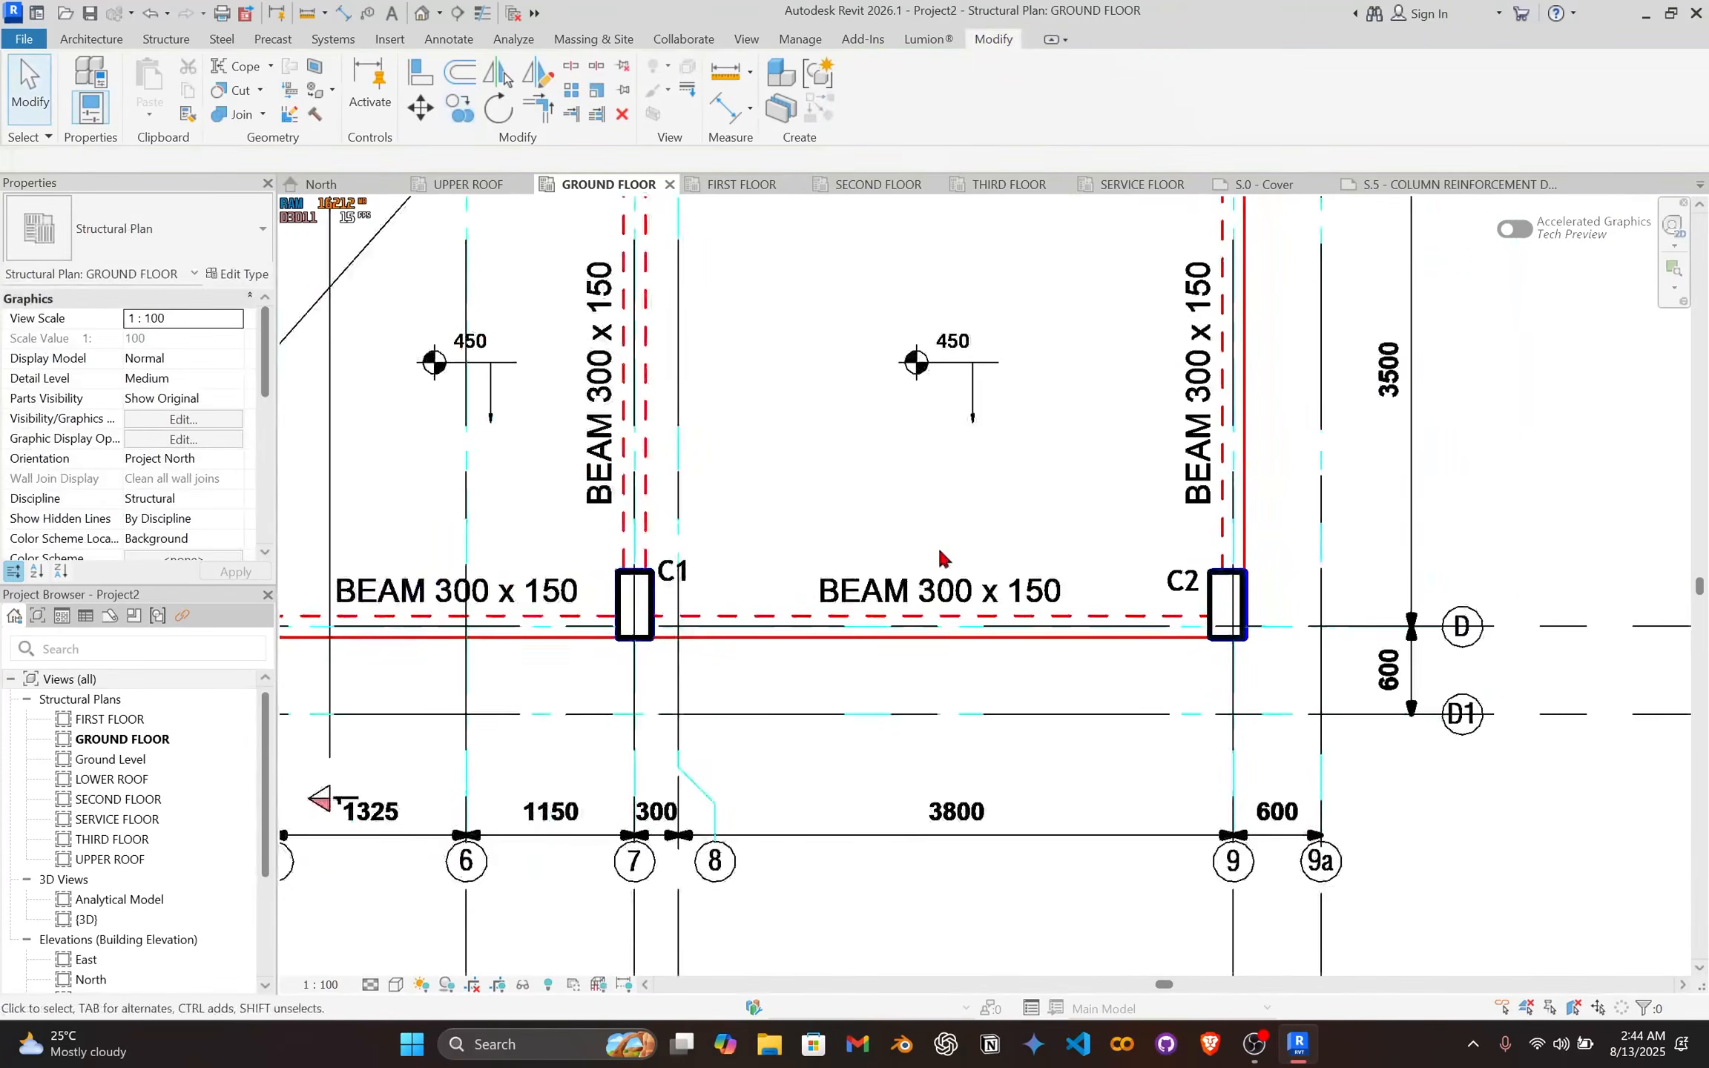
Step: Turn on thin line display for the ground floor plan
scroll(939, 553, down, 2)
middle_drag(928, 573, 1262, 868)
middle_drag(1038, 661, 1413, 973)
middle_drag(504, 245, 597, 481)
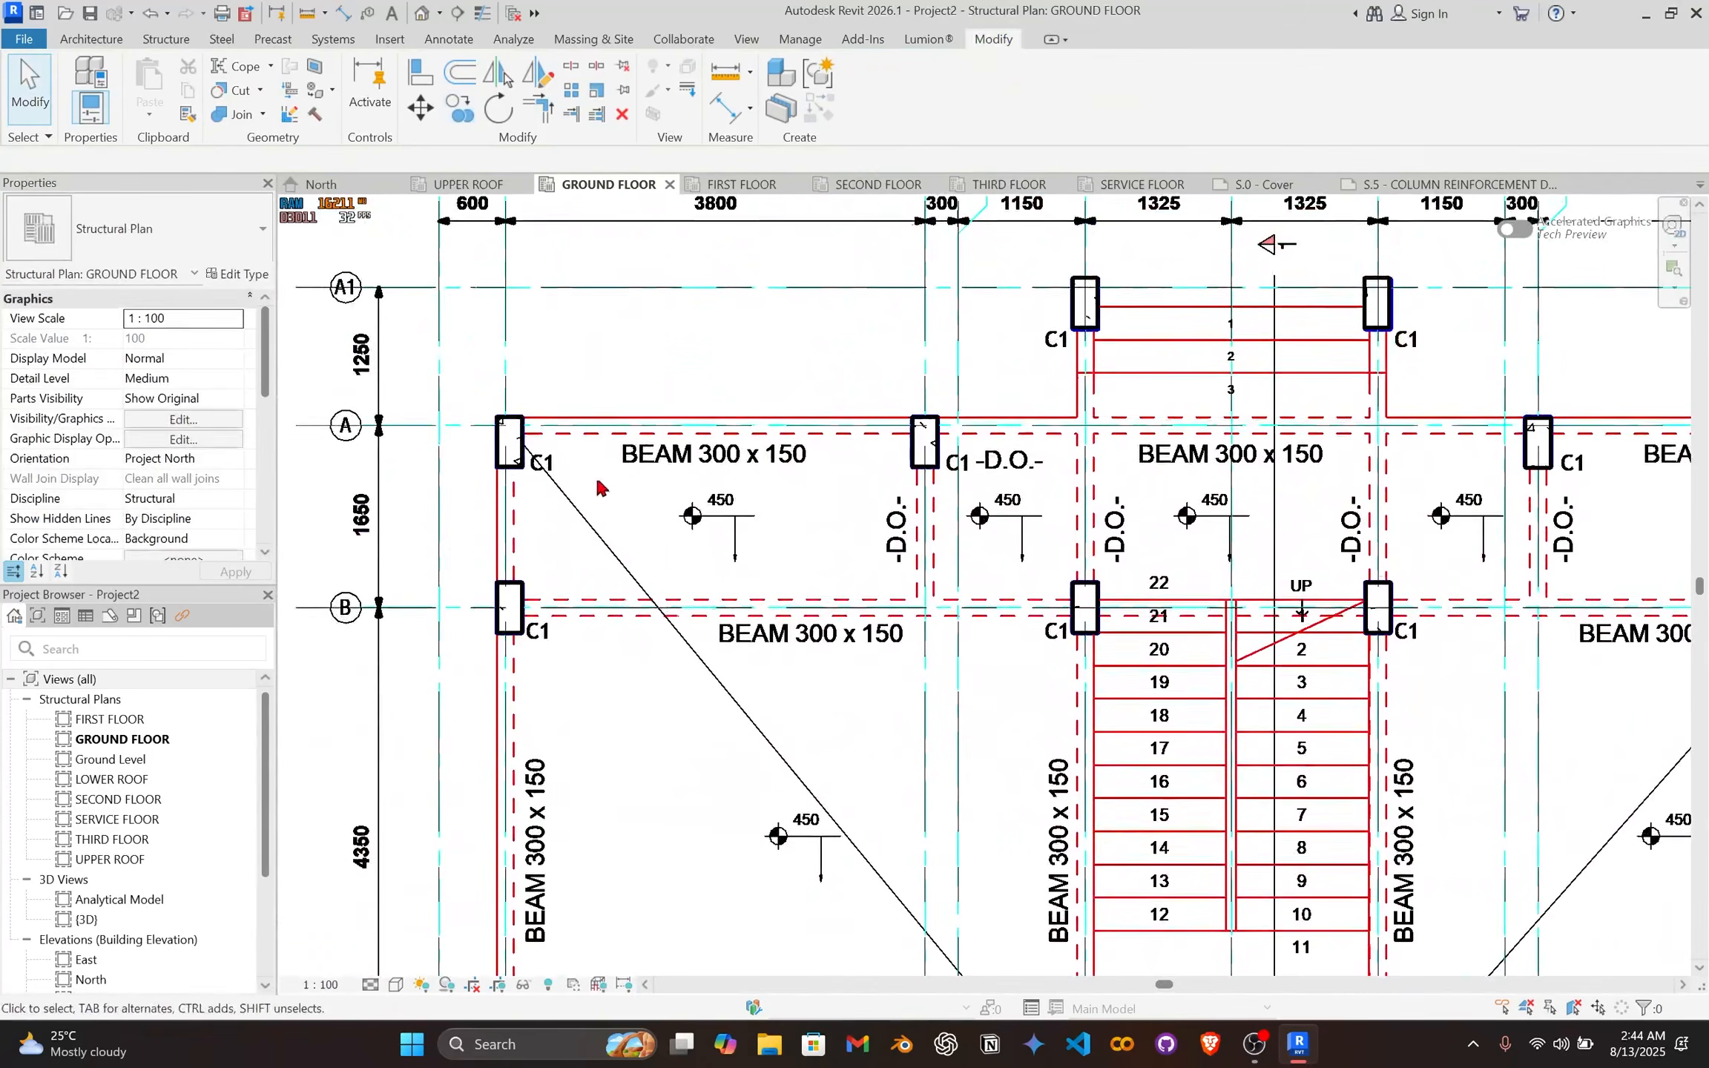
scroll(1053, 436, up, 3)
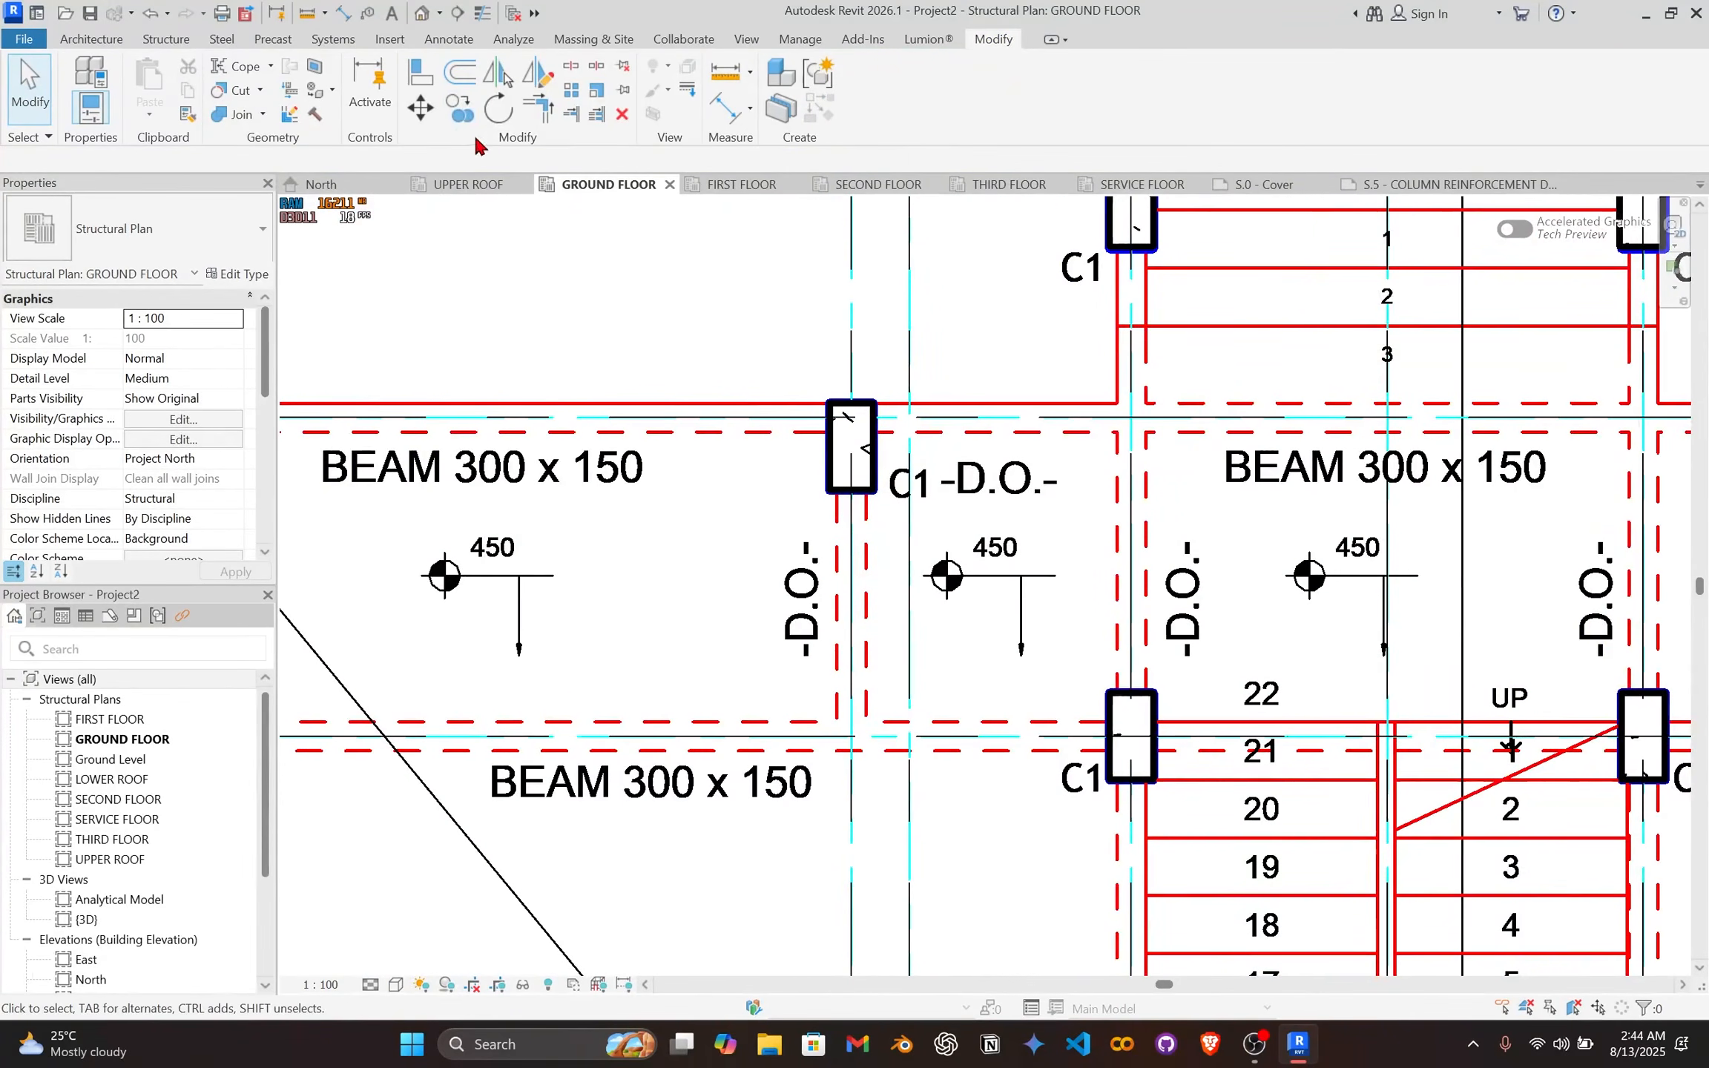
click(482, 15)
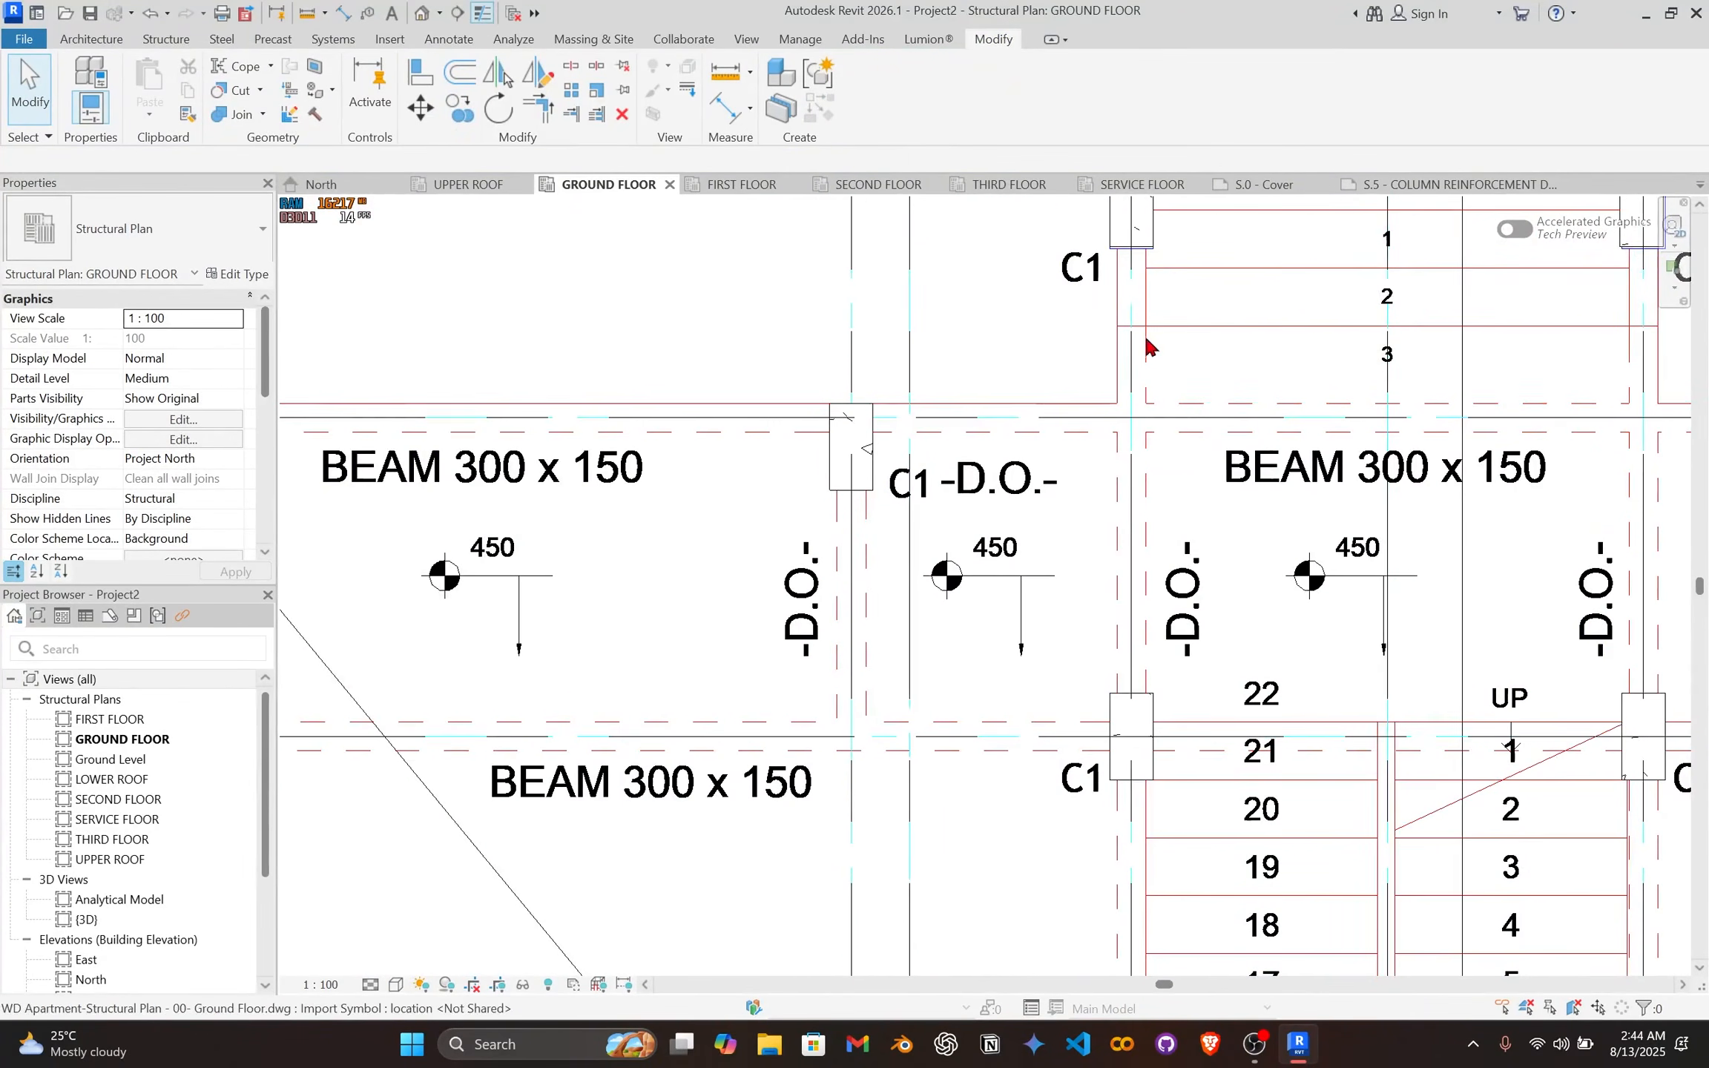
Step: Align the lower edge of the C1 column at grids A1 and 4 with its CAD outline
middle_drag(1037, 351, 712, 499)
scroll(673, 363, up, 2)
scroll(674, 363, up, 5)
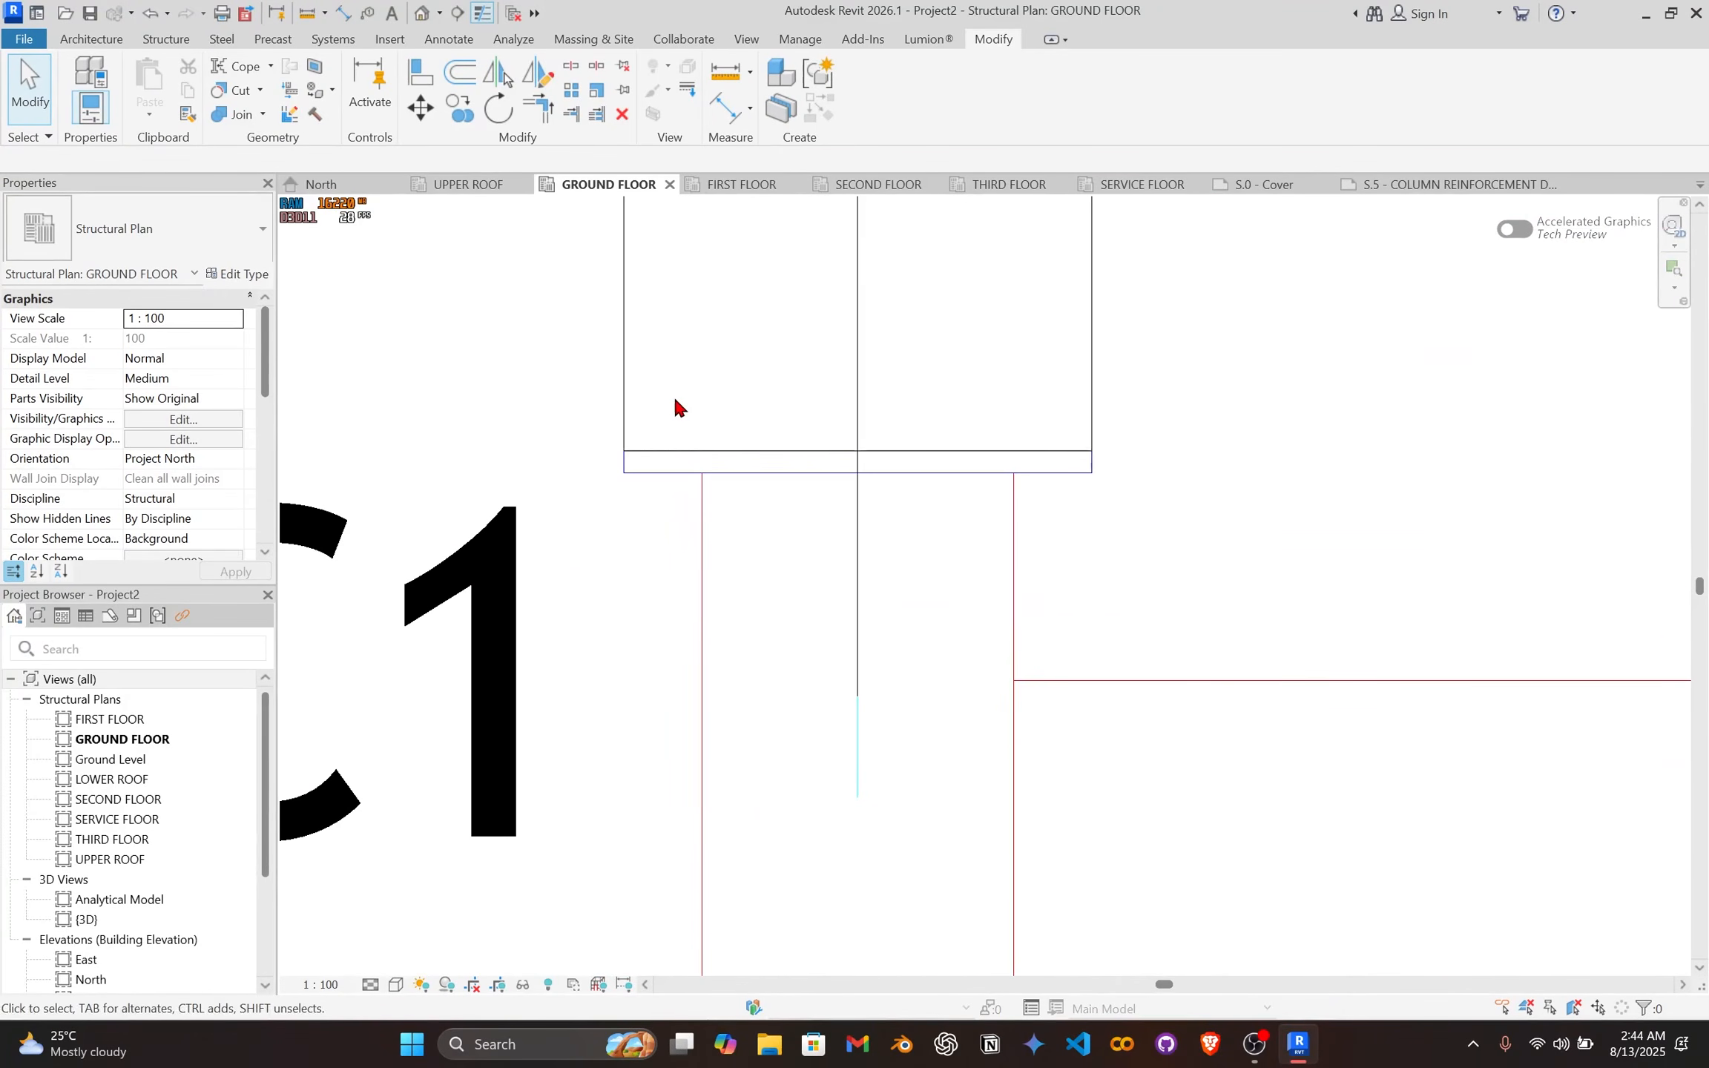
key(a)
key(l)
scroll(686, 449, up, 1)
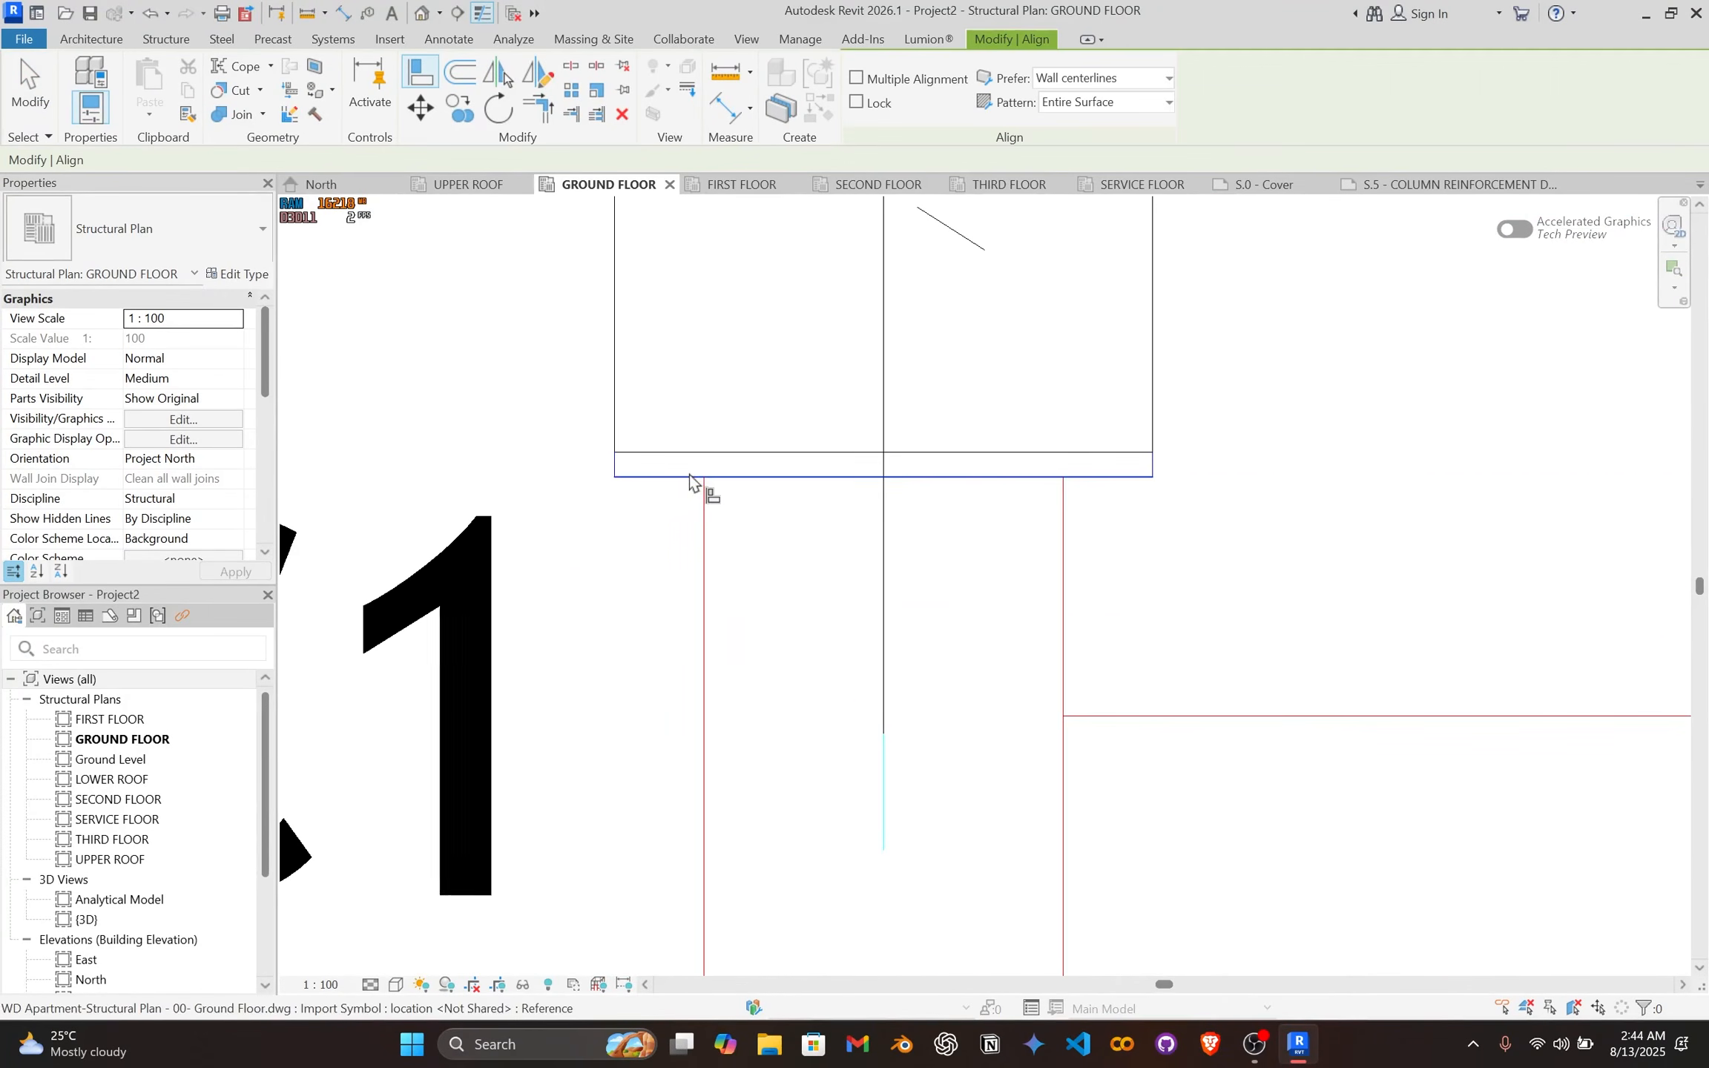
scroll(1129, 567, down, 5)
middle_drag(1252, 563, 234, 579)
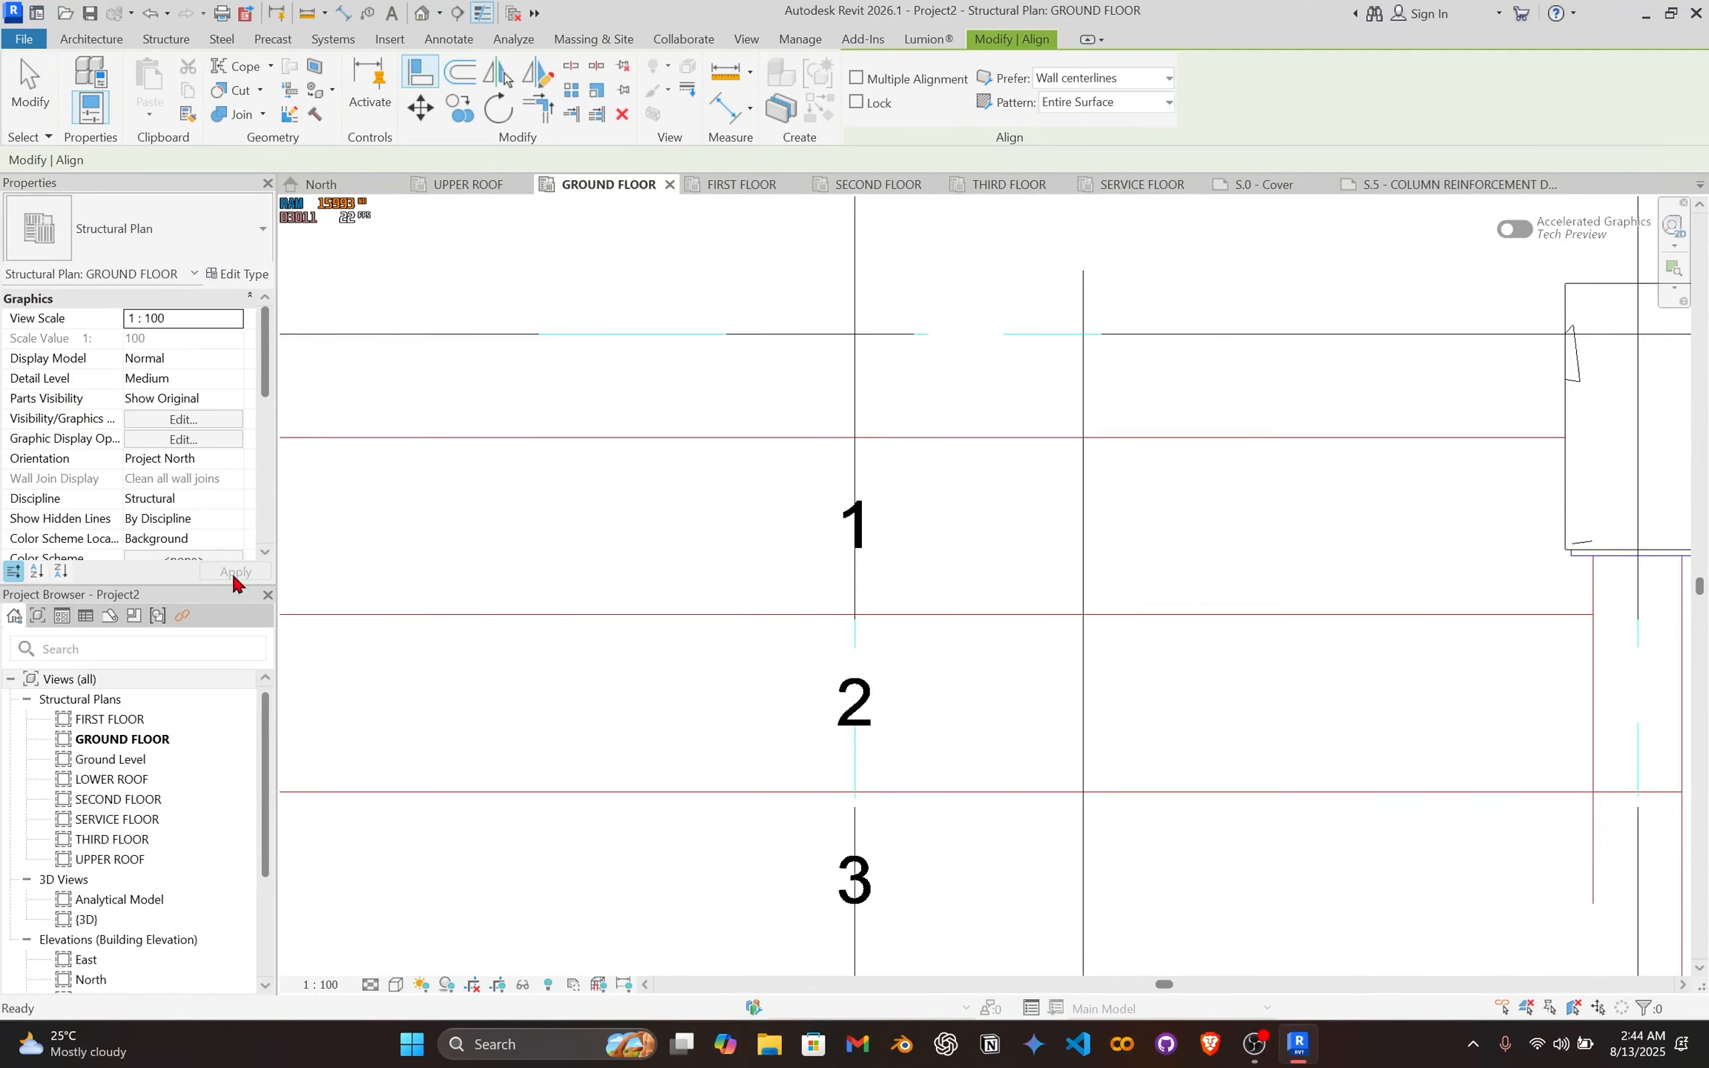
Step: Align the lower and right edges of the C1 column at grids A1 and 6 with its CAD outline
middle_drag(502, 522, 439, 630)
middle_drag(1103, 632, 554, 615)
scroll(1214, 642, up, 2)
scroll(1098, 670, up, 2)
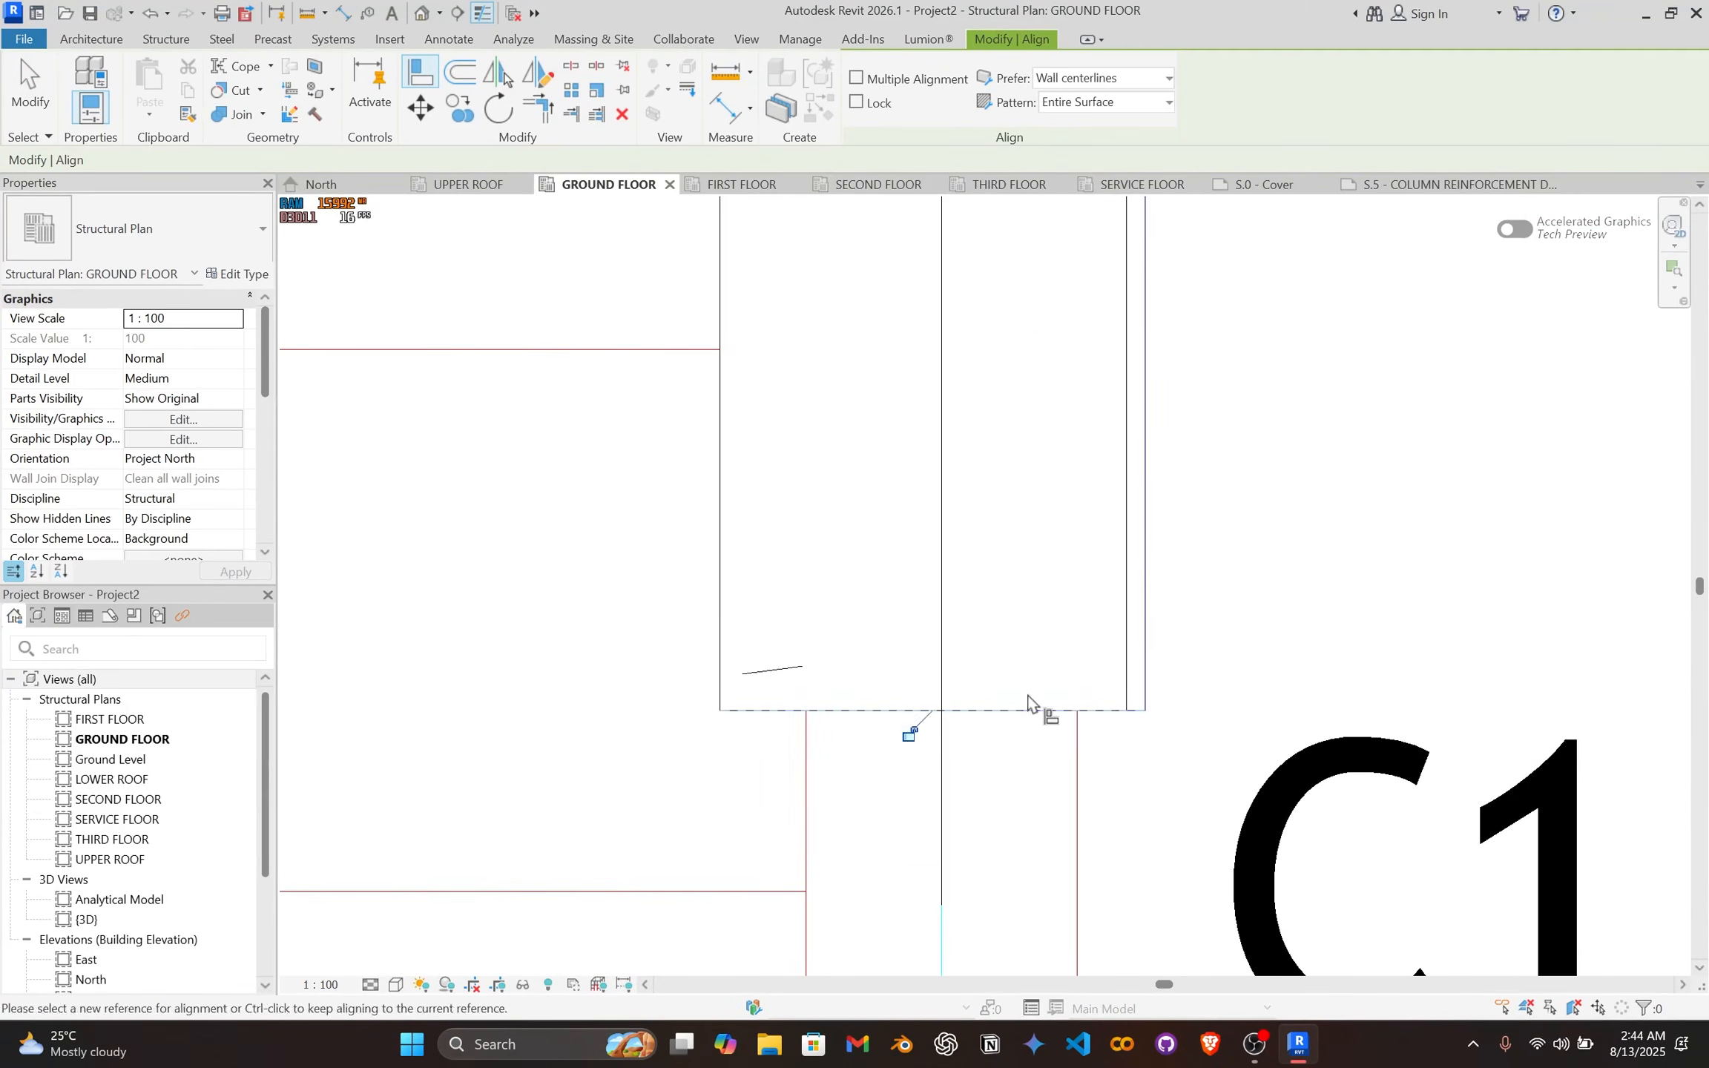
click(1120, 670)
scroll(1145, 701, down, 8)
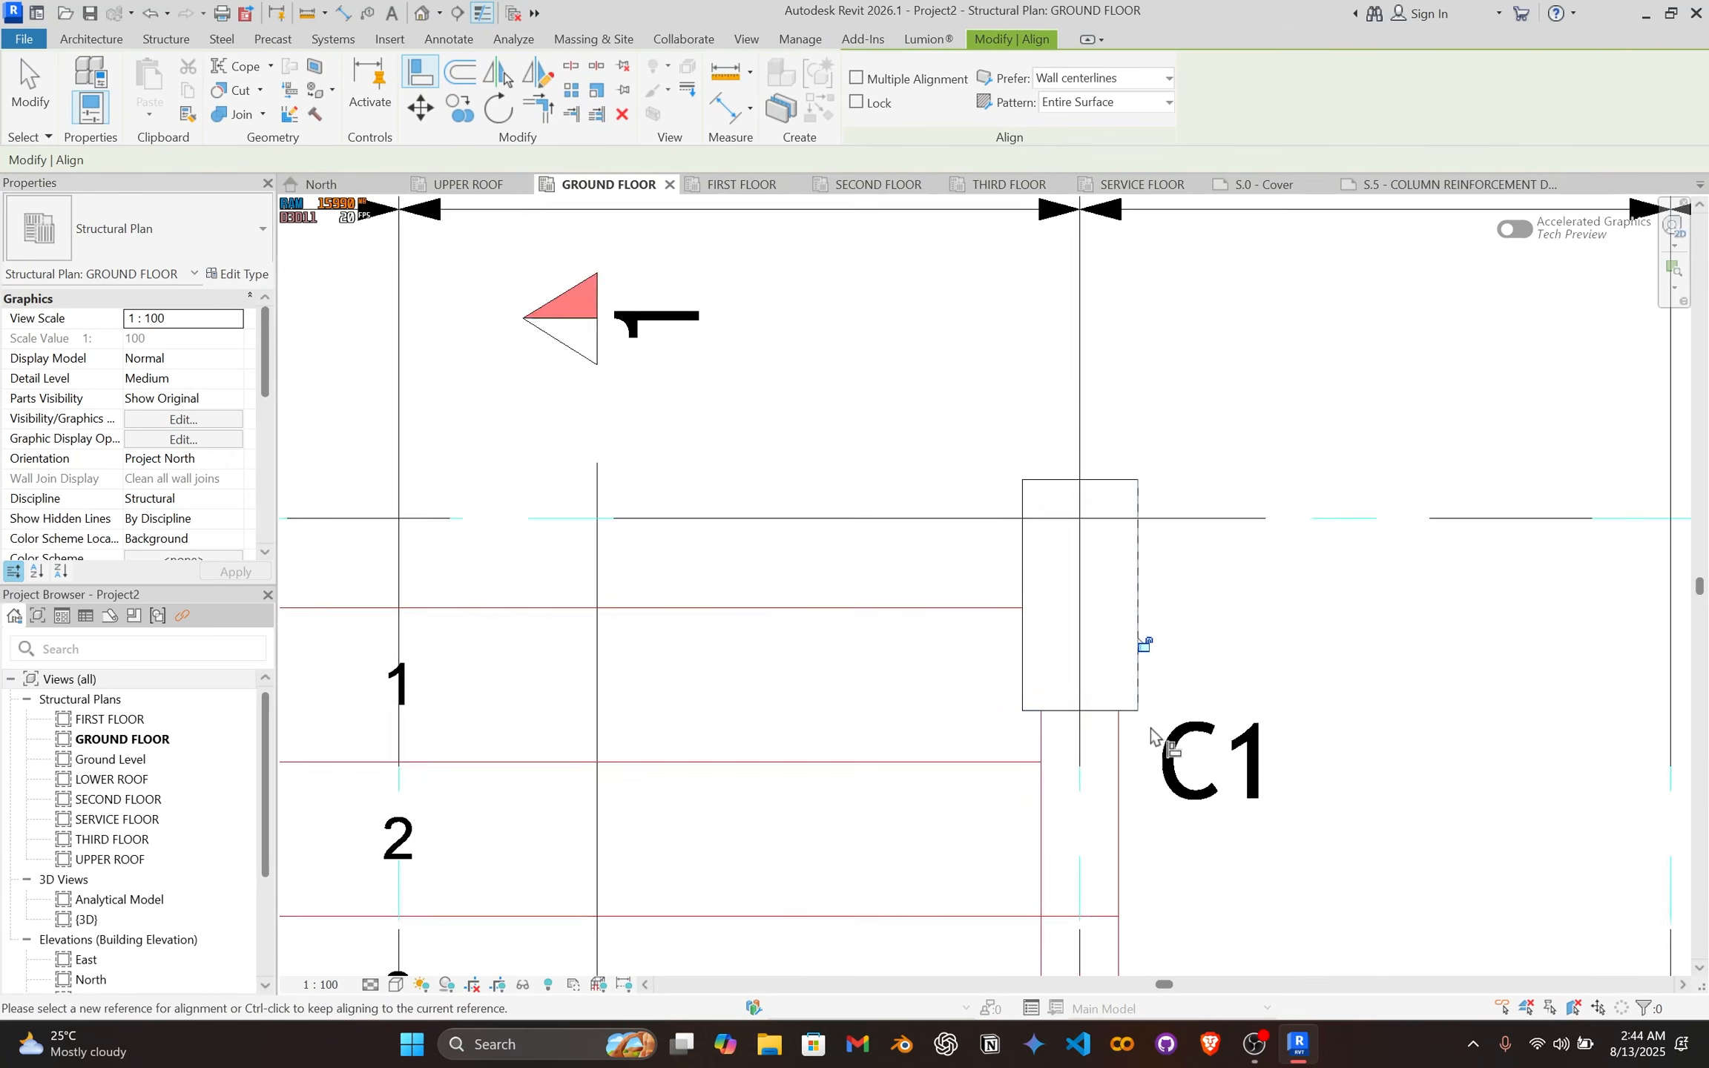
Step: Align the top edge of the C1 column at grids A and 8 with its CAD outline
middle_drag(1014, 571, 538, 286)
scroll(835, 484, up, 8)
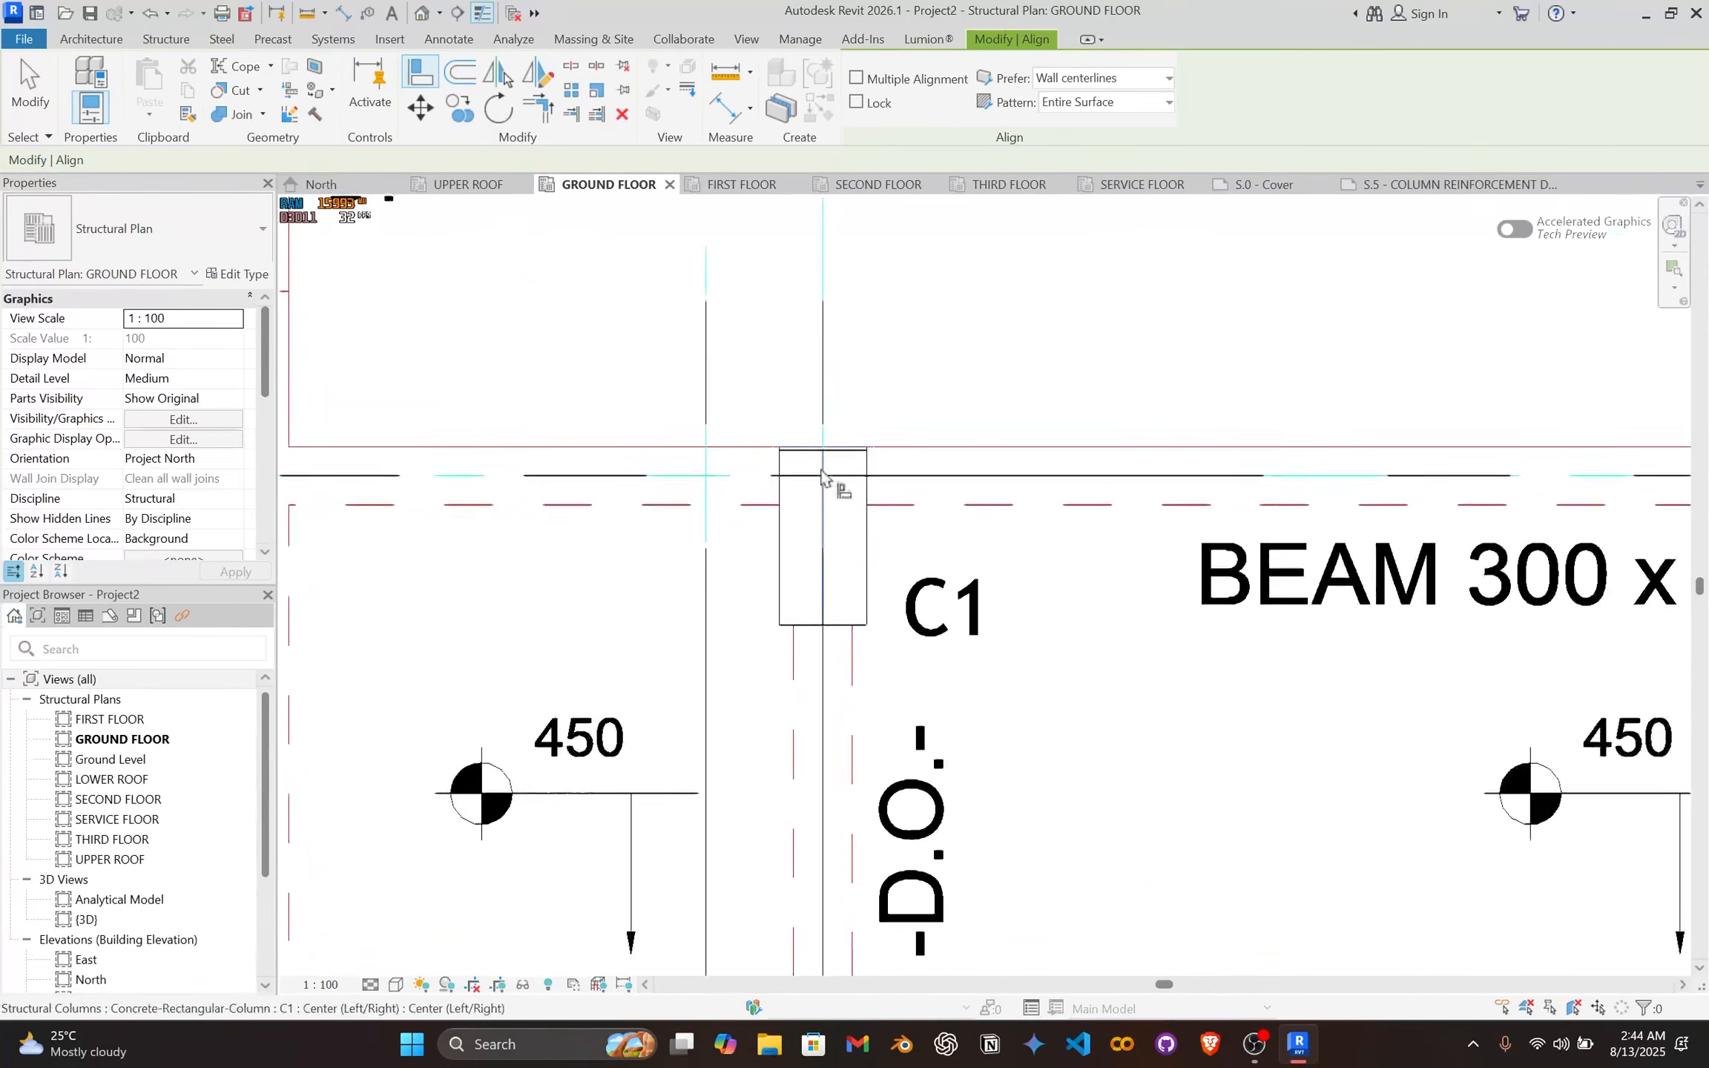
scroll(785, 466, down, 6)
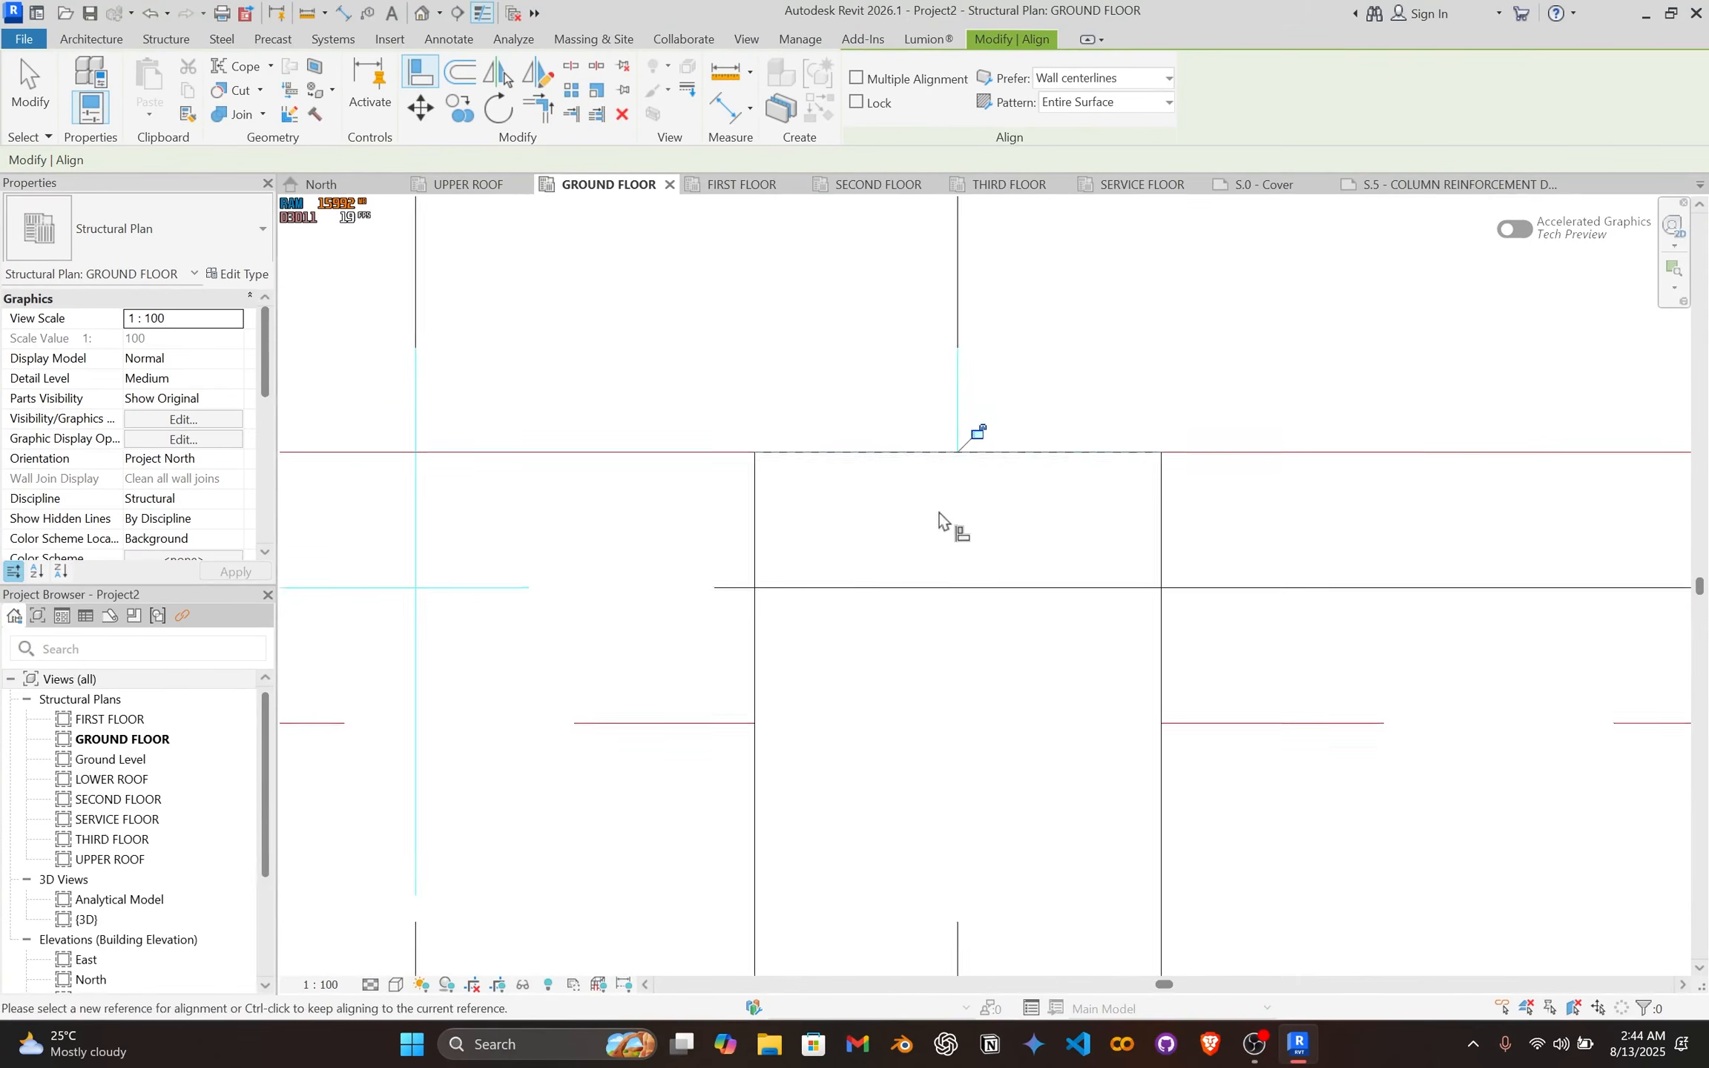
Step: Align the top edge of the C1 column at grids A and 9 with its CAD outline
scroll(1182, 549, up, 5)
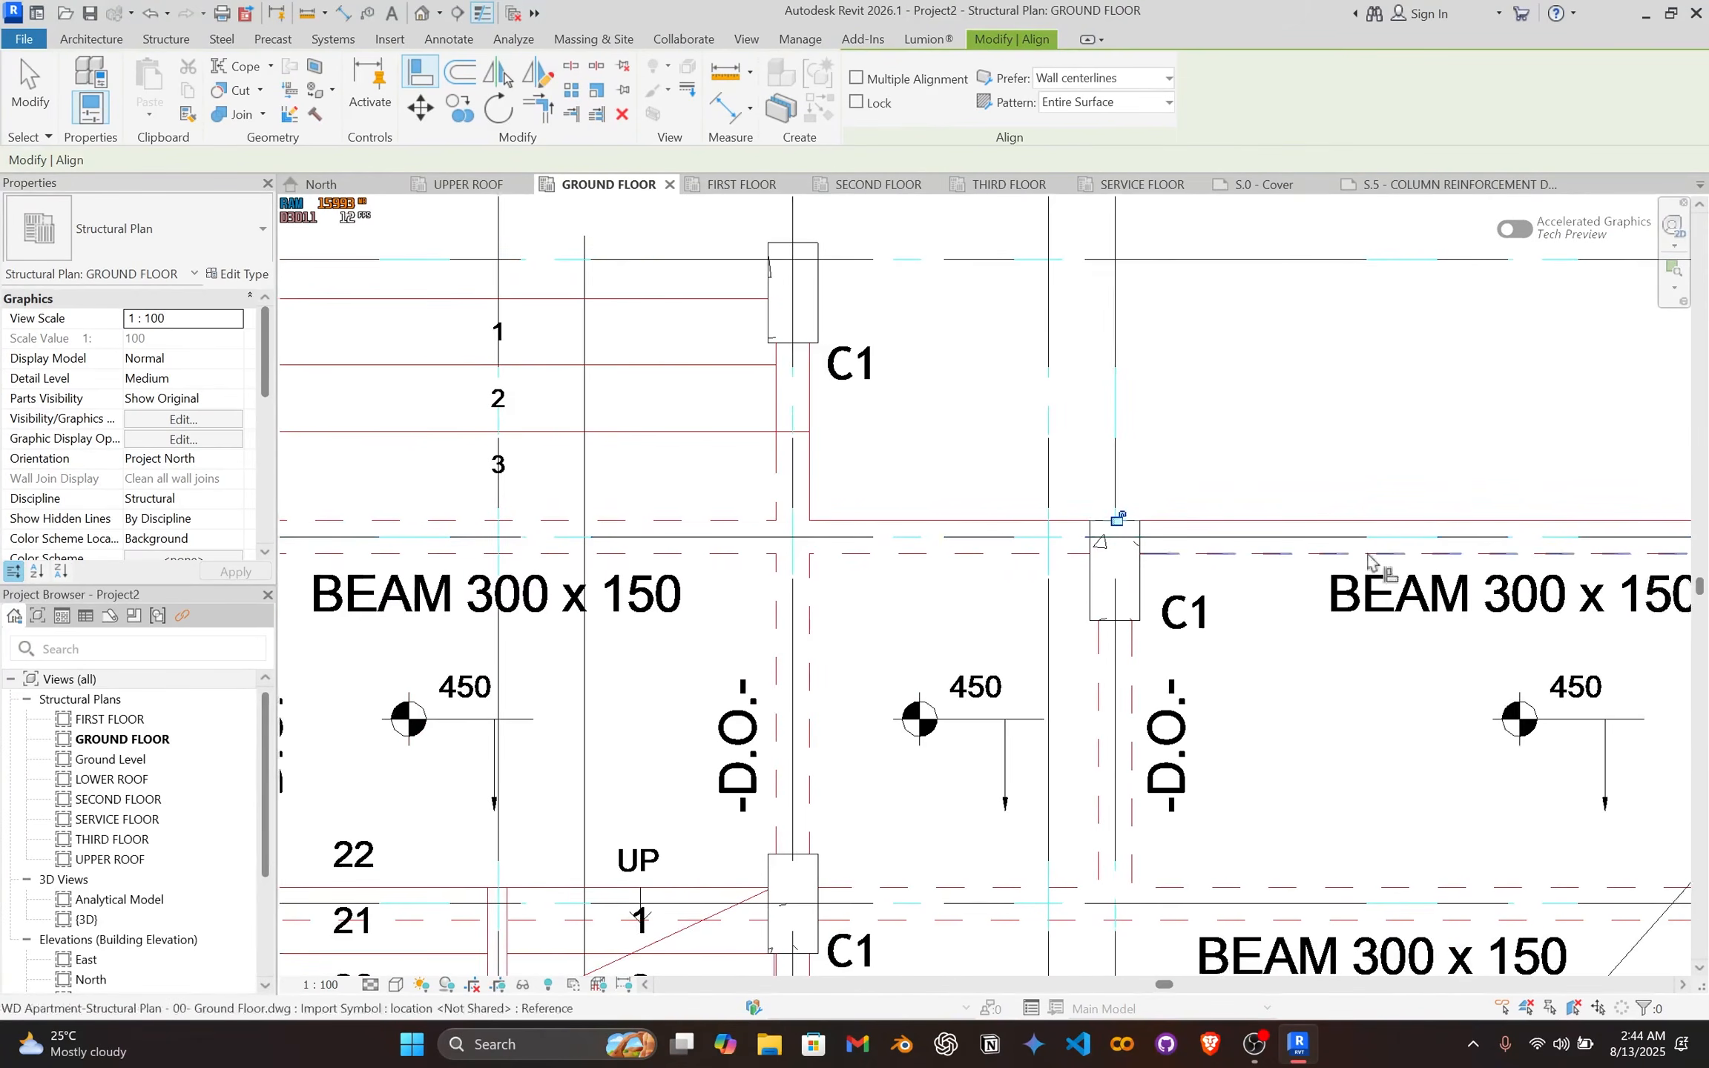
scroll(1261, 430, up, 4)
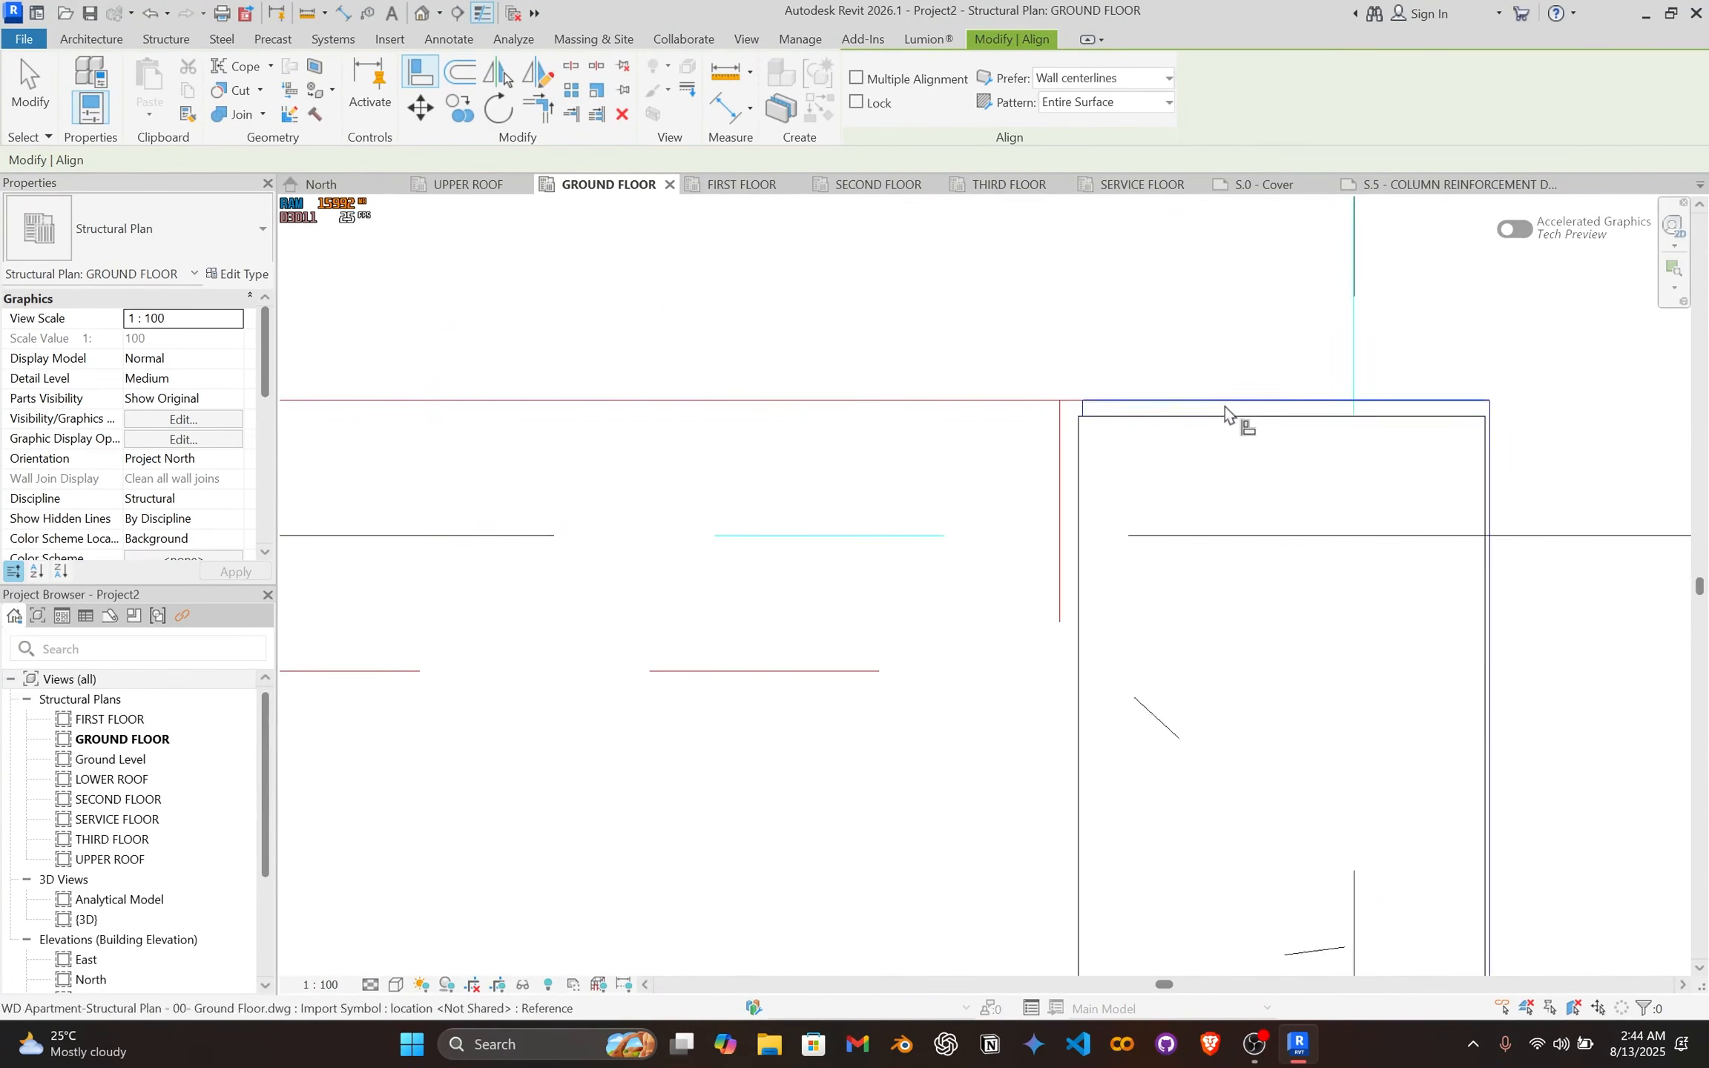
click(1215, 415)
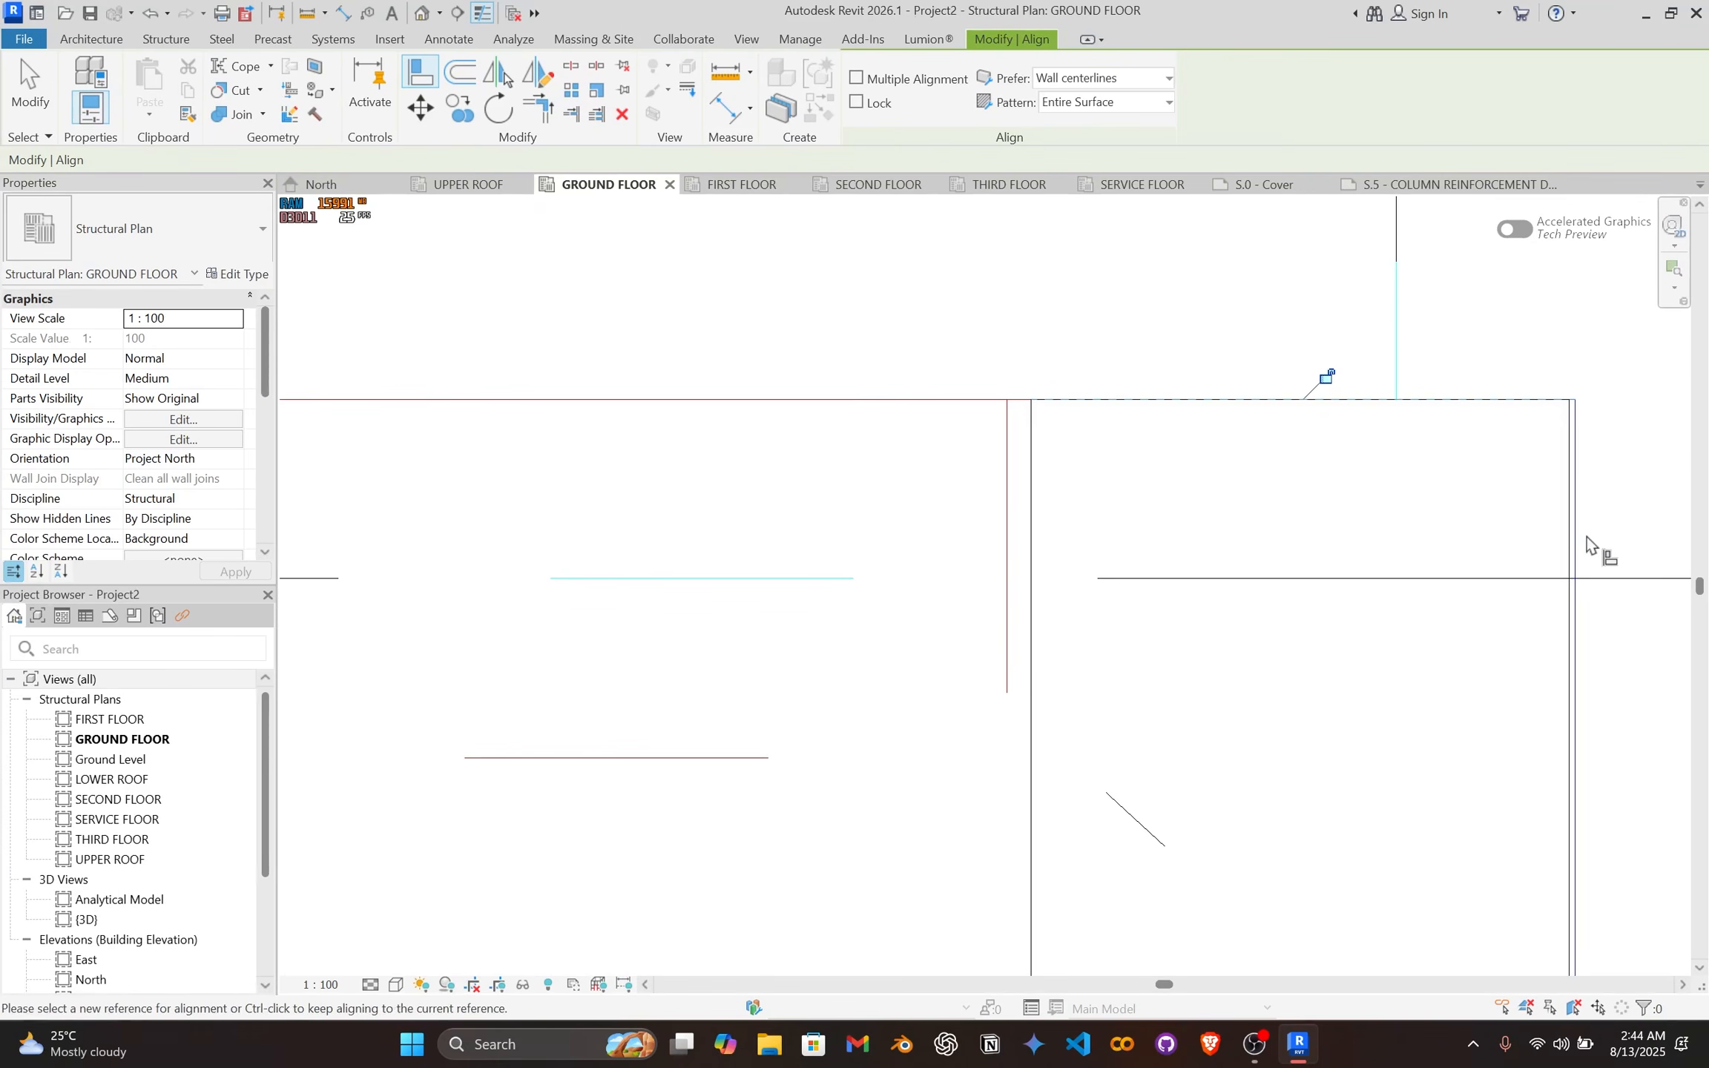
Step: Align the right edge of the C1 column at grids A and 9 with its CAD outline
click(1573, 549)
scroll(1480, 572, down, 5)
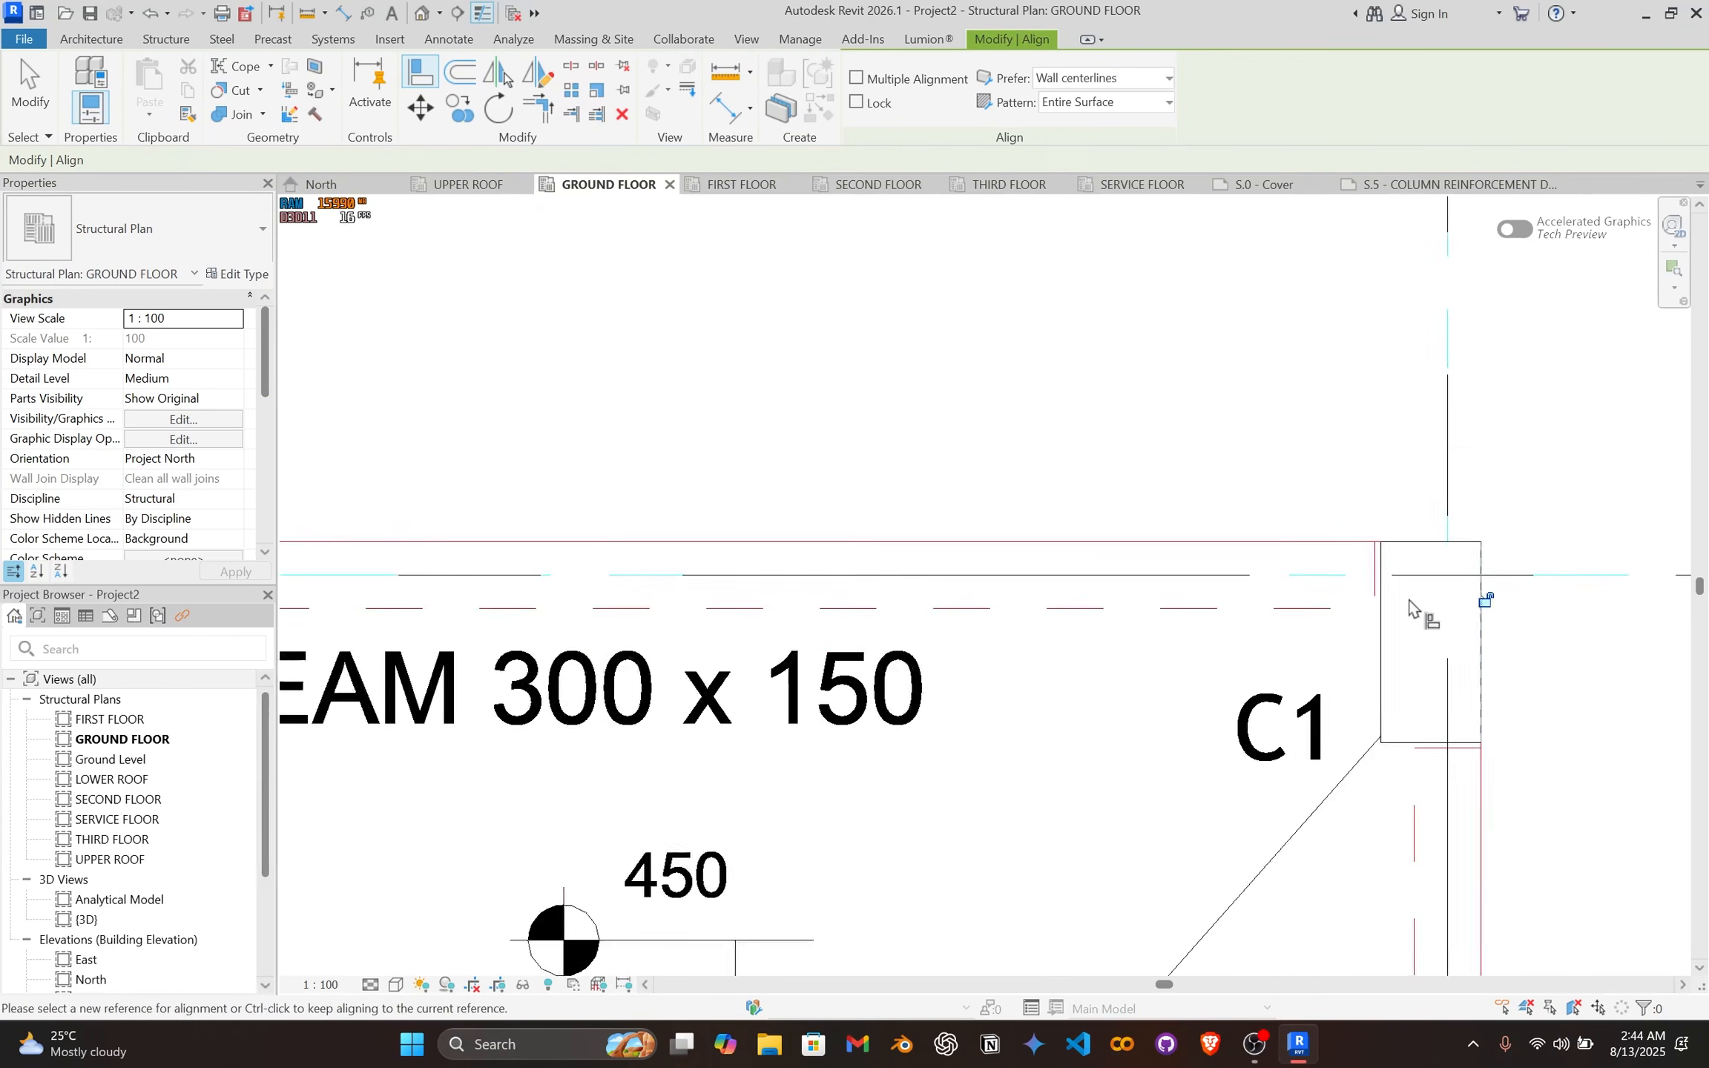
middle_drag(1344, 730, 1099, 378)
scroll(1084, 613, up, 4)
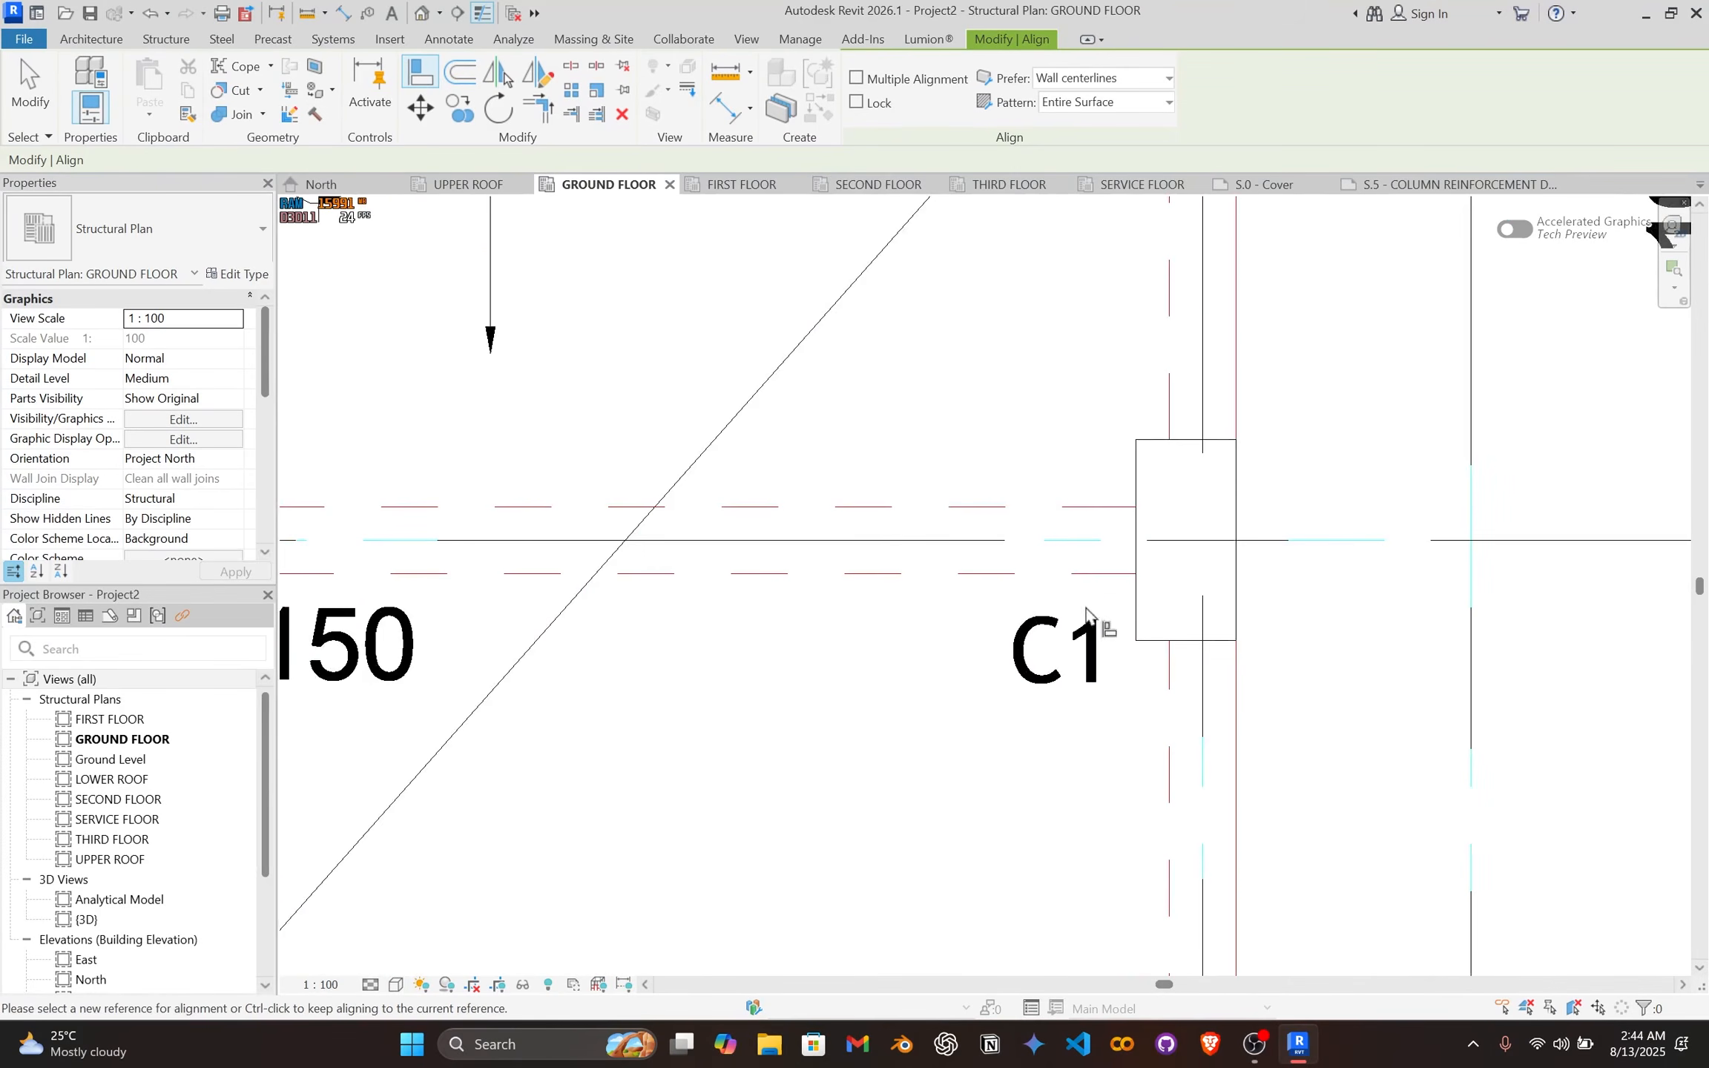
Step: Align the right and lower edges of the C1 column at grids C and 1 with its CAD outline
scroll(1023, 590, down, 7)
middle_drag(712, 665, 1270, 583)
scroll(805, 549, up, 3)
scroll(700, 548, up, 2)
scroll(688, 580, down, 5)
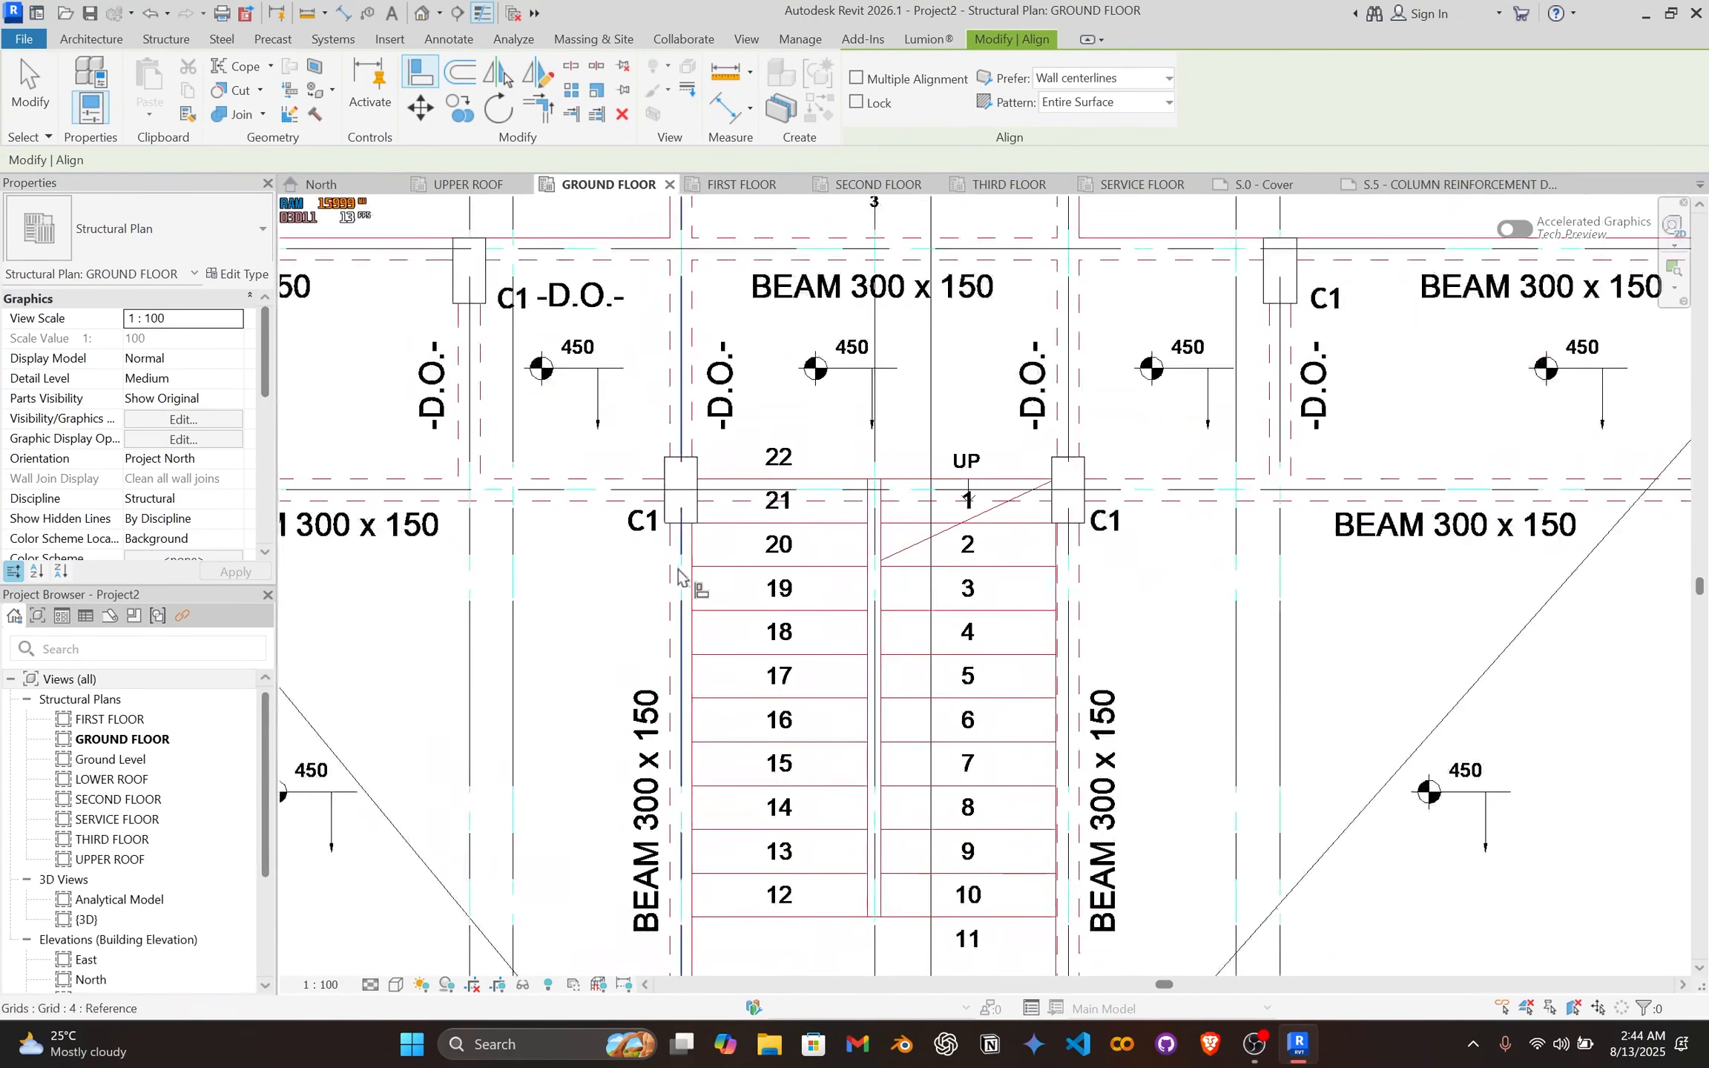
middle_drag(707, 667, 1204, 568)
scroll(698, 430, up, 2)
scroll(733, 556, down, 2)
middle_drag(733, 704, 766, 472)
scroll(707, 697, up, 6)
scroll(754, 626, up, 4)
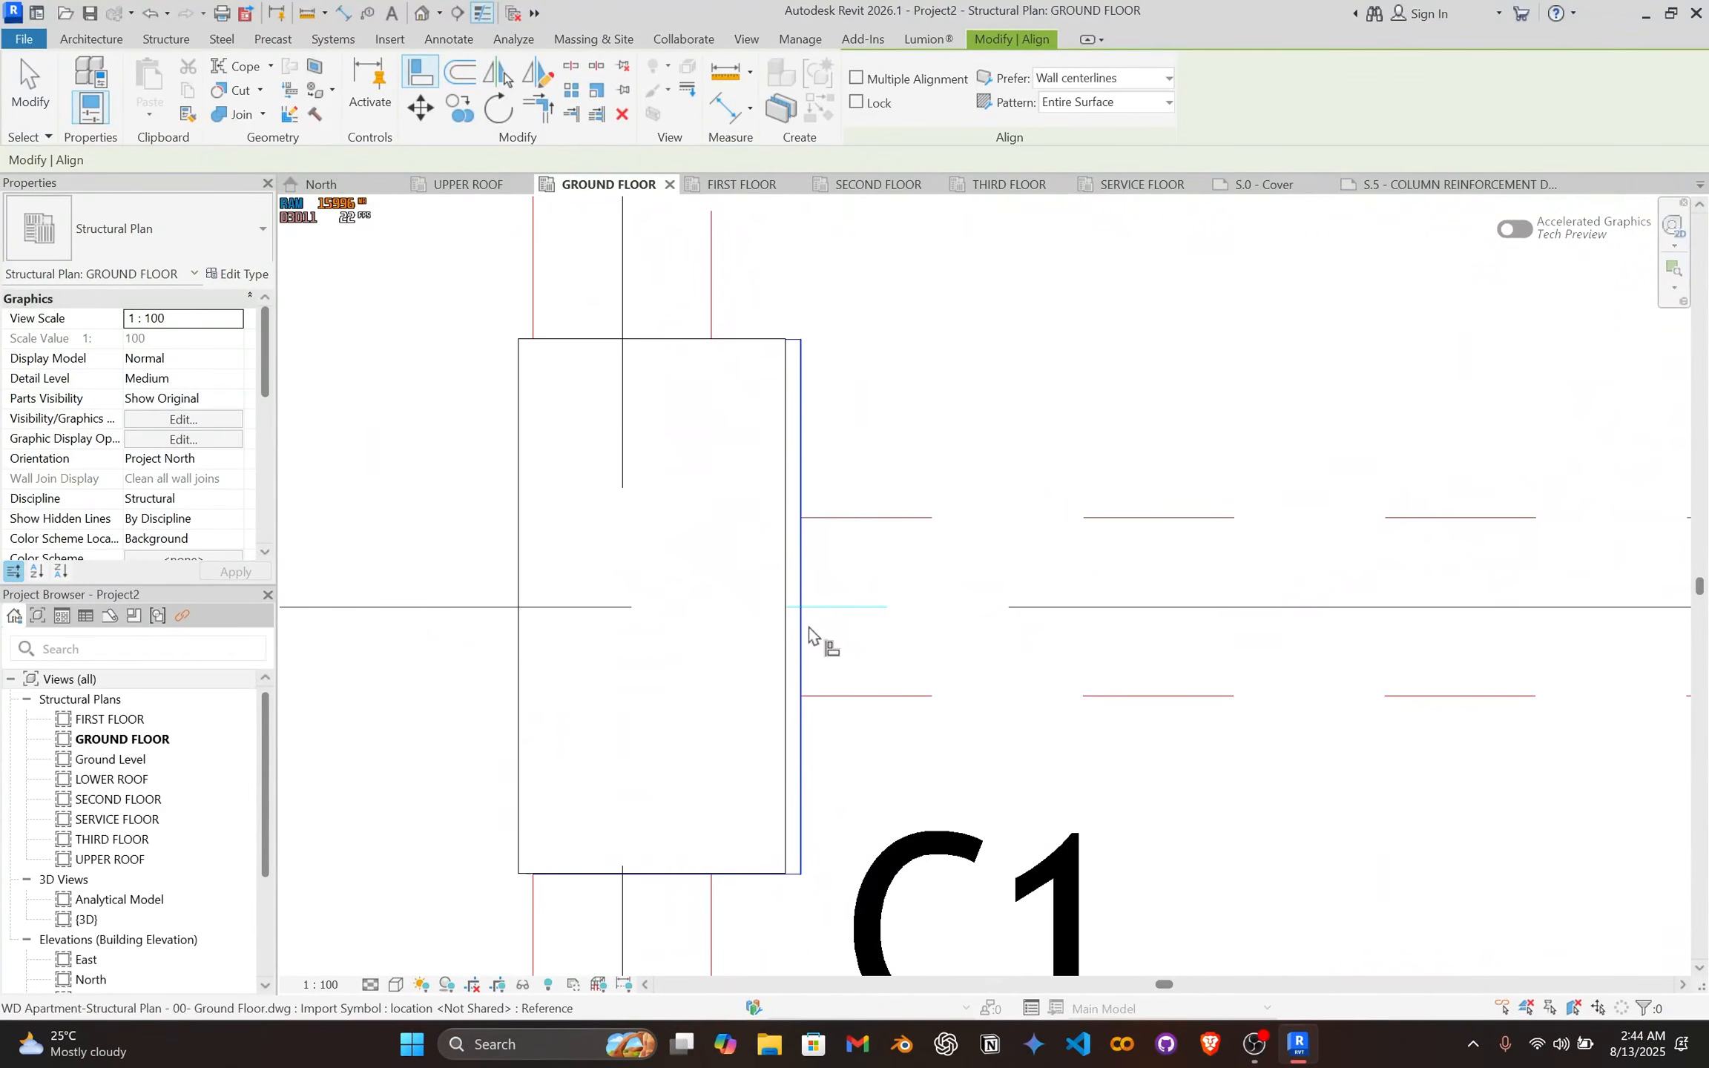
scroll(740, 809, up, 4)
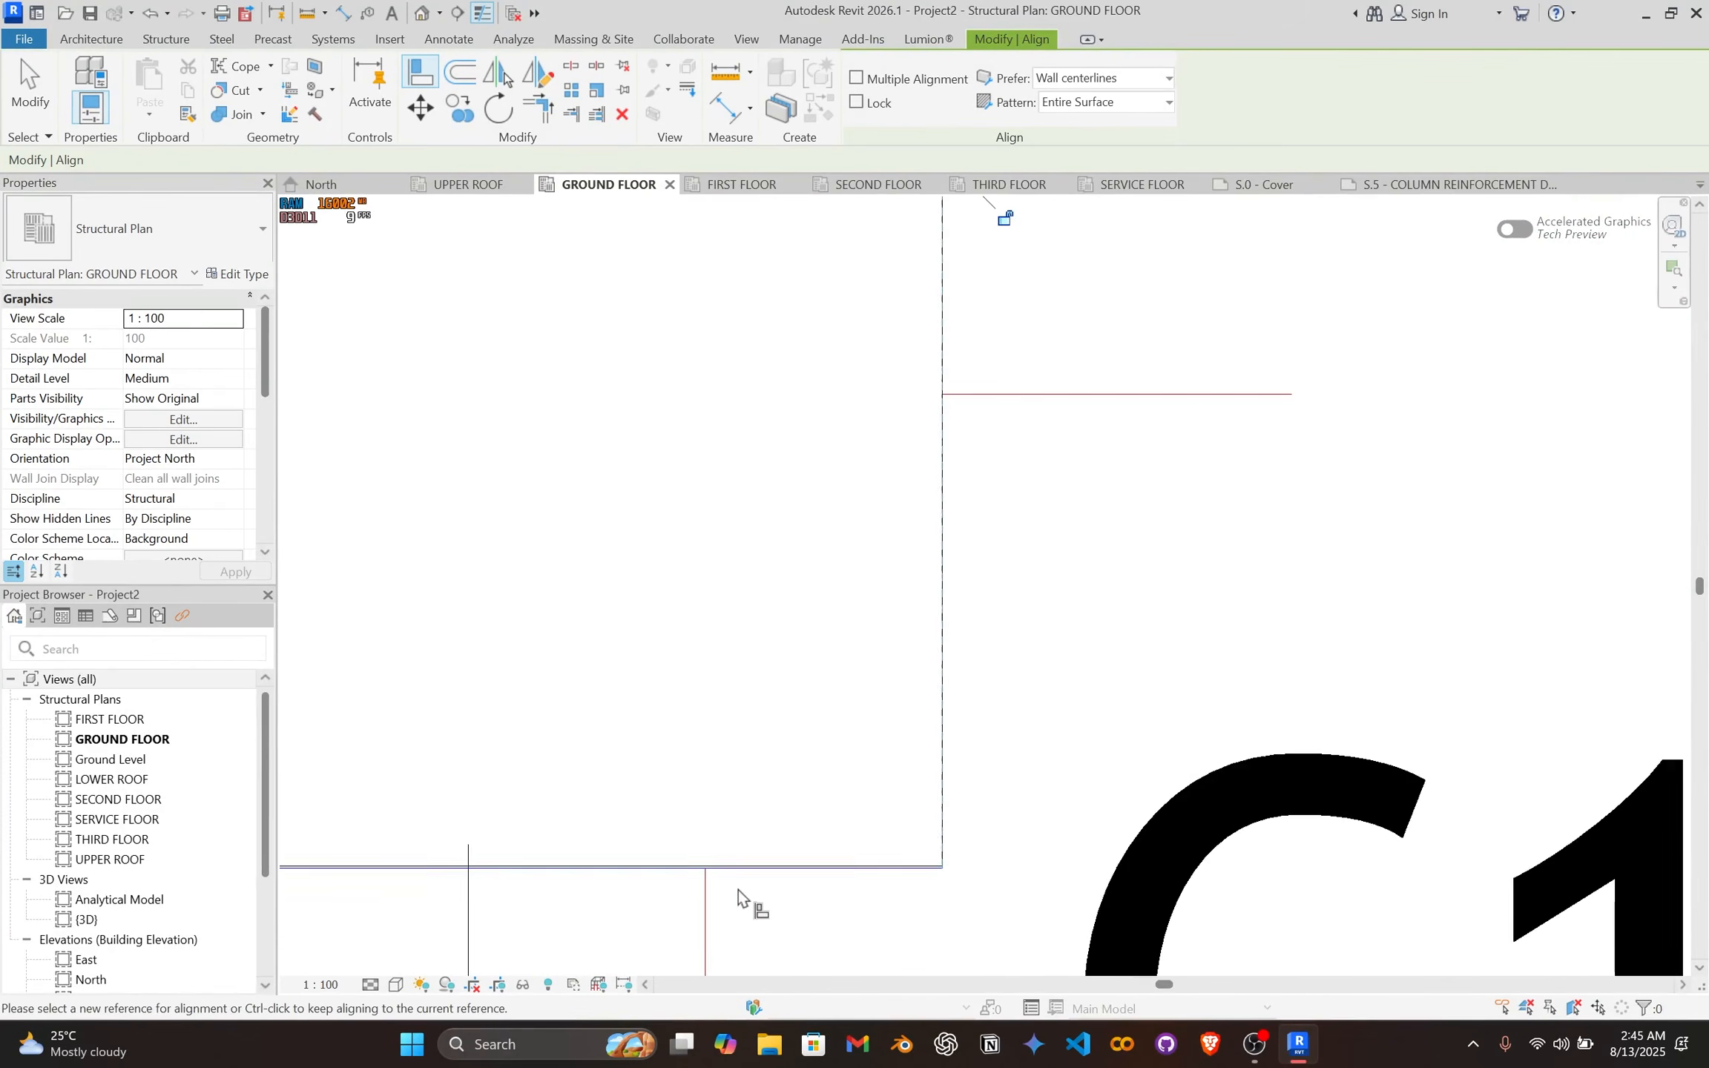
scroll(746, 854, down, 6)
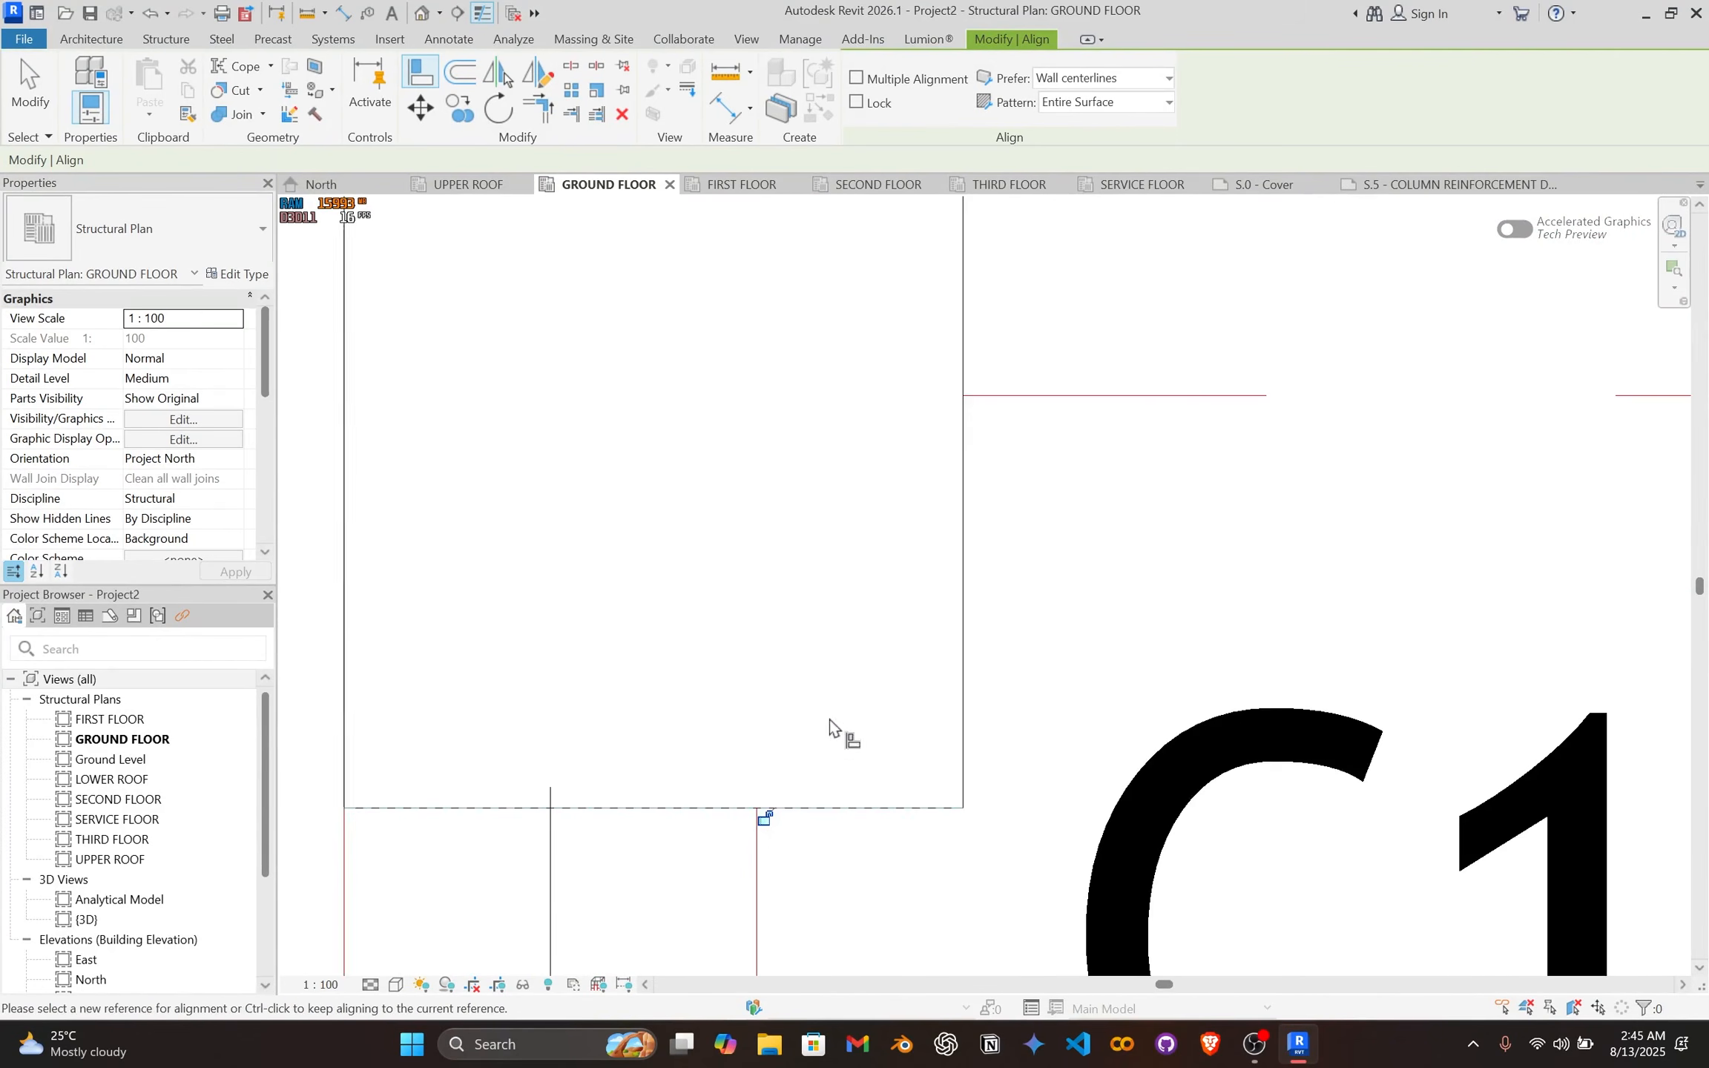
Step: Align the lower and right edges of the C1 column at grids C and 4 with its CAD outline
middle_drag(1380, 521, 842, 528)
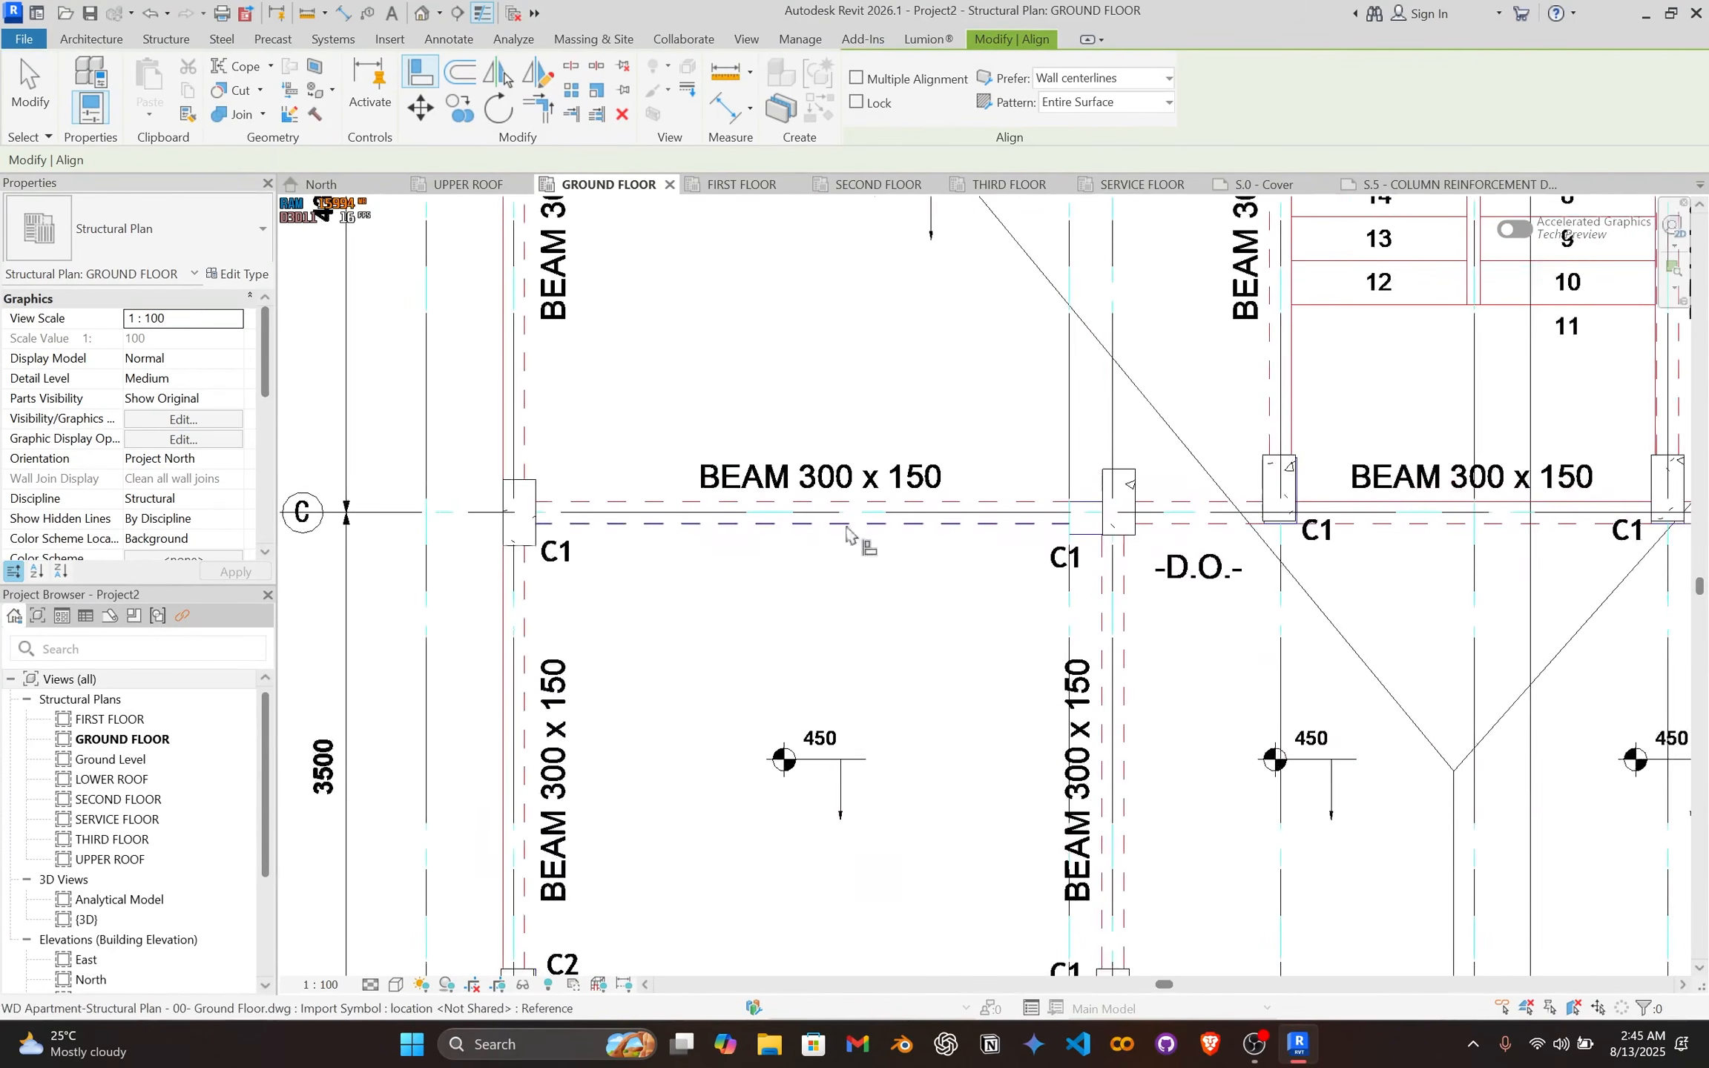
scroll(1002, 519, up, 4)
middle_drag(1257, 534, 654, 580)
scroll(971, 575, up, 3)
scroll(972, 572, up, 4)
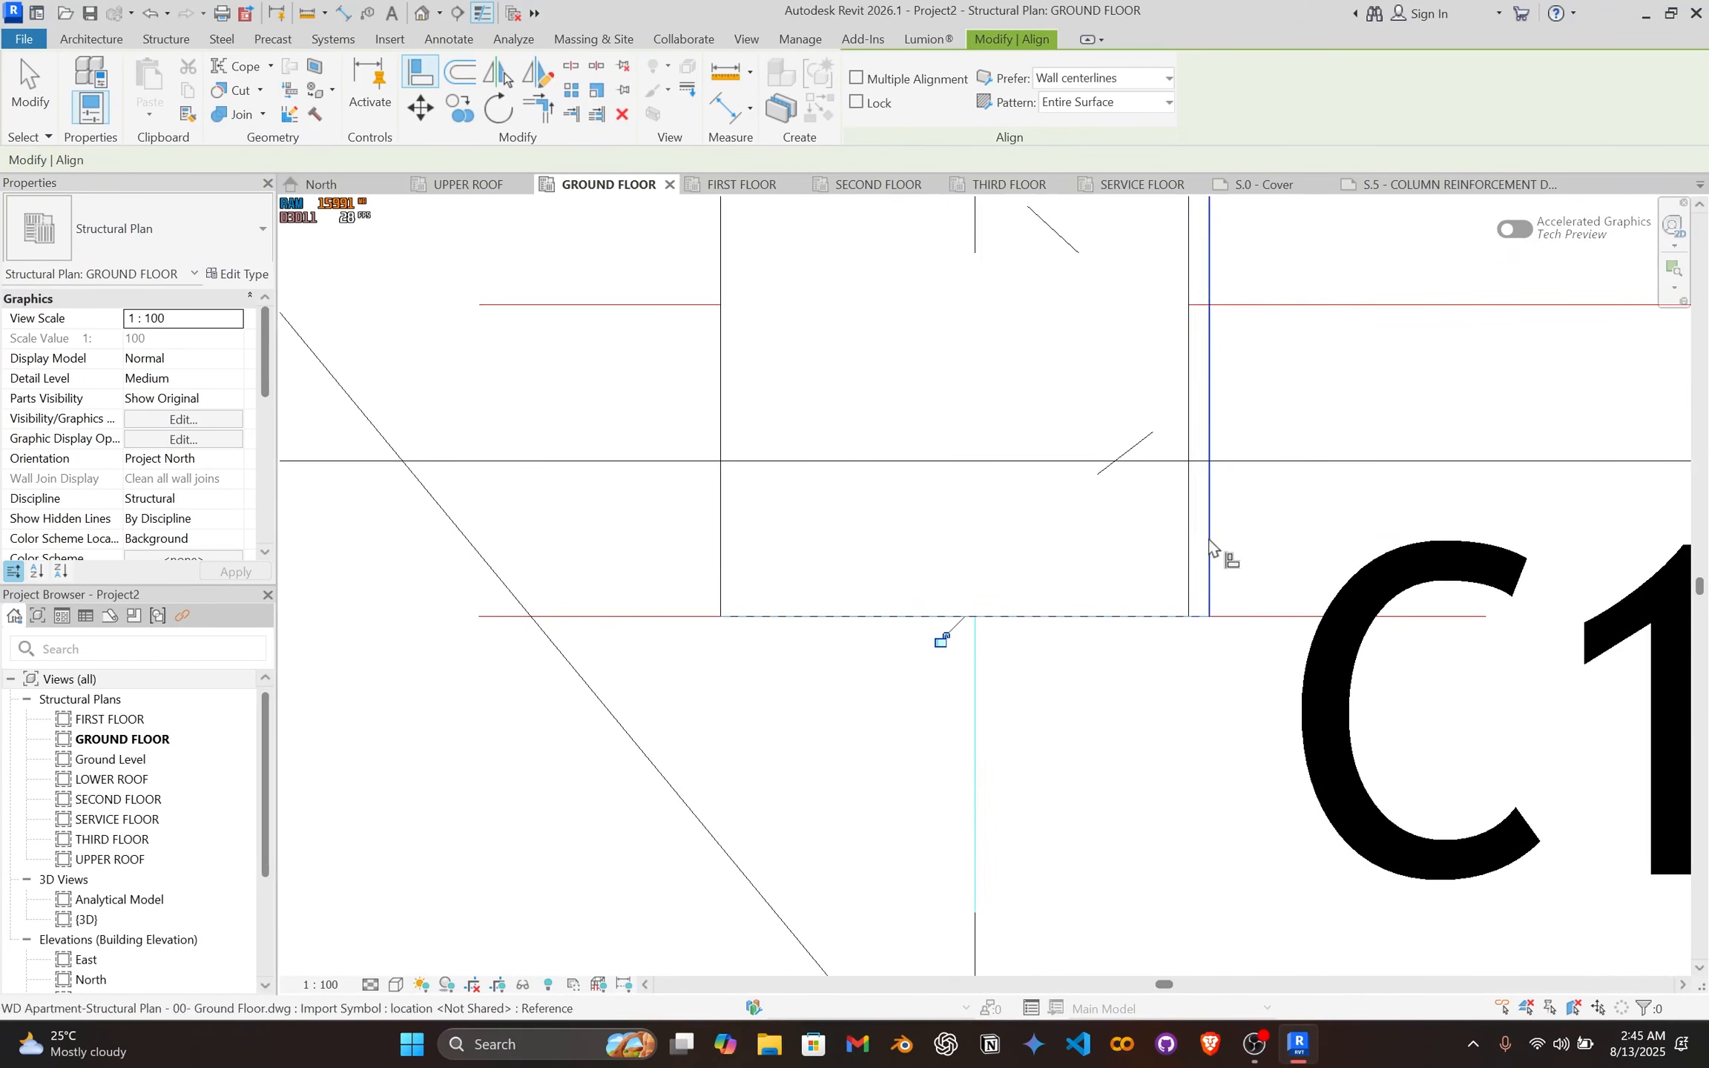
scroll(1185, 553, down, 6)
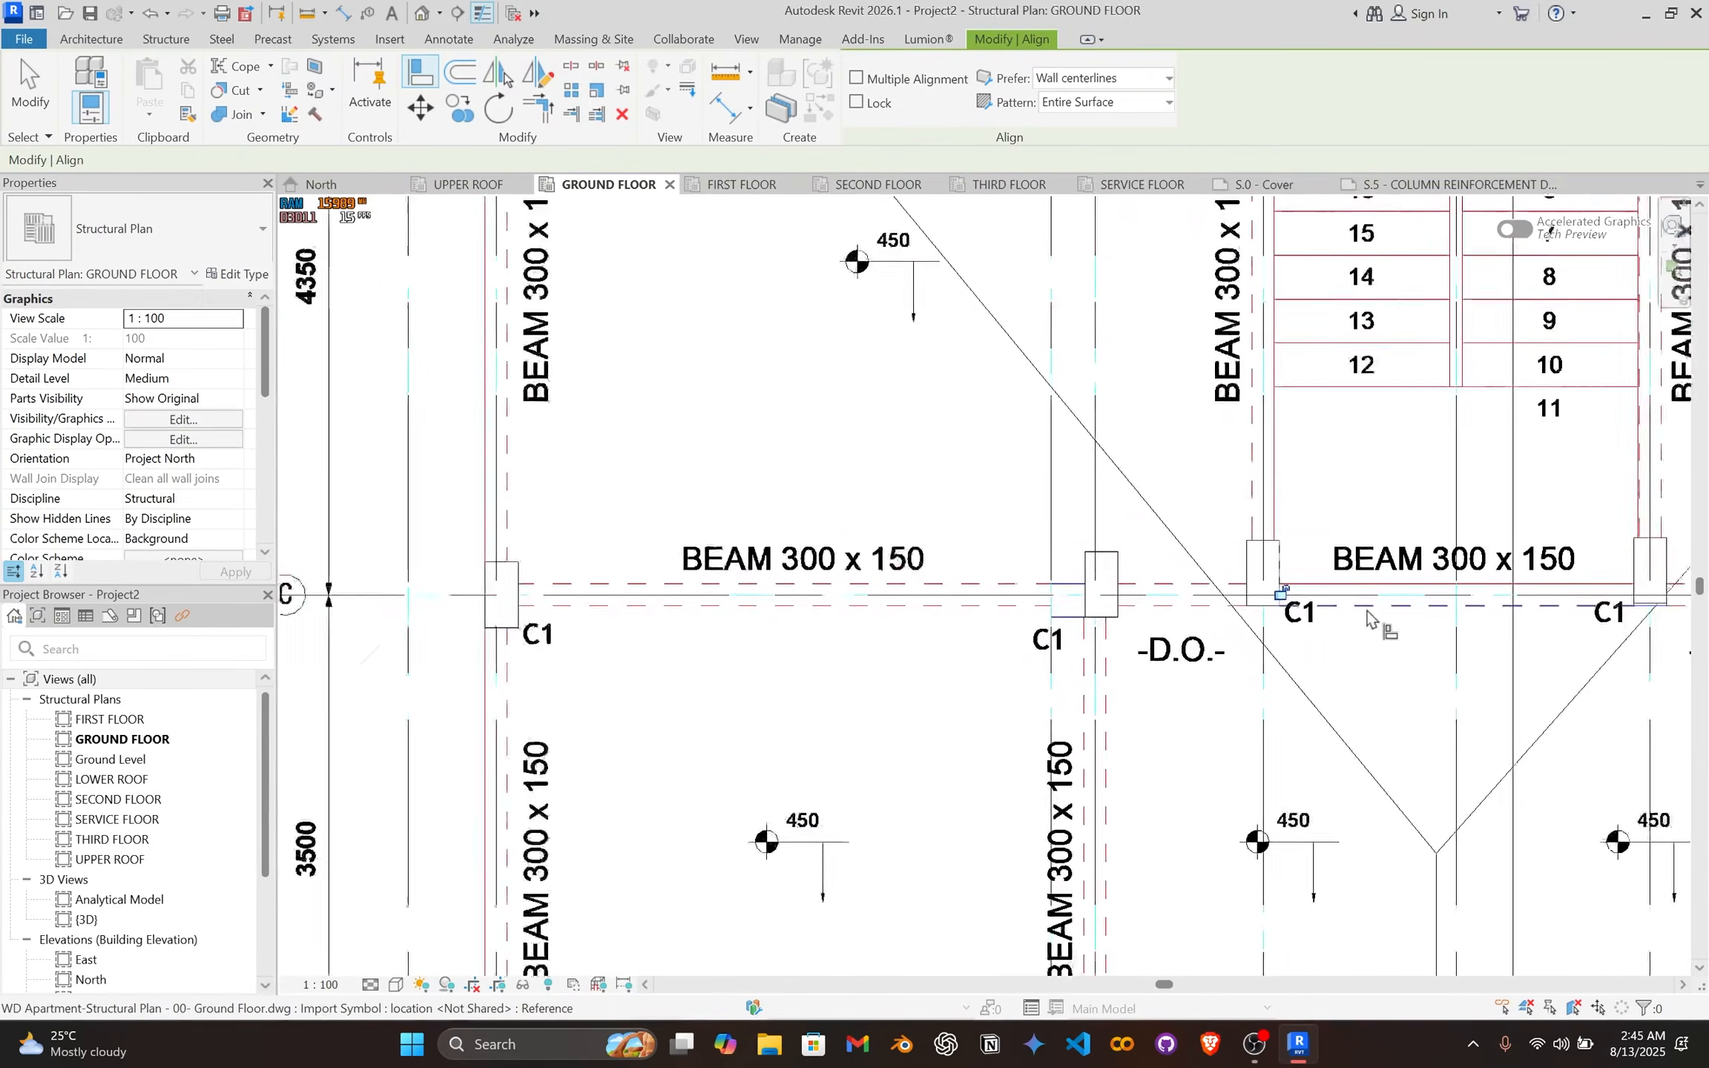
Step: Align the lower edge of the C1 column at grids C and 6 with its CAD outline
scroll(754, 600, up, 6)
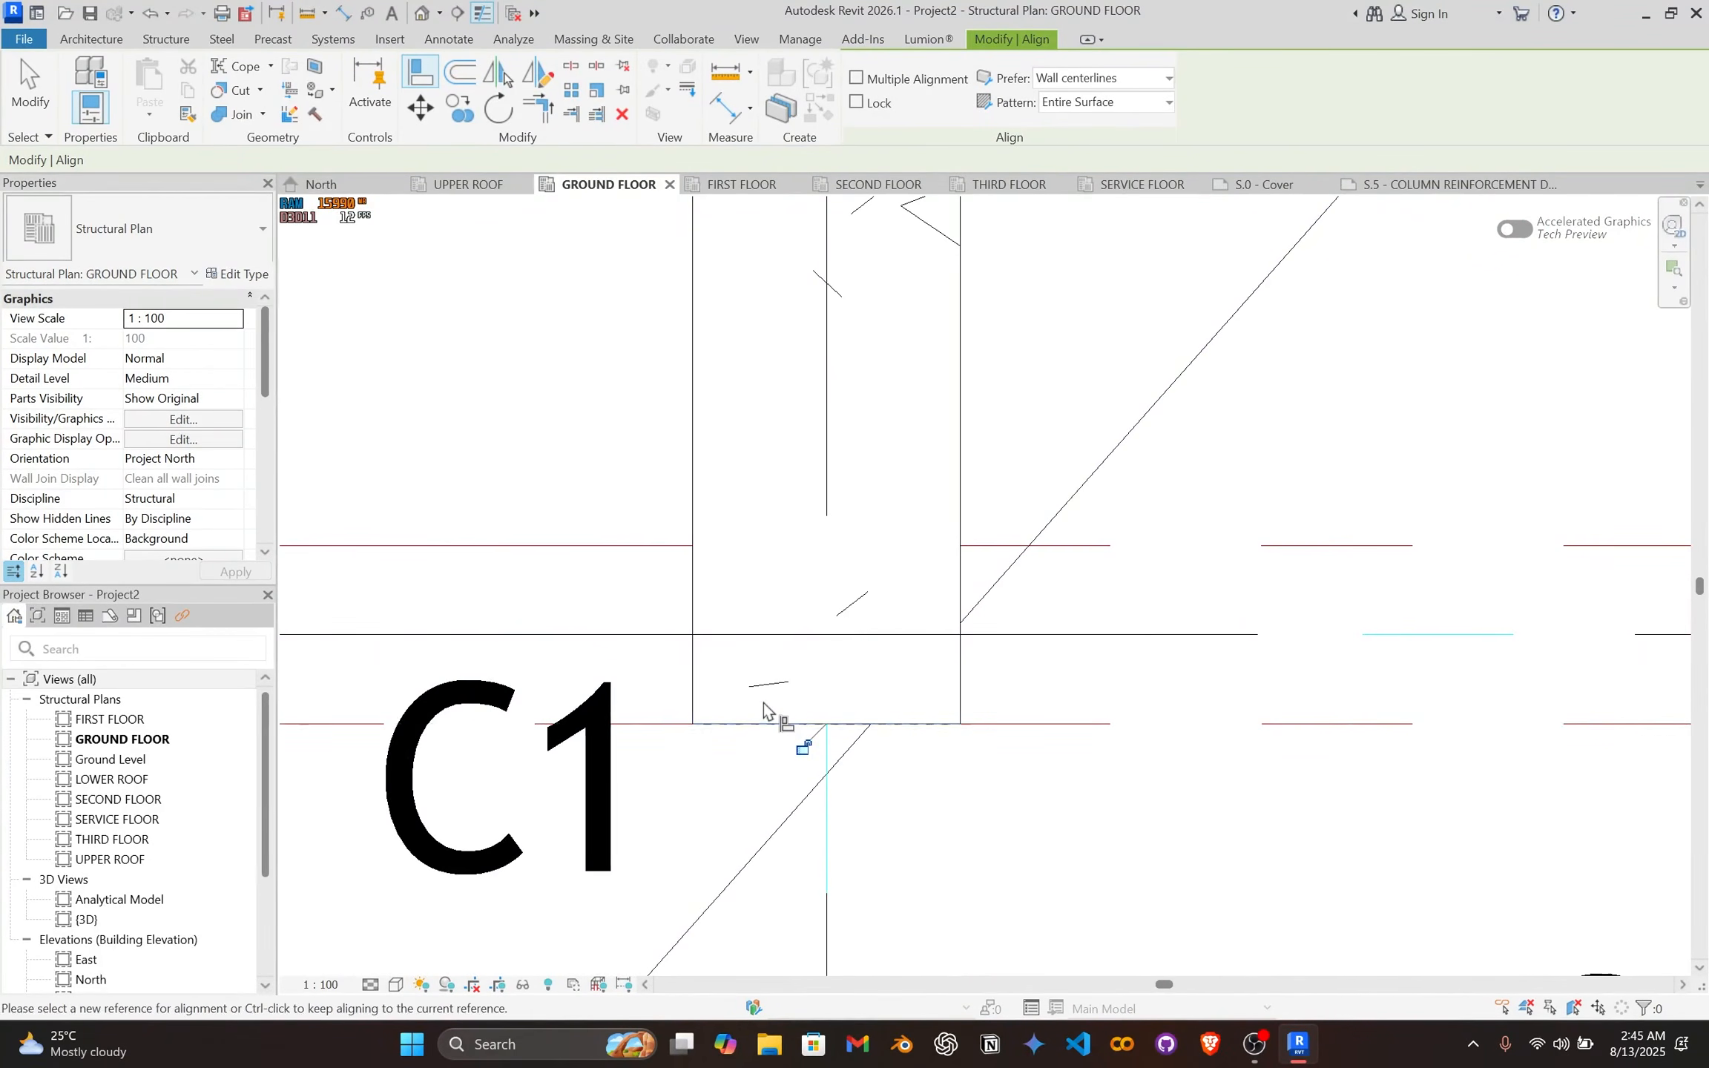
scroll(764, 710, down, 5)
scroll(901, 635, up, 2)
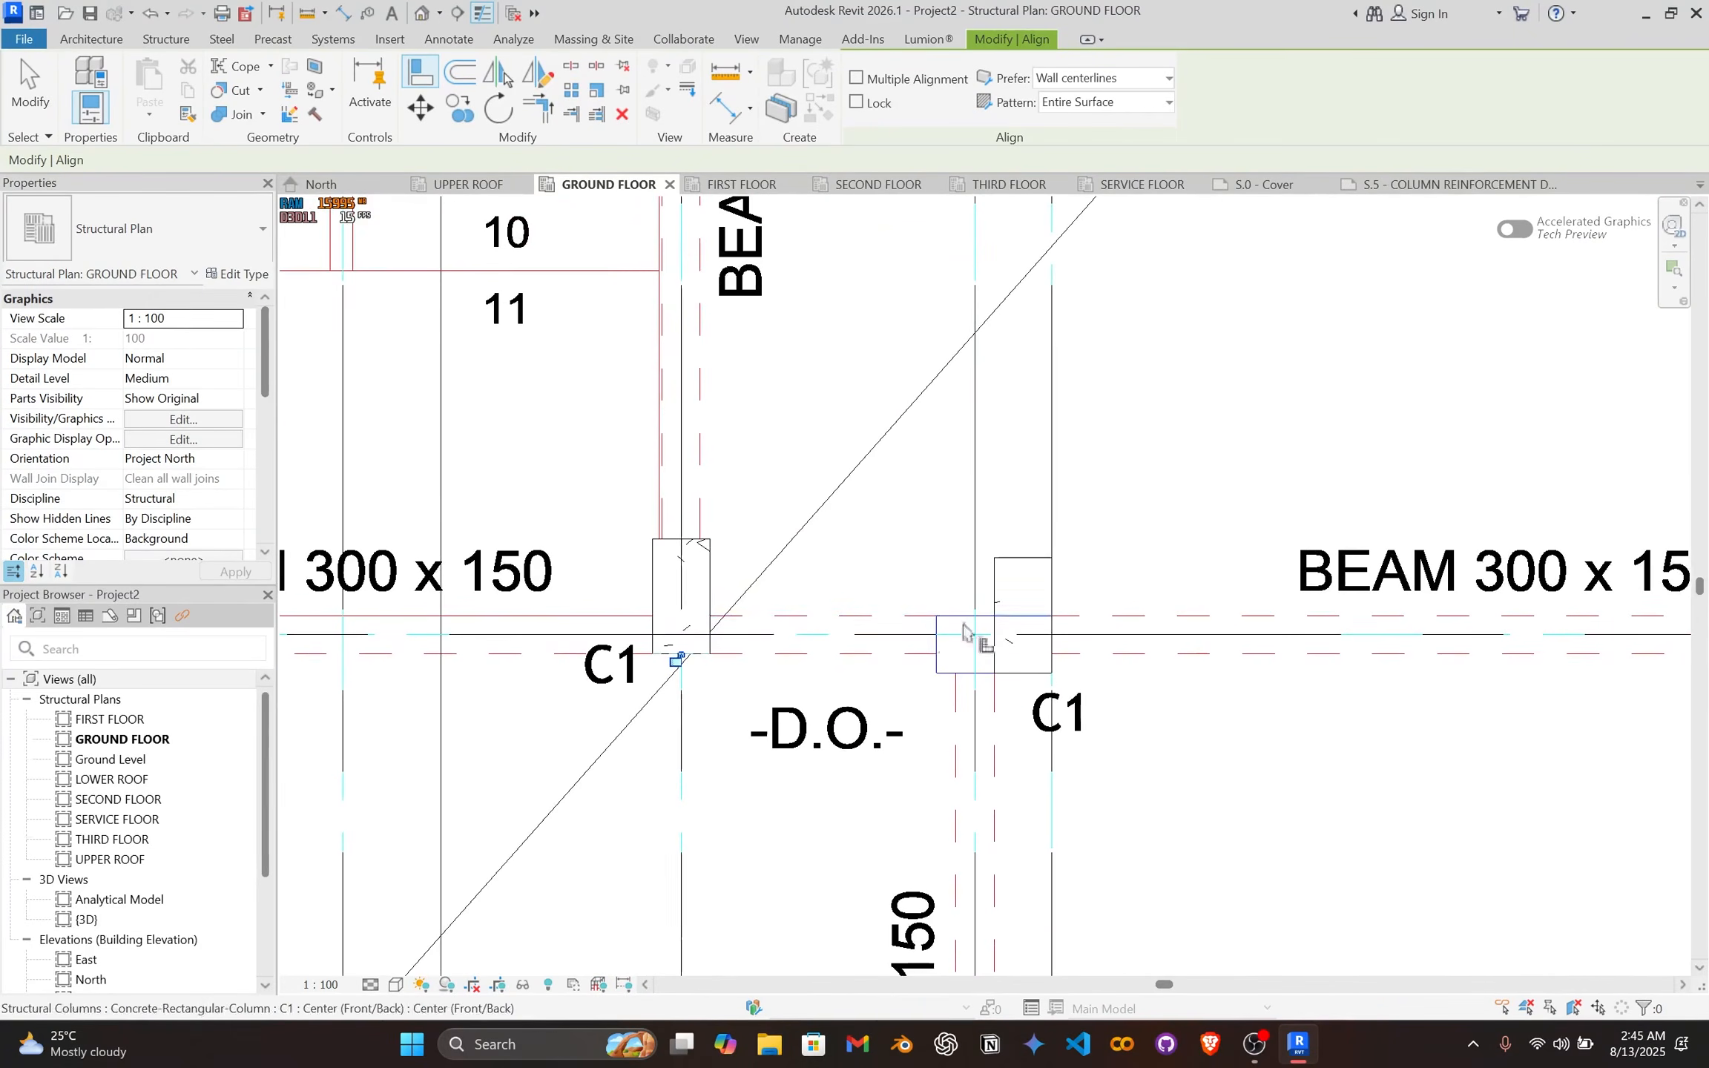
scroll(963, 625, down, 1)
Step: Rotate the C1 column at grids C and 3 by 90 degrees so its long side runs horizontally
middle_drag(803, 636, 1407, 672)
middle_drag(920, 667, 1139, 658)
key(Escape)
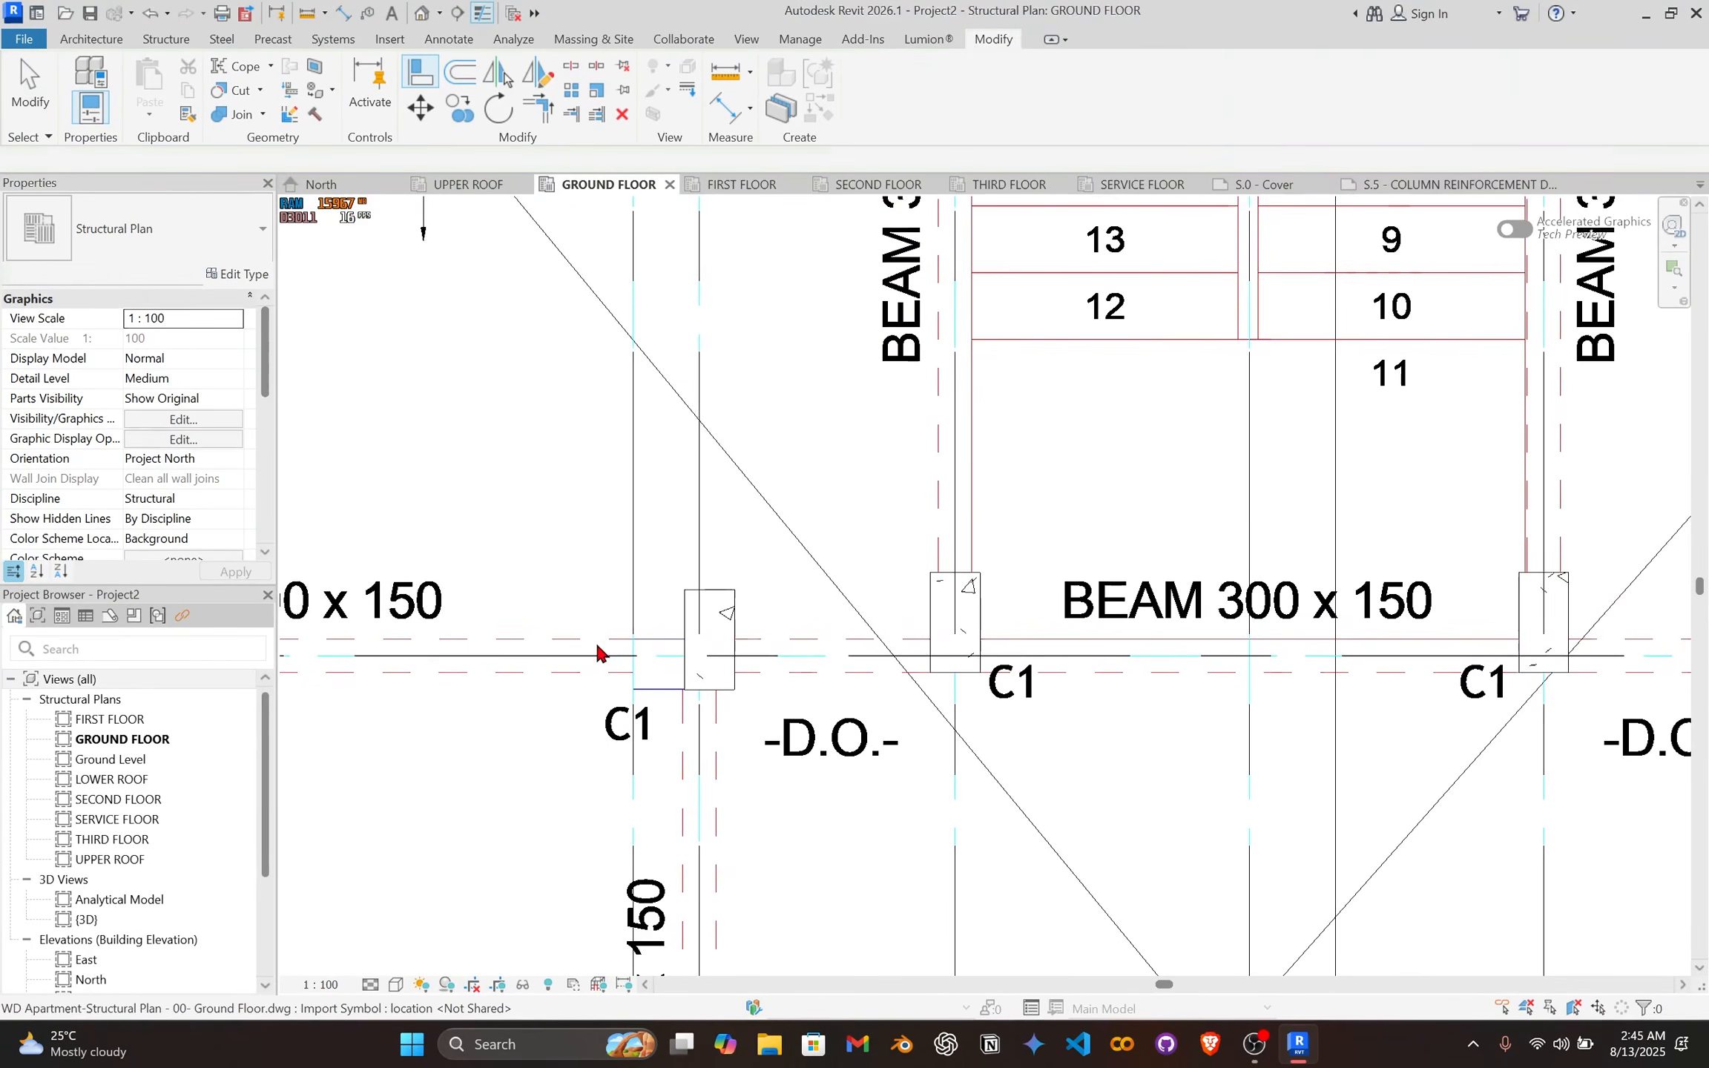
scroll(600, 652, up, 3)
click(740, 603)
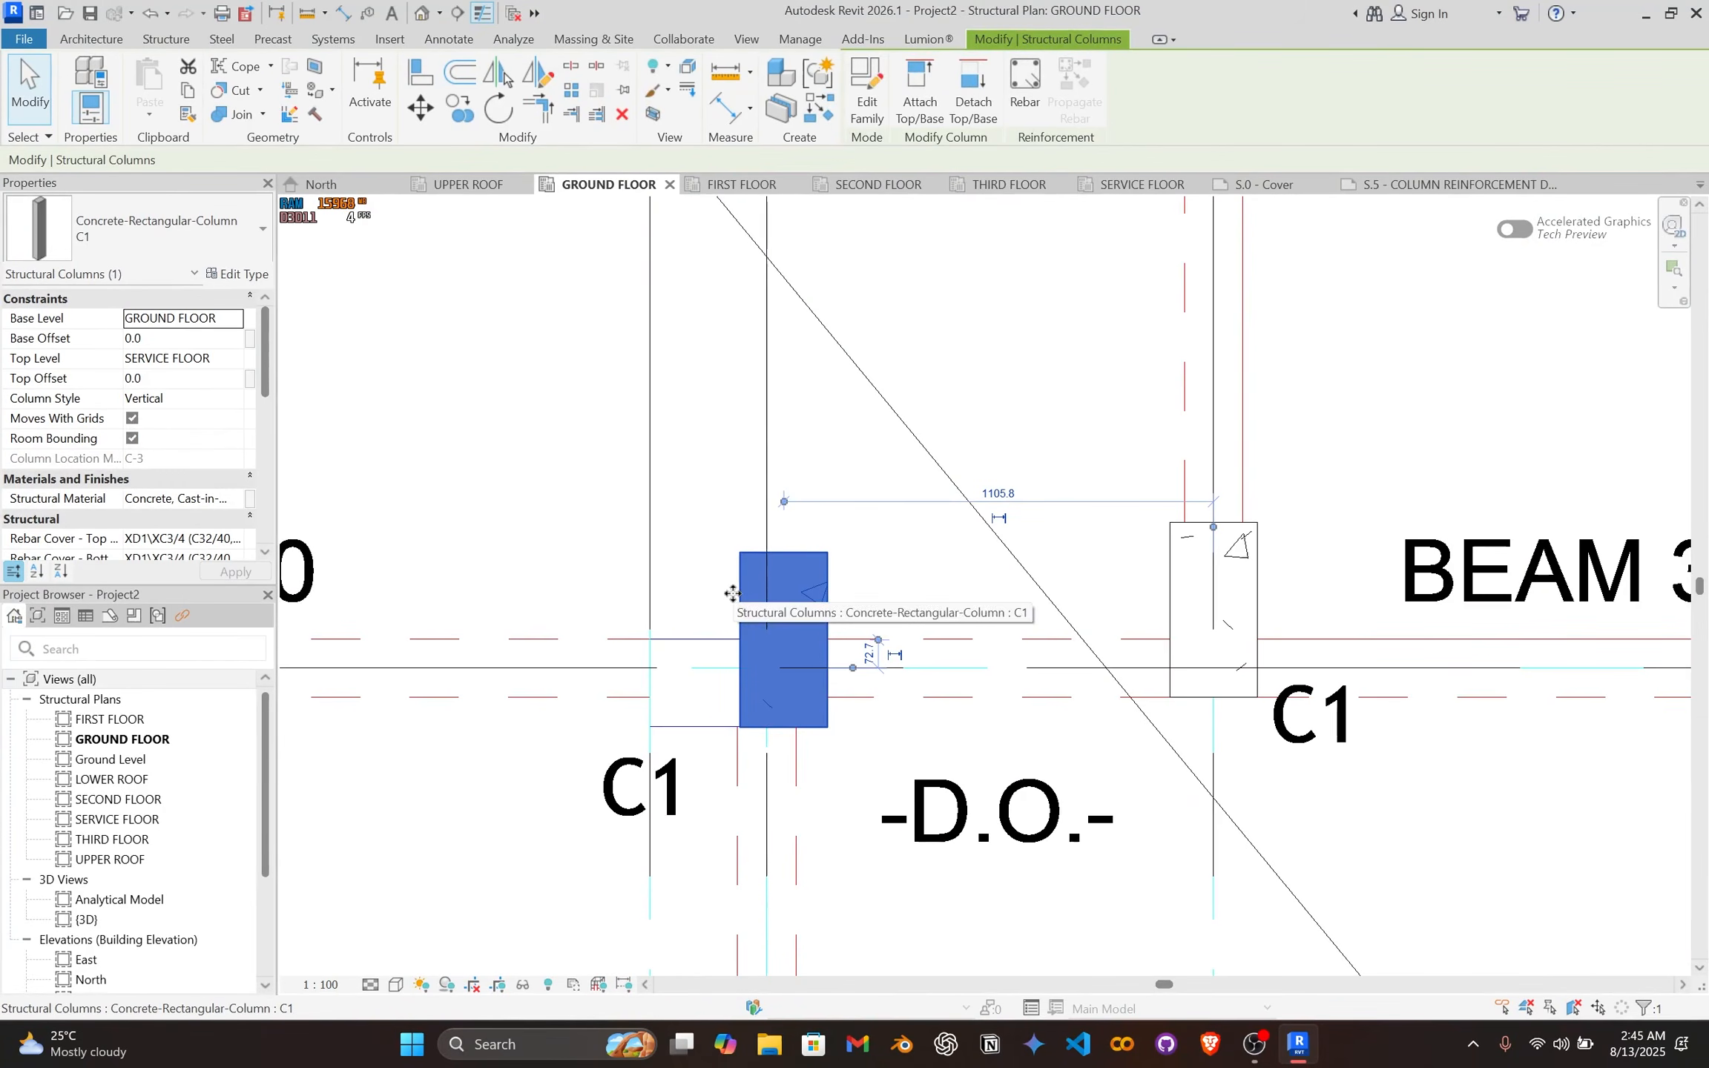
scroll(740, 629, up, 1)
key(space)
Step: Align the lower and left edges of the rotated C1 column at grids C and 3 with its CAD outline
scroll(706, 705, up, 3)
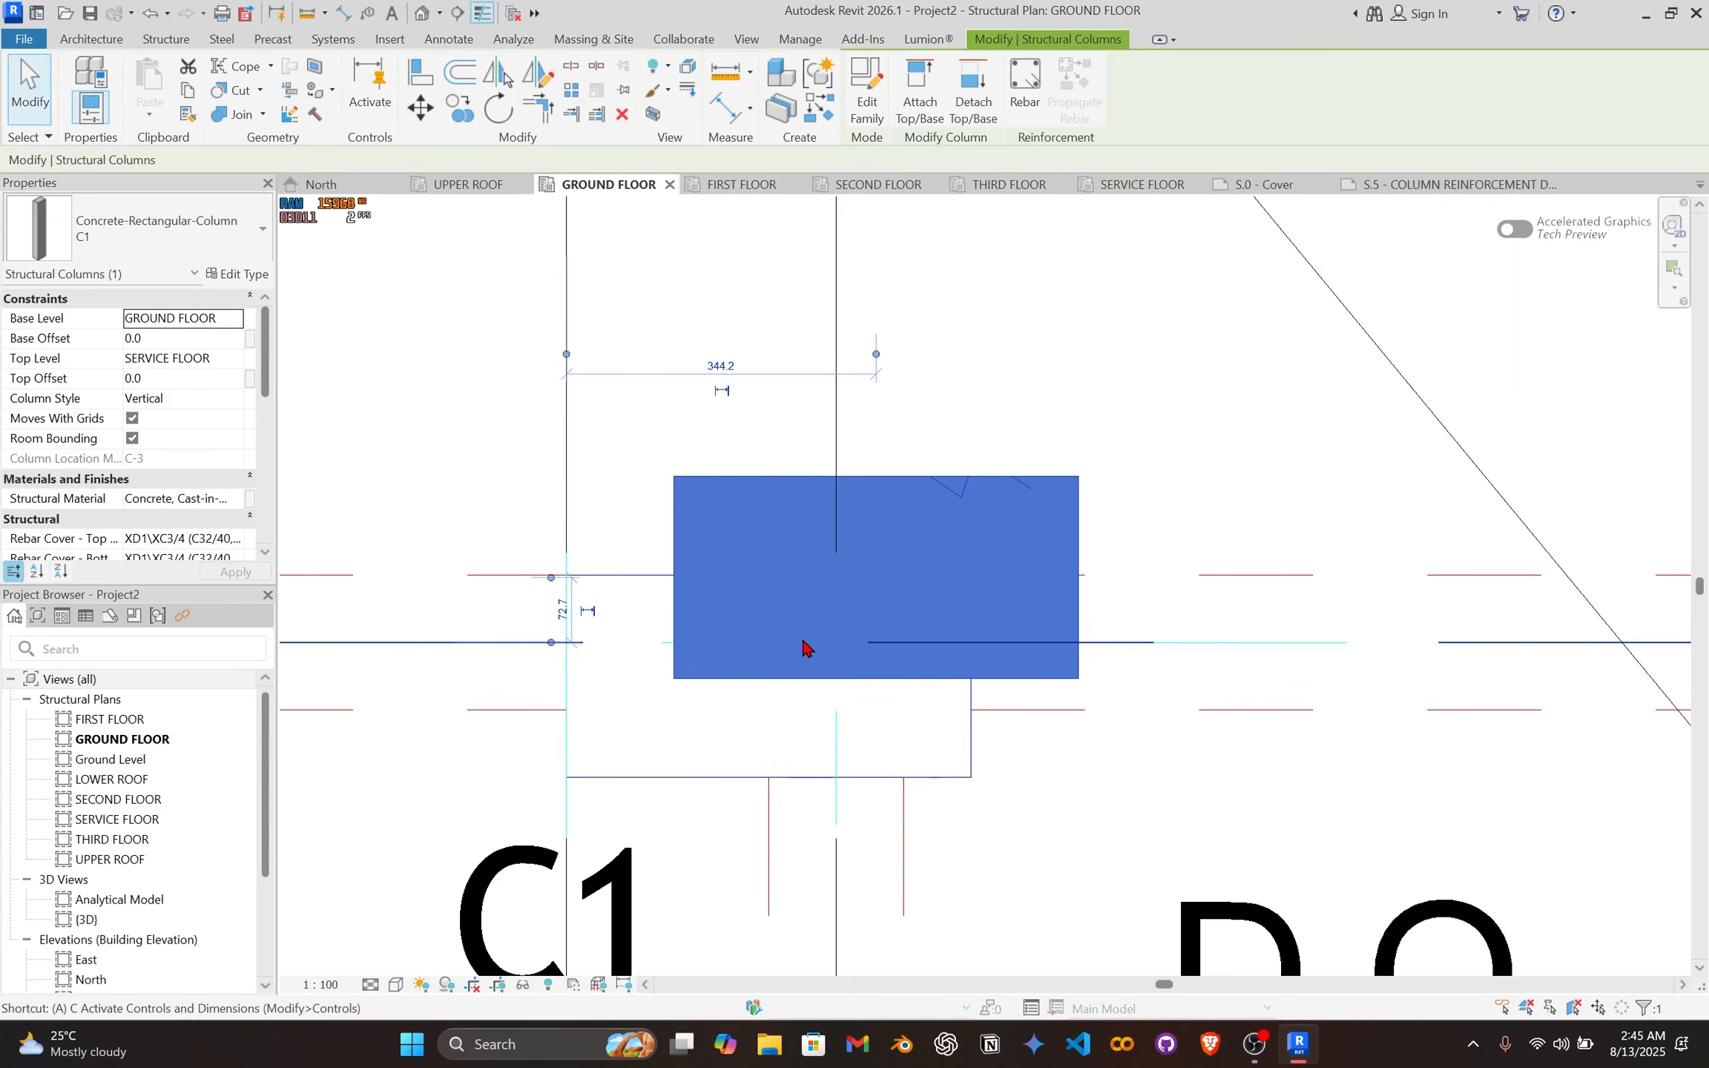
key(a)
key(l)
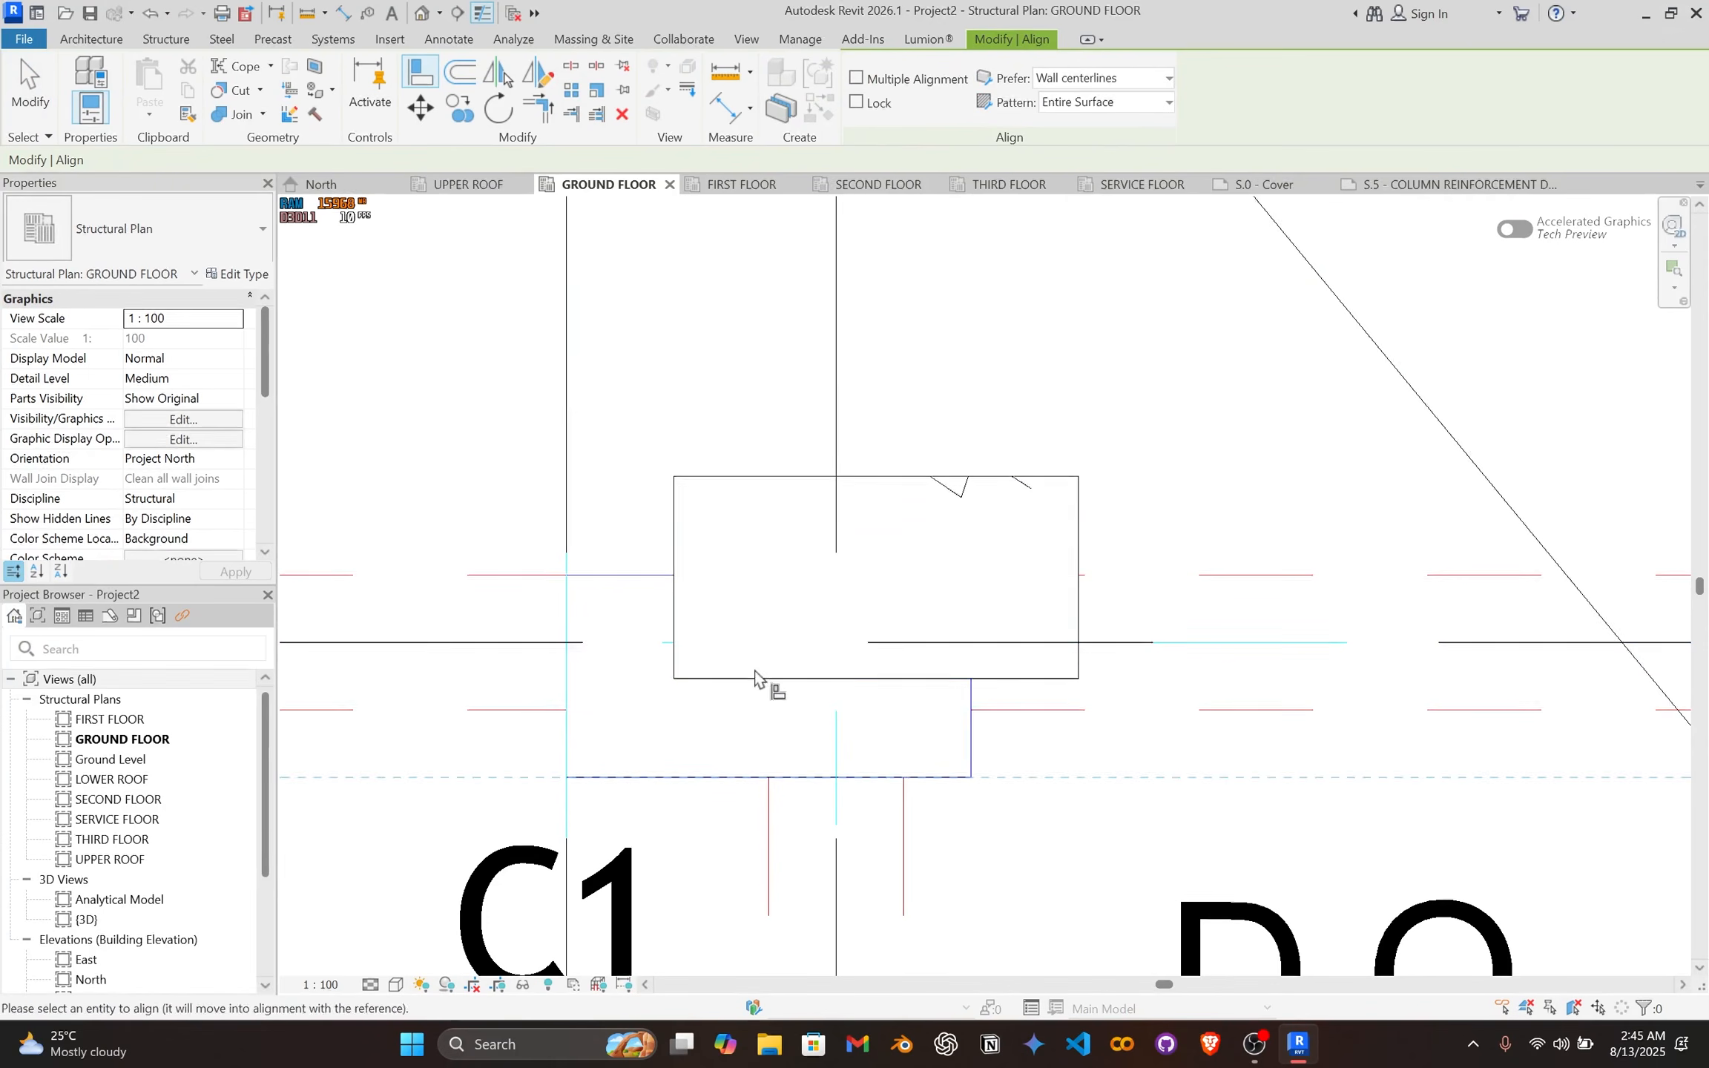
click(755, 677)
click(569, 690)
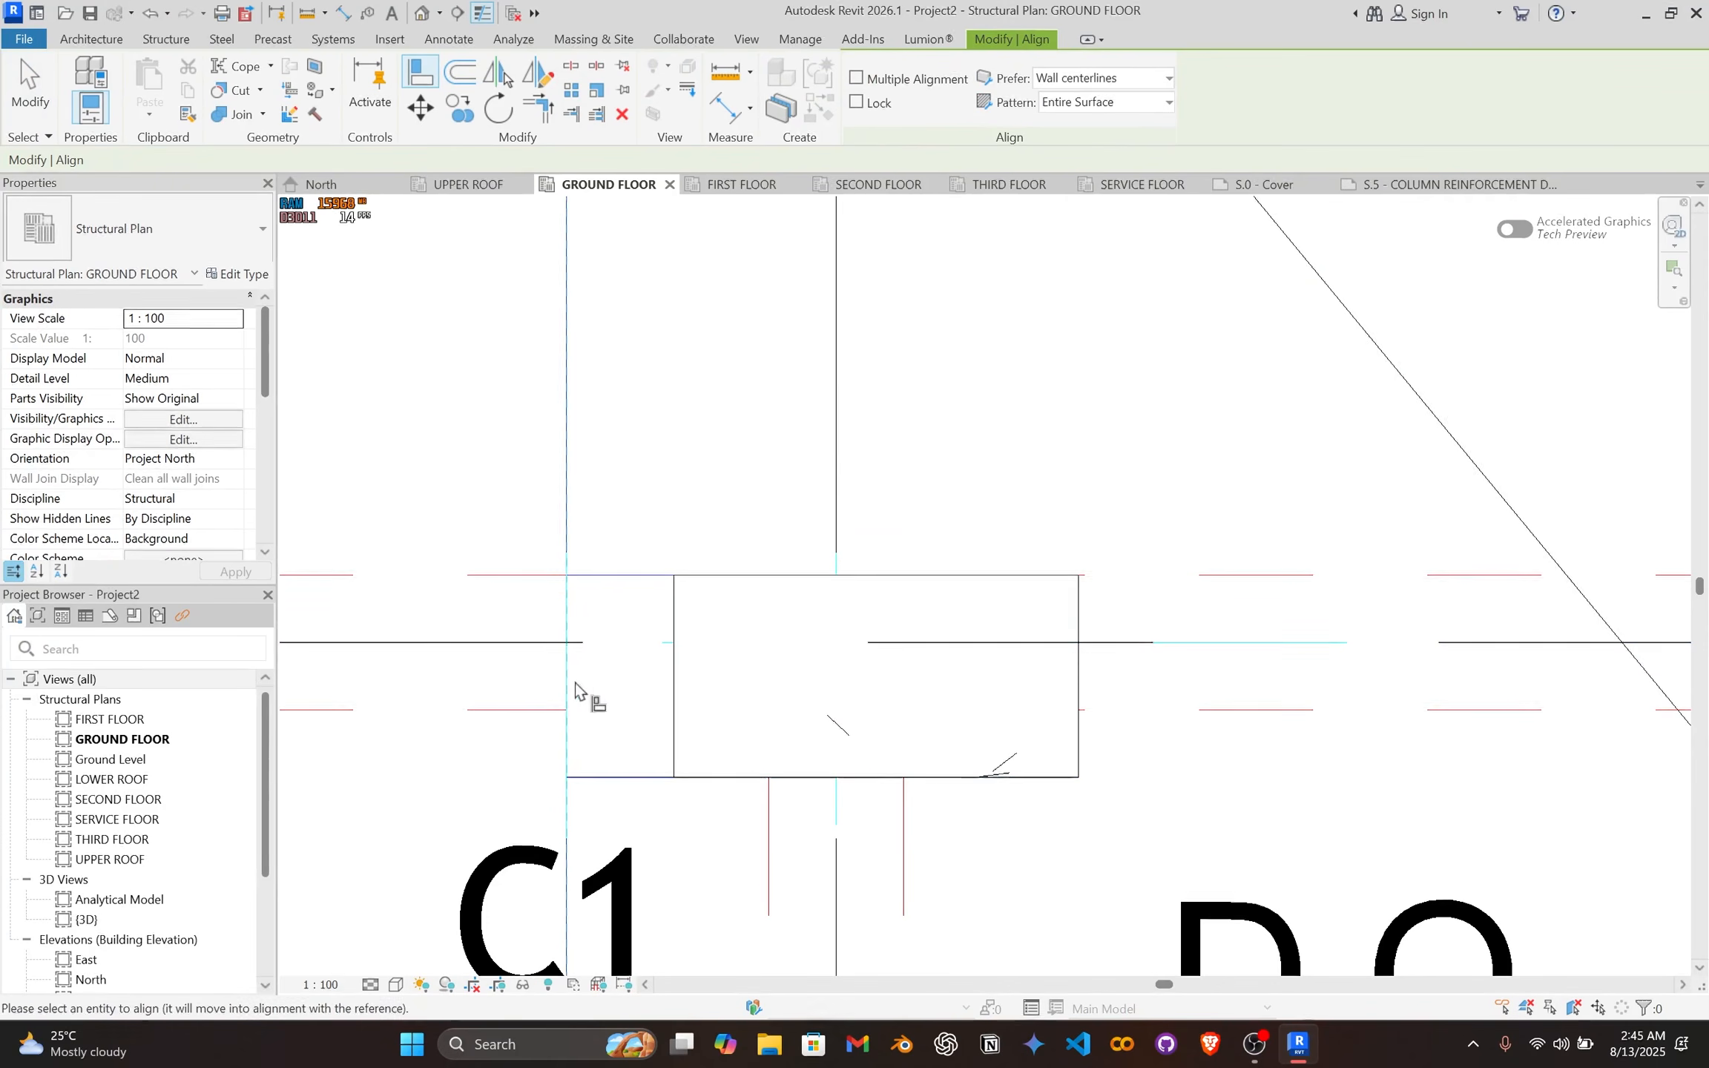
click(673, 675)
scroll(823, 658, down, 3)
Step: Rotate the C1 column at grids C and 7 by 90 degrees to match its horizontal CAD outline
middle_drag(1327, 592, 468, 595)
middle_drag(1190, 603, 369, 584)
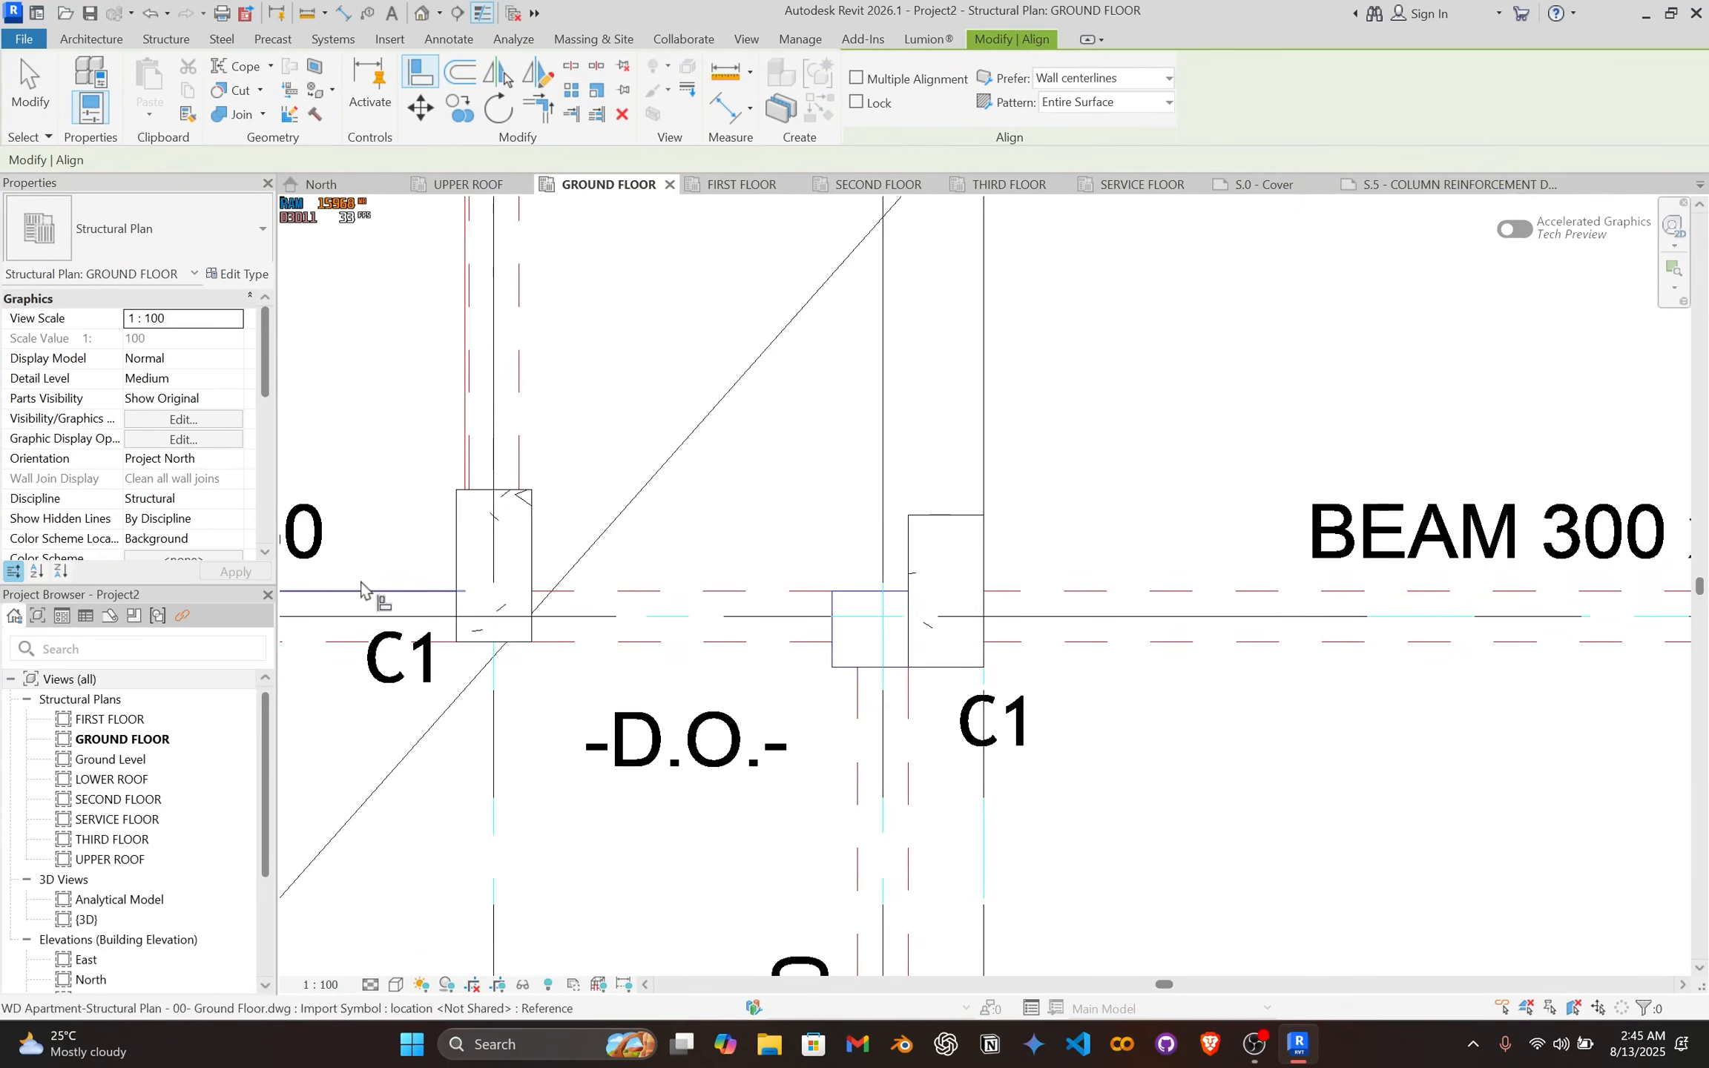
scroll(854, 621, up, 5)
key(Escape)
click(1031, 586)
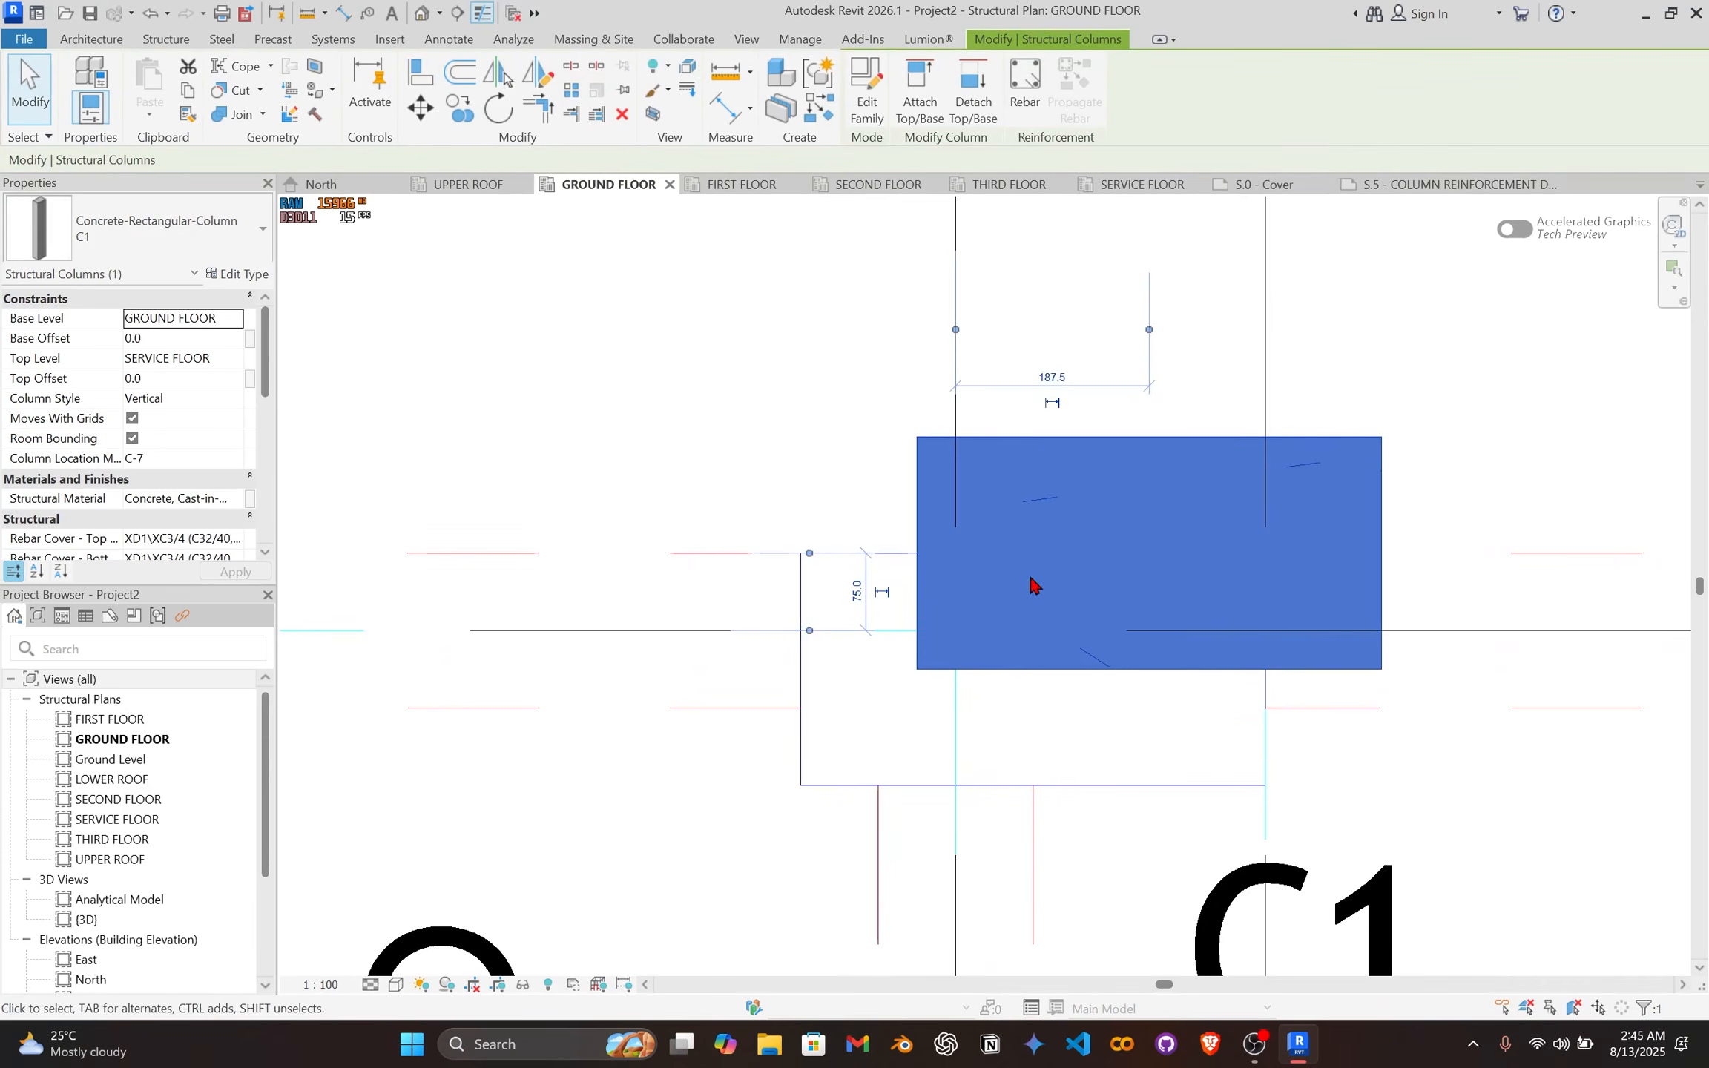
Step: Align the left and lower edges of the rotated C1 column at grids C and 7 with its CAD outline
key(a)
key(l)
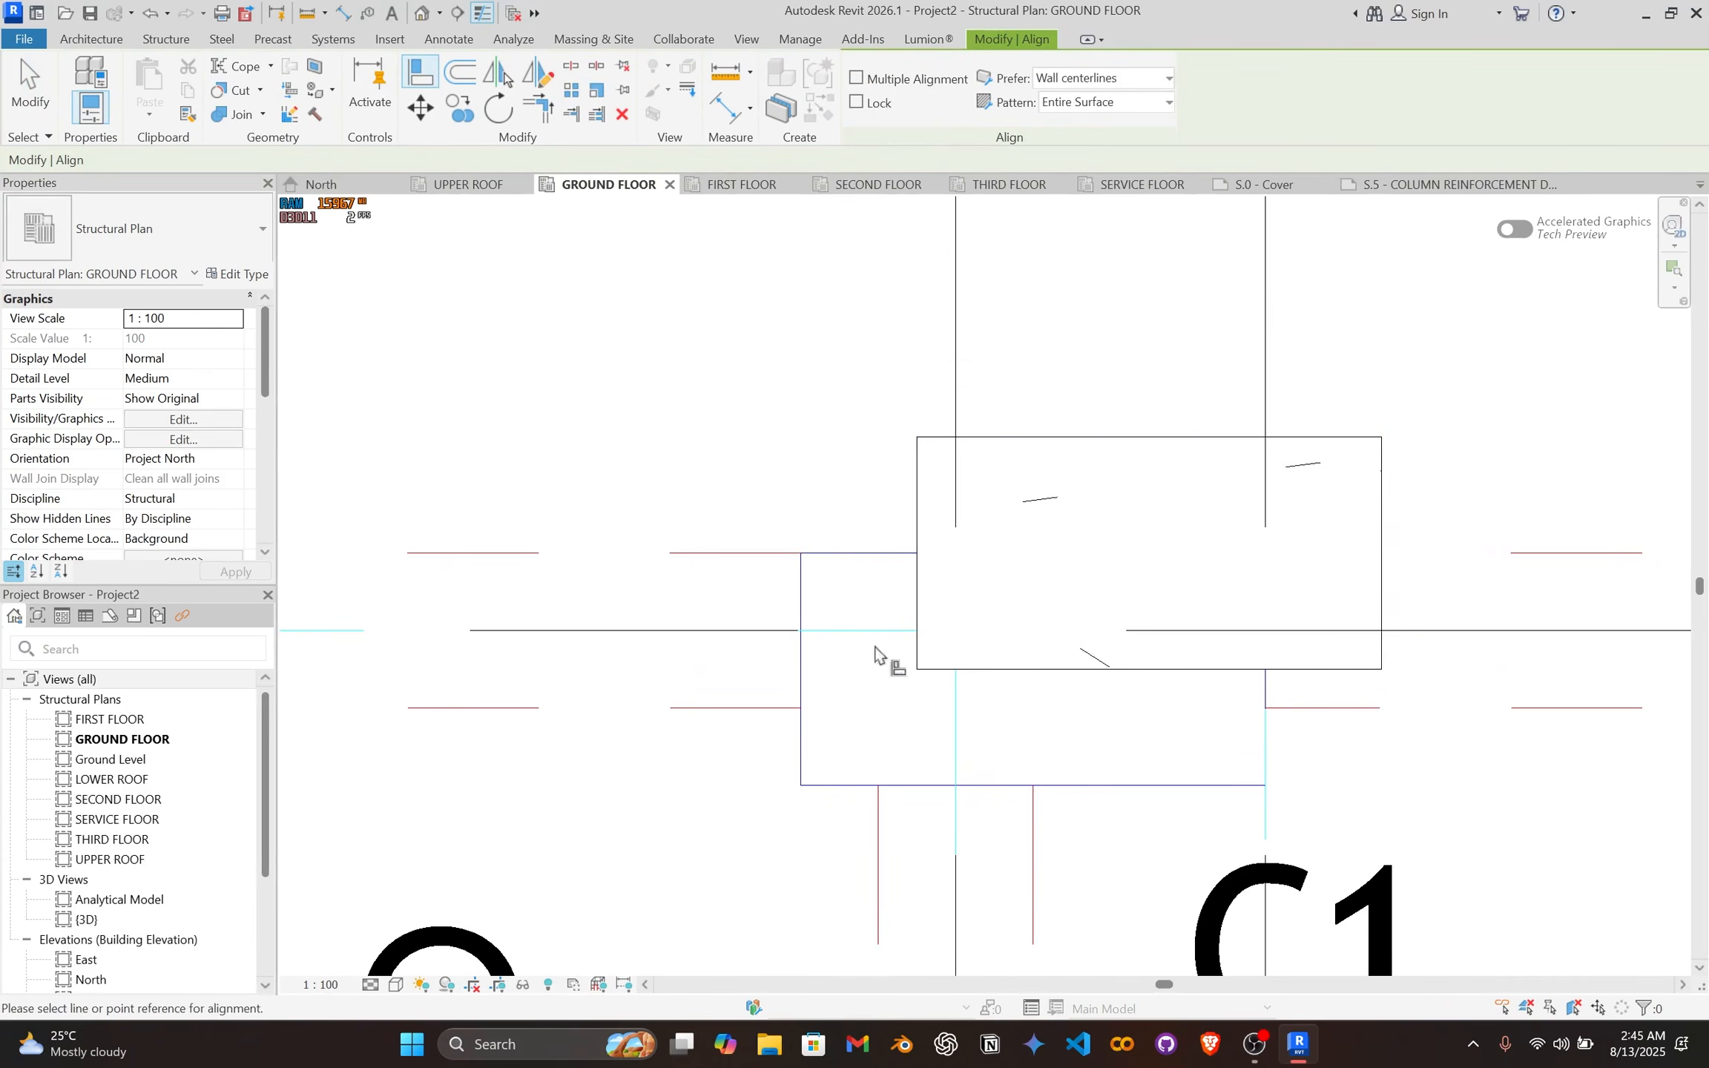
click(918, 616)
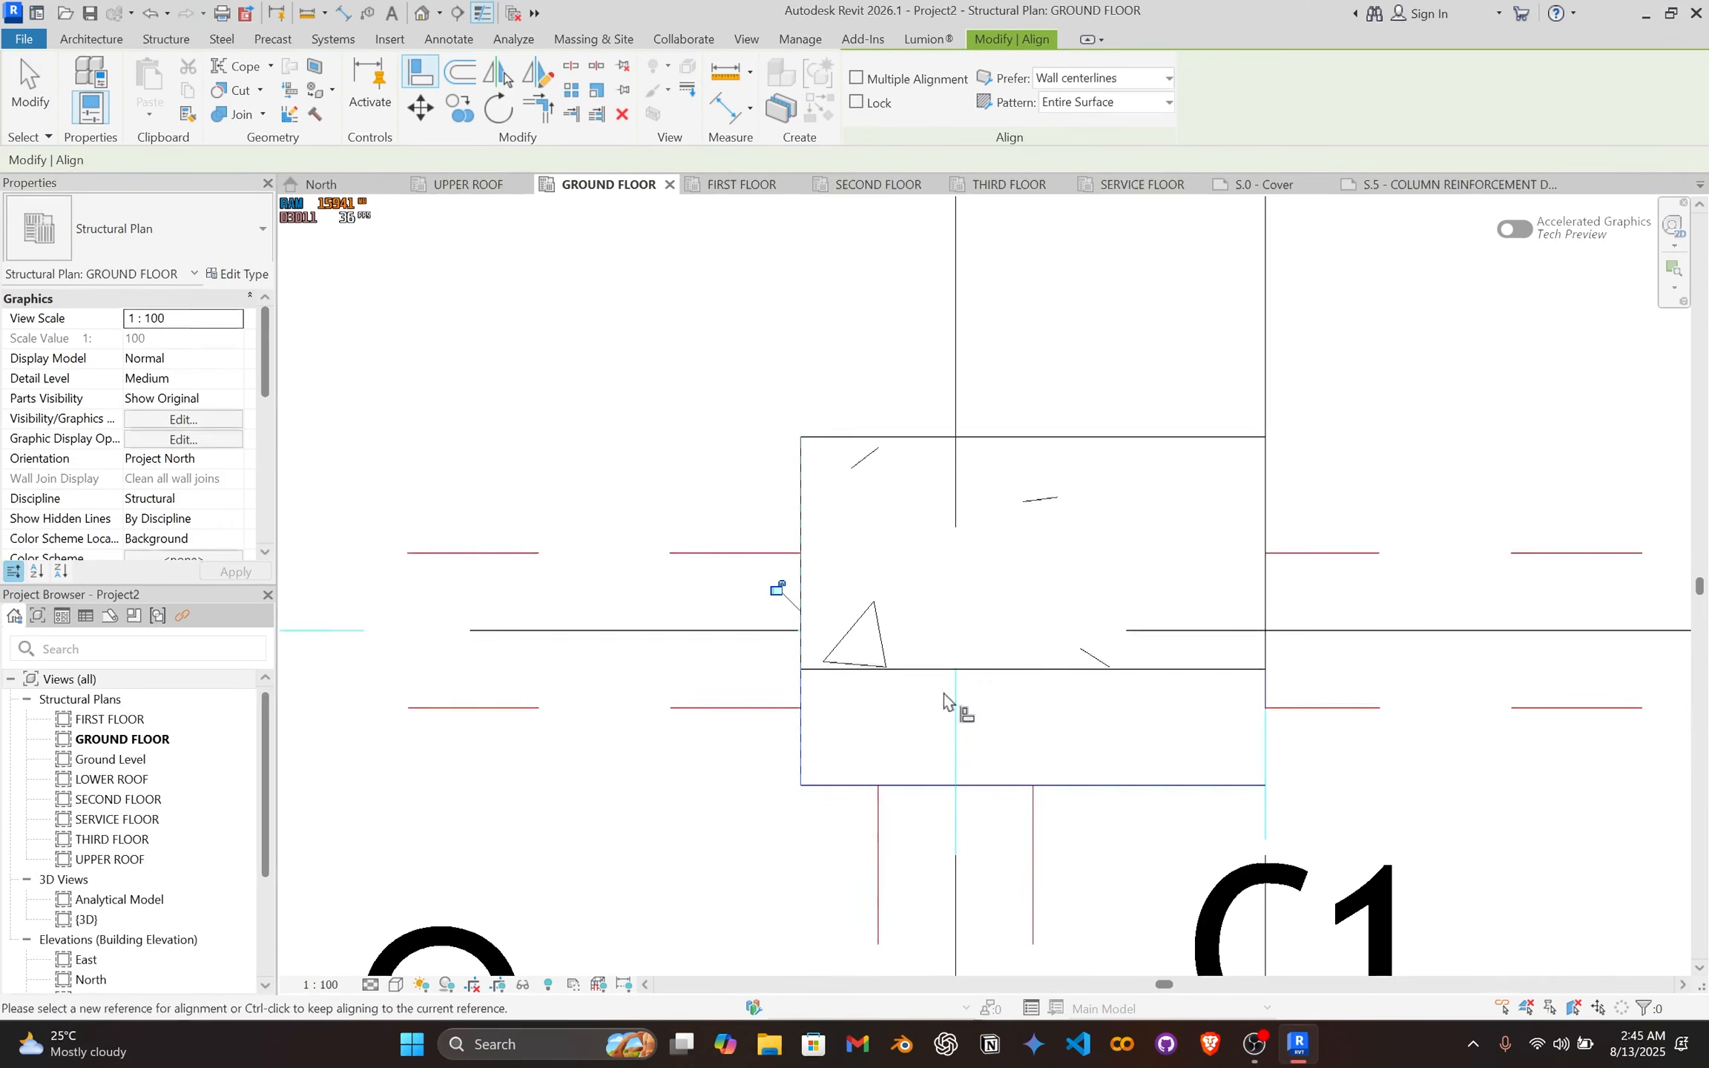
scroll(920, 687, down, 4)
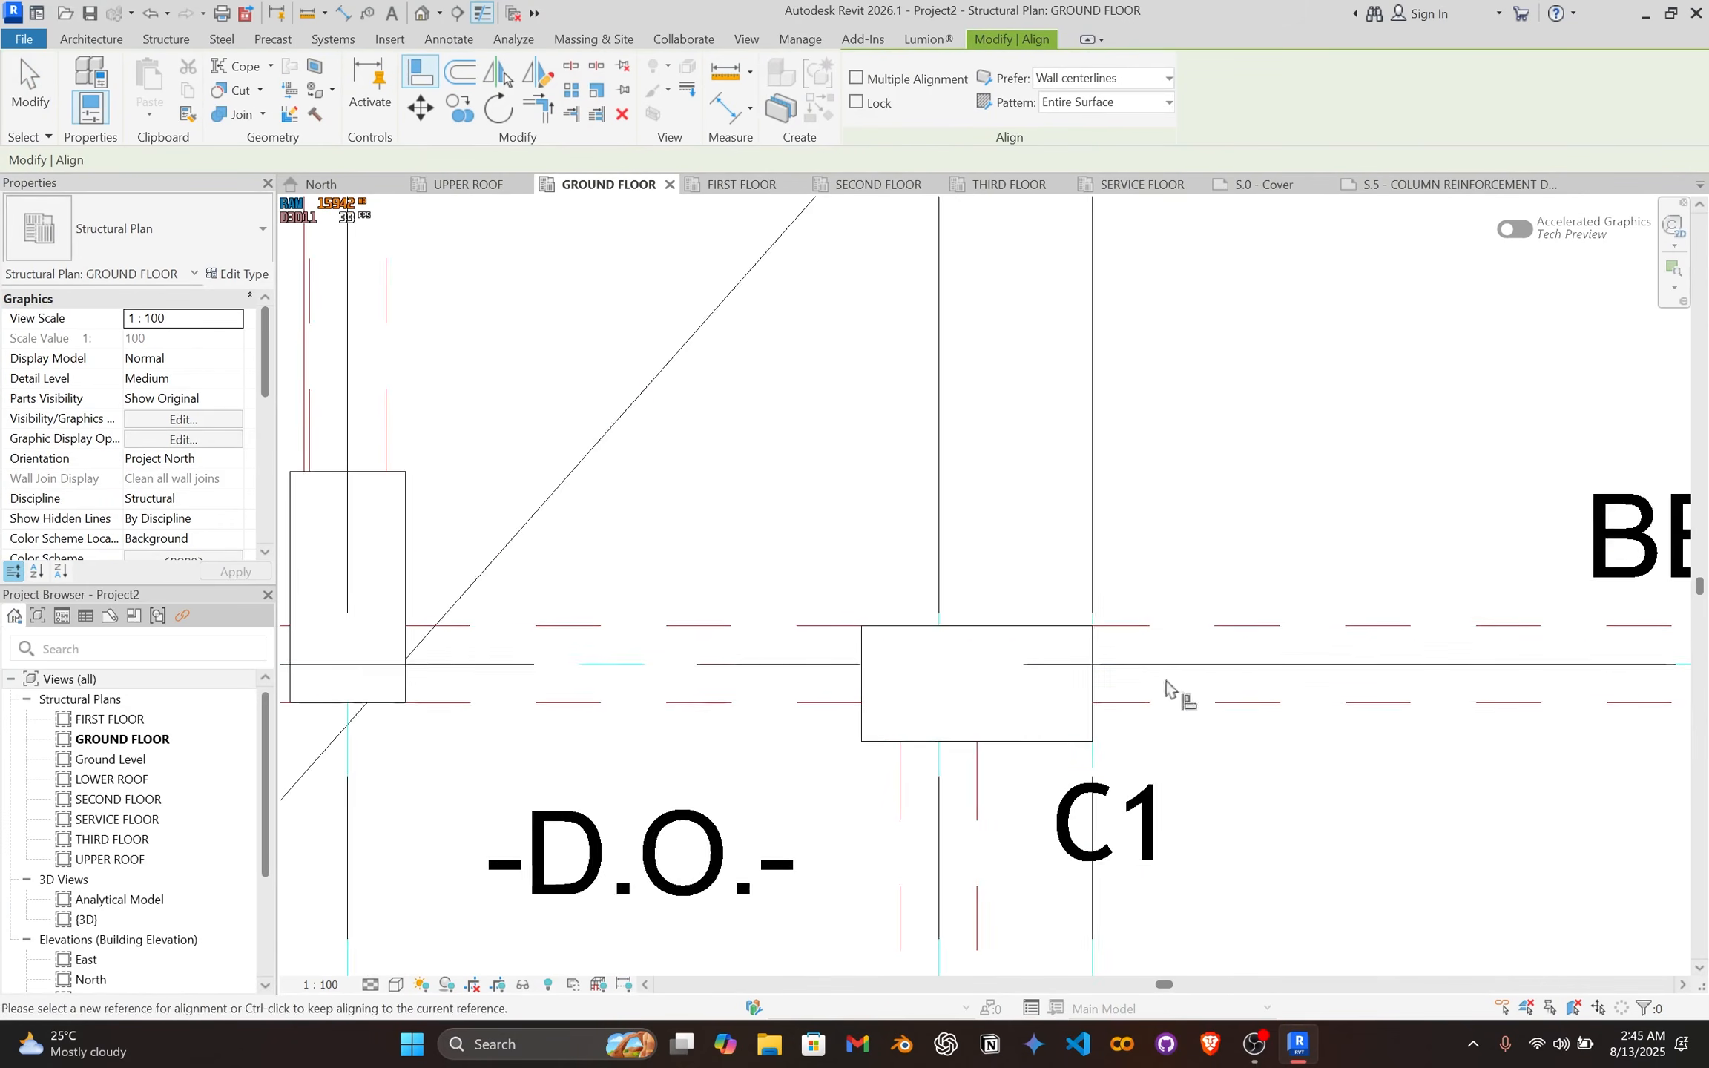
key(Escape)
Step: Align the right edge of the C2 column at grids D and 9 with its CAD outline
scroll(1309, 671, down, 4)
middle_drag(1333, 677, 447, 646)
middle_drag(1118, 653, 1091, 654)
scroll(1120, 672, up, 3)
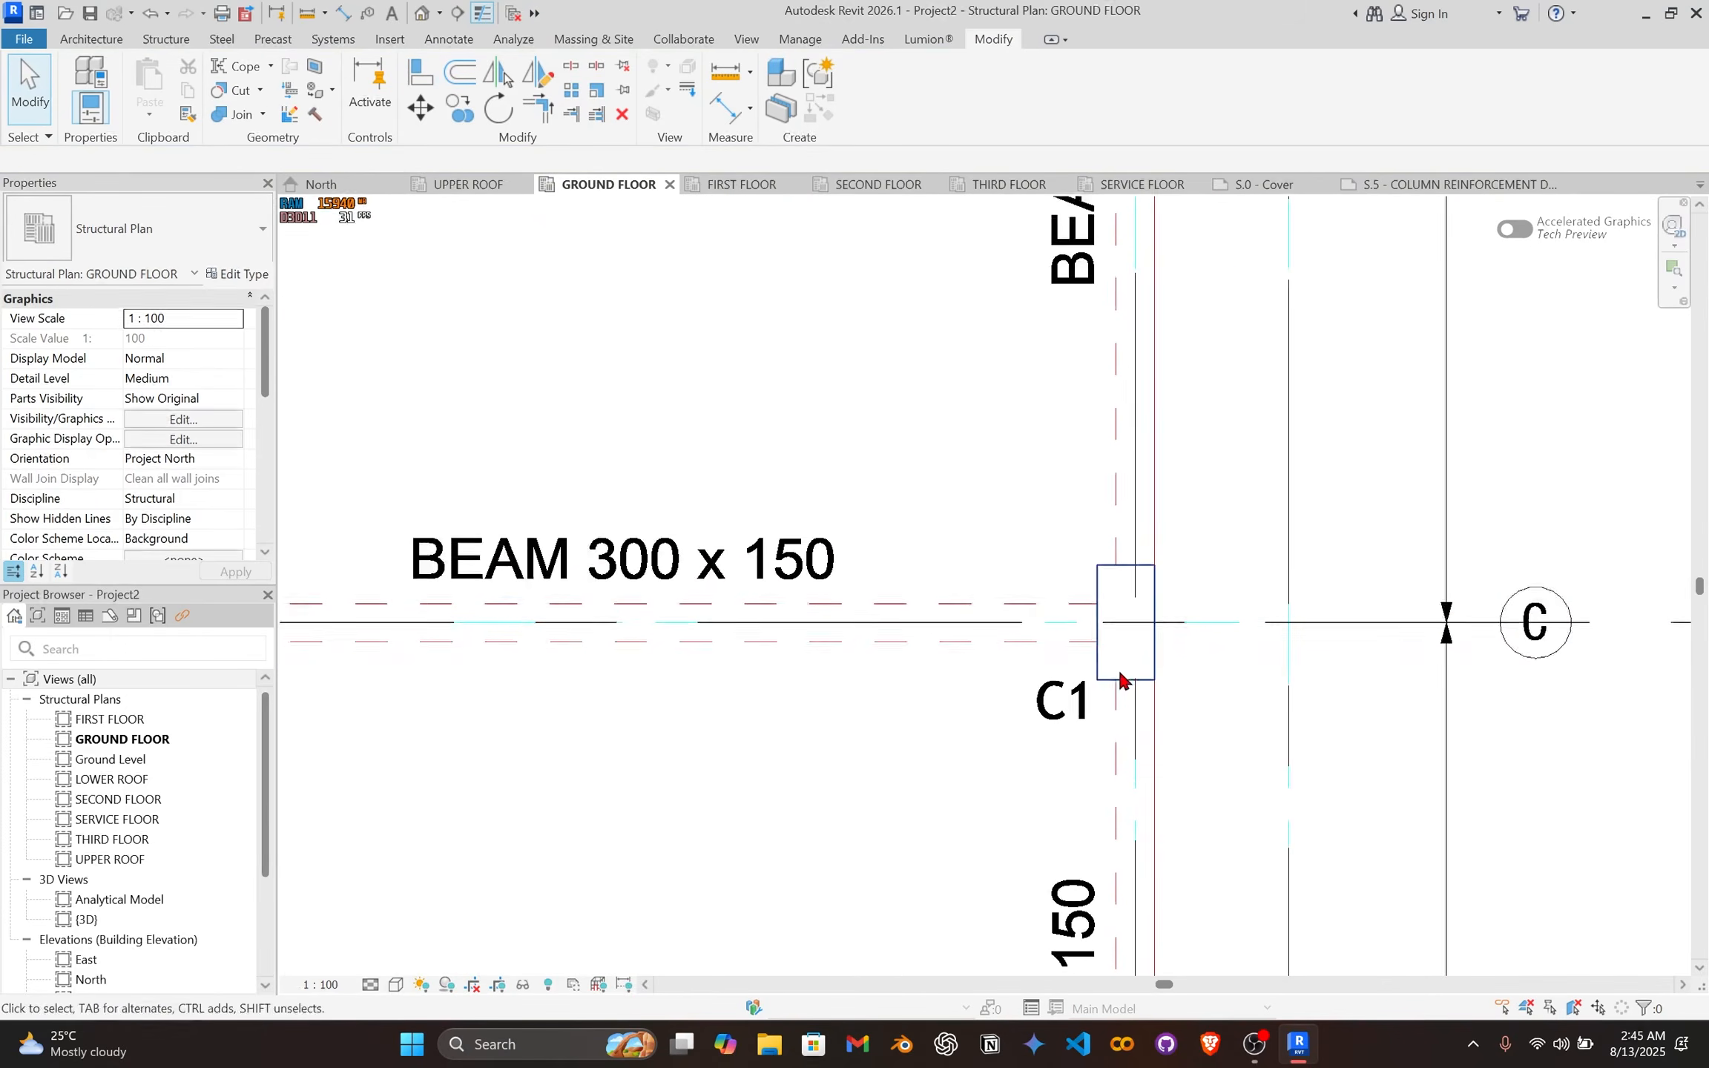
scroll(1124, 672, down, 5)
middle_drag(1008, 753, 1044, 390)
scroll(1112, 724, up, 6)
scroll(1235, 757, up, 1)
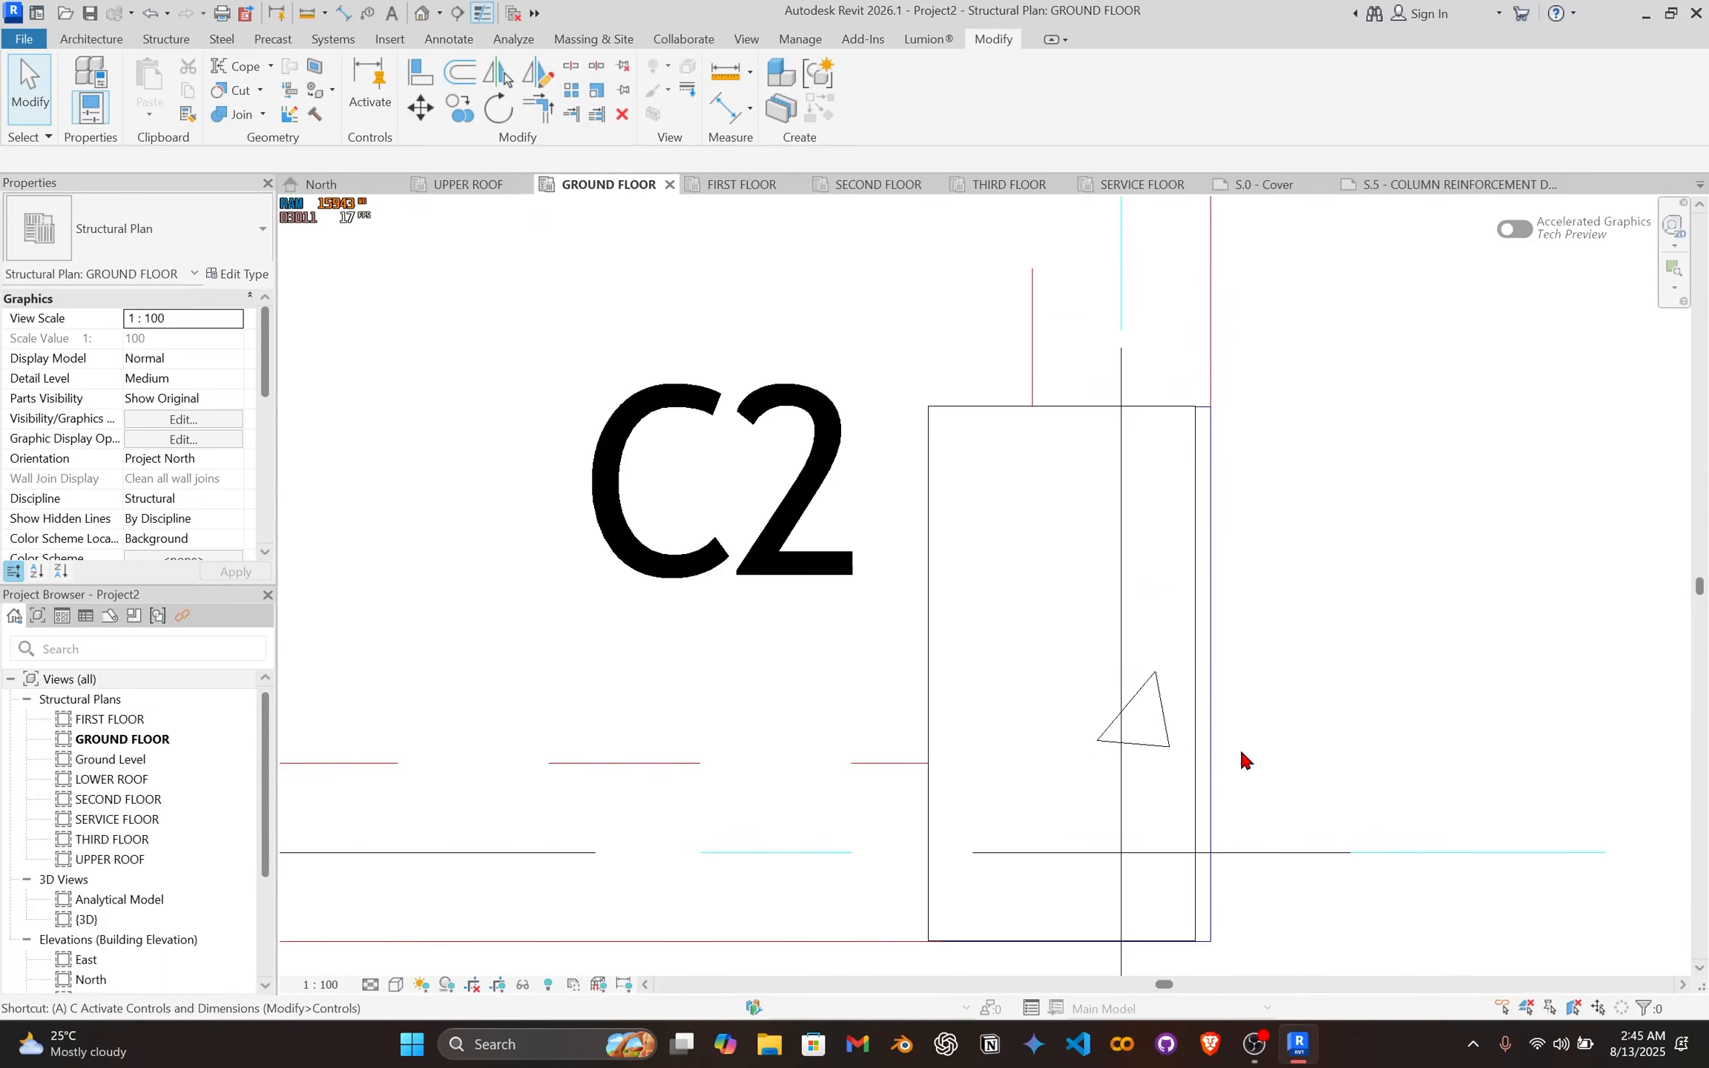
key(a)
key(l)
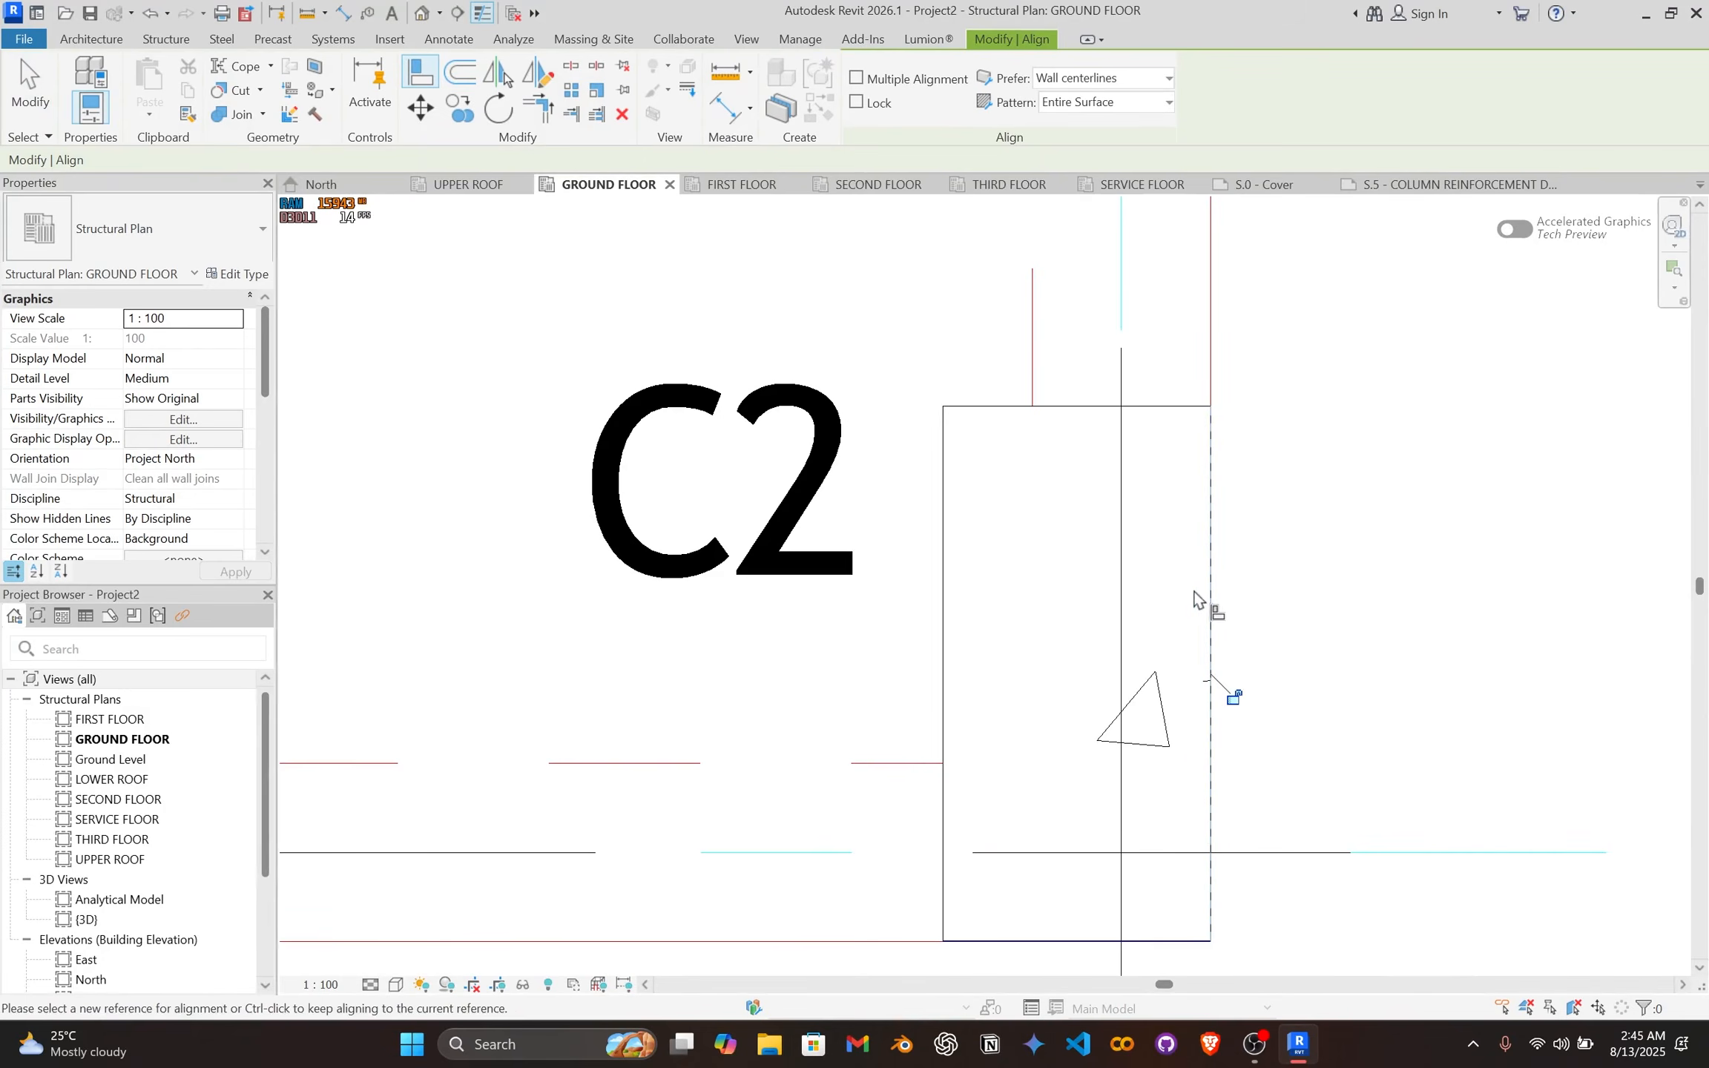
scroll(1061, 605, down, 10)
Step: Align the right and lower edges of the C2 column at grids D and 1 with its CAD outline
middle_drag(986, 639, 1484, 653)
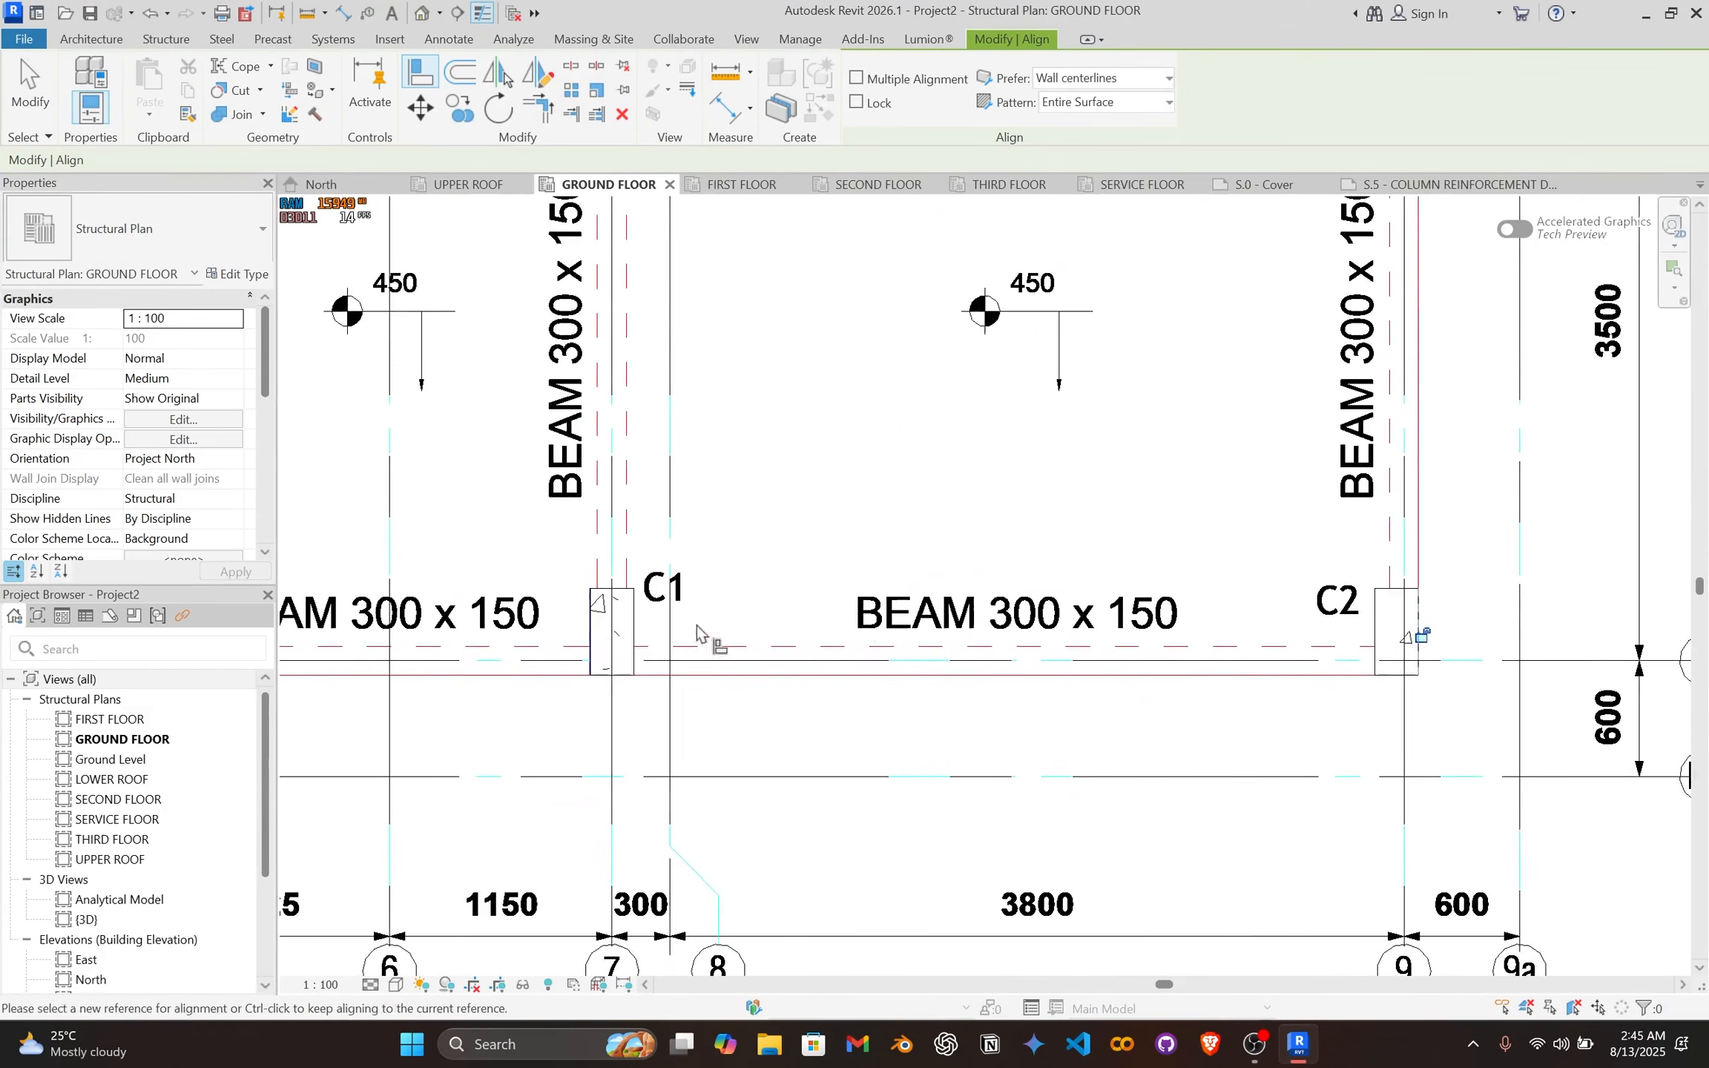
scroll(579, 649, up, 5)
scroll(591, 687, down, 8)
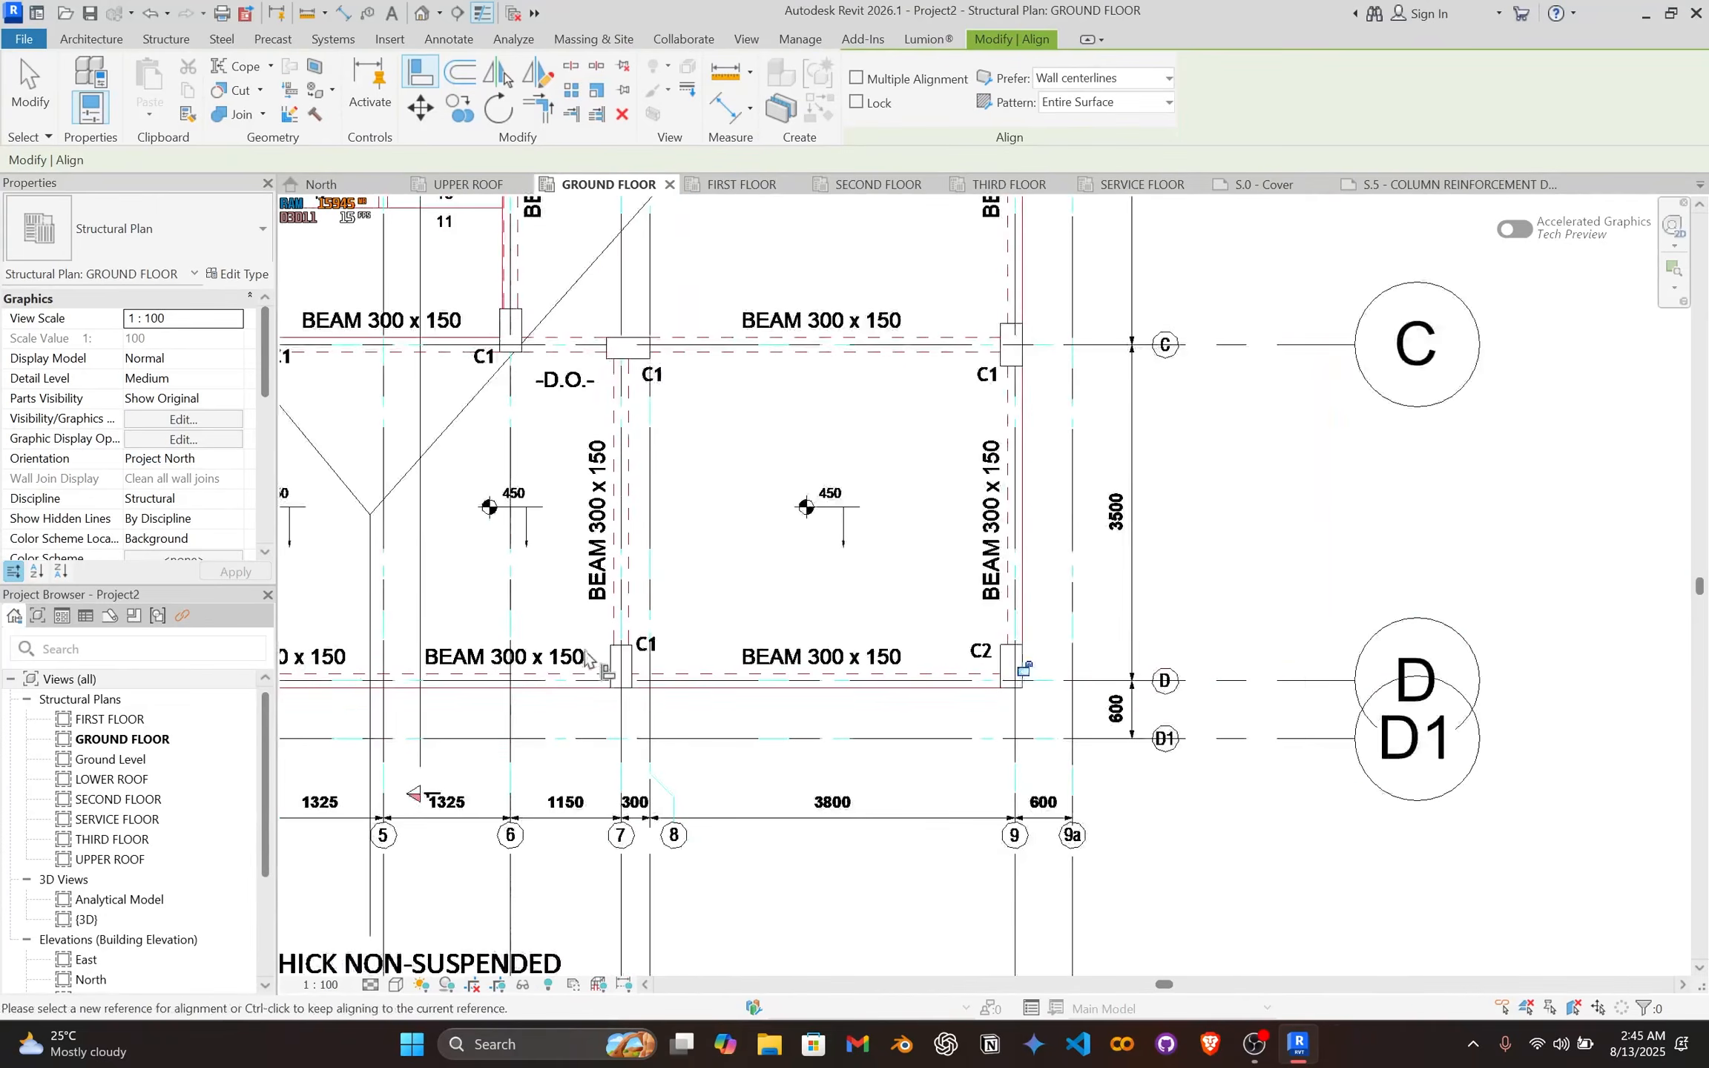
scroll(586, 656, up, 6)
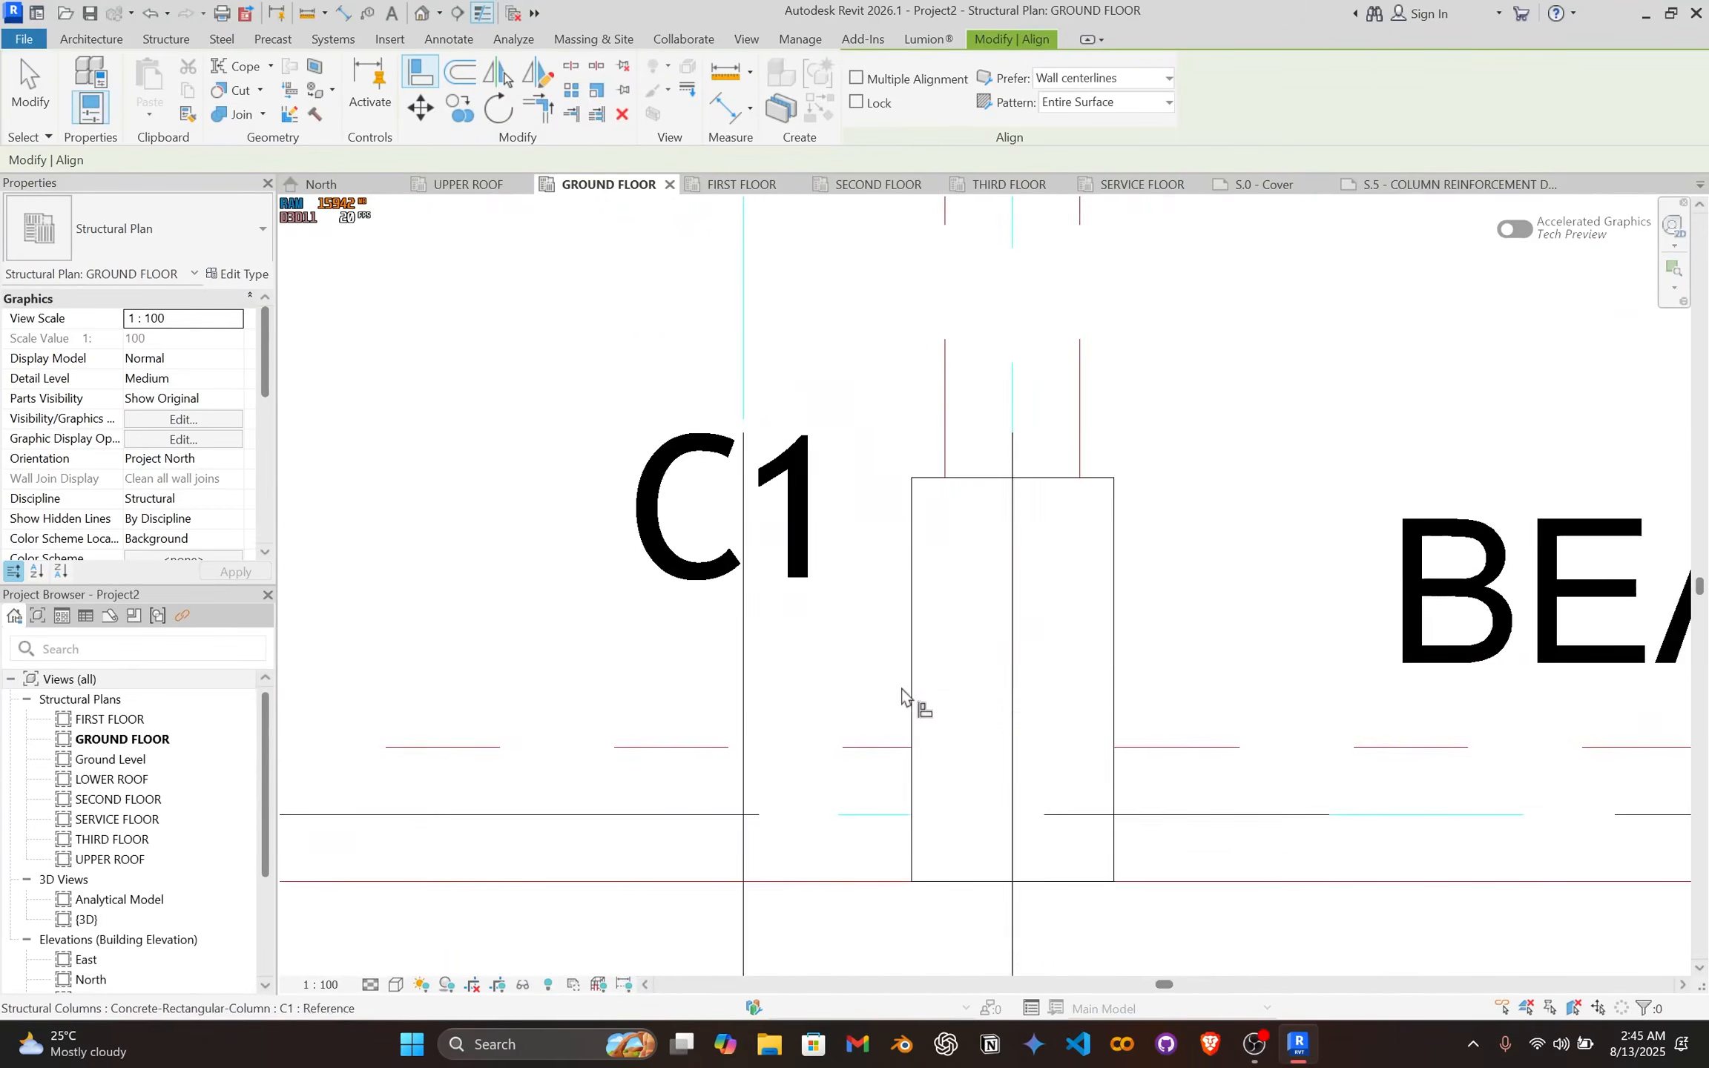
scroll(900, 692, down, 6)
middle_drag(1036, 679, 1532, 678)
scroll(601, 701, up, 3)
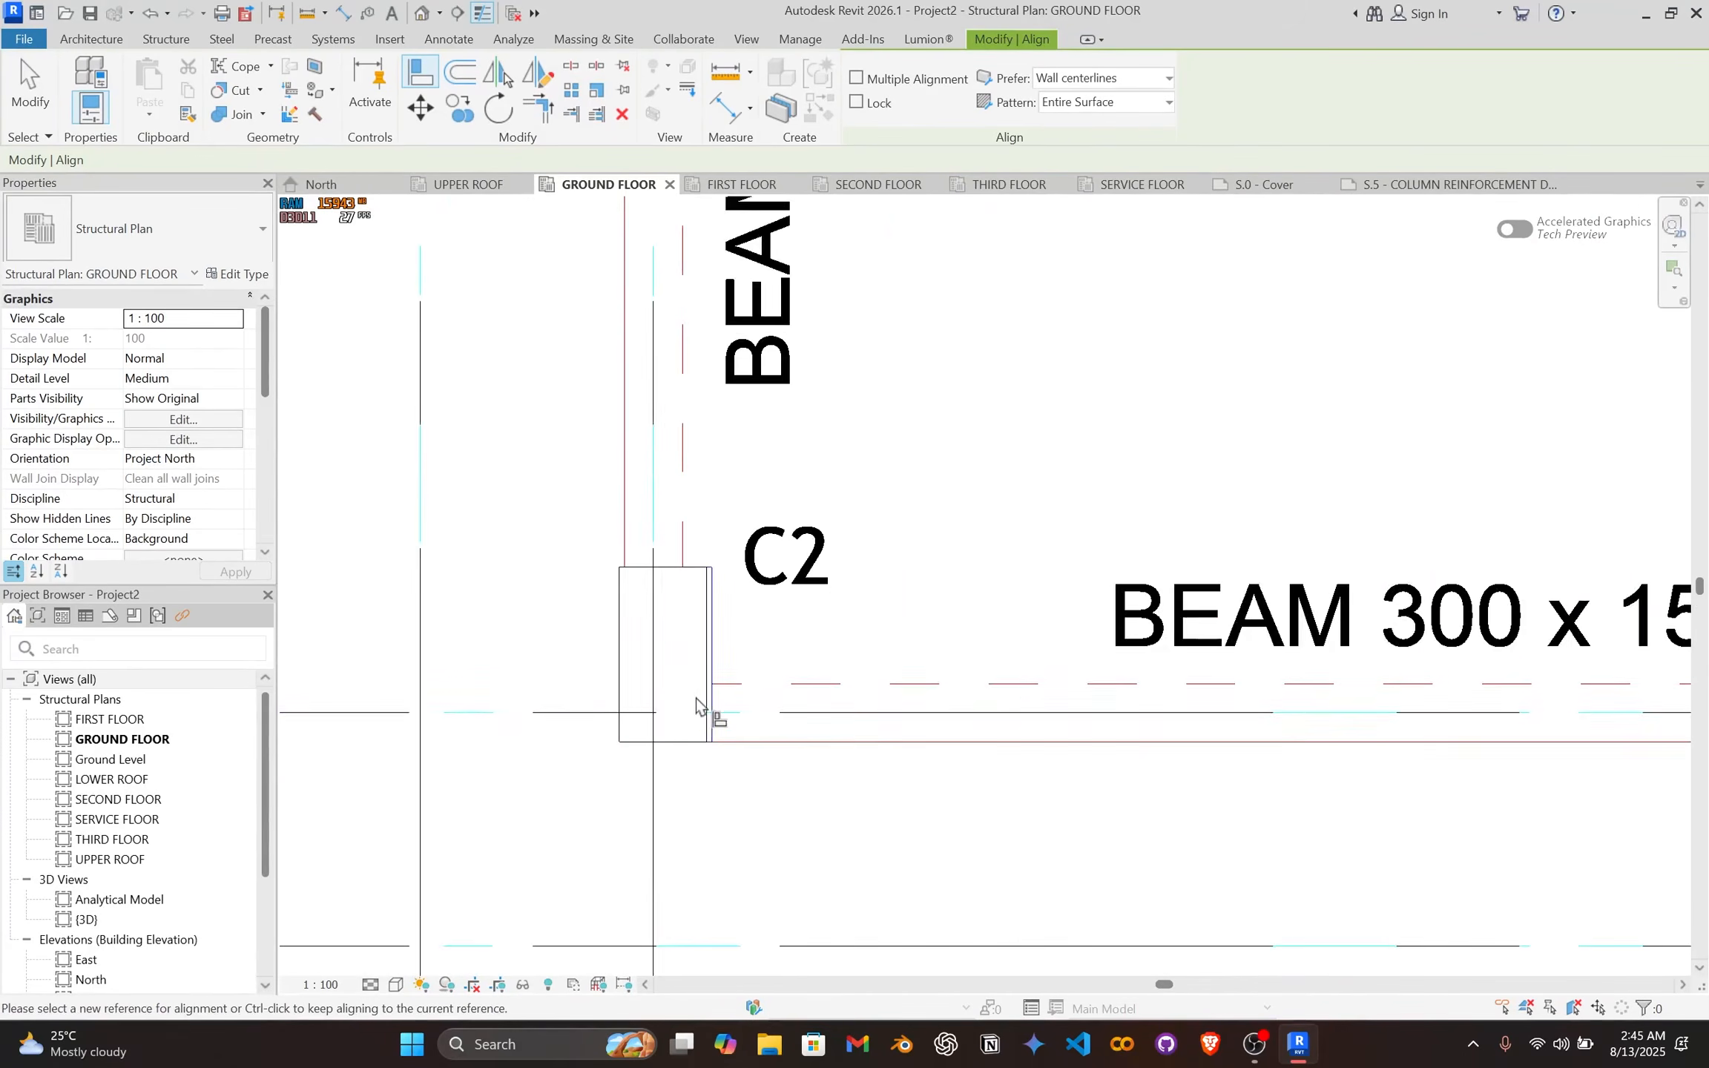
scroll(701, 694, up, 4)
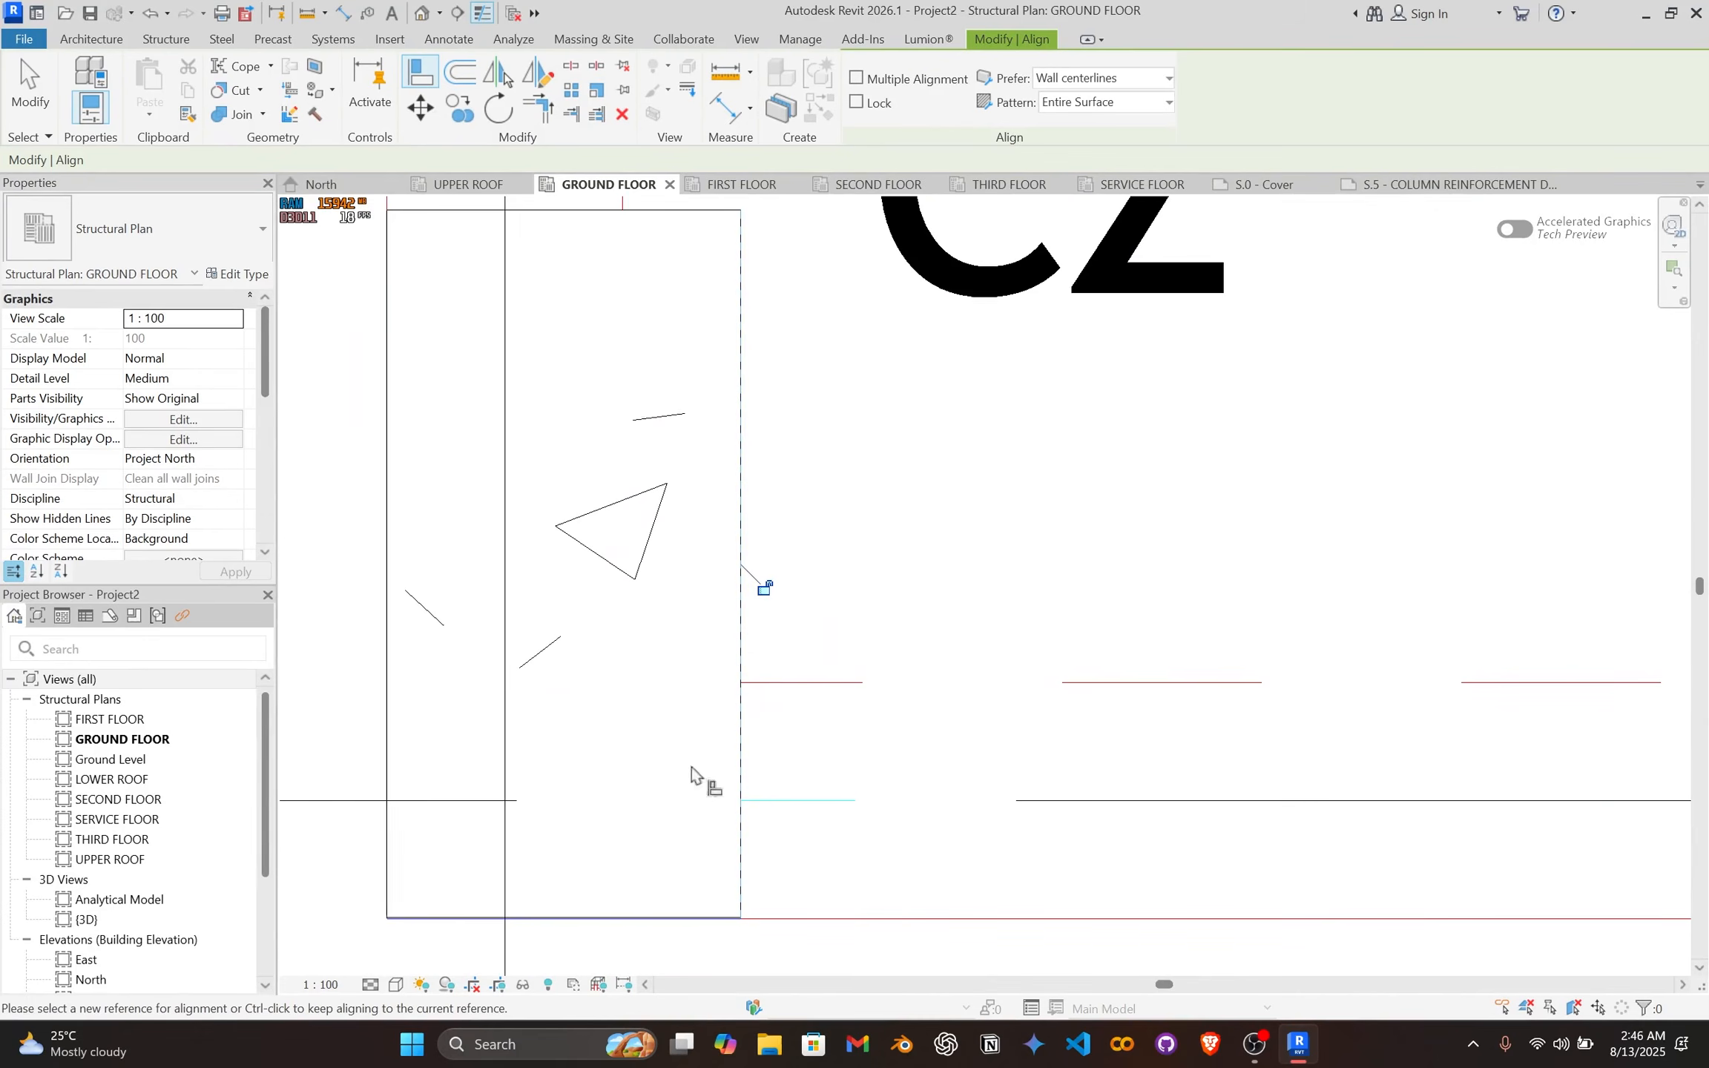
scroll(691, 772, up, 6)
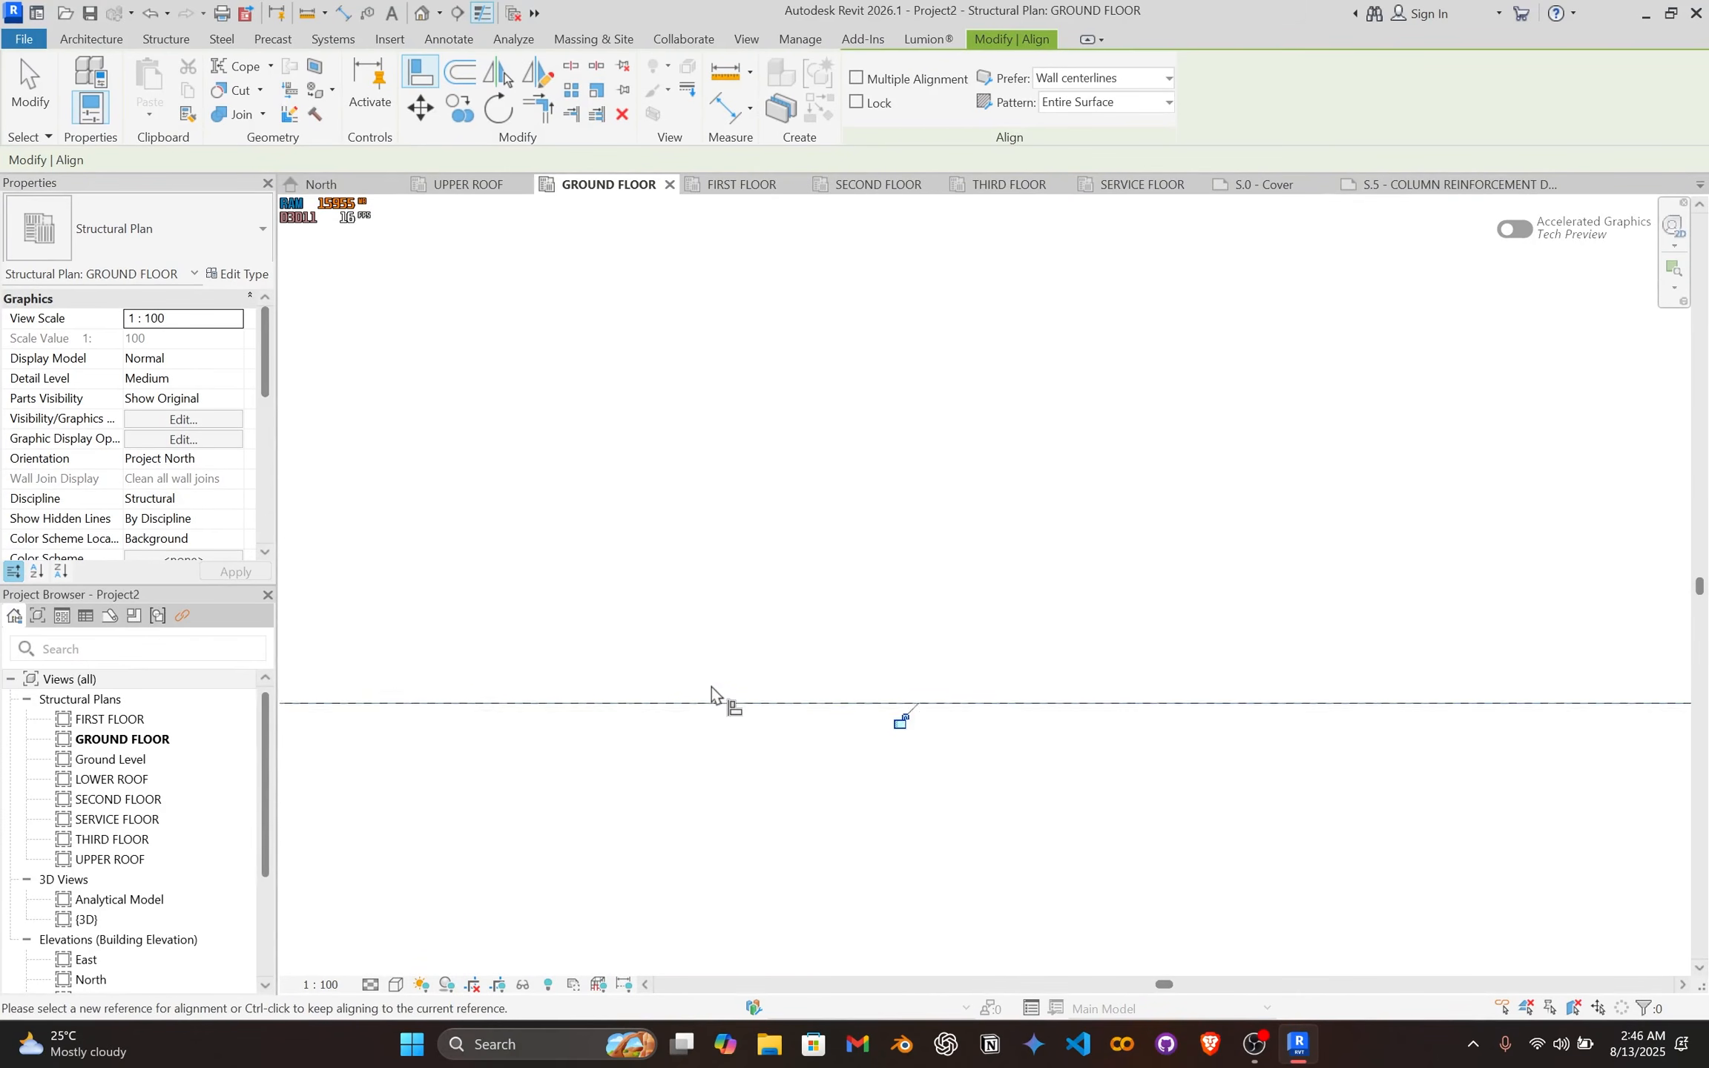
key(Escape)
key(Escape)
scroll(712, 690, down, 5)
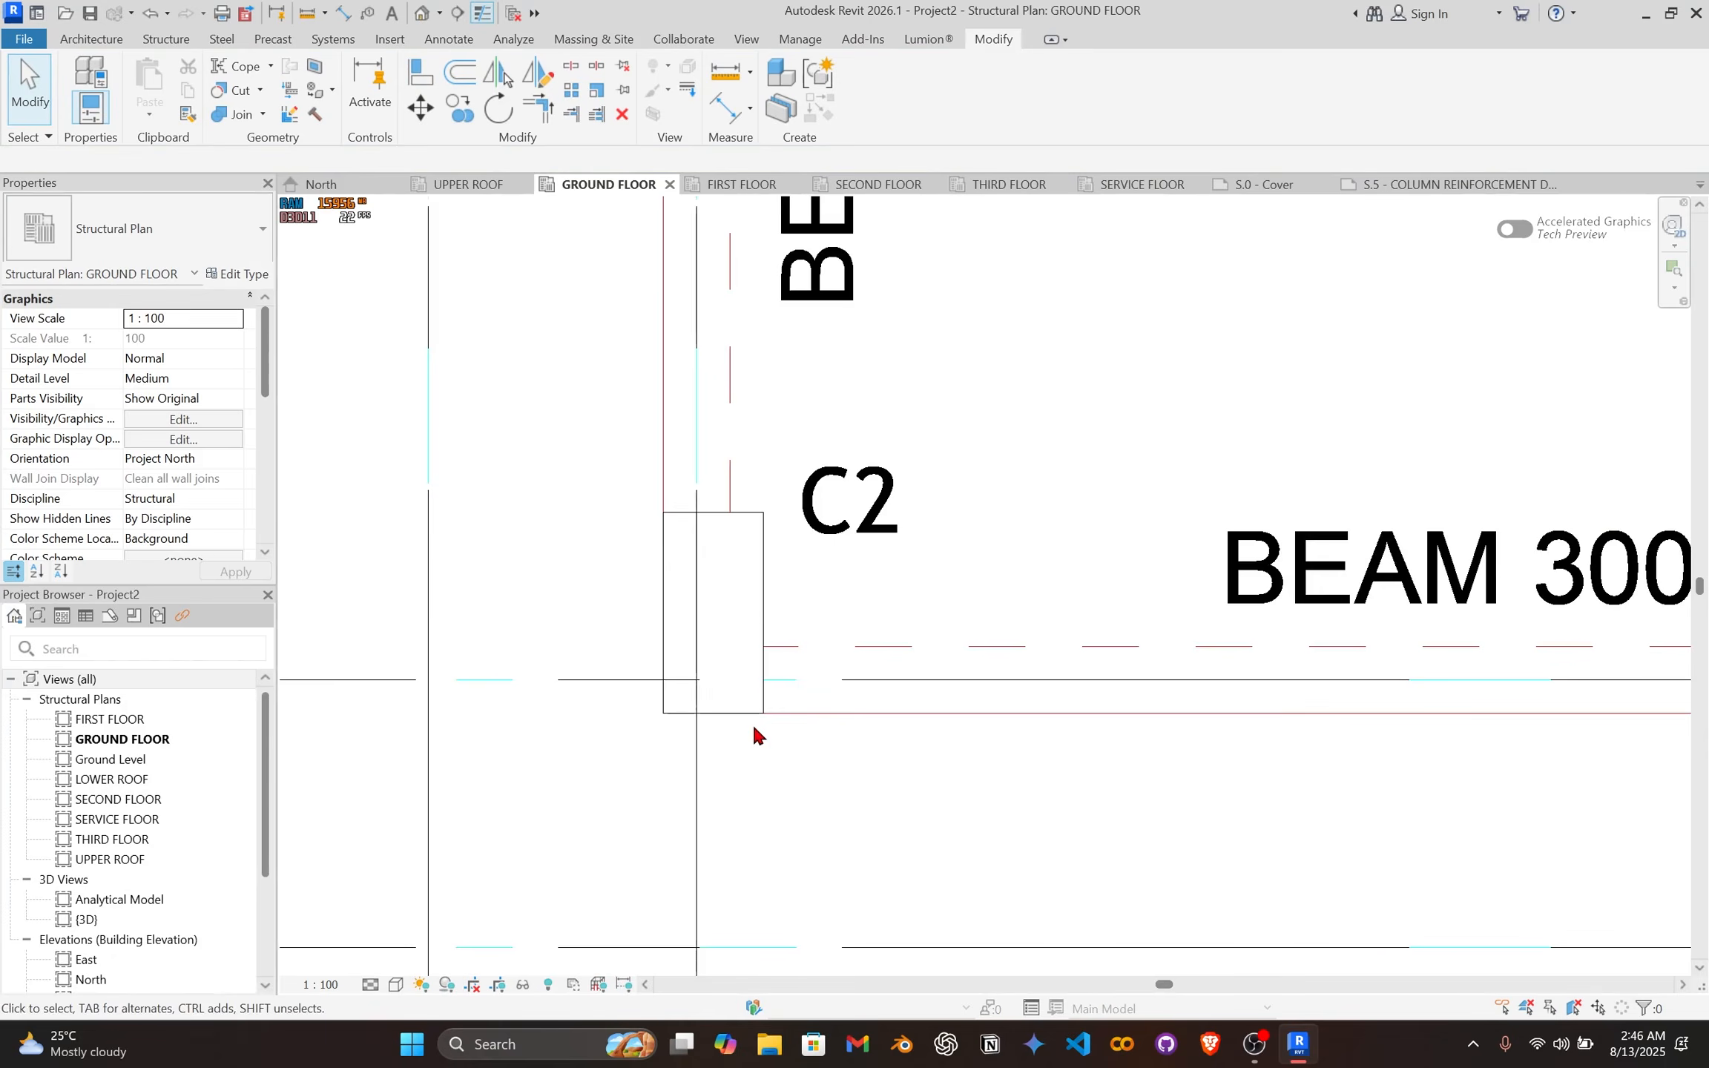
Step: Examine the ground floor columns from grid D up to grid A1 against their CAD outlines
scroll(888, 589, down, 5)
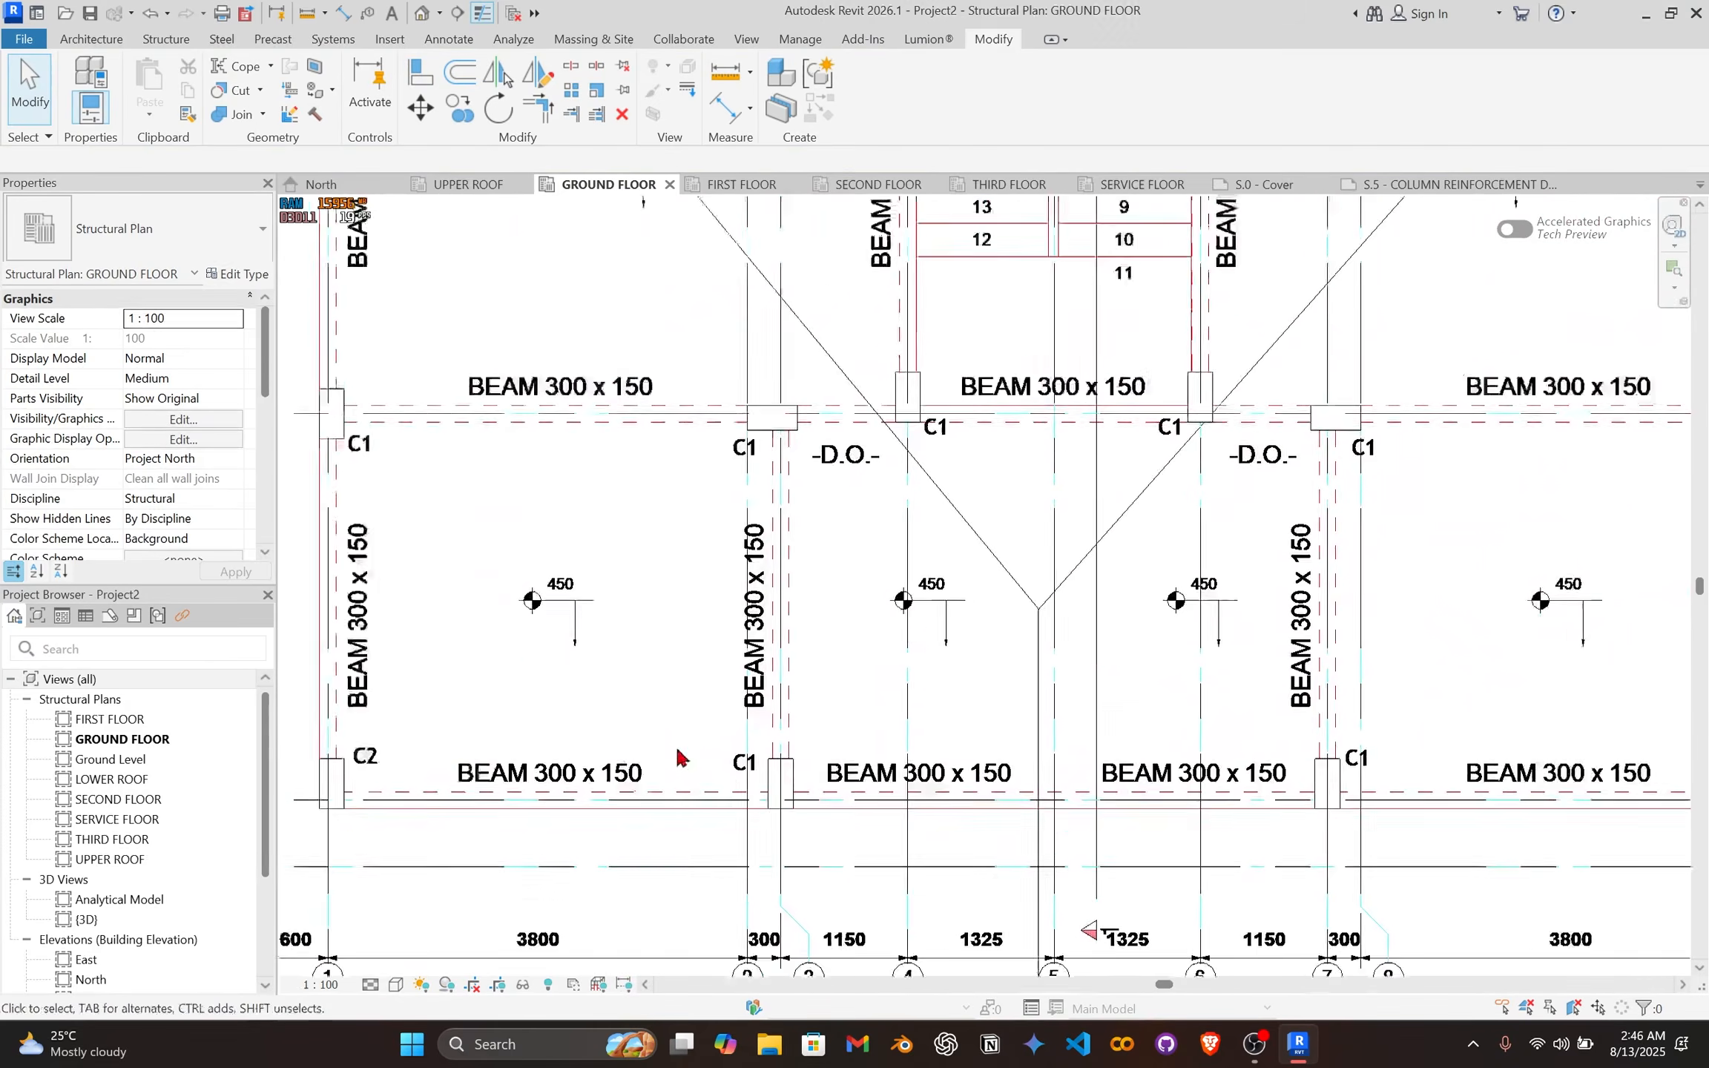
middle_drag(959, 631, 798, 922)
middle_drag(981, 626, 1000, 878)
middle_drag(966, 561, 1033, 706)
scroll(1033, 707, down, 1)
scroll(850, 491, up, 2)
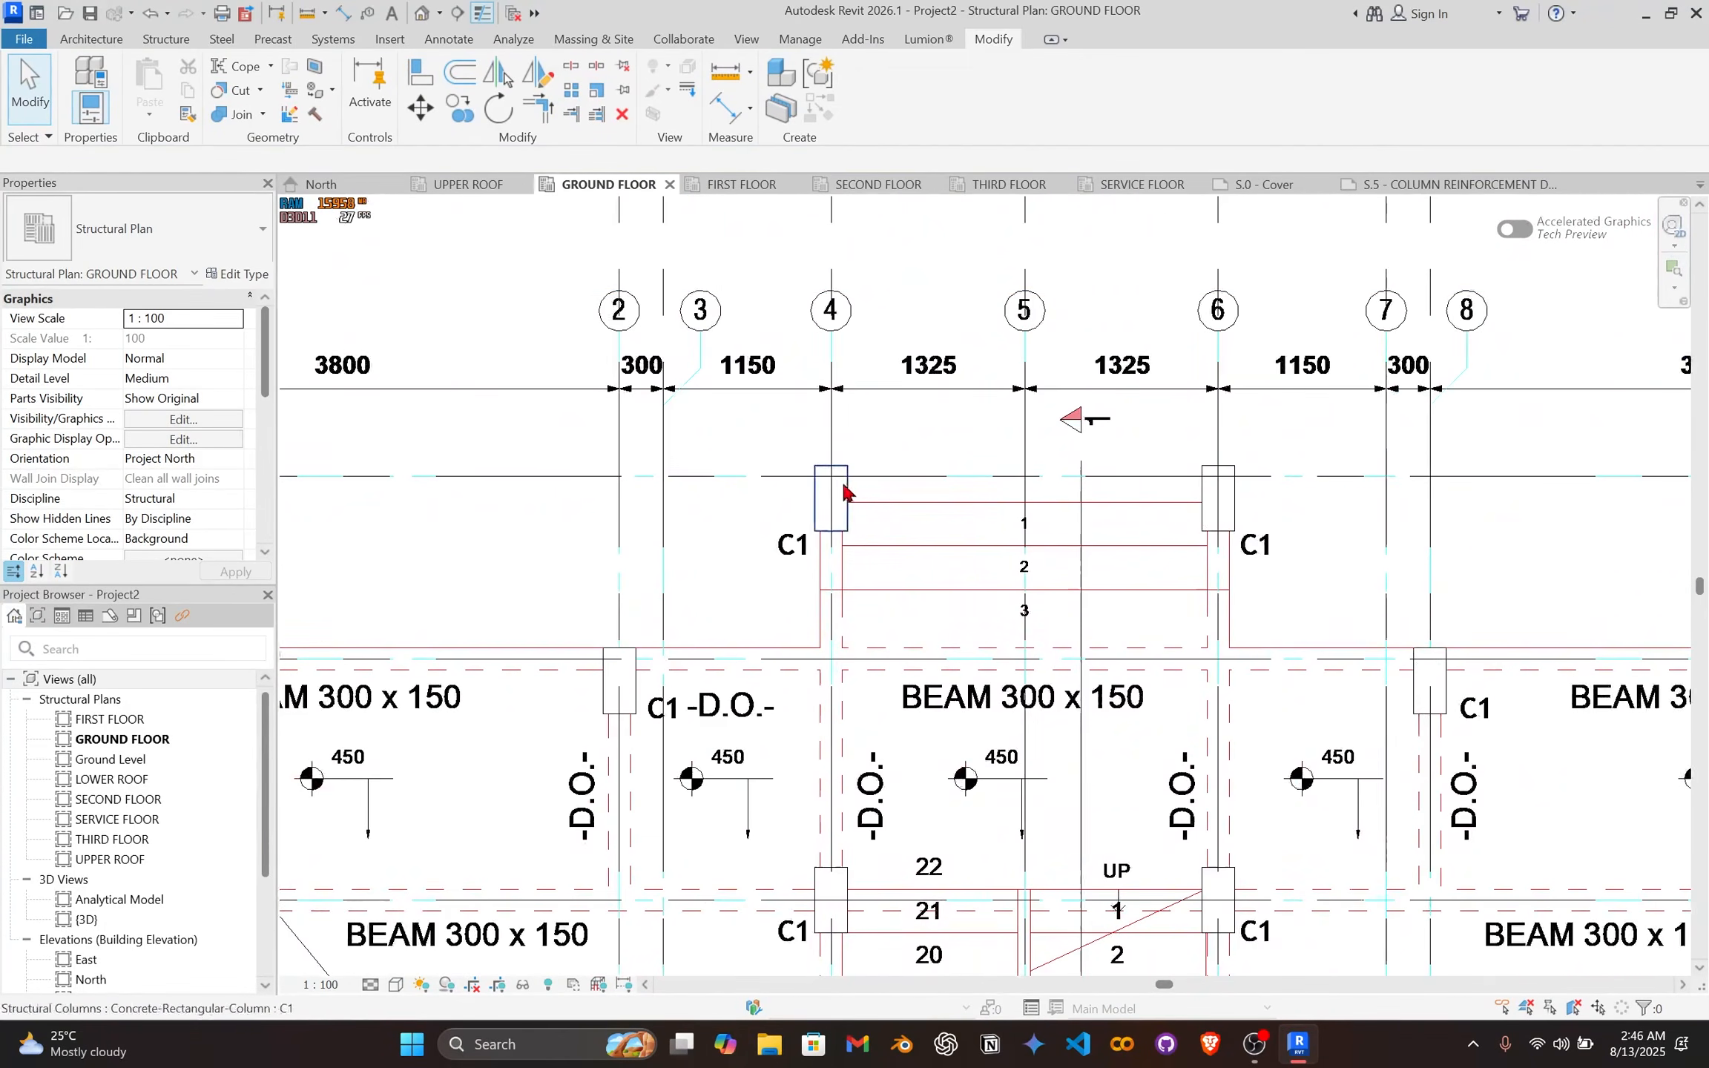
scroll(1102, 553, down, 2)
middle_drag(1003, 577, 1167, 480)
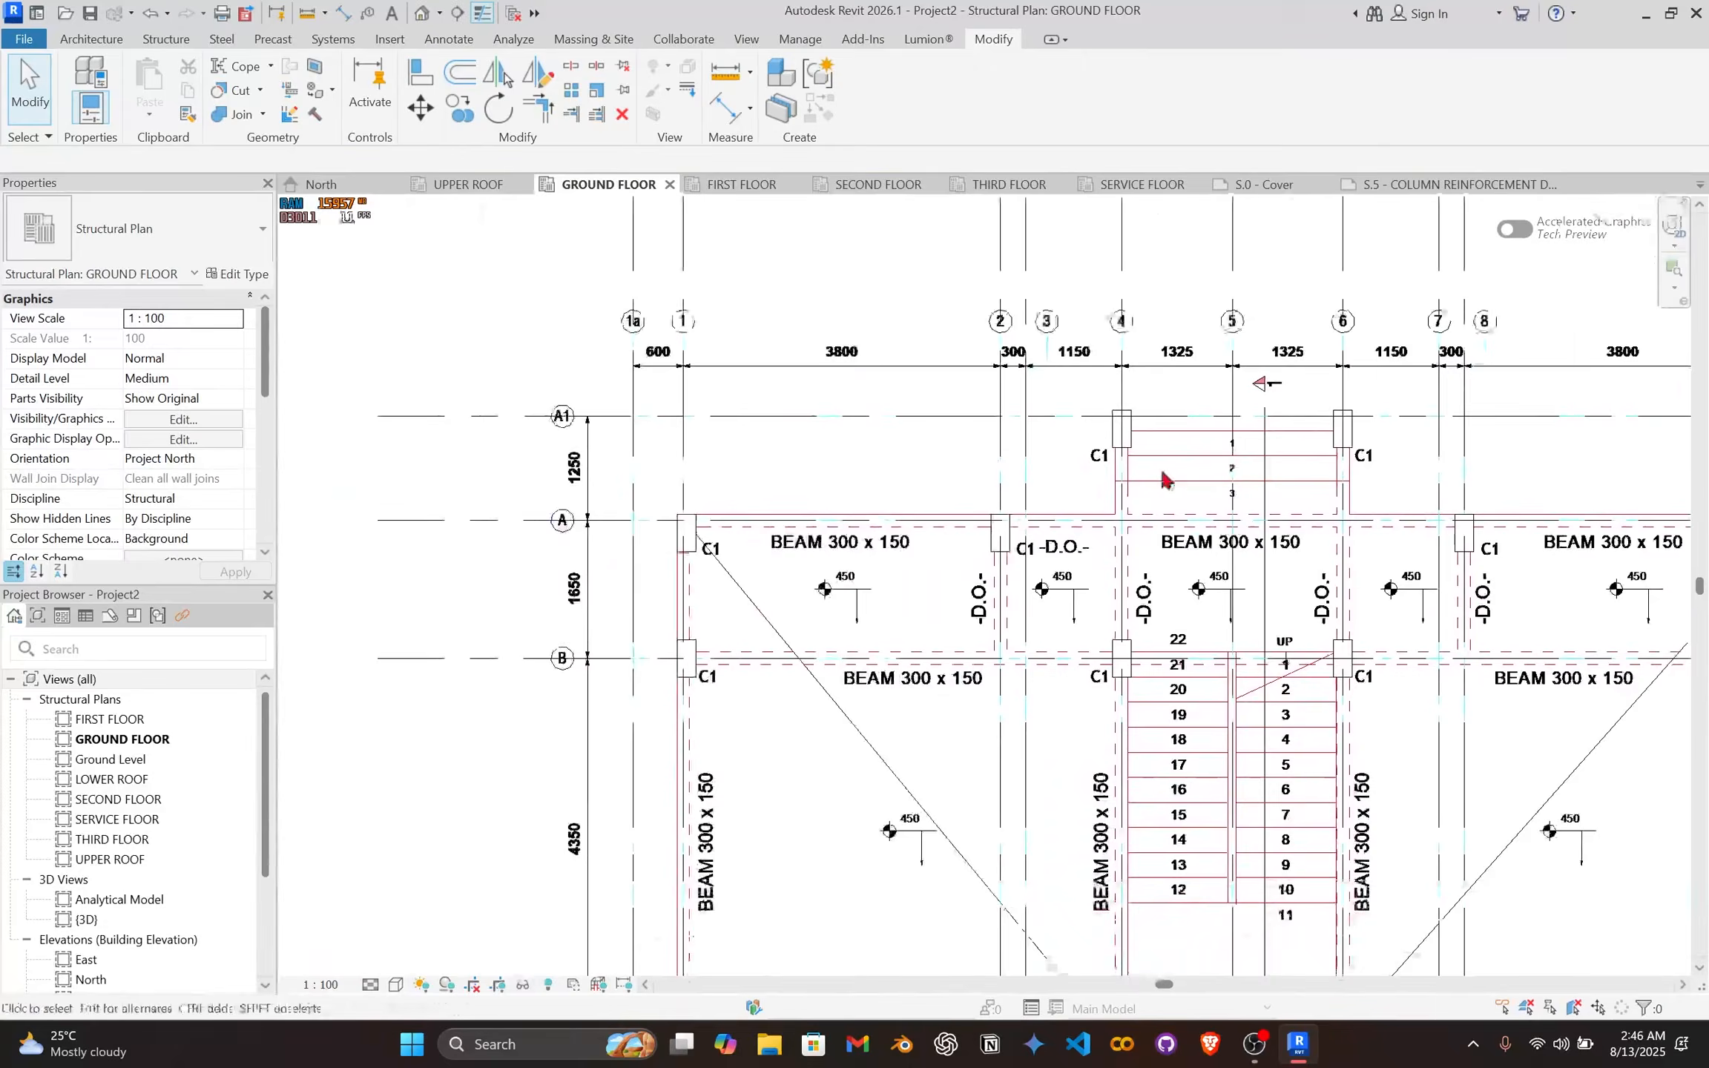
scroll(693, 515, up, 2)
scroll(776, 517, up, 2)
middle_drag(868, 527, 840, 534)
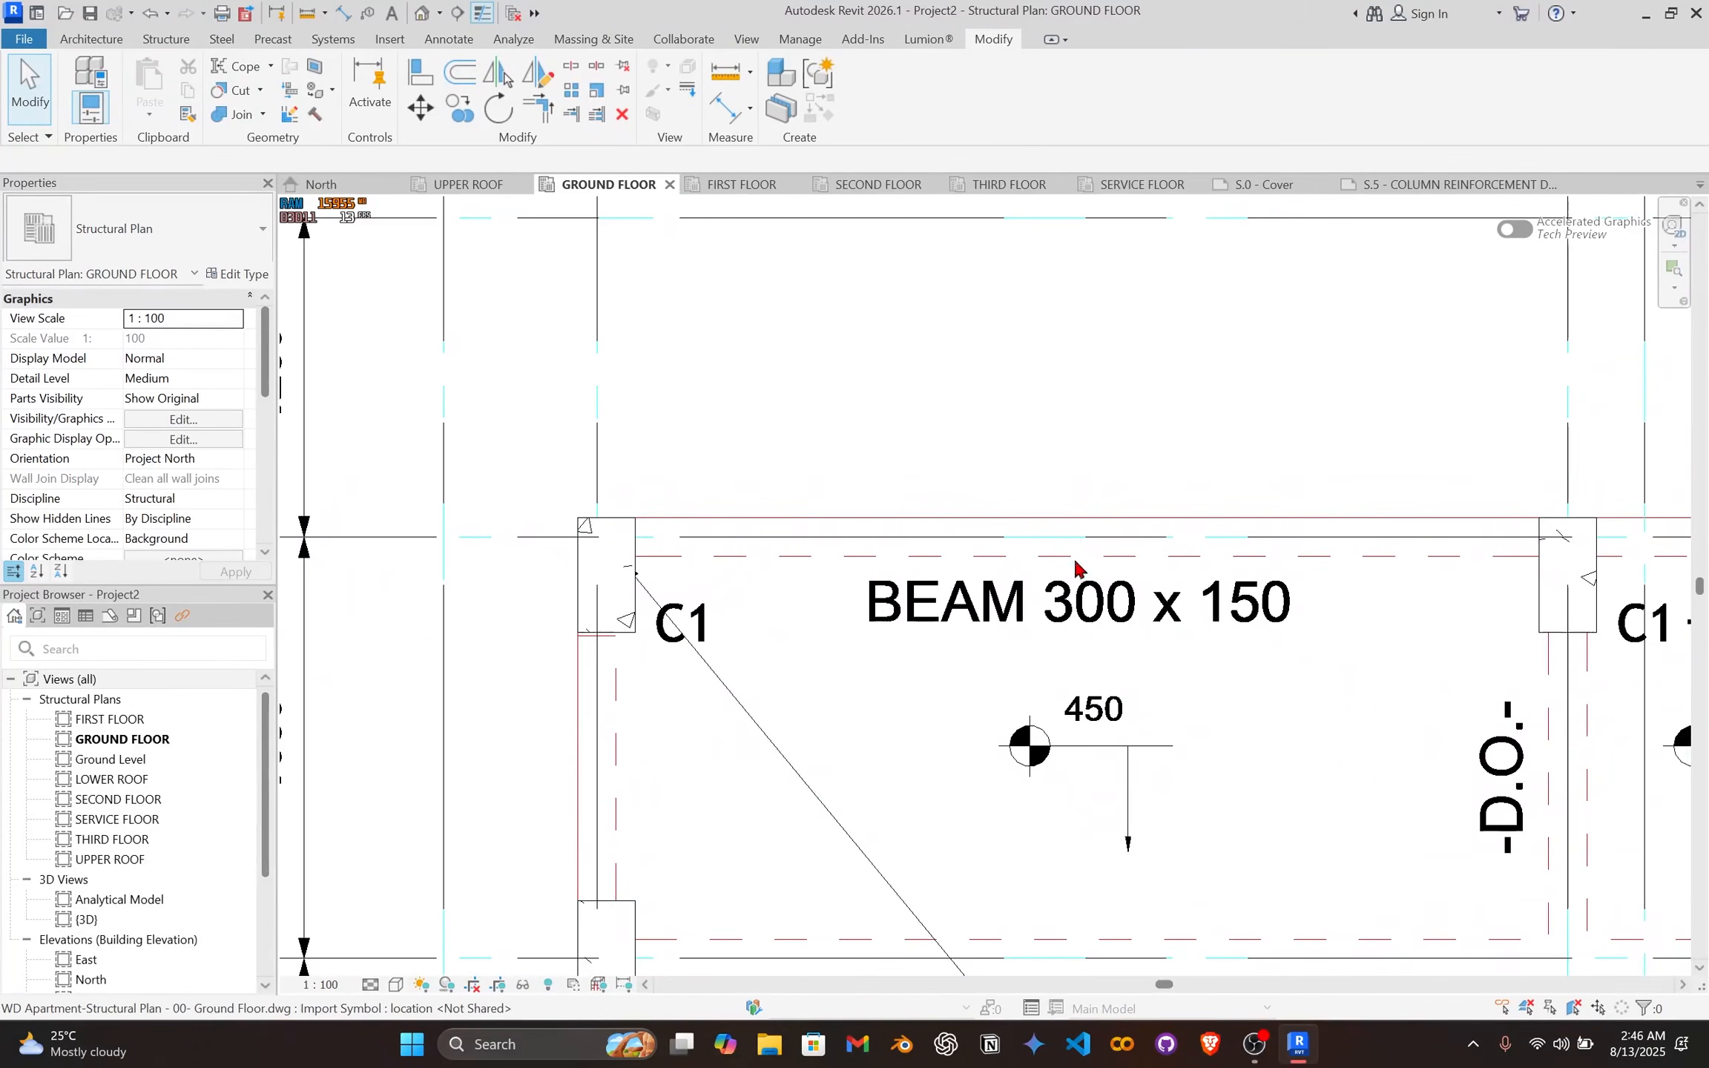
Step: Examine the beam lines and C1 and C2 column positions across the ground floor CAD plan, from grid A1 to grid D
middle_drag(1041, 582, 929, 580)
scroll(853, 614, down, 2)
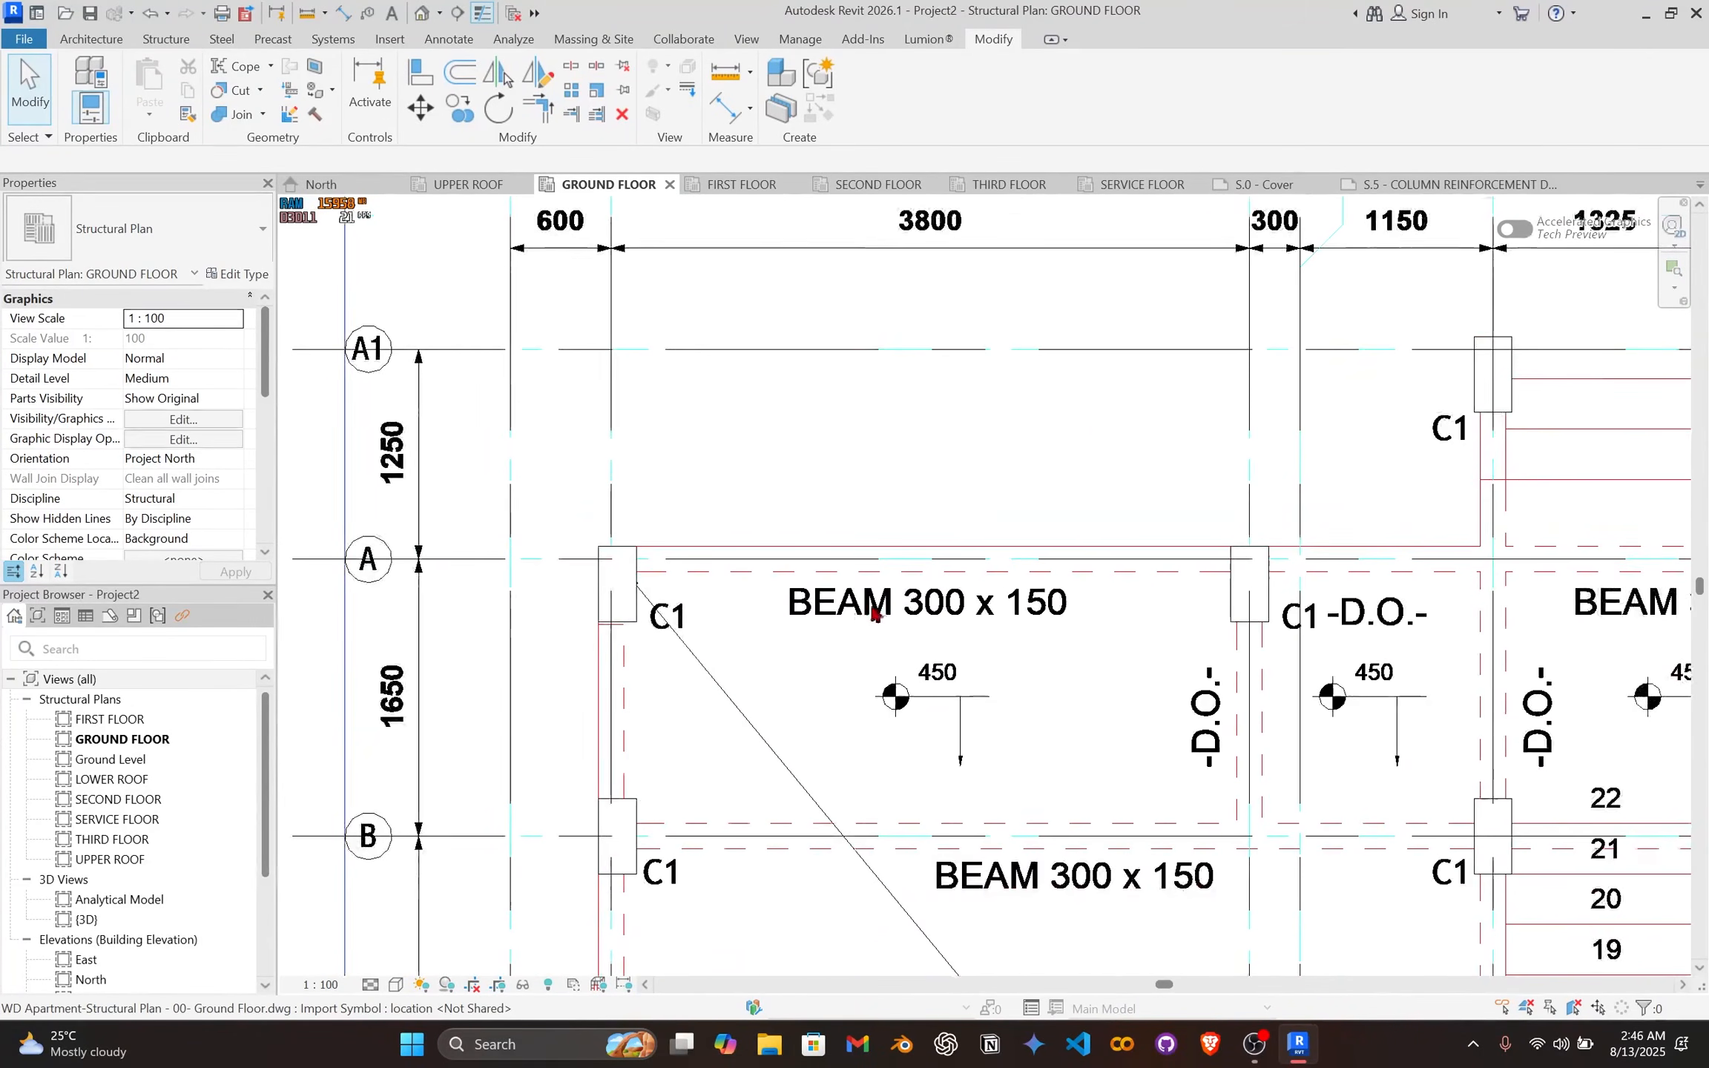
scroll(987, 609, down, 4)
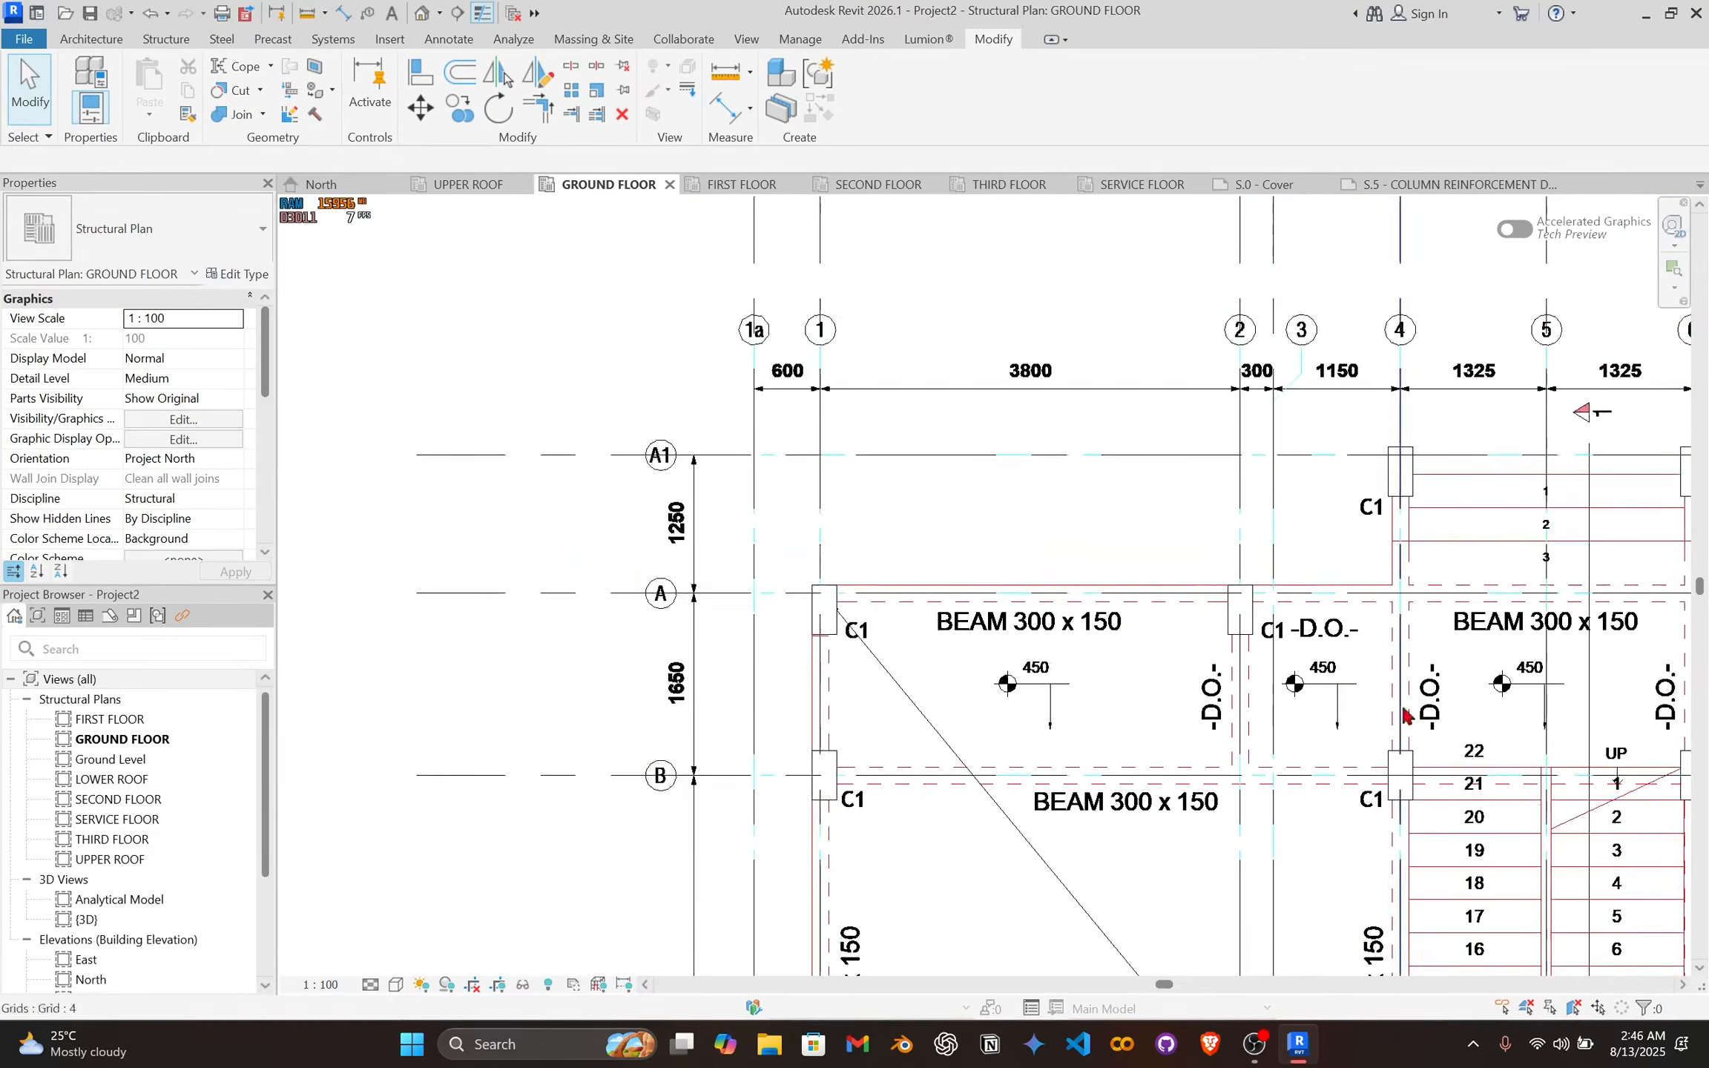
middle_drag(999, 709, 1098, 551)
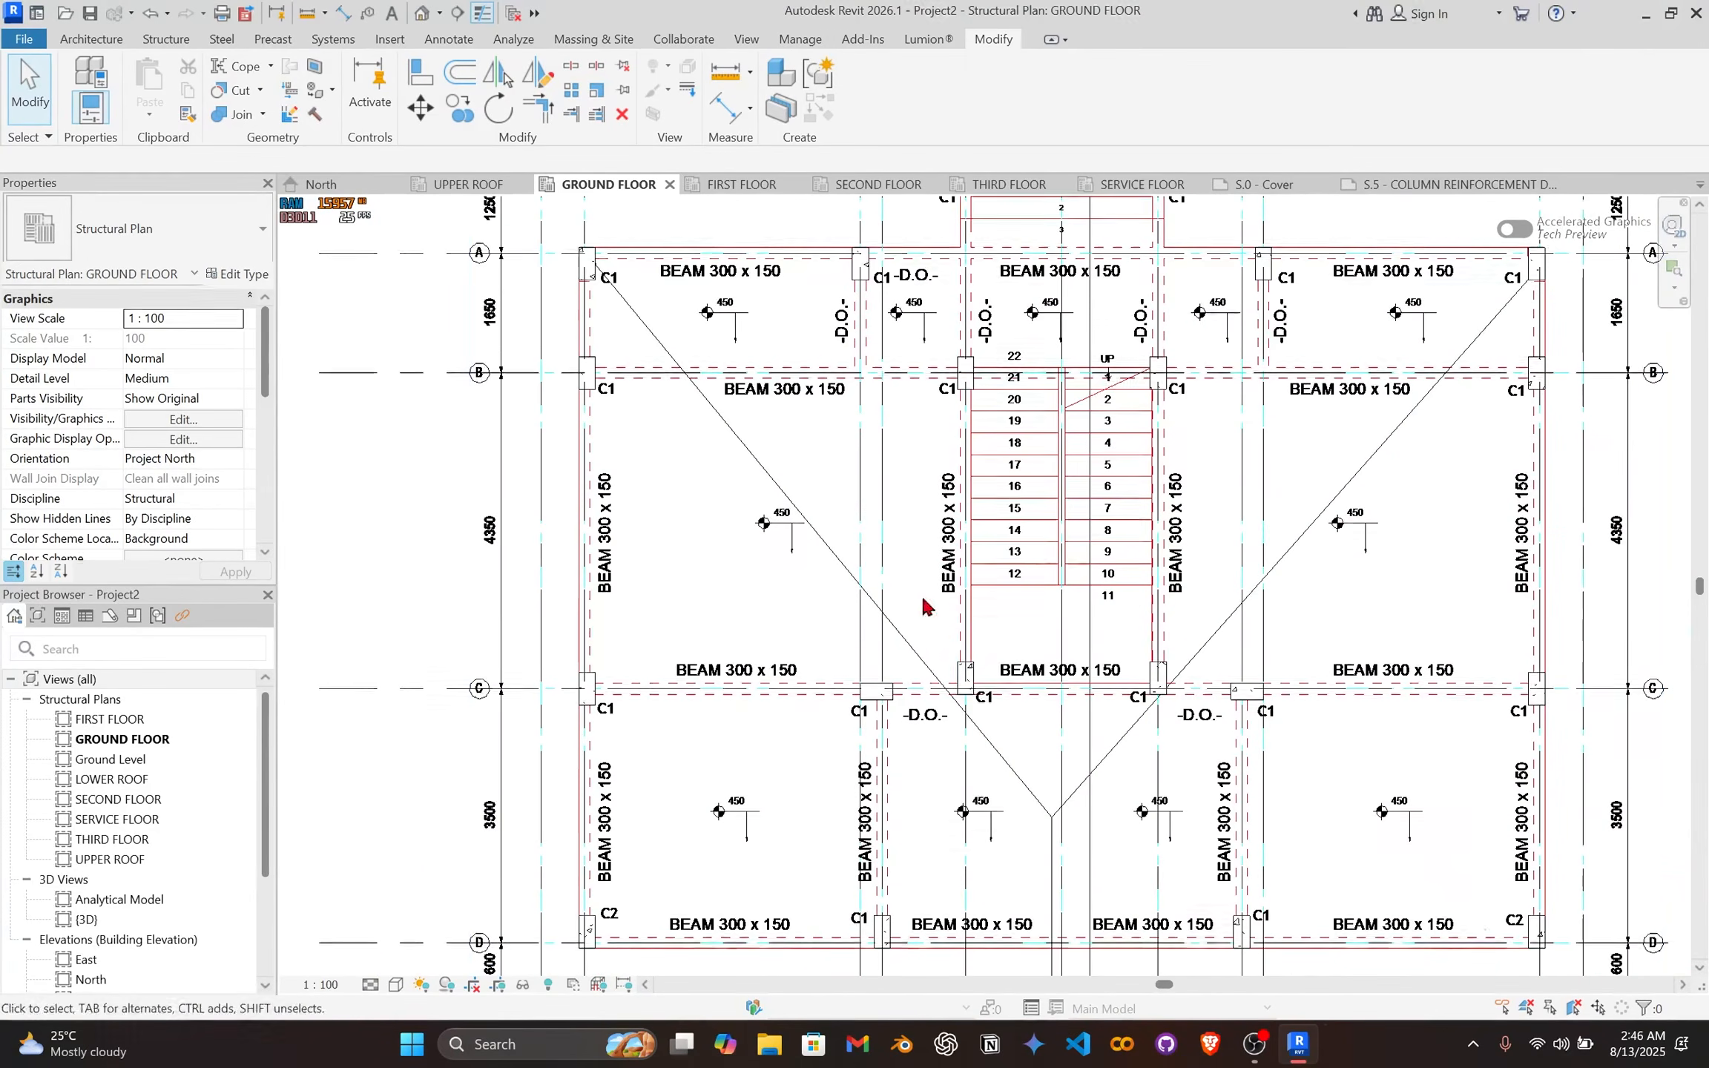
scroll(698, 493, down, 1)
middle_drag(696, 498, 795, 616)
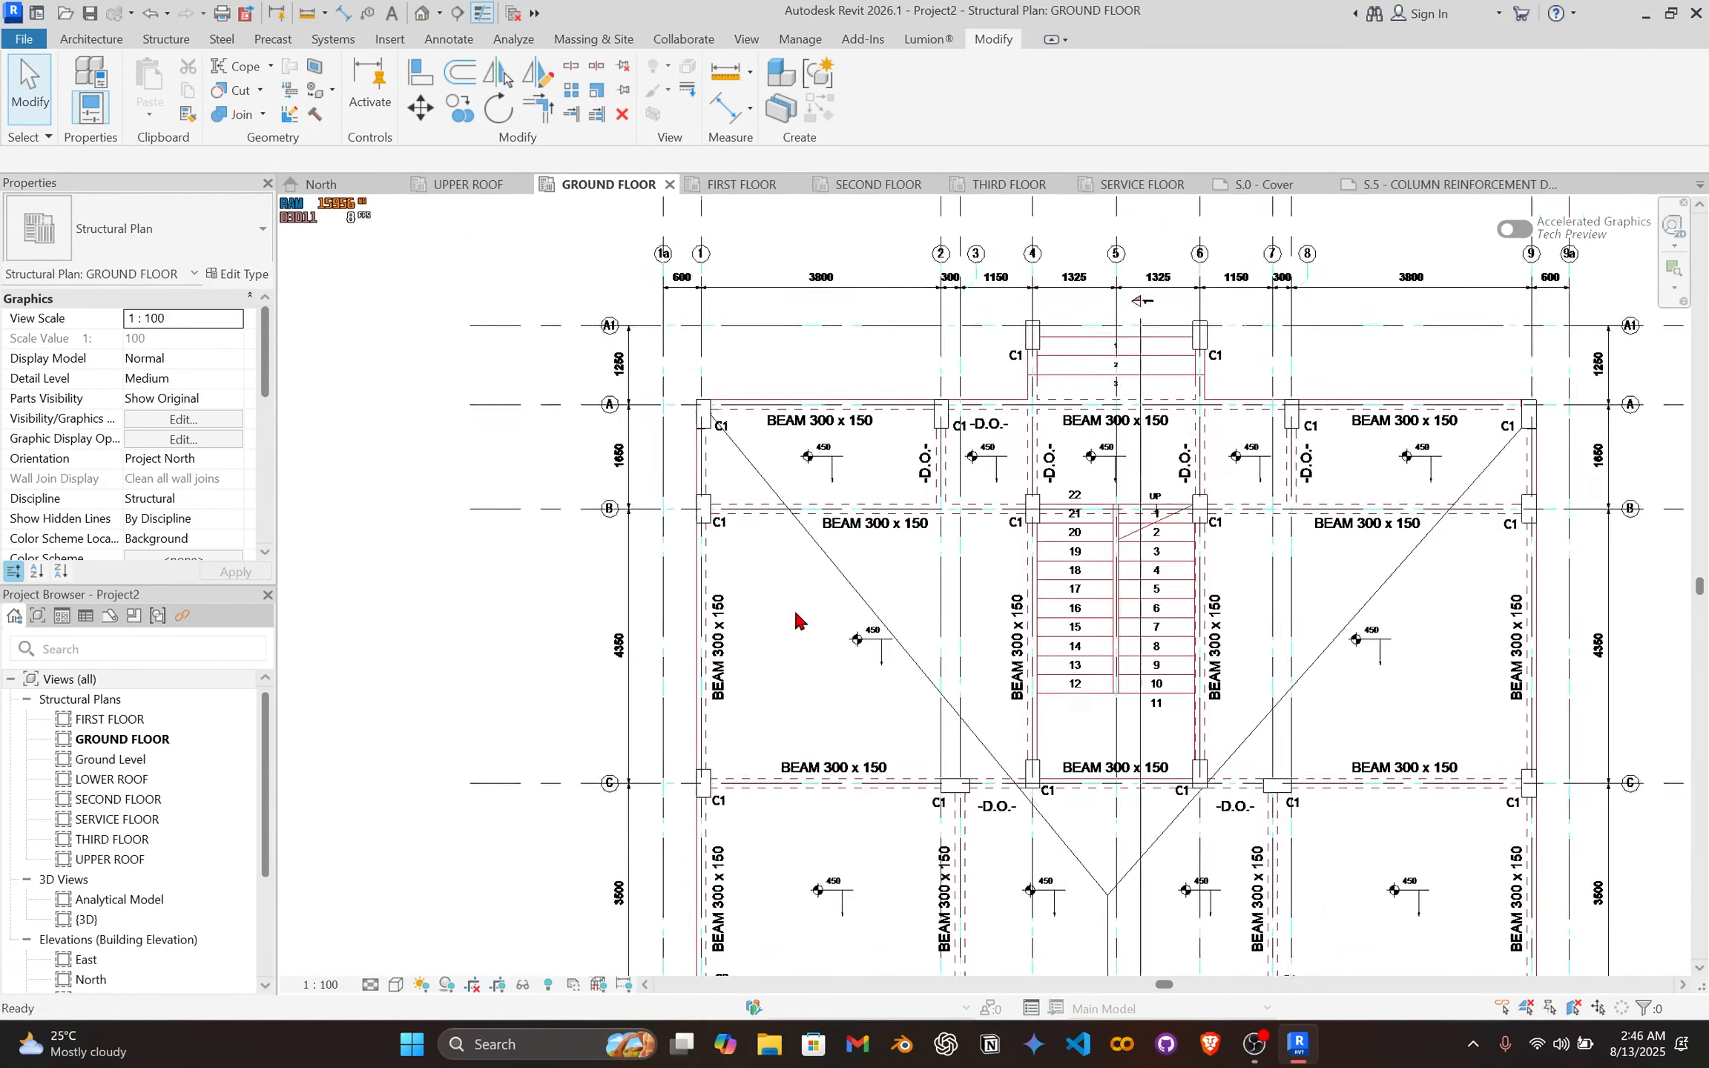
scroll(619, 259, up, 1)
scroll(620, 265, up, 2)
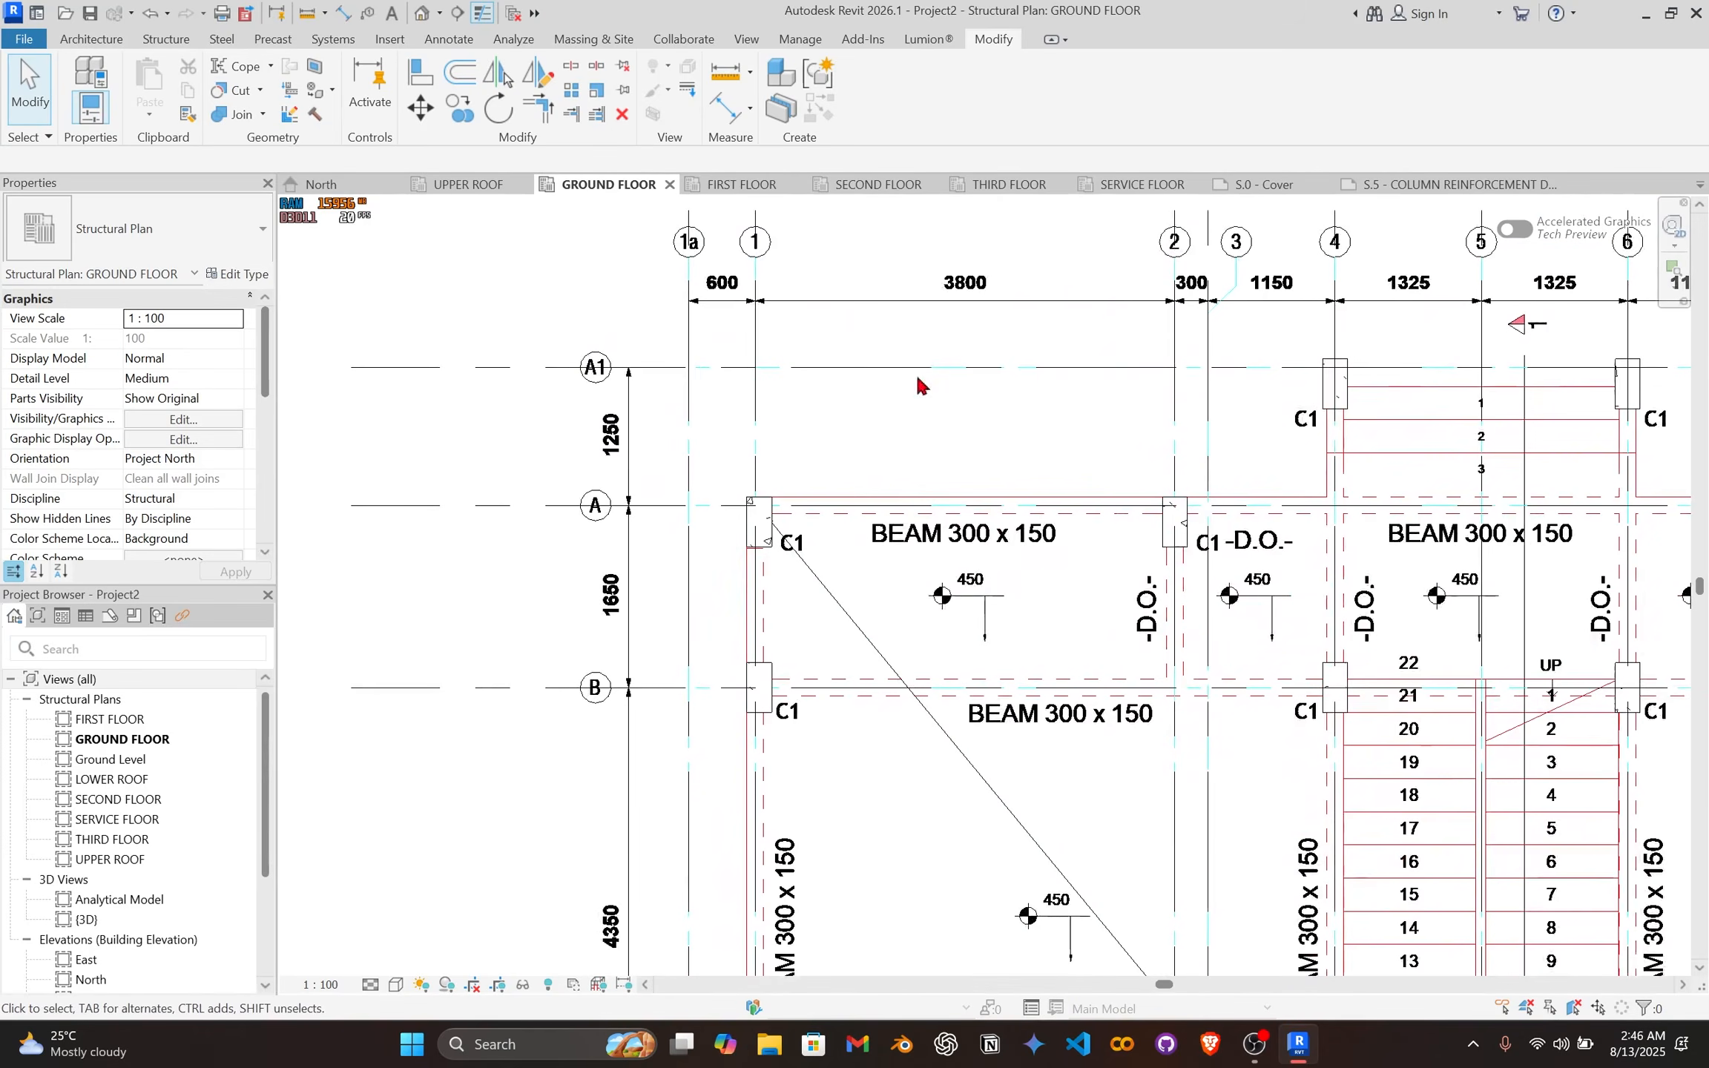
Step: Start a structural beam using the Concrete-Rectangular Beam 300 x 600mm type
click(166, 39)
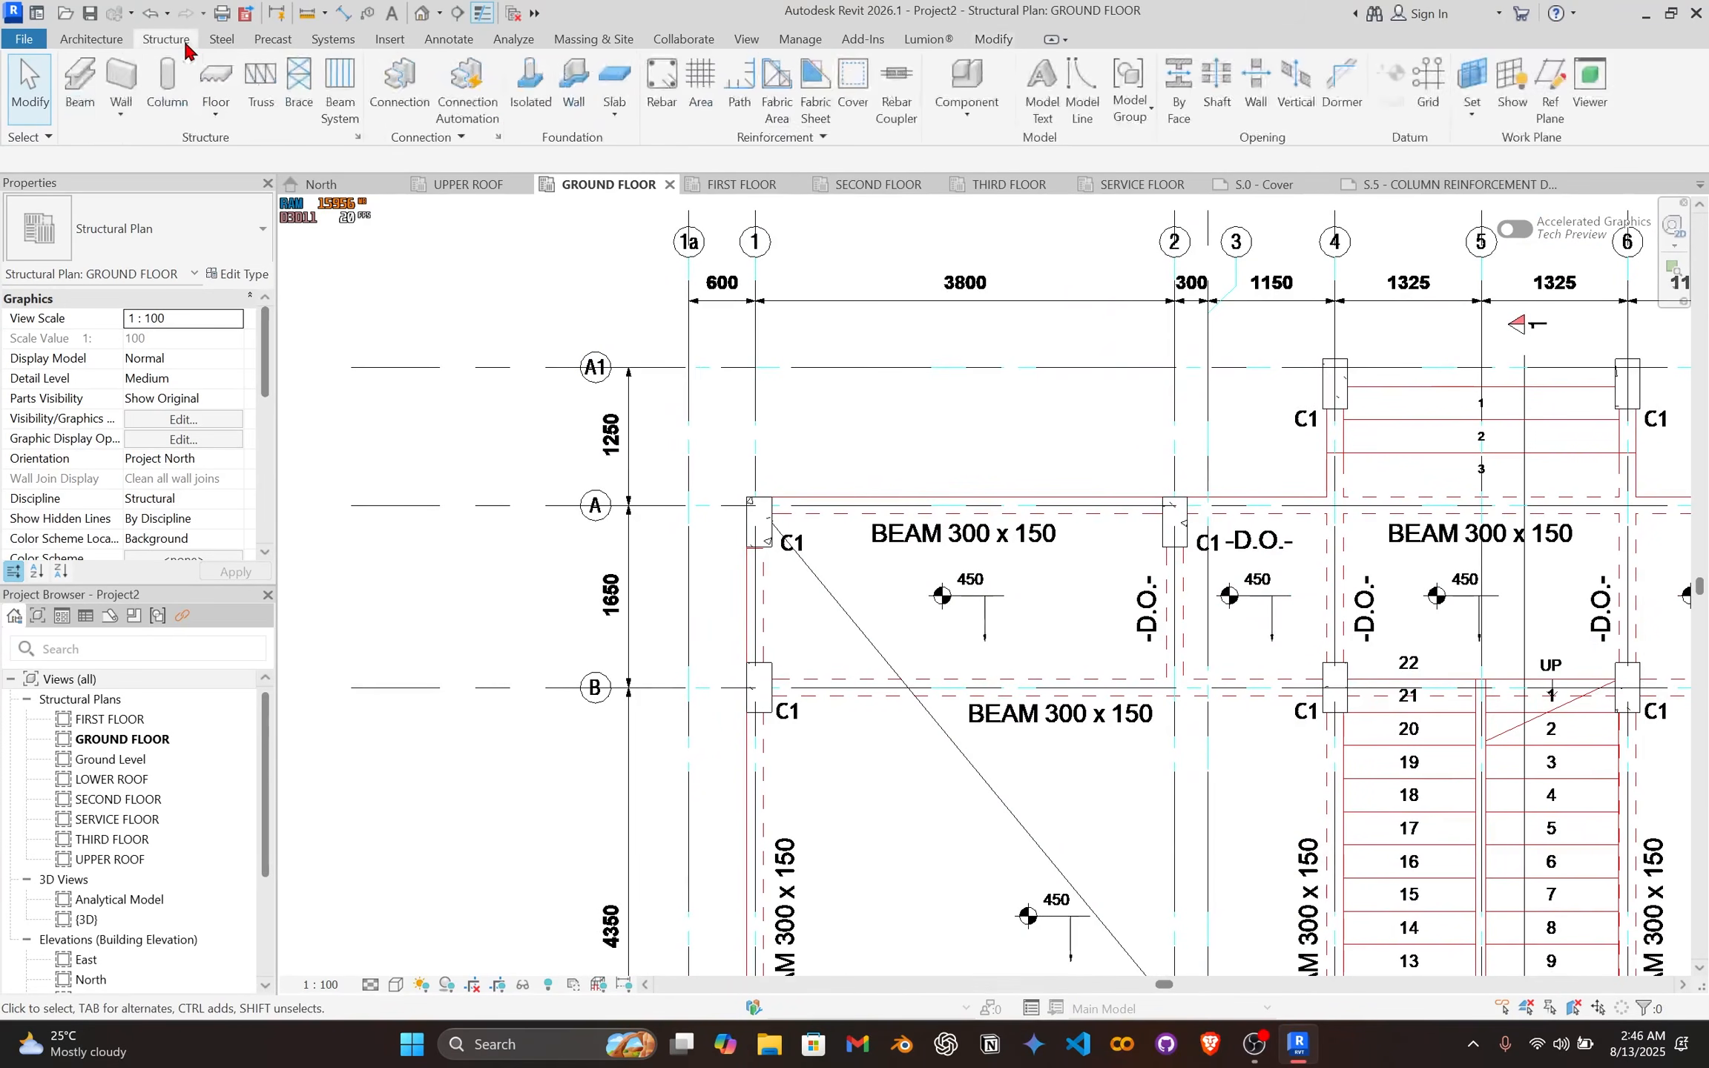
click(88, 93)
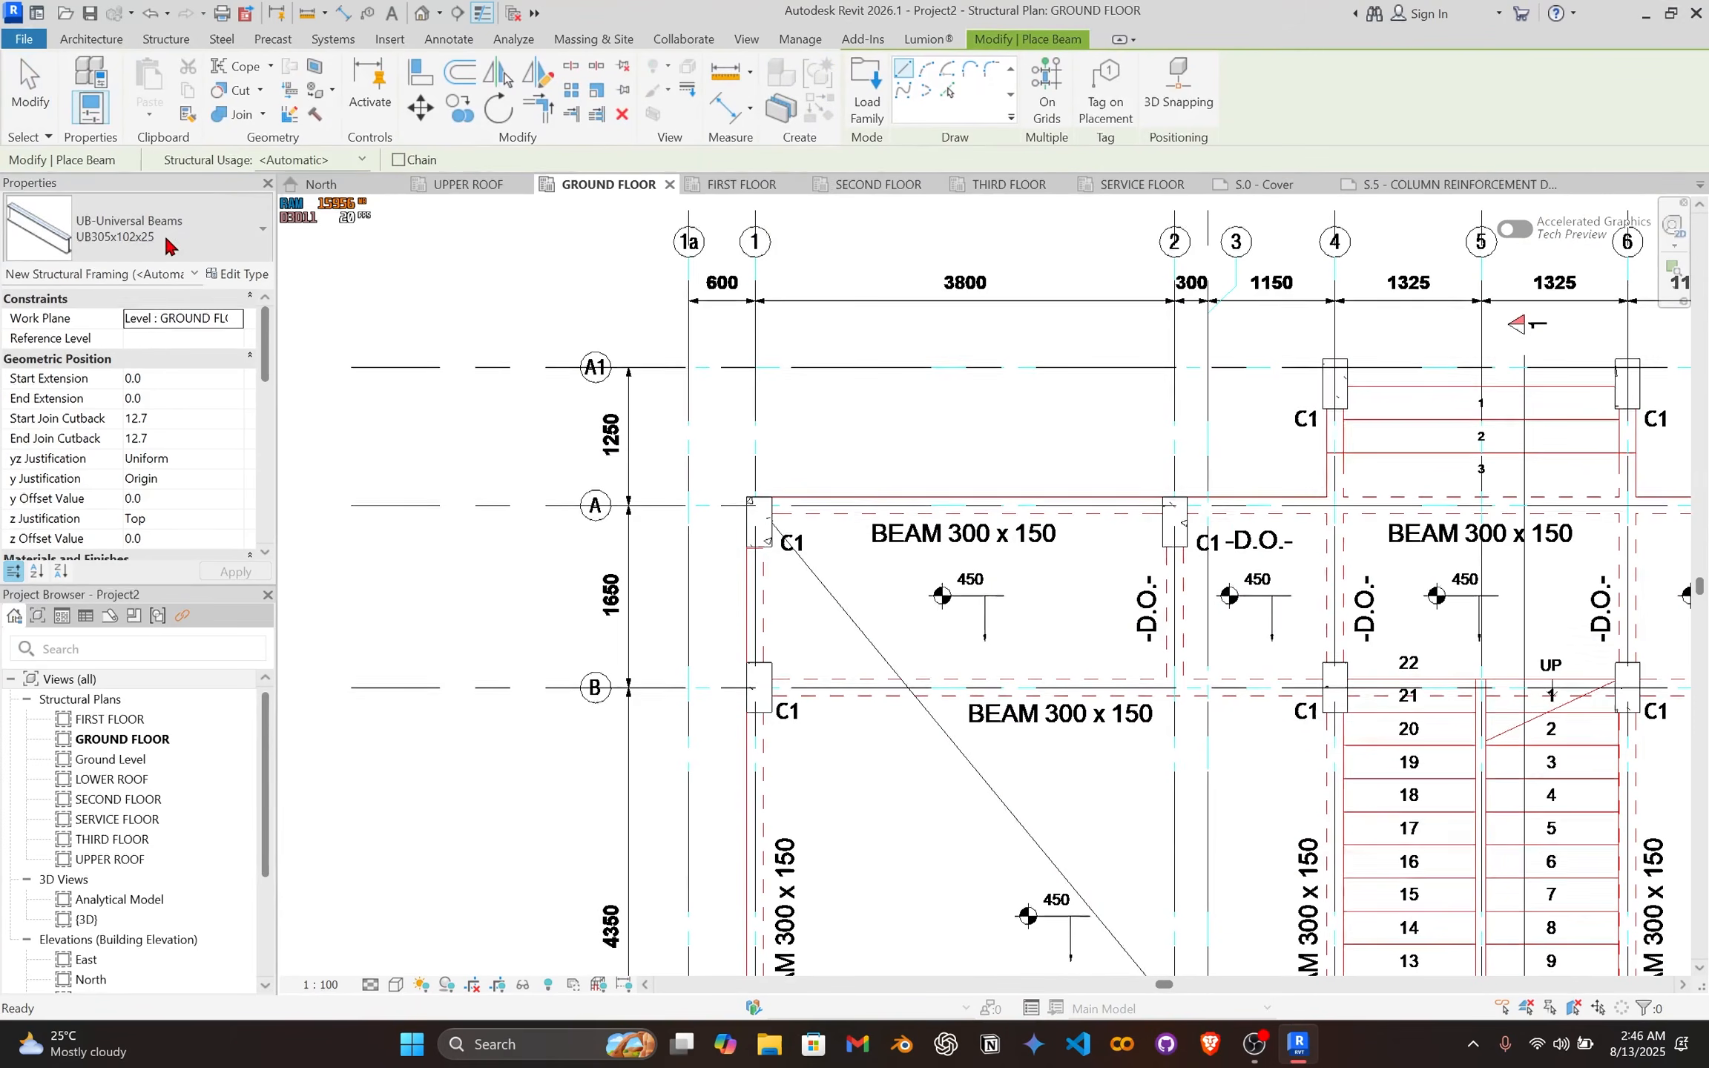
click(128, 245)
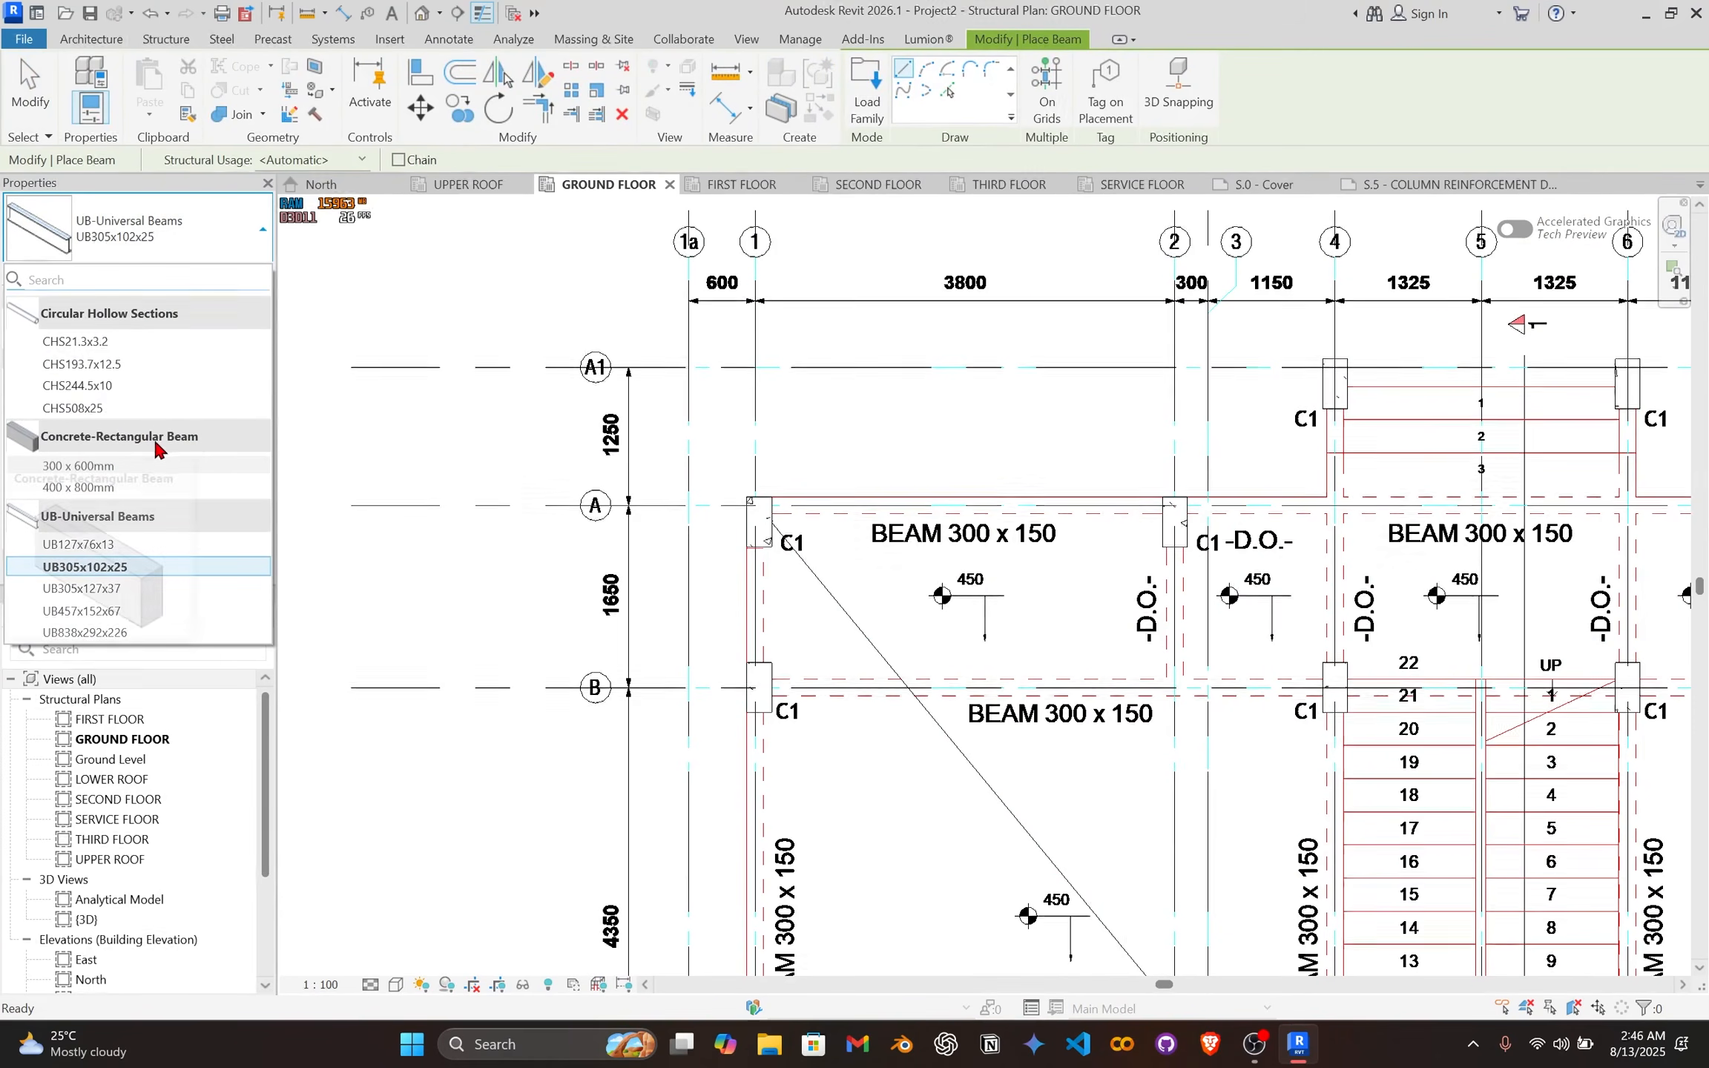
click(78, 466)
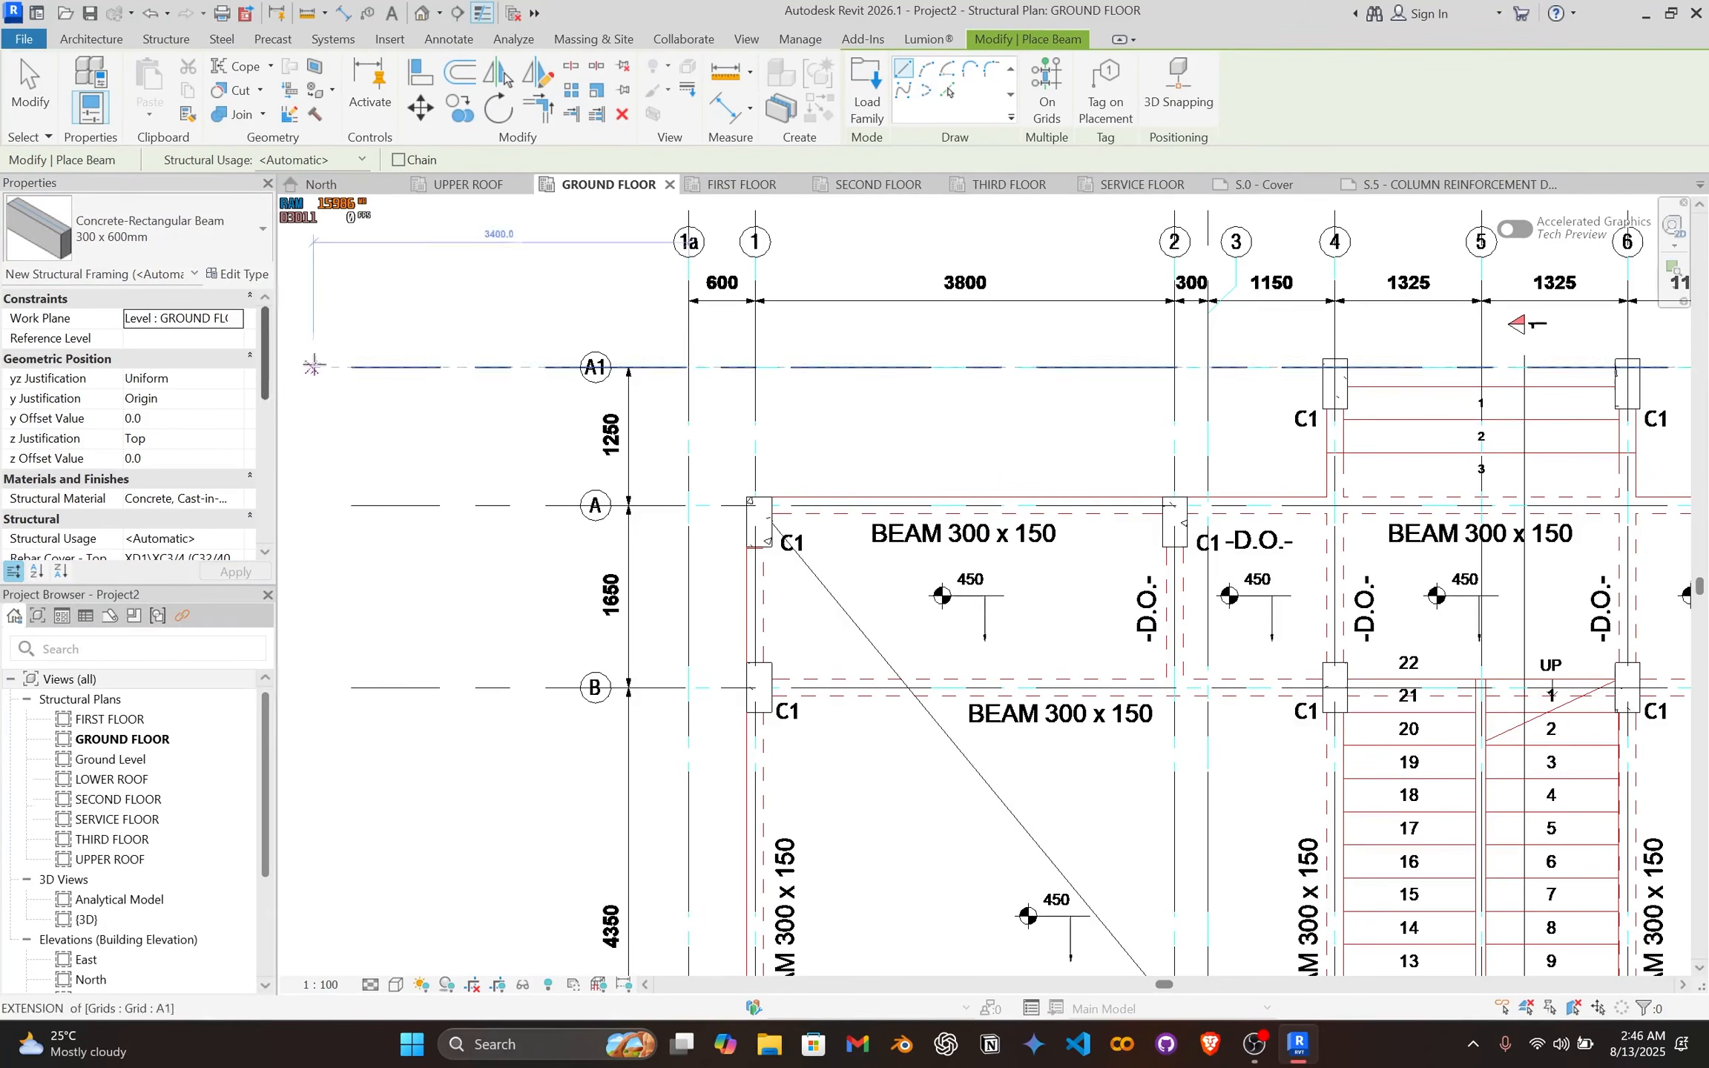
Step: Duplicate the beam type as 300 x 150mm, with b set to 150 and h to 300
click(238, 274)
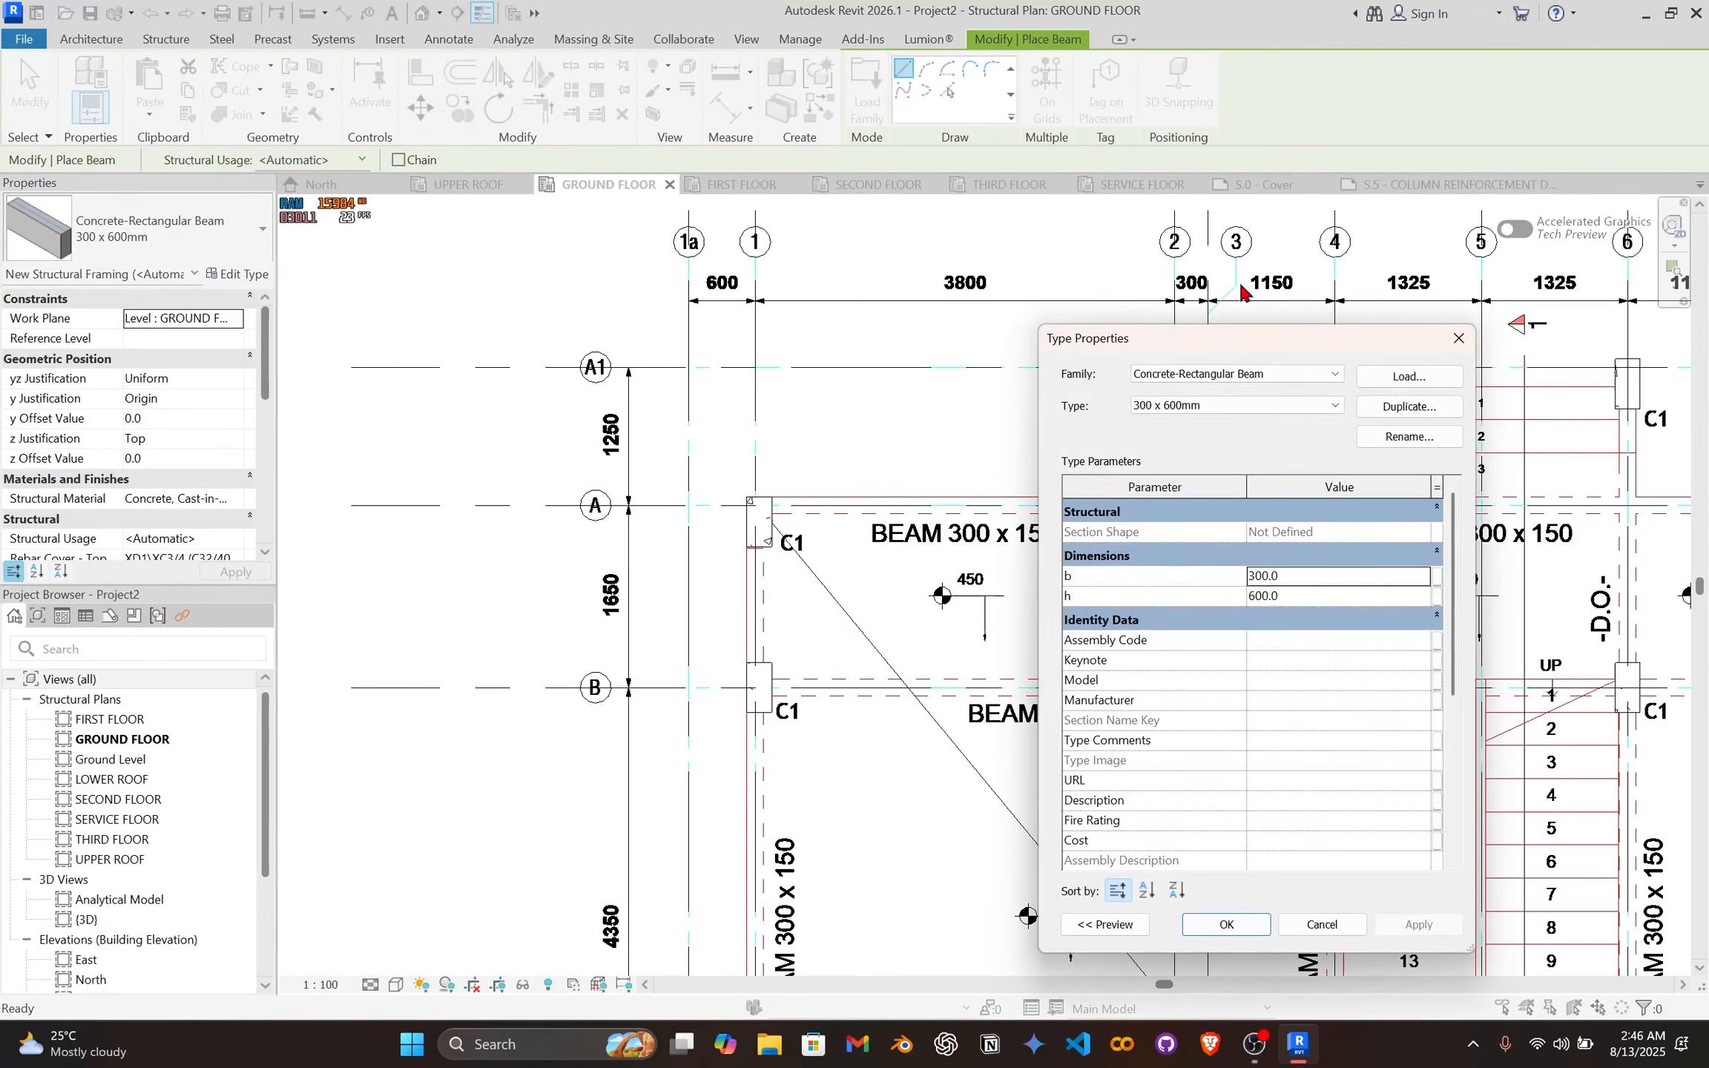
click(1389, 409)
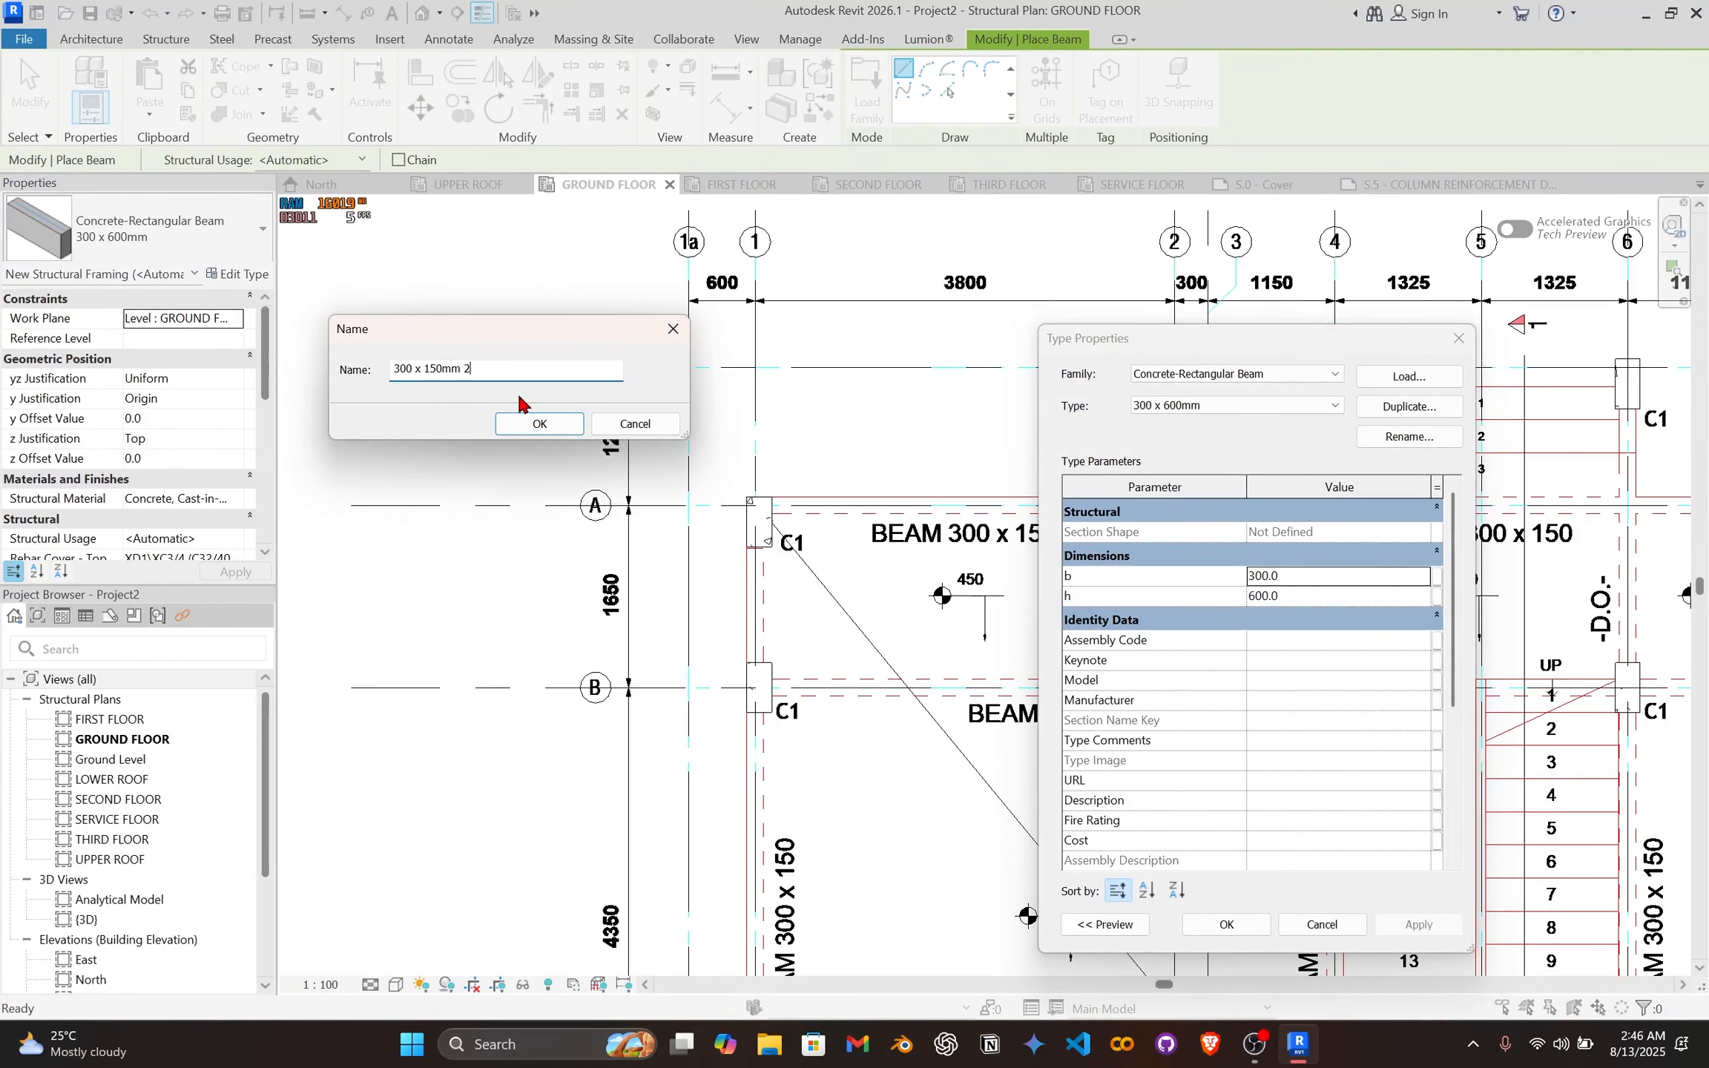
click(539, 424)
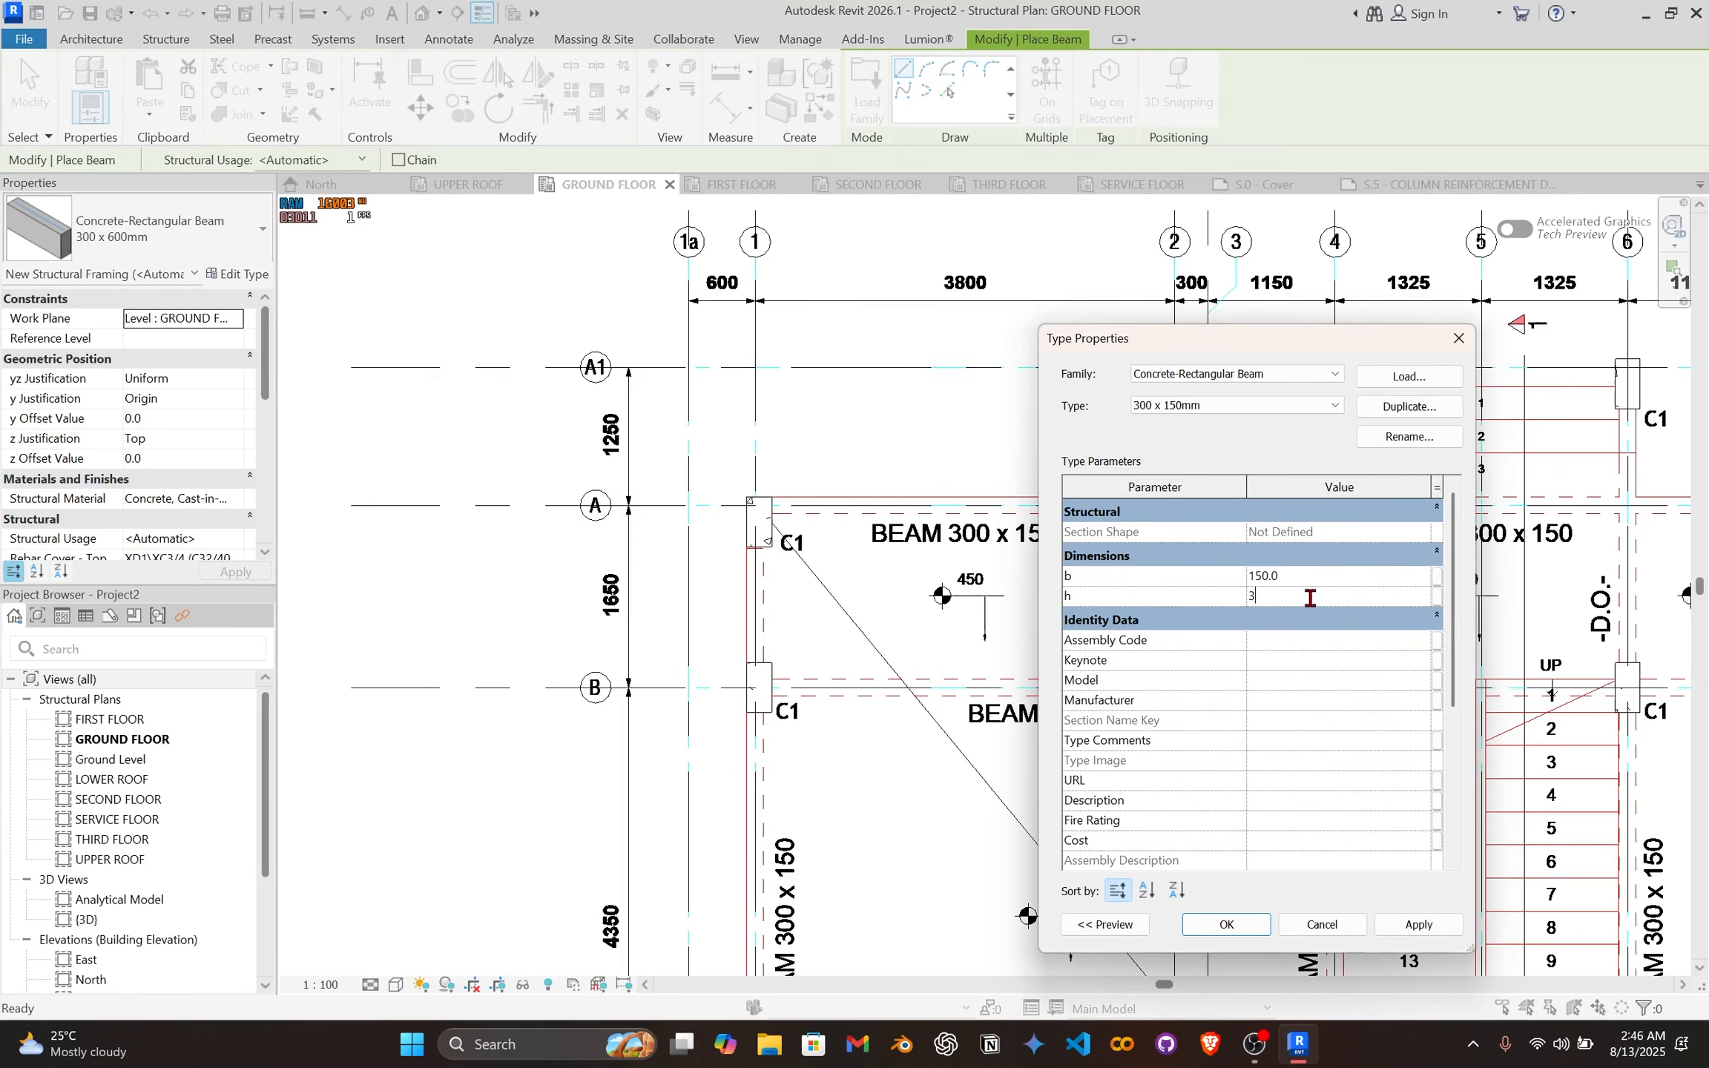
click(1226, 924)
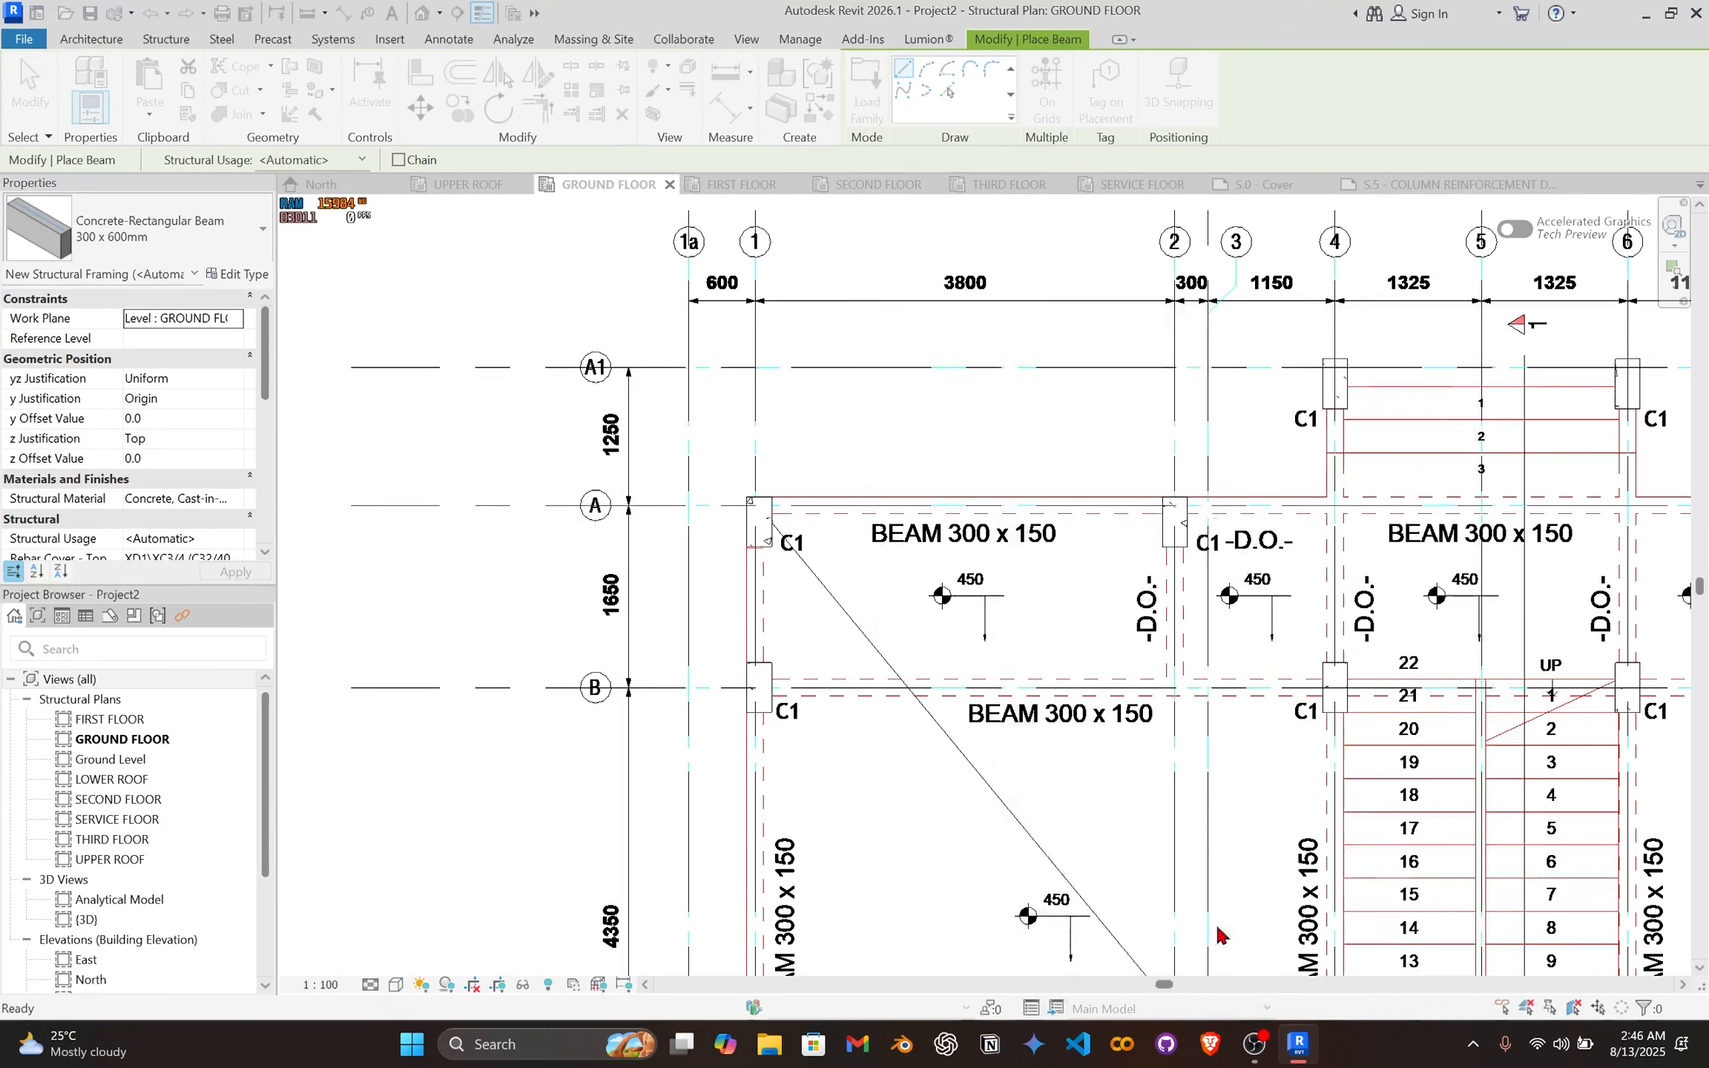
Step: Draw a 300 x 150mm beam along grid A from grid 1 to grid 9
scroll(893, 476, up, 4)
scroll(601, 519, up, 4)
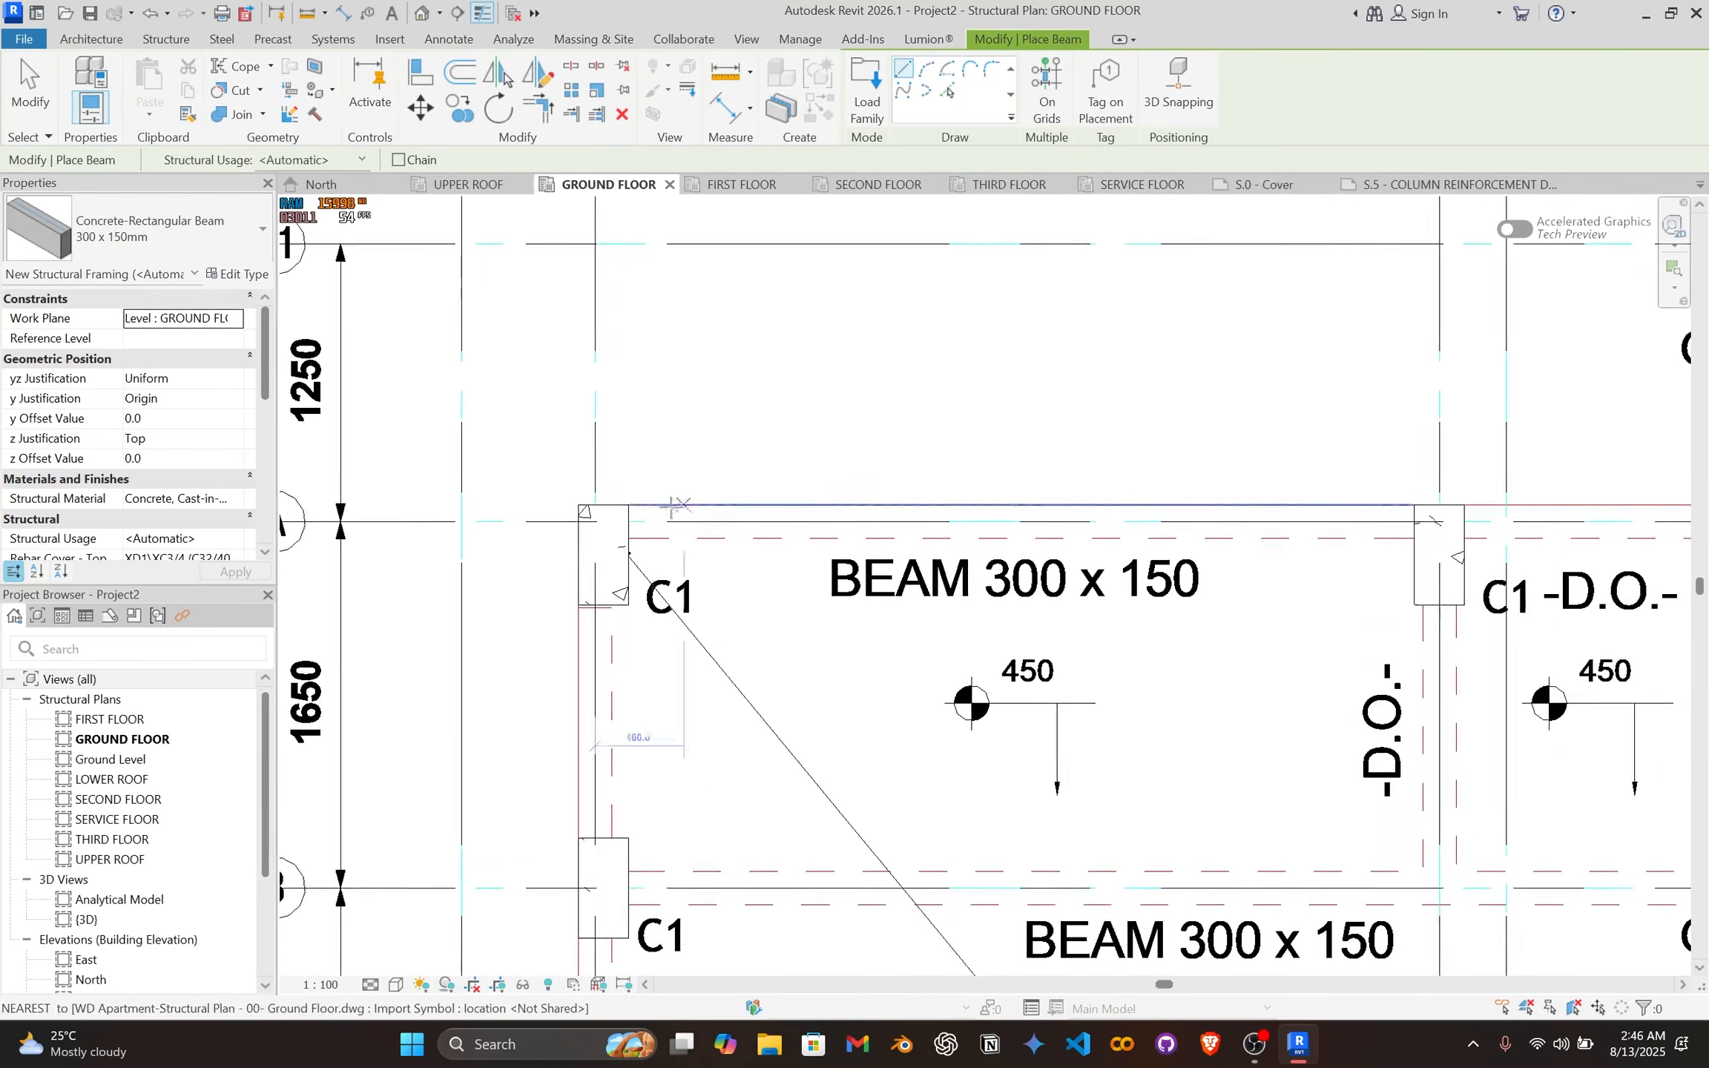
click(601, 530)
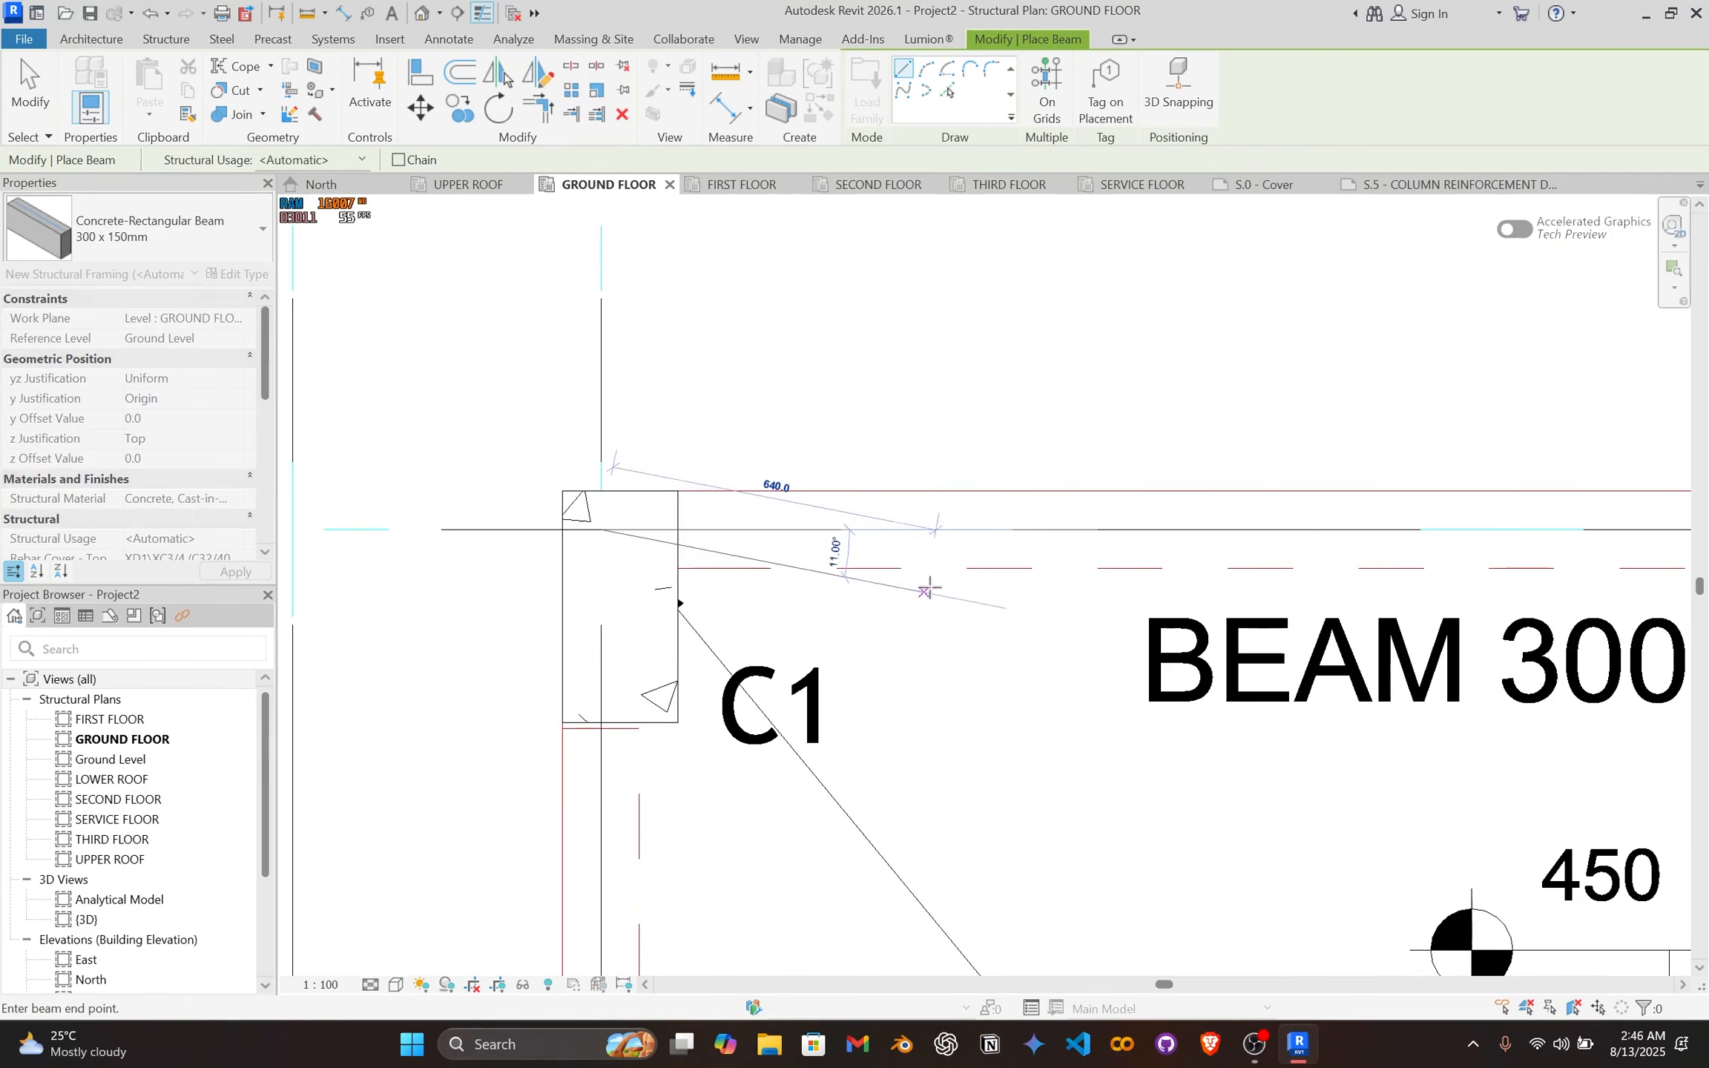
scroll(964, 534, down, 5)
middle_drag(1246, 499, 571, 501)
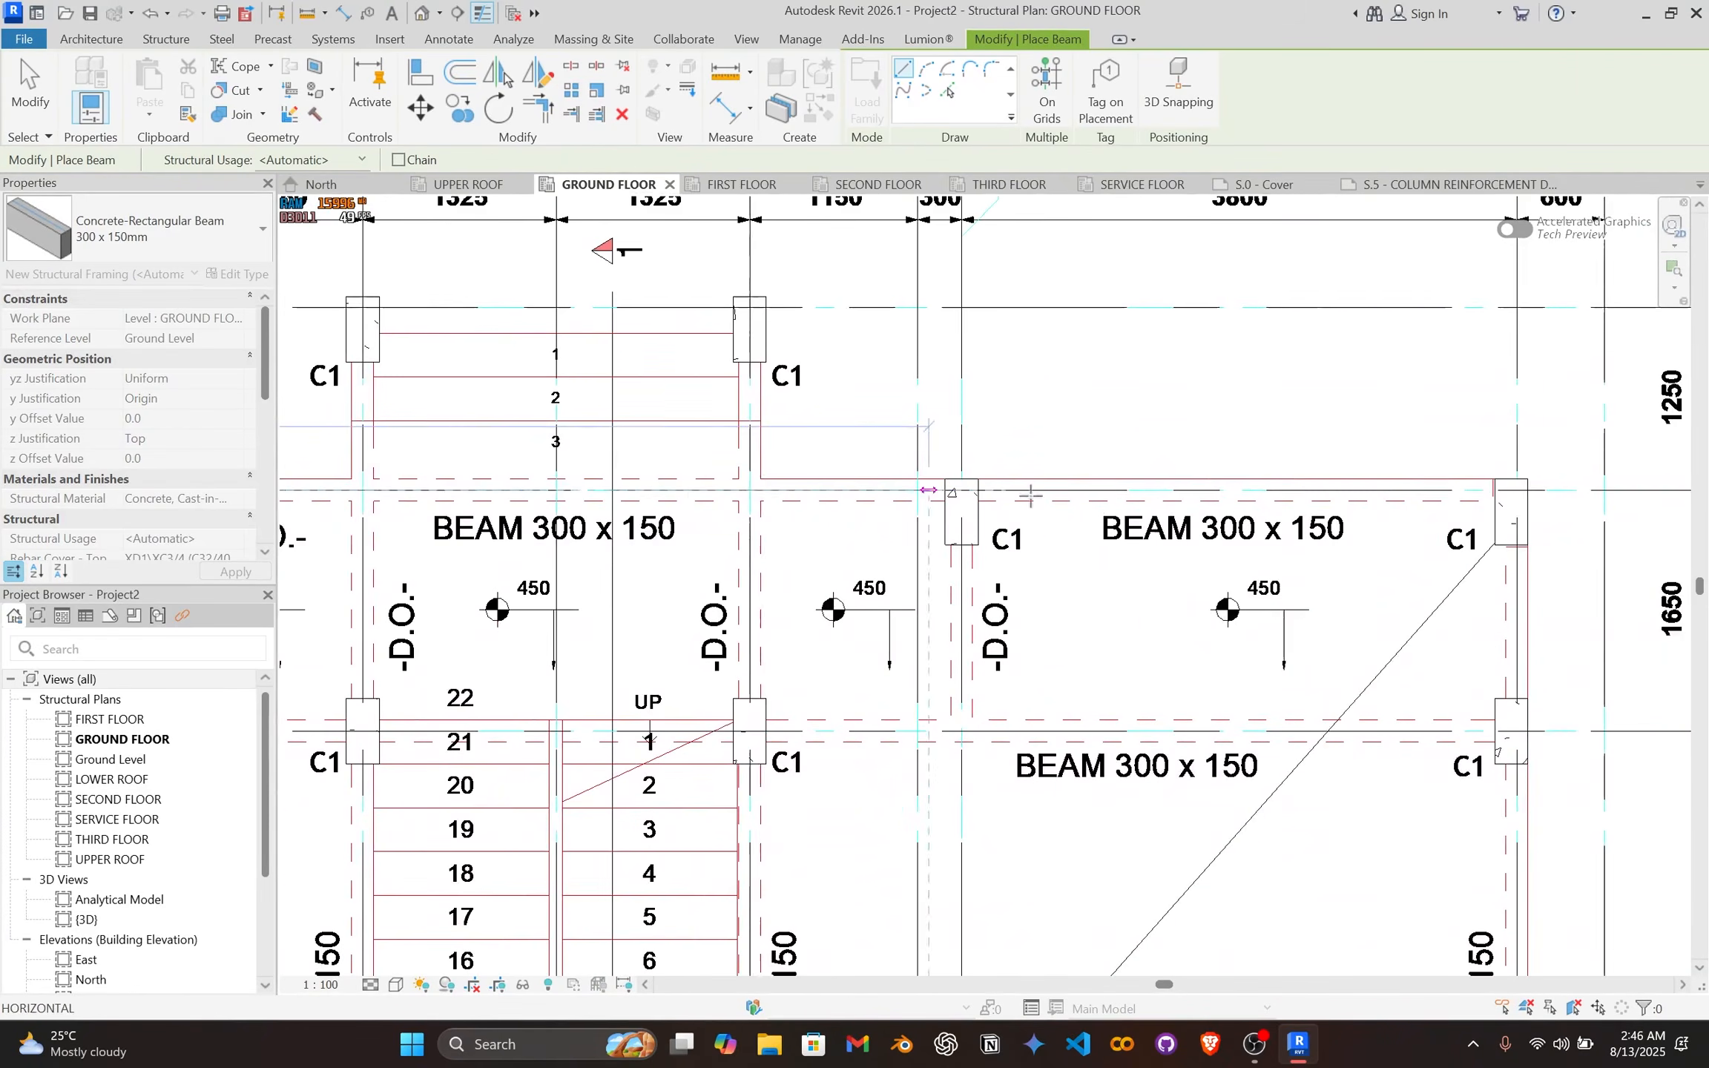
middle_drag(1126, 497, 549, 496)
scroll(902, 486, up, 5)
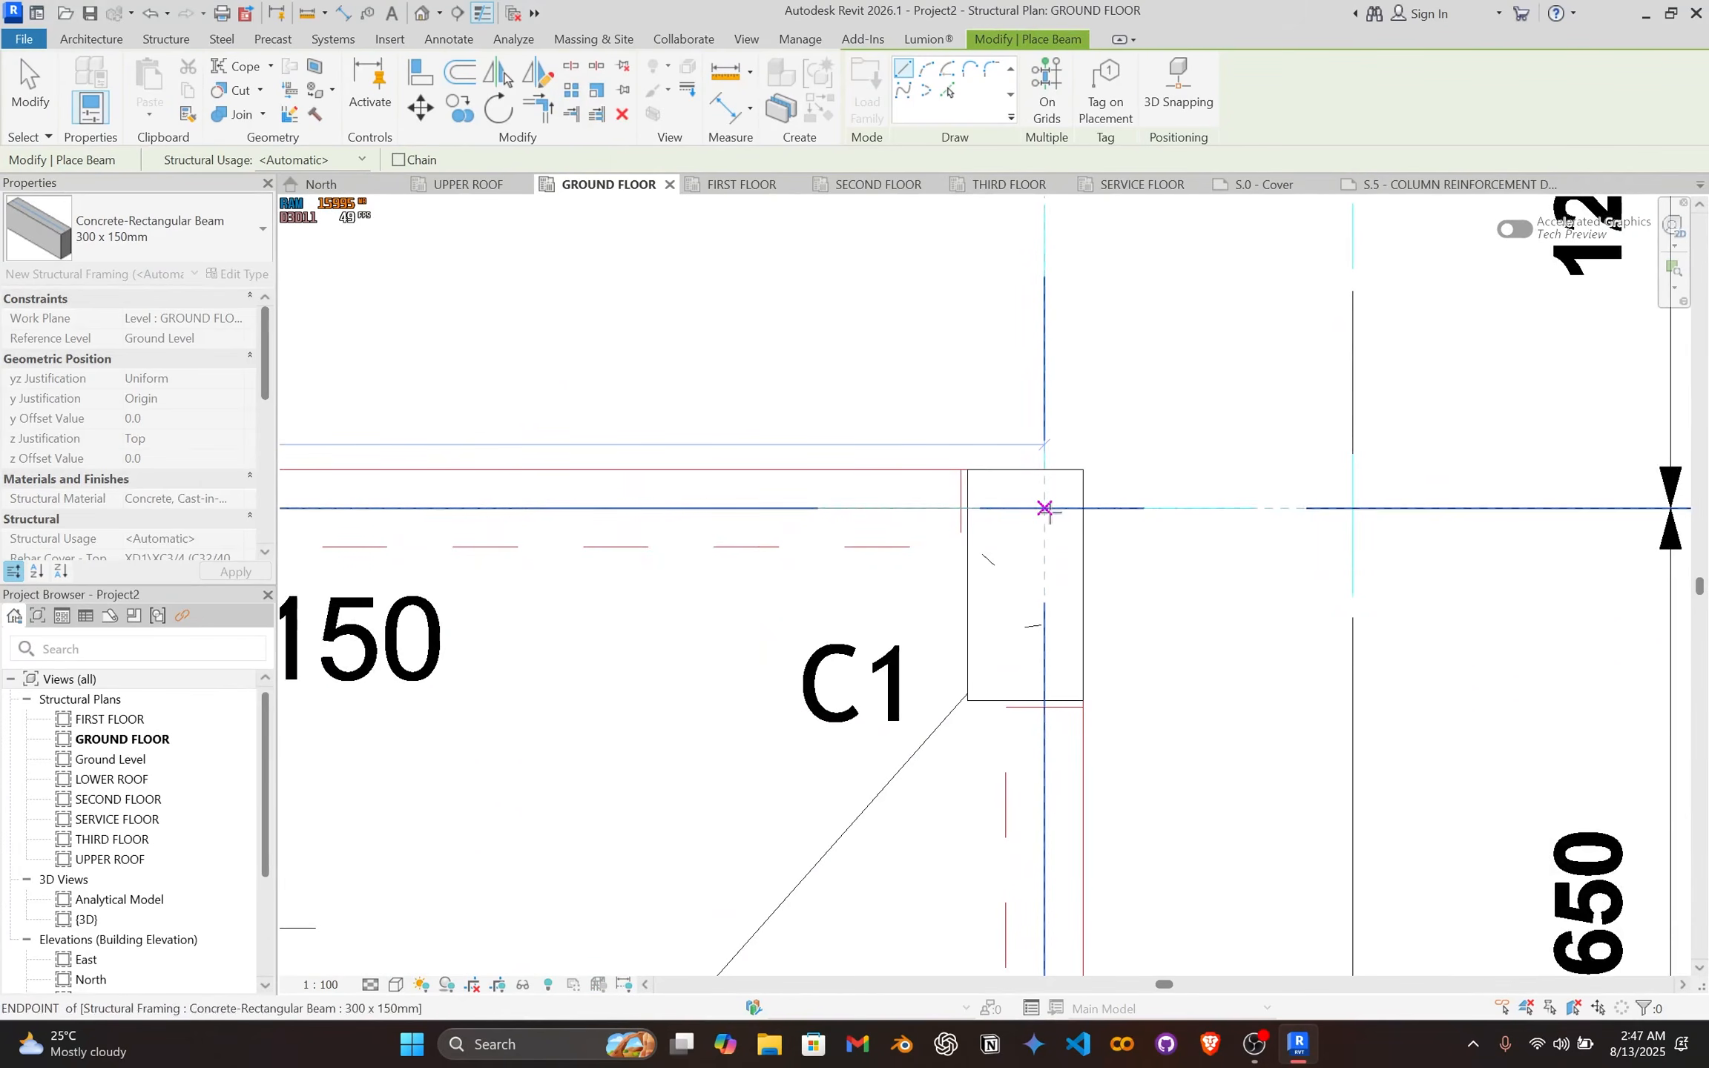
click(1049, 513)
Step: Draw a 300 x 150mm beam along grid 9 from grid A to grid D
click(1049, 513)
scroll(1040, 750, down, 5)
middle_drag(1049, 811, 1019, 234)
scroll(1020, 236, down, 1)
middle_drag(1027, 747, 1053, 301)
scroll(1054, 302, down, 1)
scroll(1030, 681, up, 3)
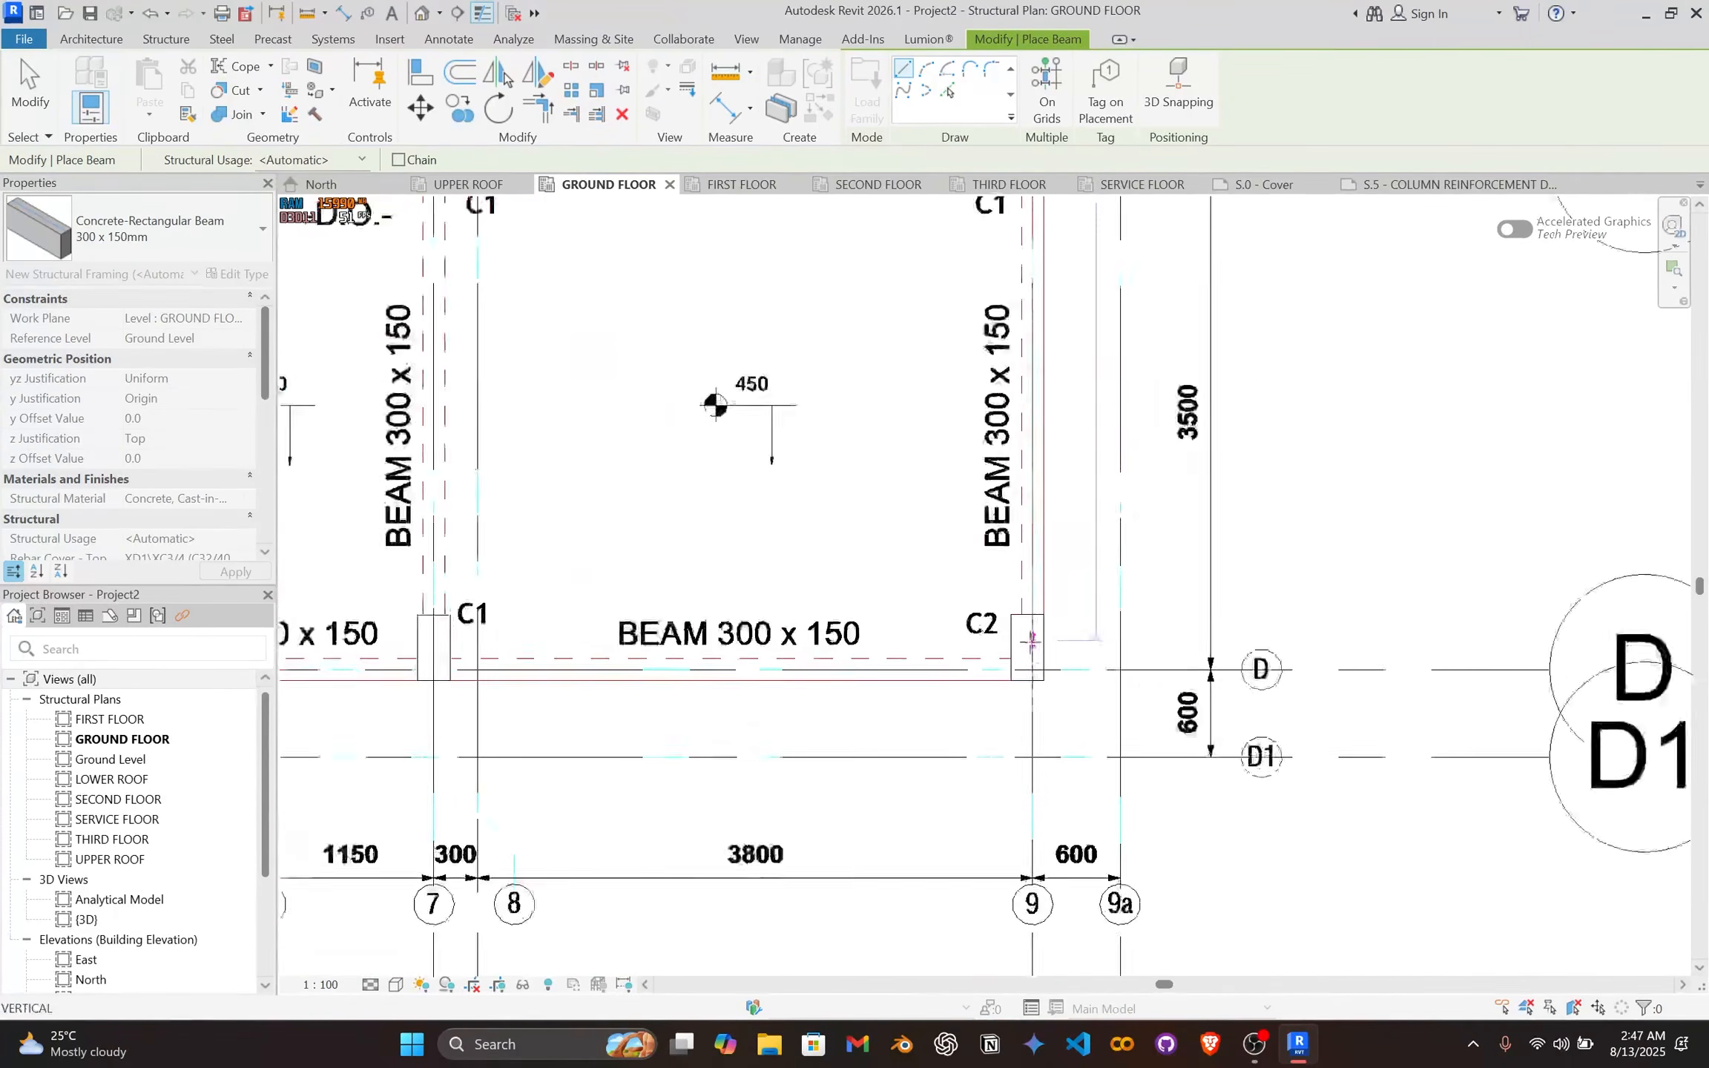
scroll(1032, 653, up, 3)
scroll(801, 698, down, 1)
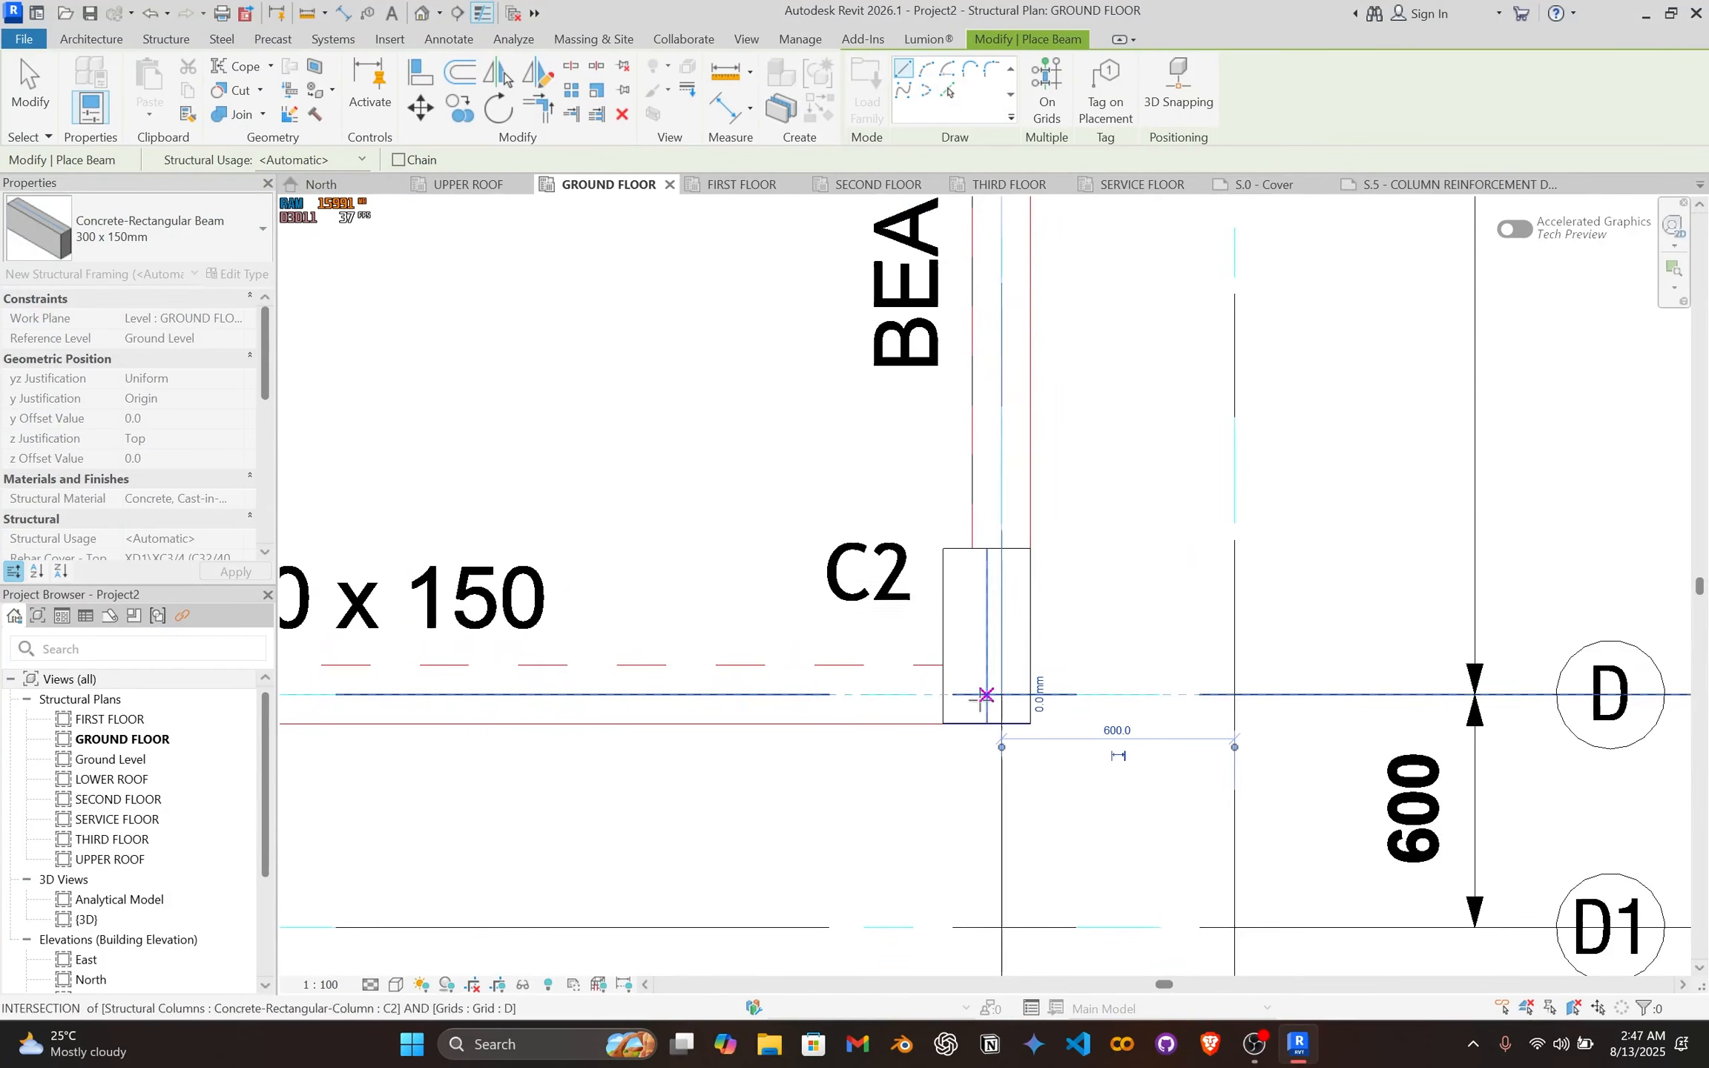
click(999, 697)
Step: Draw a 300 x 150mm beam along grid D from grid 9 to grid 1
click(999, 698)
scroll(838, 695, down, 4)
middle_drag(855, 698, 1596, 679)
scroll(841, 670, down, 1)
middle_drag(913, 679, 1526, 648)
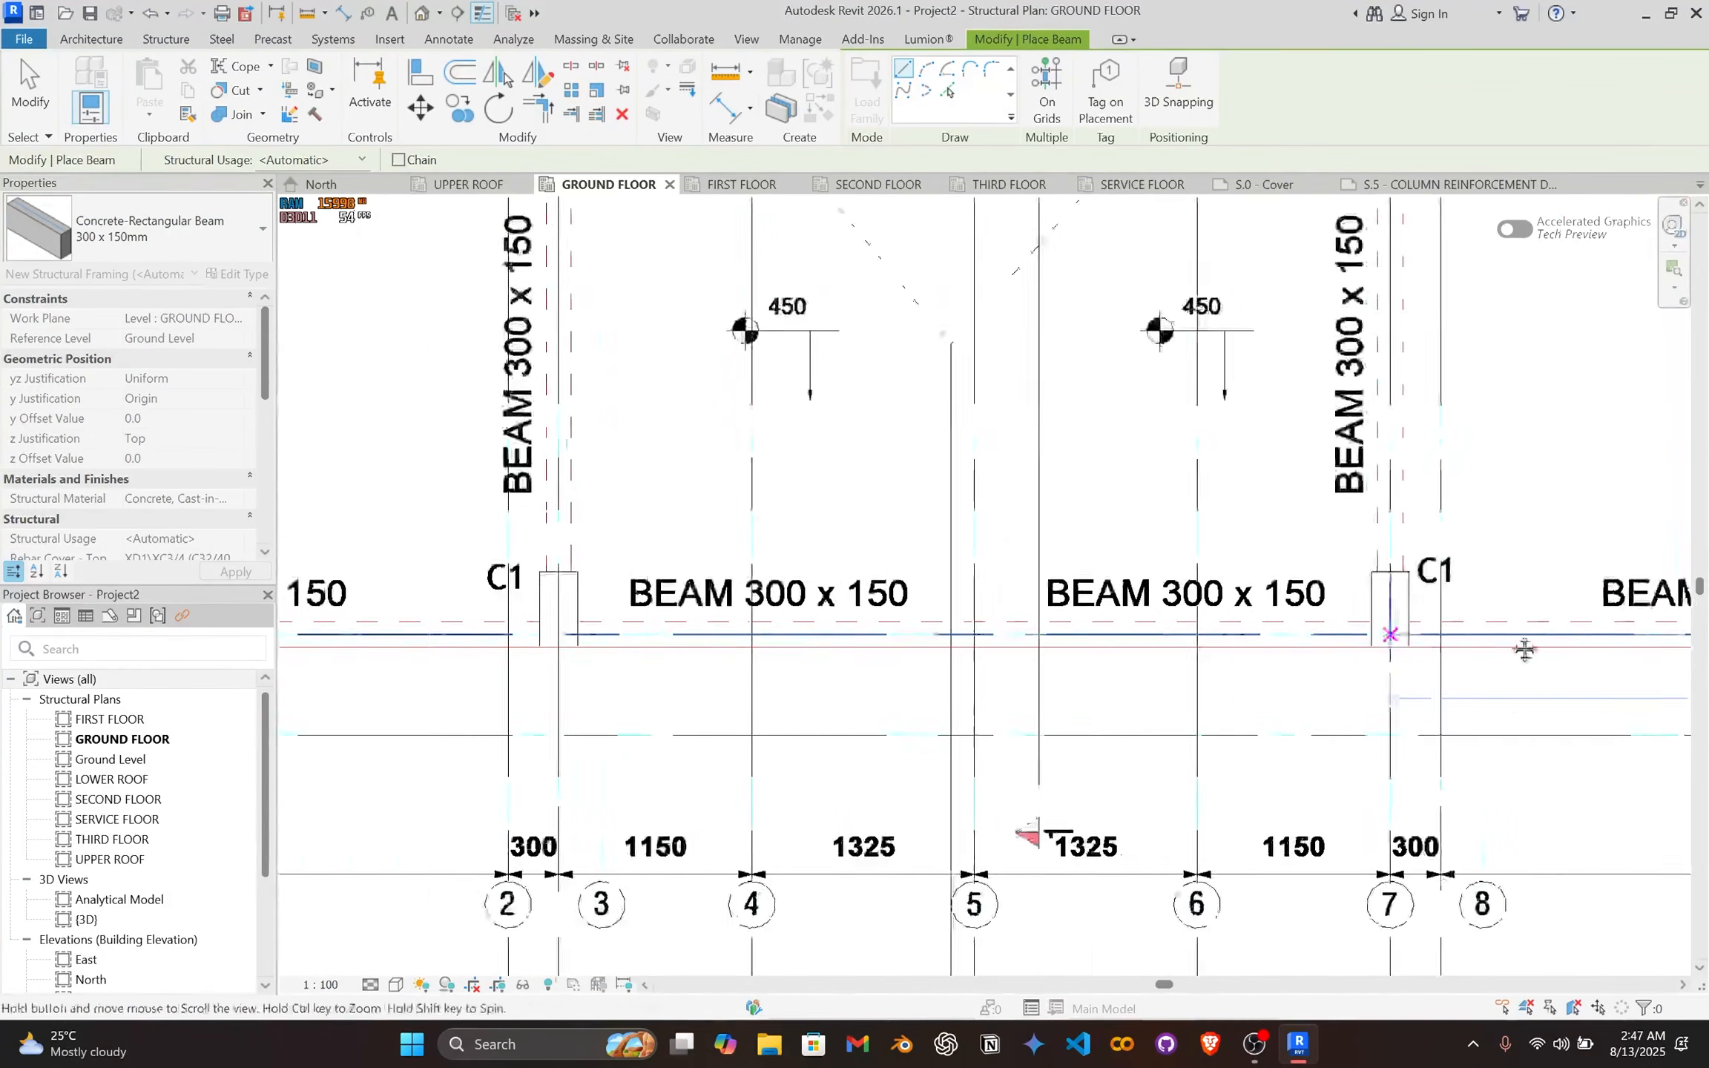
middle_drag(823, 594, 1583, 638)
scroll(682, 653, up, 2)
scroll(618, 698, up, 1)
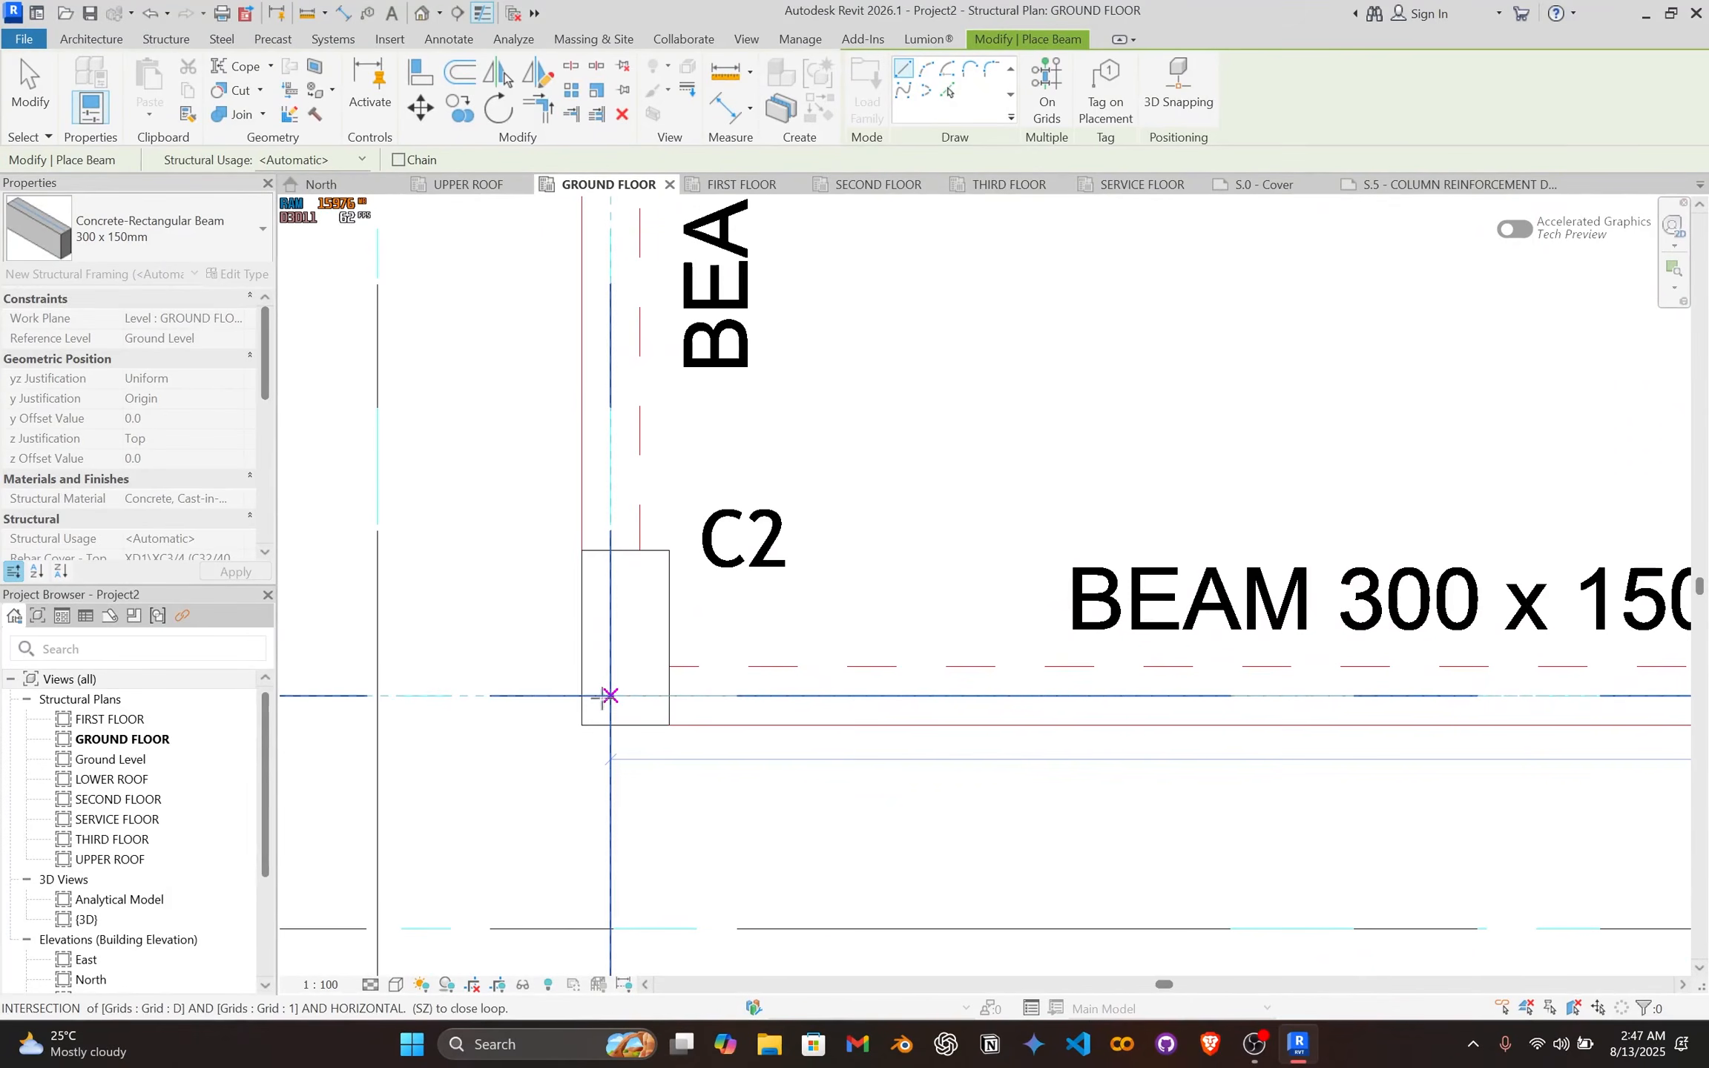
click(617, 699)
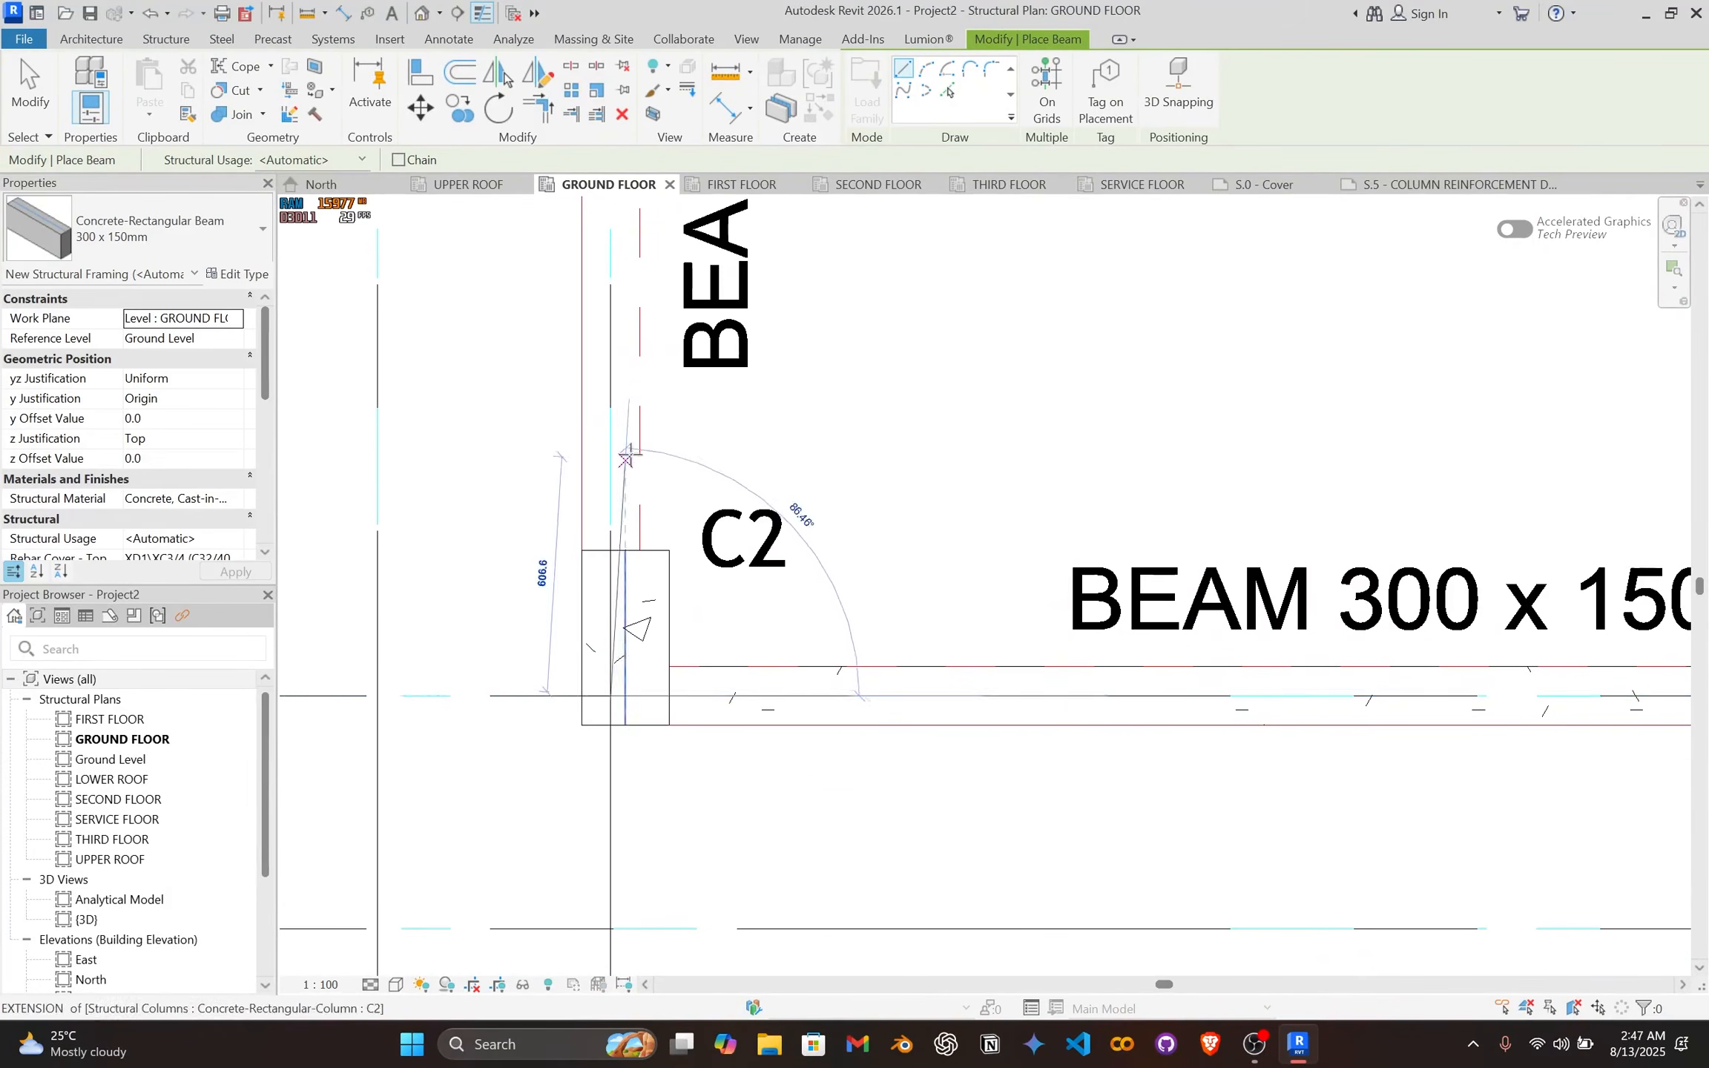
Step: Draw a 300 x 150mm beam along grid 1 from grid D up to grid A, closing the perimeter
scroll(631, 454, down, 3)
middle_drag(643, 479, 629, 794)
scroll(617, 445, down, 1)
middle_drag(617, 446, 635, 899)
middle_drag(619, 437, 664, 972)
scroll(658, 578, down, 2)
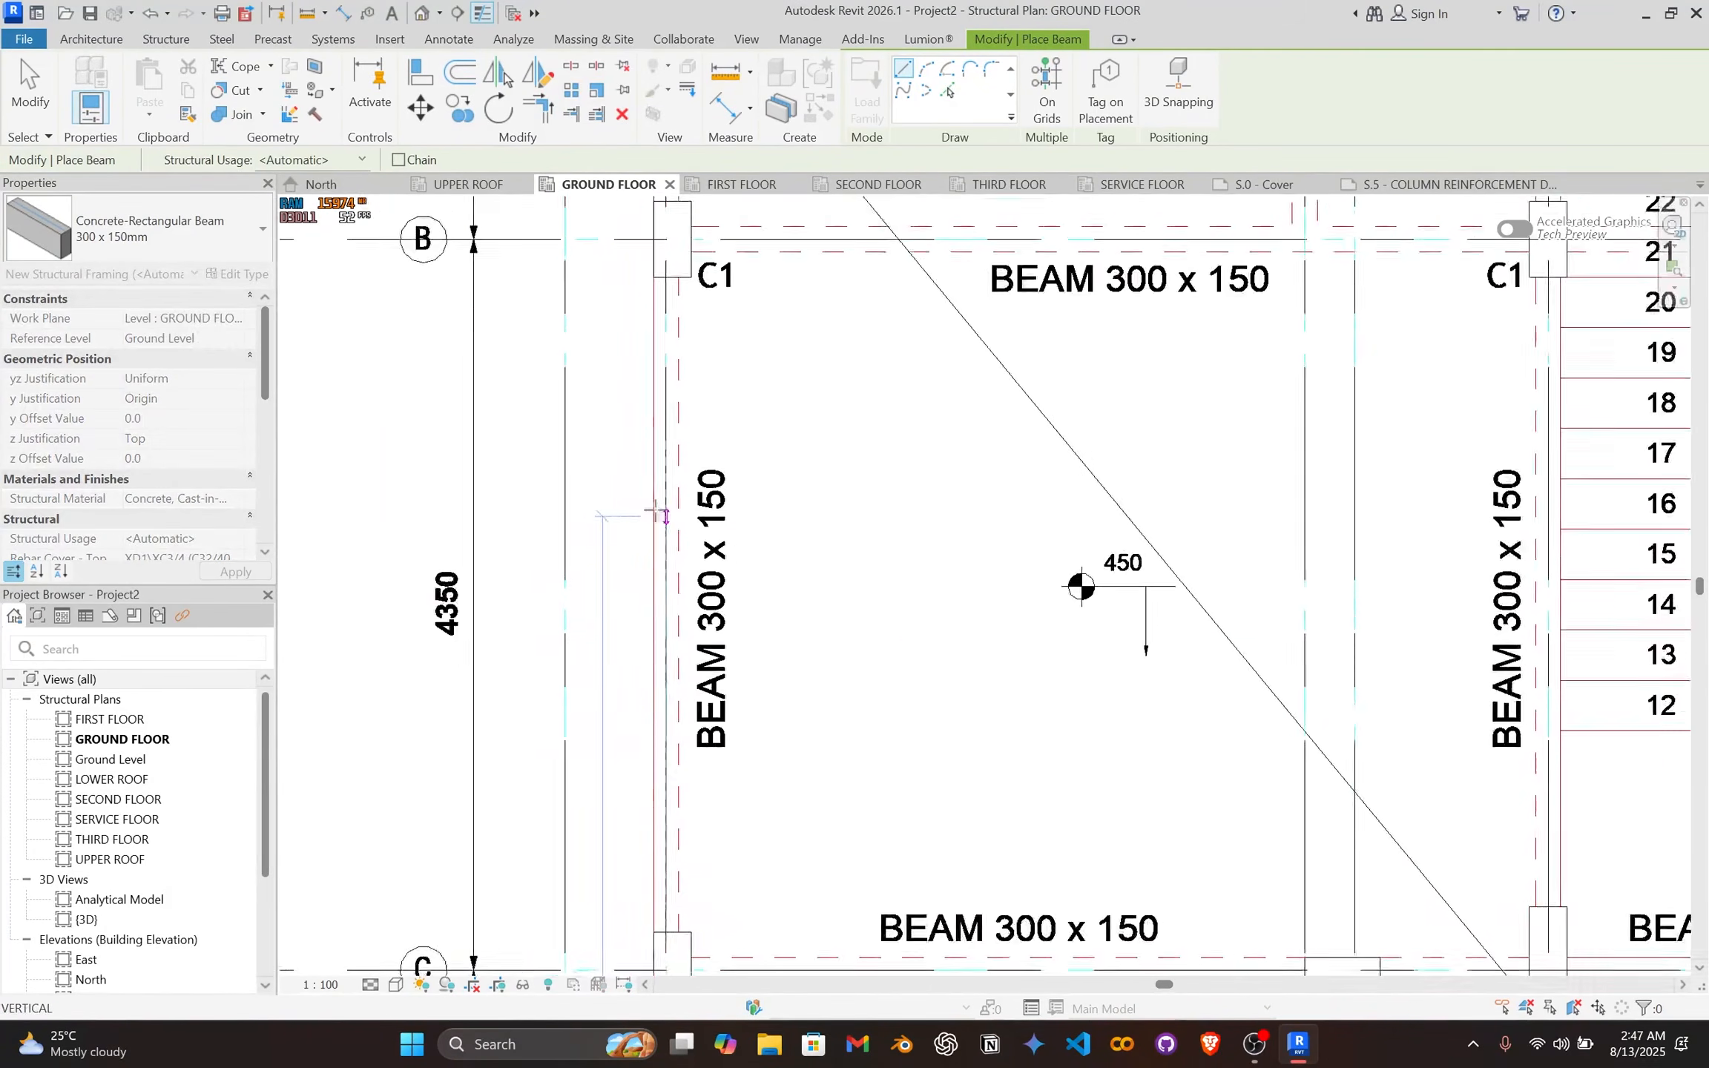
middle_drag(658, 495, 672, 740)
middle_drag(667, 414, 669, 651)
scroll(680, 445, up, 6)
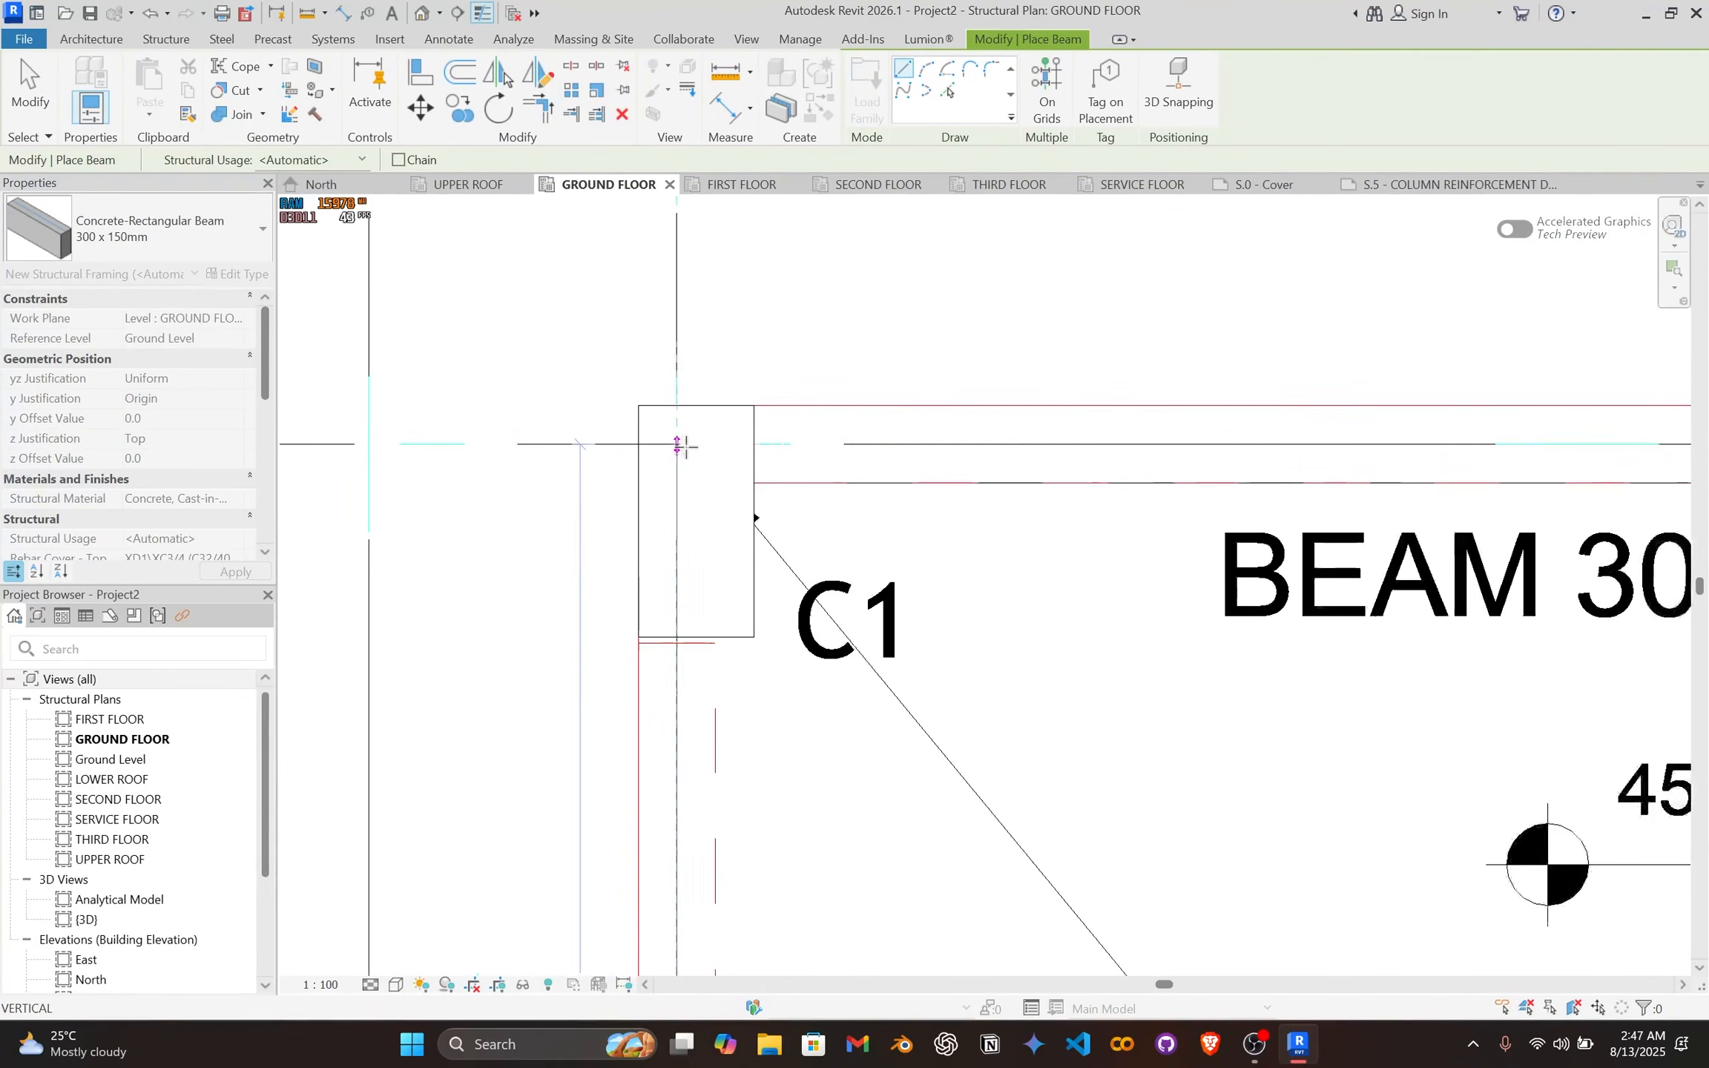
scroll(834, 490, down, 4)
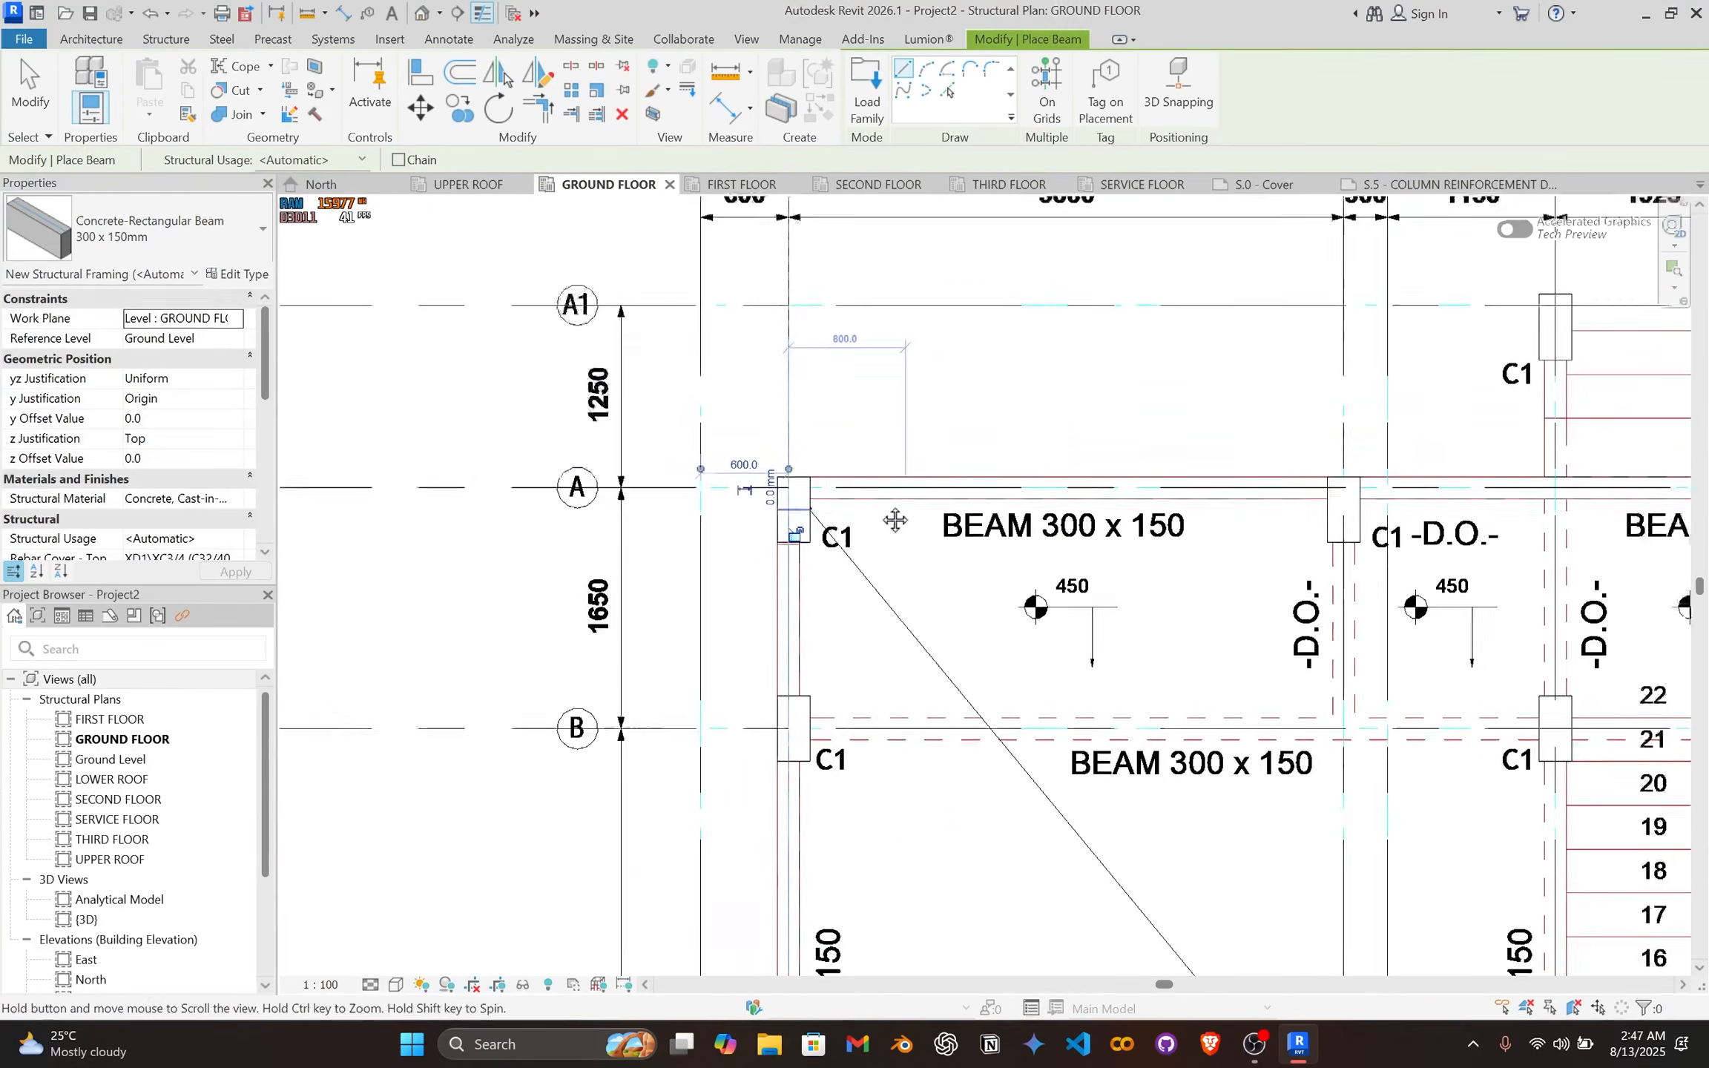
Step: Draw a 300 x 150mm beam along grid B from grid 1 to grid 9
middle_drag(1261, 415, 1001, 368)
scroll(579, 582, up, 5)
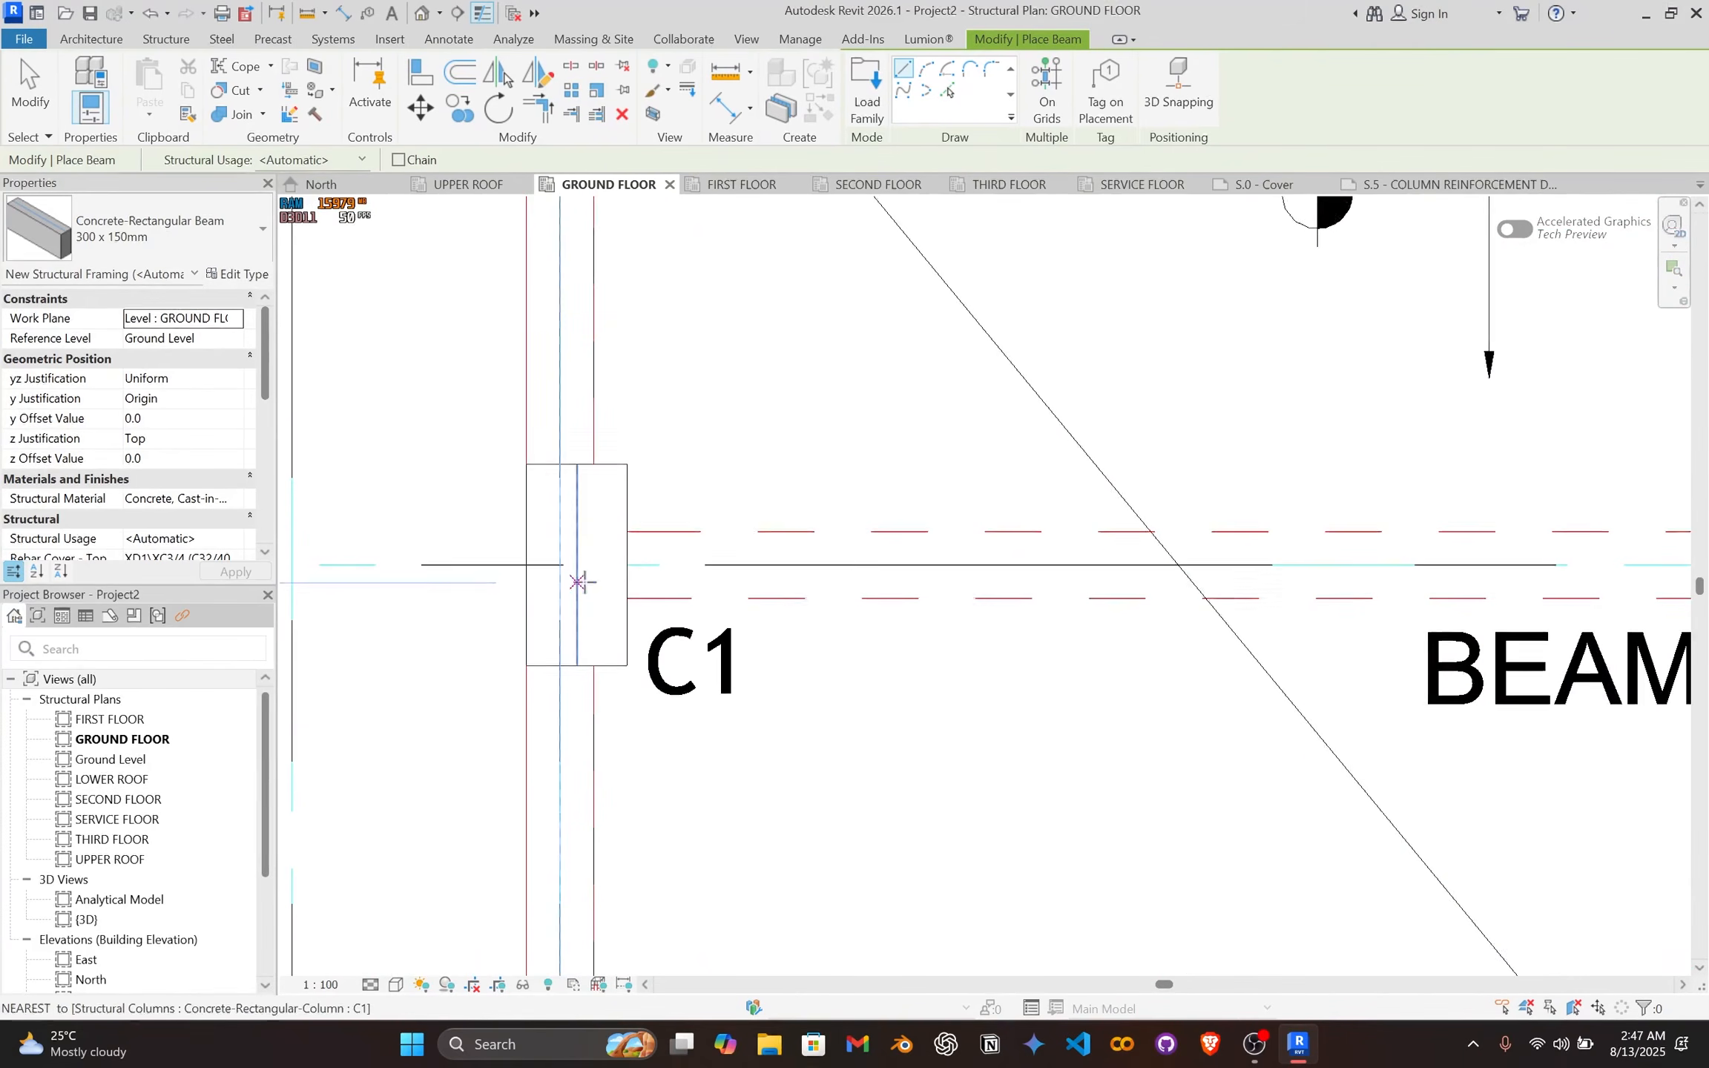
click(560, 565)
scroll(797, 592, down, 5)
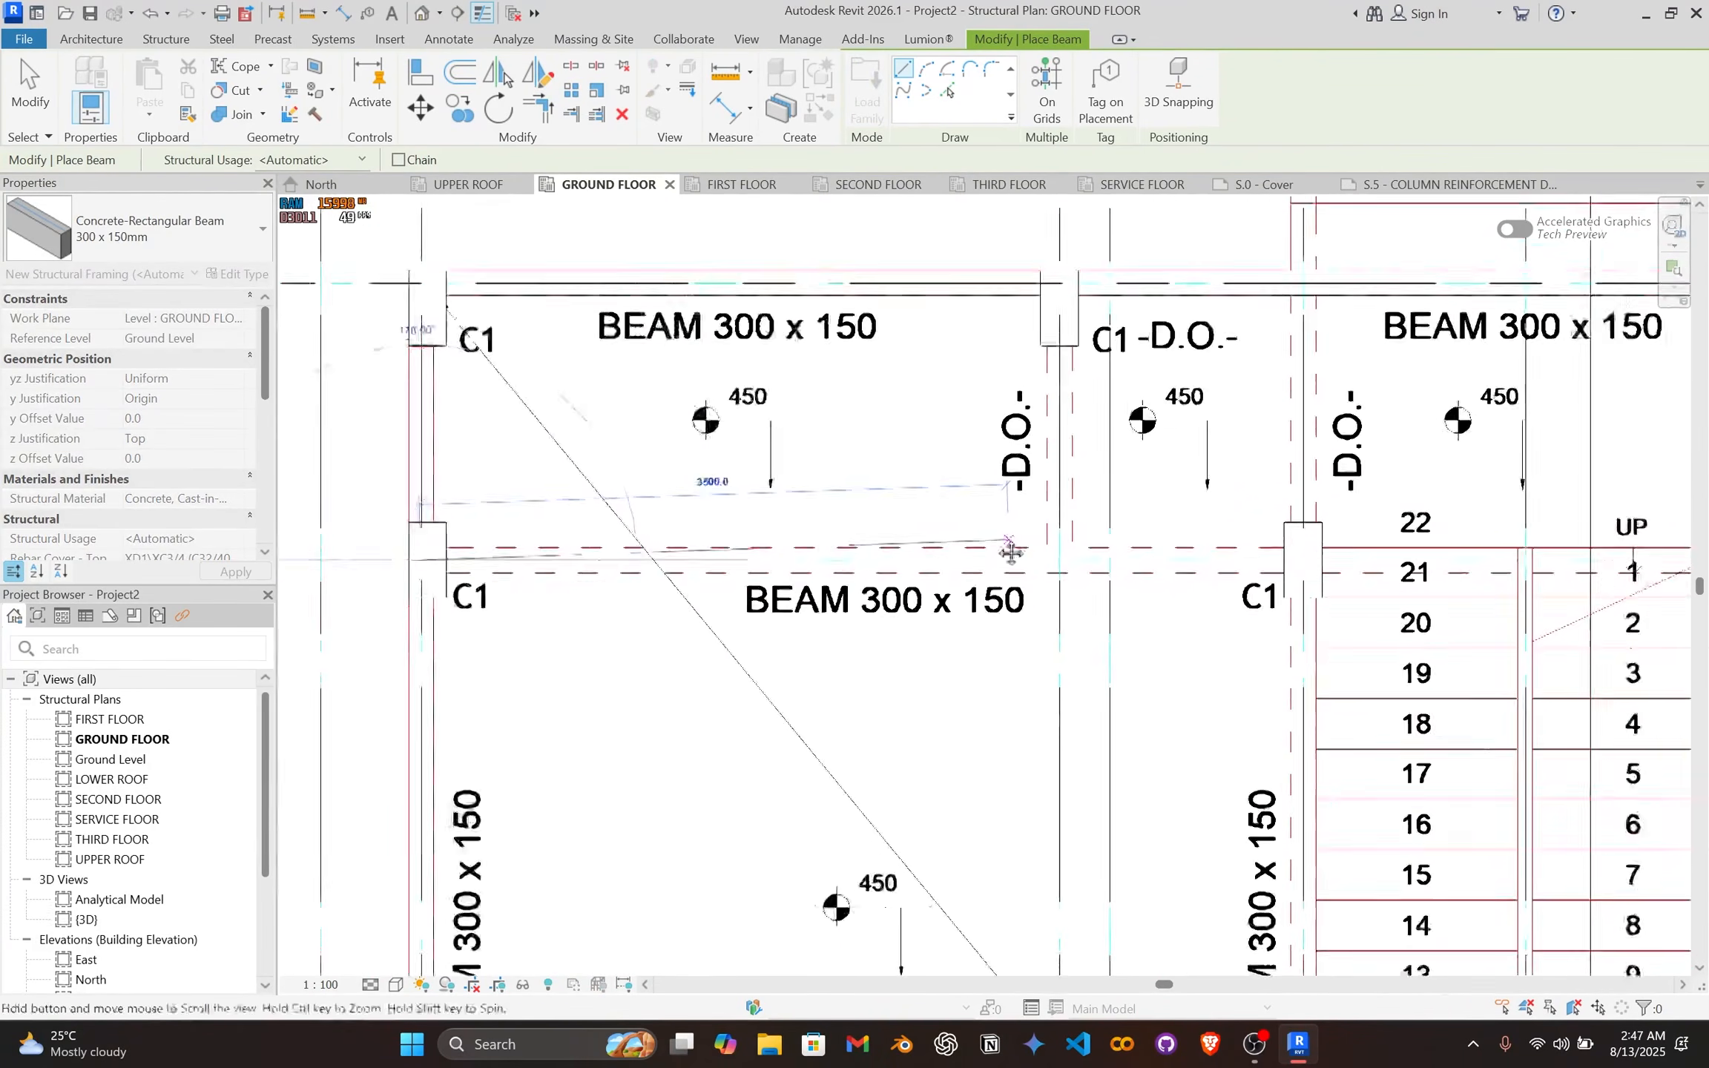
middle_drag(1057, 562, 496, 568)
scroll(668, 567, down, 1)
middle_drag(1269, 560, 630, 563)
scroll(860, 553, up, 4)
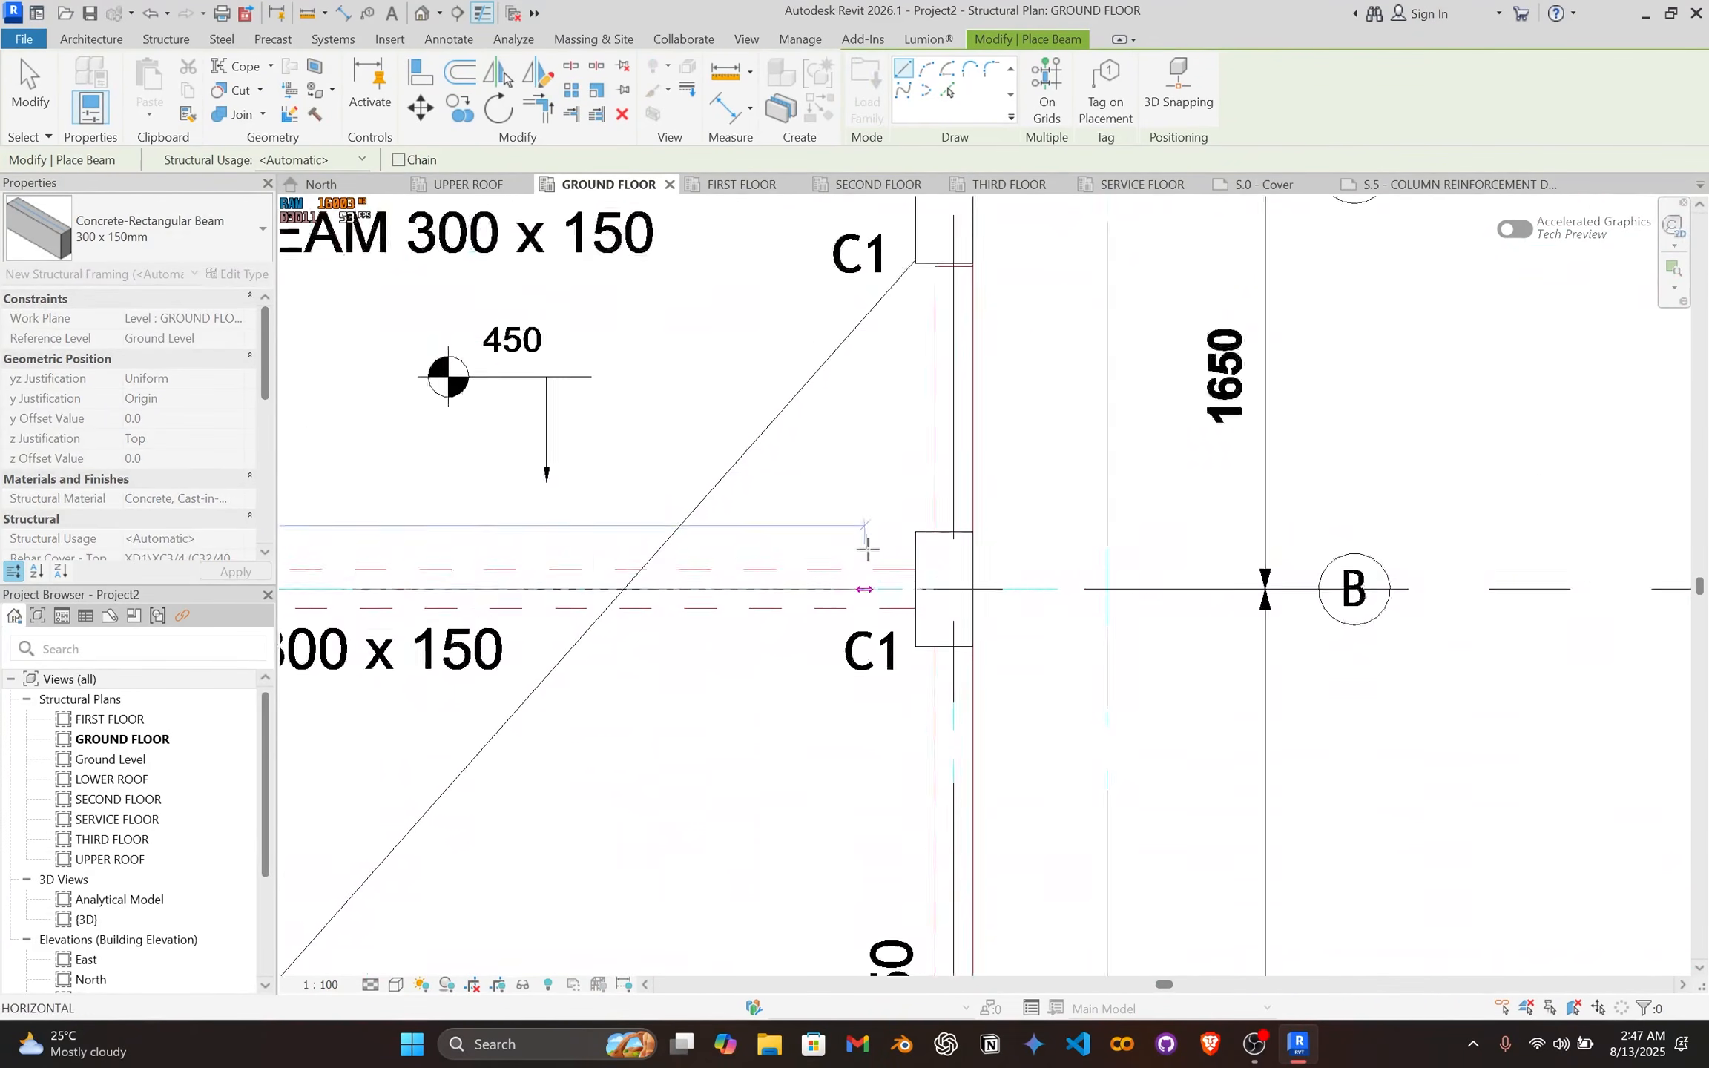
click(944, 590)
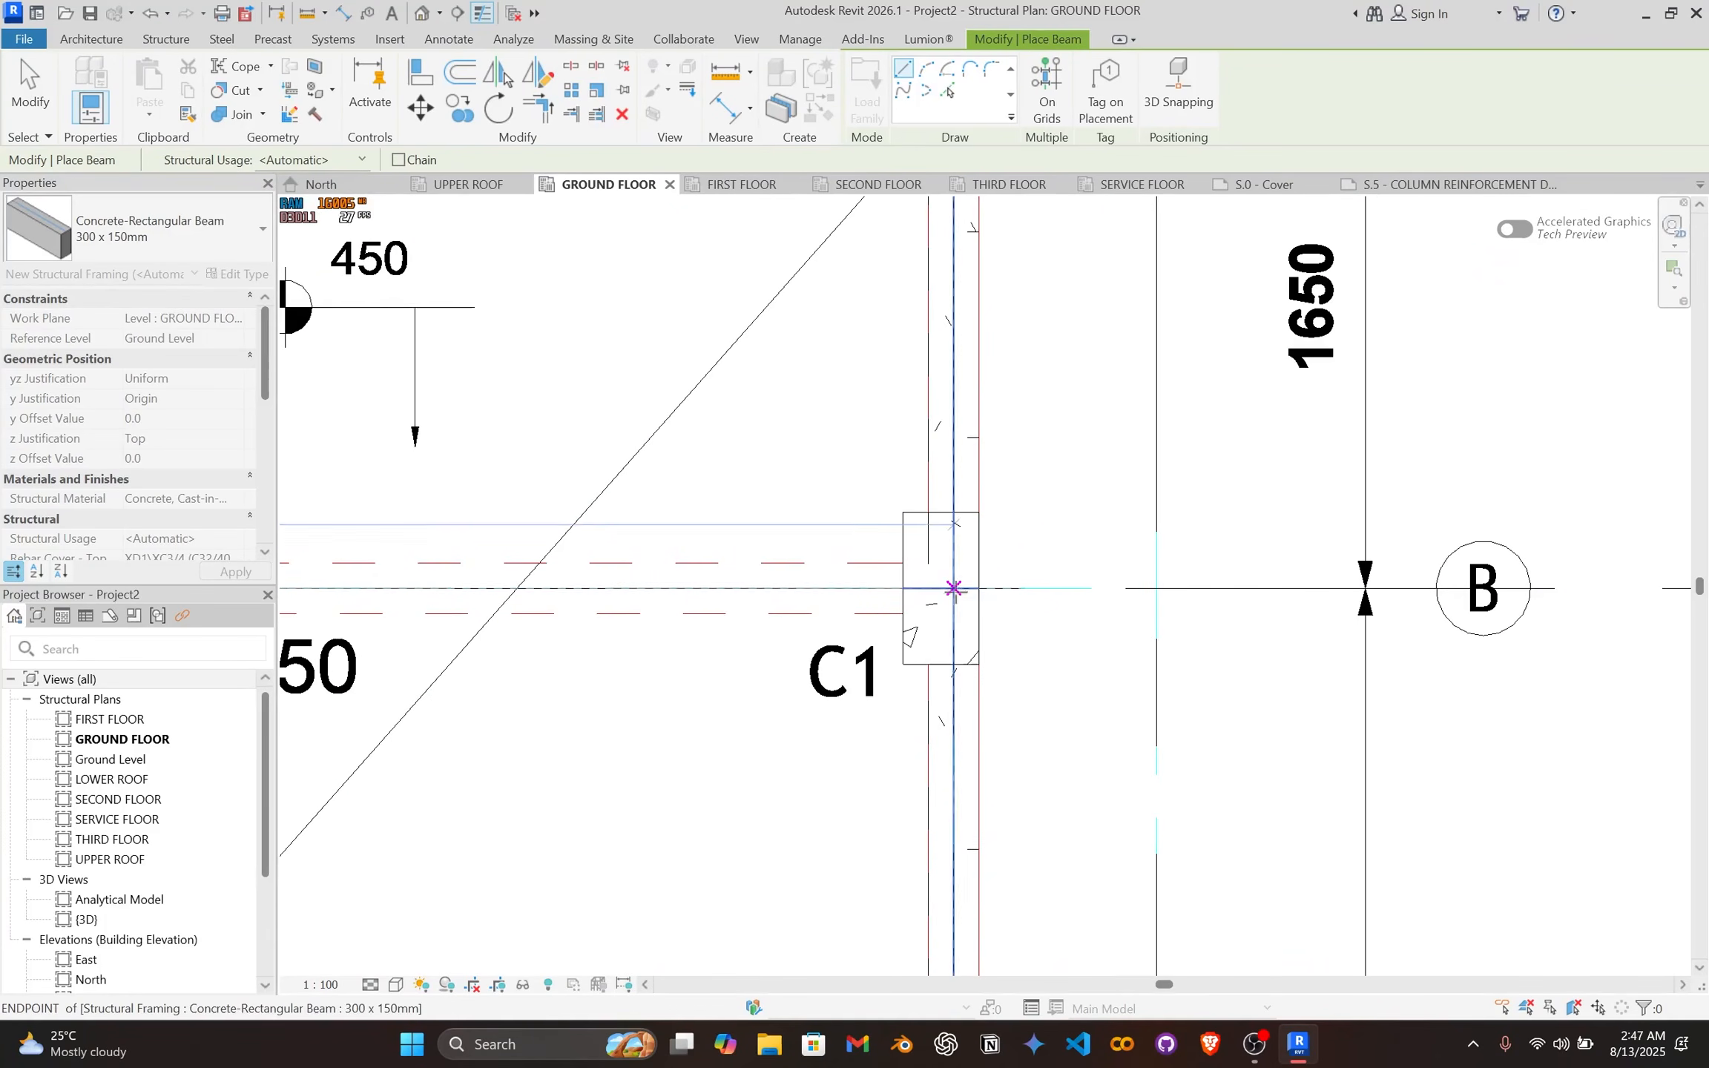
Step: Draw a 300 x 150mm beam along grid C from grid 1 to grid 9
scroll(949, 590, down, 5)
scroll(741, 681, down, 1)
middle_drag(740, 680, 1326, 351)
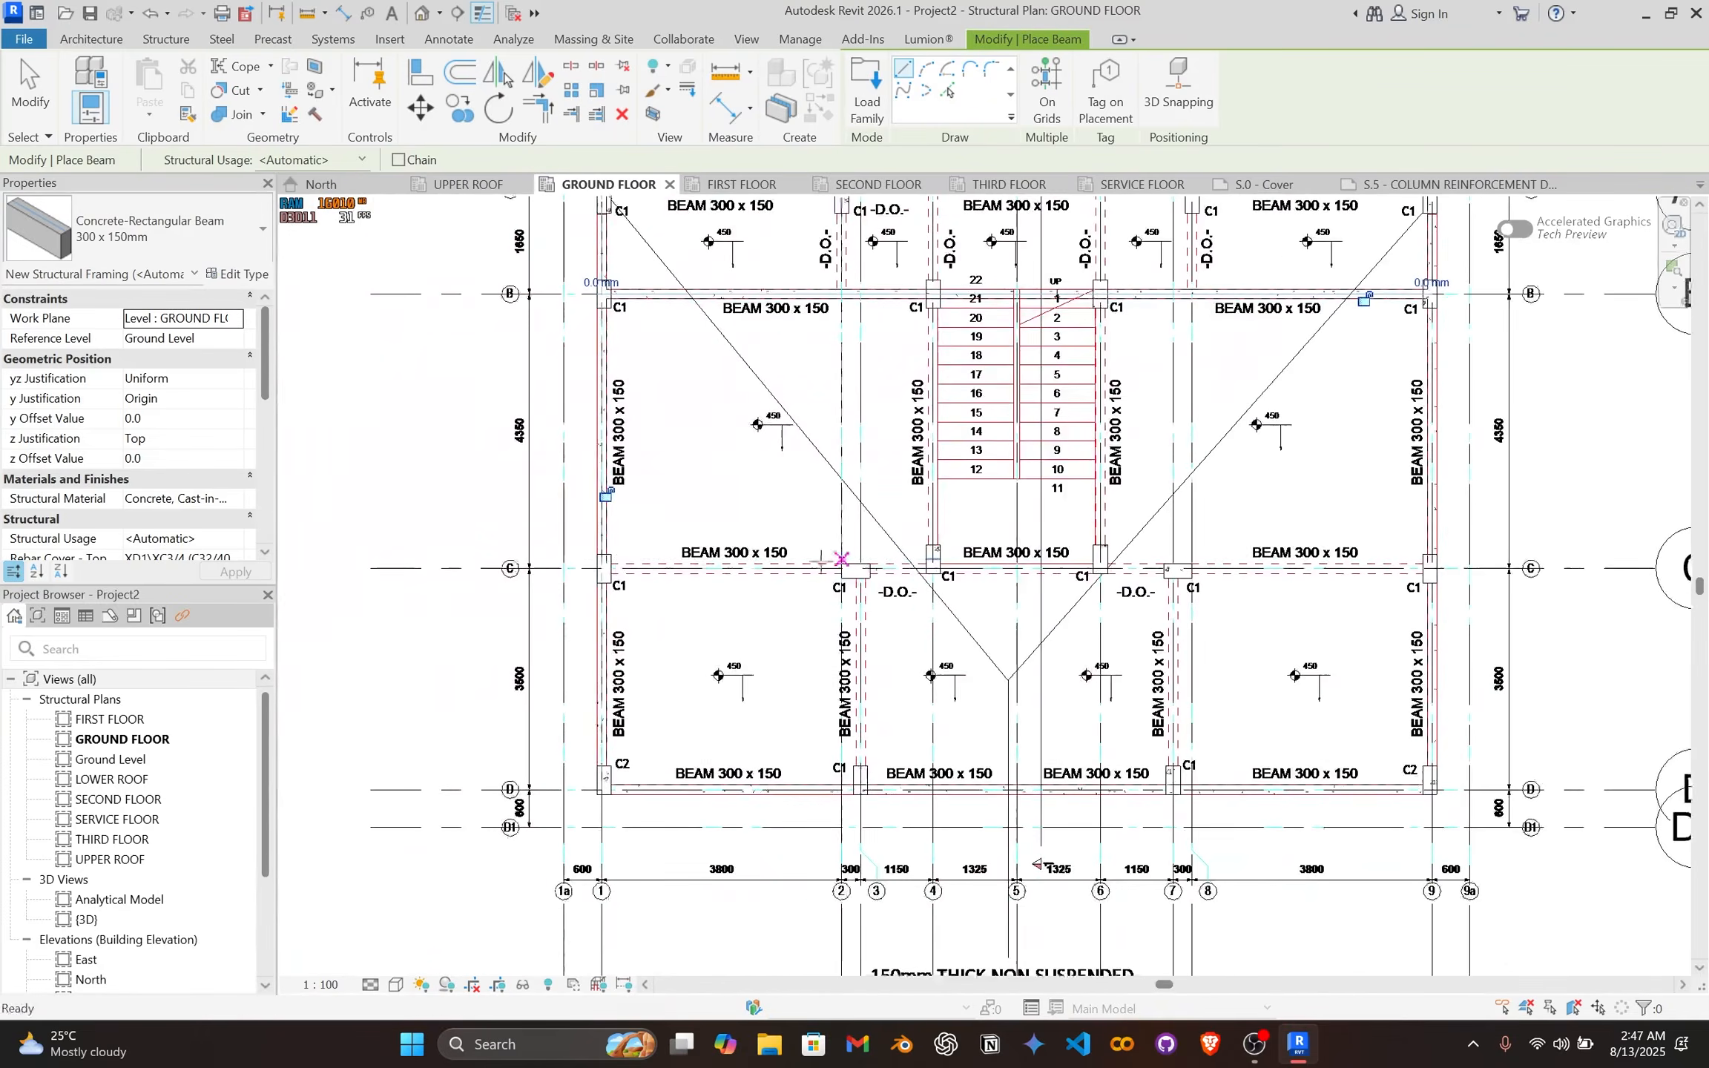
scroll(603, 575, up, 8)
scroll(601, 573, up, 2)
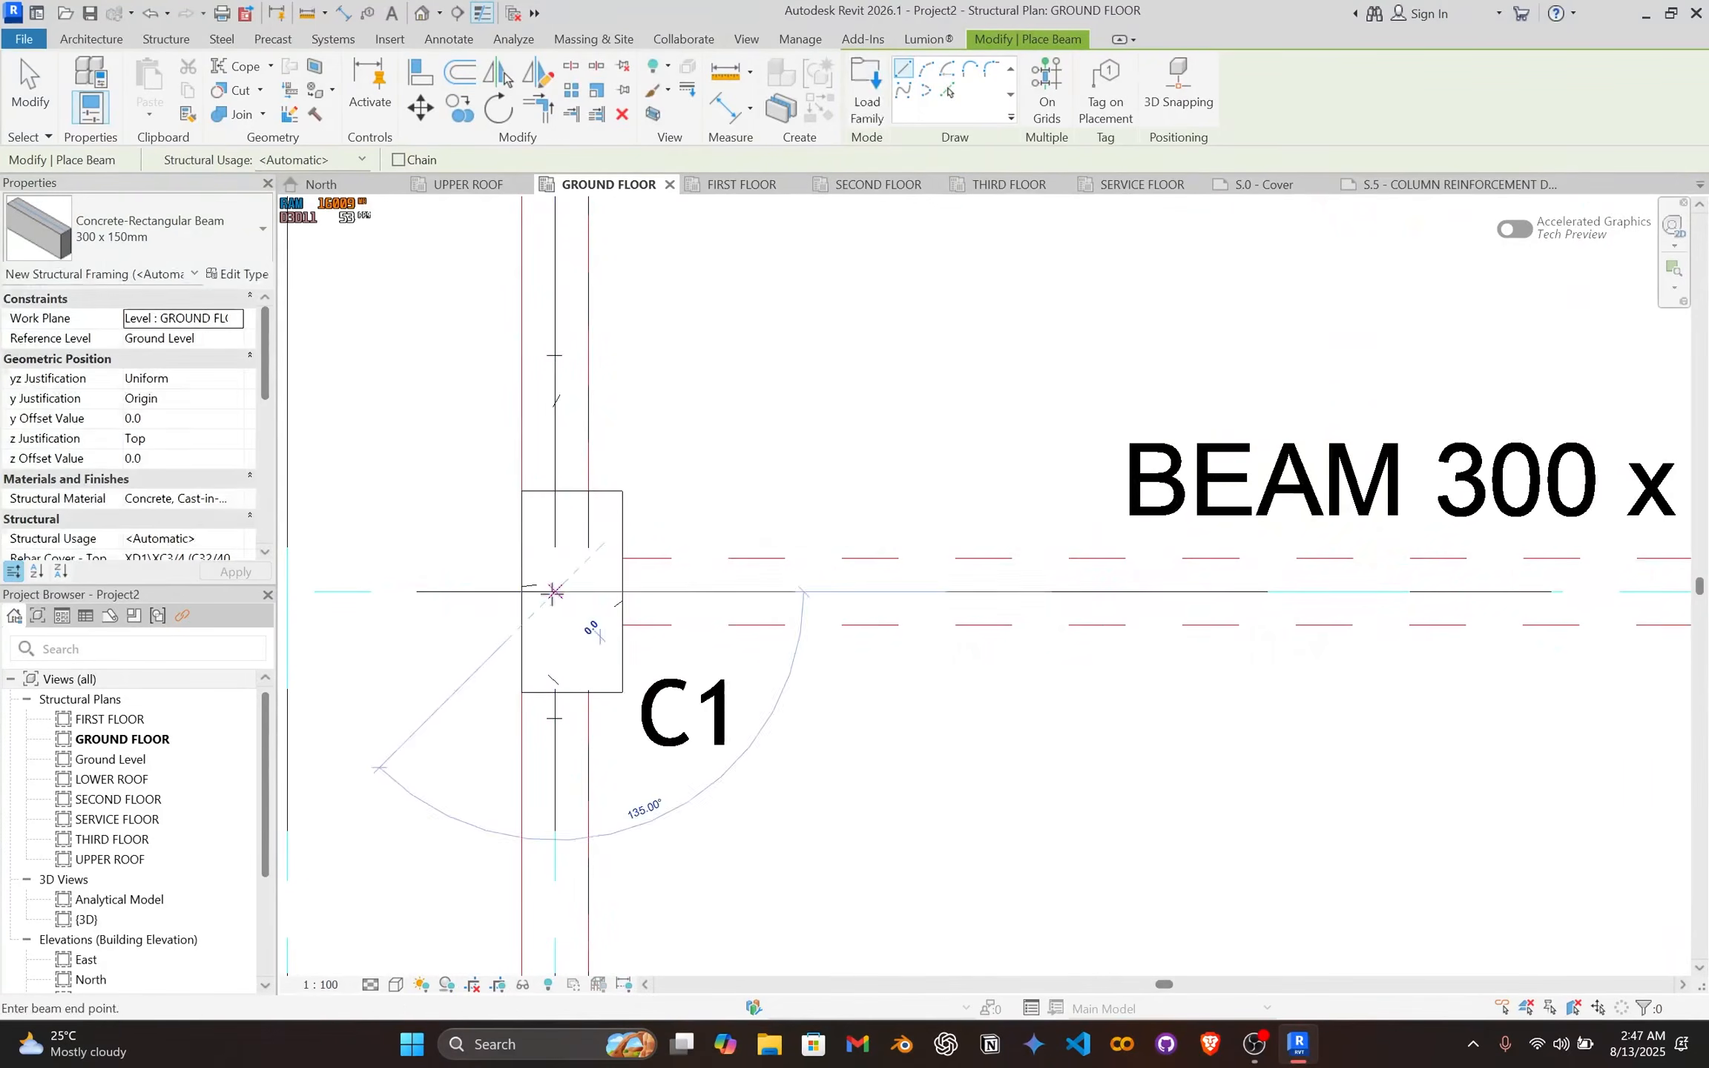
scroll(843, 582, down, 5)
middle_drag(979, 656, 747, 671)
middle_drag(1336, 671, 921, 661)
middle_drag(1662, 618, 909, 604)
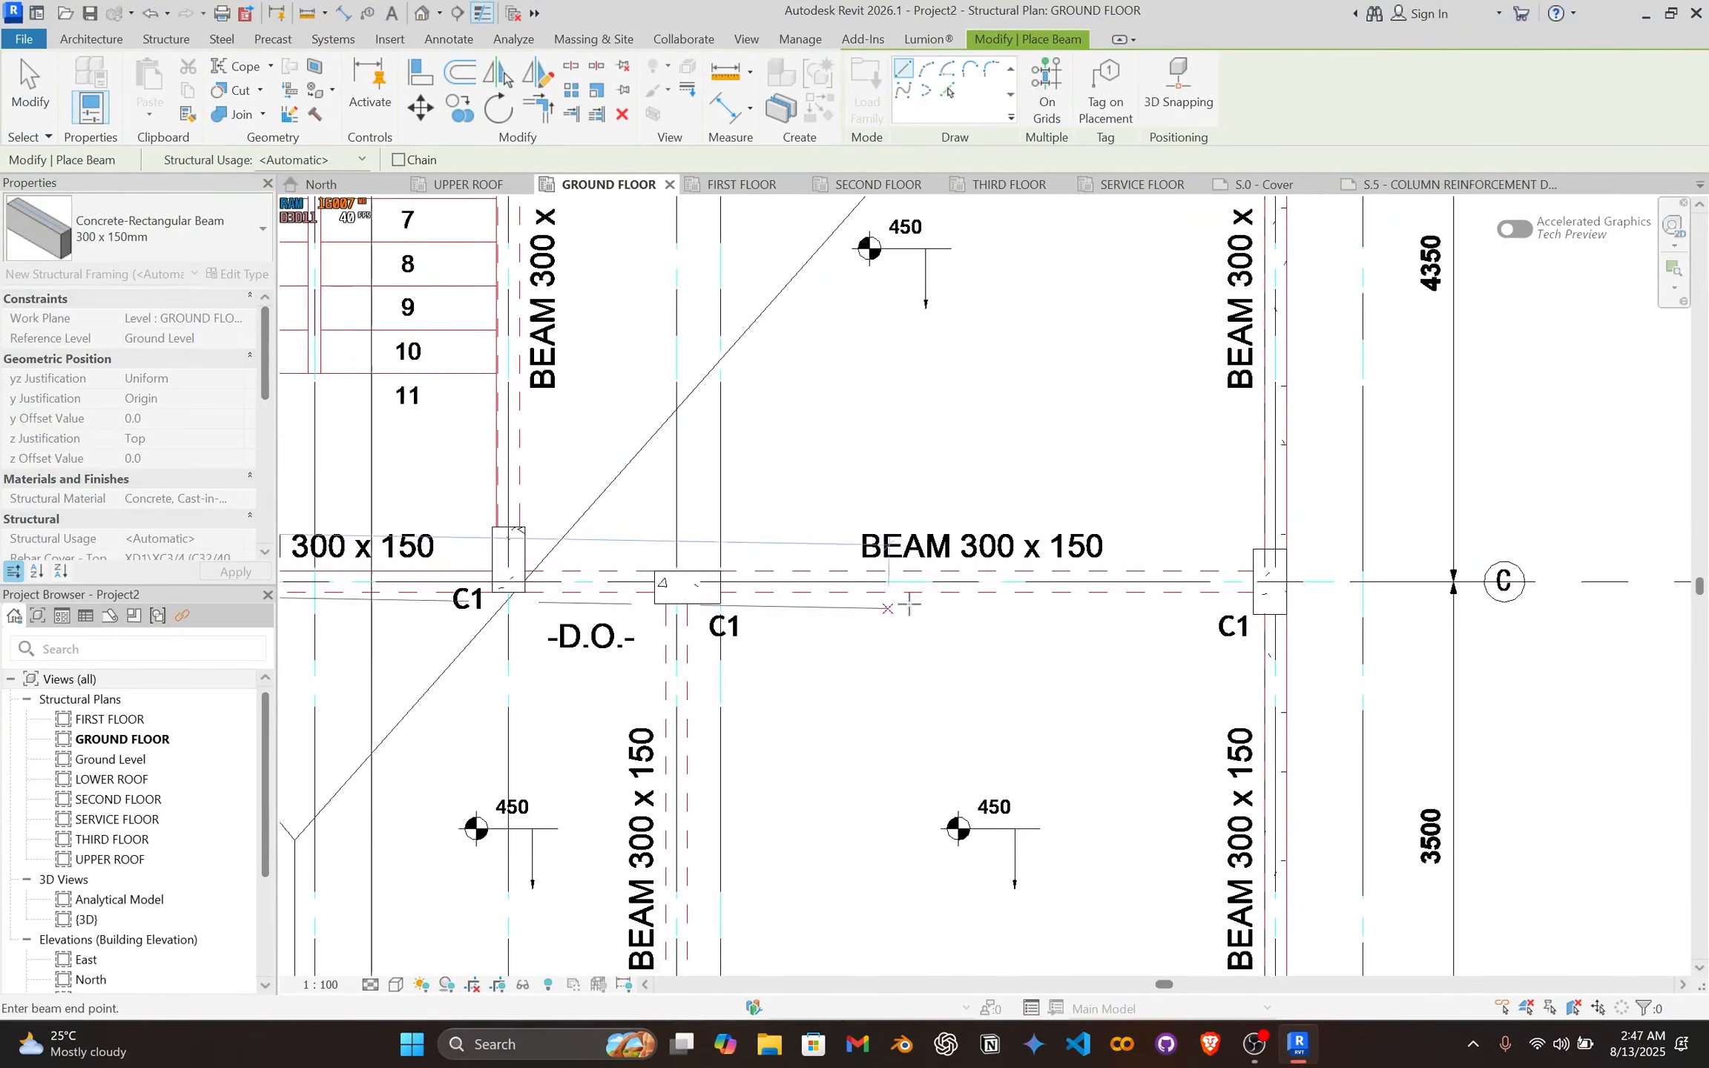
scroll(1254, 583, up, 5)
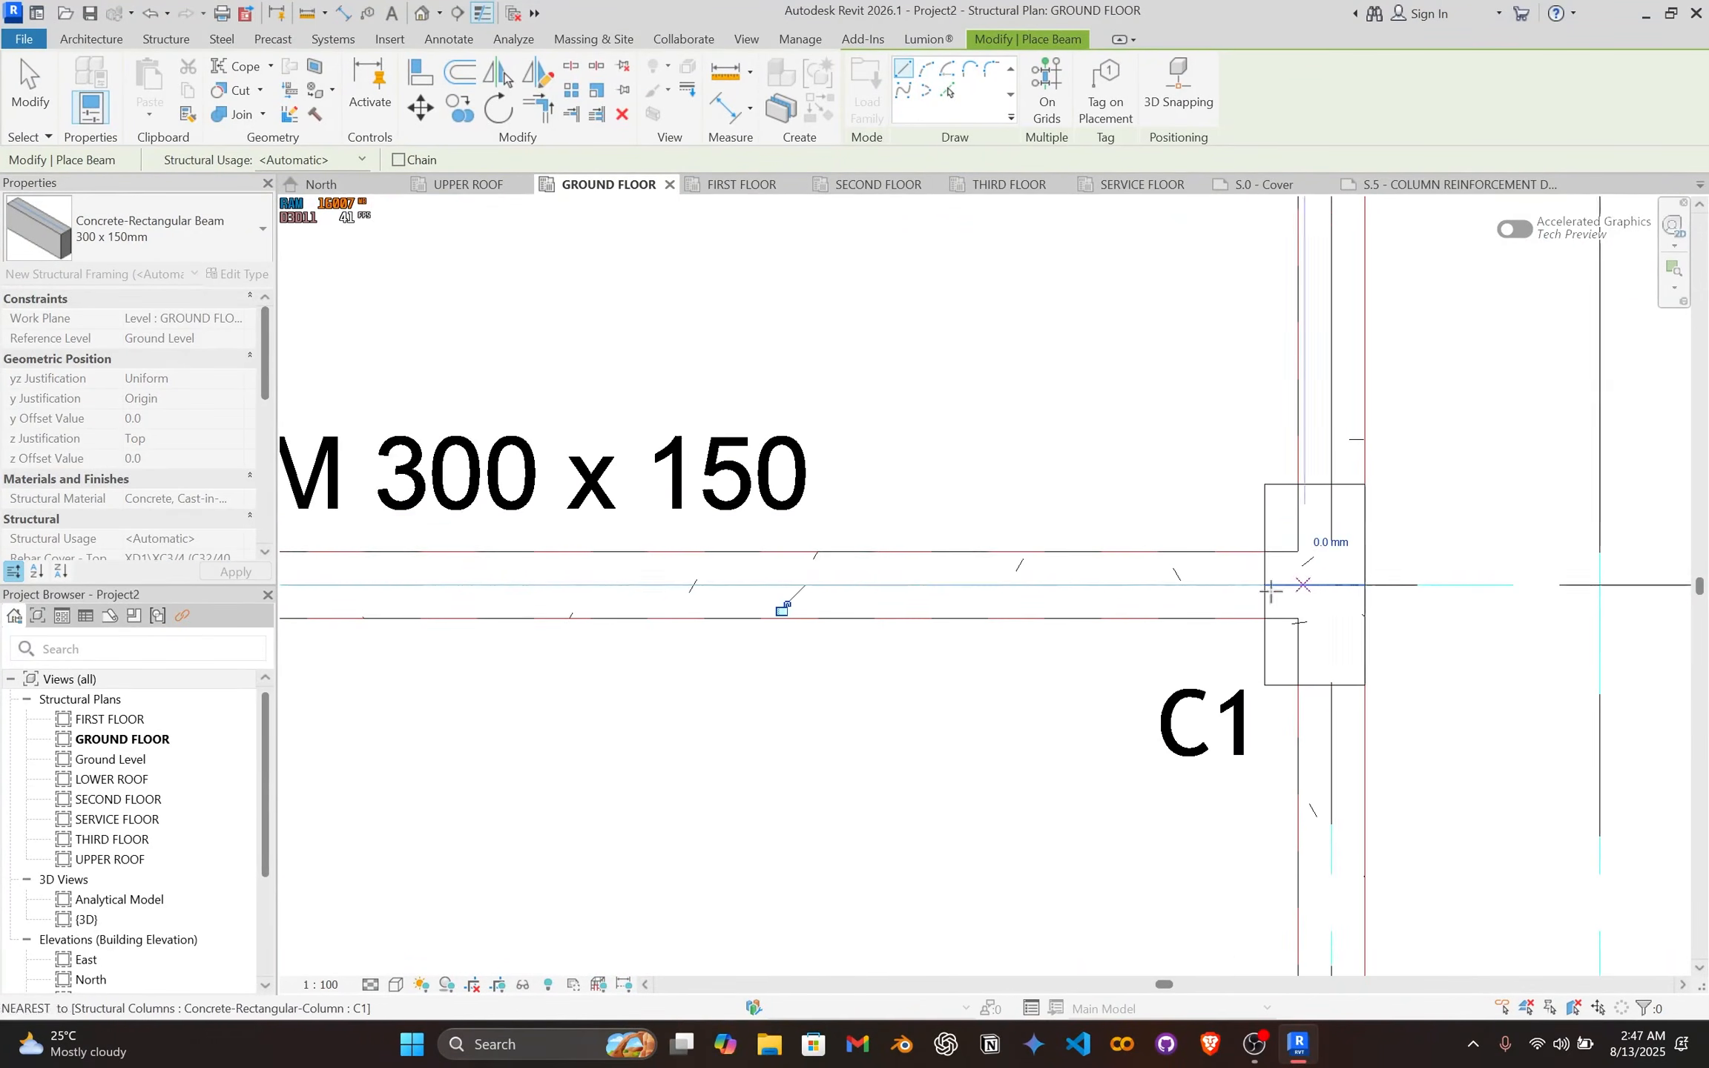
Step: Draw a 300 x 150mm beam along grid 2 from grid A to grid B
scroll(1270, 590, down, 6)
middle_drag(958, 618, 1158, 405)
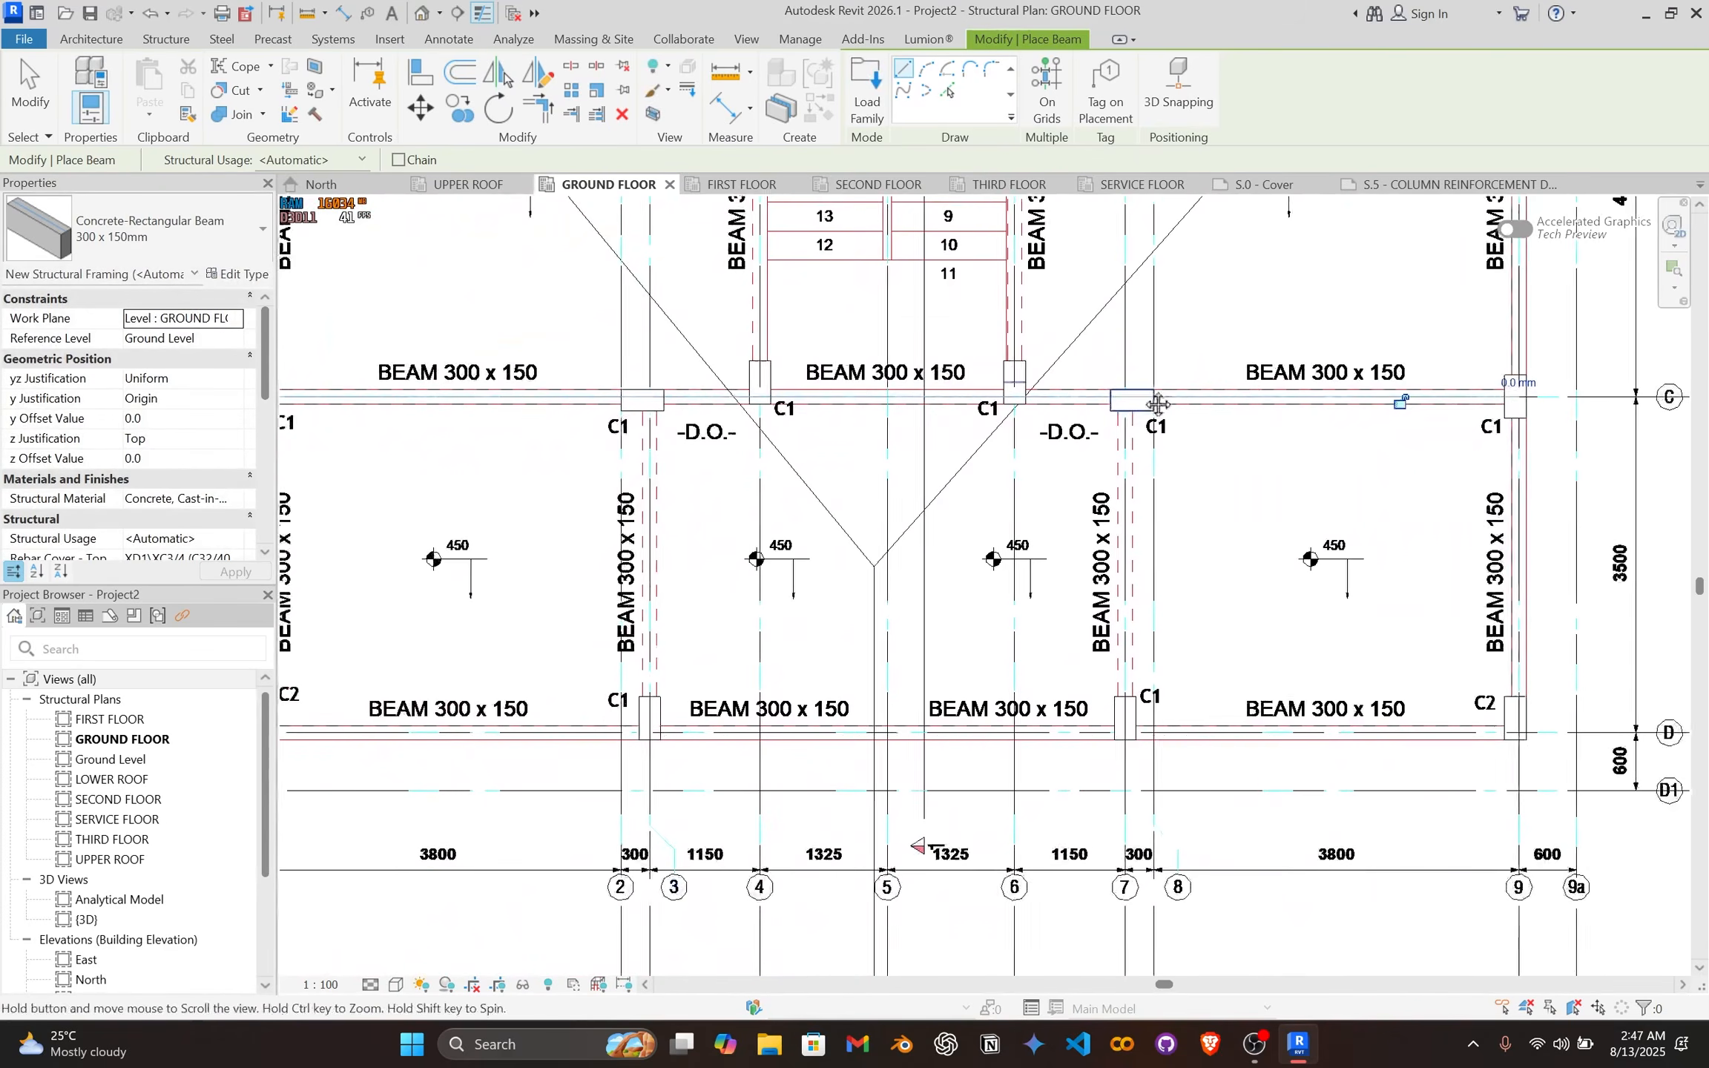
mouse_move(892, 582)
middle_down()
mouse_move(1018, 527)
mouse_move(1212, 792)
middle_up()
middle_drag(923, 394, 921, 697)
middle_drag(968, 418, 926, 531)
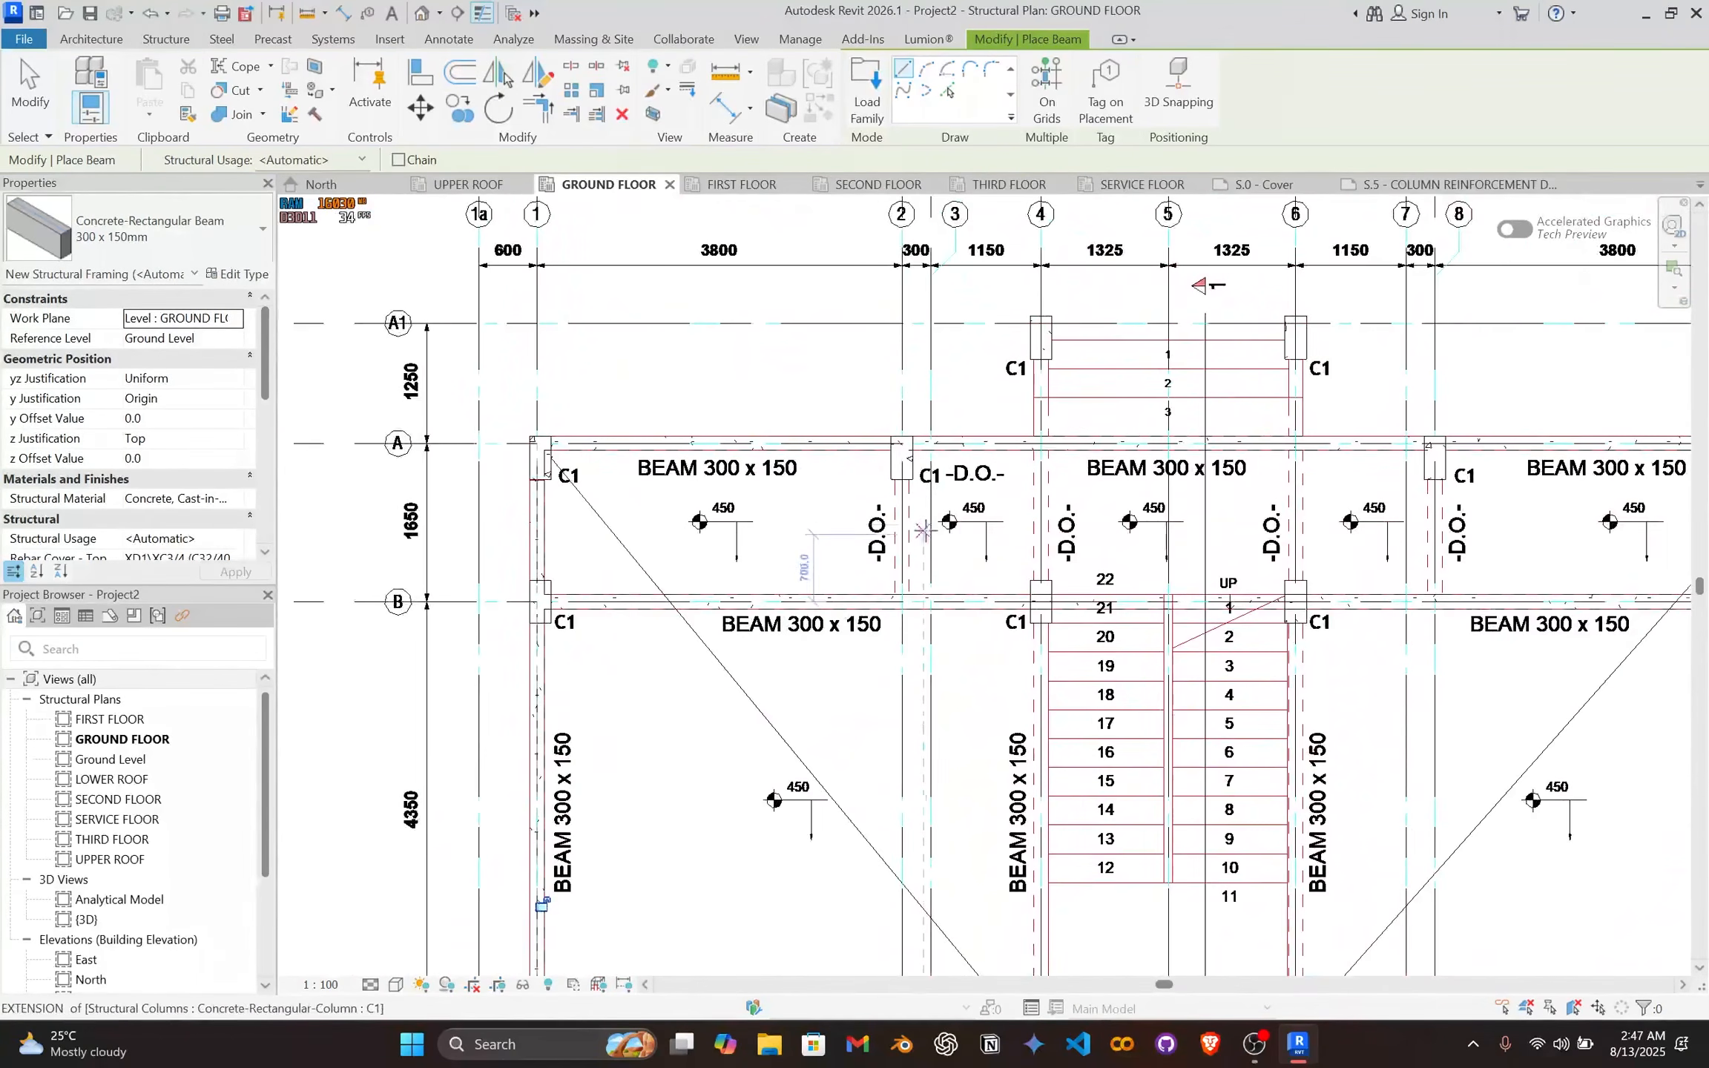
scroll(920, 486, up, 9)
click(864, 389)
scroll(864, 634, down, 1)
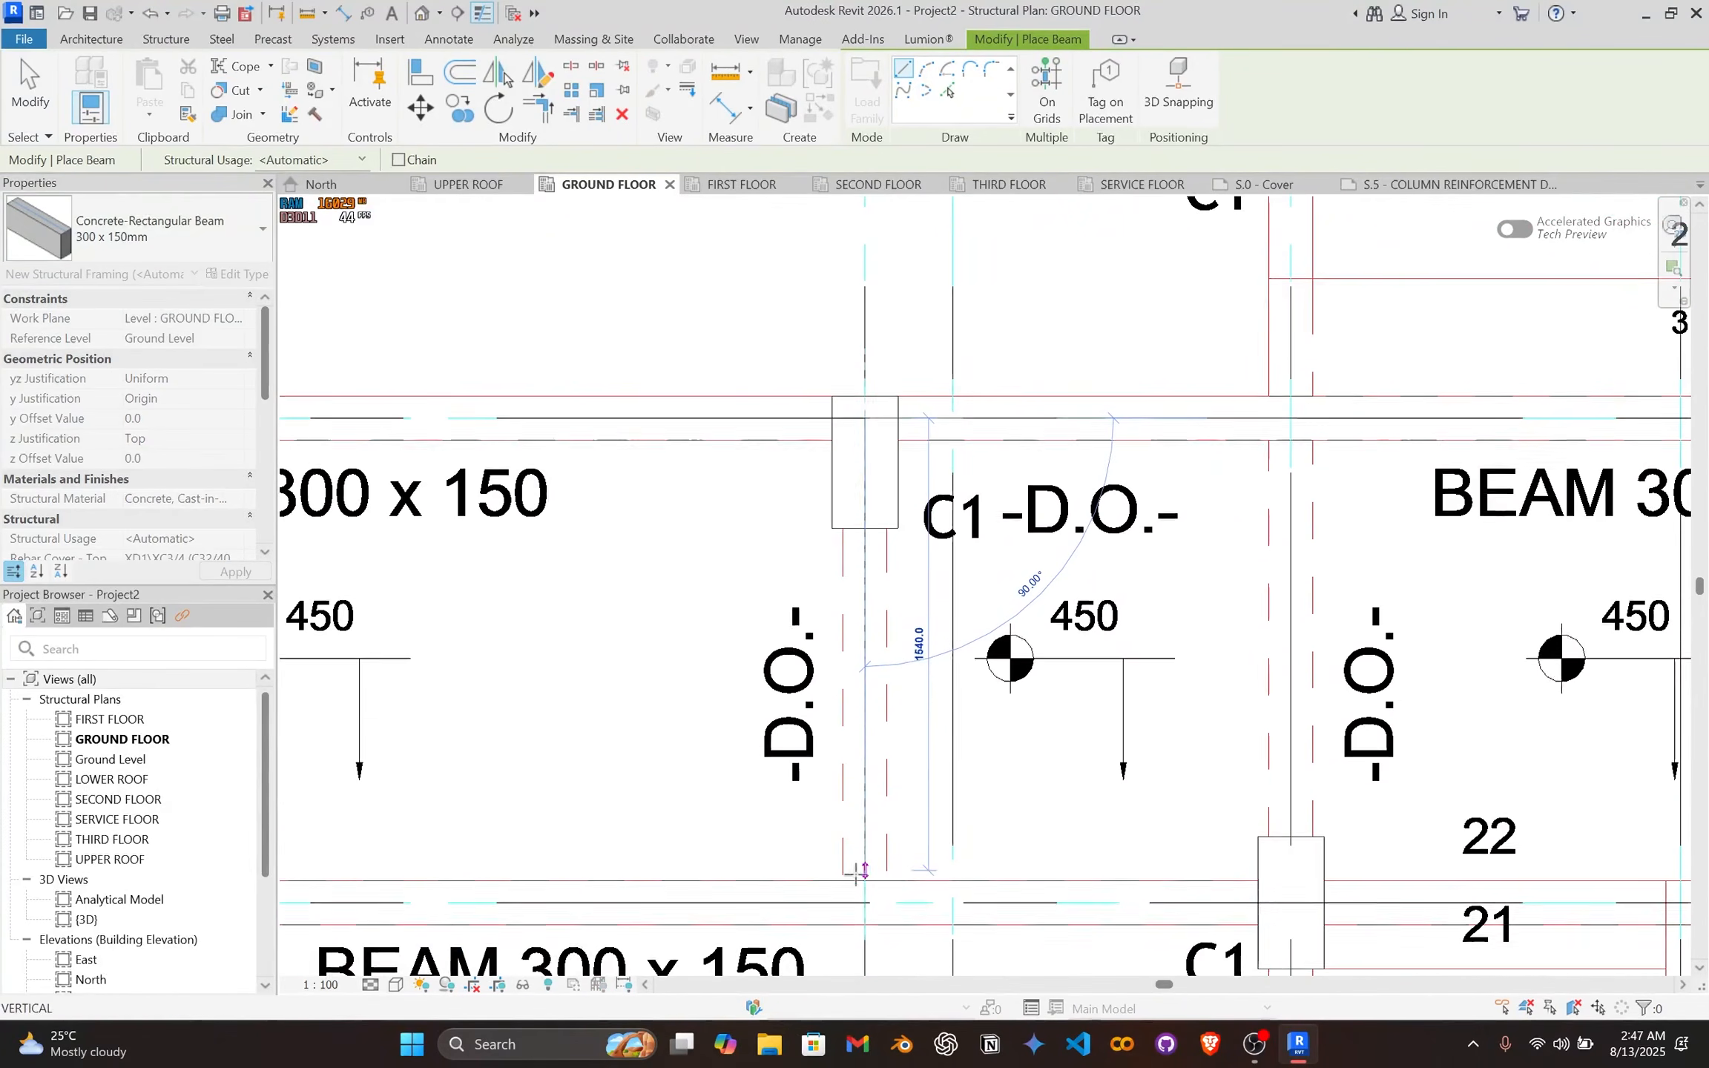
Step: Draw a 300 x 150mm beam along grid 4 from grid A to grid C, beside the staircase
click(1291, 418)
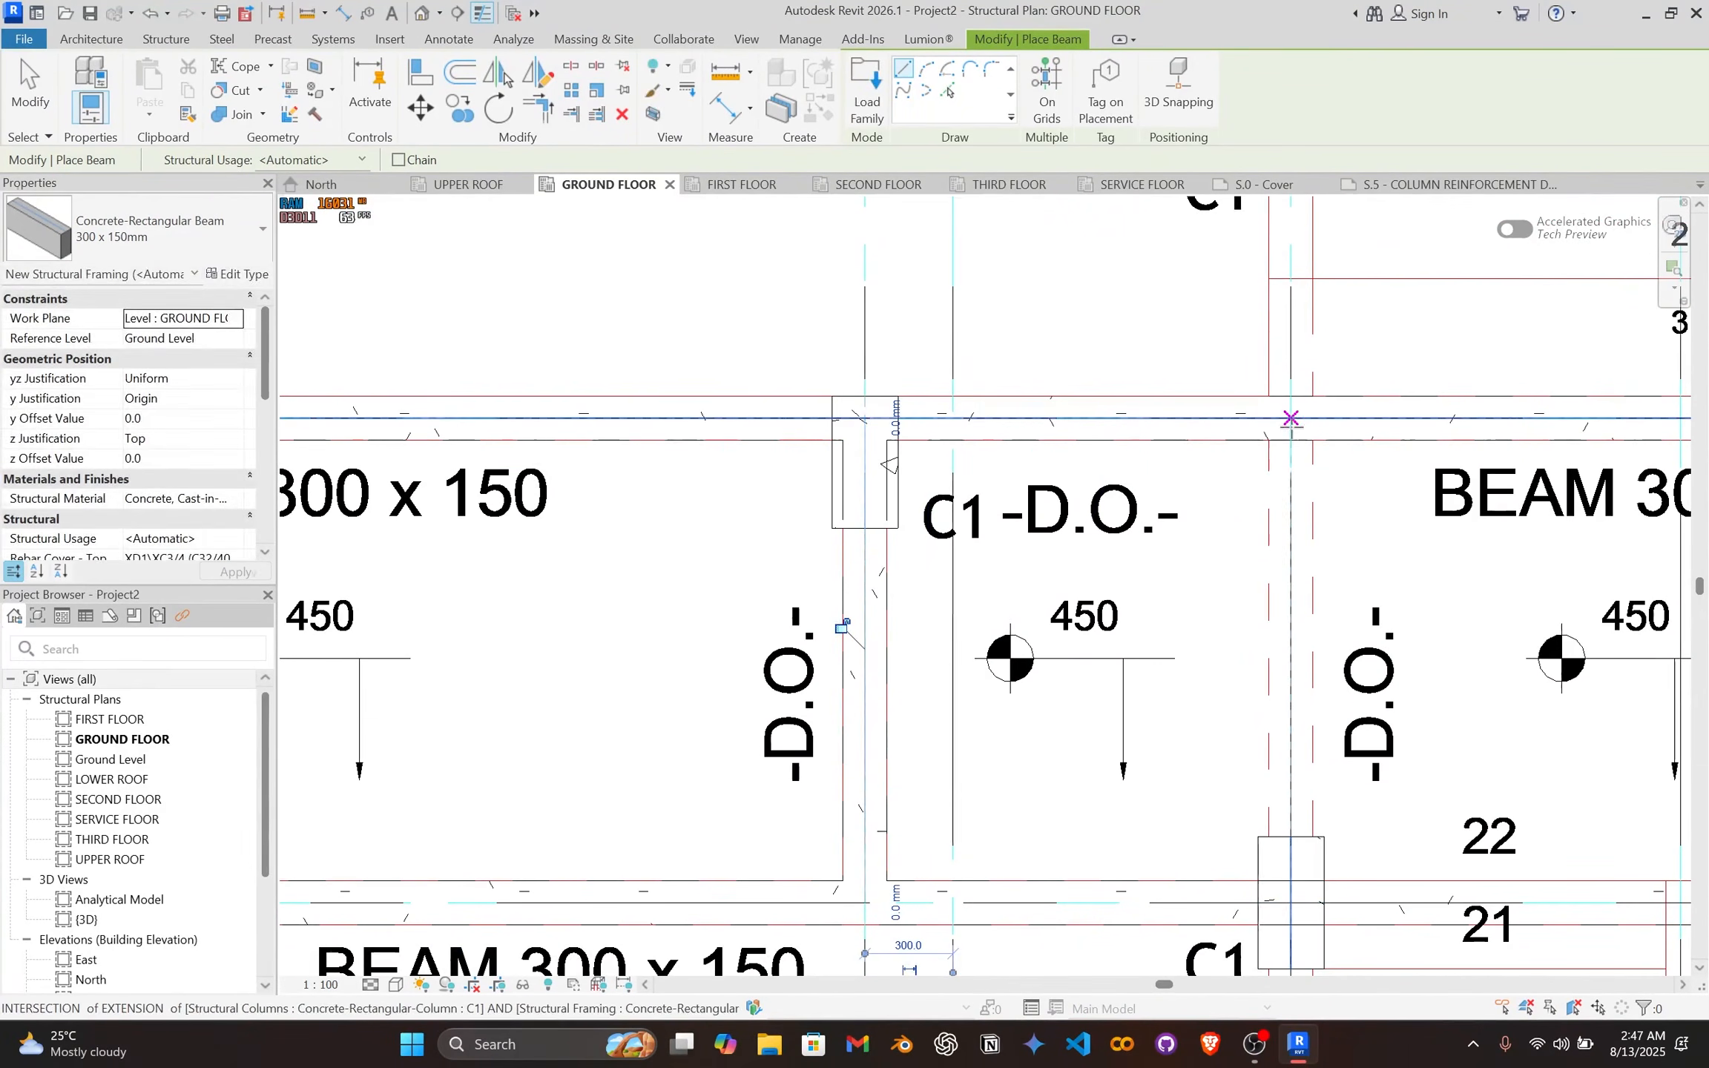
scroll(1291, 903, down, 3)
middle_drag(1203, 750, 1018, 359)
scroll(1107, 798, down, 3)
middle_drag(1106, 890, 1049, 483)
mouse_move(1060, 696)
middle_down()
mouse_move(1015, 733)
mouse_move(972, 490)
middle_up()
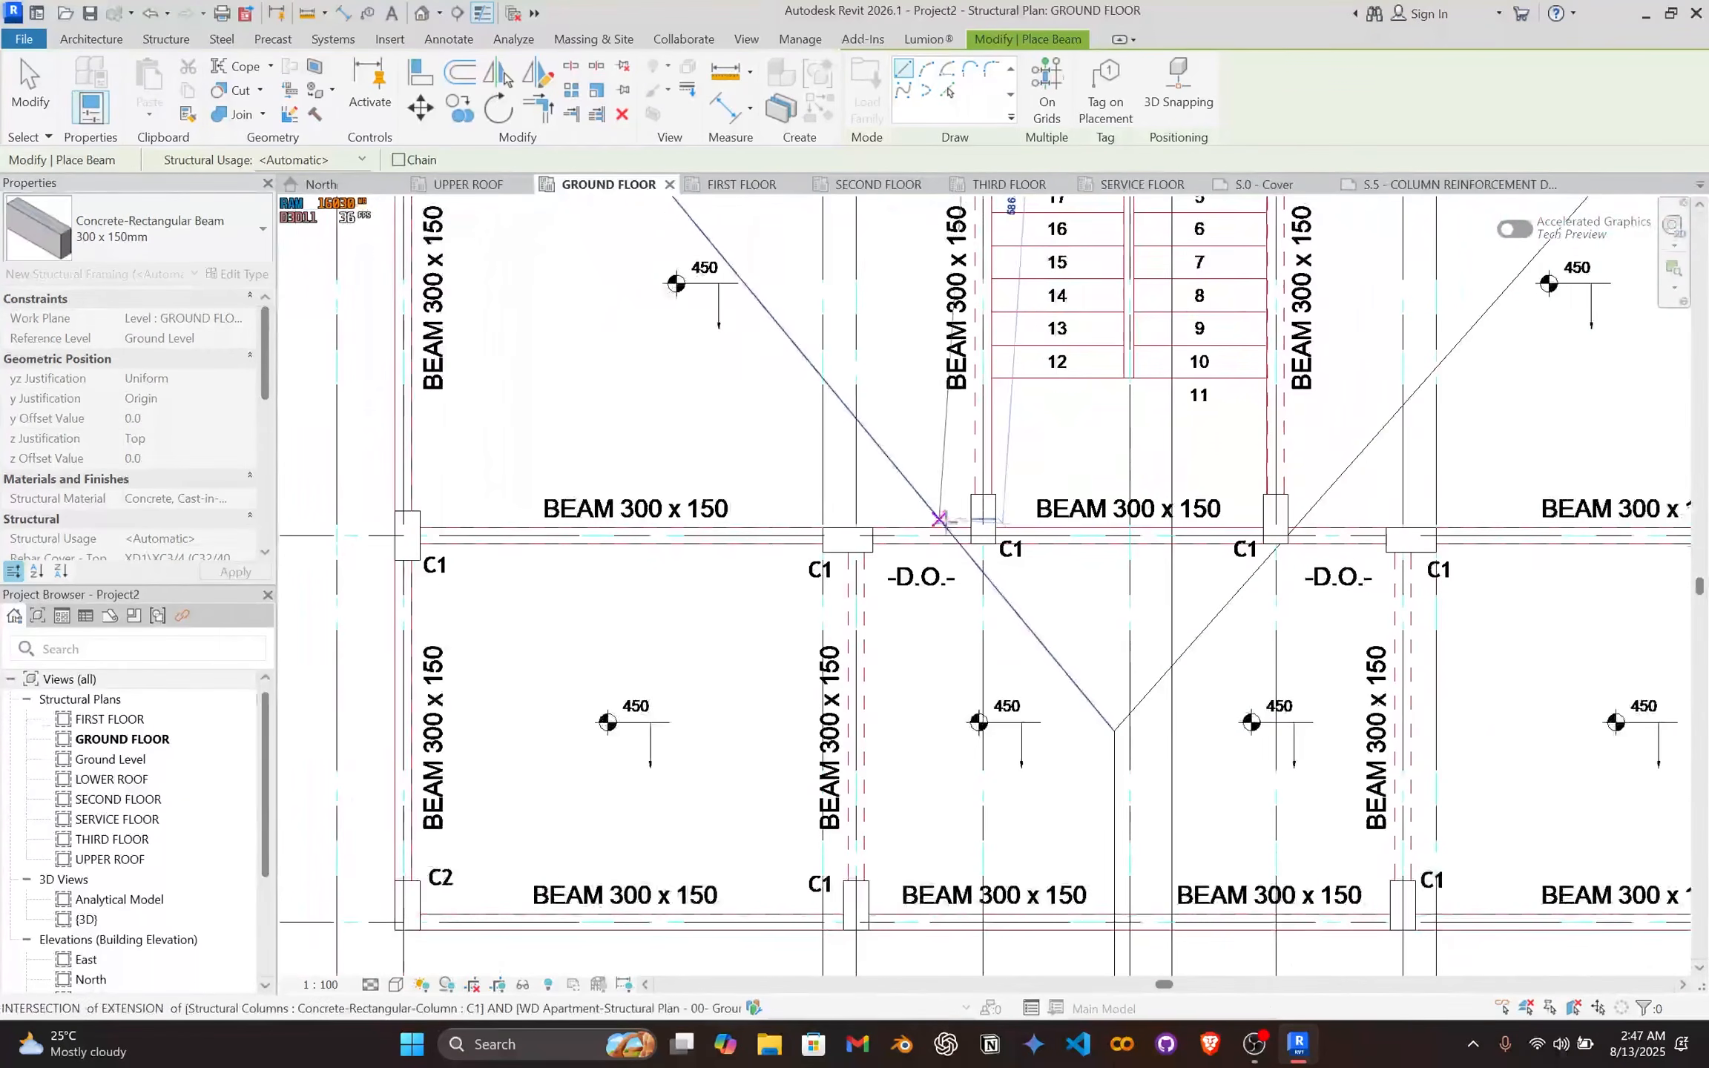
scroll(1011, 551, up, 4)
click(1011, 551)
scroll(1083, 443, down, 3)
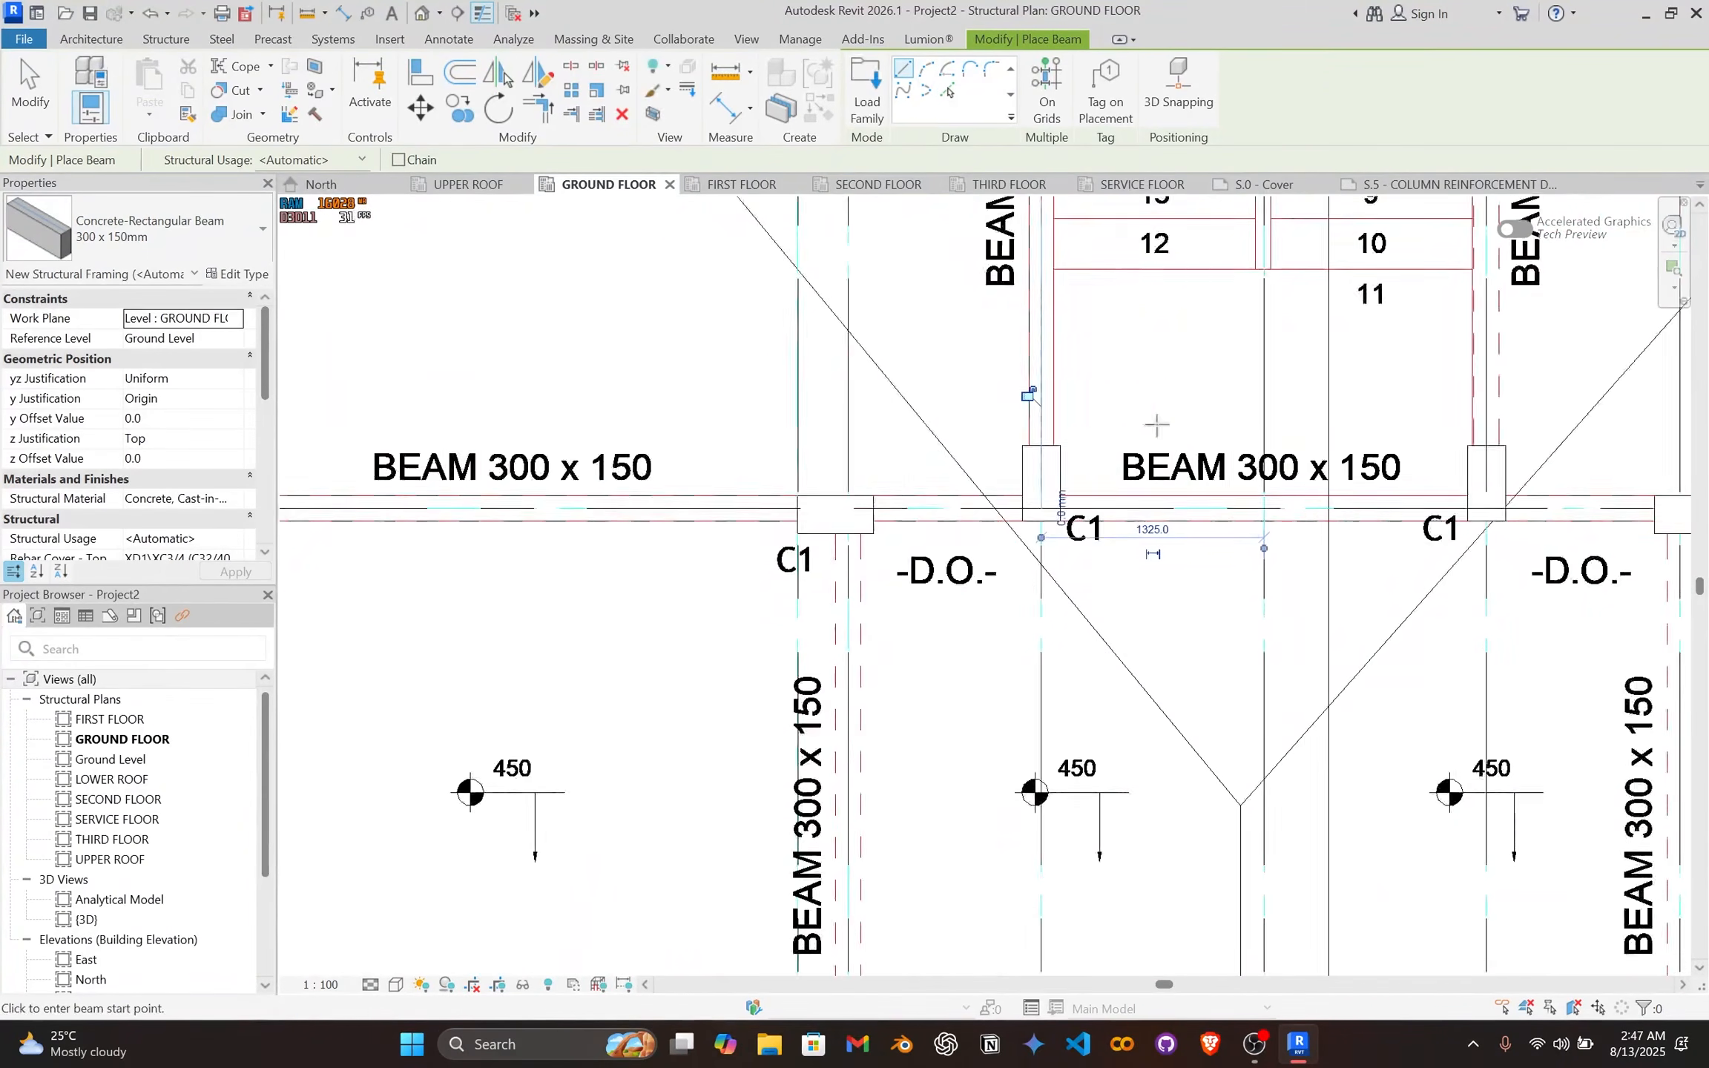
Step: Draw a 300 x 150mm beam along grid 6 from grid A to grid C, on the other side of the staircase
middle_drag(1156, 427, 744, 712)
middle_drag(939, 576, 847, 854)
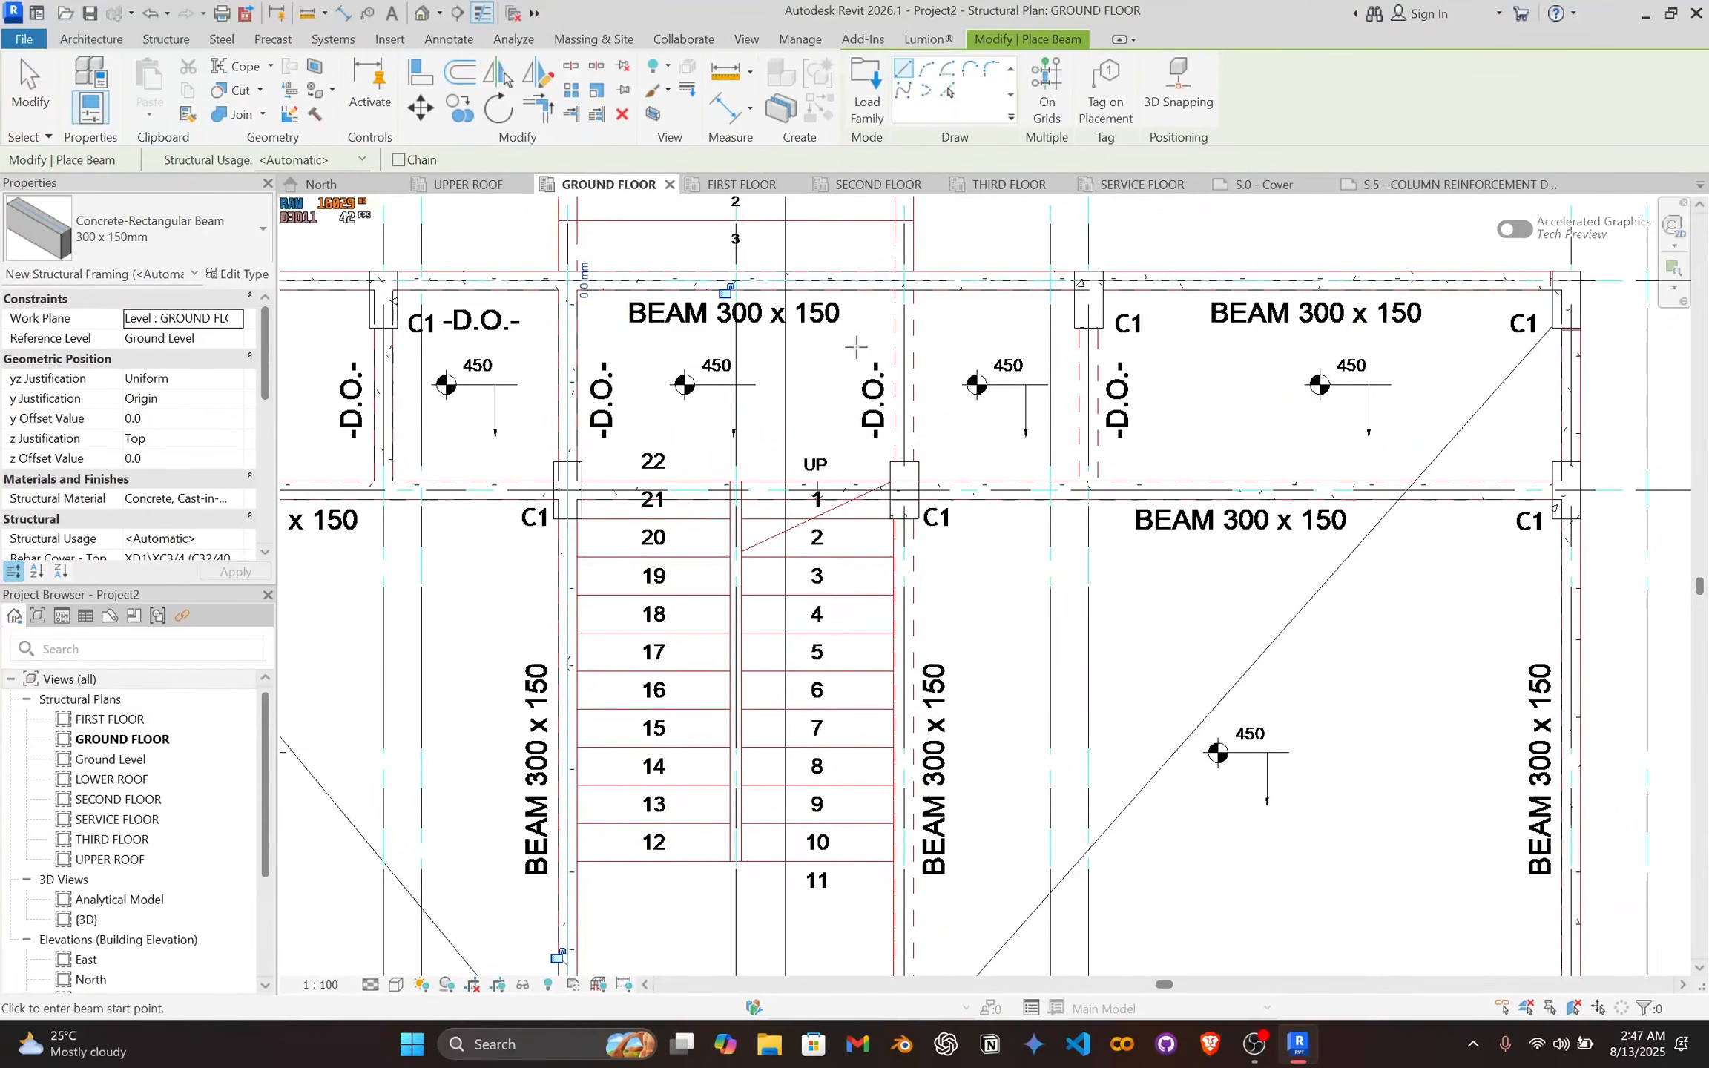
scroll(913, 301, up, 4)
middle_drag(917, 305, 1023, 481)
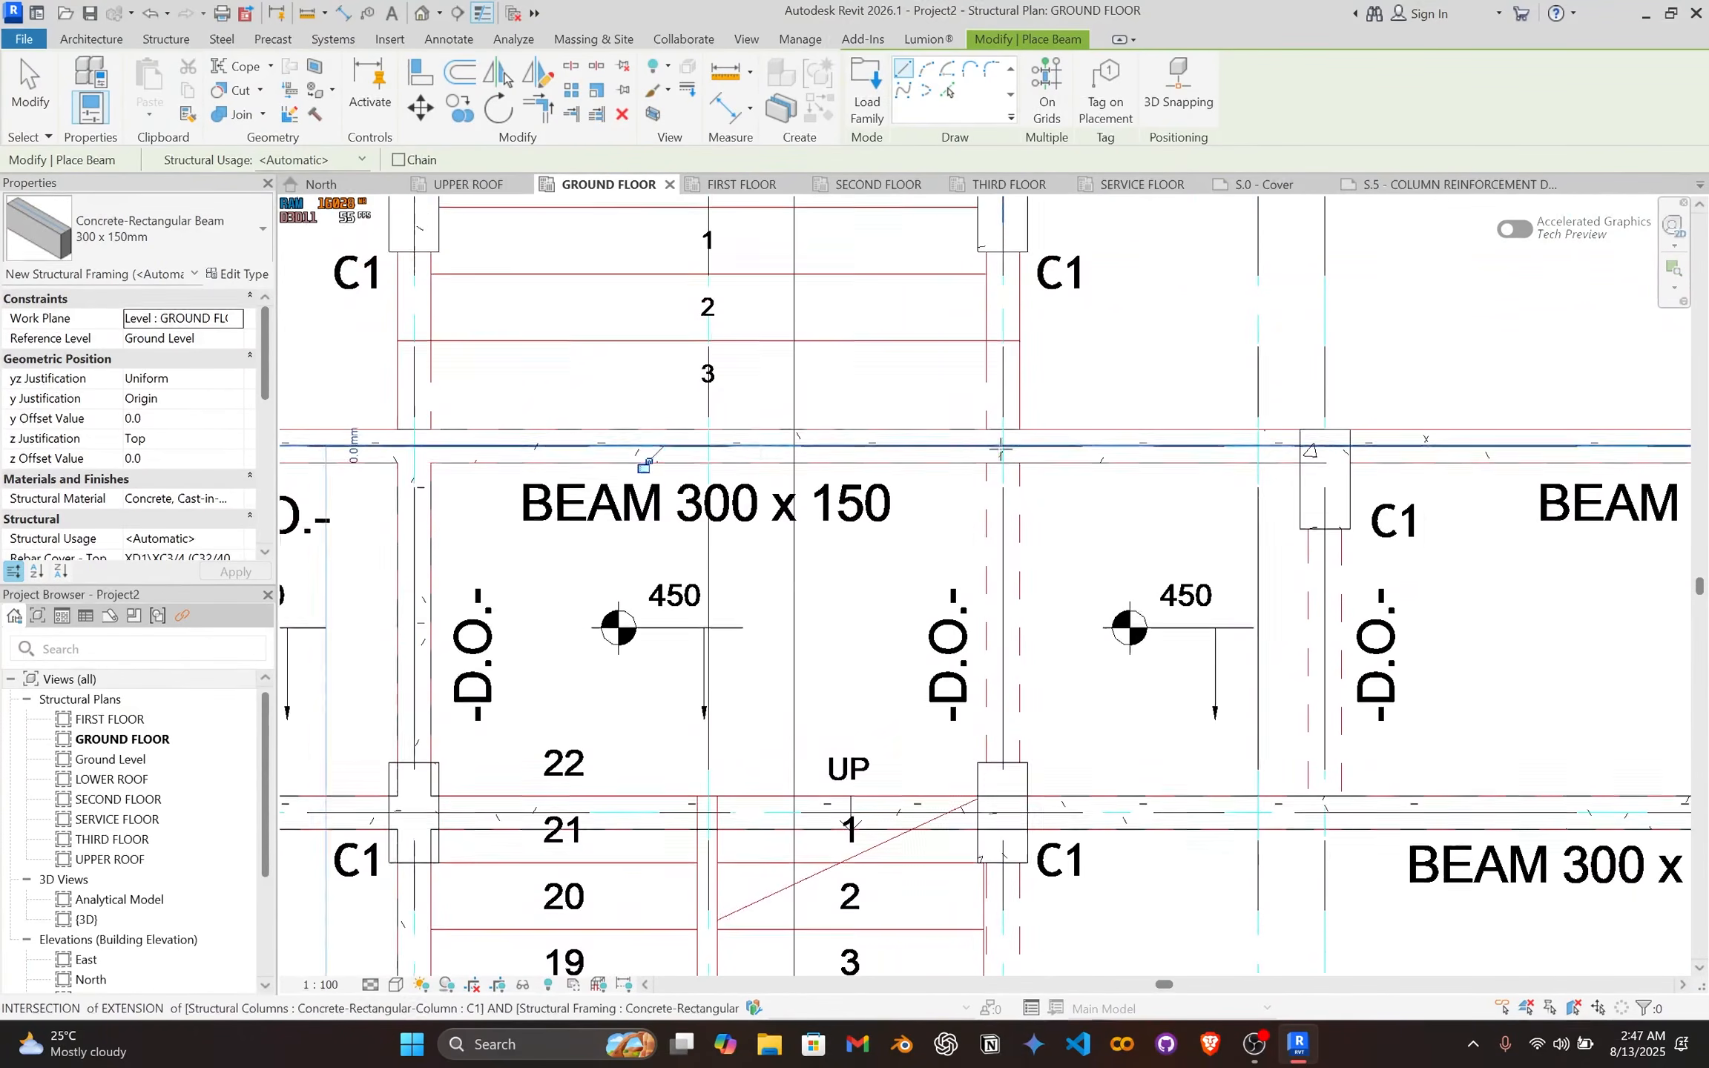
scroll(1009, 447, up, 3)
click(1011, 446)
scroll(1010, 690, down, 5)
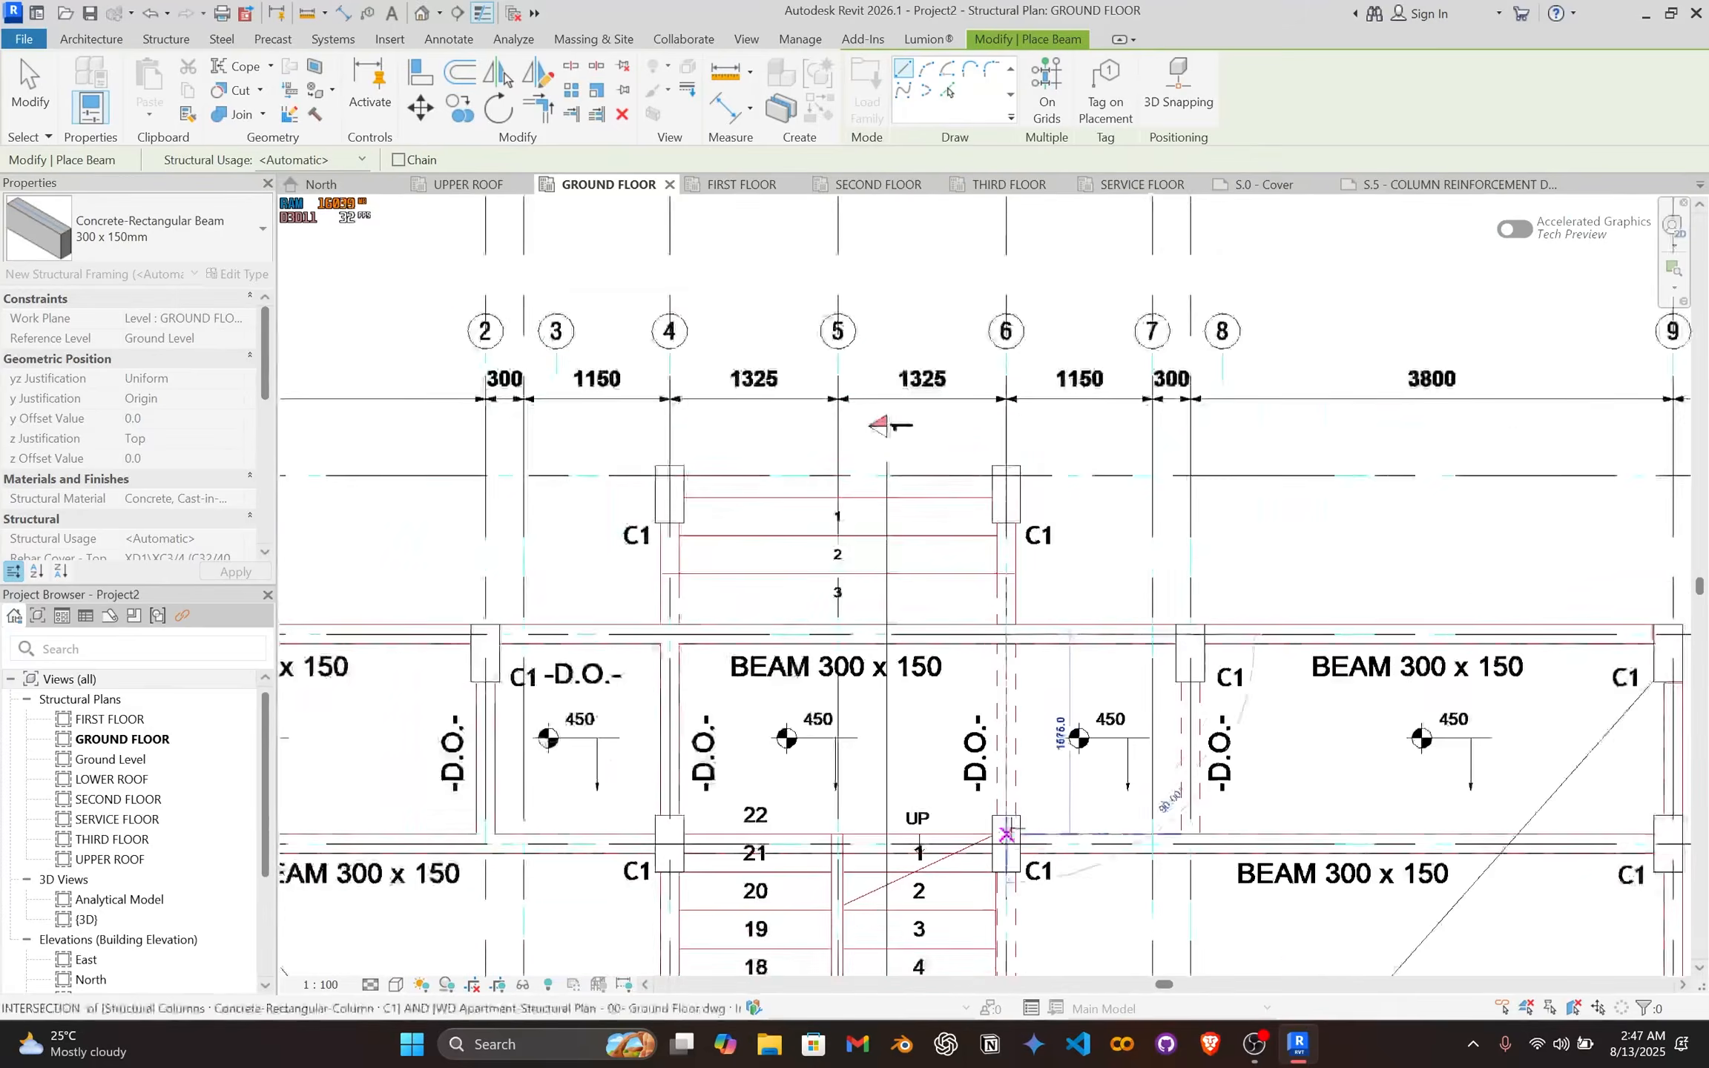
middle_drag(1009, 829, 999, 374)
scroll(994, 820, up, 4)
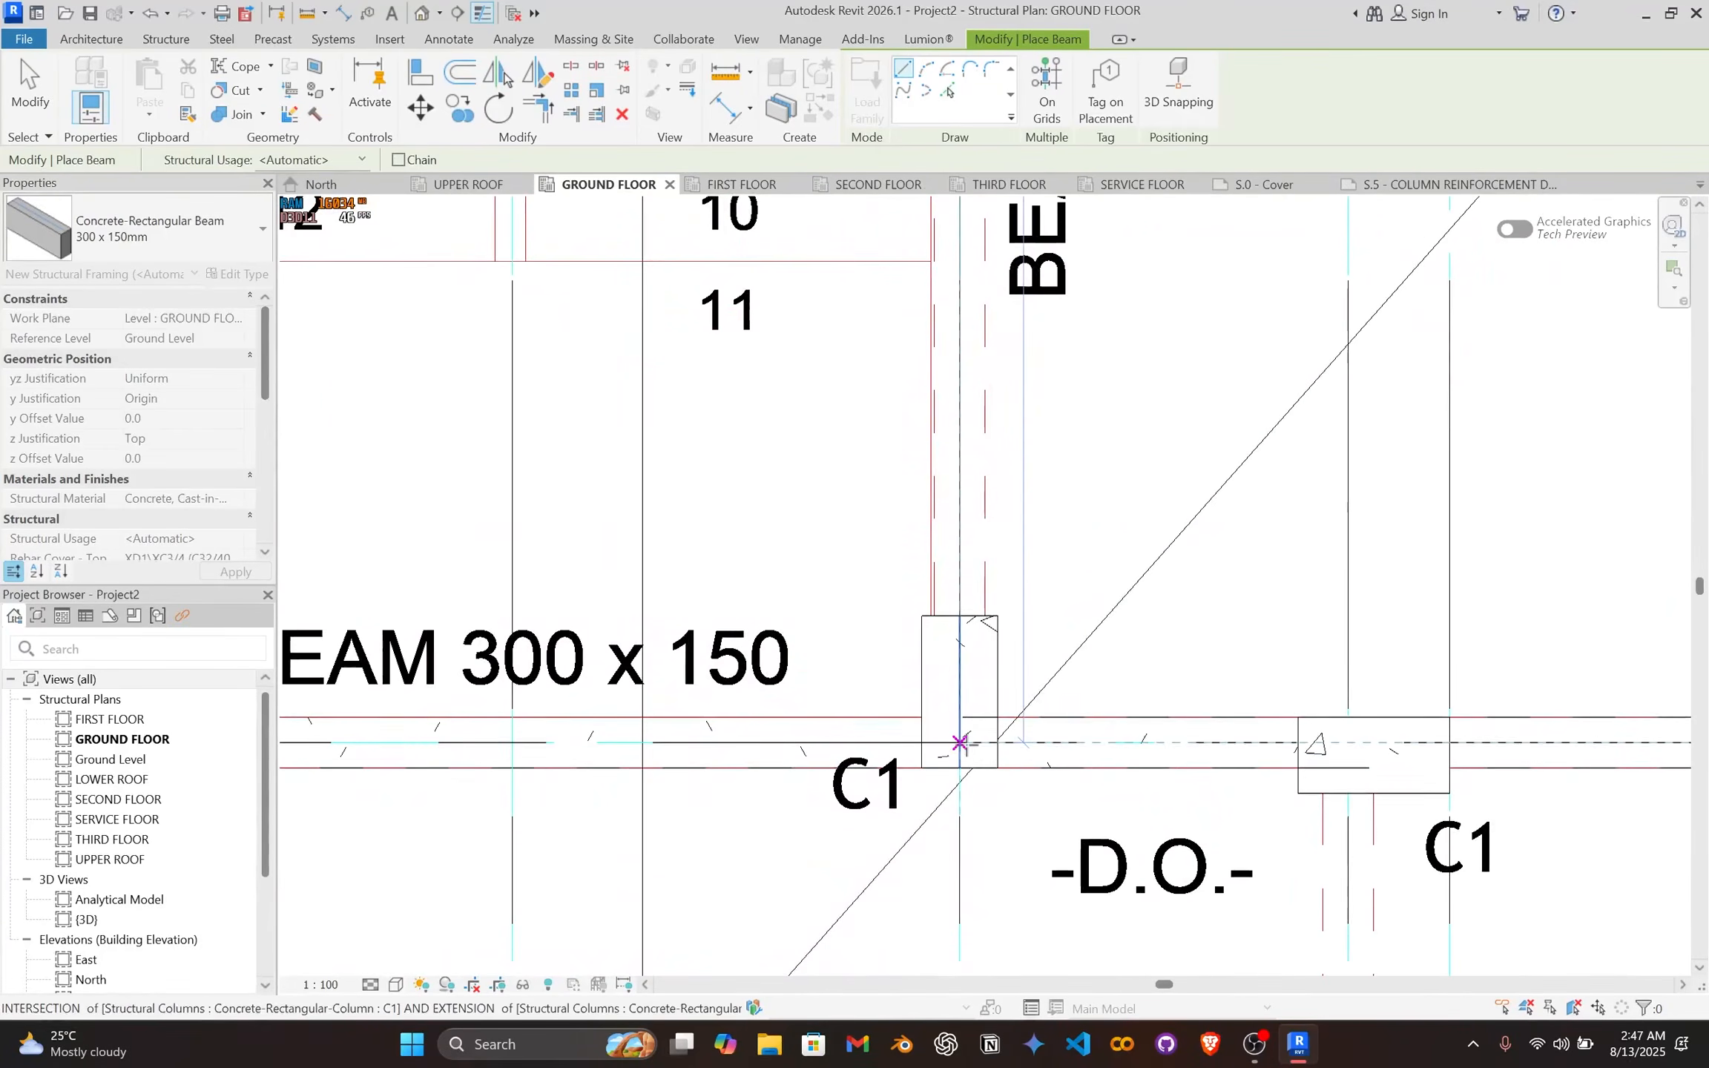
click(960, 742)
scroll(965, 741, down, 4)
scroll(965, 727, up, 4)
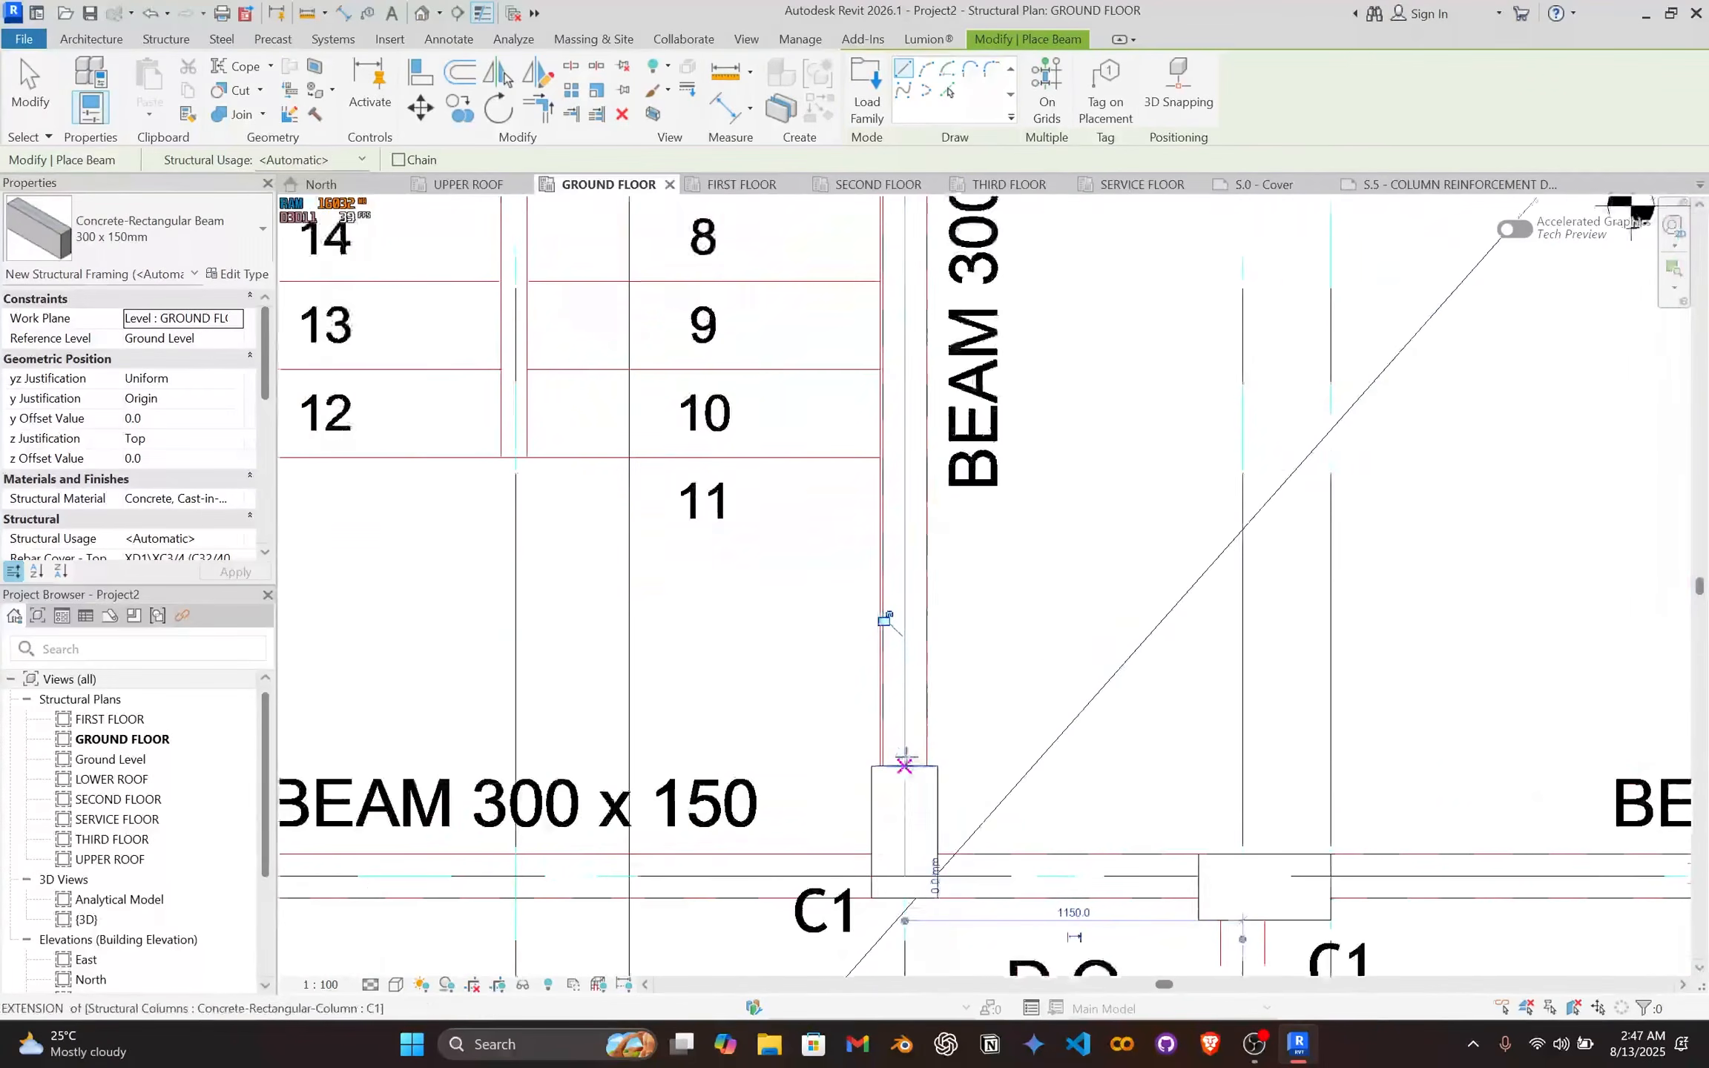
Step: Draw a 300 x 150mm beam along grid 8 from grid A to grid B
scroll(928, 744, down, 5)
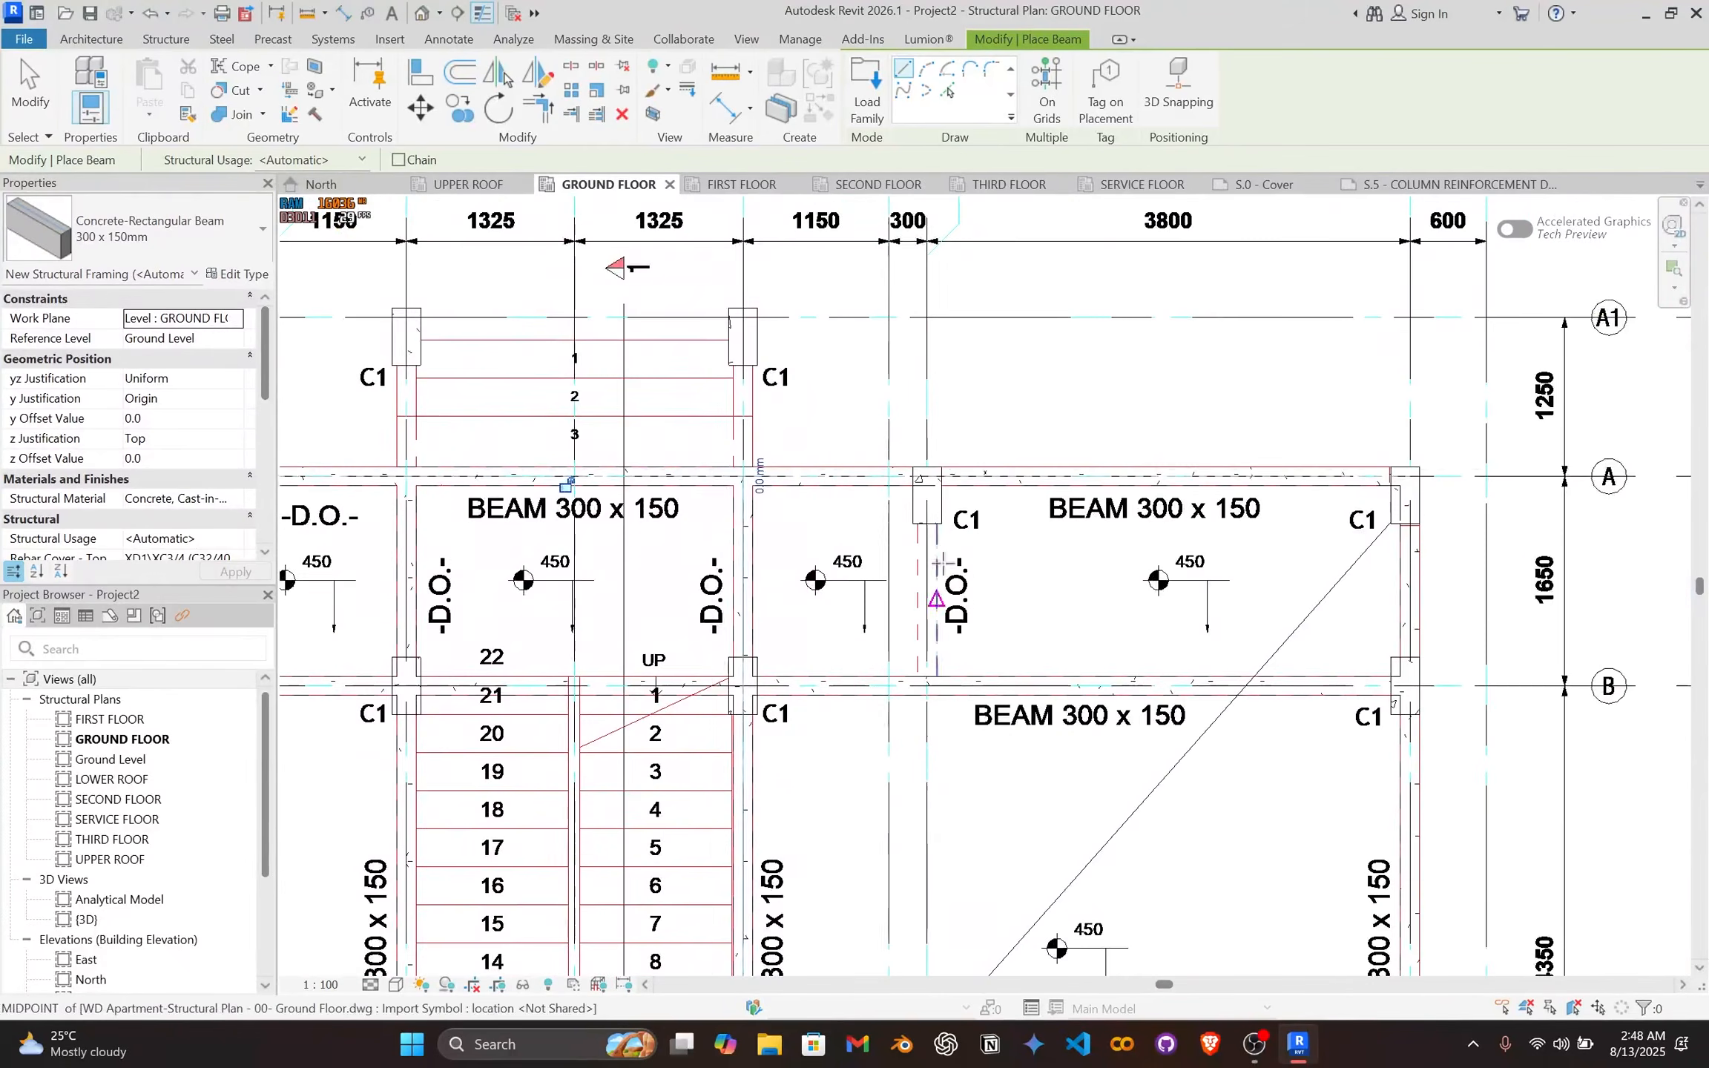
scroll(933, 491, up, 6)
scroll(916, 460, up, 2)
click(922, 435)
scroll(922, 445, down, 3)
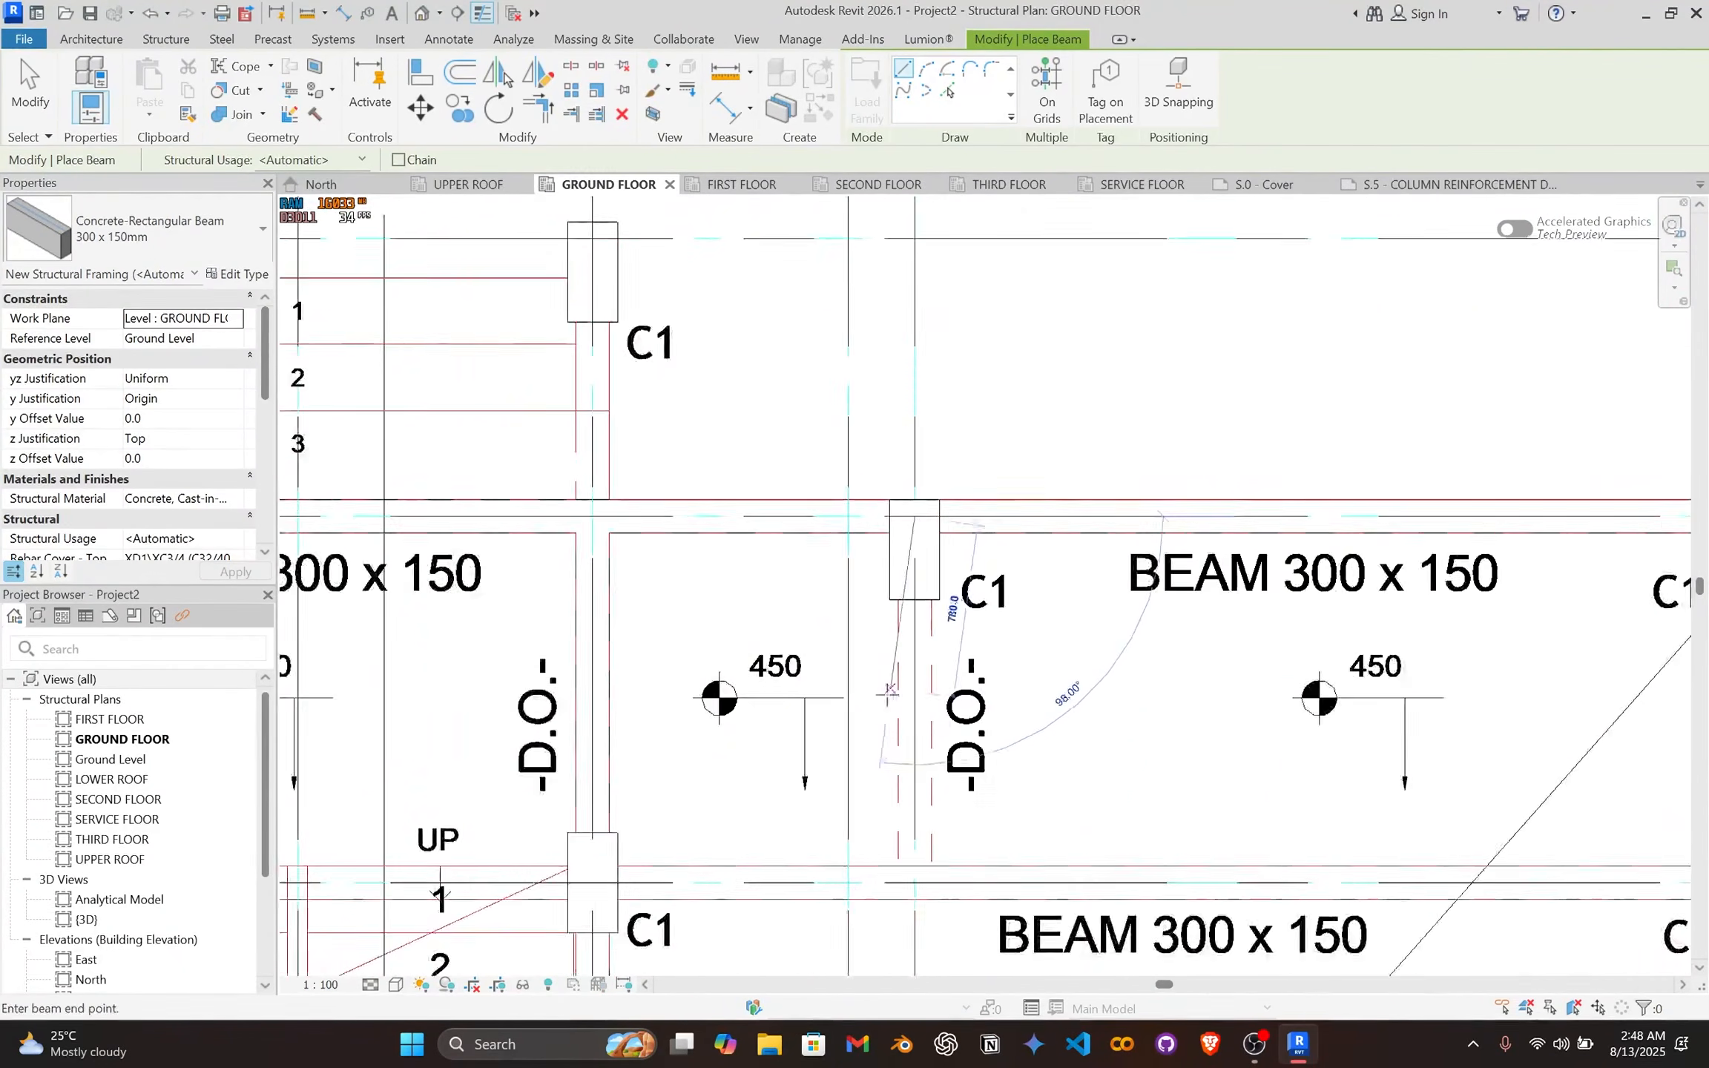
scroll(1150, 716, up, 3)
scroll(1143, 717, up, 3)
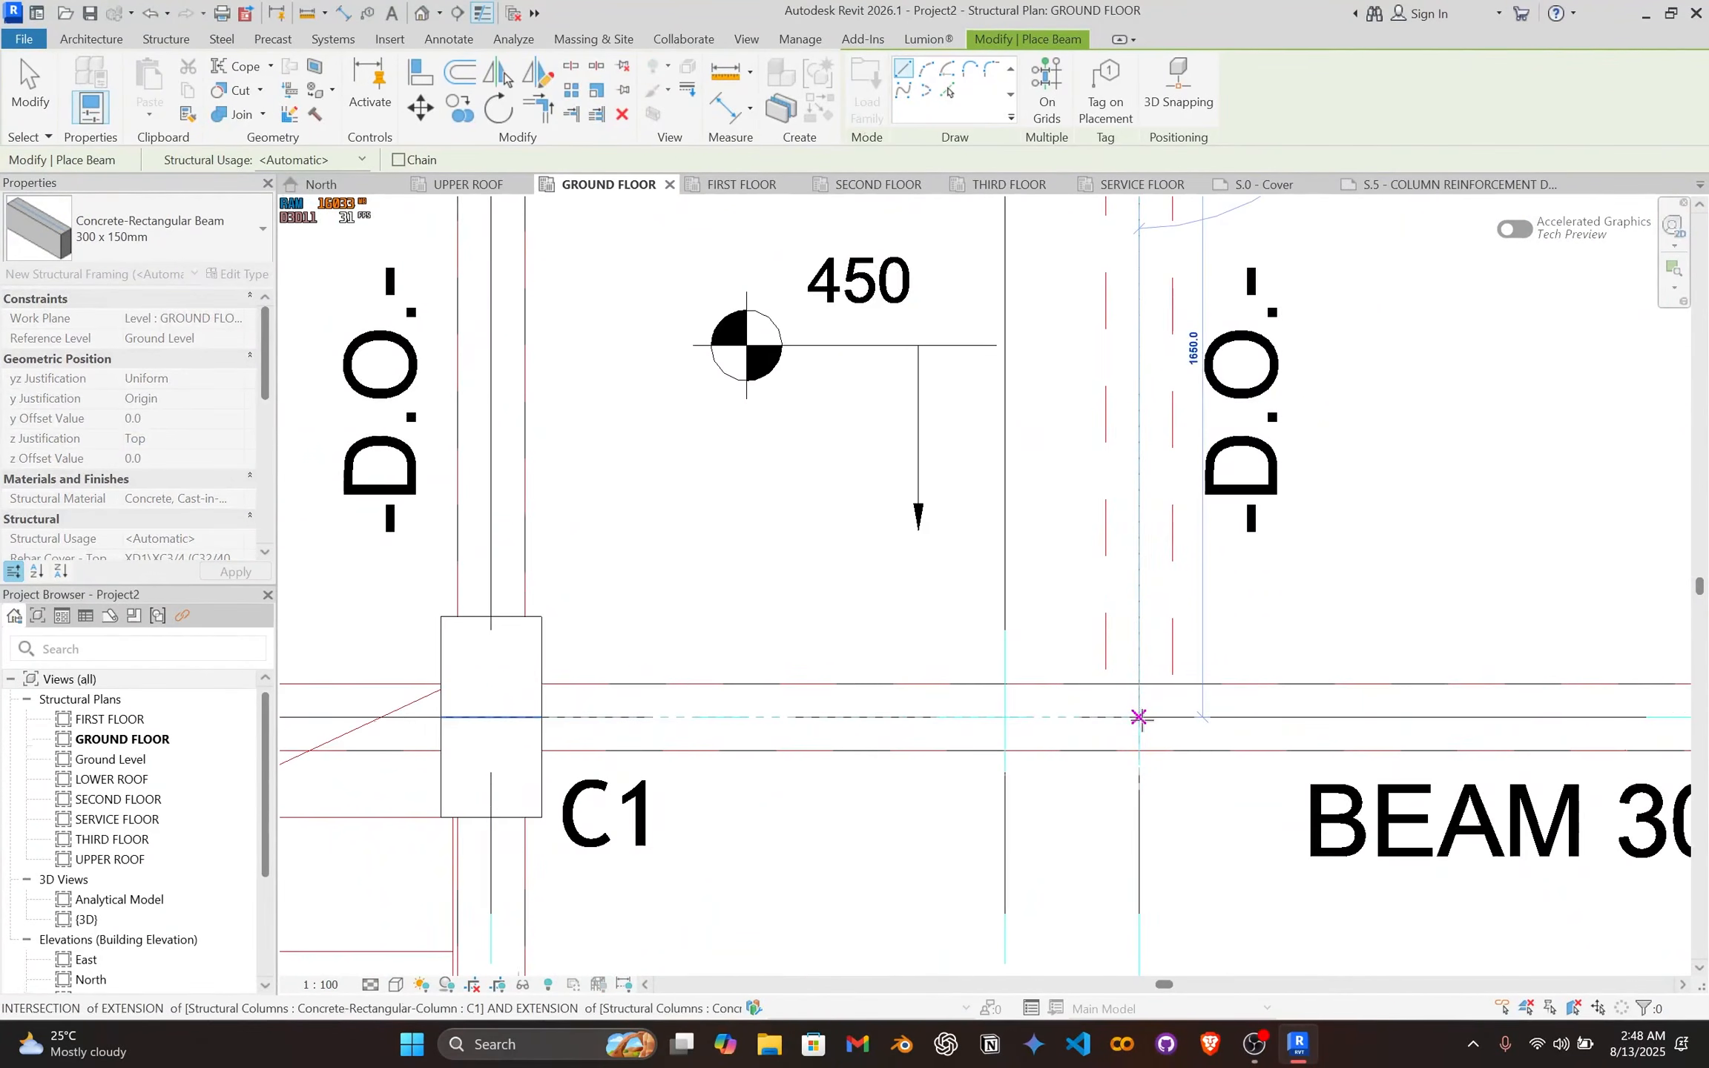
click(1137, 717)
scroll(1076, 586, down, 4)
Step: Draw a 300 x 150mm beam along grid 3 from grid C to grid D
middle_drag(1031, 560, 801, 614)
scroll(1558, 445, down, 1)
middle_drag(1557, 445, 970, 534)
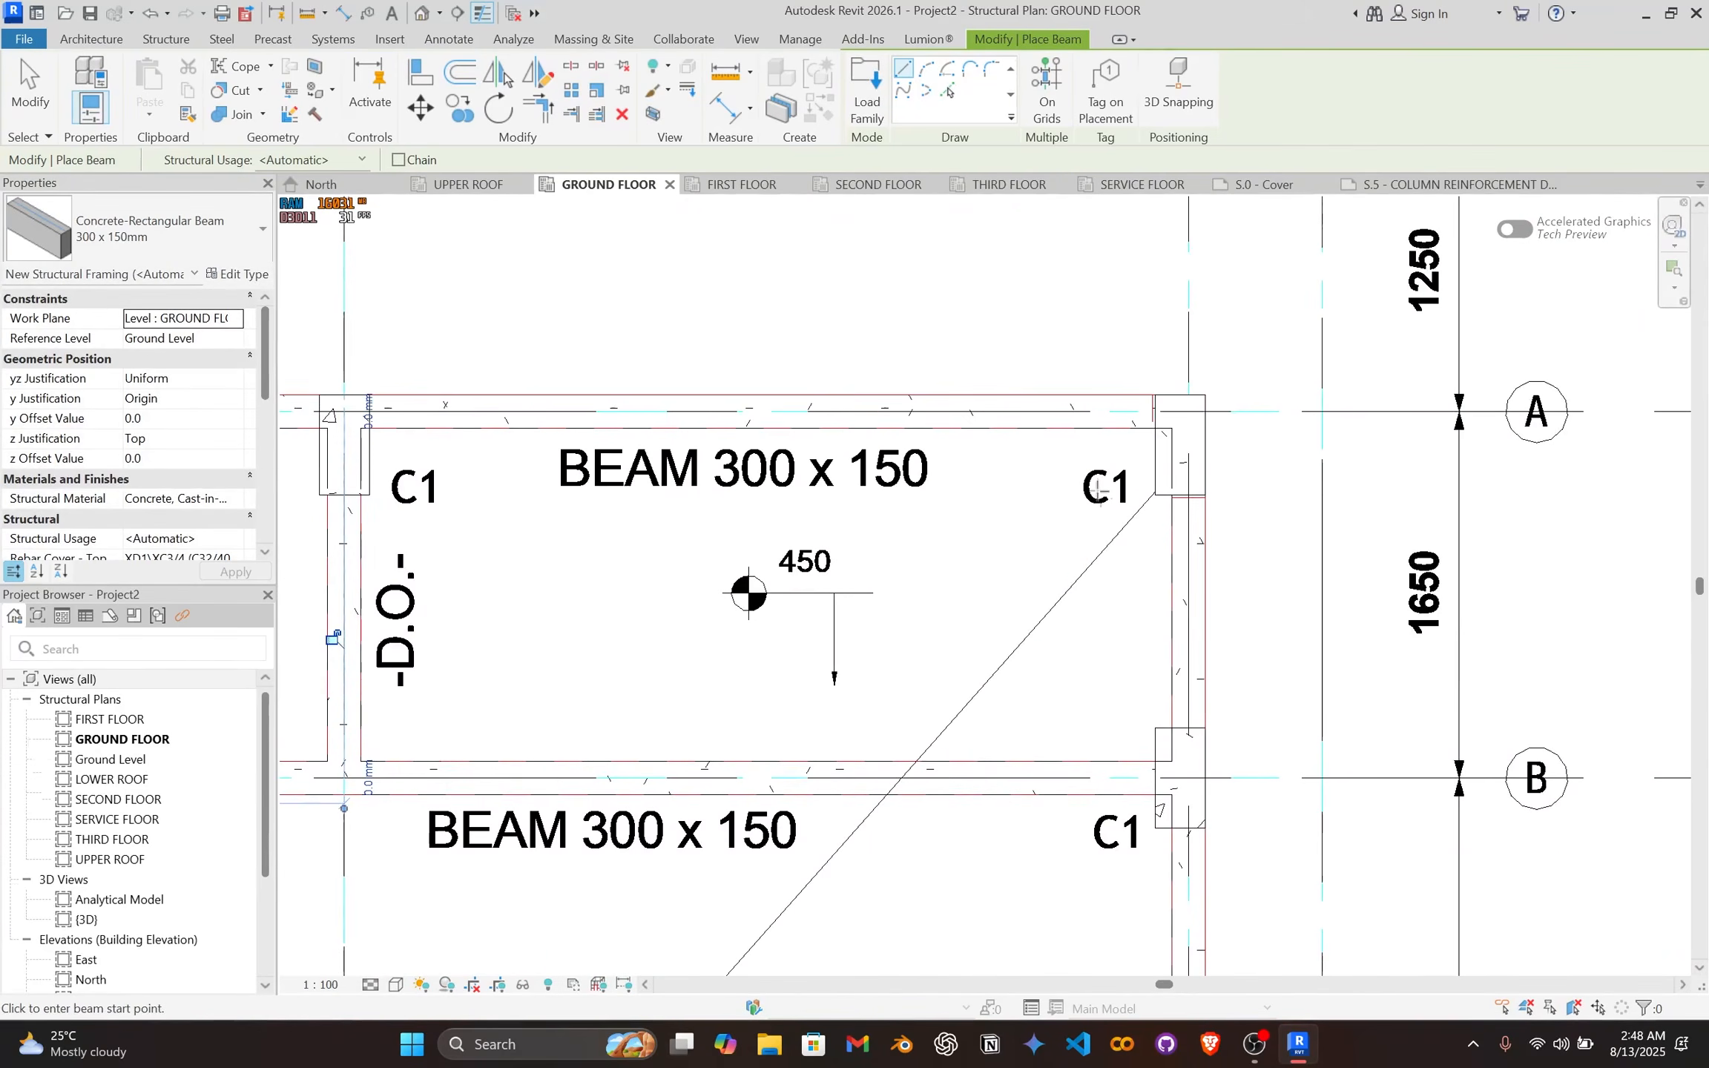
scroll(1039, 585, down, 2)
scroll(902, 678, down, 2)
middle_drag(902, 678, 1209, 370)
middle_drag(772, 700, 1148, 394)
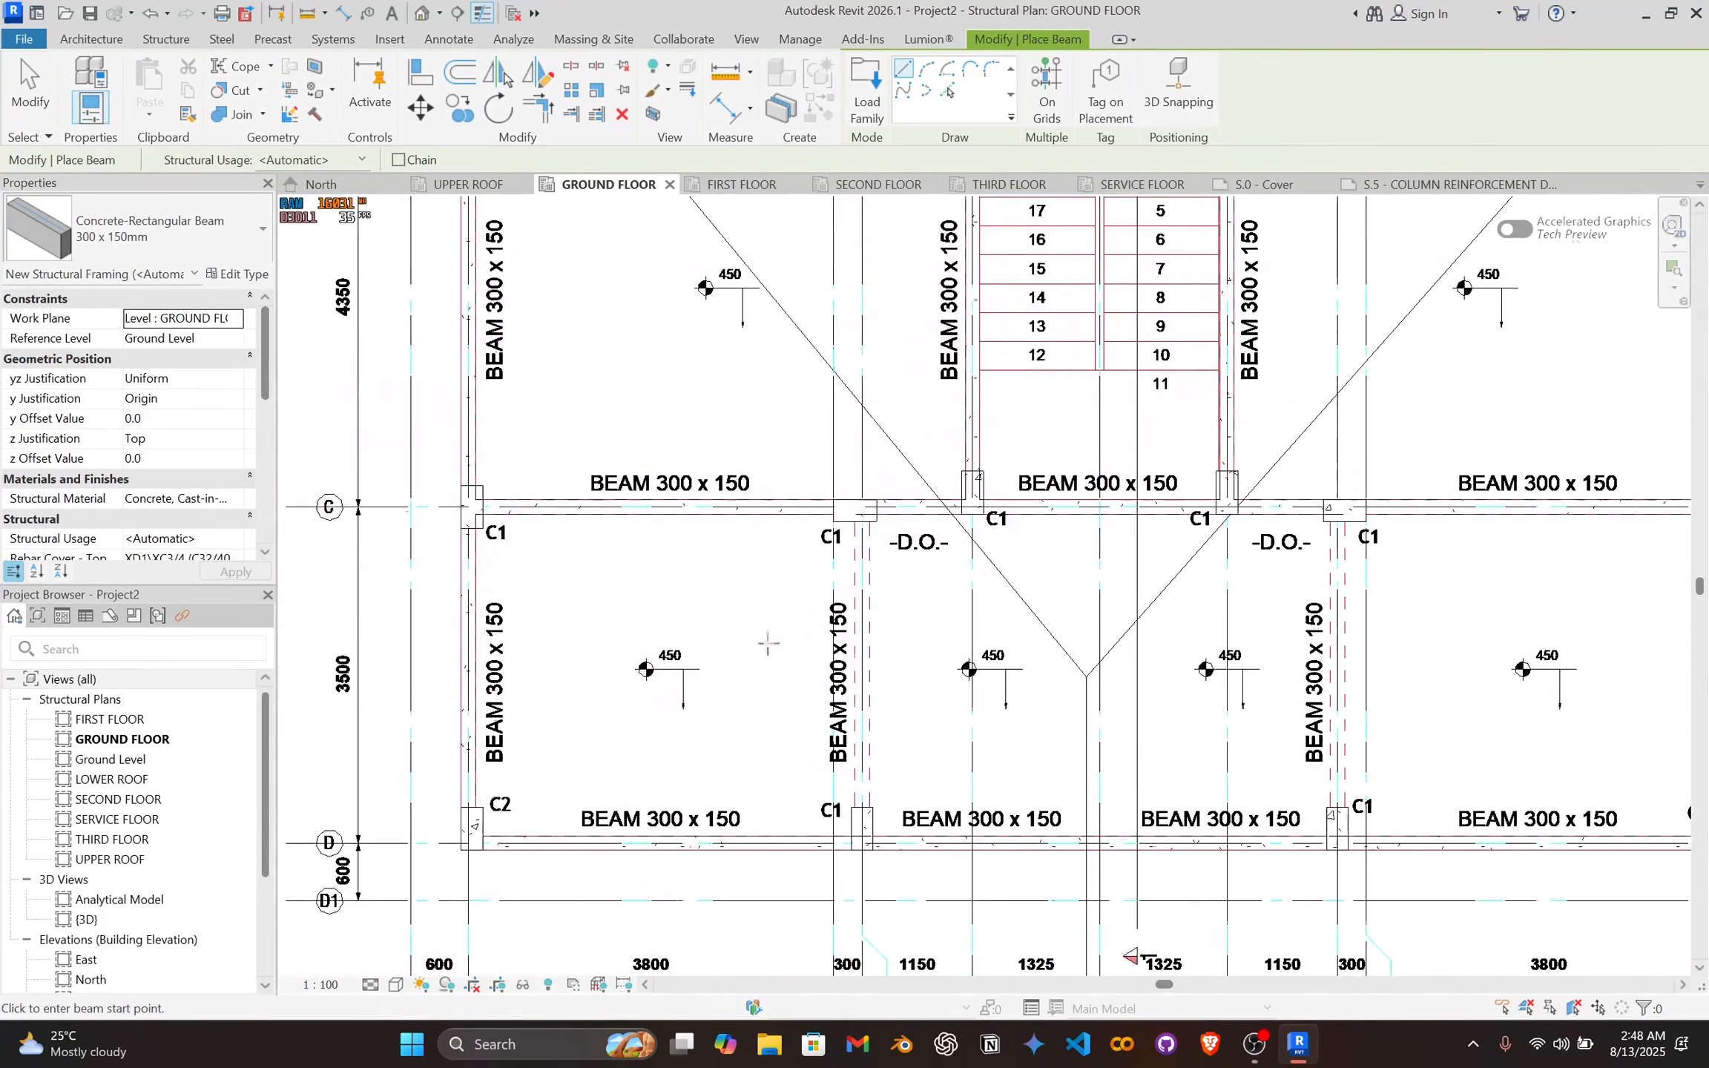
scroll(834, 557, up, 5)
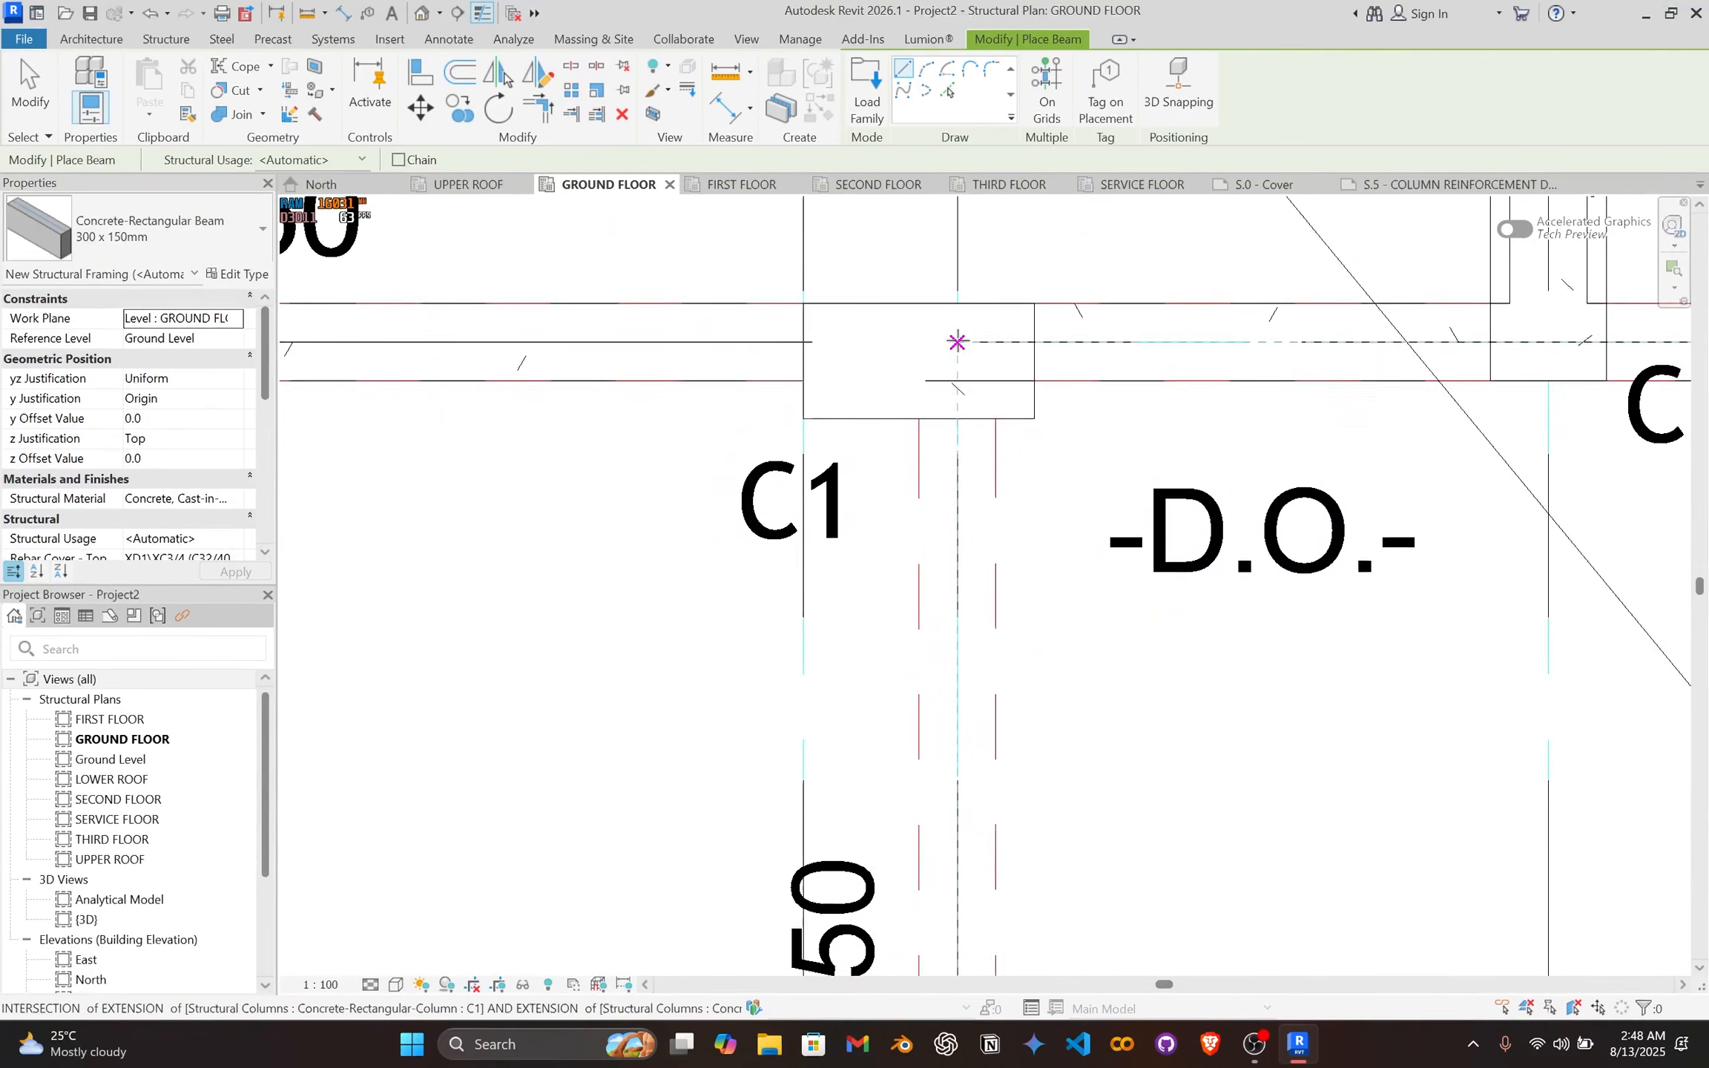
Step: Place a 300 x 150mm concrete beam along grid 3 between the C1 columns at grids C and D
click(958, 342)
scroll(955, 629, down, 5)
middle_drag(960, 812, 966, 452)
scroll(965, 764, down, 1)
click(930, 697)
scroll(1219, 548, down, 6)
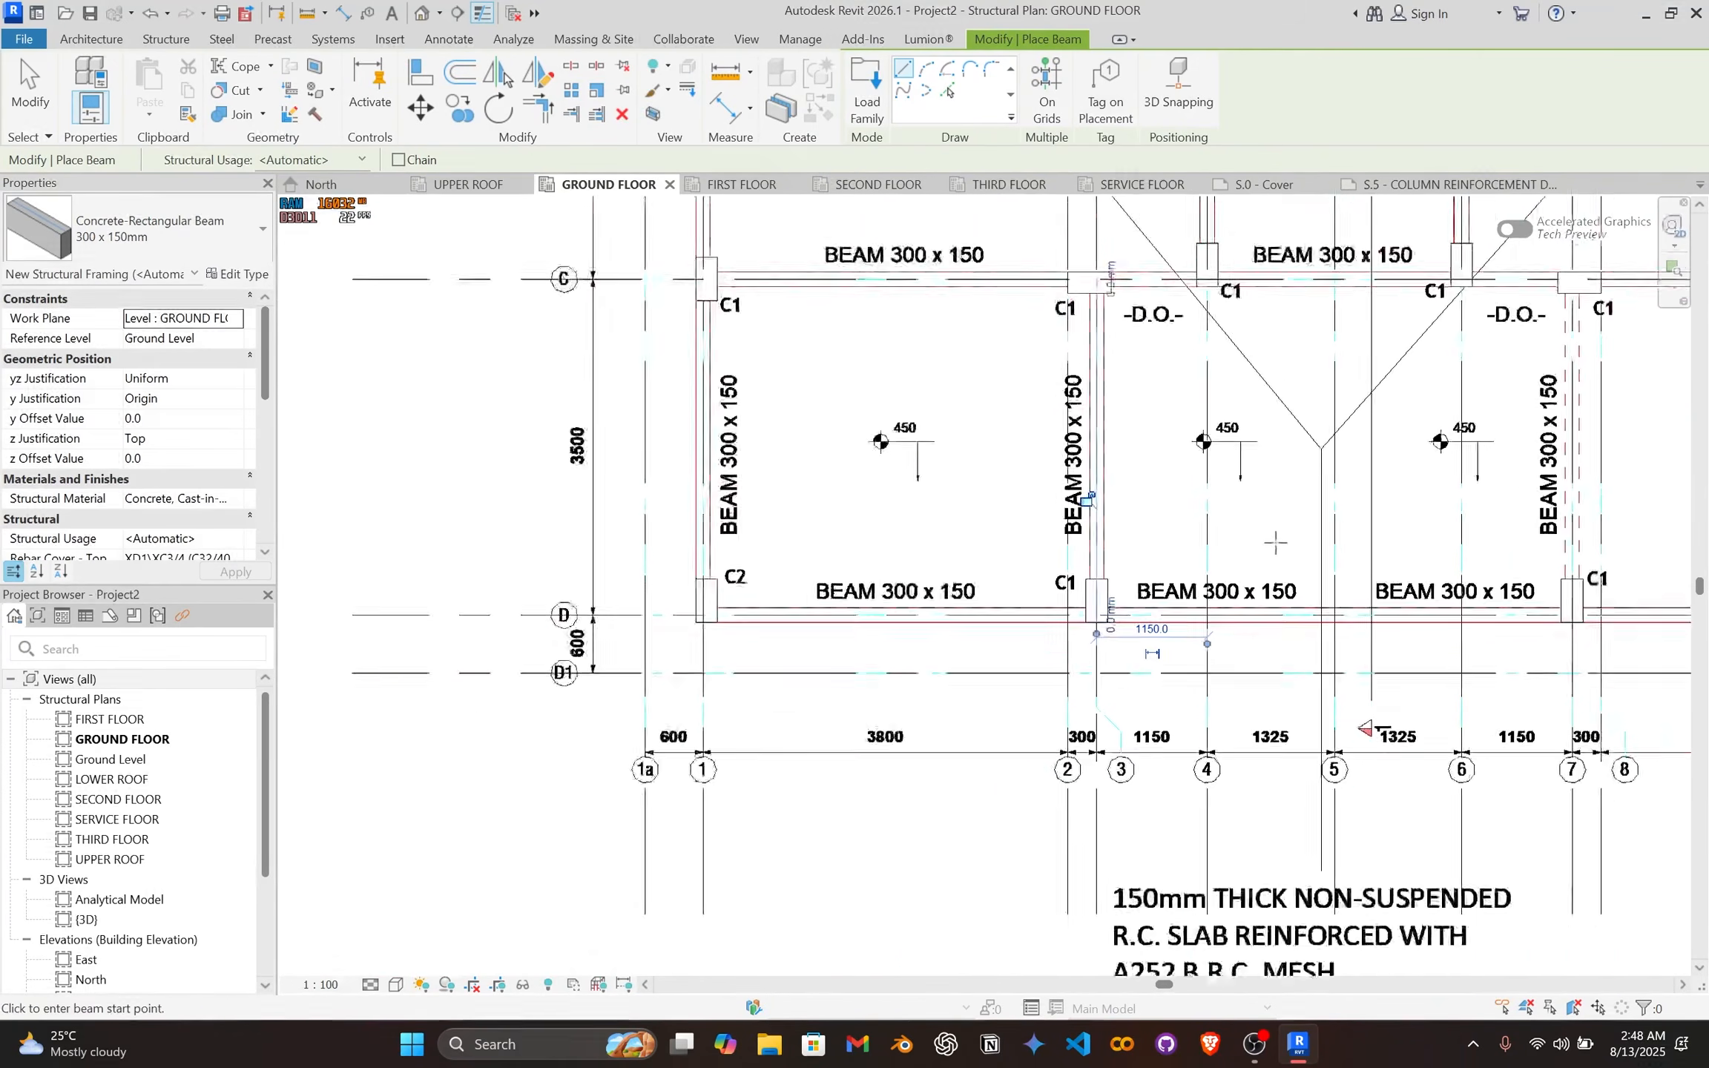
Step: Place a 300 x 150mm concrete beam along grid 7 from the C1 column at grid C to the one at grid D
middle_drag(1275, 545, 827, 617)
scroll(1106, 353, up, 1)
scroll(1124, 344, up, 3)
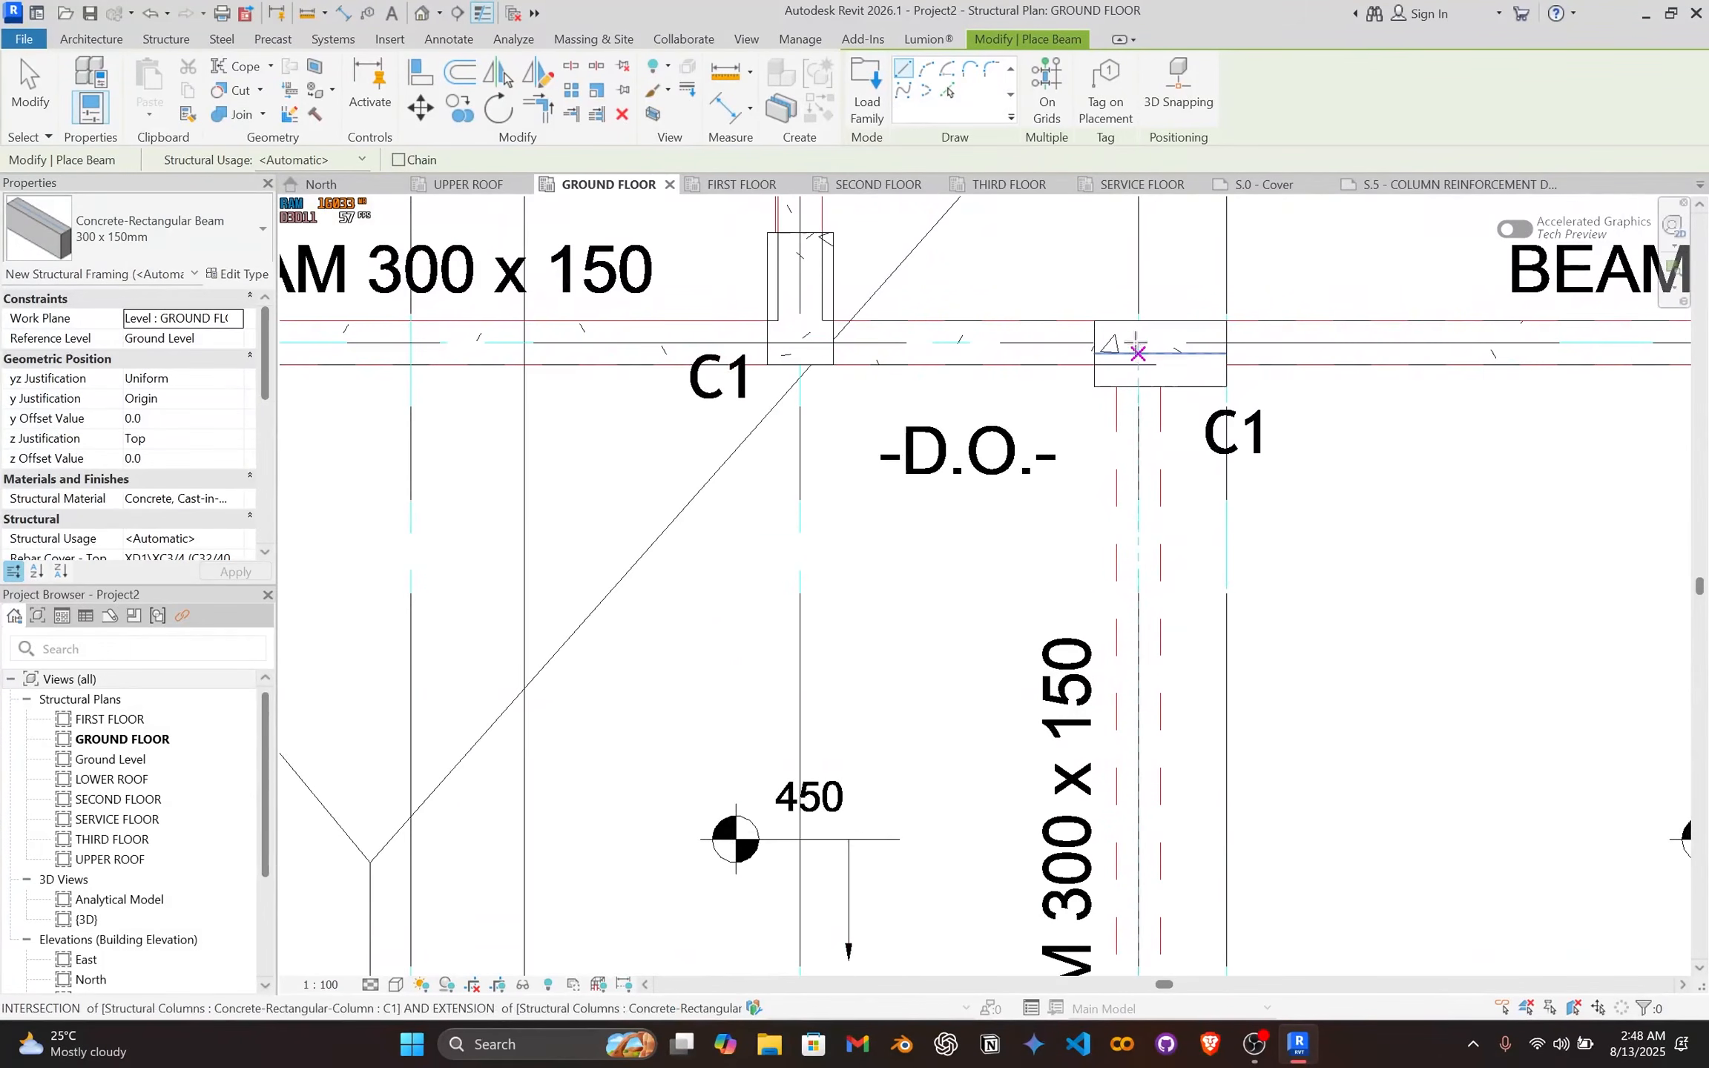
click(1138, 342)
scroll(1151, 562, down, 2)
middle_drag(1152, 563, 1117, 282)
scroll(1115, 764, up, 2)
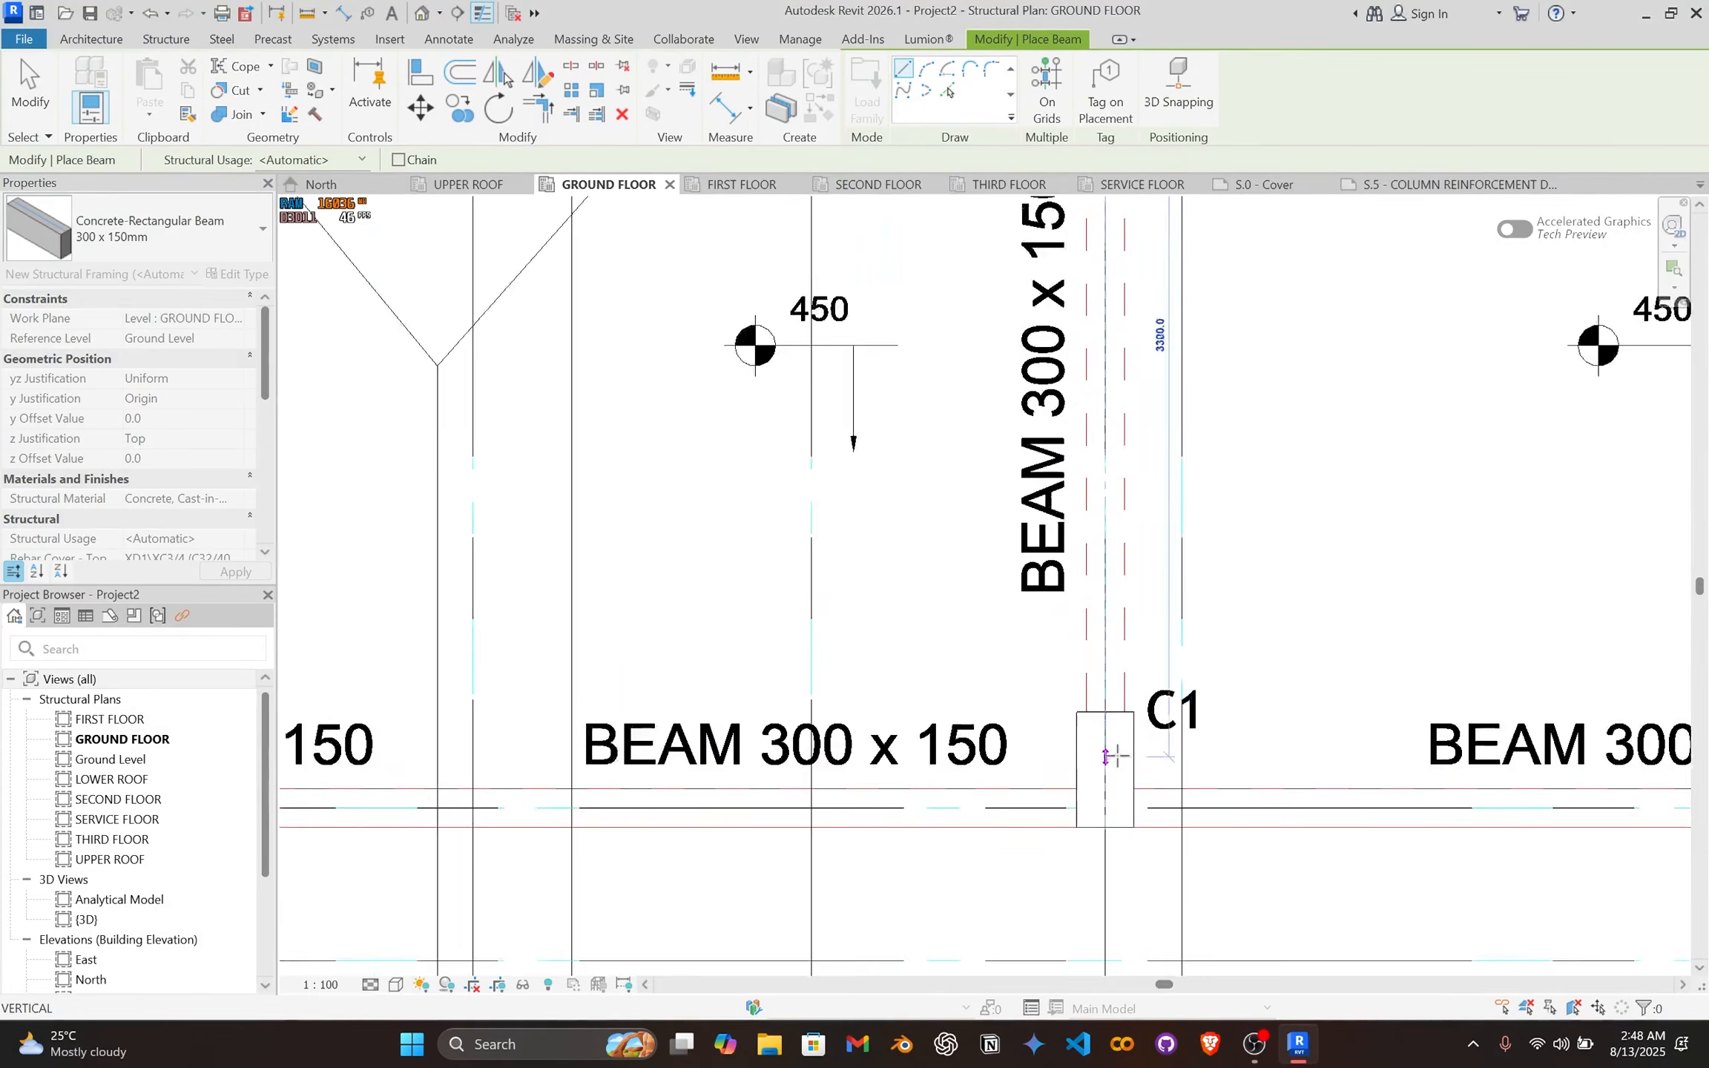
click(1103, 814)
scroll(1104, 809, down, 5)
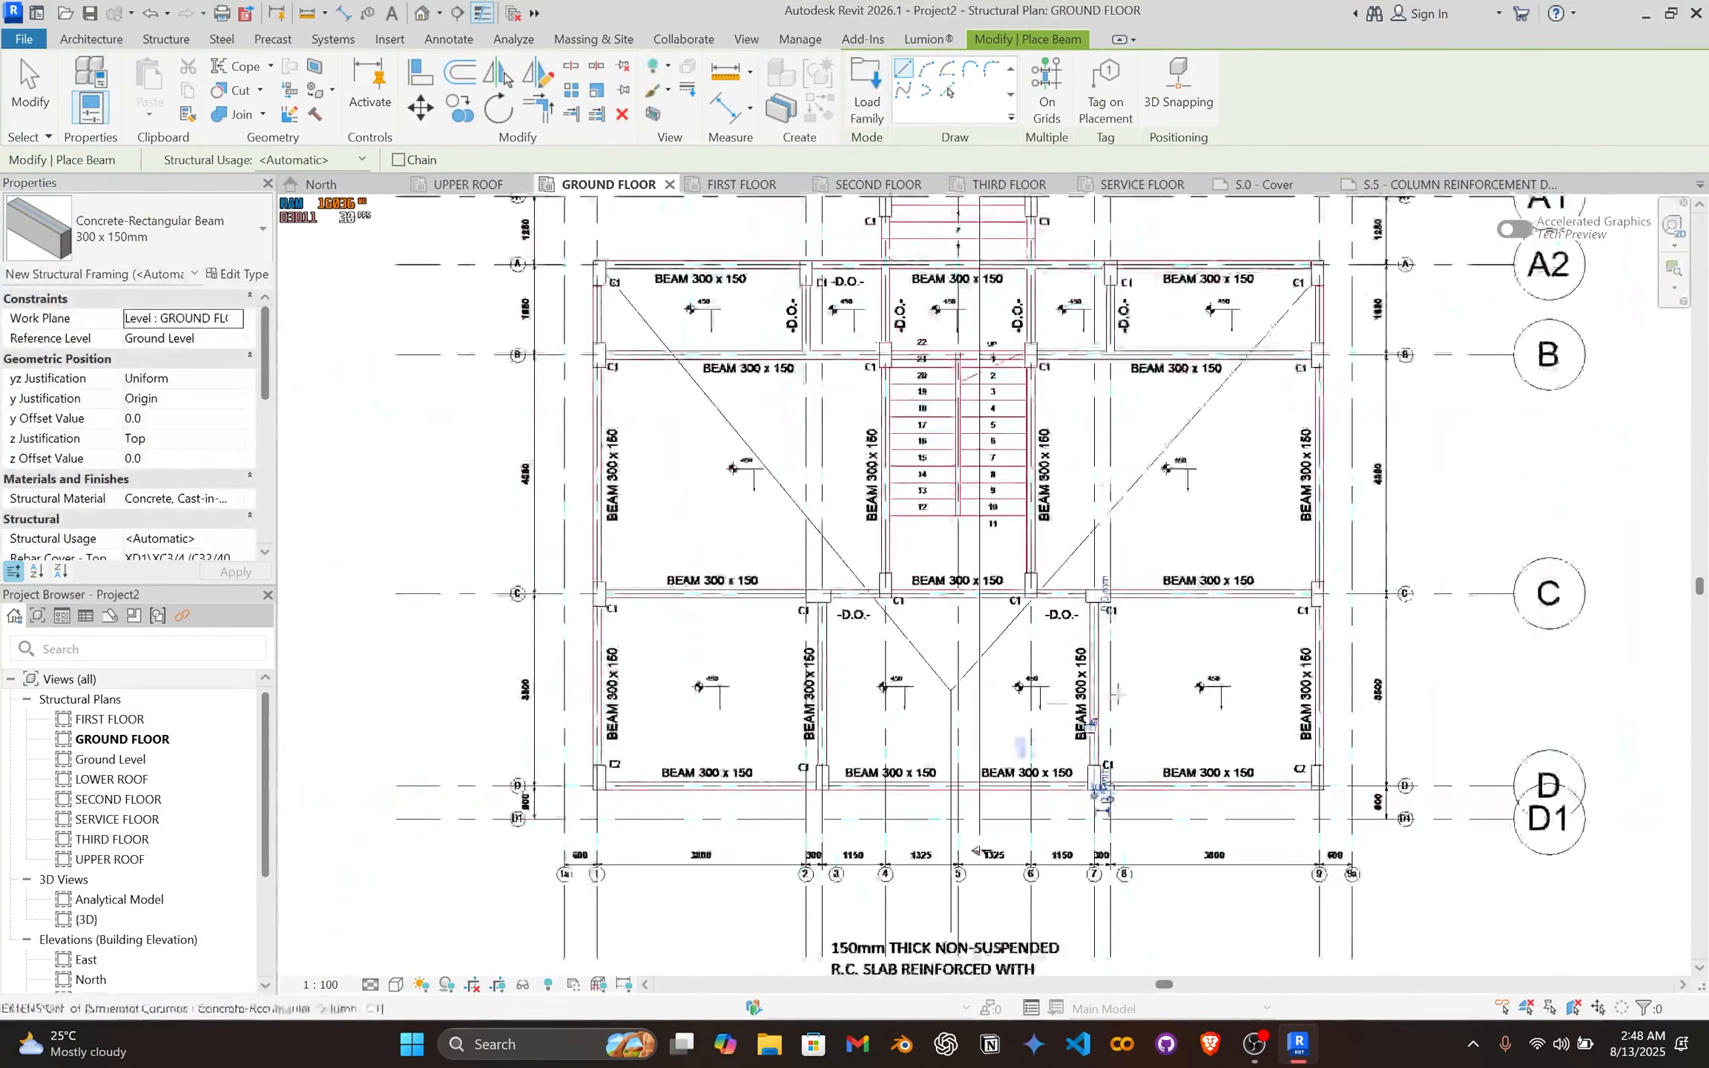
mouse_move(1102, 694)
middle_down()
mouse_move(1082, 701)
mouse_move(1094, 715)
middle_up()
key(Escape)
key(Escape)
Step: Start a structural floor on the ground floor and duplicate its Generic 300mm type as Floor Slab 150mm
middle_drag(1013, 527, 1048, 747)
scroll(920, 550, up, 3)
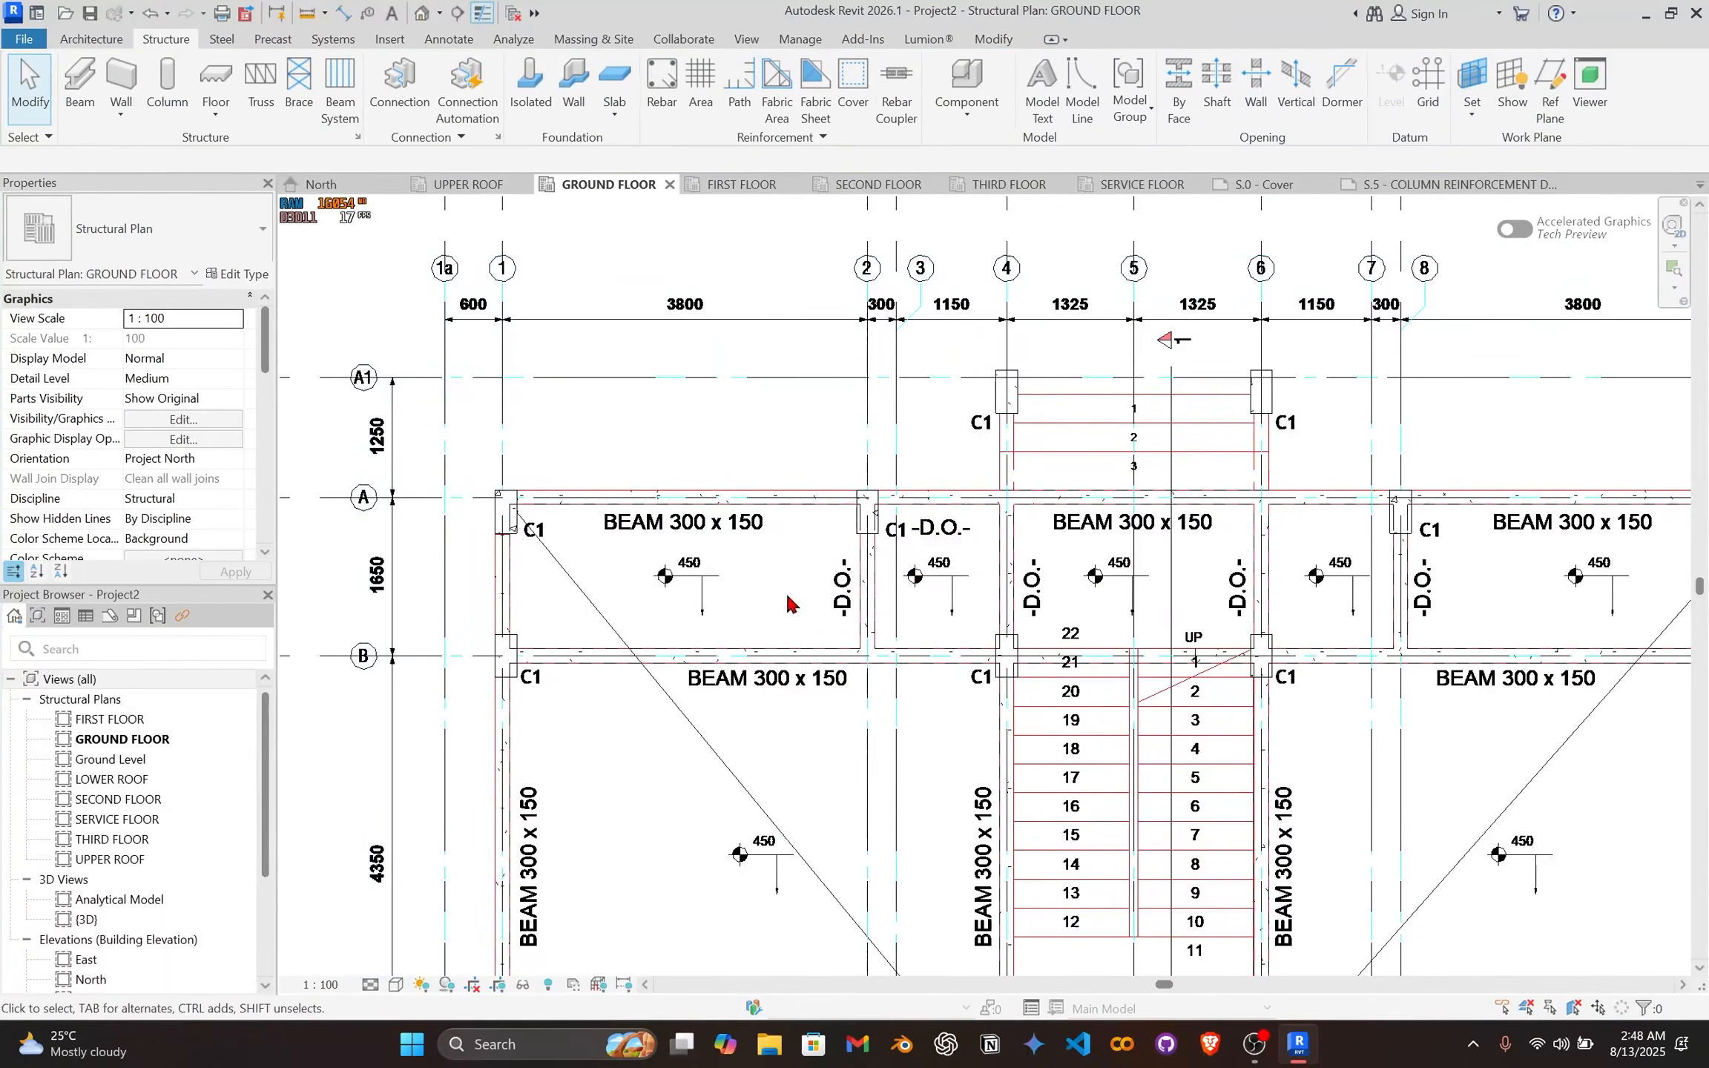
scroll(826, 627, down, 2)
middle_drag(826, 623, 702, 345)
middle_drag(731, 437, 883, 464)
scroll(881, 457, down, 1)
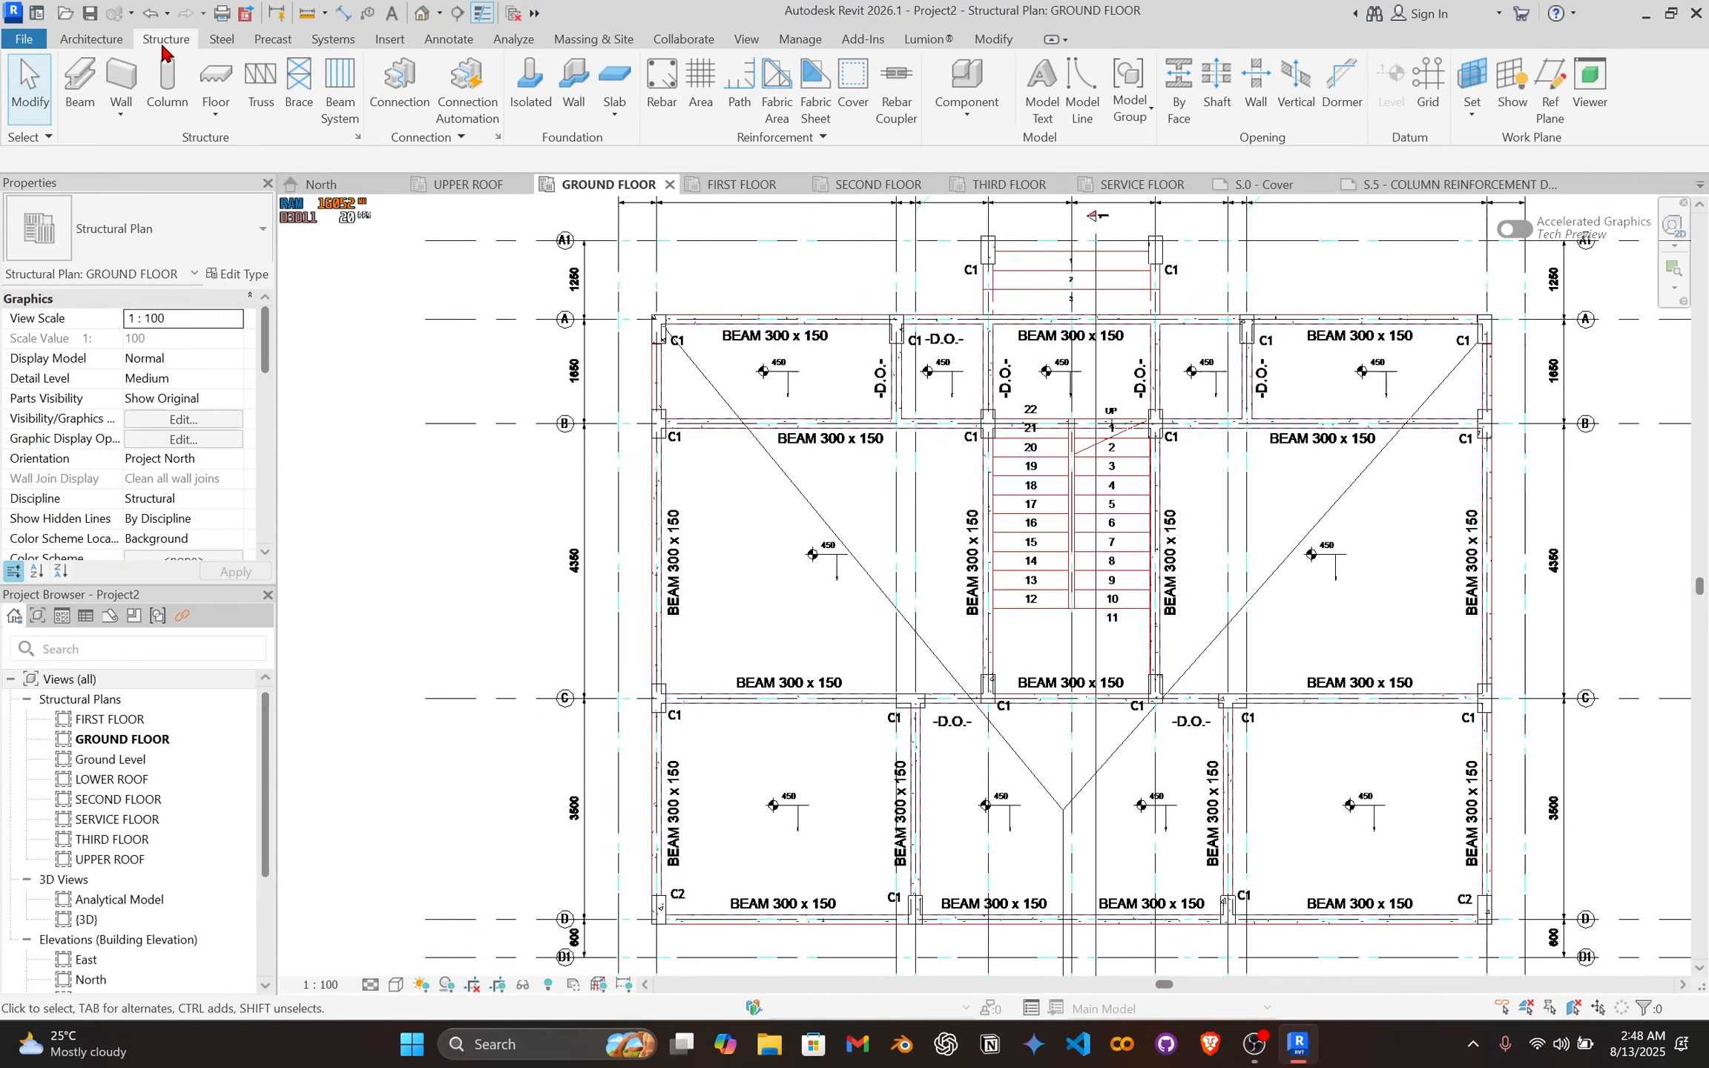
click(213, 115)
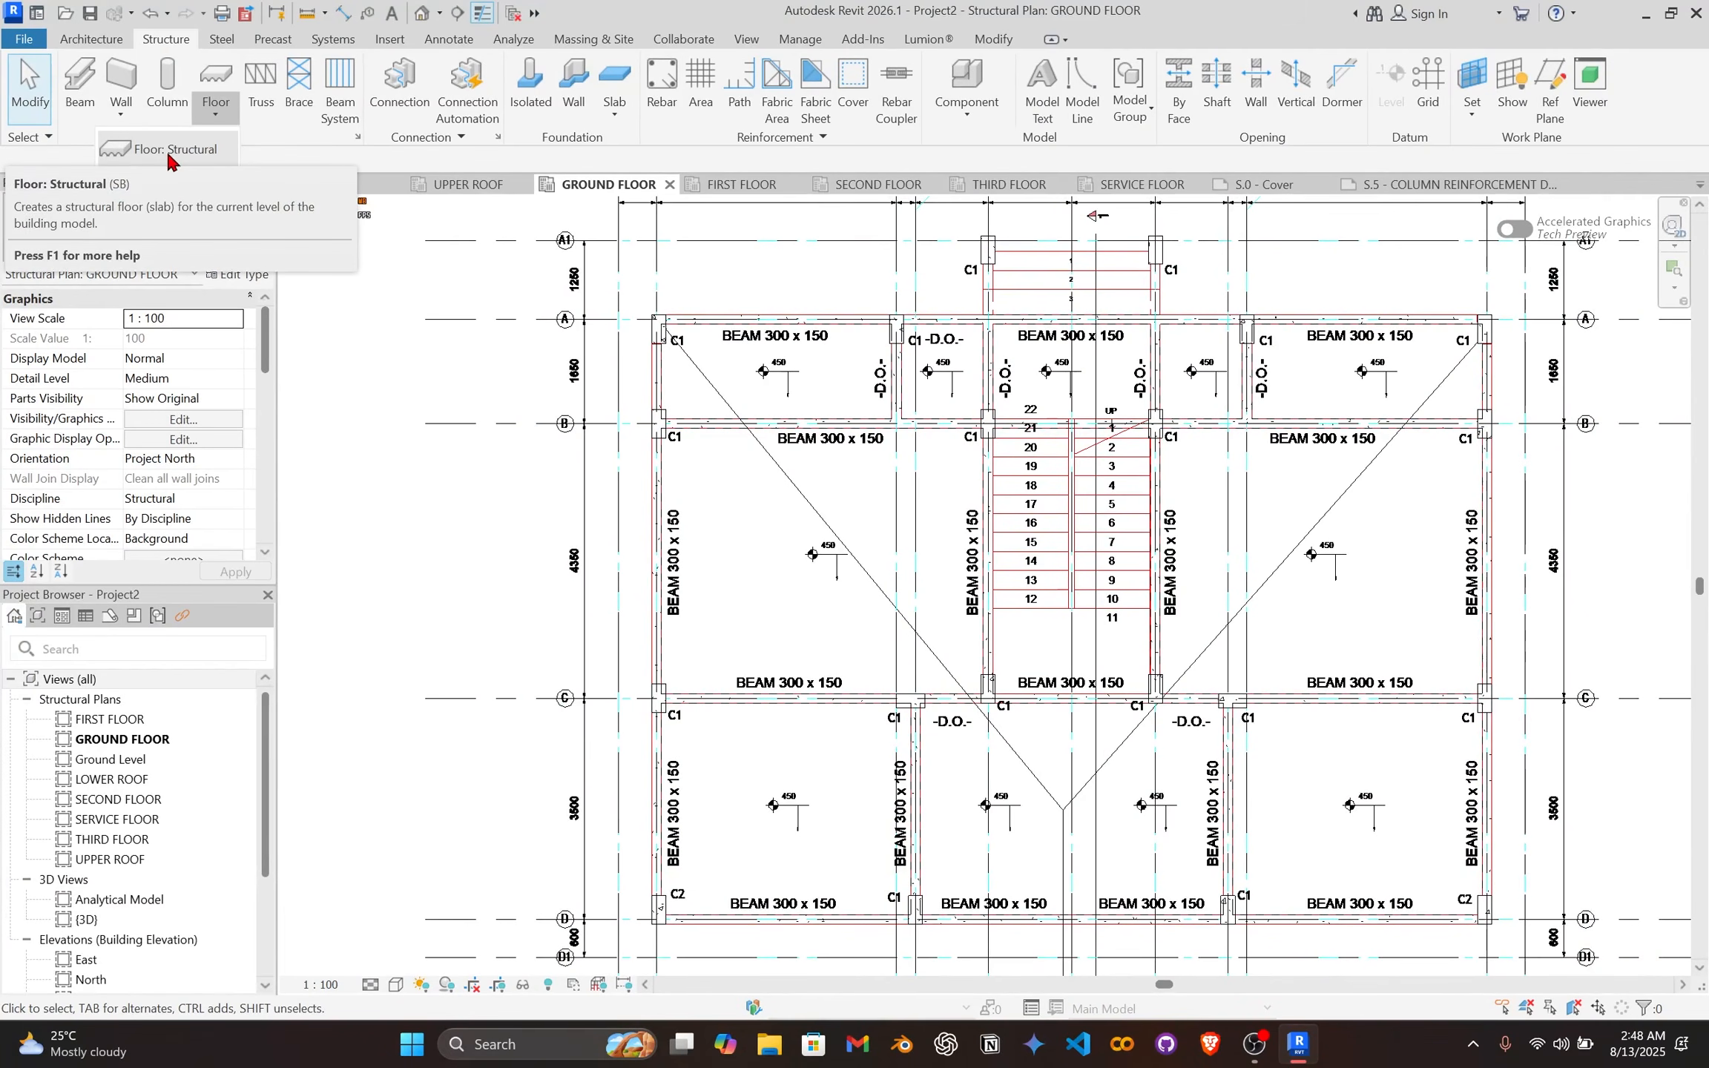
click(173, 162)
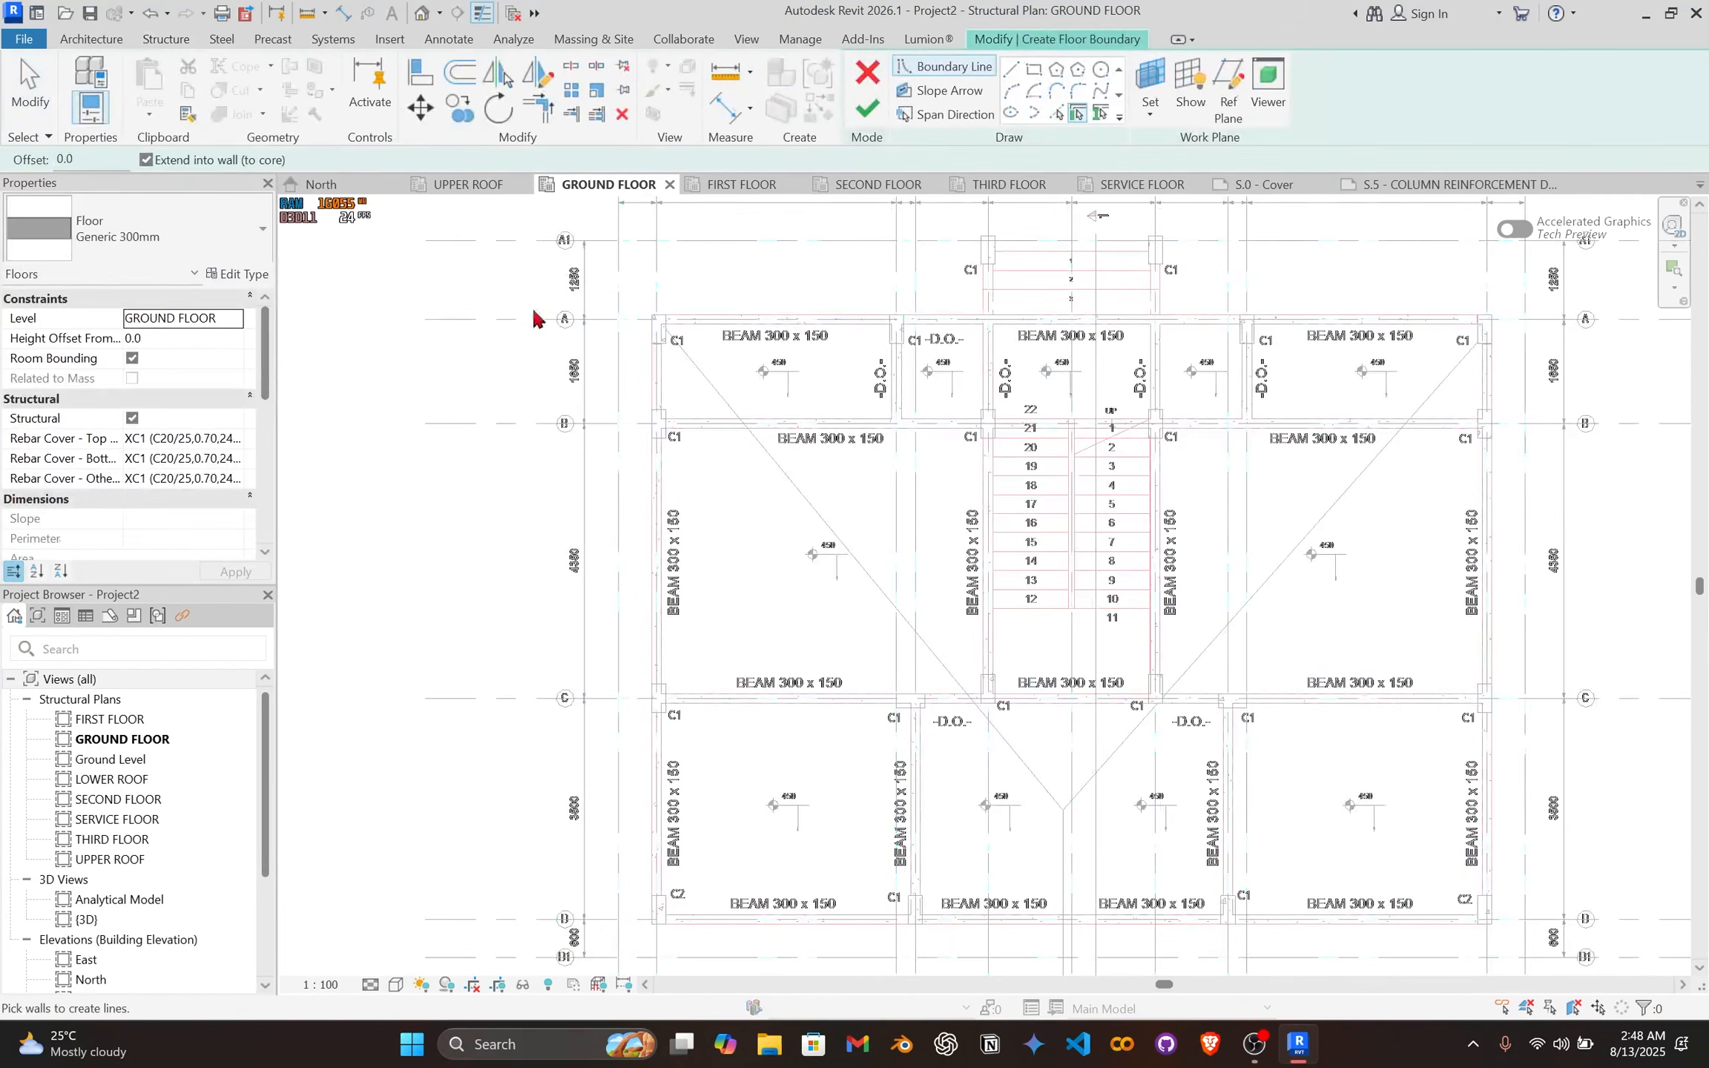
middle_drag(582, 342, 519, 361)
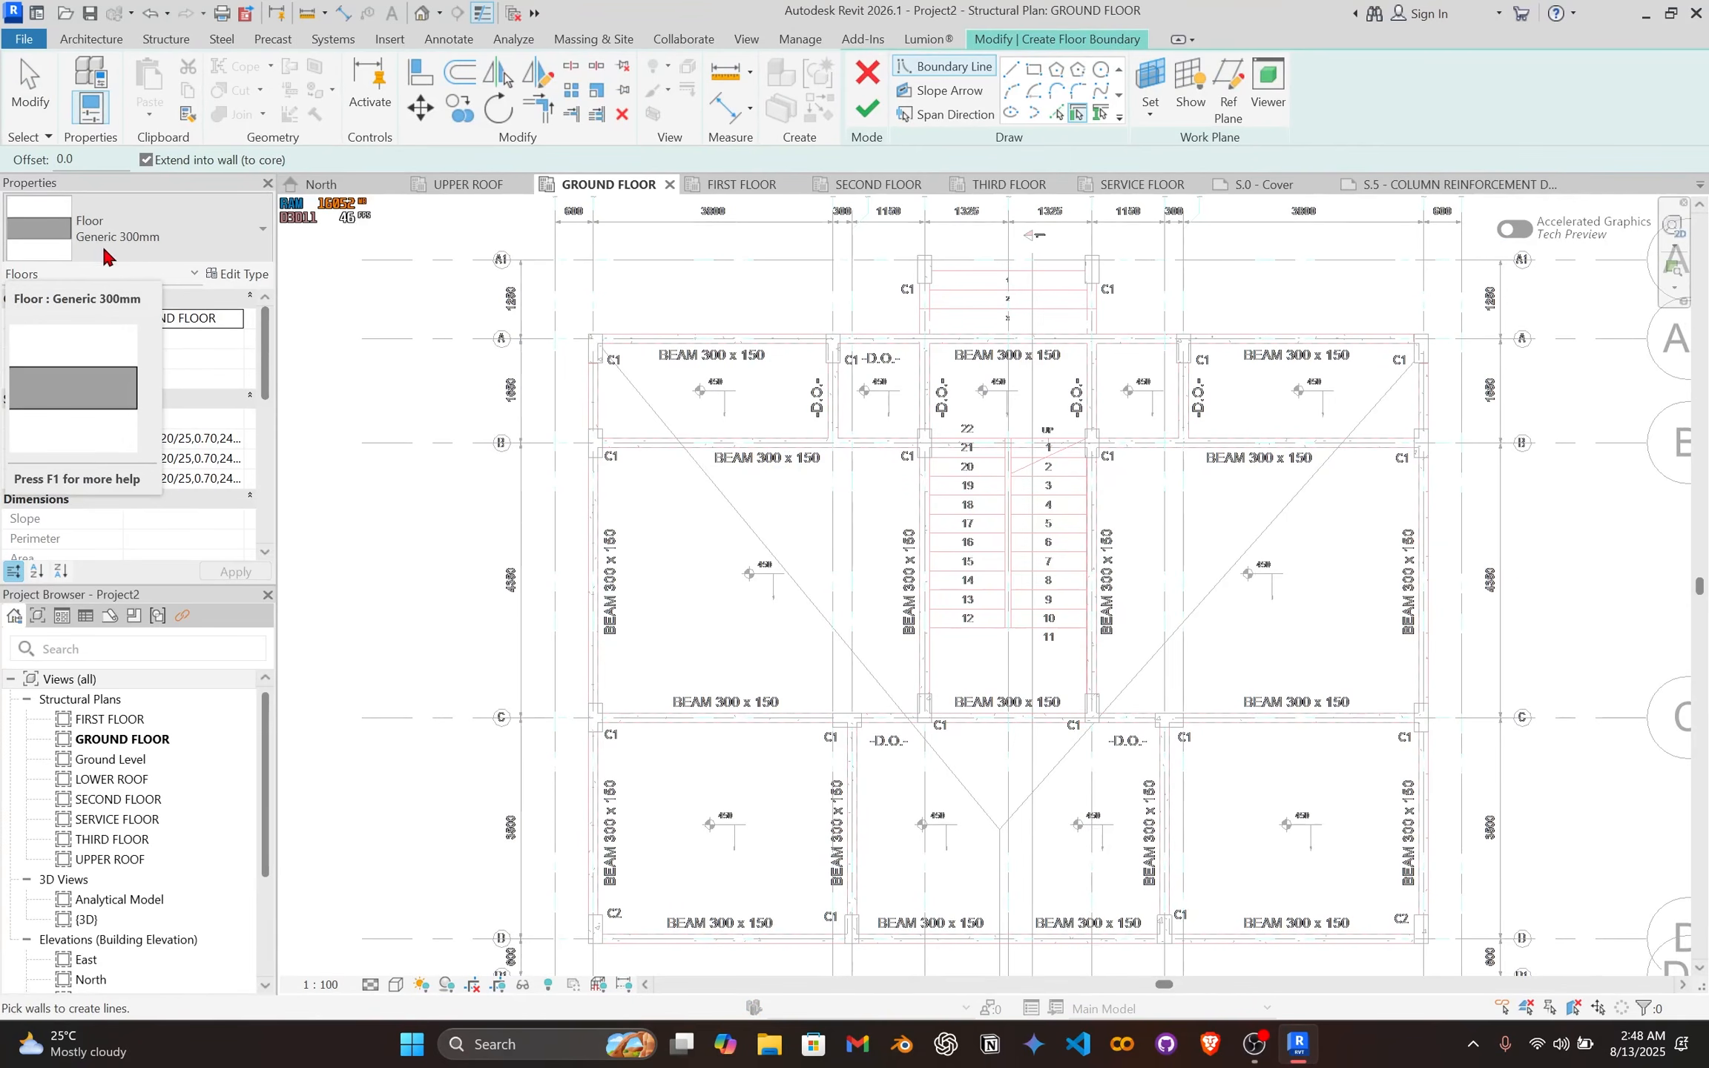
click(231, 274)
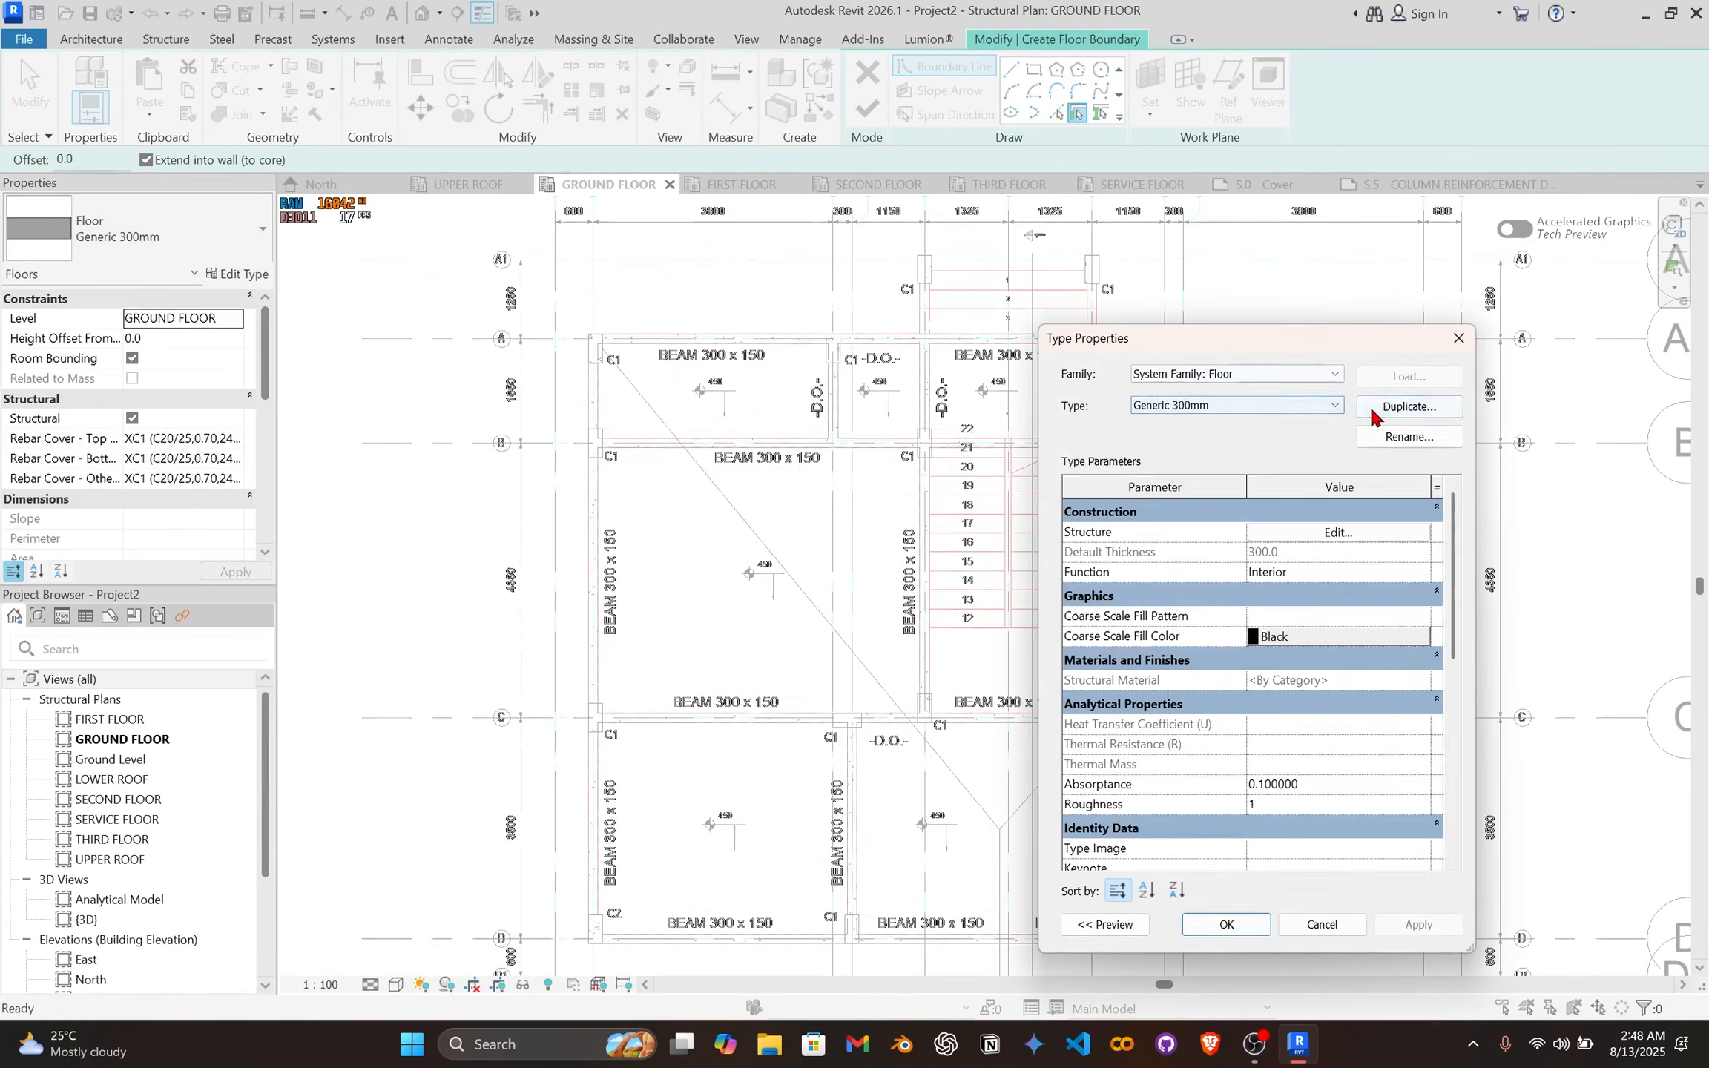
click(1409, 406)
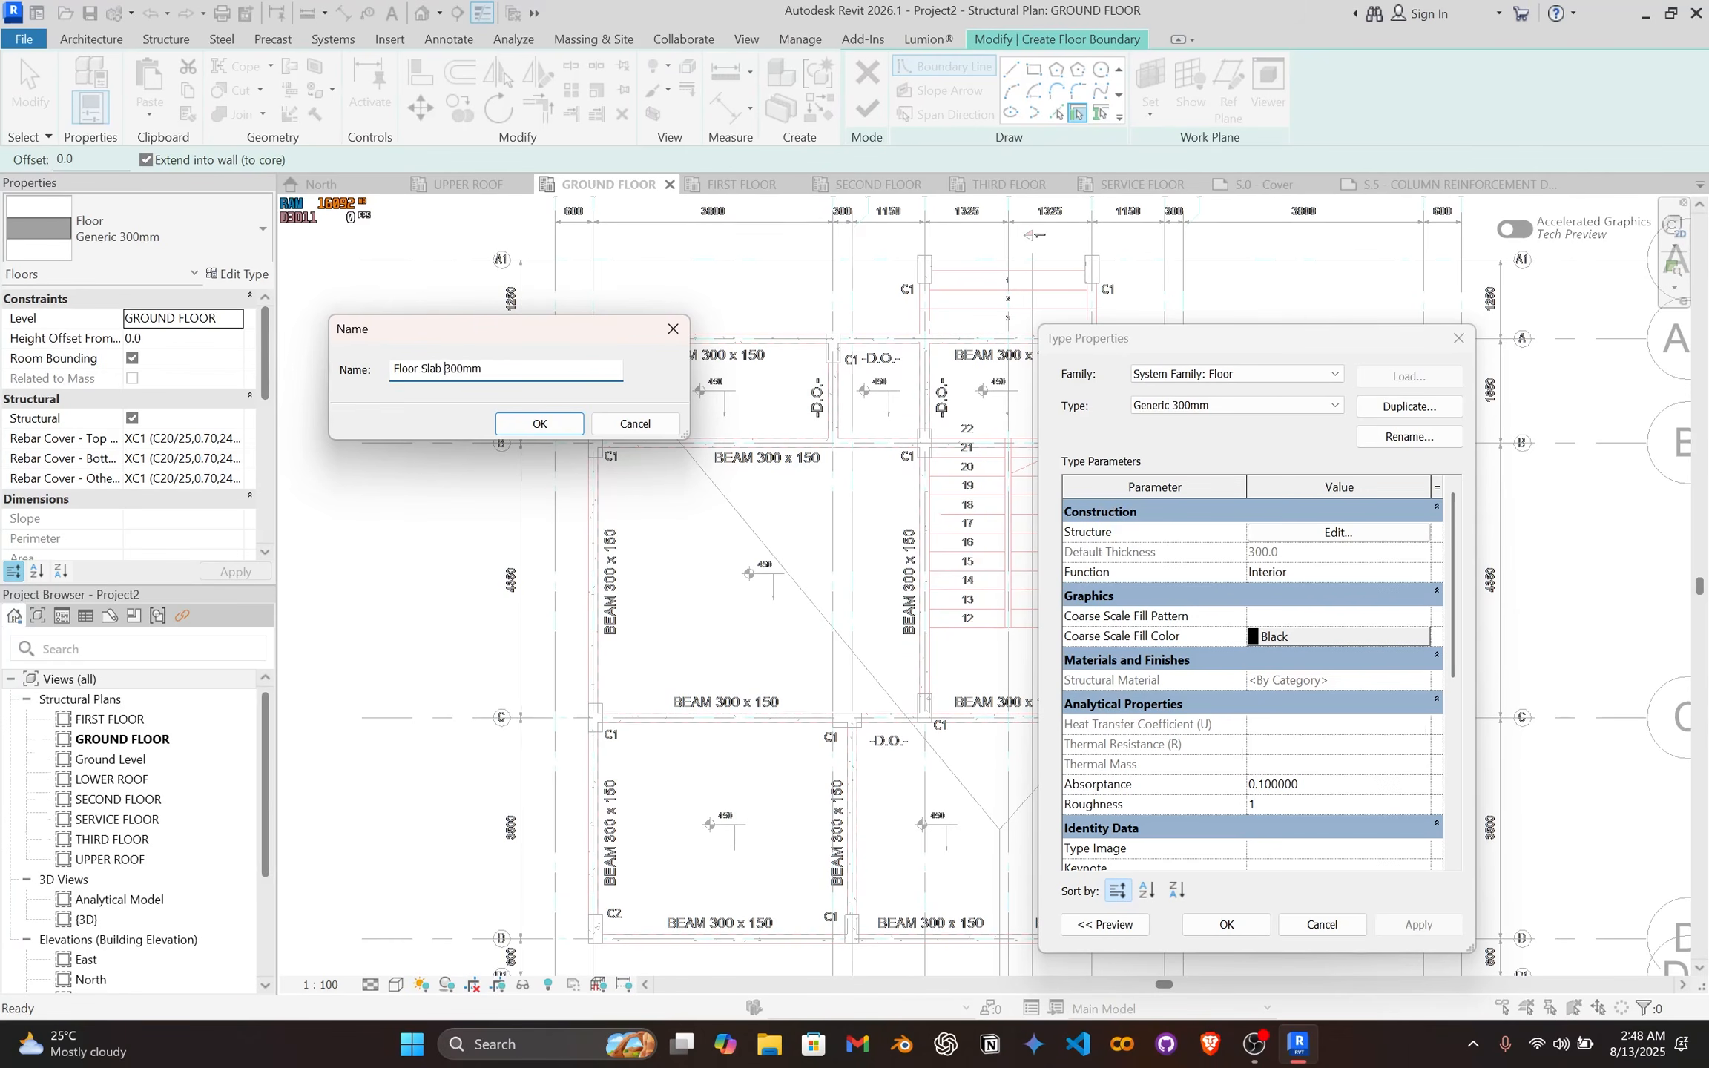
click(523, 427)
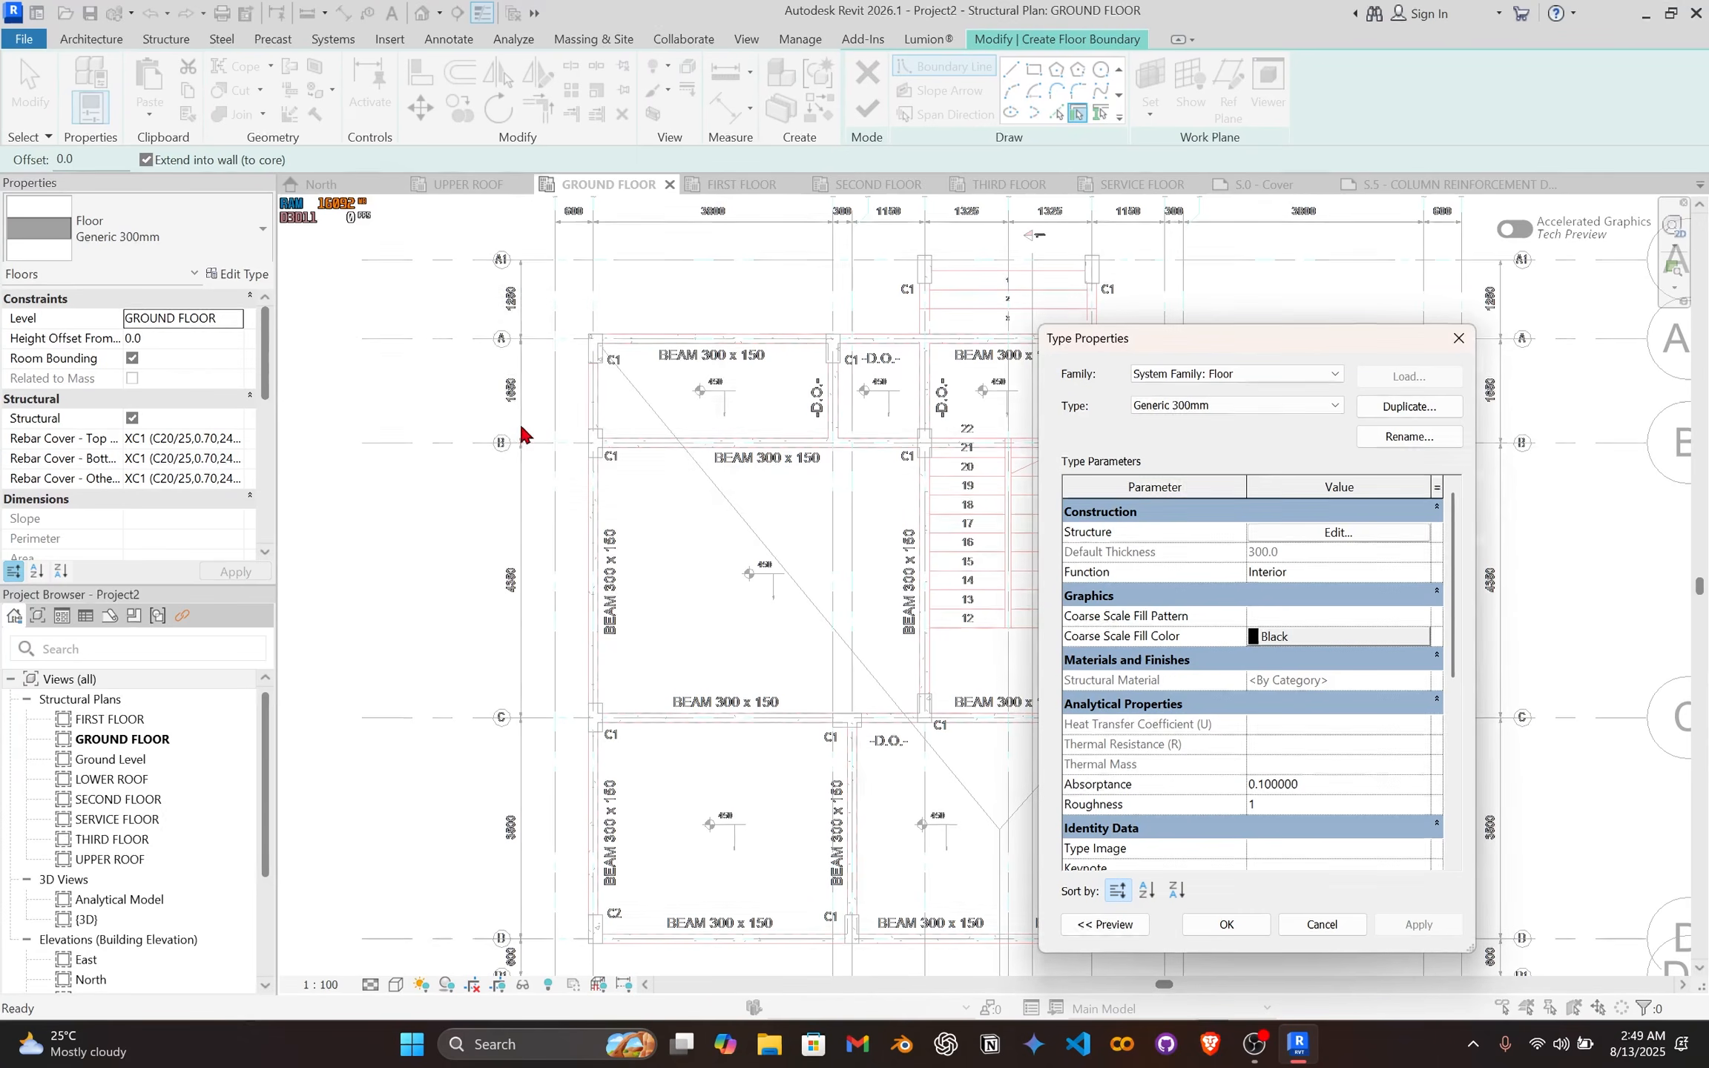
Step: Set the structure layer thickness of the Floor Slab 150mm type to 150 mm
click(1285, 531)
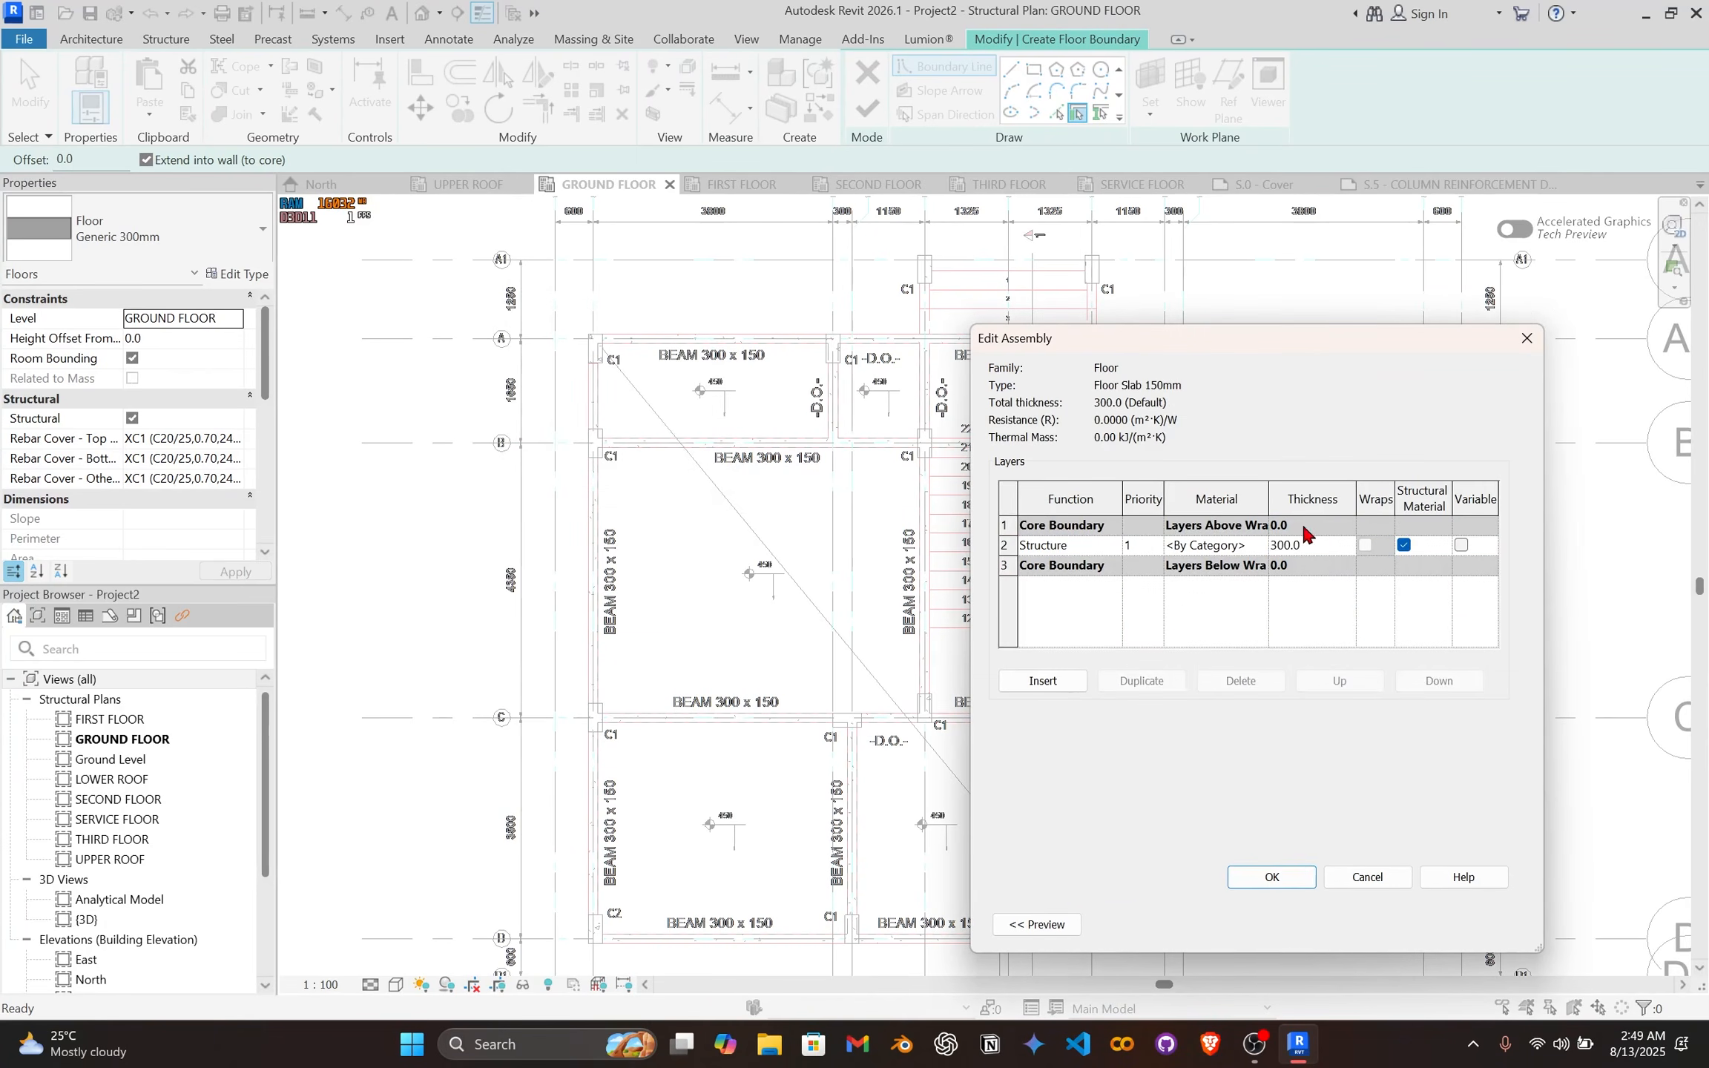
click(1324, 544)
click(1282, 875)
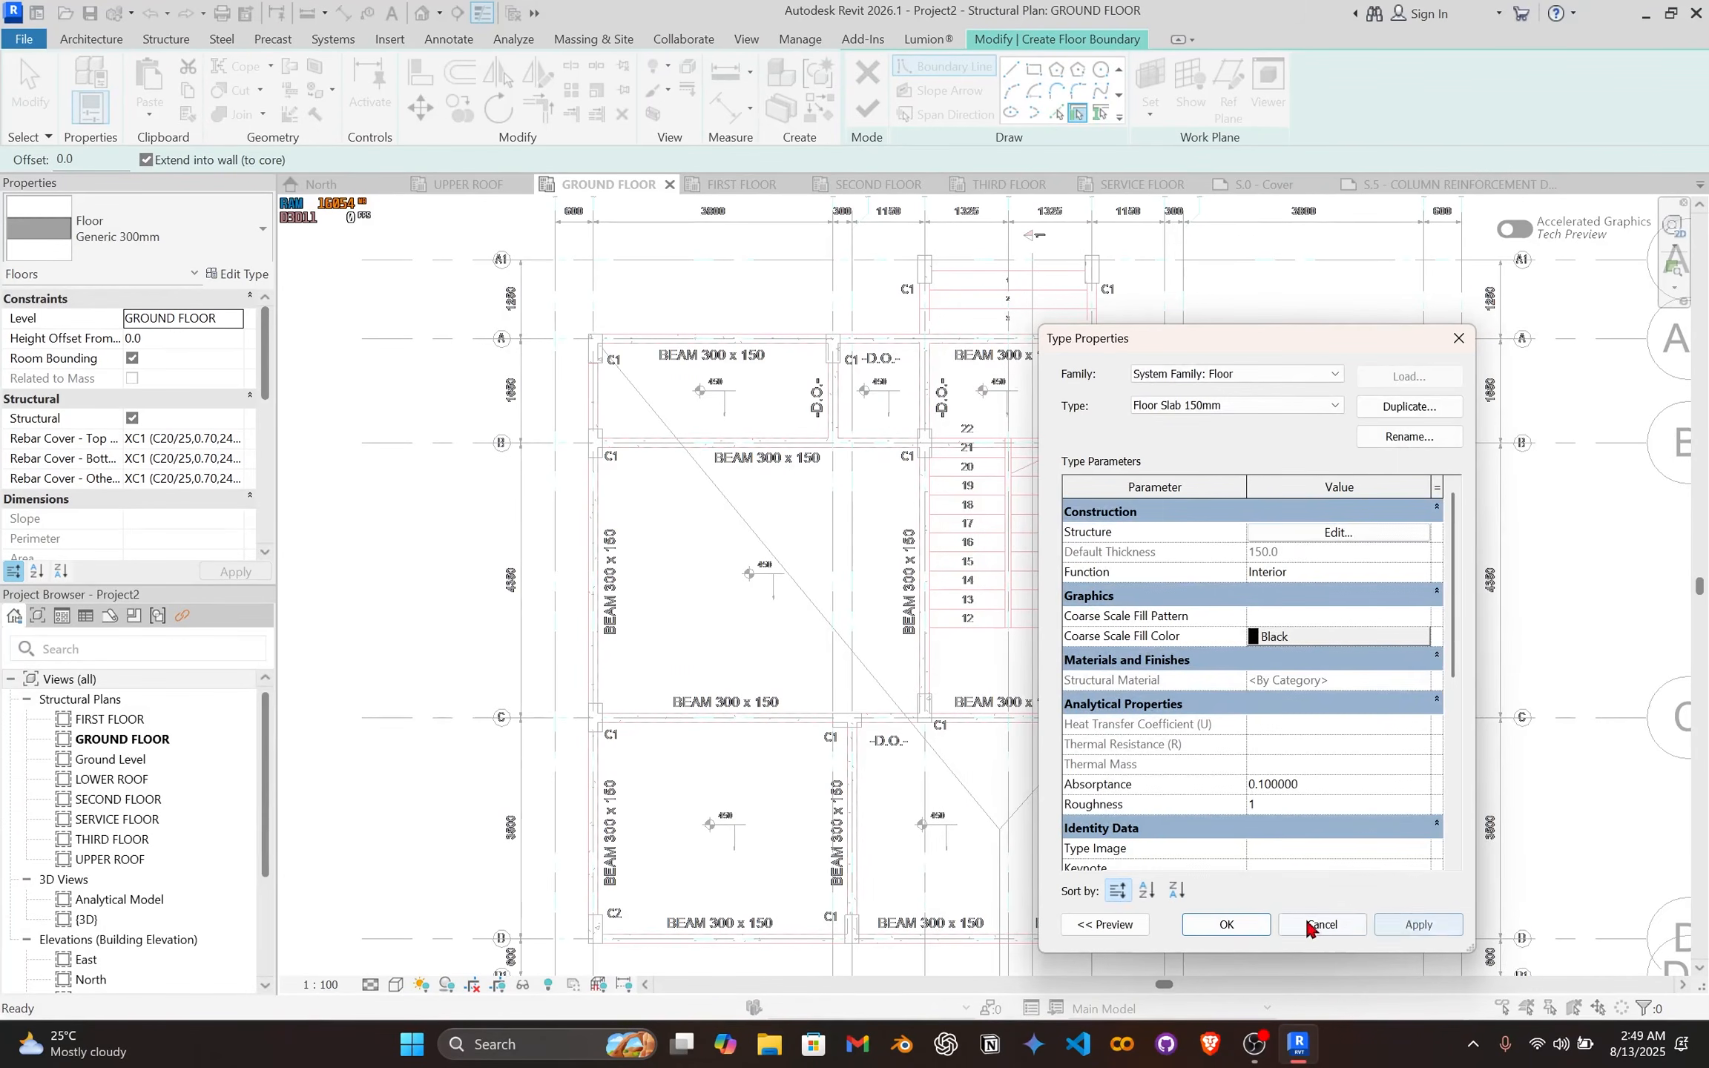
click(1259, 927)
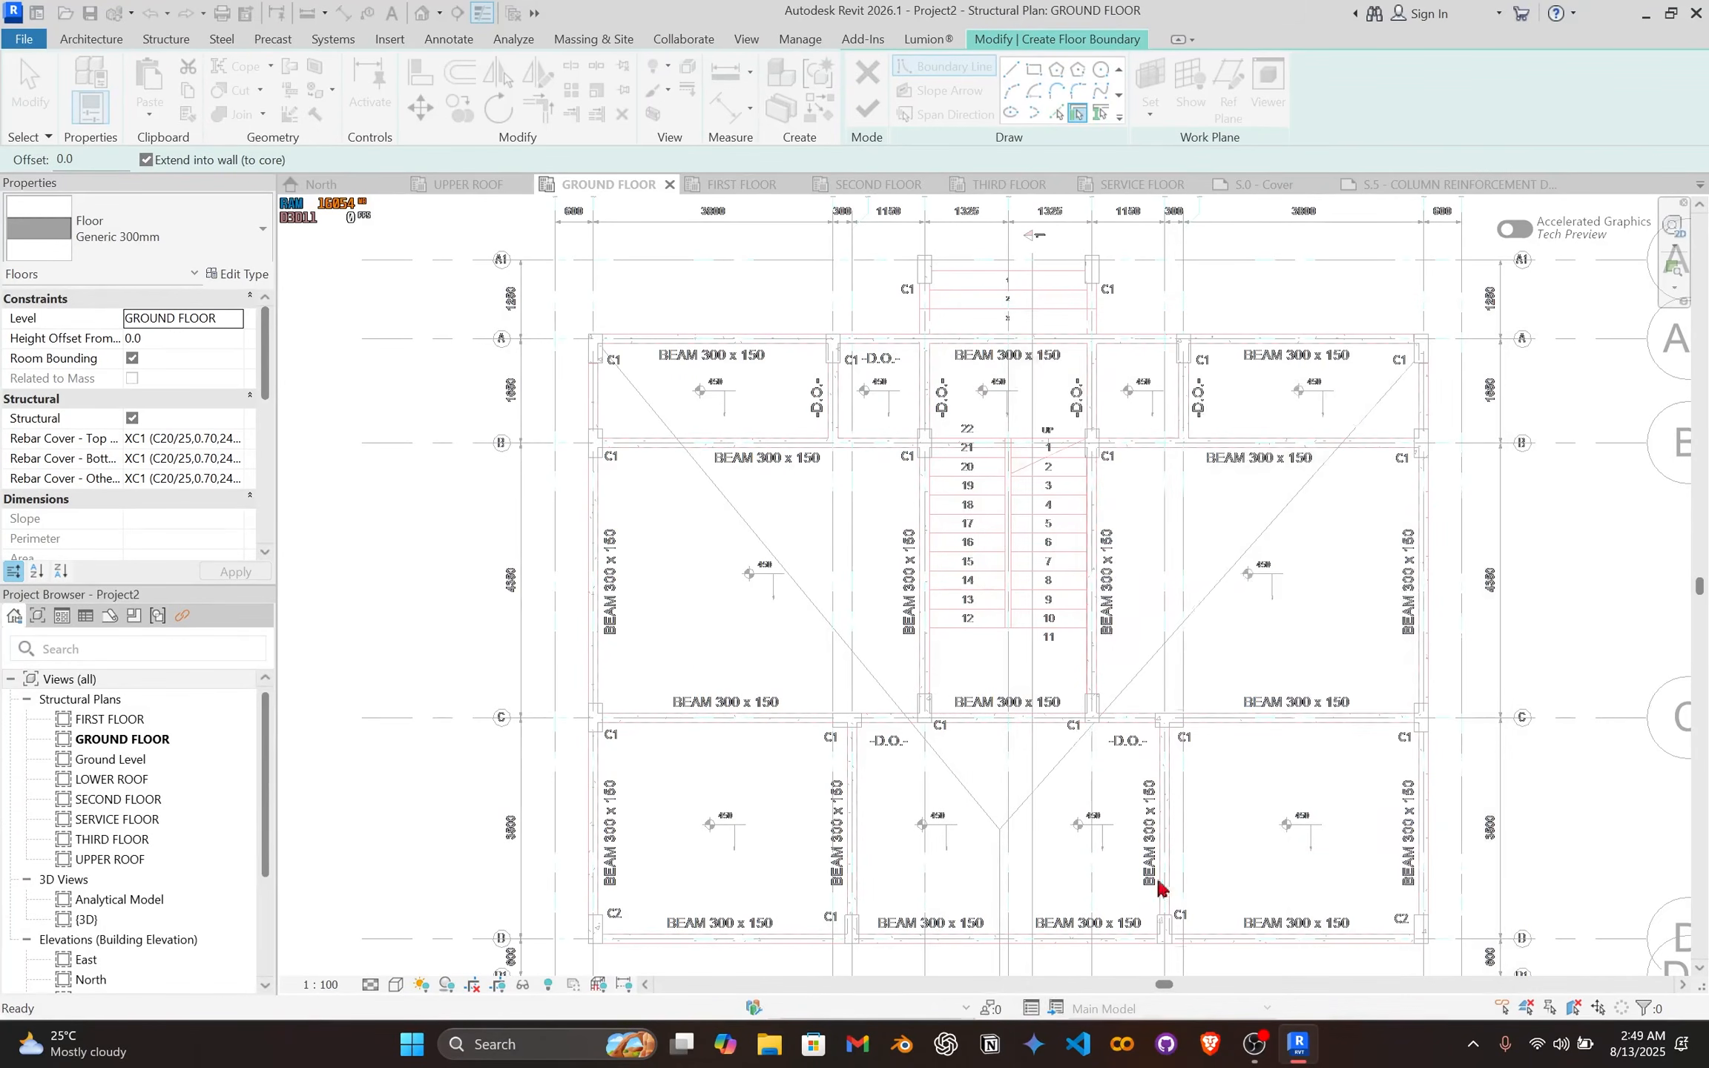
Step: Sketch a rectangular floor boundary along the outer beam edges, from corner A/1 to corner D/9, and finish the slab
click(1035, 71)
scroll(586, 334, up, 5)
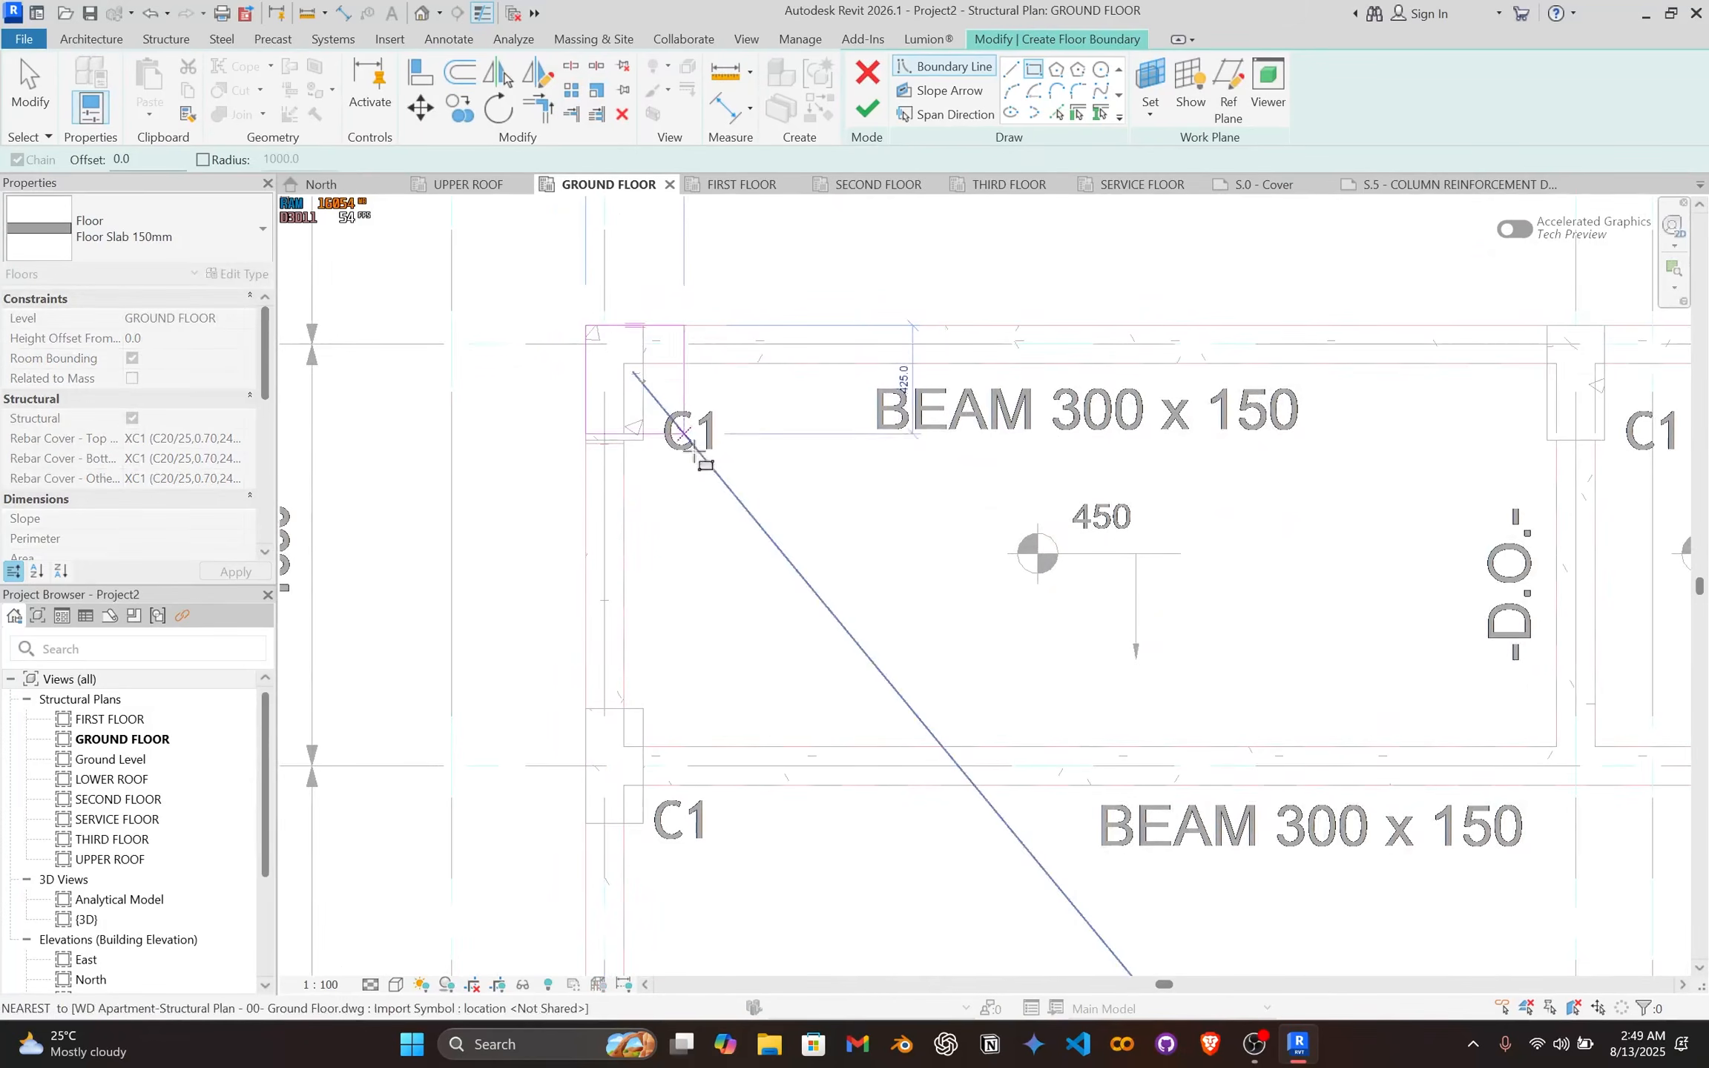
scroll(838, 518, down, 6)
middle_drag(1068, 592, 688, 250)
scroll(1003, 575, up, 4)
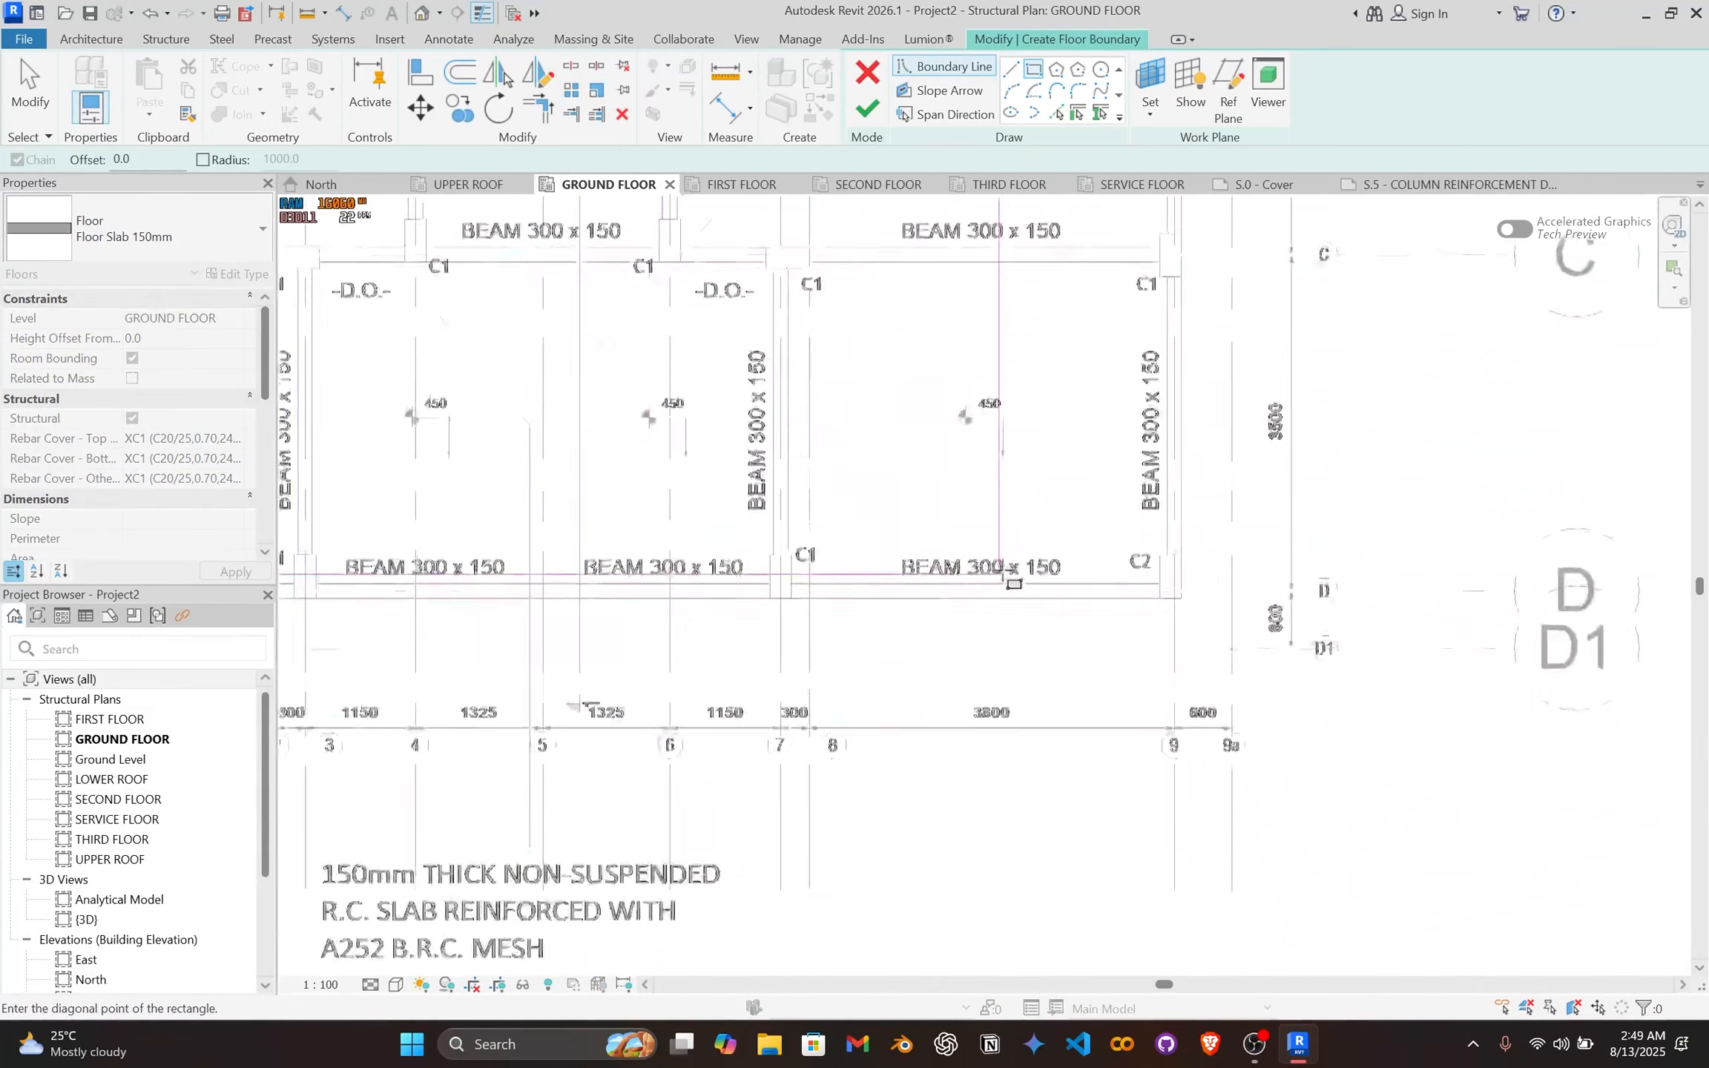
scroll(1013, 583, up, 3)
click(1259, 610)
scroll(977, 450, down, 1)
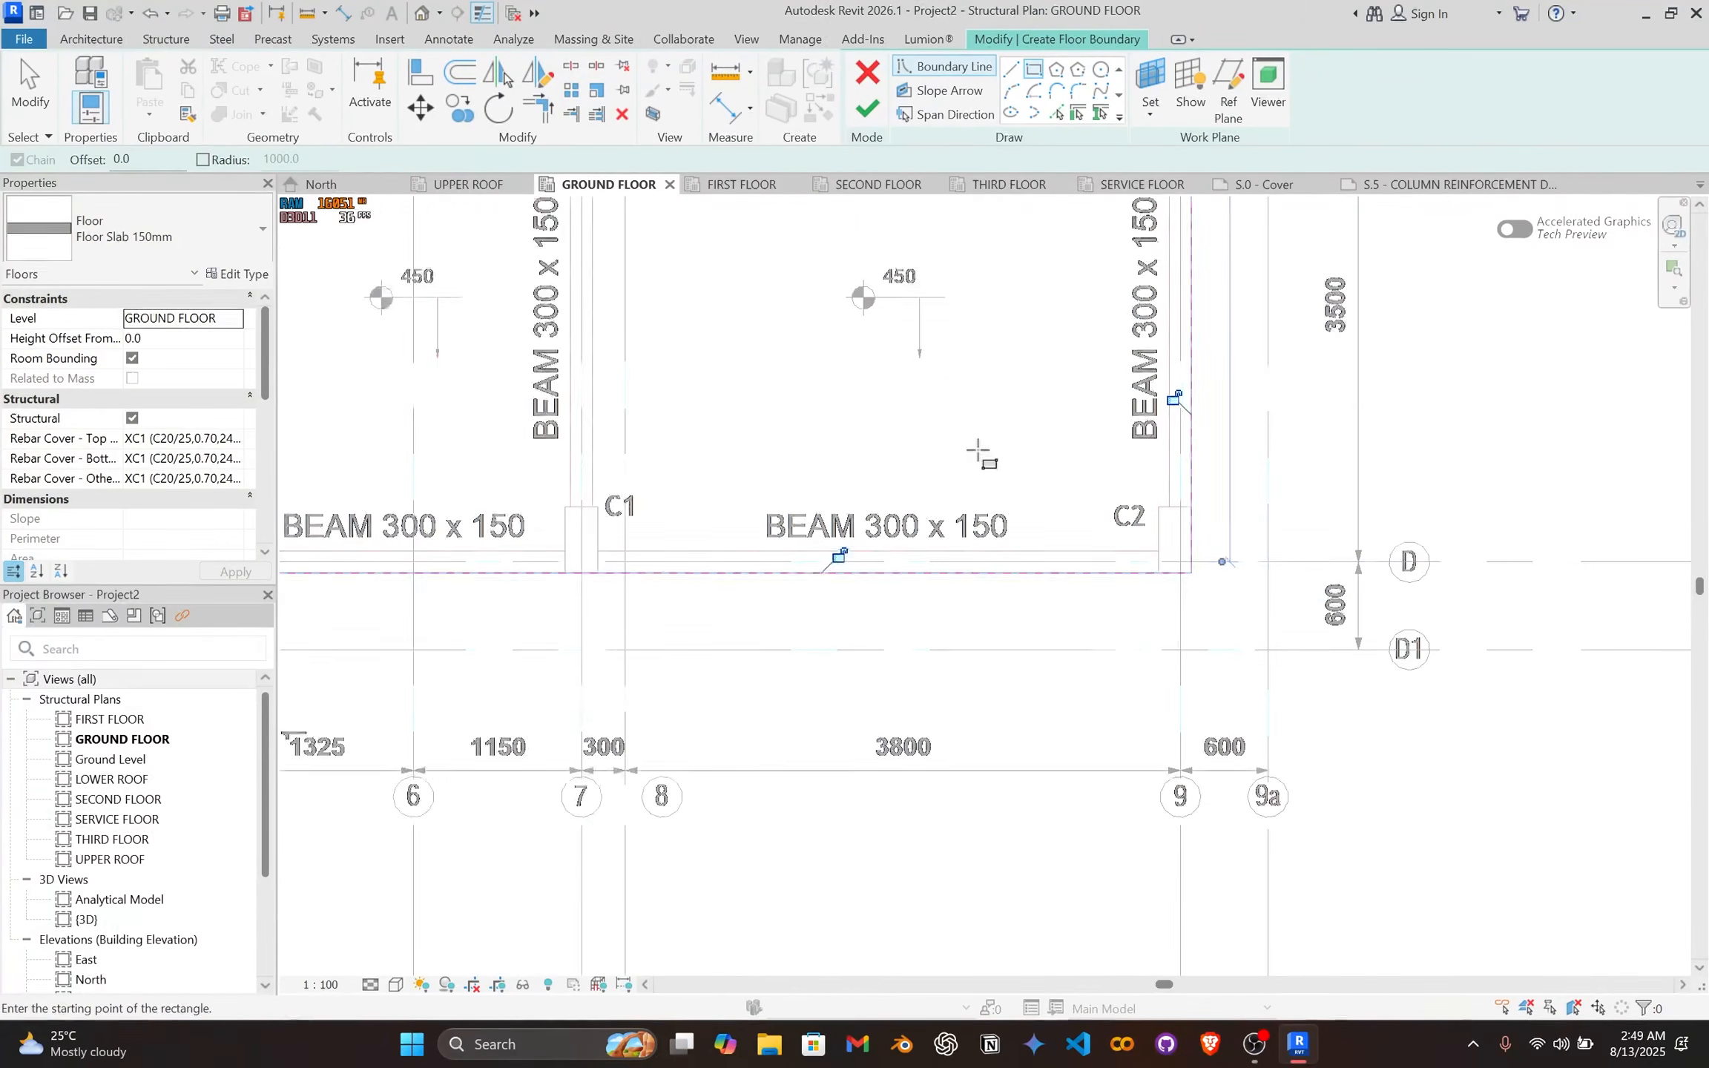
scroll(978, 450, down, 2)
scroll(895, 221, up, 1)
click(868, 112)
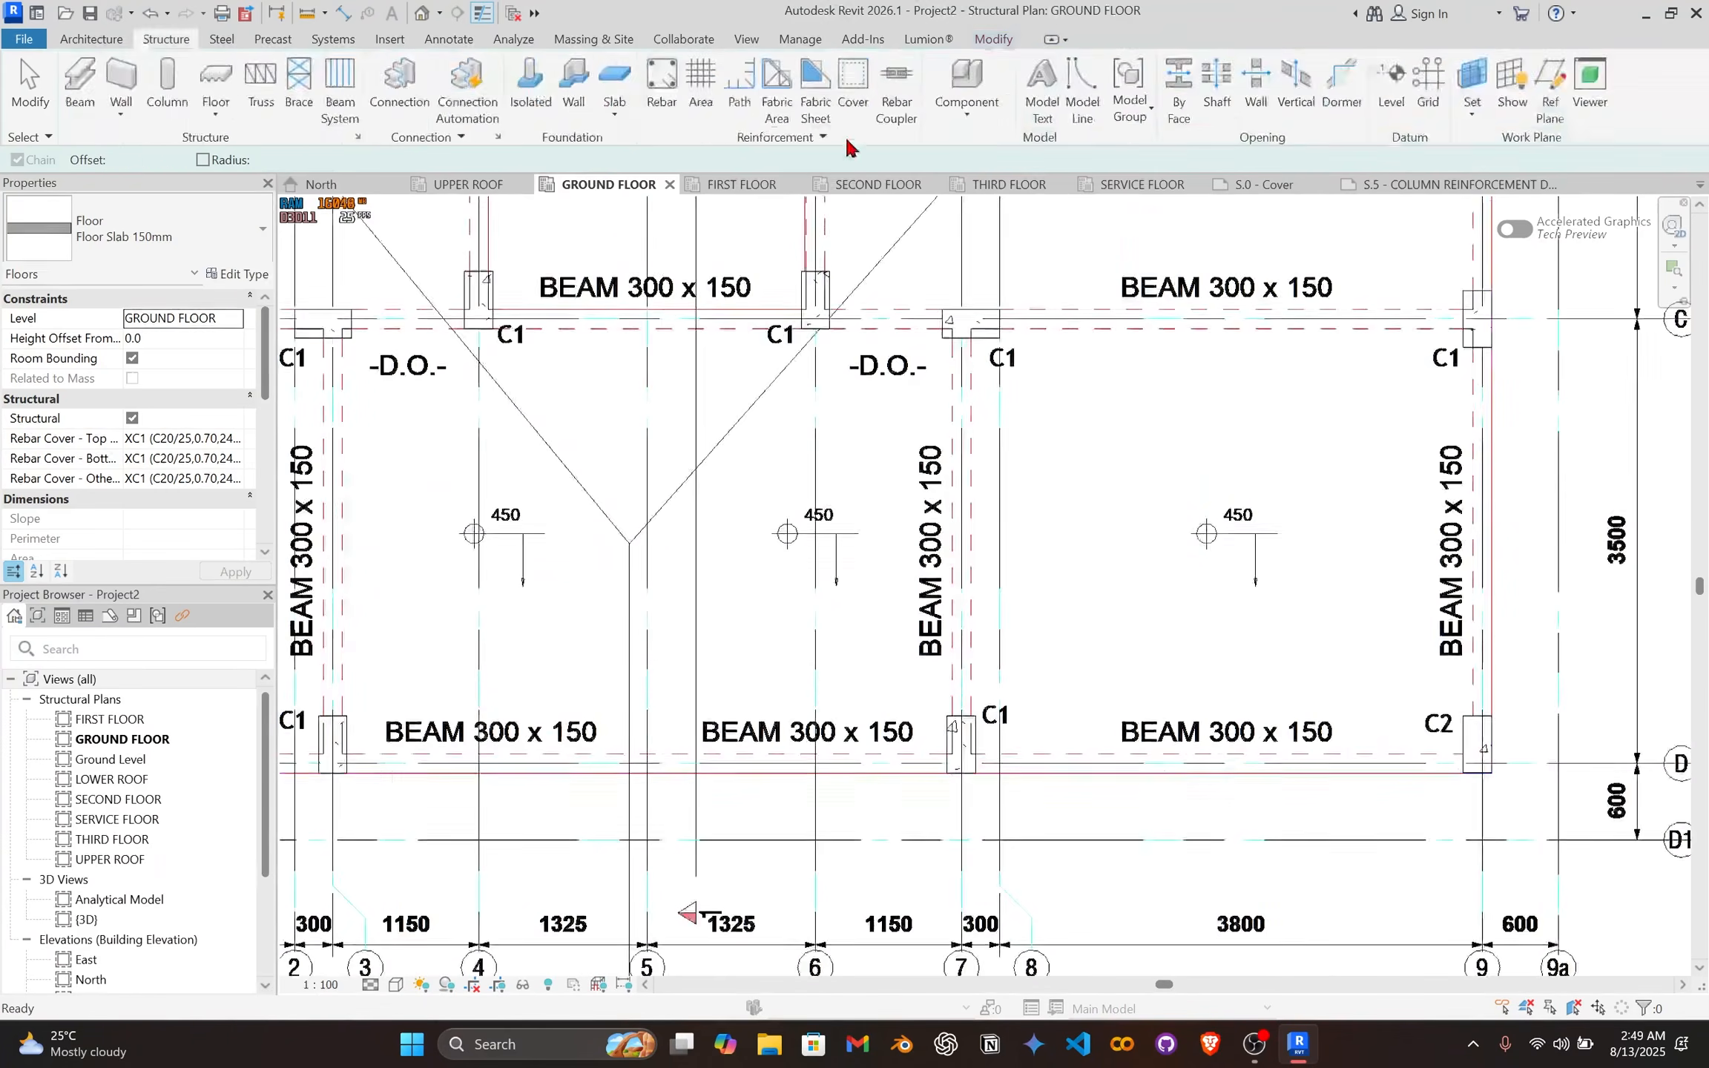
Step: Open the default 3D view and set its visual style to Hidden Line
scroll(877, 447, down, 4)
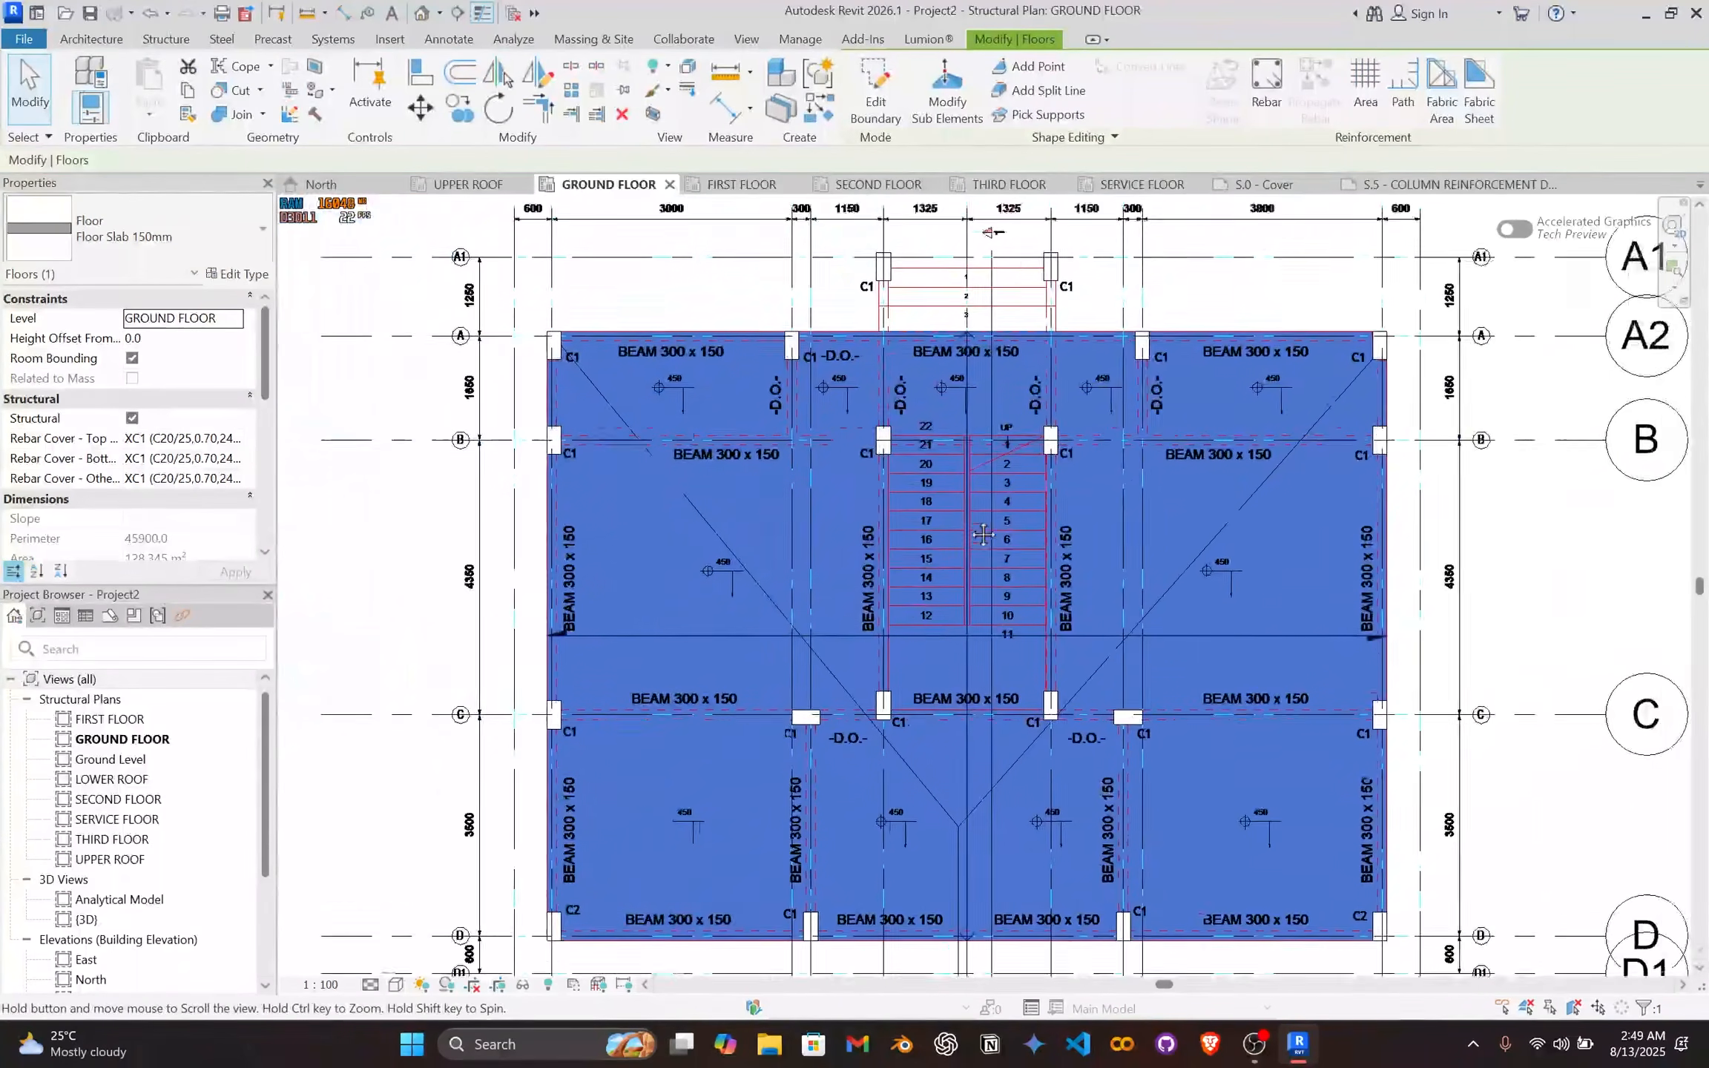
click(421, 13)
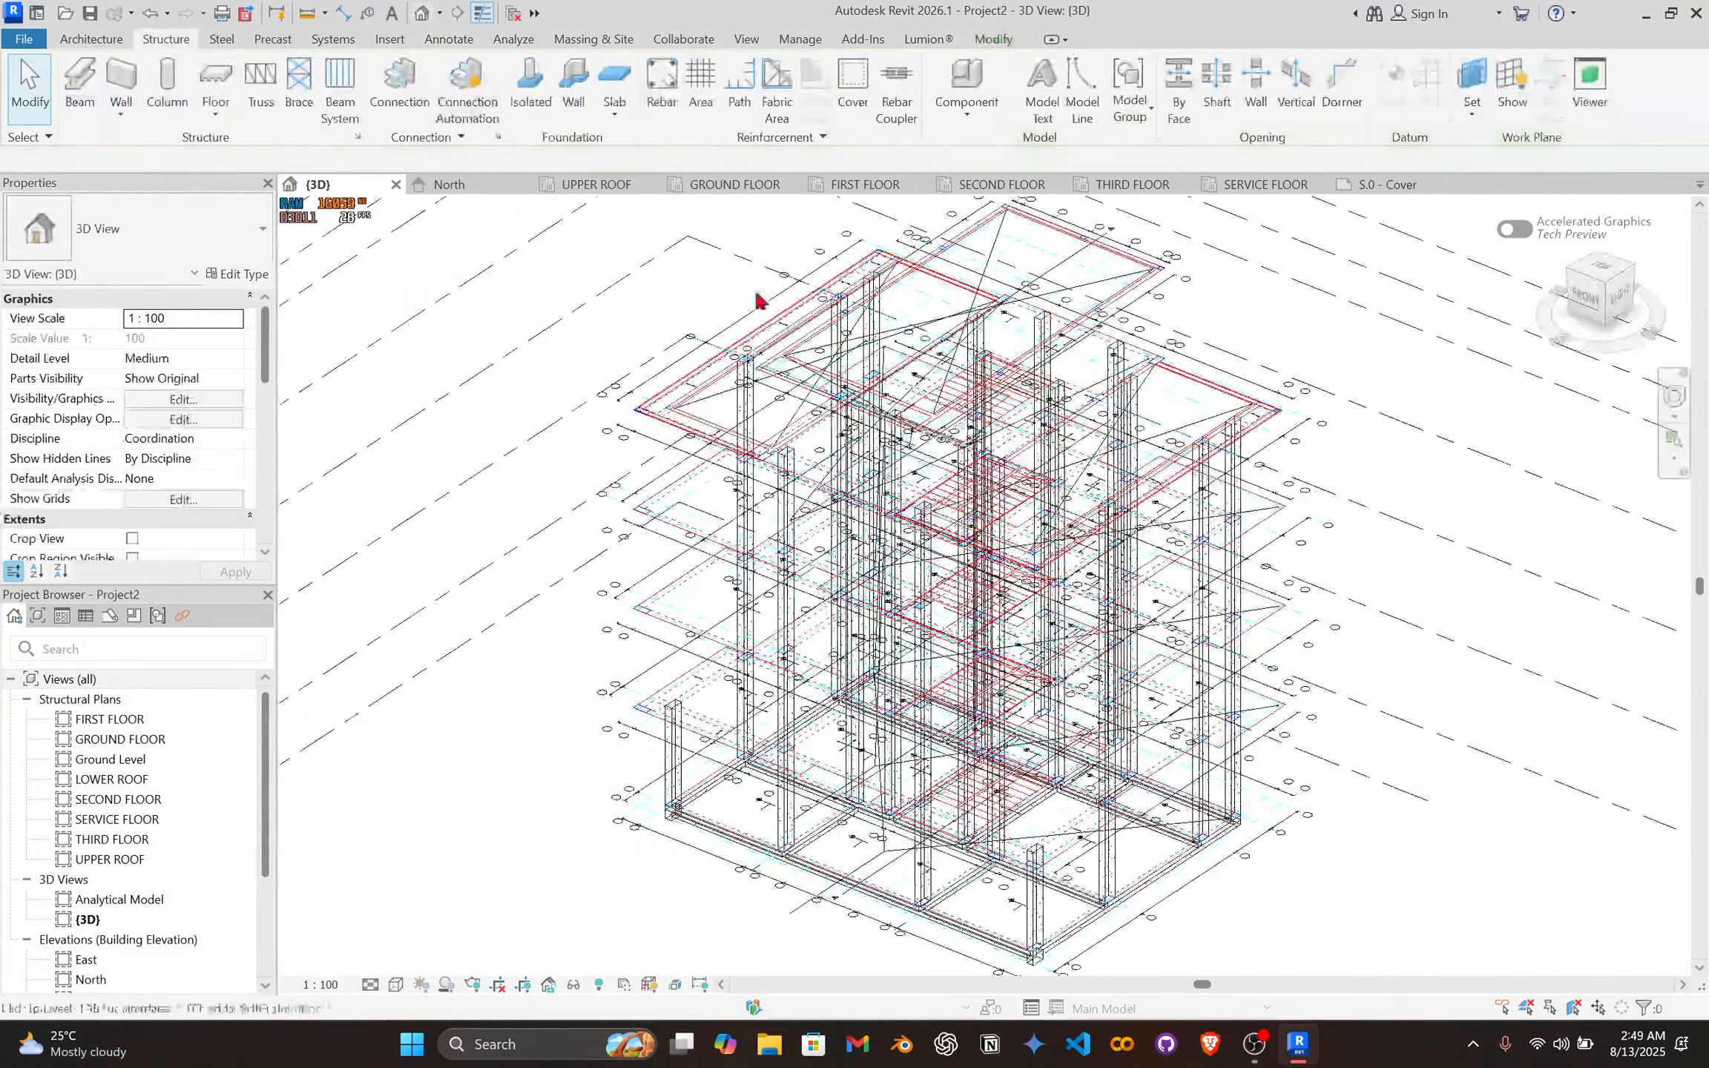
scroll(937, 605, up, 2)
middle_drag(934, 606, 849, 516)
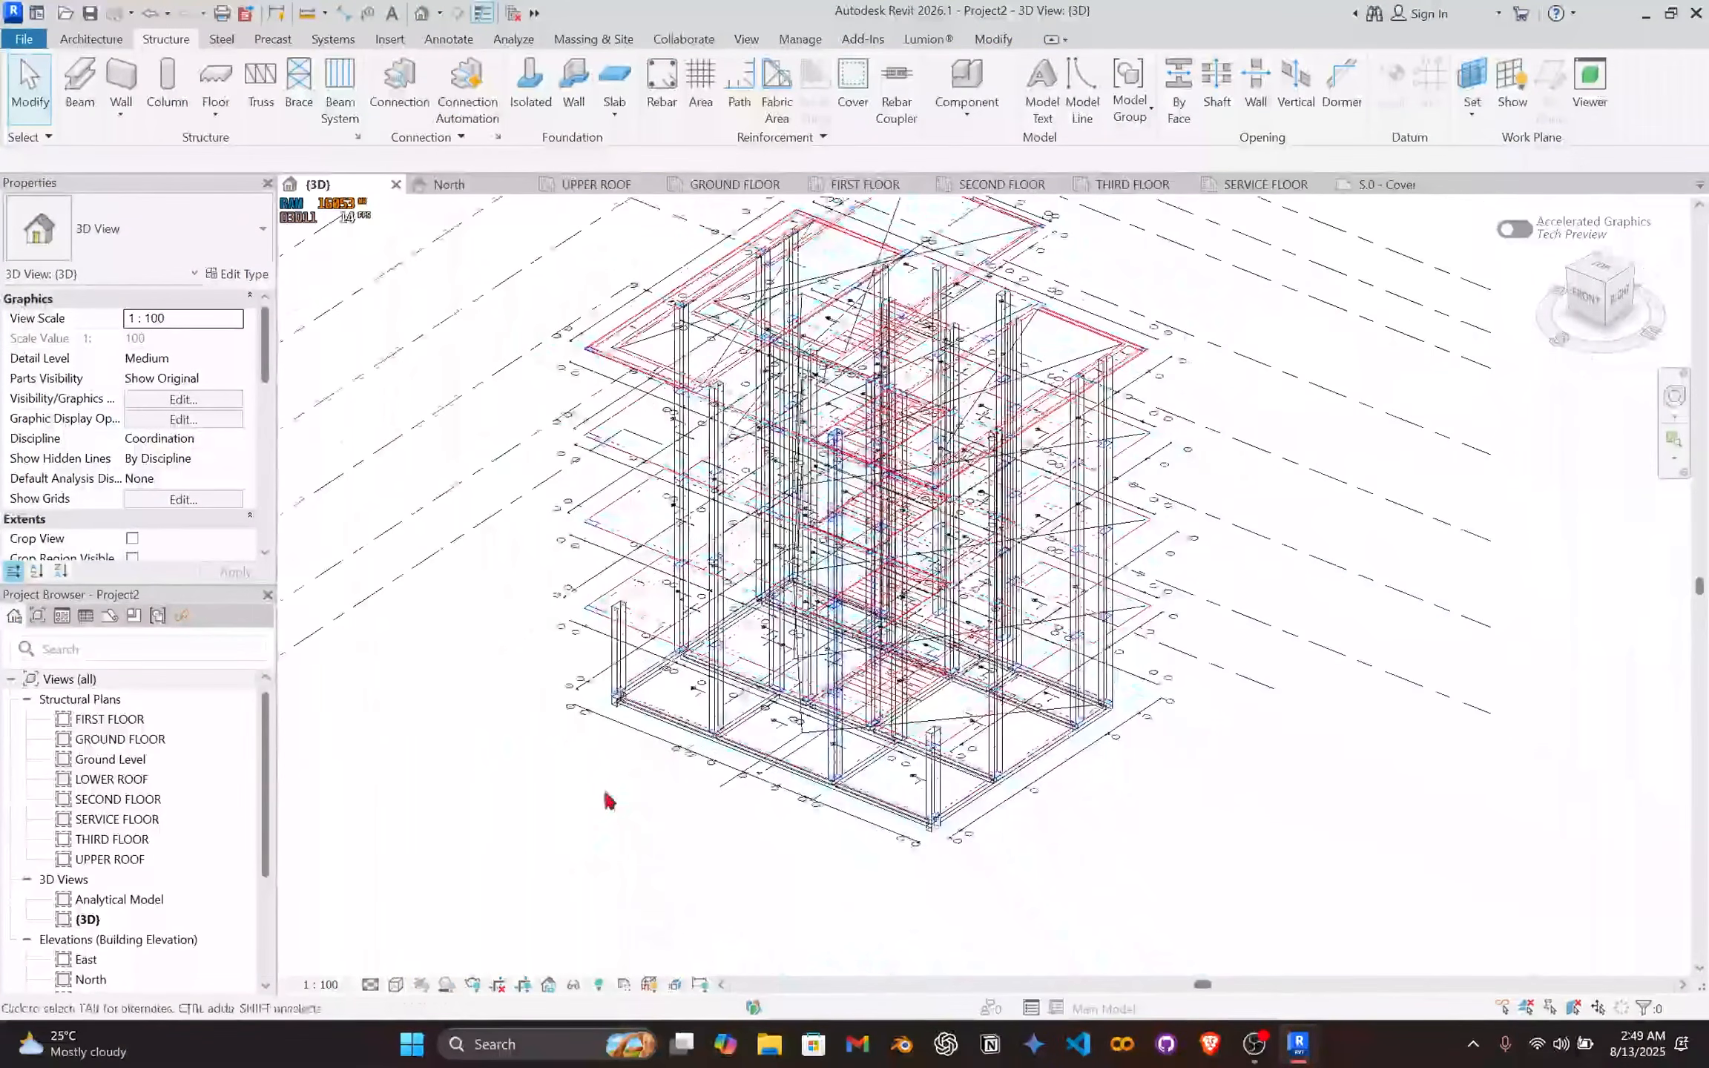
click(419, 984)
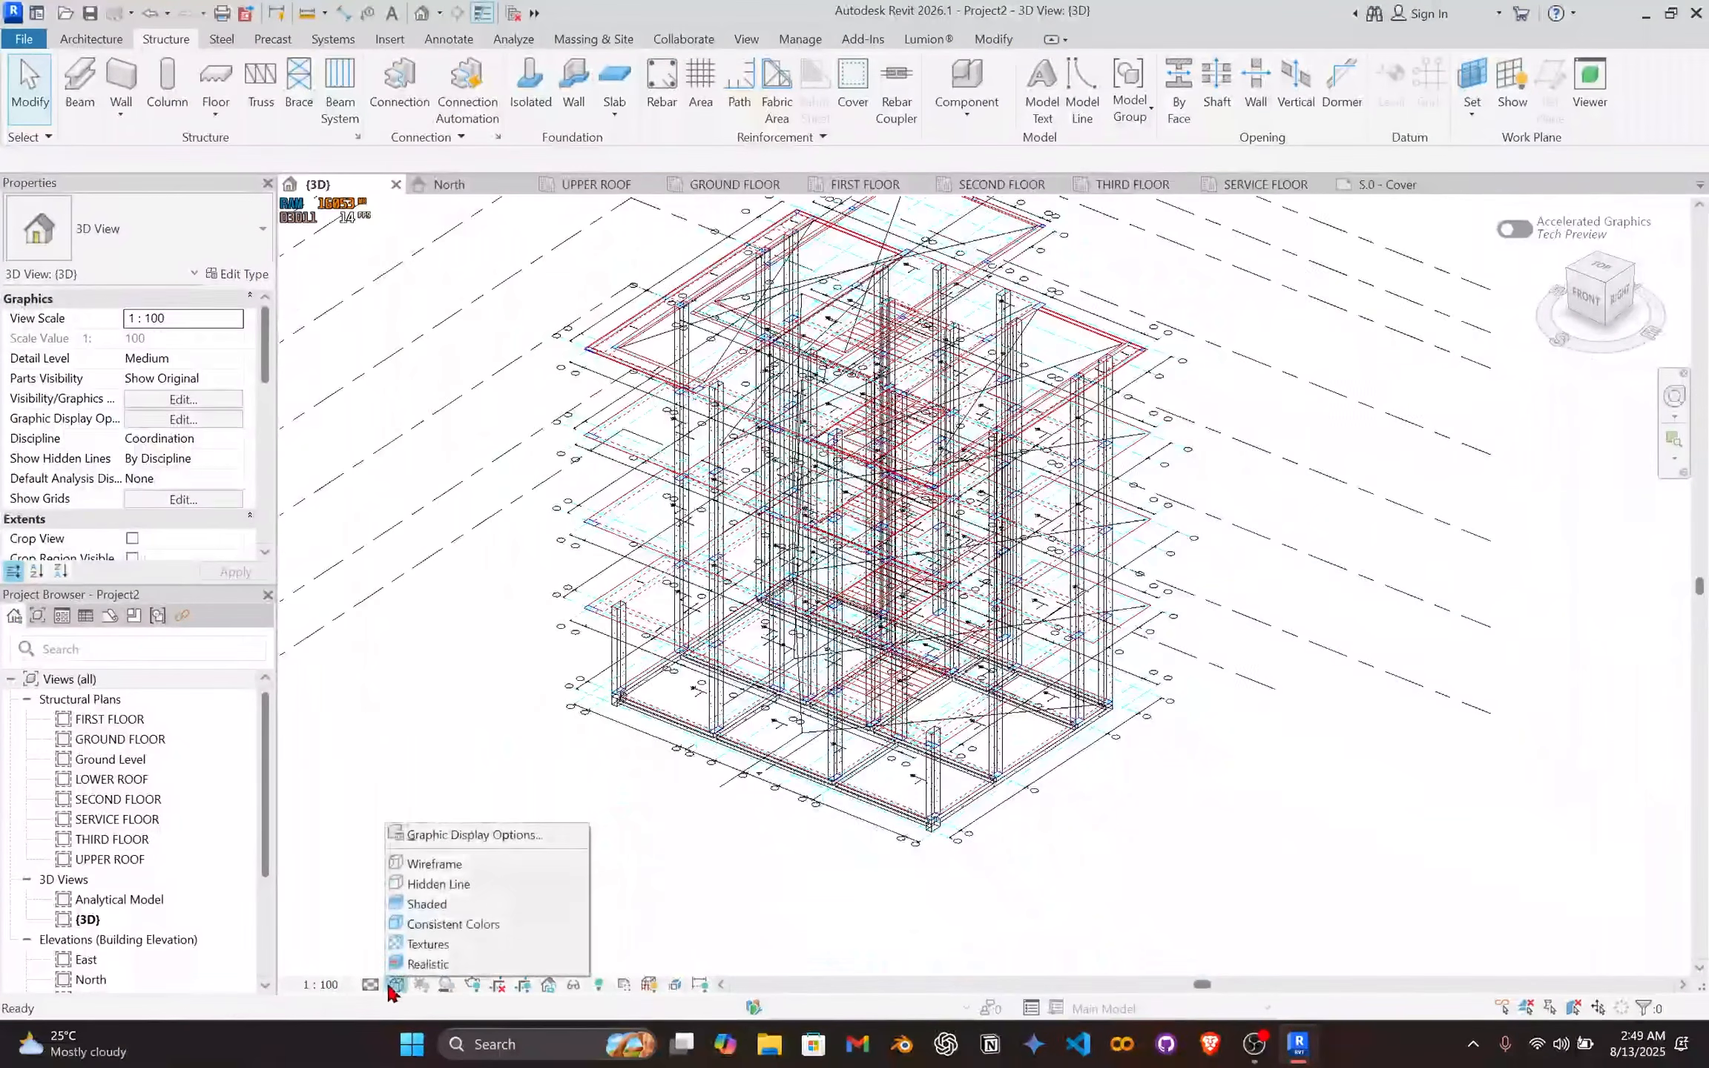
click(445, 881)
middle_drag(835, 641, 876, 713)
Step: Hide all six imported WD Apartment structural plan drawings, Ground Floor through Upper Roof, in the 3D view
key(g)
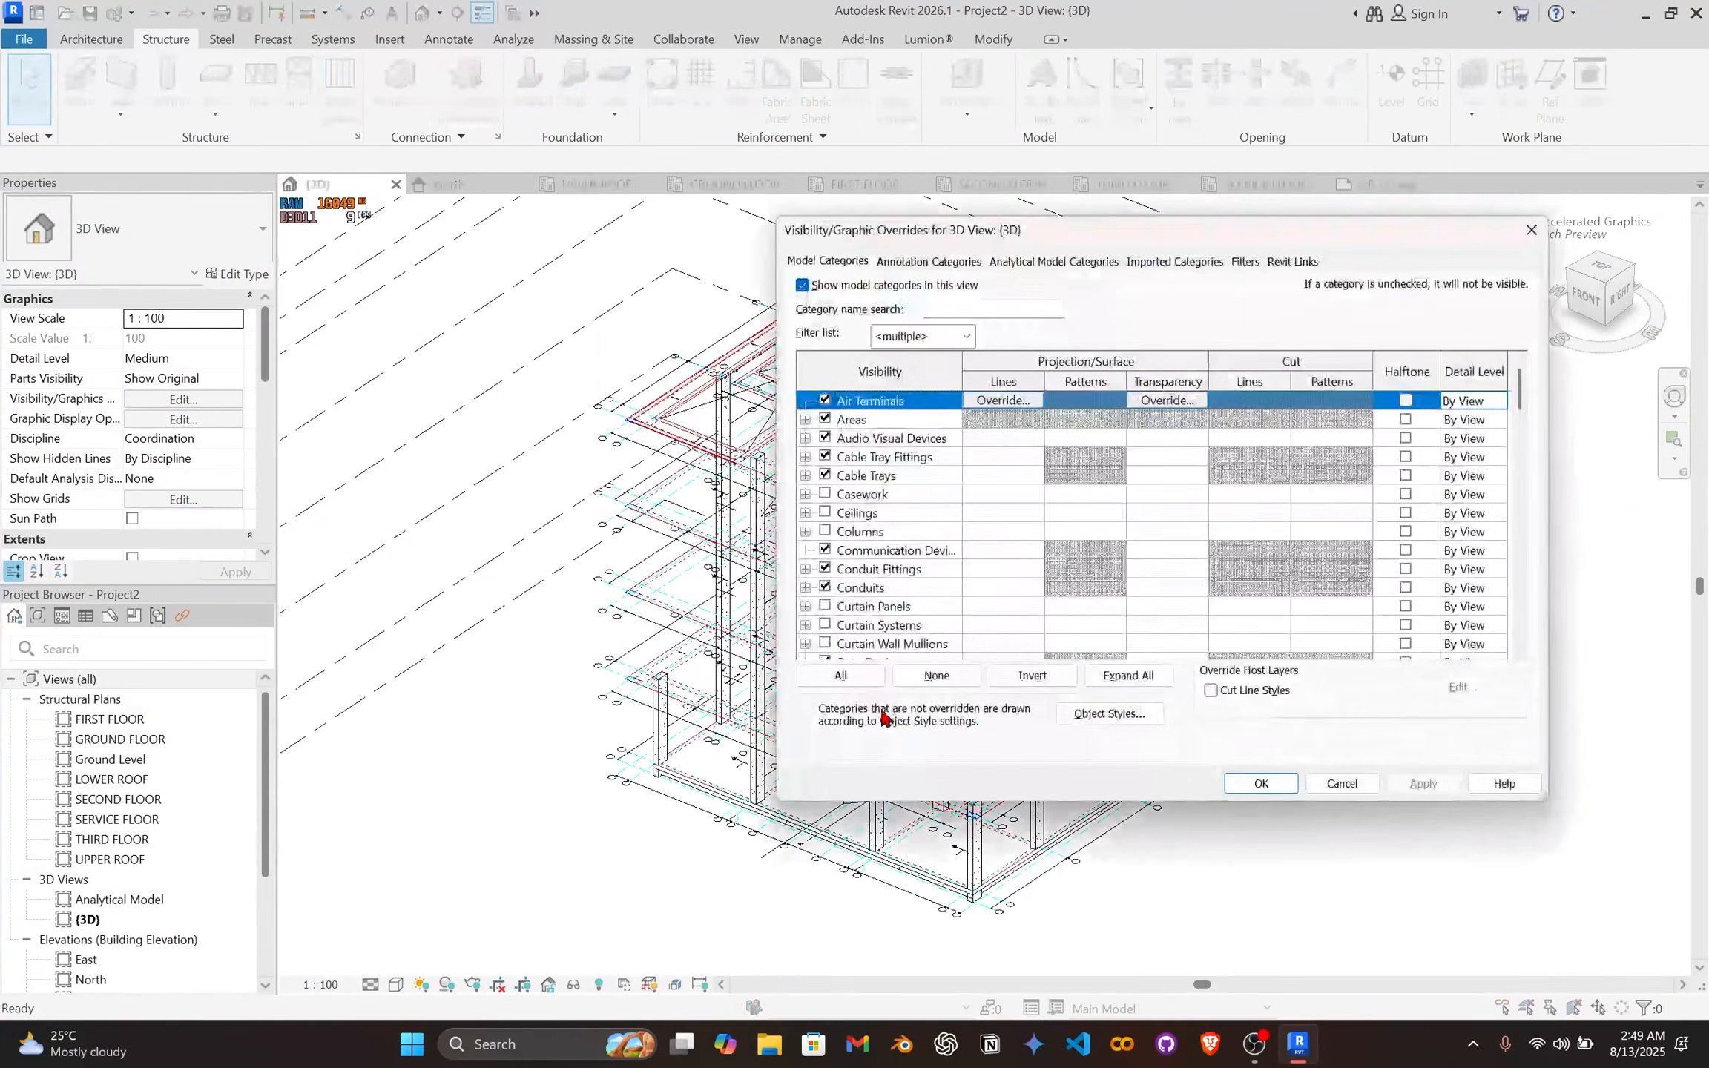
click(1185, 261)
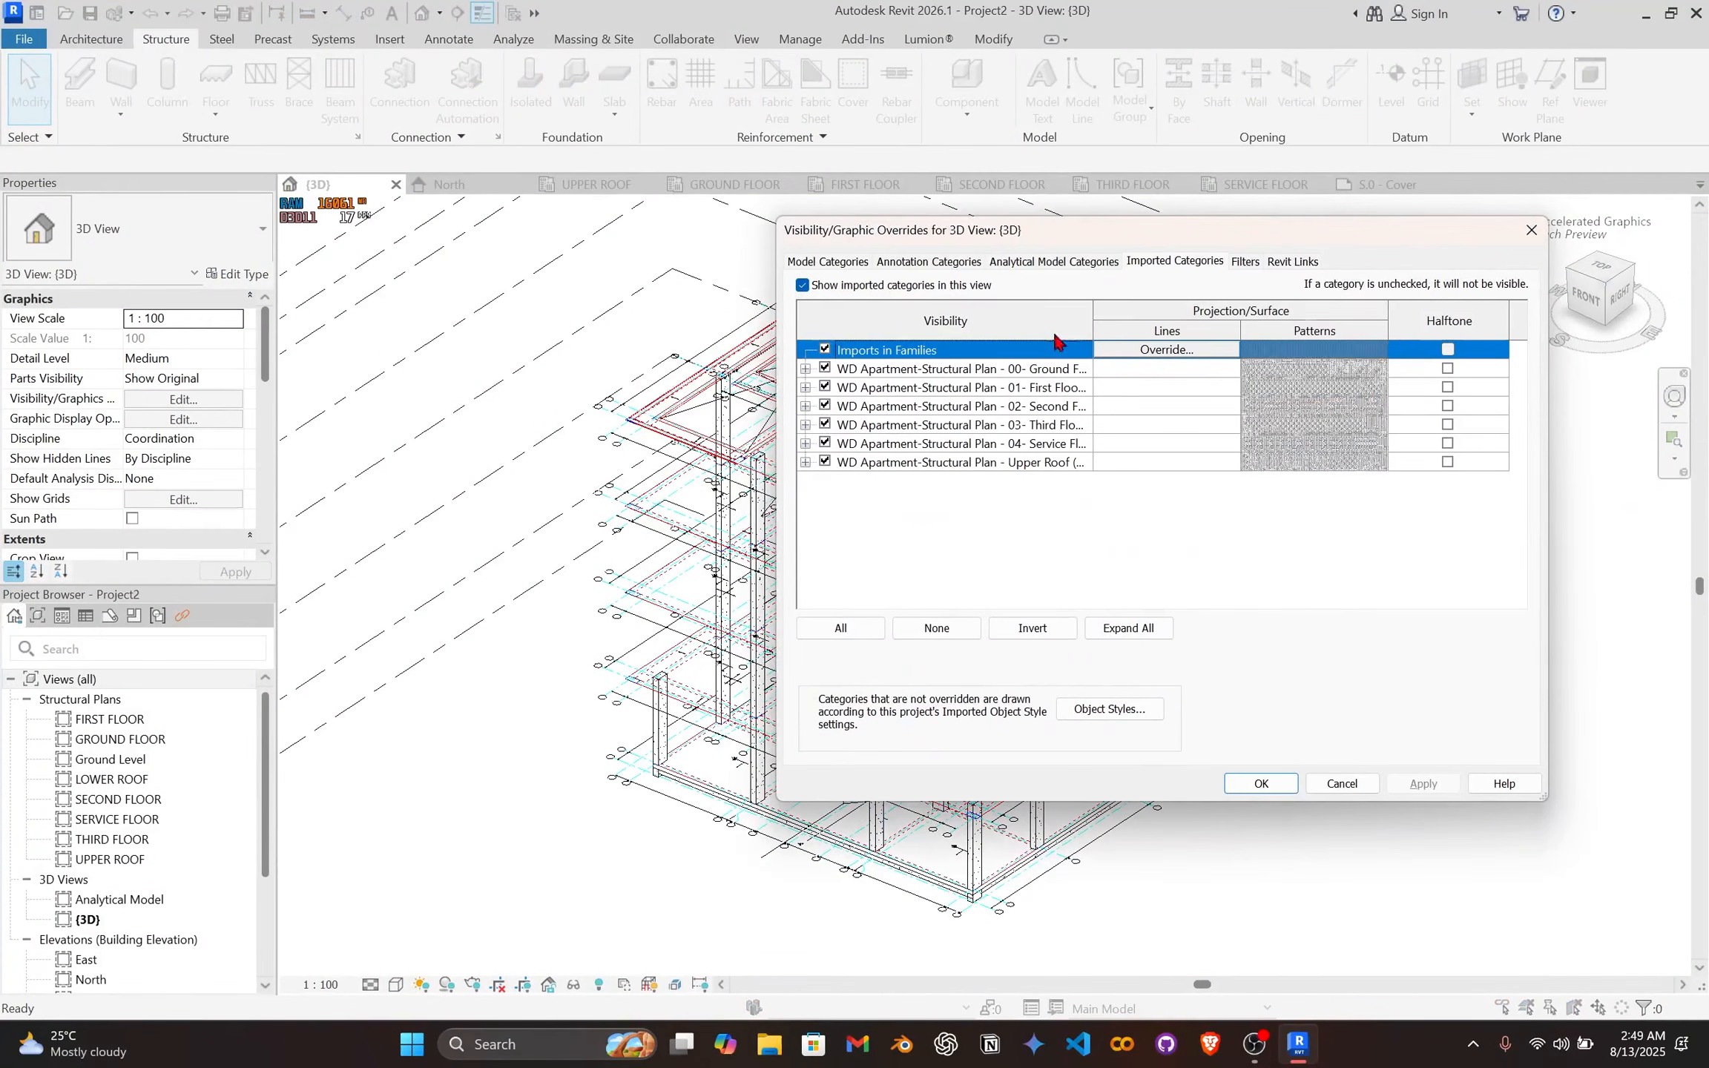
click(824, 369)
click(825, 387)
click(825, 406)
click(825, 425)
click(825, 443)
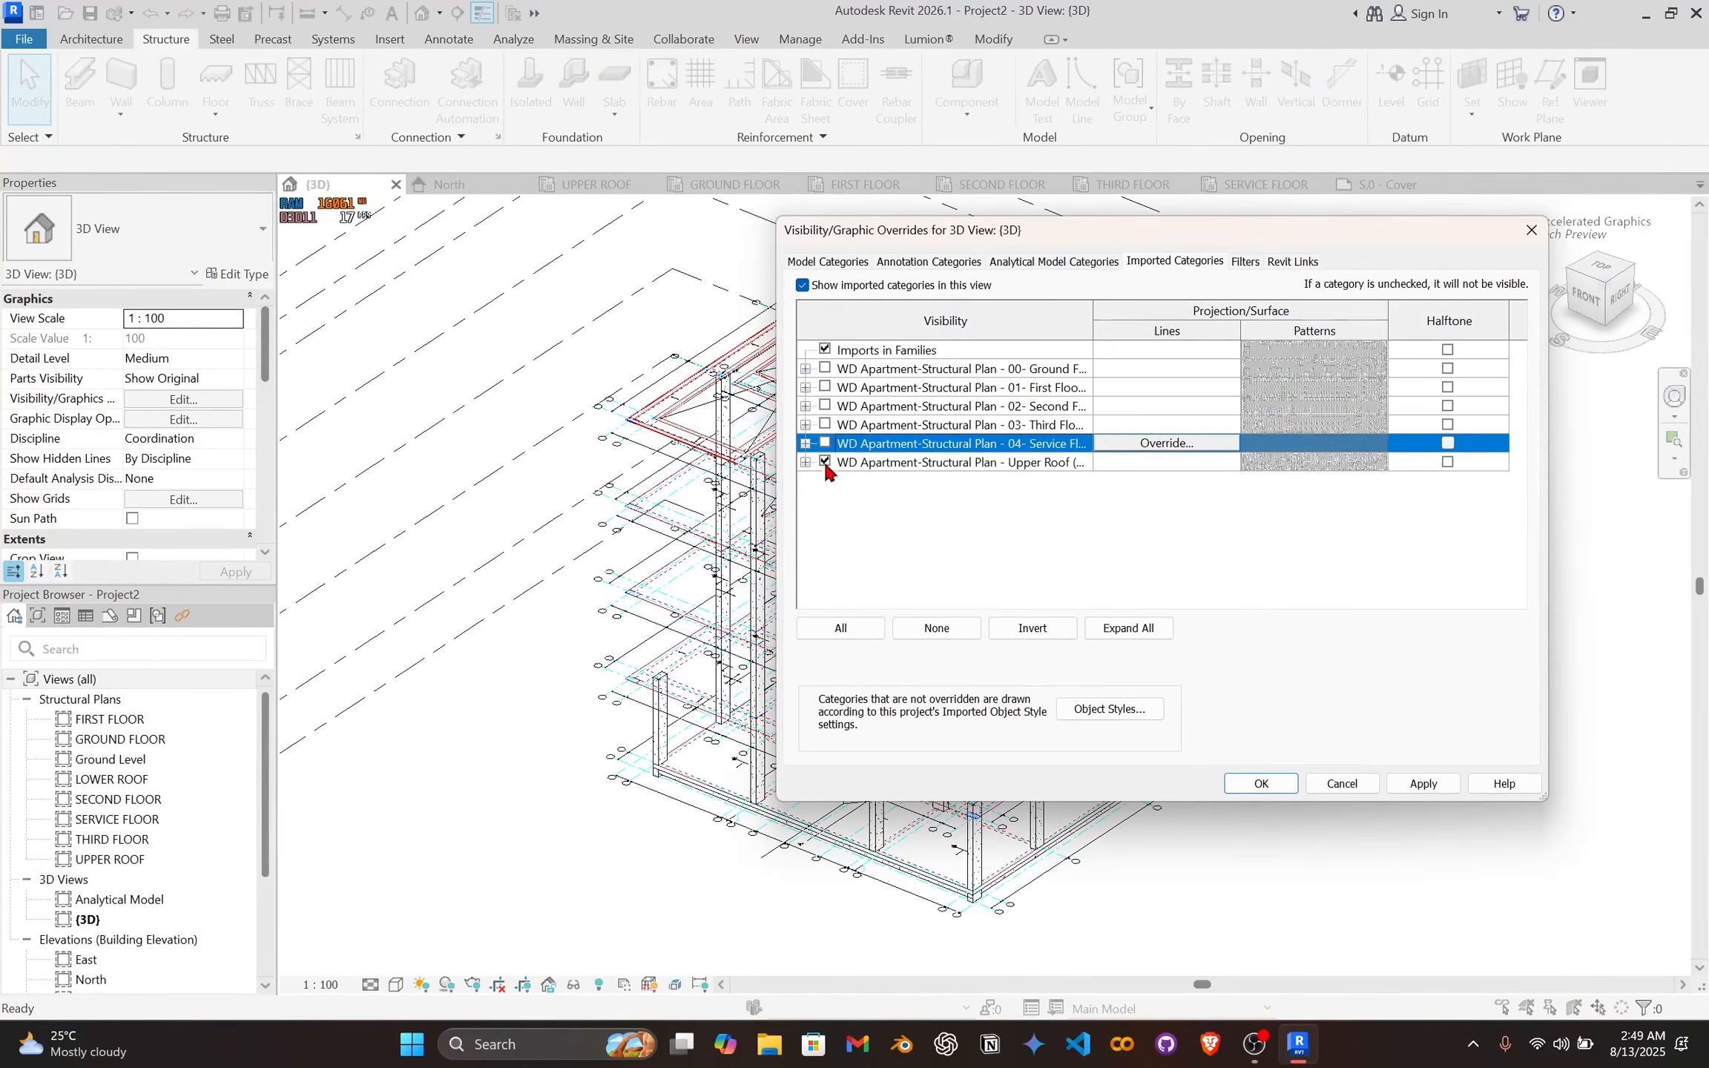
click(825, 462)
click(1423, 783)
click(1261, 784)
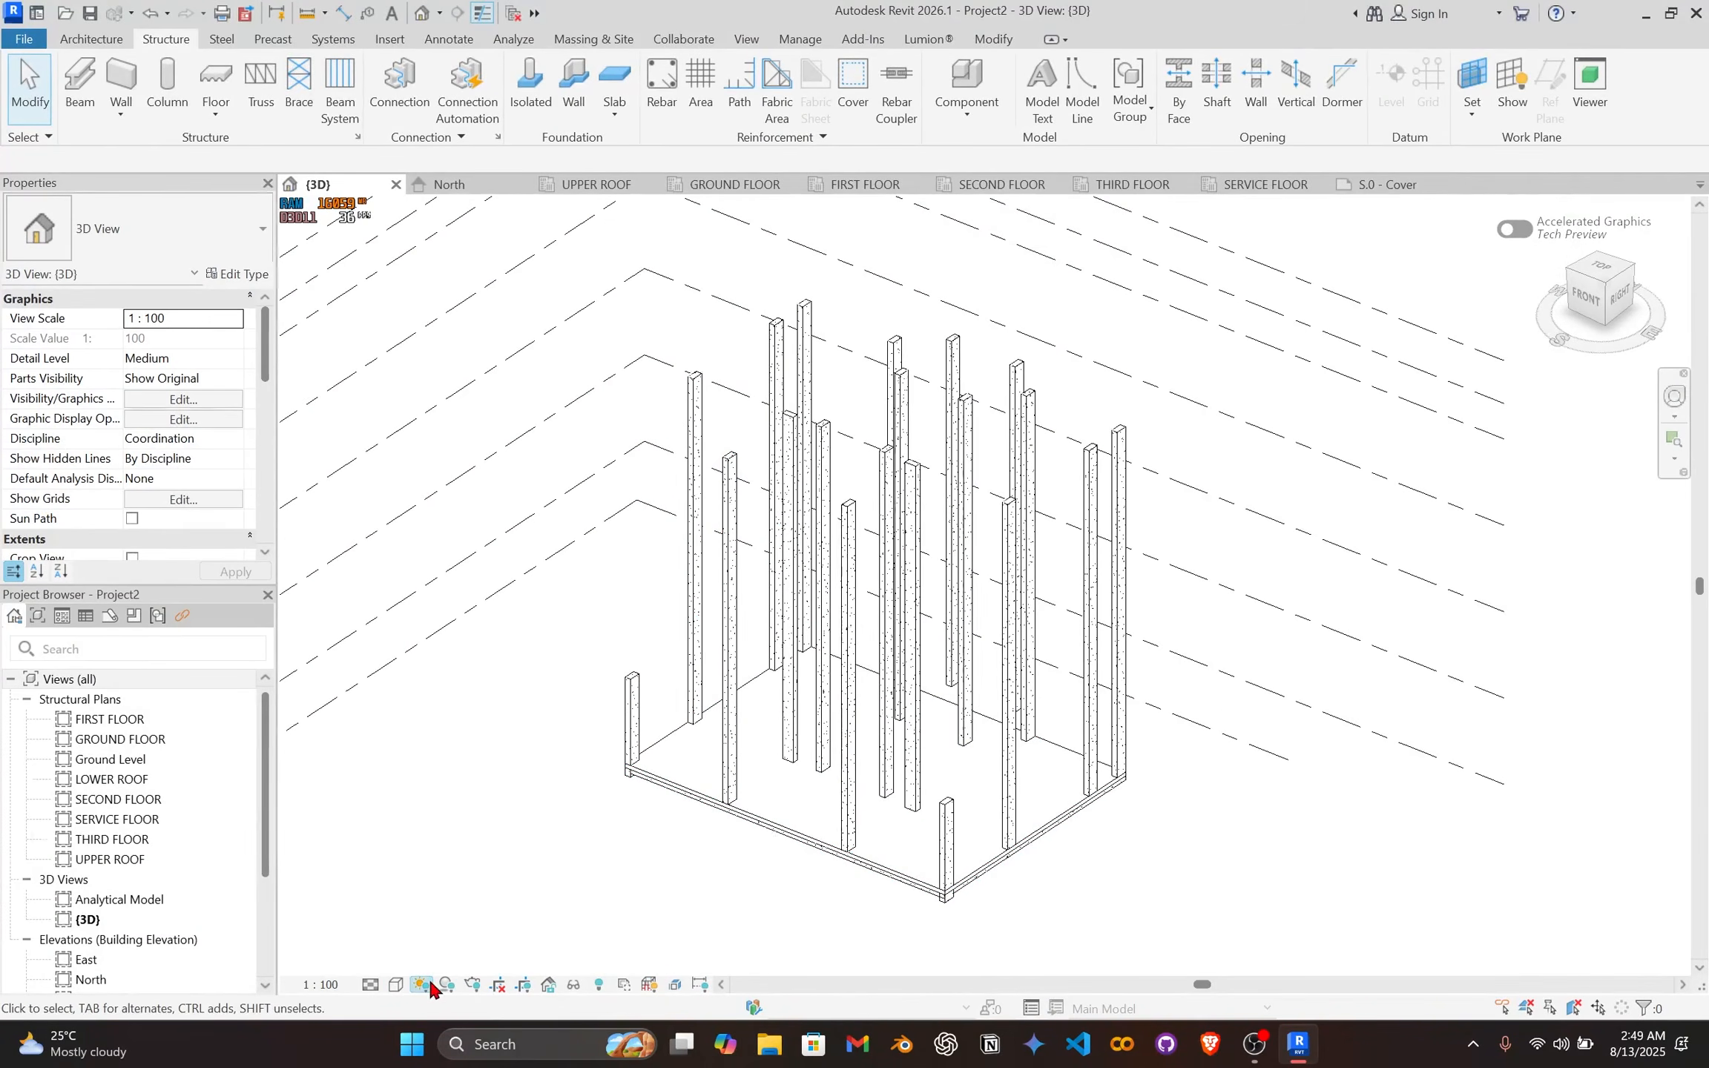
Step: Enable smooth lines with anti-aliasing and shadows in the 3D view's graphic display options
click(395, 985)
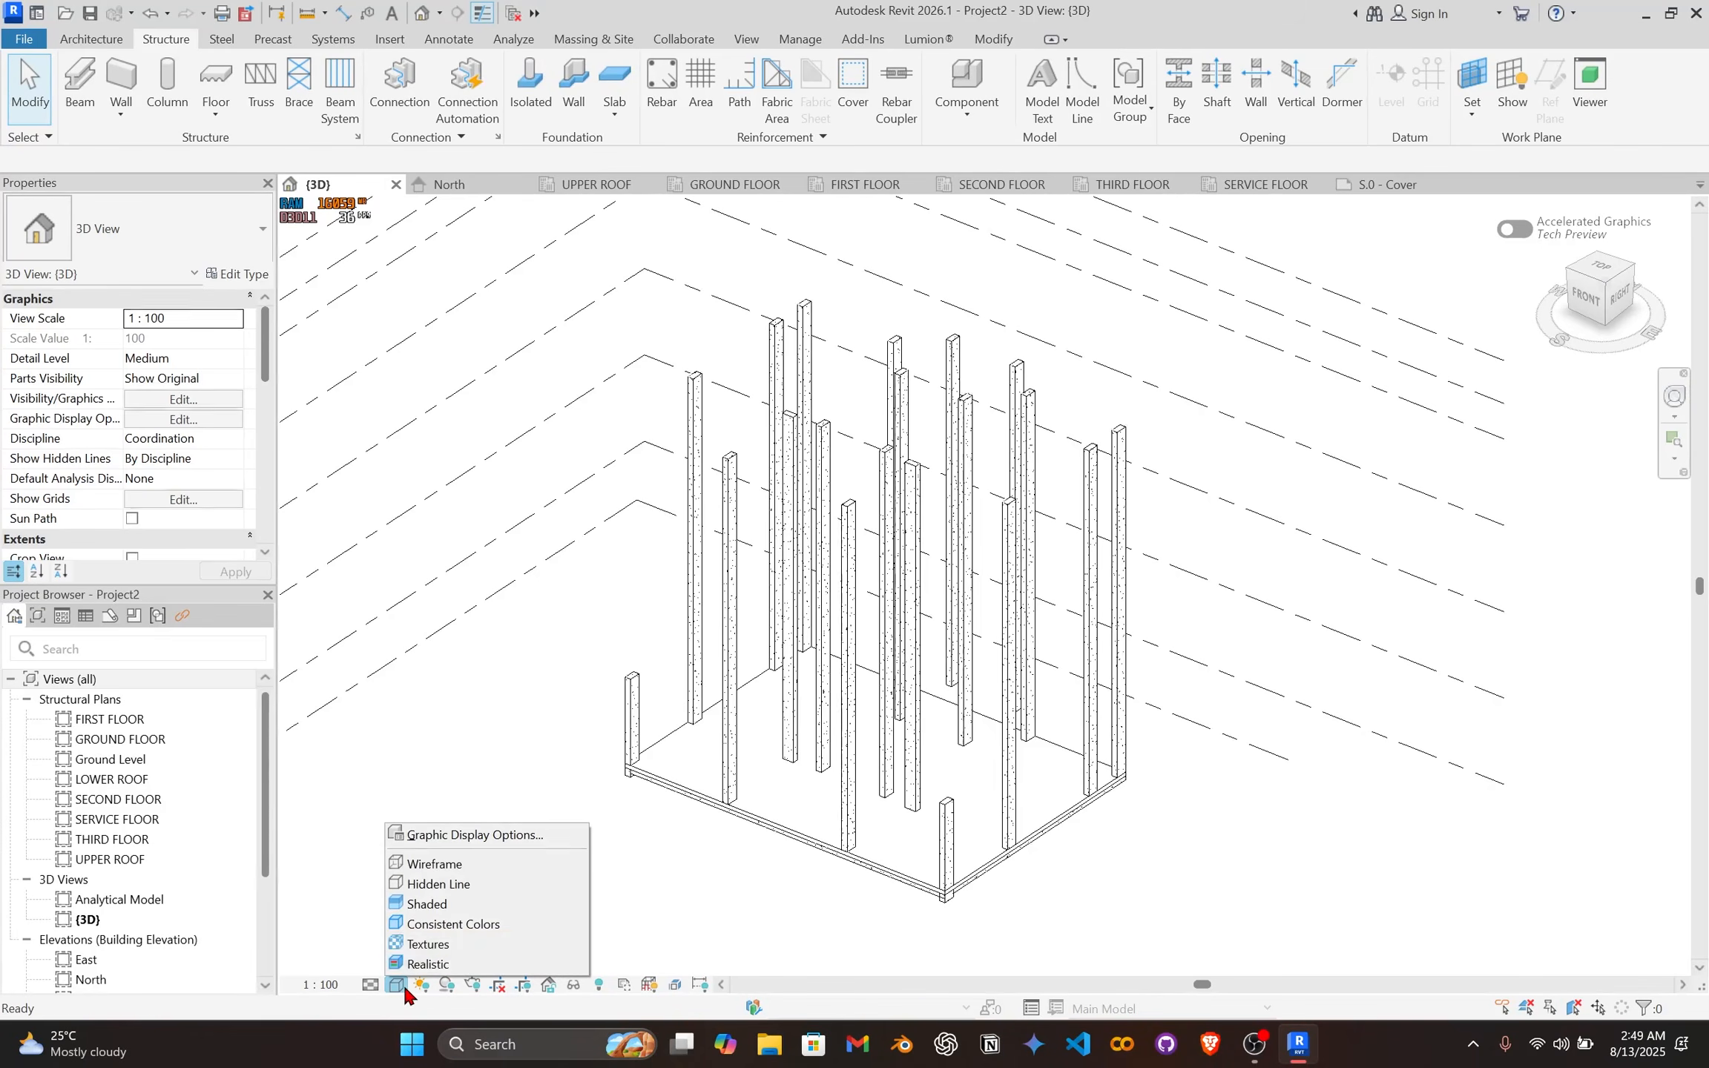
click(468, 834)
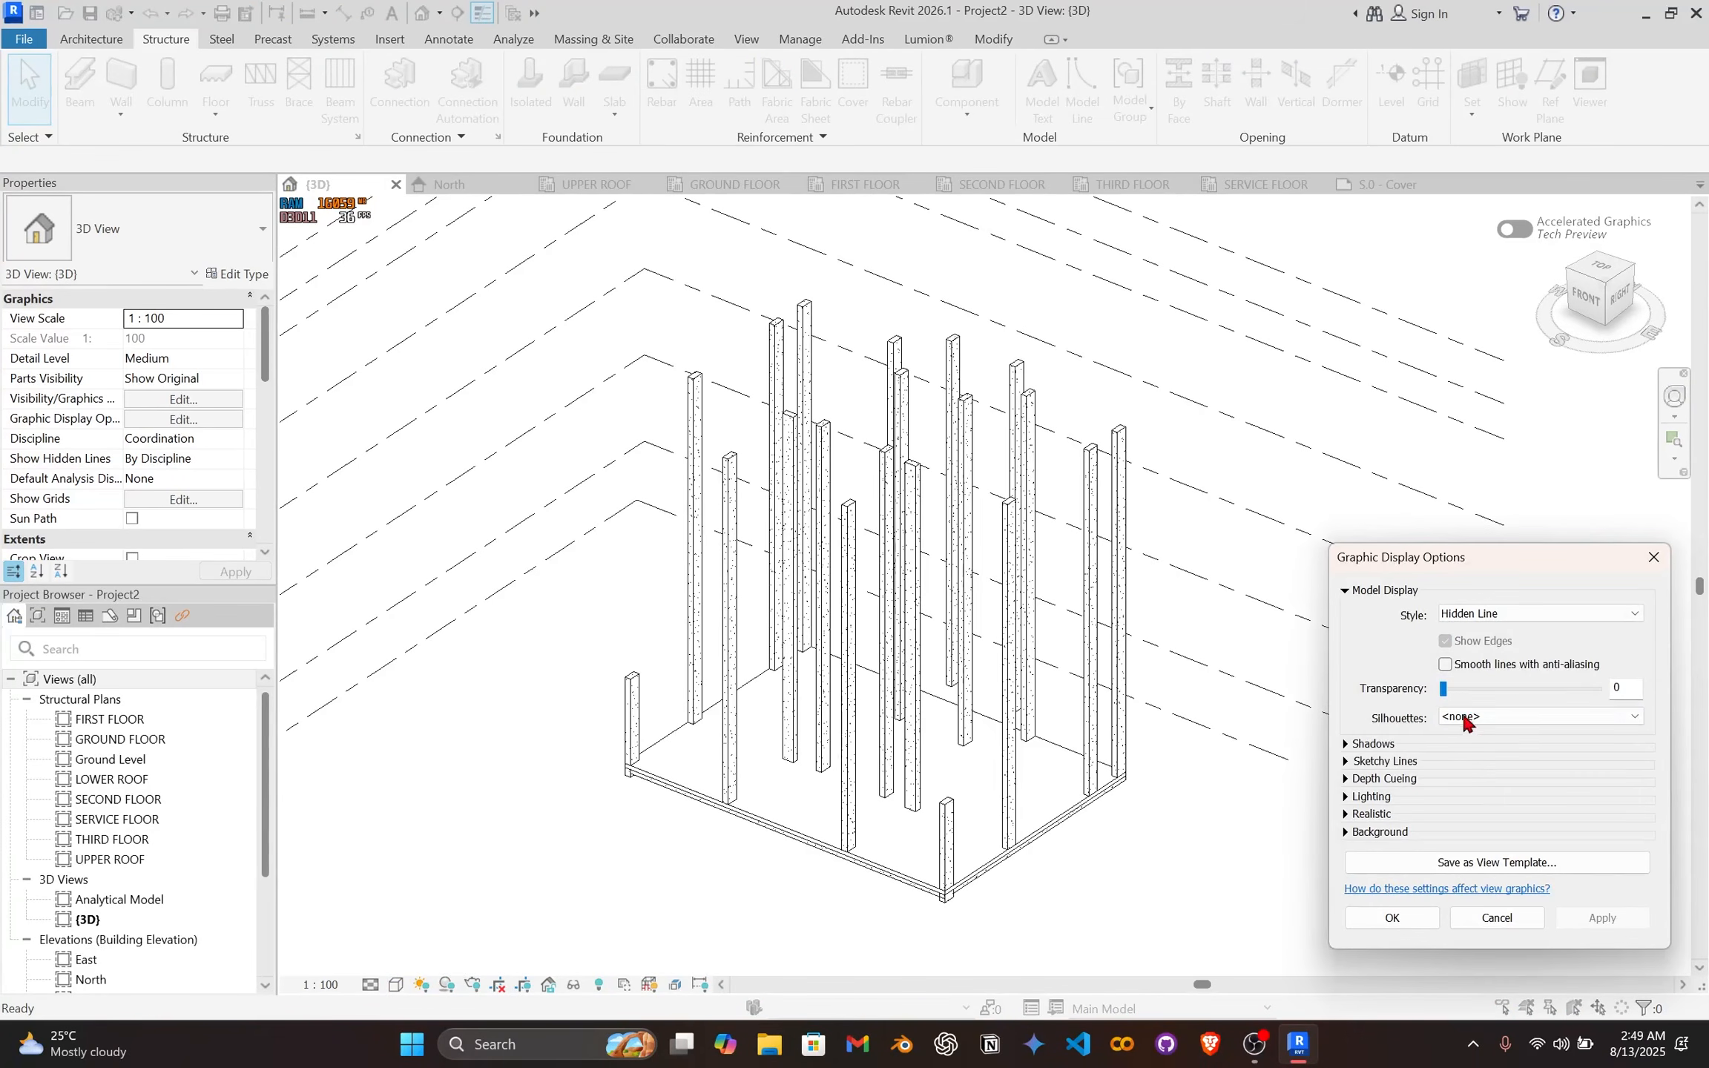
click(1348, 744)
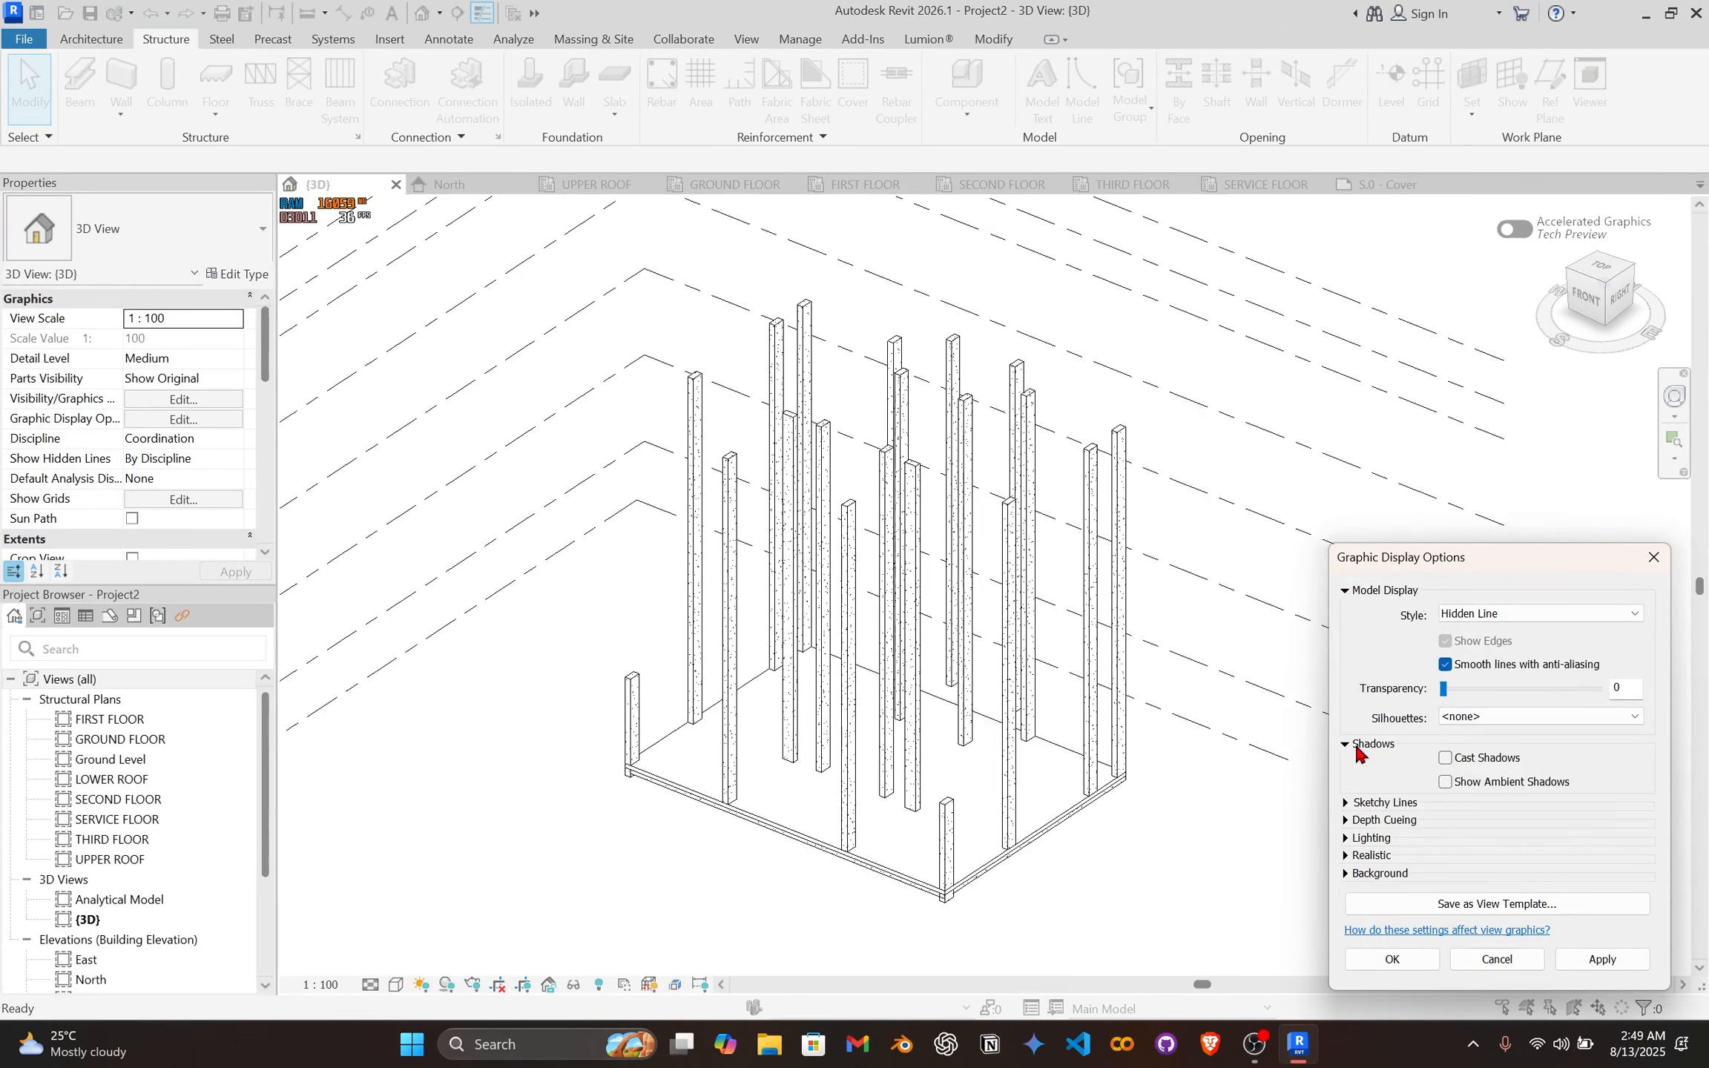
click(1572, 962)
click(1413, 966)
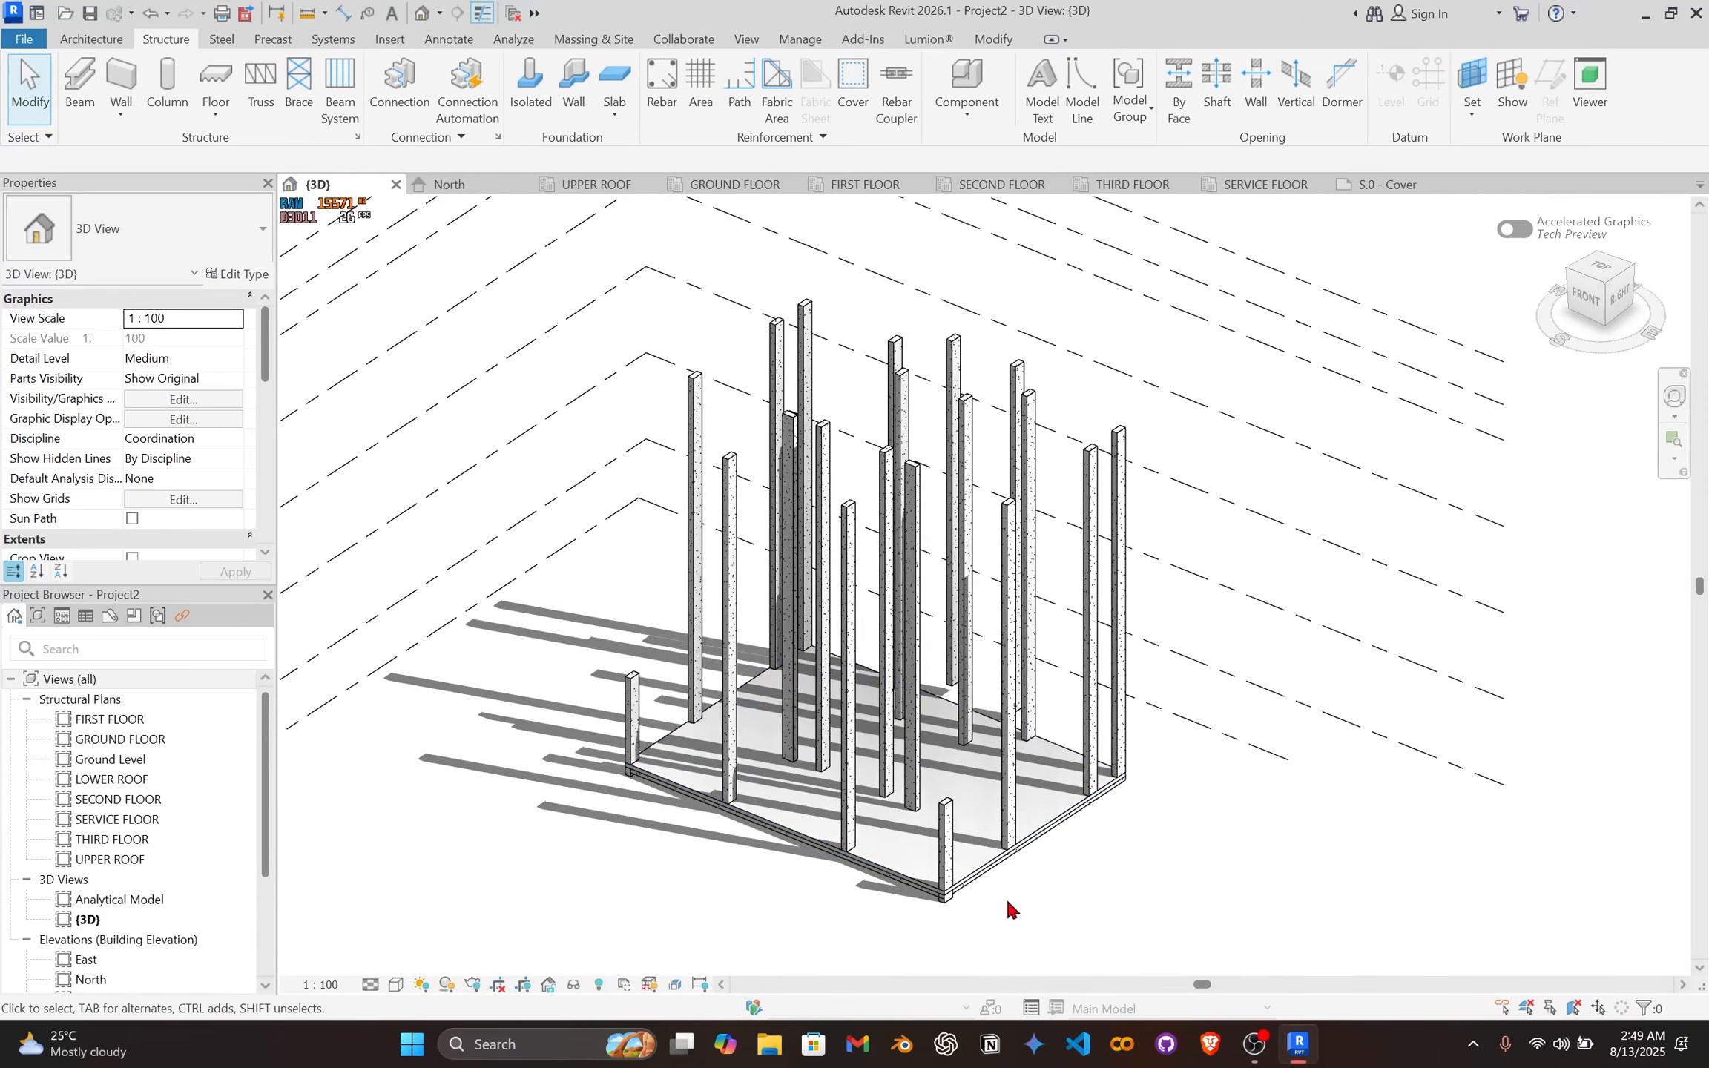
middle_drag(1305, 843, 1250, 826)
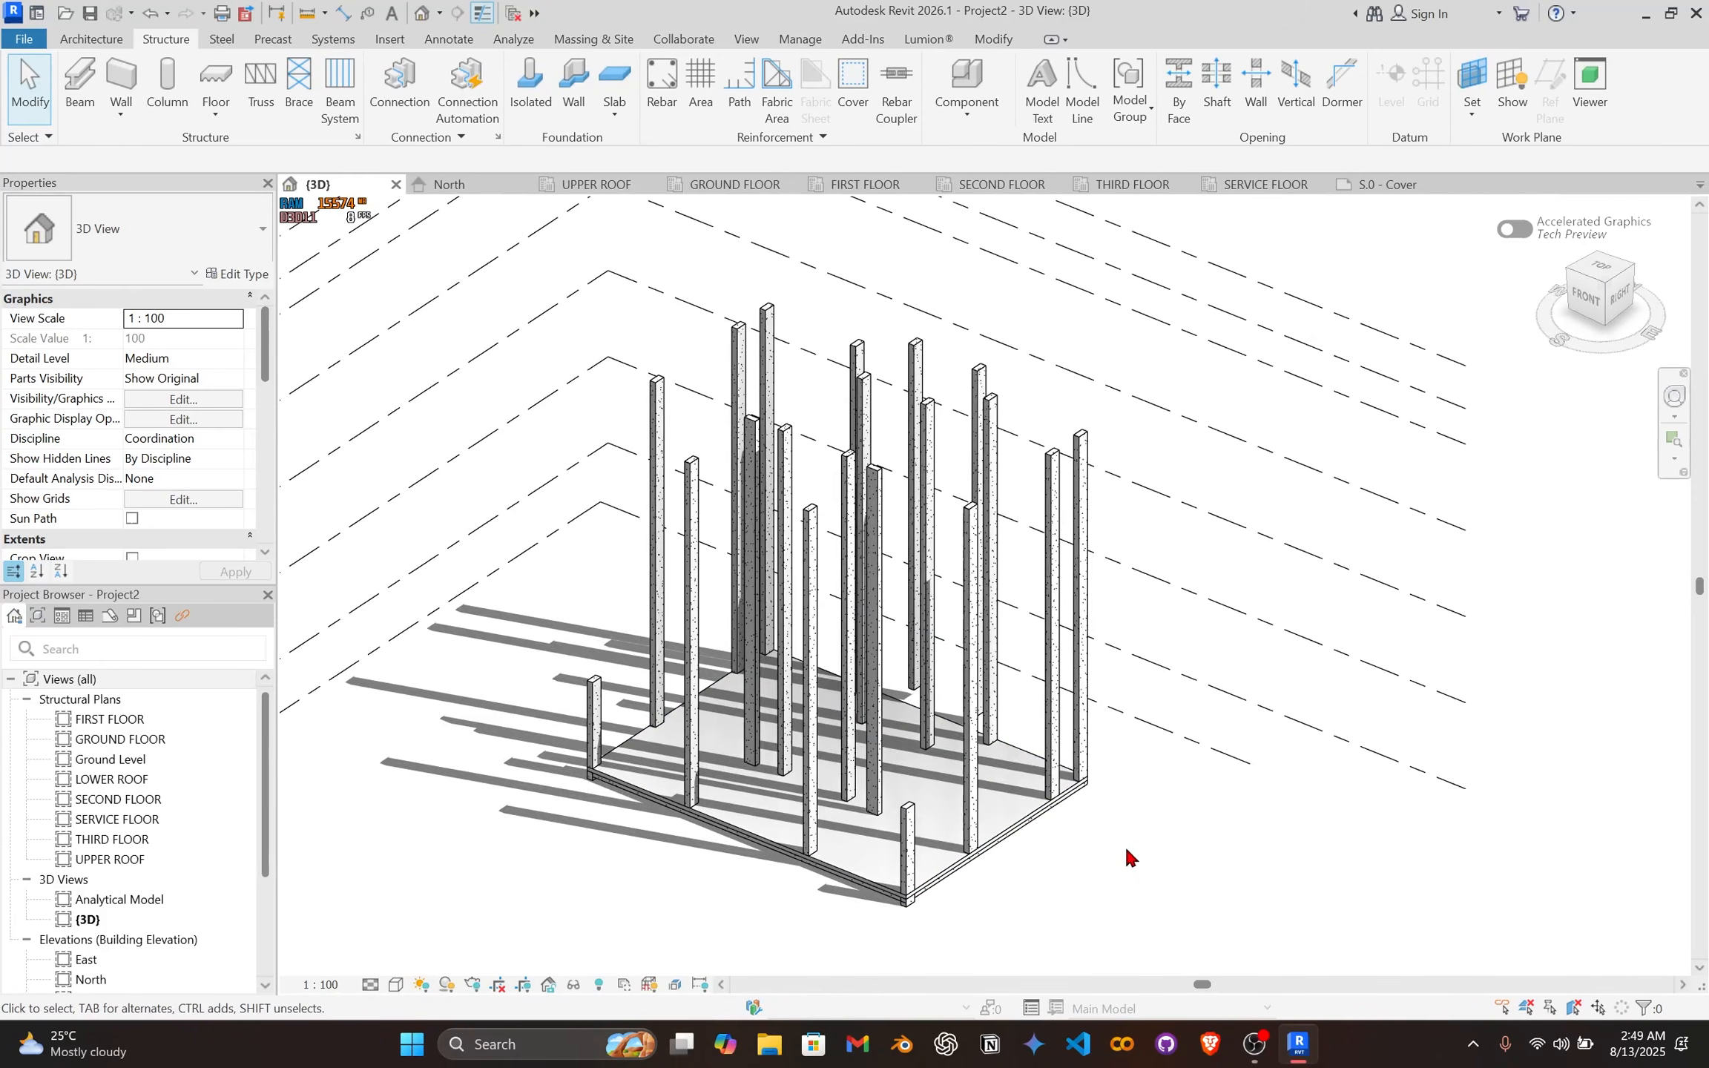
Step: In the GROUND FLOOR plan, set the base level of the two C2 columns at D/1 and D/9 to GROUND FLOOR
click(772, 184)
middle_drag(838, 876, 809, 564)
scroll(762, 708, up, 3)
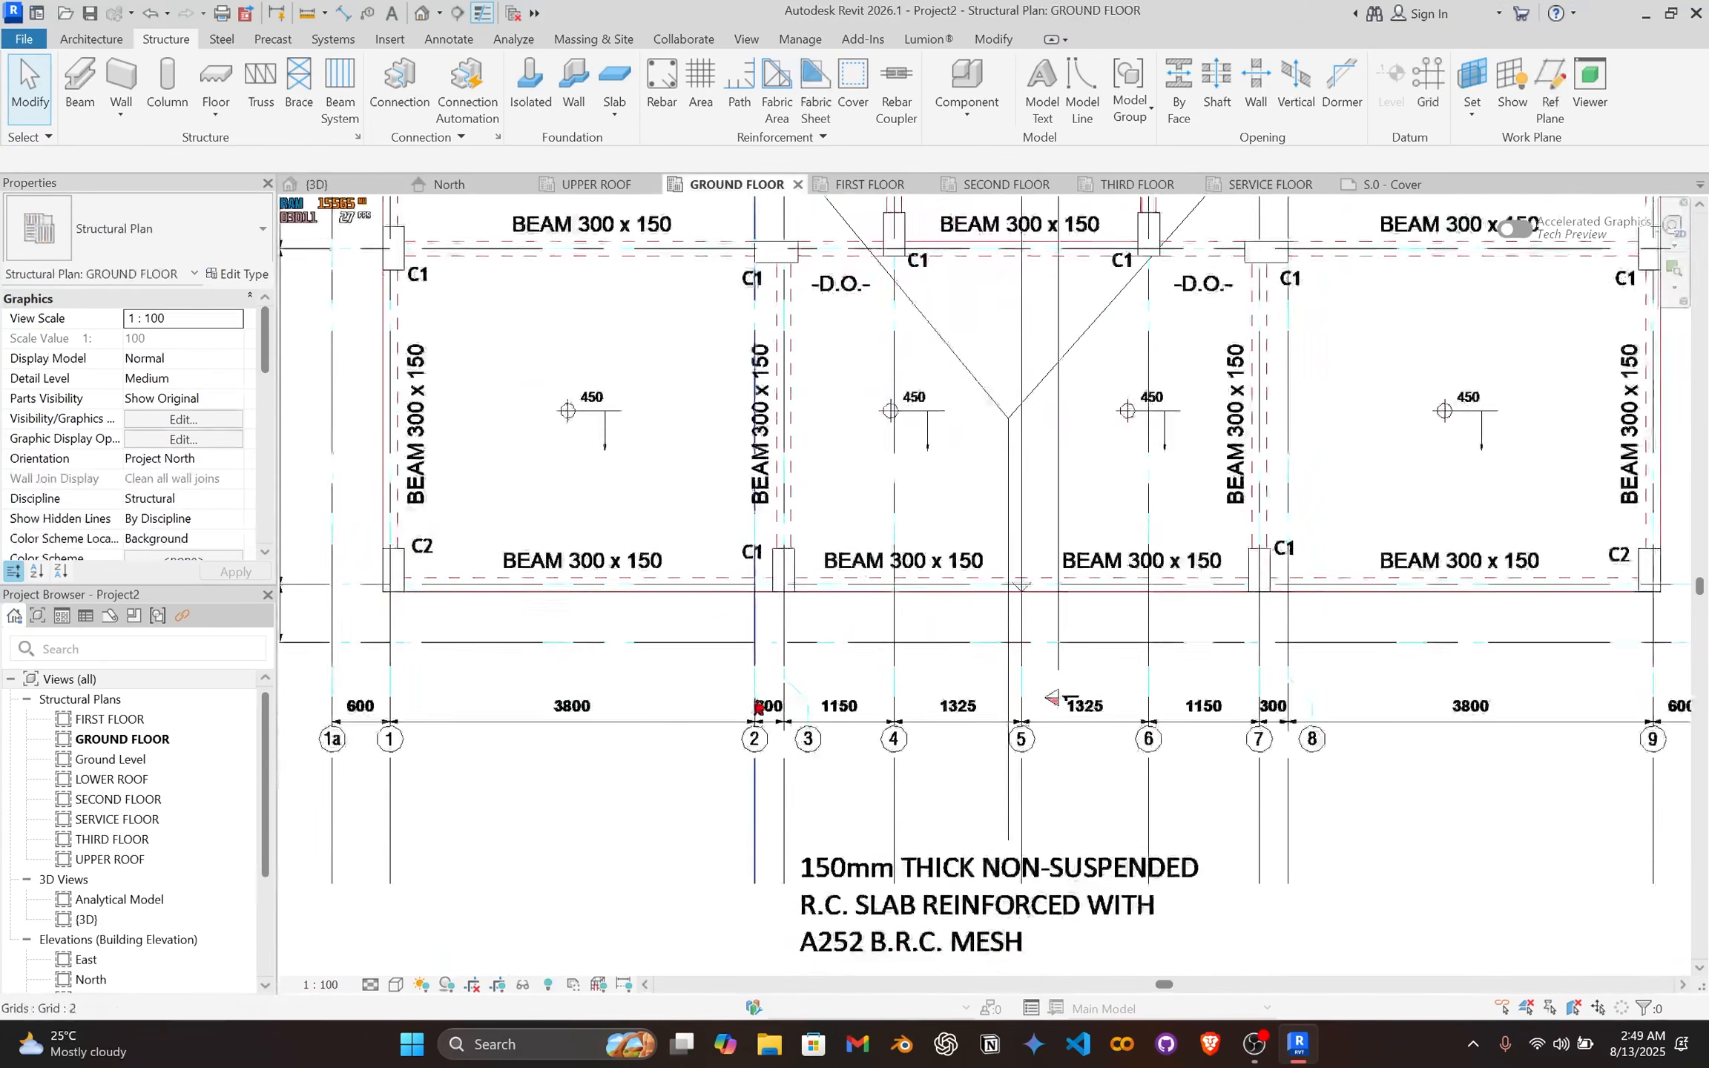
click(410, 567)
middle_drag(1252, 574, 1136, 595)
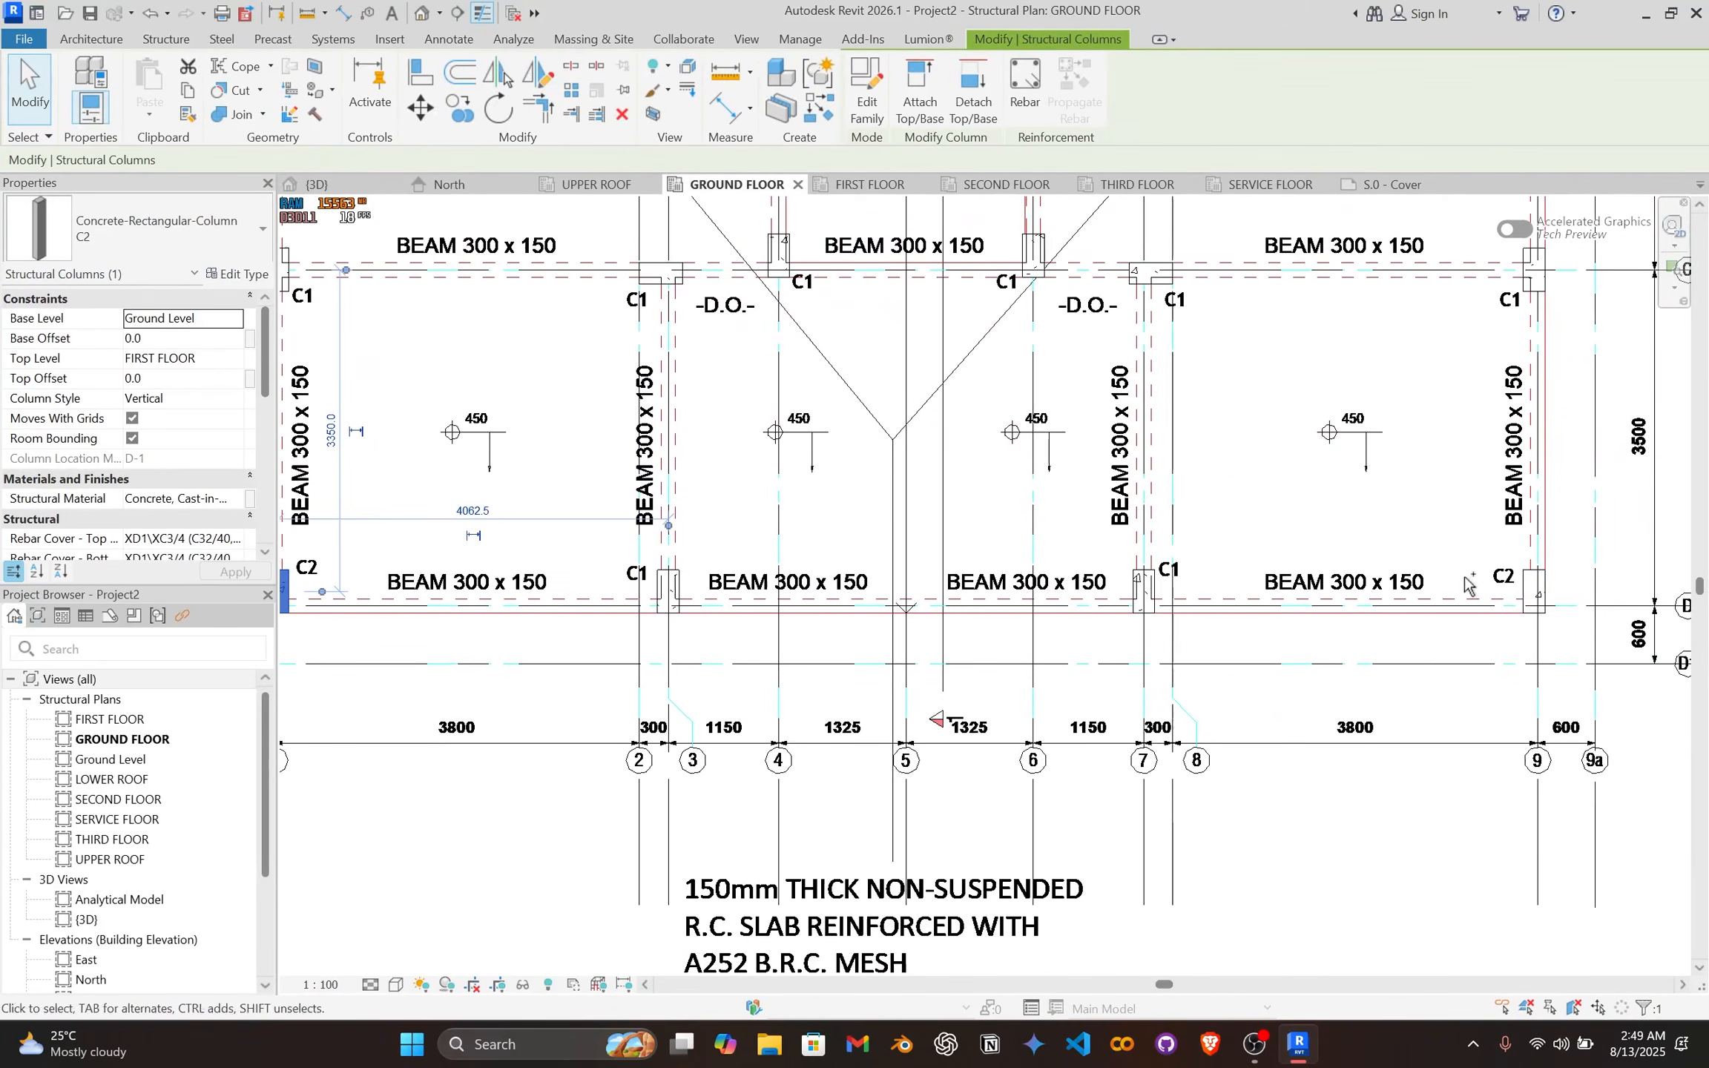
ctrl+click(1535, 589)
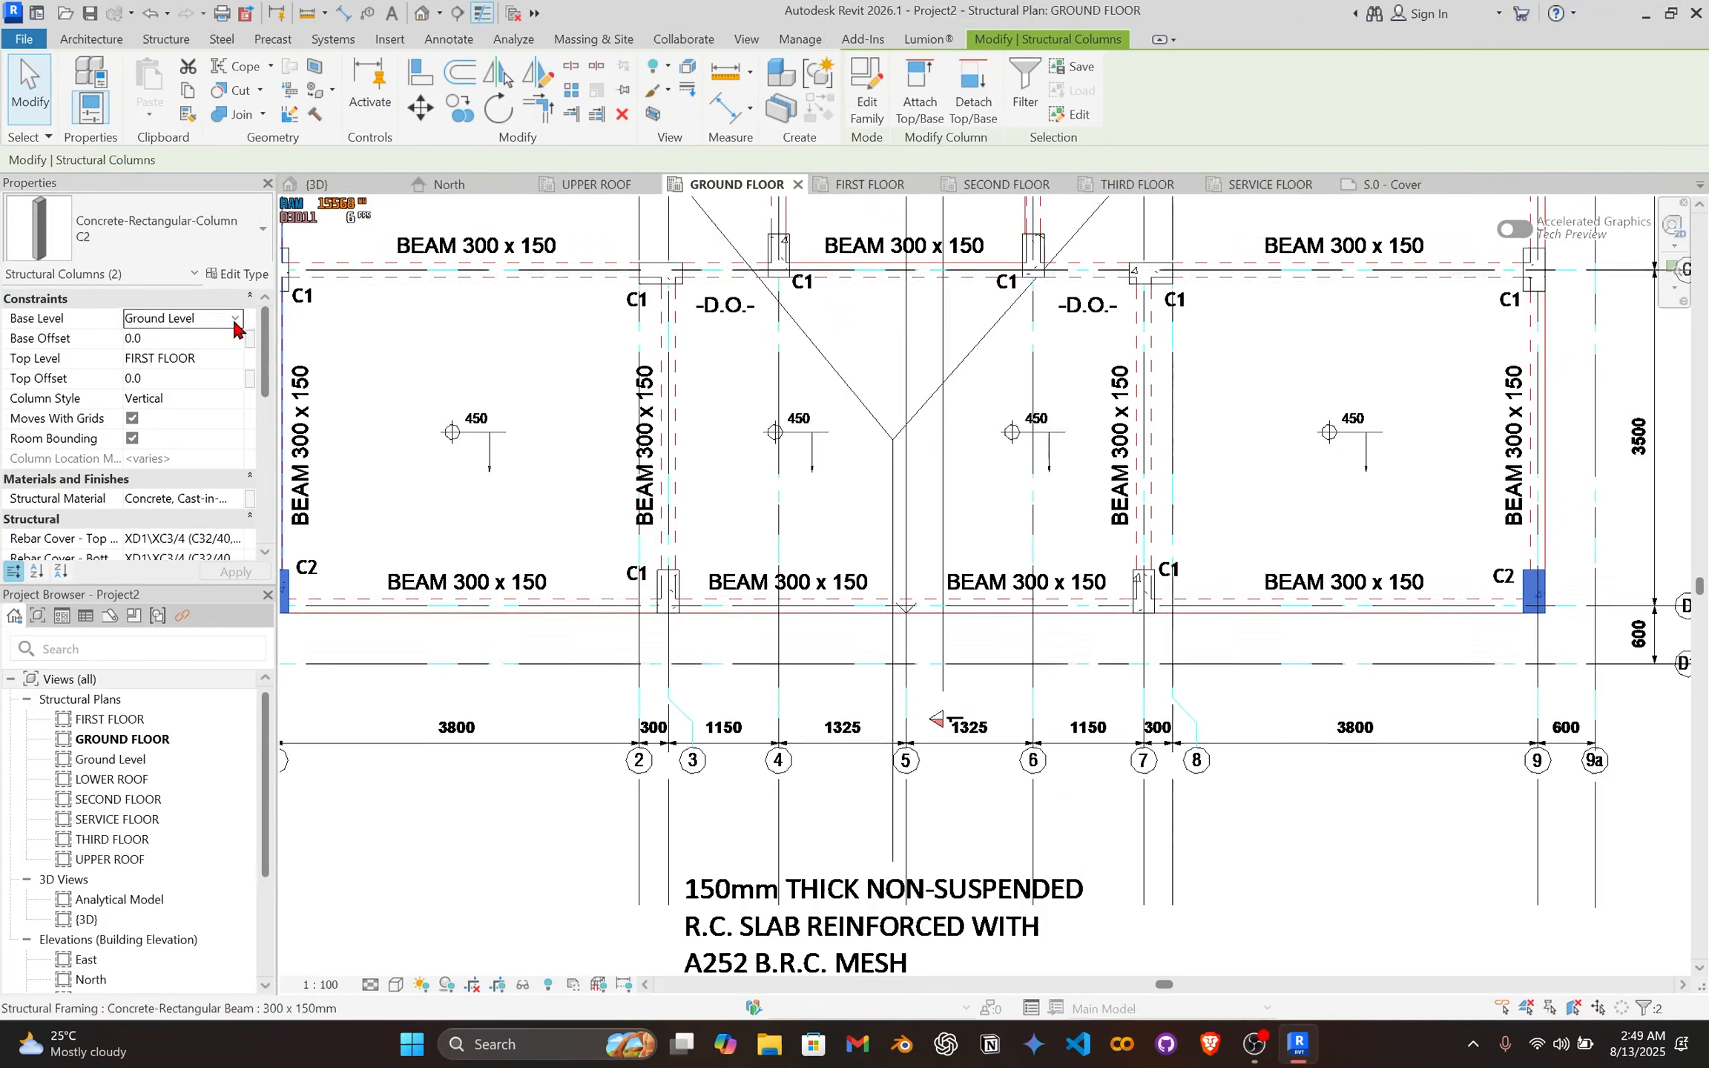
click(222, 319)
click(209, 357)
middle_drag(759, 407, 800, 474)
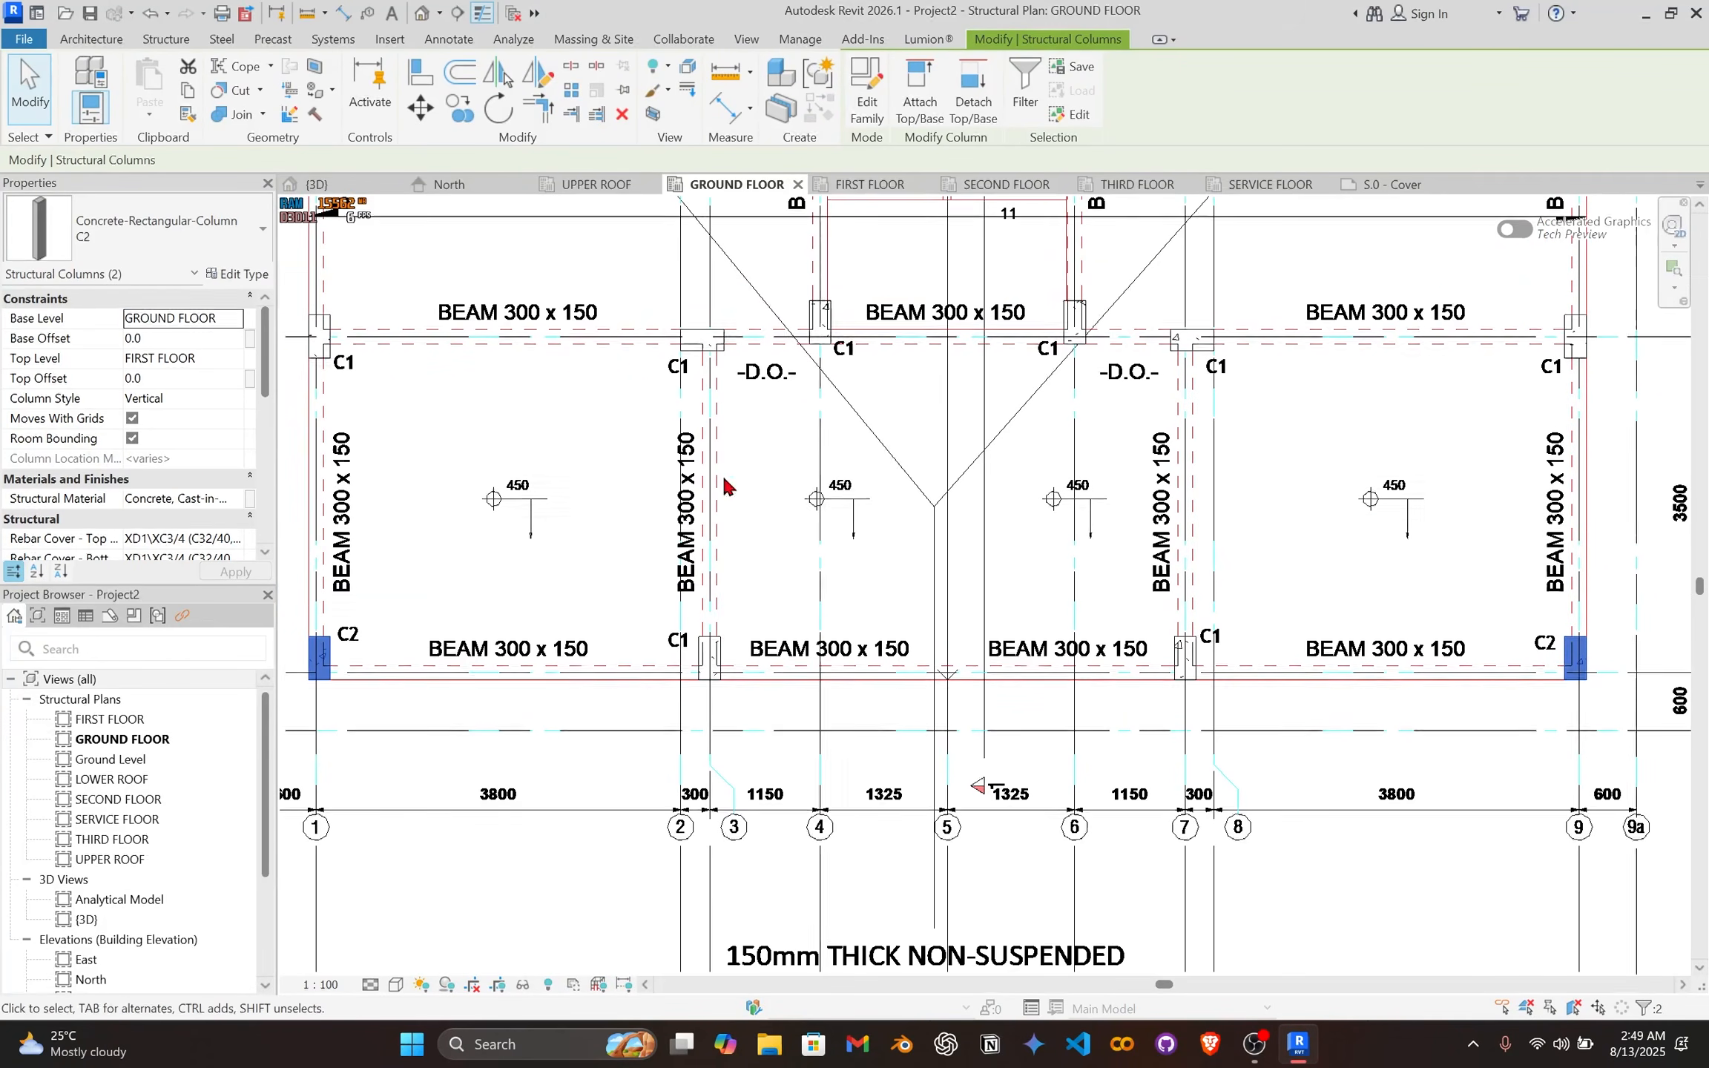
click(589, 523)
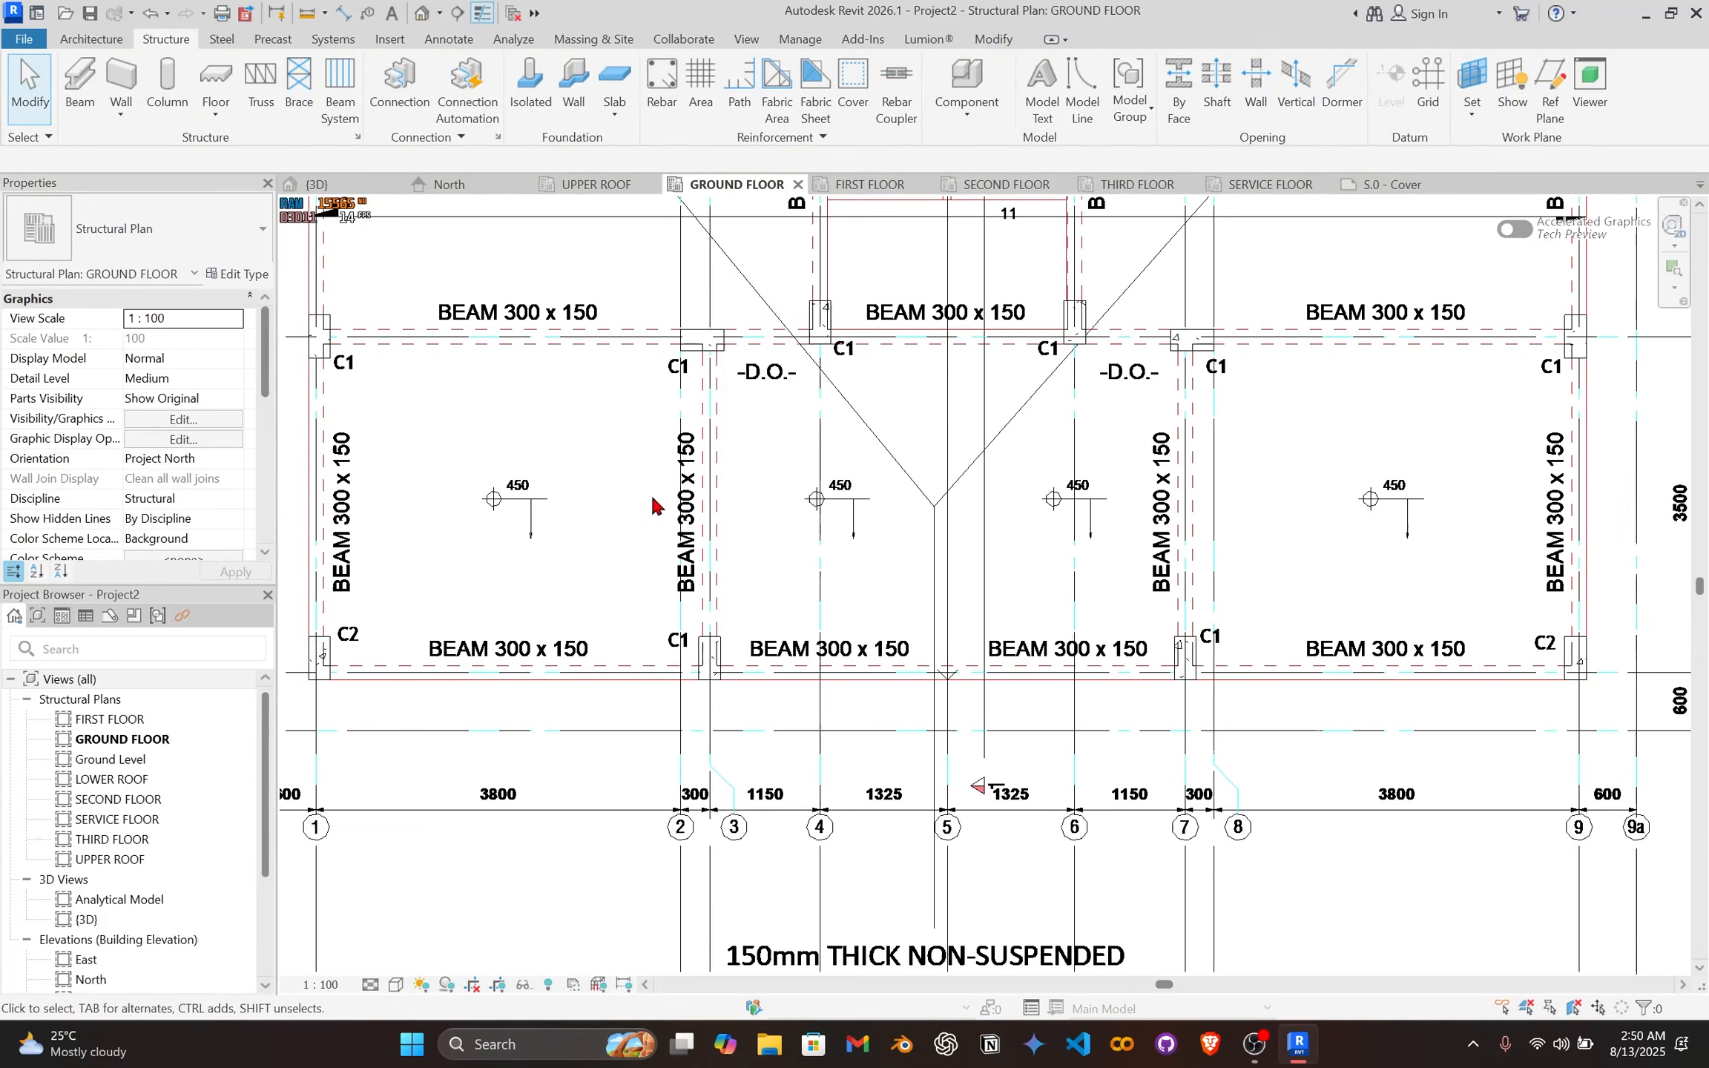
Step: Compare the beam, slab and column layouts of the GROUND FLOOR and FIRST FLOOR structural plans
middle_click(764, 482)
middle_click(764, 483)
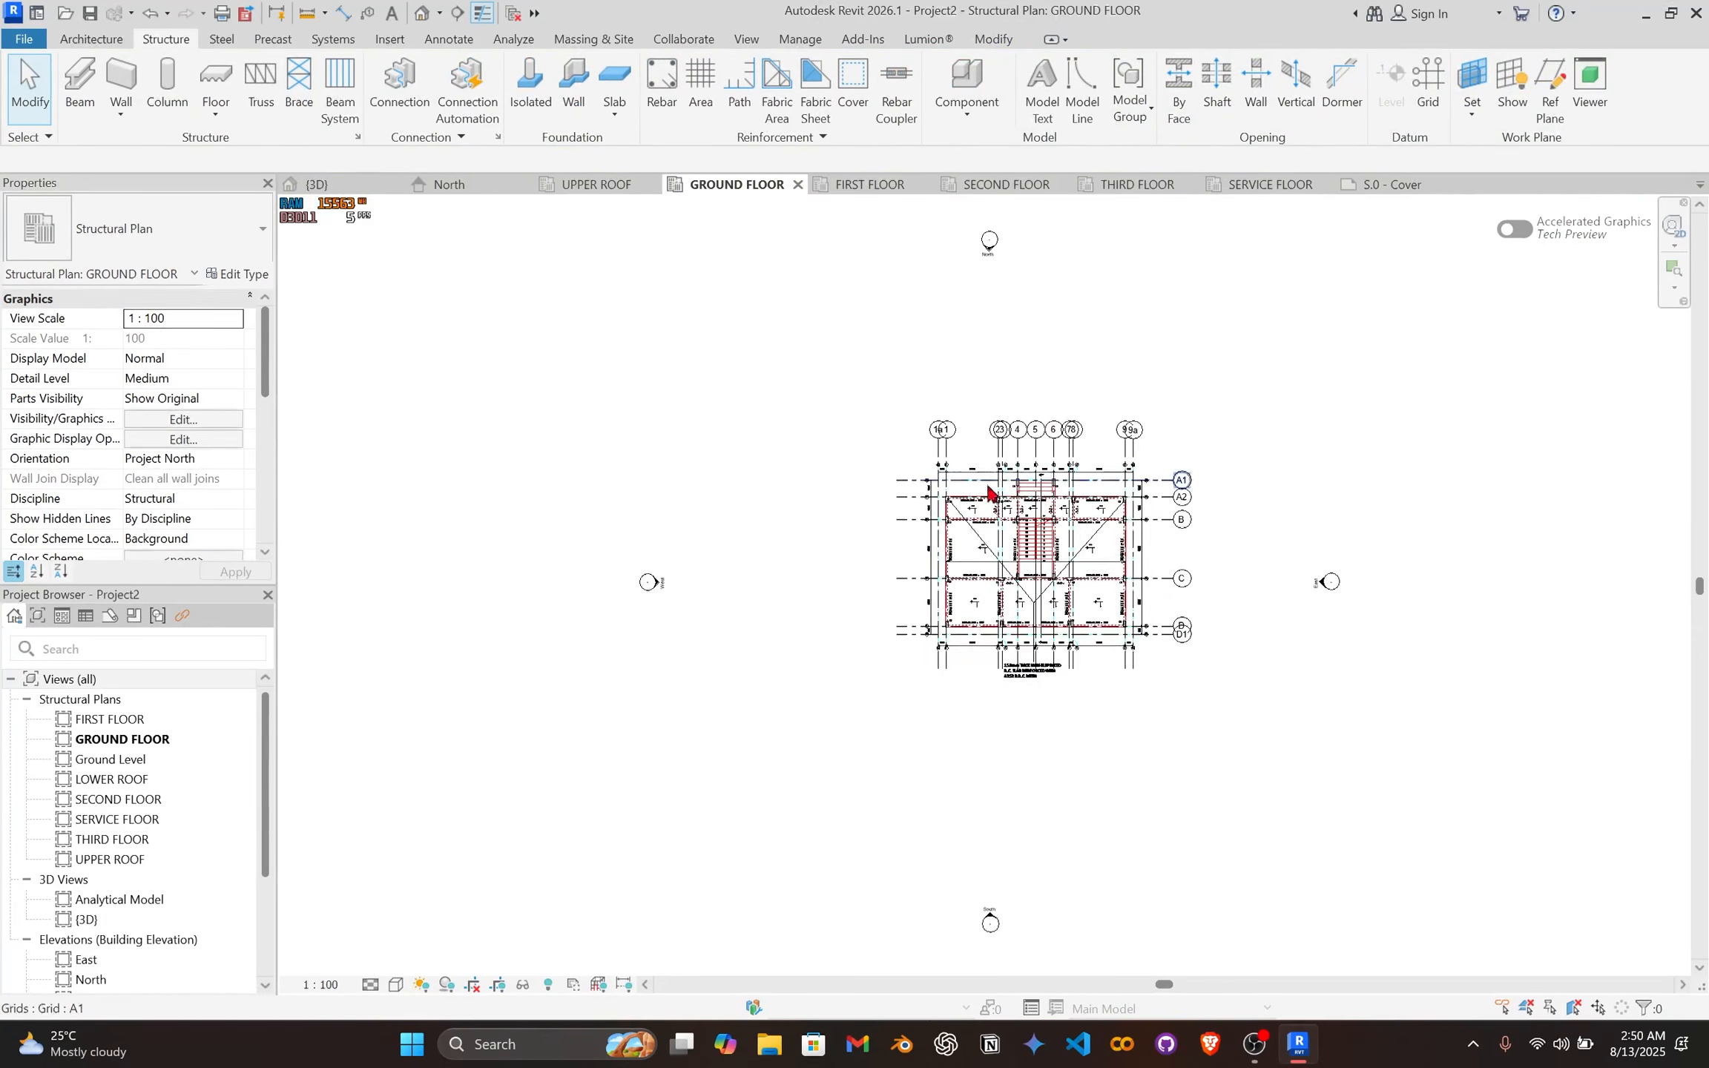
scroll(989, 490, up, 6)
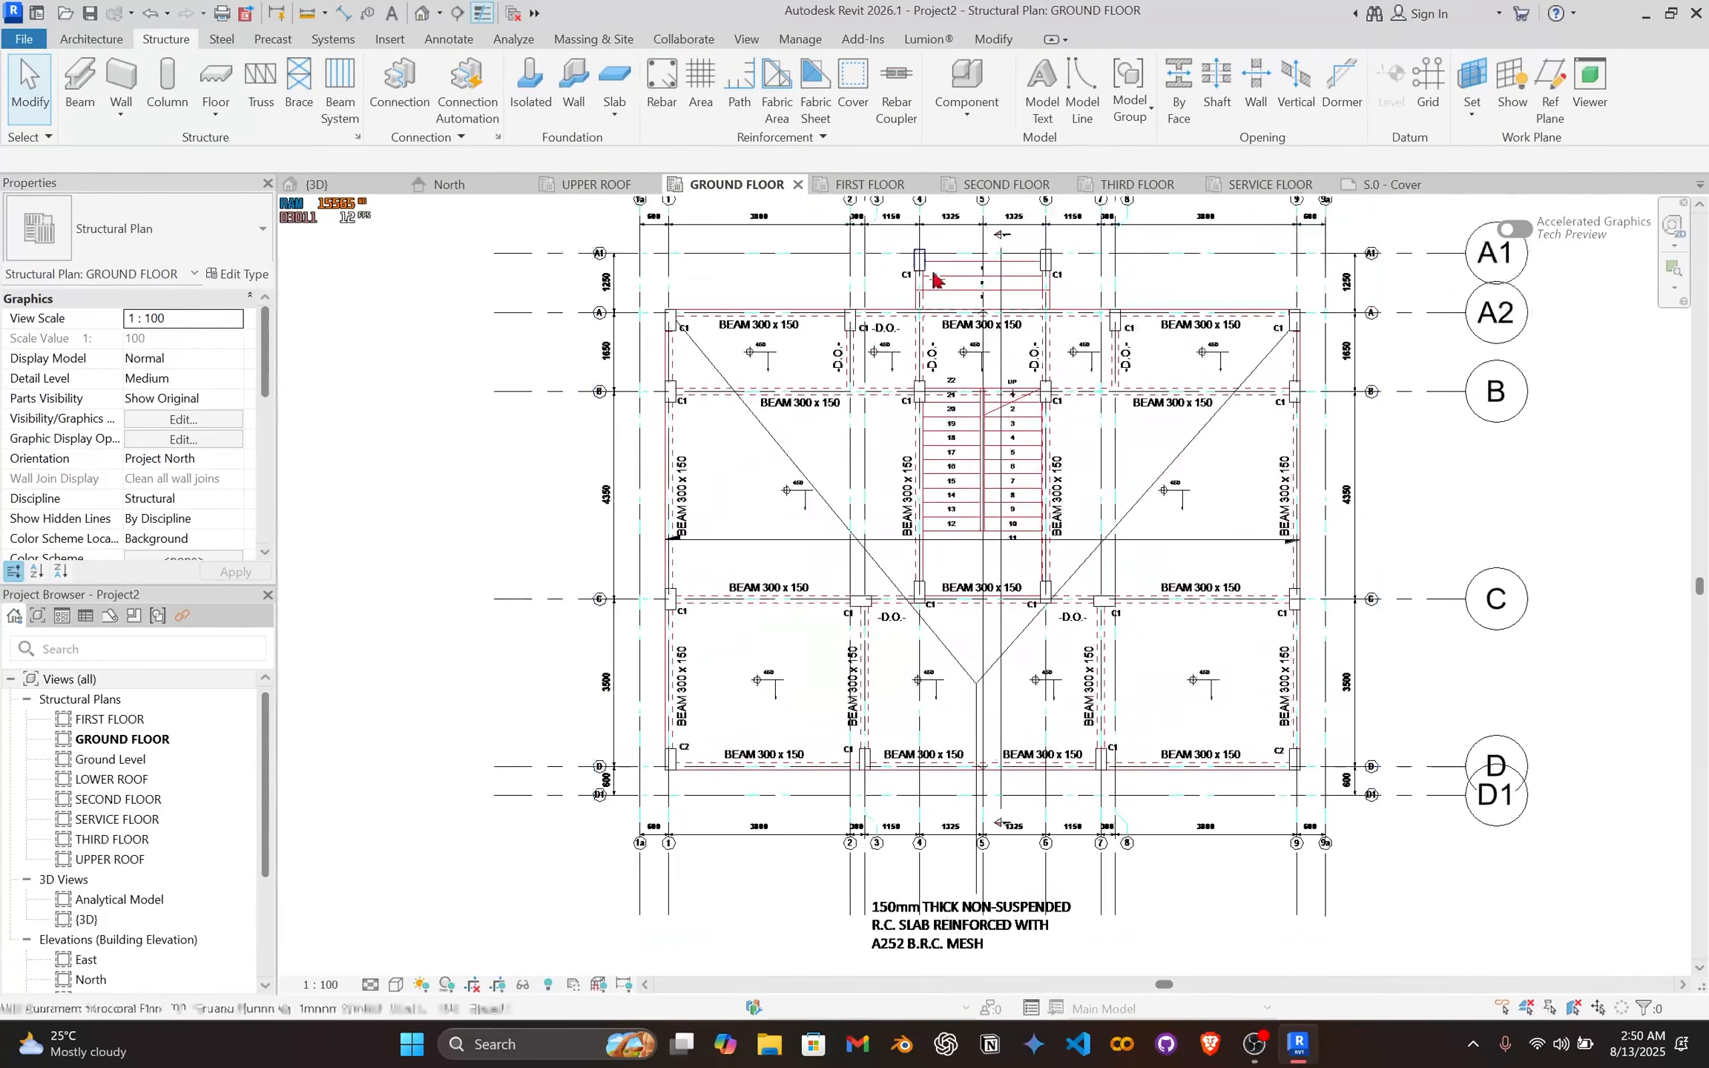
click(860, 191)
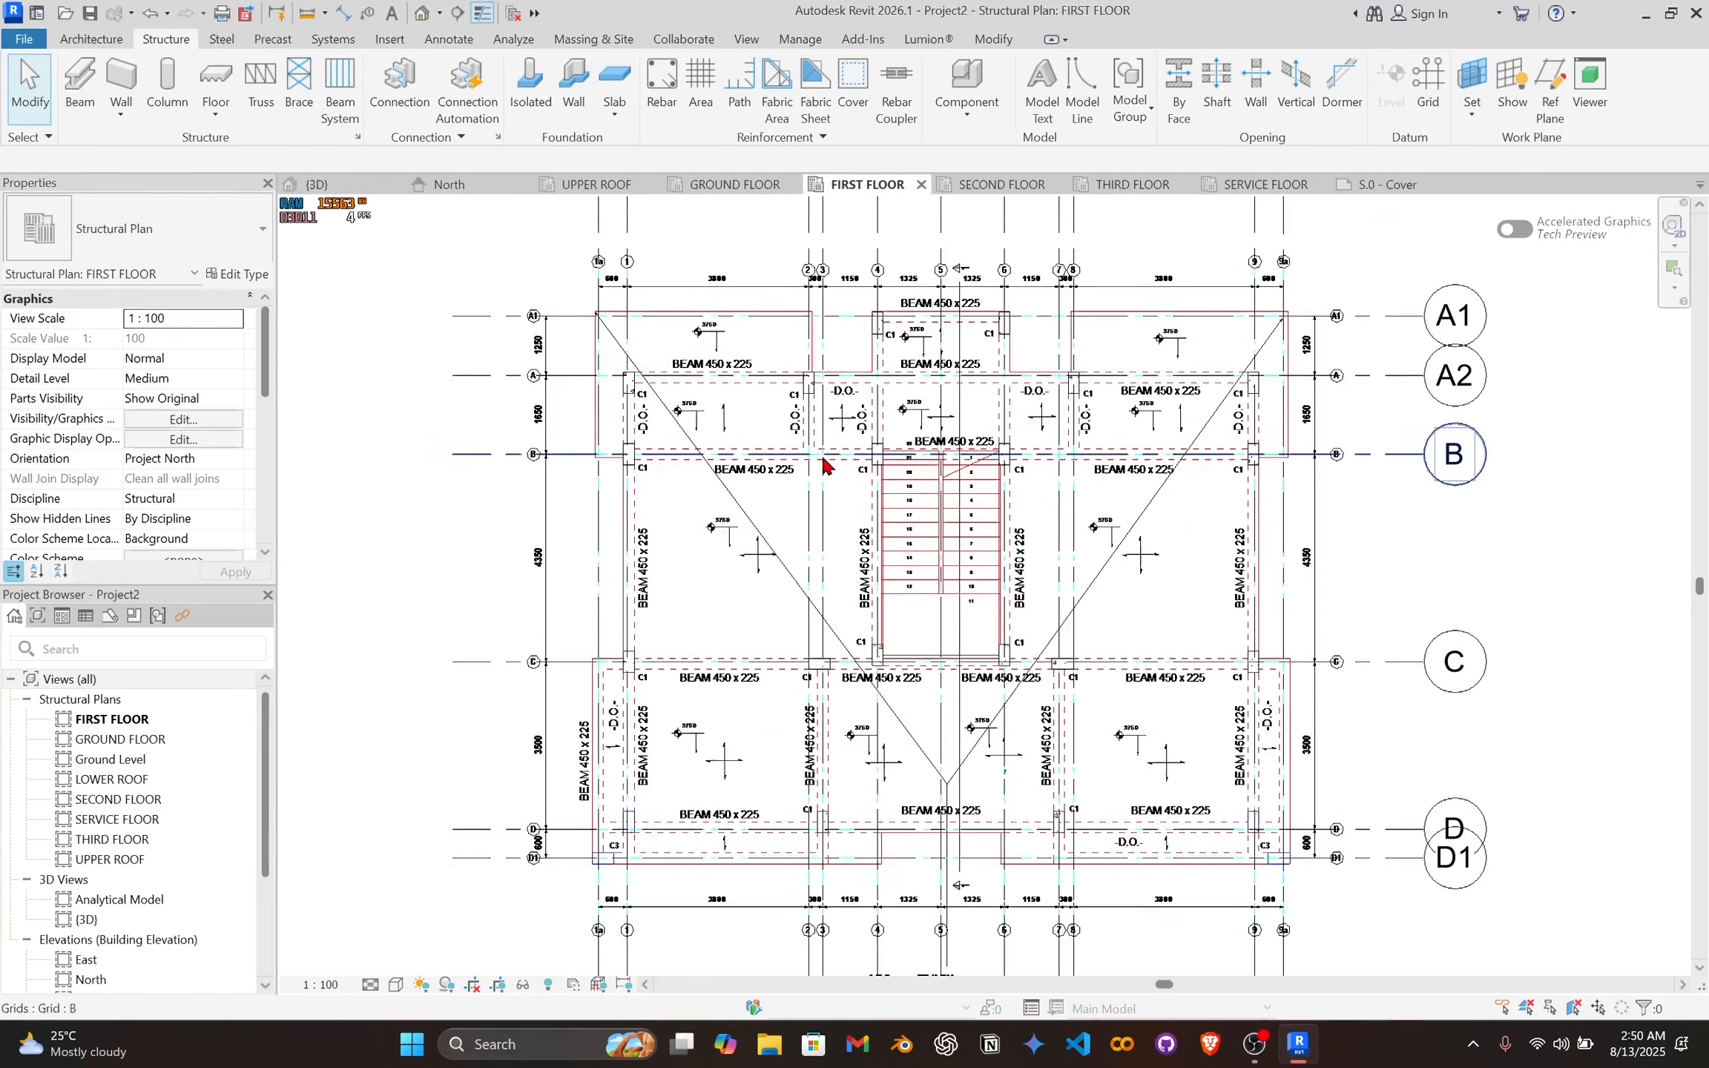
scroll(846, 446, up, 4)
scroll(929, 465, down, 3)
middle_drag(997, 482, 868, 458)
scroll(818, 415, up, 1)
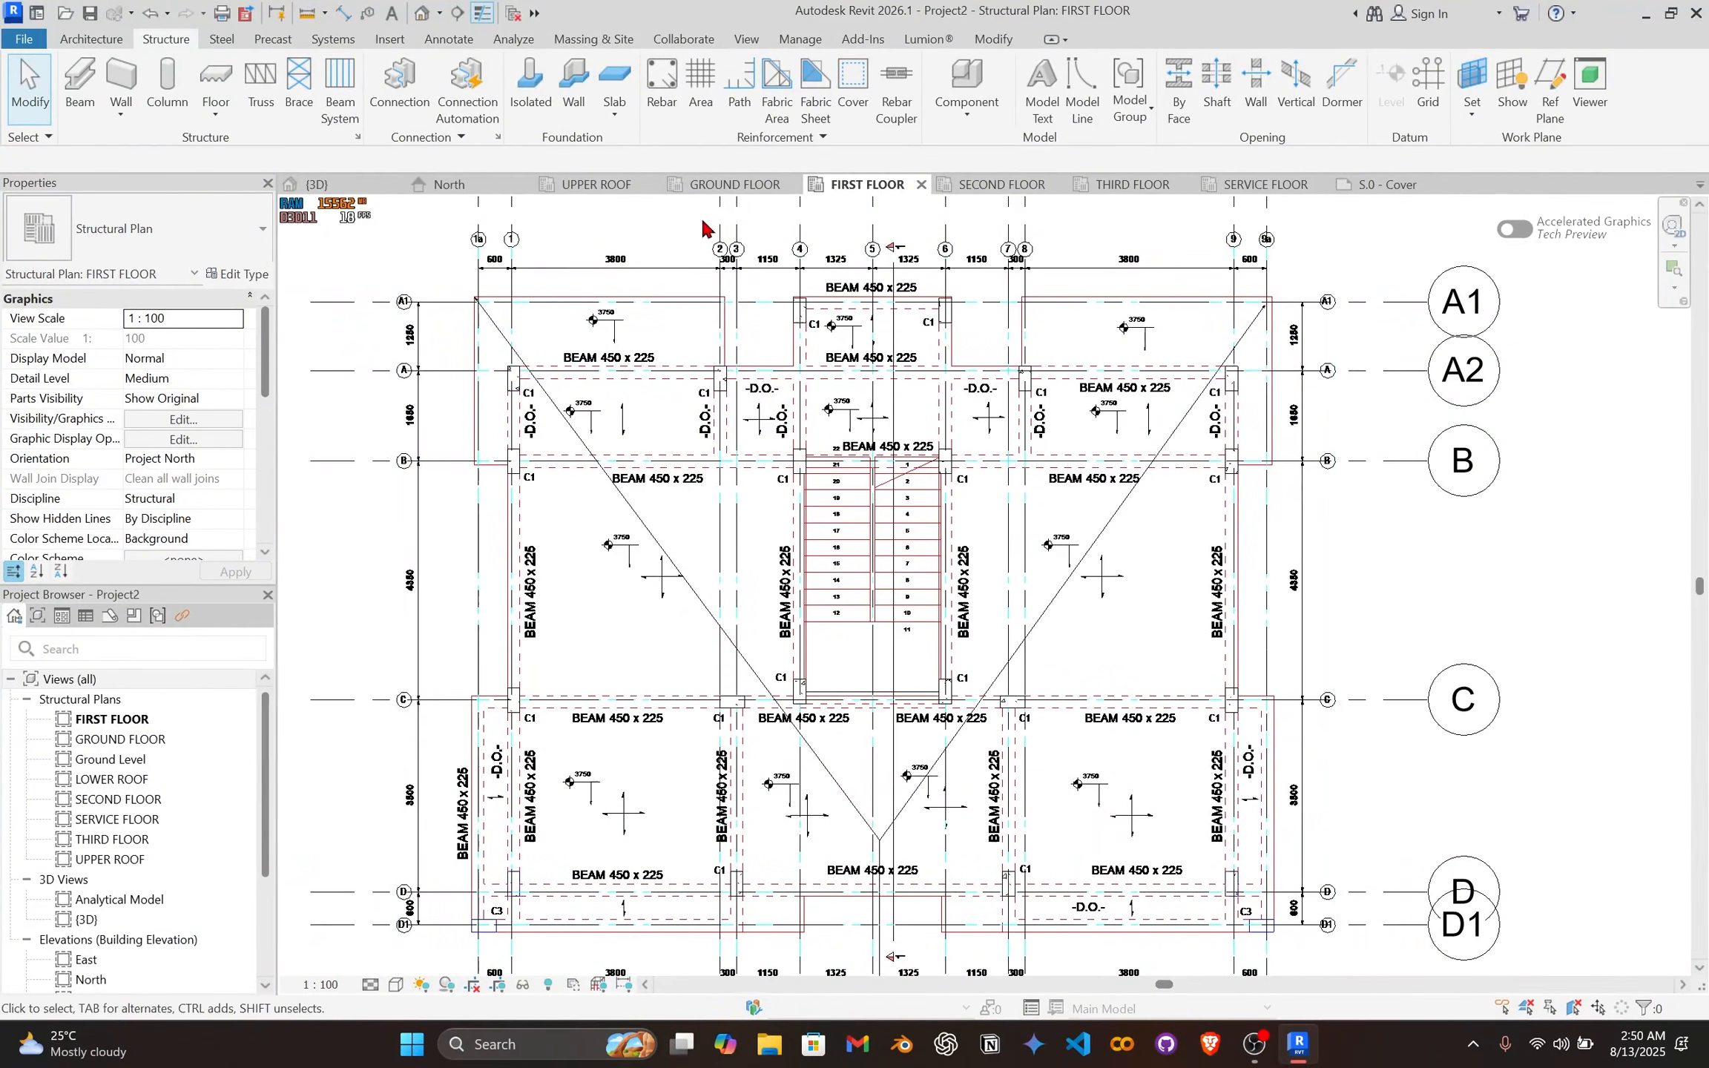
click(748, 187)
scroll(753, 297, down, 3)
middle_drag(772, 372, 722, 420)
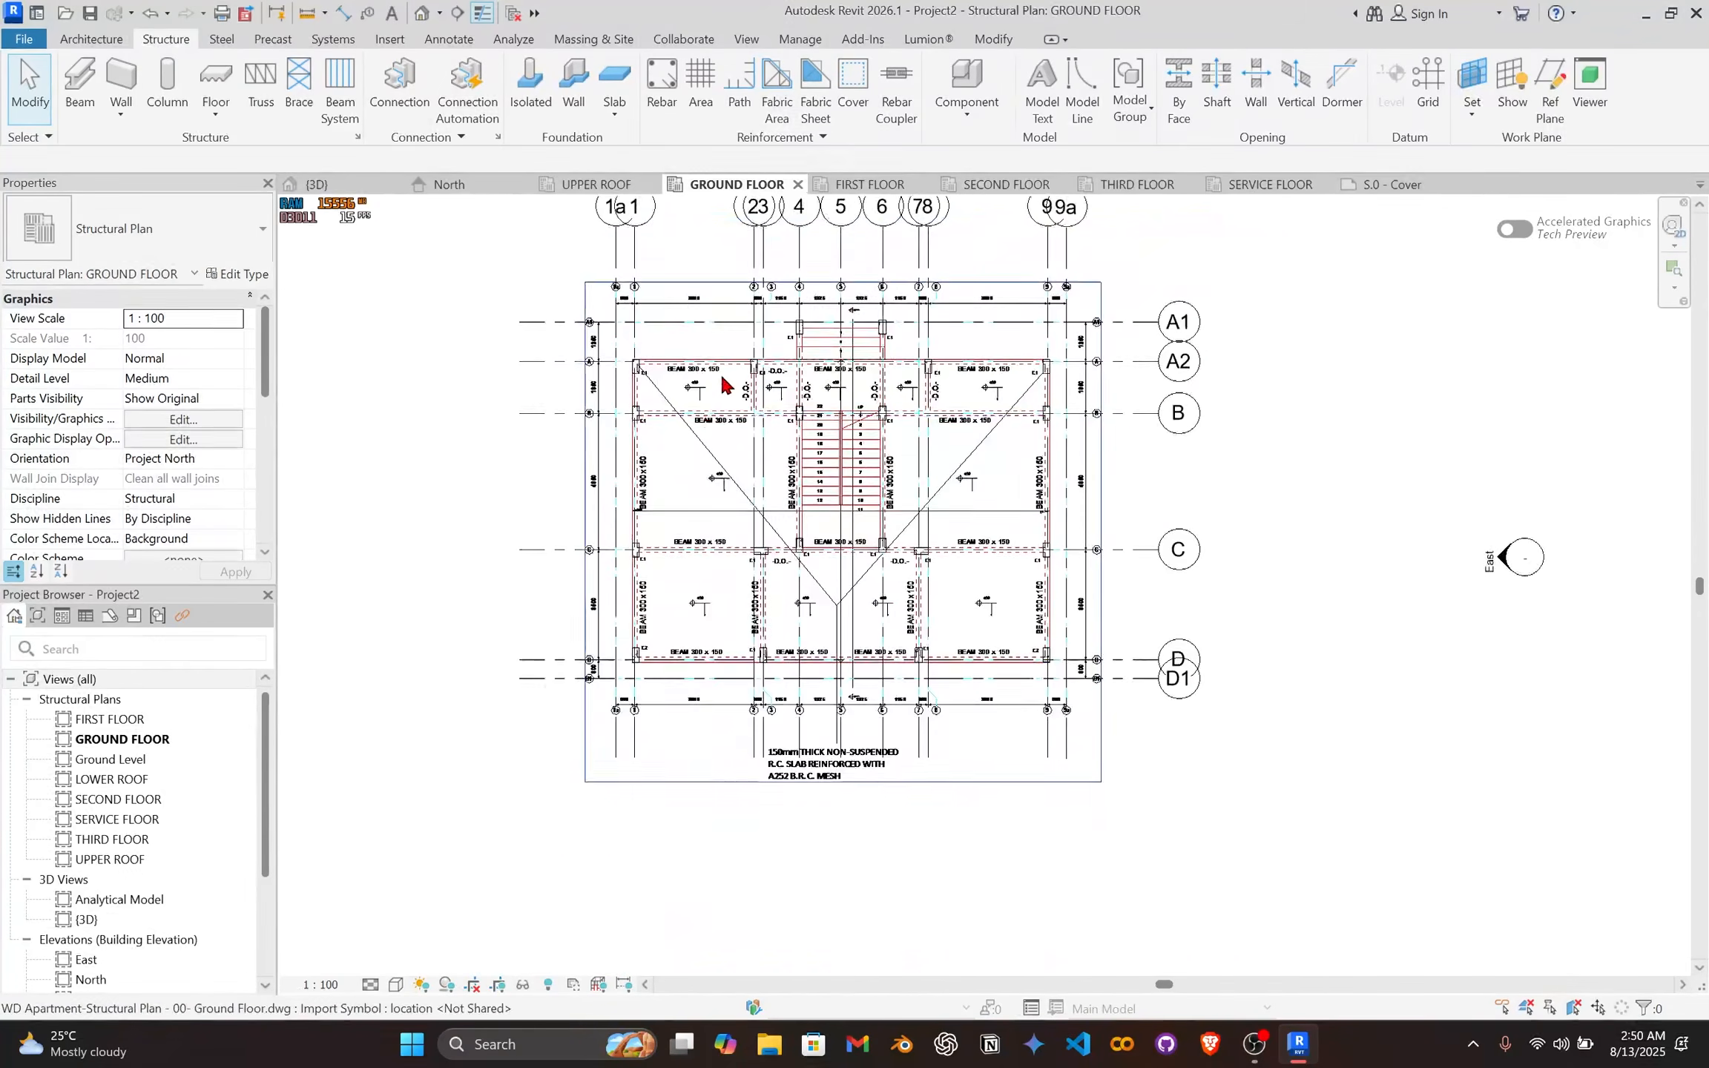
scroll(718, 364, up, 2)
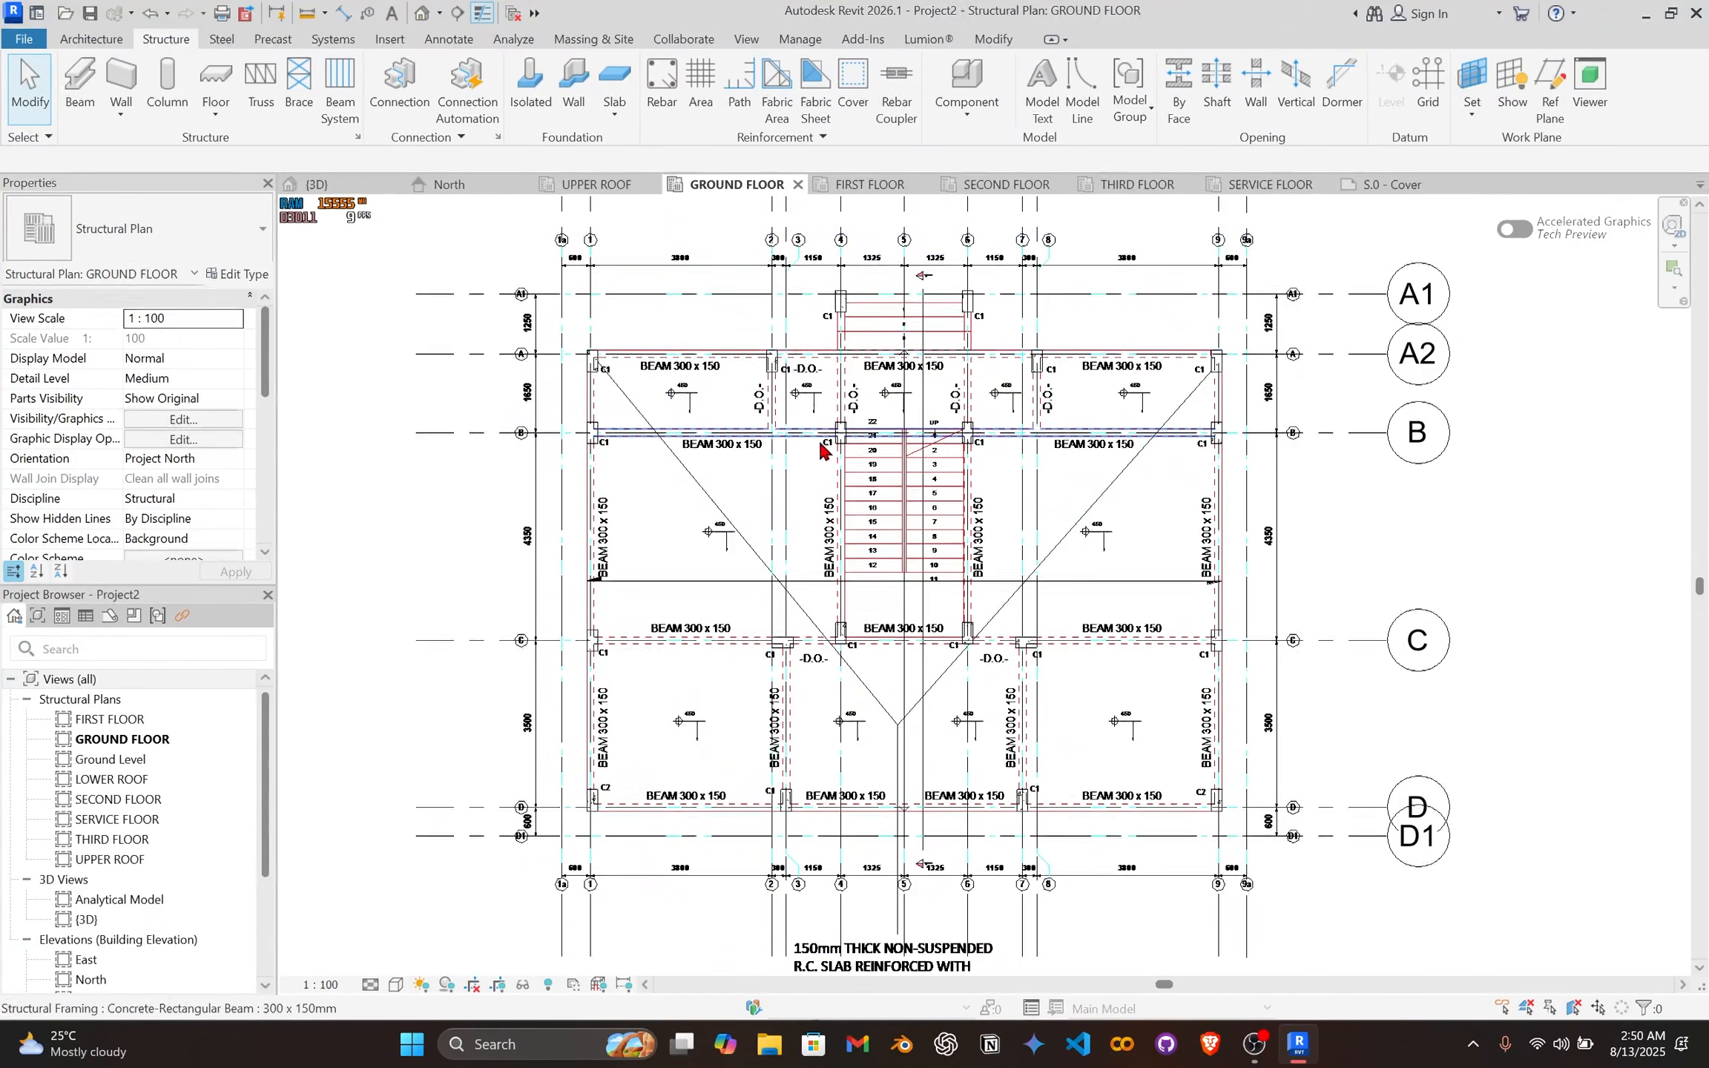
scroll(691, 401, down, 2)
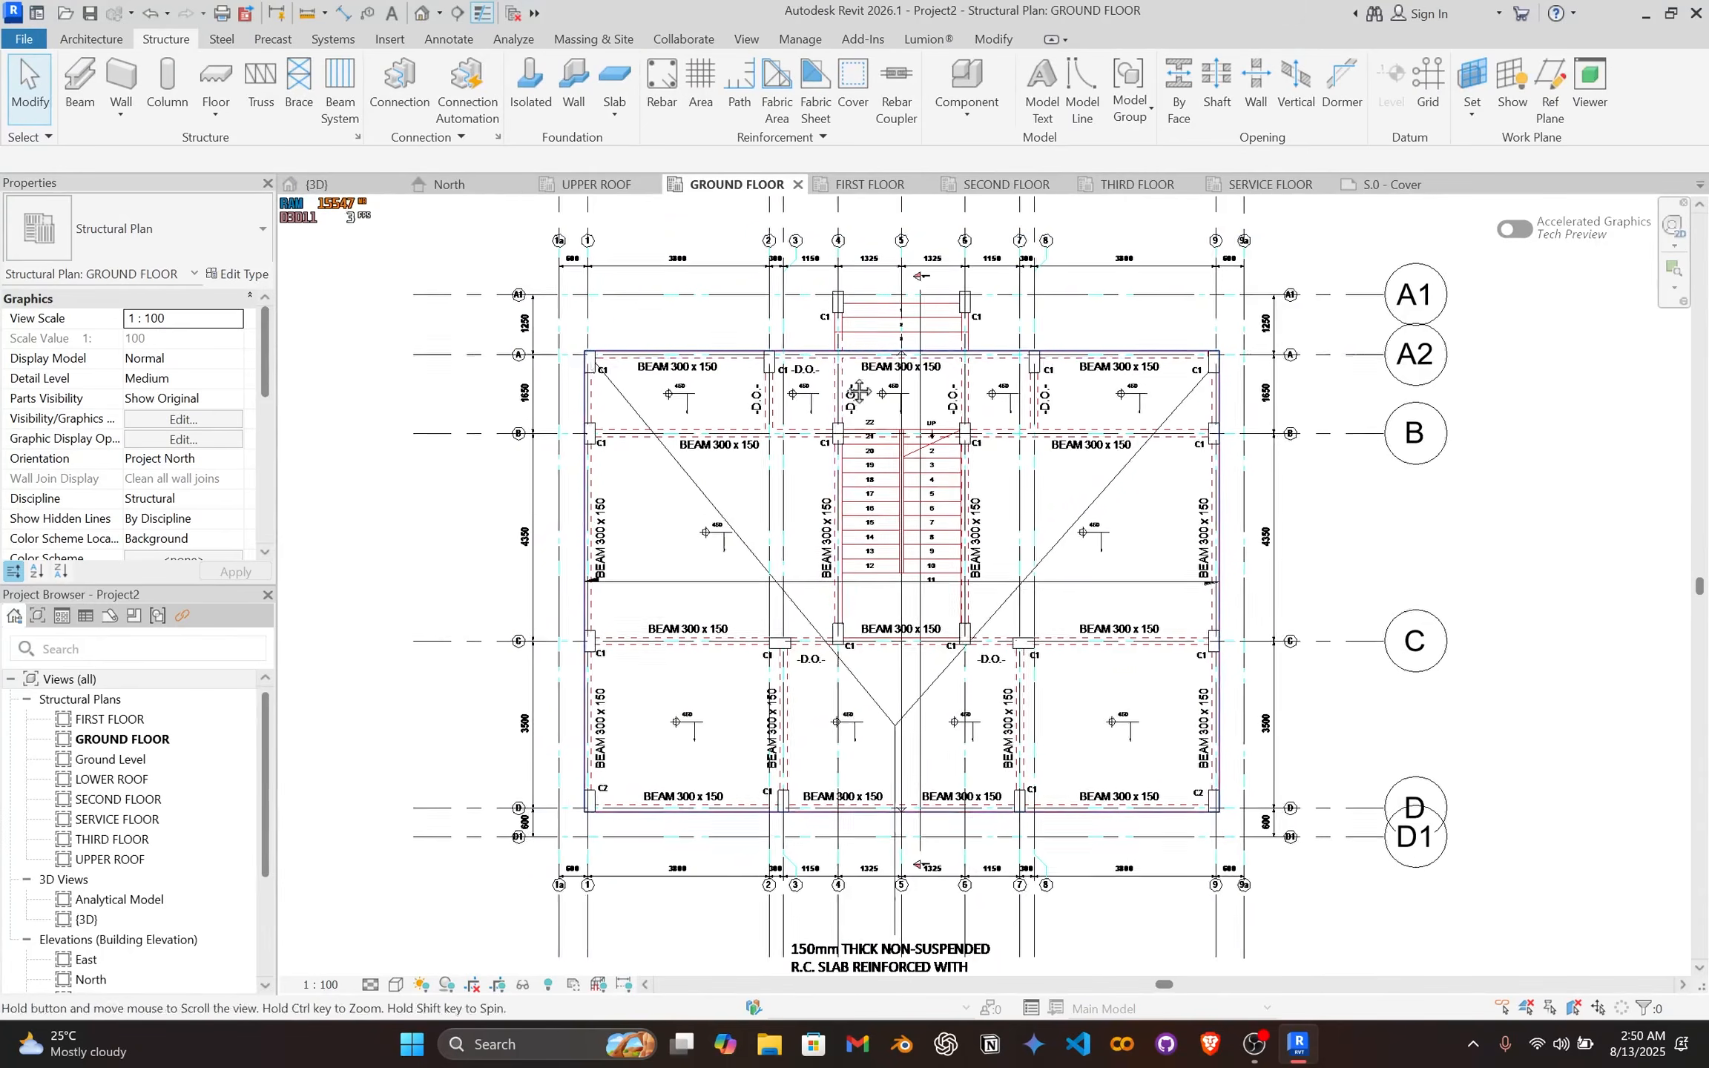
middle_drag(587, 371, 691, 335)
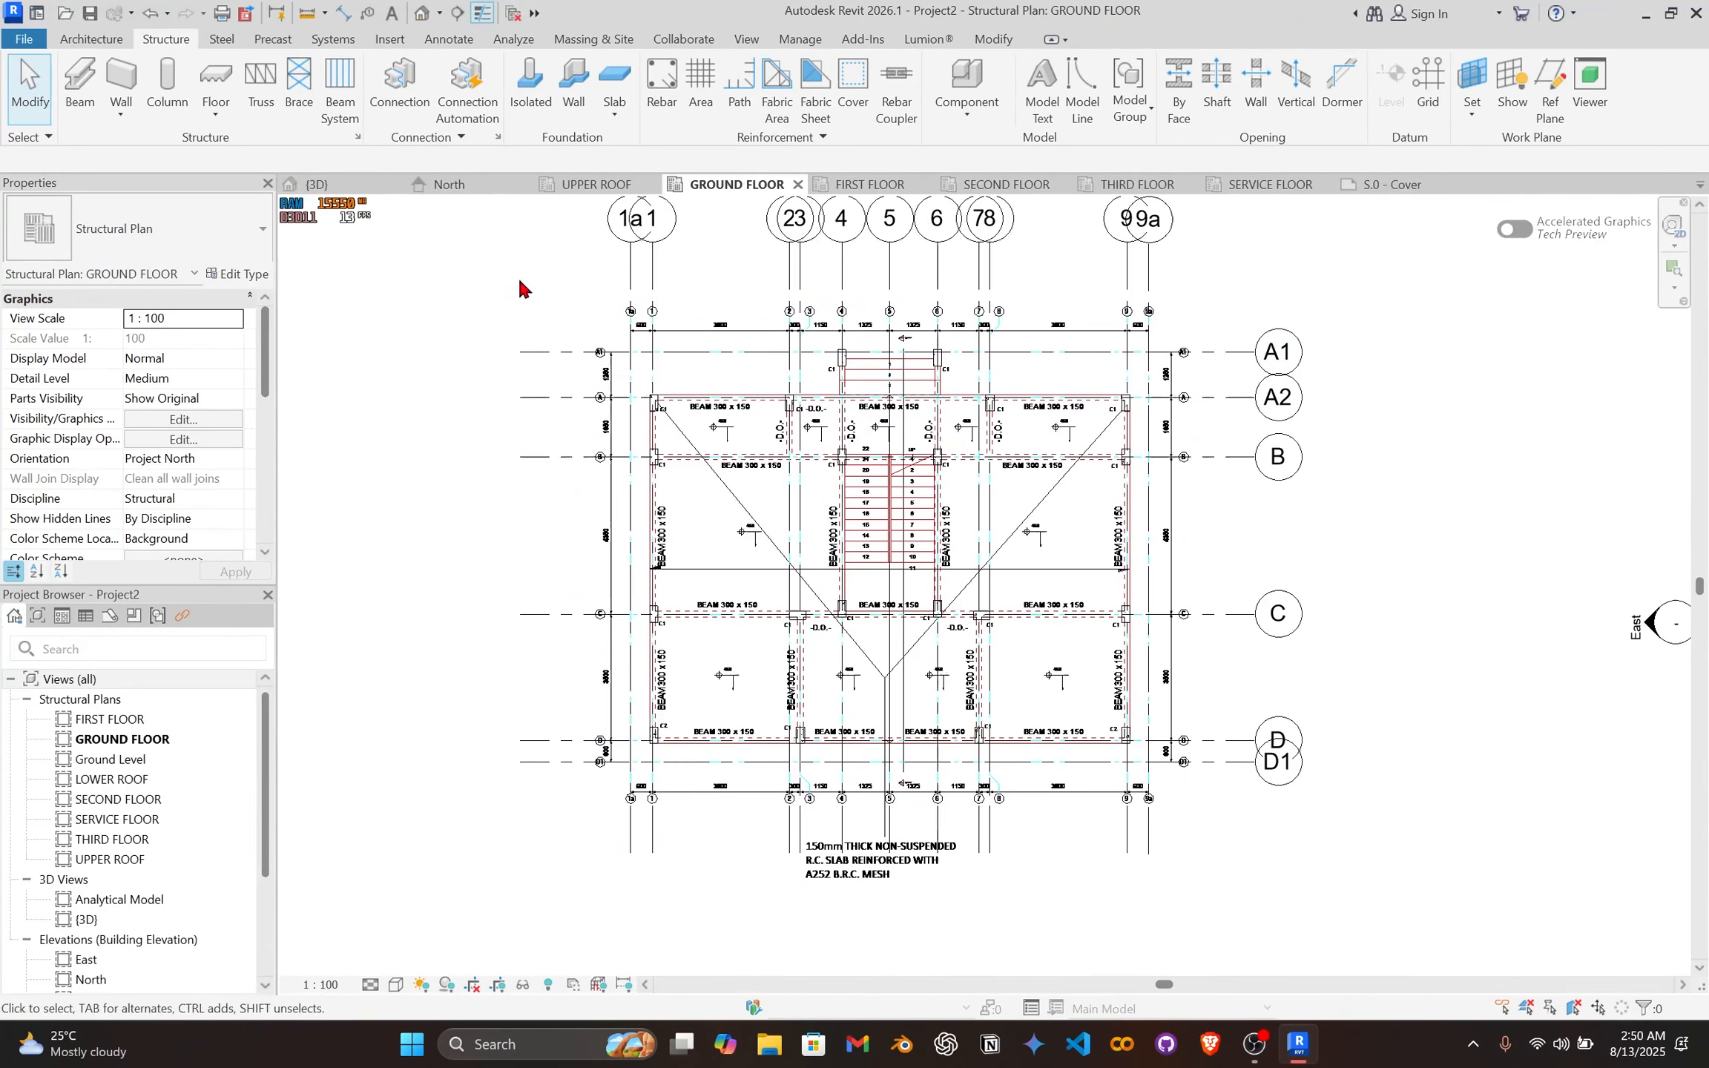
Step: Check the base and top level settings of the C1 column at grid A/1 in the GROUND FLOOR plan
drag(754, 438, 985, 658)
scroll(652, 419, up, 4)
click(662, 415)
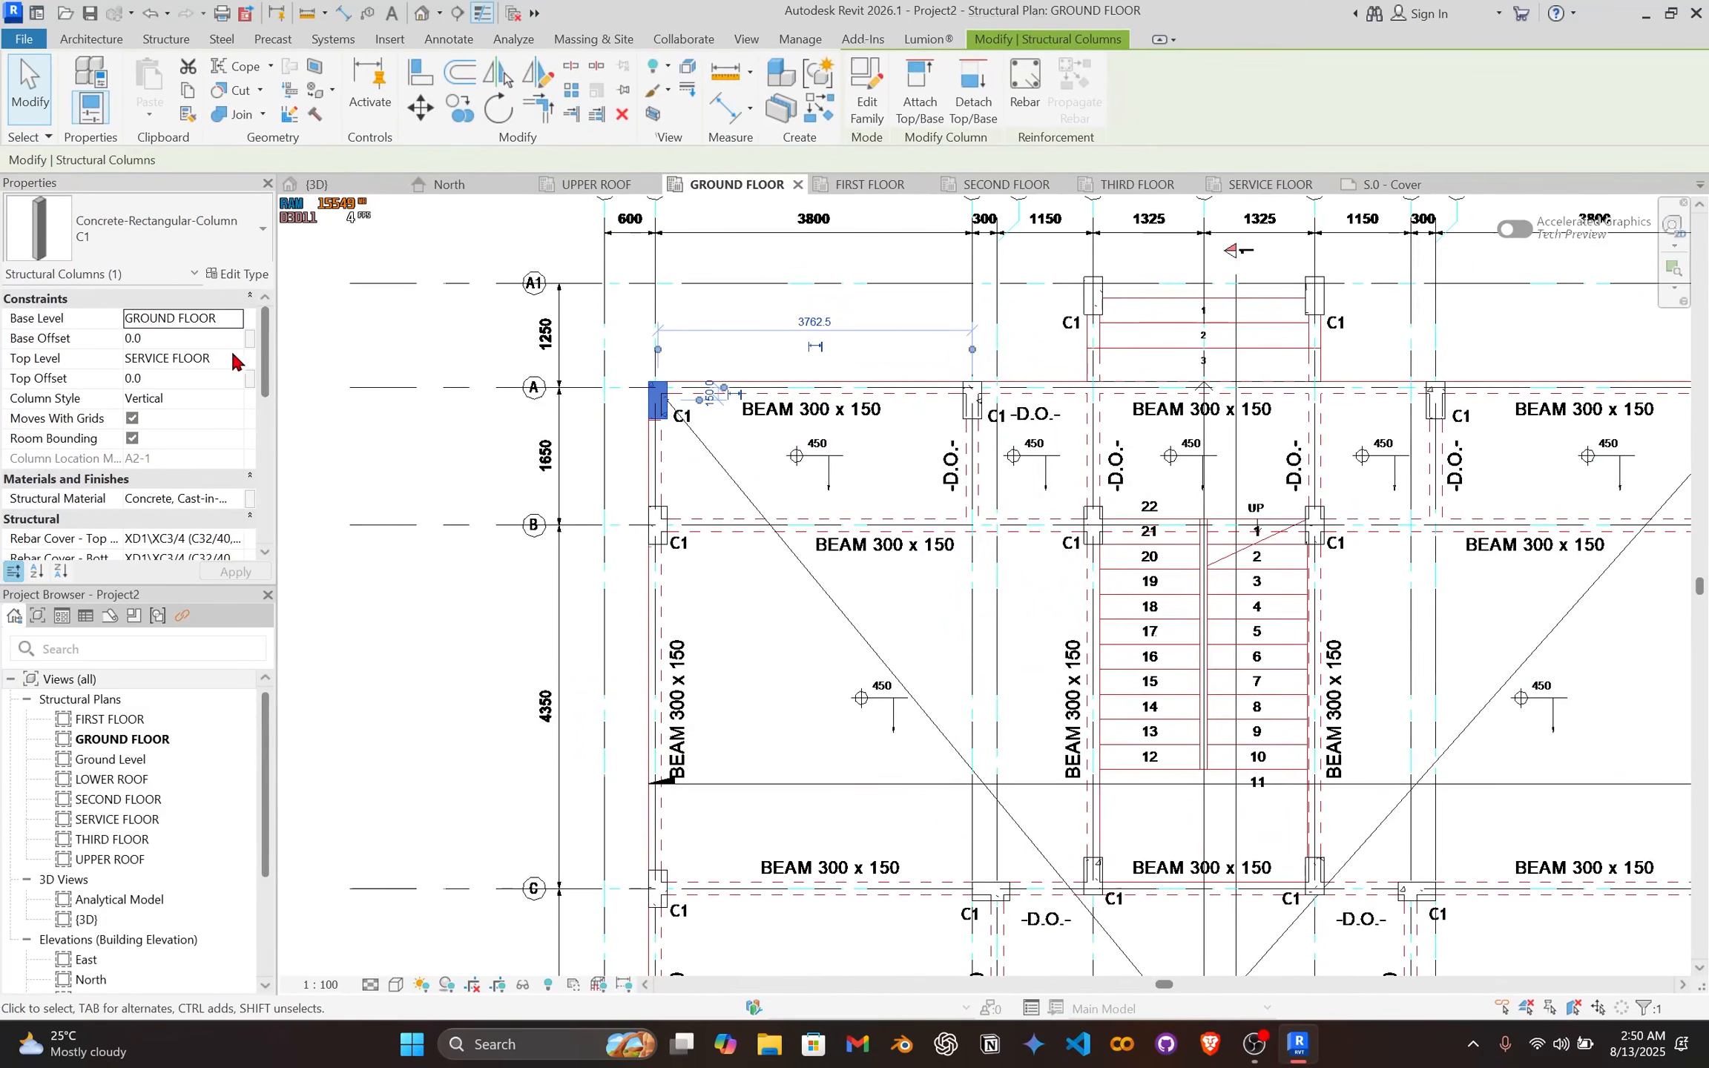
click(445, 413)
Step: Copy only the ground floor slab and all girder and other structural framing, and paste them aligned to the FIRST FLOOR level
scroll(498, 310, down, 5)
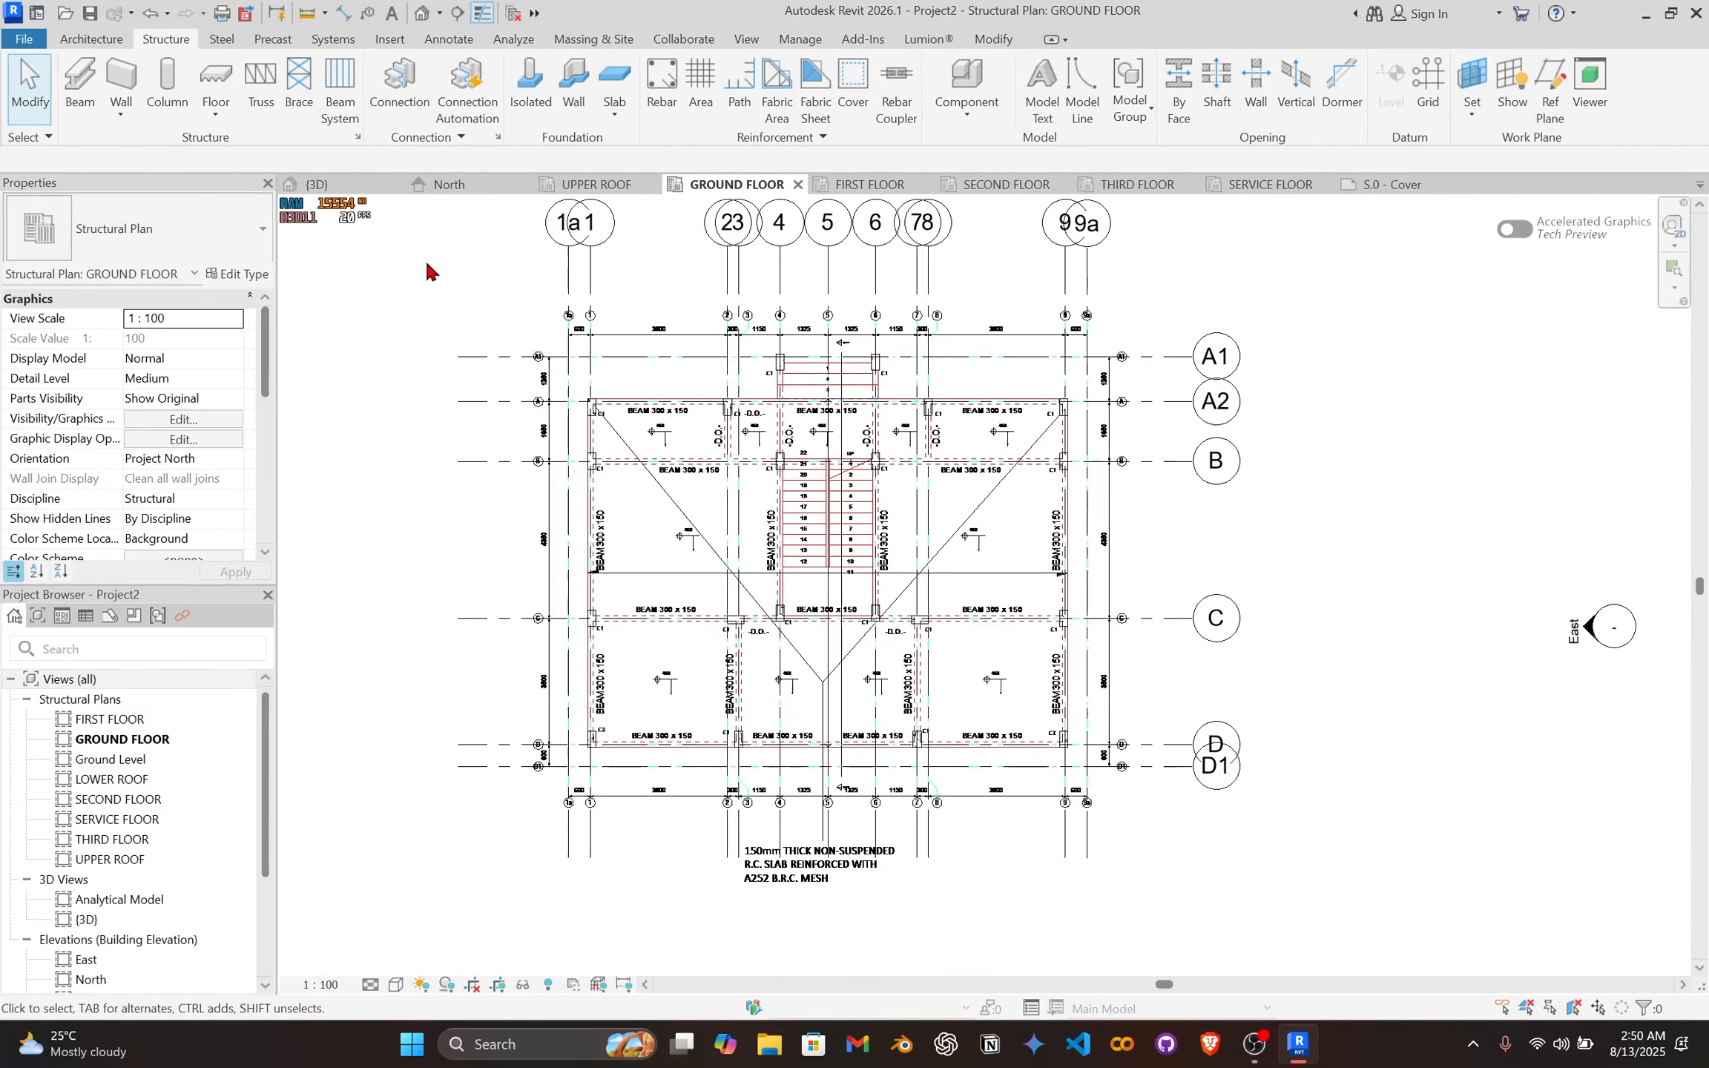
drag(423, 262, 1288, 942)
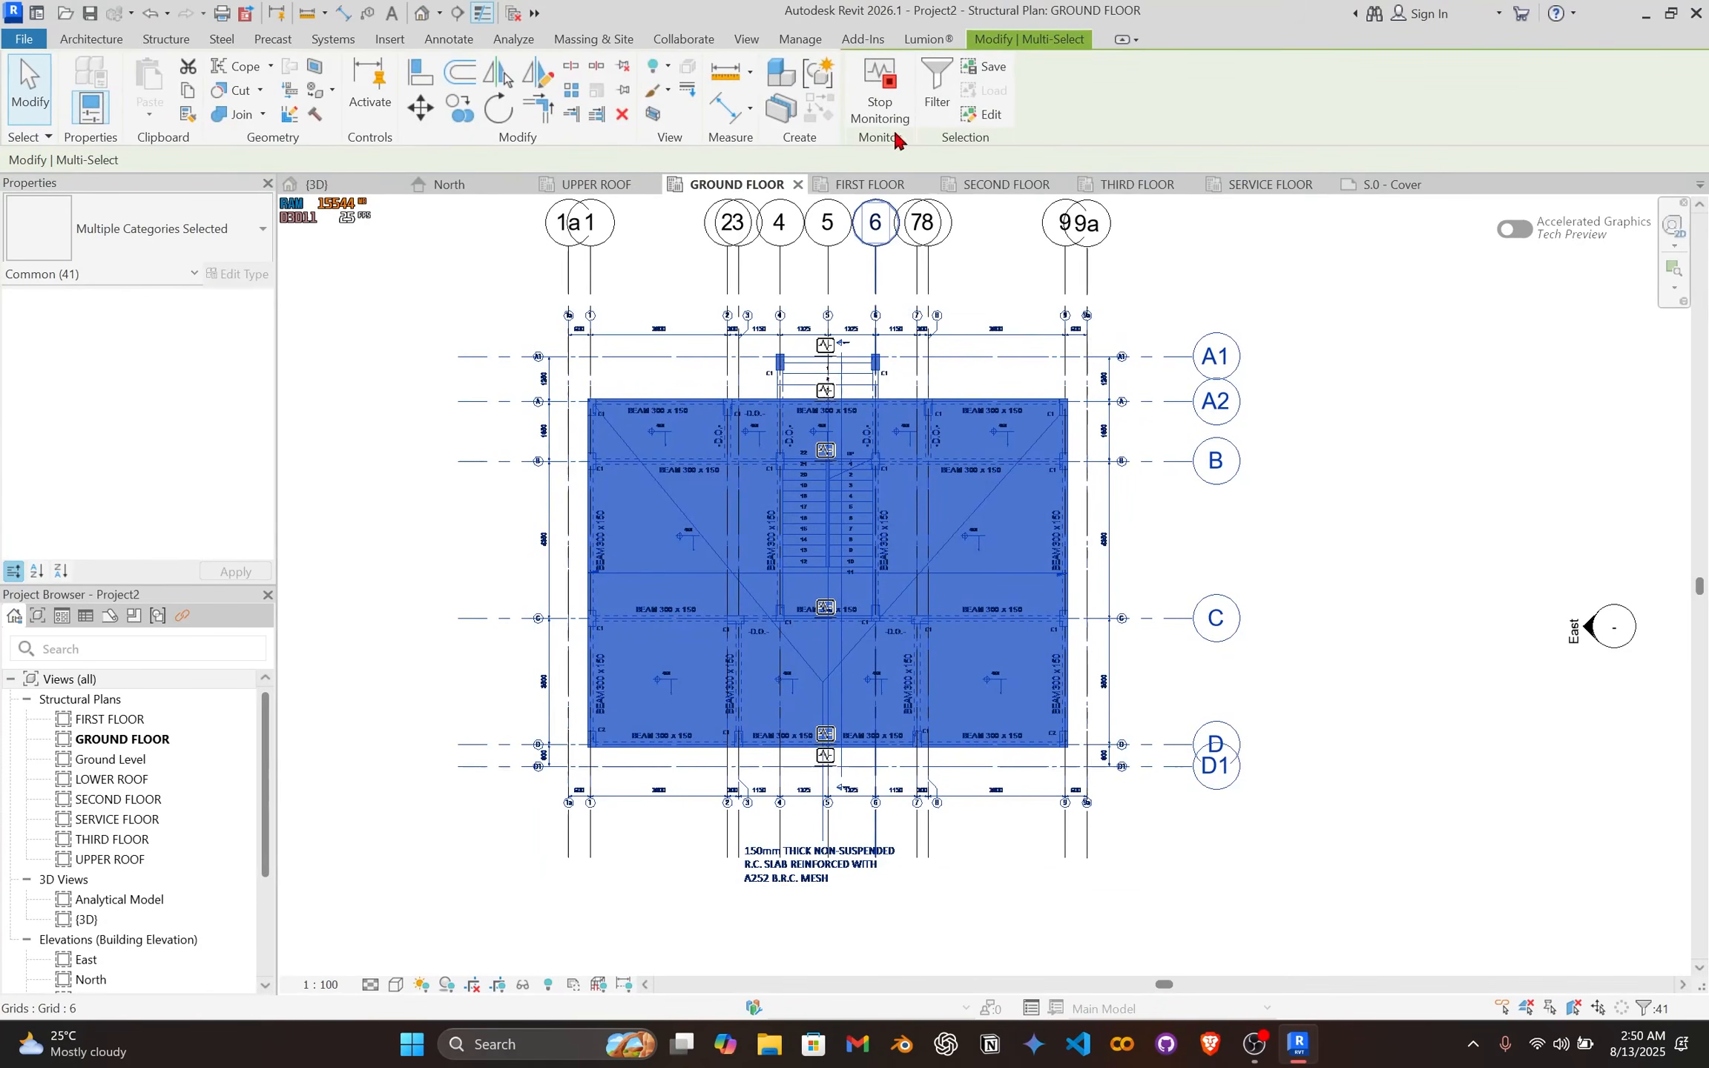
click(936, 105)
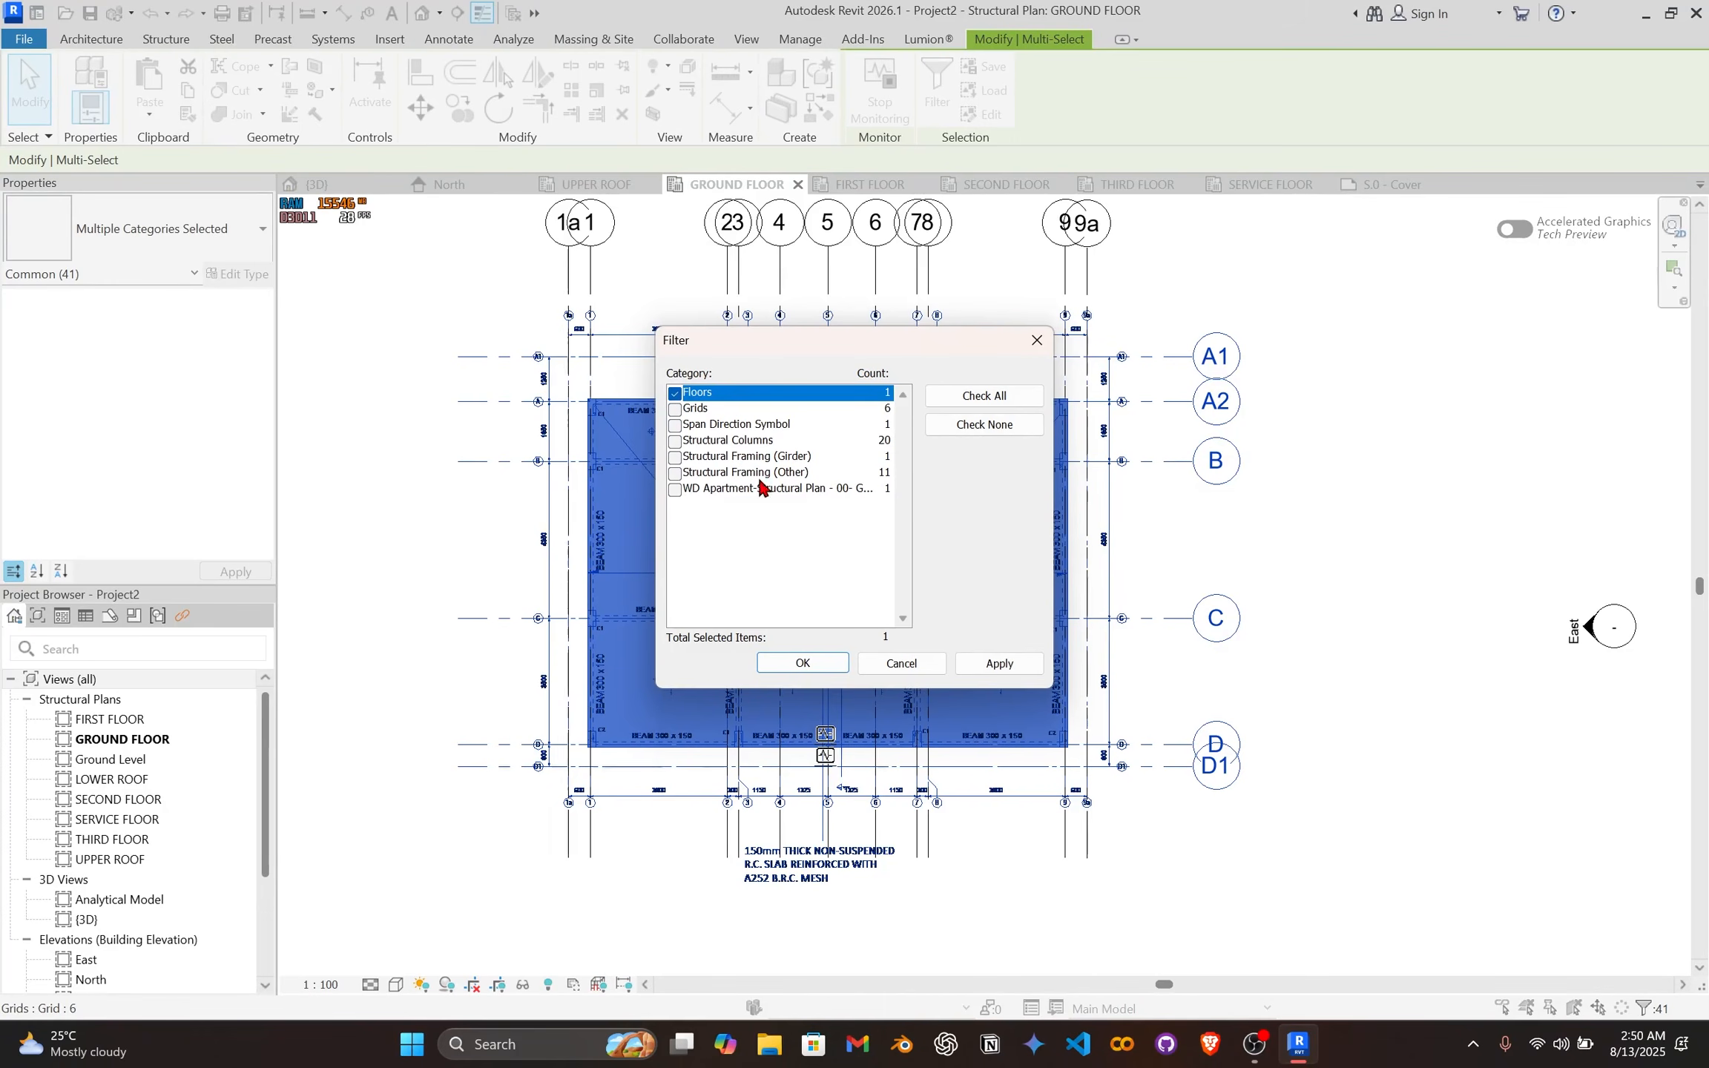
click(676, 458)
click(676, 474)
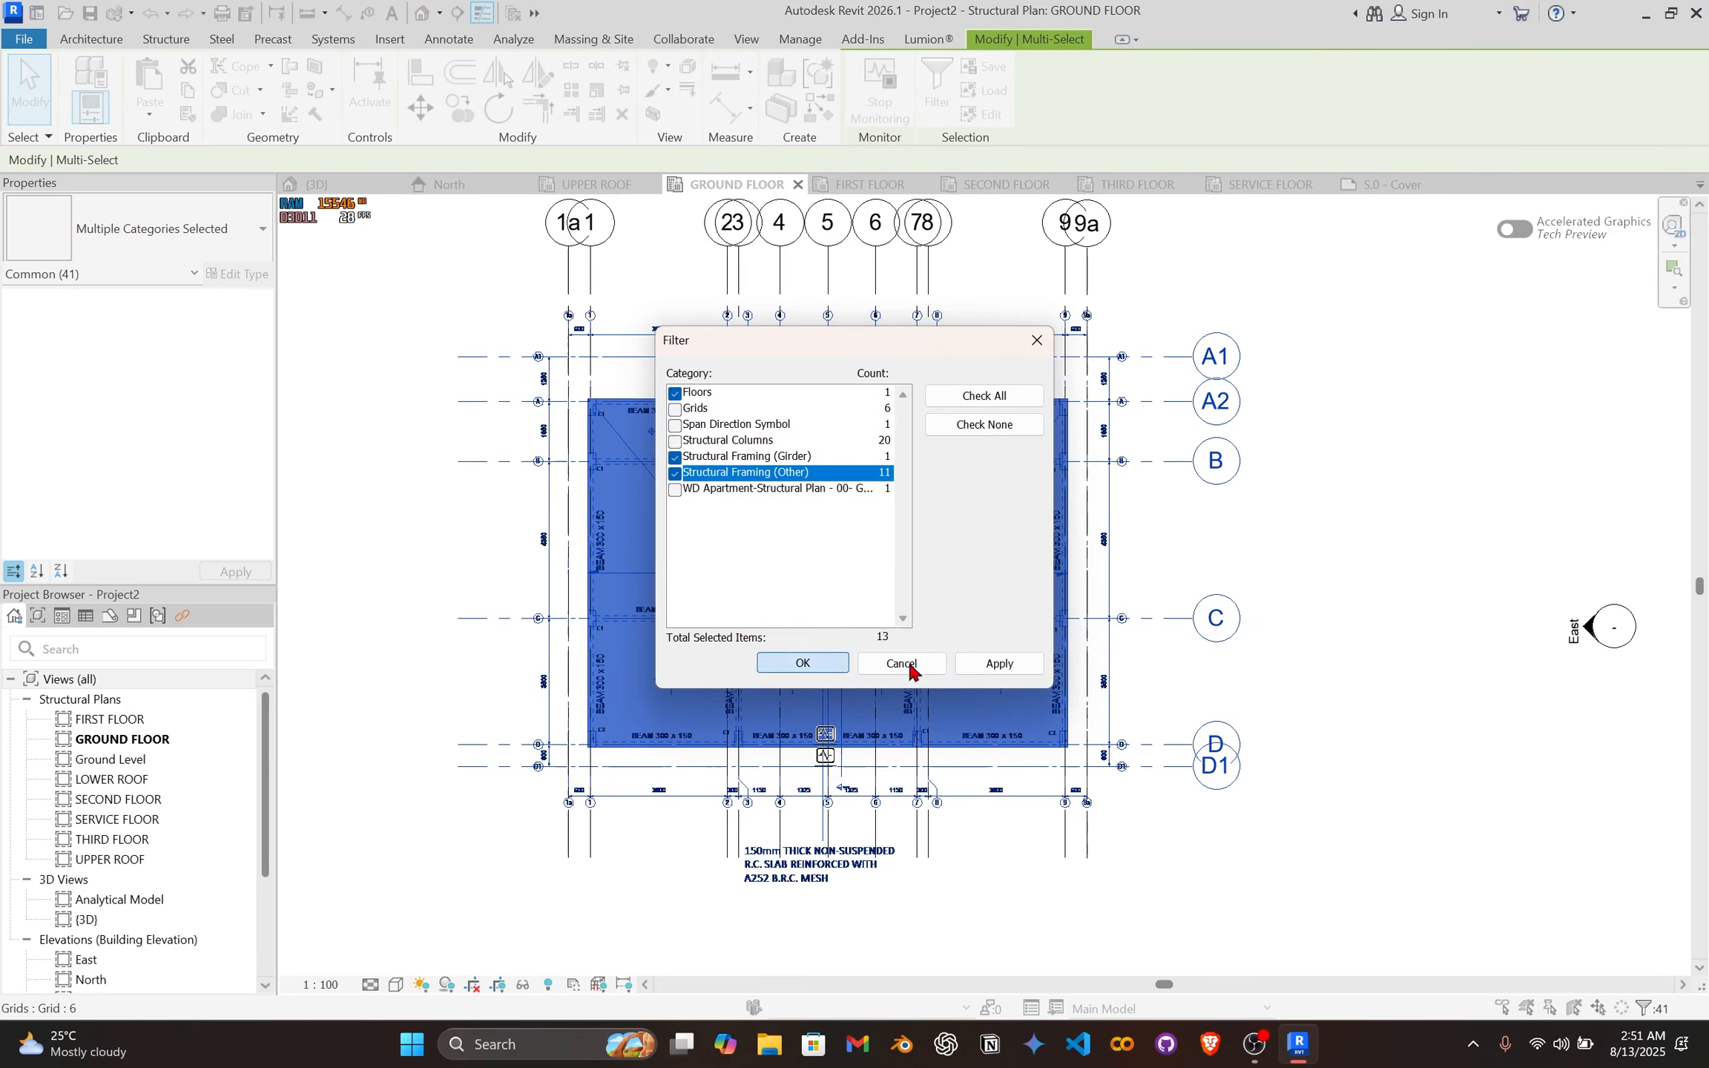
click(805, 662)
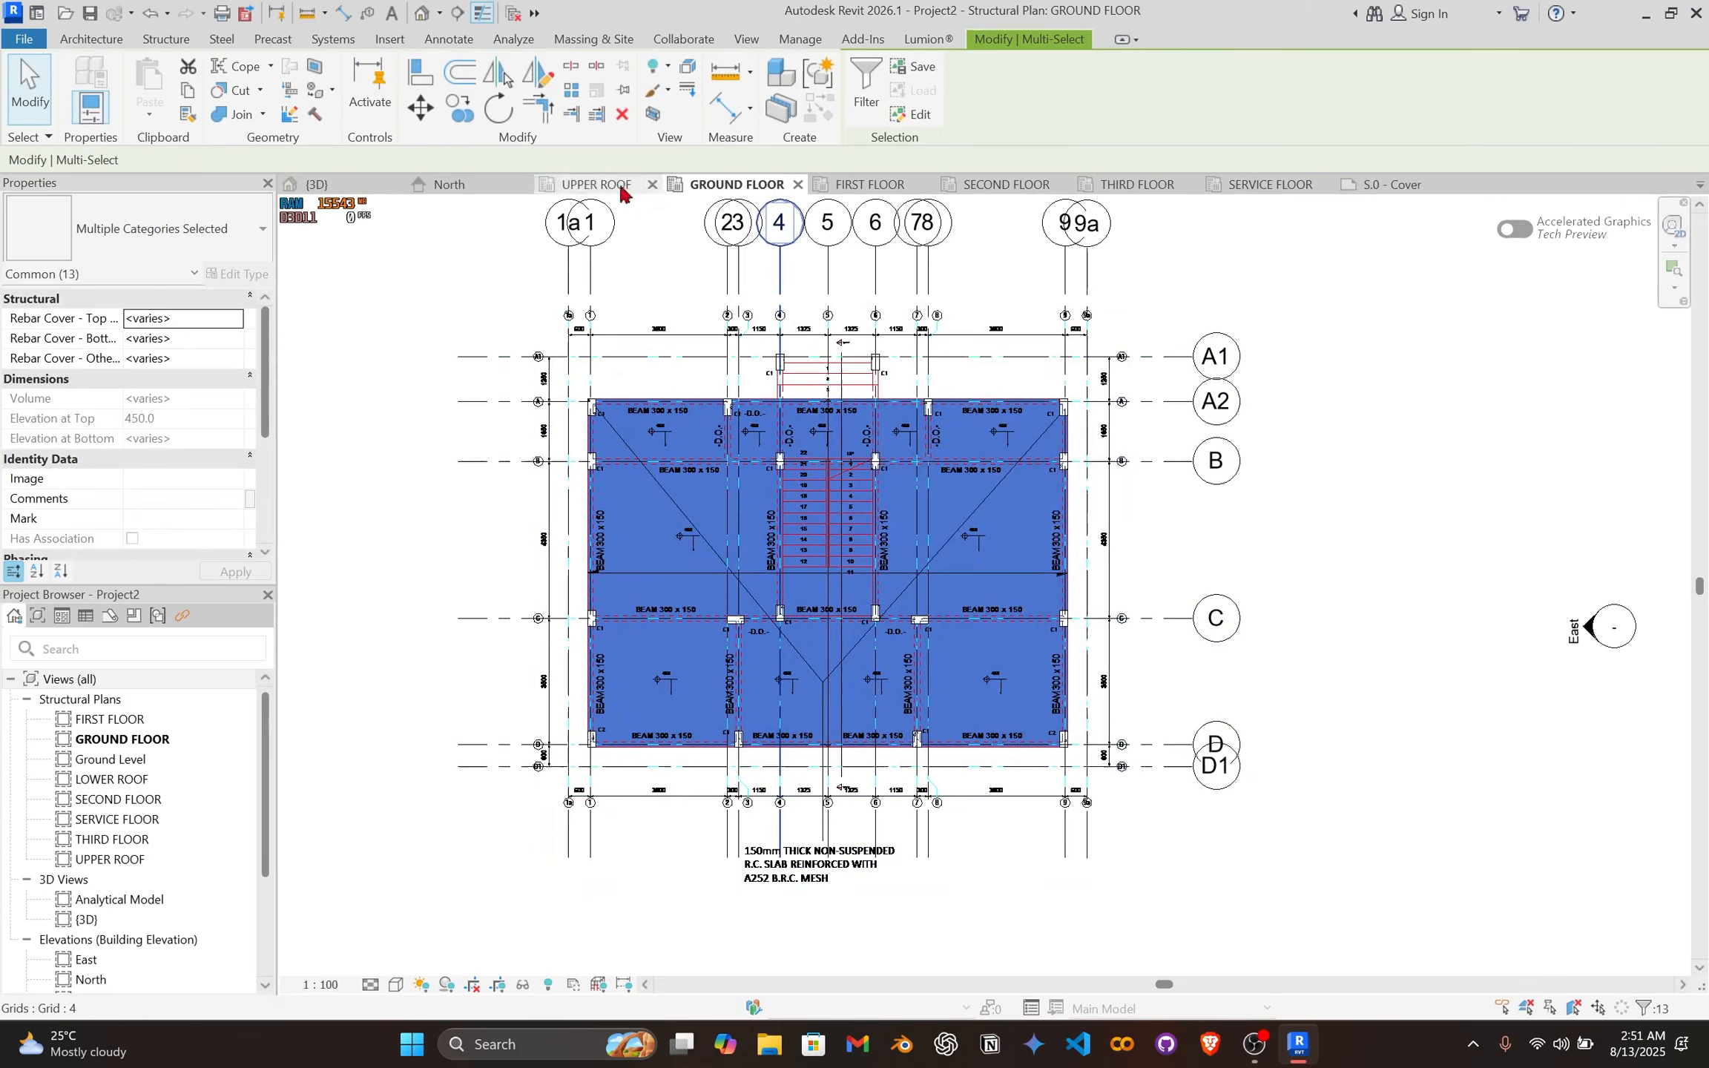
click(188, 90)
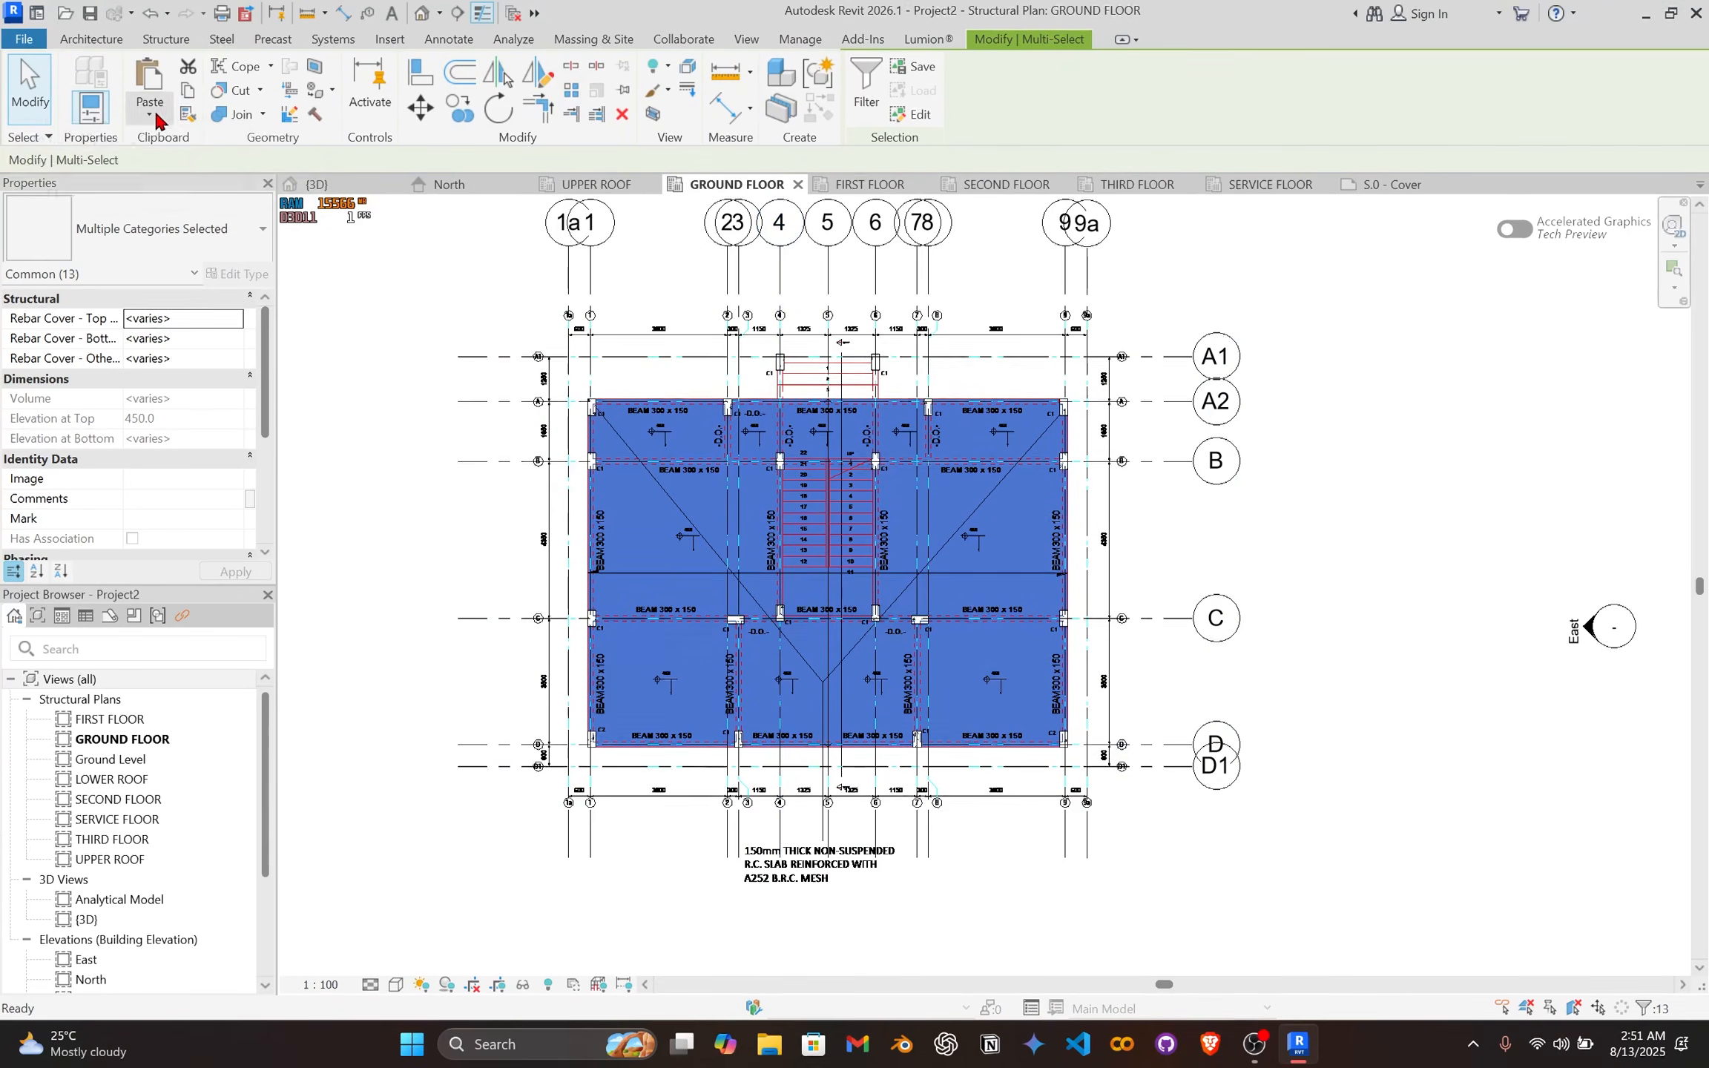
click(151, 115)
click(111, 190)
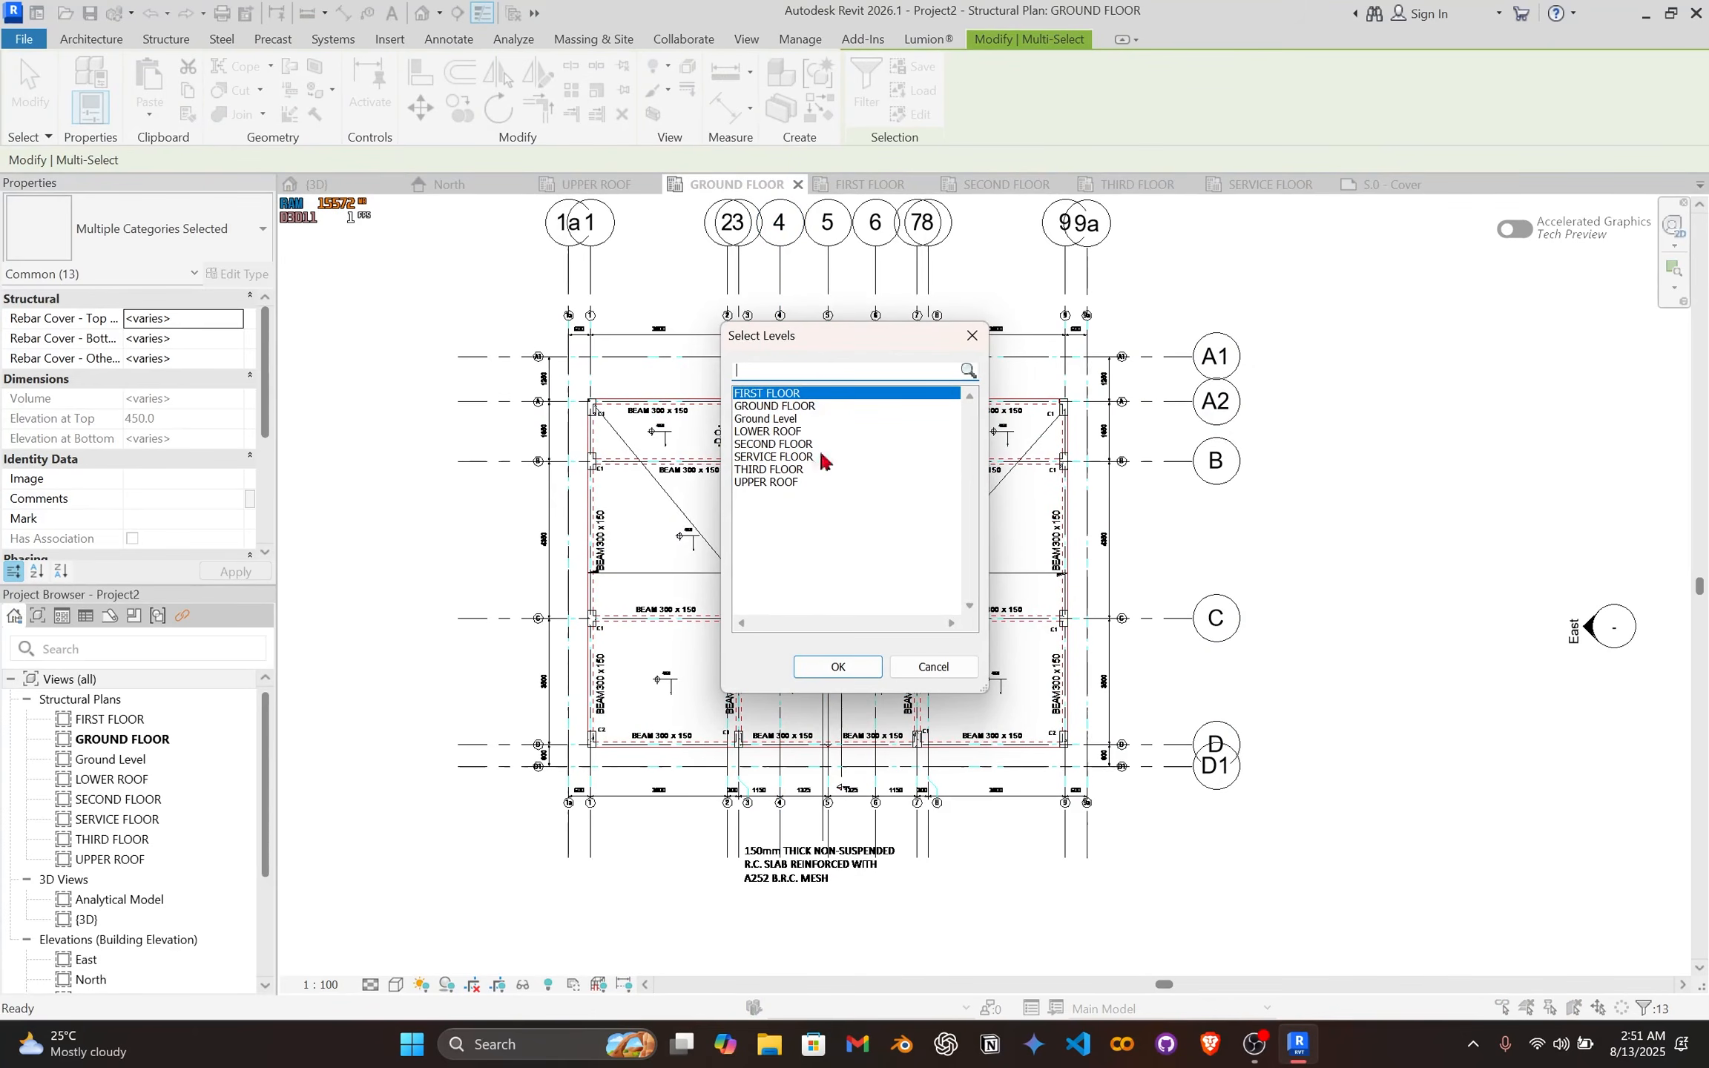
click(838, 666)
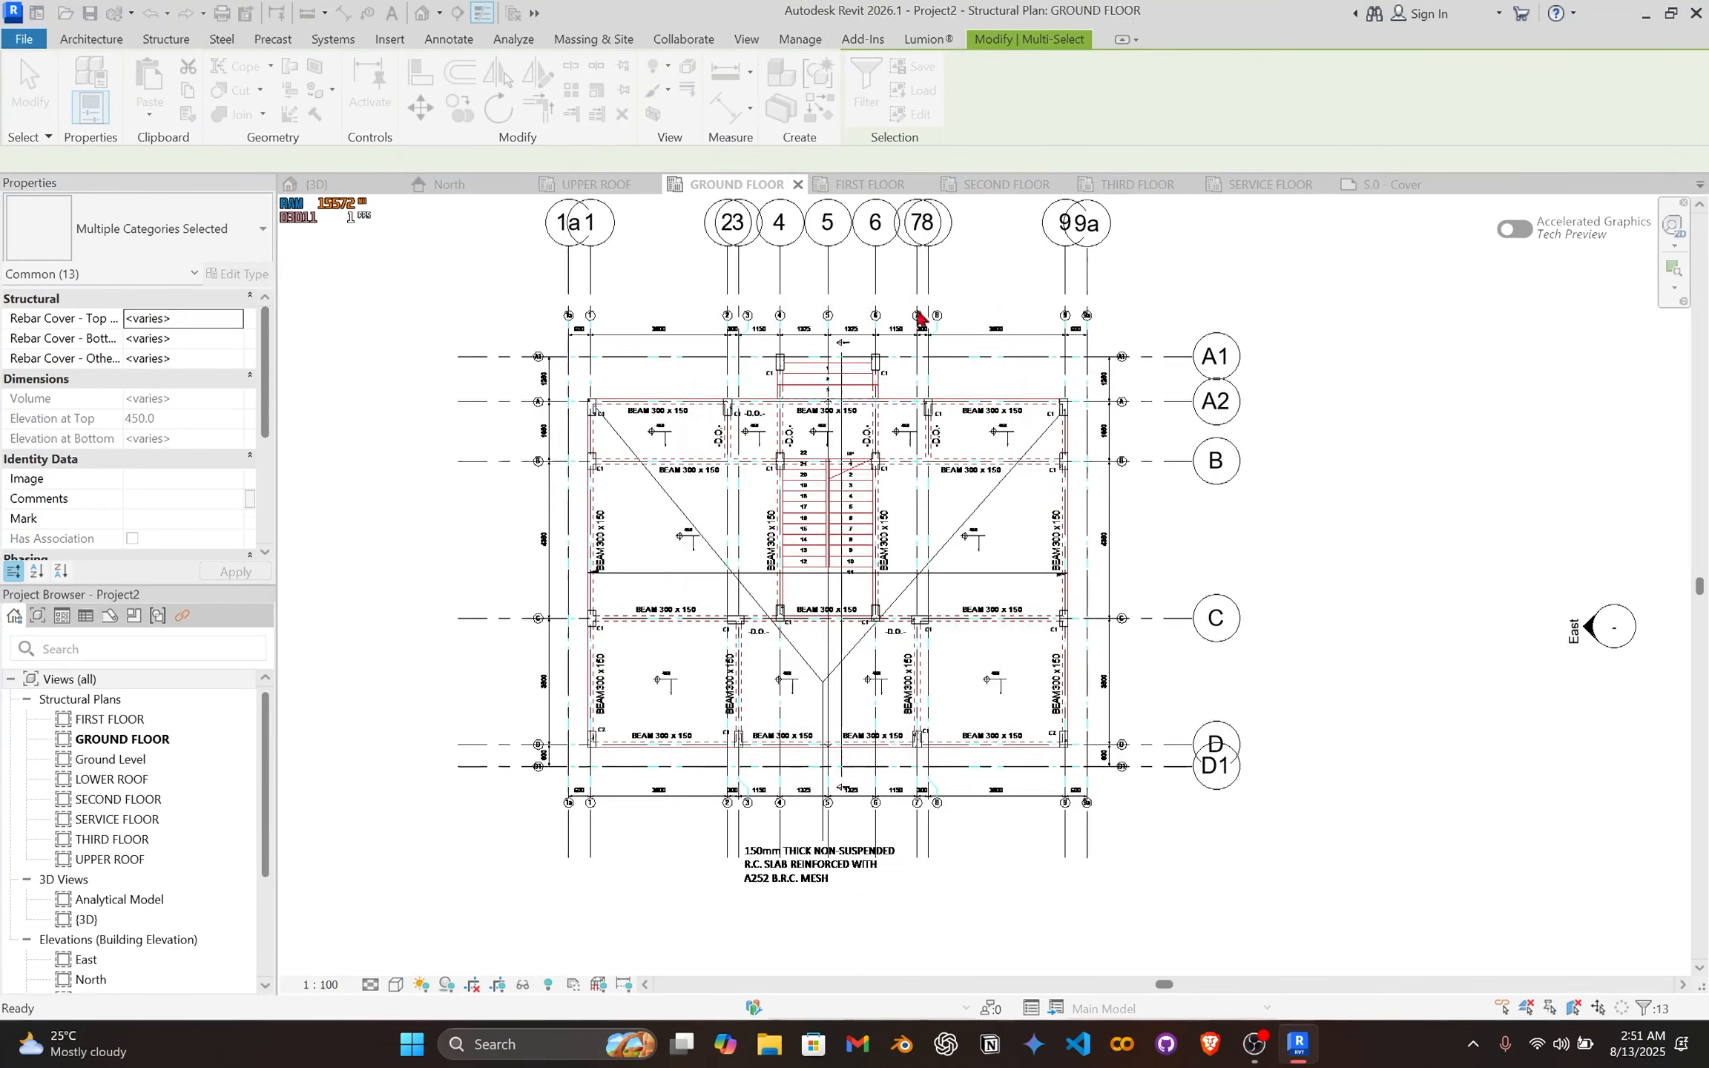
Step: Open the FIRST FLOOR structural plan and set its view scale to 1:50
click(870, 186)
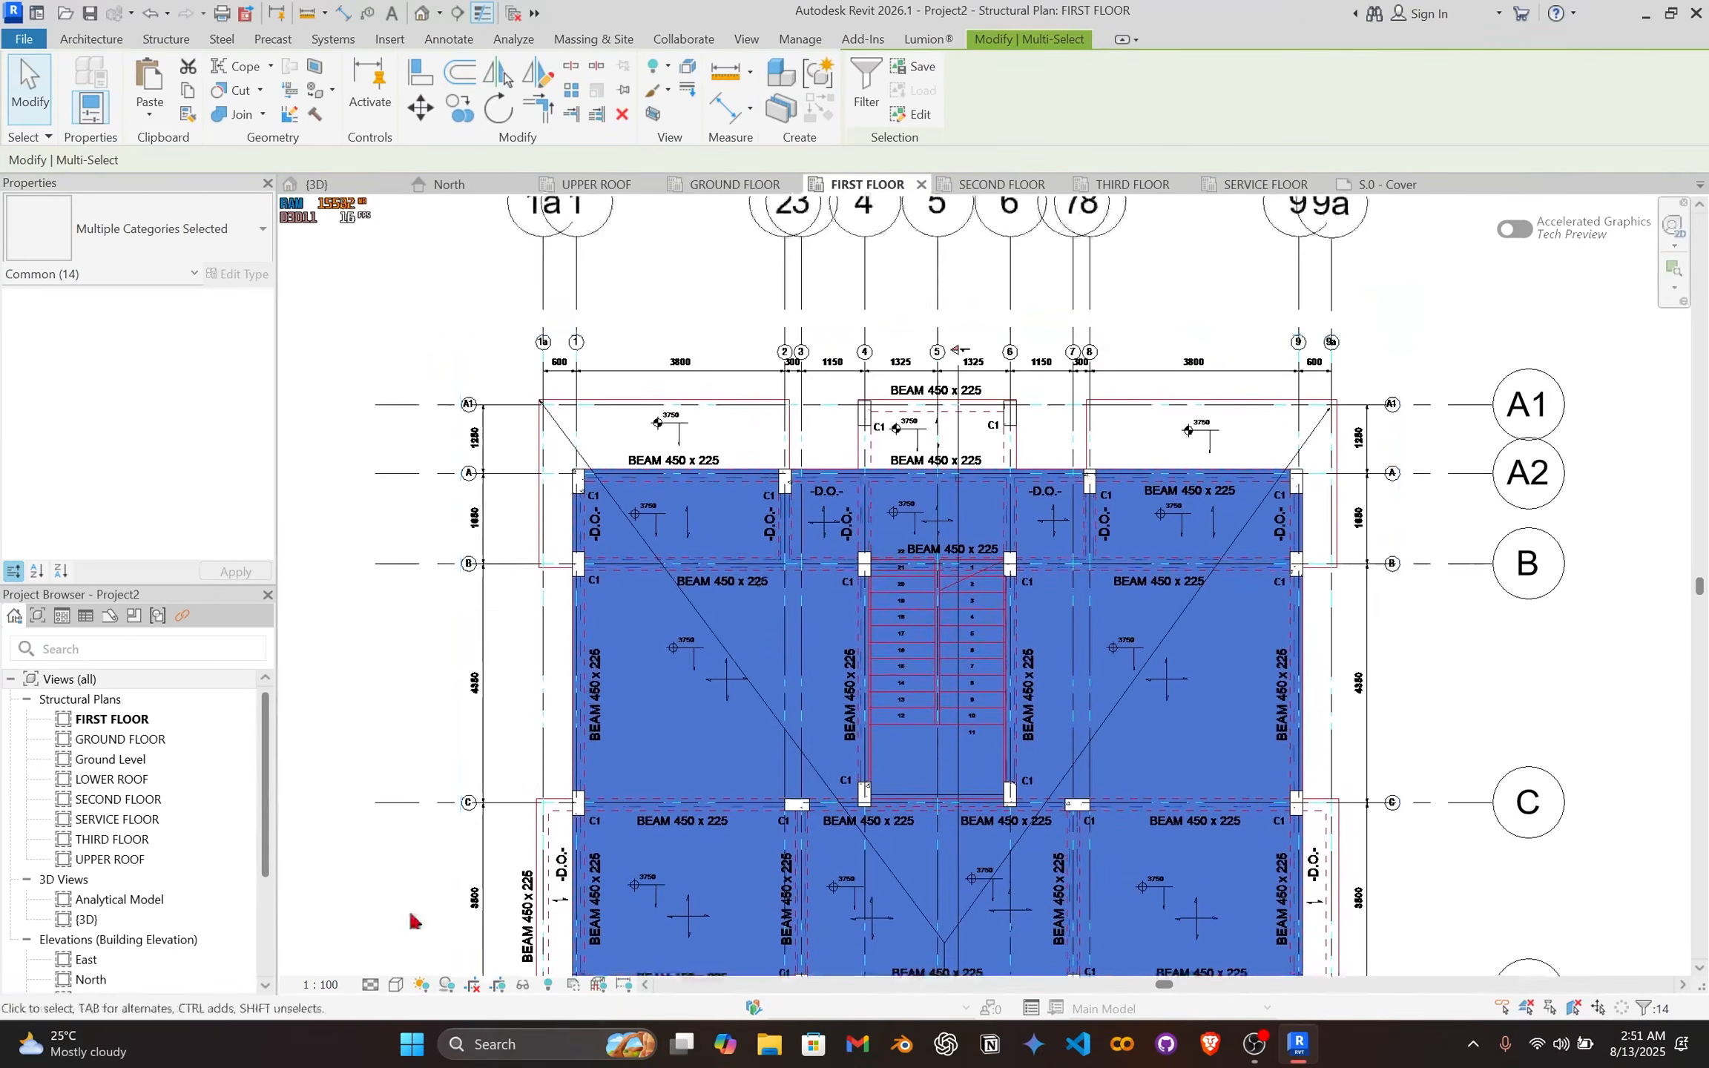
click(321, 985)
click(331, 823)
key(Escape)
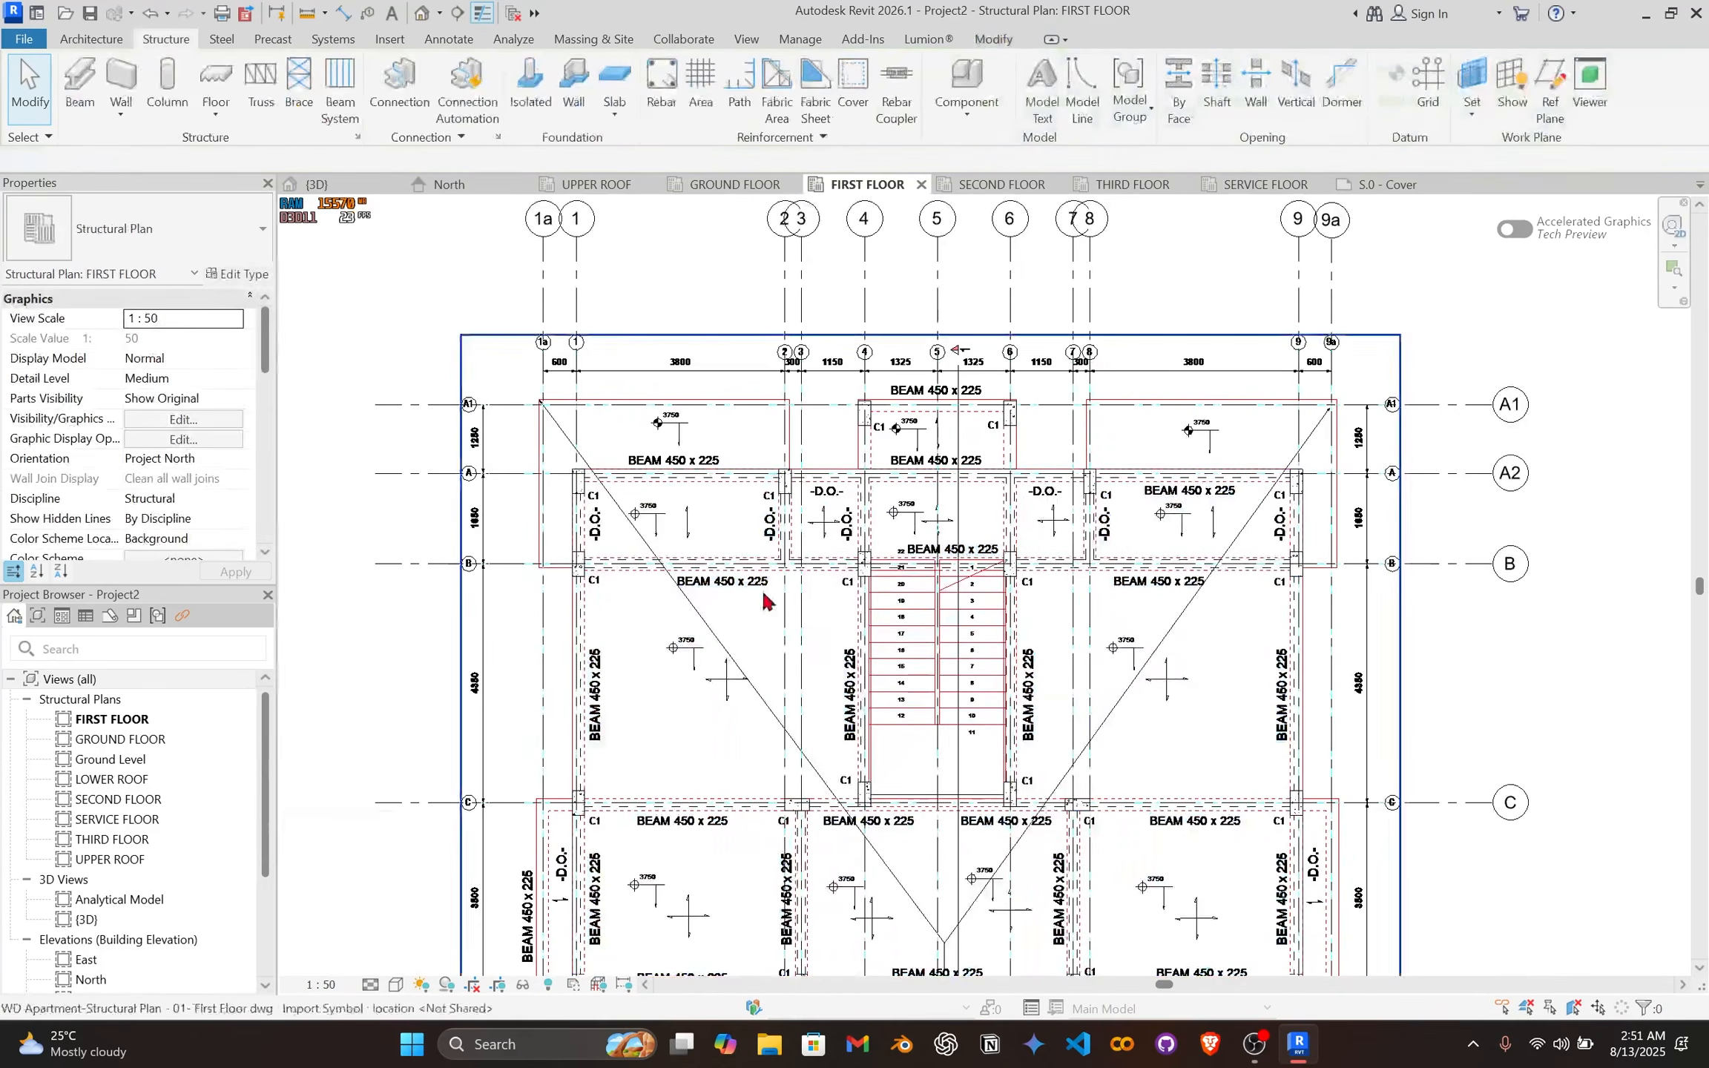
Step: Duplicate the type of the first floor beam along gridline A as 450 x 225mm, with b set to 225 and h to 450
scroll(667, 519, up, 3)
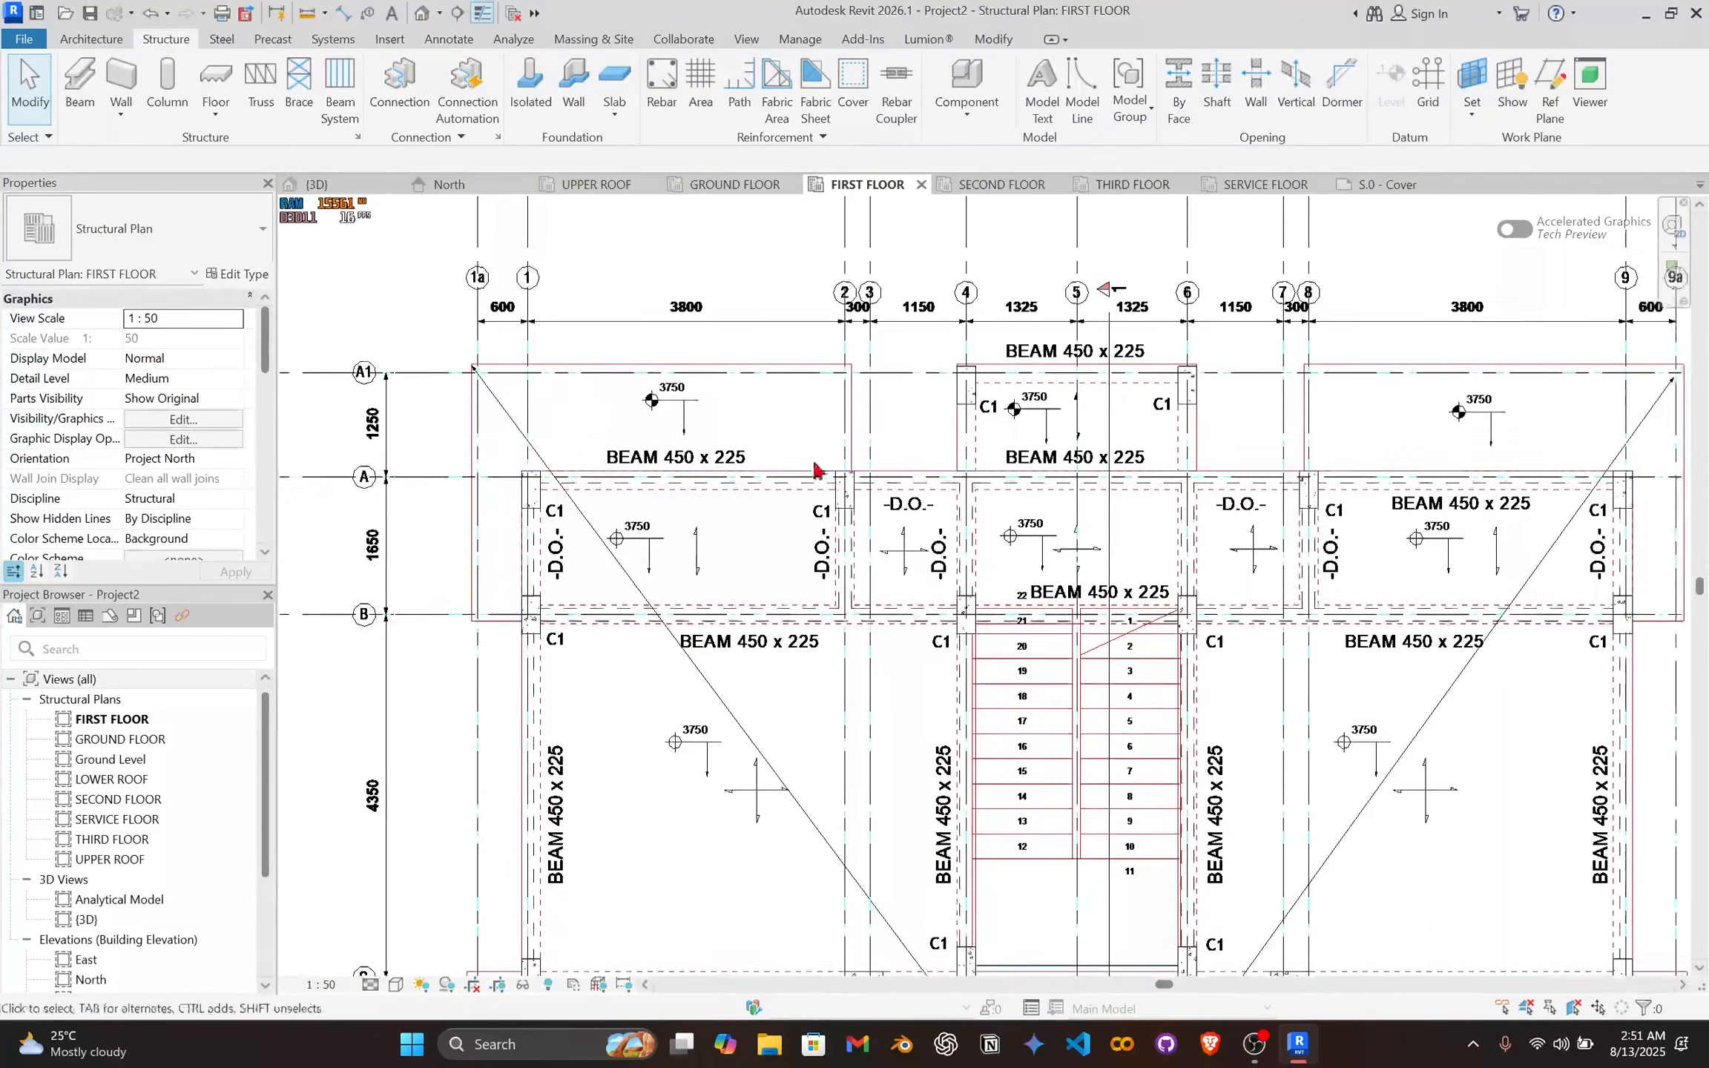
scroll(660, 496, up, 2)
scroll(822, 477, down, 2)
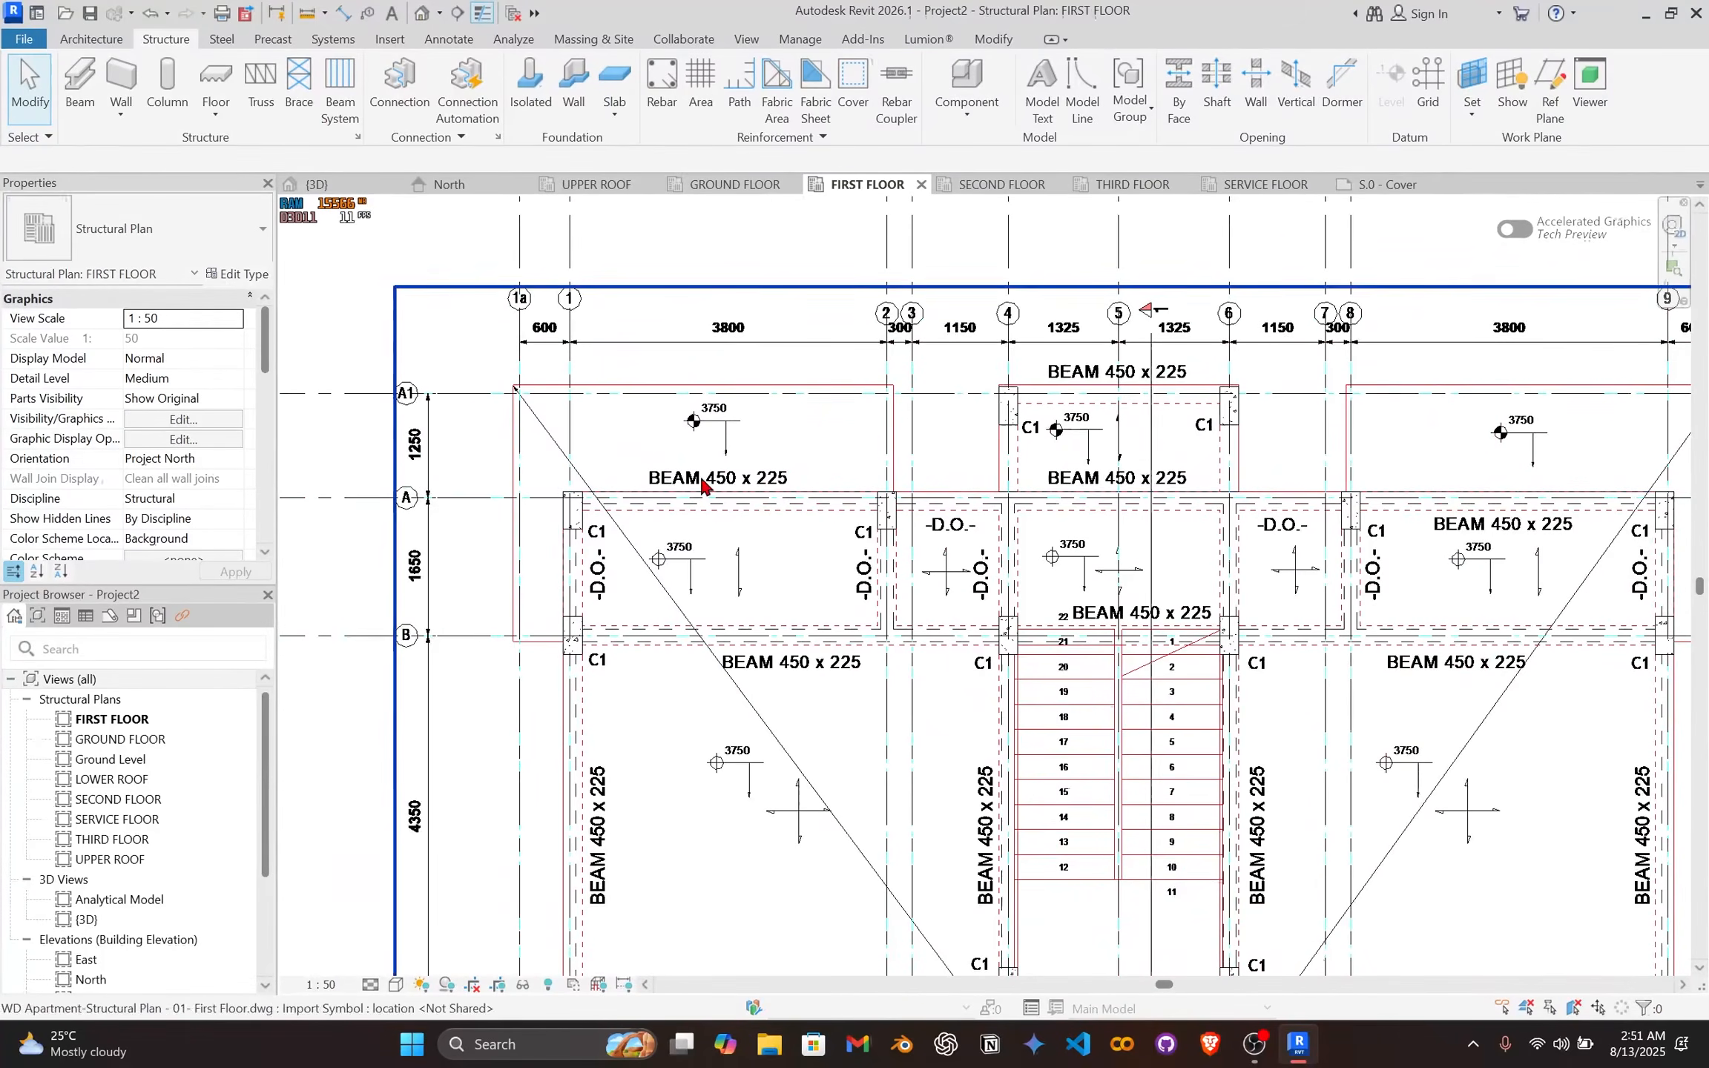
scroll(575, 475, up, 2)
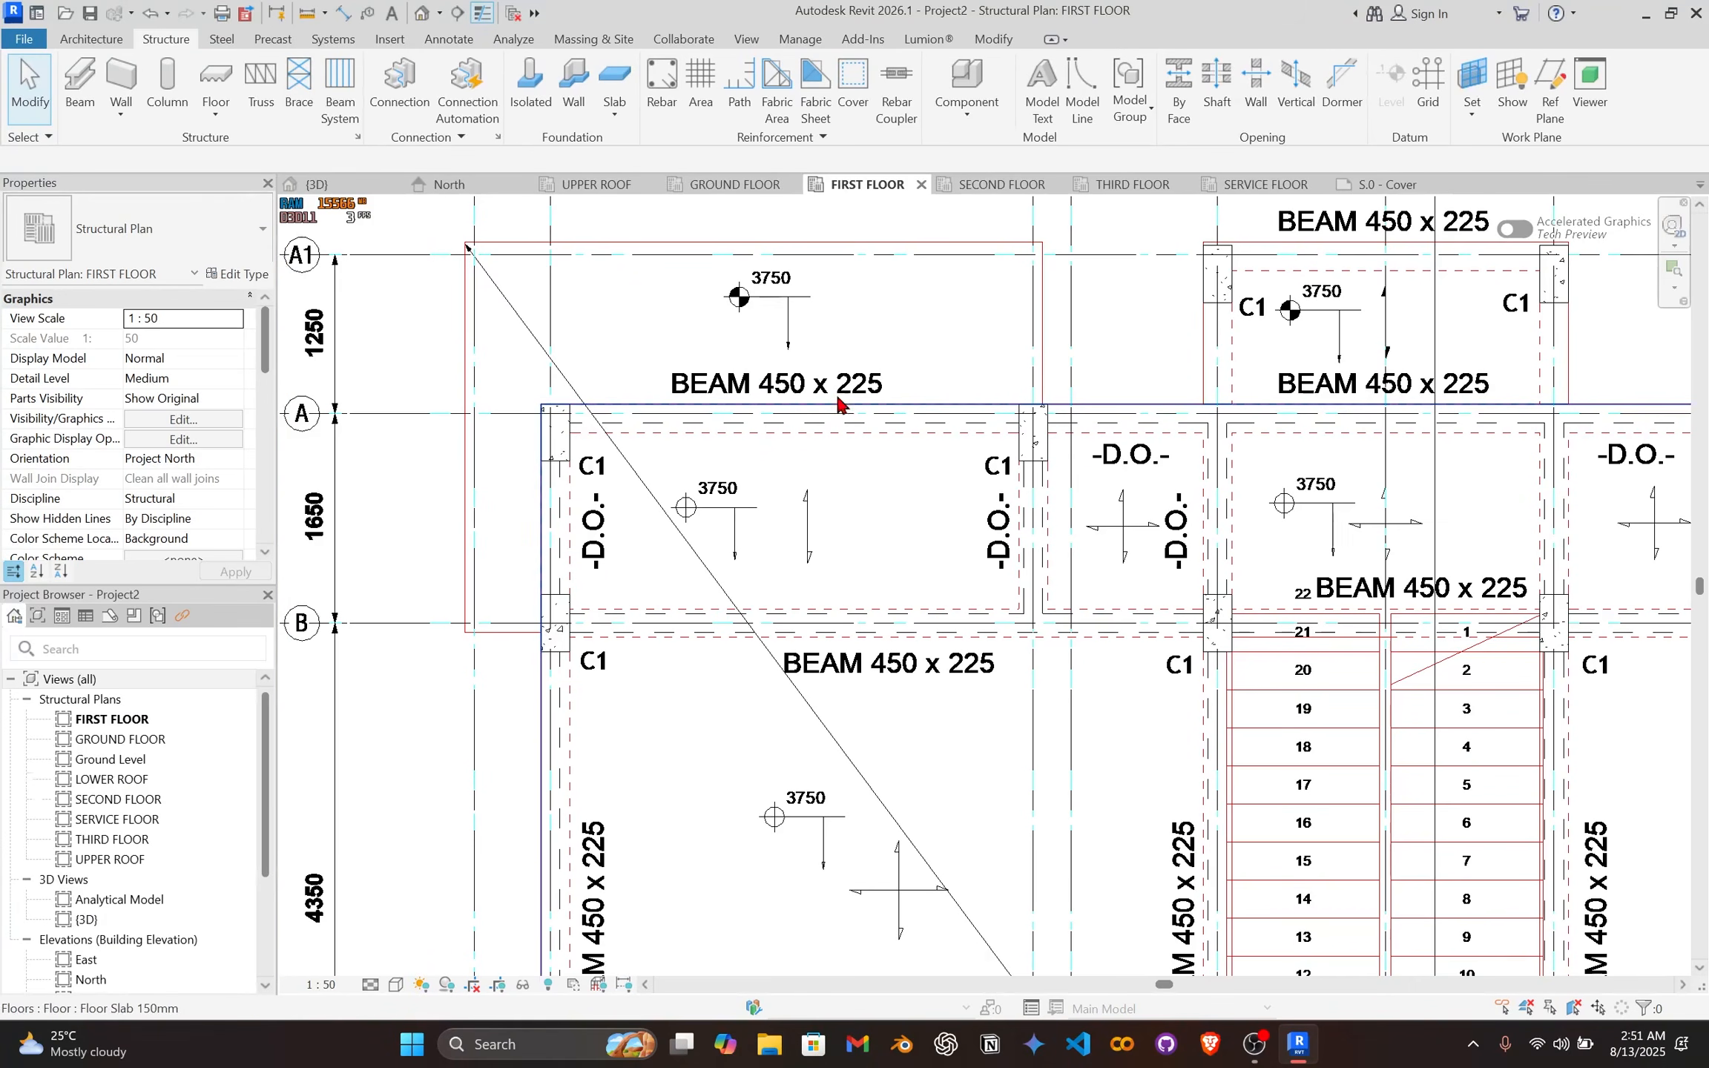
click(749, 425)
click(237, 274)
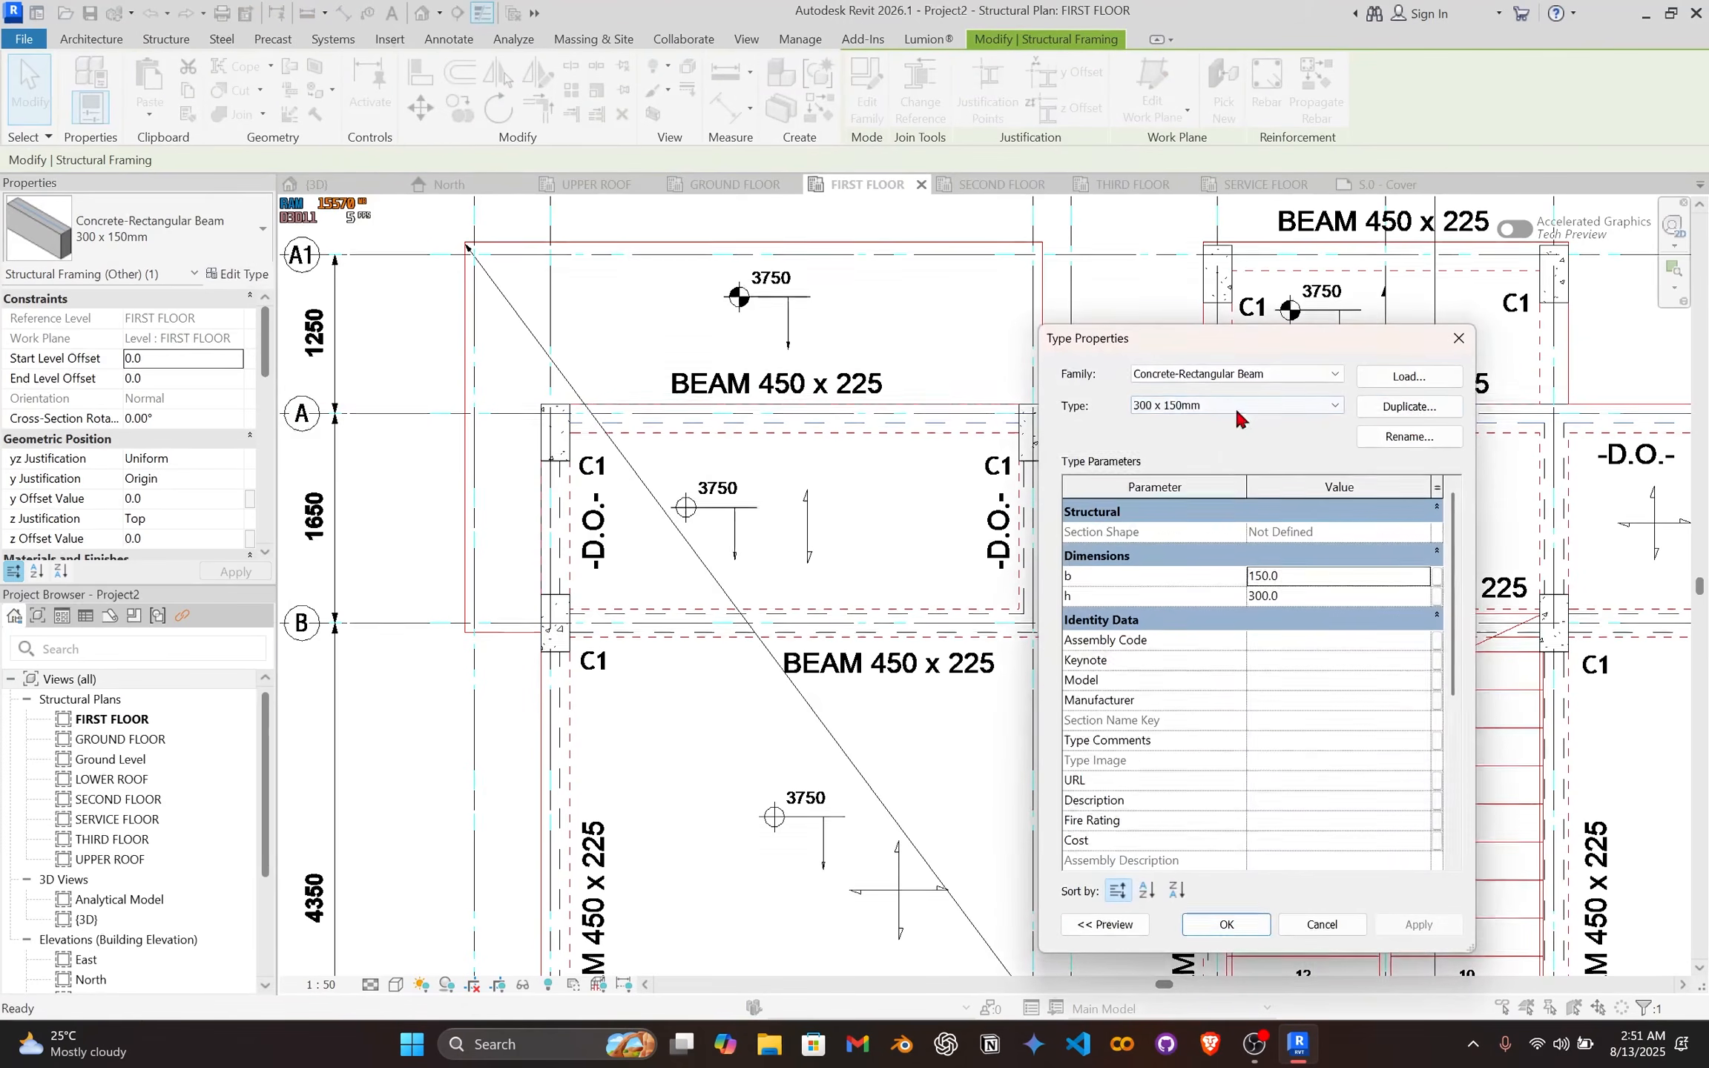
click(1409, 406)
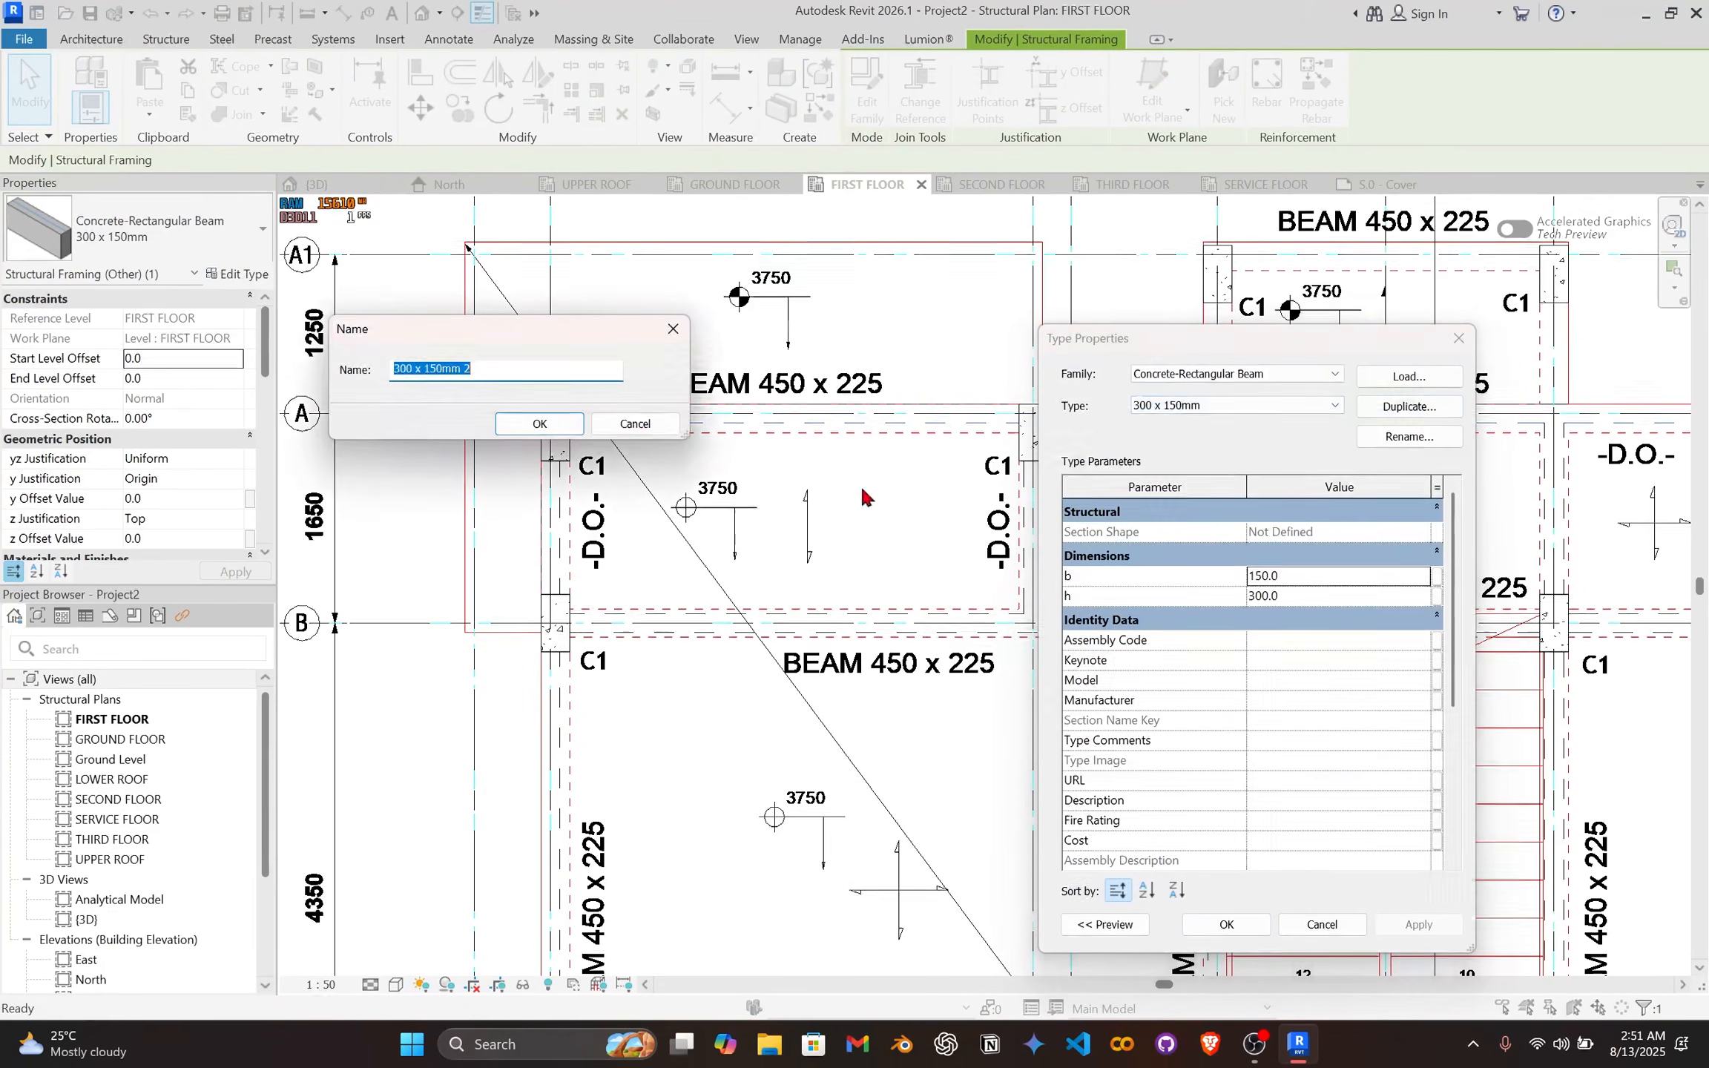
click(410, 368)
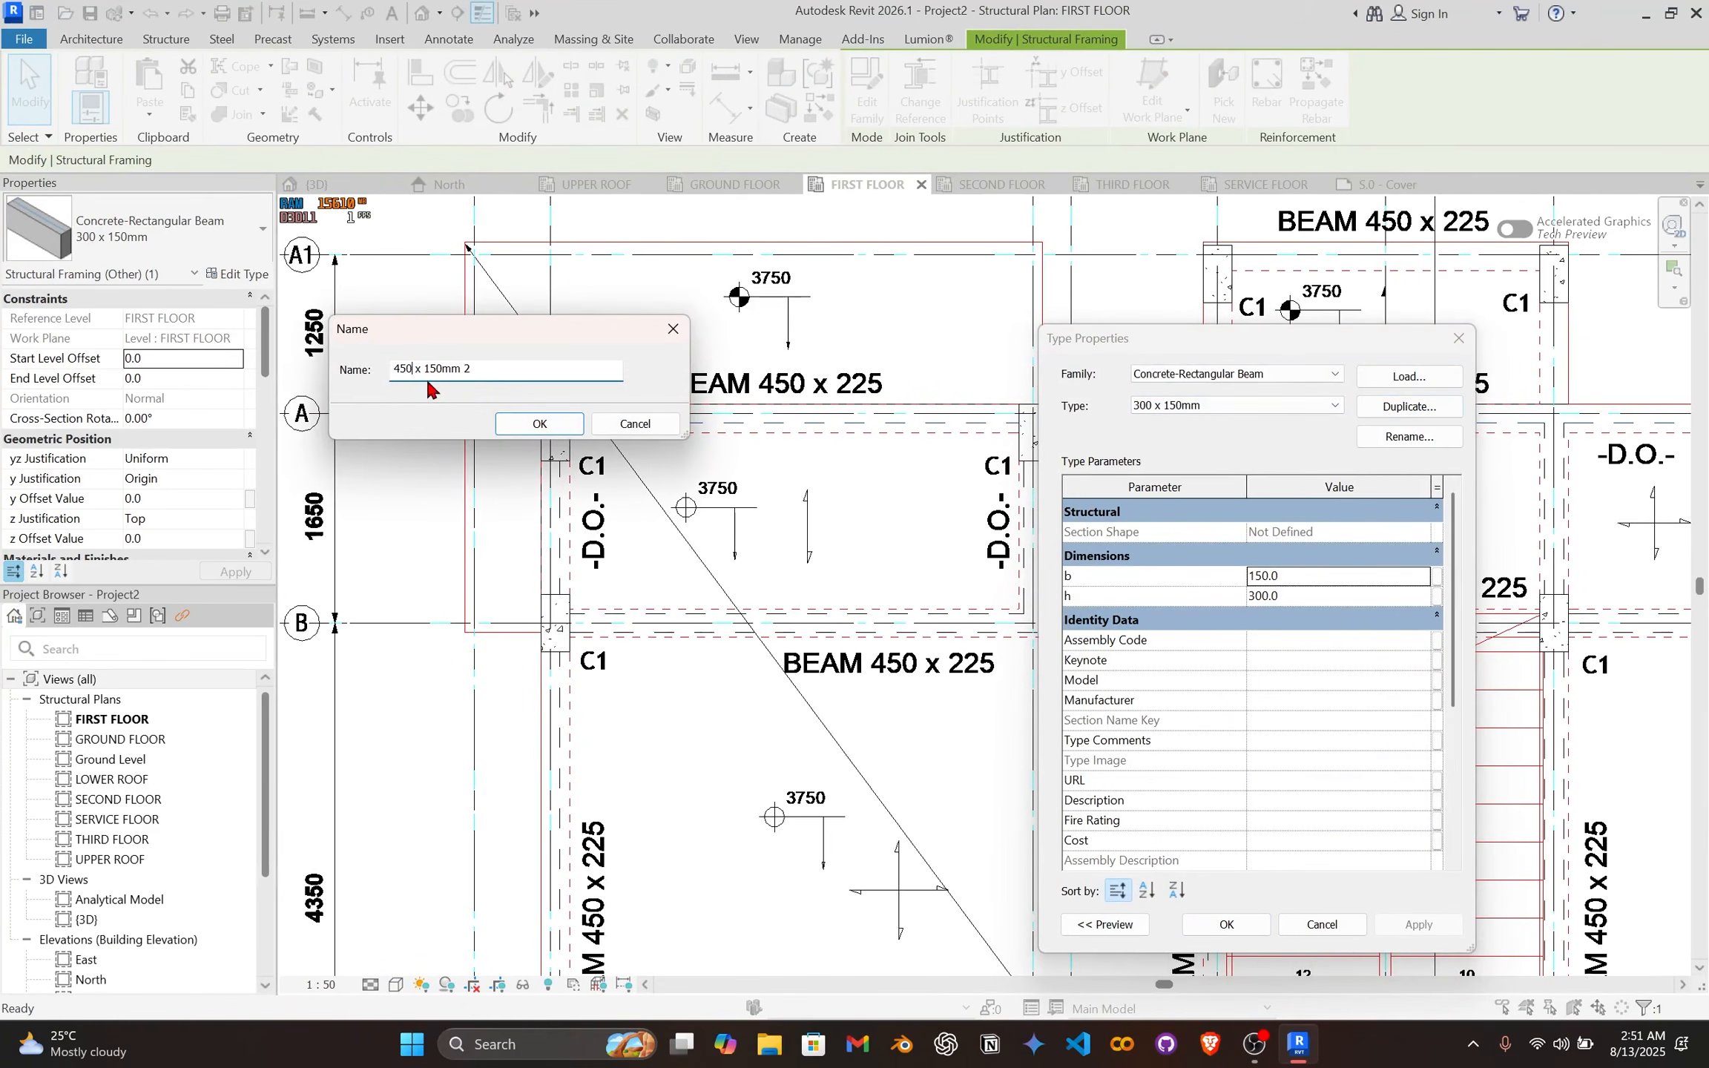
key(BackSpace)
key(BackSpace)
key(BackSpace)
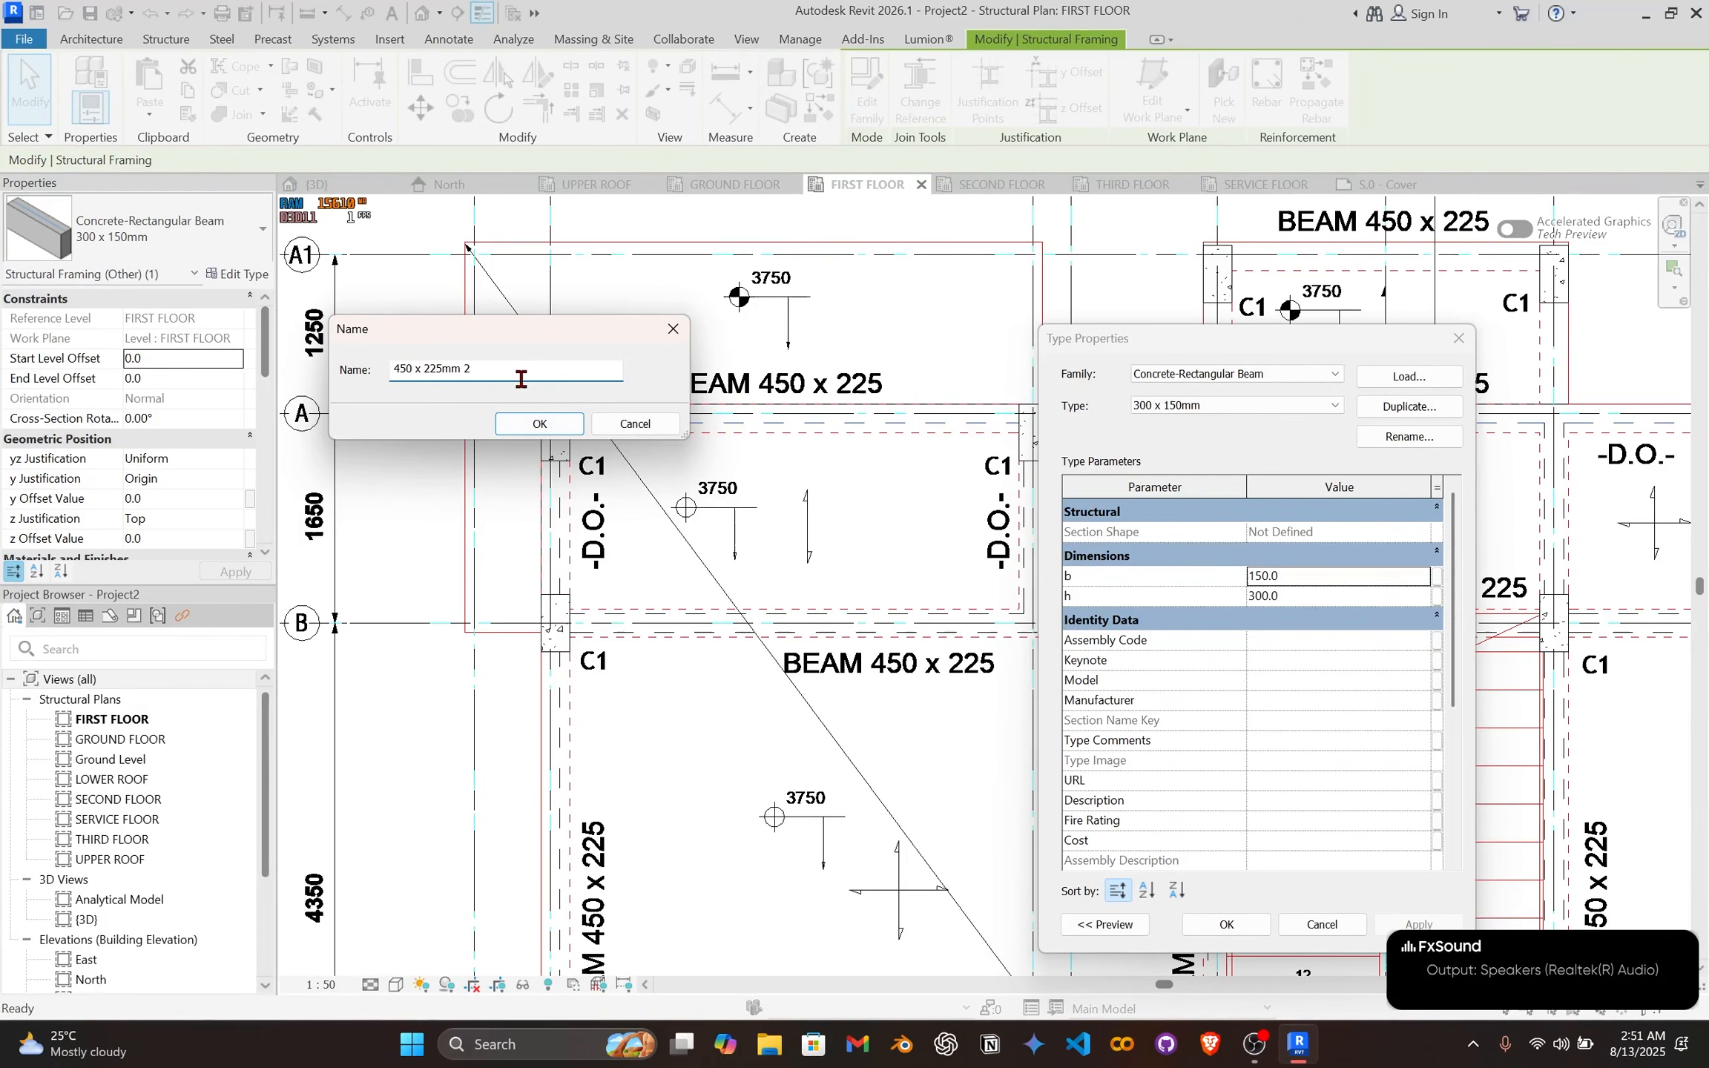
click(513, 427)
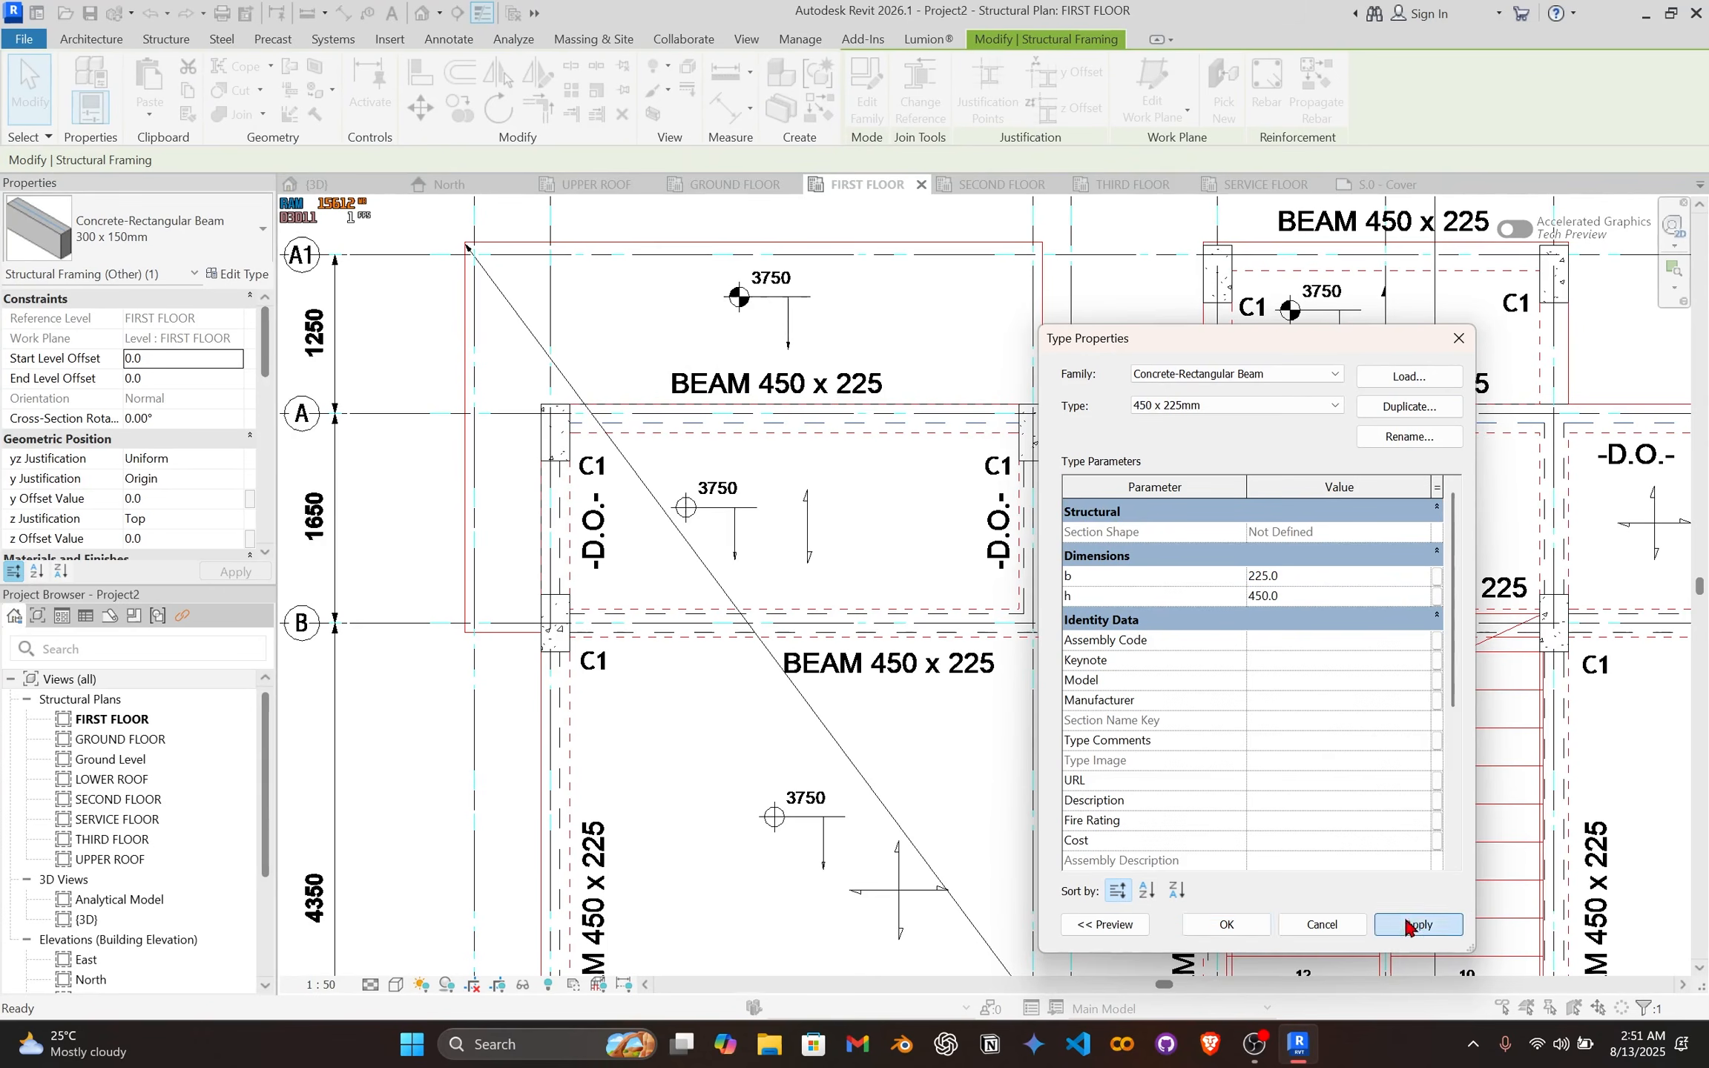
click(1211, 933)
Step: Move the beam along gridline A inward by 37.5 mm so its outer face aligns with the C1 columns' outer edge
scroll(675, 390, up, 5)
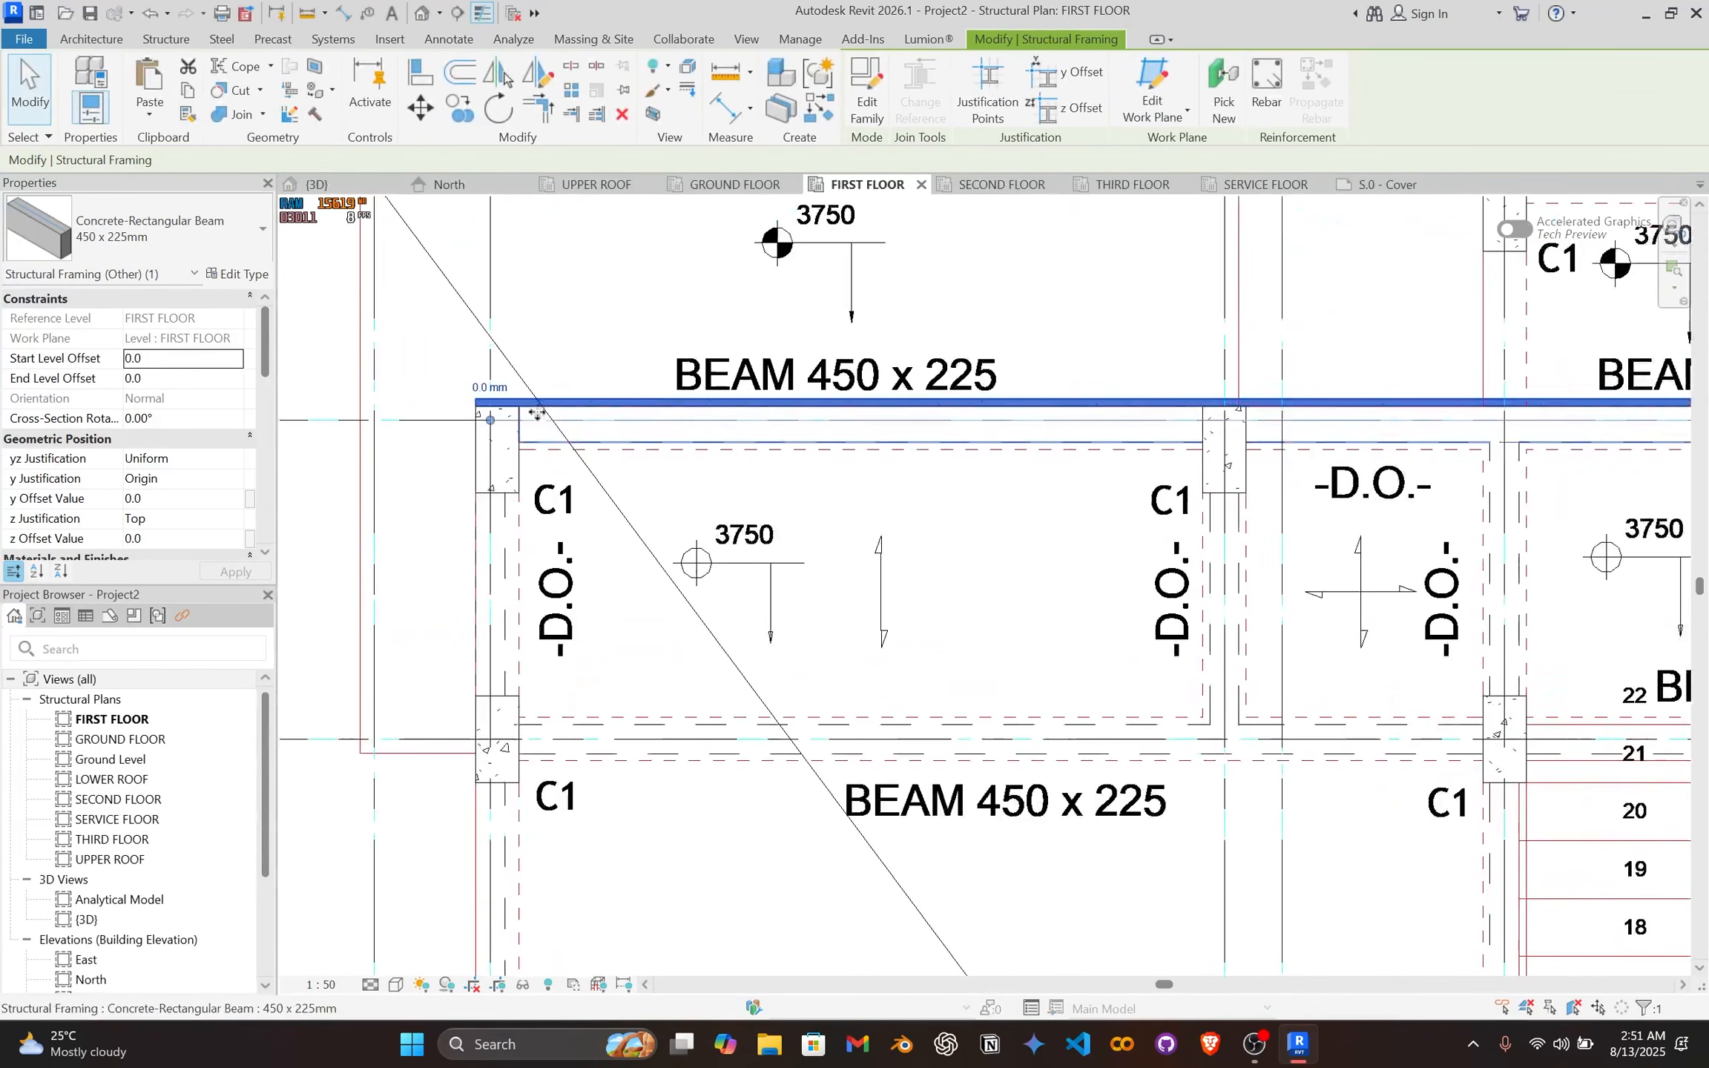
scroll(705, 387, up, 2)
key(m)
key(v)
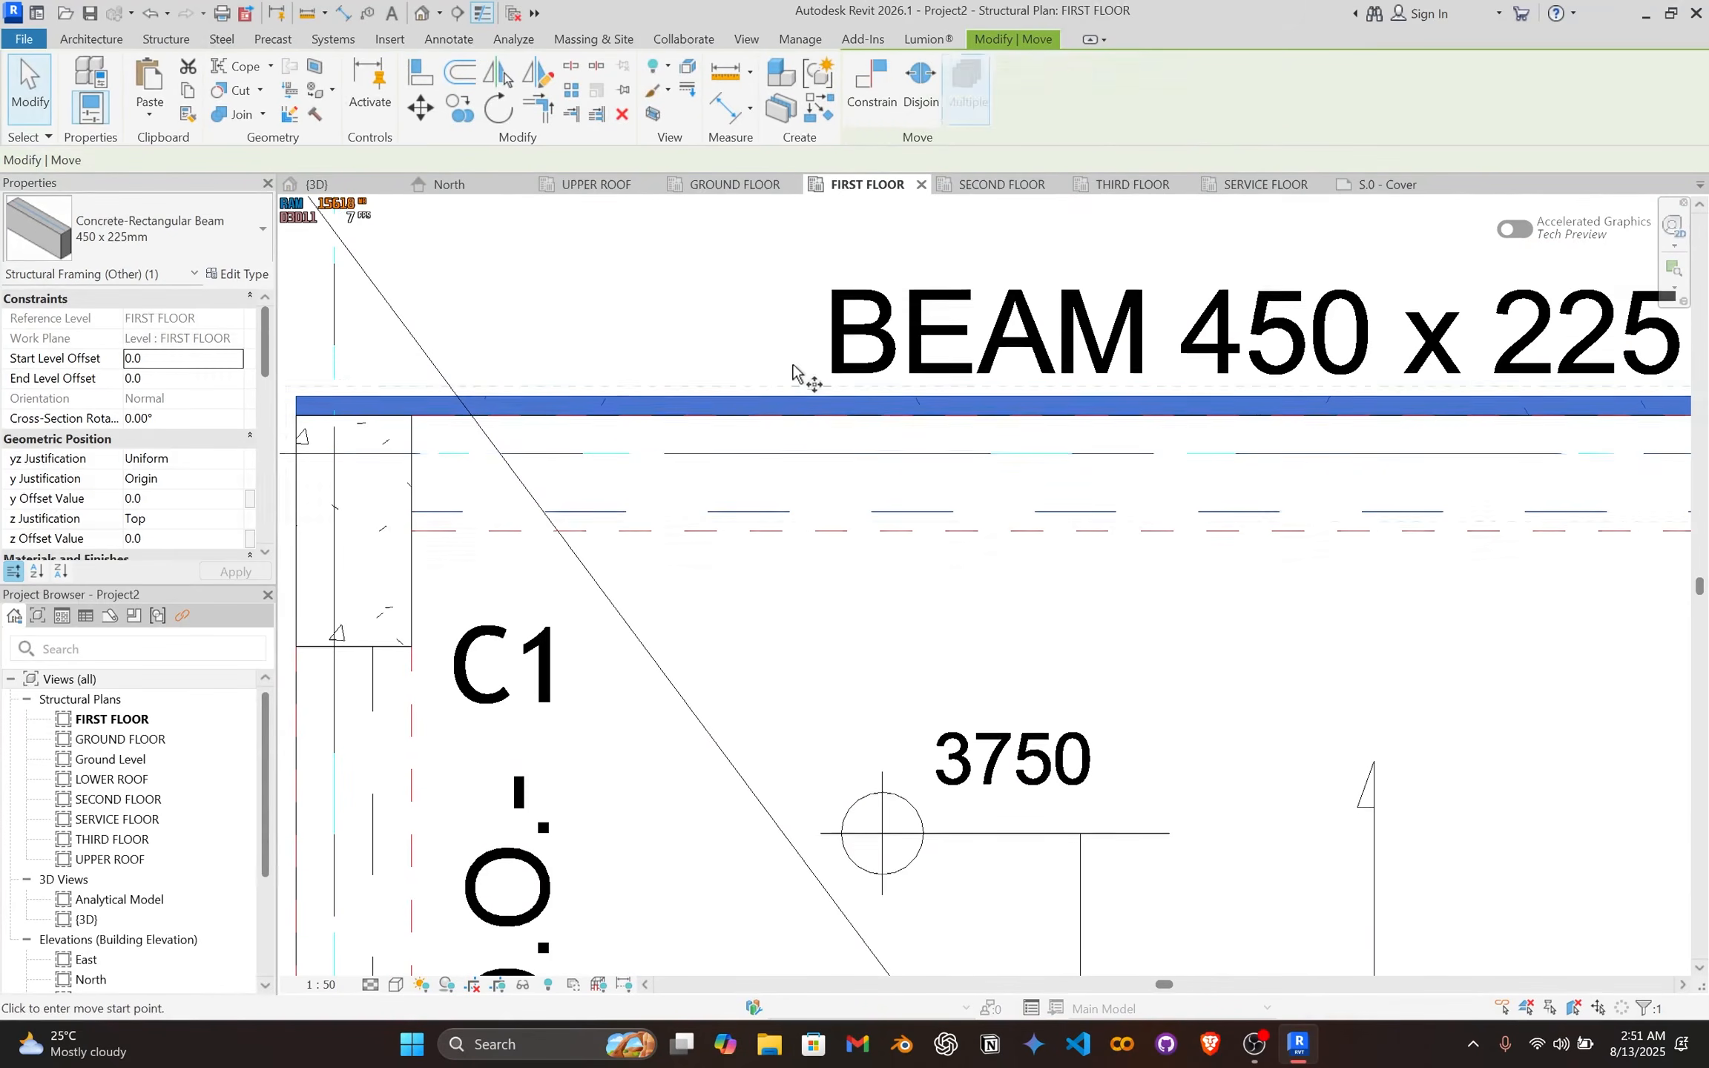
click(797, 407)
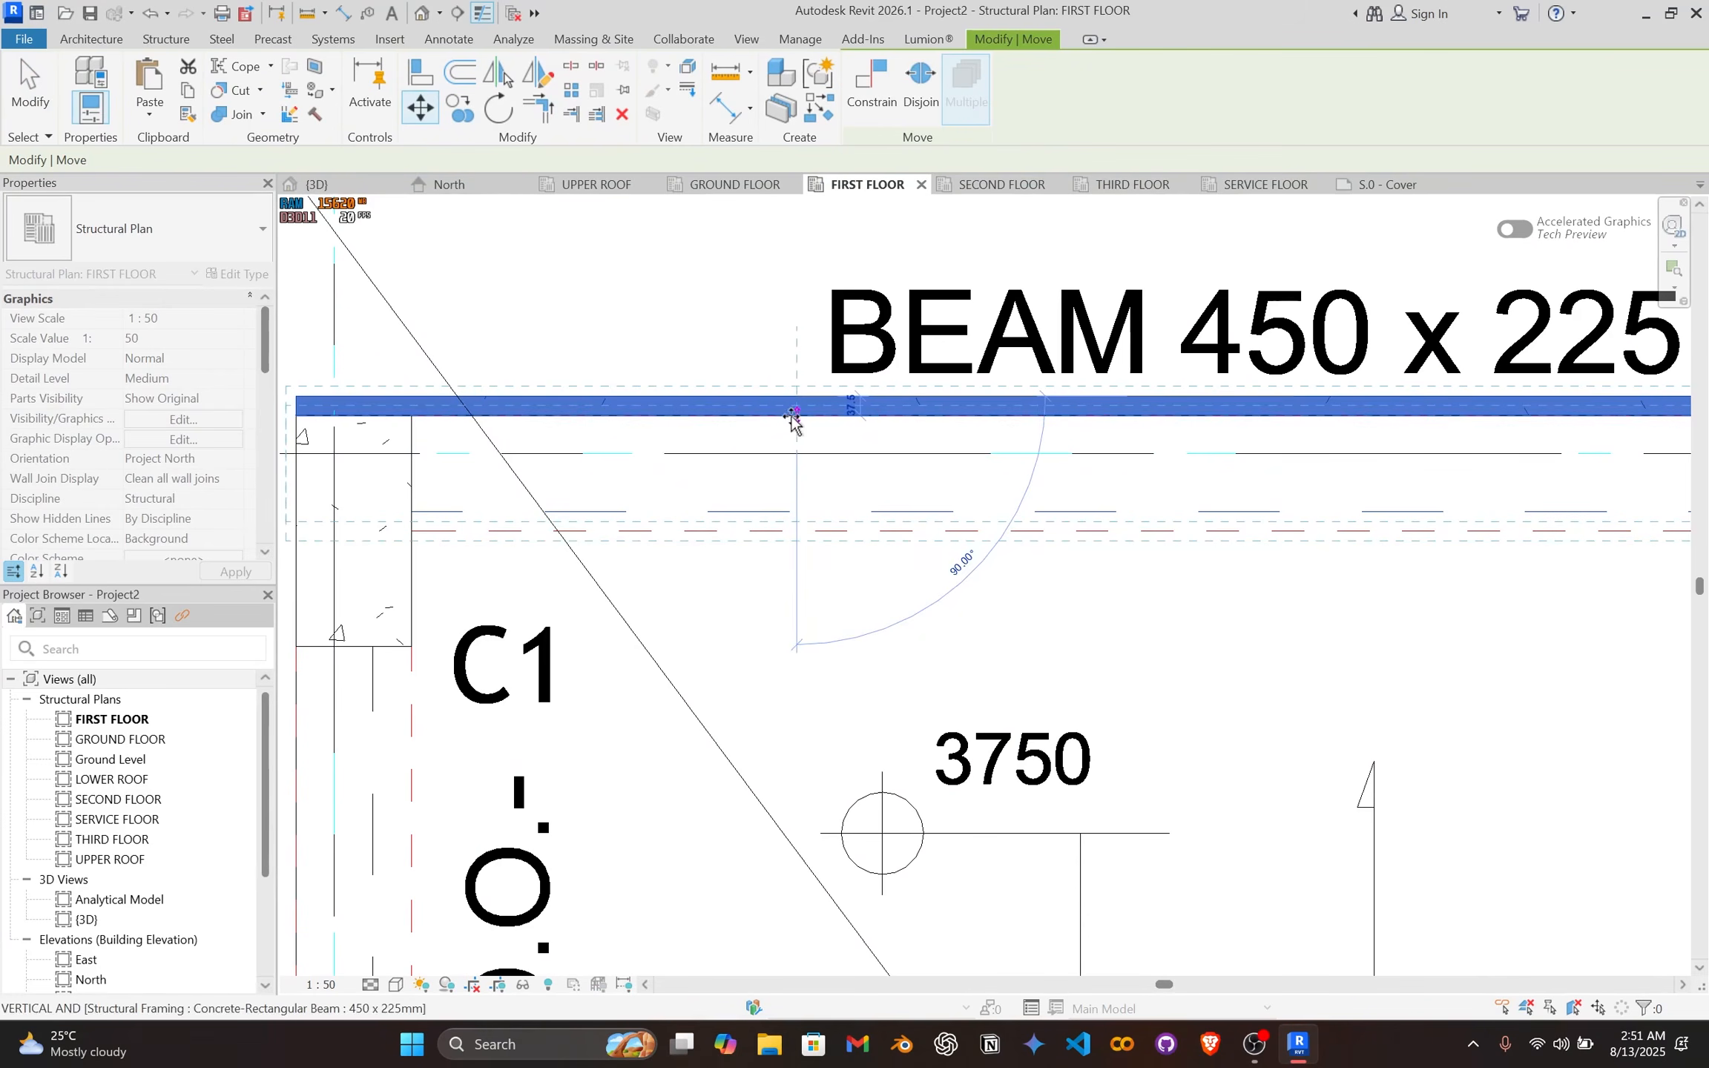
click(794, 417)
scroll(801, 416, down, 5)
key(Escape)
scroll(1057, 446, down, 1)
Step: Turn off thin lines in the FIRST FLOOR plan so elements display with their line weights
middle_drag(1220, 437, 811, 447)
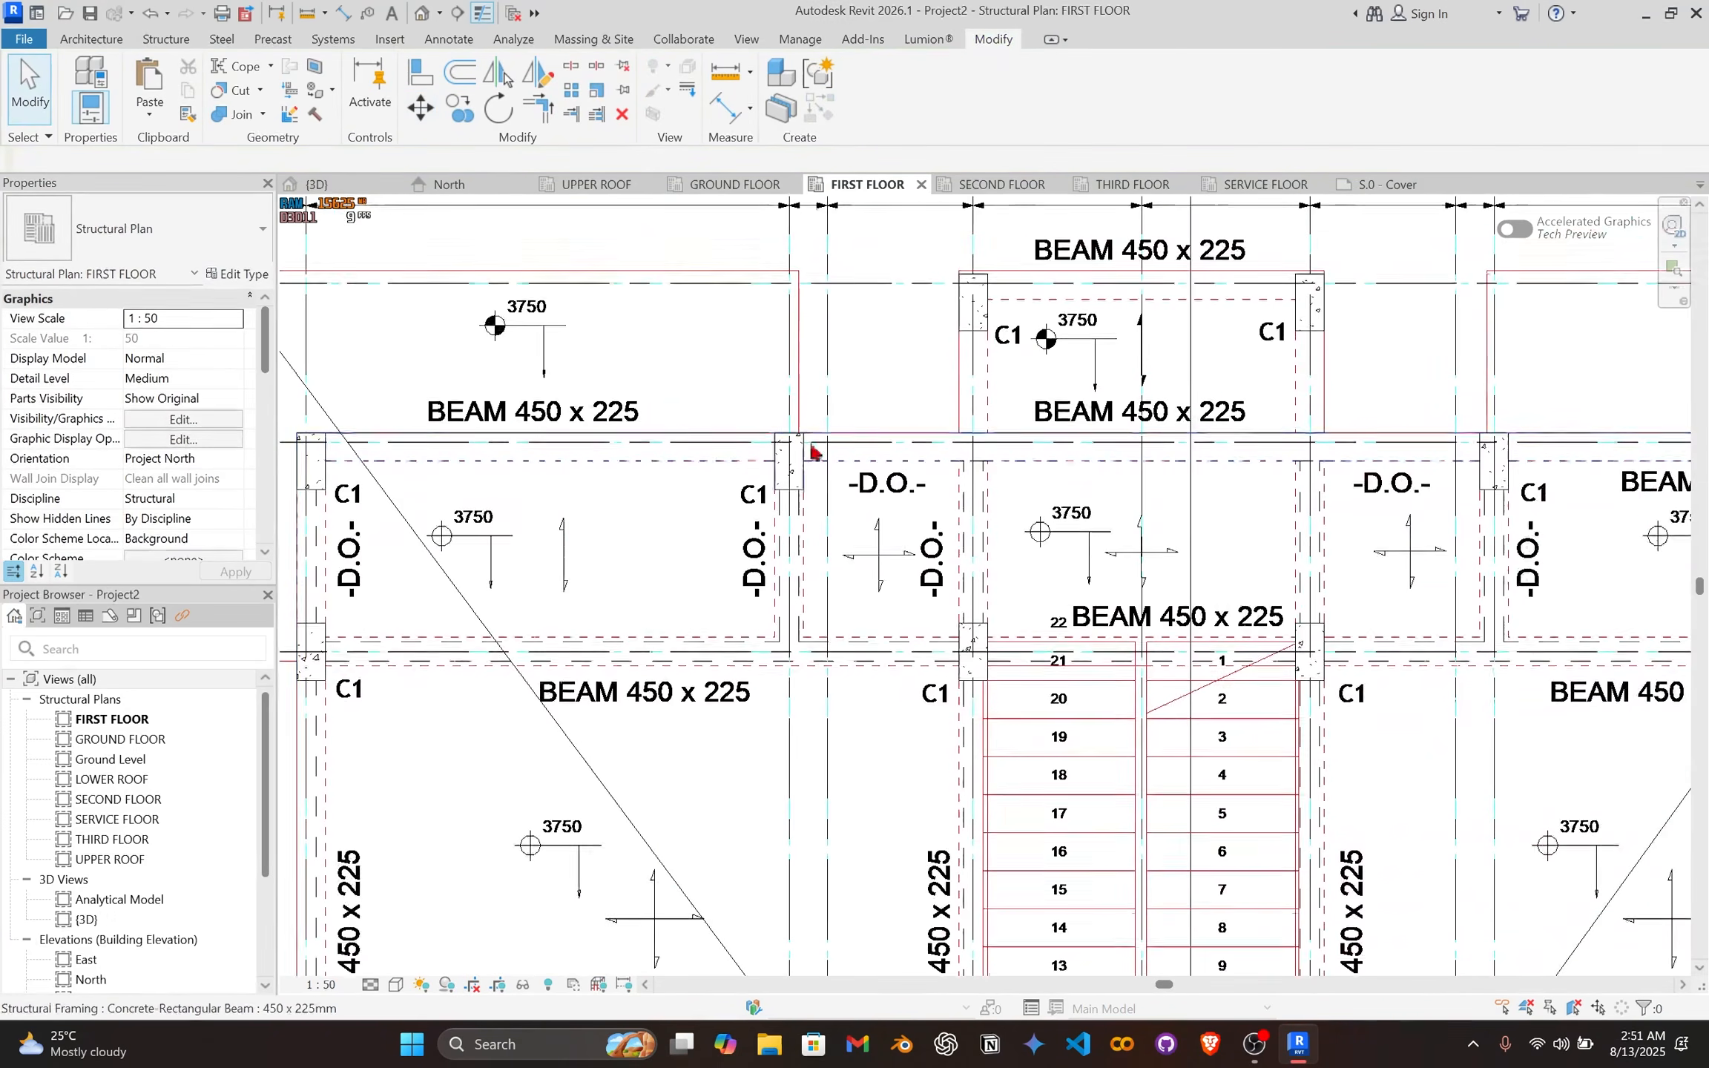
middle_drag(969, 451, 572, 470)
middle_drag(932, 479, 864, 478)
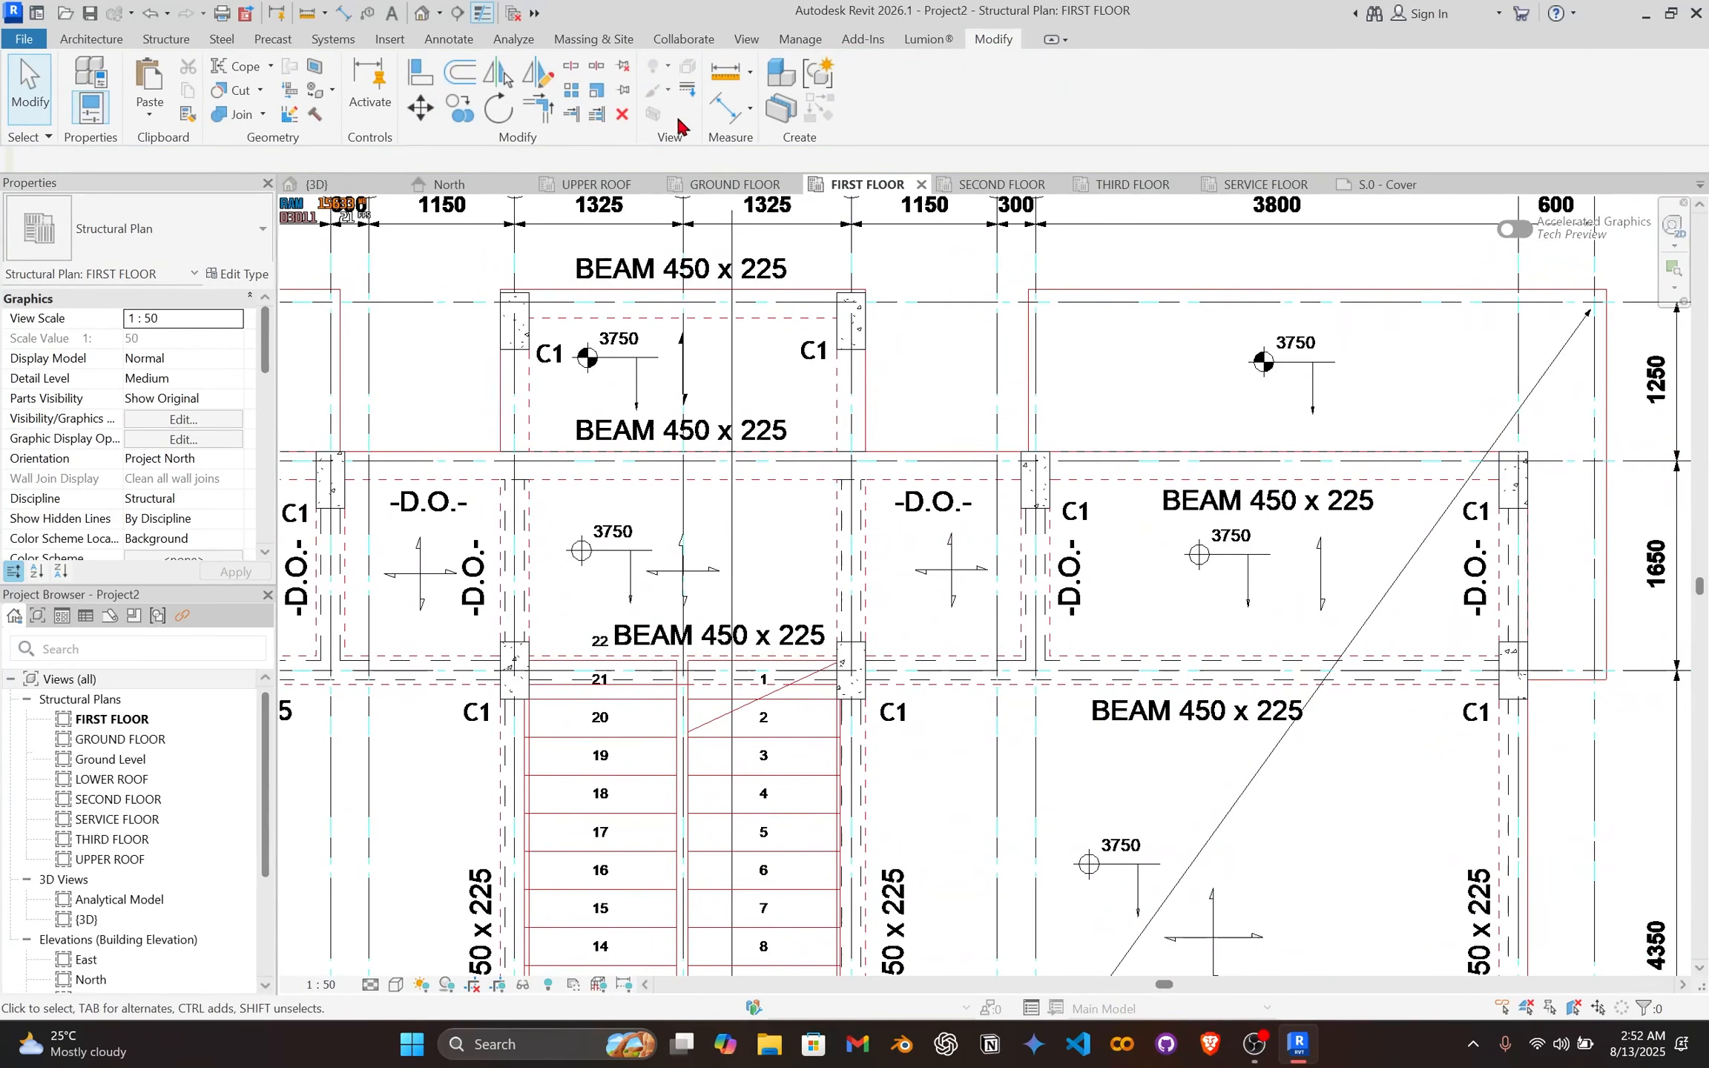
click(481, 14)
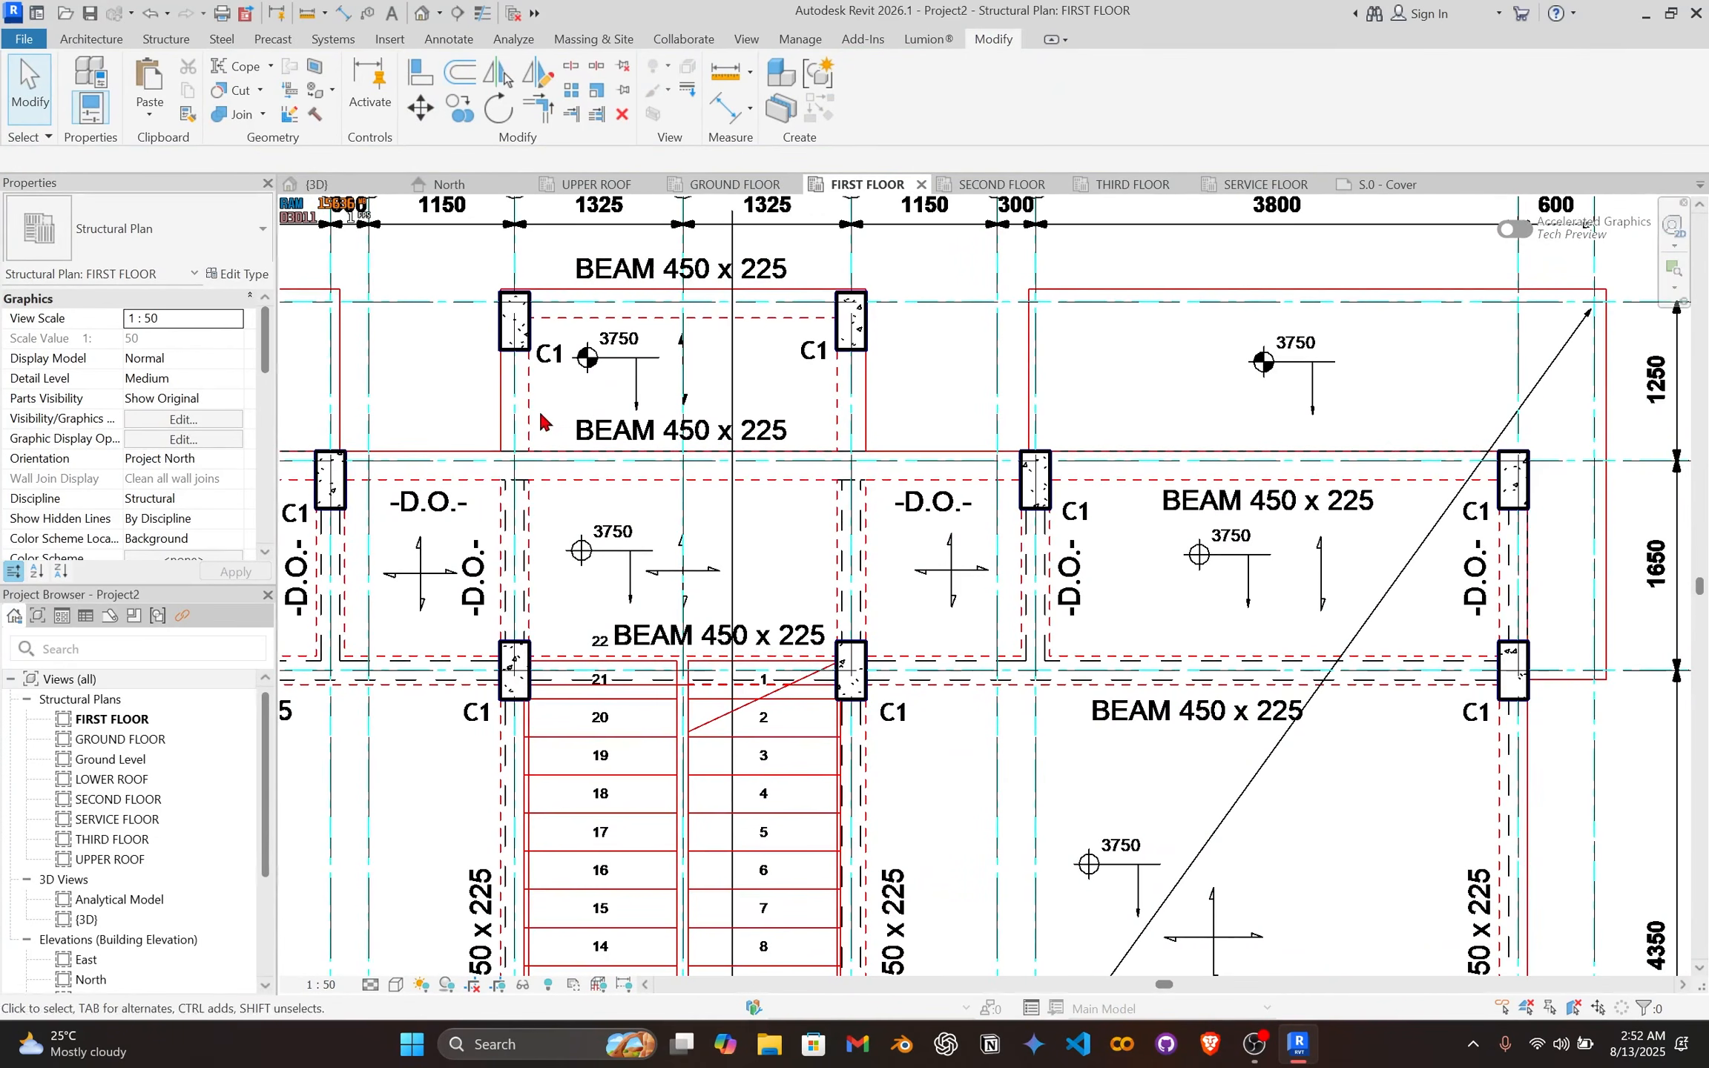
click(545, 495)
middle_drag(339, 603, 809, 534)
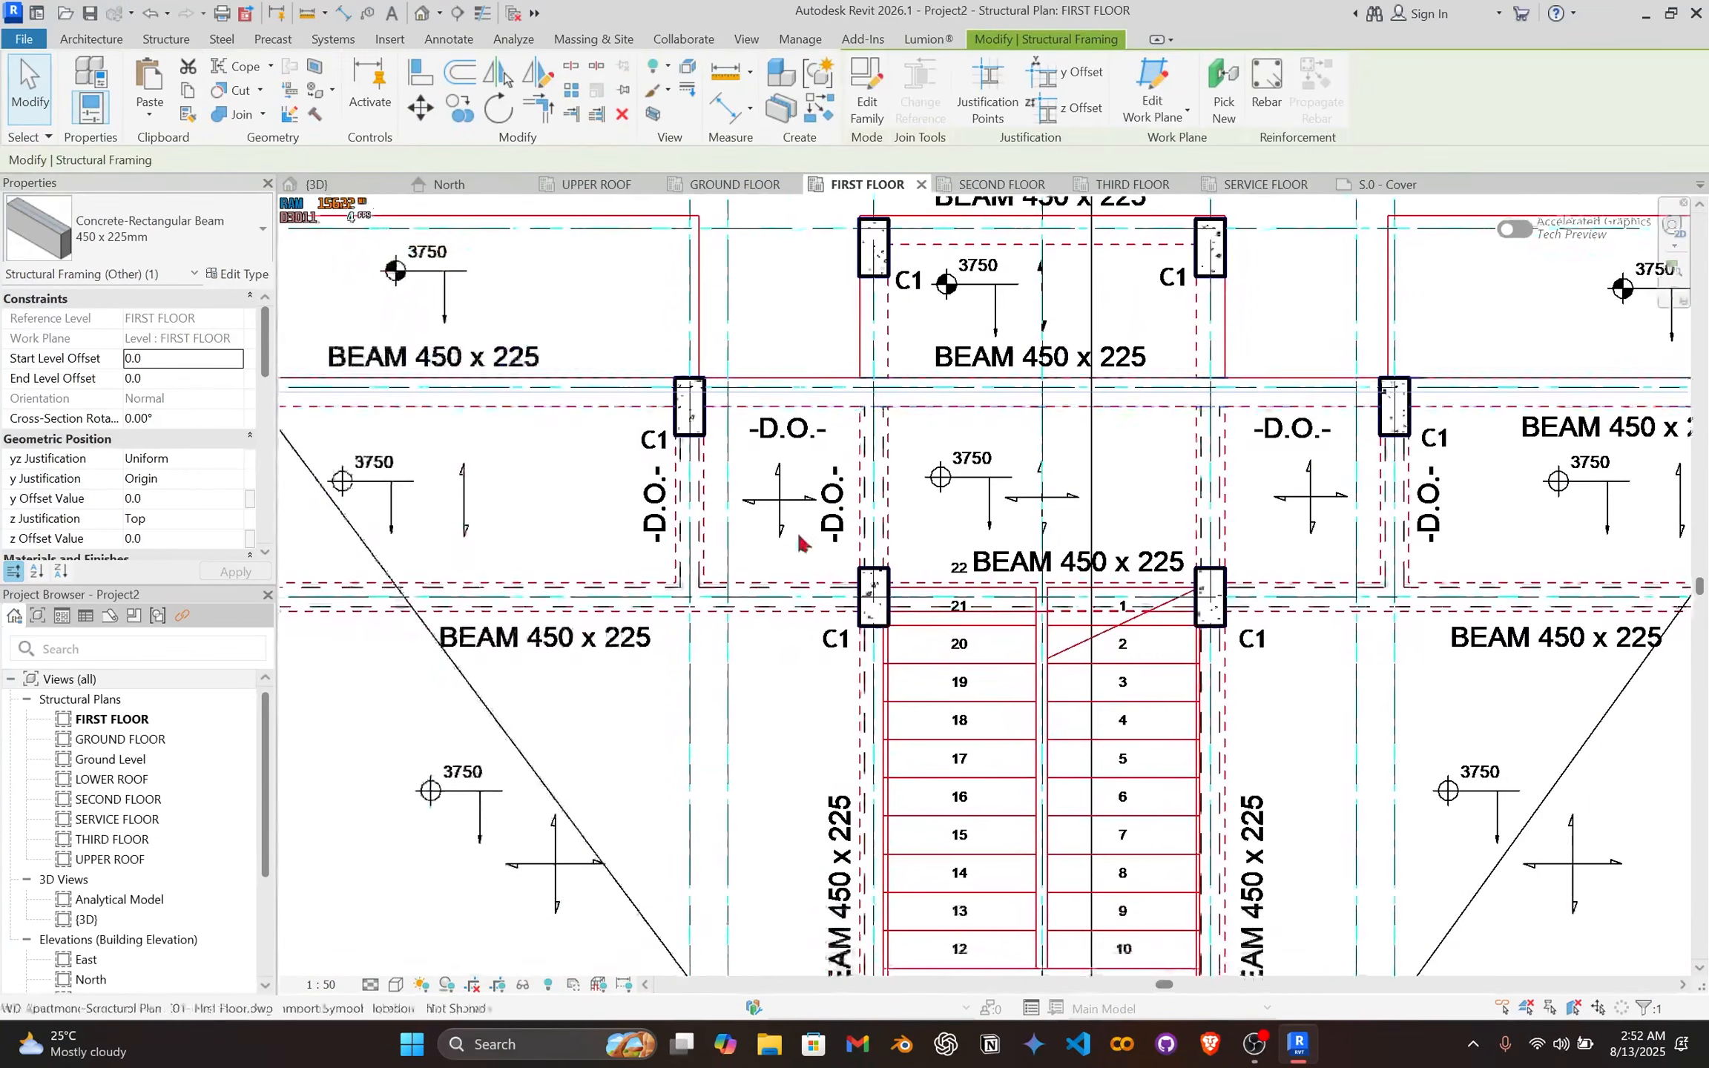
middle_drag(528, 560, 829, 453)
scroll(831, 459, up, 2)
Step: Select all 300 x 150mm beam instances visible in the view and change their type to 450 x 225mm
click(872, 499)
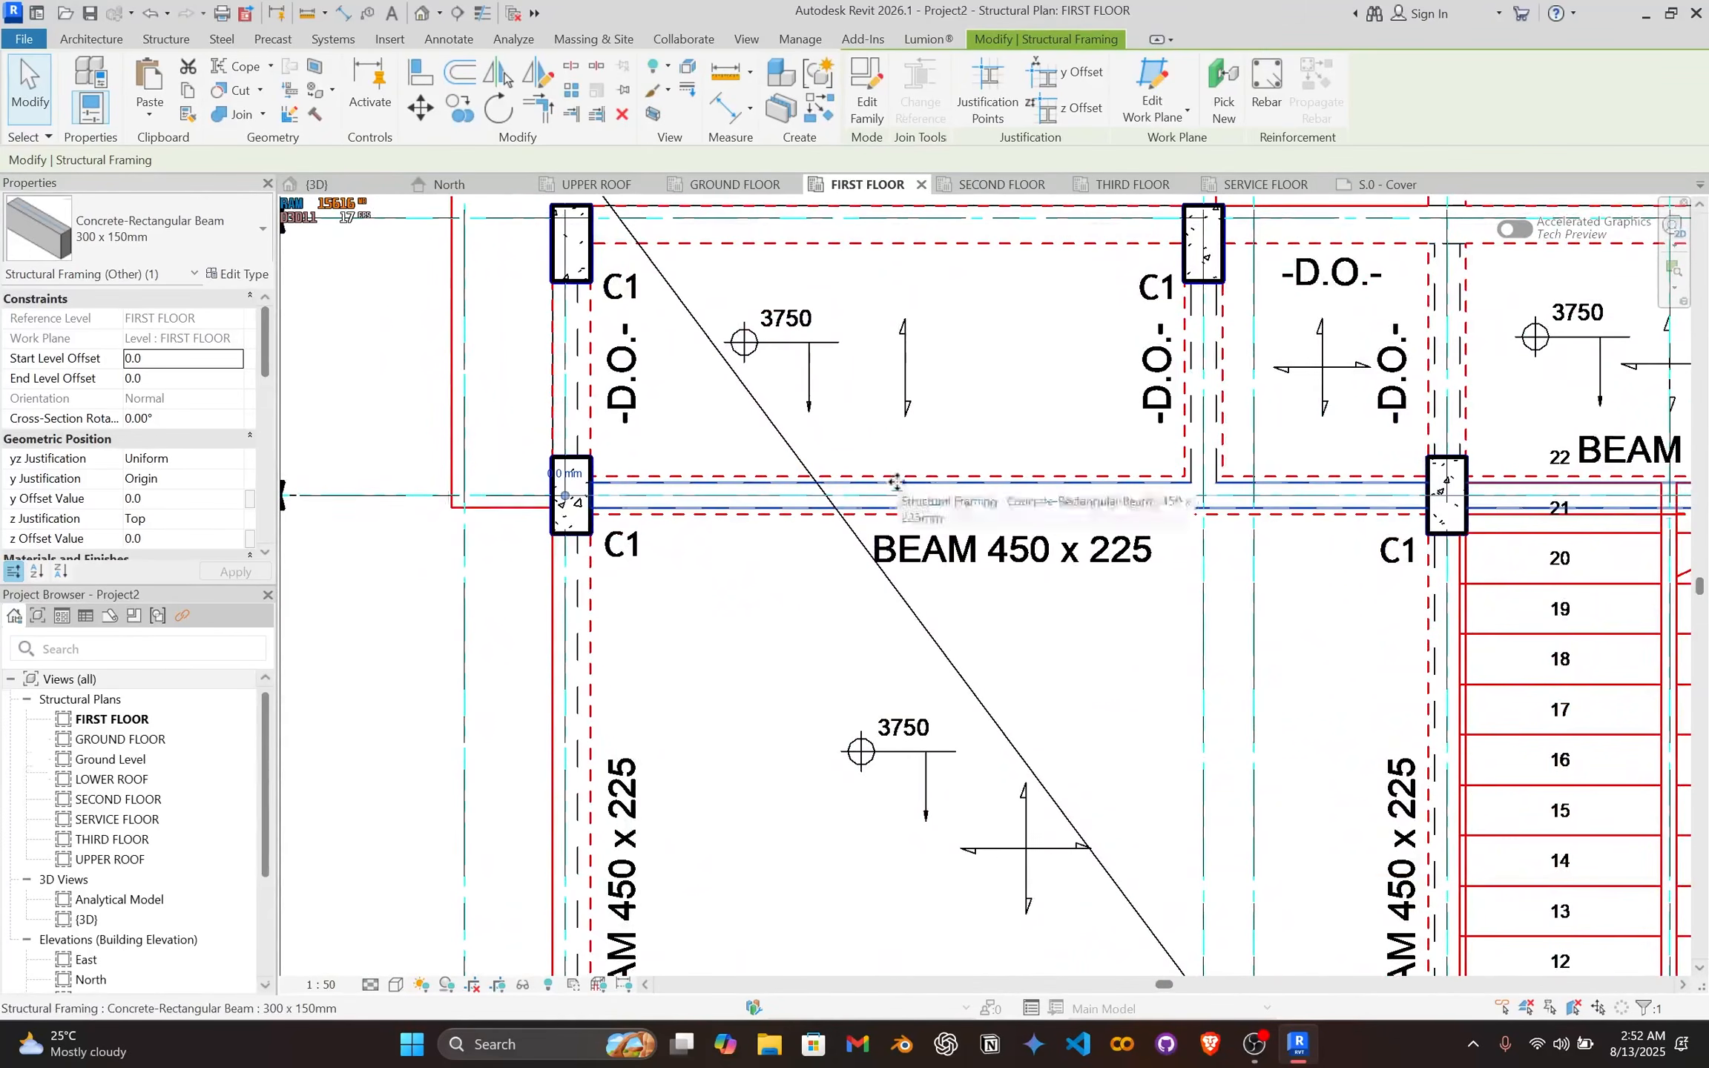
middle_drag(933, 477, 790, 475)
right_click(786, 493)
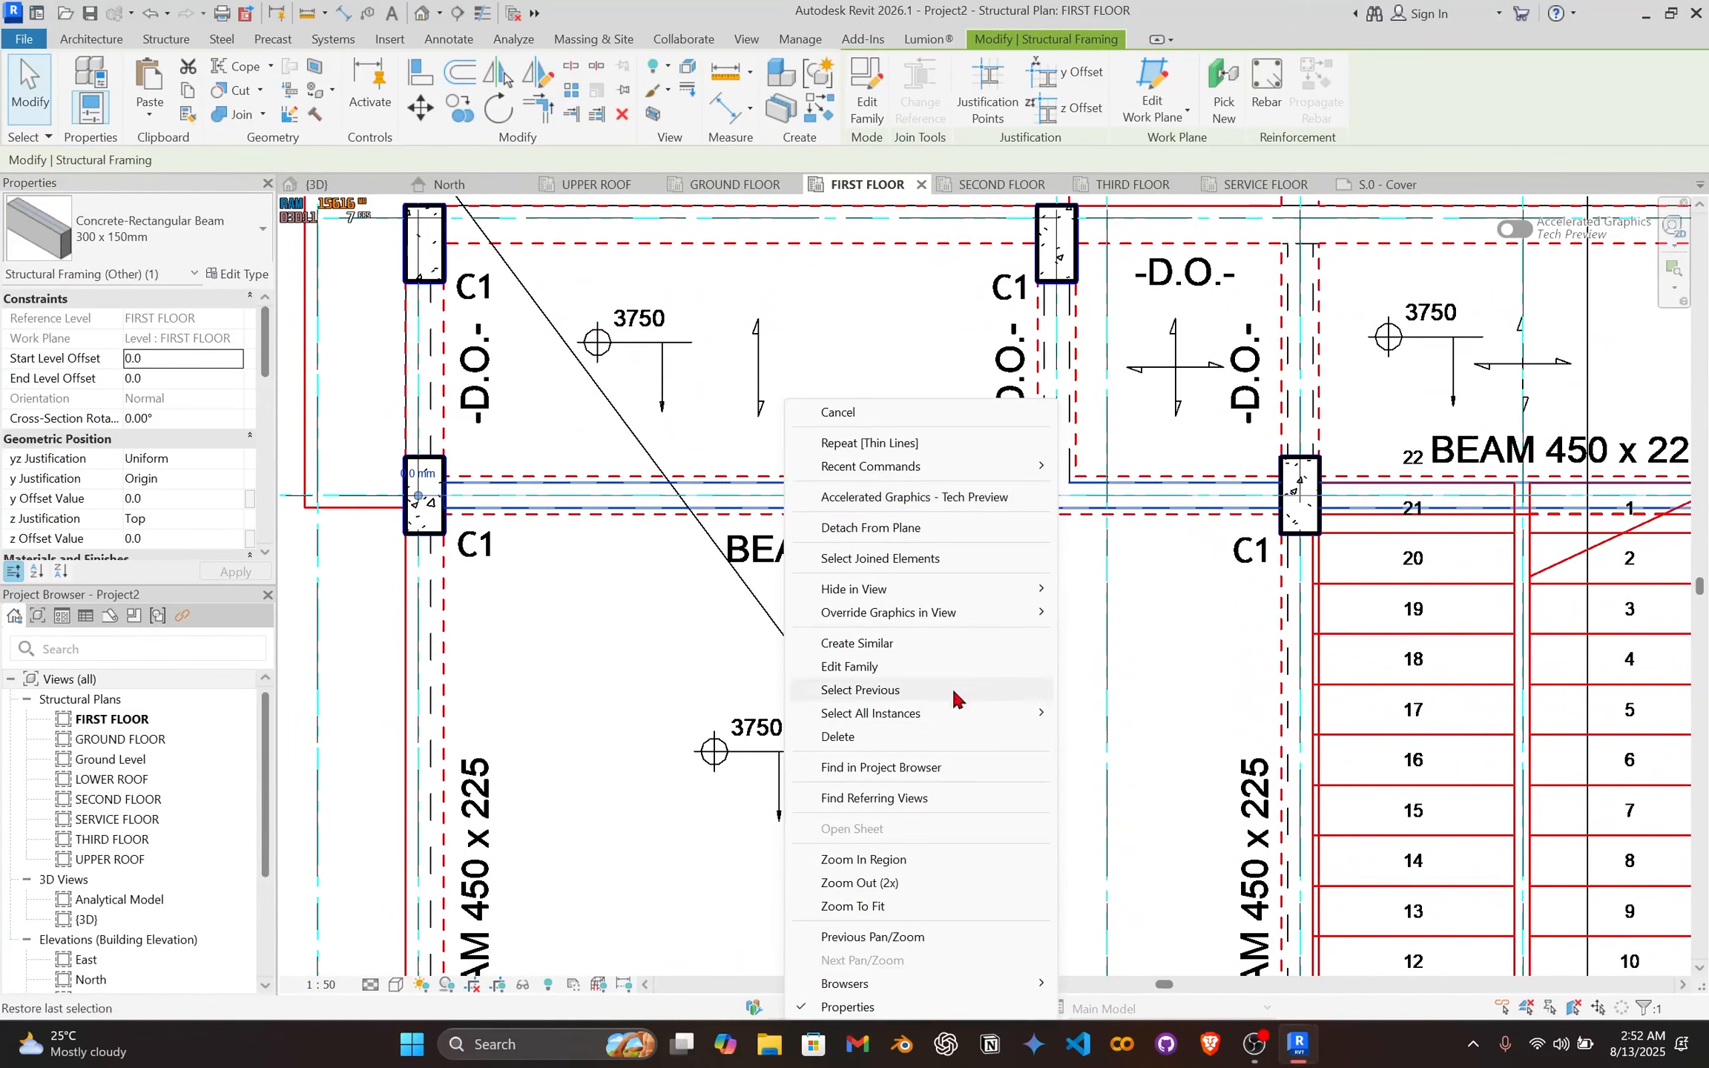
mouse_move(988, 713)
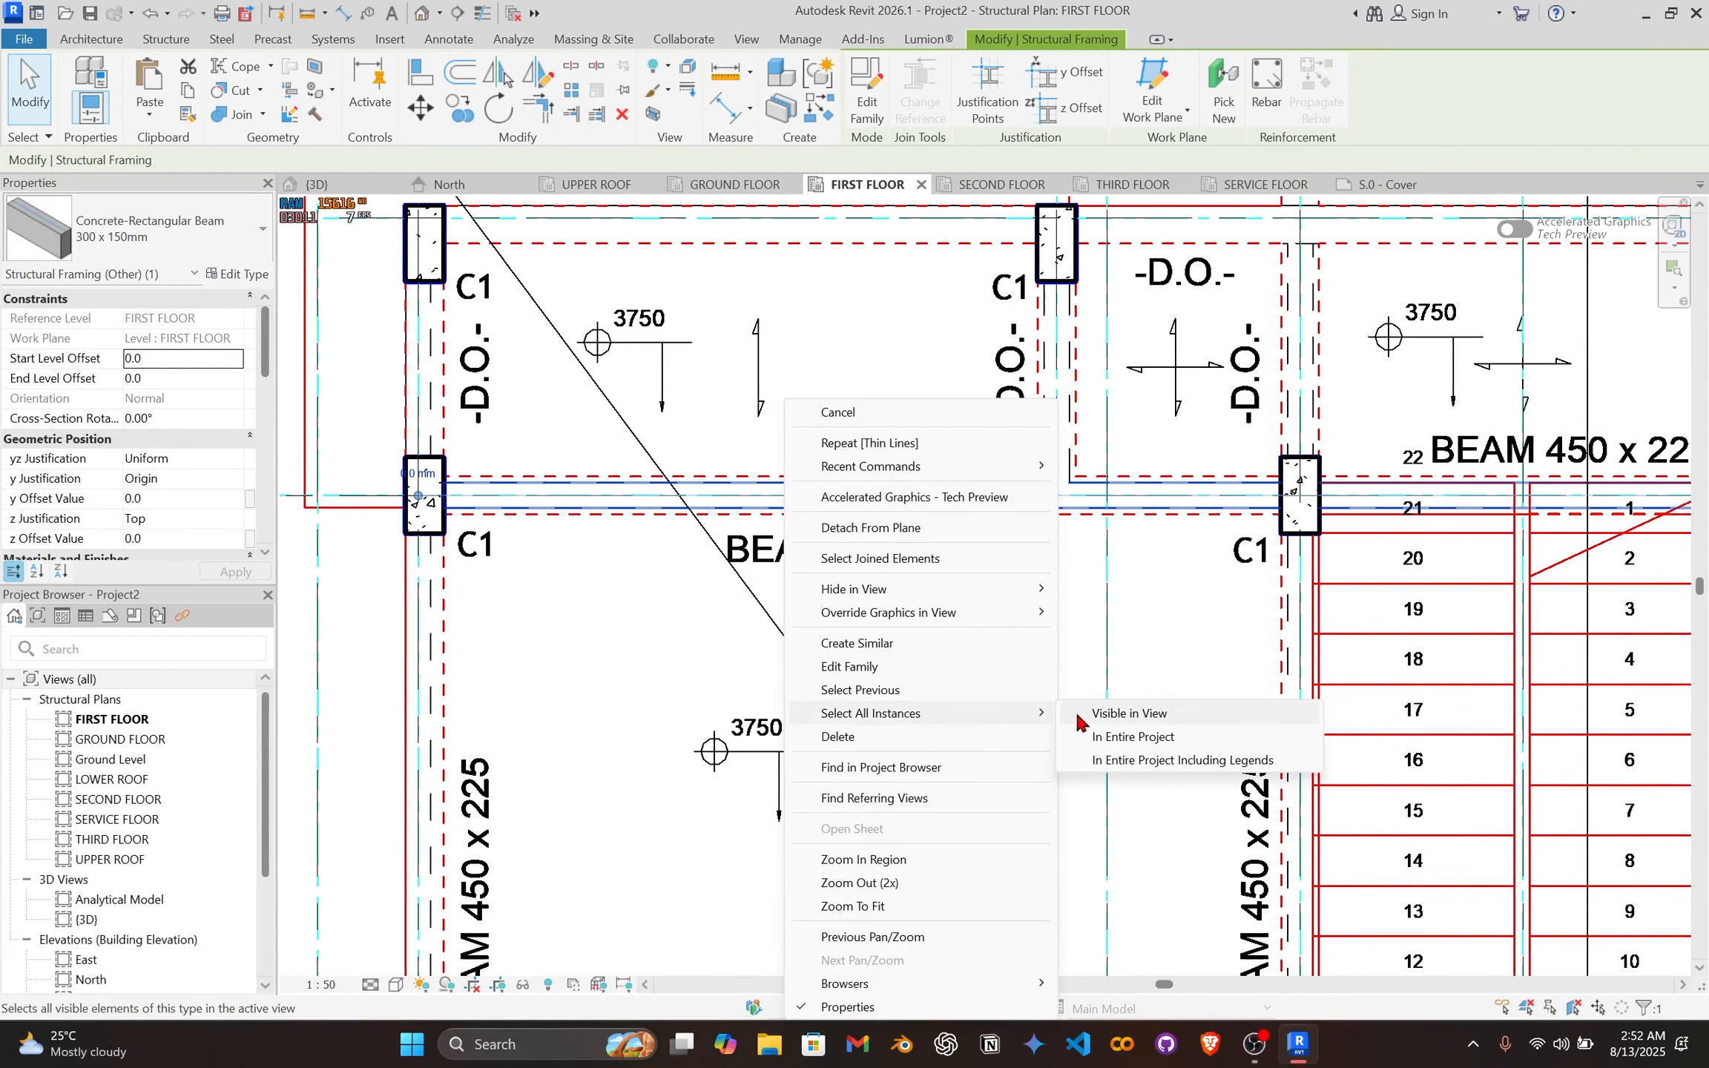
click(1122, 714)
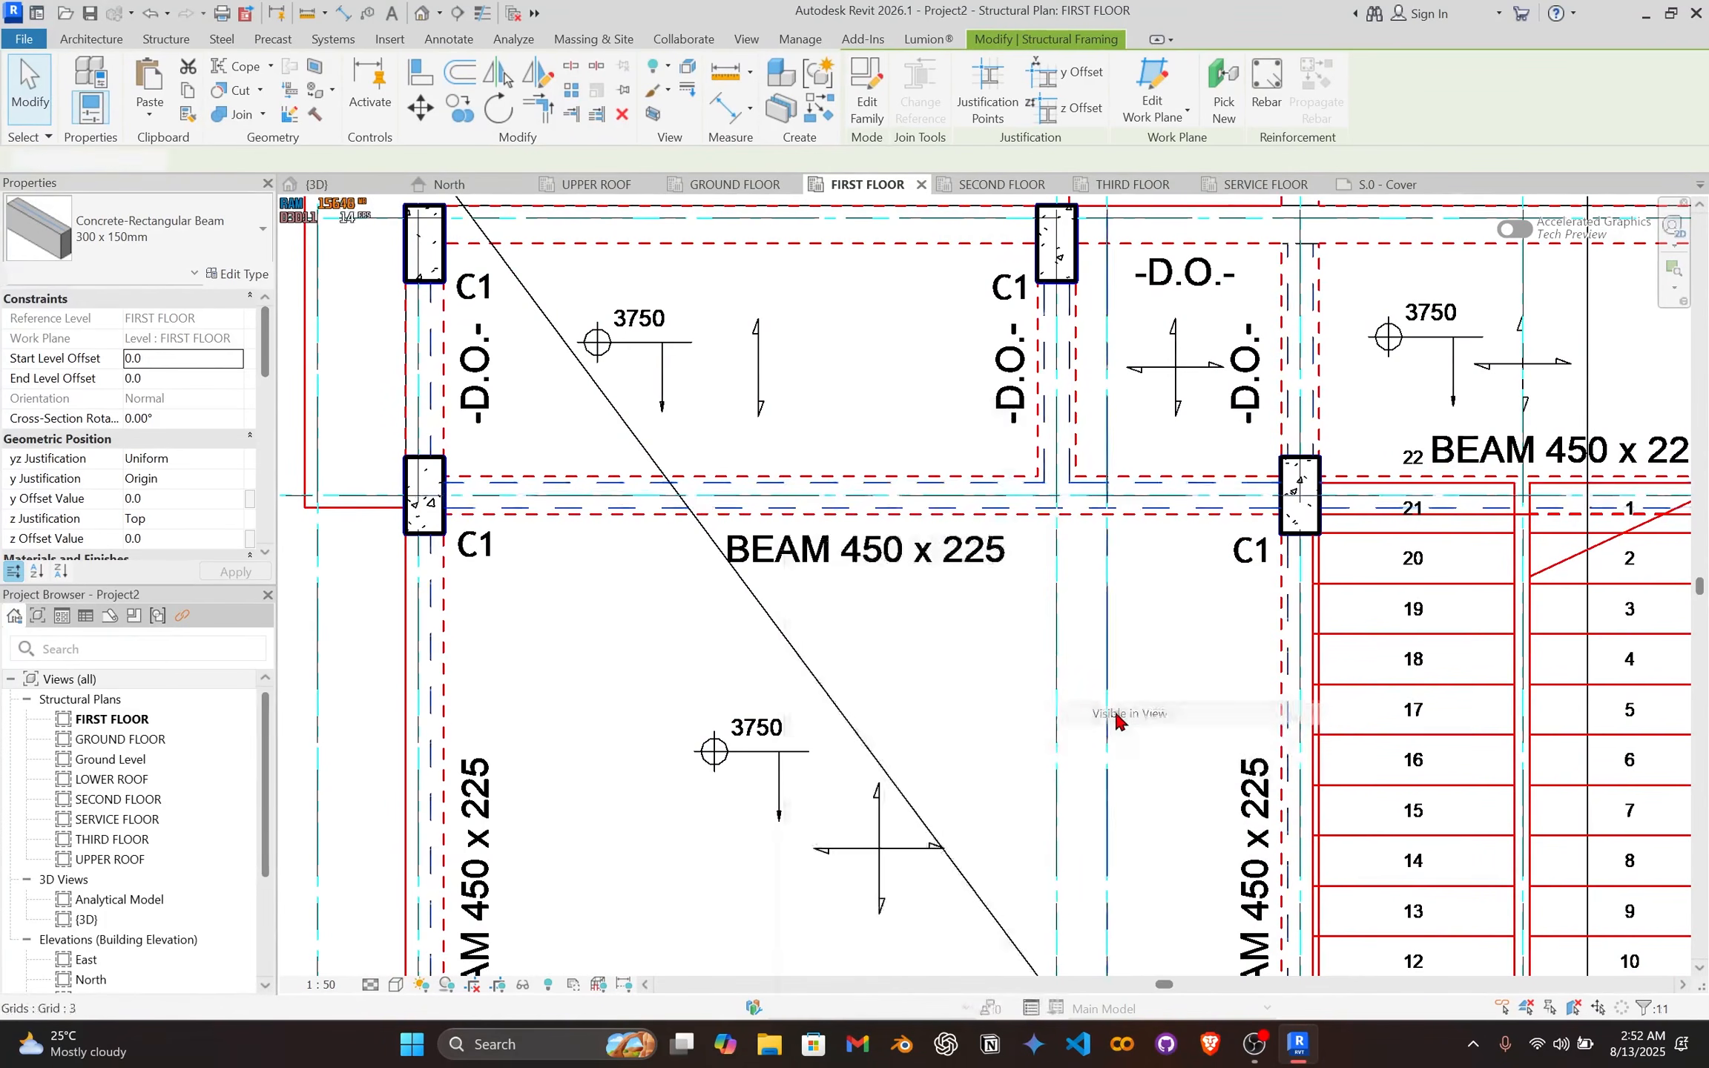
click(217, 233)
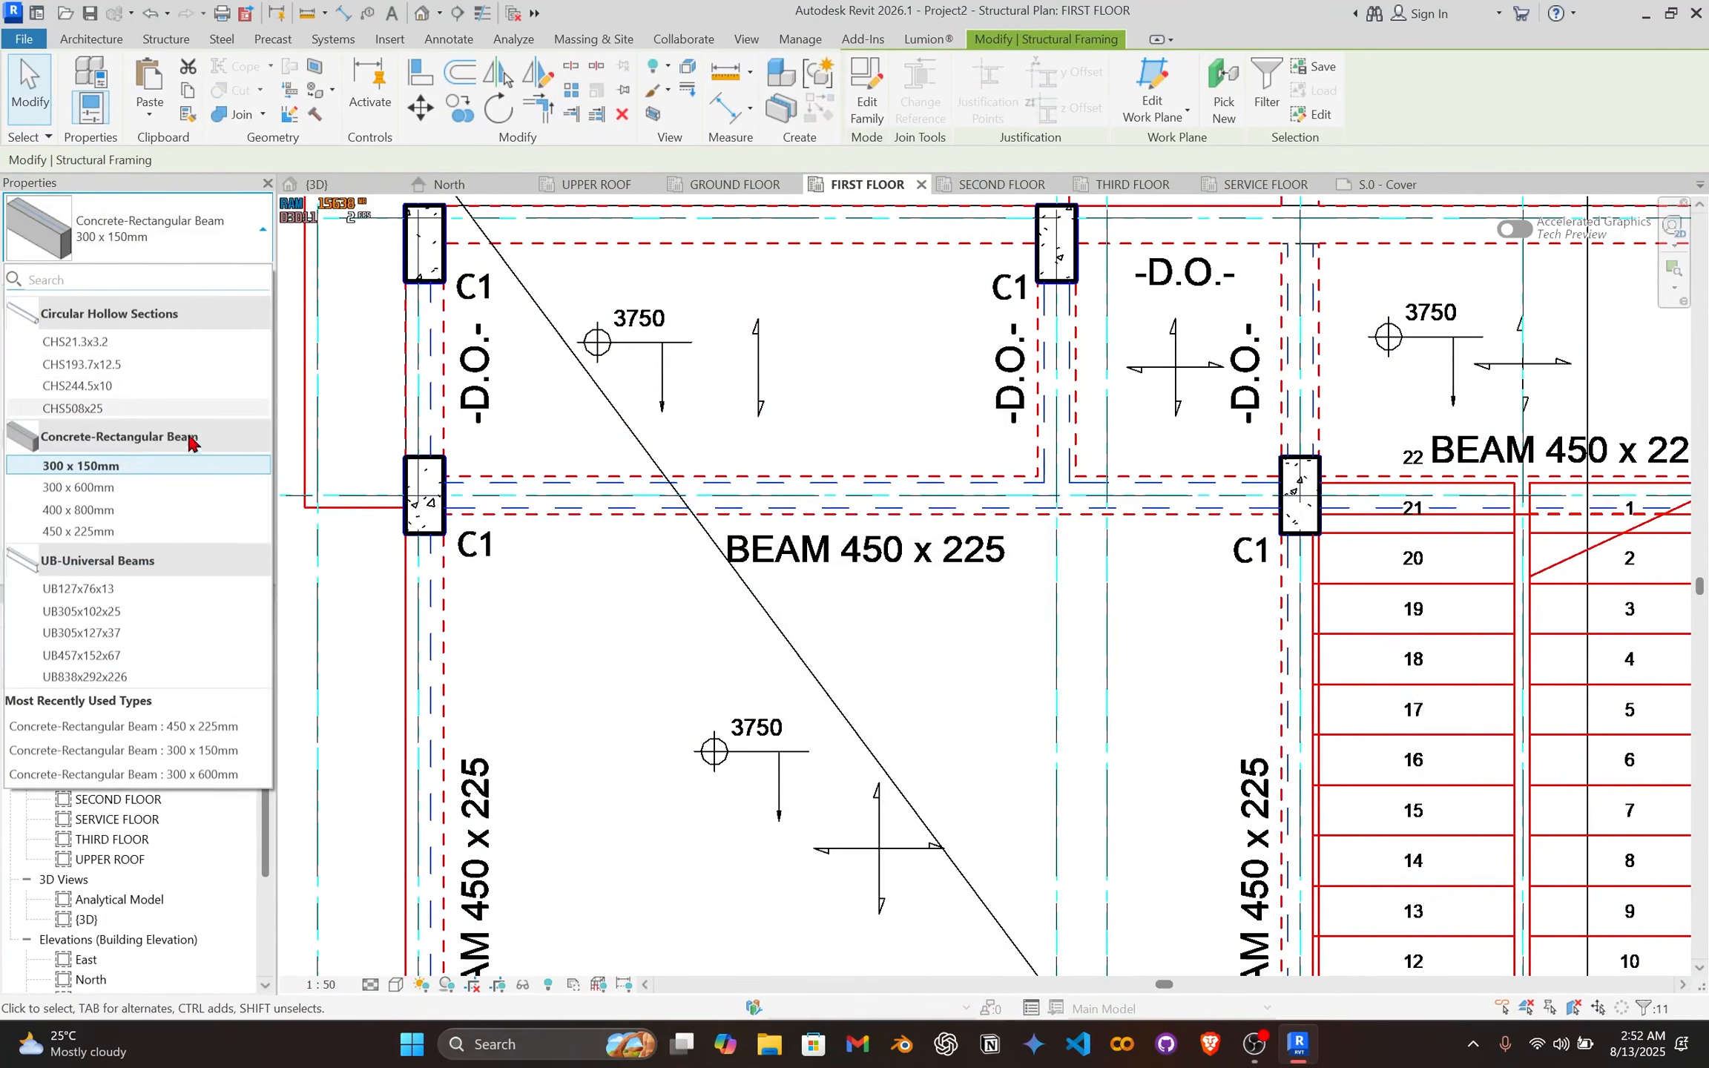
click(140, 533)
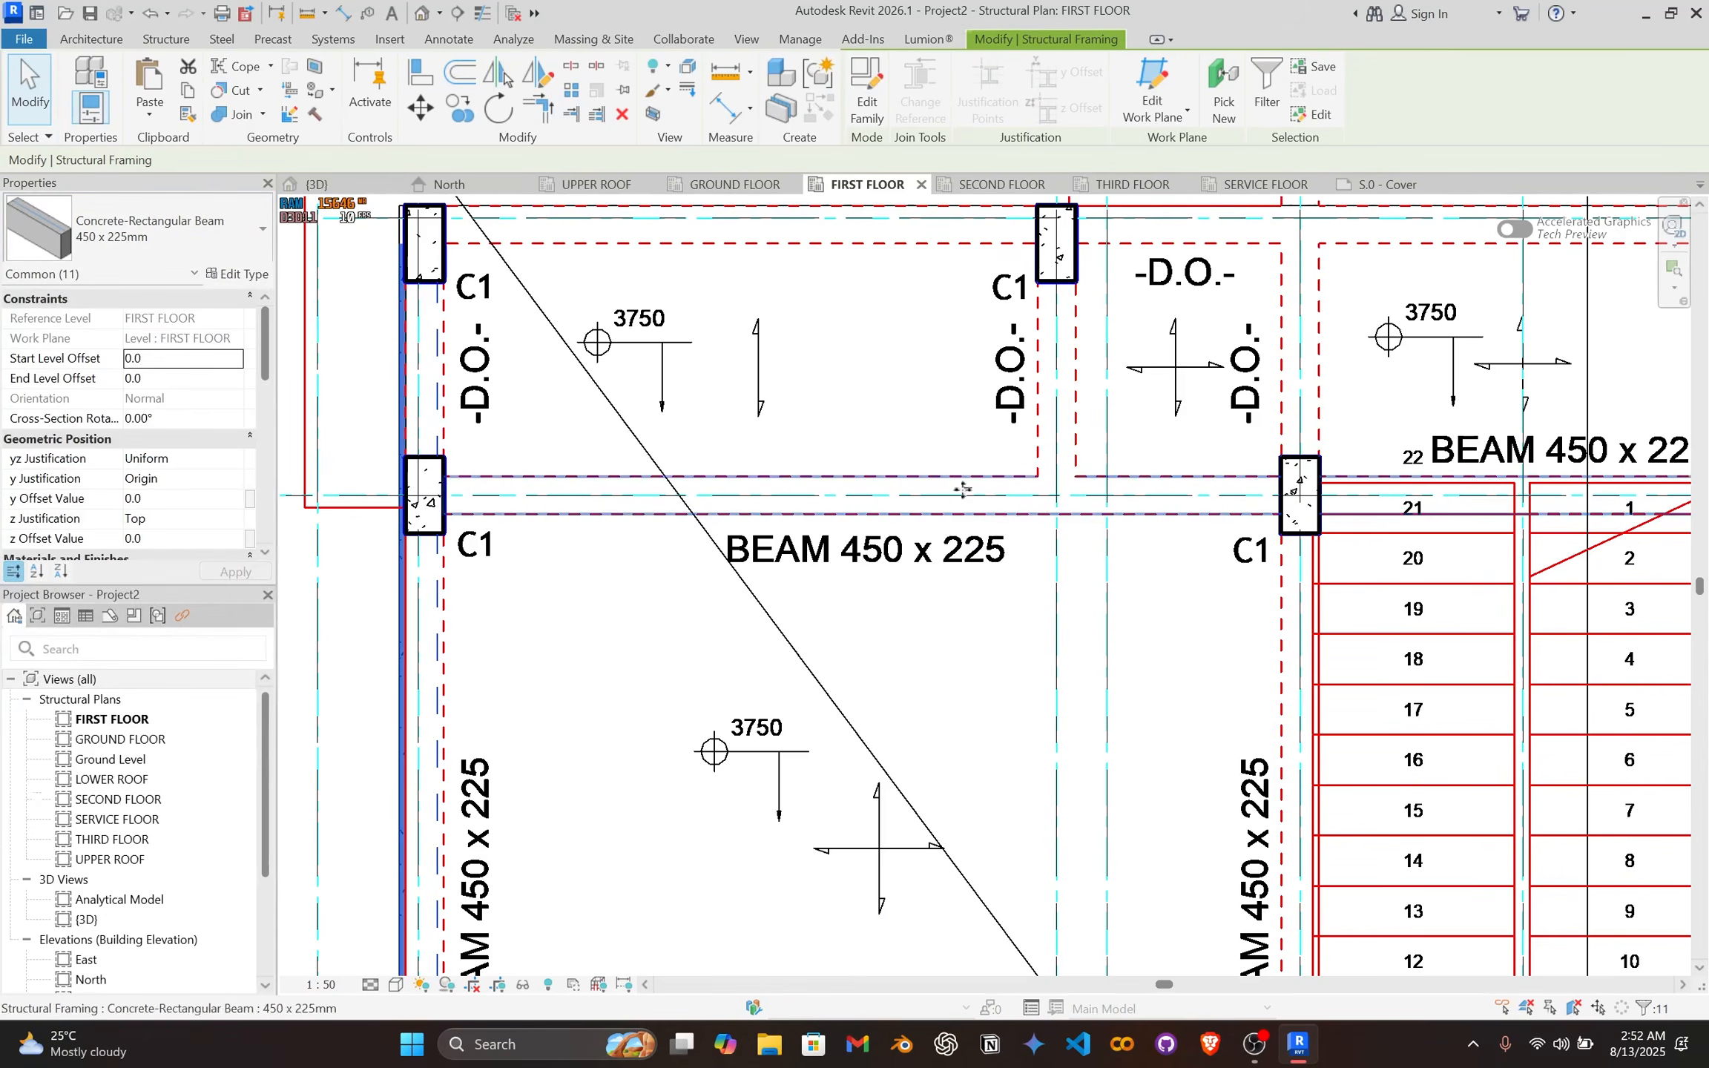
Step: Move the beam along gridline 9 inward so its outer face aligns with the C1 columns' outer face
scroll(961, 488, down, 2)
mouse_move(1011, 470)
middle_down()
mouse_move(1143, 434)
mouse_move(814, 669)
middle_up()
middle_drag(1232, 499, 835, 538)
middle_drag(962, 508, 581, 525)
middle_drag(1094, 545, 919, 514)
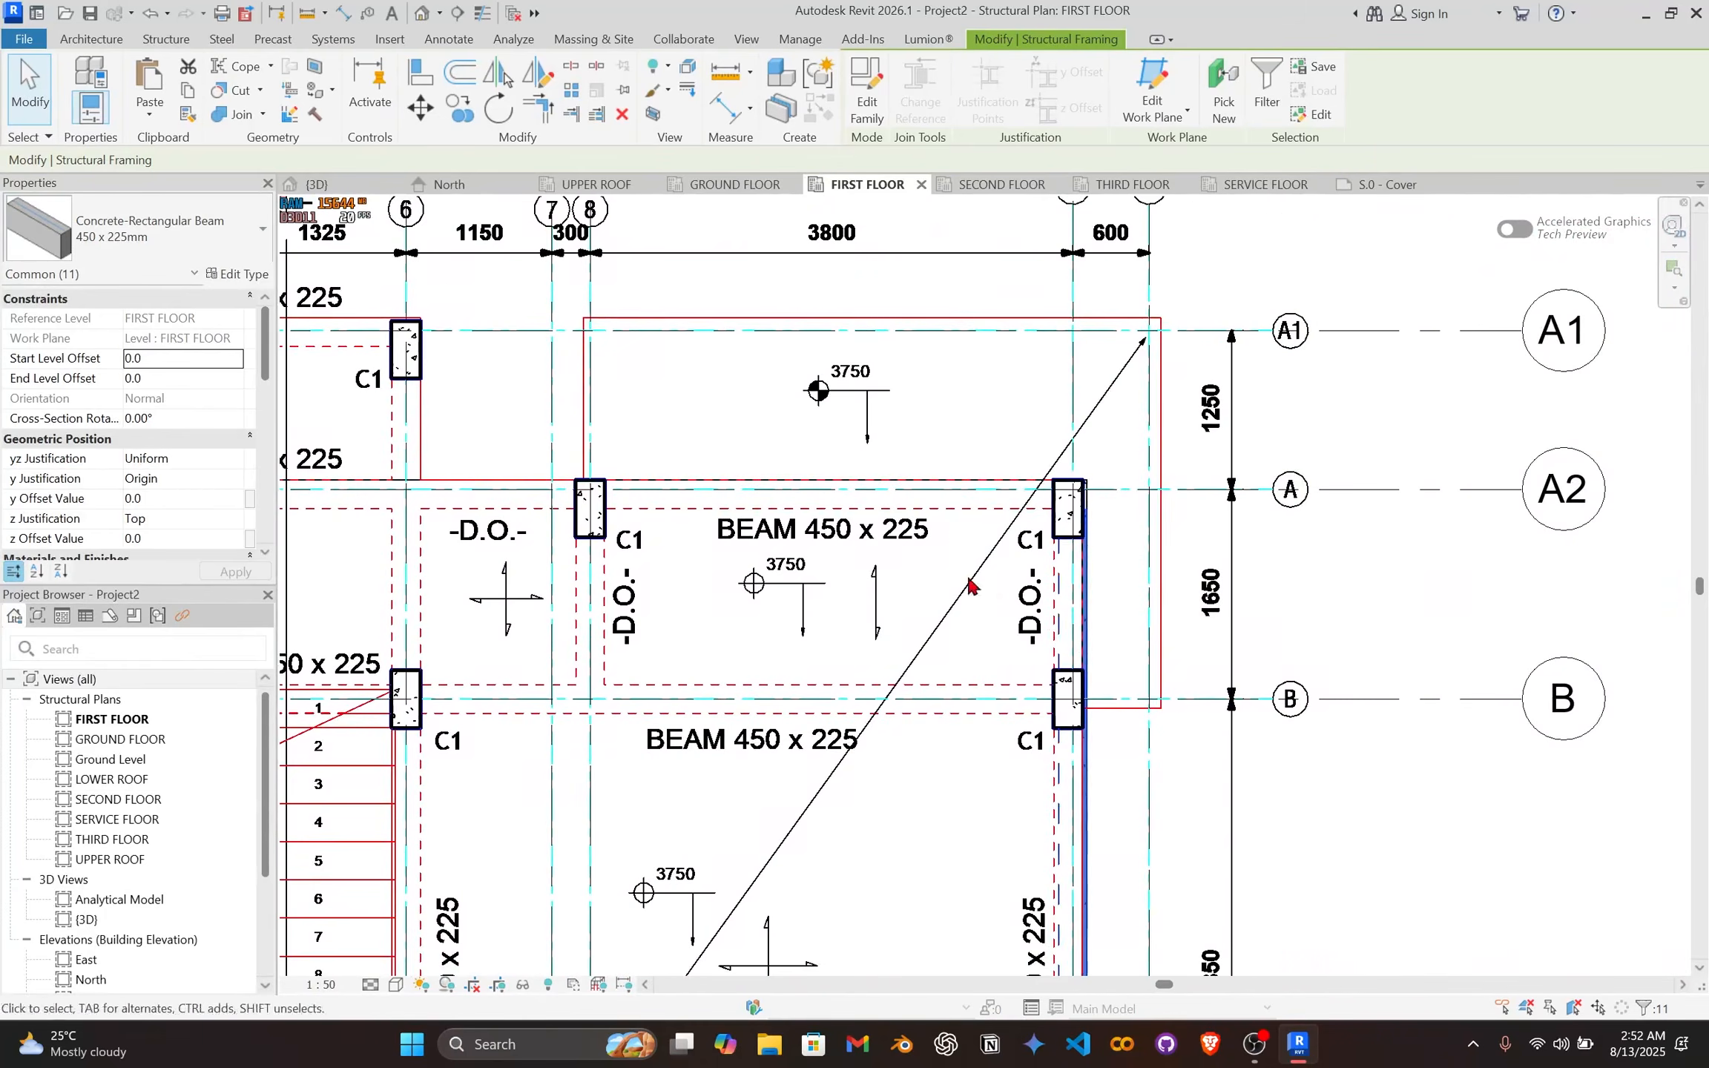
middle_drag(1106, 672, 958, 513)
scroll(982, 497, up, 2)
scroll(909, 439, up, 2)
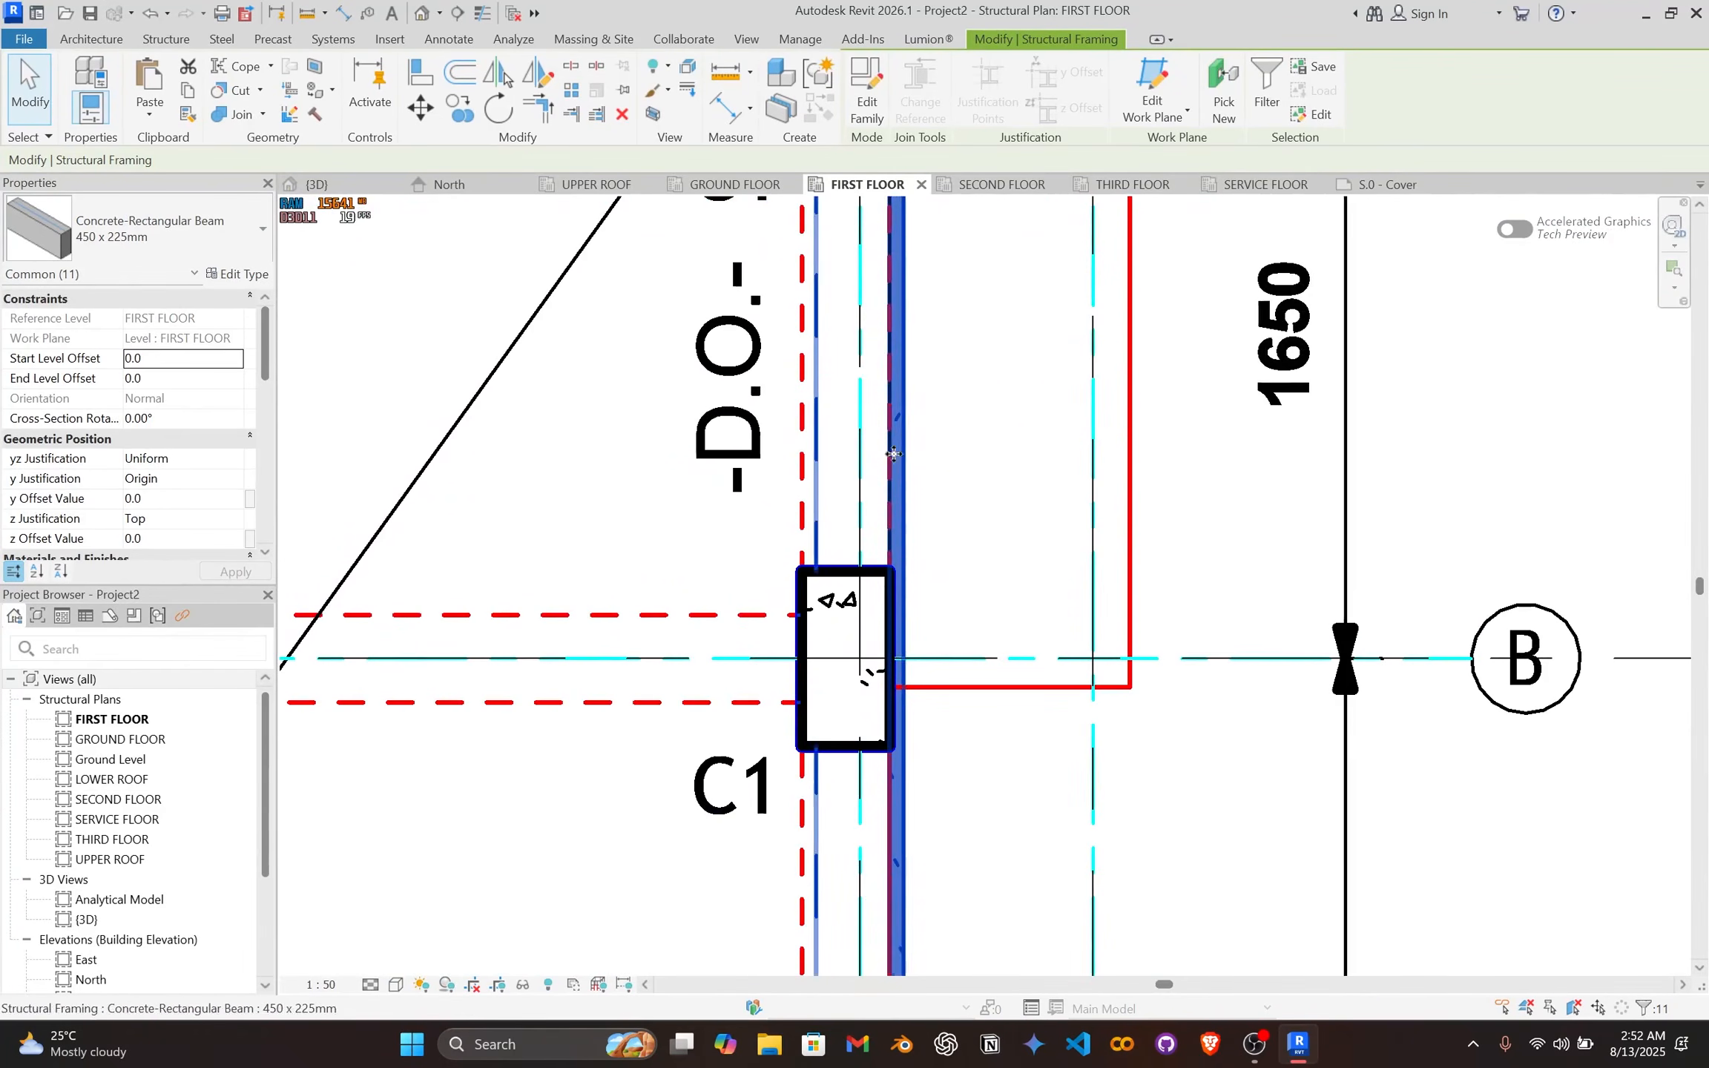
click(919, 466)
click(910, 486)
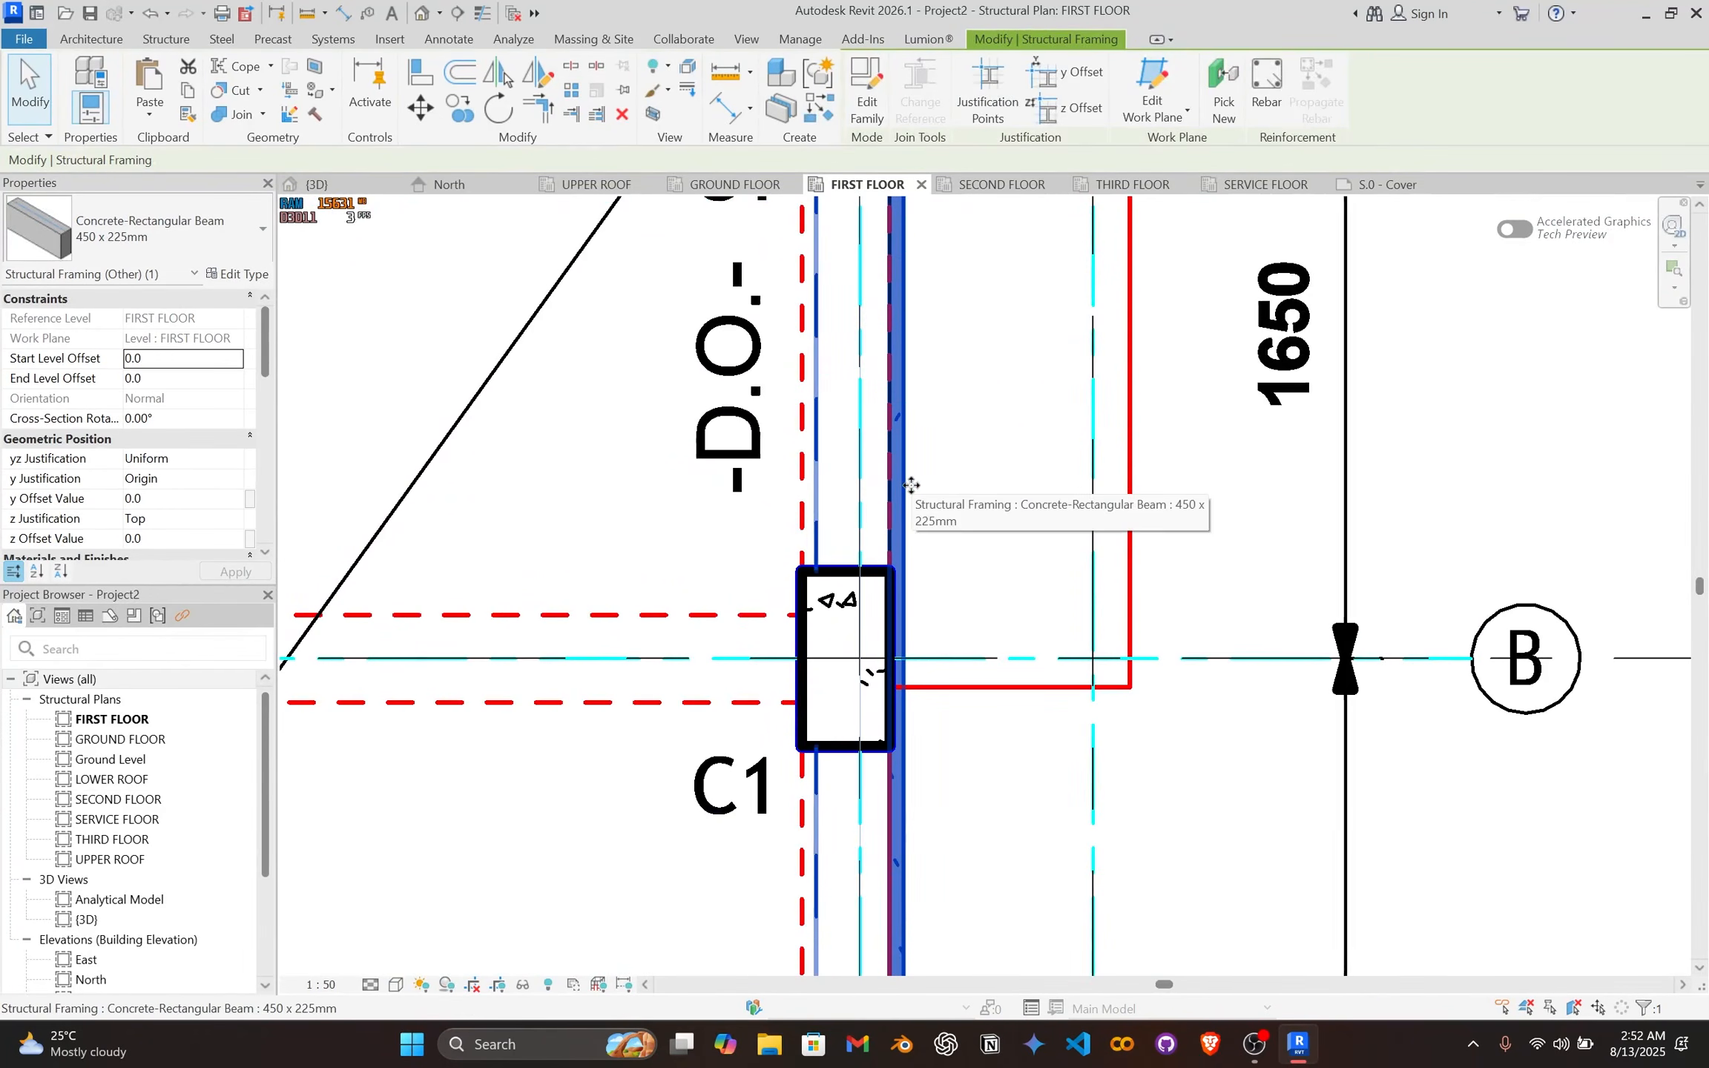
key(m)
key(v)
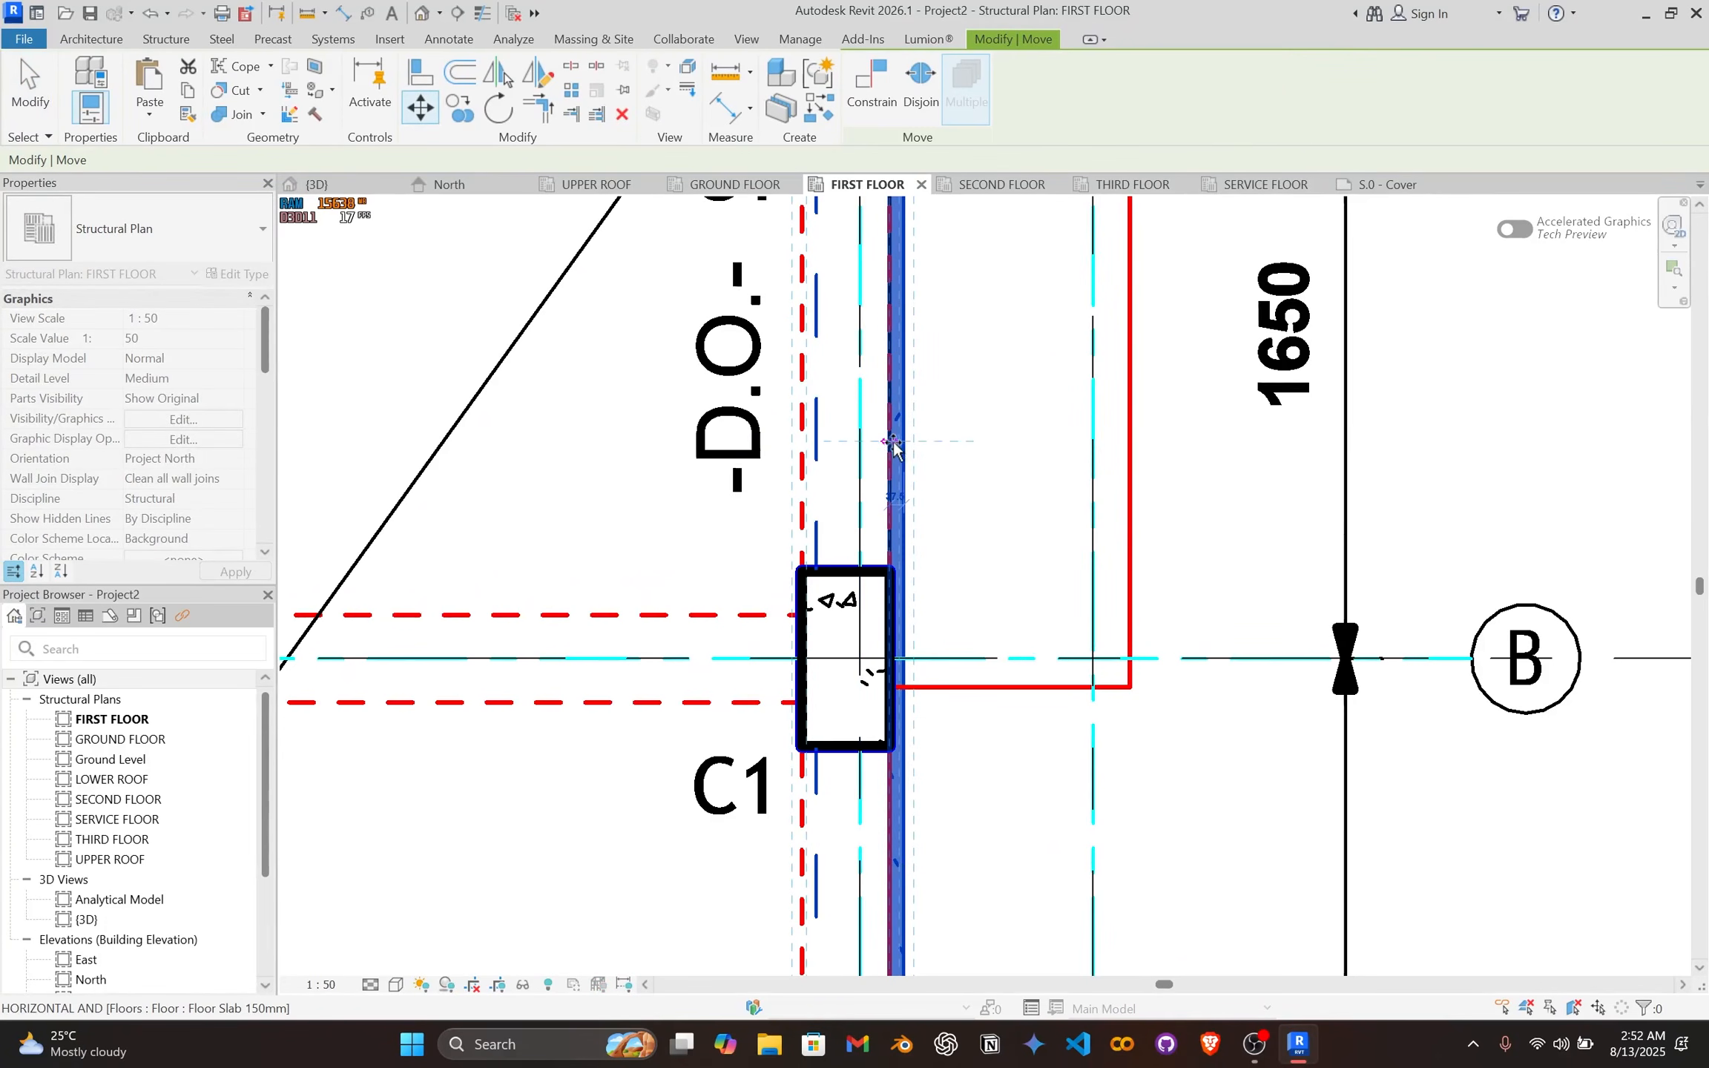
click(890, 443)
Step: Move the beam along gridline 1 inward so its outer face aligns with the C1 columns' outer face
scroll(801, 490, down, 4)
middle_drag(671, 532, 1400, 461)
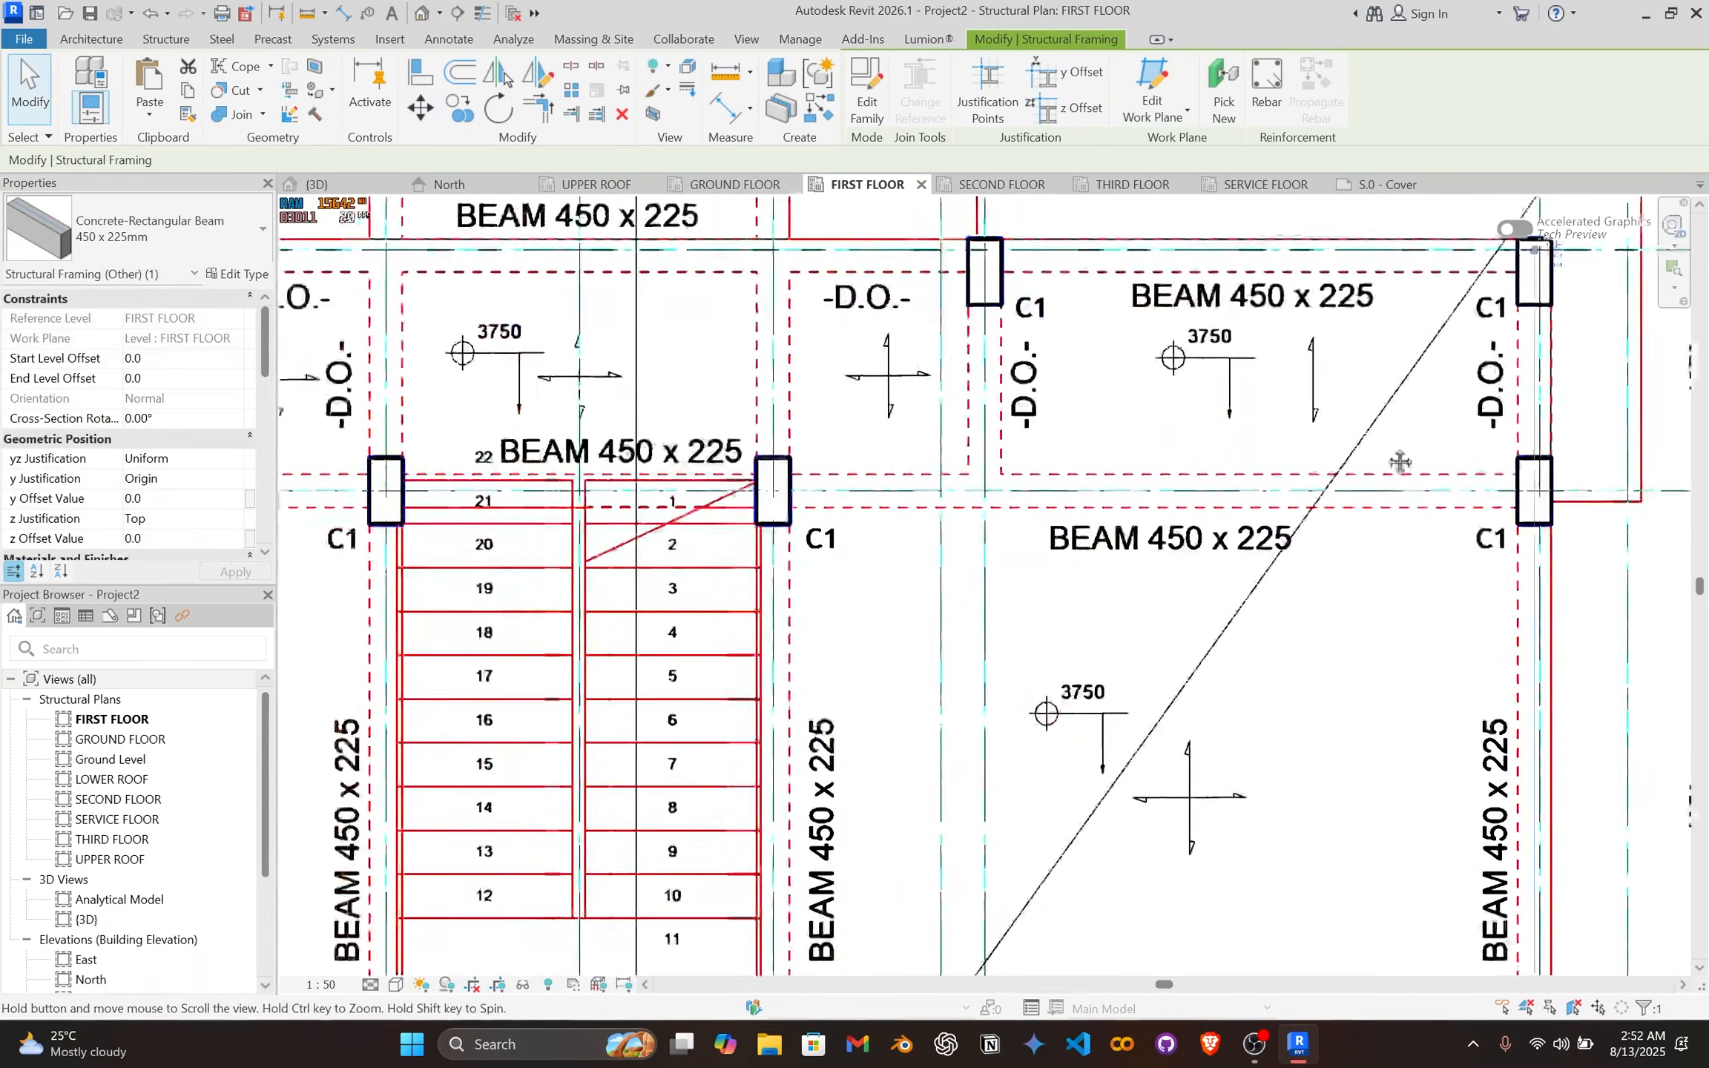
scroll(782, 510, down, 1)
middle_drag(784, 514, 1304, 491)
middle_drag(837, 488, 1346, 486)
scroll(744, 508, up, 6)
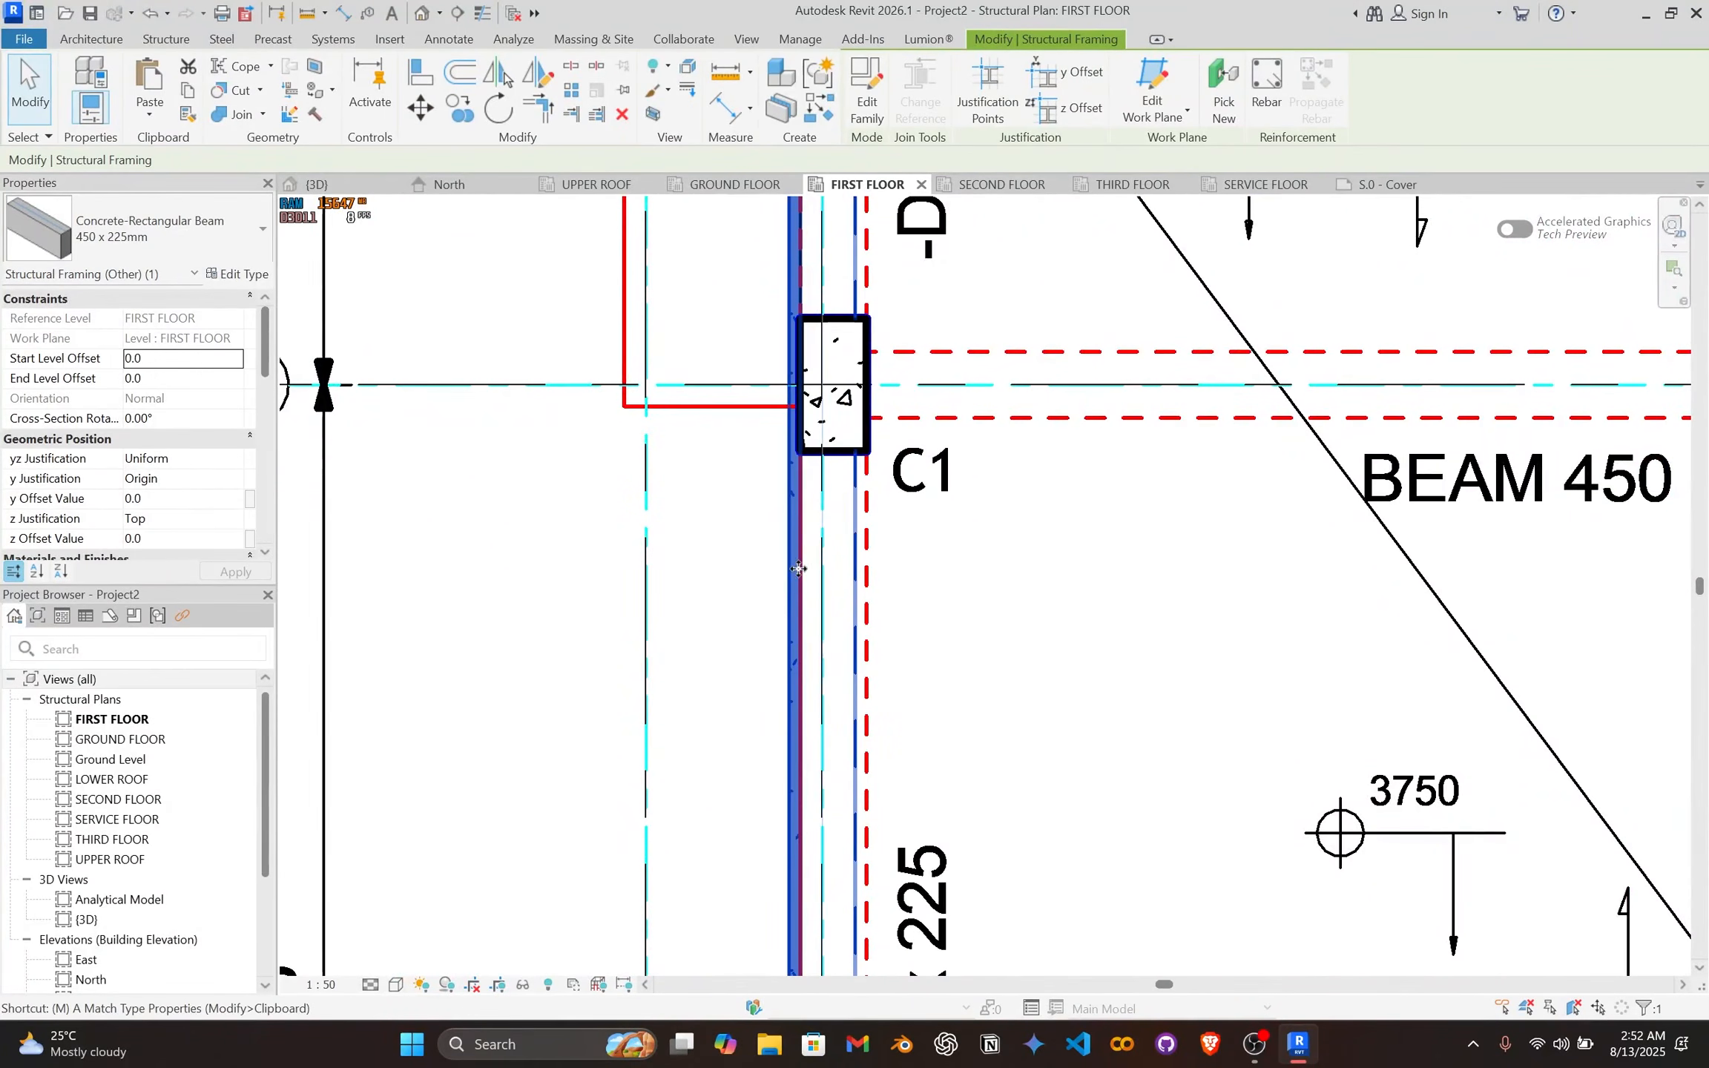
key(m)
key(v)
click(785, 555)
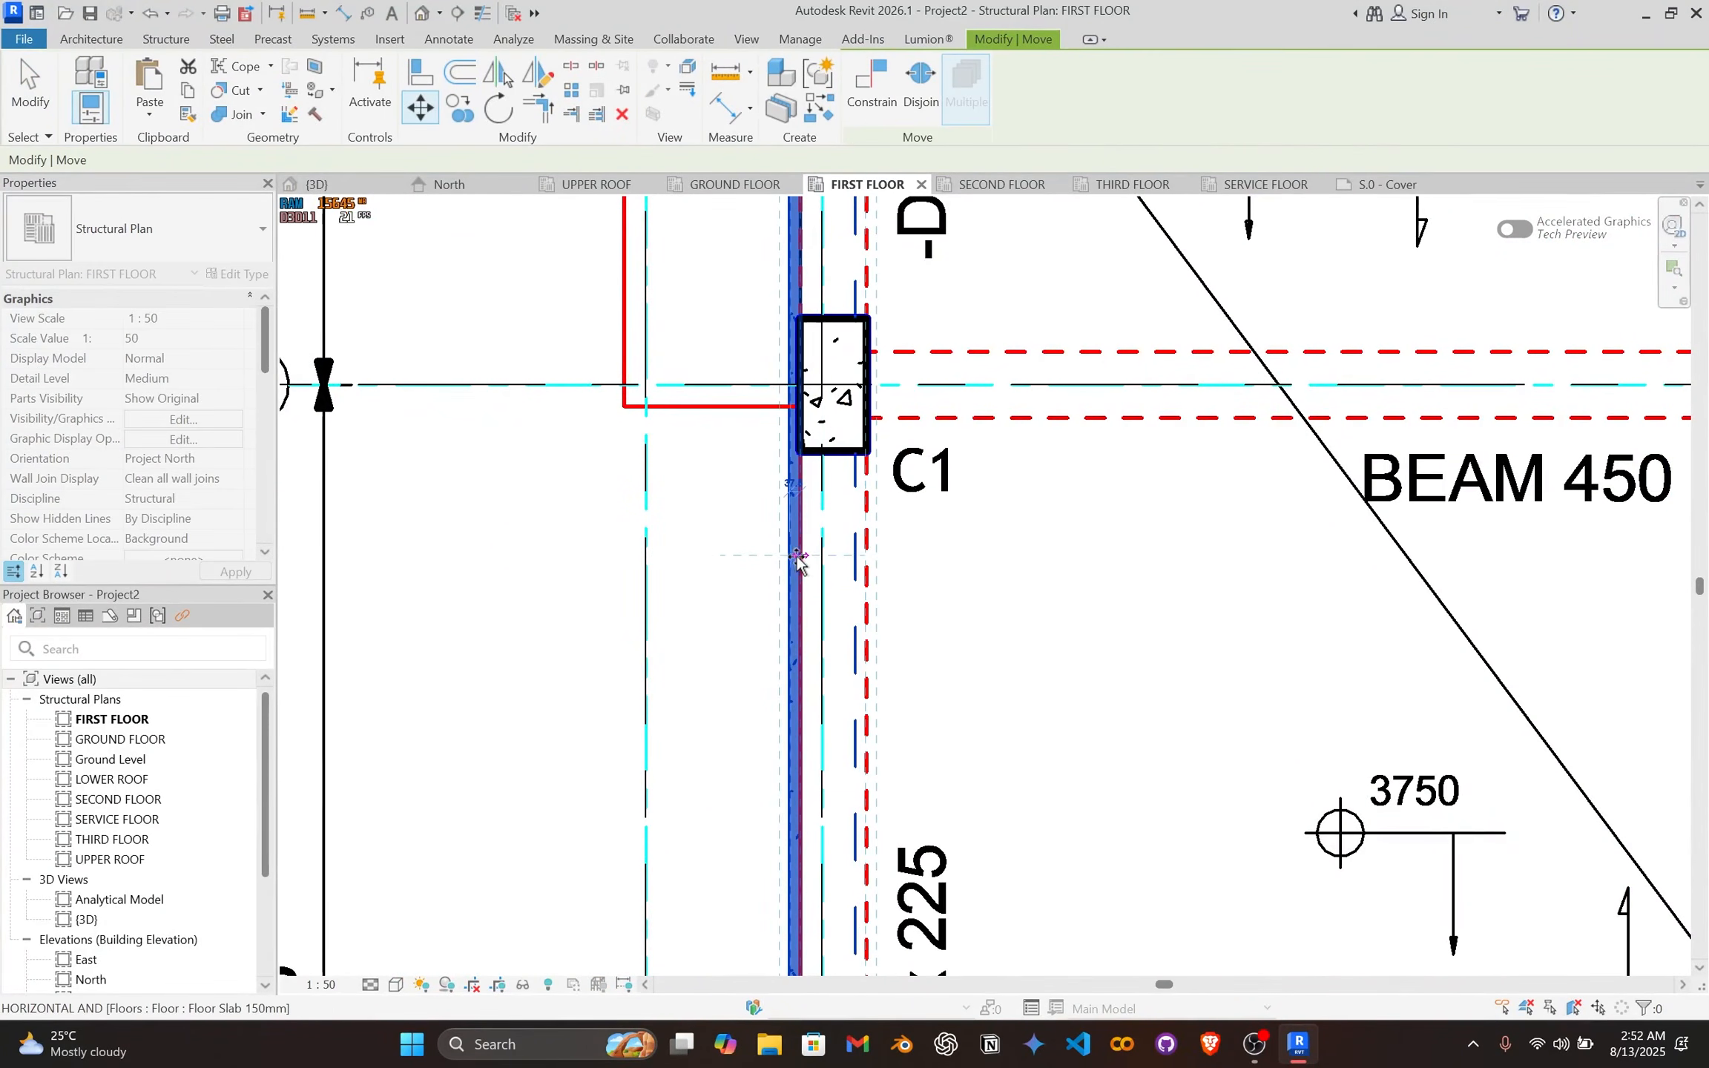
click(799, 556)
Step: Check the beams along gridline C and beside the staircase against the imported plan's beam lines
scroll(934, 474, down, 8)
scroll(1071, 556, up, 3)
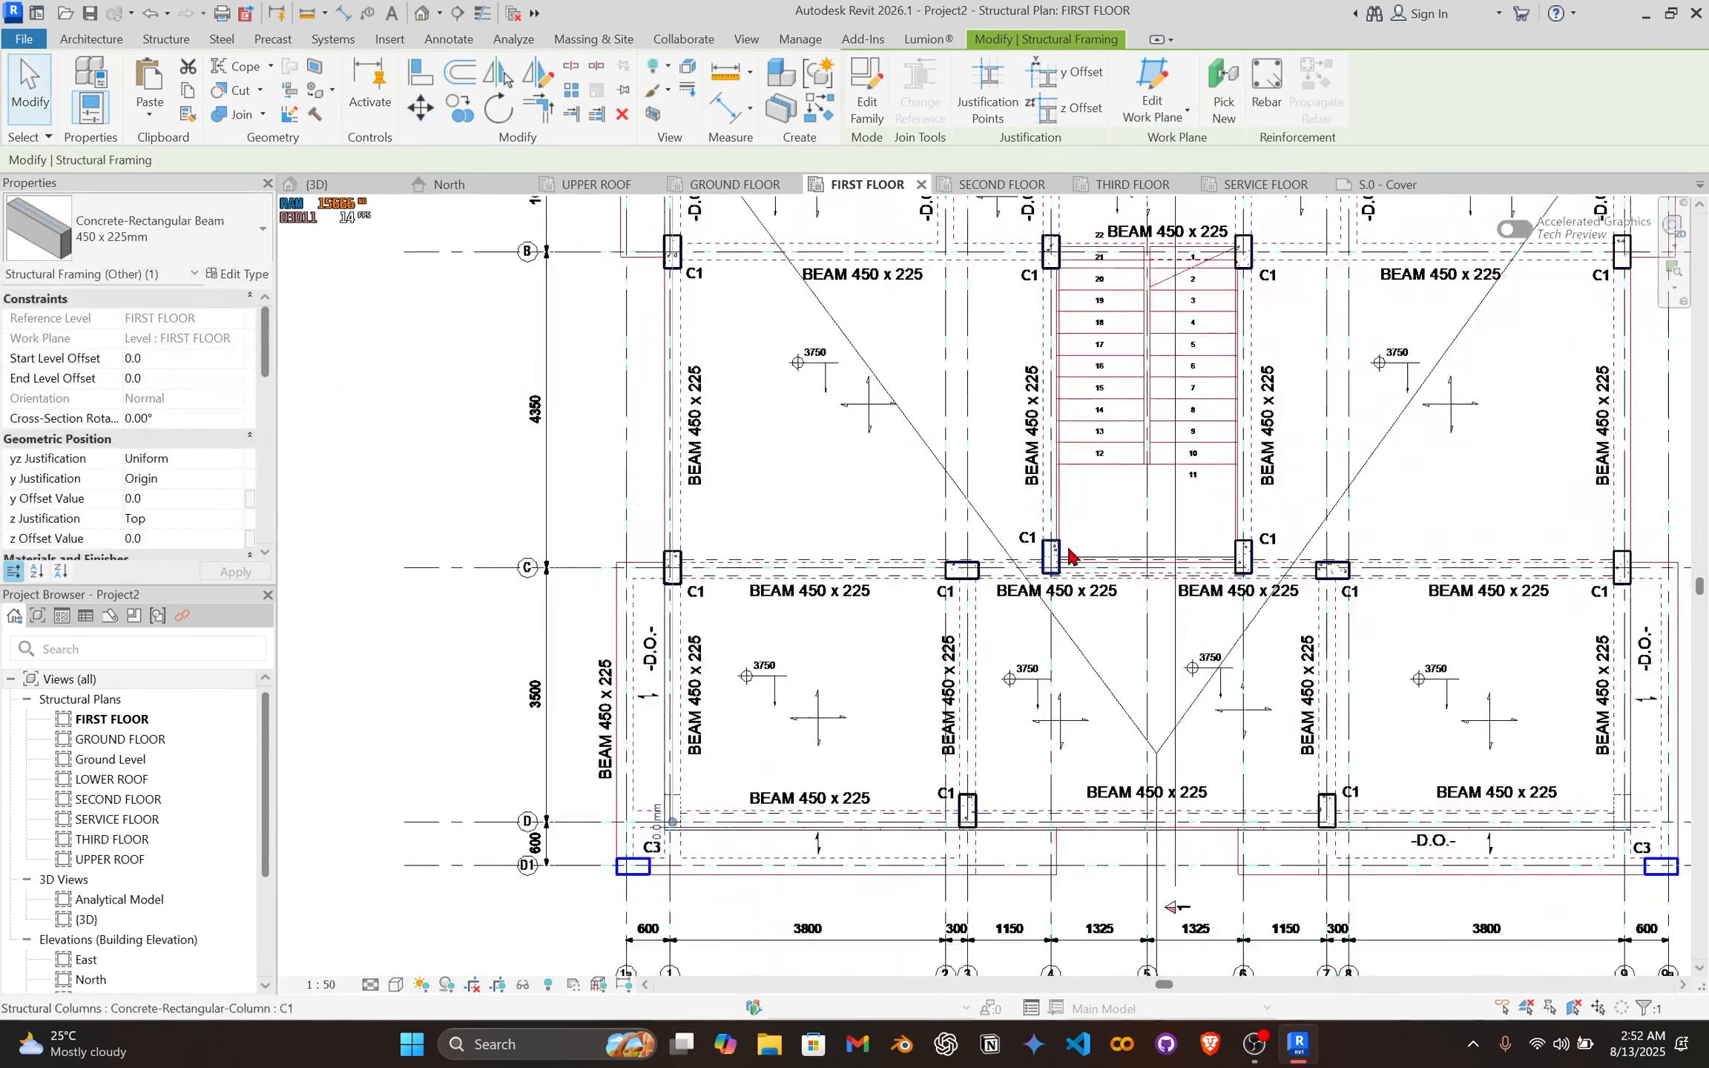
scroll(1070, 556, up, 5)
scroll(710, 564, up, 2)
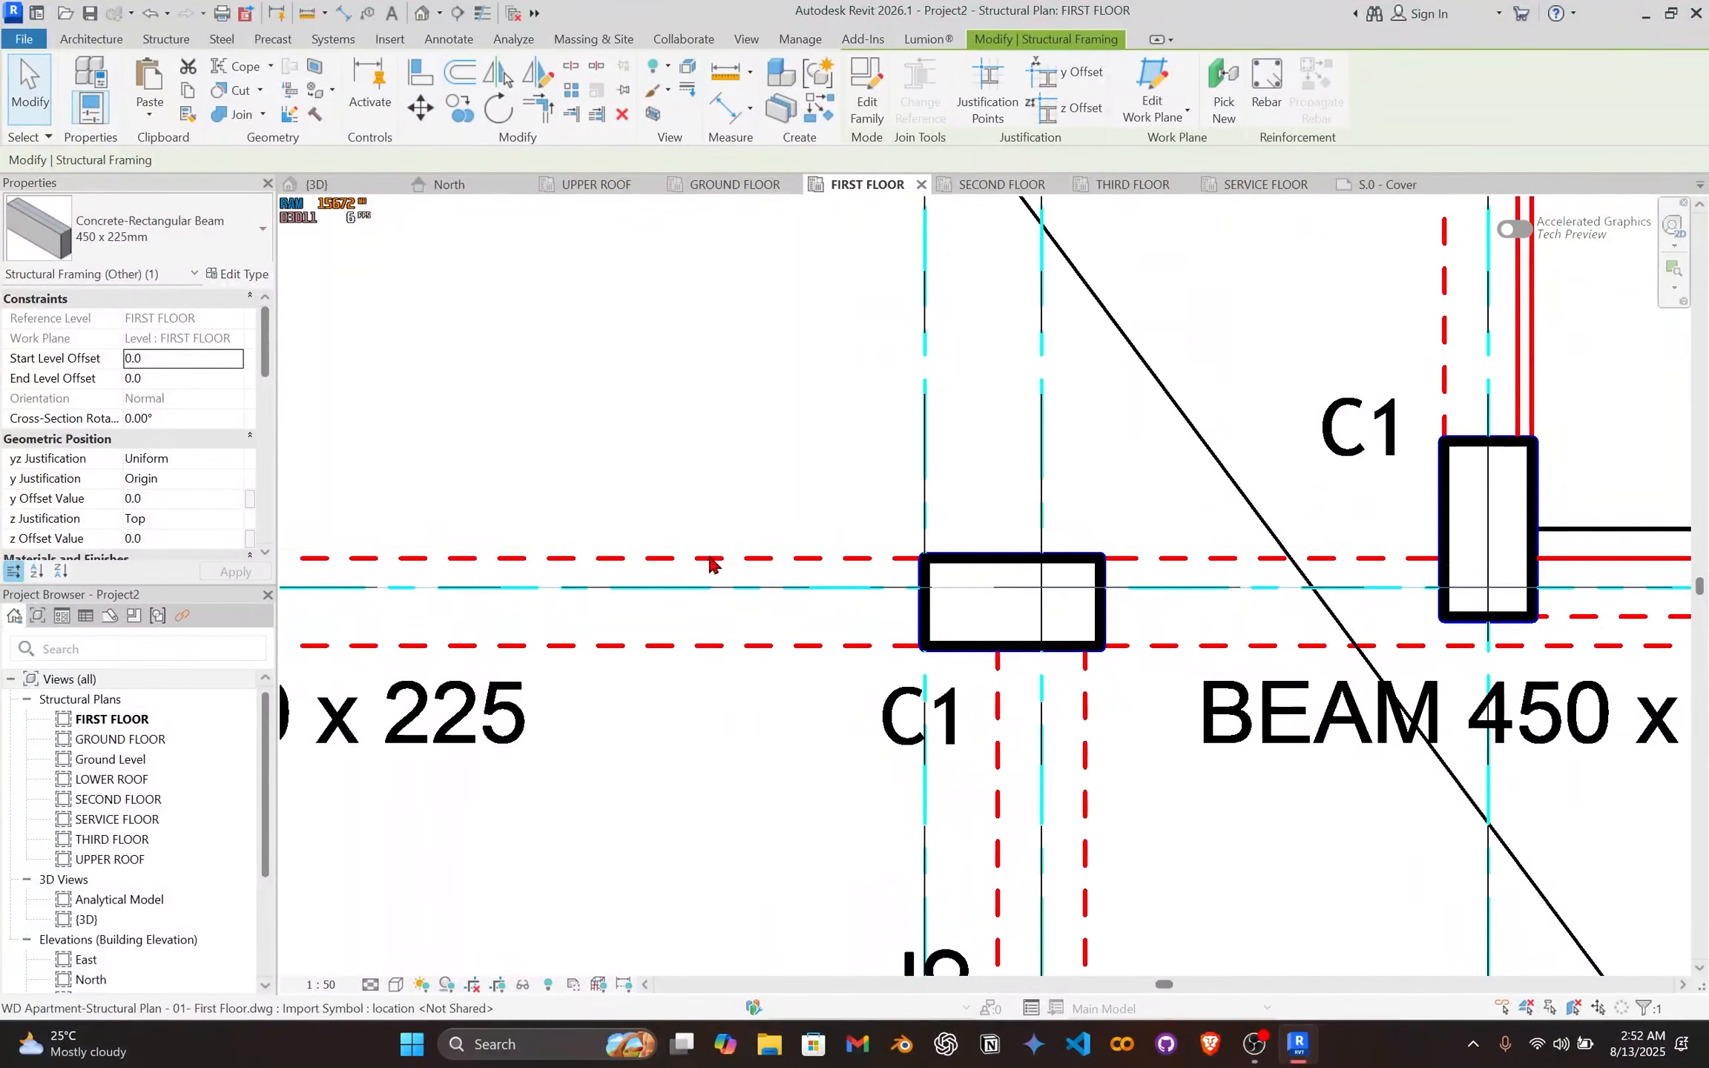
key(Escape)
key(m)
key(v)
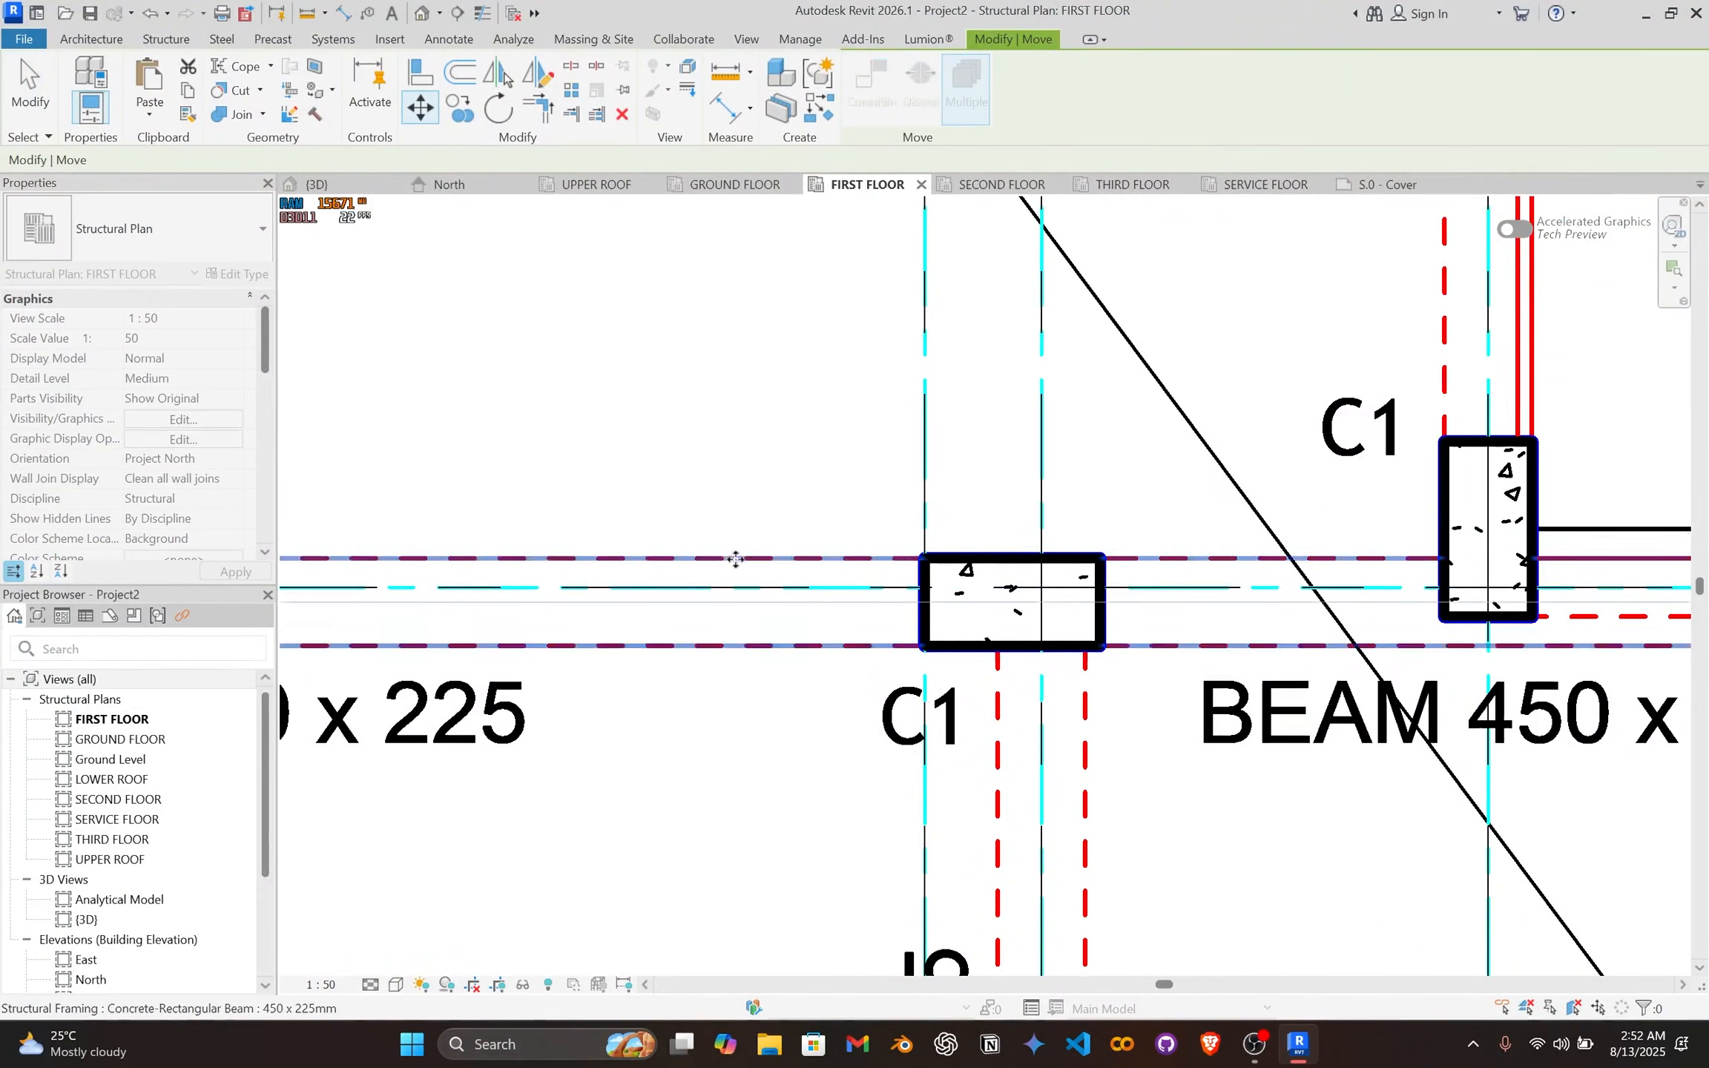
key(Escape)
scroll(1001, 572, down, 5)
middle_drag(1201, 547, 908, 587)
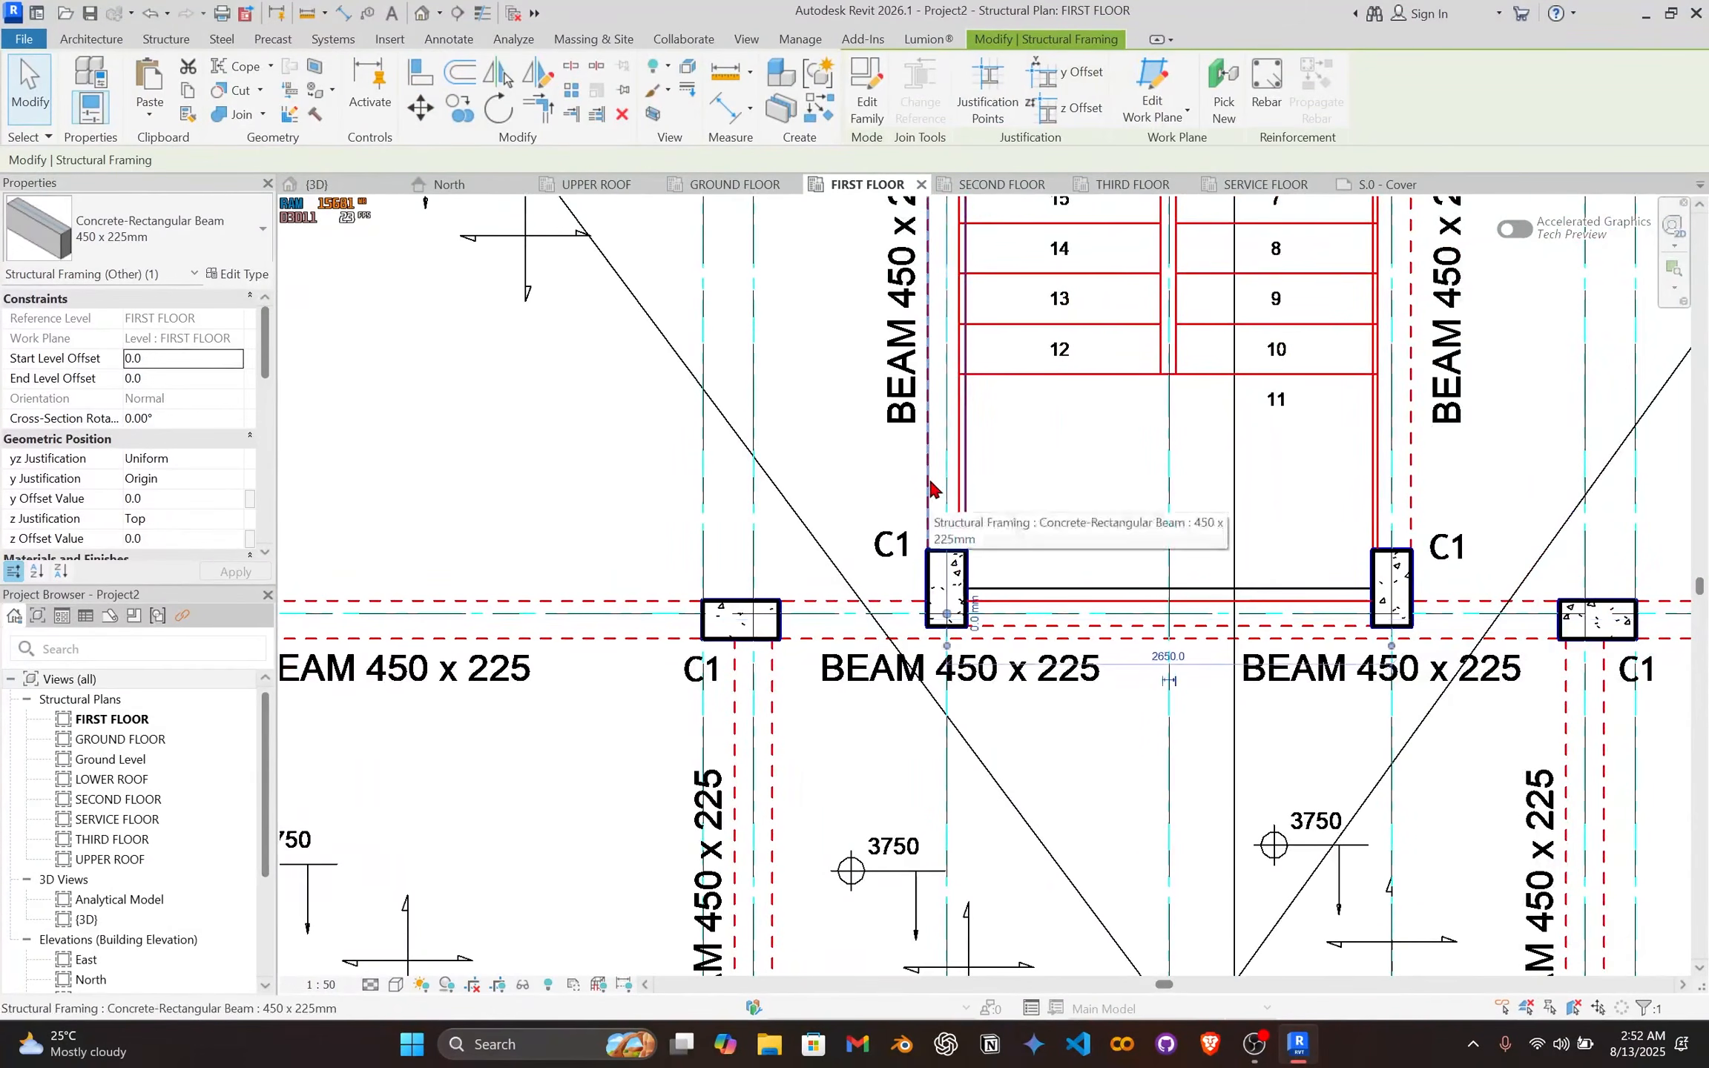
middle_drag(1177, 505, 962, 500)
scroll(1046, 576, down, 3)
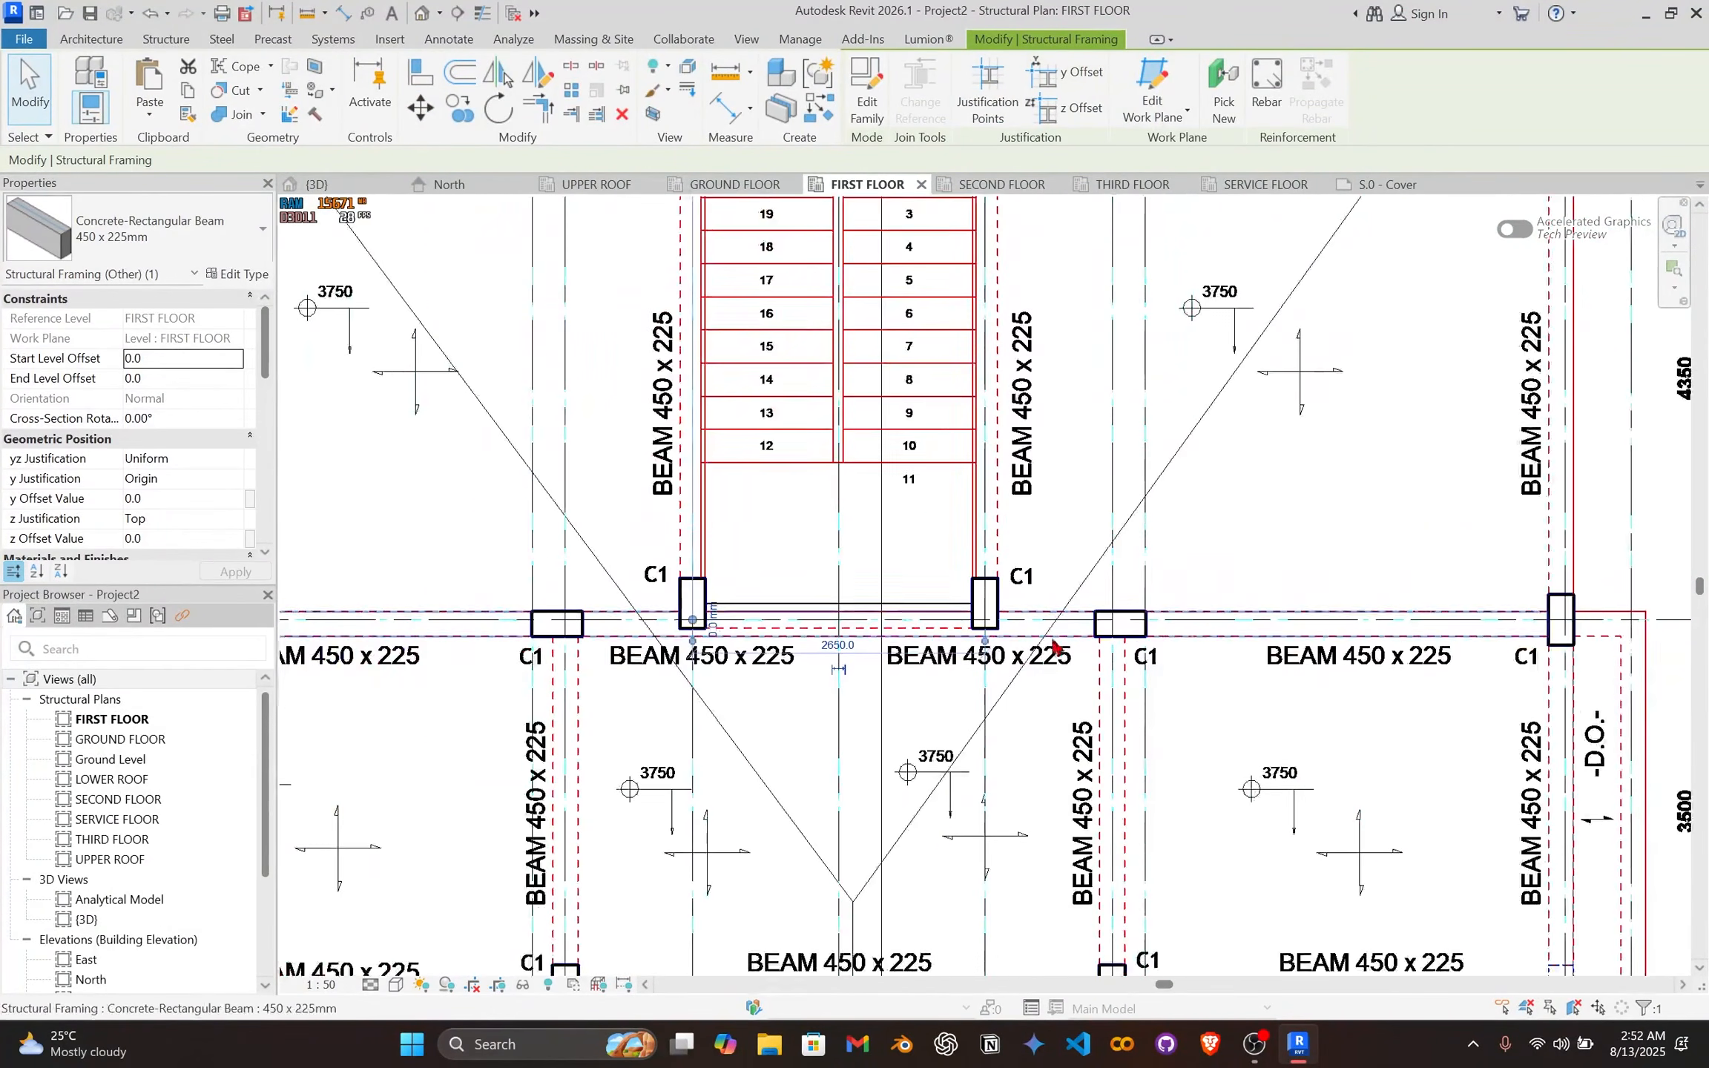
middle_drag(1057, 648, 1037, 299)
middle_drag(999, 595, 625, 538)
Step: Move the girder along gridline D inward so its outer face aligns with the beam line of the imported plan
scroll(1096, 612, up, 2)
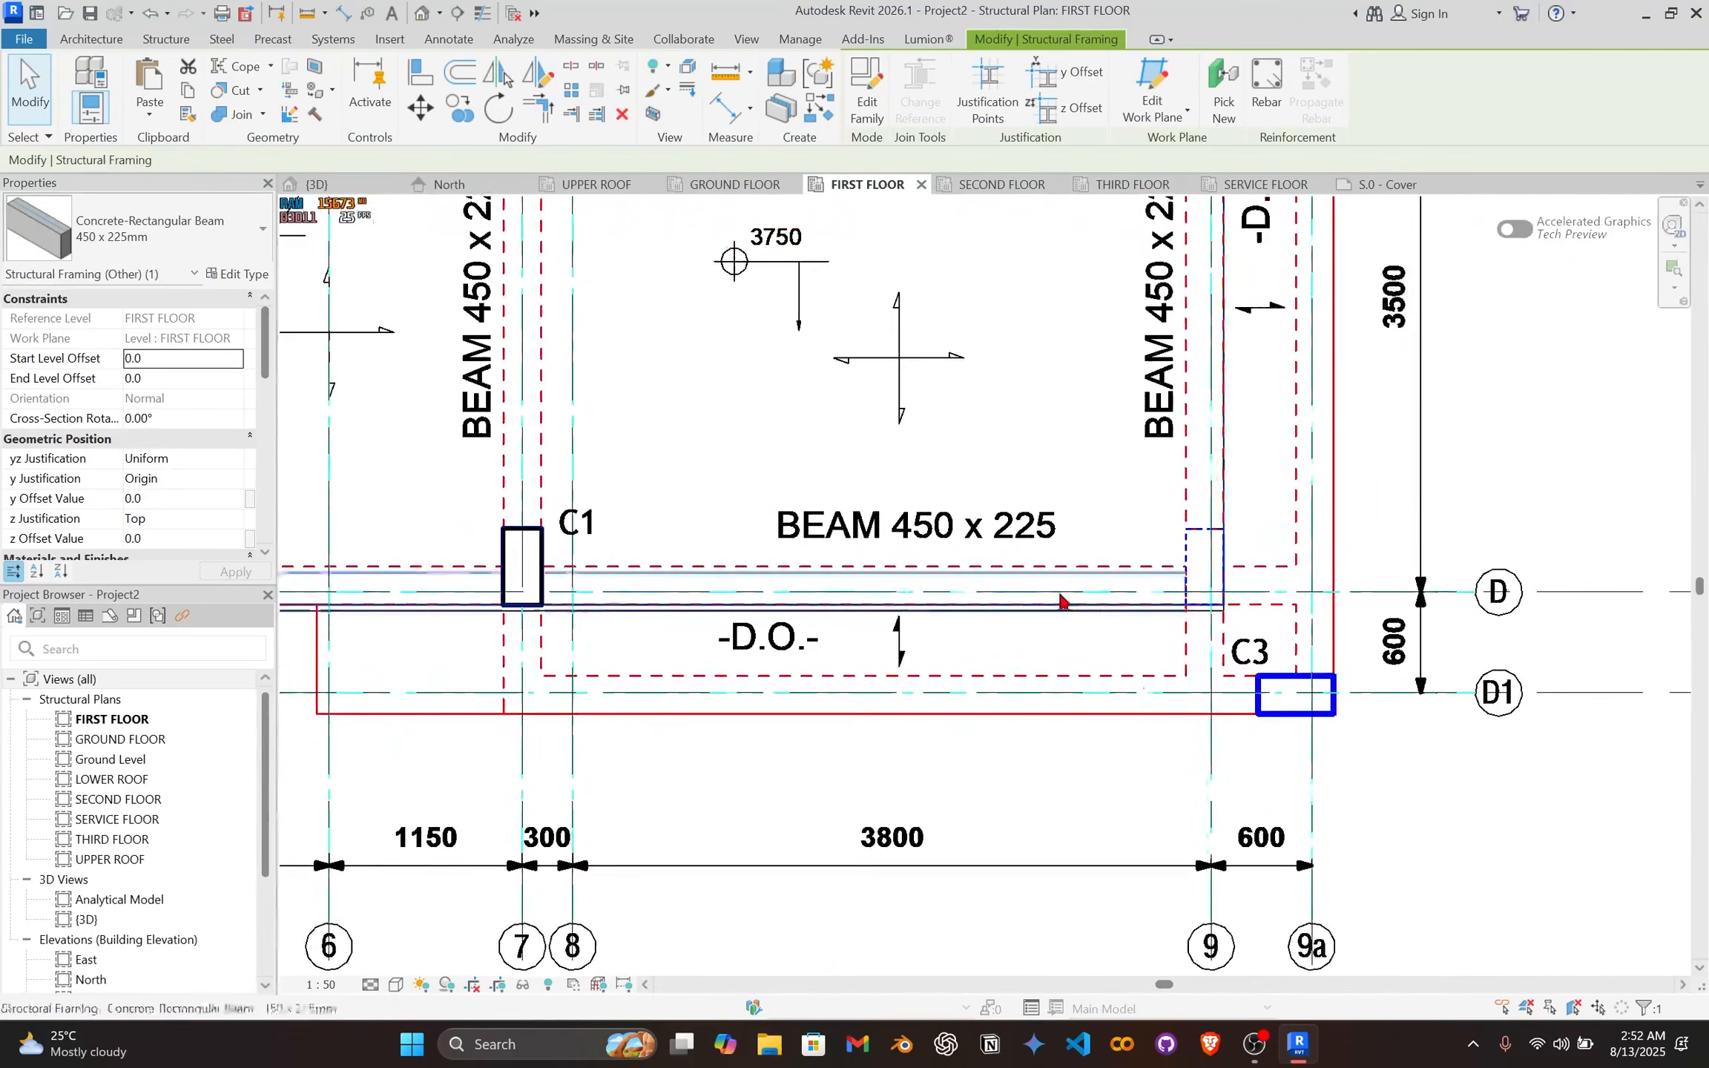
scroll(1062, 600, up, 2)
click(1072, 638)
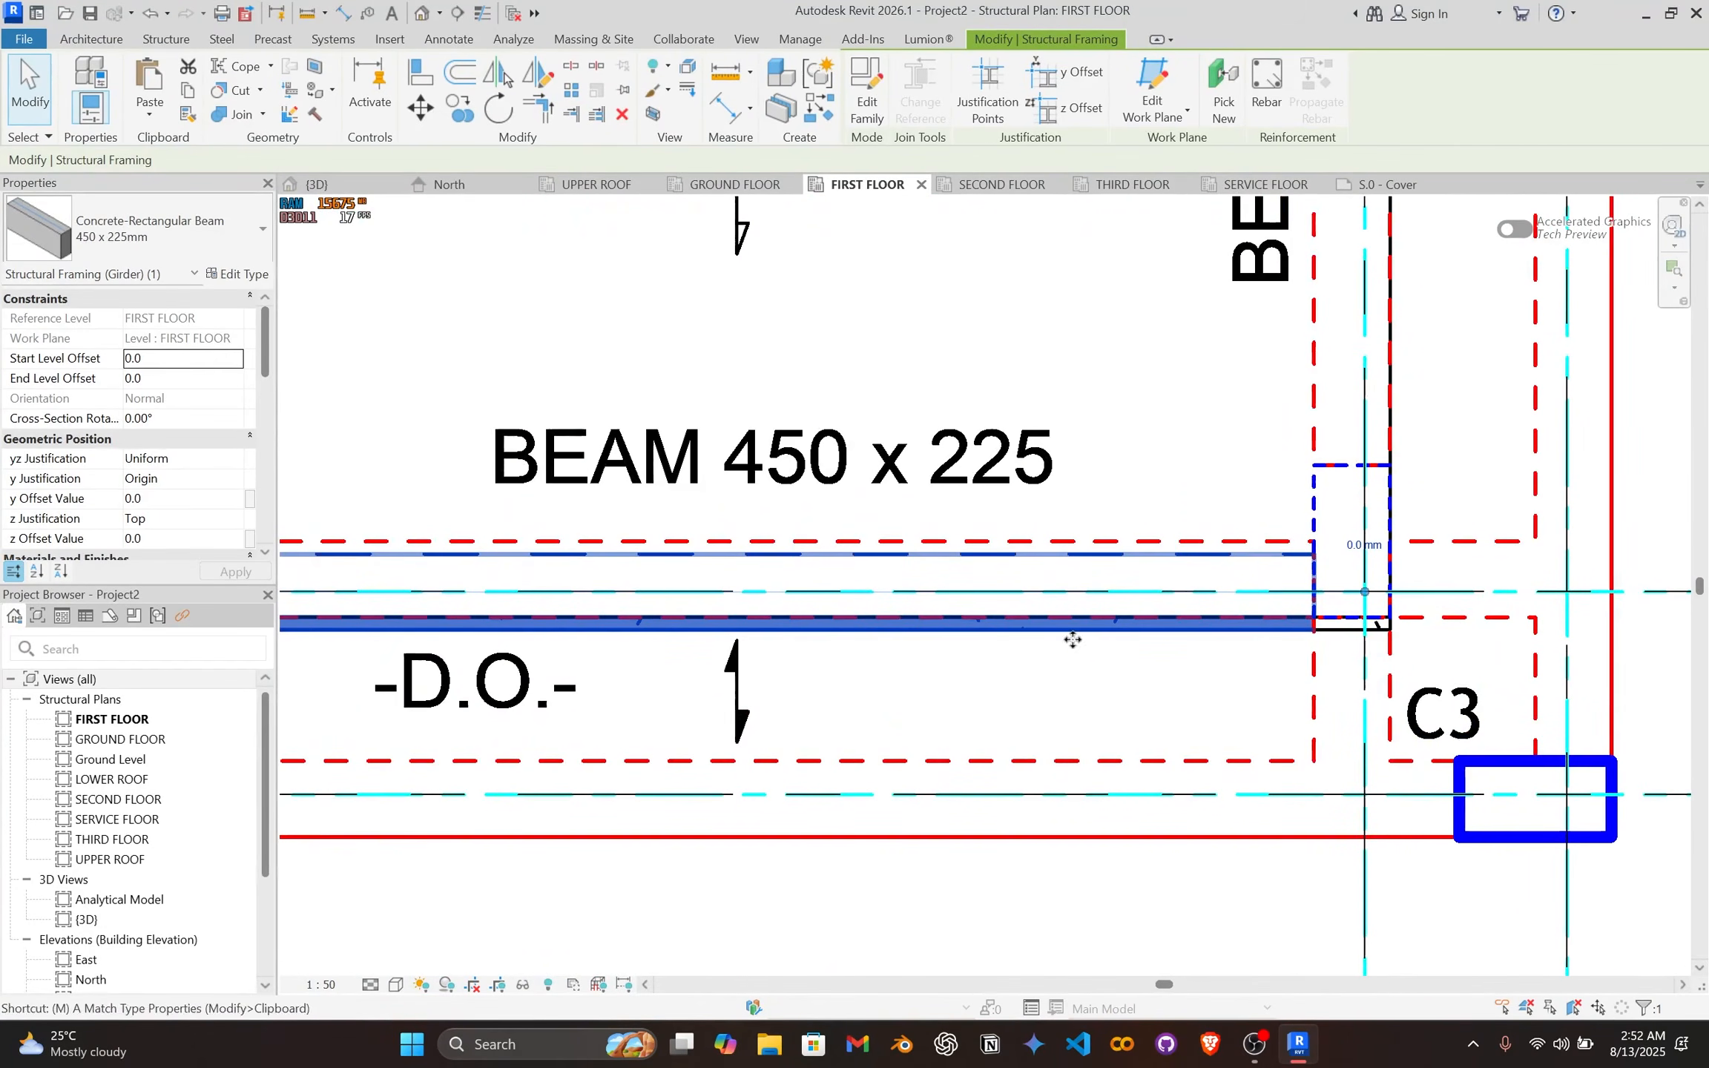
key(m)
key(v)
click(1062, 622)
click(1062, 617)
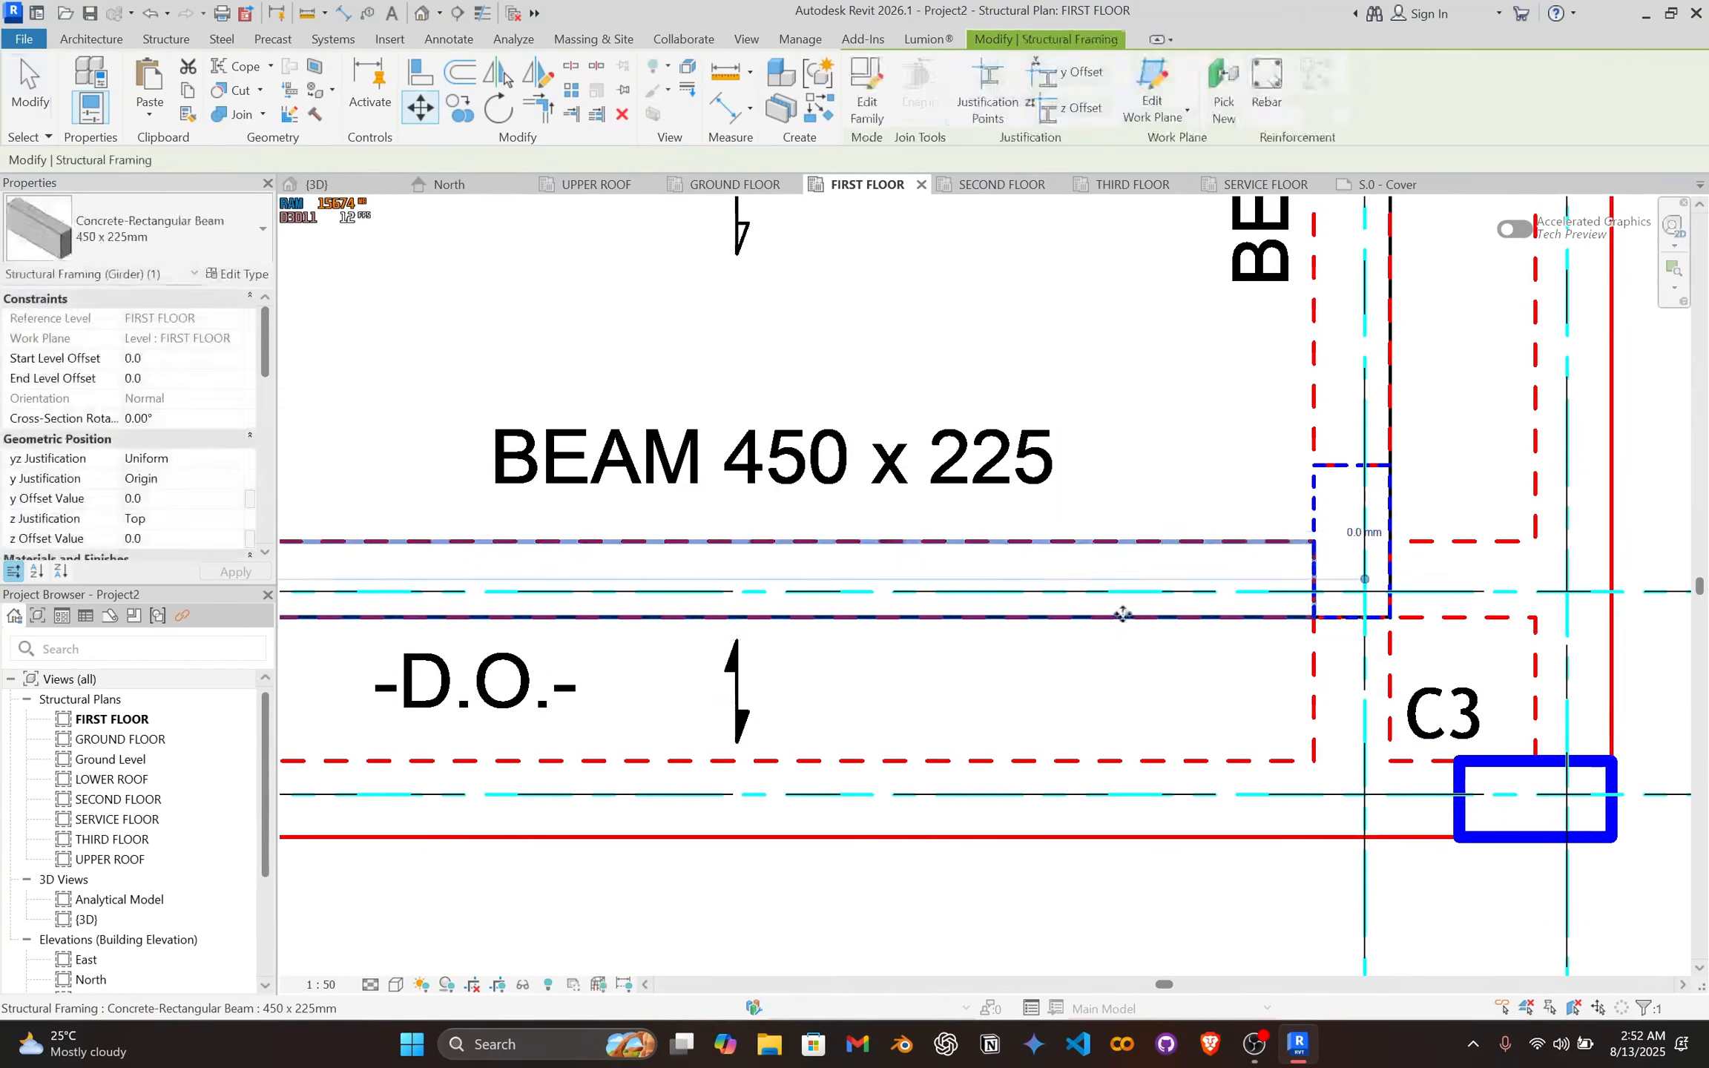
scroll(1402, 607, down, 2)
click(1218, 540)
Step: Check the beams around gridlines A and B, from gridline 1 to 9, against the imported plan
scroll(1218, 539, down, 4)
middle_drag(1143, 472, 1335, 577)
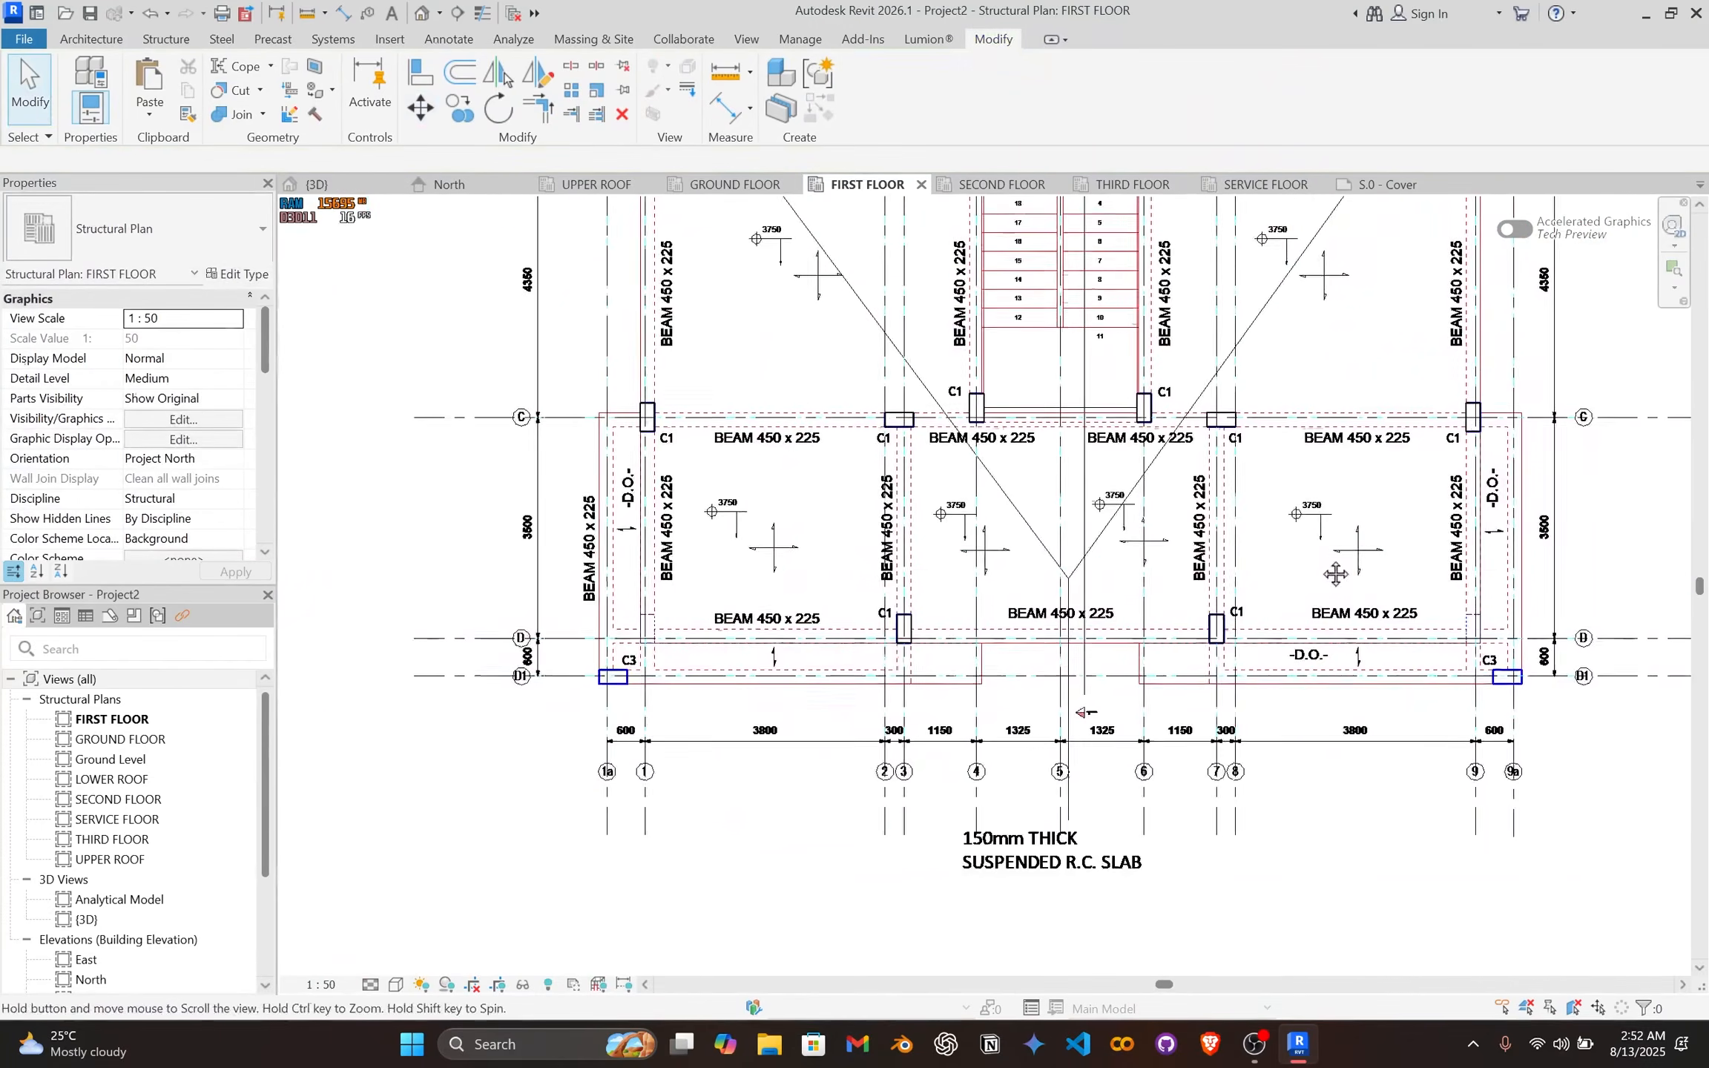
scroll(568, 642, up, 4)
middle_drag(850, 458, 786, 651)
scroll(871, 434, down, 1)
middle_drag(859, 571, 793, 747)
middle_drag(744, 443, 677, 678)
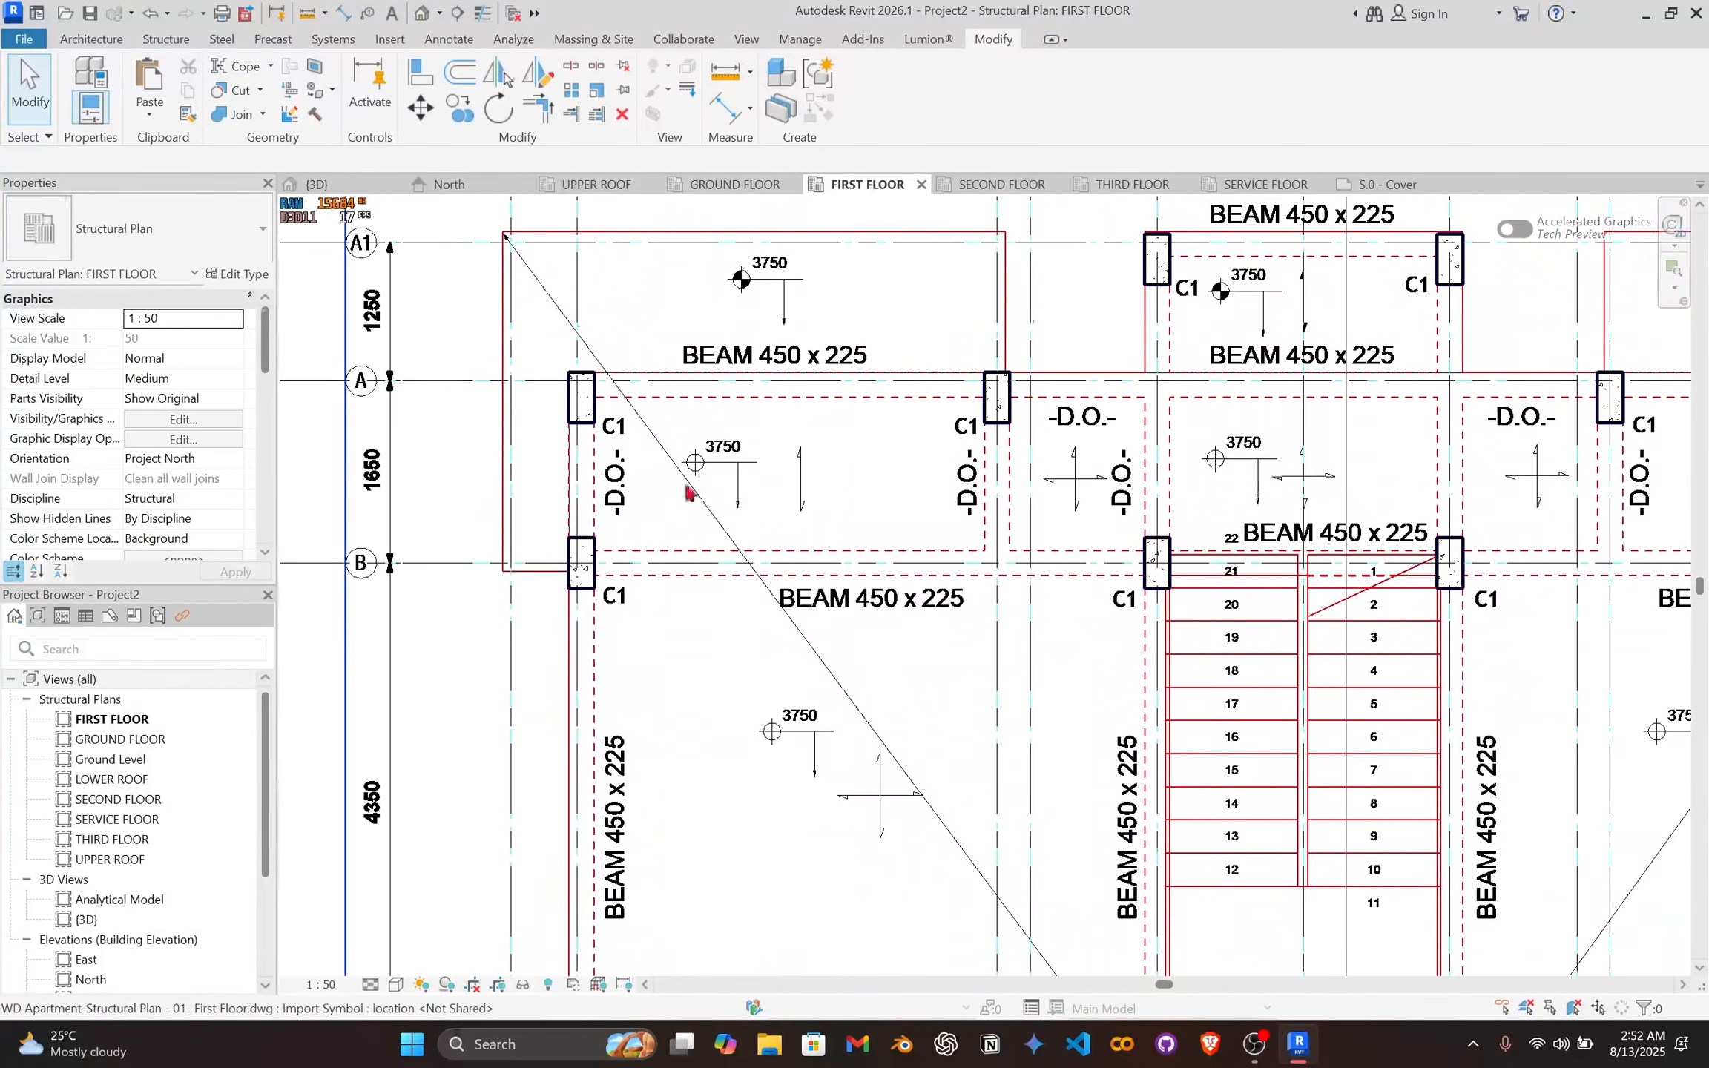
click(582, 490)
click(866, 597)
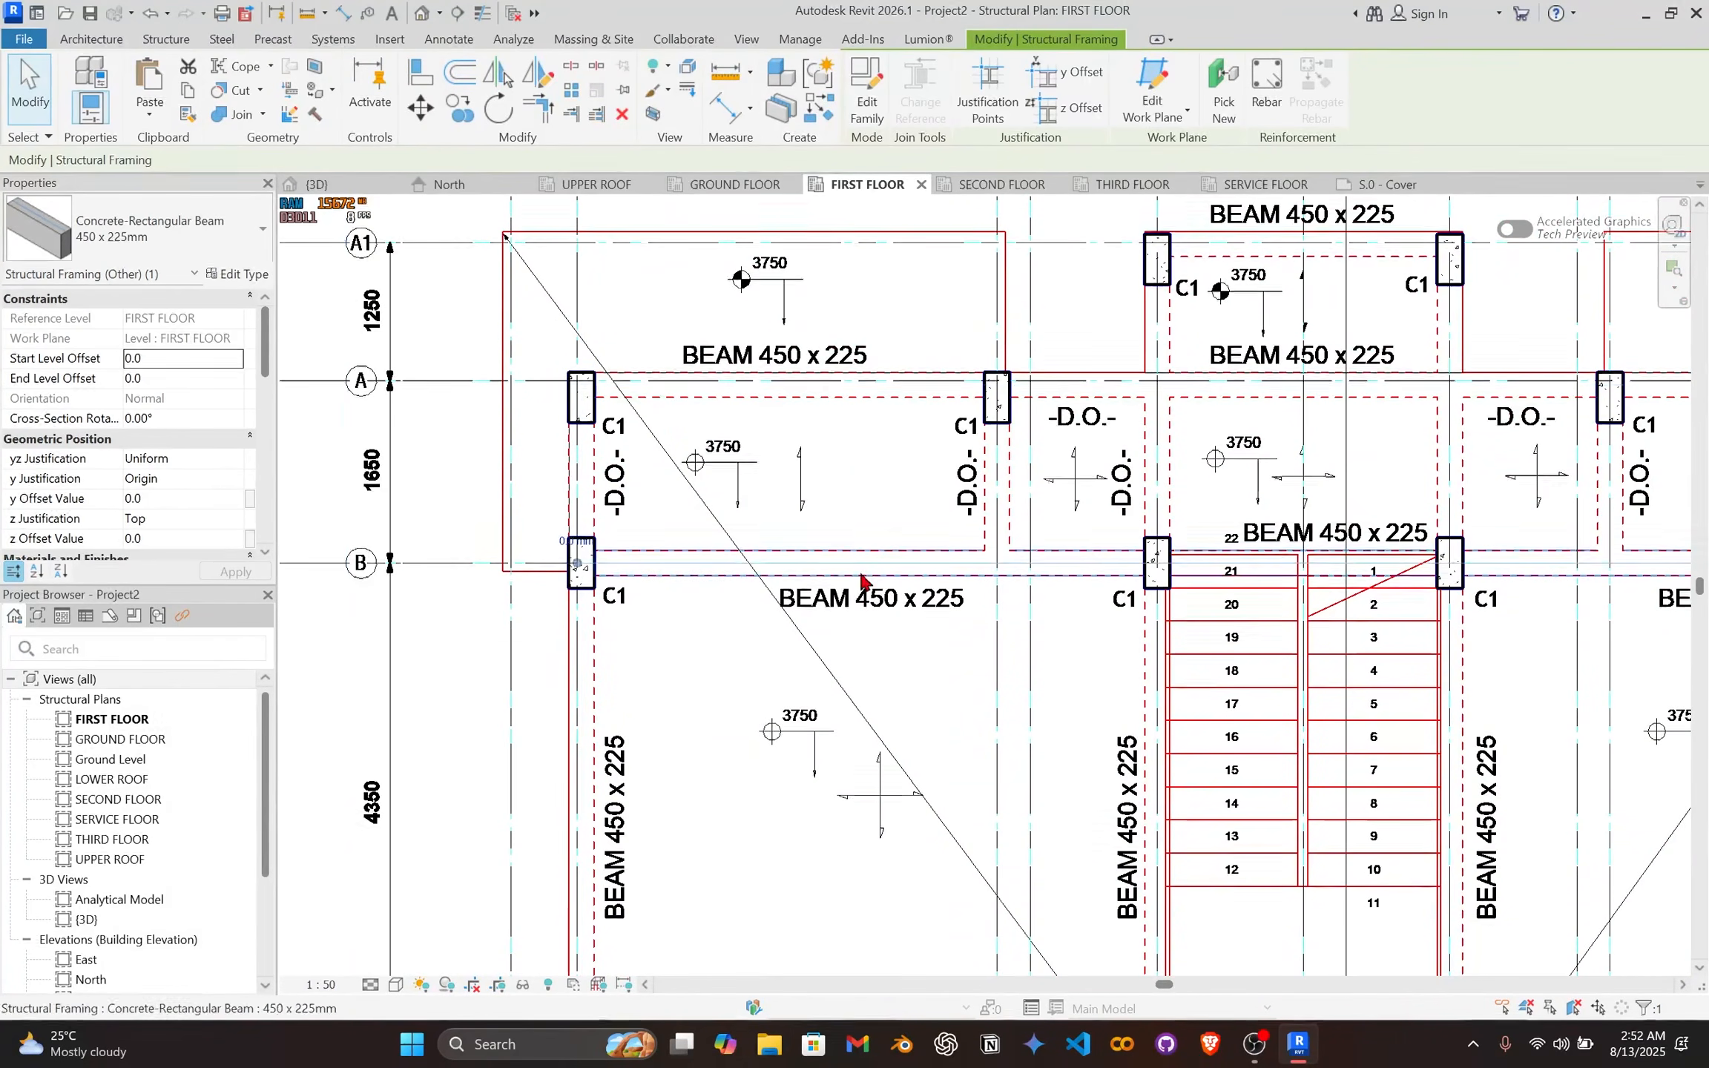
middle_drag(1157, 517, 767, 522)
middle_drag(1175, 567, 933, 560)
click(937, 570)
click(812, 371)
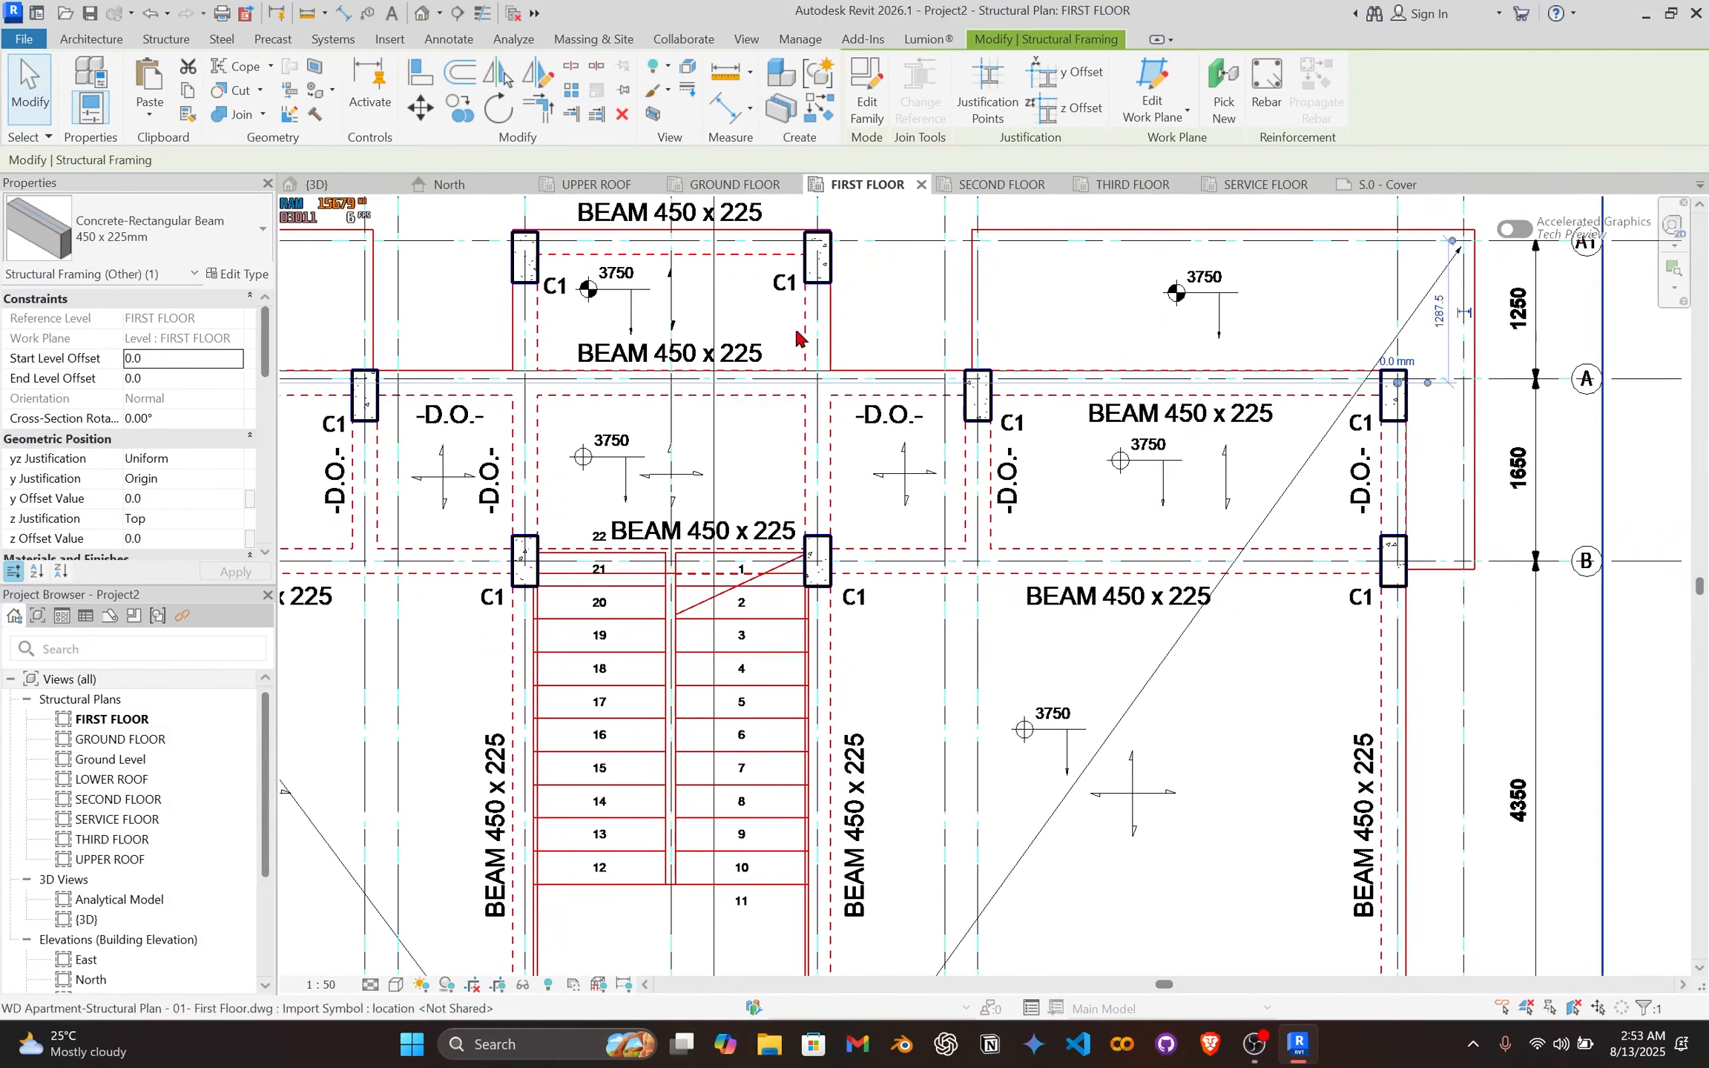
Step: Extend the beams along gridlines 4 and 6 from gridline A to the C1 columns on gridline A1
middle_drag(751, 402, 1002, 616)
scroll(698, 647, up, 2)
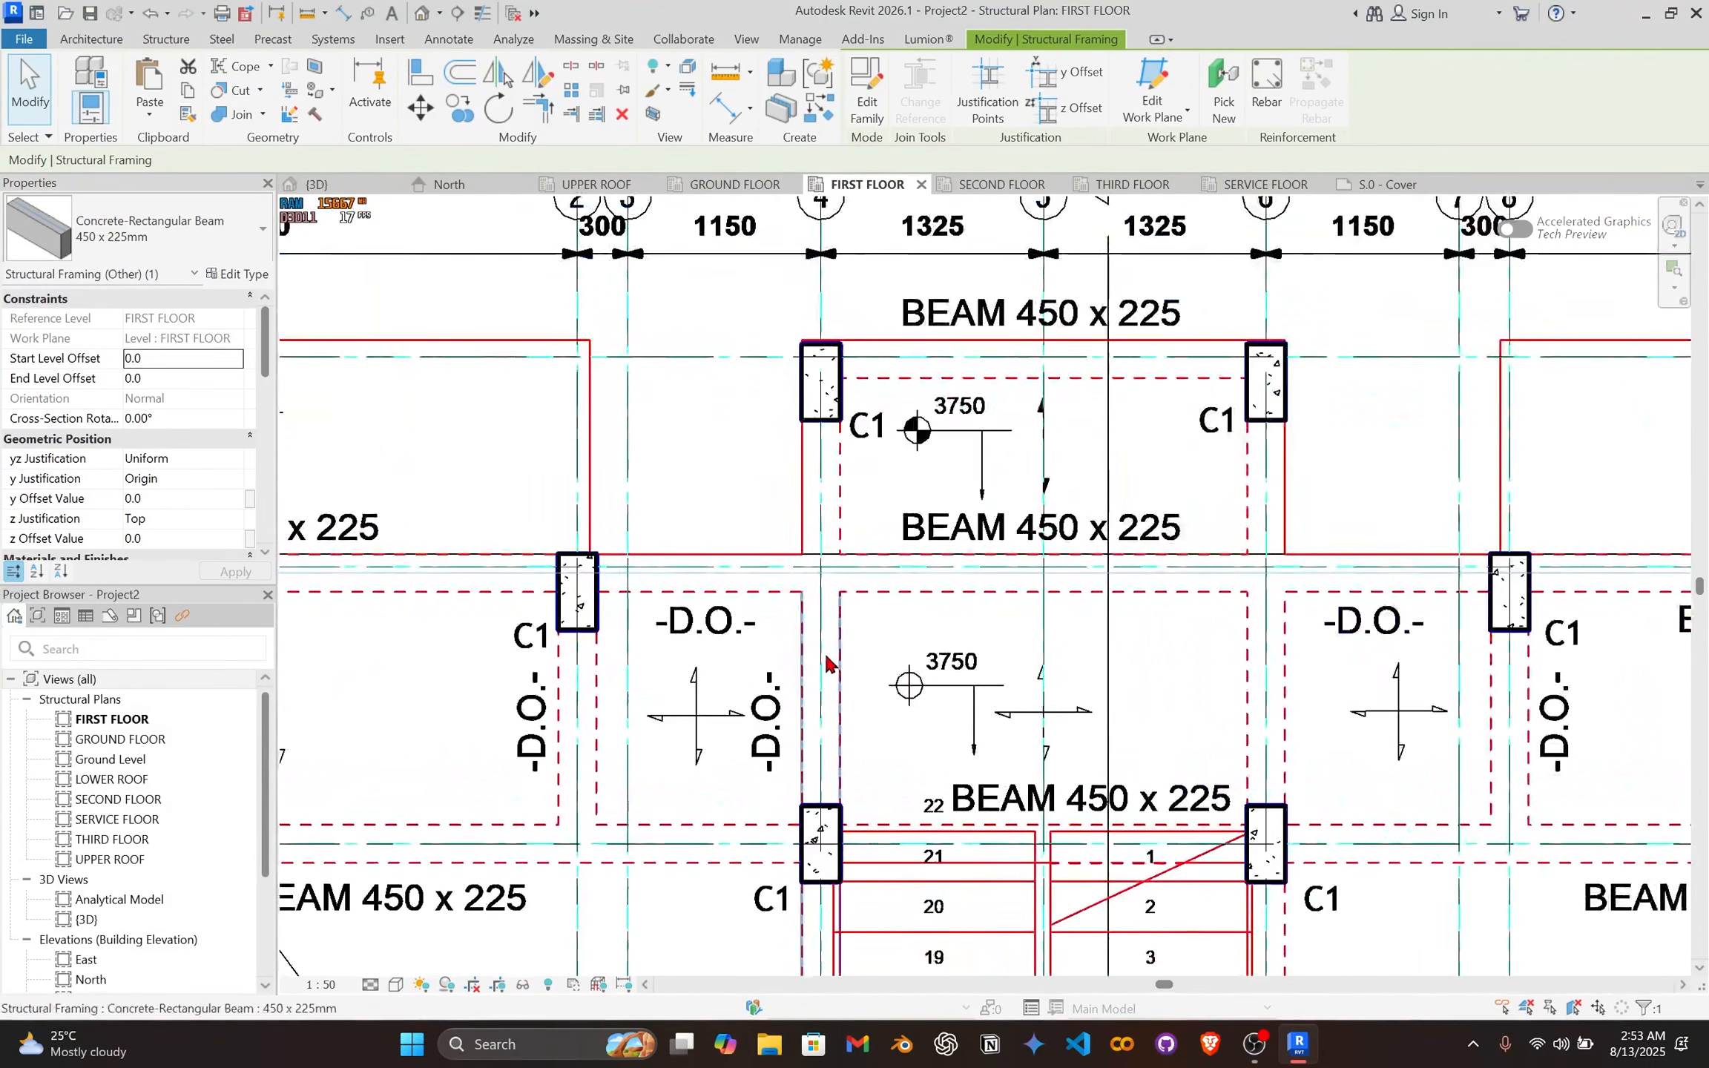
middle_drag(851, 567, 846, 731)
scroll(842, 741, up, 2)
drag(816, 740, 816, 414)
middle_drag(911, 454, 732, 455)
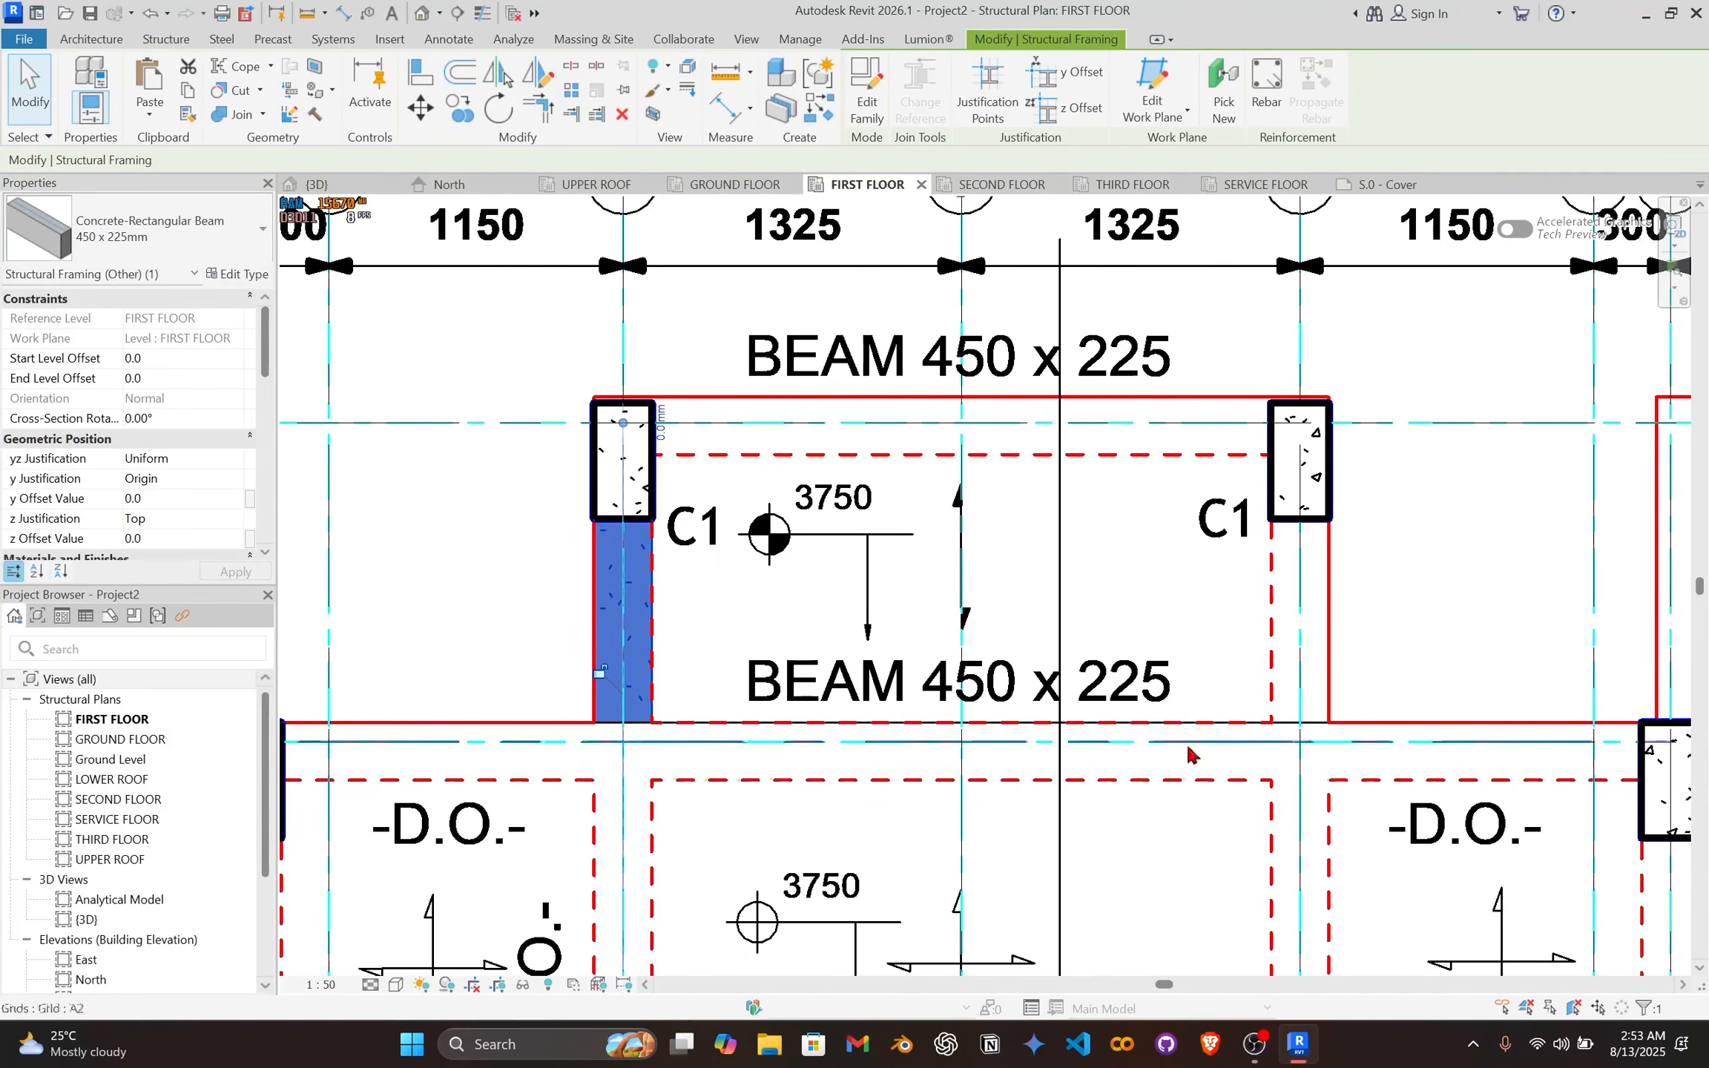
drag(1302, 751, 1297, 438)
scroll(834, 439, down, 2)
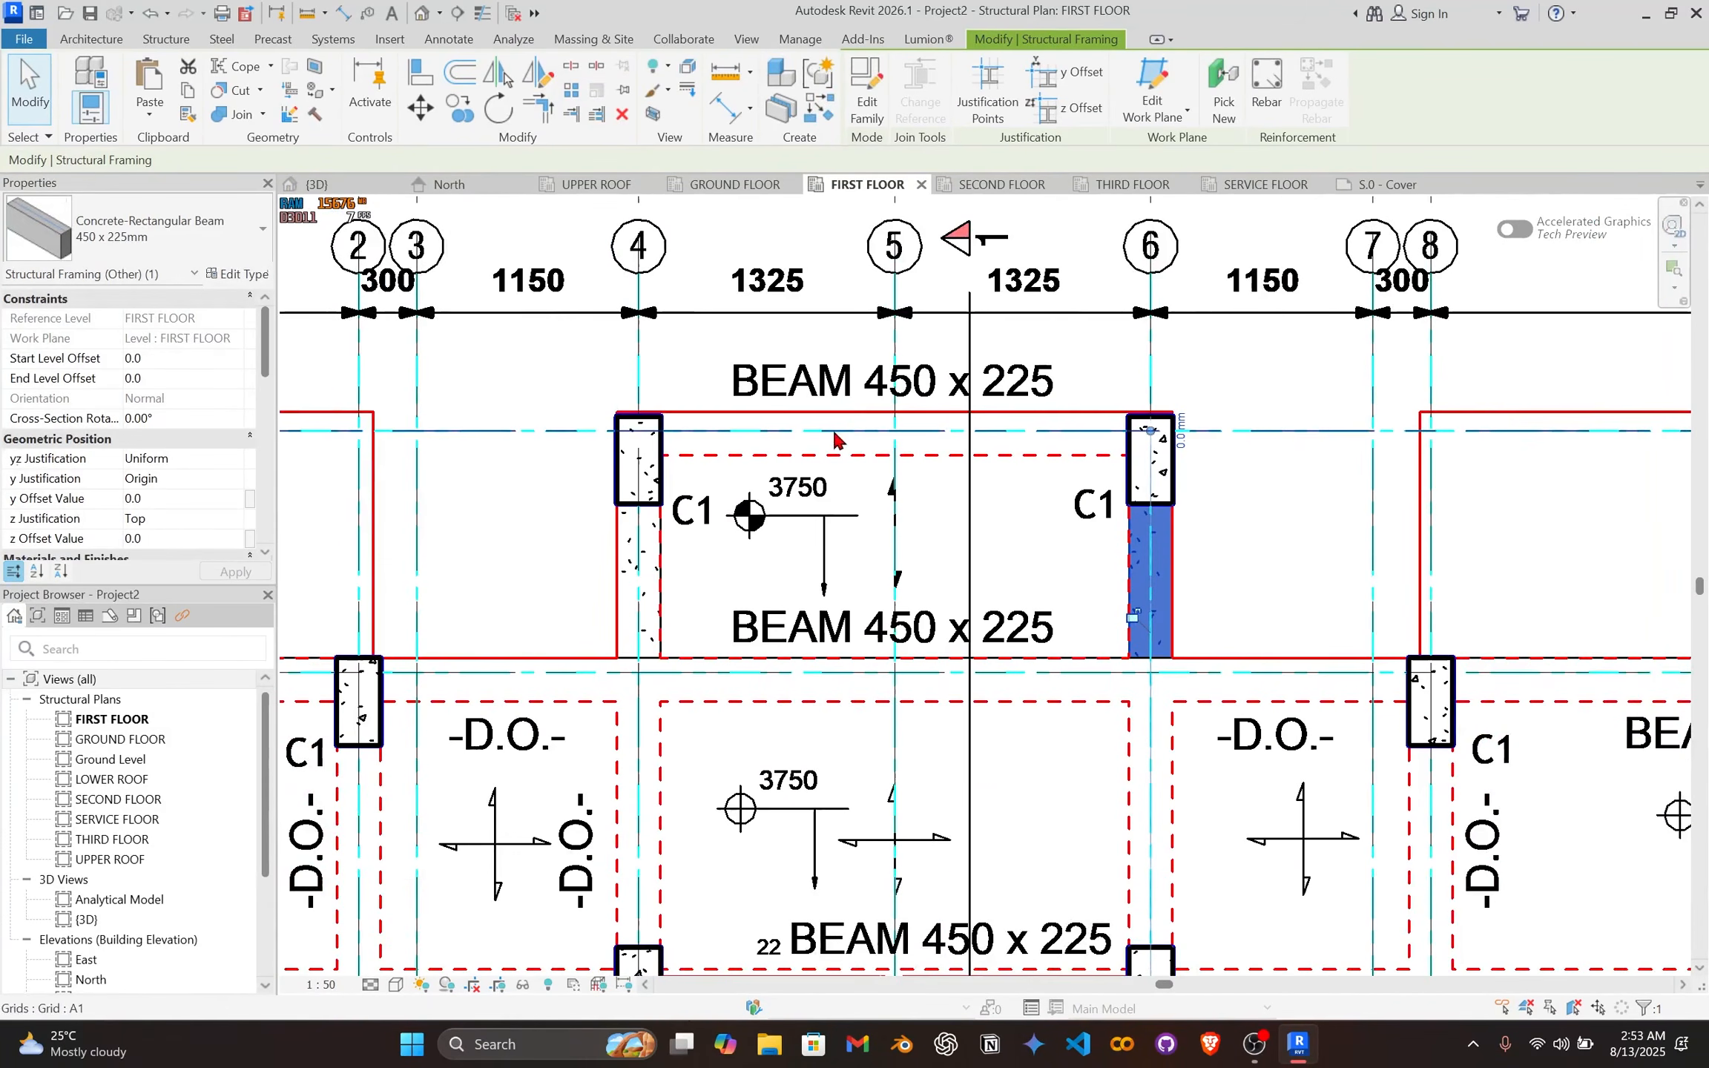
Step: Place a 450 x 225 beam along gridline A1 between the C1 columns on gridlines 4 and 6
click(653, 586)
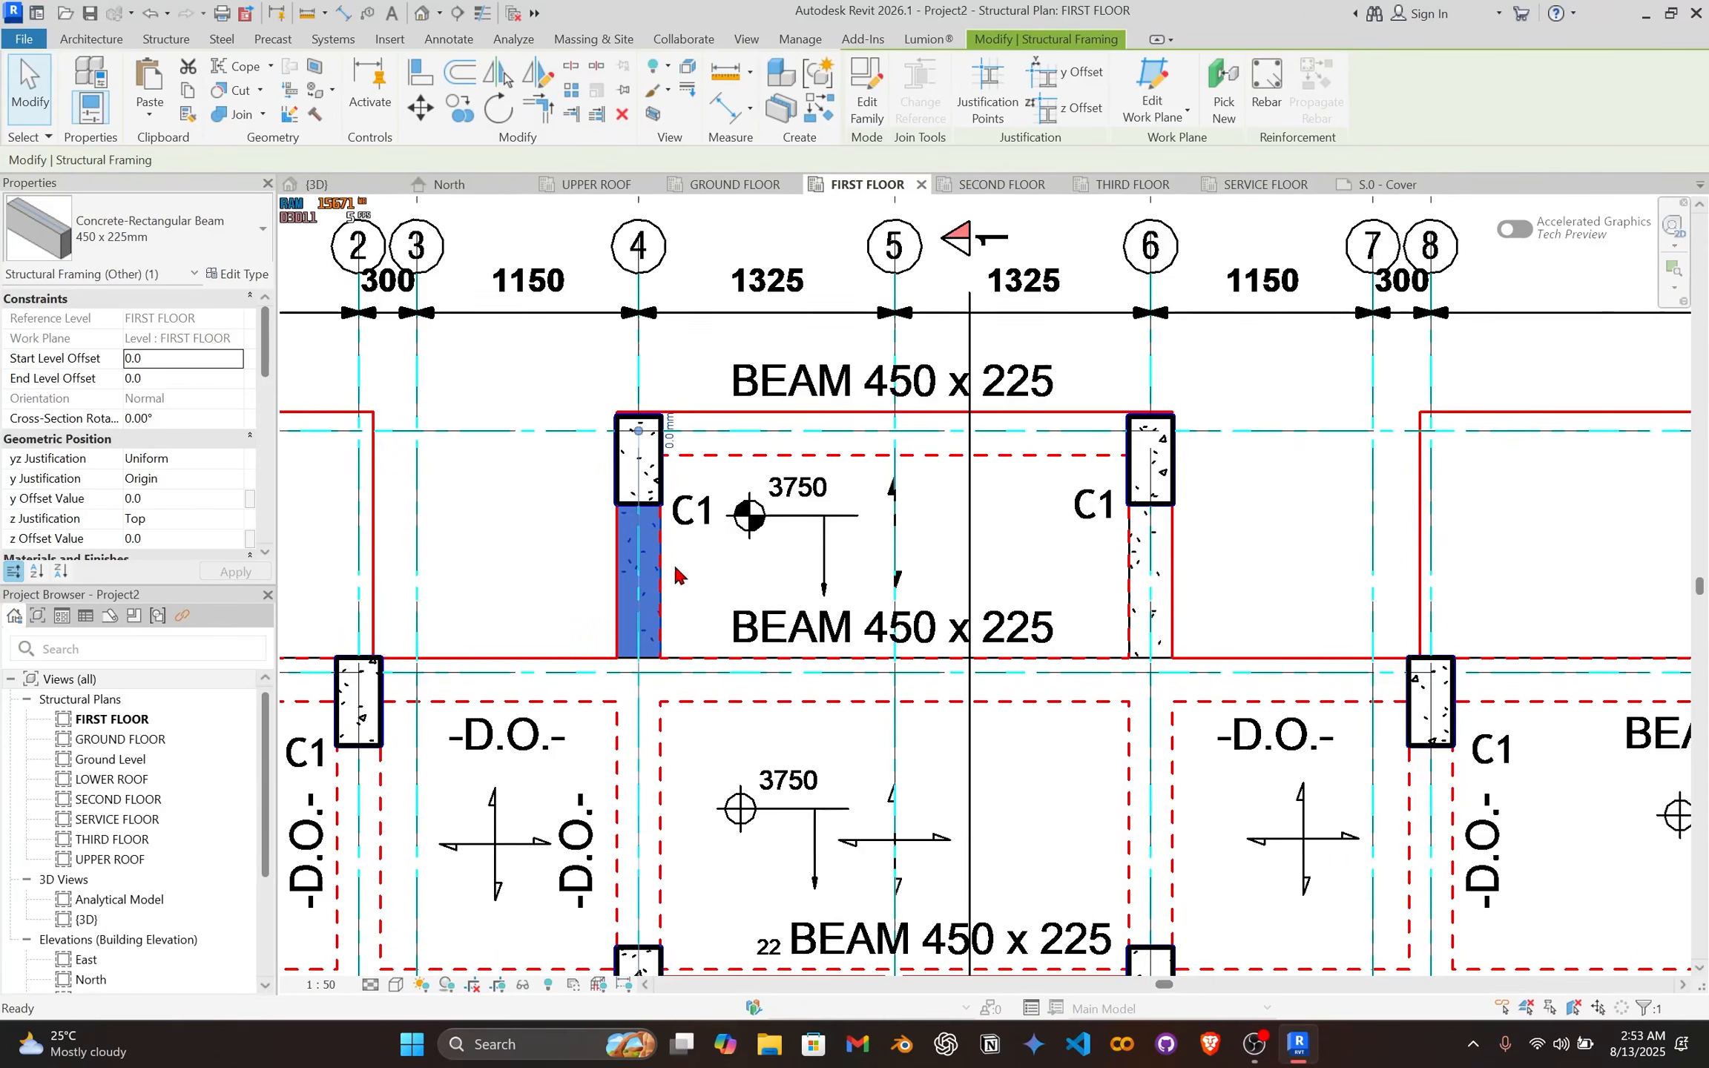
key(b)
key(m)
scroll(653, 519, up, 3)
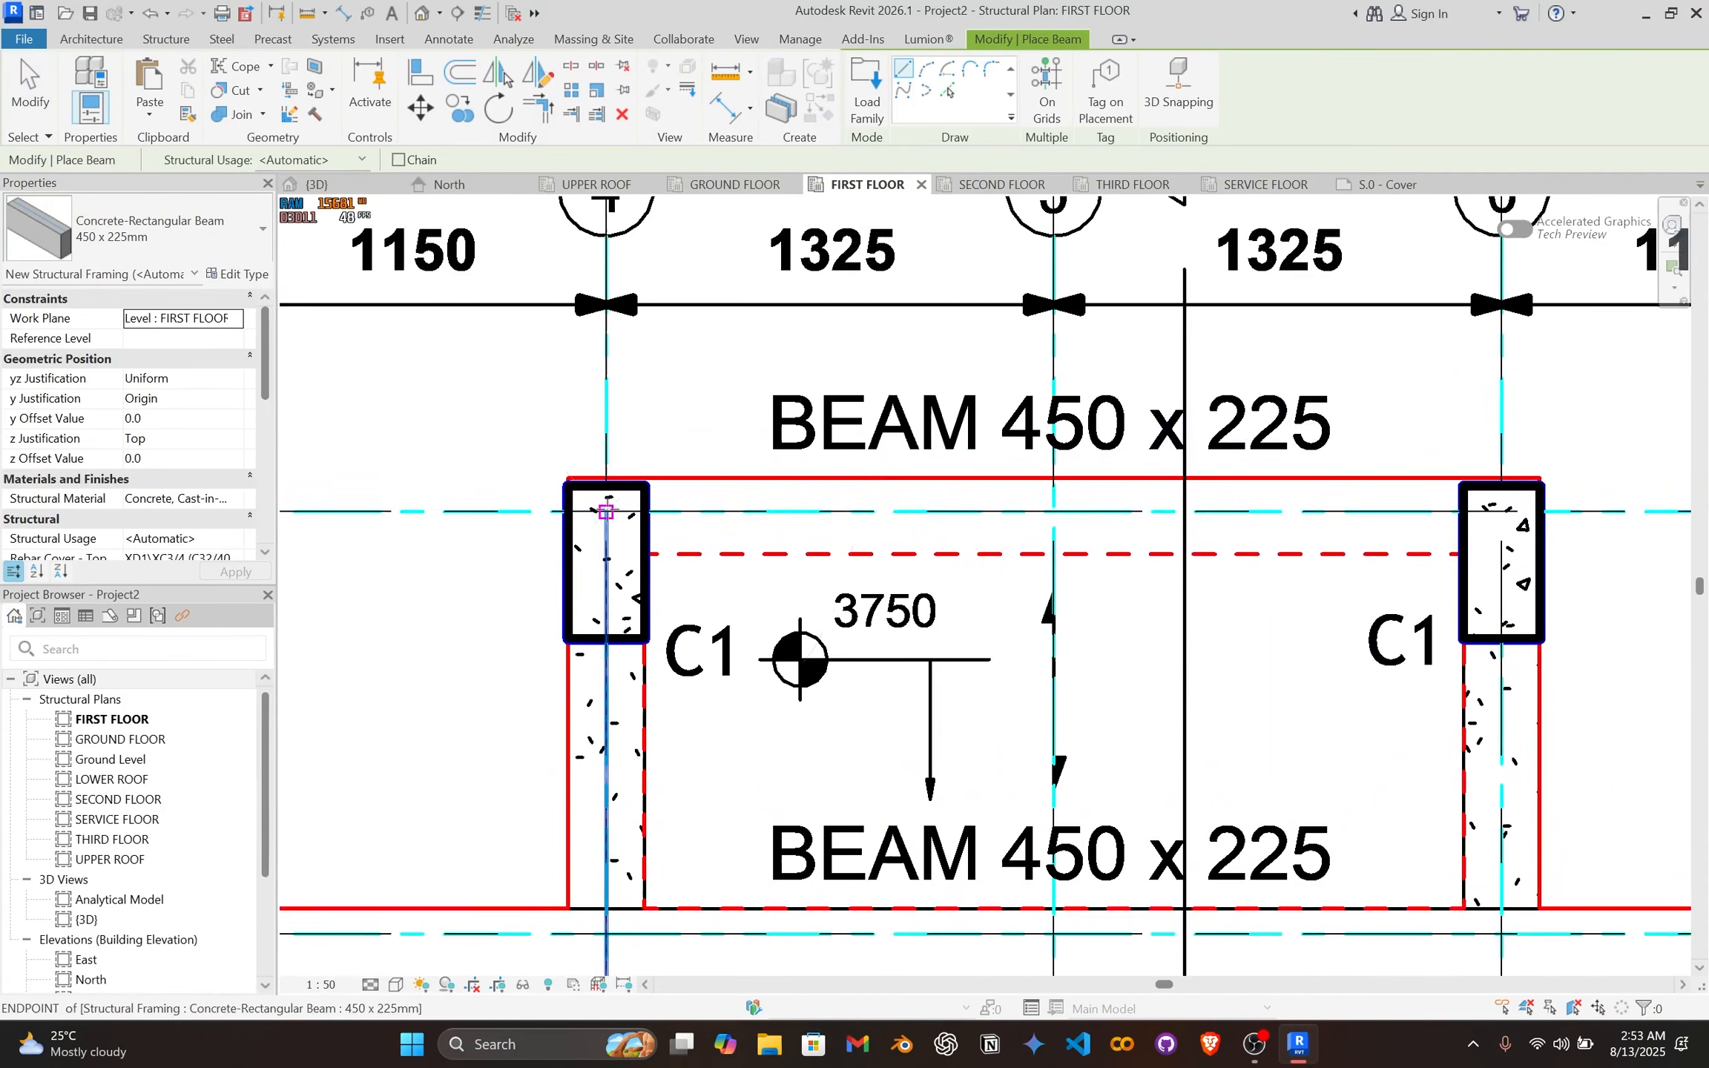
click(606, 512)
click(1501, 512)
scroll(1502, 512, down, 3)
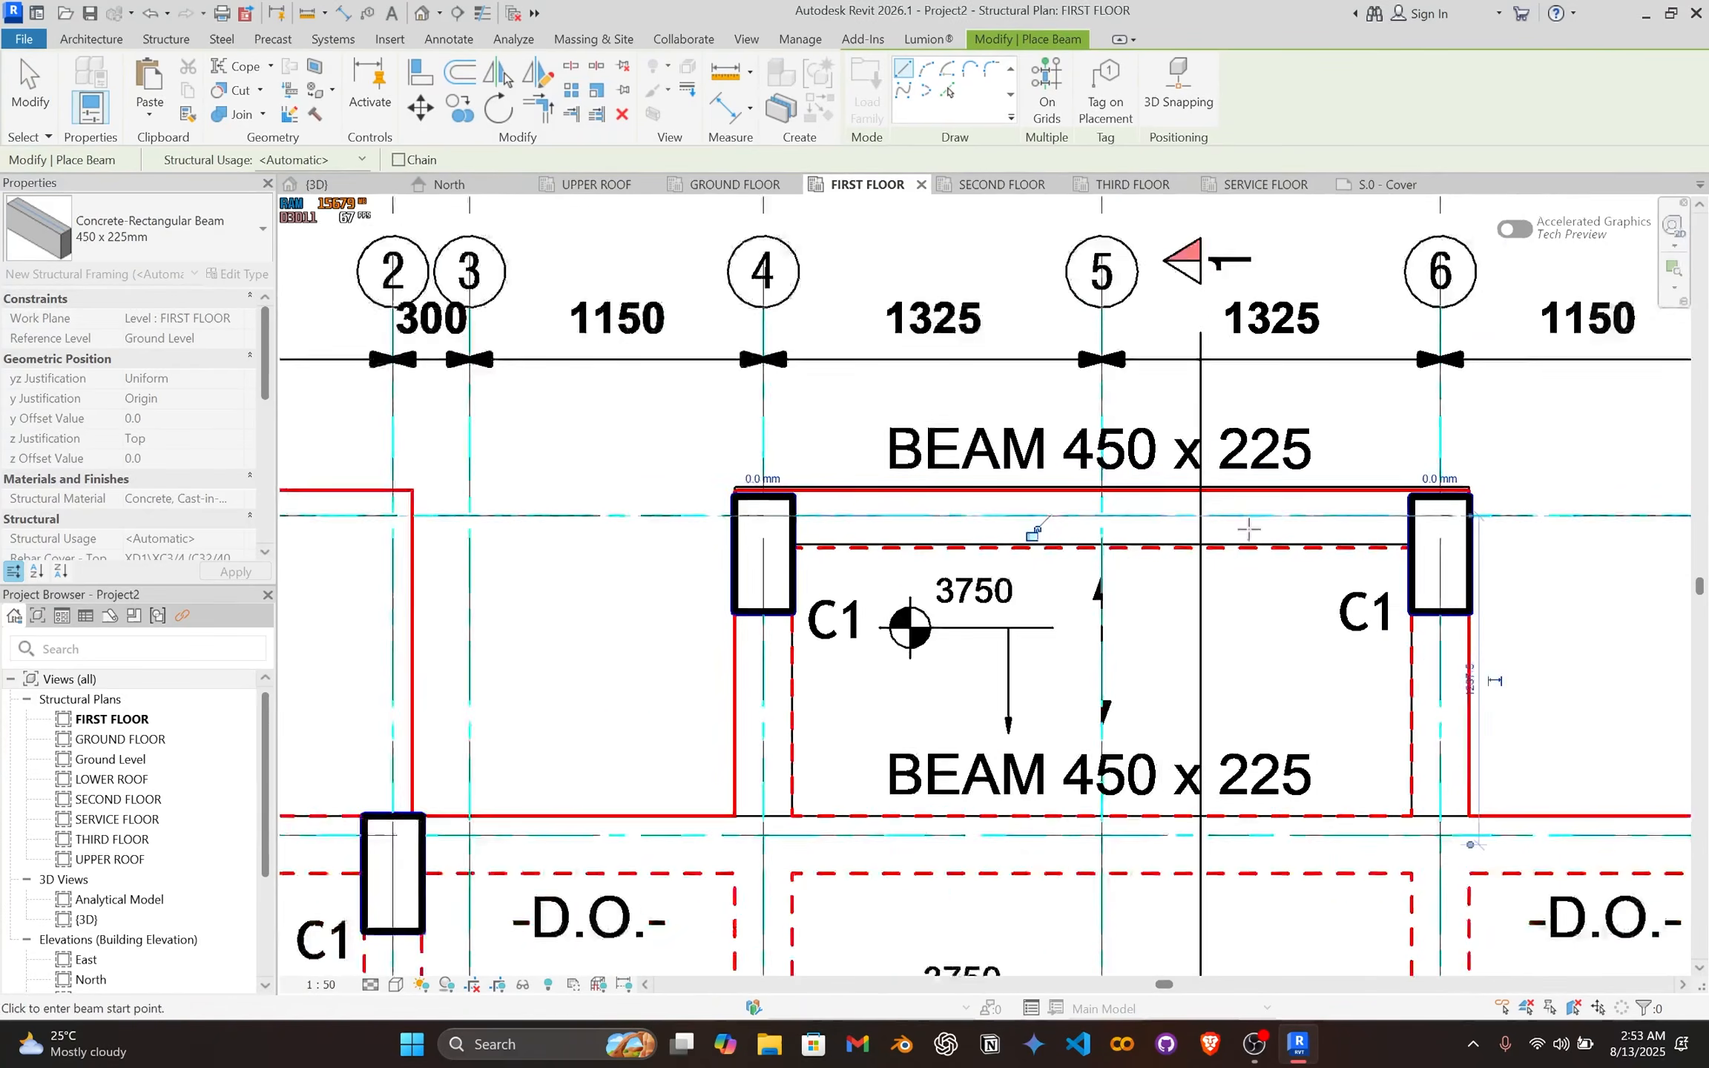
key(Escape)
key(Escape)
scroll(1006, 567, up, 6)
middle_drag(1178, 553, 908, 555)
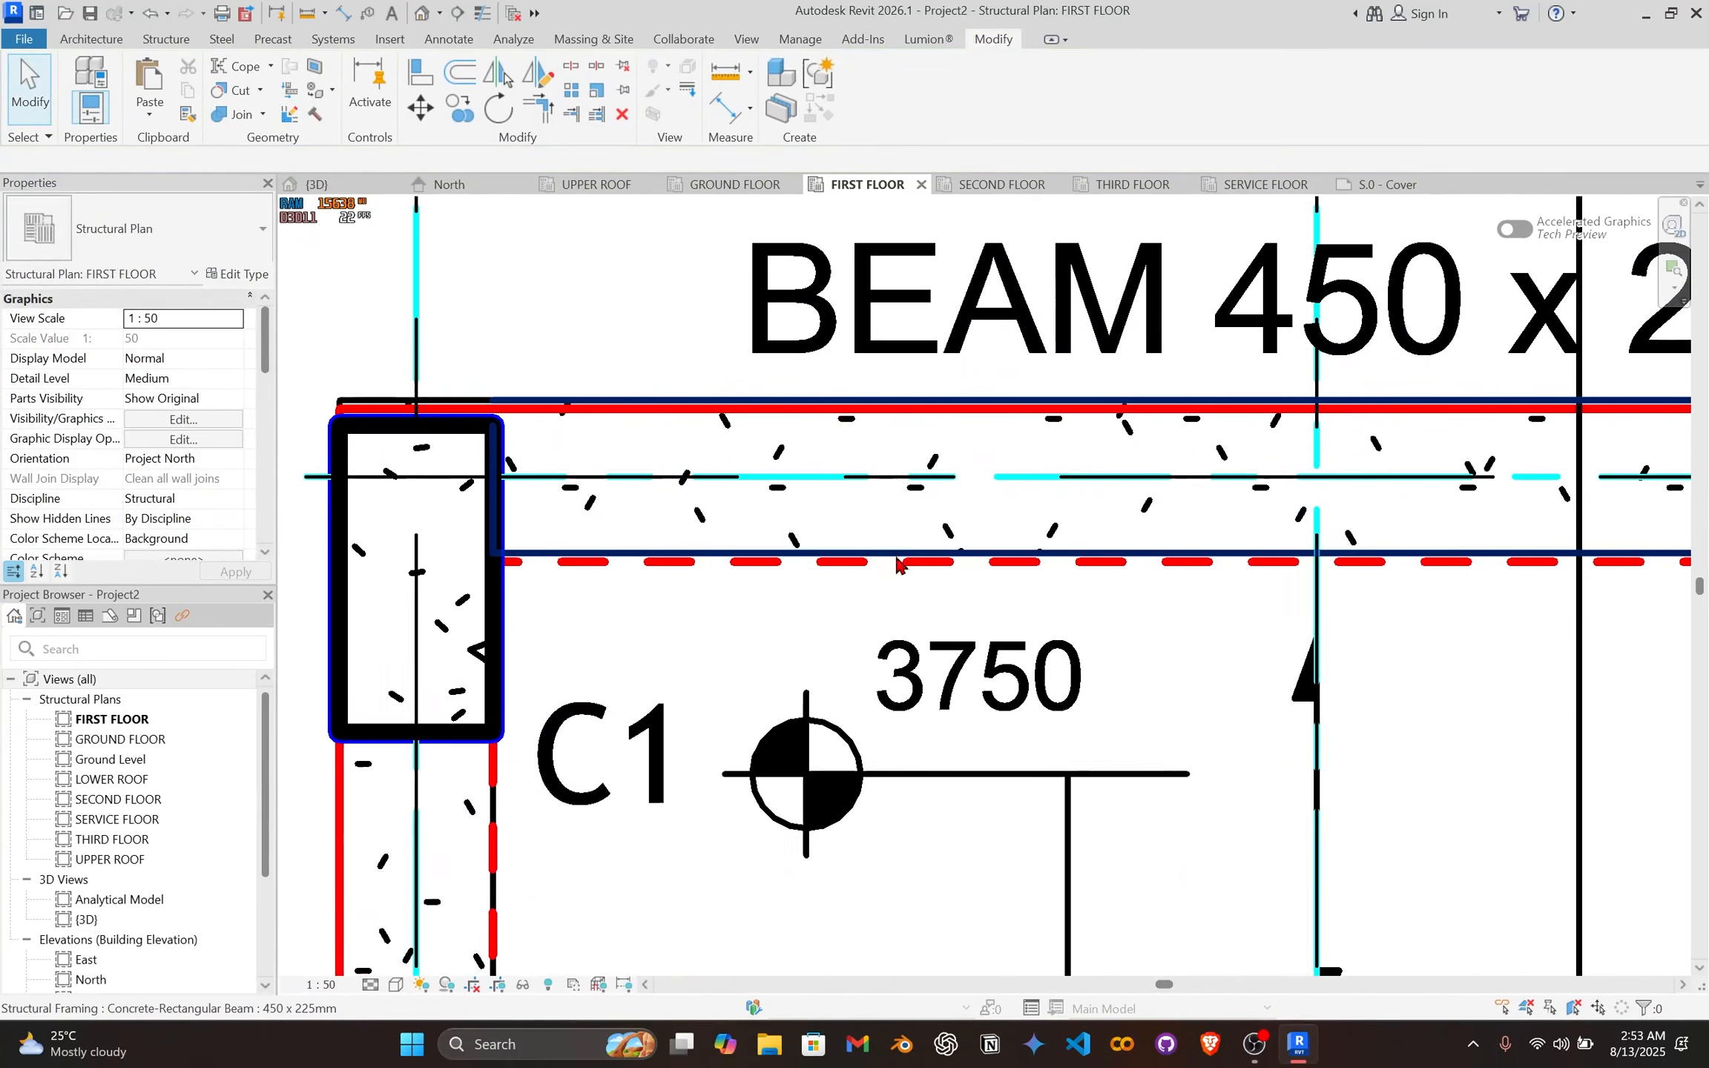
click(892, 556)
scroll(616, 475, down, 8)
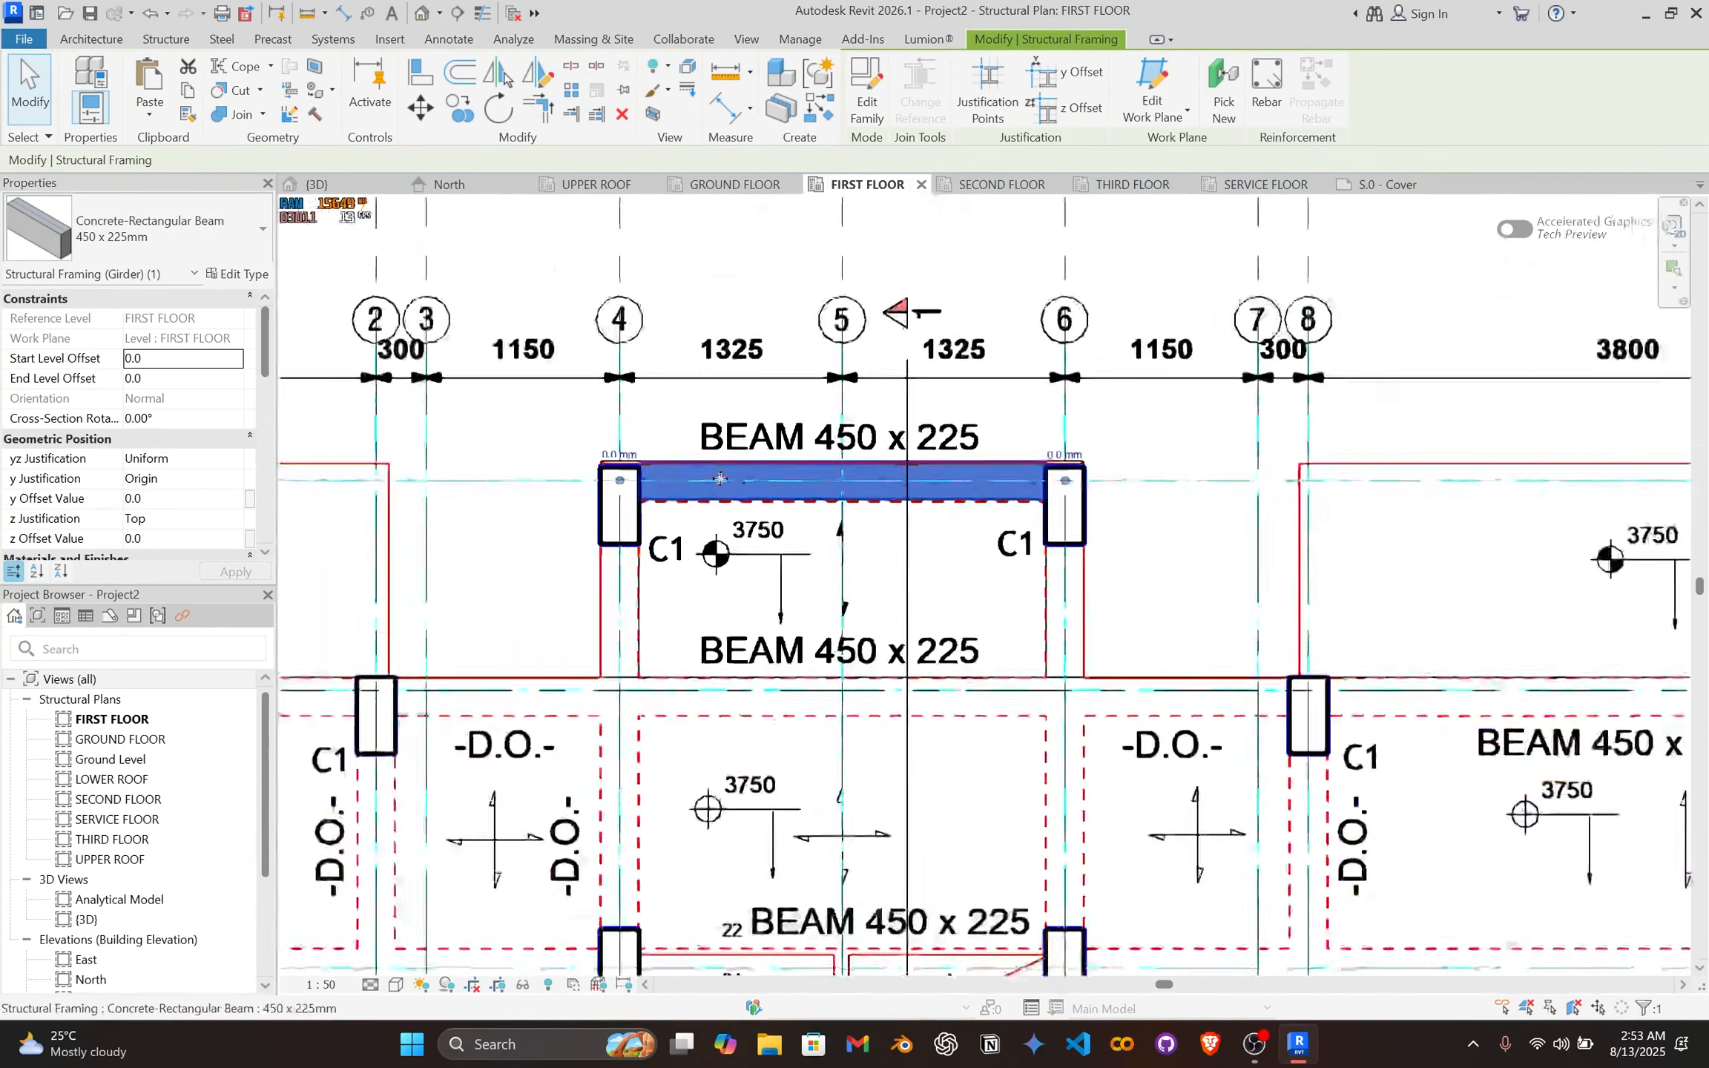
Step: Extend the beam along gridline 3 from gridline D to gridline D1
scroll(784, 368, up, 1)
middle_drag(785, 368, 786, 278)
middle_drag(705, 652, 788, 375)
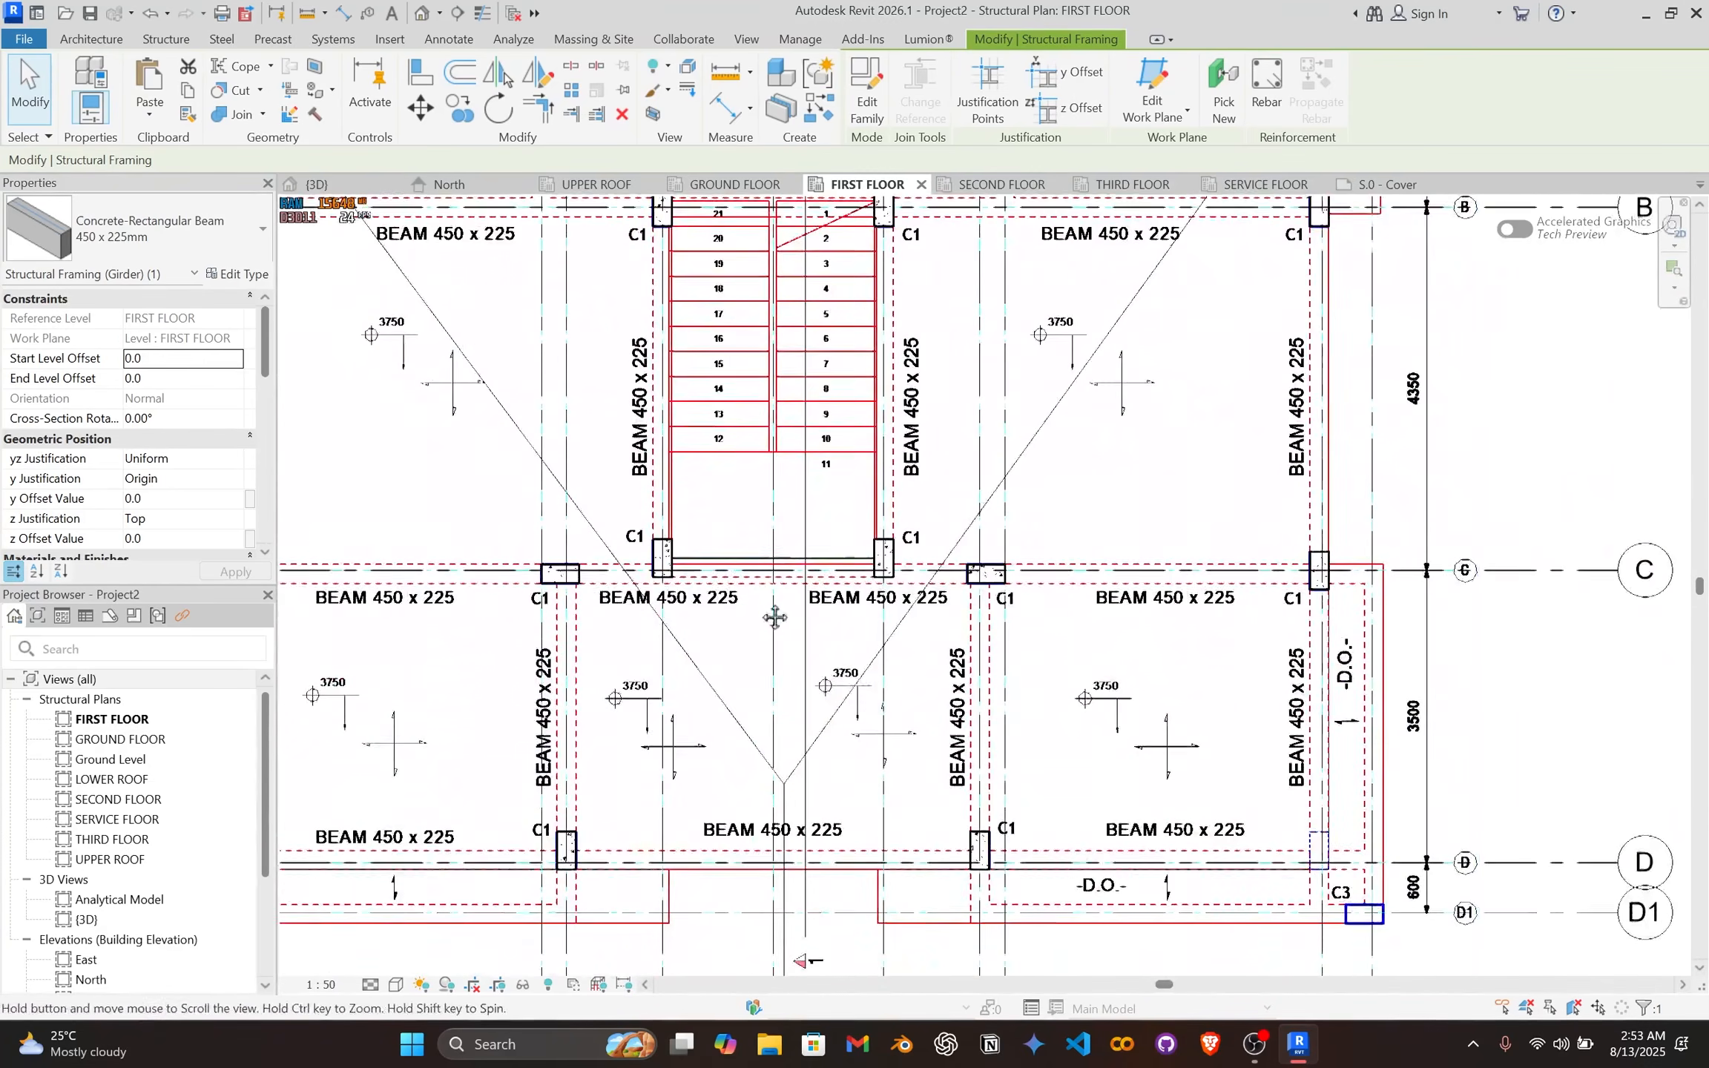
middle_drag(775, 615, 909, 612)
scroll(901, 610, up, 2)
click(810, 657)
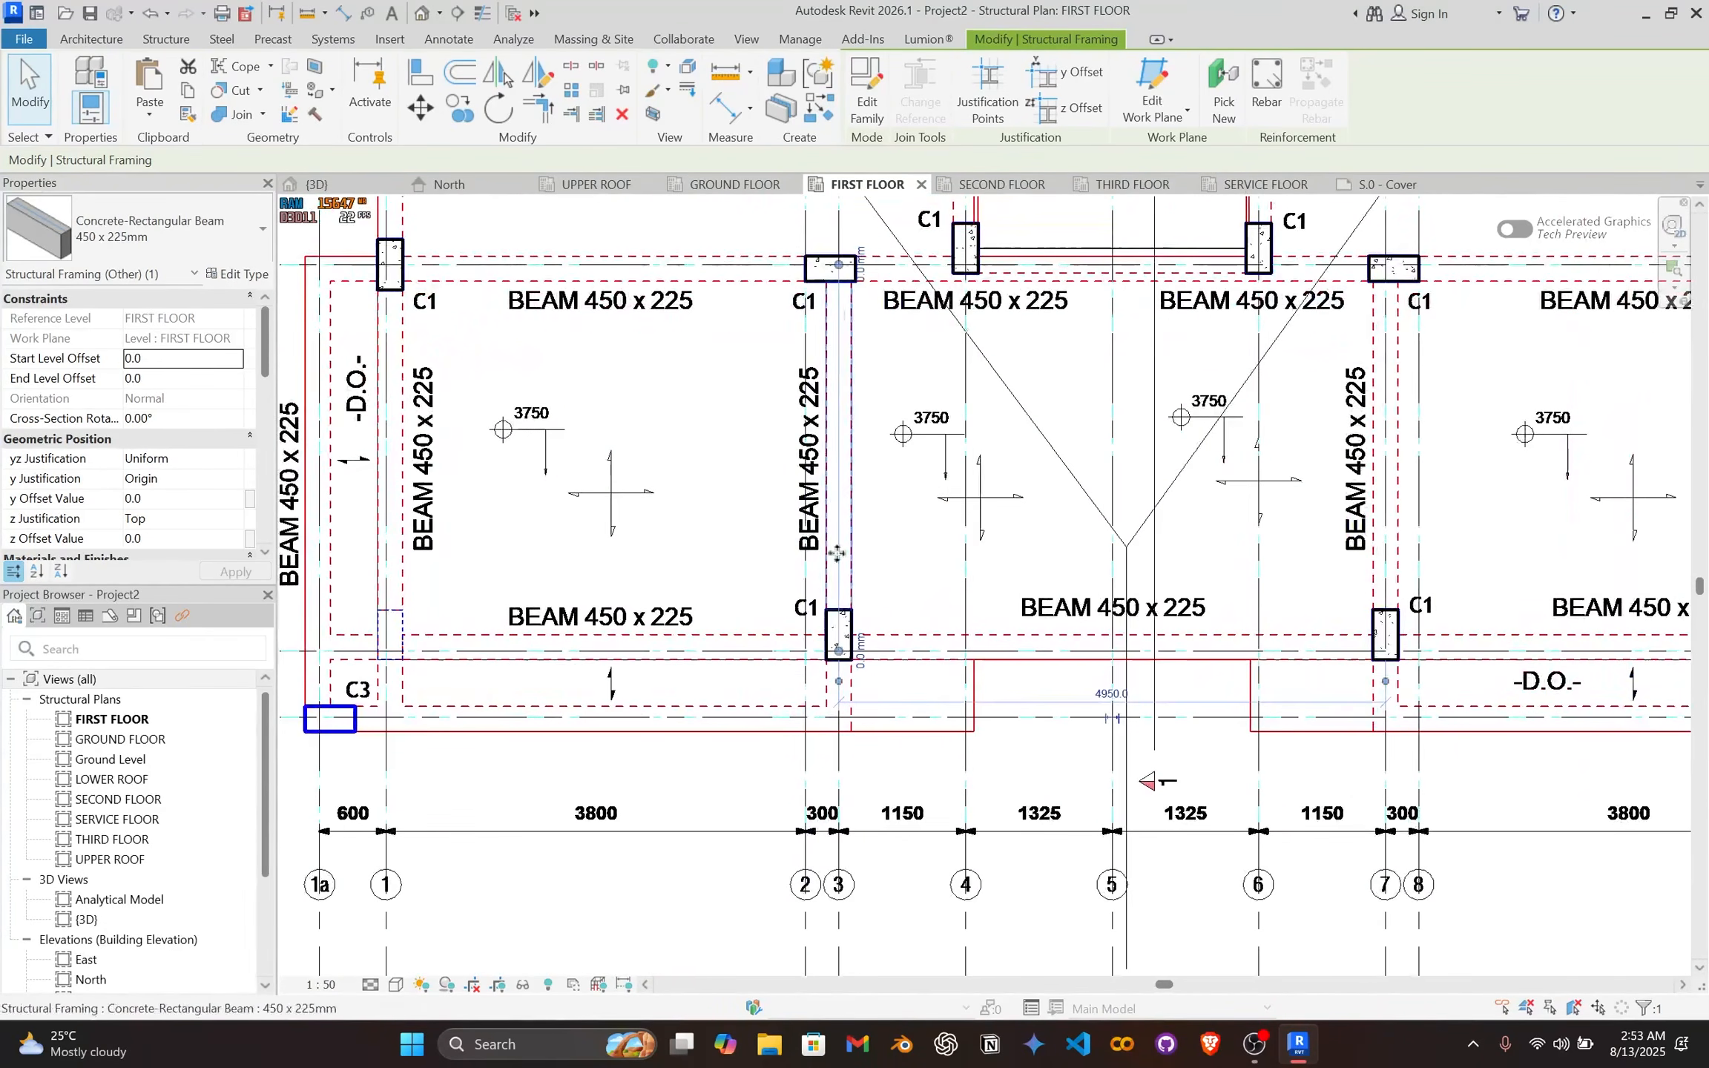
scroll(810, 658, up, 2)
drag(846, 624, 844, 712)
scroll(761, 671, down, 2)
Step: Extend the beam along gridline 1 past gridline D to gridline D1
middle_drag(751, 669, 1023, 666)
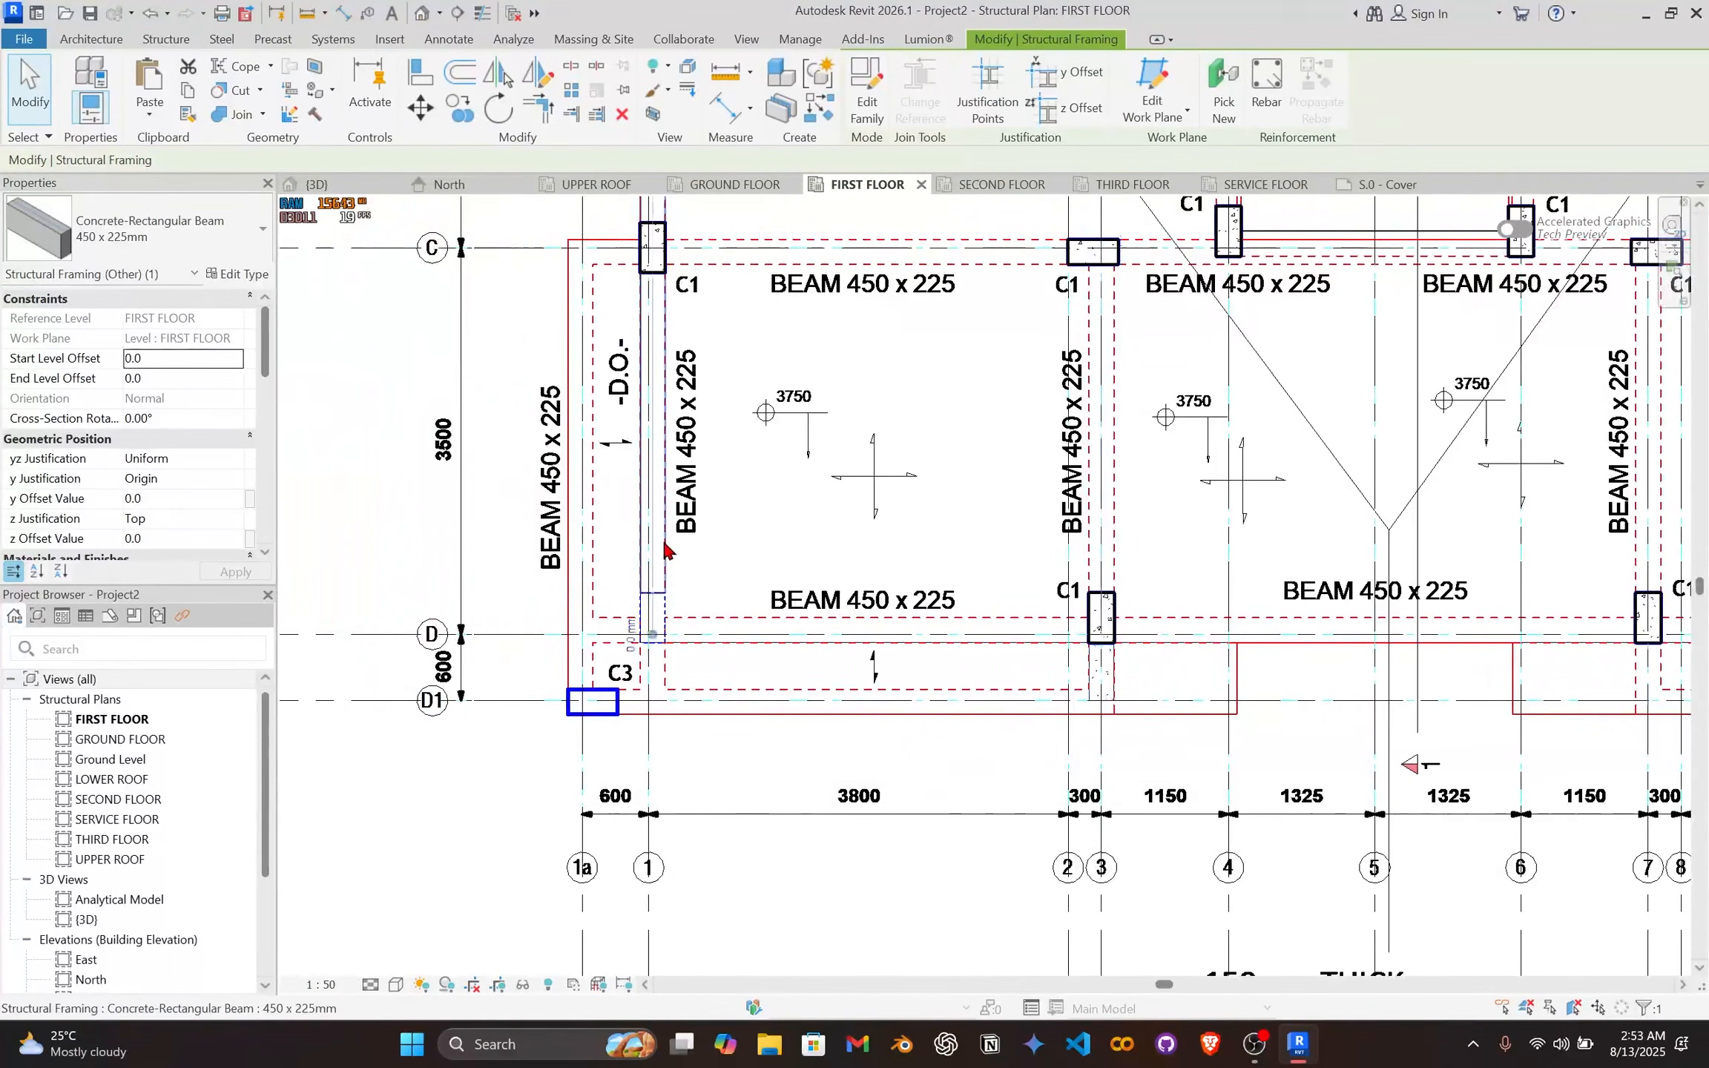
scroll(627, 646, up, 2)
drag(653, 635, 671, 740)
scroll(677, 706, down, 3)
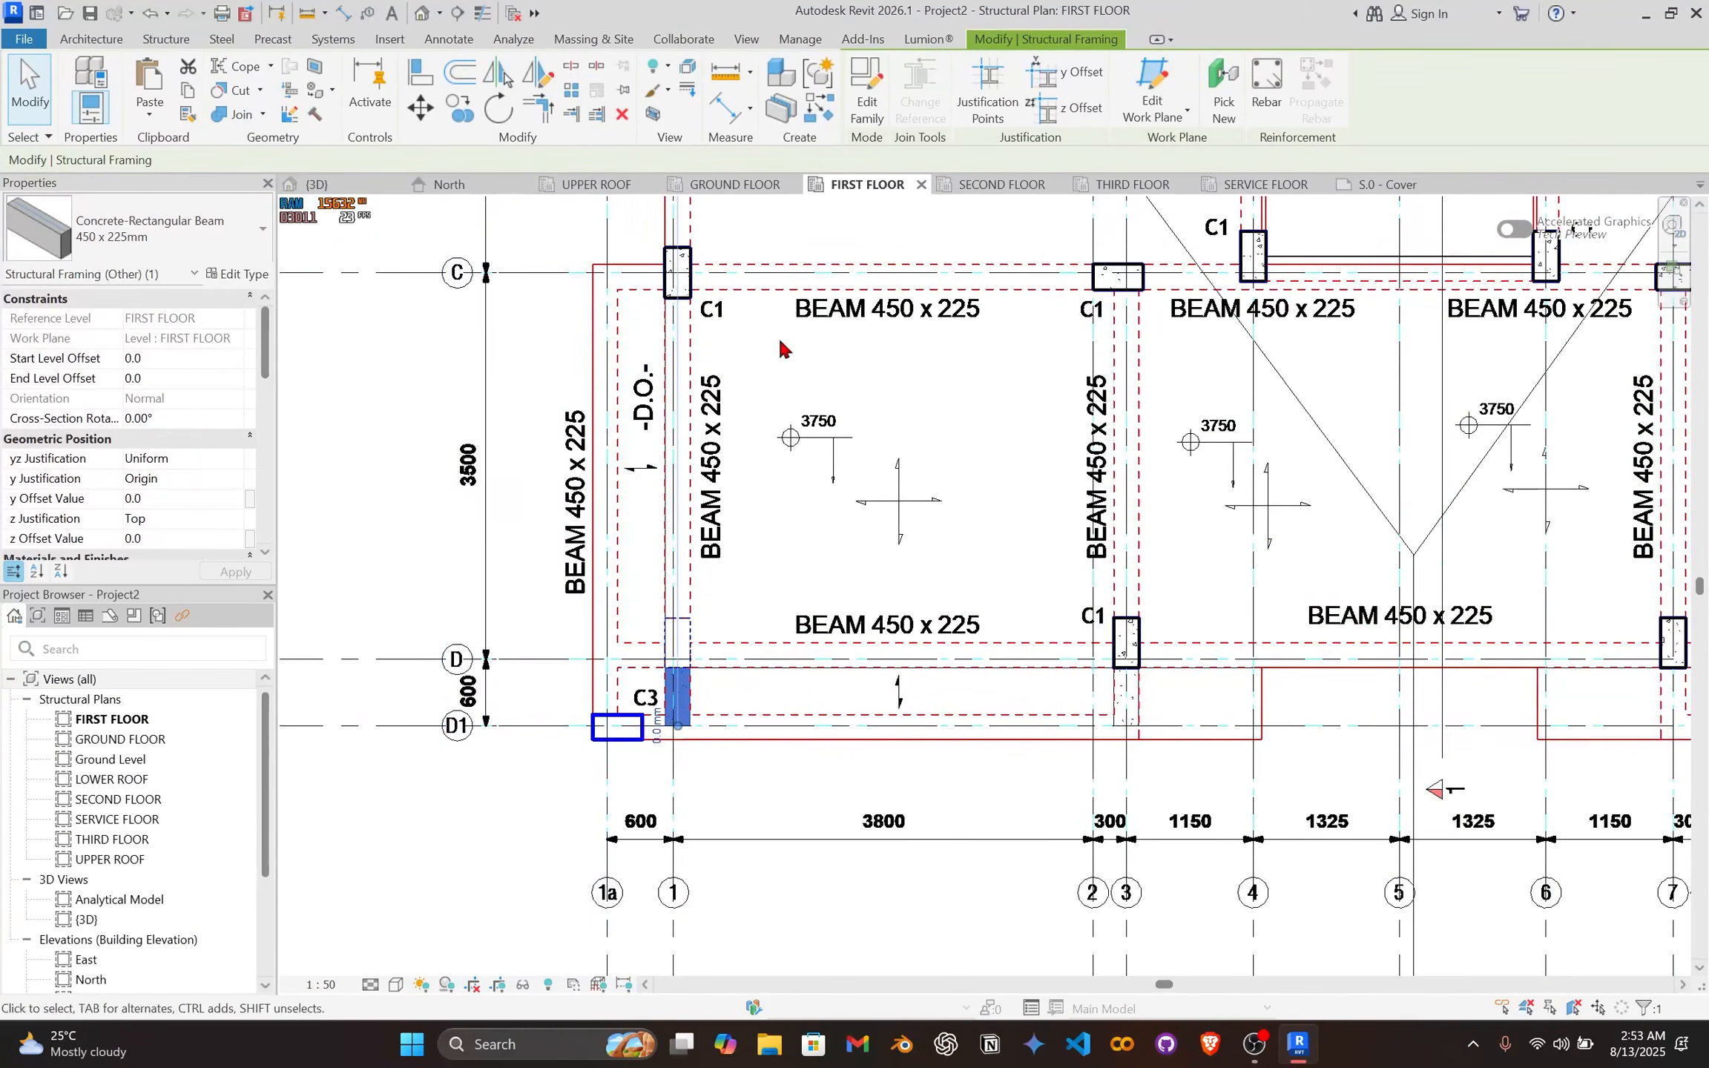
Step: Extend the beam along gridline C beyond the C1 column on gridline 1 to gridline 1a
scroll(772, 338, down, 1)
middle_drag(716, 311, 822, 606)
scroll(845, 597, up, 3)
scroll(772, 577, up, 2)
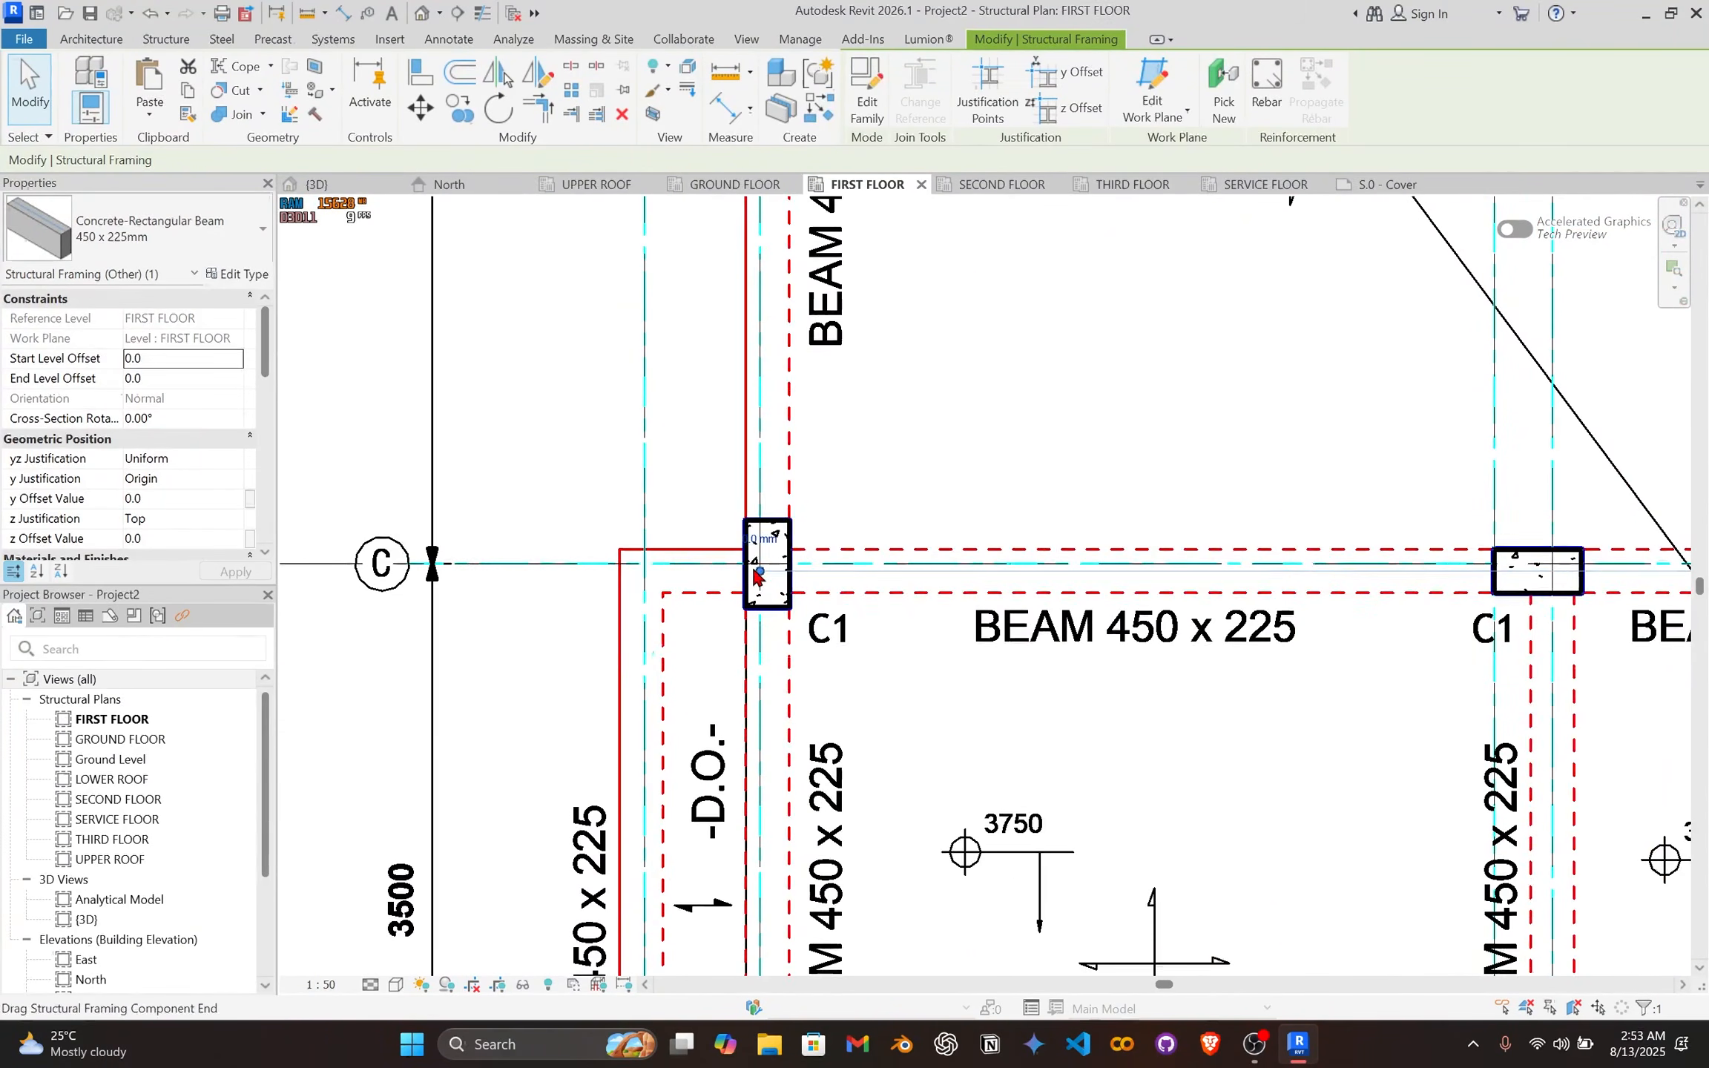
drag(764, 575, 645, 579)
scroll(660, 568, up, 3)
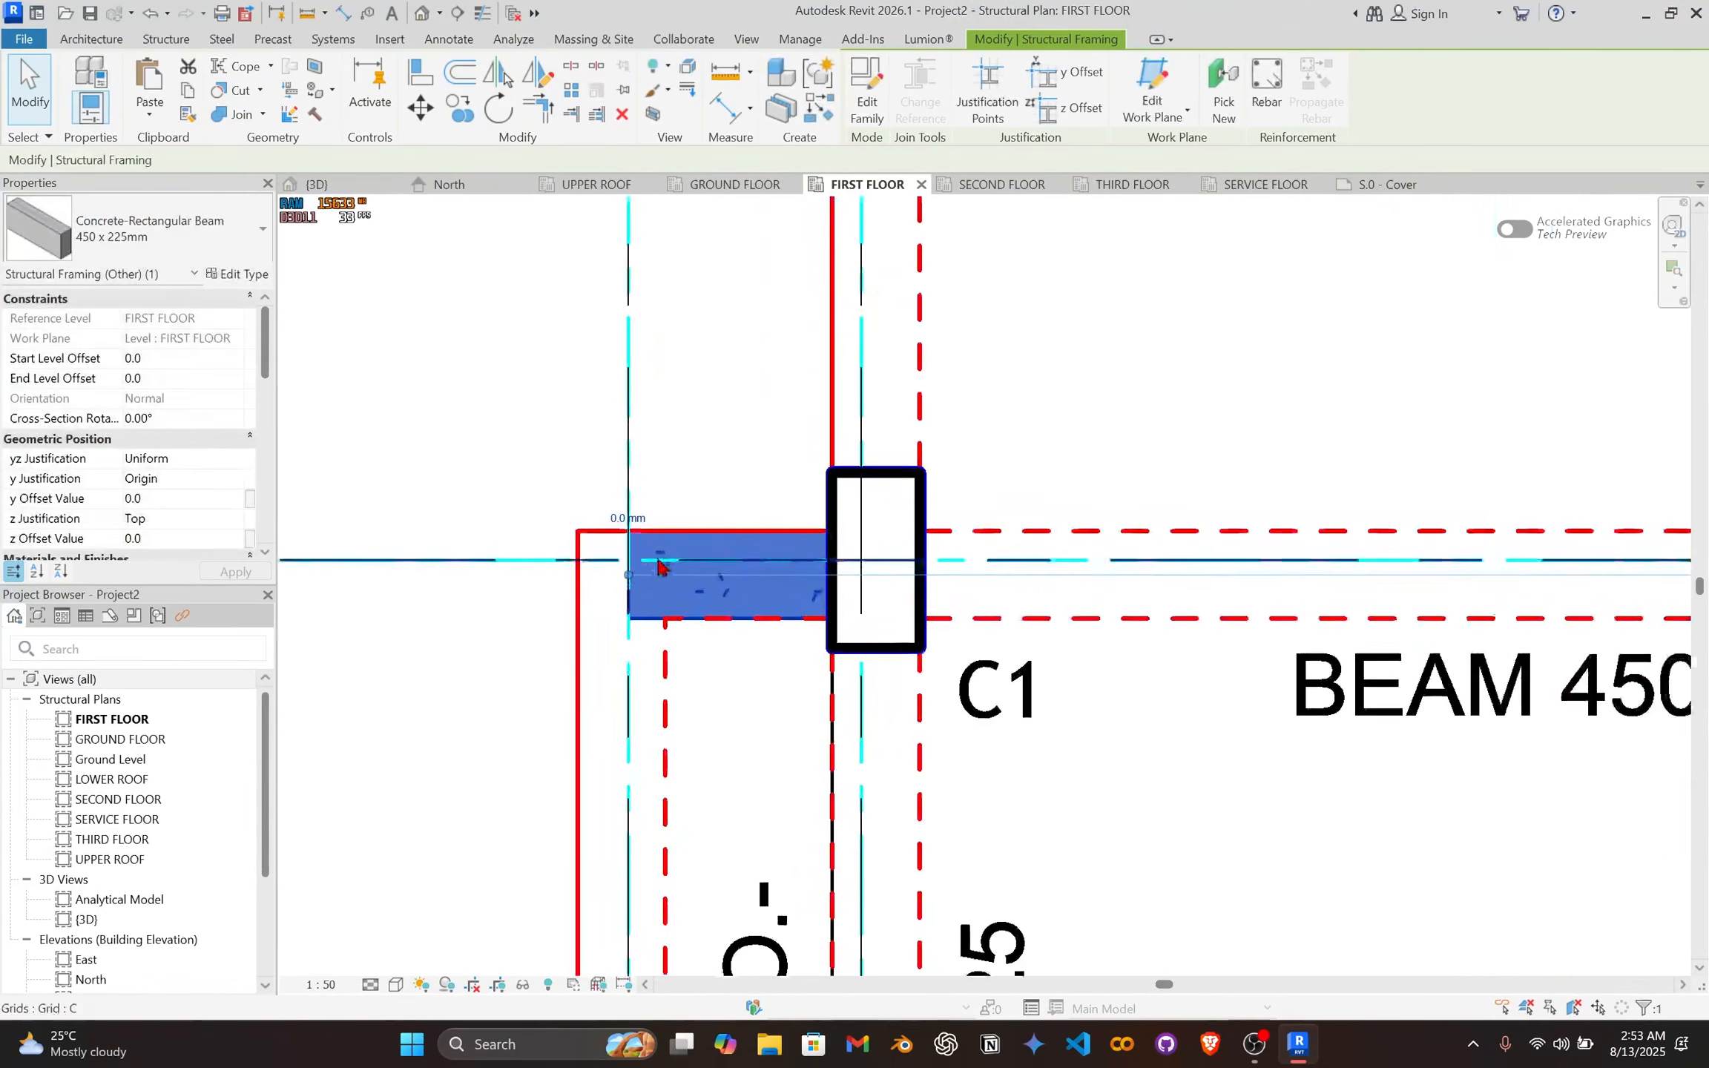
Step: Place a 450 x 225 beam along gridline 1a from gridline C to the C3 column on gridline D1
scroll(625, 598, down, 4)
middle_drag(764, 698, 743, 491)
key(b)
key(m)
scroll(668, 423, up, 3)
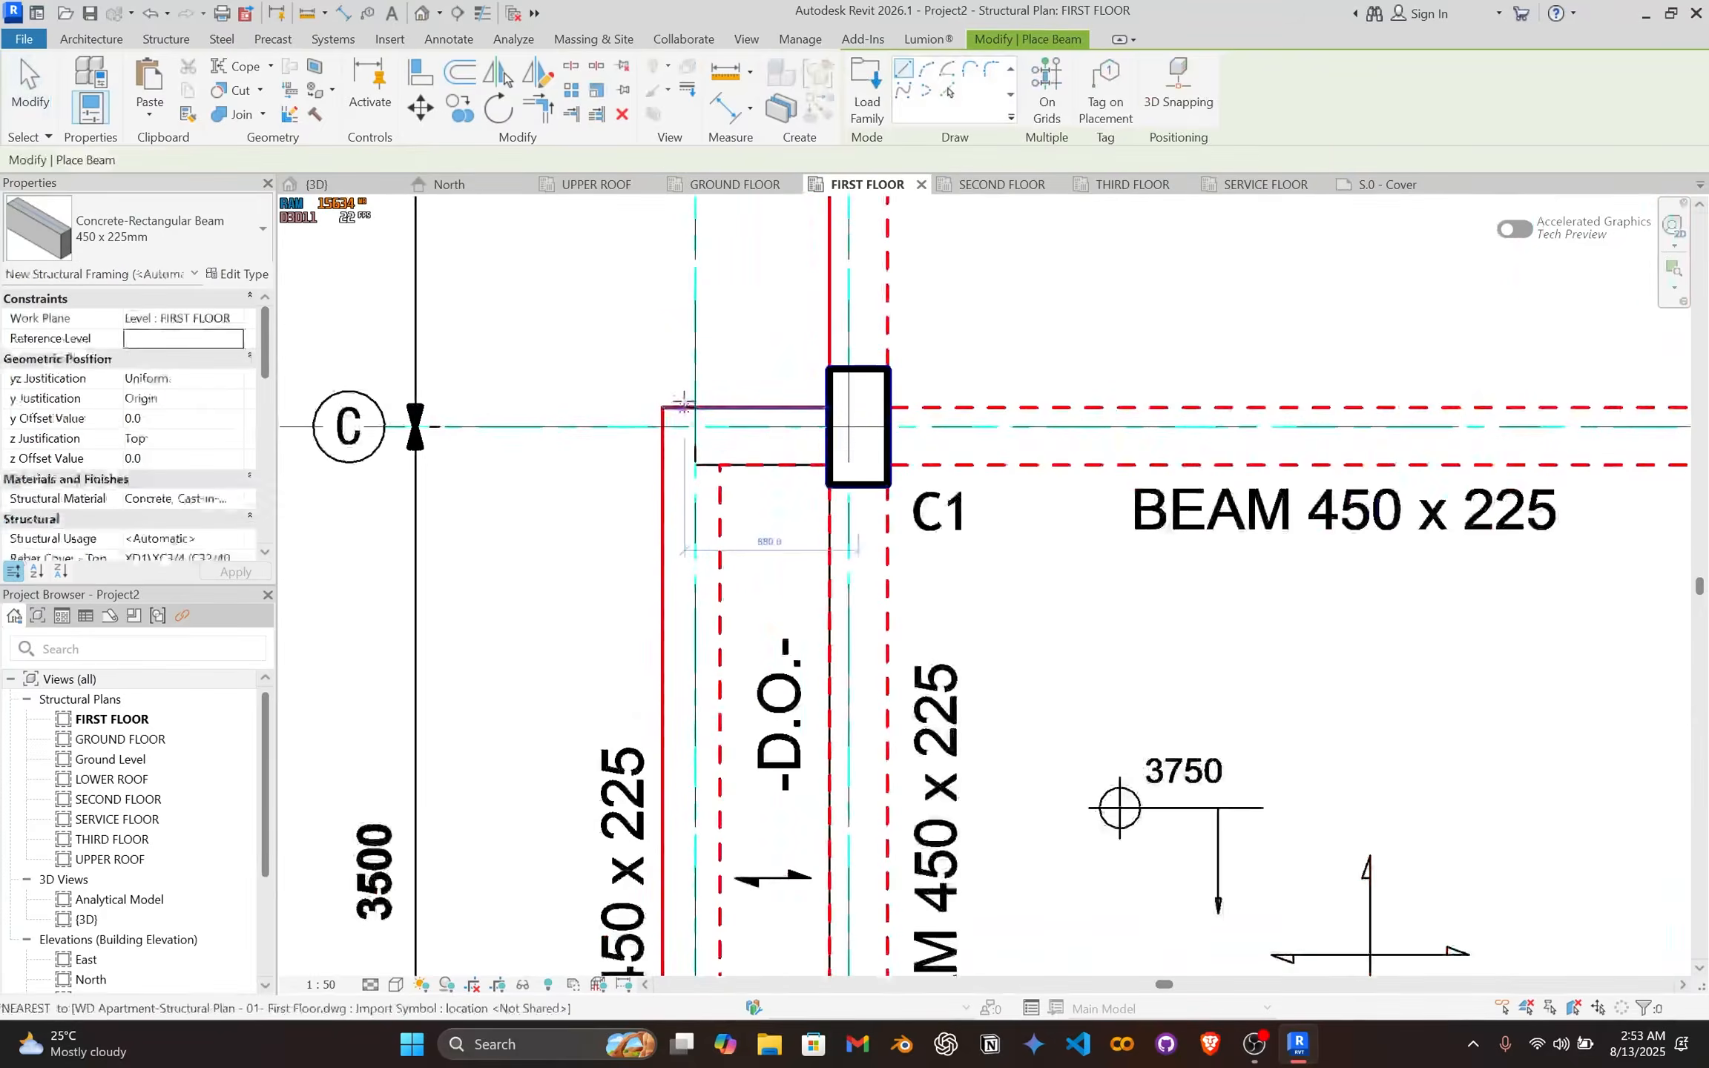
scroll(679, 660, down, 2)
middle_drag(681, 724, 657, 396)
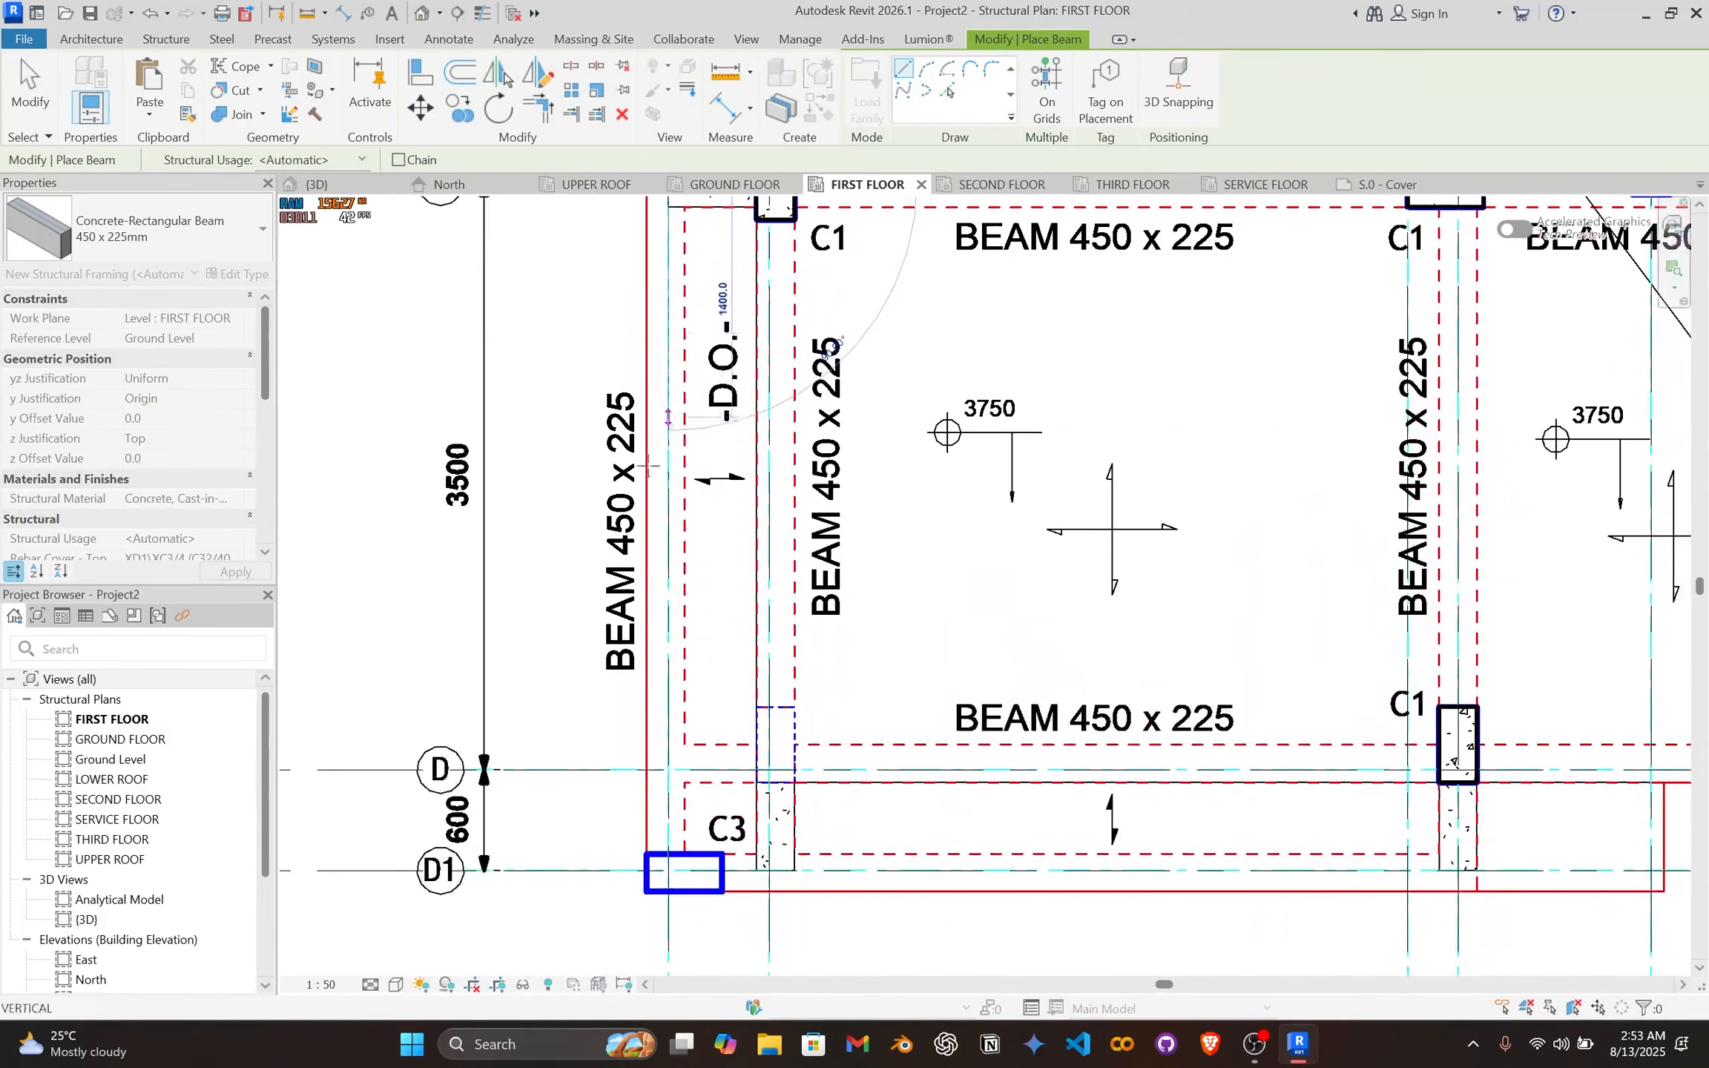
middle_drag(668, 804, 678, 607)
scroll(679, 686, up, 2)
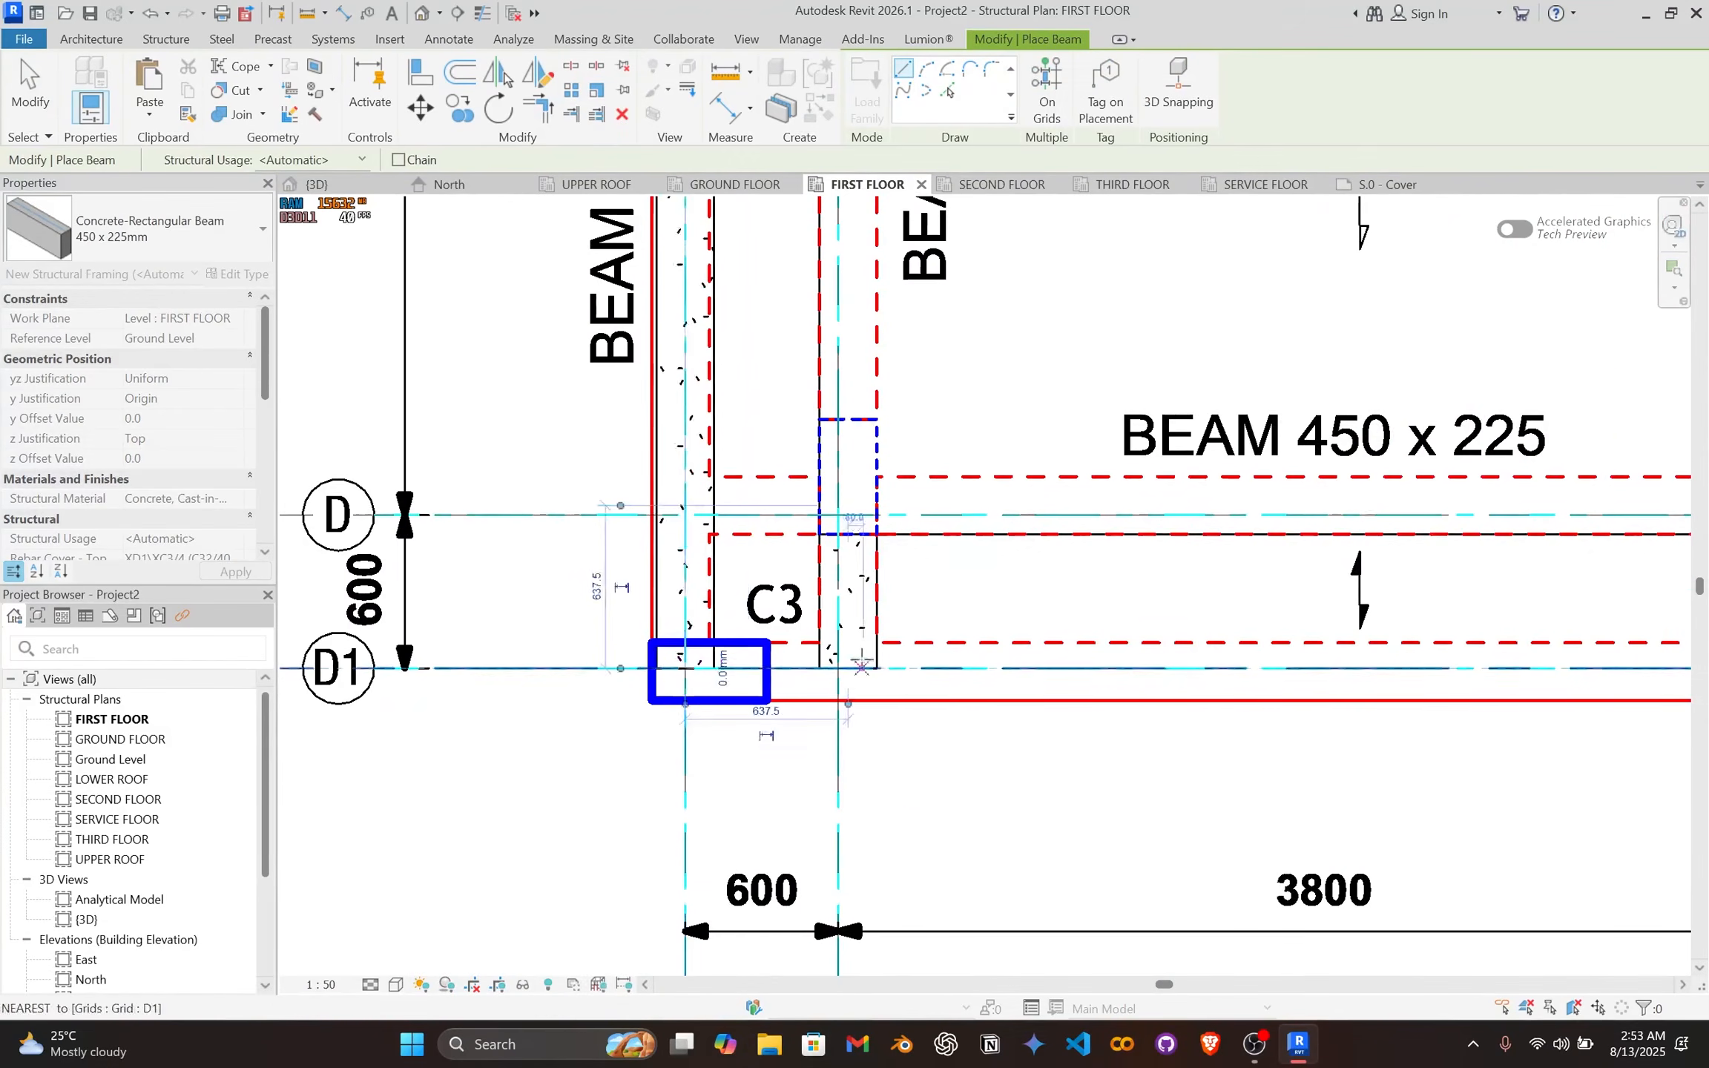
Step: Place a 450 x 225 beam along gridline D1 from gridline 1a to gridline 3
click(685, 669)
scroll(1180, 705, down, 2)
middle_drag(1179, 705, 1018, 638)
scroll(1191, 650, up, 2)
click(1072, 638)
key(Escape)
scroll(679, 634, down, 2)
scroll(604, 638, up, 5)
middle_drag(553, 650, 1018, 641)
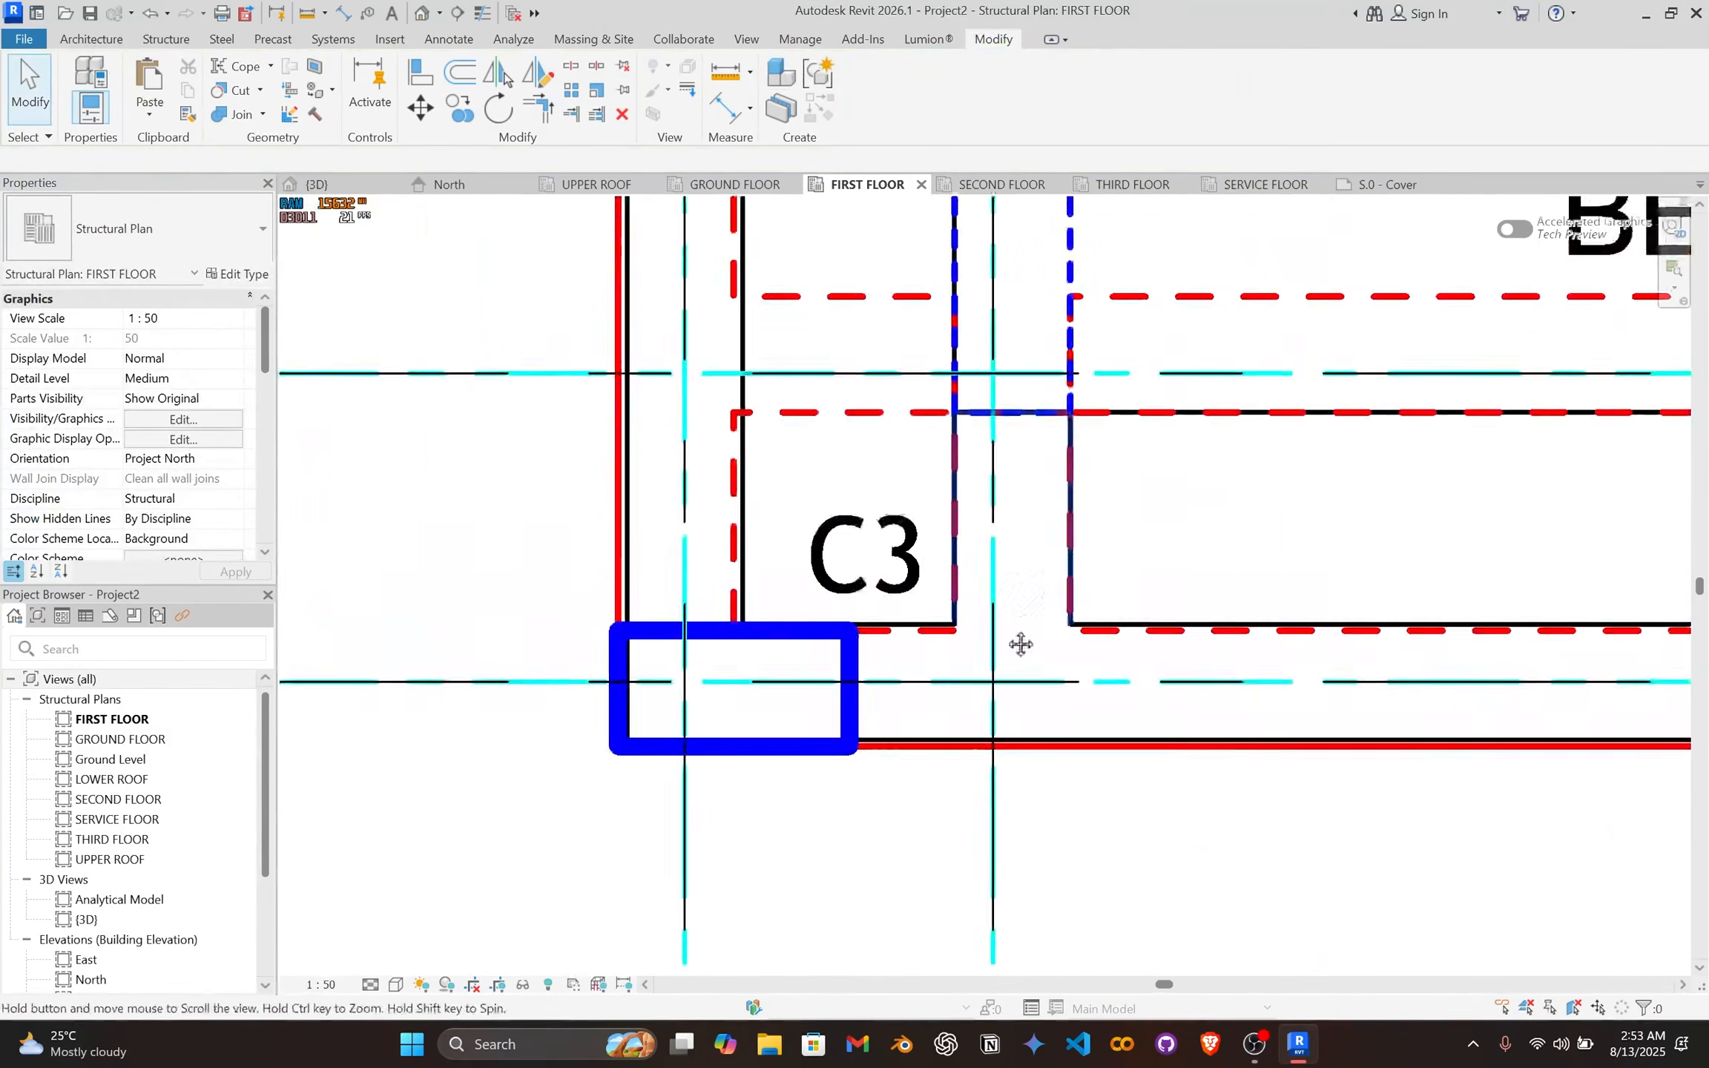
scroll(691, 710, up, 2)
click(672, 696)
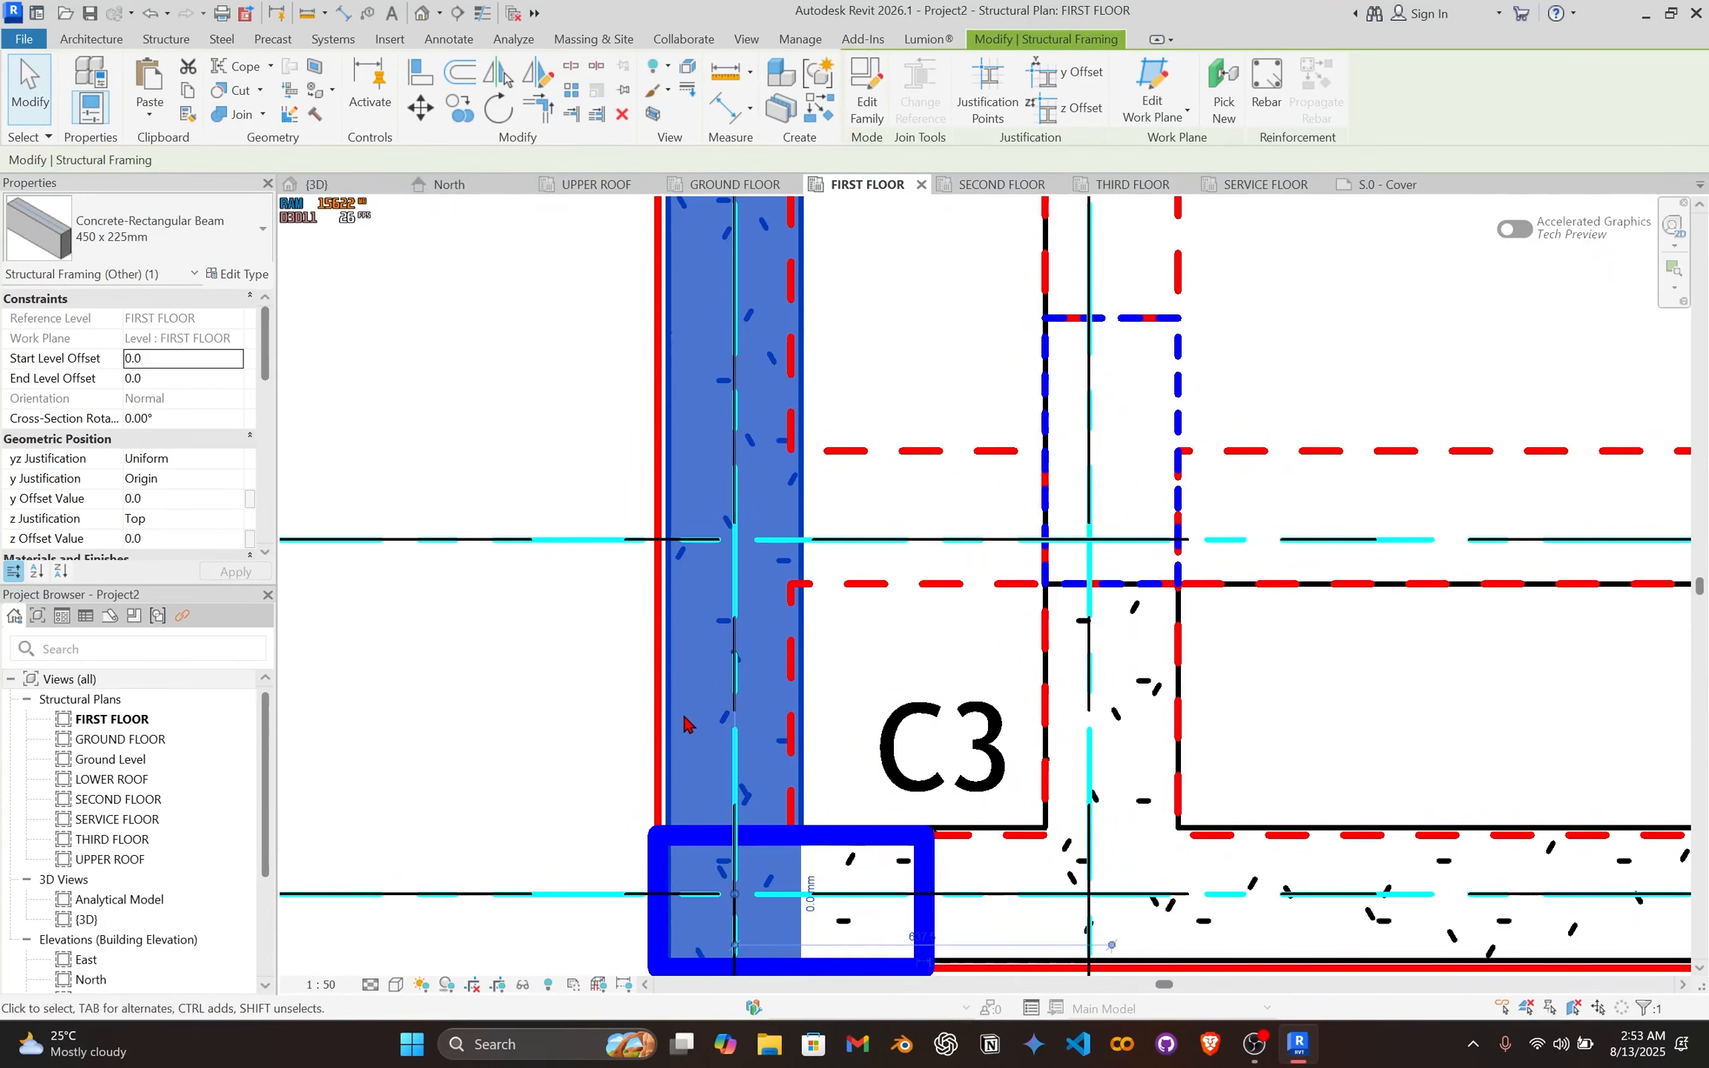
key(m)
key(v)
scroll(663, 764, up, 1)
scroll(661, 766, up, 1)
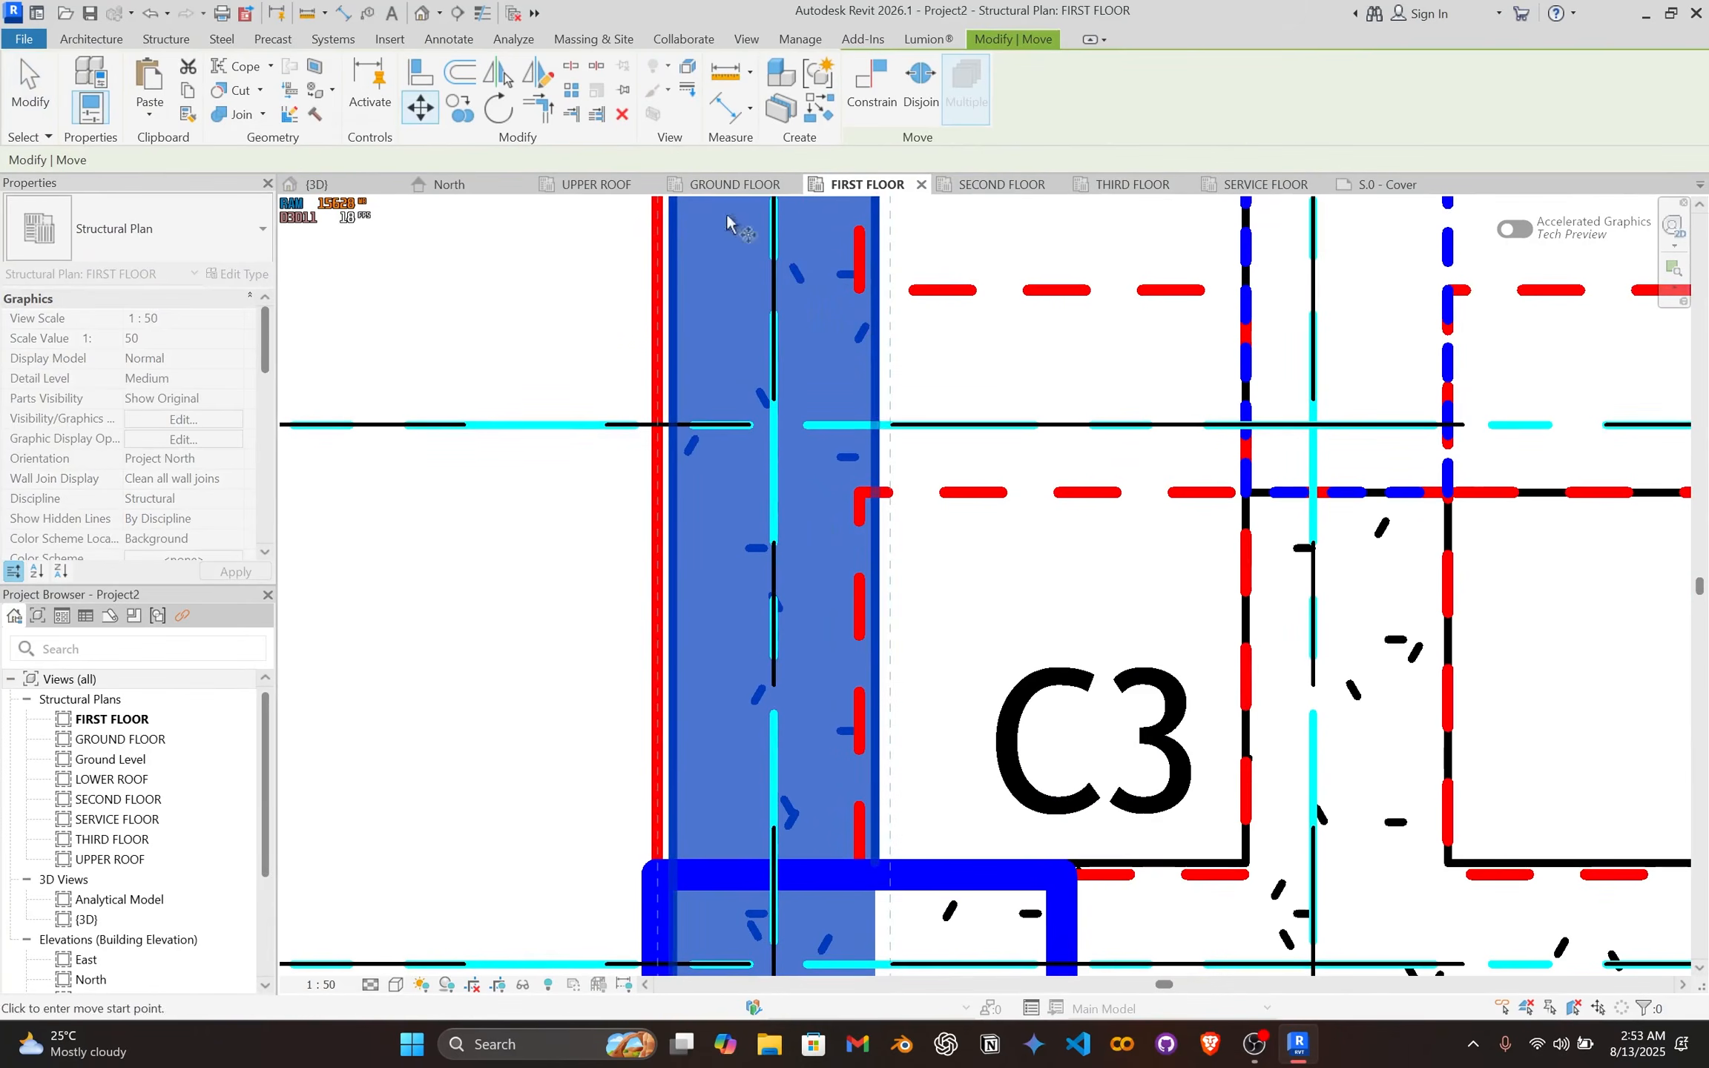
key(Escape)
Step: Turn on thin lines and move the gridline 1a beam outward until its outer face meets the imported plan's beam line
click(484, 13)
scroll(710, 401, down, 2)
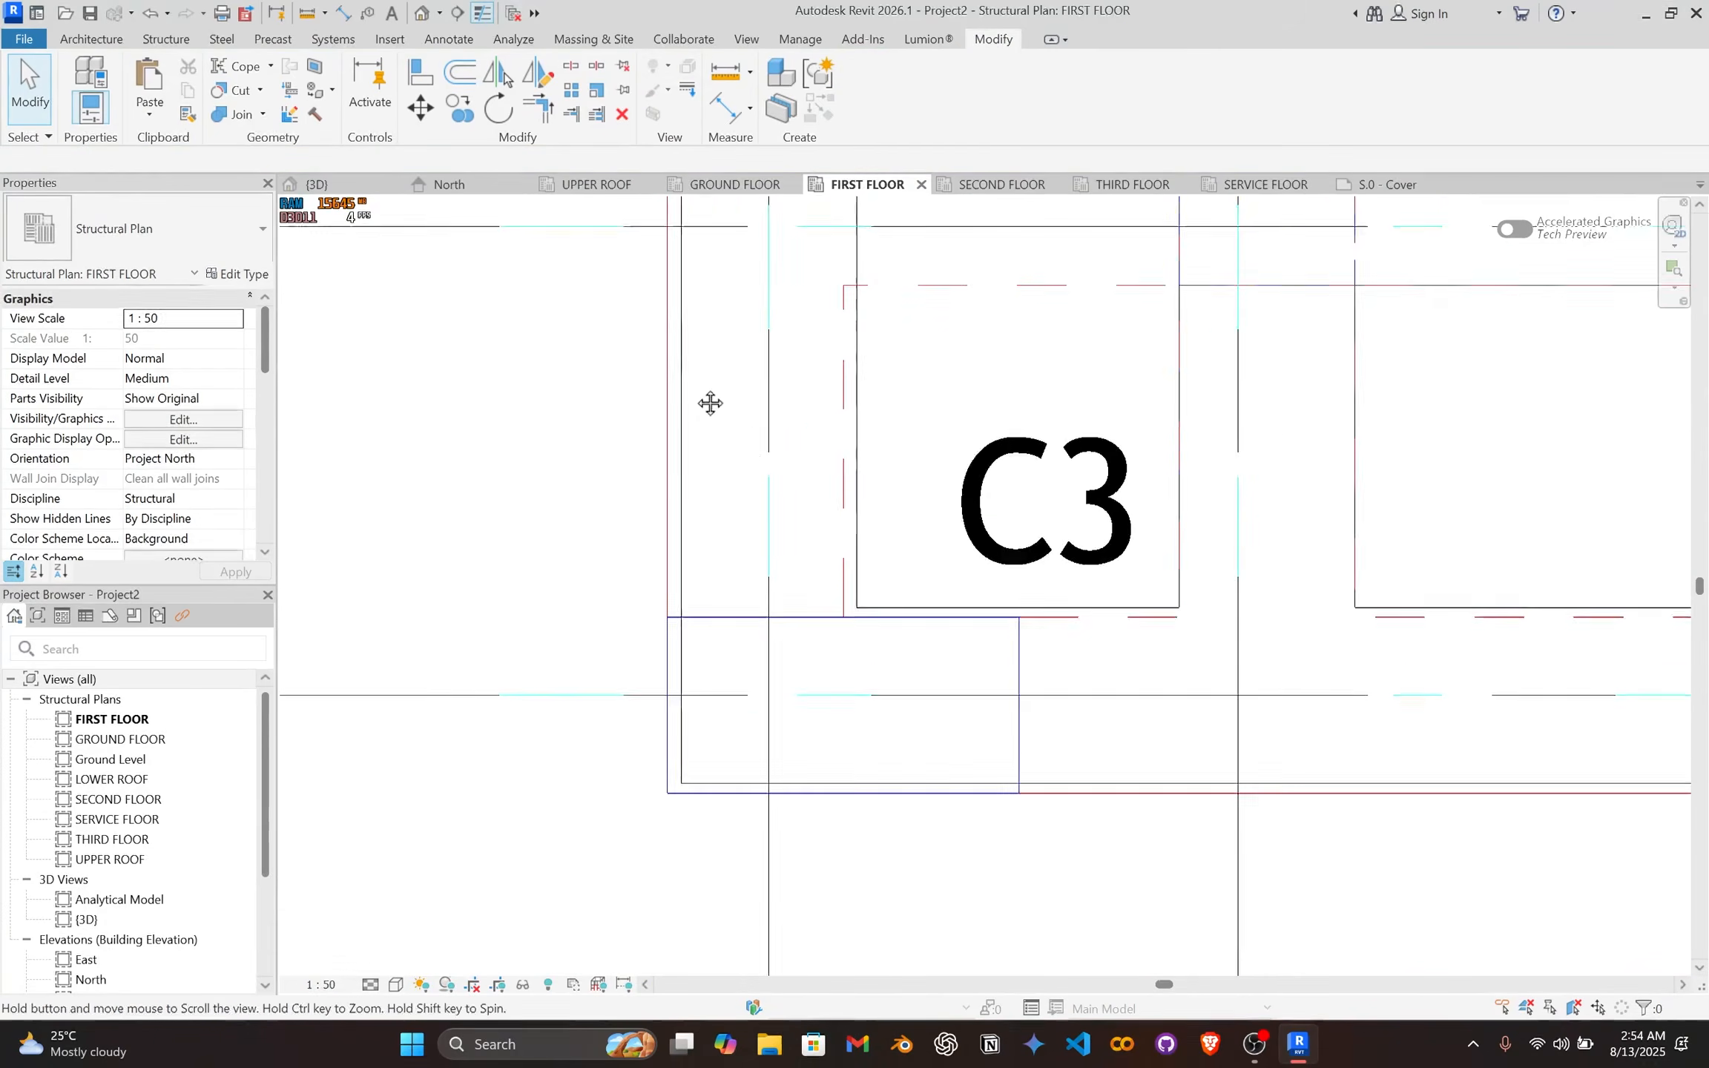
scroll(698, 500, up, 1)
click(690, 494)
key(m)
key(v)
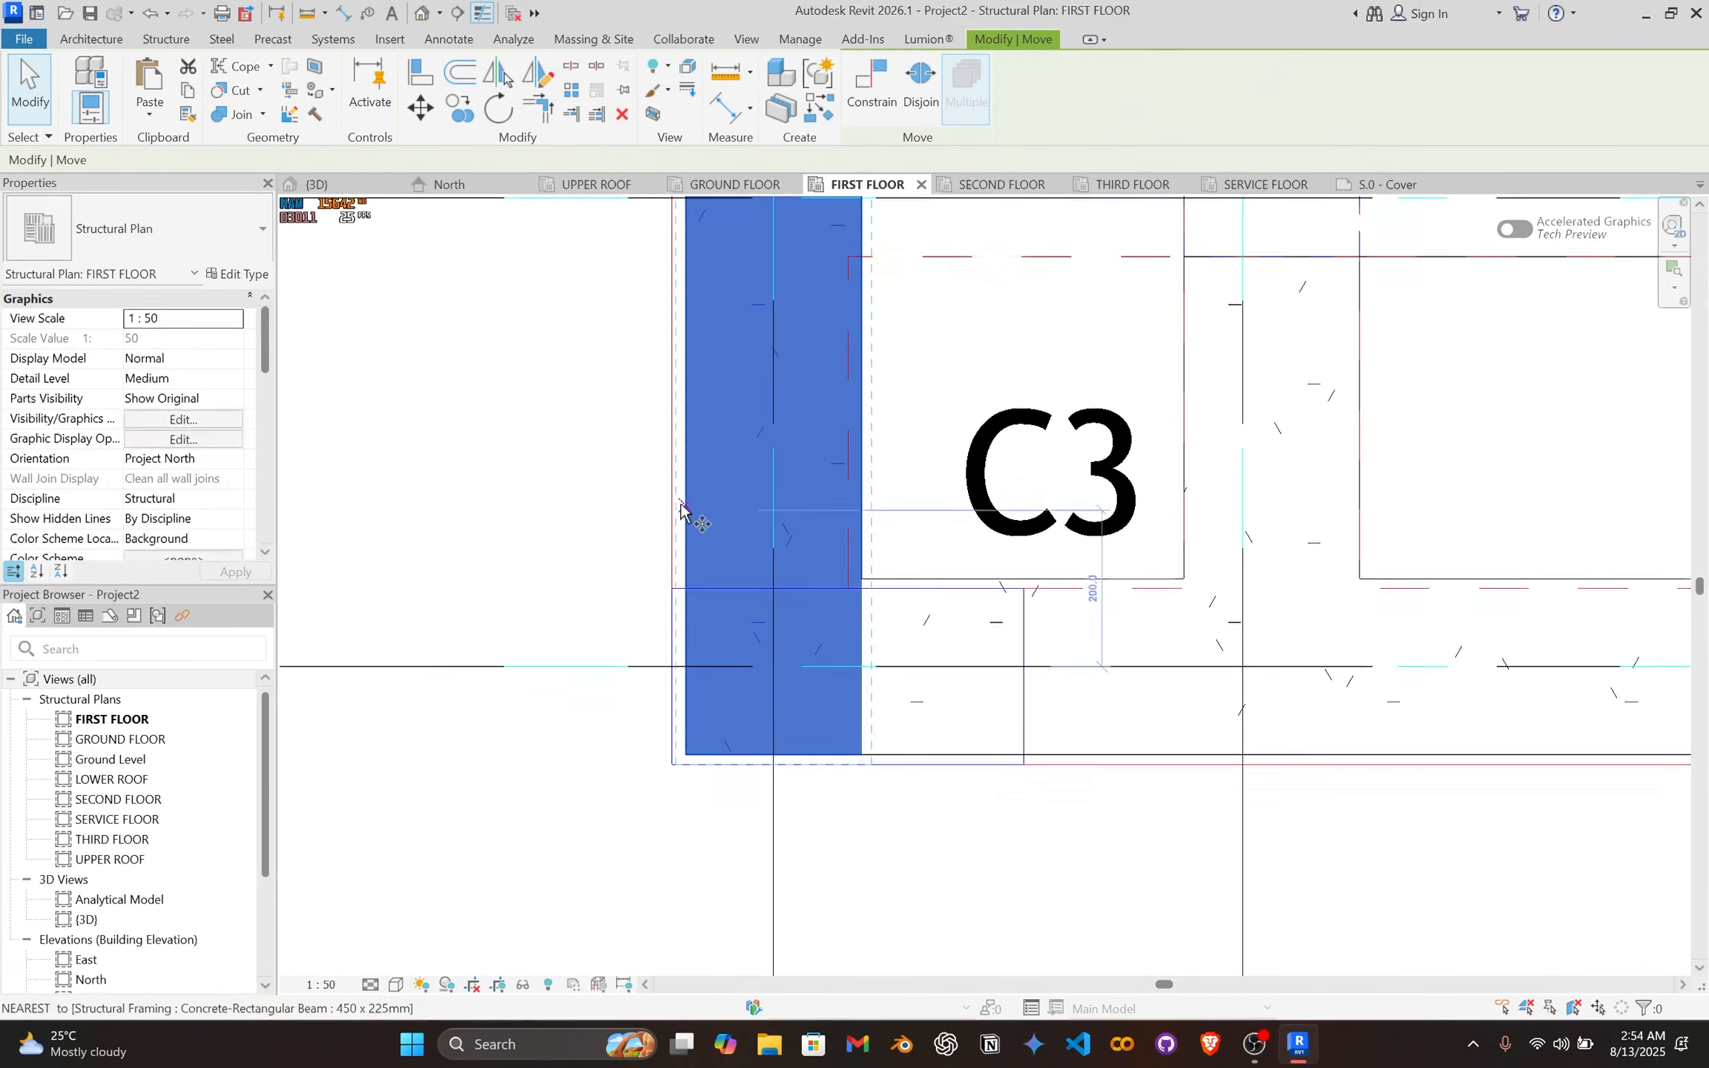
click(690, 495)
click(672, 495)
scroll(806, 567, down, 3)
scroll(984, 683, up, 4)
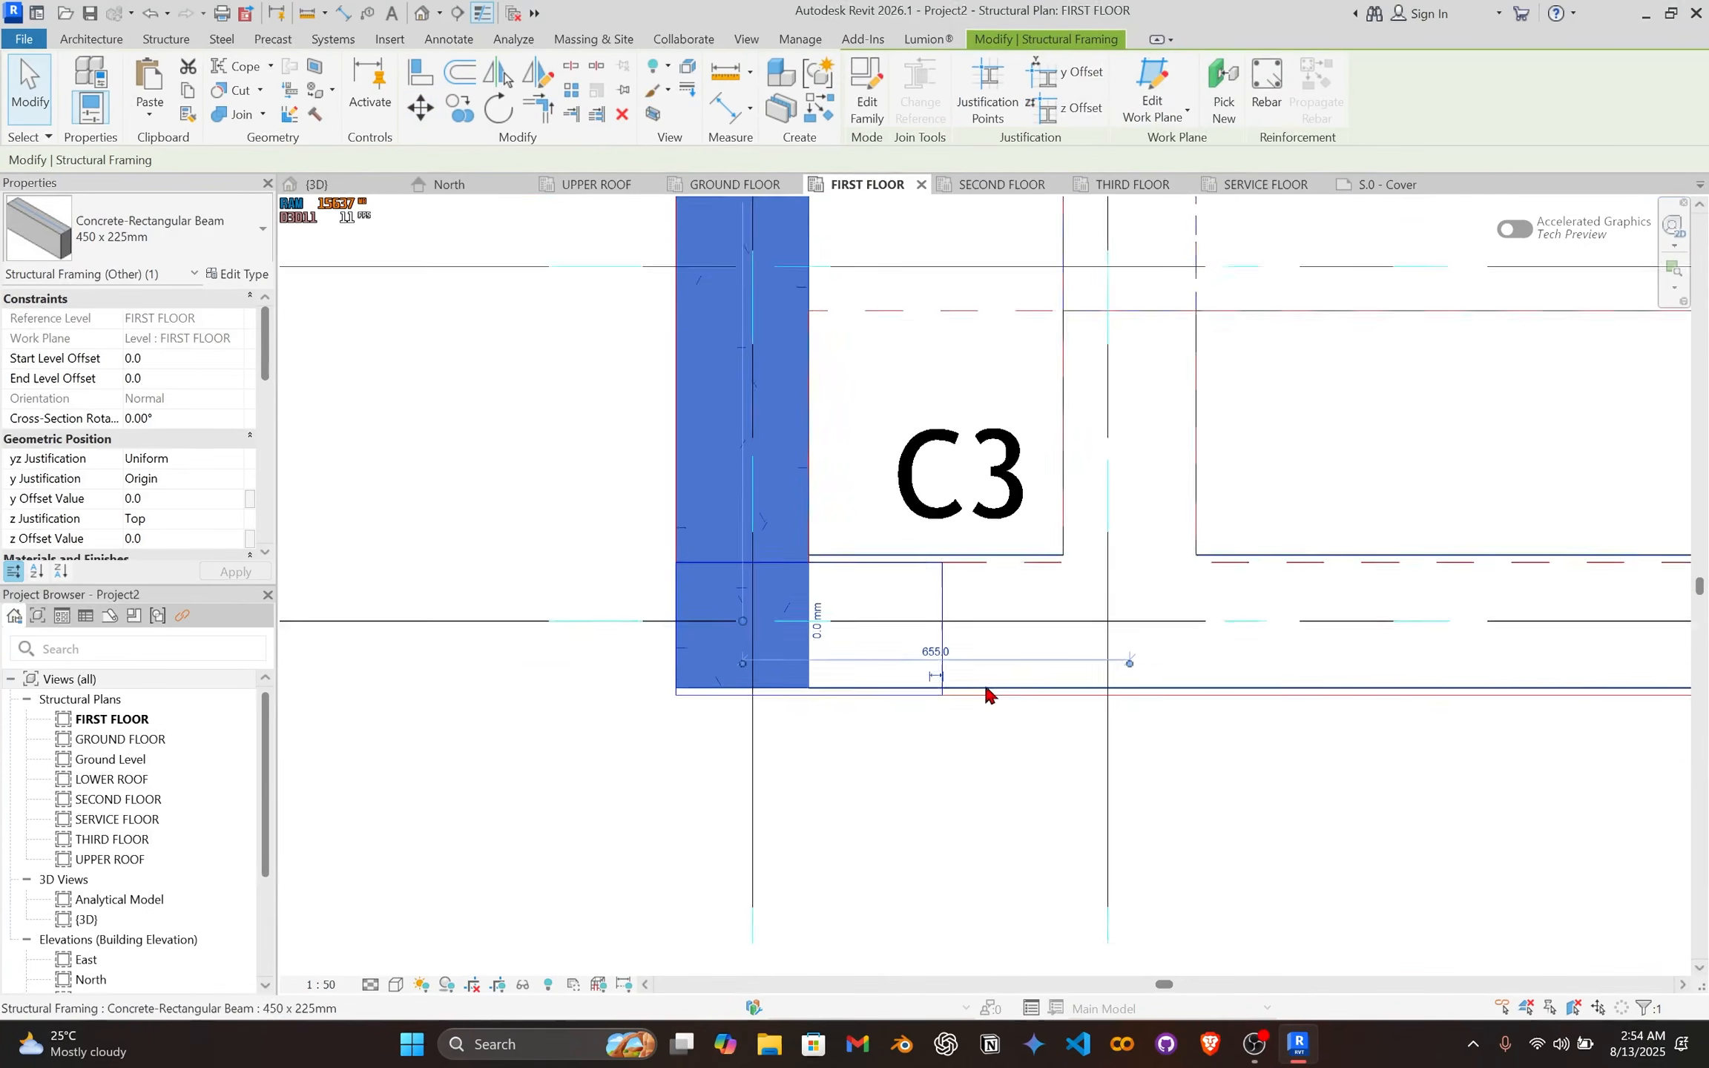
Step: Move the beam along gridline D1 between gridlines 1a and 3 outward so its outer face aligns with the plan's beam line
click(1016, 686)
scroll(979, 697, up, 2)
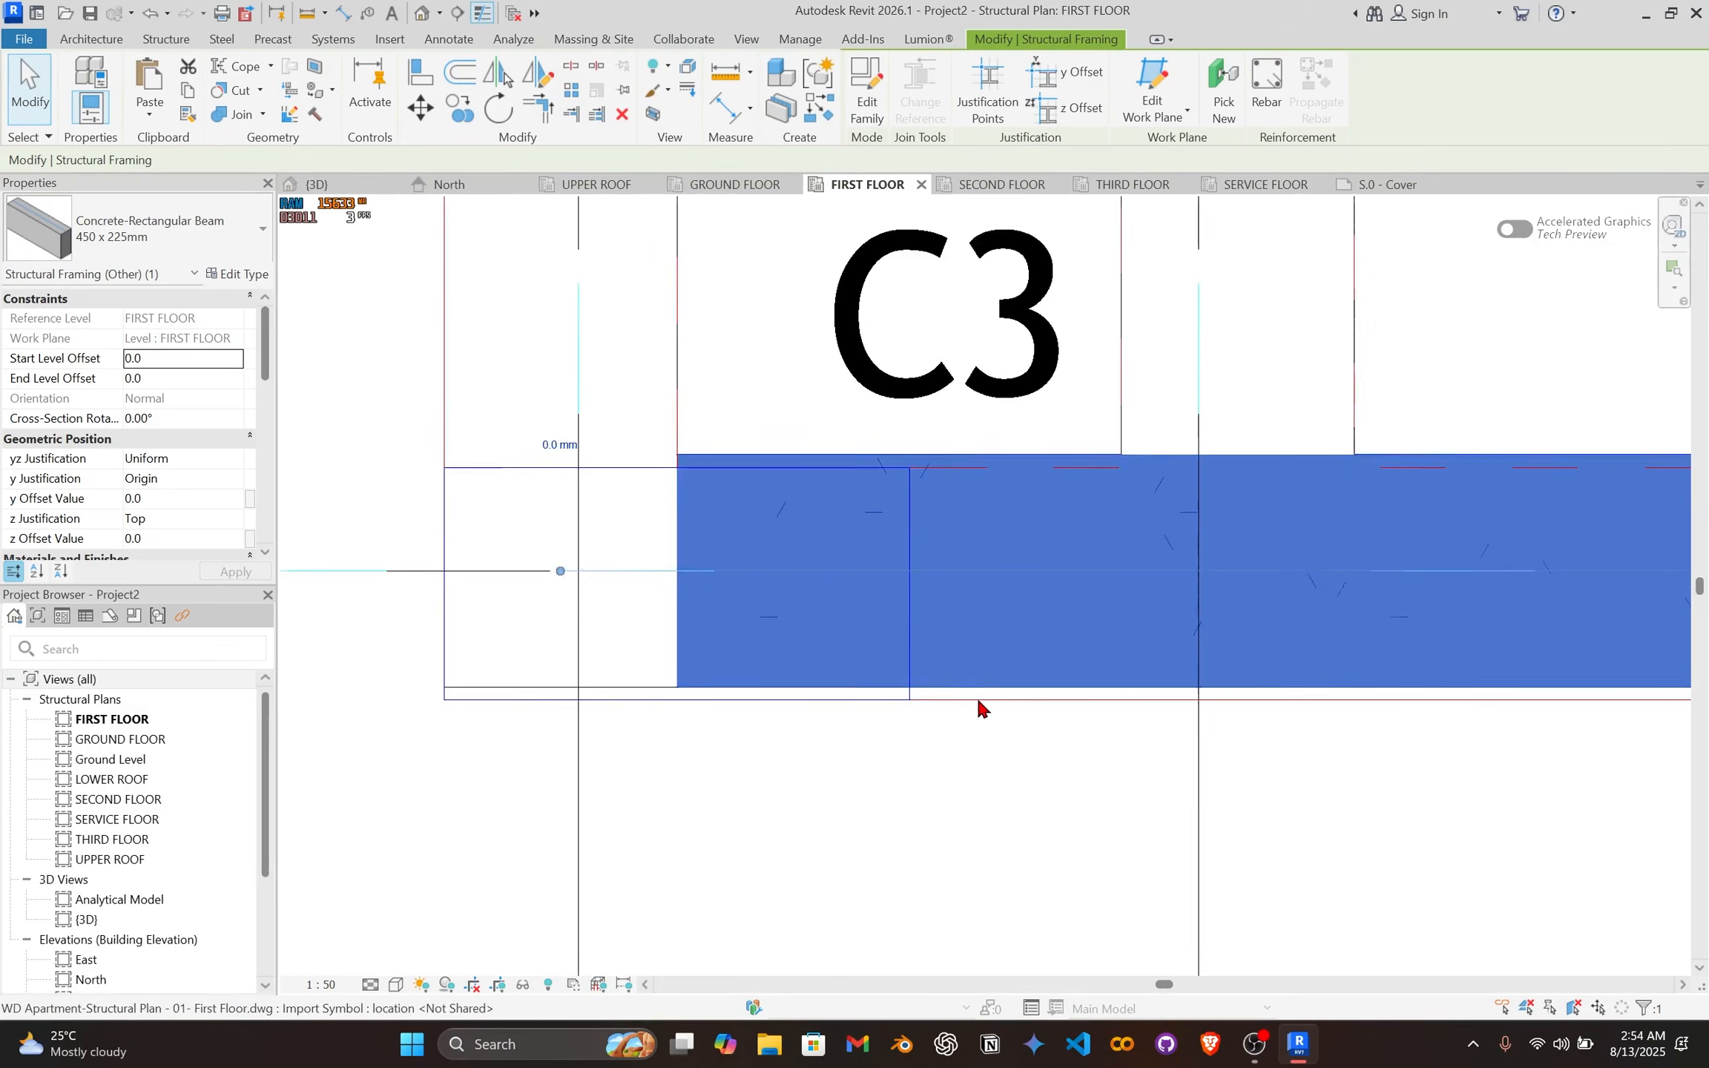
click(986, 705)
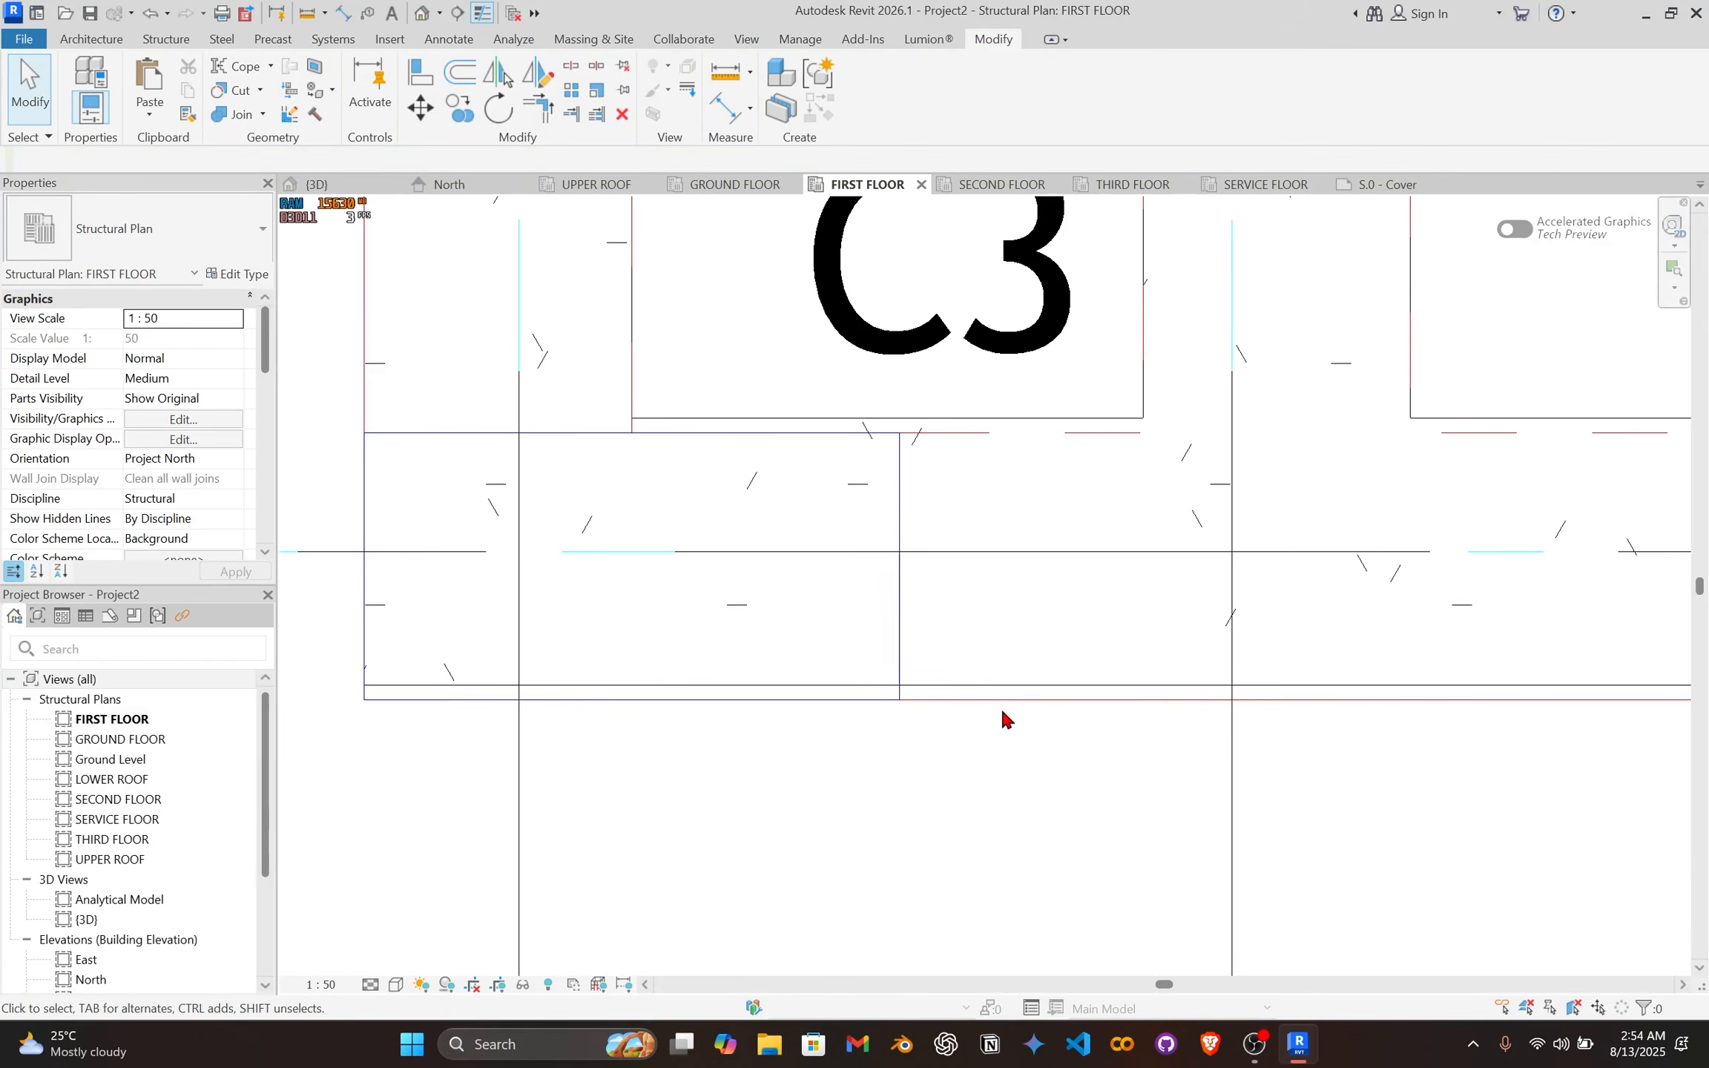
click(1022, 692)
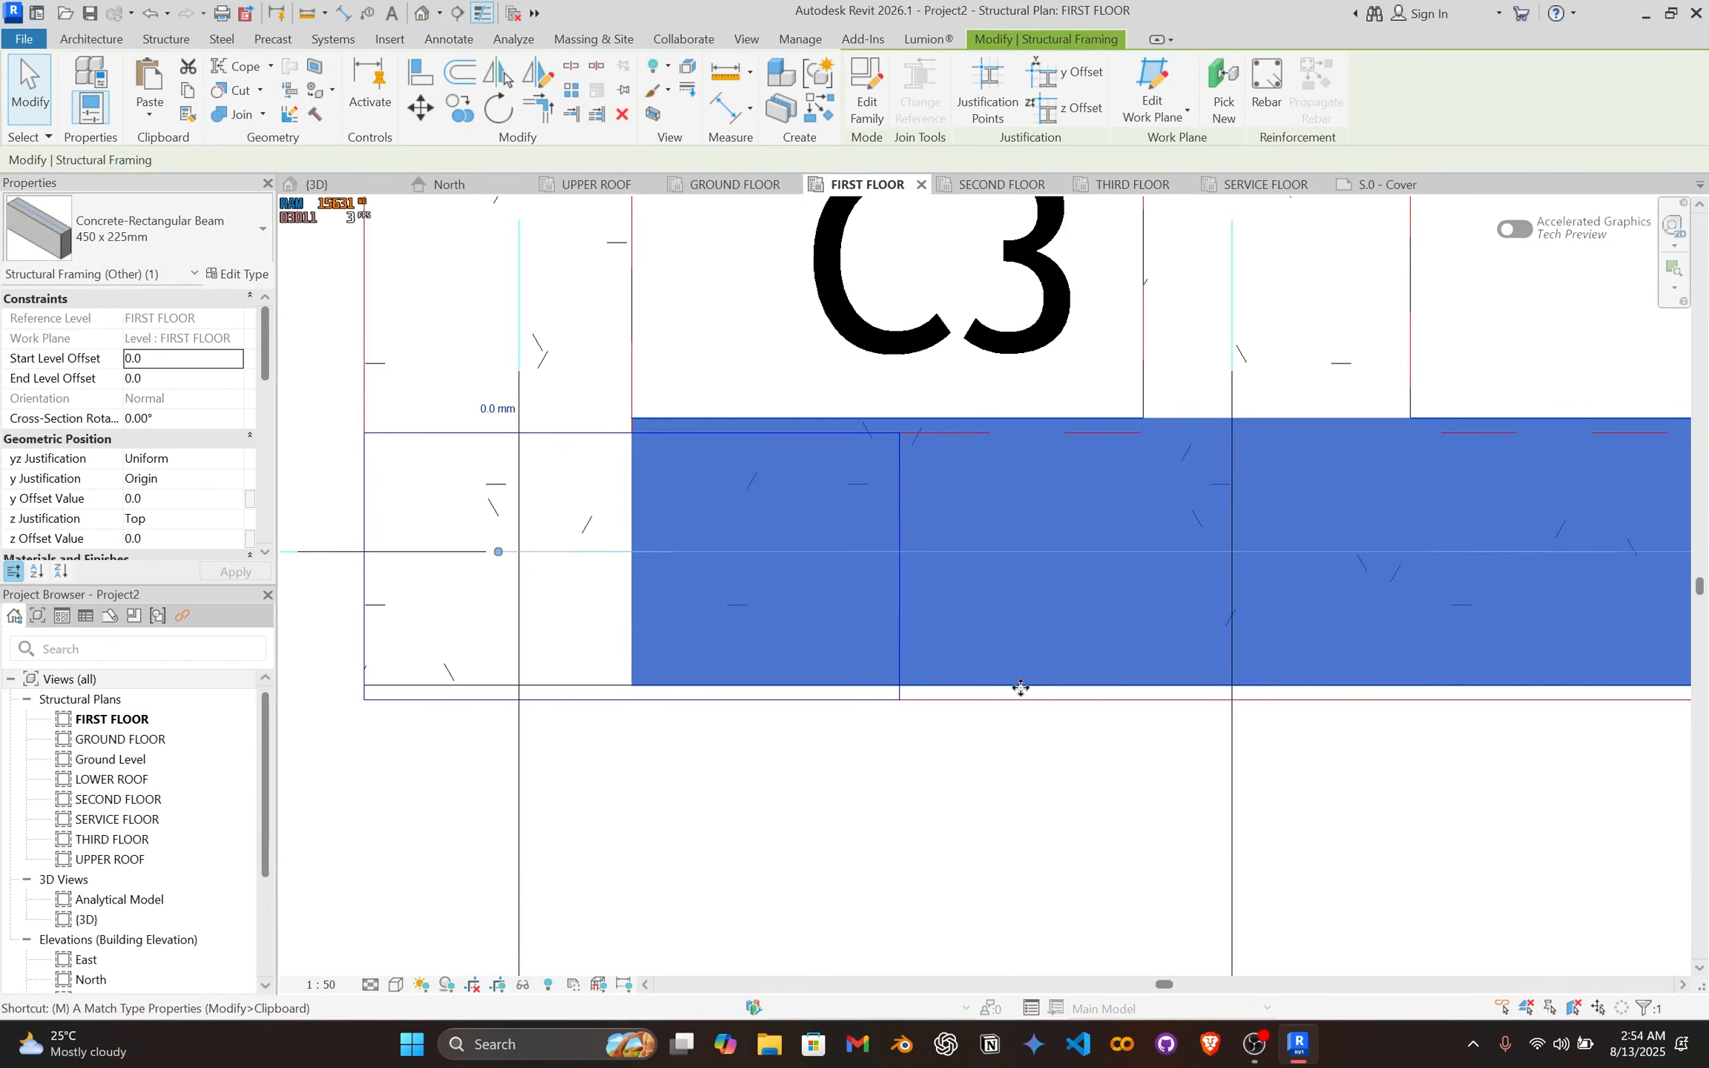
key(m)
key(v)
click(1026, 699)
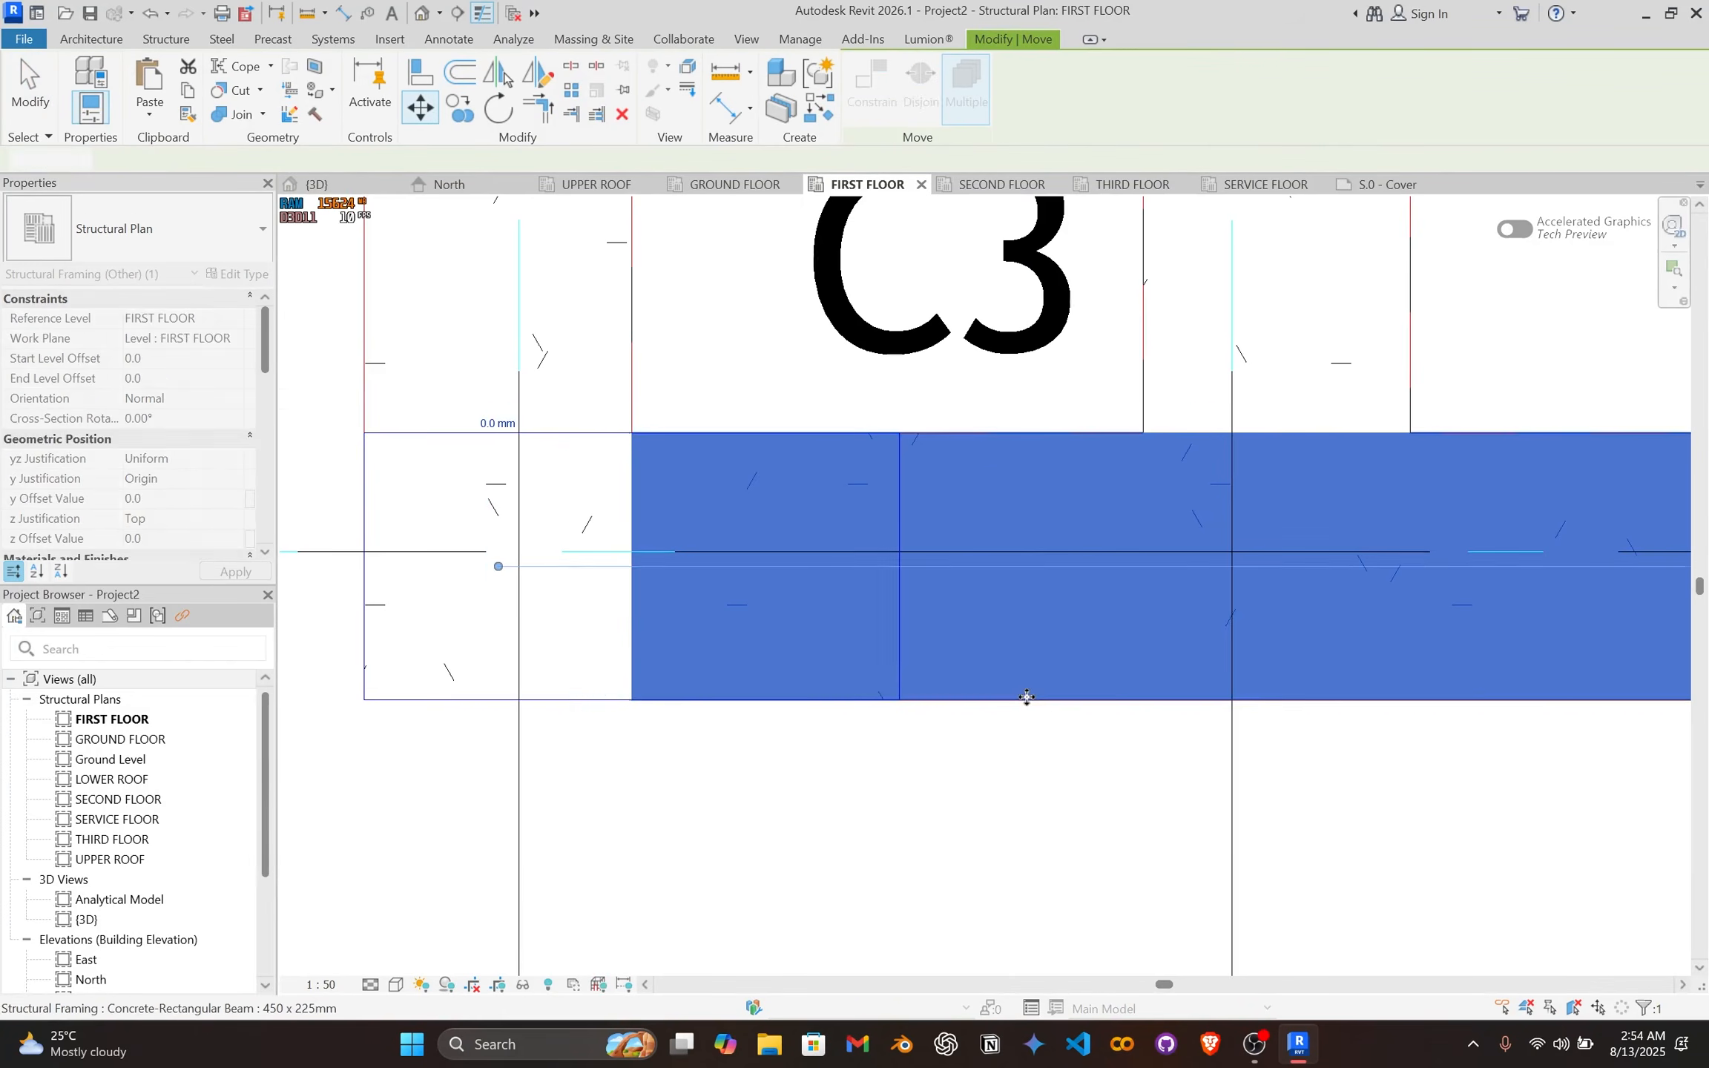
key(Escape)
Step: Extend the beam along gridline 7 from gridline D to gridline D1
scroll(1022, 694, down, 7)
middle_drag(1161, 609, 650, 696)
scroll(1020, 638, down, 2)
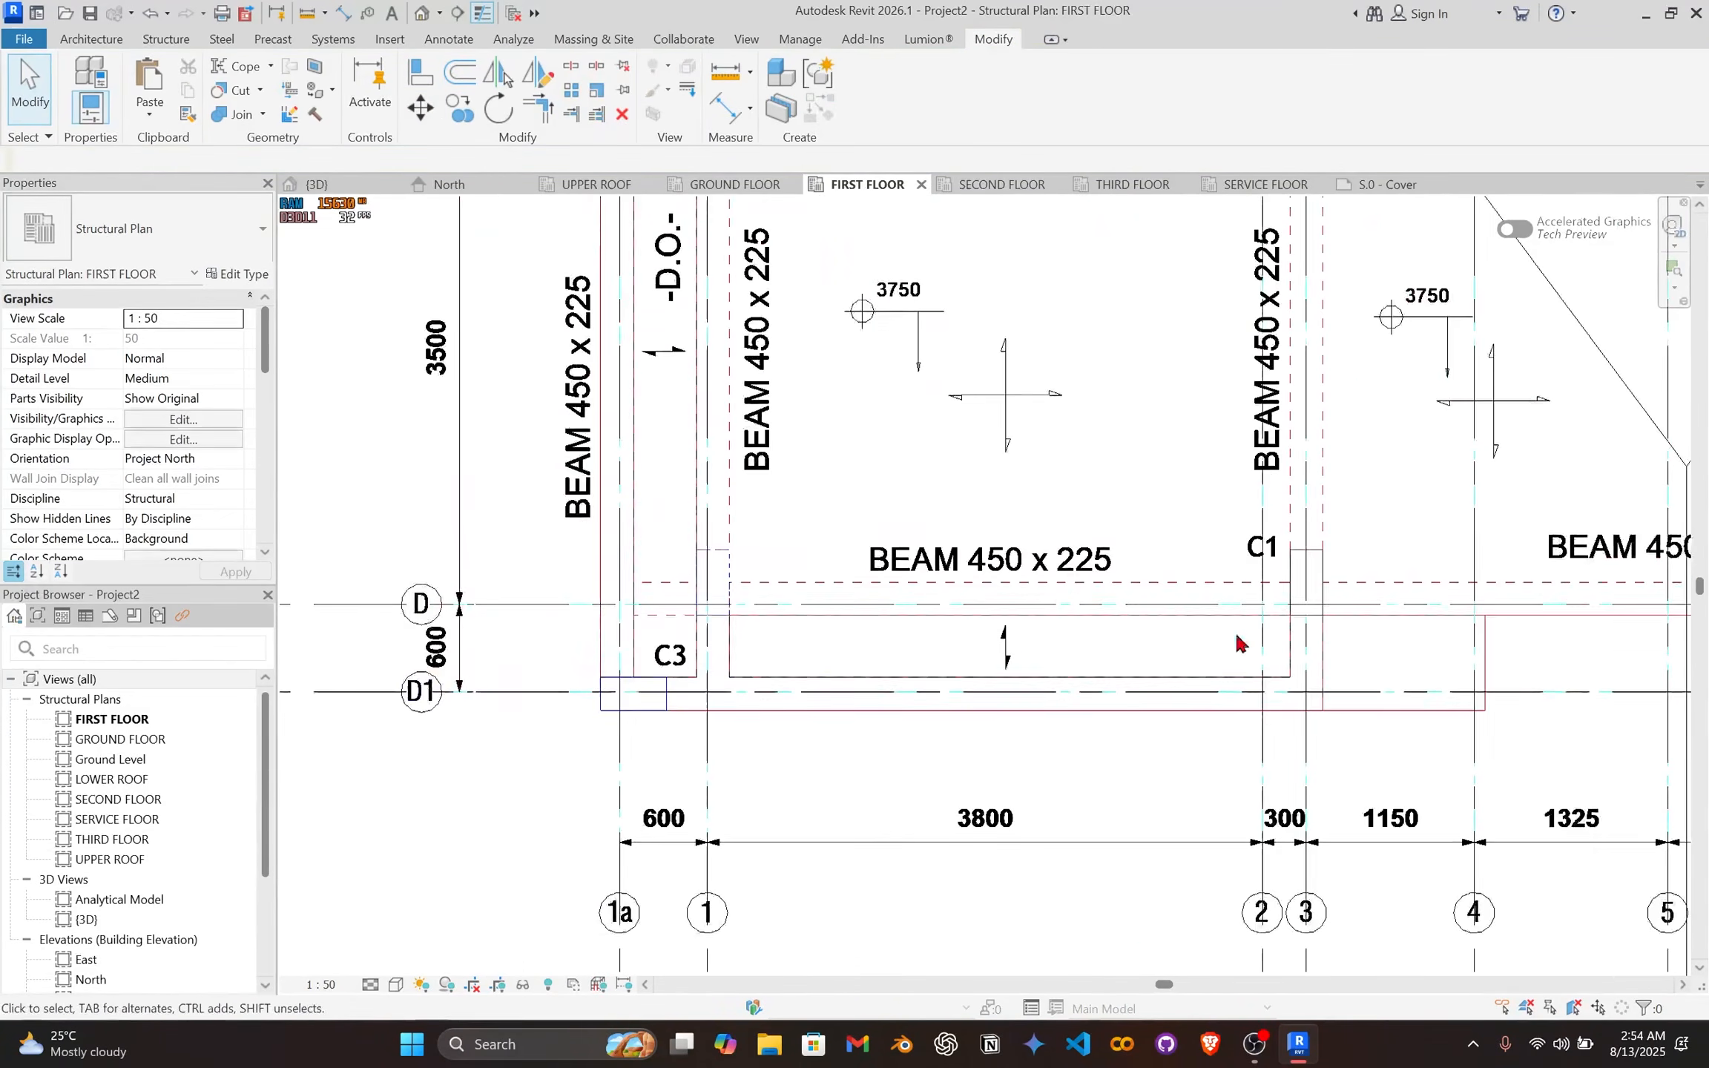
middle_drag(1261, 640, 724, 610)
click(738, 566)
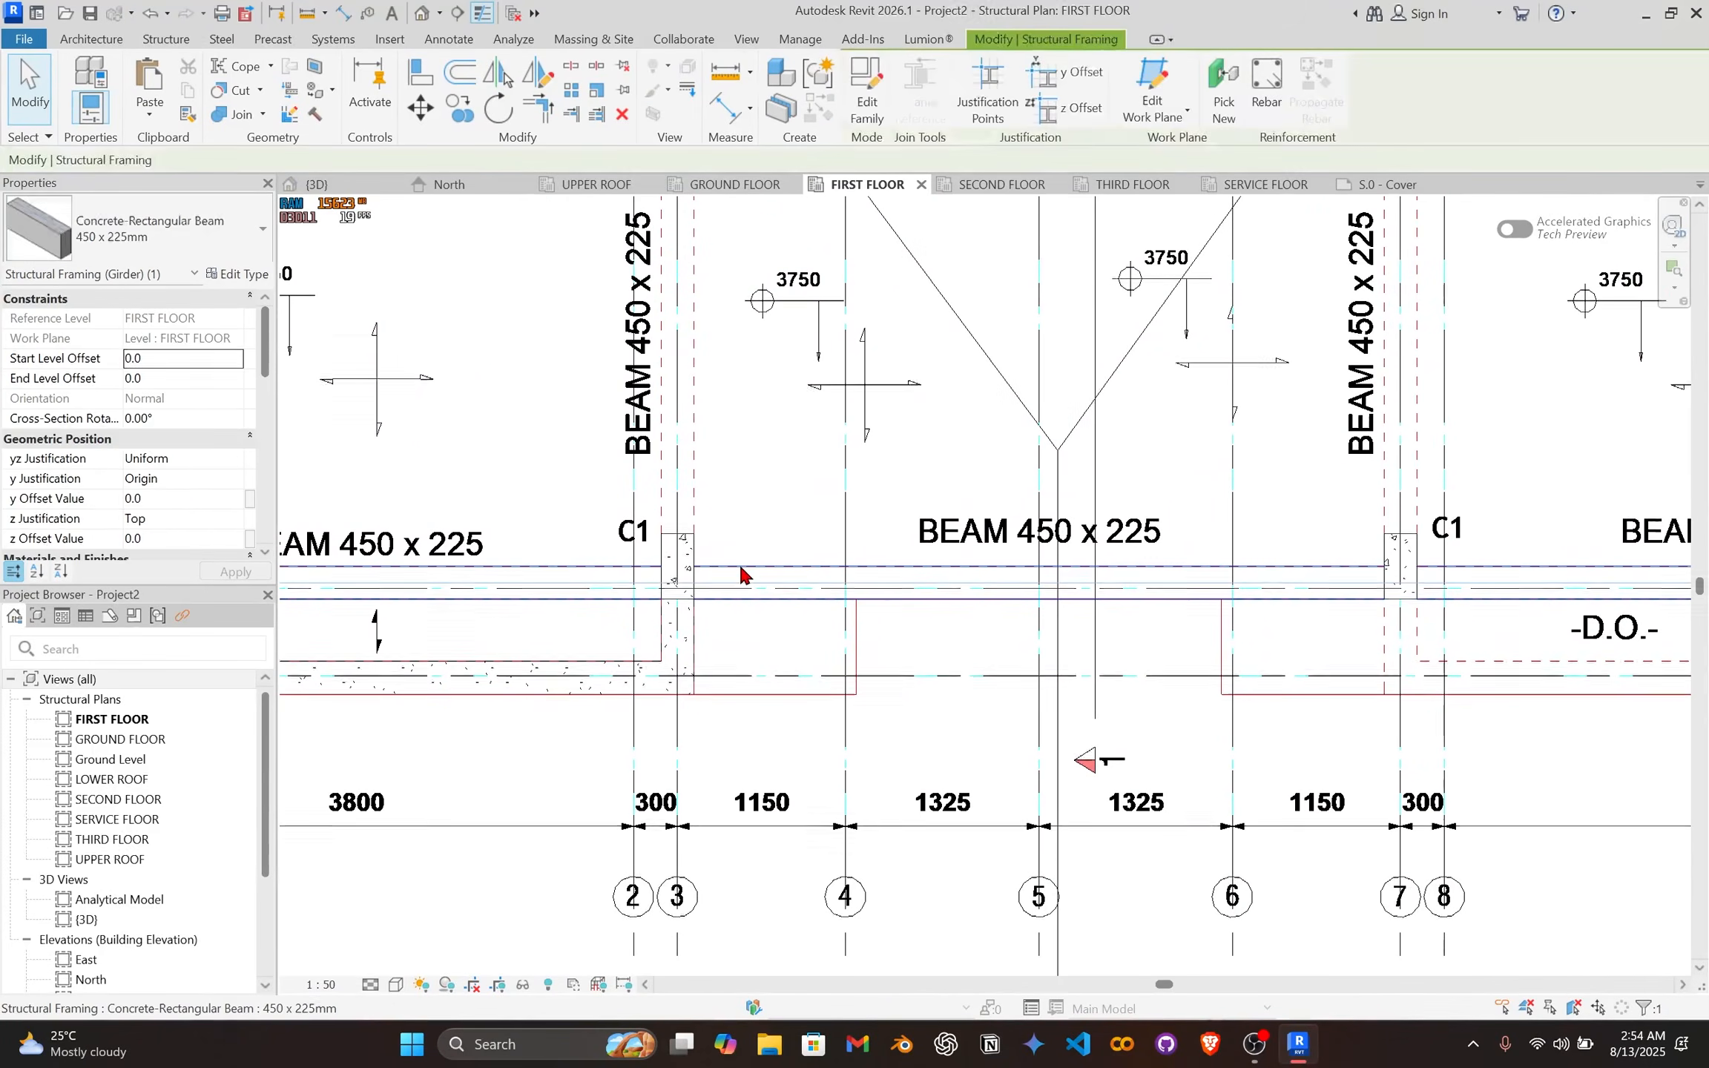
scroll(944, 602, down, 2)
middle_drag(1157, 622, 1000, 634)
scroll(1037, 636, up, 3)
middle_drag(1110, 629, 962, 643)
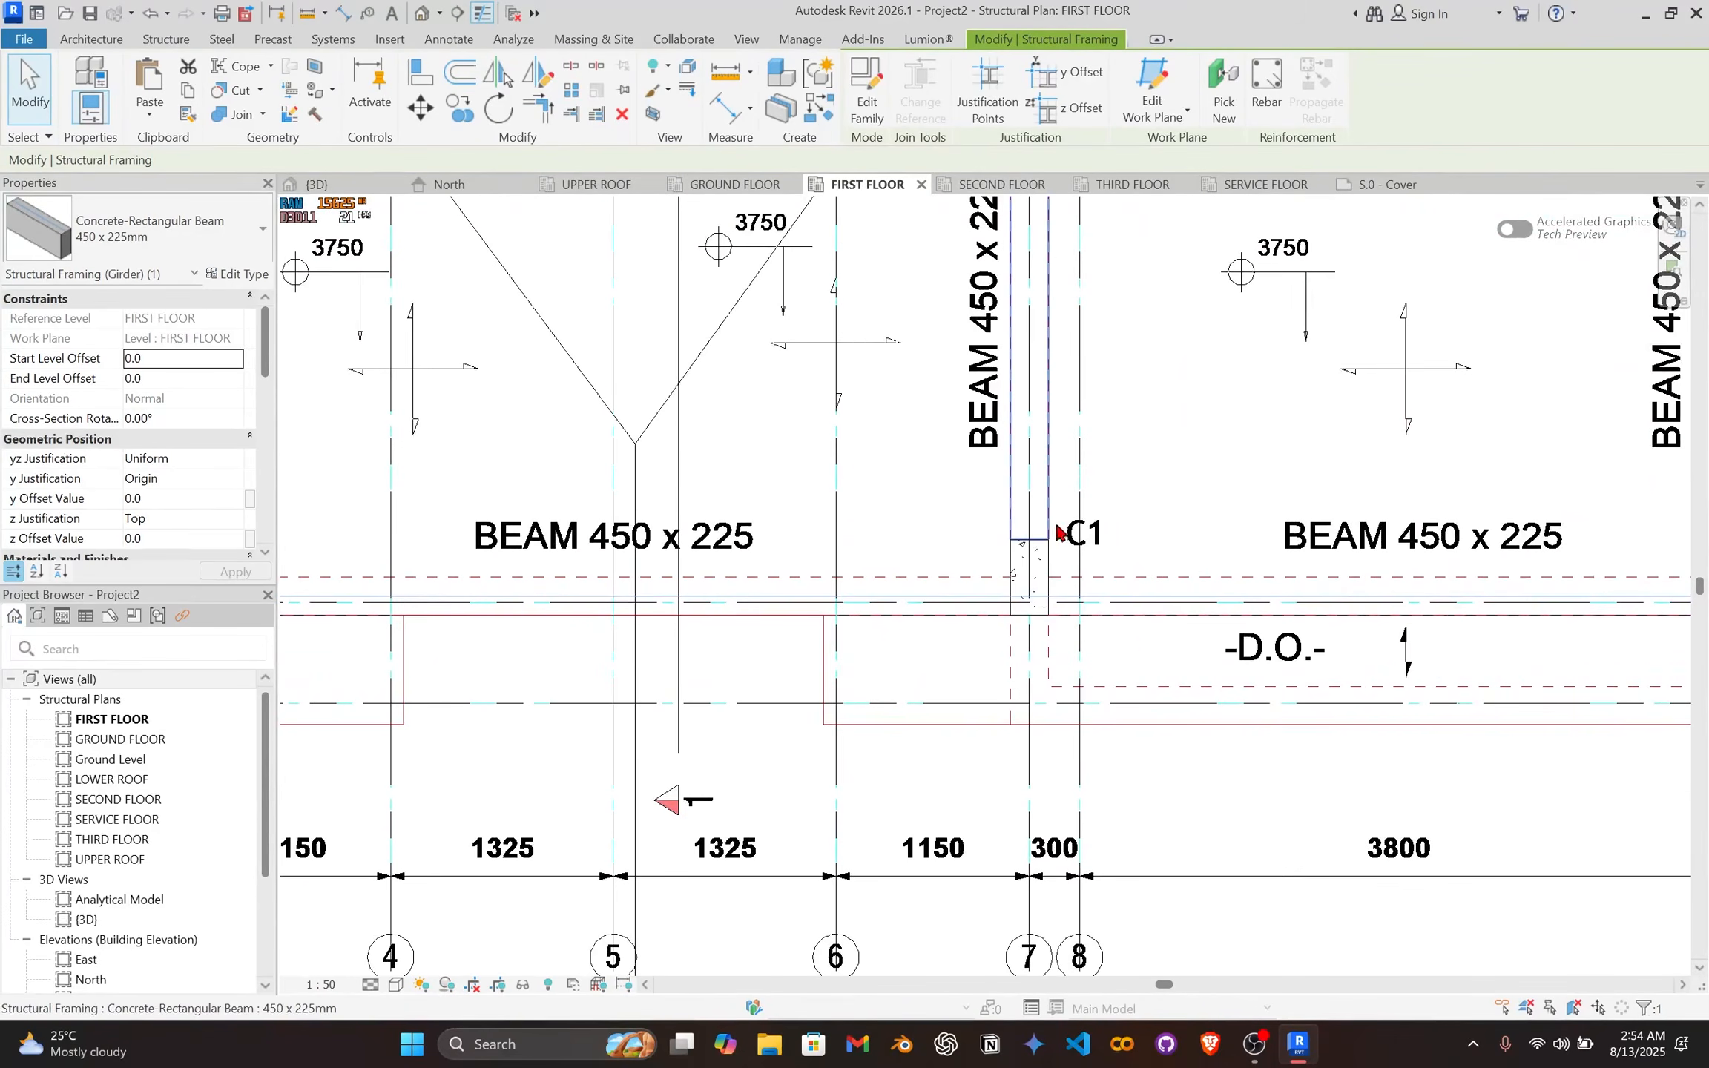
scroll(1041, 598, up, 2)
drag(1023, 600, 1018, 777)
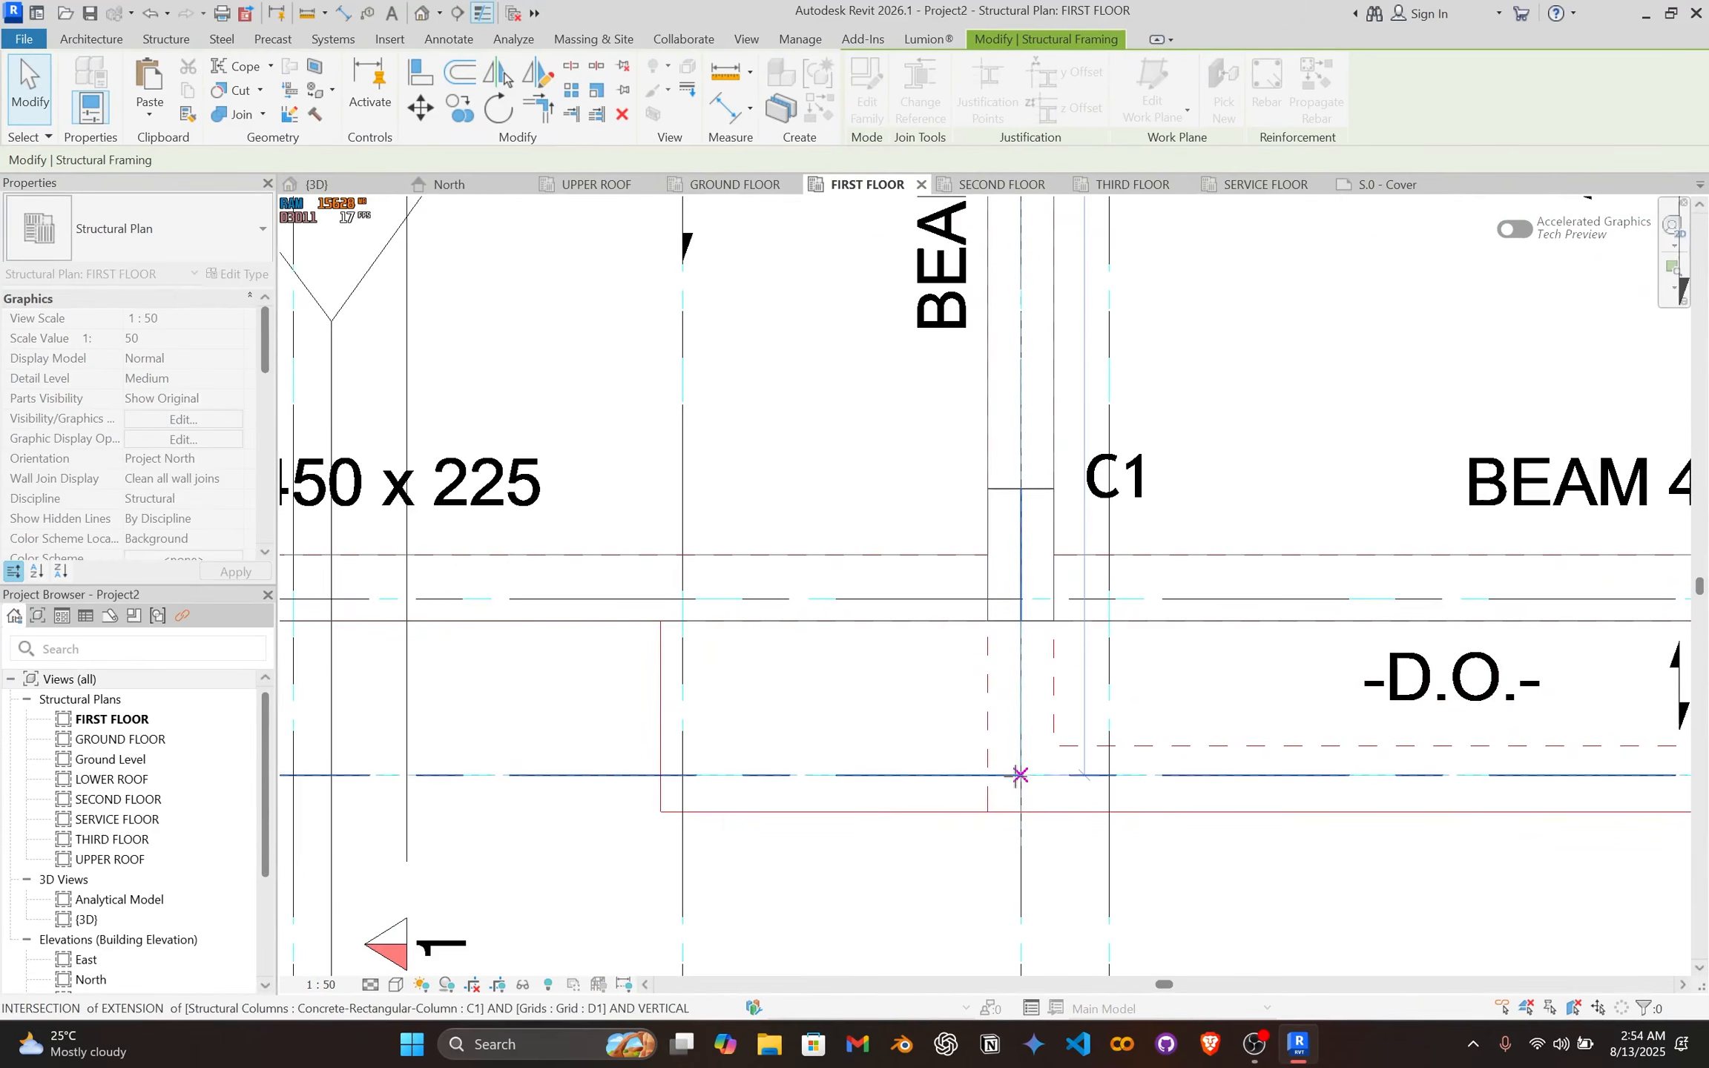
Step: Extend the beam along gridline 9 from gridline D to gridline D1
scroll(1100, 694, down, 1)
middle_drag(1603, 701, 1116, 634)
scroll(1347, 637, down, 1)
middle_drag(1454, 593, 1114, 590)
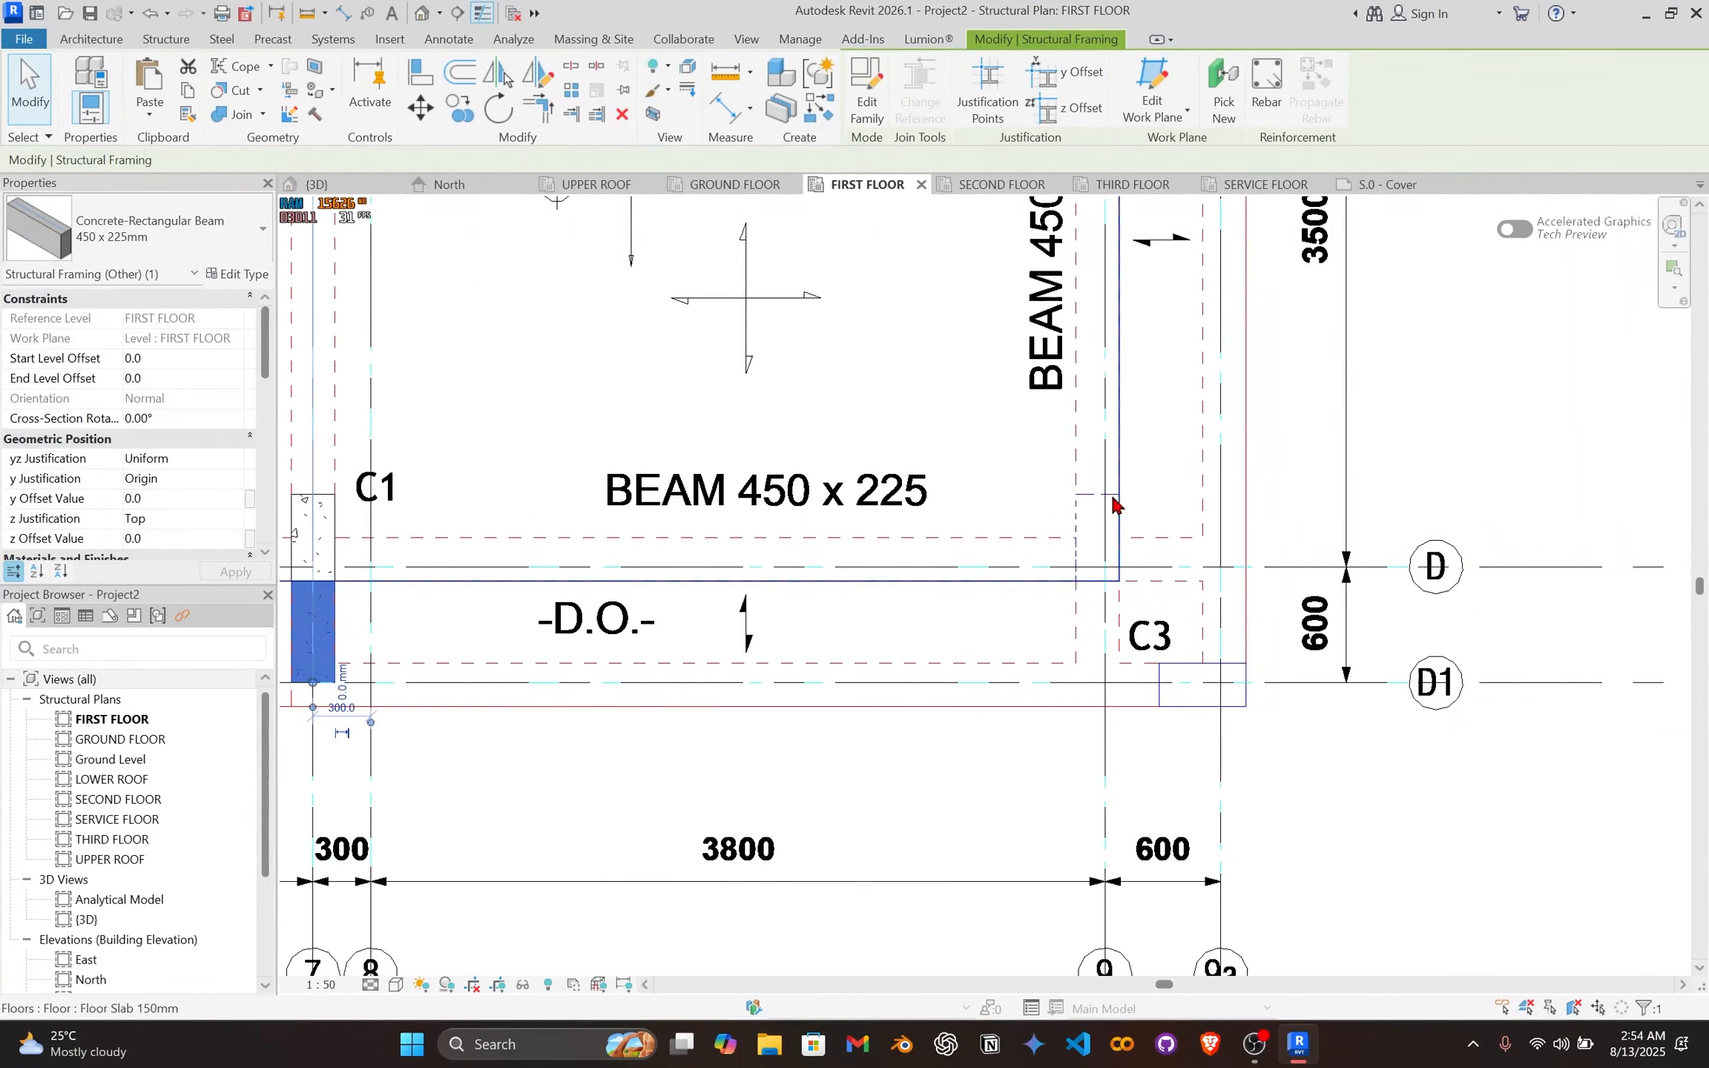
click(1085, 463)
click(1078, 457)
drag(1098, 580, 1097, 682)
scroll(1206, 527, down, 3)
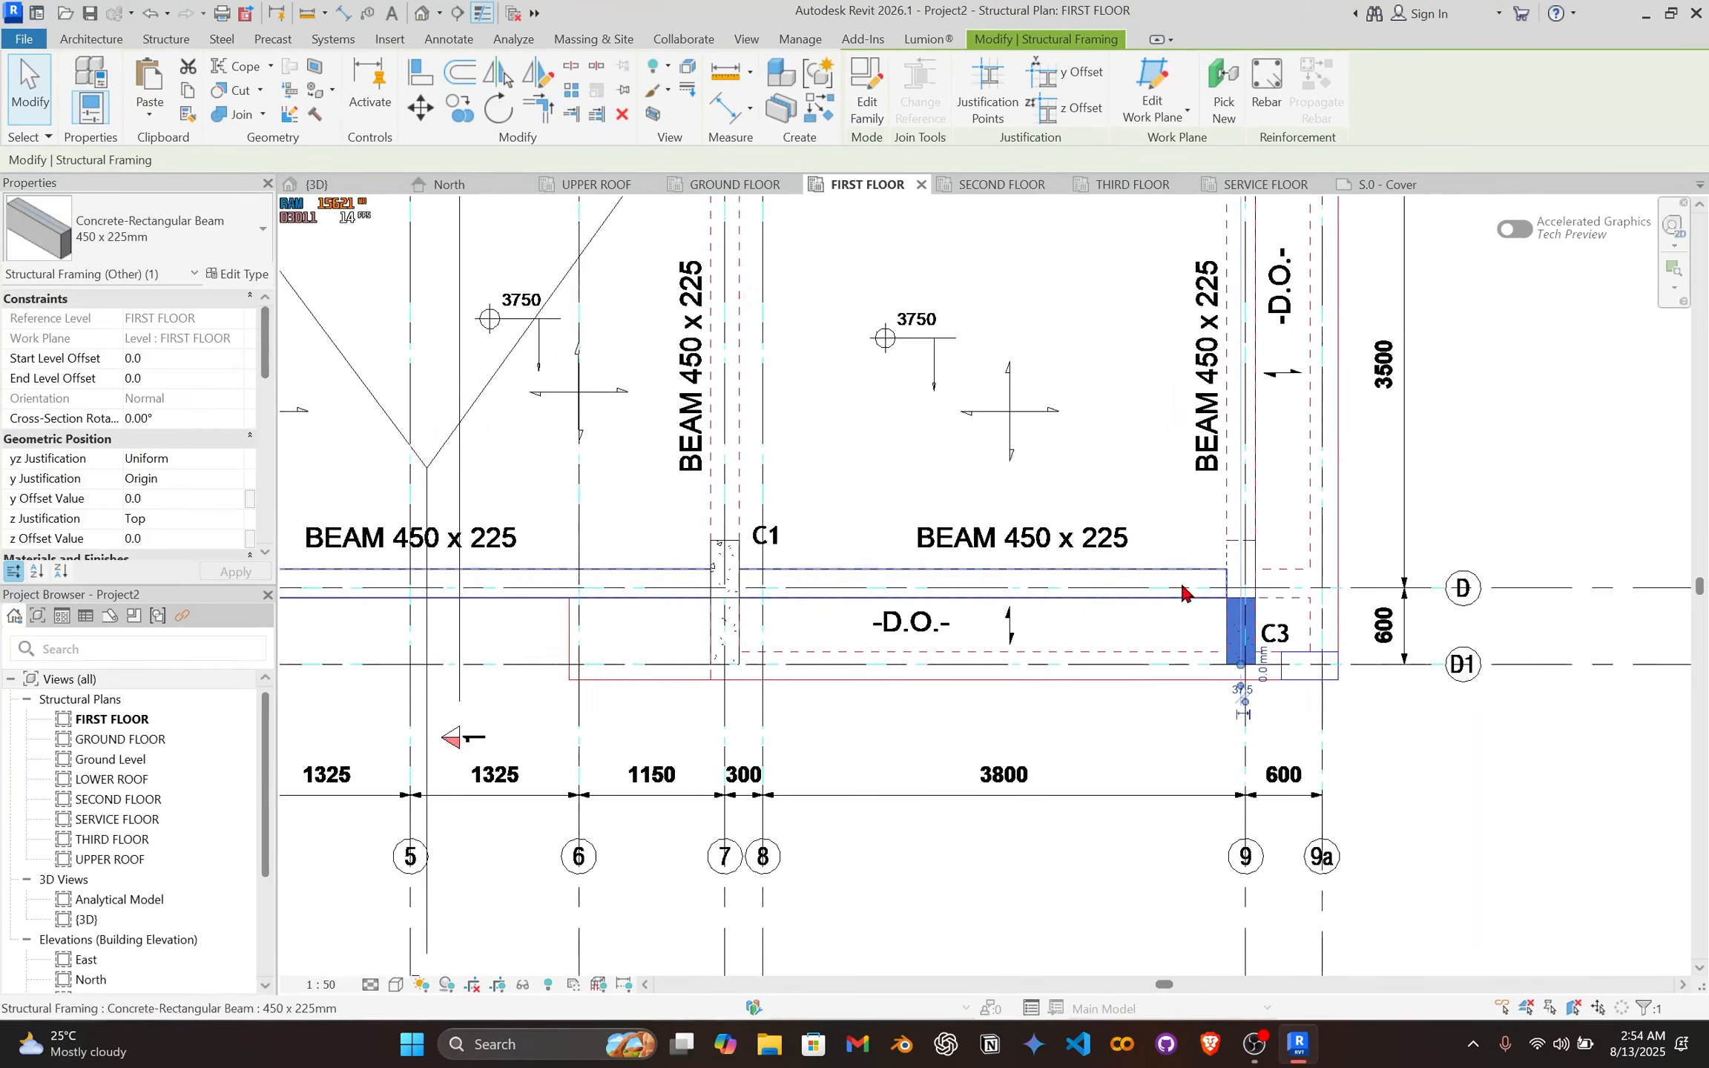
Step: Place a 450 x 225 beam along gridline D1 from gridline 7 to the C3 column on gridline 9a
key(b)
key(m)
scroll(702, 607, up, 4)
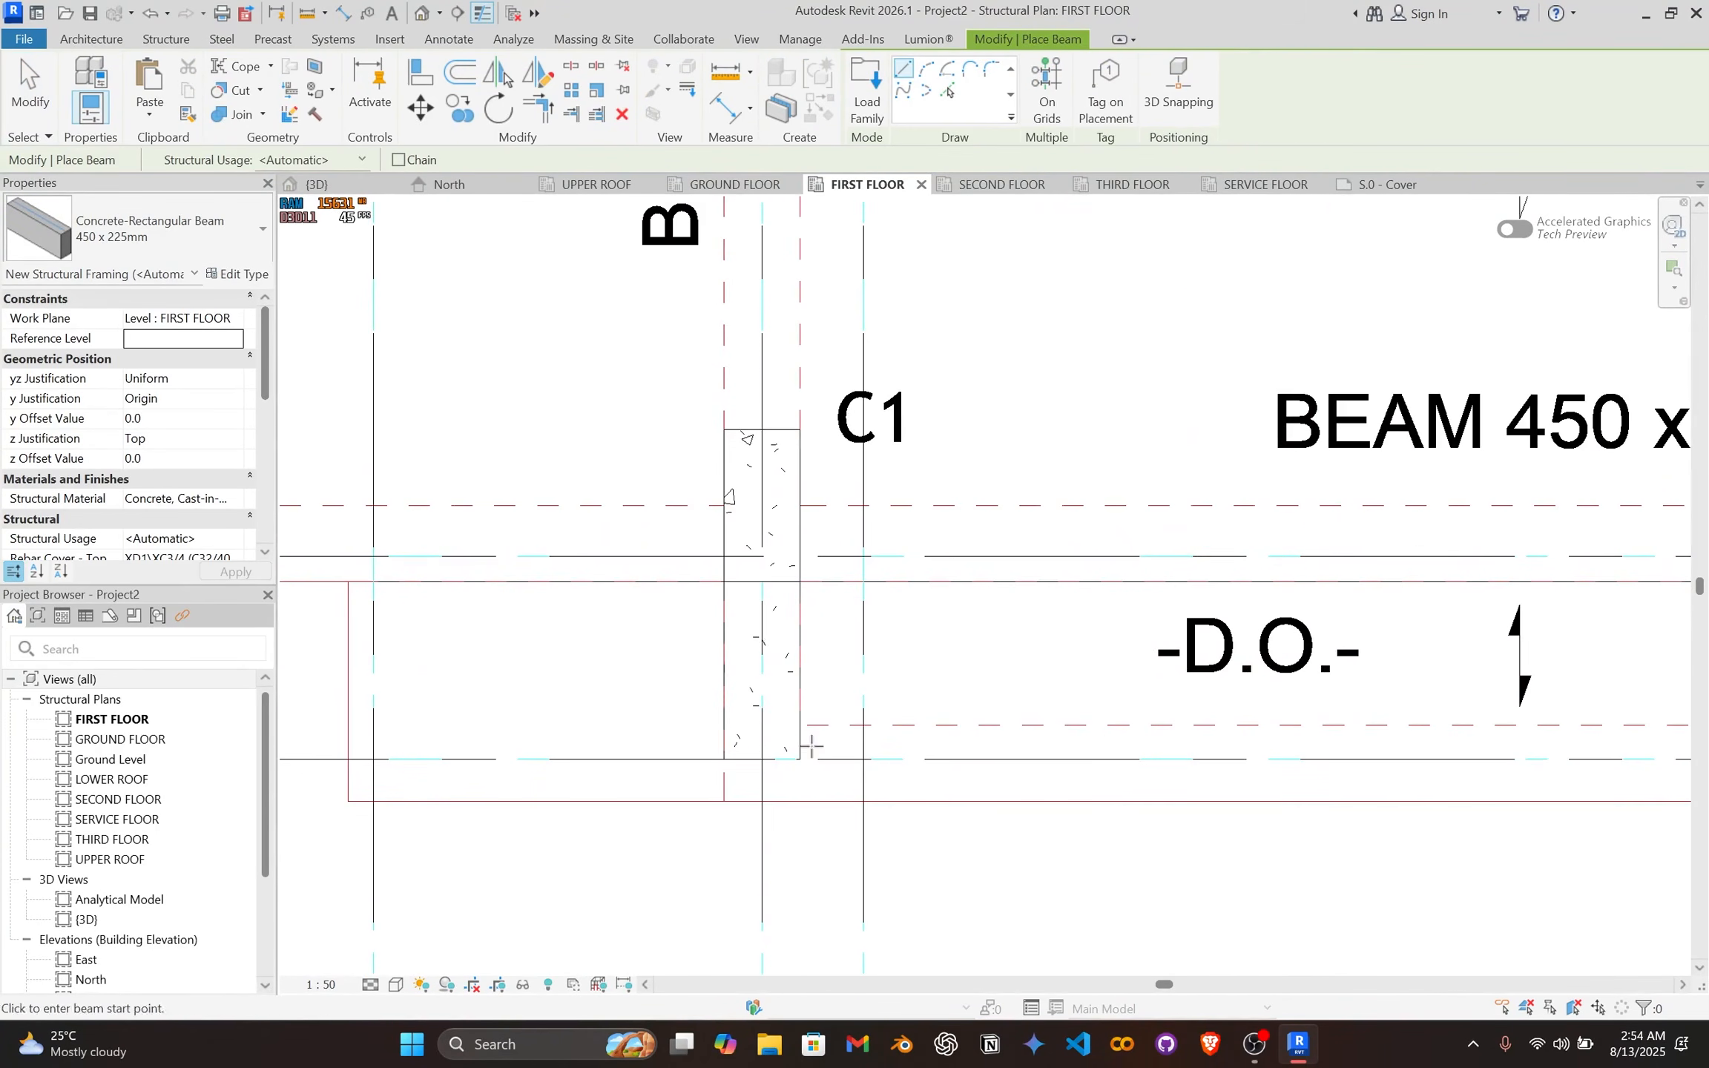
click(762, 759)
scroll(808, 756, down, 3)
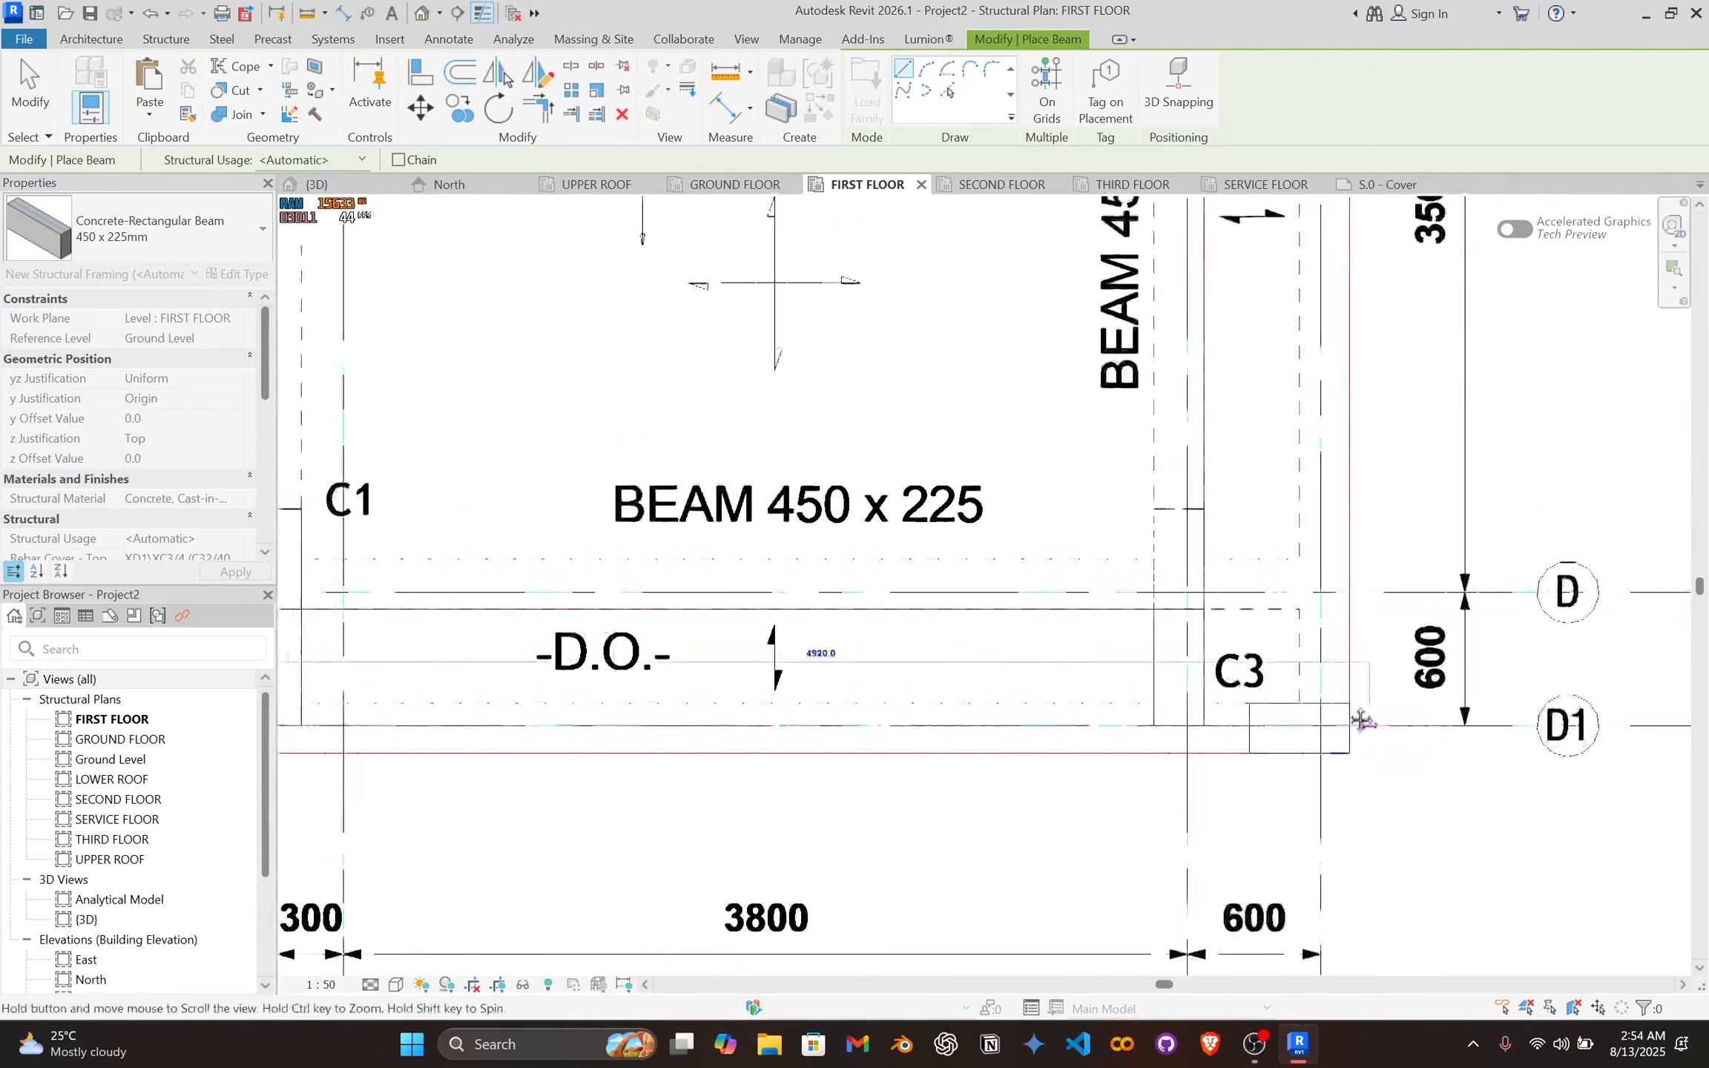
scroll(1121, 727, up, 2)
click(1120, 725)
key(Escape)
key(Escape)
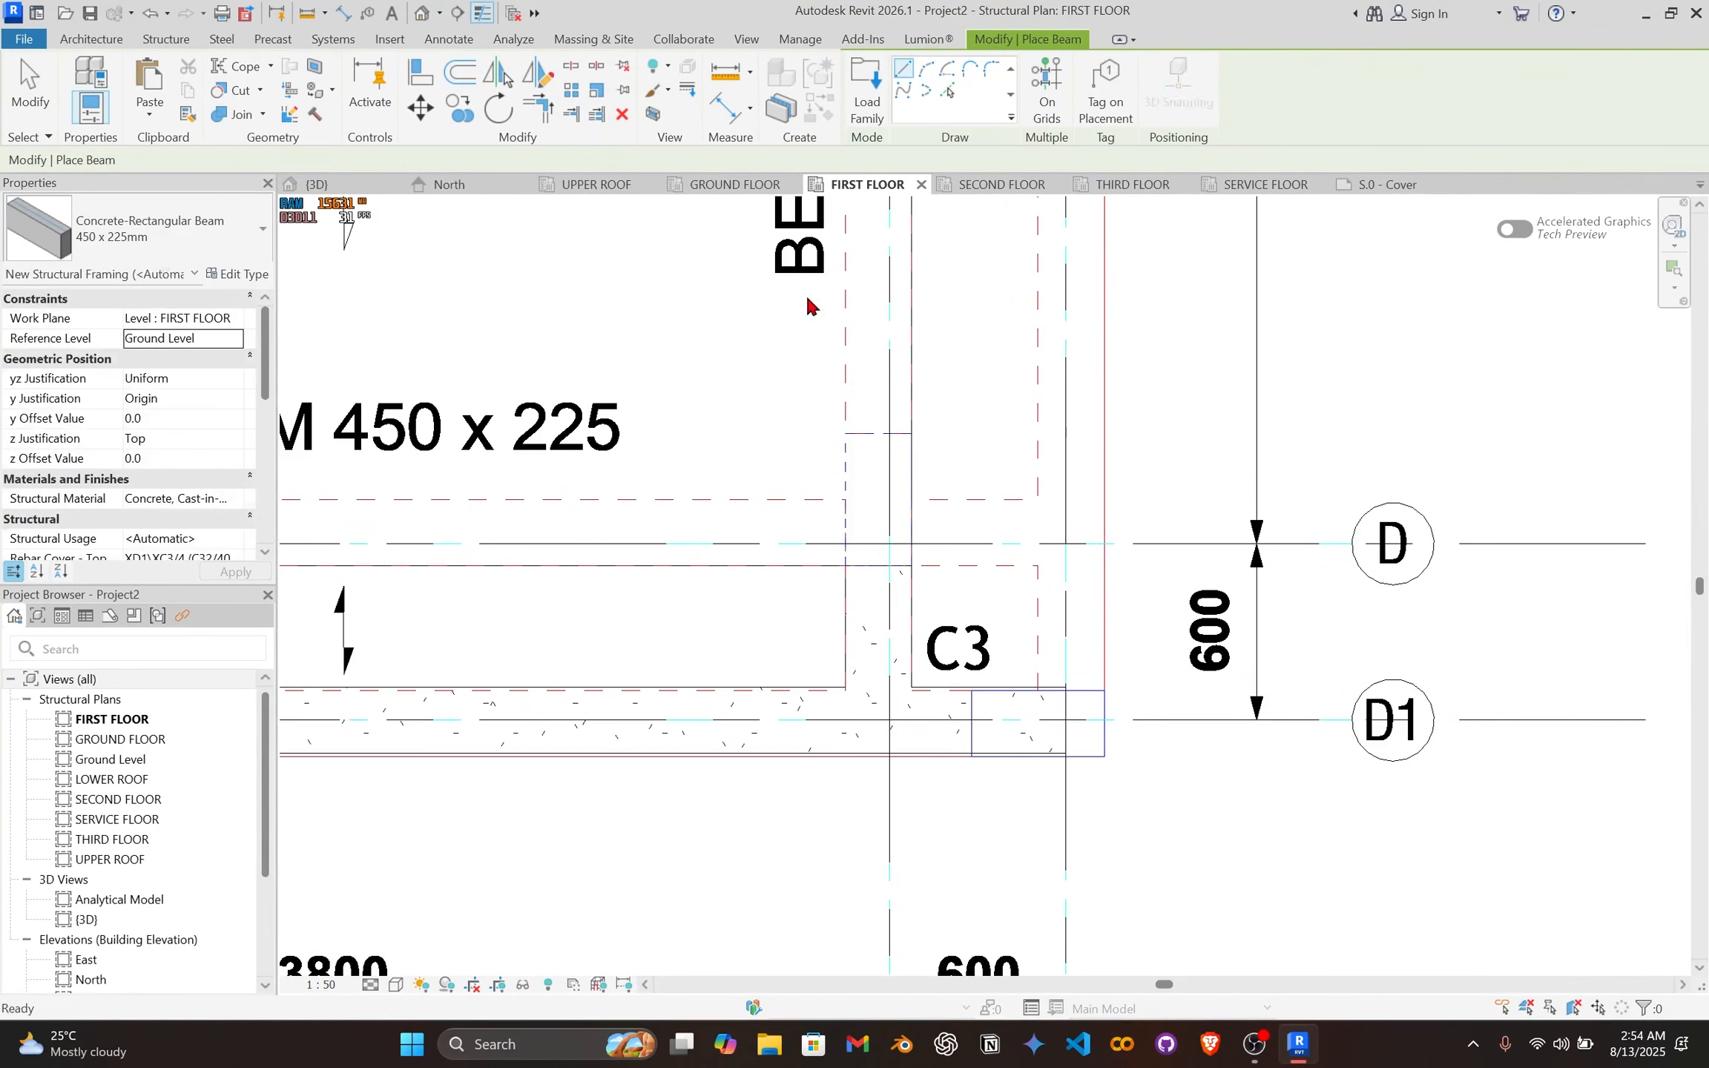
Step: Turn off thin-line display and move the gridline D1 beam between gridlines 7 and 9a outward so its outer face meets the plan line
click(481, 13)
scroll(828, 764, up, 3)
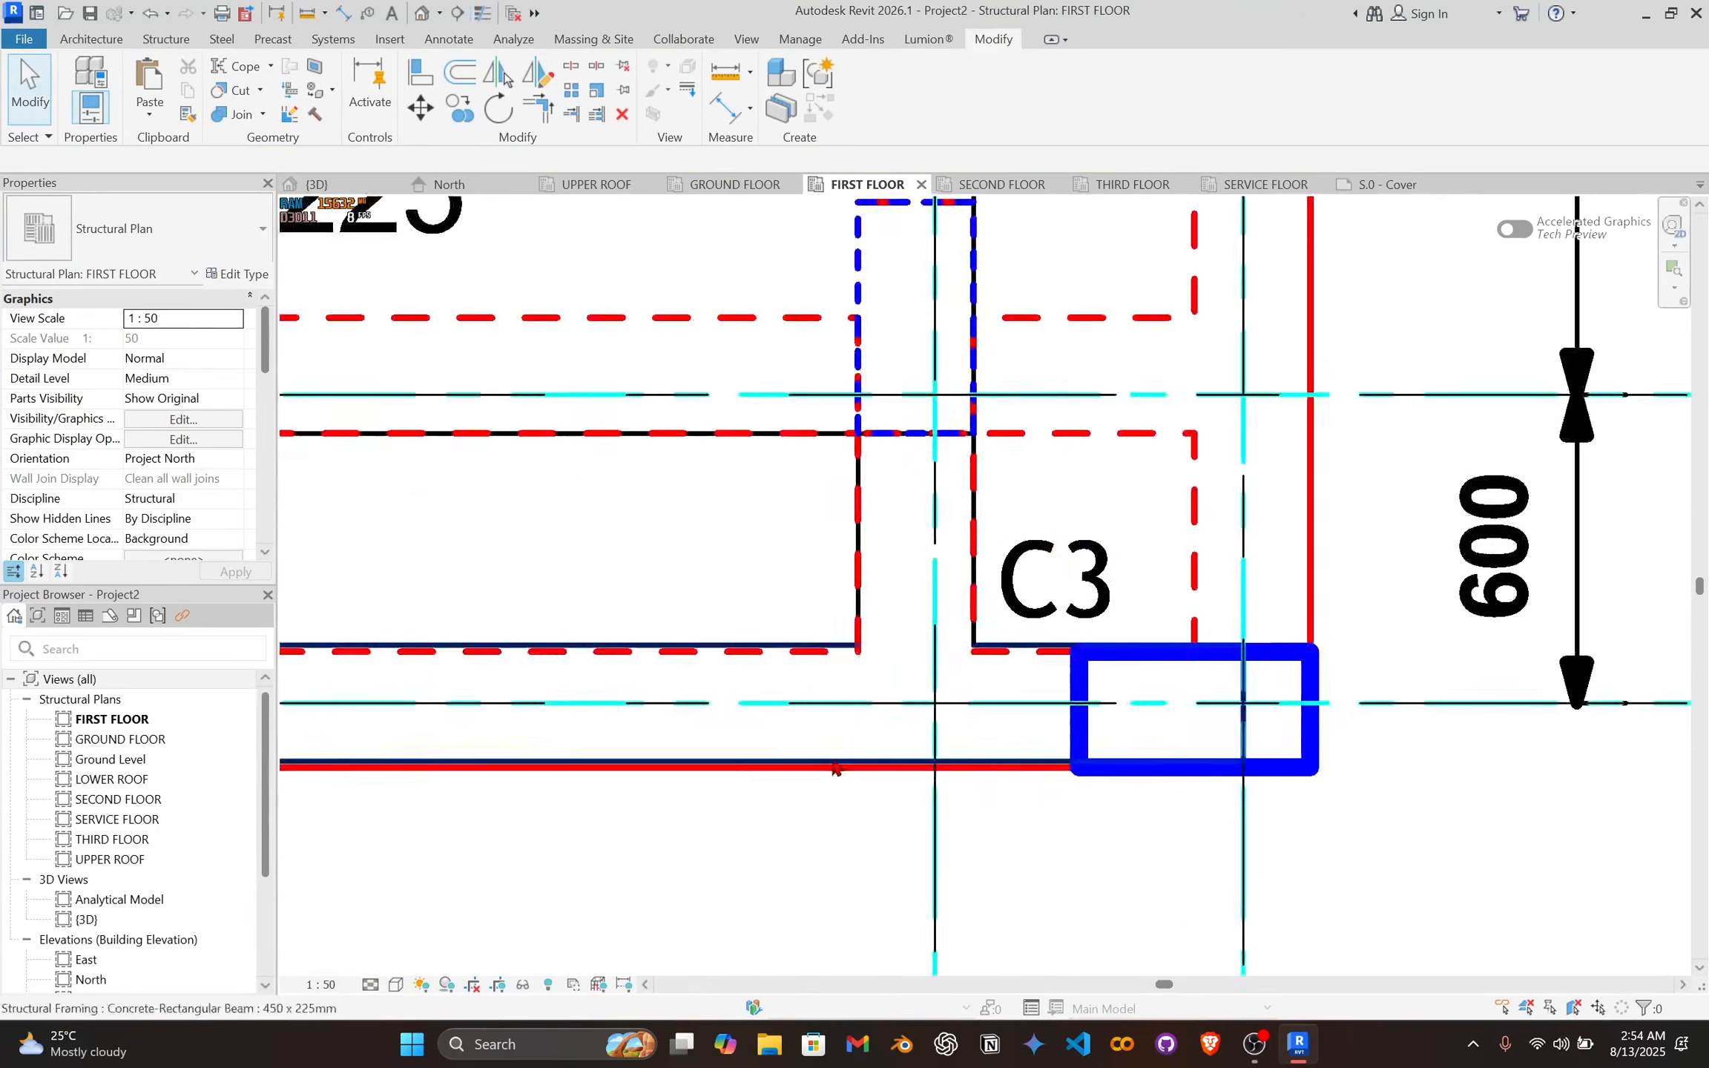
click(827, 765)
key(v)
scroll(757, 771, up, 2)
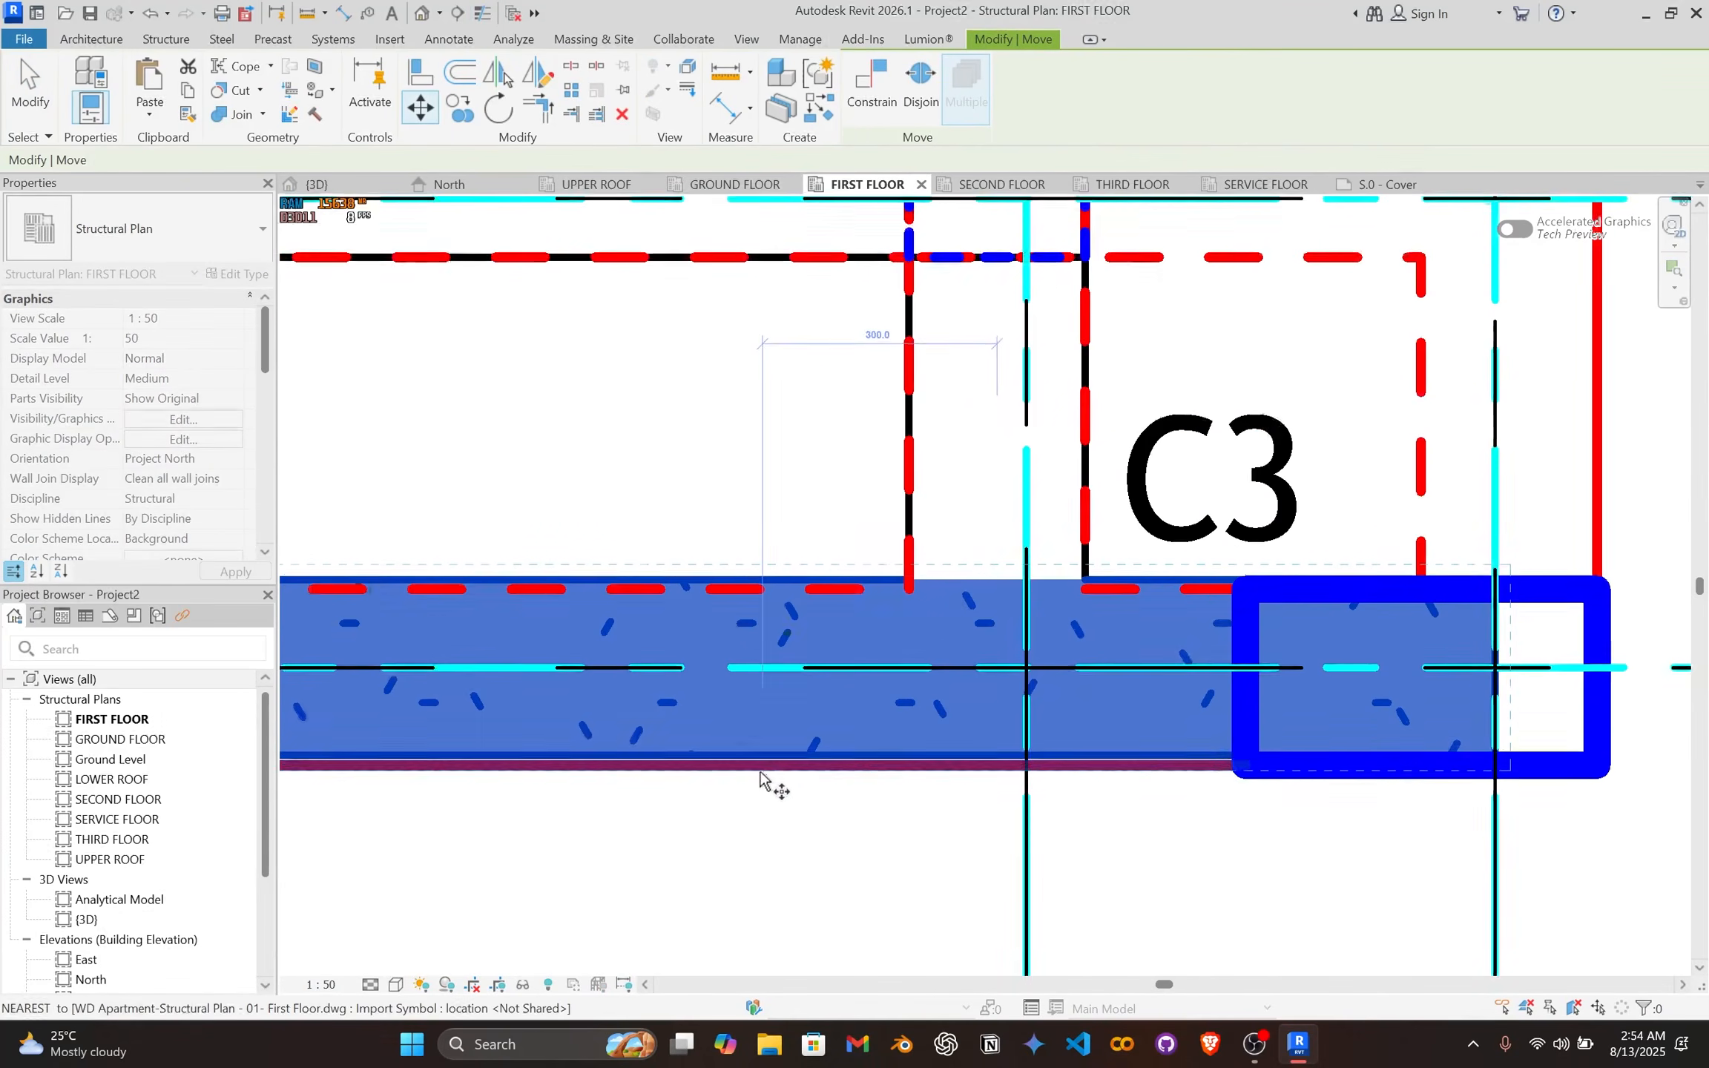
click(763, 755)
click(769, 767)
scroll(783, 740, down, 5)
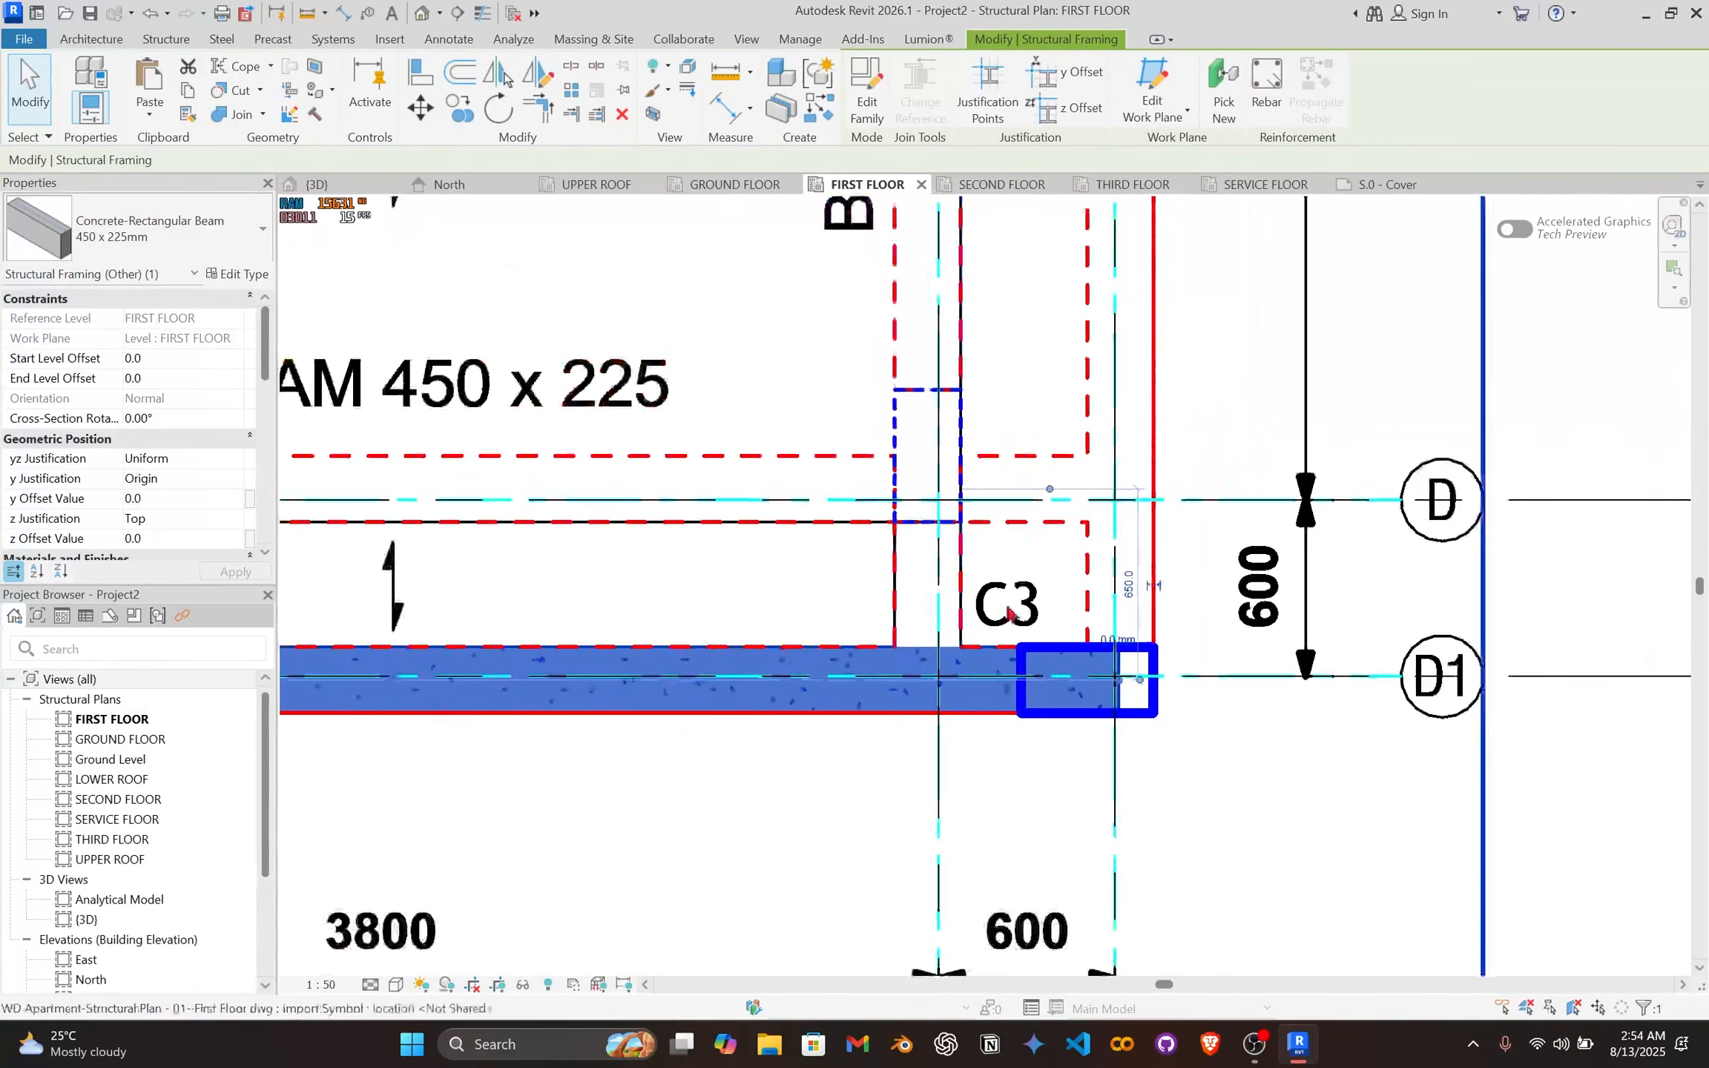
middle_drag(1020, 356, 900, 725)
key(Escape)
Step: Extend the beam along gridline C from the C1 column at gridline 9 to gridline 9a
scroll(954, 586, down, 2)
scroll(955, 588, down, 3)
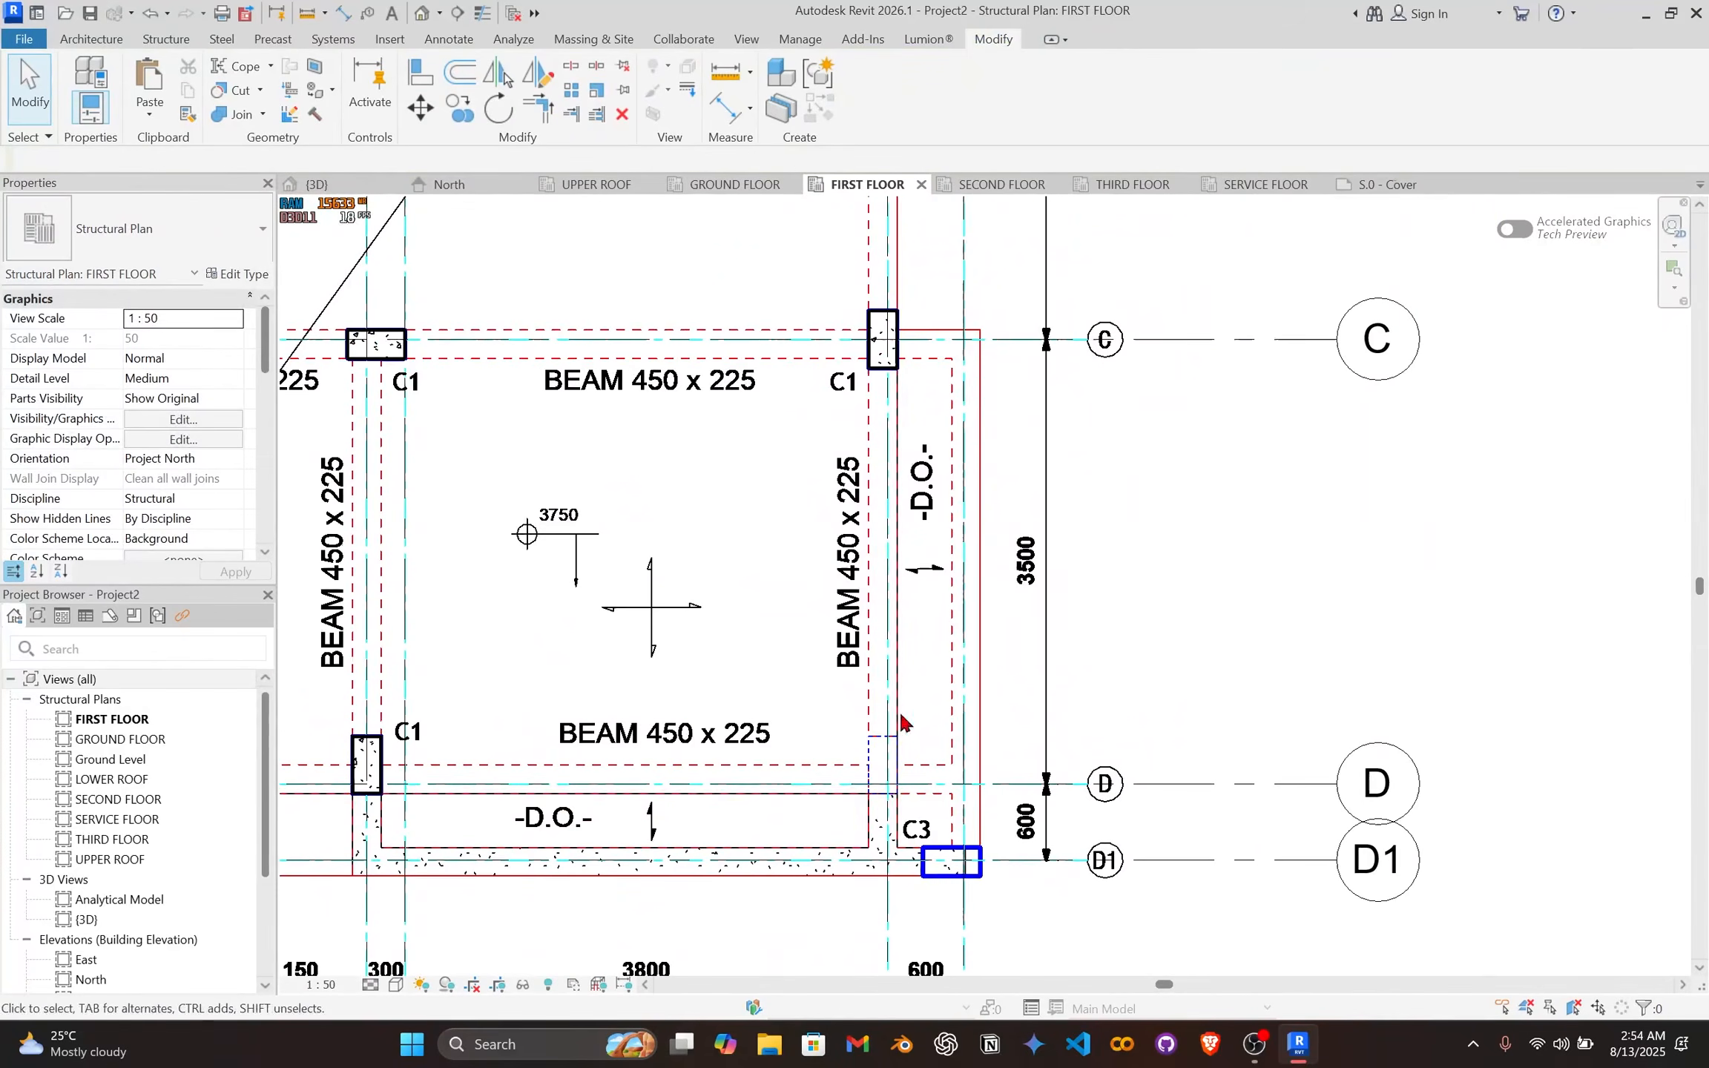
click(914, 362)
drag(884, 347, 969, 343)
scroll(972, 356, up, 3)
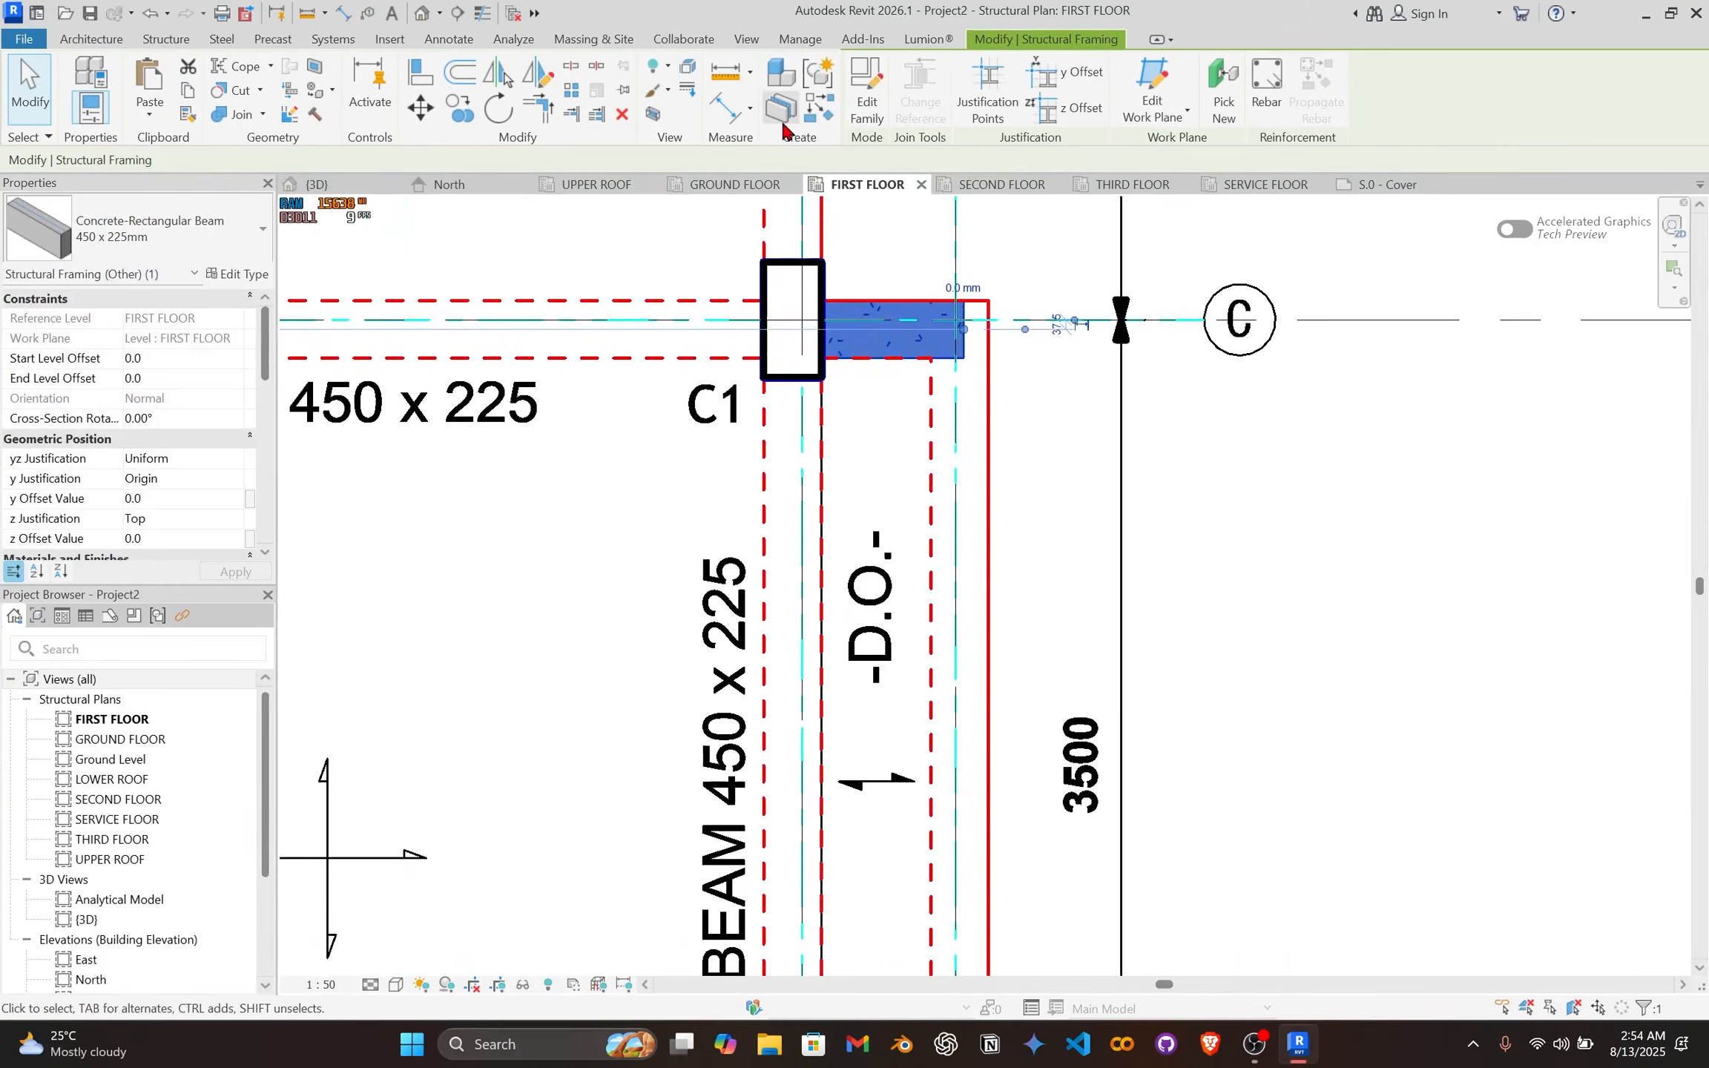
Step: Place a 450 x 225 beam along gridline 9a from gridline C to the C3 column on gridline D1
key(b)
key(m)
scroll(942, 378, up, 2)
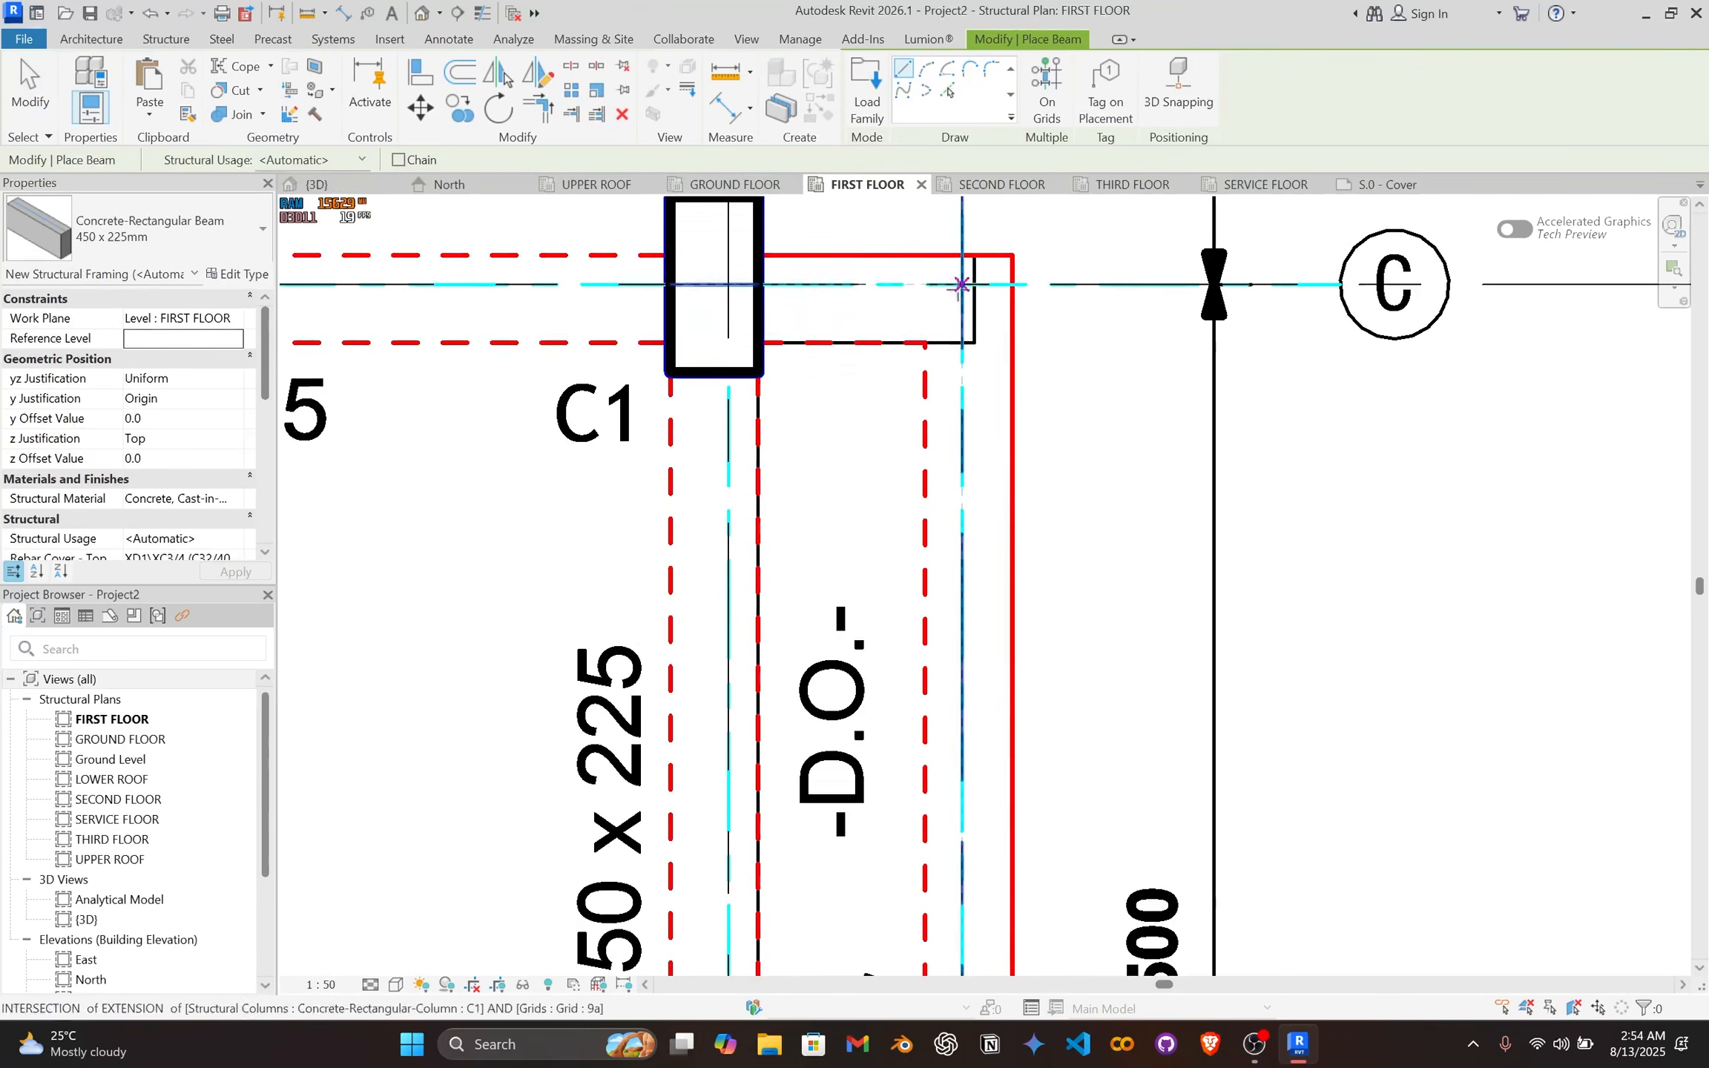
click(964, 281)
scroll(927, 482, down, 5)
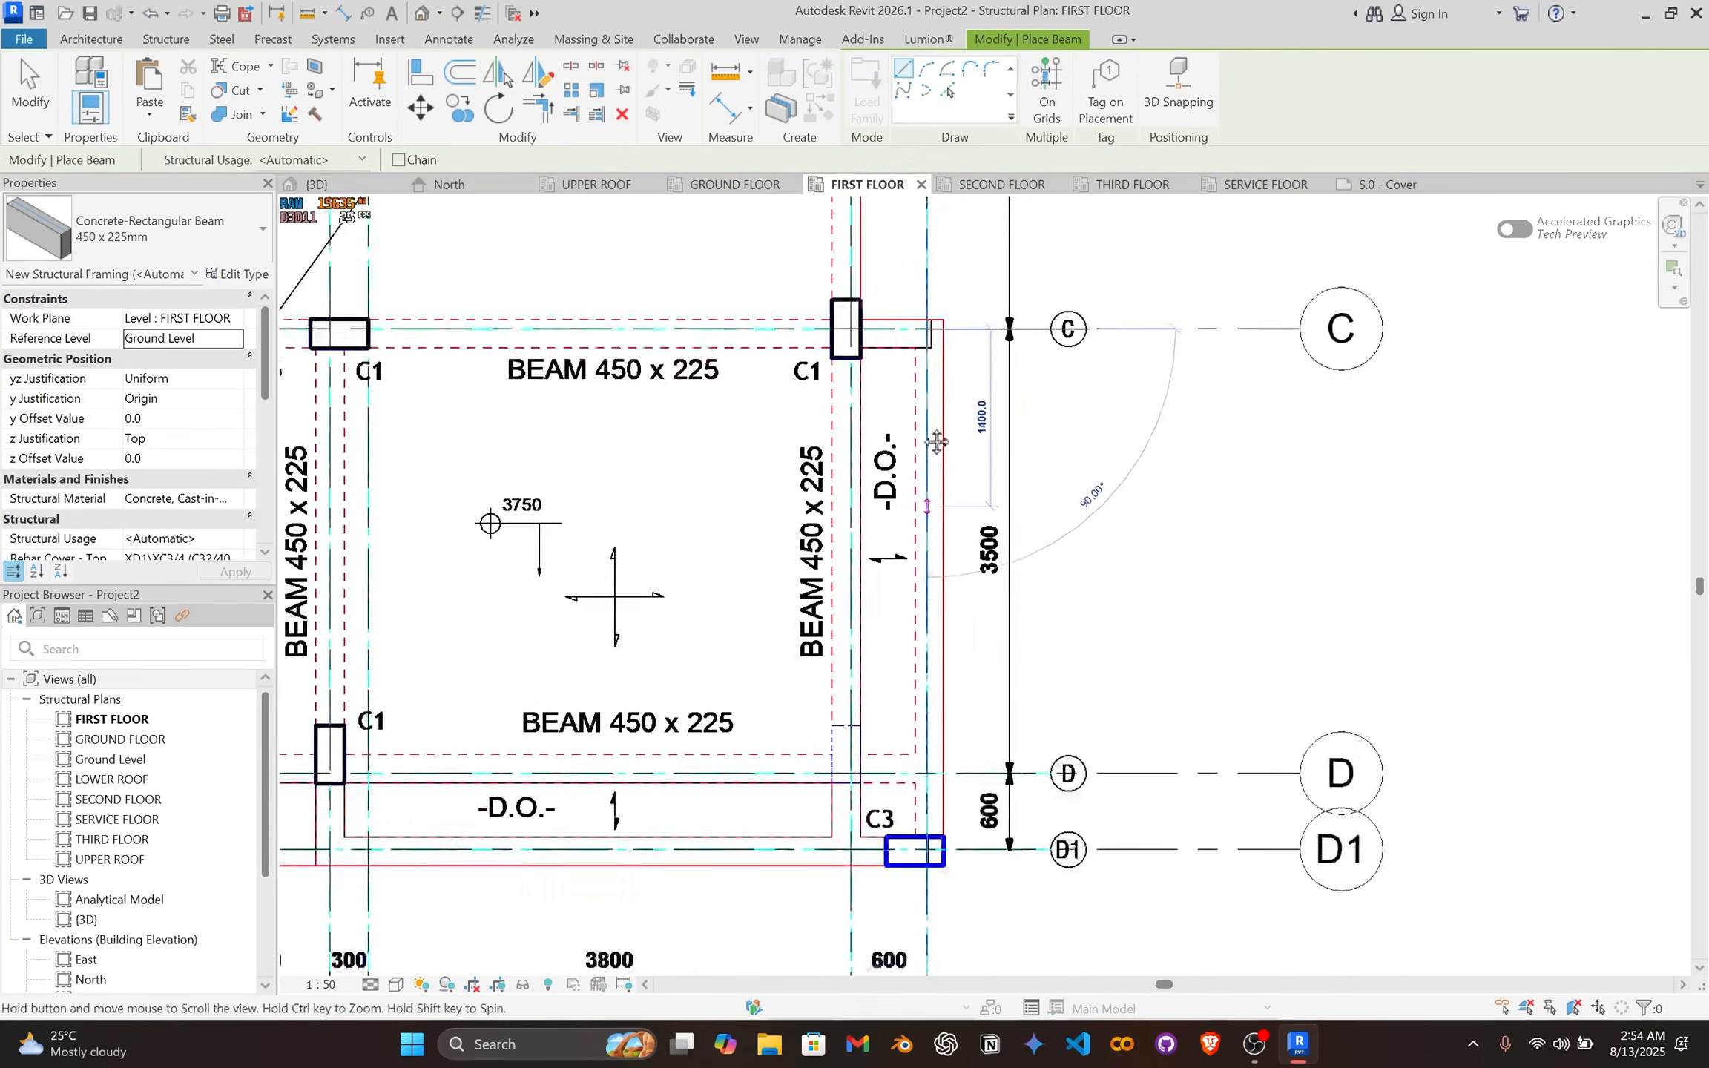
scroll(893, 679, up, 5)
click(892, 679)
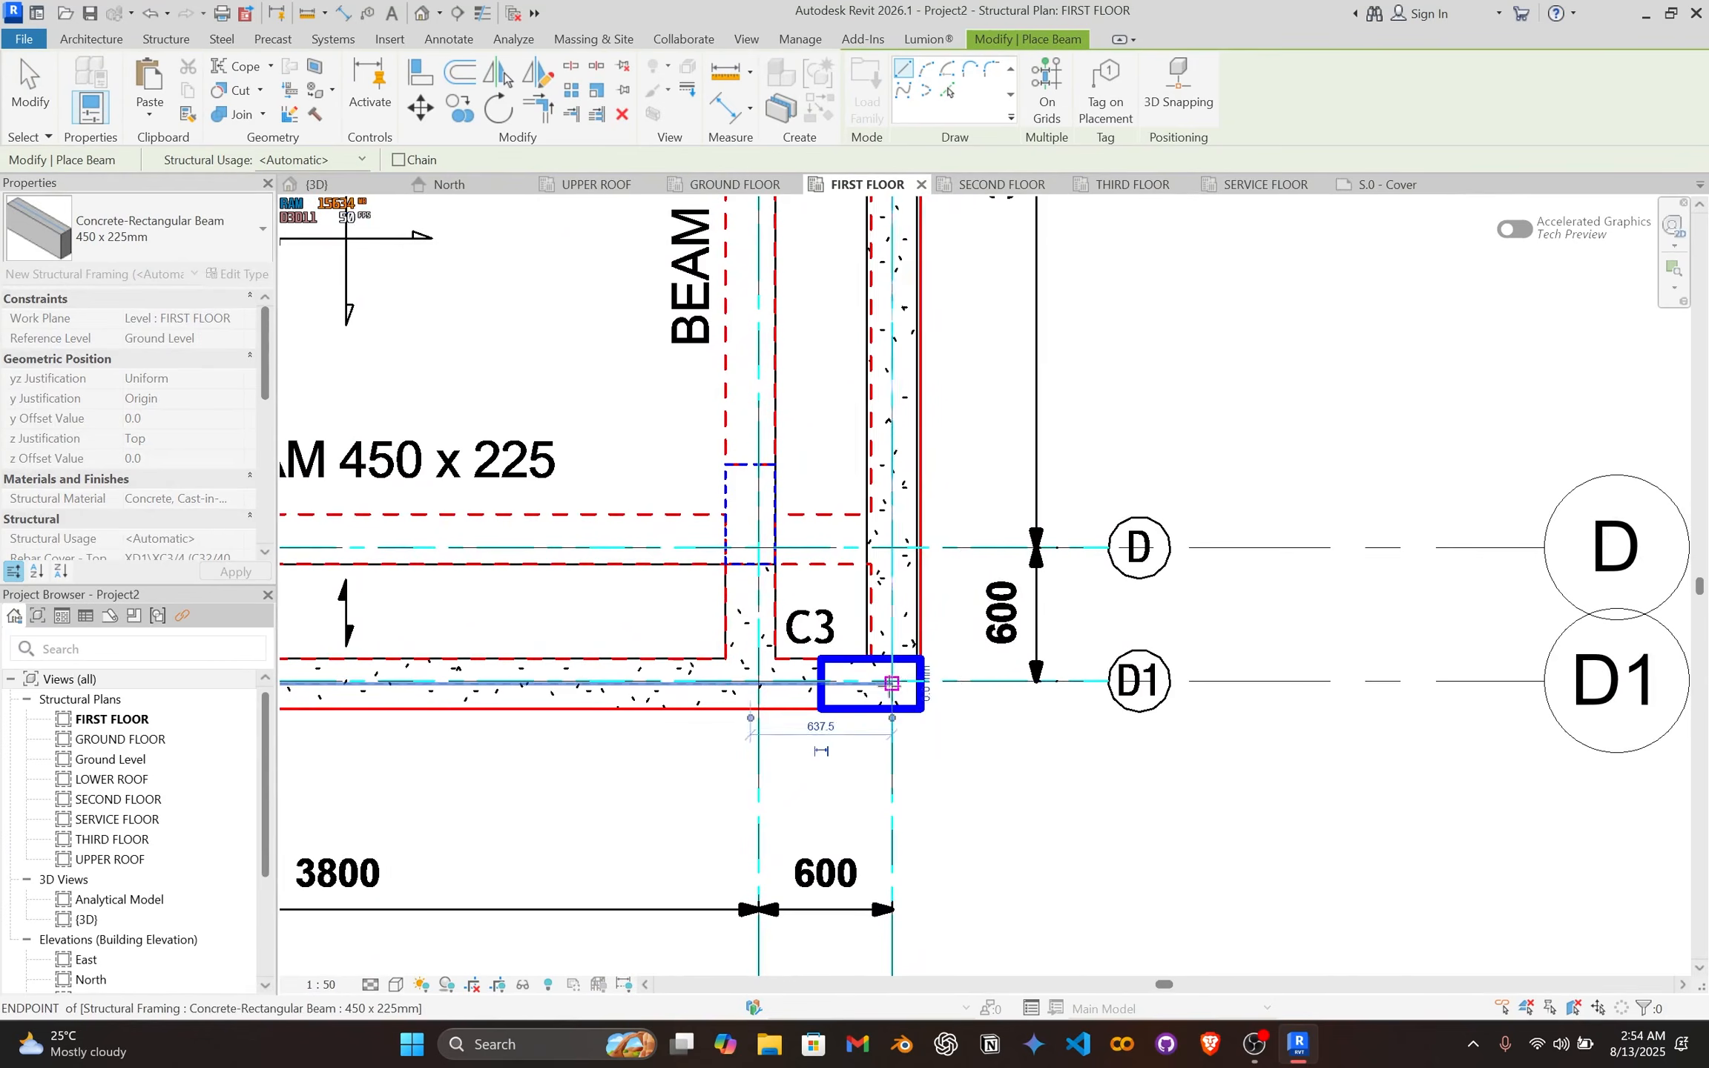
key(Escape)
key(Escape)
Step: Align the outer face of the gridline 9a beam with the plan's beam line
scroll(934, 572, up, 3)
key(a)
key(l)
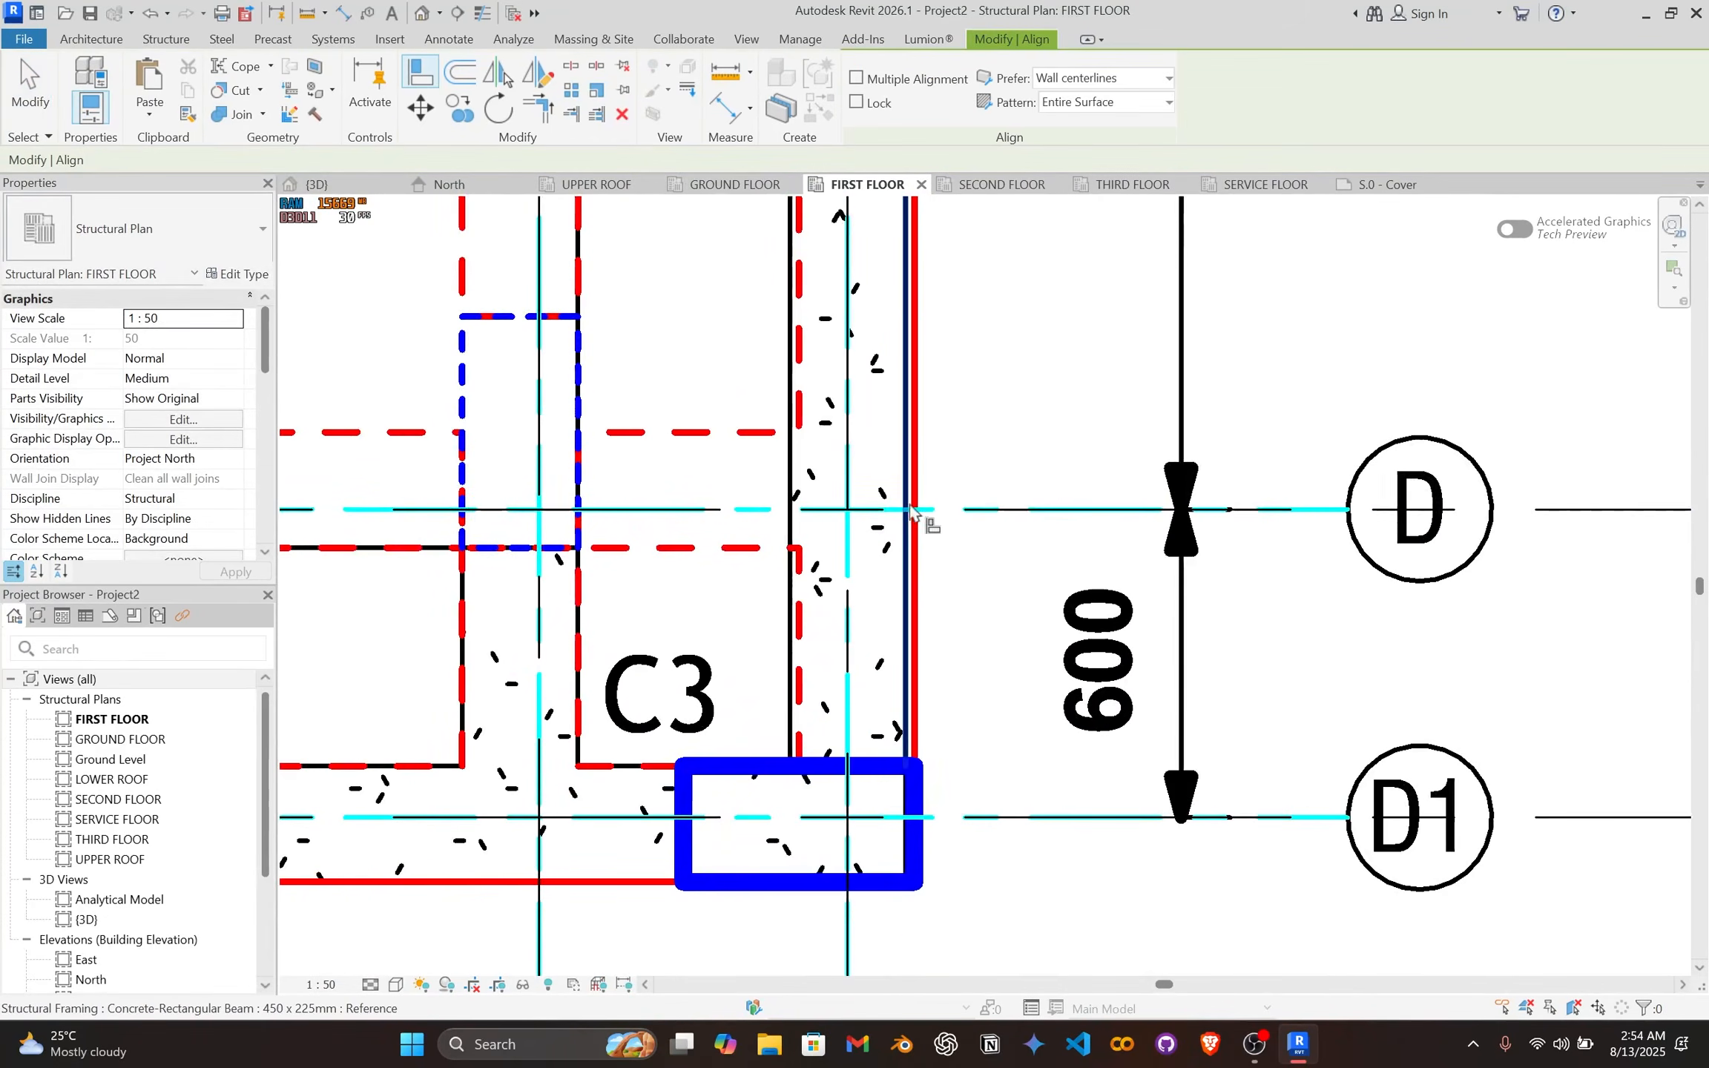
scroll(910, 506, up, 3)
click(925, 504)
click(911, 491)
key(Escape)
key(Escape)
scroll(882, 543, down, 4)
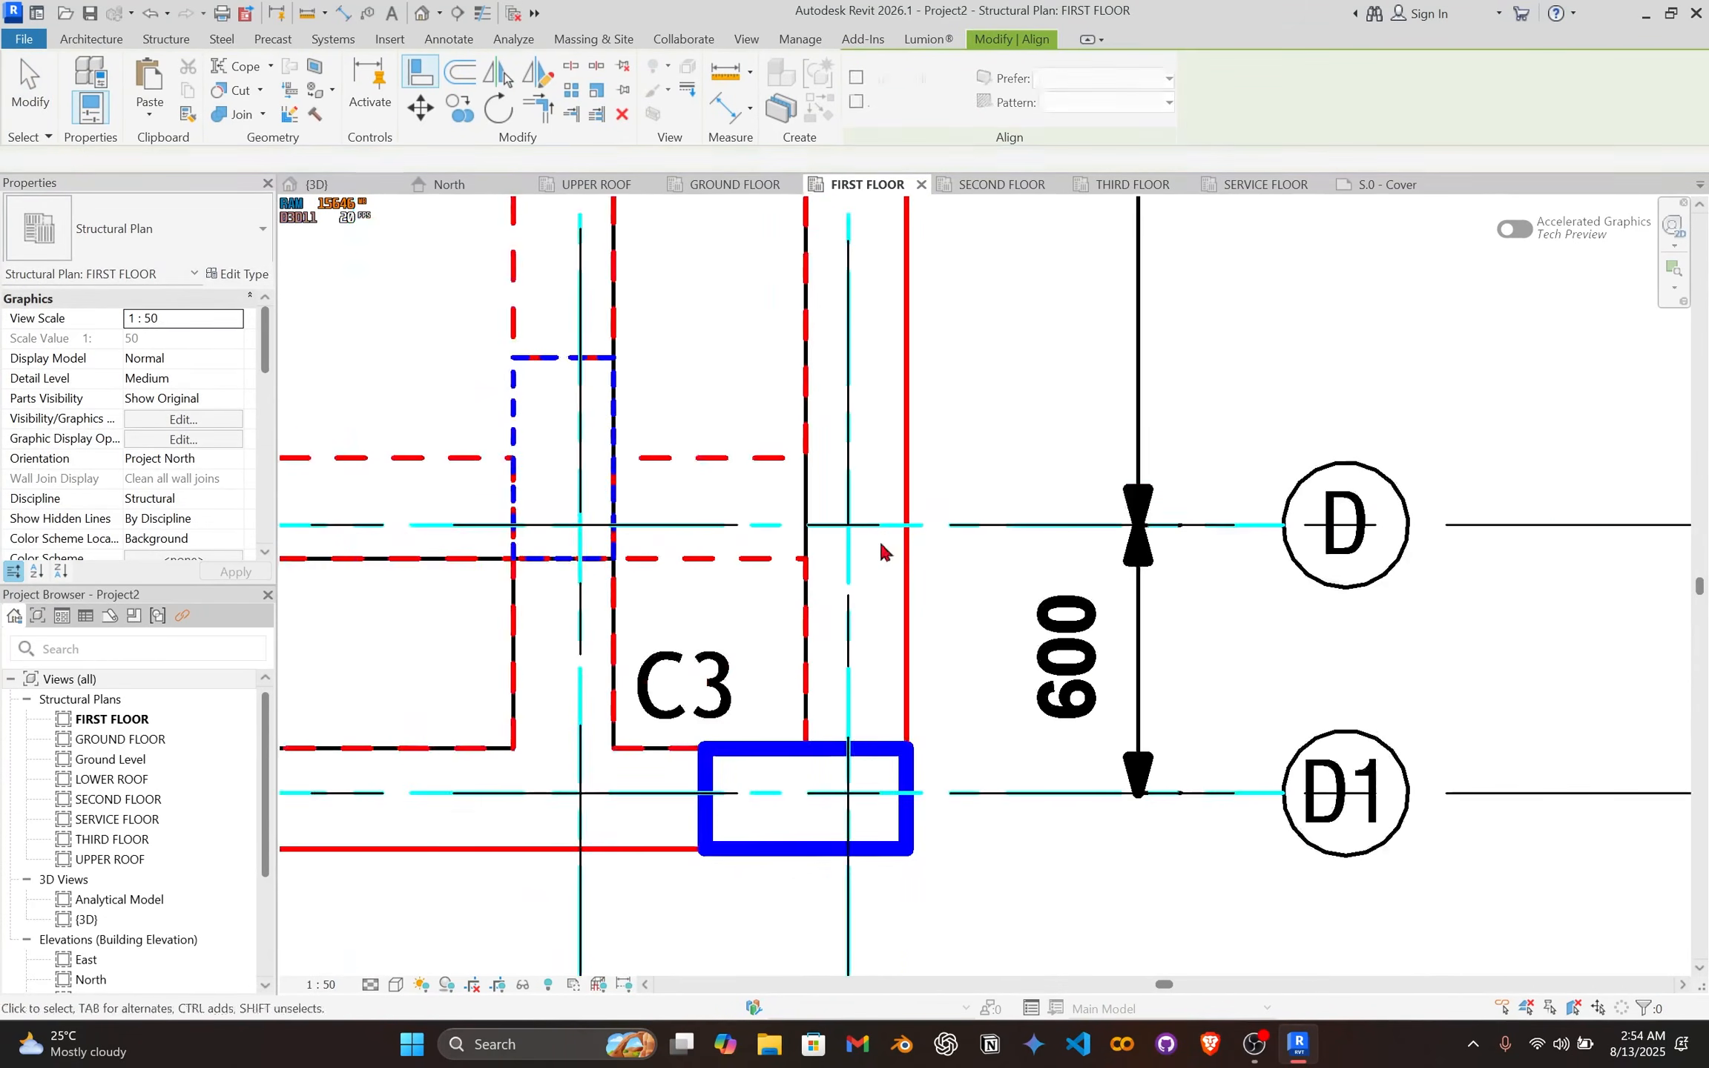
Step: Extend the beam along gridline D from gridline 9 to the beam on gridline 9a
scroll(744, 477, down, 1)
middle_drag(745, 479, 990, 599)
click(698, 587)
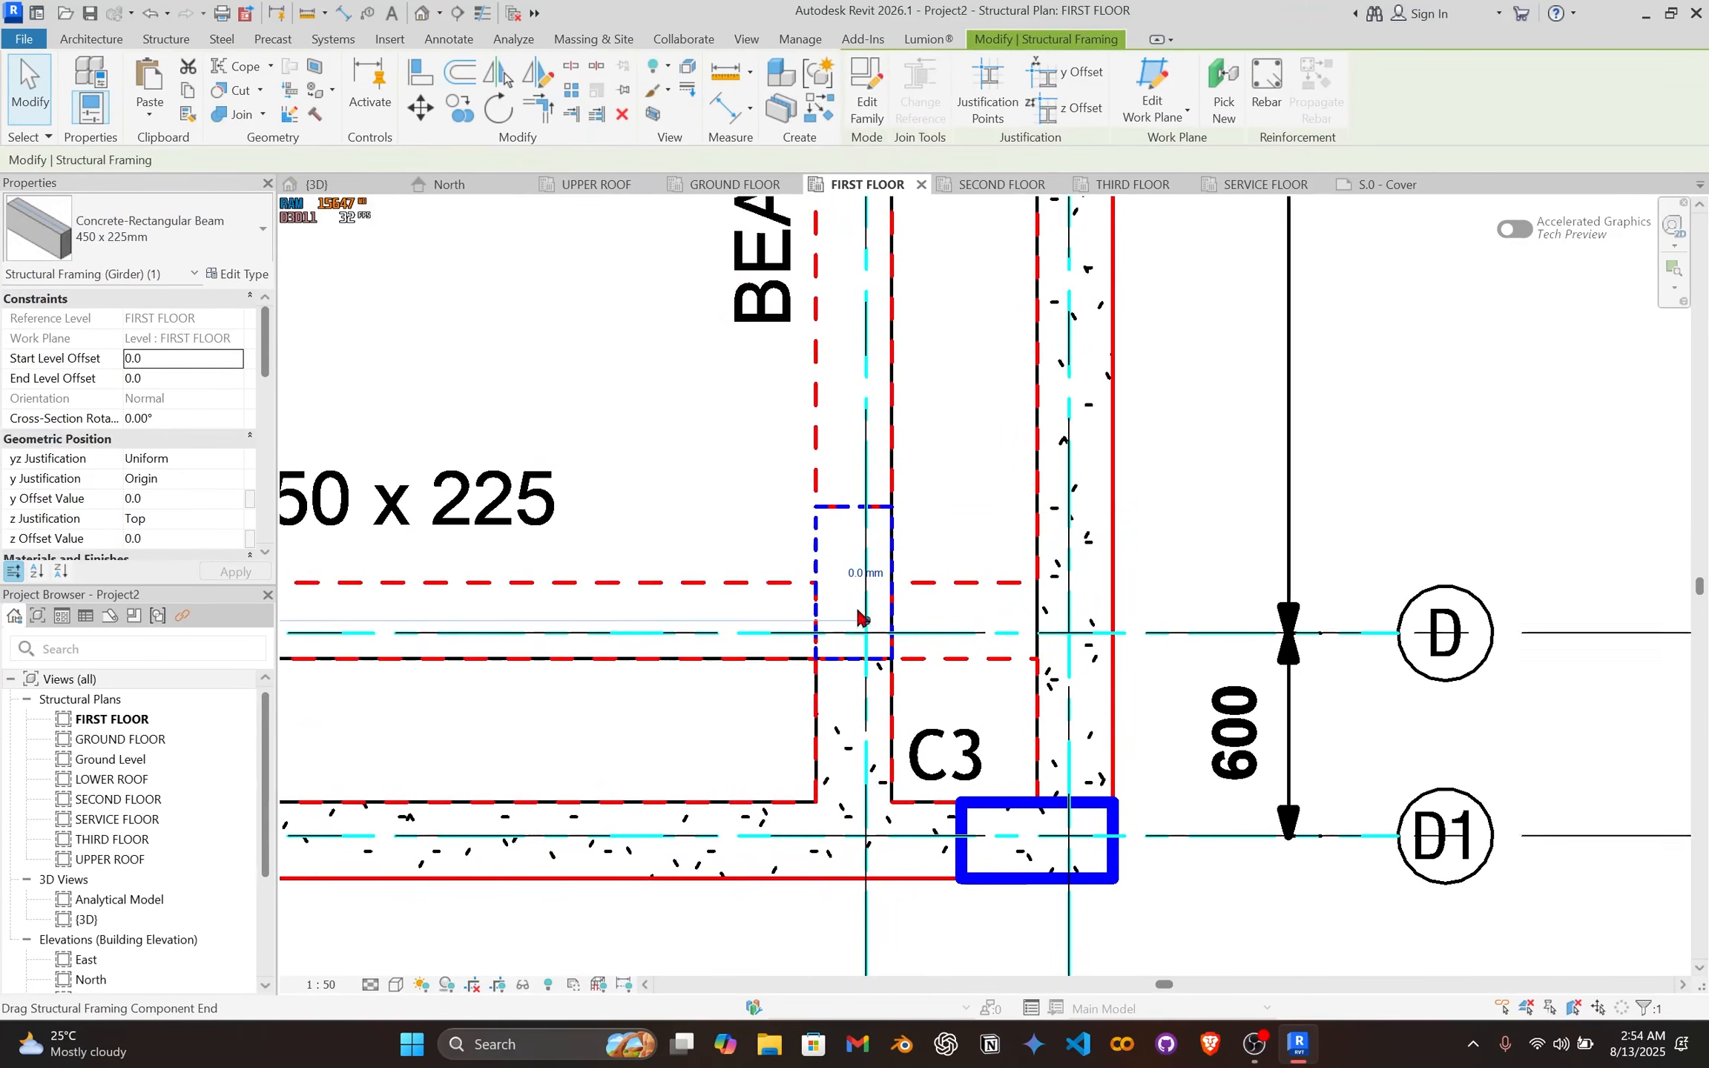
drag(865, 620, 1074, 621)
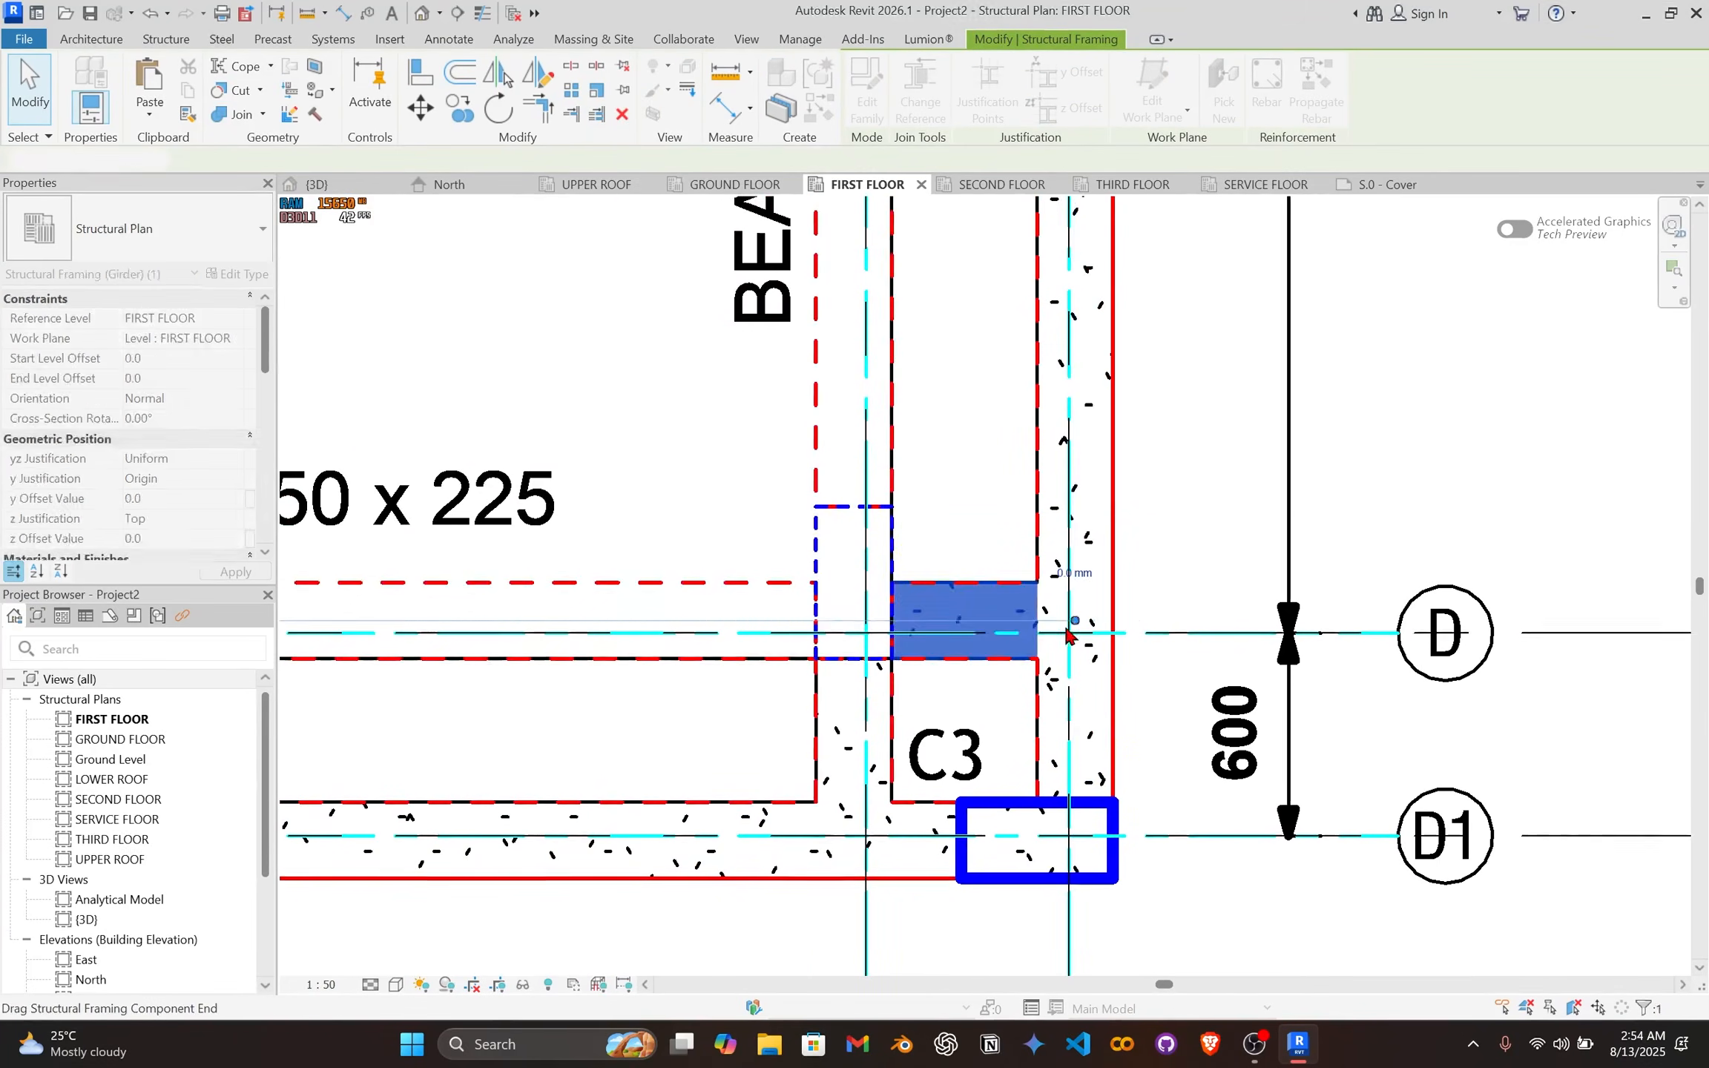
scroll(916, 612, down, 4)
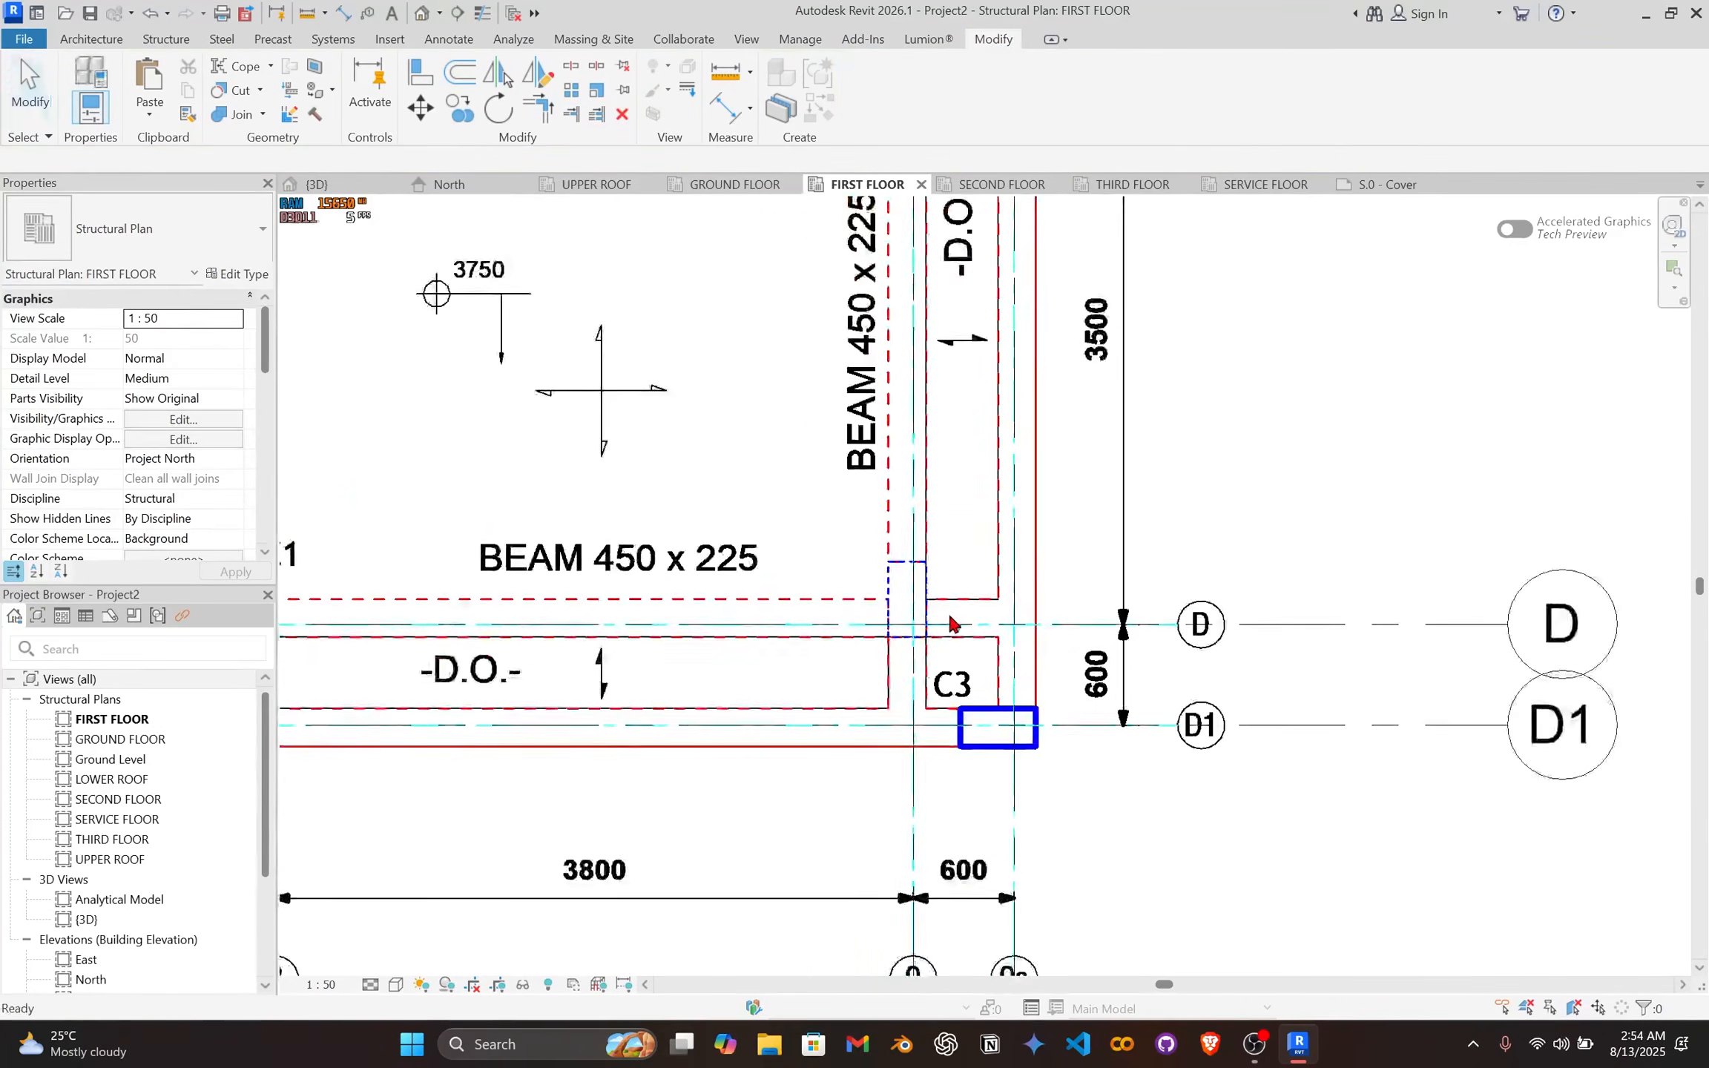
Step: Extend the beam along gridline D from gridline 1 to the beam on gridline 1a
click(863, 602)
scroll(862, 604, down, 2)
middle_drag(863, 607, 1435, 580)
middle_drag(323, 548, 580, 562)
scroll(579, 562, up, 5)
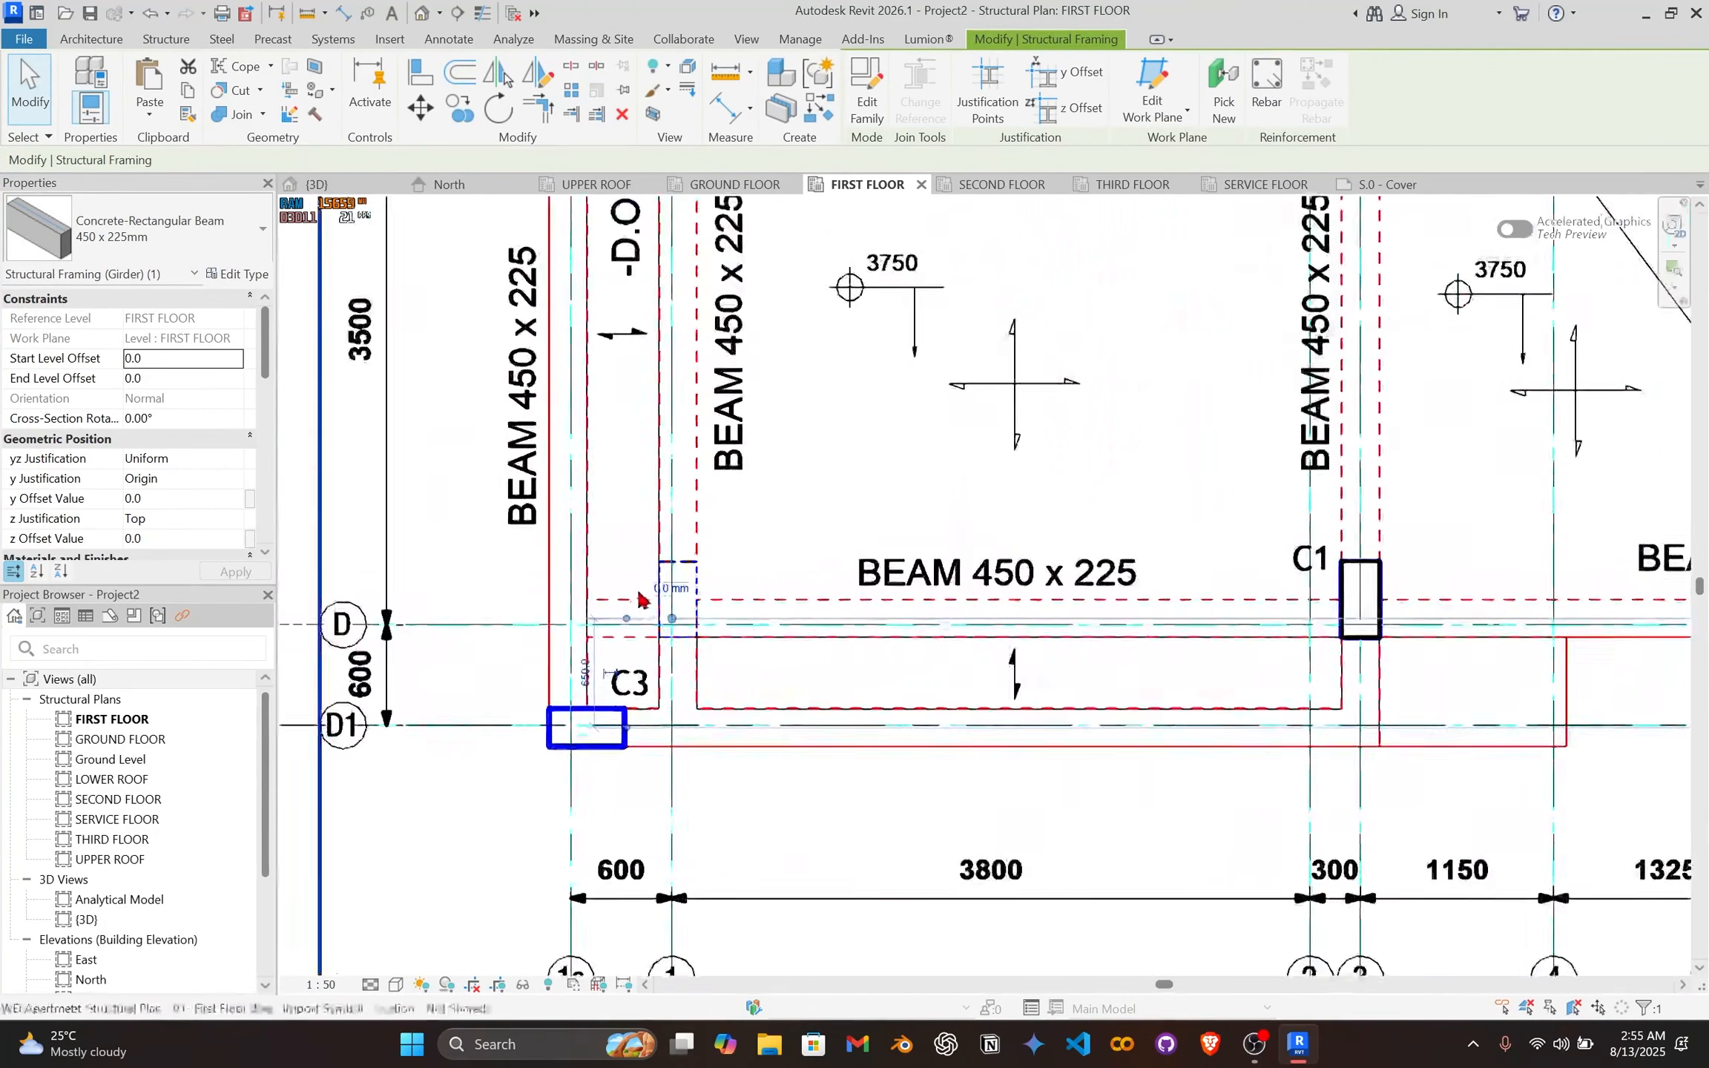
scroll(640, 600, up, 3)
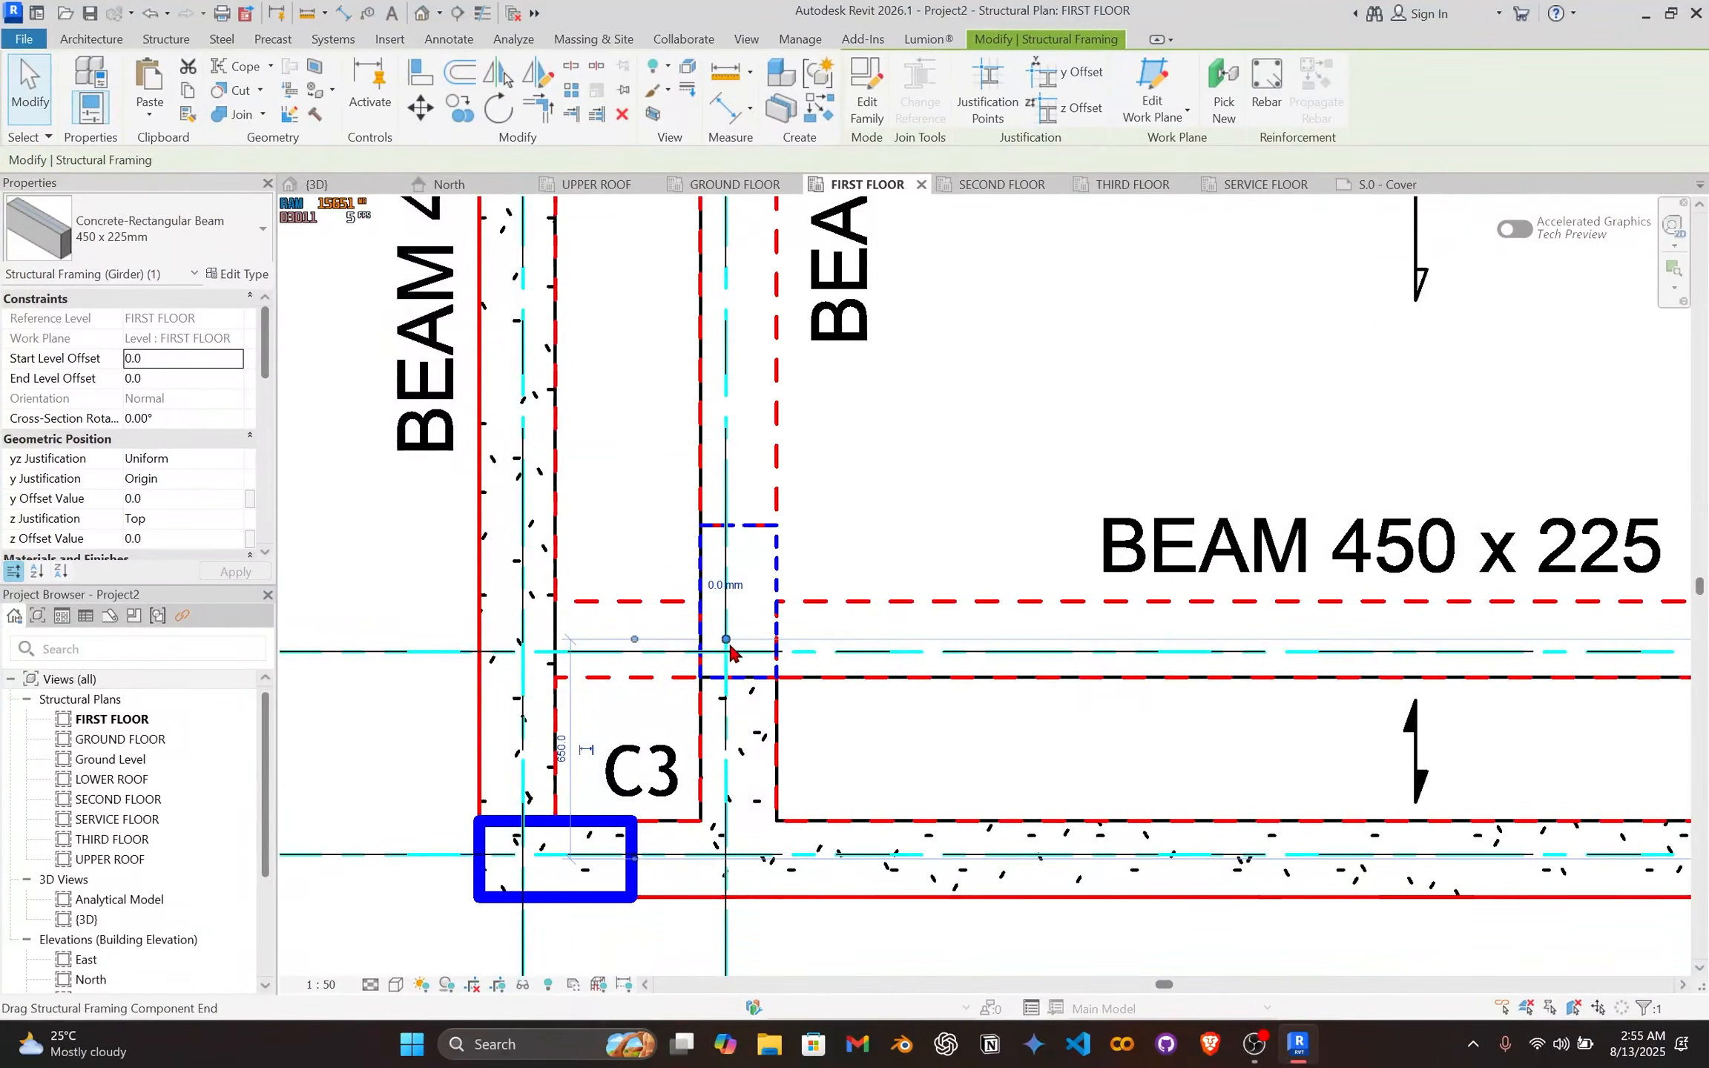
drag(731, 648, 520, 640)
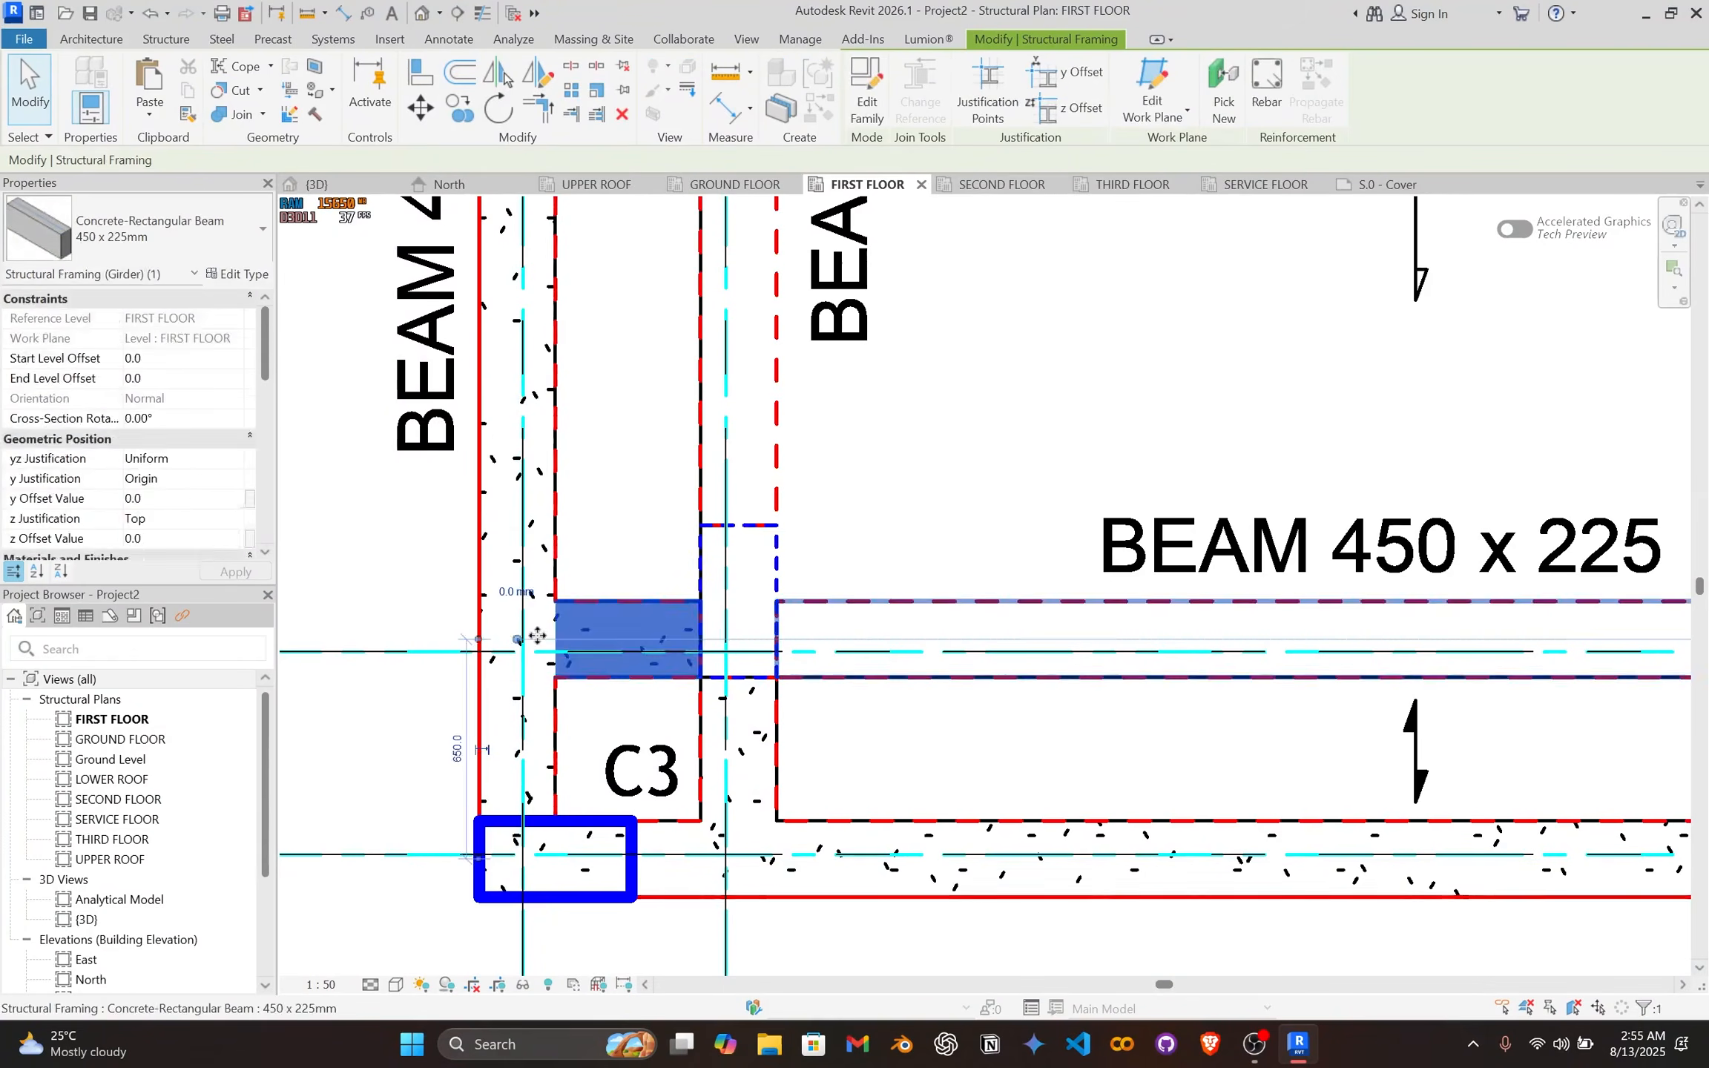
Step: Examine the first-floor beams along gridlines C and D and the balcony beam extensions against the plan
scroll(651, 674, down, 6)
mouse_move(956, 683)
middle_down()
mouse_move(1287, 675)
mouse_move(941, 680)
middle_up()
scroll(936, 681, up, 2)
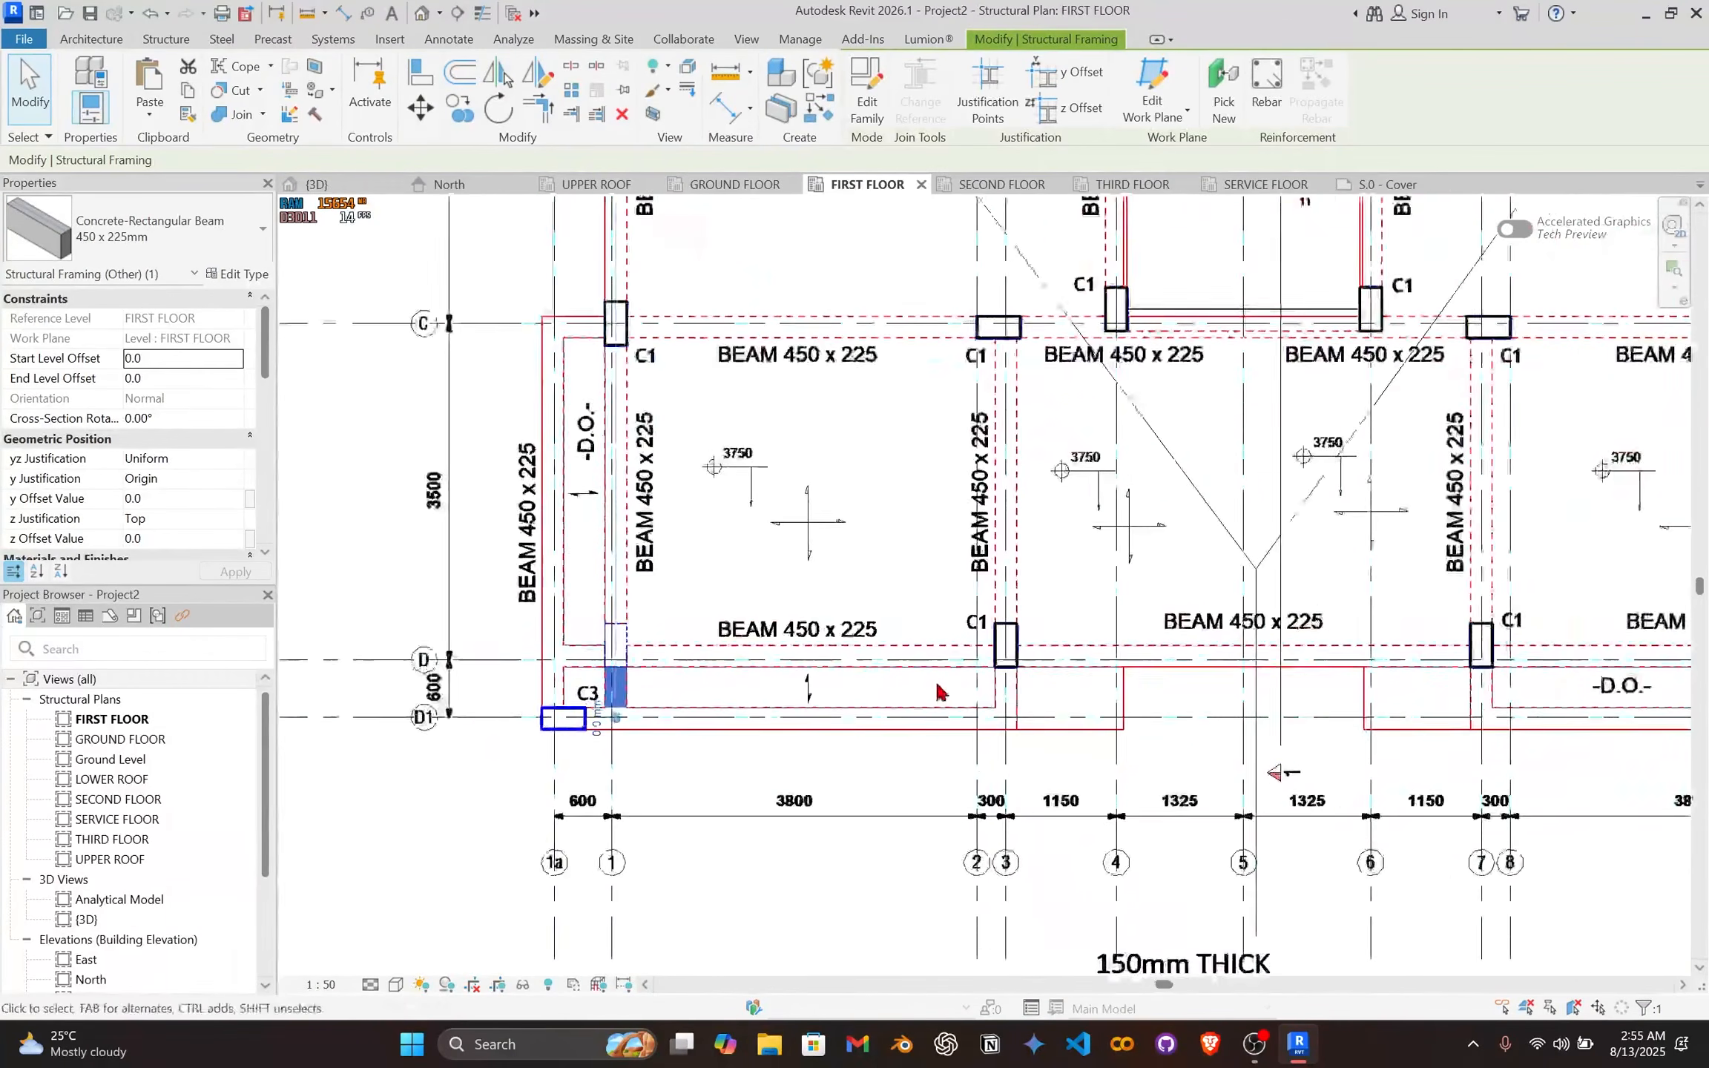
click(1007, 685)
click(956, 641)
middle_drag(1477, 519, 987, 727)
scroll(987, 727, down, 1)
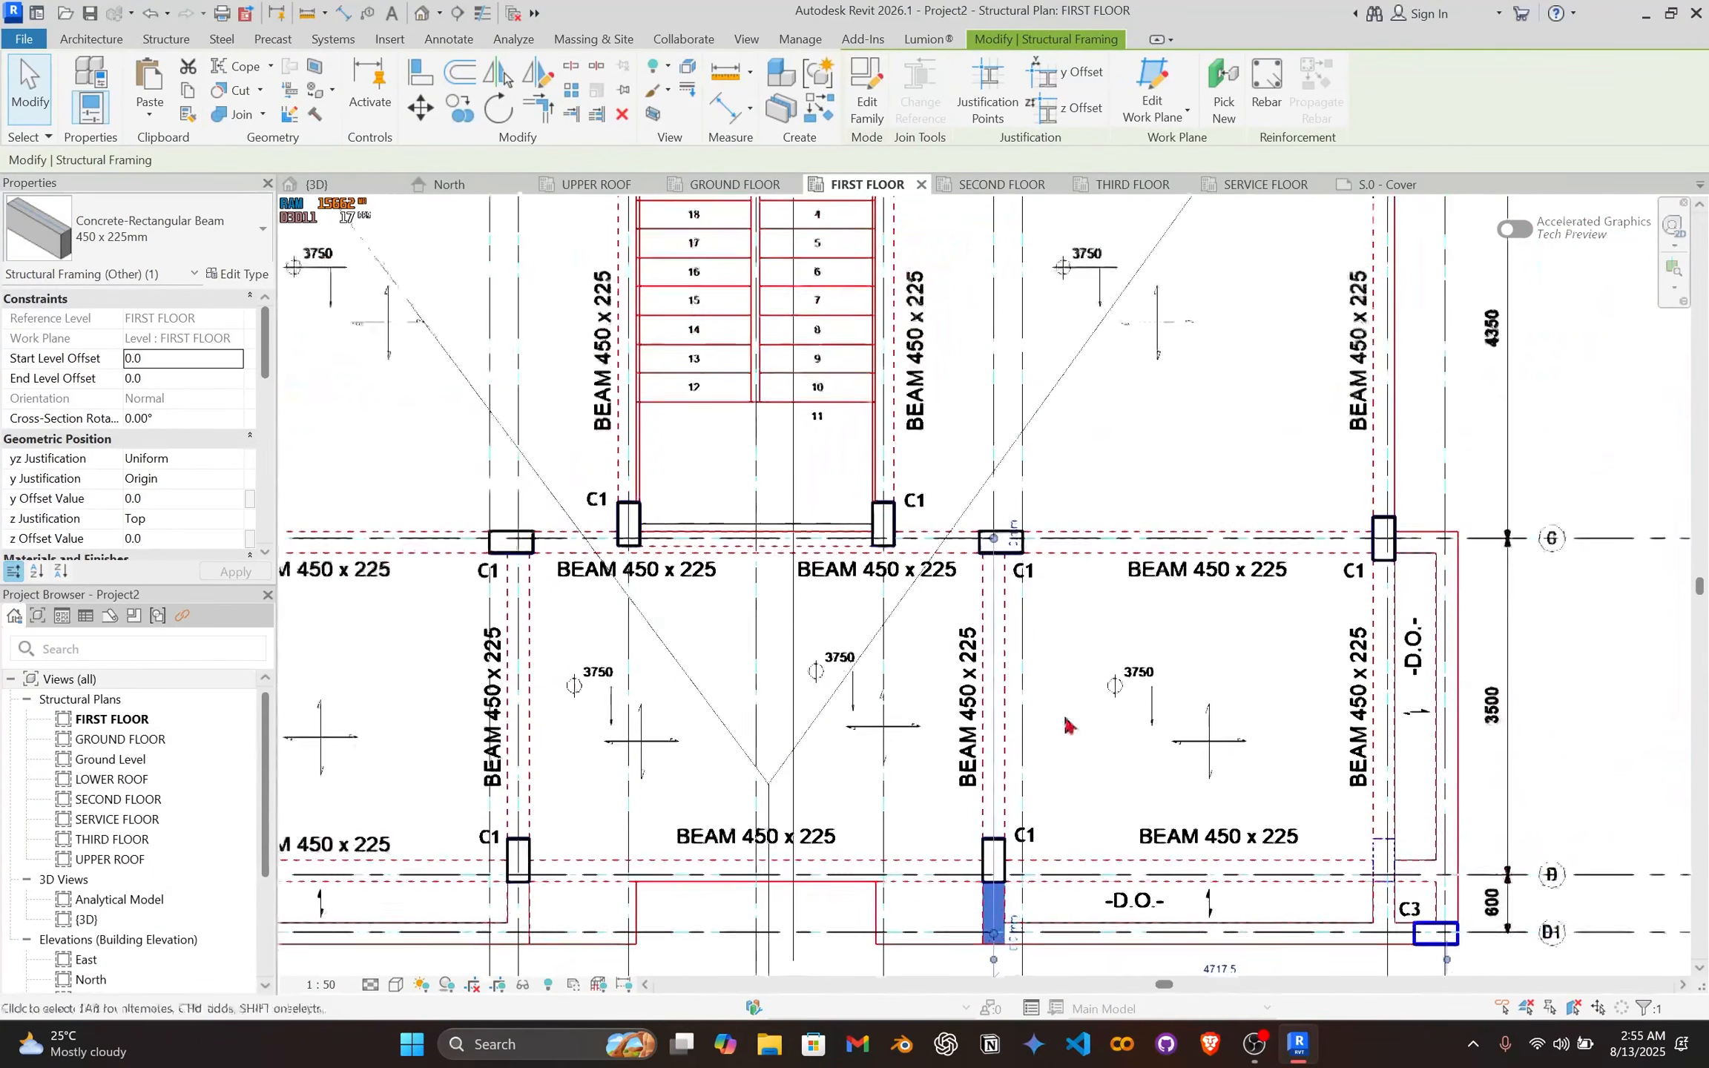
click(1182, 555)
scroll(665, 509, down, 1)
middle_drag(665, 509, 1033, 661)
scroll(1032, 661, down, 1)
scroll(972, 671, up, 9)
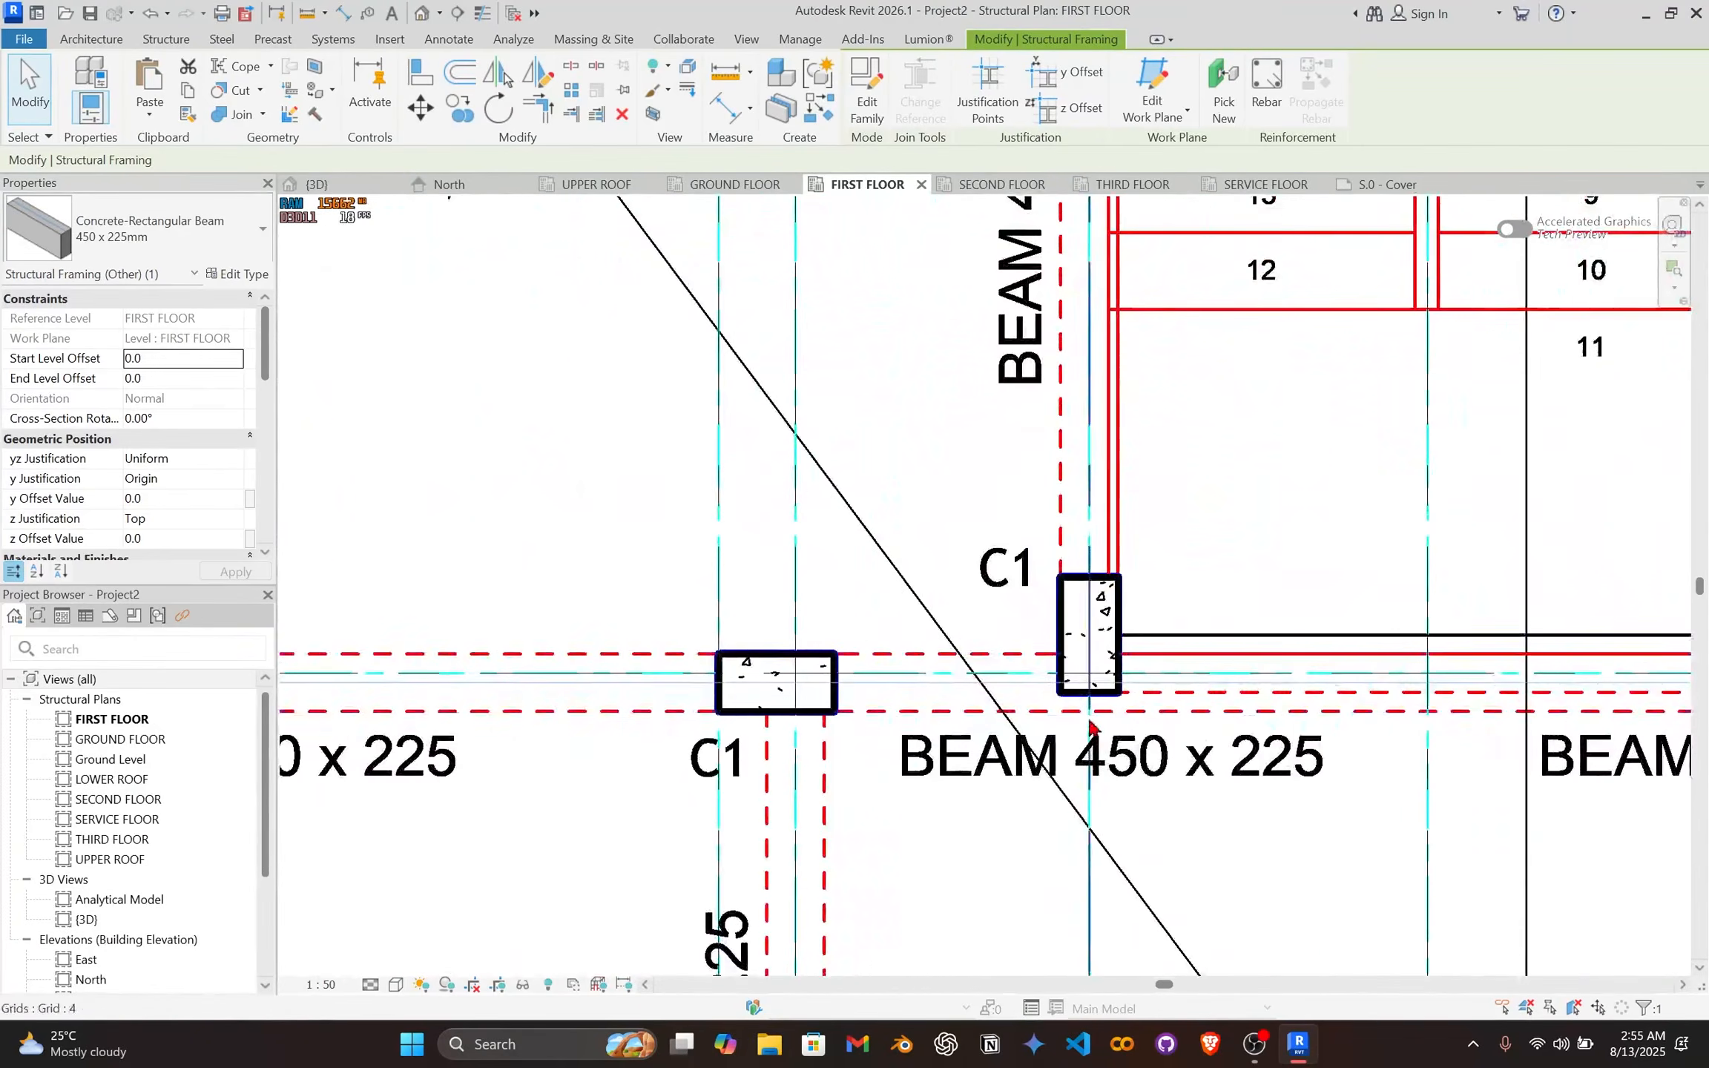
scroll(1091, 653, down, 7)
scroll(1009, 701, up, 1)
Step: Move the beam along gridline A1 between gridlines 4 and 6 inward so its faces align with the plan's beam lines
middle_drag(1163, 384, 1011, 460)
scroll(1010, 419, up, 2)
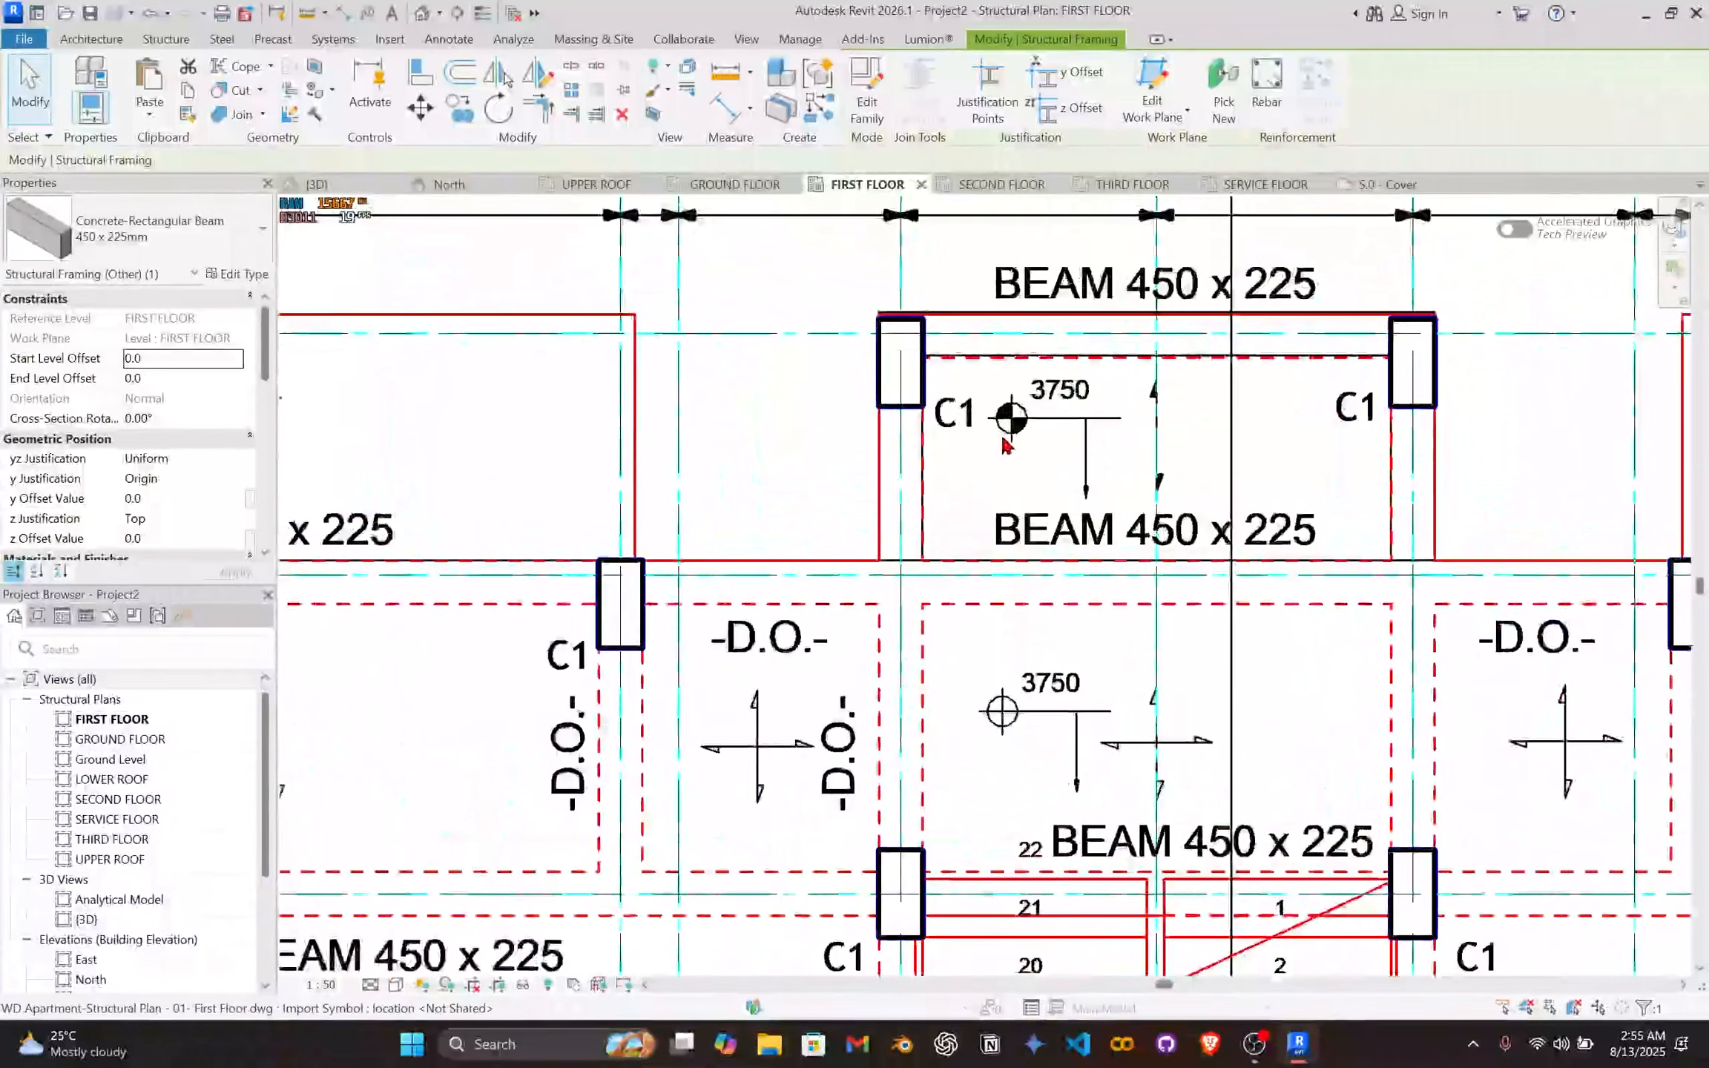
scroll(1087, 432, up, 5)
scroll(1068, 423, up, 2)
middle_drag(899, 412, 902, 549)
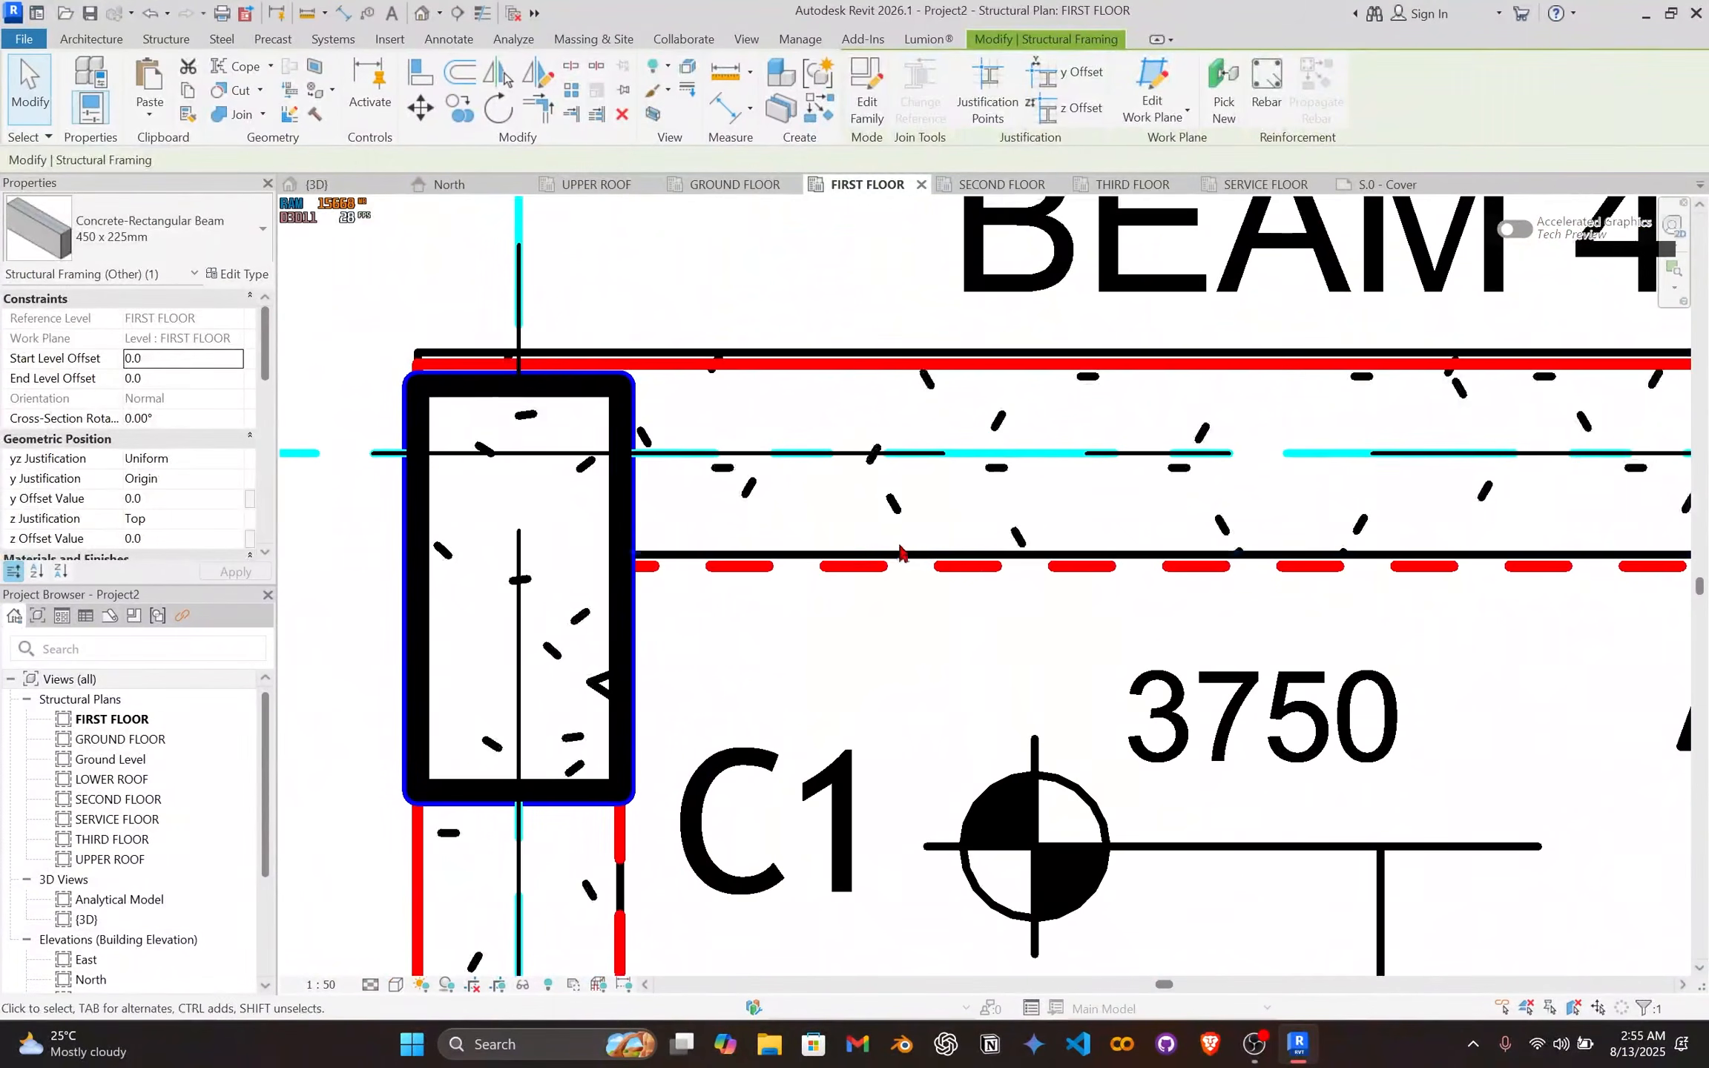
click(904, 556)
key(m)
key(v)
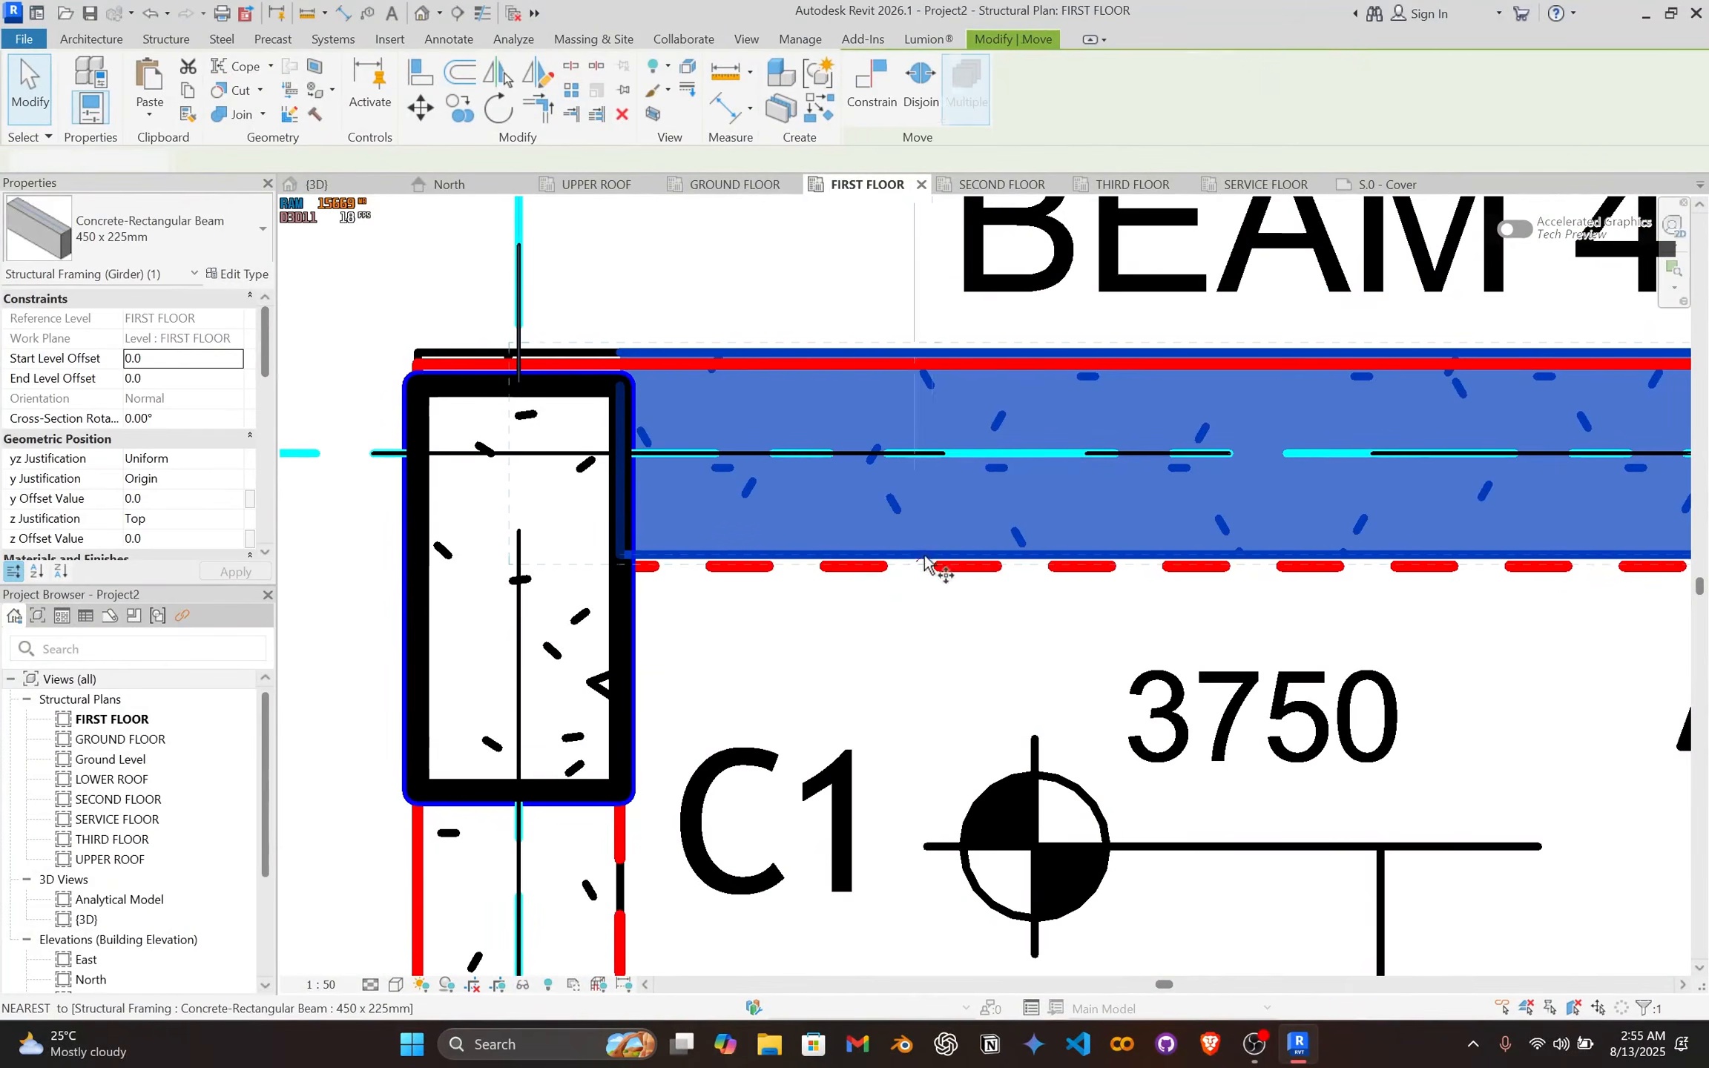
click(933, 553)
click(930, 570)
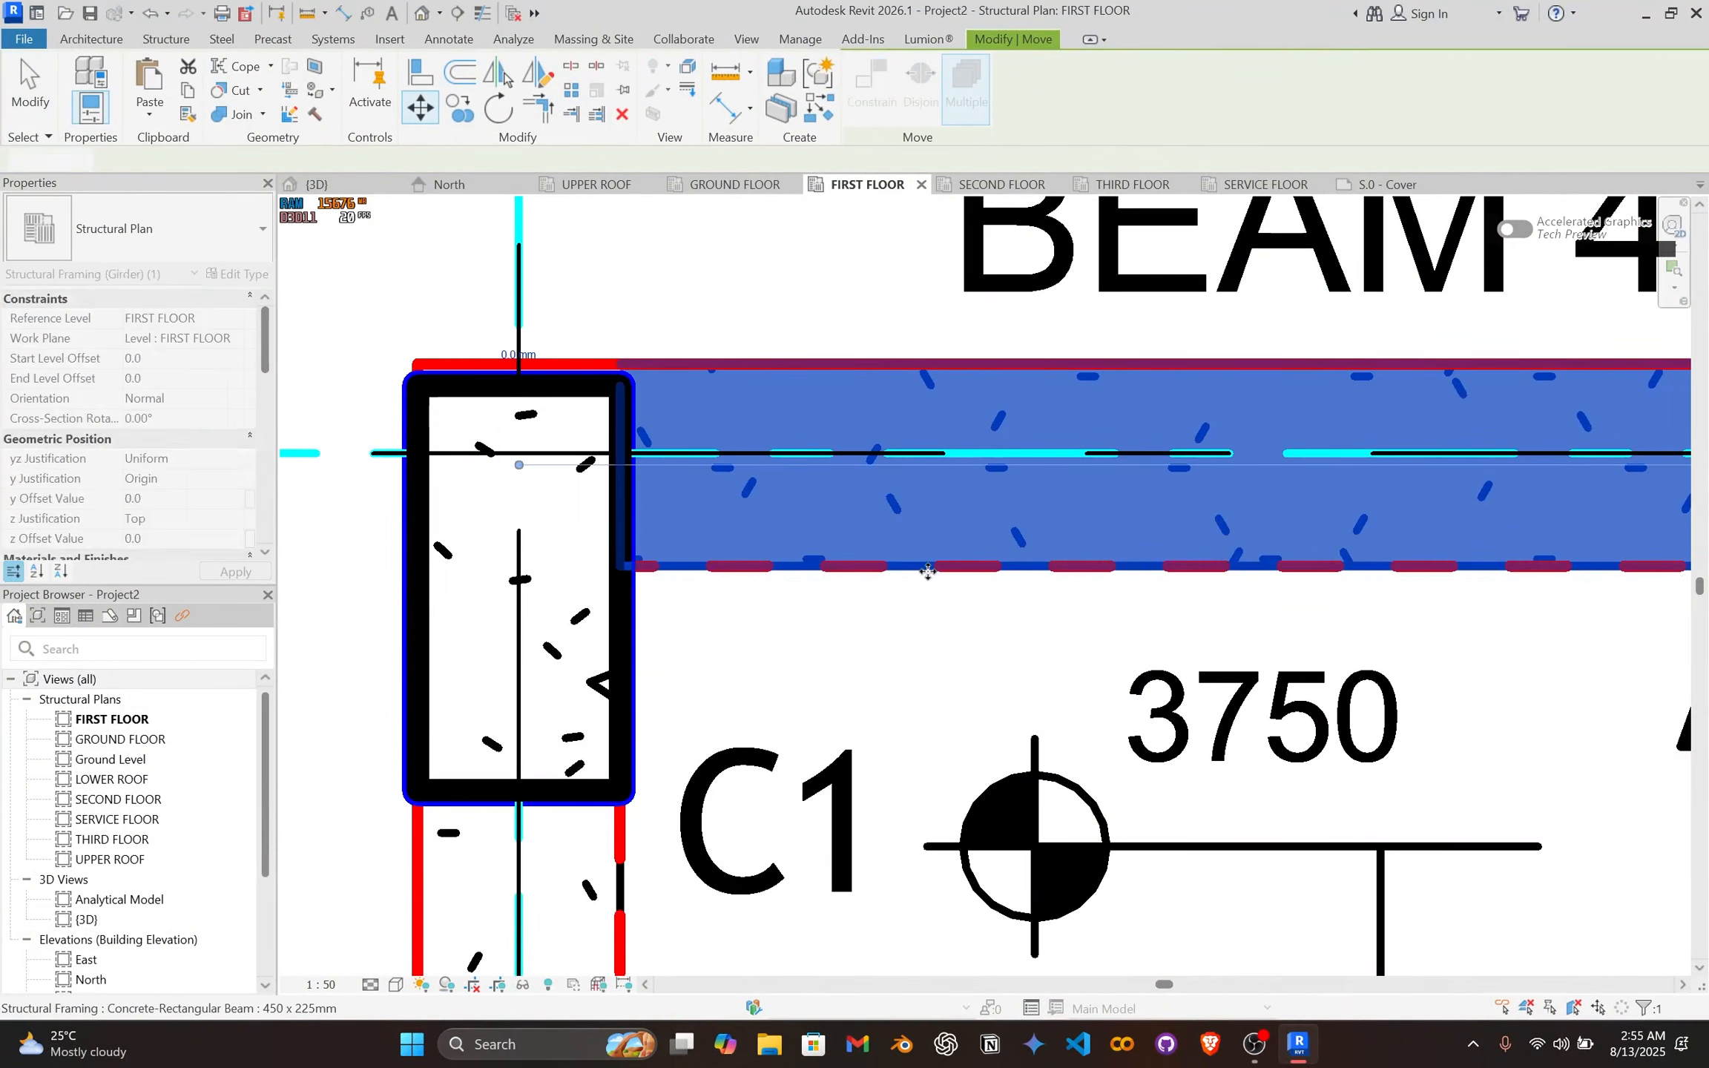
key(Escape)
Step: Open the boundary sketch of the first floor's 150 mm slab for editing
scroll(928, 571, down, 8)
middle_drag(895, 510, 1220, 415)
click(864, 558)
scroll(863, 536, down, 2)
middle_drag(863, 536, 777, 494)
key(Escape)
scroll(781, 496, up, 2)
click(773, 519)
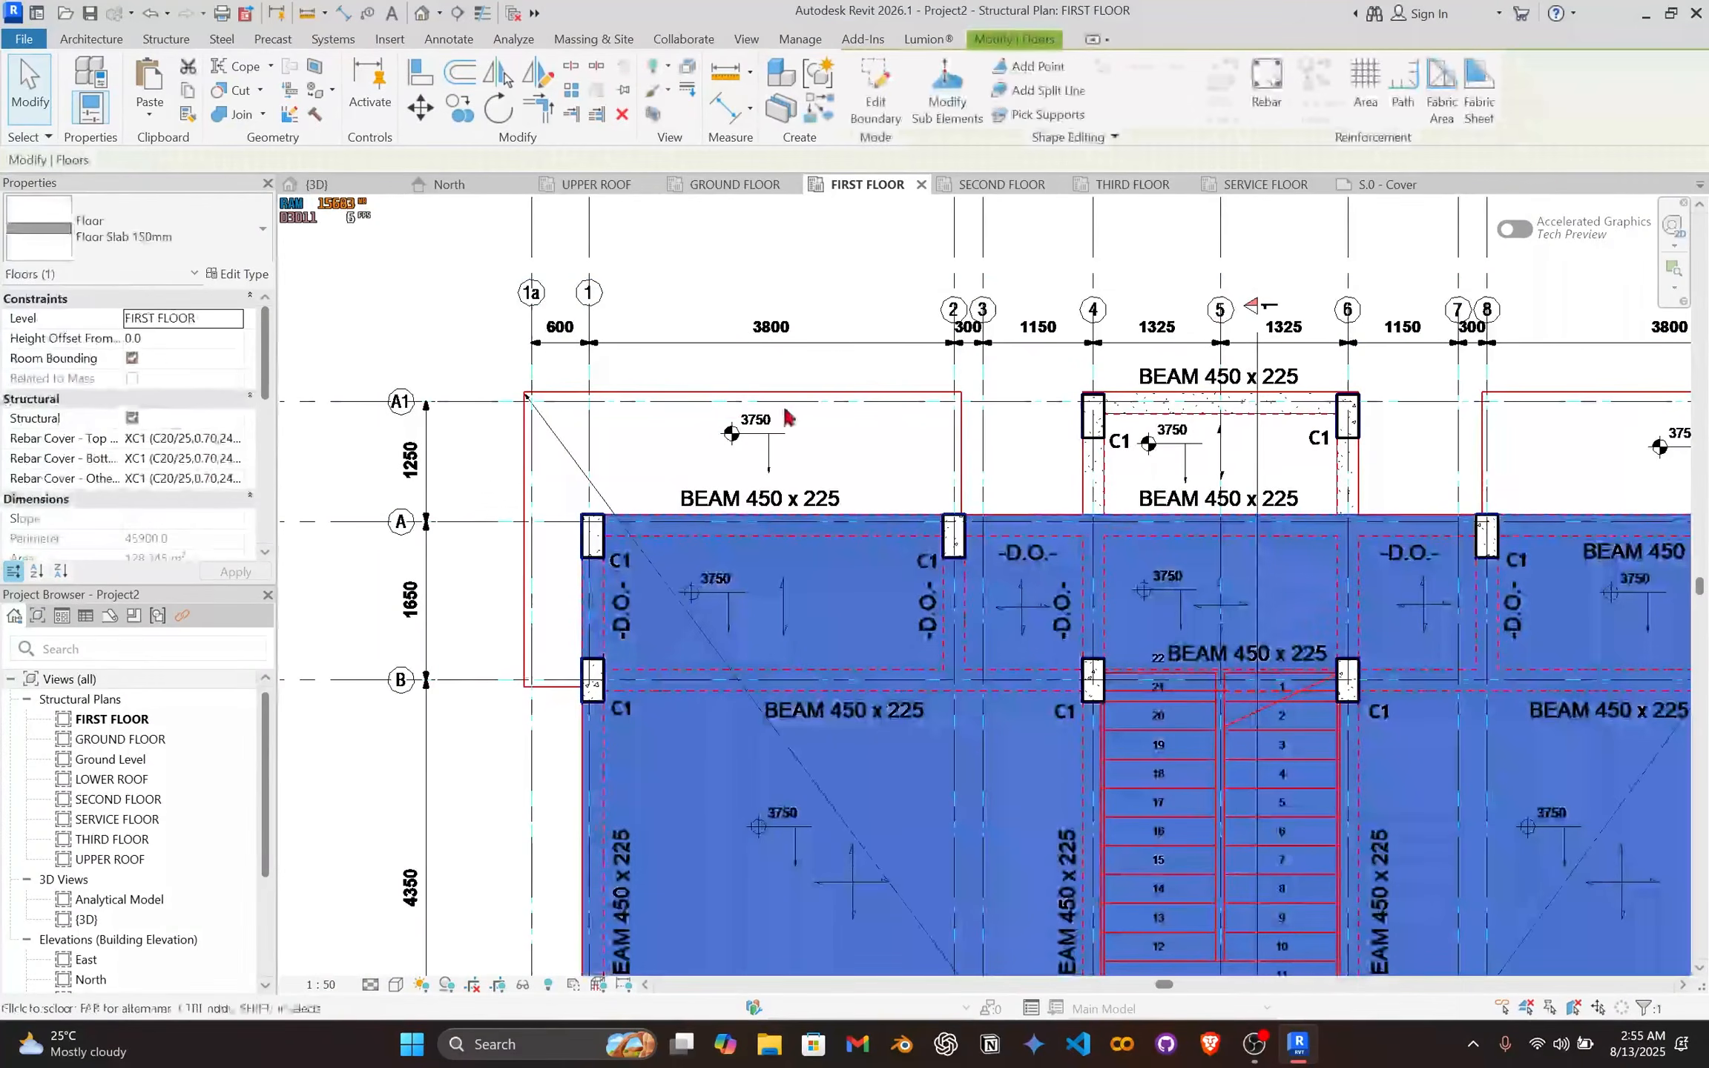
click(876, 89)
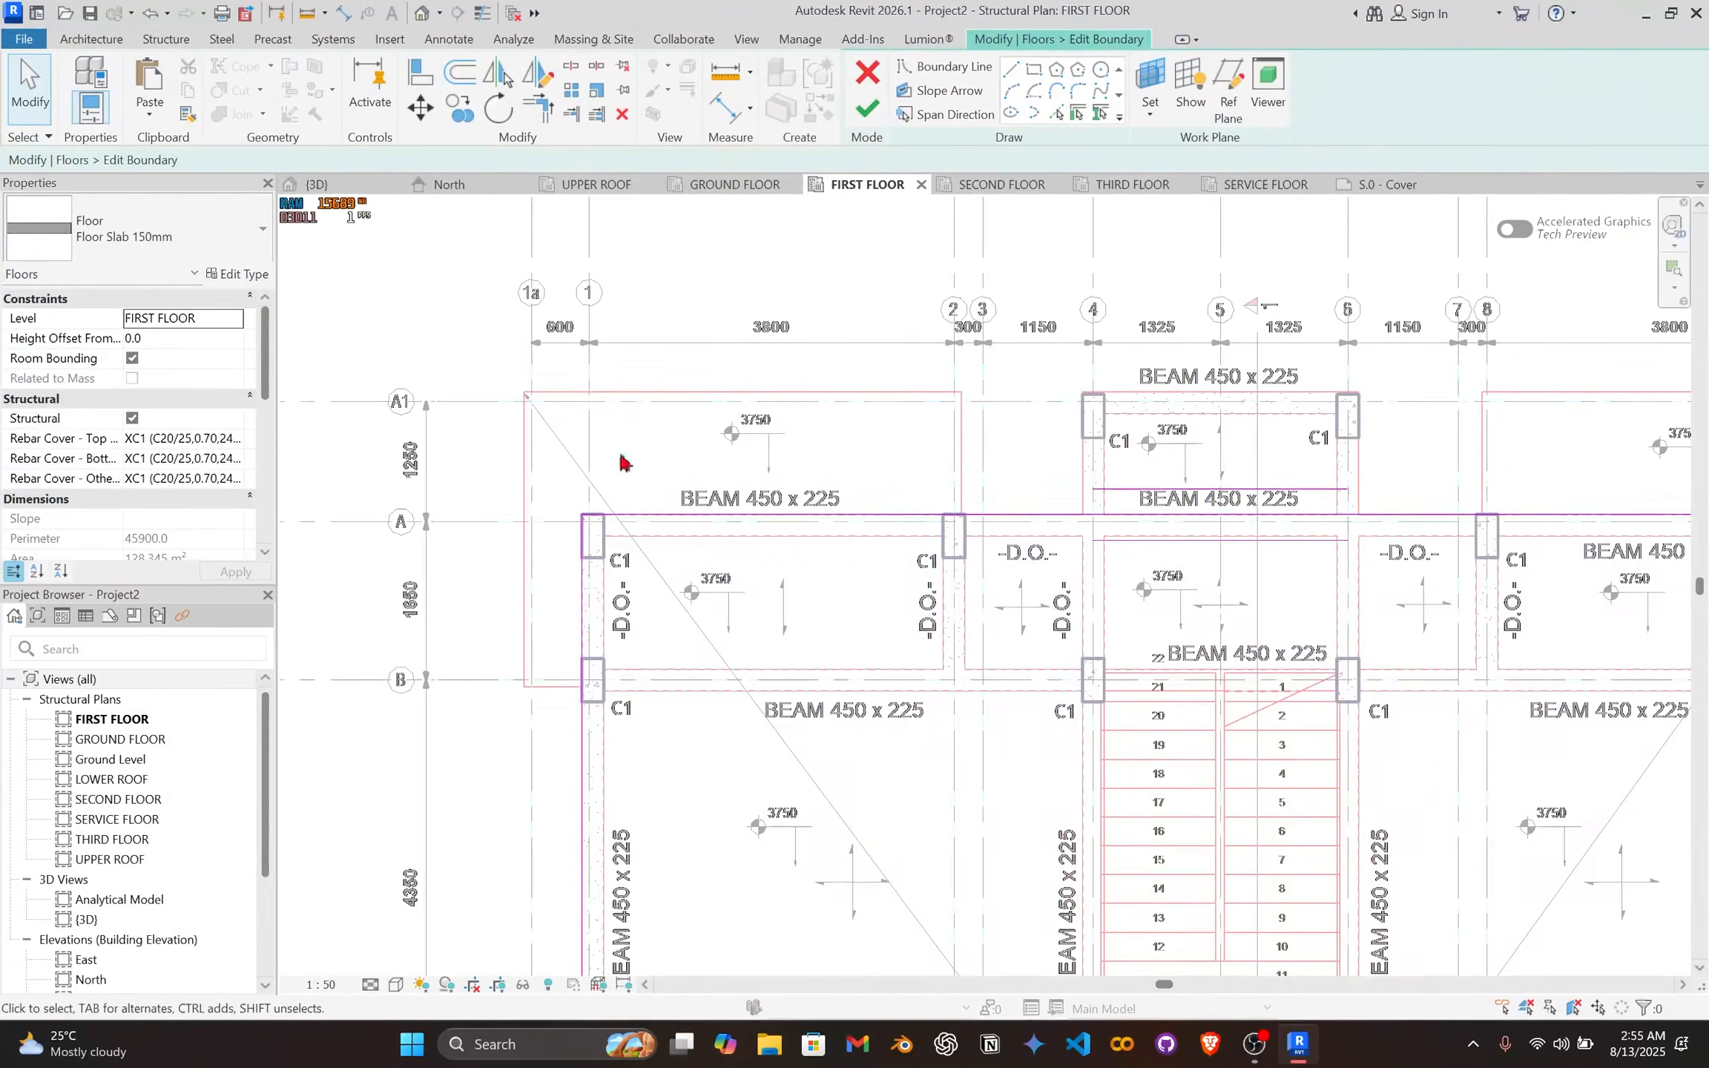
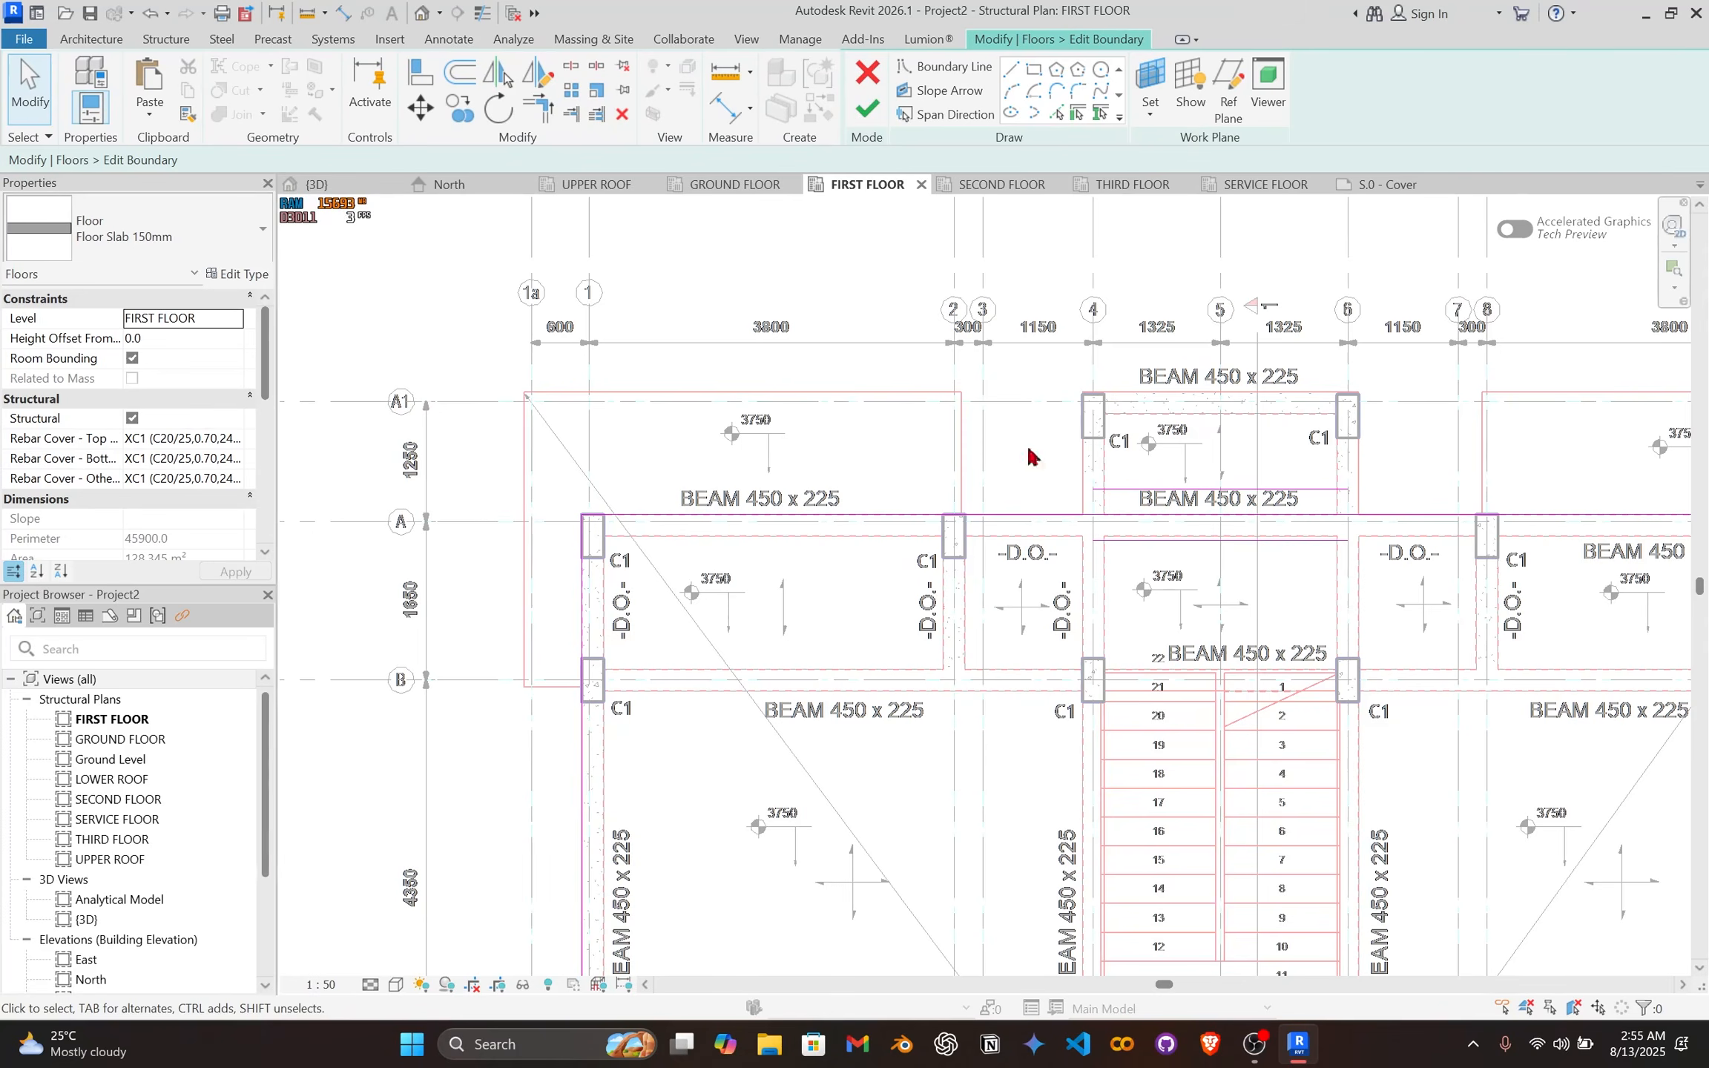
Step: Add slab boundary lines by picking the plan's balcony edges beside gridline 2 and along gridline A1
middle_drag(1187, 450, 1046, 414)
scroll(1017, 479, up, 2)
scroll(1031, 434, down, 3)
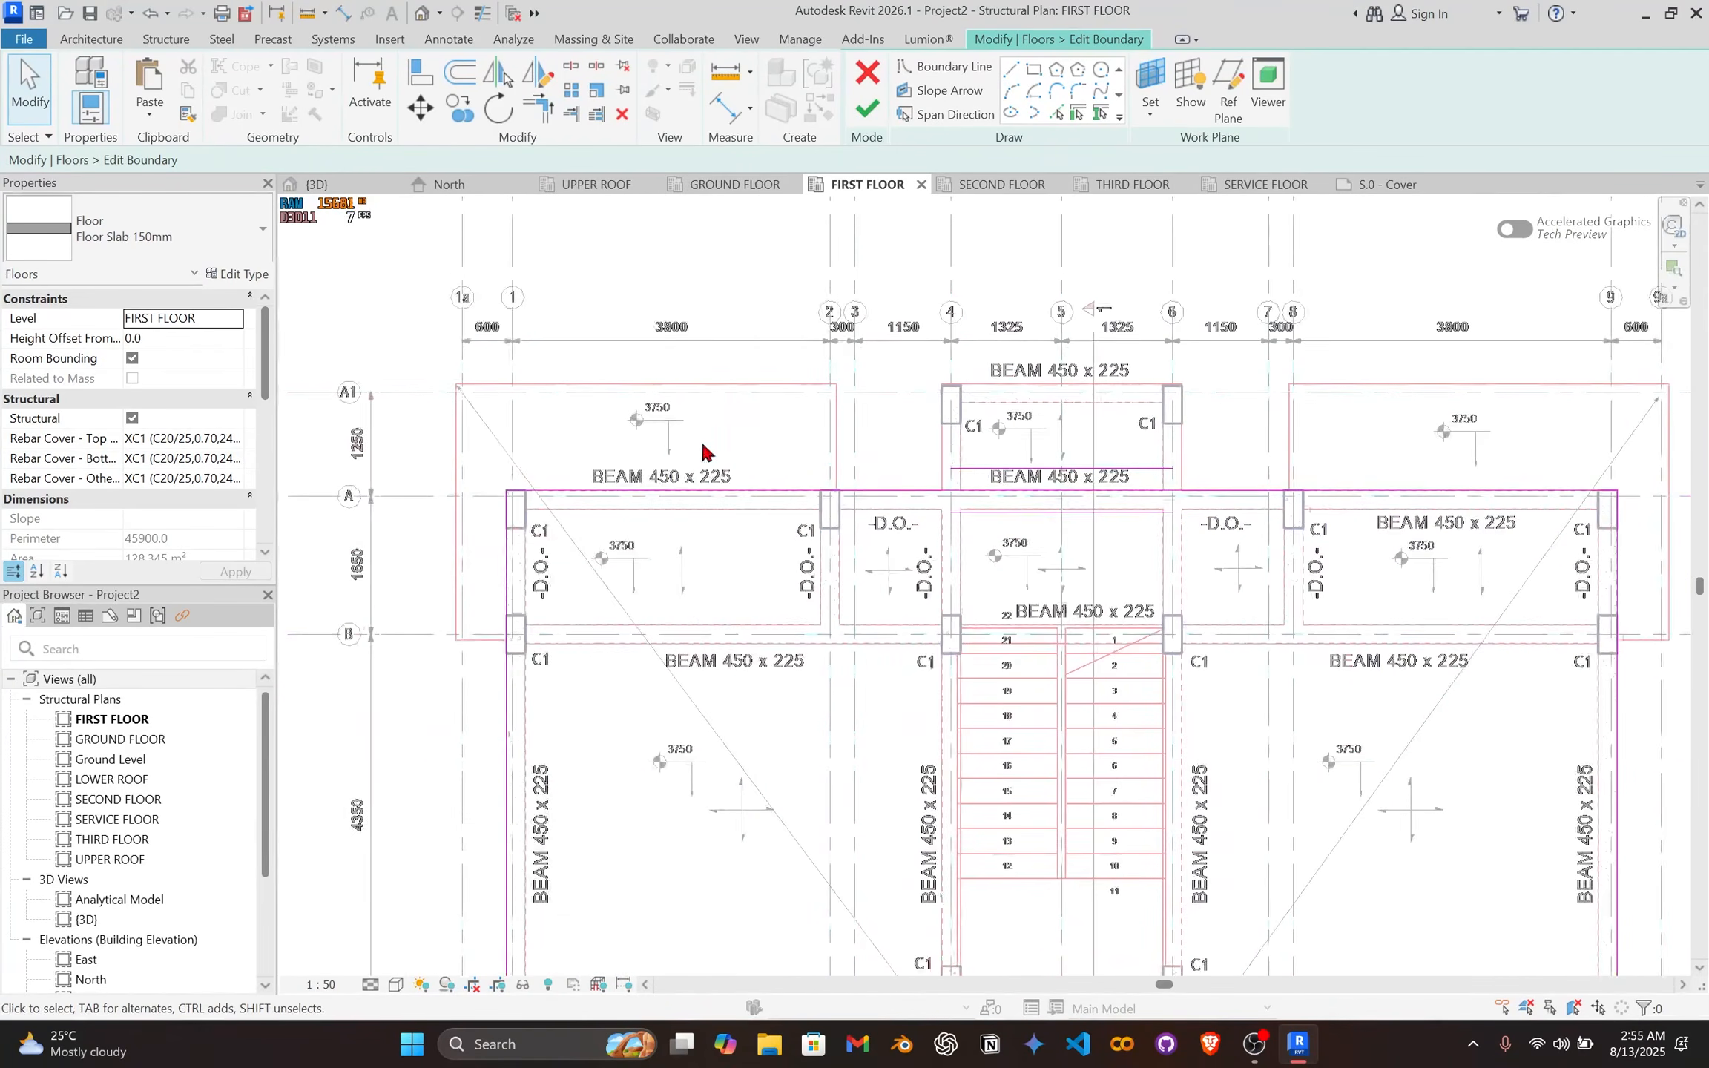
middle_drag(716, 460, 706, 575)
scroll(767, 671, up, 4)
middle_drag(1115, 503, 919, 548)
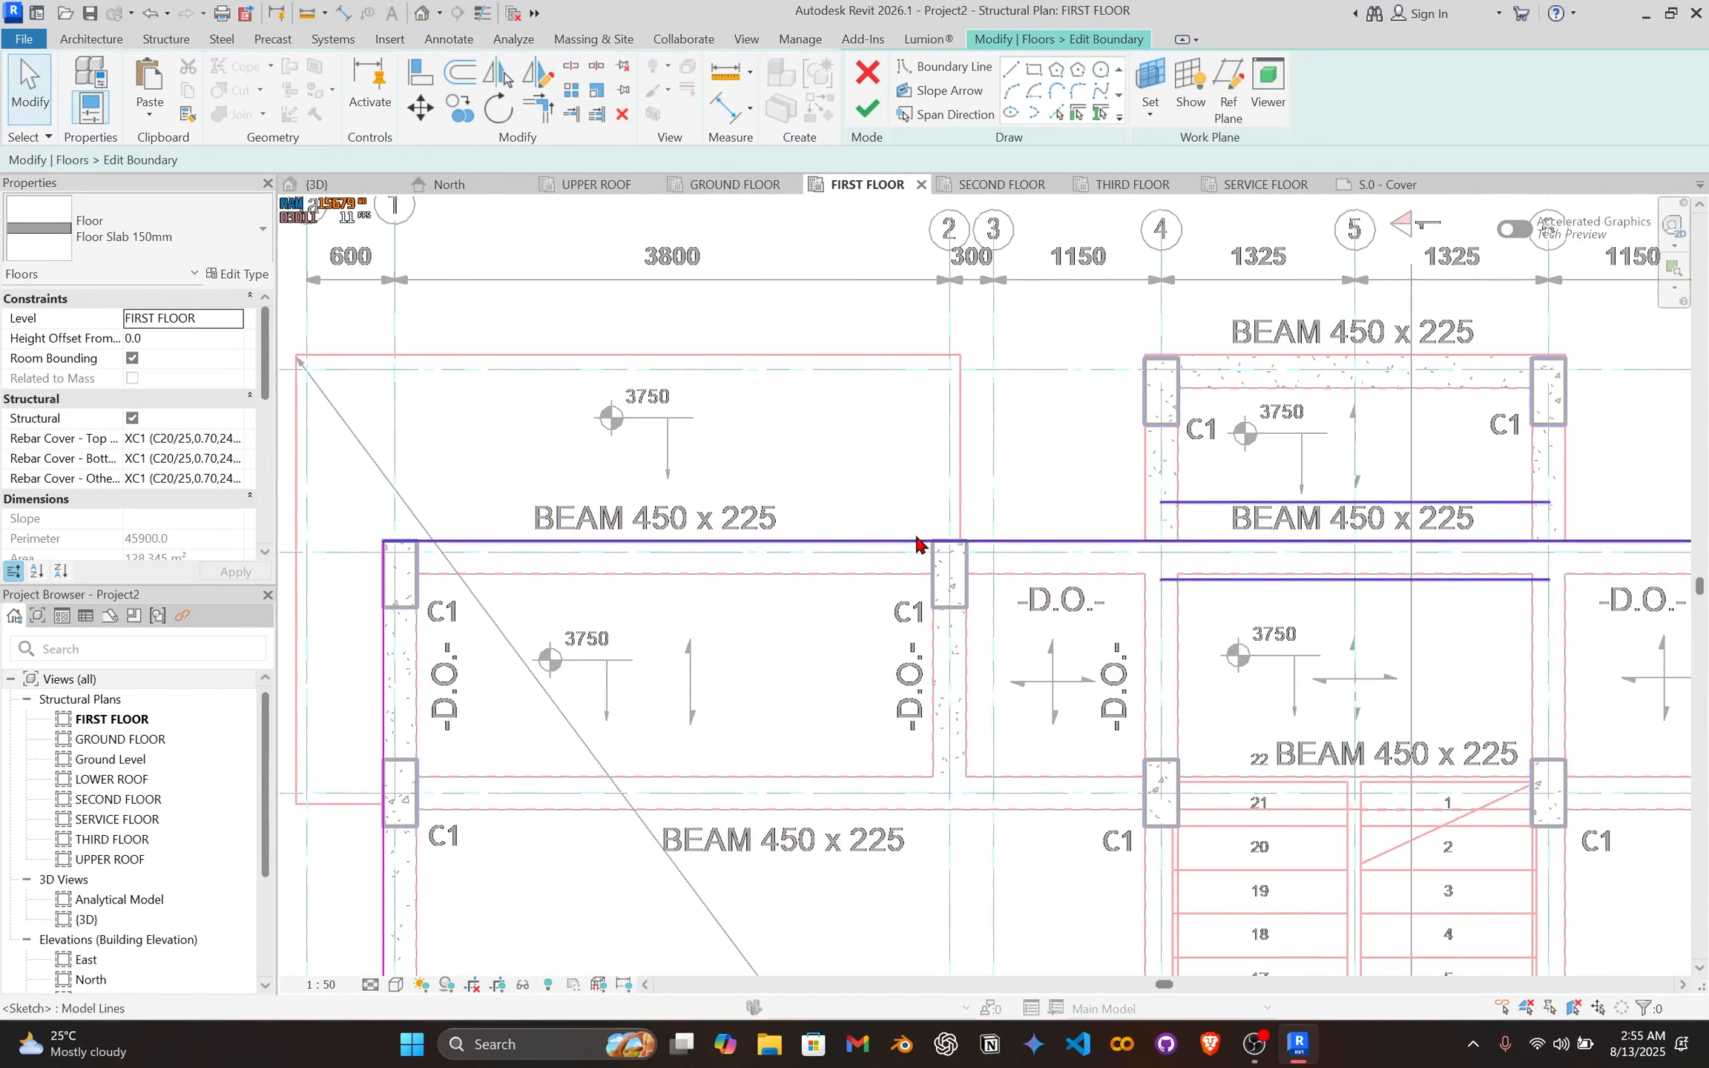
scroll(914, 375, up, 2)
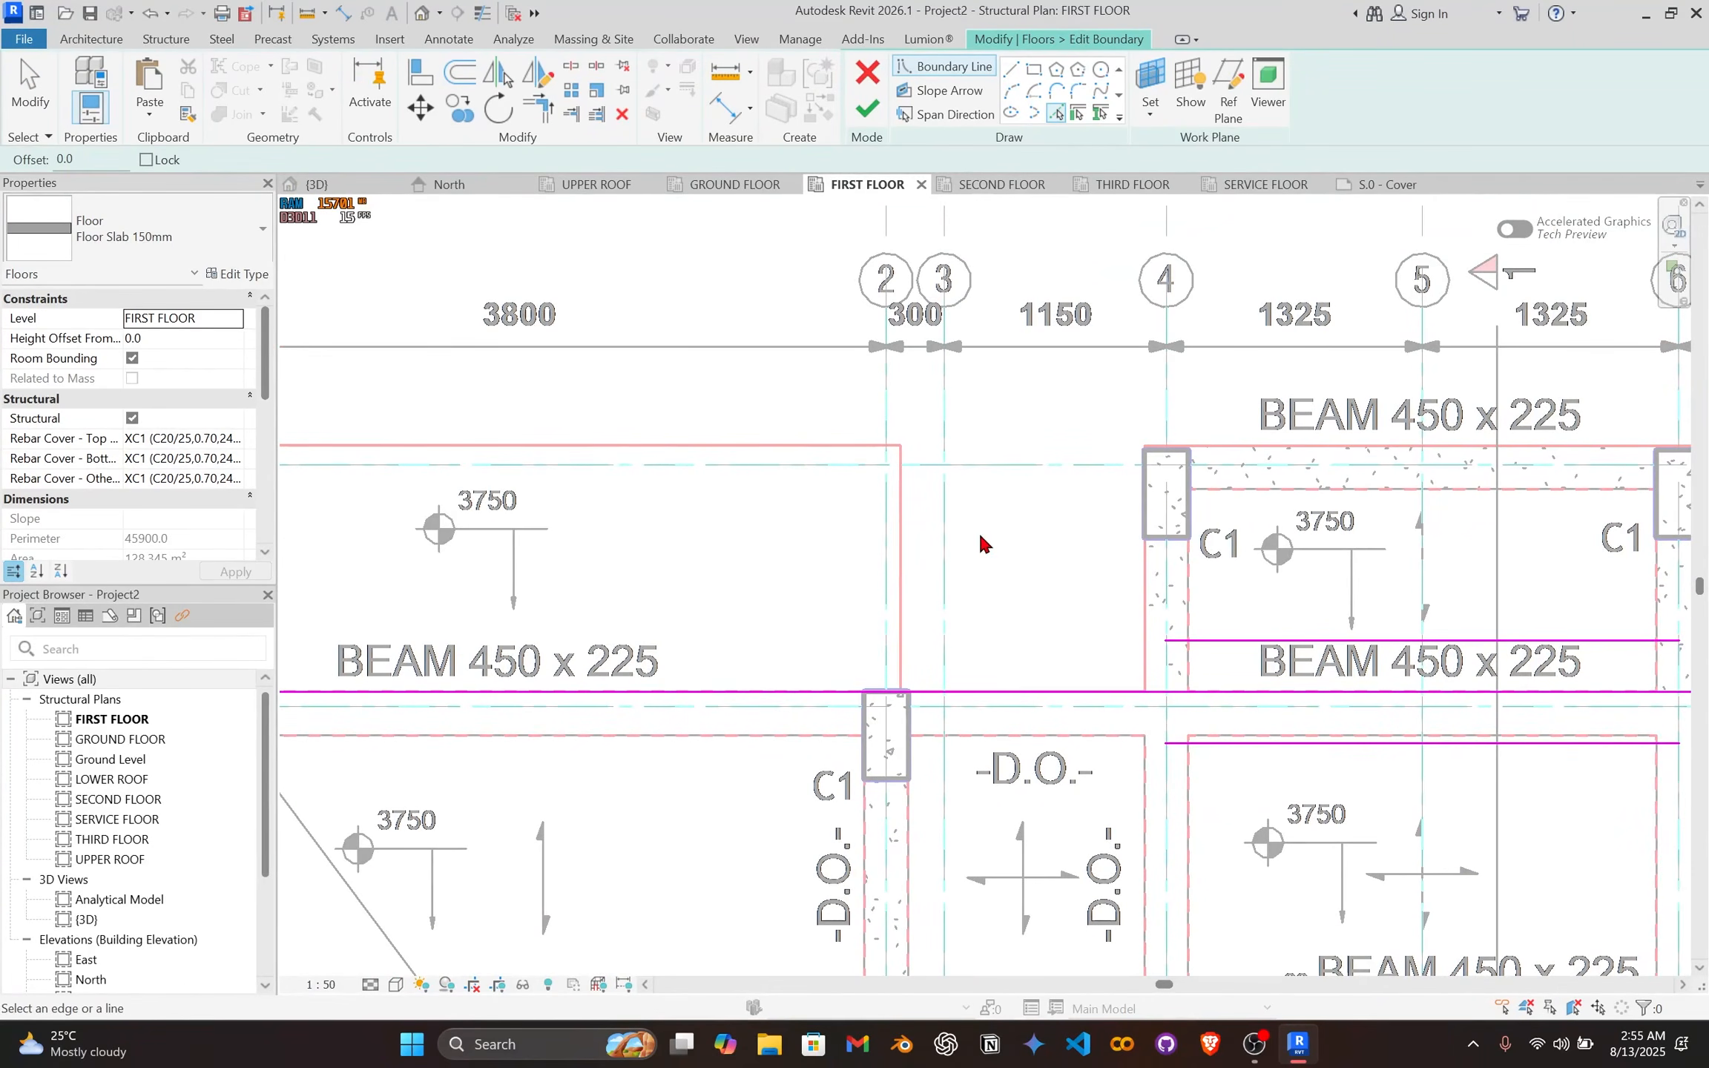
click(901, 602)
click(771, 445)
Step: Add slab boundary lines by picking the same balcony's plan edges along gridline 1a and near gridline B
scroll(653, 530, down, 2)
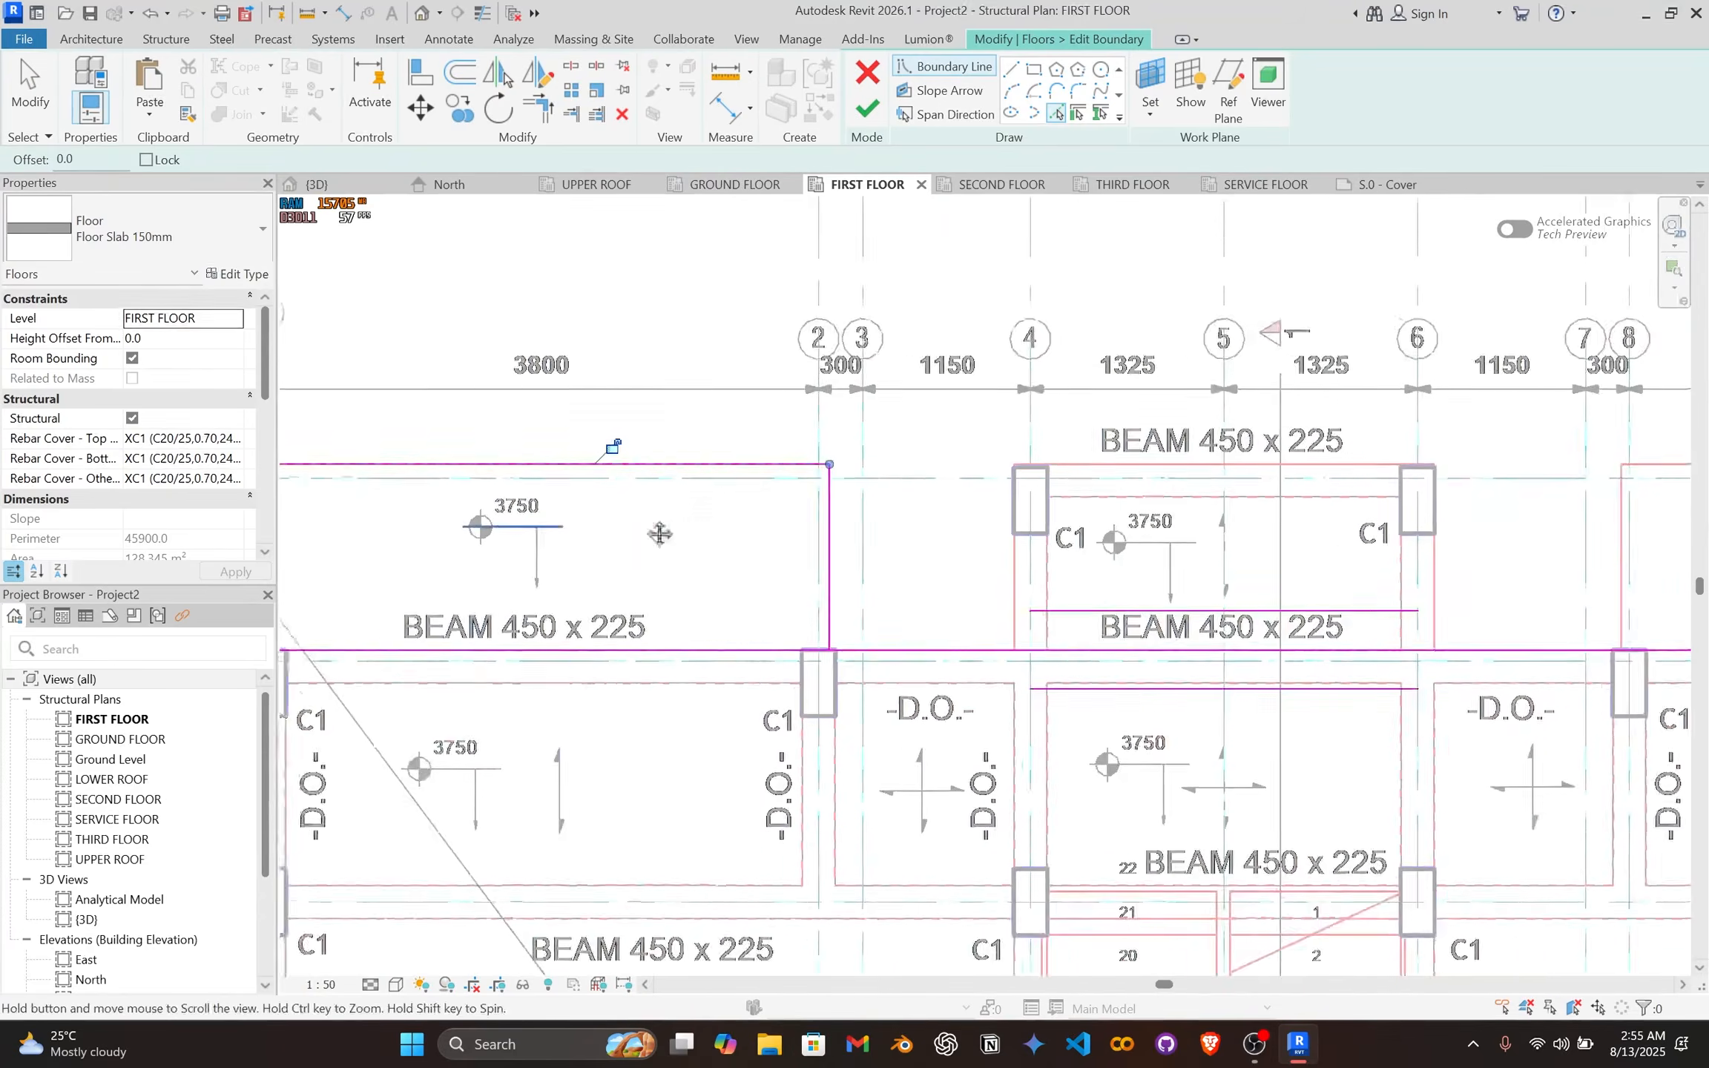
middle_drag(660, 534, 1149, 510)
scroll(460, 637, up, 3)
scroll(765, 706, down, 1)
middle_drag(814, 886, 793, 642)
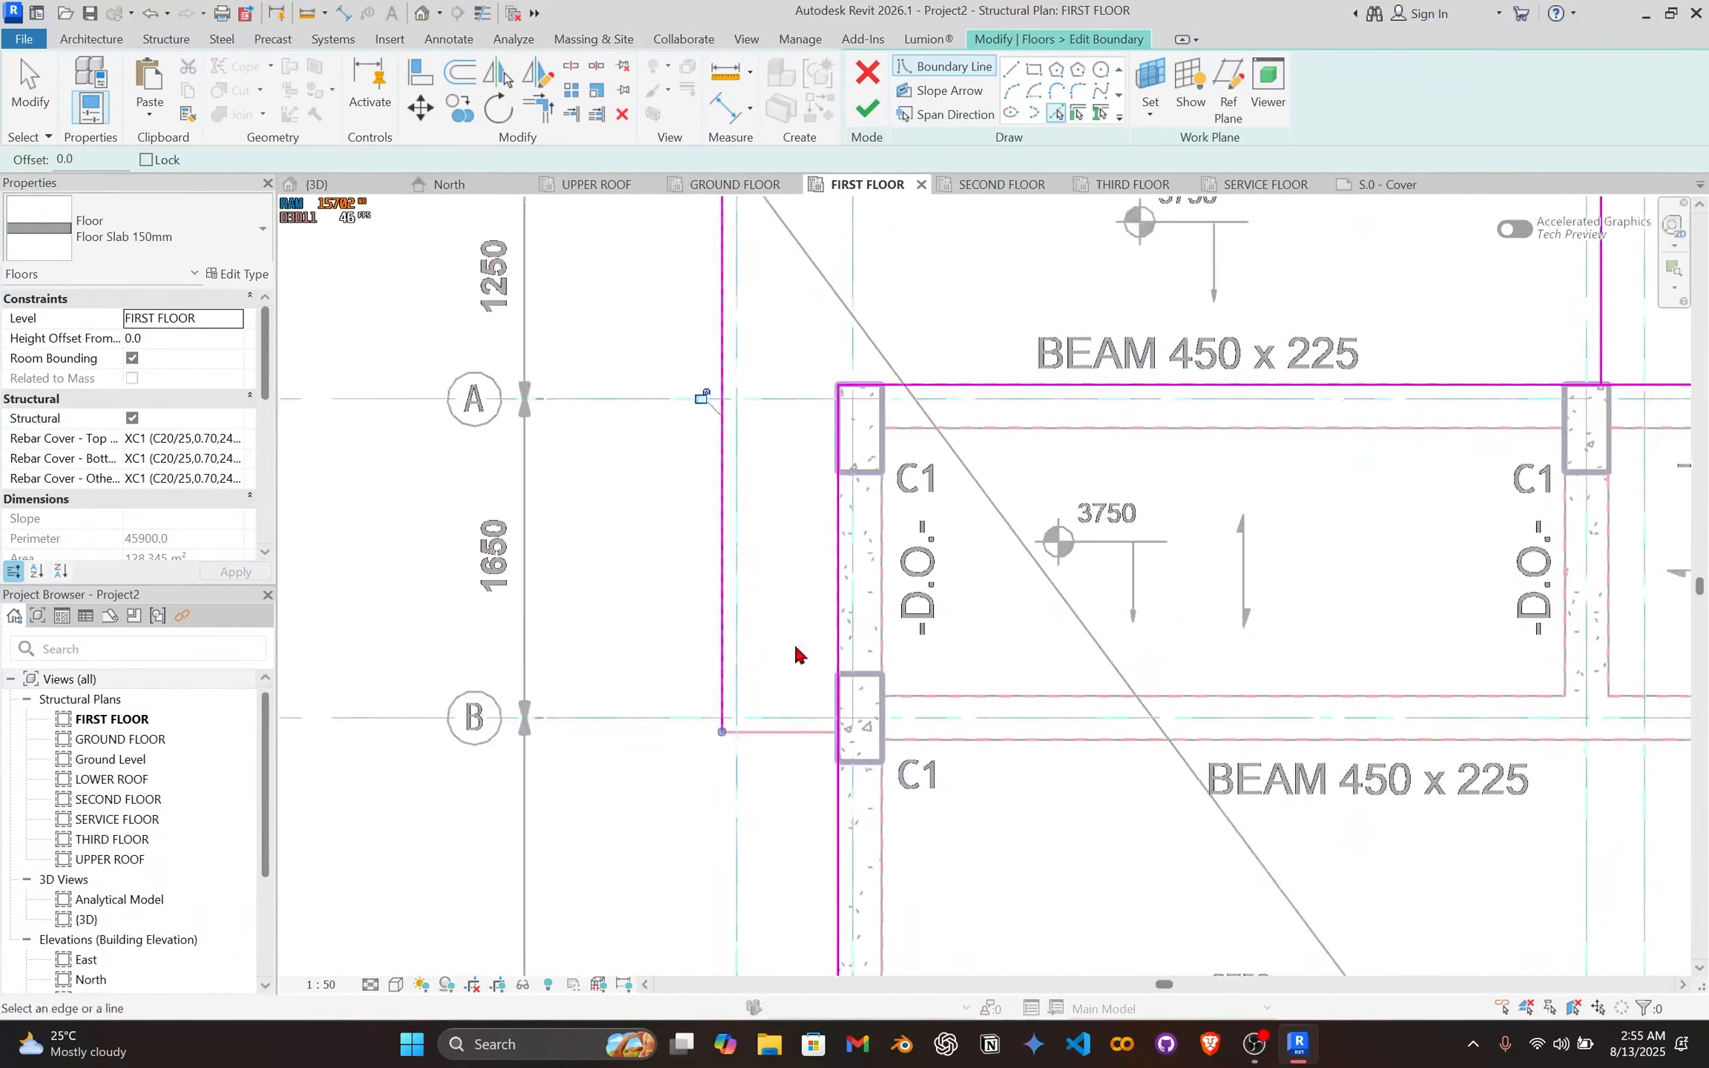
scroll(806, 709, up, 4)
click(794, 746)
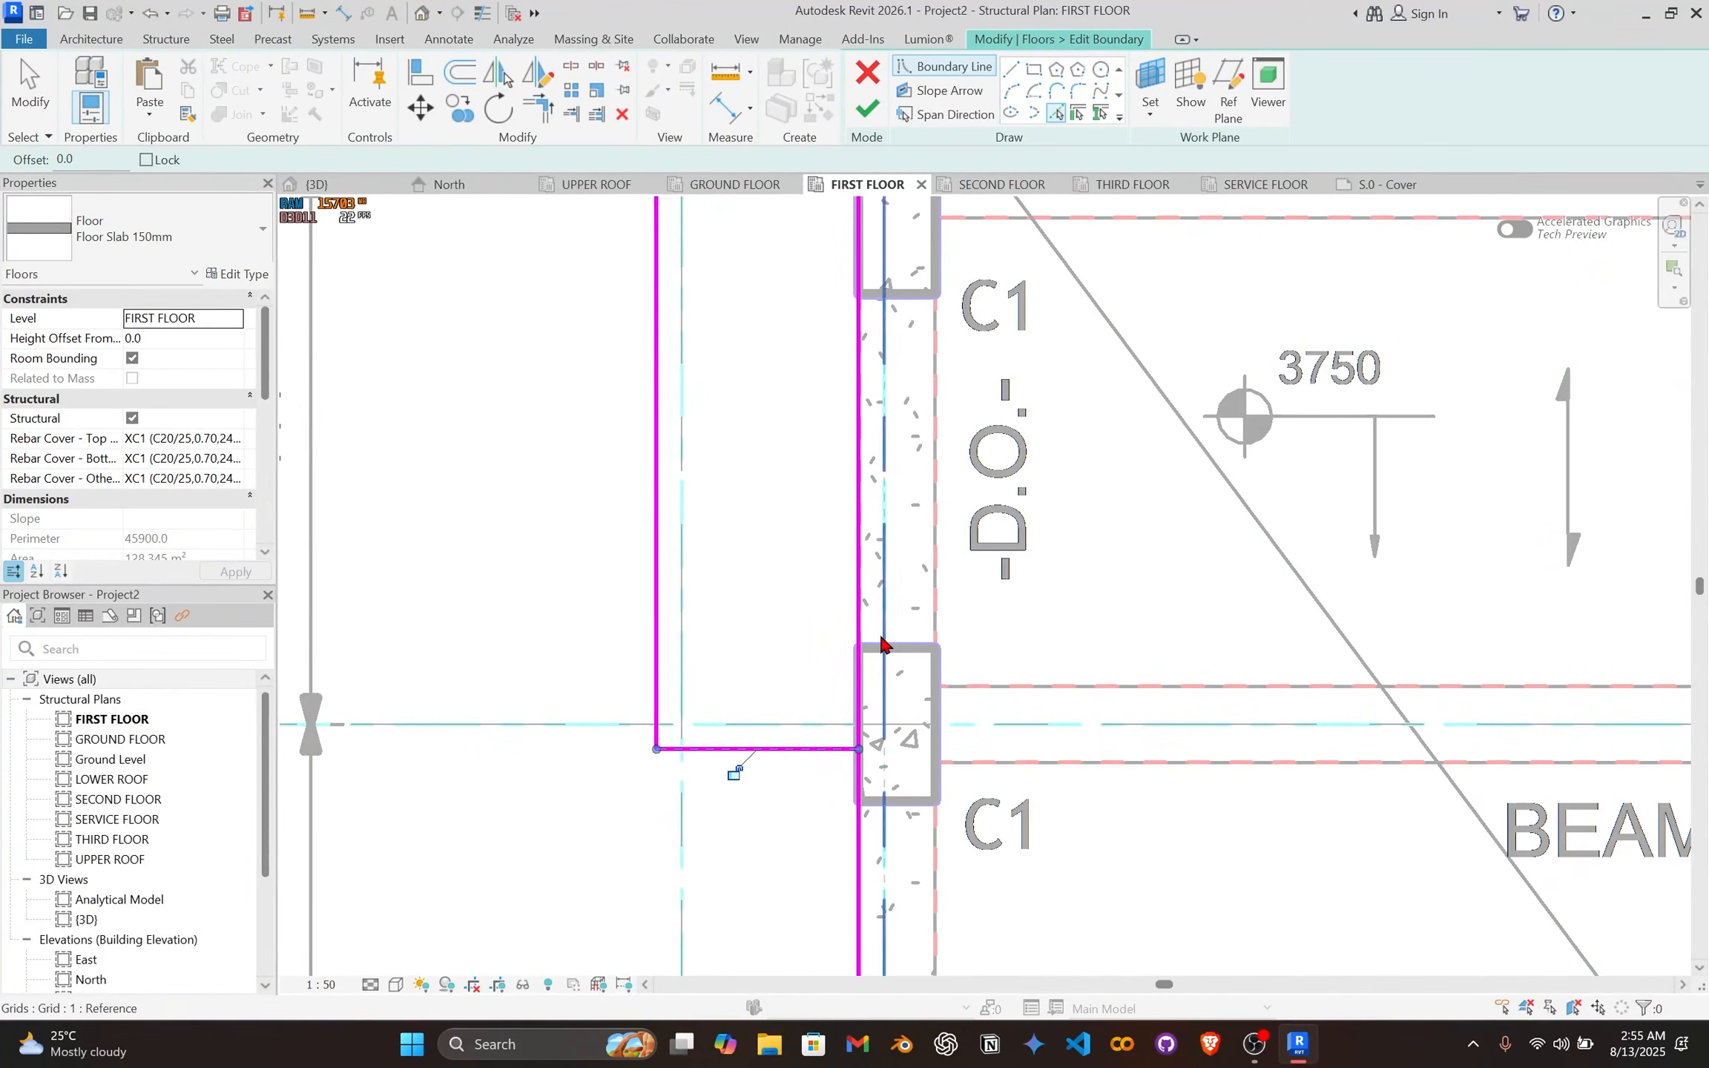
Step: Trim the slab's perimeter lines along gridlines 1 and A to corners with the balcony boundary near gridlines B and 2
scroll(903, 692, down, 1)
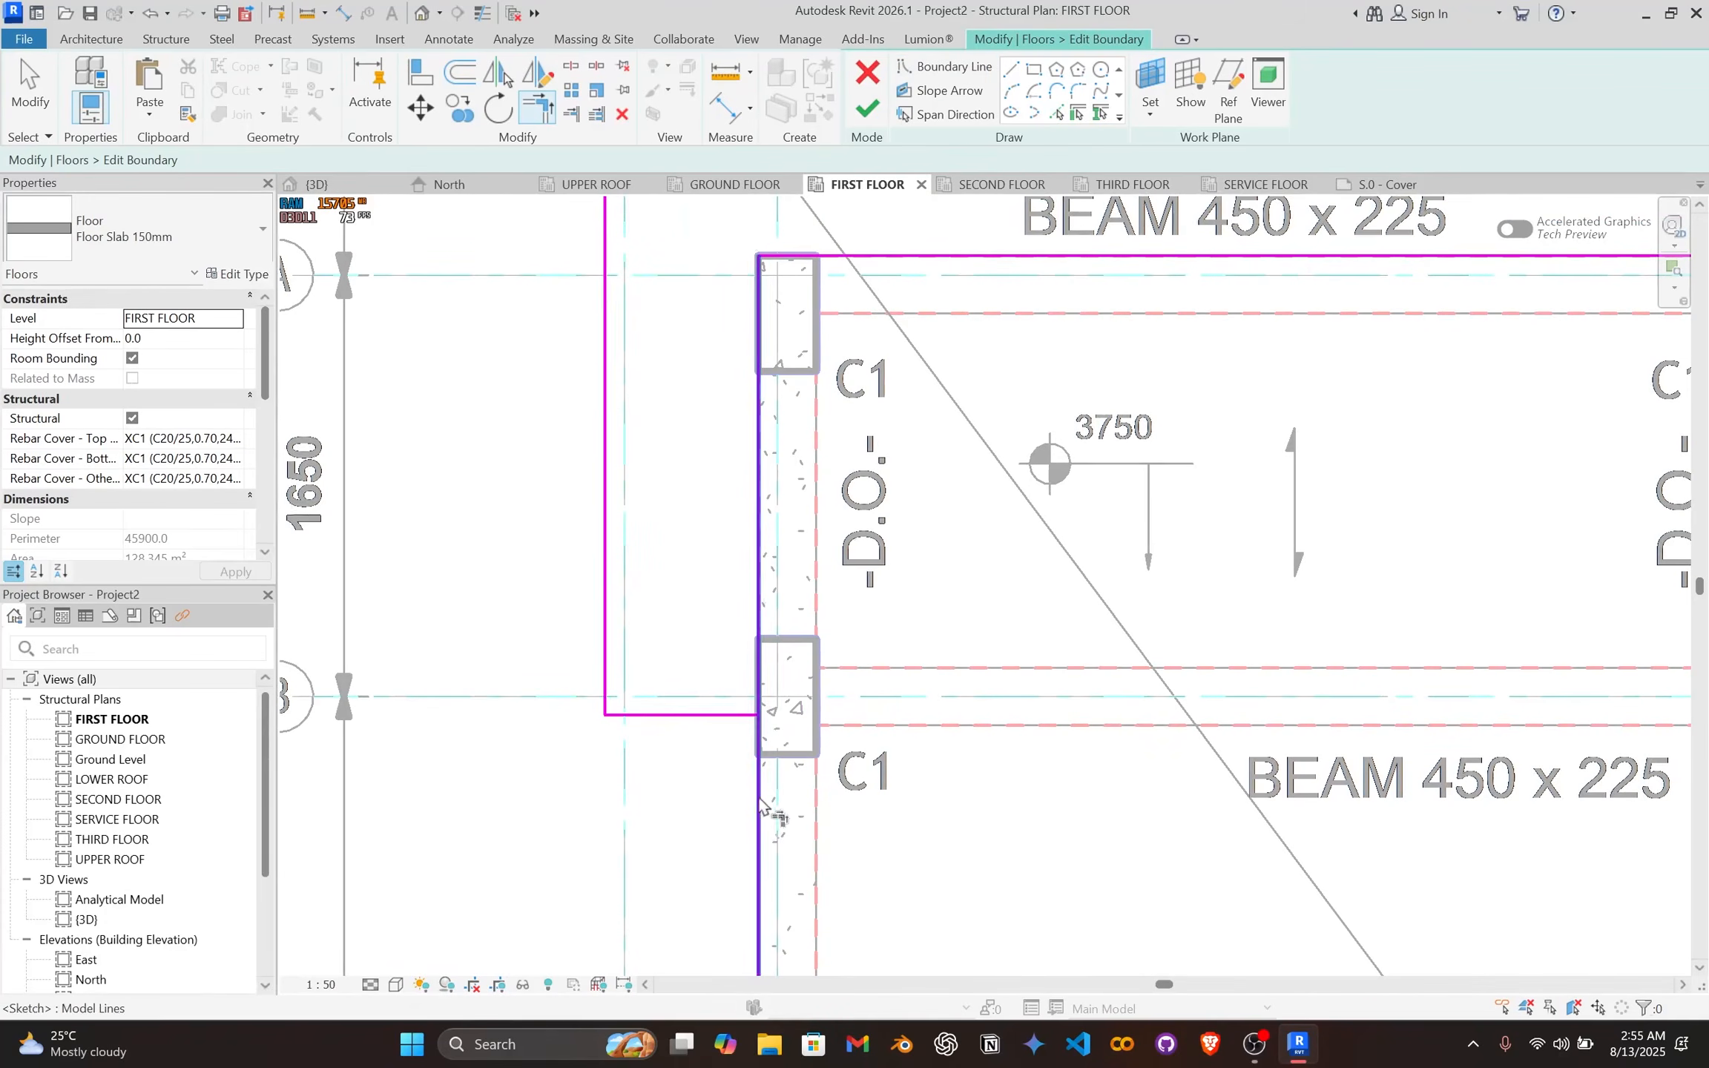
scroll(843, 547, down, 1)
middle_drag(844, 547, 638, 581)
scroll(856, 573, down, 1)
click(1167, 602)
Step: Add slab boundary lines by picking the plan's beam edges around the projection between gridlines 4 and 6 up to gridline A1
scroll(1171, 609, down, 5)
middle_drag(1336, 602, 911, 595)
scroll(911, 594, up, 3)
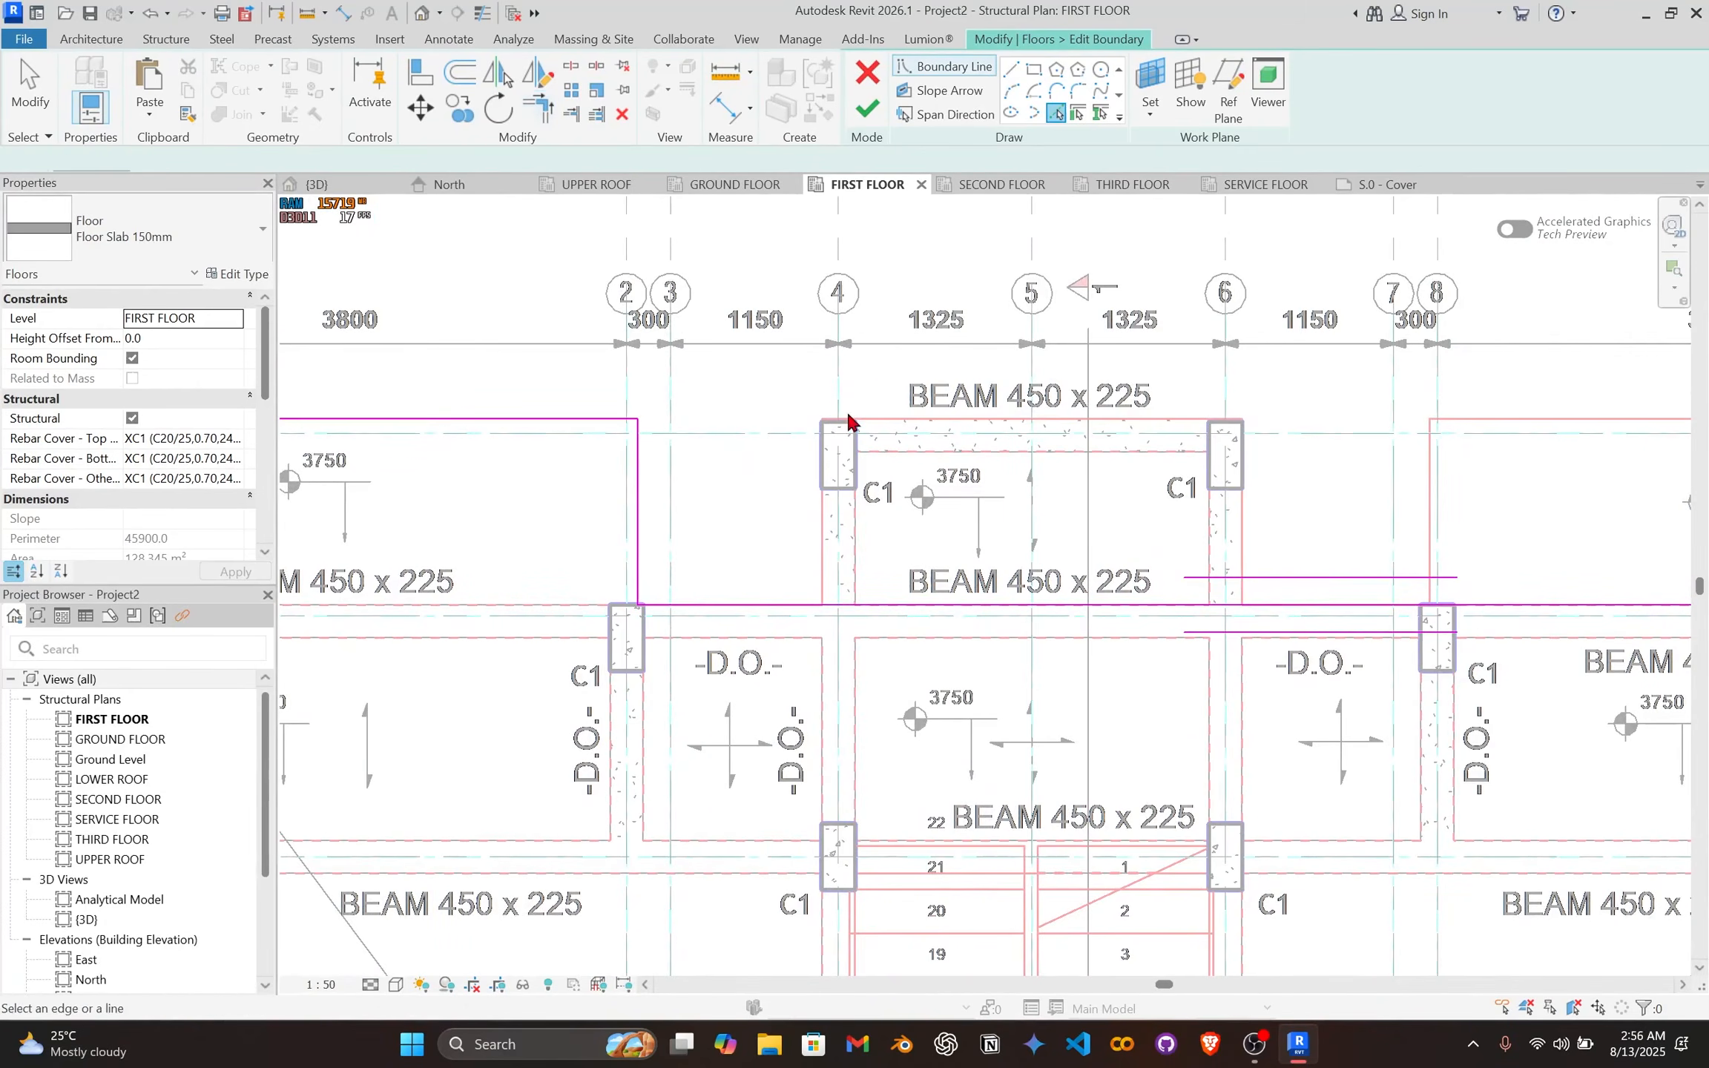
scroll(826, 540, up, 2)
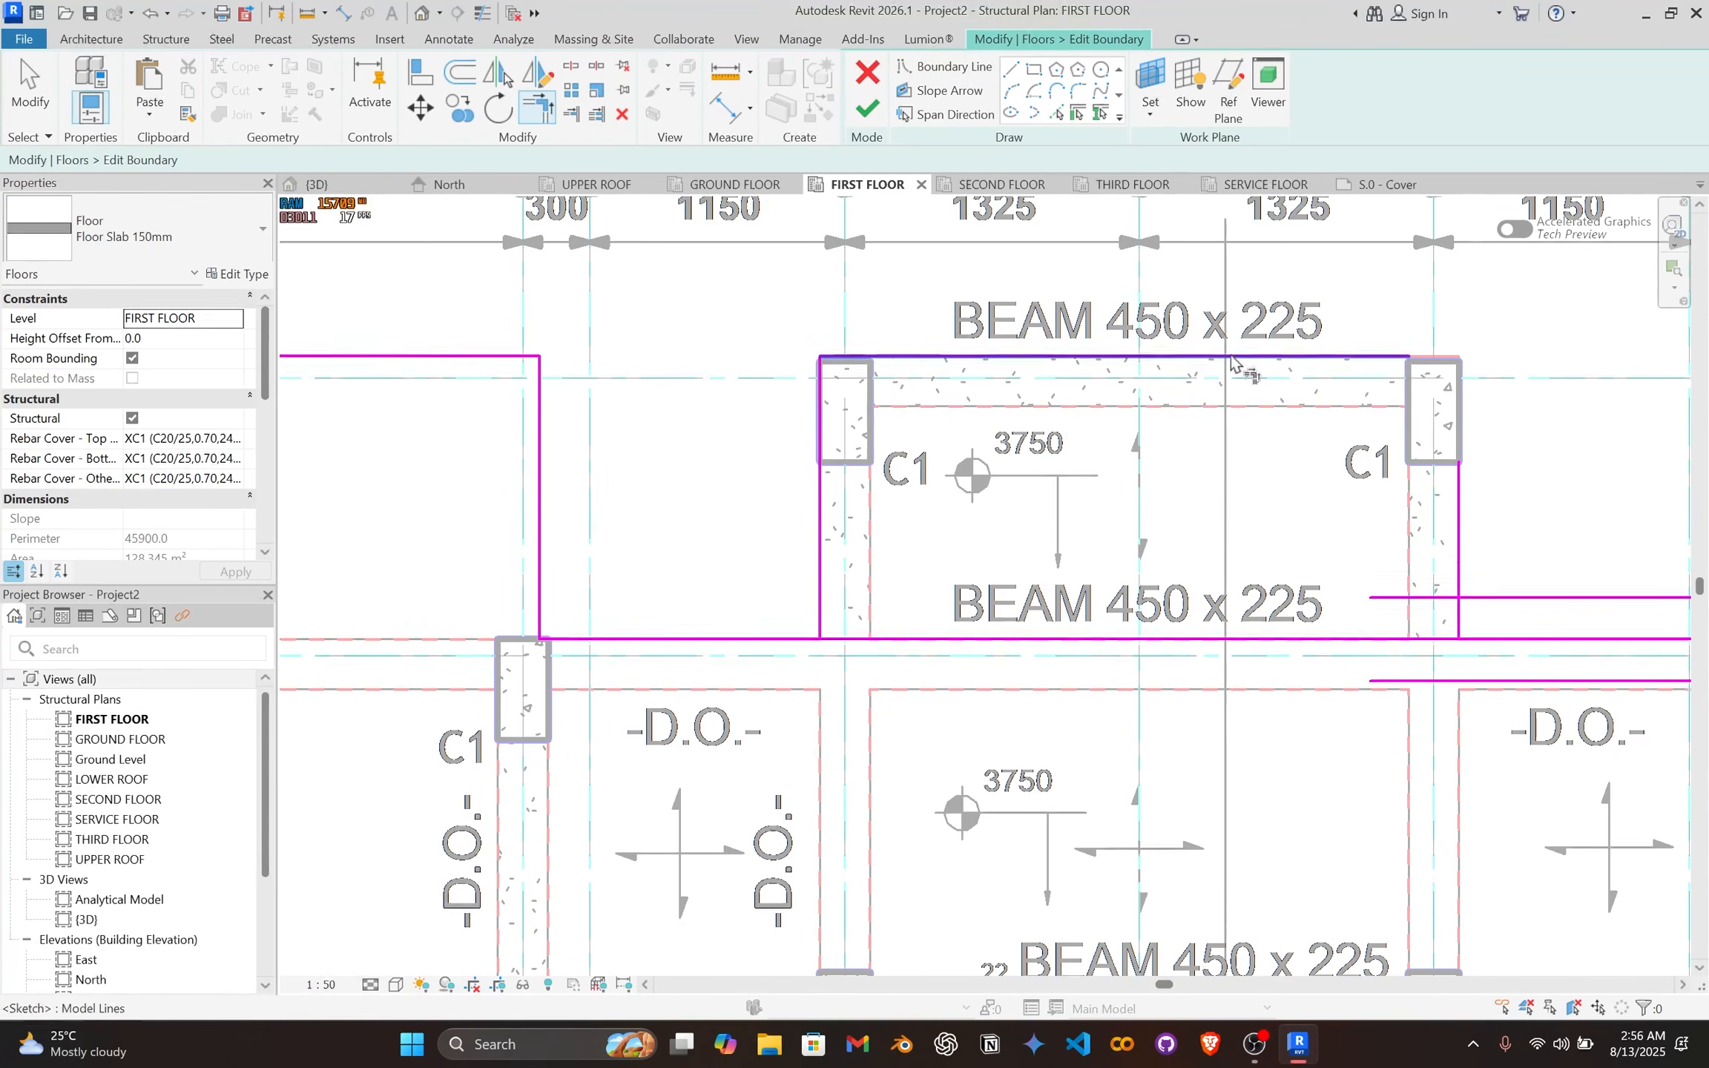
Step: Trim the projection's slab boundary to corners at gridlines A1 and 6 and at gridlines A and 4
scroll(1476, 525, down, 2)
middle_drag(1356, 524, 661, 504)
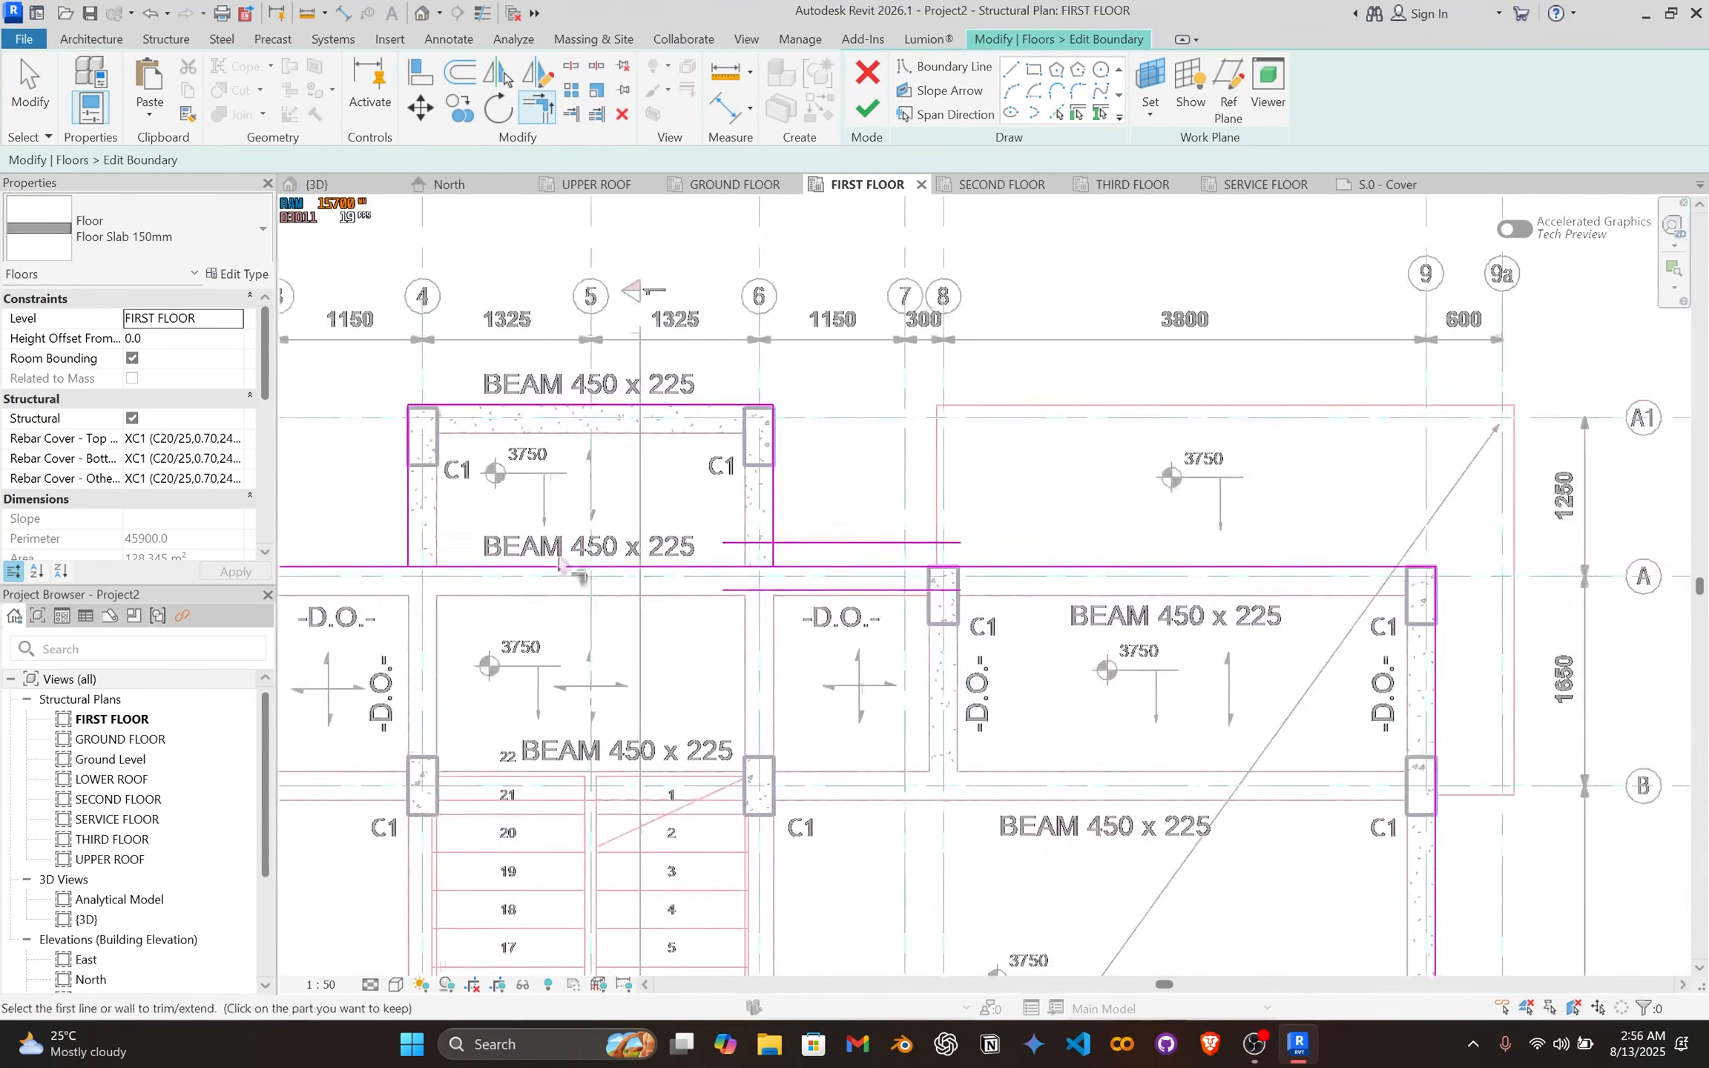
middle_drag(571, 571, 933, 564)
scroll(638, 517, up, 2)
click(759, 582)
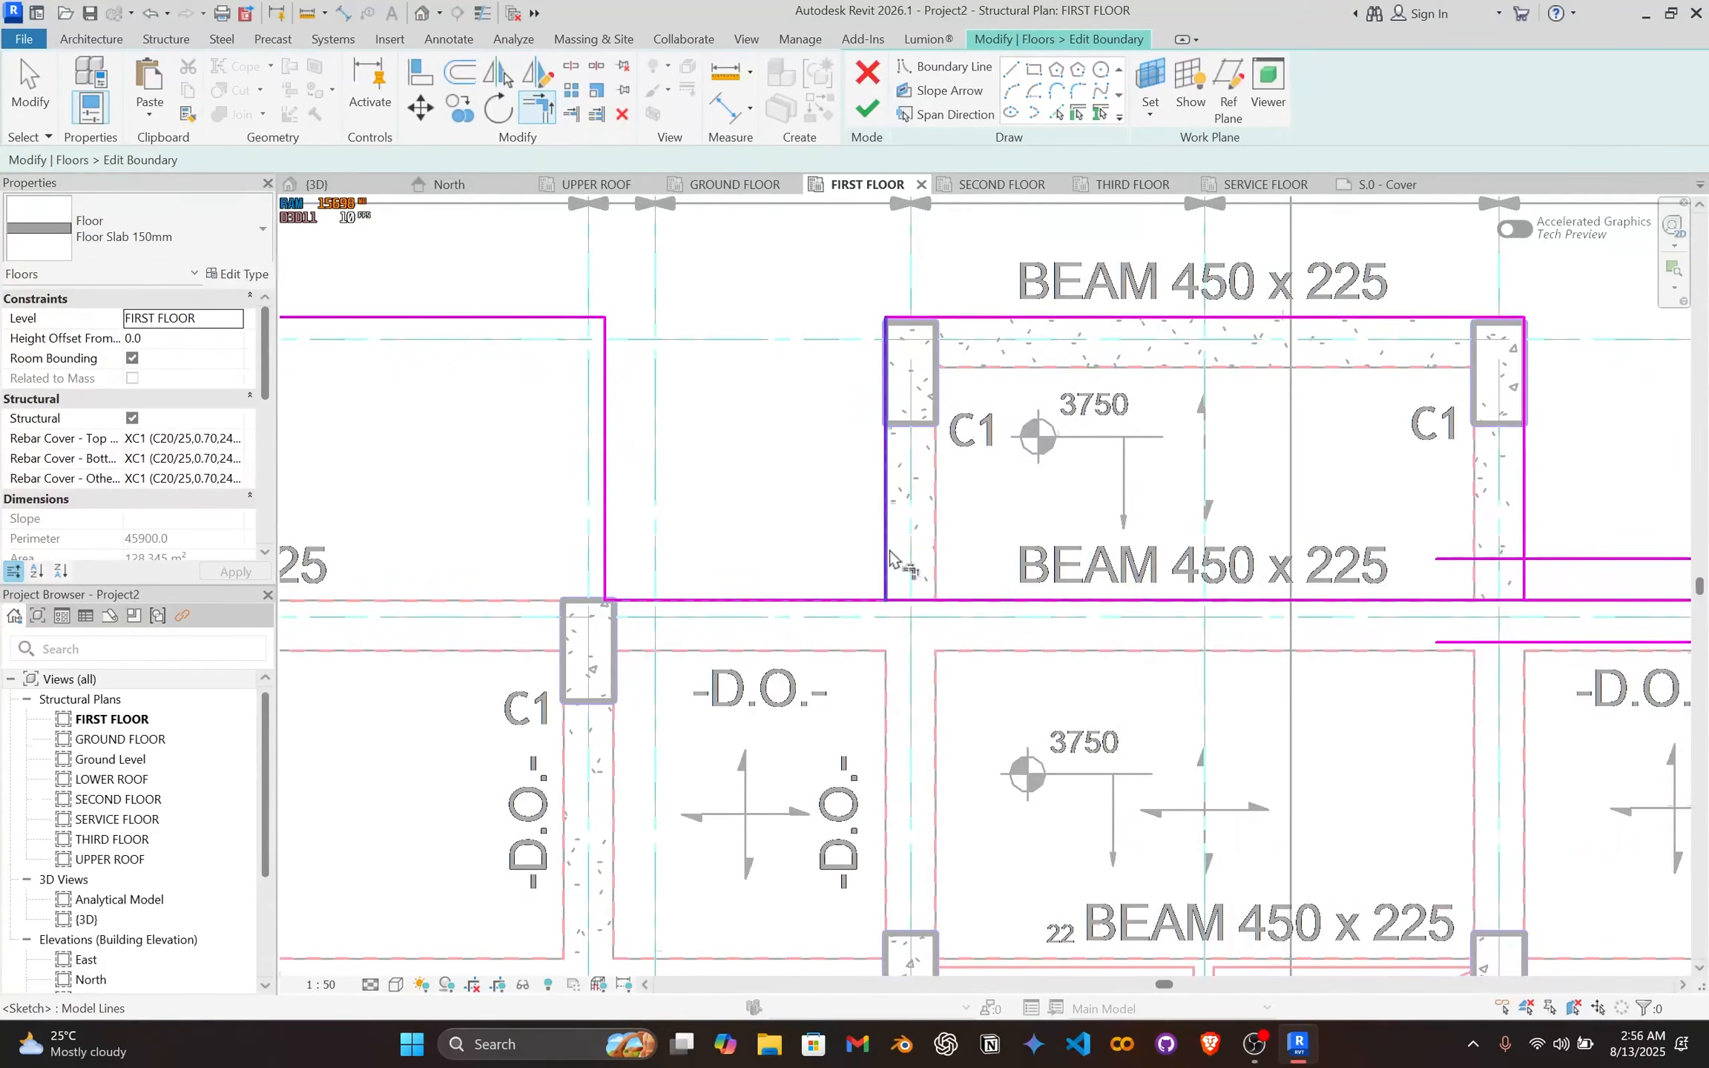
click(888, 558)
click(1412, 995)
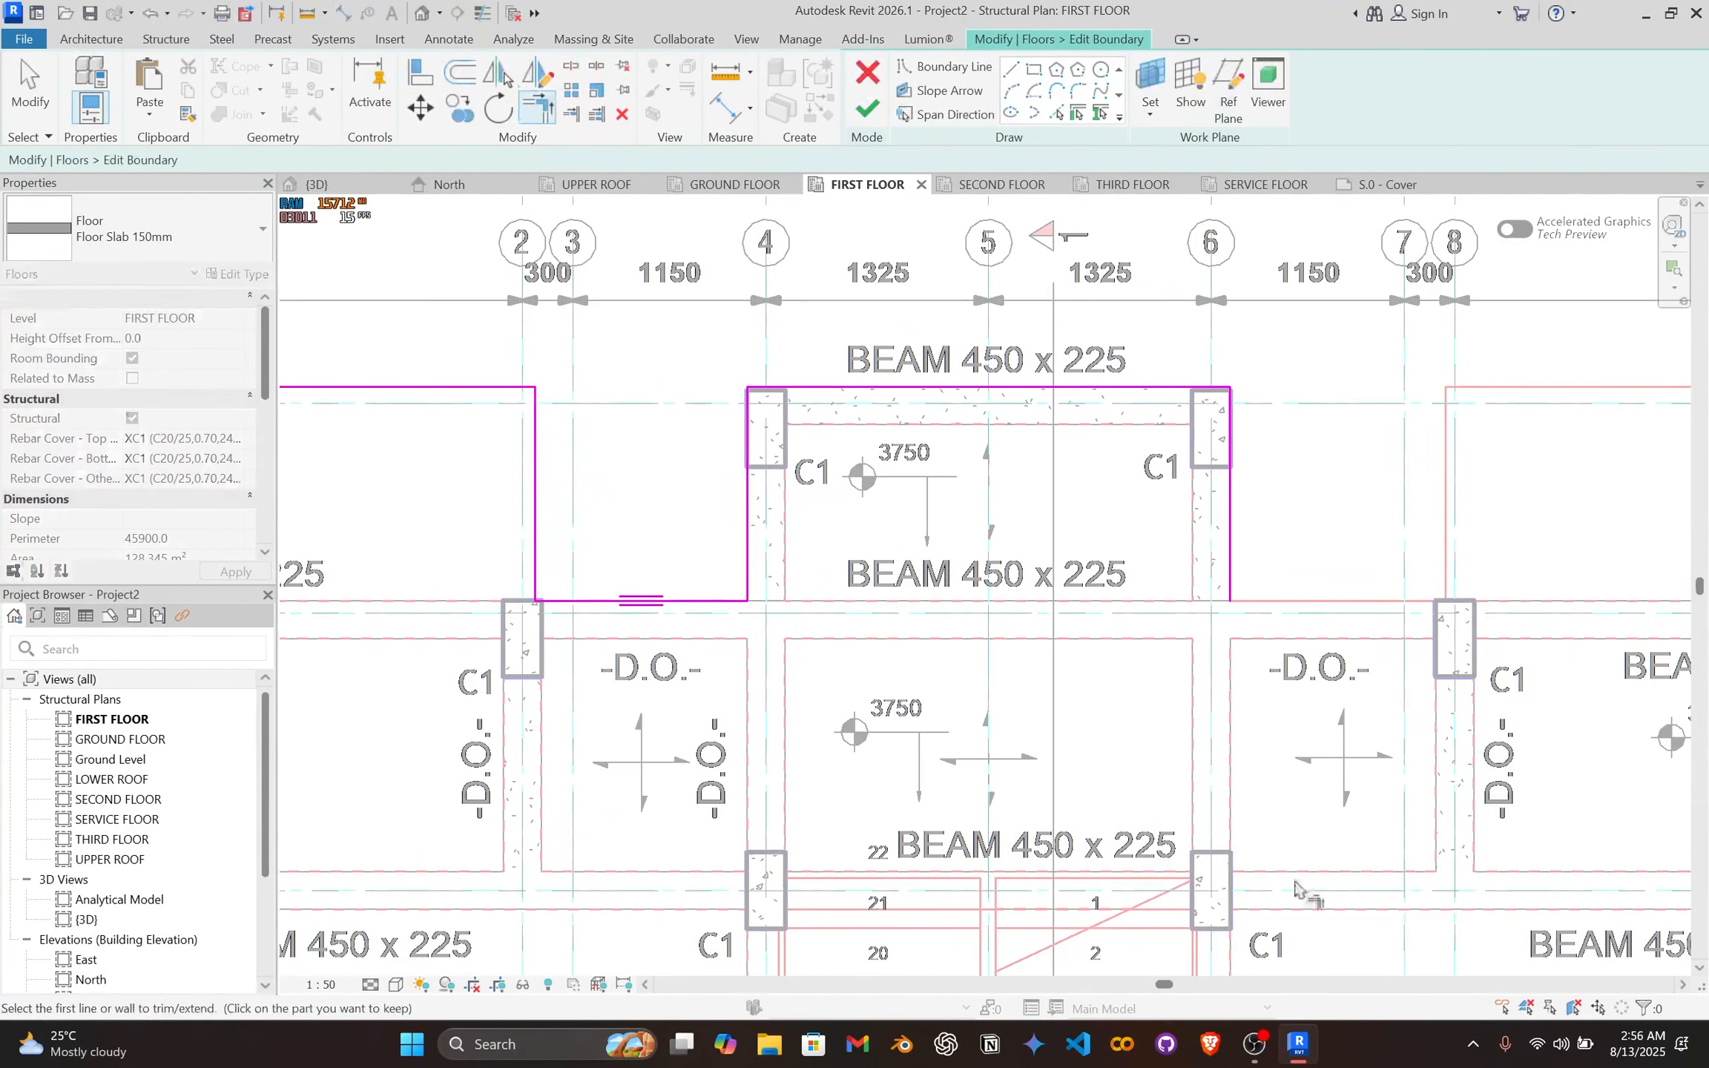
Step: Add slab boundary lines by picking the plan edges along gridline A and around the balcony at gridlines 8, A1, 9a and B
middle_drag(1369, 660, 794, 576)
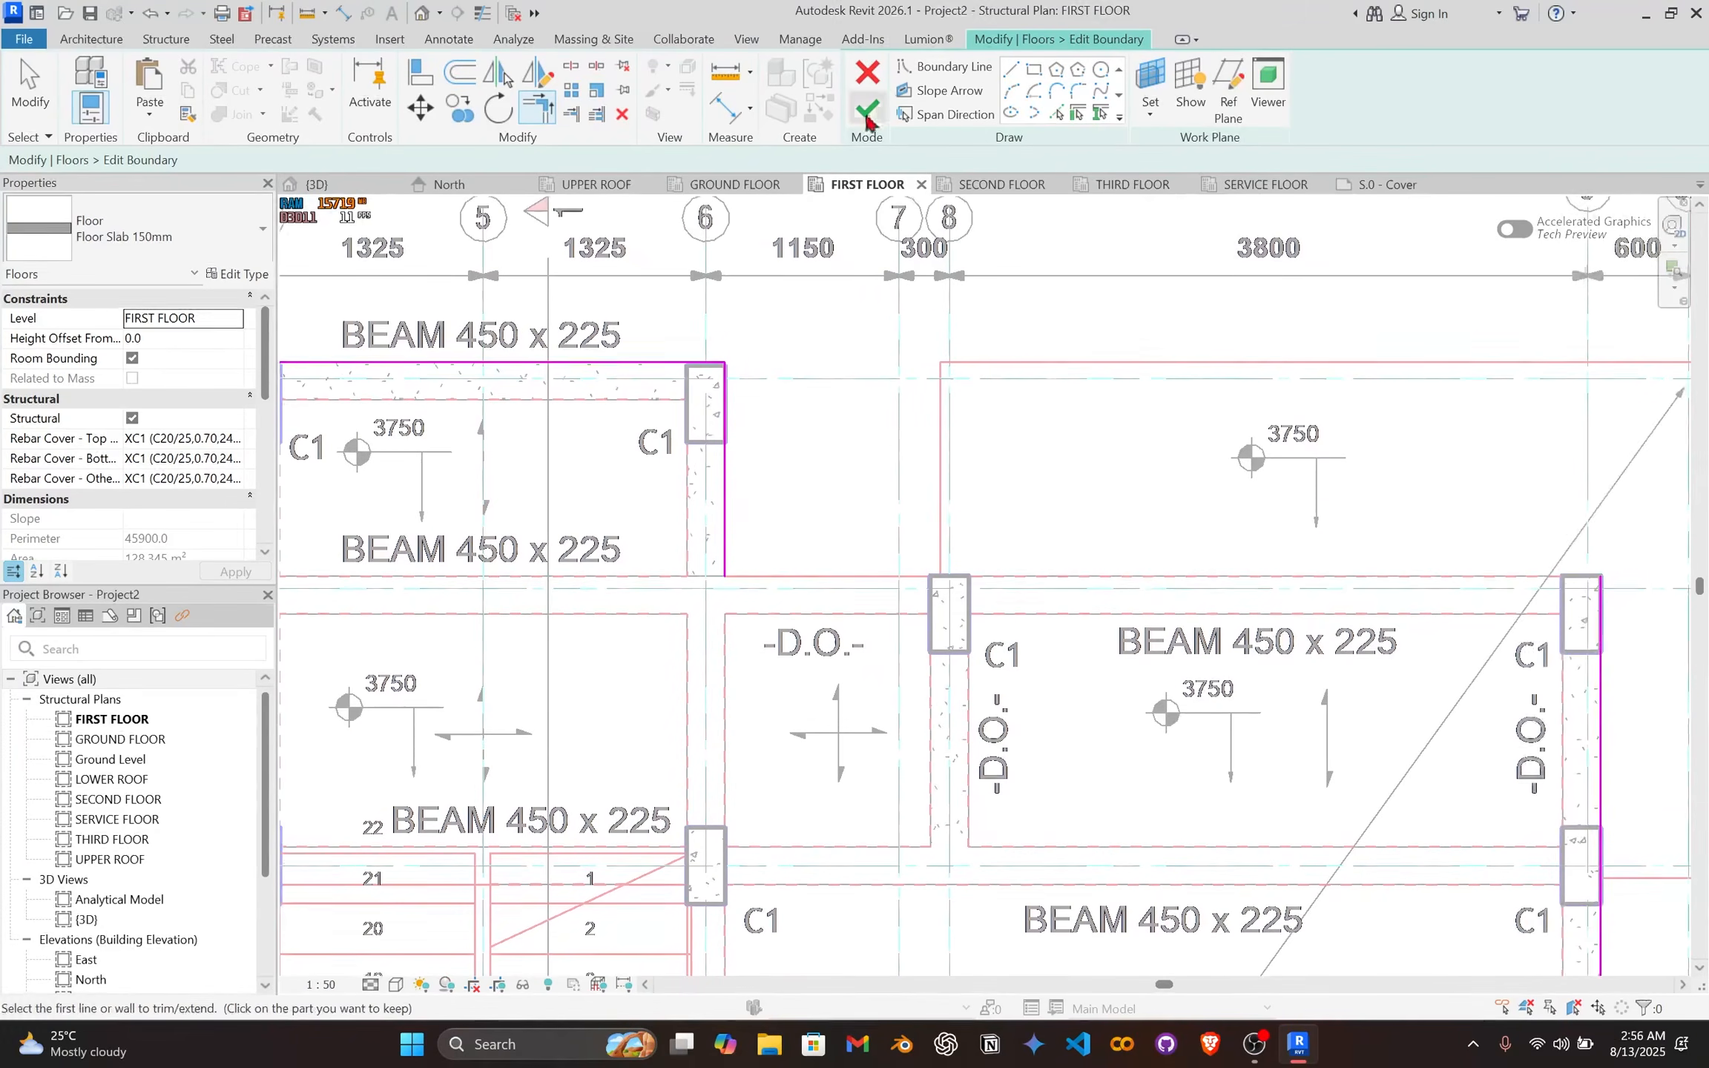
click(854, 586)
click(936, 484)
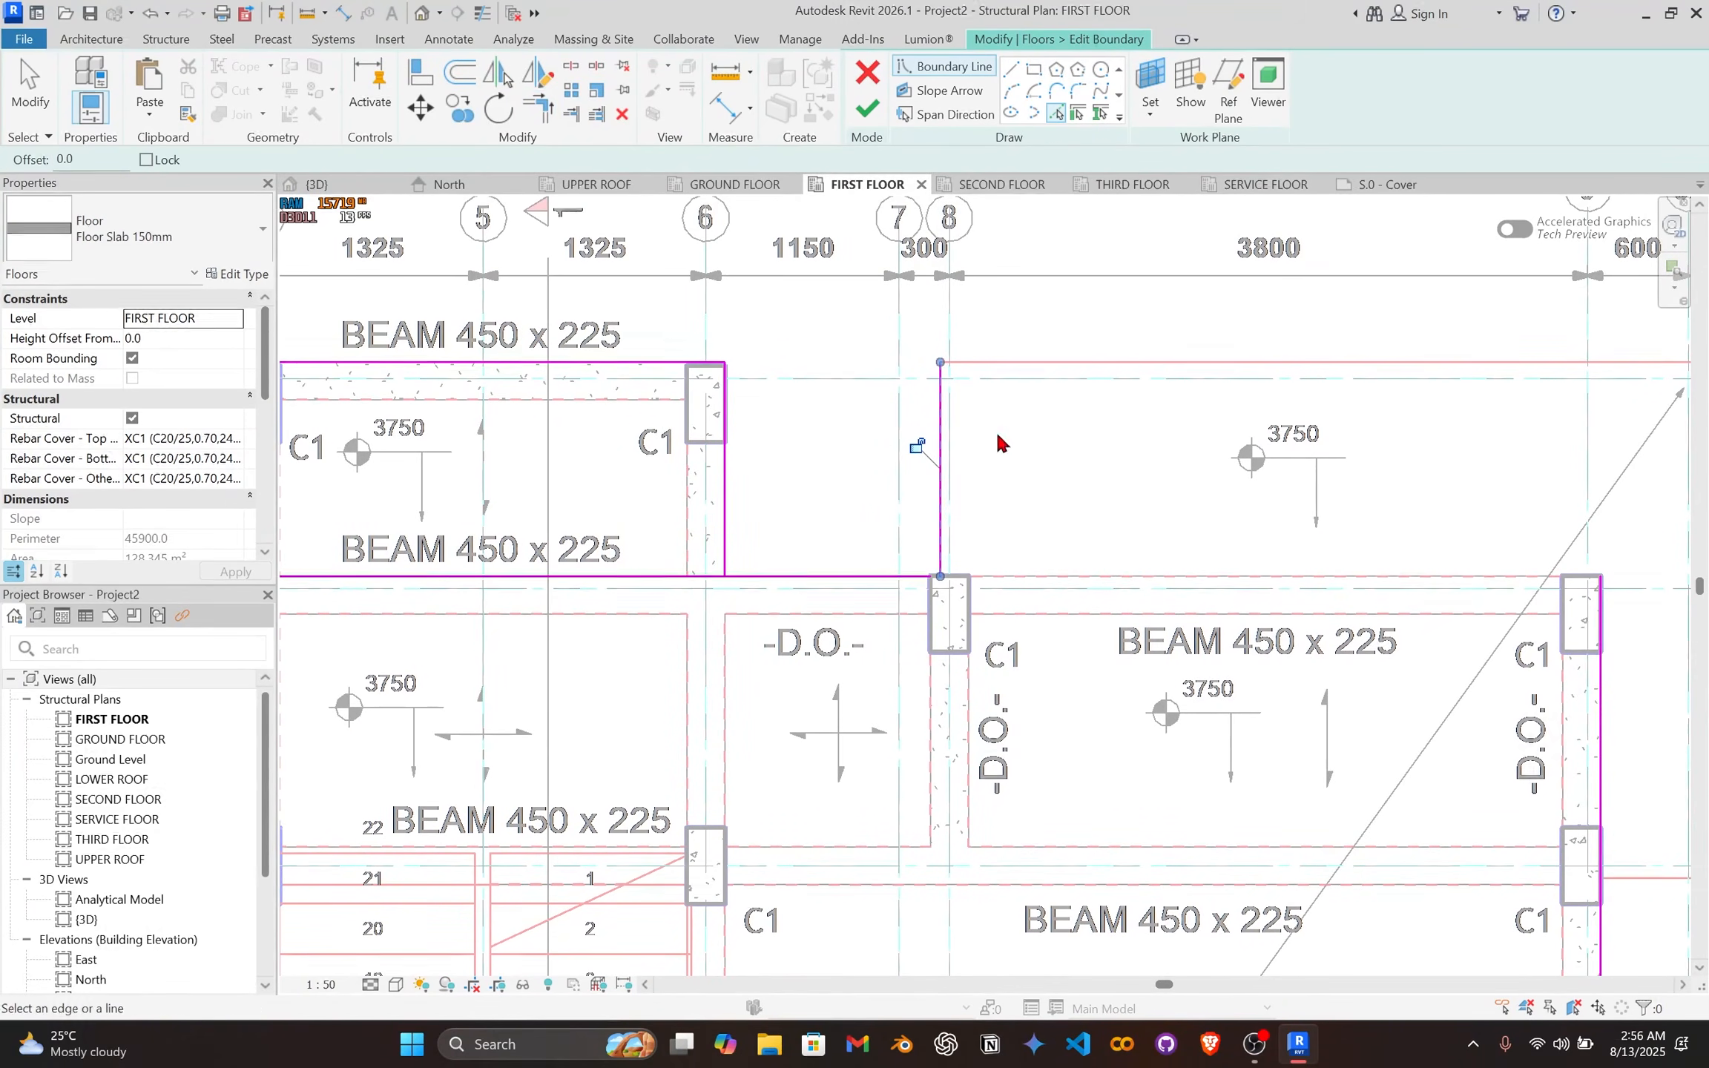
click(1105, 362)
middle_drag(1253, 438, 764, 354)
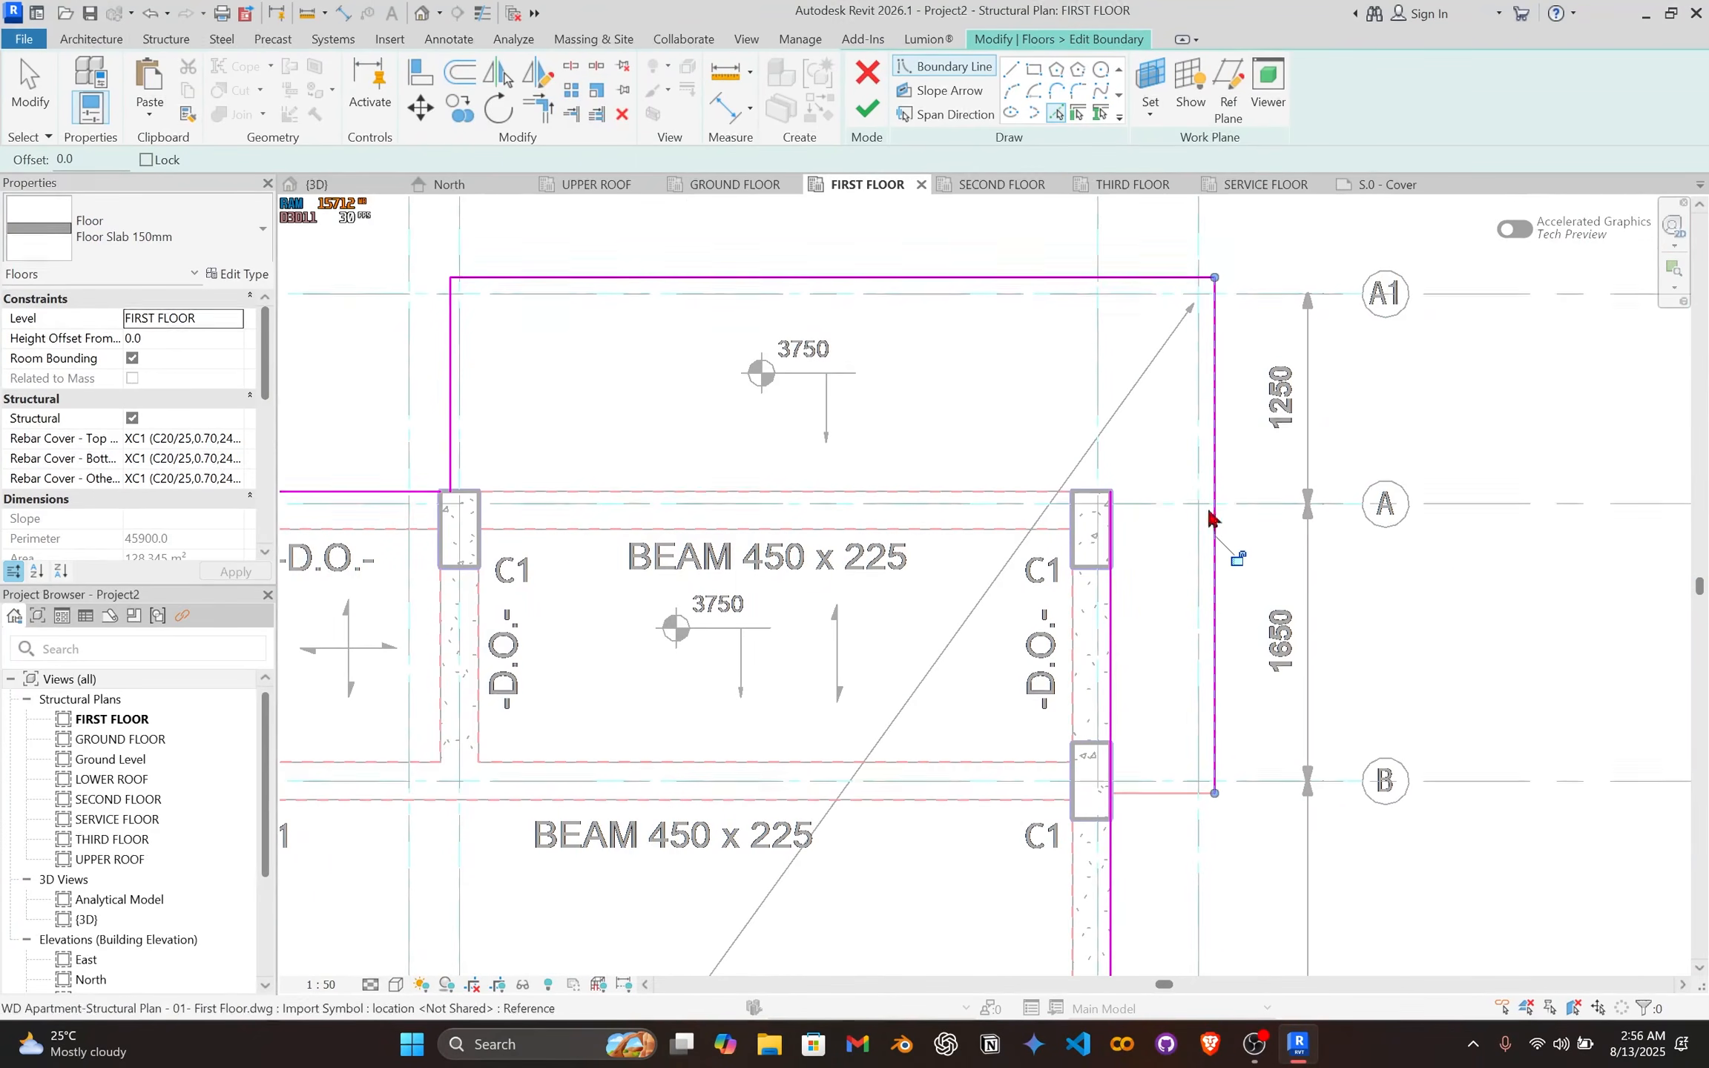
click(1165, 798)
Step: Trim the slab boundary to corners at gridlines A and 6 and where the balcony meets gridline 9 near B
middle_drag(756, 513, 1184, 515)
scroll(674, 405, up, 1)
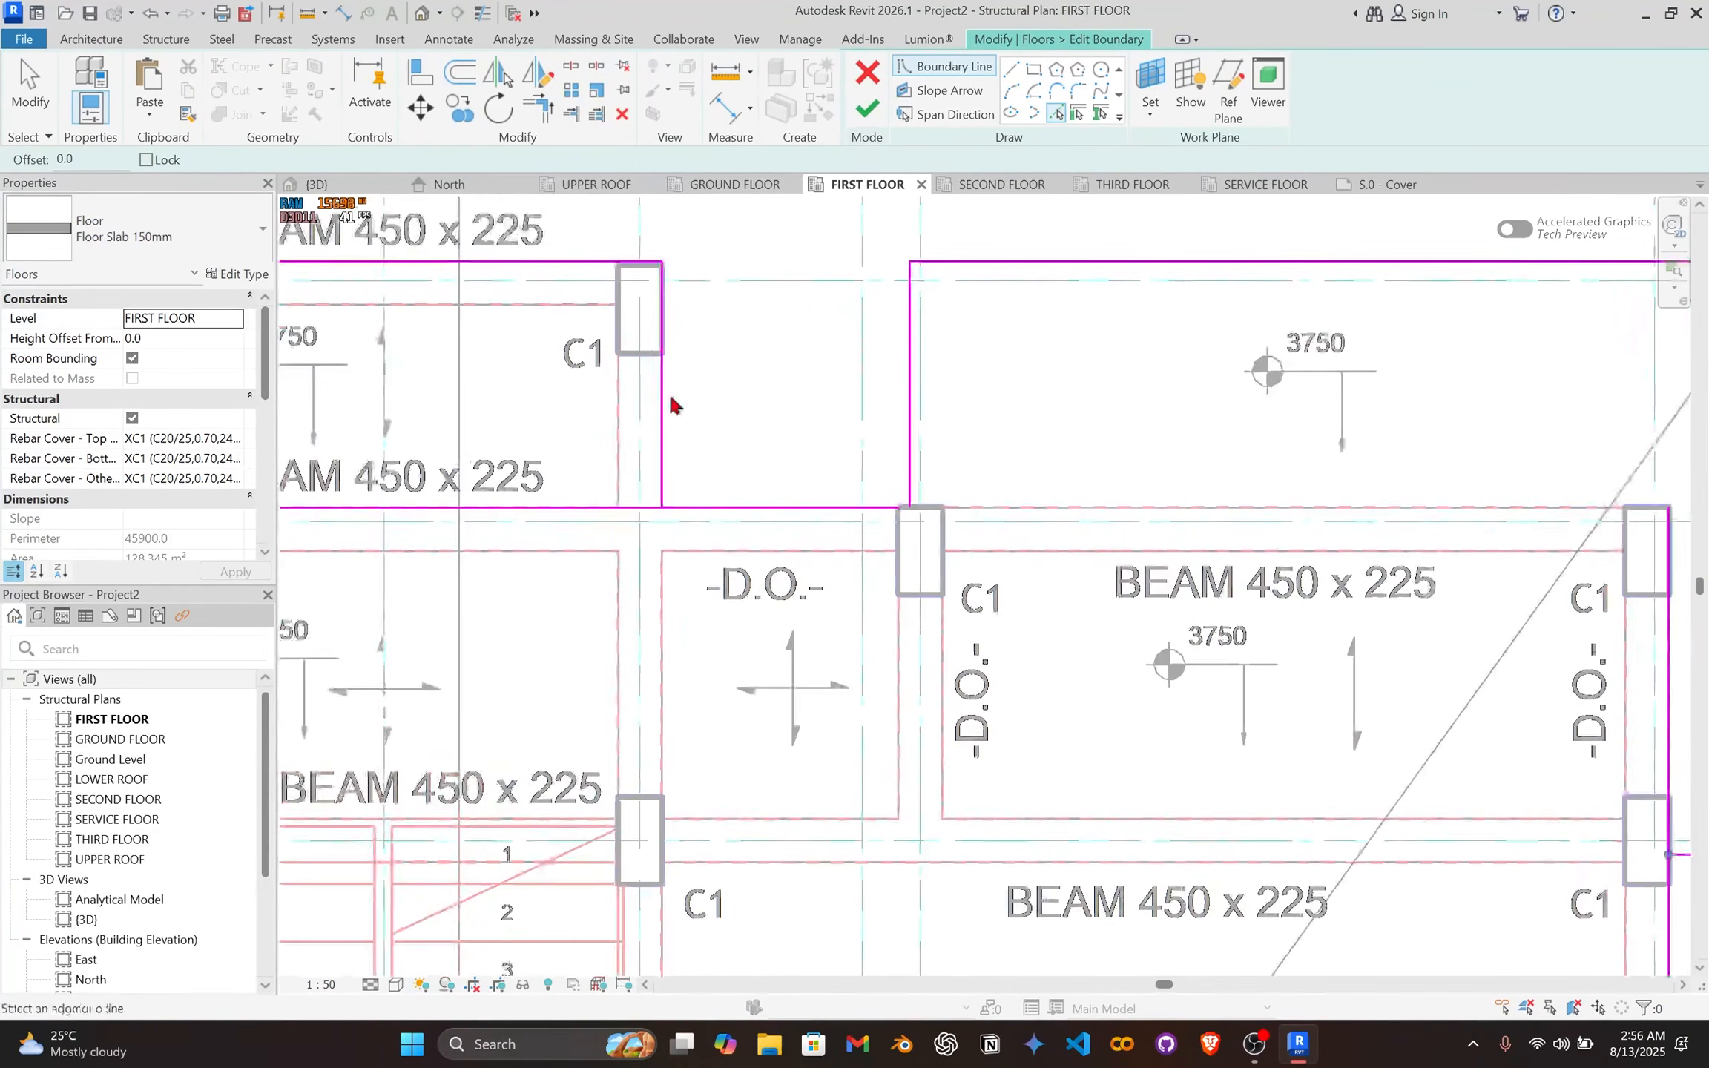
middle_drag(673, 405, 1126, 512)
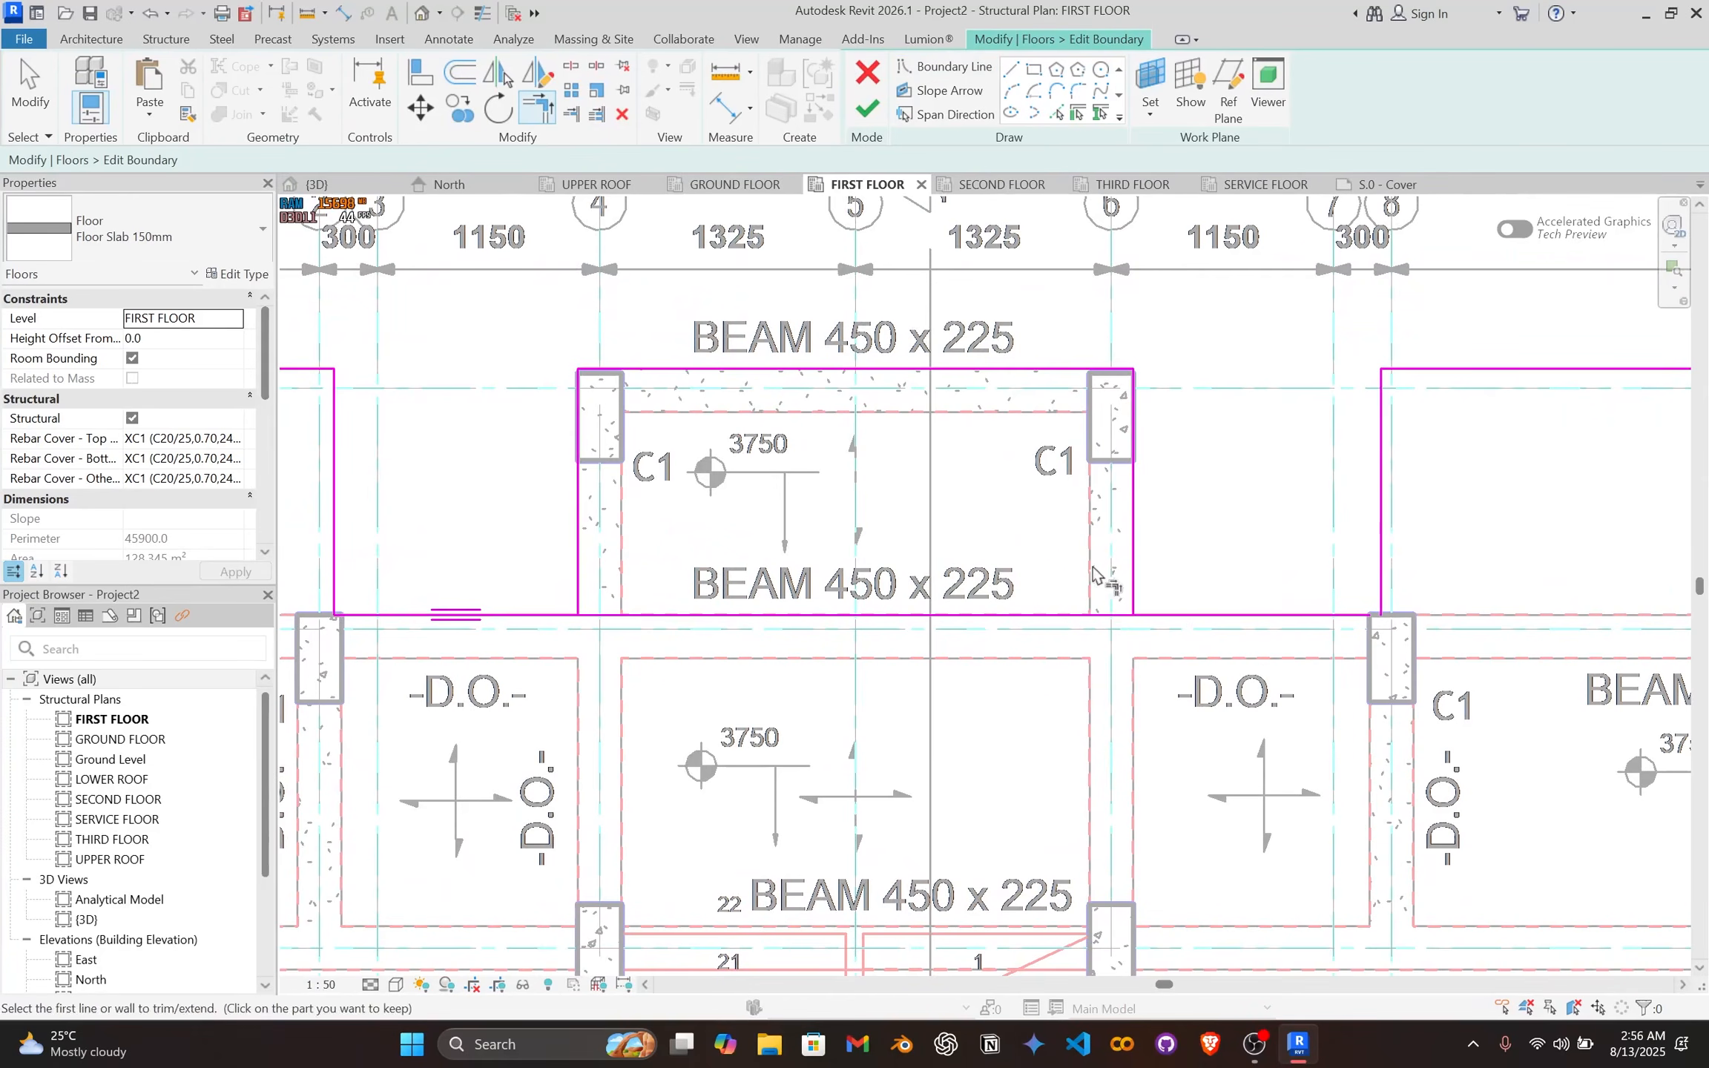
scroll(1232, 606, down, 1)
middle_drag(1244, 606, 808, 583)
middle_drag(1253, 569, 807, 481)
scroll(1170, 846, up, 2)
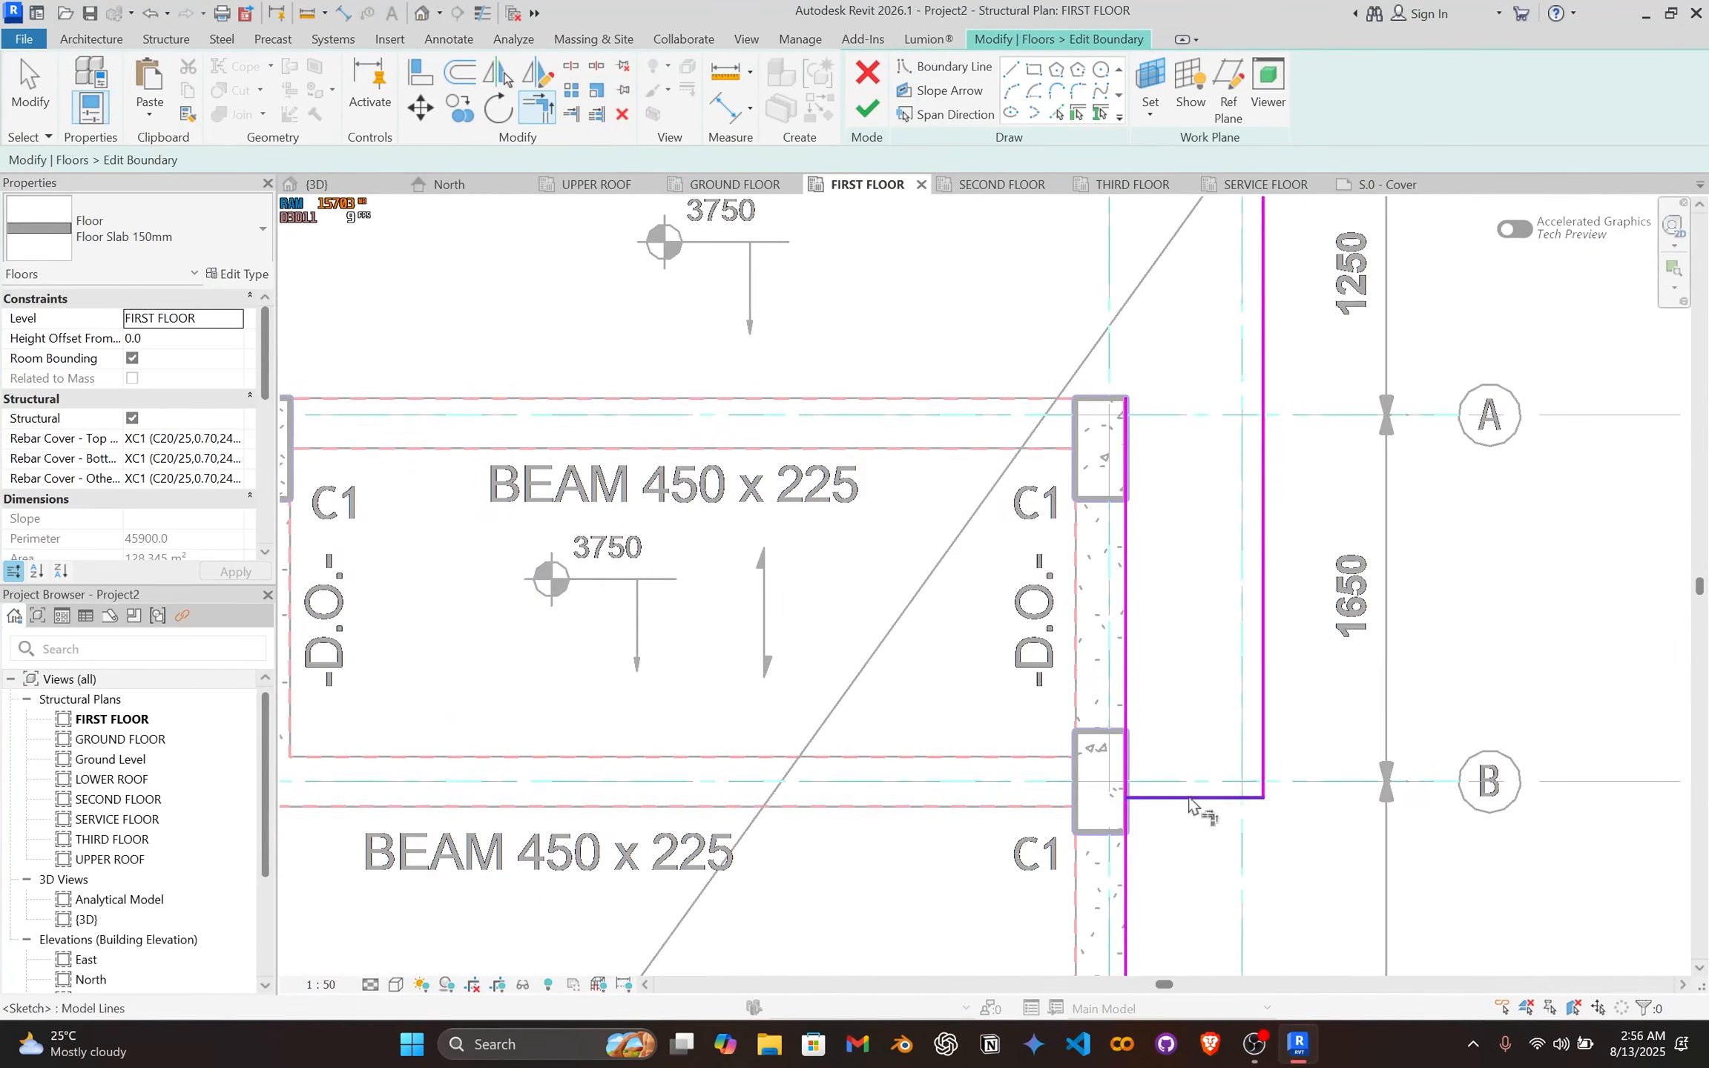
scroll(1129, 881, down, 5)
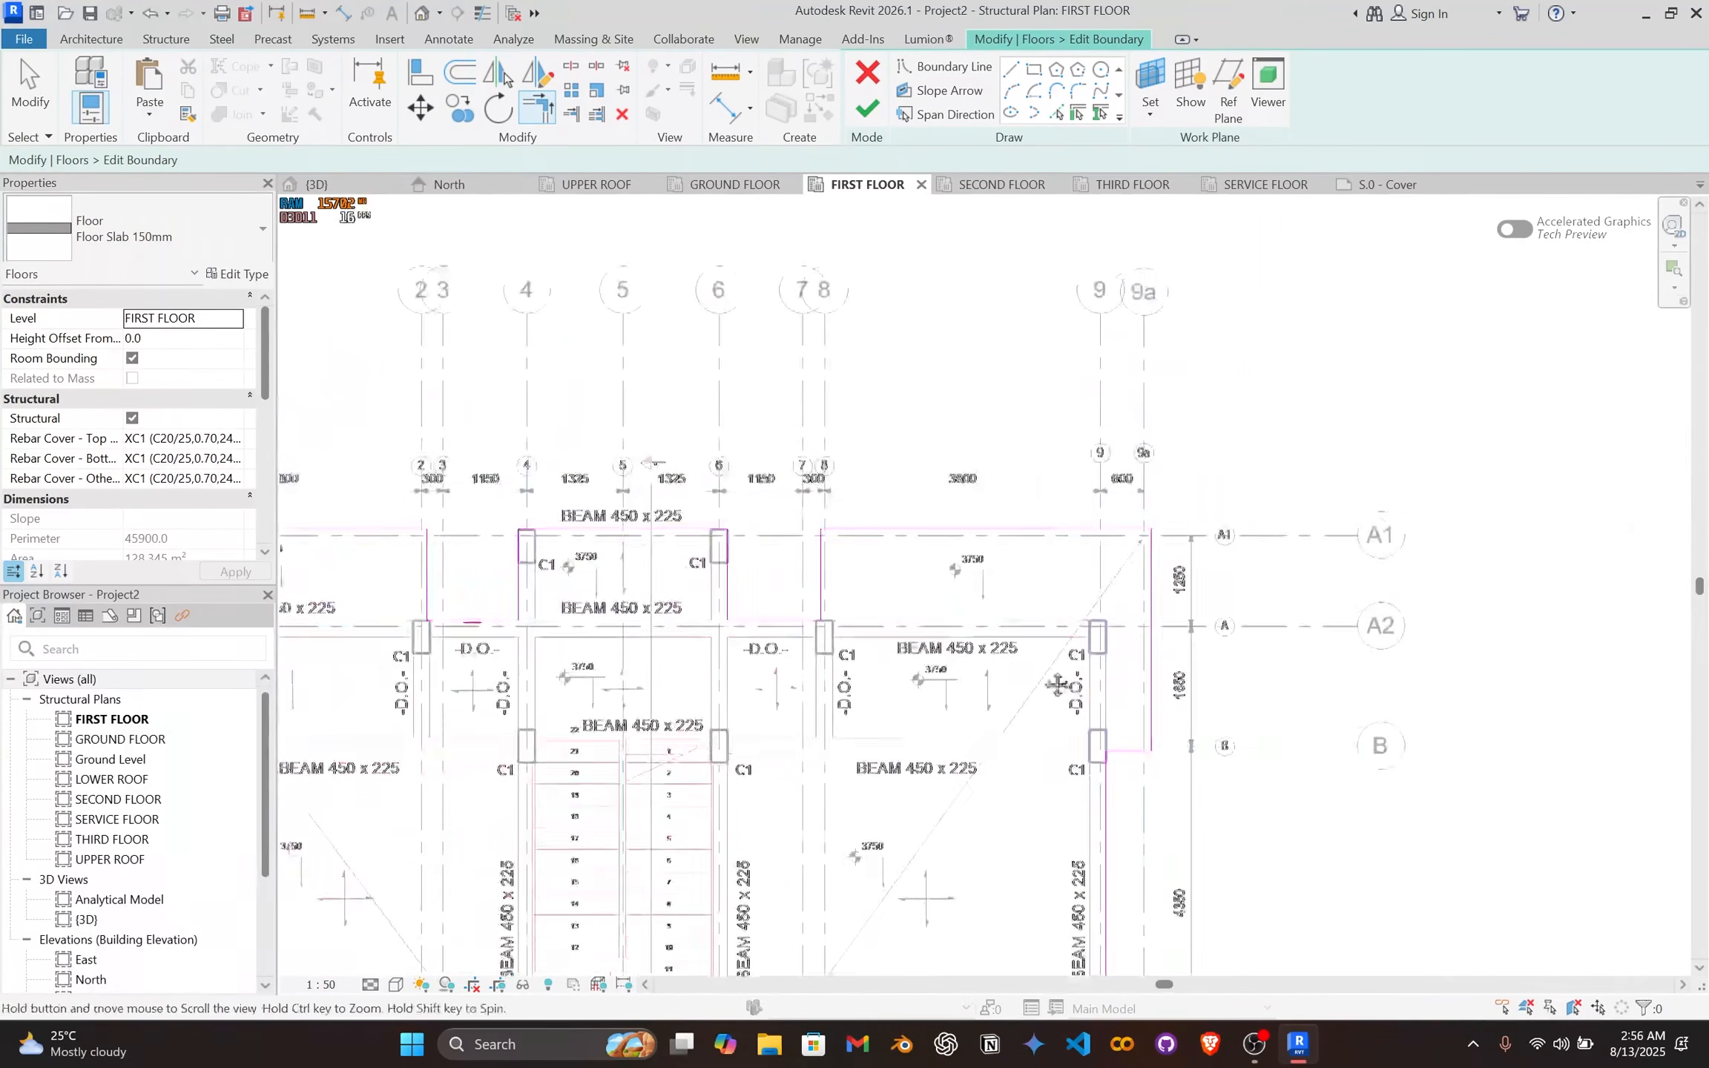
Step: Add slab boundary lines by picking the outer beam edges along gridline C beyond gridline 9 and along gridline 9a
scroll(1152, 804, down, 1)
middle_drag(1122, 948, 868, 298)
scroll(1032, 454, up, 3)
middle_drag(1164, 340, 952, 552)
scroll(782, 348, up, 4)
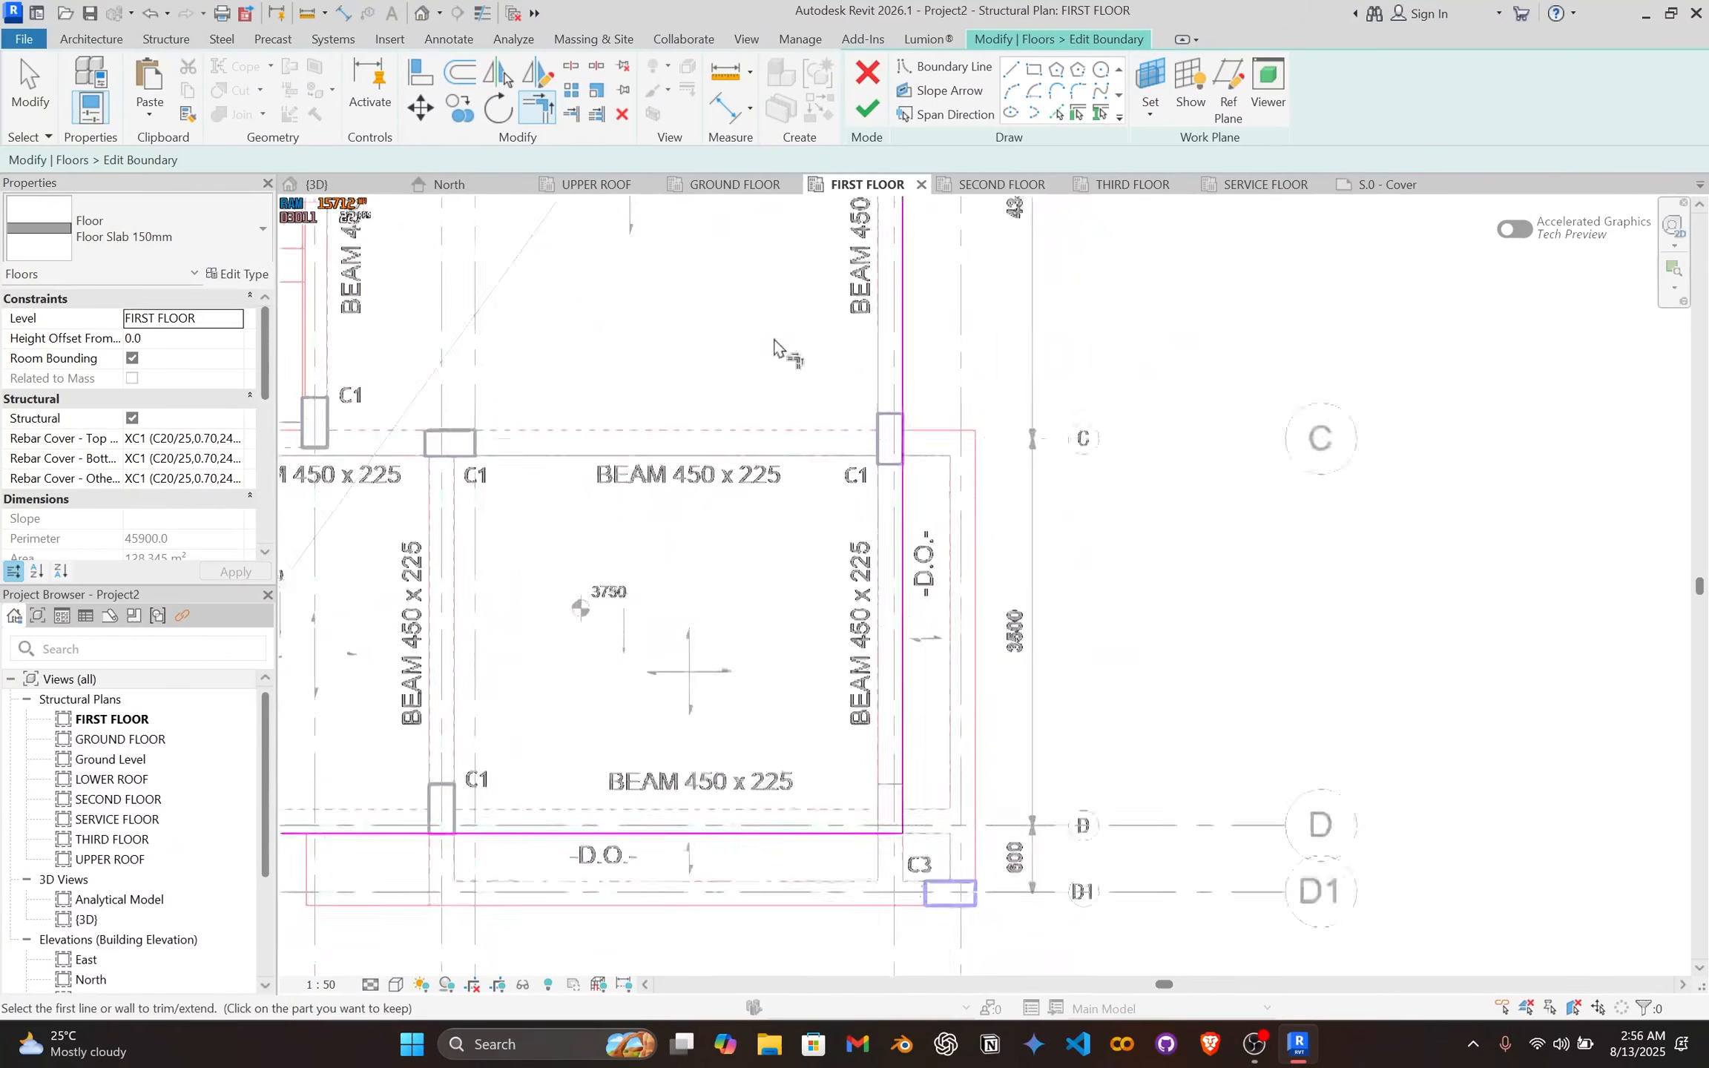
click(1067, 112)
scroll(1020, 505, up, 2)
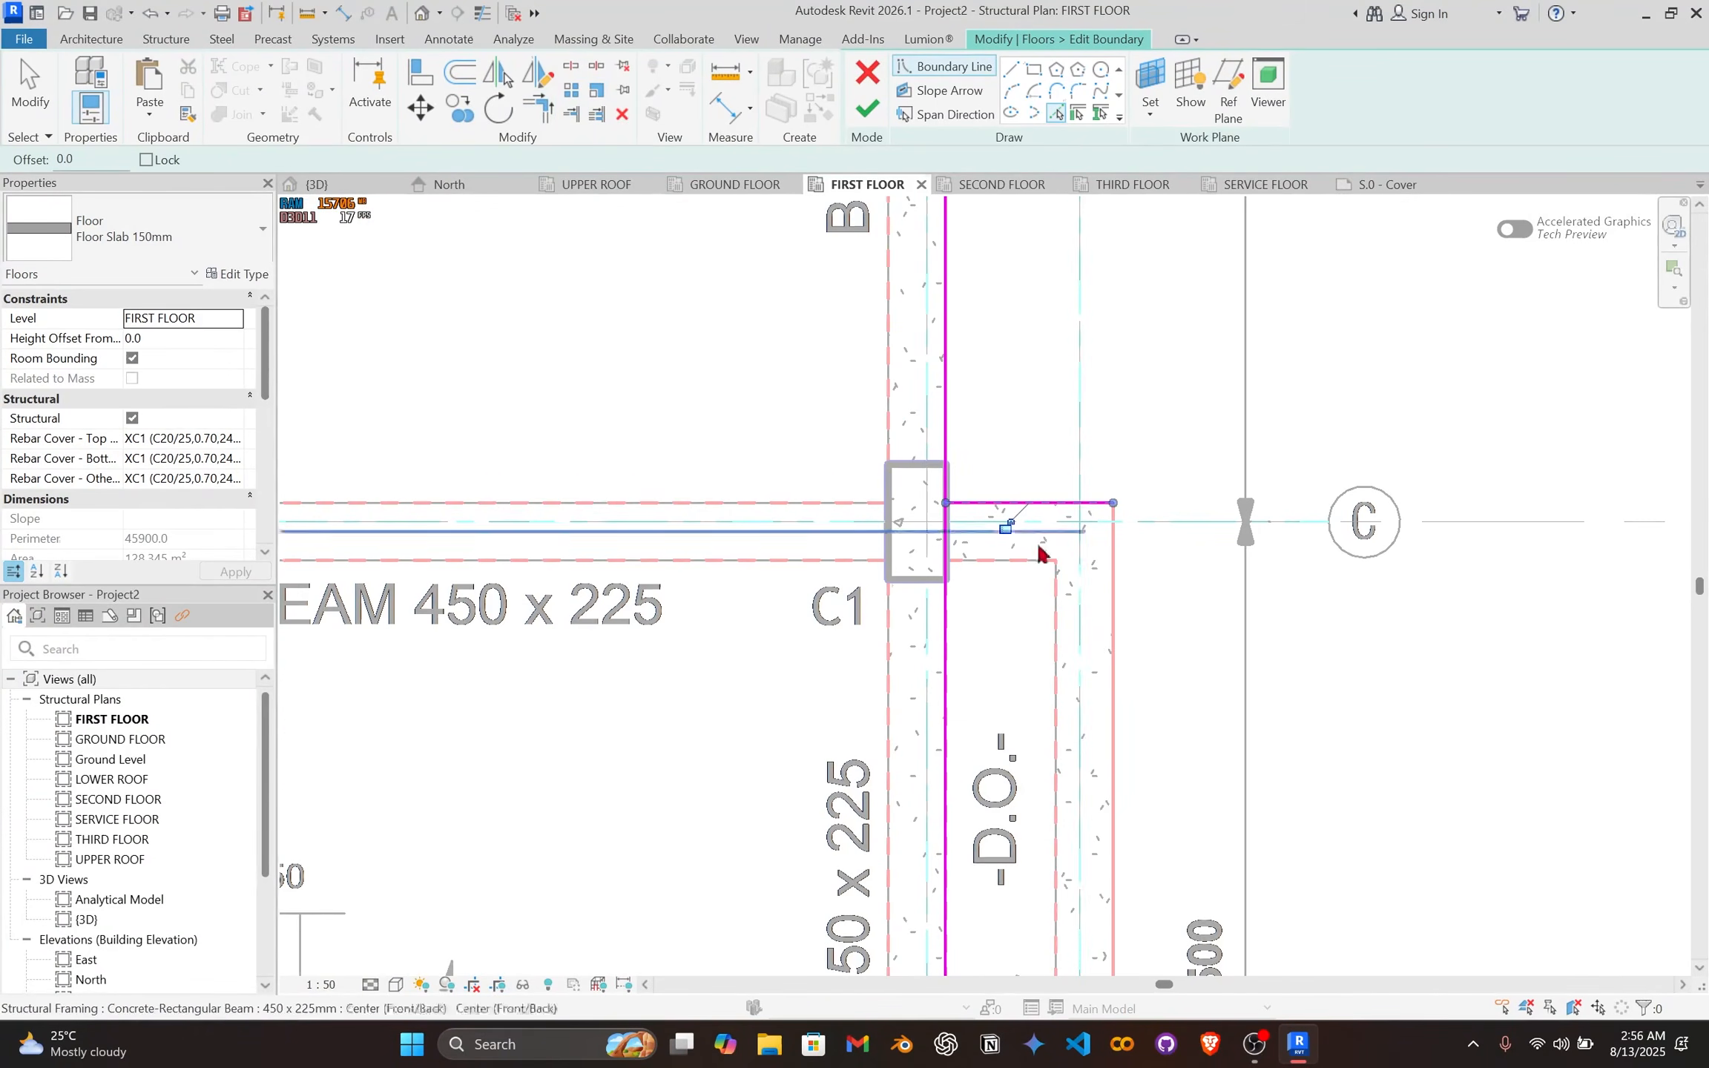
click(1113, 671)
Step: Add slab boundary lines by picking the outer beam edge along gridline D1 and the slab edge beside gridline 6
scroll(1101, 738, down, 3)
middle_drag(1098, 772, 1003, 284)
scroll(957, 815, up, 2)
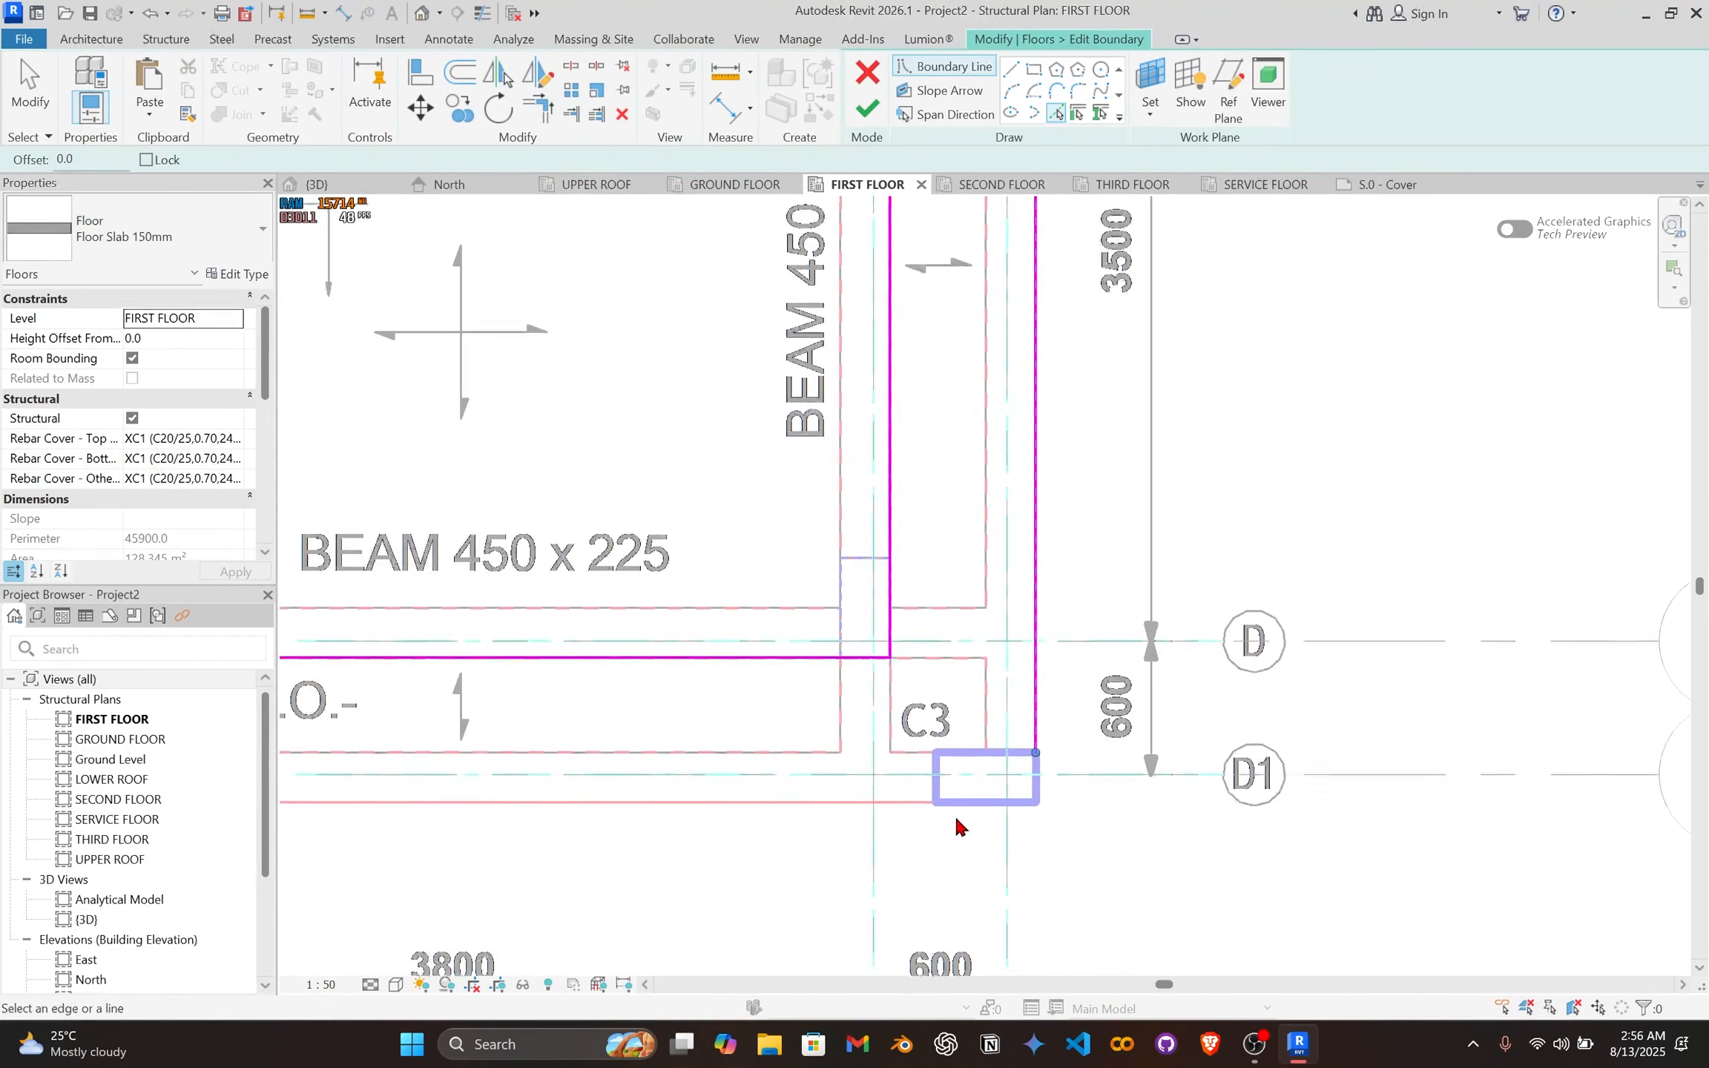
click(870, 796)
scroll(871, 796, down, 2)
middle_drag(768, 728, 1376, 693)
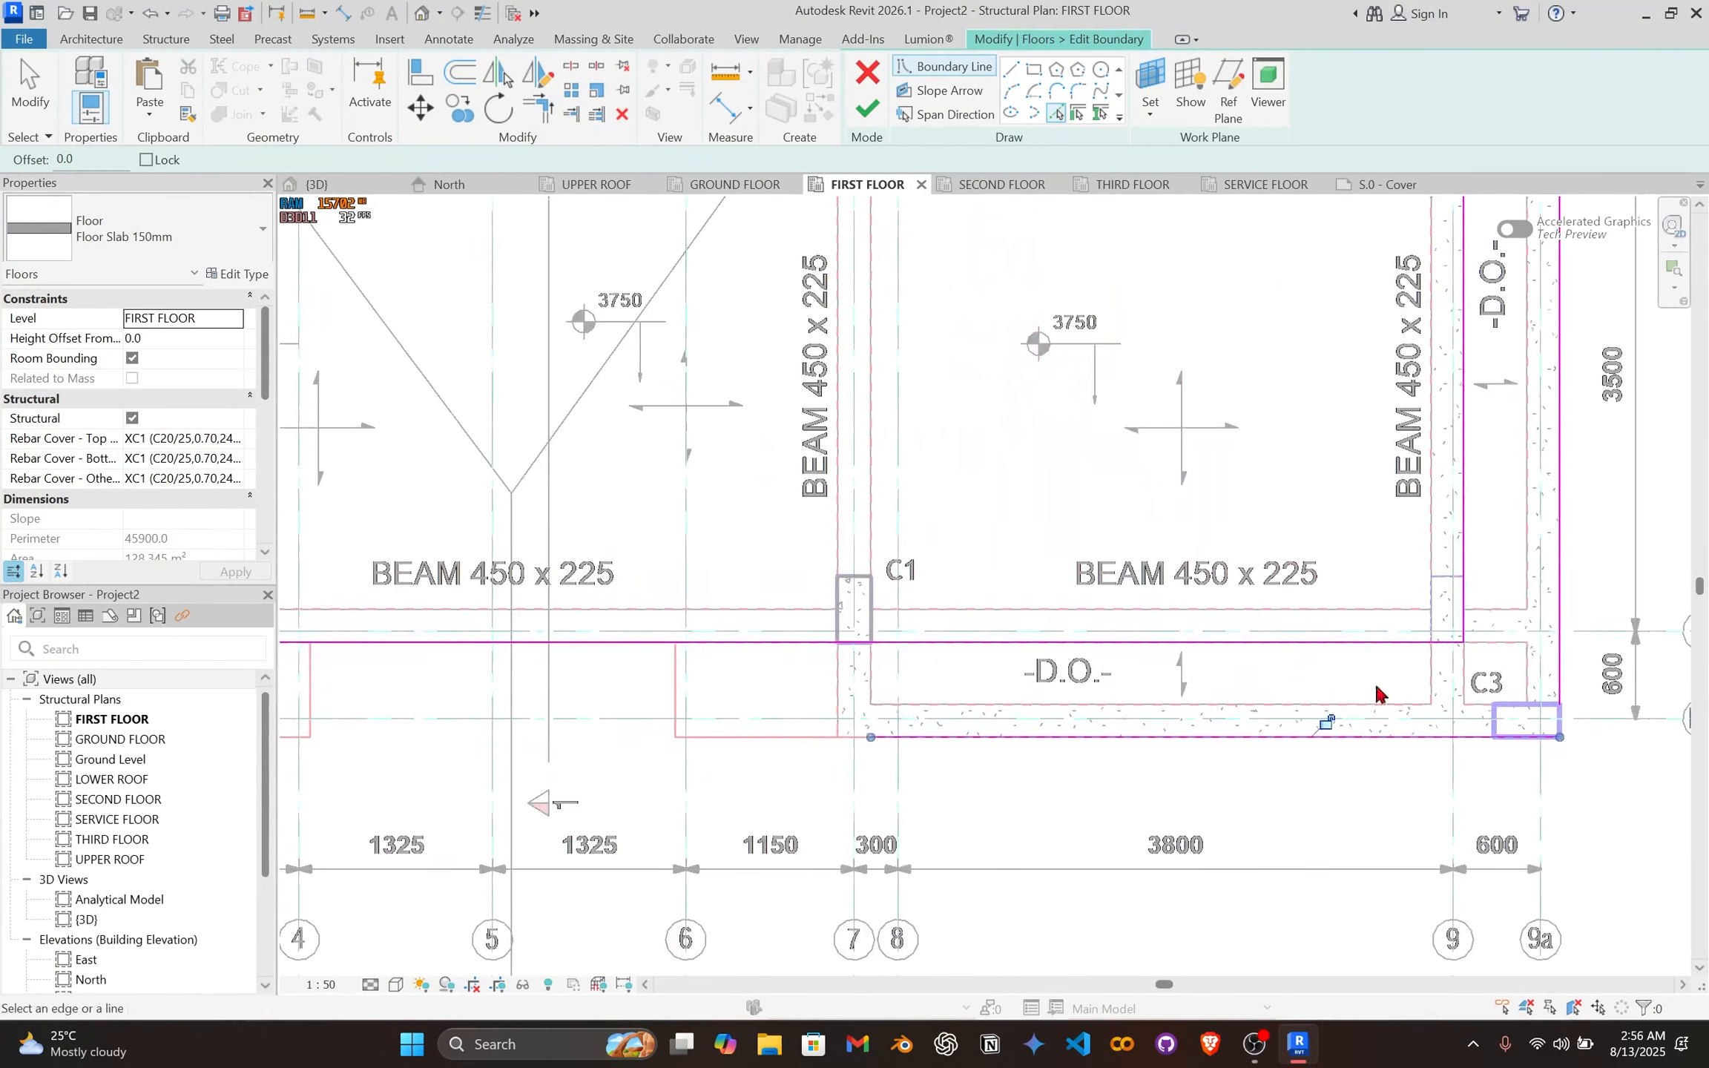
scroll(705, 689, up, 2)
click(660, 692)
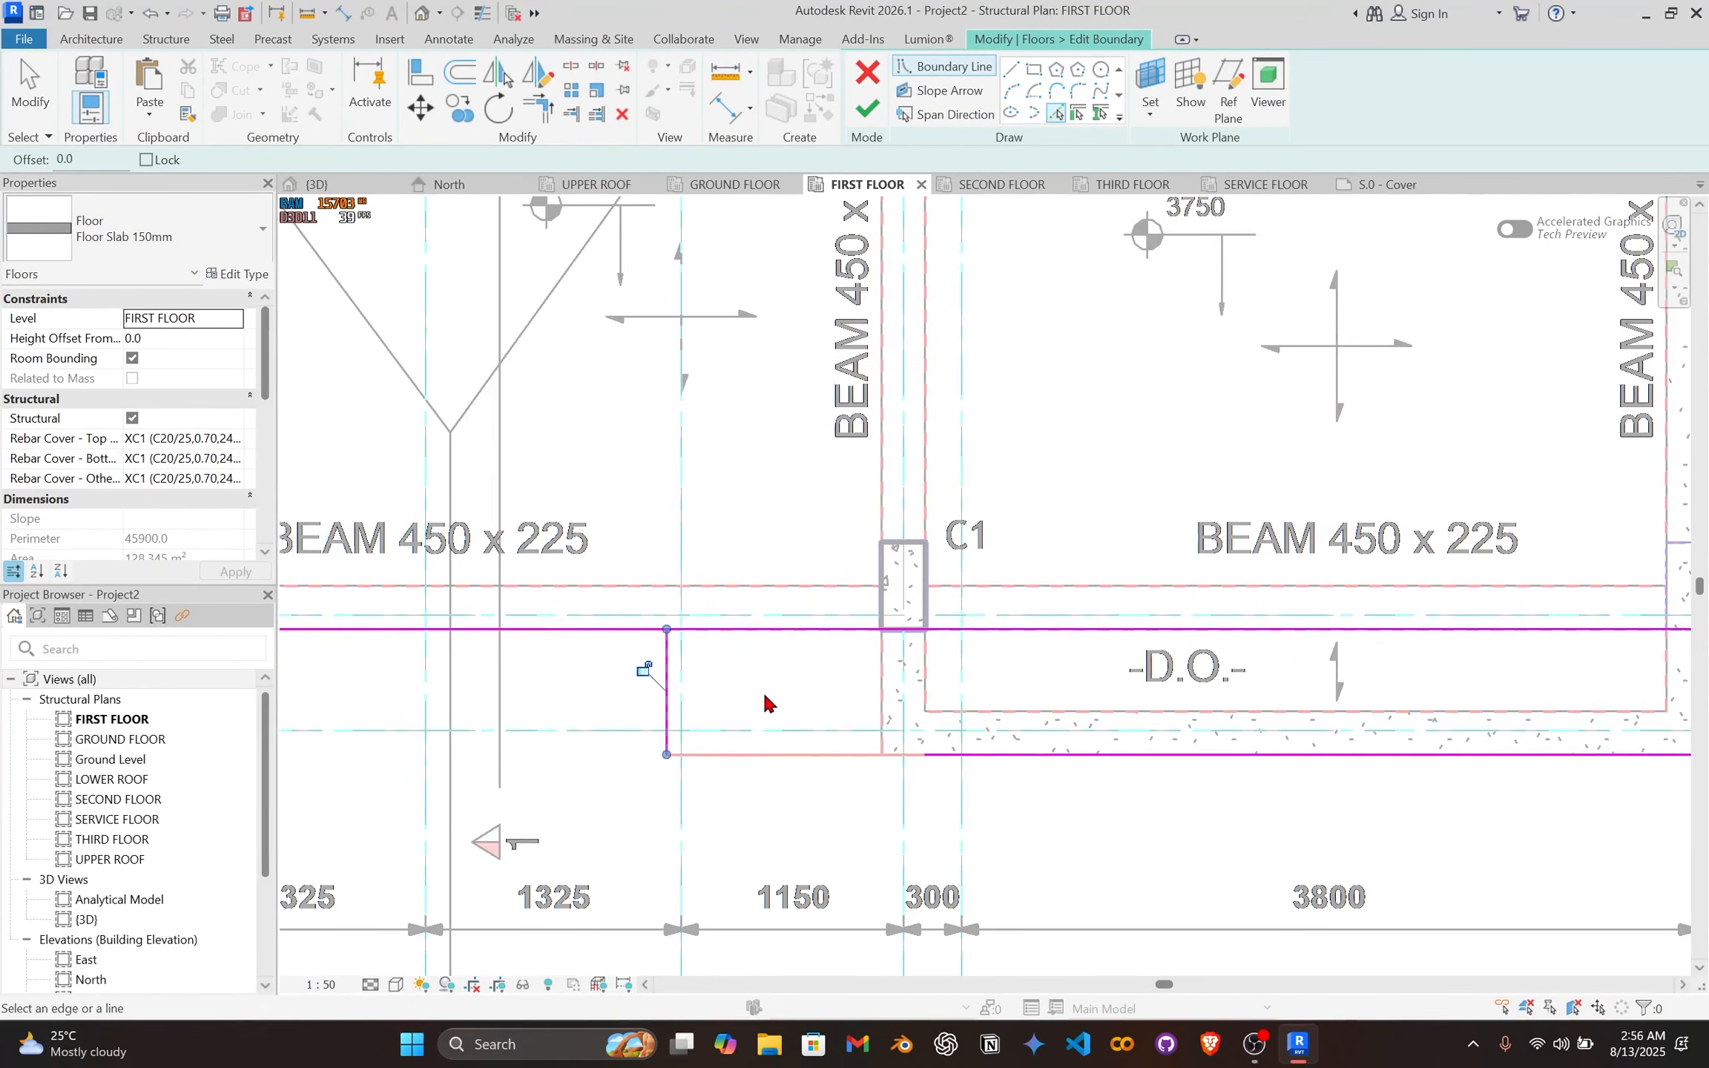
Step: Trim the slab boundary to corners beside gridline 6 at gridlines D and D1, and at column C3 near gridlines D1 and 9a
click(631, 636)
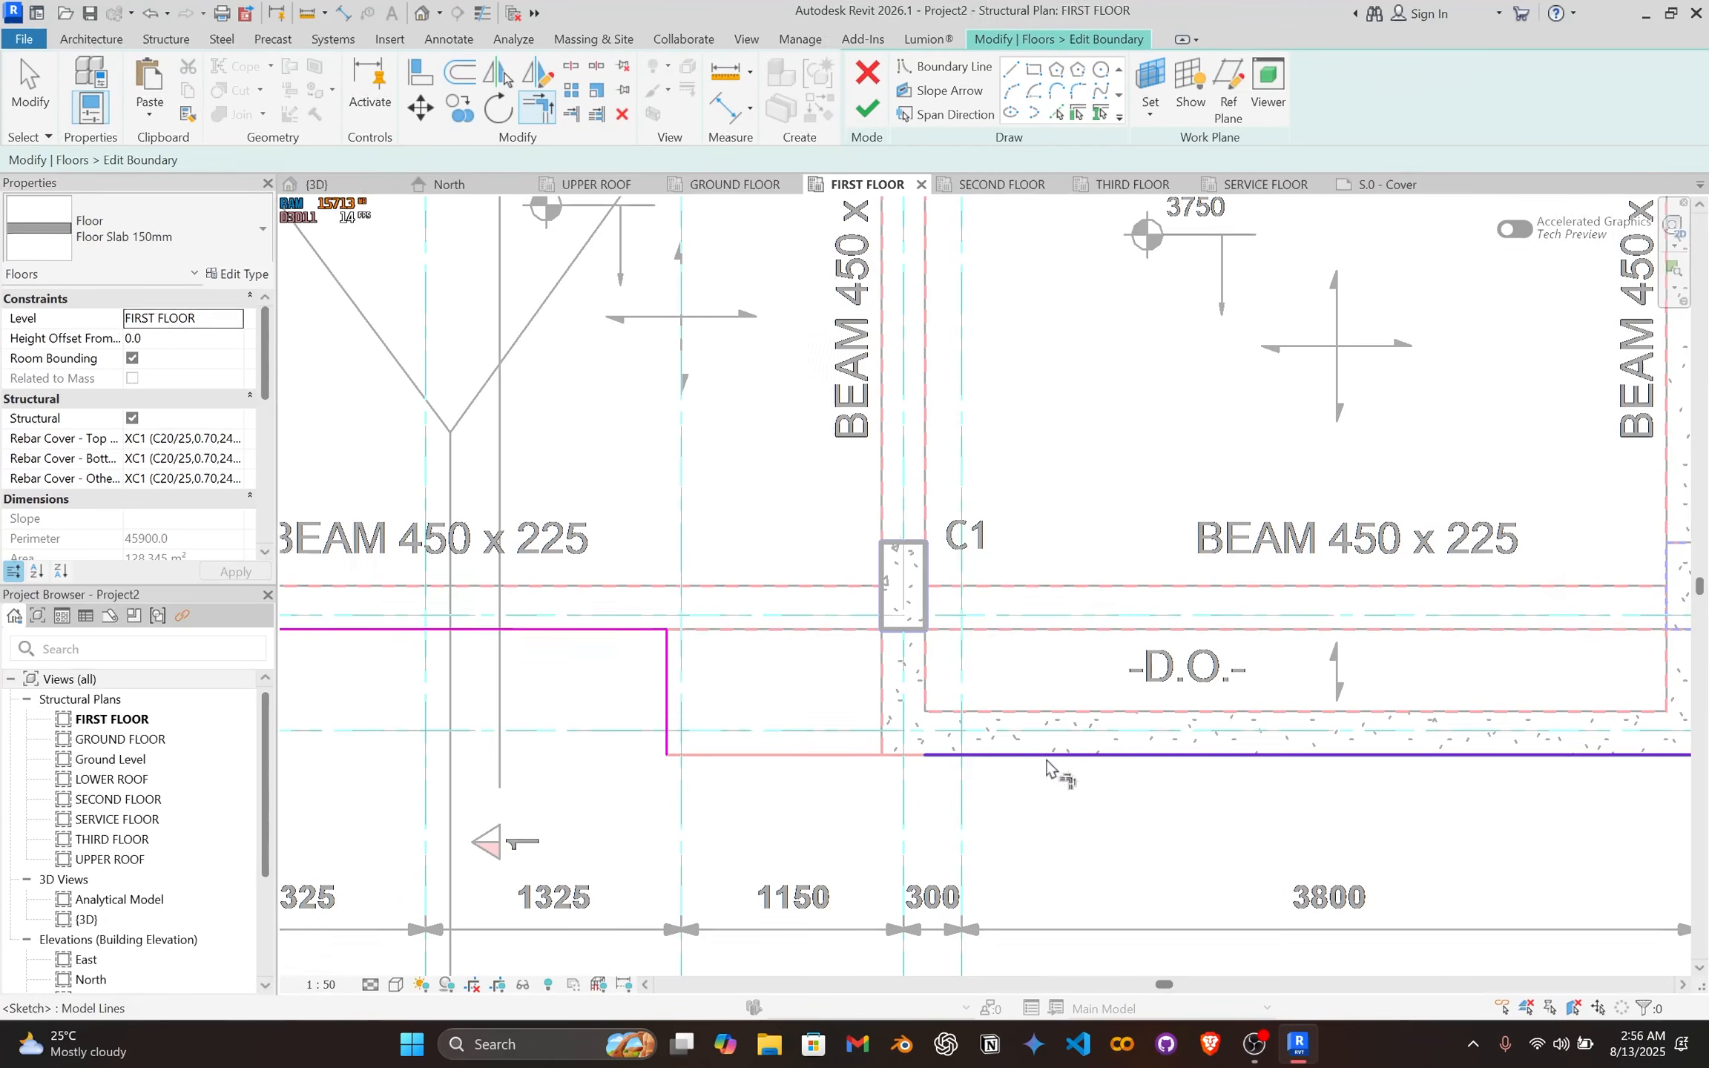
scroll(1216, 746, down, 3)
middle_drag(1235, 755, 872, 749)
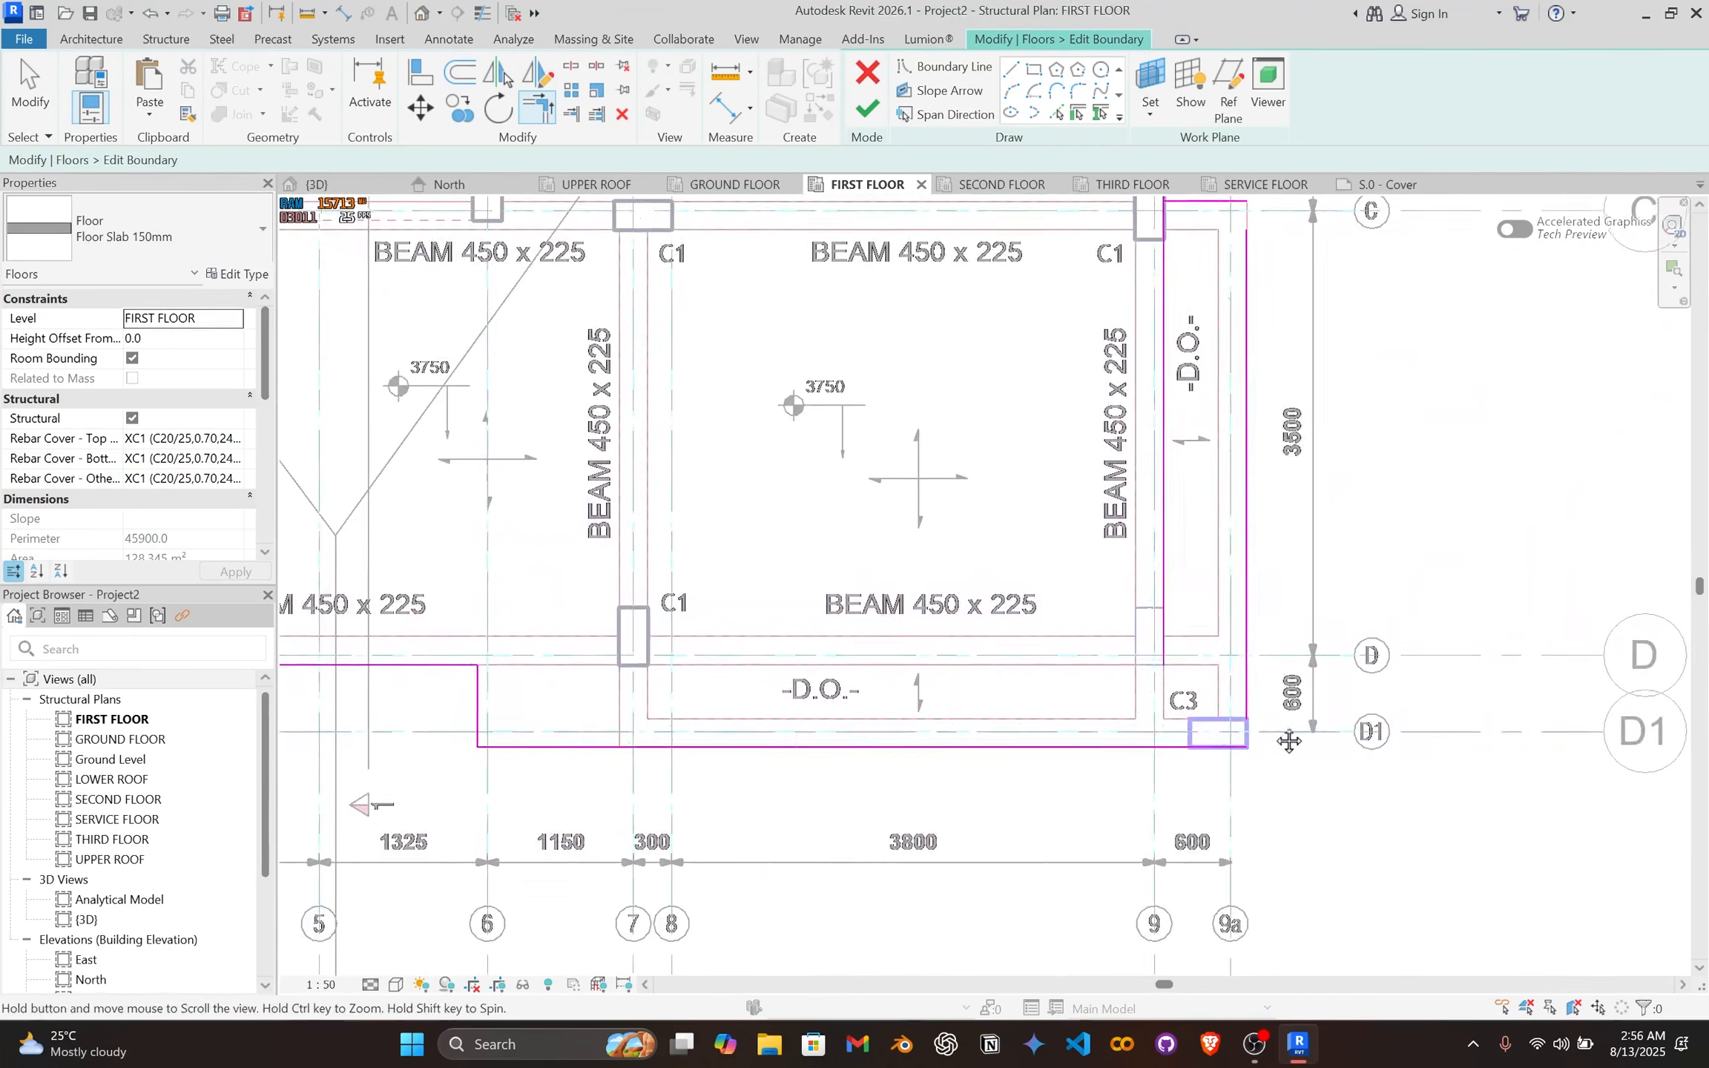
middle_drag(1289, 740, 1137, 746)
scroll(1072, 703, up, 3)
scroll(1061, 728, up, 2)
scroll(1017, 708, up, 1)
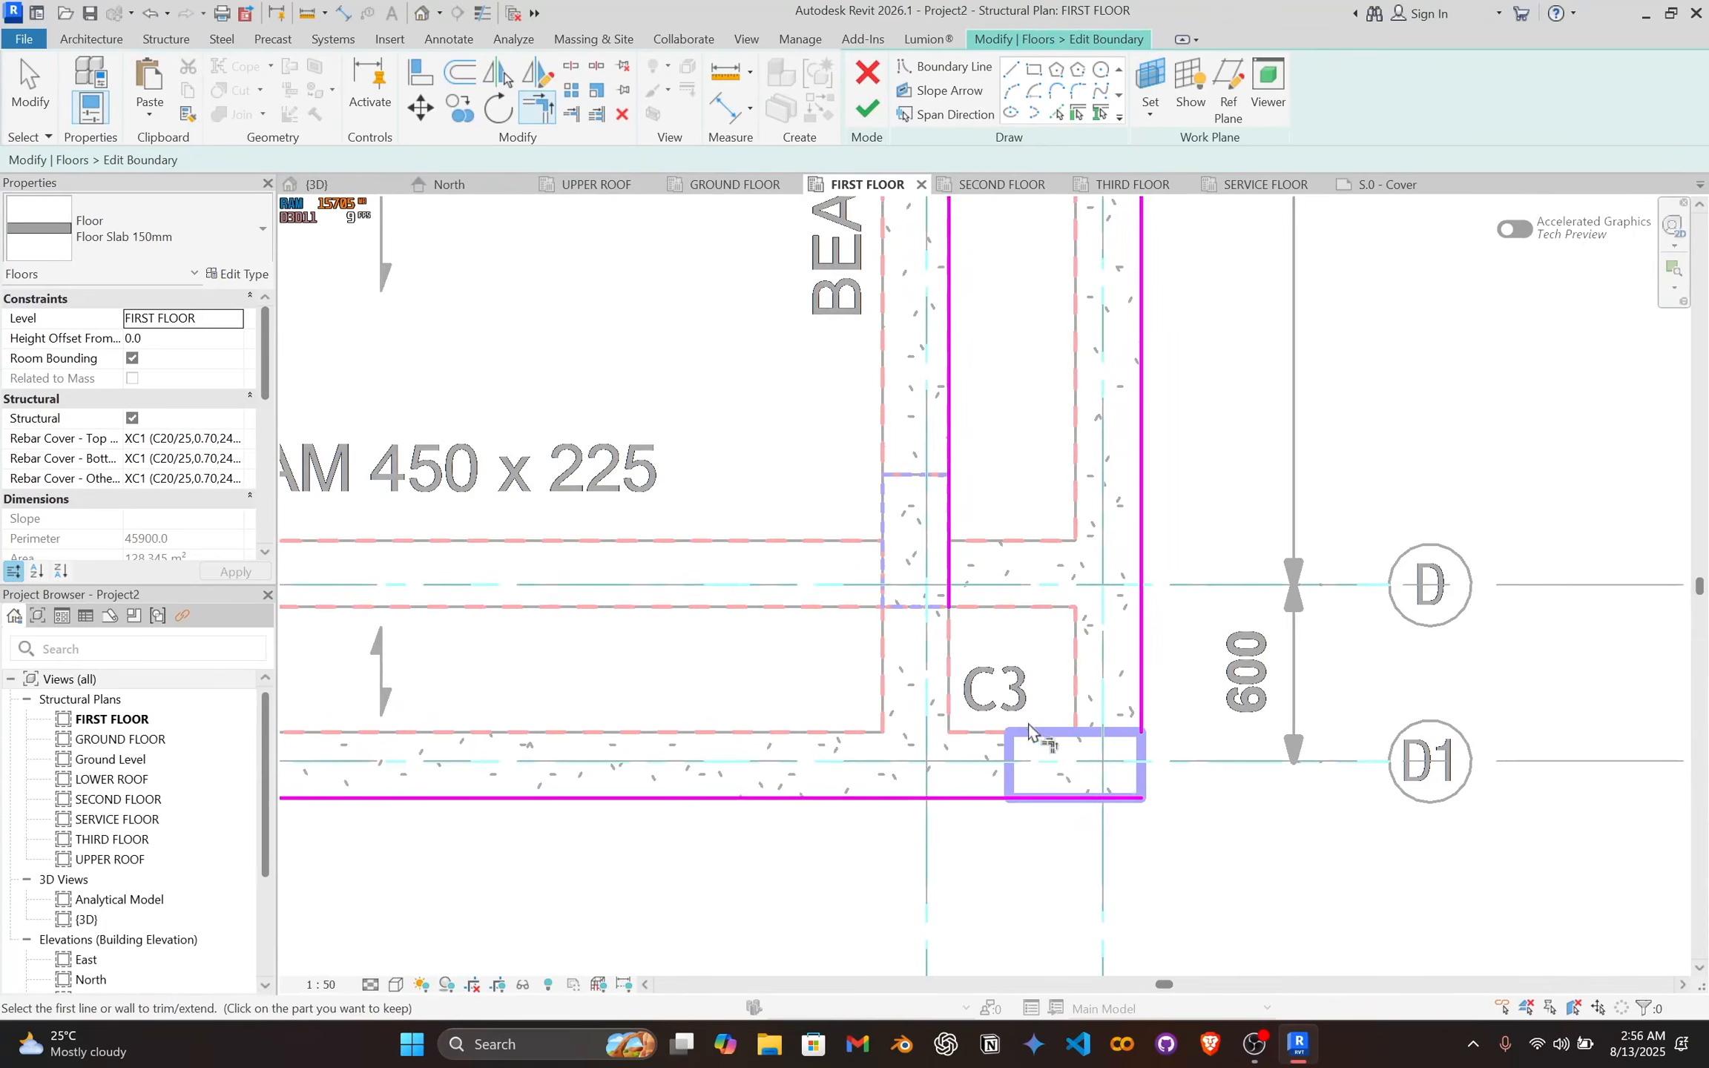
click(1010, 796)
click(1135, 677)
scroll(1178, 472, down, 3)
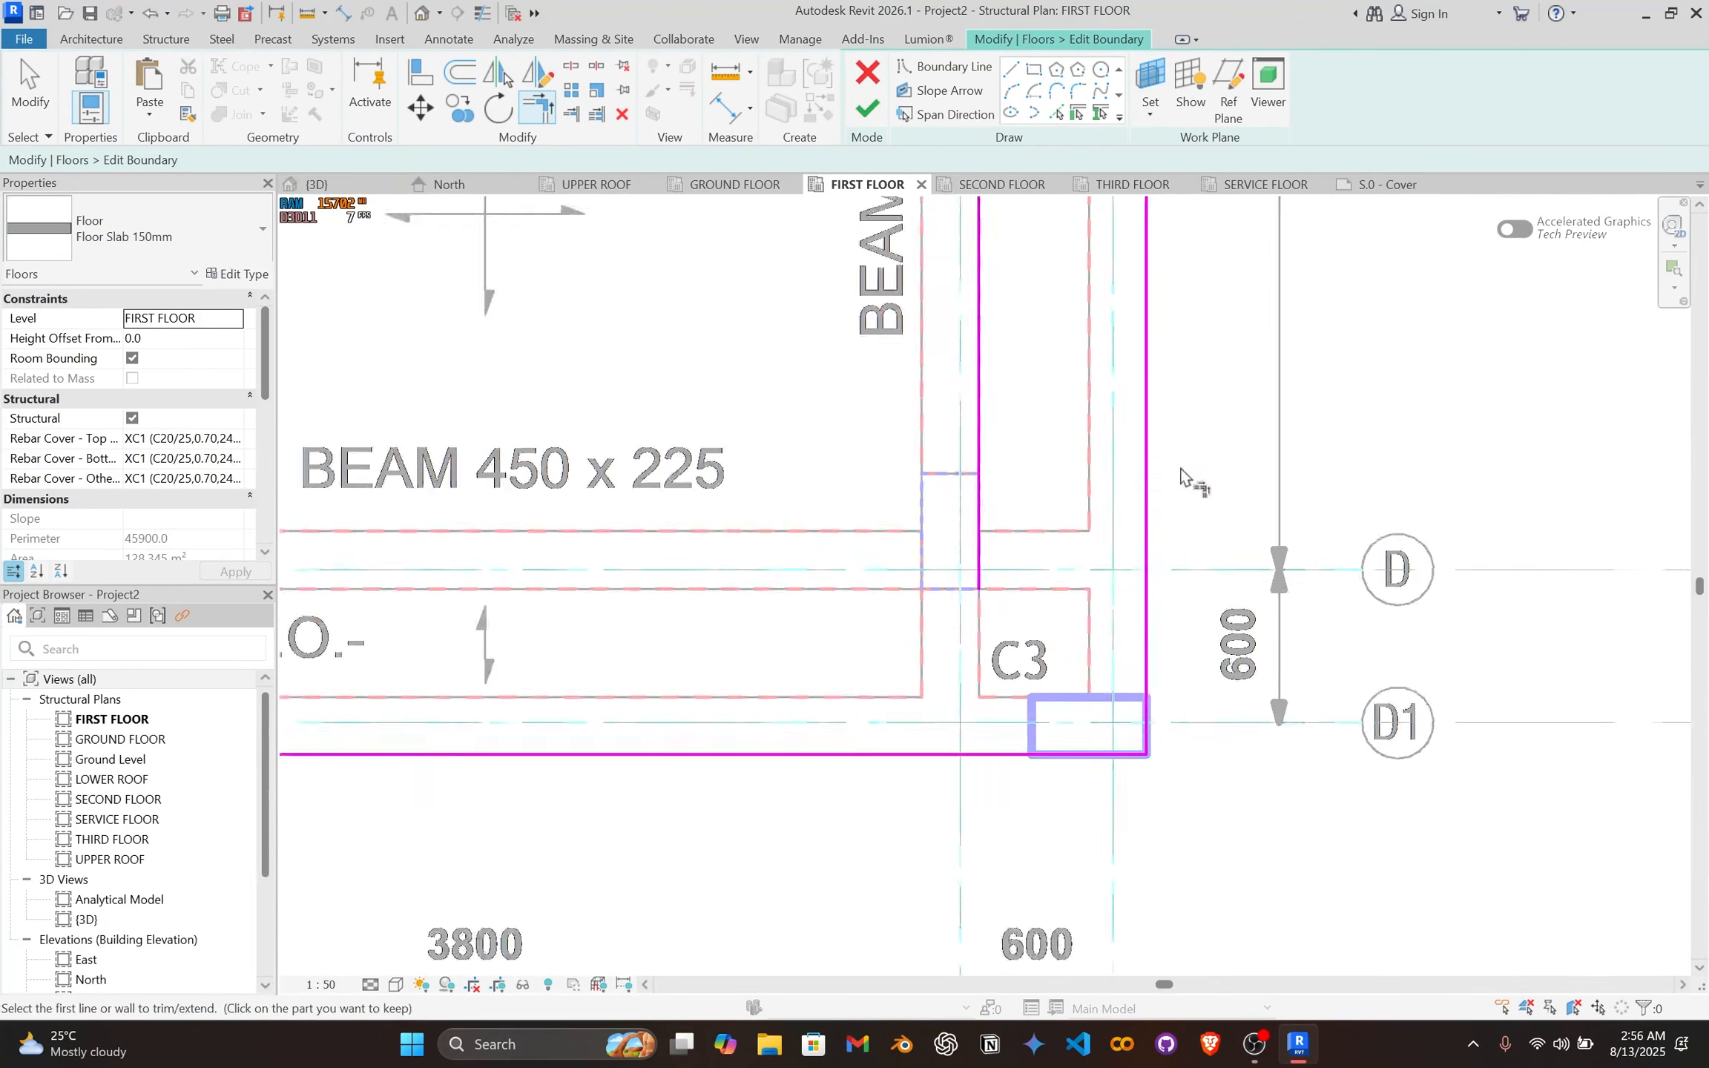
Step: Trim the slab boundary lines to corners where gridline C meets gridlines 9a and 9
middle_drag(1171, 398, 1133, 753)
middle_drag(1120, 505, 1161, 815)
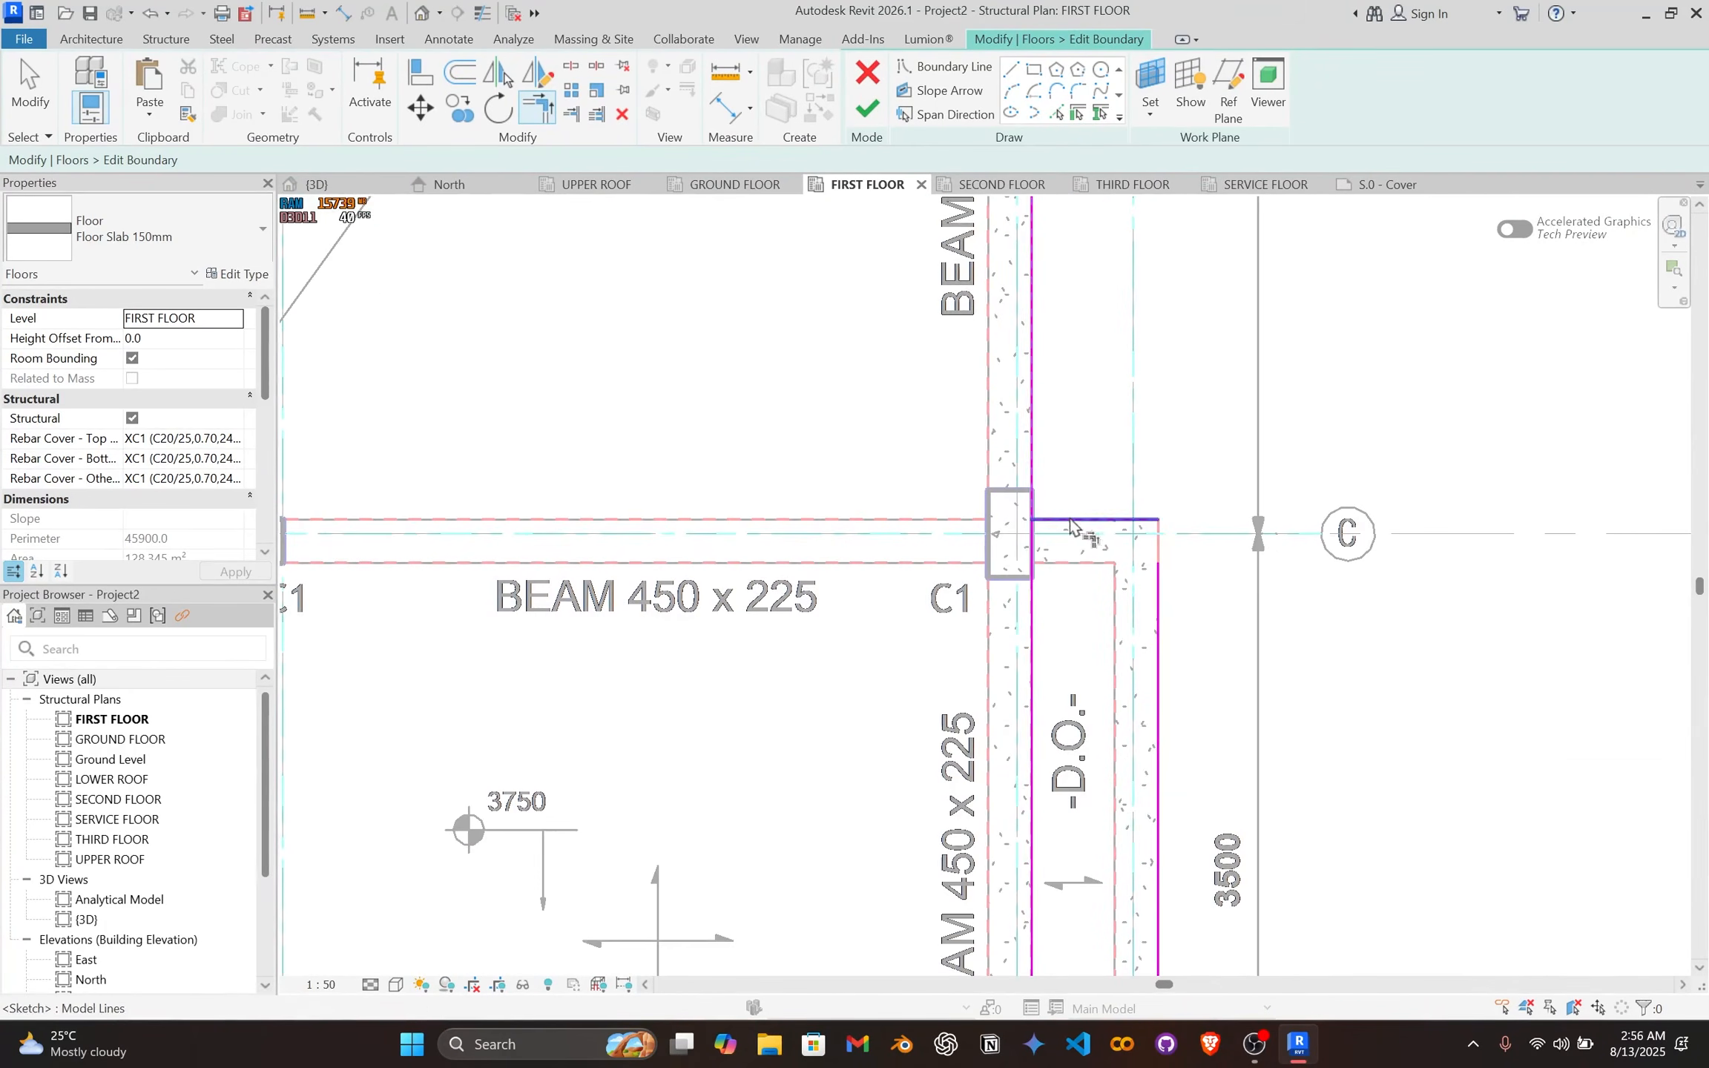
scroll(1133, 519, down, 5)
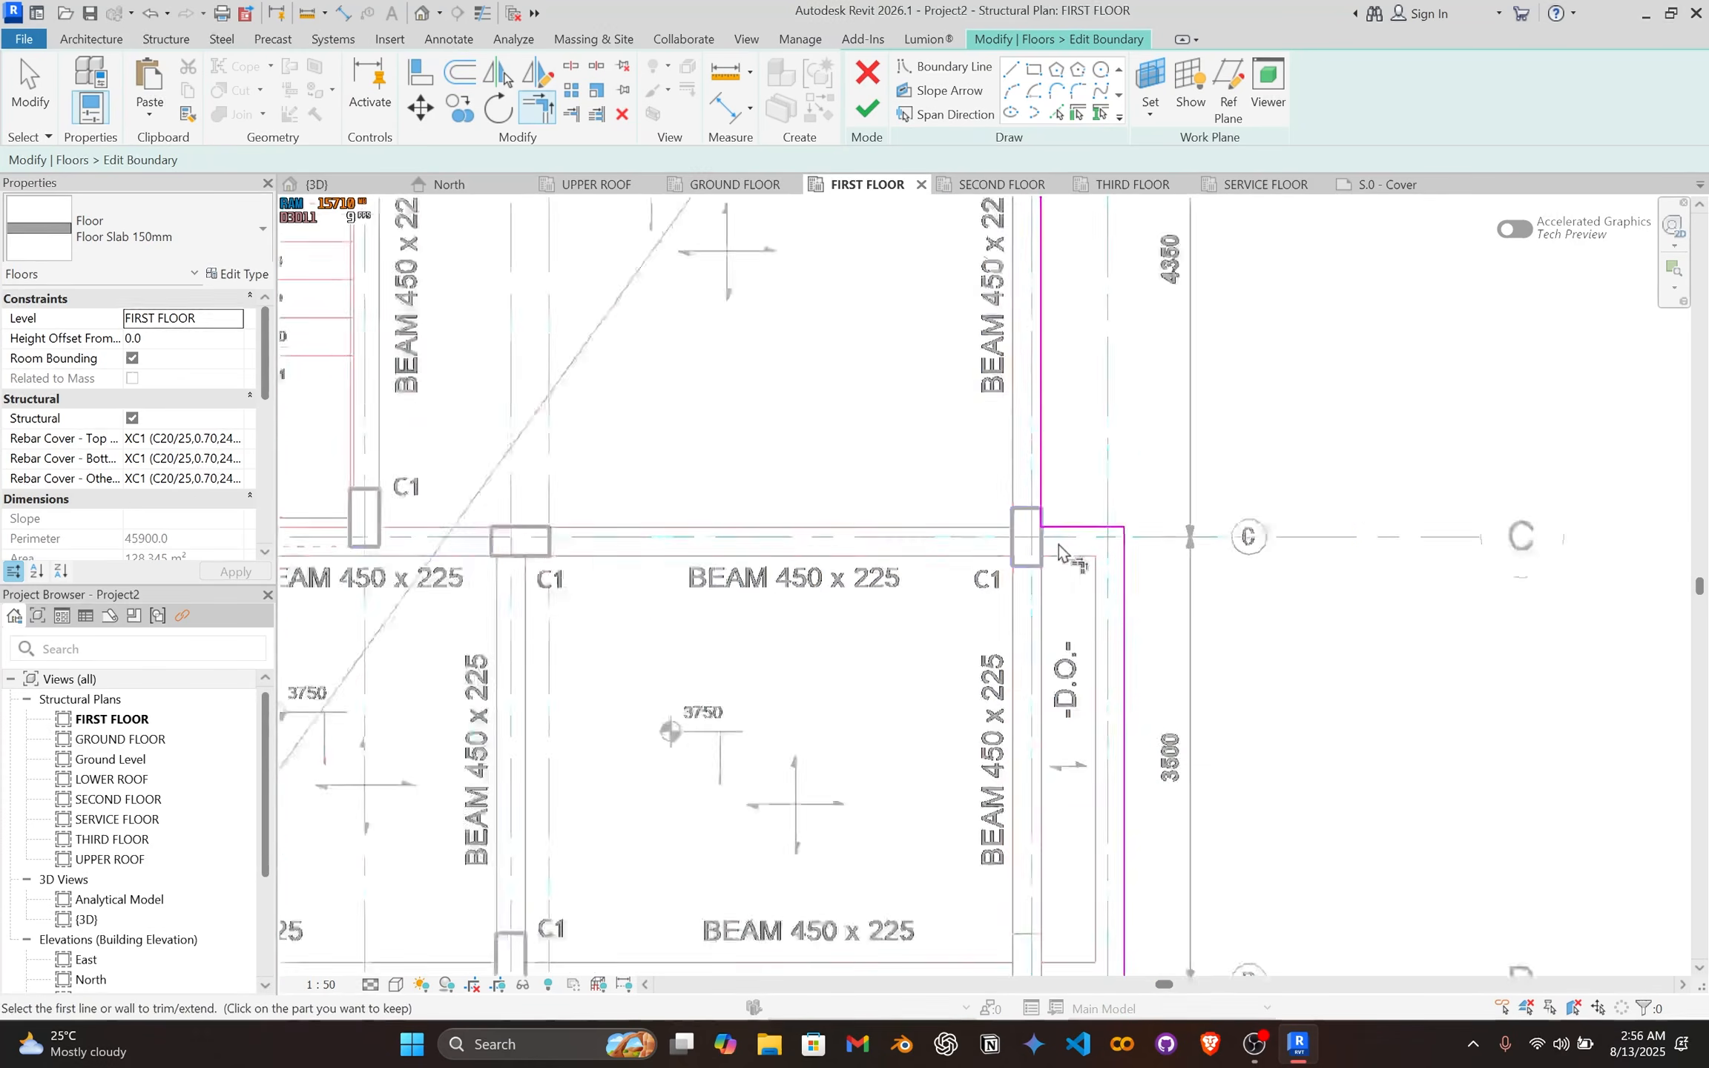
Step: Add slab boundary lines by picking the plan edges along gridline D, beside gridline 4, and along gridlines D1, 1a and C
middle_drag(1004, 659, 1039, 563)
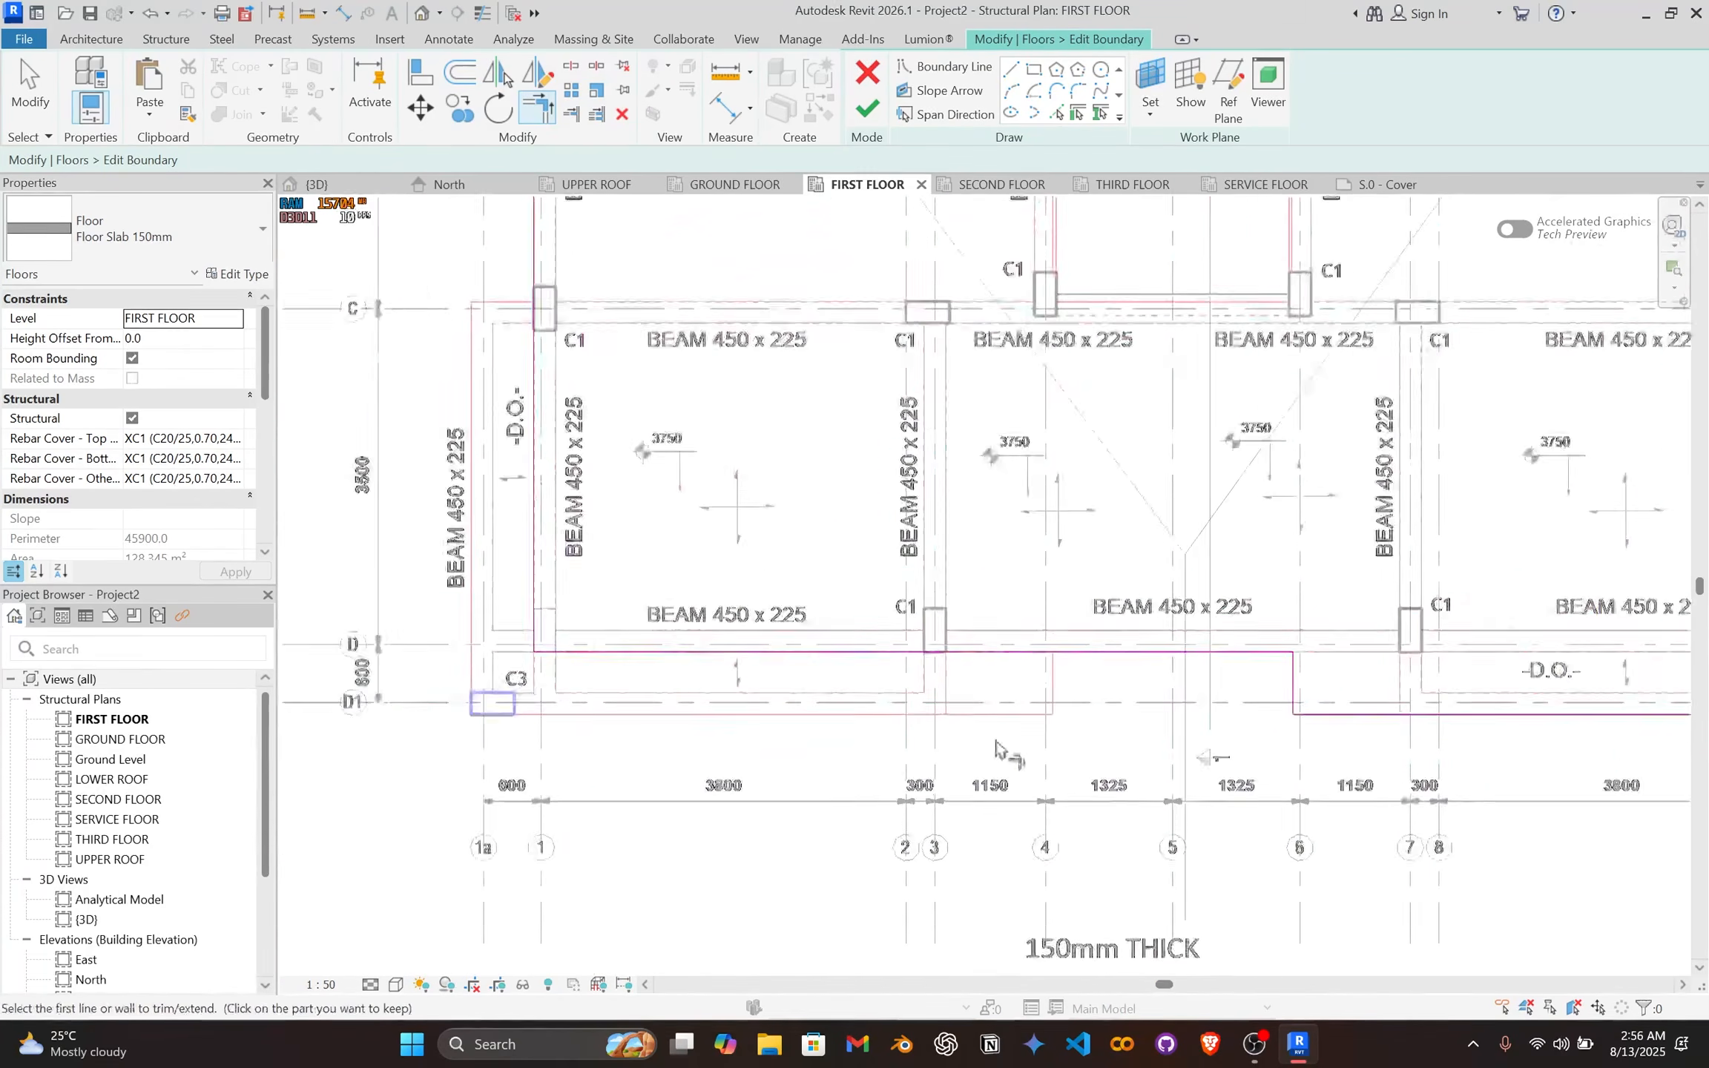
scroll(1167, 518, up, 4)
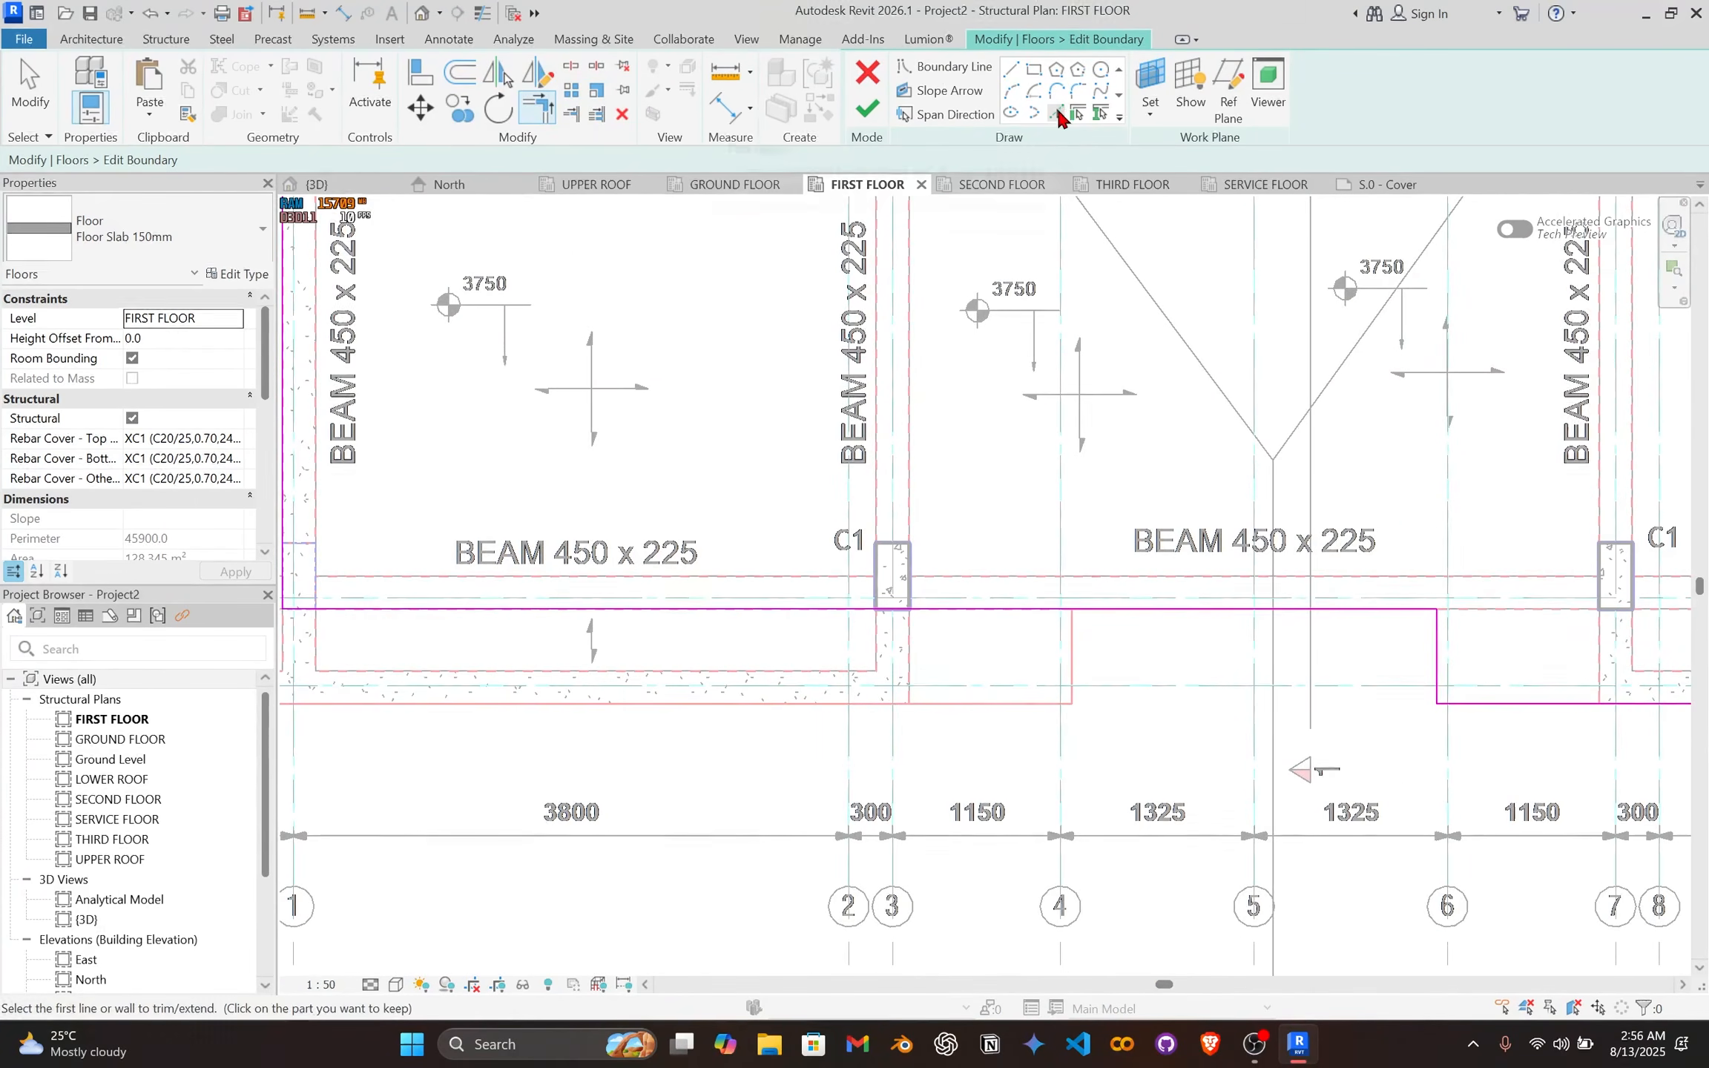
click(1057, 113)
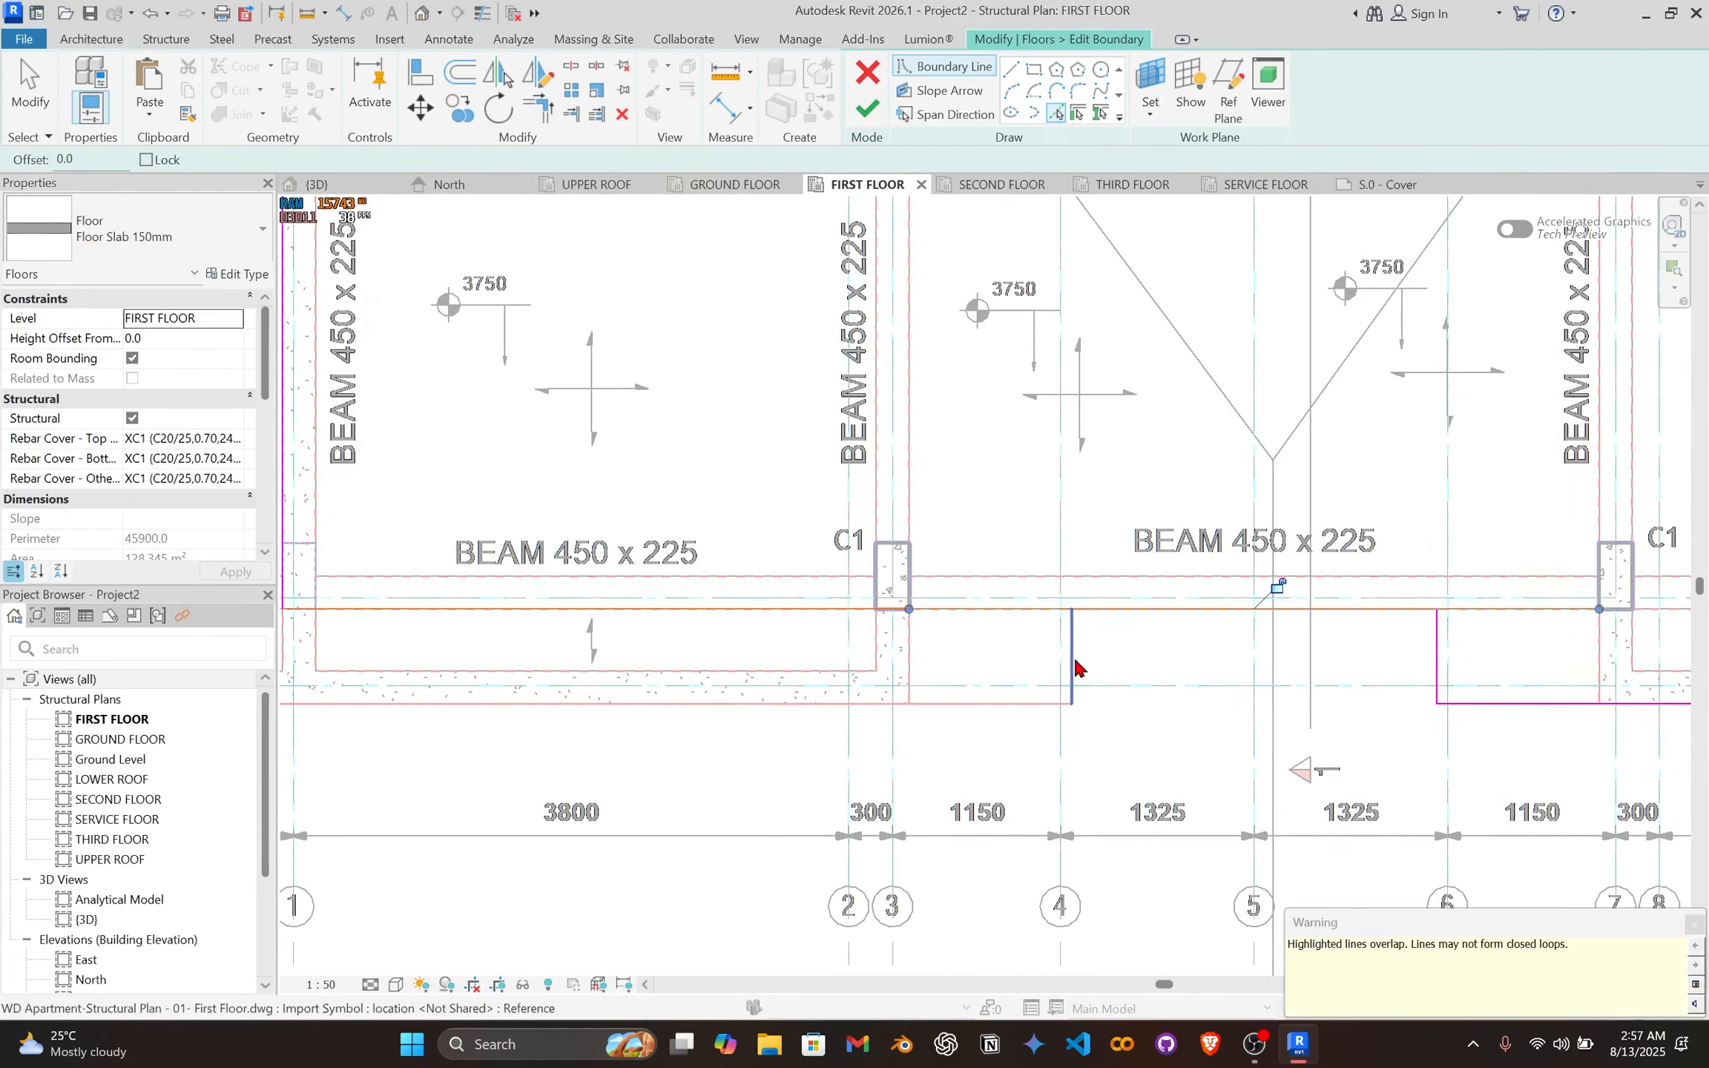
click(1072, 669)
scroll(990, 650, down, 1)
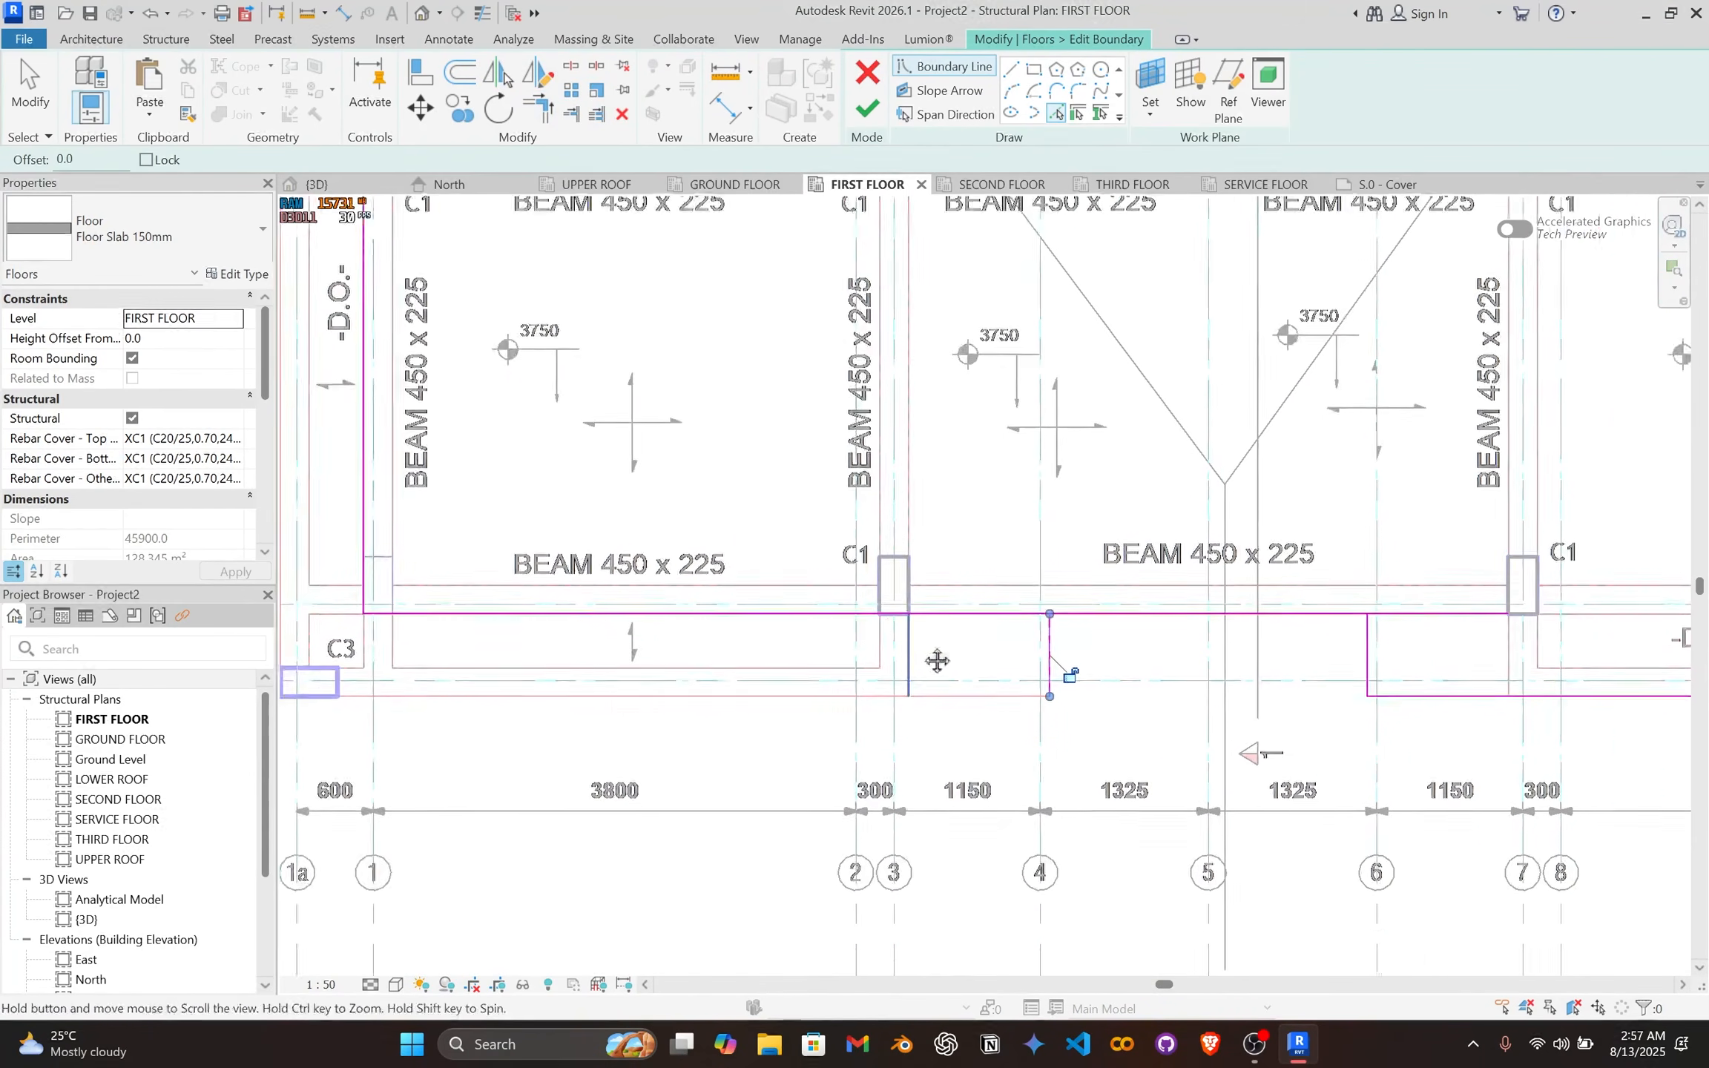
middle_drag(935, 660, 1150, 637)
click(829, 662)
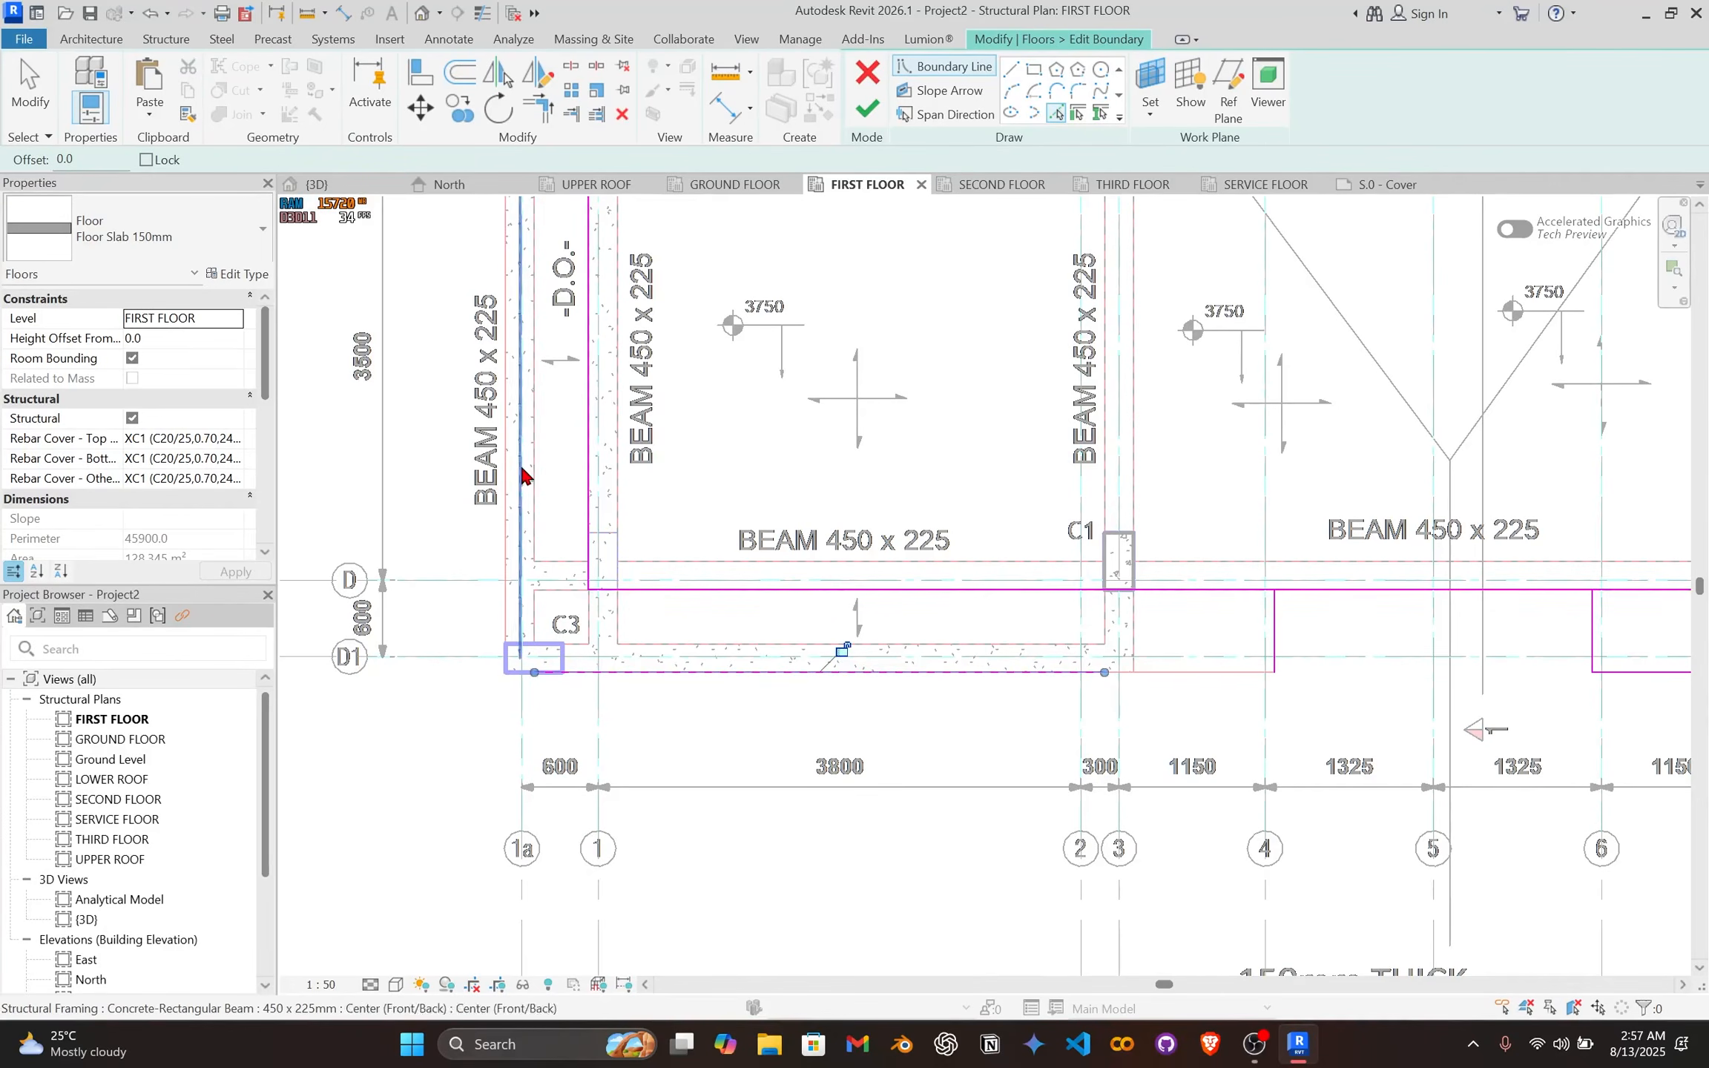
middle_drag(642, 386, 838, 776)
scroll(673, 547, up, 2)
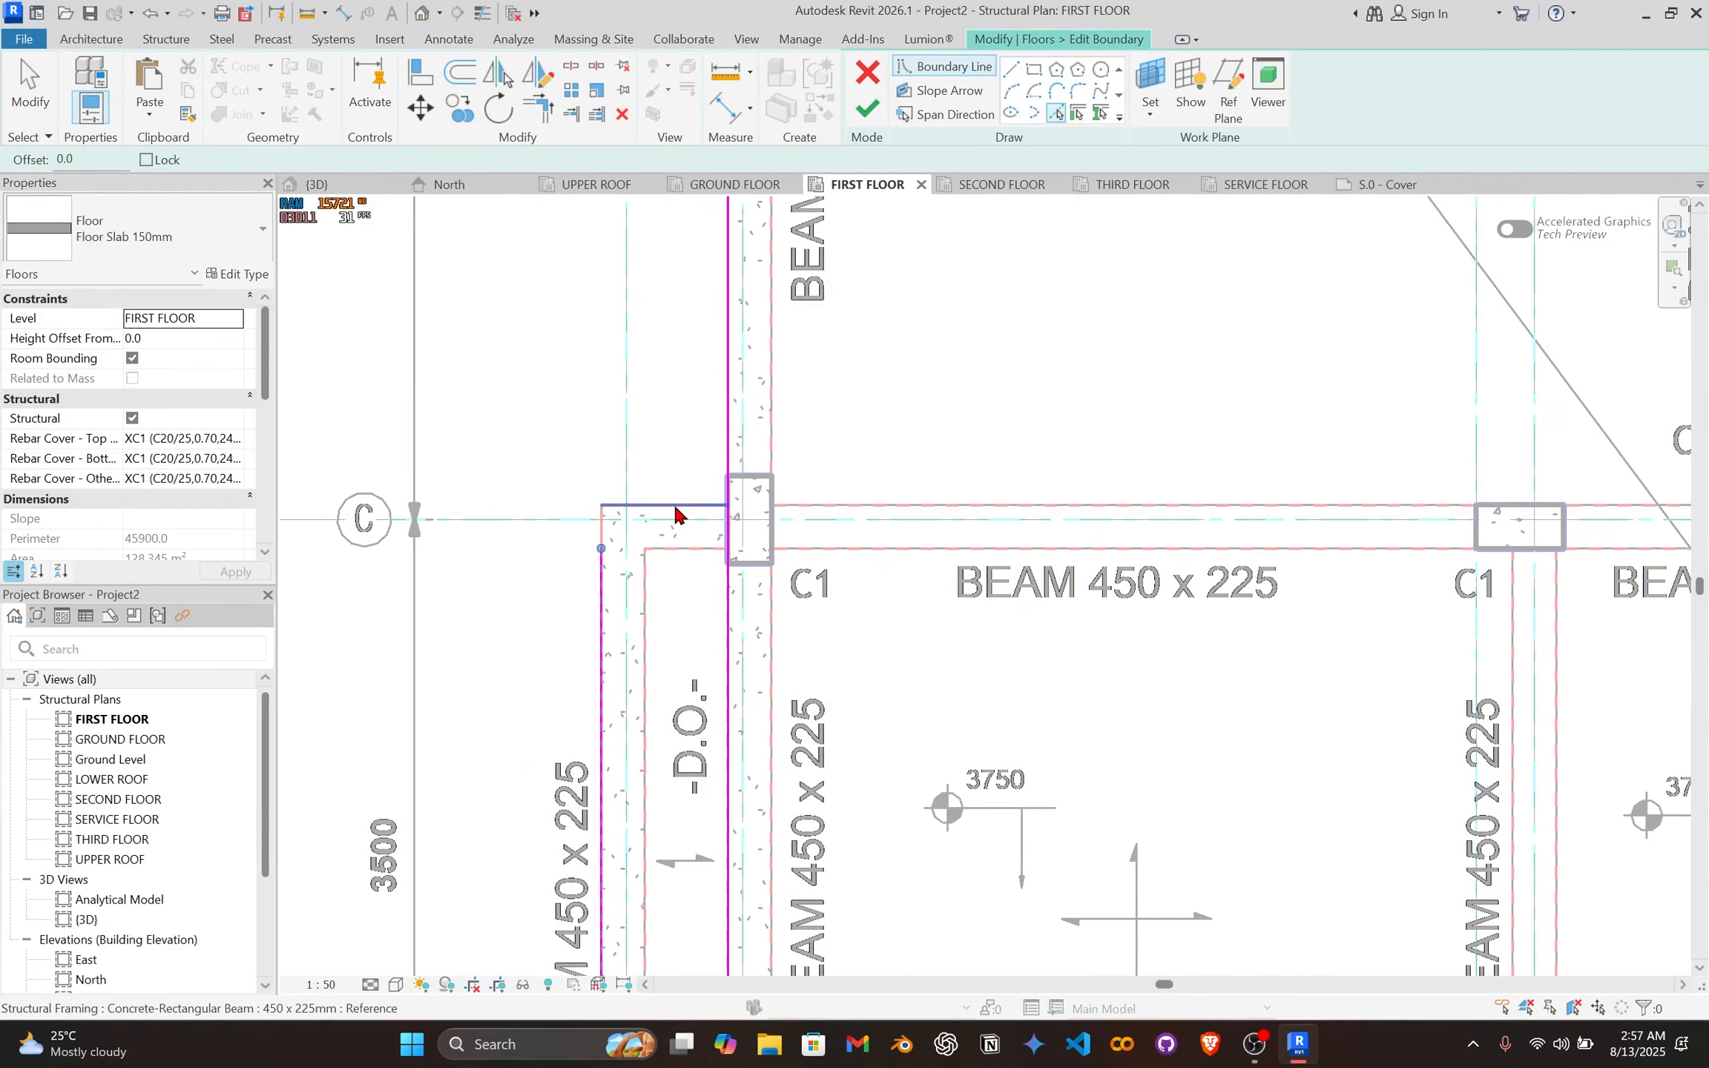
Step: Trim the slab boundary lines to corners where gridline C meets gridlines 1 and 1a
key(t)
key(r)
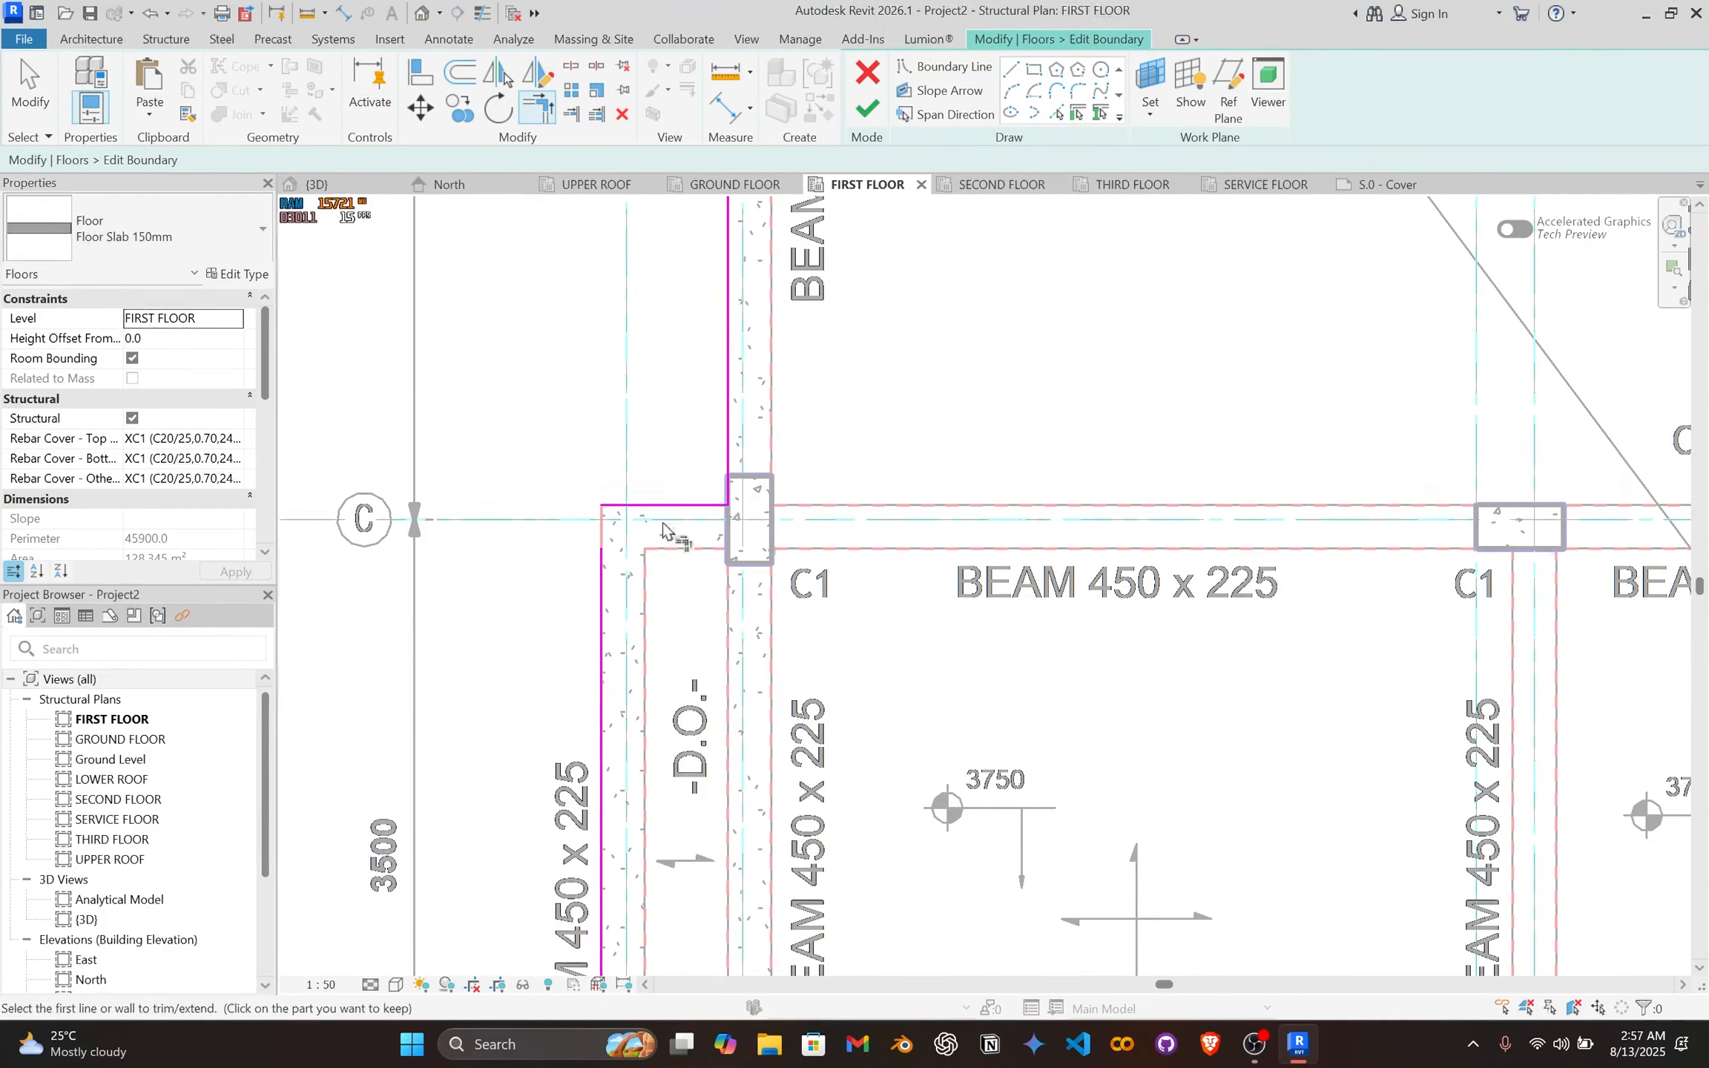
click(607, 585)
scroll(690, 604, down, 2)
Step: Trim the boundary line along gridline D1 to corners with the lines along gridline 1a and beside gridline 4
middle_drag(692, 601, 679, 214)
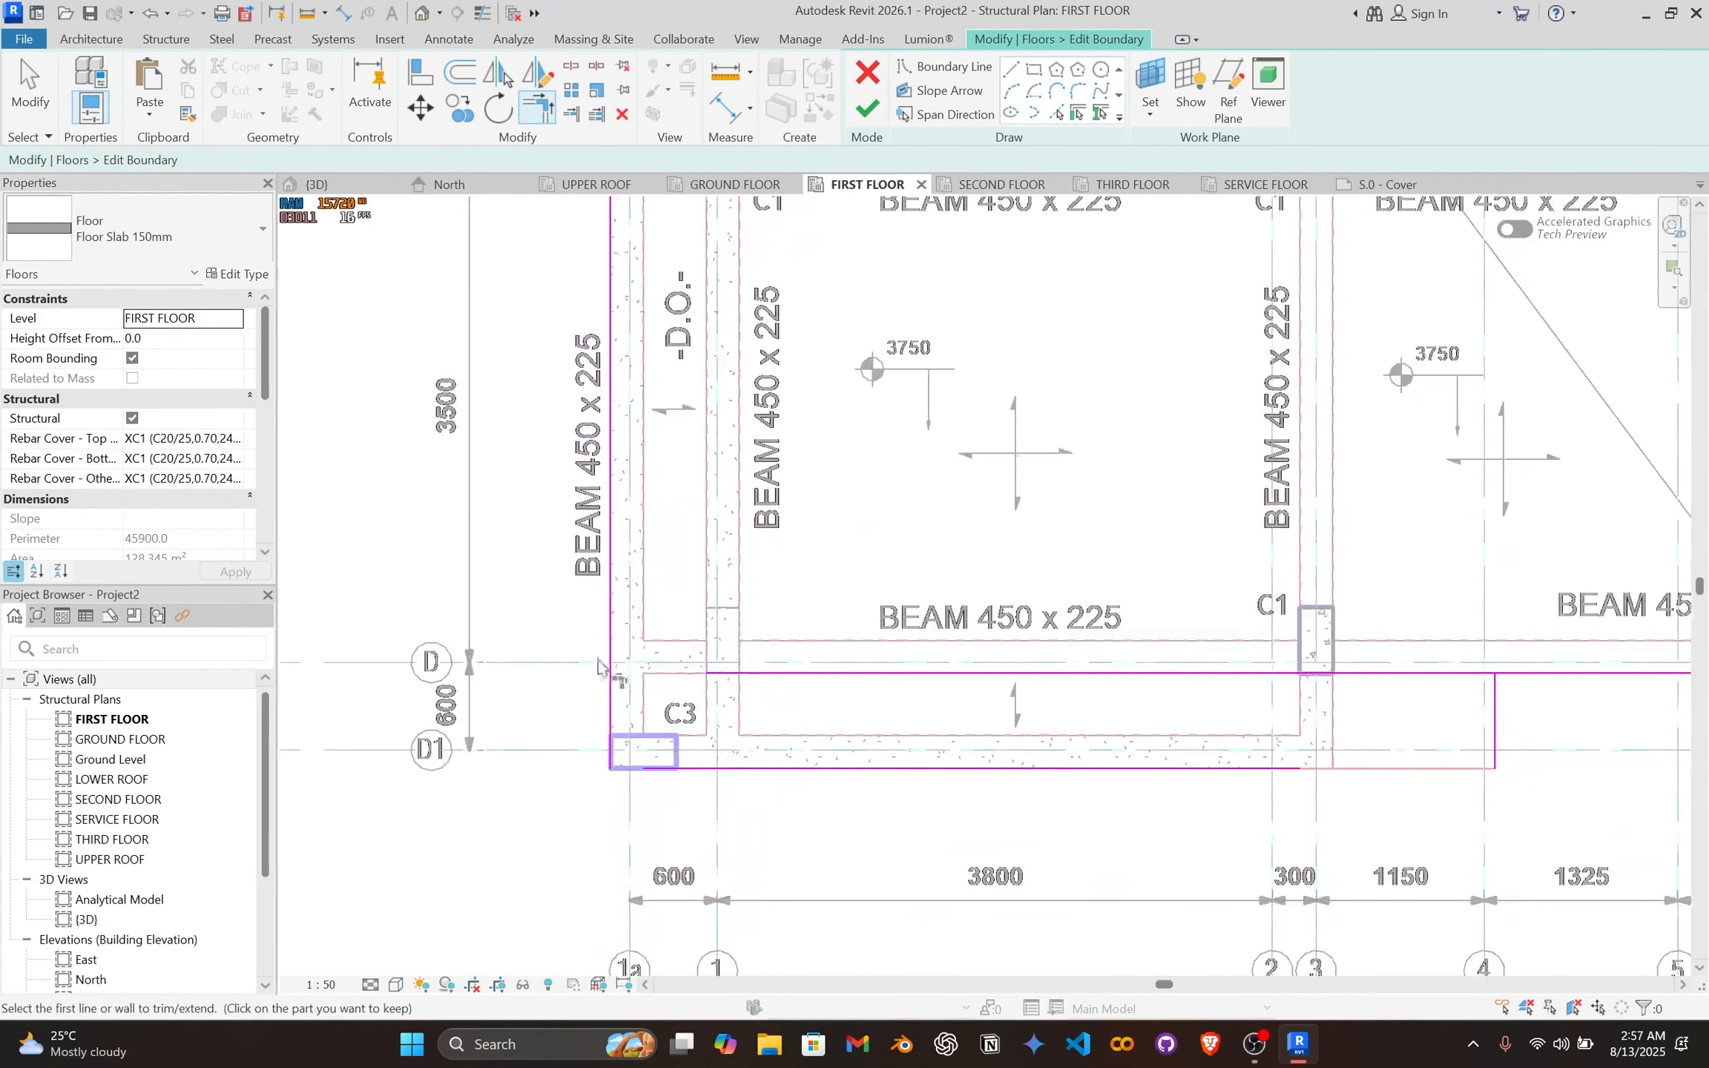
scroll(600, 671, up, 3)
scroll(1037, 749, down, 1)
middle_drag(1043, 731, 269, 555)
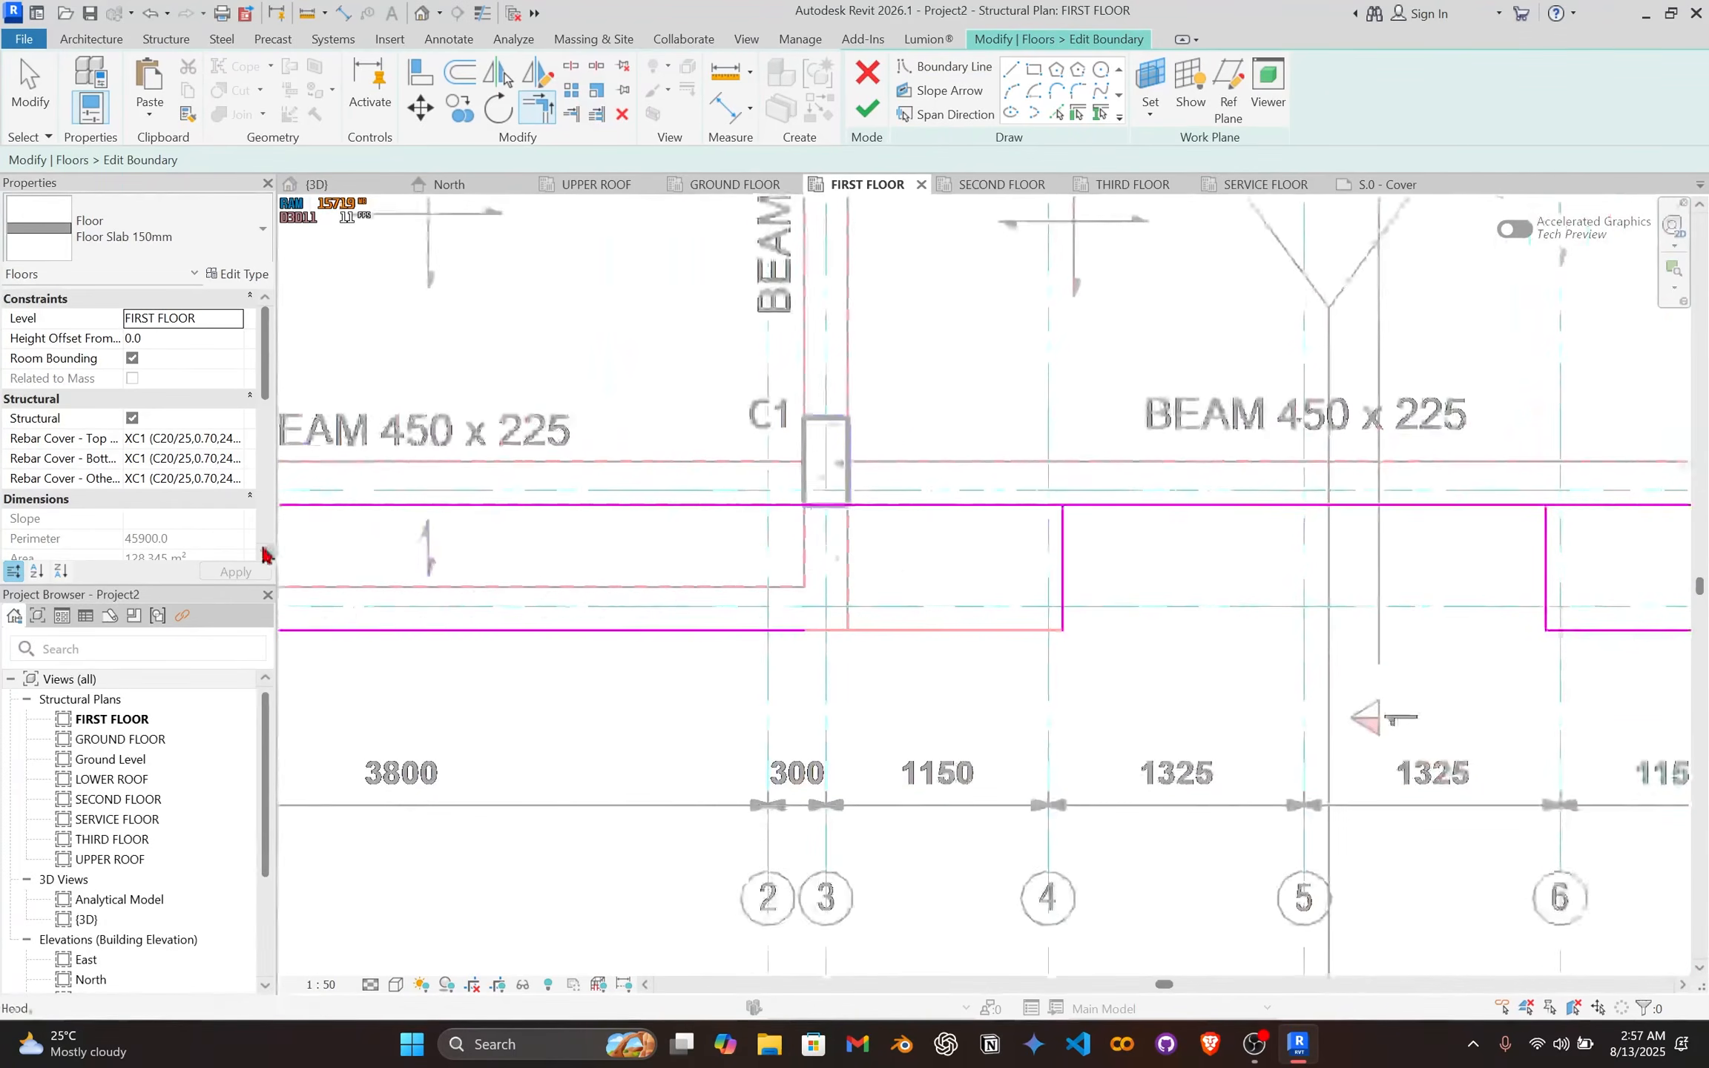
scroll(827, 593, up, 2)
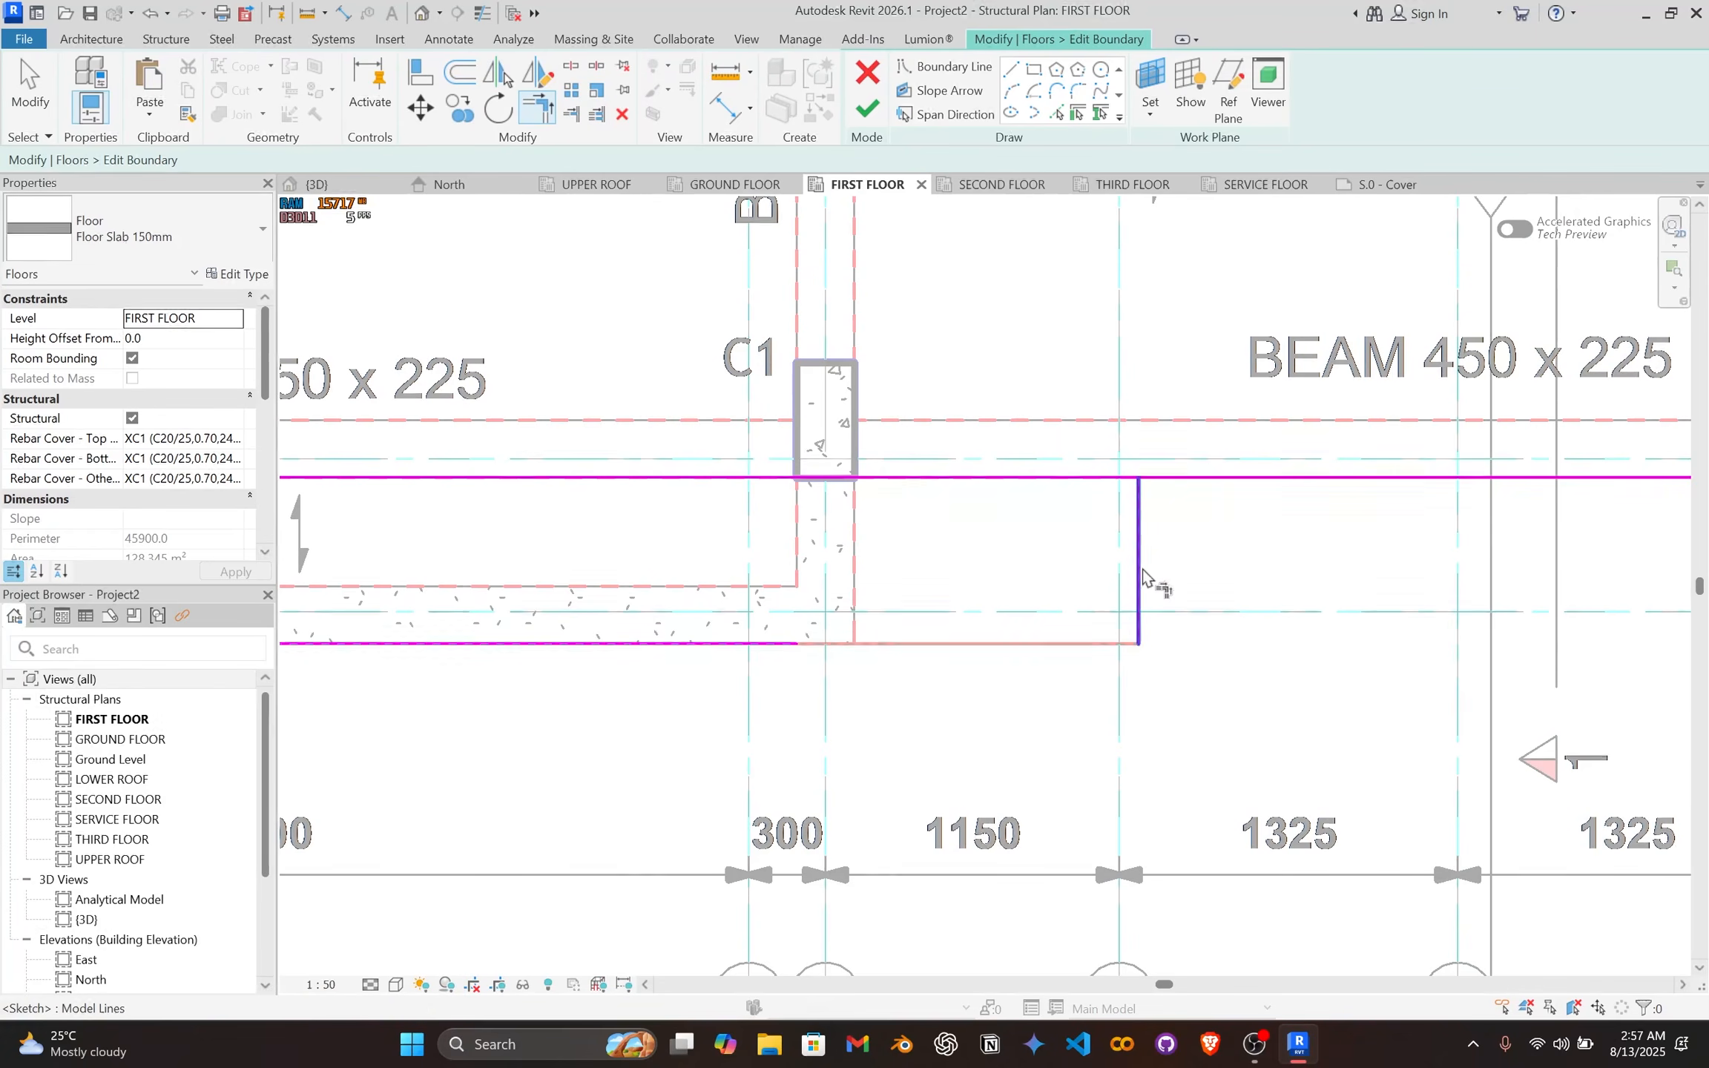
scroll(1149, 523, down, 1)
scroll(911, 545, down, 1)
key(Escape)
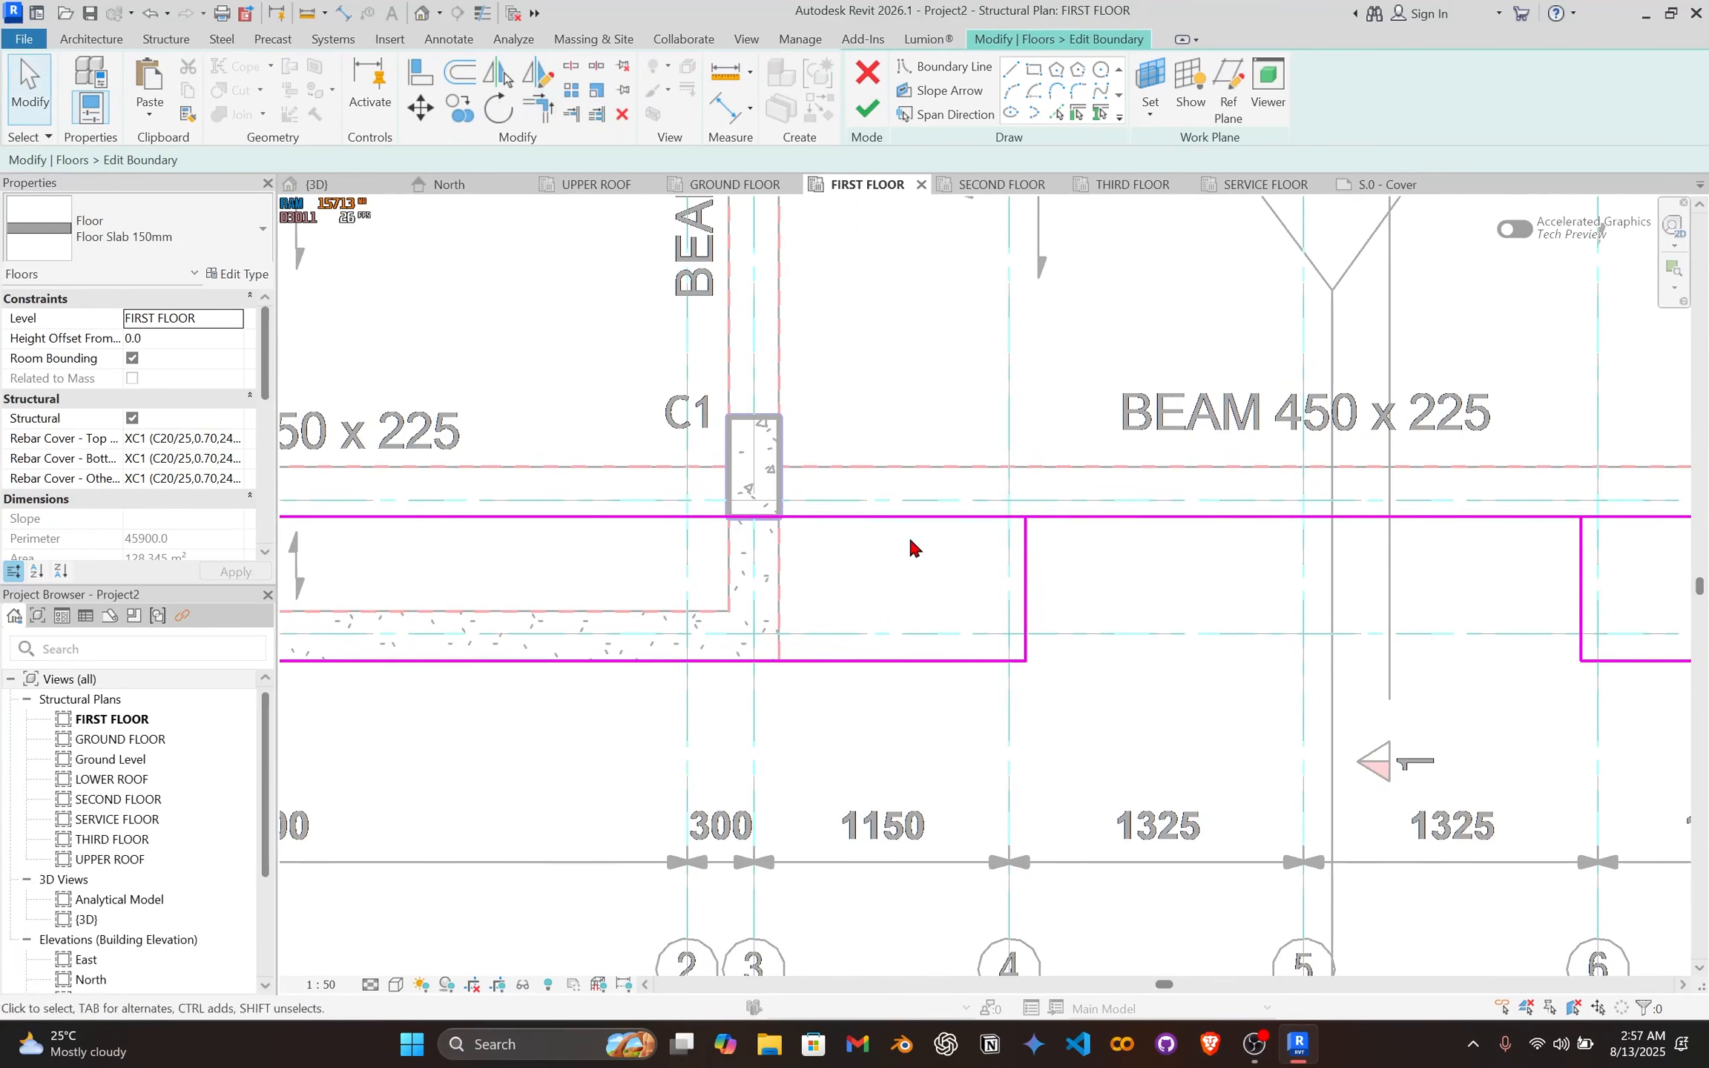
Step: Trim the slab boundary line along gridline D to corners with the vertical boundary lines beside gridlines 4 and 6
click(911, 519)
scroll(913, 519, down, 1)
middle_drag(1030, 493, 936, 534)
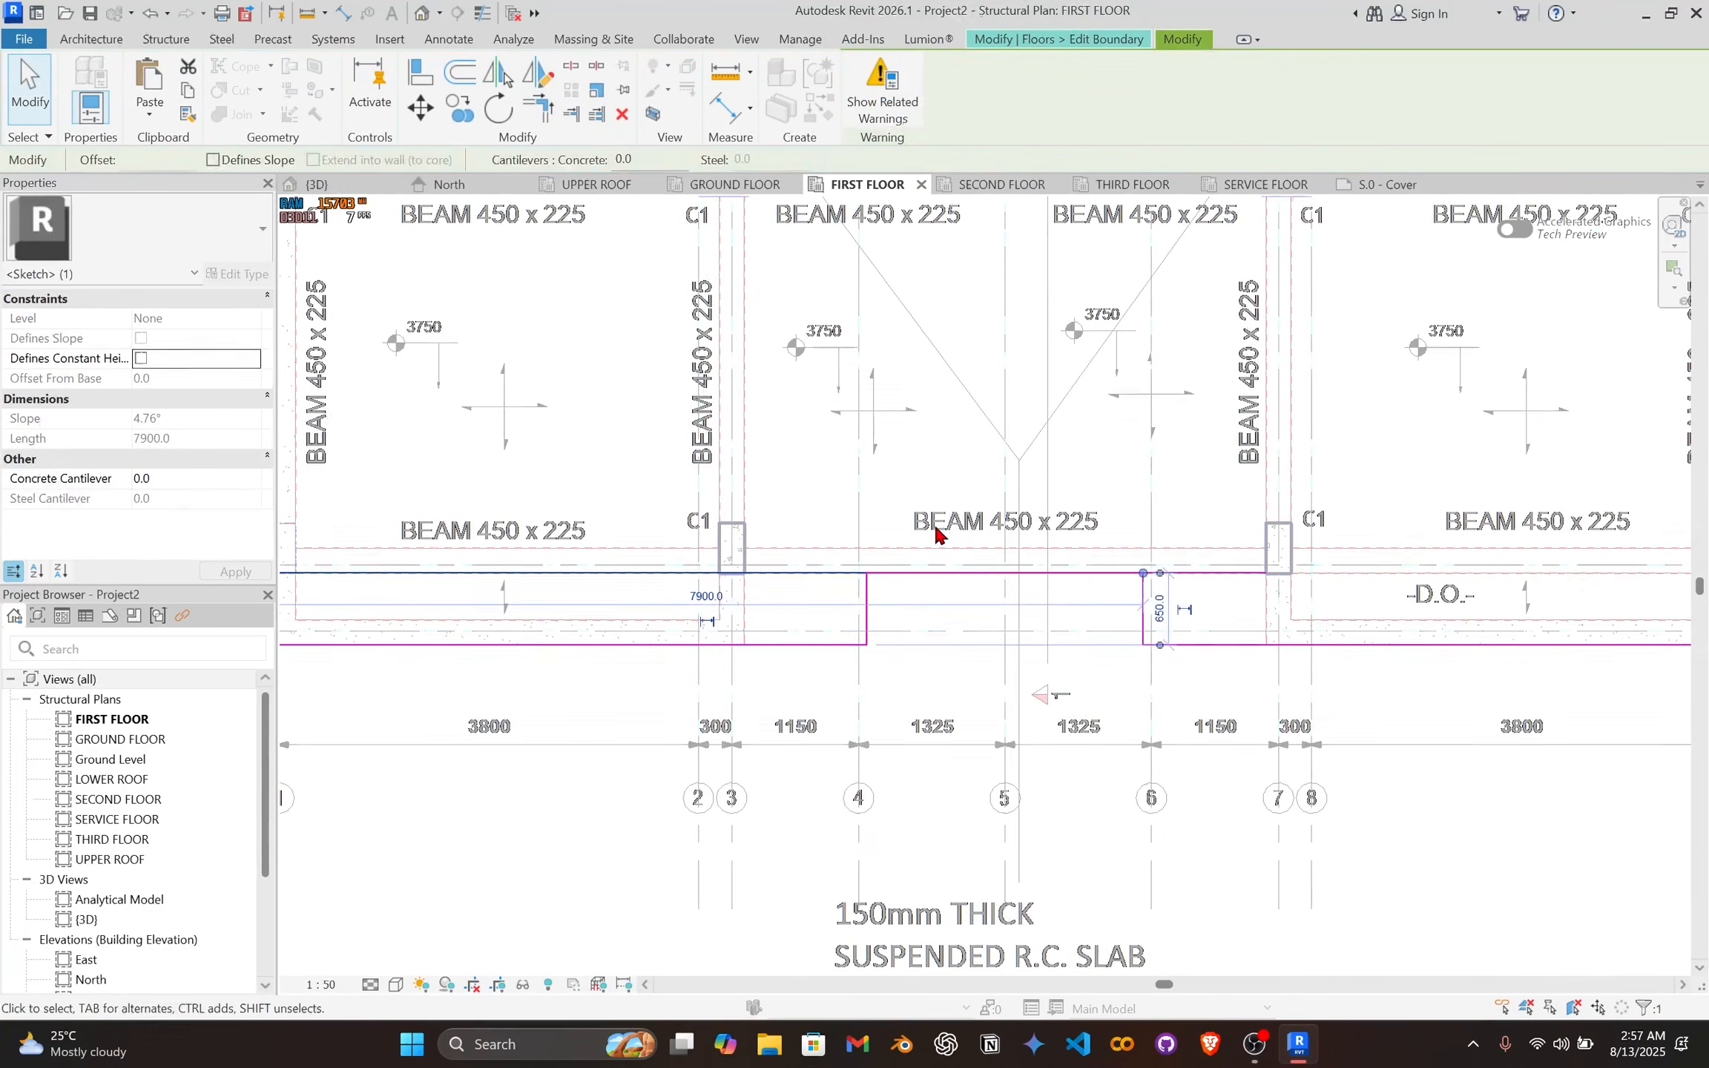
key(Escape)
scroll(1054, 586, up, 3)
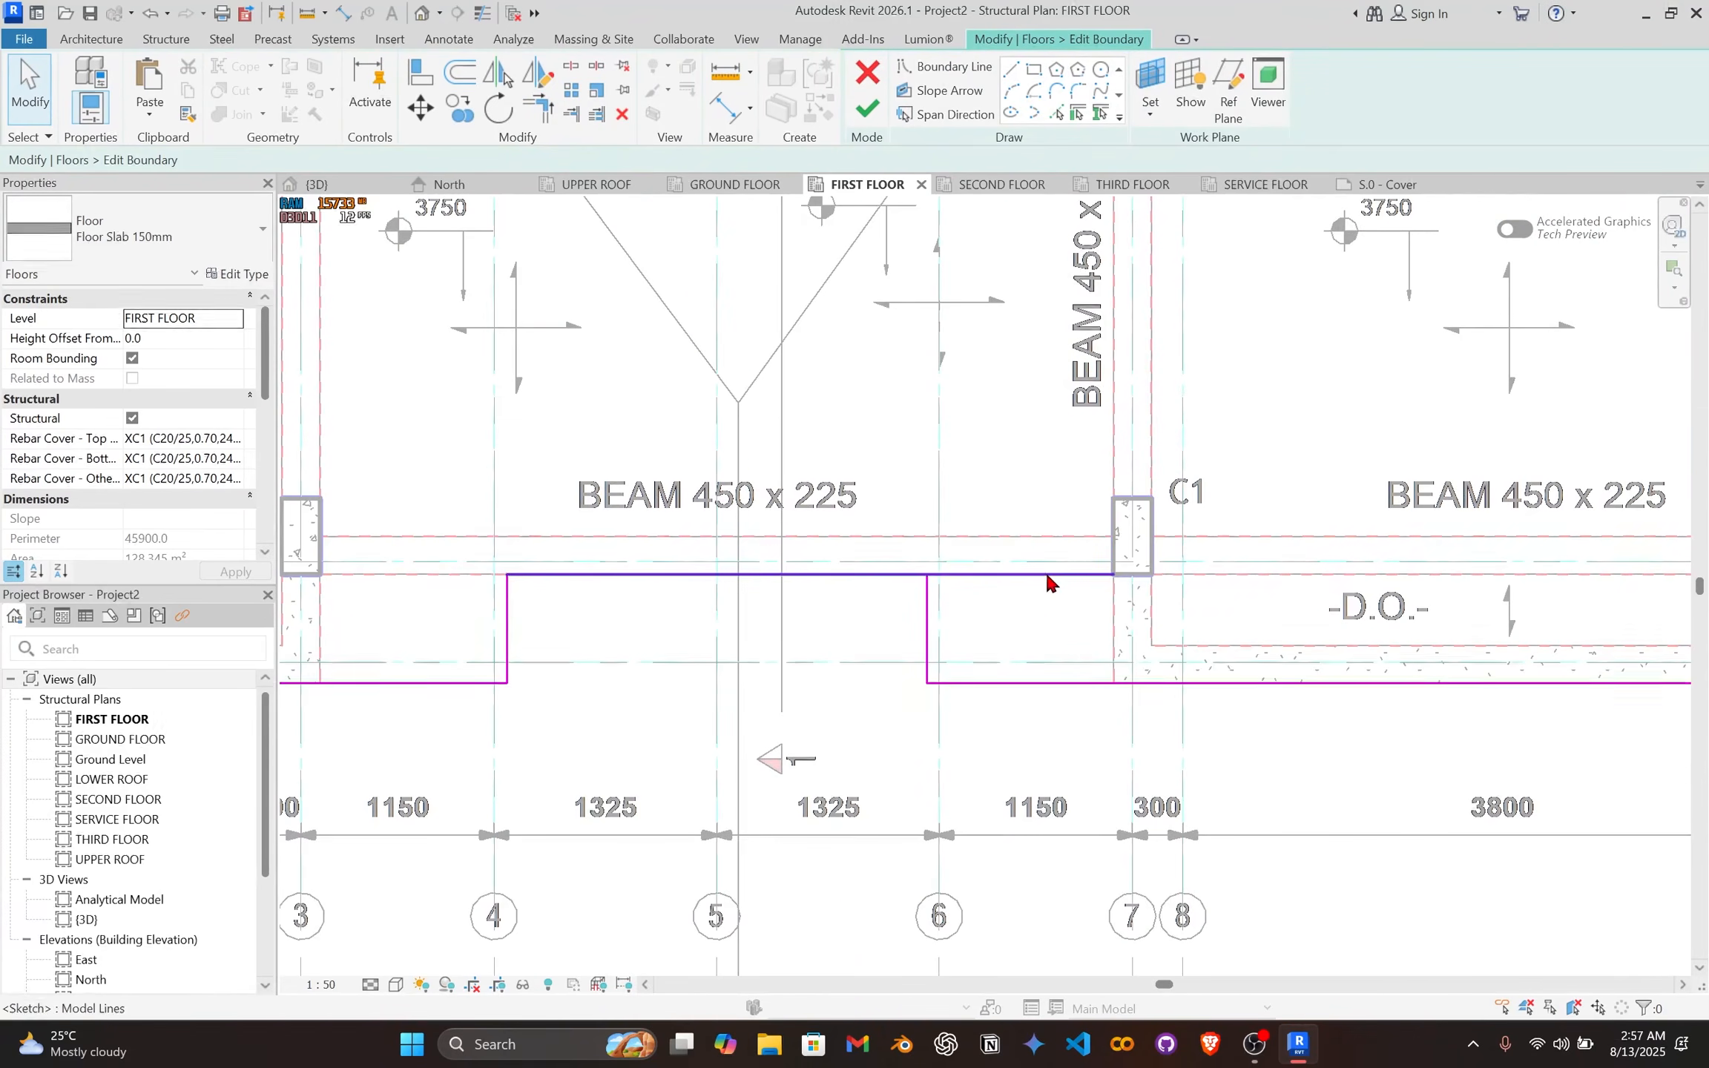
key(t)
key(r)
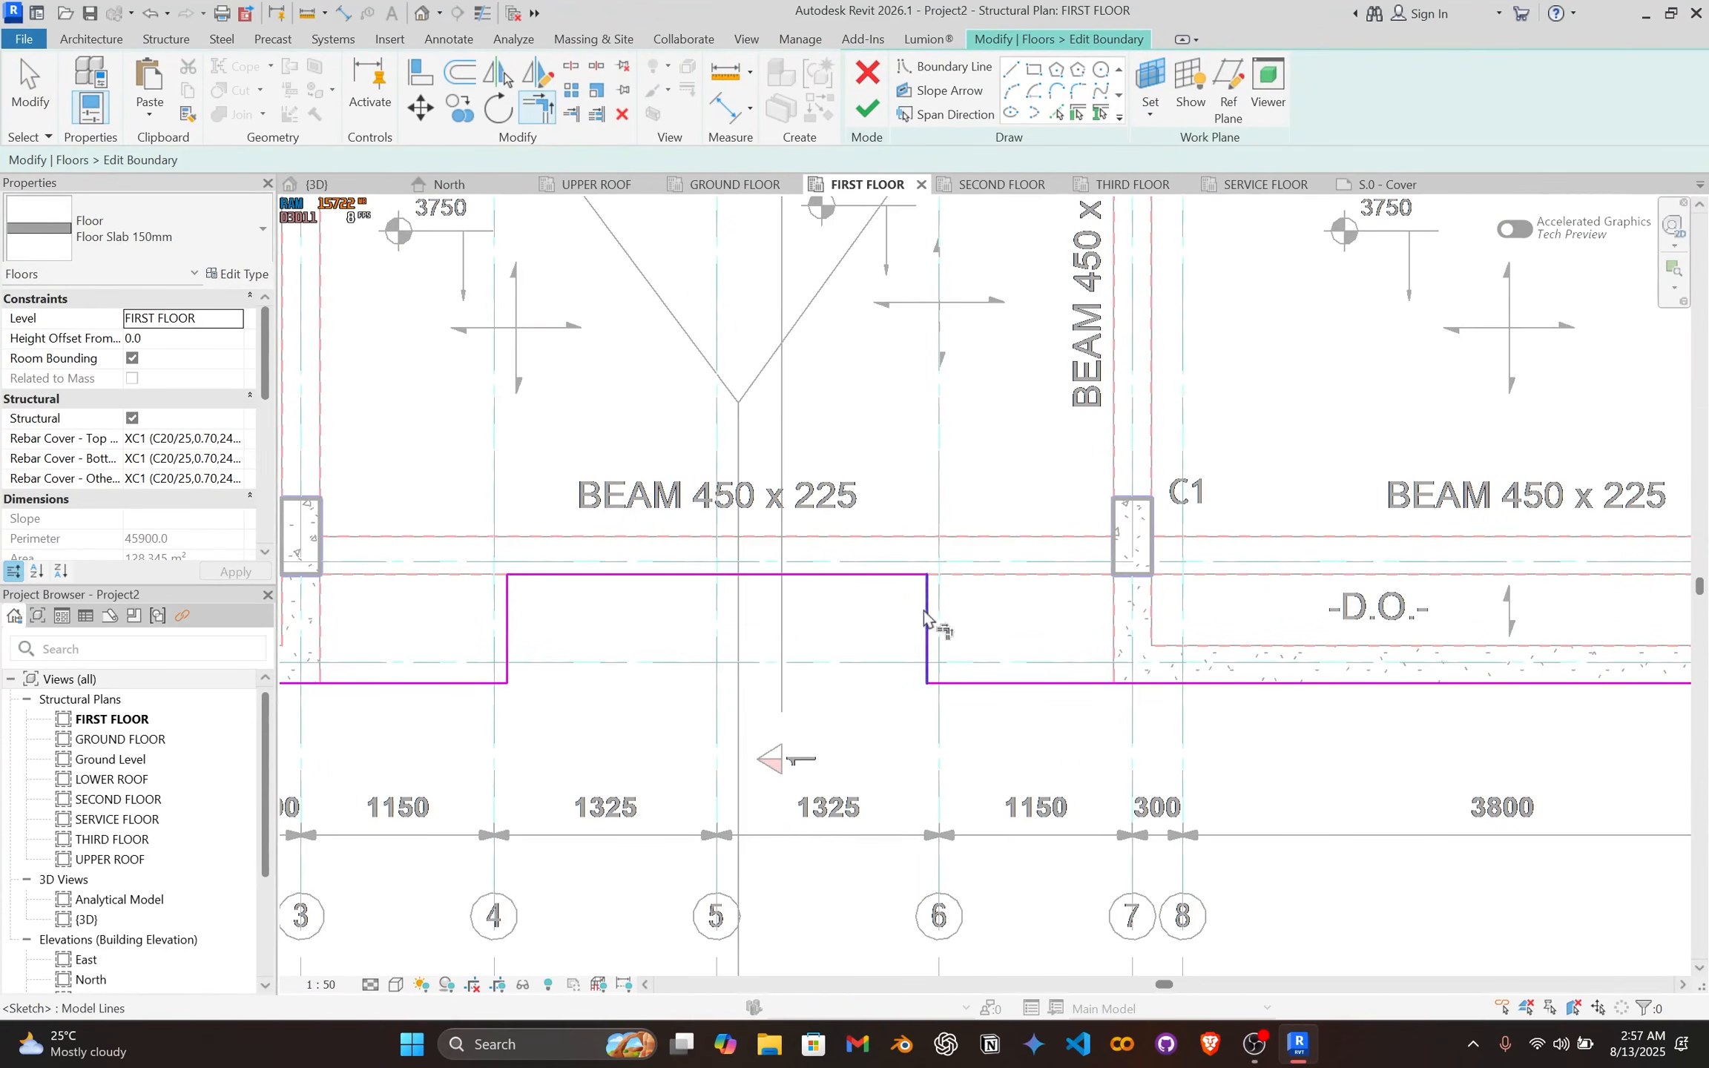
key(Escape)
Step: Start a rectangular boundary for the stairwell between gridlines 4 and 6, and turn on the thin lines display
scroll(999, 615, down, 3)
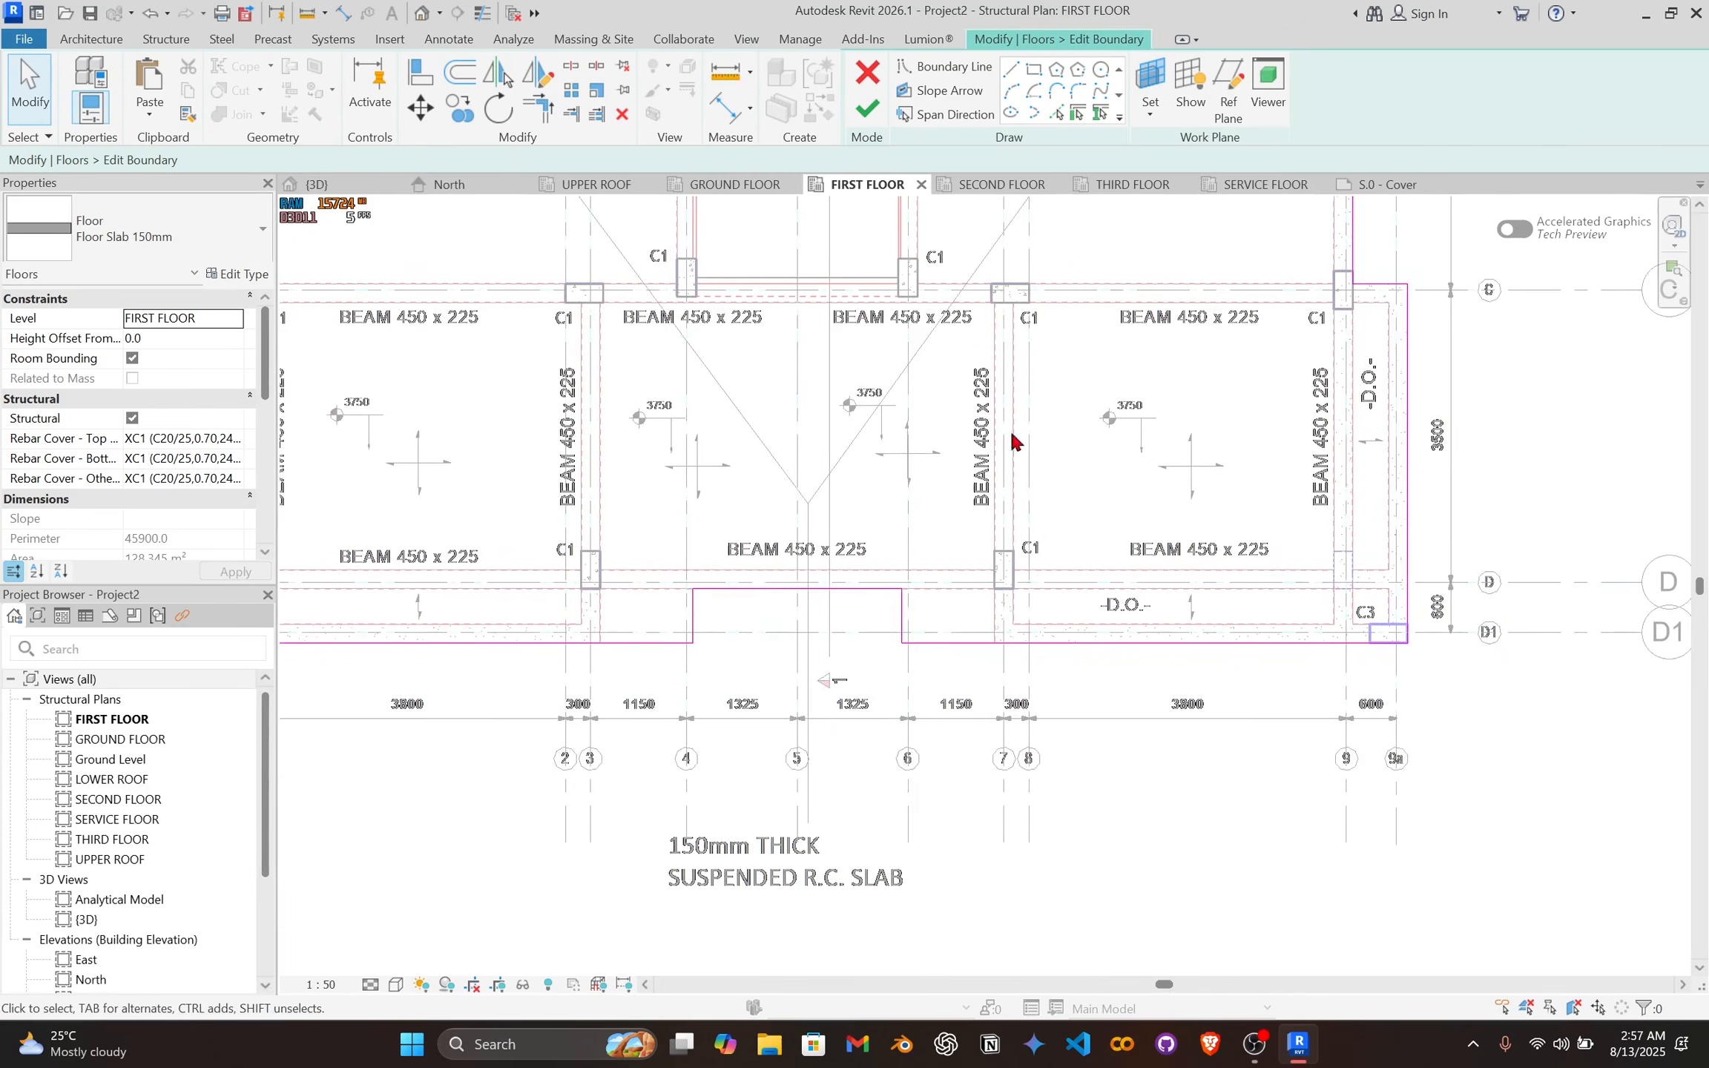
middle_drag(992, 447, 1112, 652)
middle_drag(885, 457, 907, 702)
scroll(867, 493, up, 4)
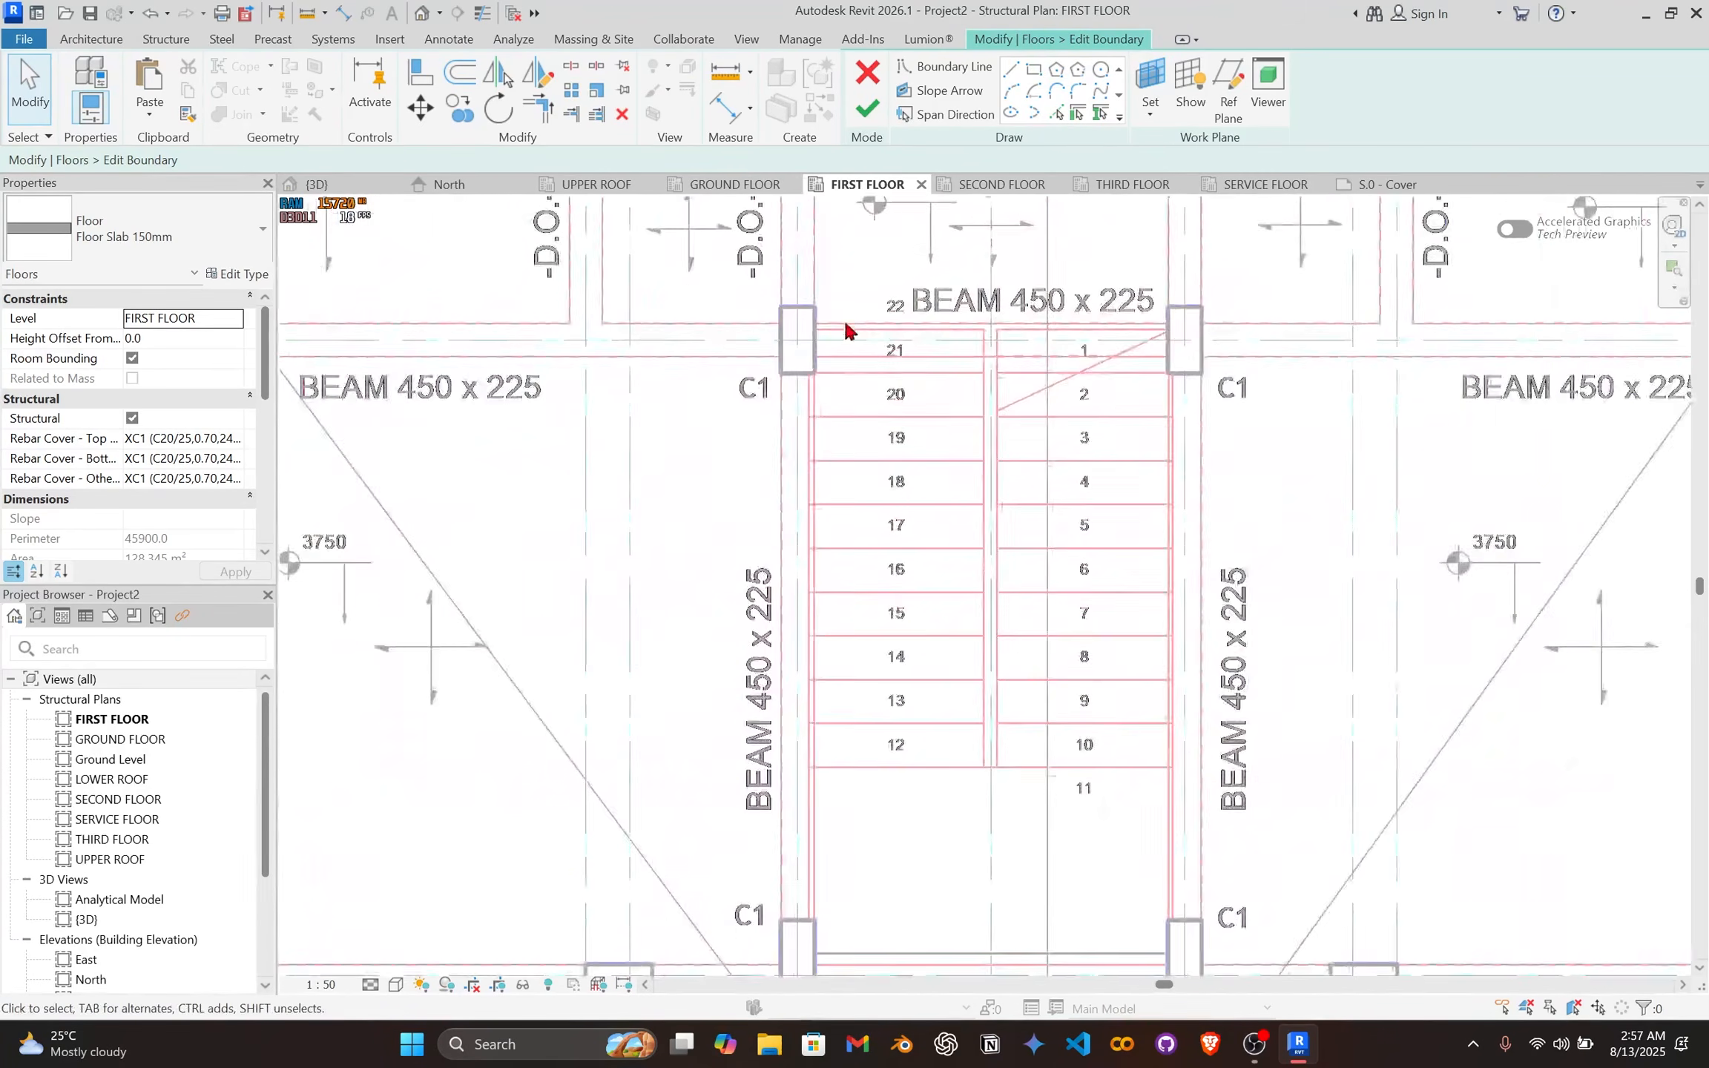
scroll(846, 327, up, 3)
click(1035, 74)
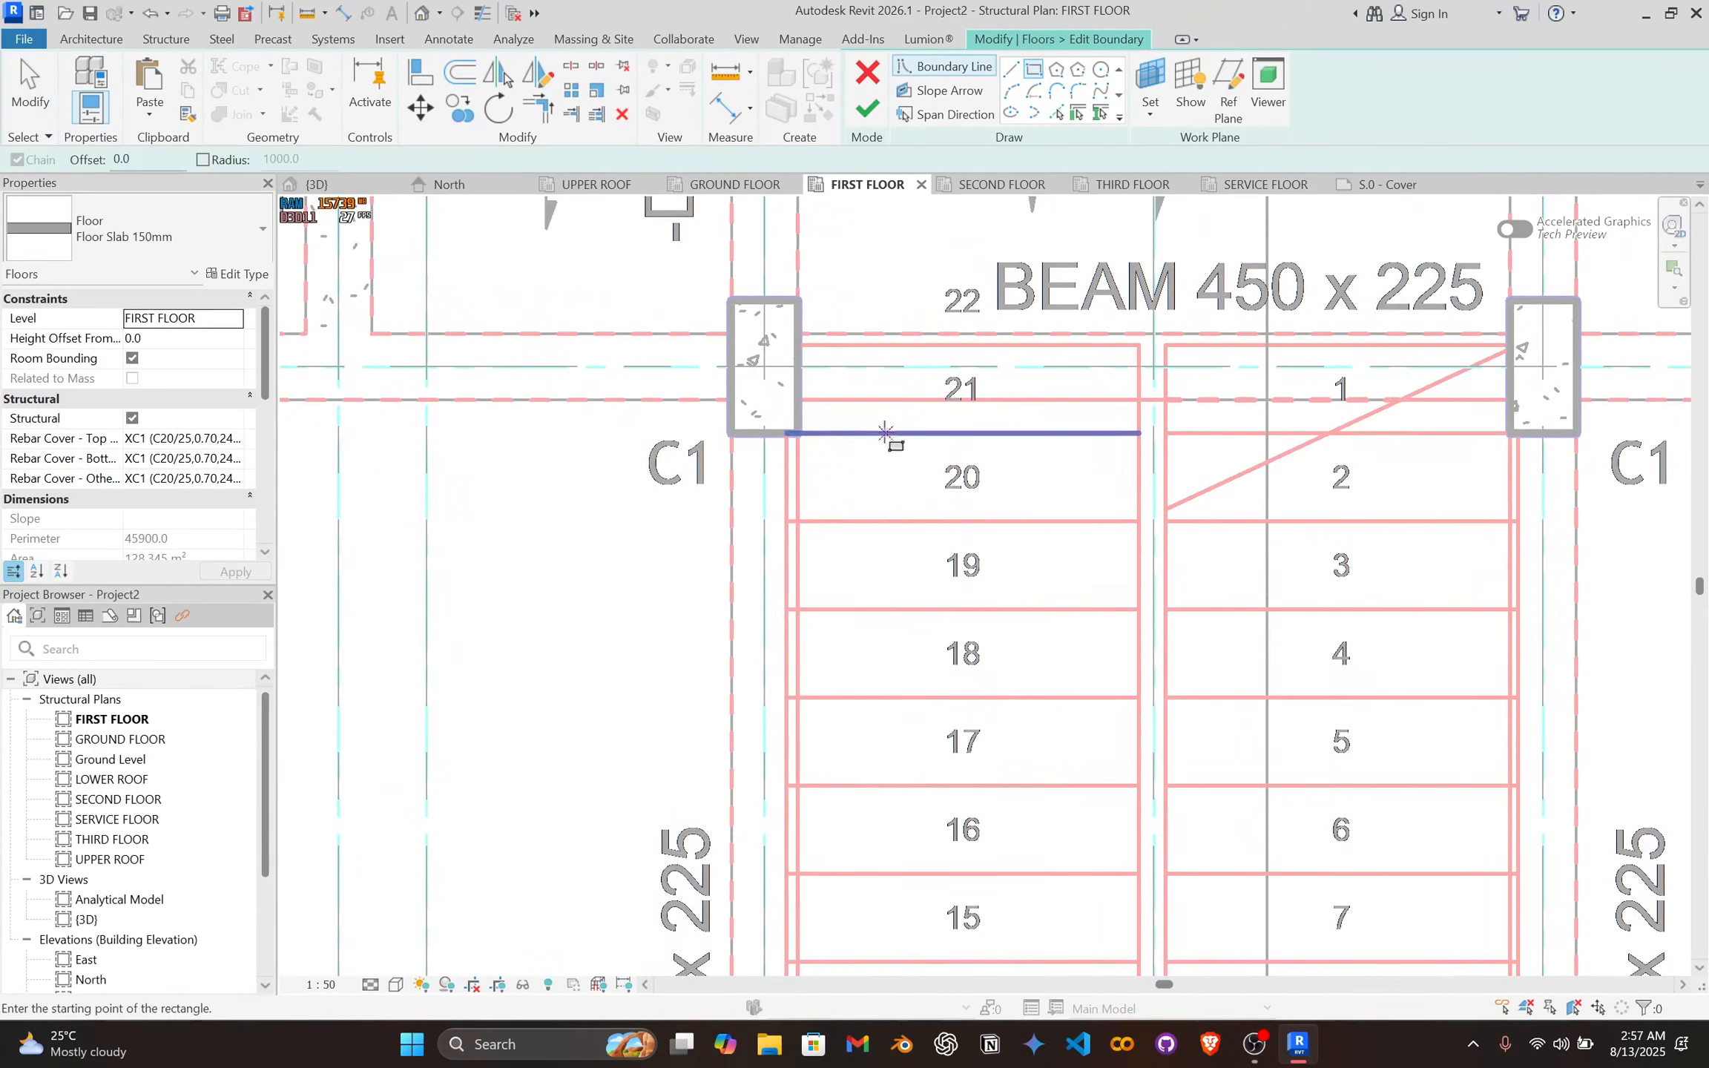
scroll(786, 324, up, 3)
scroll(919, 446, down, 5)
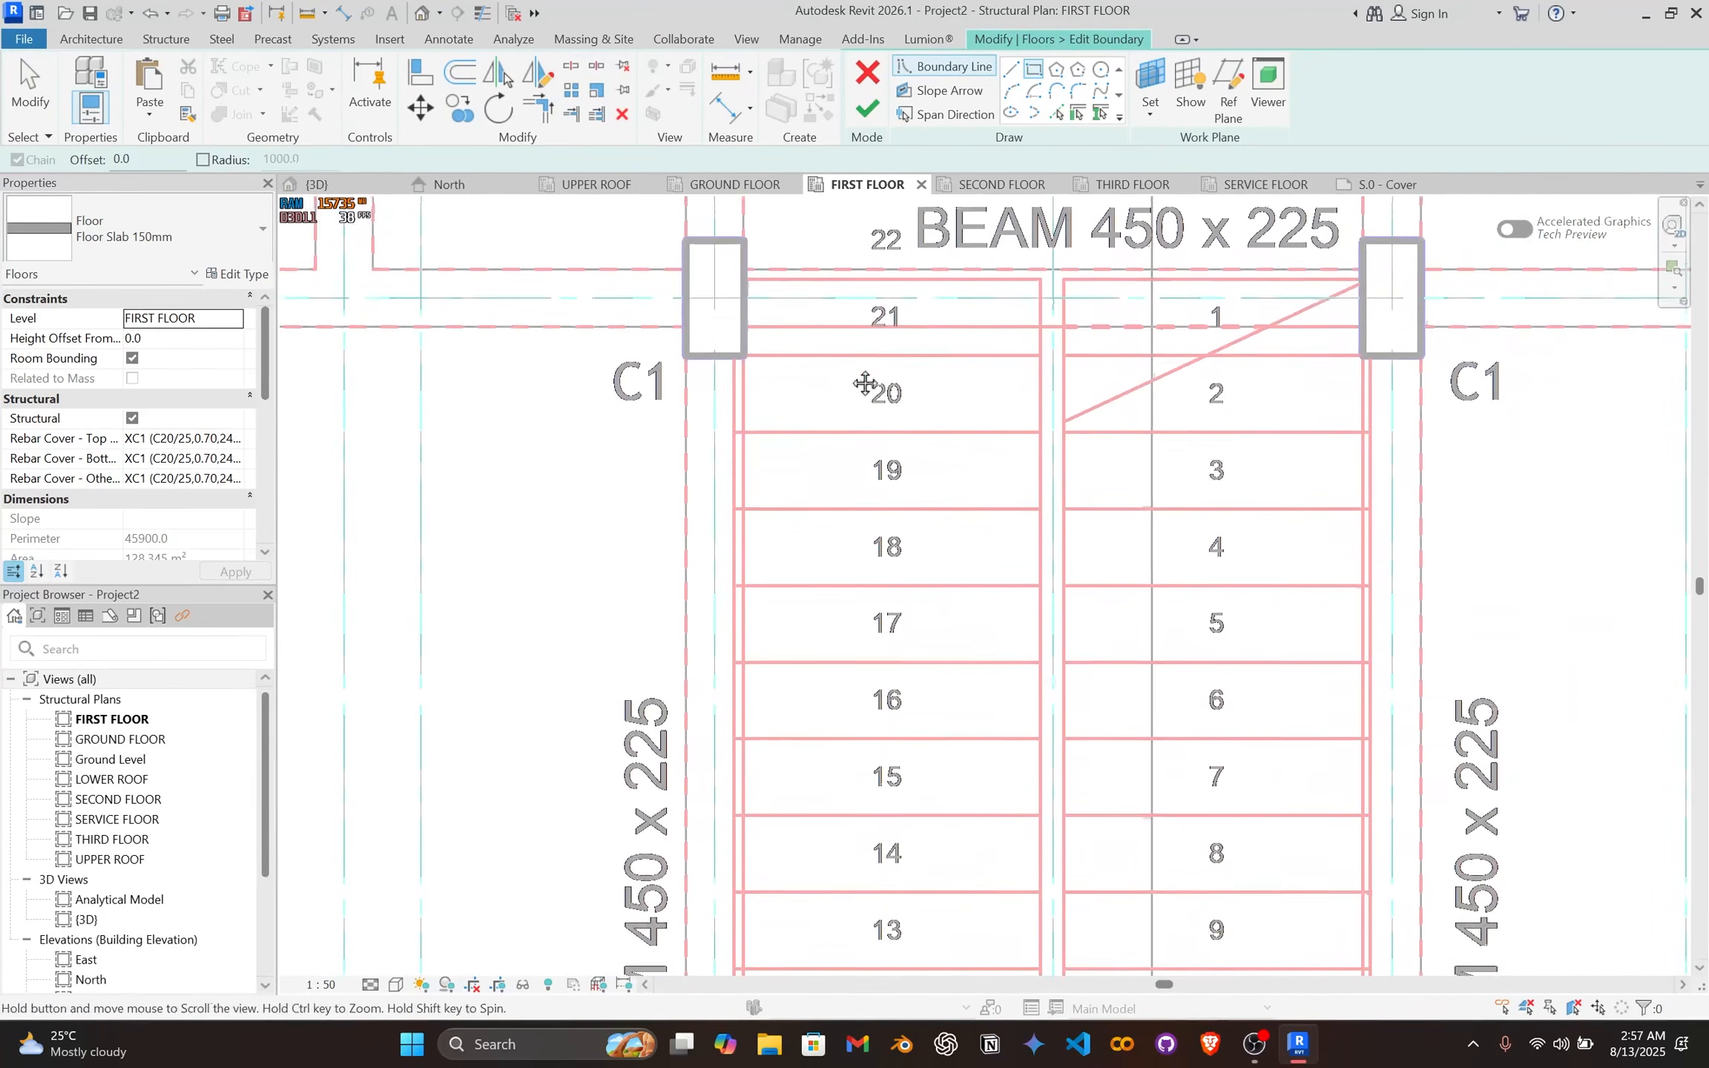
middle_drag(919, 486, 841, 406)
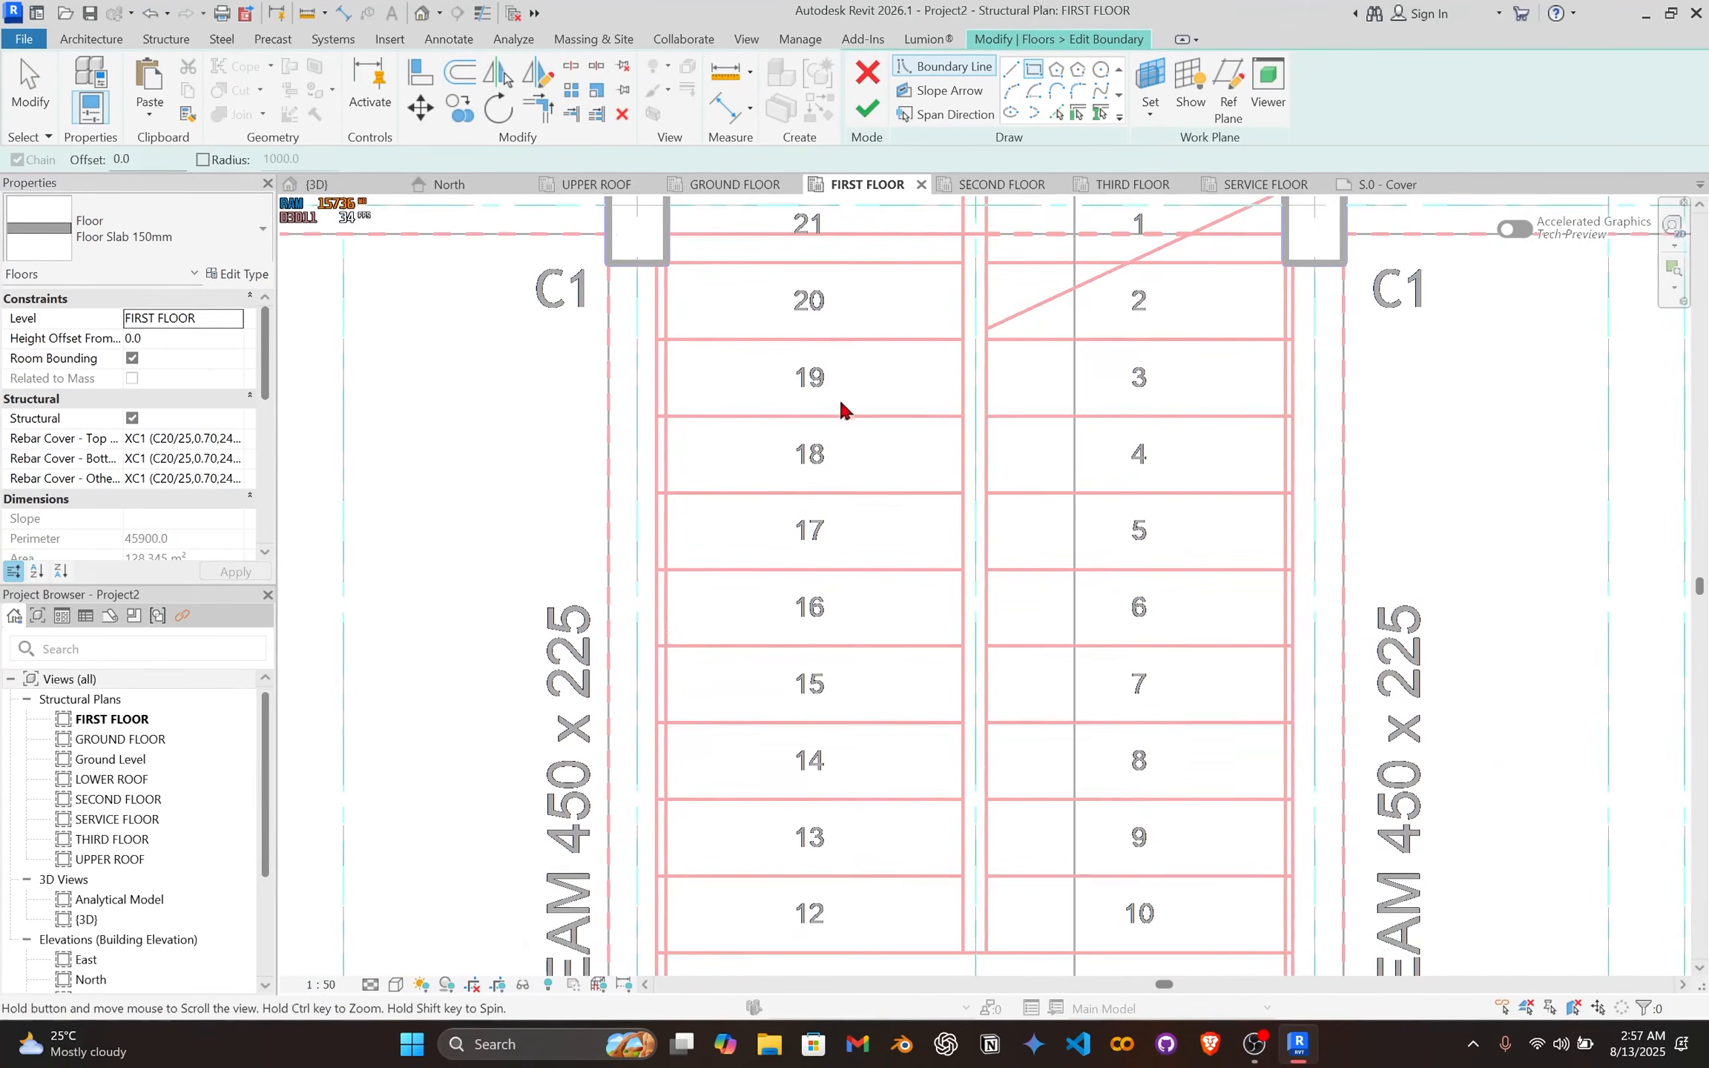
click(481, 14)
Step: Draw a rectangular slab opening around the stairwell, from the stair corner at gridlines B and 4 to the beam line at gridlines C and 6
middle_drag(736, 384, 775, 709)
scroll(774, 710, up, 1)
scroll(690, 516, up, 4)
scroll(686, 523, down, 1)
middle_drag(664, 487, 611, 362)
scroll(819, 610, down, 2)
middle_drag(818, 610, 733, 393)
scroll(1181, 897, down, 2)
middle_drag(1181, 897, 962, 432)
scroll(962, 431, down, 1)
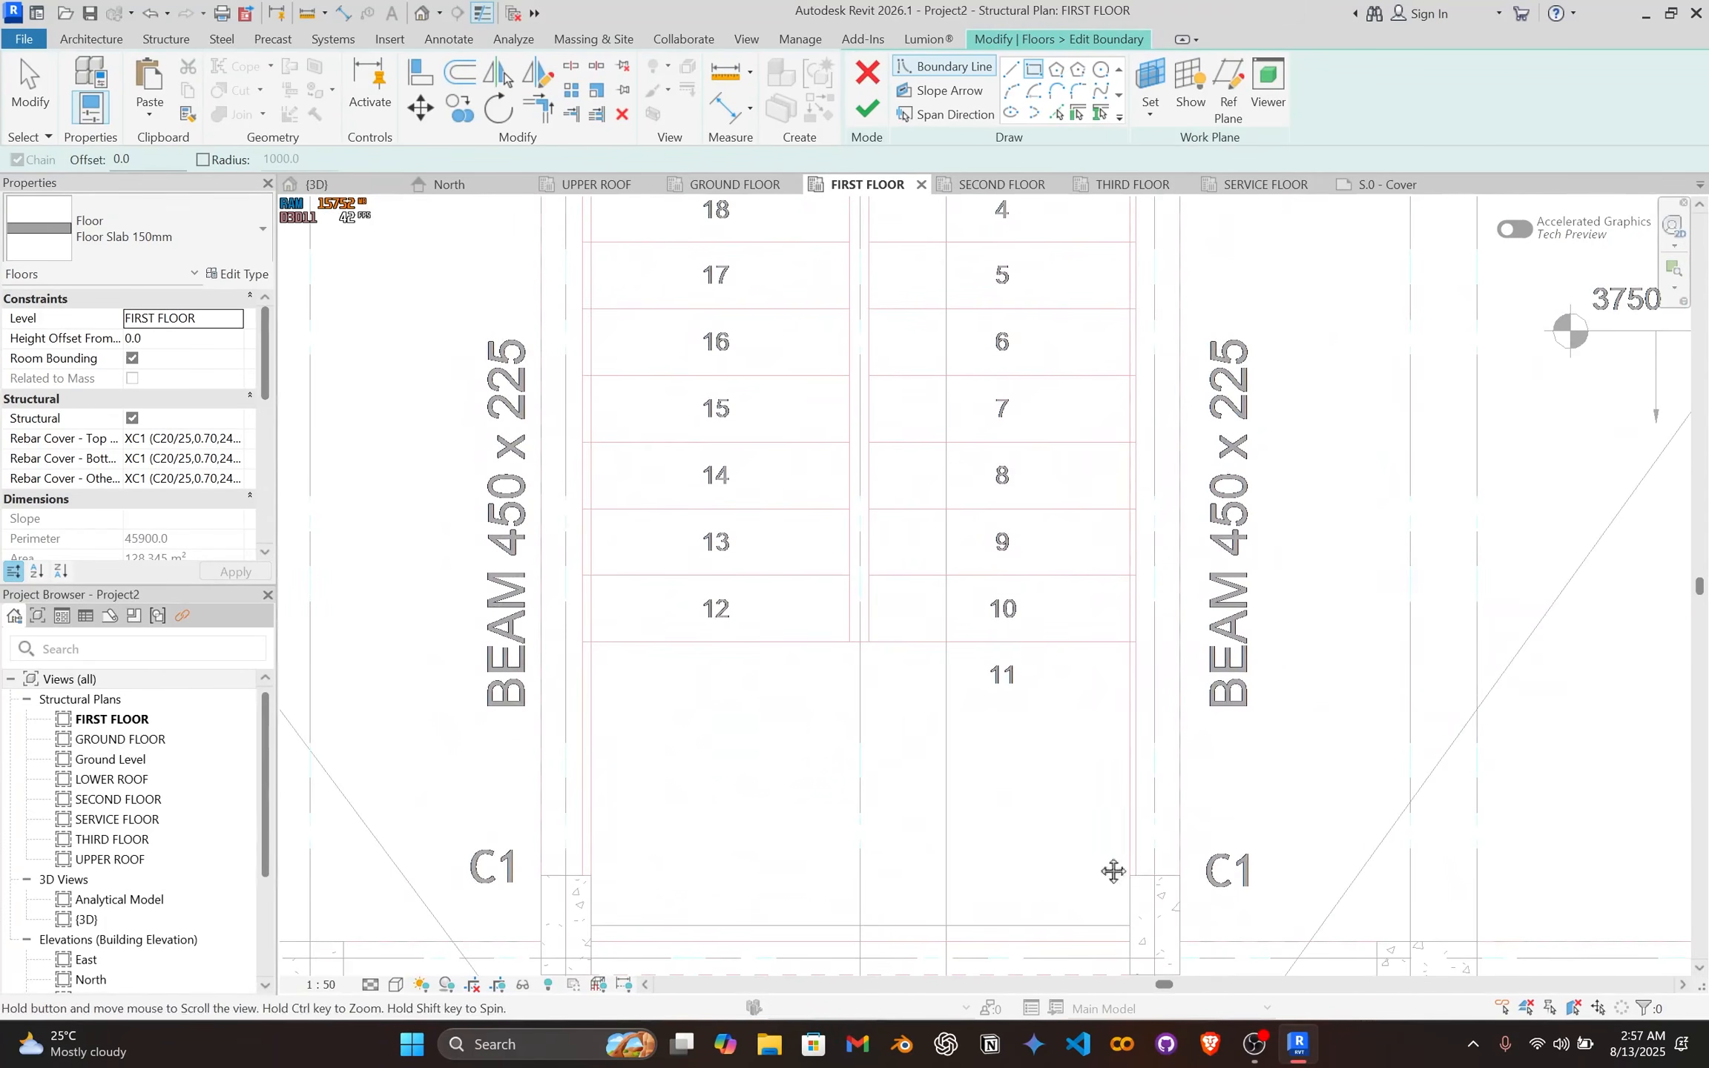
middle_drag(1114, 872, 1038, 658)
scroll(450, 793, up, 1)
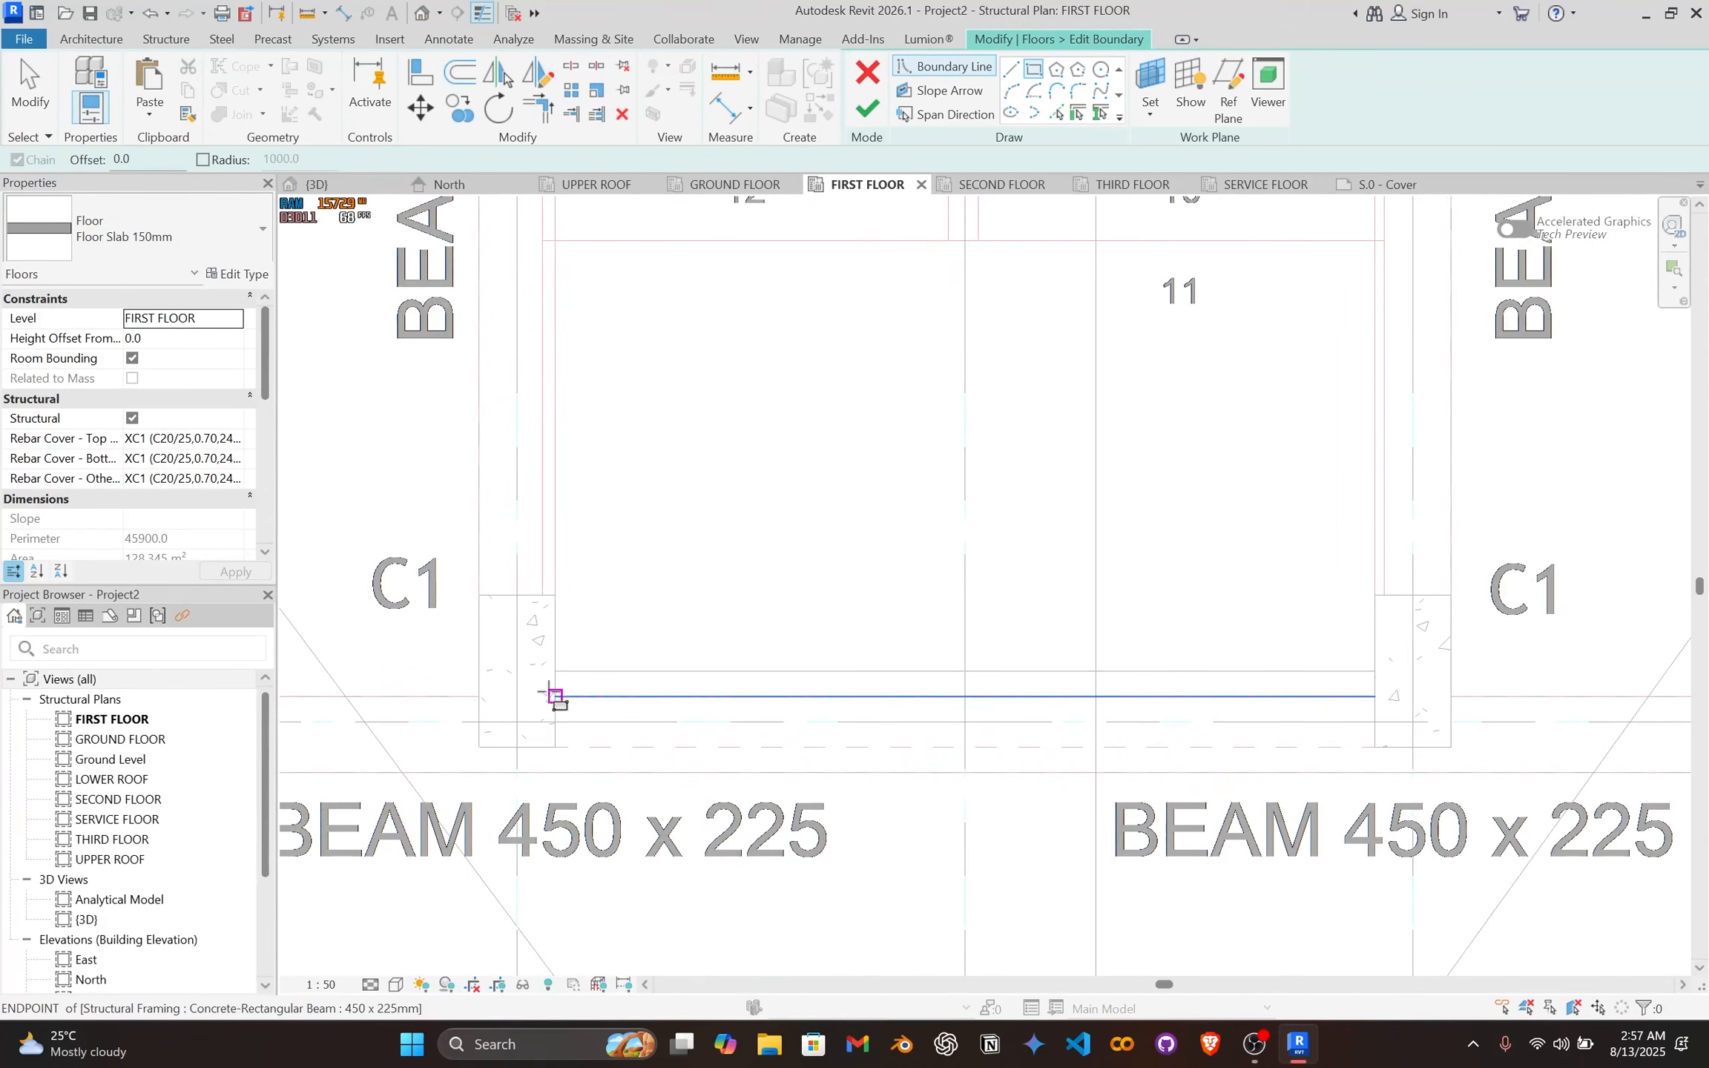
middle_drag(667, 711, 732, 955)
scroll(698, 489, down, 3)
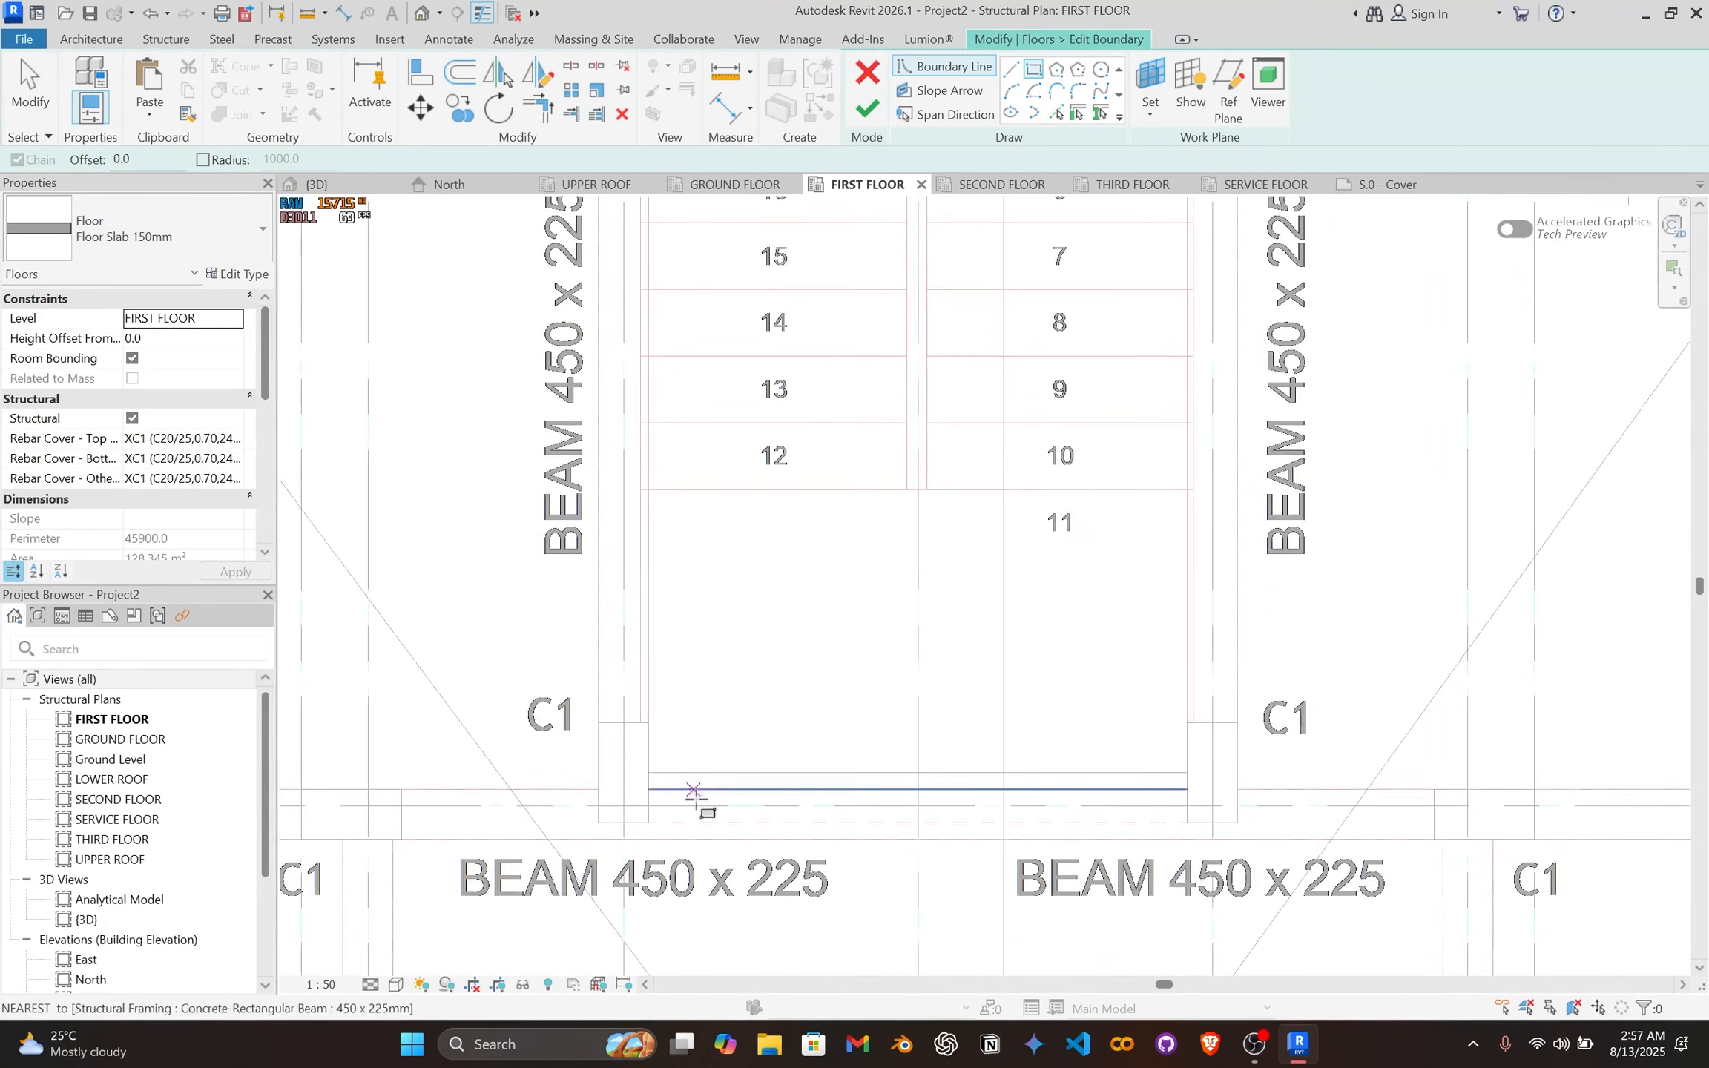
middle_click(660, 530)
middle_click(660, 530)
scroll(696, 779, up, 1)
scroll(1161, 478, up, 8)
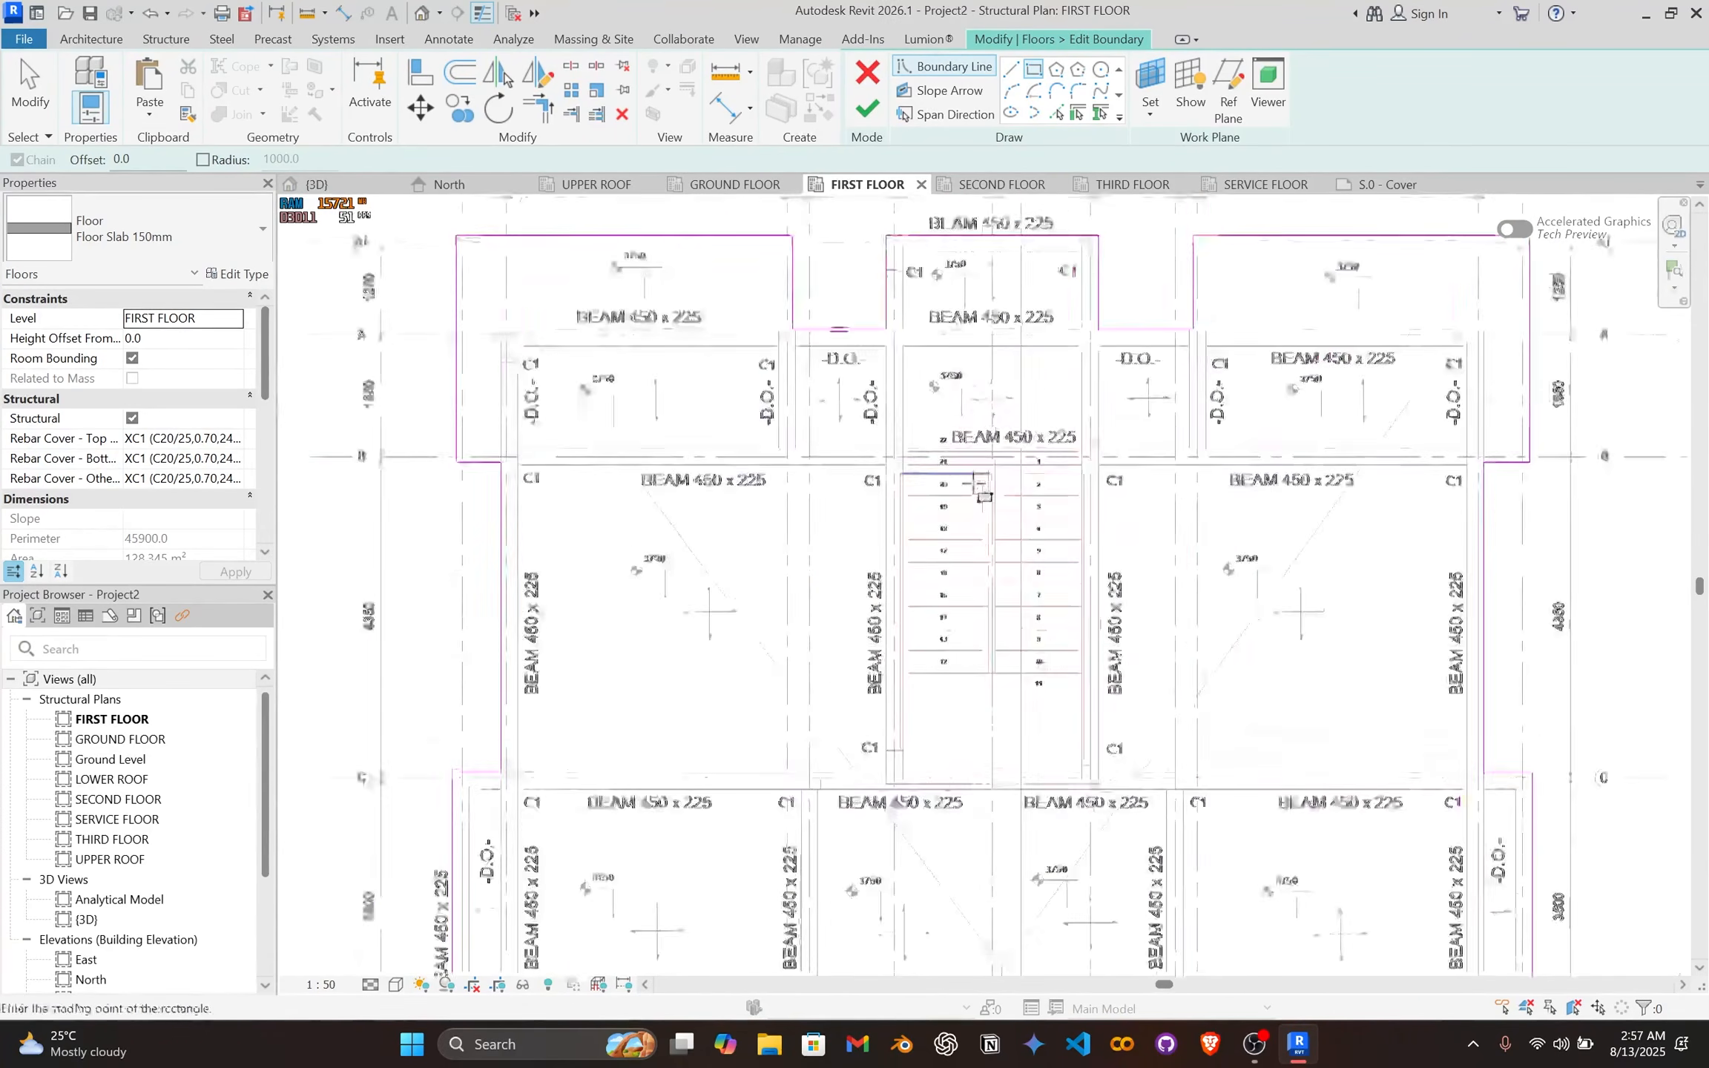
scroll(879, 466, up, 3)
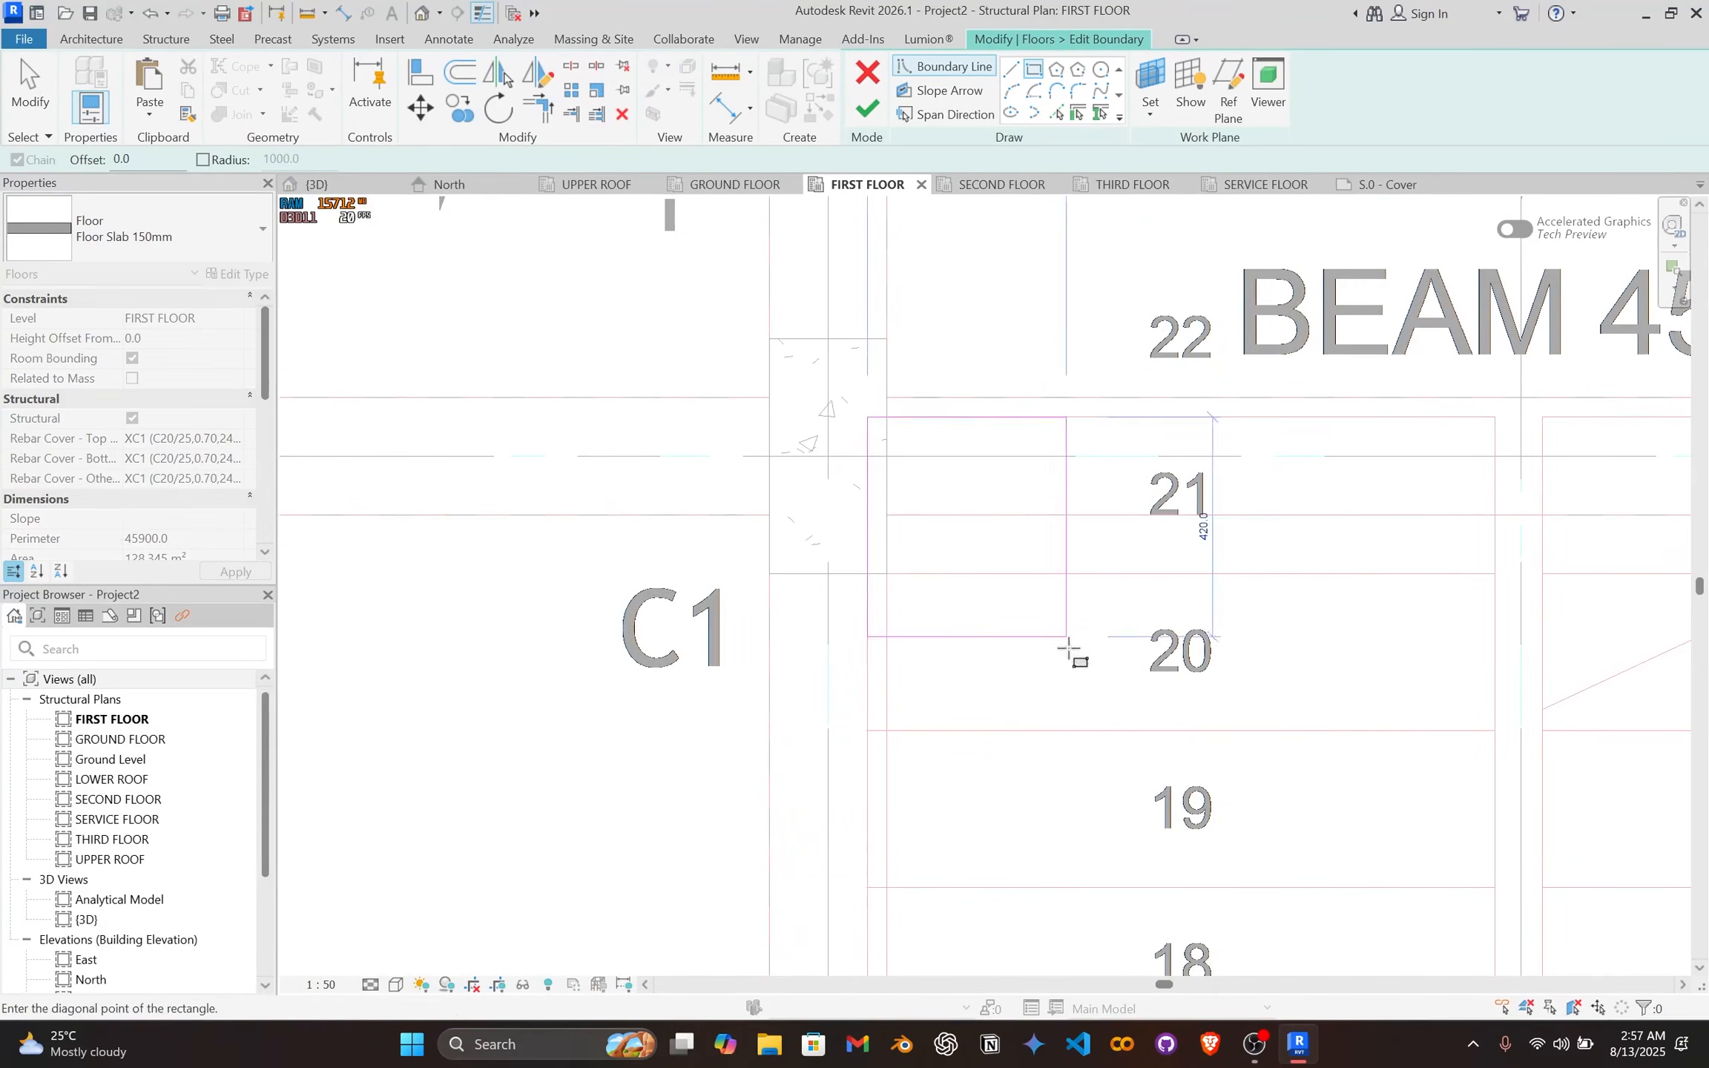
scroll(1075, 656, down, 3)
middle_drag(1171, 736, 852, 421)
scroll(939, 623, up, 5)
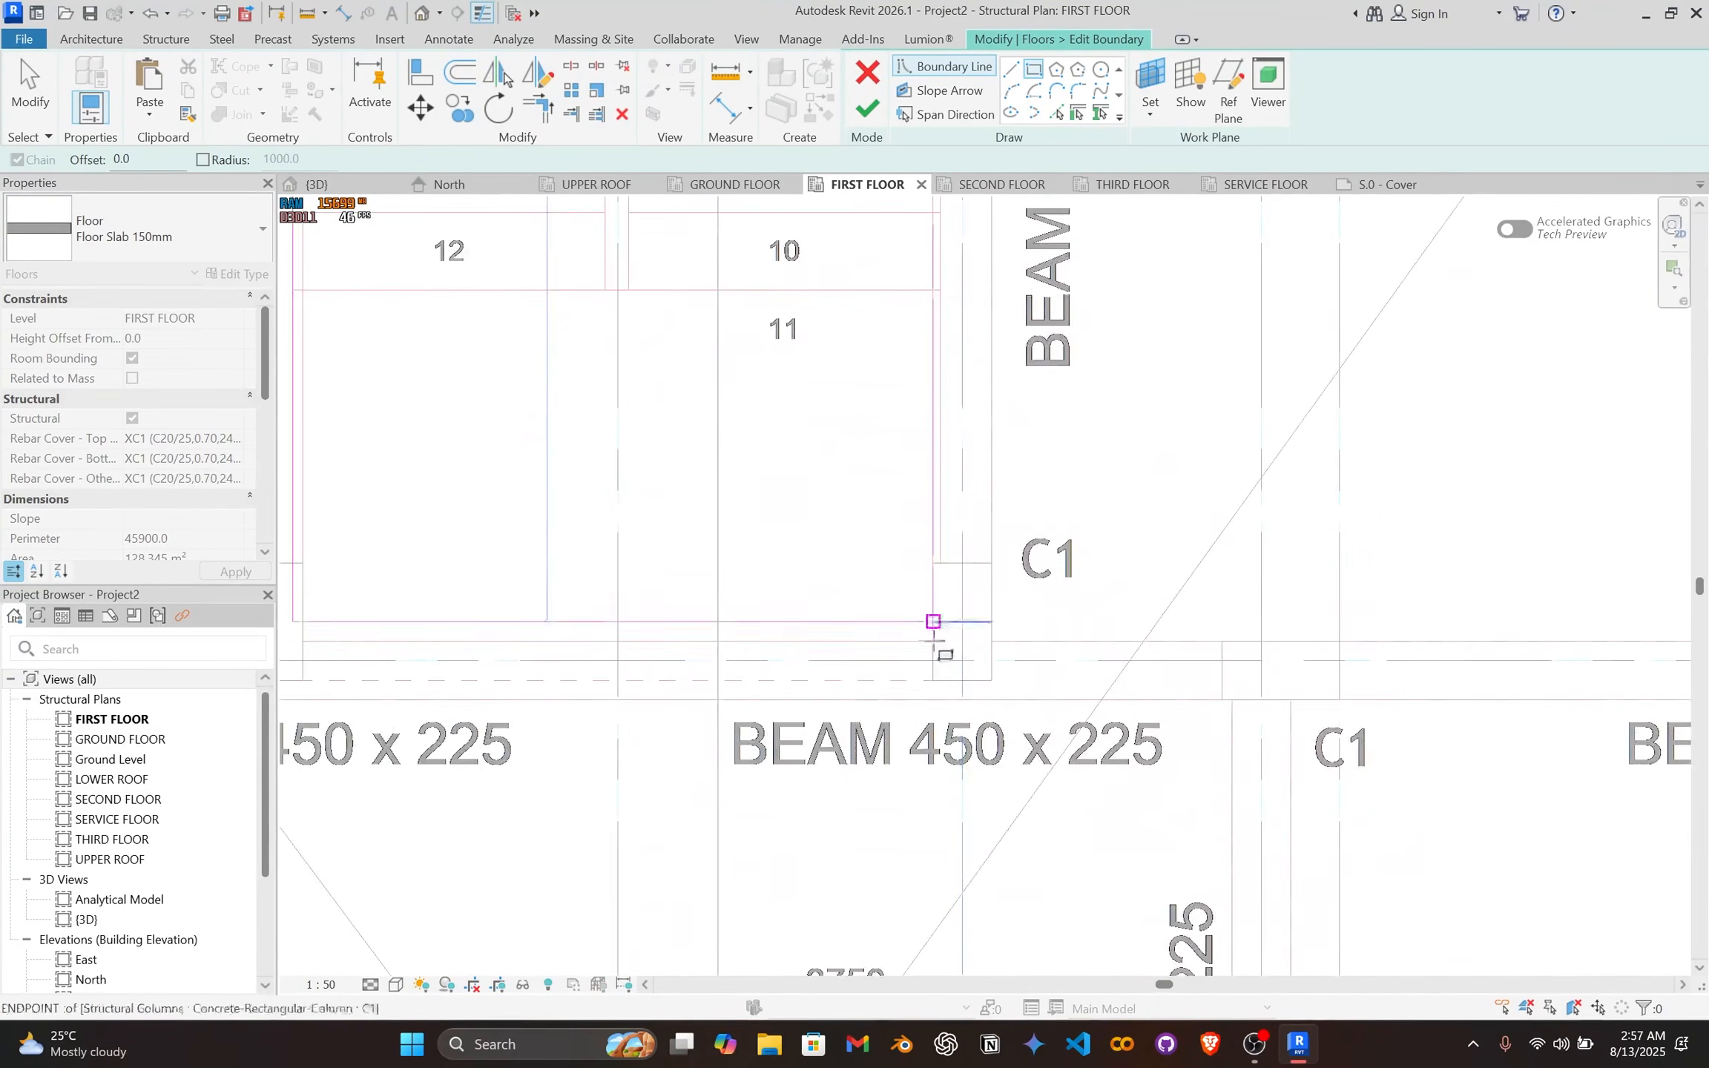
scroll(953, 630, down, 2)
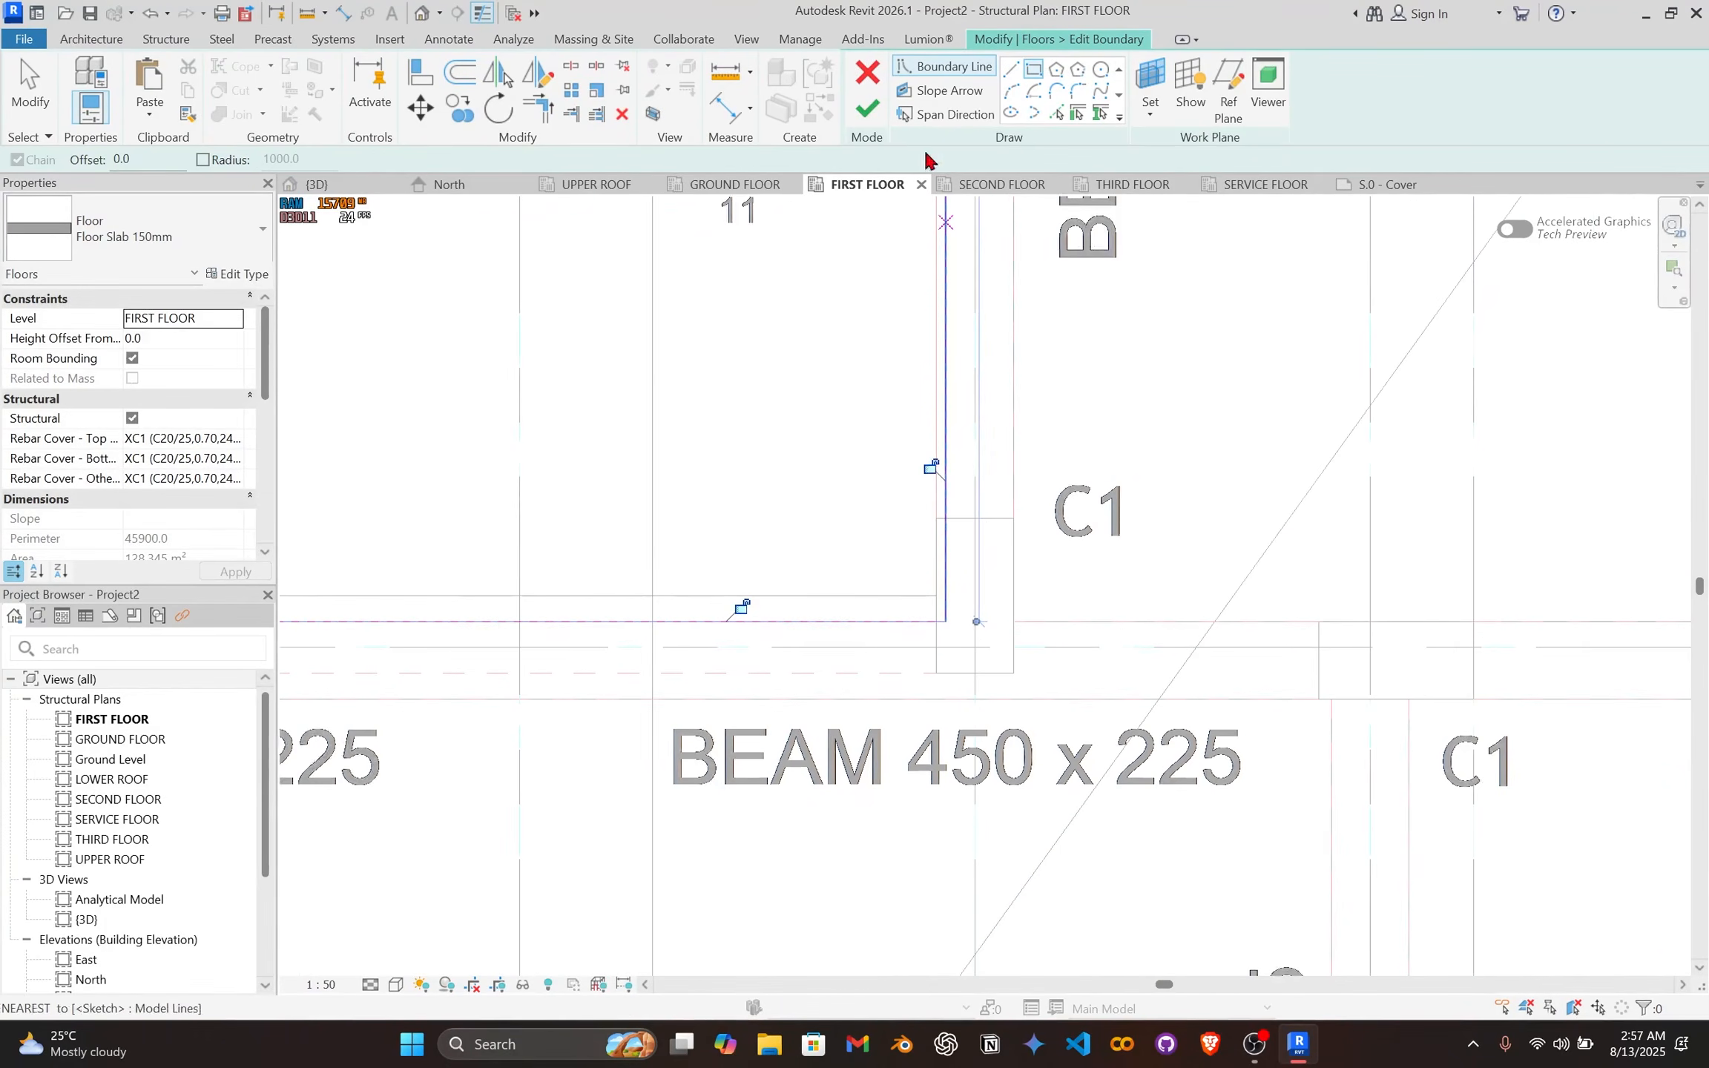
Step: Close the open boundary corner beside gridline 8 on gridline A and finish the first-floor slab sketch
click(868, 113)
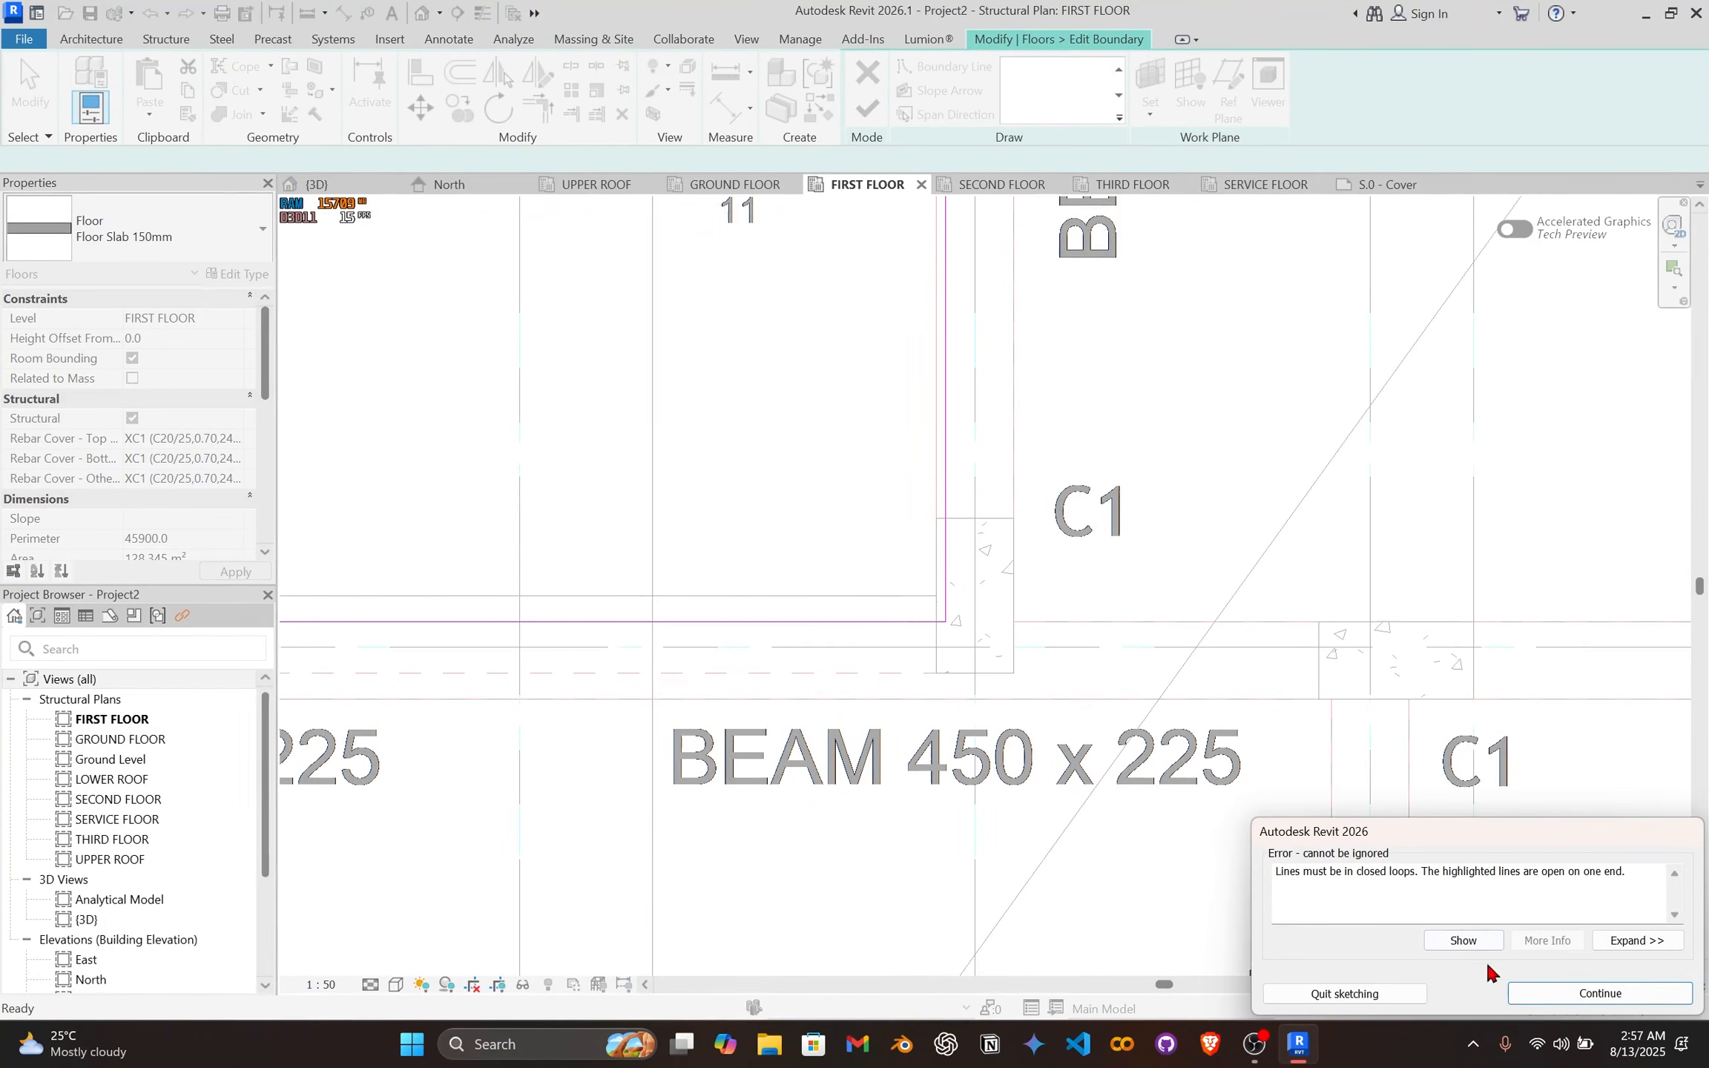
click(1480, 940)
click(986, 606)
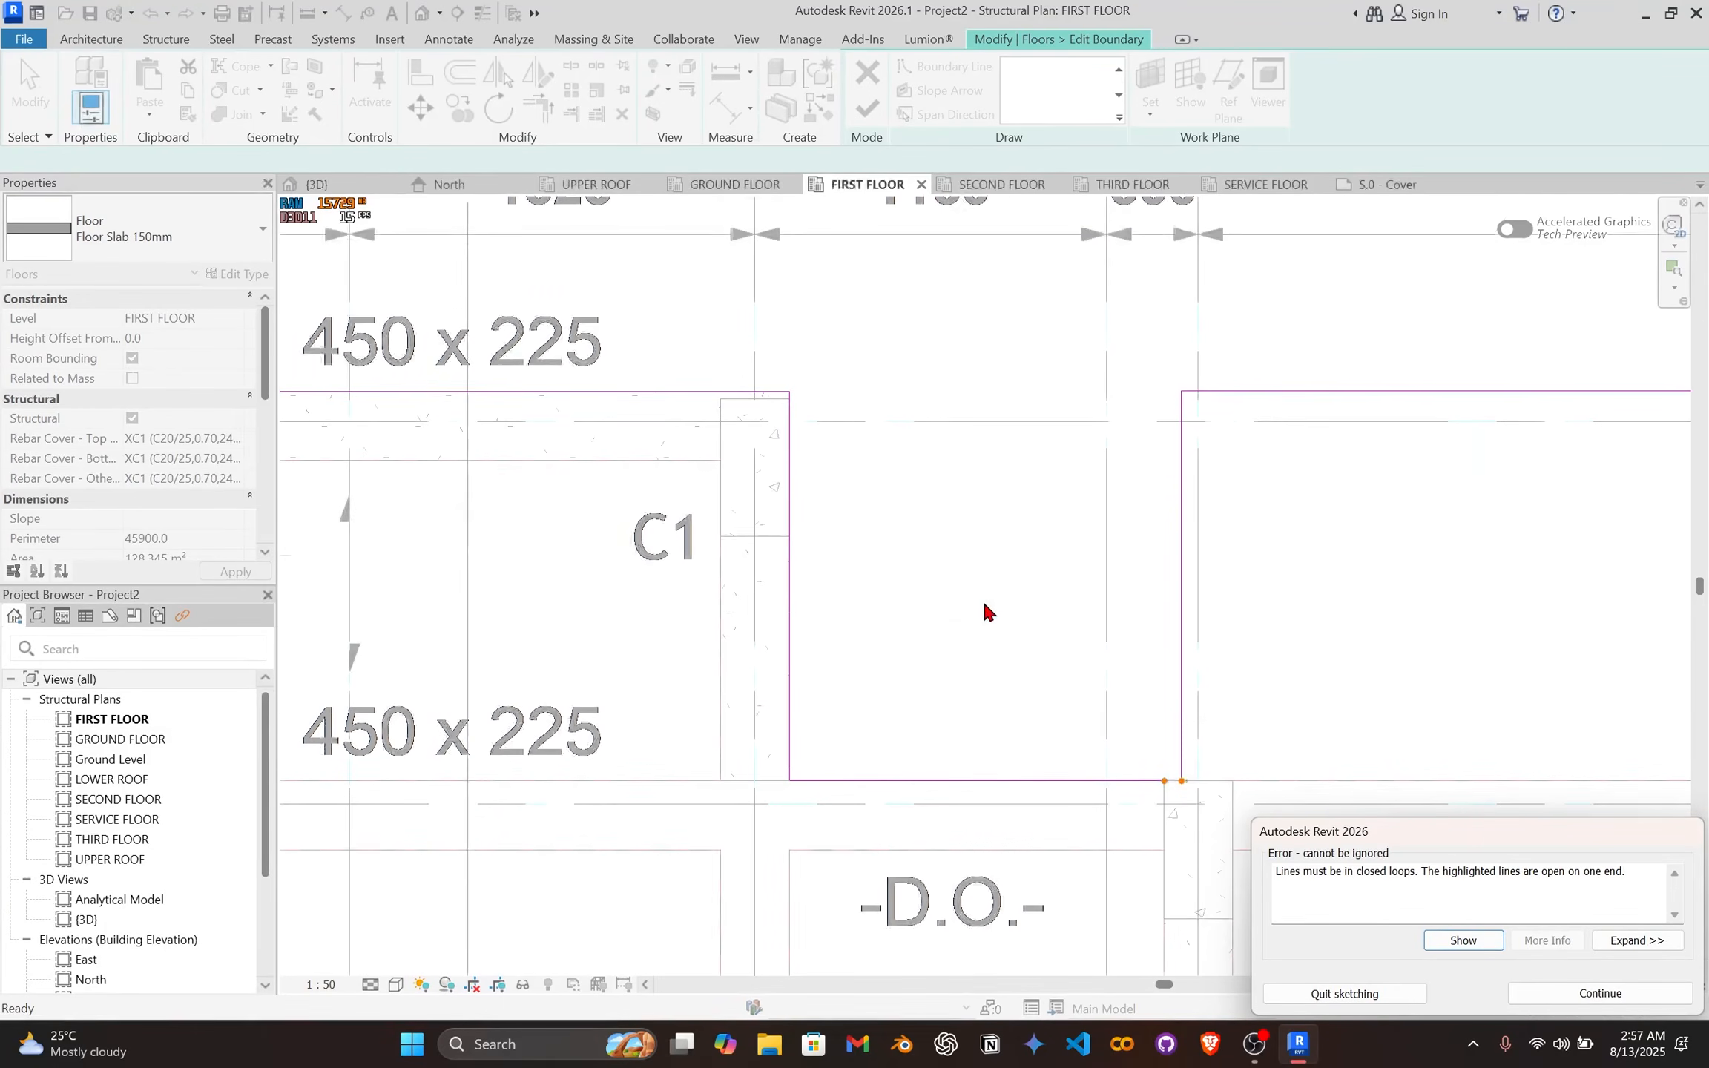
click(1524, 993)
scroll(1237, 804, up, 3)
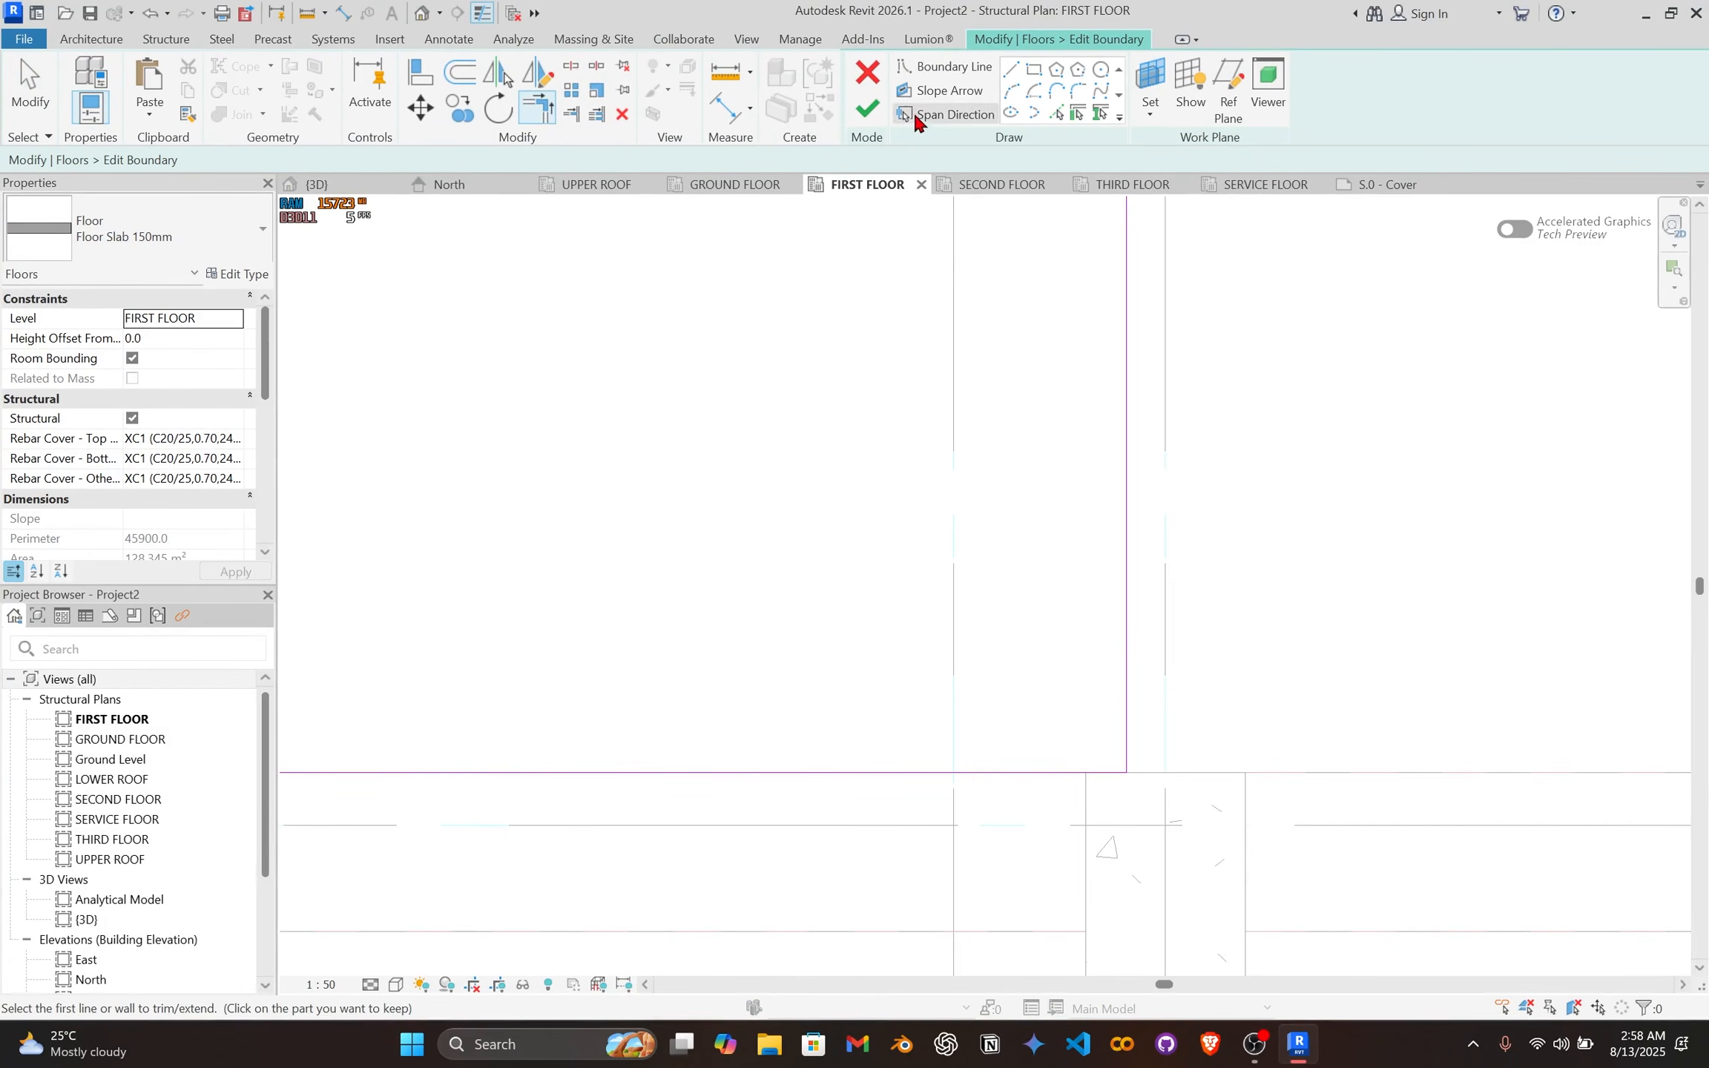
click(866, 115)
scroll(1018, 695, down, 5)
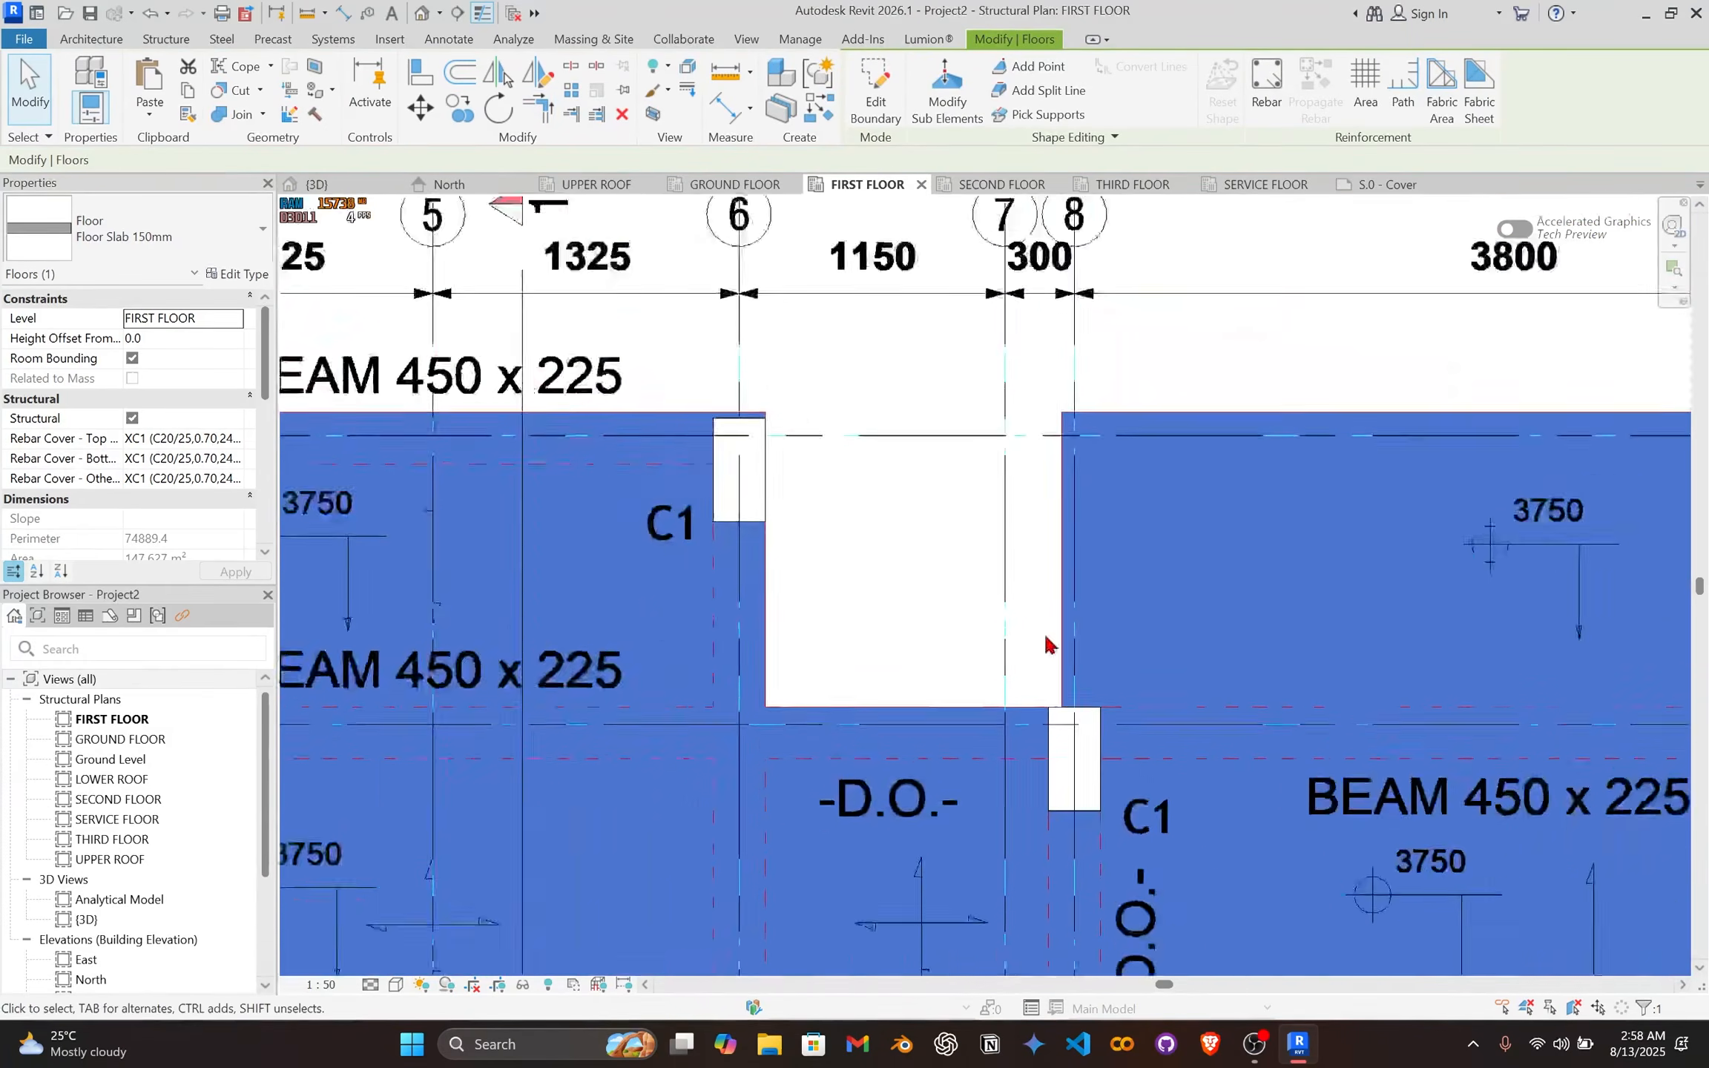
click(959, 588)
Step: Examine the edited first-floor slab in plan and in the 3D view
scroll(738, 485, up, 3)
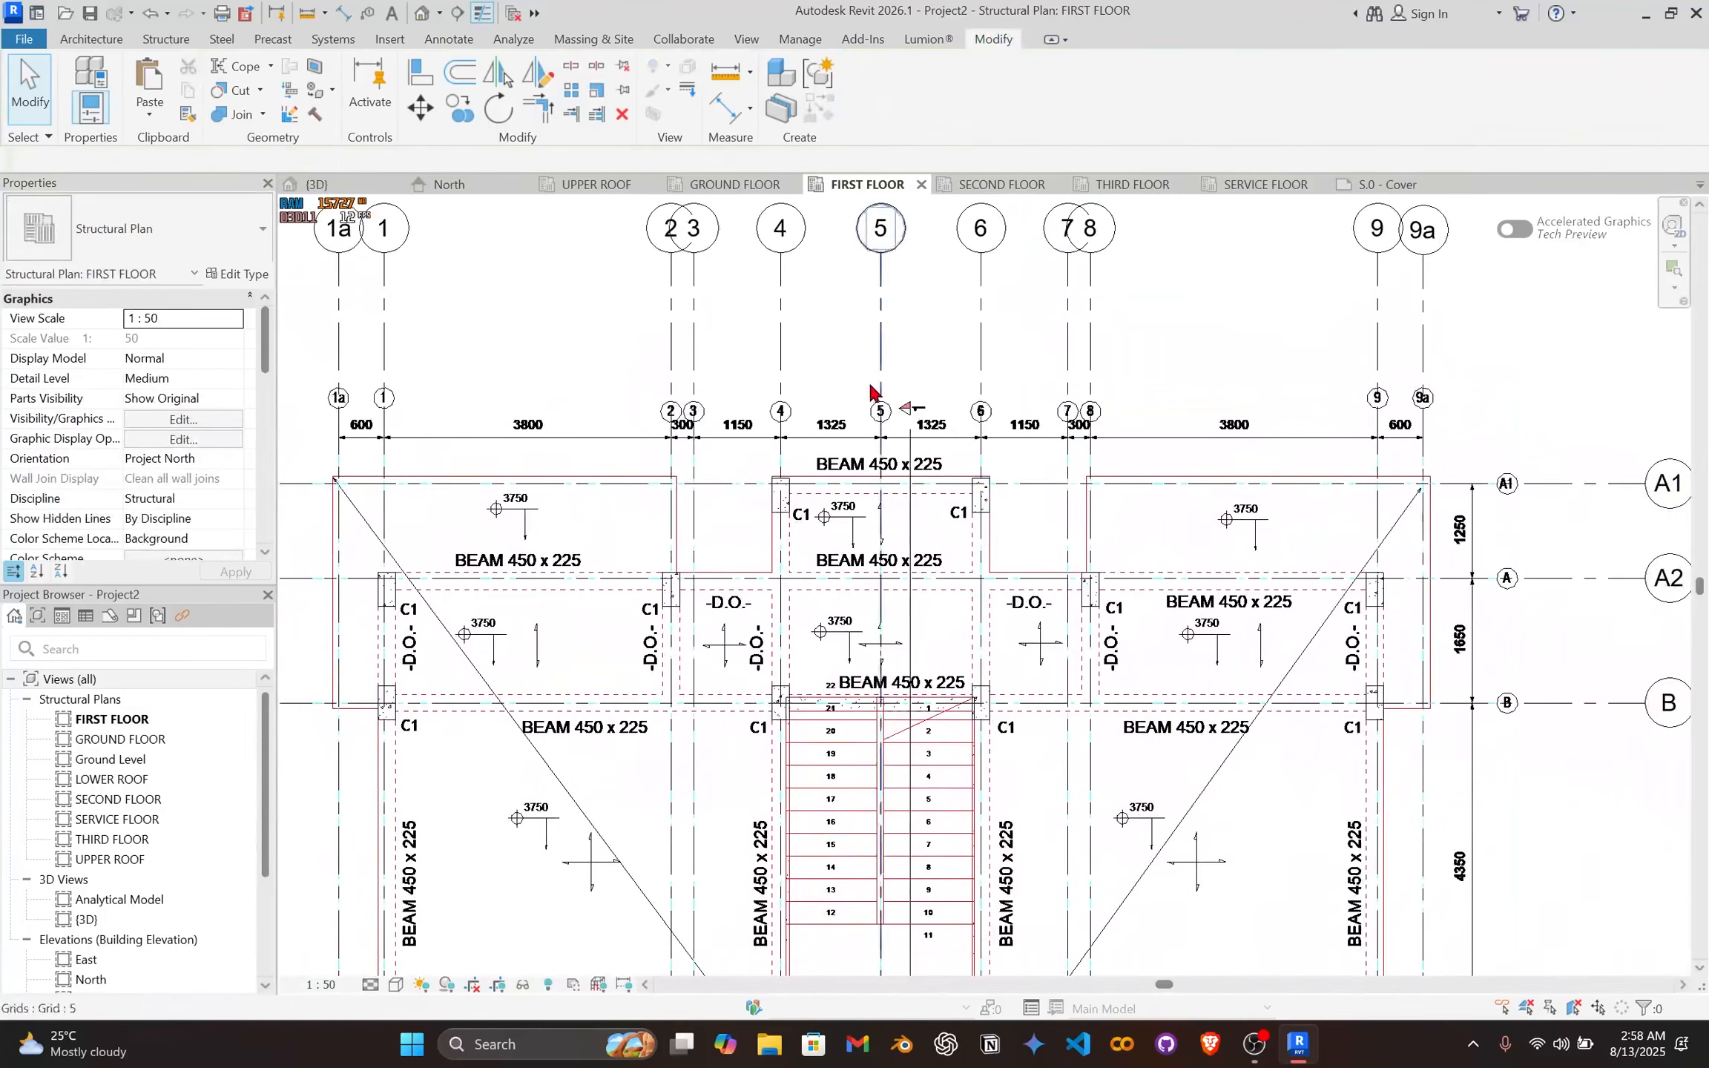
scroll(812, 484, up, 3)
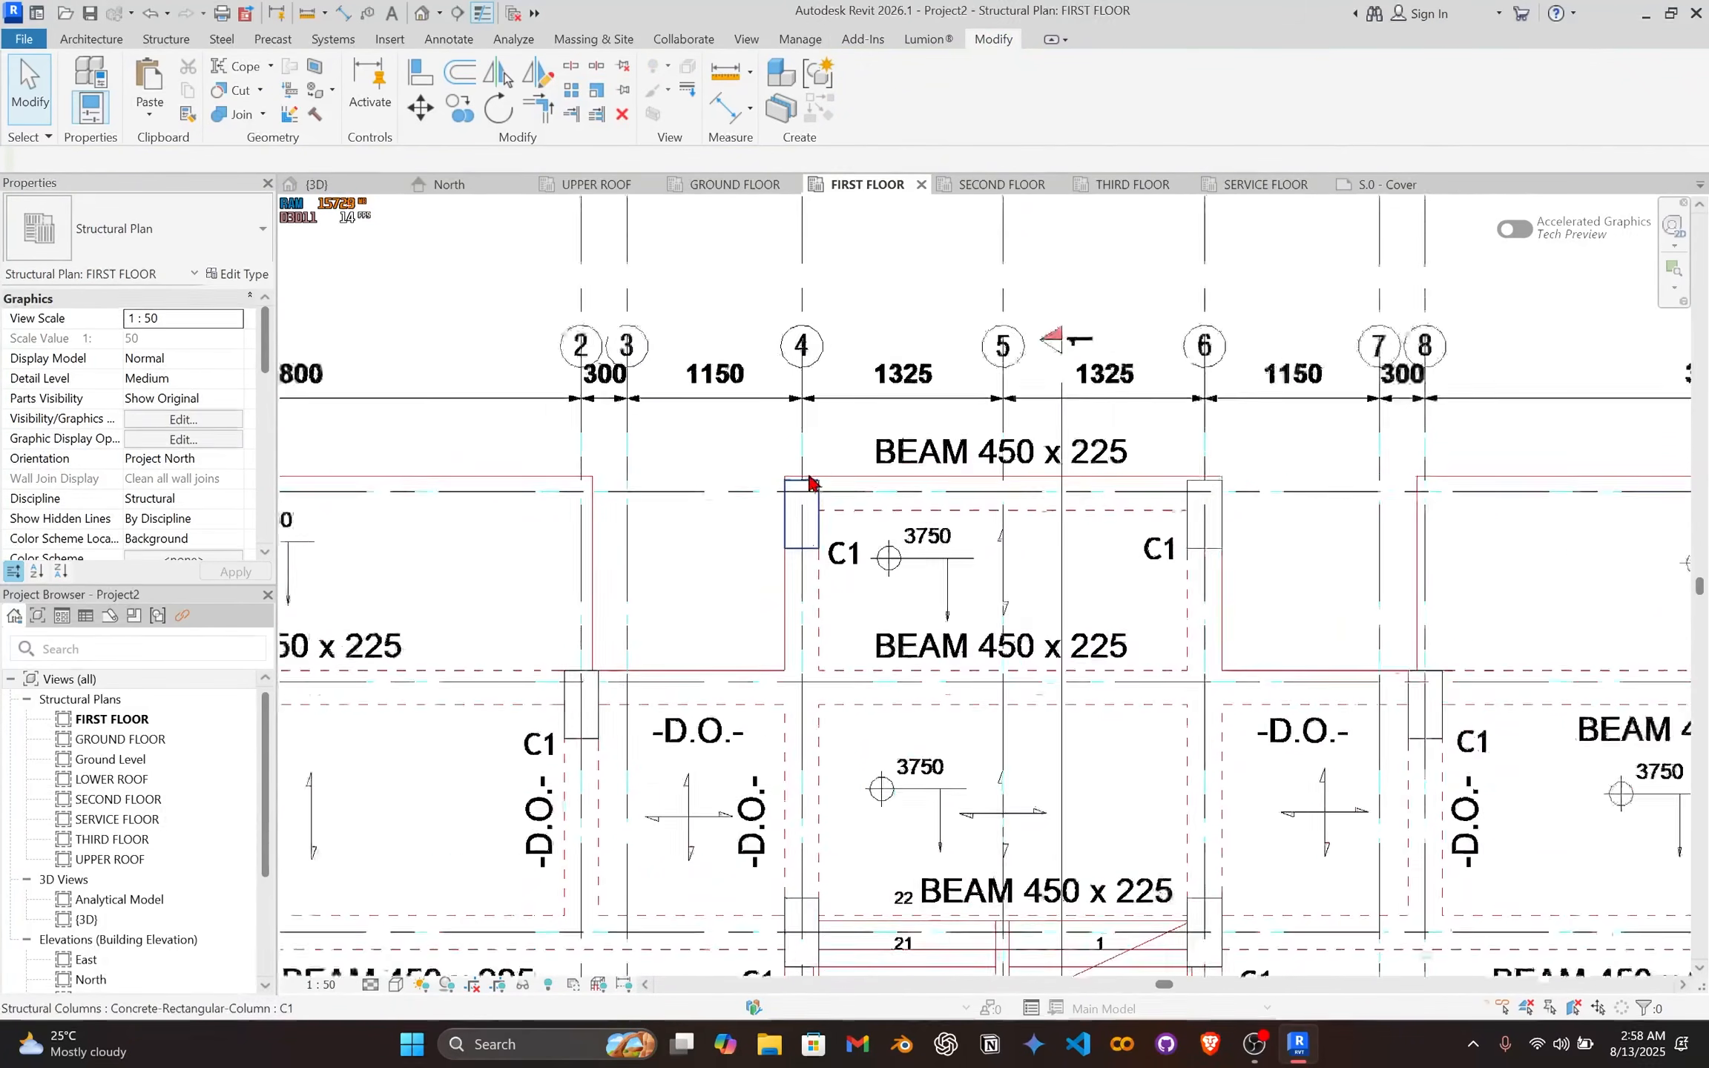
click(364, 190)
scroll(801, 763, up, 3)
shift+middle_drag(951, 456, 909, 312)
scroll(996, 567, down, 1)
Step: Reload the linked Revit model ARCH MODEL.rvt
click(390, 39)
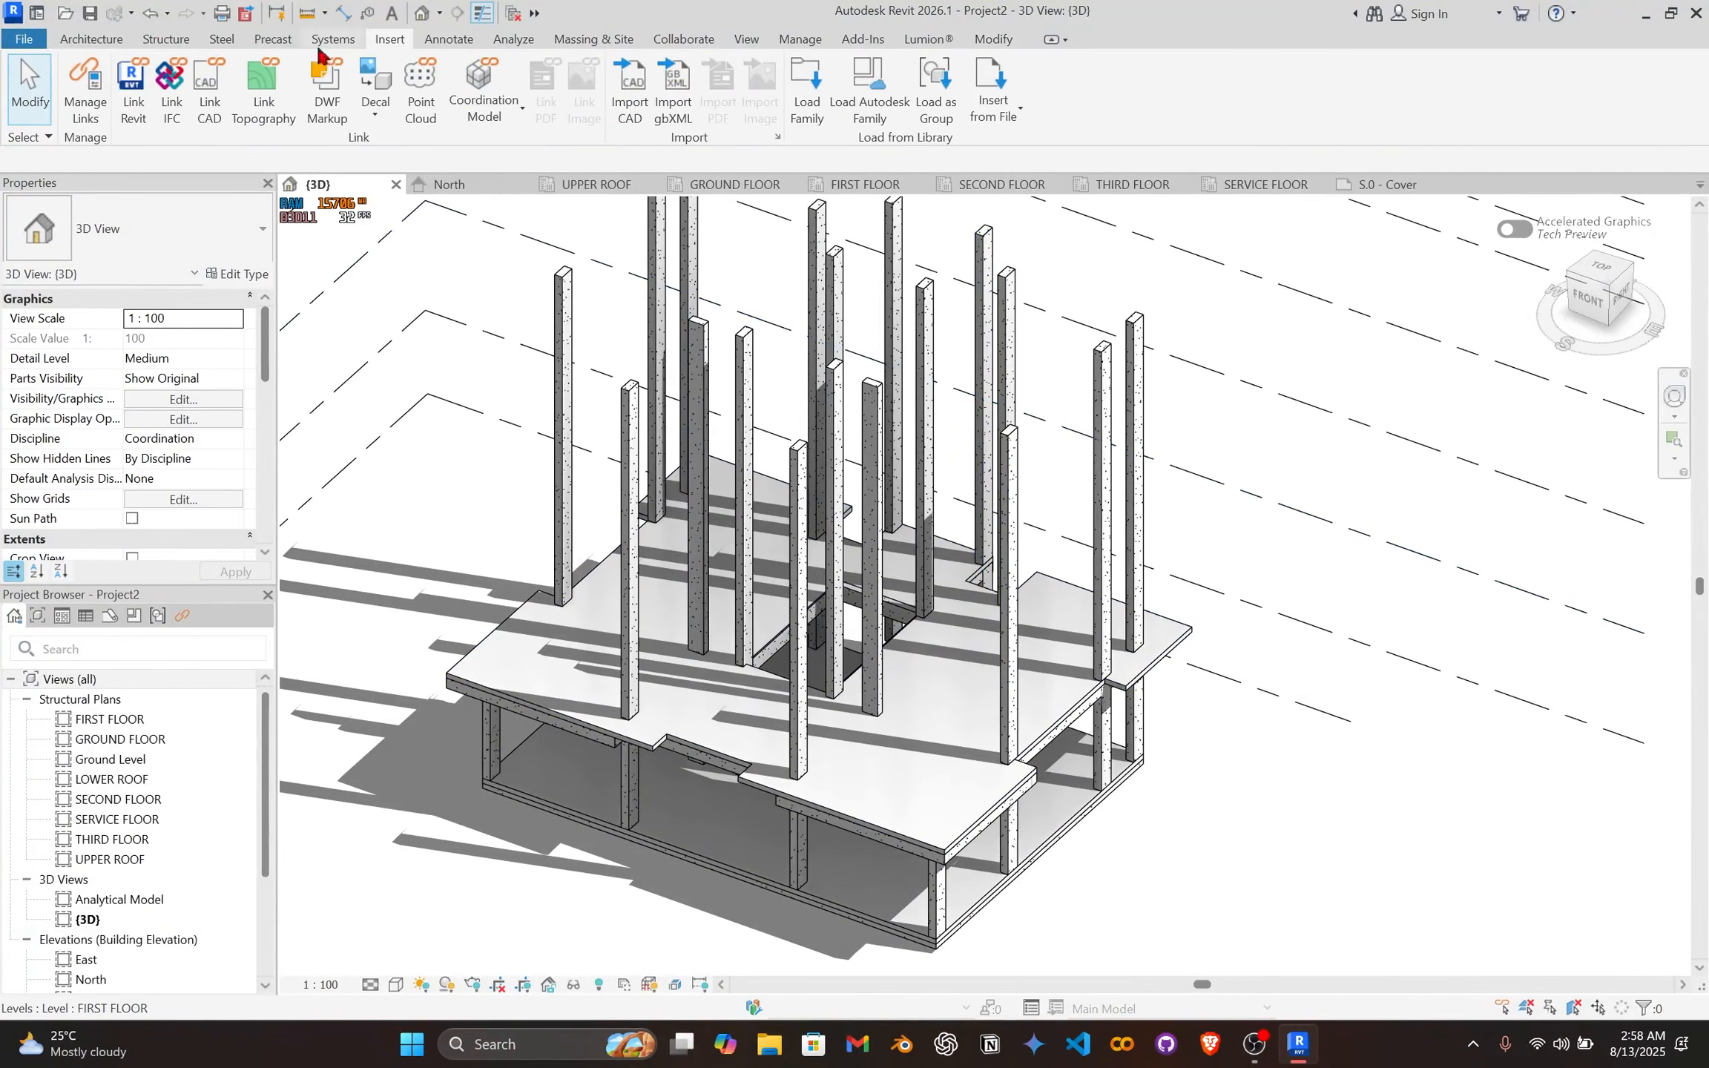
click(89, 92)
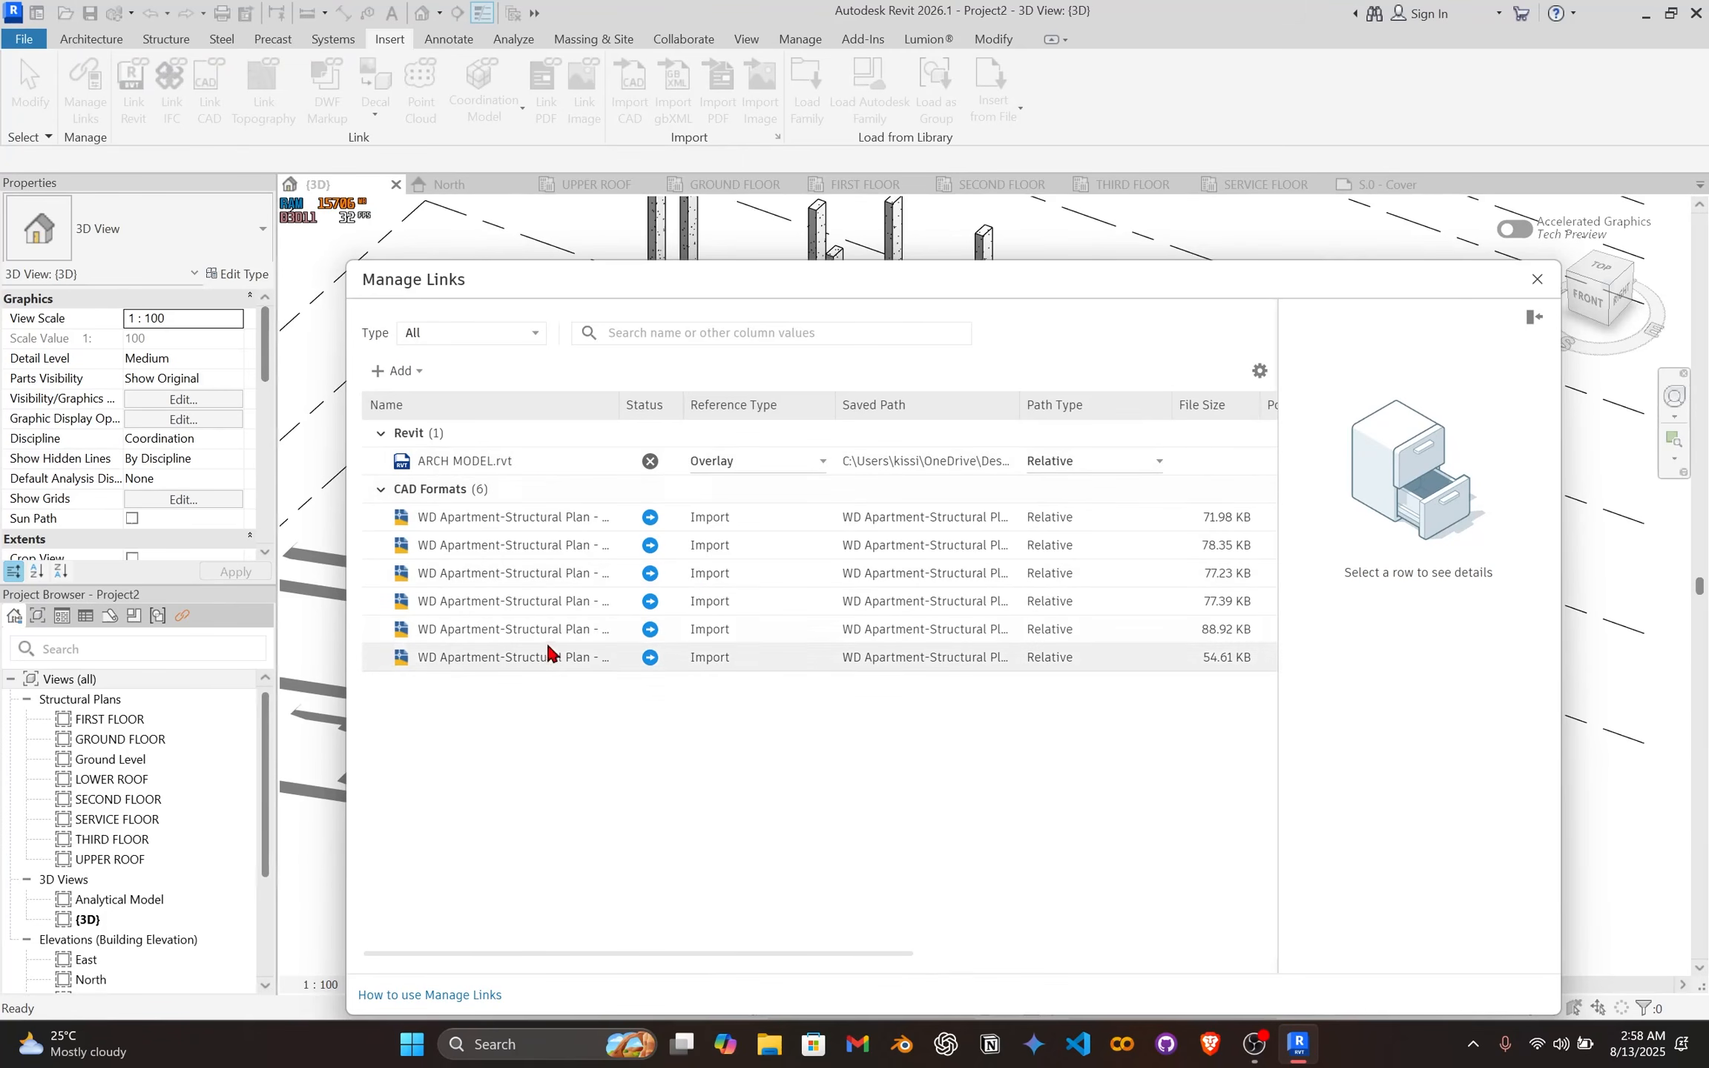
click(528, 467)
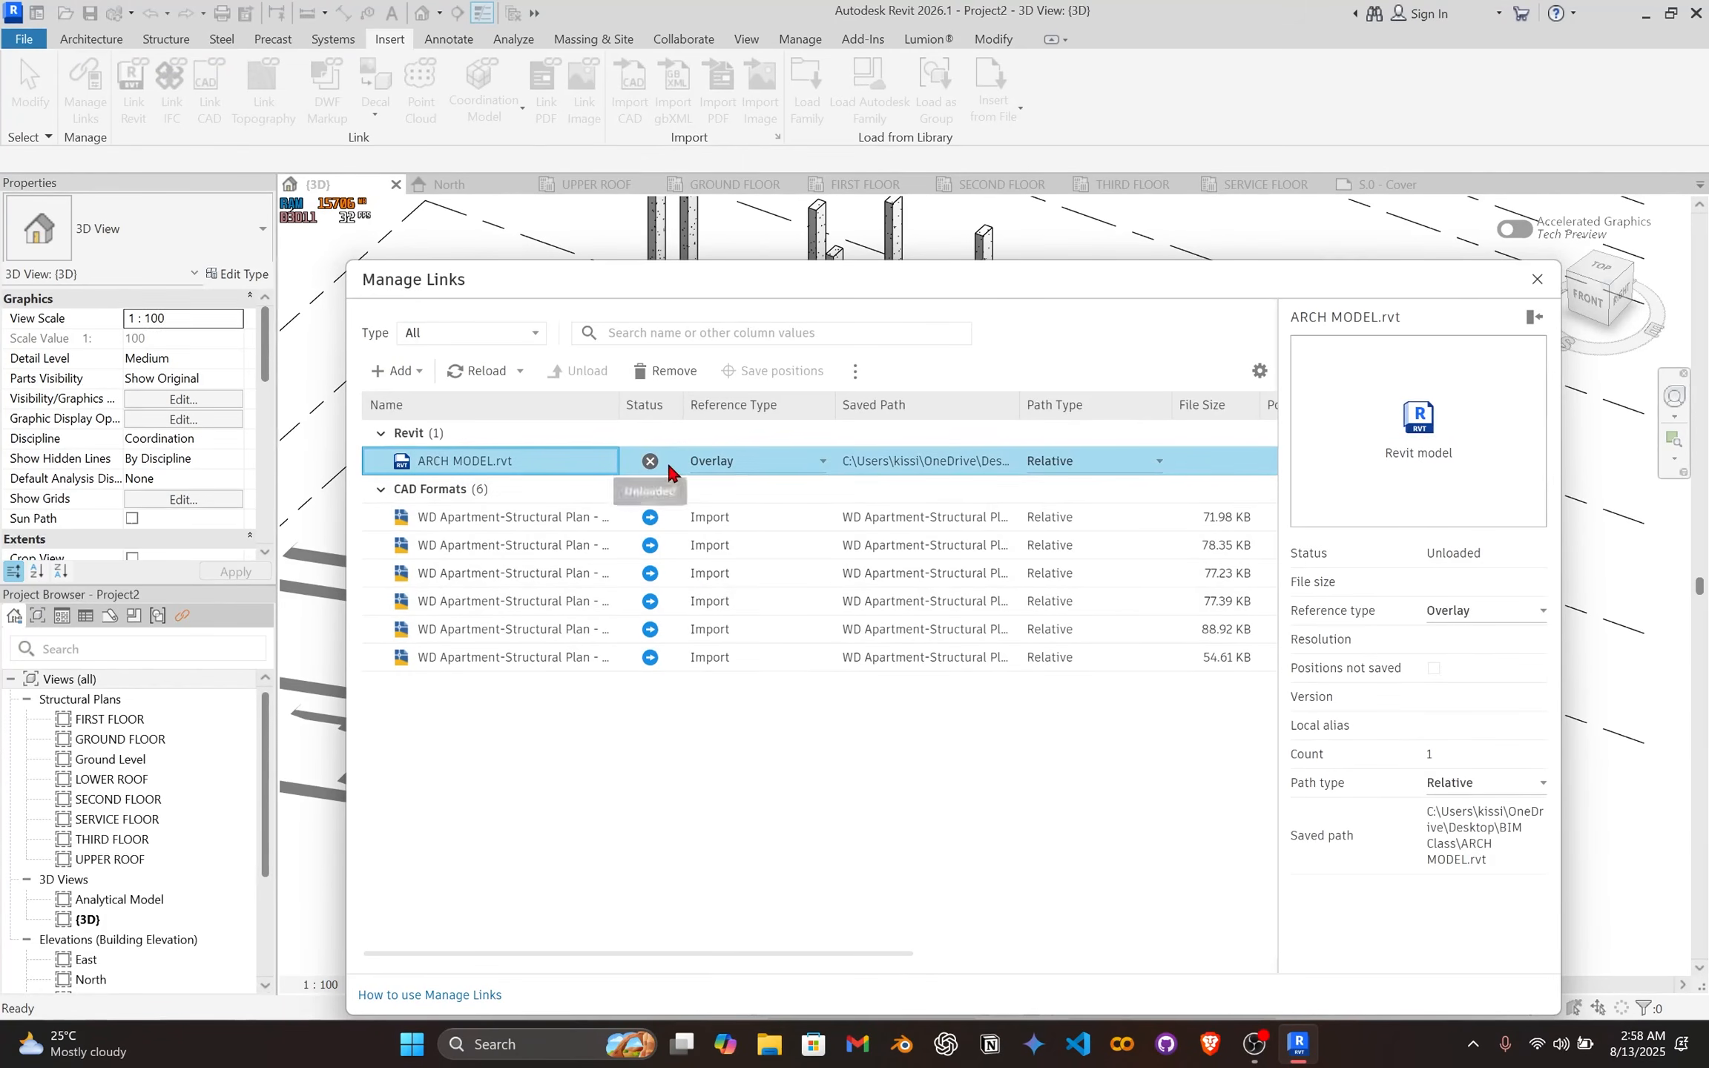
click(481, 371)
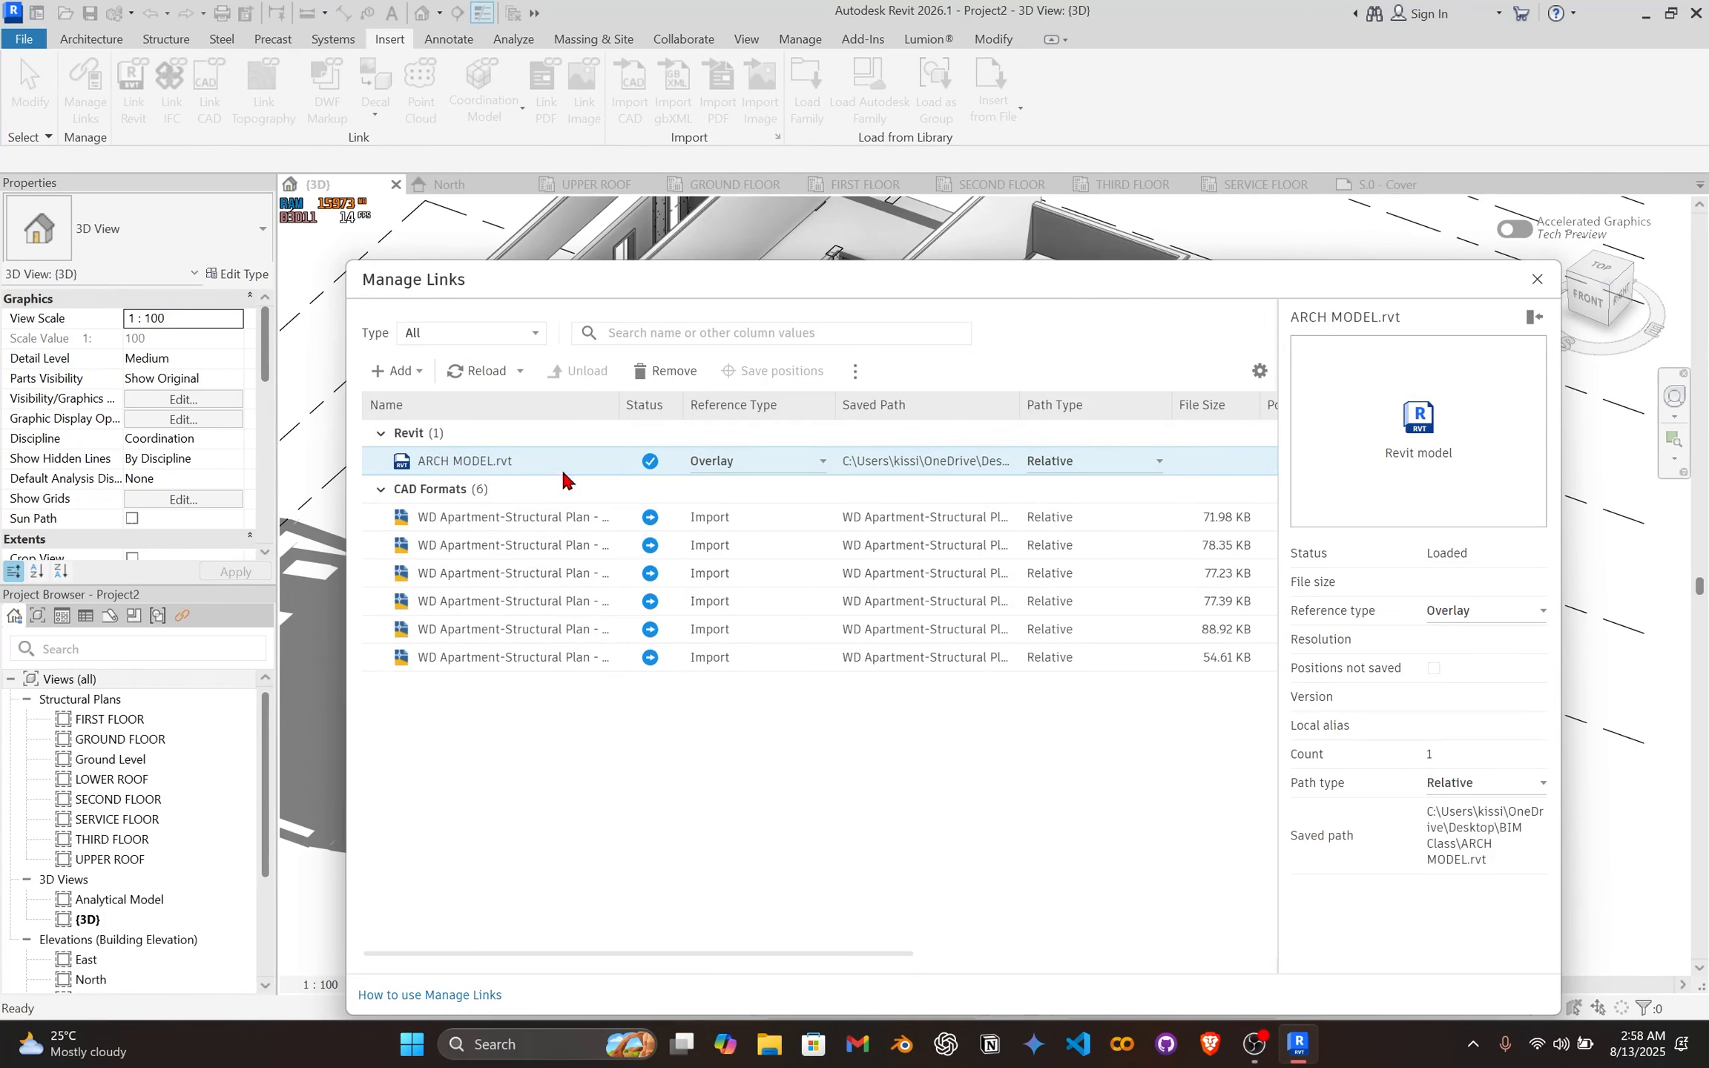
click(1539, 281)
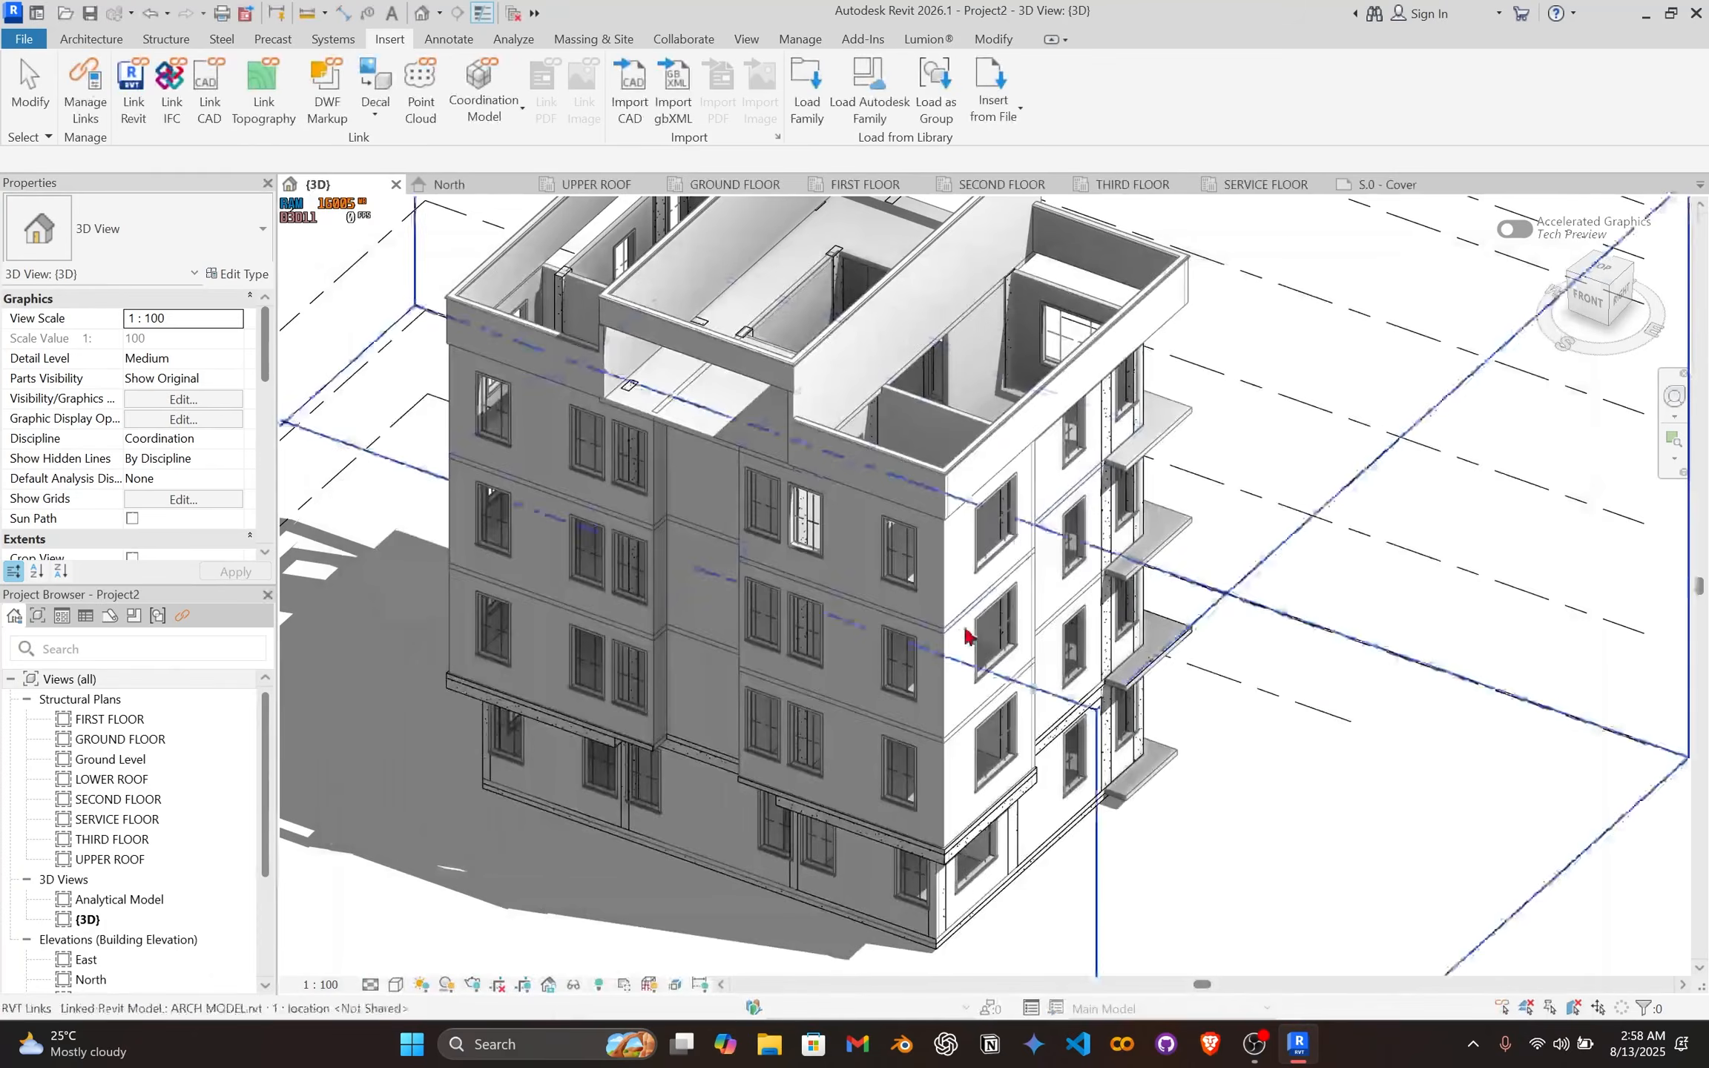
Step: Examine the linked building in 3D and check the reference type options of the ARCH MODEL.rvt link
scroll(968, 635, down, 2)
scroll(805, 607, up, 3)
shift+middle_drag(923, 703, 672, 712)
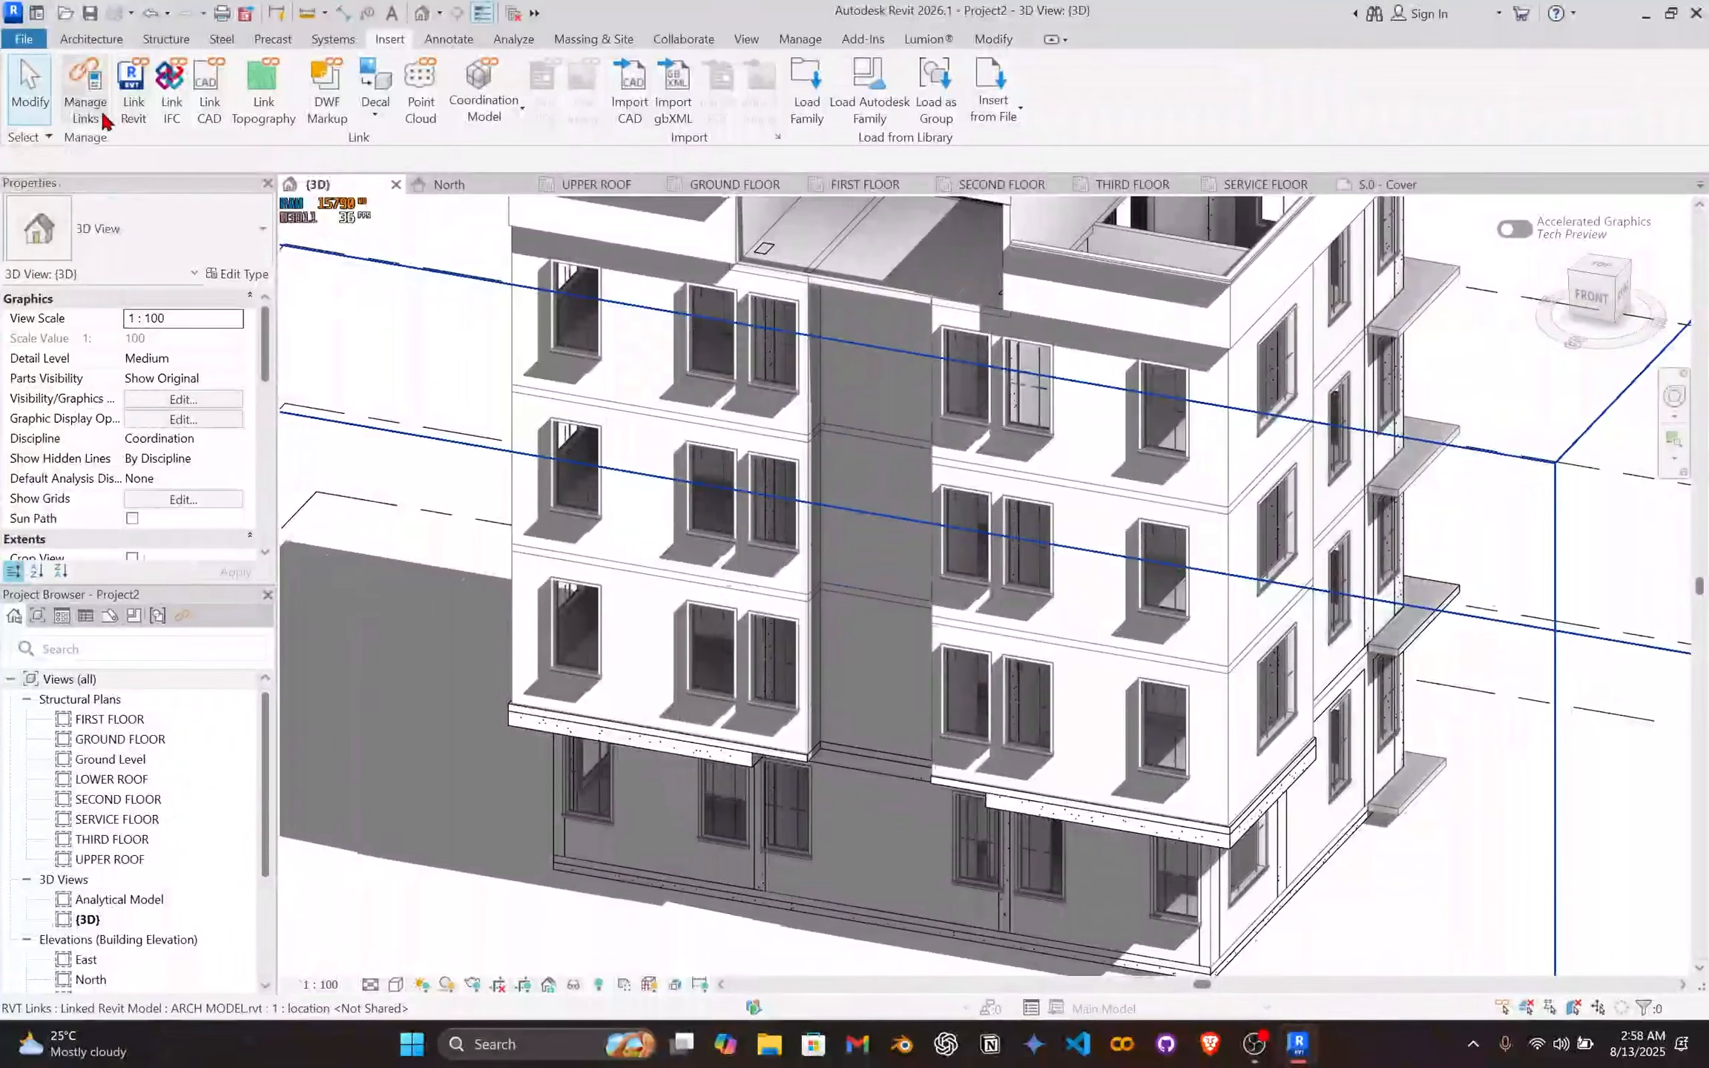
click(85, 88)
click(787, 463)
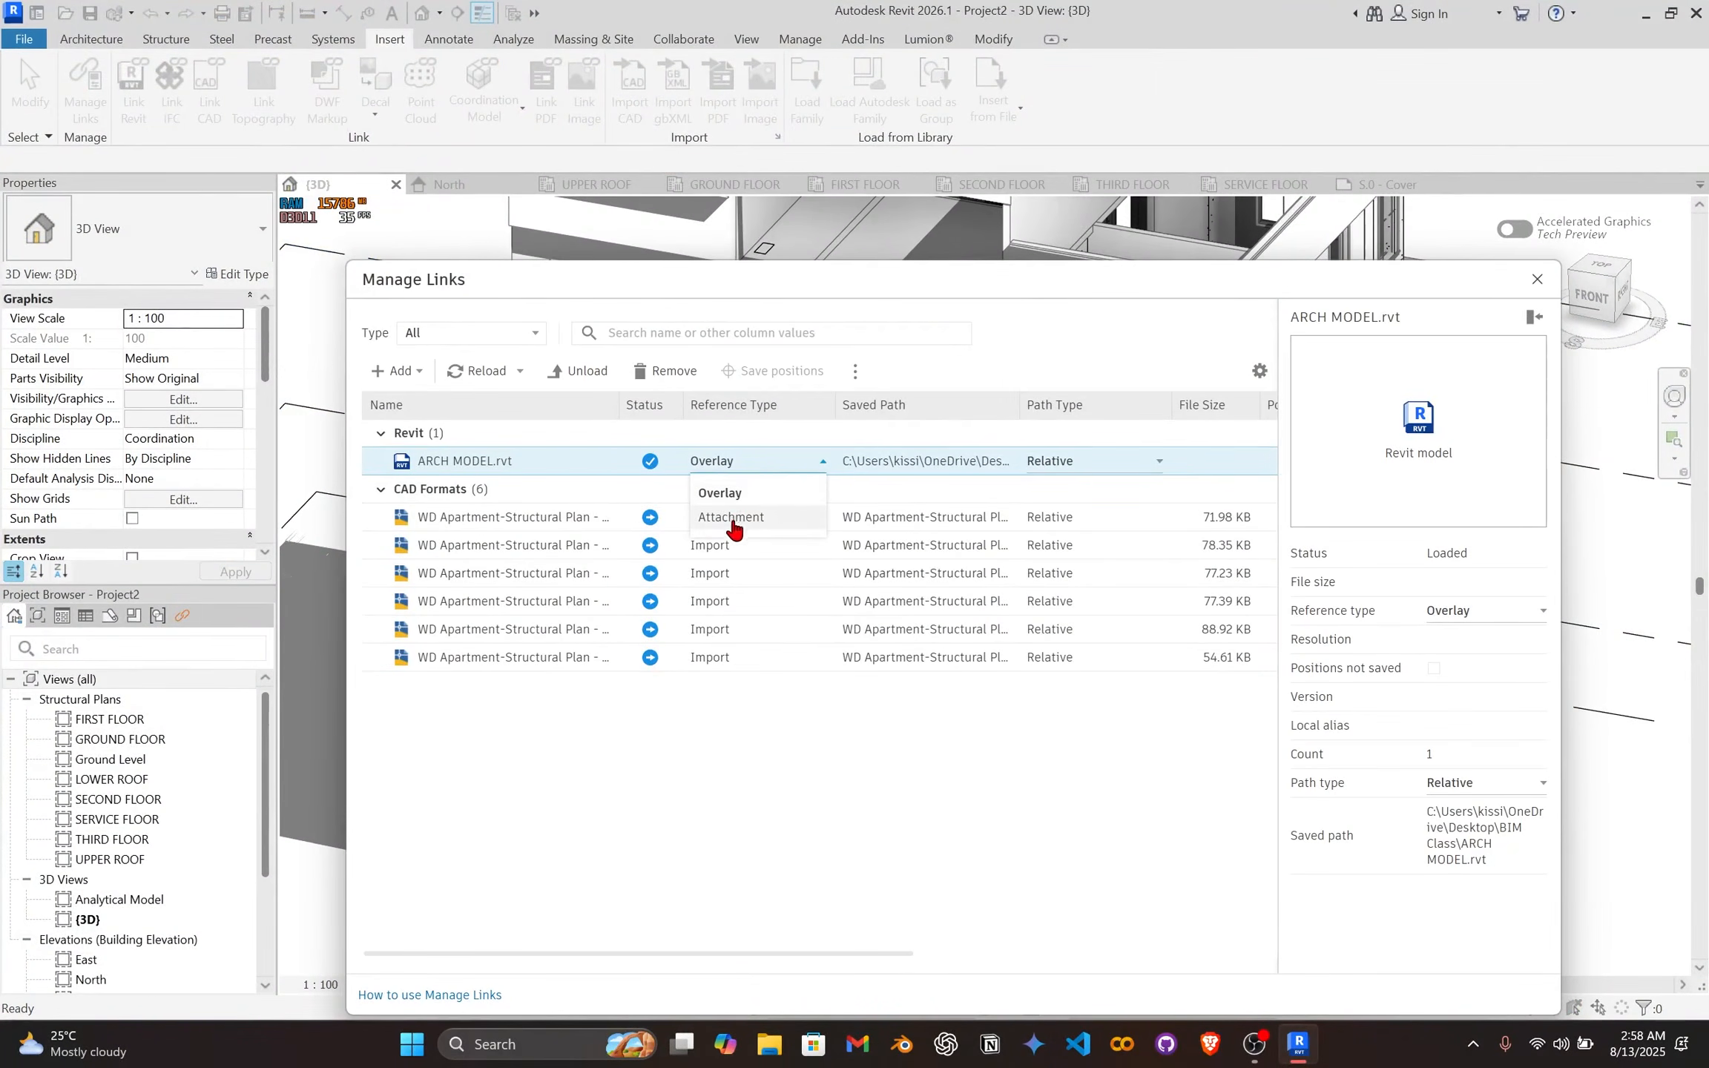
click(1537, 279)
Step: Display the linked ARCH MODEL.rvt in halftone in the 3D view's visibility overrides
scroll(938, 546, down, 1)
middle_drag(938, 545, 962, 624)
scroll(816, 586, down, 2)
key(v)
key(g)
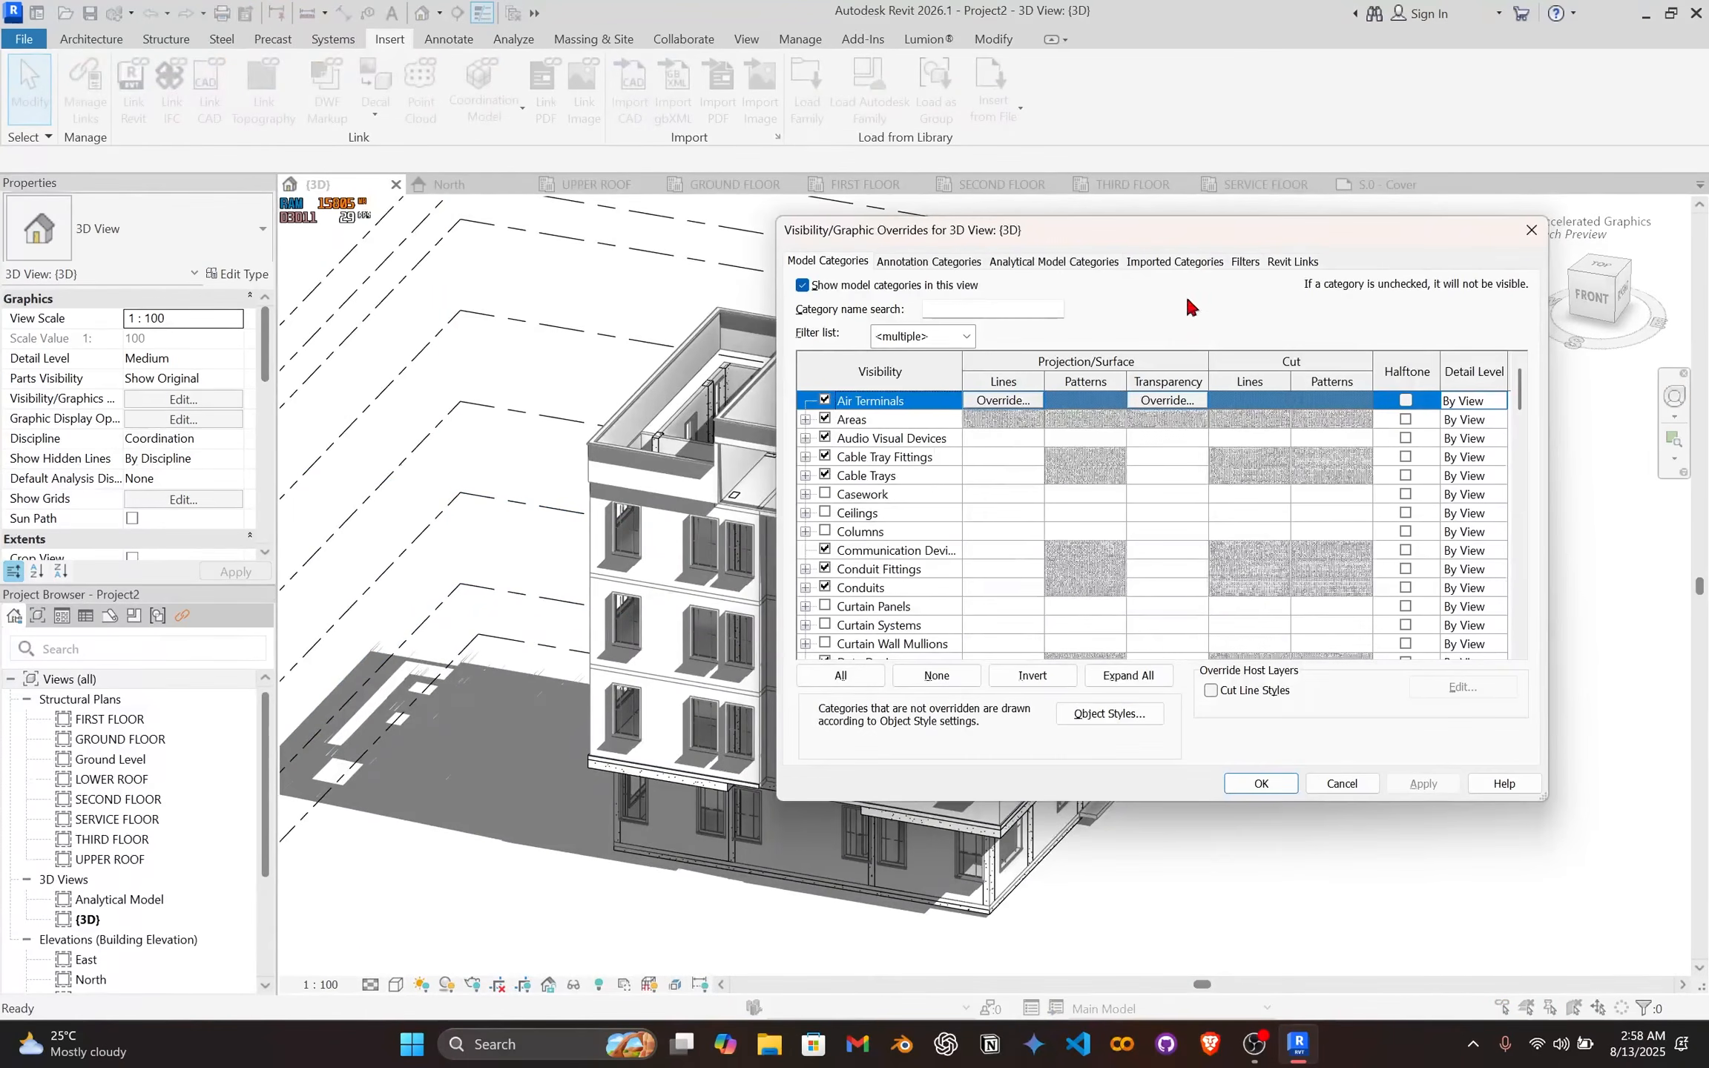
click(1293, 261)
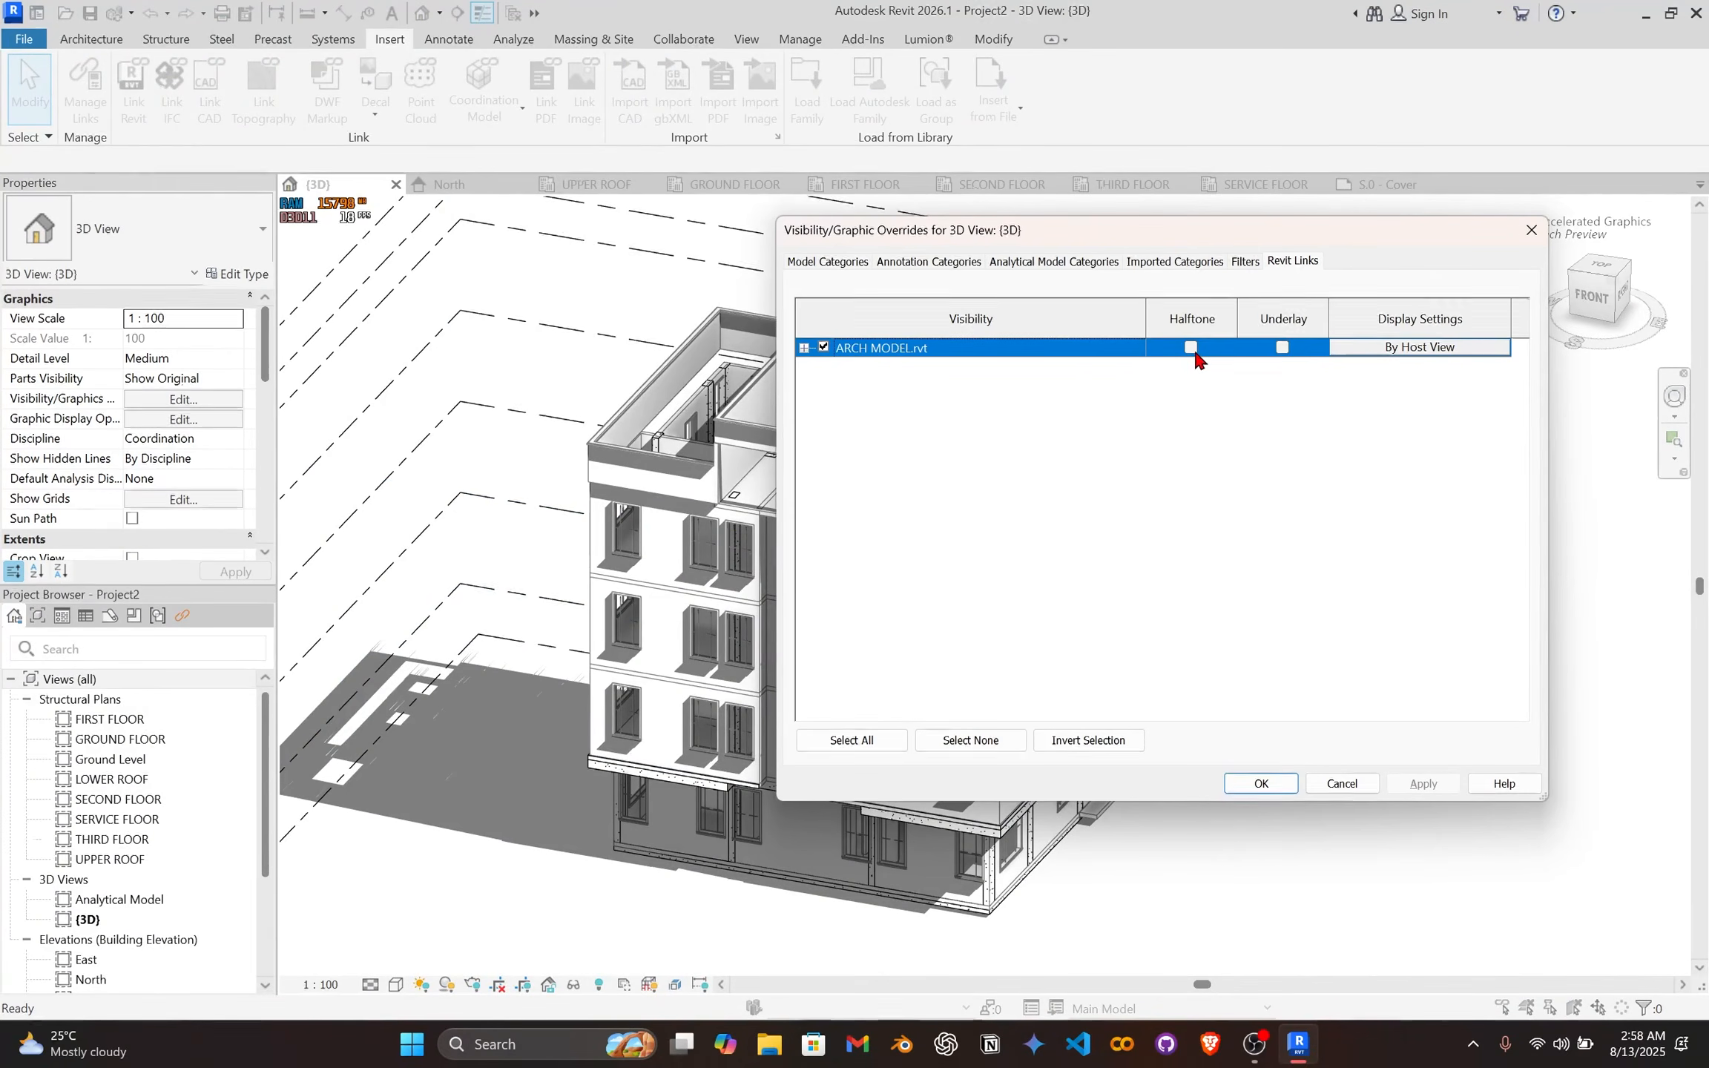
click(1423, 784)
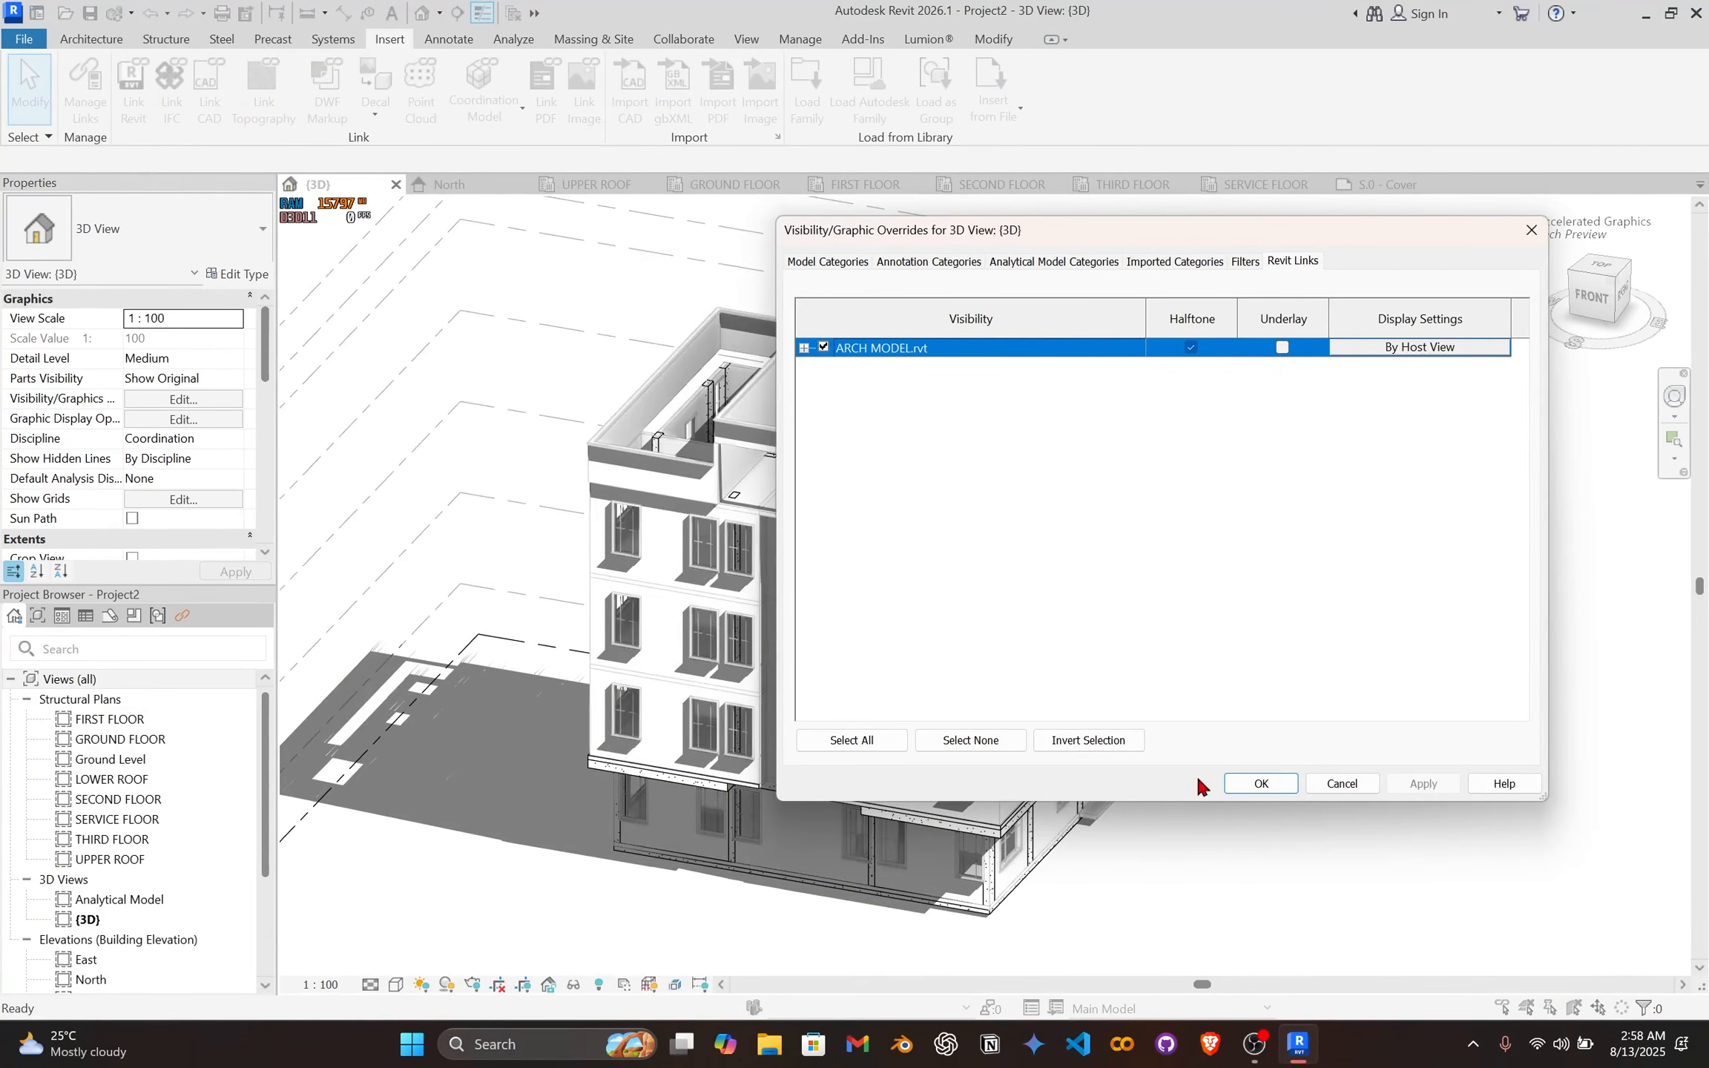
click(1236, 785)
Step: Examine how the first-floor slab edges and beams line up with the linked architectural walls on the building's front
shift+middle_drag(902, 777, 1110, 638)
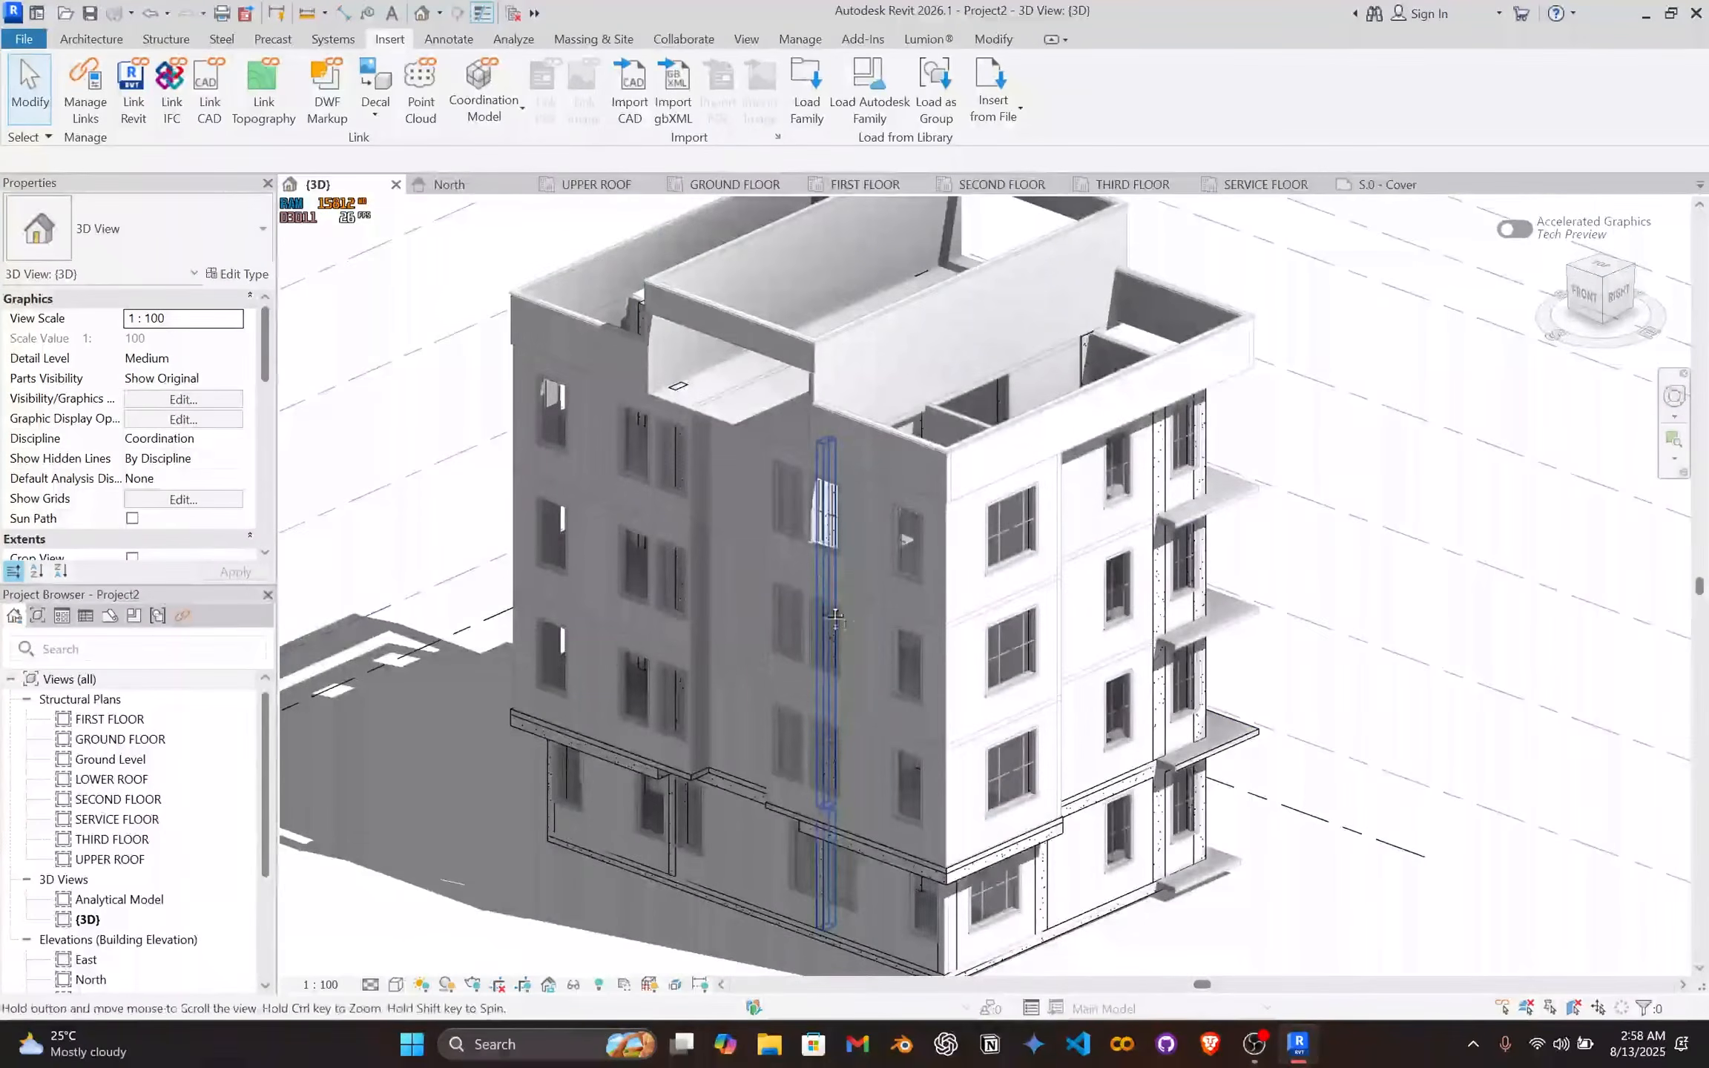
middle_drag(793, 639, 897, 649)
scroll(875, 651, up, 3)
middle_drag(745, 651, 835, 591)
scroll(846, 690, down, 2)
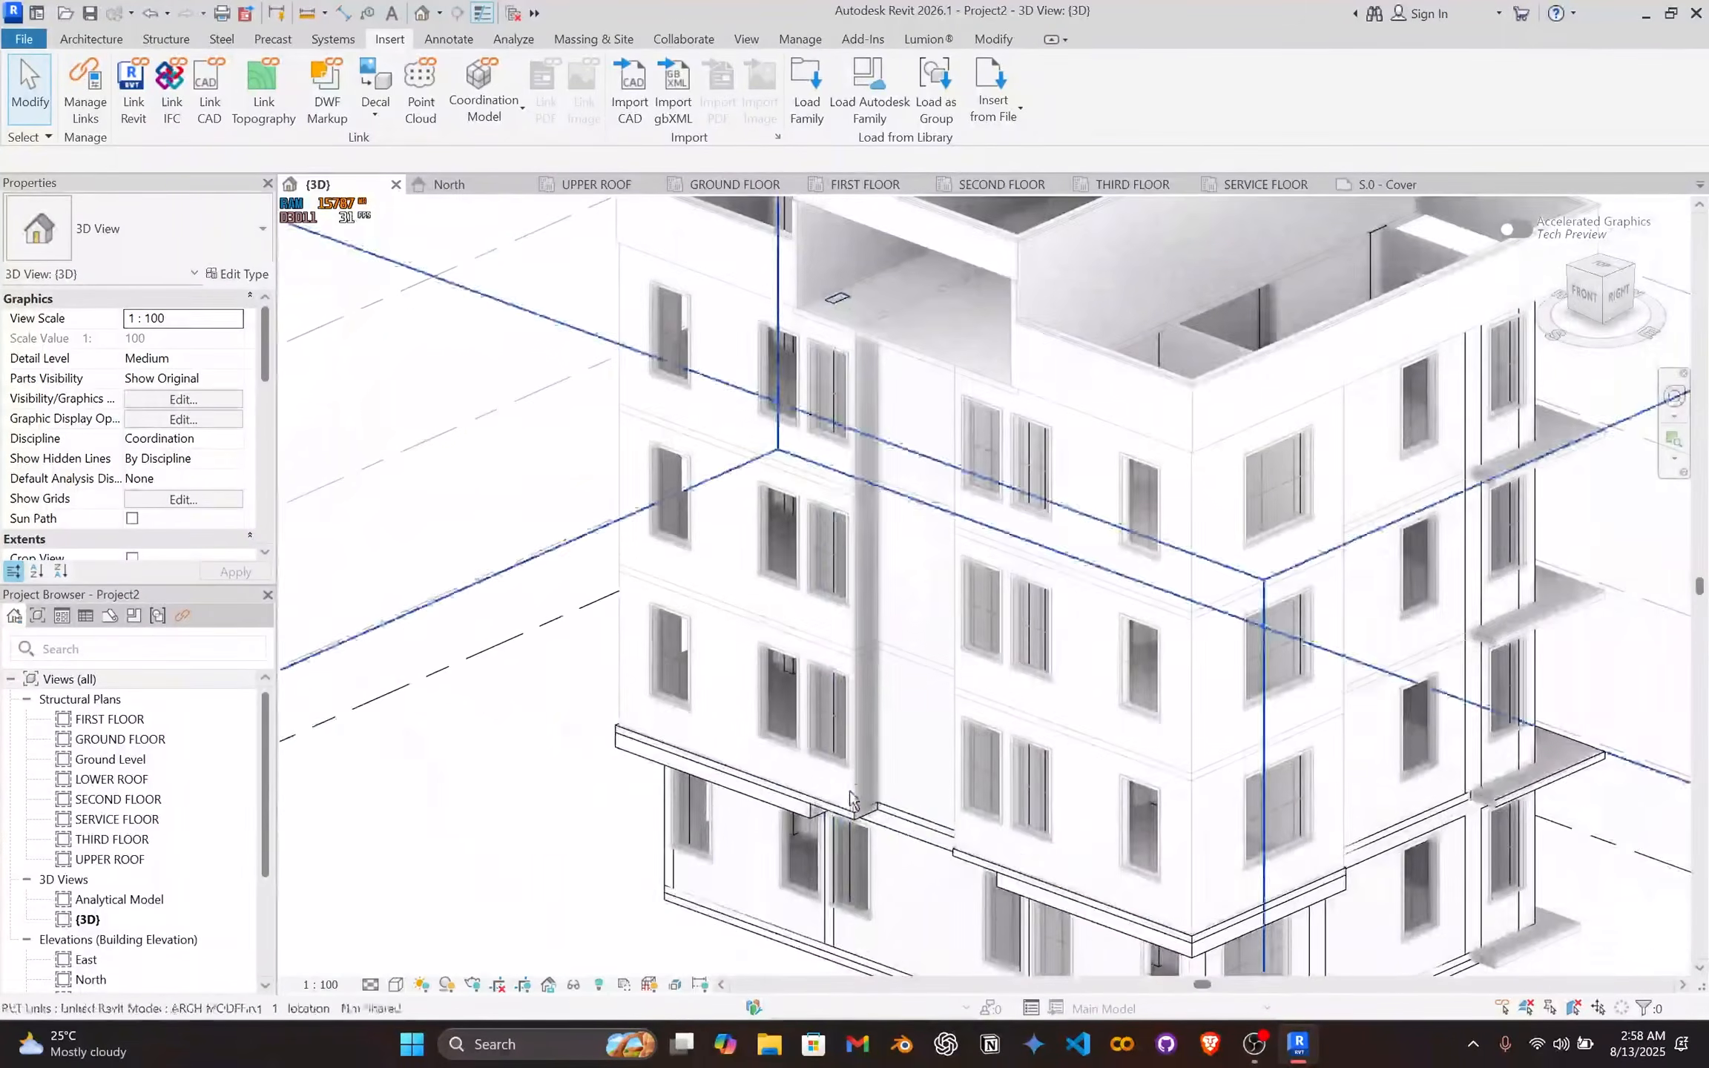
shift+middle_drag(851, 724, 920, 647)
middle_drag(754, 796, 781, 581)
scroll(787, 571, up, 3)
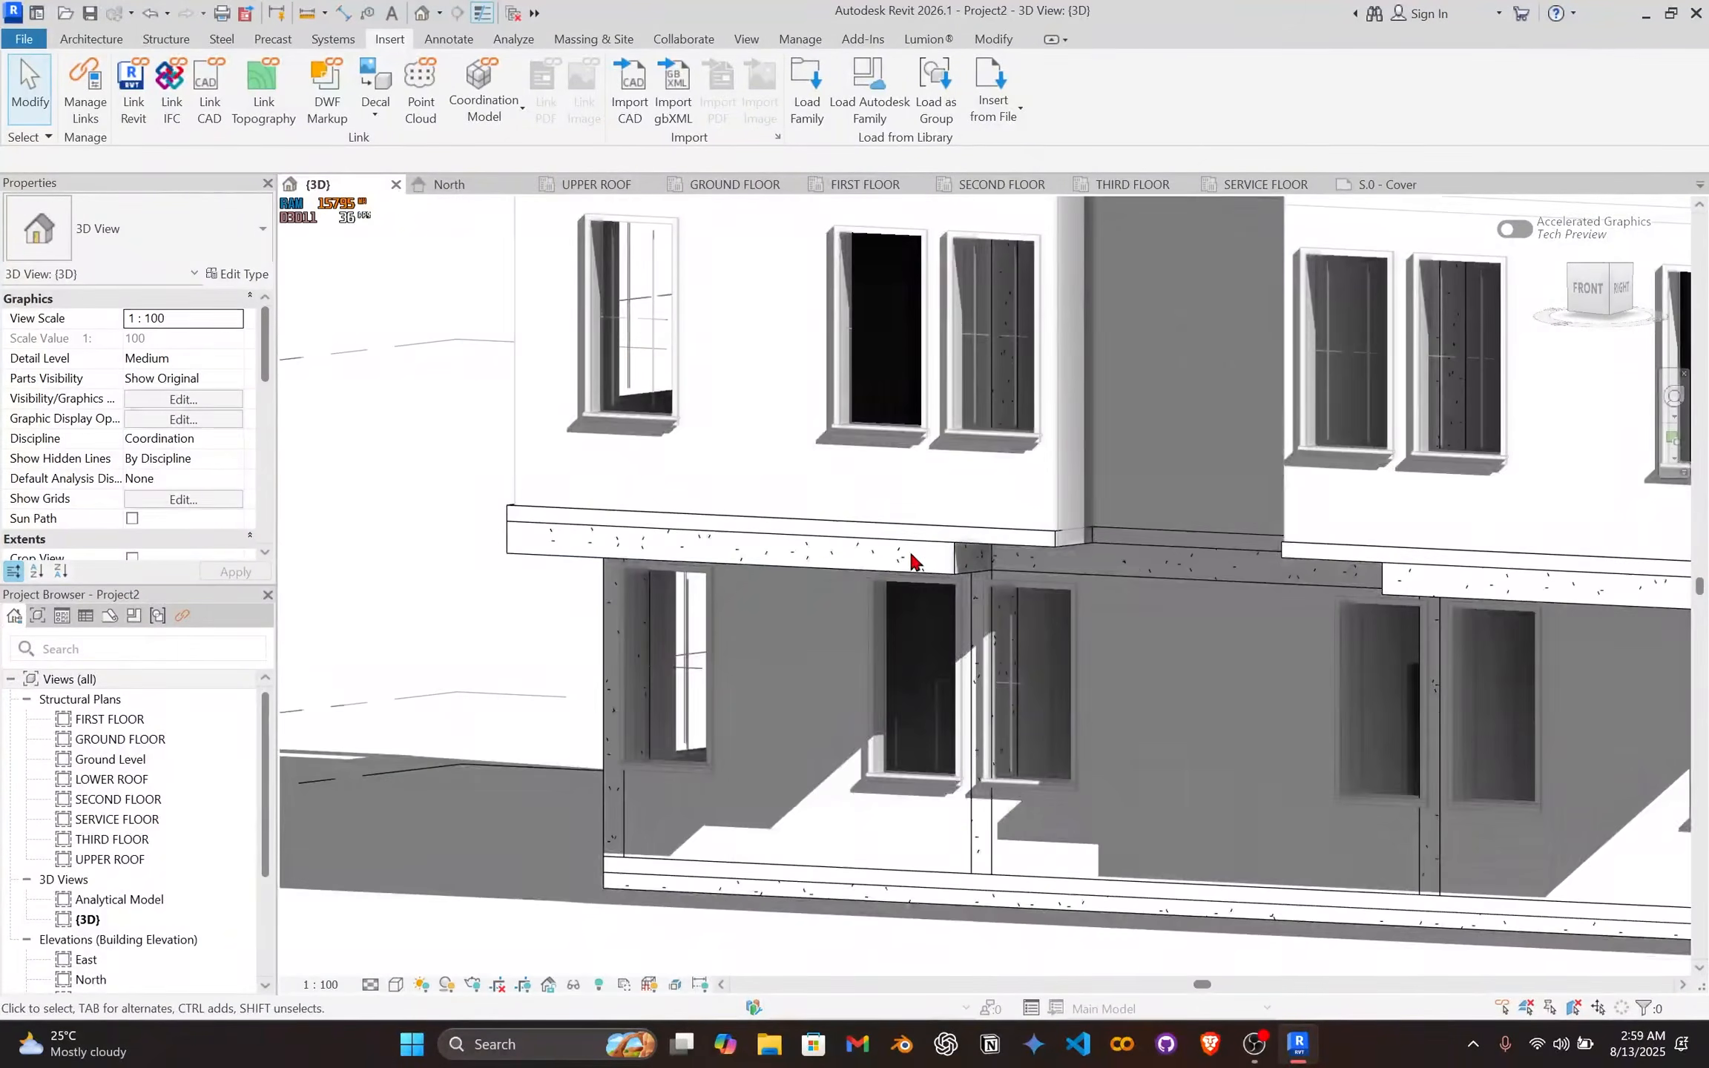
click(925, 584)
click(477, 641)
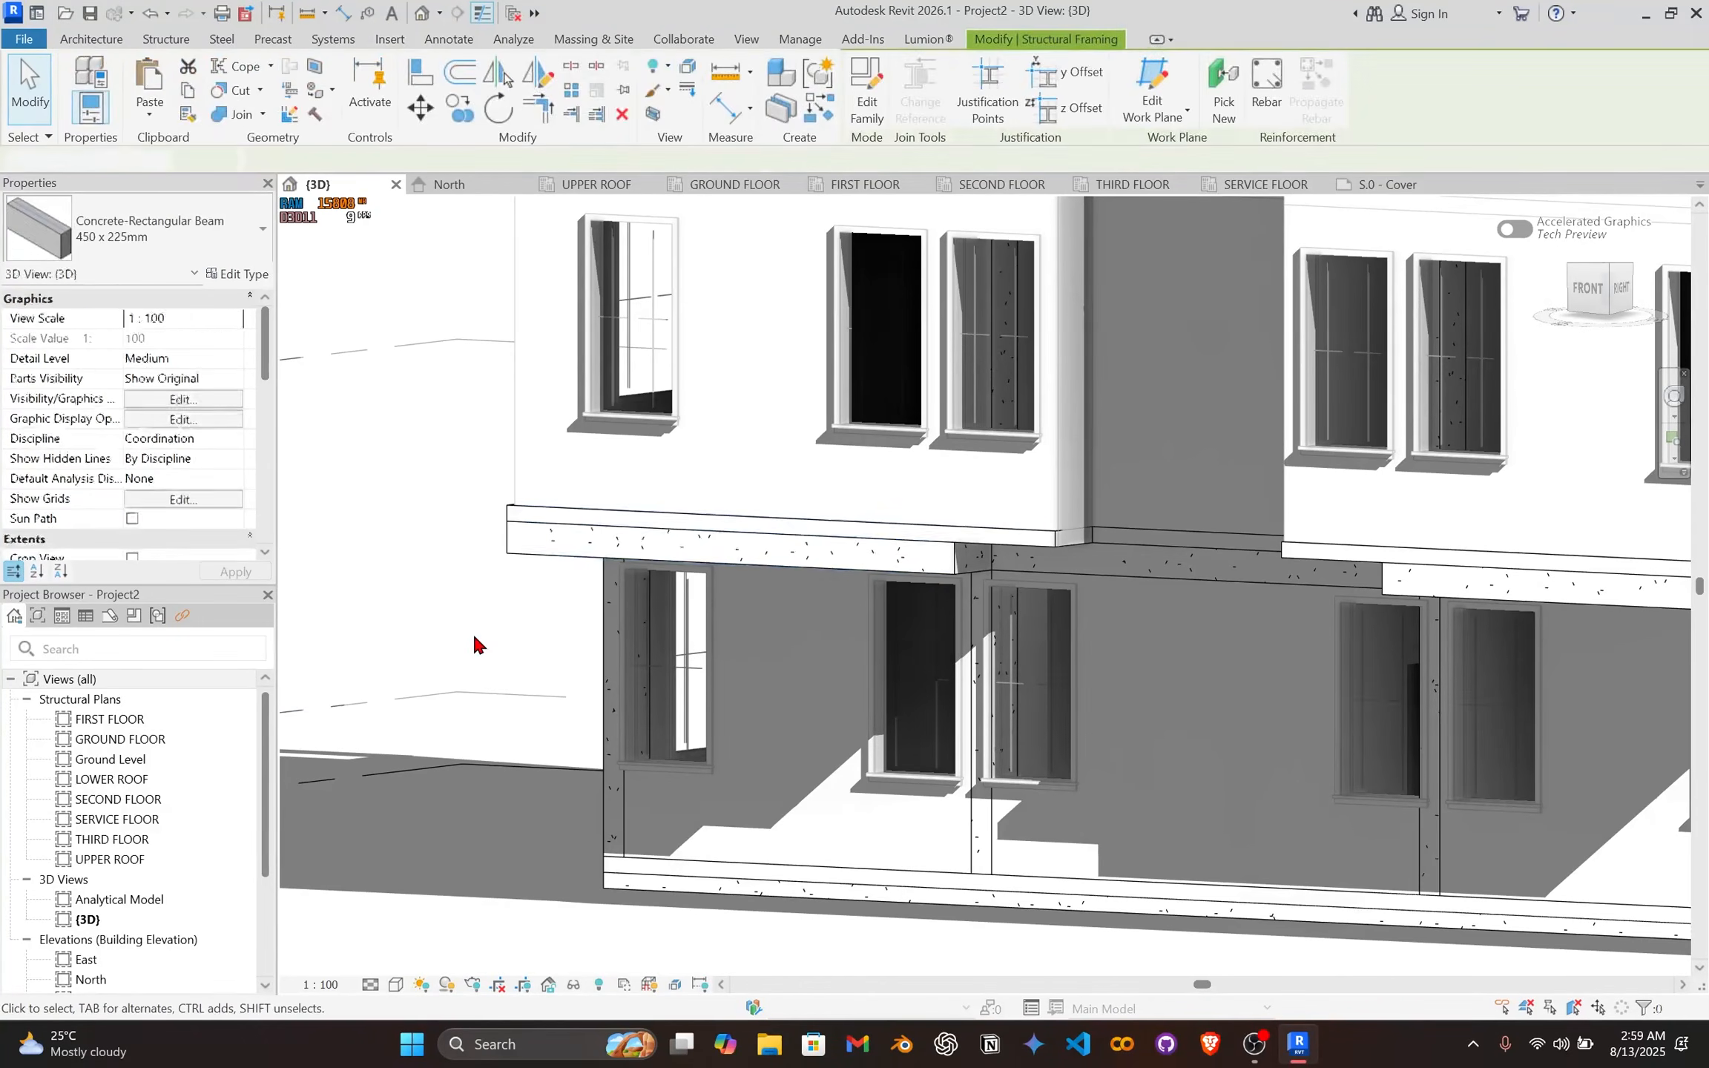
Step: Display the linked ARCH MODEL.rvt as an underlay in the 3D view's visibility overrides
mouse_move(869, 592)
shift+middle_down()
mouse_move(955, 596)
mouse_move(710, 717)
mouse_move(694, 768)
shift+middle_up()
scroll(955, 596, down, 2)
scroll(965, 637, down, 1)
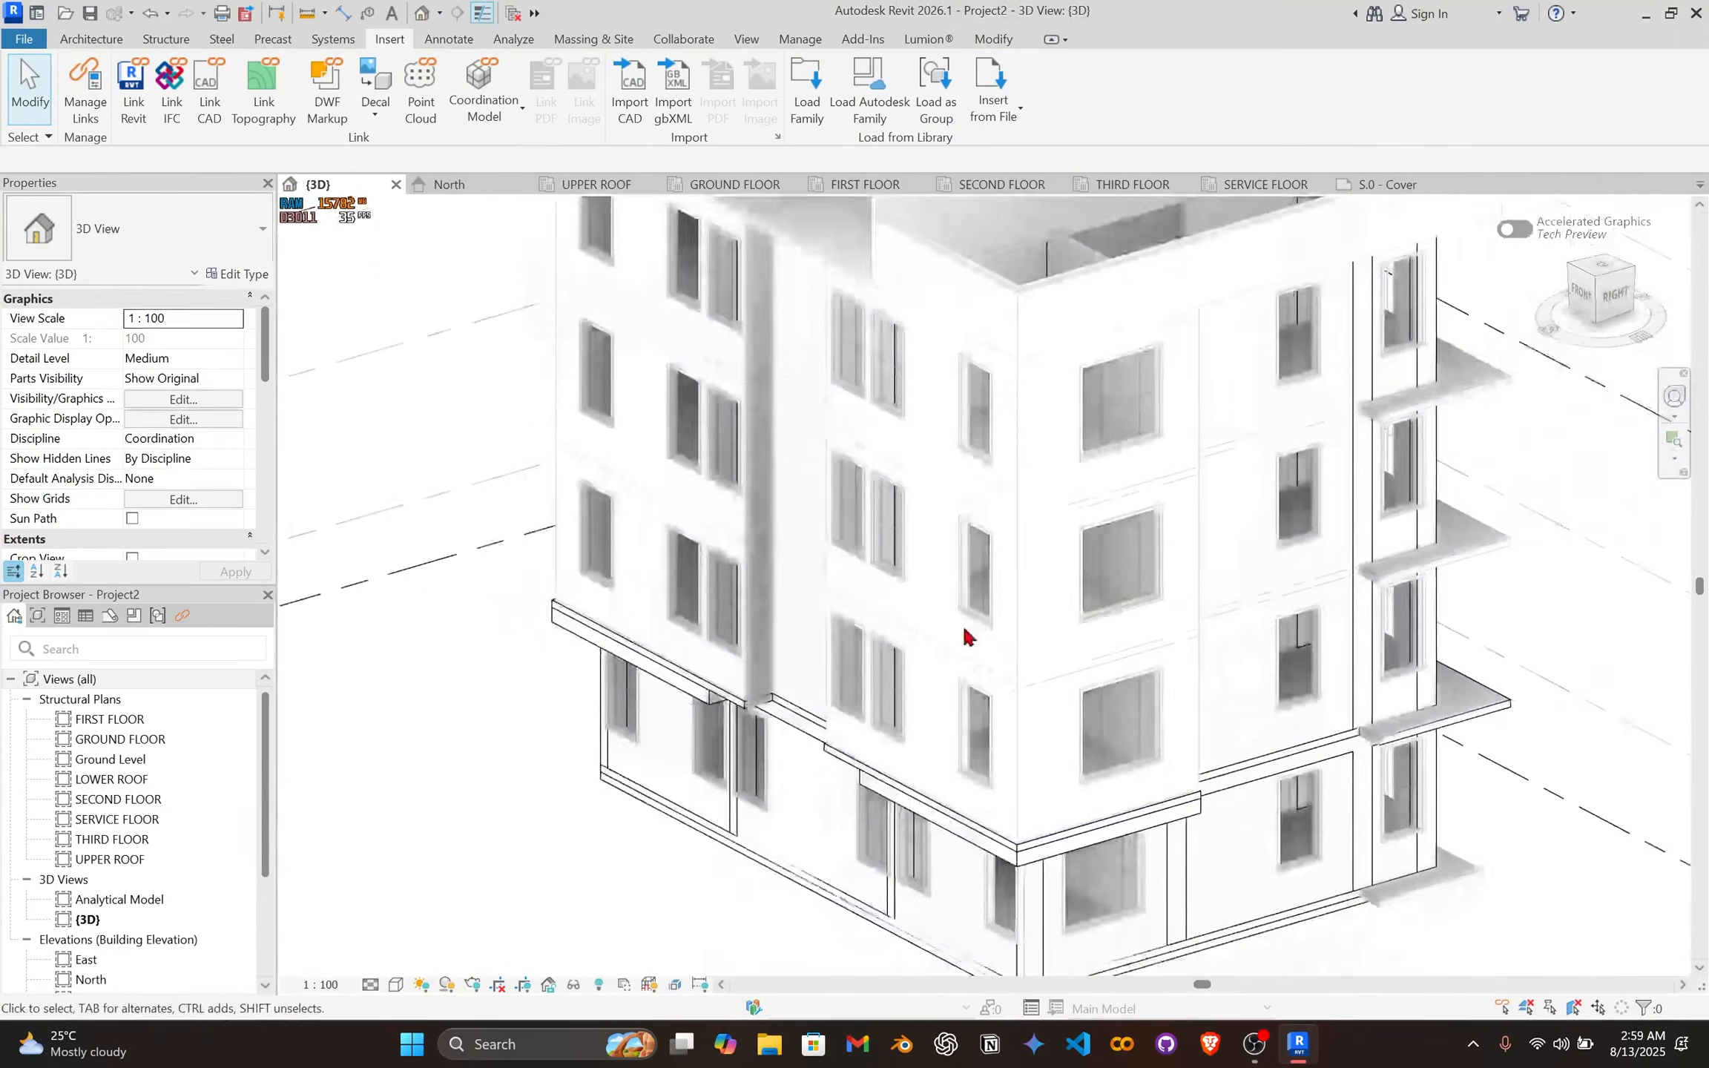
middle_drag(965, 637, 904, 671)
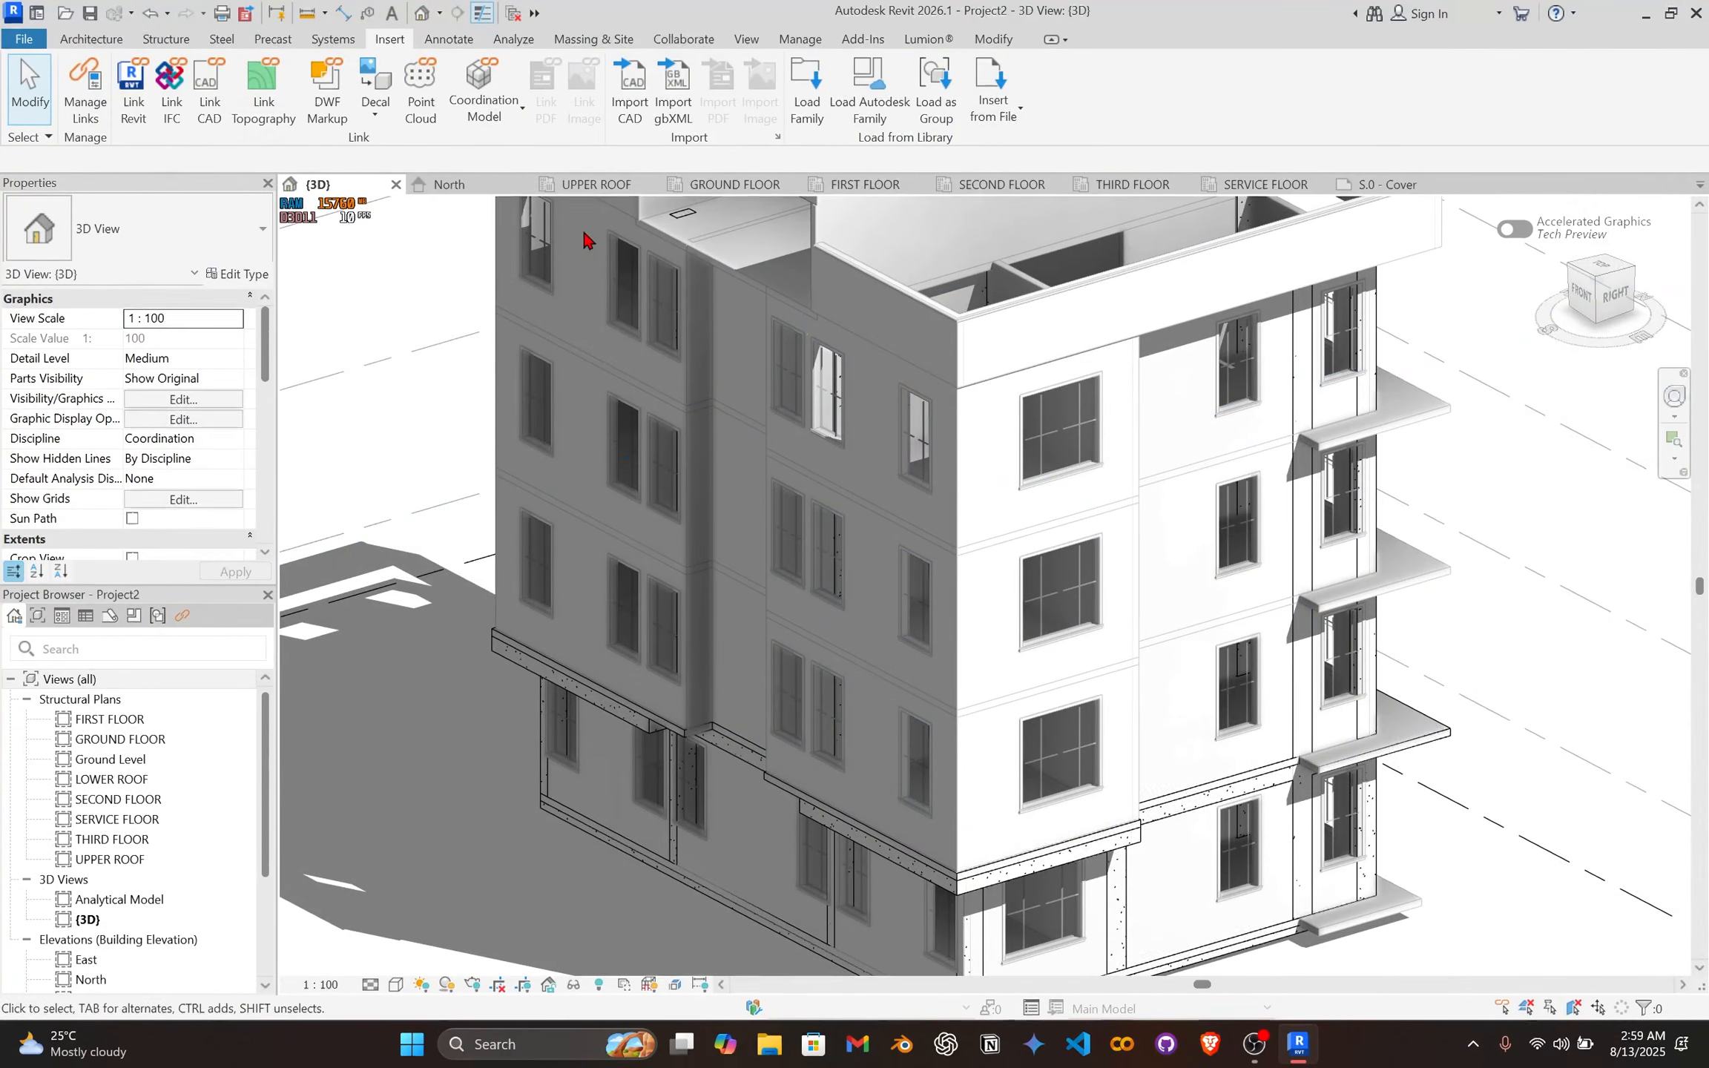
key(v)
key(g)
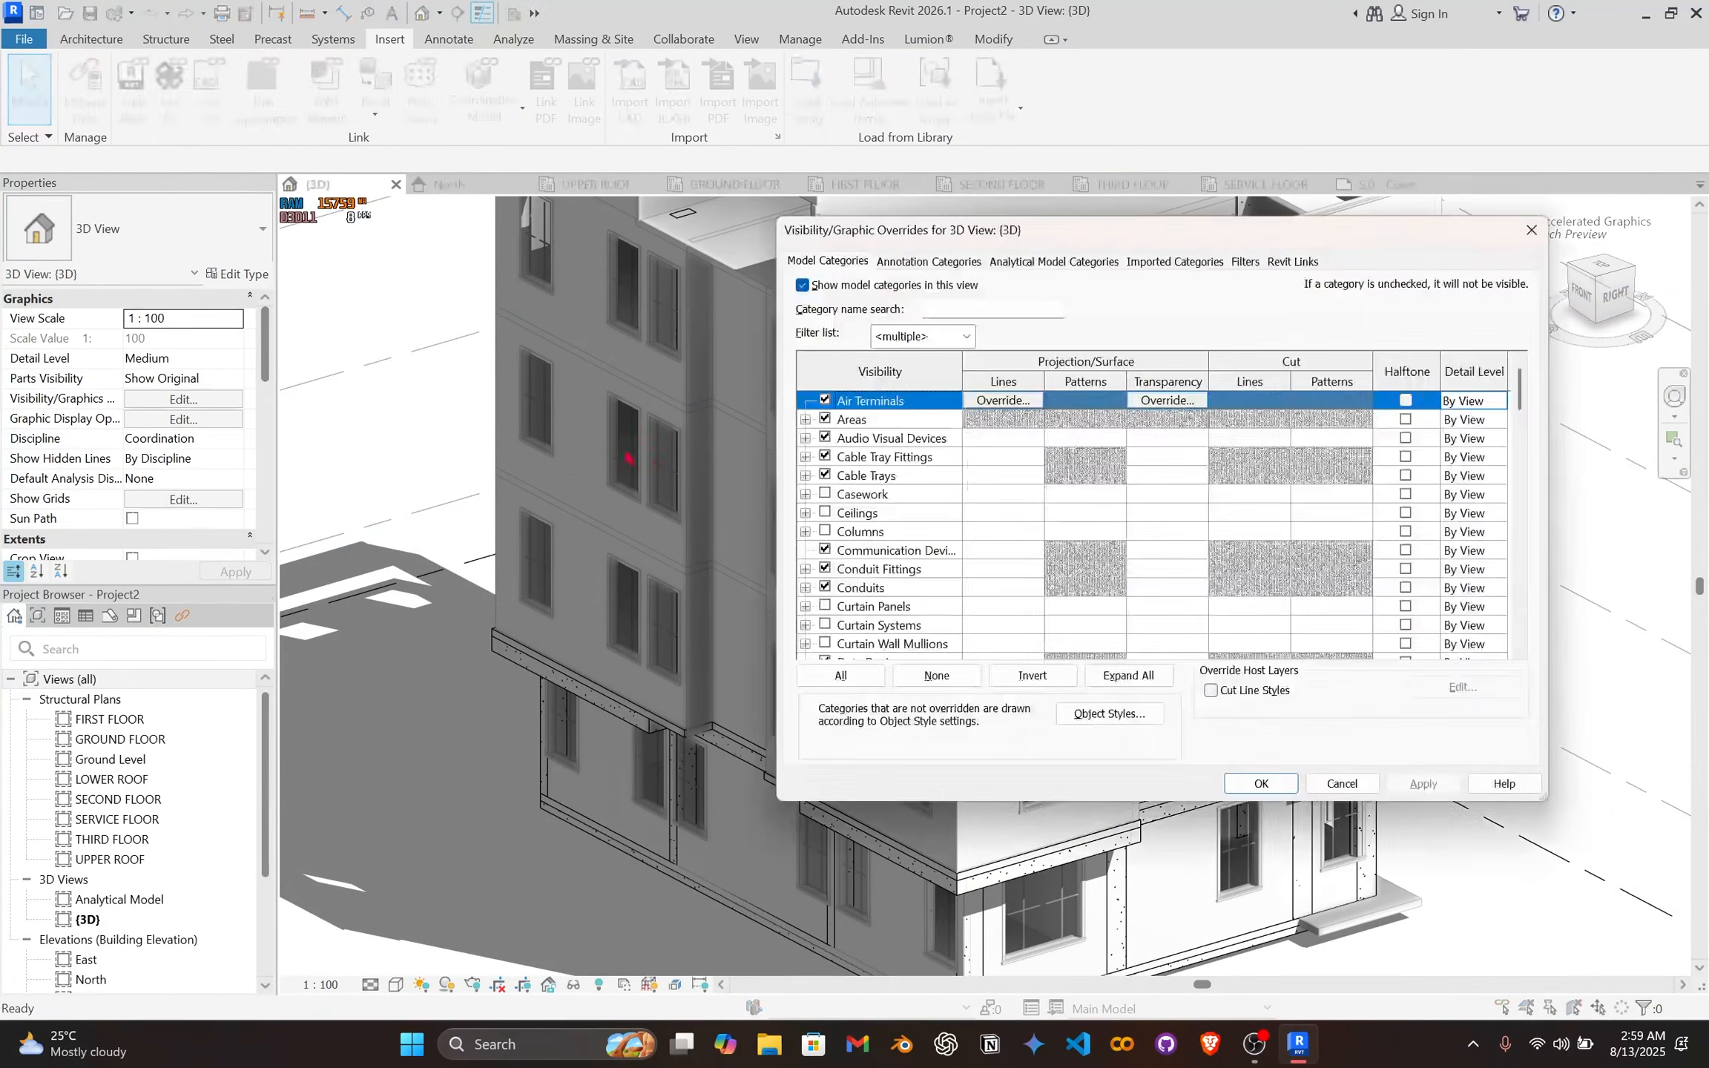
click(1291, 261)
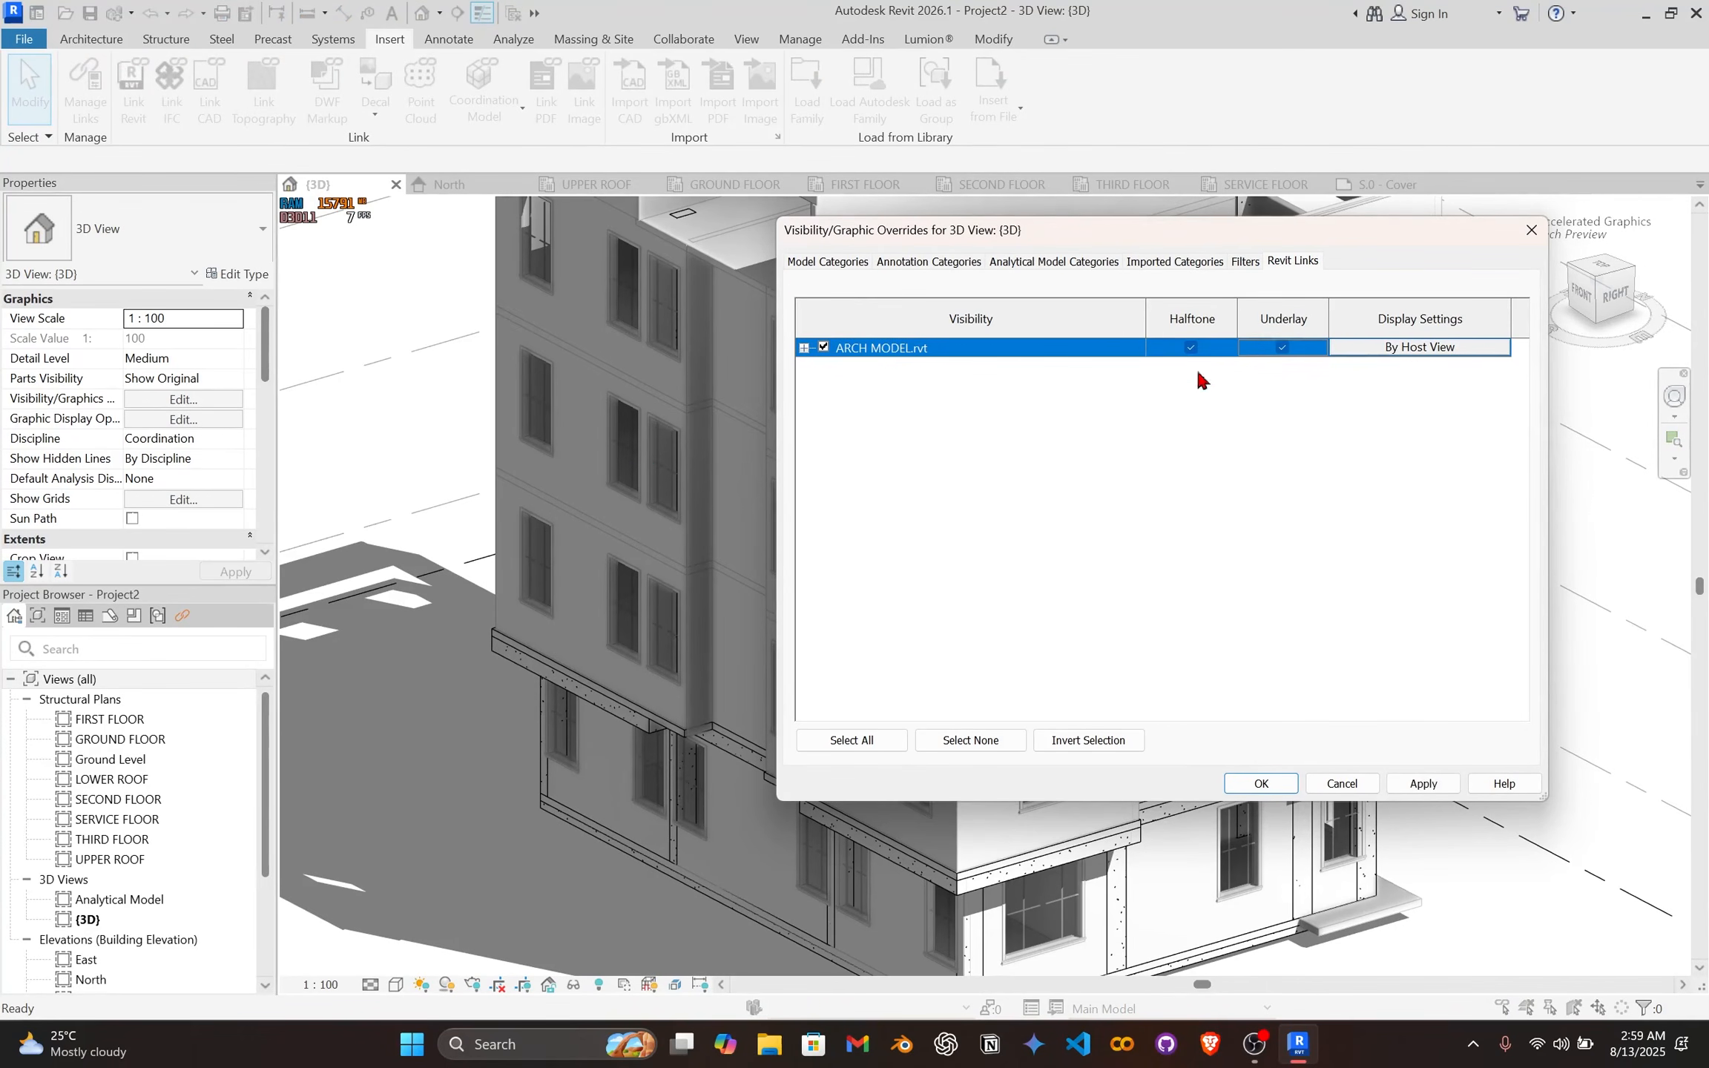
click(1425, 784)
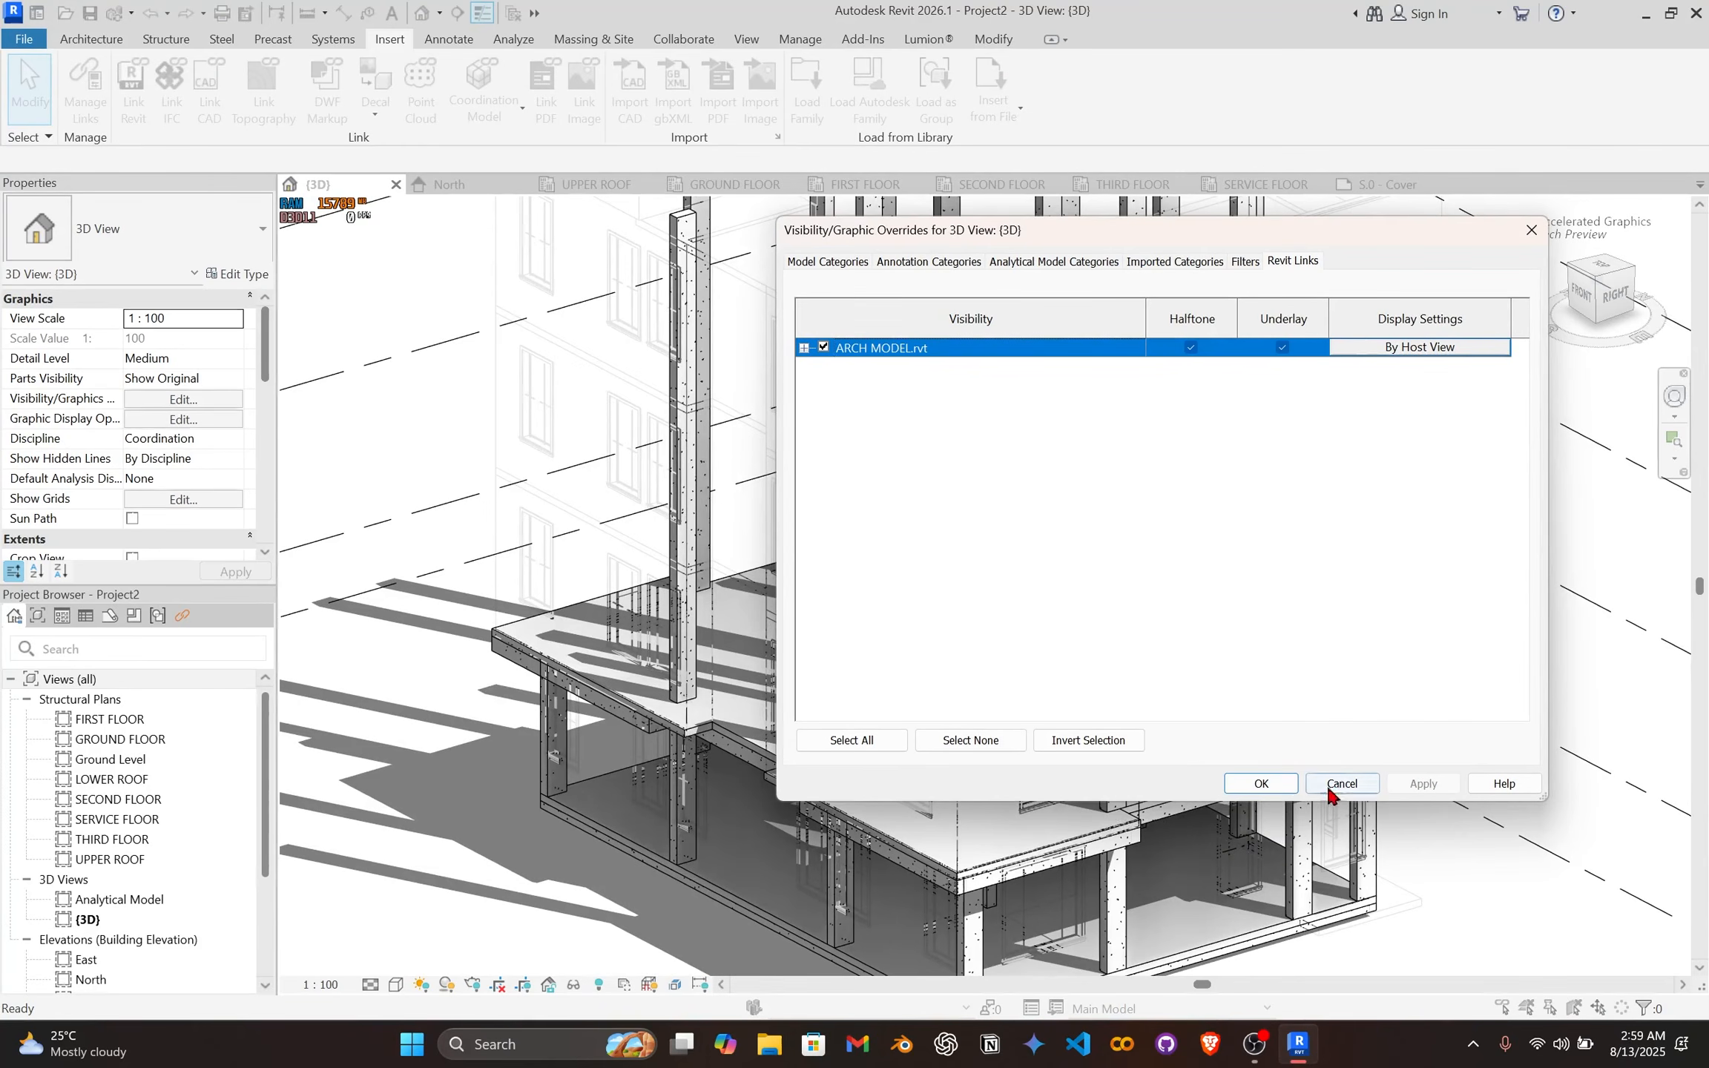
click(1277, 791)
Step: Examine the first-floor slab and columns against the underlaid architectural link and review the display settings of ARCH MODEL.rvt
shift+middle_drag(1059, 747, 1030, 853)
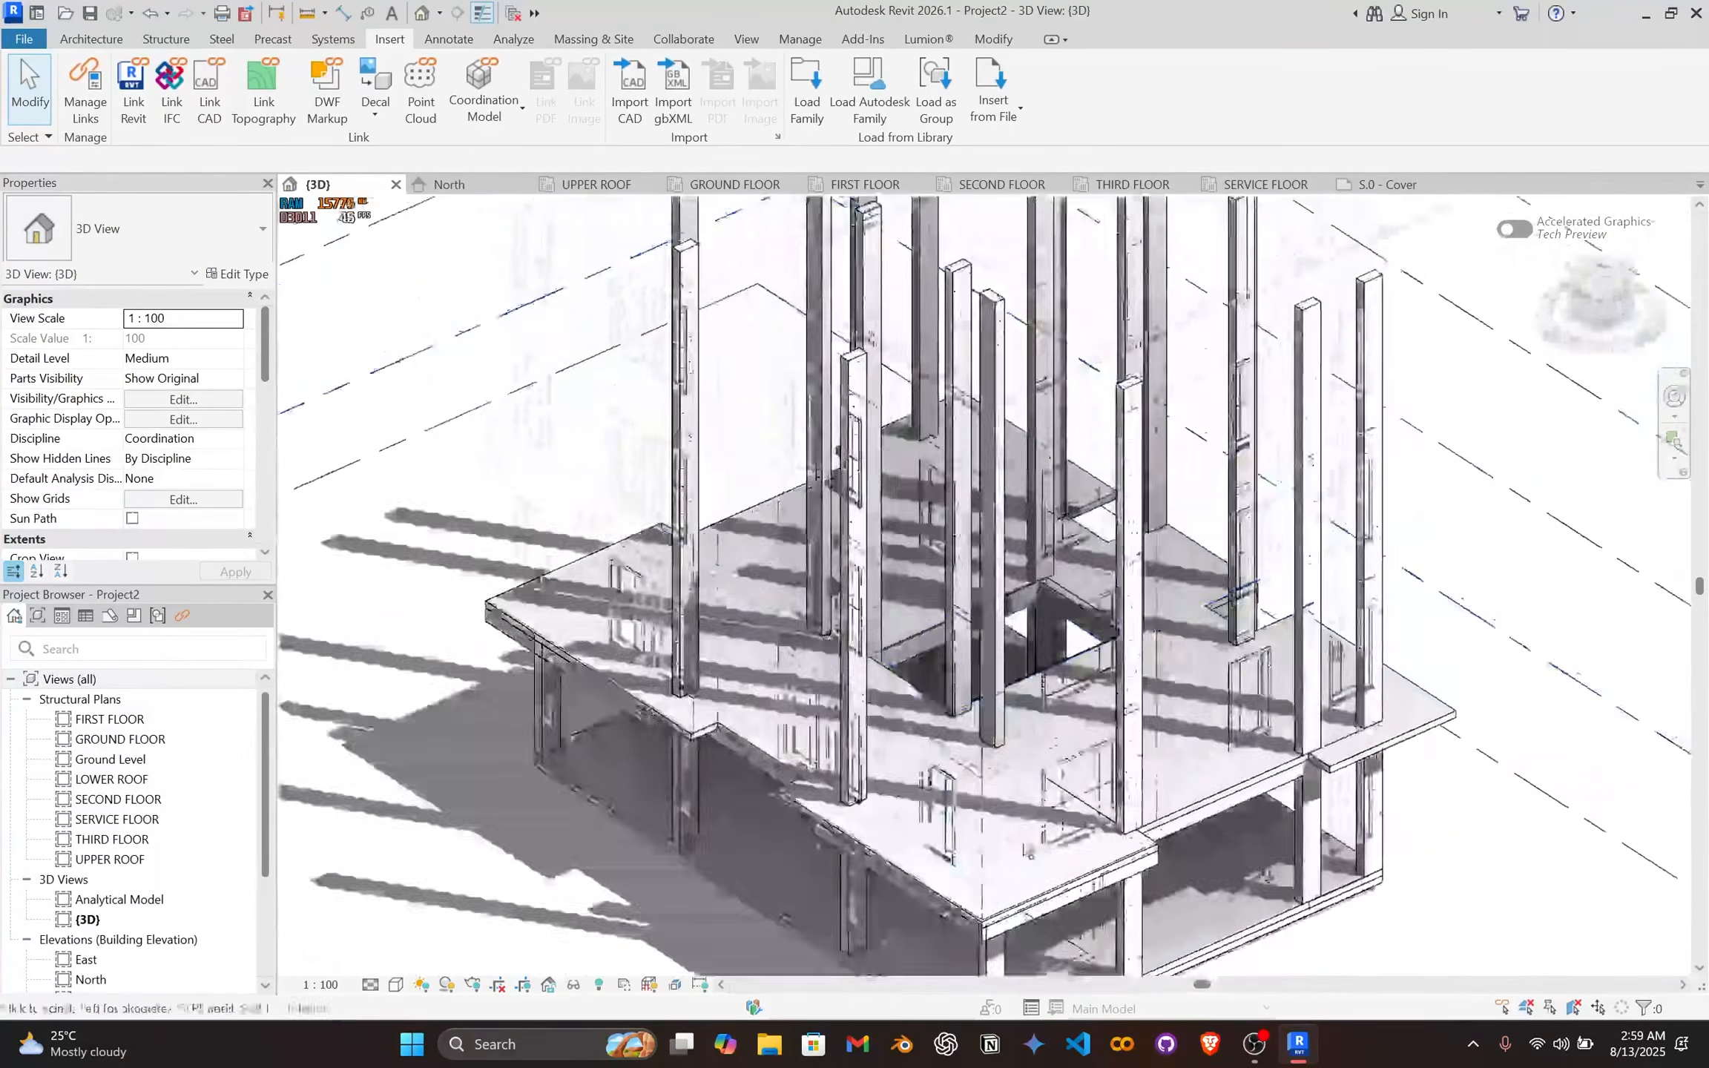
scroll(1029, 855, down, 1)
scroll(835, 691, up, 3)
shift+middle_drag(829, 690, 809, 381)
key(v)
key(g)
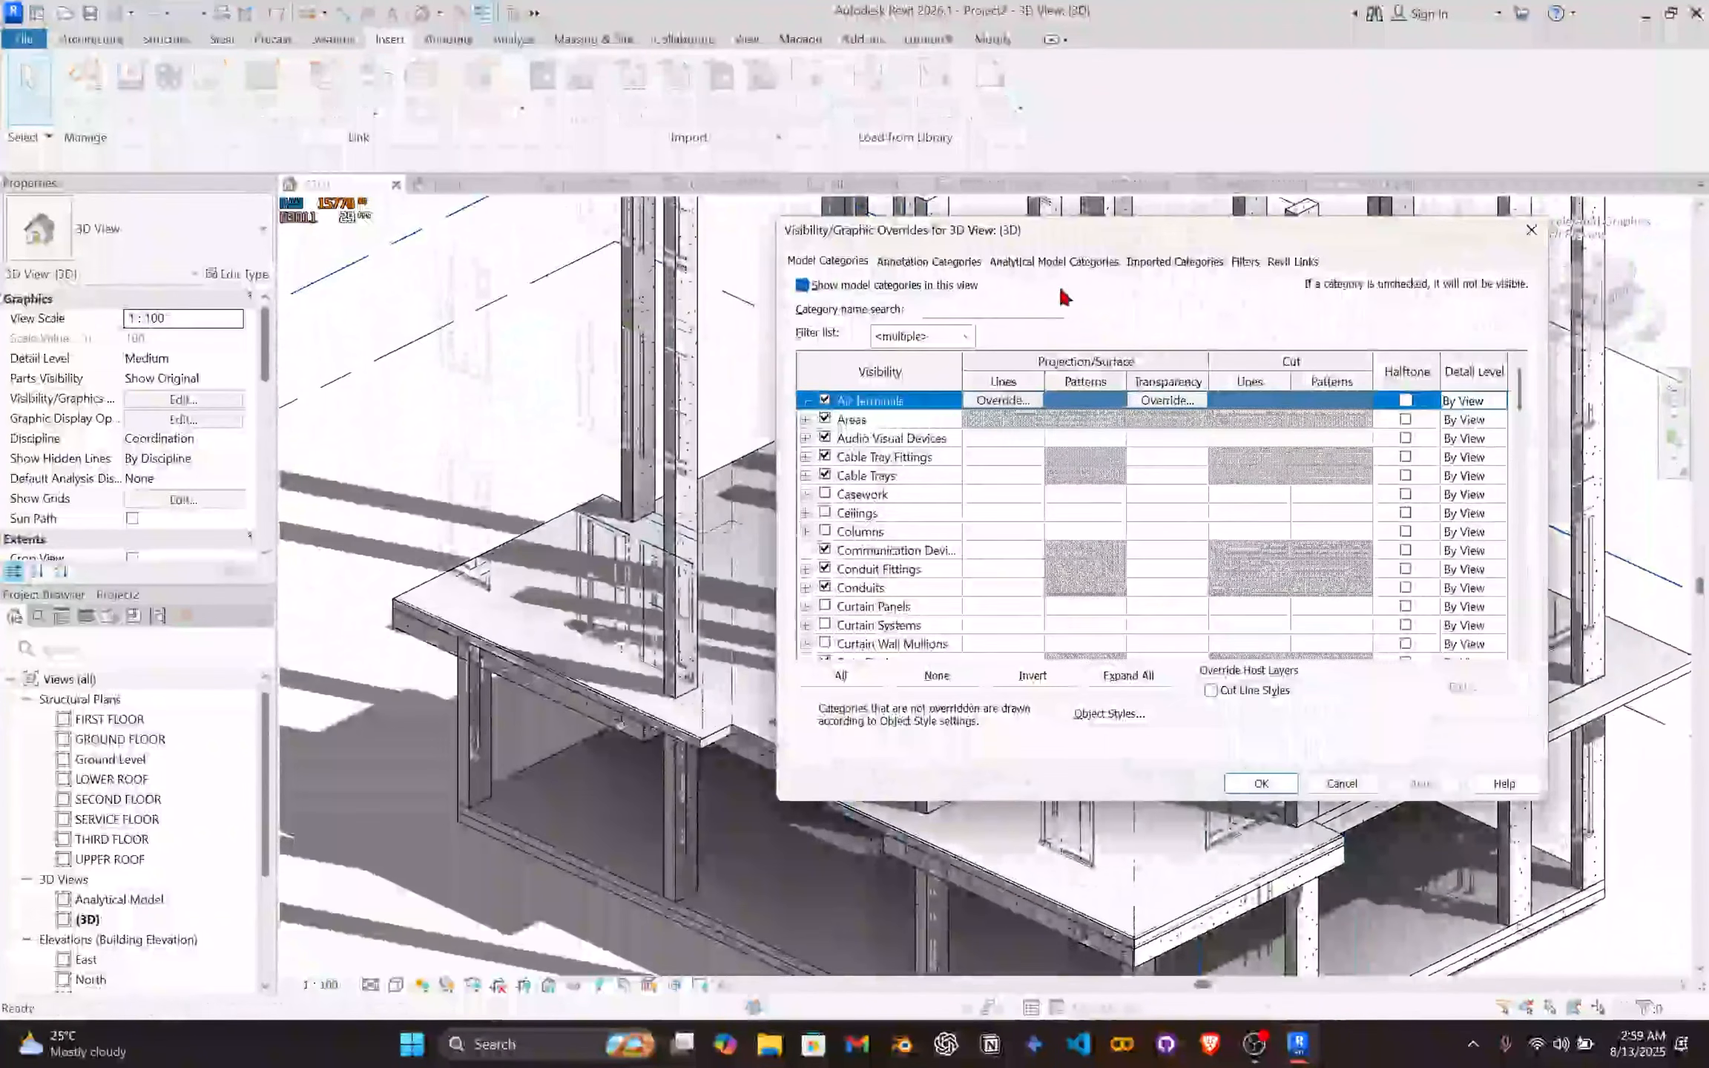
click(1284, 263)
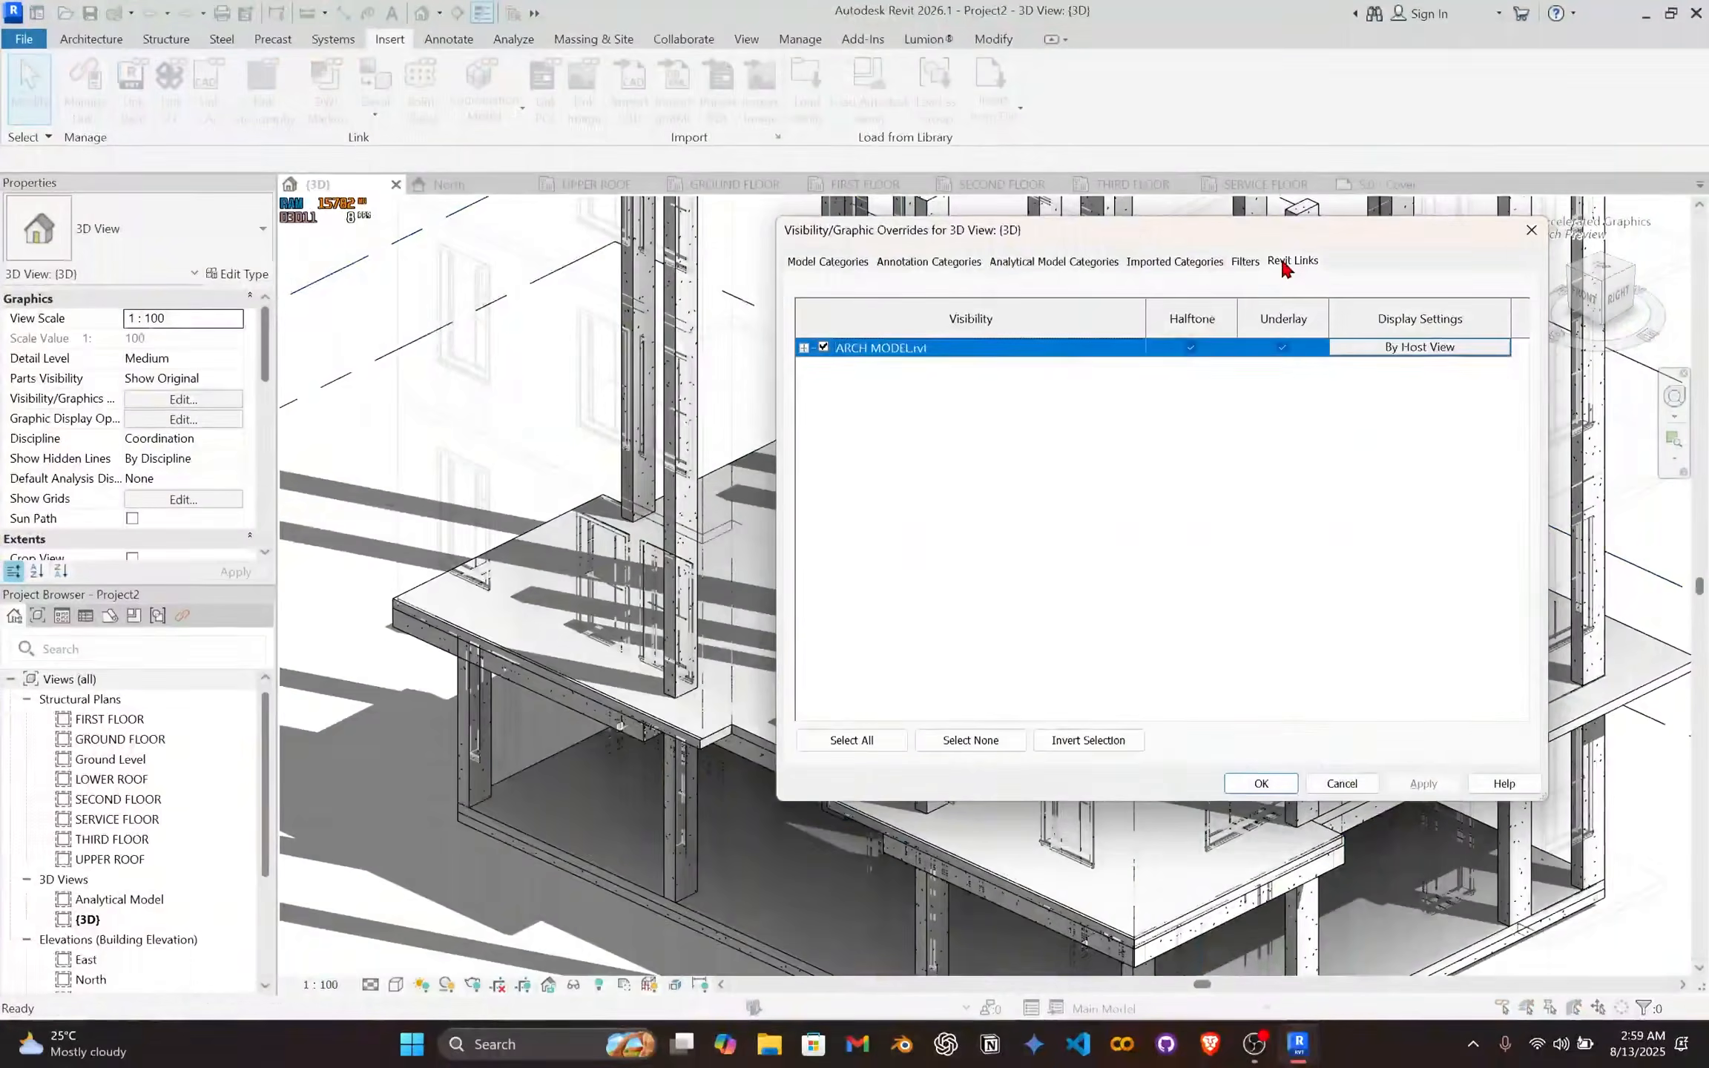
click(1352, 349)
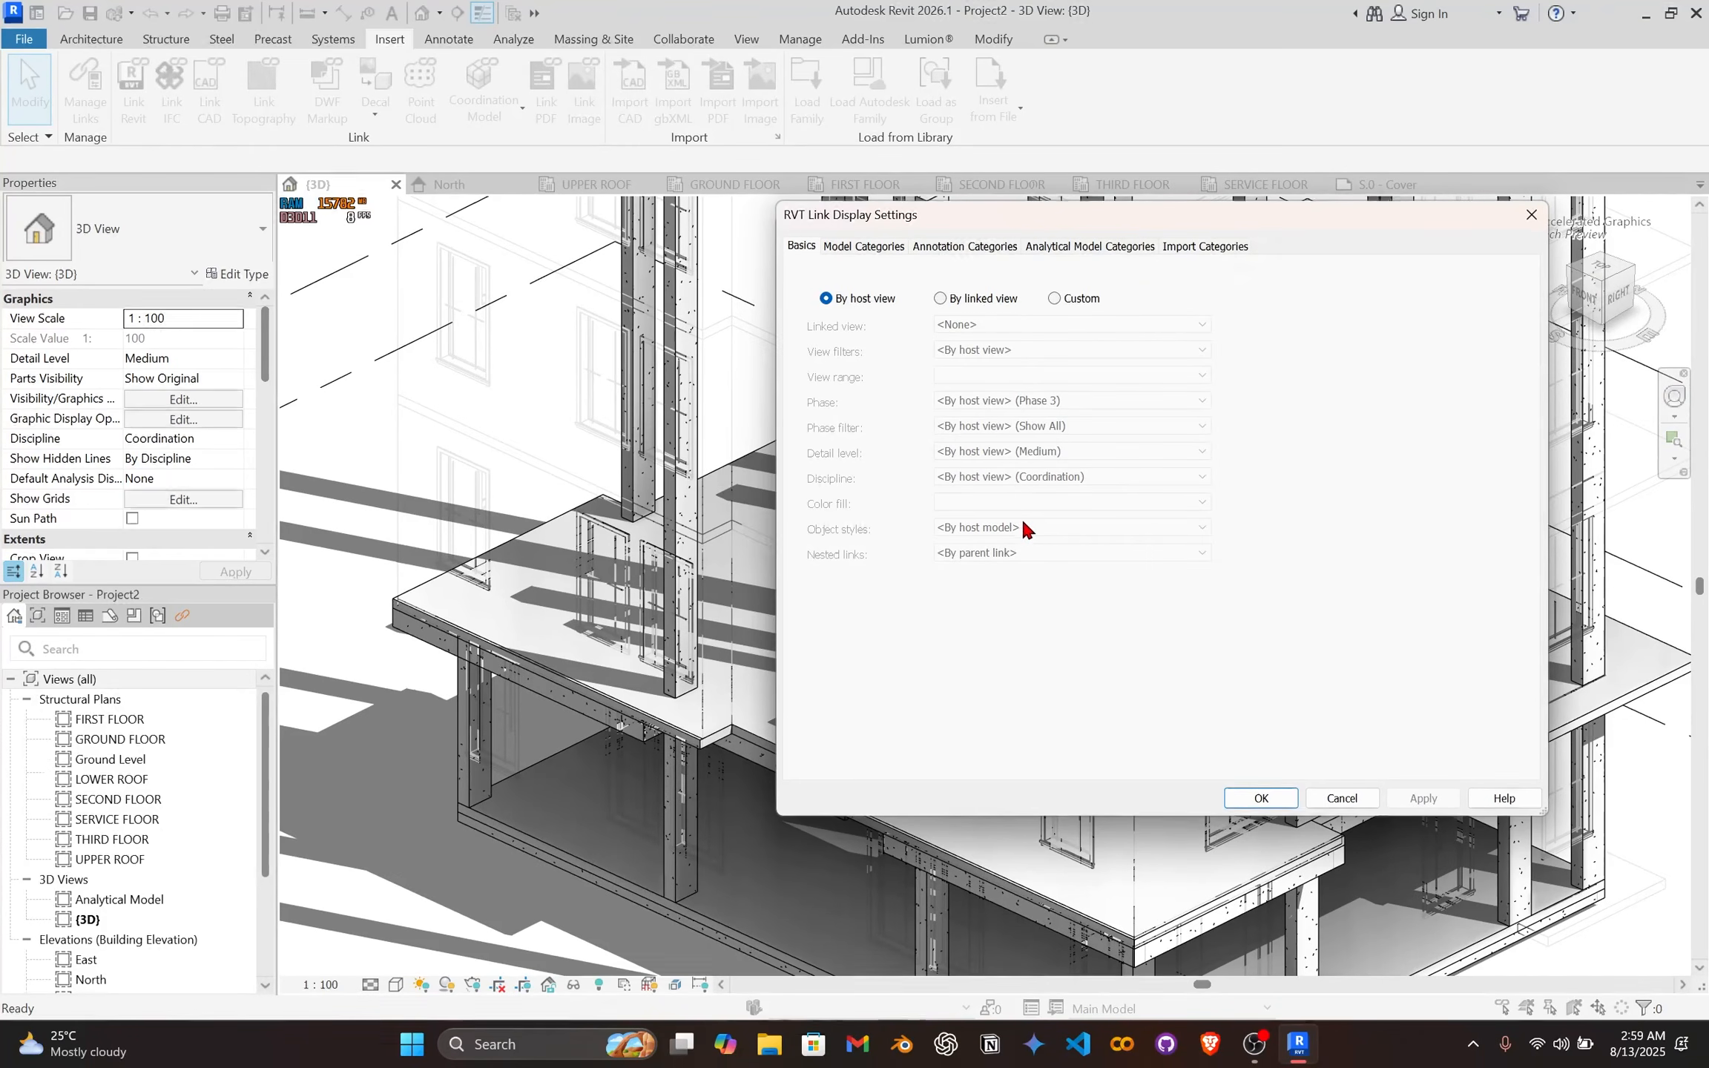
click(1354, 799)
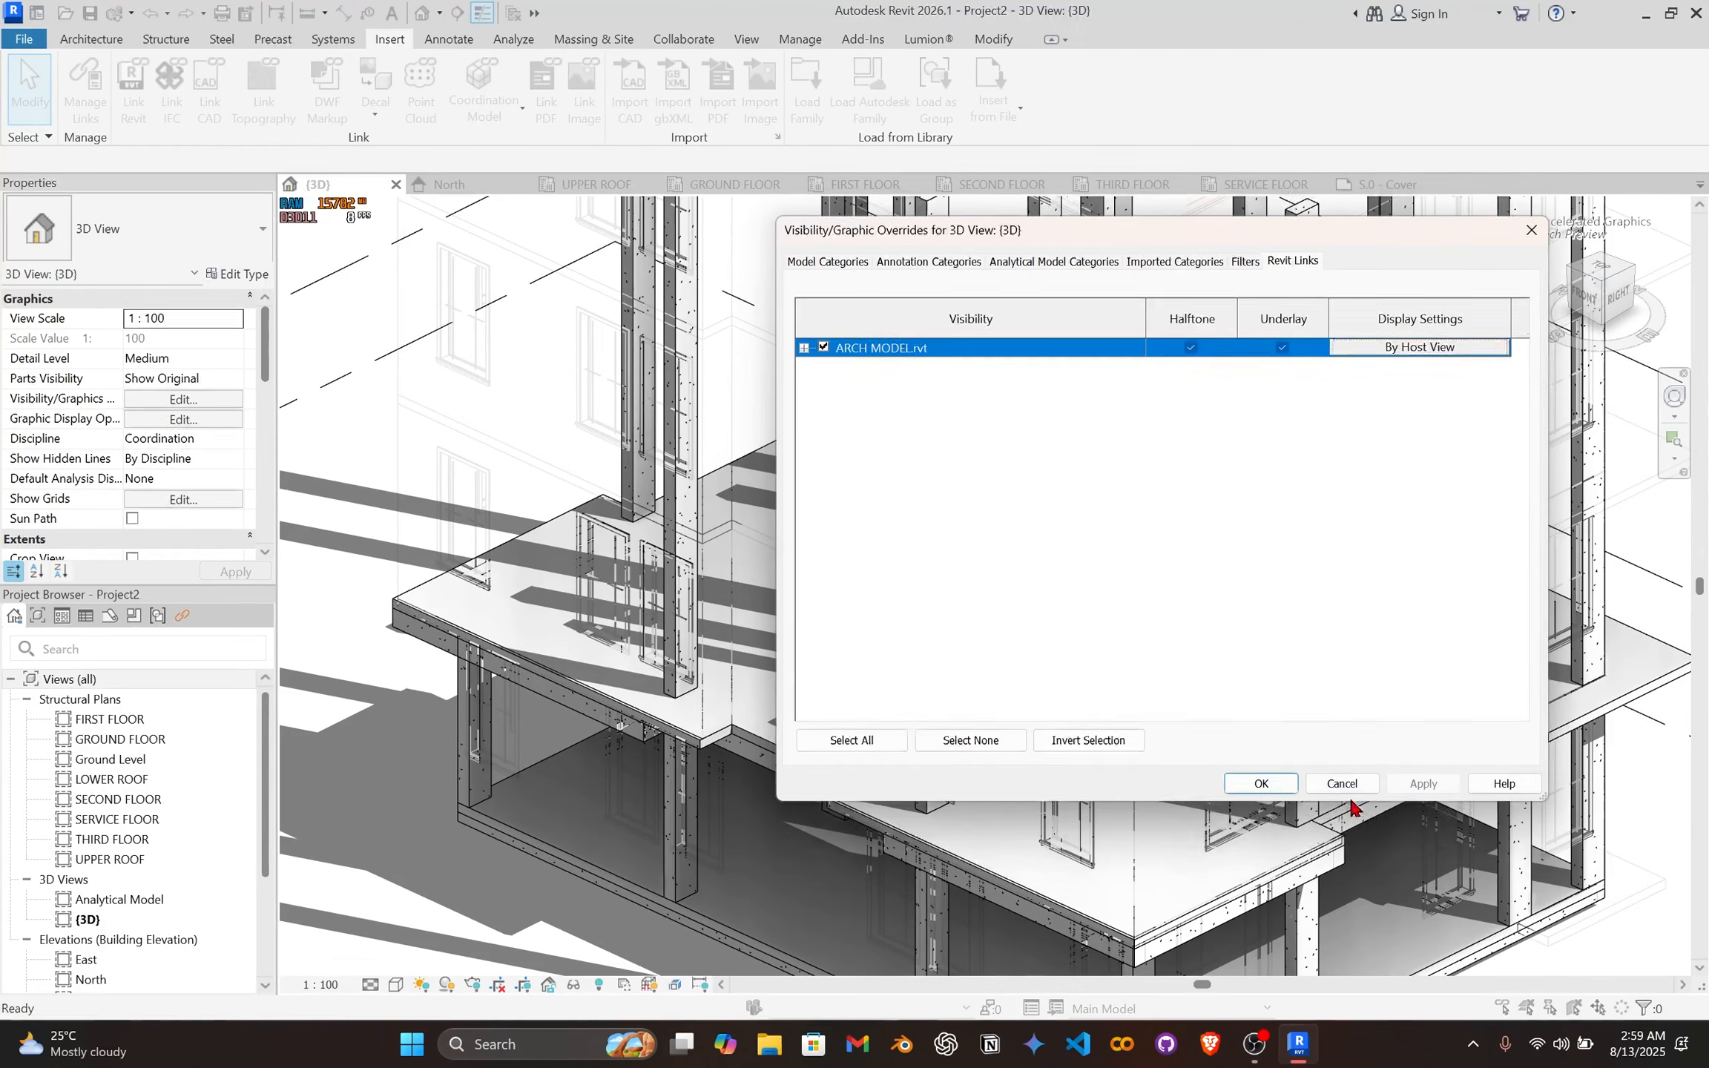
click(1280, 791)
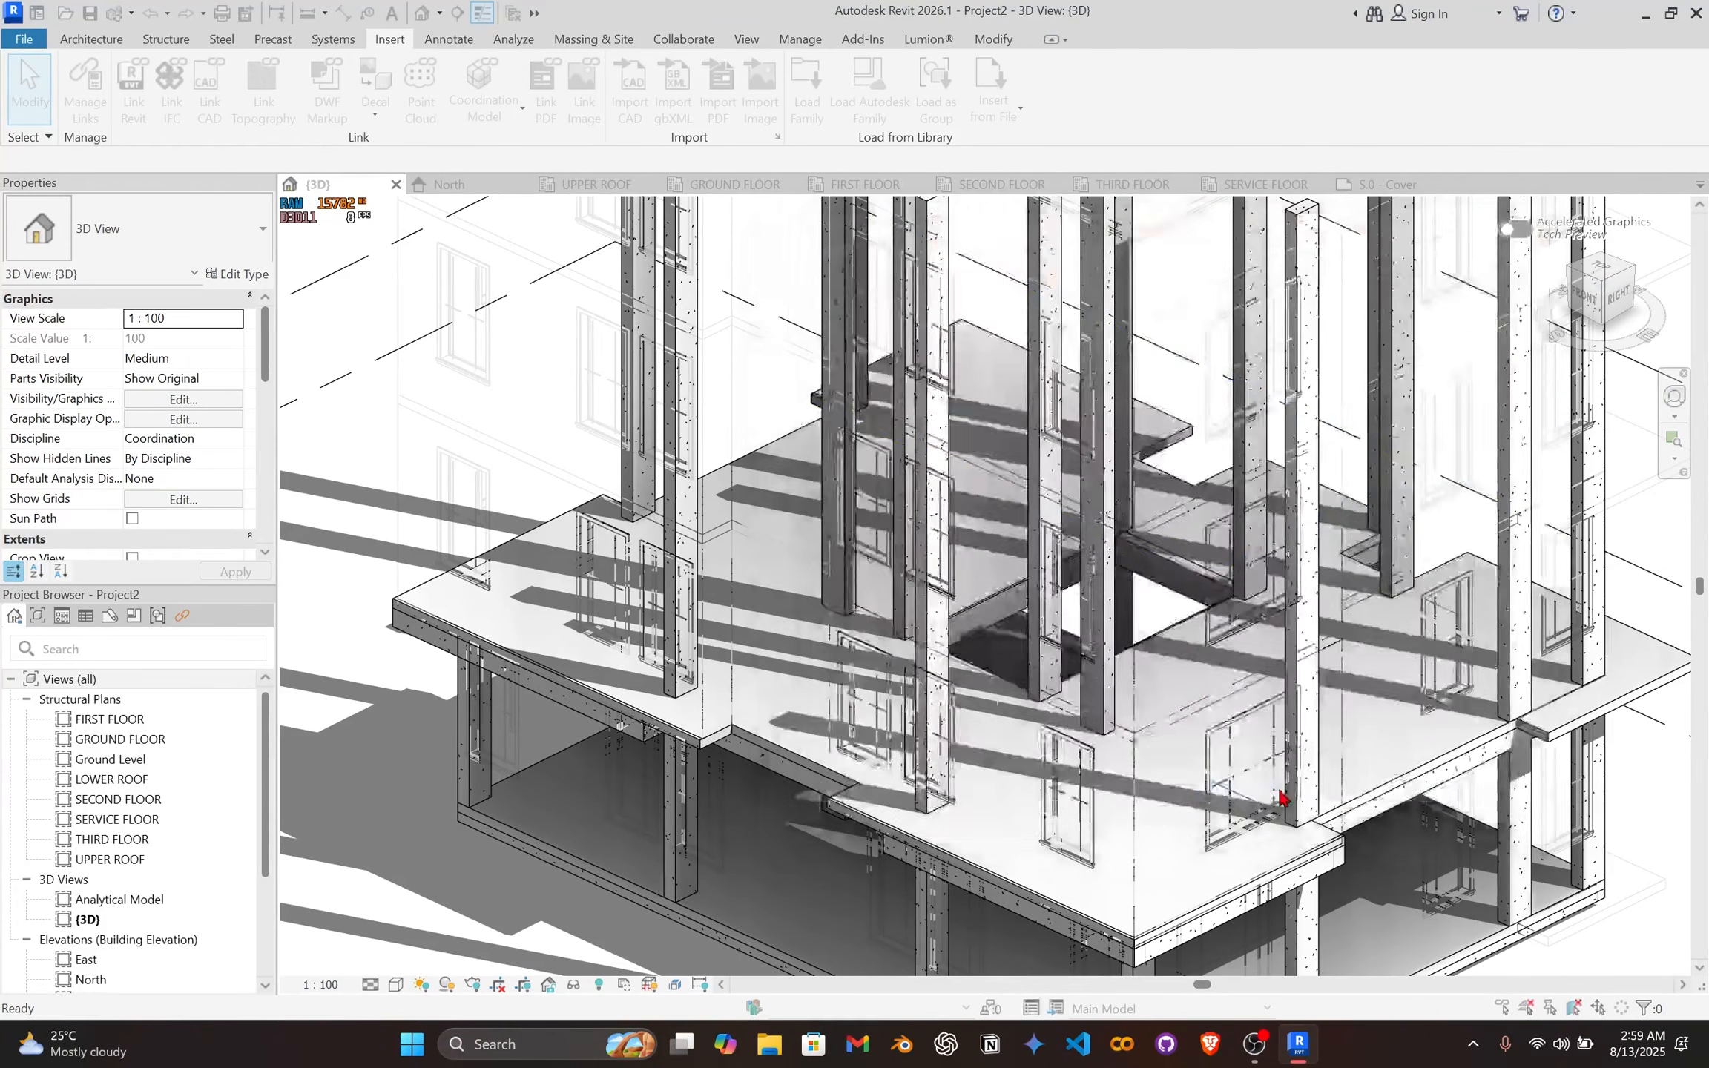
Step: Unload the linked Revit model ARCH MODEL.rvt from the project
scroll(845, 624, down, 3)
middle_drag(844, 620, 855, 652)
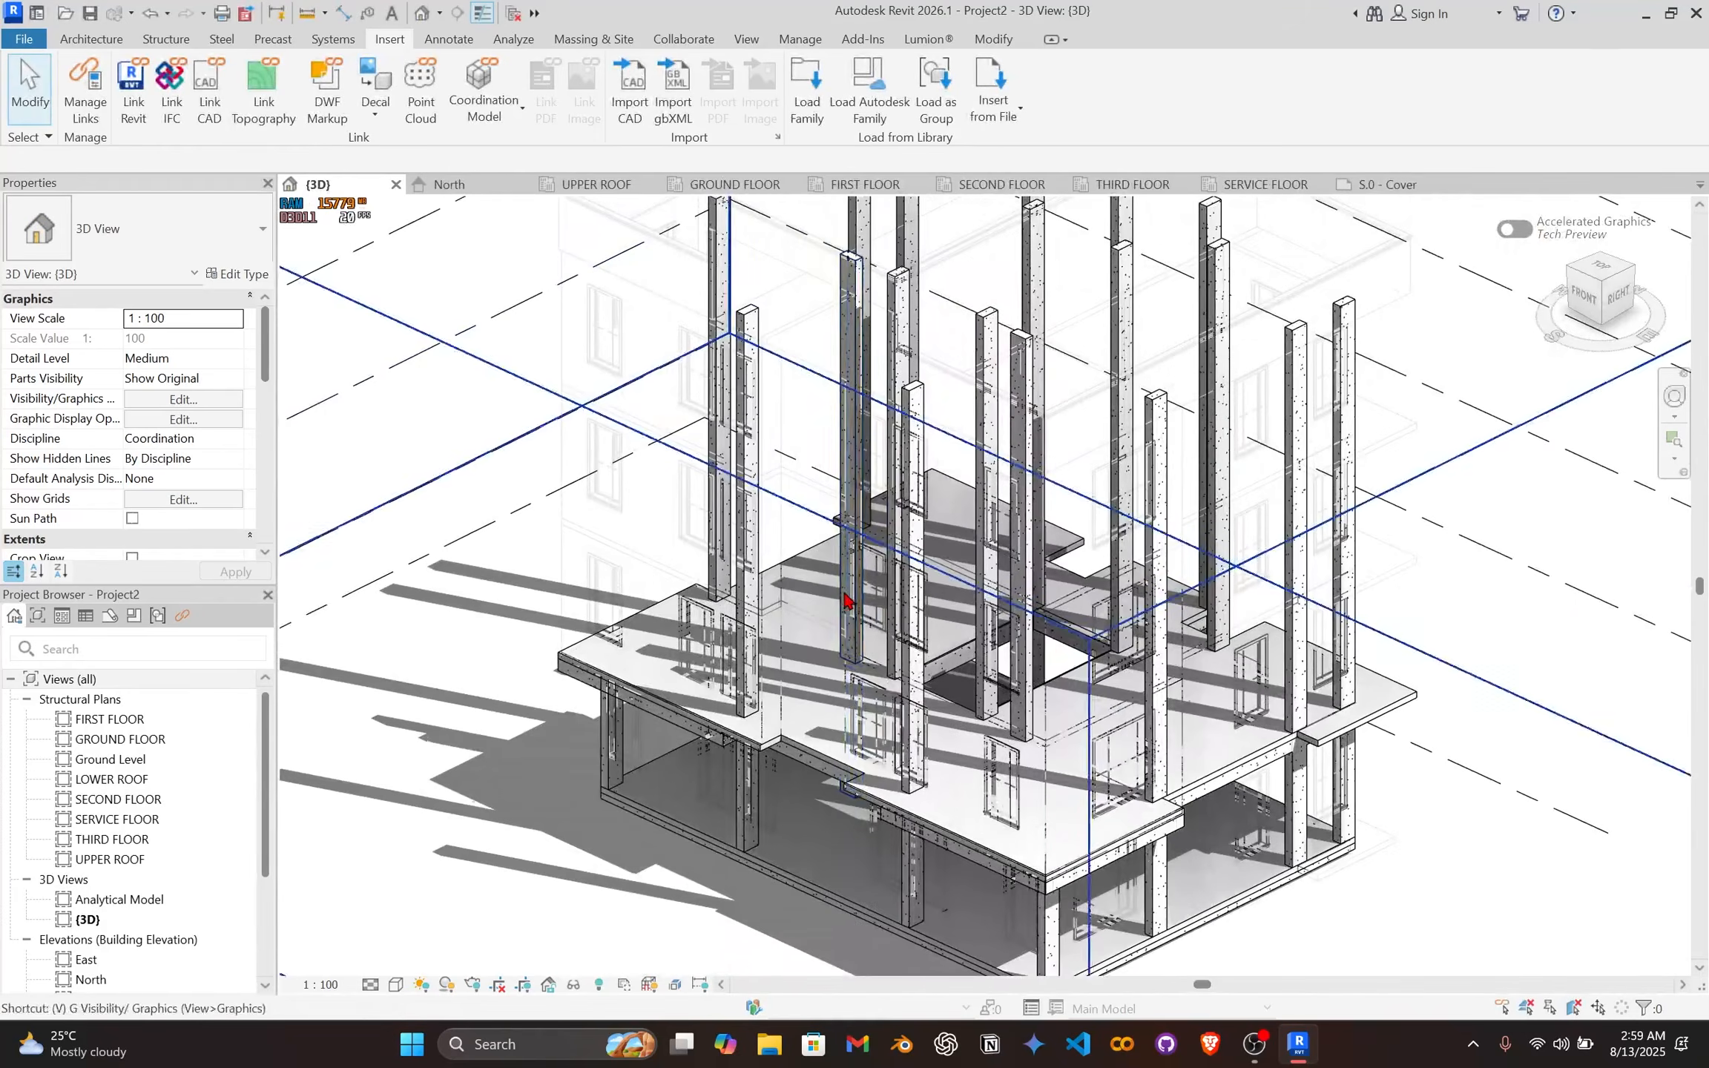
key(v)
click(74, 96)
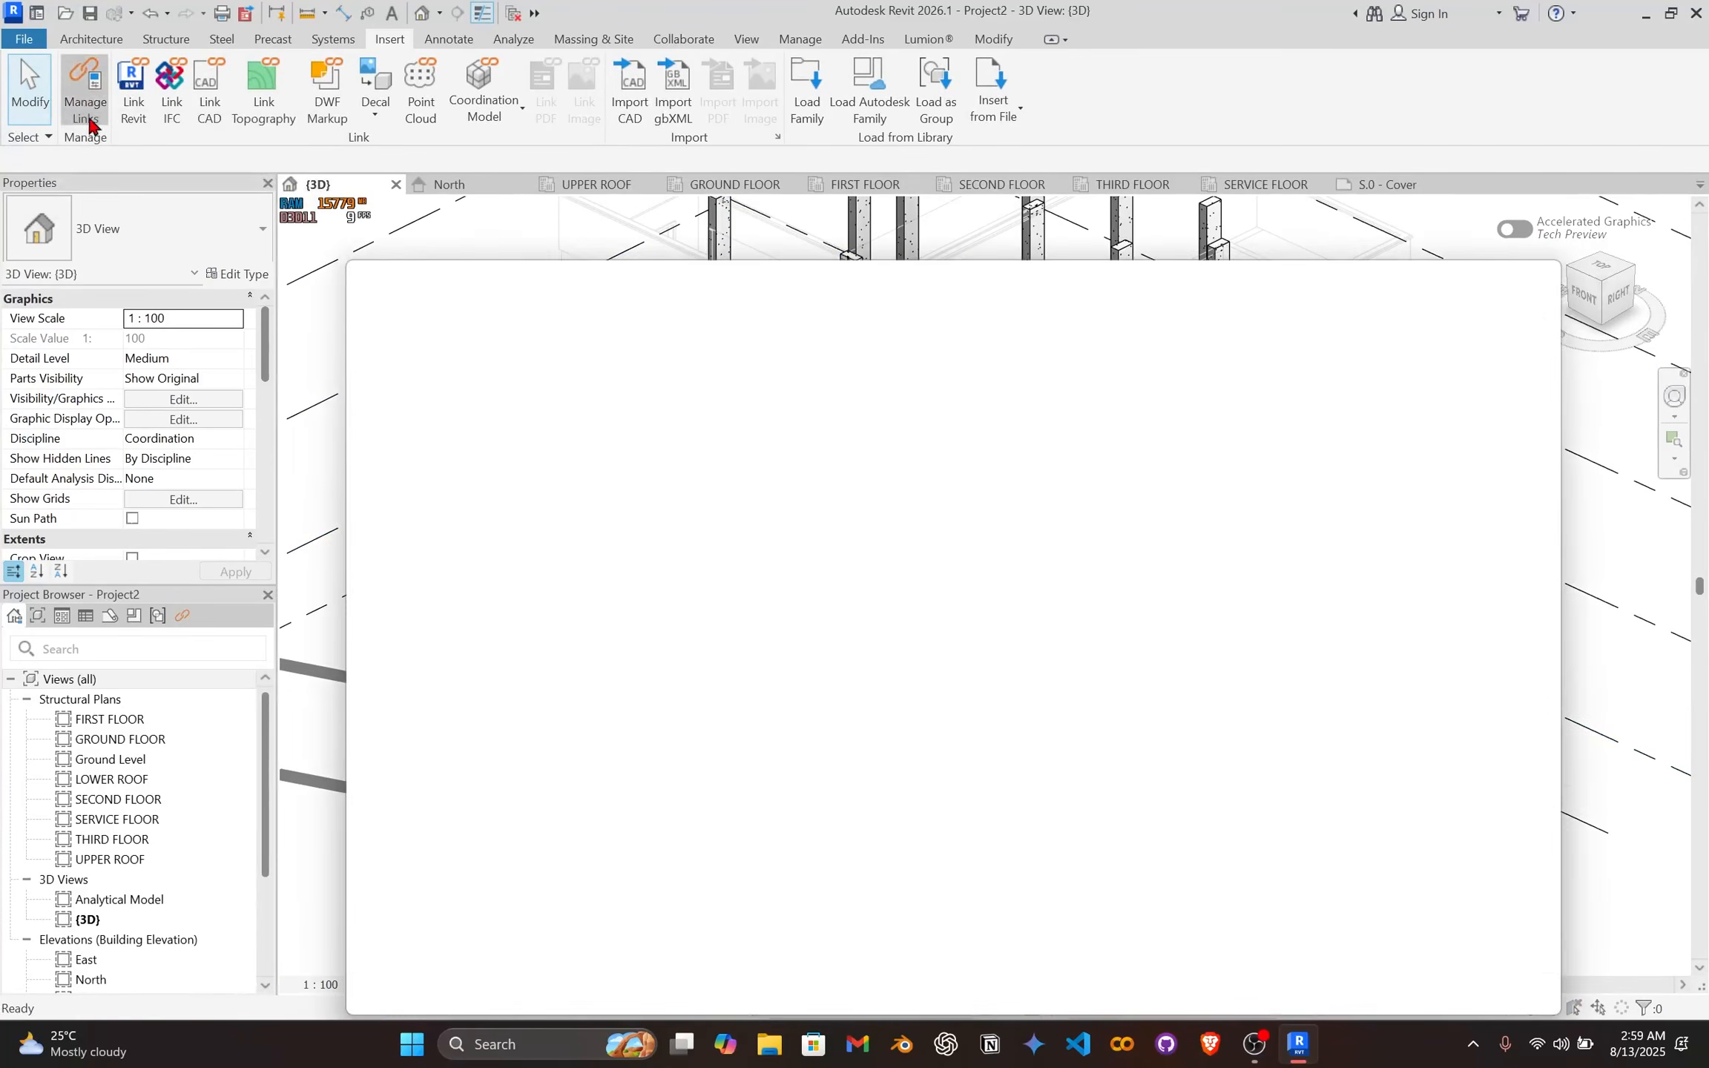
click(558, 461)
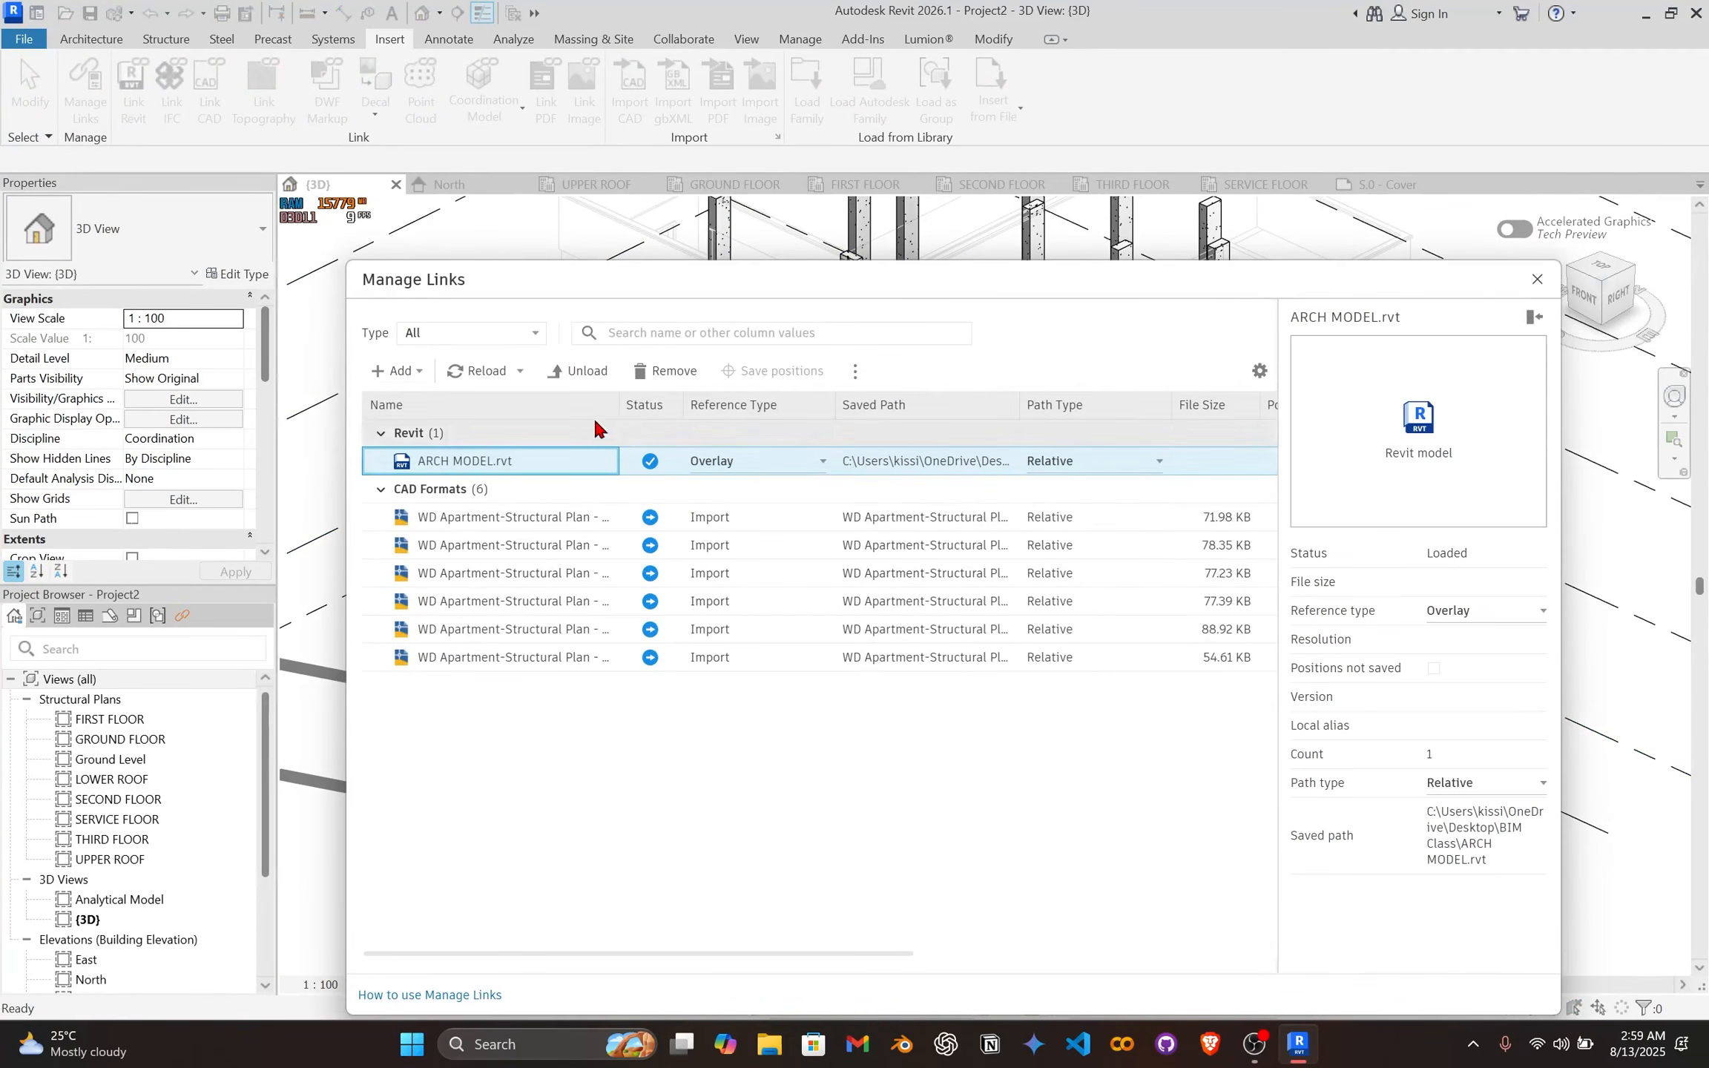
click(587, 372)
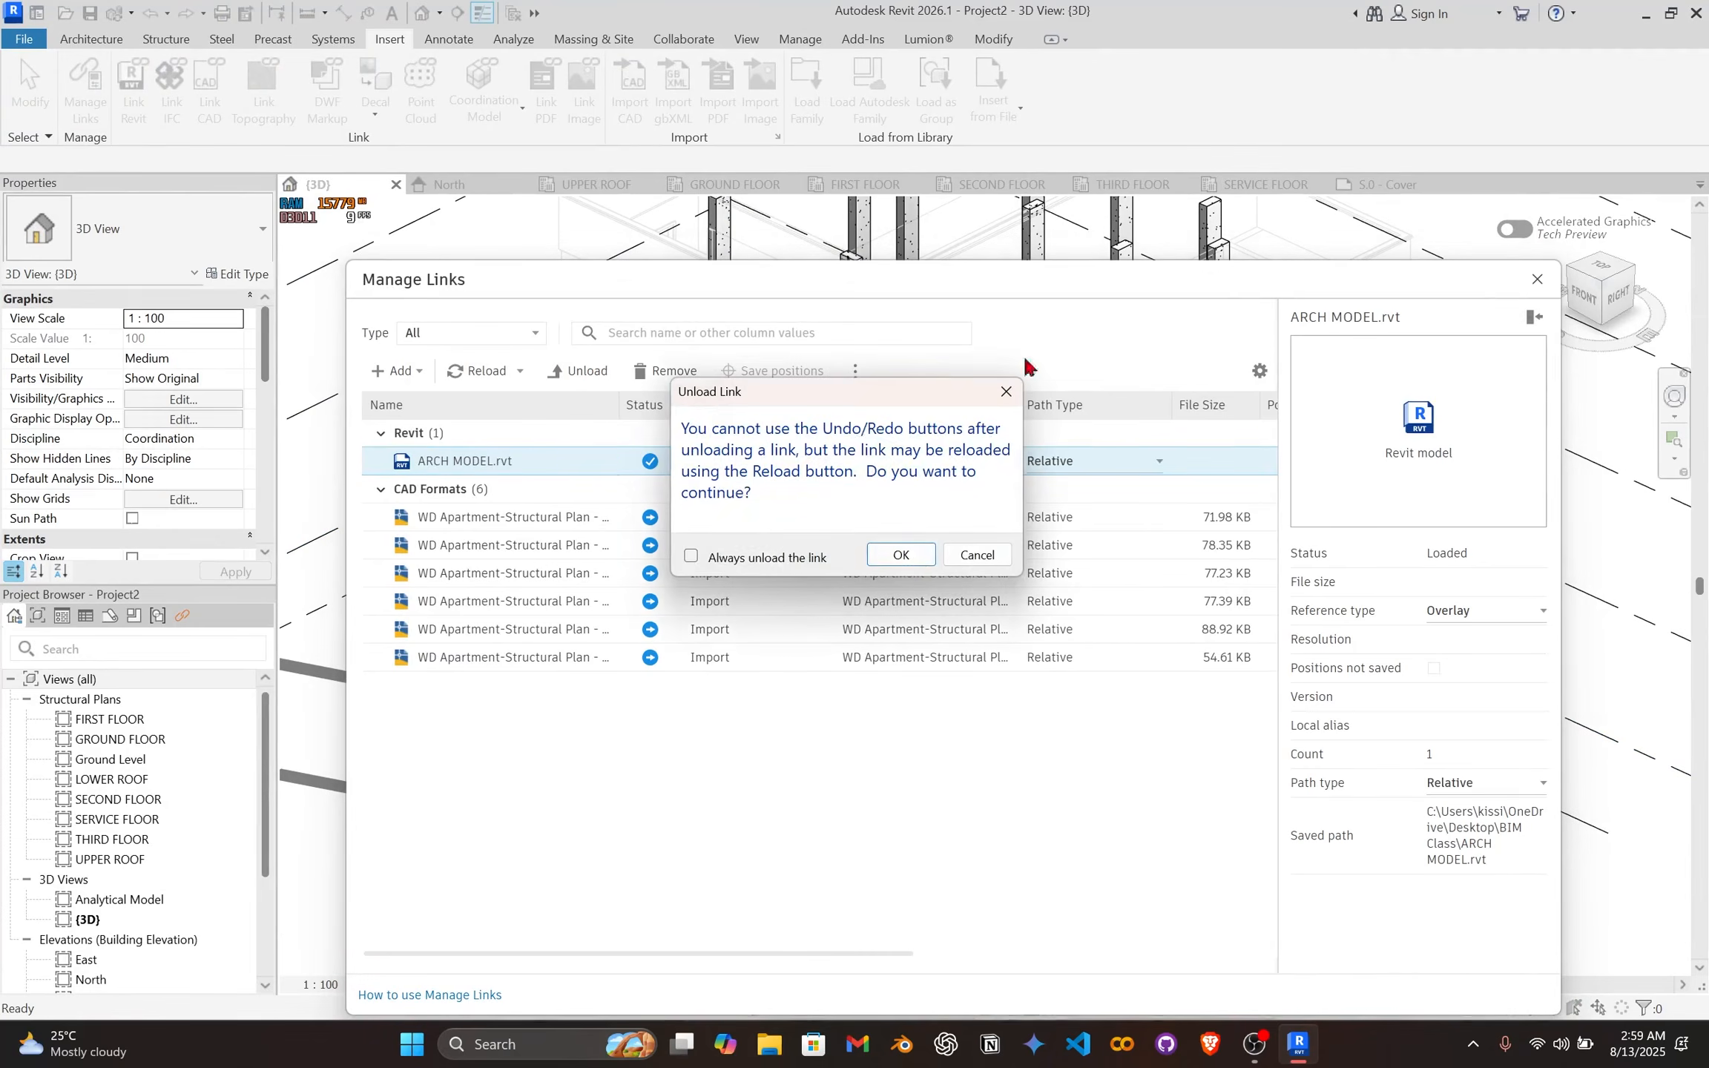
click(902, 555)
click(1535, 280)
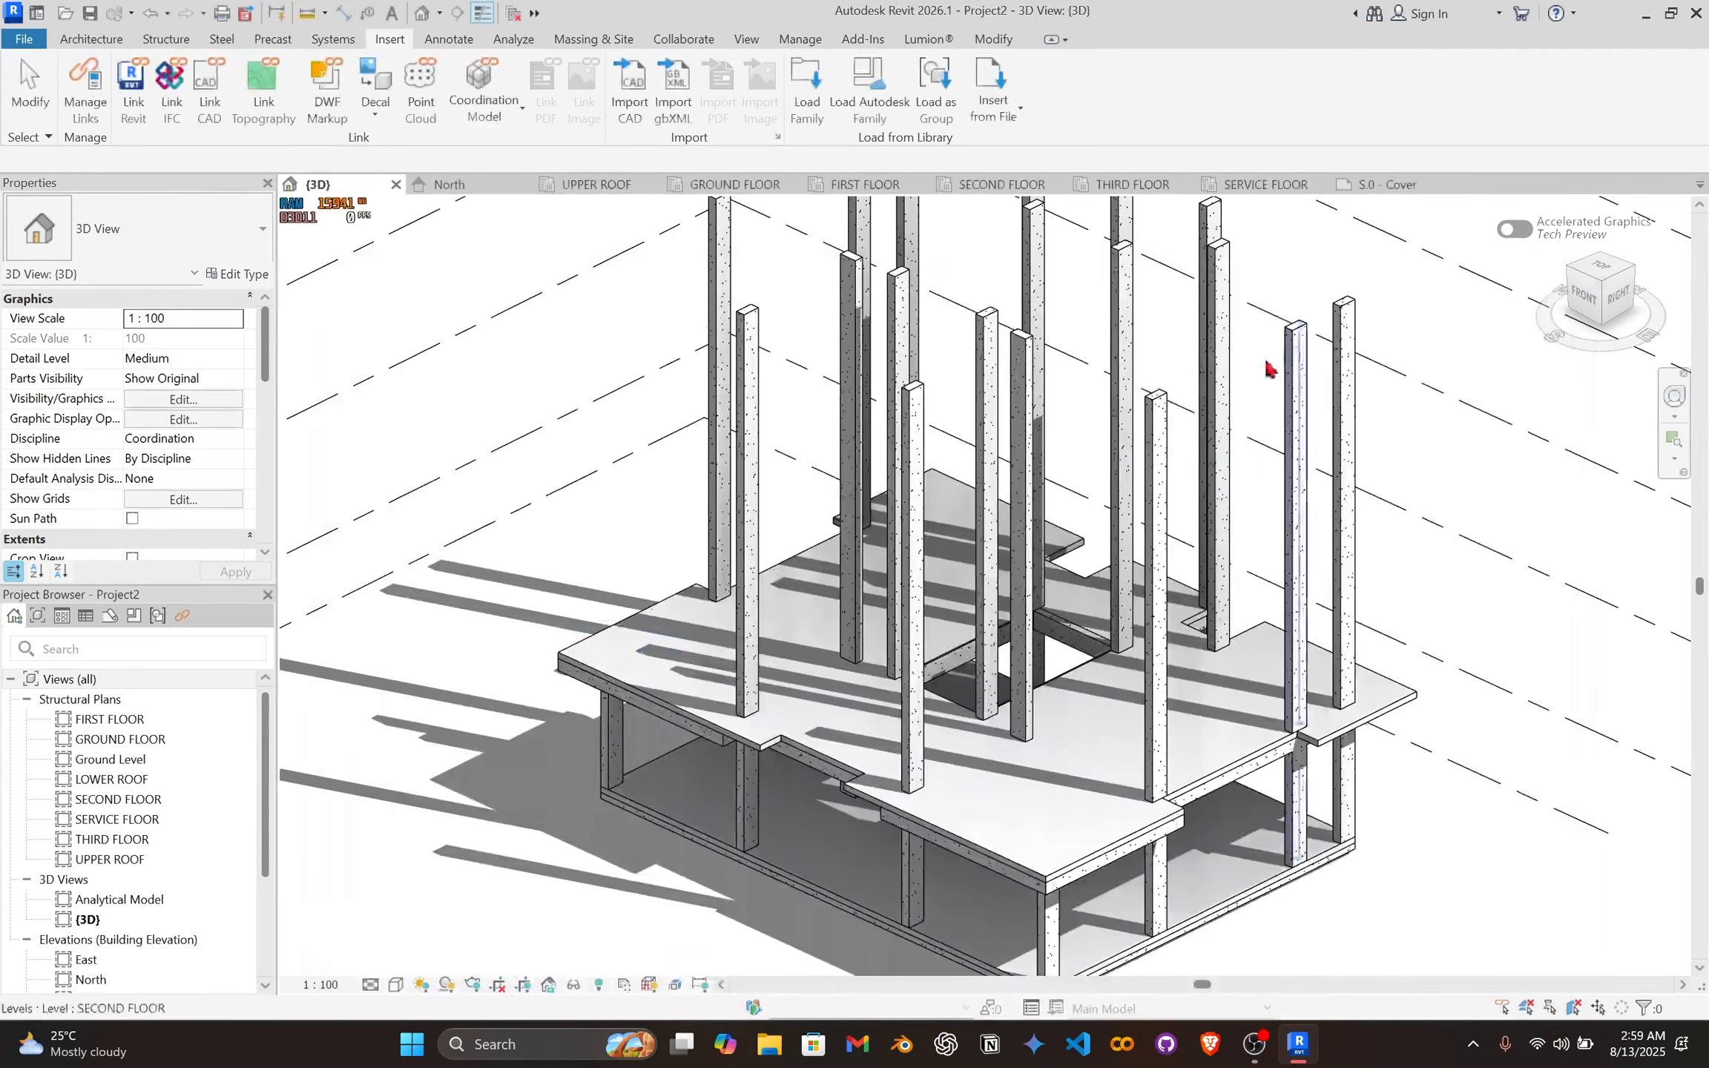
Step: In the FIRST FLOOR plan, select the whole structure and filter the selection to floors, girder framing and other structural framing
click(831, 185)
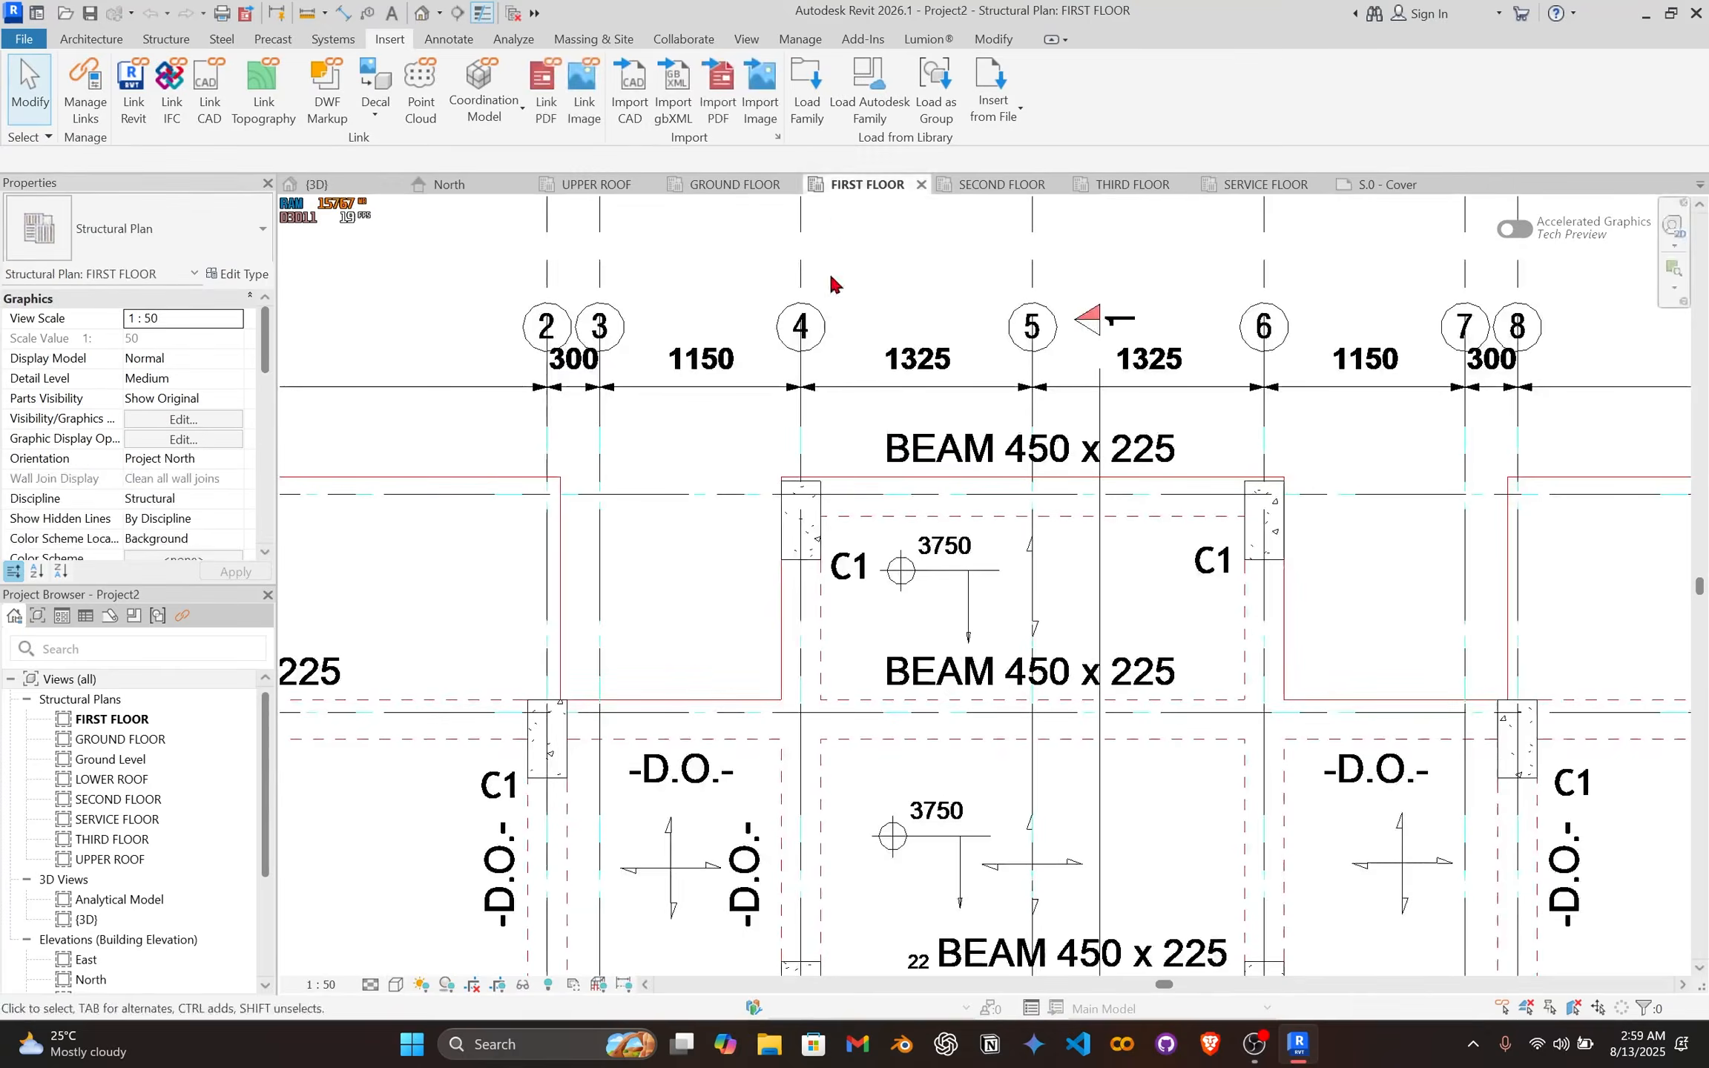
scroll(808, 484, down, 3)
scroll(862, 522, up, 2)
scroll(863, 521, down, 4)
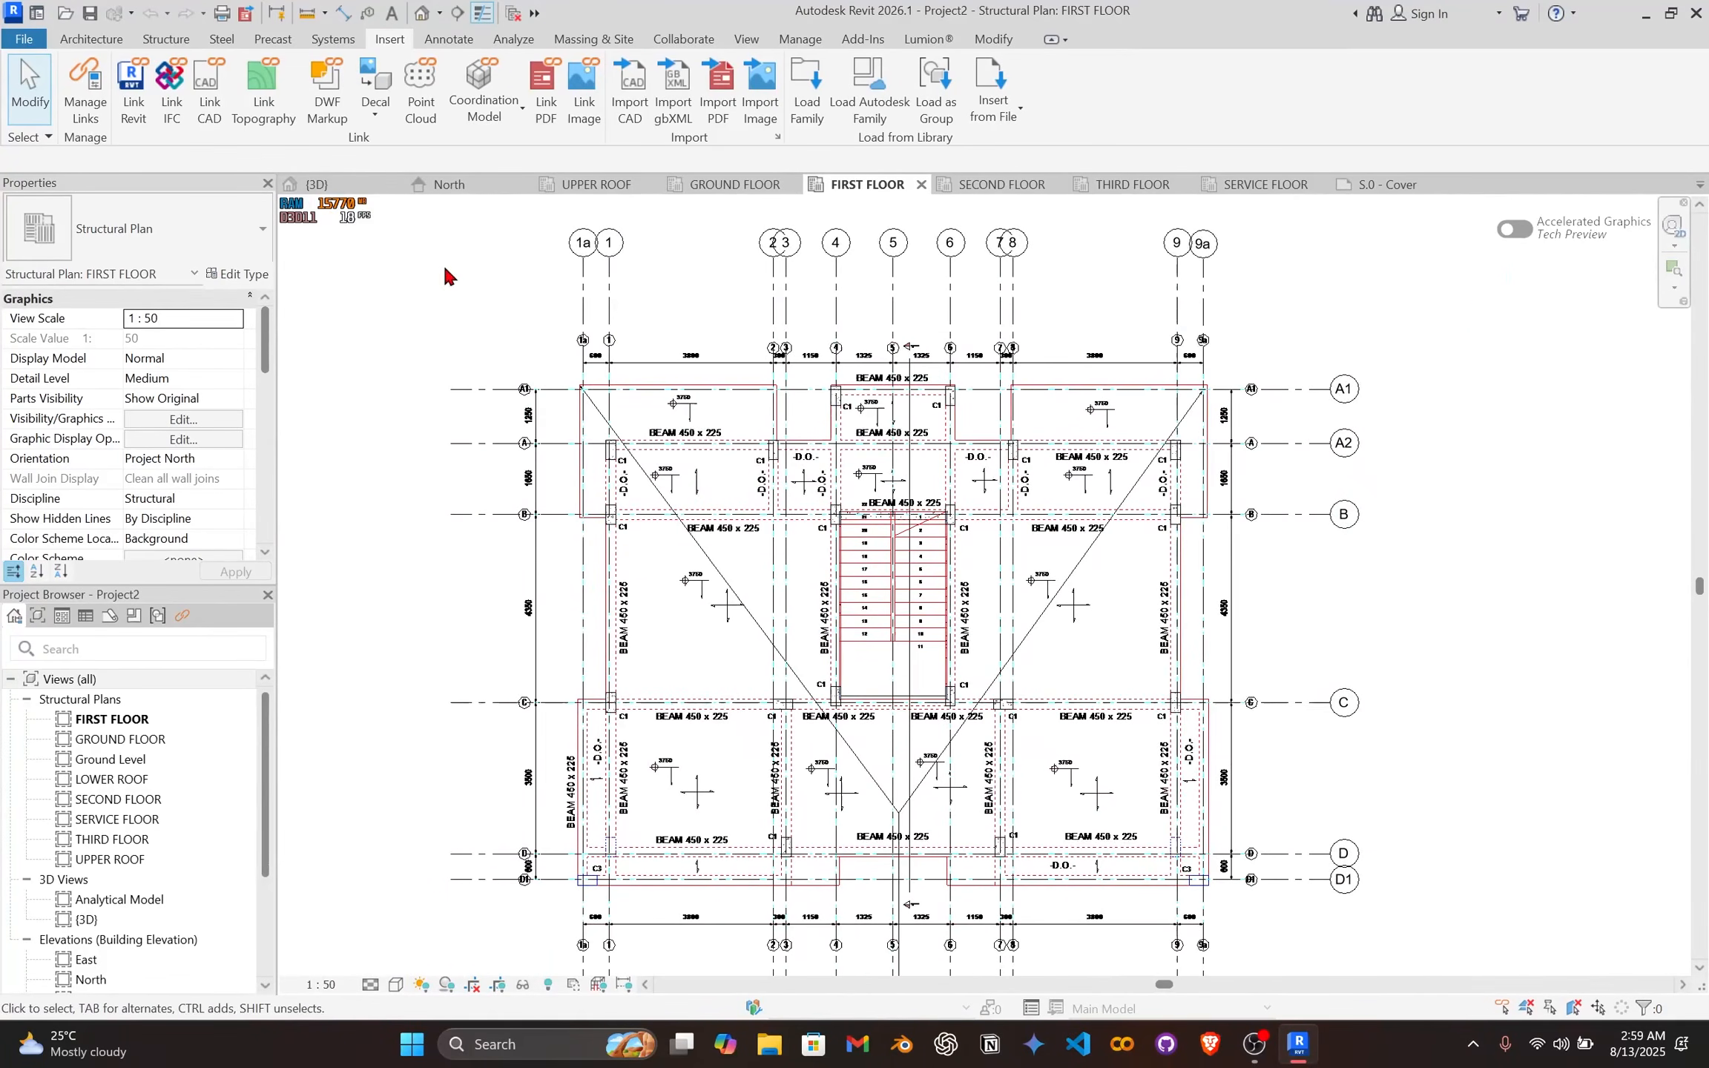
middle_drag(662, 454, 612, 434)
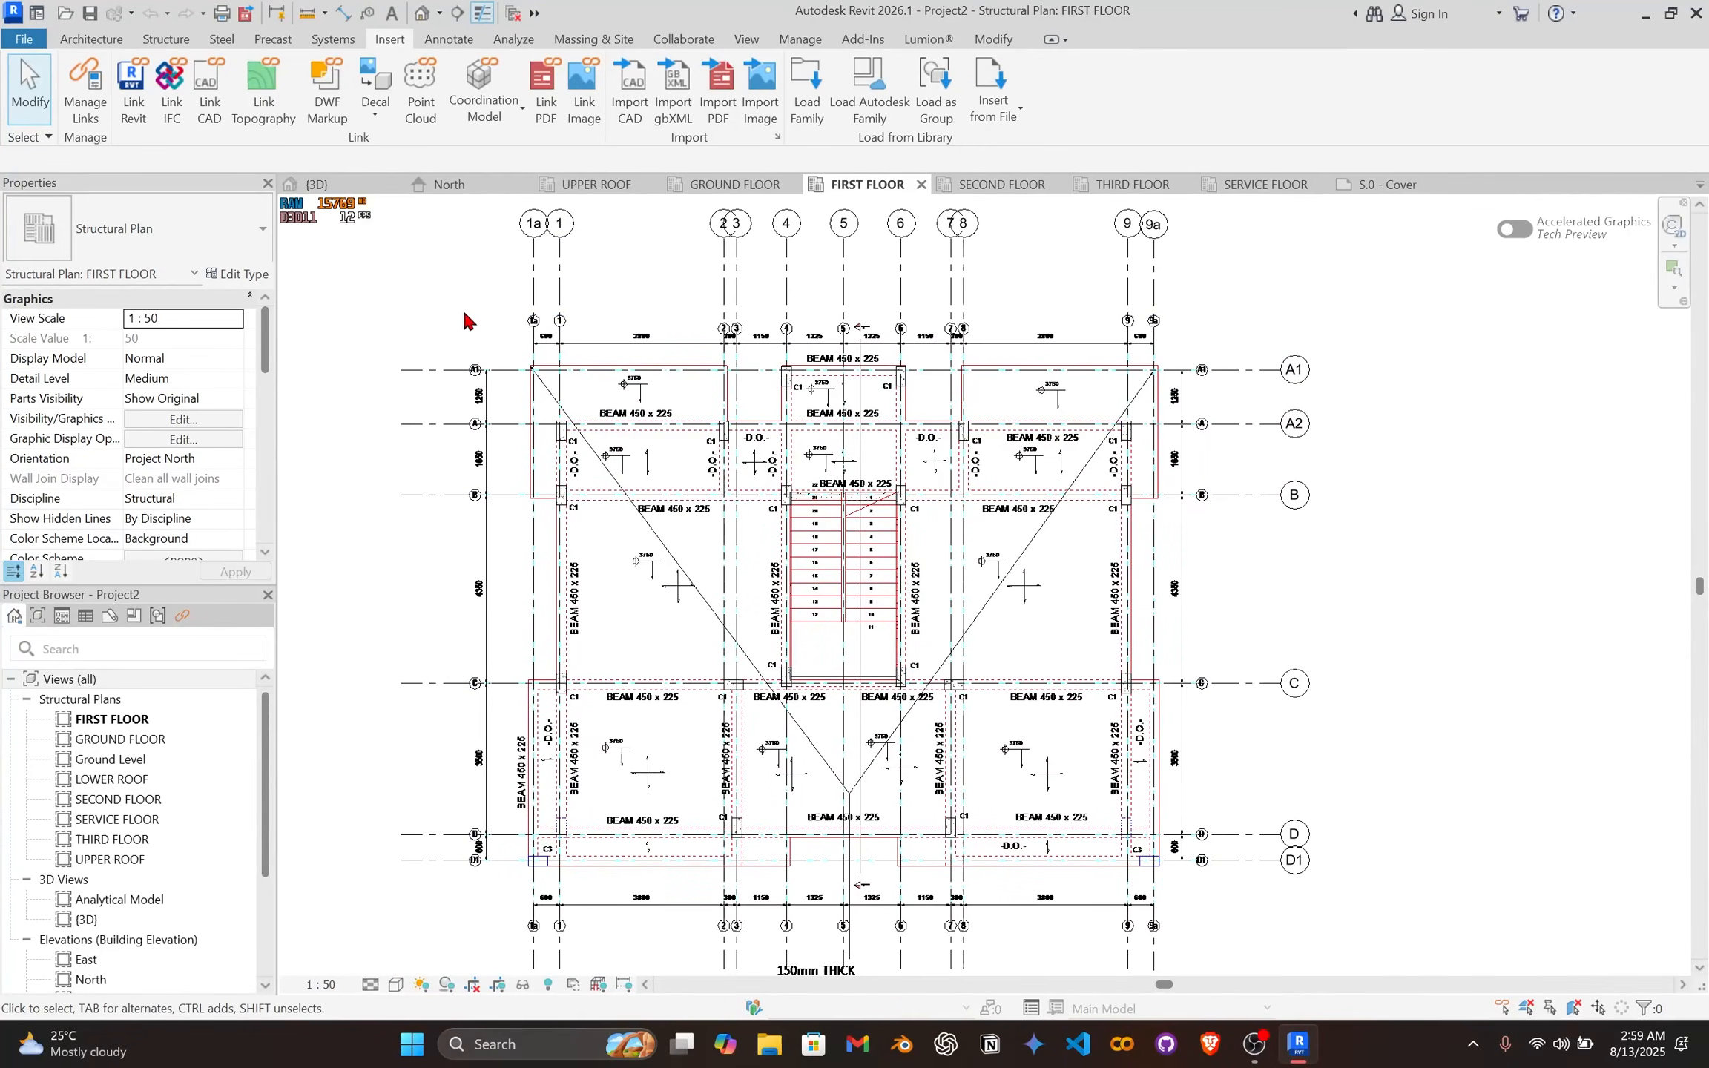
drag(431, 284, 1303, 953)
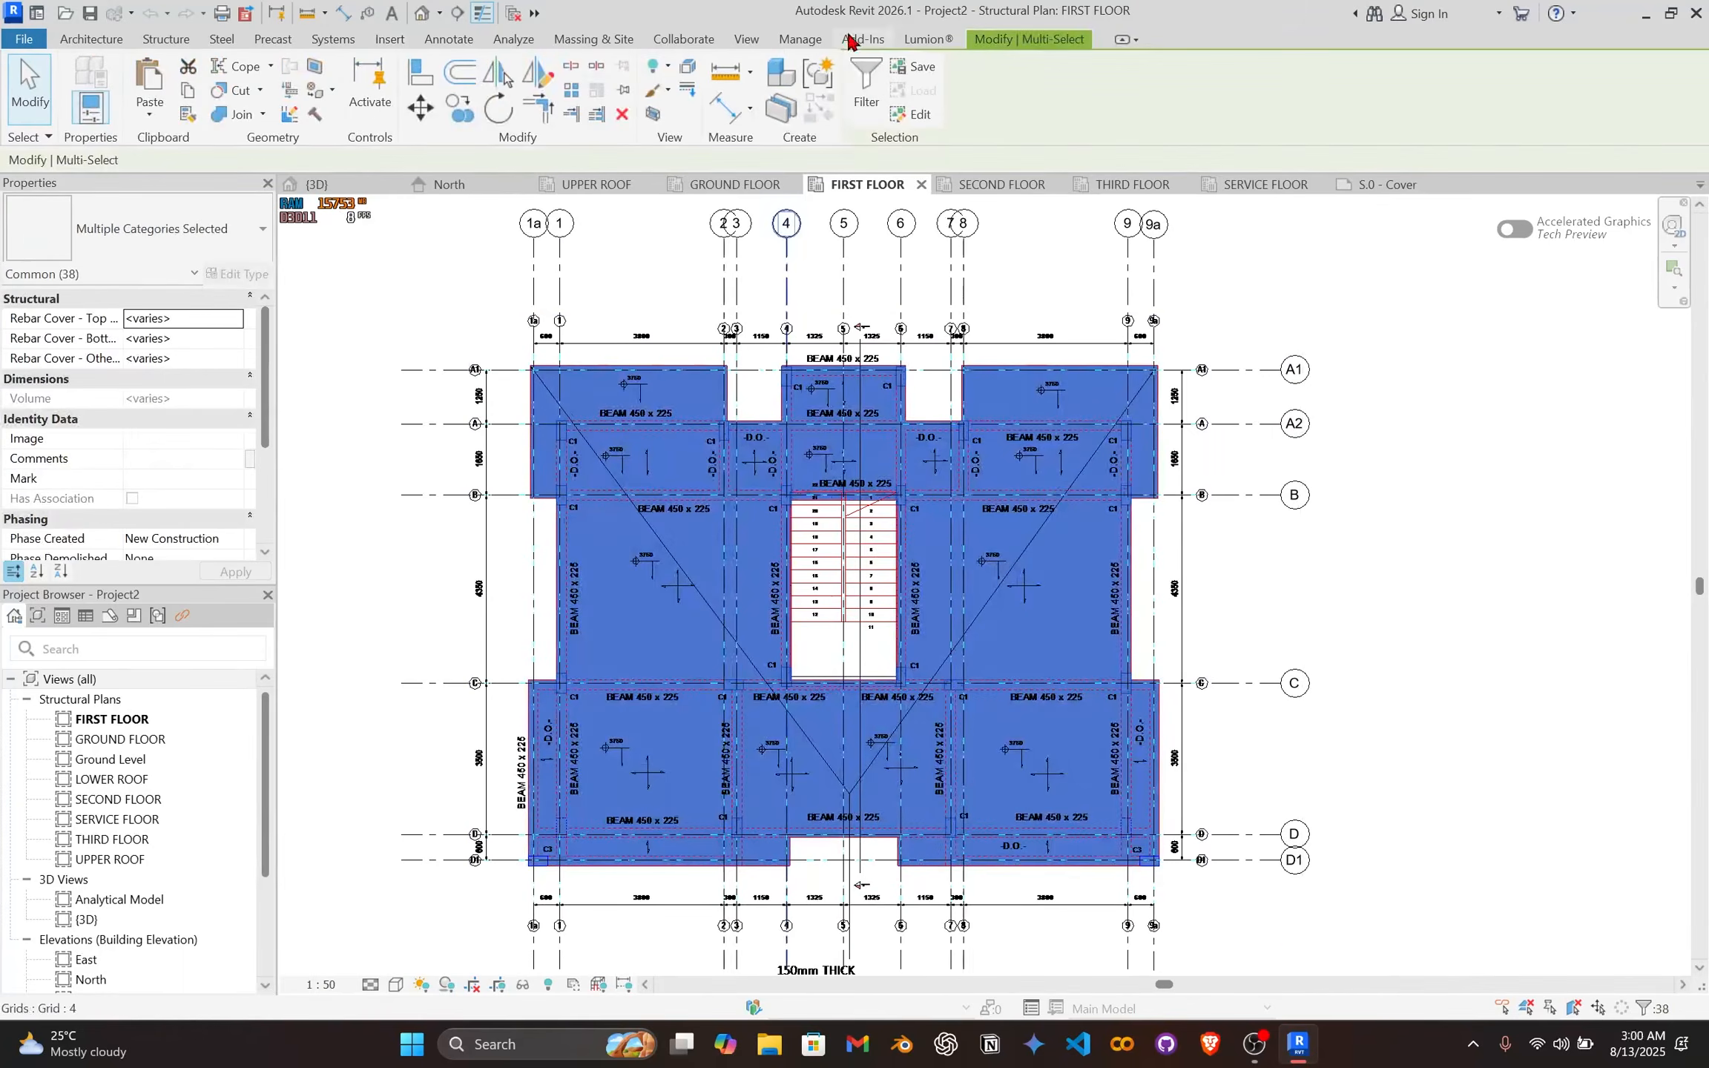
click(865, 88)
click(967, 425)
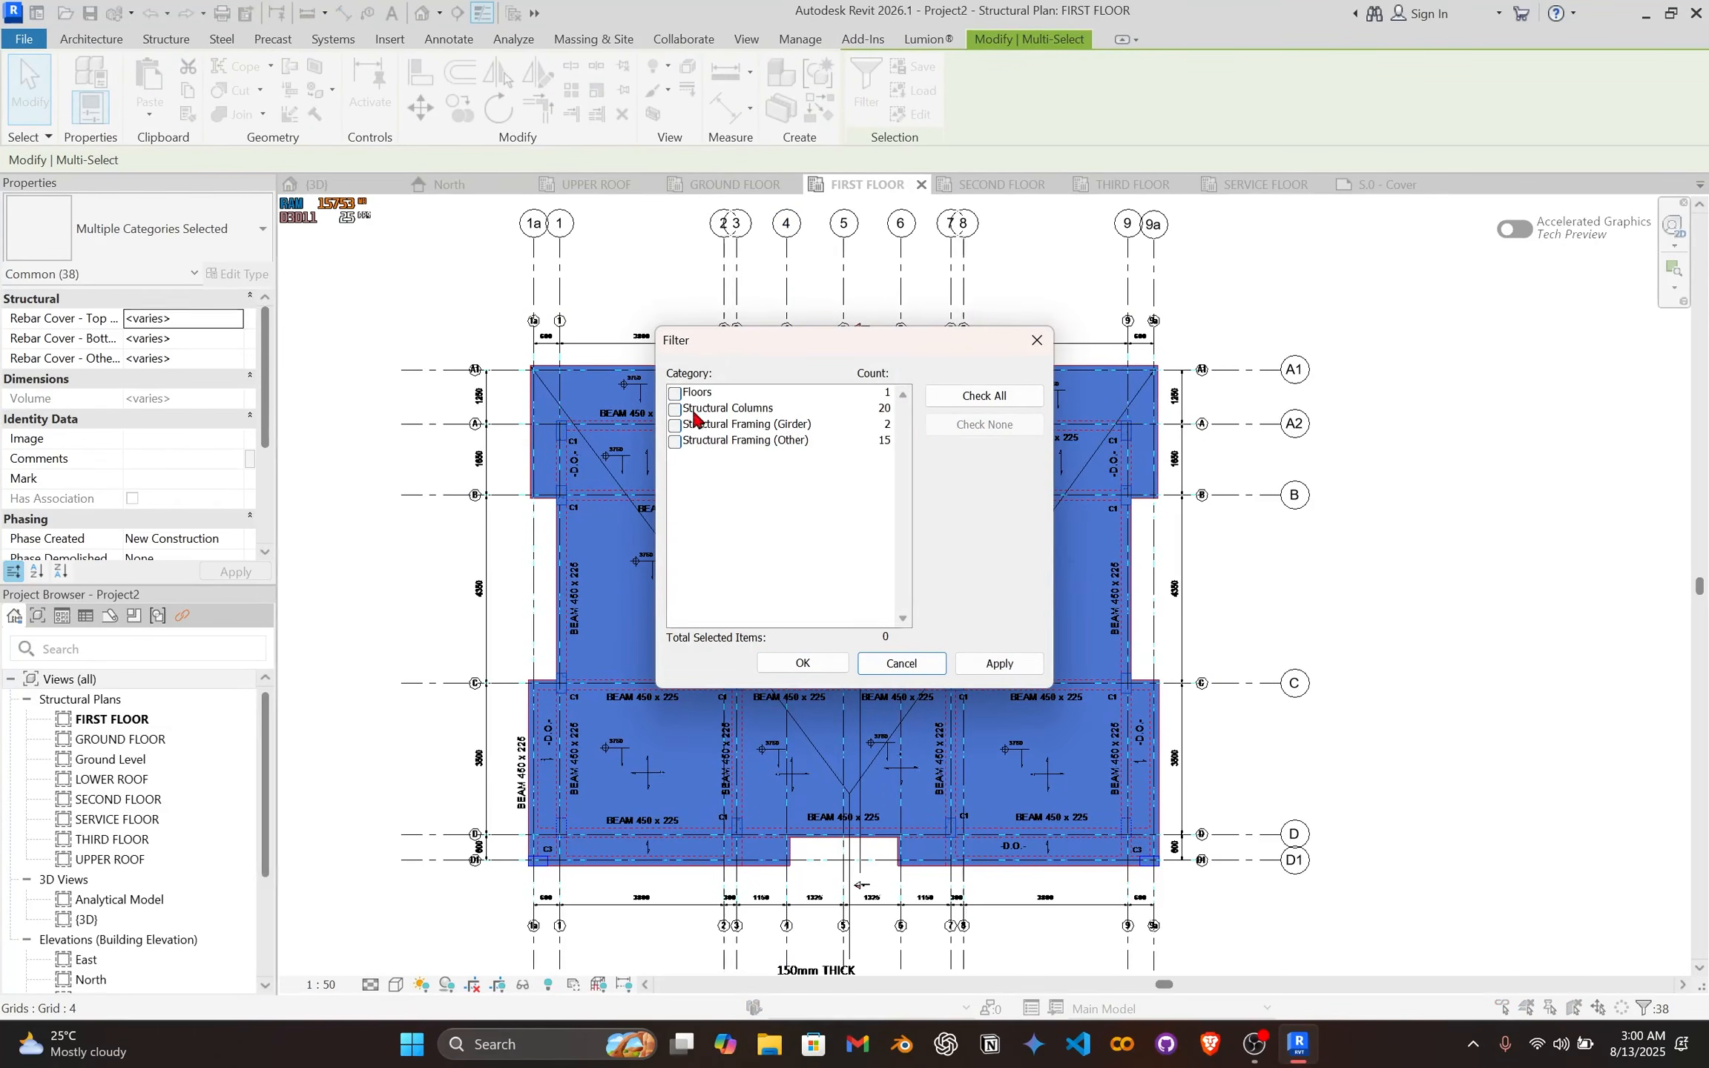
click(675, 440)
click(675, 425)
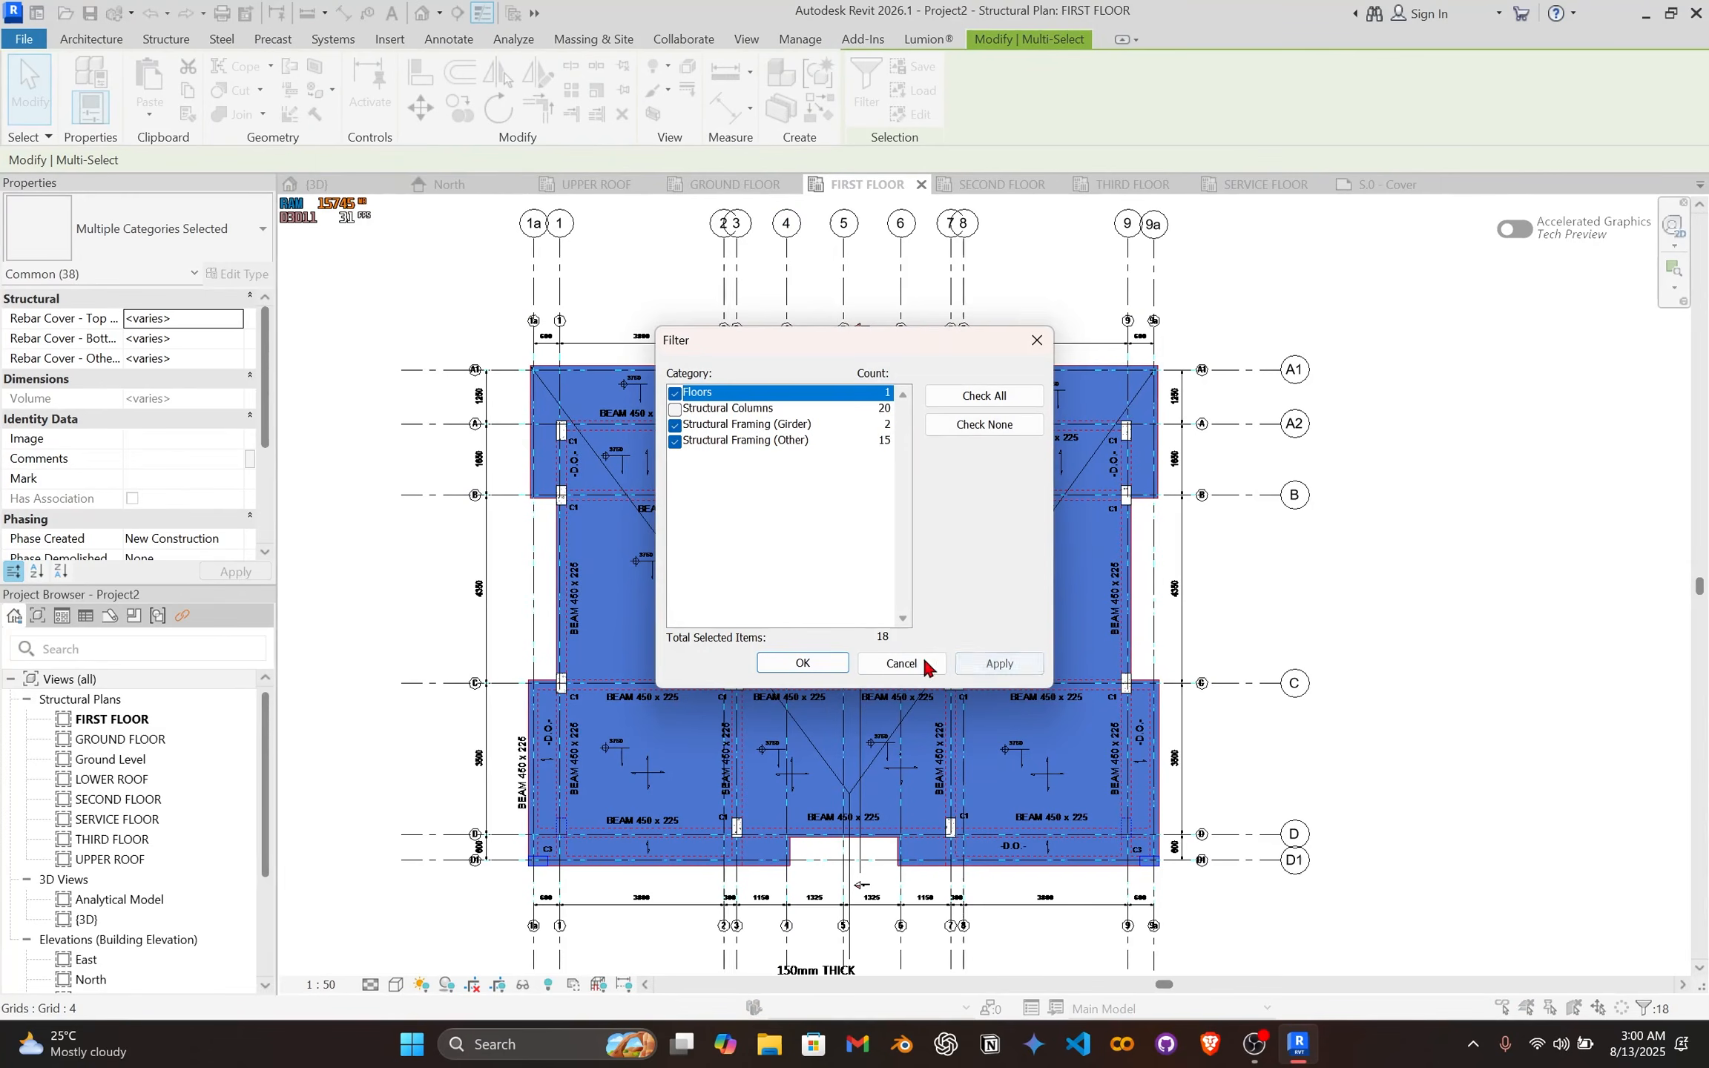
click(803, 663)
Step: Copy the selected first-floor slab and beams and paste them aligned to the SECOND FLOOR and THIRD FLOOR levels
scroll(593, 827, up, 5)
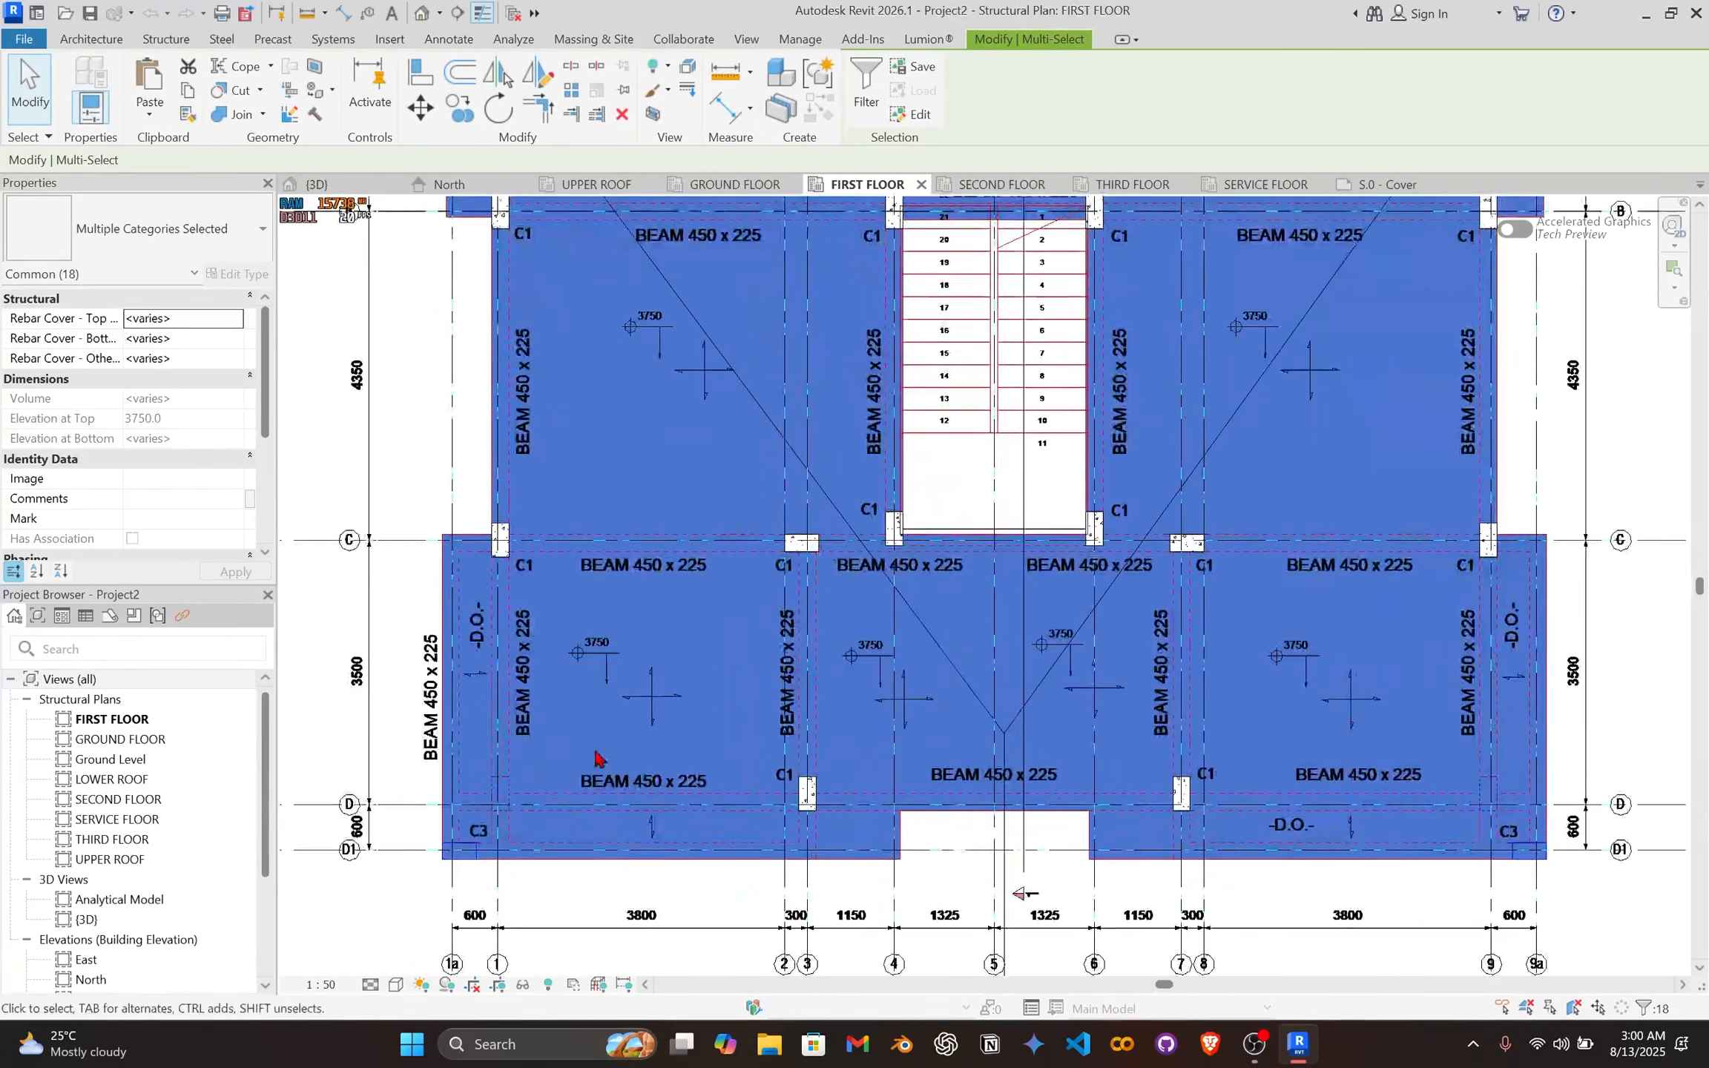
scroll(492, 810, down, 3)
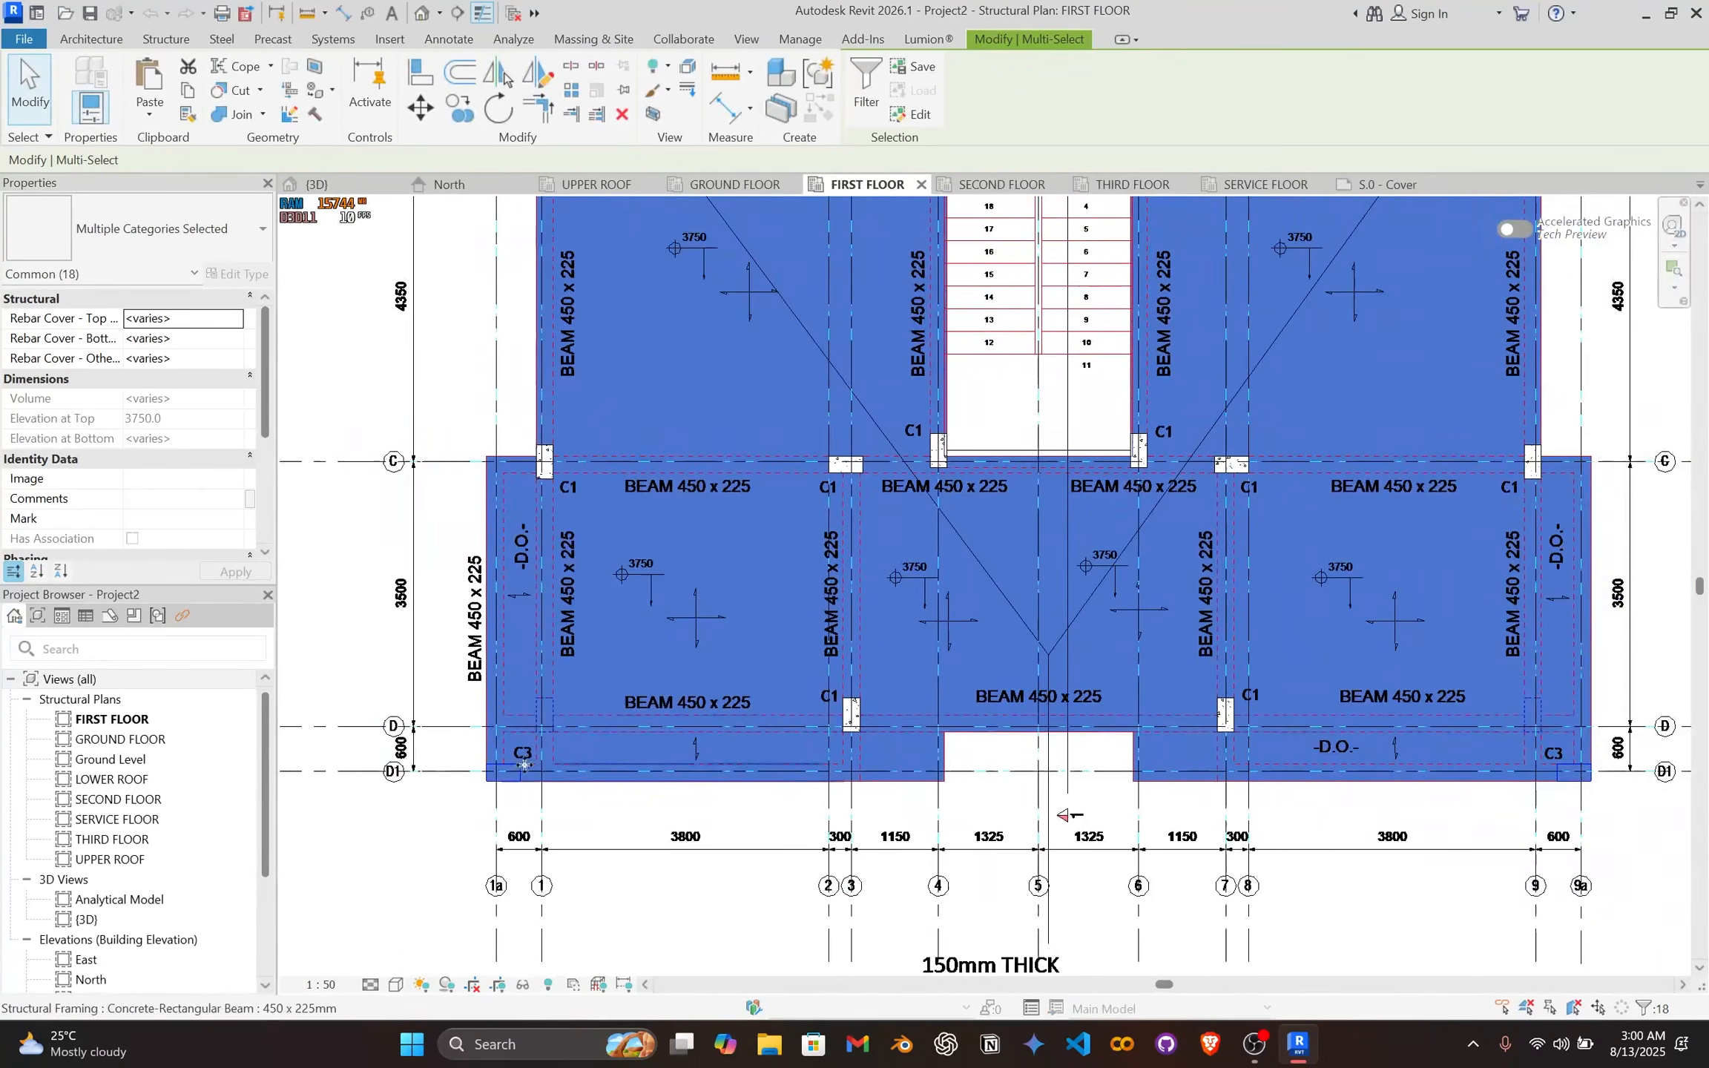
middle_drag(1251, 569, 1189, 719)
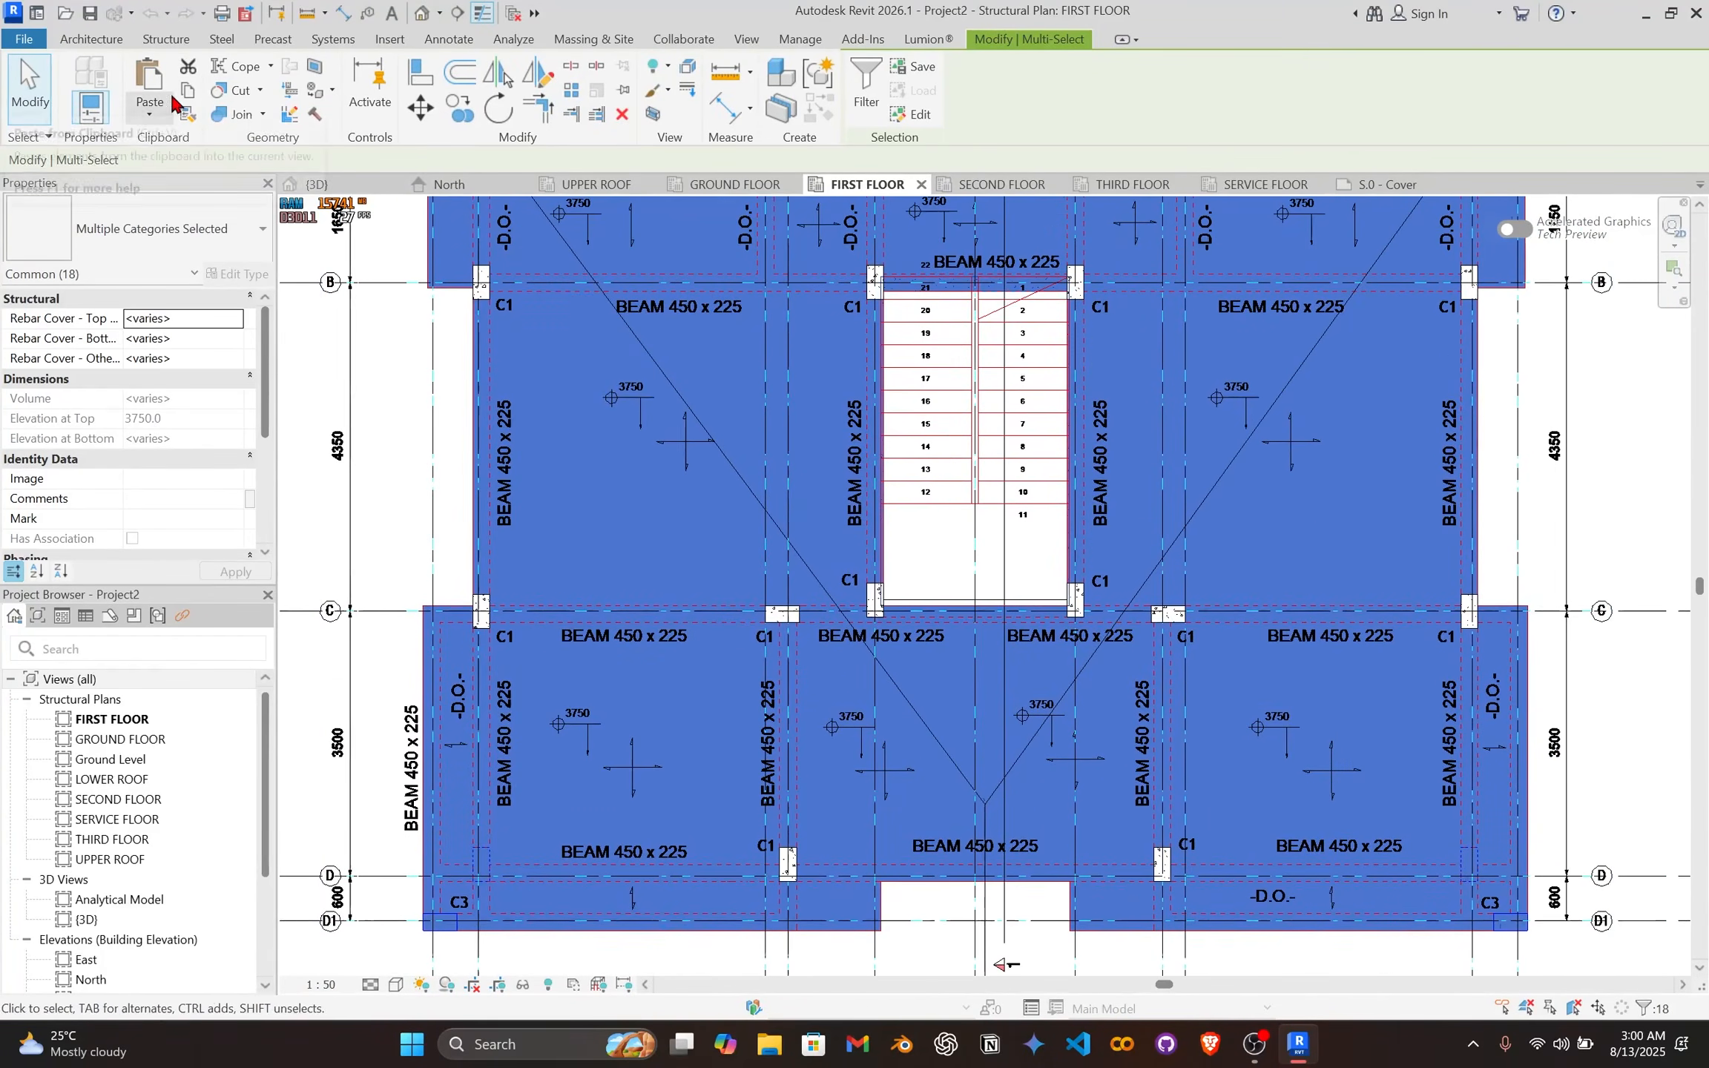
click(148, 113)
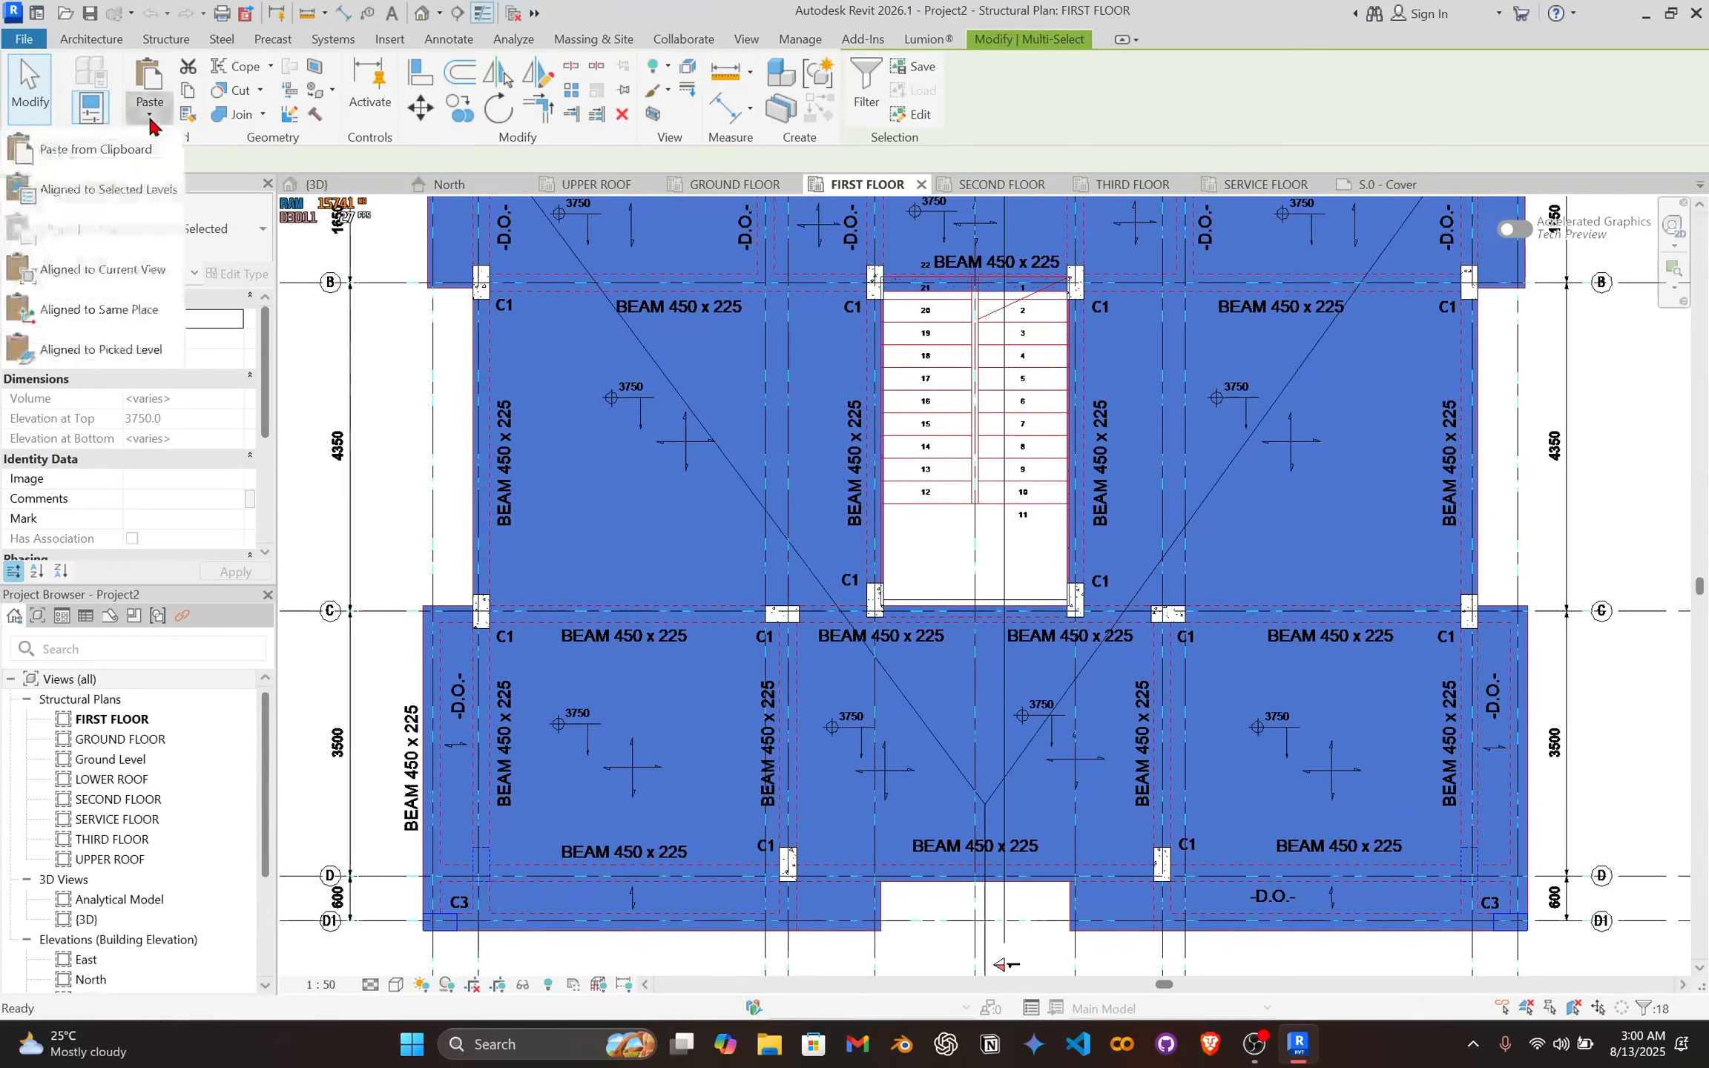
click(140, 191)
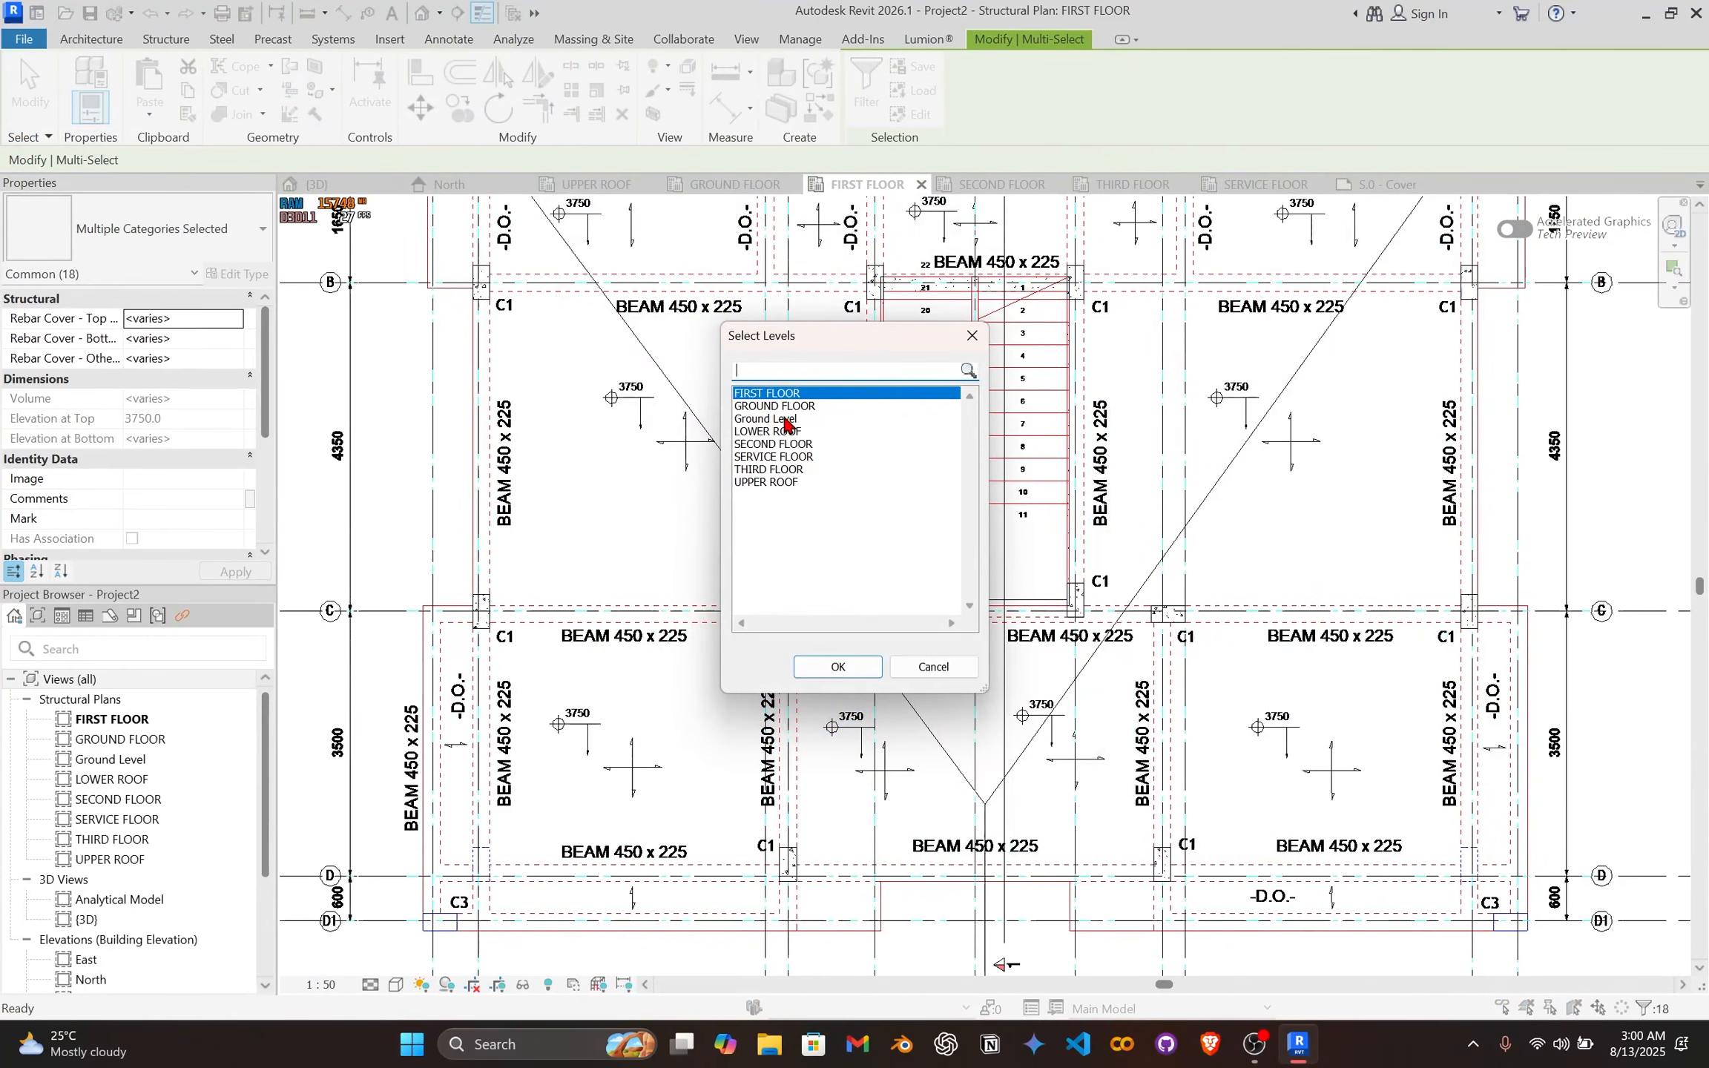
ctrl+click(793, 470)
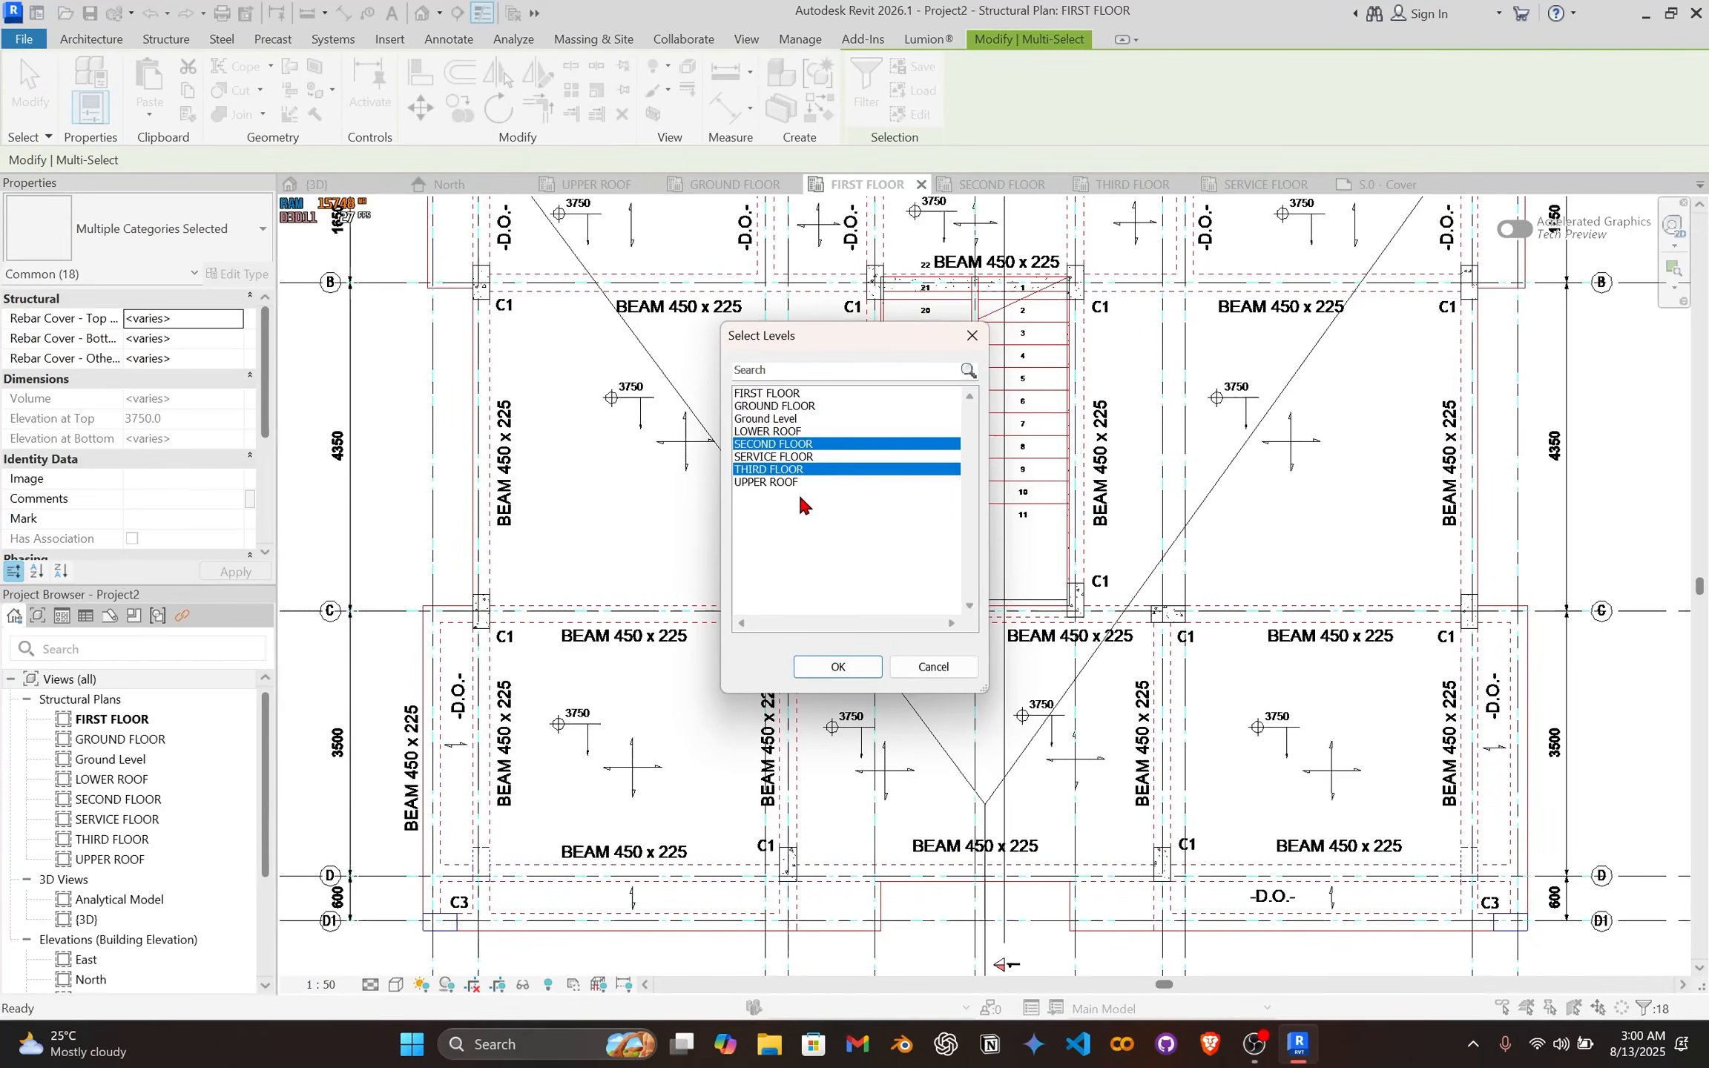
click(837, 667)
scroll(813, 655, down, 1)
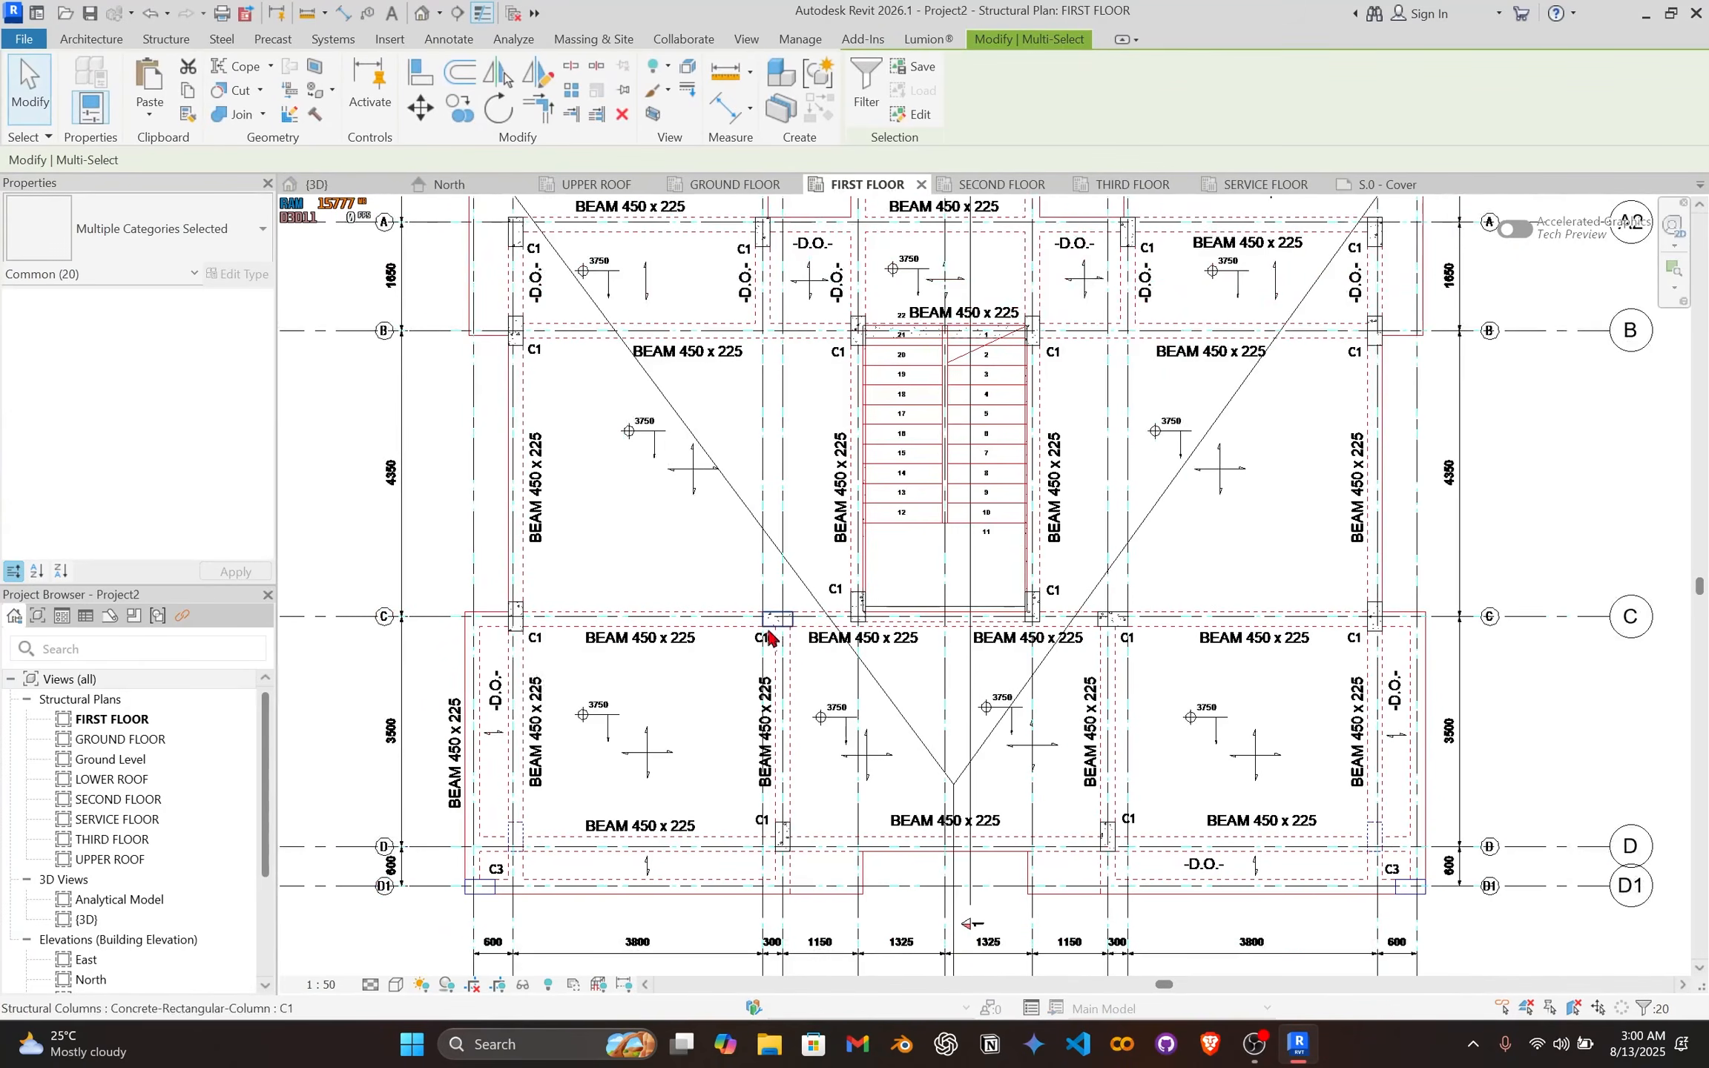
Step: Check the column types on the first-floor plan against the WD Apartment.rvt sheet S.5 - COLUMN REINFORCEMENT DETAILS
middle_drag(768, 630, 850, 466)
scroll(604, 703, up, 3)
middle_drag(714, 461, 722, 638)
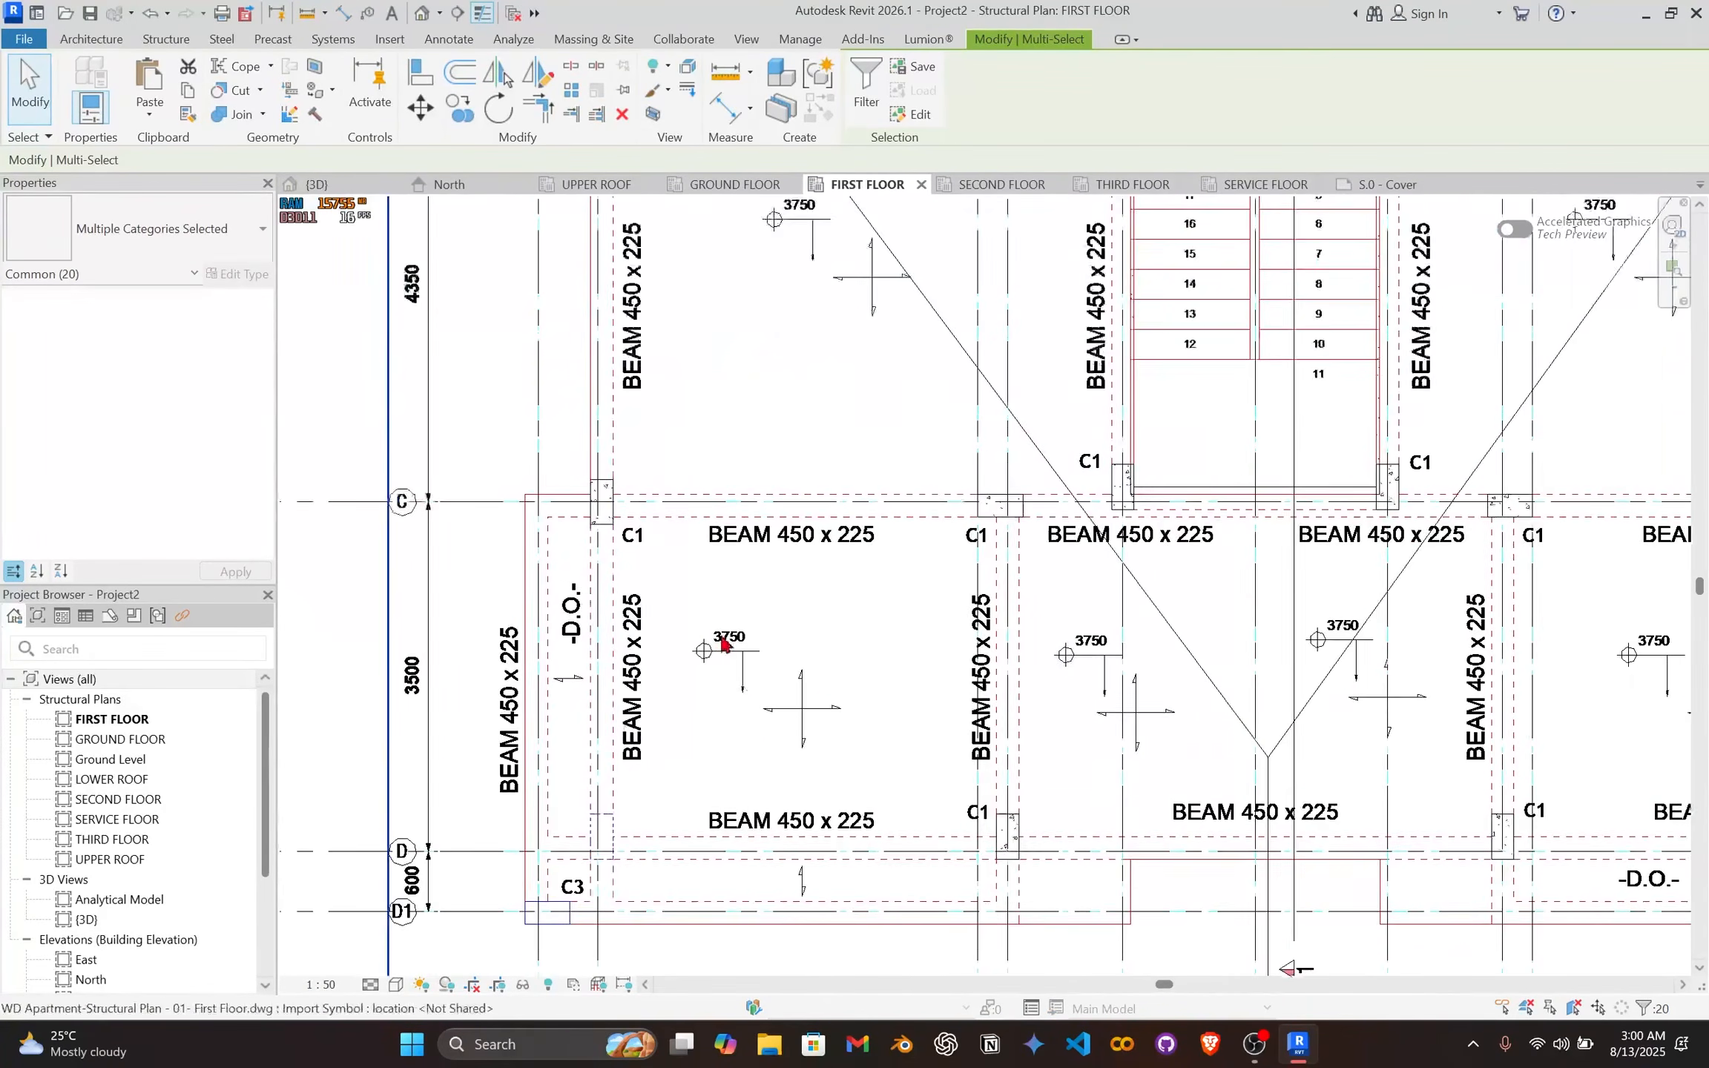
scroll(691, 797, down, 1)
scroll(638, 794, up, 2)
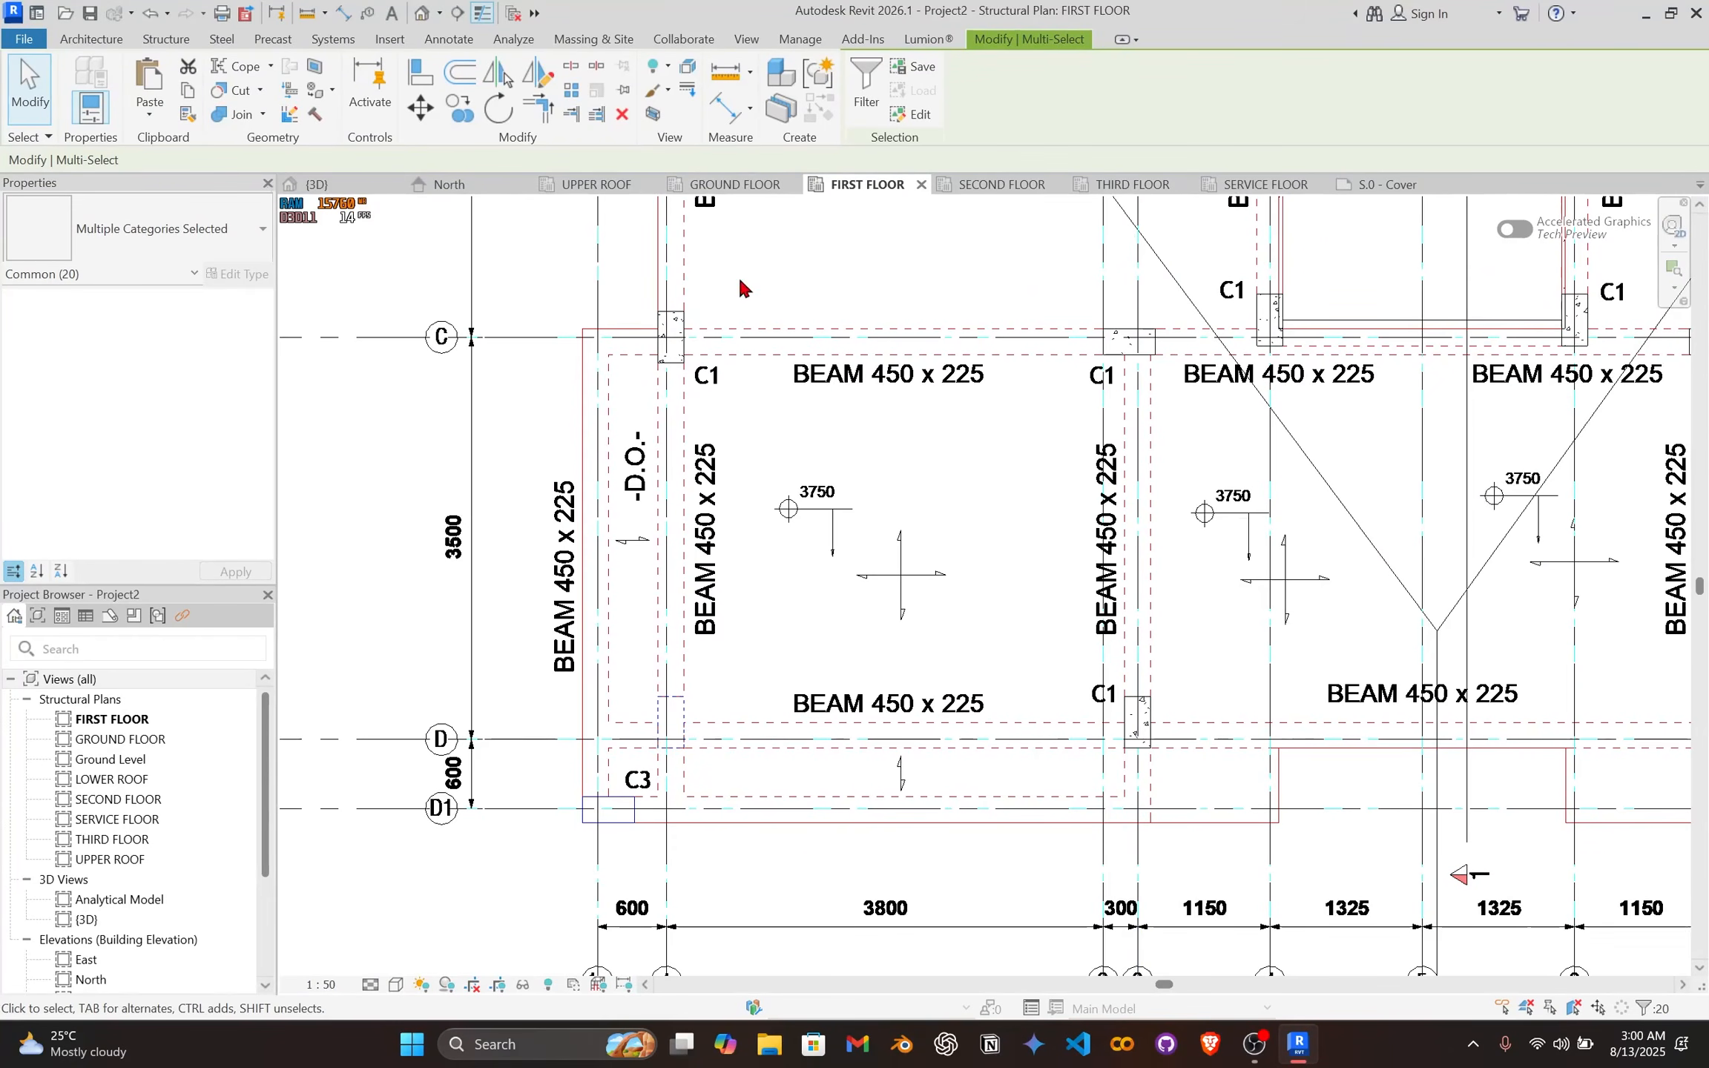
click(1362, 184)
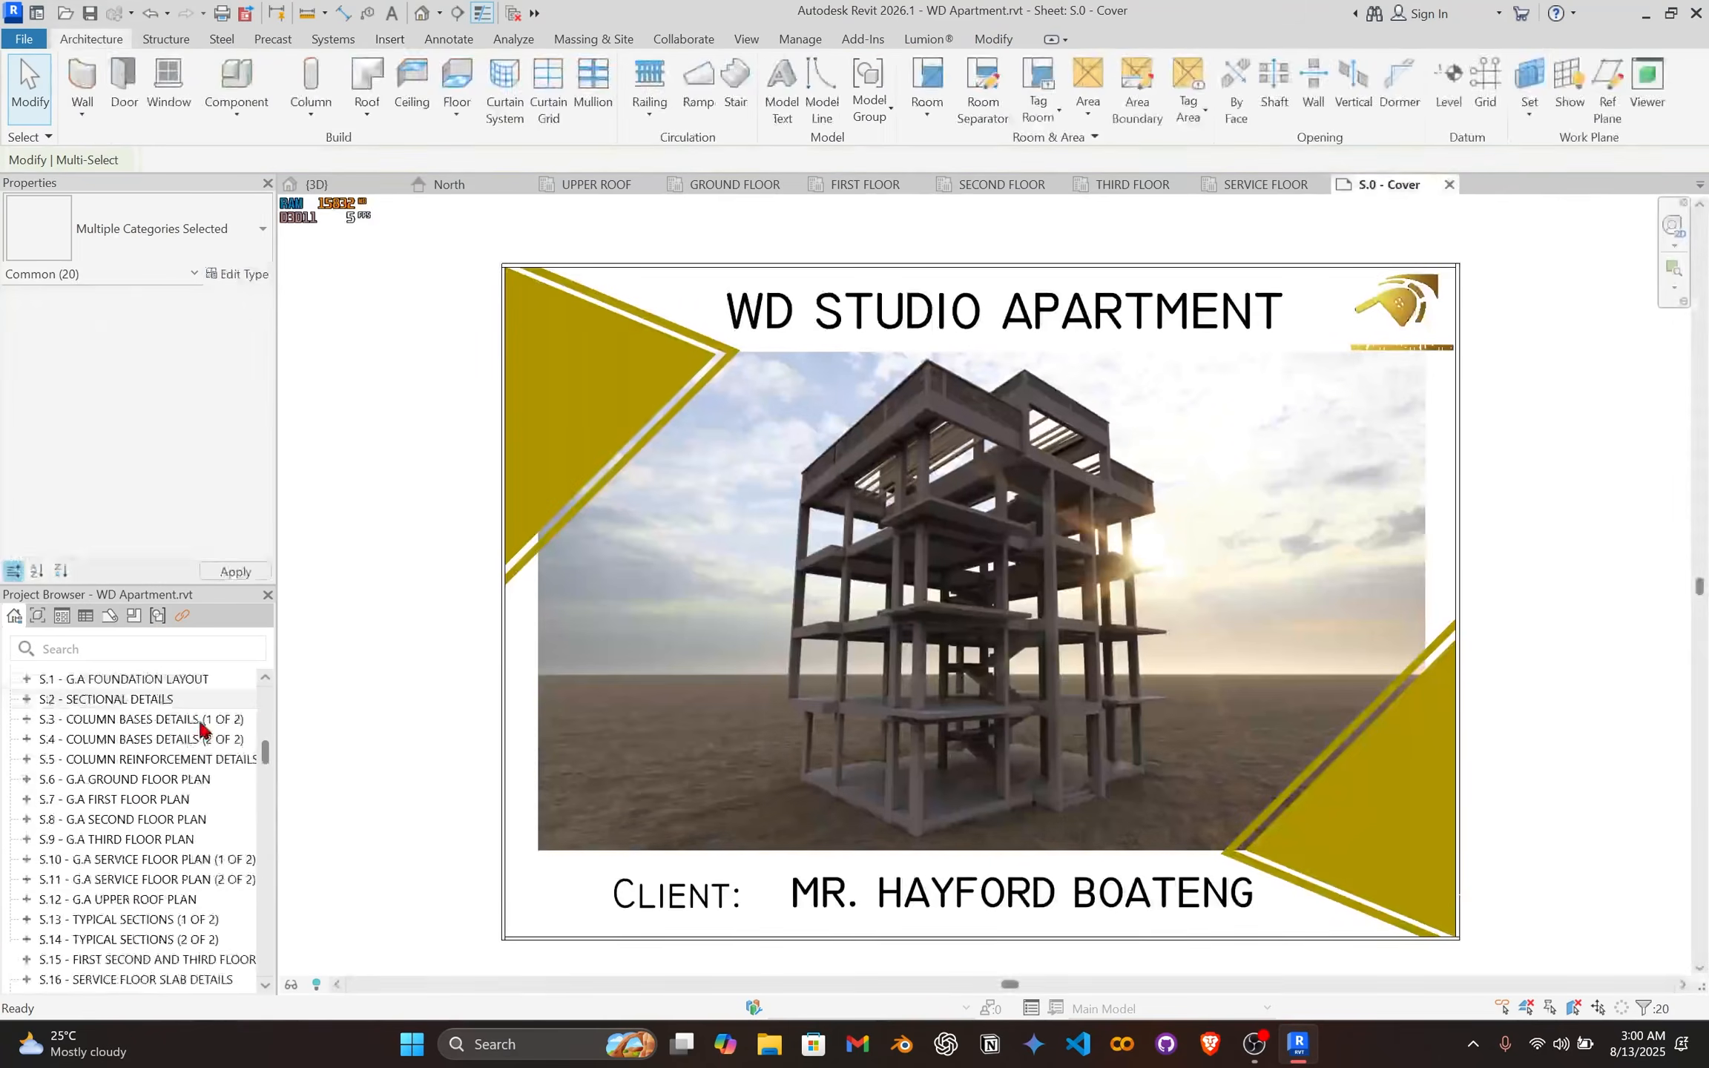
scroll(140, 780, down, 2)
scroll(146, 786, up, 2)
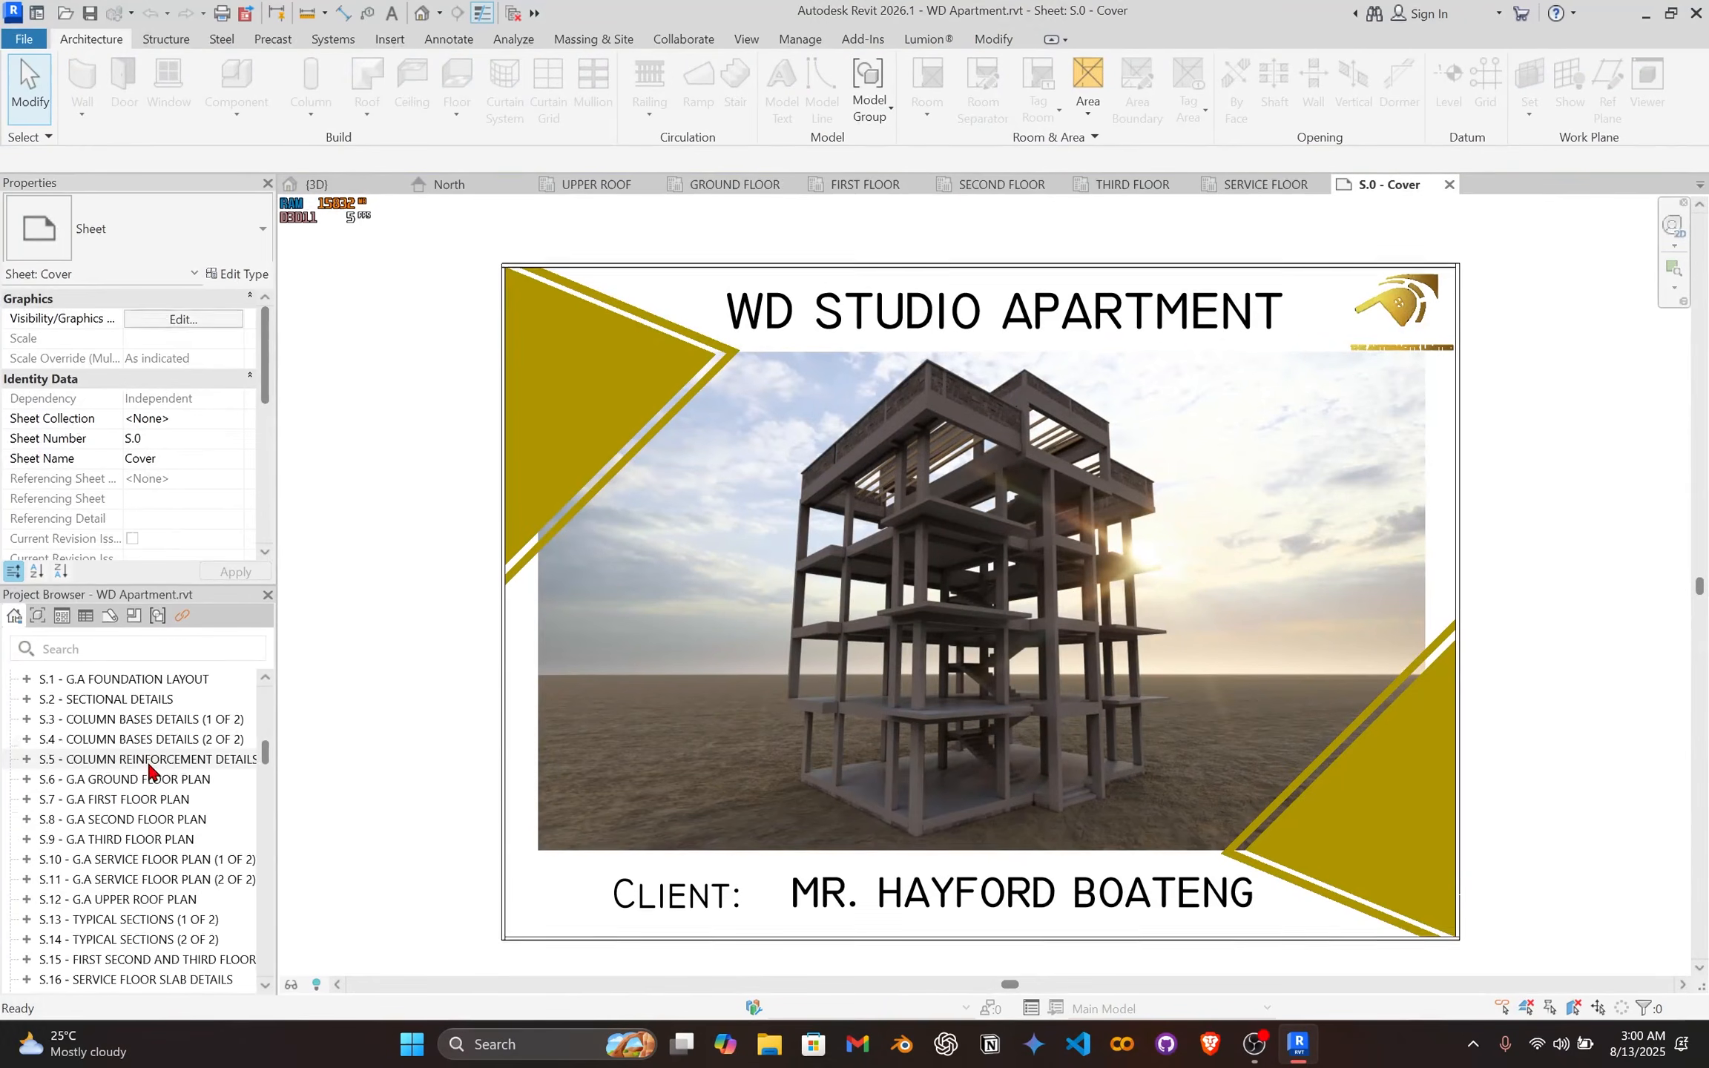
double_click(147, 759)
scroll(1069, 519, down, 5)
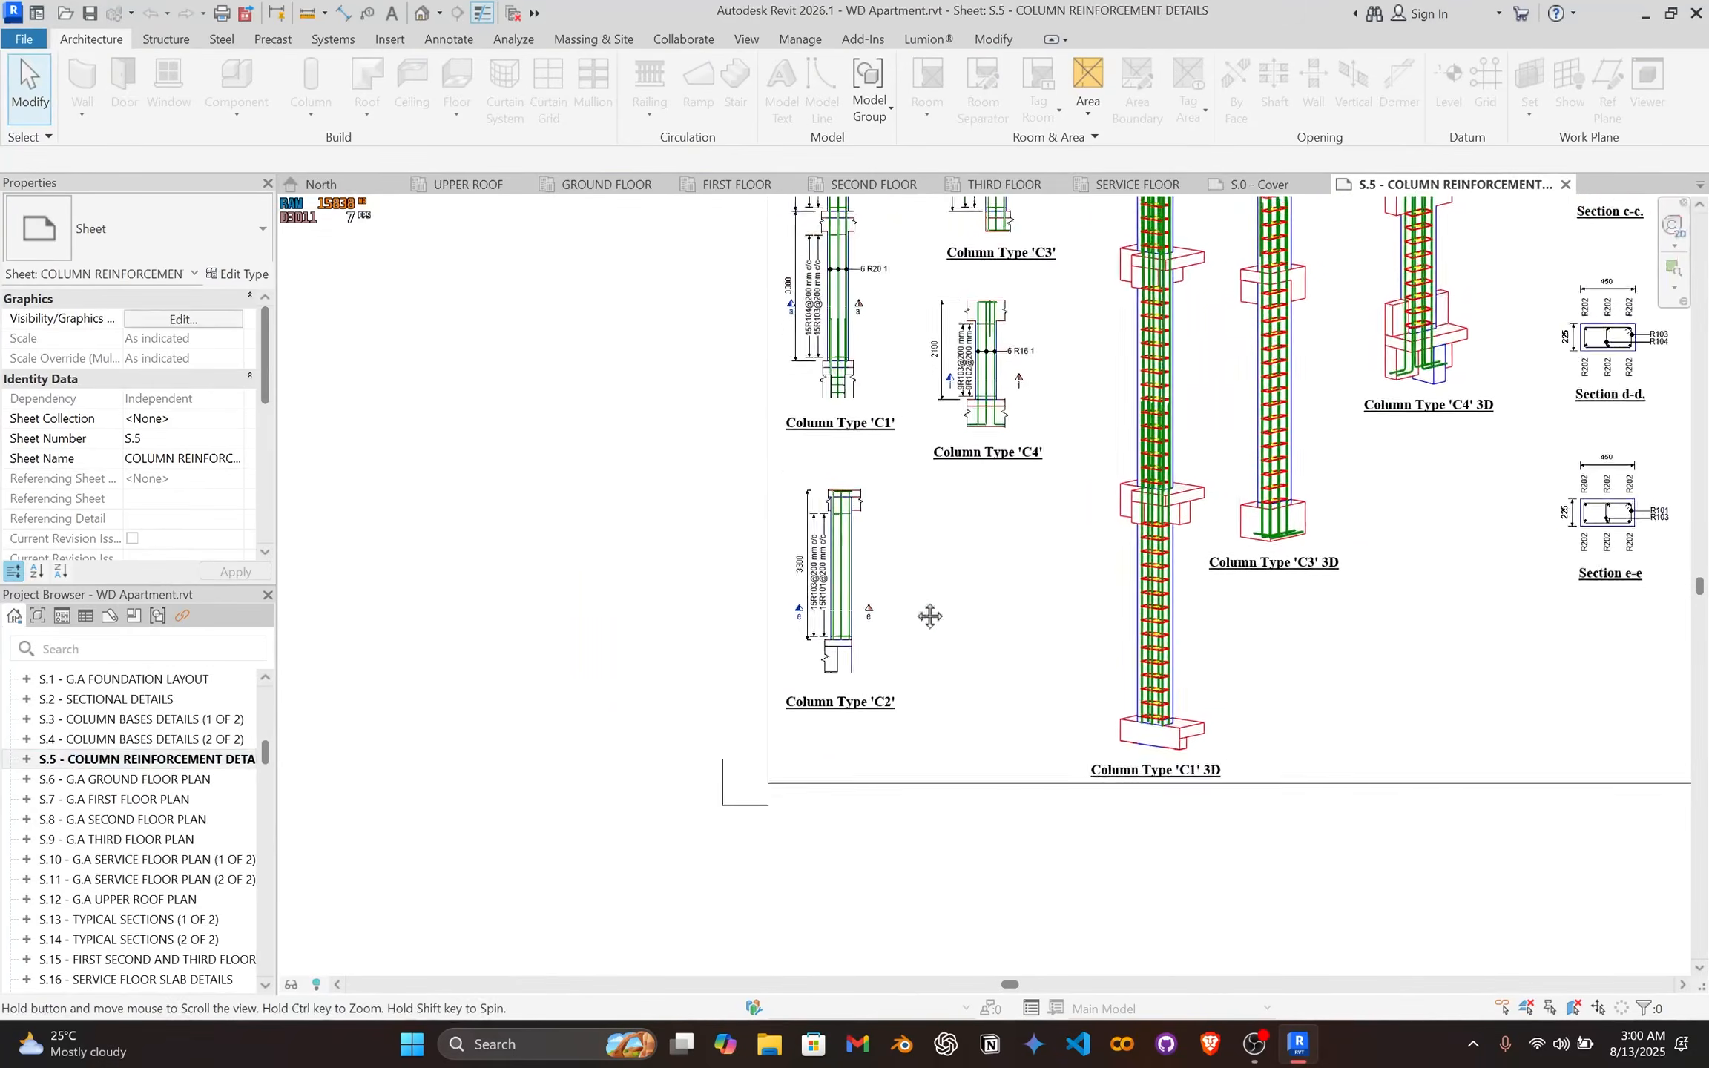
scroll(931, 593, up, 4)
scroll(942, 571, down, 2)
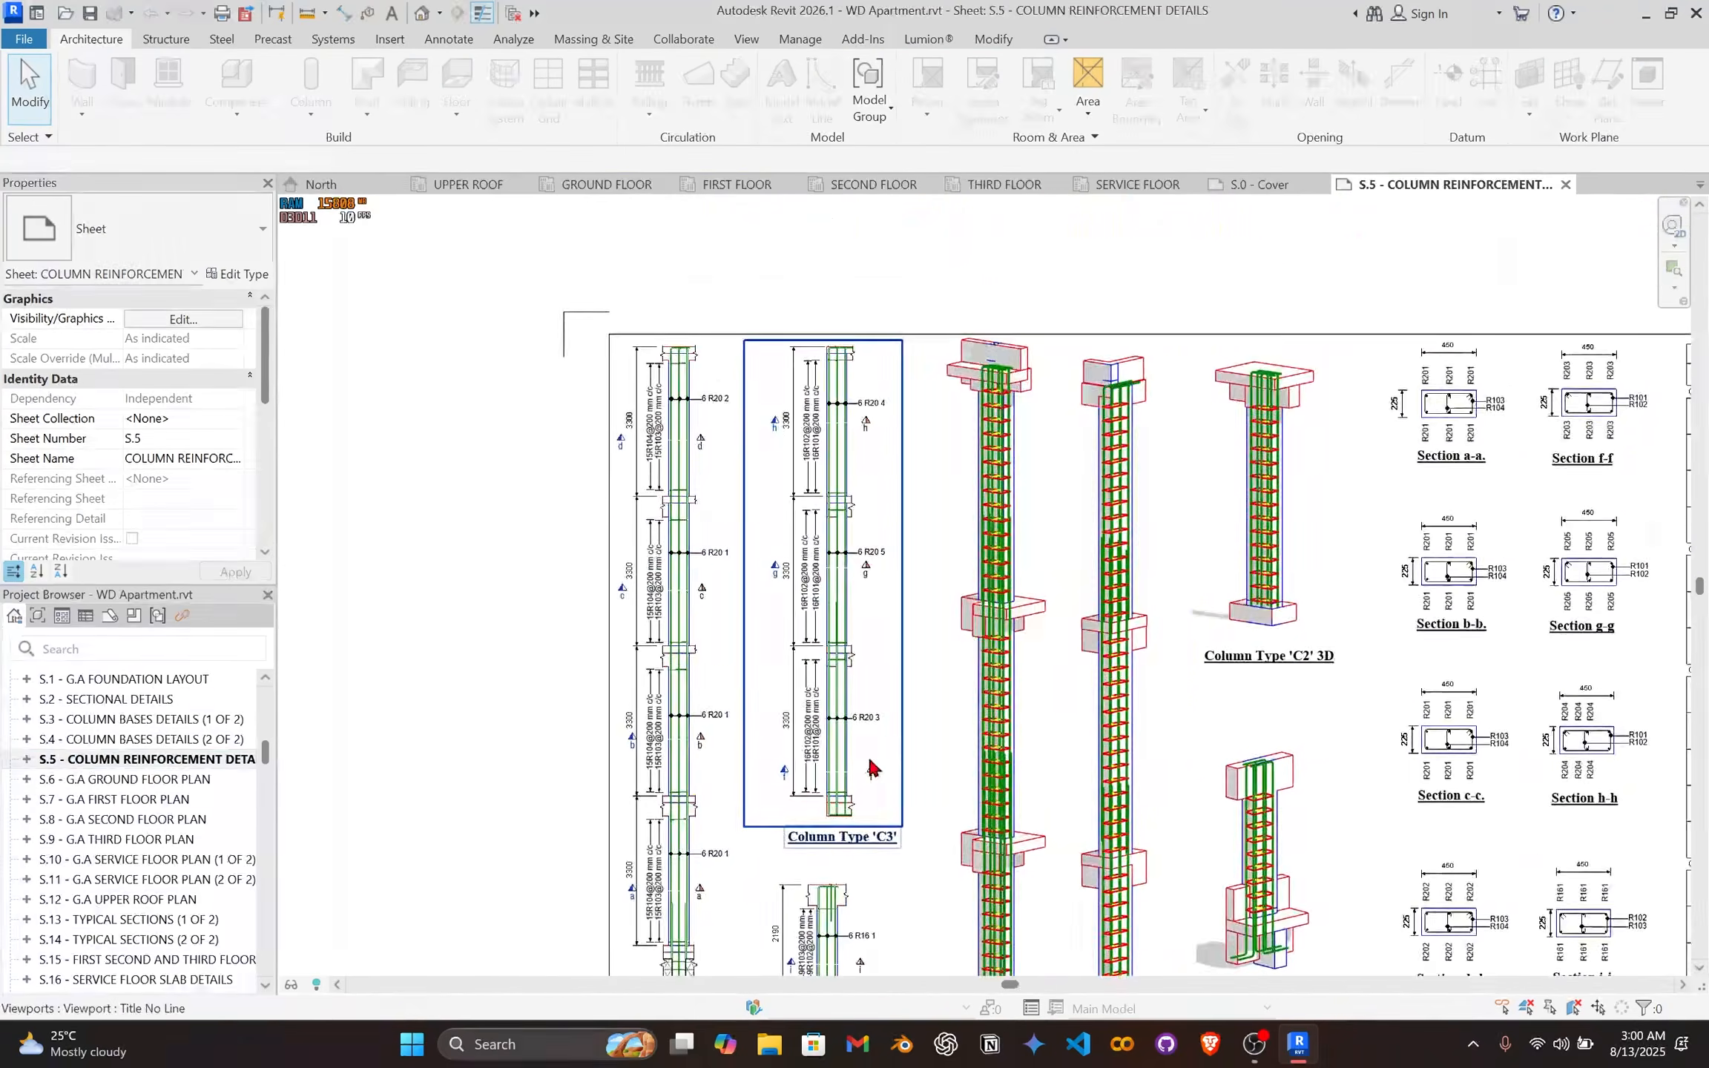
Step: Examine the Column Type 'C3' elevation on the column reinforcement sheet from its base to its top
scroll(835, 827, up, 4)
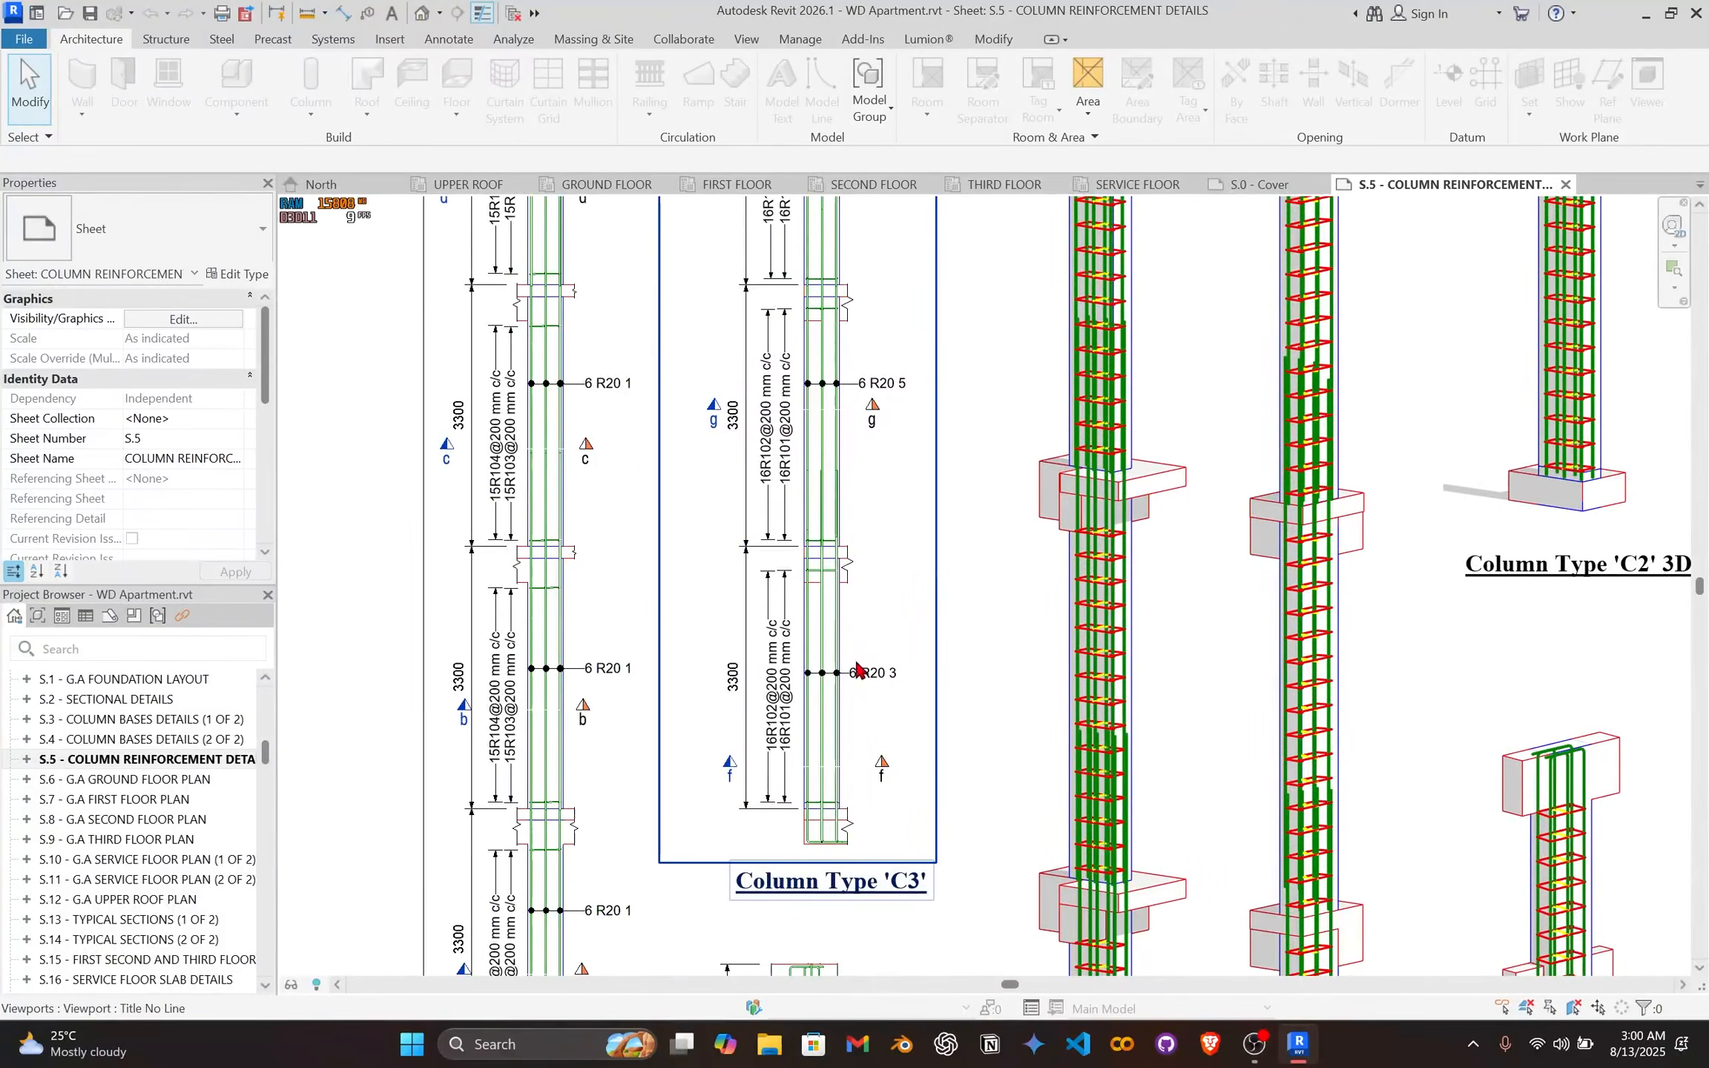
scroll(853, 561, down, 1)
middle_drag(853, 575, 825, 695)
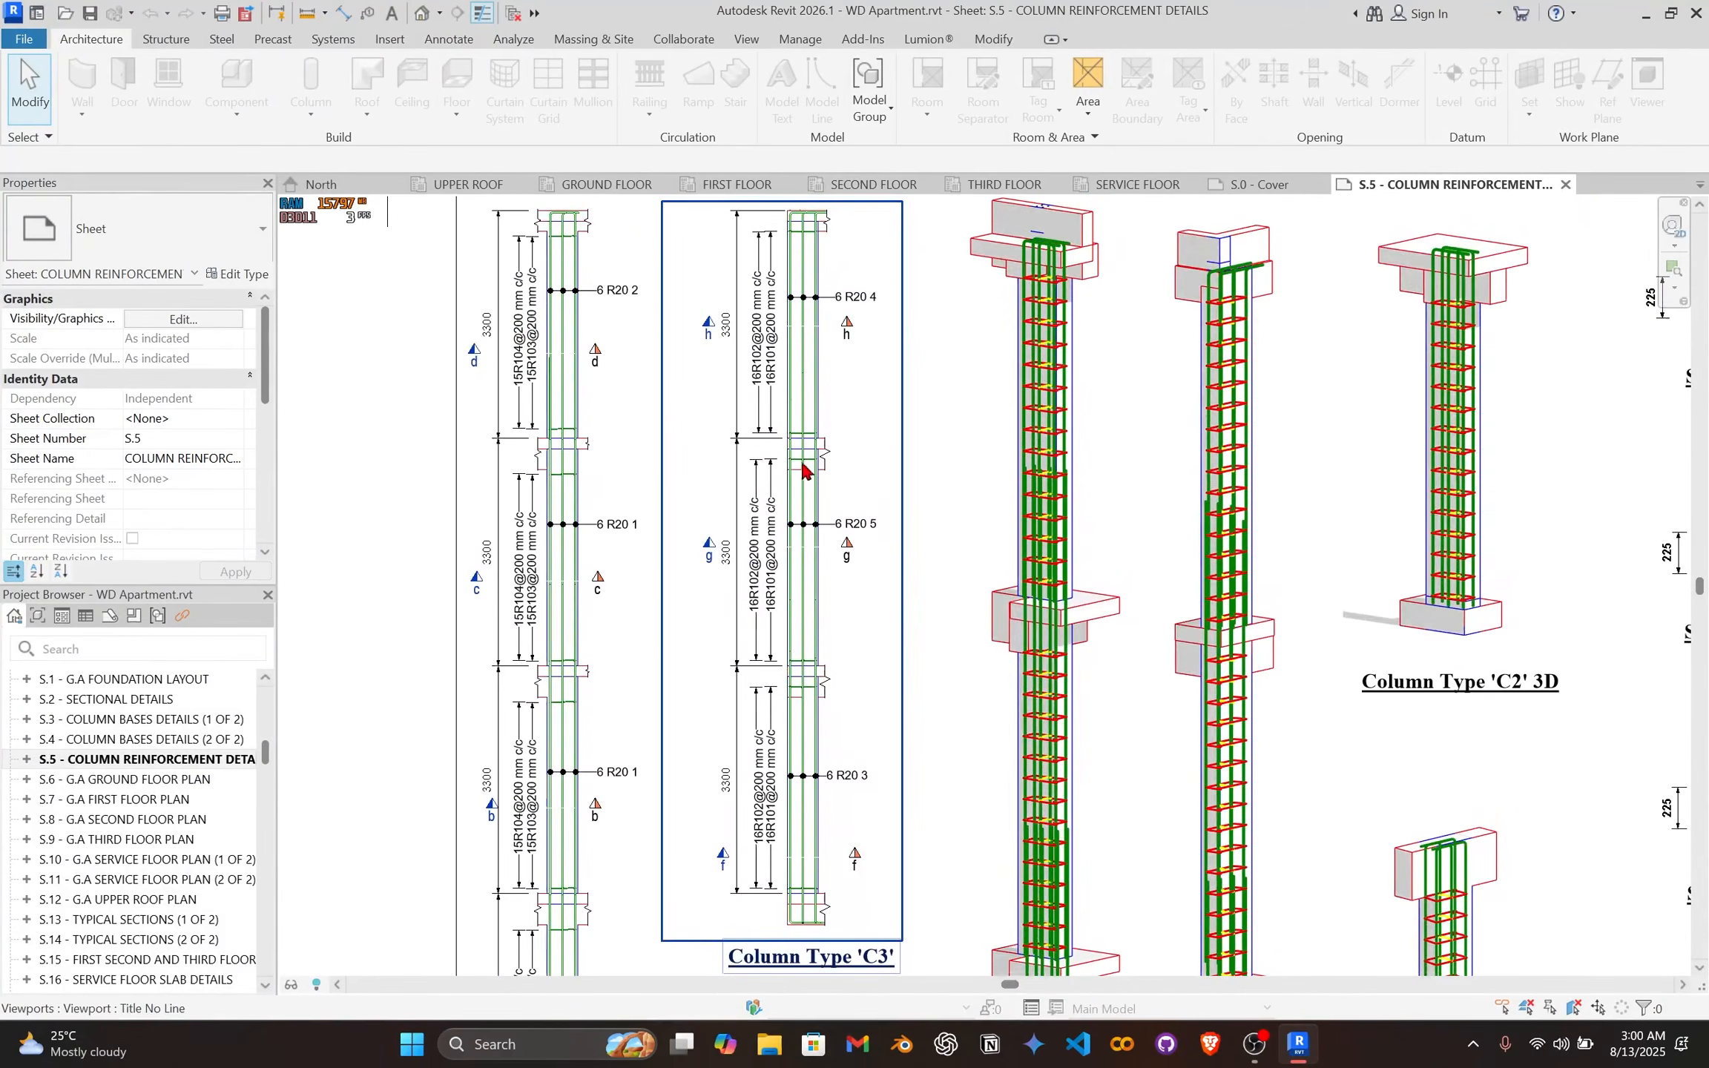
middle_drag(813, 471, 790, 593)
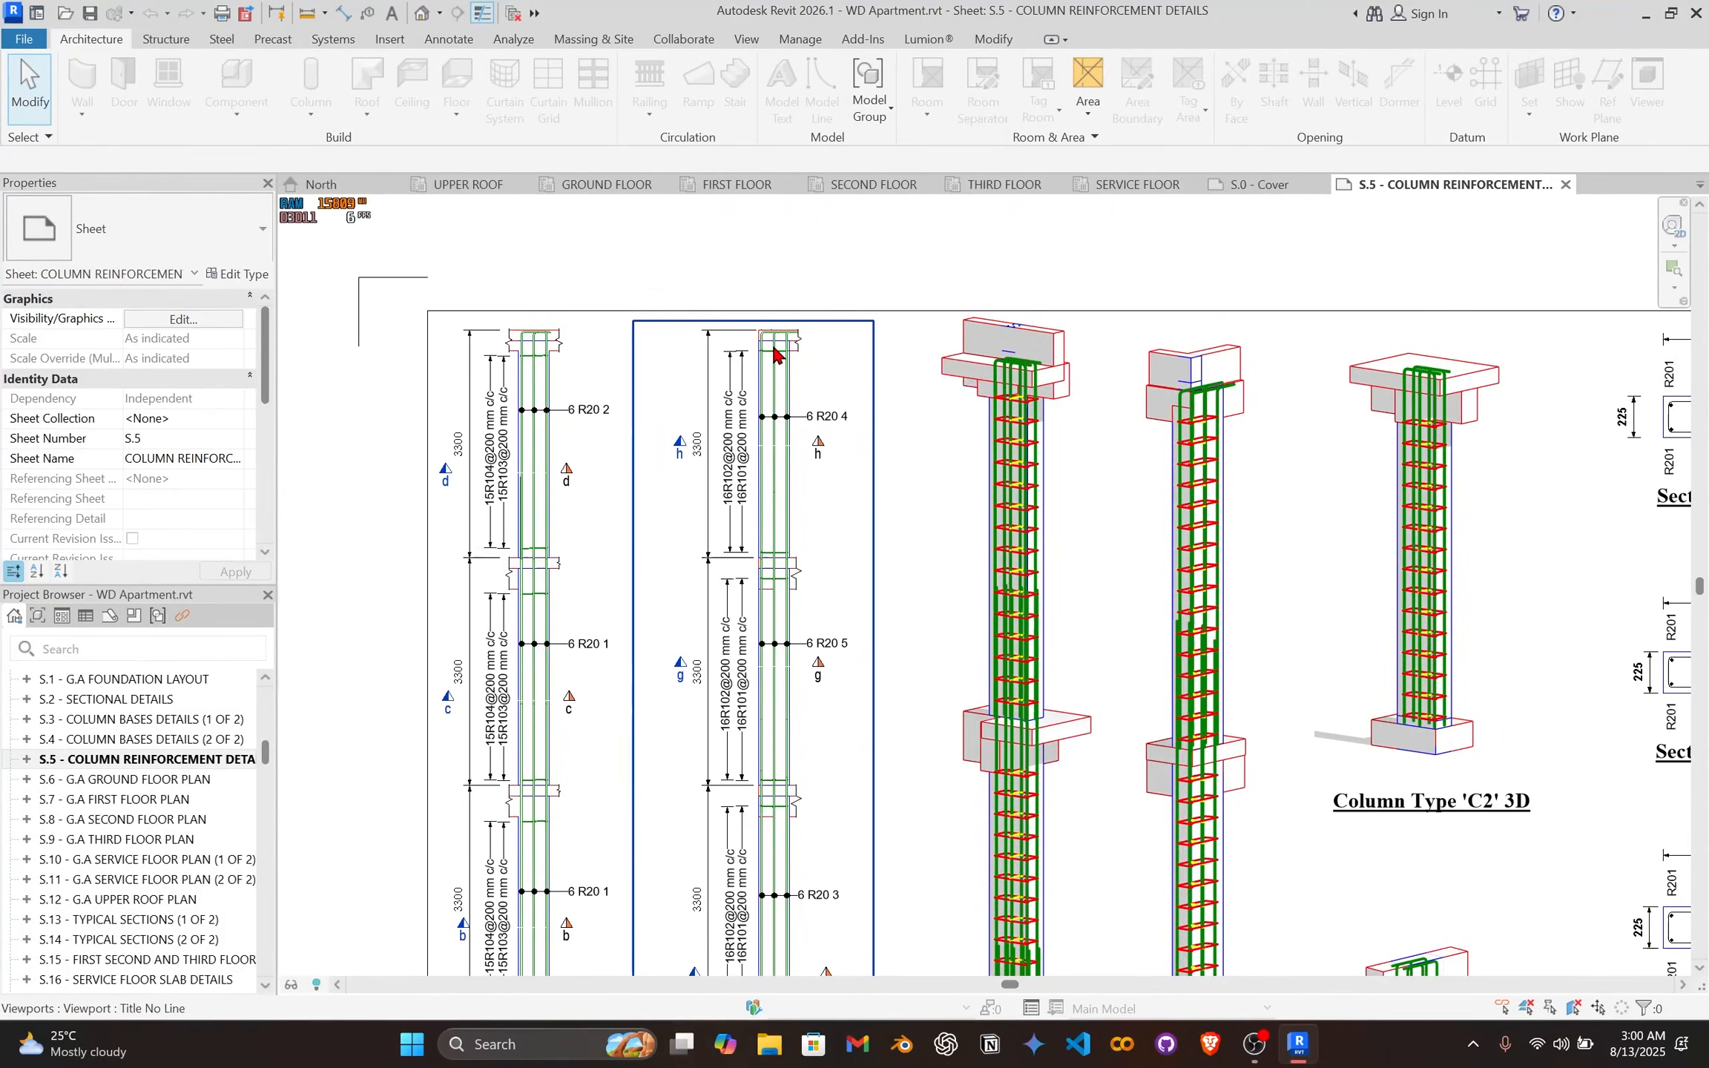
Step: In the FIRST FLOOR plan, place a C1 structural column at the intersection of grids 1a and D1
click(839, 187)
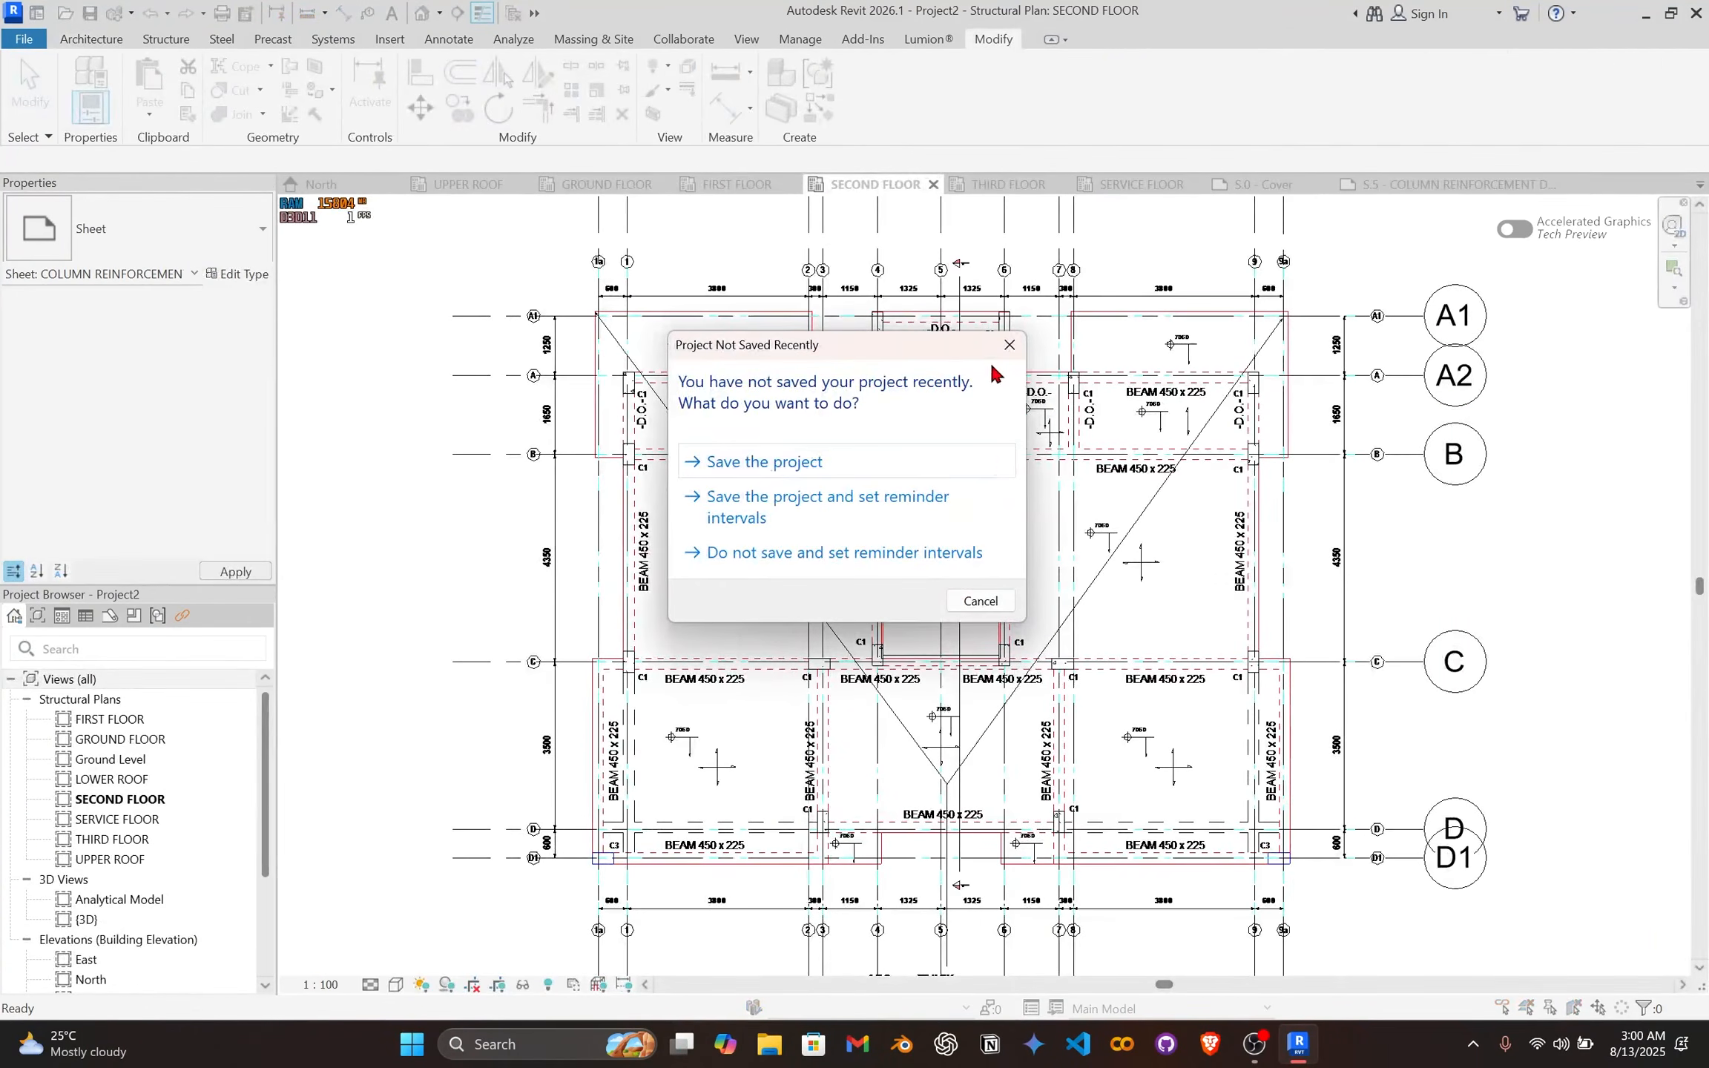
click(1001, 355)
click(753, 184)
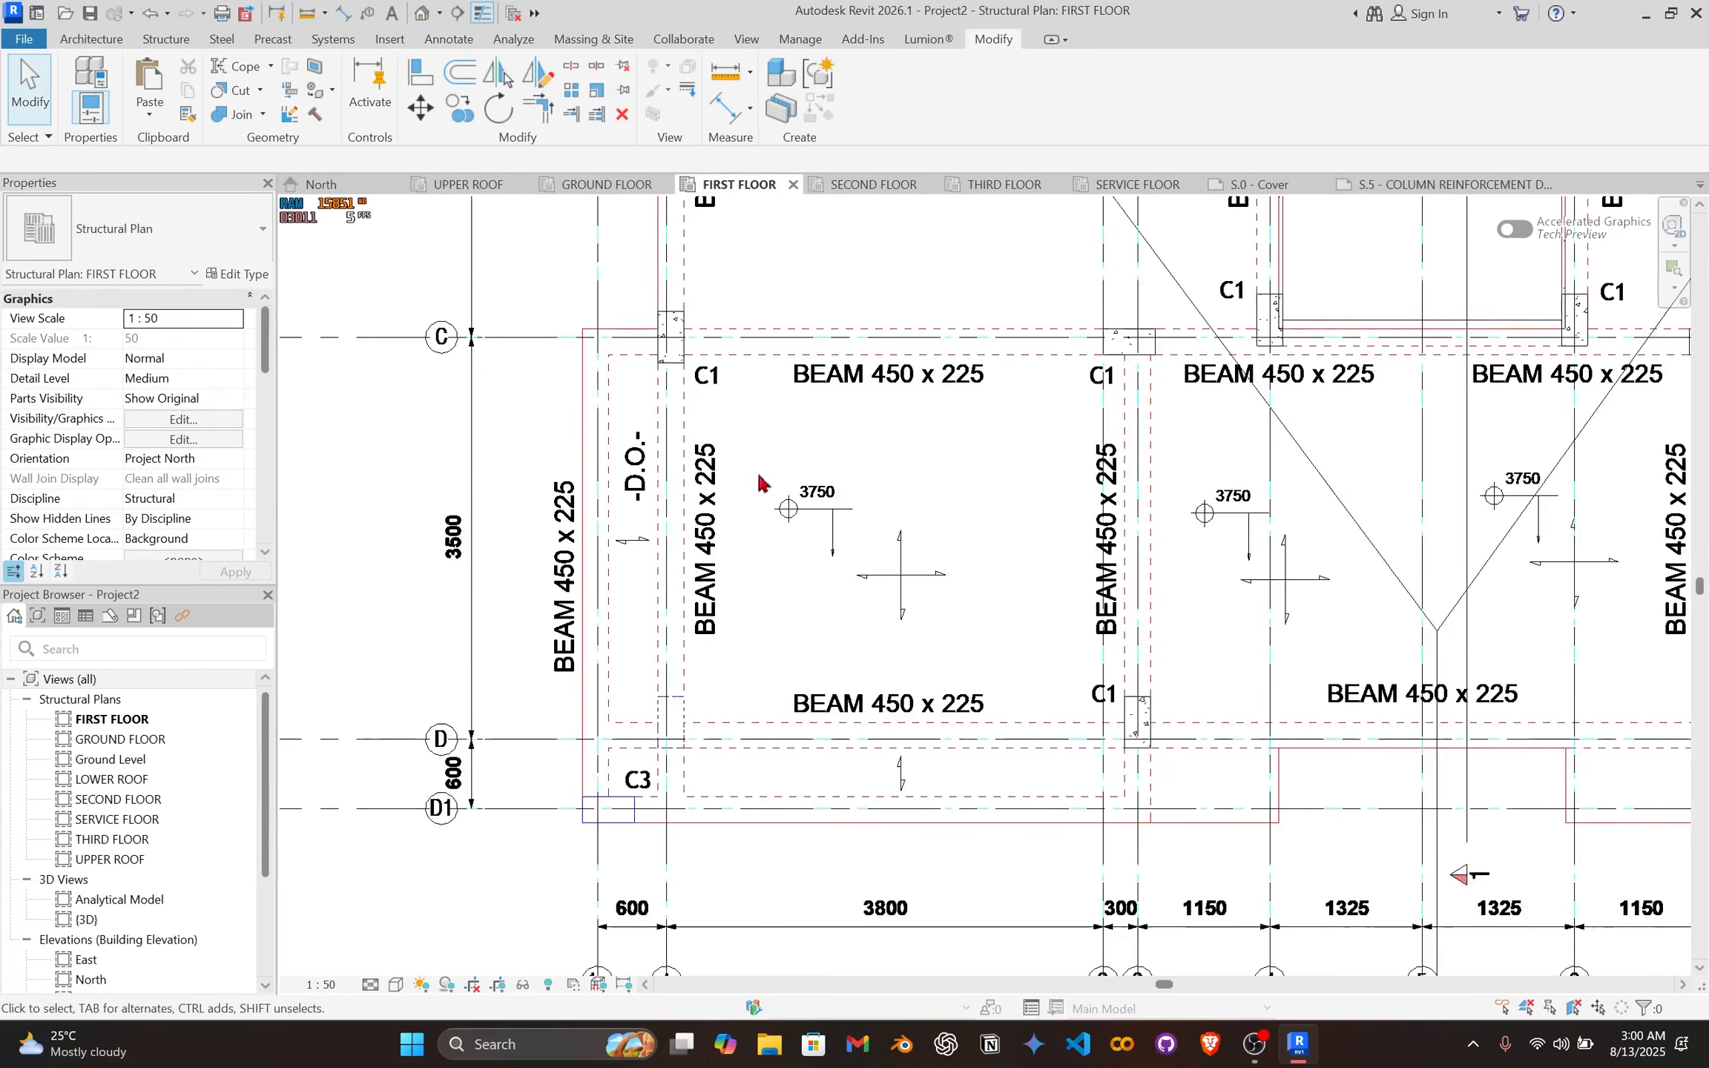
scroll(671, 779, up, 3)
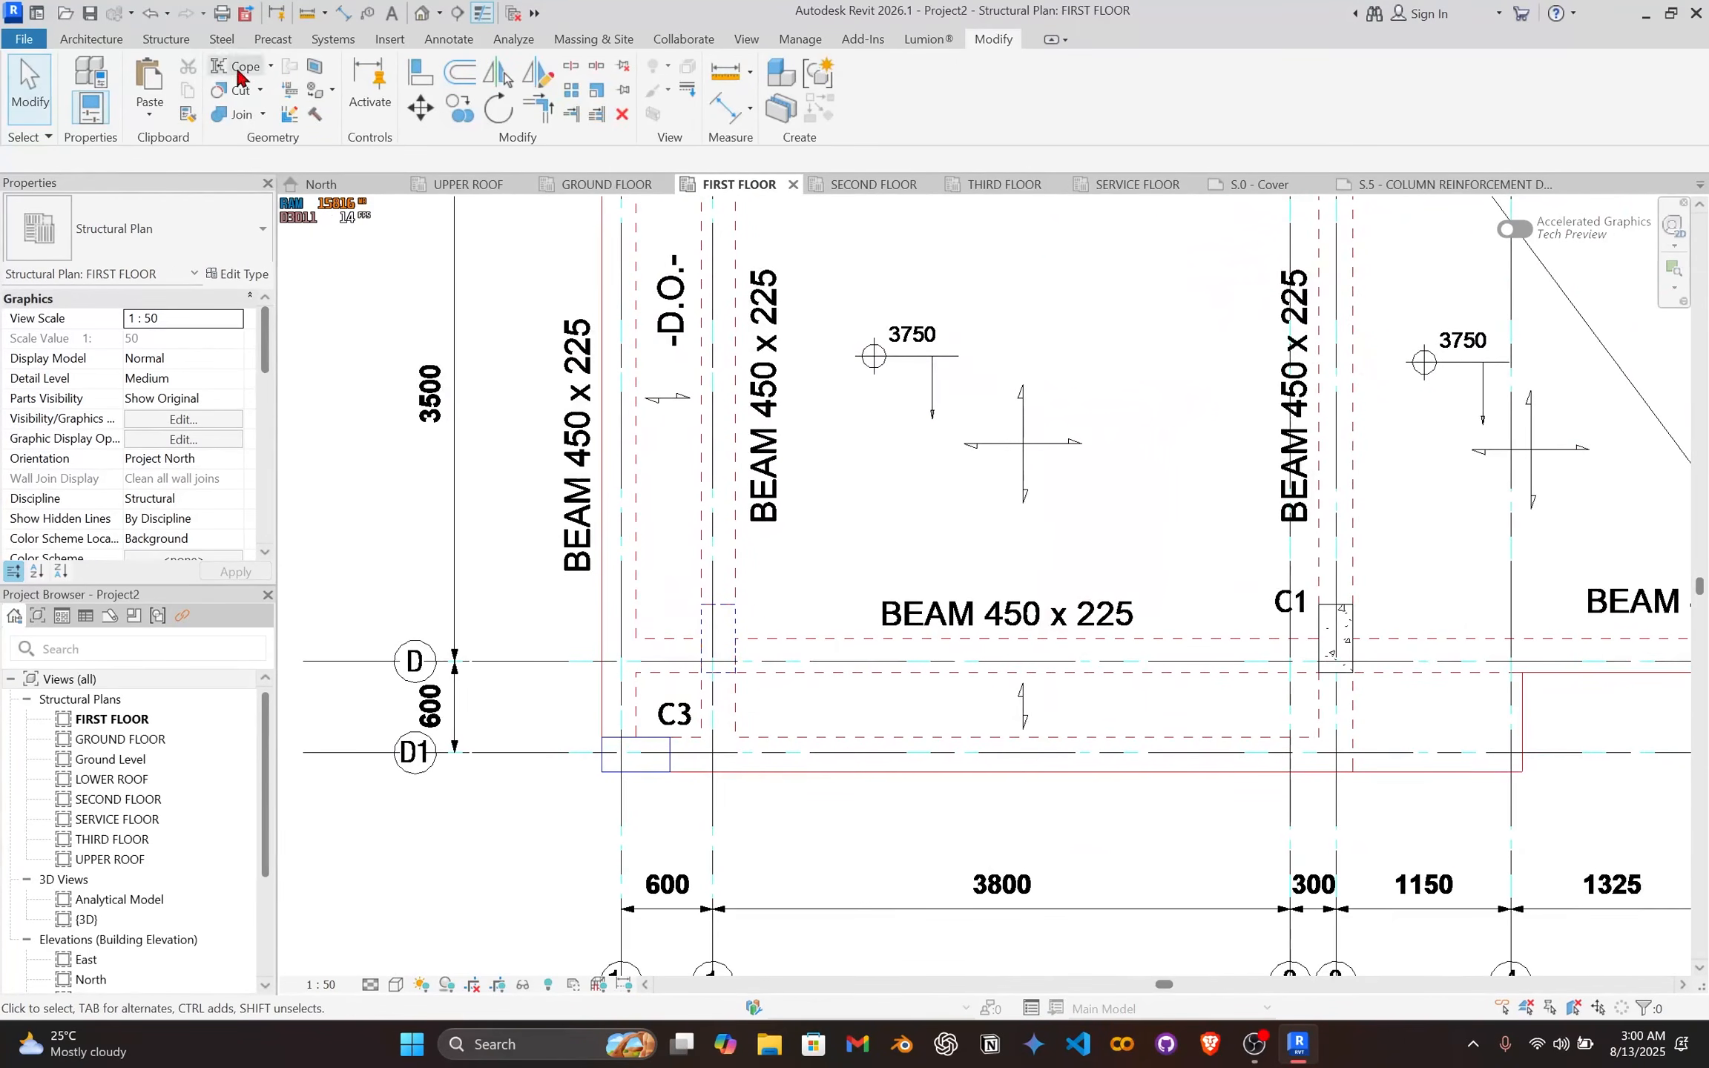
click(166, 41)
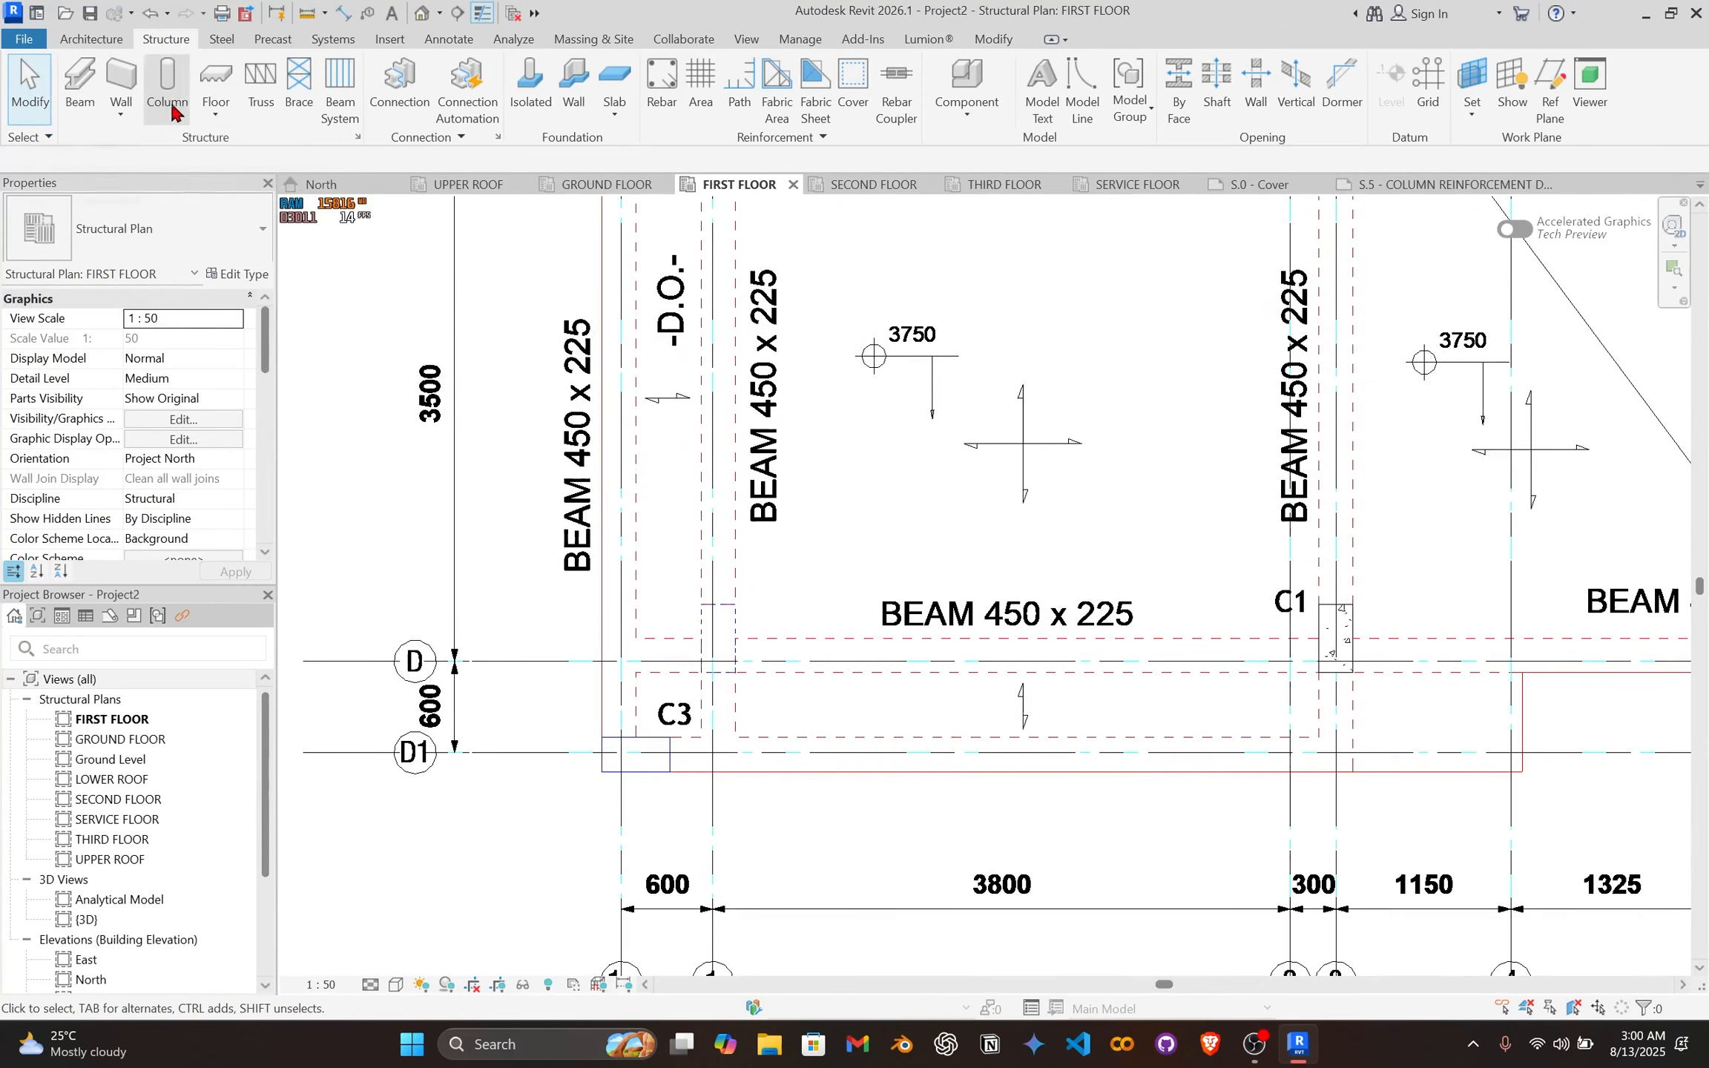
click(168, 96)
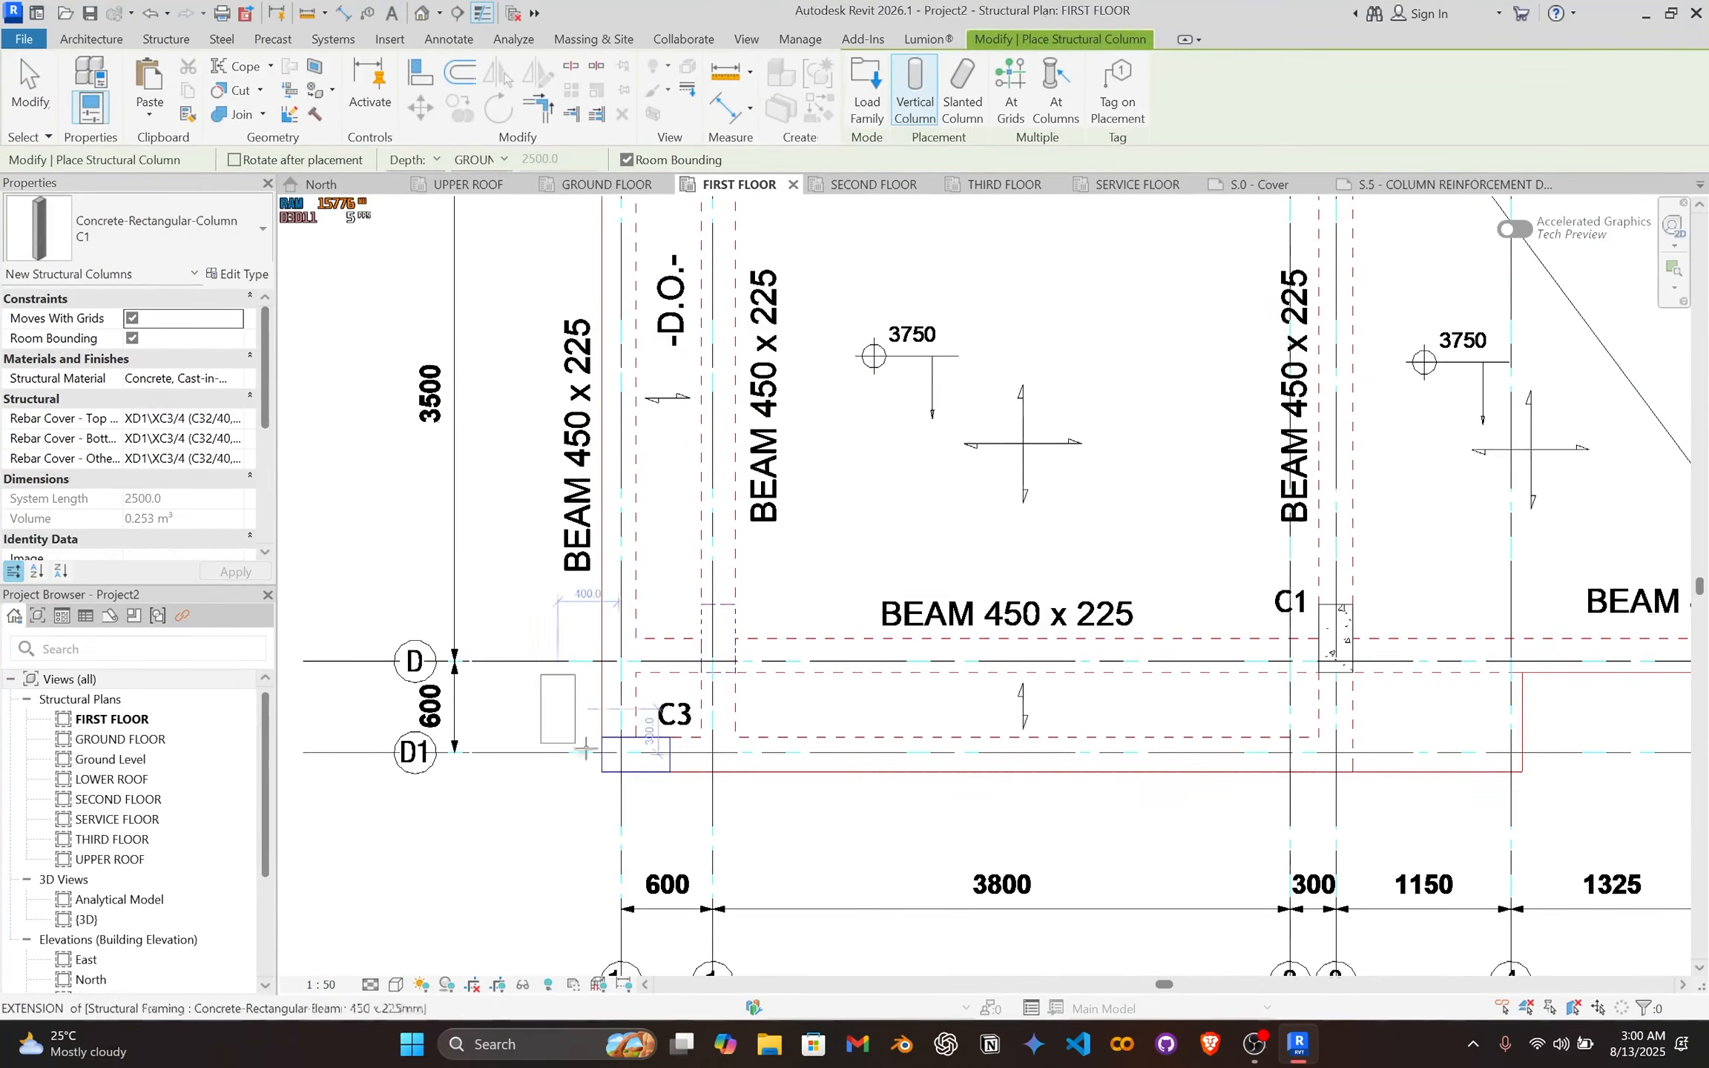
scroll(585, 749, up, 5)
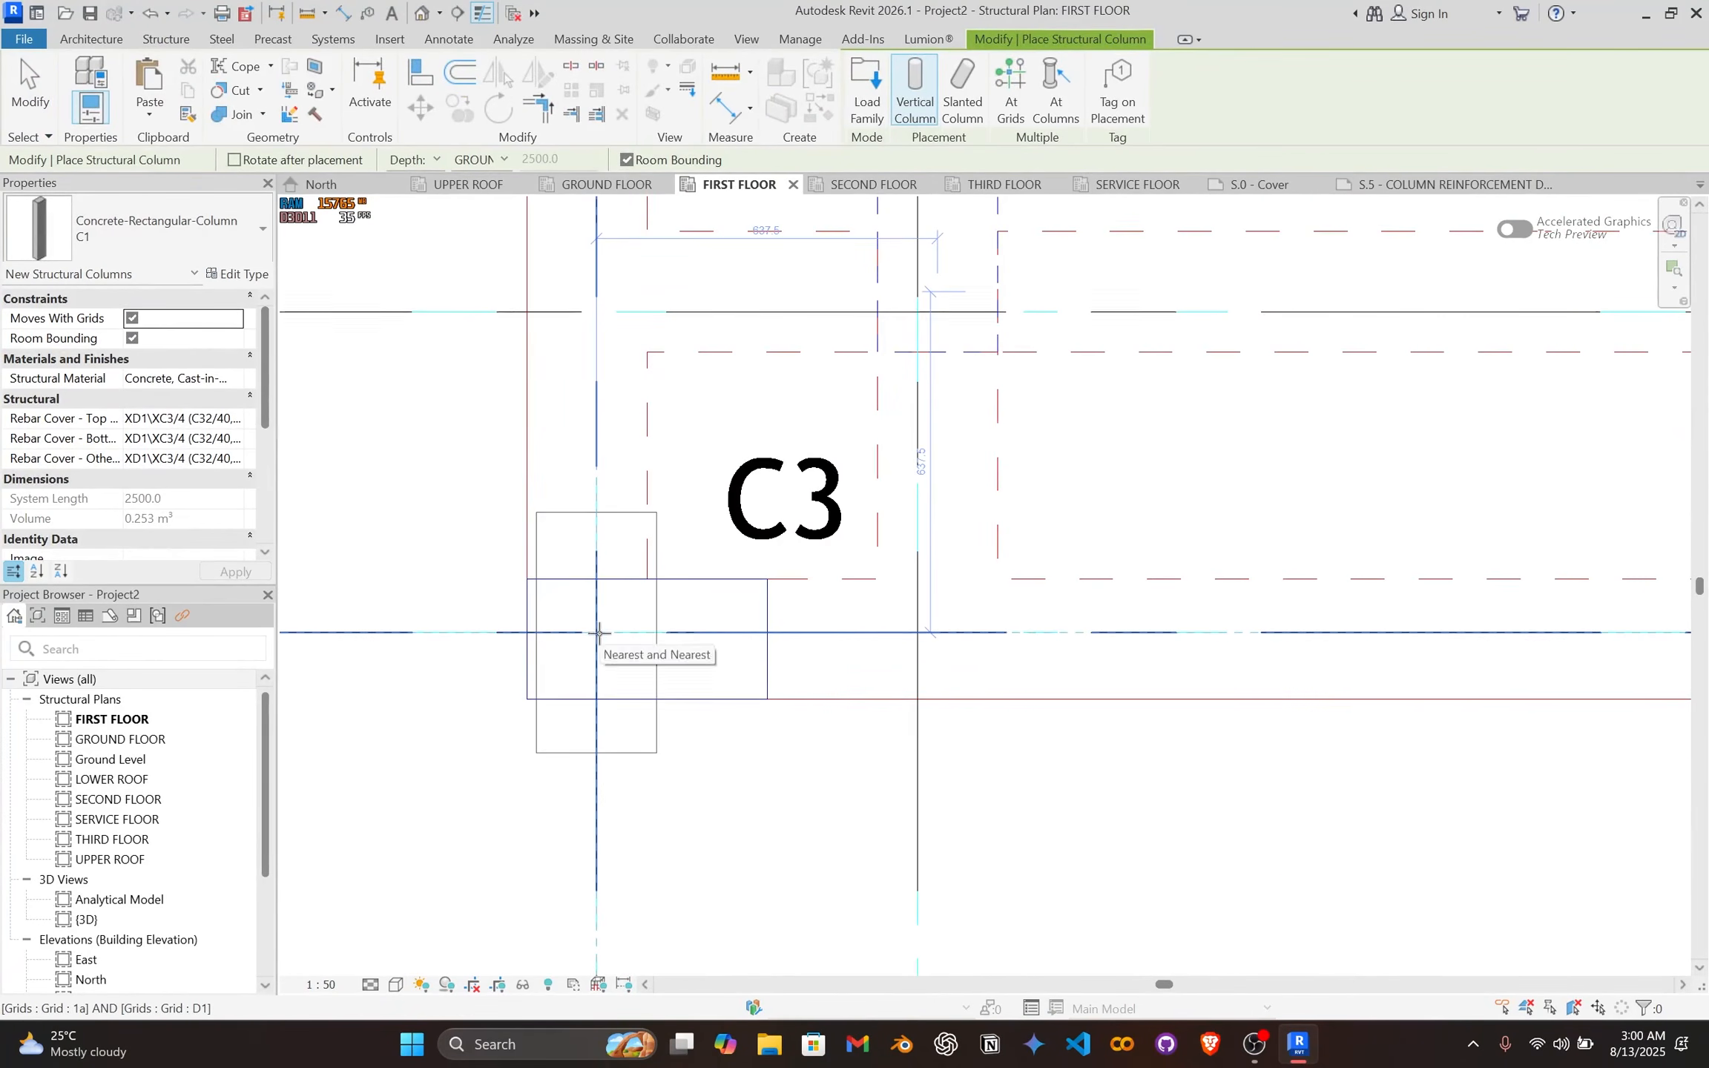
click(599, 632)
key(Escape)
key(Escape)
Step: Duplicate the type of the column at grids 1a and D1 as a new type named C3
click(658, 555)
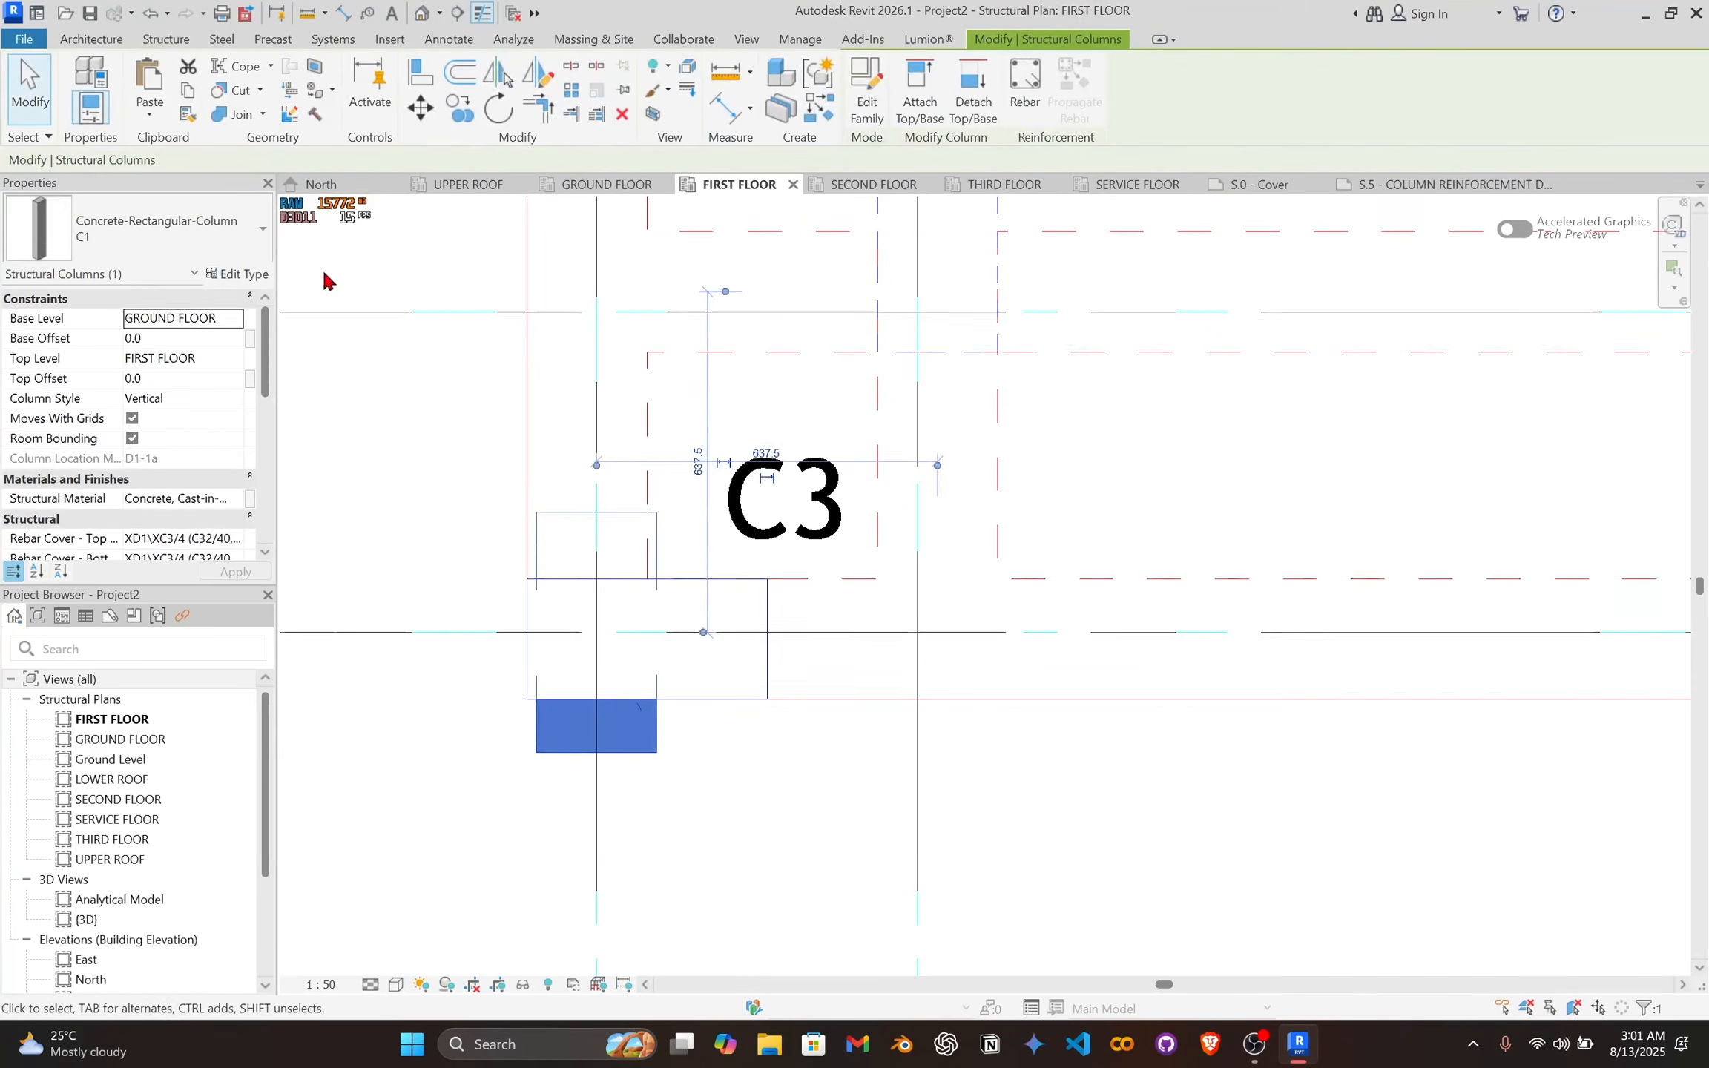
click(246, 274)
click(1413, 408)
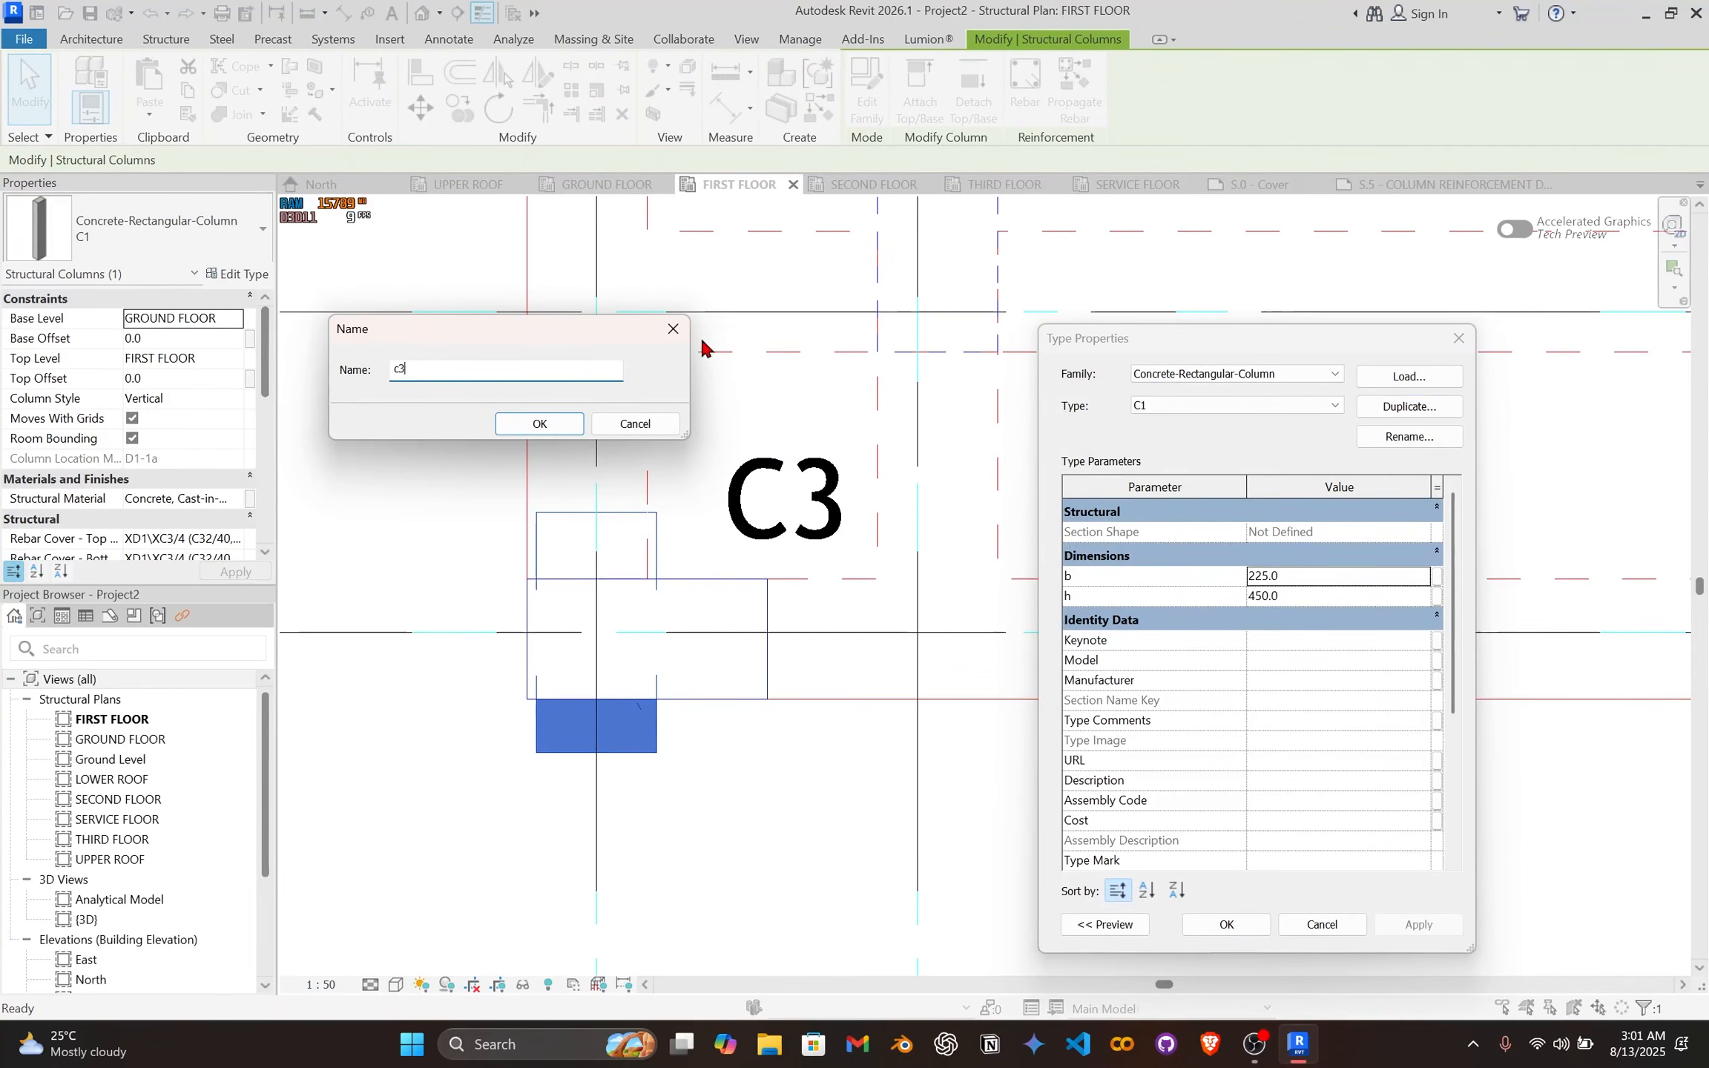
drag(452, 371, 329, 378)
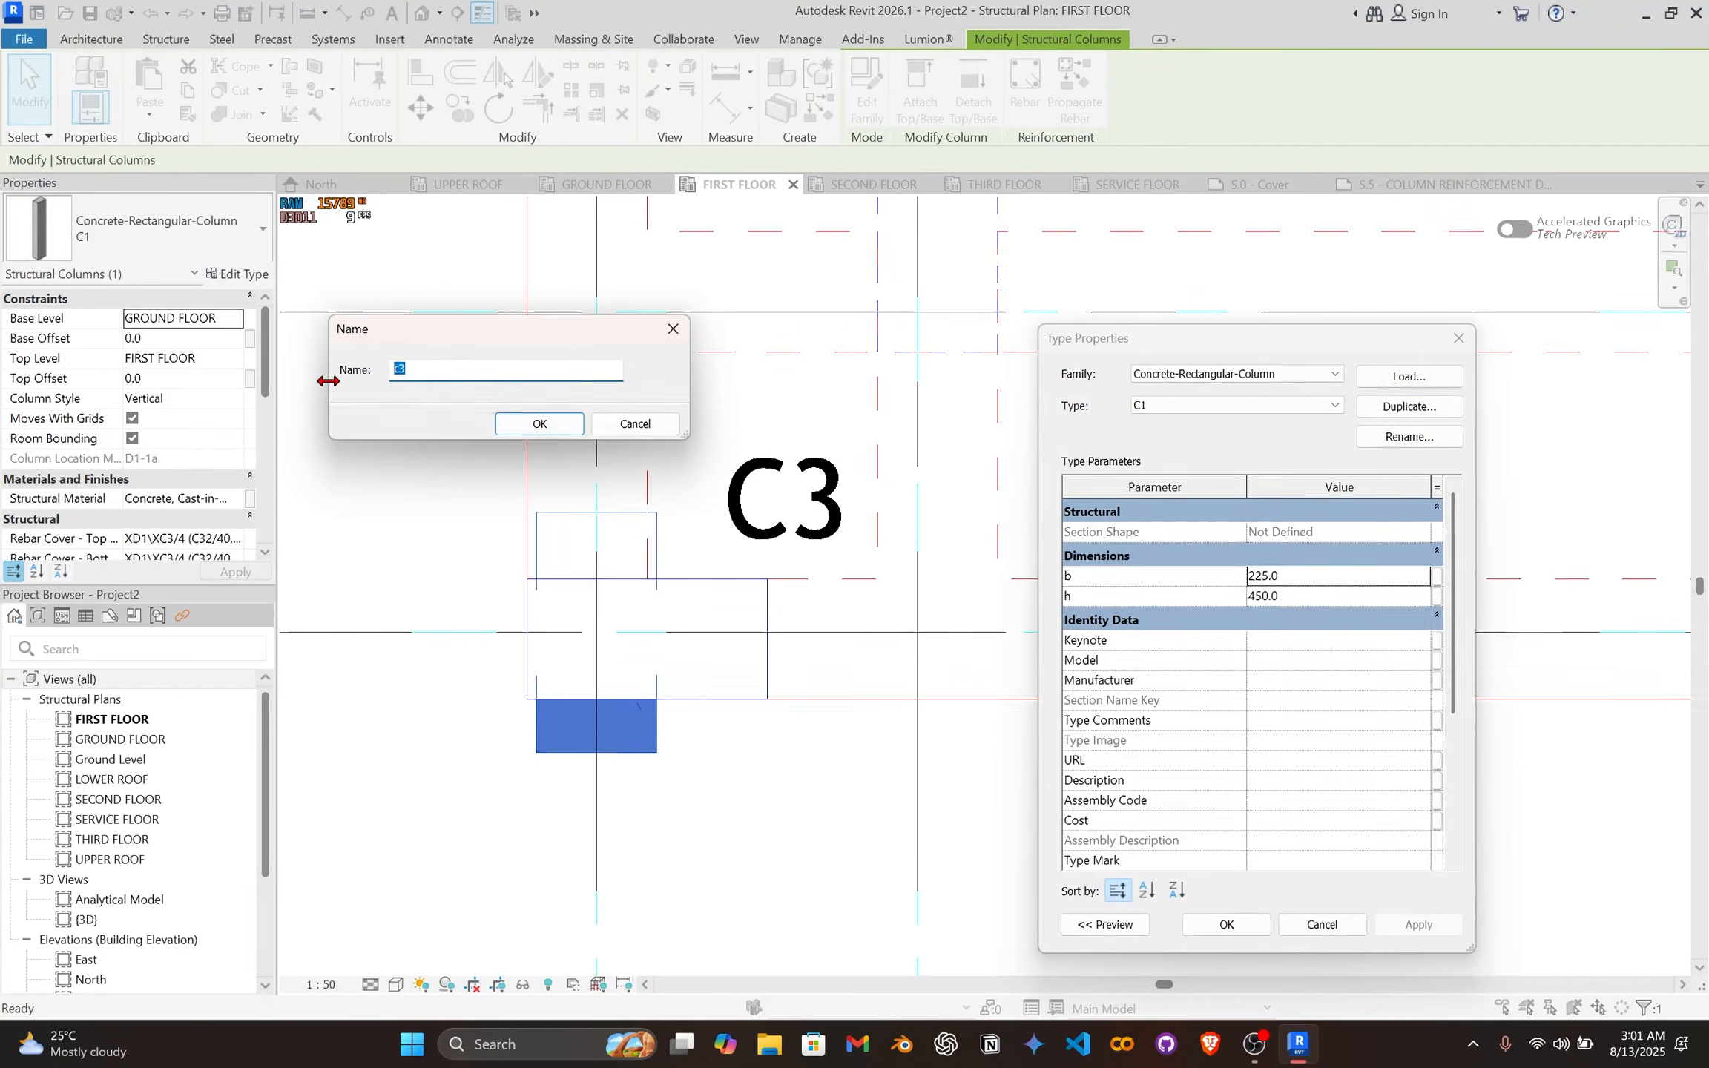
click(557, 424)
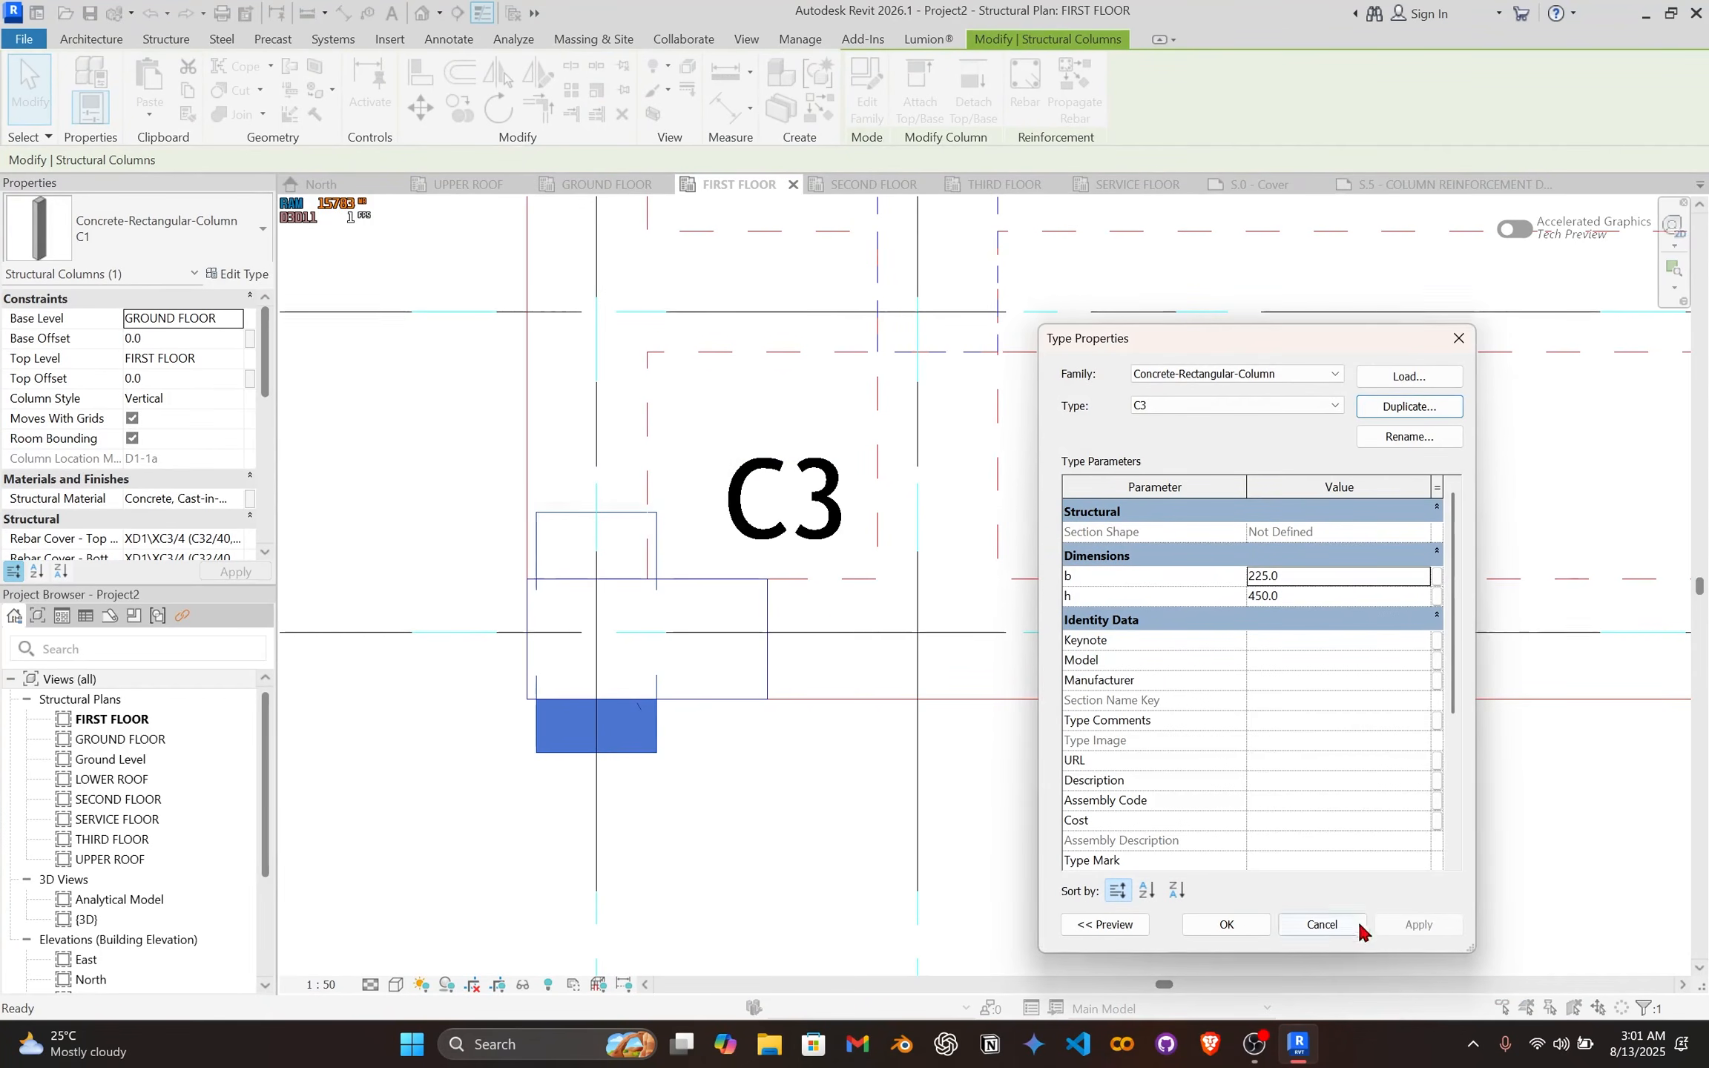
click(1225, 925)
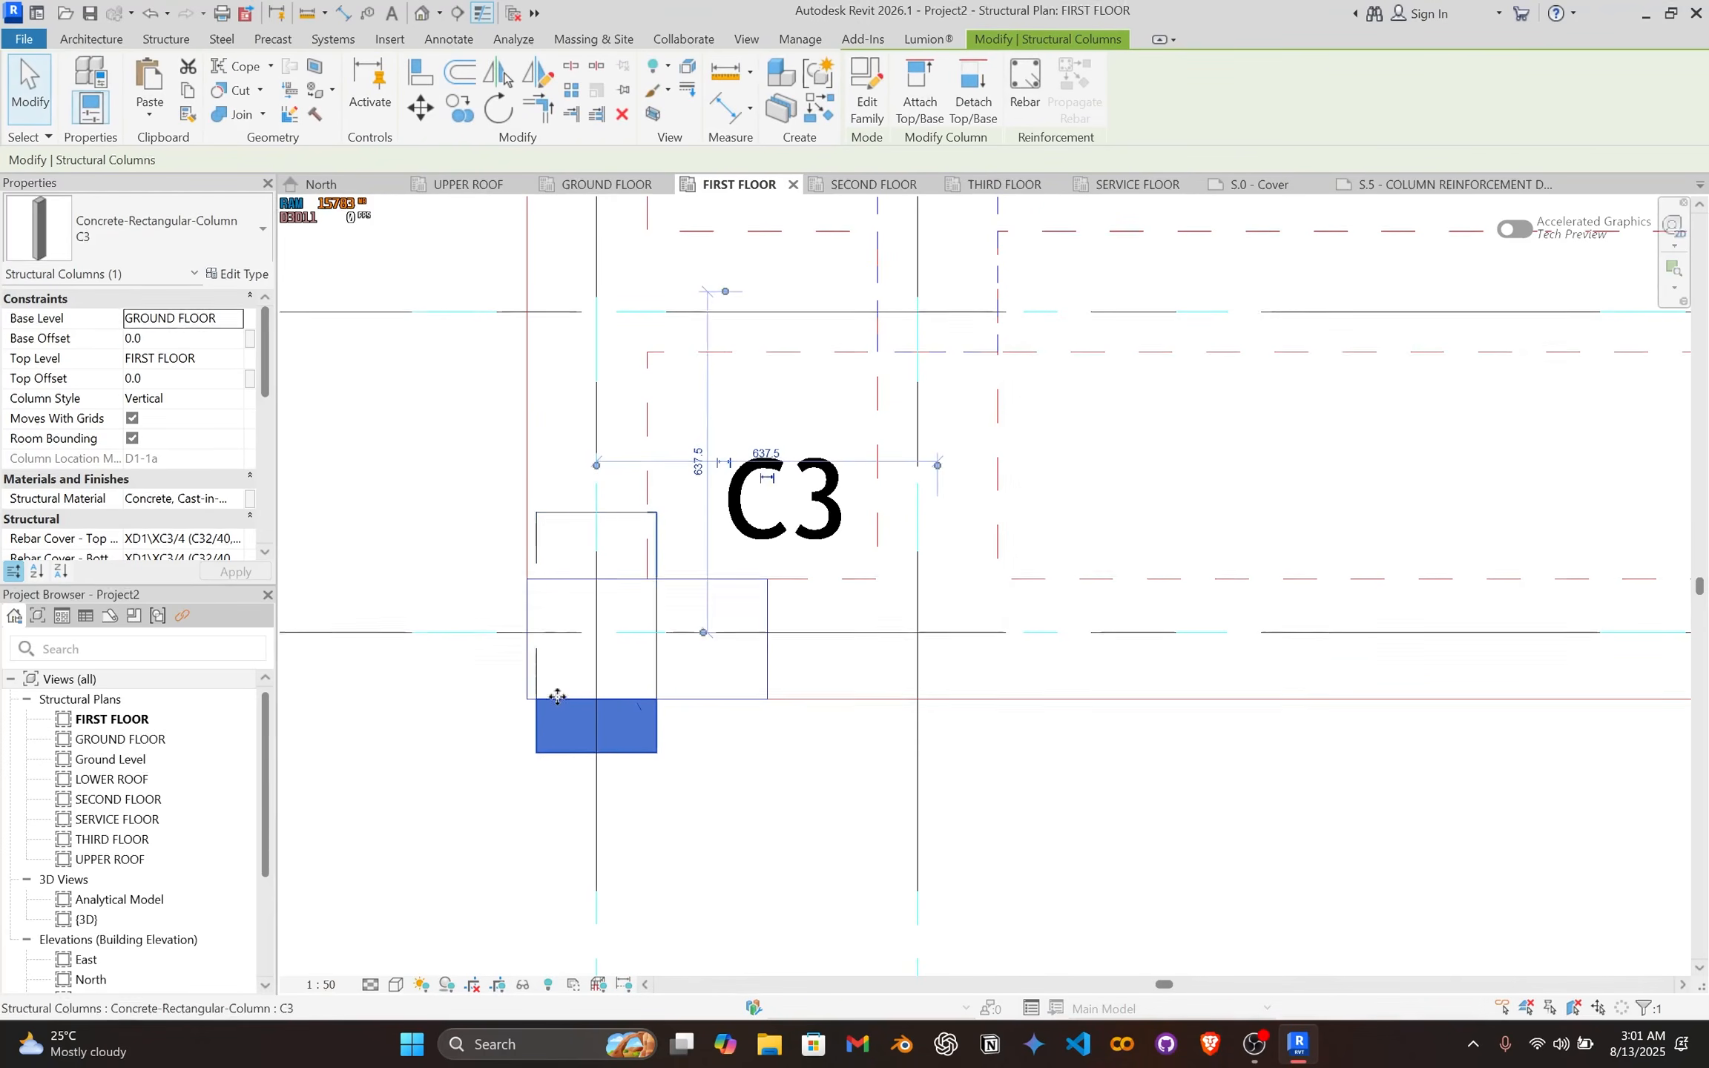
Step: Turn the C3 column to lie lengthwise along grid D1 and move its corner onto the corner of the C3 outline in the imported plan
scroll(653, 742, up, 1)
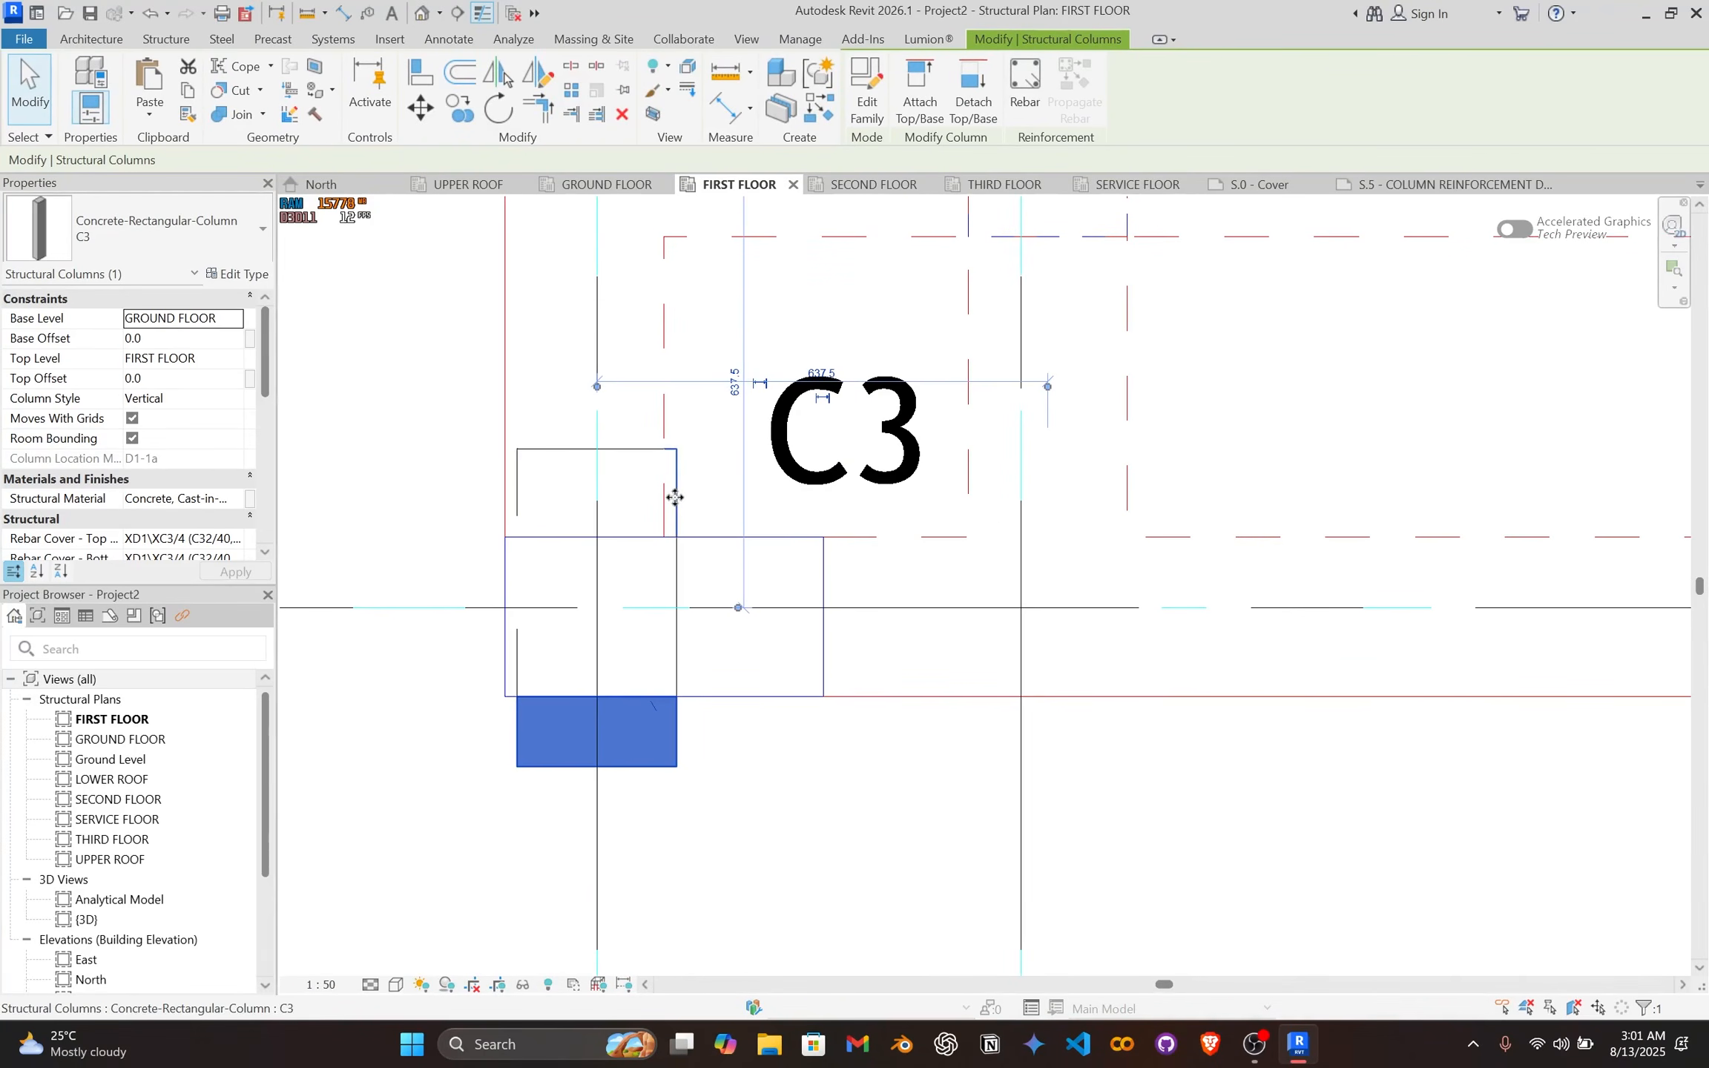
drag(675, 497, 757, 566)
scroll(777, 656, up, 1)
click(717, 458)
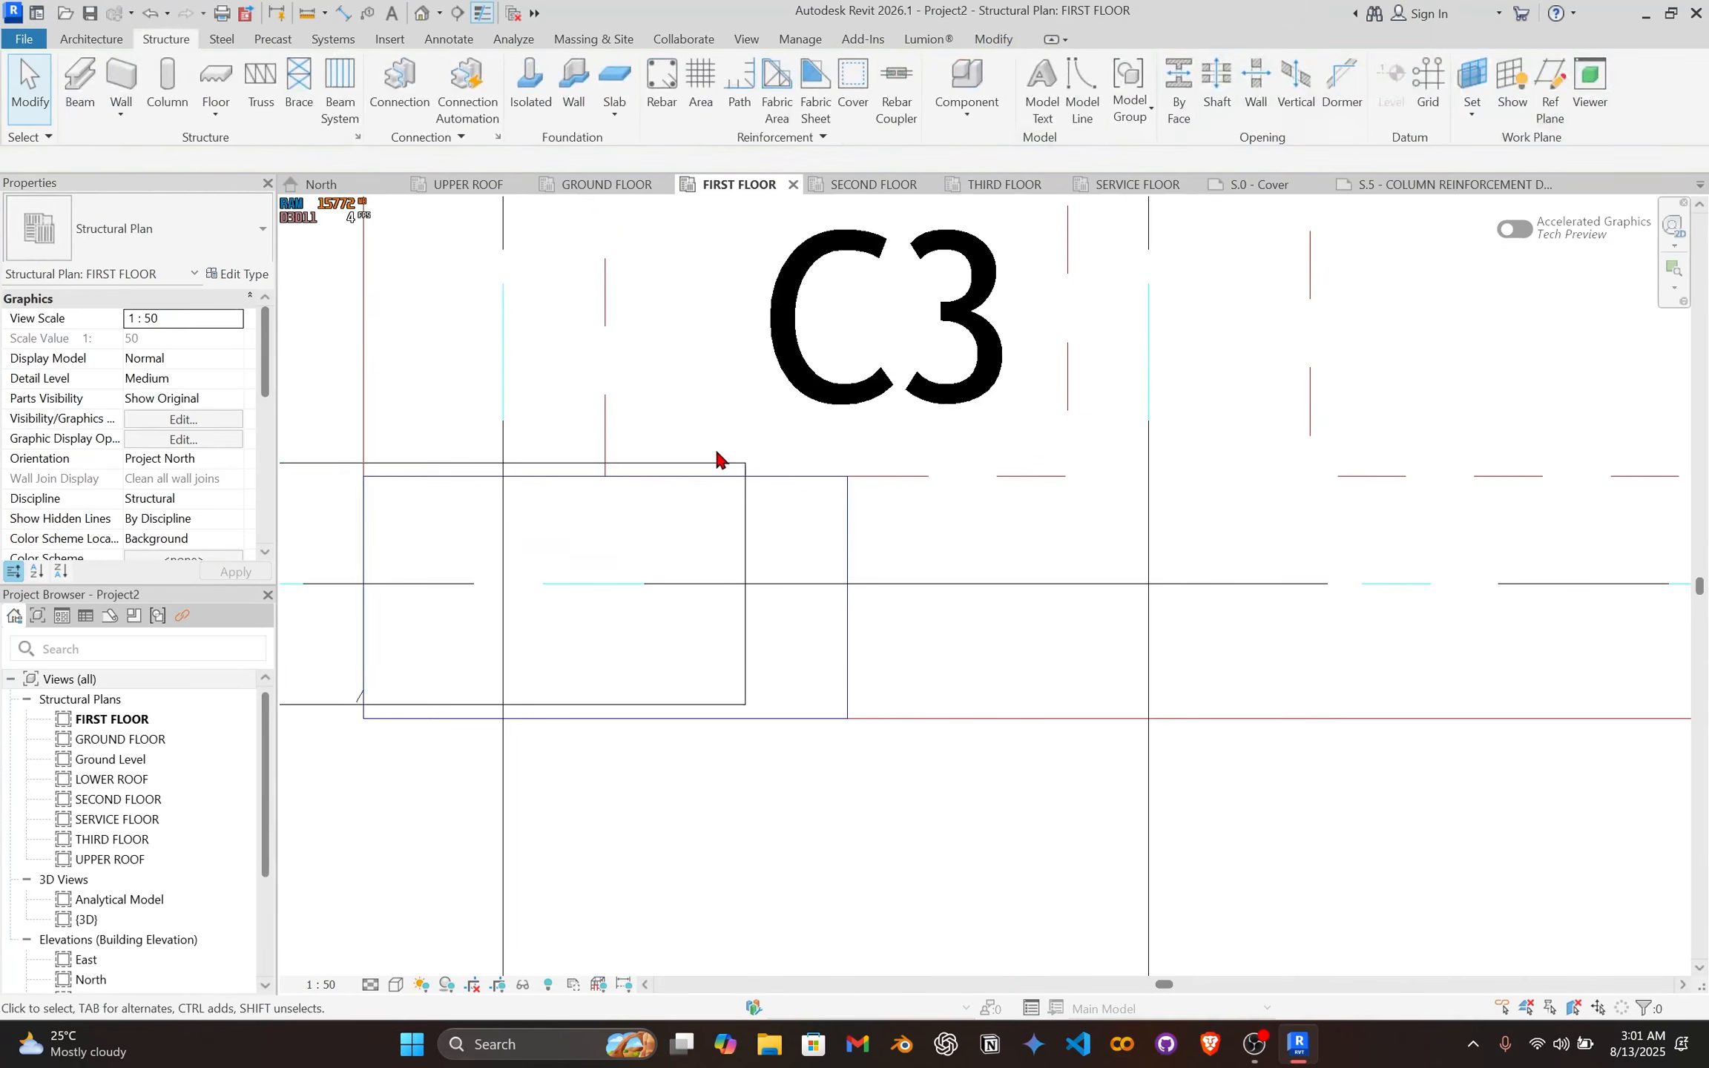
click(721, 467)
key(m)
key(v)
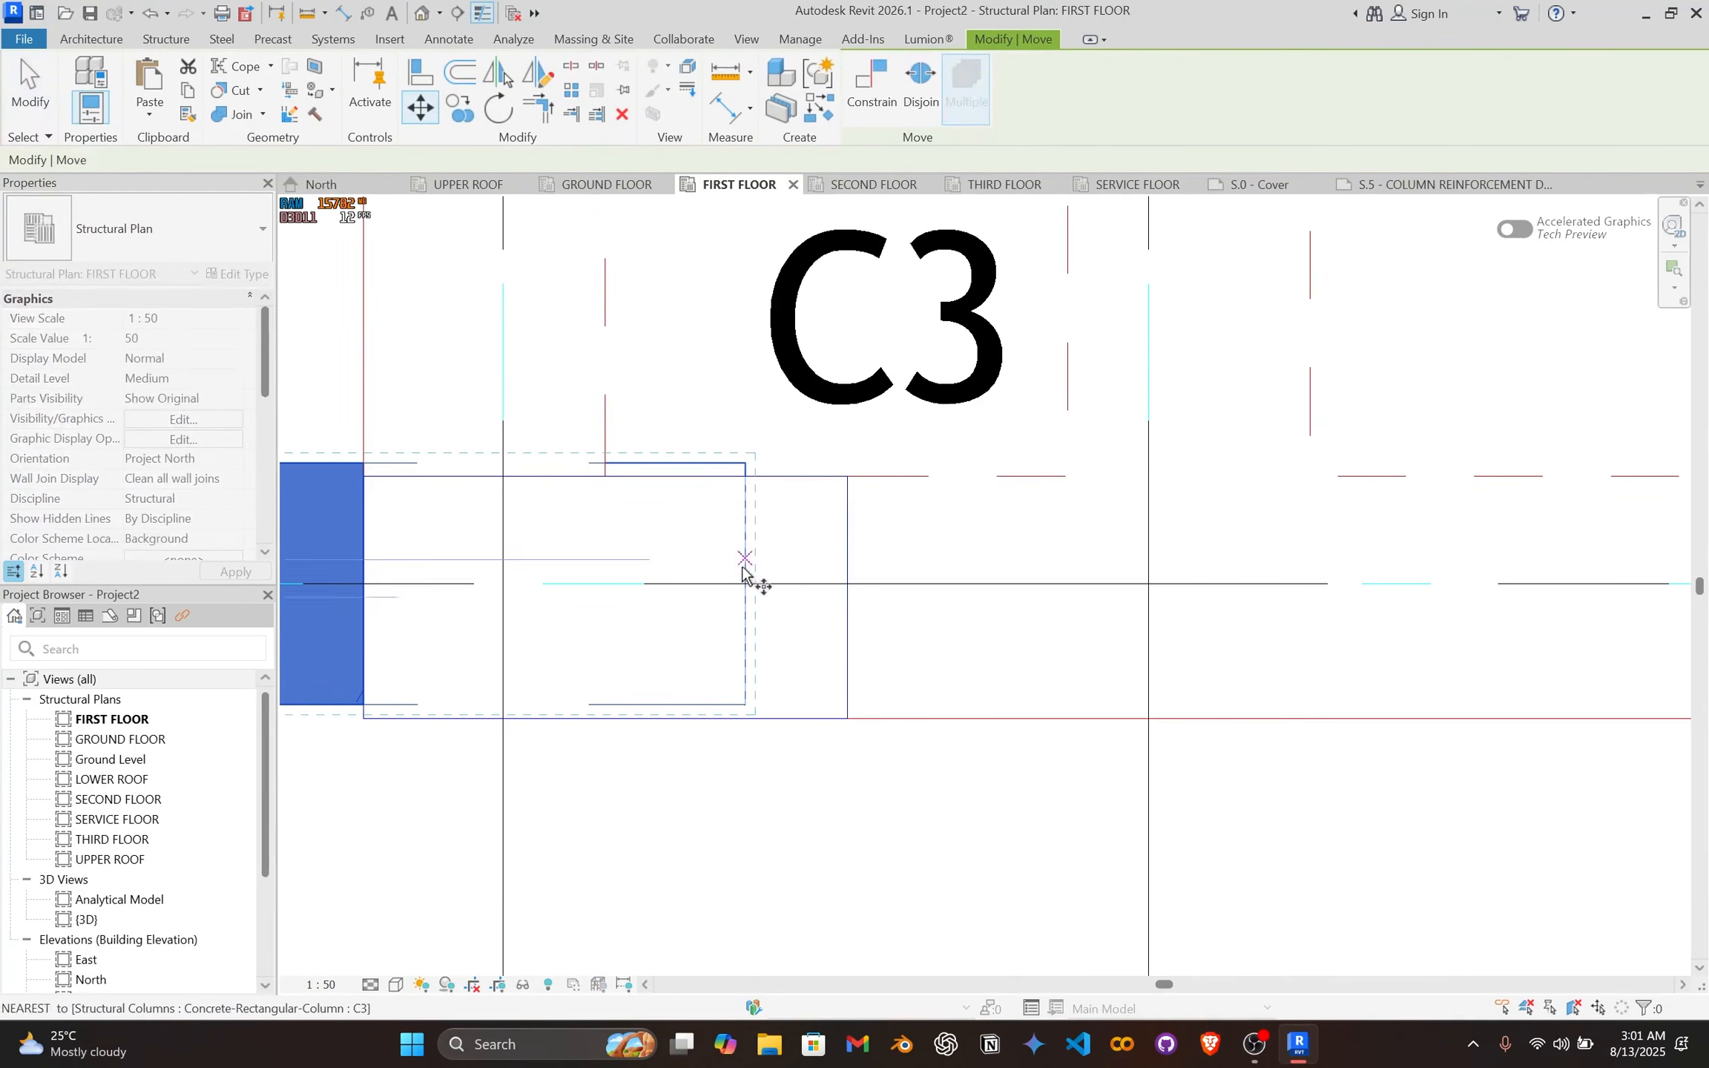
click(745, 705)
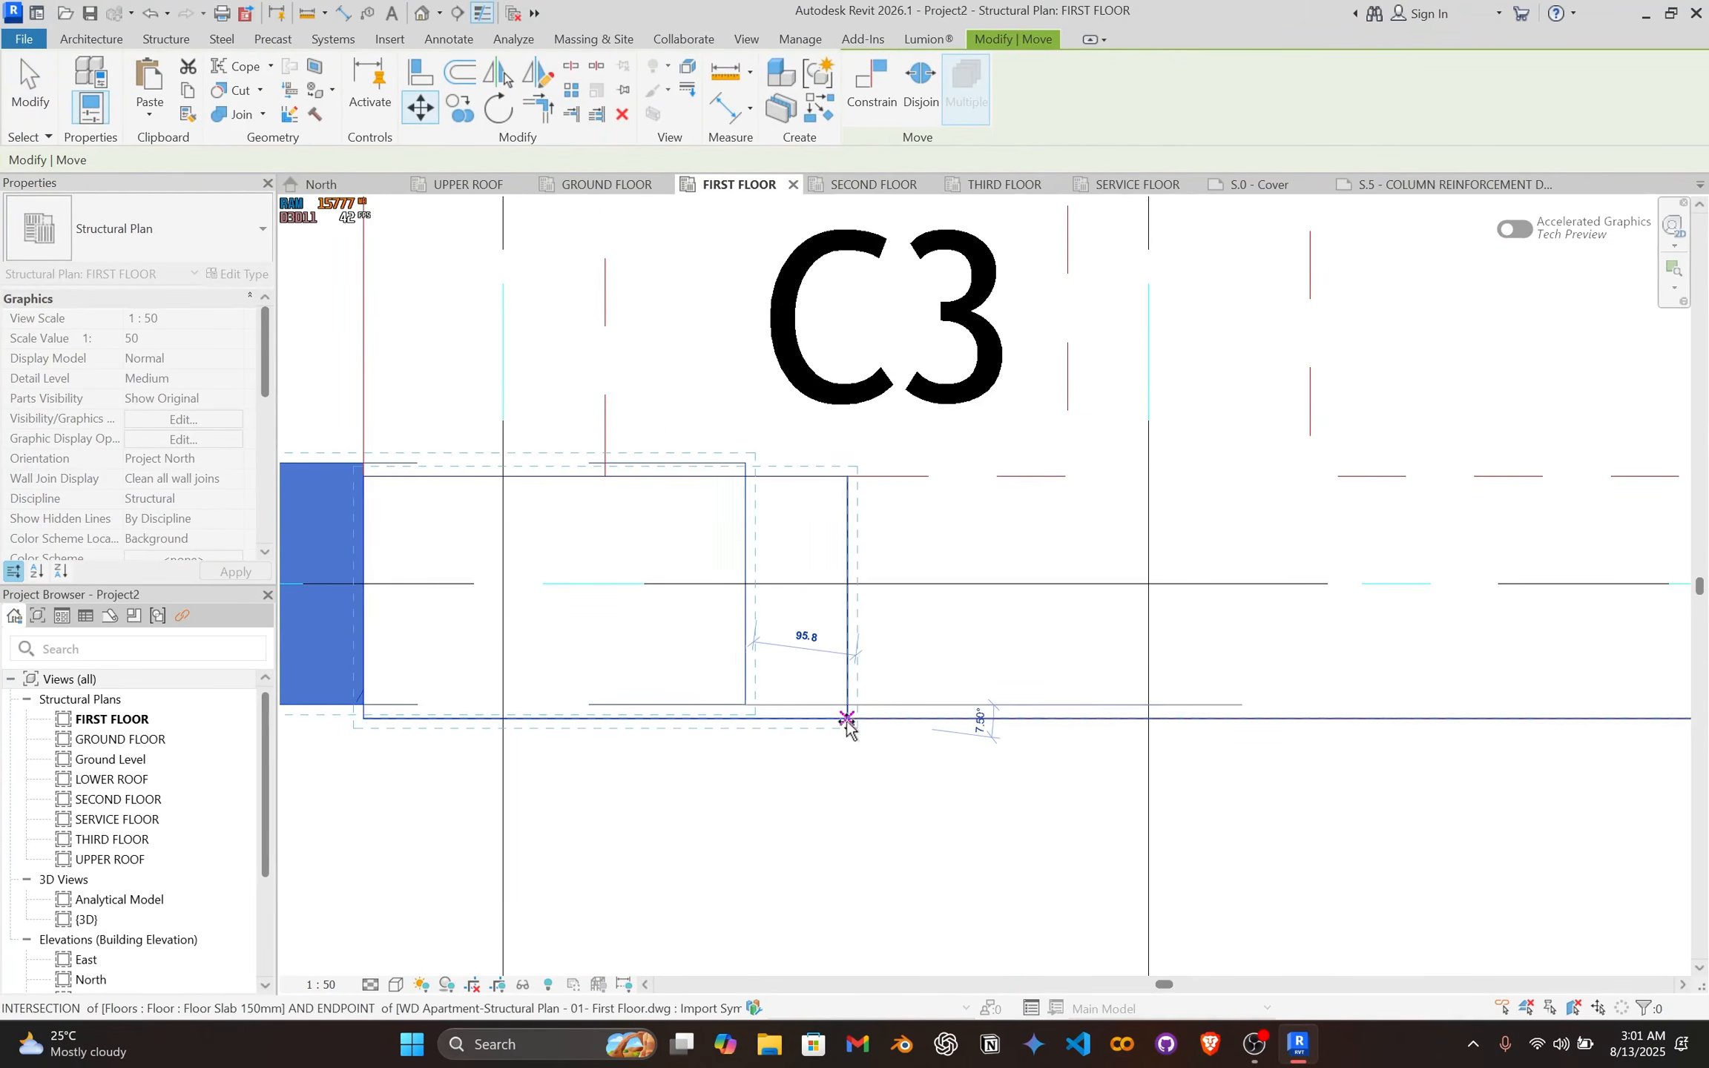
click(846, 719)
scroll(894, 684, down, 2)
key(Escape)
Step: Set the top level of the C3 column at grids 1a and D1 to SERVICE FLOOR
click(868, 695)
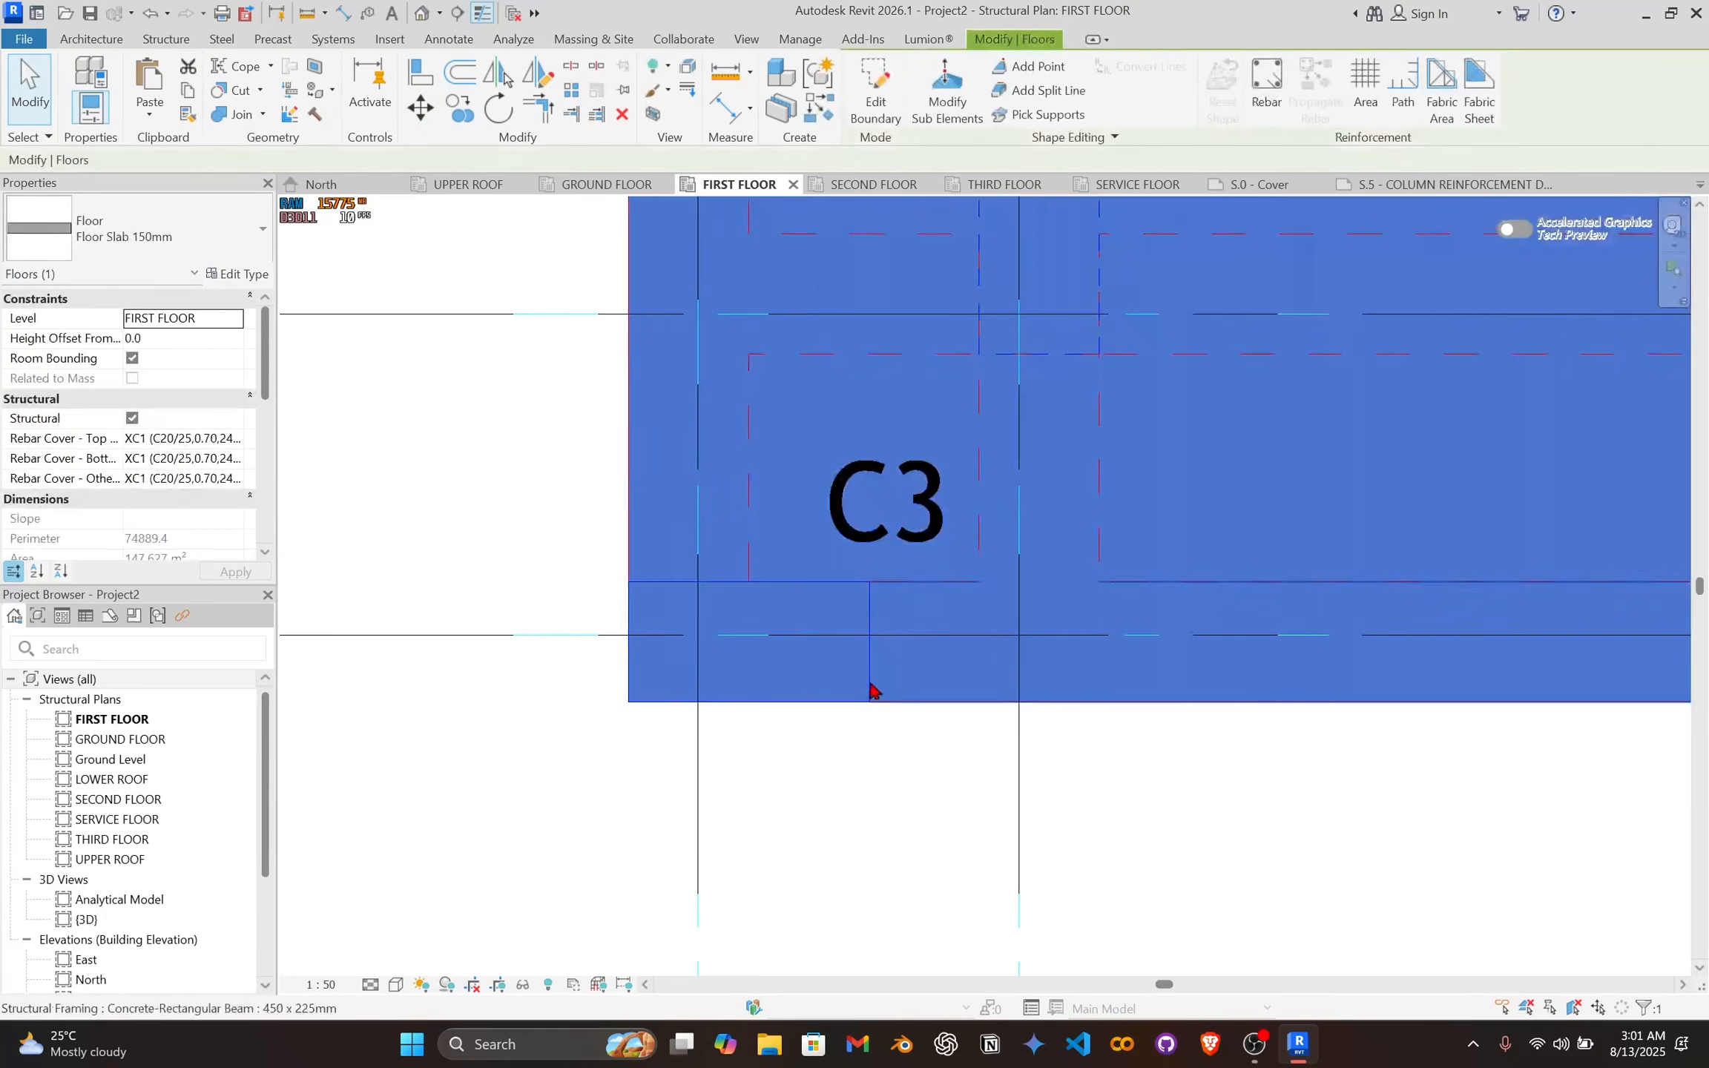
key(Escape)
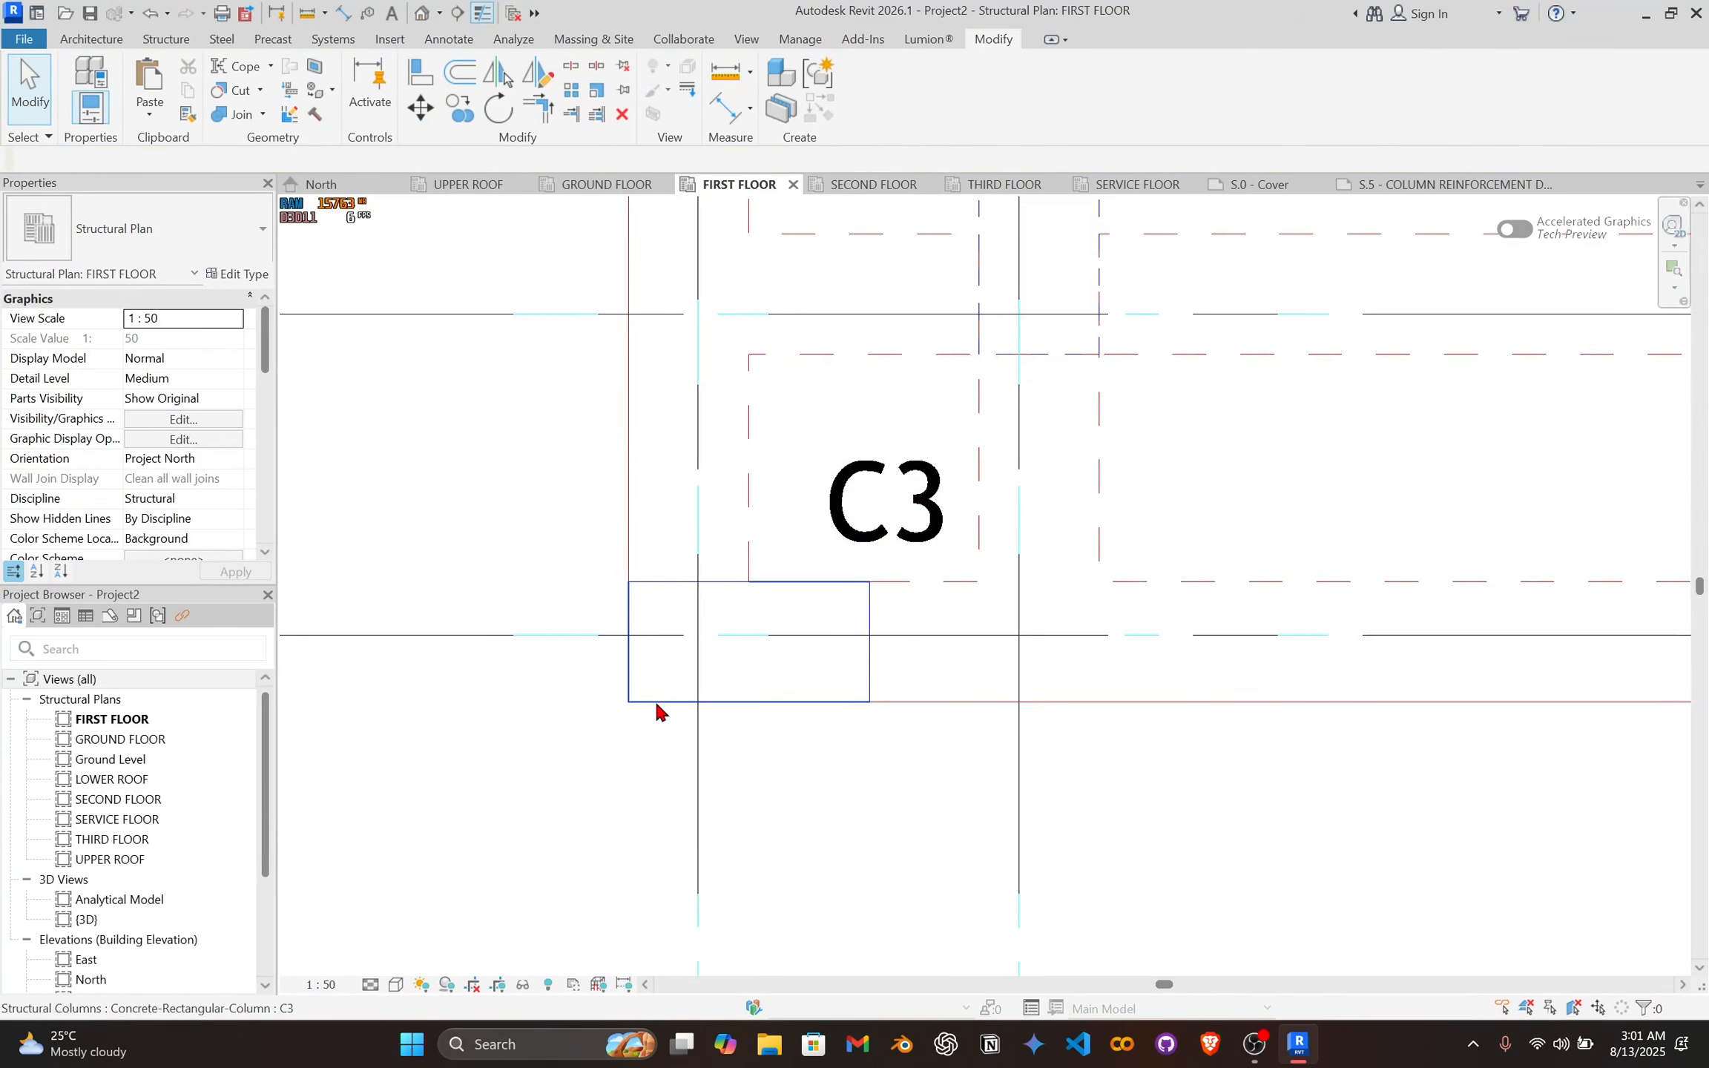
click(656, 699)
click(235, 360)
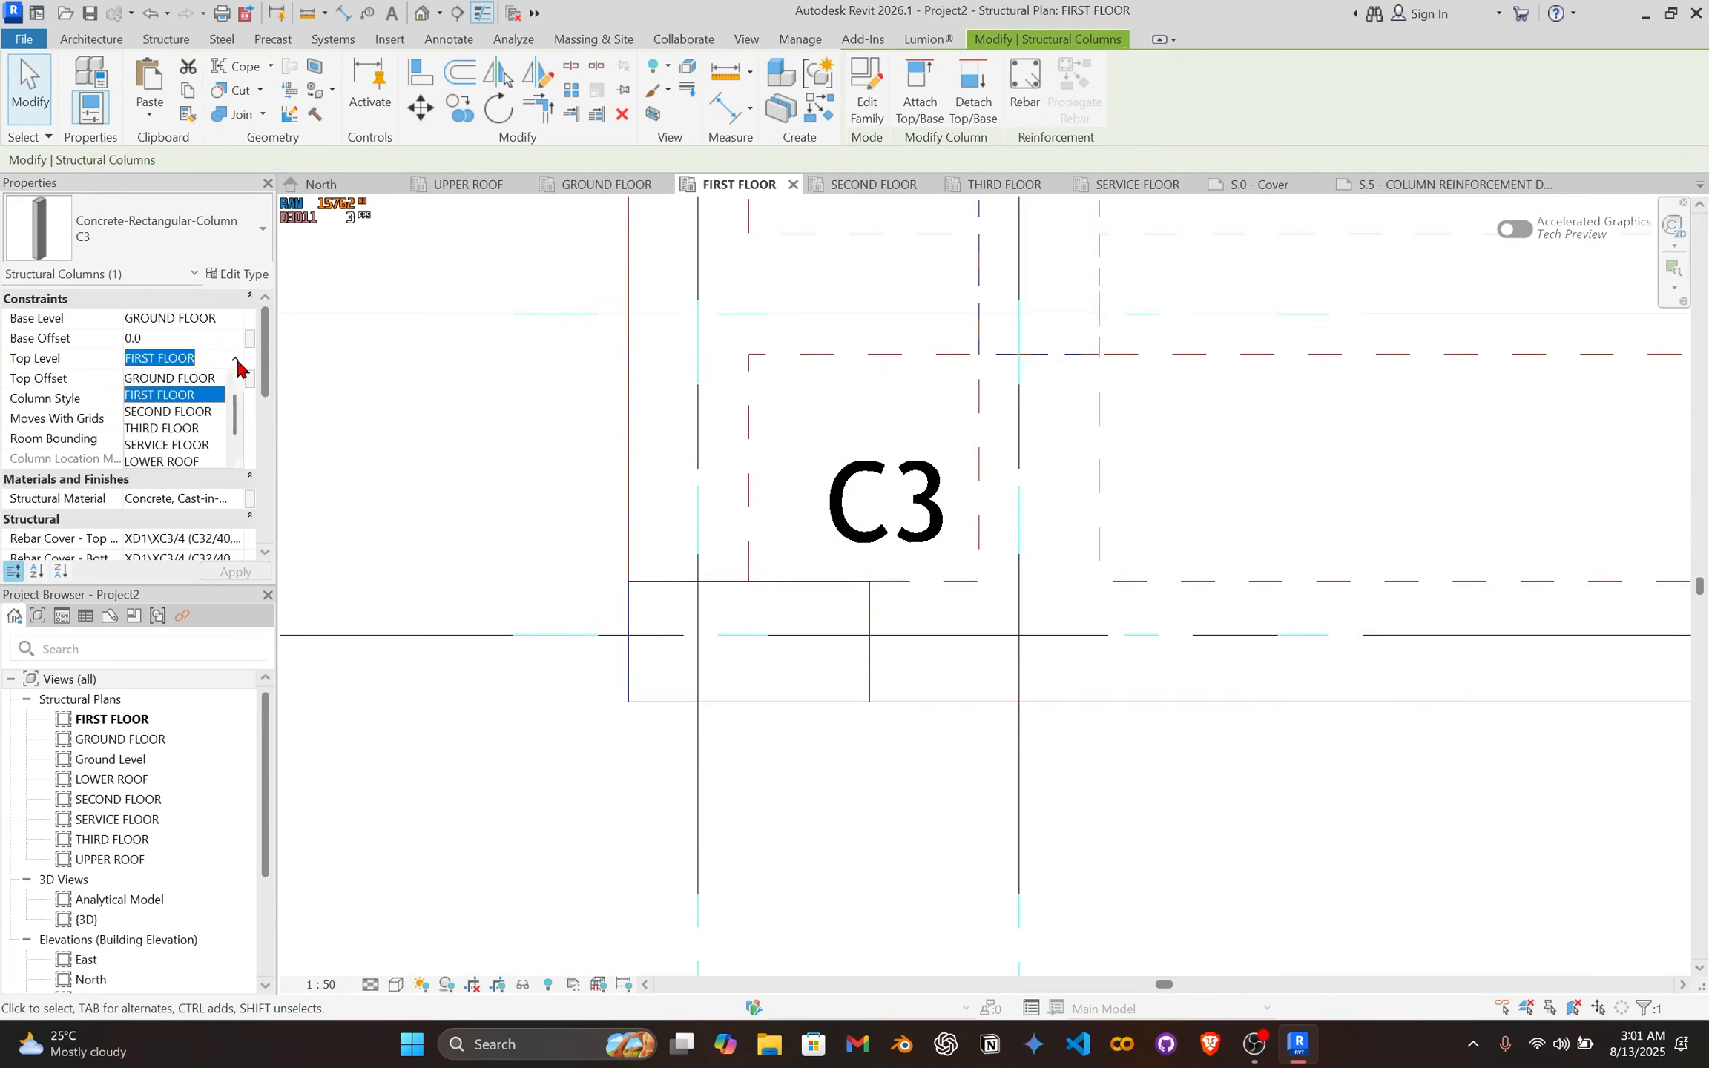
click(197, 448)
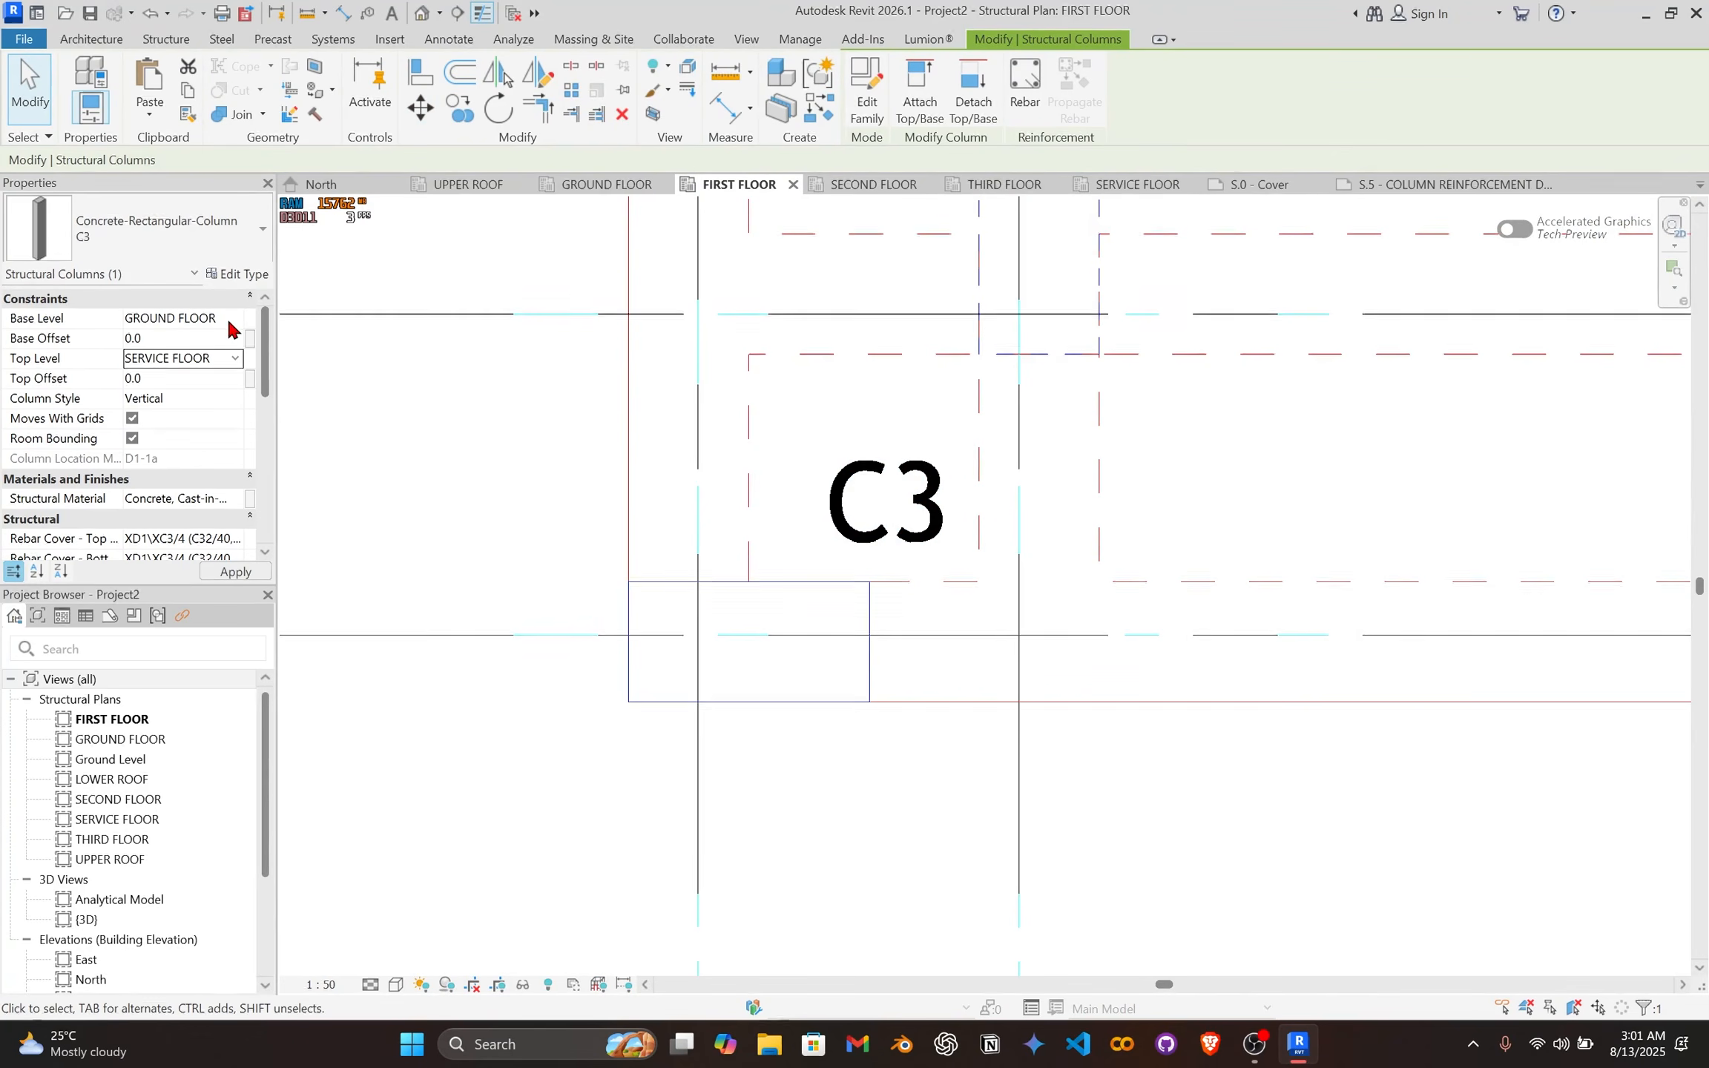
click(838, 764)
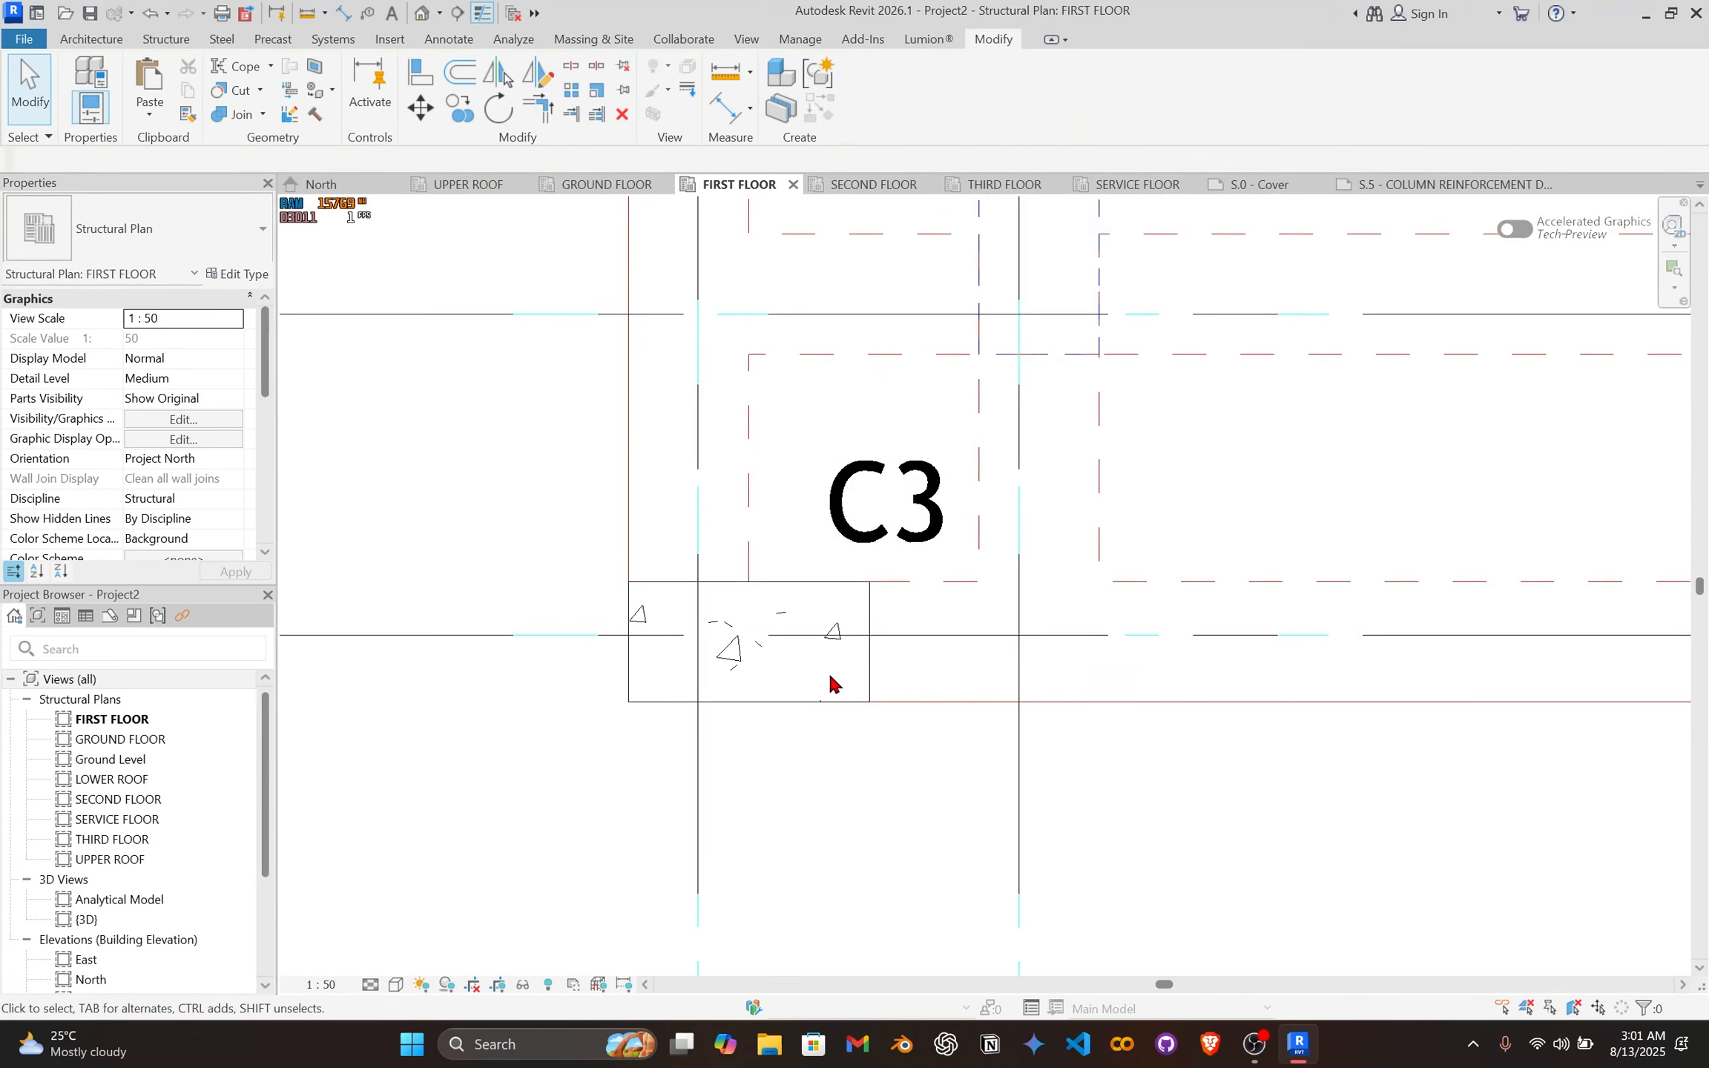
Step: Copy the C3 column along grid D1 onto the matching C3 outline at grid 9a, aligned to the slab corner
click(835, 690)
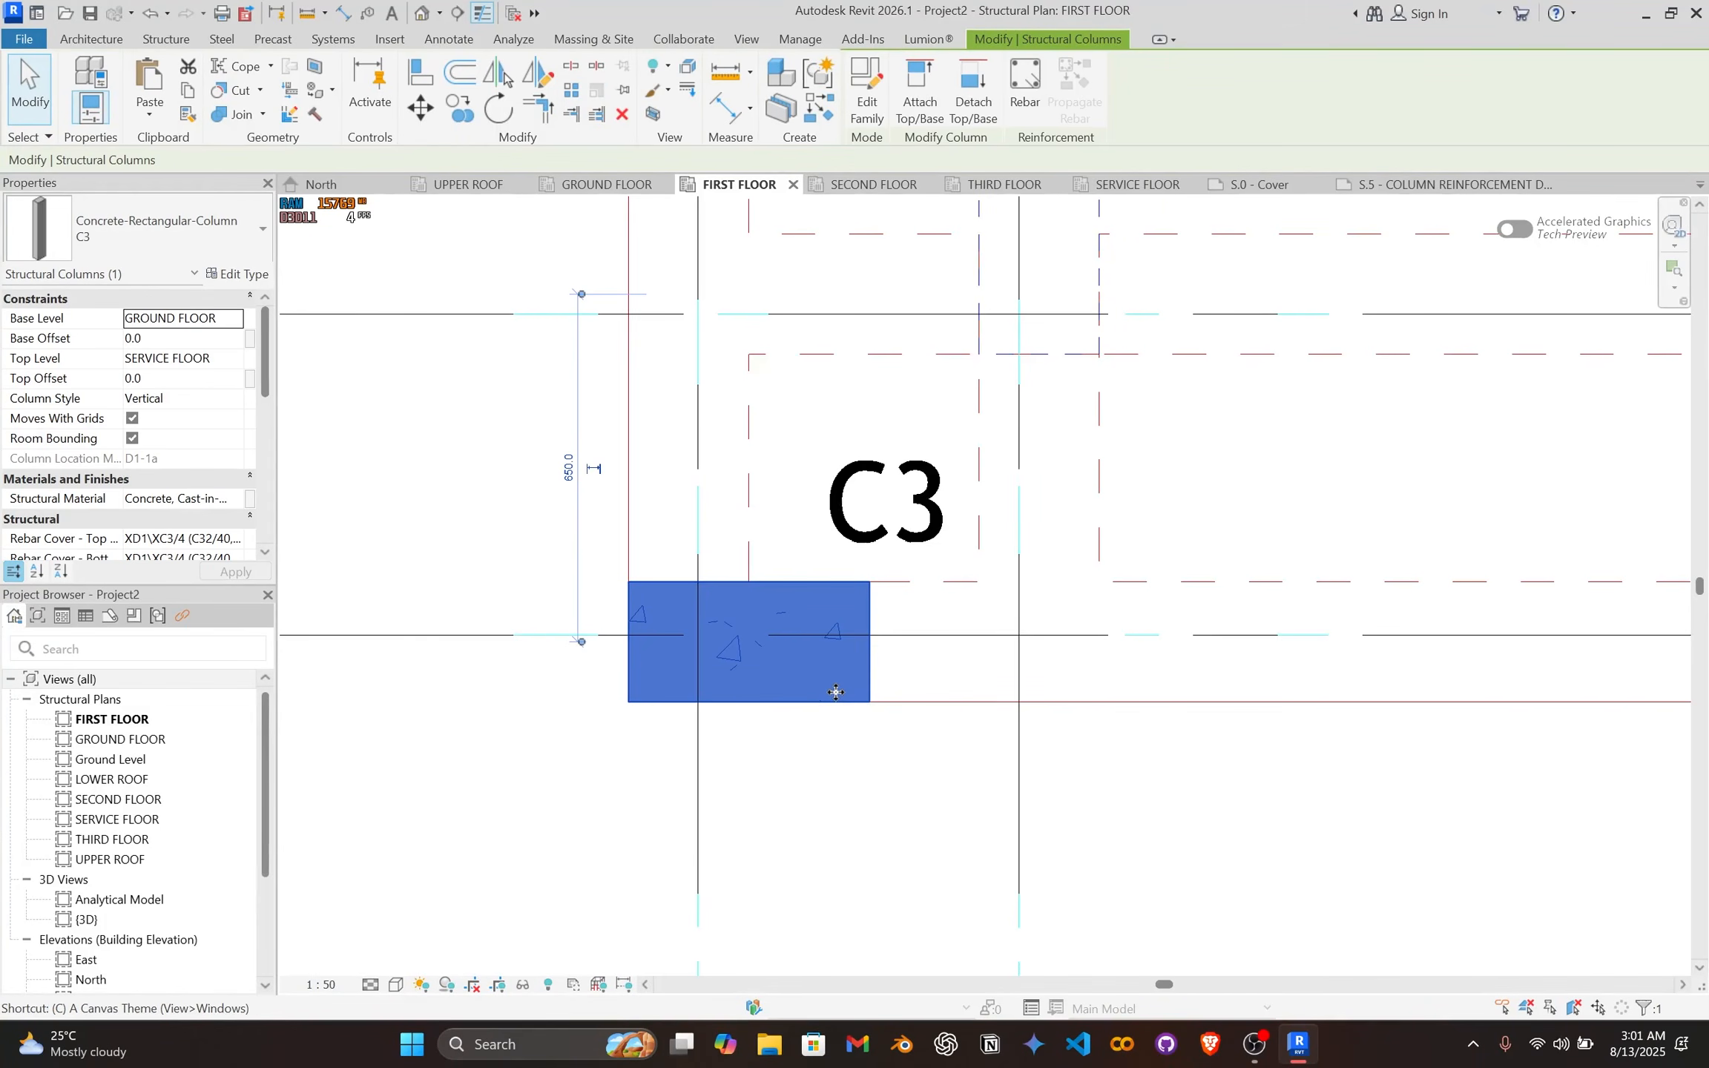
key(c)
key(o)
scroll(1083, 730, down, 8)
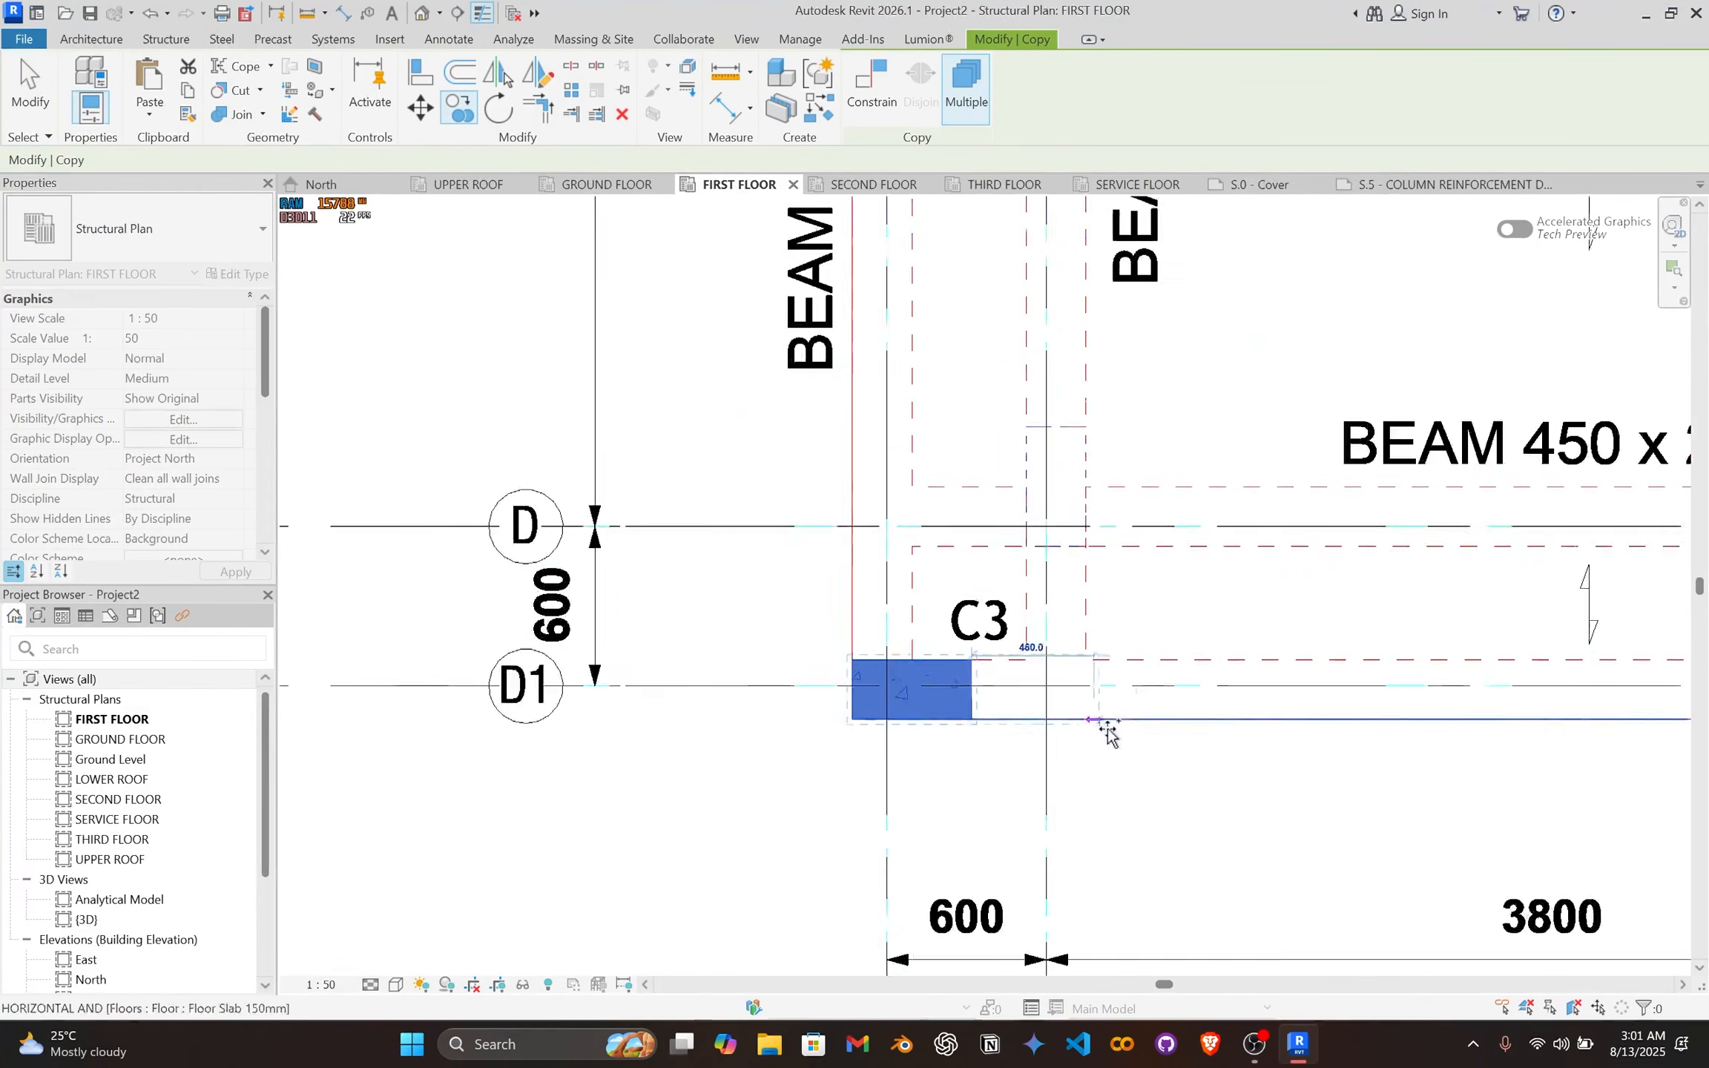
middle_drag(1209, 746, 477, 664)
scroll(843, 740, down, 2)
middle_drag(1581, 731, 850, 725)
scroll(1150, 727, down, 1)
middle_drag(1150, 727, 706, 686)
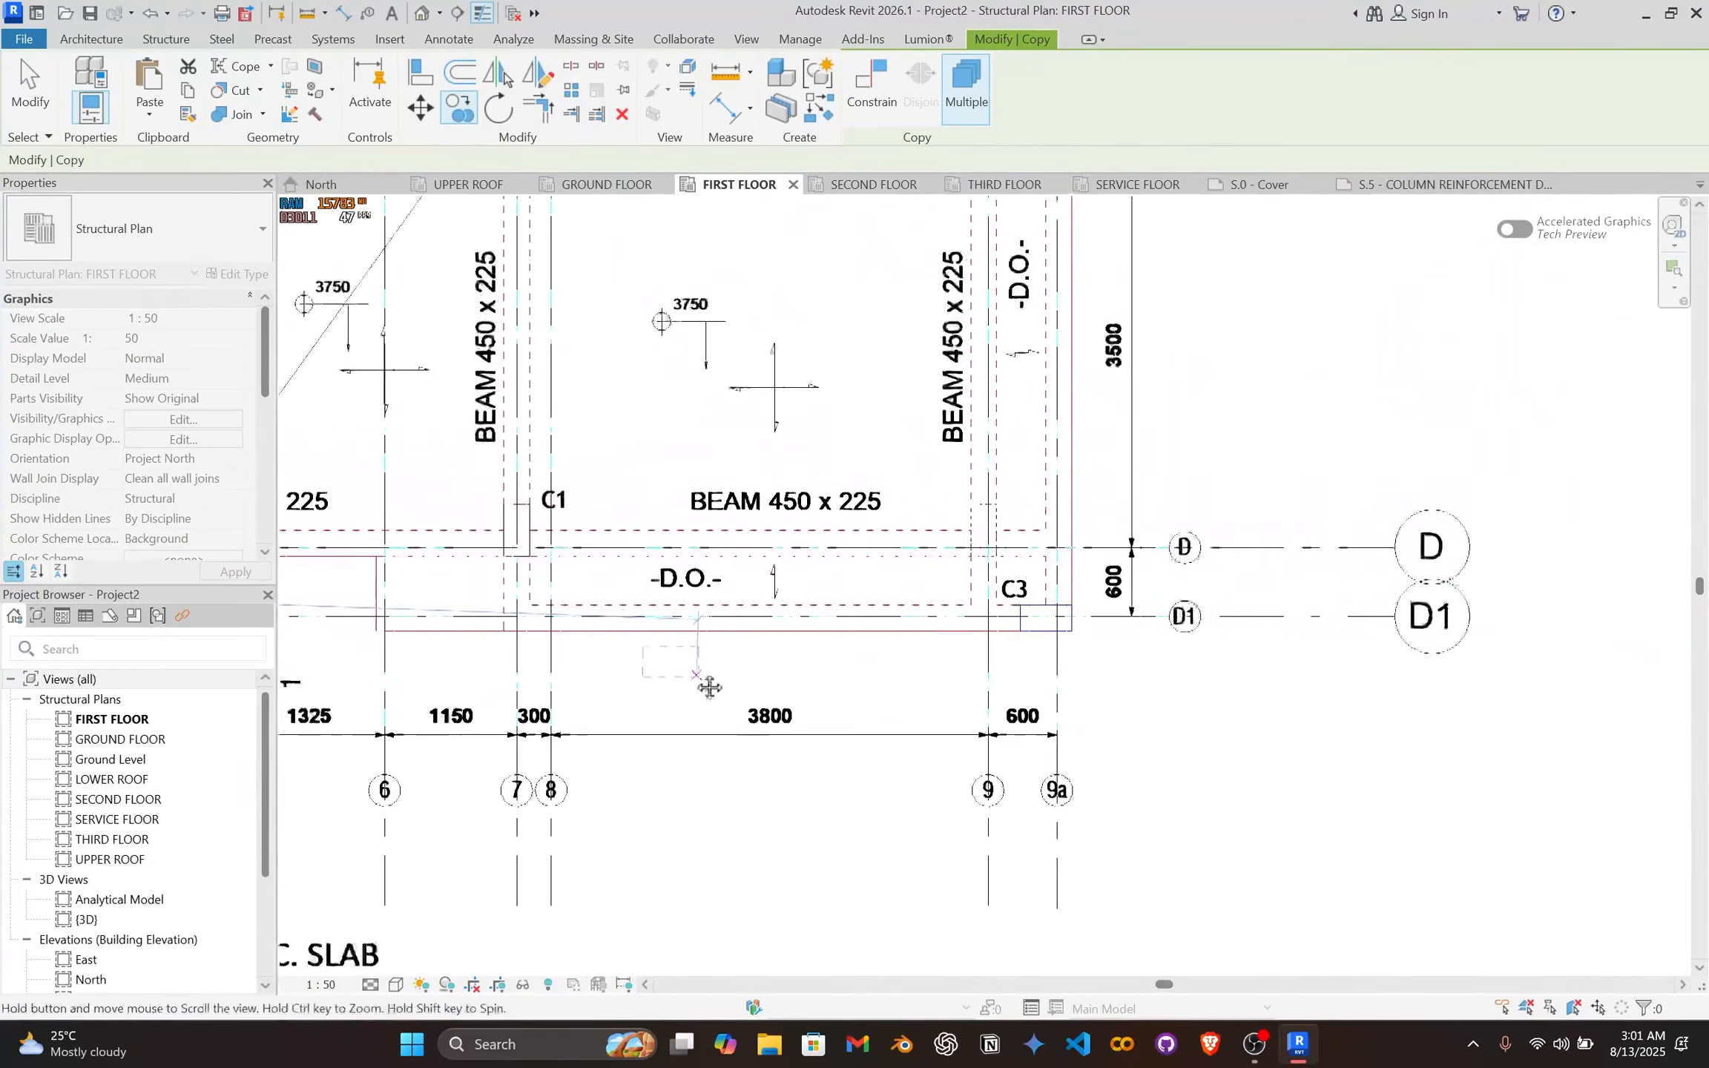
scroll(1038, 612, up, 8)
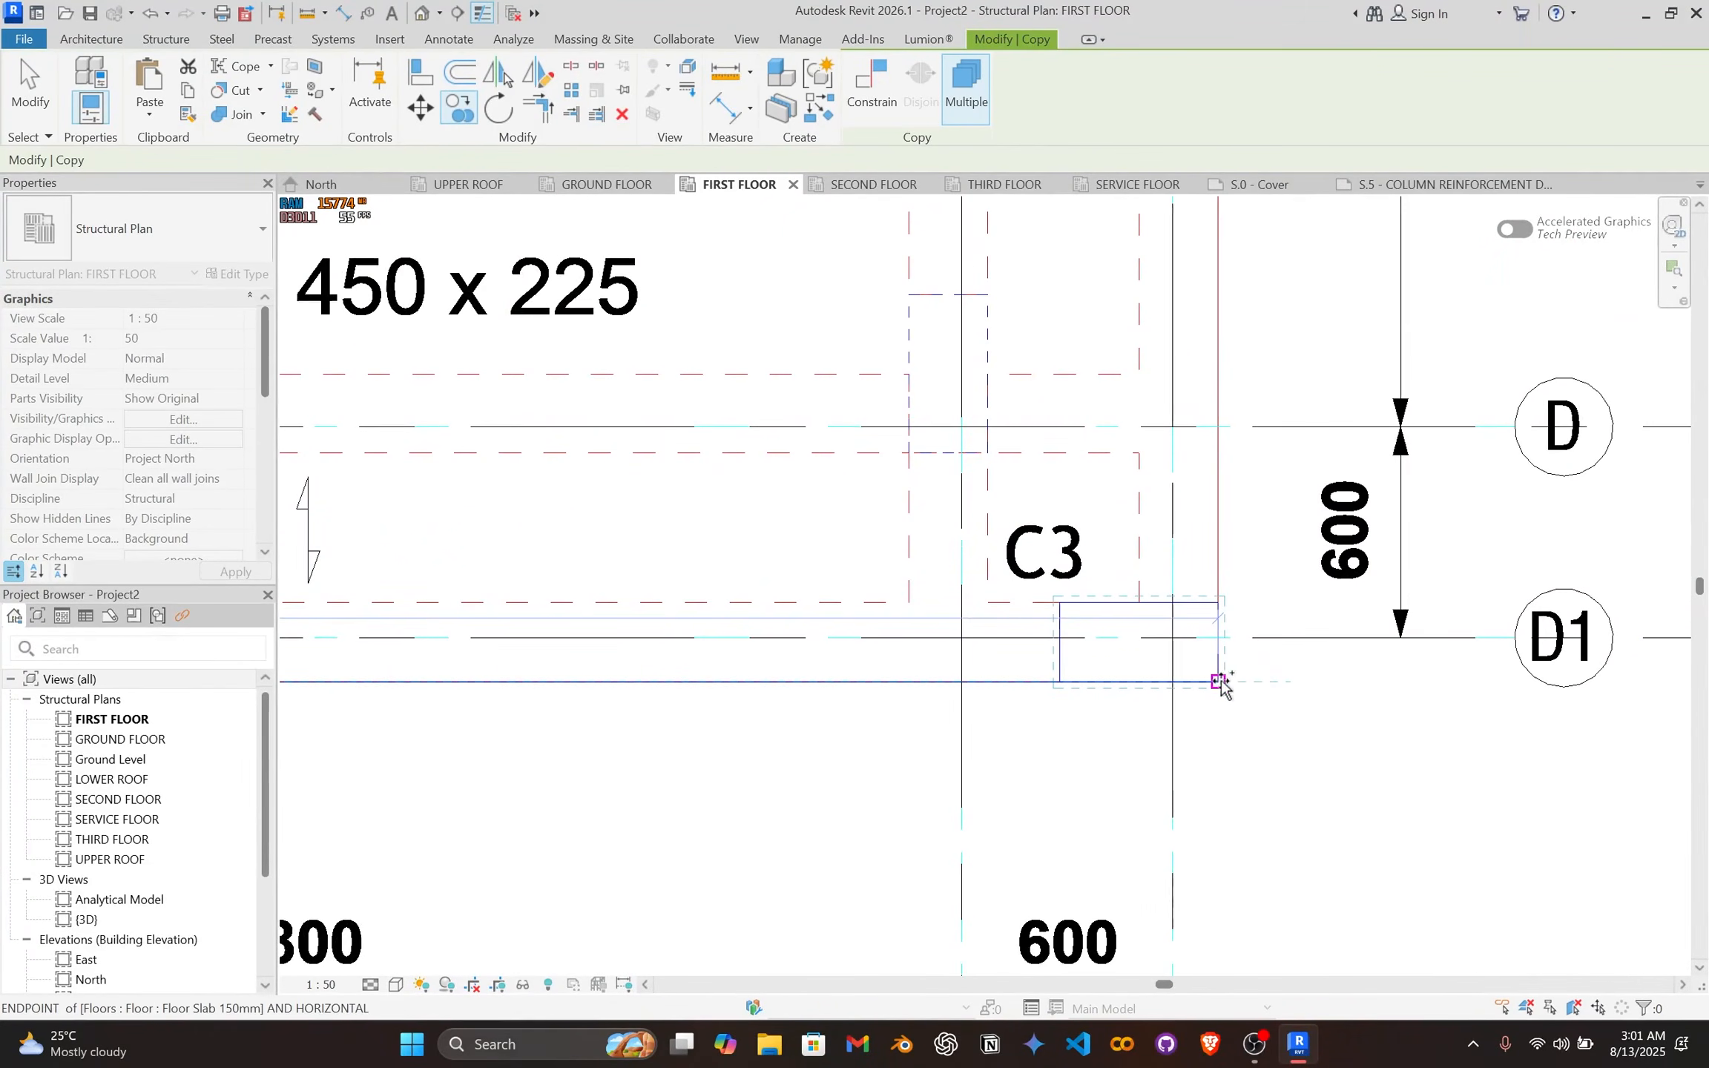
click(1219, 681)
key(Escape)
scroll(1170, 655, down, 7)
key(Escape)
Step: Review the whole FIRST FLOOR plan for column positions that still lack a modelled column
middle_drag(1157, 530, 1405, 826)
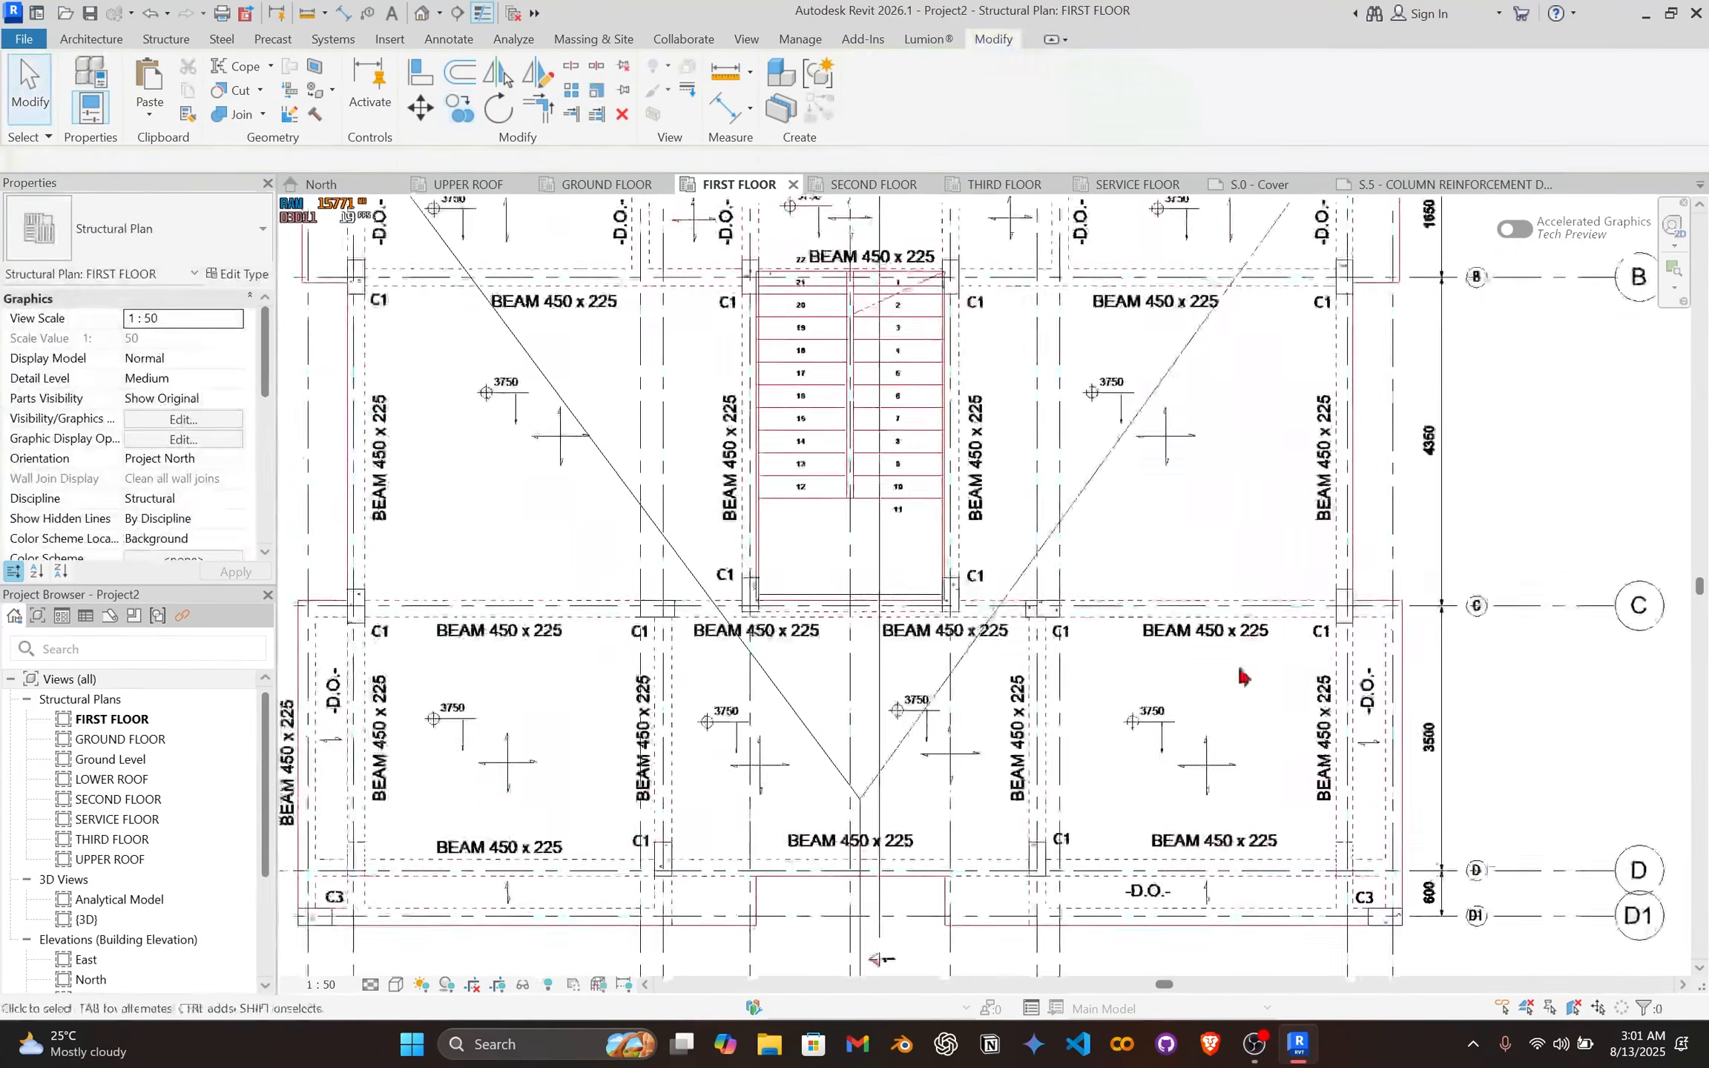
middle_drag(1134, 559, 1188, 729)
middle_drag(1215, 592, 1202, 656)
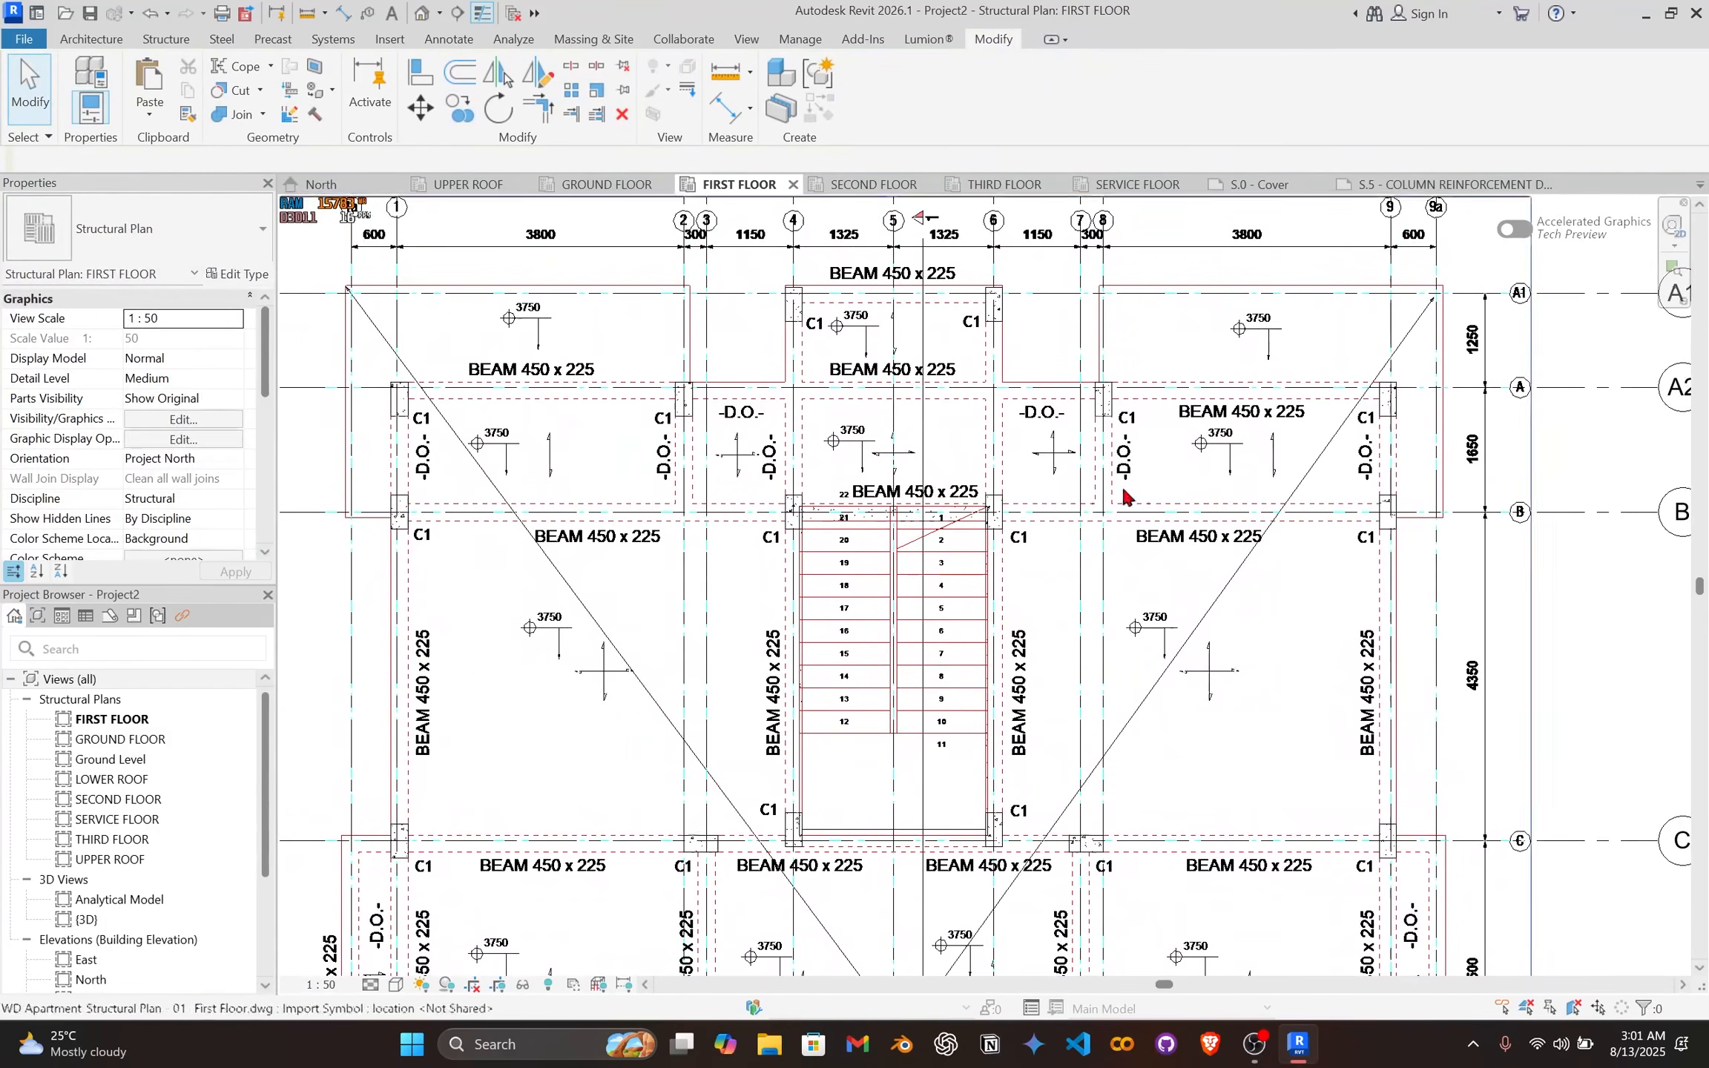
scroll(794, 316, up, 2)
scroll(797, 324, down, 5)
middle_drag(838, 445, 846, 308)
scroll(790, 428, up, 1)
middle_drag(701, 544, 758, 468)
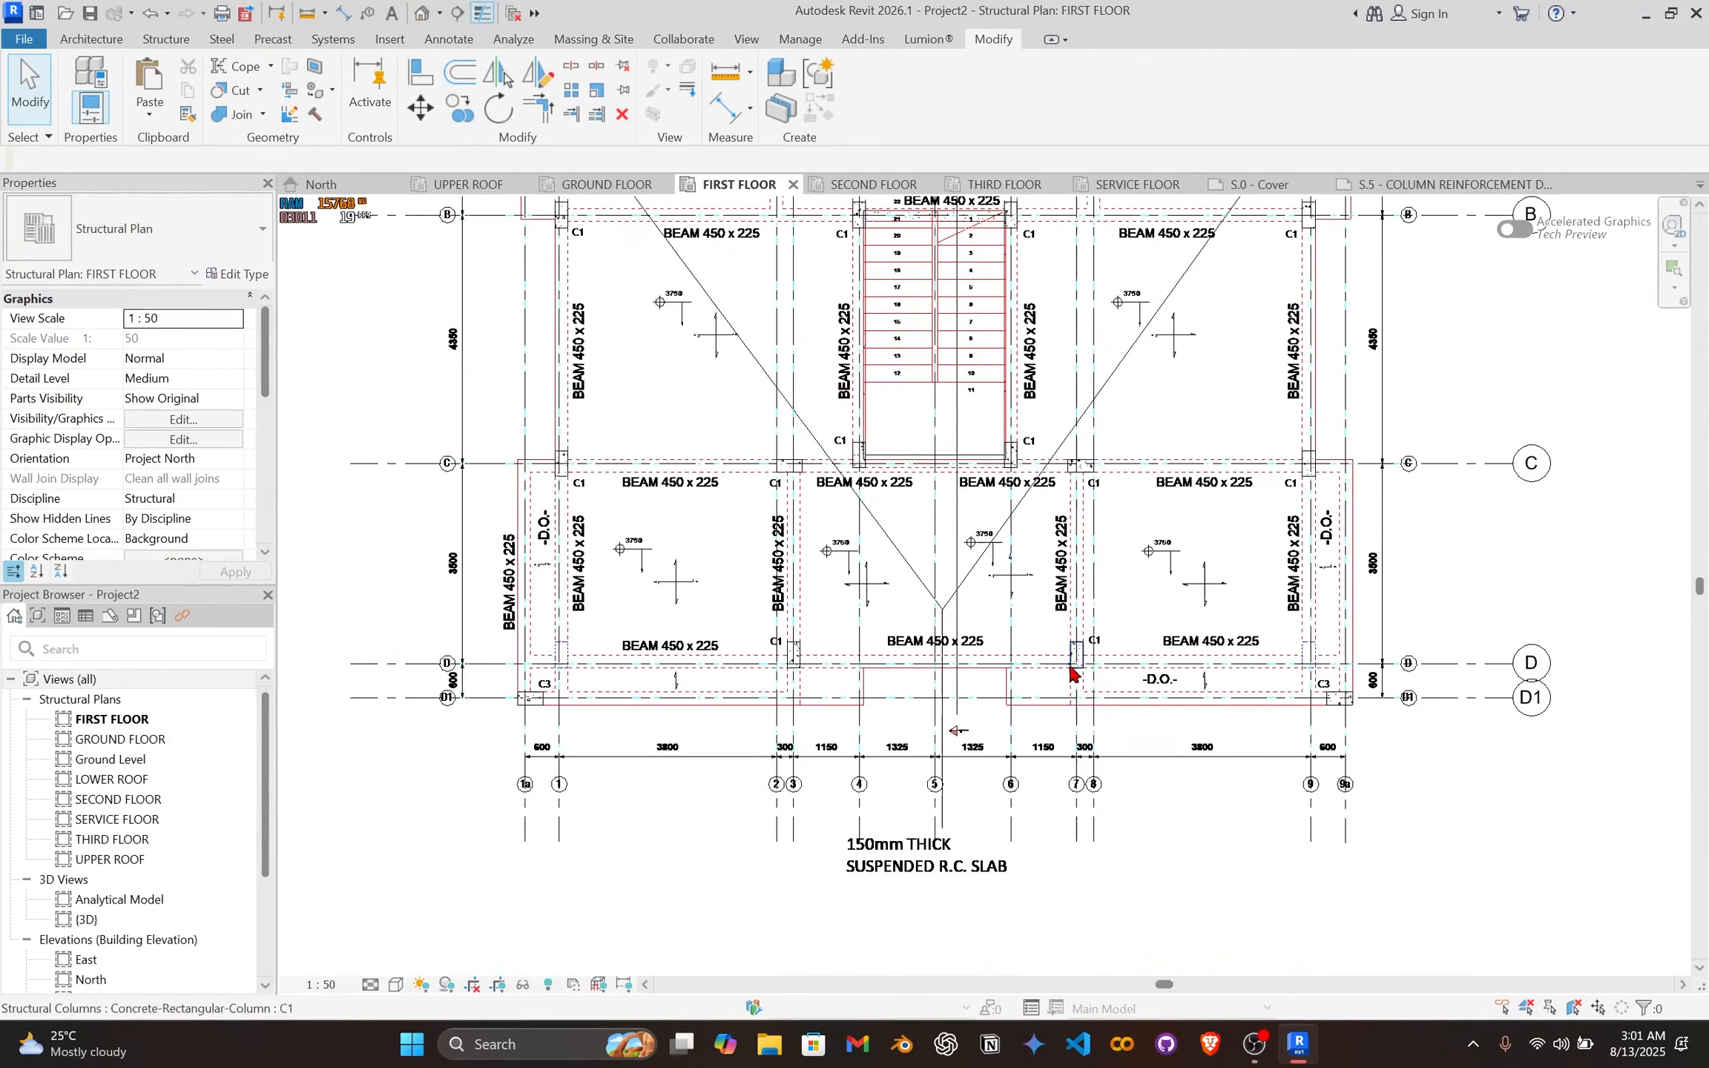
Step: Check the columns on the SECOND FLOOR plan against the imported drawing's C1 and C3 labels
click(880, 189)
scroll(419, 351, up, 2)
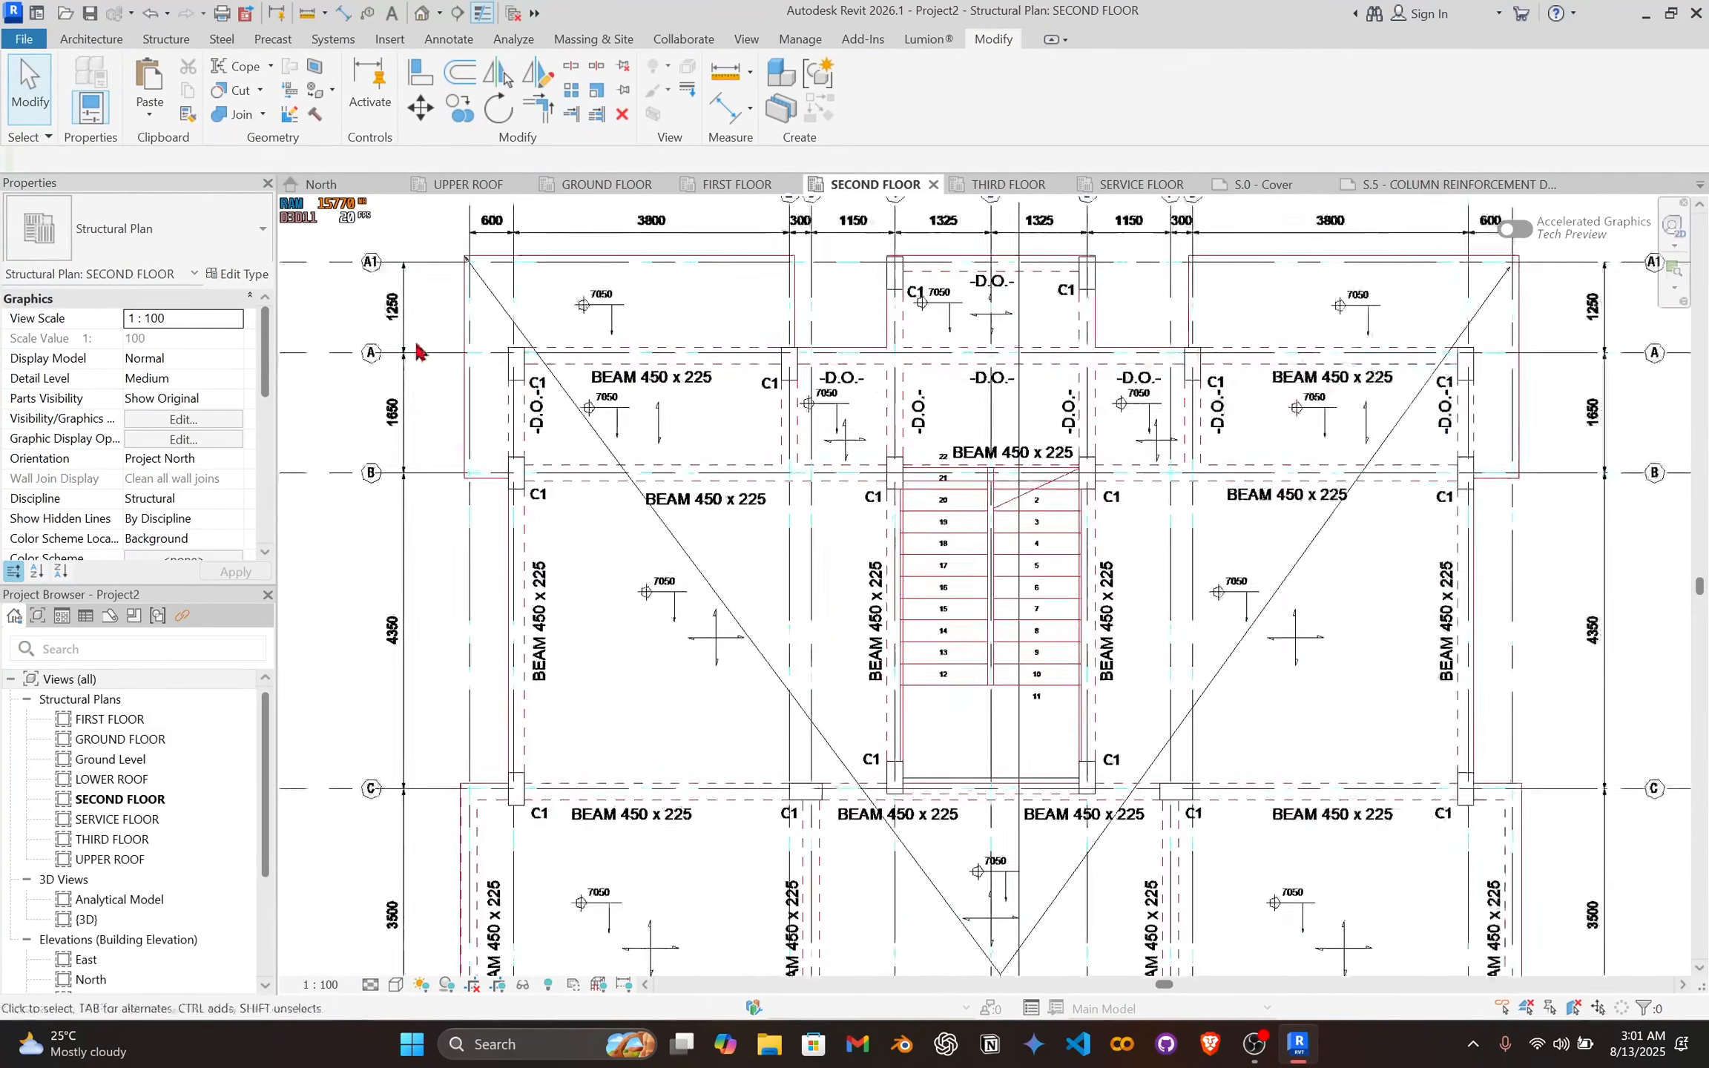
scroll(420, 351, up, 2)
click(589, 376)
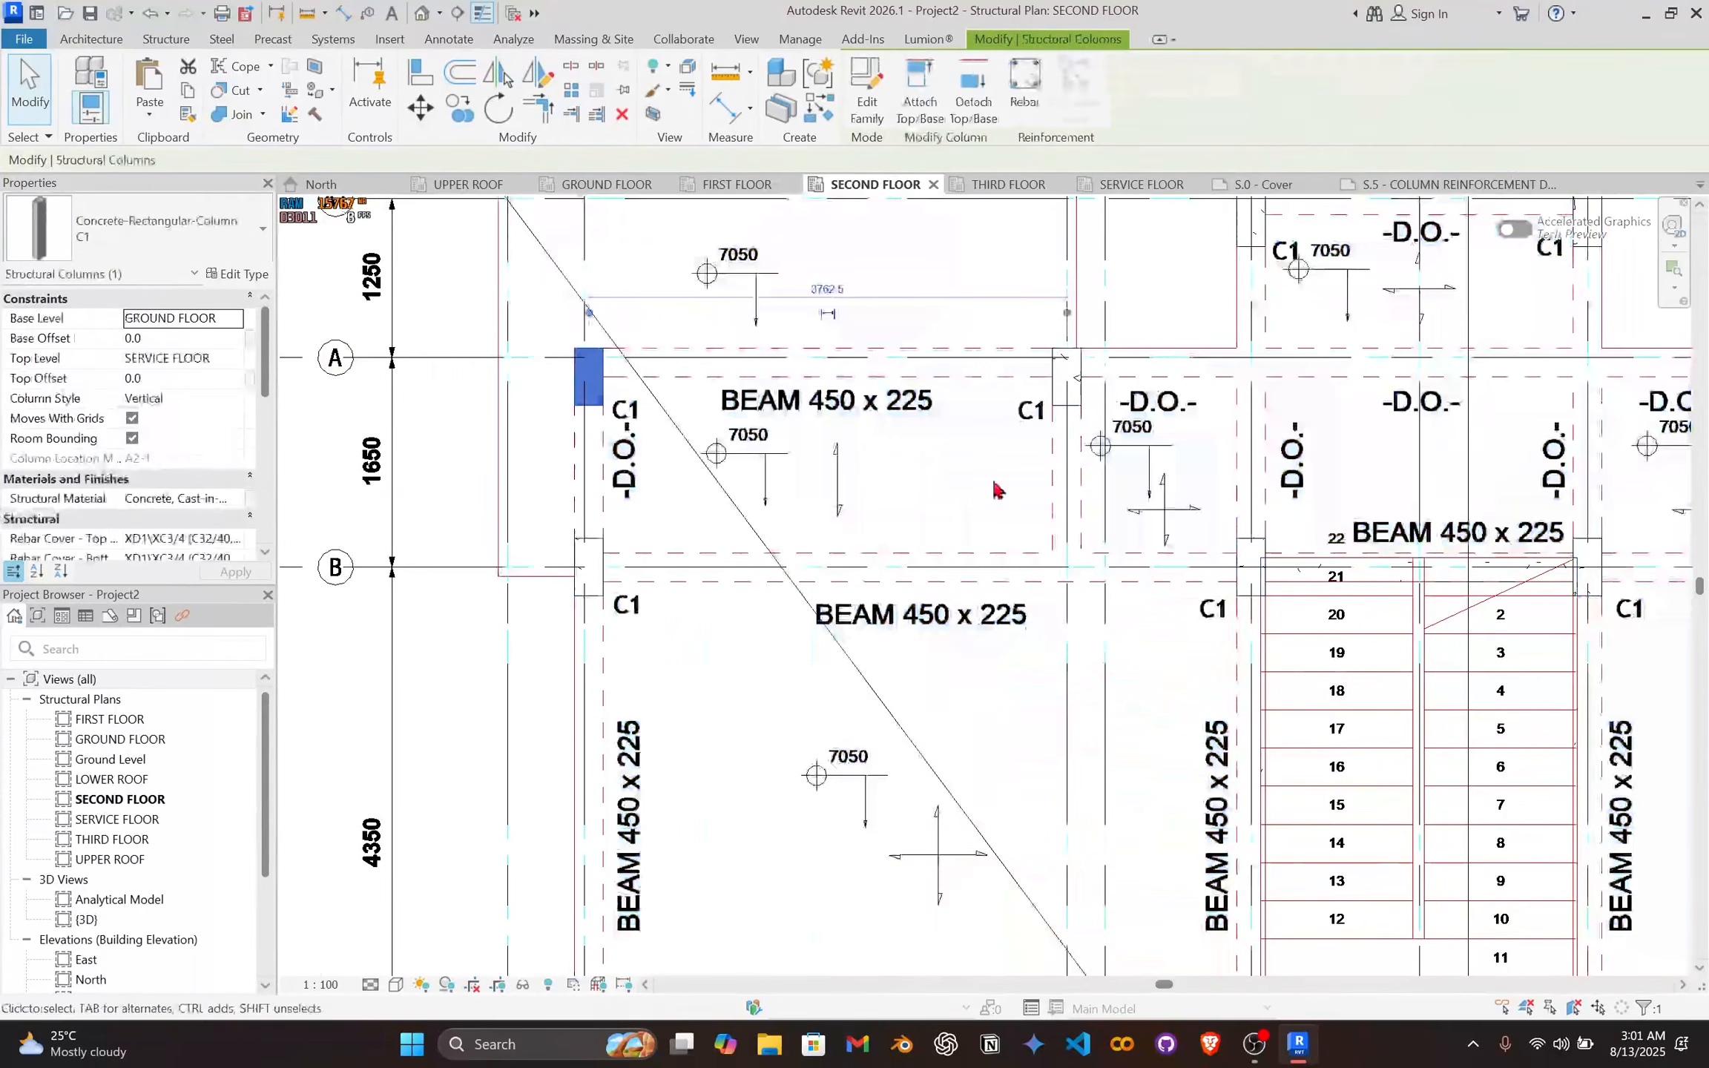
scroll(994, 483, down, 3)
middle_drag(1324, 282, 994, 350)
scroll(994, 350, up, 2)
middle_drag(1098, 367, 1061, 352)
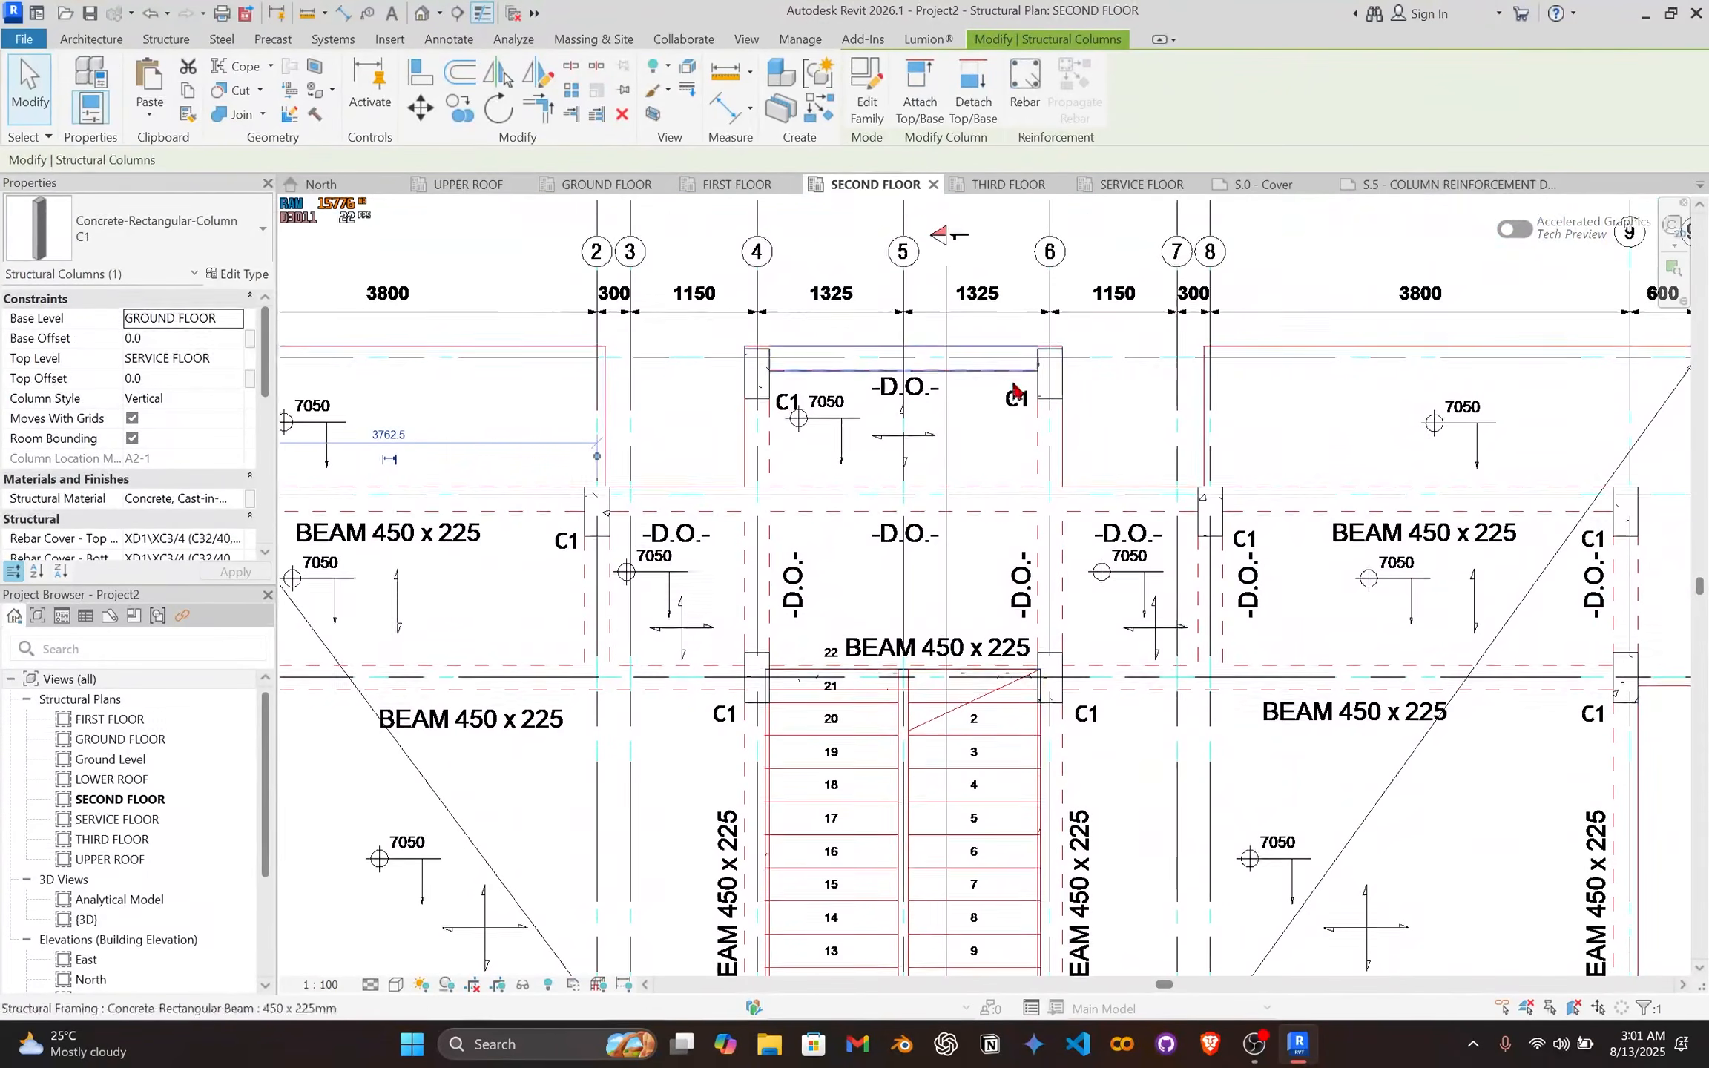
scroll(1068, 397, down, 3)
middle_drag(1169, 803, 1081, 391)
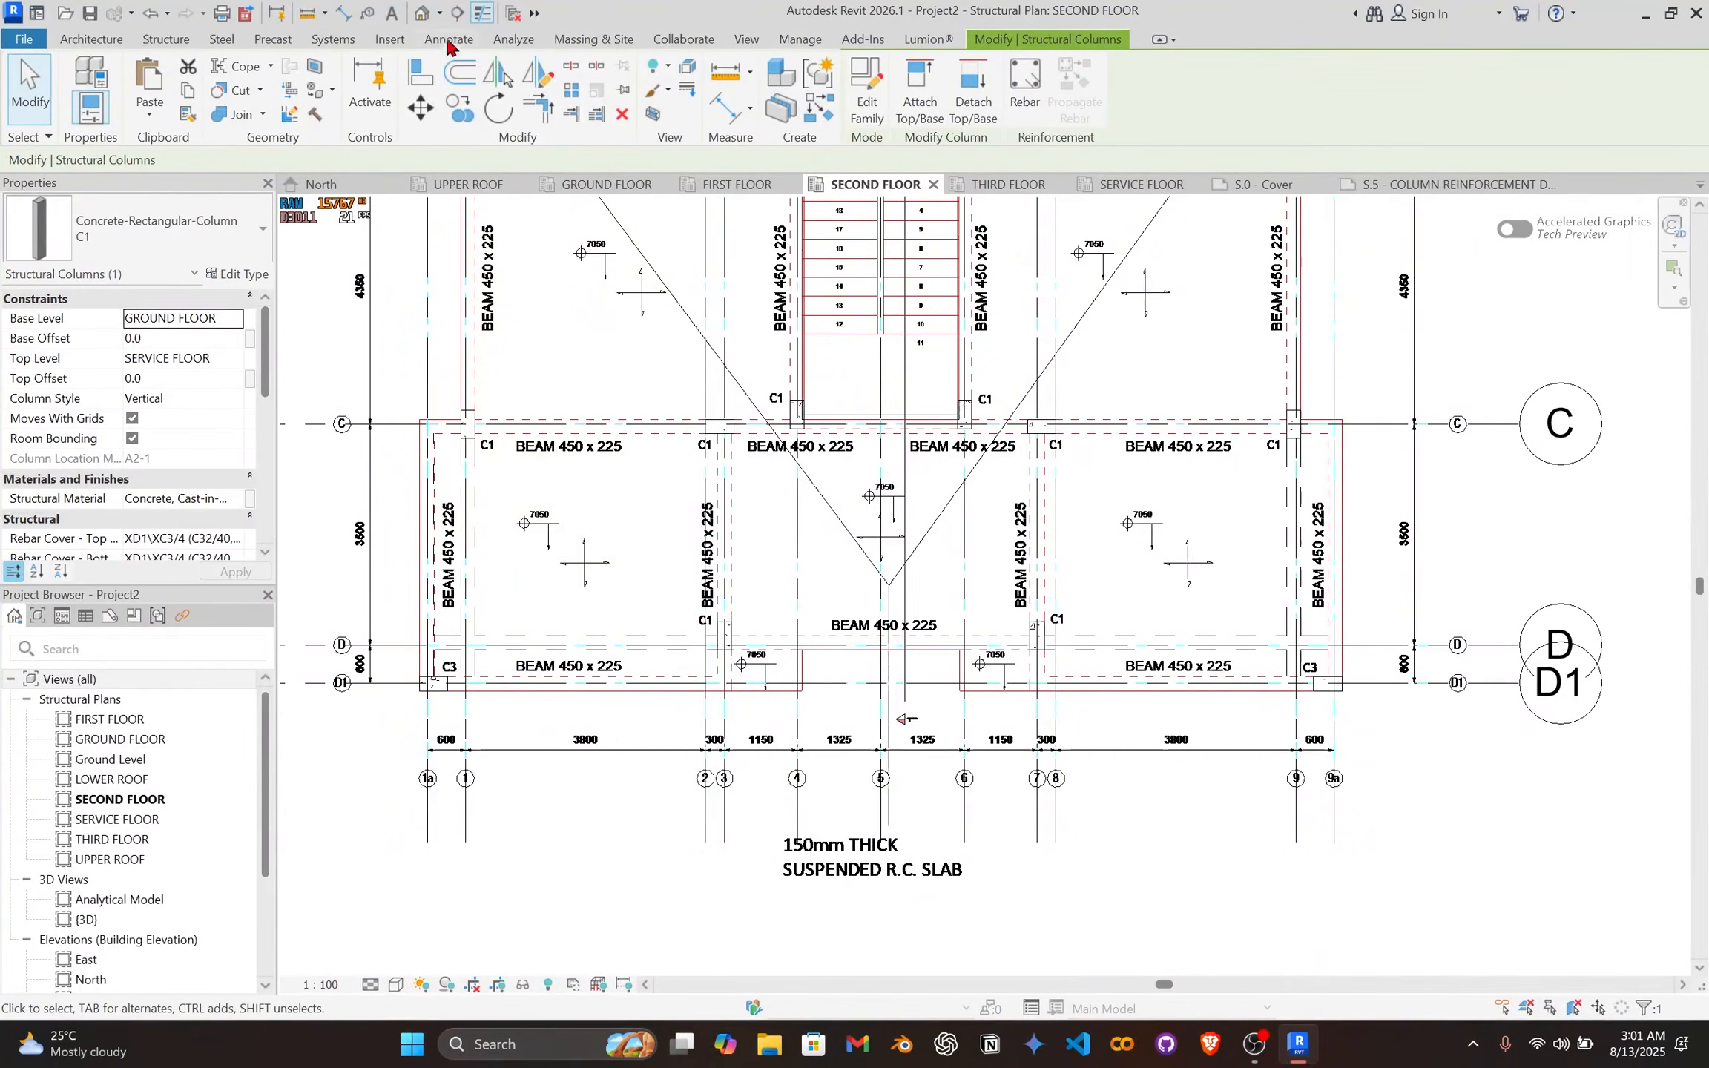
Step: Open the default 3D view and inspect the C3 corner column down to its base at the ground floor
click(423, 13)
scroll(946, 568, down, 2)
mouse_move(945, 568)
shift+middle_down()
mouse_move(1145, 541)
mouse_move(950, 545)
shift+middle_up()
scroll(1105, 608, up, 2)
shift+middle_drag(1108, 611, 1488, 501)
middle_drag(1039, 726, 657, 751)
scroll(657, 751, up, 3)
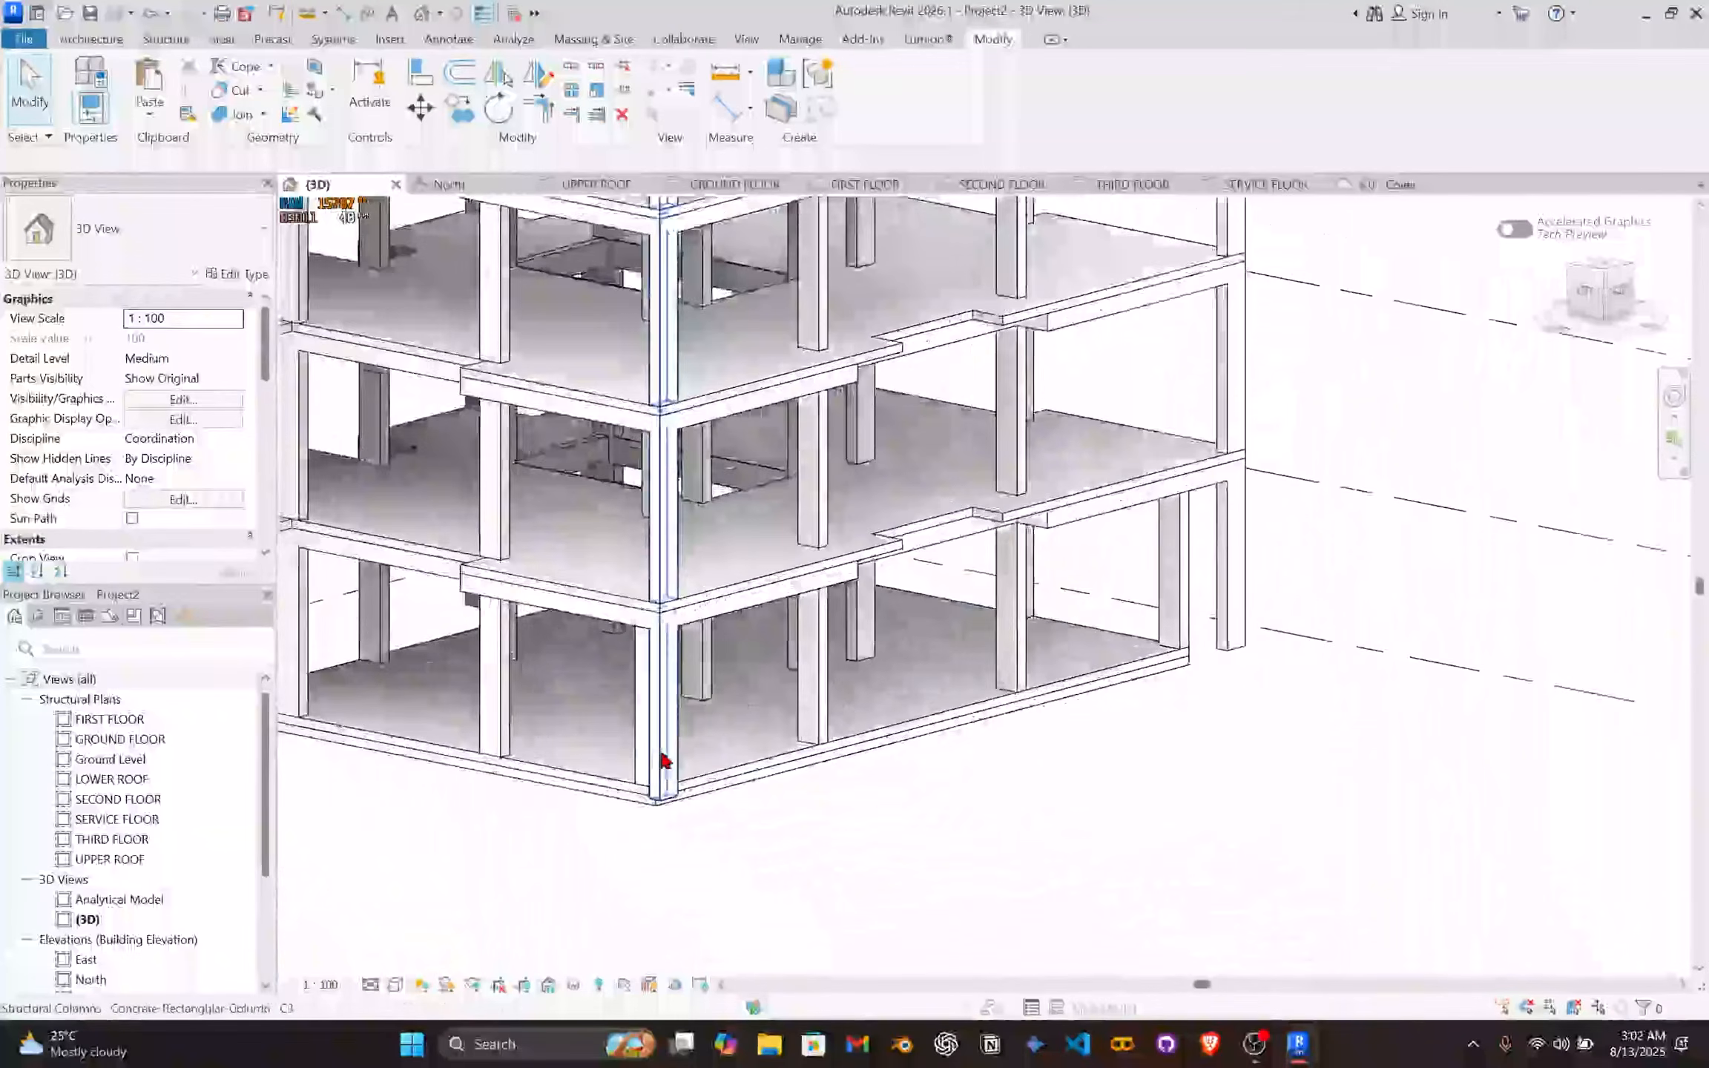
Step: Set the base level of the two C3 corner columns on grid D1 to FIRST FLOOR and inspect them in 3D
click(656, 752)
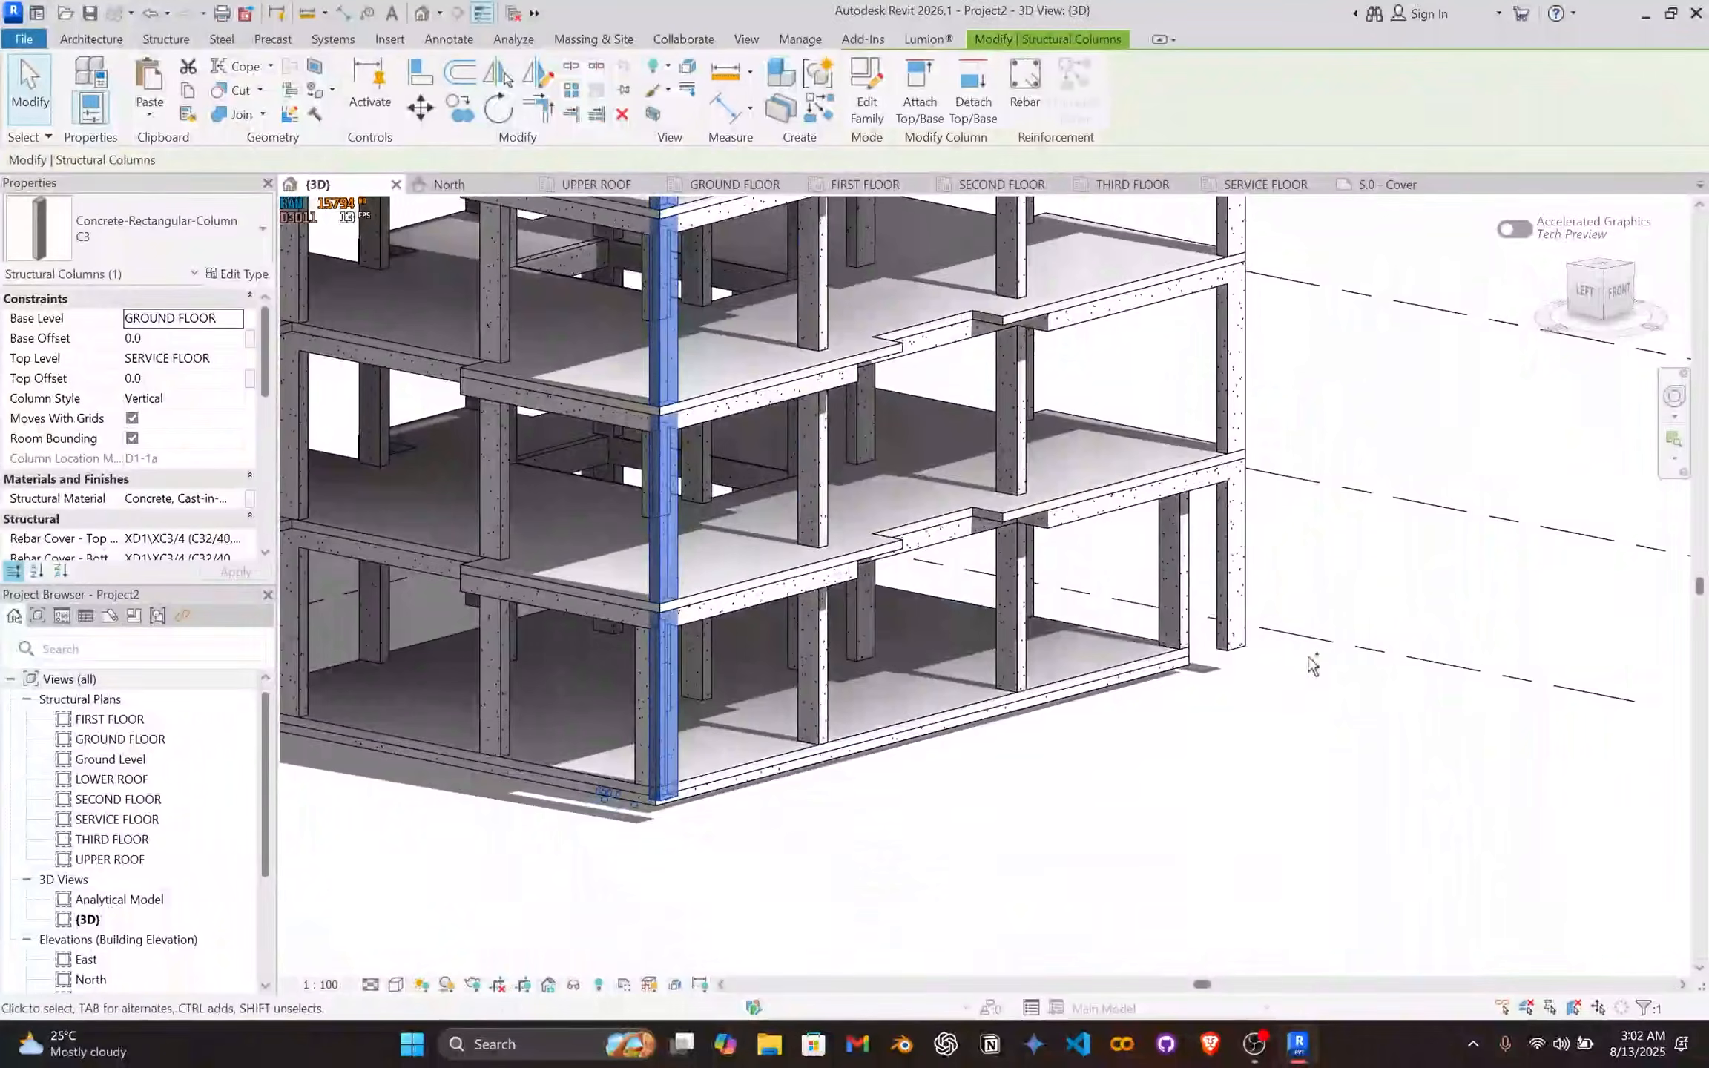
ctrl+click(1231, 571)
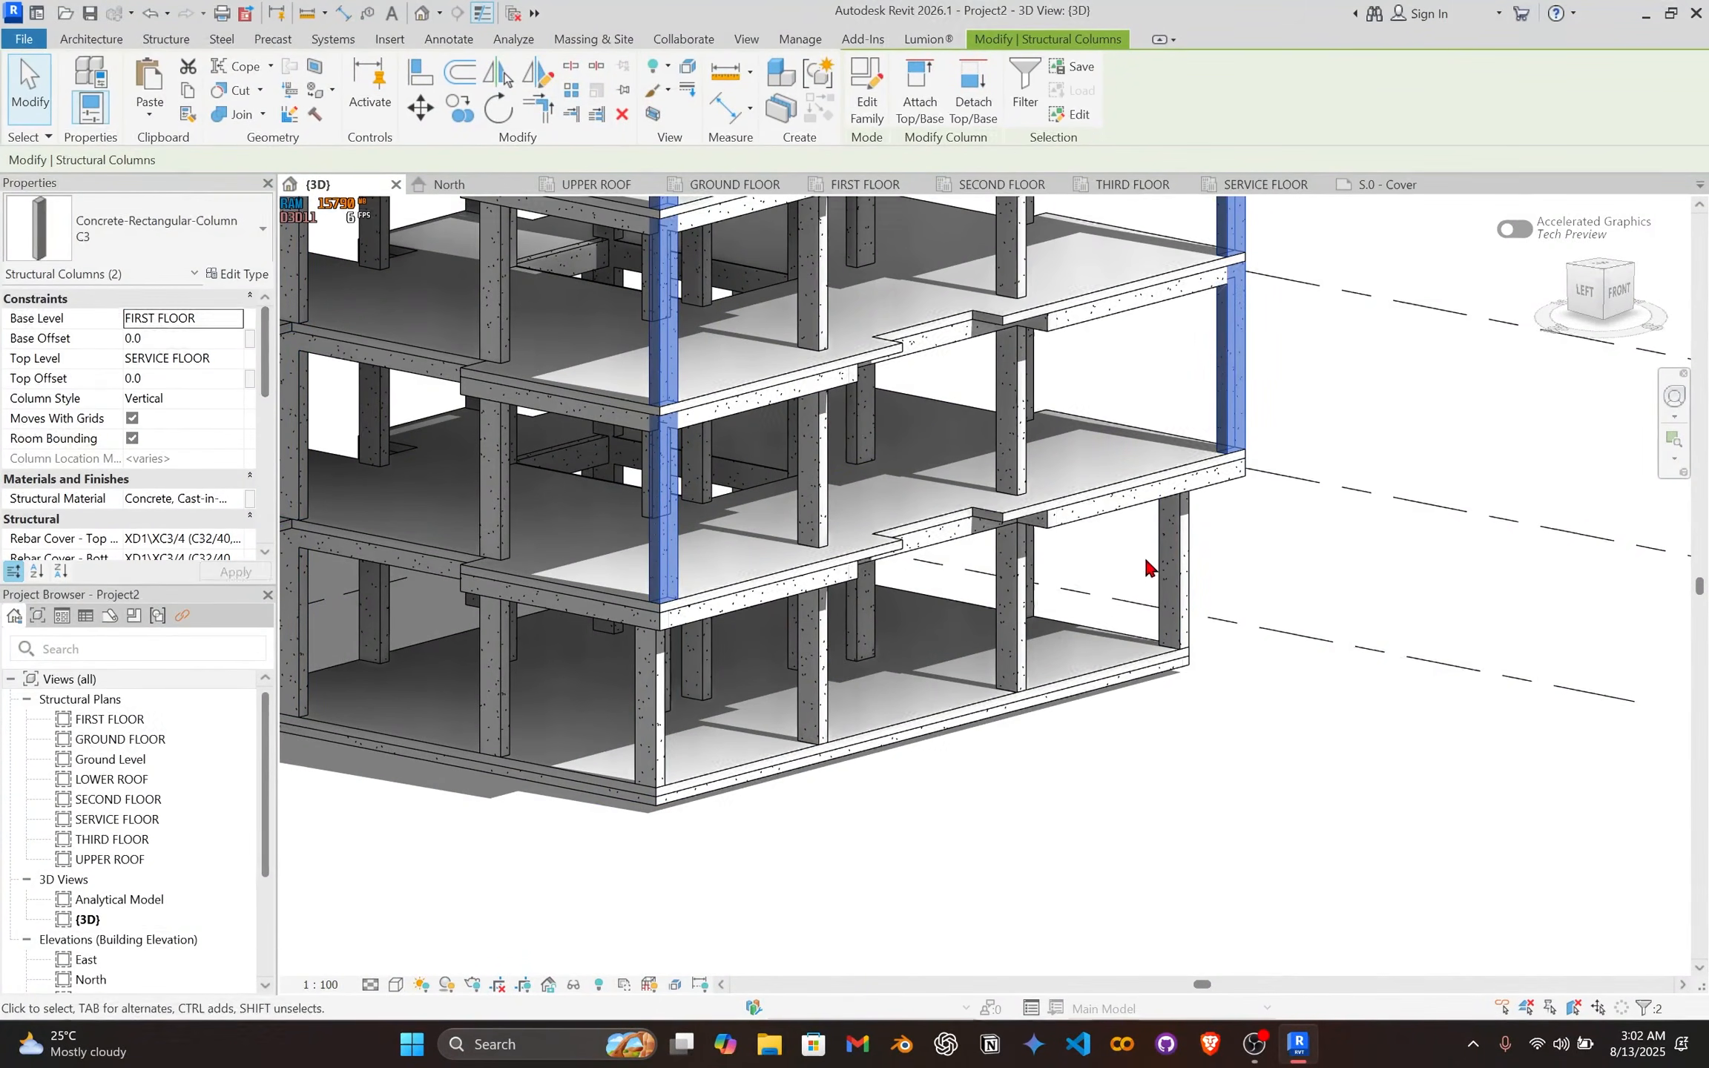
scroll(1282, 668, down, 4)
shift+middle_drag(1312, 808, 1316, 848)
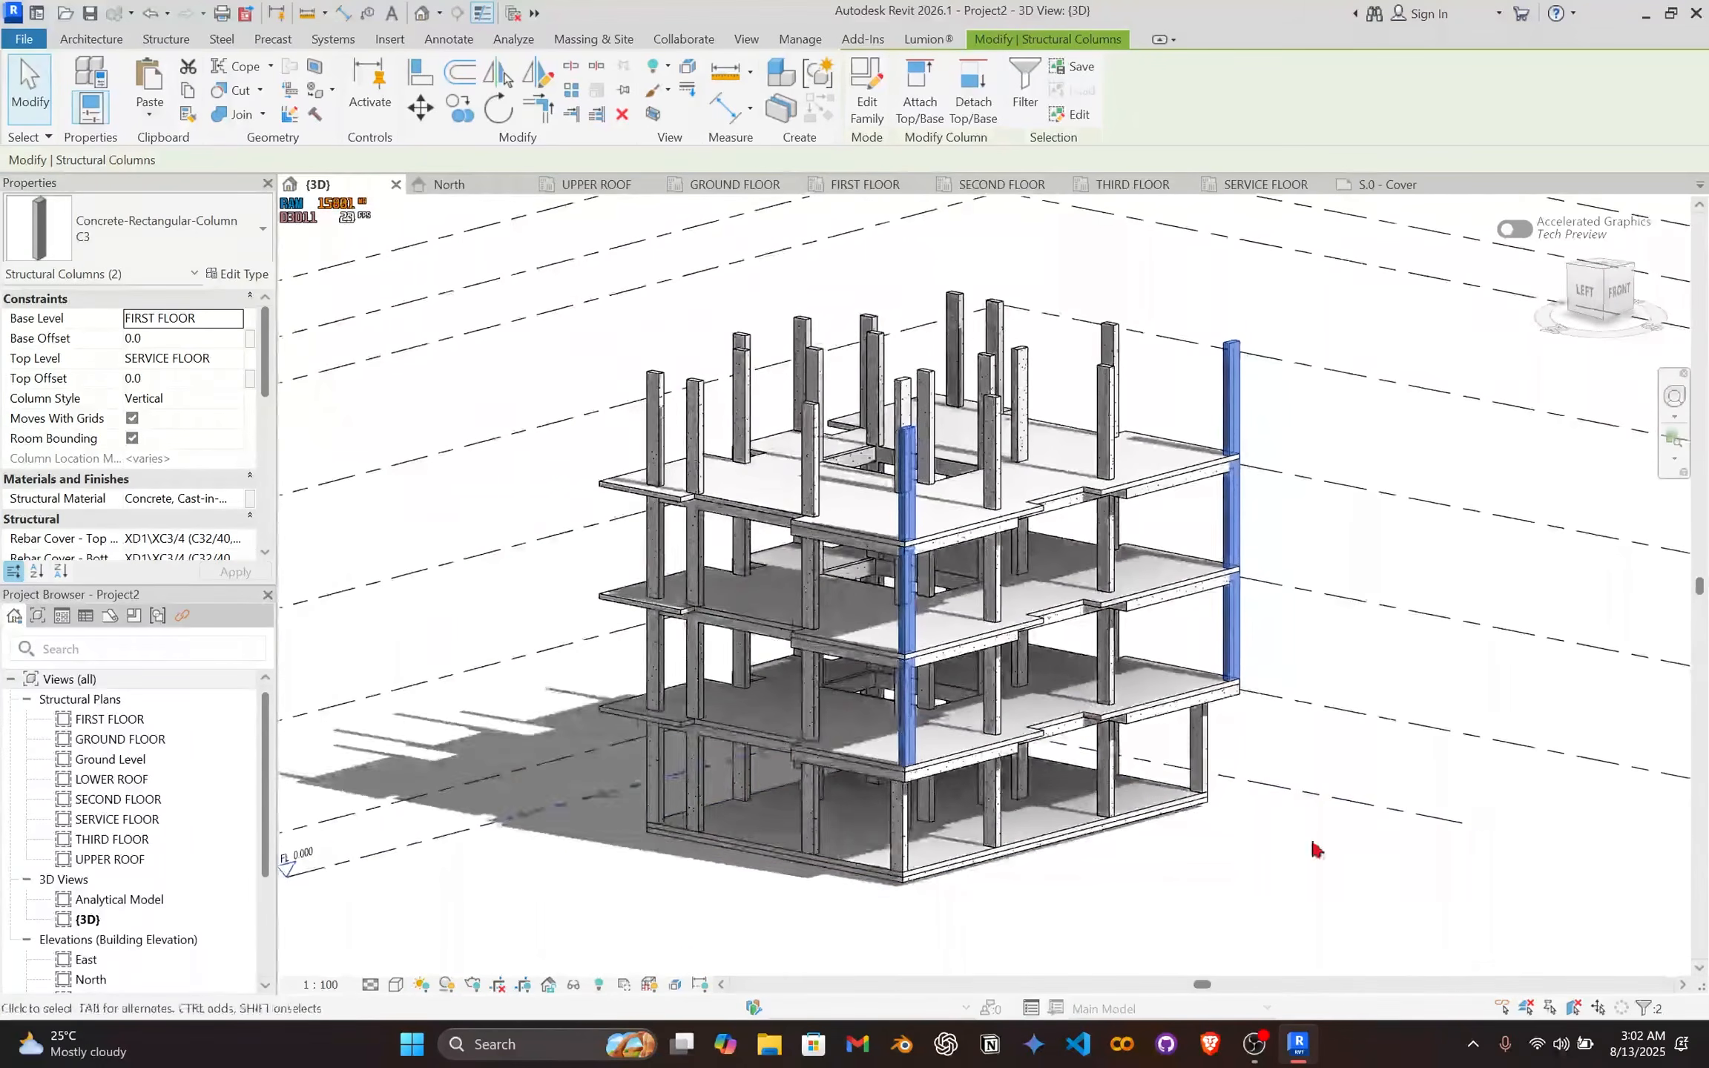
click(1249, 785)
click(1335, 757)
shift+middle_drag(1335, 757, 697, 371)
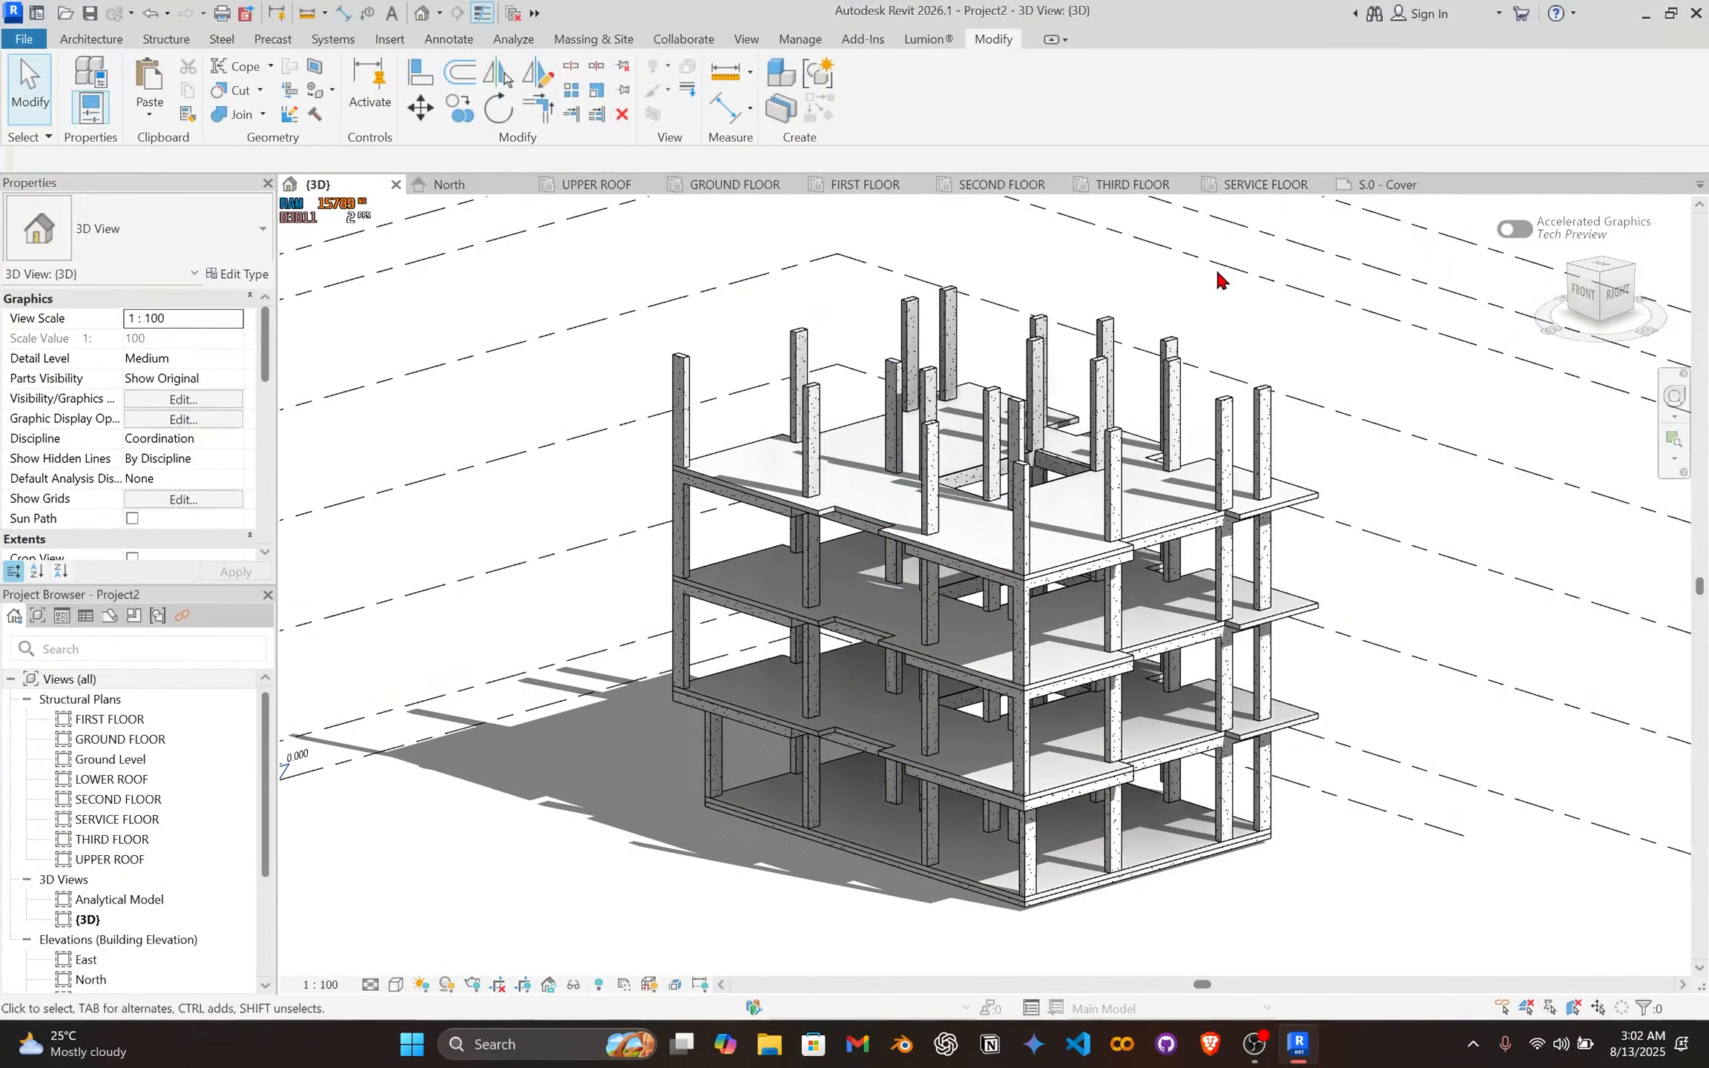
Step: Open the SERVICE FLOOR plan and examine its beam sizes and C4 column labels along grids A1 to B
click(1279, 185)
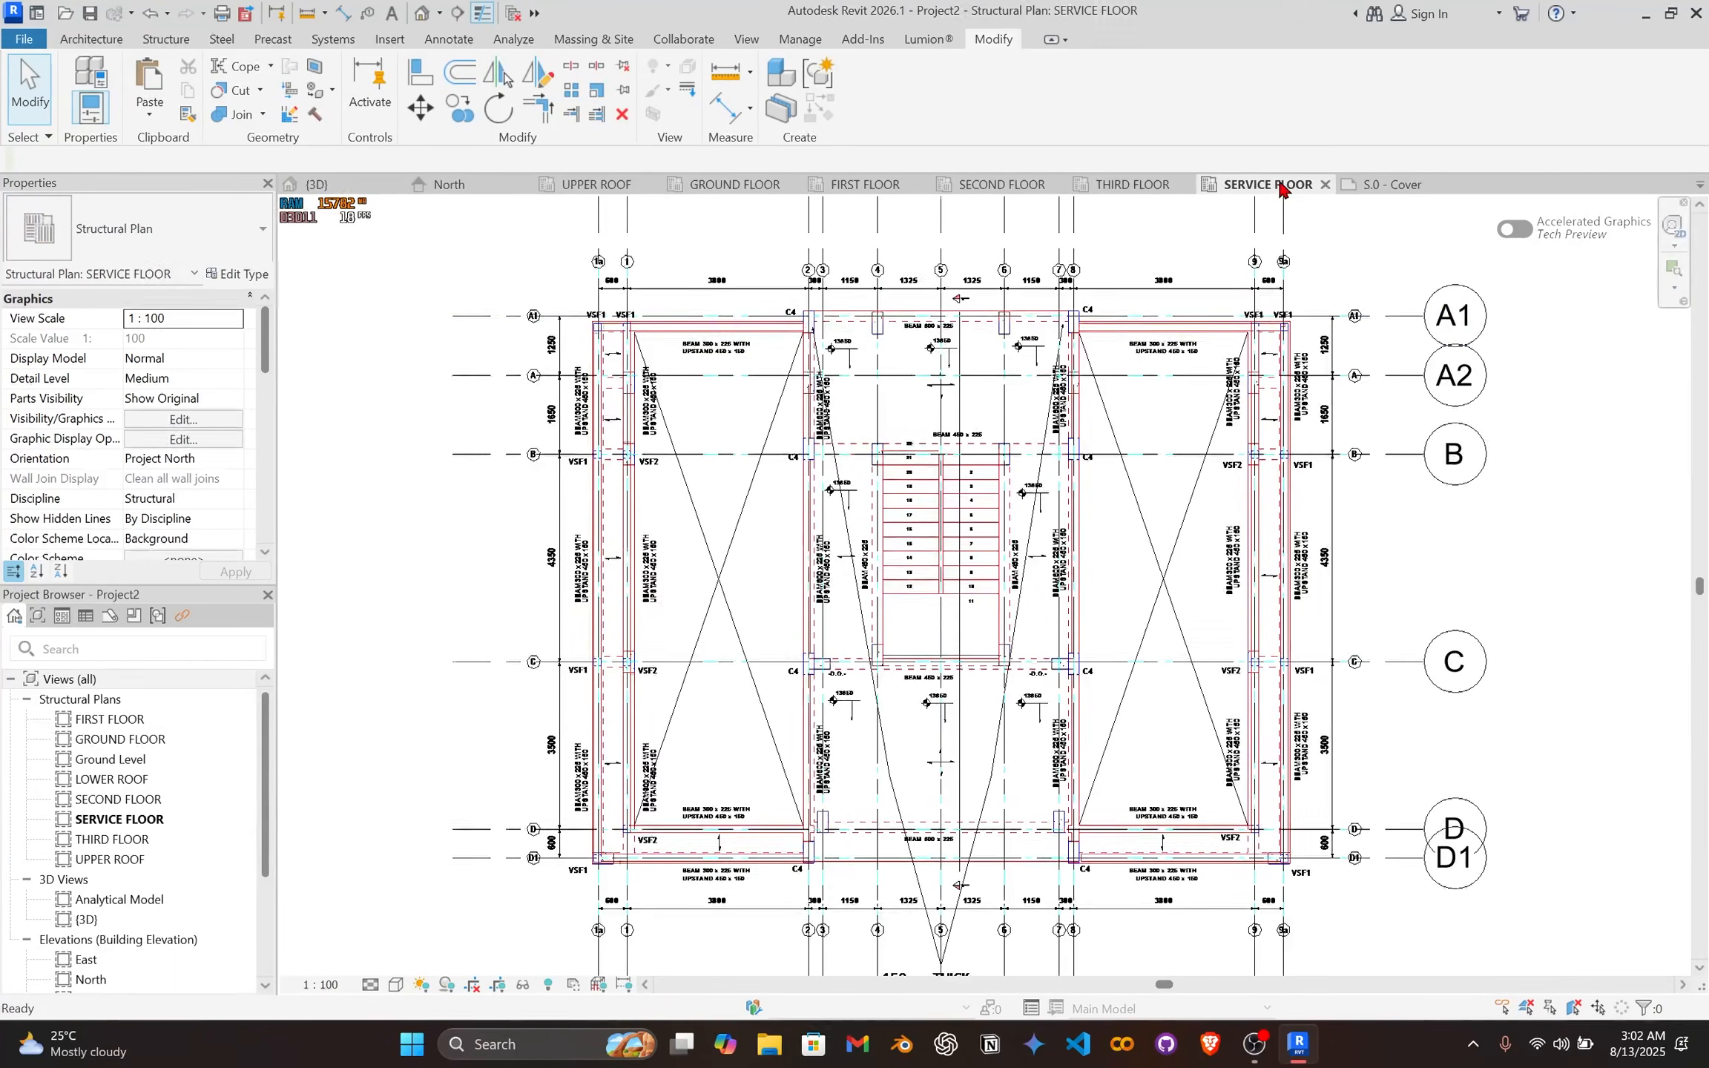
scroll(688, 364, up, 4)
middle_drag(805, 317, 692, 412)
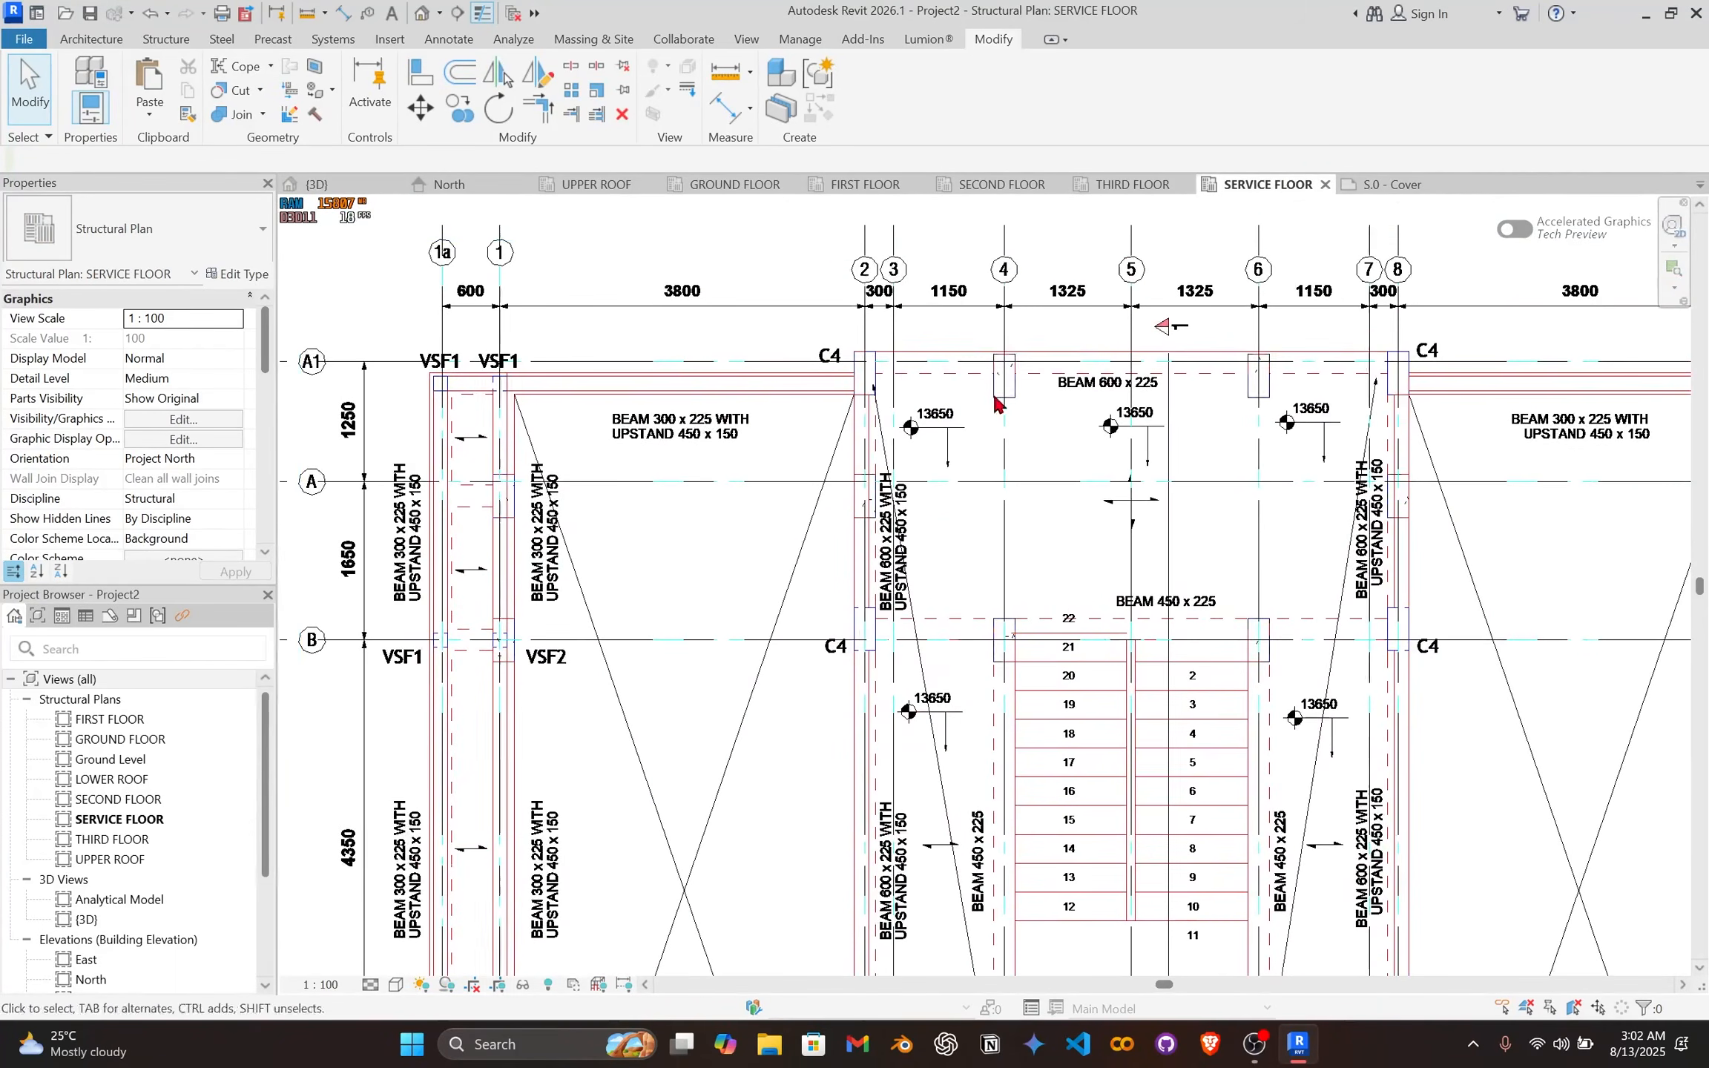
middle_drag(1097, 412, 898, 443)
scroll(690, 430, up, 2)
scroll(813, 365, up, 1)
middle_drag(812, 370, 757, 406)
scroll(757, 407, down, 1)
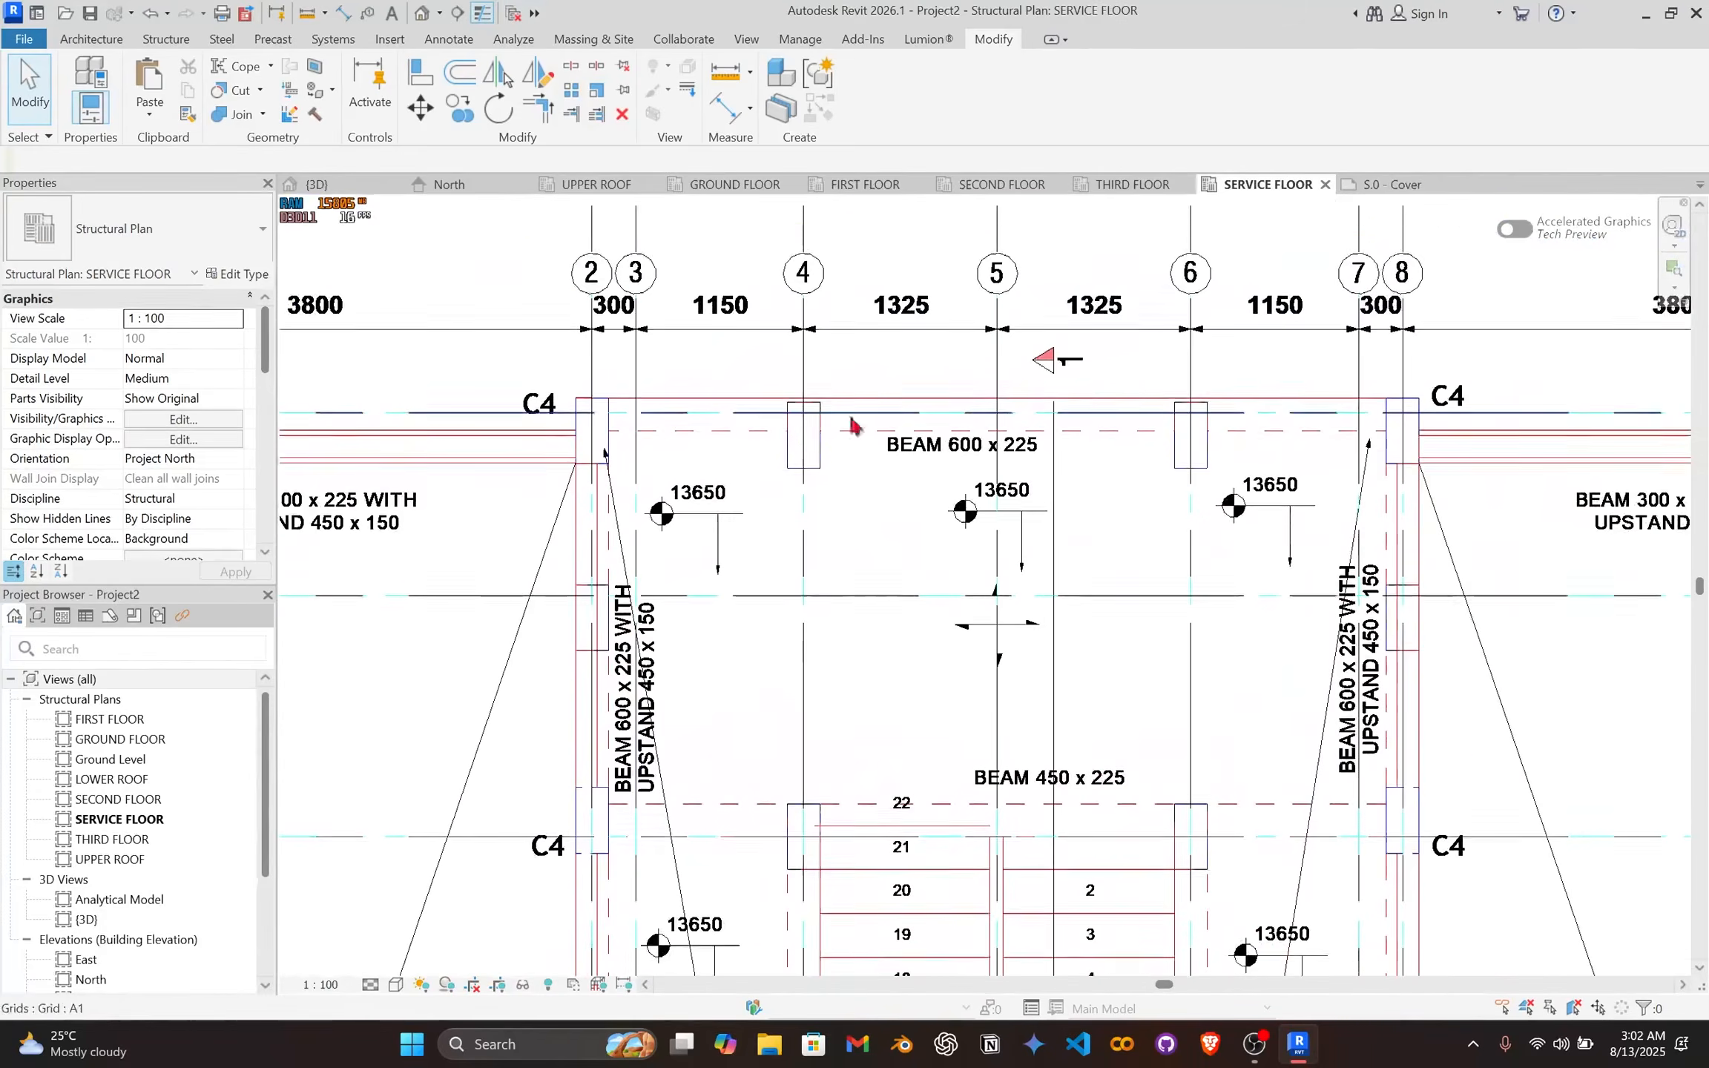
middle_drag(854, 427, 824, 442)
middle_drag(972, 427, 959, 431)
scroll(885, 465, down, 1)
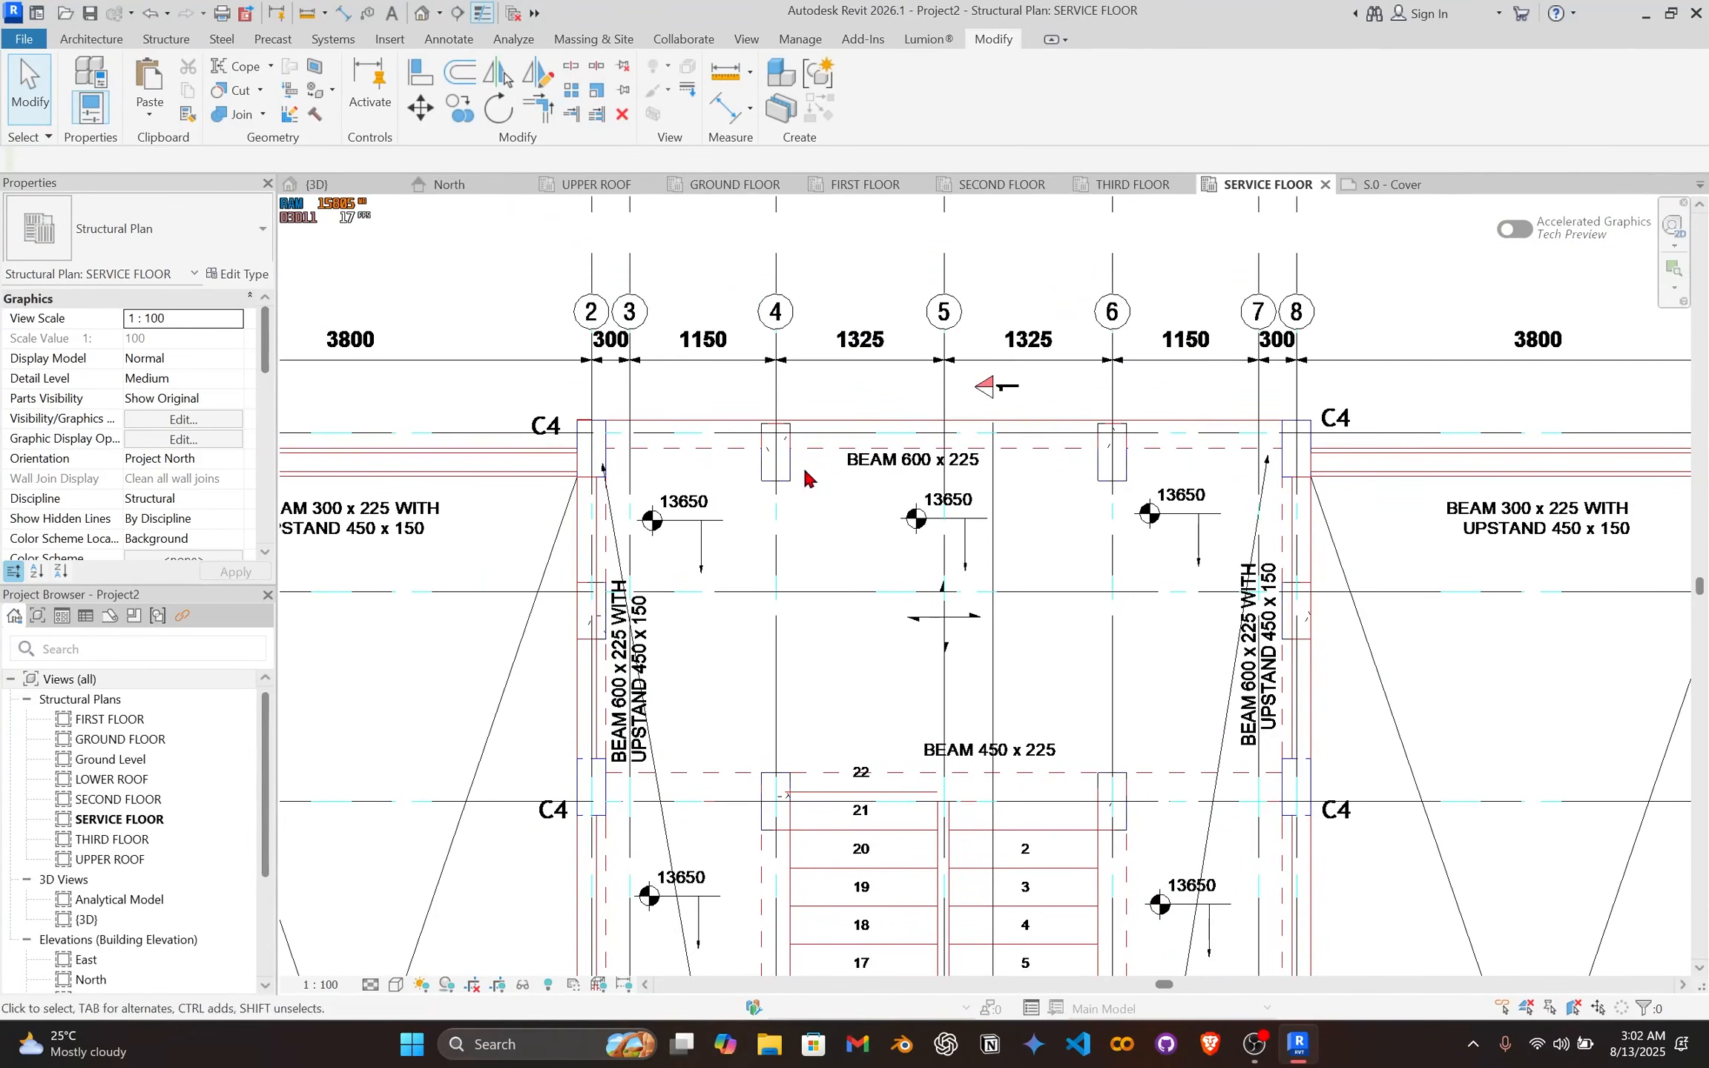
scroll(904, 478, down, 1)
middle_drag(904, 478, 1080, 408)
scroll(549, 481, up, 3)
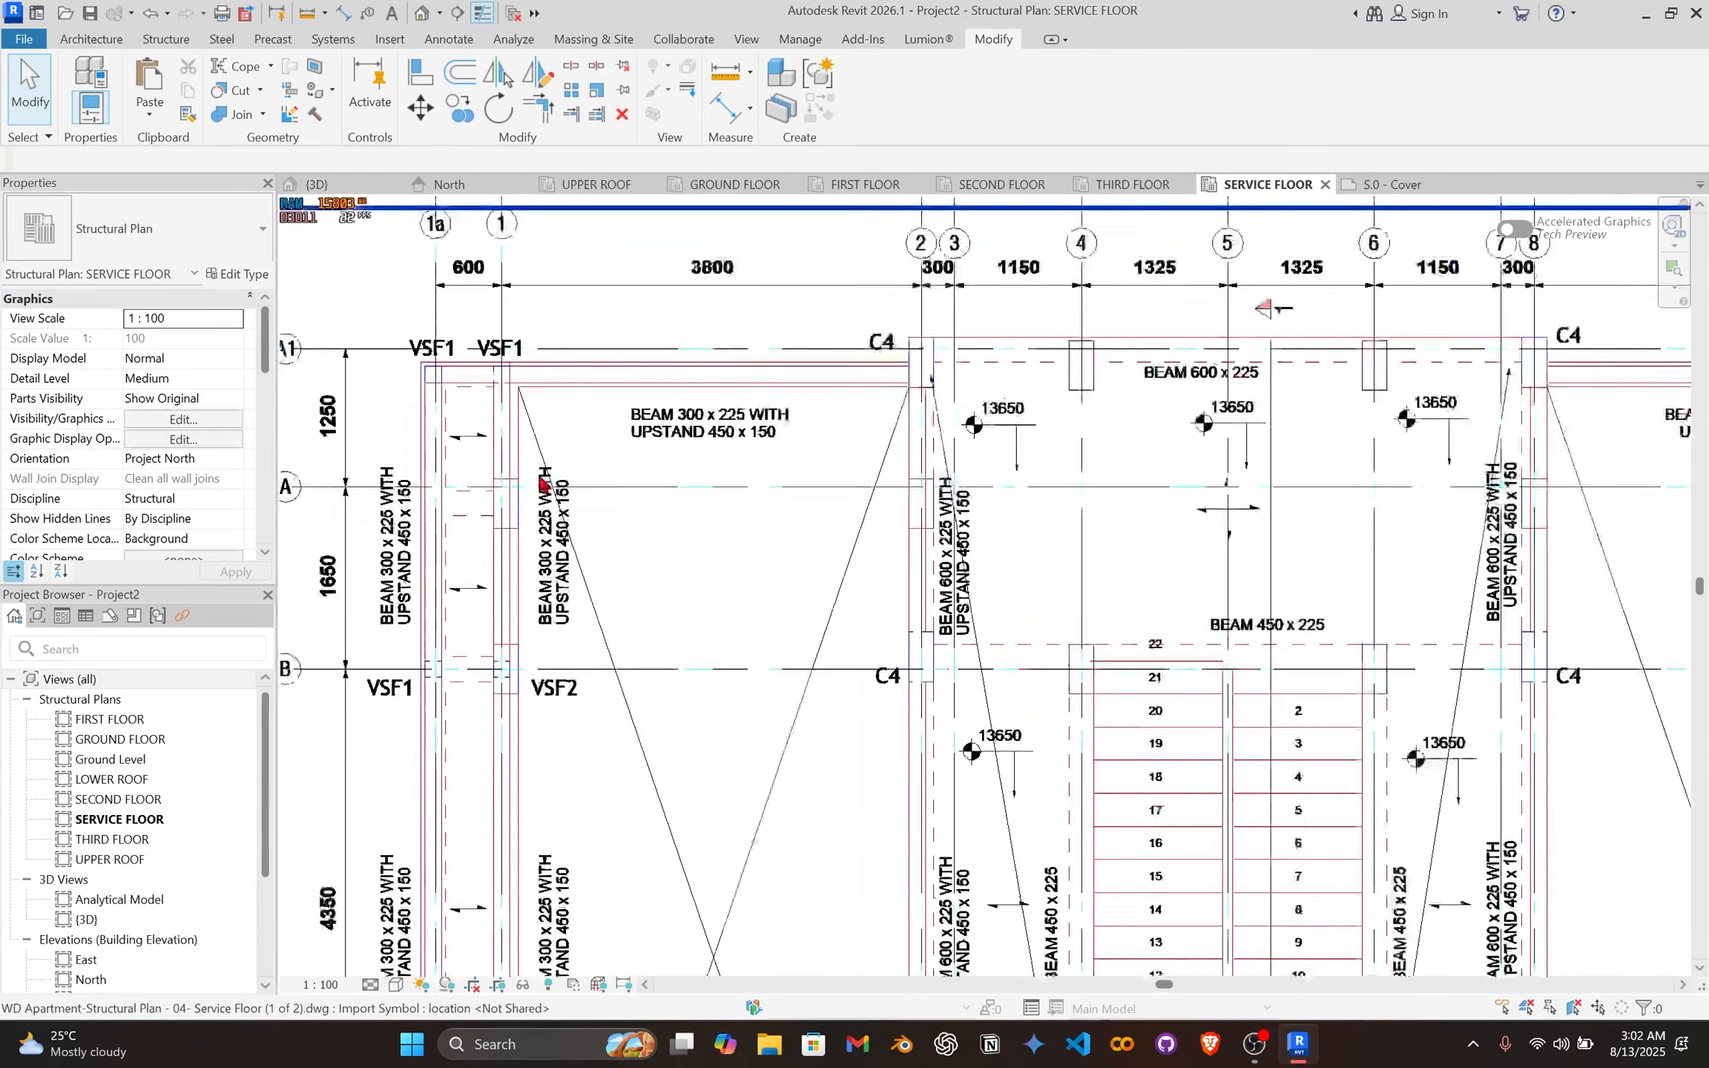
middle_drag(745, 450, 710, 511)
scroll(710, 509, up, 2)
scroll(831, 462, down, 3)
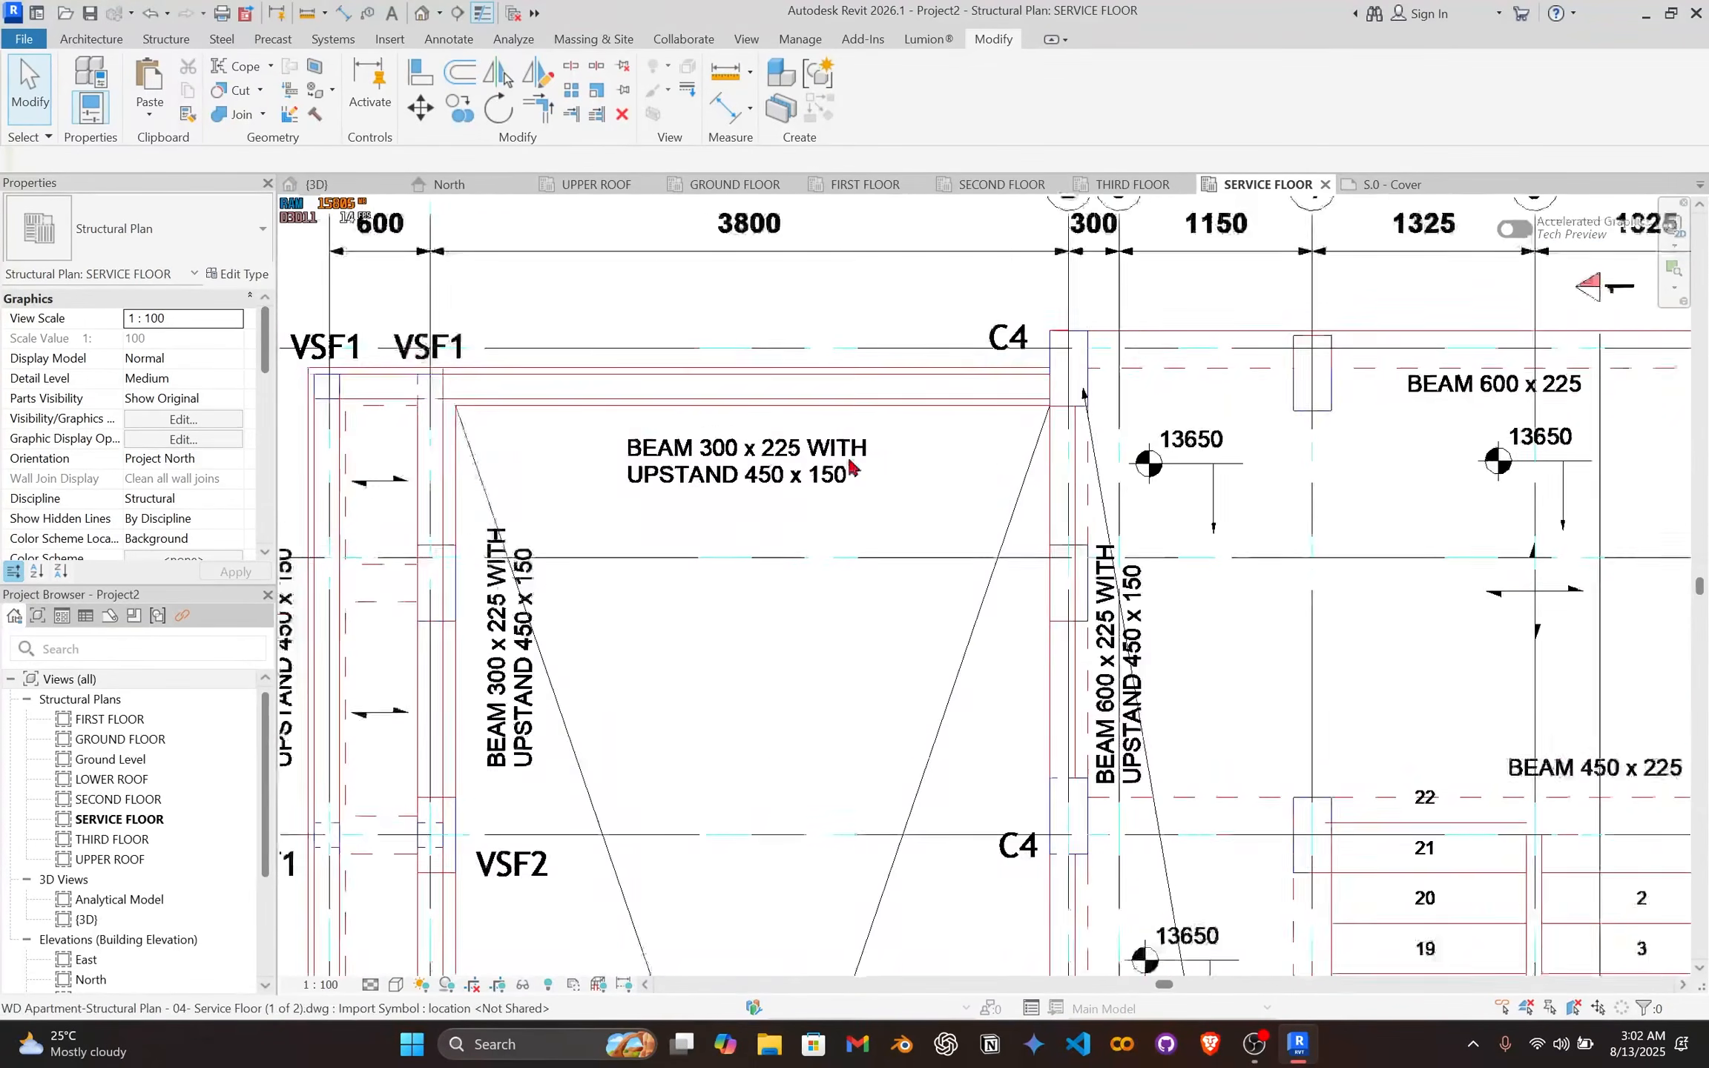
middle_drag(1265, 491, 883, 539)
middle_drag(1034, 491, 1018, 545)
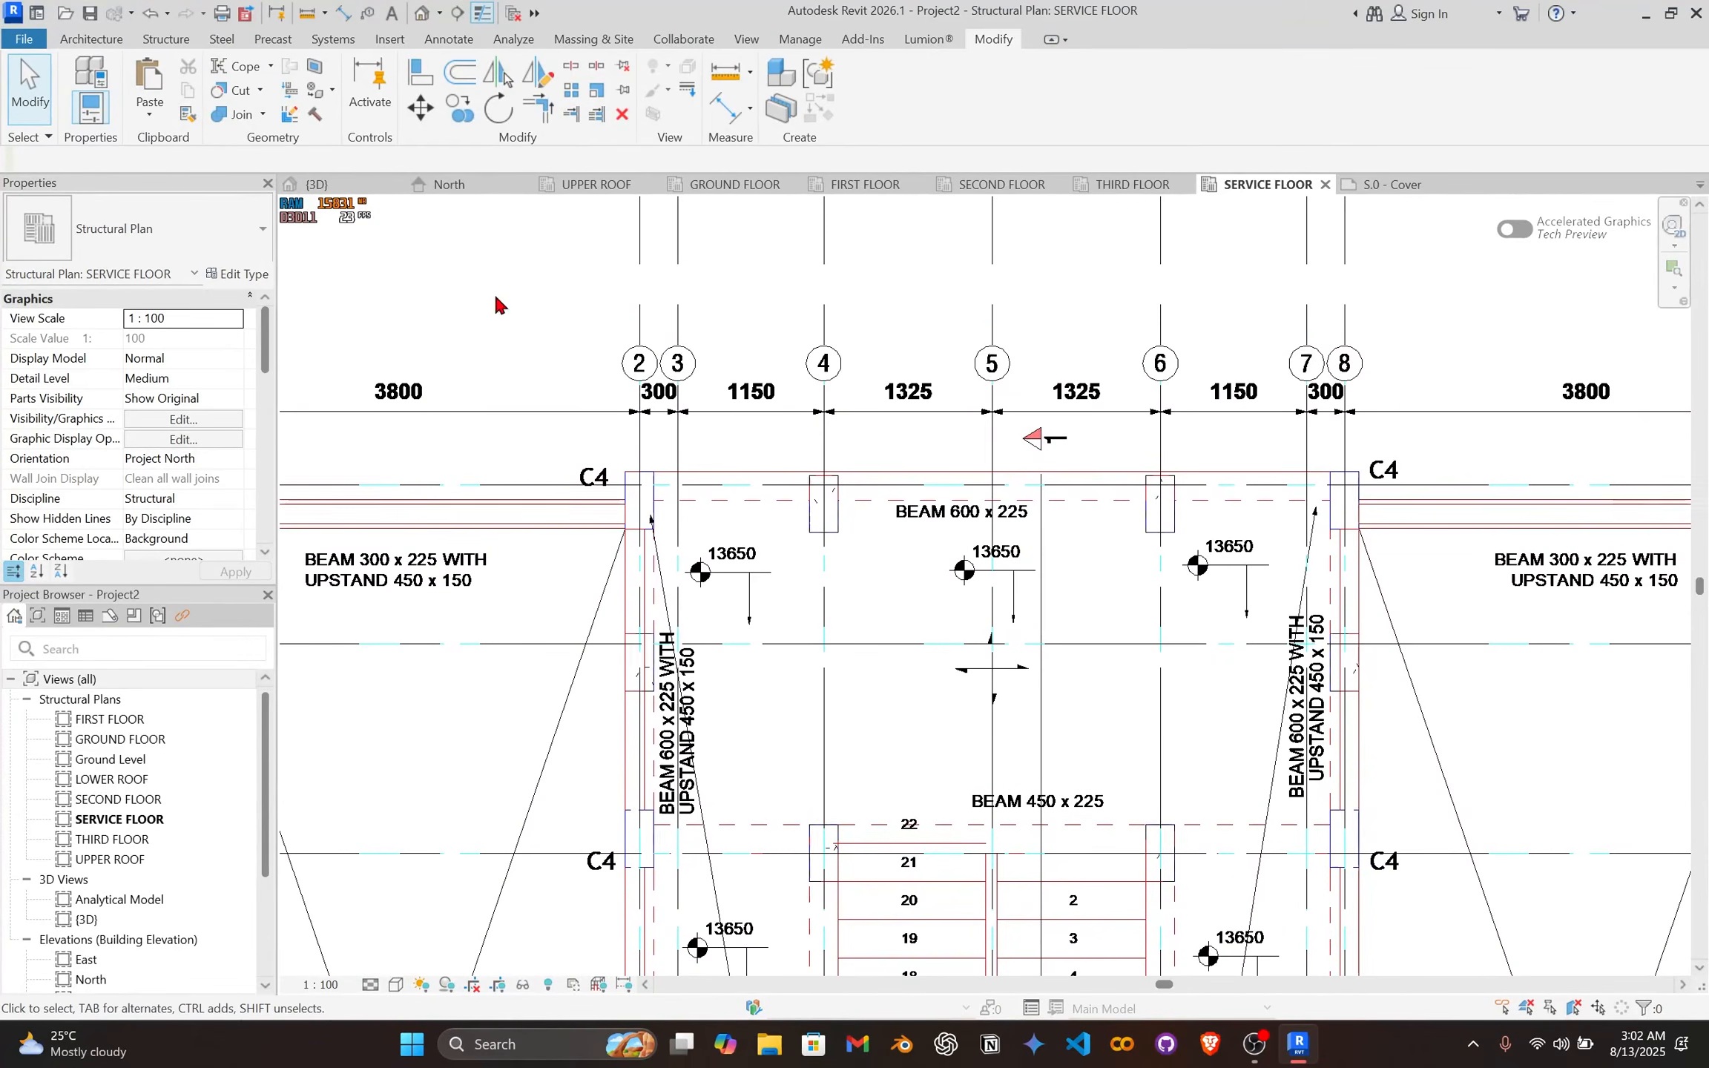
Step: Create a Concrete-Rectangular Beam type named 600 x 225mm with b 225 and h 600 by duplicating the 450 x 225mm type
click(176, 40)
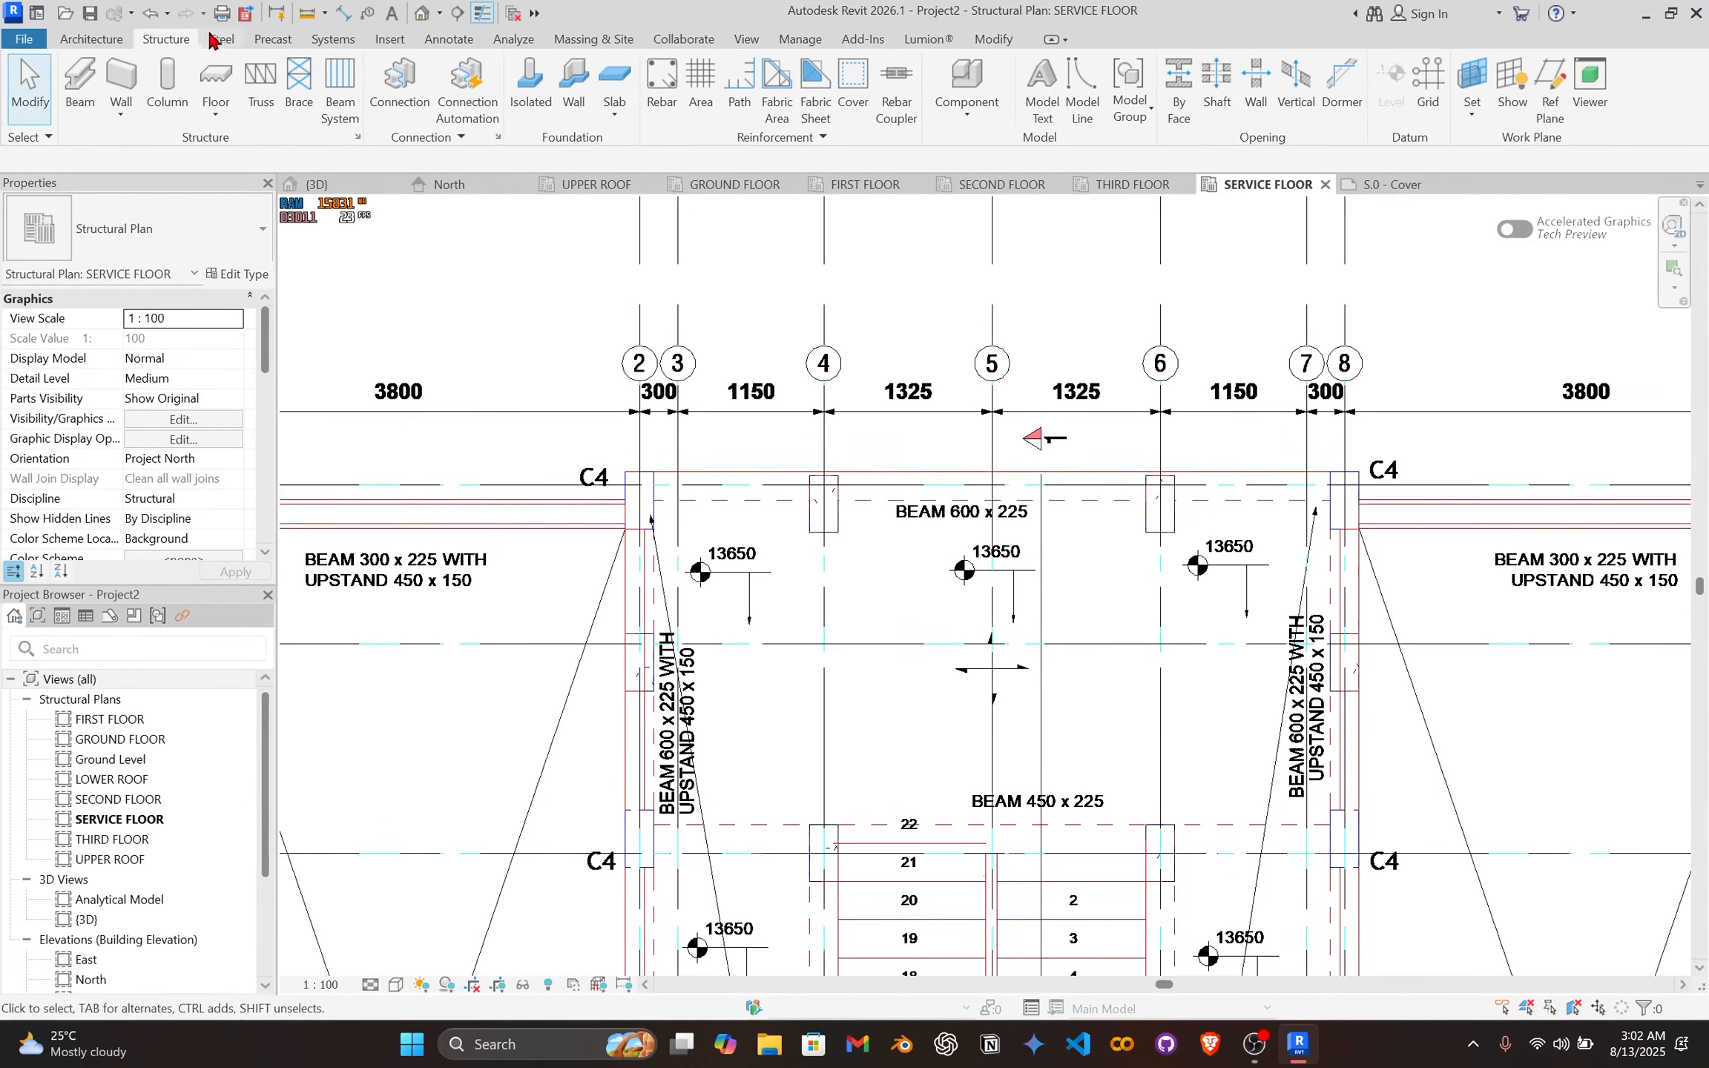
click(80, 87)
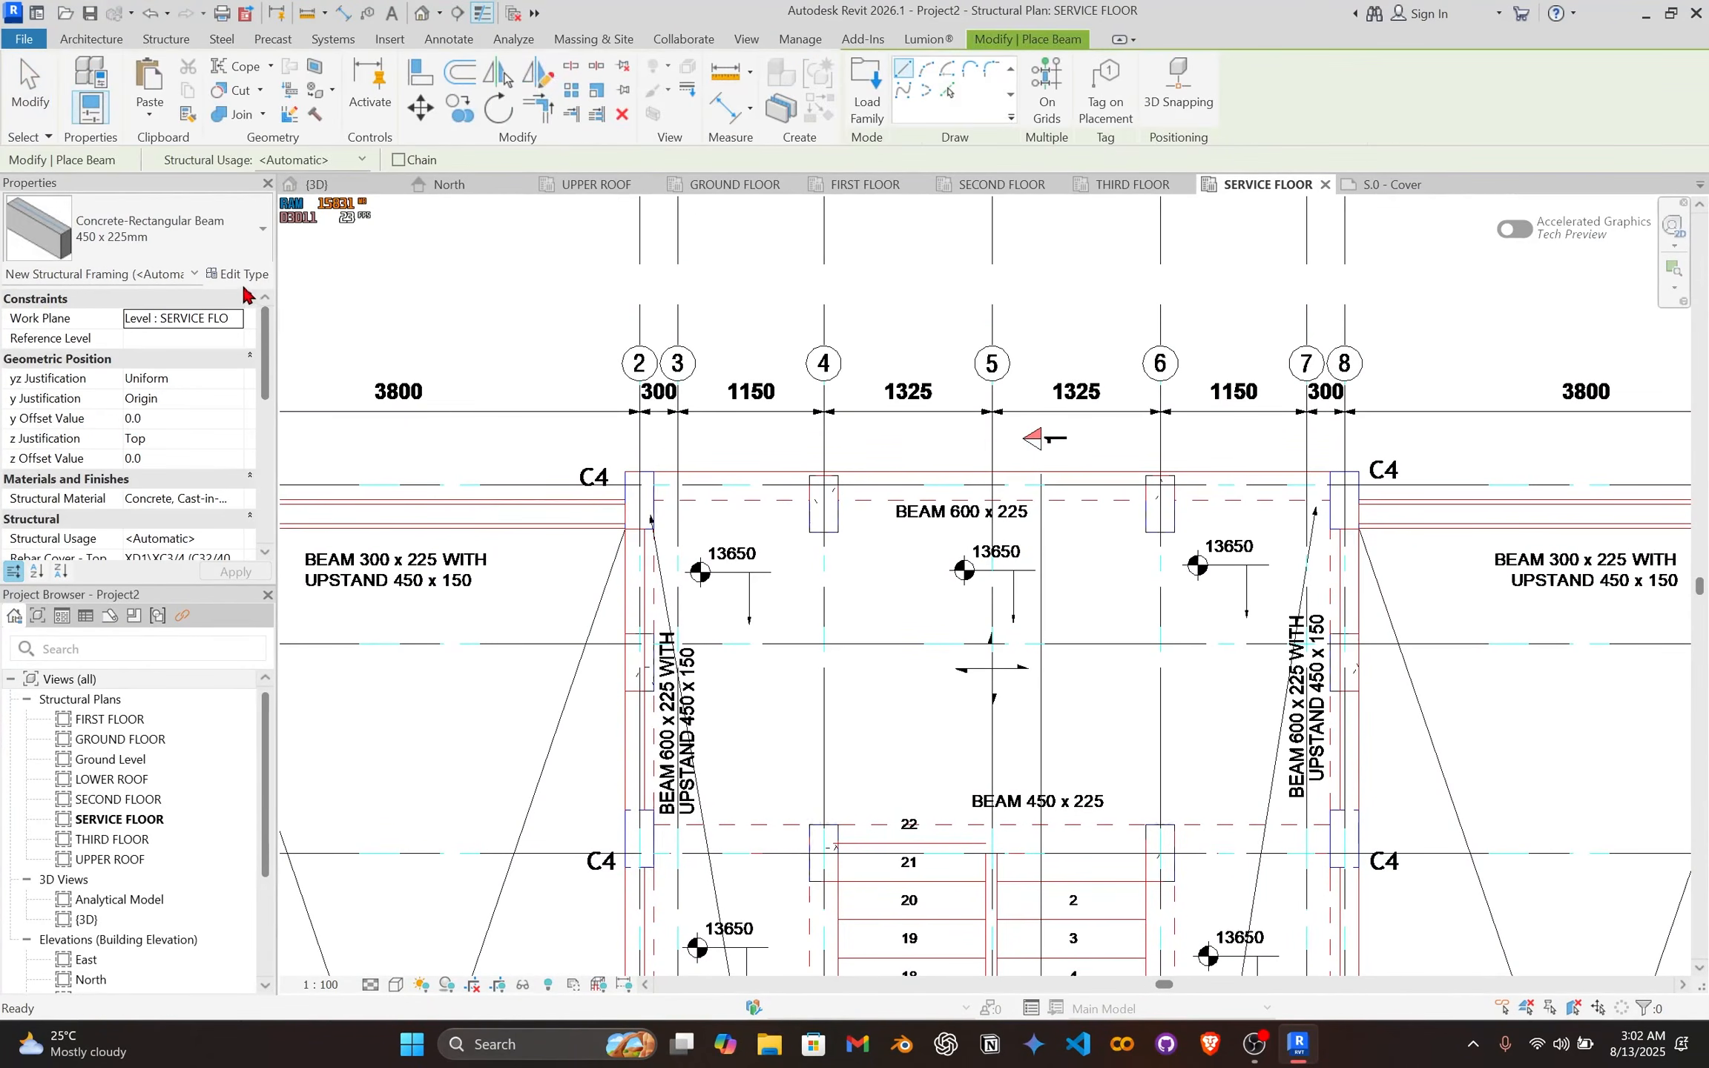
click(239, 273)
click(1409, 405)
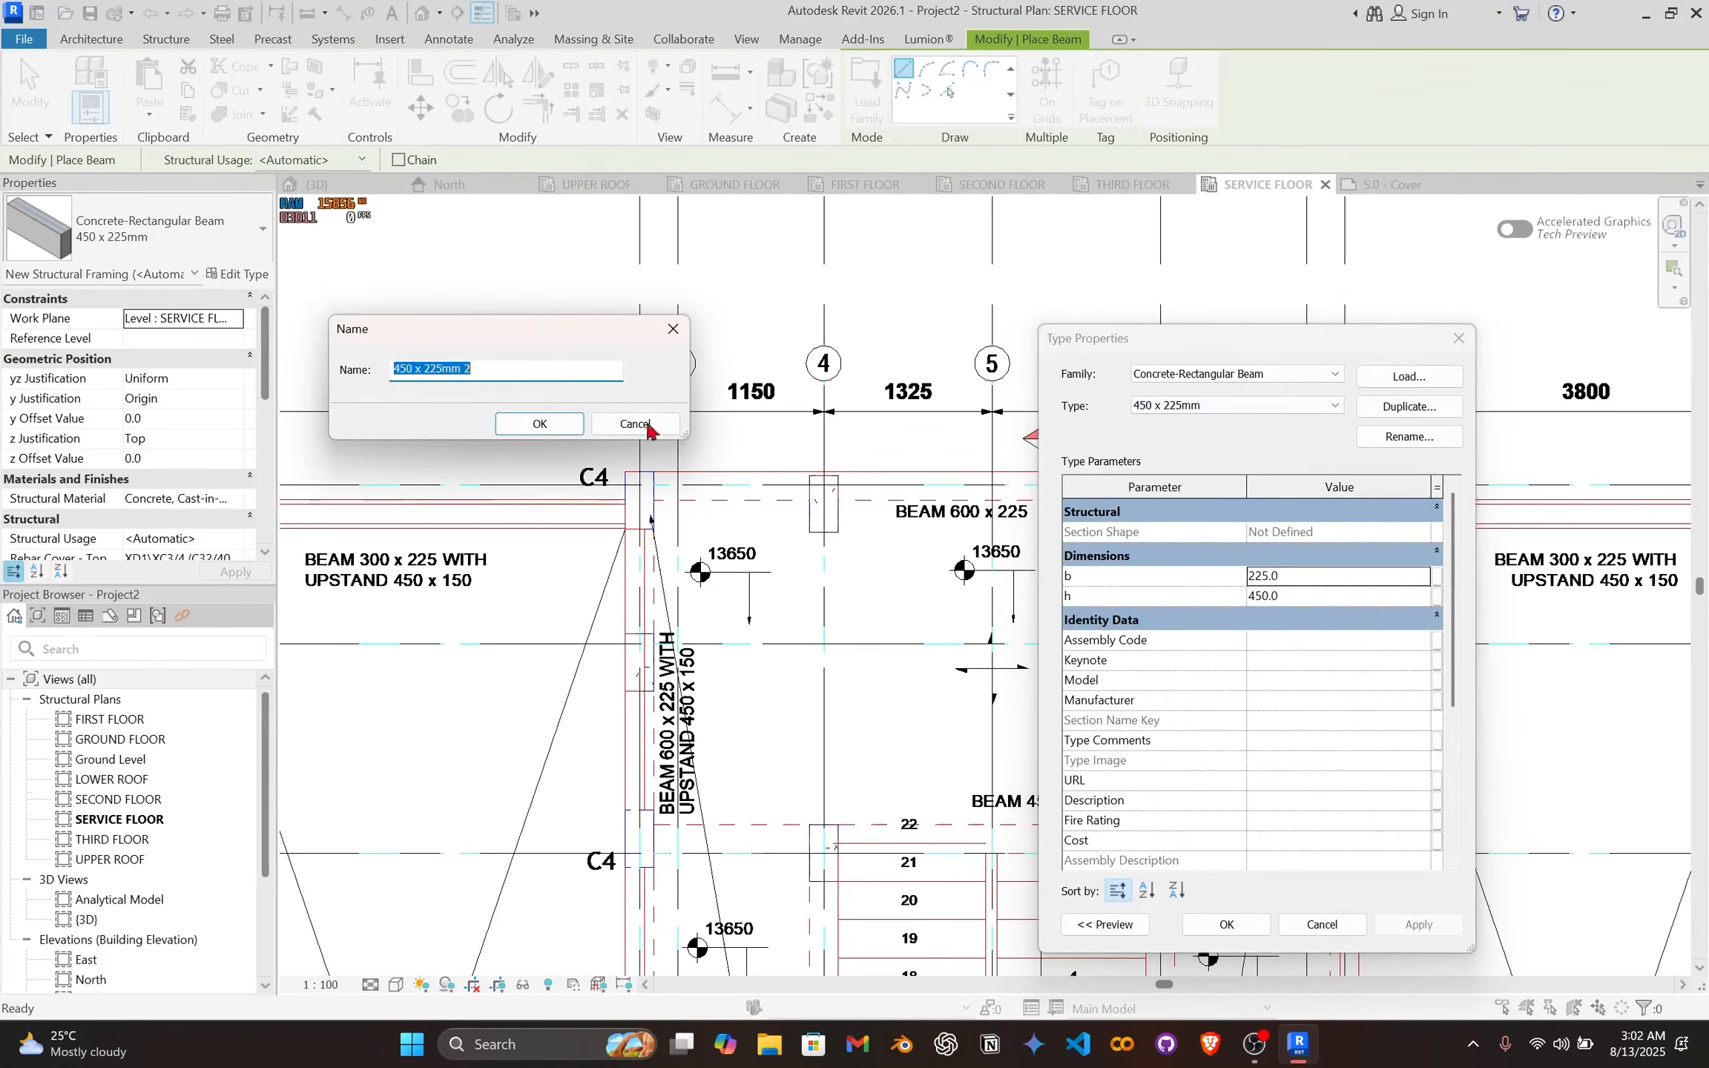
click(406, 371)
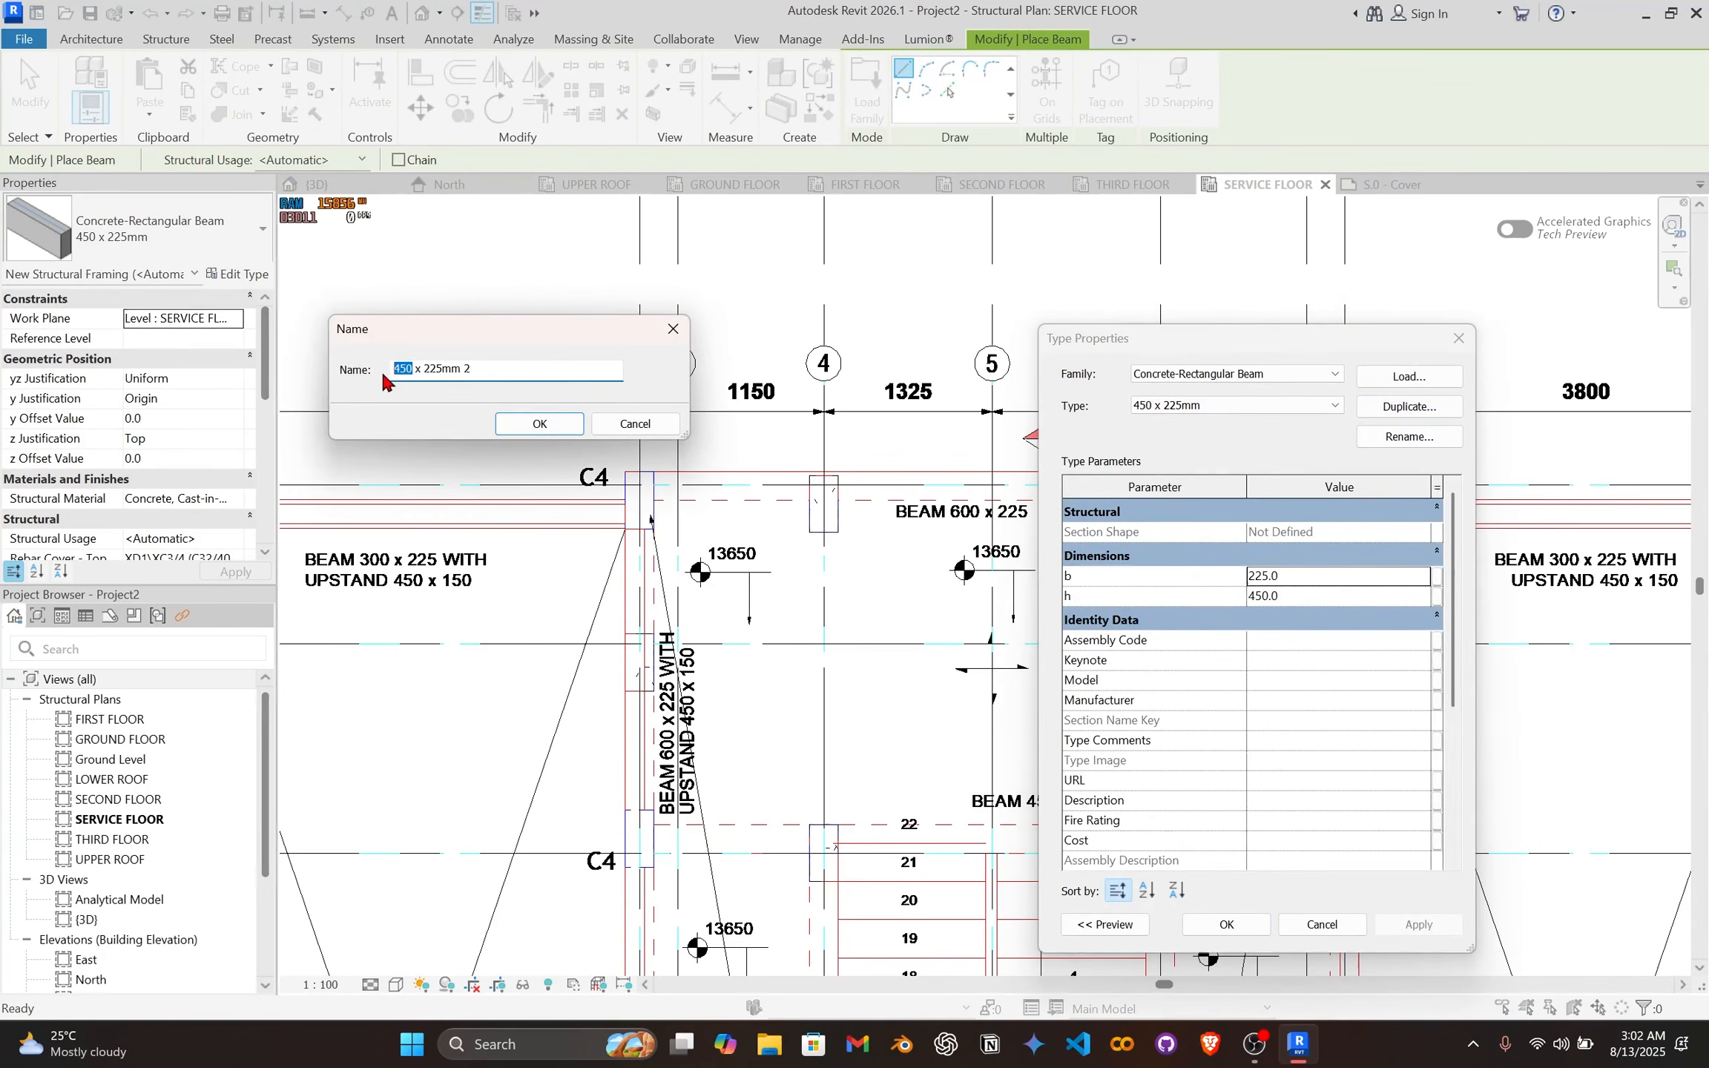
text(600)
click(507, 375)
key(Return)
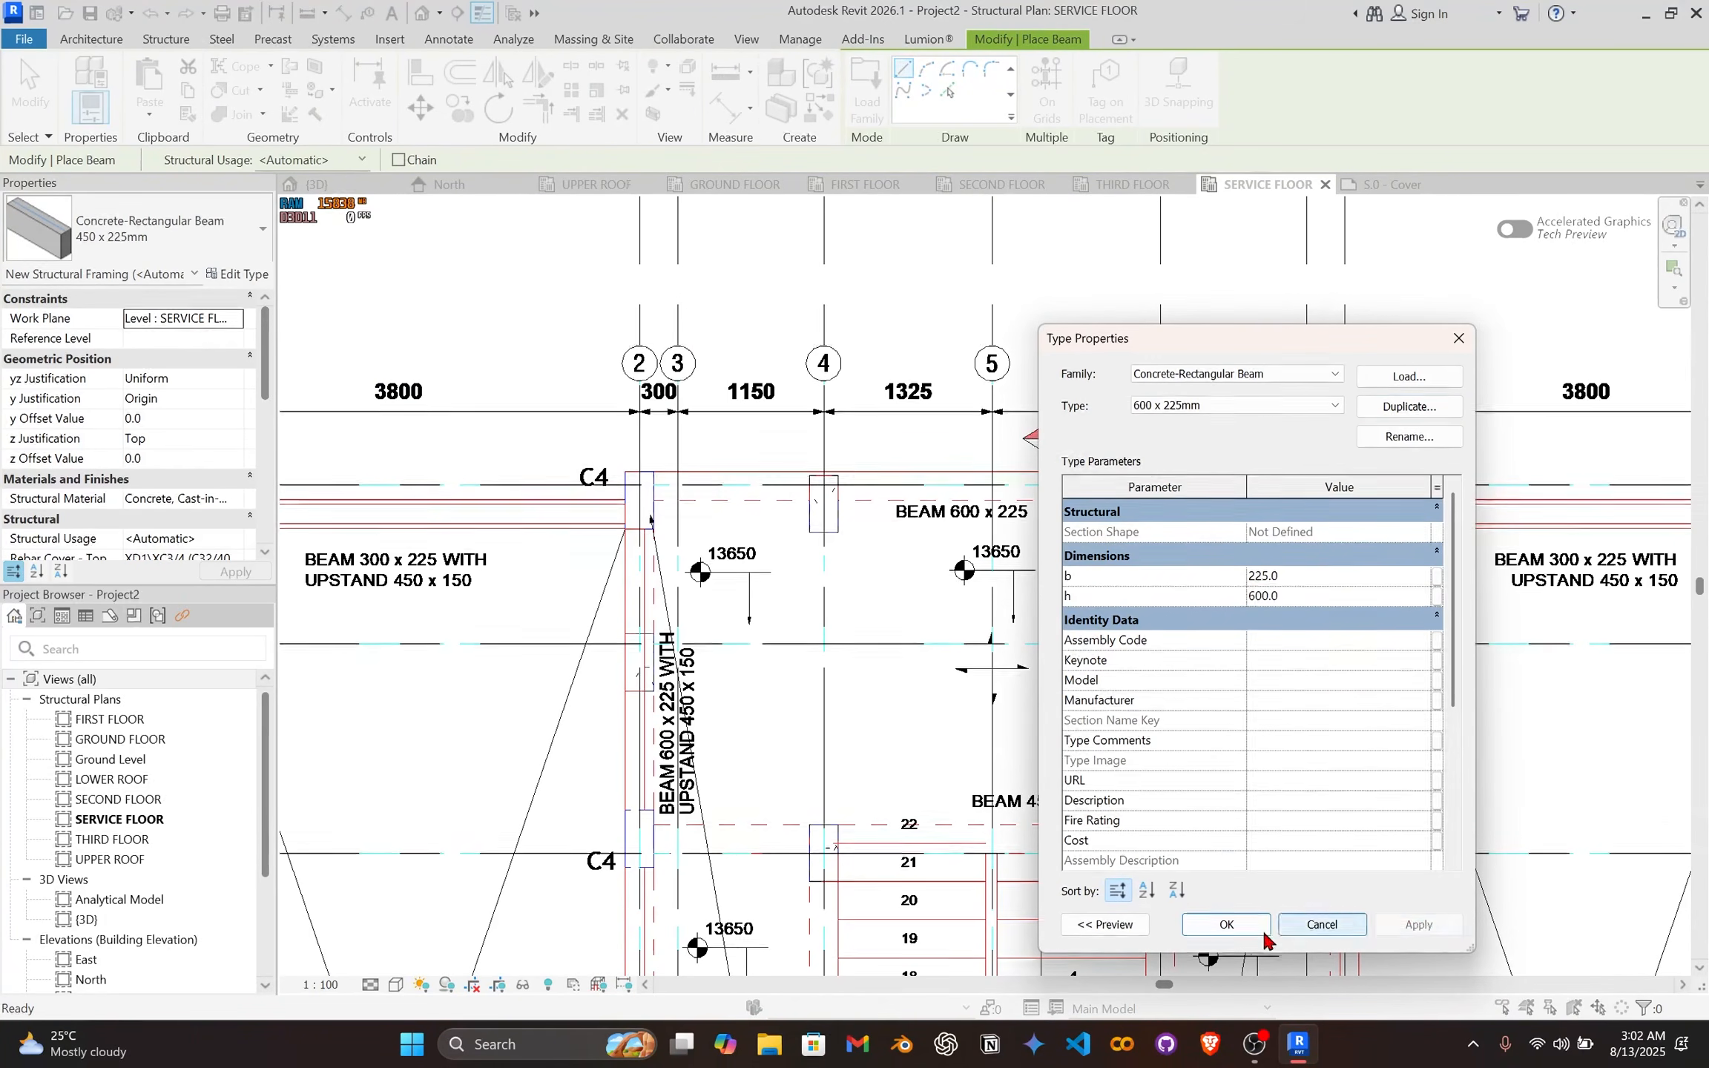
click(1224, 927)
Step: Draw a 600 x 225mm beam along grid A1 from the C4 column at grid 2 to the one at grid 8
scroll(623, 432, up, 4)
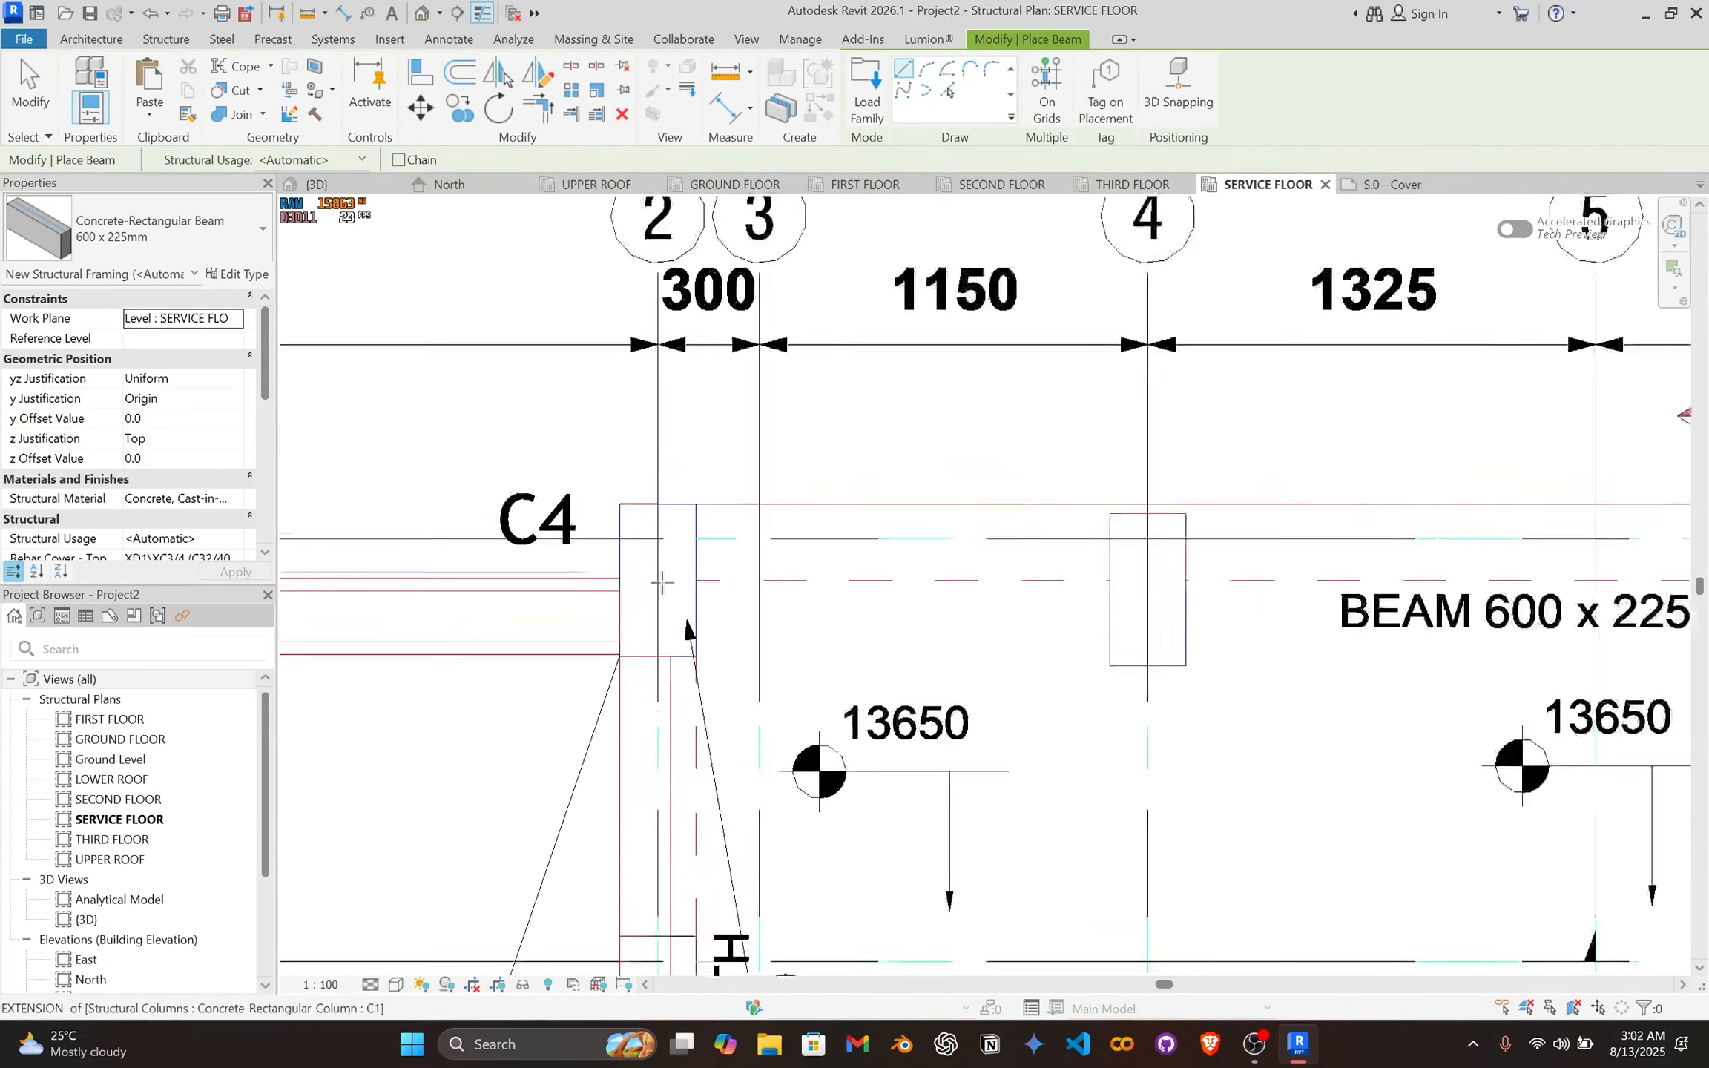
click(654, 522)
scroll(1228, 538, up, 1)
scroll(1332, 553, down, 3)
middle_drag(1336, 554, 751, 519)
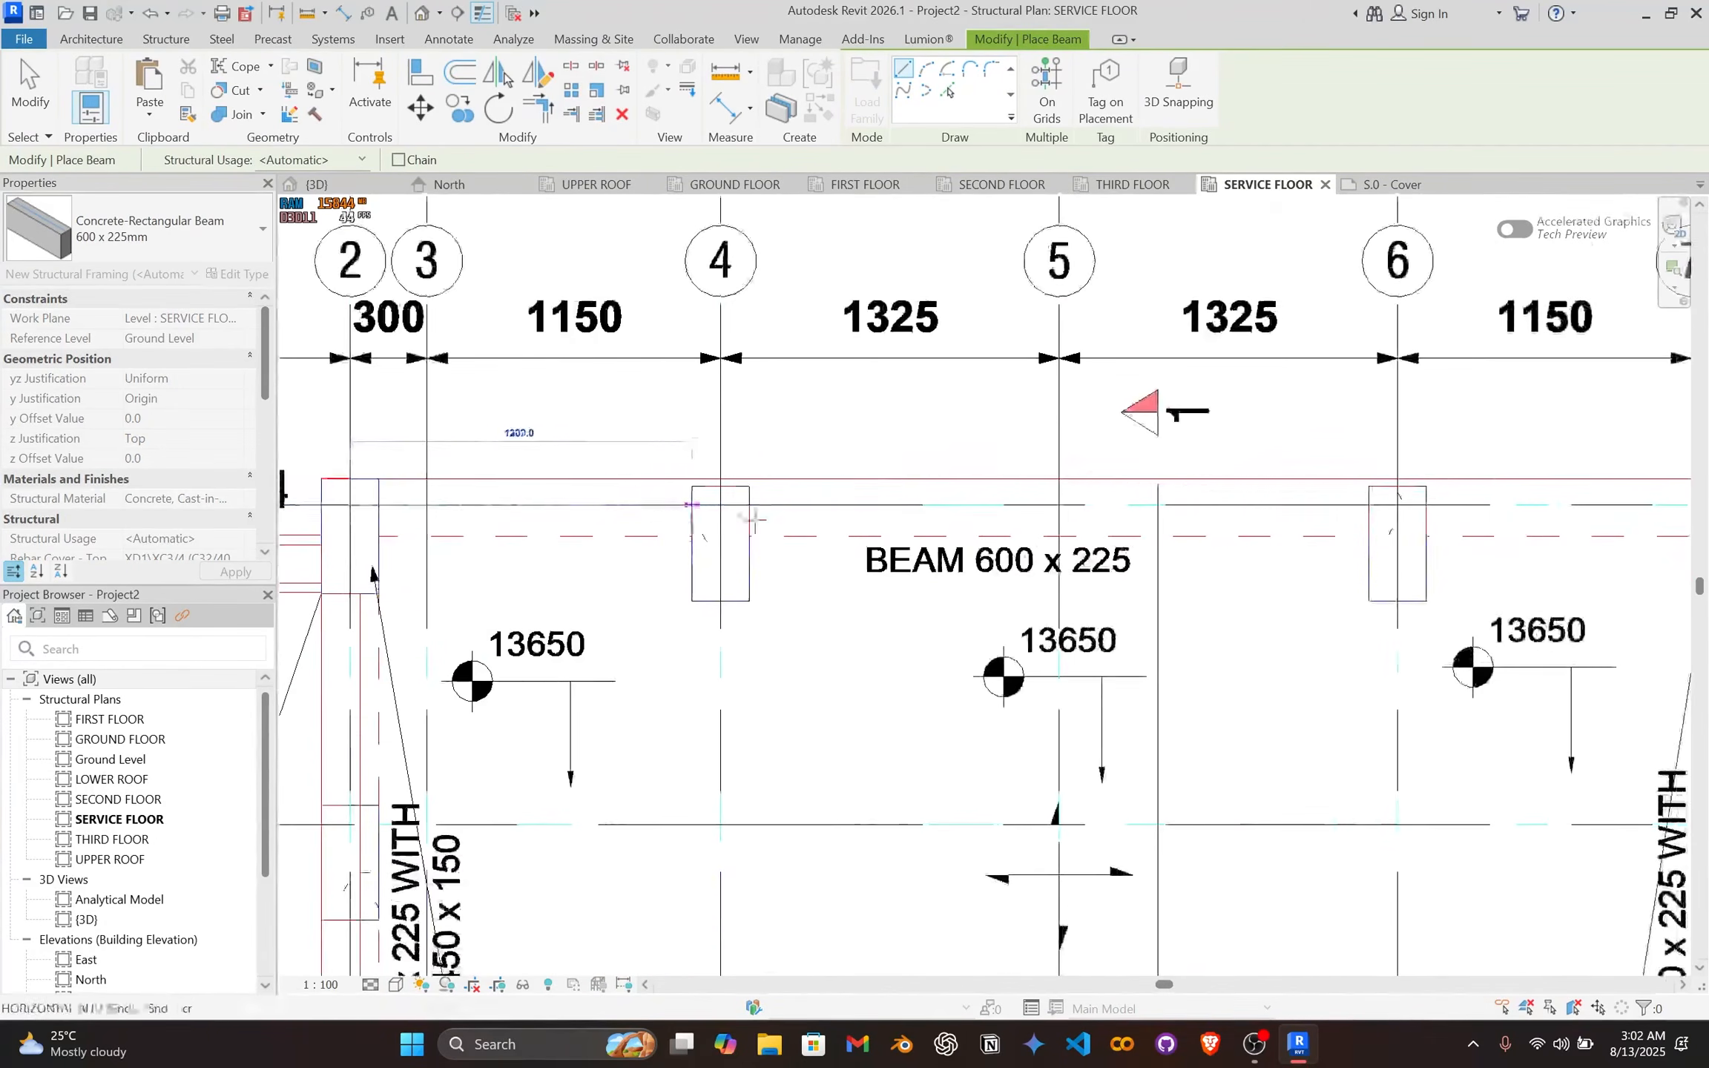
middle_drag(1451, 570, 811, 572)
scroll(1143, 512, up, 1)
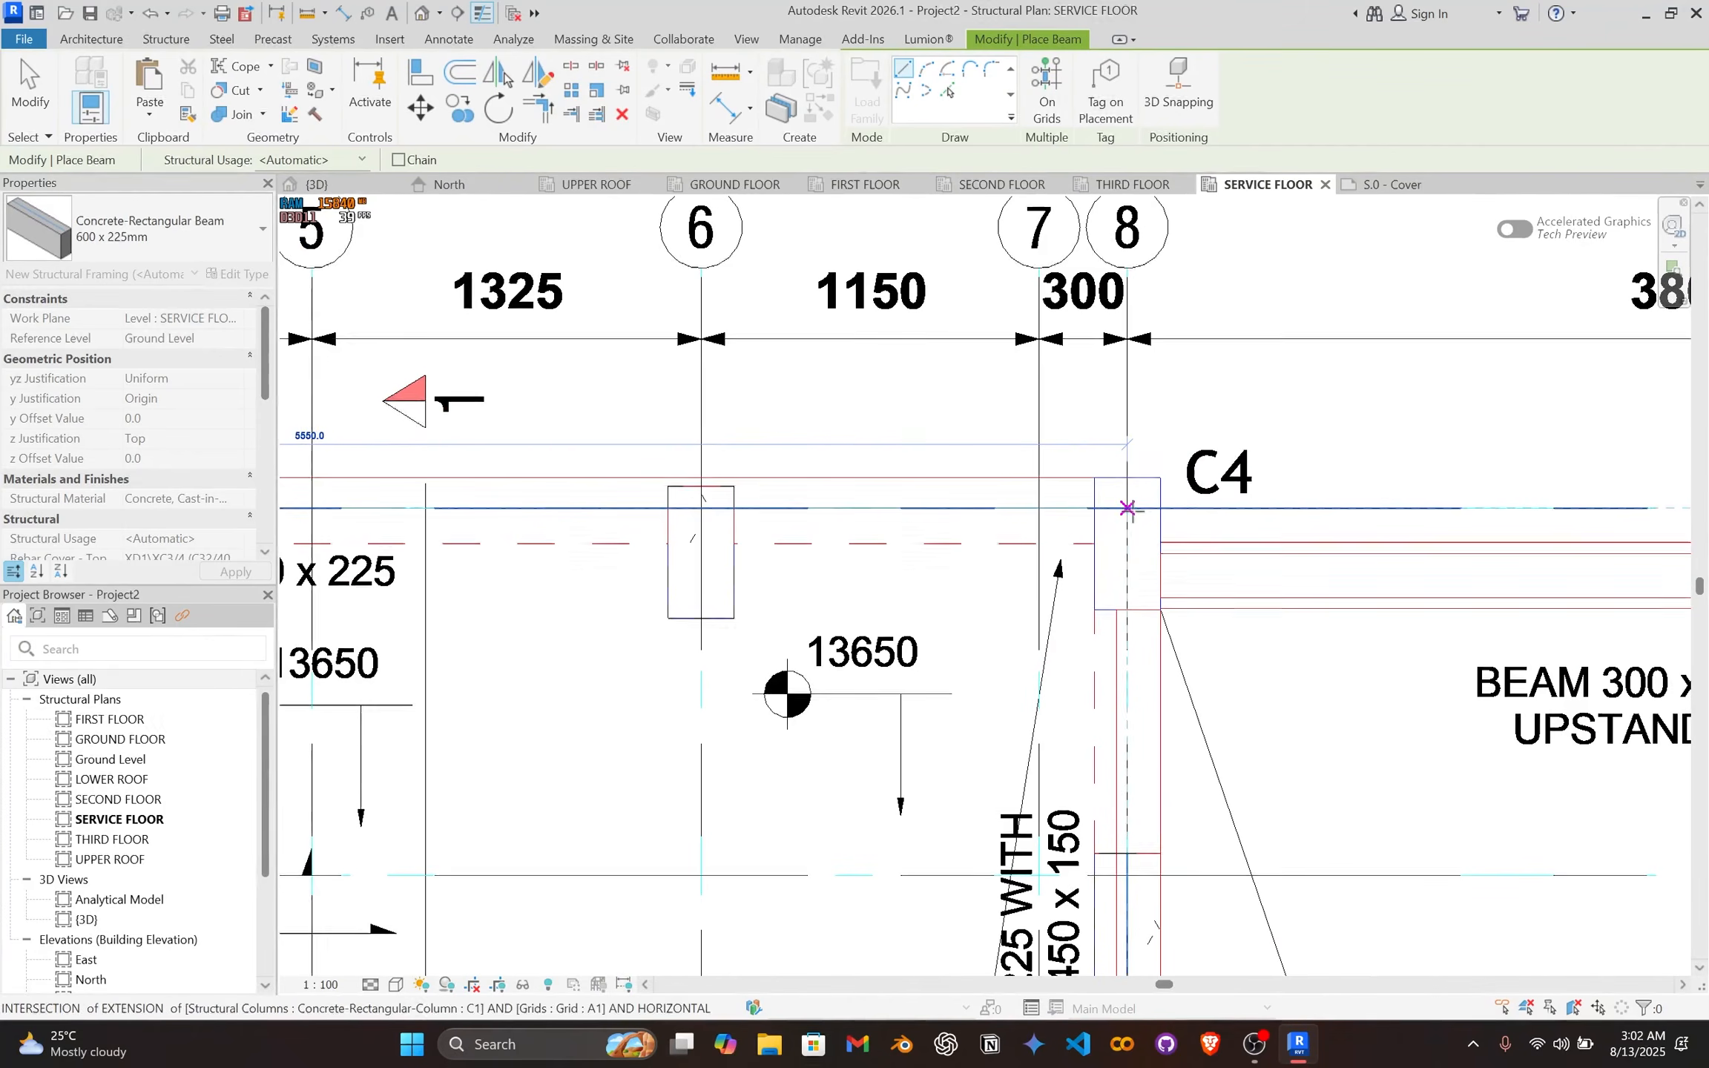
click(1143, 509)
scroll(1143, 509, down, 3)
scroll(644, 571, up, 3)
key(Escape)
Step: Align the inner edge of the grid A1 beam with the dashed beam line in the imported drawing
scroll(668, 564, up, 4)
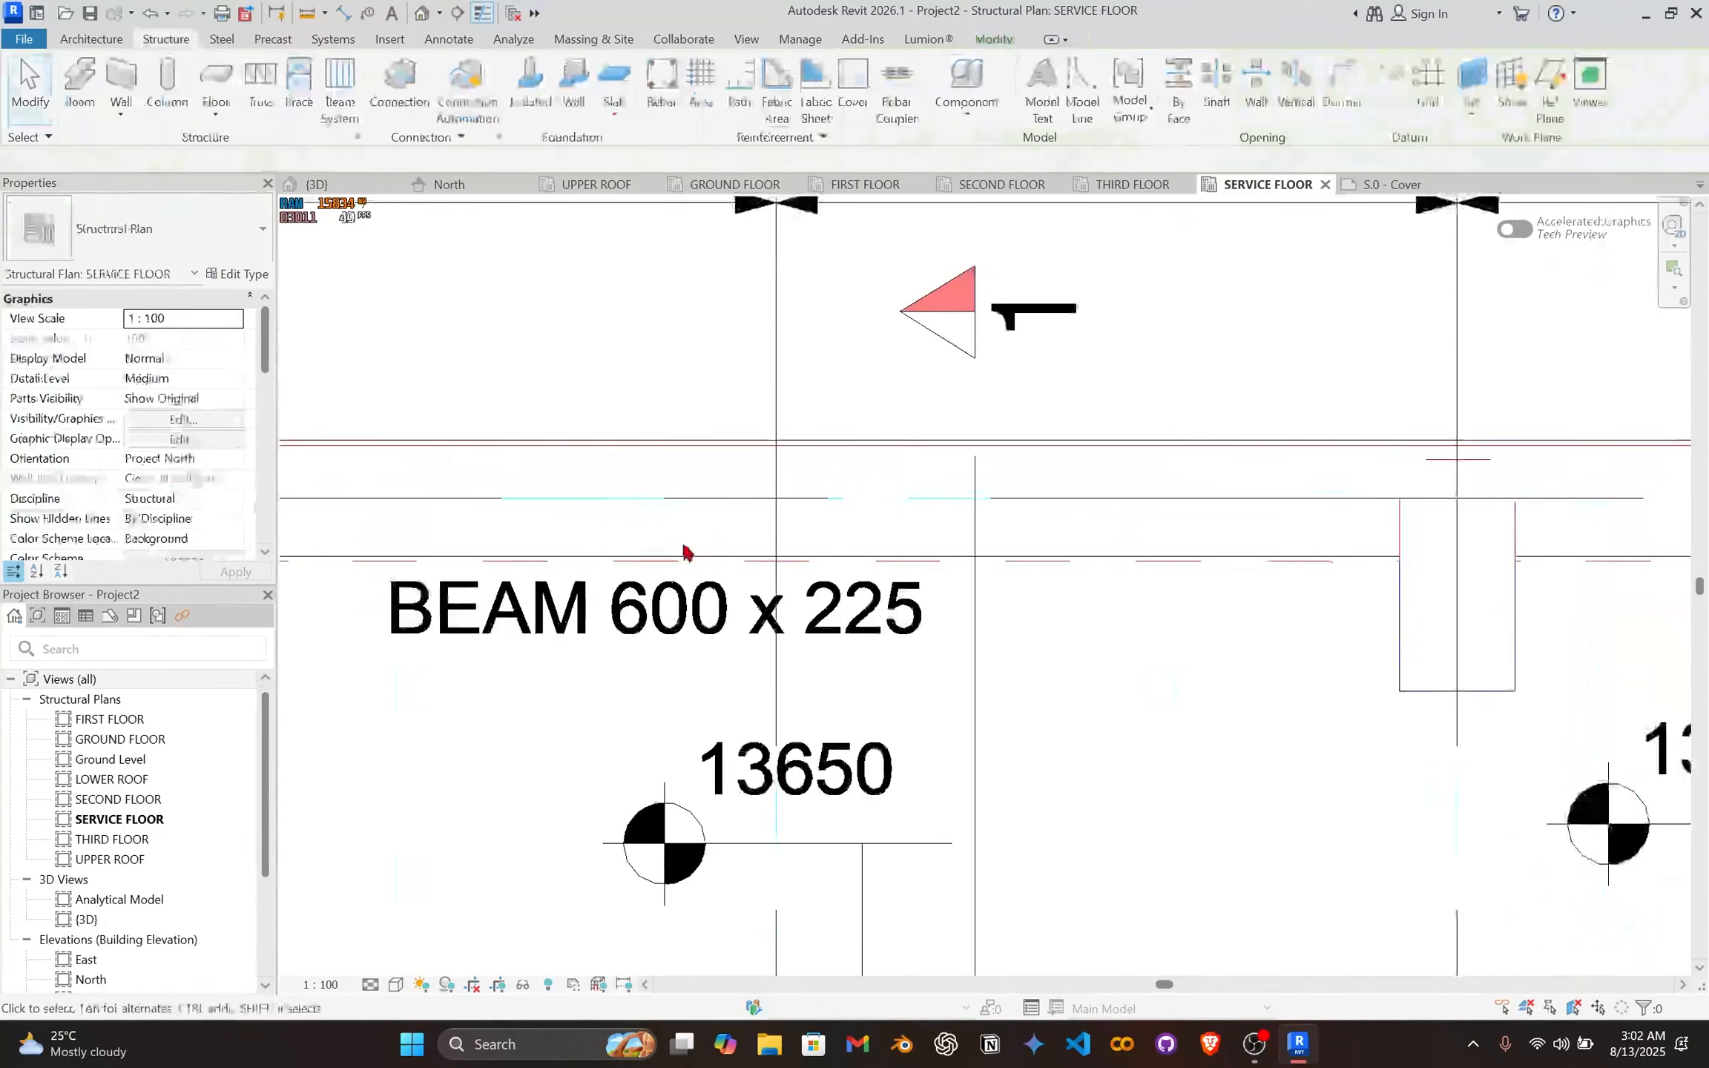
key(a)
key(l)
click(617, 570)
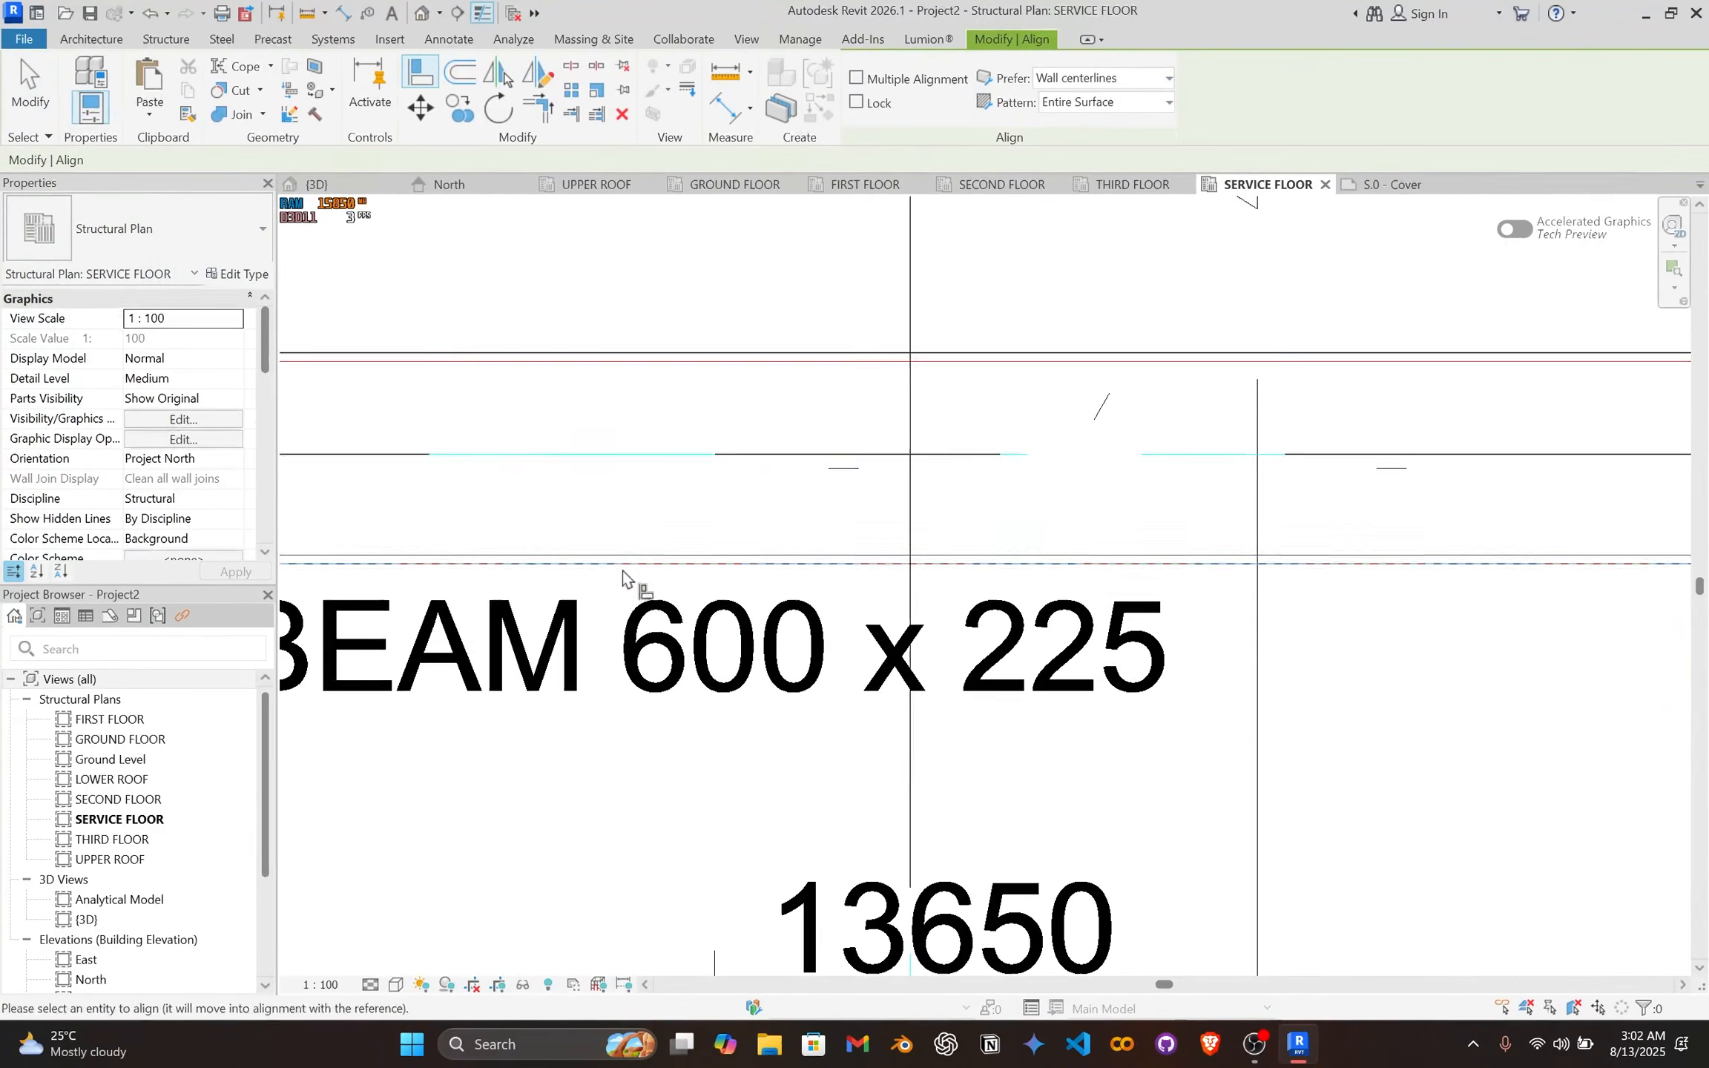
key(Escape)
key(Escape)
scroll(677, 564, down, 2)
click(681, 561)
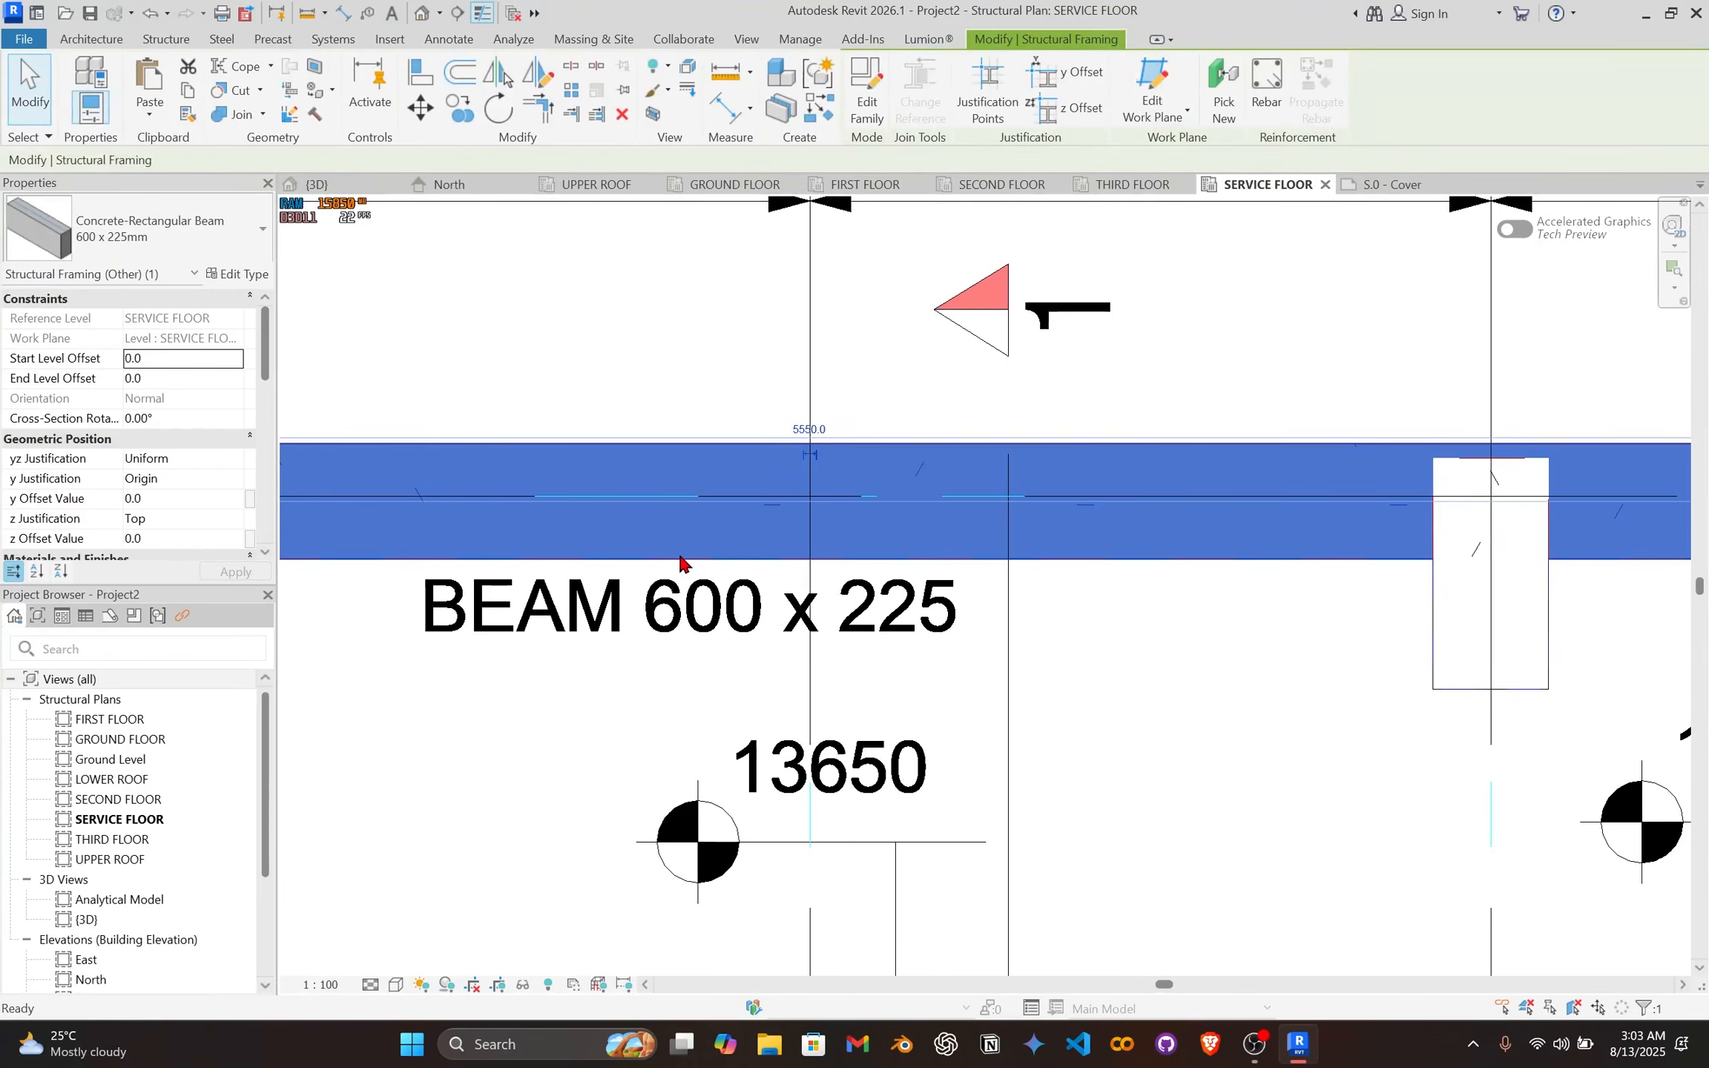
Step: Draw a 600 x 225mm beam along grid 8 from grid A1 down to the C4 column at grid D1
key(b)
key(m)
scroll(1090, 474, down, 3)
scroll(1090, 456, up, 2)
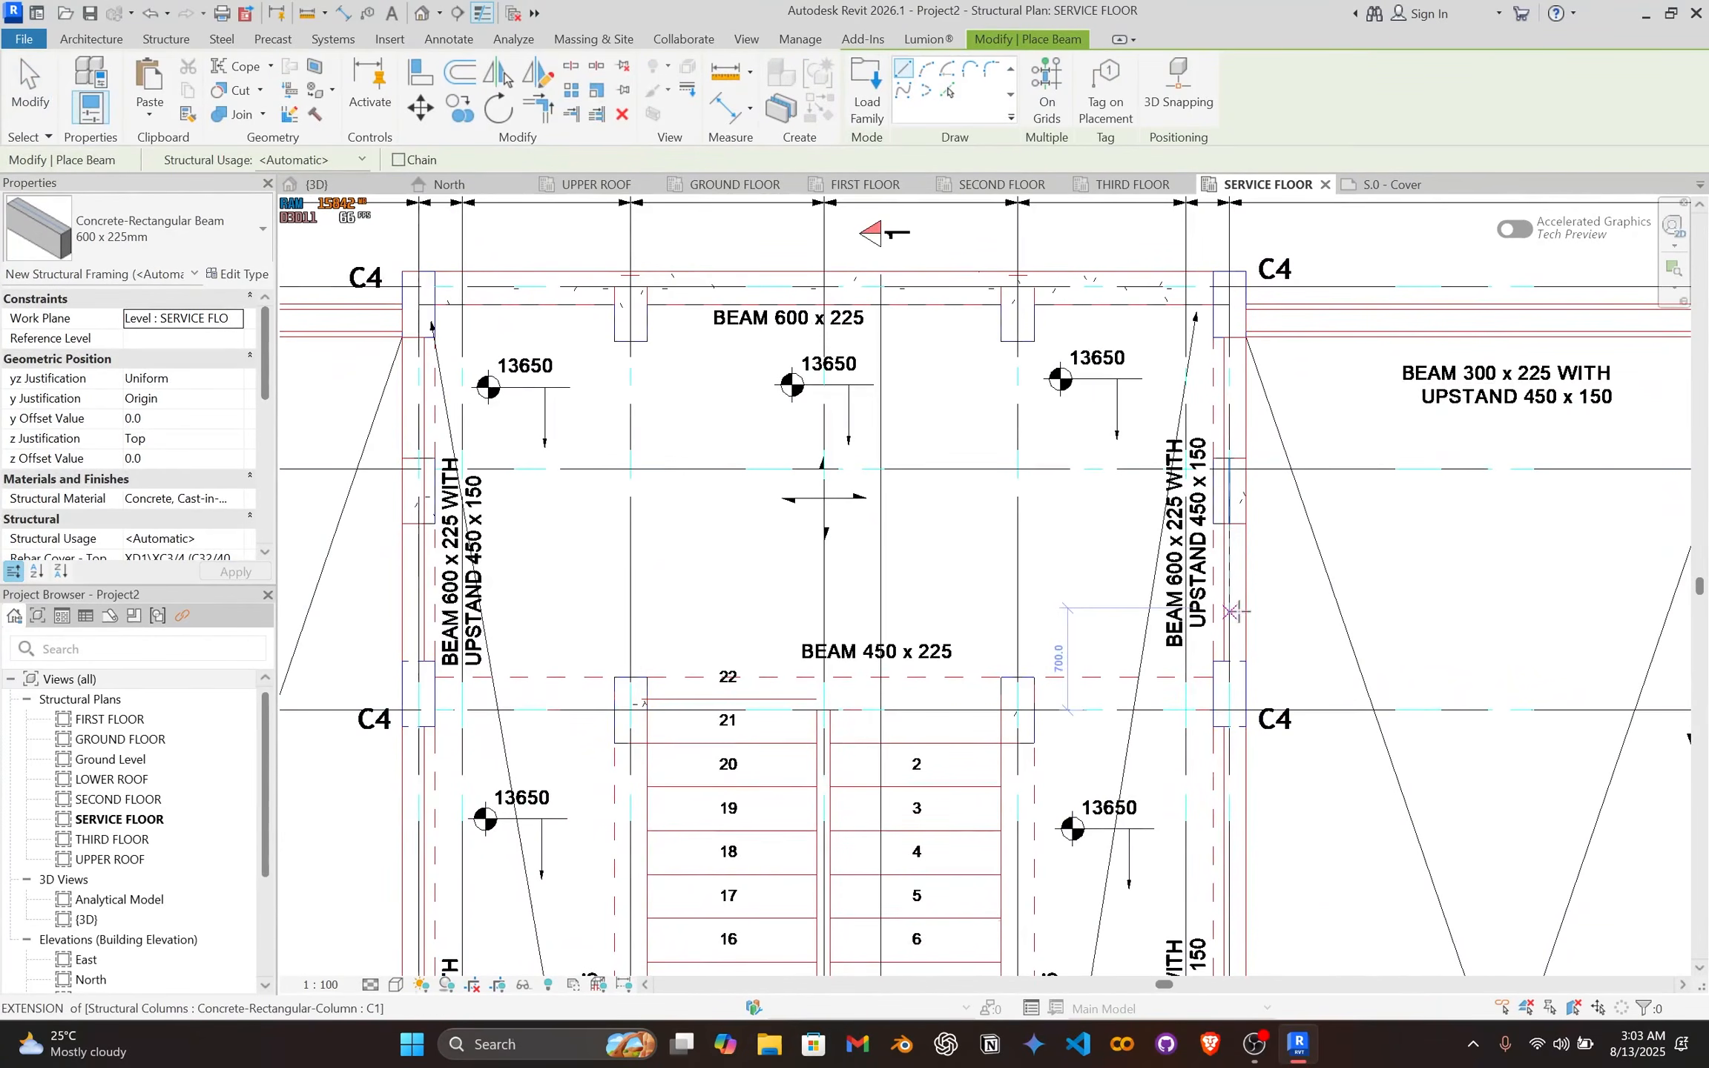
scroll(1228, 297, up, 3)
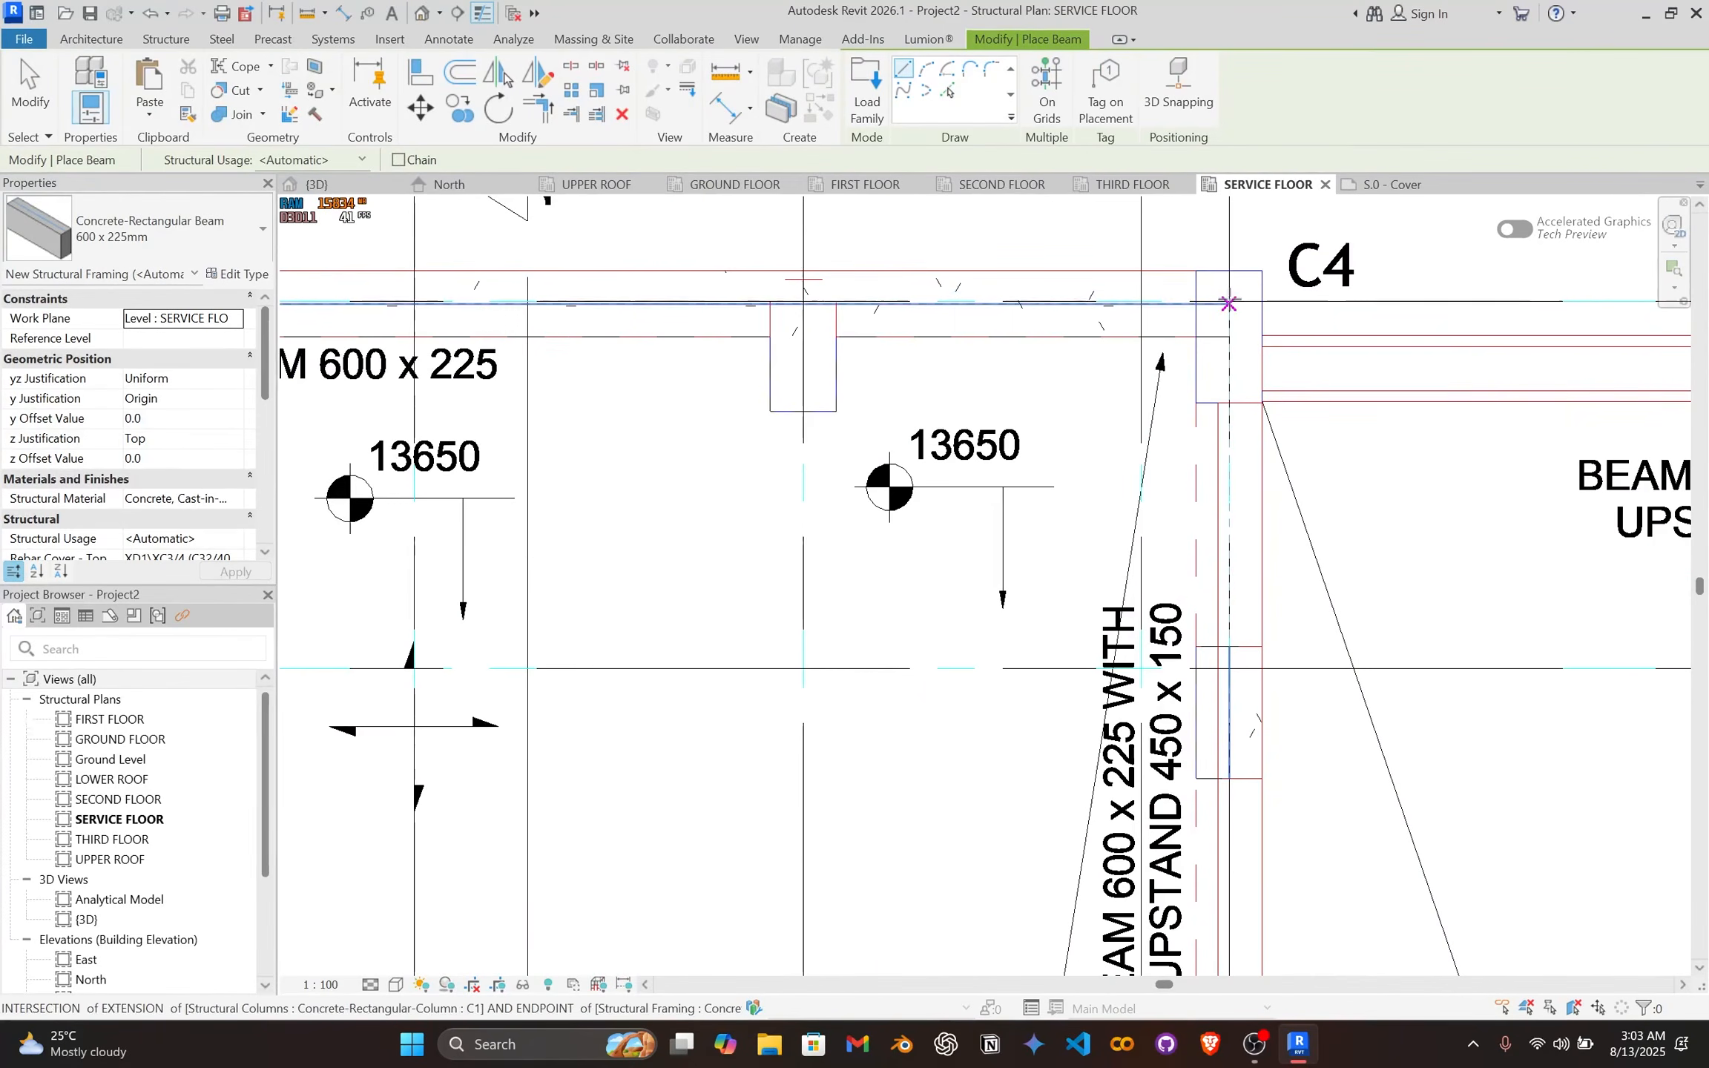
scroll(1229, 304, up, 2)
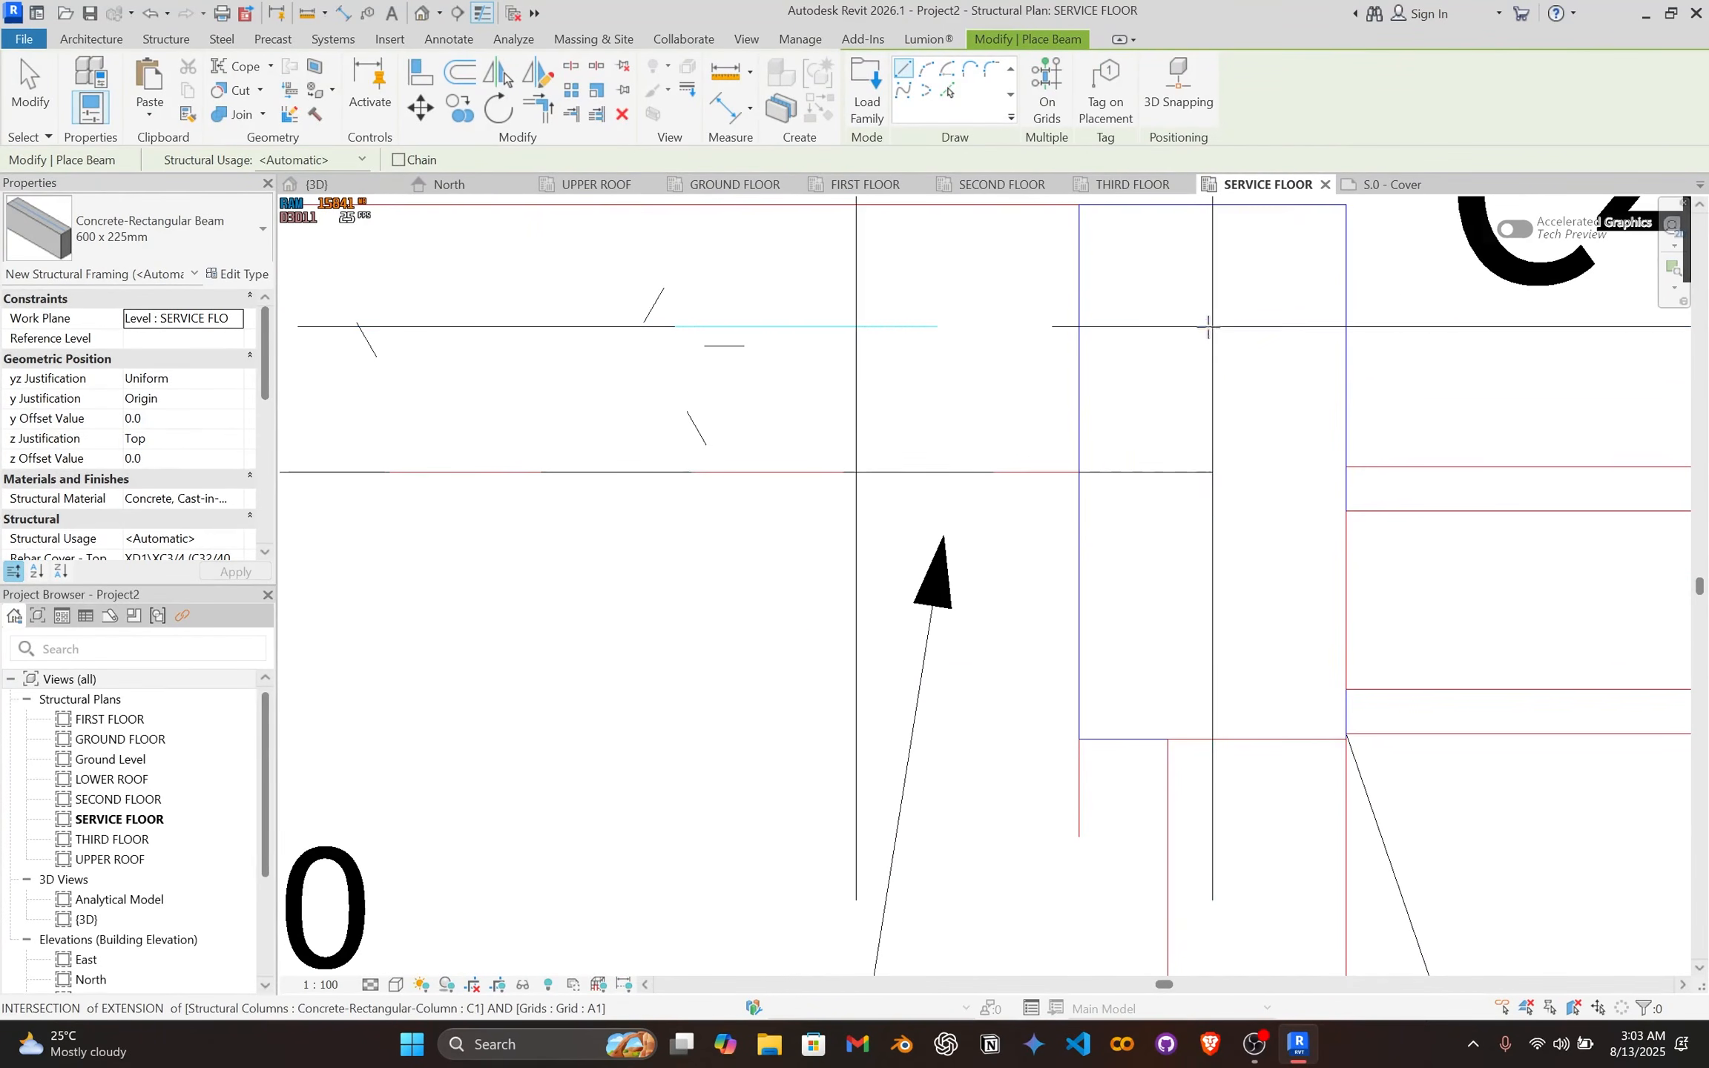
scroll(1208, 326, down, 8)
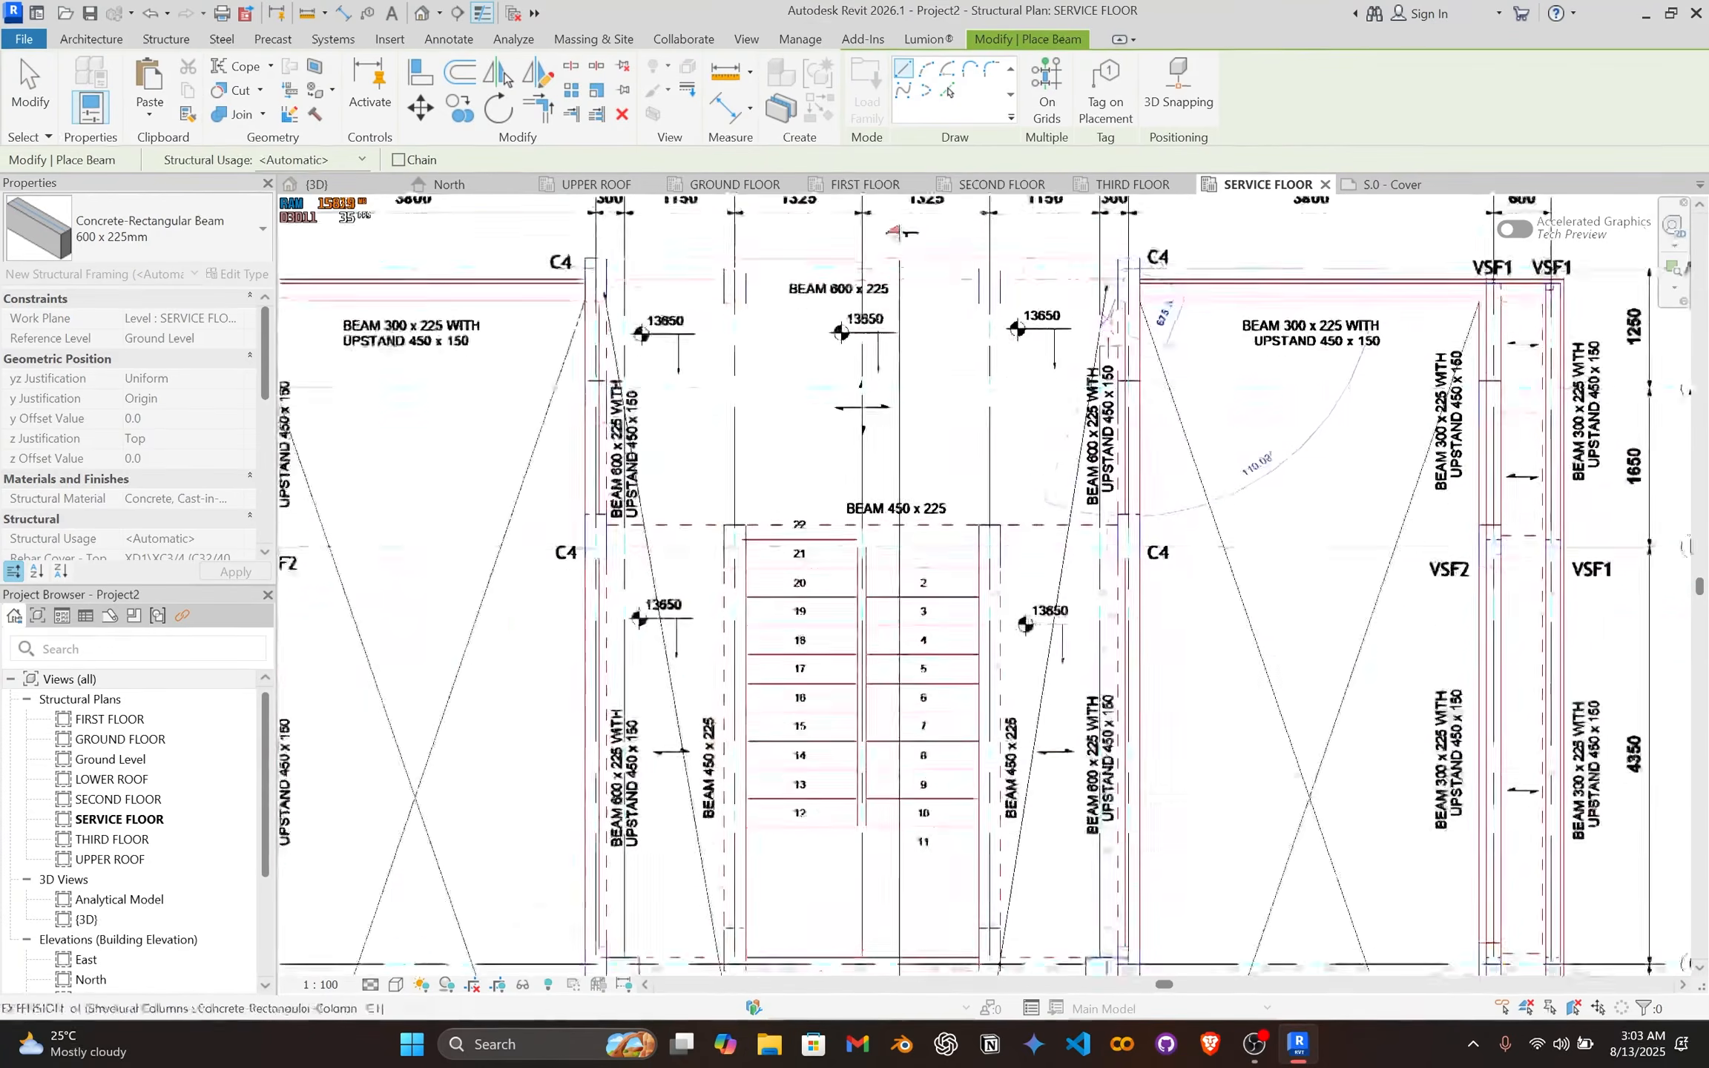
scroll(1189, 785, up, 1)
middle_drag(1189, 785, 1171, 351)
middle_drag(1157, 750, 1134, 445)
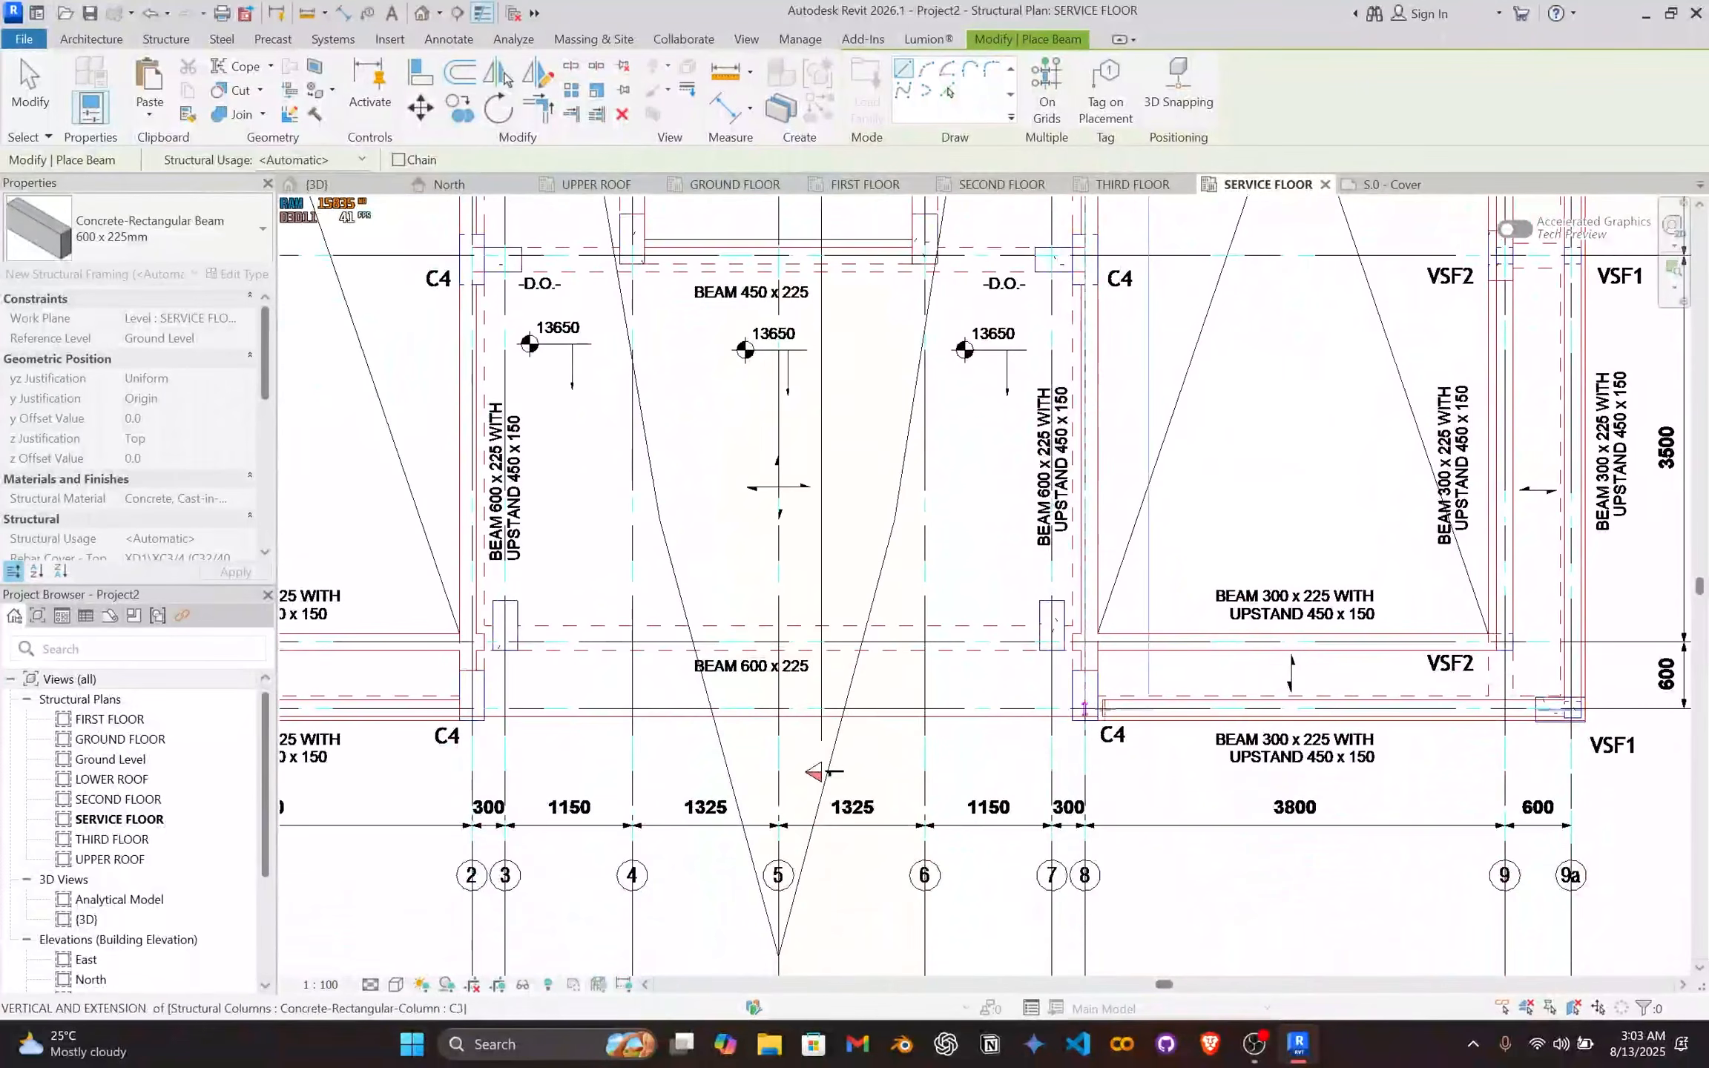
scroll(1120, 734, up, 2)
scroll(1097, 512, down, 1)
scroll(1155, 641, up, 4)
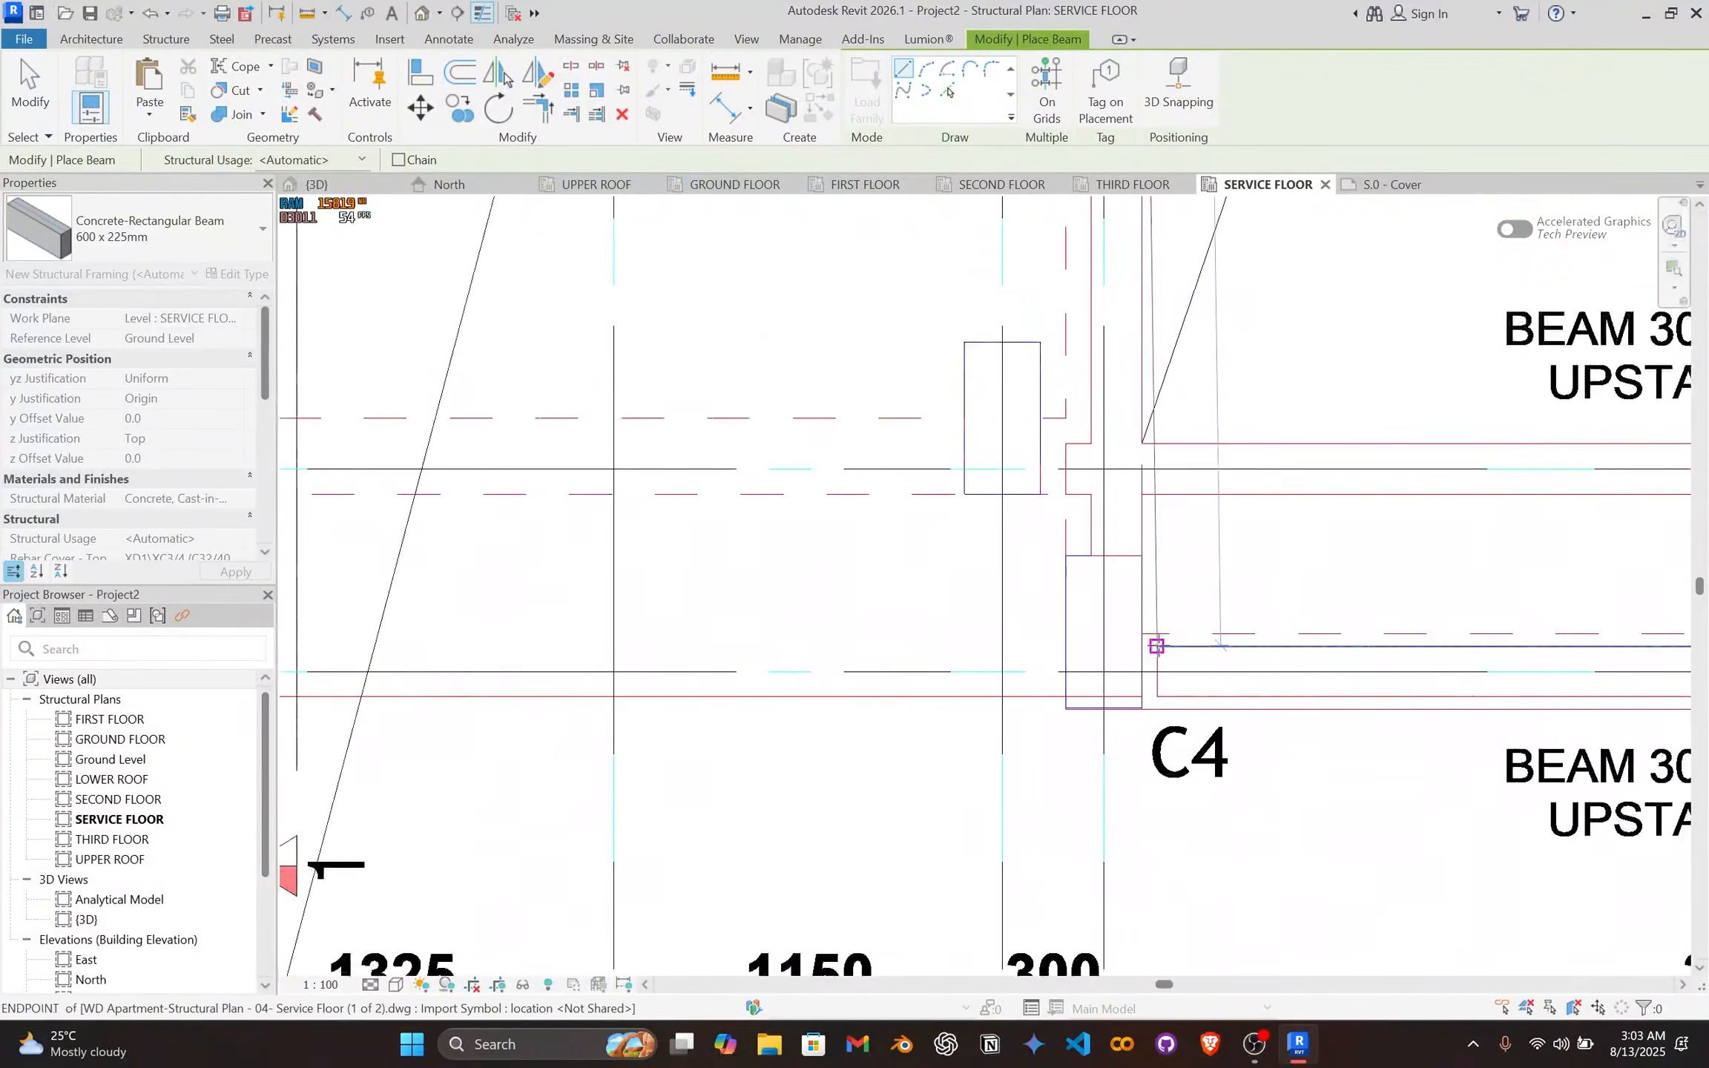
click(1090, 677)
scroll(1089, 676, down, 9)
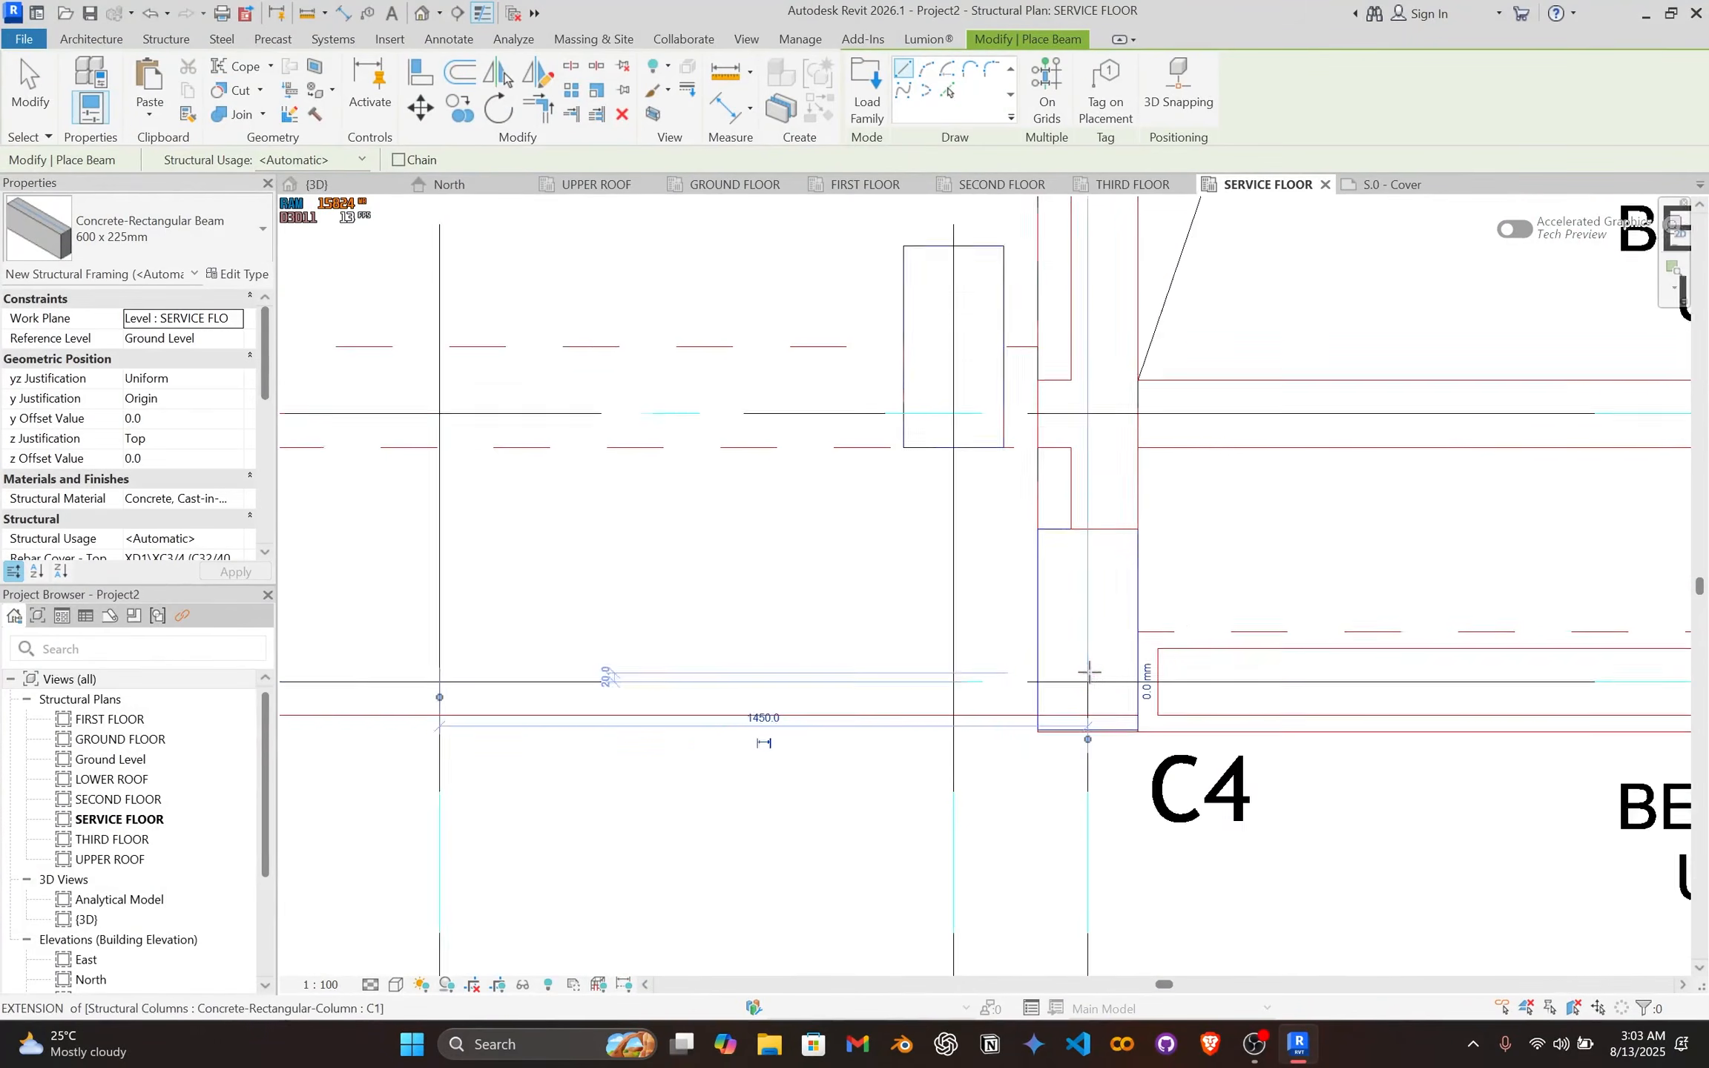
Step: Draw a 600 x 225mm beam along grid D from the column at grid 7 to the column at grid 3
middle_drag(805, 584, 1323, 583)
click(884, 586)
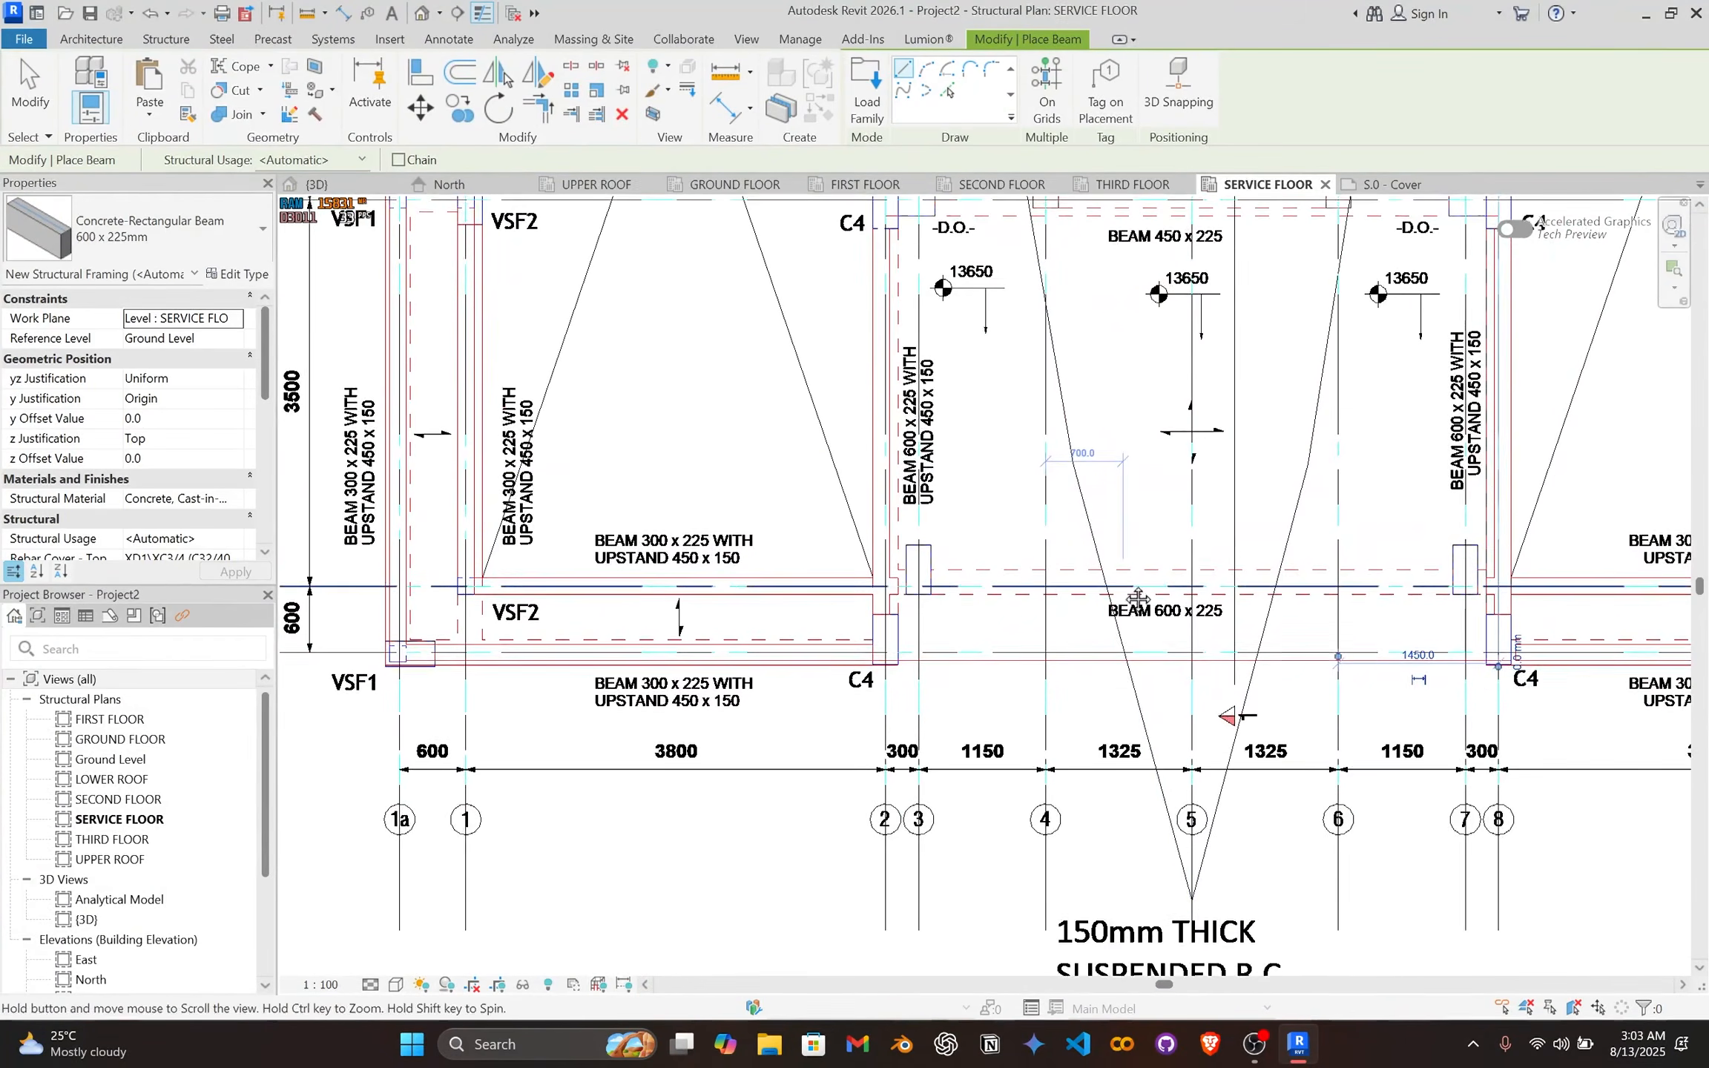
scroll(1127, 626, up, 1)
scroll(1406, 598, up, 4)
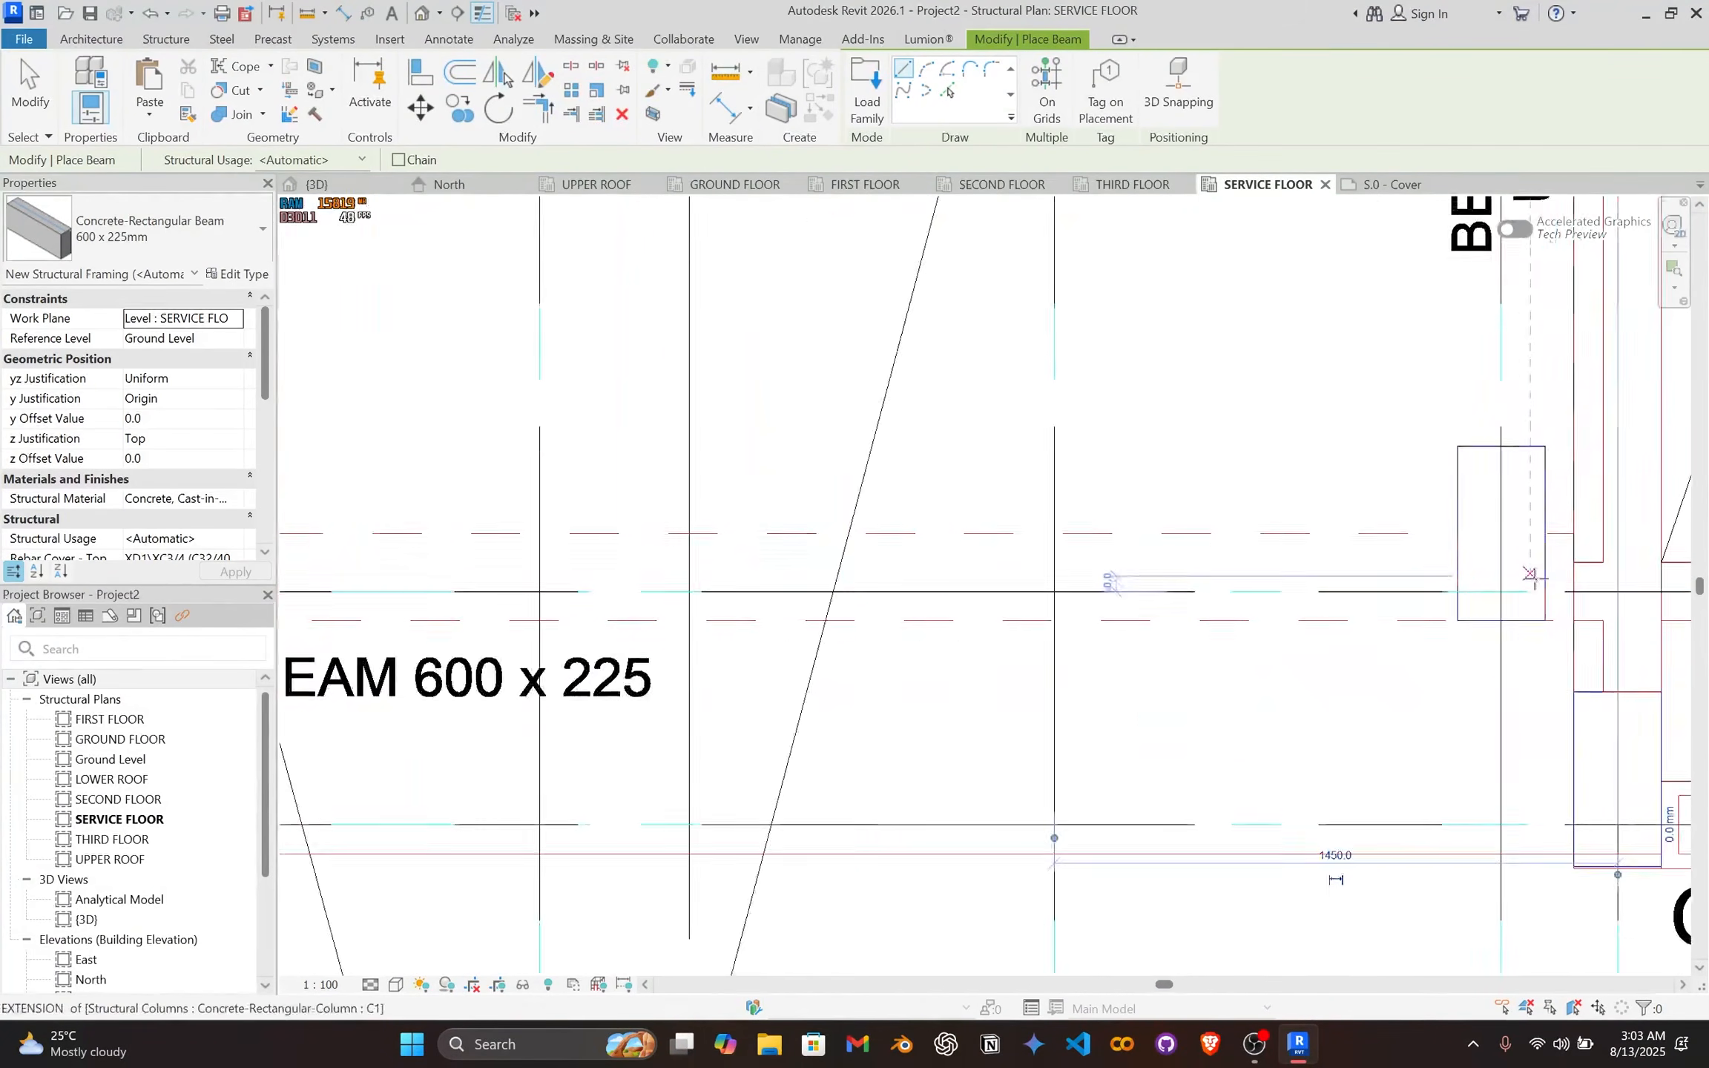
click(1501, 591)
scroll(1038, 560, down, 2)
middle_drag(1020, 559, 1707, 579)
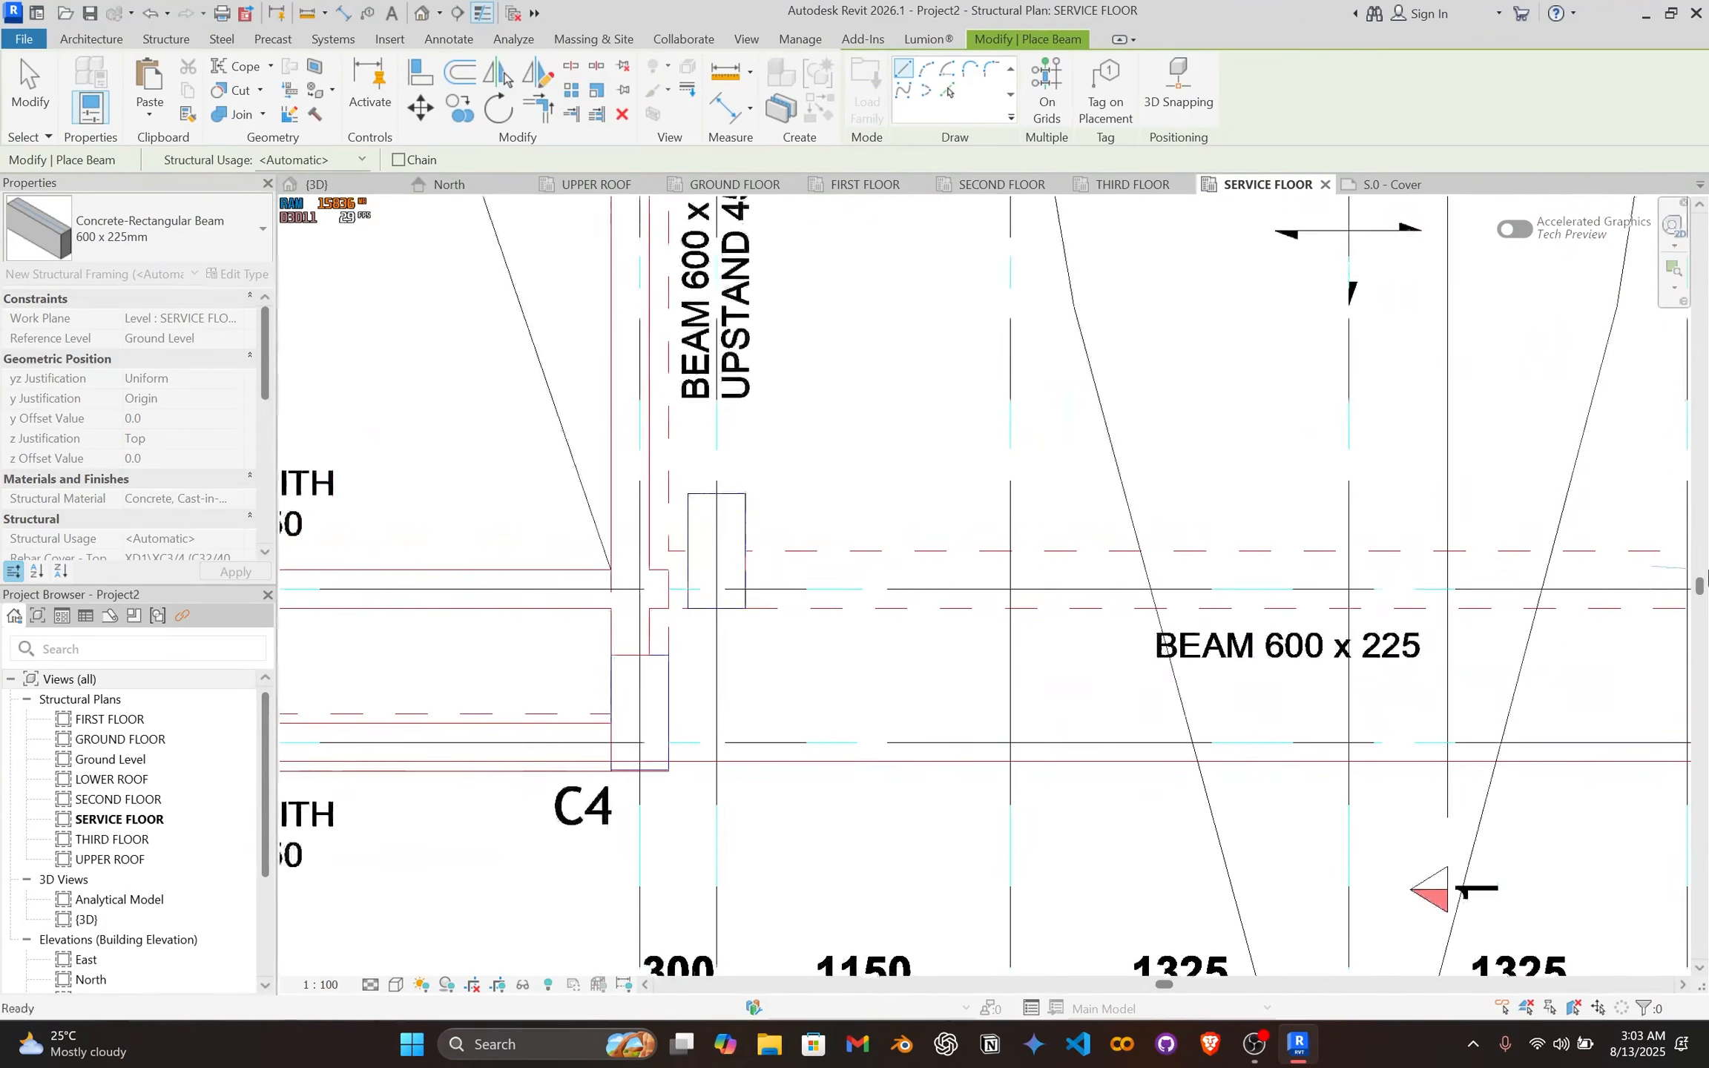
scroll(775, 599, up, 2)
click(688, 584)
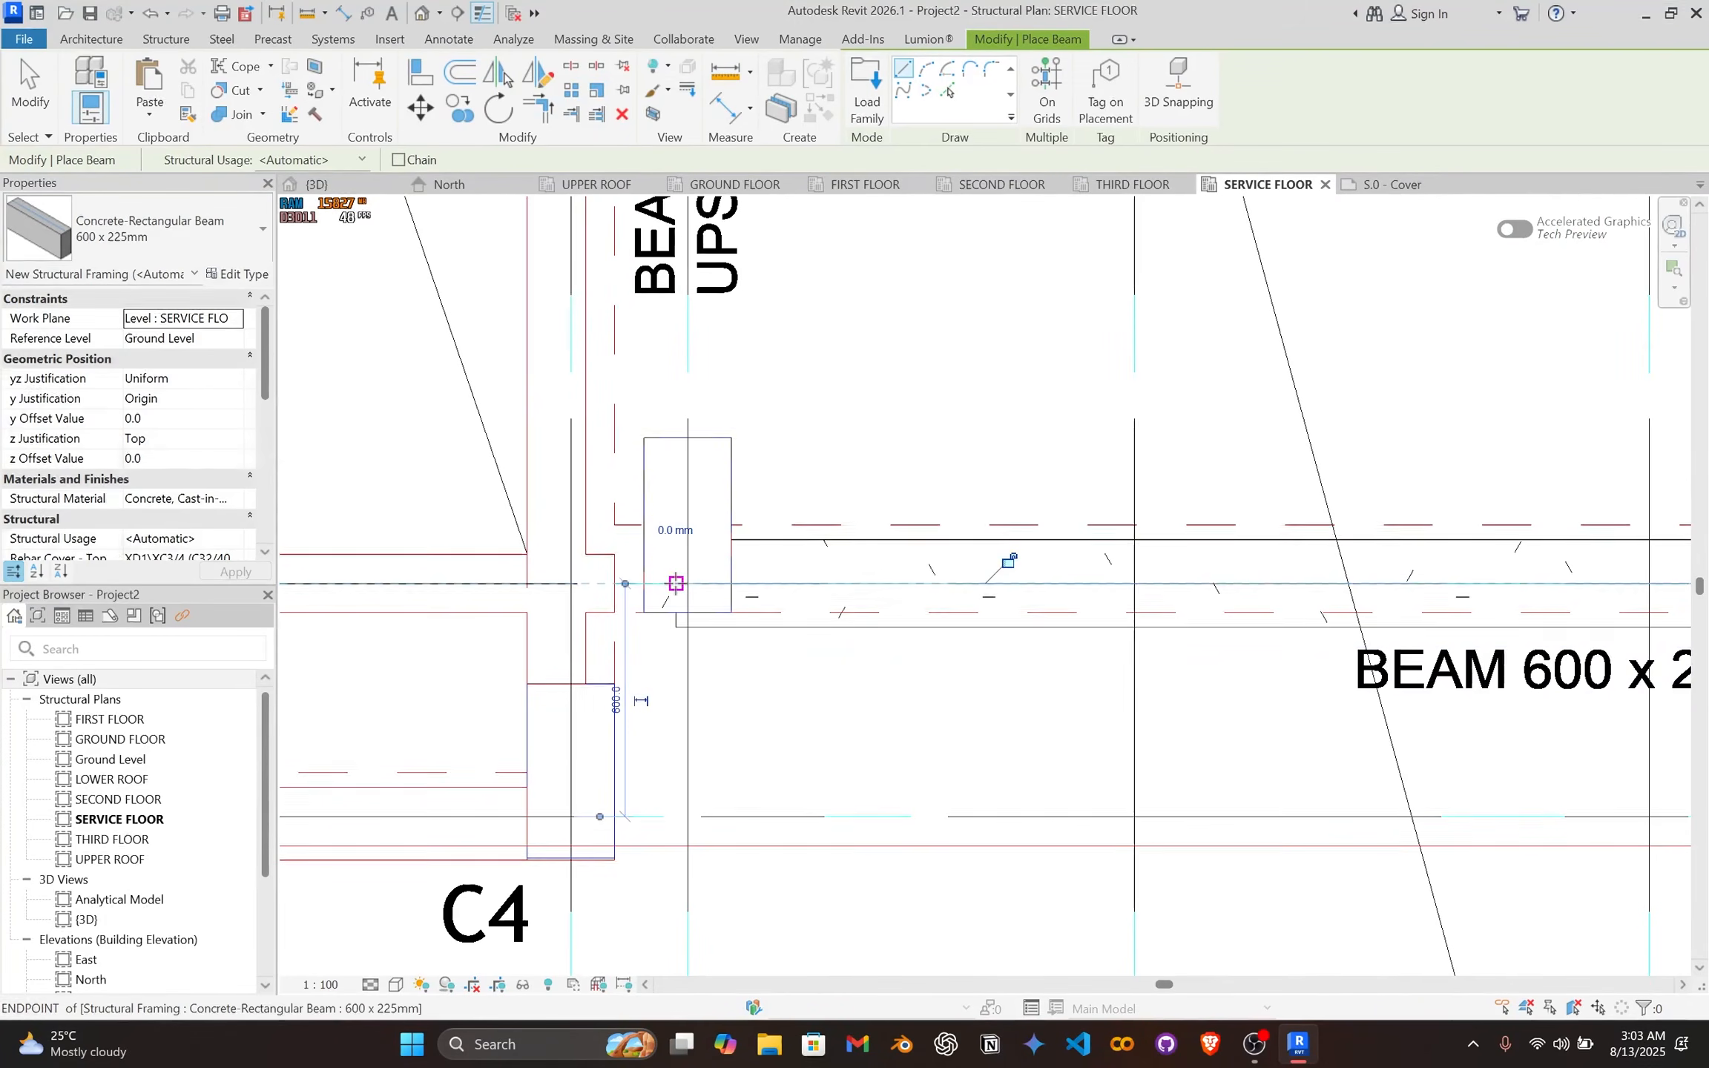
key(Escape)
key(Escape)
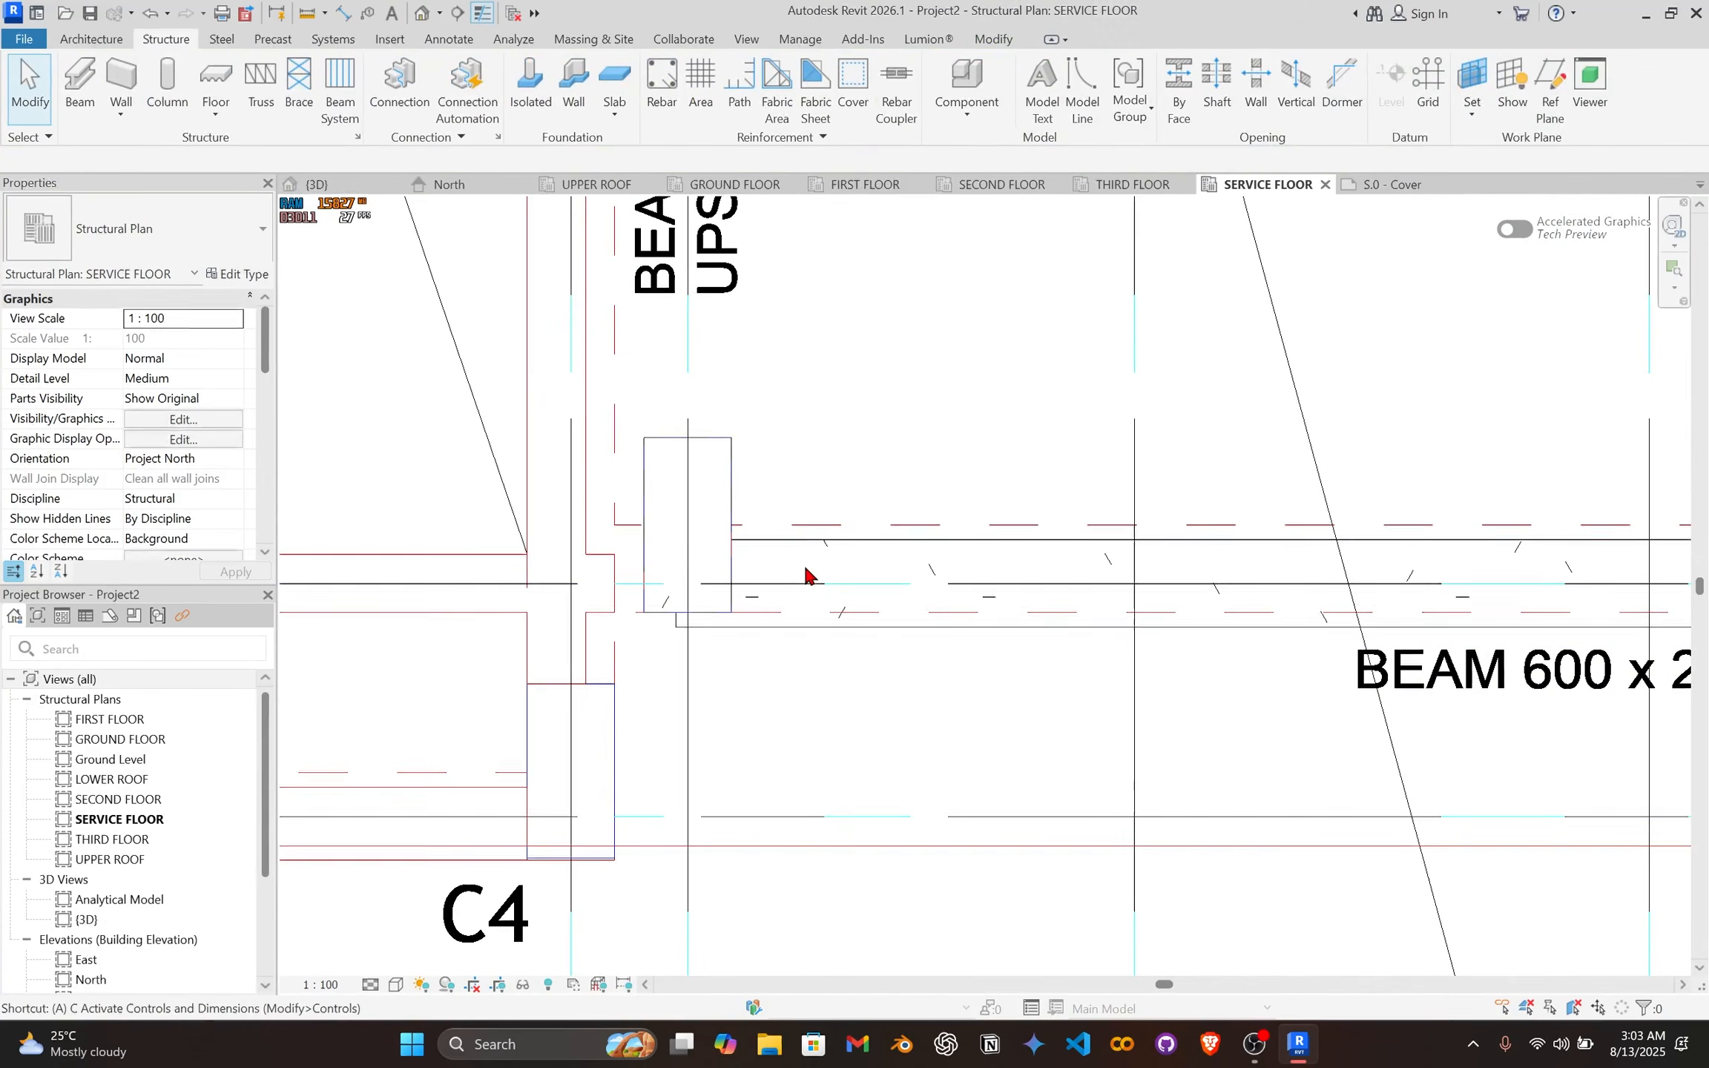
Step: Align the grid D beam's edge with the dashed beam outline in the imported drawing
key(a)
key(l)
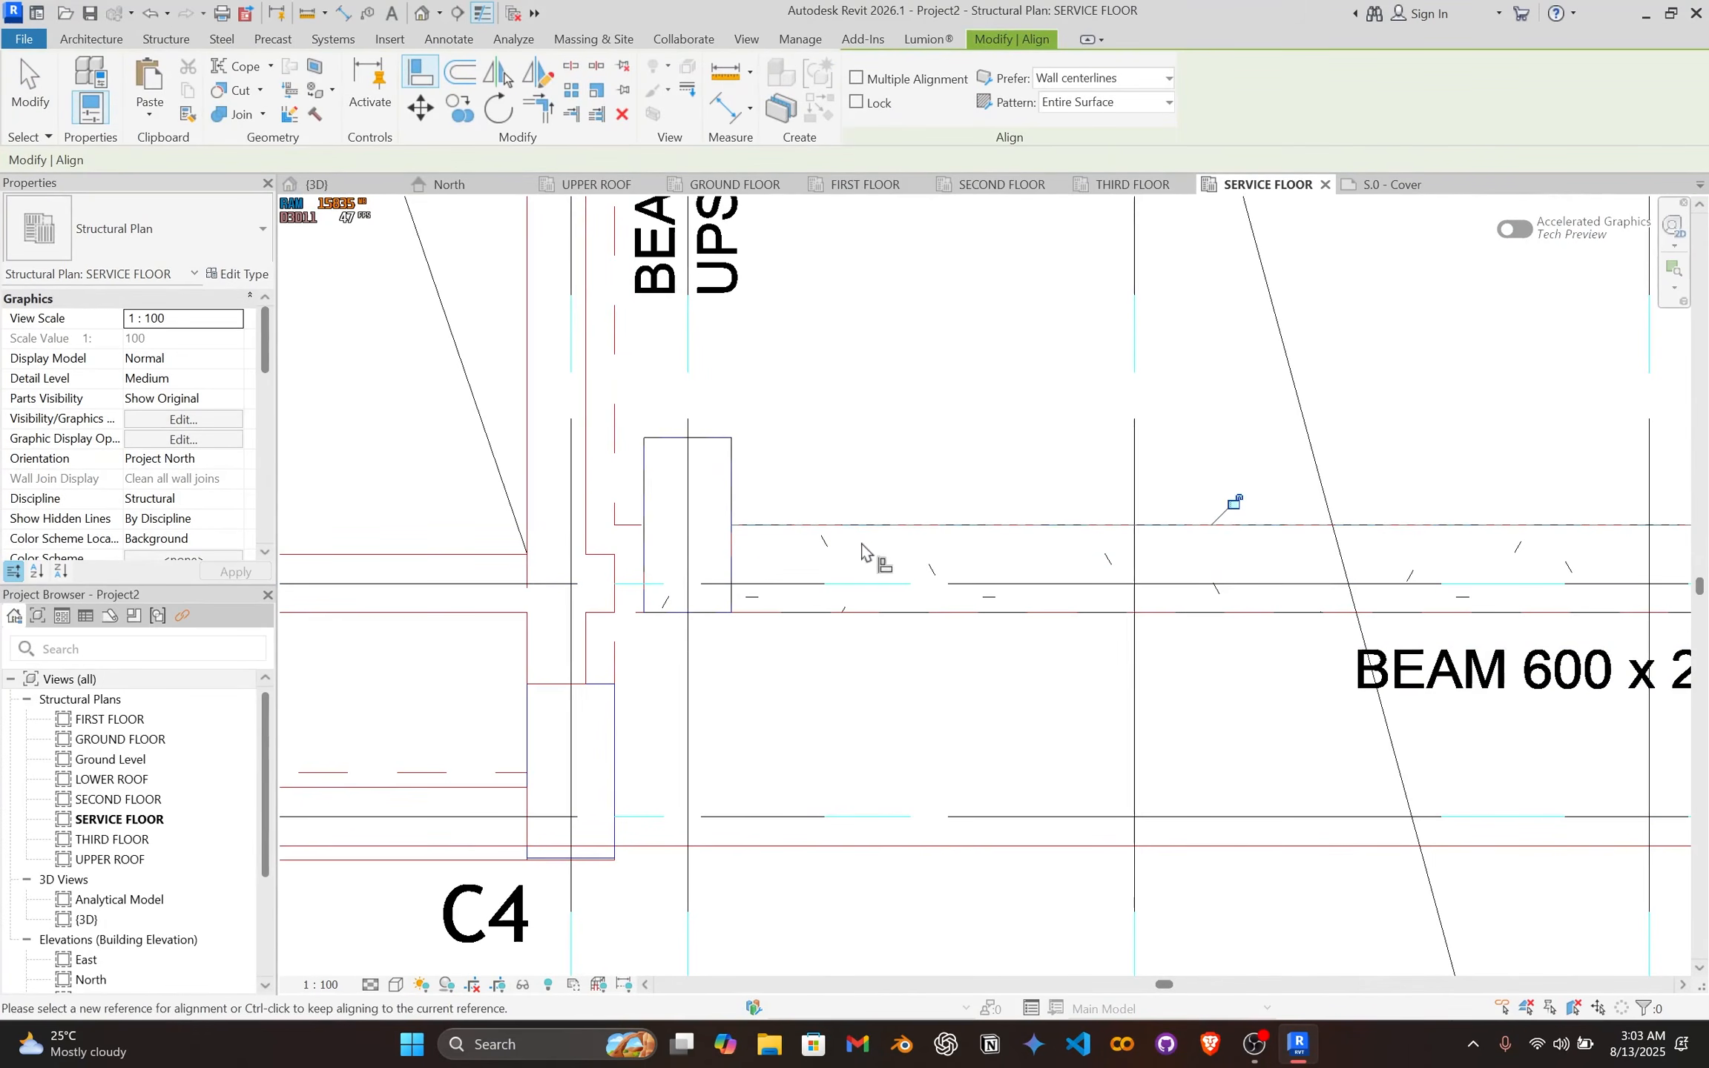
Step: Draw a 600 x 225mm beam along grid 2 from the C4 column at grid D1 up to the C4 column at grid A1
key(Escape)
key(Escape)
click(856, 524)
key(c)
key(s)
scroll(823, 535, down, 2)
middle_drag(806, 552, 890, 690)
scroll(853, 636, down, 2)
middle_drag(889, 612, 899, 735)
scroll(884, 638, down, 1)
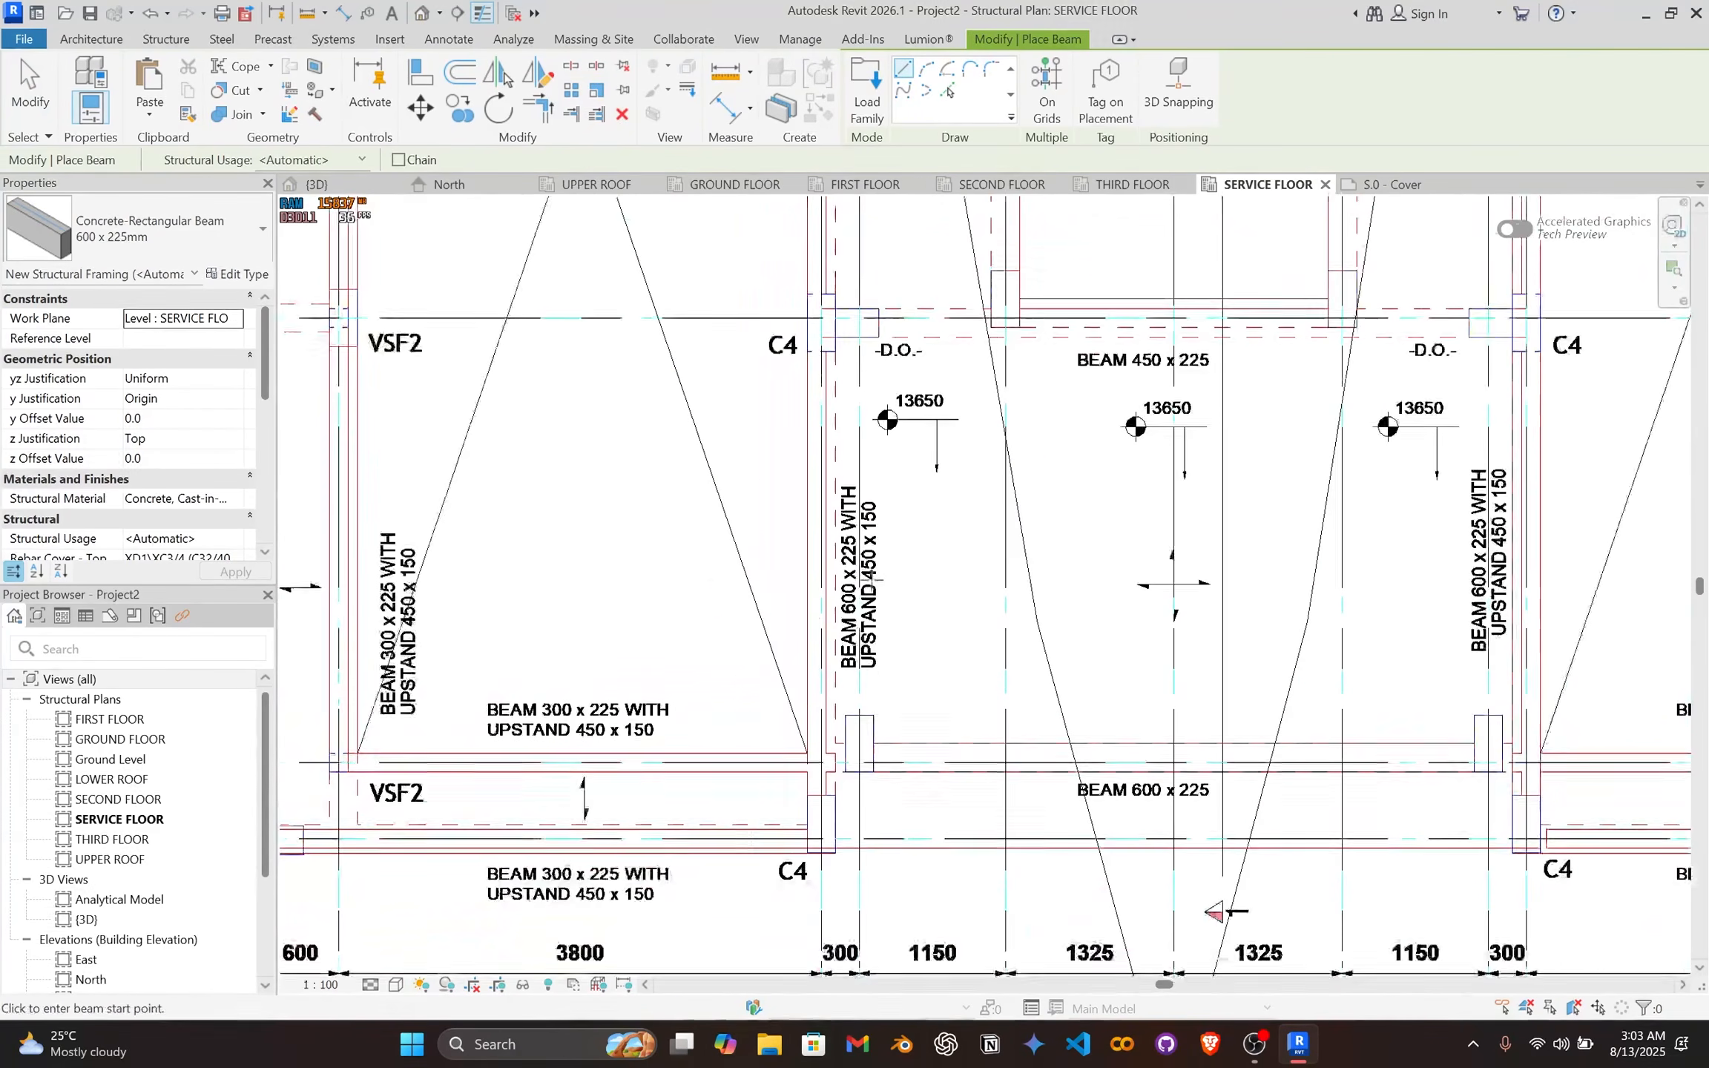
scroll(823, 809, up, 4)
click(807, 901)
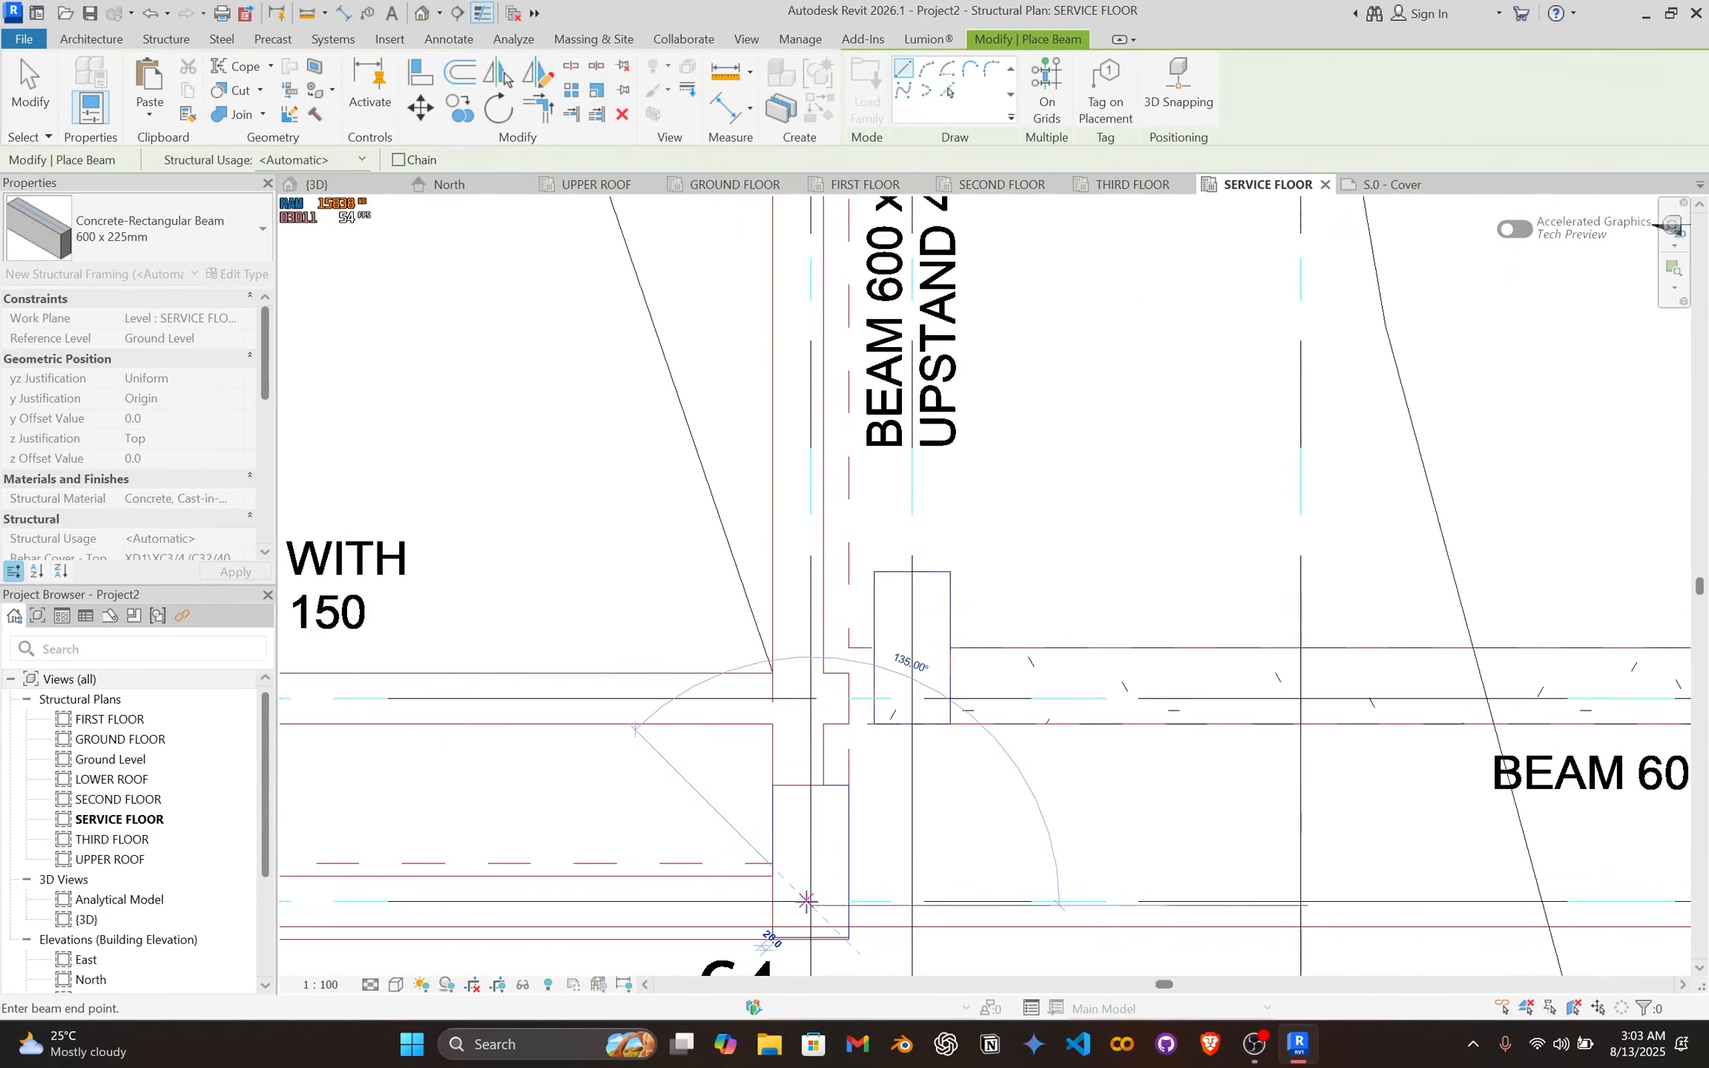
scroll(809, 924, up, 5)
click(820, 861)
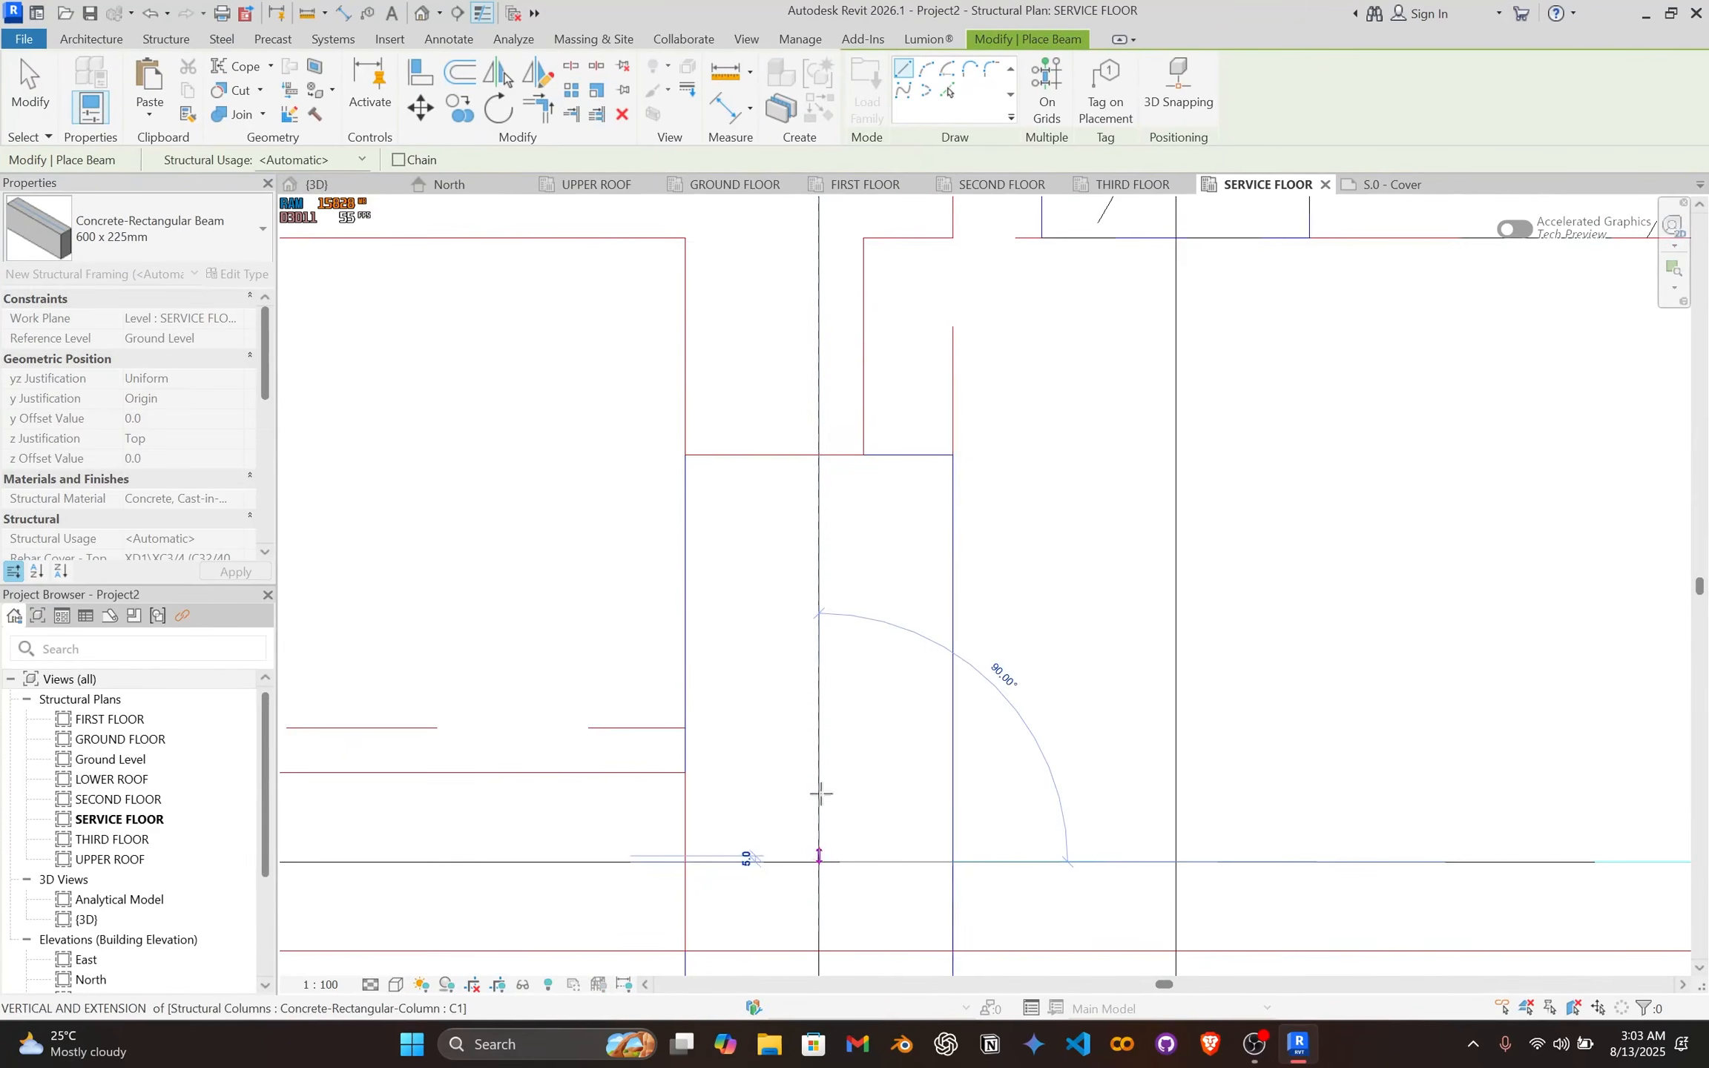
scroll(873, 561, down, 2)
middle_drag(872, 562, 873, 422)
scroll(872, 421, down, 4)
scroll(874, 334, down, 1)
middle_drag(875, 323, 936, 805)
scroll(931, 367, down, 1)
middle_drag(931, 367, 950, 820)
middle_drag(954, 445, 965, 520)
scroll(968, 461, down, 1)
scroll(883, 431, up, 2)
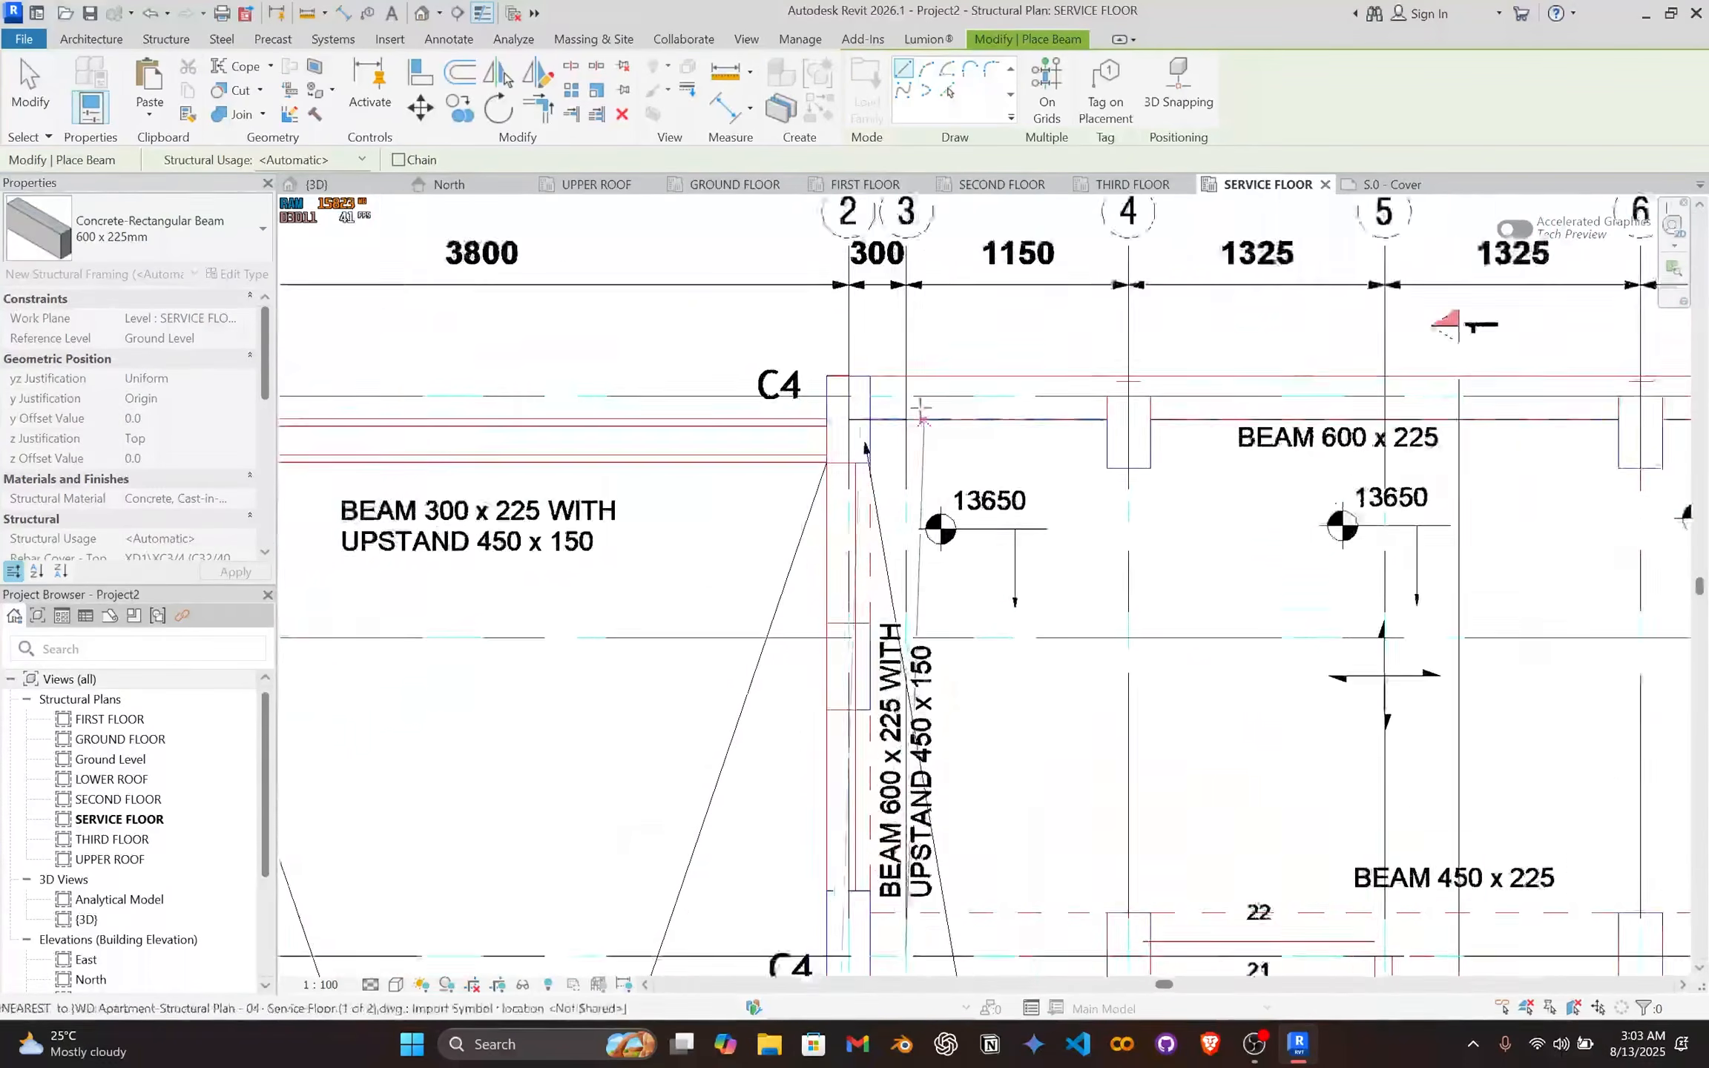
scroll(855, 378, up, 2)
scroll(816, 410, up, 2)
scroll(803, 399, up, 2)
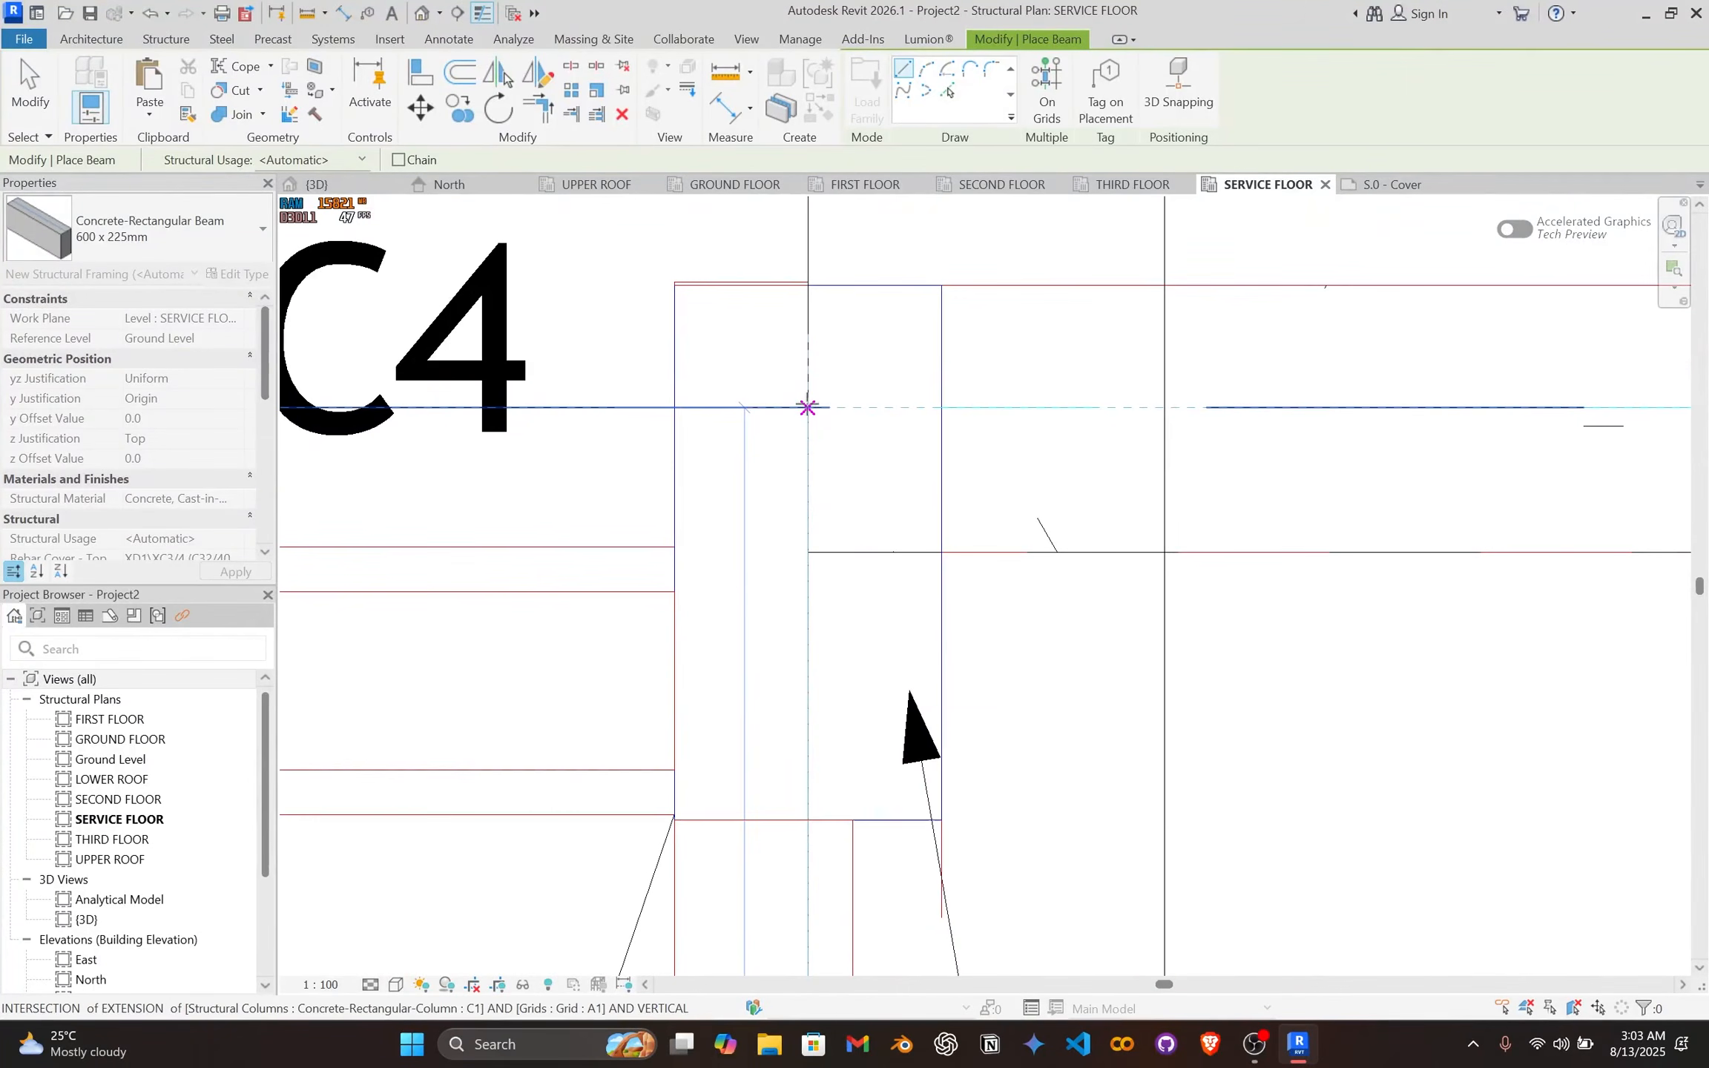
scroll(808, 404, down, 7)
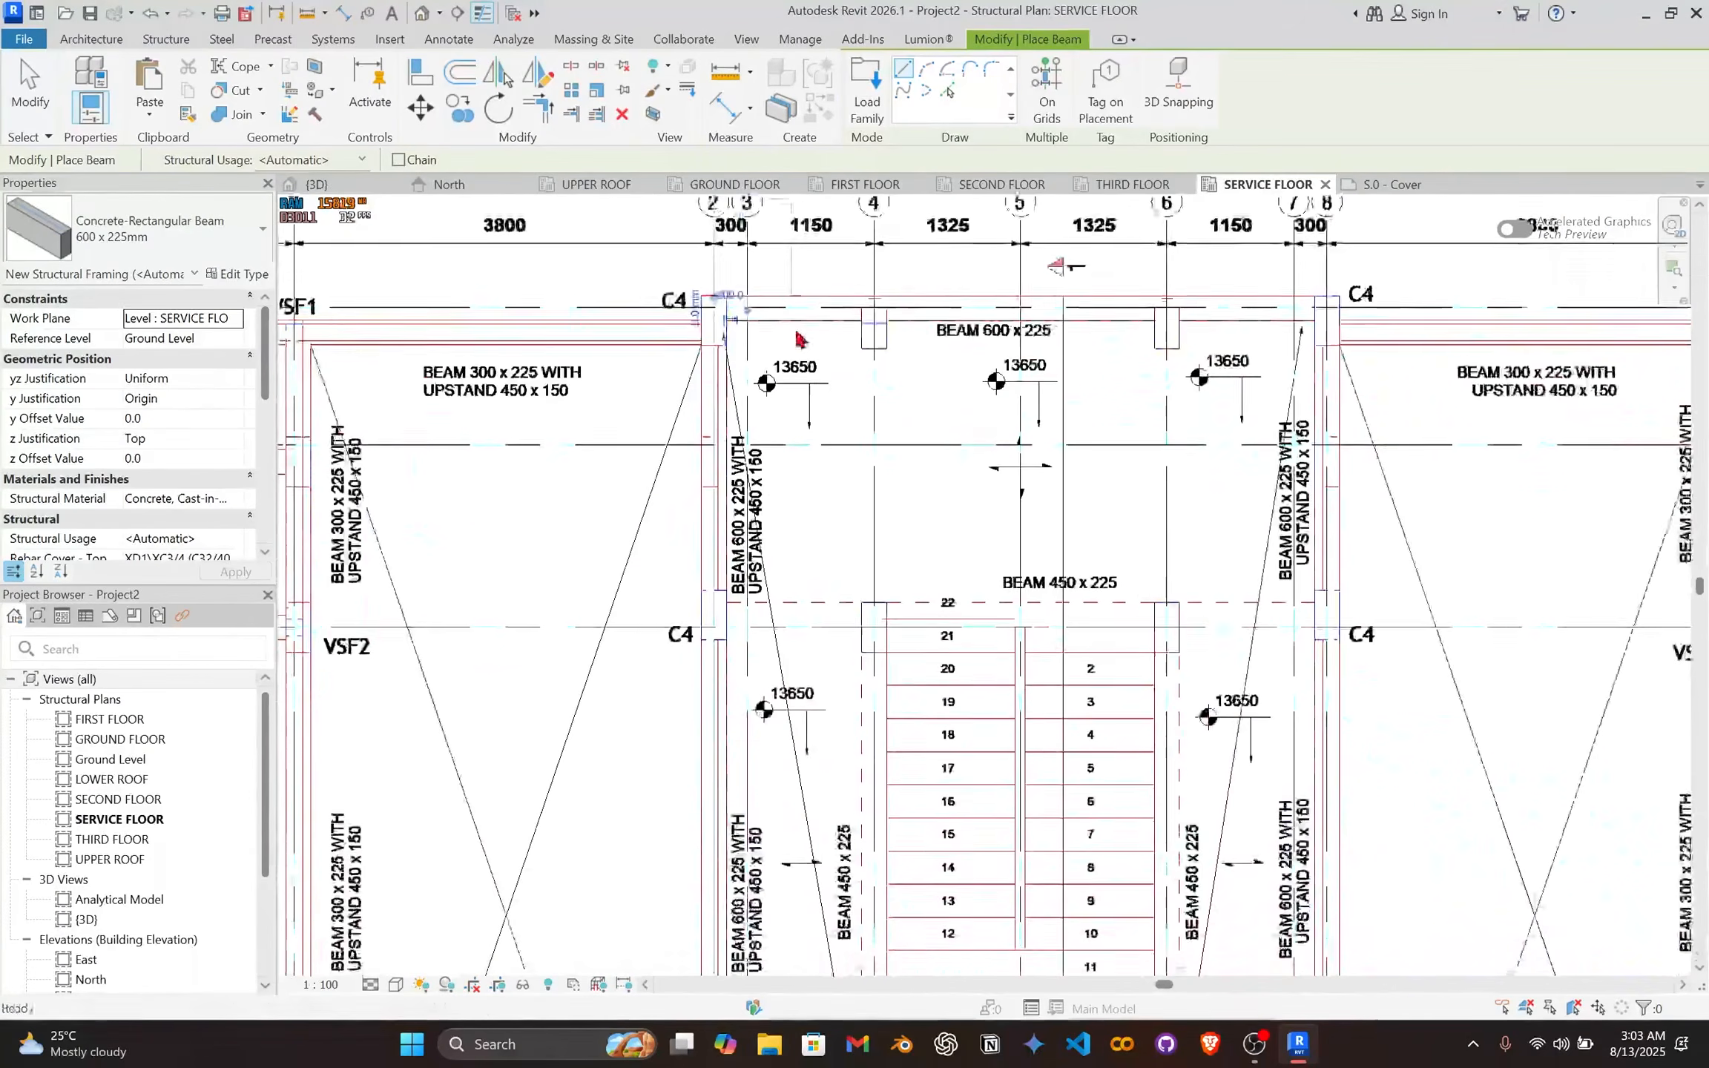
Step: Examine the service floor plan's beam labels around the stair, the C4 columns and the outer bays
middle_drag(837, 512, 830, 524)
scroll(830, 525, up, 3)
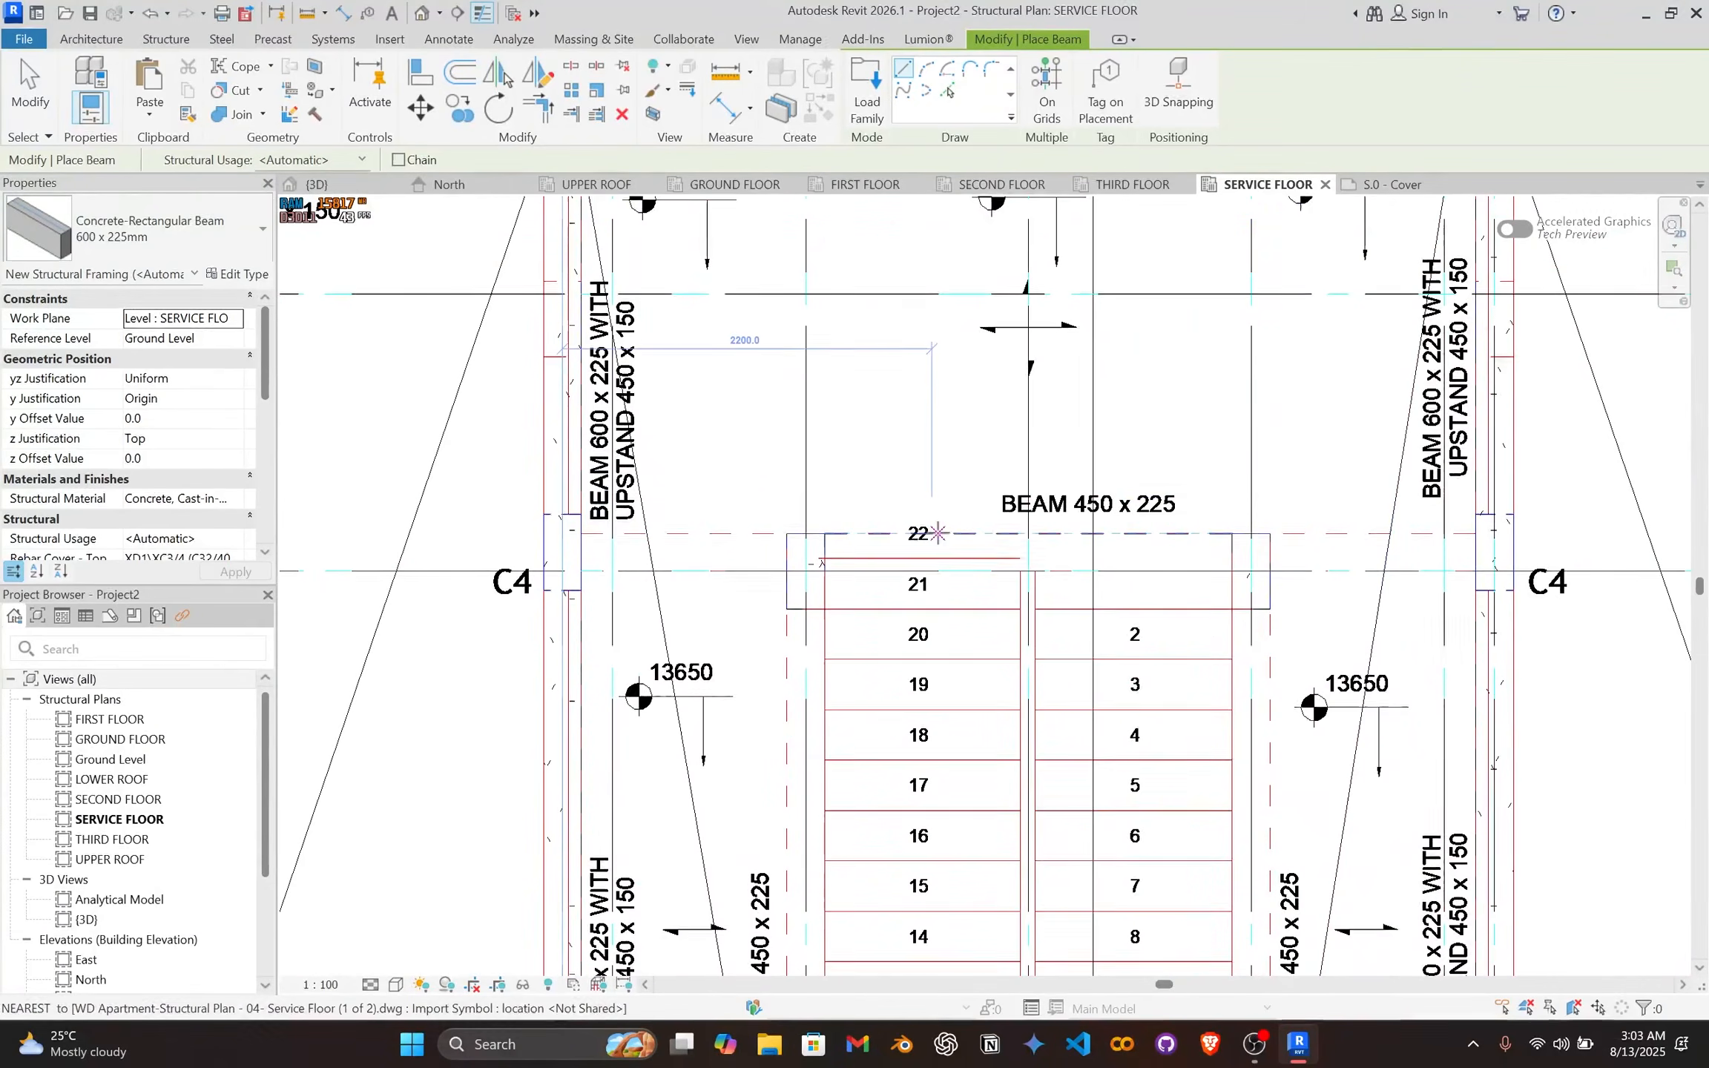
scroll(849, 500, down, 2)
middle_drag(989, 660, 947, 363)
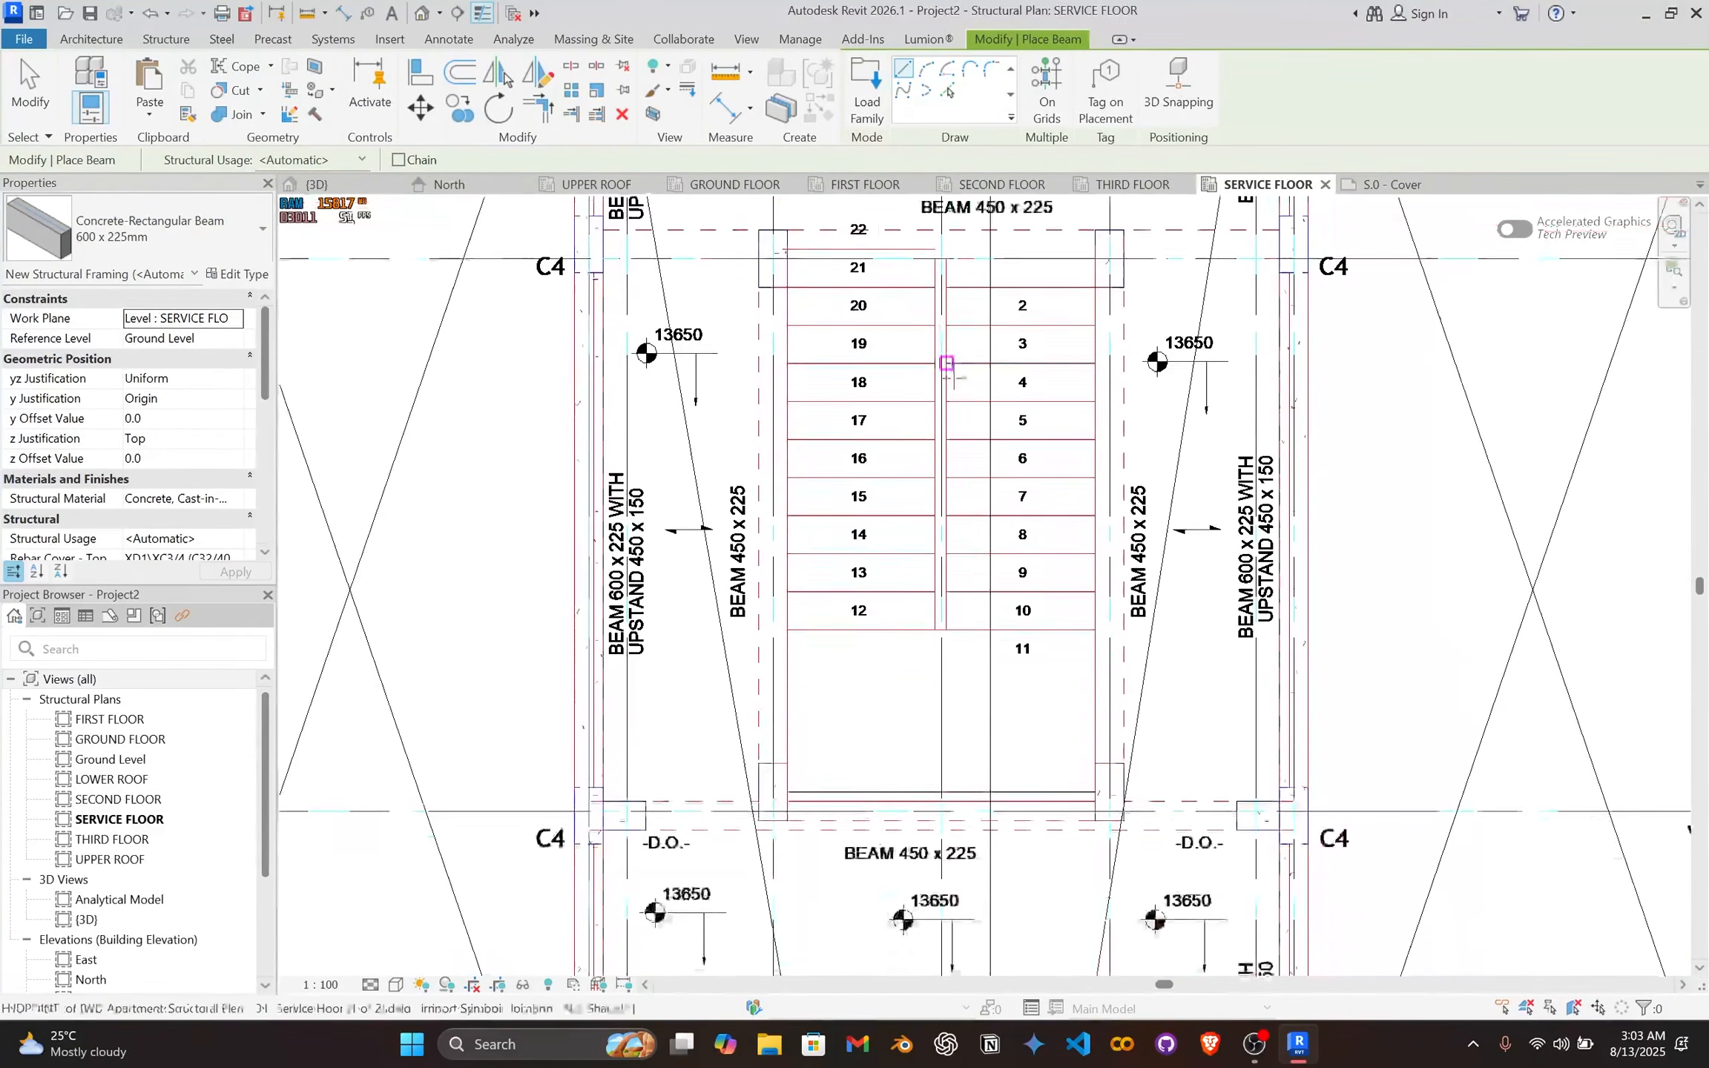
middle_drag(1319, 641, 820, 368)
scroll(913, 742, up, 3)
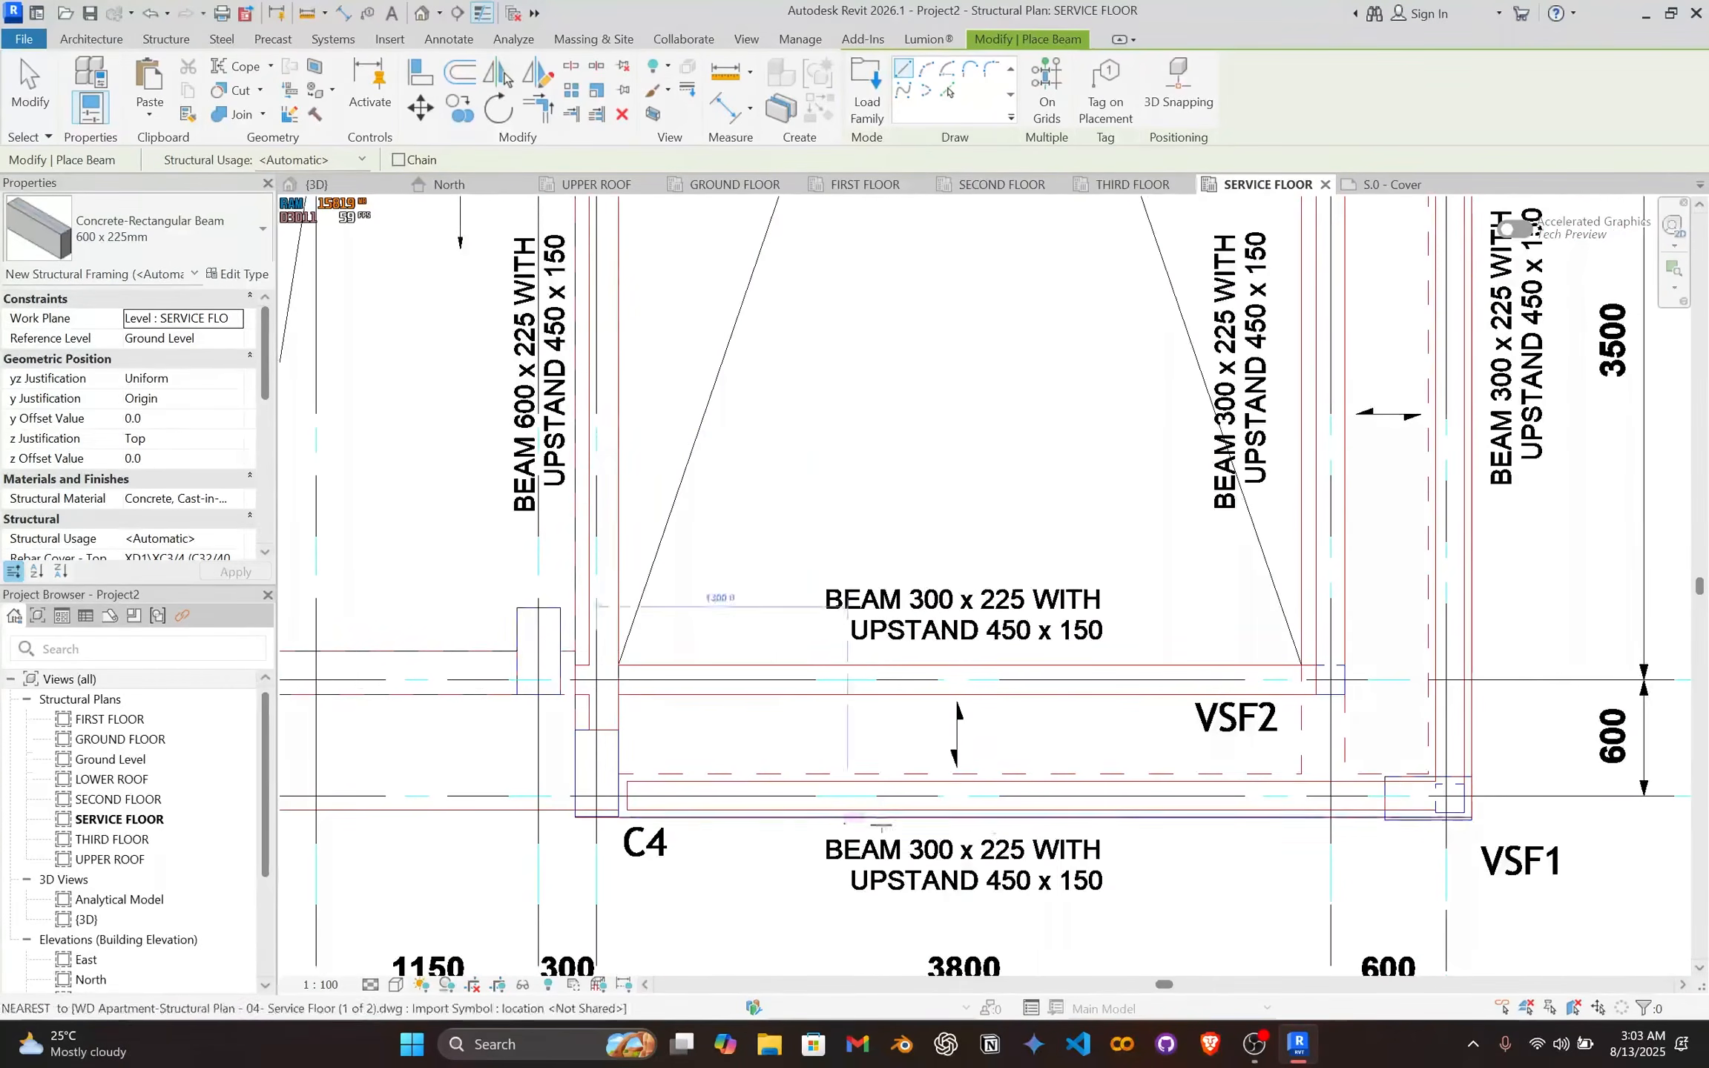
scroll(1395, 593, down, 1)
middle_drag(1343, 450, 1115, 838)
scroll(1116, 838, down, 1)
scroll(1181, 567, down, 1)
middle_drag(1181, 568, 1118, 816)
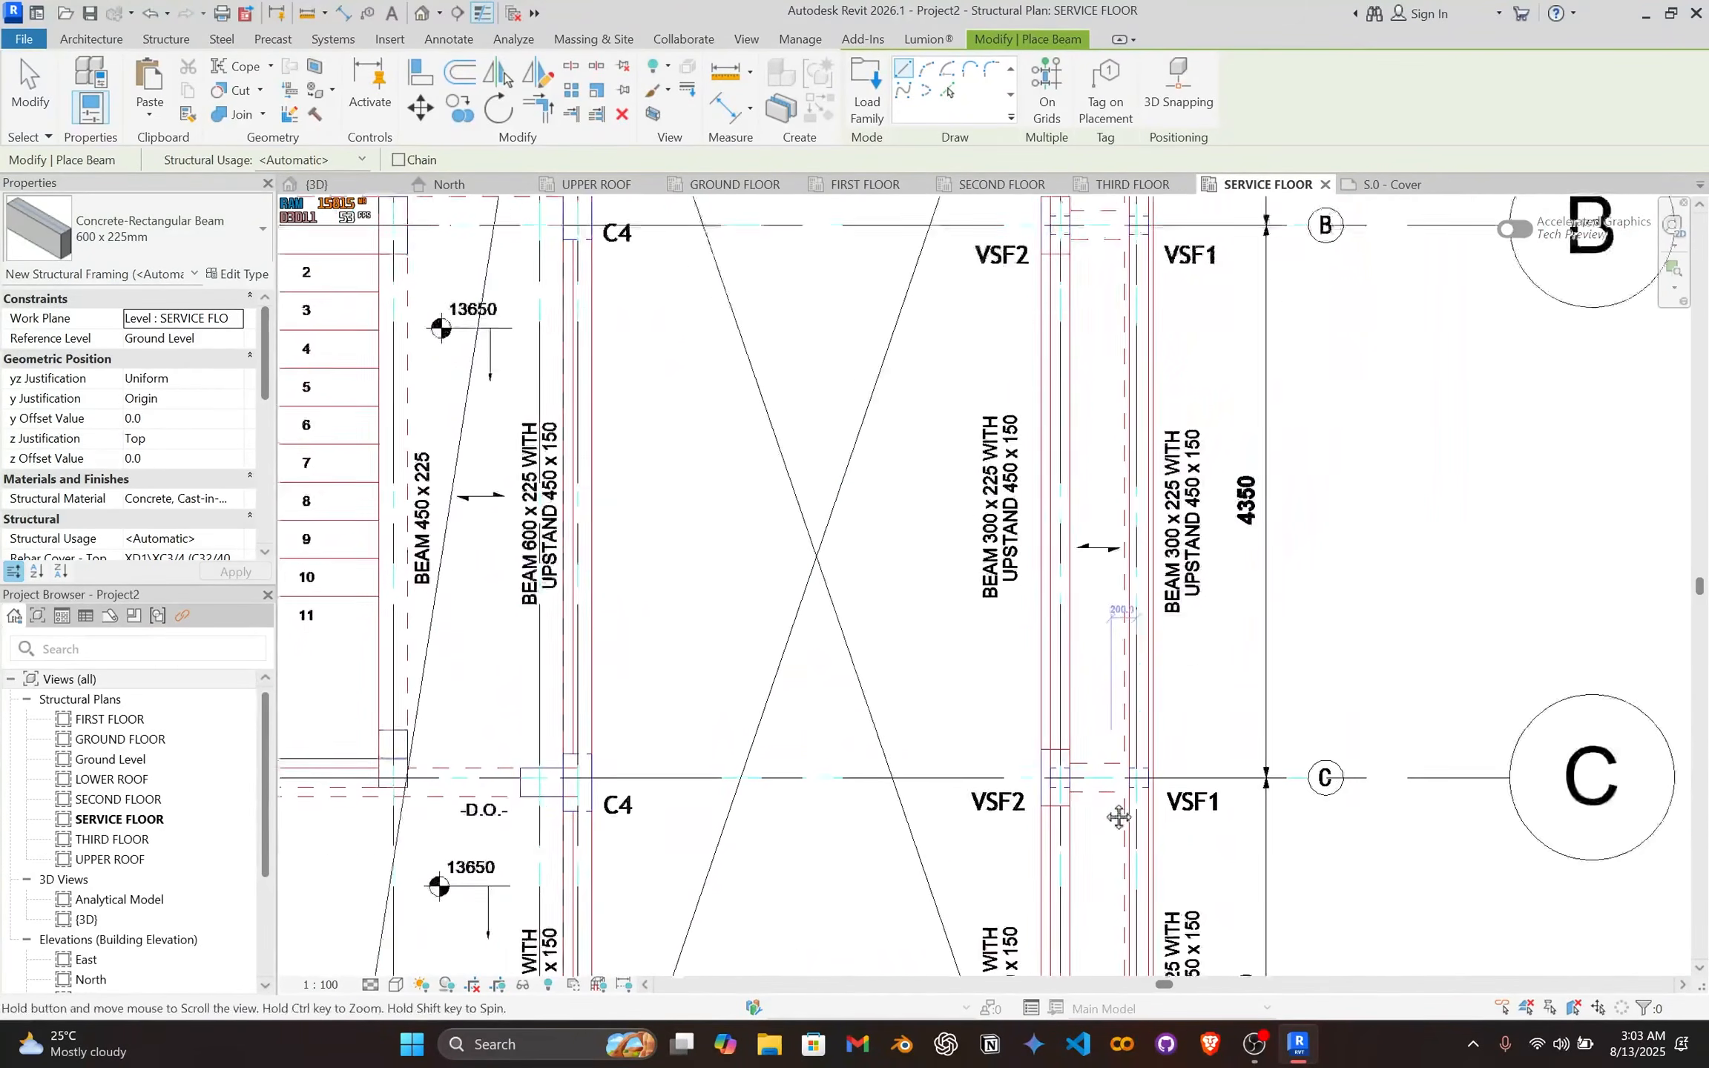
middle_drag(1165, 519, 1247, 945)
scroll(1247, 945, down, 1)
middle_drag(879, 681, 1576, 416)
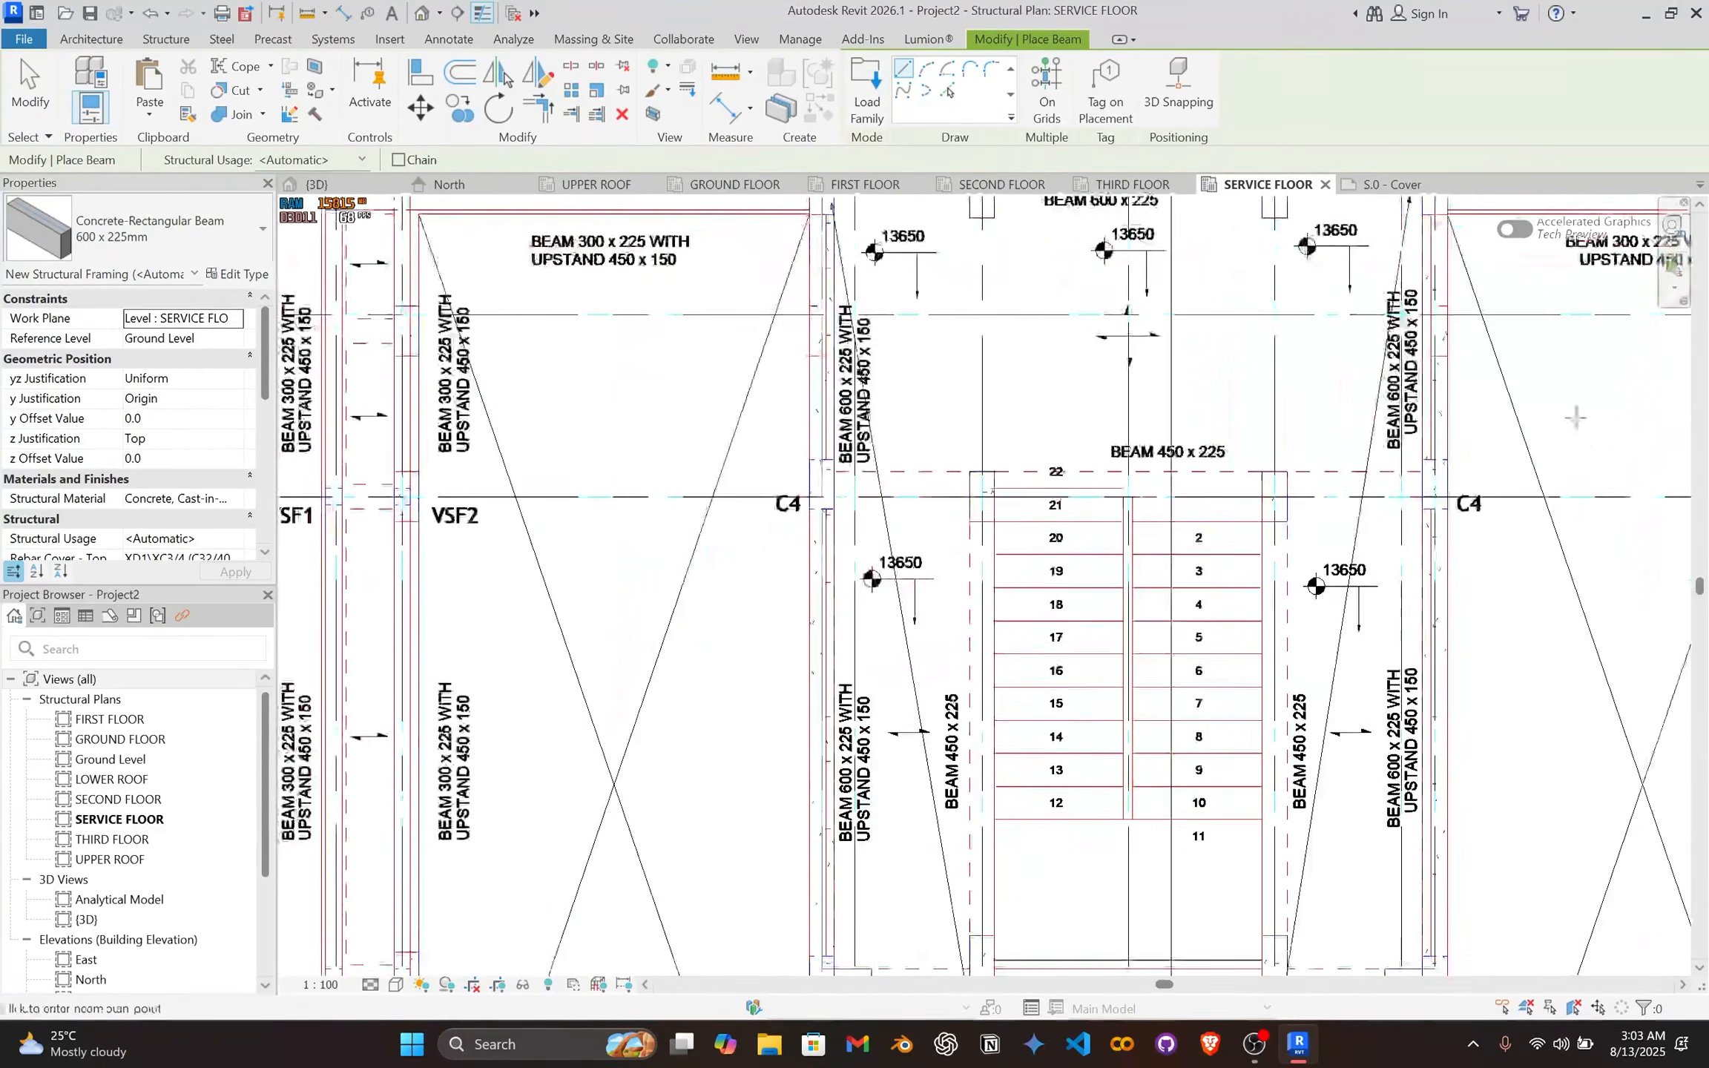
middle_drag(799, 668, 1259, 698)
middle_drag(1295, 220, 1350, 364)
middle_drag(1054, 516, 649, 605)
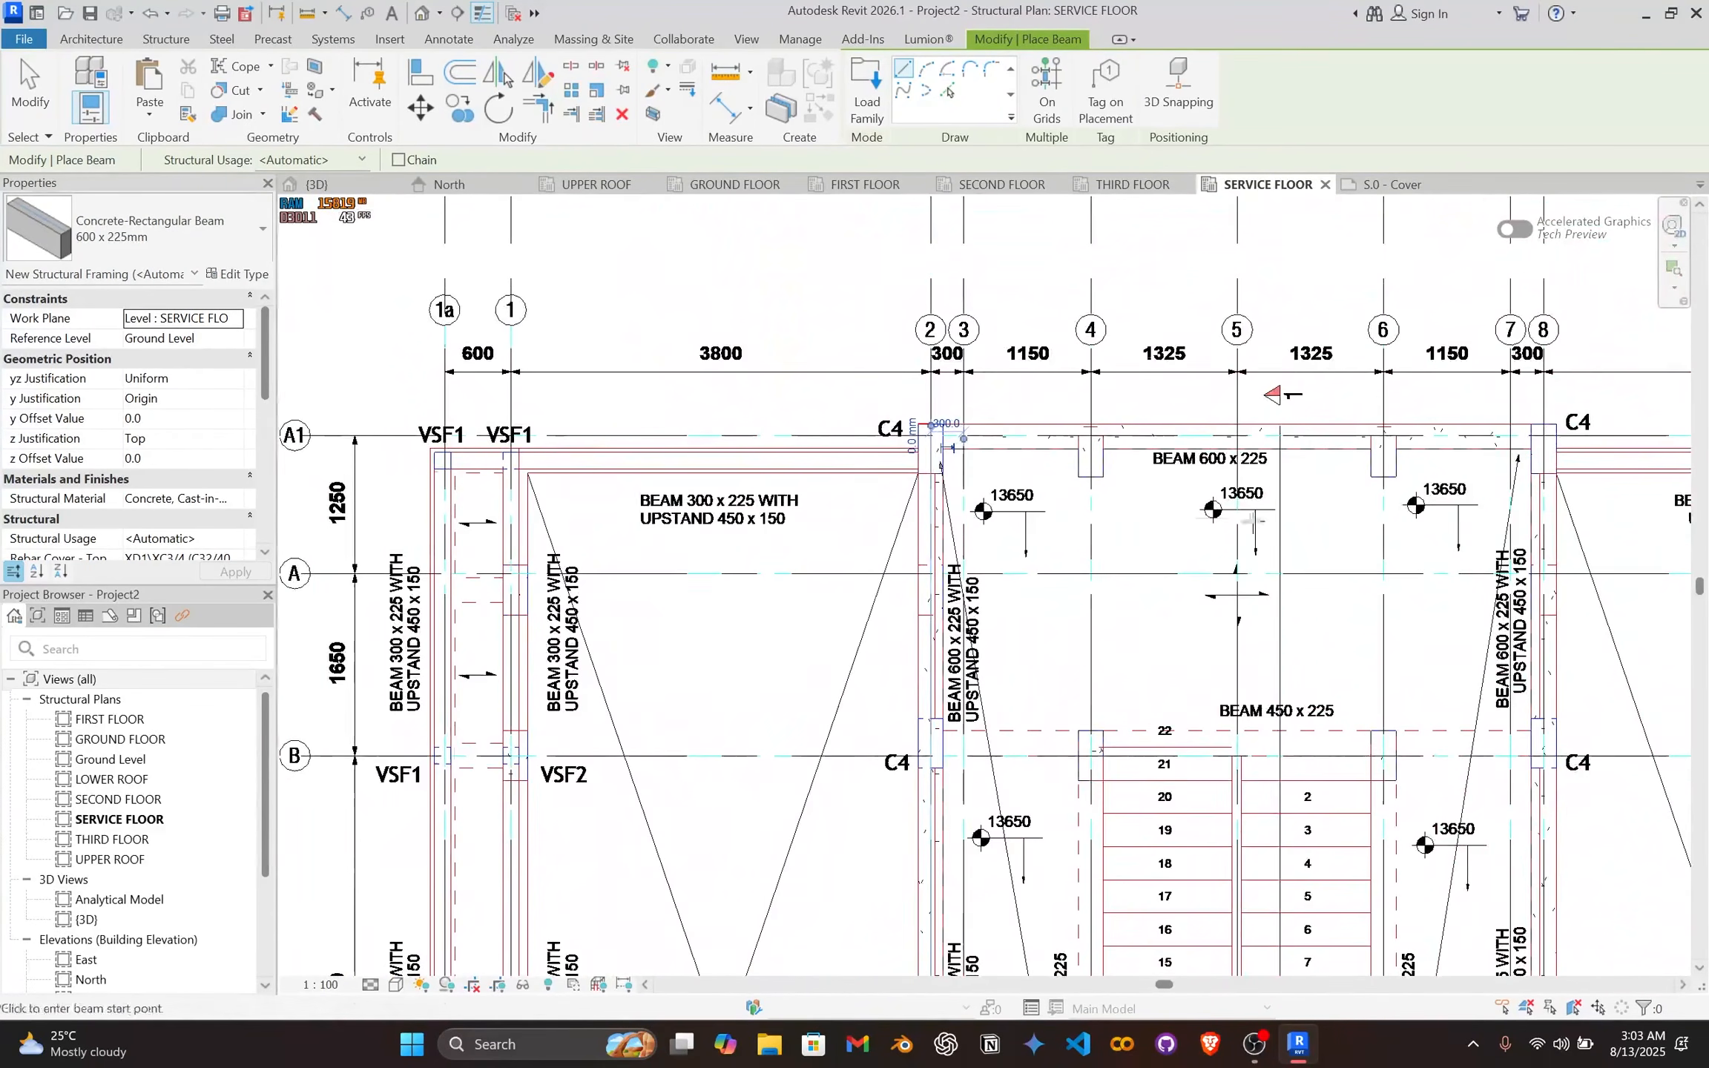
middle_drag(1257, 539, 1004, 490)
middle_drag(974, 615, 921, 457)
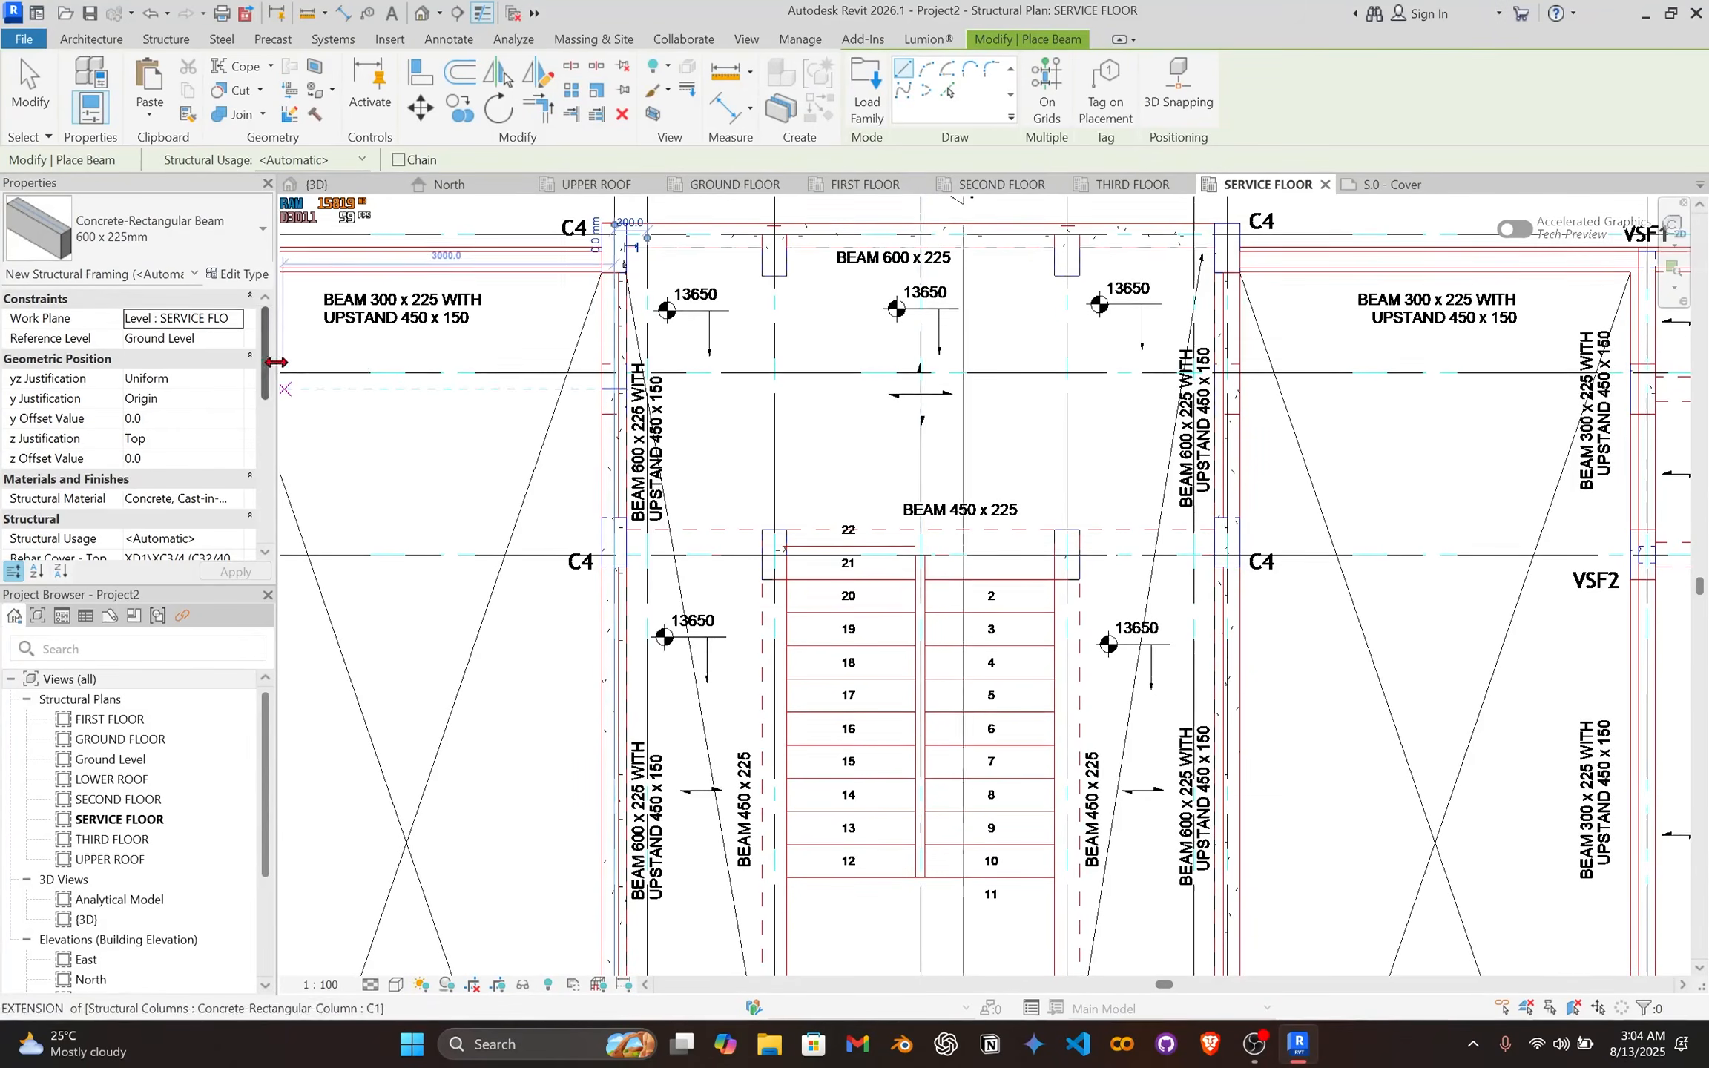
key(Escape)
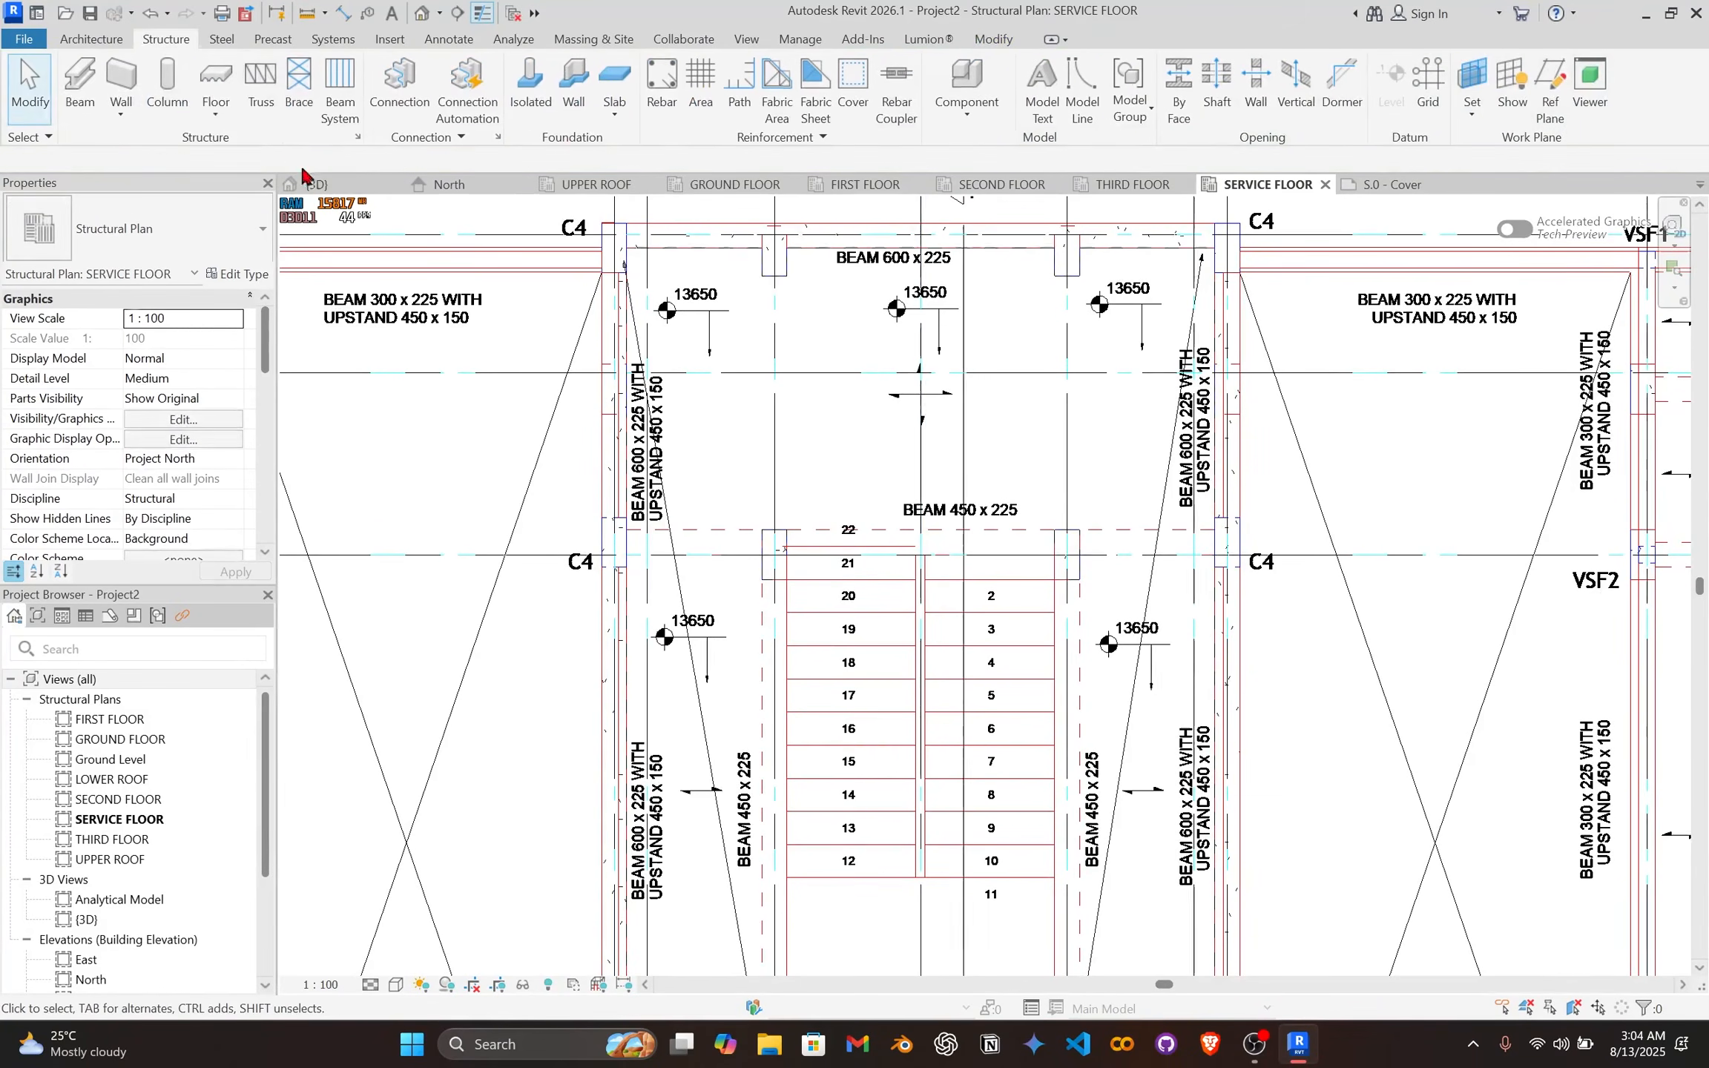
Step: Try to duplicate the 600 x 225mm concrete rectangular beam type as 450 x 225mm
click(80, 103)
click(239, 275)
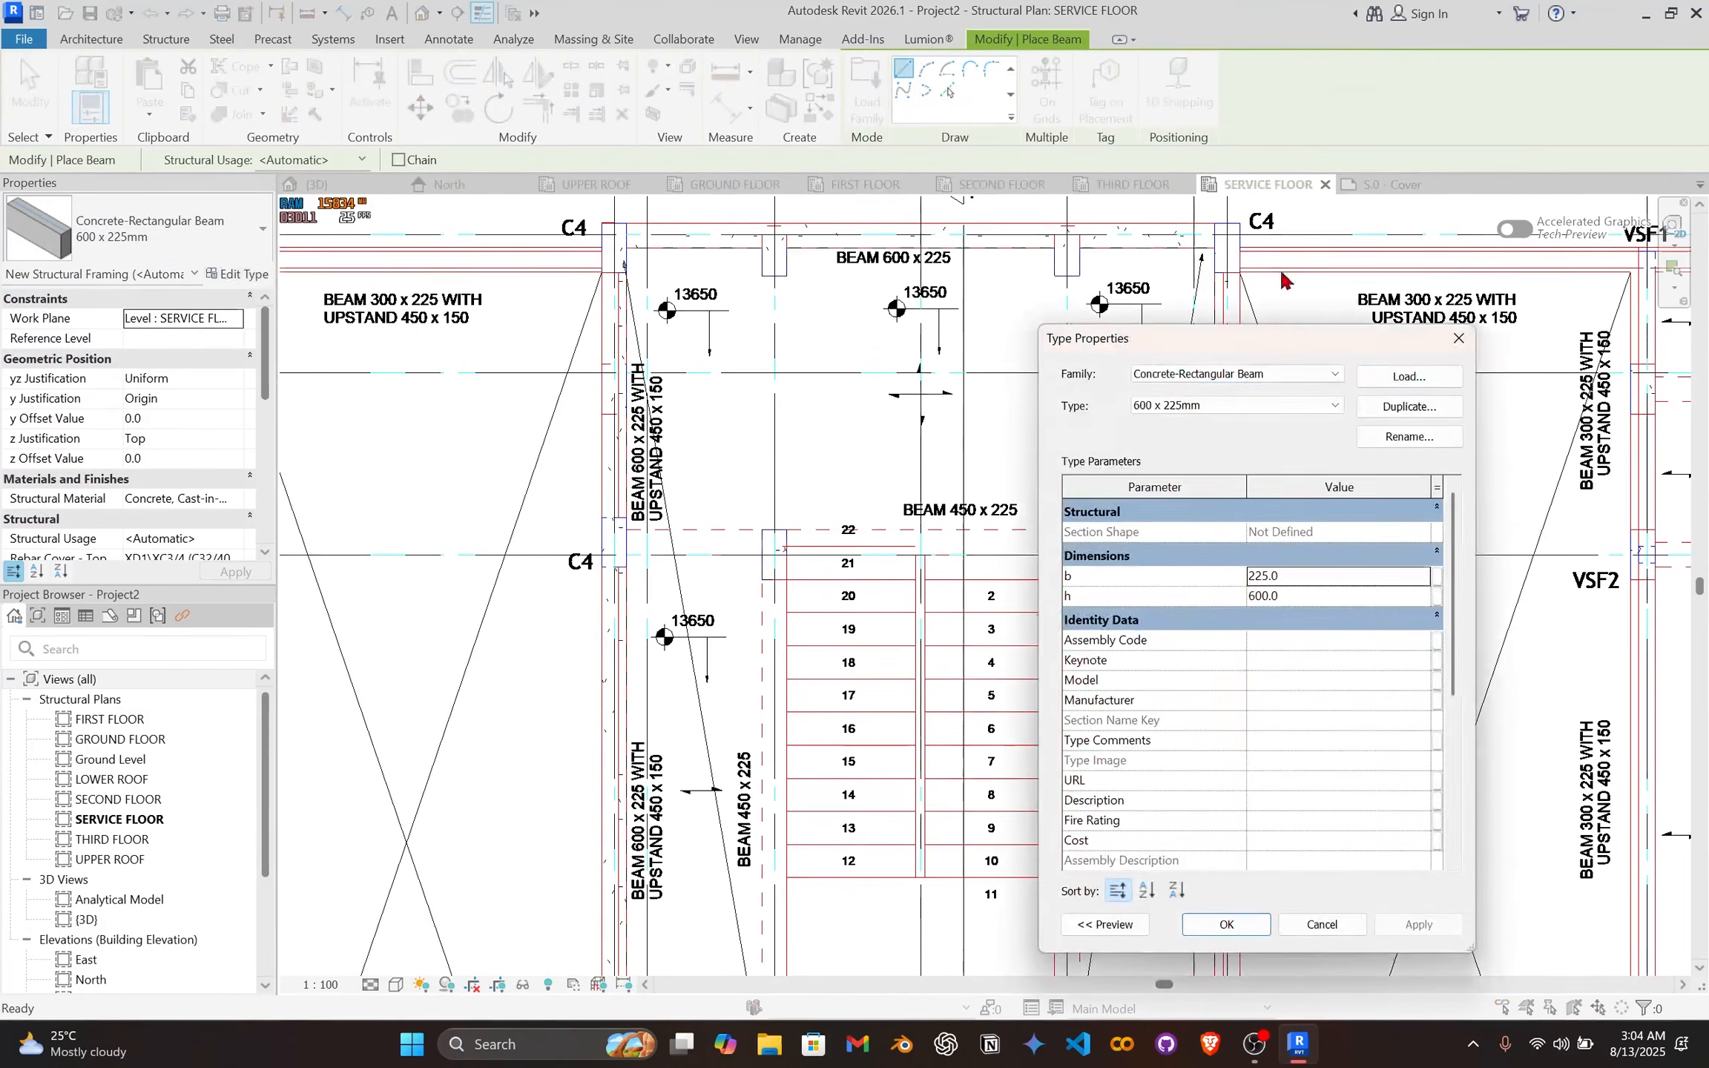
click(1431, 414)
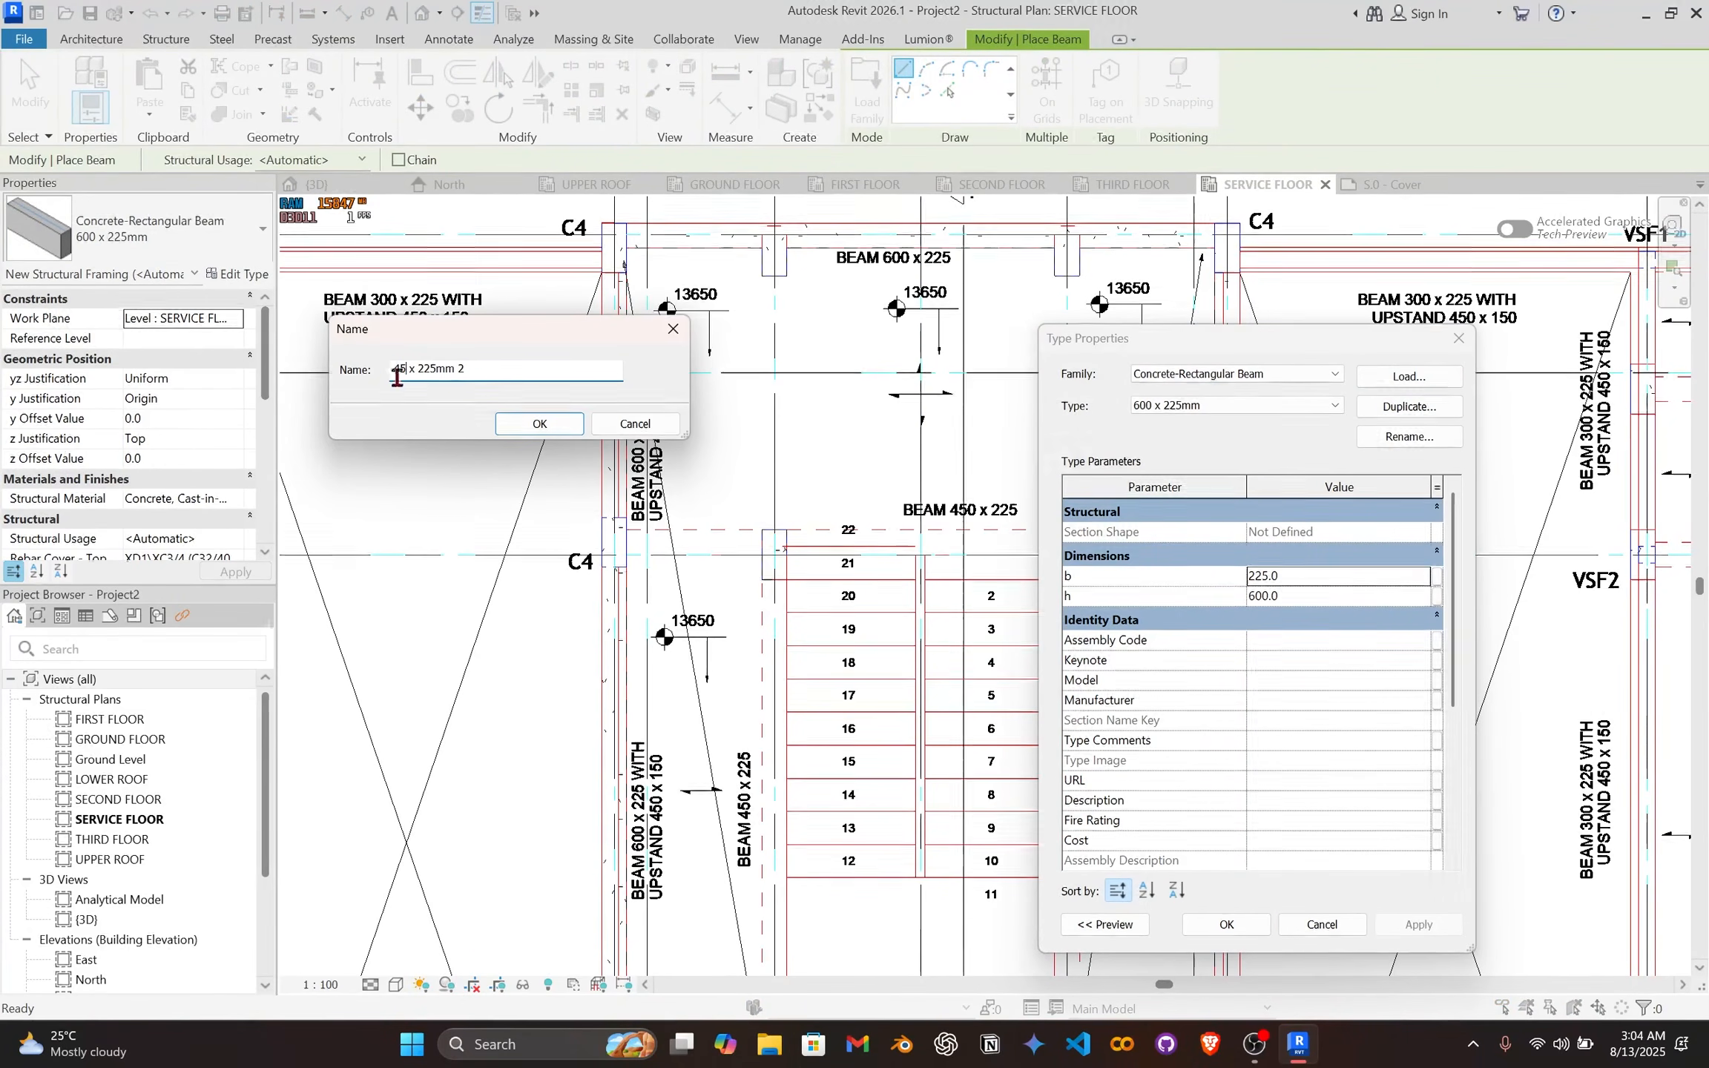
text(450 x 225mm)
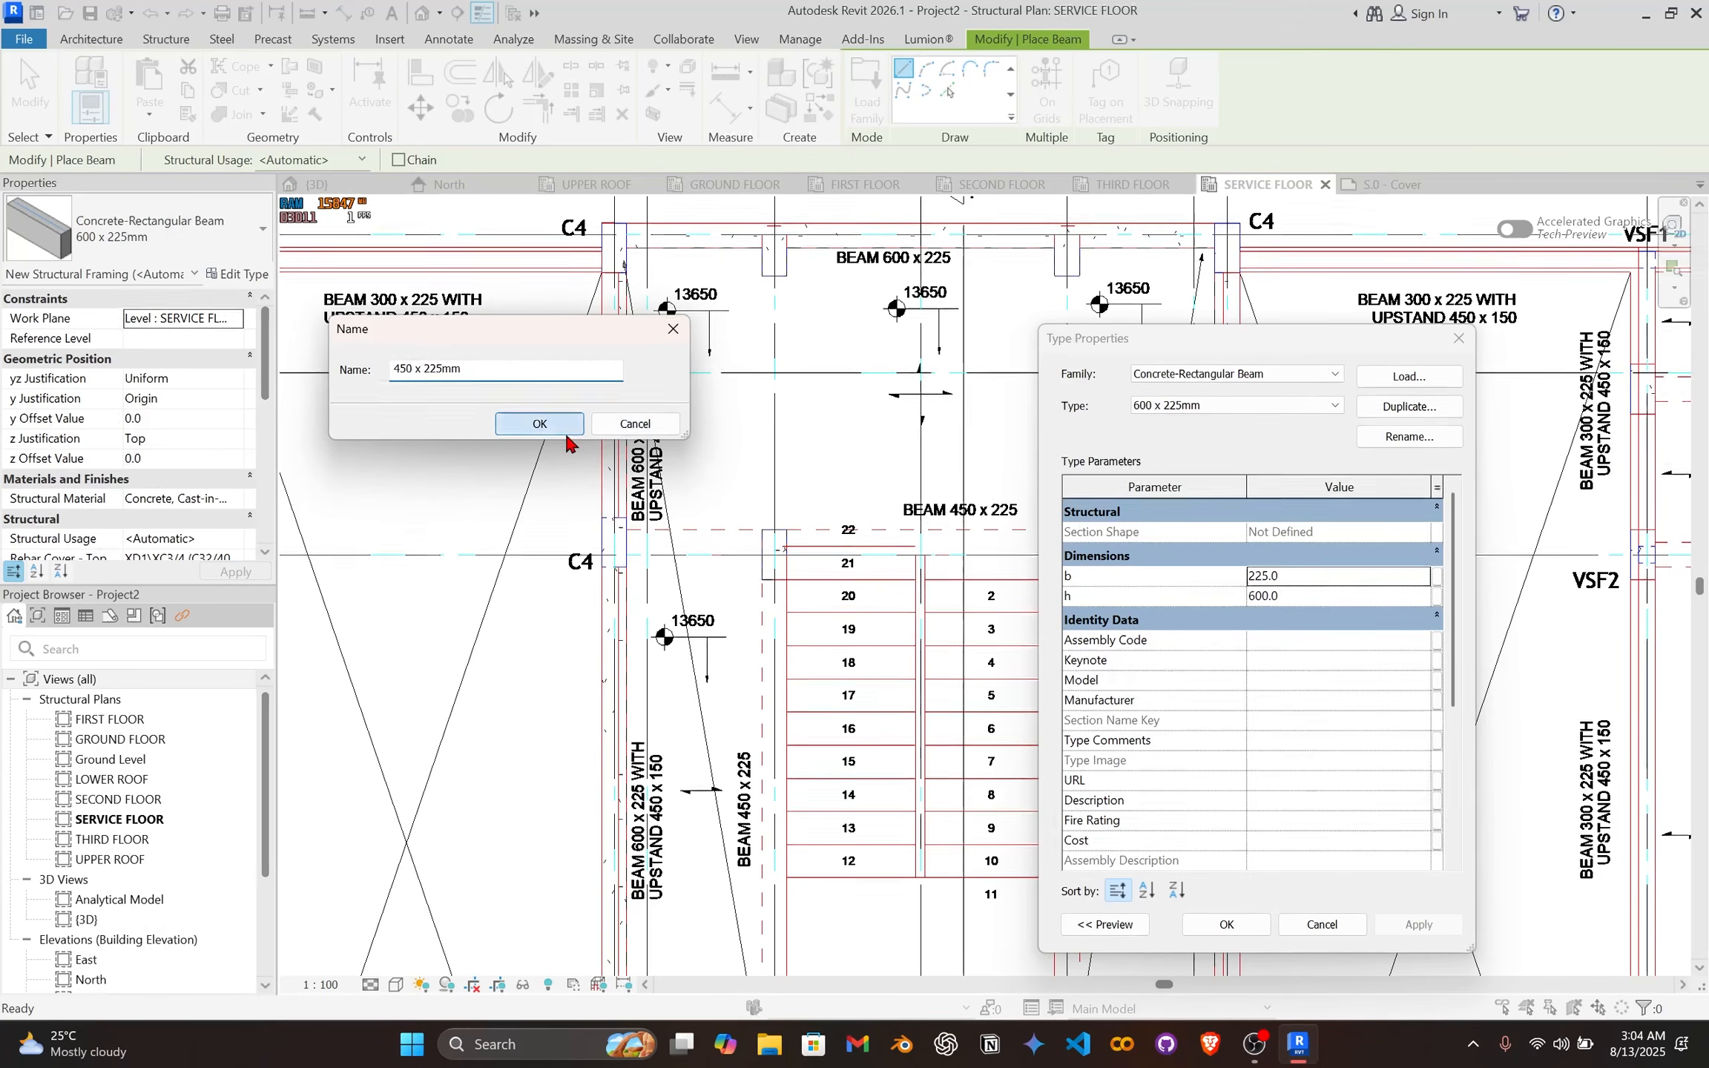
click(553, 425)
click(977, 523)
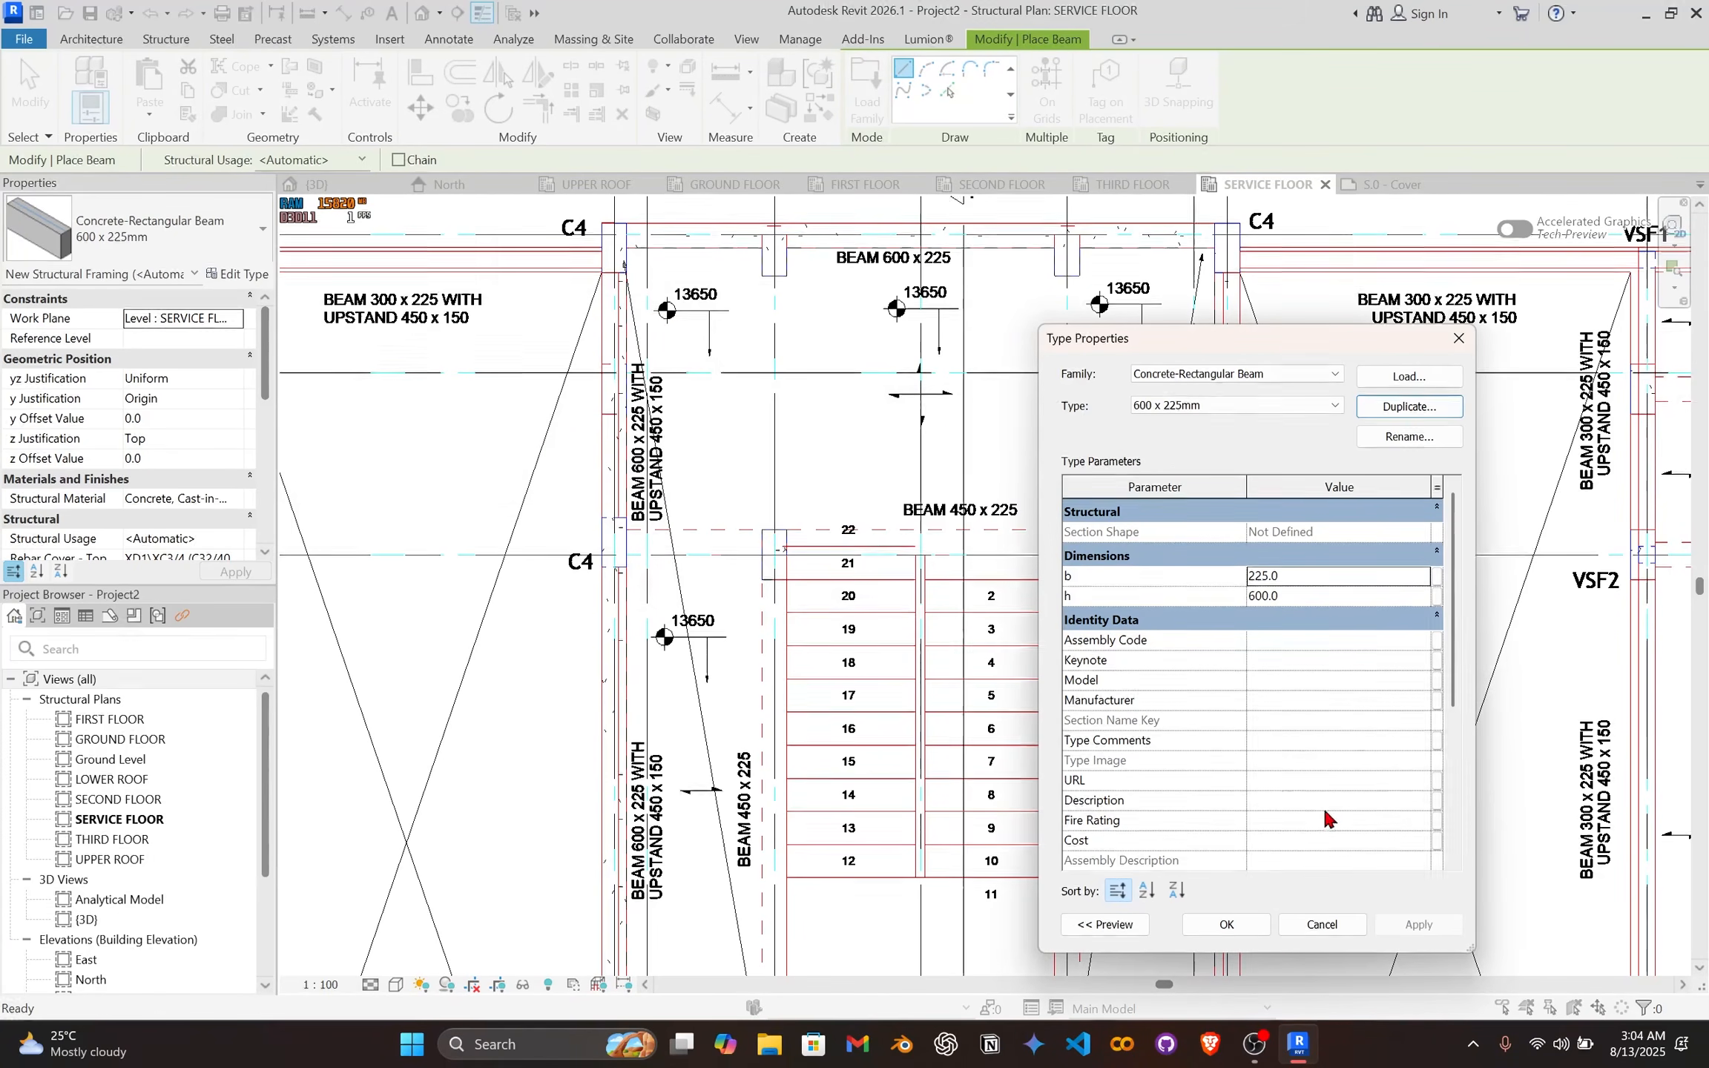
click(1317, 924)
key(Escape)
key(Escape)
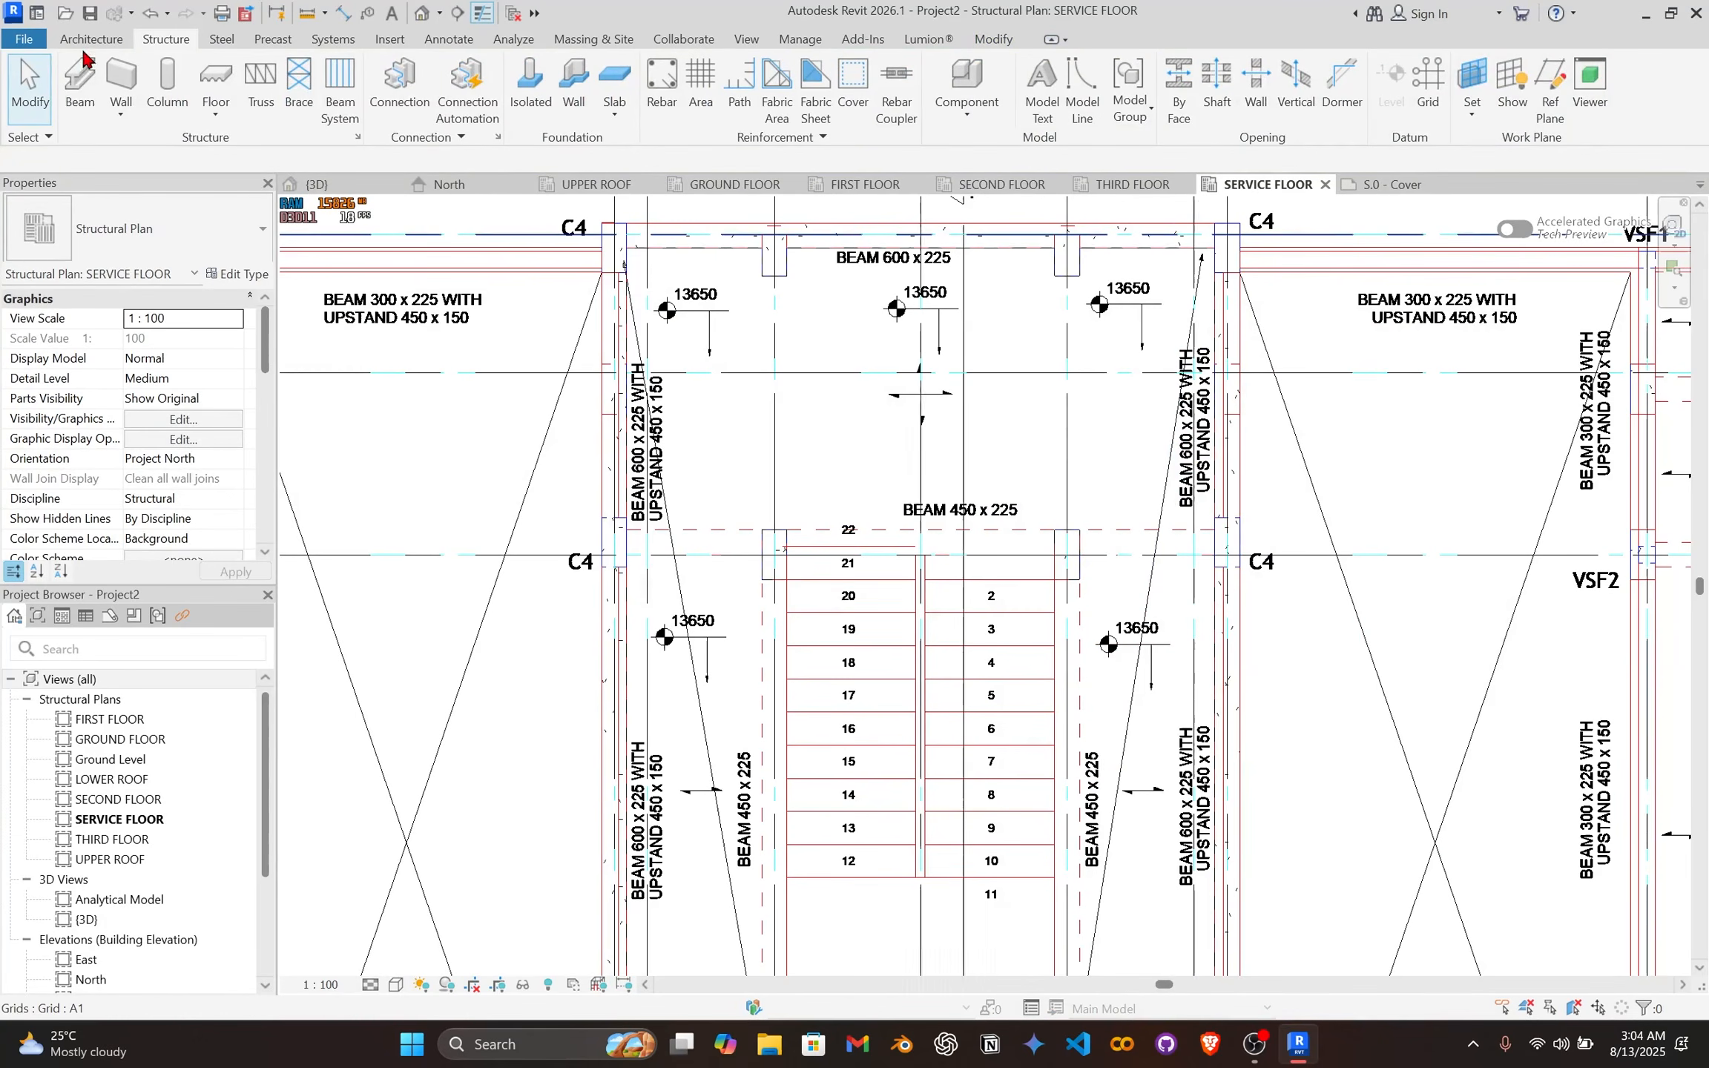
Step: Place a 450 x 225mm concrete rectangular beam near grid B, between the two C4 columns at the stair's upper end
click(80, 81)
click(140, 228)
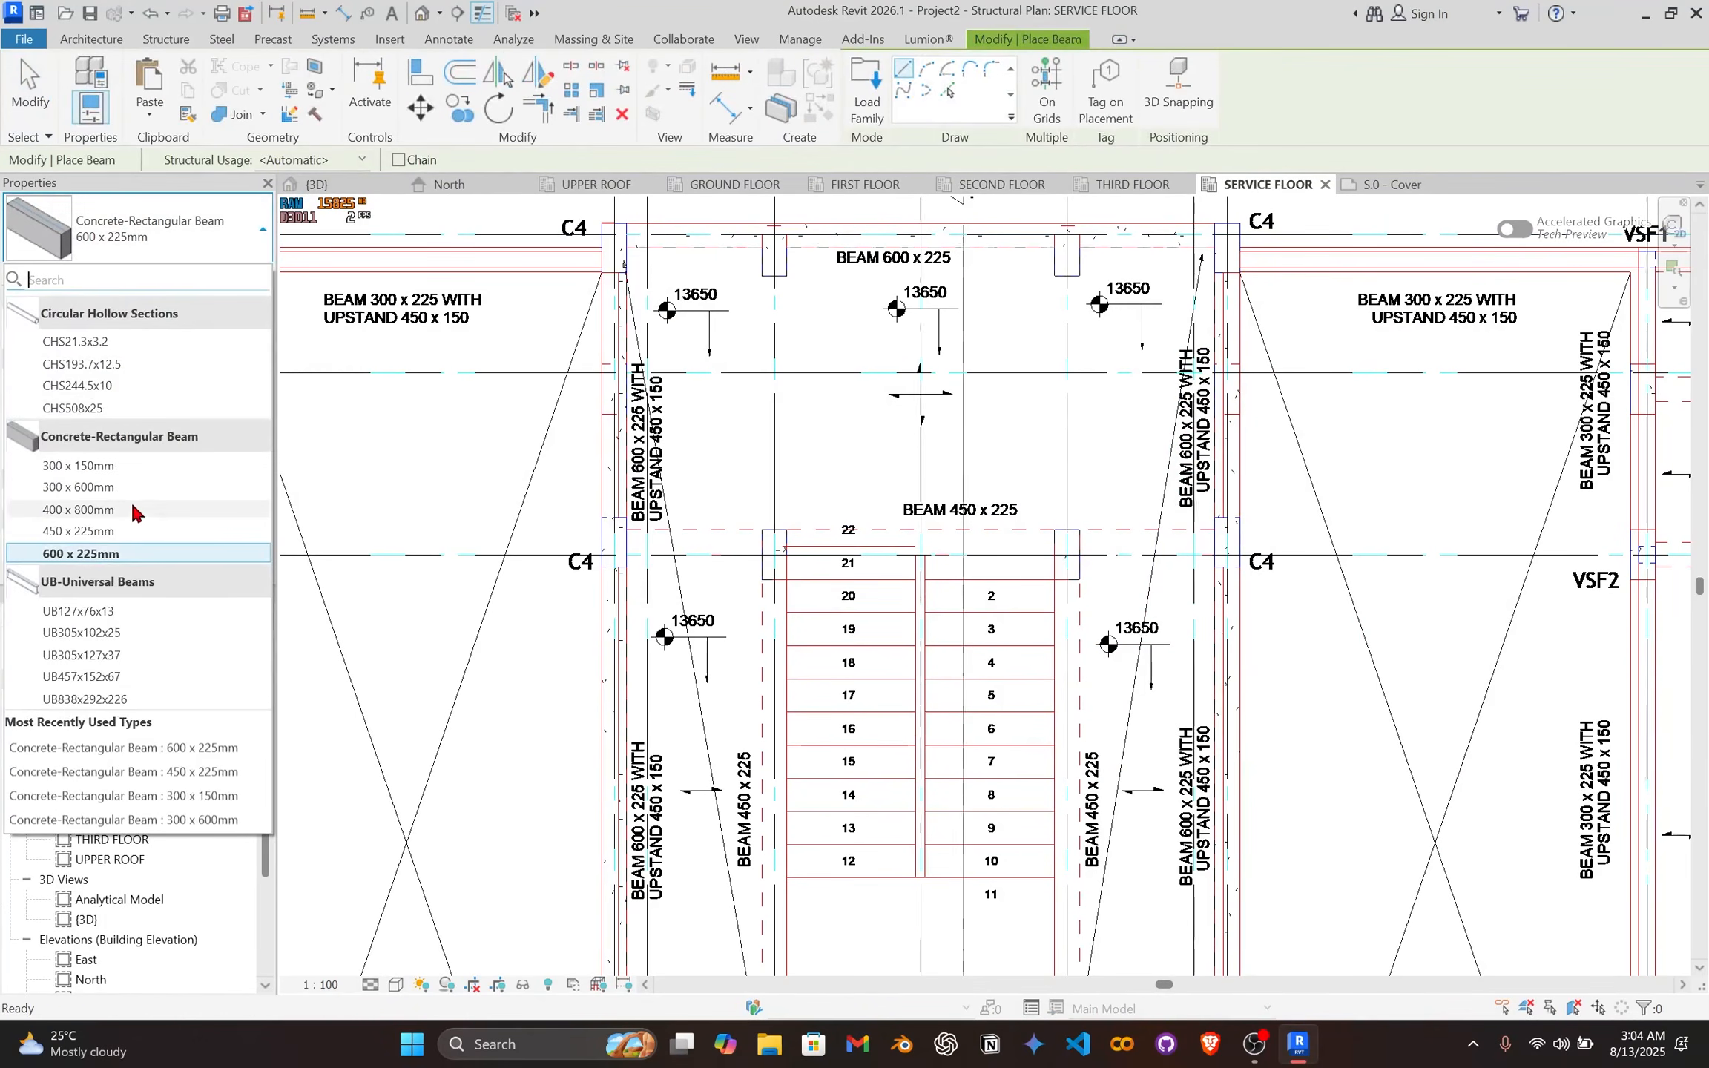
click(129, 552)
scroll(686, 568, up, 5)
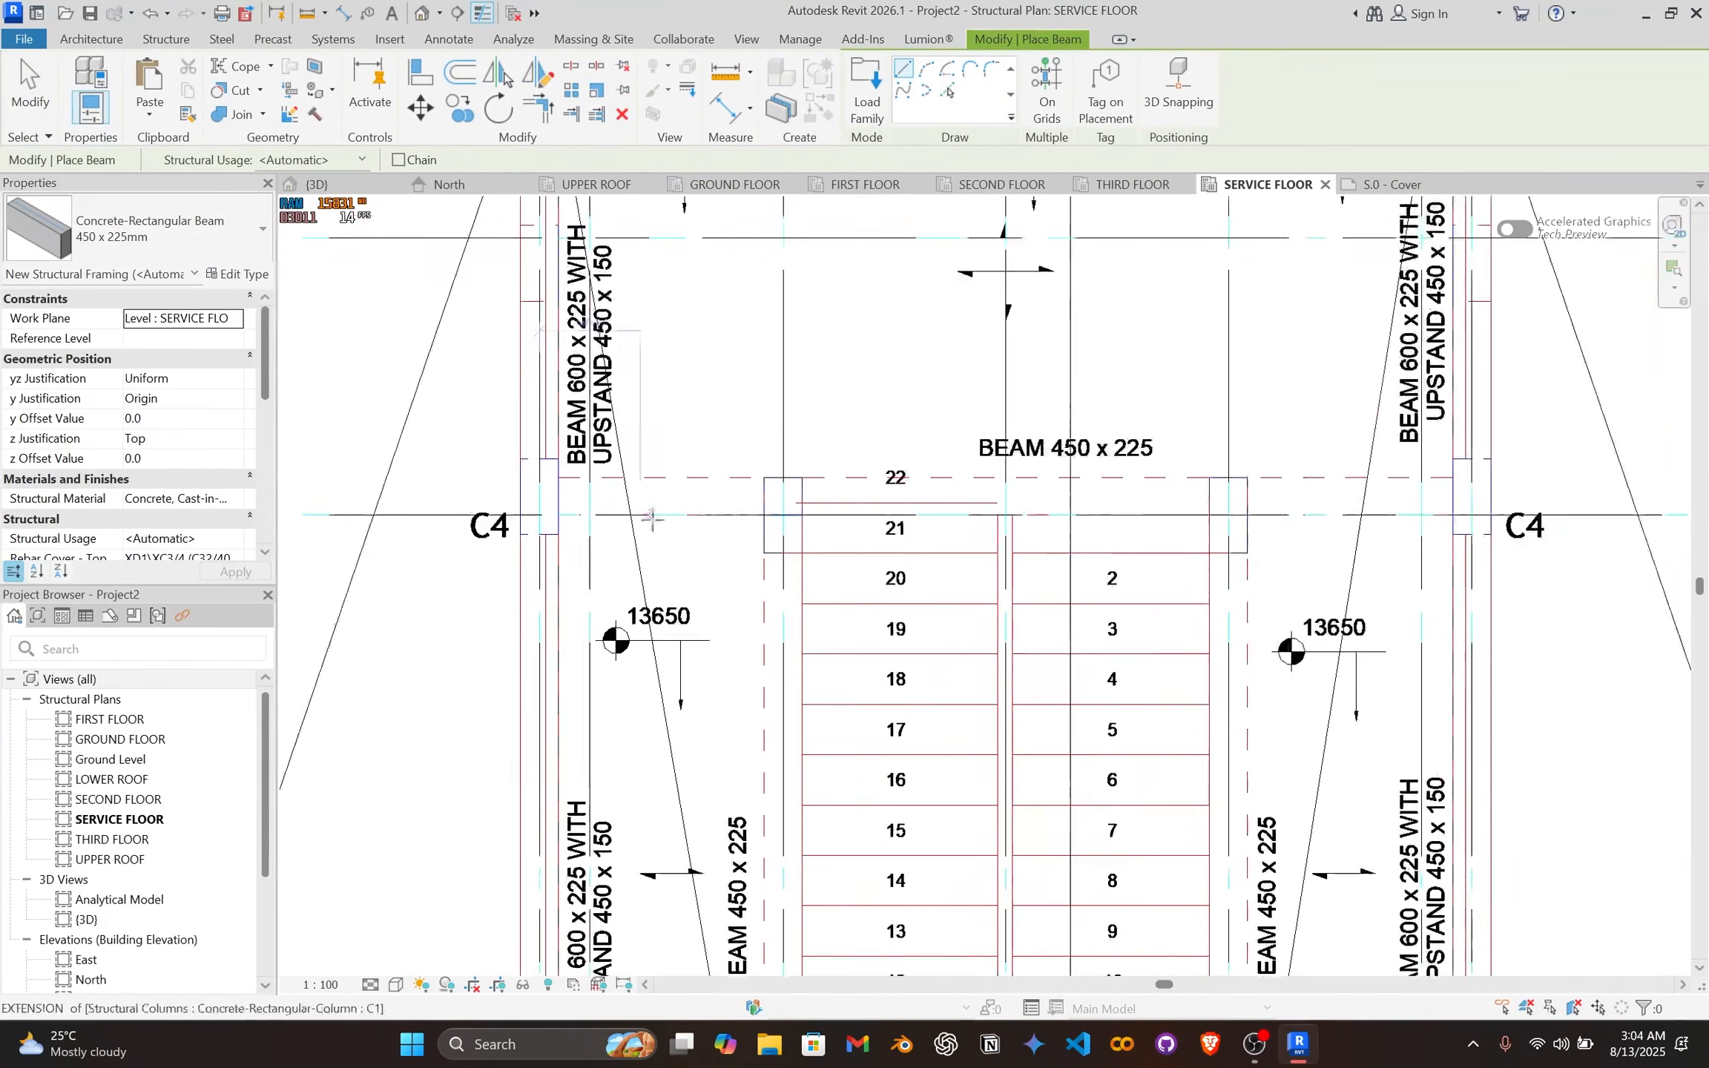
scroll(504, 501, up, 1)
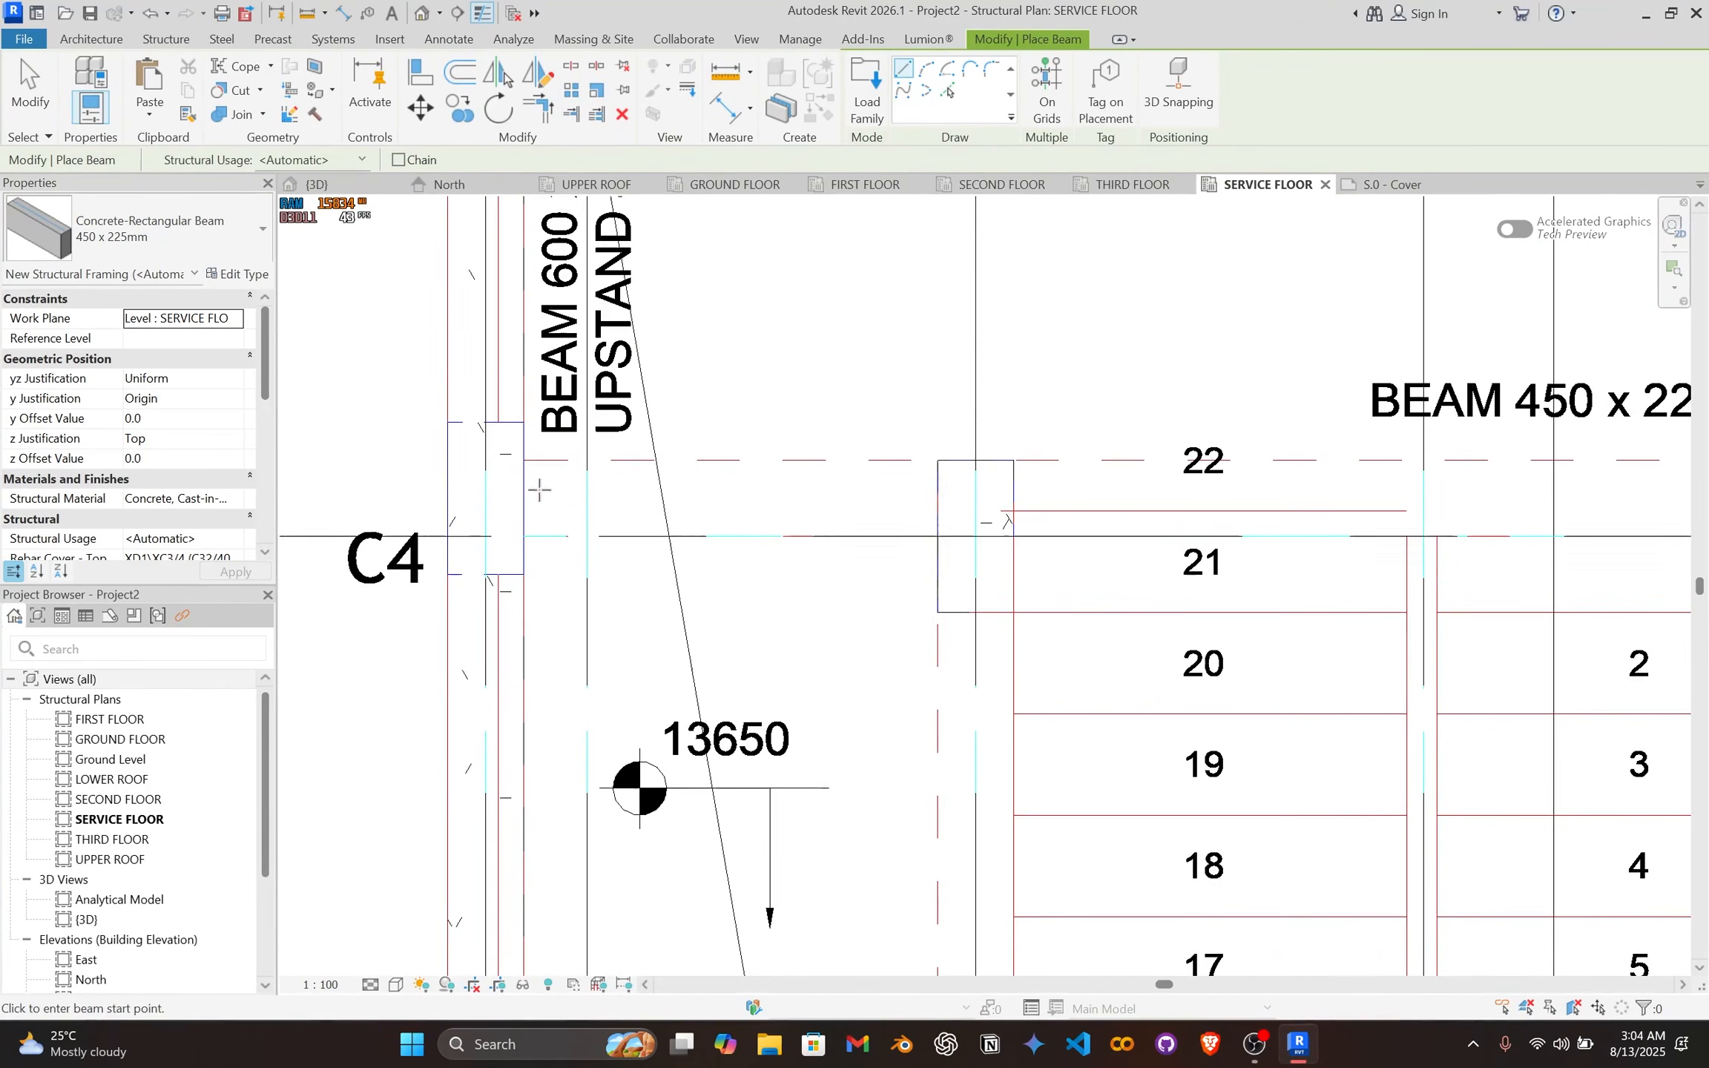
click(485, 503)
scroll(1411, 495, down, 3)
middle_drag(1412, 498, 558, 486)
scroll(1170, 494, up, 3)
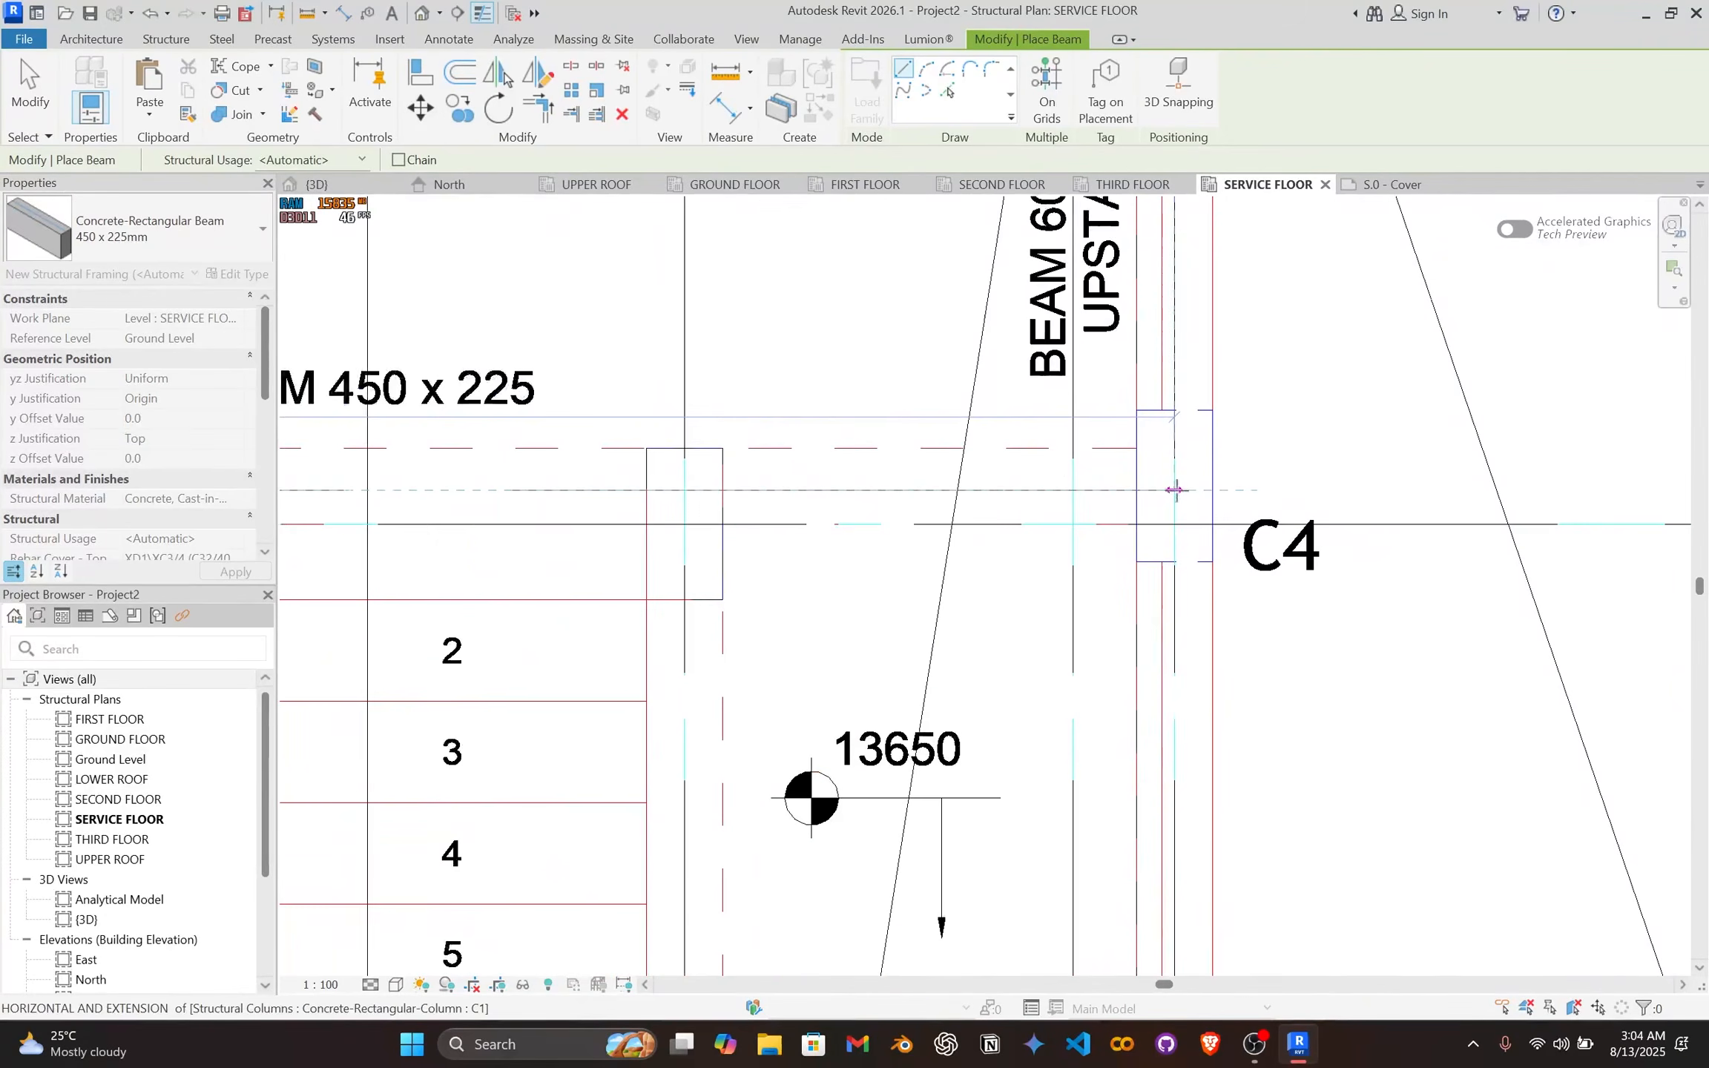
click(1175, 491)
key(Escape)
key(Escape)
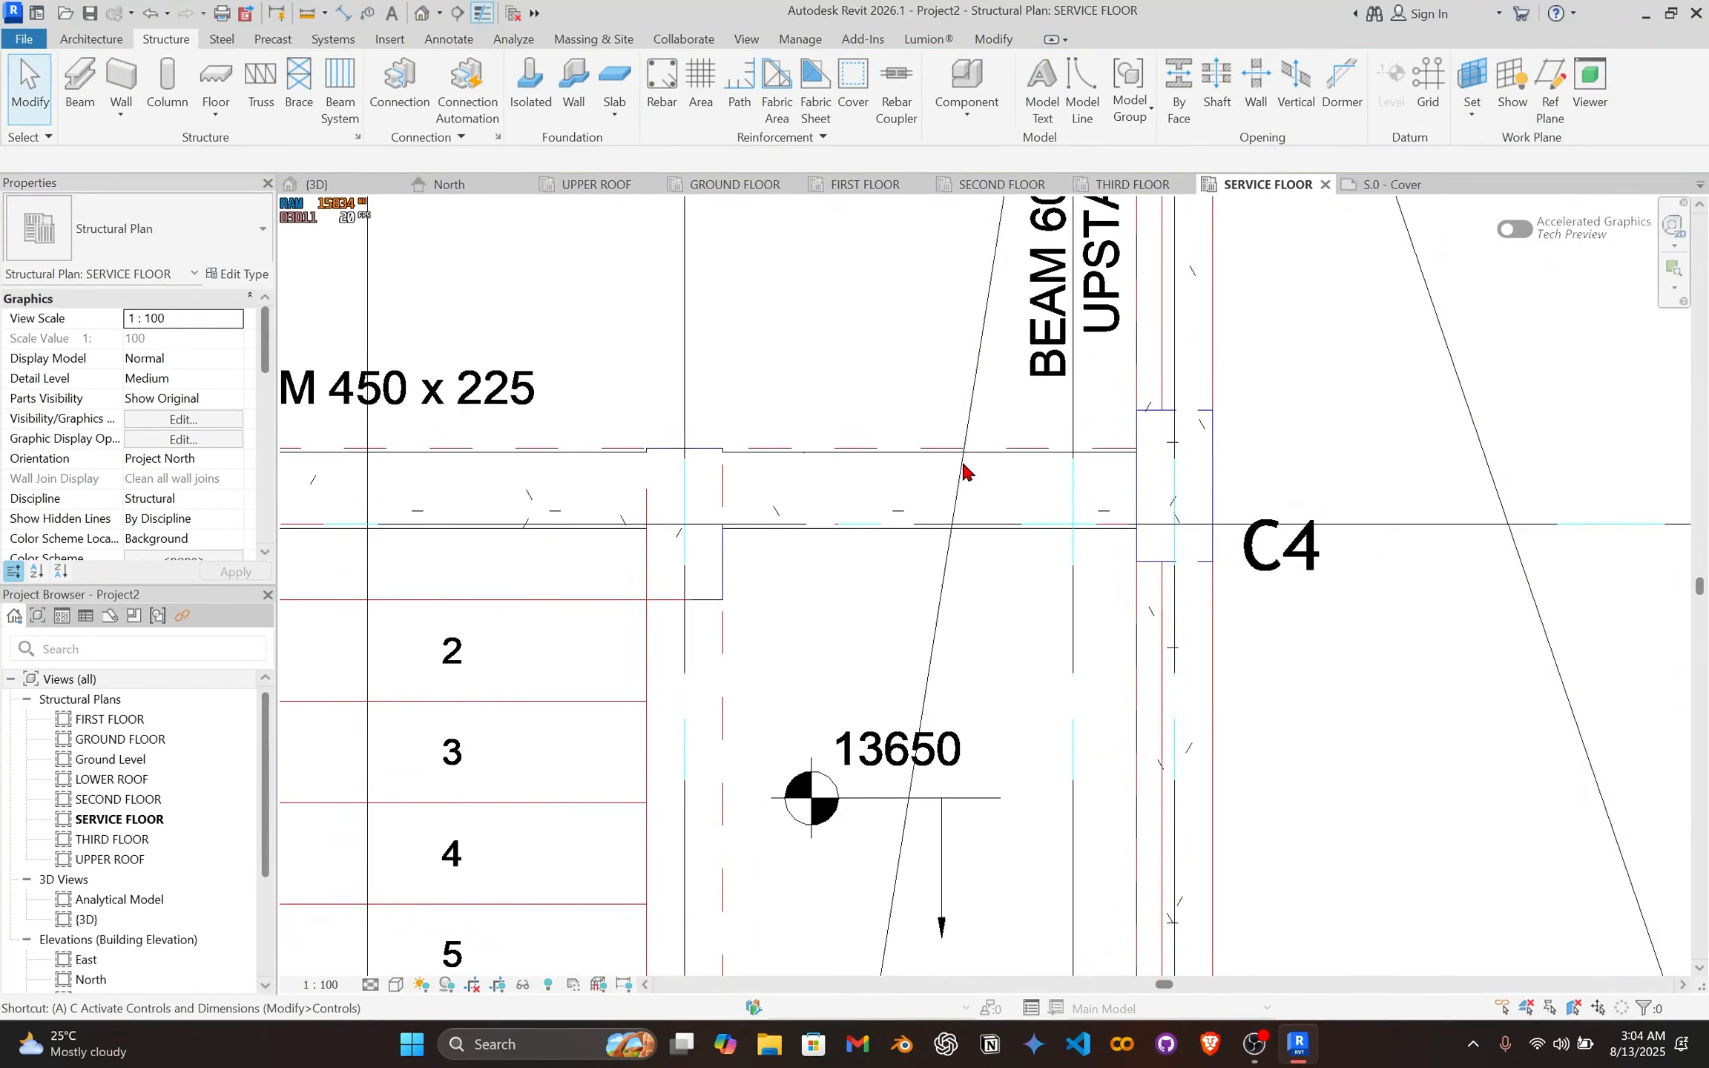
Step: Align the upper edge of the grid B beam with the dashed beam line of the imported drawing
key(l)
scroll(853, 445, up, 3)
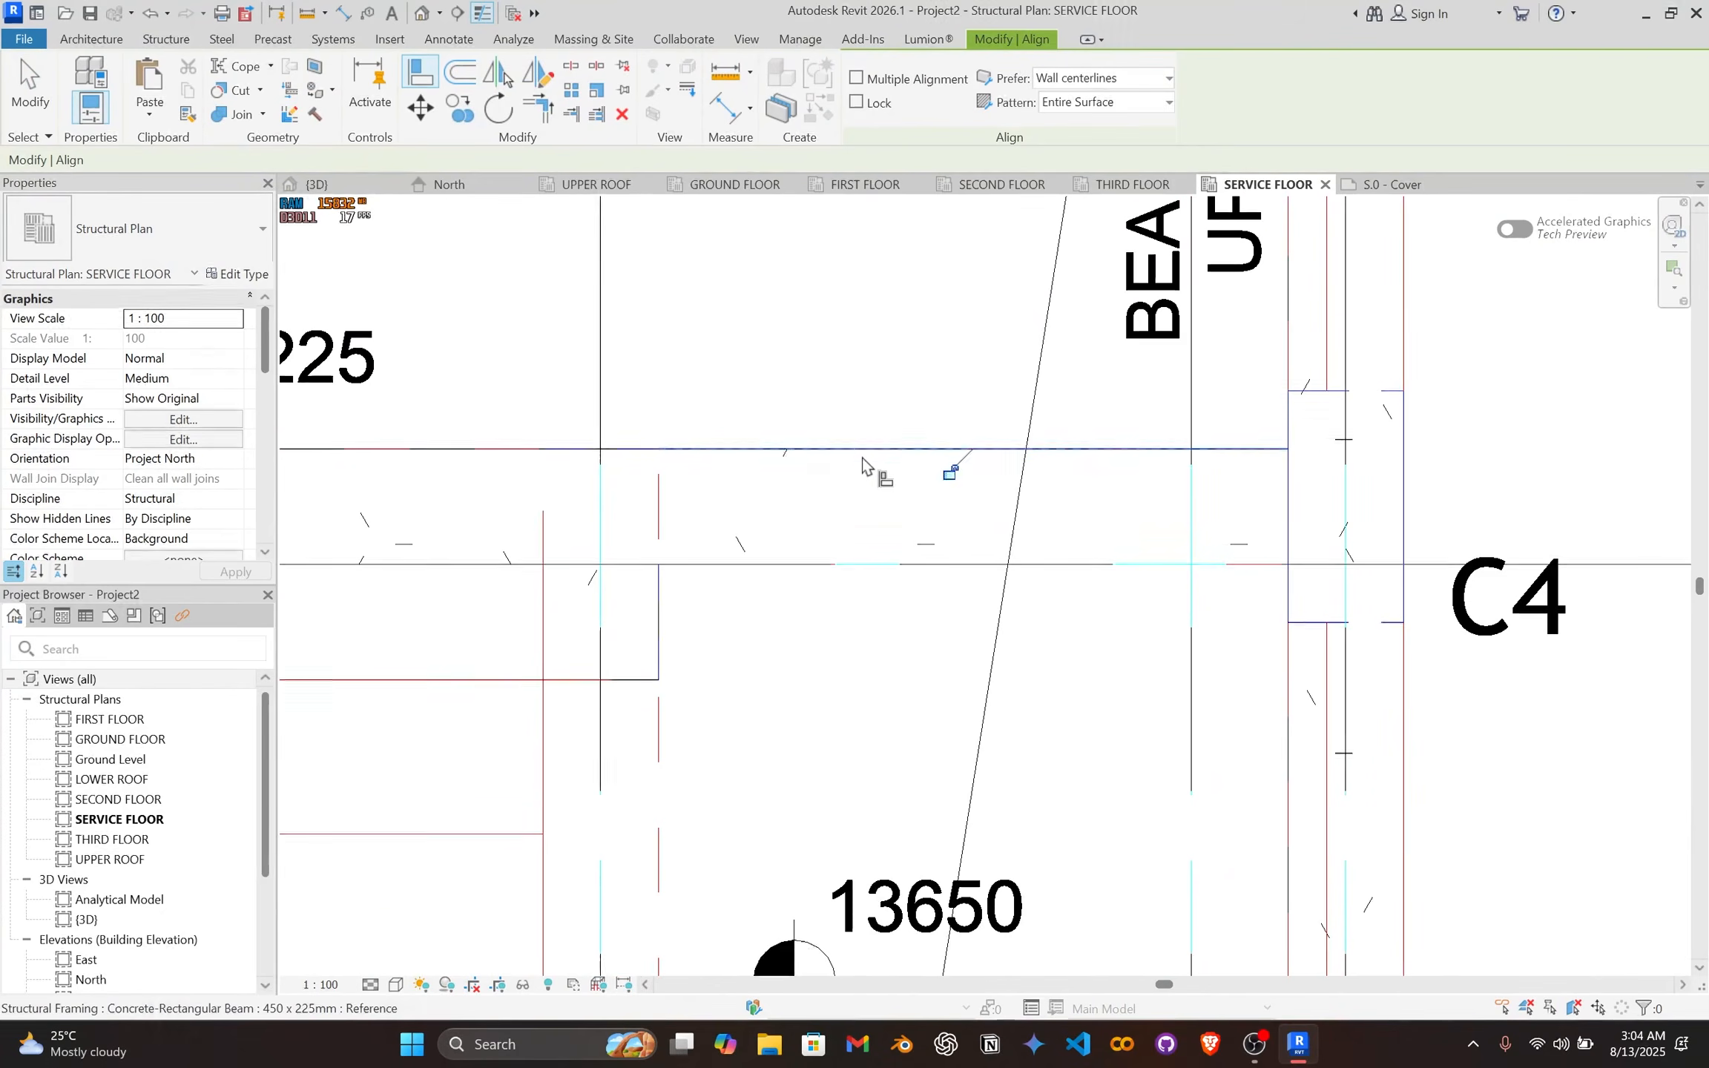
scroll(890, 471, down, 6)
key(Escape)
key(Escape)
scroll(930, 466, down, 1)
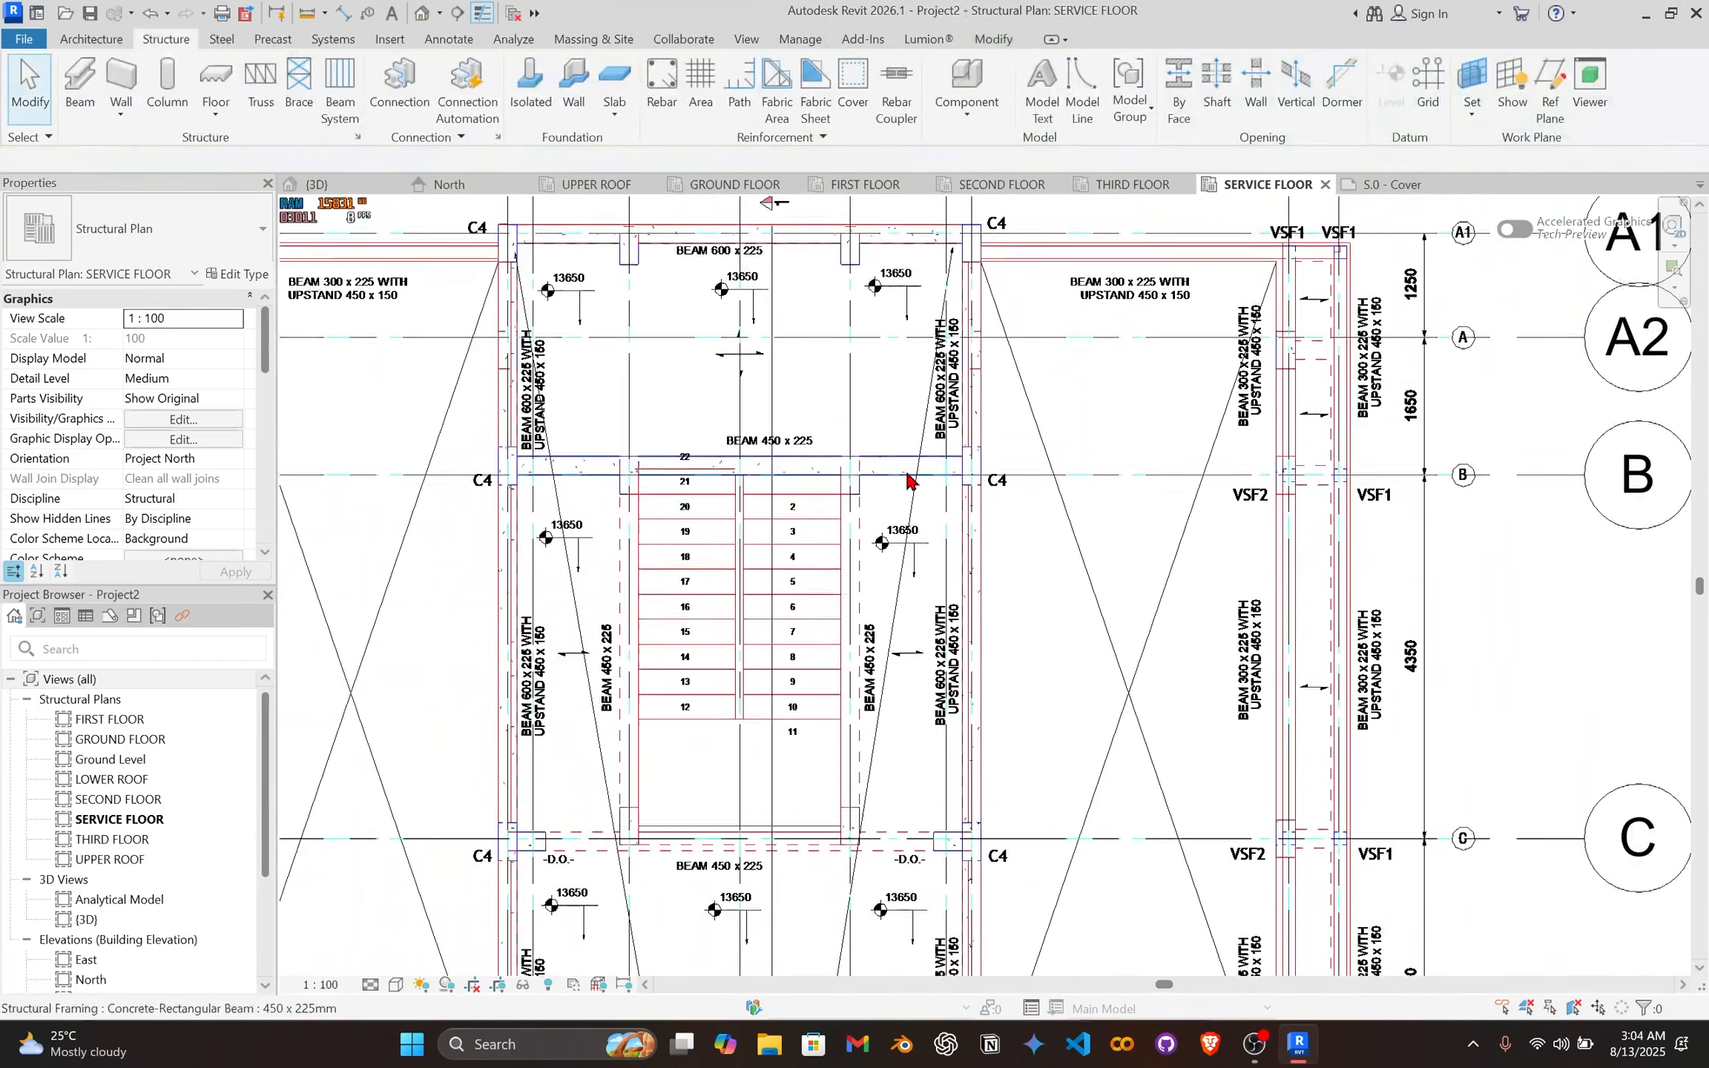
Step: Place a 450 x 225mm beam along grid C between the two C4 columns at the stair's lower end
click(908, 472)
middle_drag(870, 530, 1026, 367)
scroll(795, 760, up, 3)
scroll(850, 508, down, 1)
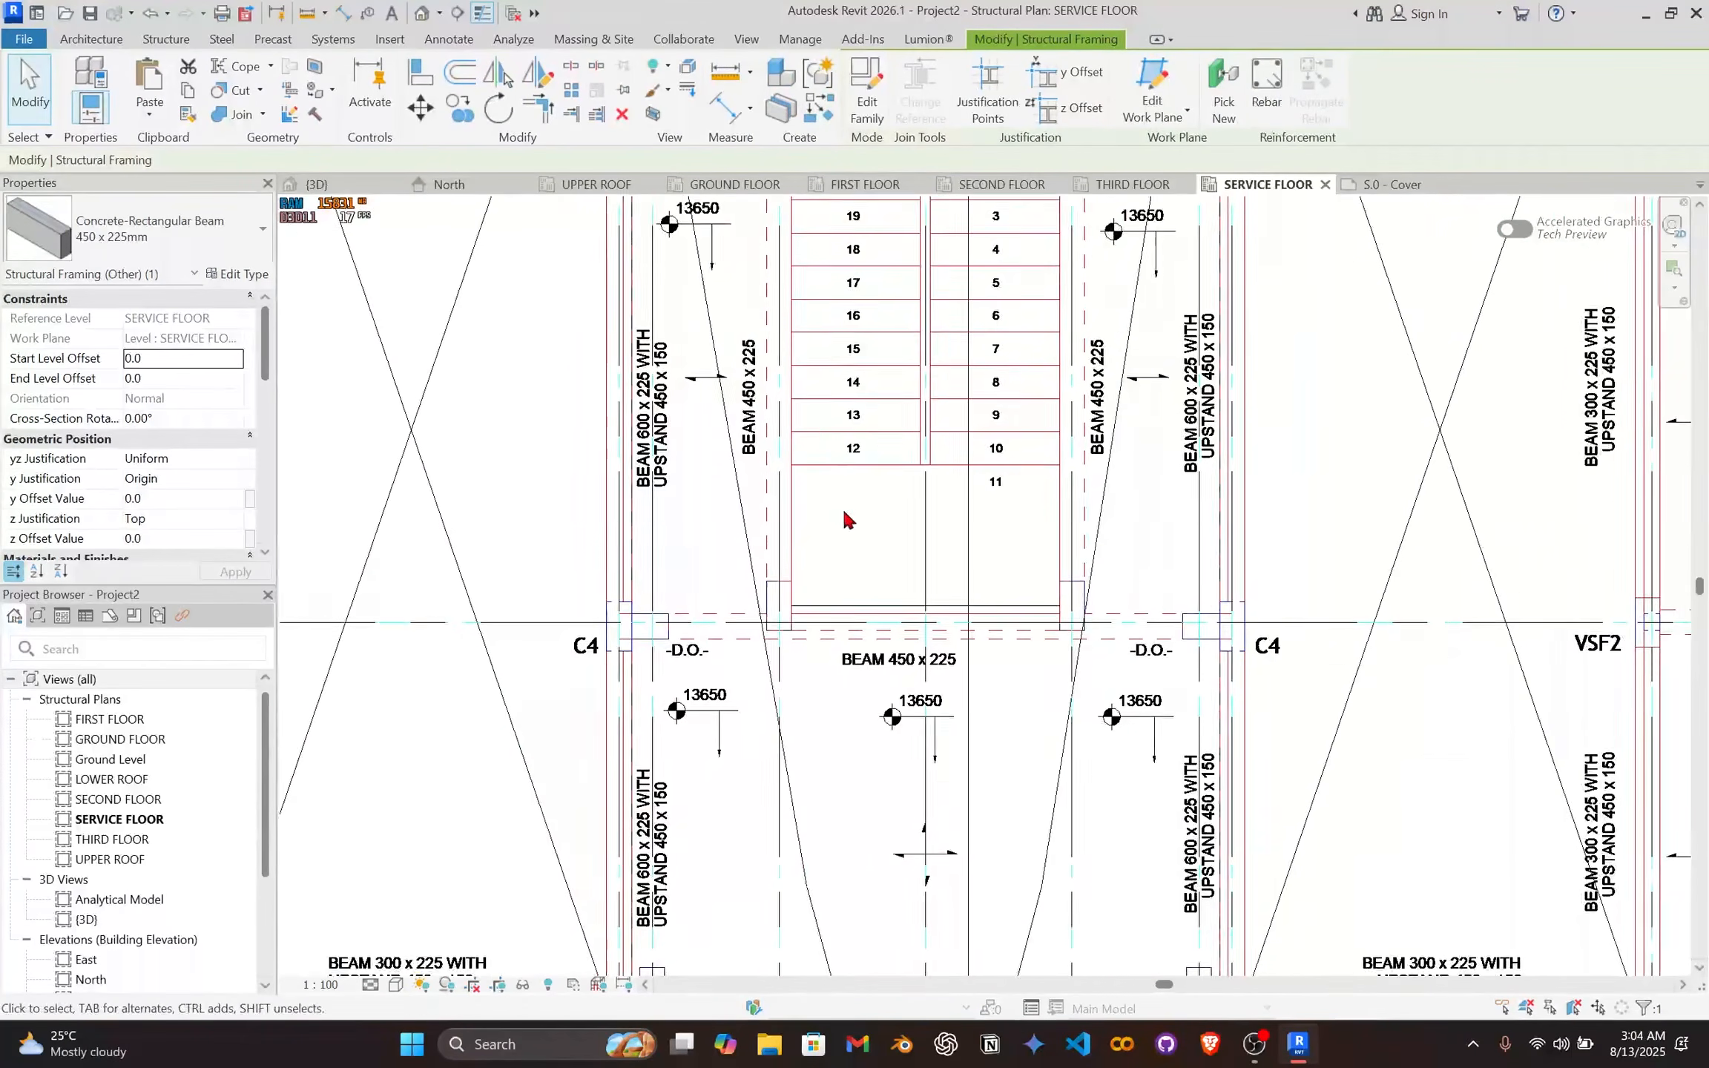
middle_drag(848, 509, 879, 681)
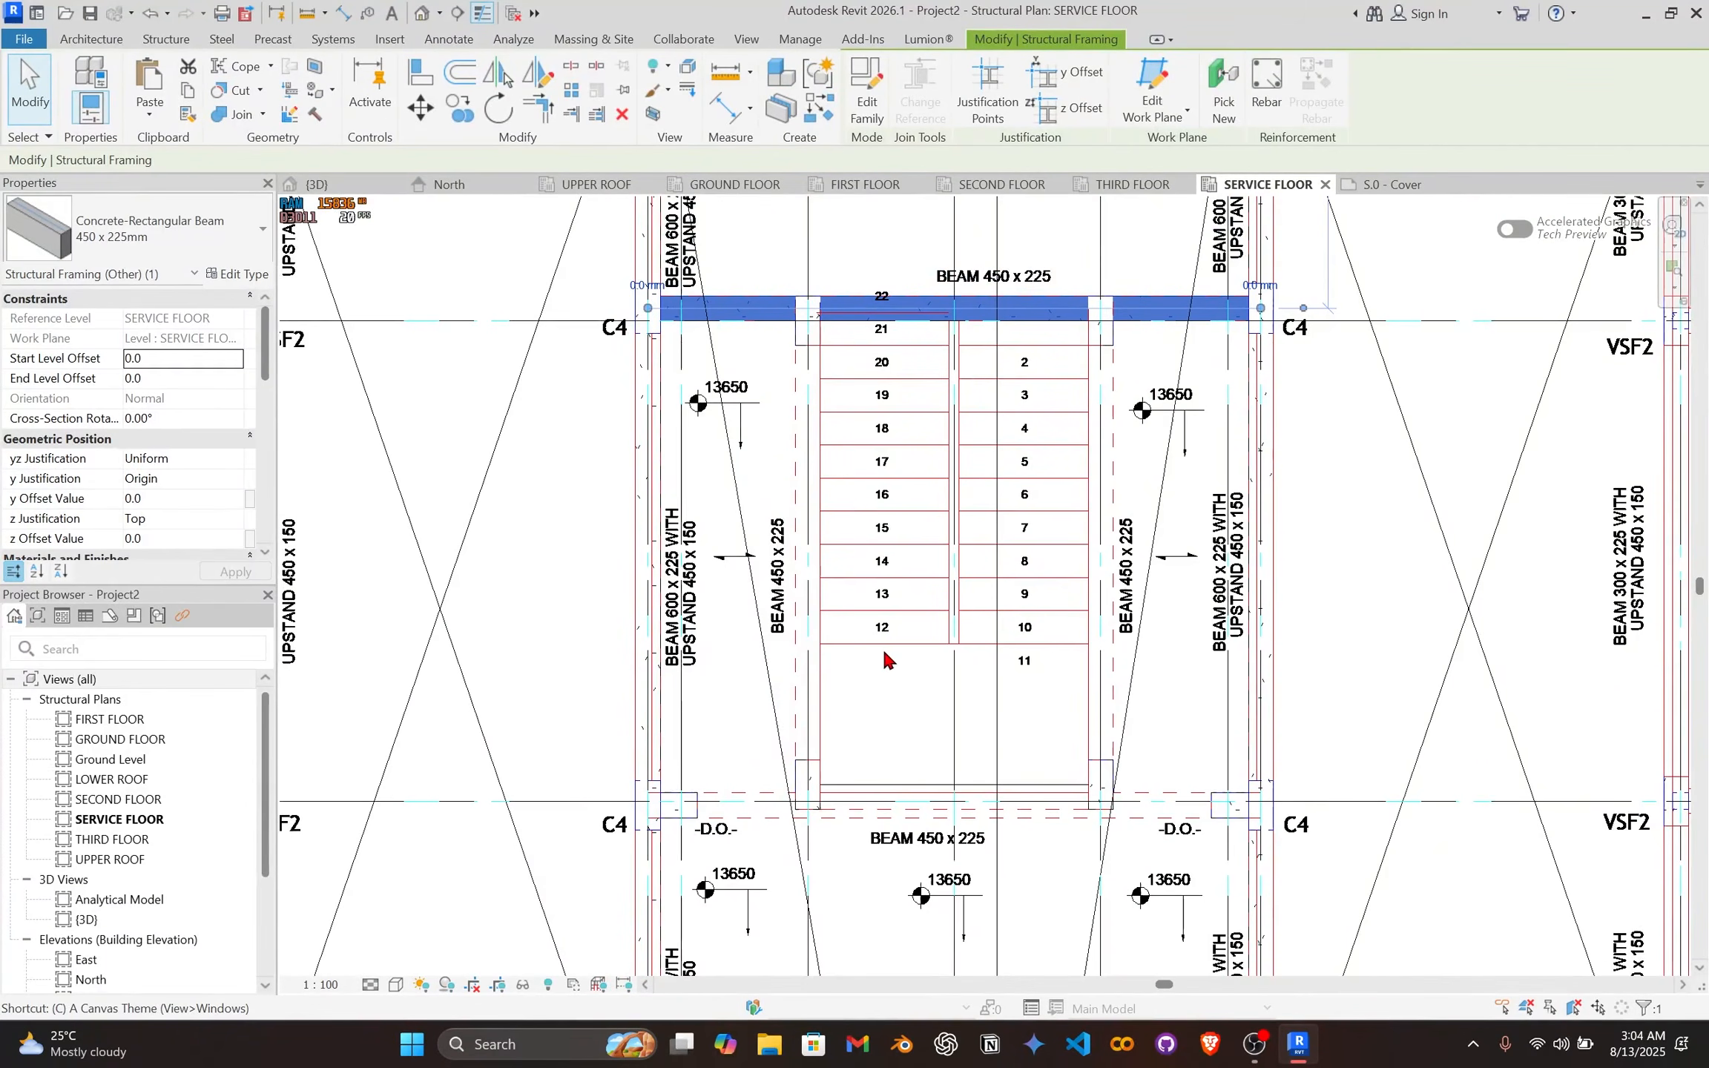
key(b)
key(m)
scroll(608, 784, up, 6)
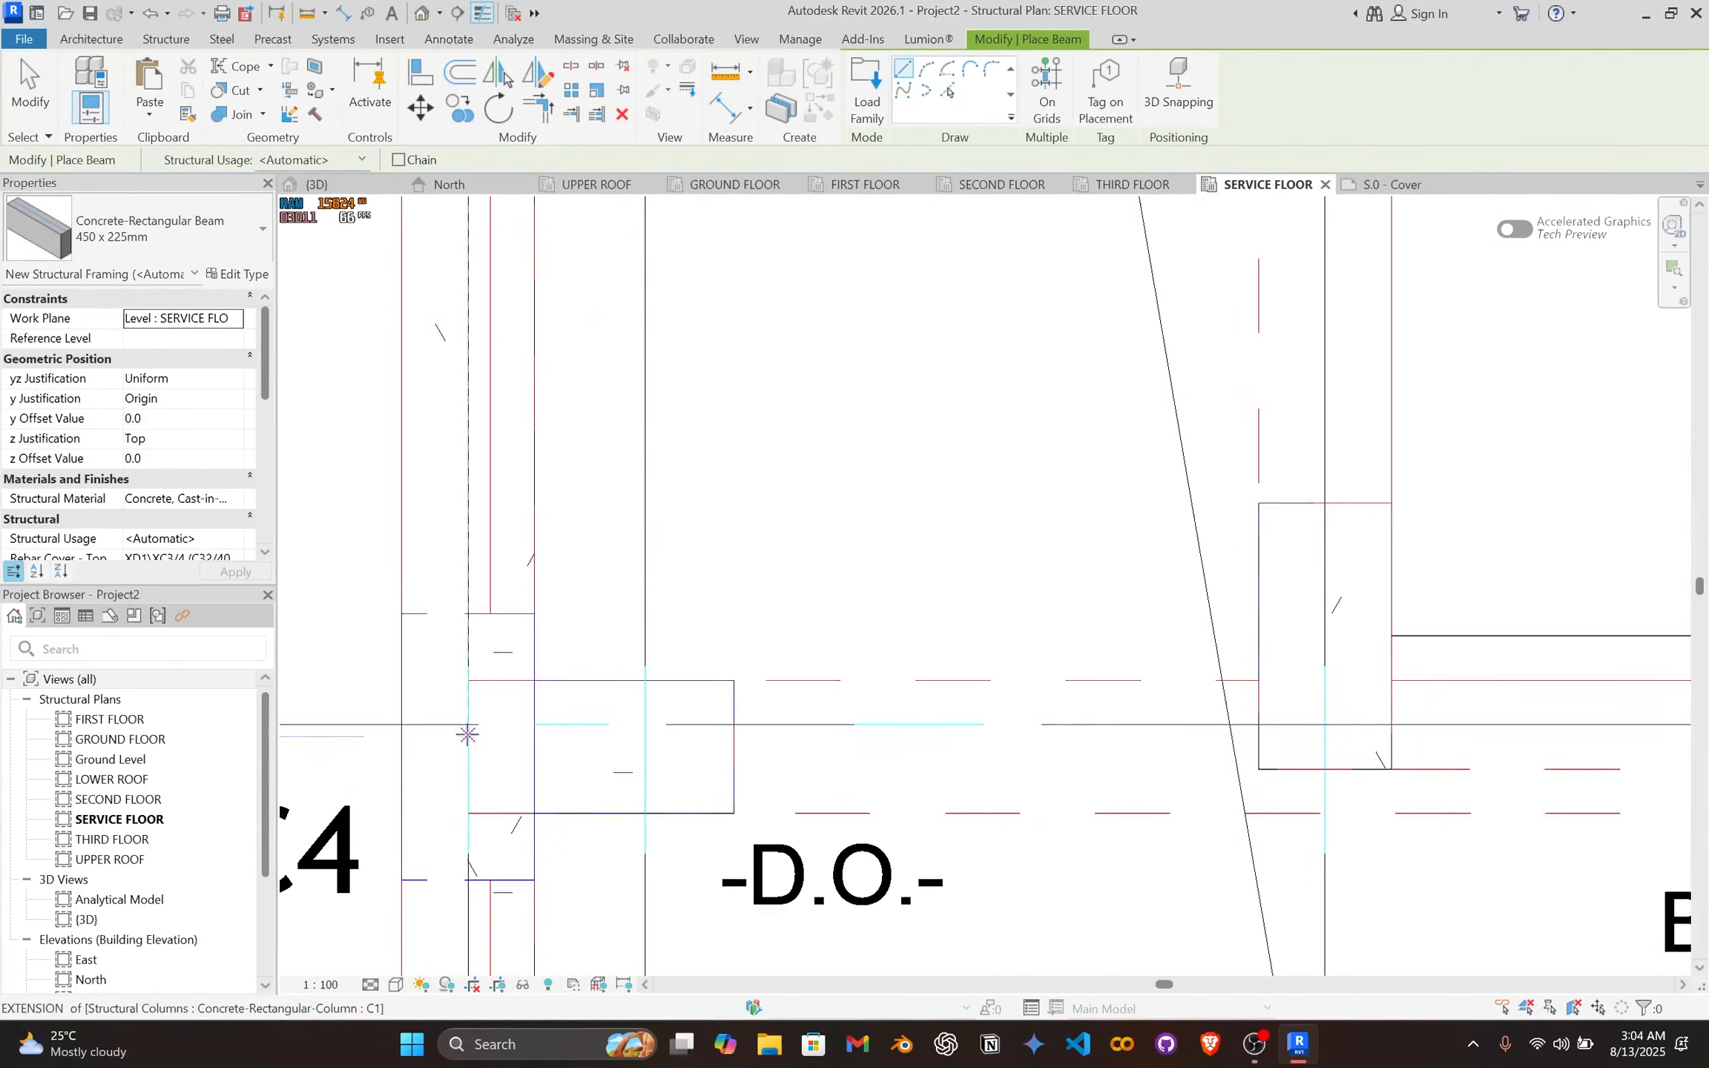
click(468, 724)
scroll(1098, 696, down, 5)
middle_drag(1123, 716, 319, 715)
middle_drag(1313, 726, 956, 710)
scroll(1017, 689, up, 2)
scroll(1045, 687, up, 1)
click(1112, 687)
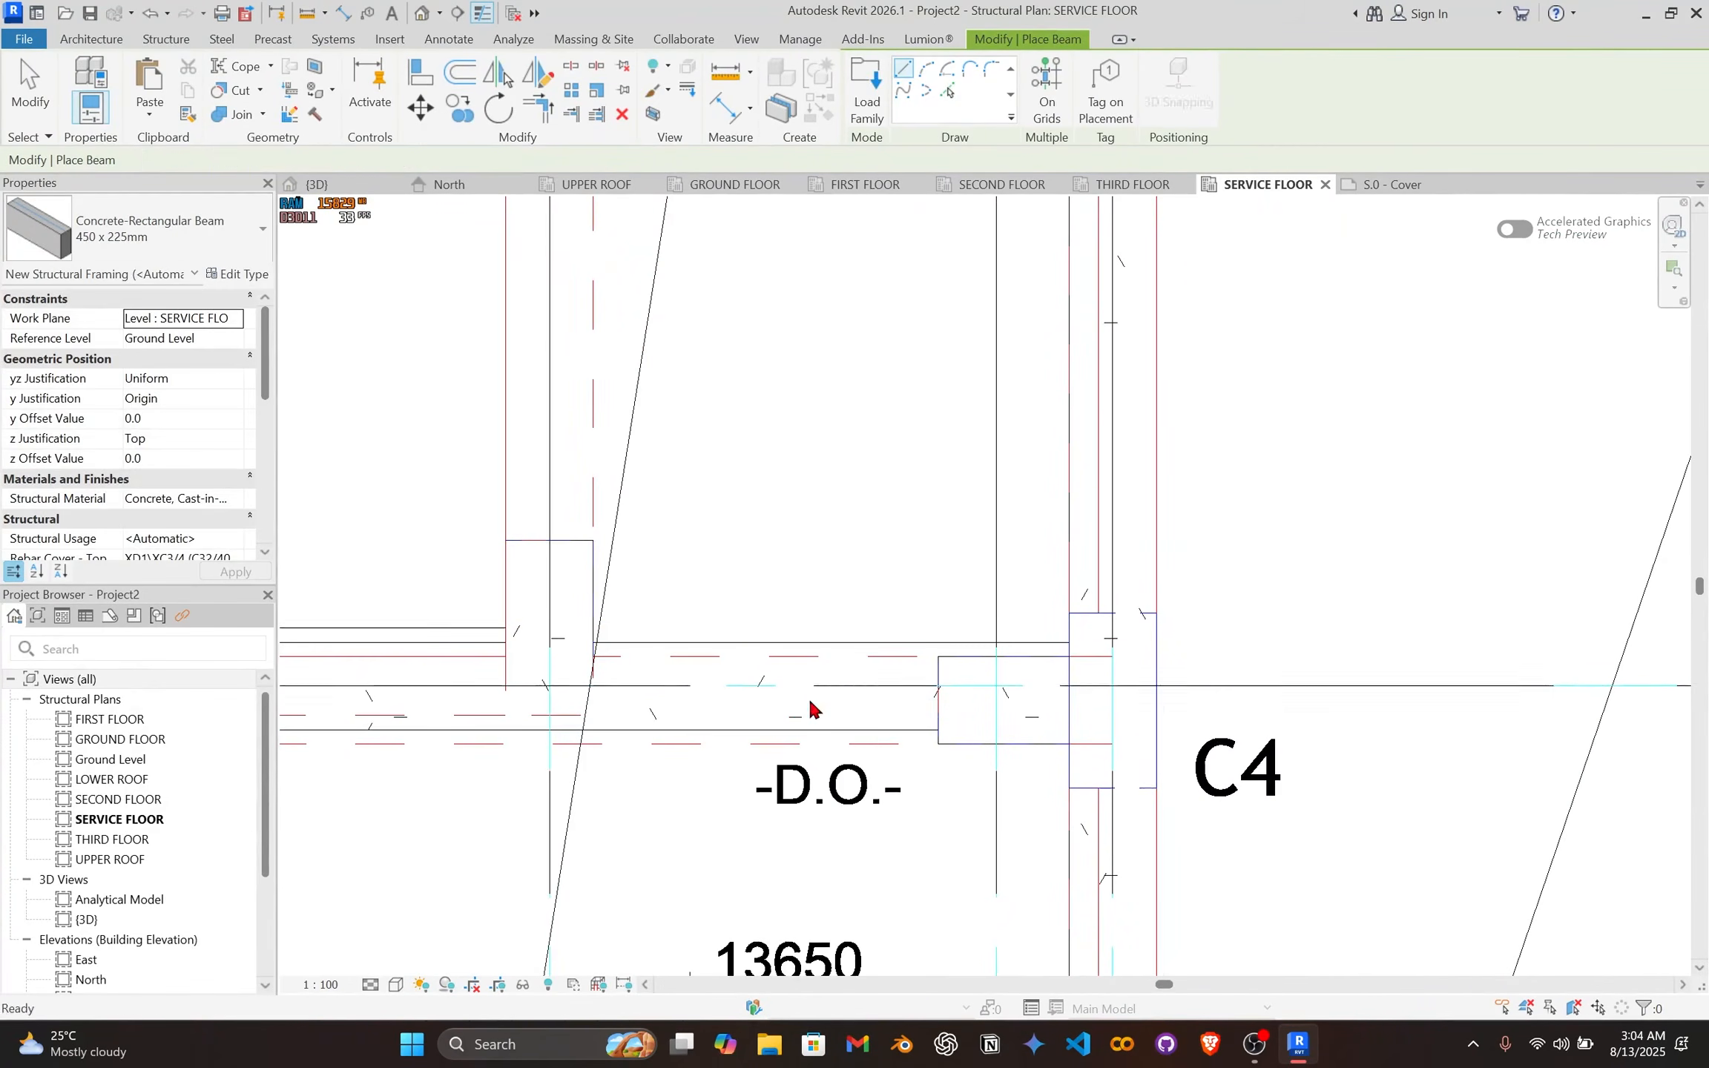
middle_drag(831, 686, 986, 555)
key(Escape)
Step: Align the lower edge of the grid C beam with the dashed beam line of the imported drawing
key(a)
key(l)
scroll(890, 578, up, 2)
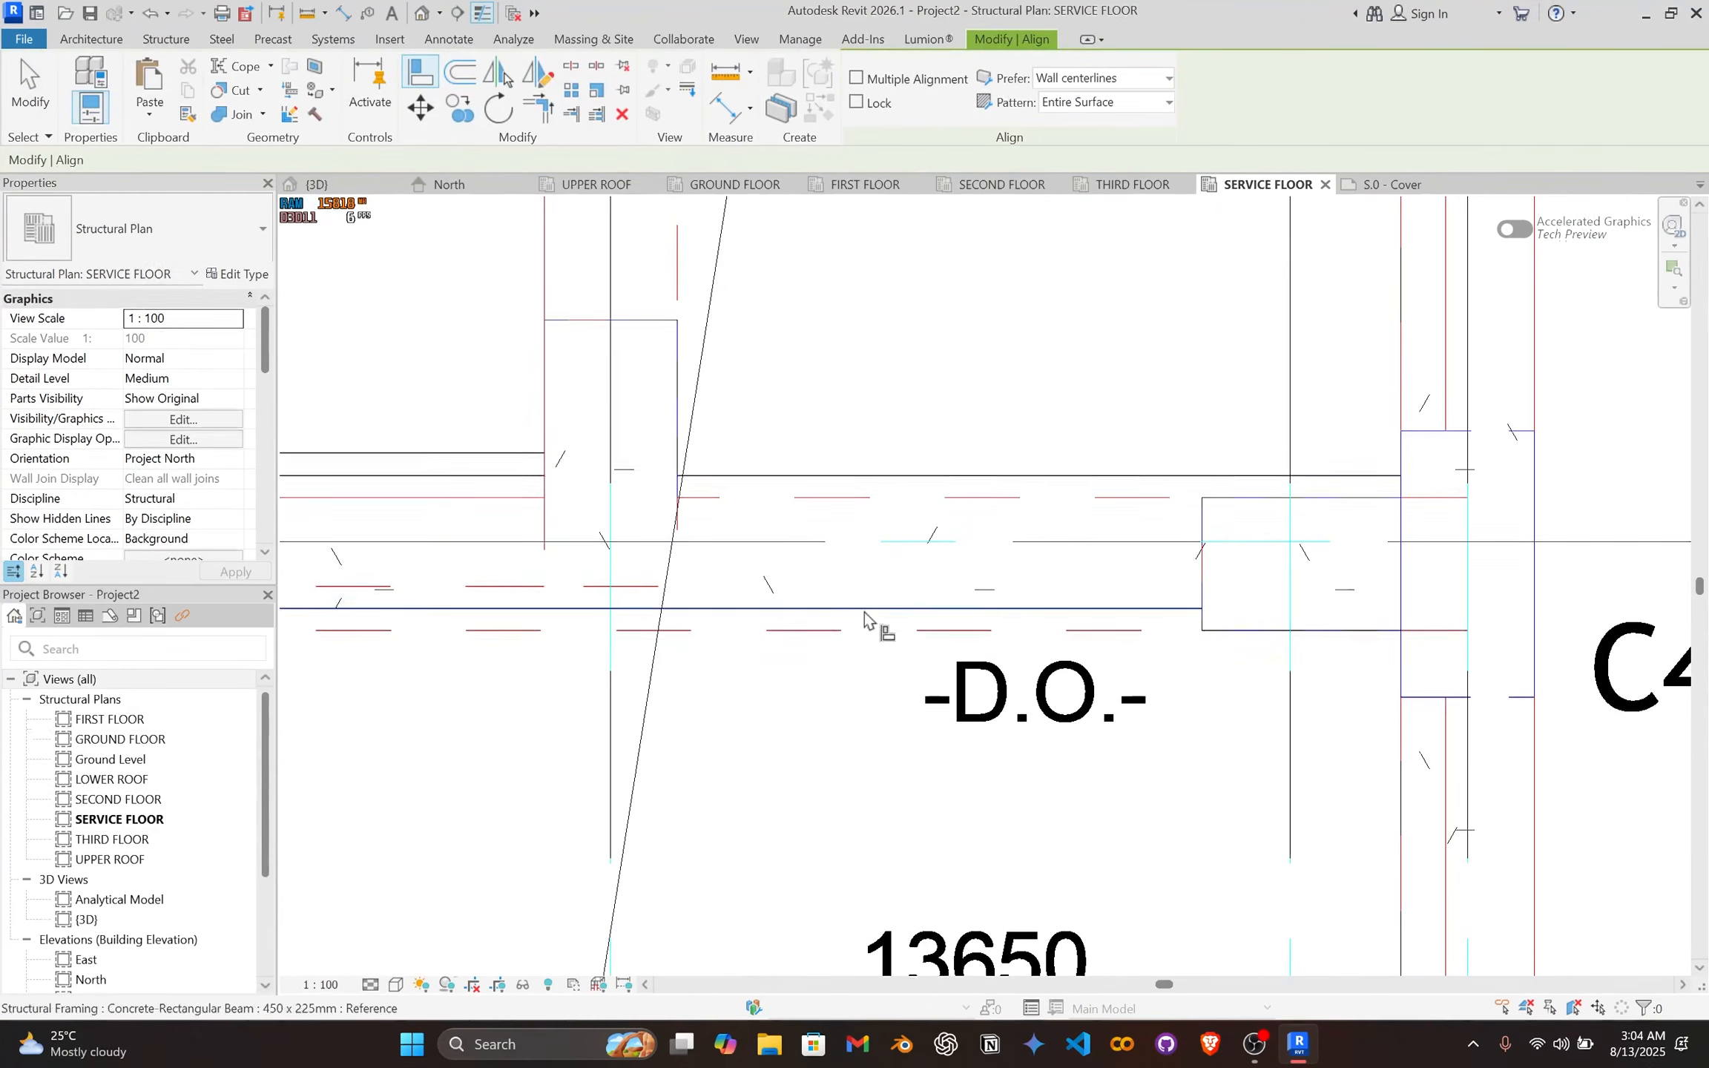
key(Escape)
scroll(868, 618, down, 5)
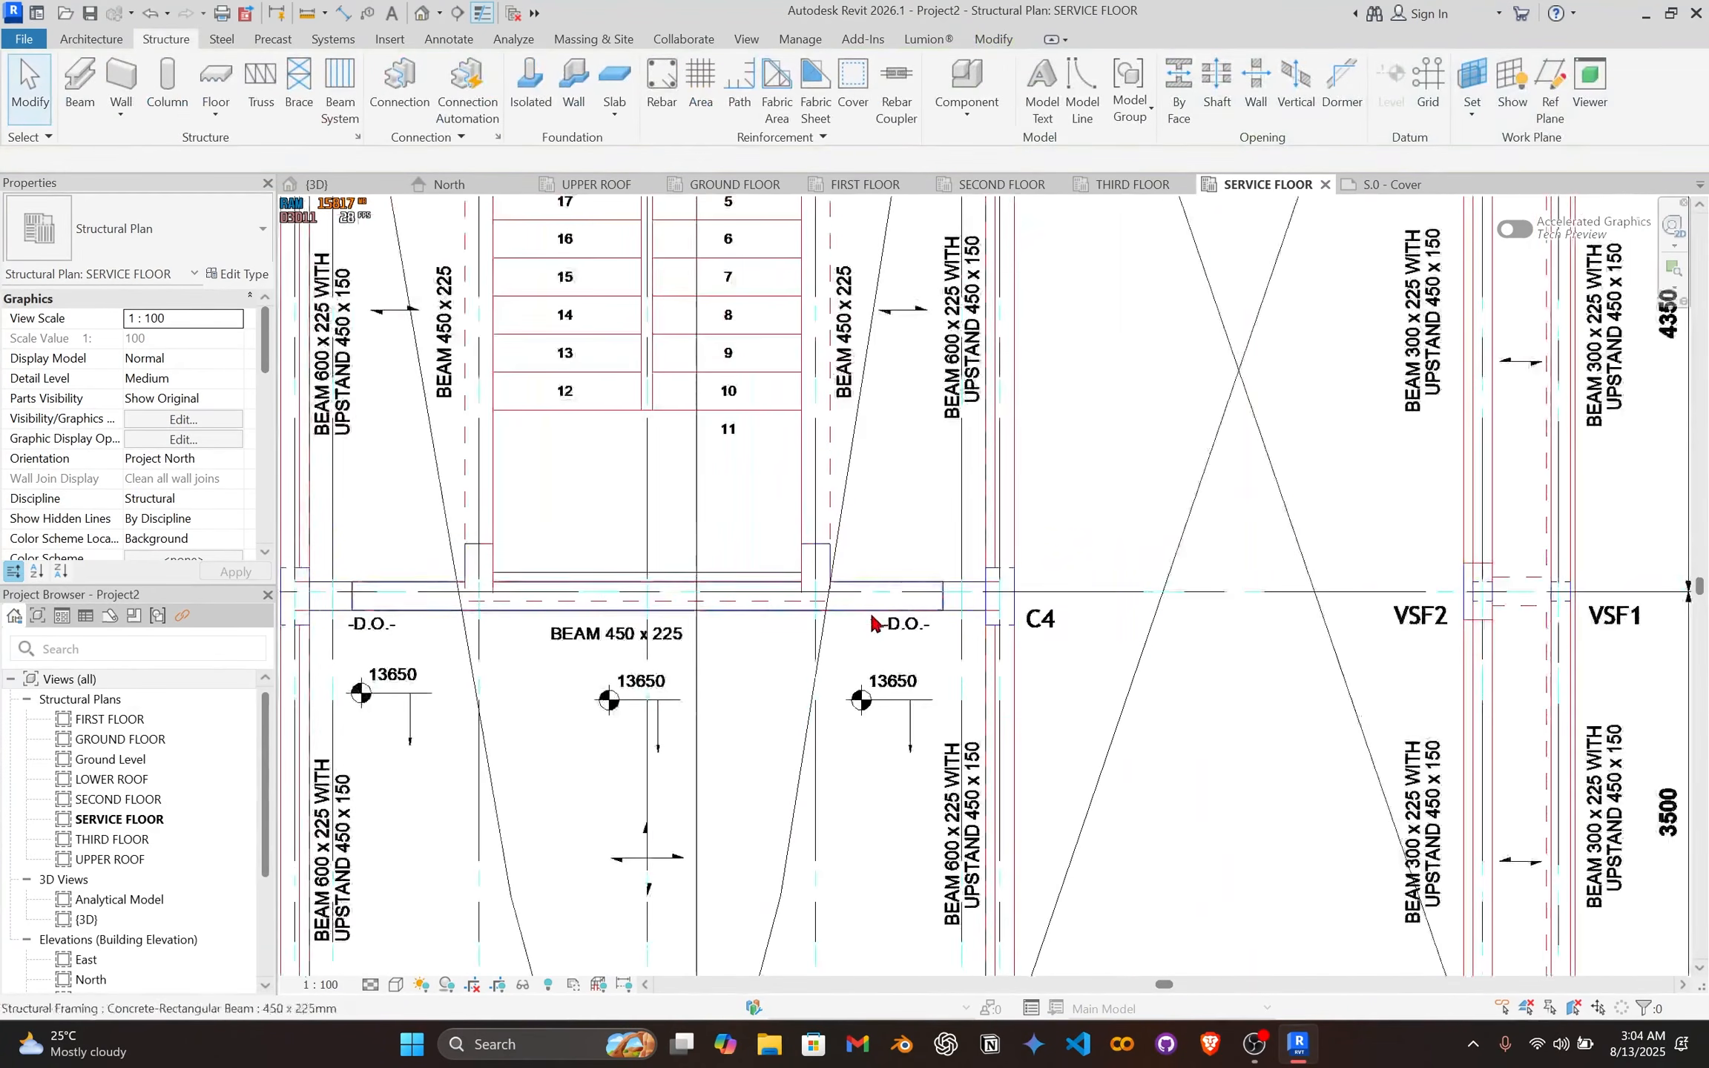
Step: Examine the beam layout and labels in the bay between grids 8 and 9a, from grid C to D1
scroll(731, 664, up, 4)
scroll(749, 631, down, 2)
middle_drag(760, 628, 1206, 602)
scroll(1038, 592, down, 2)
middle_drag(1124, 513, 808, 616)
middle_drag(1216, 522, 669, 538)
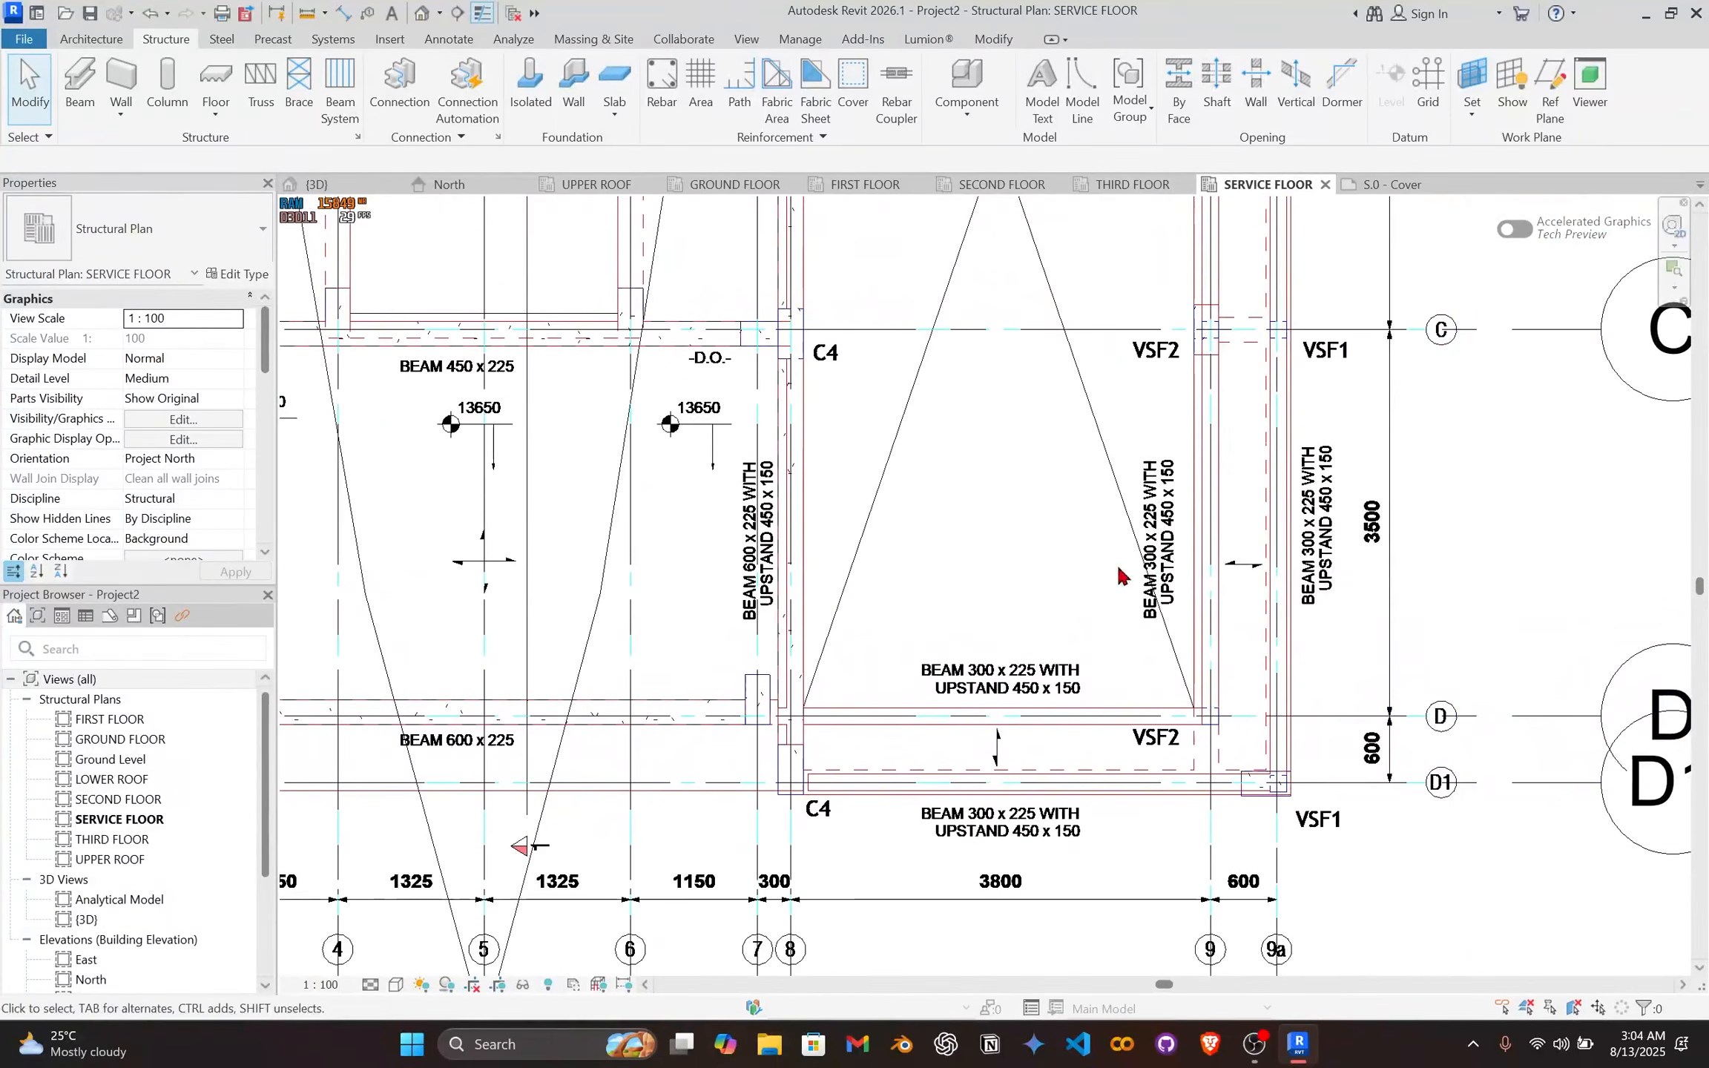
middle_drag(1146, 646, 1072, 702)
middle_drag(1123, 593, 1118, 618)
middle_drag(1137, 542, 1122, 570)
middle_drag(692, 822, 717, 663)
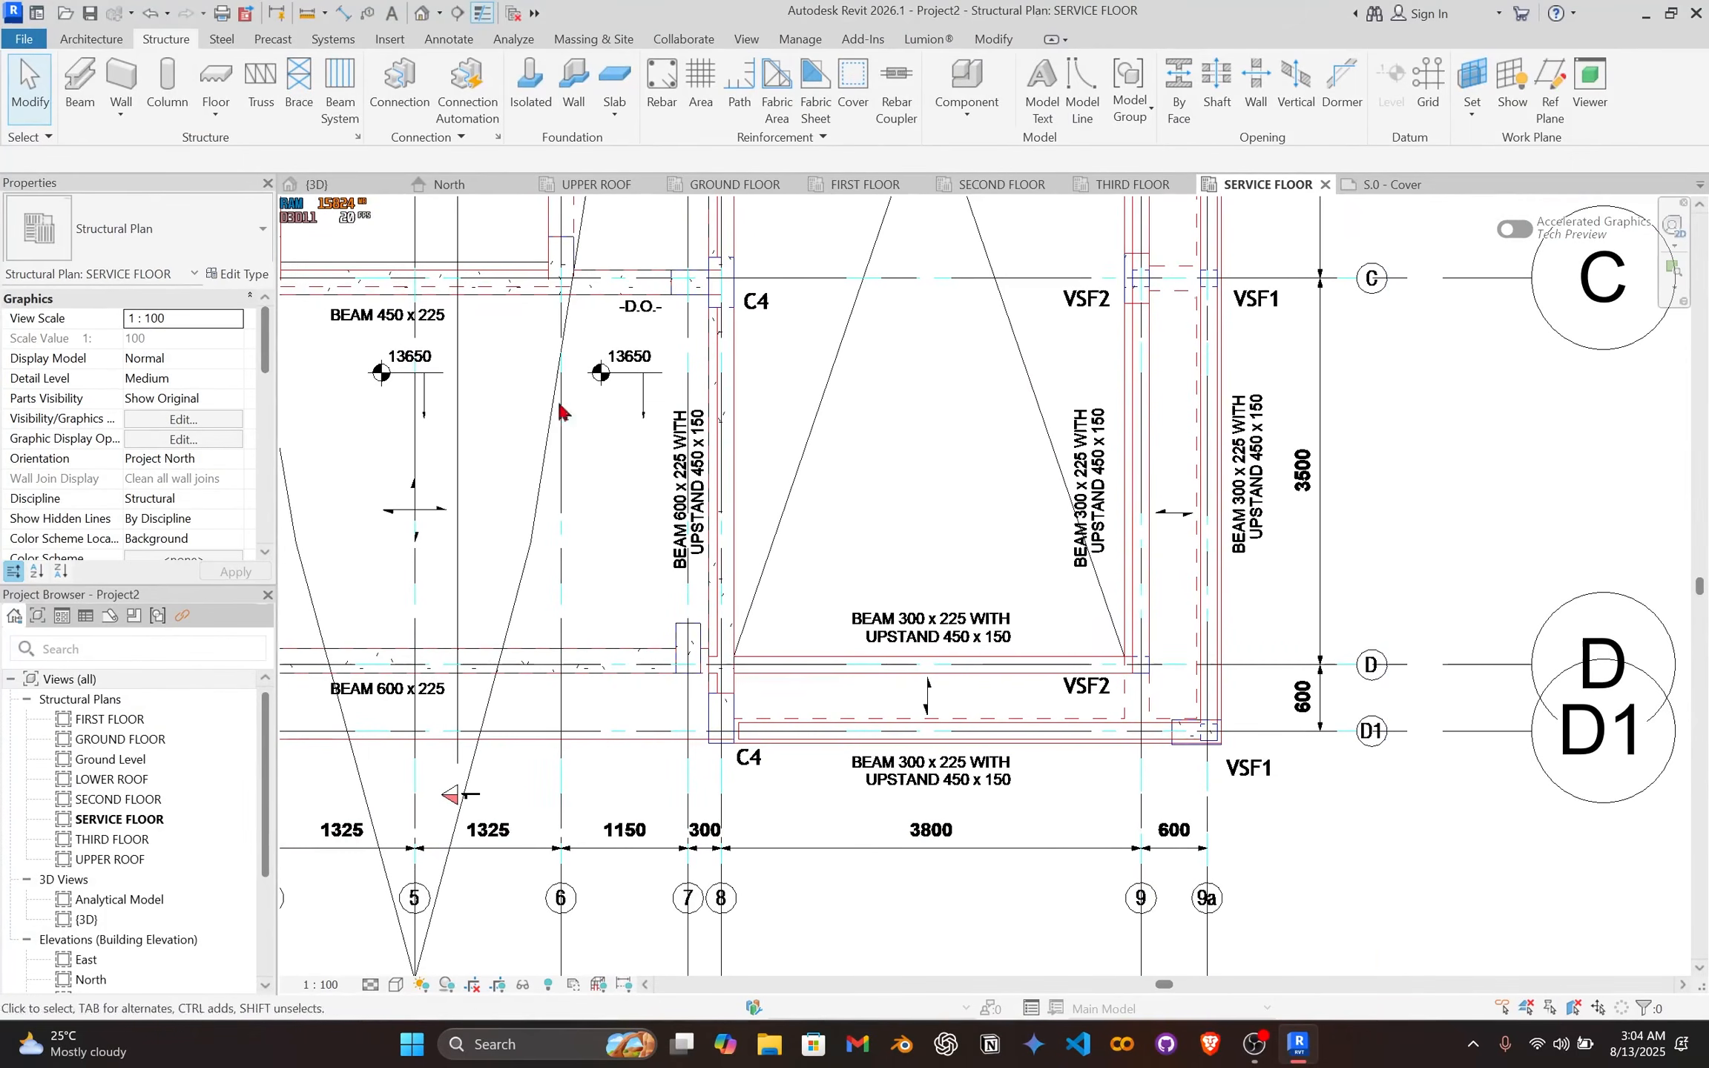
click(80, 87)
scroll(1086, 655, up, 2)
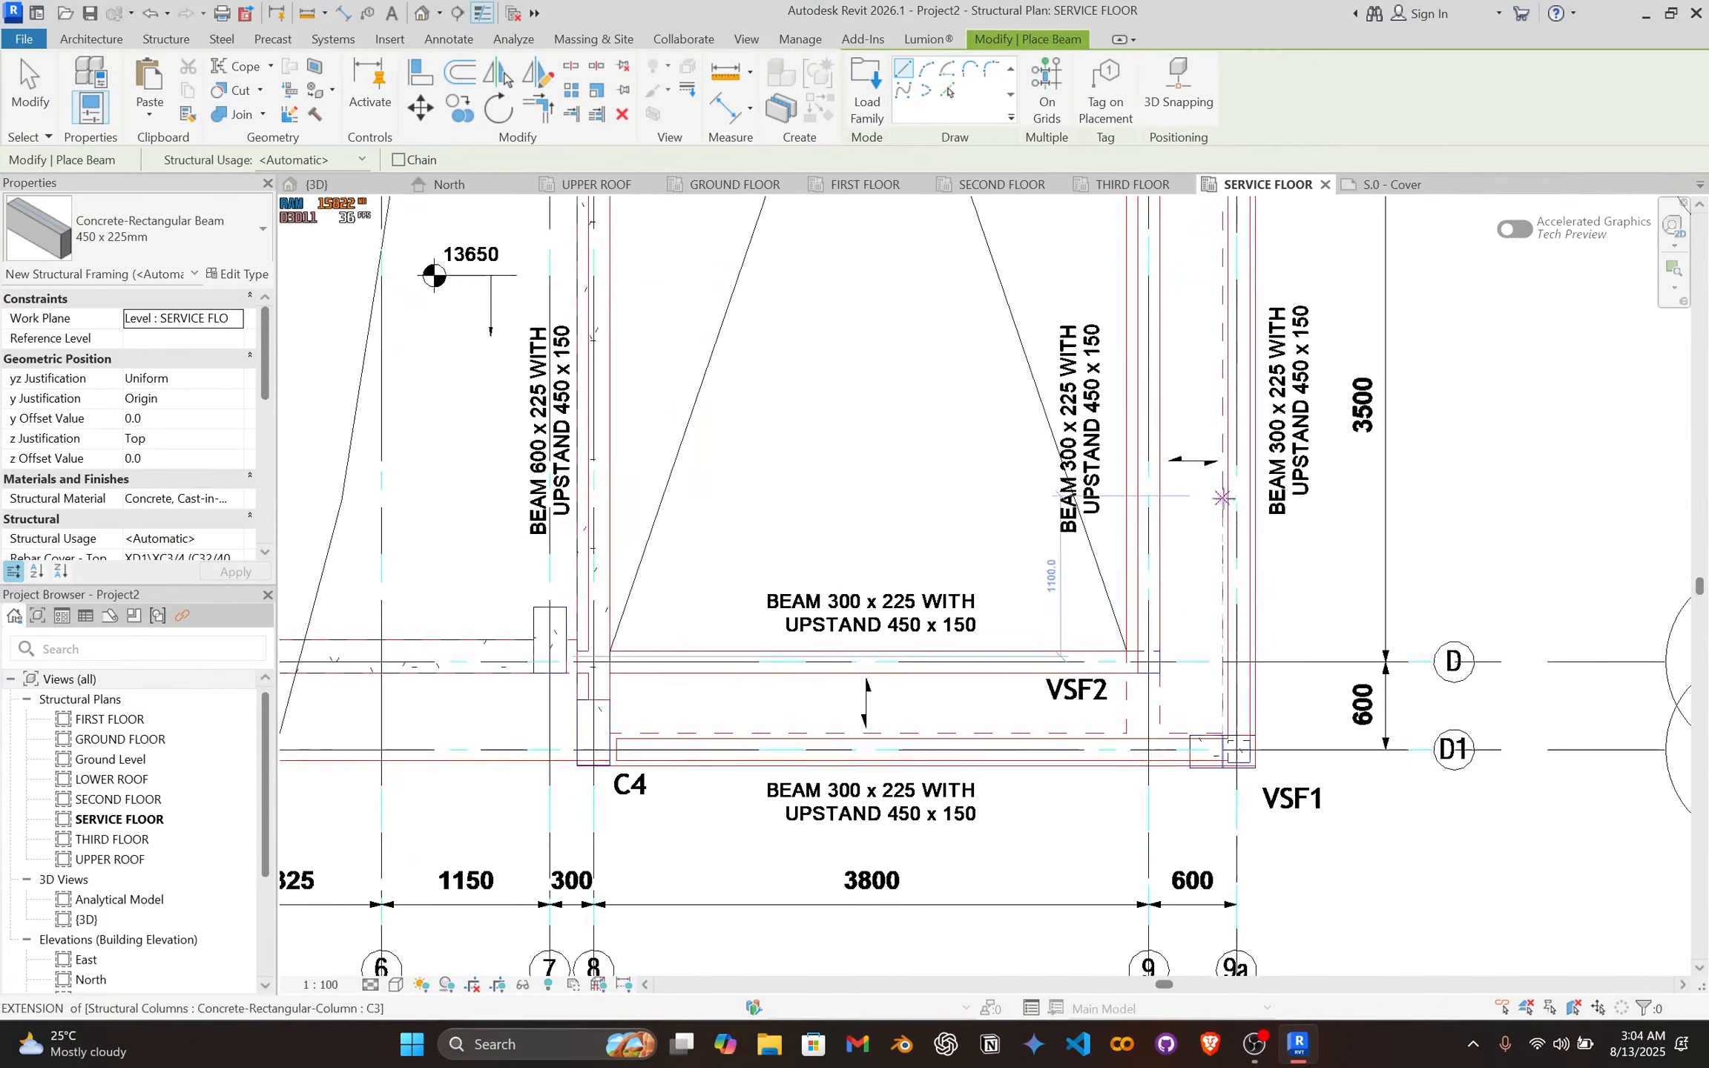
middle_drag(1239, 515, 1122, 545)
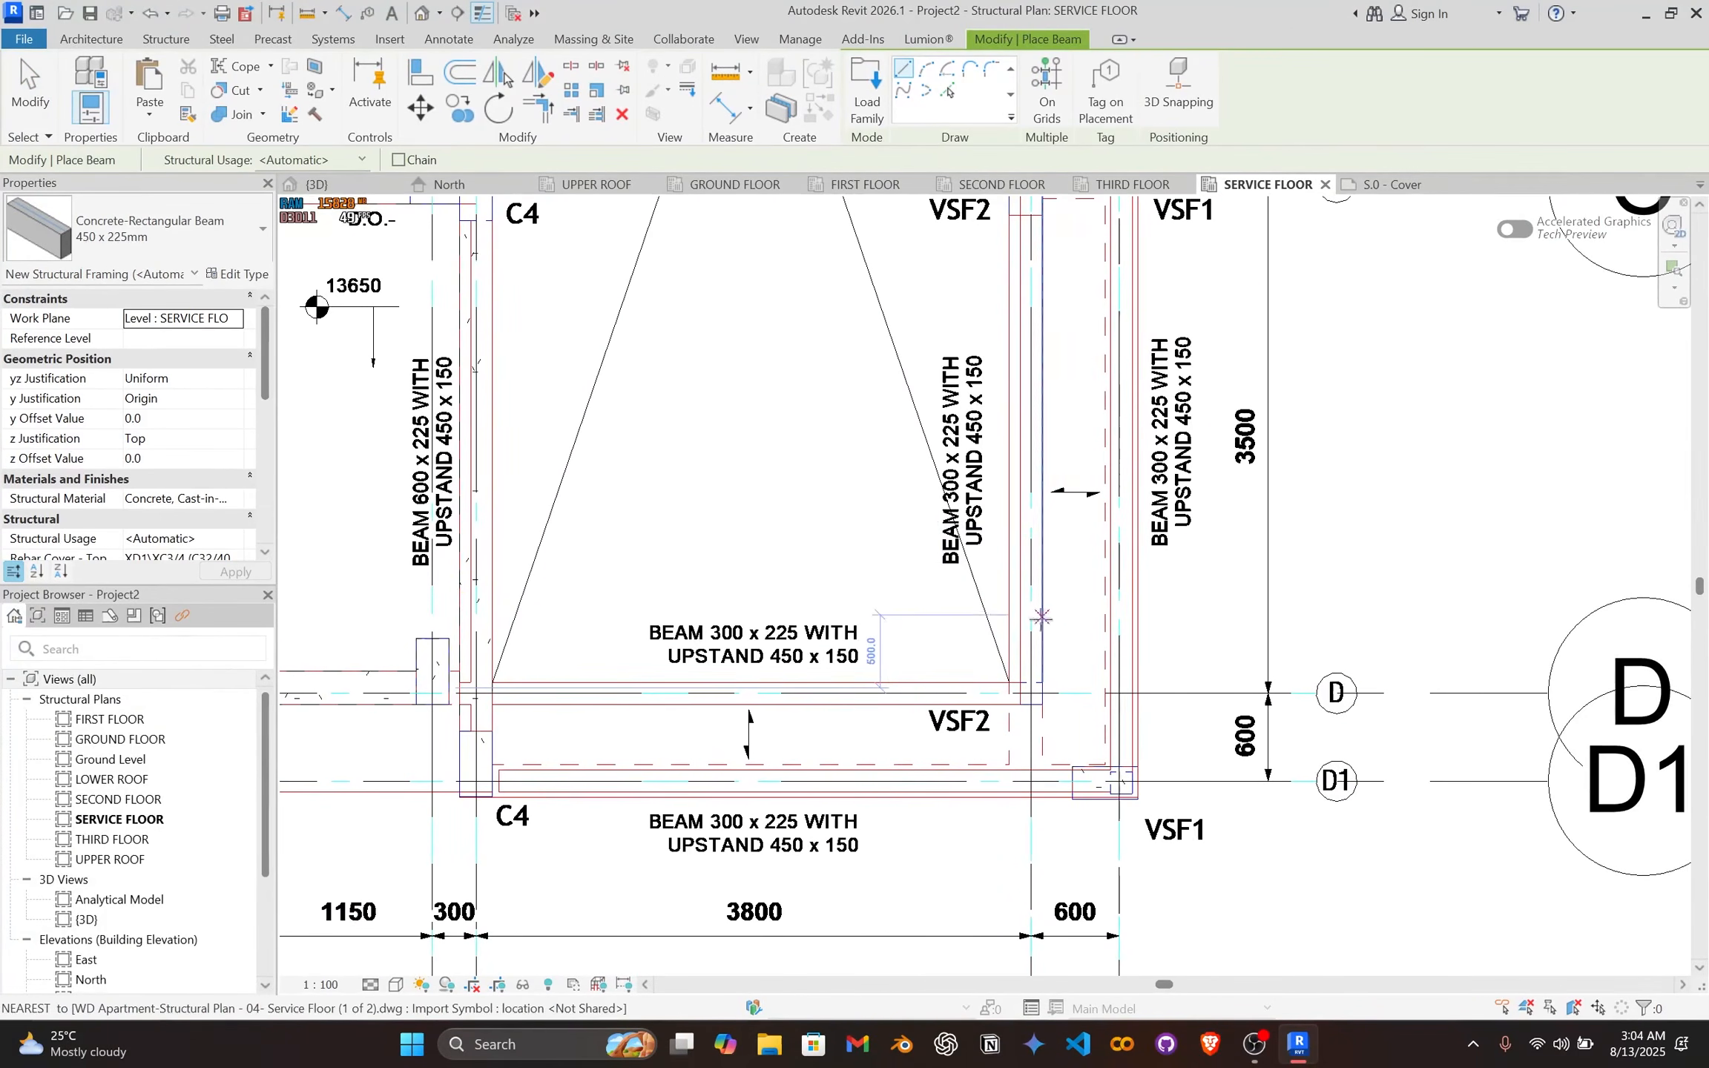
scroll(931, 676, down, 4)
middle_drag(920, 547, 1034, 695)
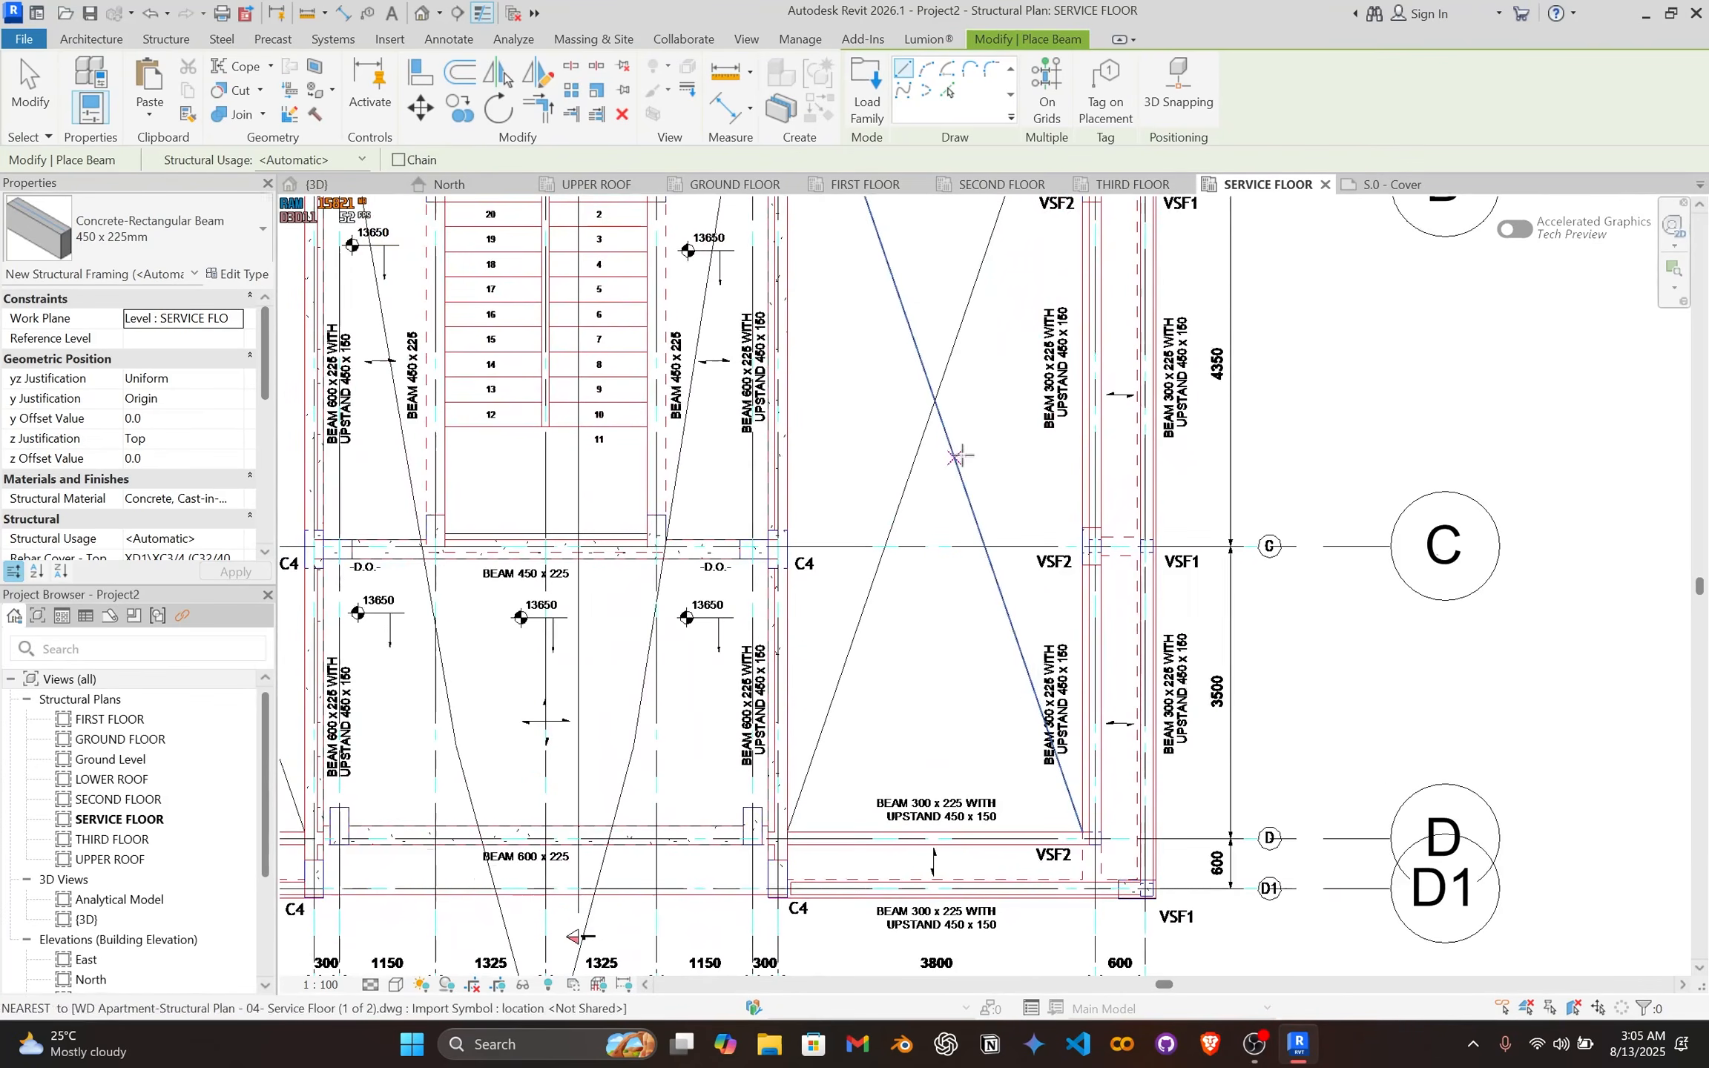
key(Escape)
Step: Examine the size label of the upstand beam spanning between VSF1 and C4 near grid A1
scroll(891, 345, down, 1)
middle_drag(879, 338, 1107, 598)
middle_drag(935, 481, 1218, 603)
scroll(827, 422, up, 5)
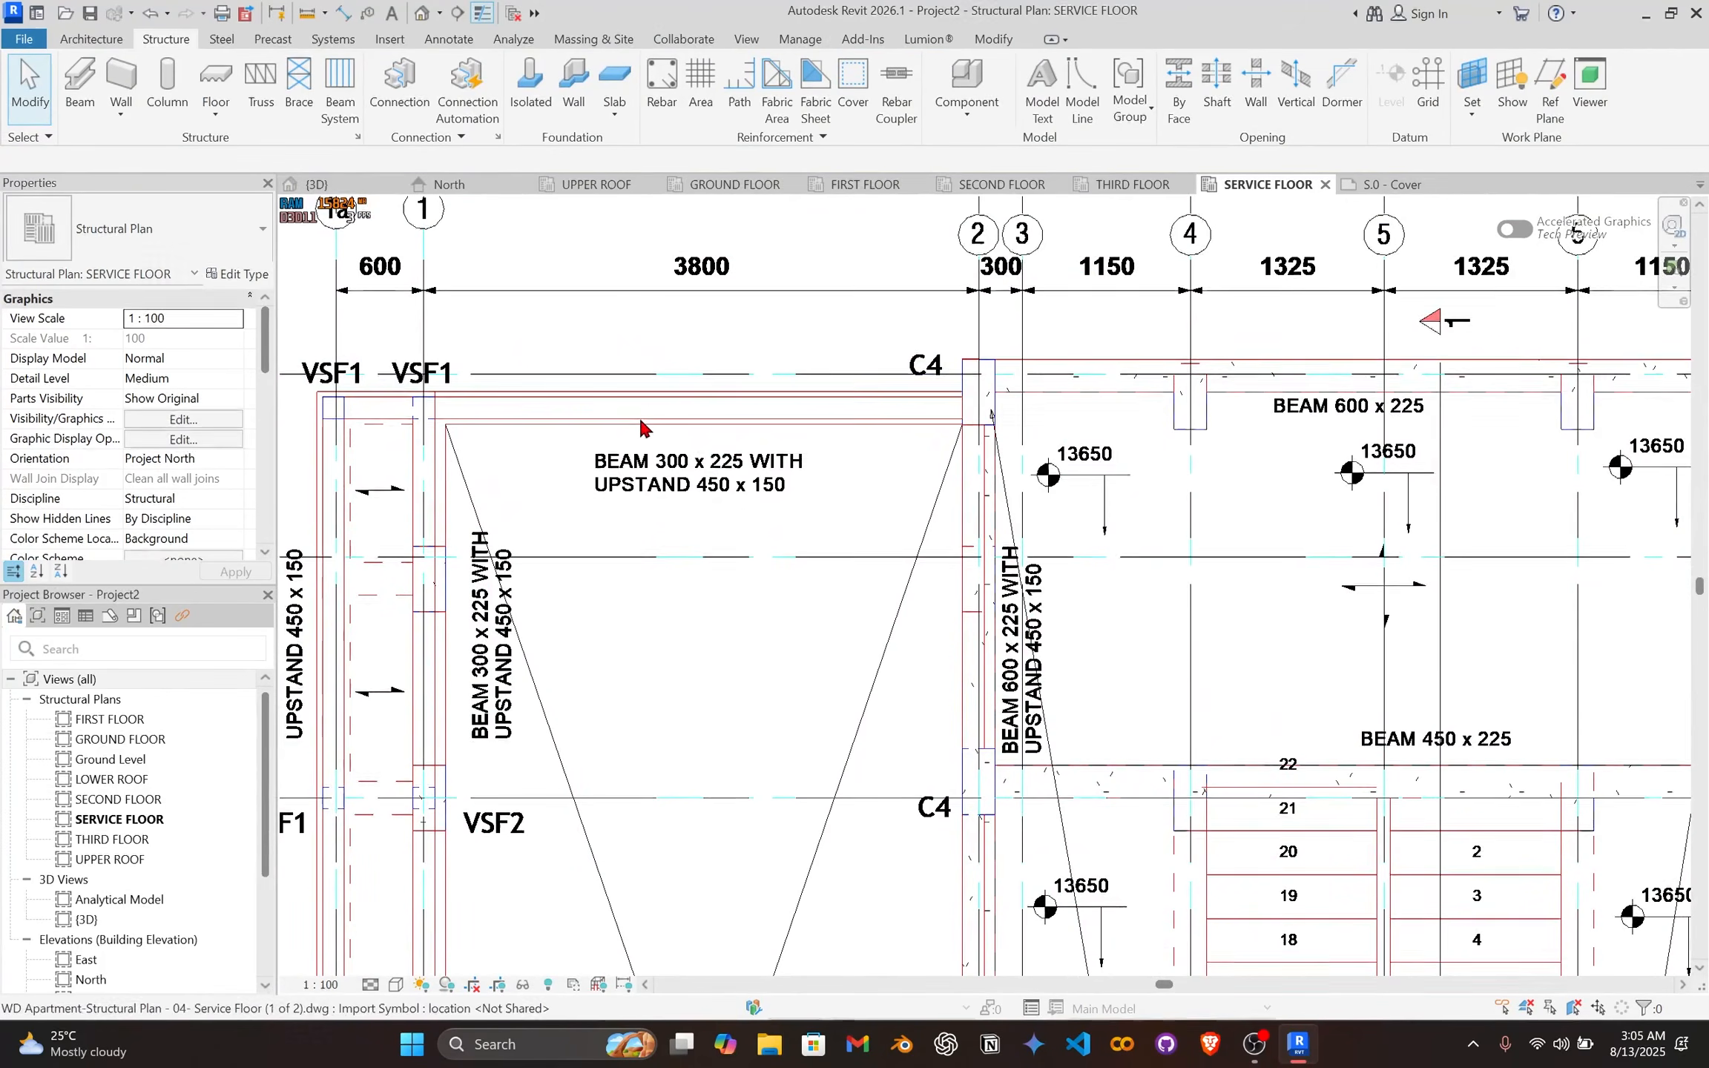
scroll(676, 477, up, 2)
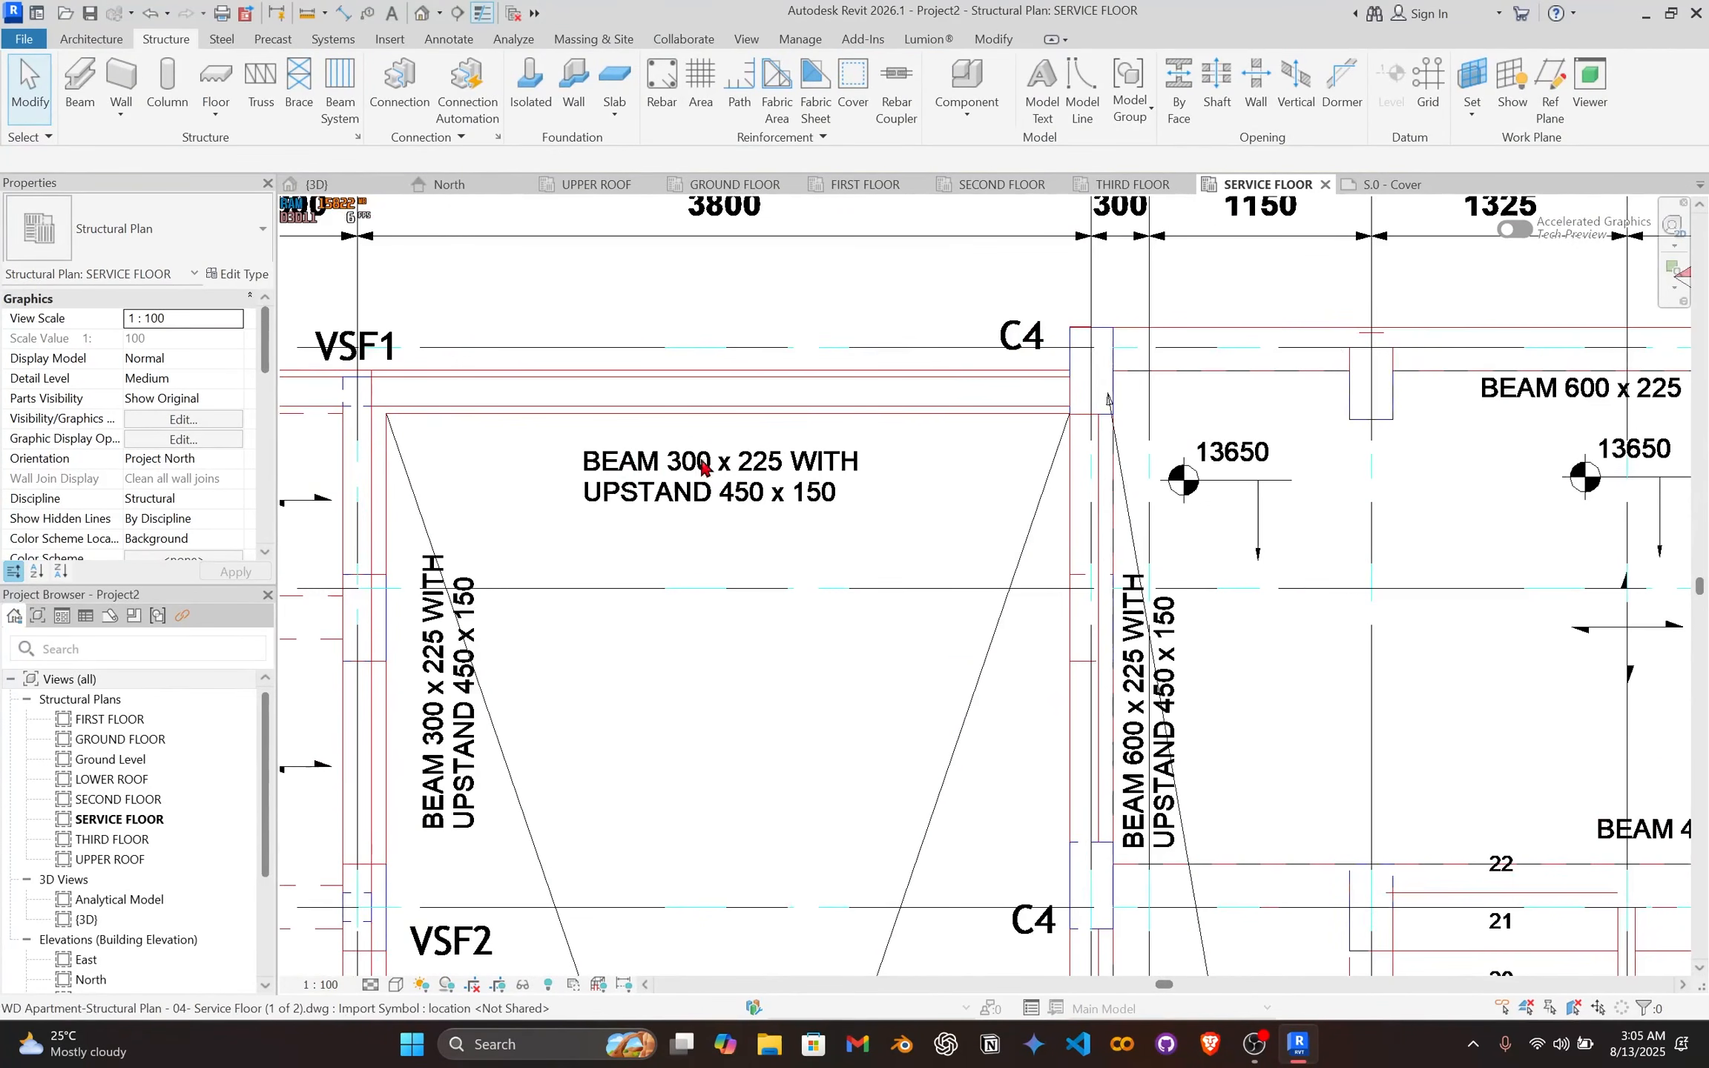
scroll(764, 517, up, 3)
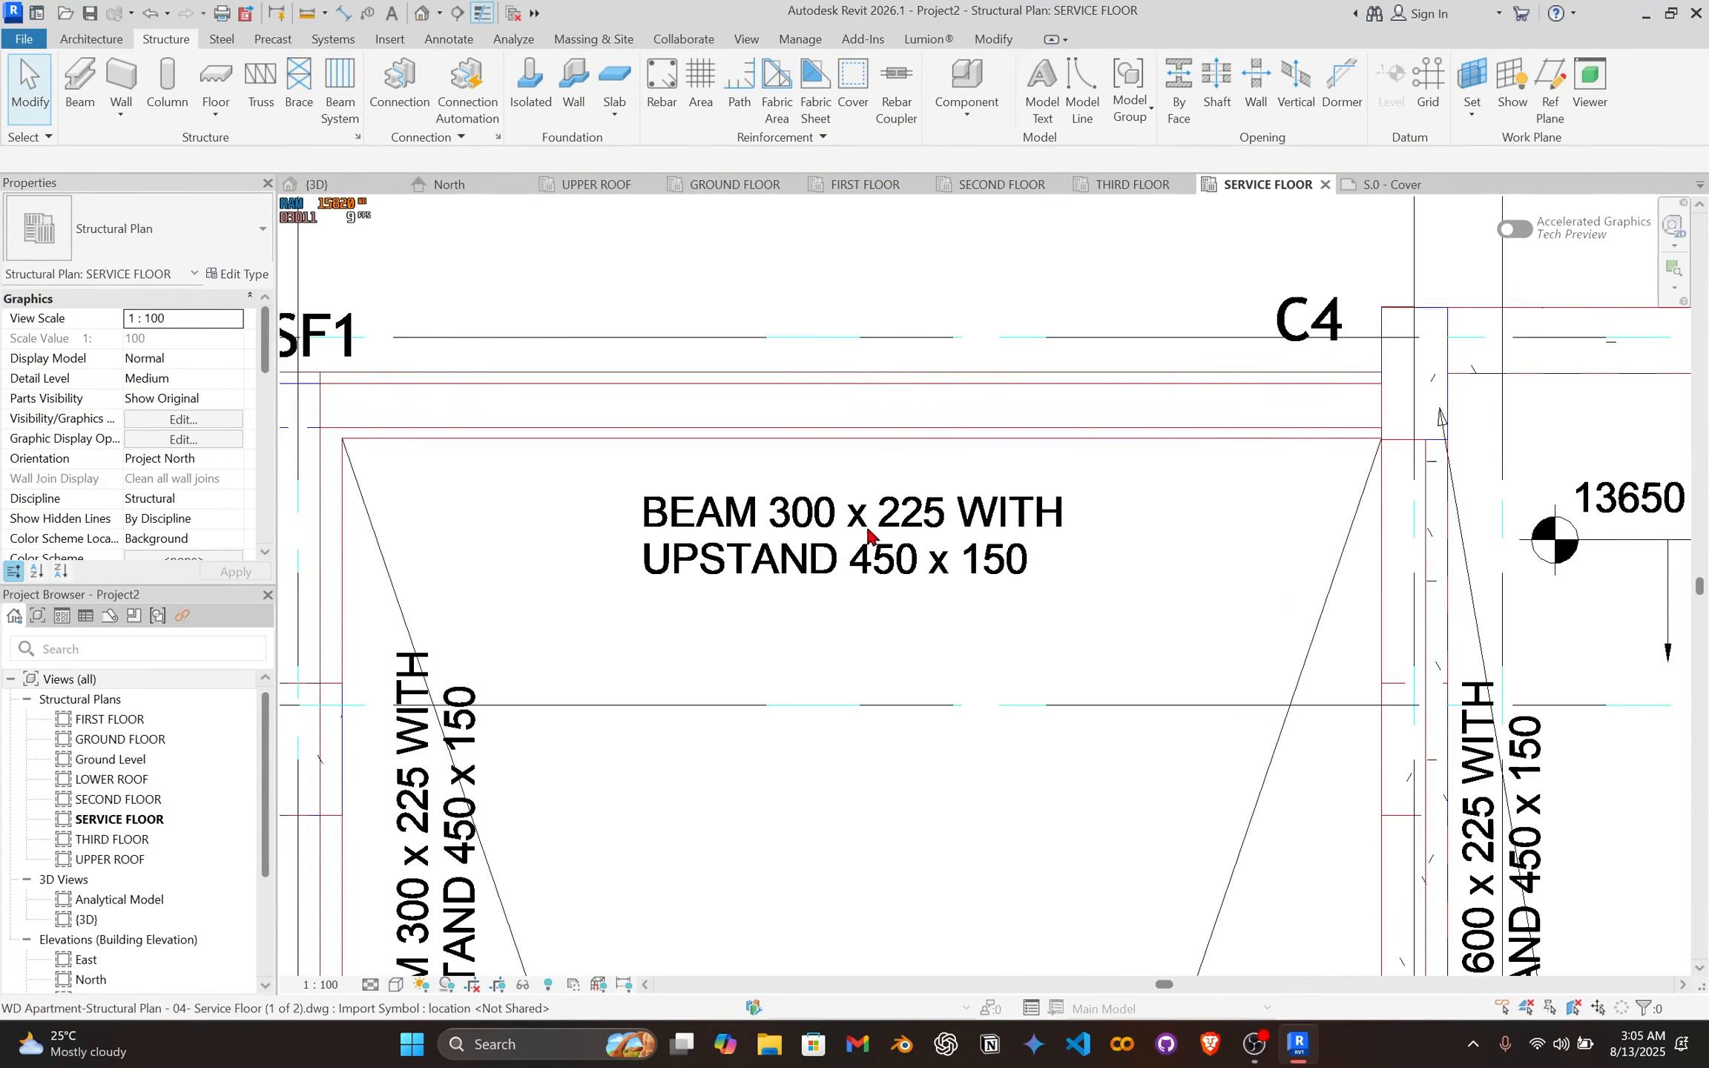
scroll(869, 535, down, 2)
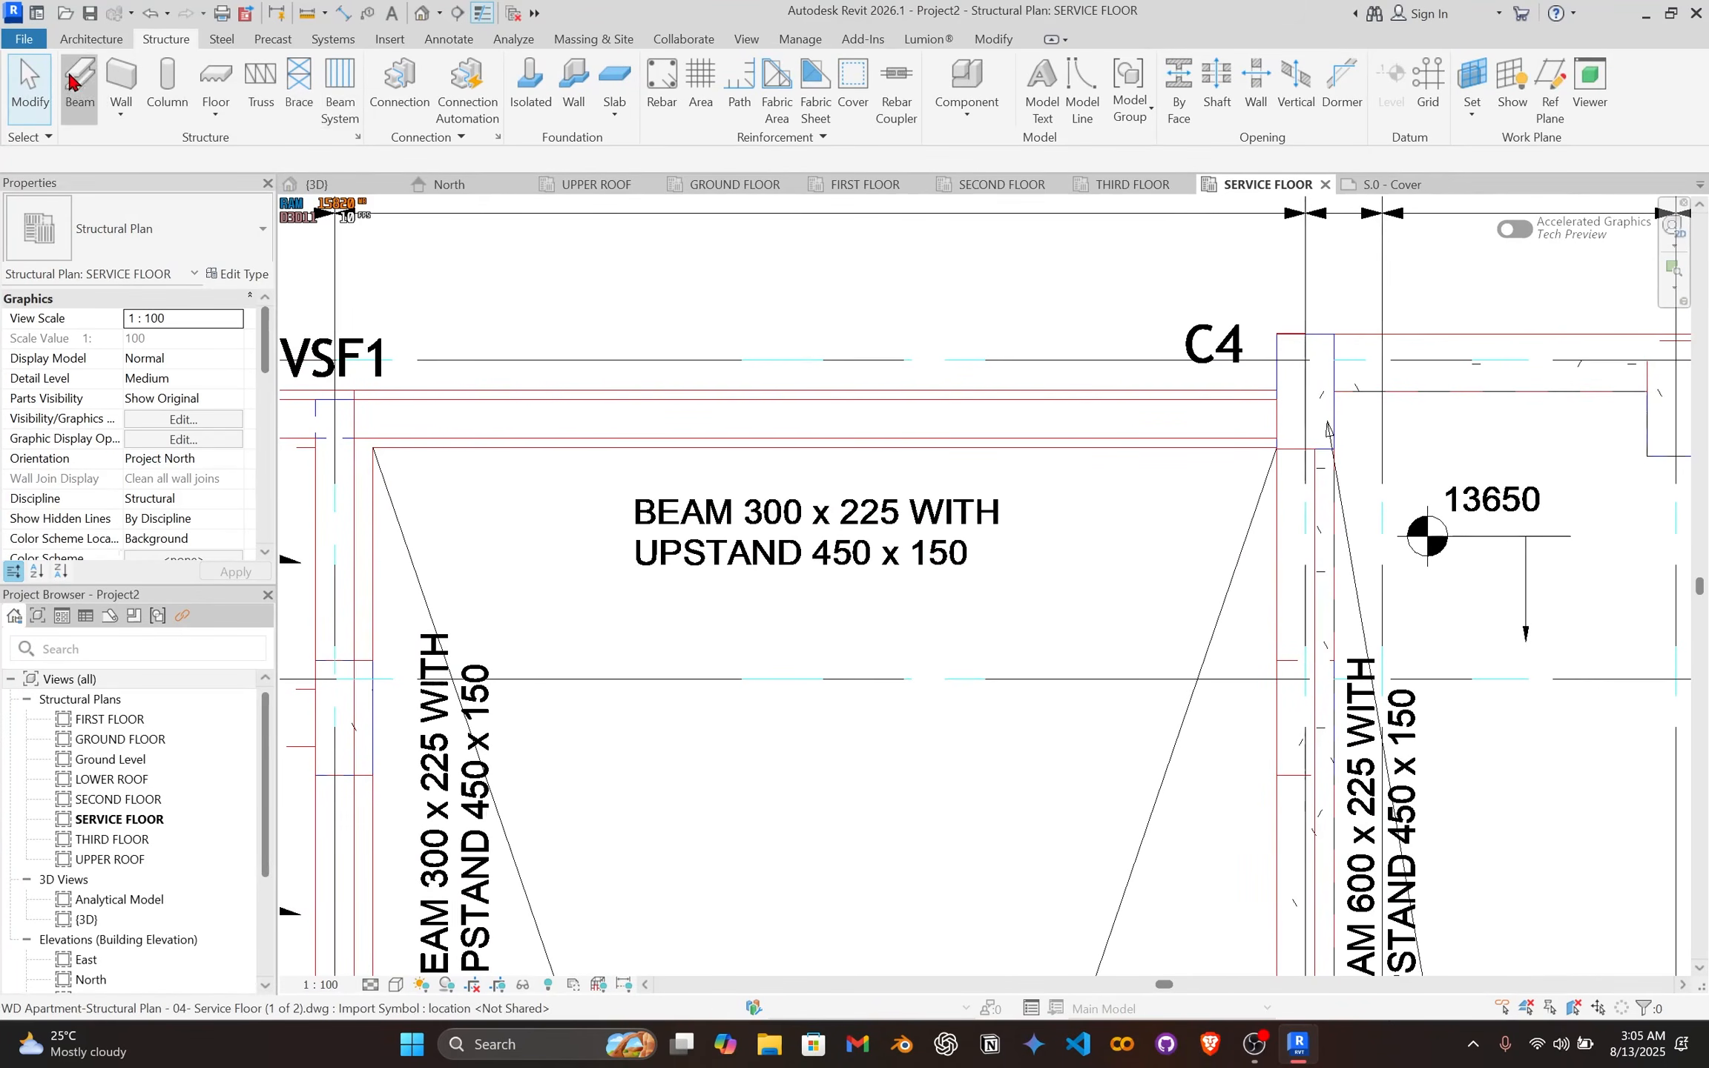
Step: Create a 300 x 225mm concrete rectangular beam type by duplicating the 450 x 225mm type and setting h to 300
click(69, 81)
click(153, 222)
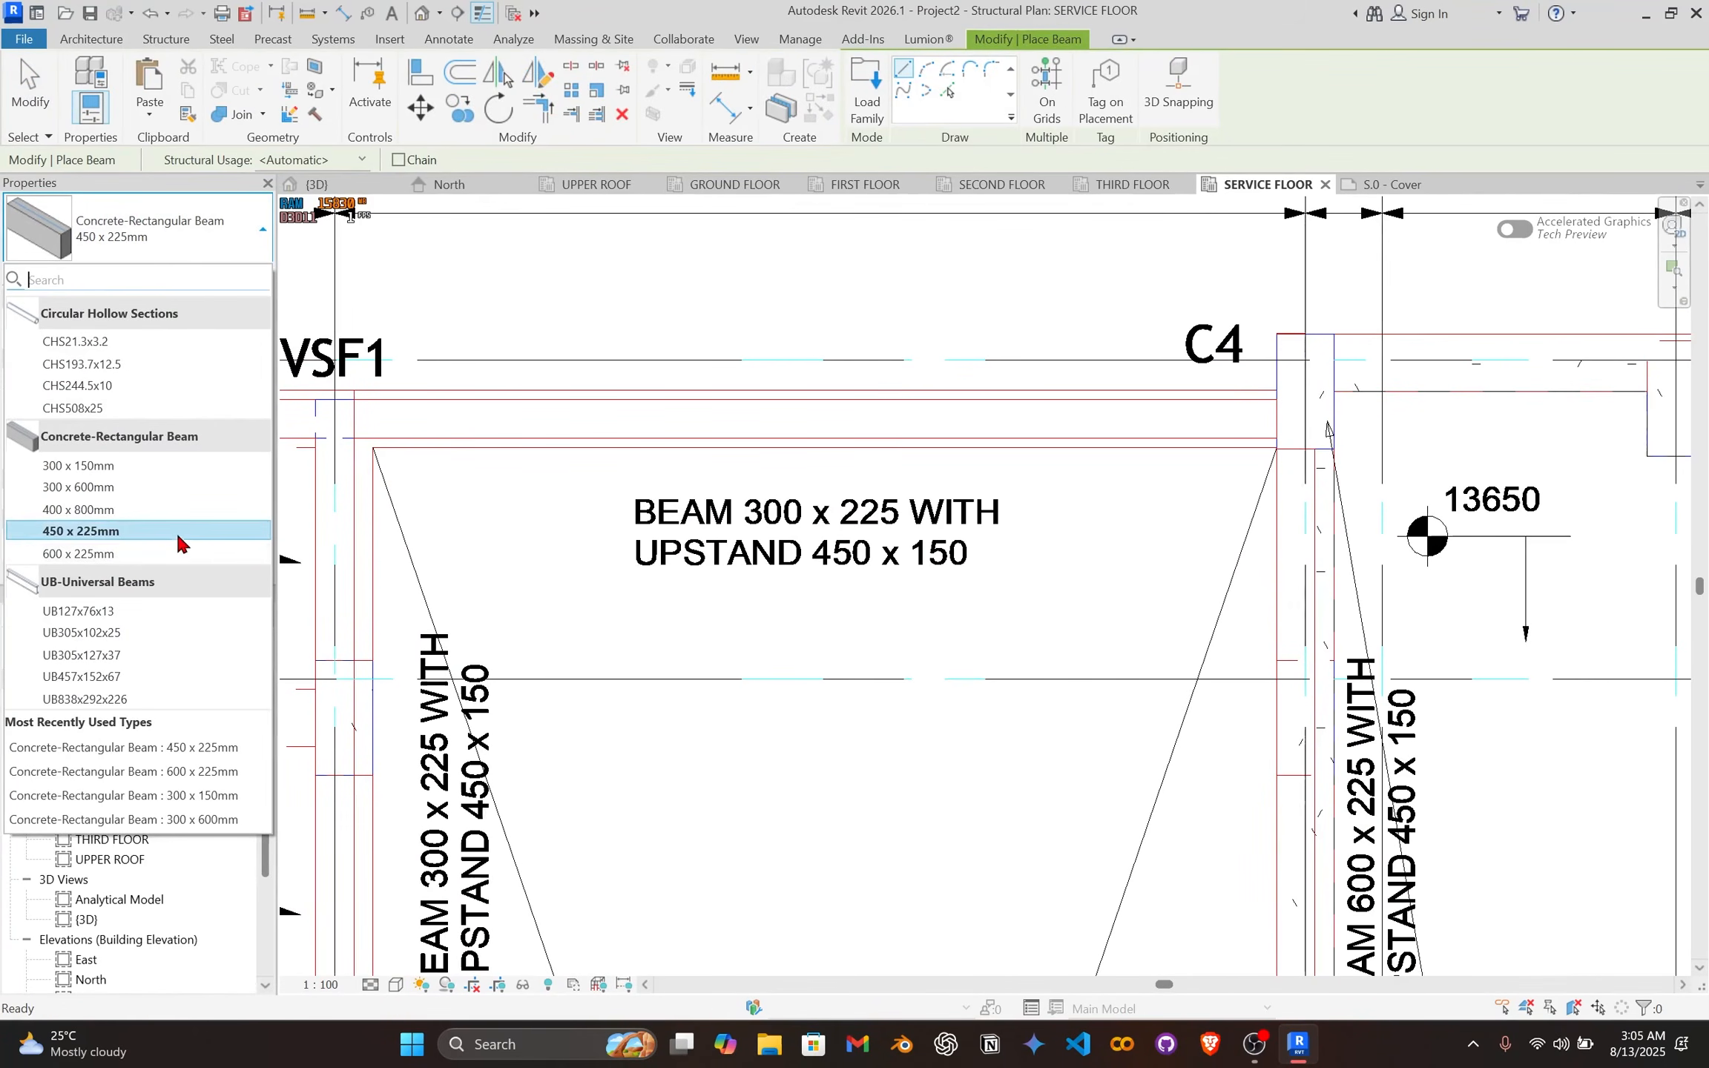
click(218, 221)
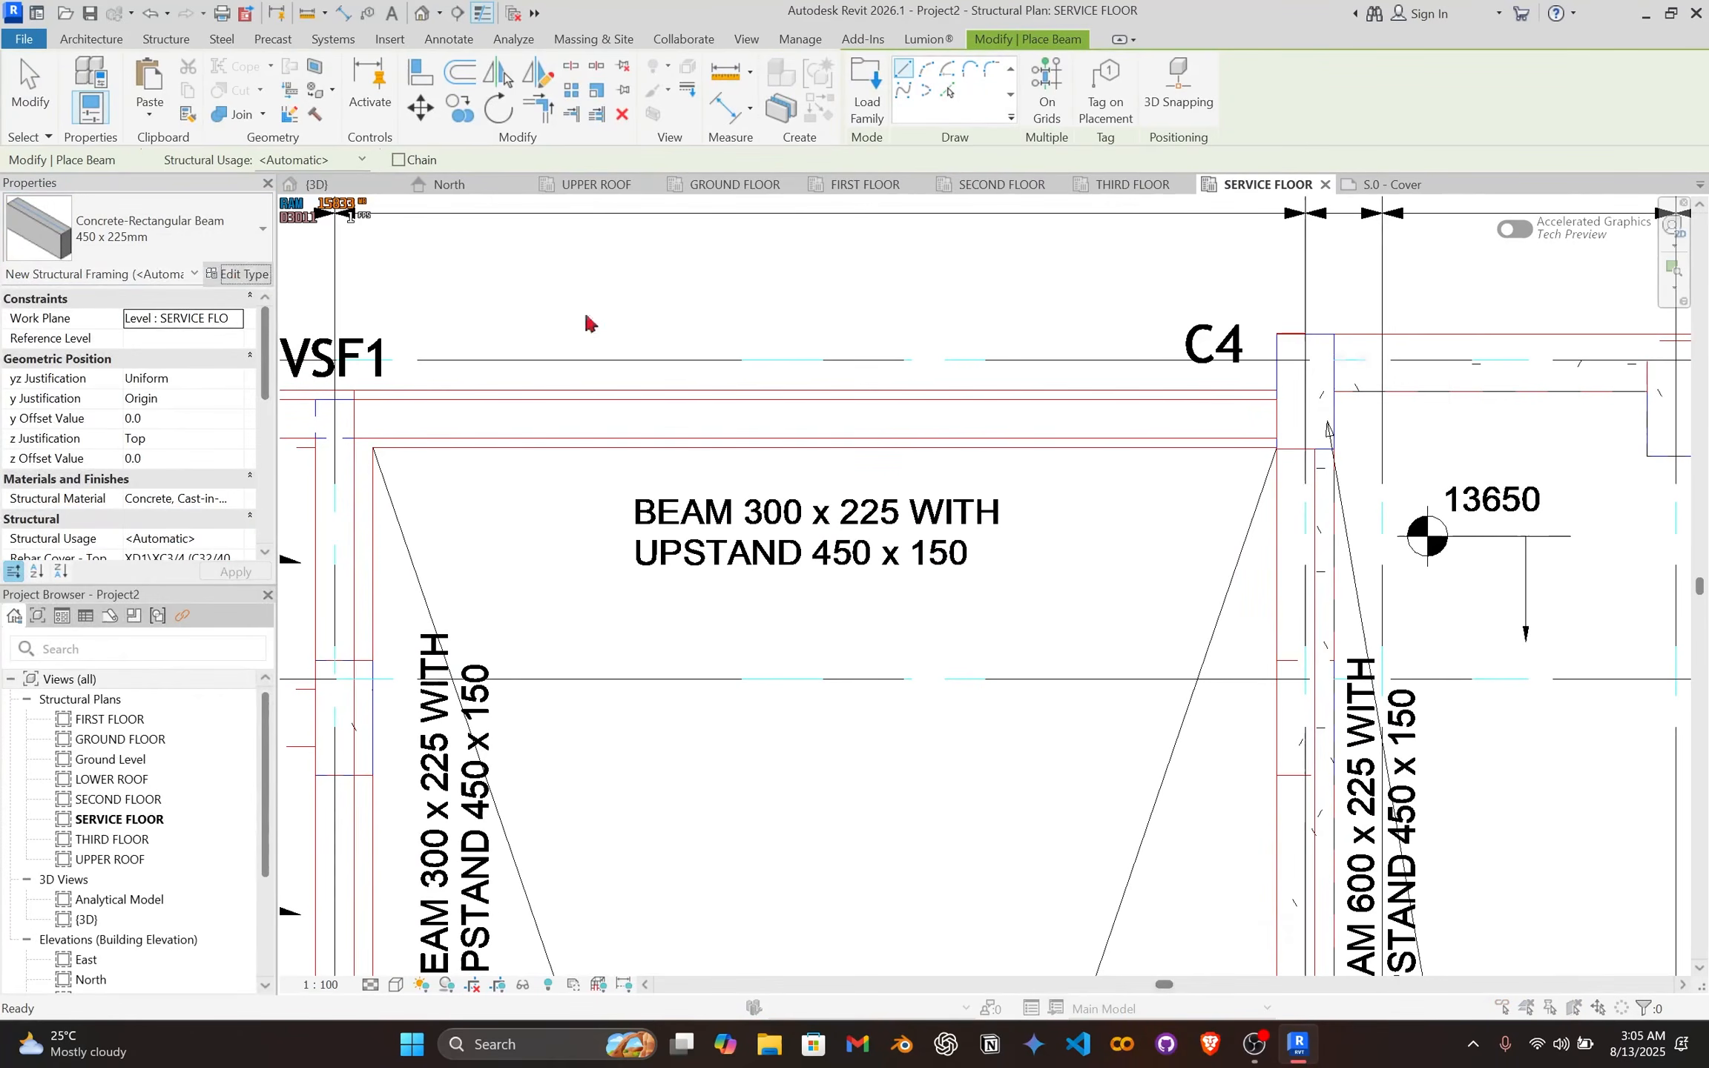
click(1365, 410)
drag(412, 375, 379, 375)
text(300 x 225mm)
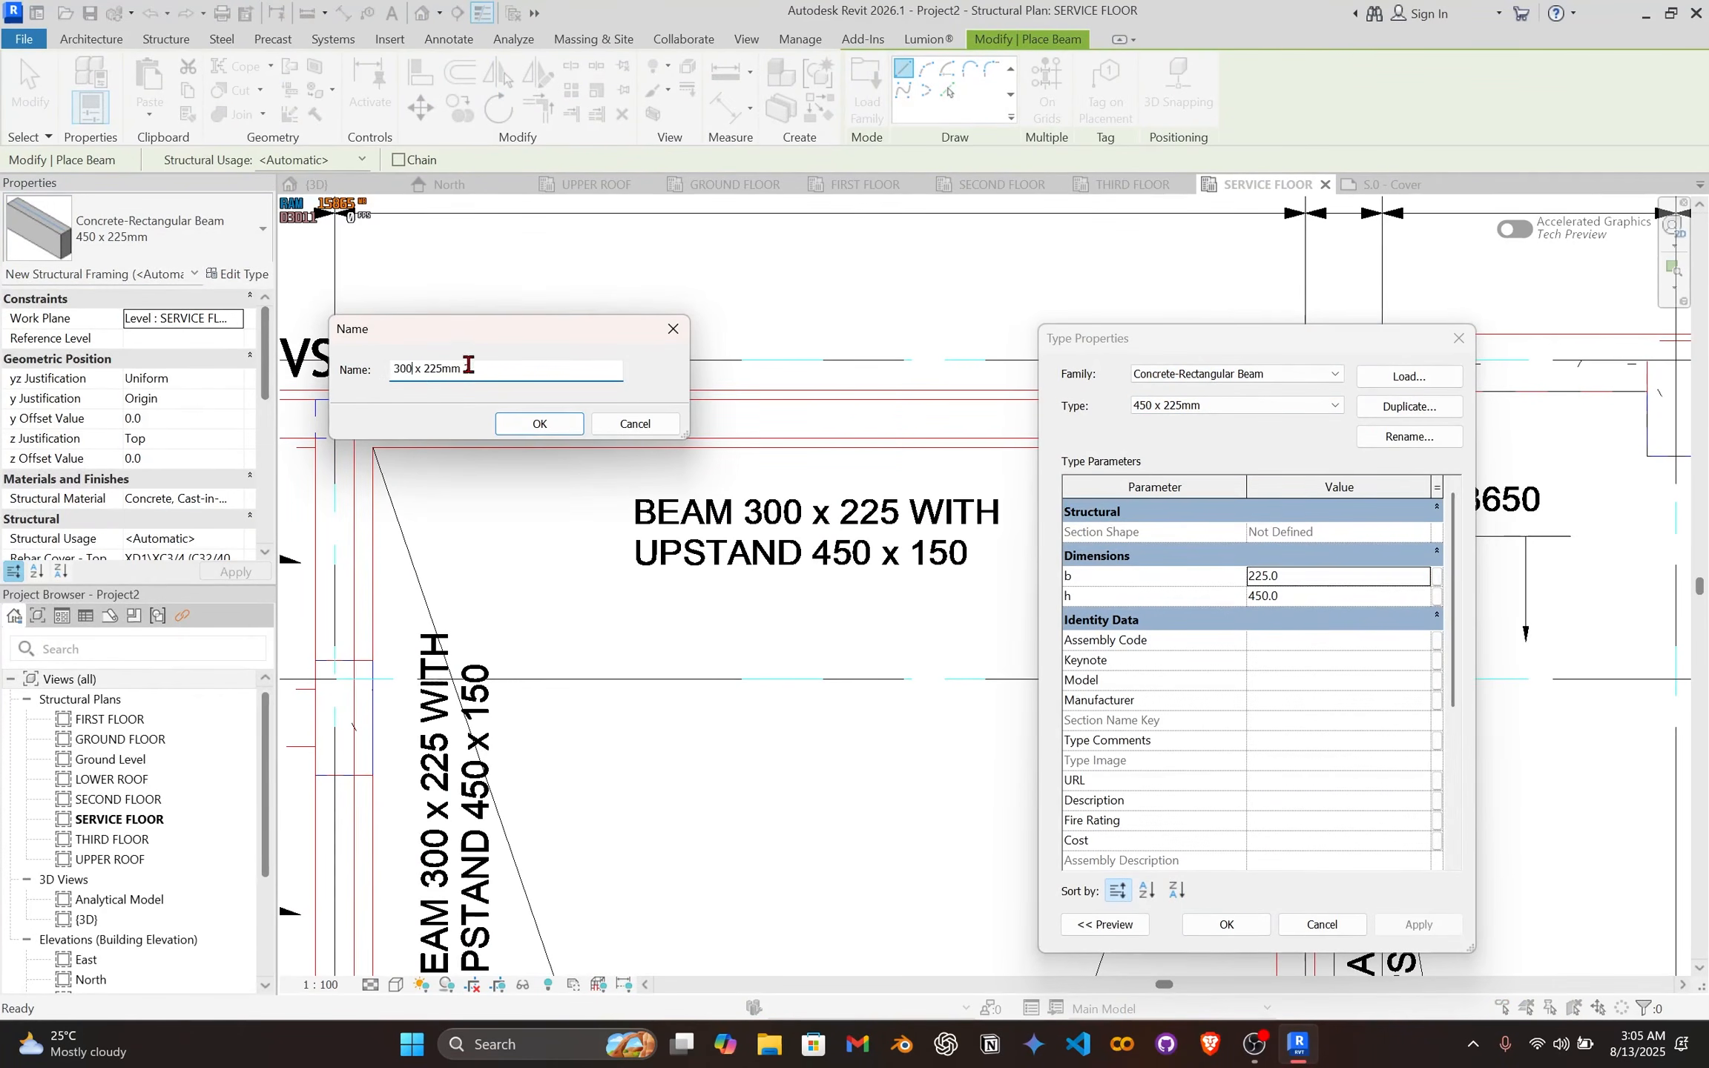
click(540, 434)
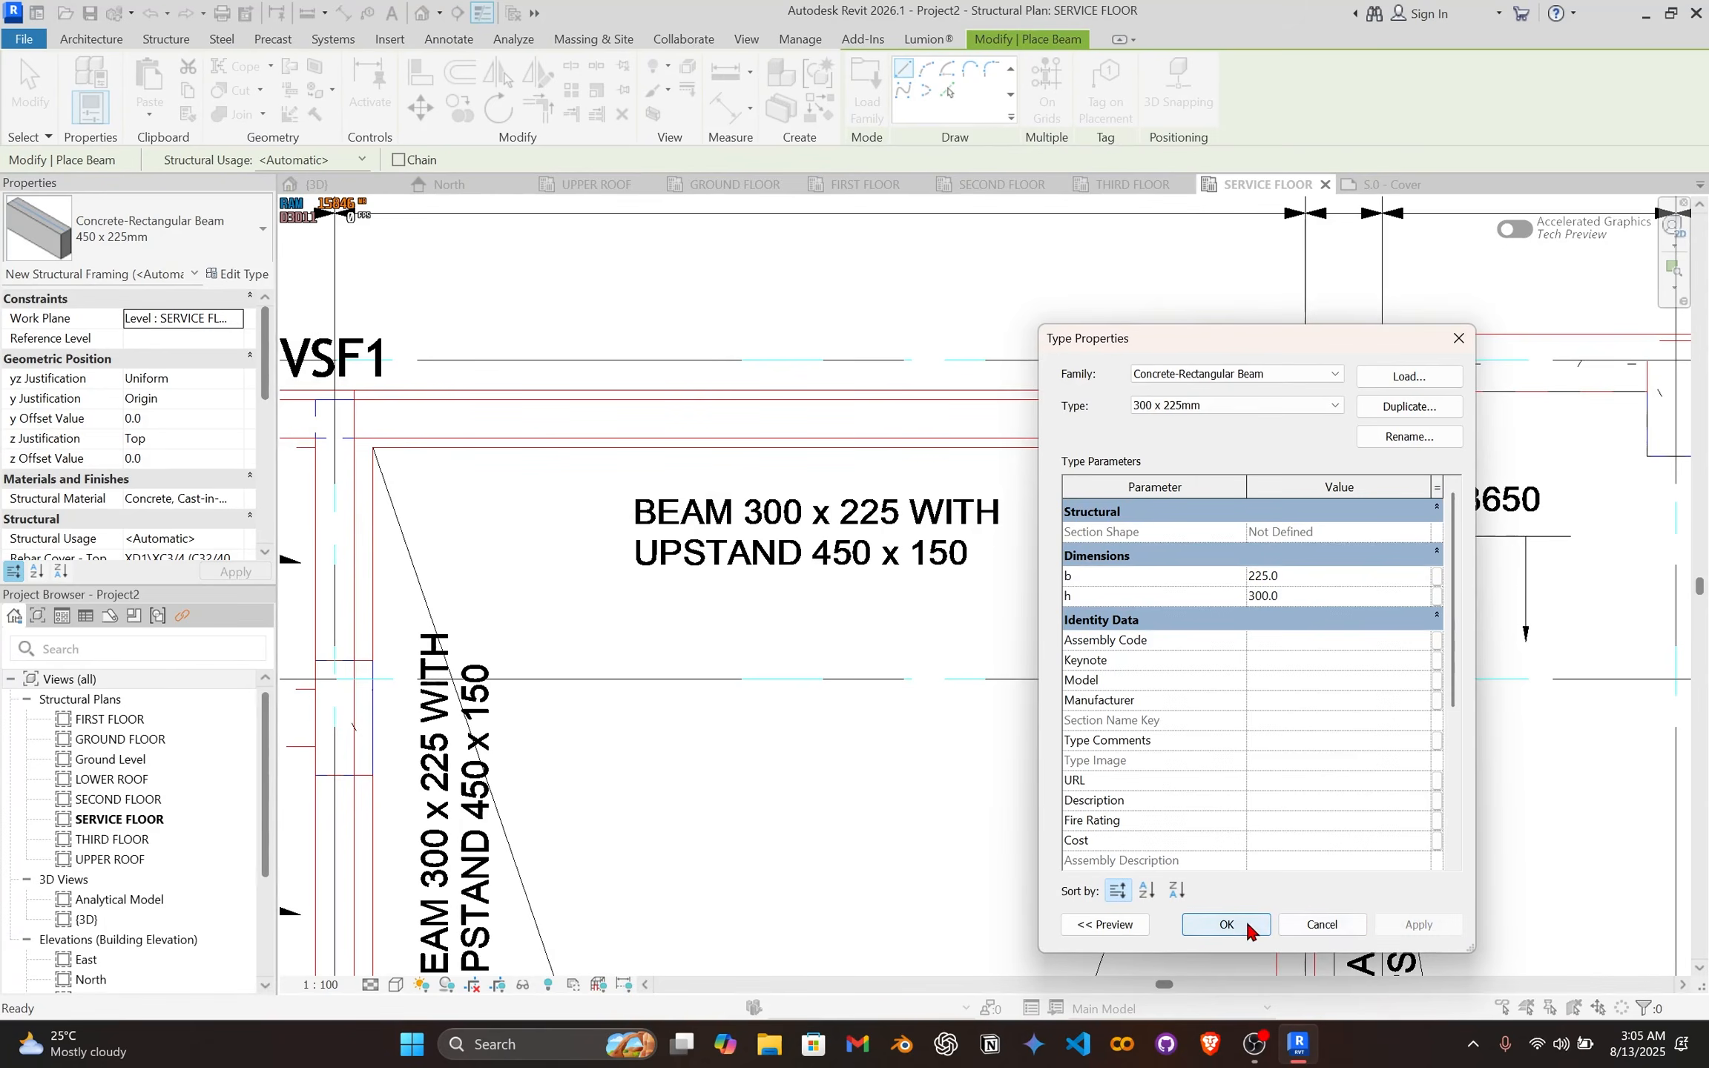
click(1226, 924)
Step: Place a 300 x 225mm beam near grid A1 from the C4 column on grid 2 to the outer drawing edge at grid 1a
scroll(1124, 445, down, 3)
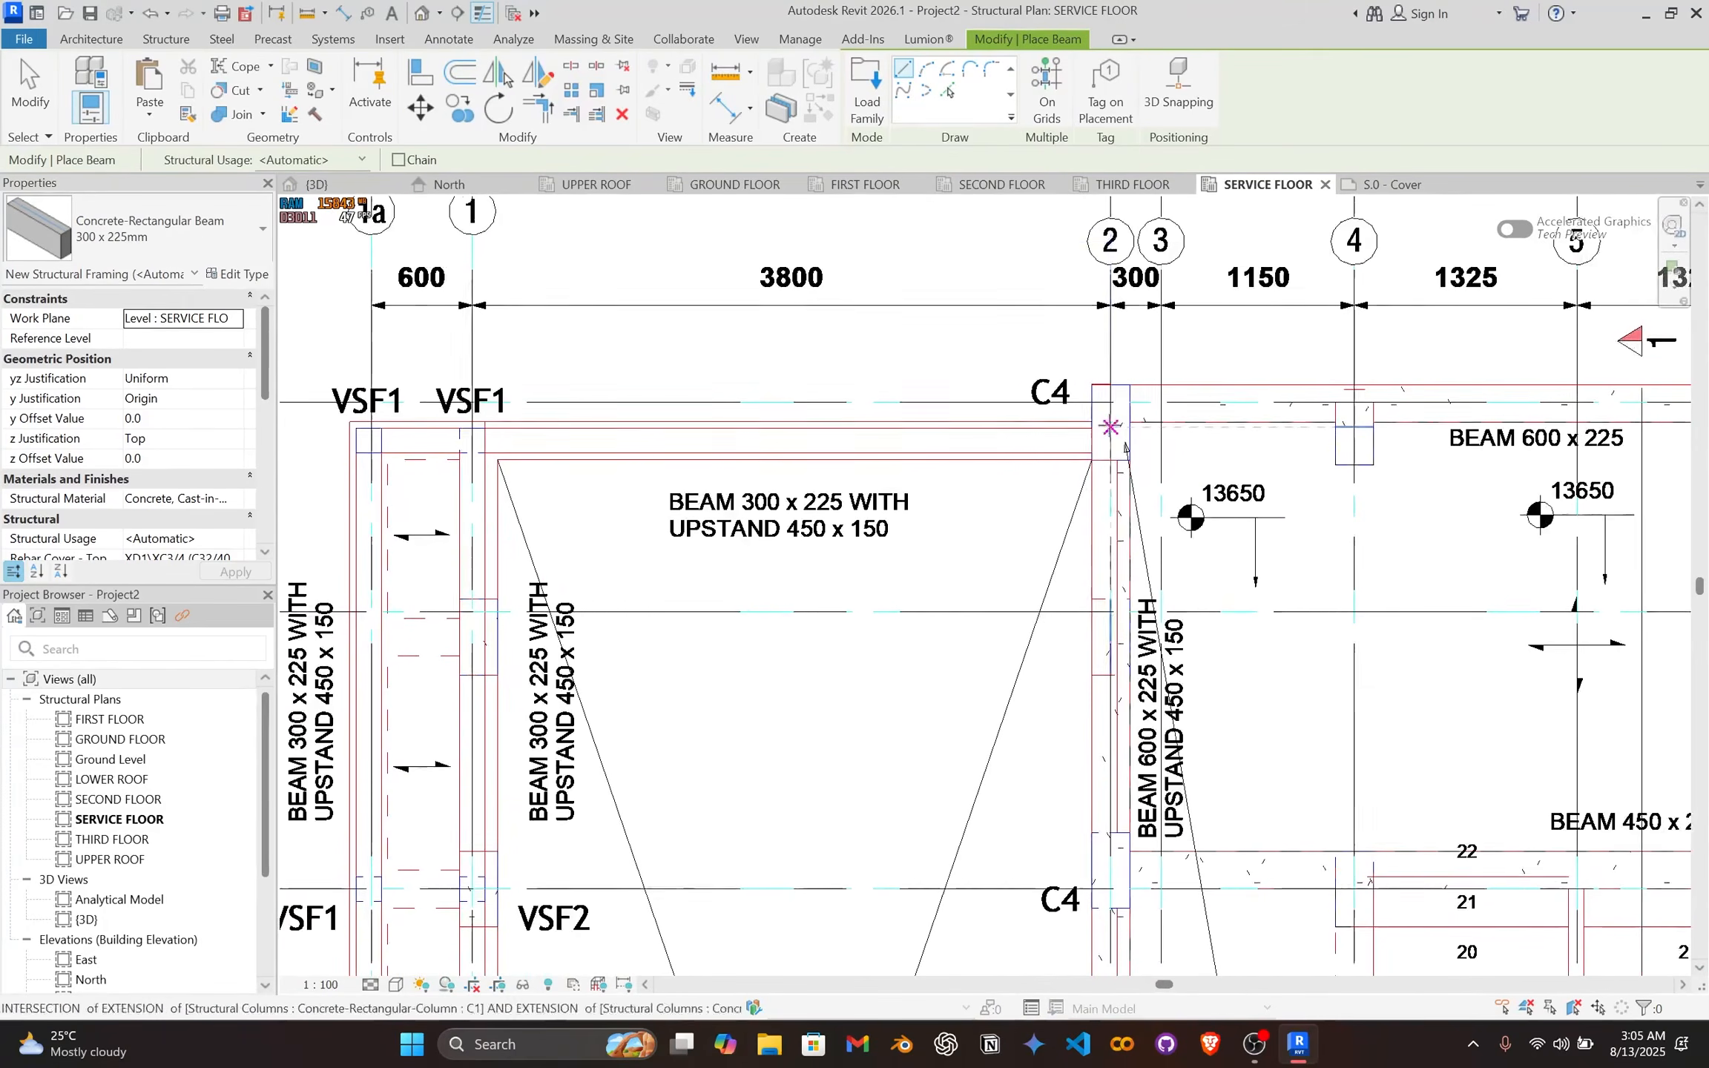
middle_drag(955, 446, 1127, 463)
scroll(995, 475, up, 5)
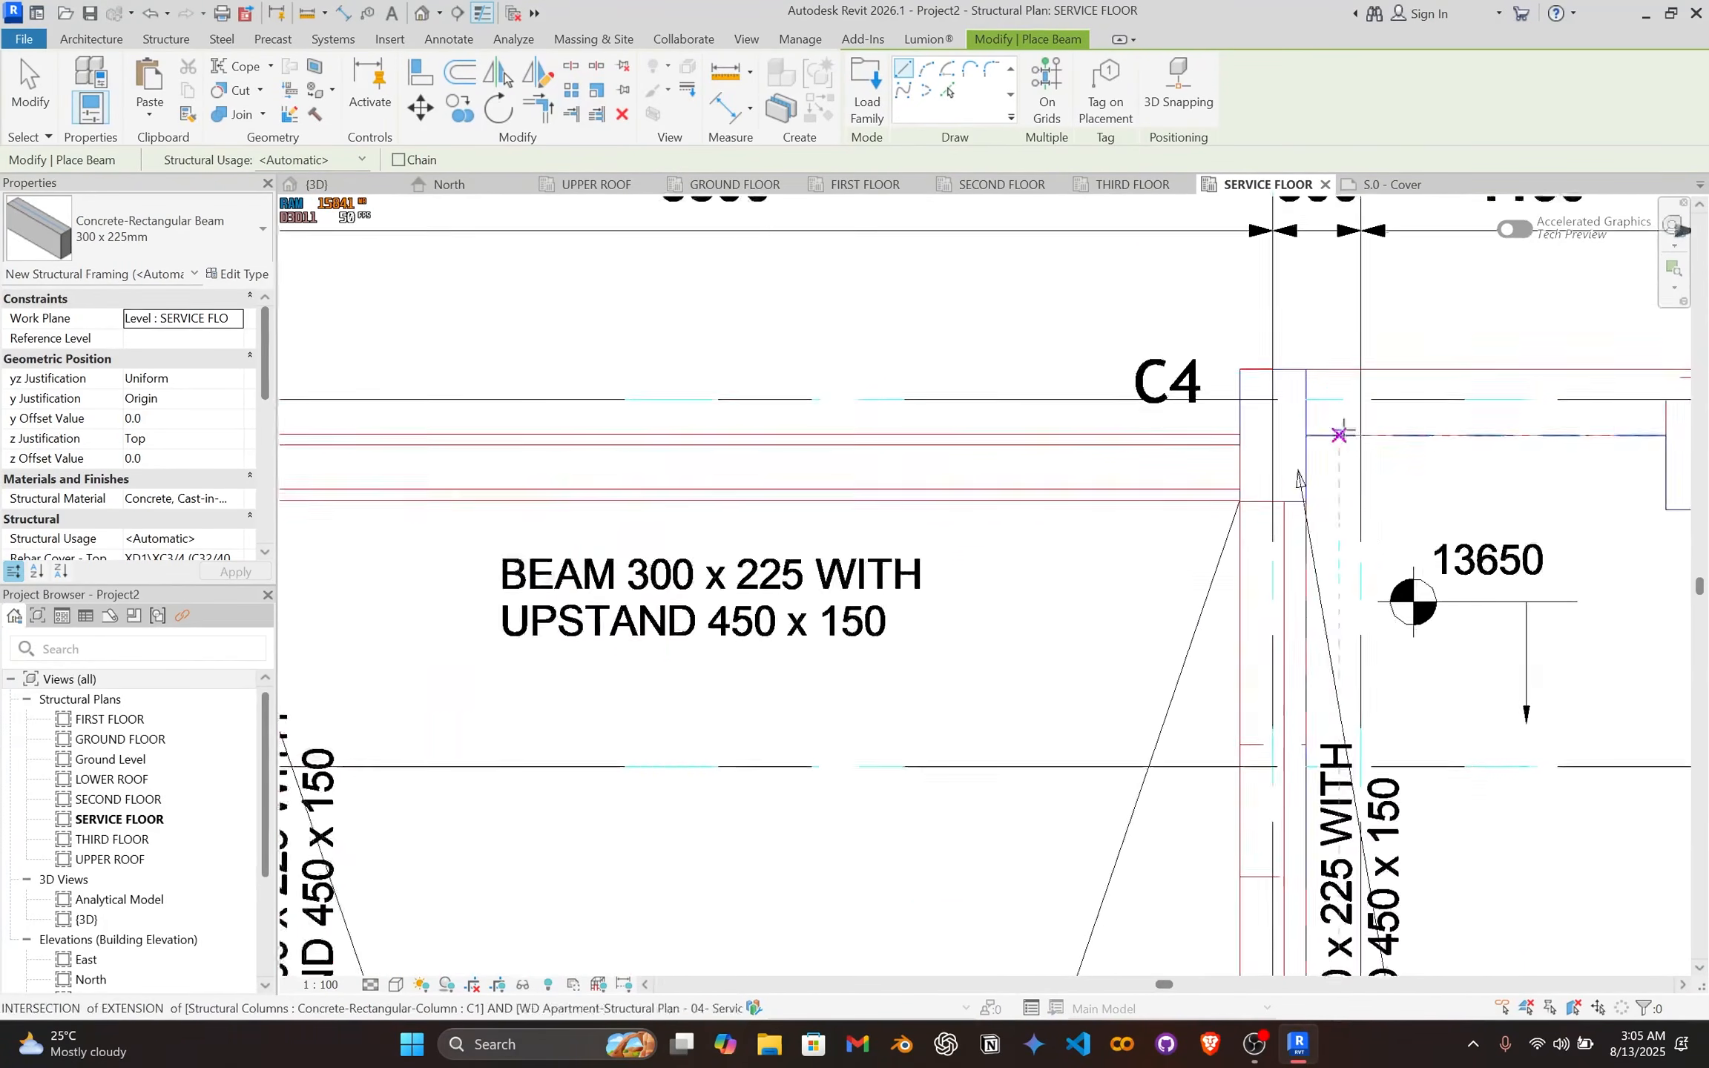
click(1281, 484)
scroll(952, 477, down, 3)
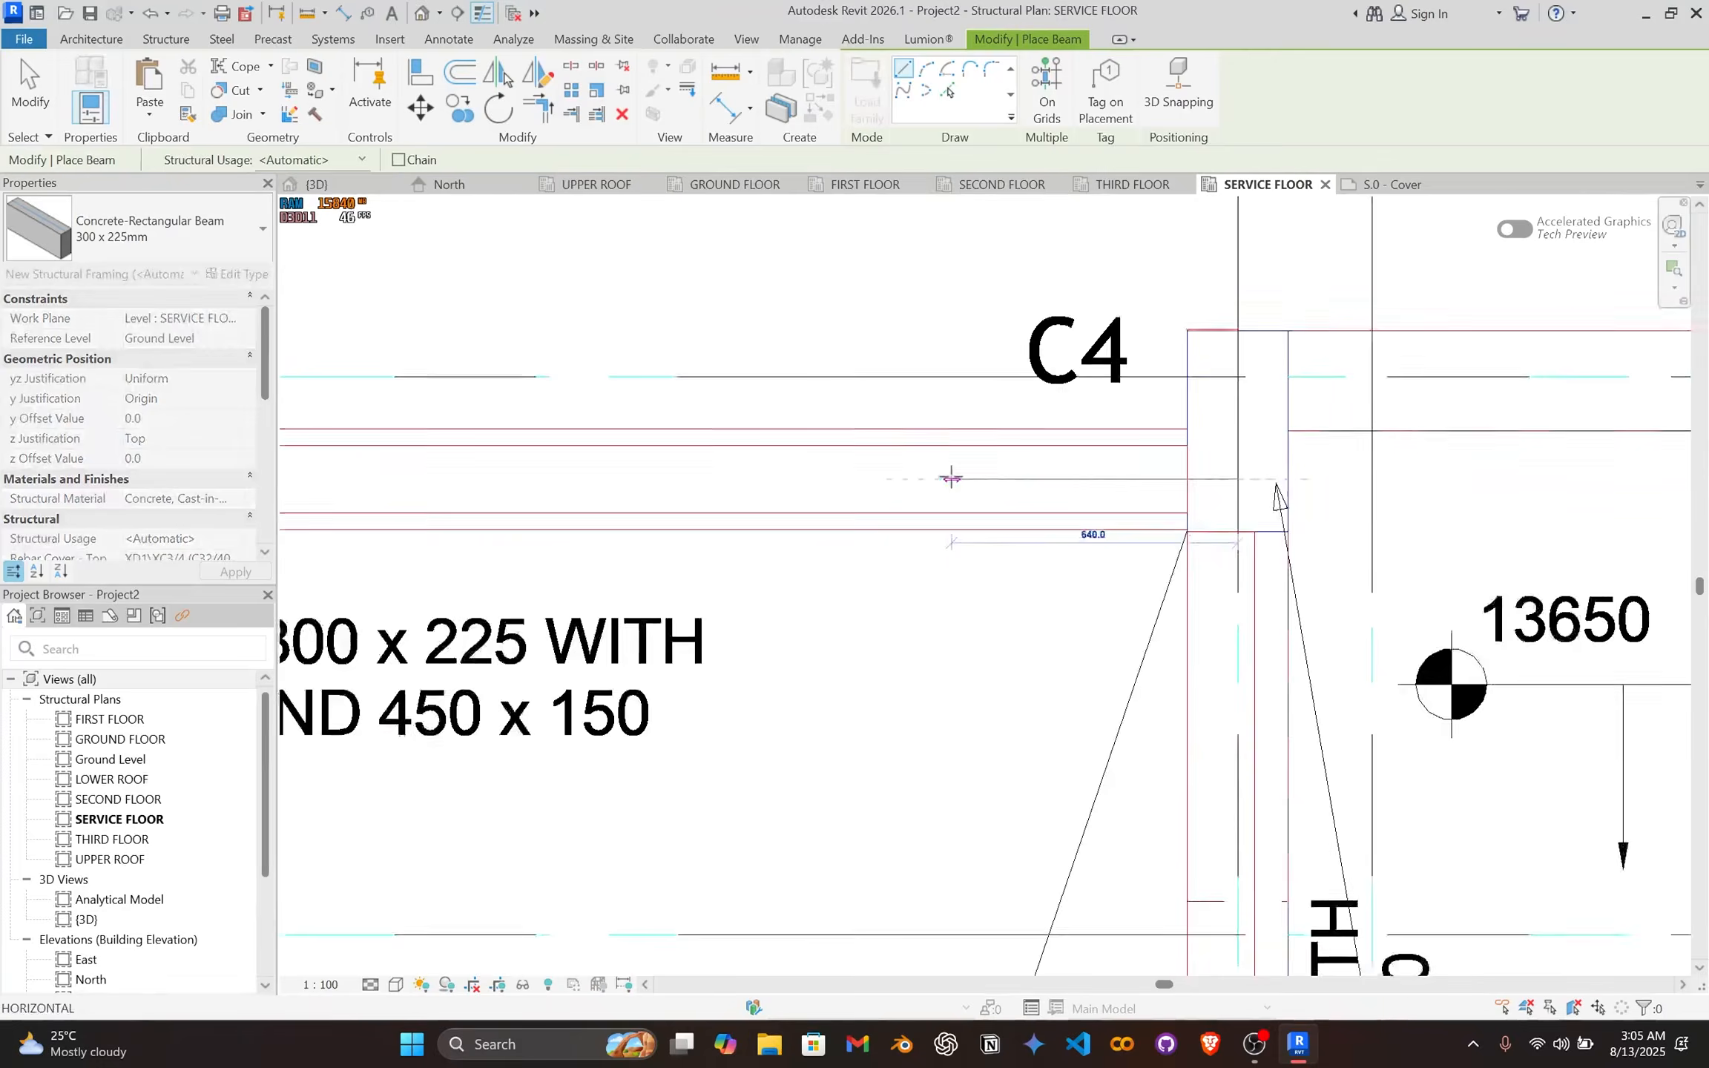
middle_drag(712, 476, 1350, 447)
scroll(395, 438, up, 3)
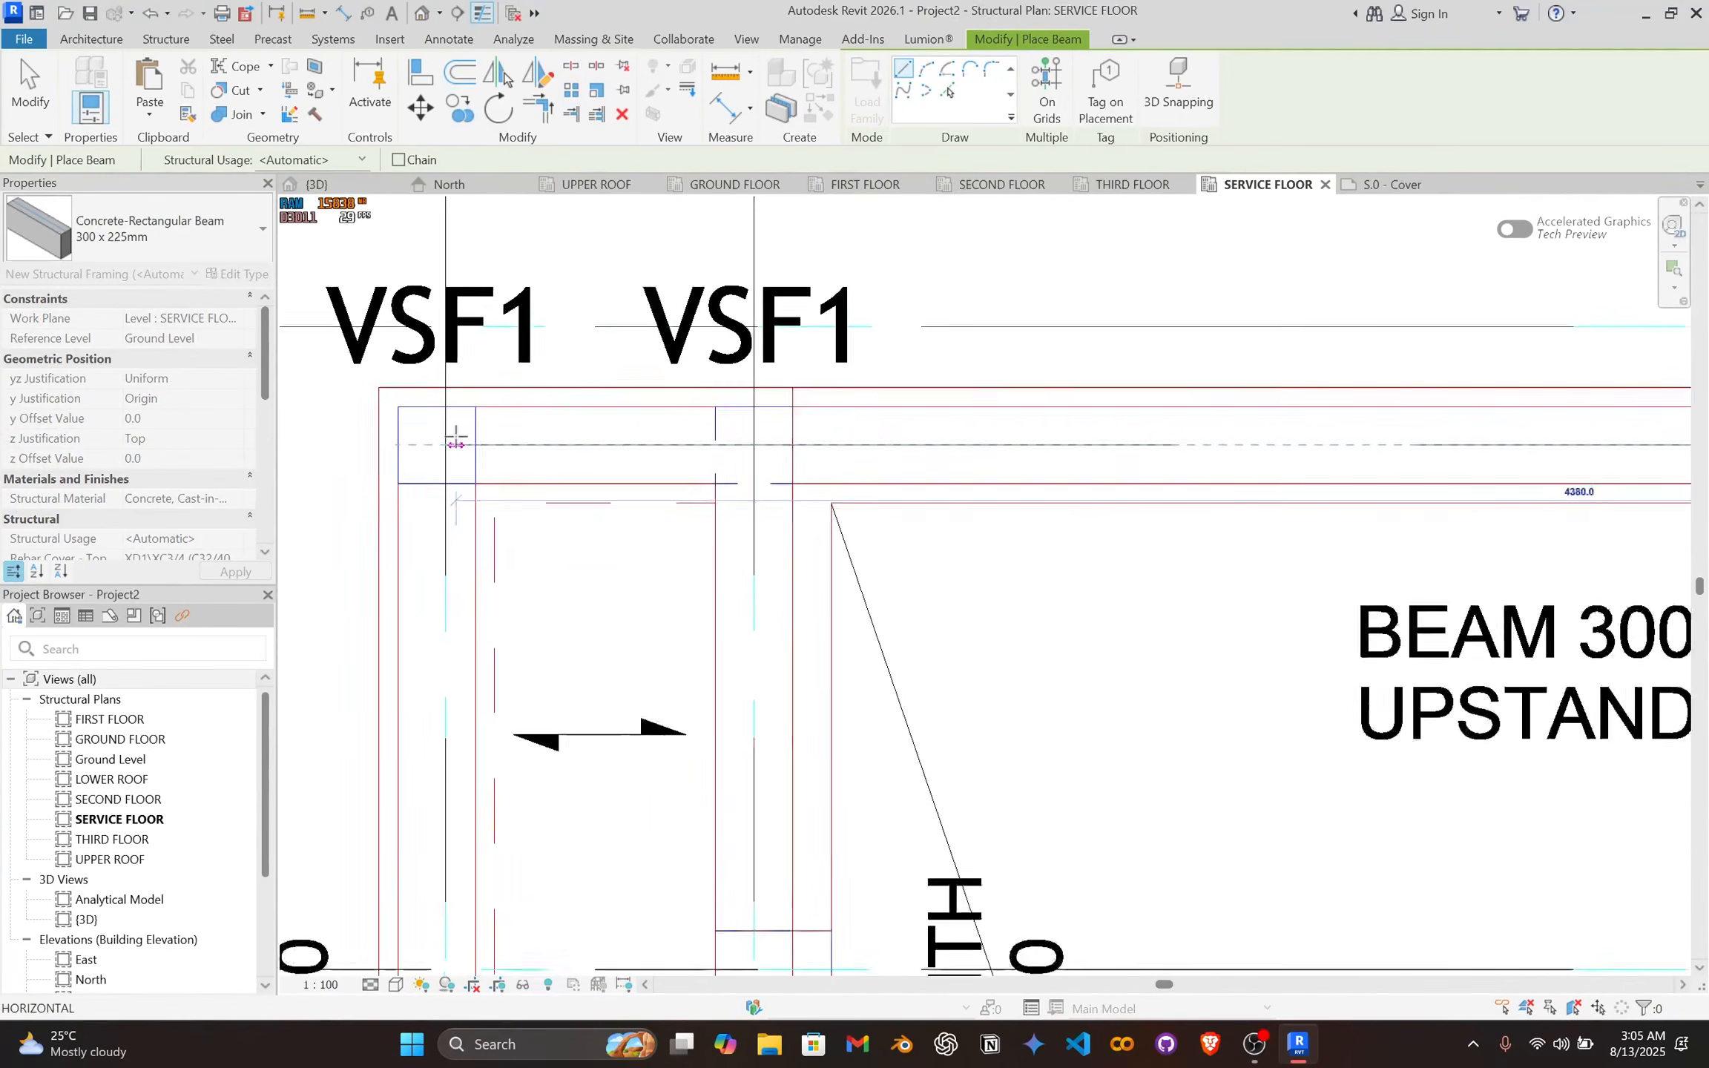
scroll(391, 443, down, 3)
scroll(453, 441, up, 1)
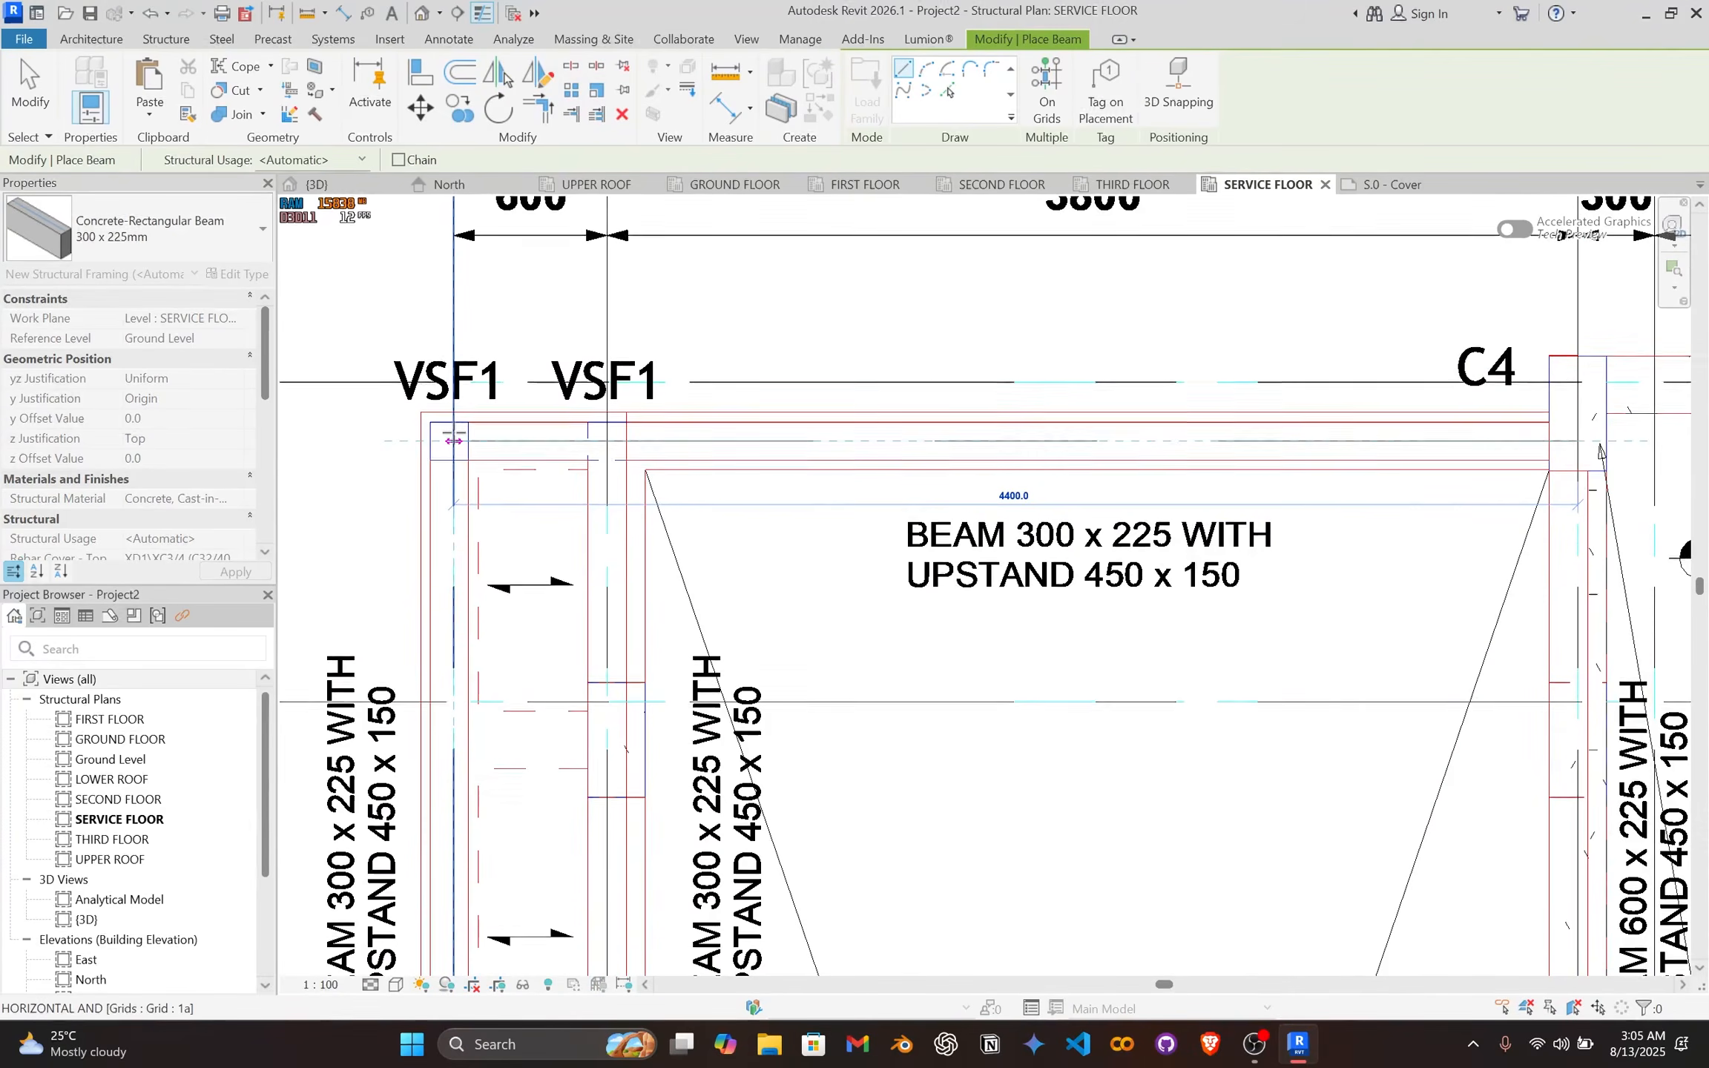
middle_drag(490, 412, 715, 299)
scroll(715, 299, down, 2)
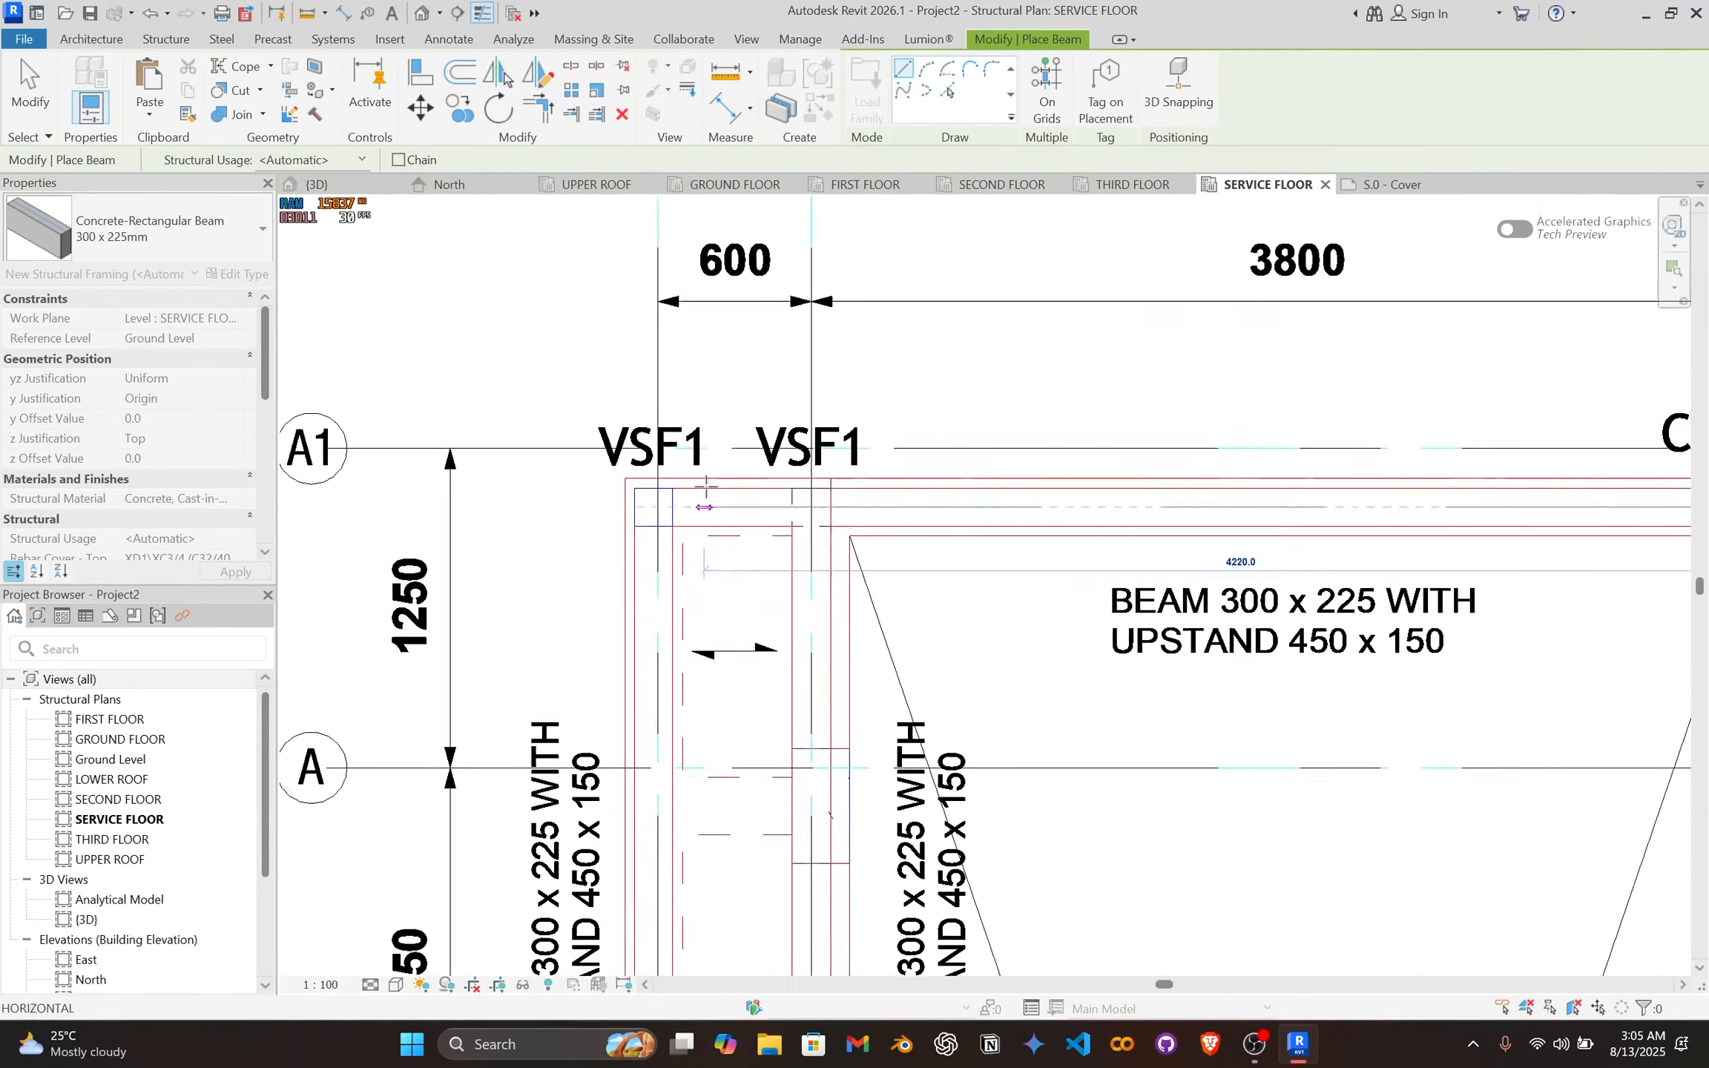
scroll(616, 524, up, 4)
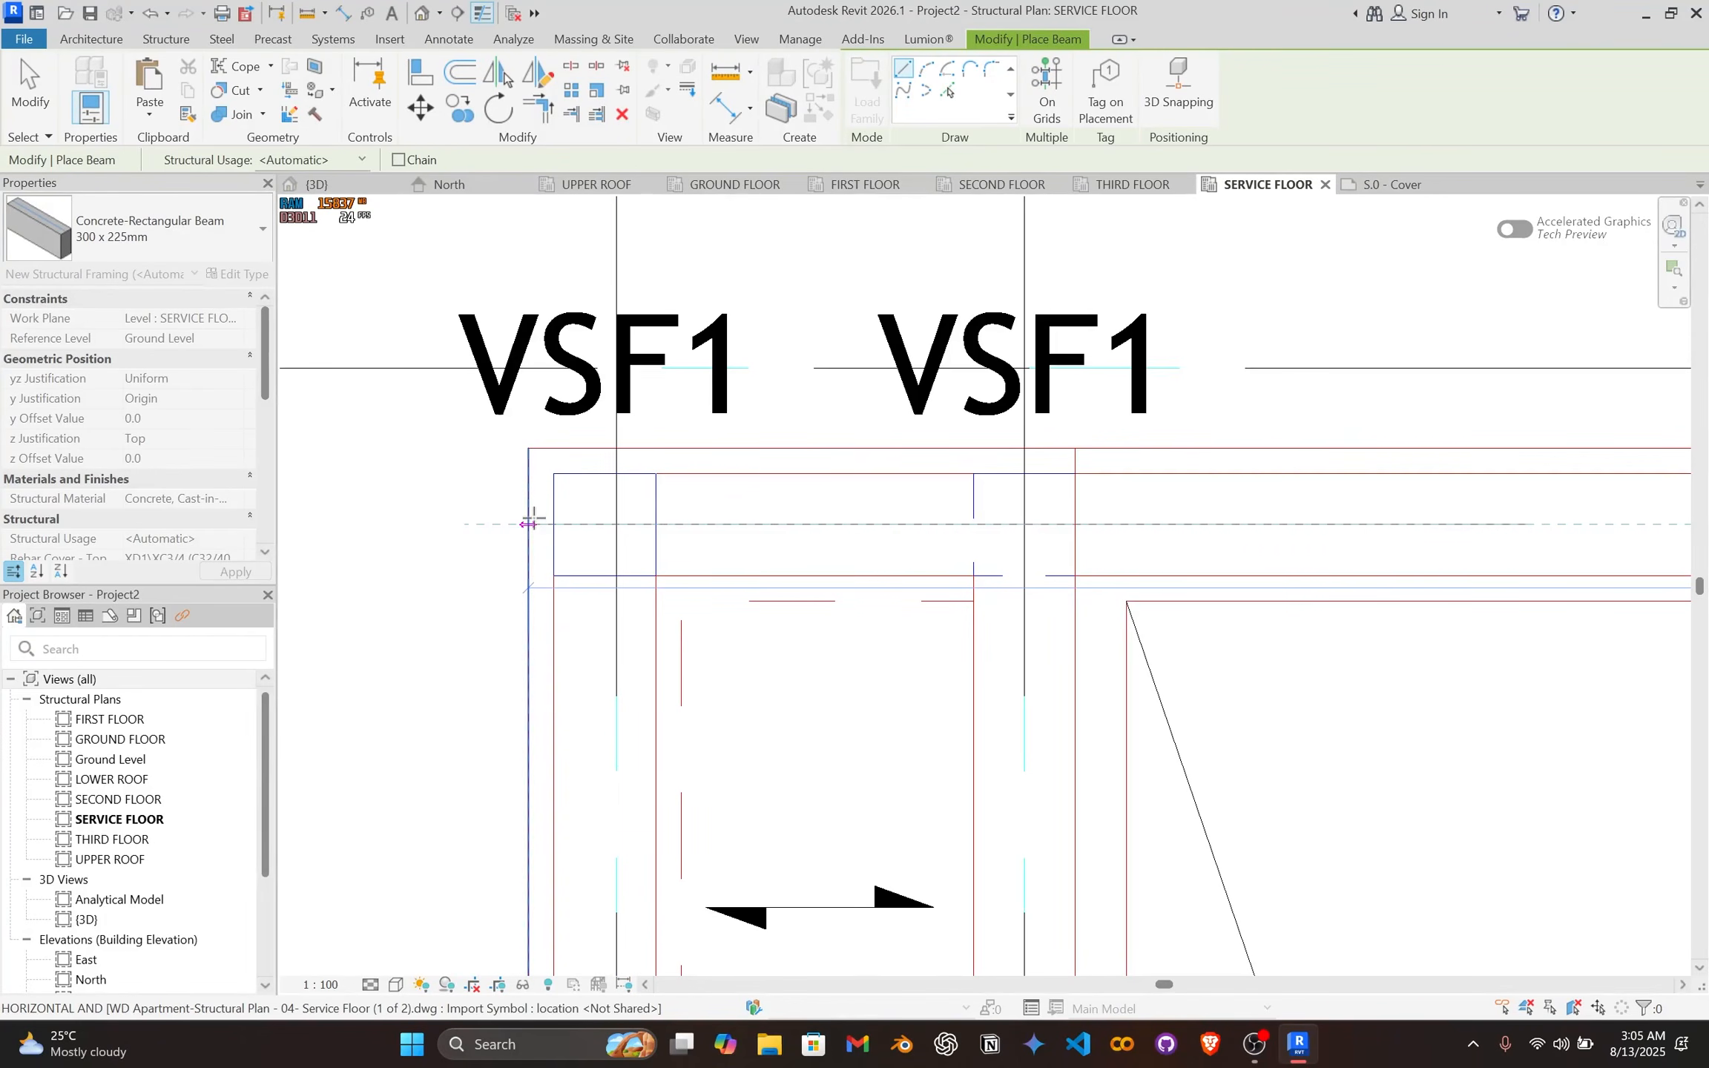
click(529, 524)
key(Escape)
key(Escape)
Step: Place a matching 300 x 225mm beam along grid 1a from the beam near grid A1 to the VSF1 column at grid D1
click(1129, 578)
scroll(1131, 553, down, 2)
middle_drag(1131, 549, 511, 523)
scroll(1343, 482, down, 1)
middle_drag(1350, 478, 881, 486)
scroll(1081, 494, down, 2)
middle_drag(1081, 495, 1333, 436)
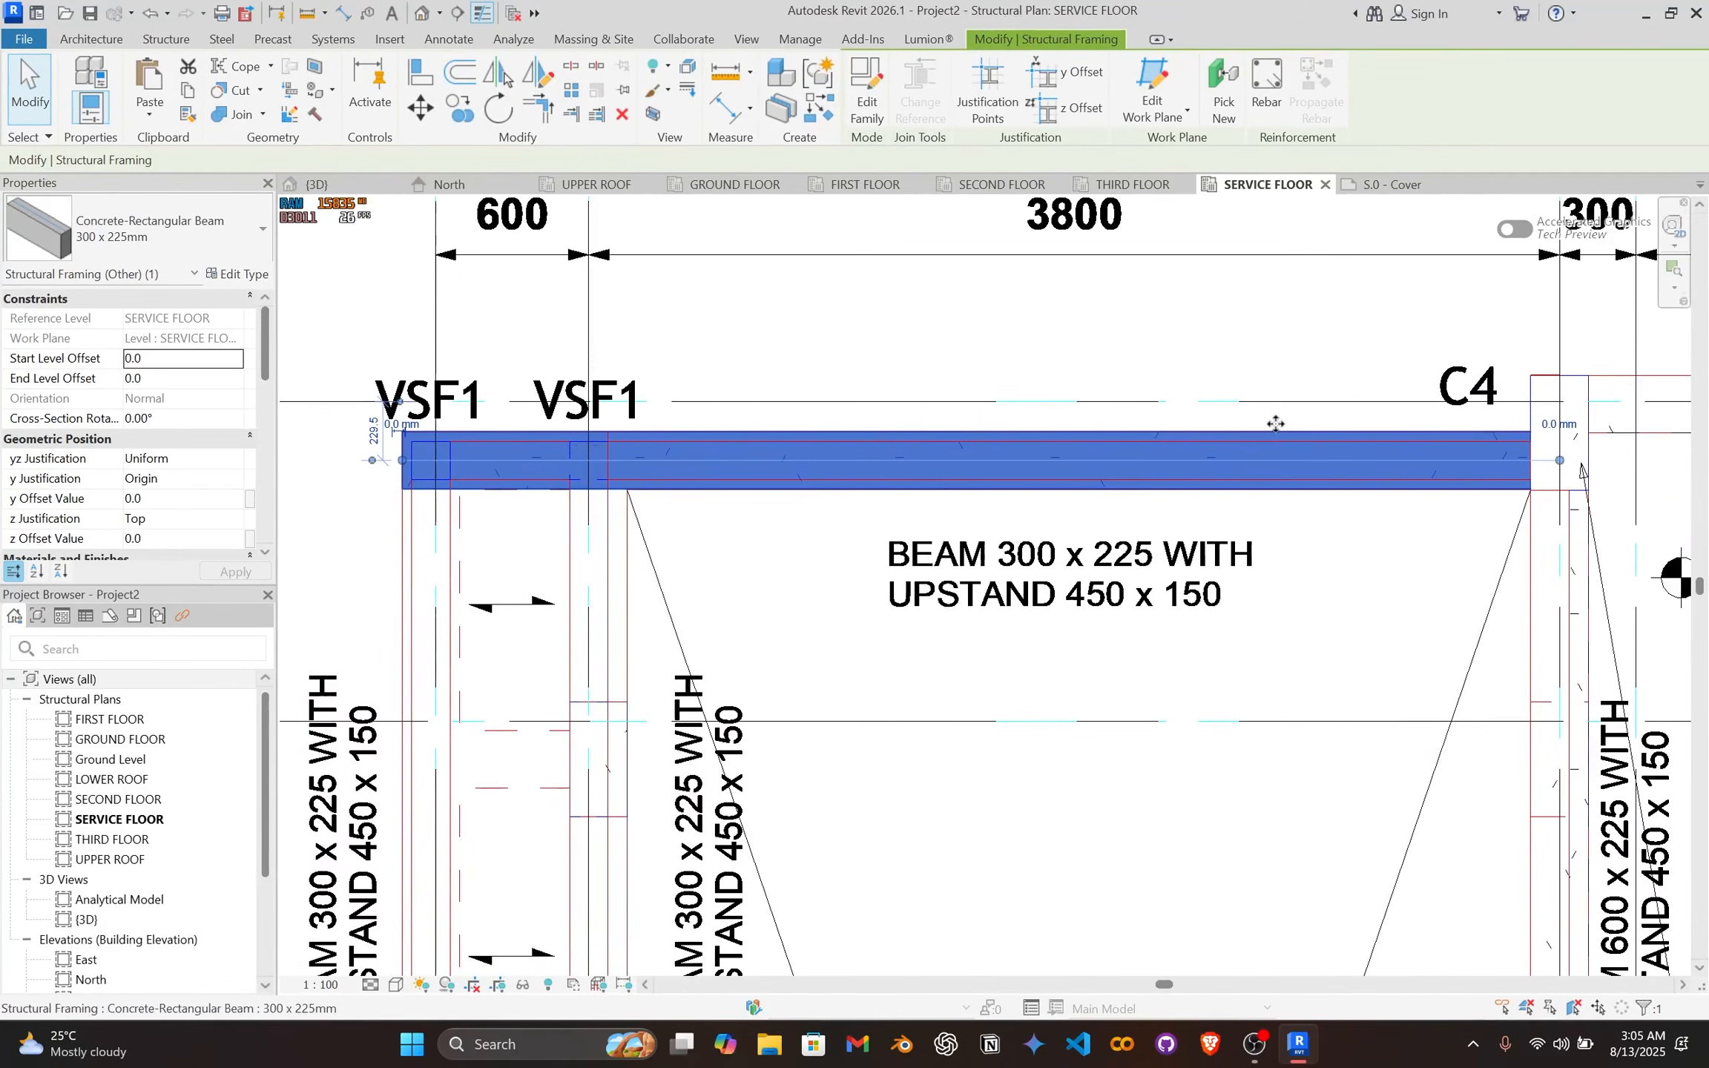
key(c)
key(s)
middle_drag(496, 516, 725, 344)
scroll(701, 512, down, 2)
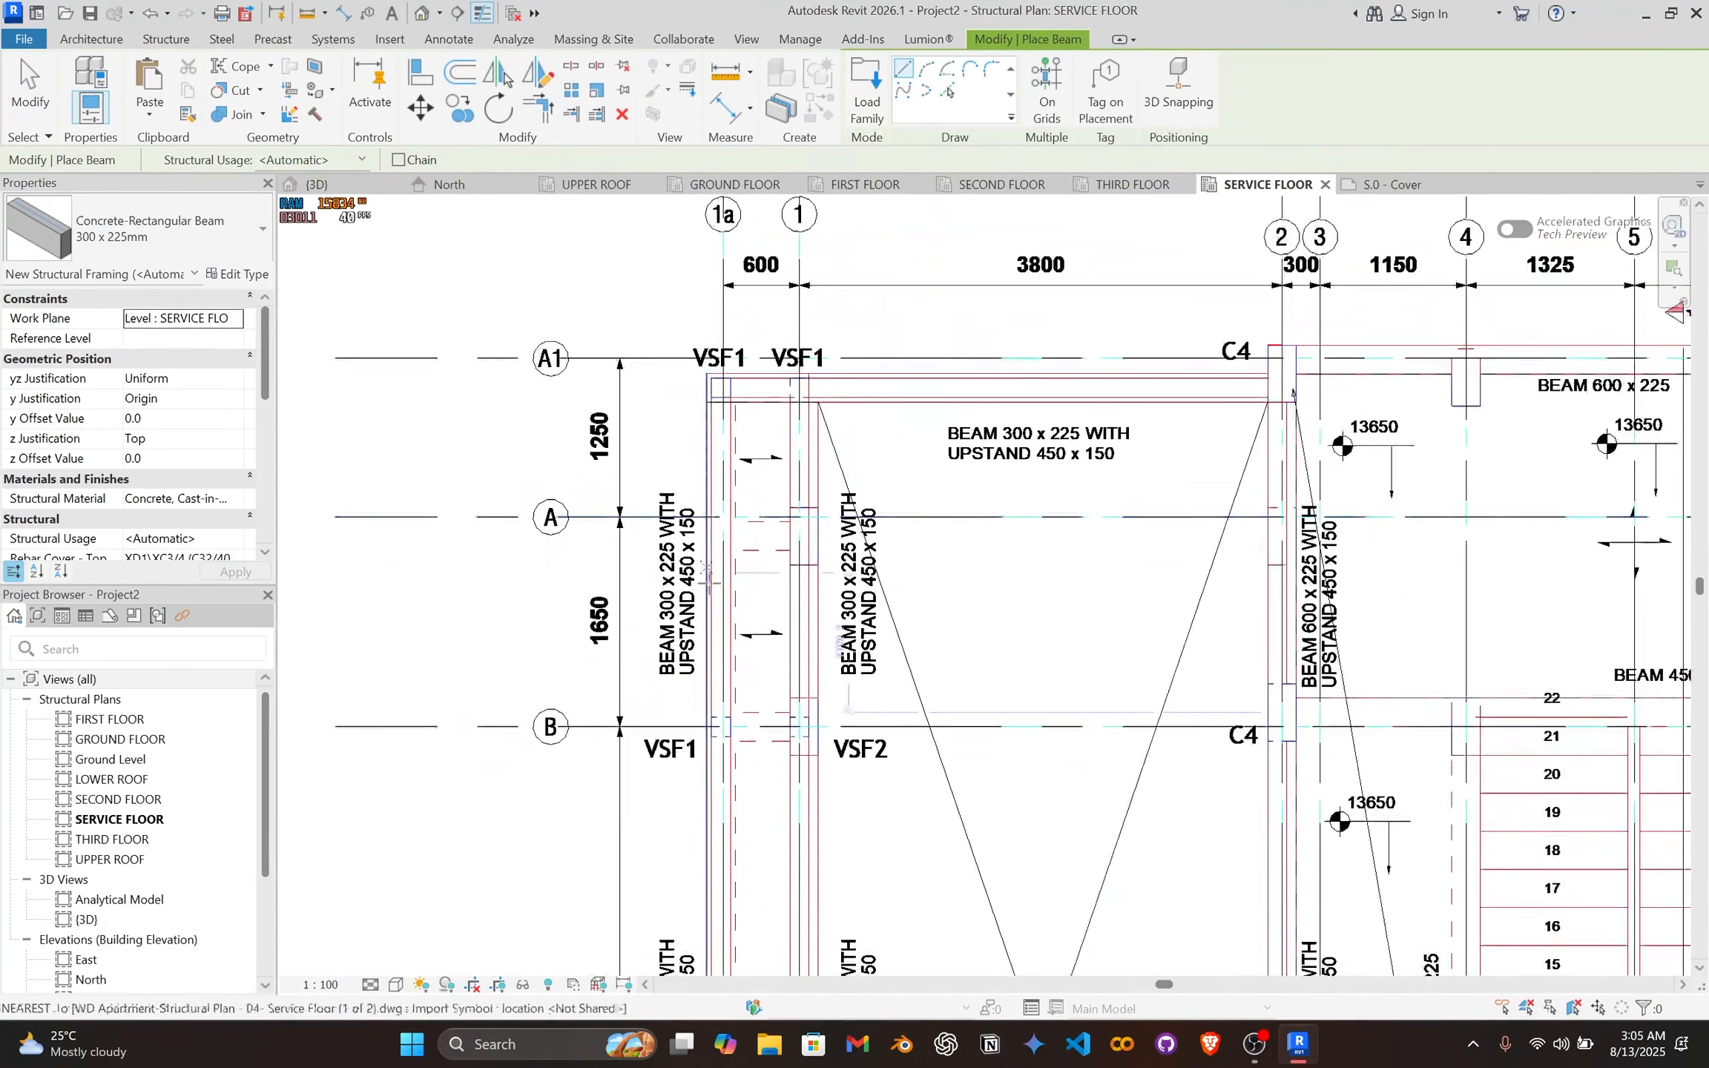
scroll(721, 382, up, 6)
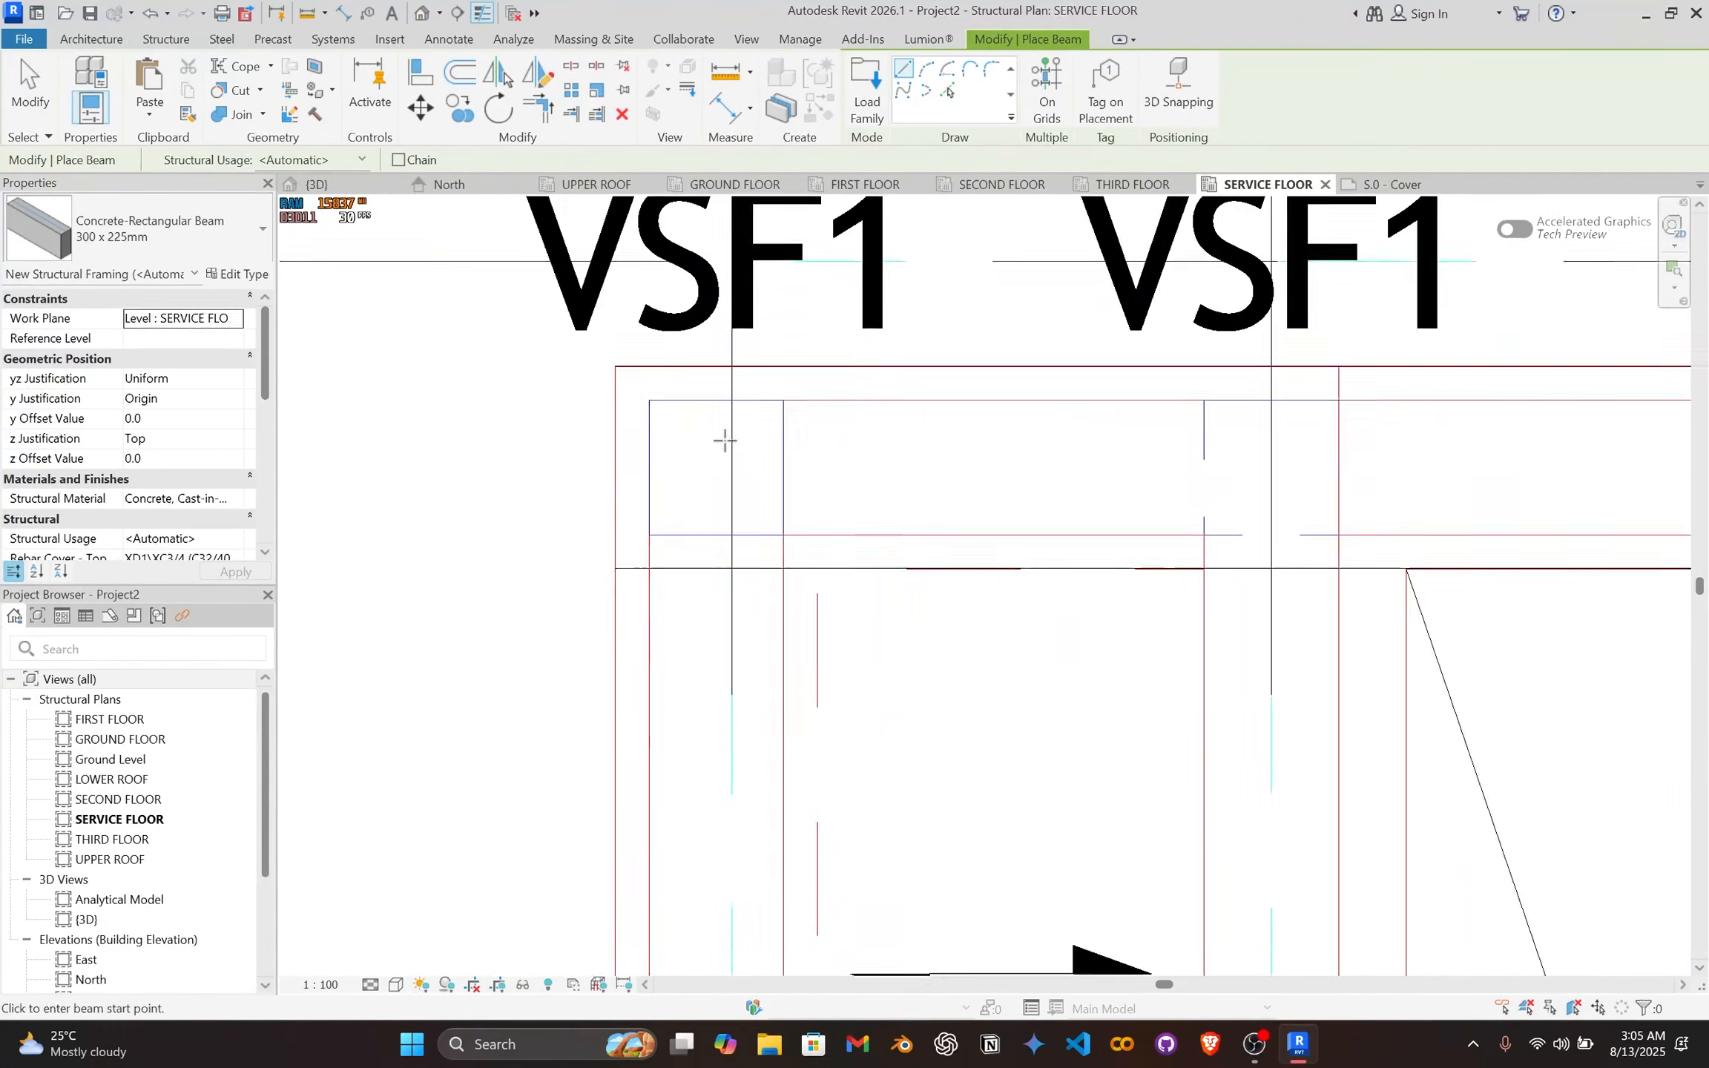
click(733, 417)
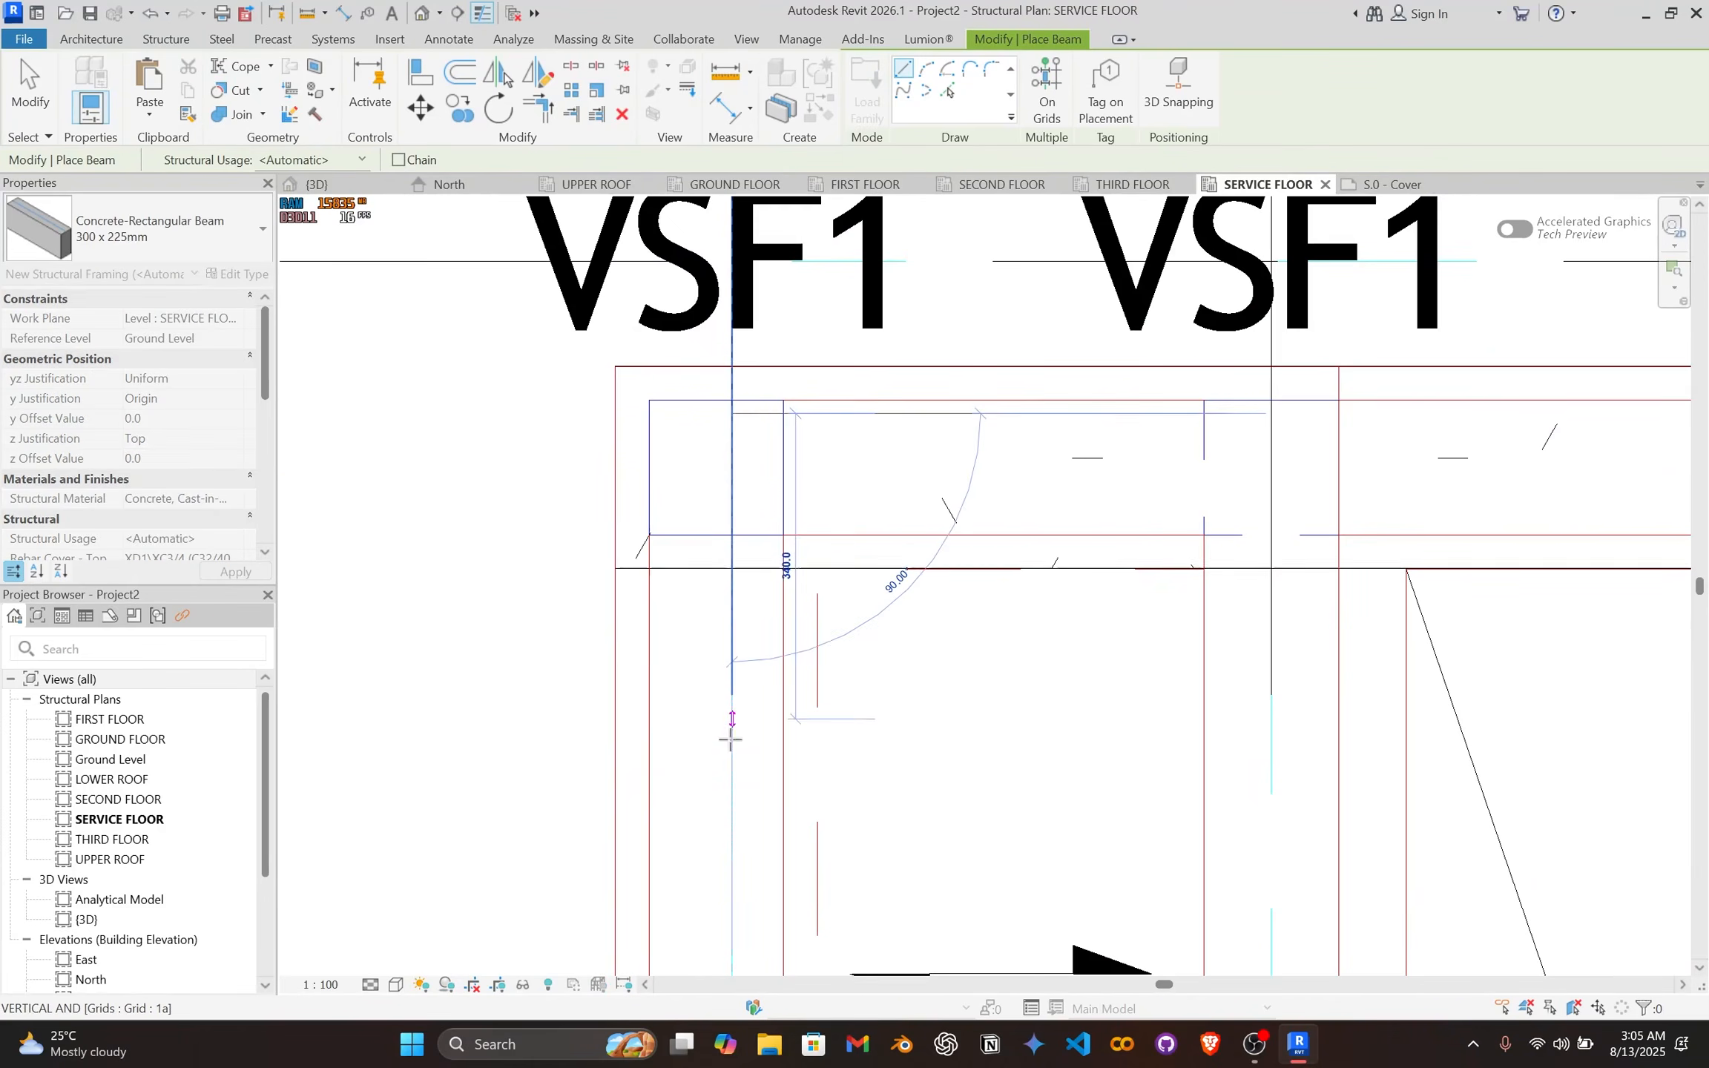
scroll(734, 751, down, 5)
middle_drag(747, 763, 721, 367)
middle_drag(663, 705, 763, 232)
middle_drag(770, 786, 766, 285)
scroll(762, 659, up, 4)
scroll(841, 883, down, 3)
middle_drag(855, 857, 826, 323)
middle_drag(847, 731, 830, 215)
scroll(743, 612, up, 4)
click(861, 617)
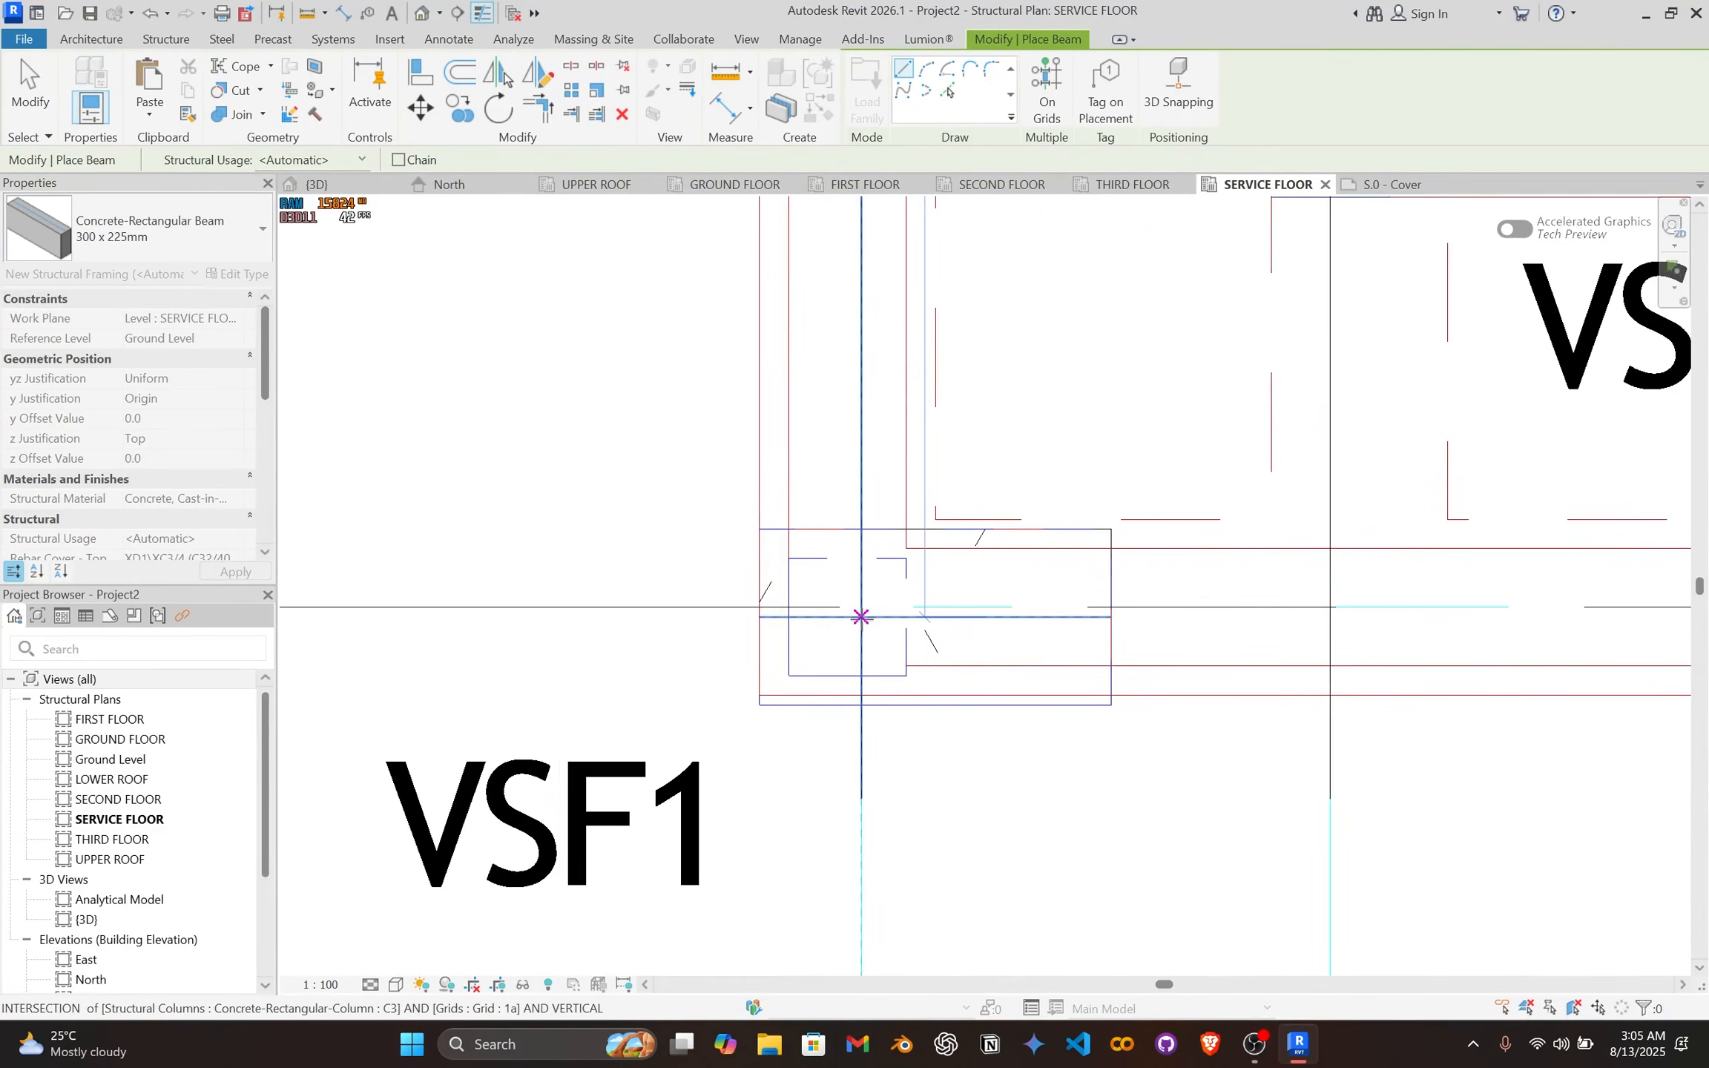
key(Escape)
key(Escape)
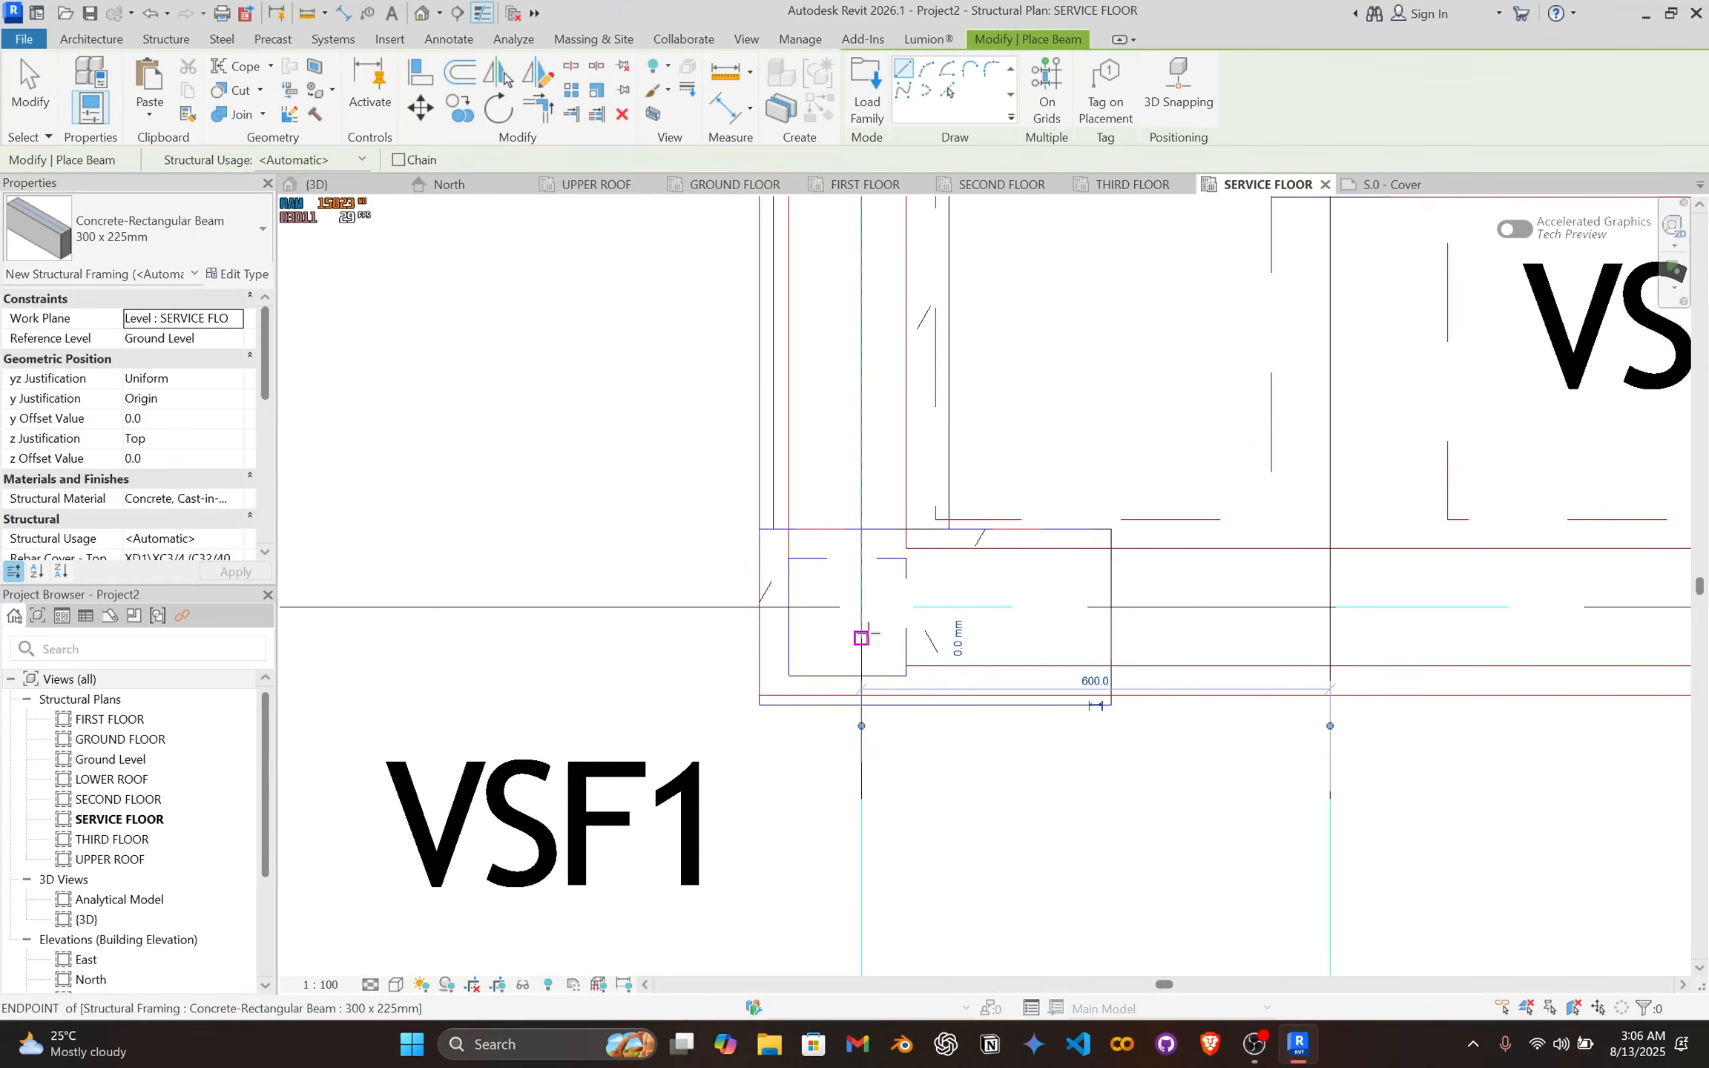
Step: Align the outer edge of the grid 1a beam with the outer beam line of the imported drawing
middle_drag(822, 432, 890, 652)
key(a)
key(l)
scroll(825, 565, up, 3)
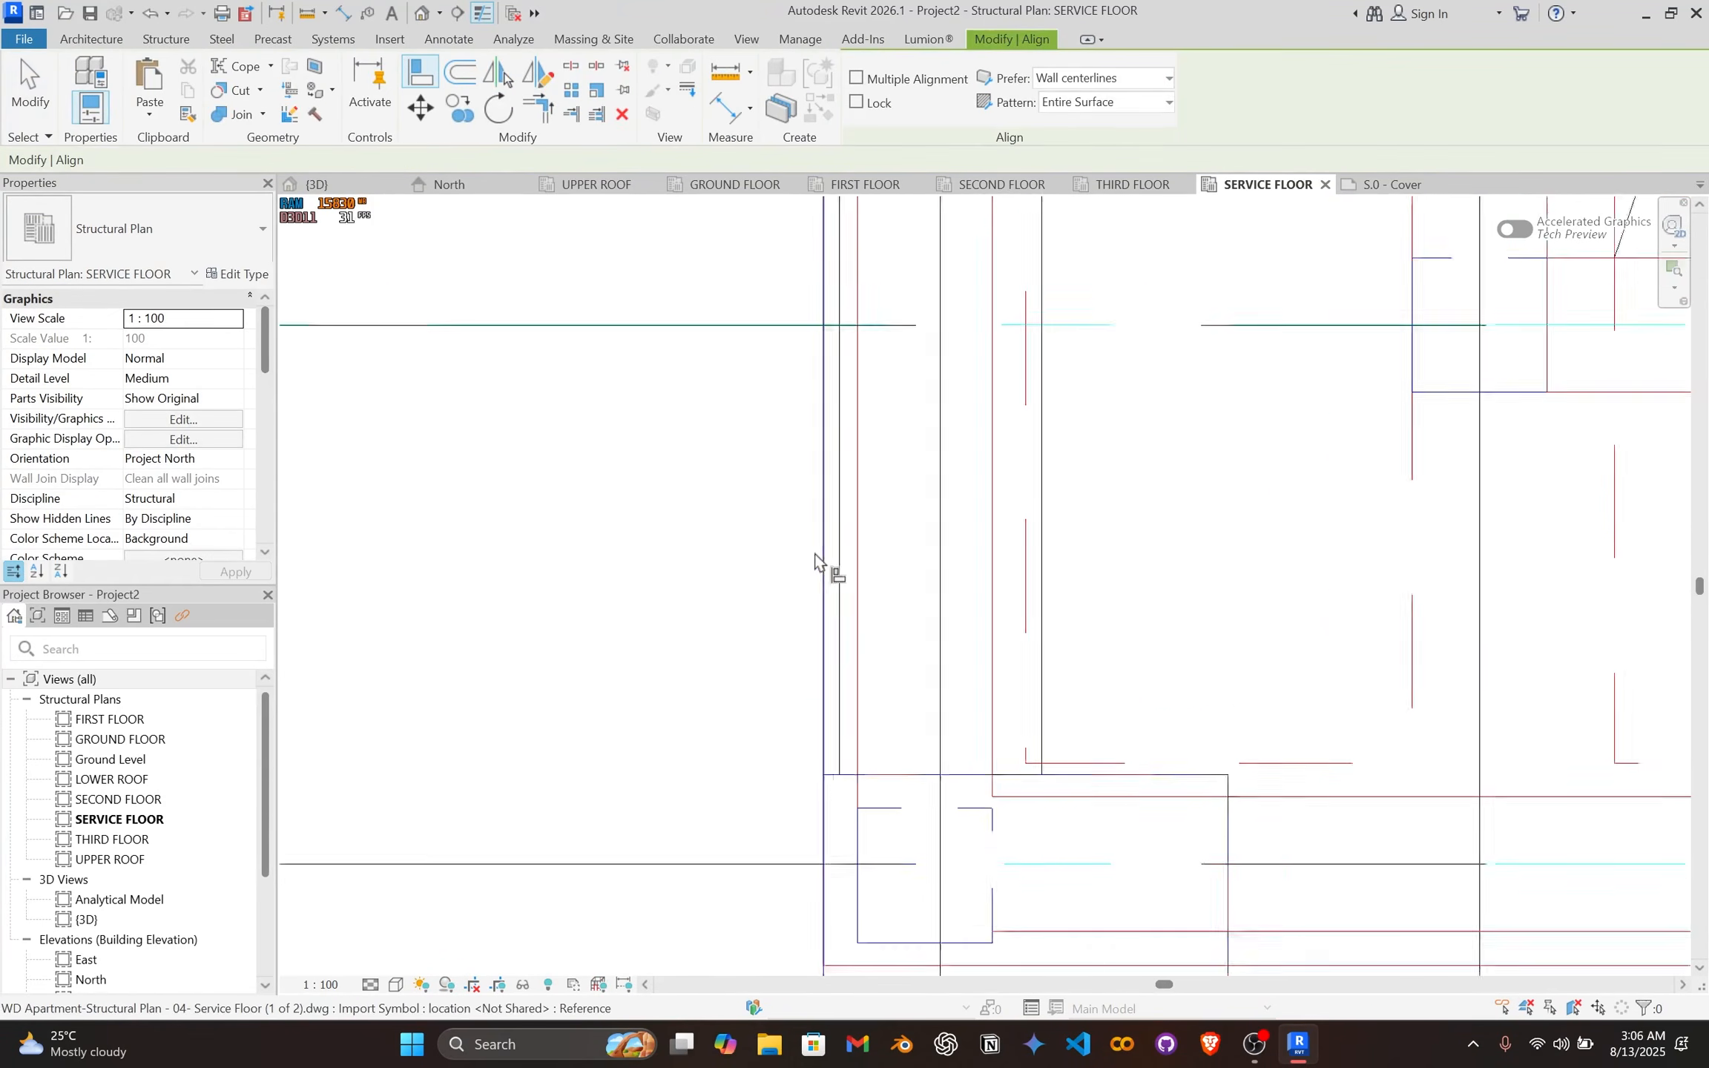
scroll(849, 603, down, 5)
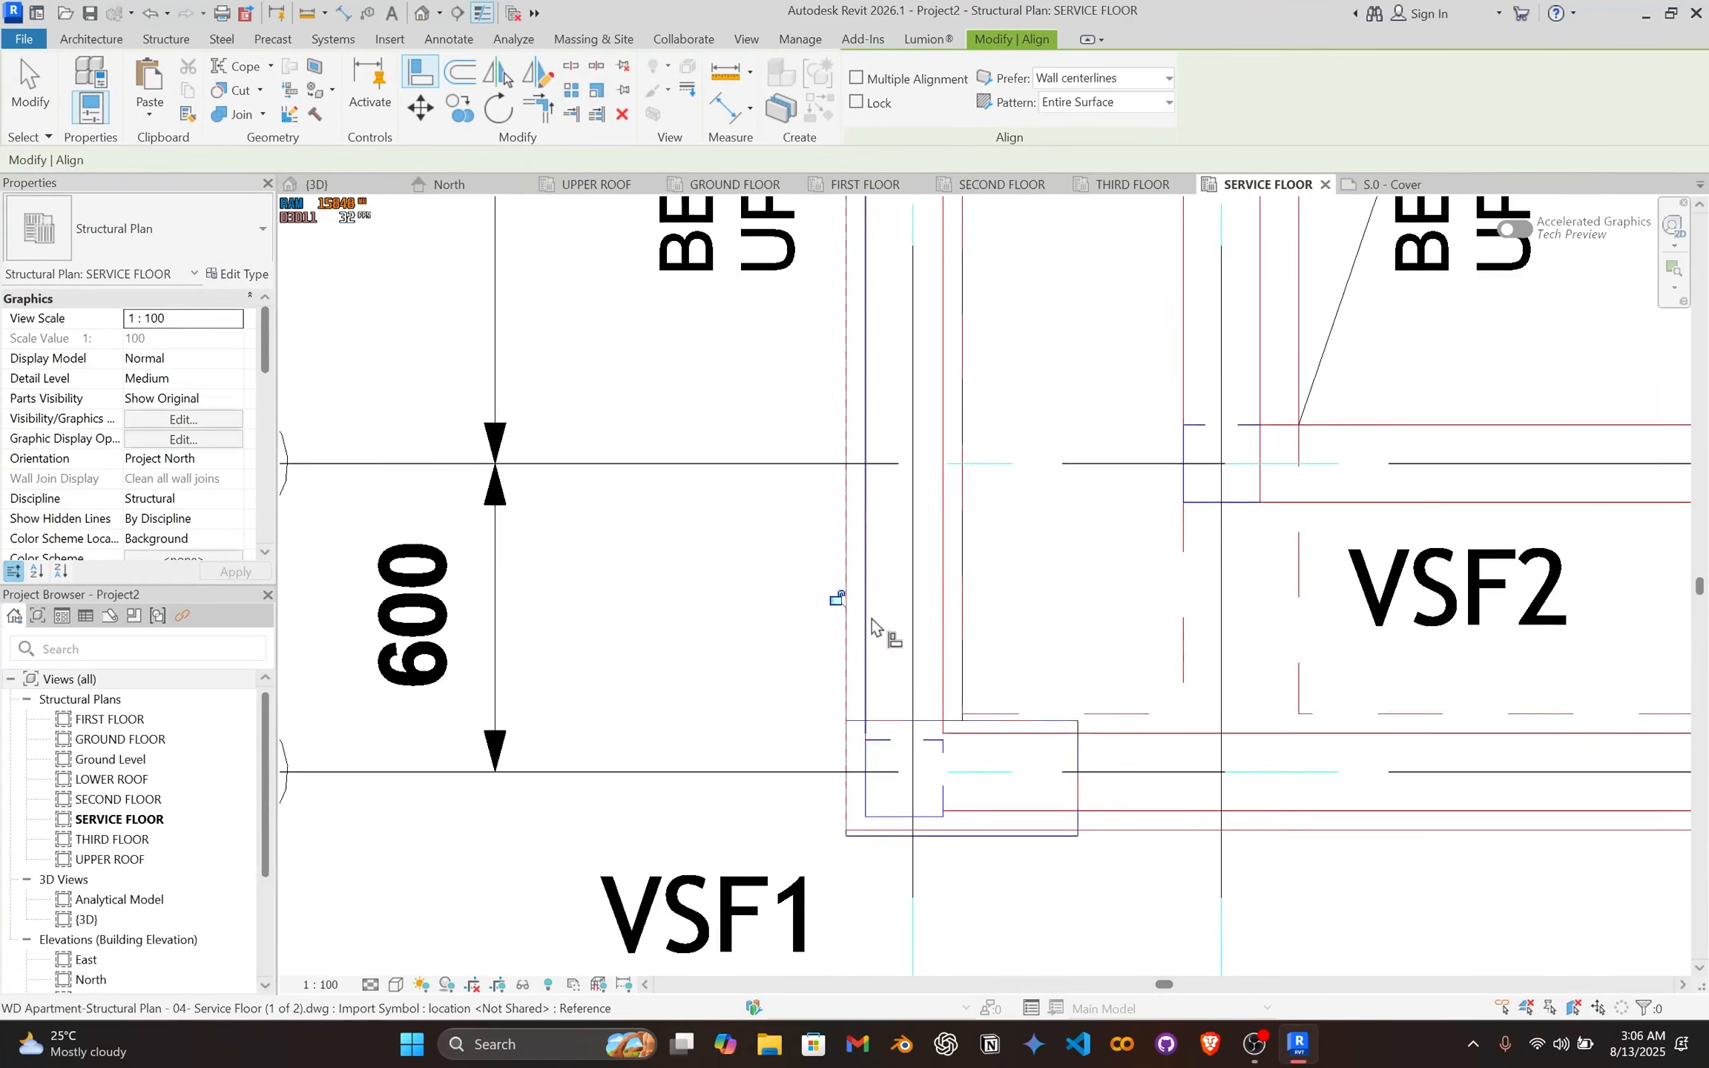
key(Escape)
key(Escape)
Step: Place a 300 x 225mm beam along grid D1 from the VSF1 column at grid 1a to the C4 column on grid 2
click(917, 621)
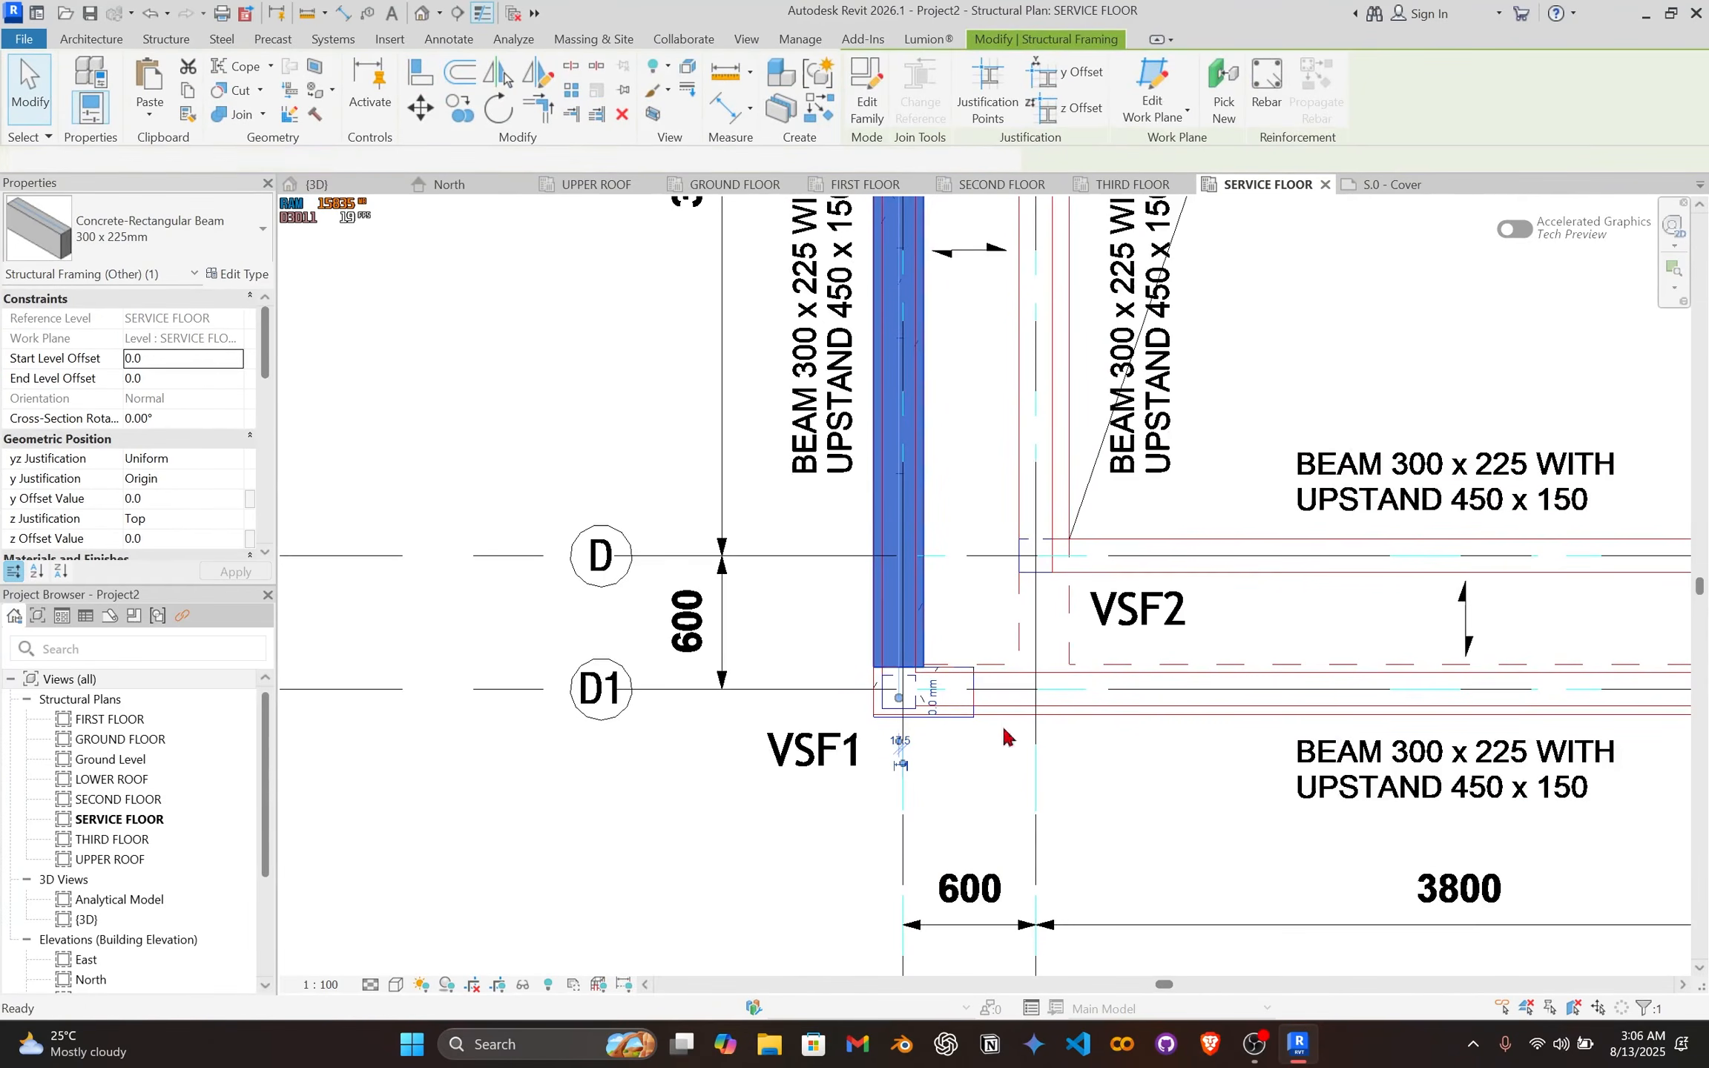
scroll(1006, 737, down, 5)
key(b)
key(m)
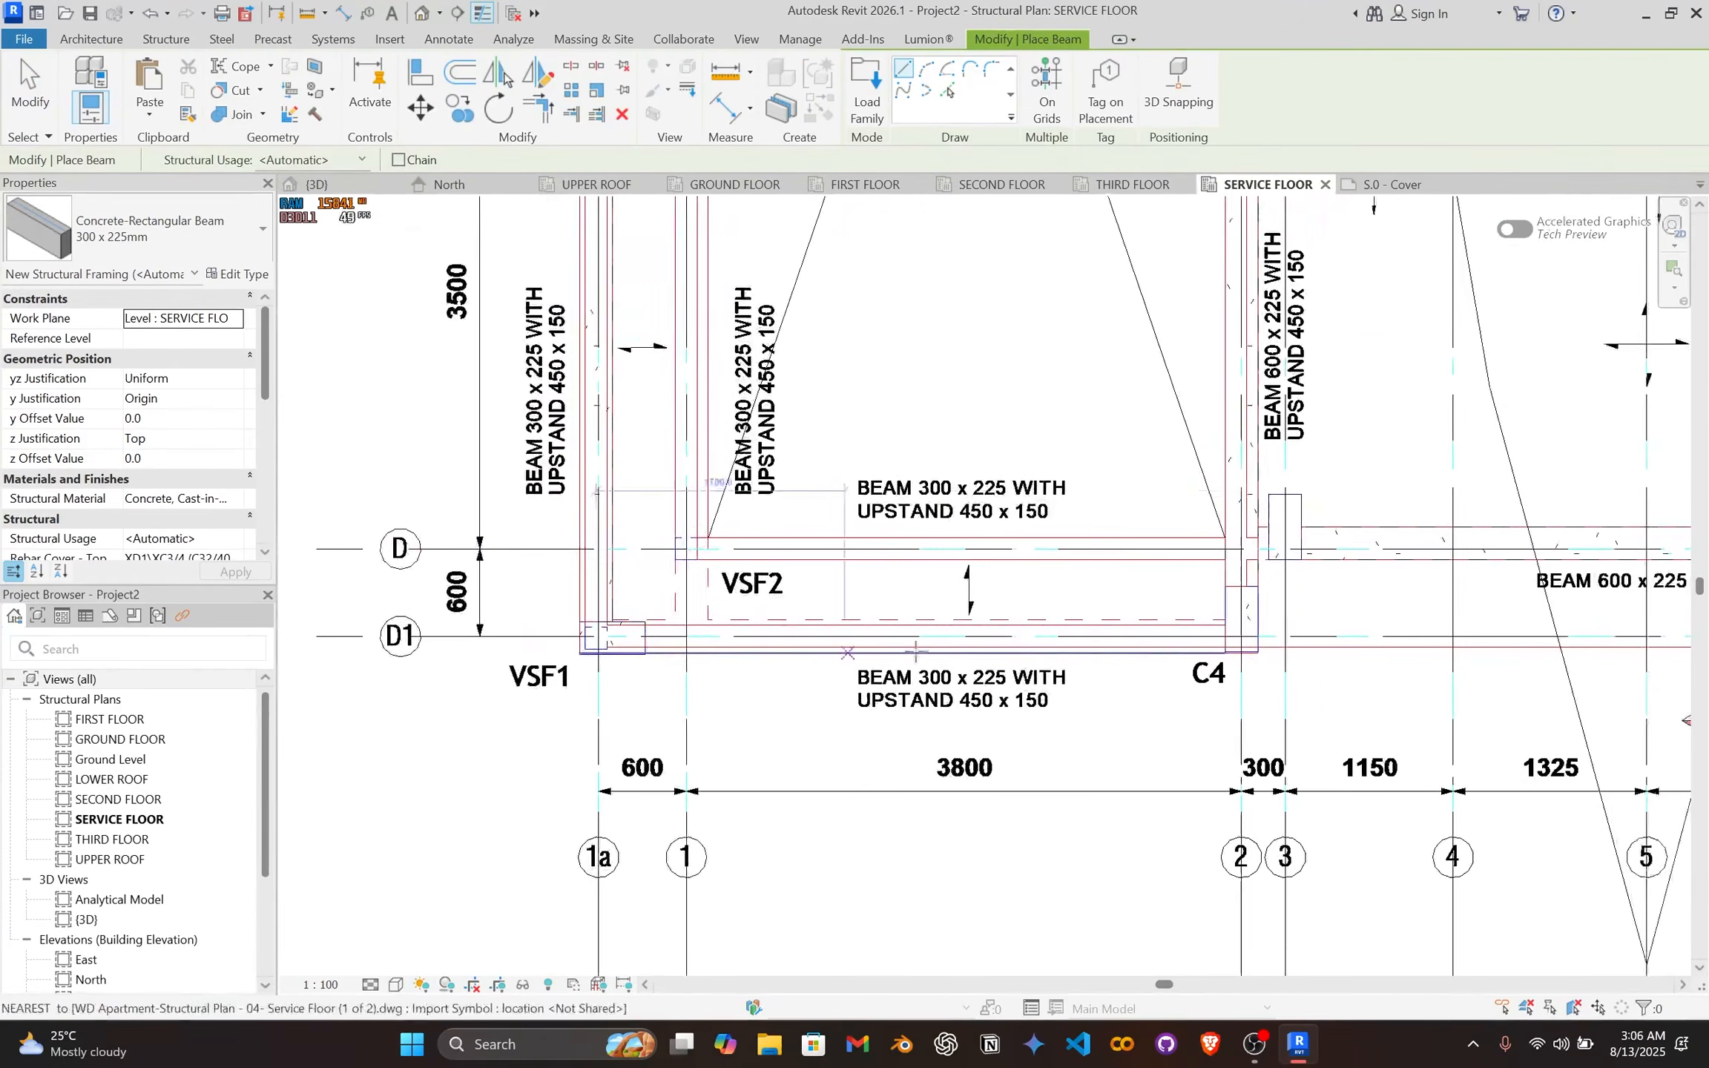
scroll(593, 642, up, 8)
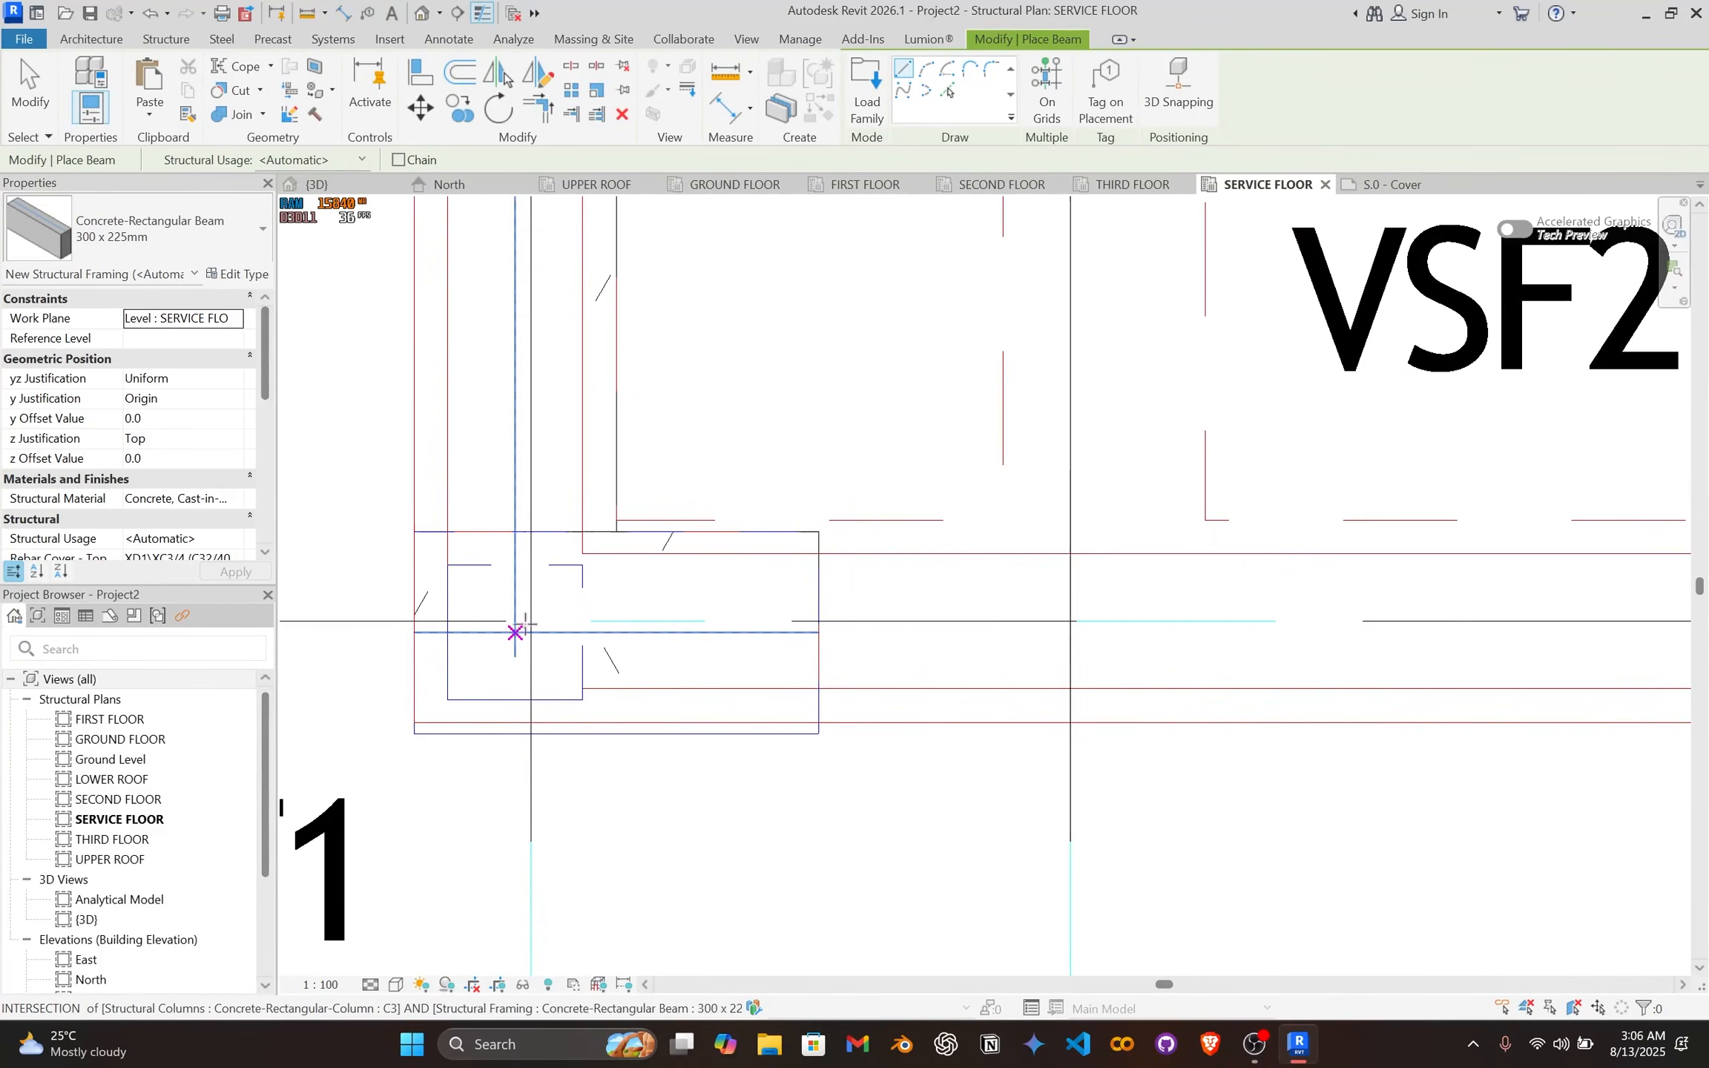
scroll(1261, 636, down, 3)
middle_drag(1325, 635, 653, 632)
middle_drag(1163, 635, 453, 632)
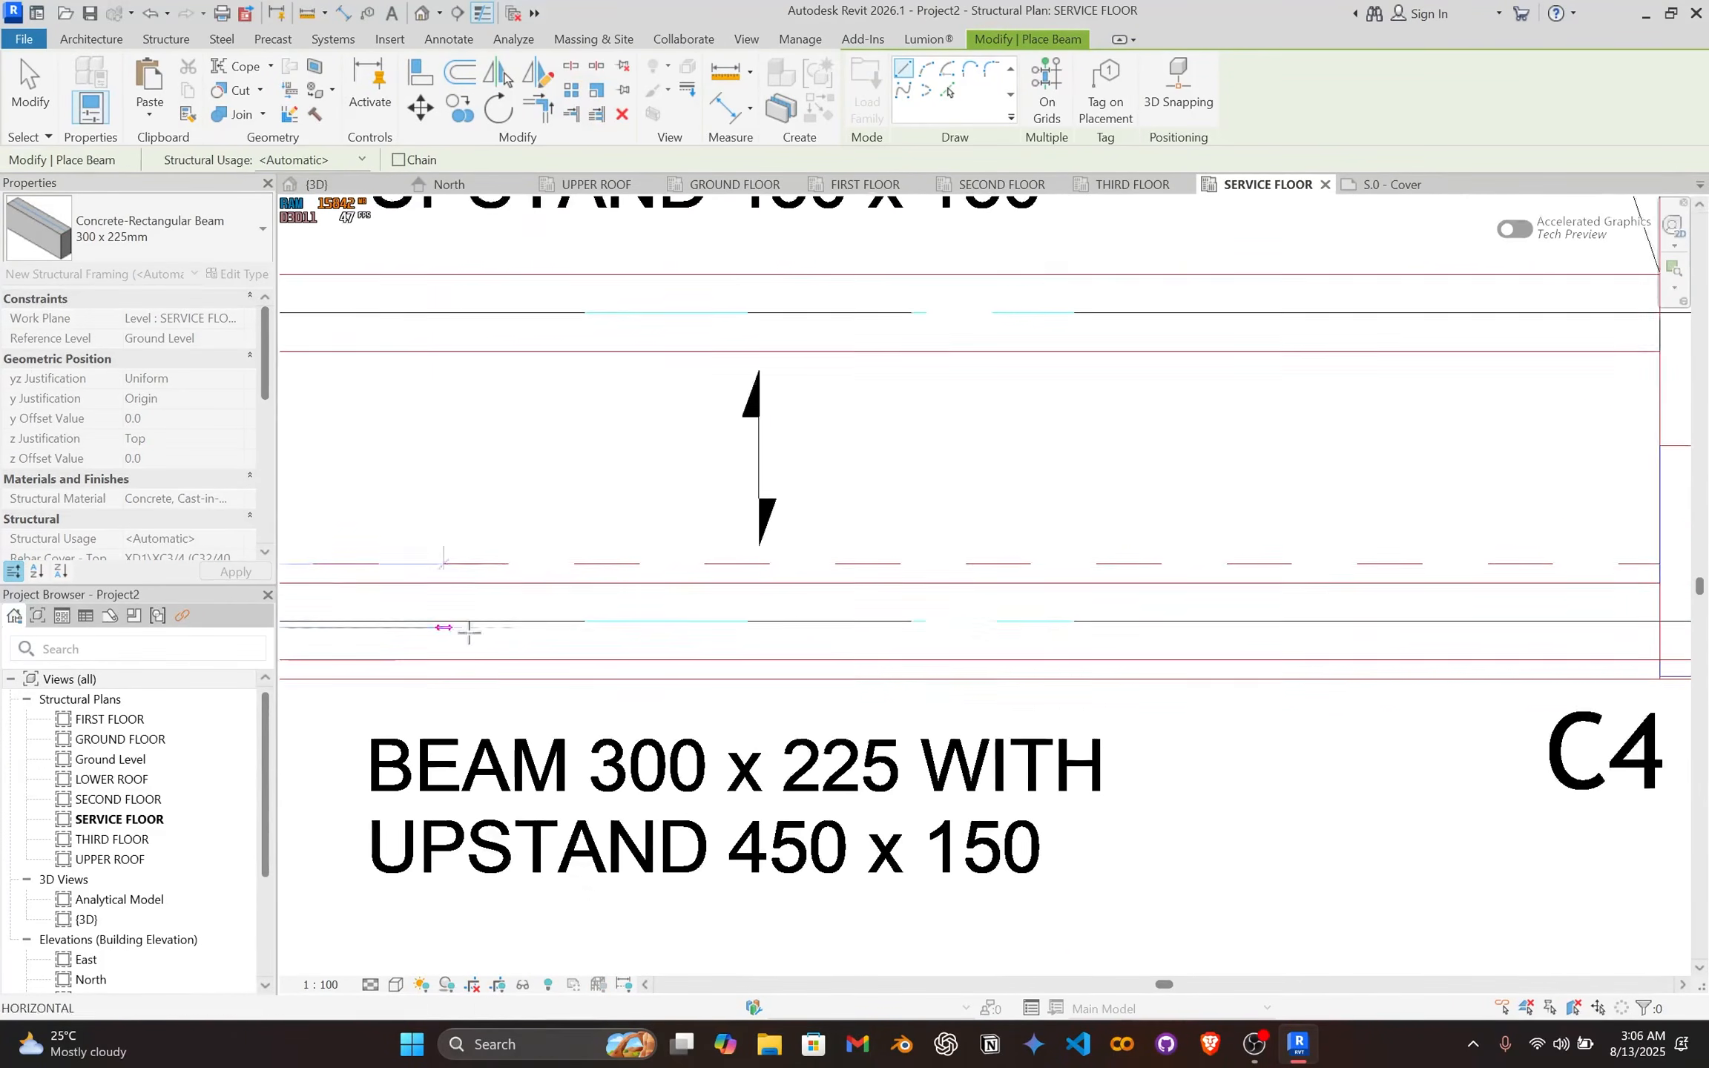
scroll(1027, 632, down, 1)
middle_drag(1012, 632, 509, 669)
scroll(1163, 653, up, 3)
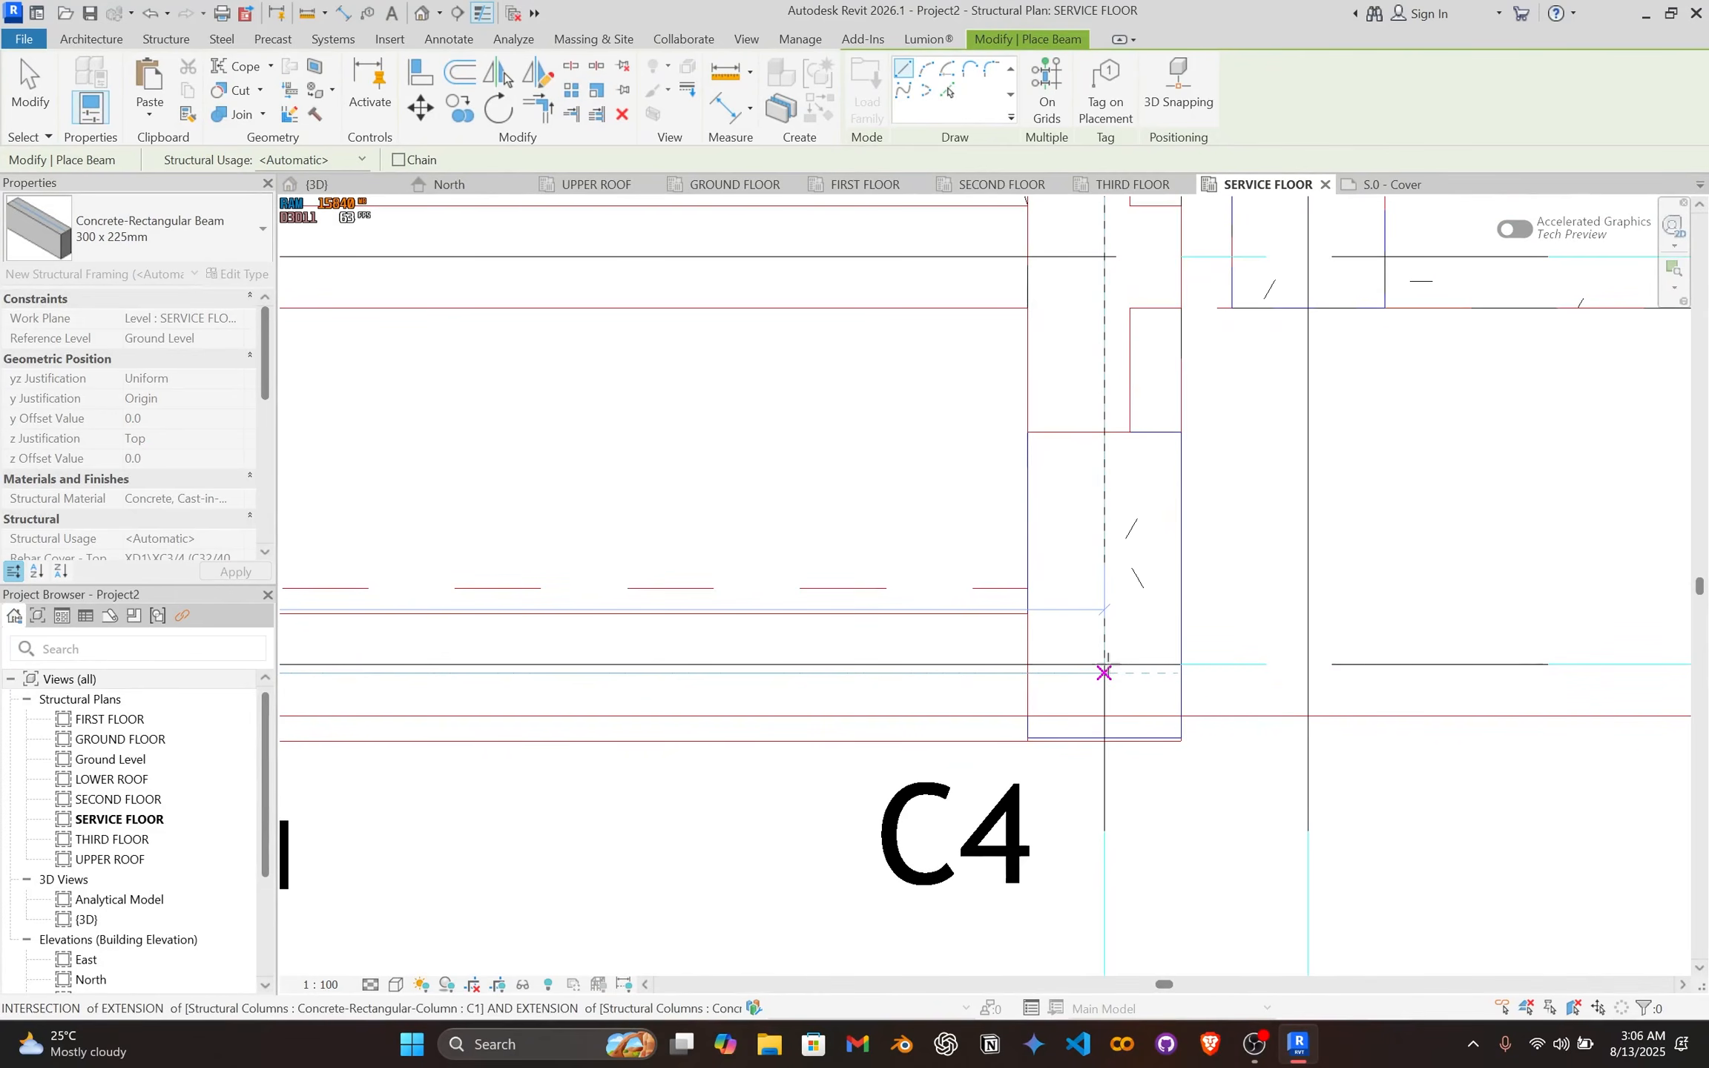
key(Escape)
key(Escape)
Step: Align the upper edge of the grid D1 beam with the dashed line of the imported drawing
scroll(1005, 732, up, 2)
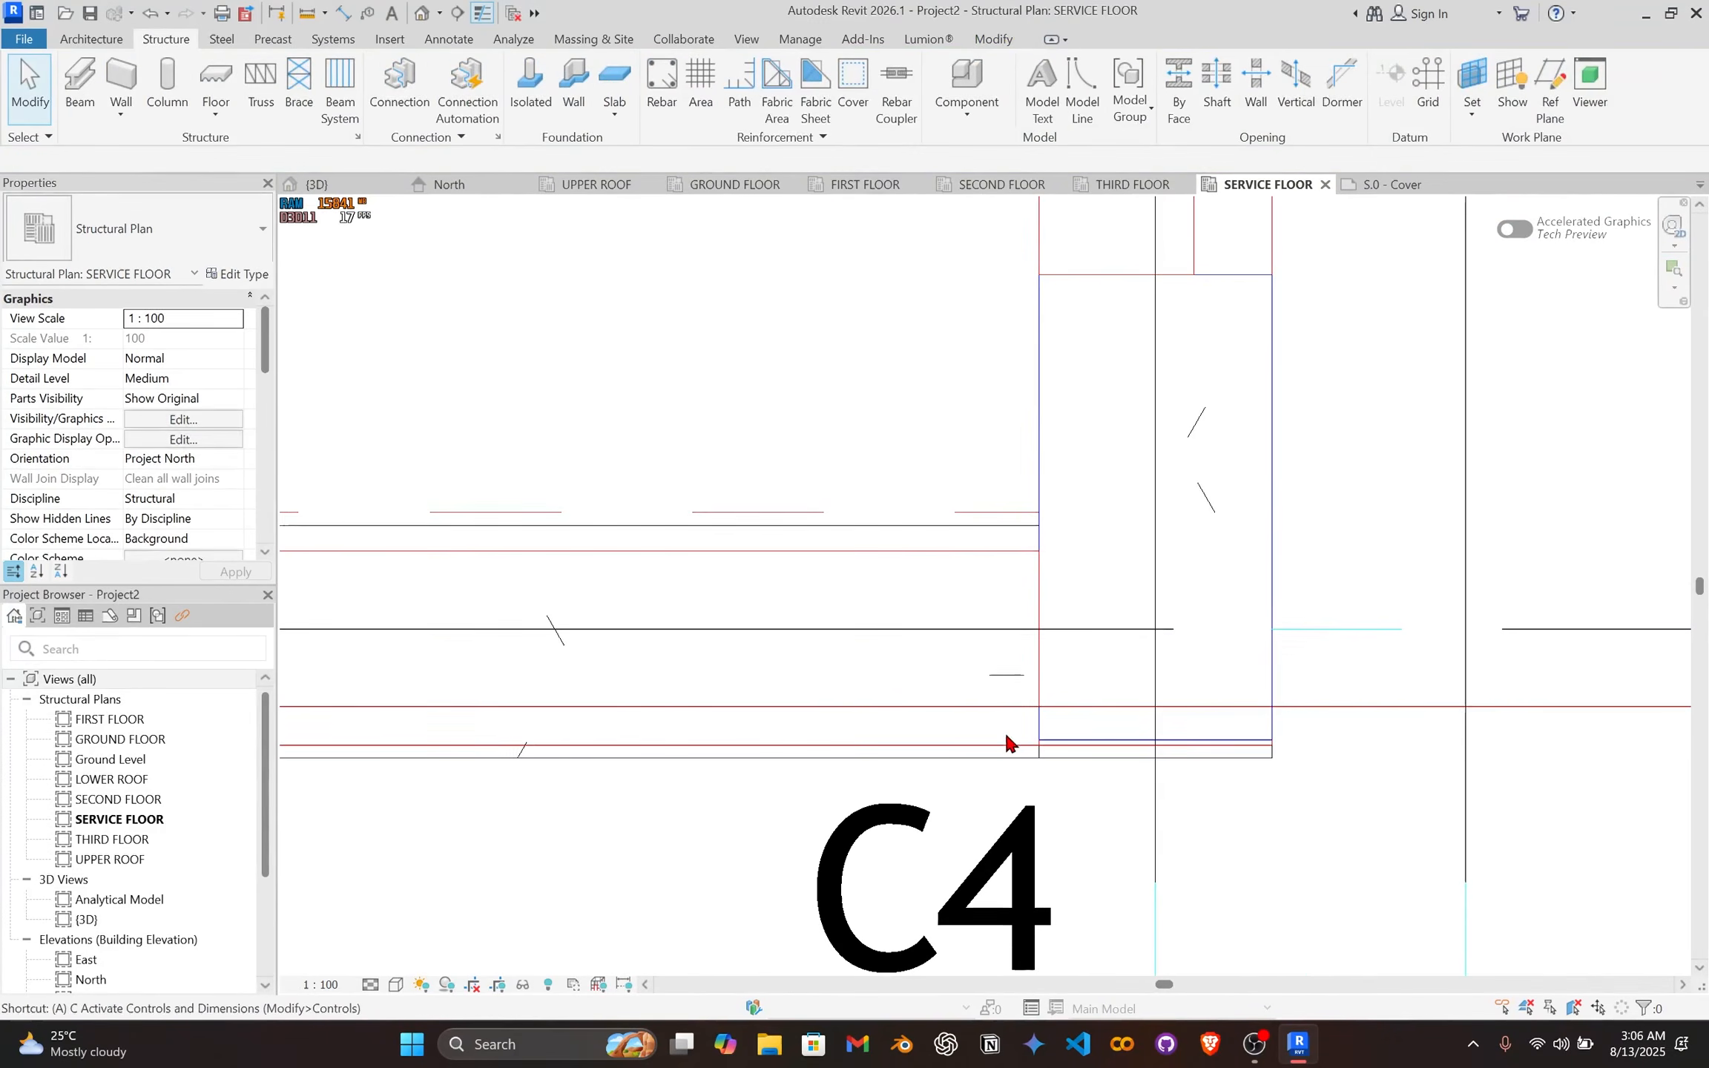
key(a)
key(l)
scroll(979, 542, up, 2)
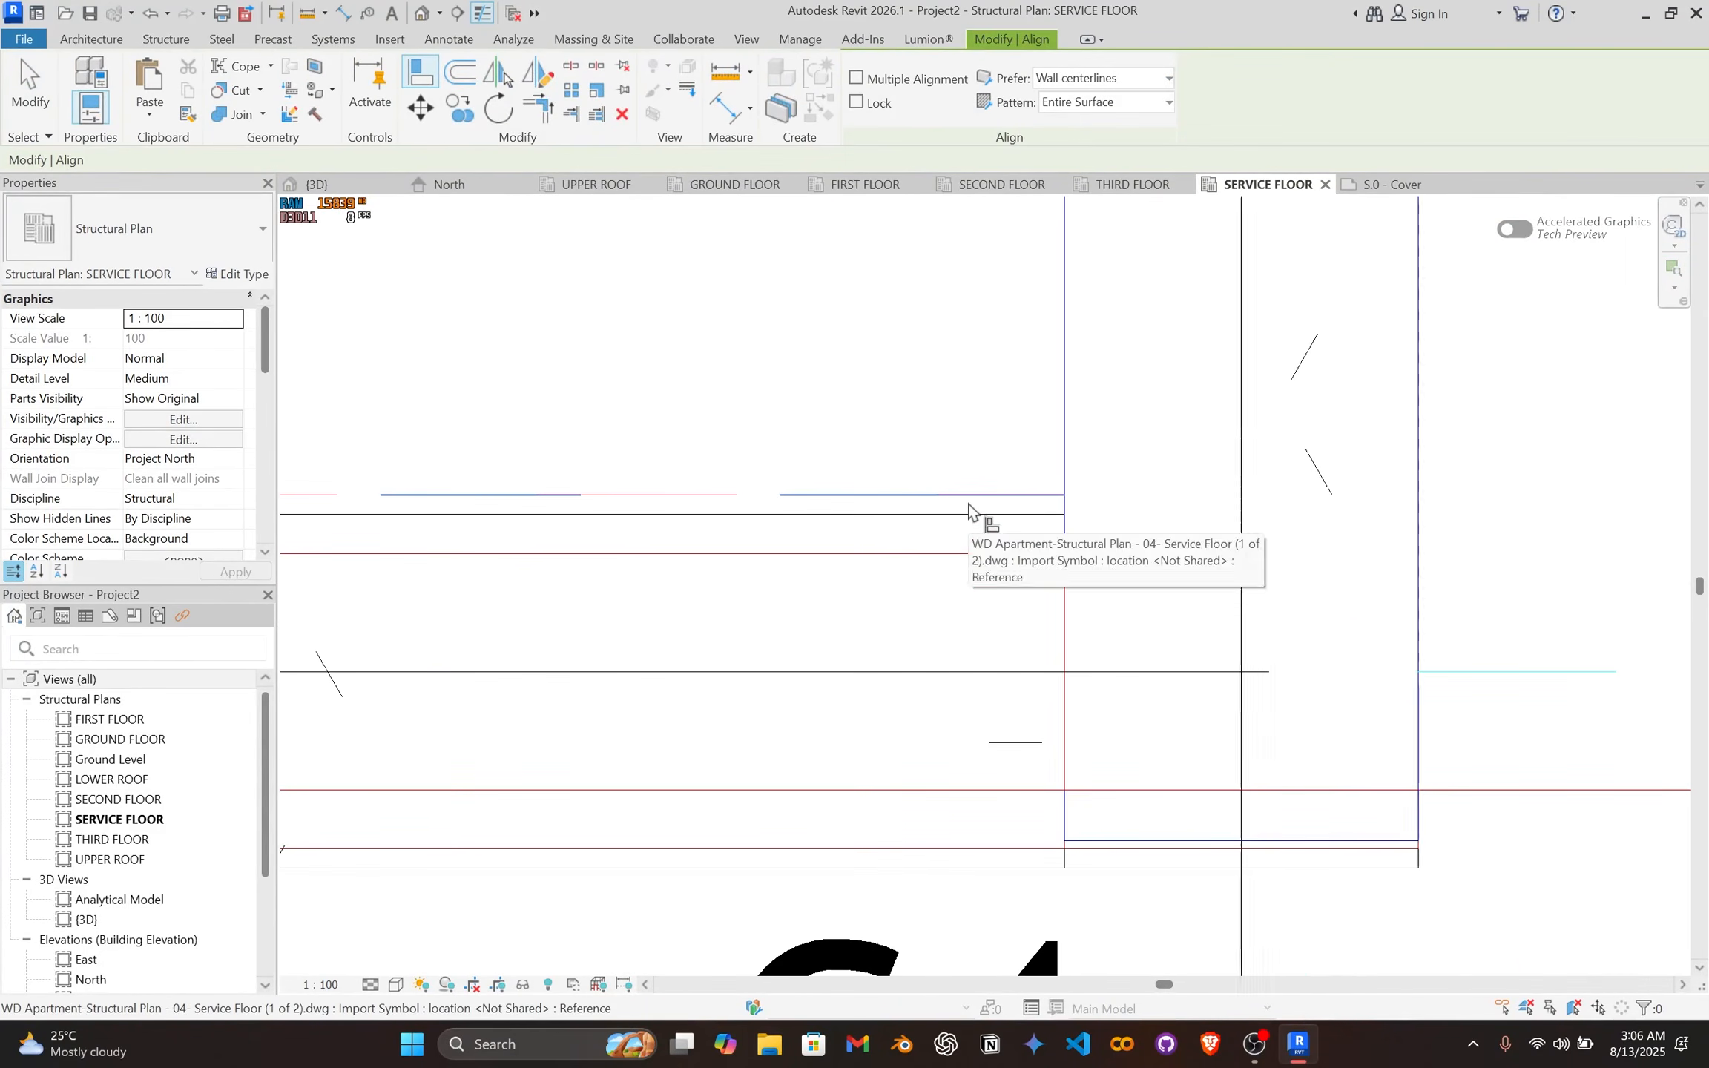
scroll(971, 535, down, 3)
key(Escape)
scroll(1018, 597, down, 4)
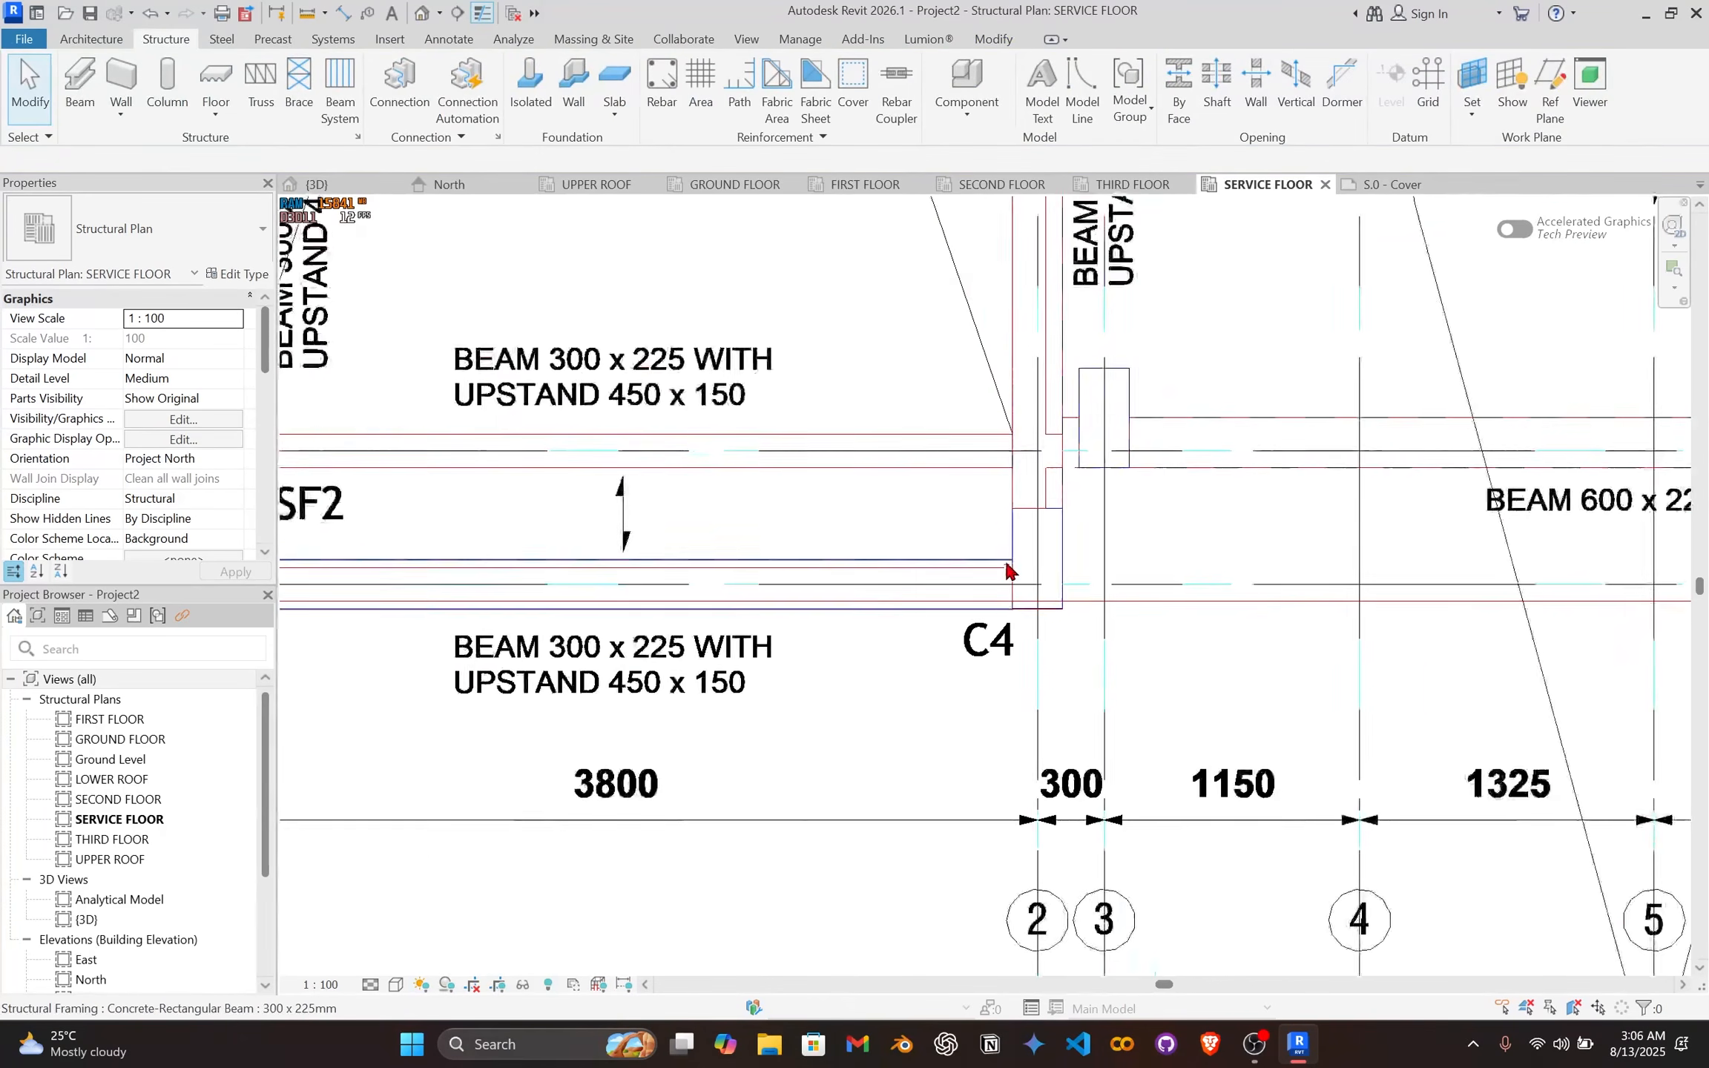
Step: Turn off thin lines so the plan displays its true line weights
middle_drag(1027, 549, 1138, 620)
scroll(1139, 619, down, 1)
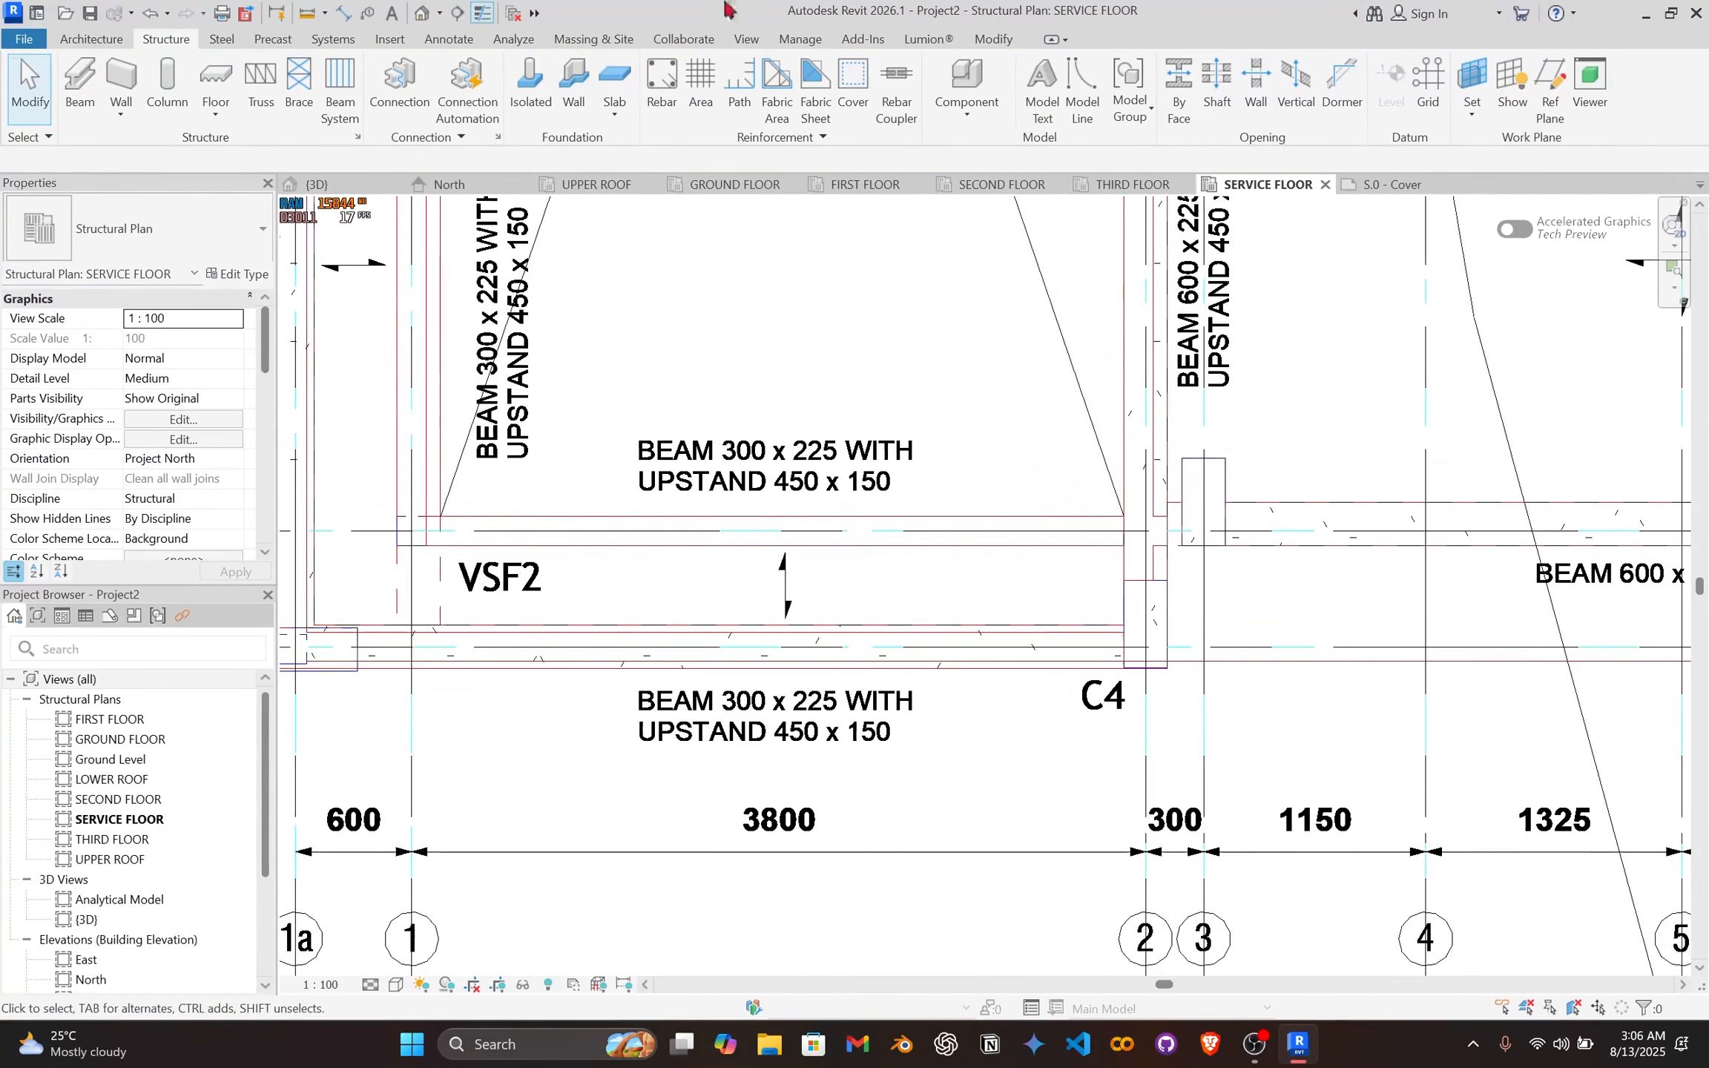
click(487, 20)
scroll(646, 445, down, 3)
middle_drag(745, 455, 917, 566)
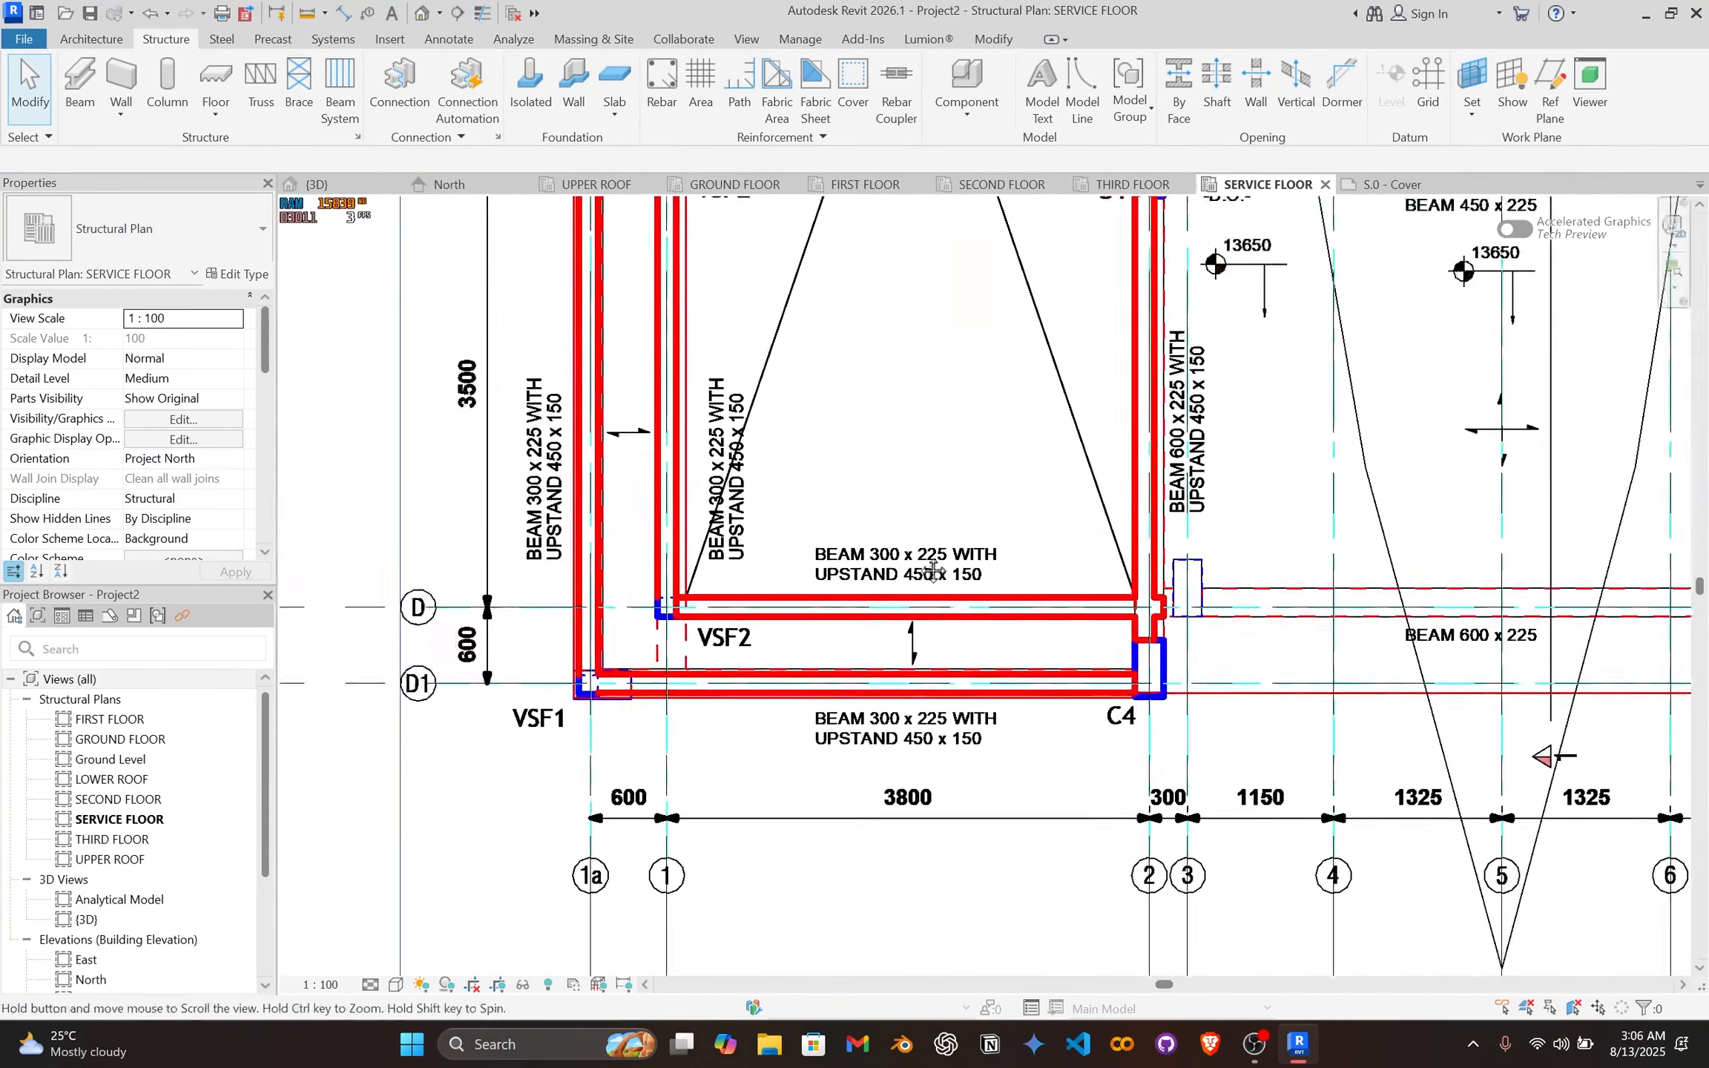
Step: Place a 300 x 225mm beam along grid D from grid 2 to the VSF2 column on grid 1
click(781, 676)
scroll(657, 512, down, 1)
middle_drag(658, 516, 692, 733)
scroll(734, 869, up, 1)
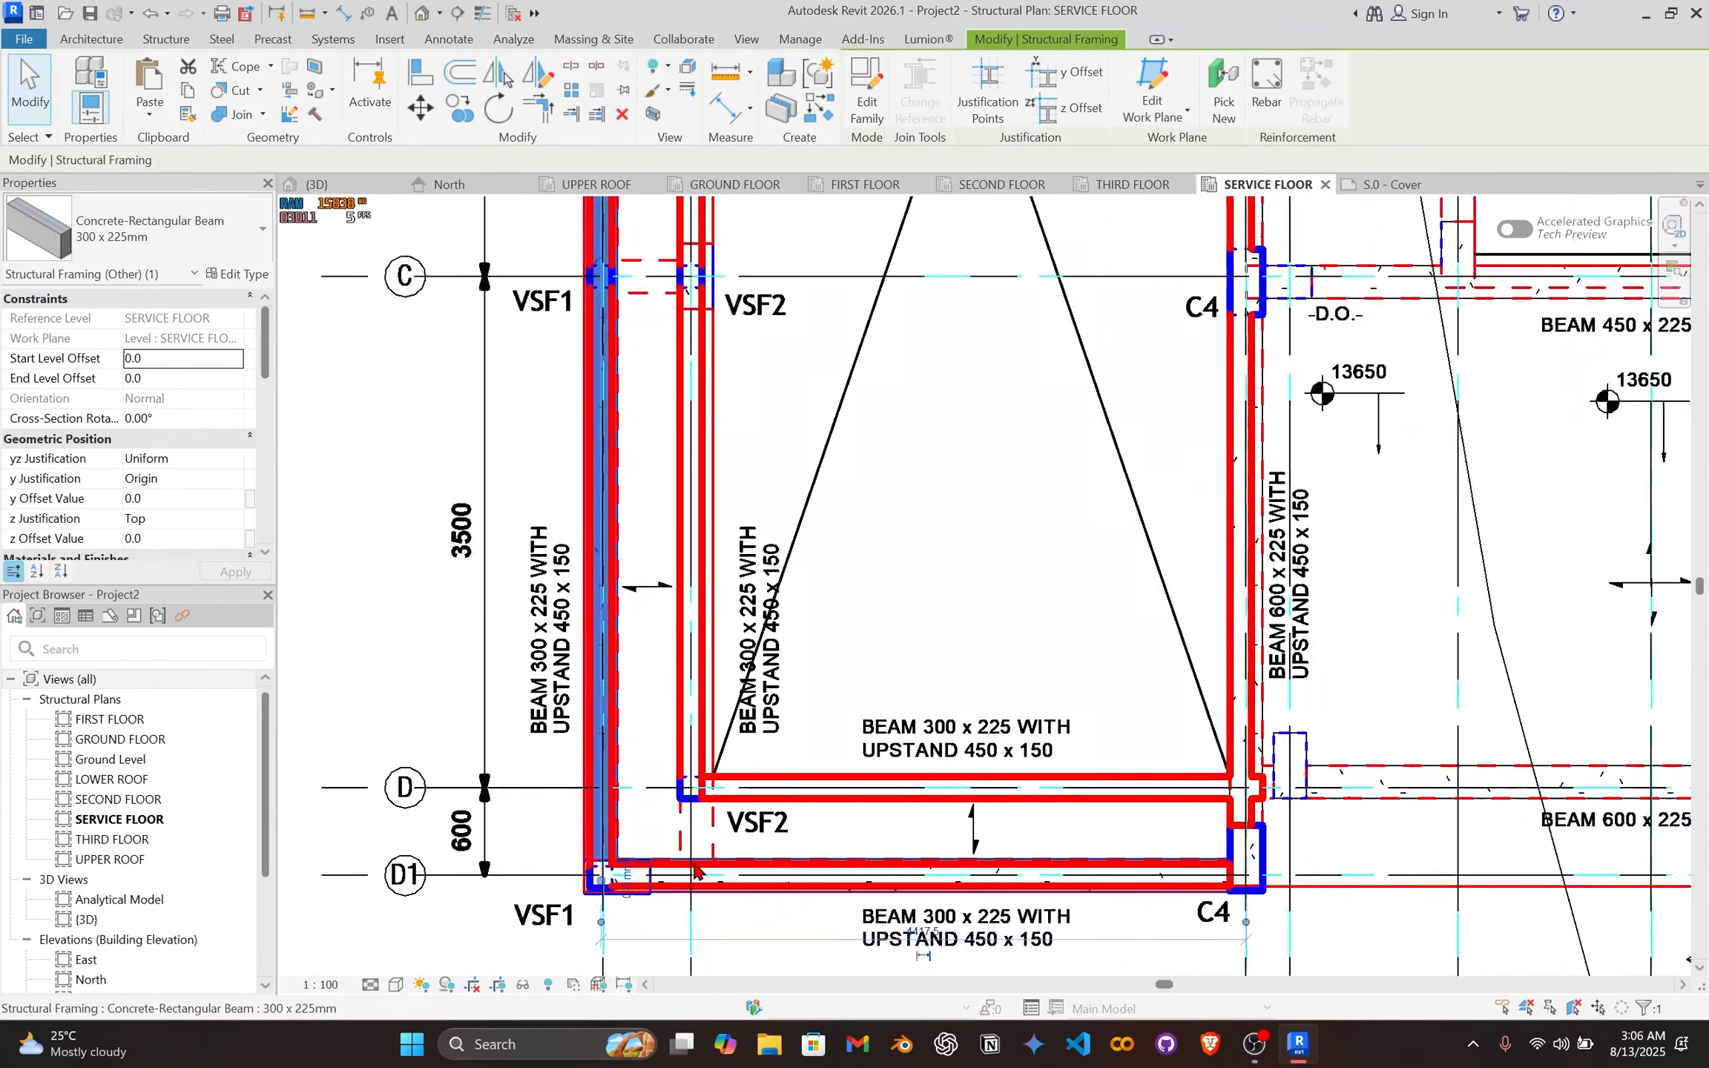
scroll(1194, 809, up, 5)
key(b)
key(m)
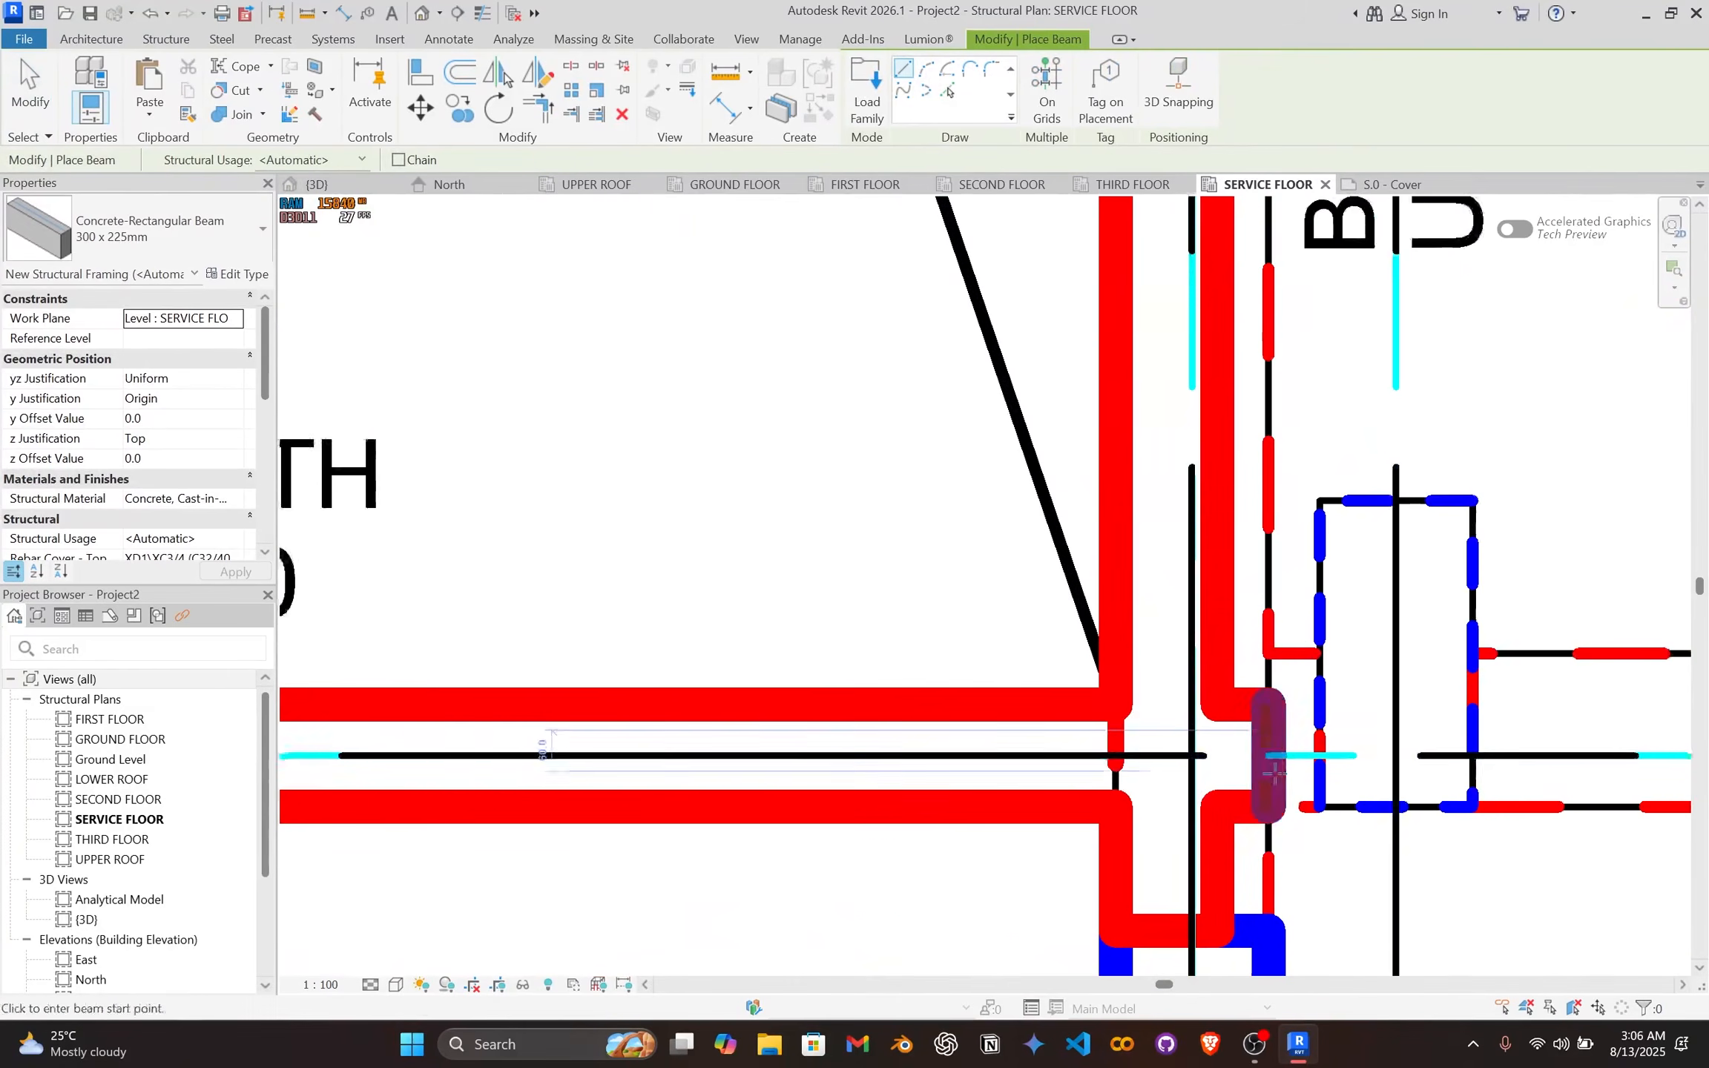
click(1192, 755)
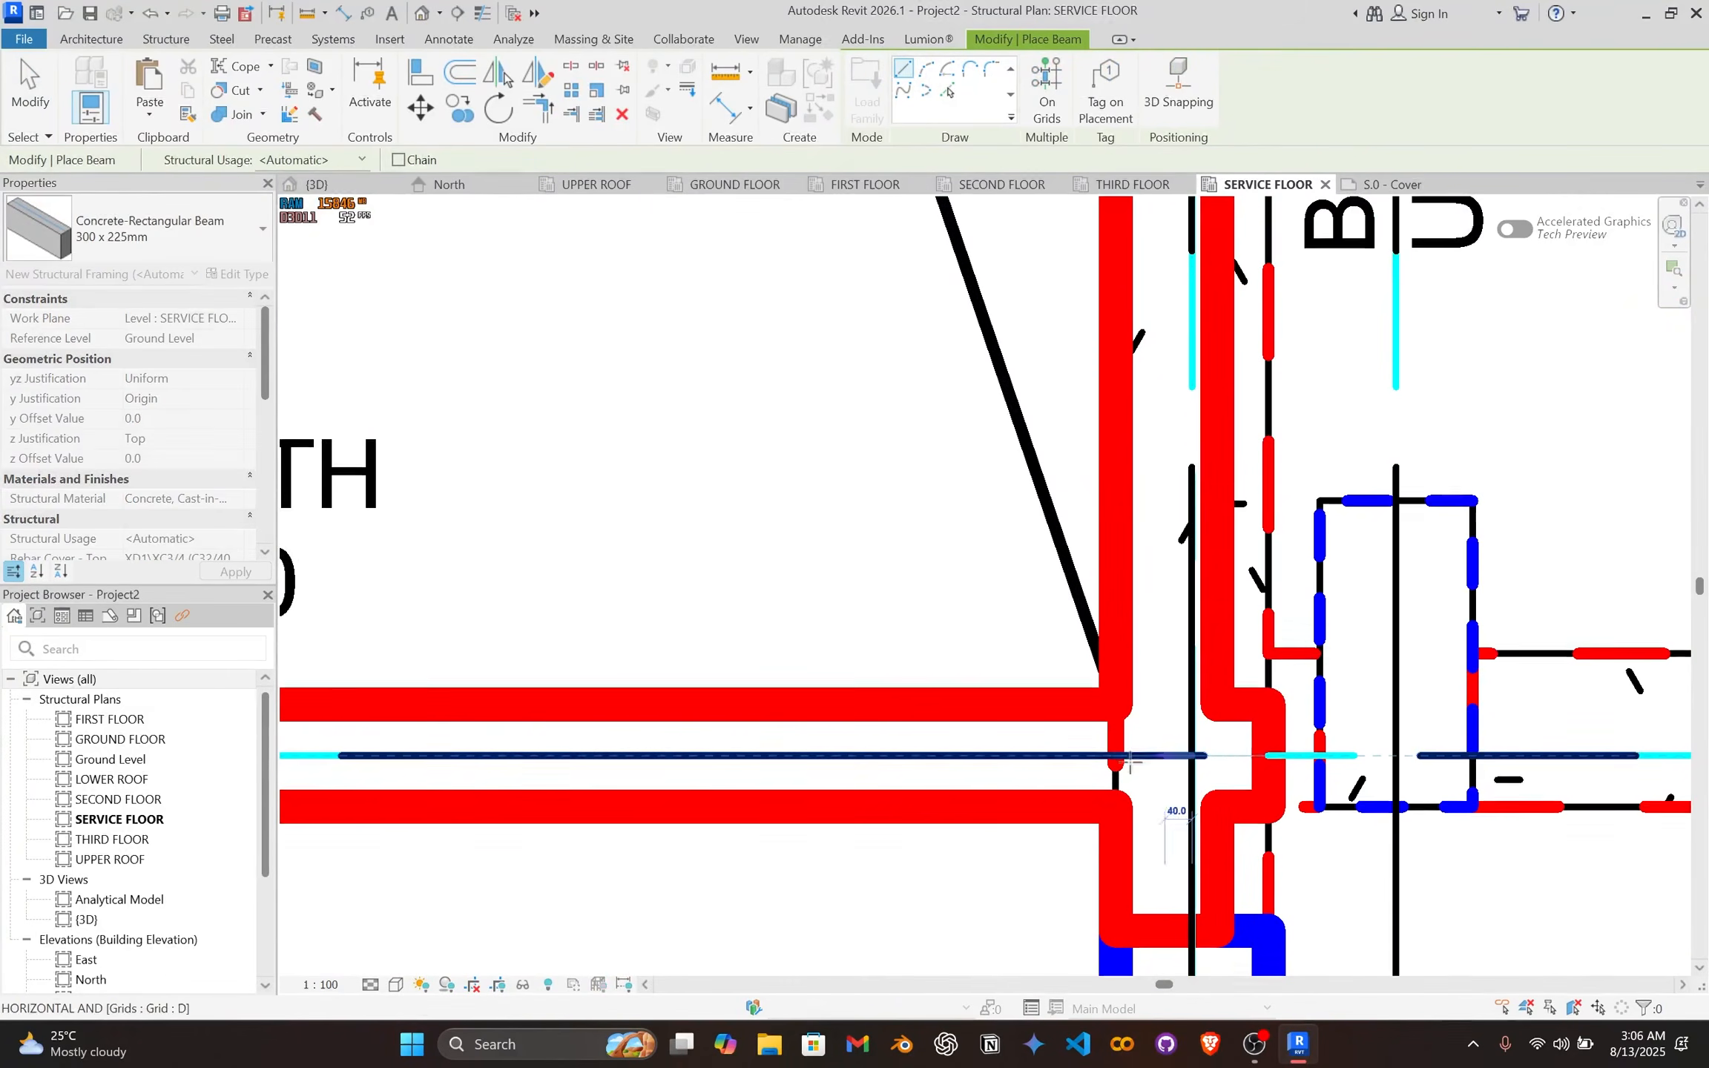
scroll(945, 753, down, 4)
middle_drag(801, 717, 1360, 699)
scroll(734, 731, up, 4)
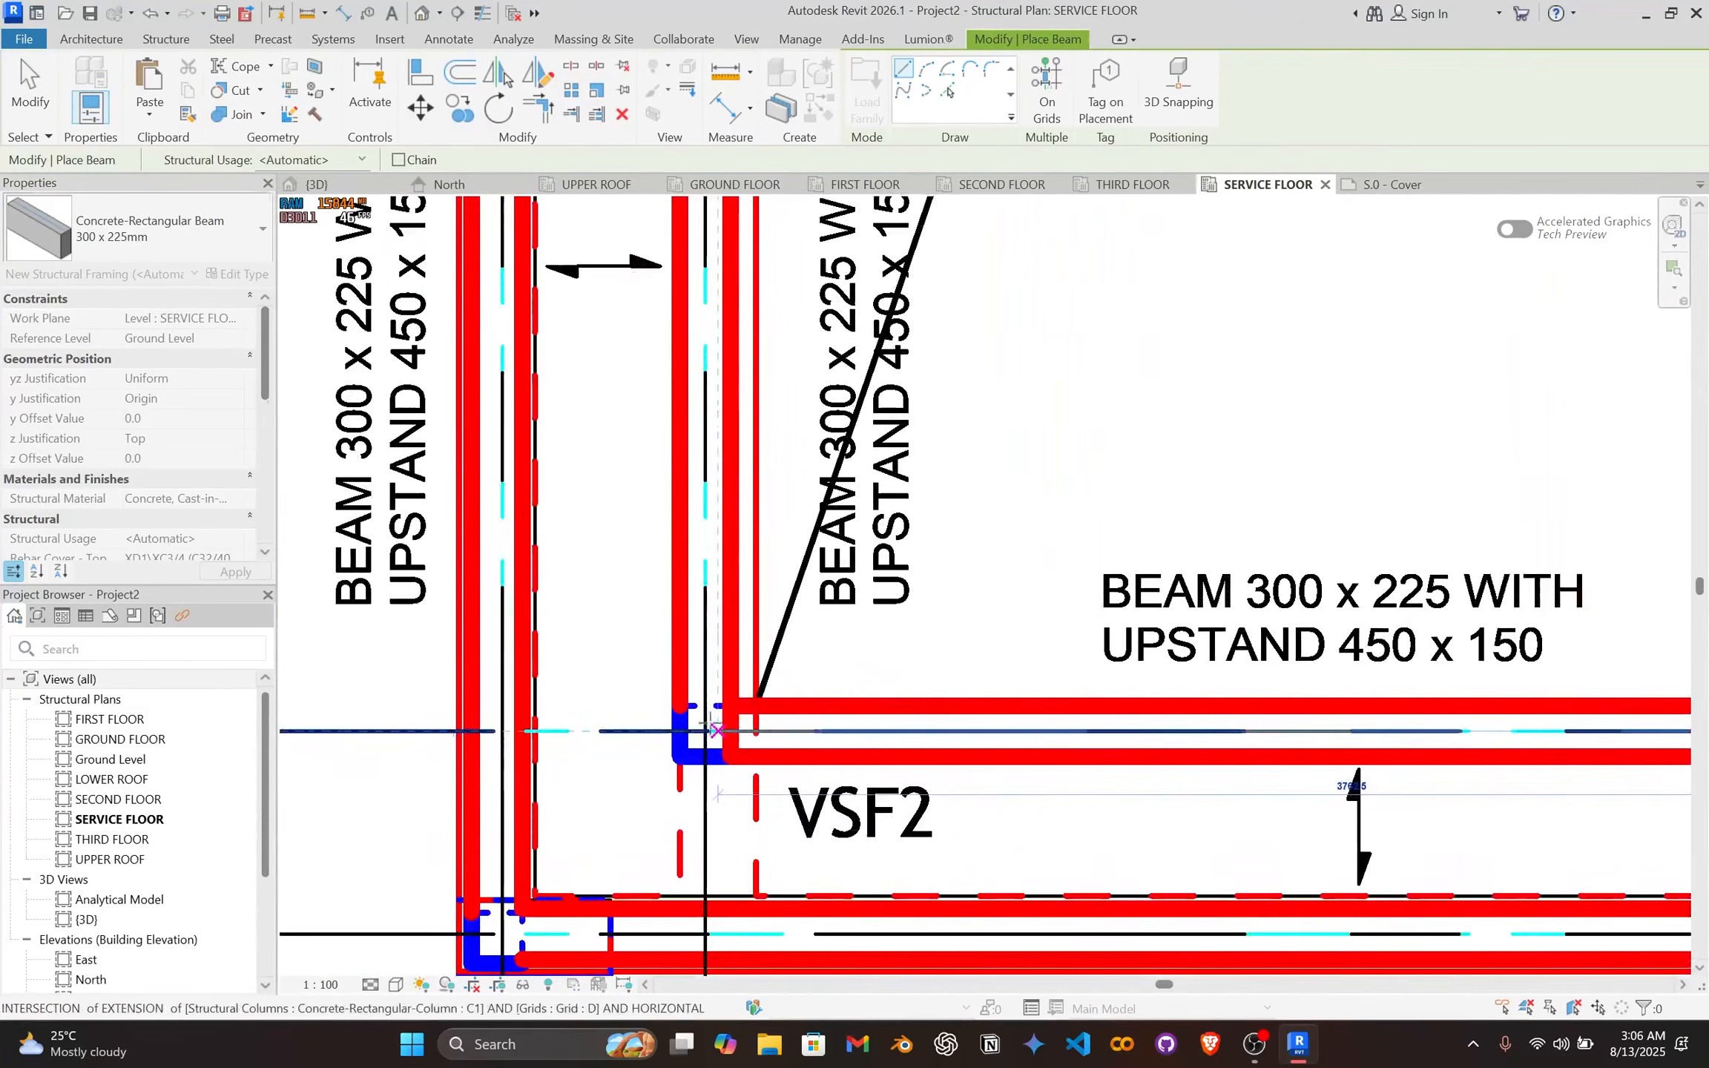
click(703, 739)
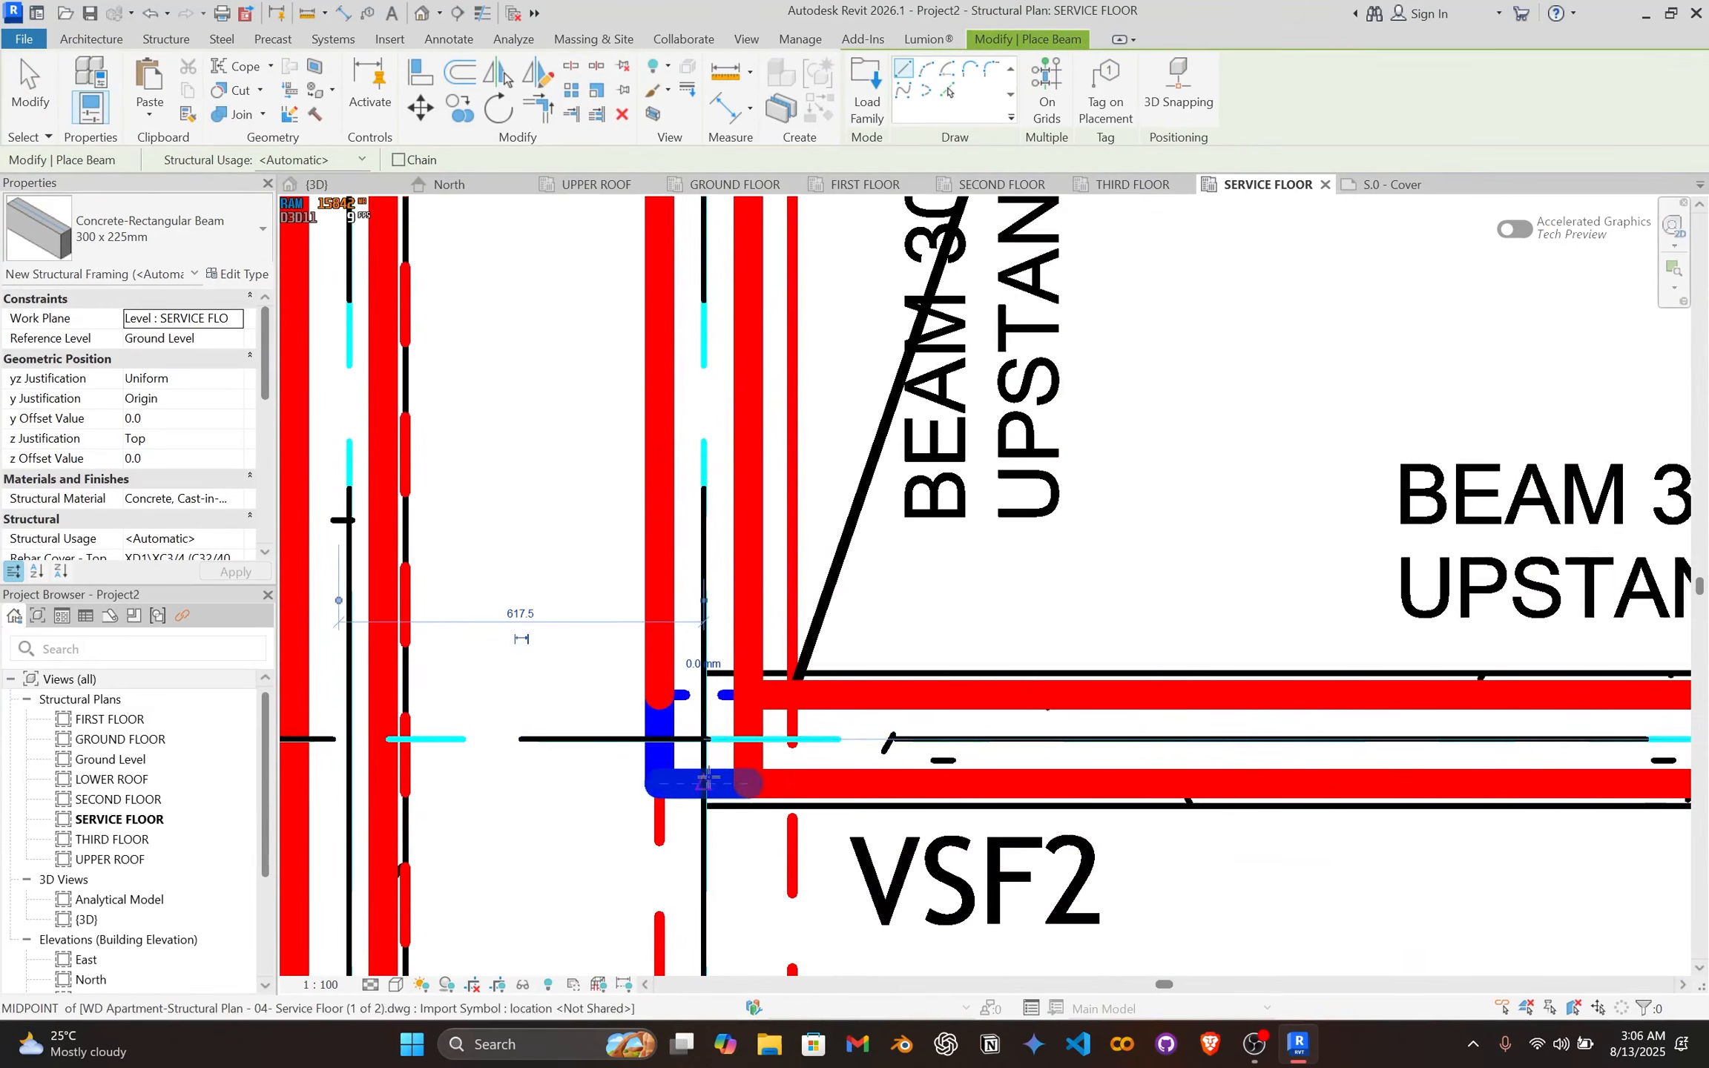
Step: Place a 300 x 225mm beam along grid 1 from the grid D1 beam to the beam beside grid A1
scroll(703, 738, down, 5)
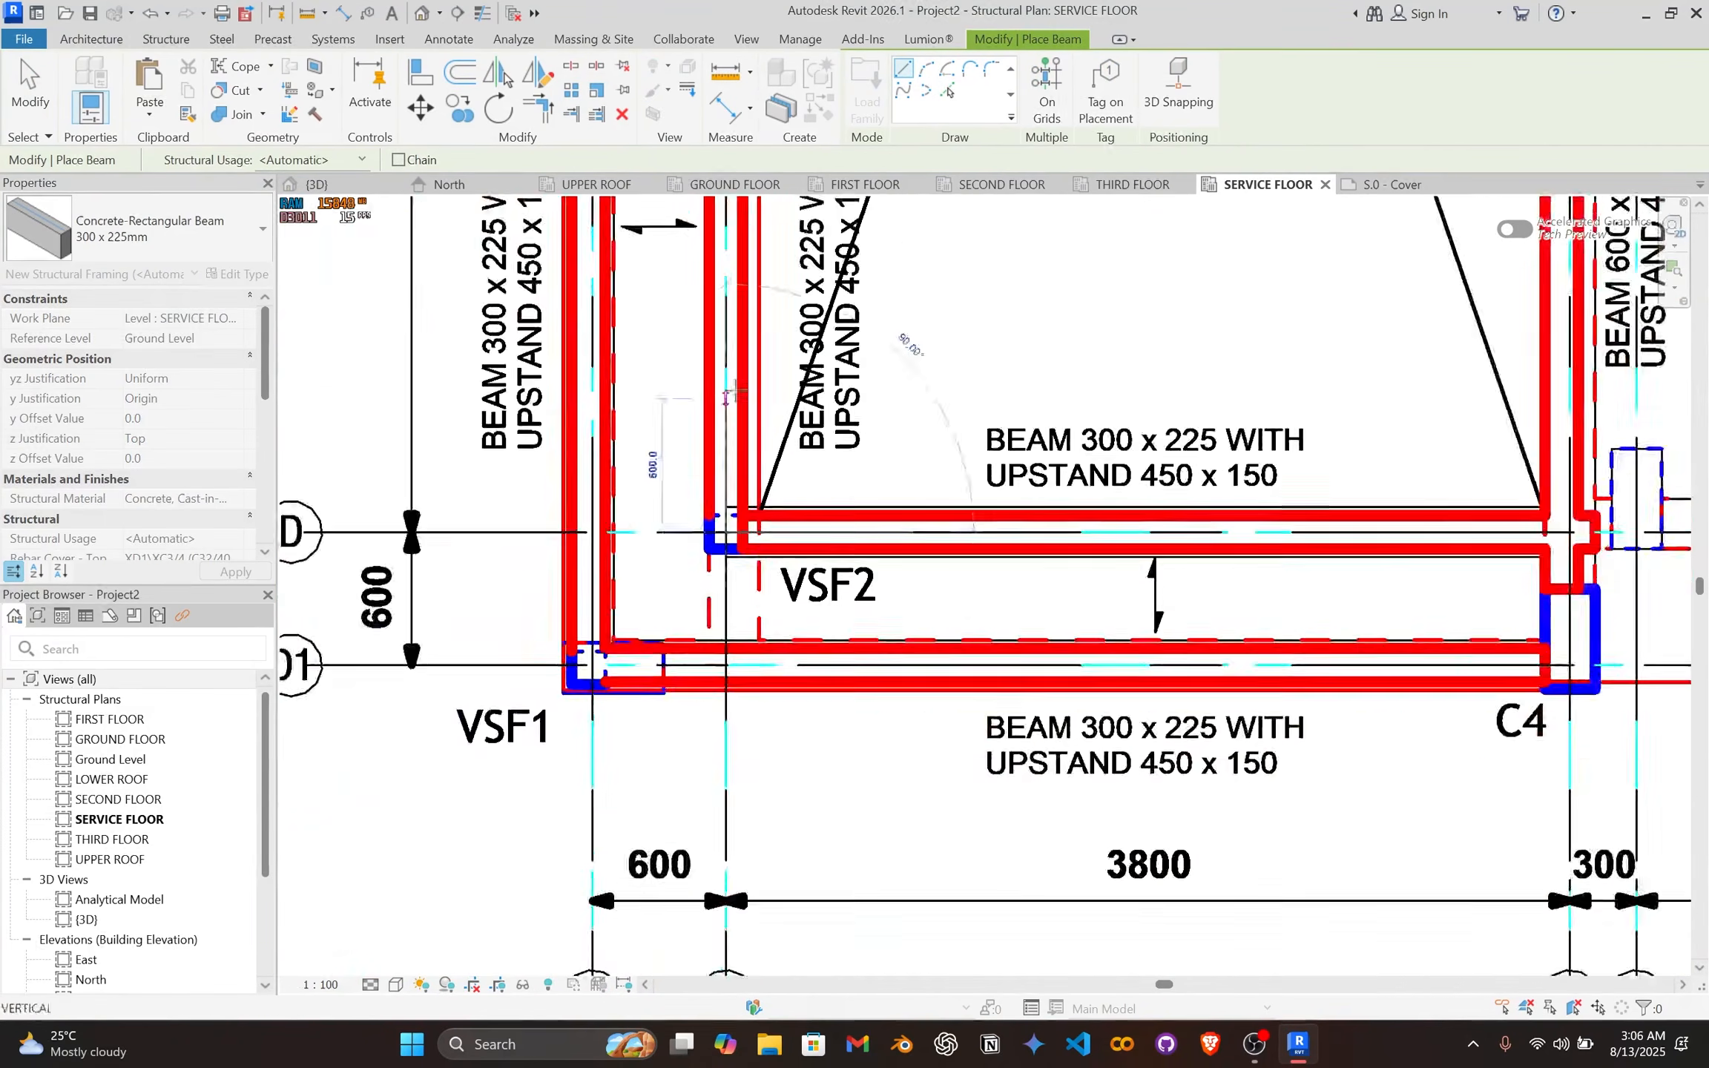
middle_drag(767, 427, 745, 652)
middle_drag(719, 506, 797, 853)
middle_drag(773, 501, 773, 908)
middle_drag(775, 420, 785, 643)
scroll(868, 534, down, 3)
scroll(924, 941, up, 2)
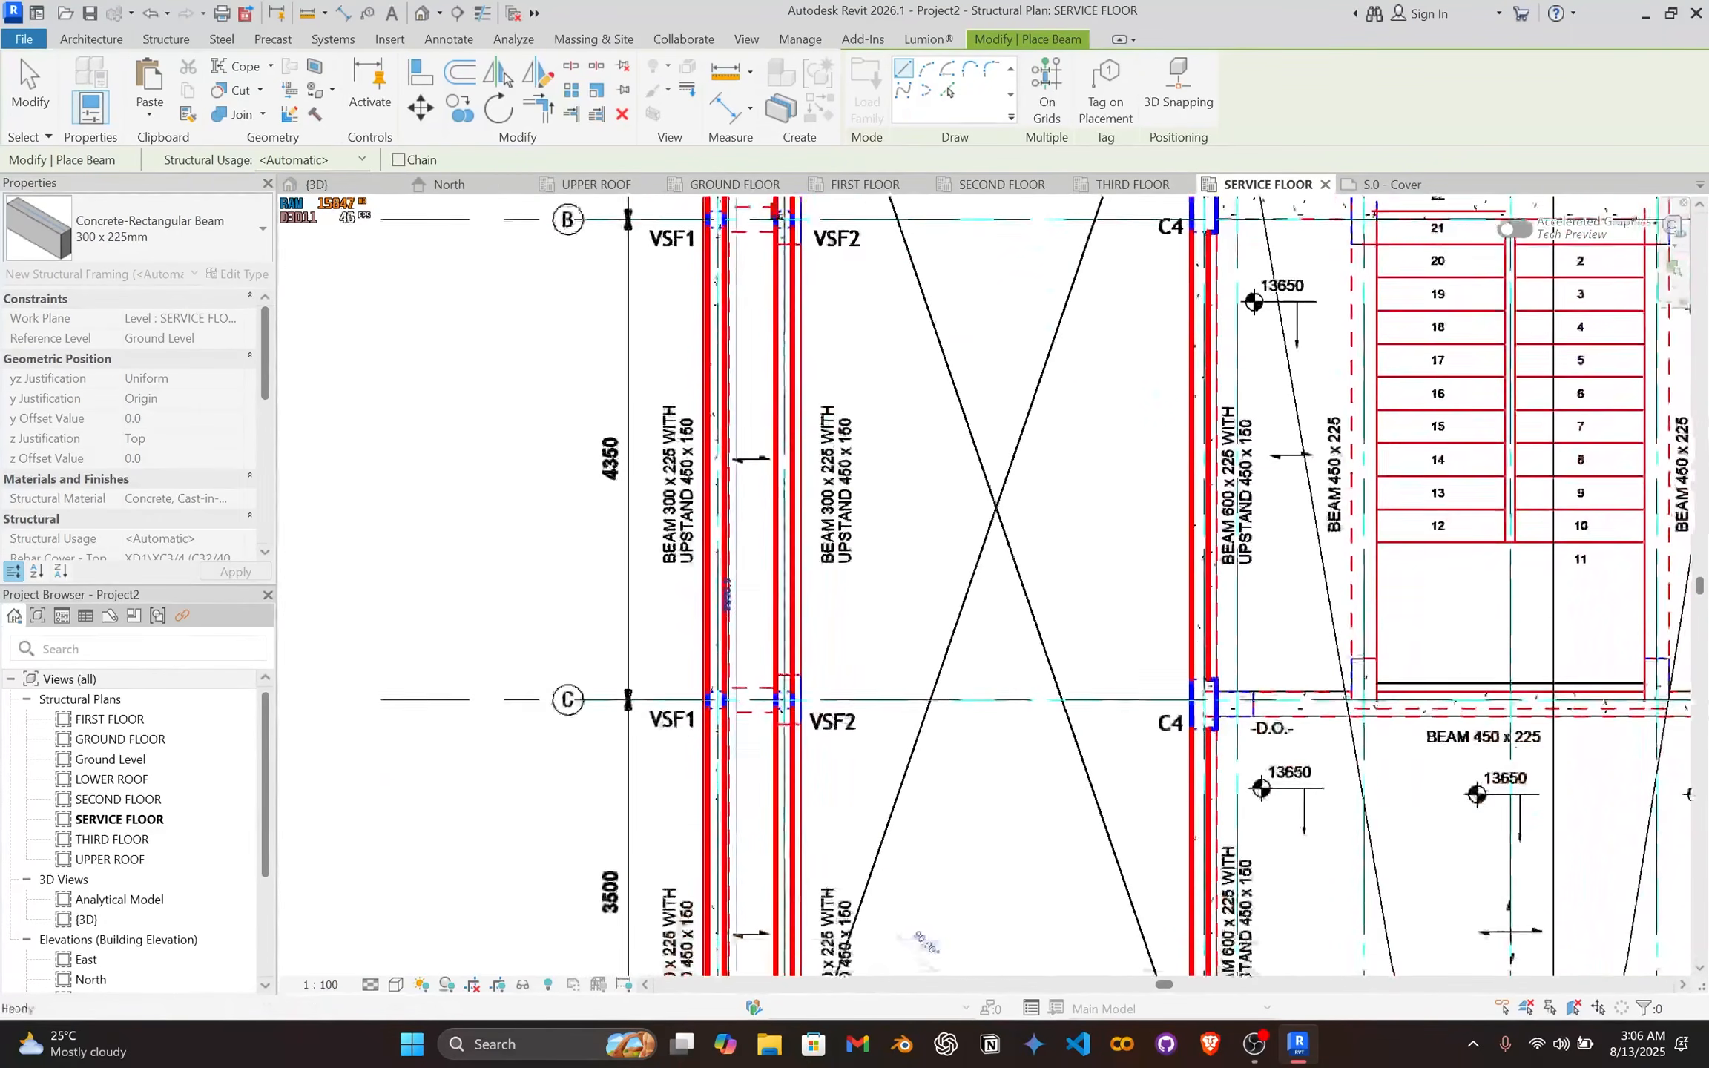
middle_drag(926, 936, 949, 395)
scroll(790, 602, up, 4)
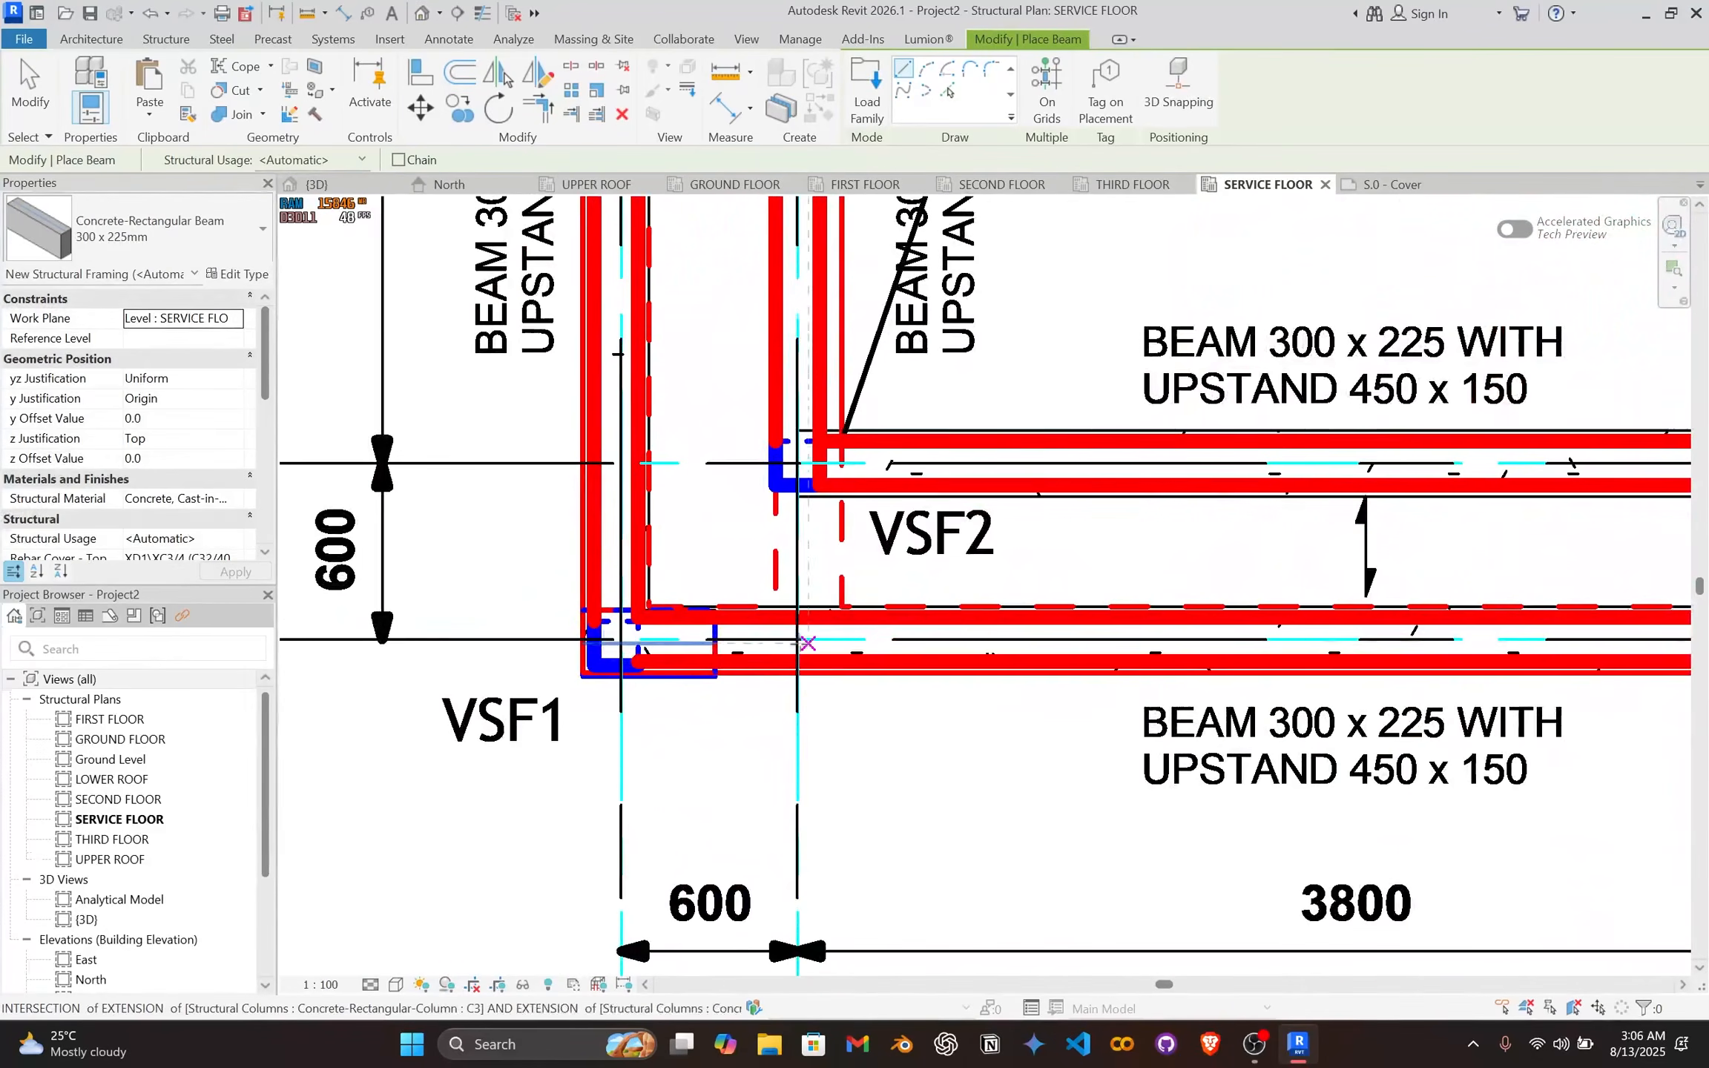
scroll(797, 644, up, 3)
click(800, 639)
scroll(768, 323, down, 3)
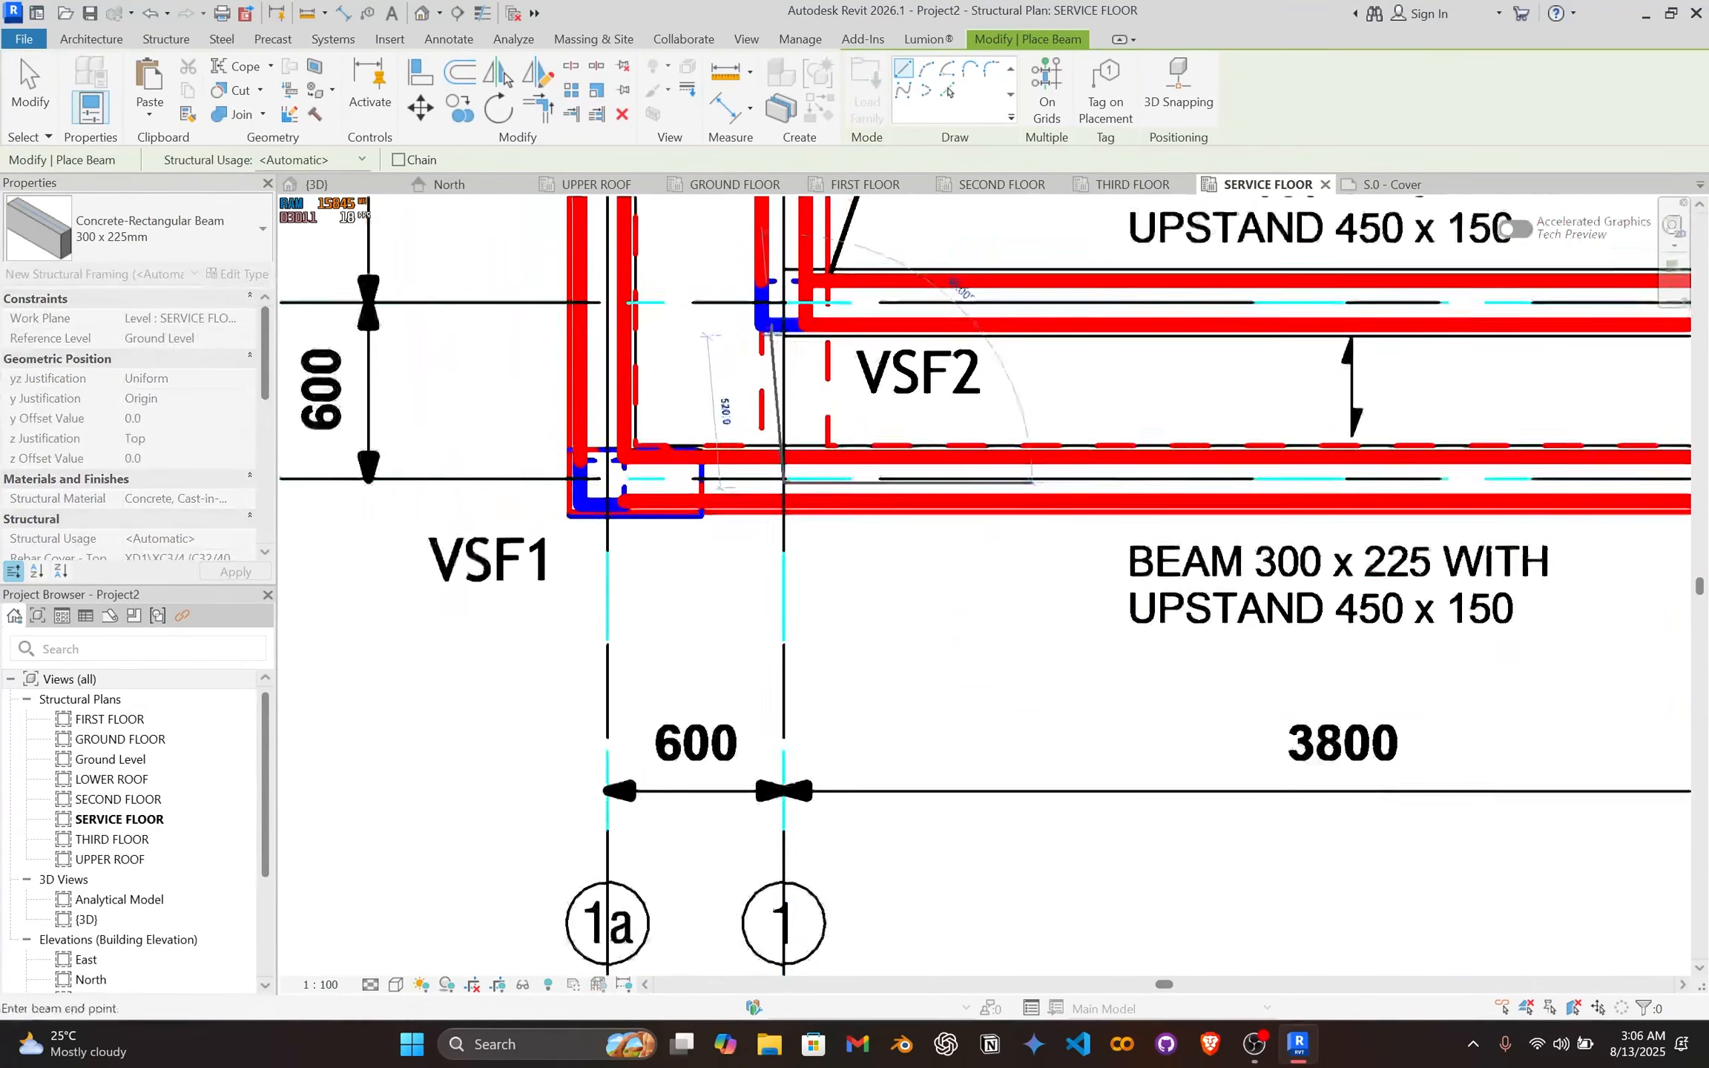
middle_drag(770, 312, 809, 784)
scroll(801, 668, down, 1)
middle_drag(779, 519, 798, 751)
middle_drag(860, 452, 849, 686)
middle_drag(823, 319, 845, 713)
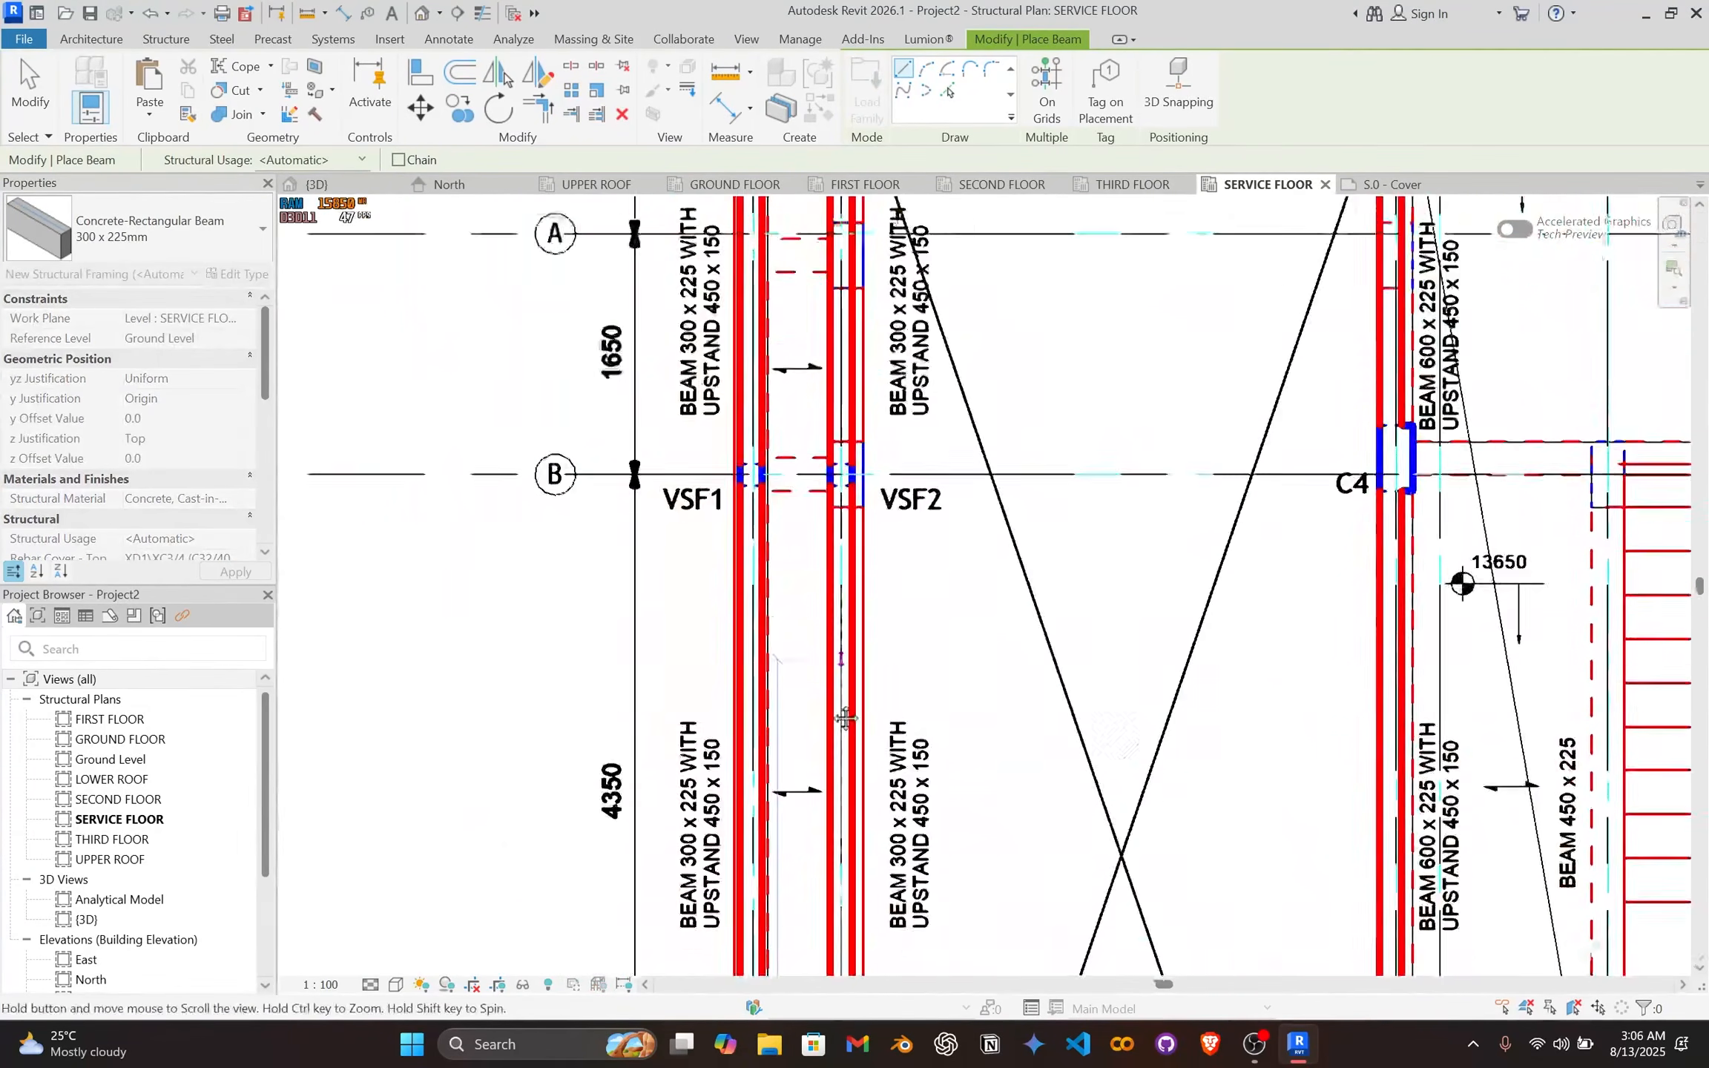
middle_drag(846, 256, 816, 617)
scroll(824, 451, up, 5)
scroll(824, 455, up, 2)
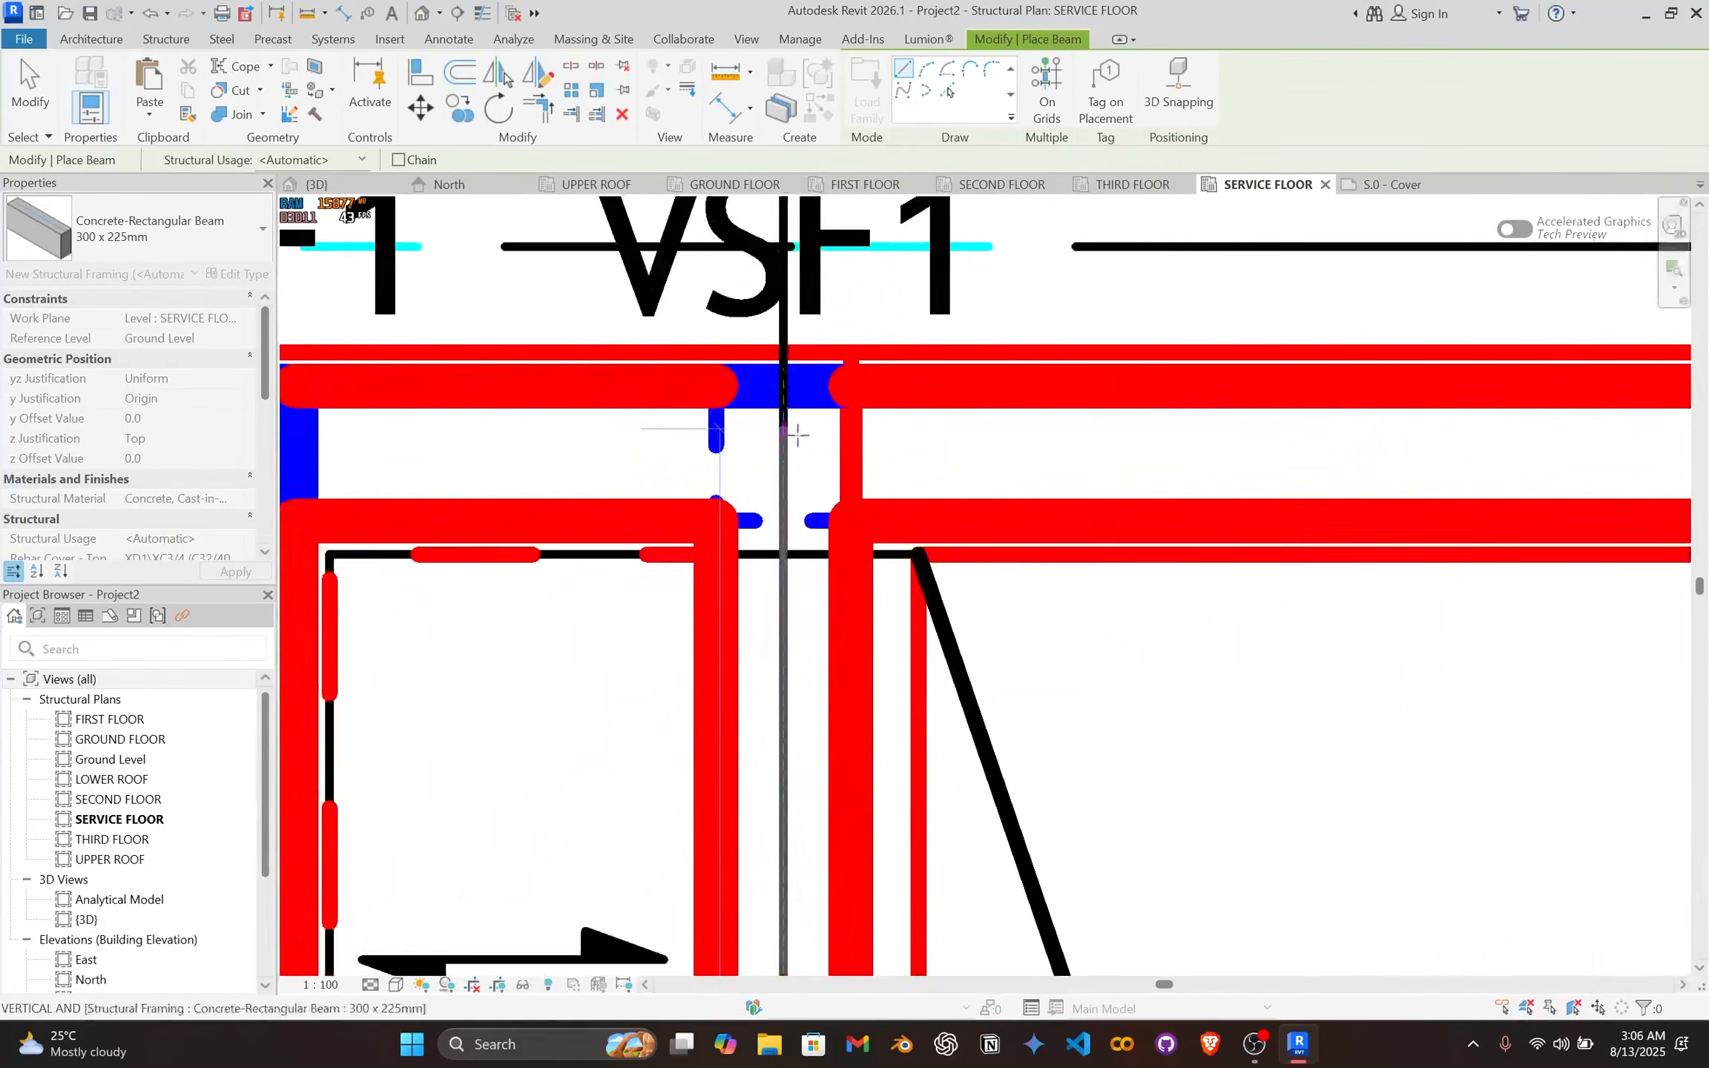
click(784, 450)
key(Escape)
scroll(816, 574, down, 4)
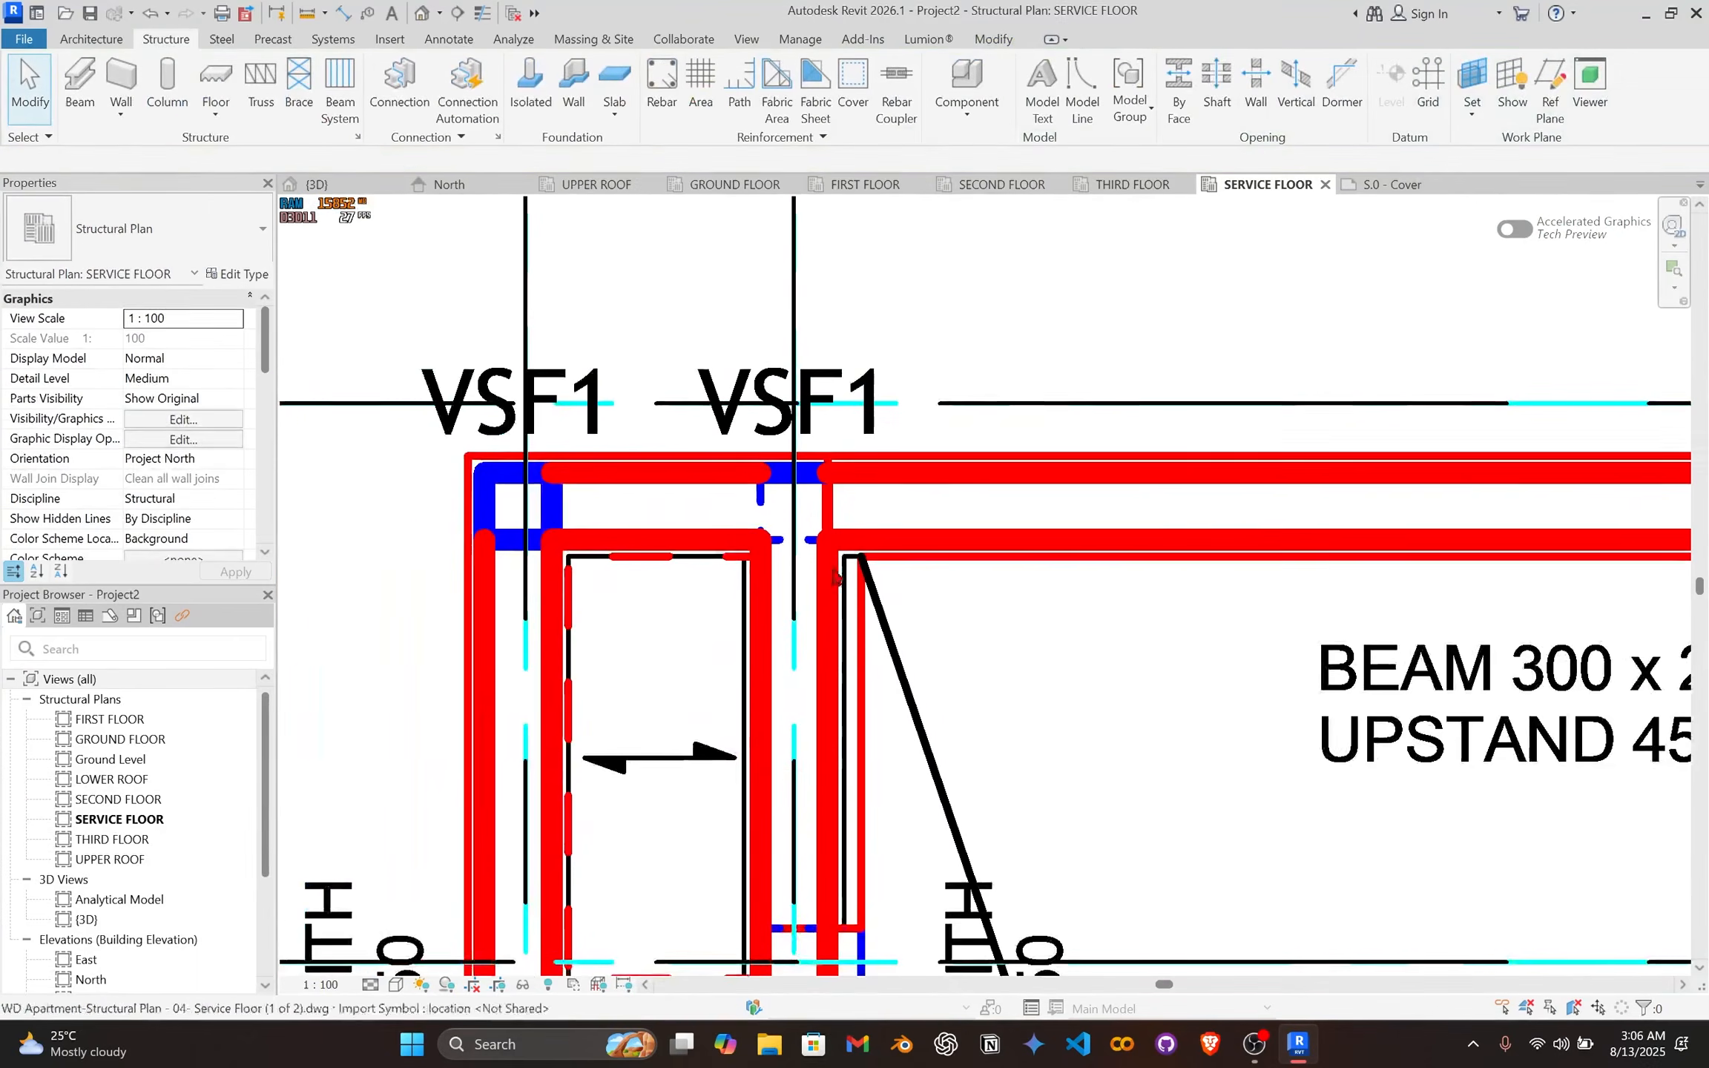
Step: Align the grid 1 beam's edge facing grid 2 with the beam line of the imported drawing
scroll(847, 619, down, 1)
middle_drag(846, 608, 785, 103)
scroll(804, 718, up, 2)
key(a)
key(l)
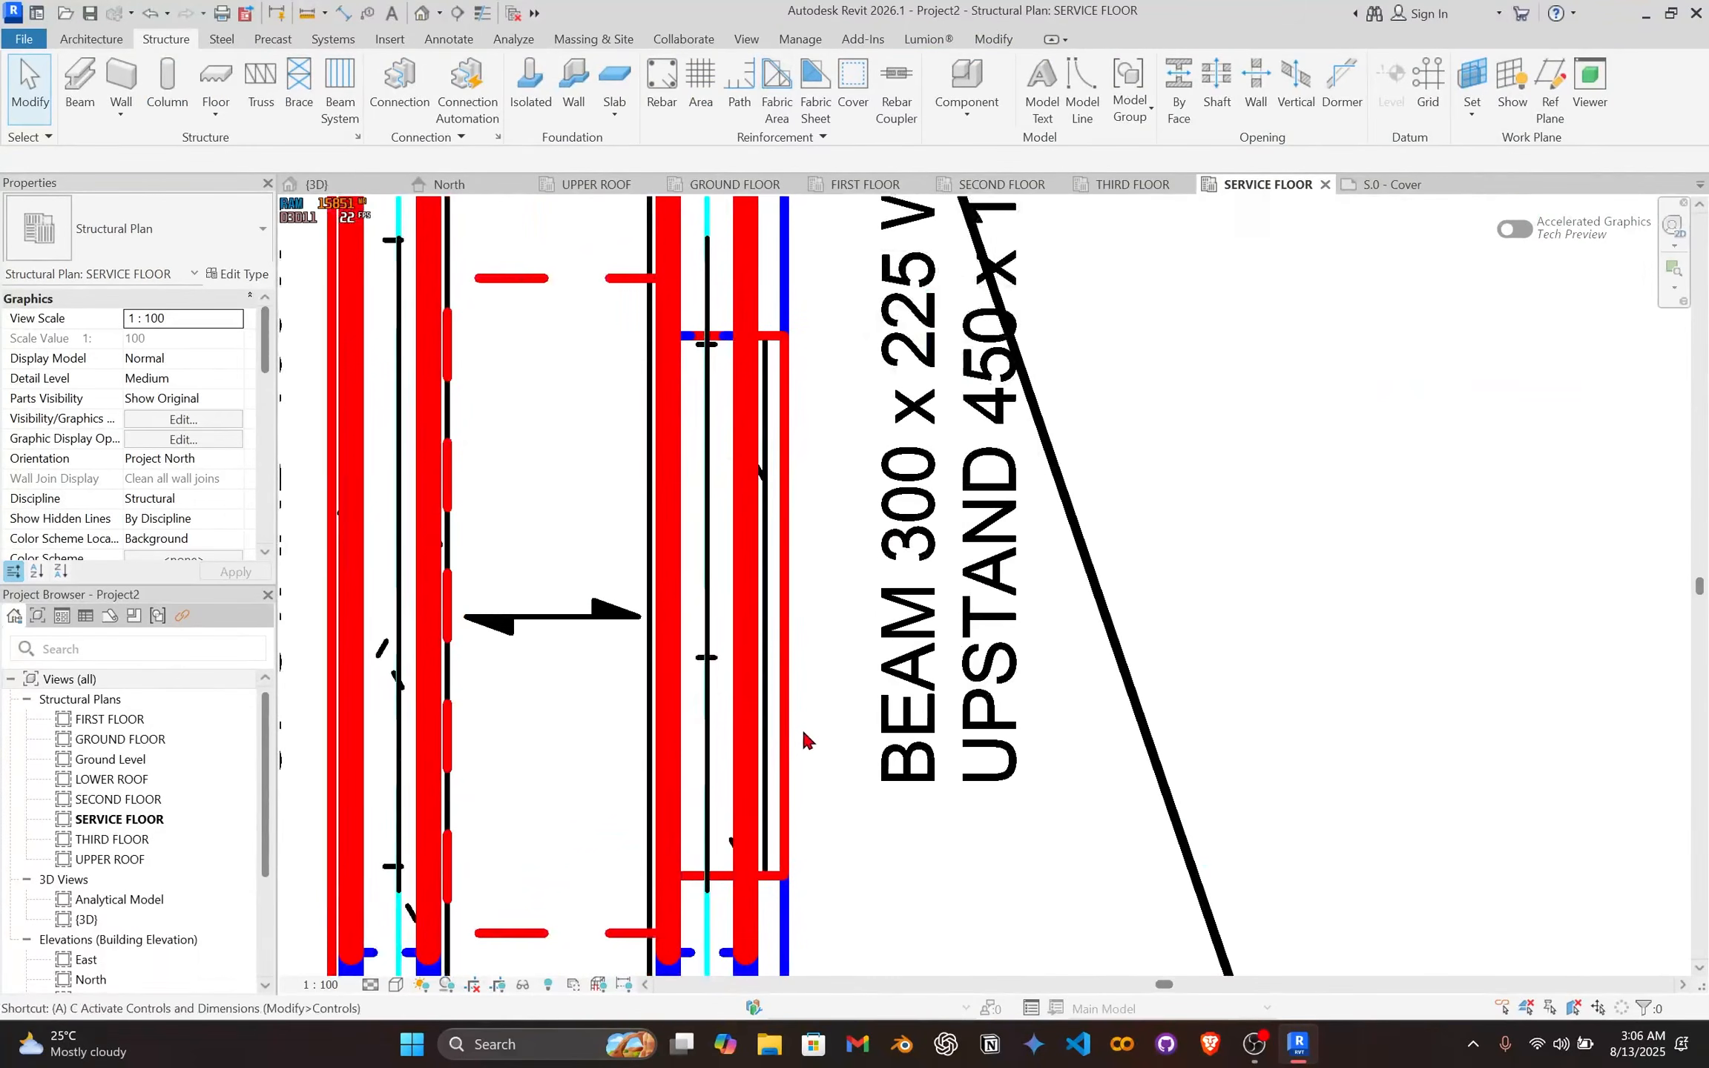
scroll(794, 652, up, 2)
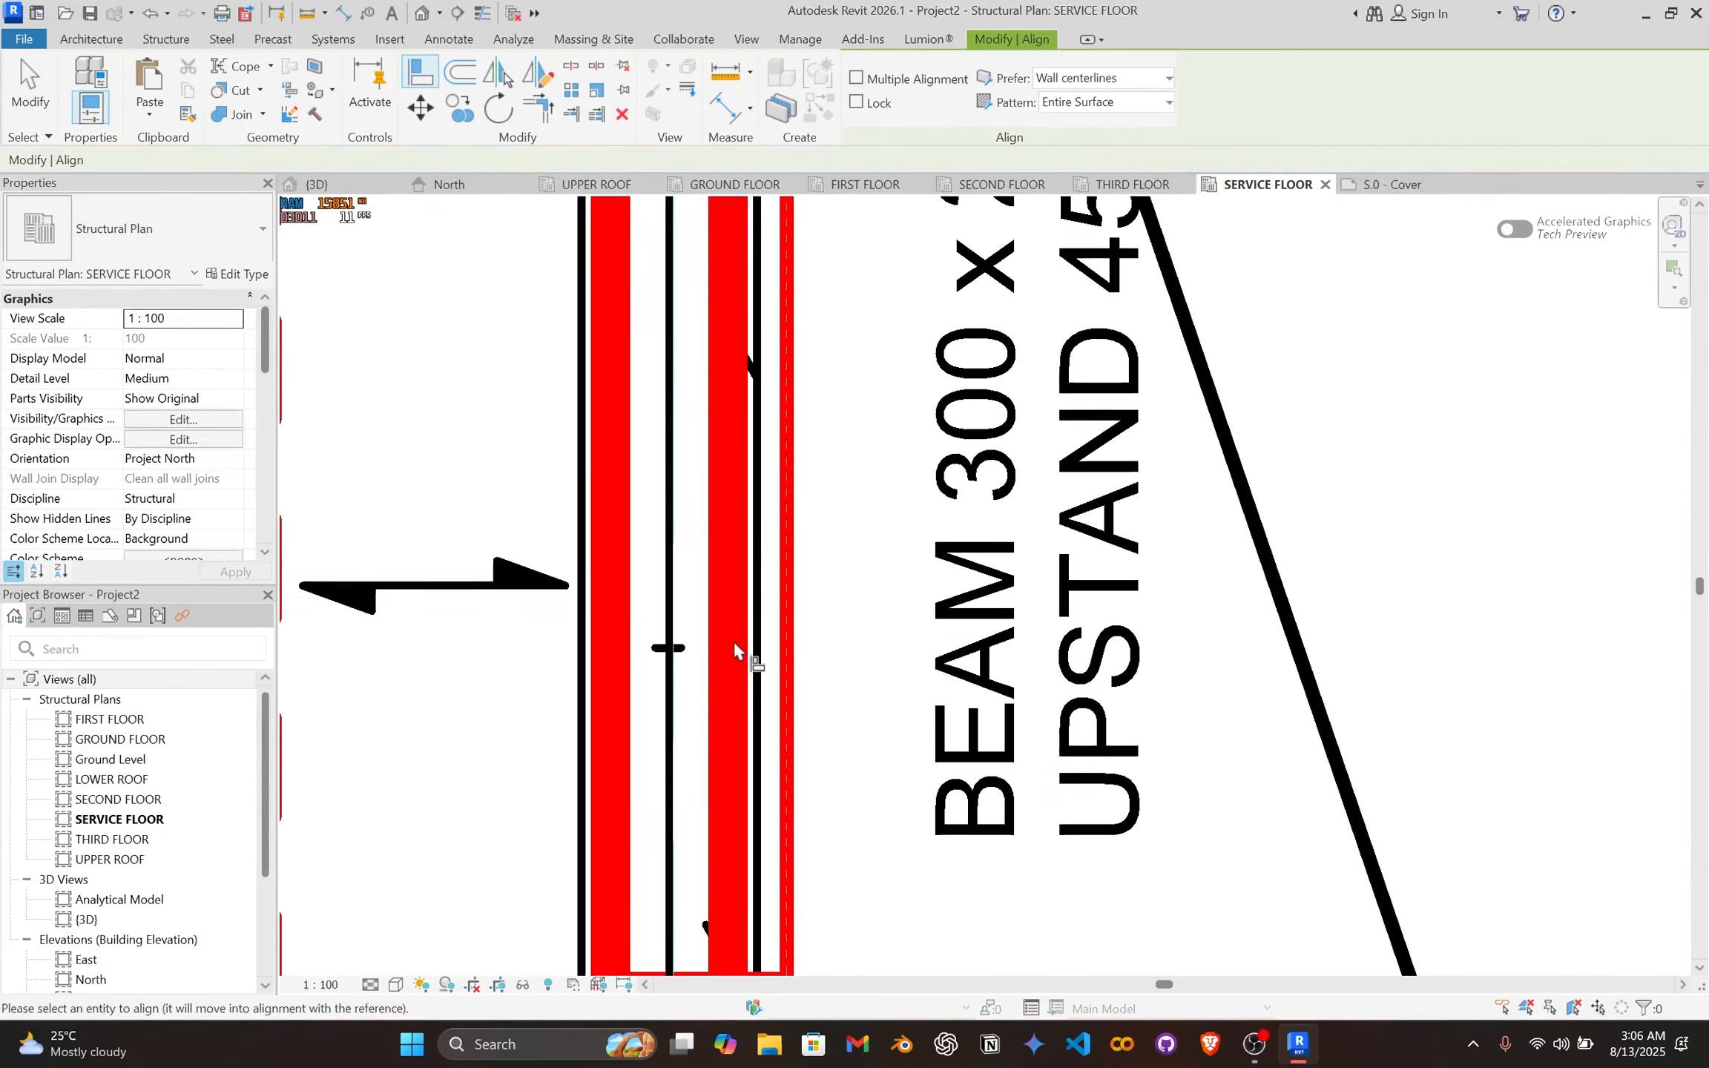
scroll(755, 694, down, 5)
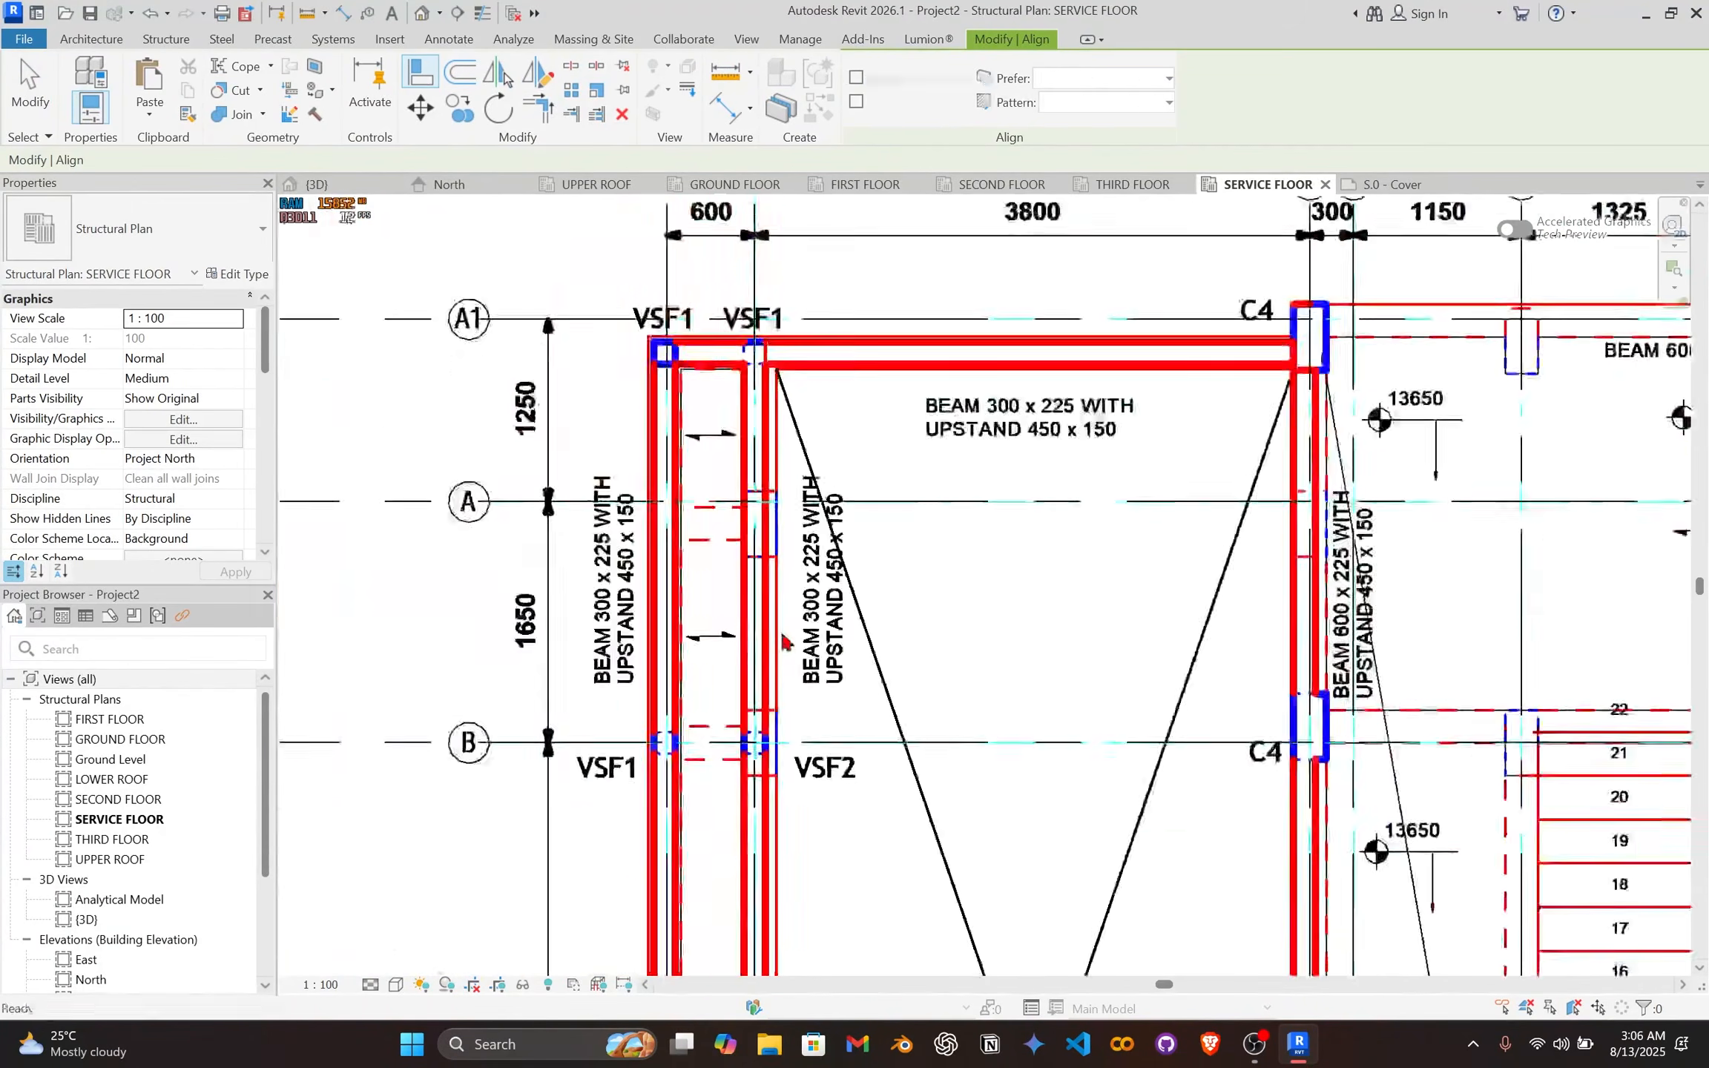
key(Escape)
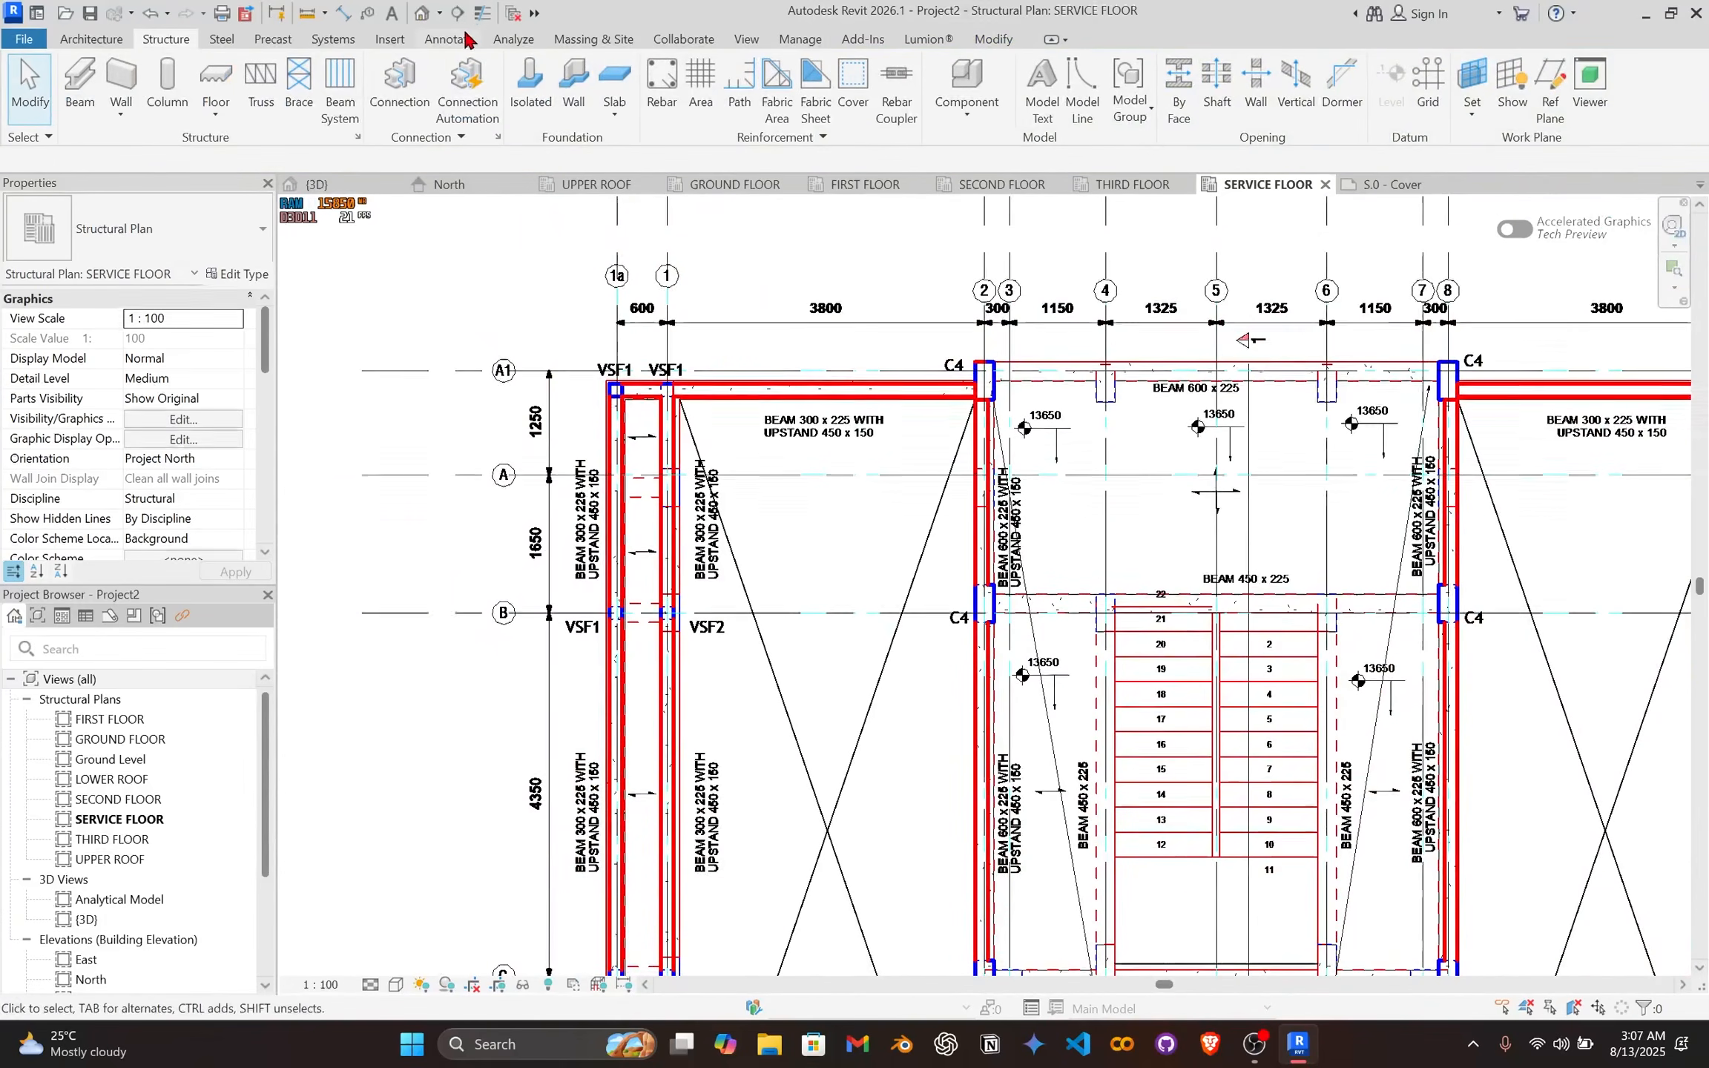
Step: Mirror the five 300 x 225mm beams between grids 1a and 2, on grids 1a, 1, A1, D and D1, about grid 5
click(665, 482)
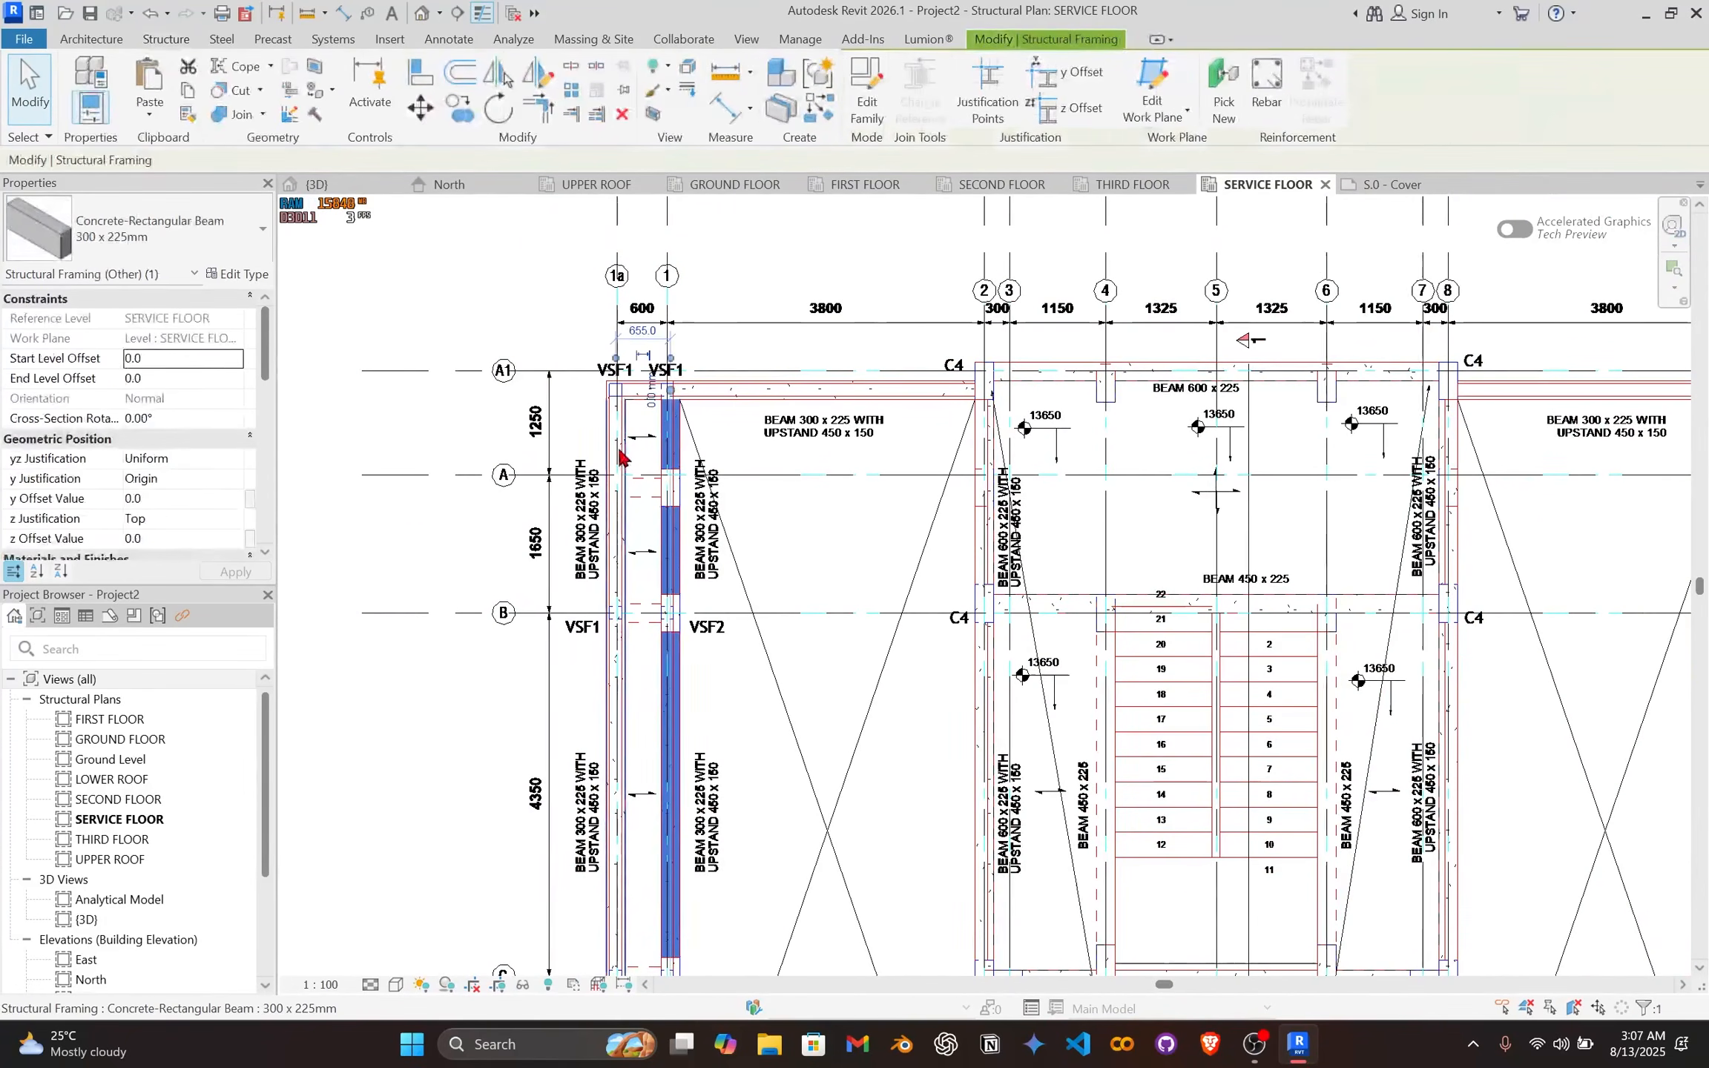
ctrl+click(622, 448)
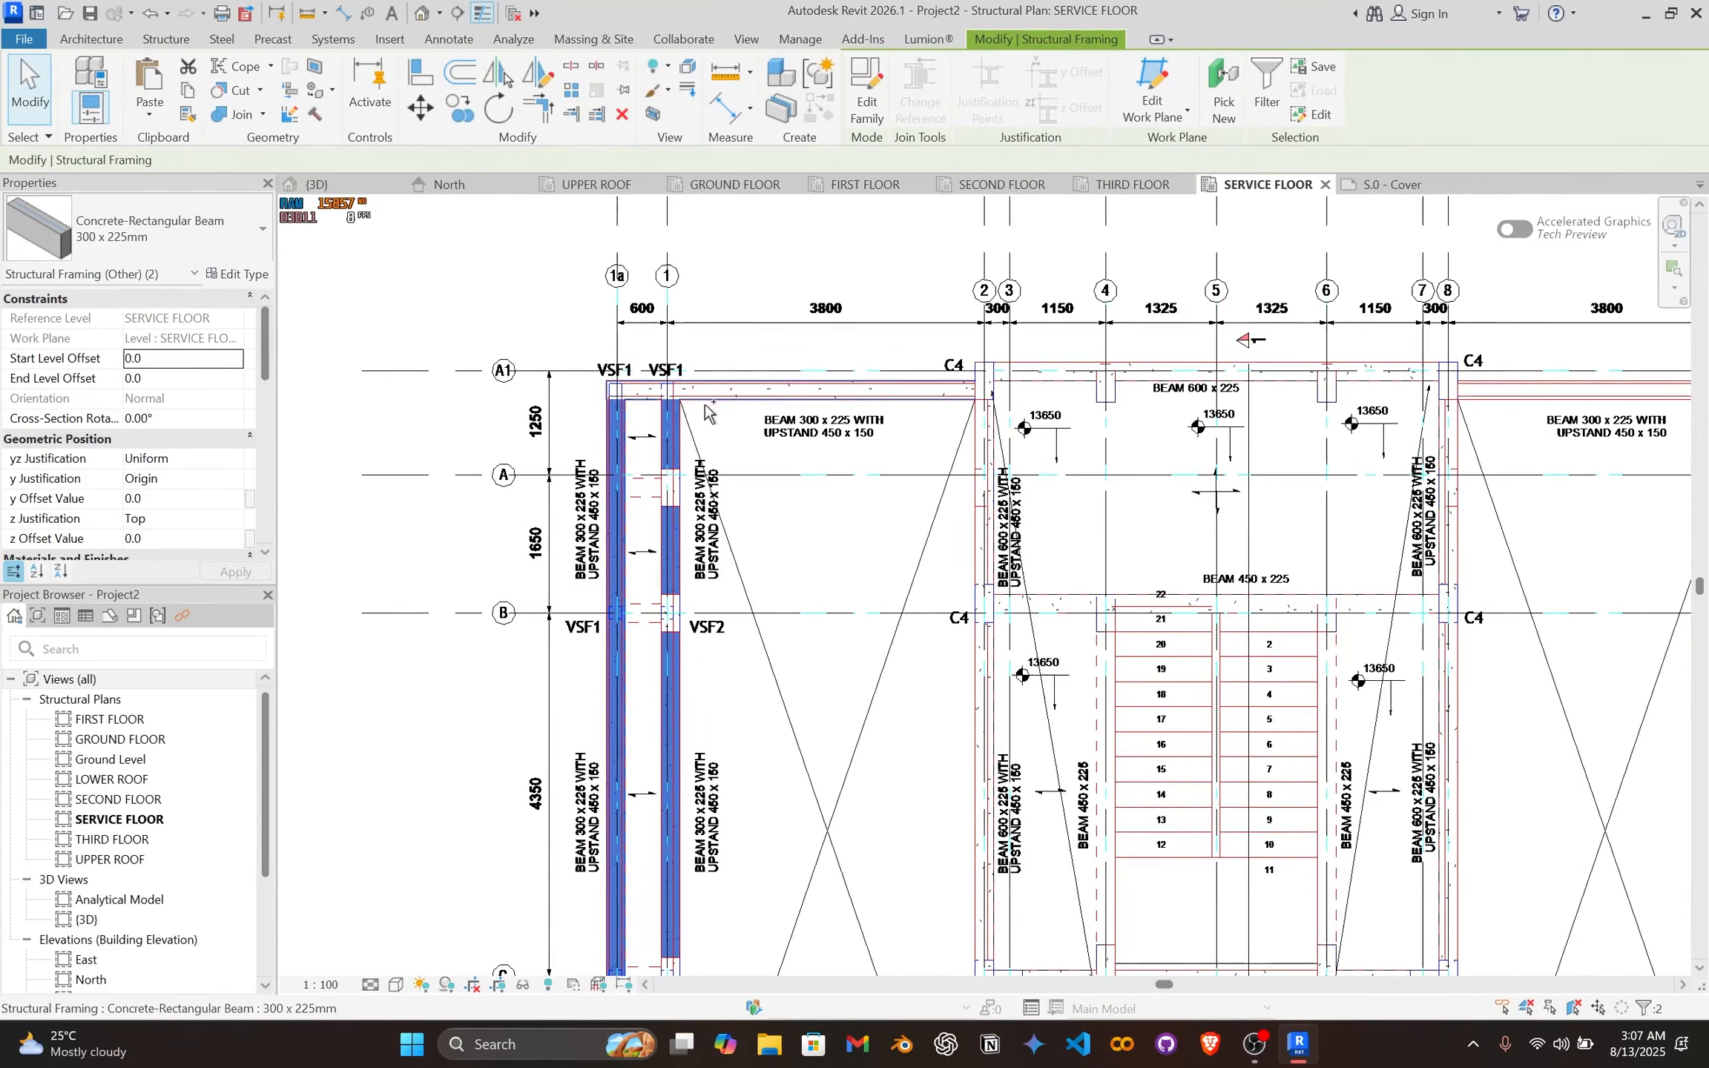
middle_drag(1135, 570, 1044, 248)
middle_drag(738, 637, 776, 352)
scroll(686, 713, up, 2)
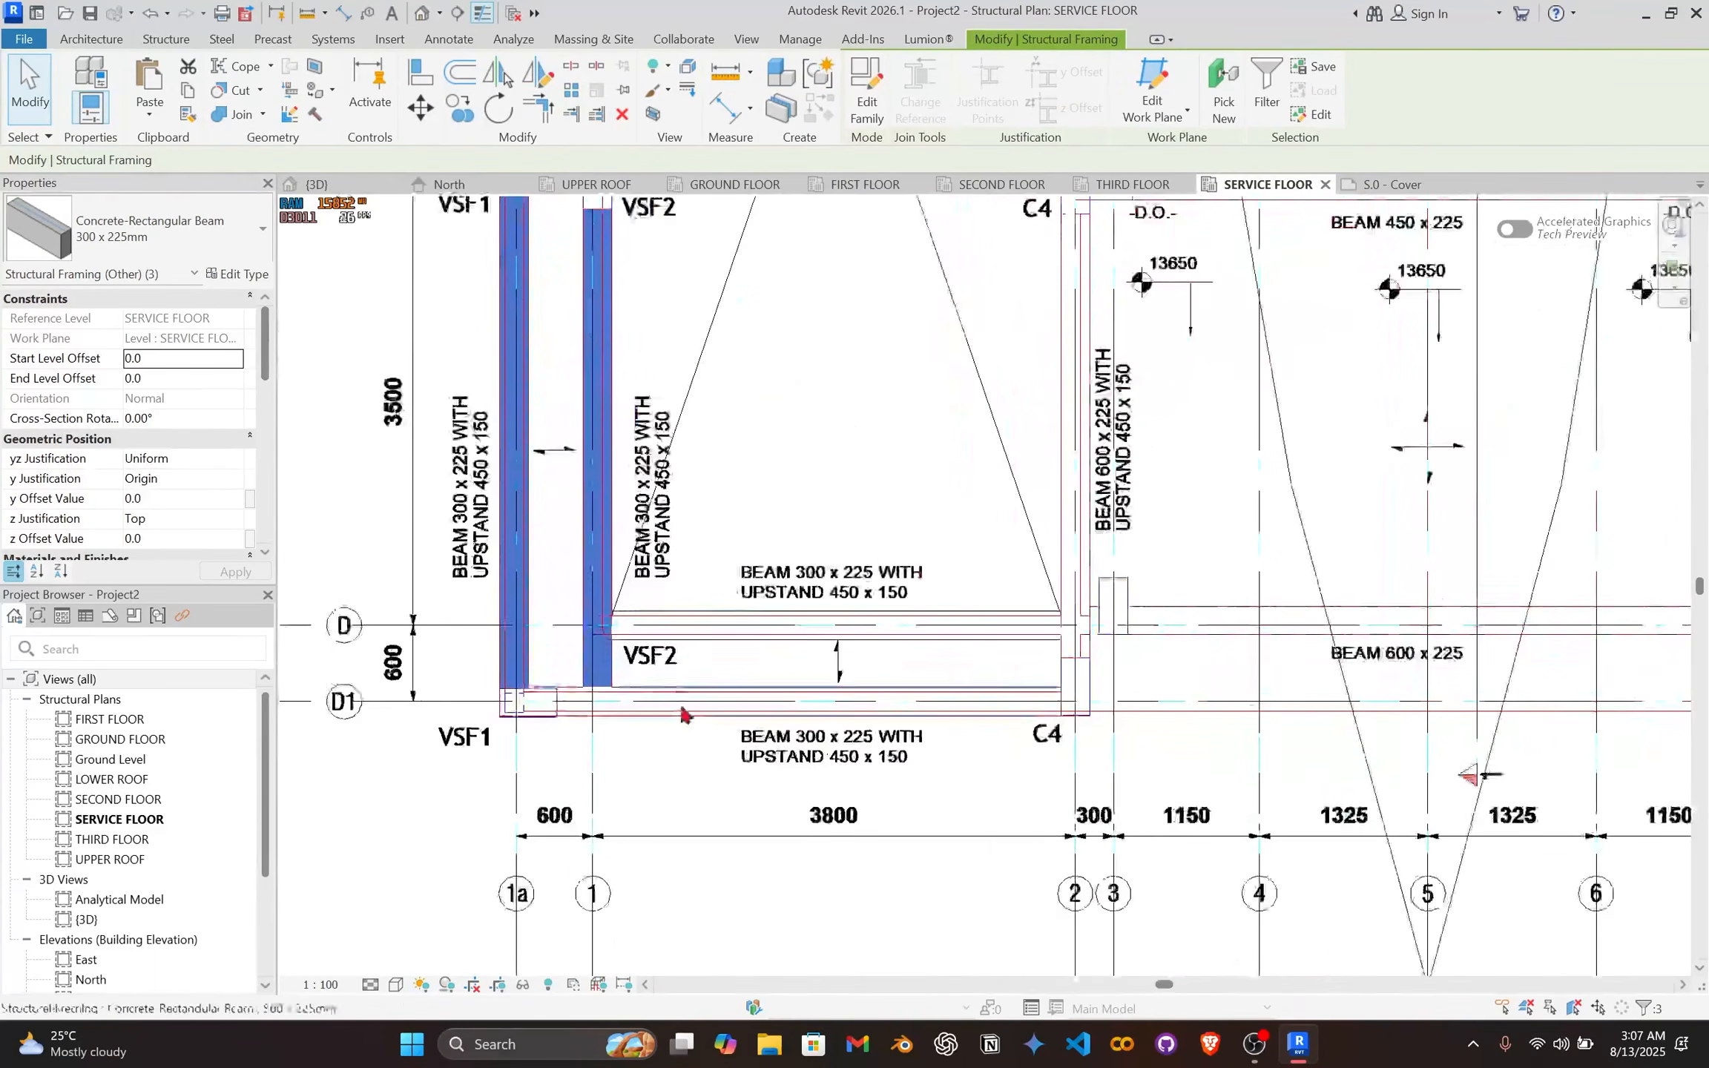
ctrl+click(698, 640)
ctrl+click(690, 688)
scroll(892, 643, down, 2)
middle_drag(998, 623, 864, 739)
scroll(897, 657, down, 2)
scroll(611, 576, down, 1)
middle_drag(758, 555, 770, 650)
middle_drag(714, 584, 715, 664)
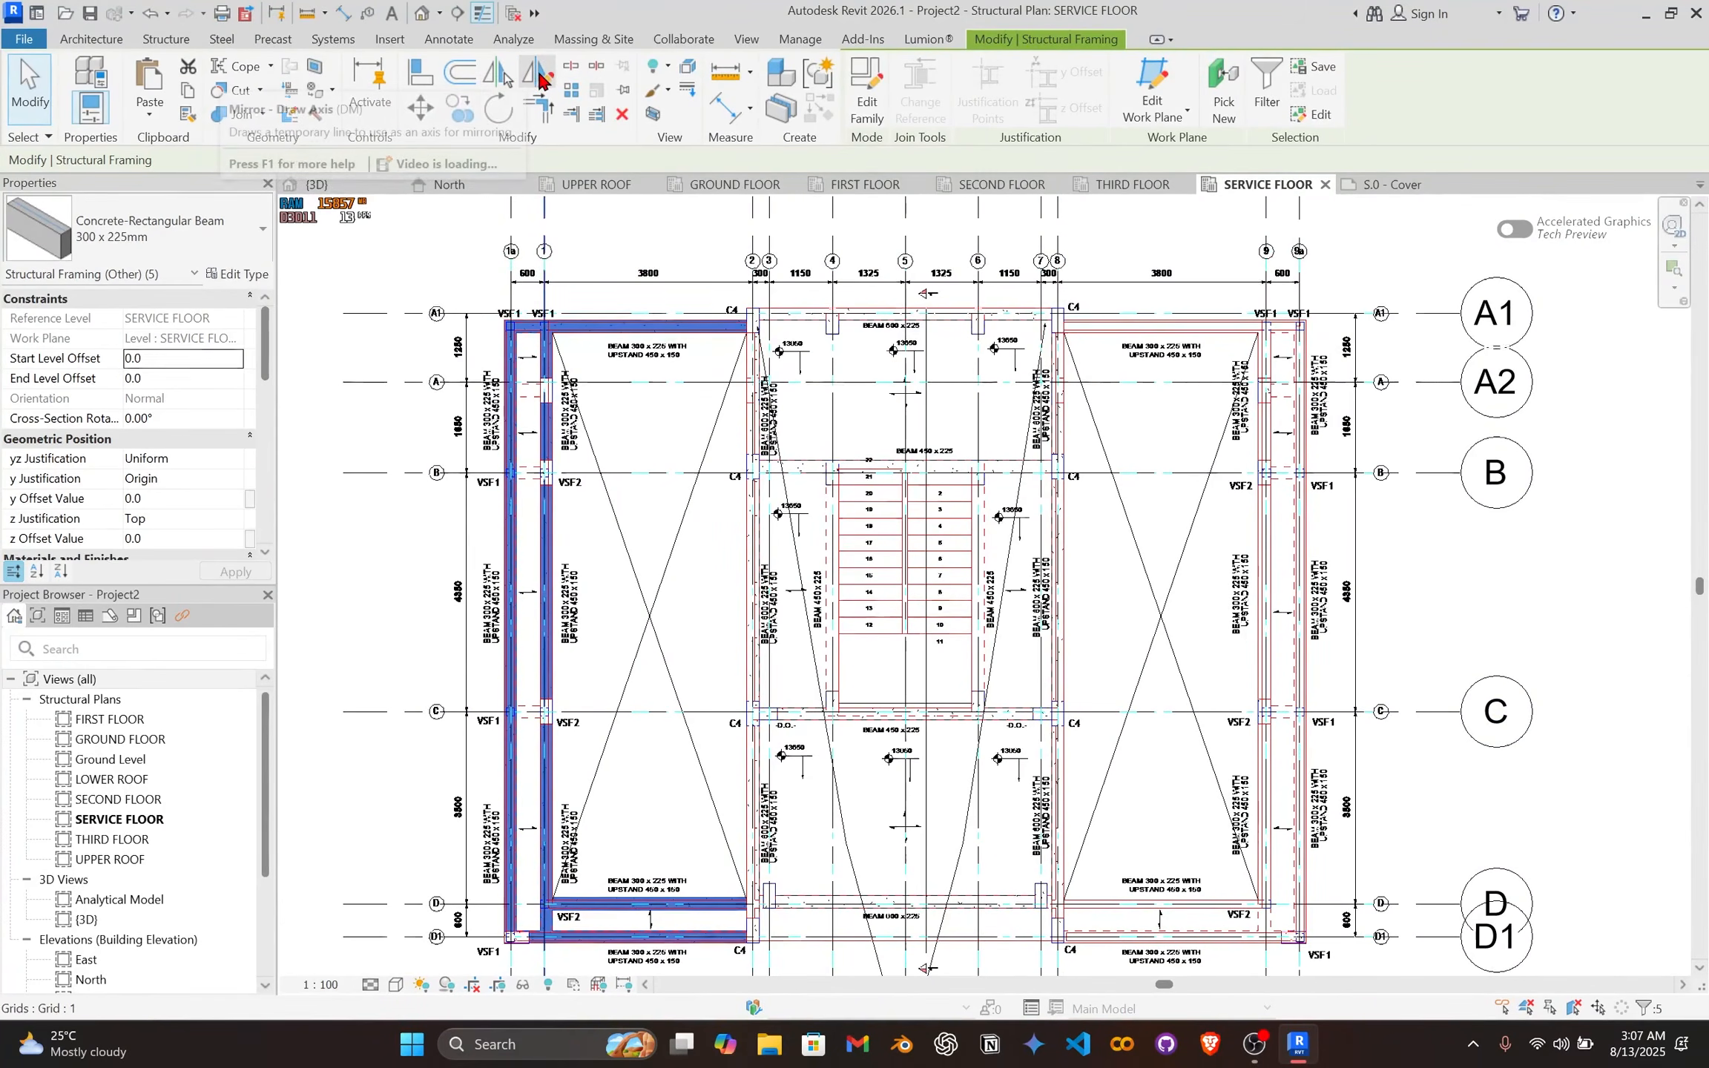
click(501, 83)
middle_drag(886, 251, 868, 464)
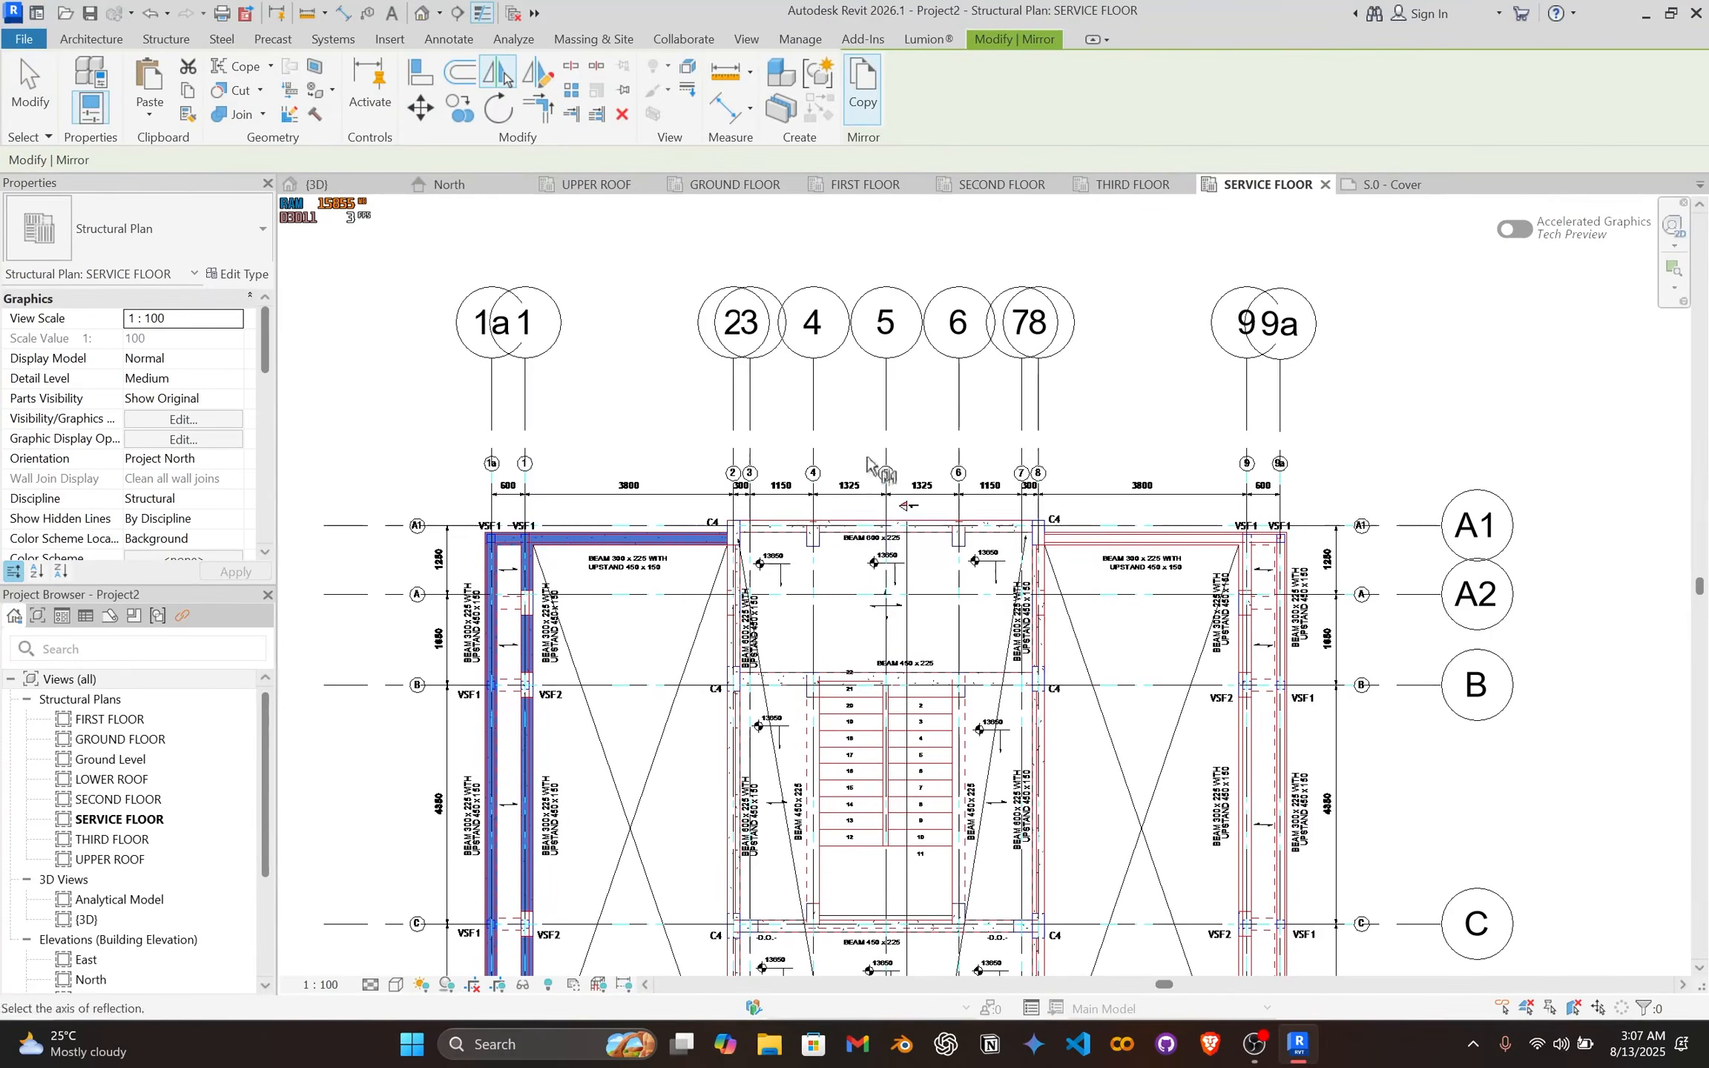
click(887, 413)
key(Escape)
Step: Check the mirrored beams between grids 8 and 9a against the imported drawing, from grid A1 to grid D1
scroll(1109, 530, up, 5)
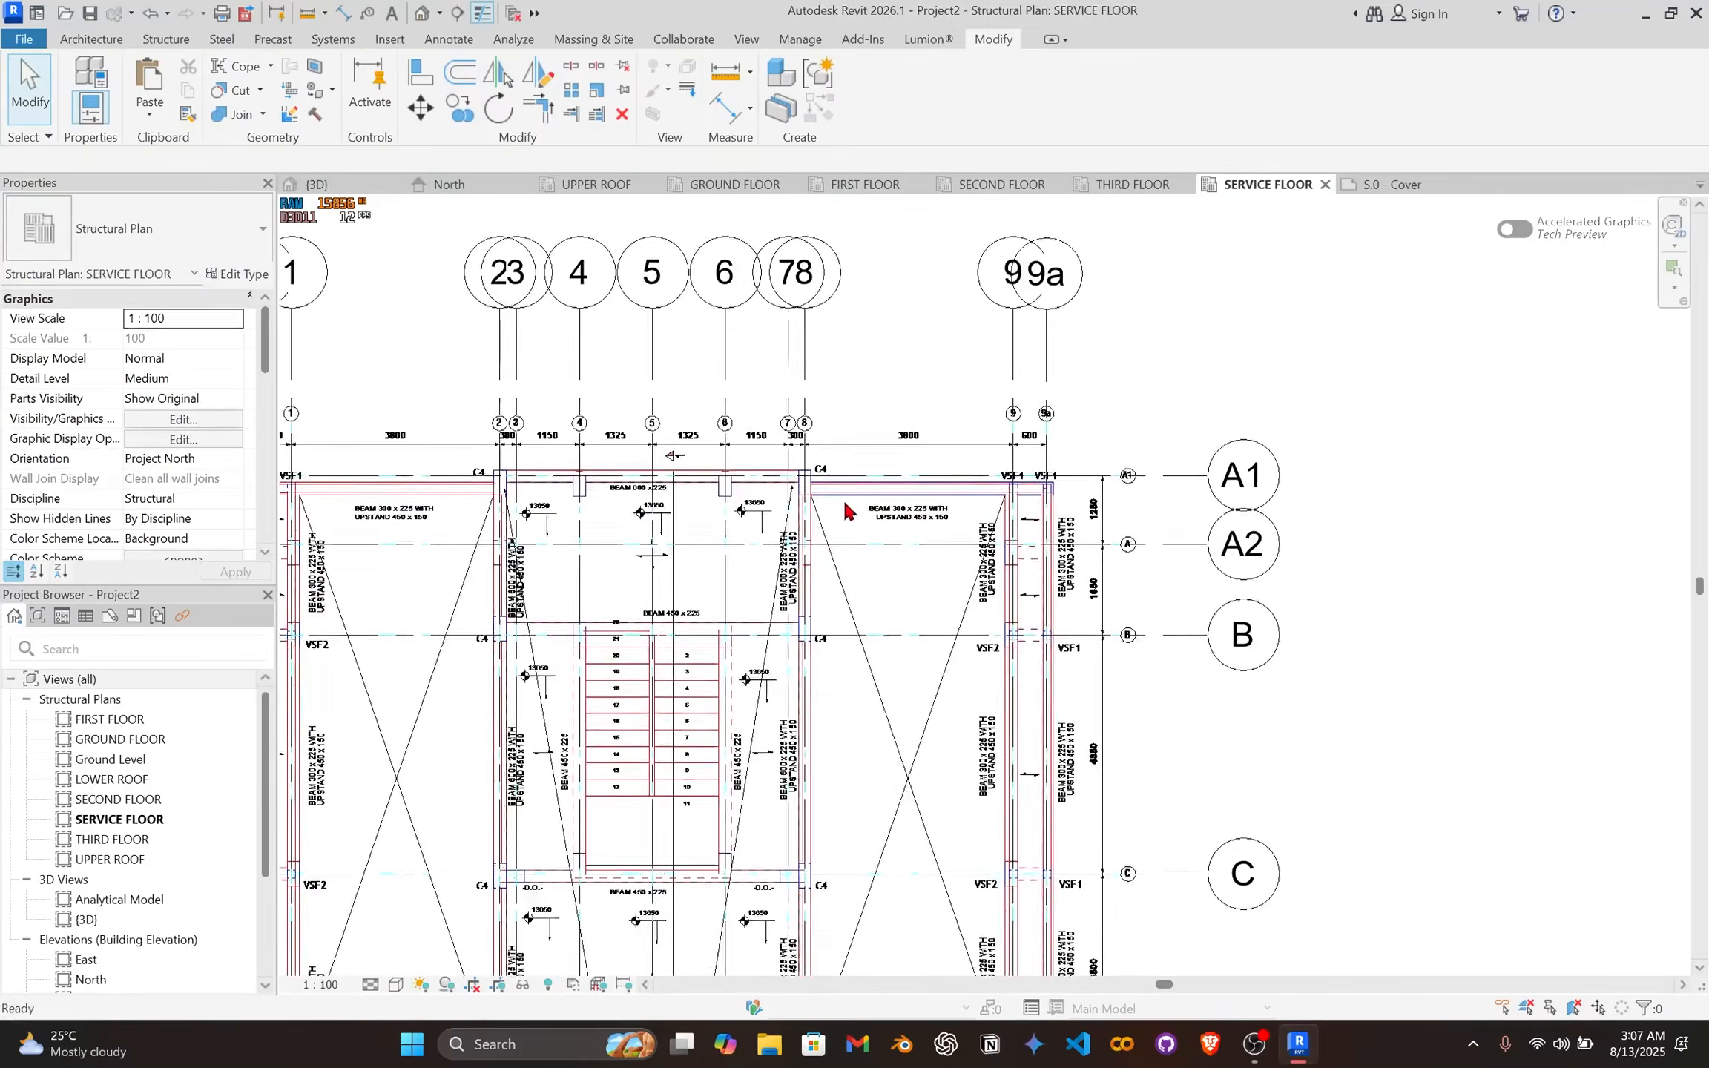
scroll(1111, 531, up, 8)
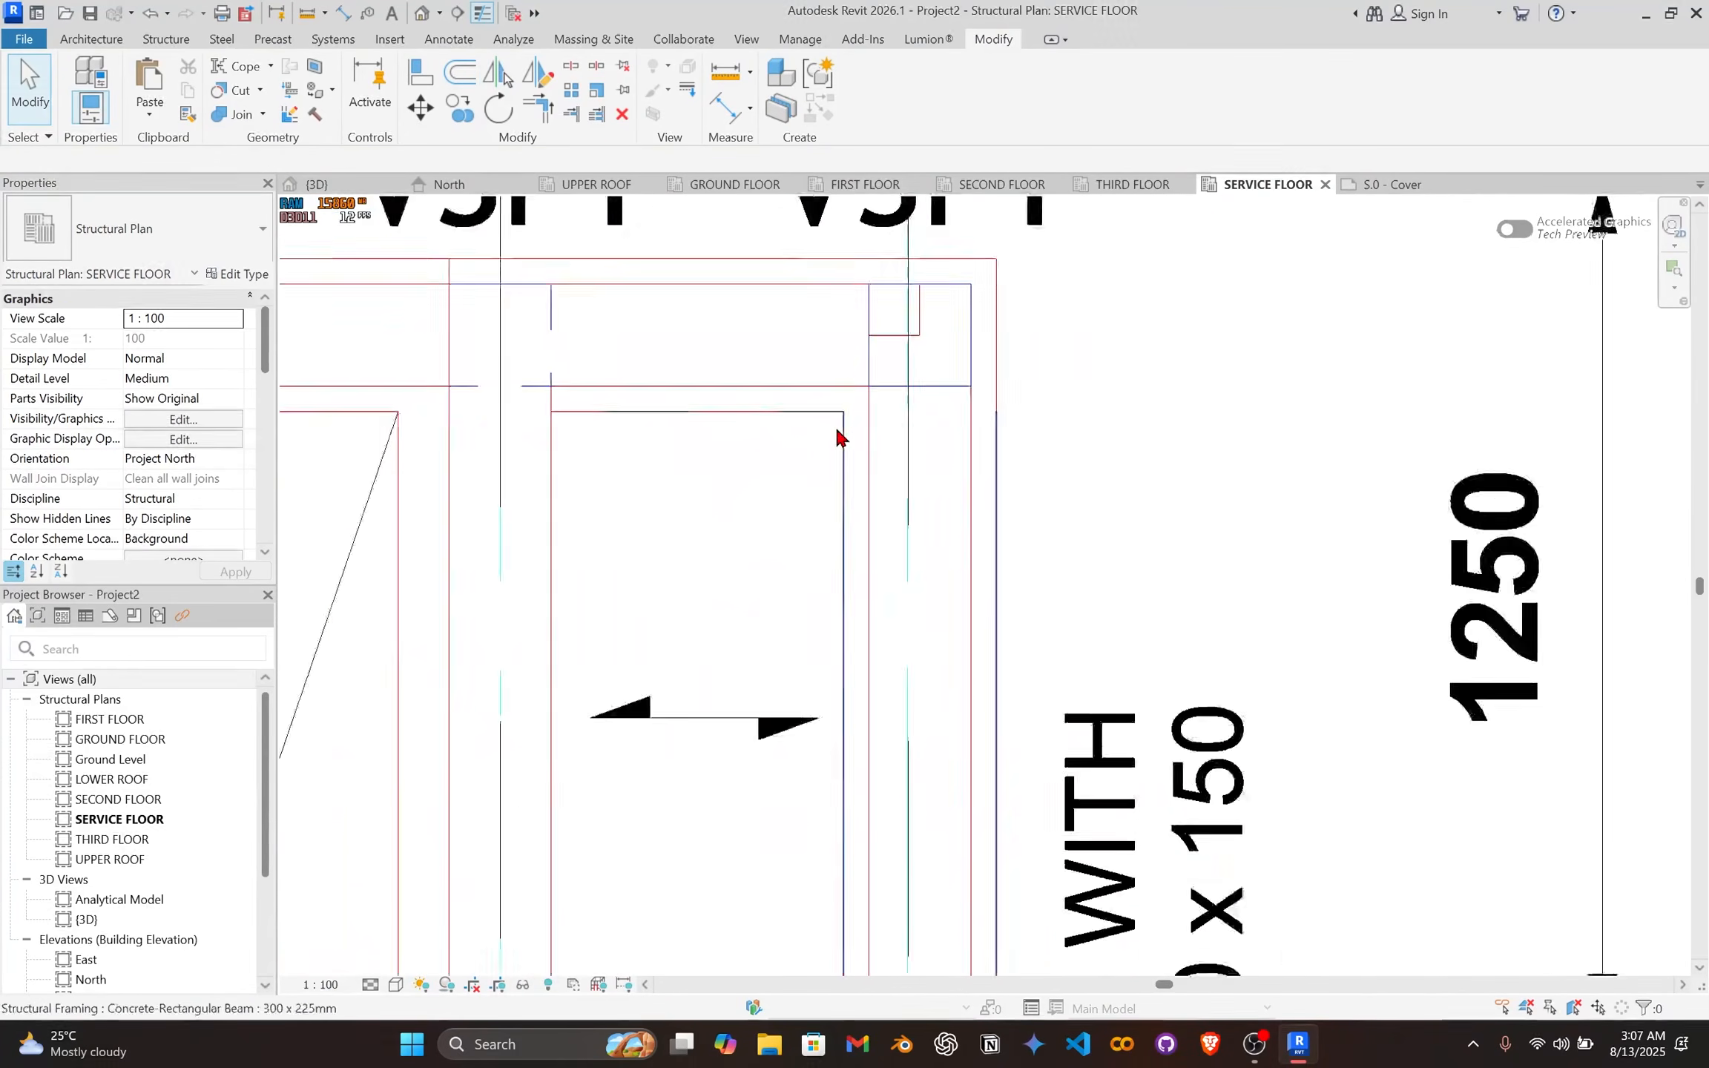
scroll(1033, 434, up, 4)
scroll(861, 579, down, 8)
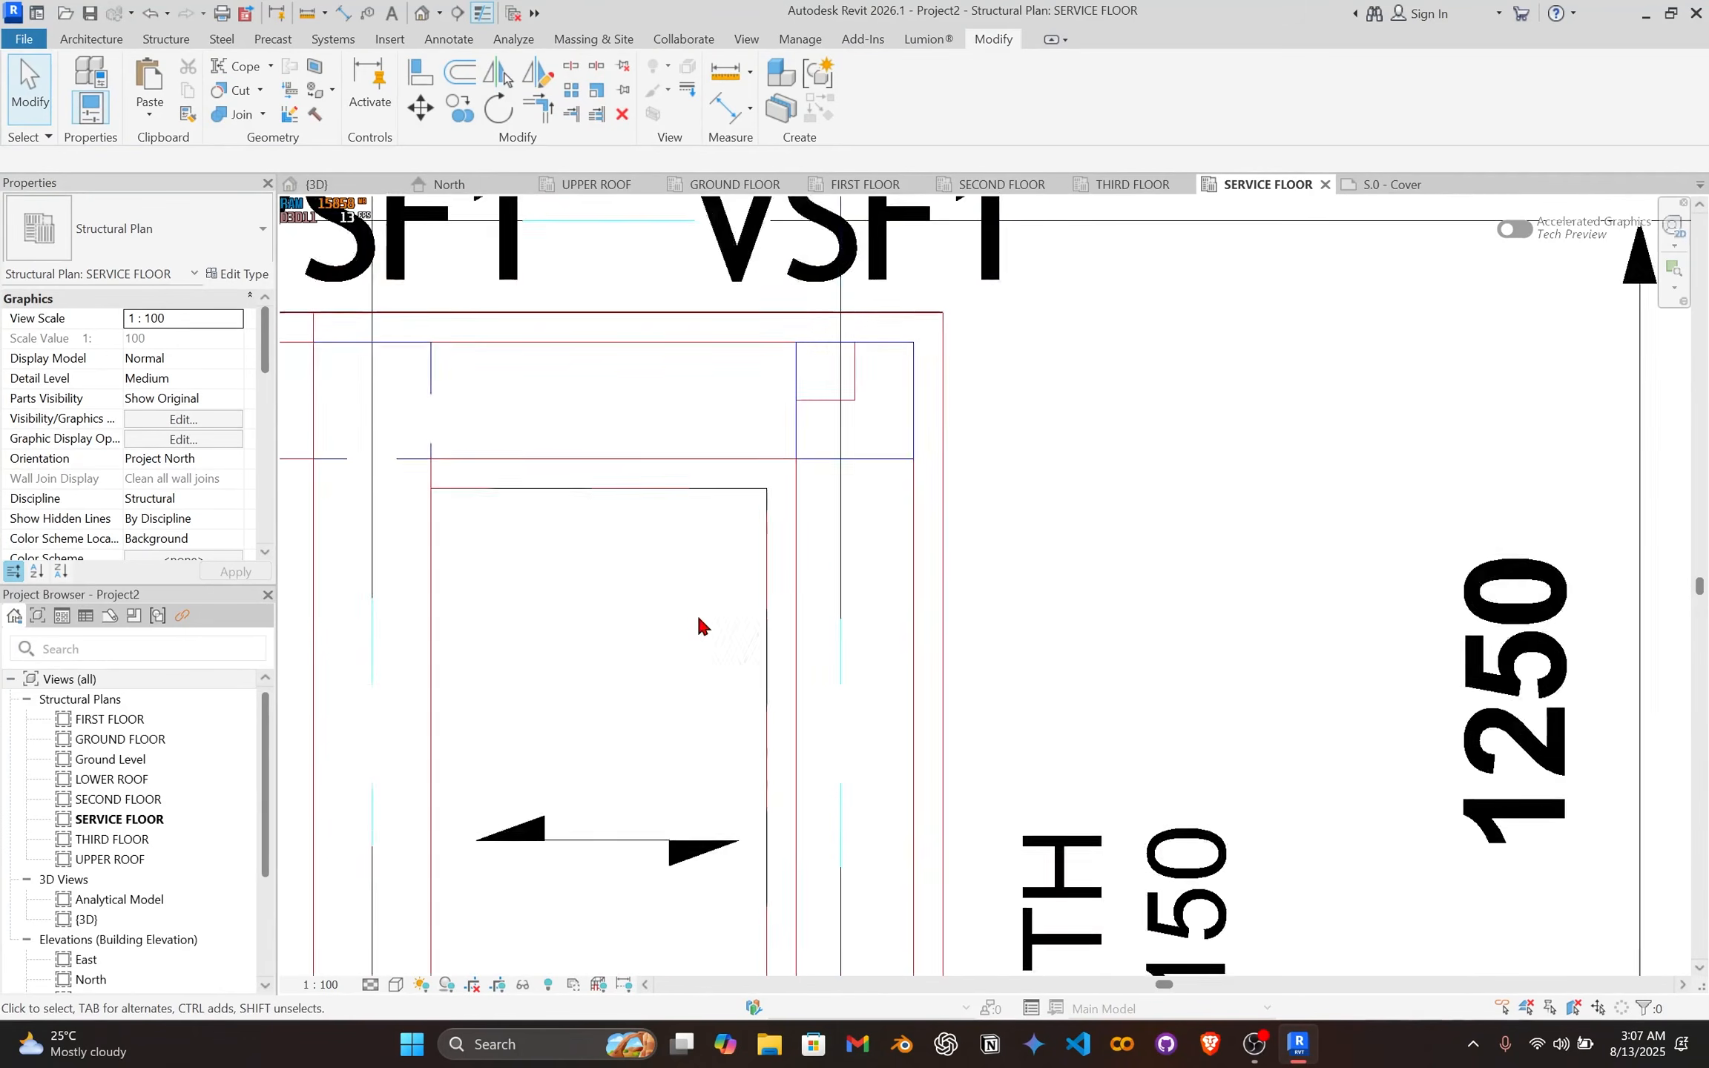
middle_drag(631, 623, 936, 423)
scroll(700, 479, up, 5)
scroll(775, 631, down, 10)
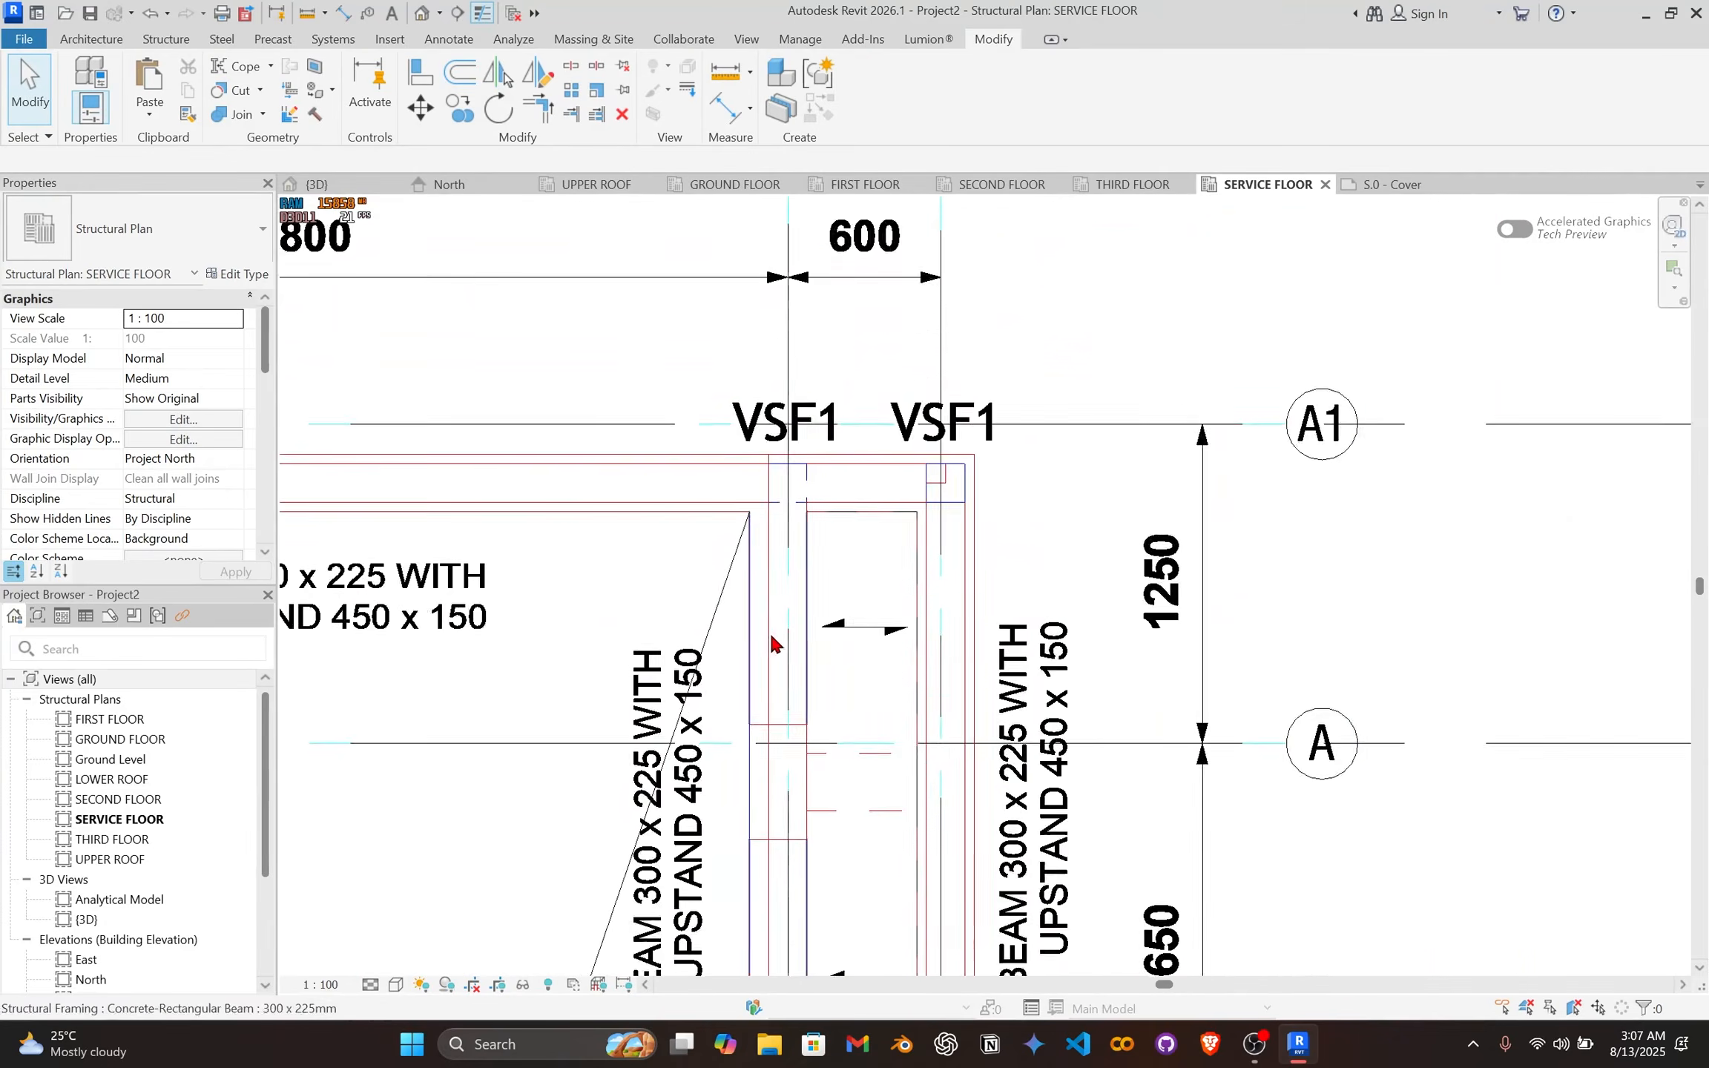
middle_drag(775, 955, 892, 156)
scroll(941, 623, down, 3)
middle_drag(920, 704, 859, 319)
middle_drag(876, 831, 919, 304)
scroll(927, 625, up, 3)
scroll(883, 563, up, 3)
scroll(1113, 486, down, 2)
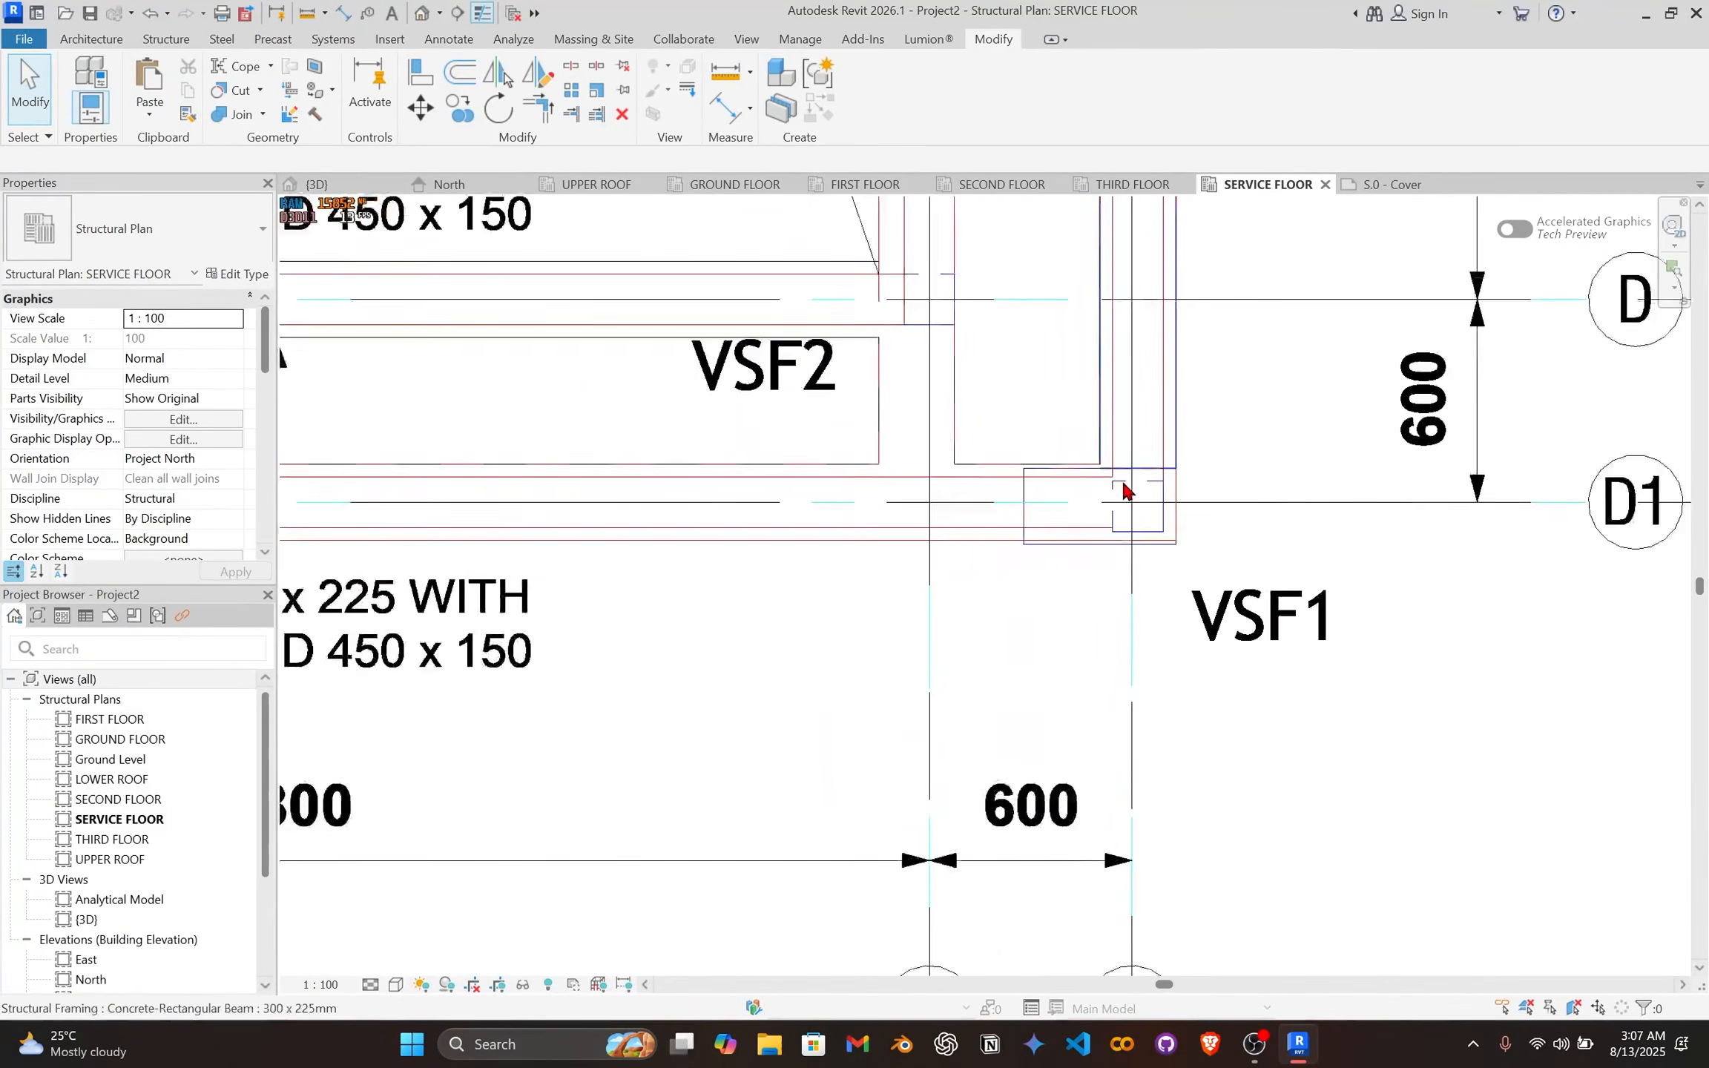
scroll(846, 445, down, 2)
scroll(415, 340, up, 1)
middle_drag(412, 339, 1203, 737)
scroll(868, 695, down, 3)
scroll(846, 711, down, 3)
scroll(816, 724, down, 1)
middle_drag(563, 712, 805, 730)
middle_drag(714, 305, 873, 906)
scroll(714, 463, up, 3)
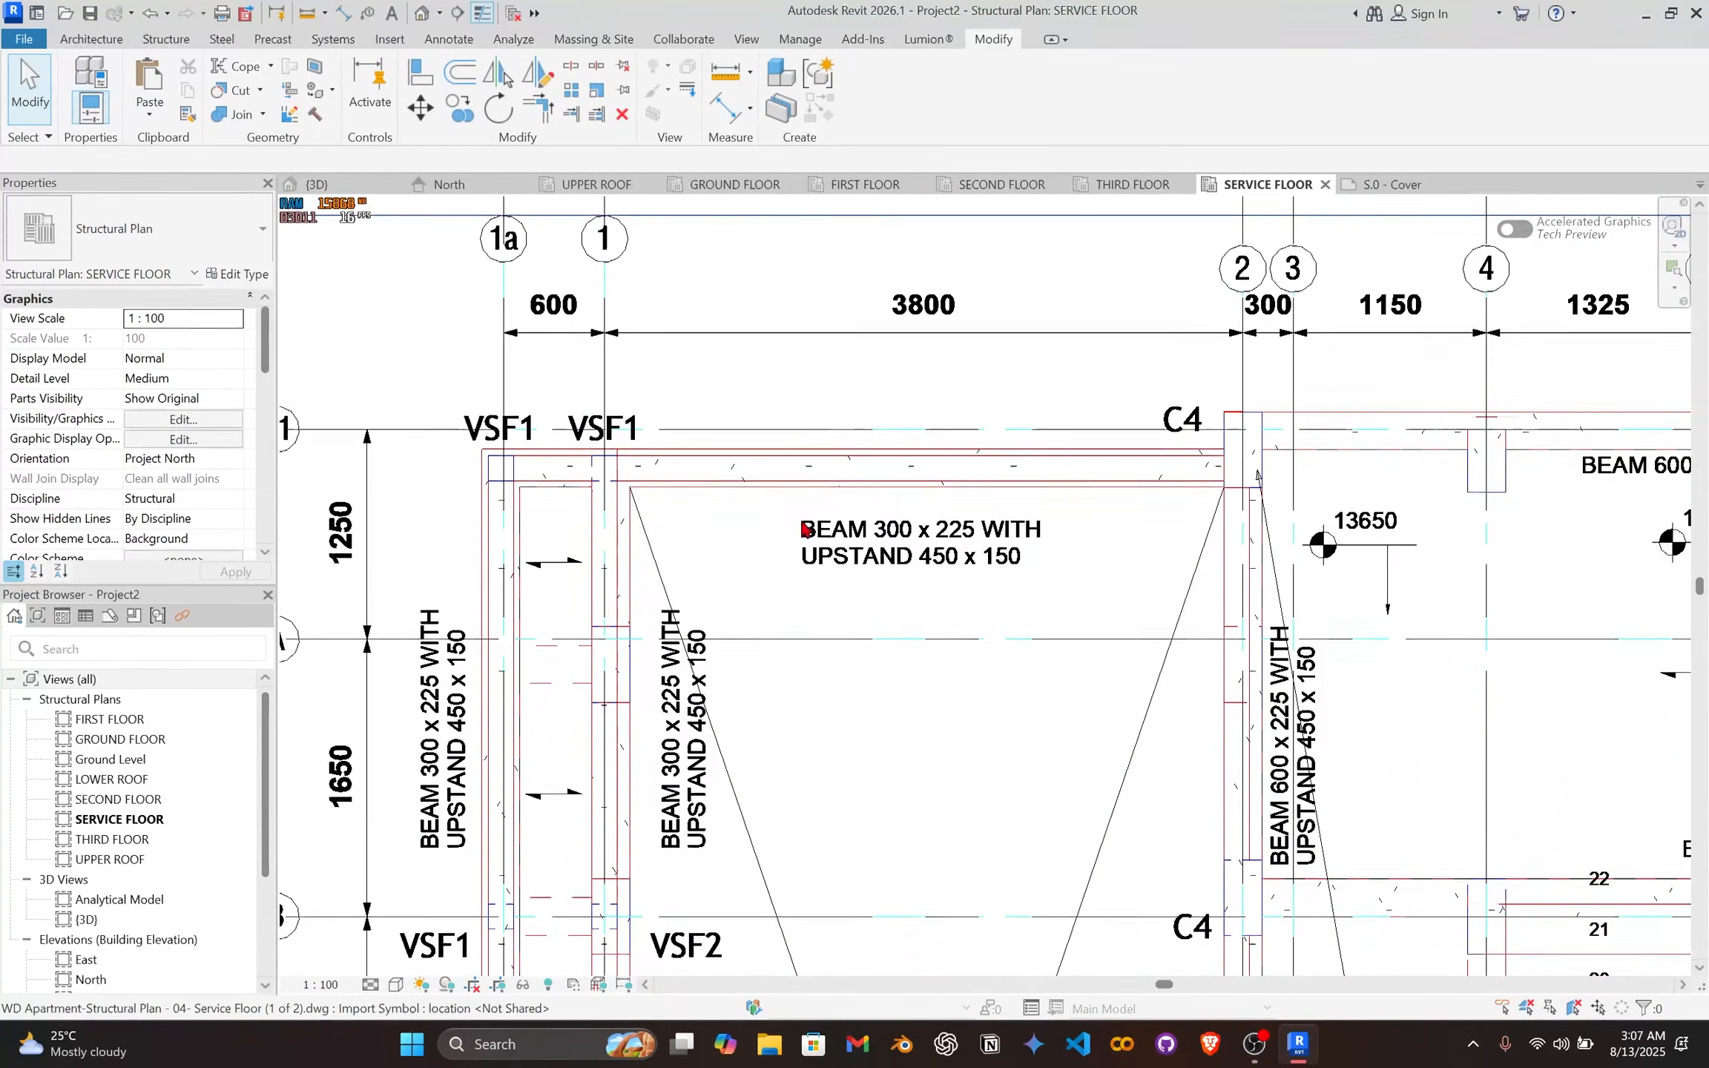
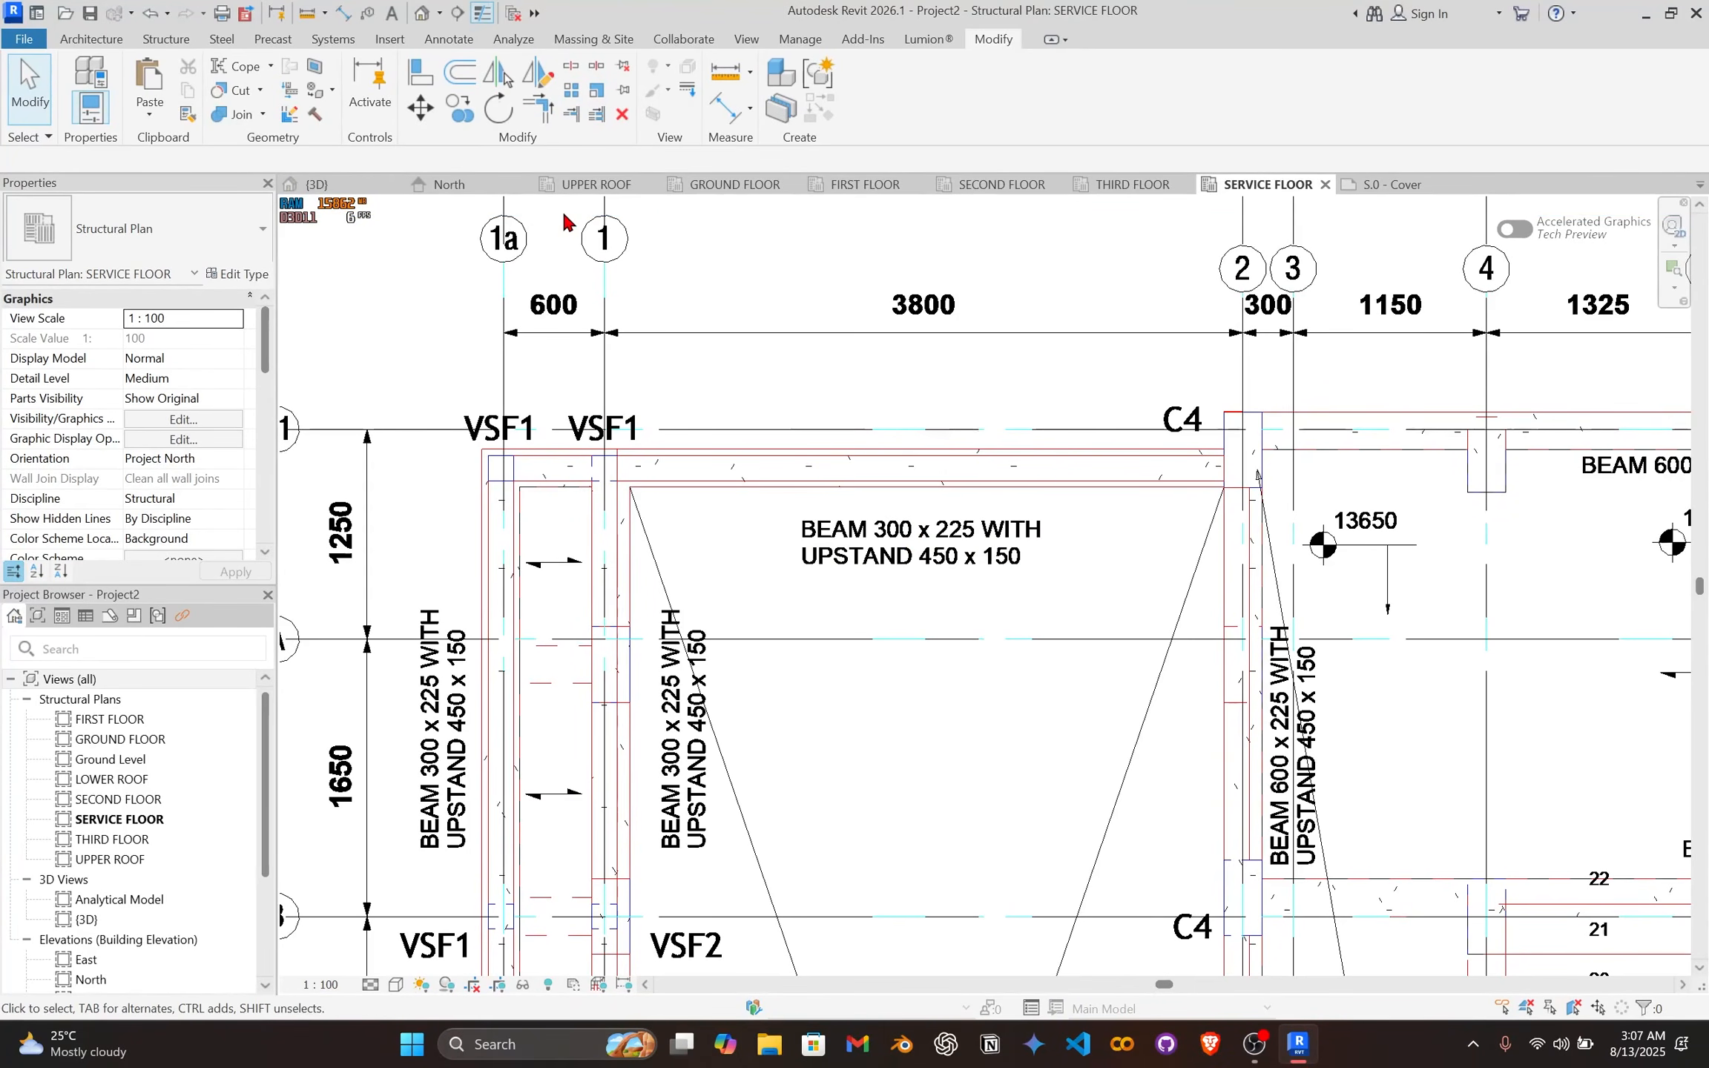
Step: Duplicate the 300 x 225mm beam type as UPSTAND 450 x 225mm and set its h dimension to match the name
click(177, 42)
click(87, 83)
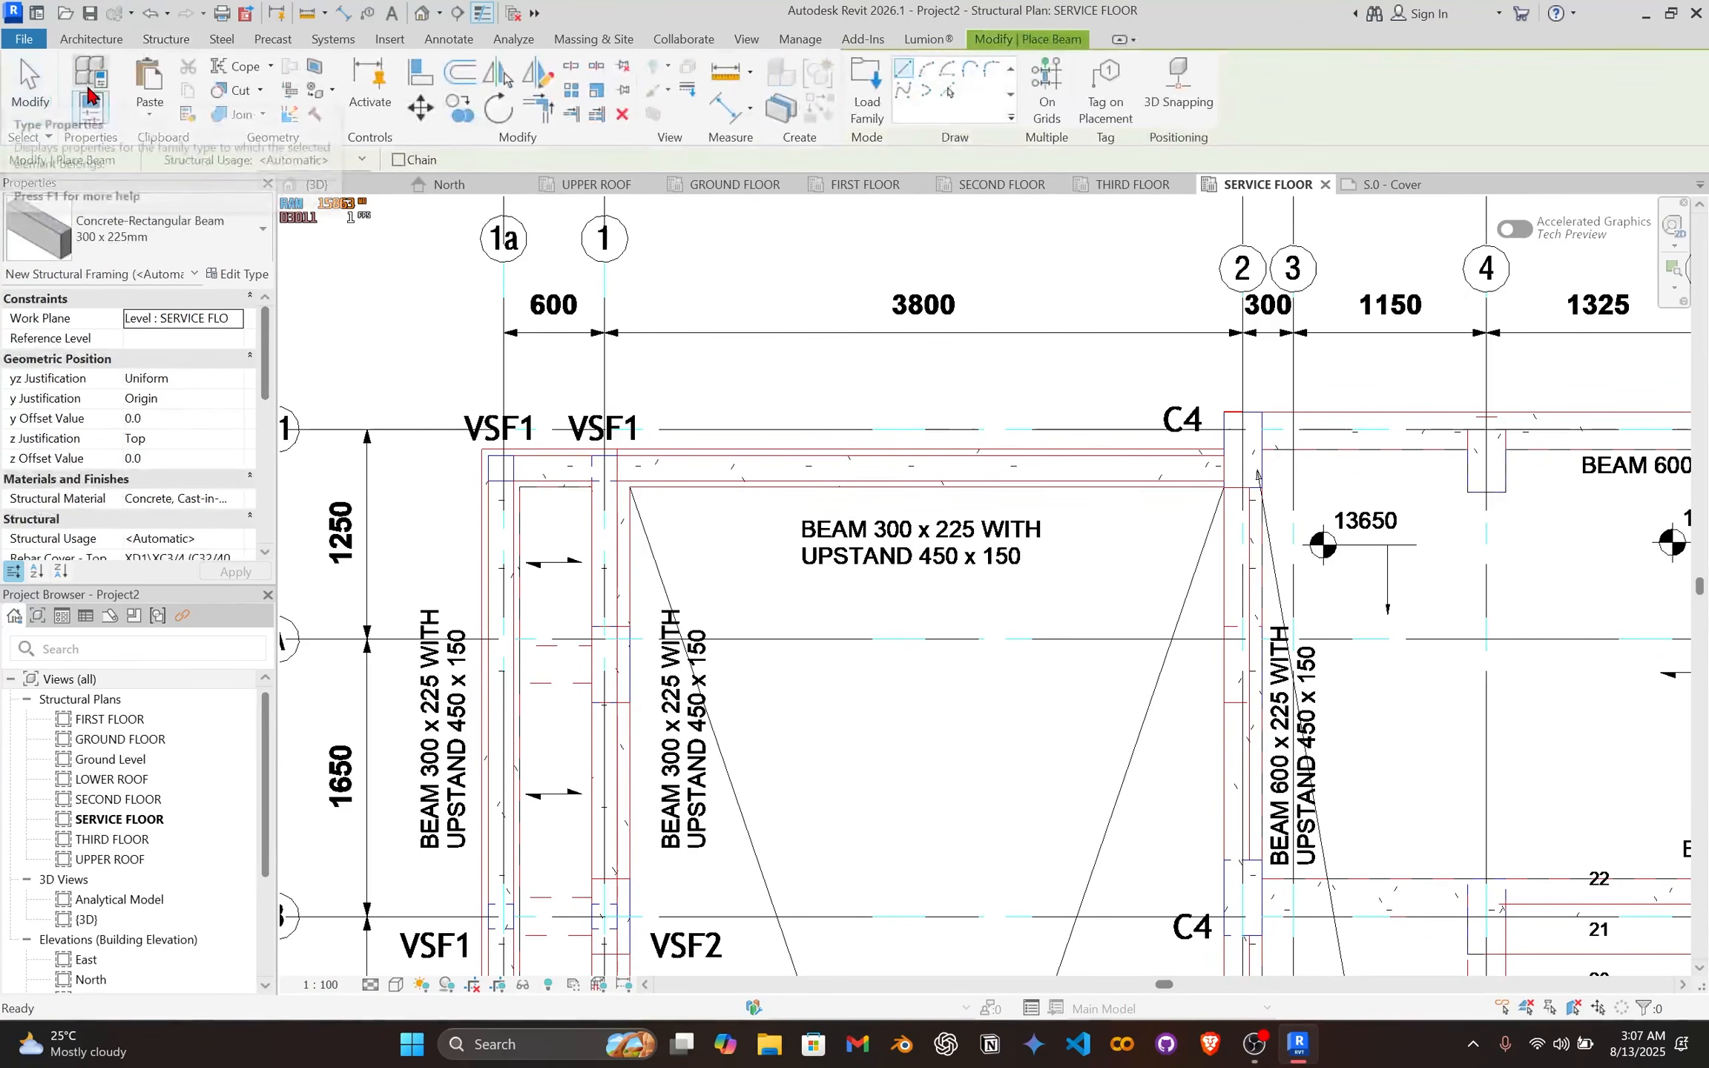
click(226, 282)
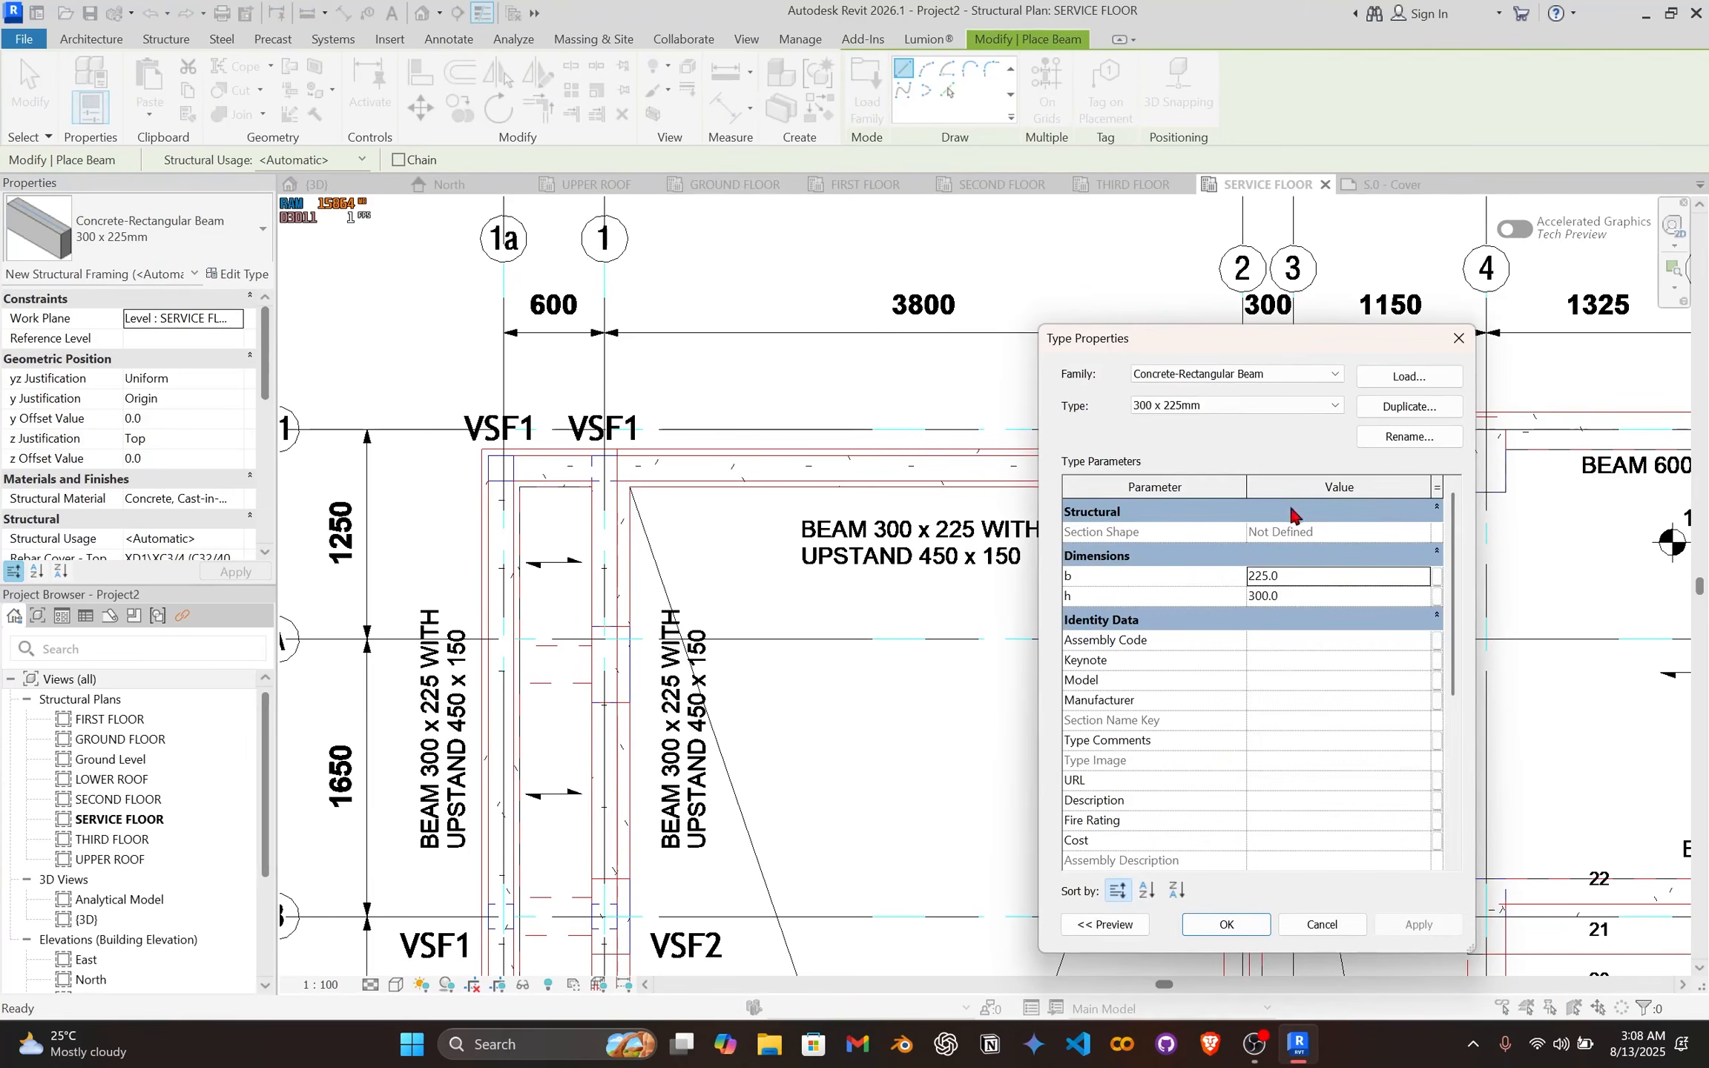
click(1409, 406)
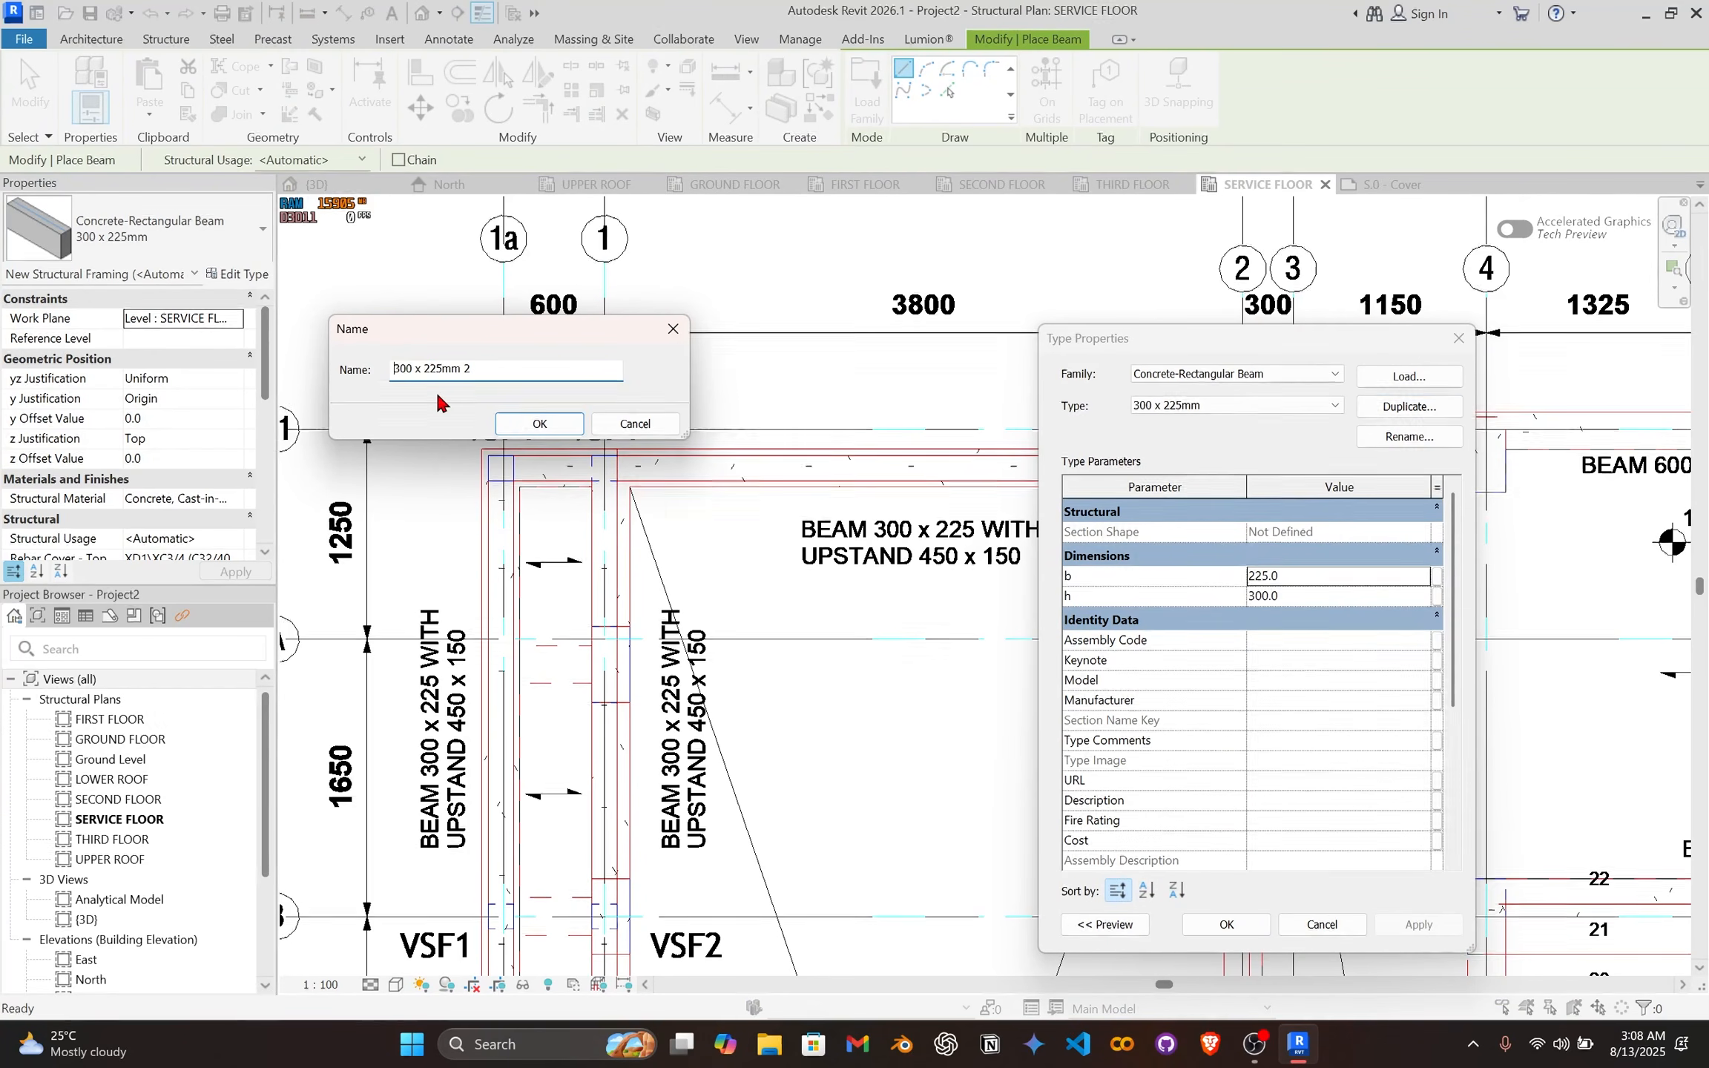
text(UPSTAND 4)
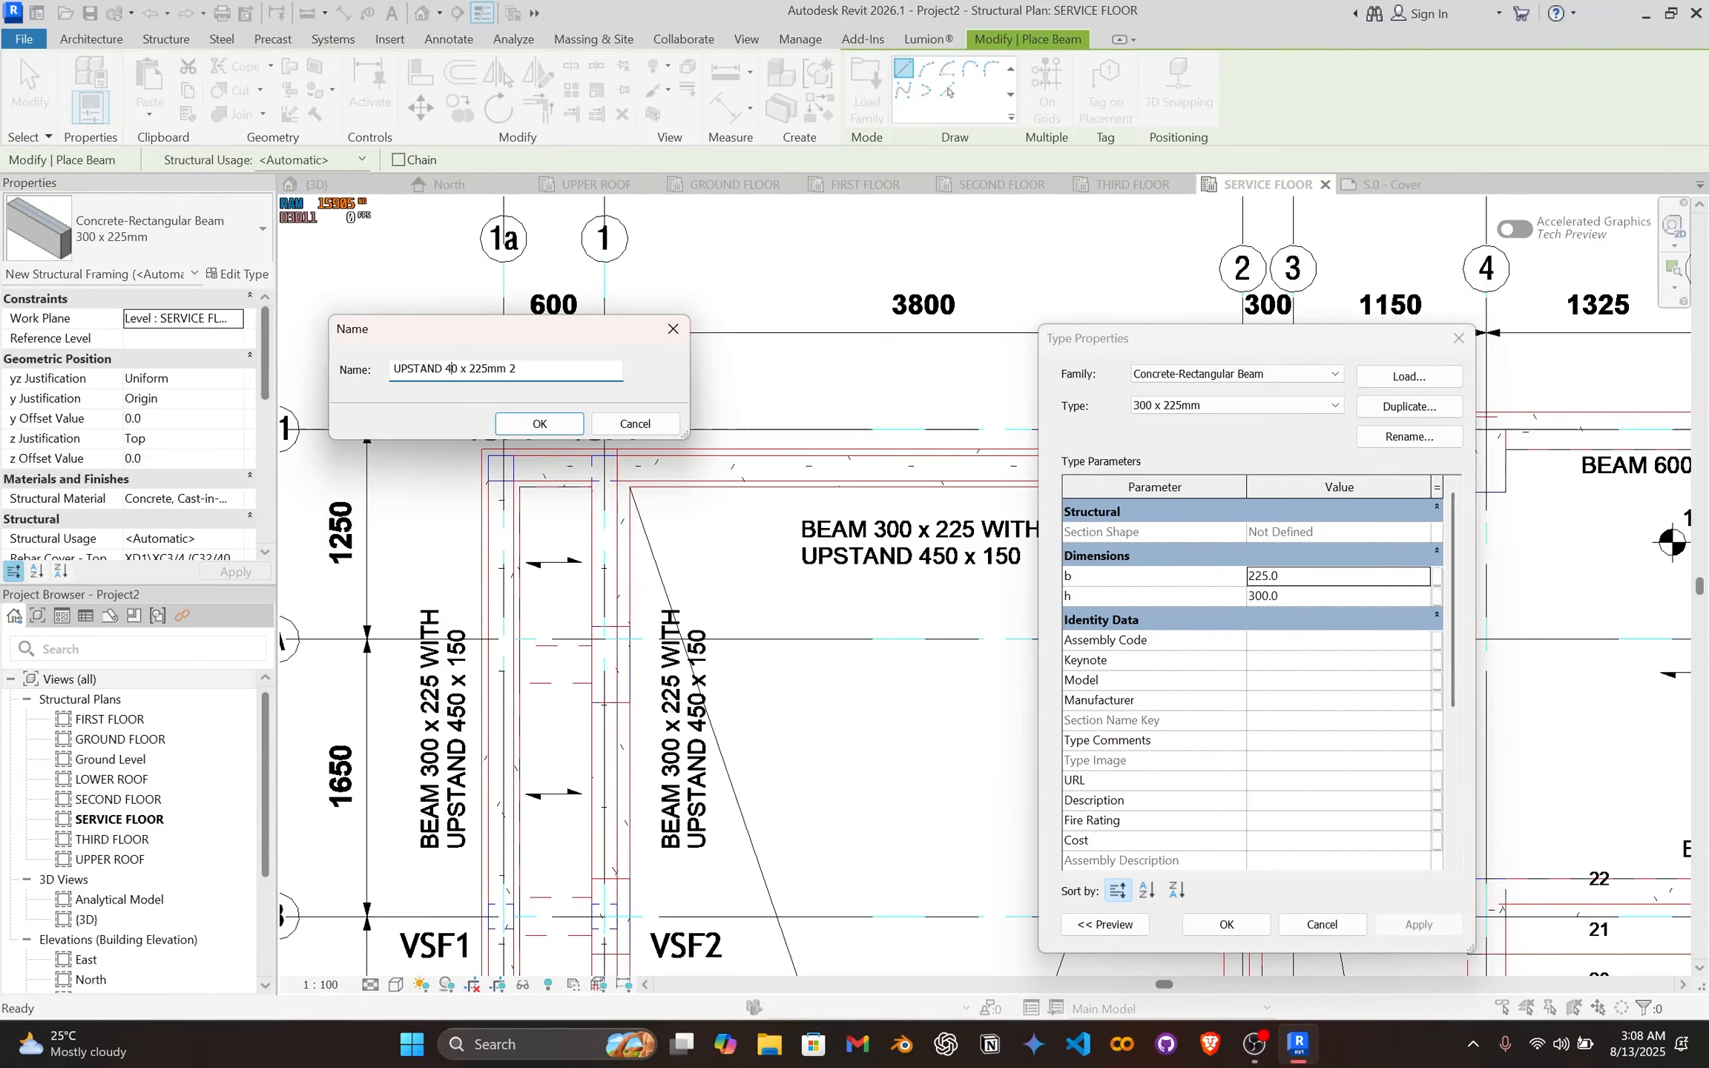
key(BackSpace)
text(45)
click(553, 373)
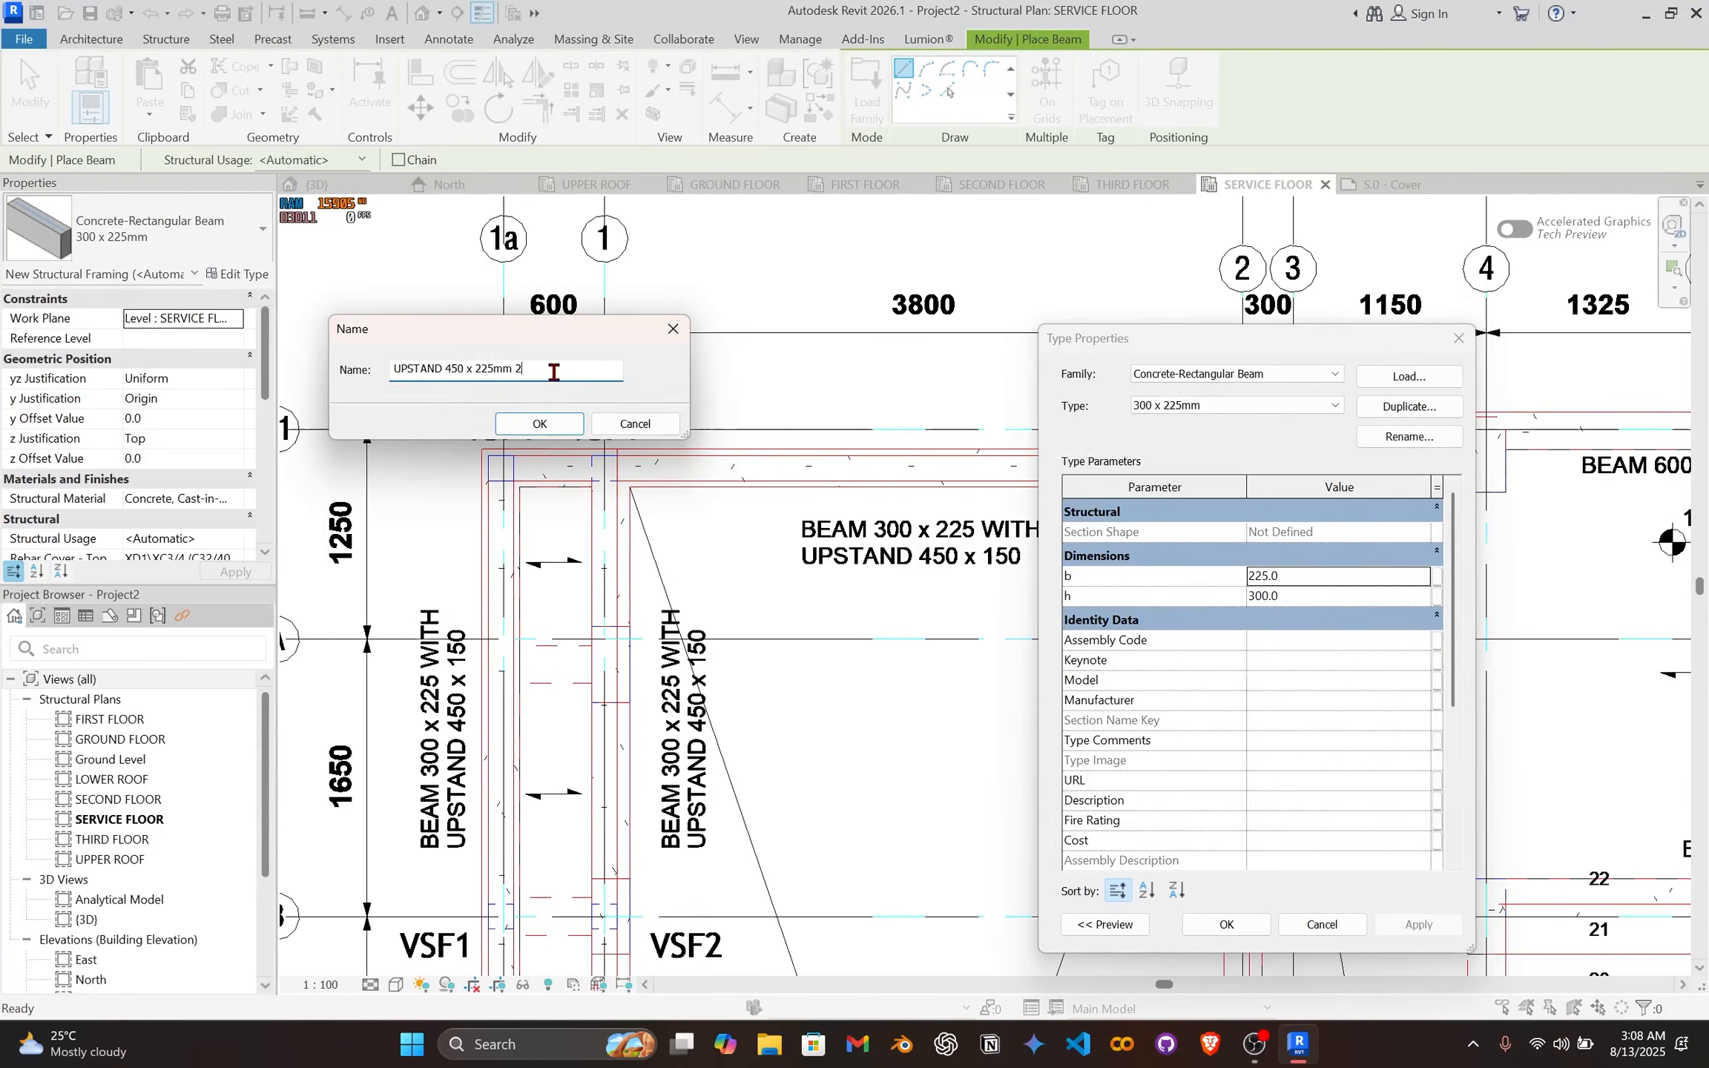
click(540, 423)
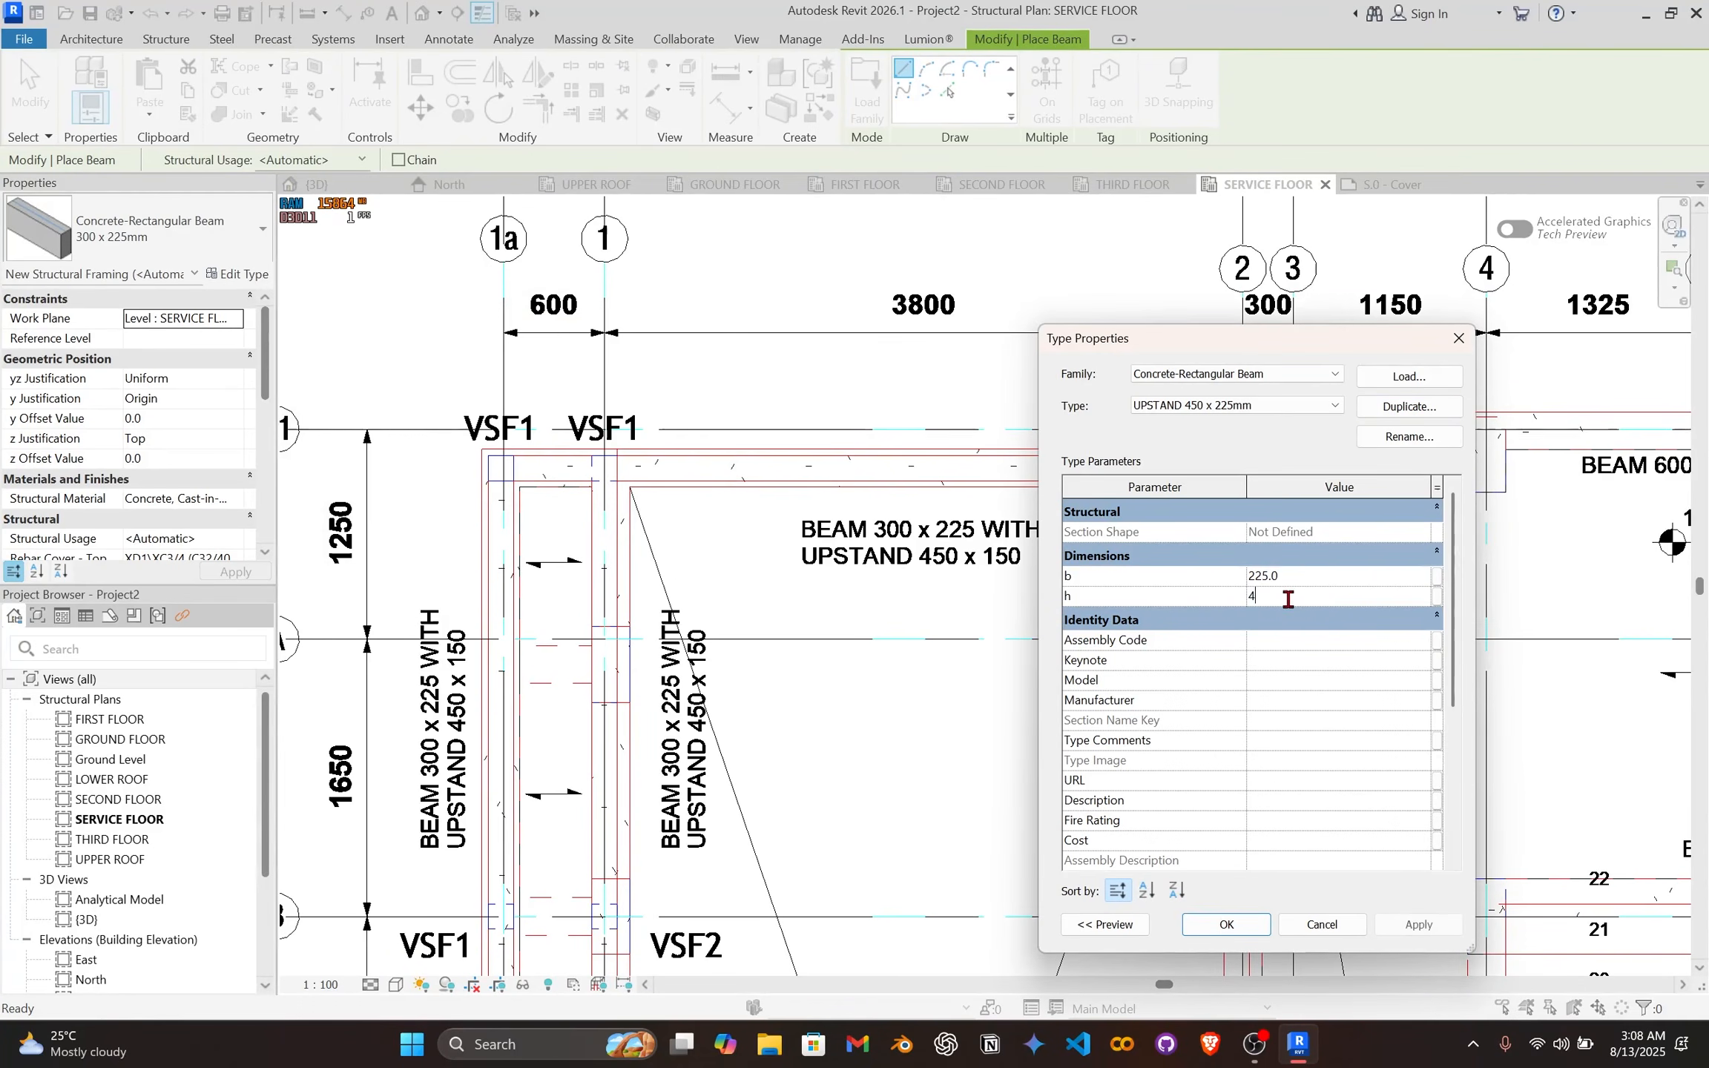
click(1227, 925)
Step: Set the z Justification of the new upstand beam to Bottom
scroll(427, 429, down, 1)
middle_drag(428, 423, 503, 381)
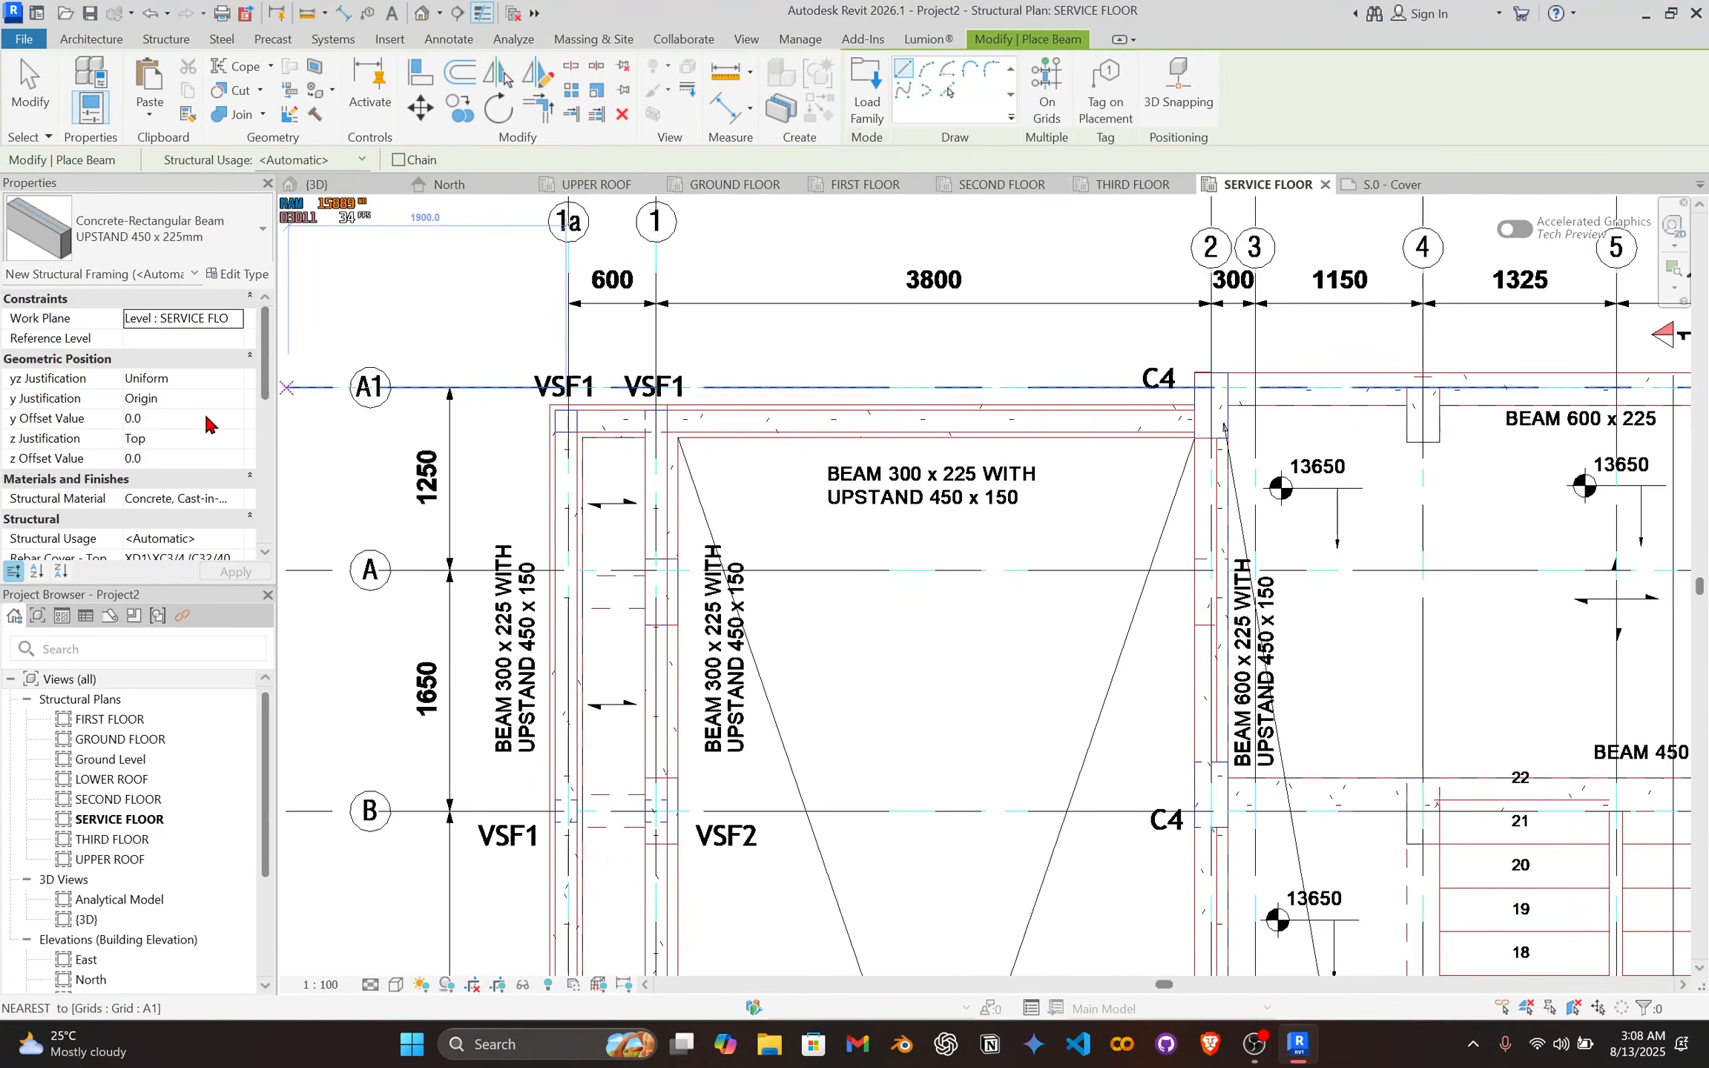
click(238, 404)
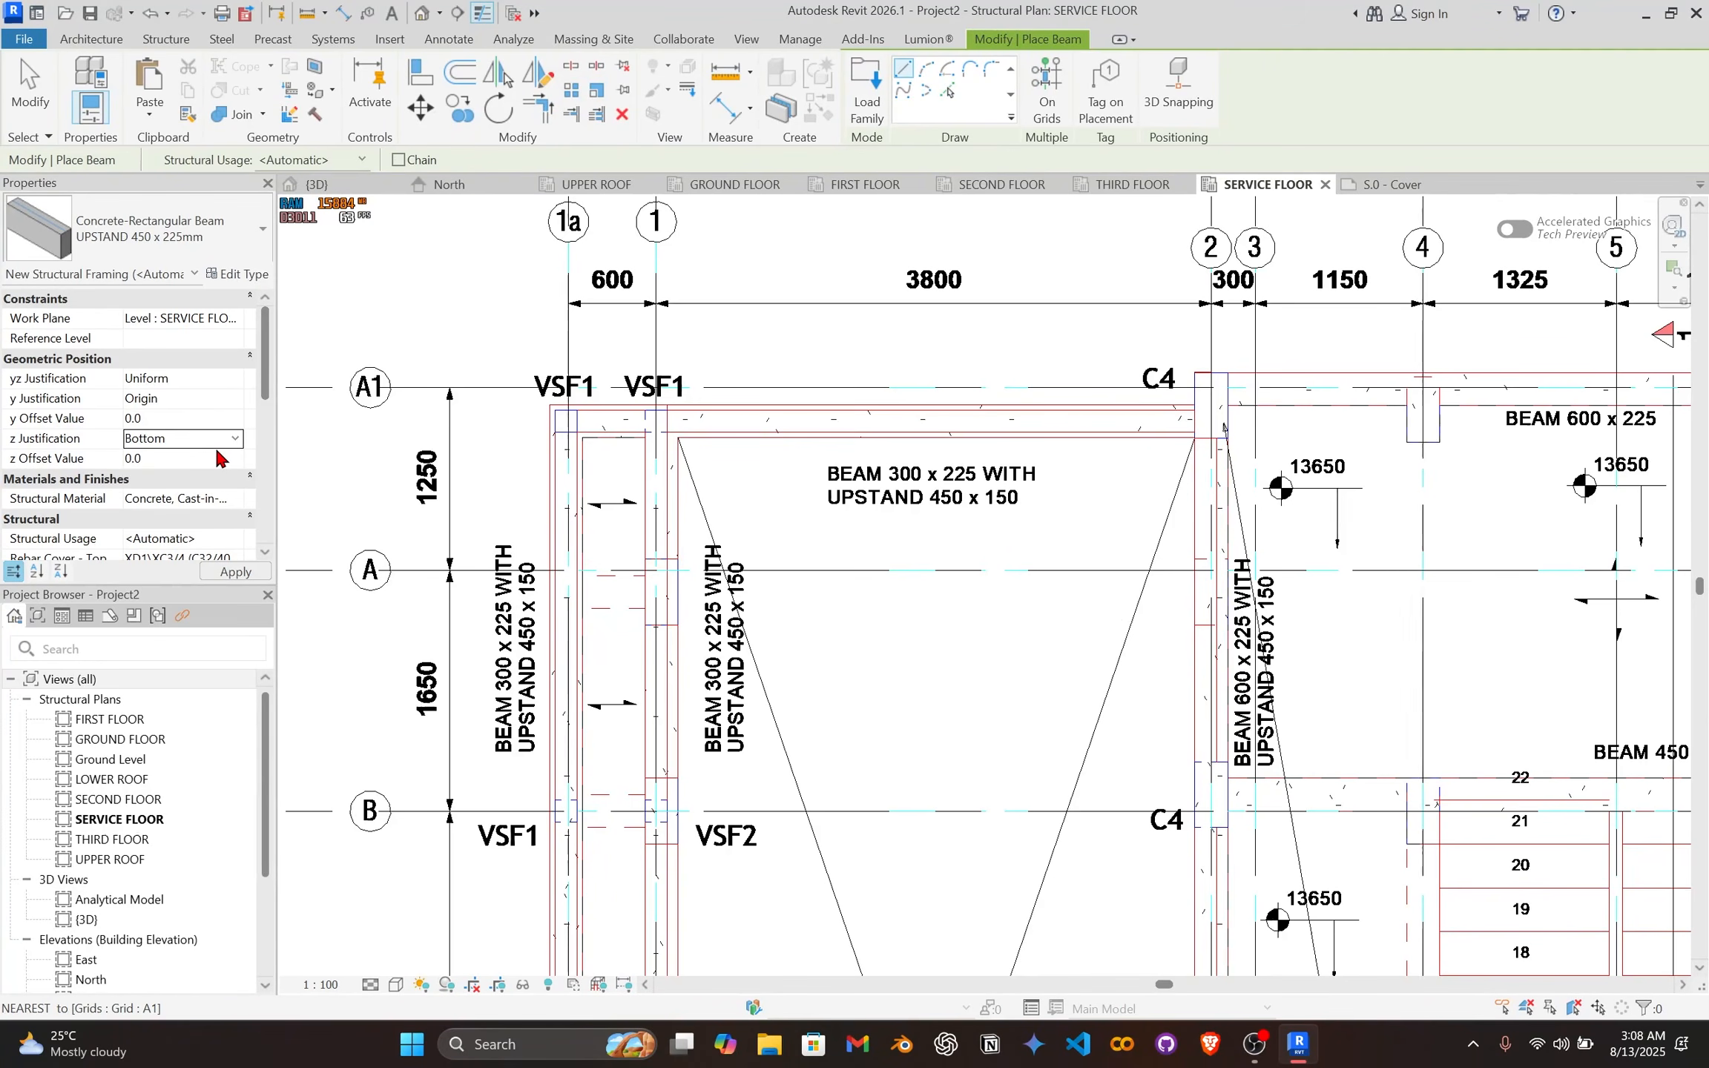
Step: Place an UPSTAND 450 x 225mm beam along the 300 x 225mm beam near grid A1, from column C4 at grid 2 to grid 1a
scroll(1061, 437, up, 1)
middle_drag(1060, 436, 976, 500)
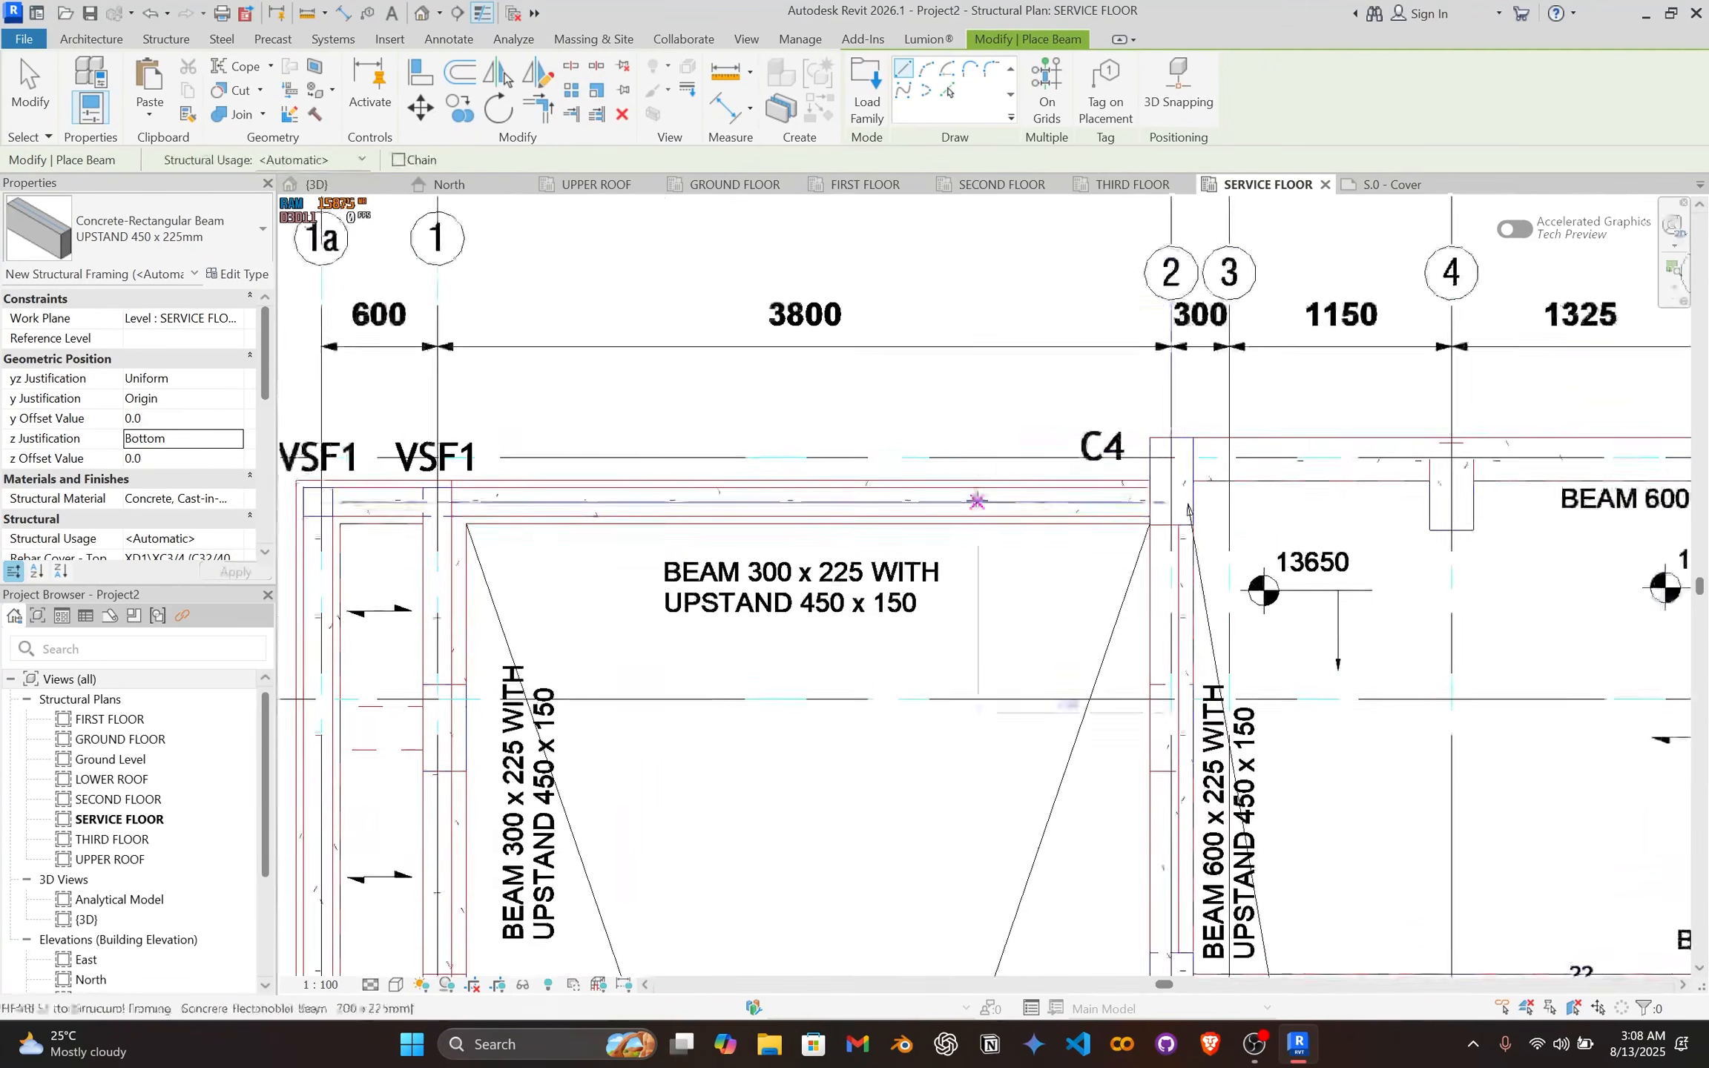
middle_drag(623, 474, 835, 487)
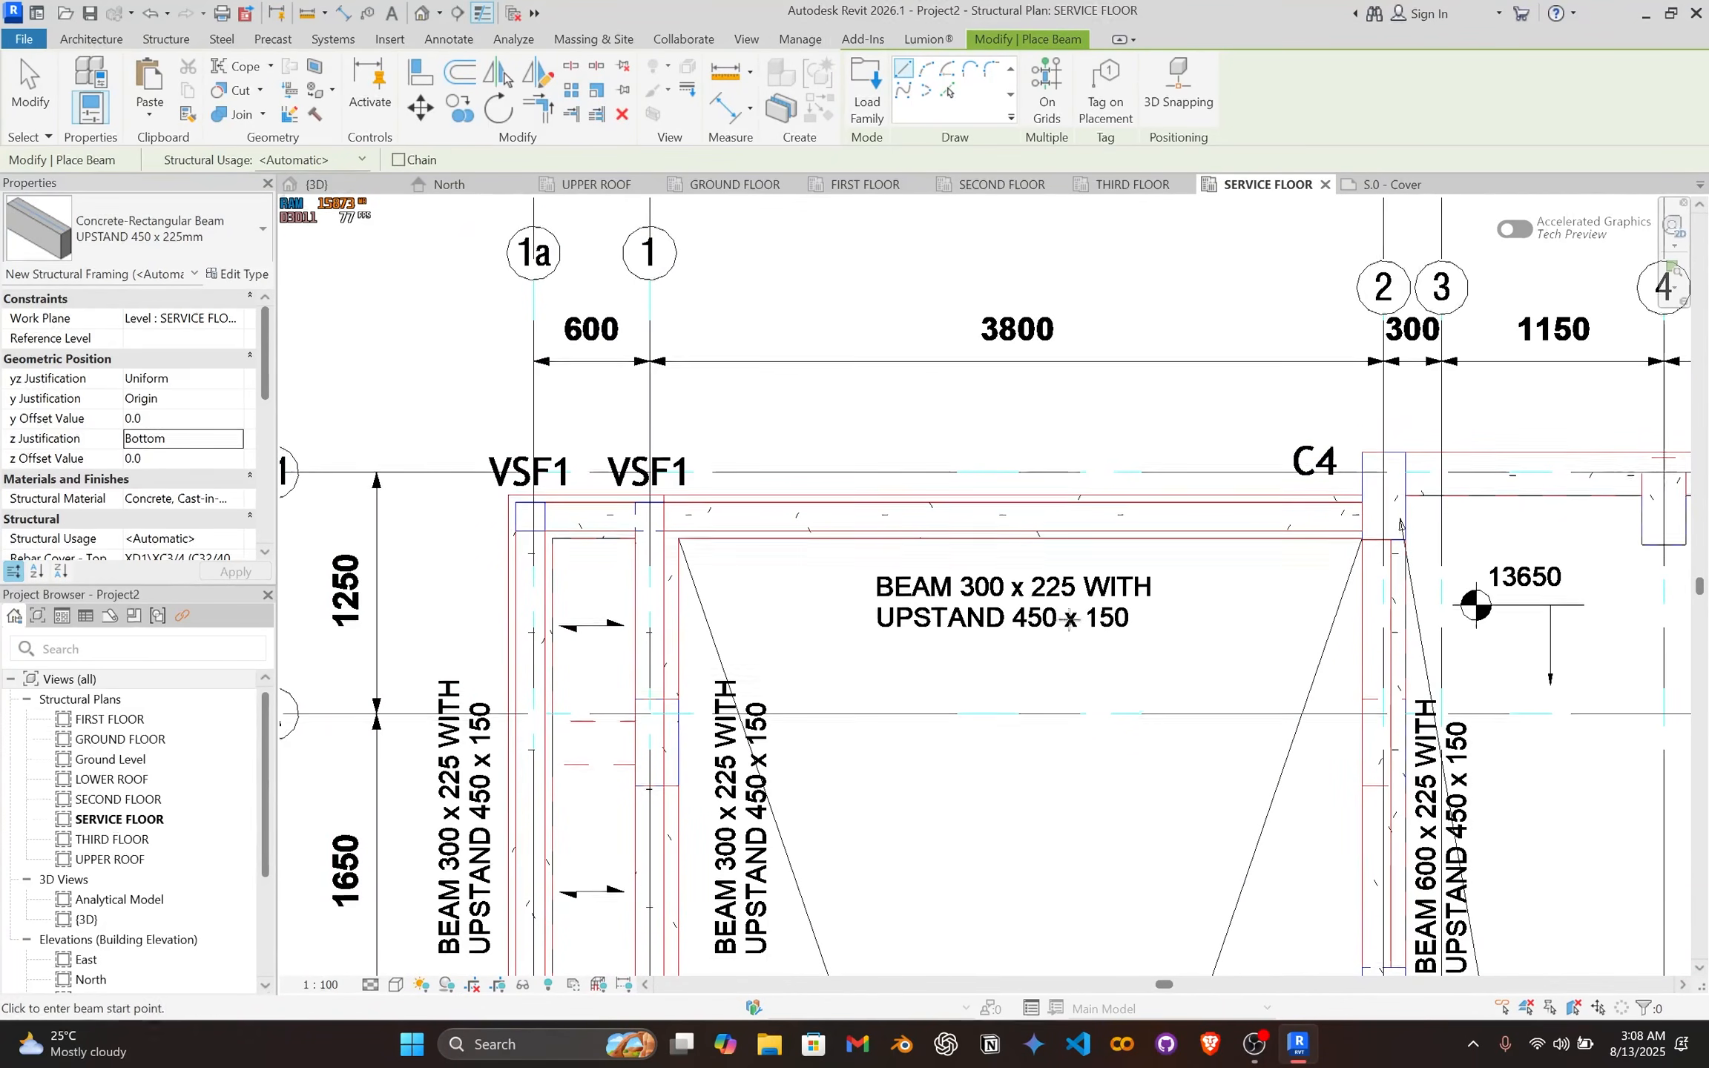
scroll(1339, 540, up, 4)
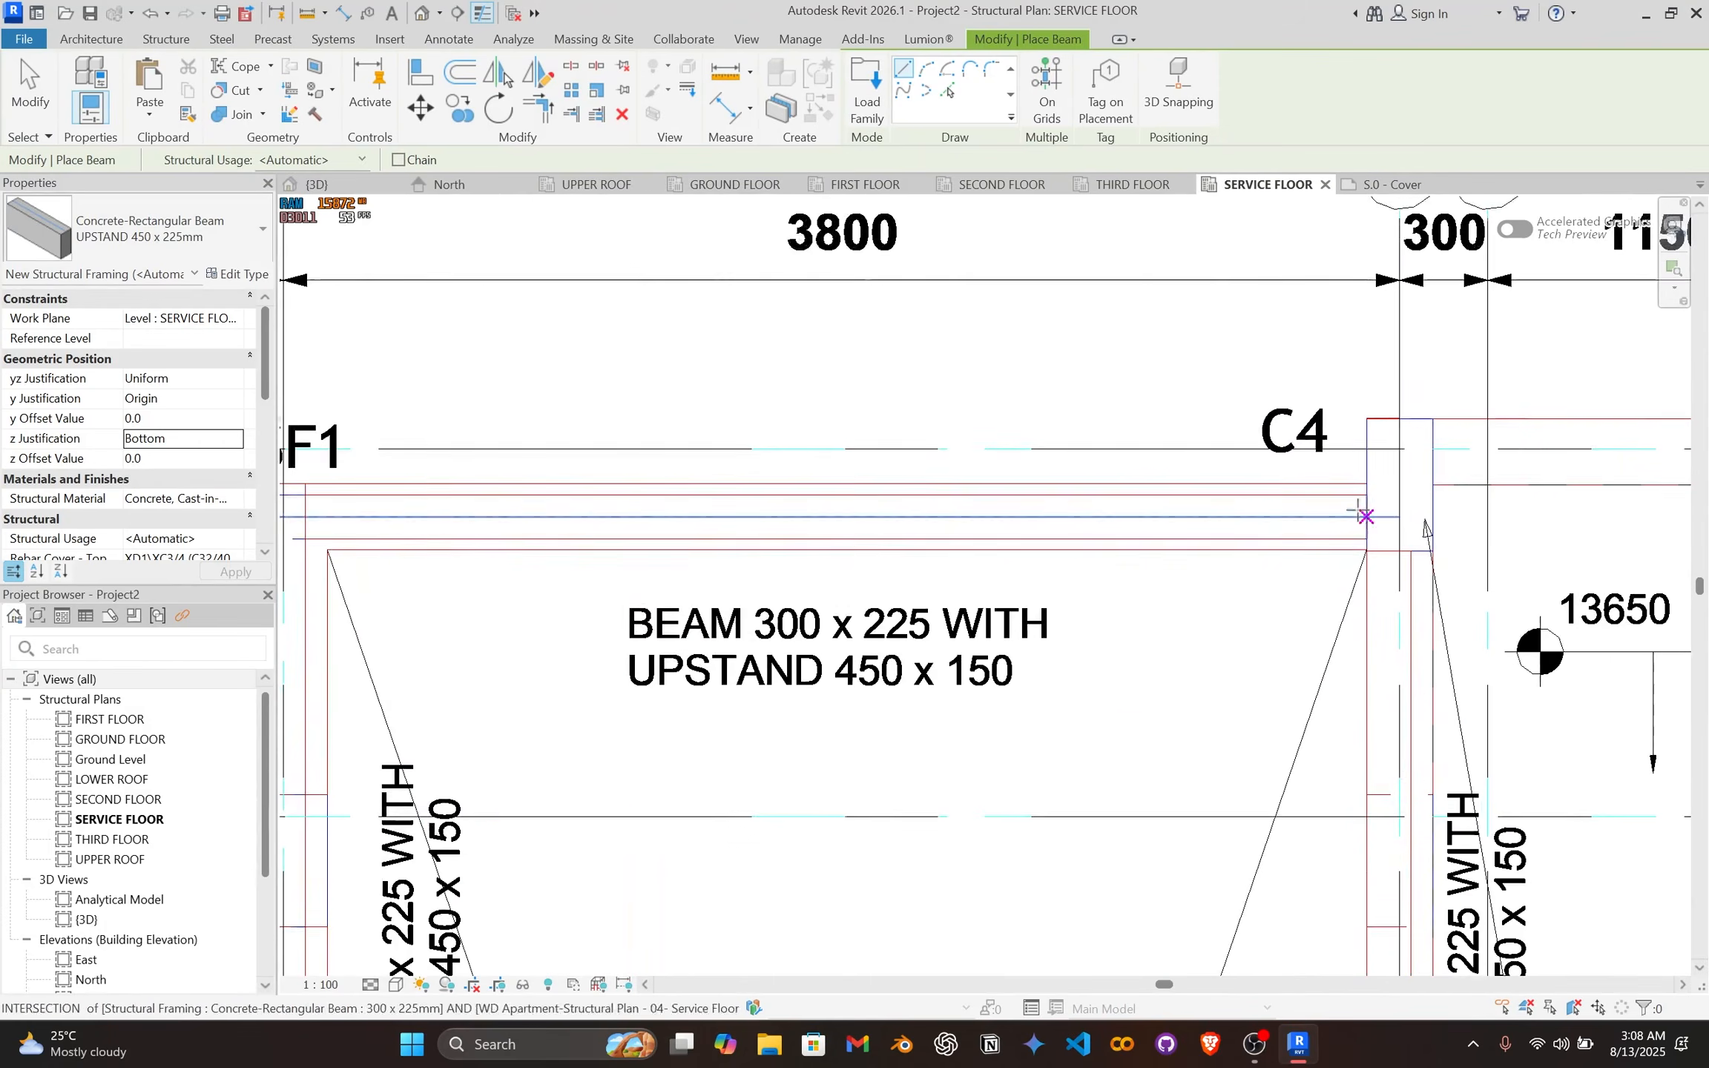
scroll(1314, 567, up, 1)
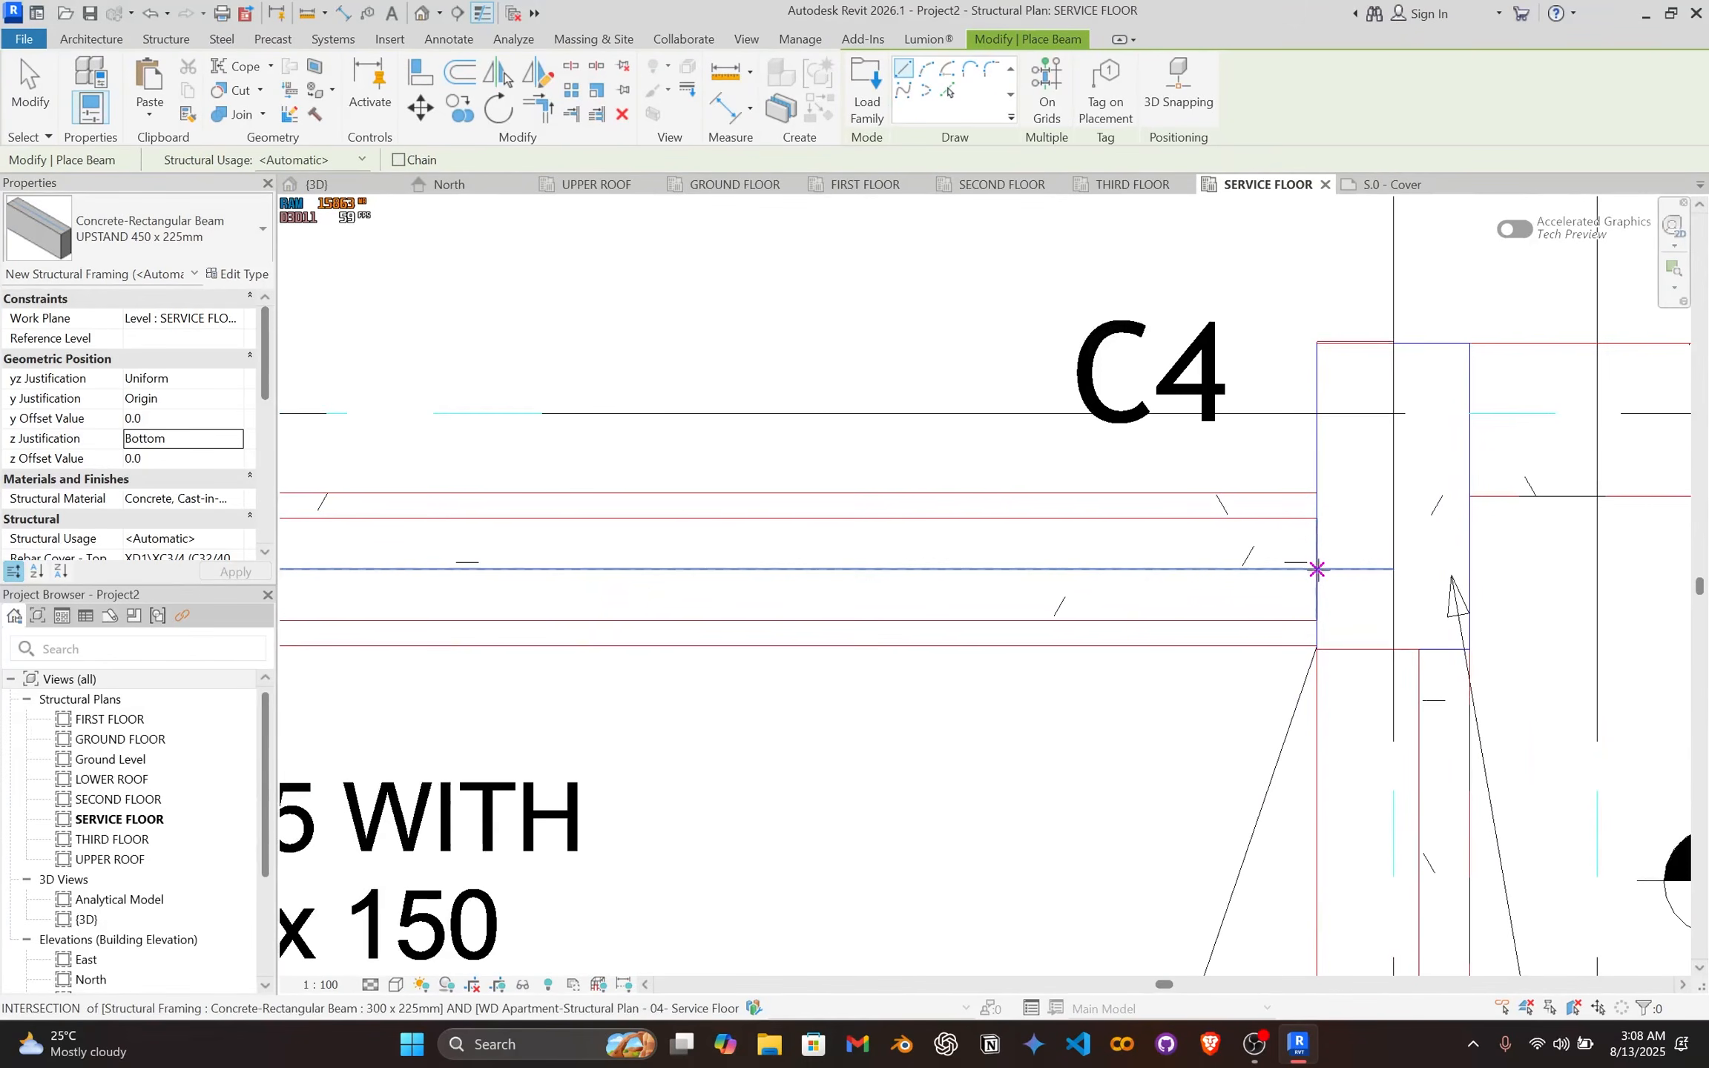
click(1318, 569)
scroll(990, 570, down, 3)
middle_drag(853, 572, 1590, 558)
middle_drag(775, 572, 1524, 579)
scroll(1525, 579, down, 1)
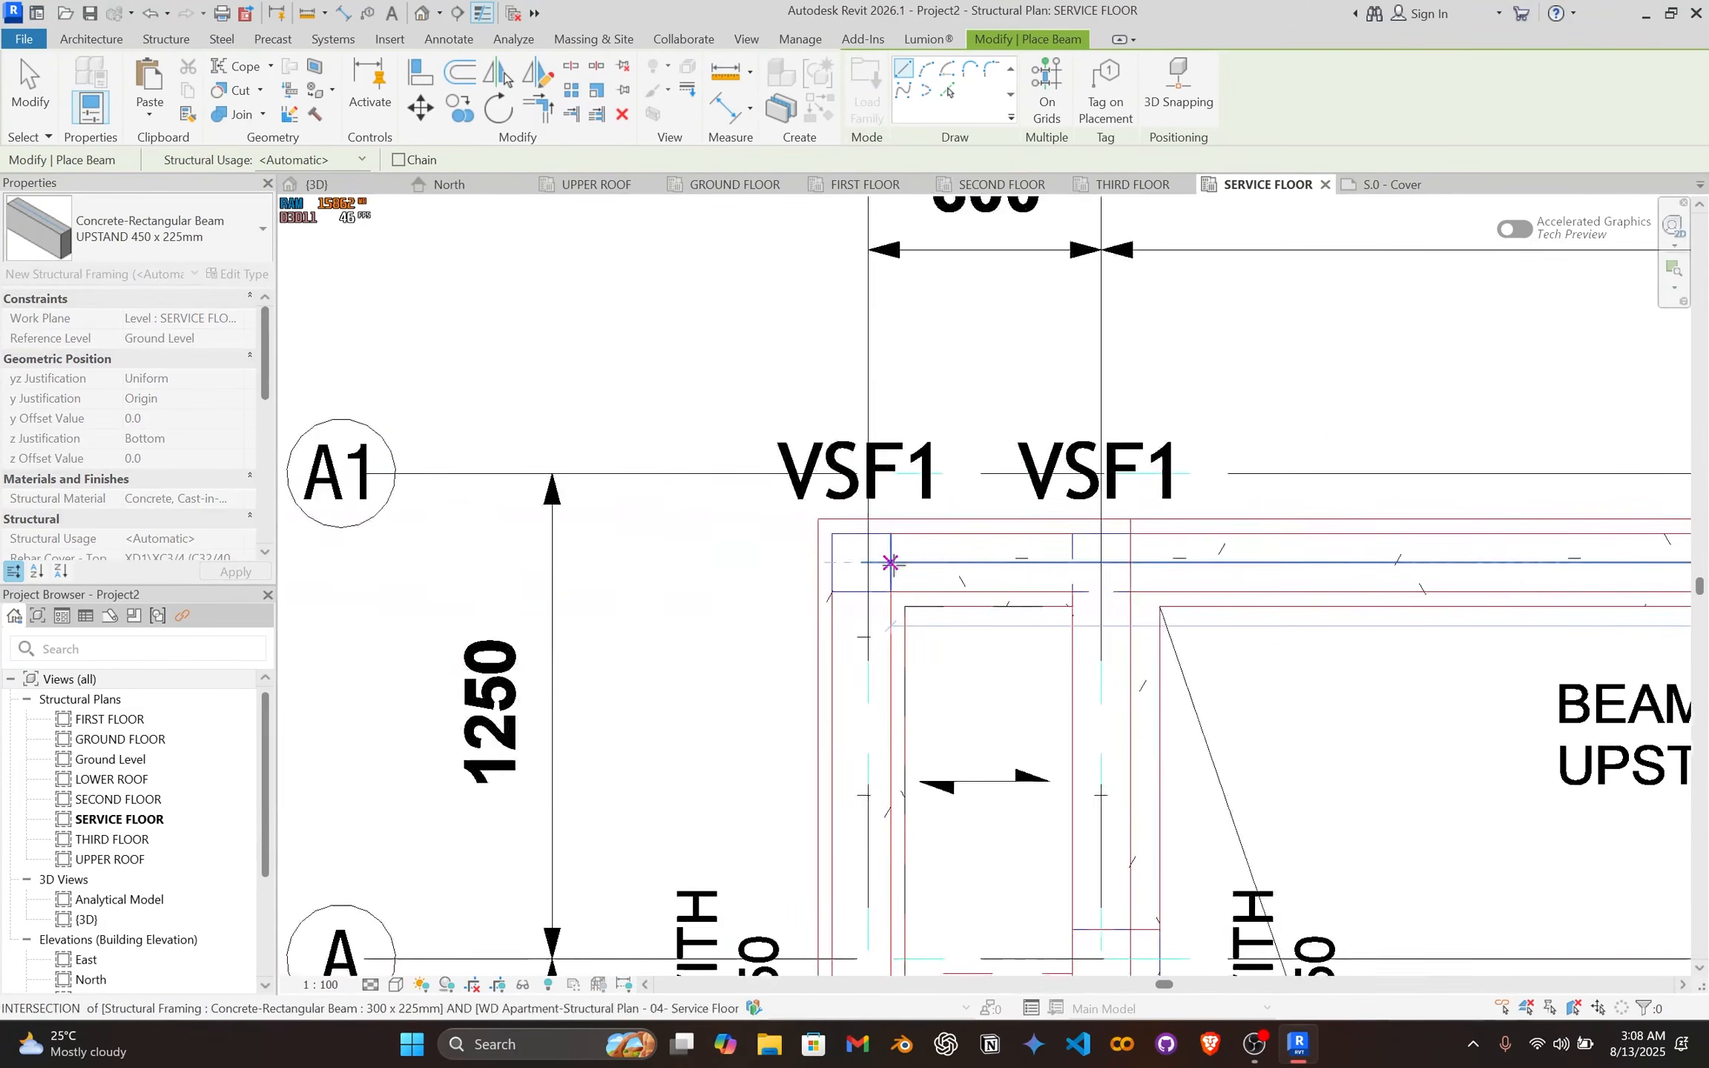
scroll(894, 564, up, 5)
scroll(877, 560, up, 2)
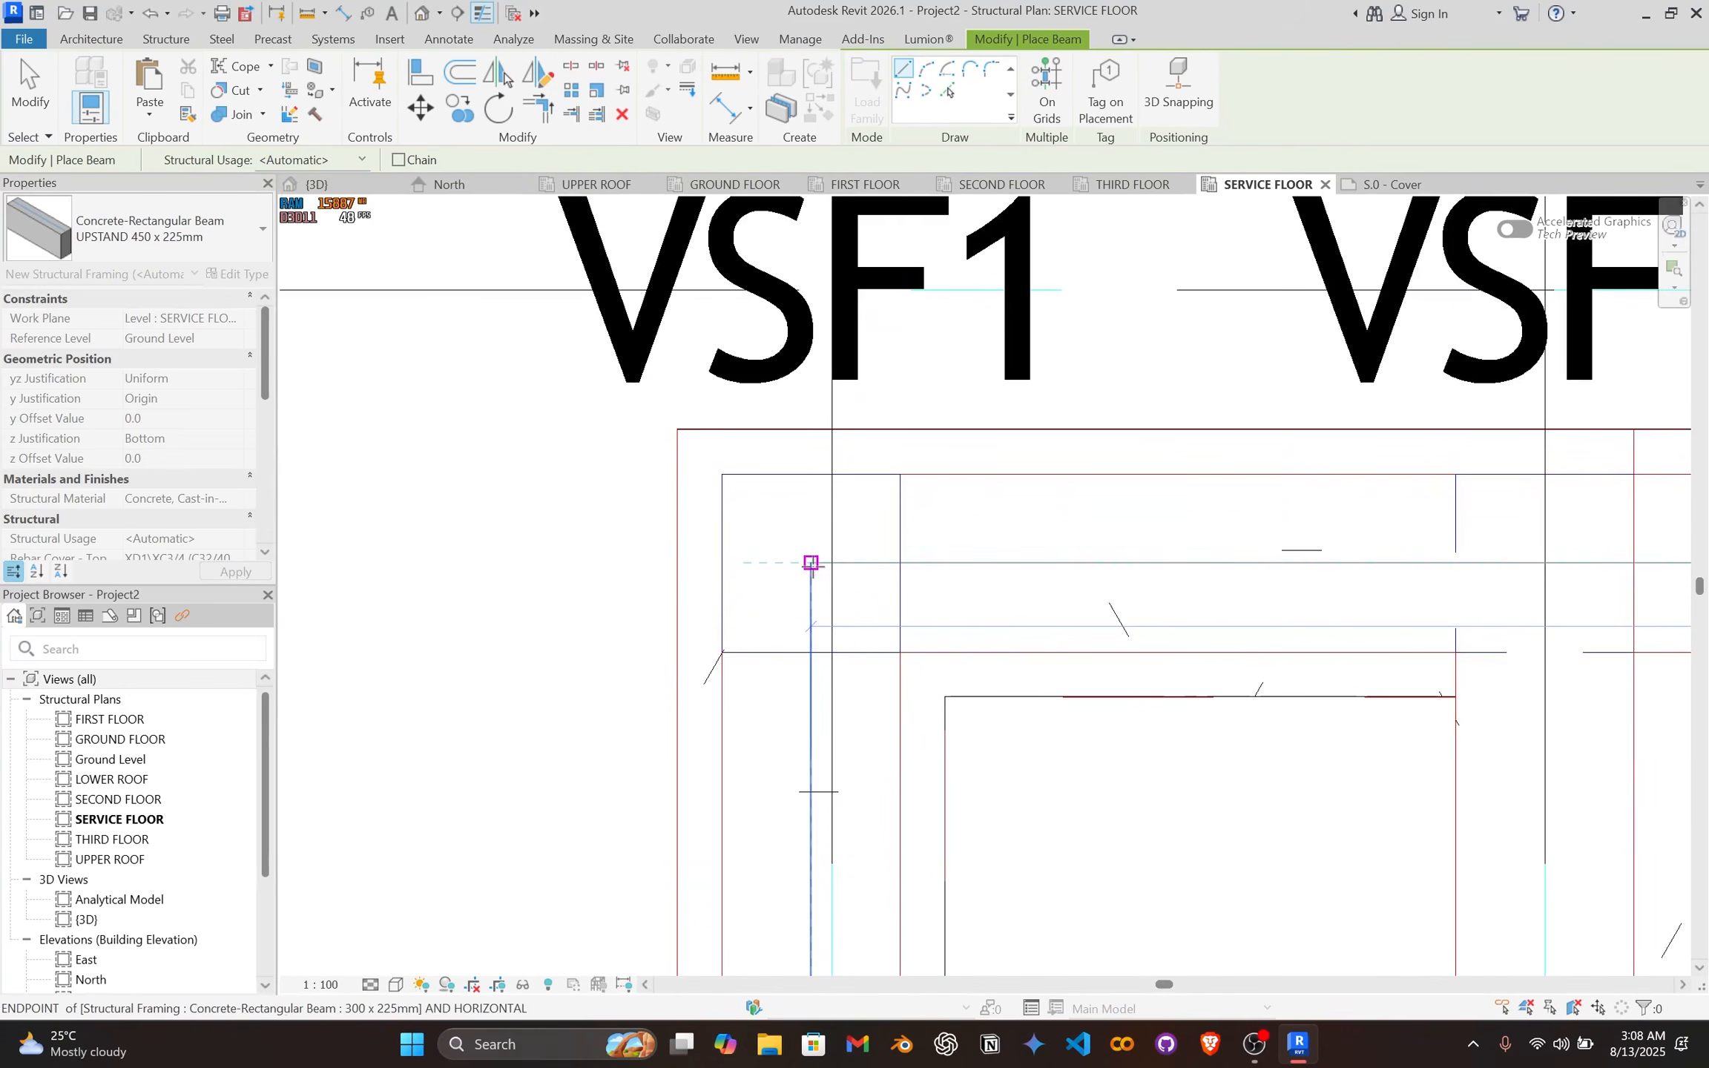
click(811, 562)
key(Escape)
key(Escape)
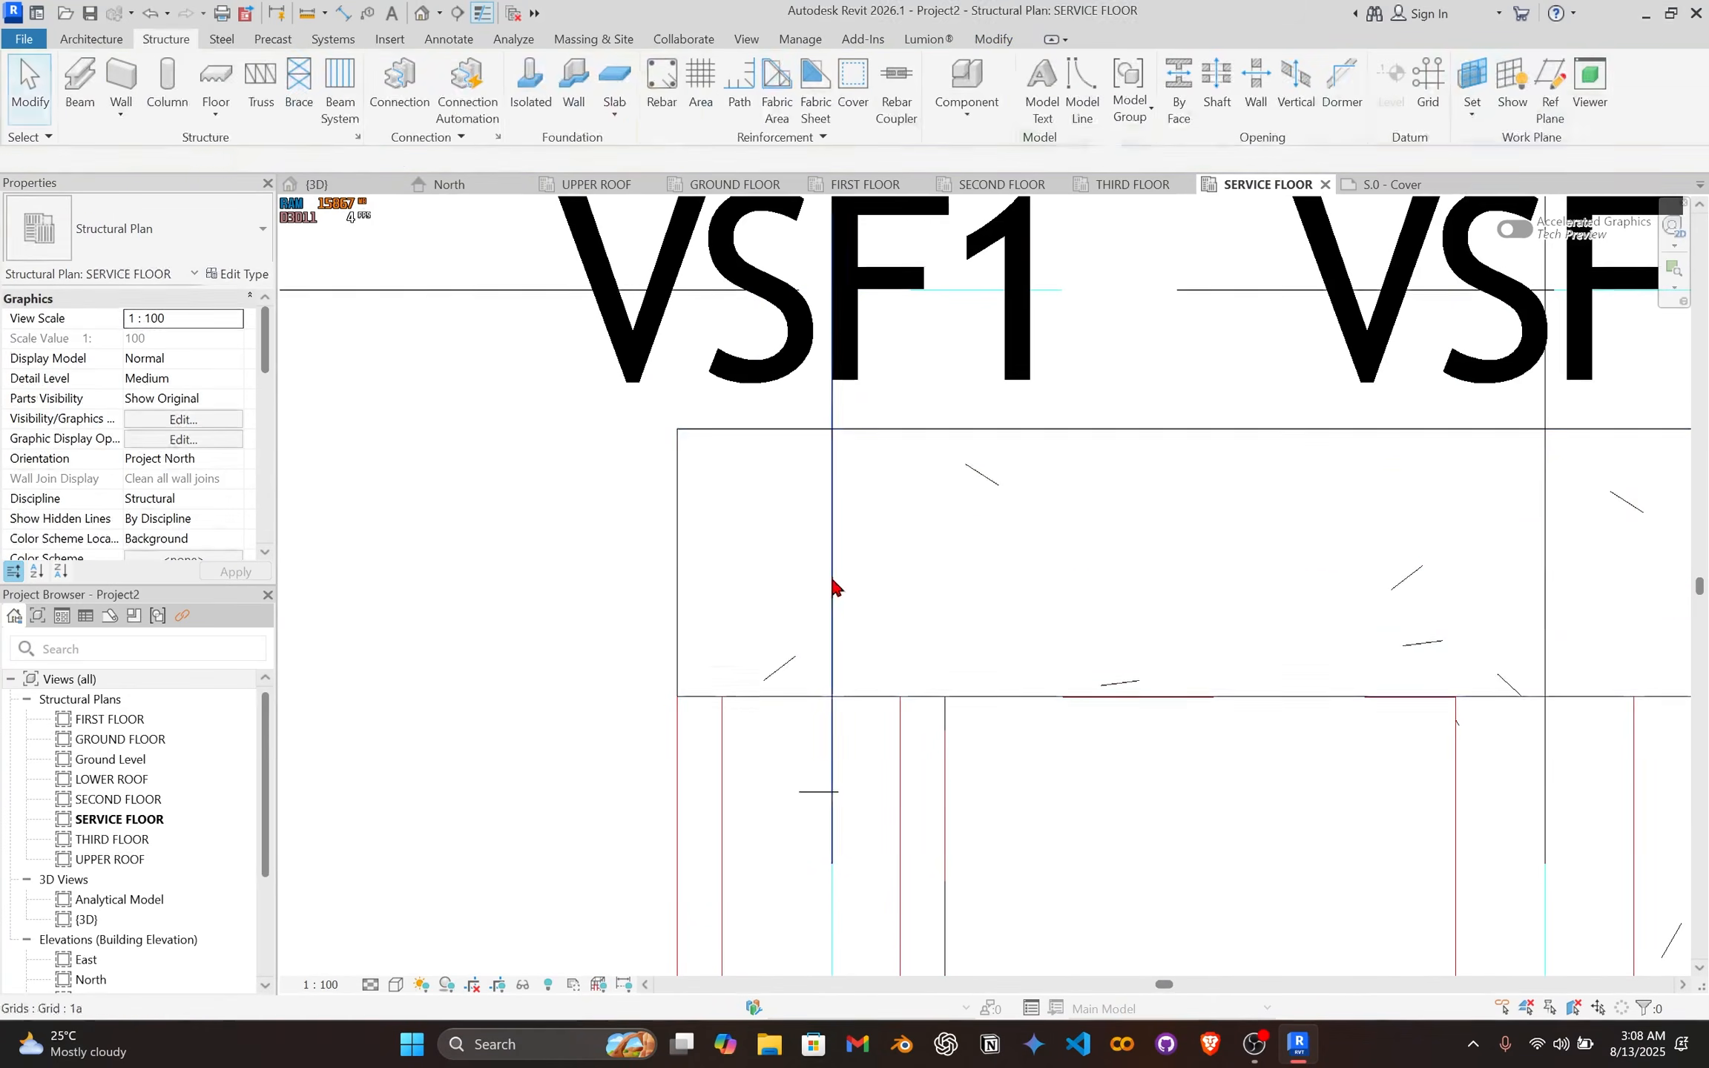
Step: Set the b dimension of the placed upstand's type to 150 and rename the type UPSTAND 450 x150mm
click(936, 701)
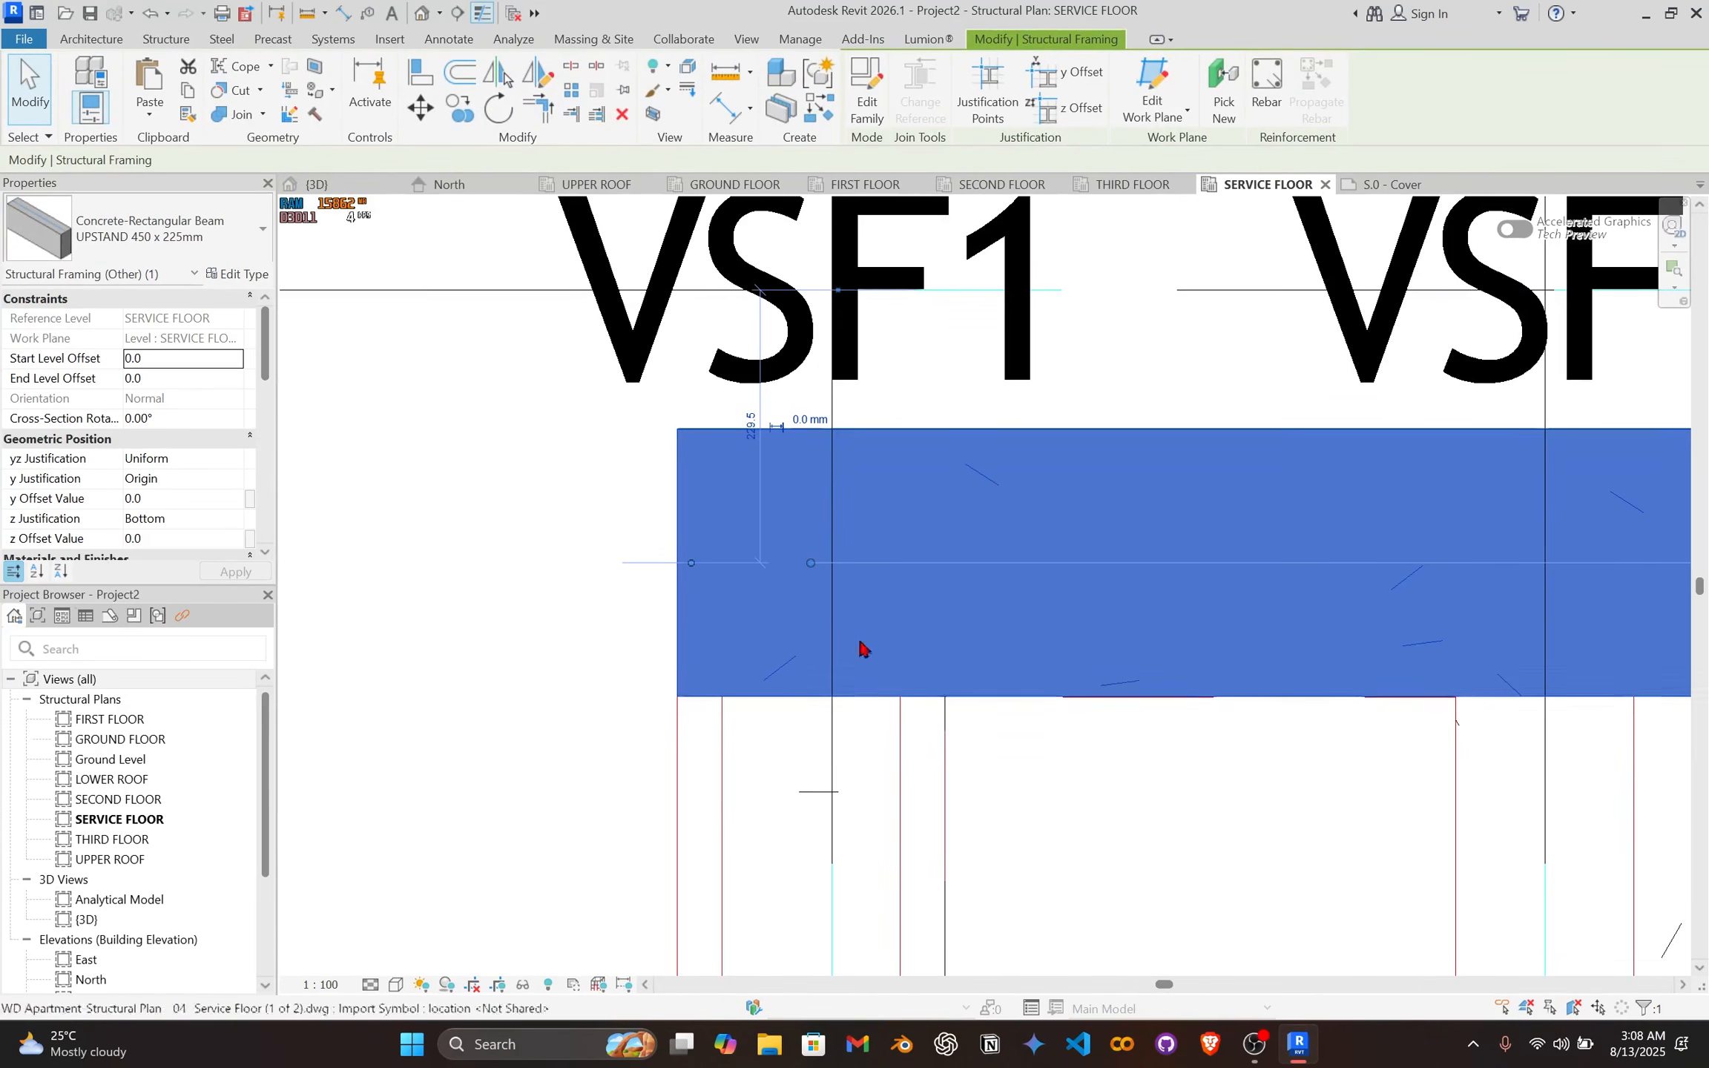
click(240, 274)
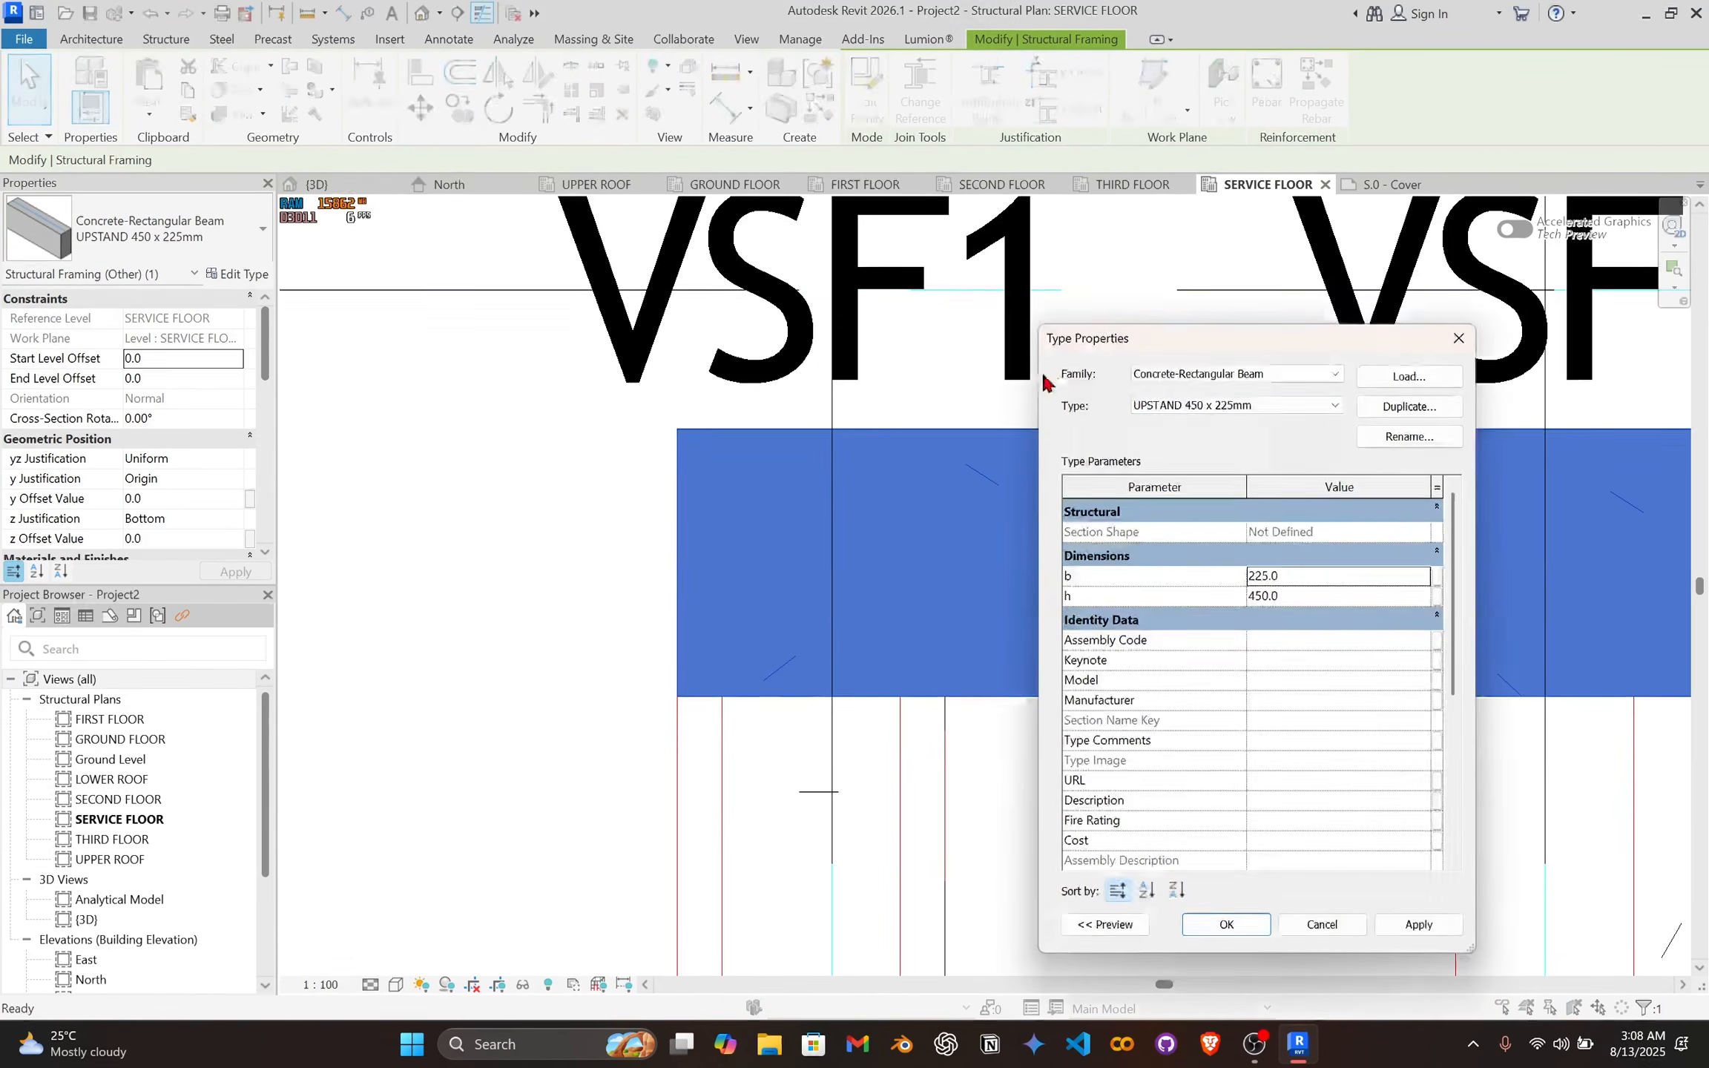
click(1312, 575)
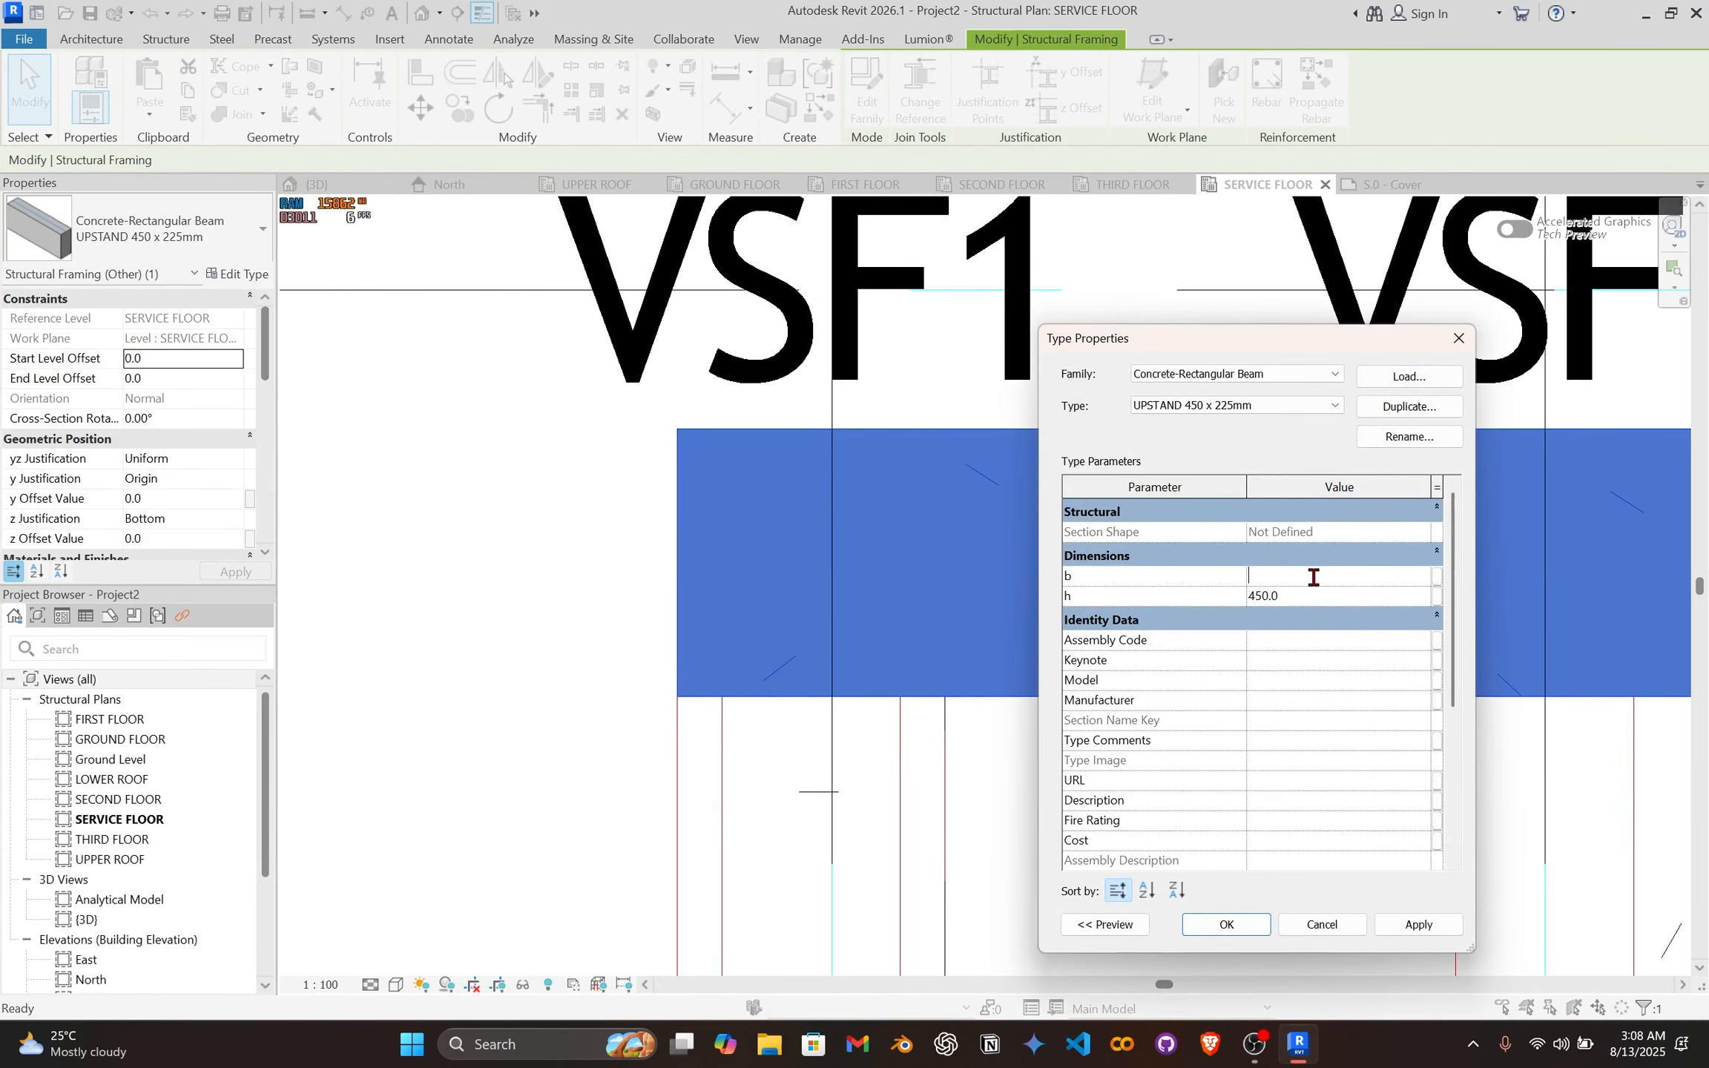
click(1403, 920)
click(1410, 437)
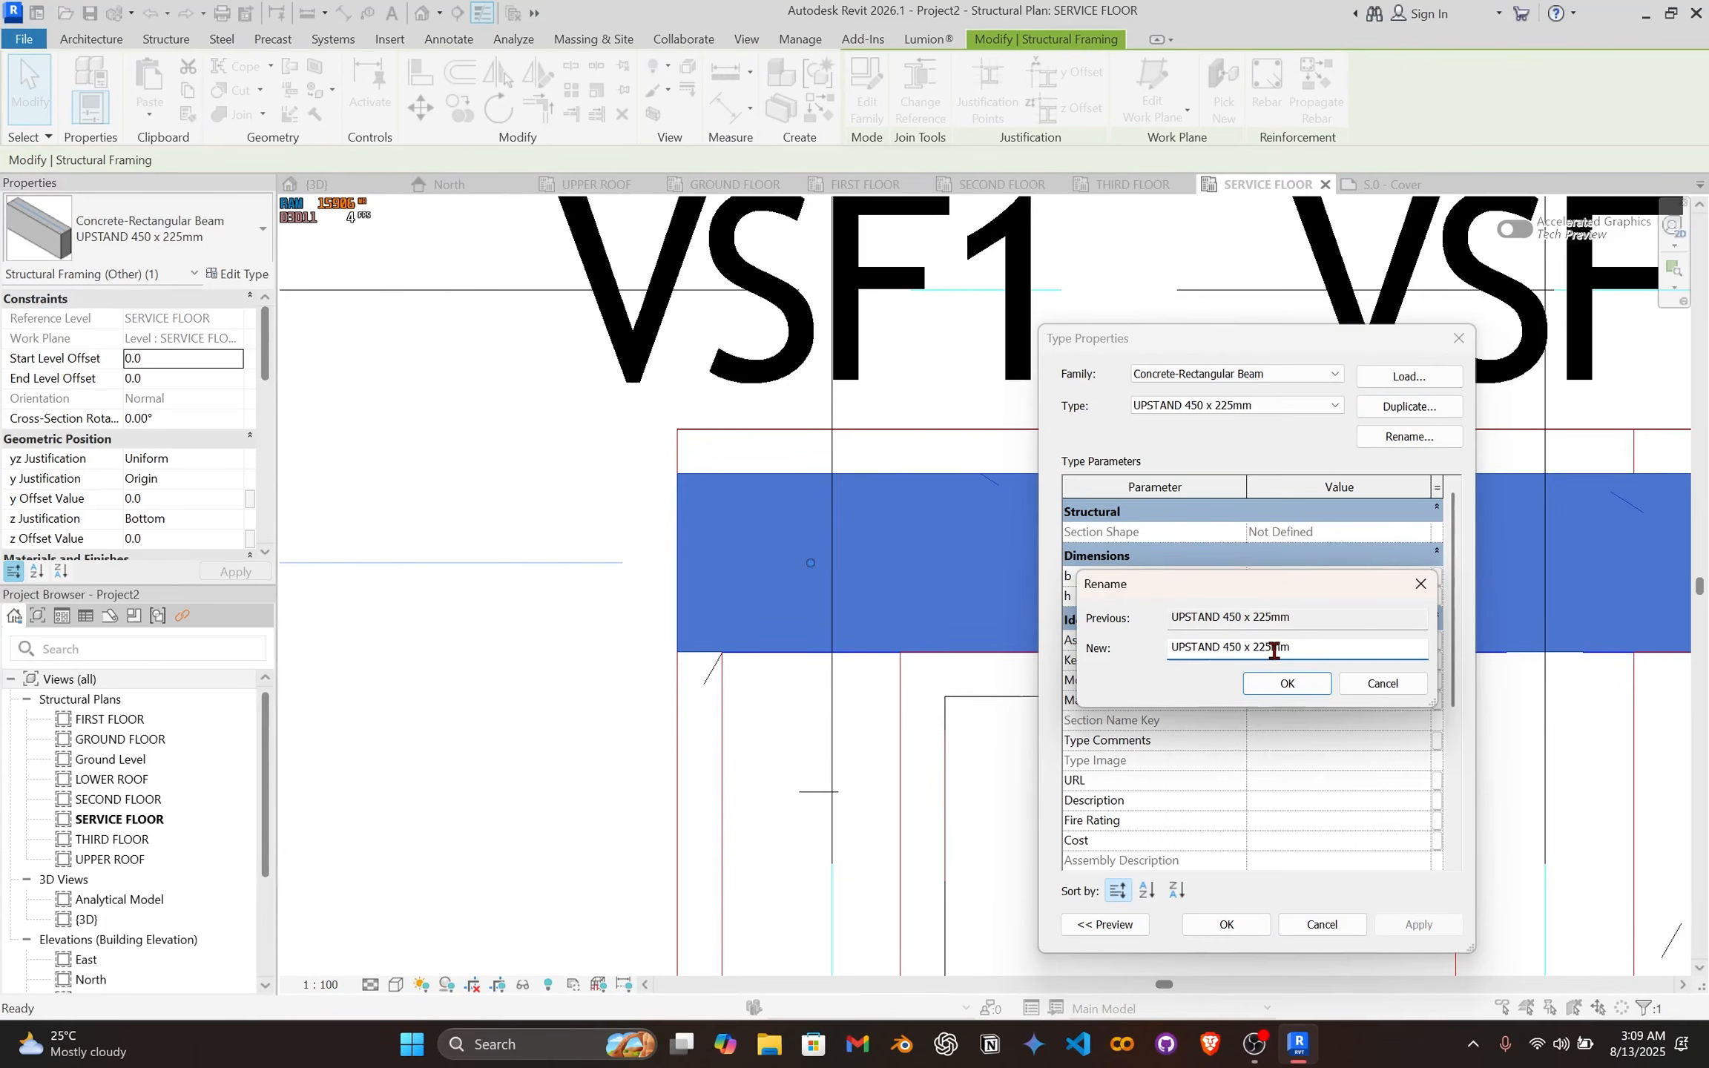
click(1299, 686)
click(1226, 924)
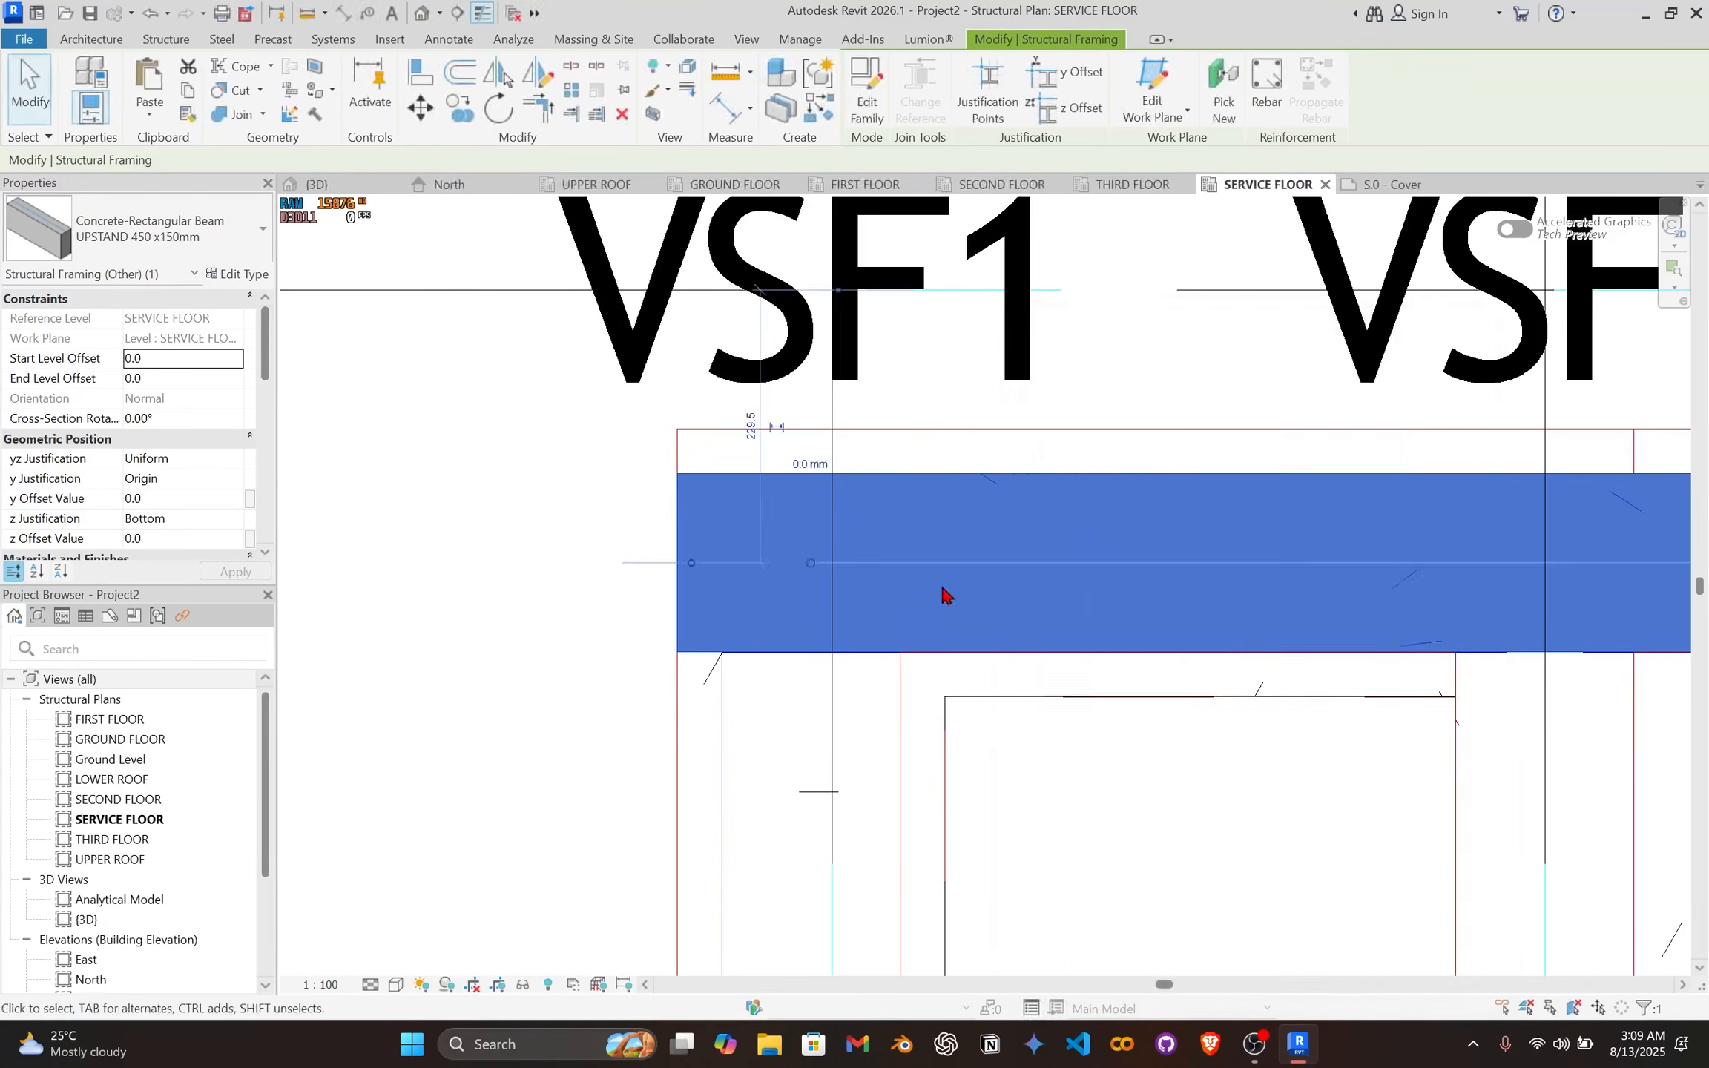
Step: Inspect the new upstand and the adjoining 300 x 225mm beams in the 3D view
scroll(942, 591, down, 3)
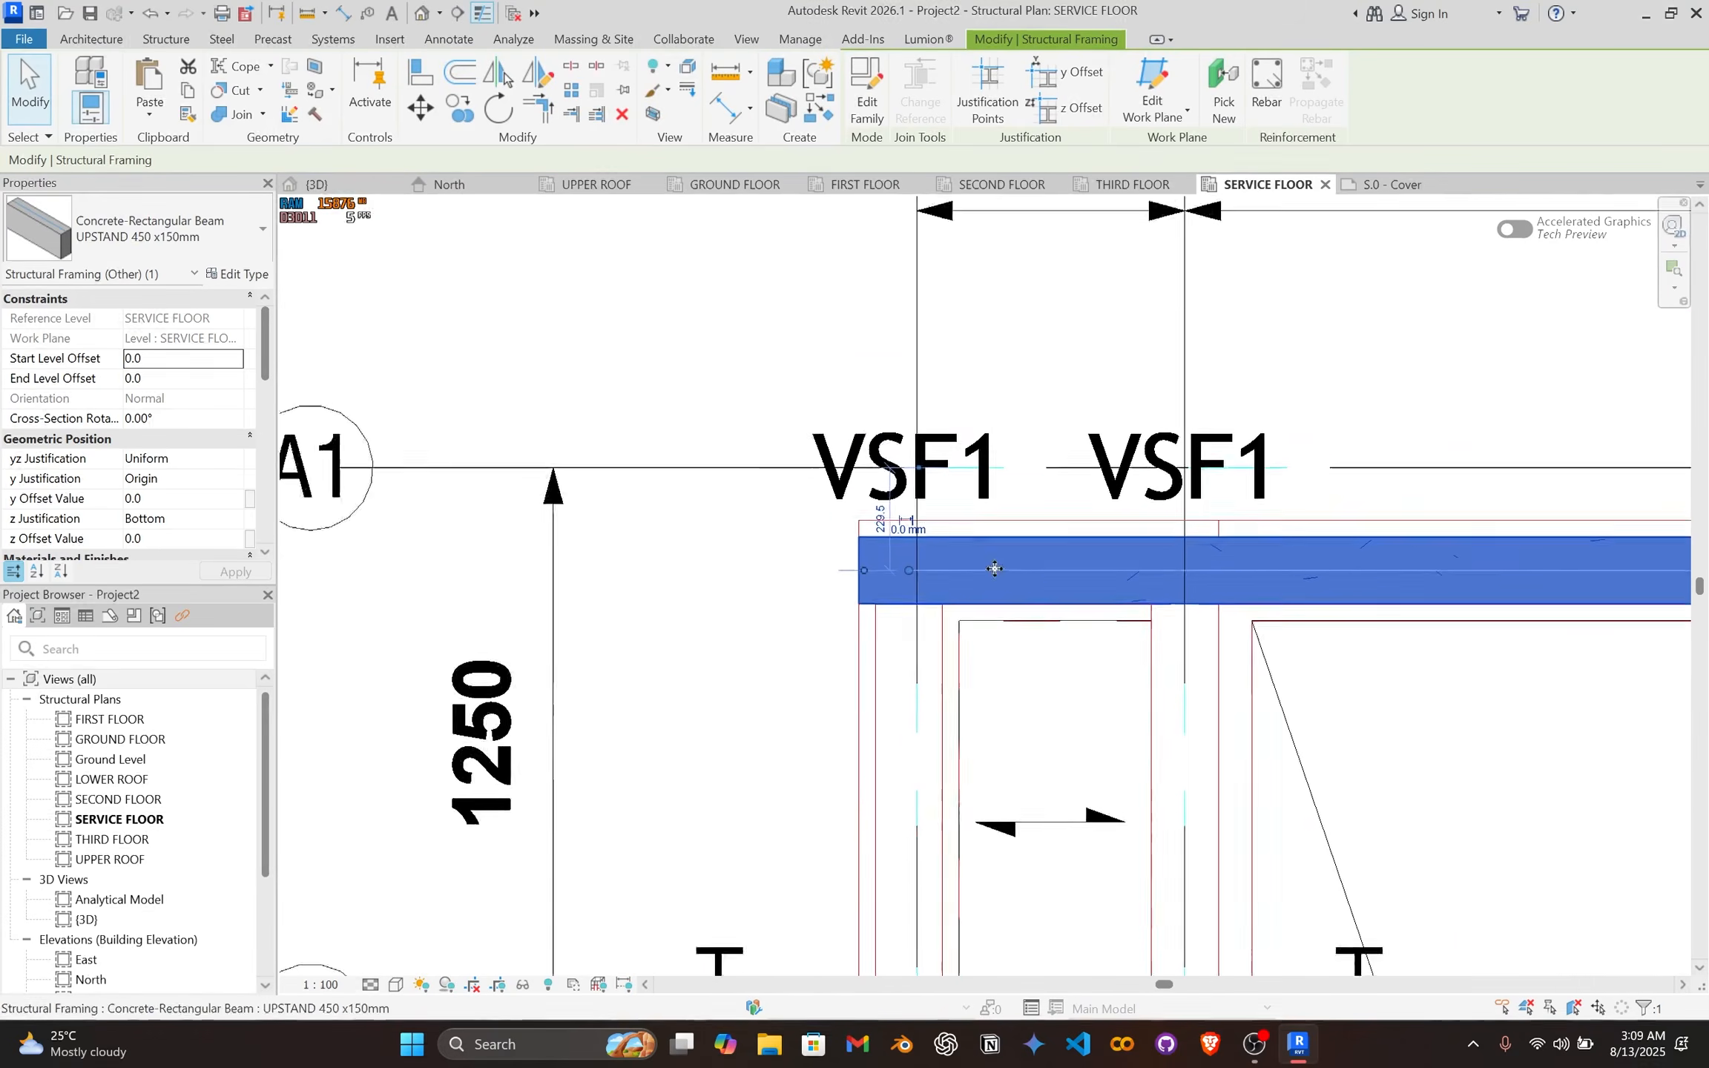
click(423, 13)
scroll(818, 434, up, 2)
middle_drag(718, 335, 727, 393)
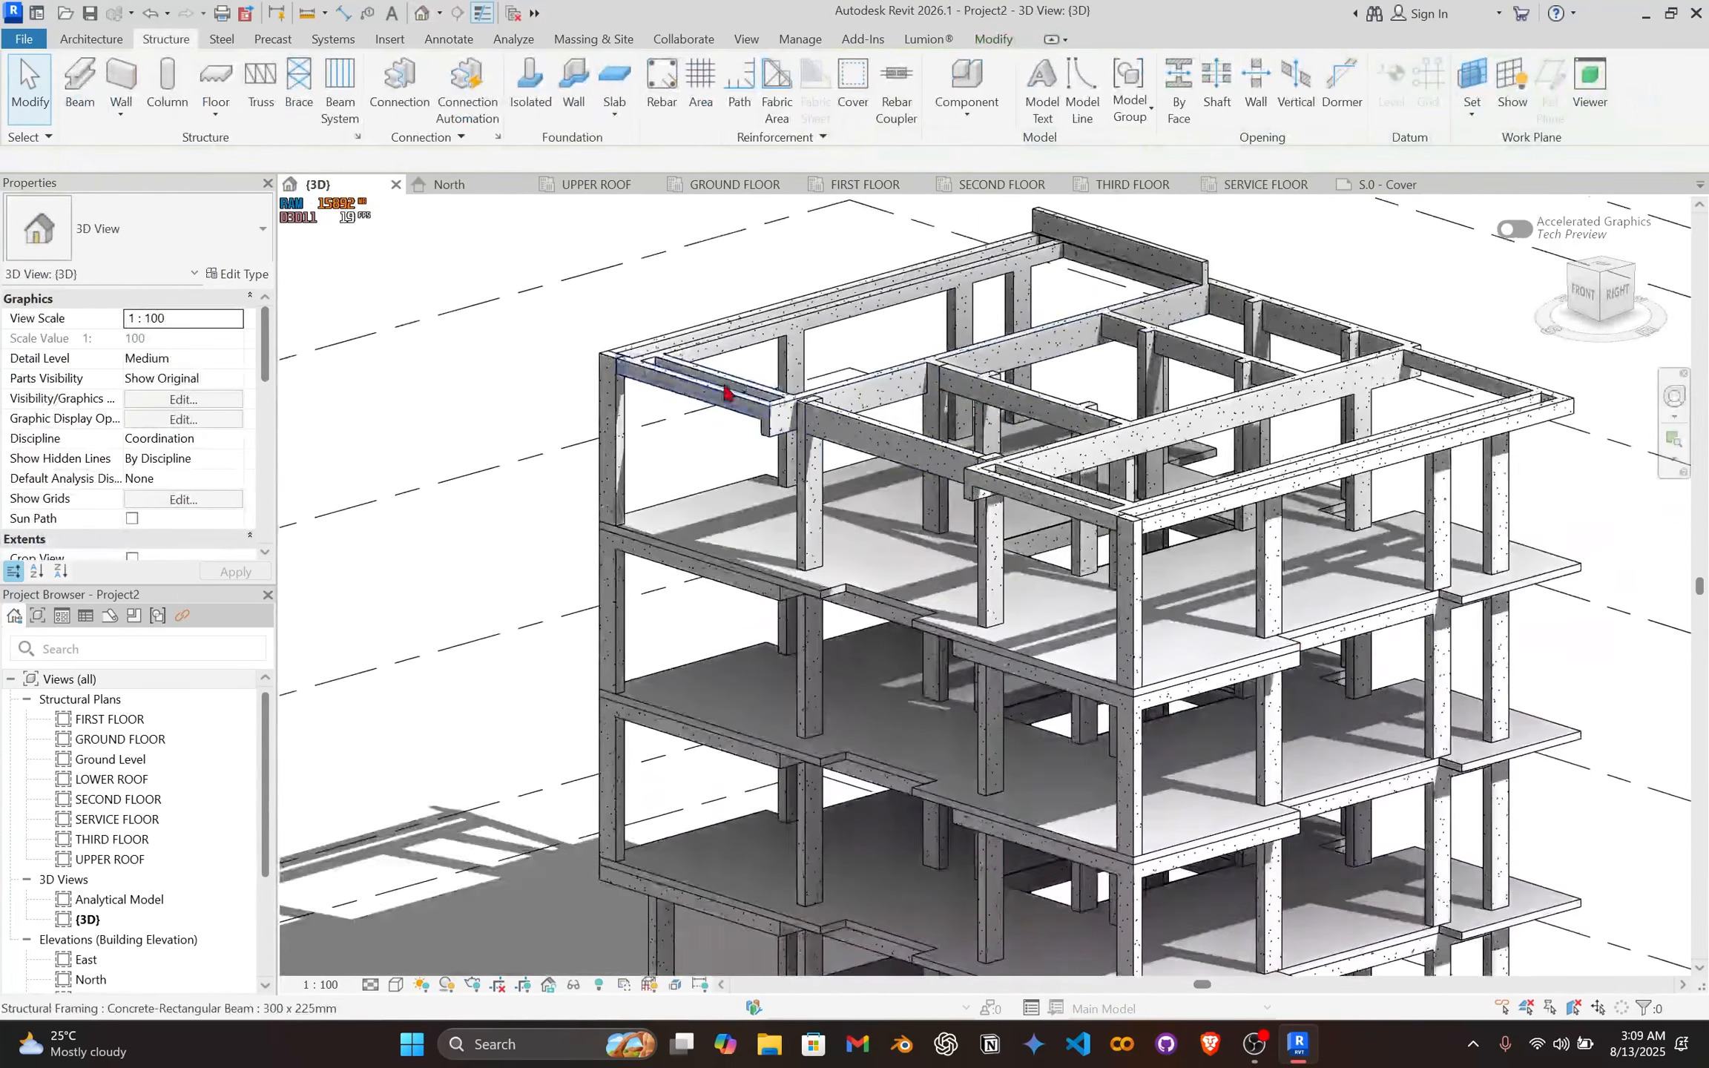
shift+middle_drag(1014, 370, 1278, 412)
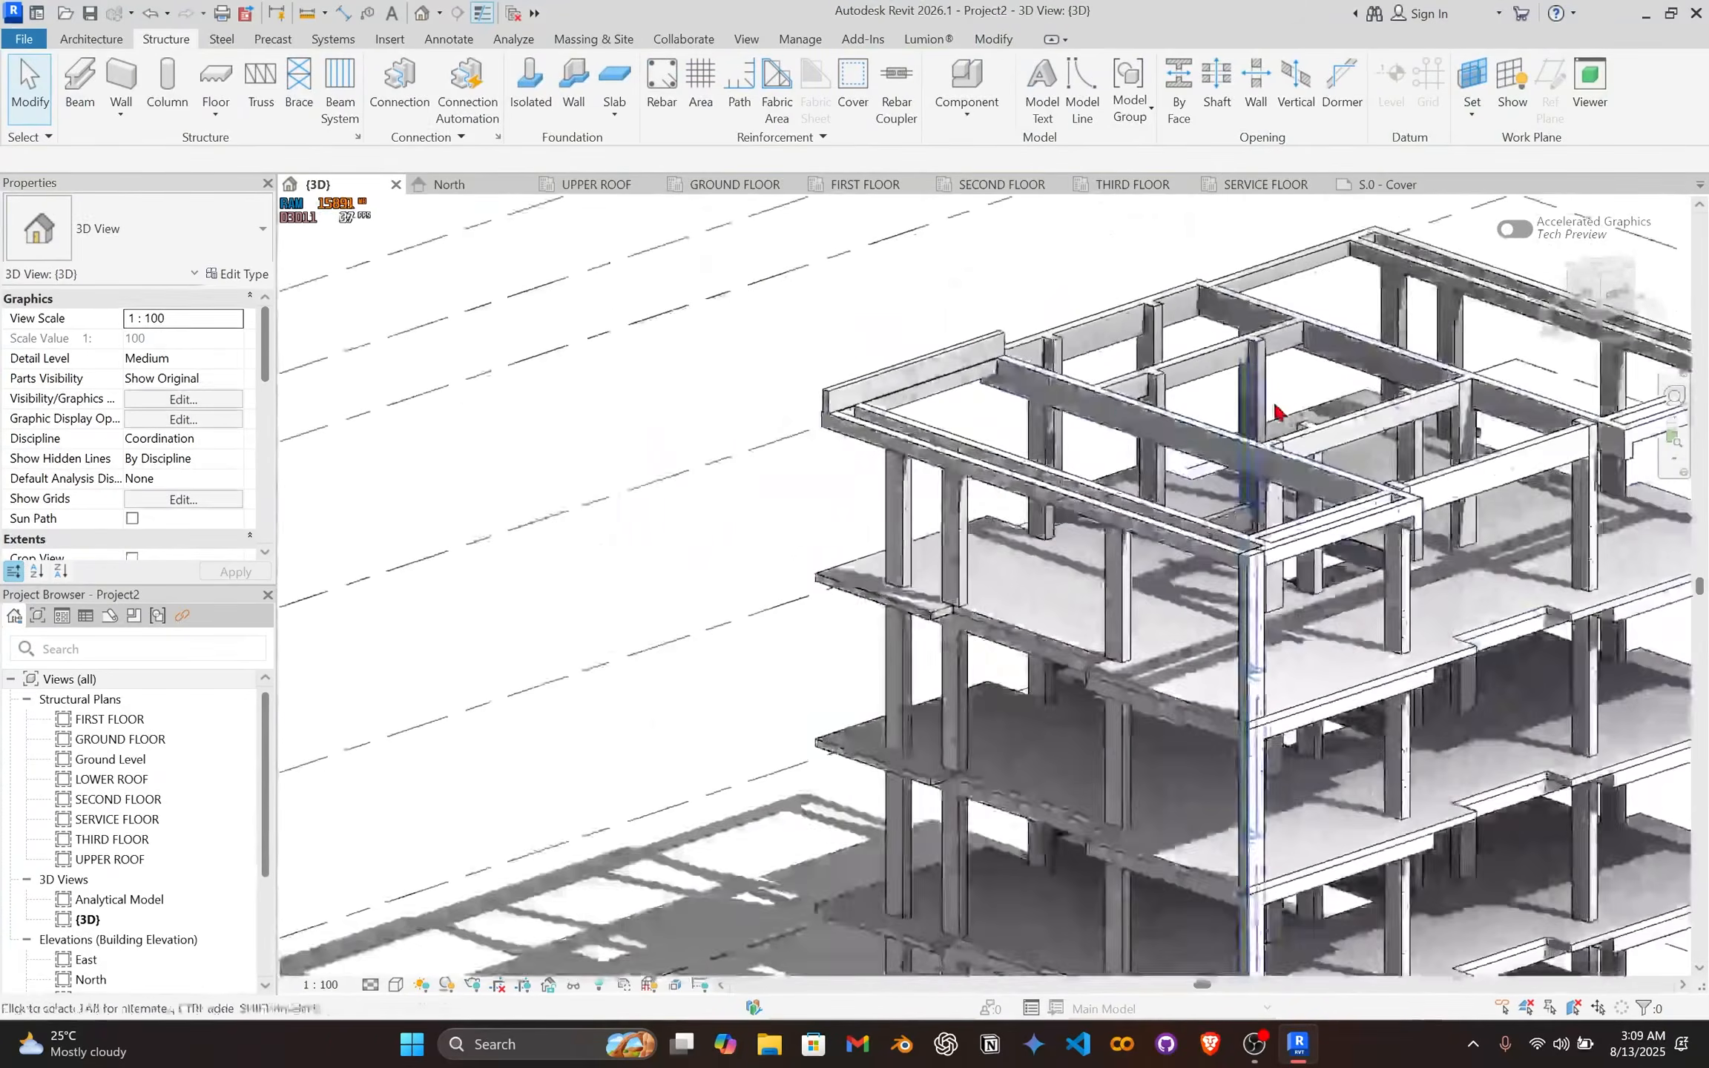
scroll(940, 404, up, 3)
scroll(757, 347, up, 3)
click(759, 424)
scroll(760, 425, up, 2)
scroll(877, 522, down, 2)
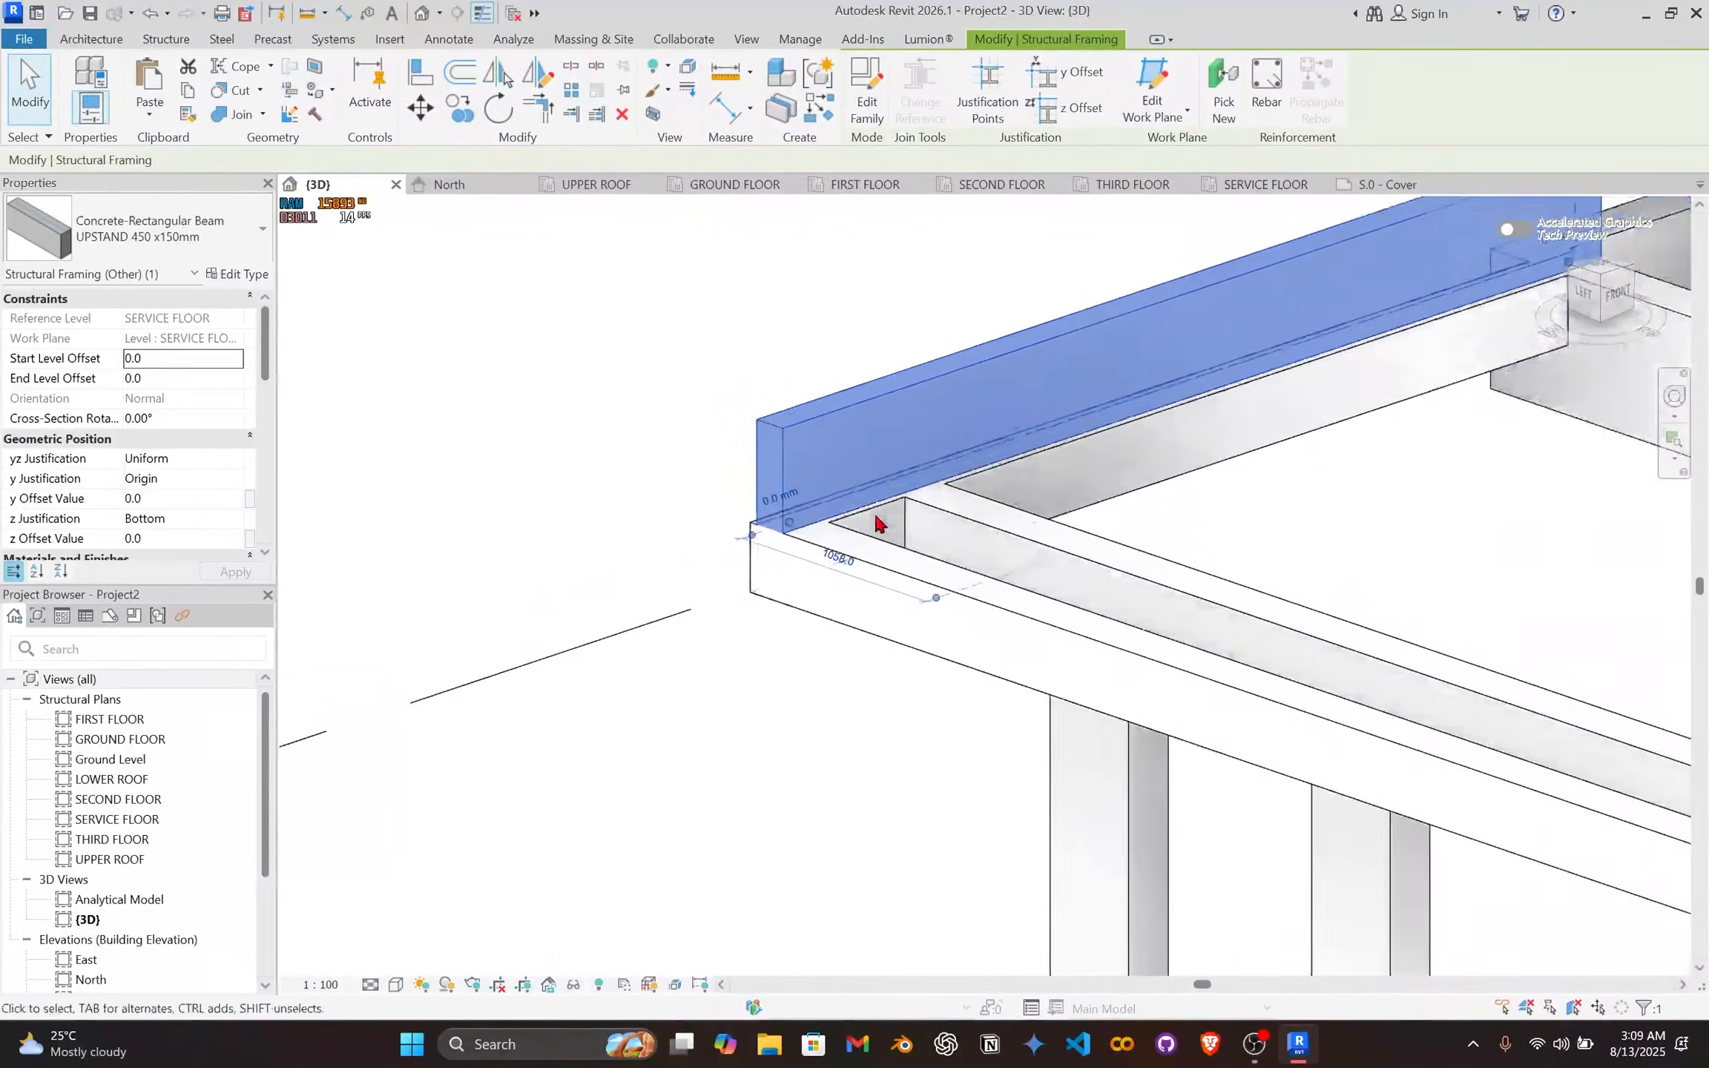
middle_drag(787, 447, 548, 325)
click(810, 506)
click(870, 447)
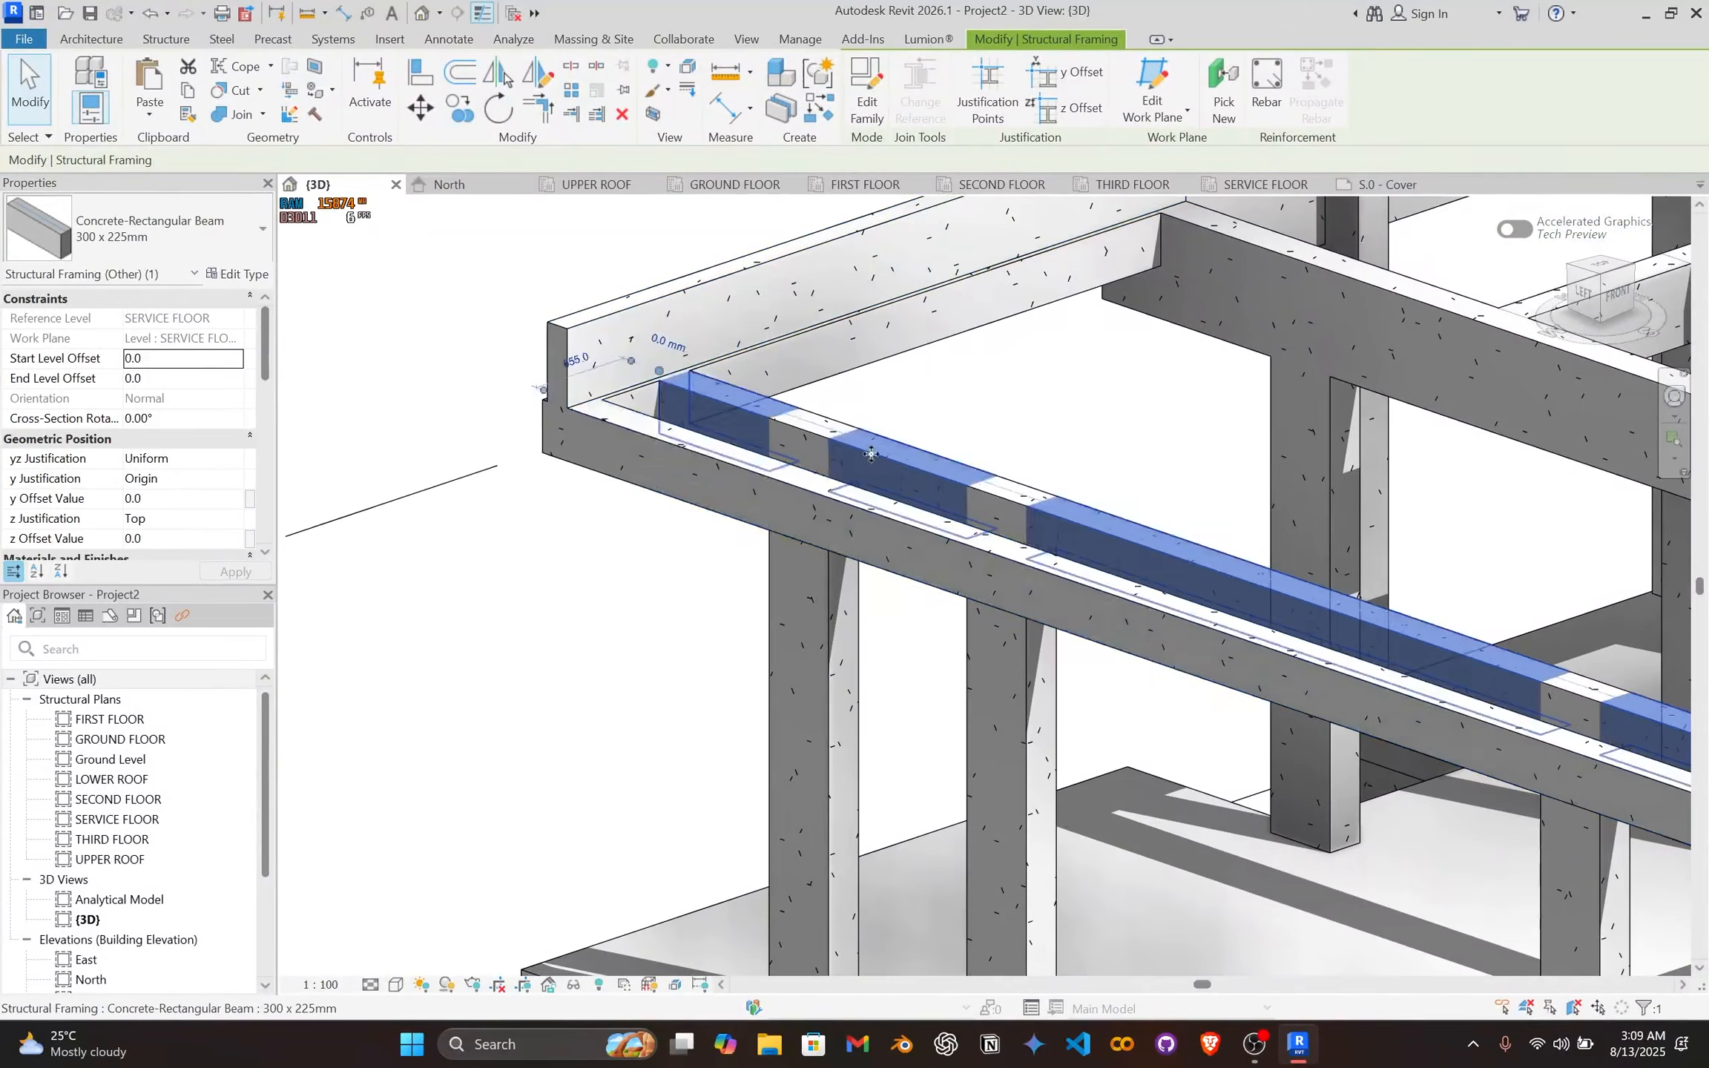
scroll(1044, 473, down, 2)
middle_drag(1044, 472, 704, 452)
scroll(779, 445, down, 1)
shift+middle_drag(954, 491, 924, 572)
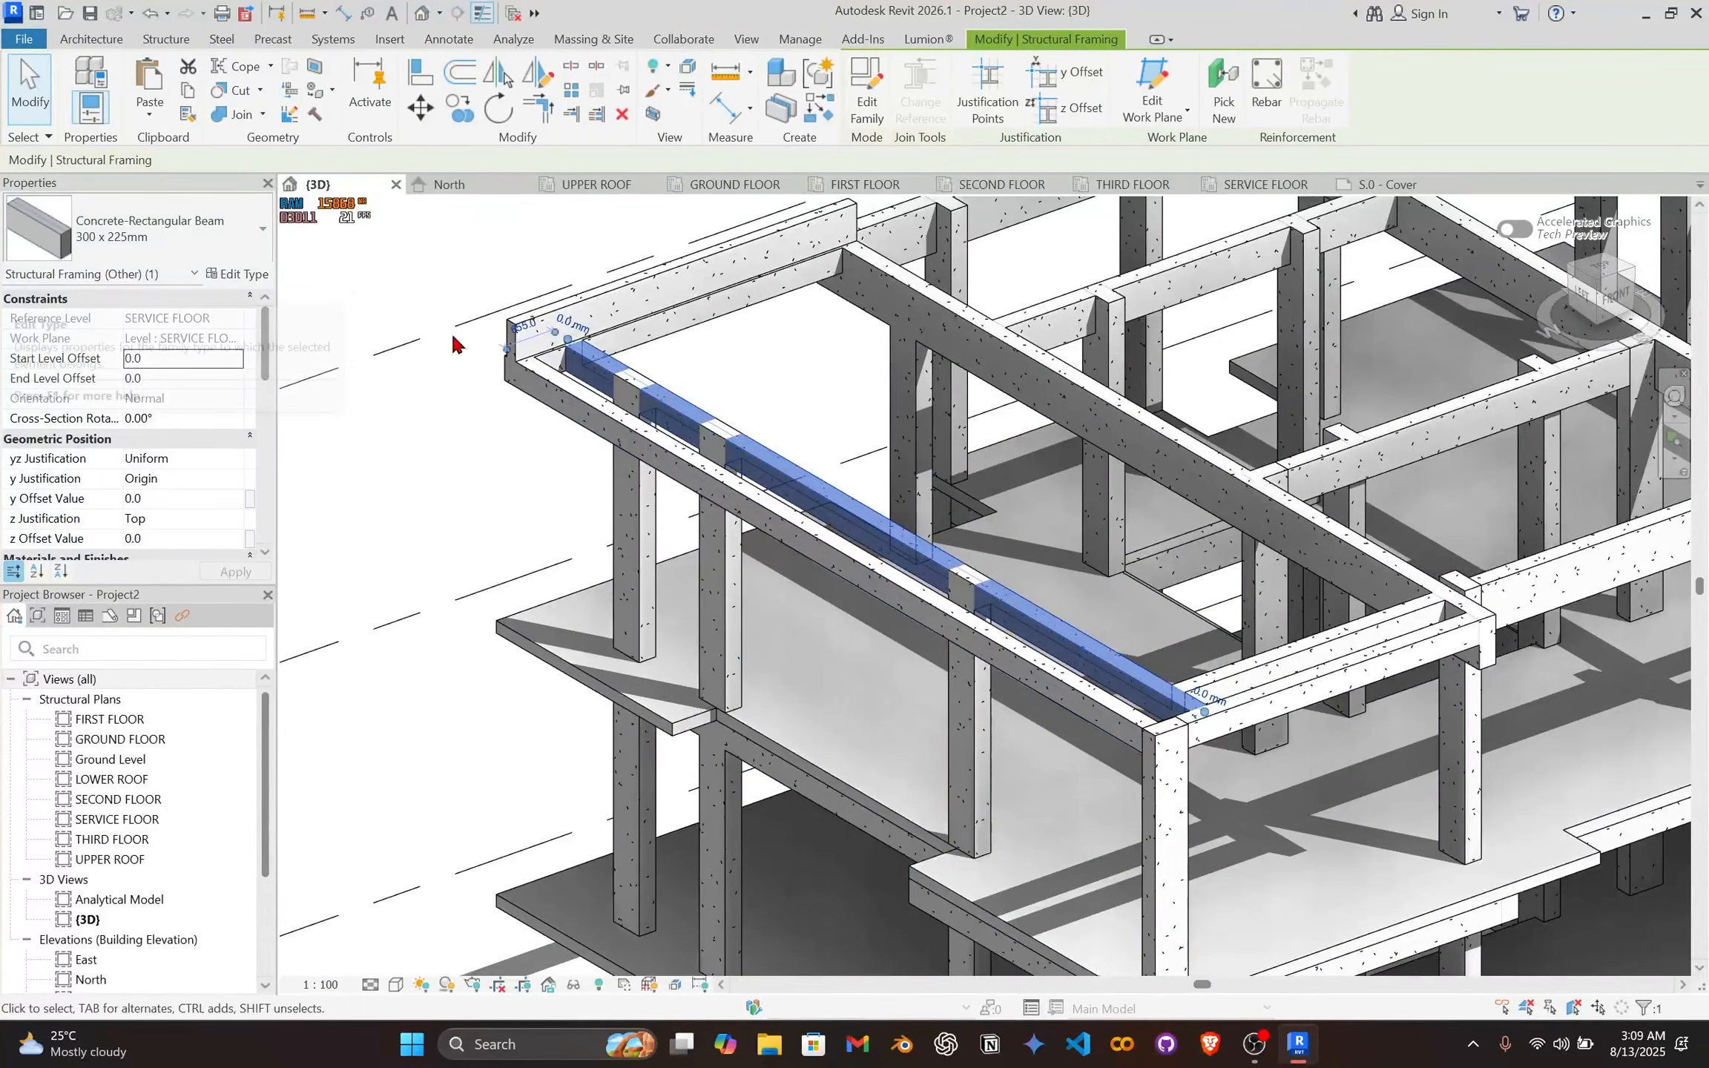
Step: In the SERVICE FLOOR plan, place a matching UPSTAND 450 x150mm beam along grid 1a, from the A1 upstand to the corner at grid D1
click(1224, 180)
scroll(867, 477, down, 3)
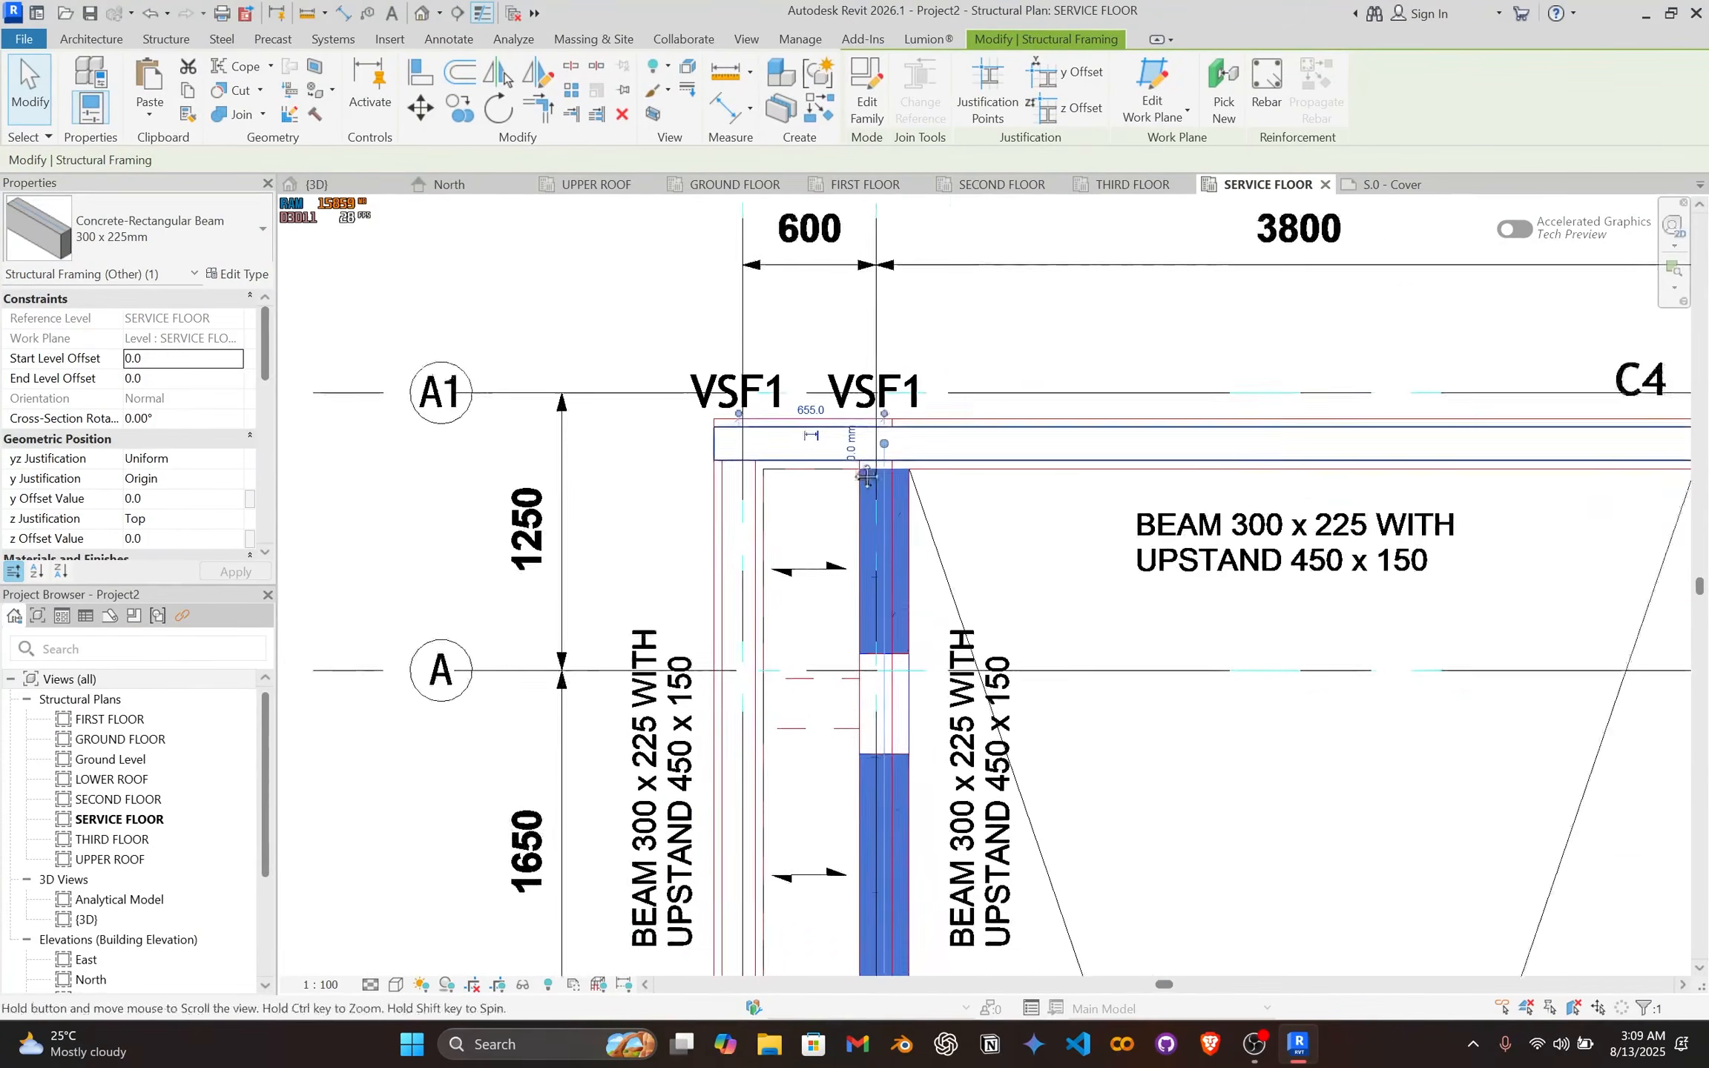
scroll(828, 474, up, 2)
click(778, 457)
key(c)
key(s)
scroll(645, 430, up, 3)
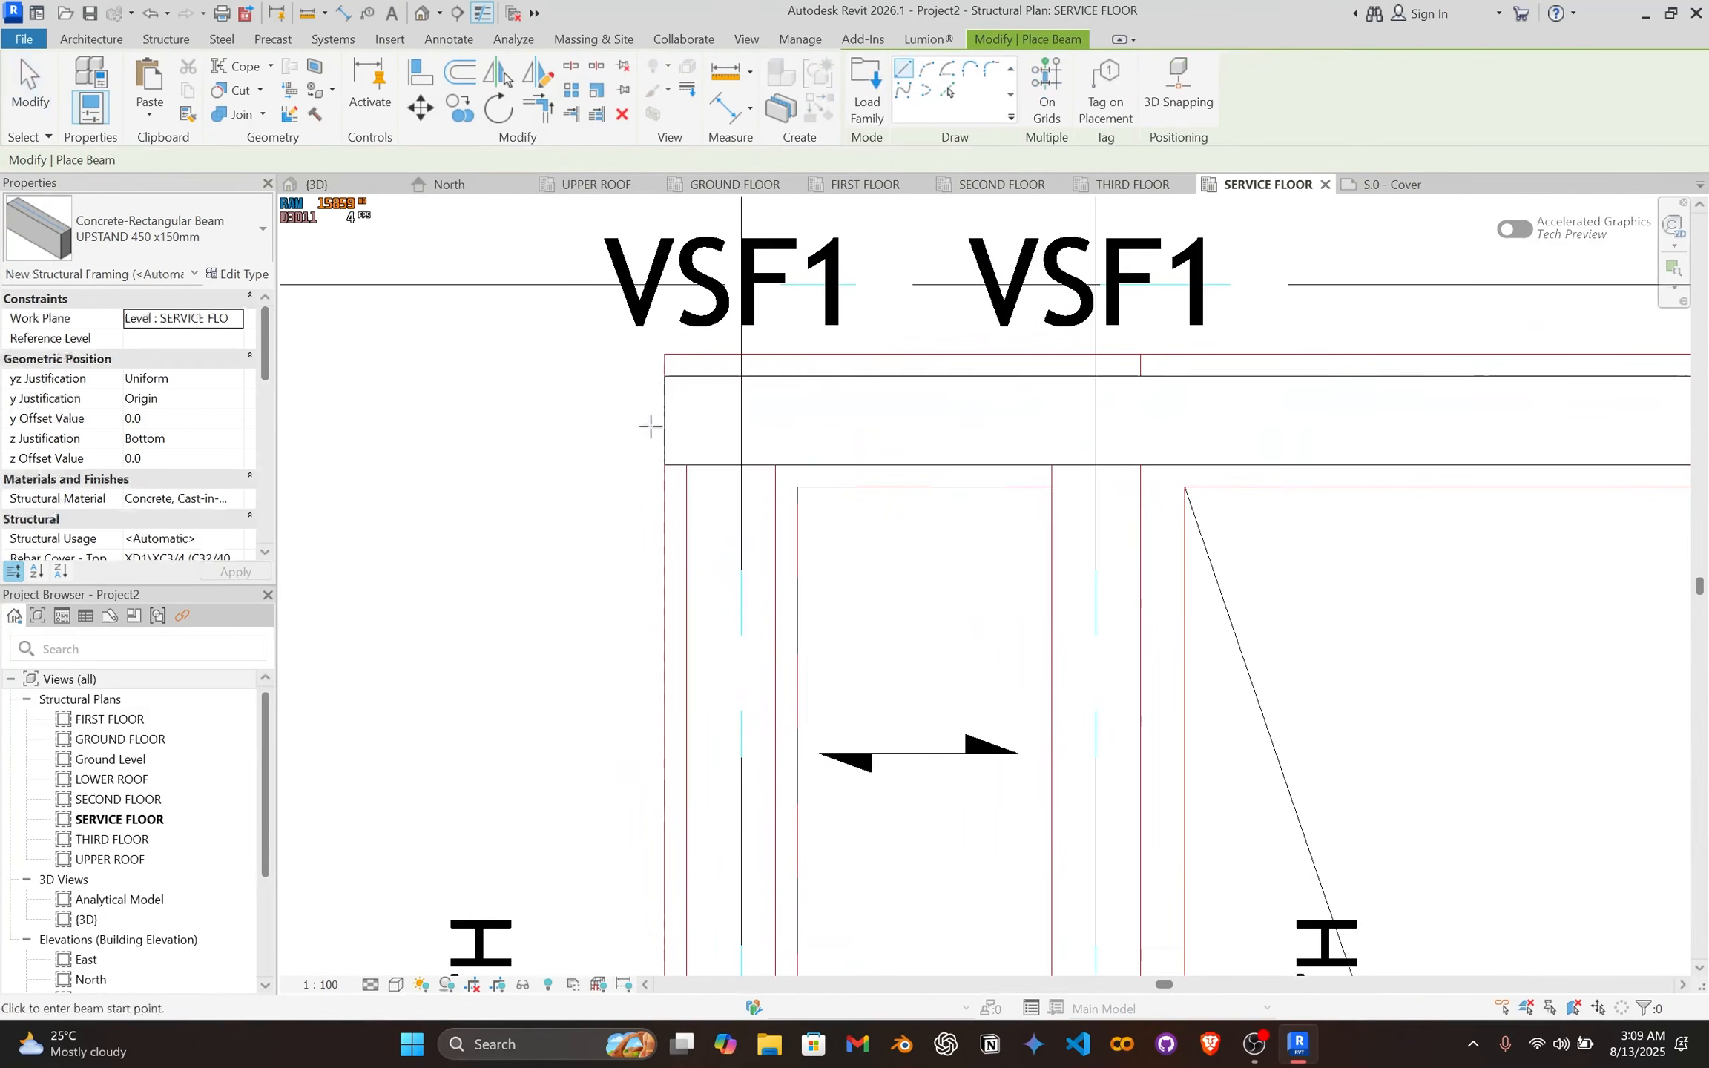
click(734, 421)
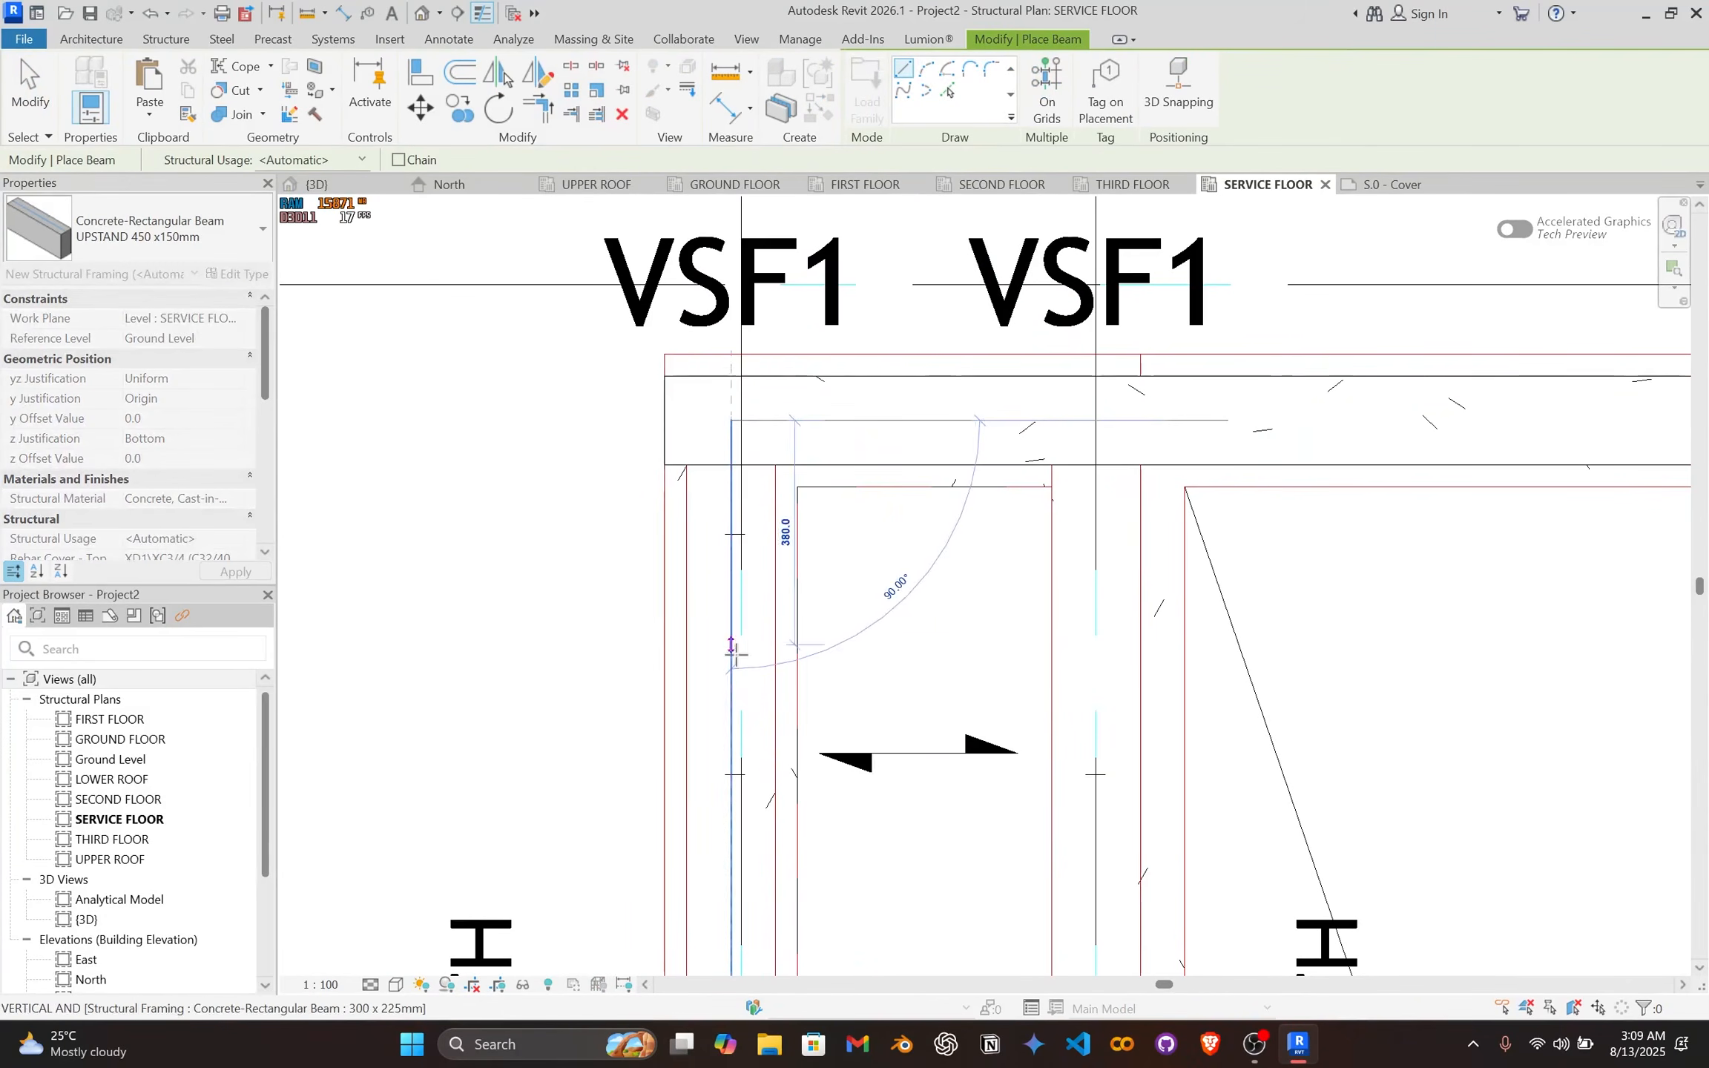
scroll(741, 646, down, 3)
middle_drag(767, 648, 721, 273)
scroll(725, 698, down, 1)
middle_drag(726, 697, 757, 296)
scroll(831, 727, down, 1)
middle_drag(830, 727, 746, 244)
middle_drag(677, 625, 698, 171)
scroll(687, 809, up, 3)
scroll(711, 805, up, 2)
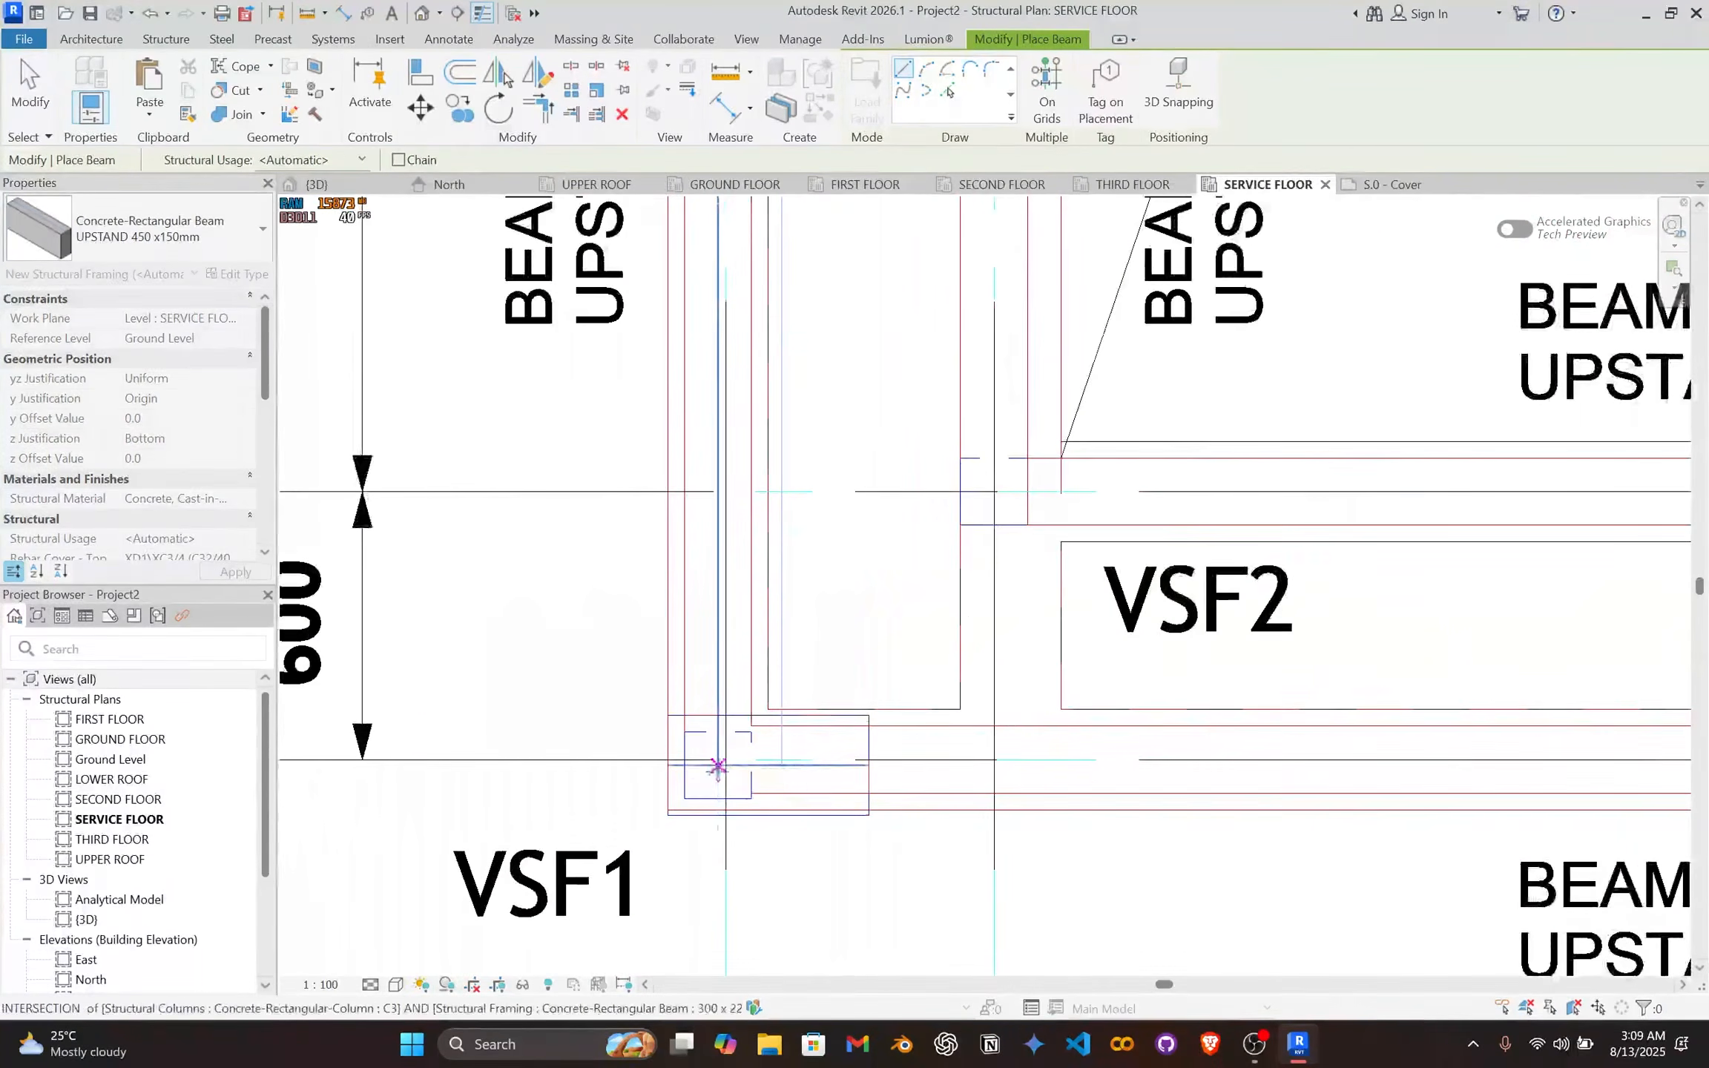
click(719, 766)
scroll(716, 760, down, 5)
Step: Place an UPSTAND 450 x150mm beam along grid D1, from the corner at grid 1a to column C4 at grid 2
scroll(704, 742, up, 8)
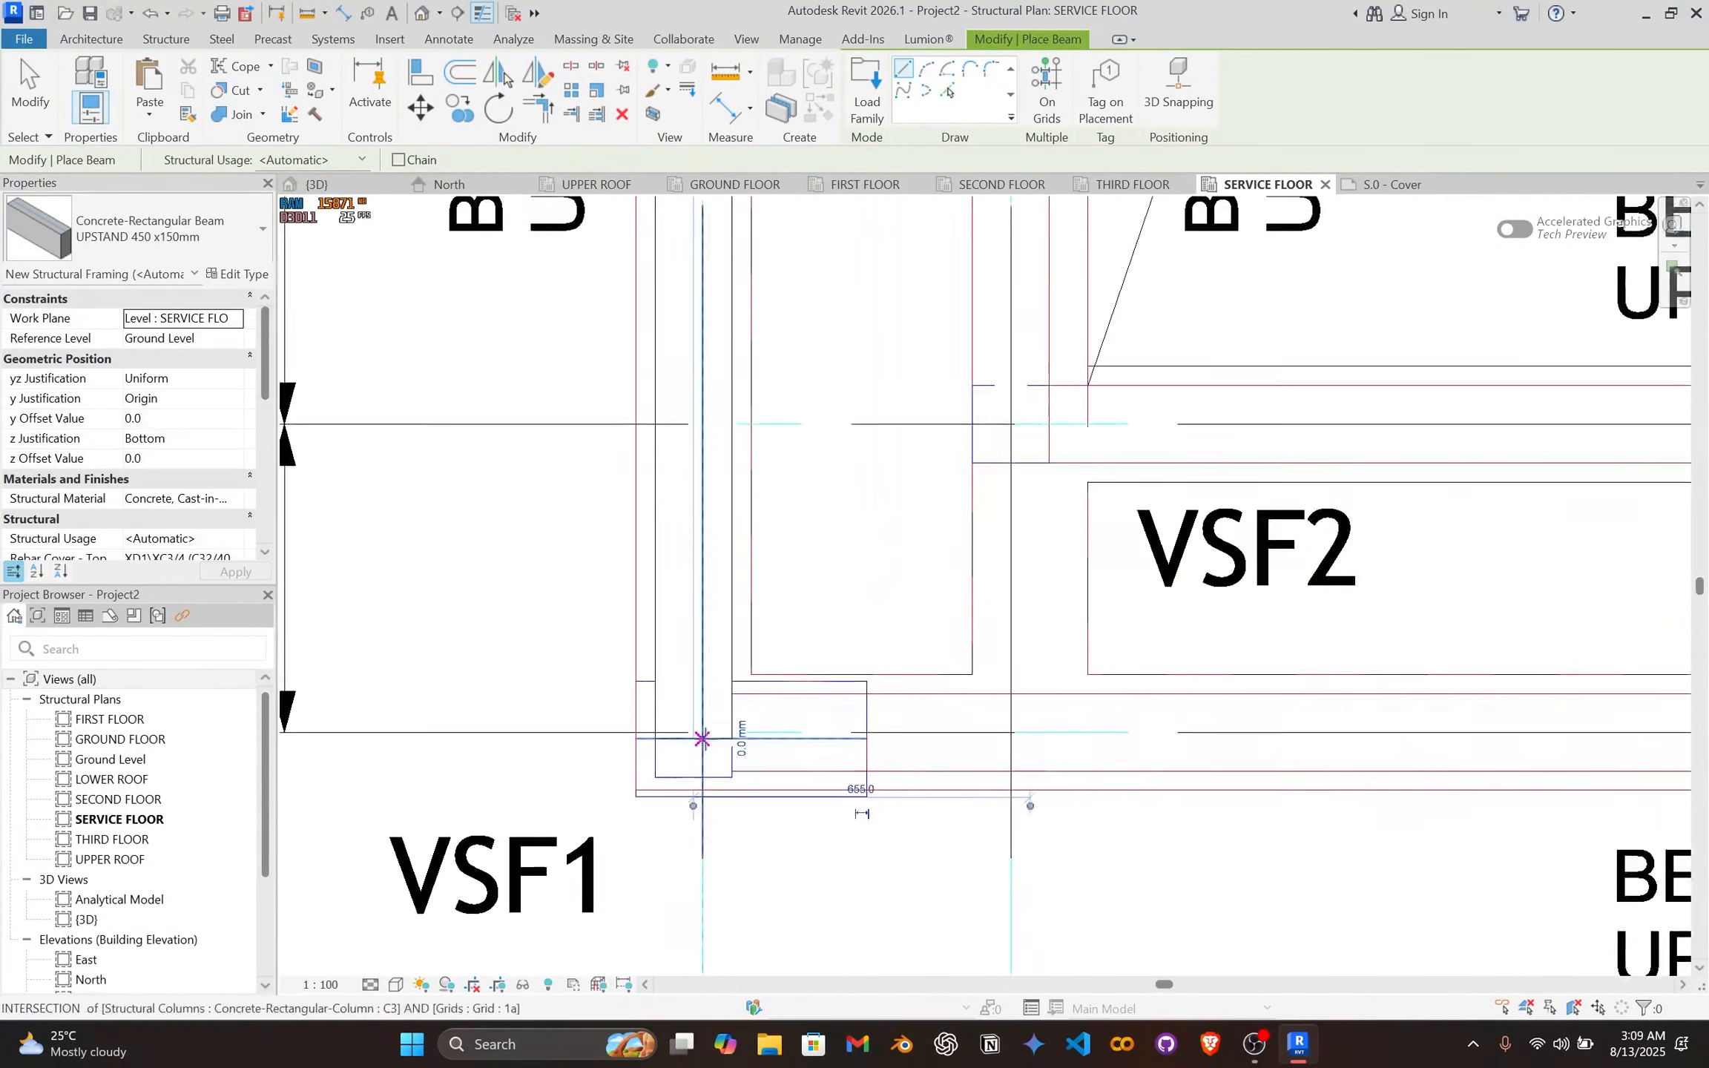
click(701, 738)
scroll(1113, 761, down, 5)
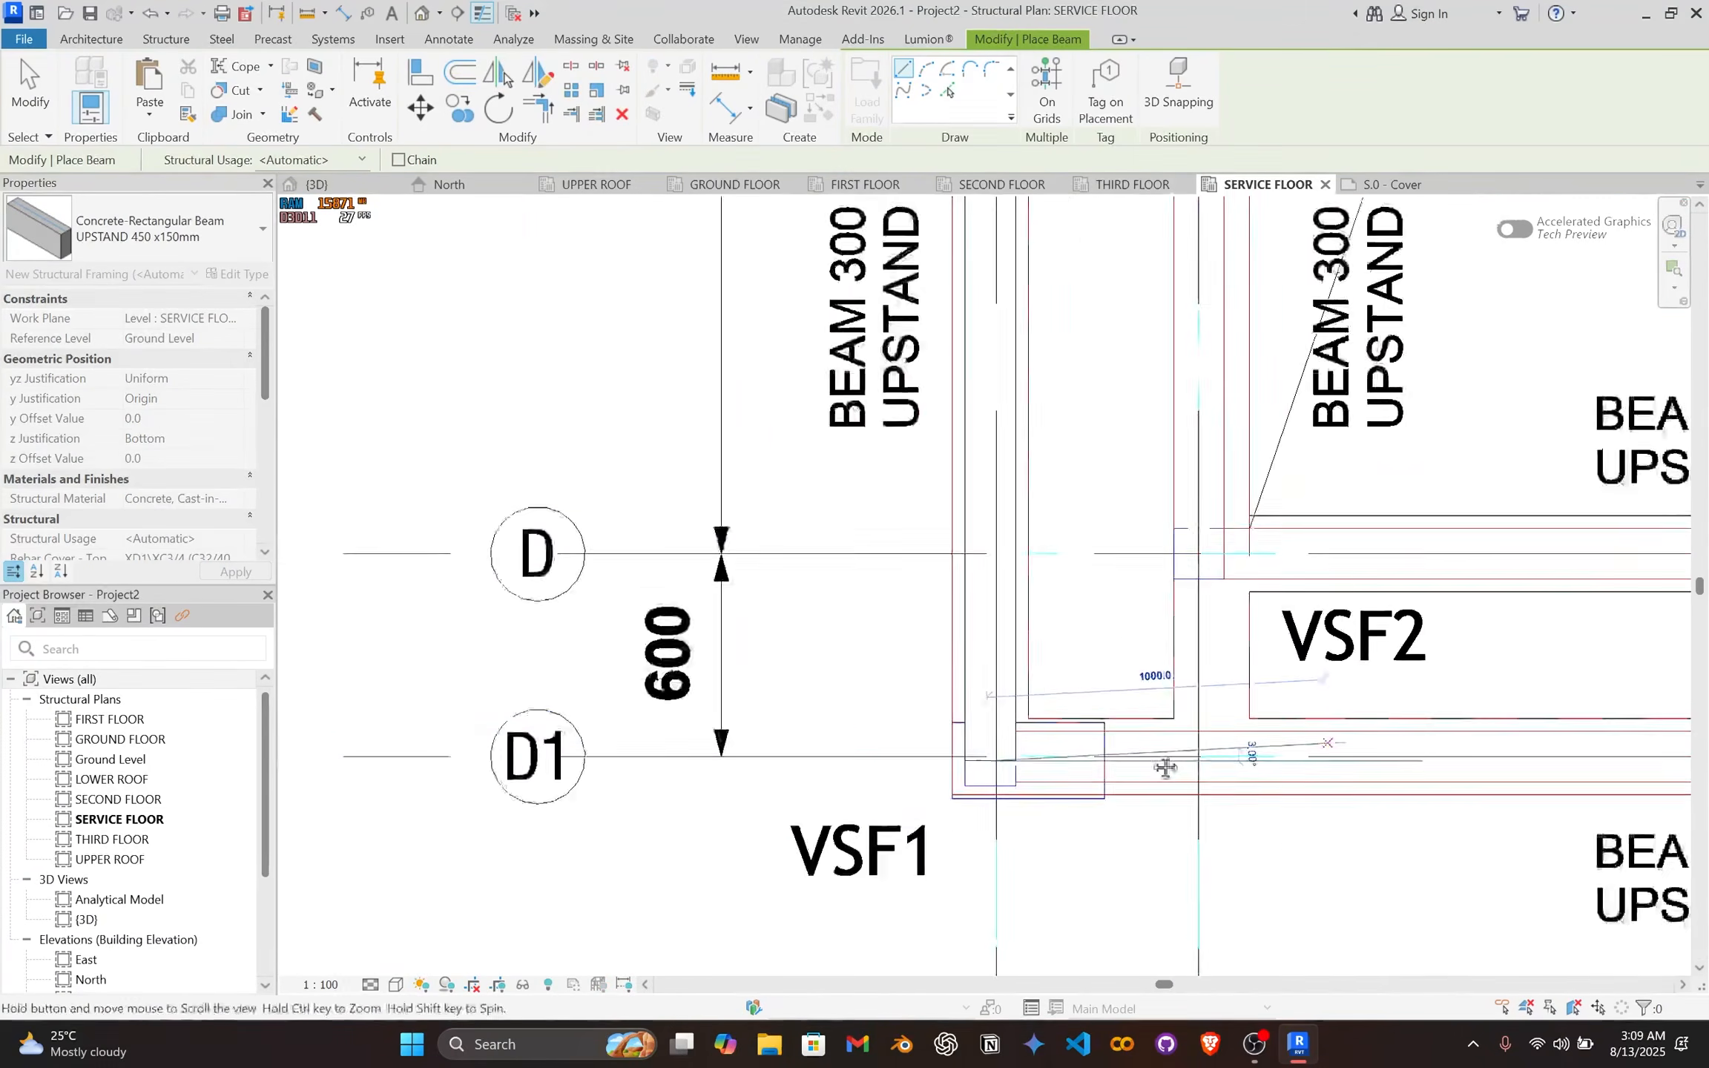
middle_drag(1075, 764, 594, 740)
middle_drag(964, 736, 924, 725)
scroll(983, 705, up, 2)
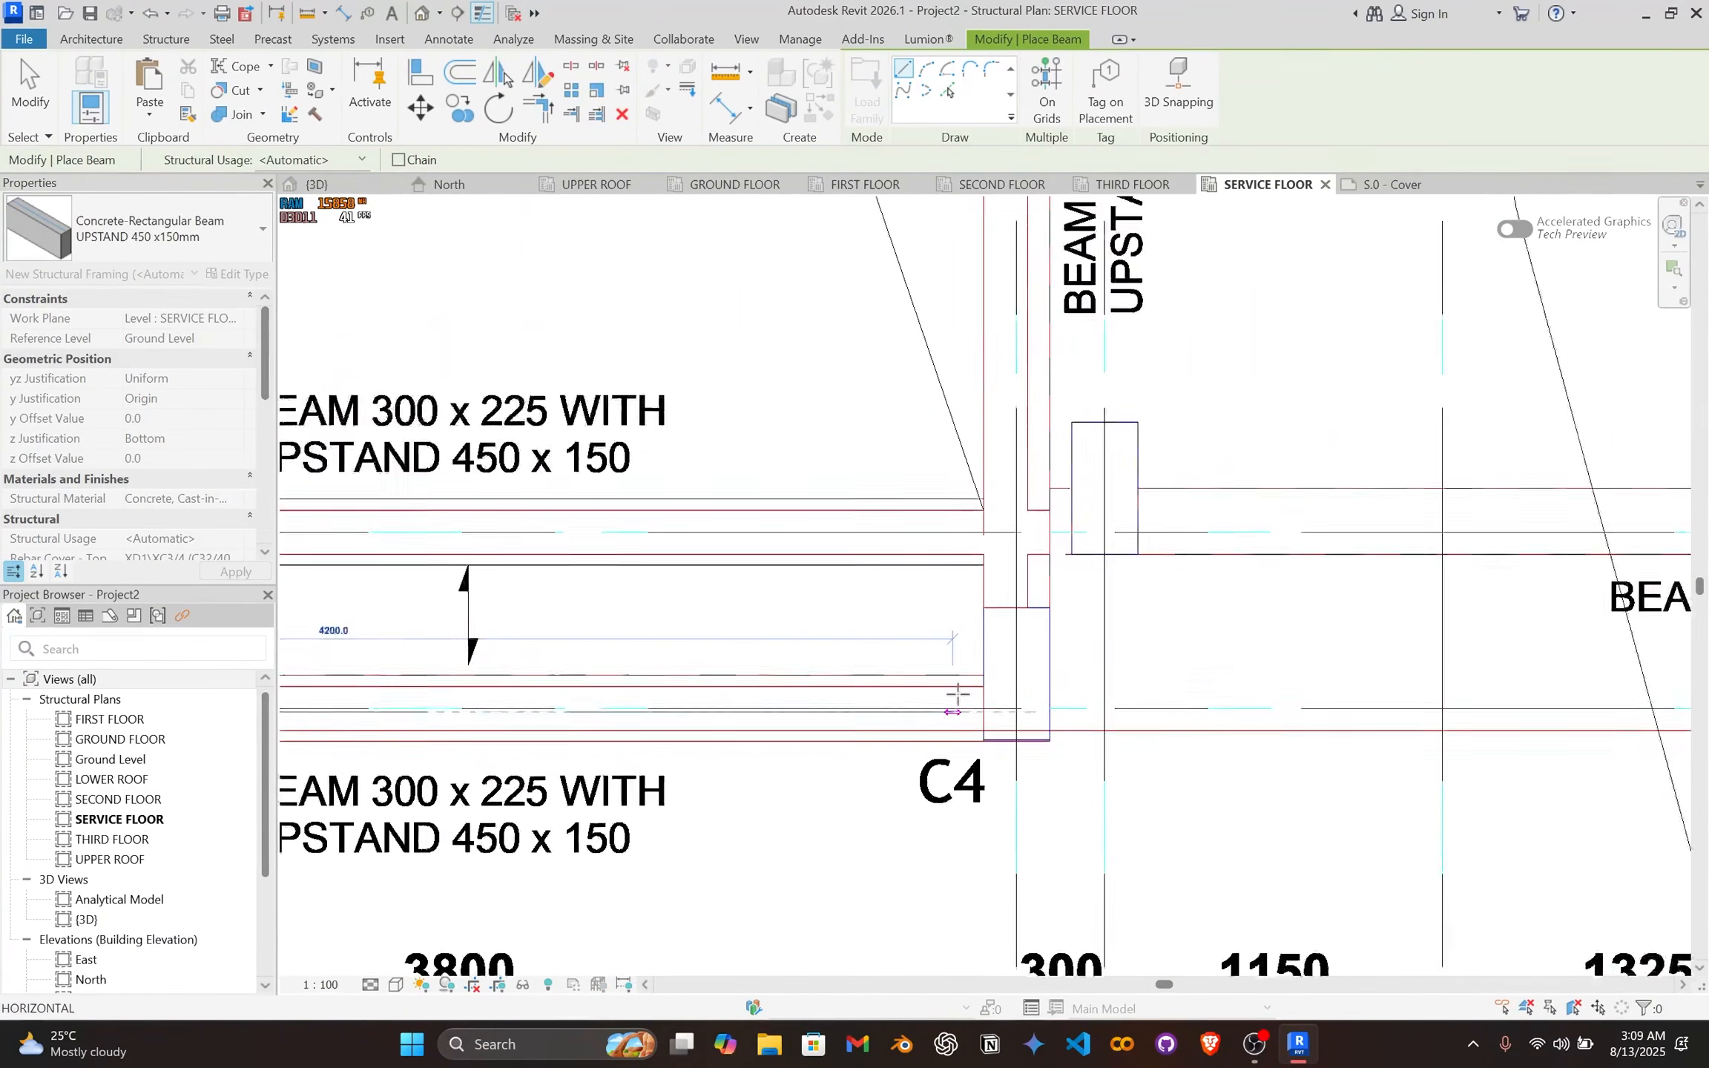
scroll(1038, 716, up, 1)
click(1029, 720)
scroll(1029, 720, down, 4)
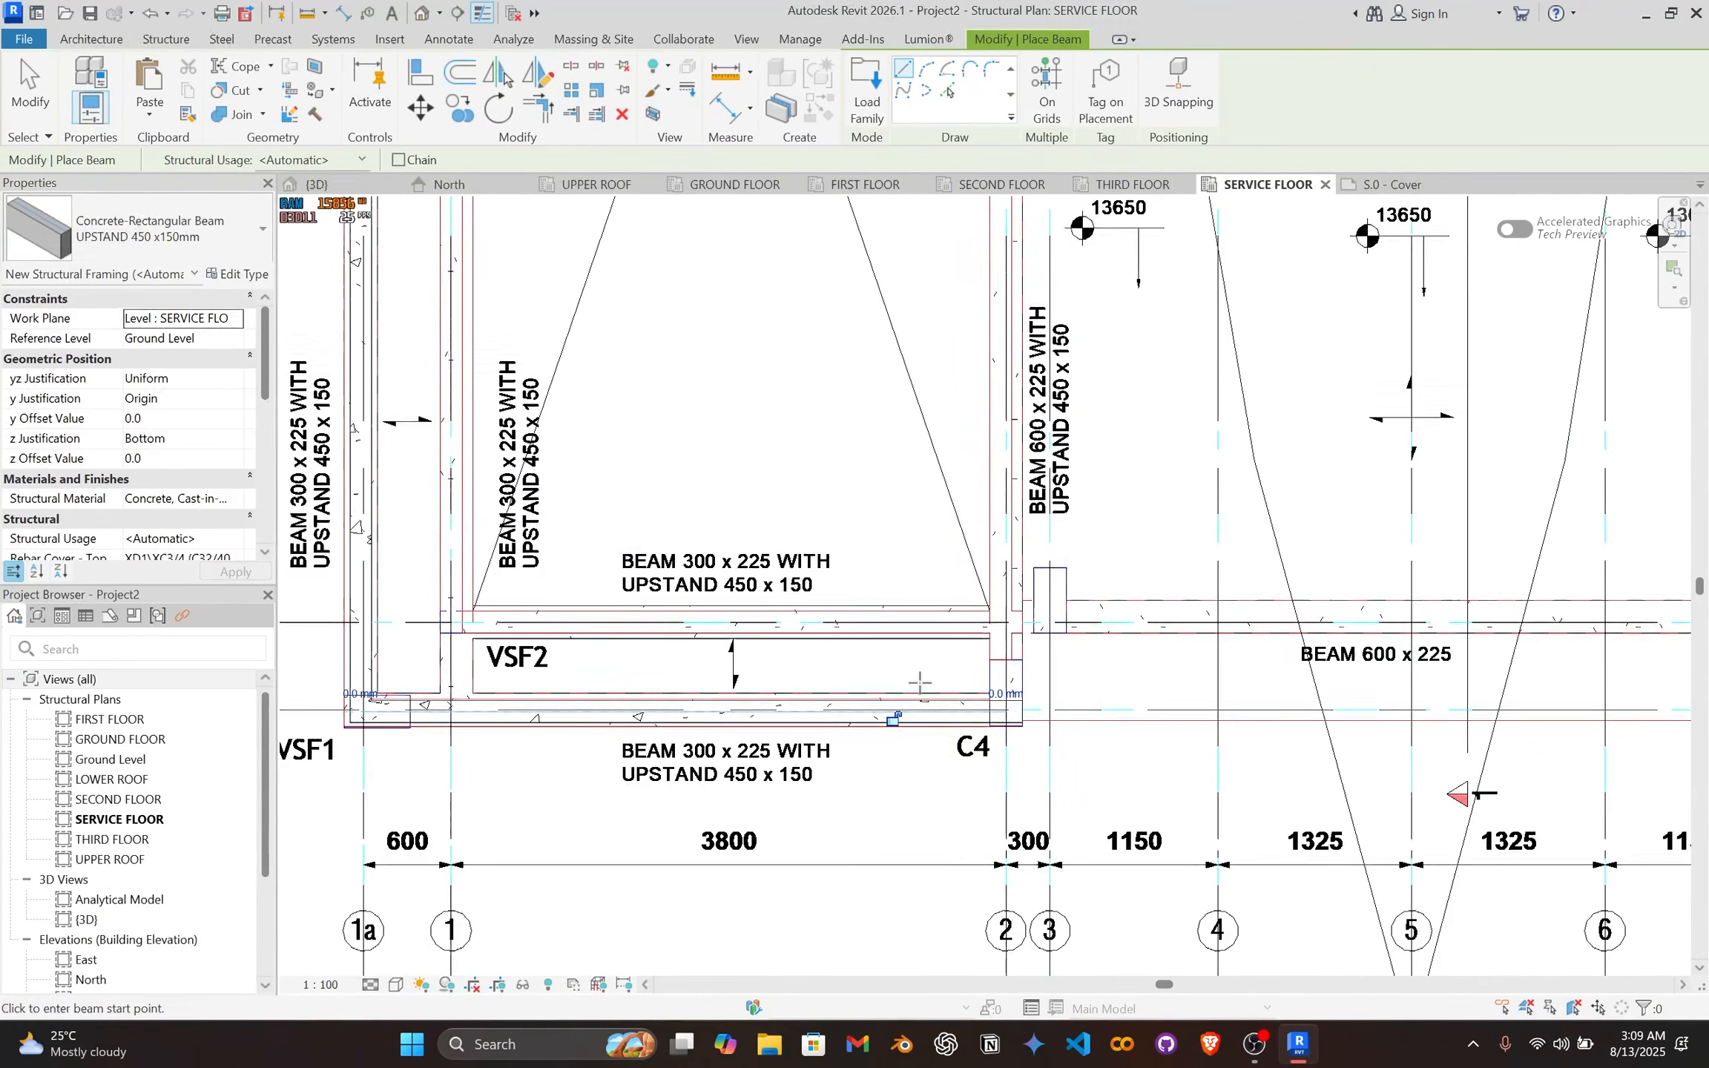
Step: Place an UPSTAND 450 x150mm beam along grid D, from grid 1 to grid 2
scroll(821, 647, up, 6)
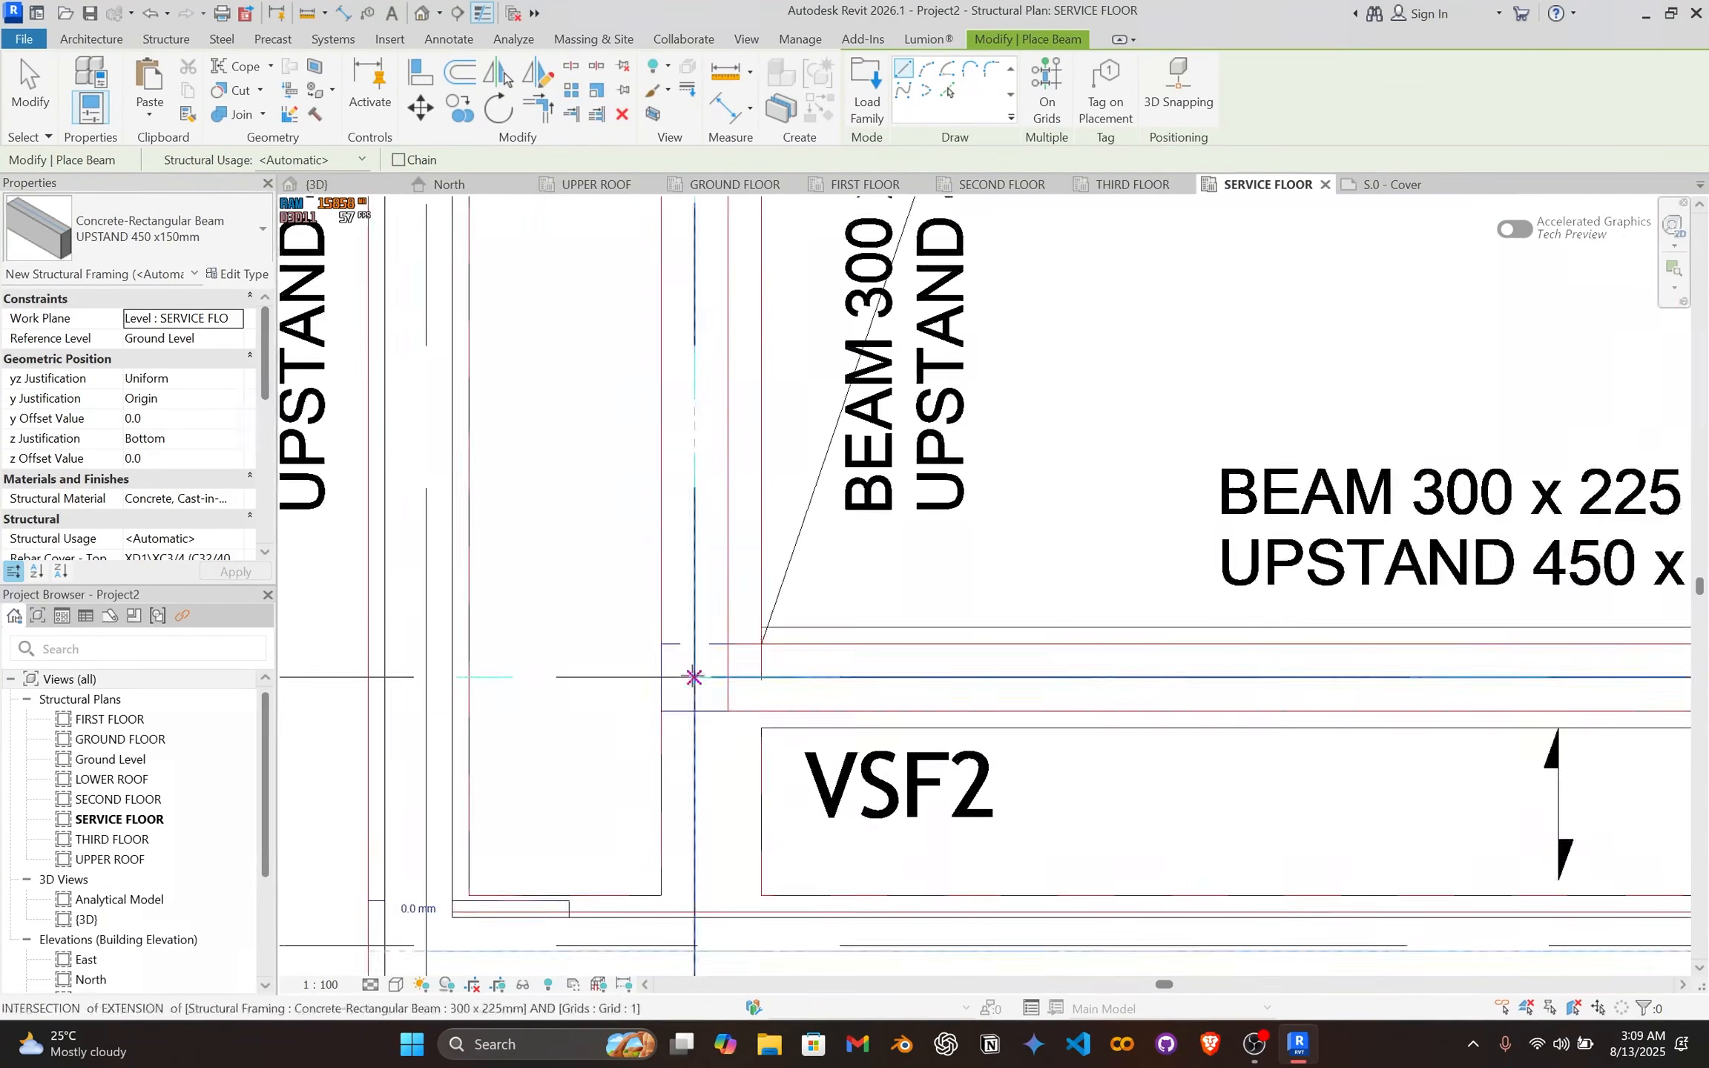
scroll(923, 682, down, 3)
middle_drag(987, 696, 588, 685)
scroll(601, 687, down, 1)
middle_drag(1088, 701, 690, 662)
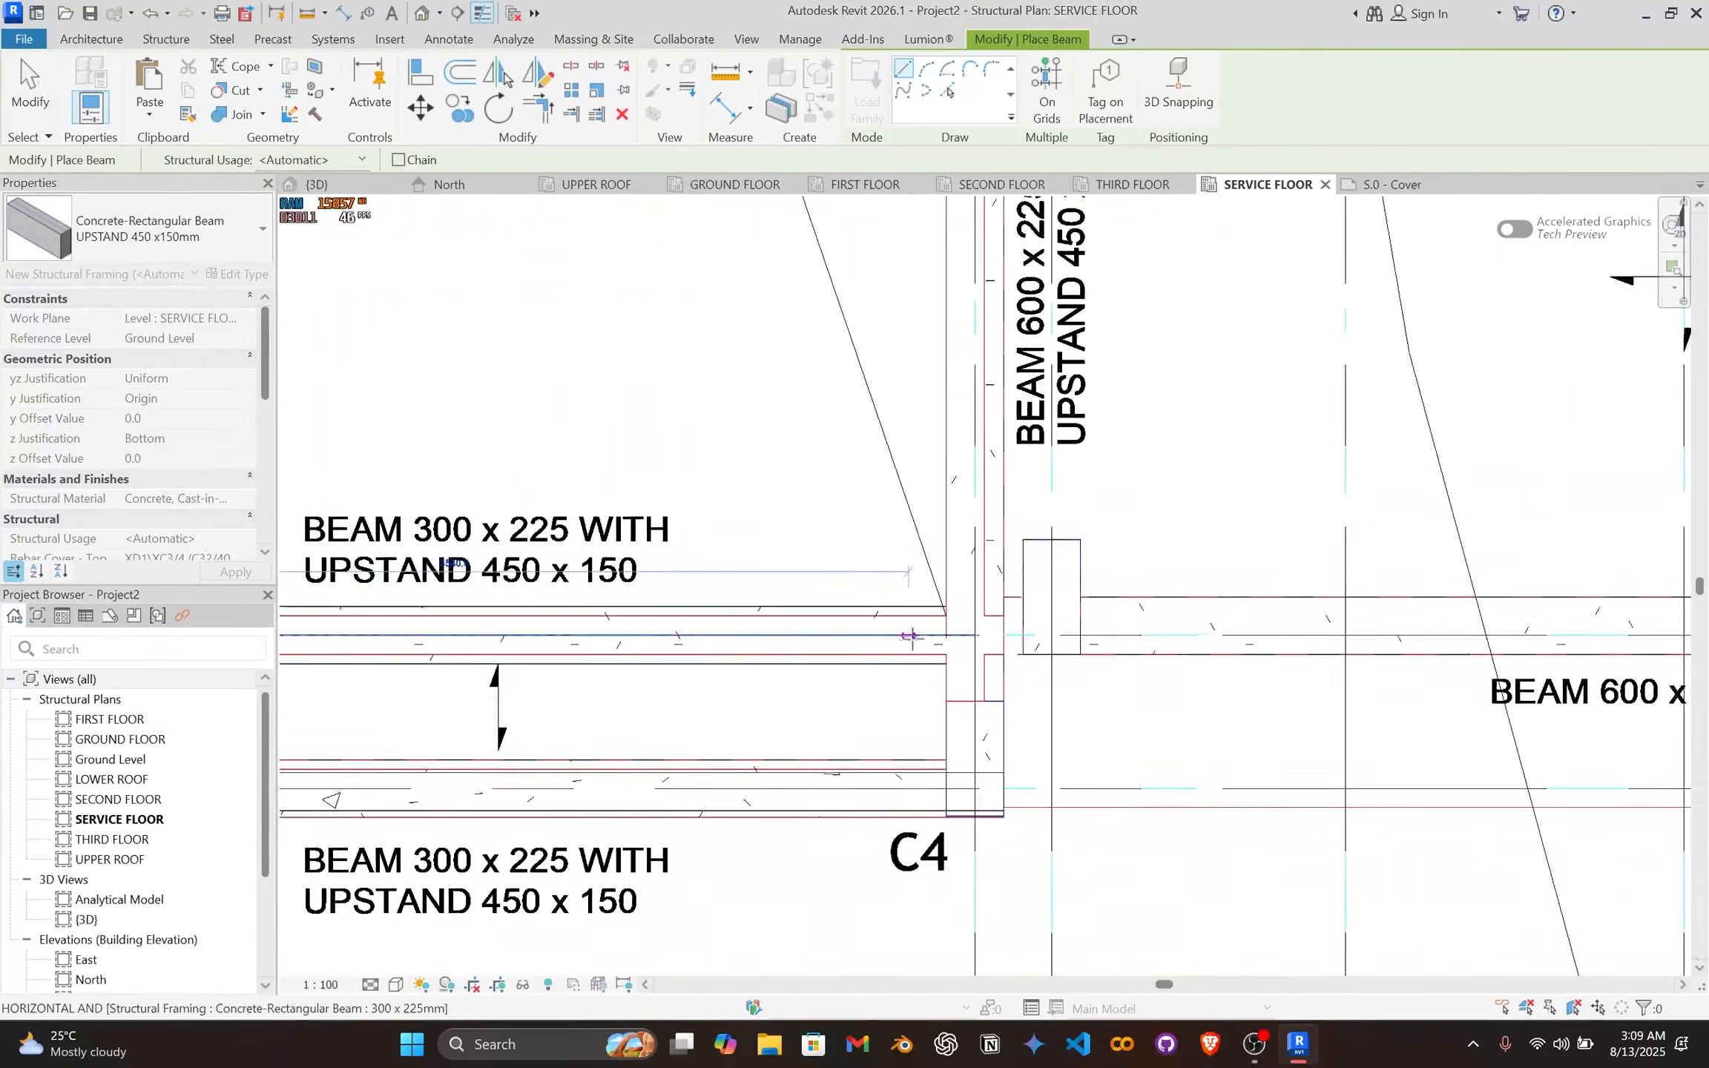
scroll(911, 637, up, 4)
click(1021, 633)
scroll(928, 645, down, 3)
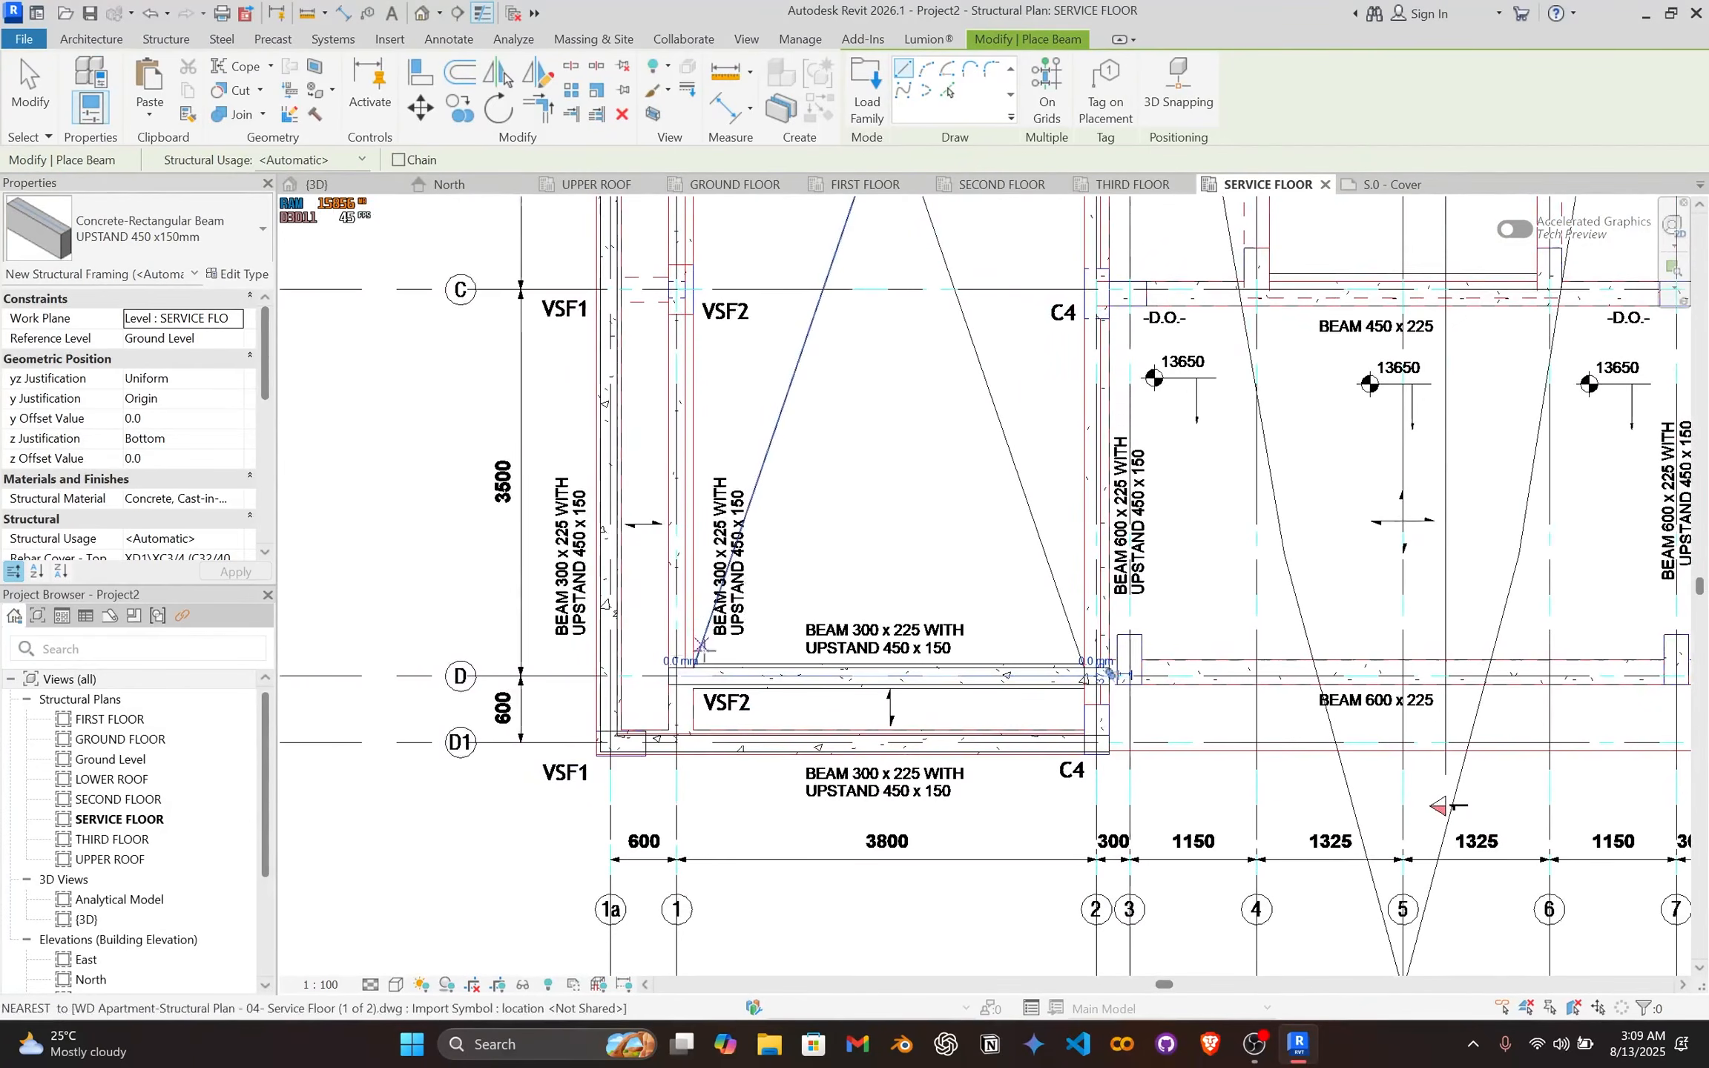
Step: Place an UPSTAND 450 x150mm beam along grid 1, from grid D to the A1 upstand
scroll(676, 675, up, 6)
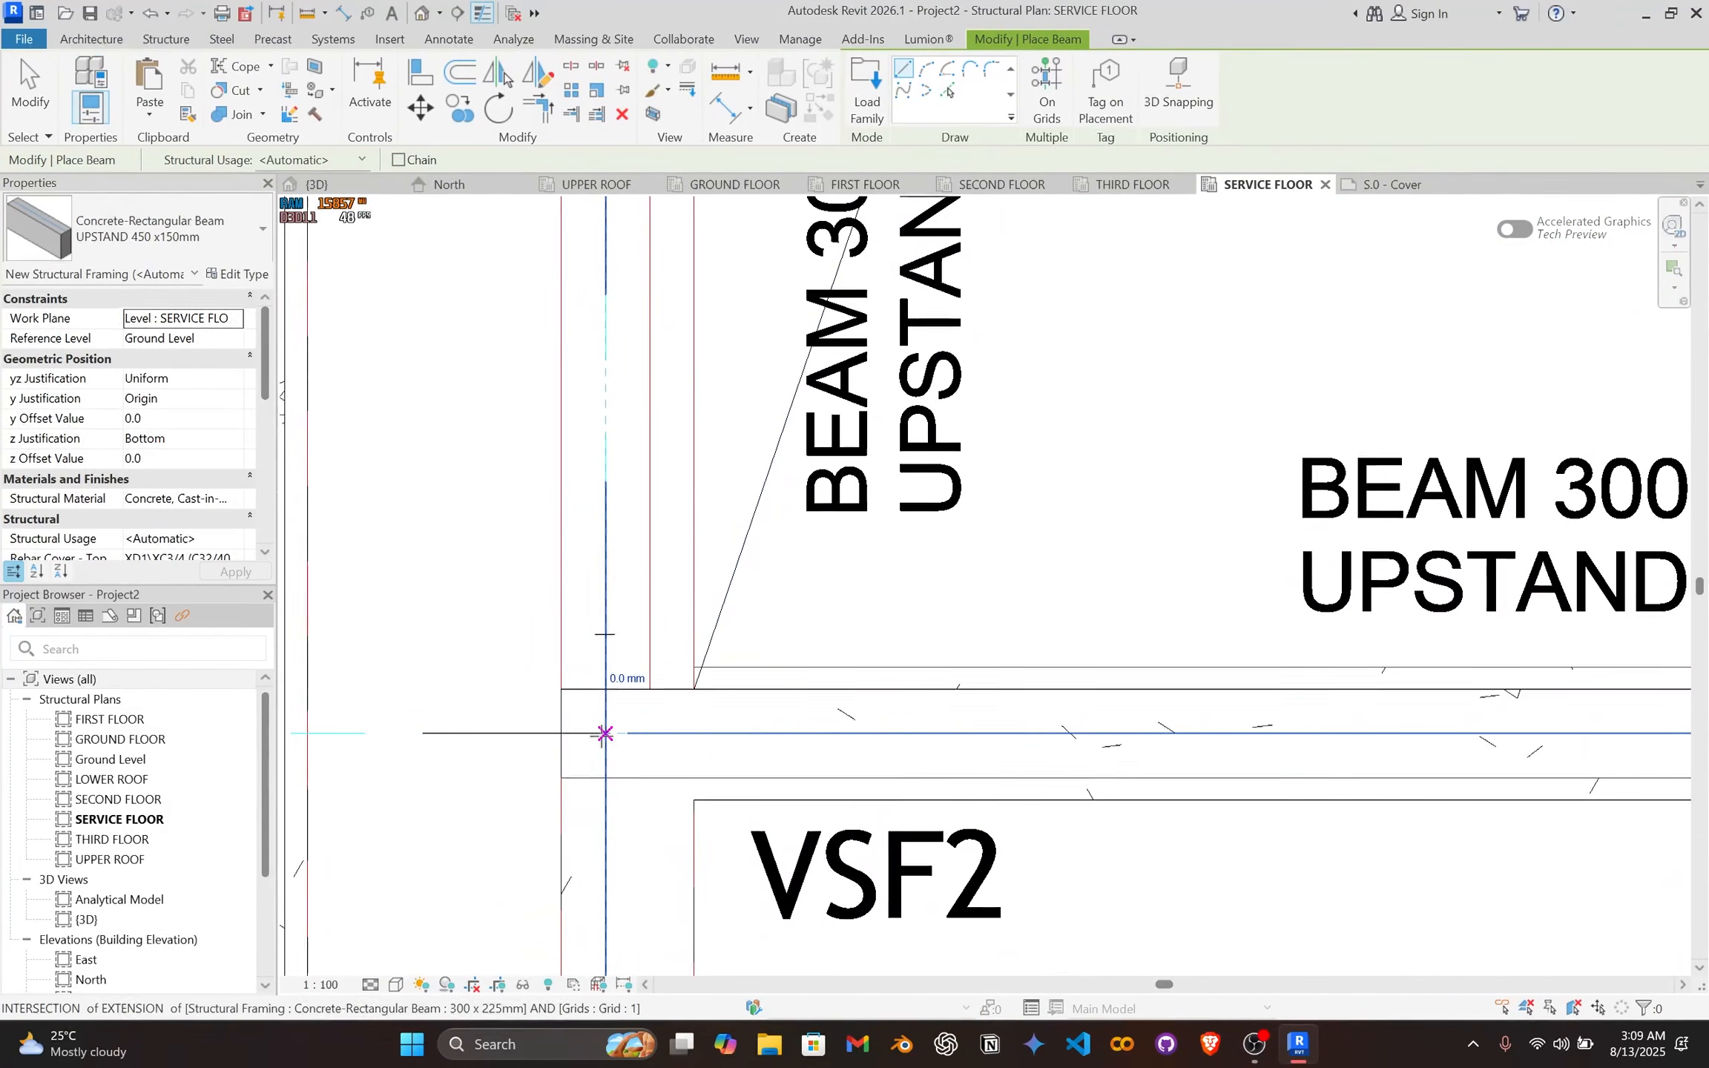
click(605, 733)
scroll(638, 719, down, 5)
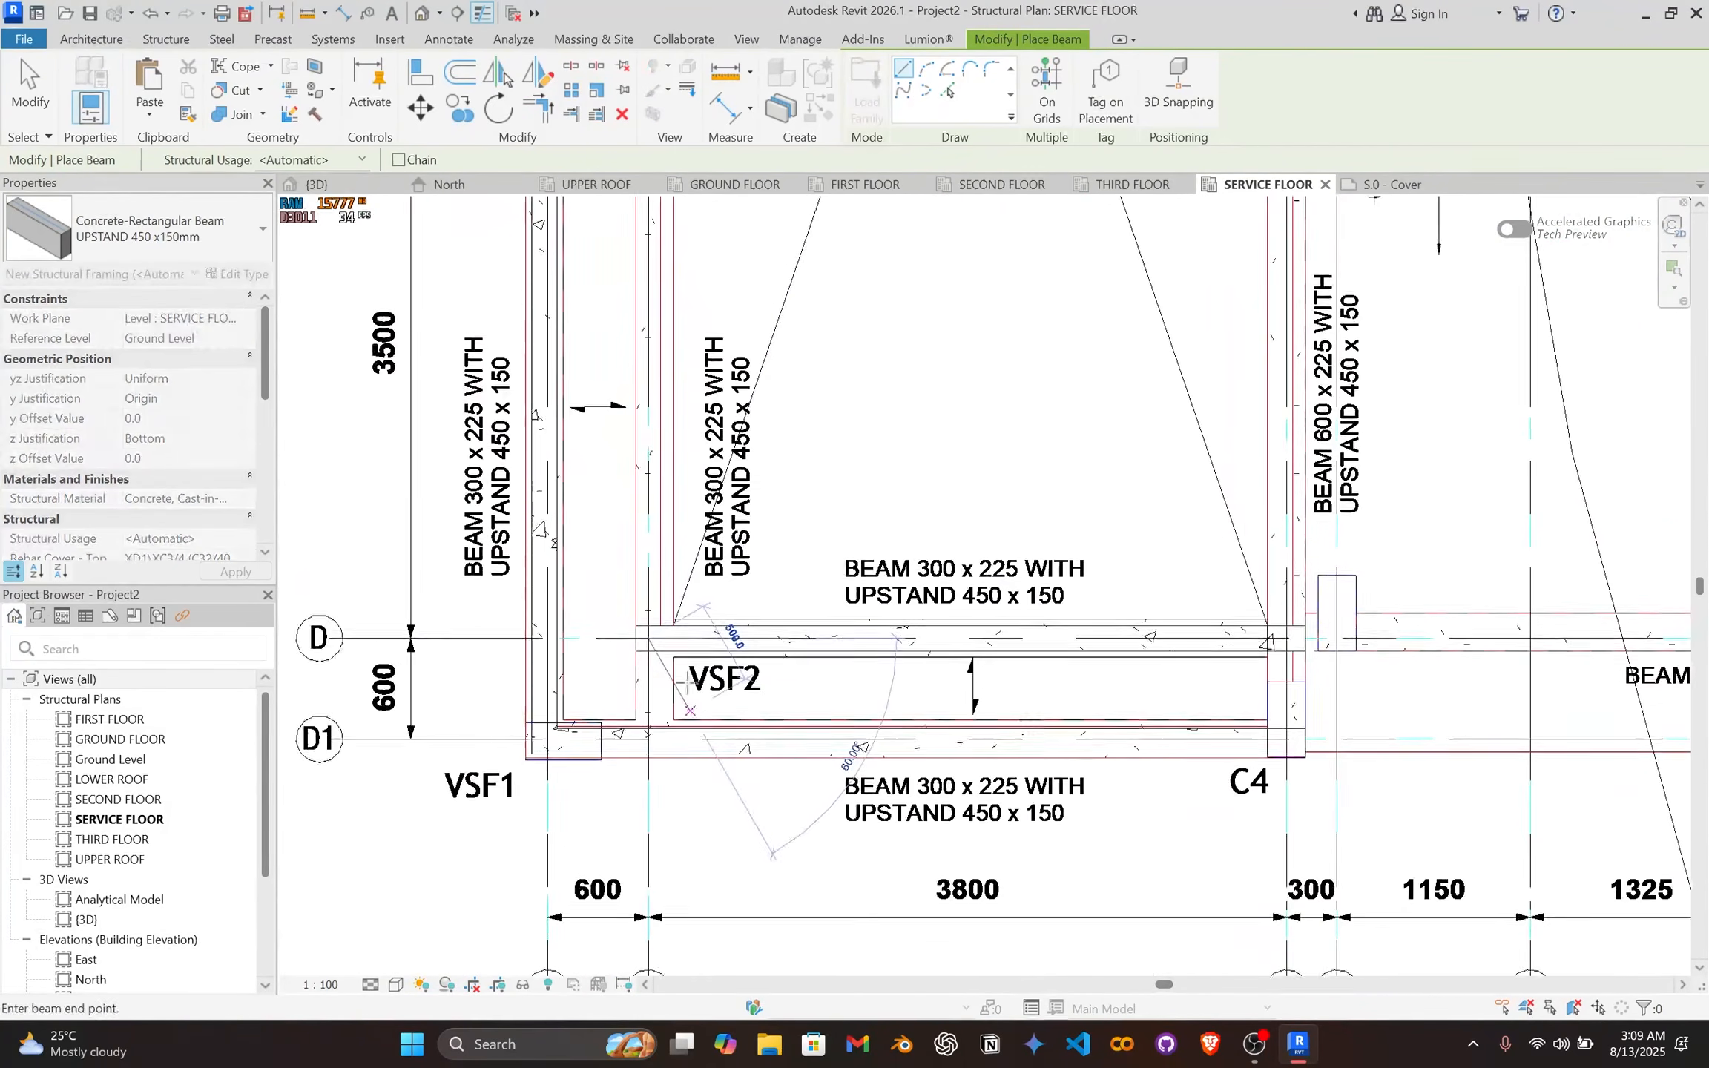
scroll(687, 683, down, 1)
middle_drag(672, 522, 712, 823)
middle_drag(708, 341, 749, 708)
middle_drag(689, 222, 718, 640)
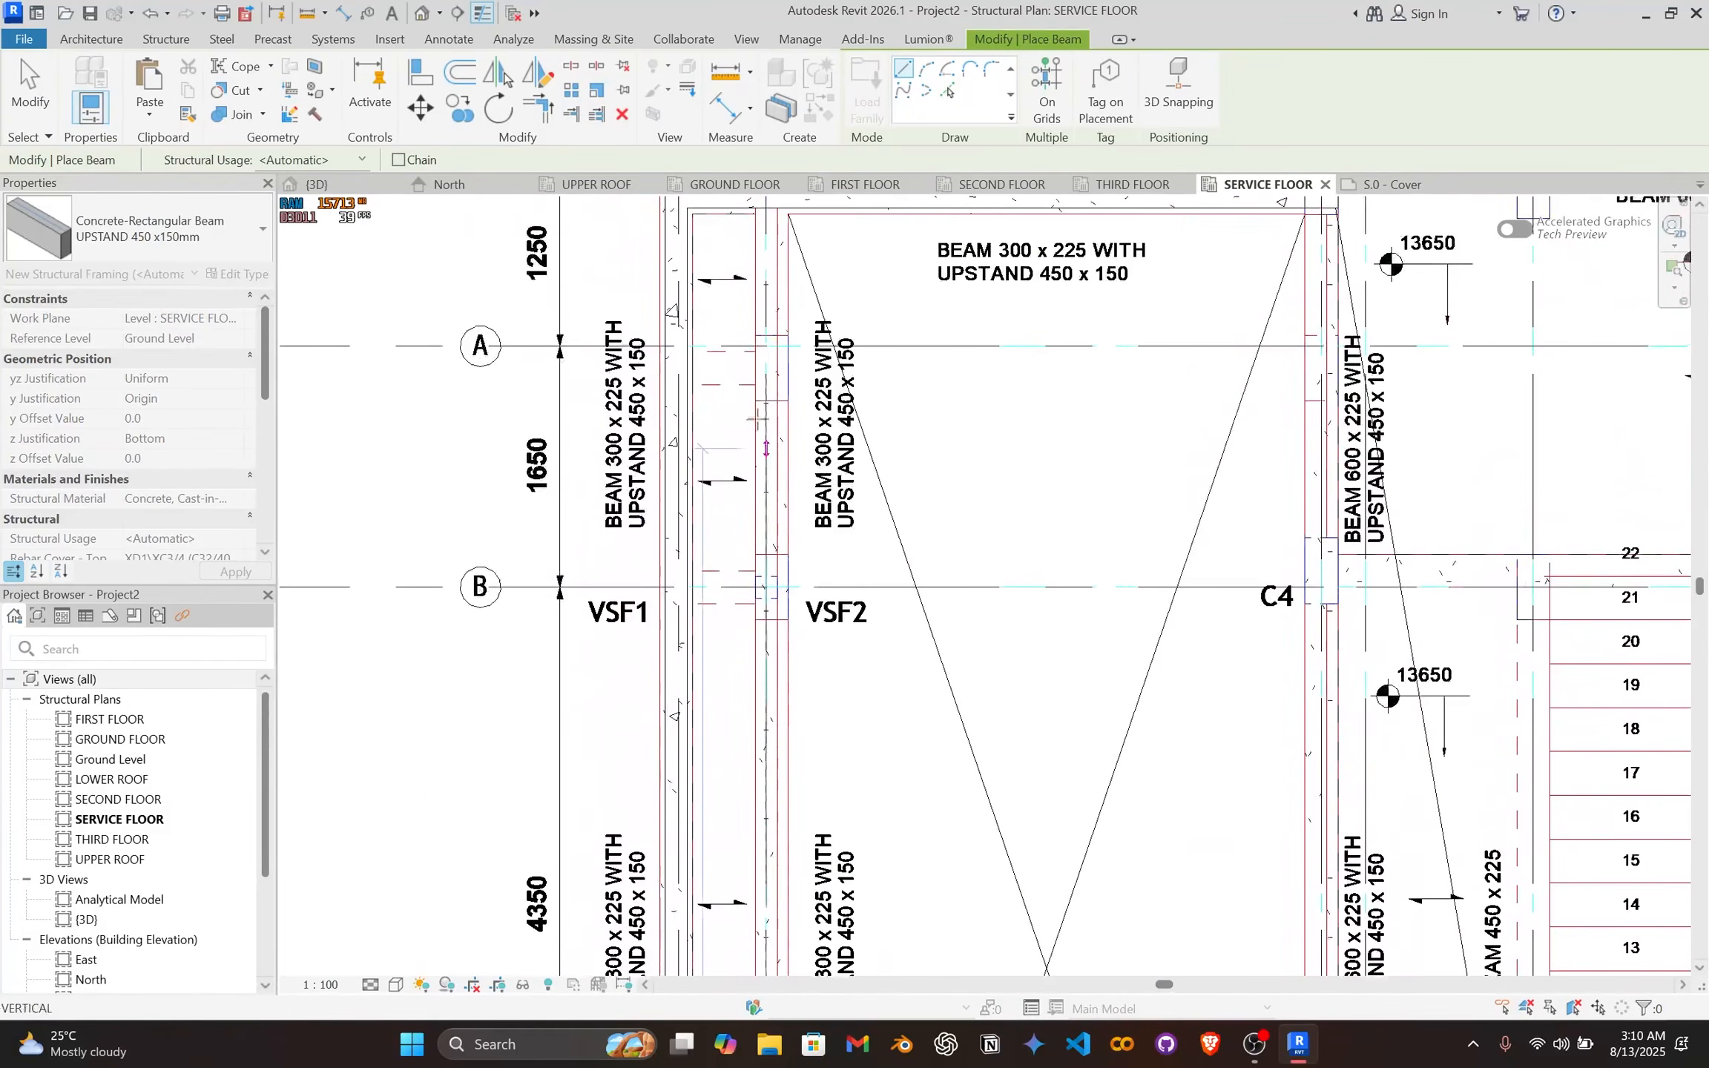
middle_drag(757, 419, 772, 689)
scroll(782, 489, up, 5)
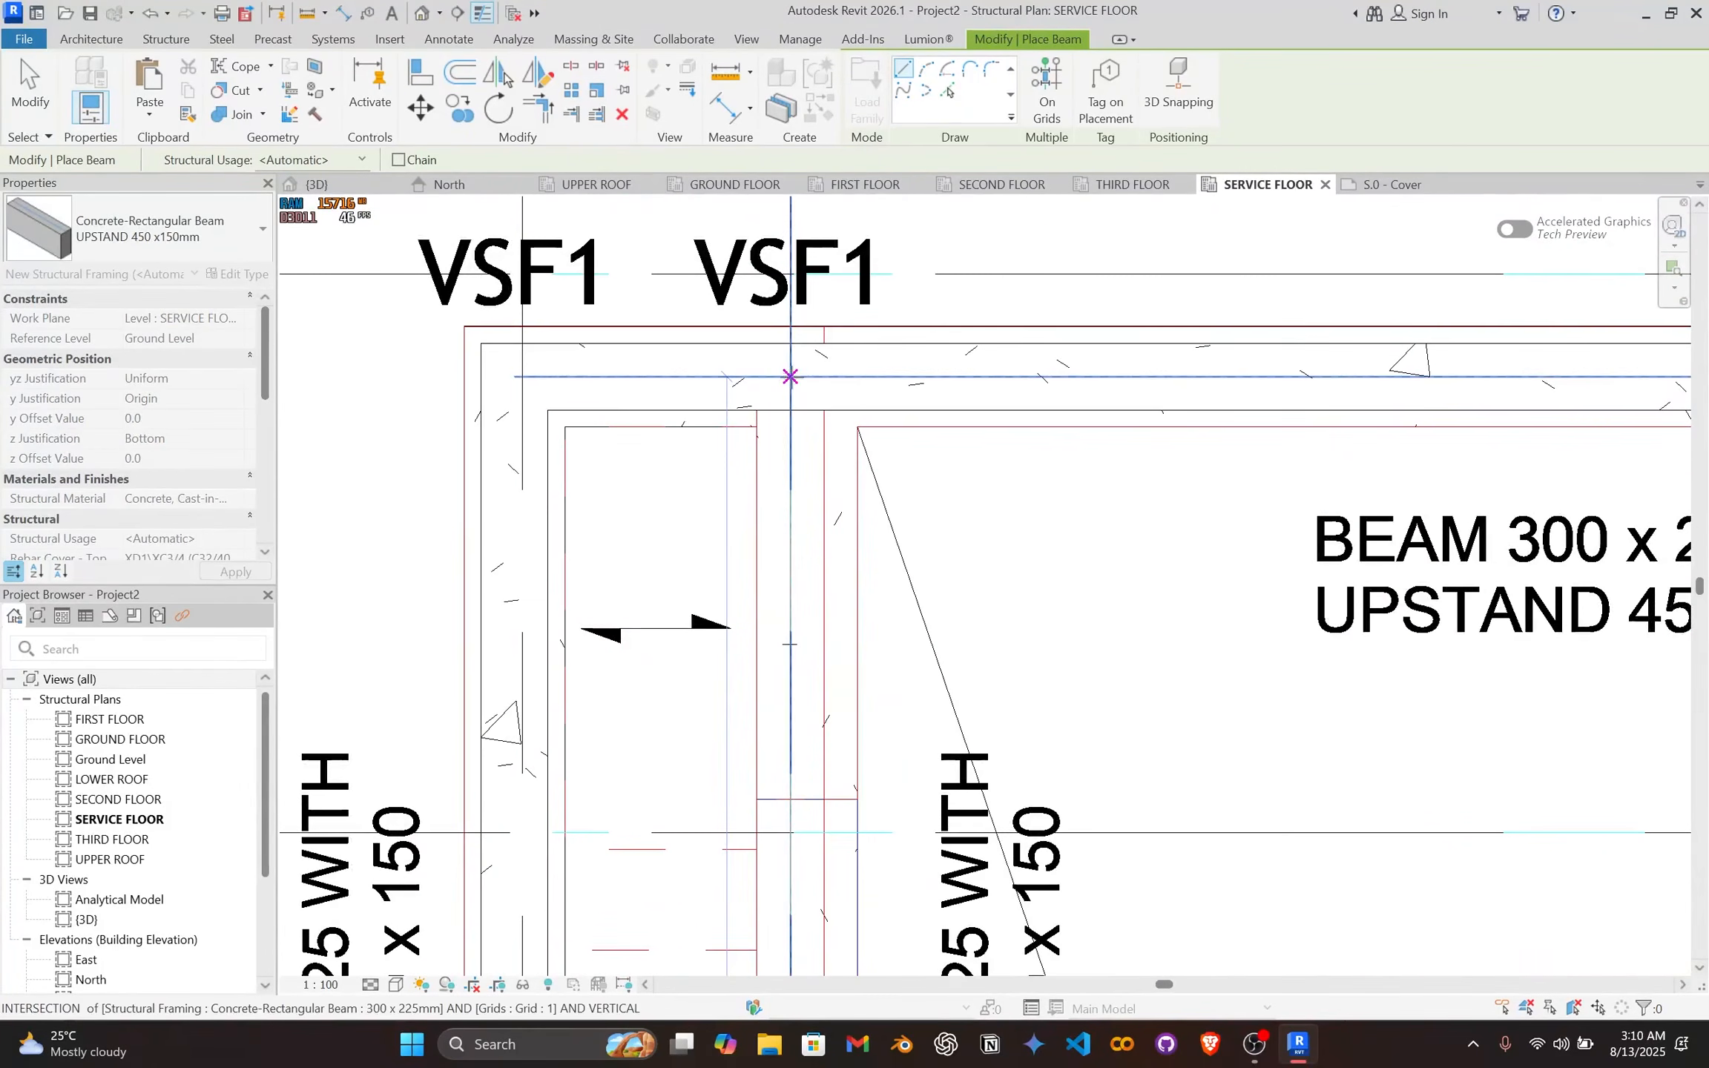
click(790, 376)
scroll(783, 372, down, 3)
scroll(794, 376, up, 3)
key(Escape)
key(Escape)
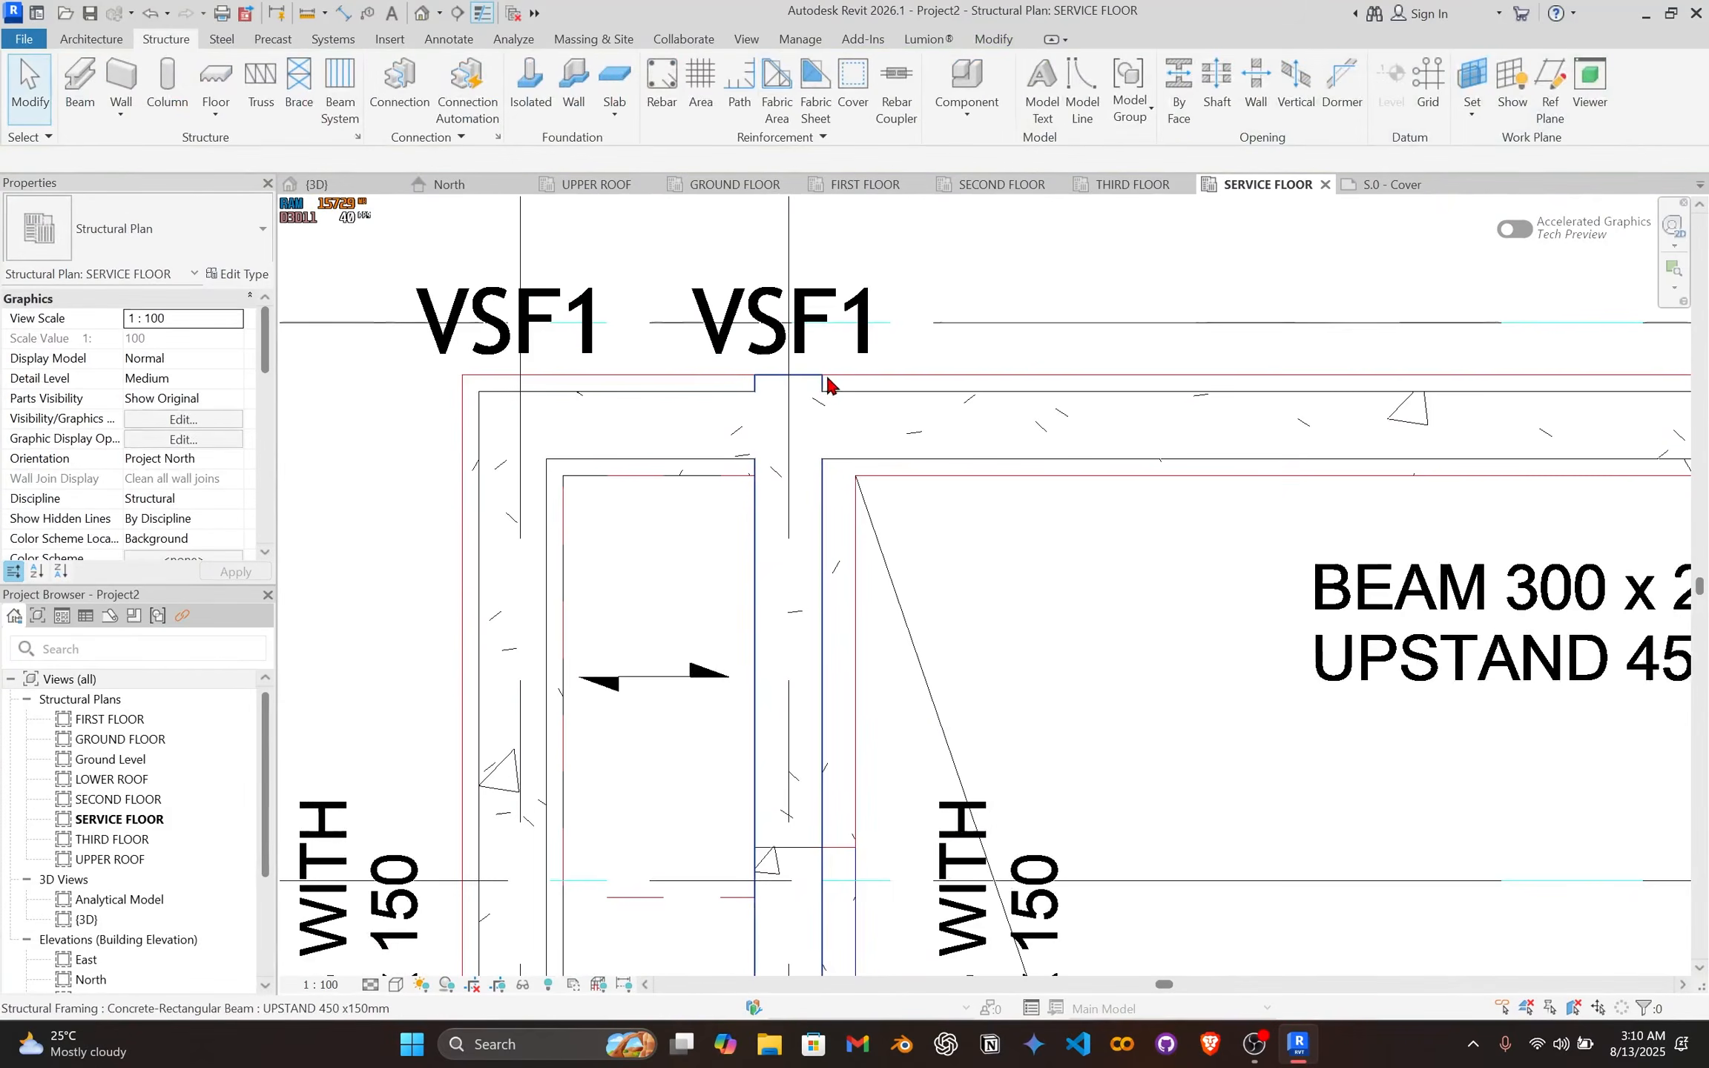
Step: Try to pull the A1 end of the grid 1 upstand back to the inner face of the A1 upstand
click(828, 385)
scroll(776, 368, up, 3)
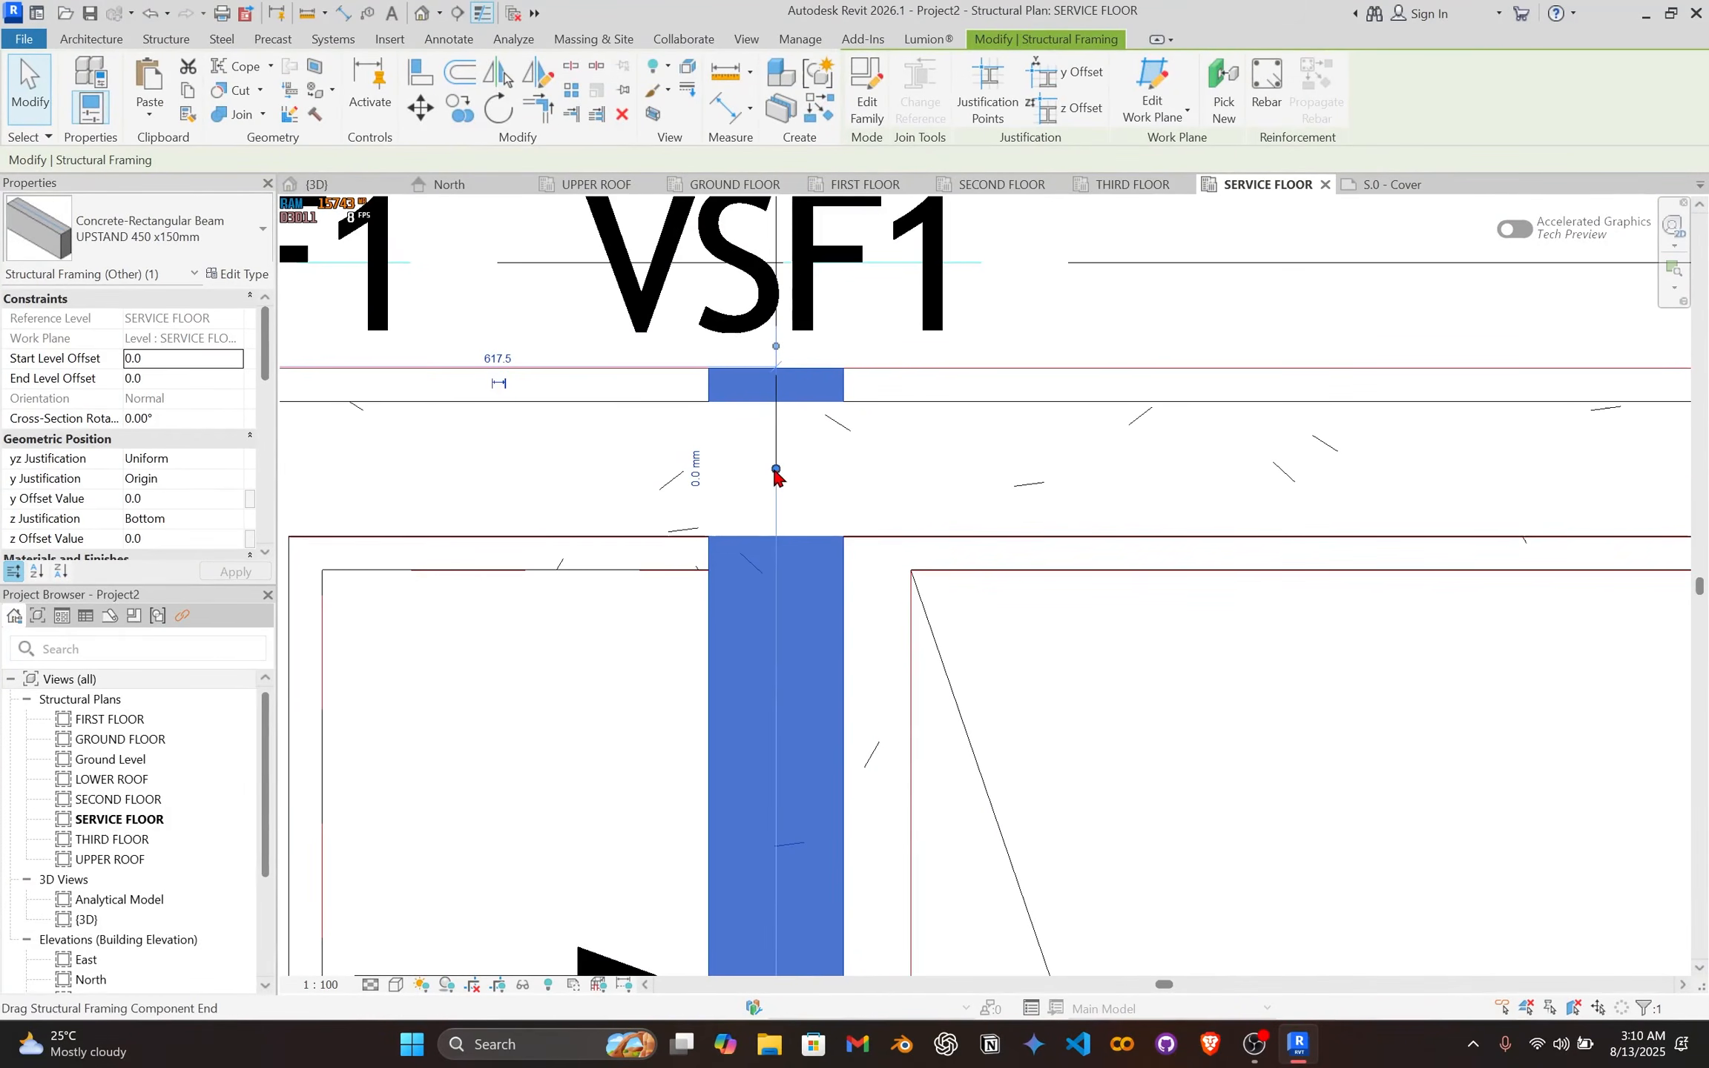
drag(775, 470, 774, 537)
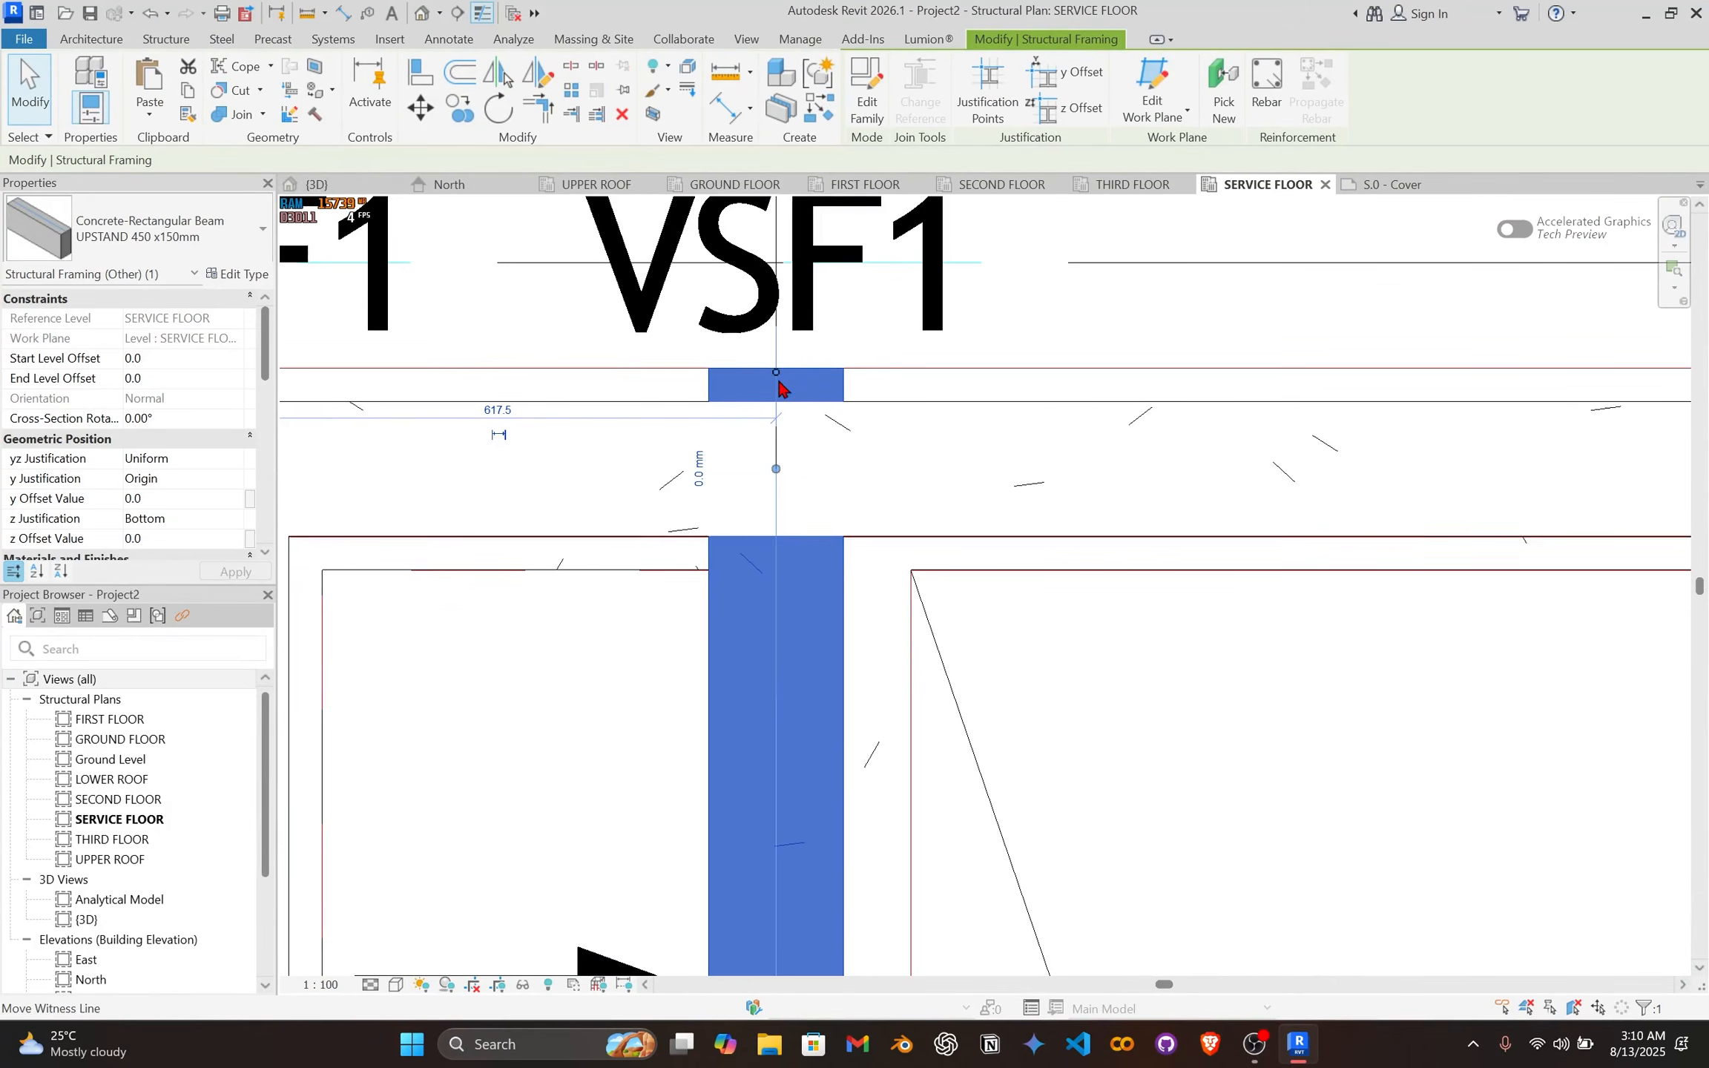
key(Escape)
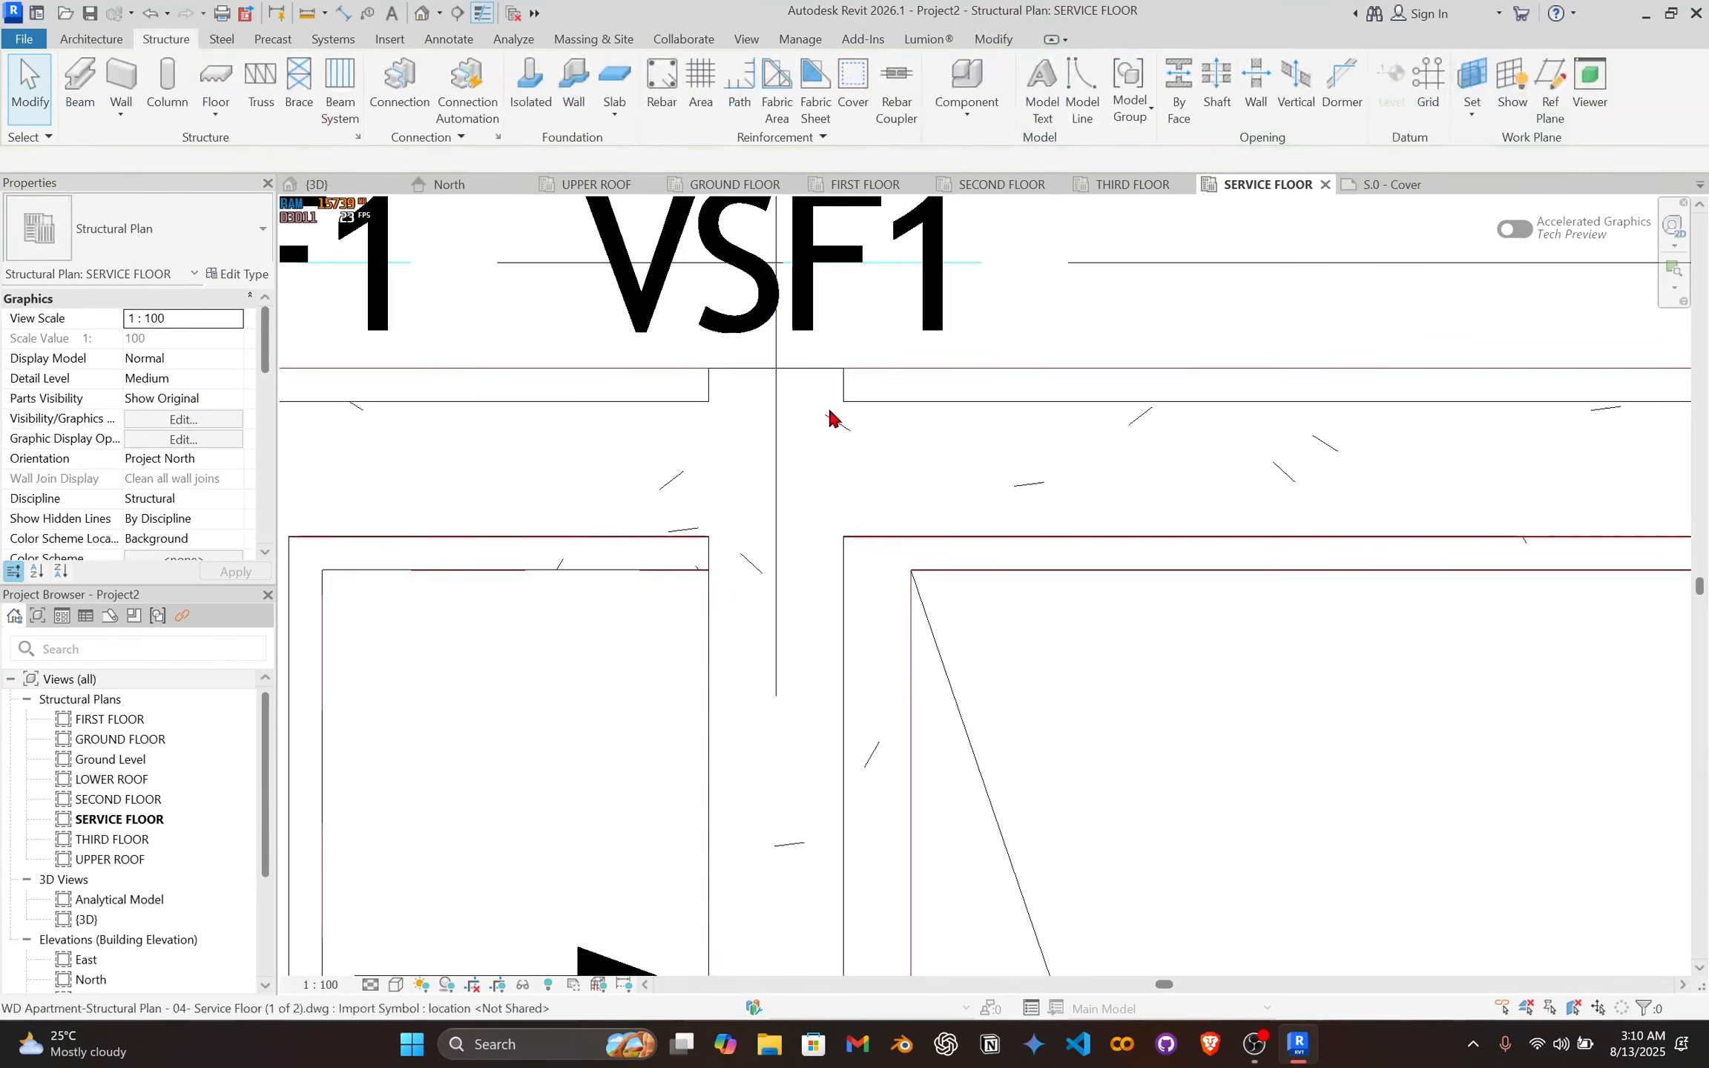
click(838, 608)
scroll(802, 401, down, 2)
key(Escape)
click(717, 404)
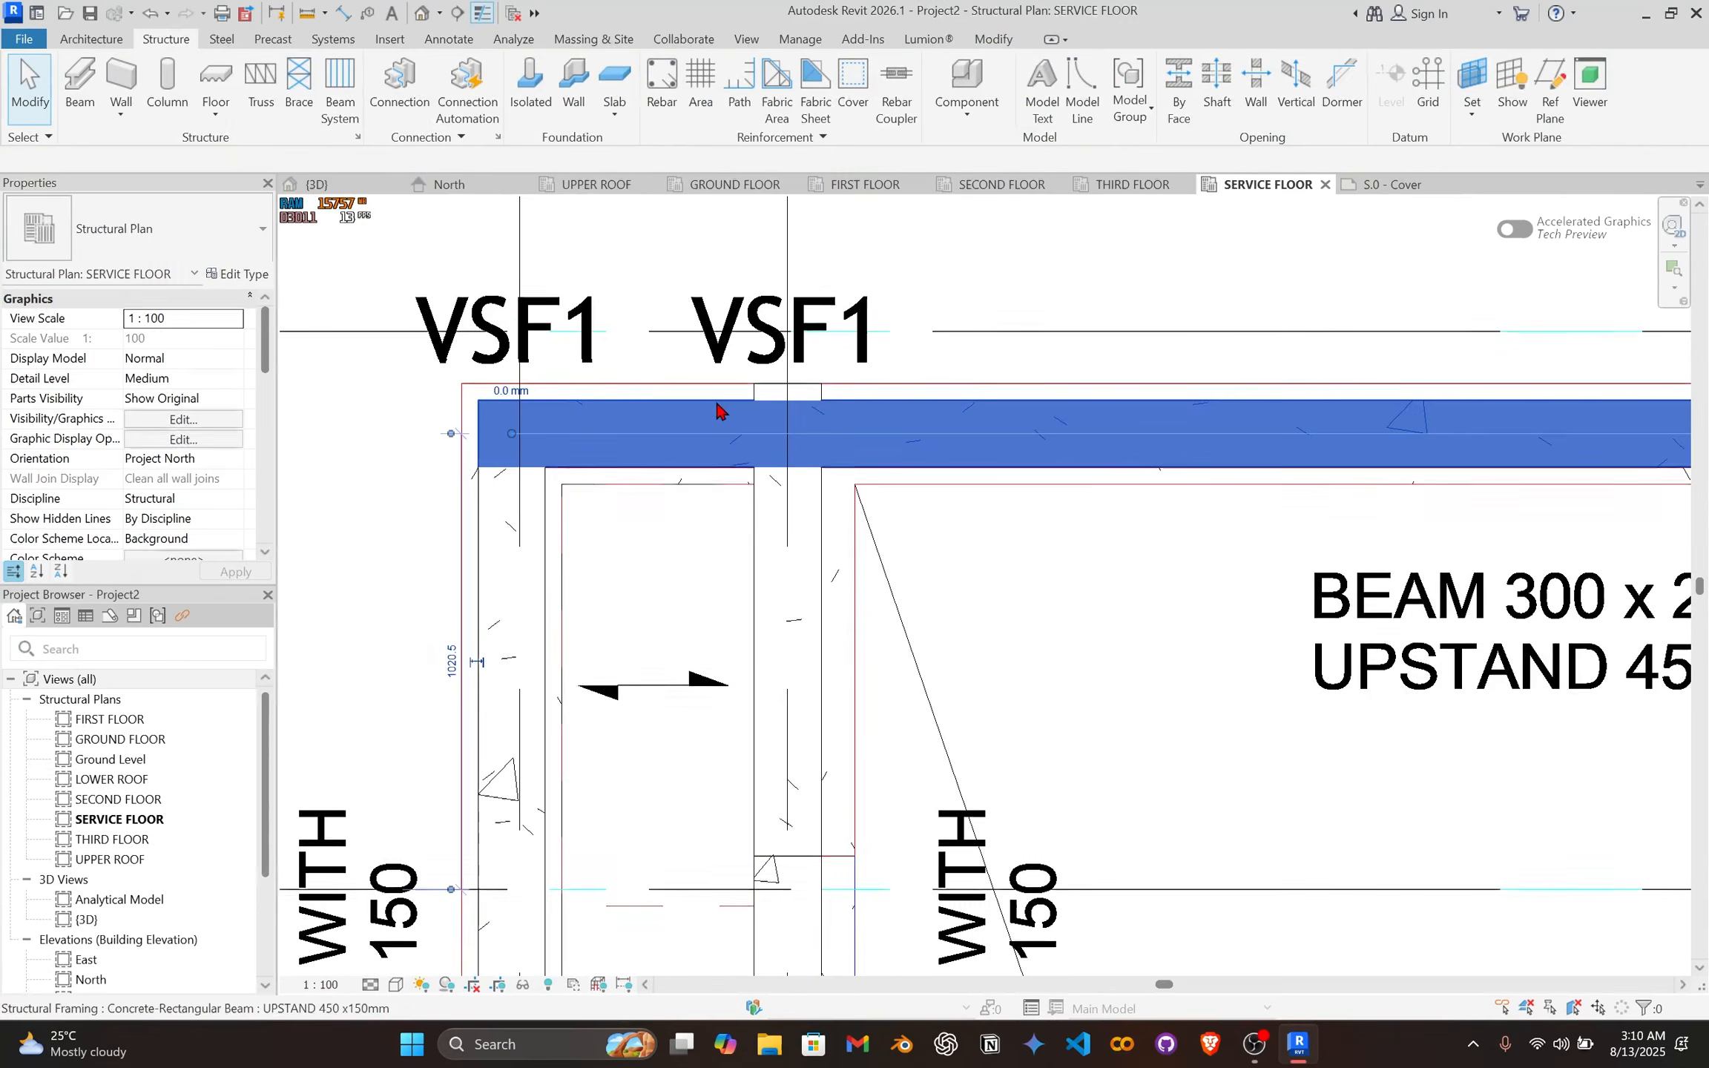
scroll(821, 434, down, 2)
key(Escape)
click(812, 486)
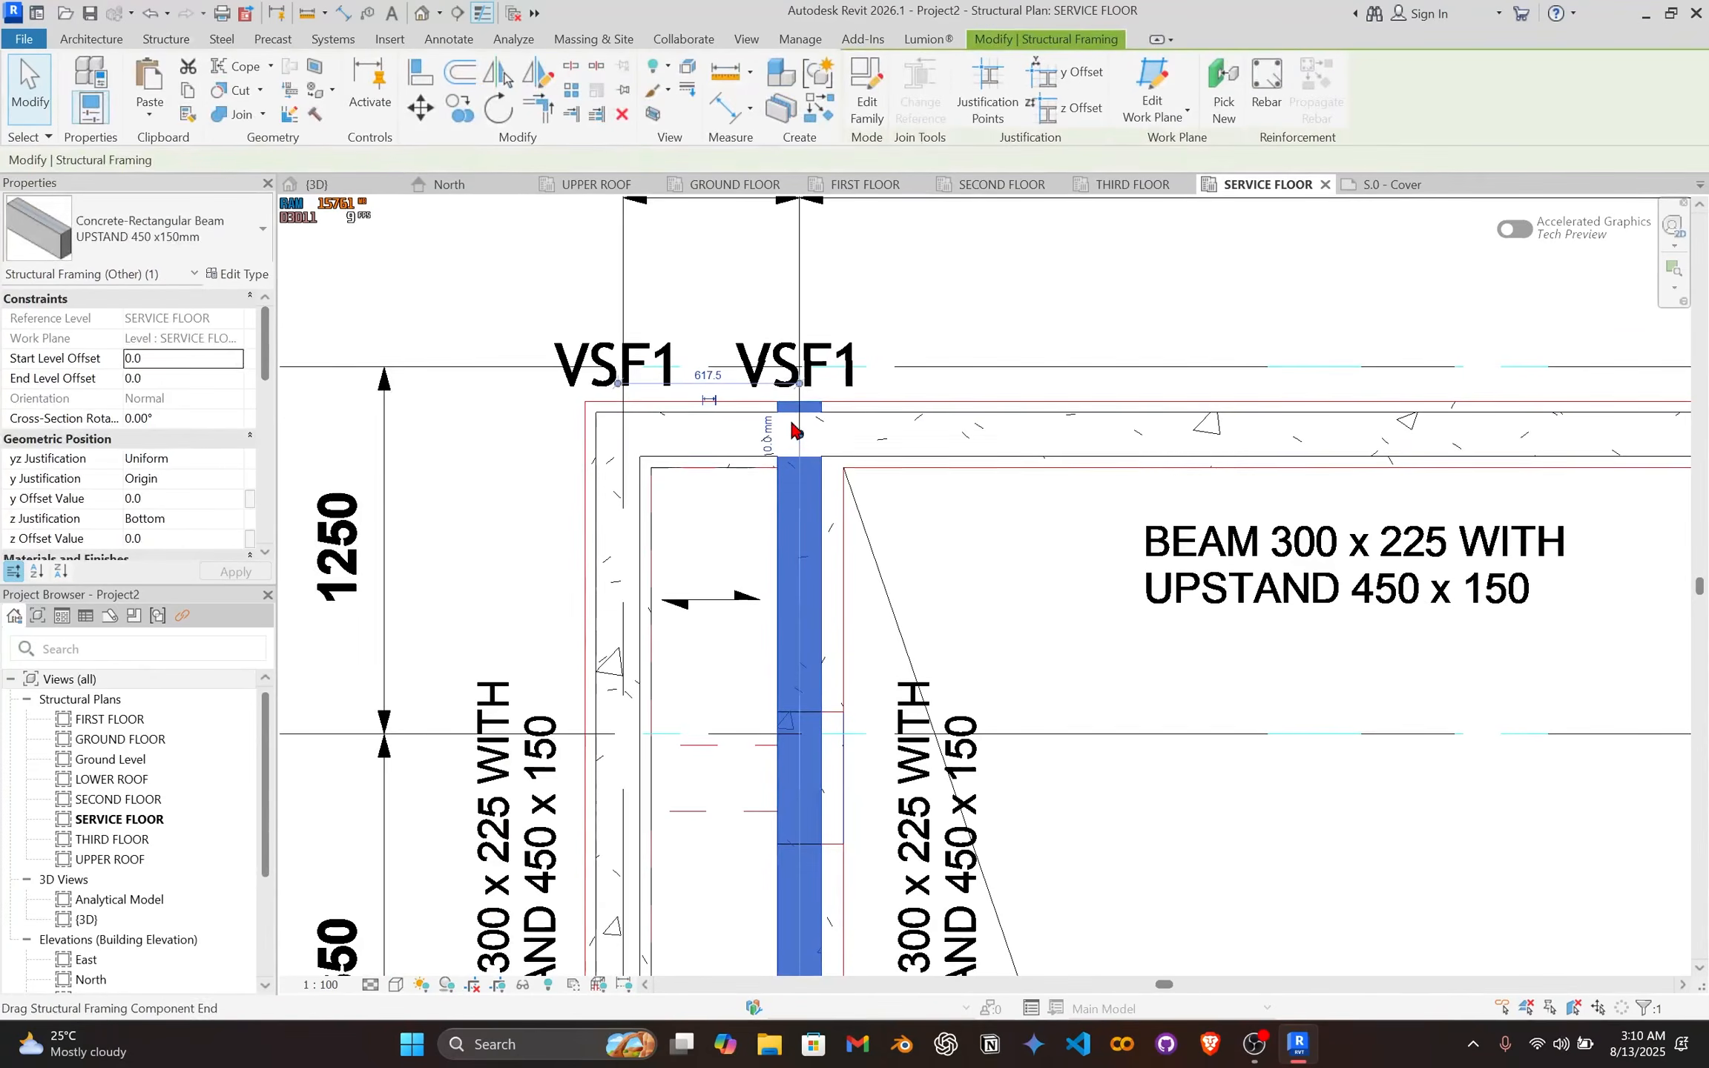
scroll(794, 430, up, 1)
scroll(814, 484, down, 2)
scroll(813, 469, up, 2)
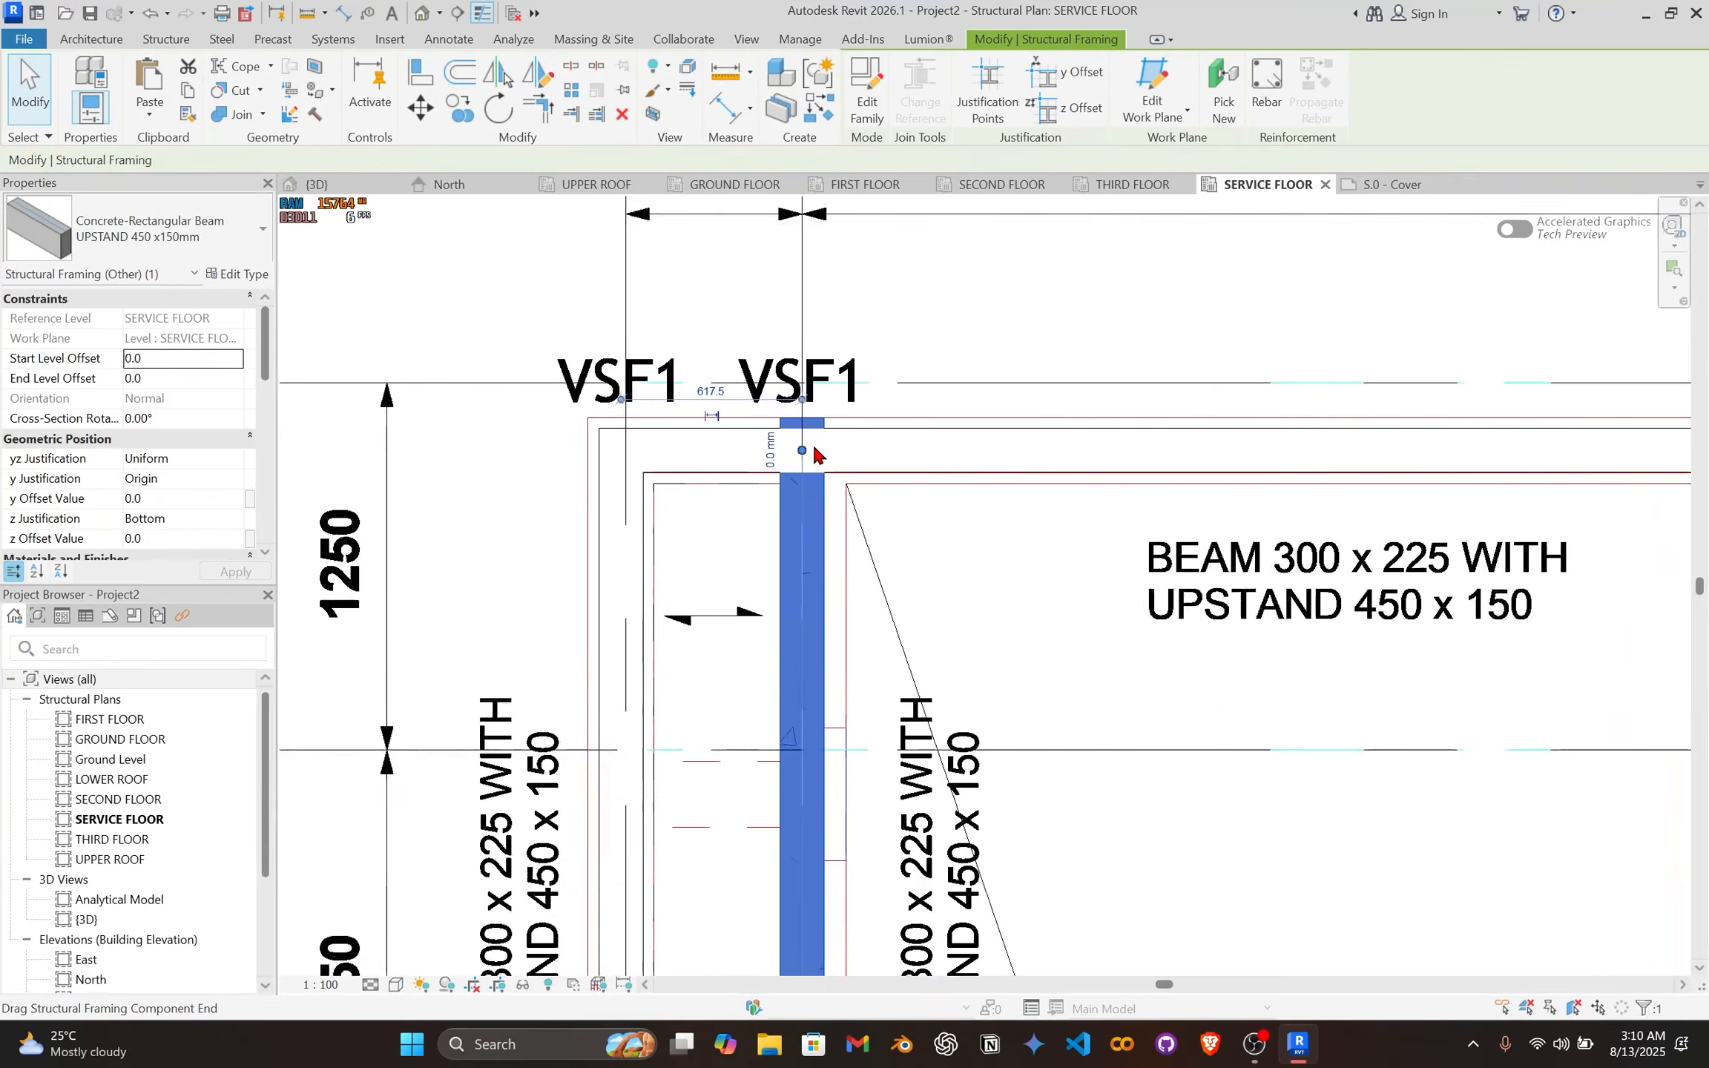
key(Escape)
click(767, 476)
key(Escape)
Step: Place a matching UPSTAND 450 x150mm beam along grid 2, from column C4 at grid A1 to column C4 at grid D1
scroll(864, 527, down, 4)
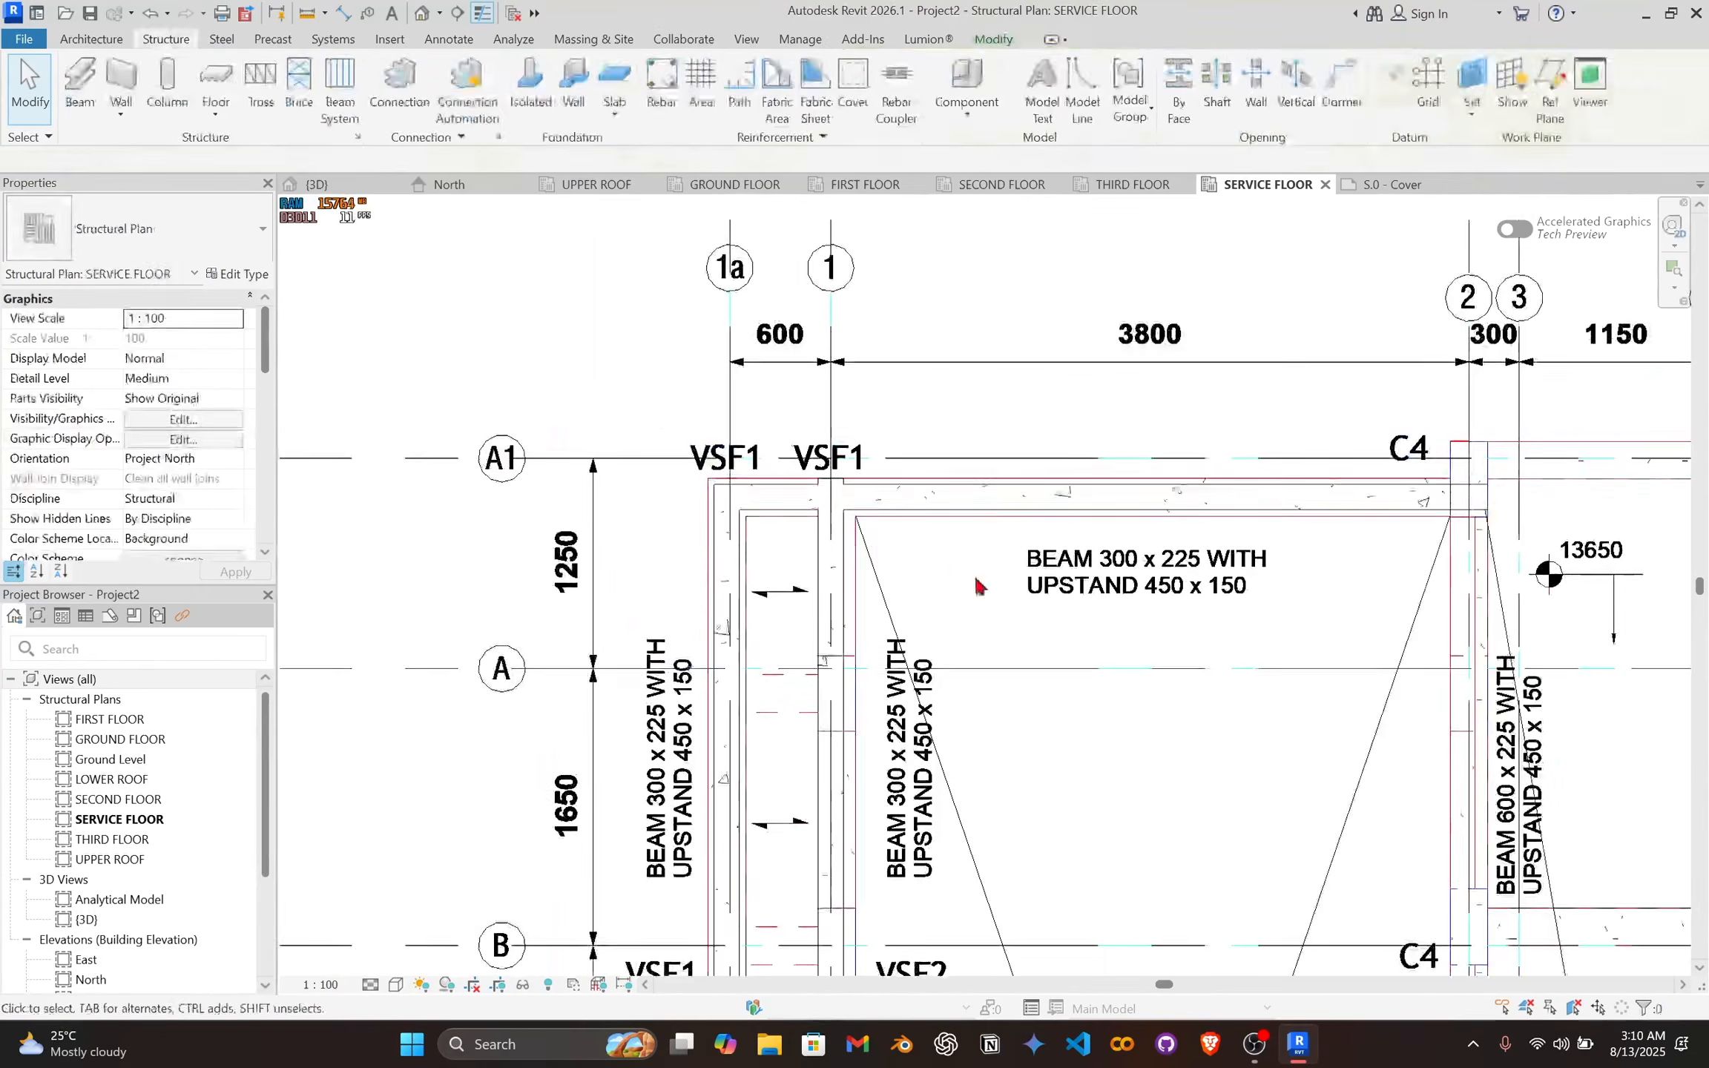
scroll(998, 565, up, 2)
scroll(1020, 570, down, 1)
middle_drag(1035, 569, 928, 577)
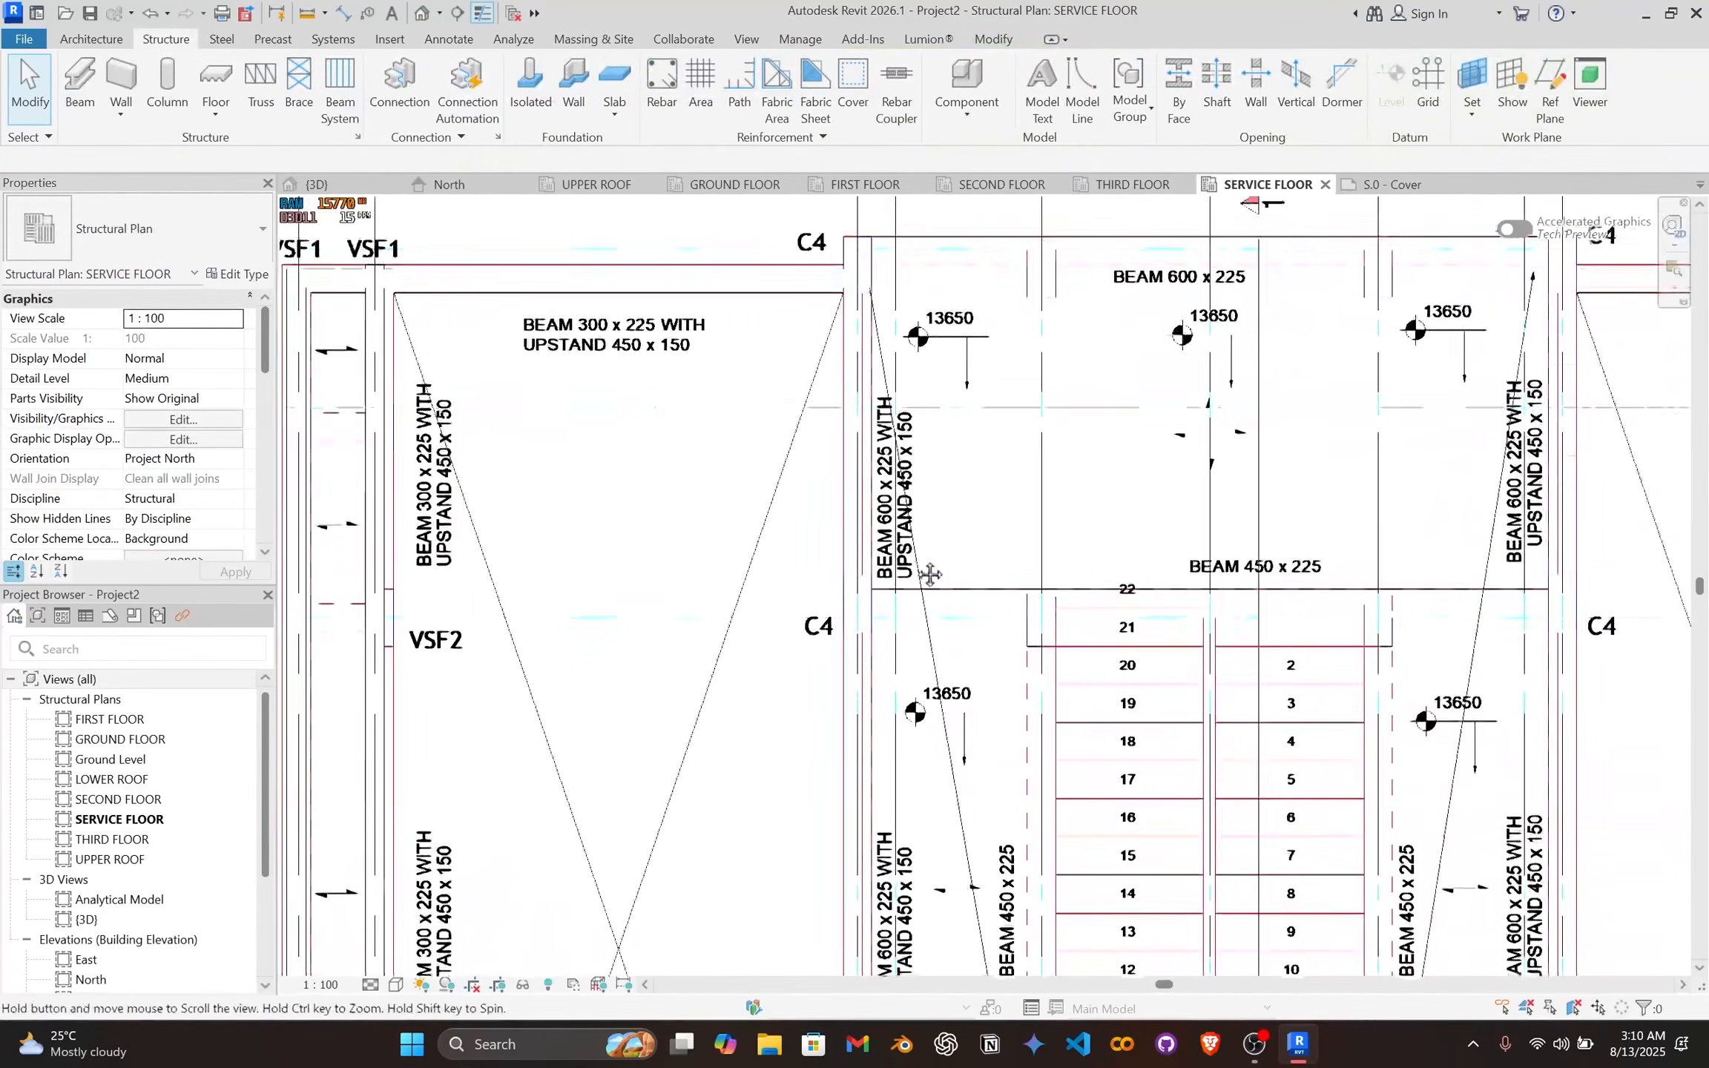
scroll(861, 504, up, 2)
middle_drag(774, 248, 853, 515)
click(834, 478)
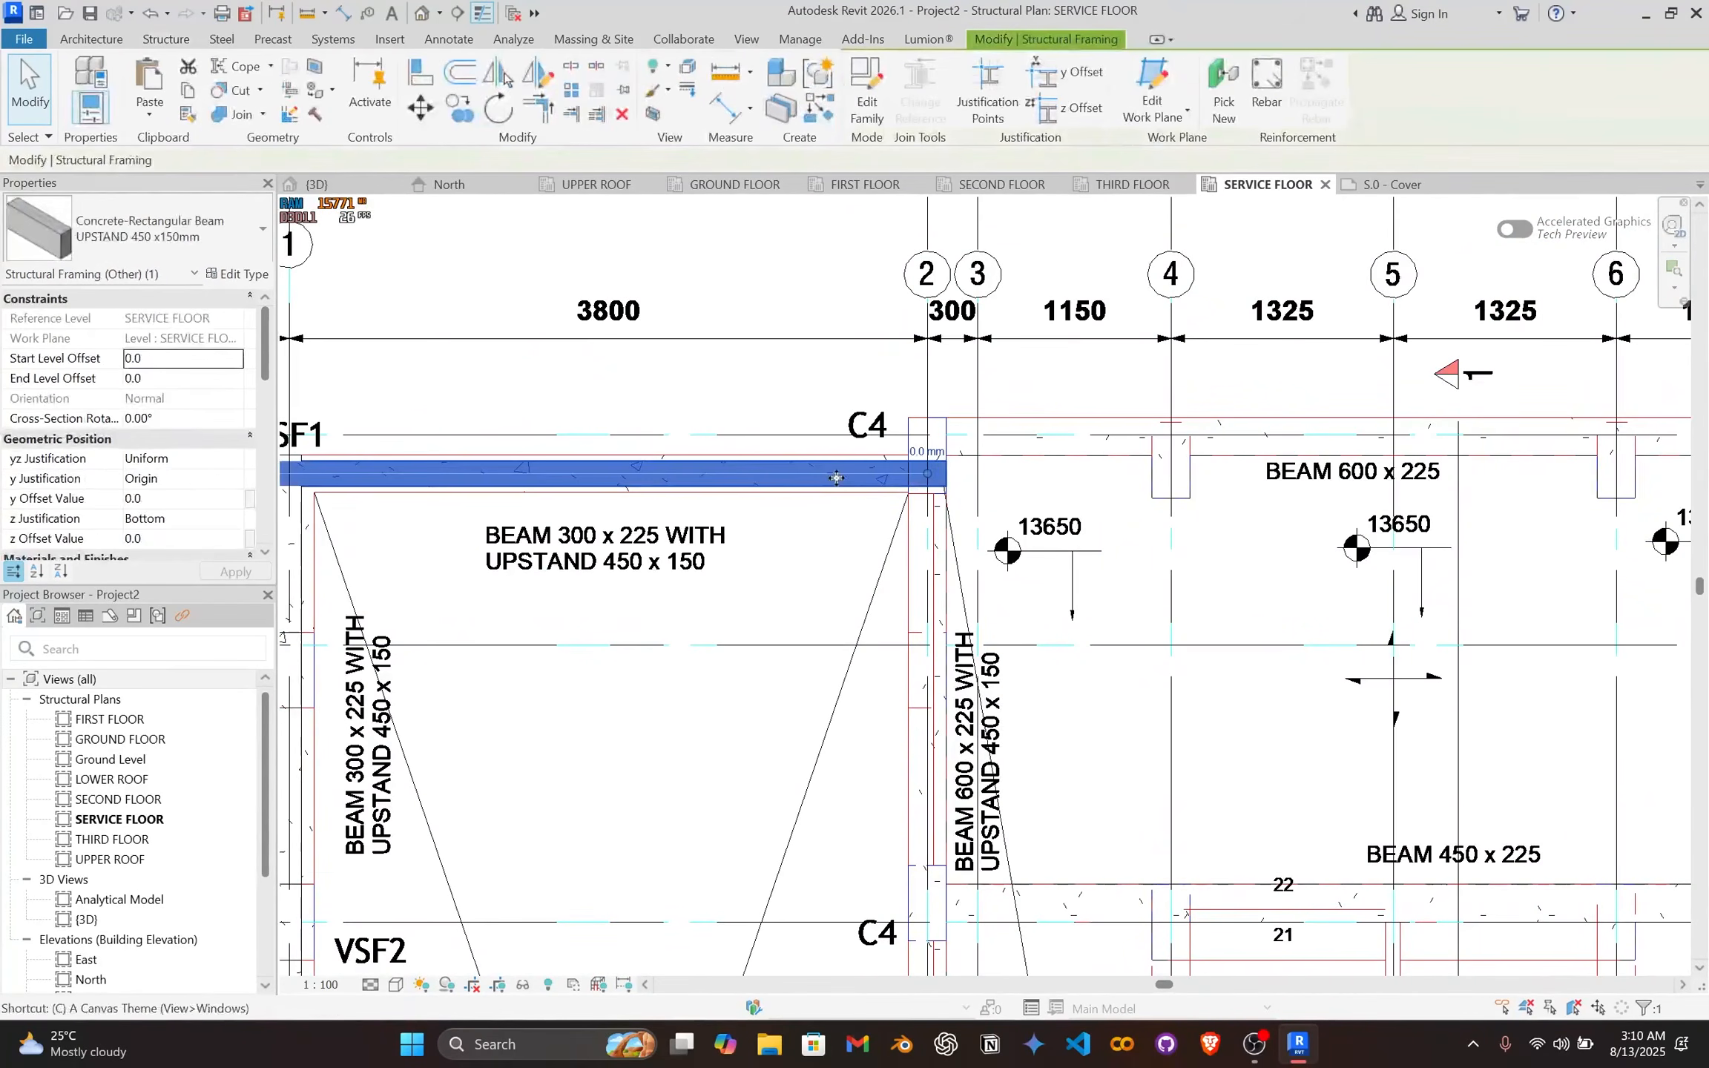
key(c)
key(s)
scroll(940, 482, up, 2)
scroll(916, 467, up, 2)
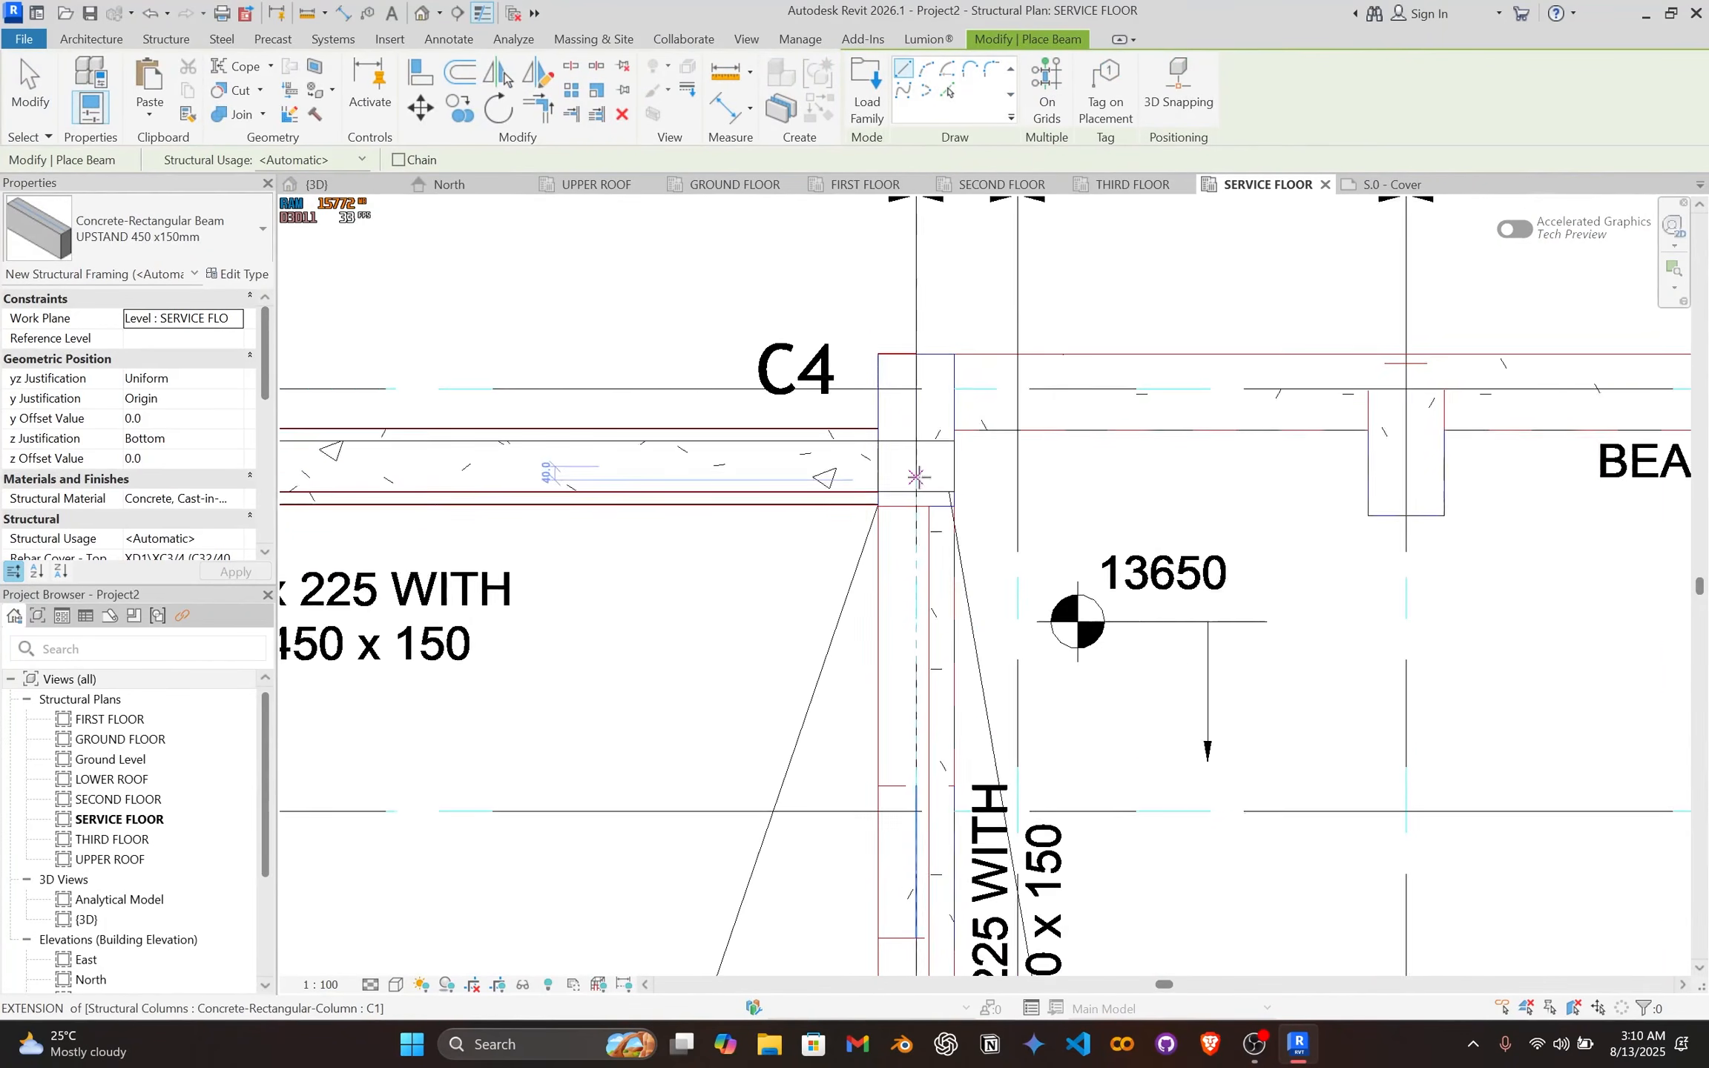
scroll(915, 460, down, 8)
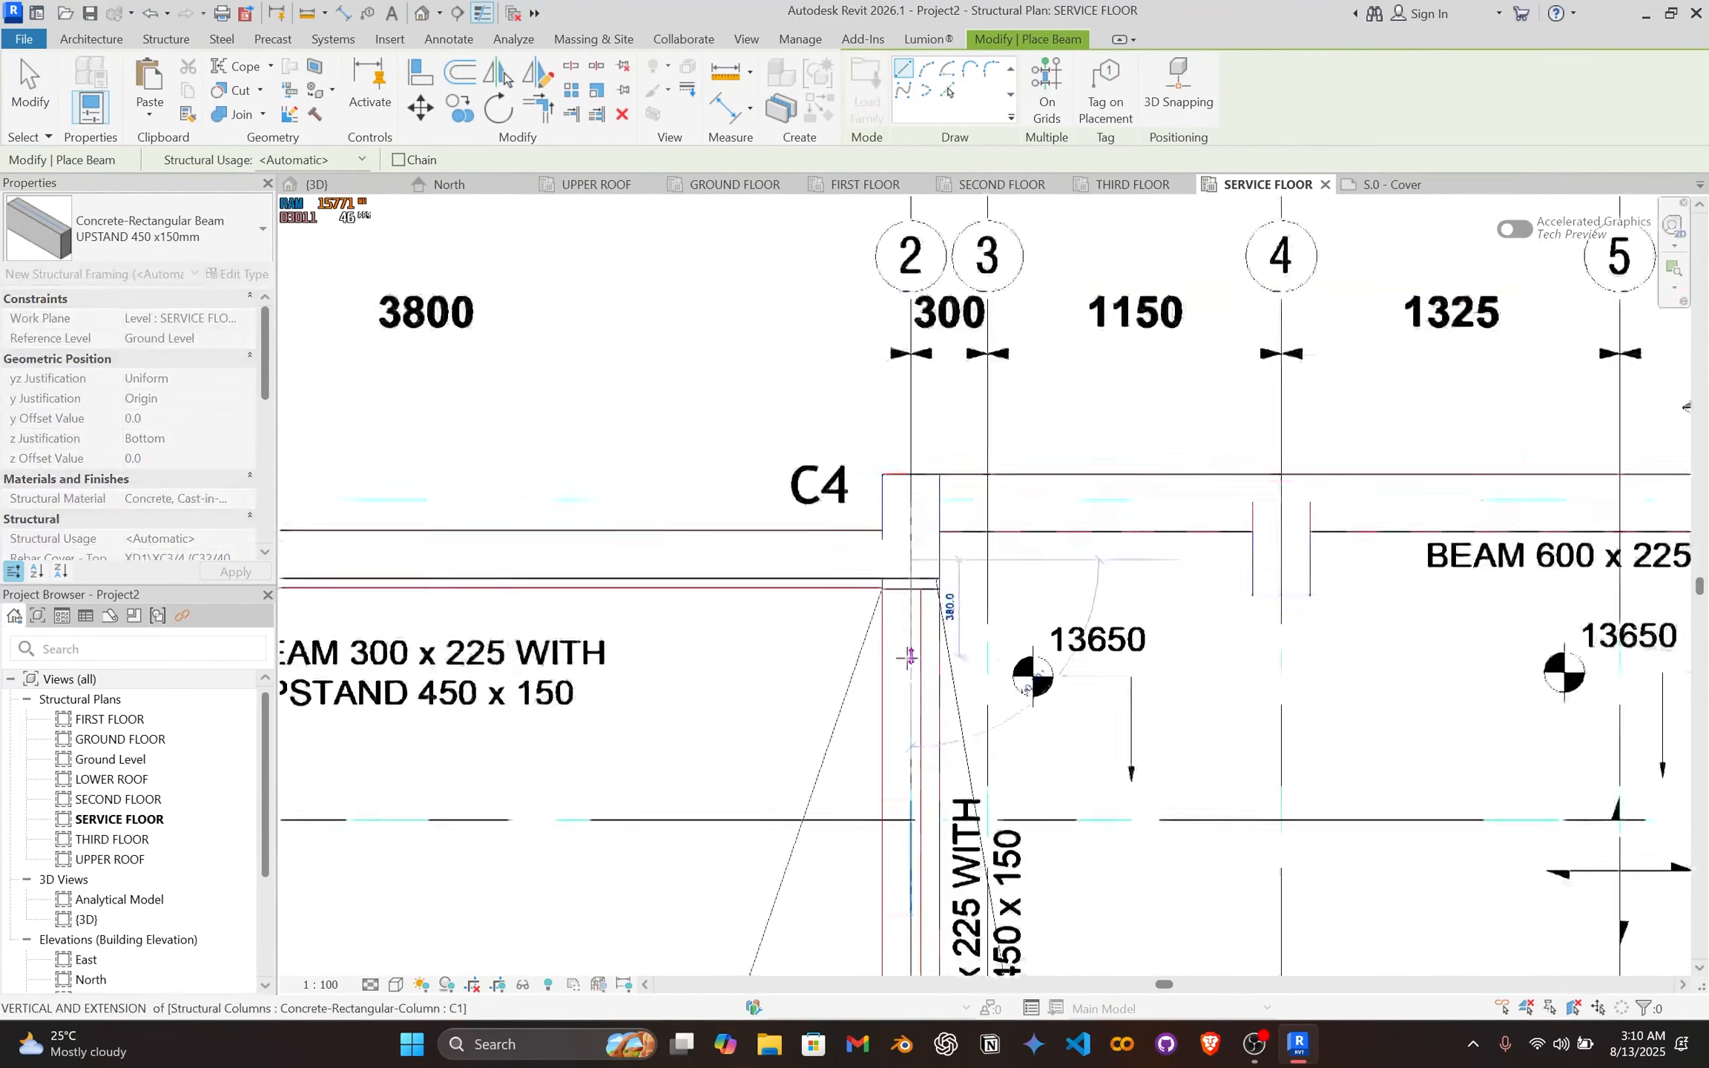
middle_drag(878, 621, 860, 252)
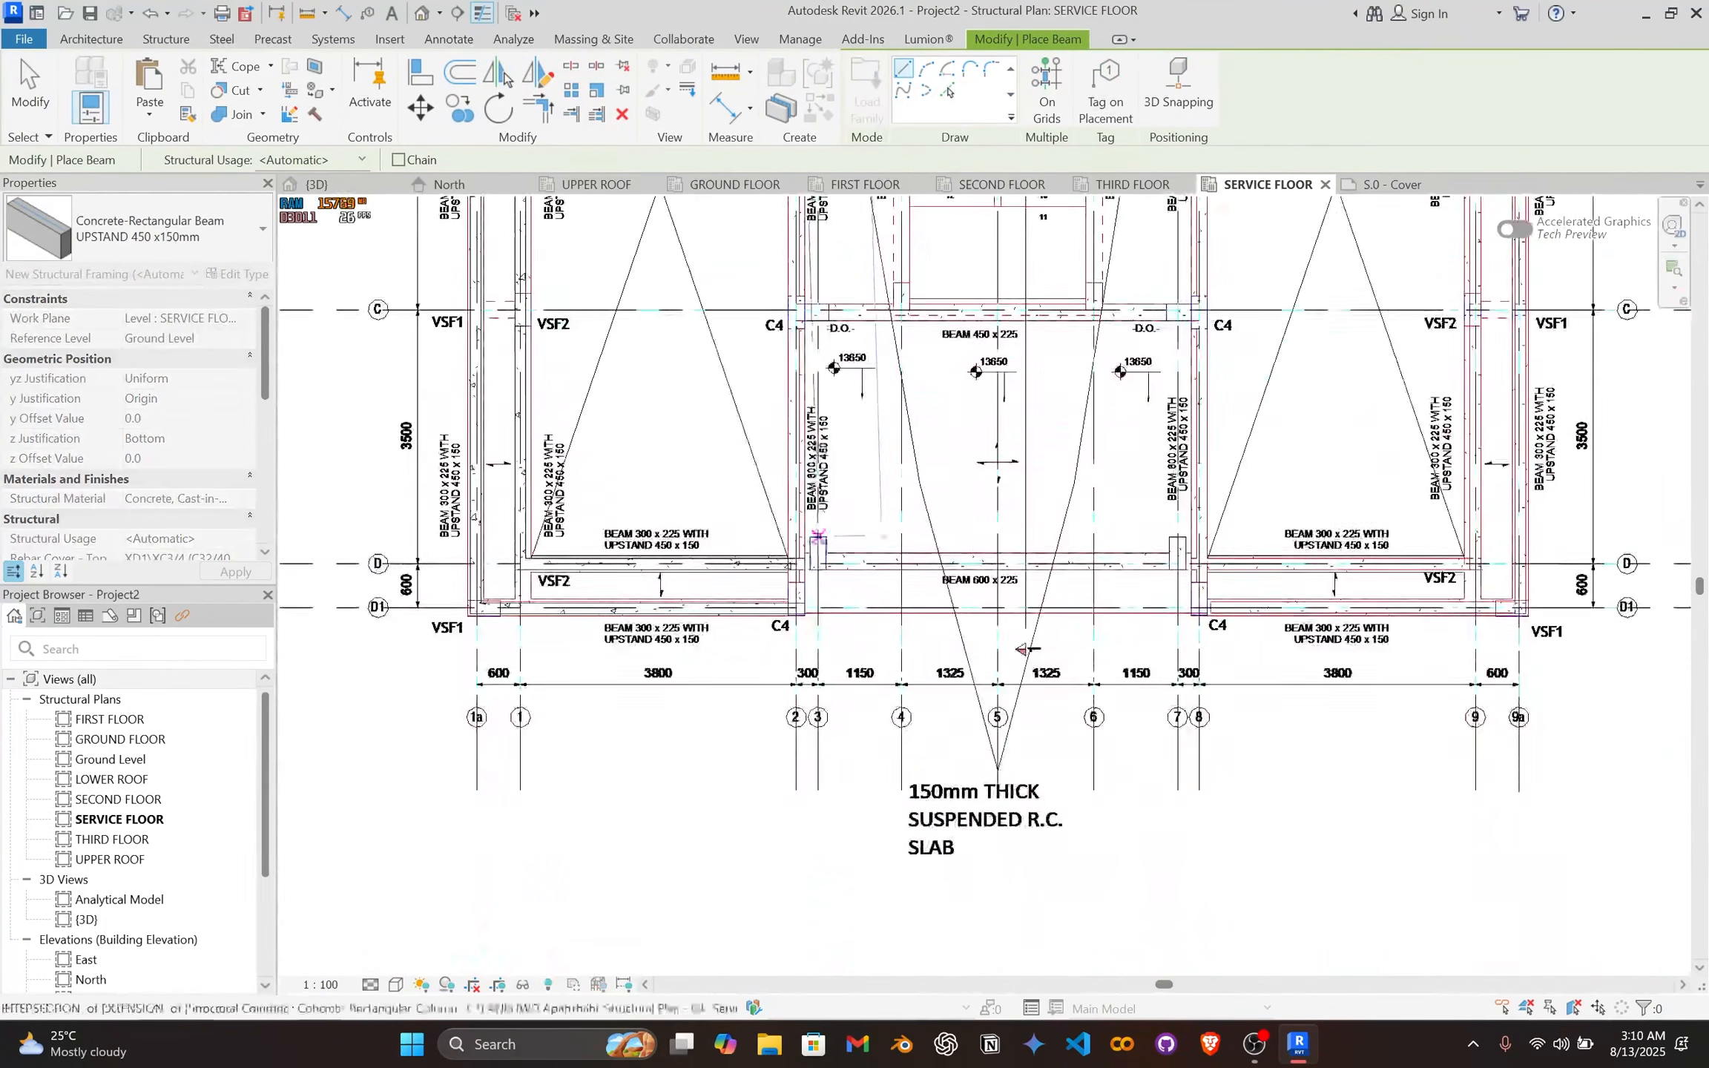
scroll(813, 555, up, 6)
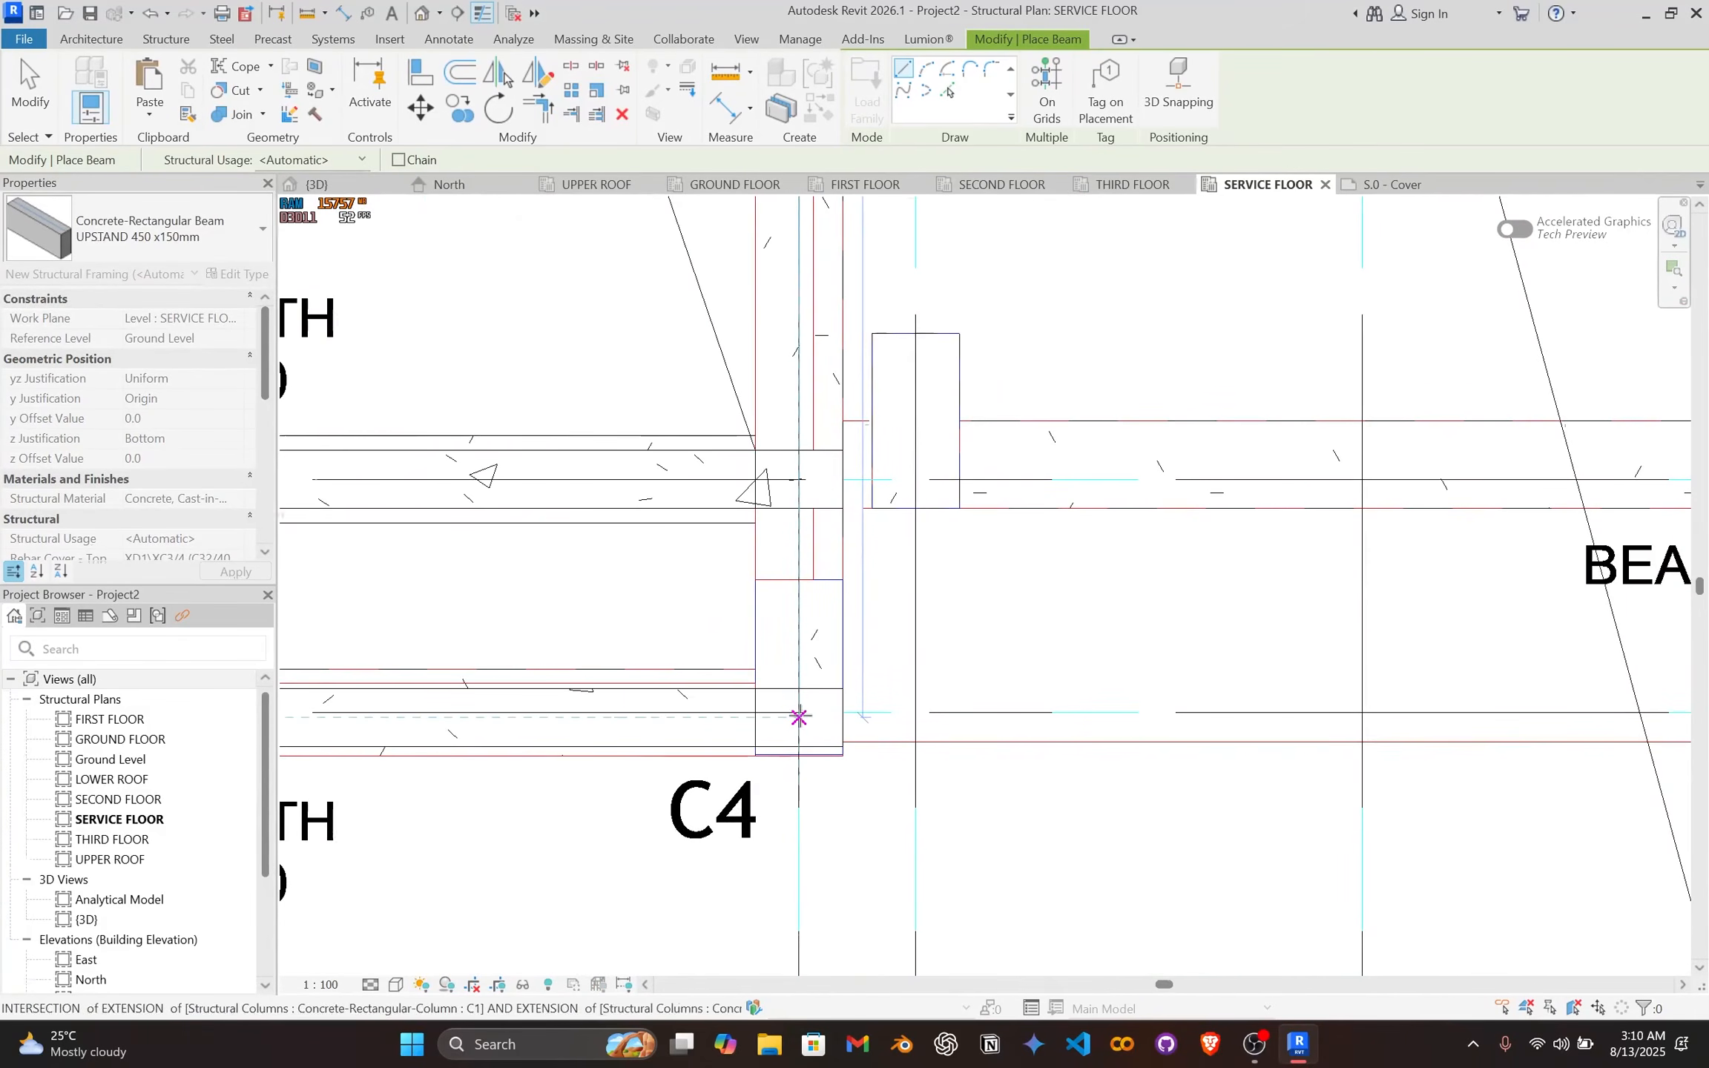
key(Escape)
key(Escape)
scroll(858, 687, down, 3)
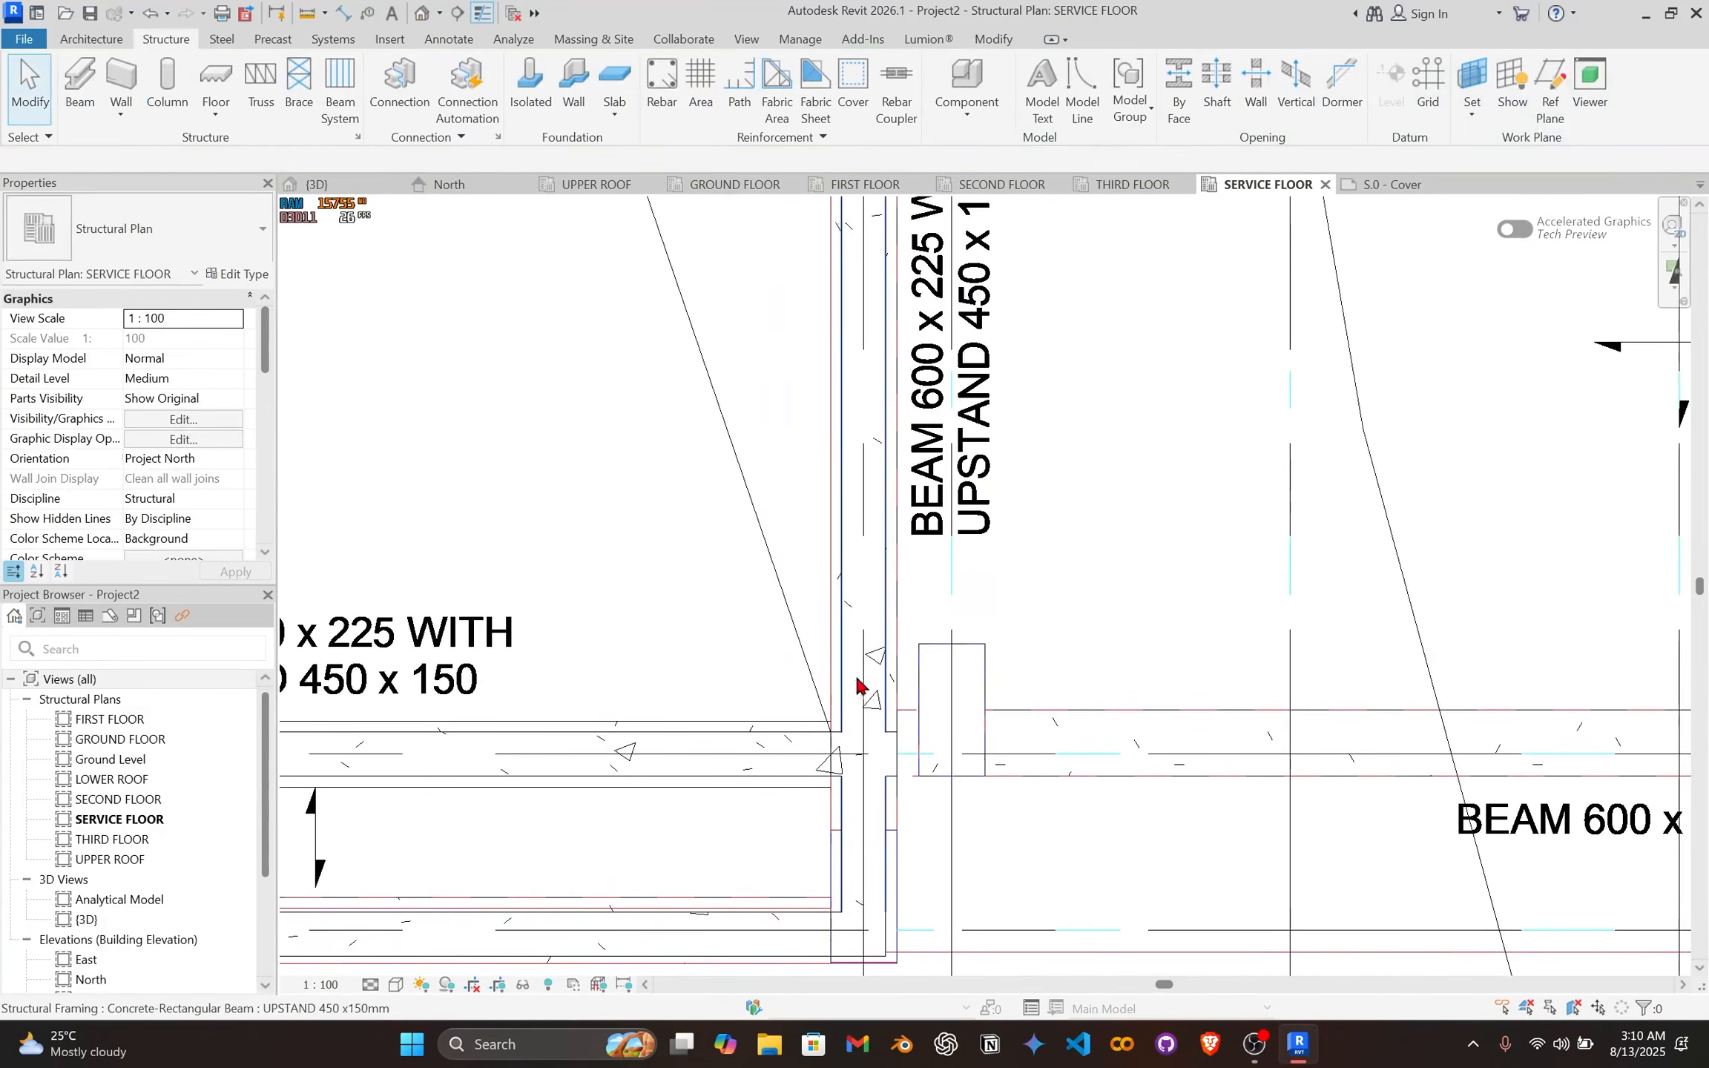
scroll(880, 711, up, 2)
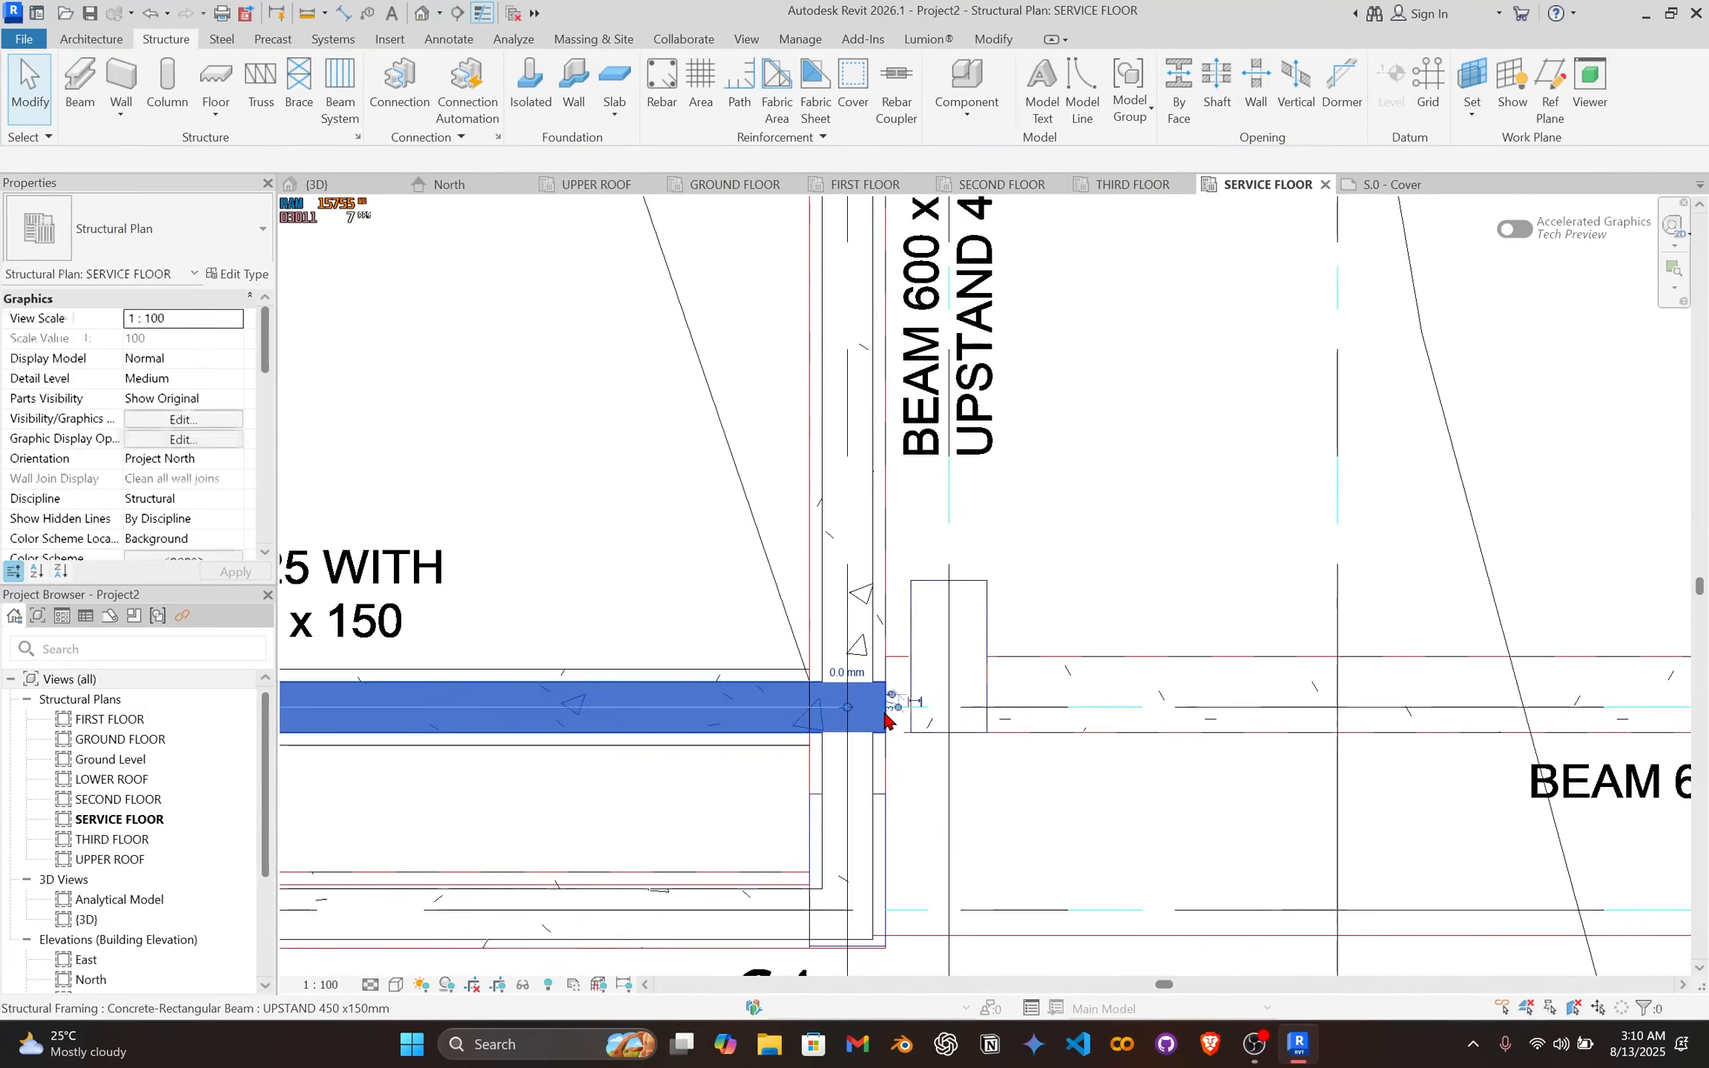
click(885, 713)
scroll(877, 708, up, 2)
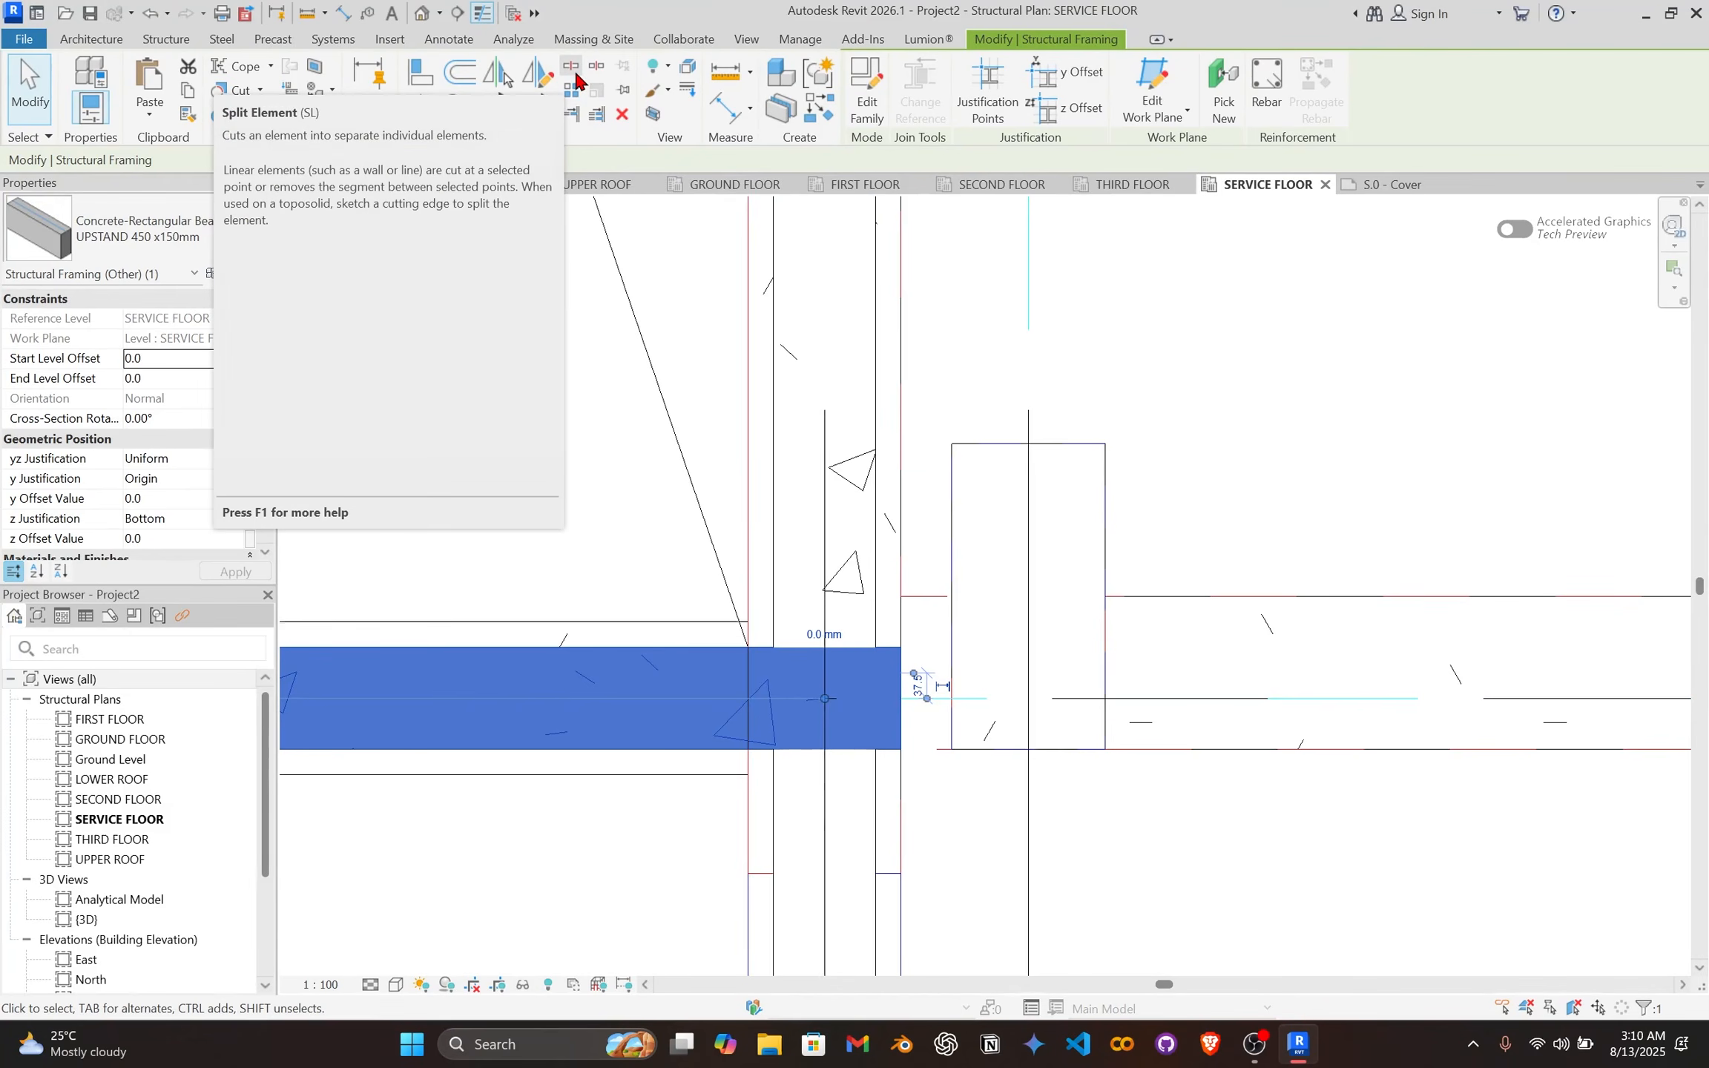
key(Escape)
Step: Inspect the placed upstand beams from above in the 3D view
scroll(828, 697, down, 7)
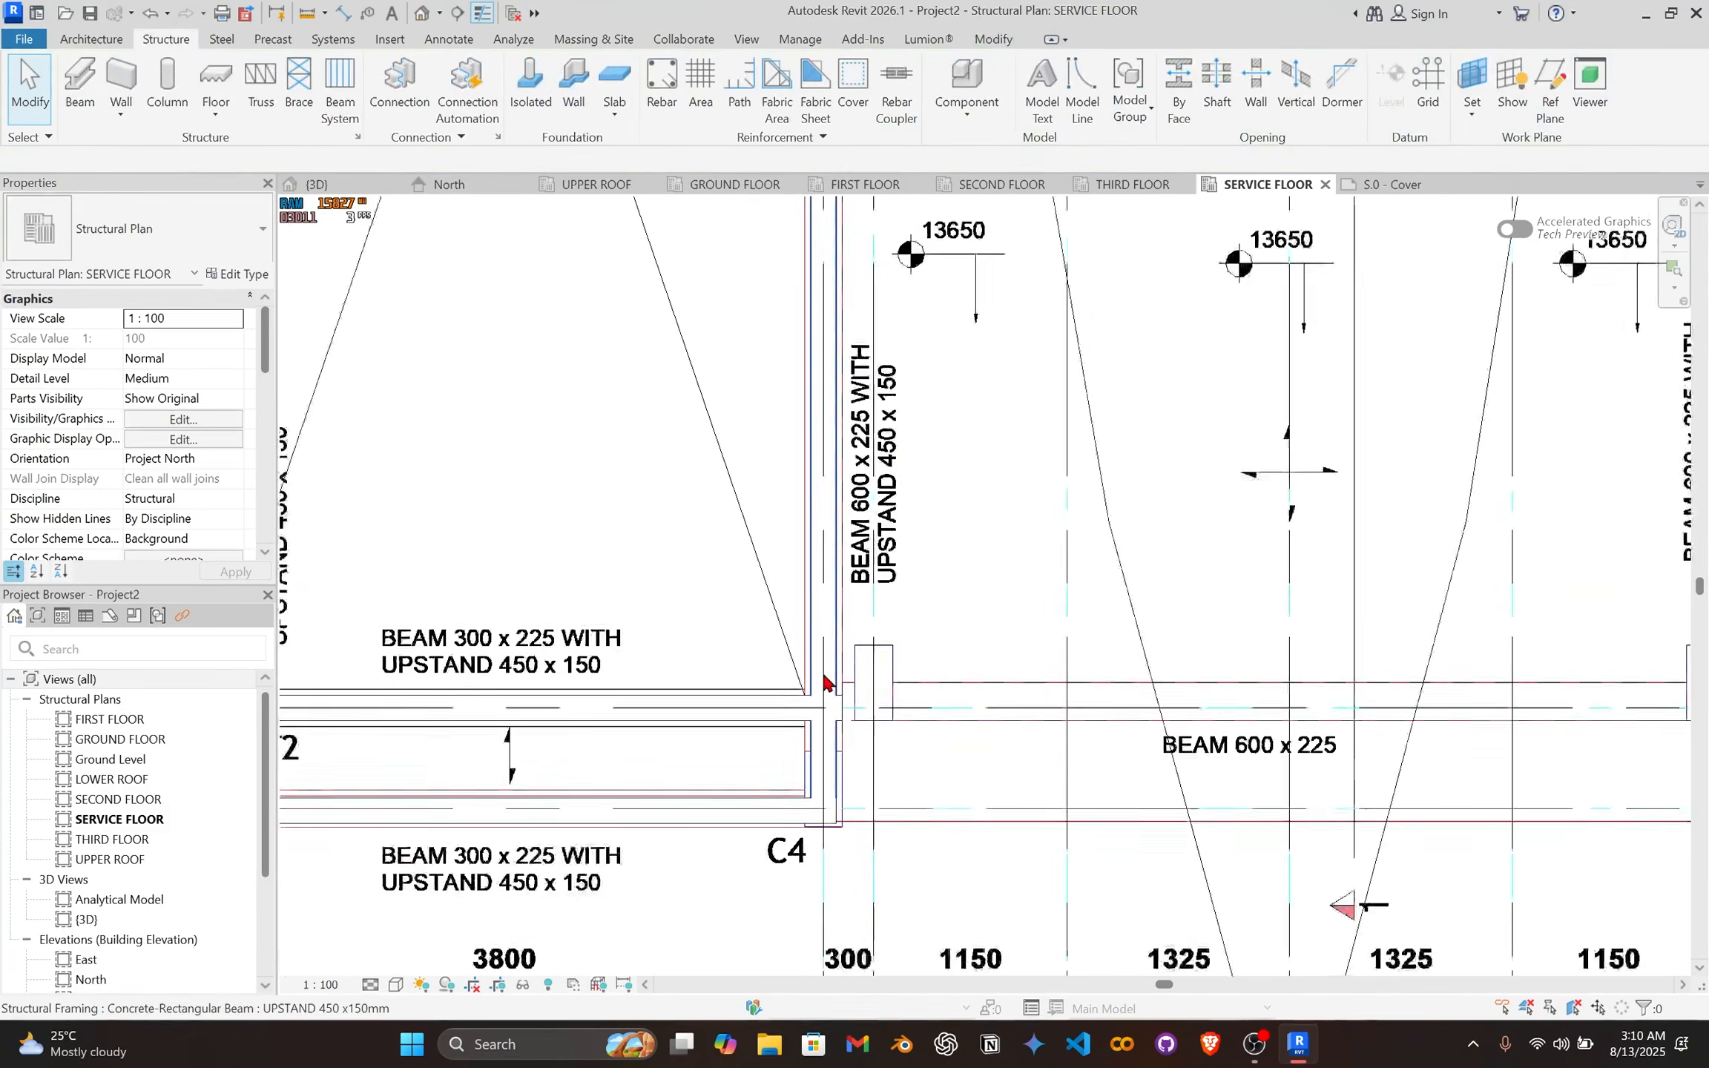
middle_drag(852, 630, 936, 805)
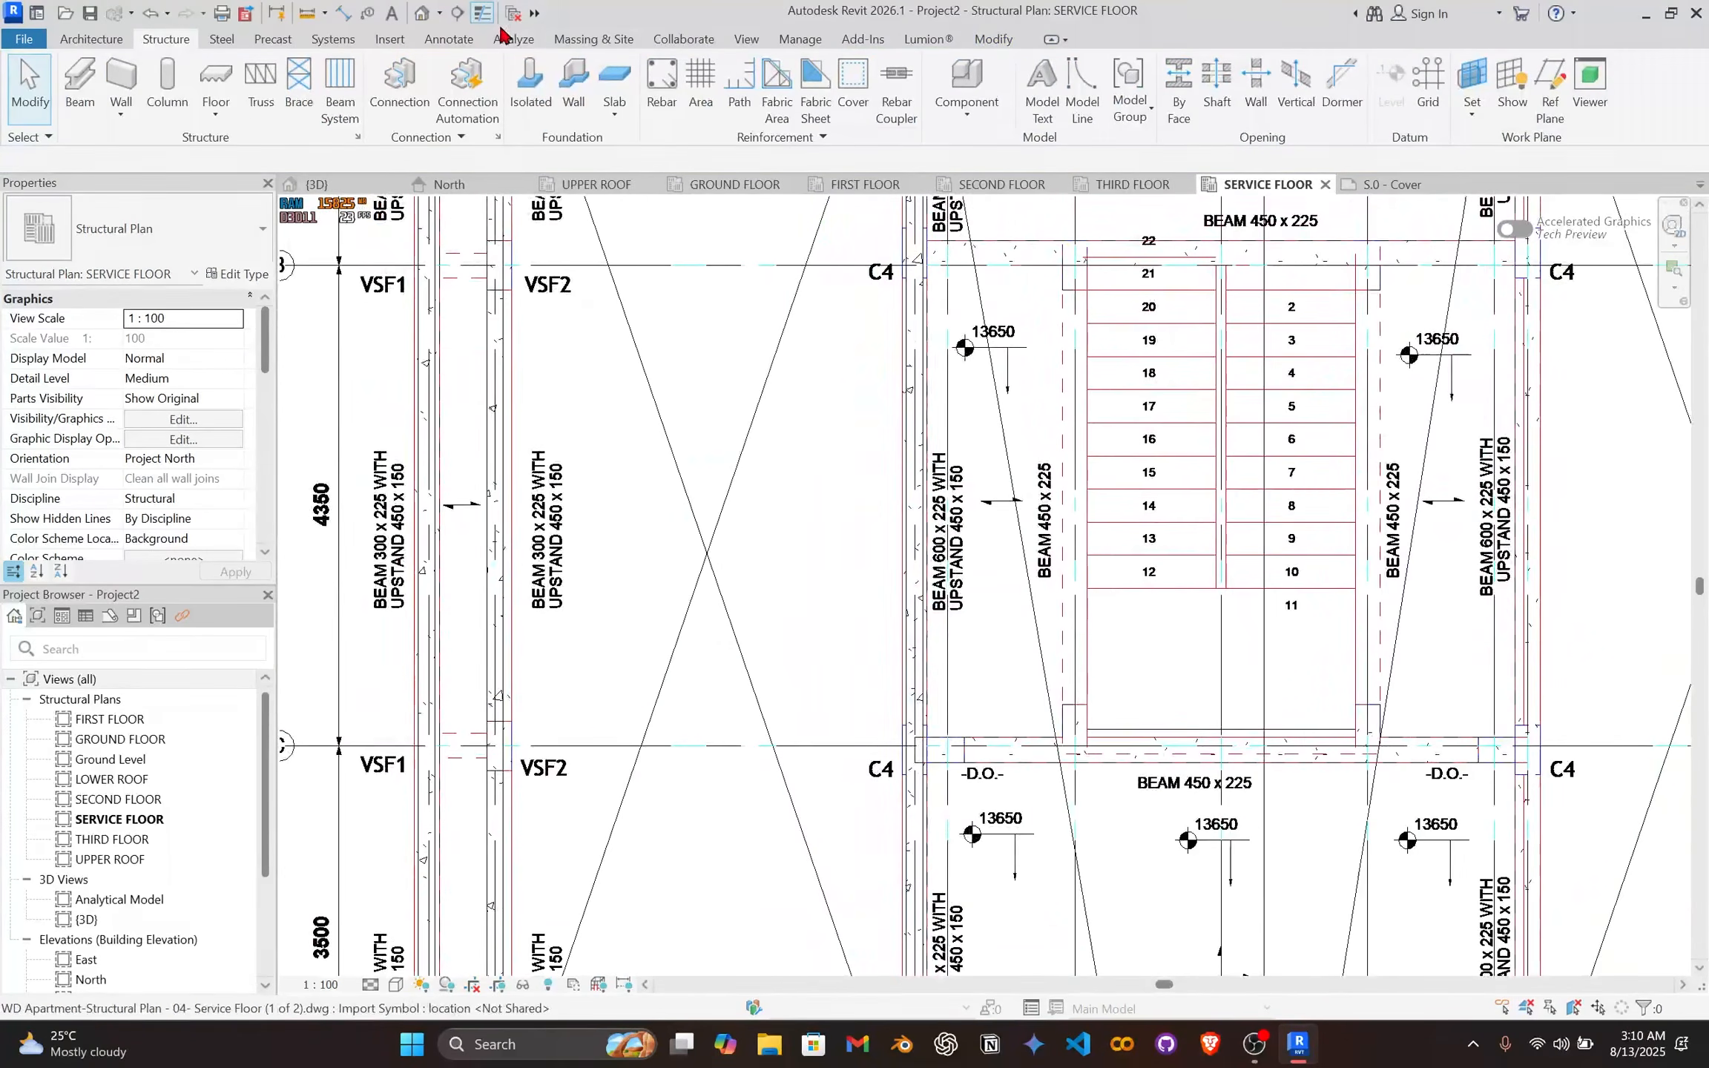
click(421, 14)
shift+middle_drag(966, 478, 406, 282)
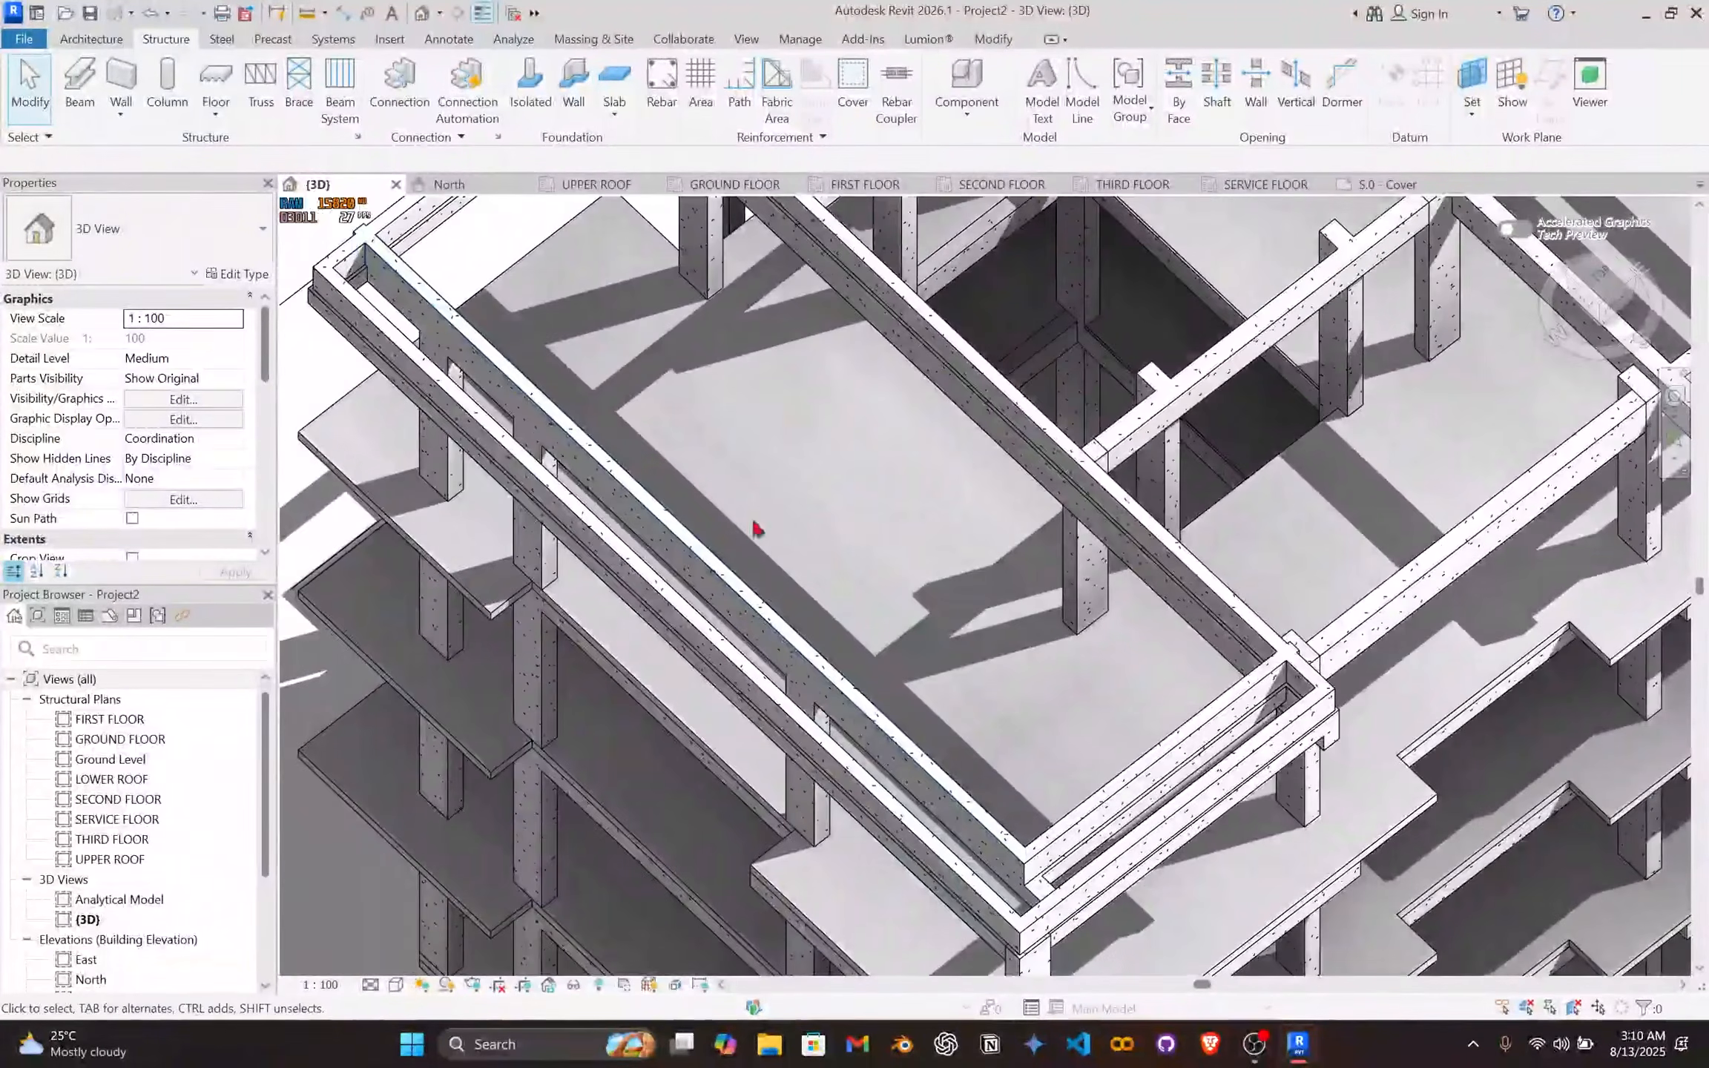
scroll(979, 230, down, 3)
middle_drag(987, 215, 847, 431)
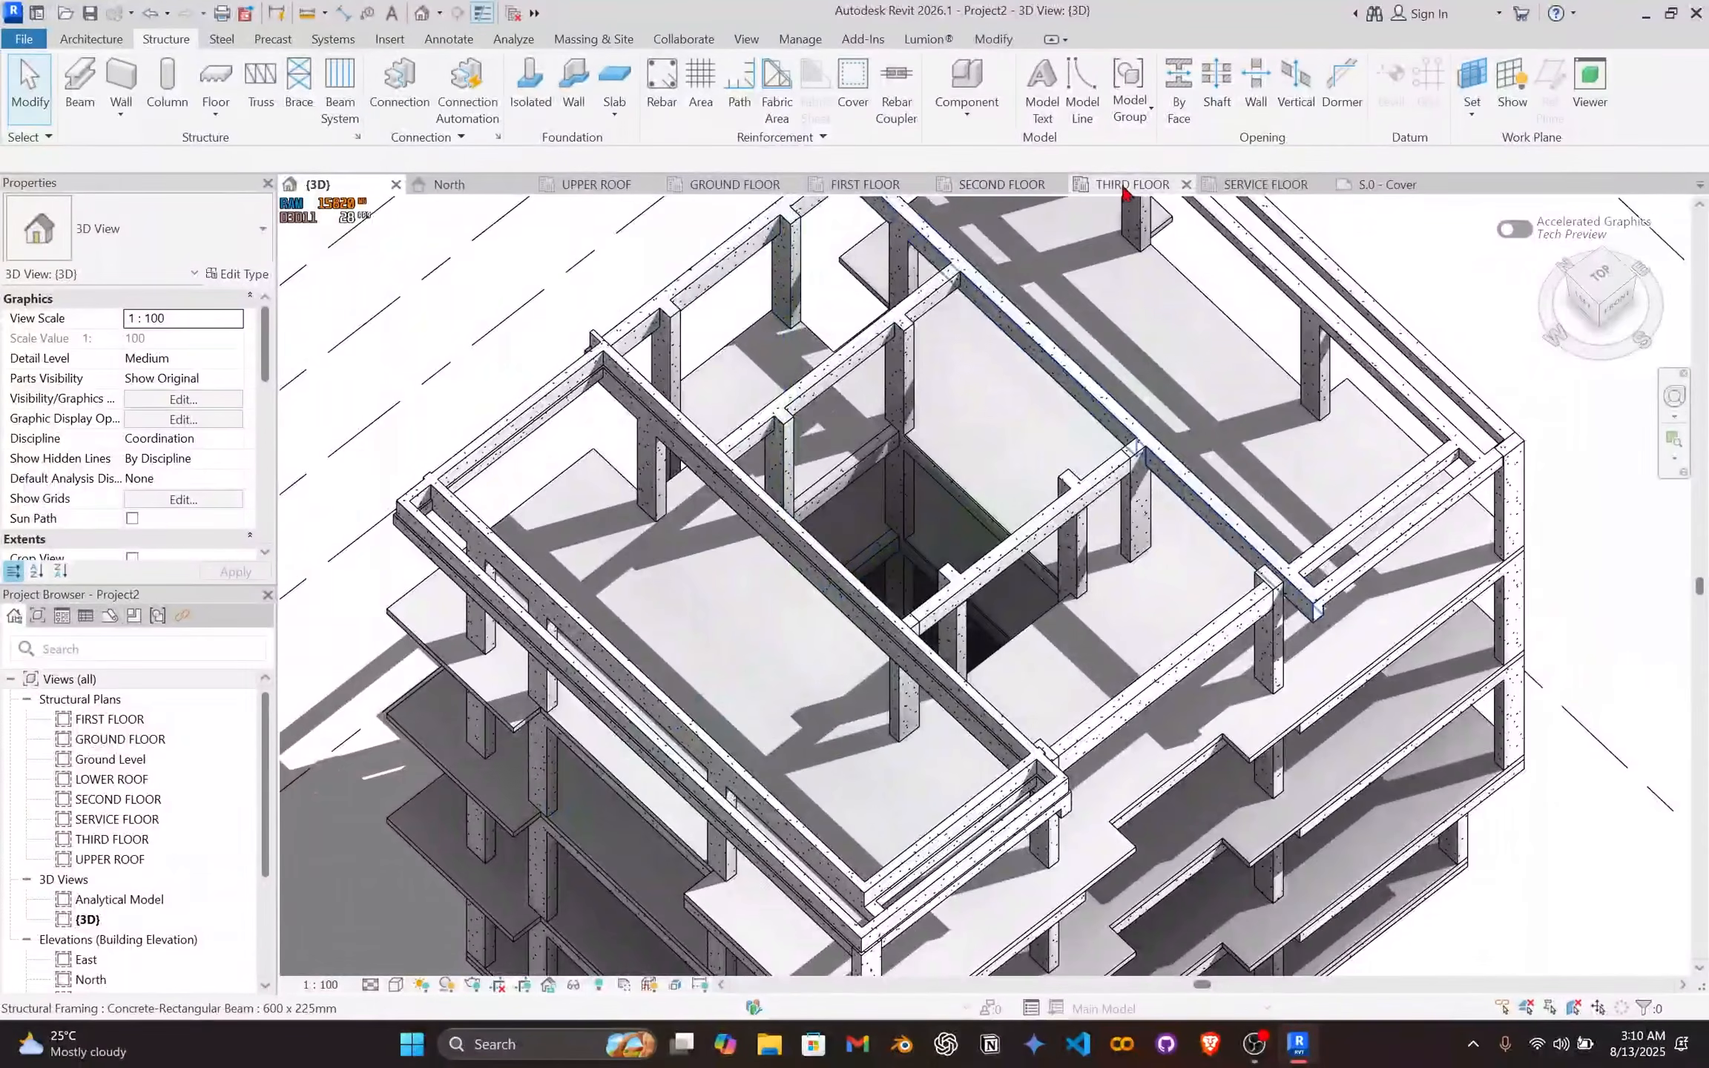
Step: In the SERVICE FLOOR plan, select all visible UPSTAND 450 x150mm beams and mirror a copy of them about grid 5
click(1261, 184)
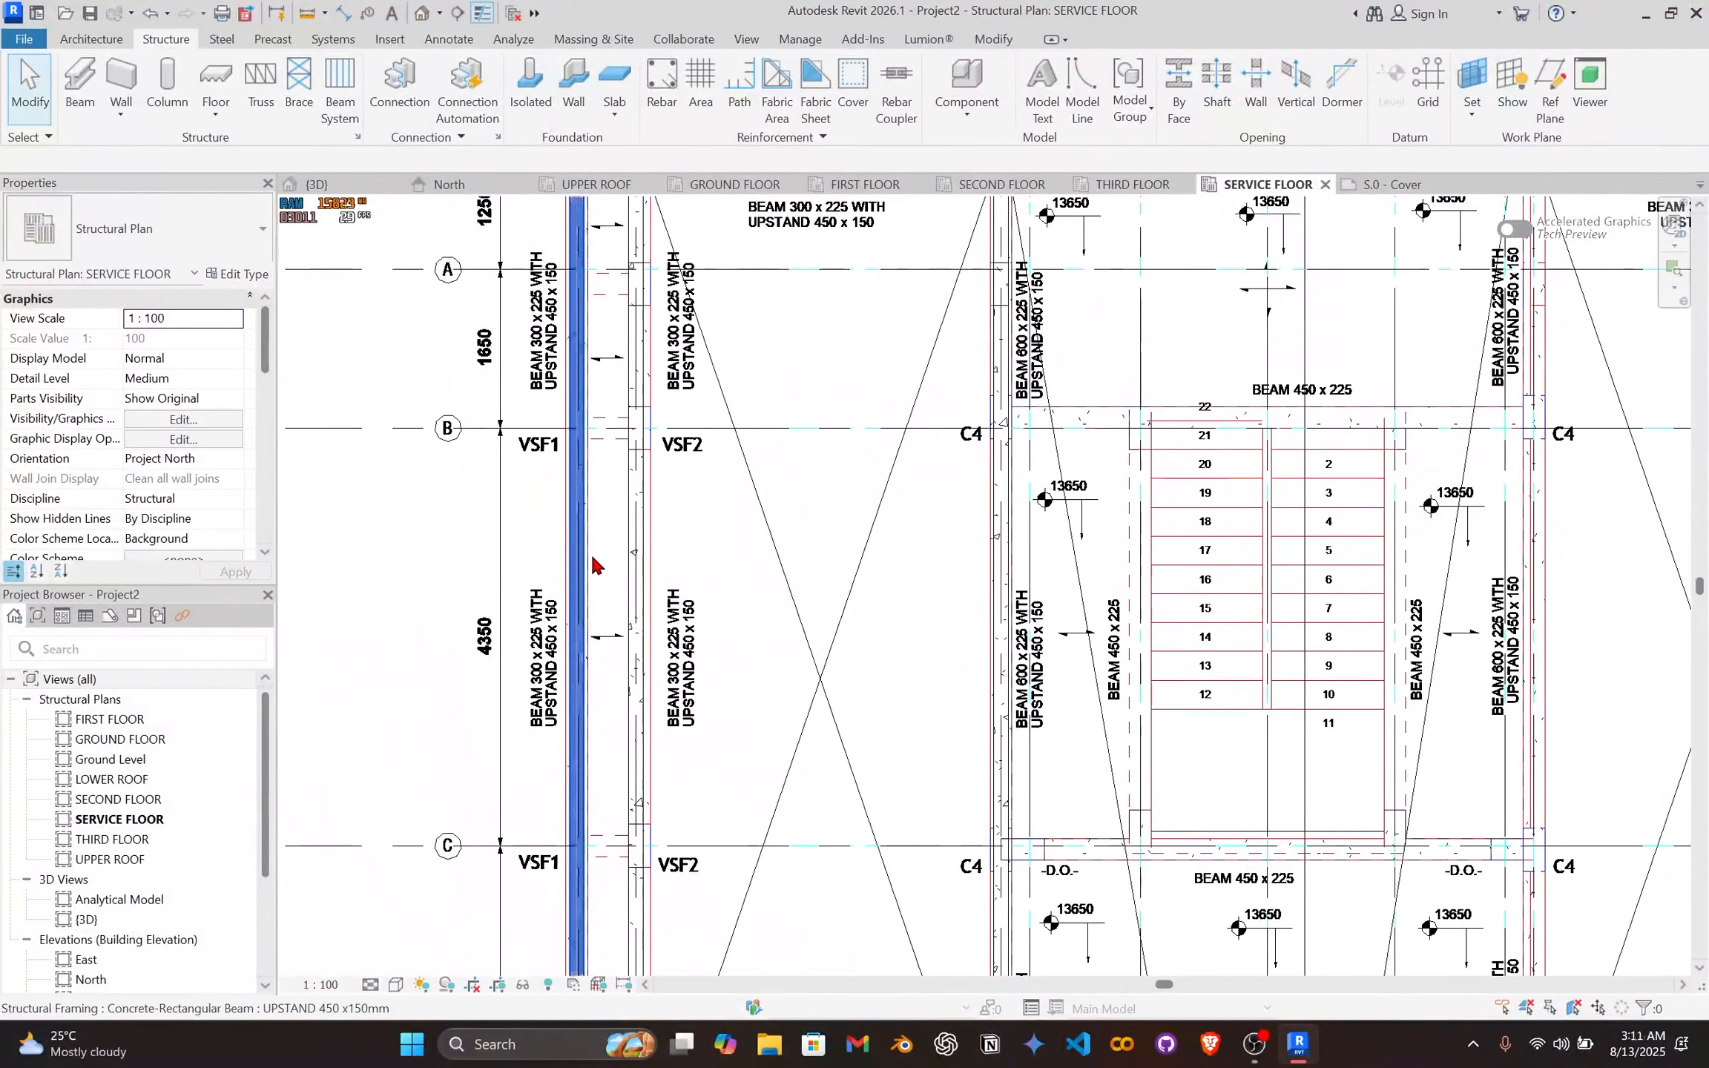
right_click(593, 564)
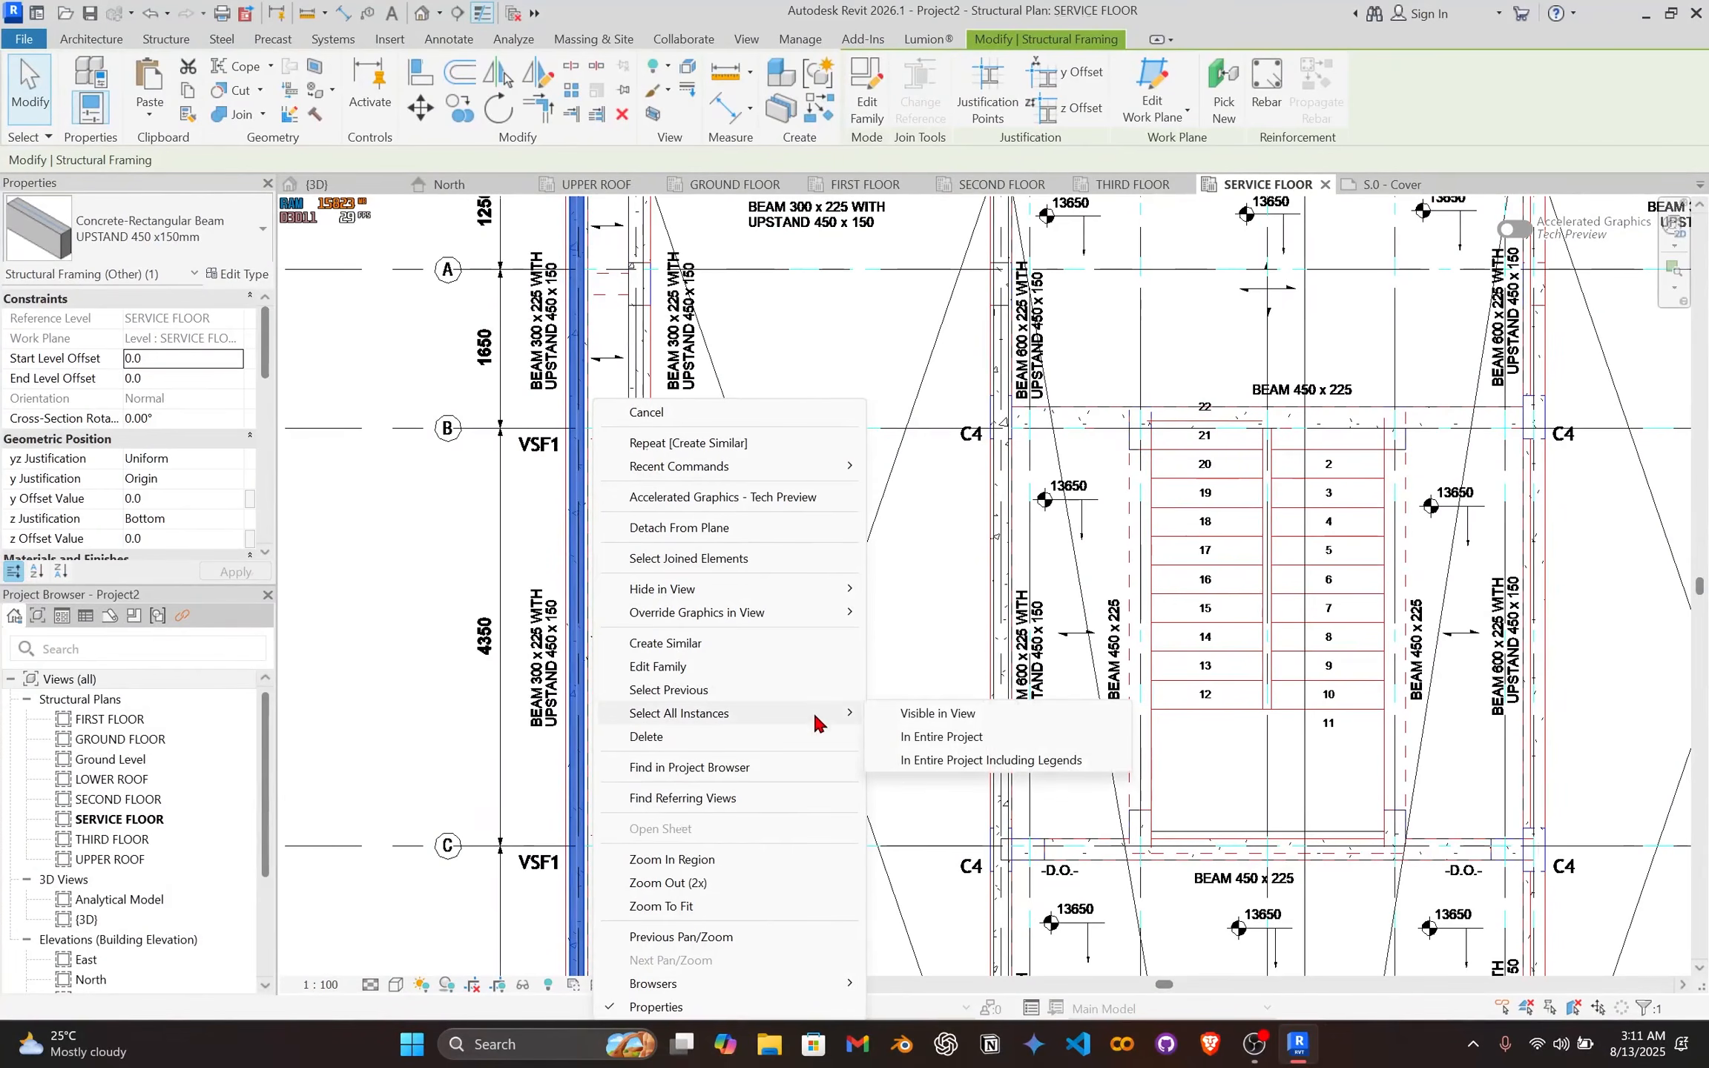
click(888, 714)
scroll(888, 714, down, 5)
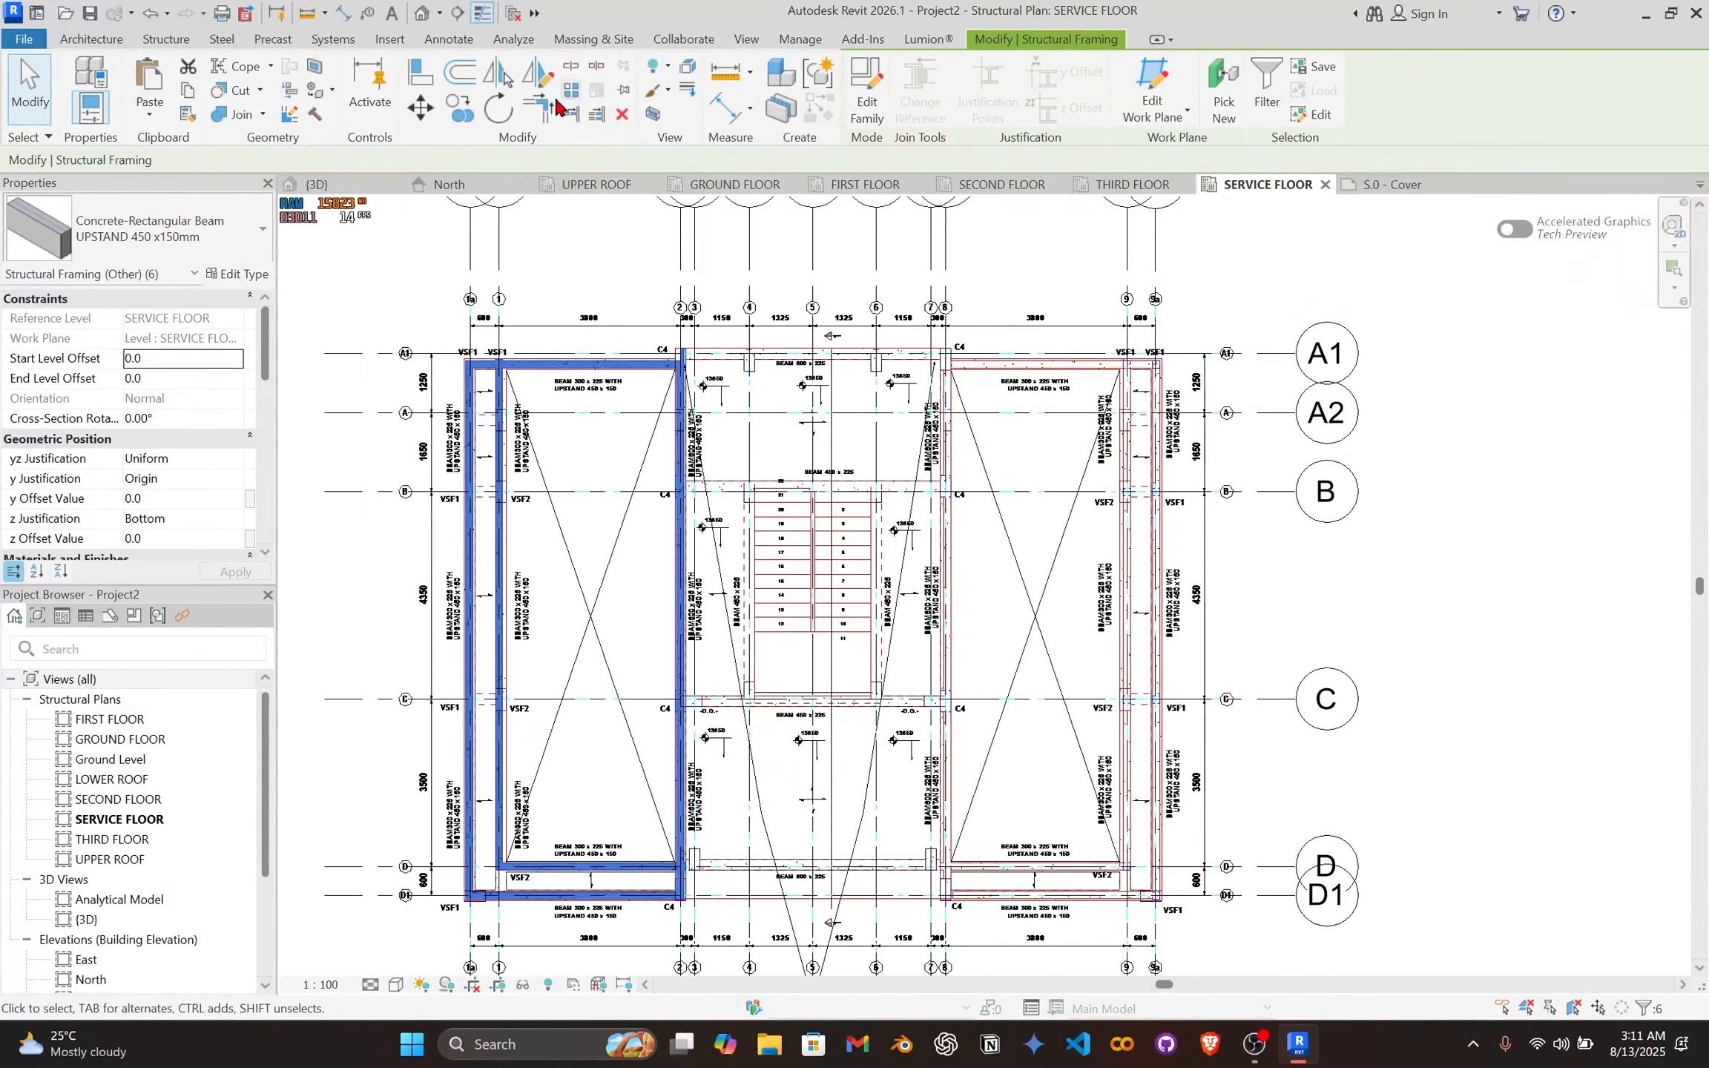
click(498, 76)
scroll(823, 444, up, 2)
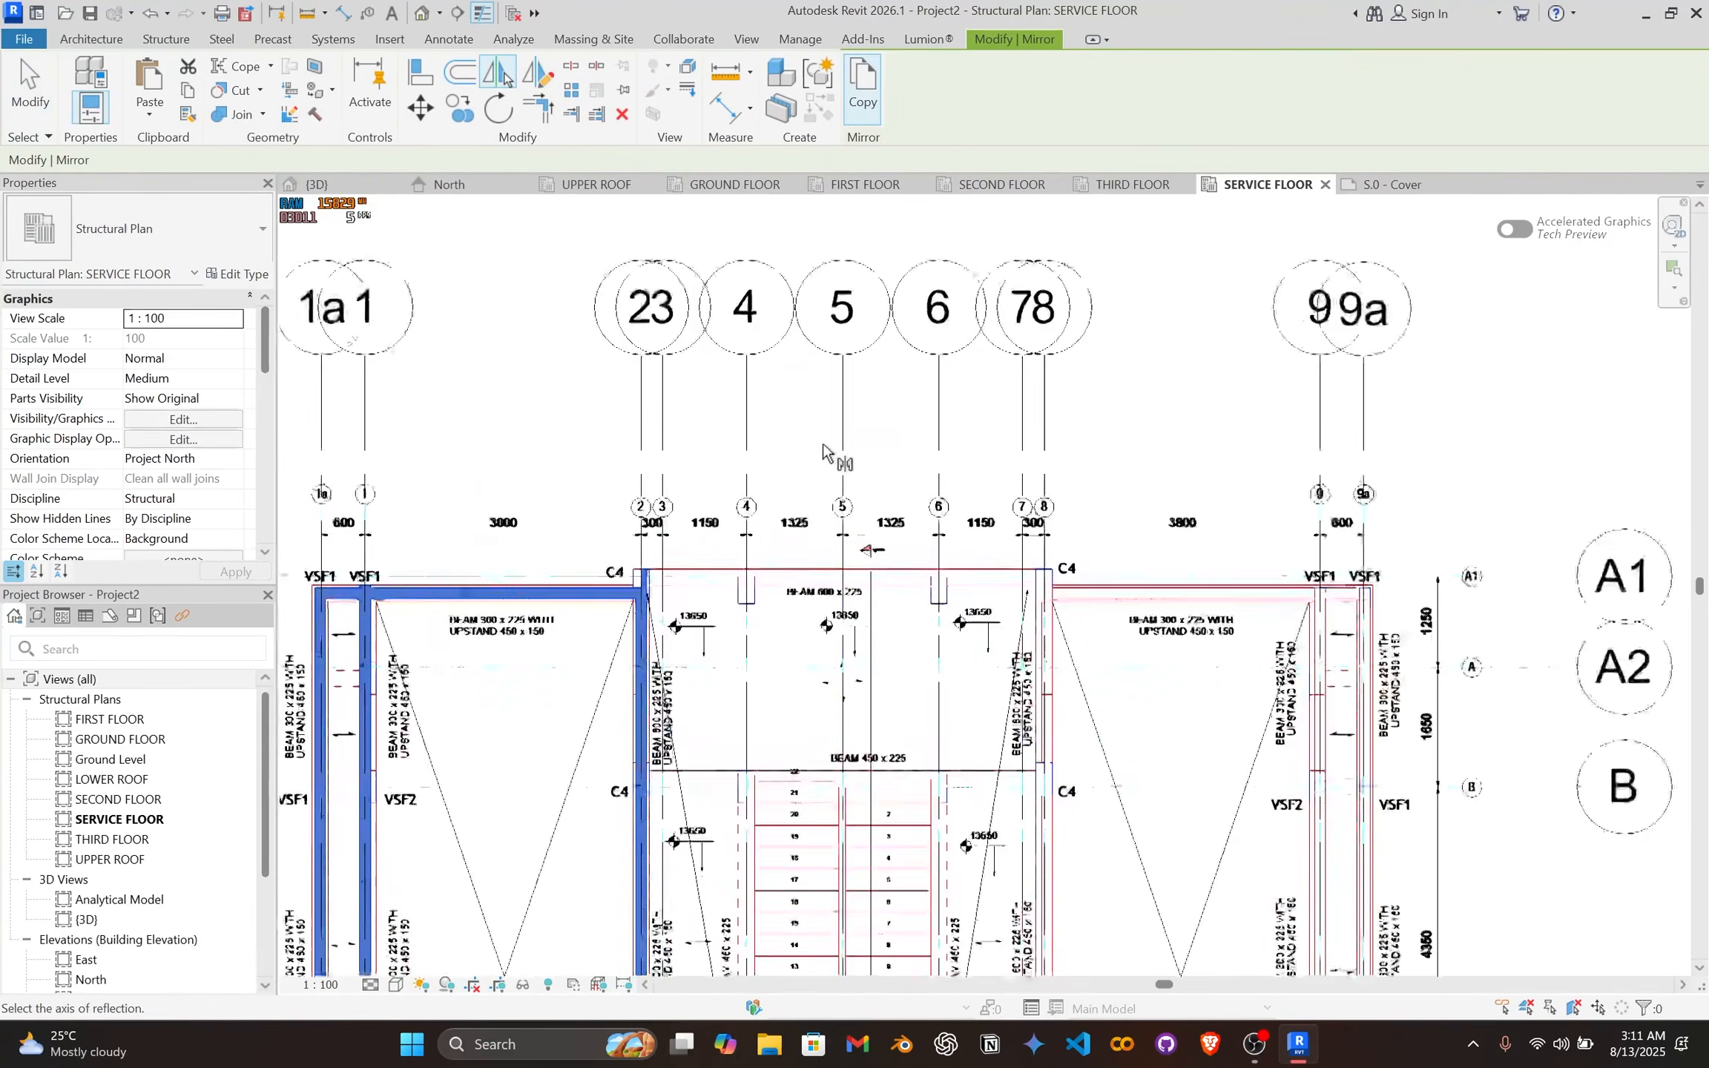
scroll(983, 557, down, 2)
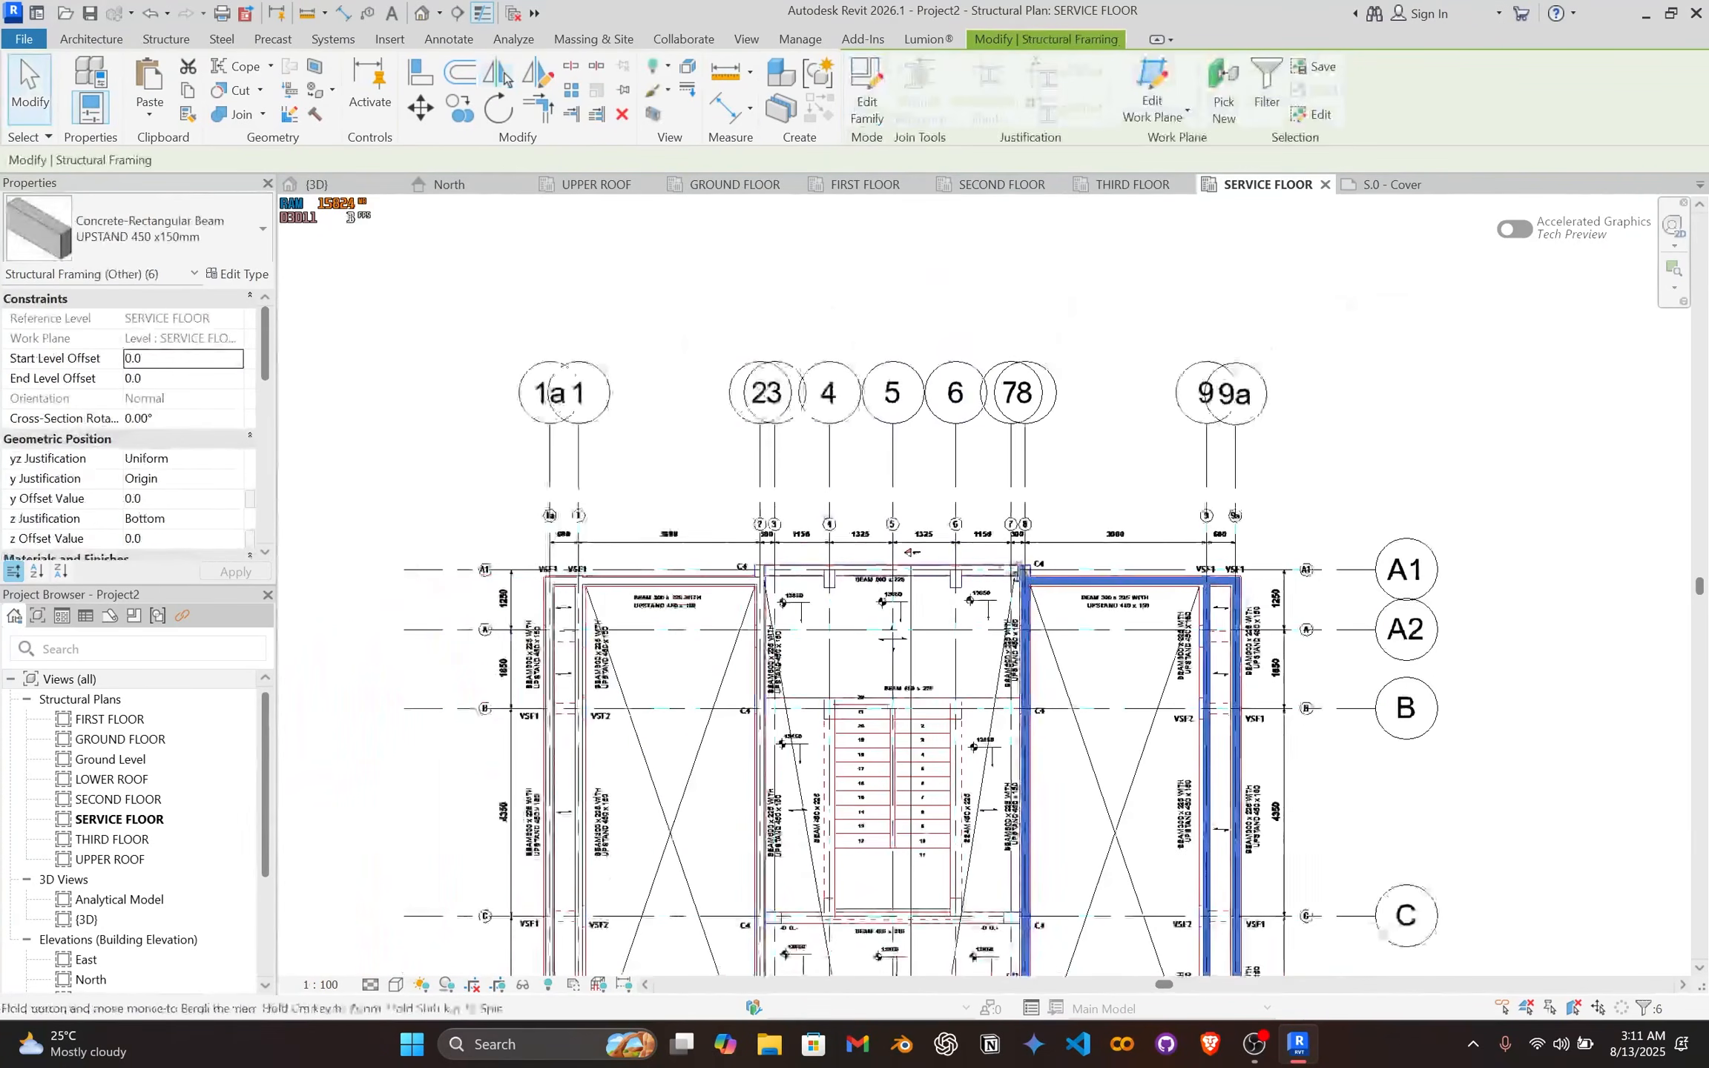
middle_drag(1035, 639, 958, 363)
click(980, 605)
Step: Check the mirrored upstand beams against the imported drawing, from grid D1 up to grid A1
middle_drag(958, 773, 961, 642)
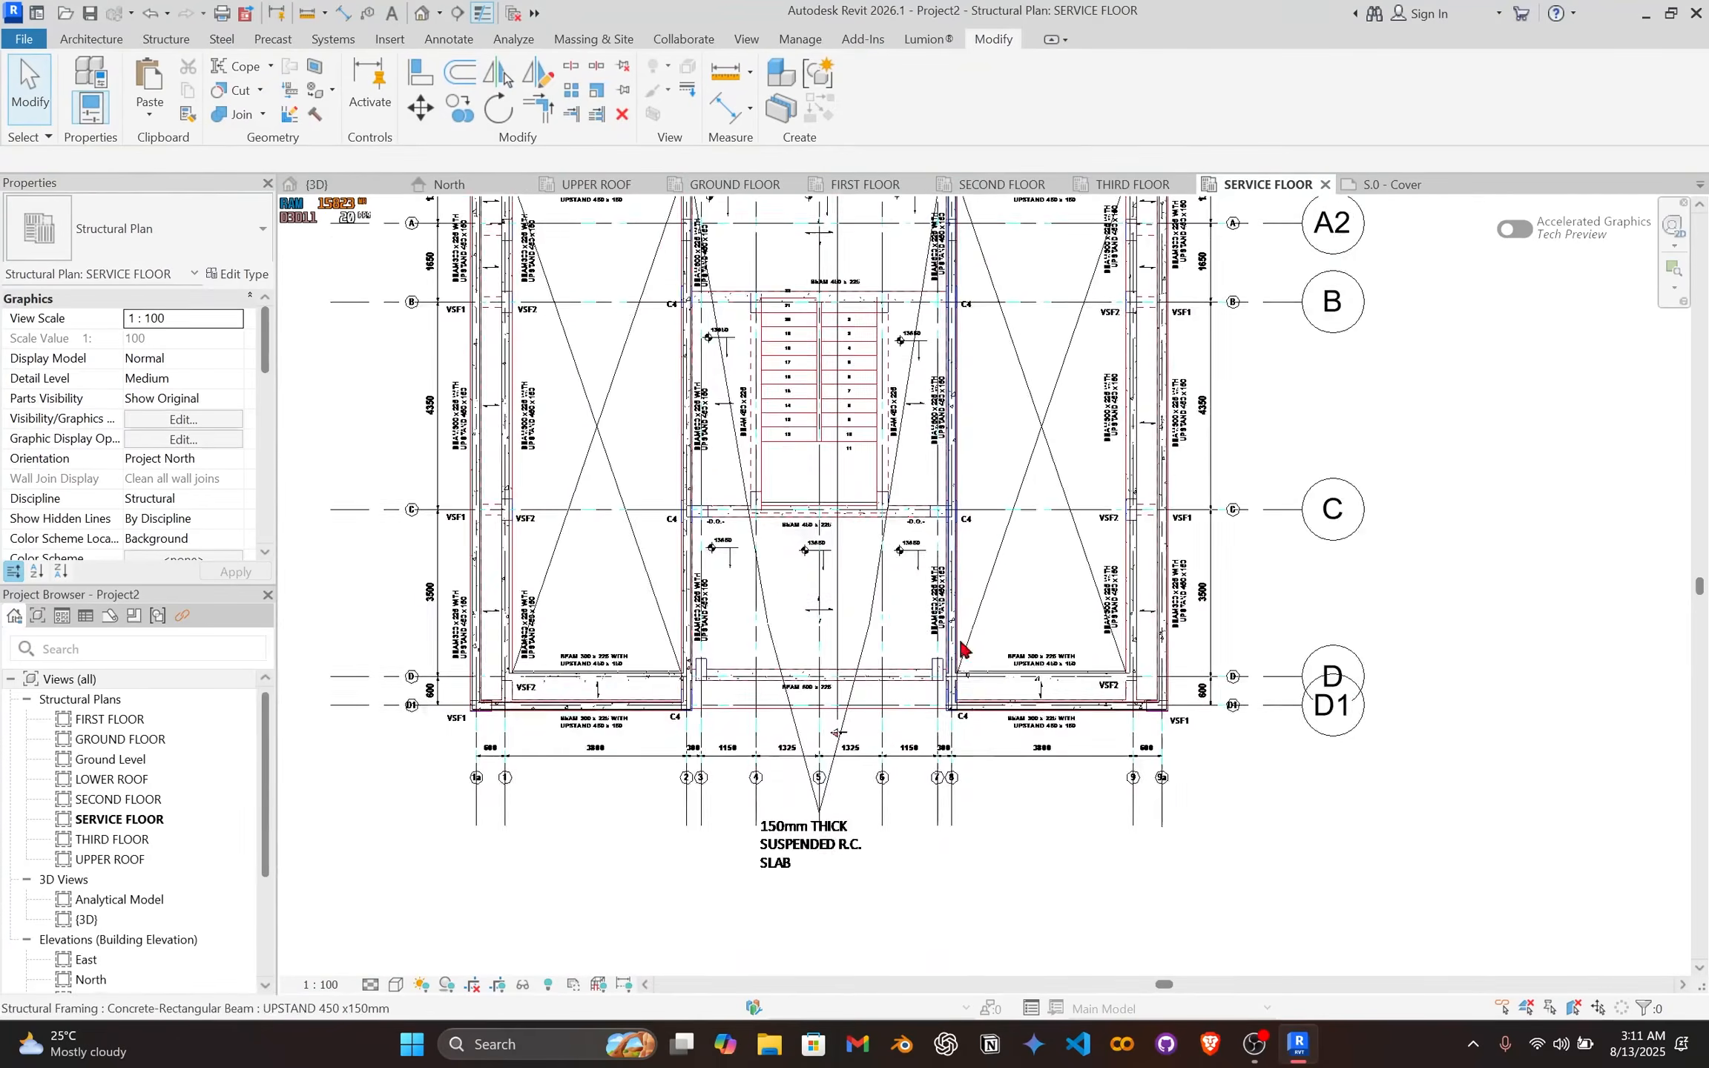
scroll(957, 639, up, 4)
scroll(948, 625, down, 1)
middle_drag(845, 529, 924, 552)
middle_drag(700, 505, 734, 637)
middle_drag(894, 344, 910, 521)
middle_drag(702, 308, 775, 374)
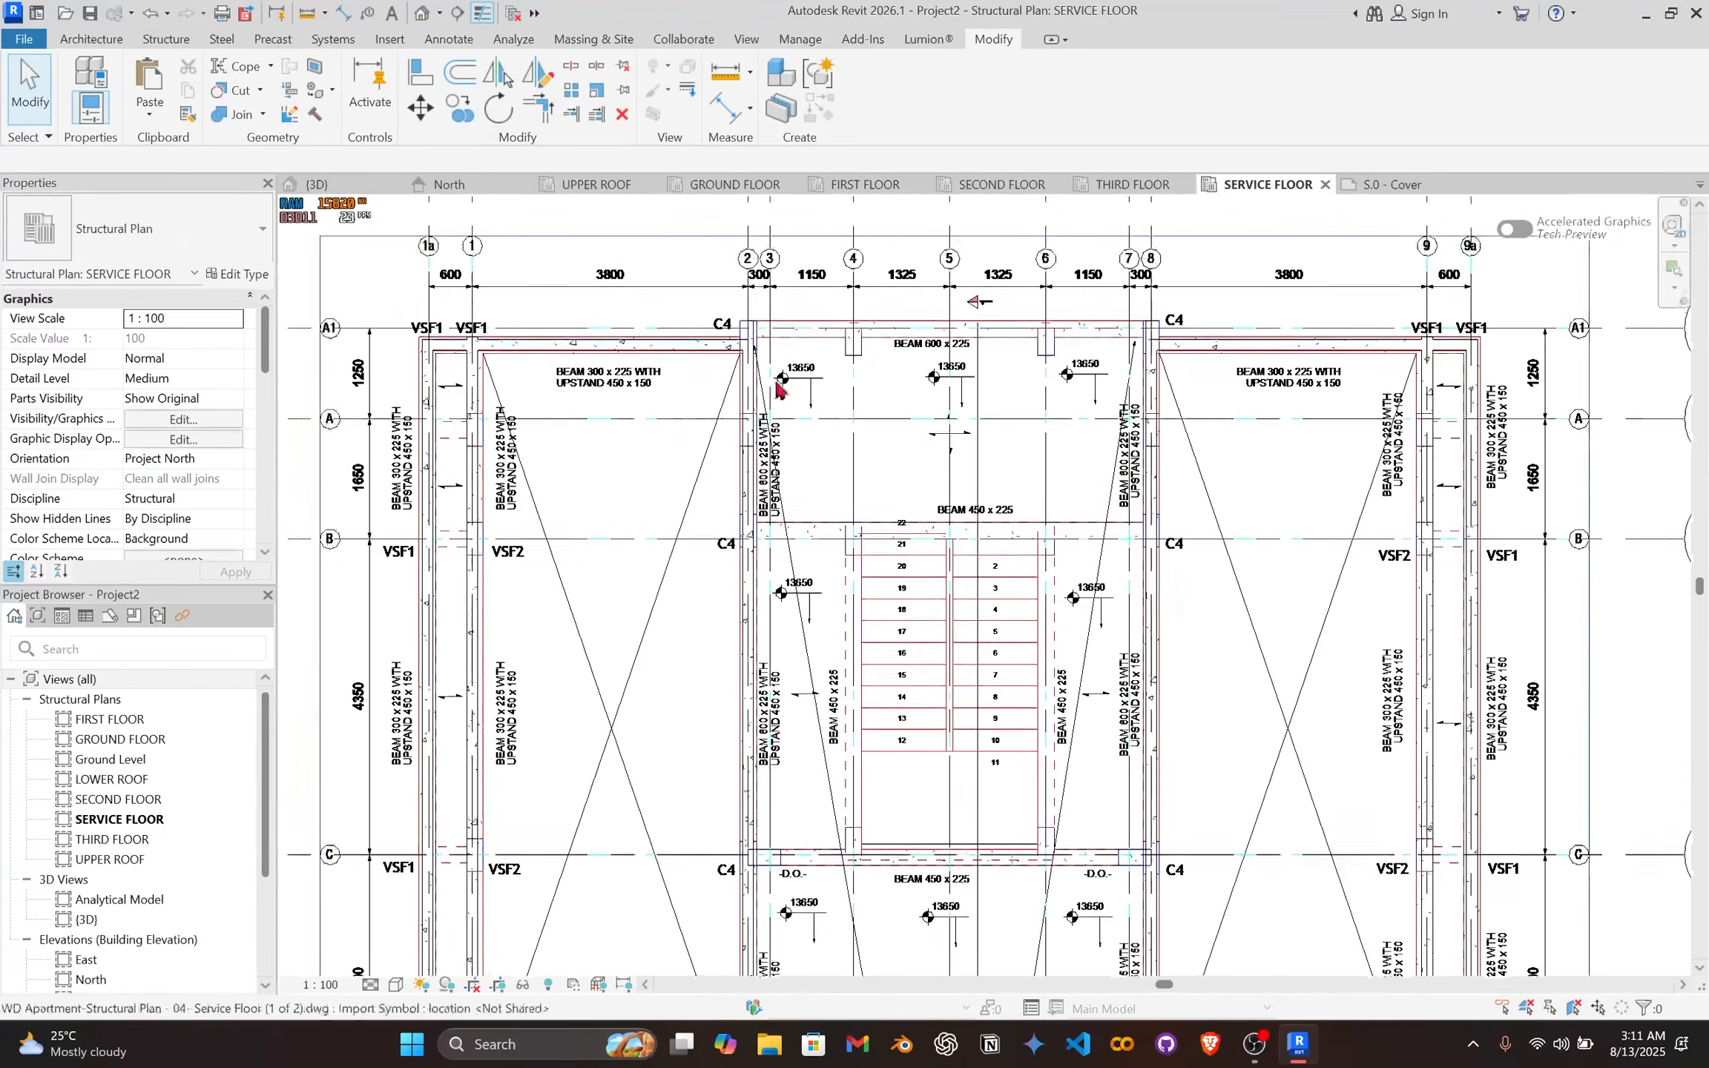
scroll(742, 356, up, 3)
Step: Start a structural floor boundary sketch on the SERVICE FLOOR level with the Floor Slab 150mm type
click(163, 39)
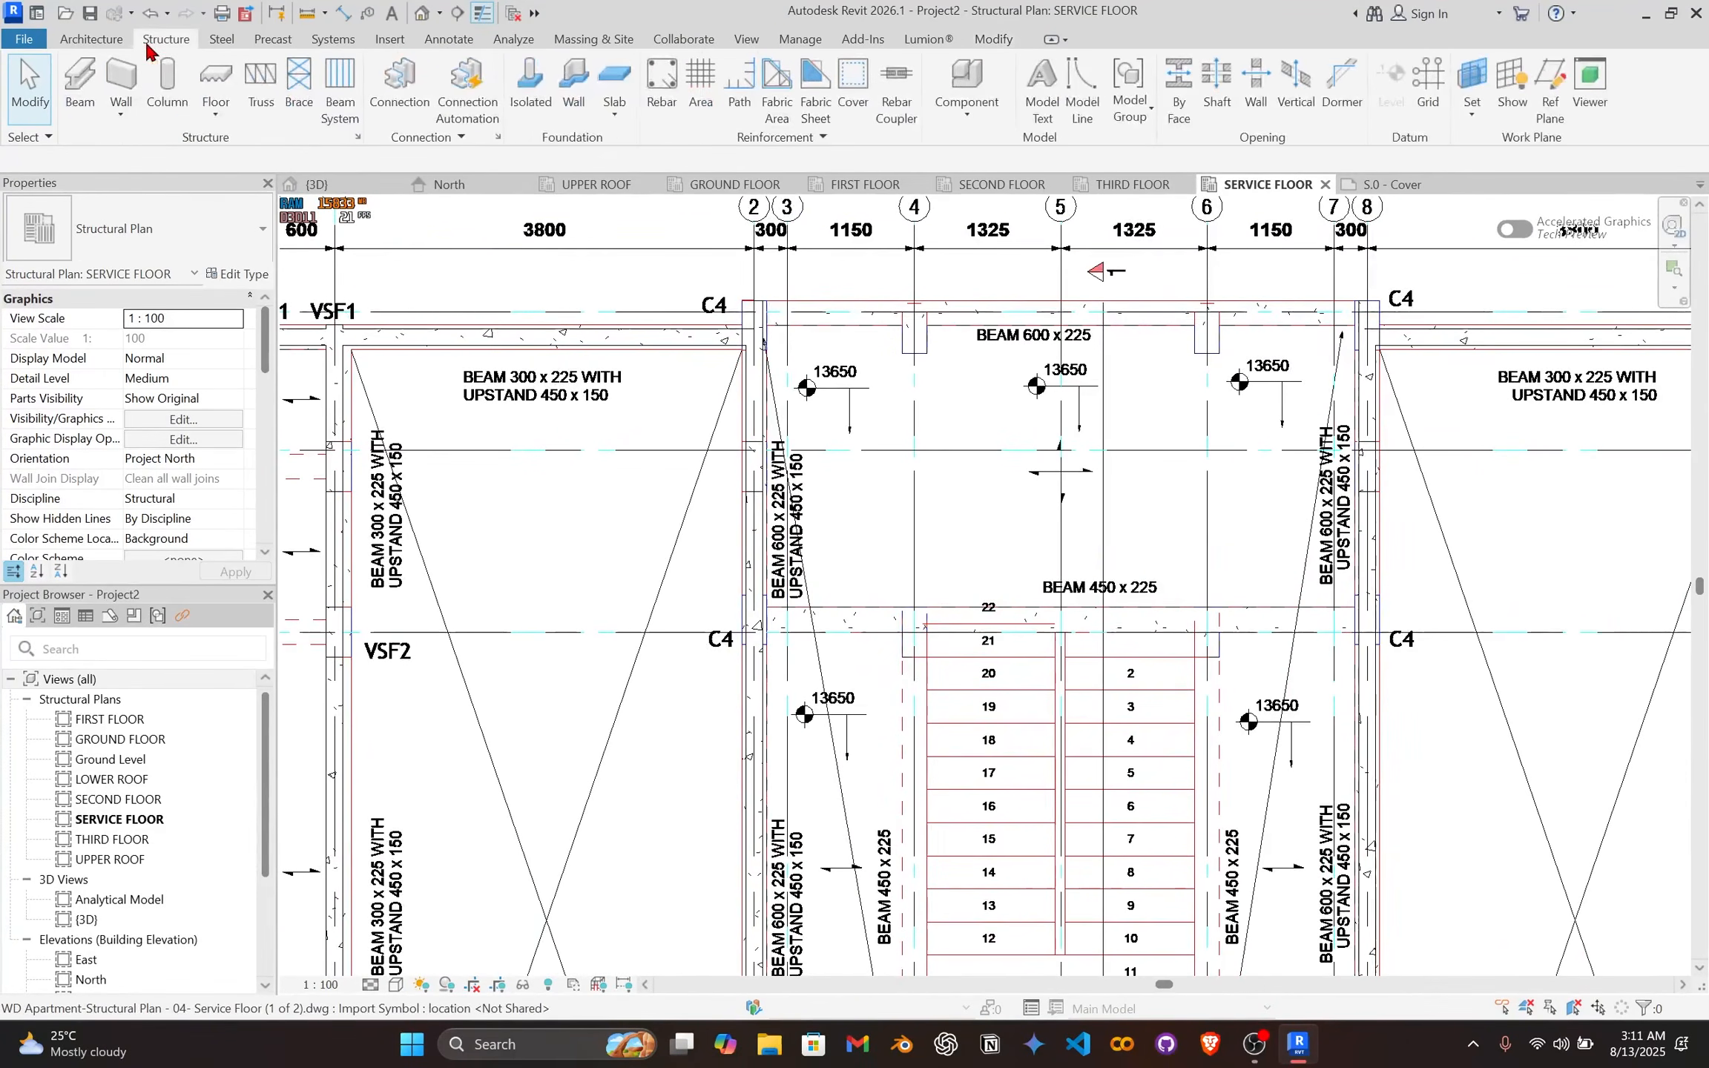
click(215, 115)
click(201, 159)
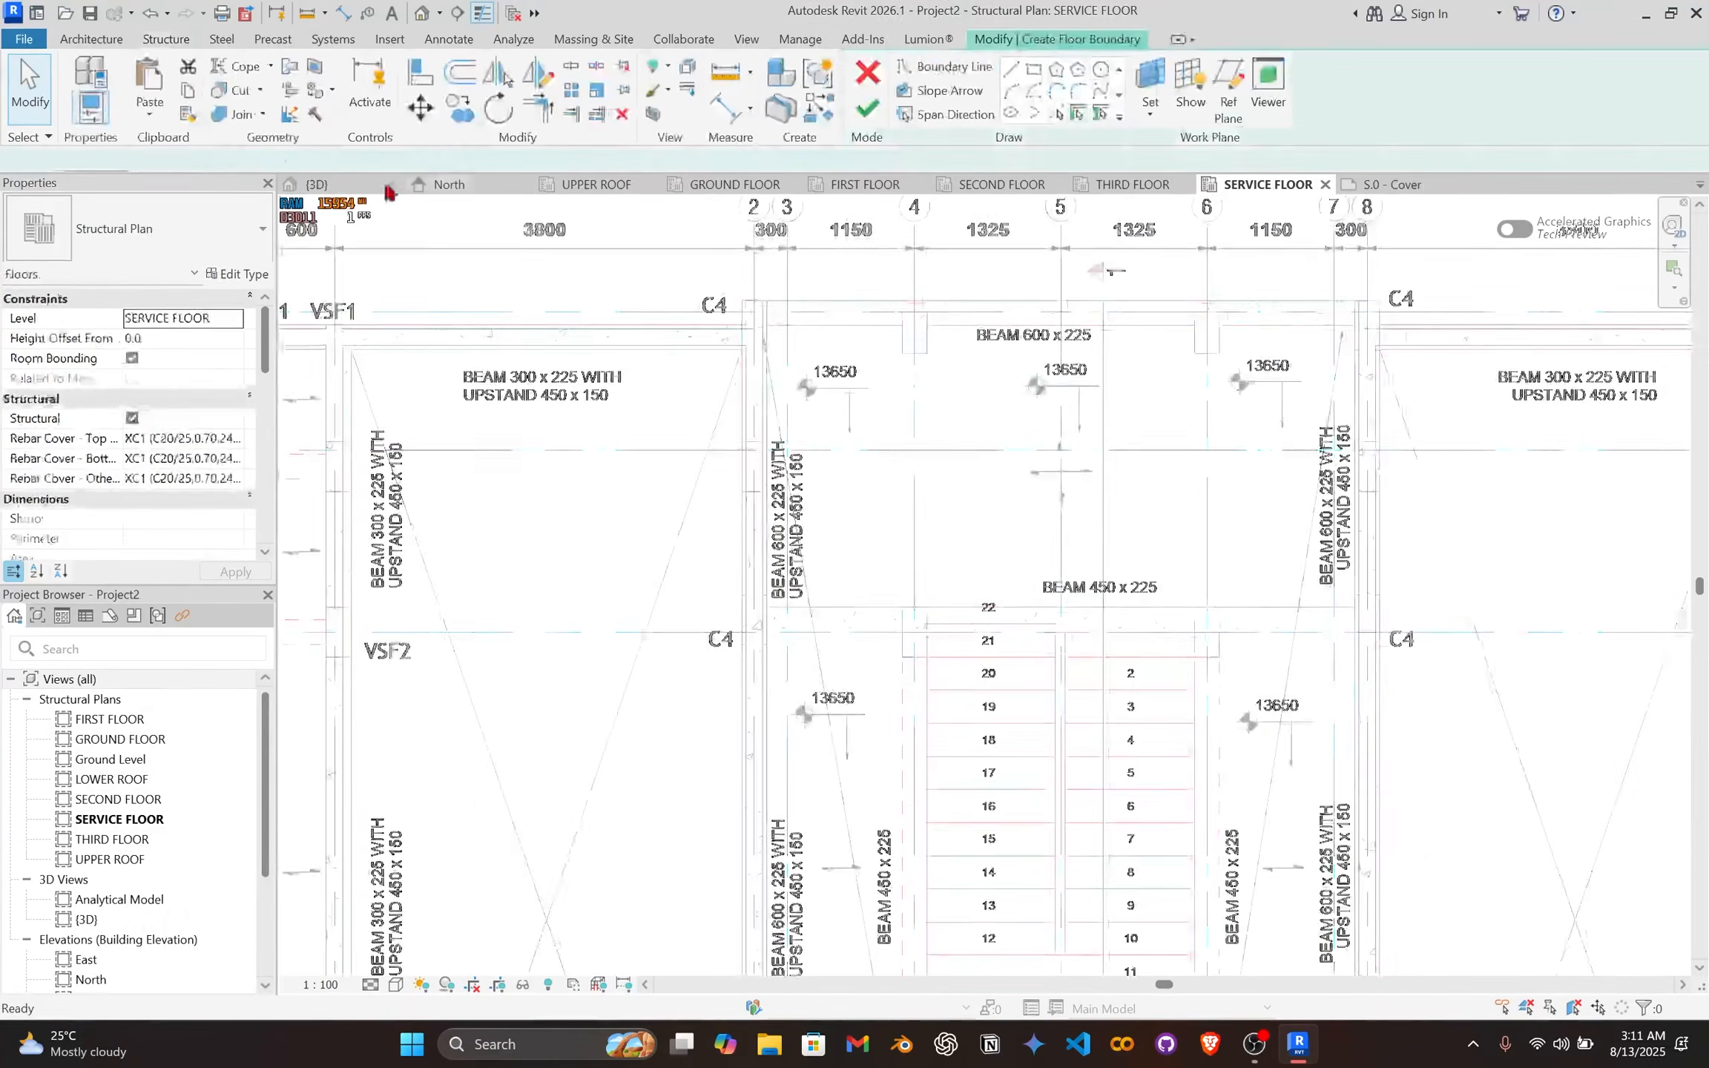
Step: Examine the slab extents on the plan between grids A1 and D1, especially around grids 1a and 1
scroll(507, 239, down, 1)
middle_drag(691, 307, 1158, 336)
scroll(932, 382, up, 3)
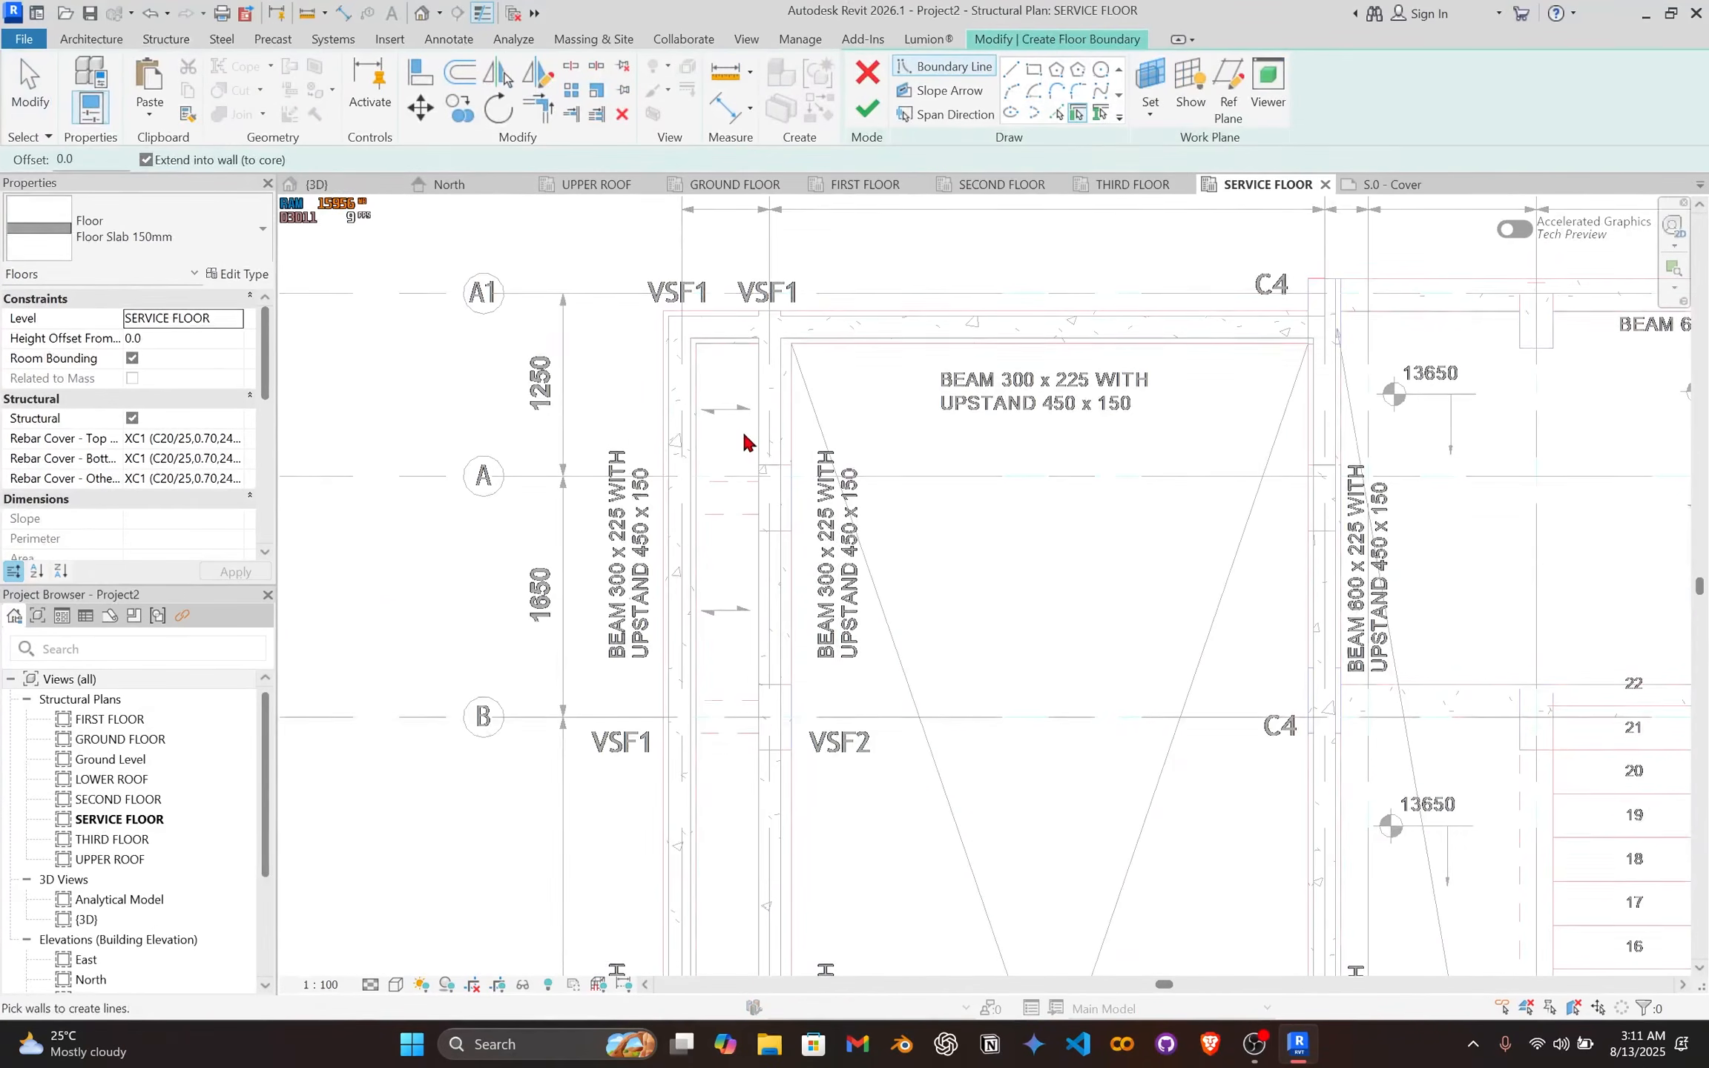
scroll(727, 410, down, 1)
scroll(723, 413, down, 2)
middle_drag(722, 414, 715, 392)
middle_drag(730, 724, 667, 431)
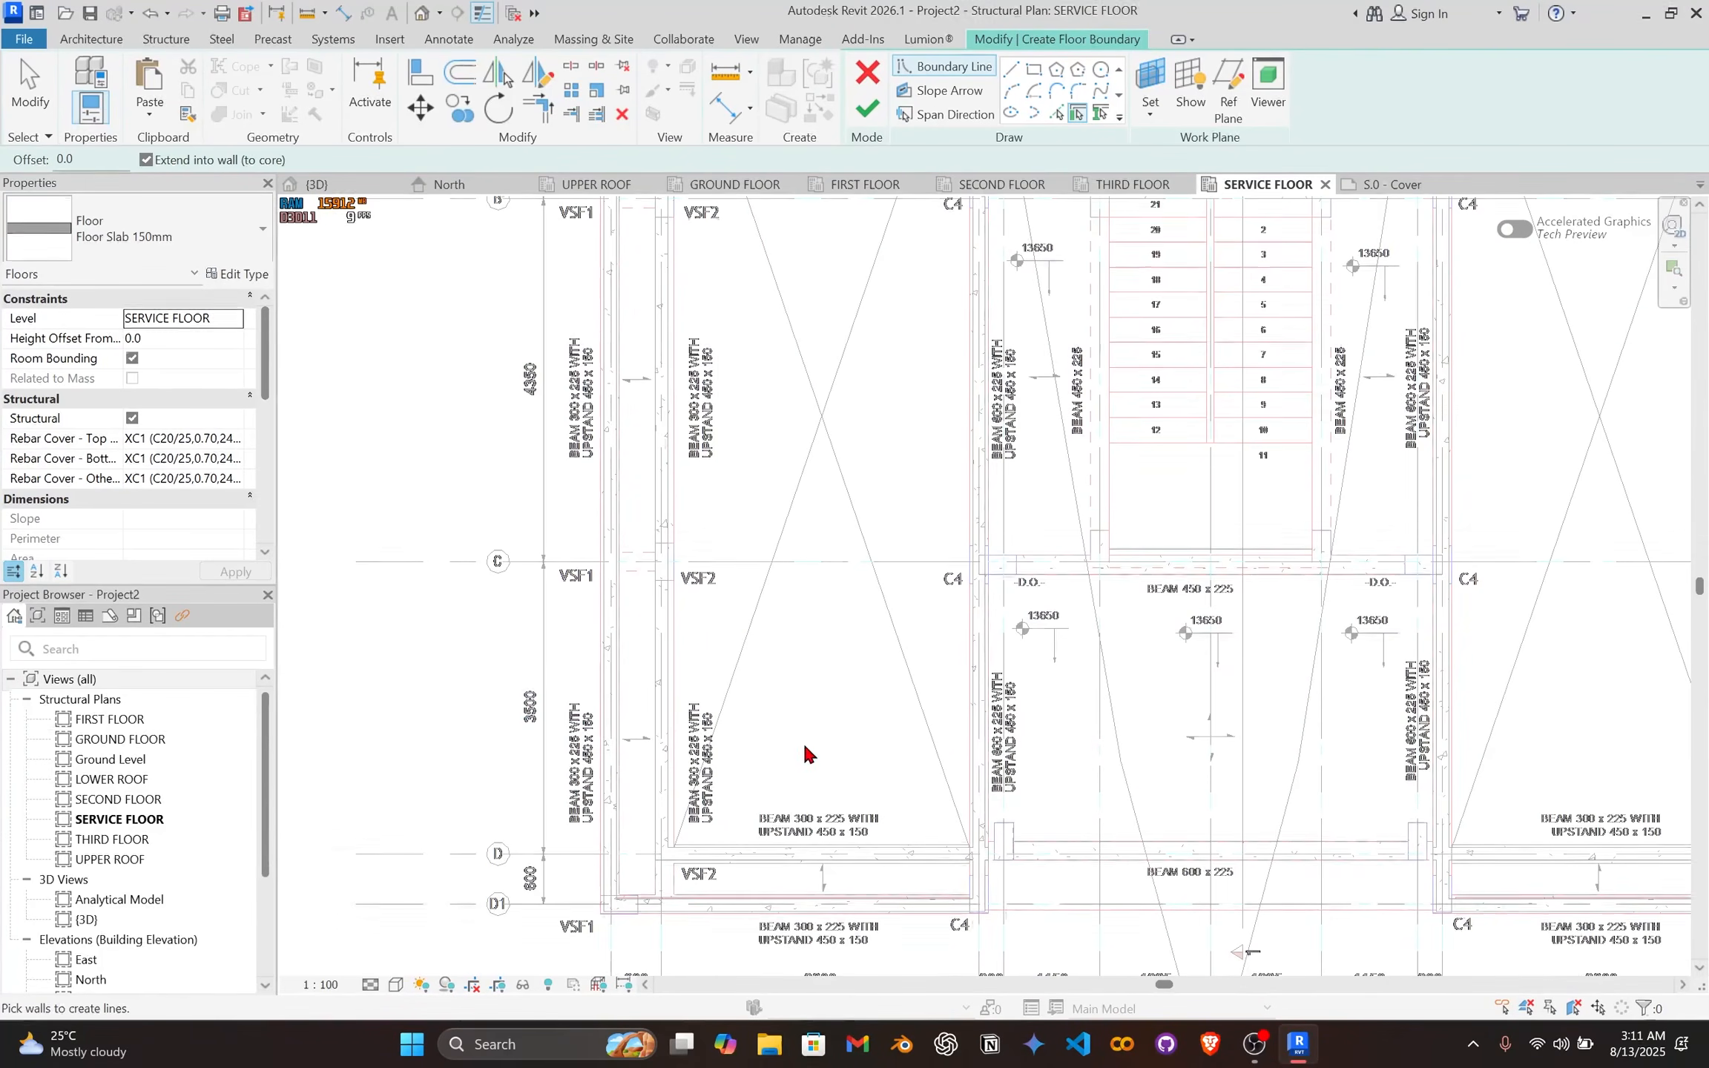
scroll(813, 526, down, 1)
middle_drag(812, 526, 799, 638)
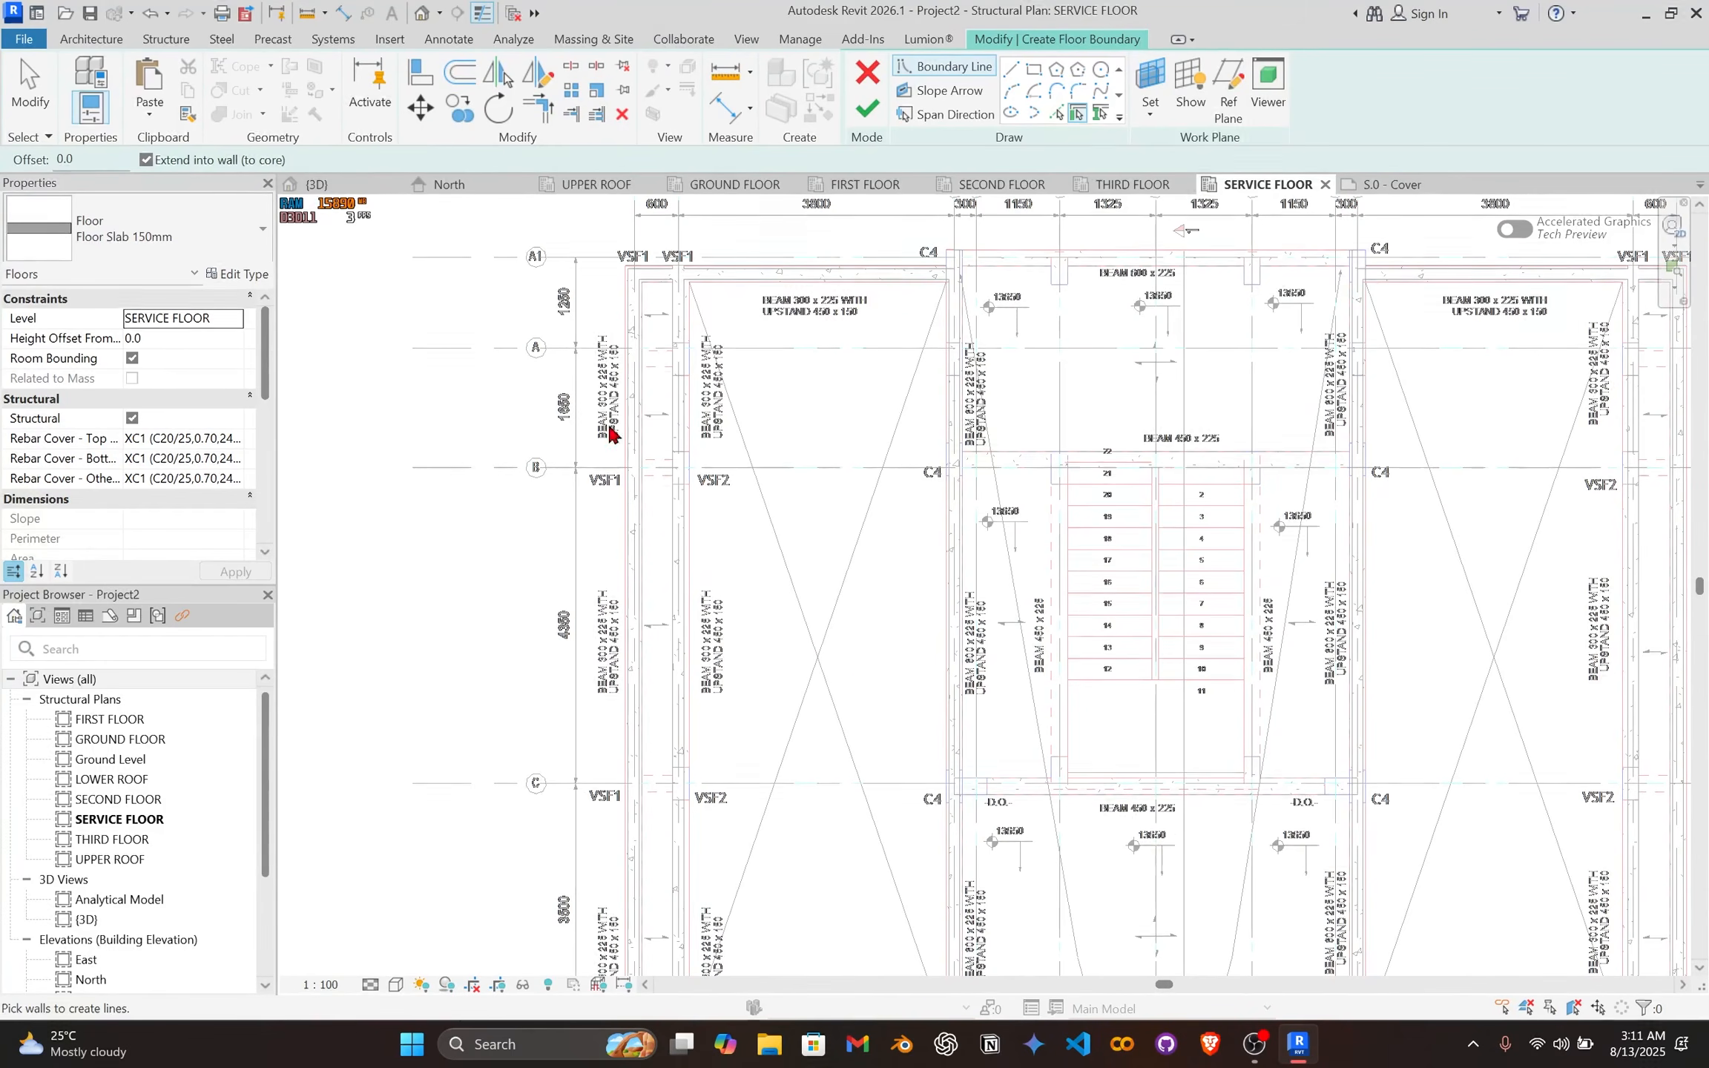
middle_drag(794, 522, 905, 693)
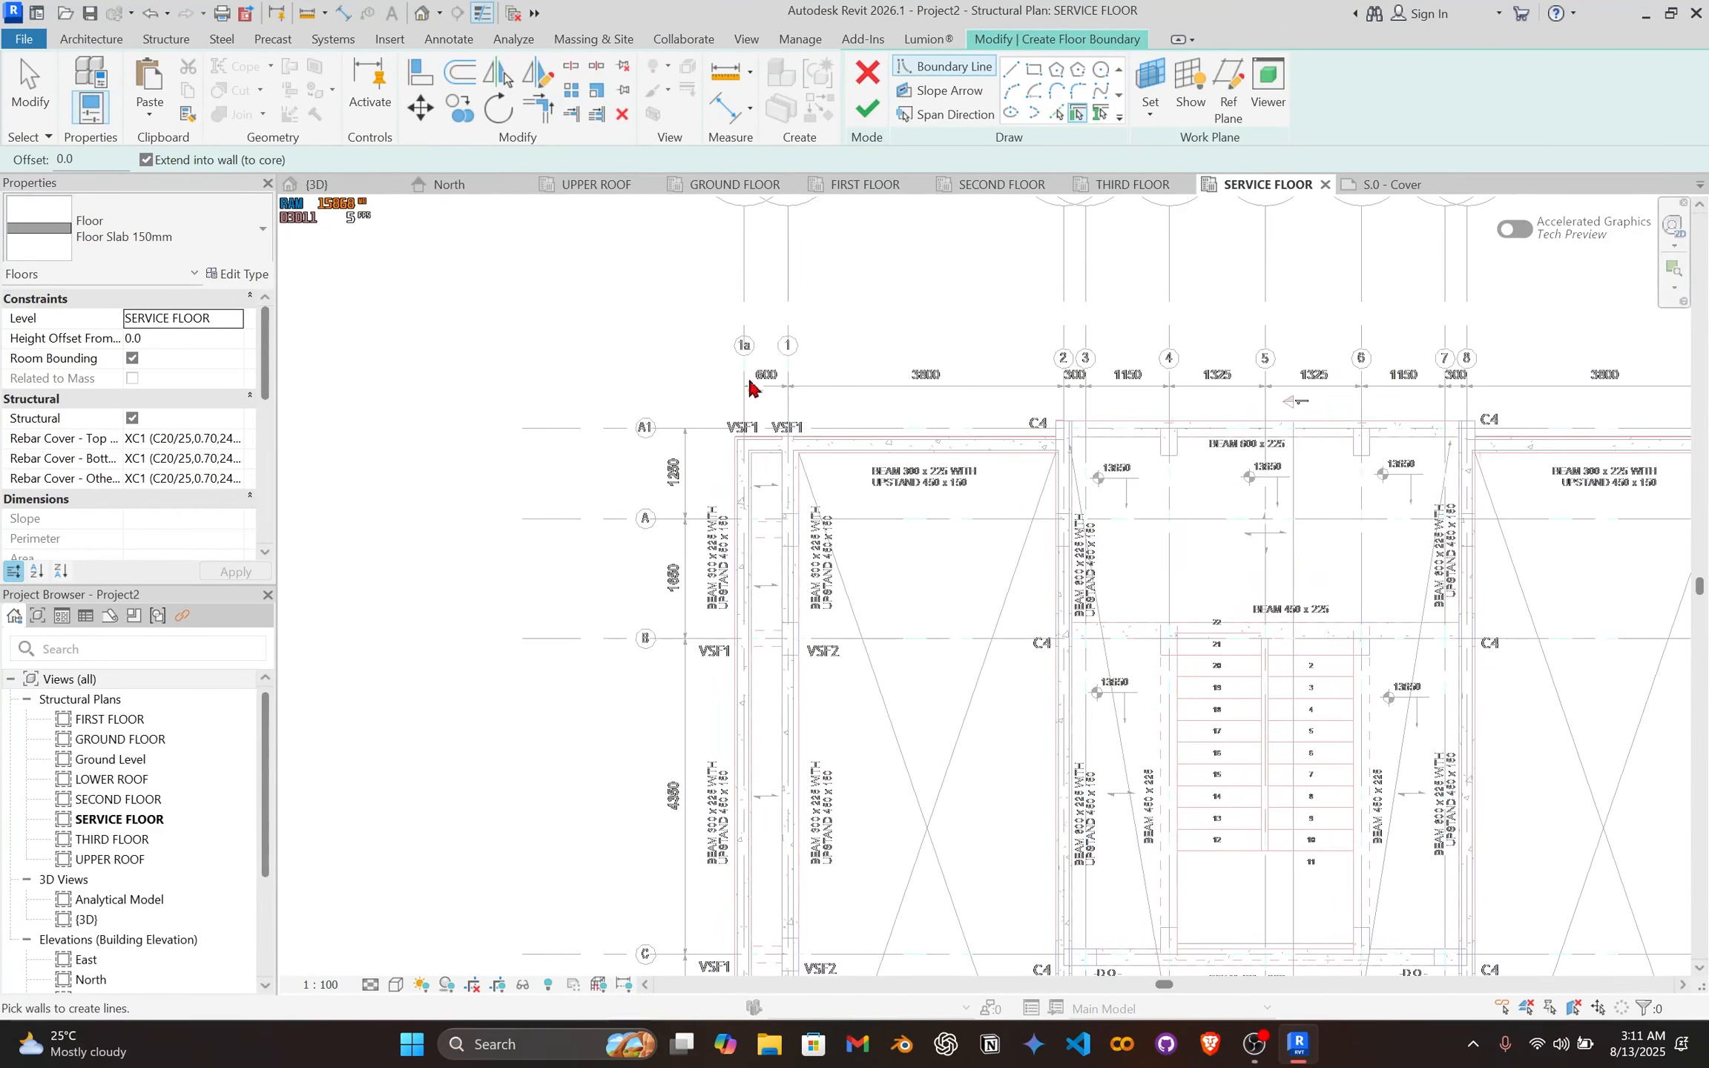
scroll(919, 557, up, 2)
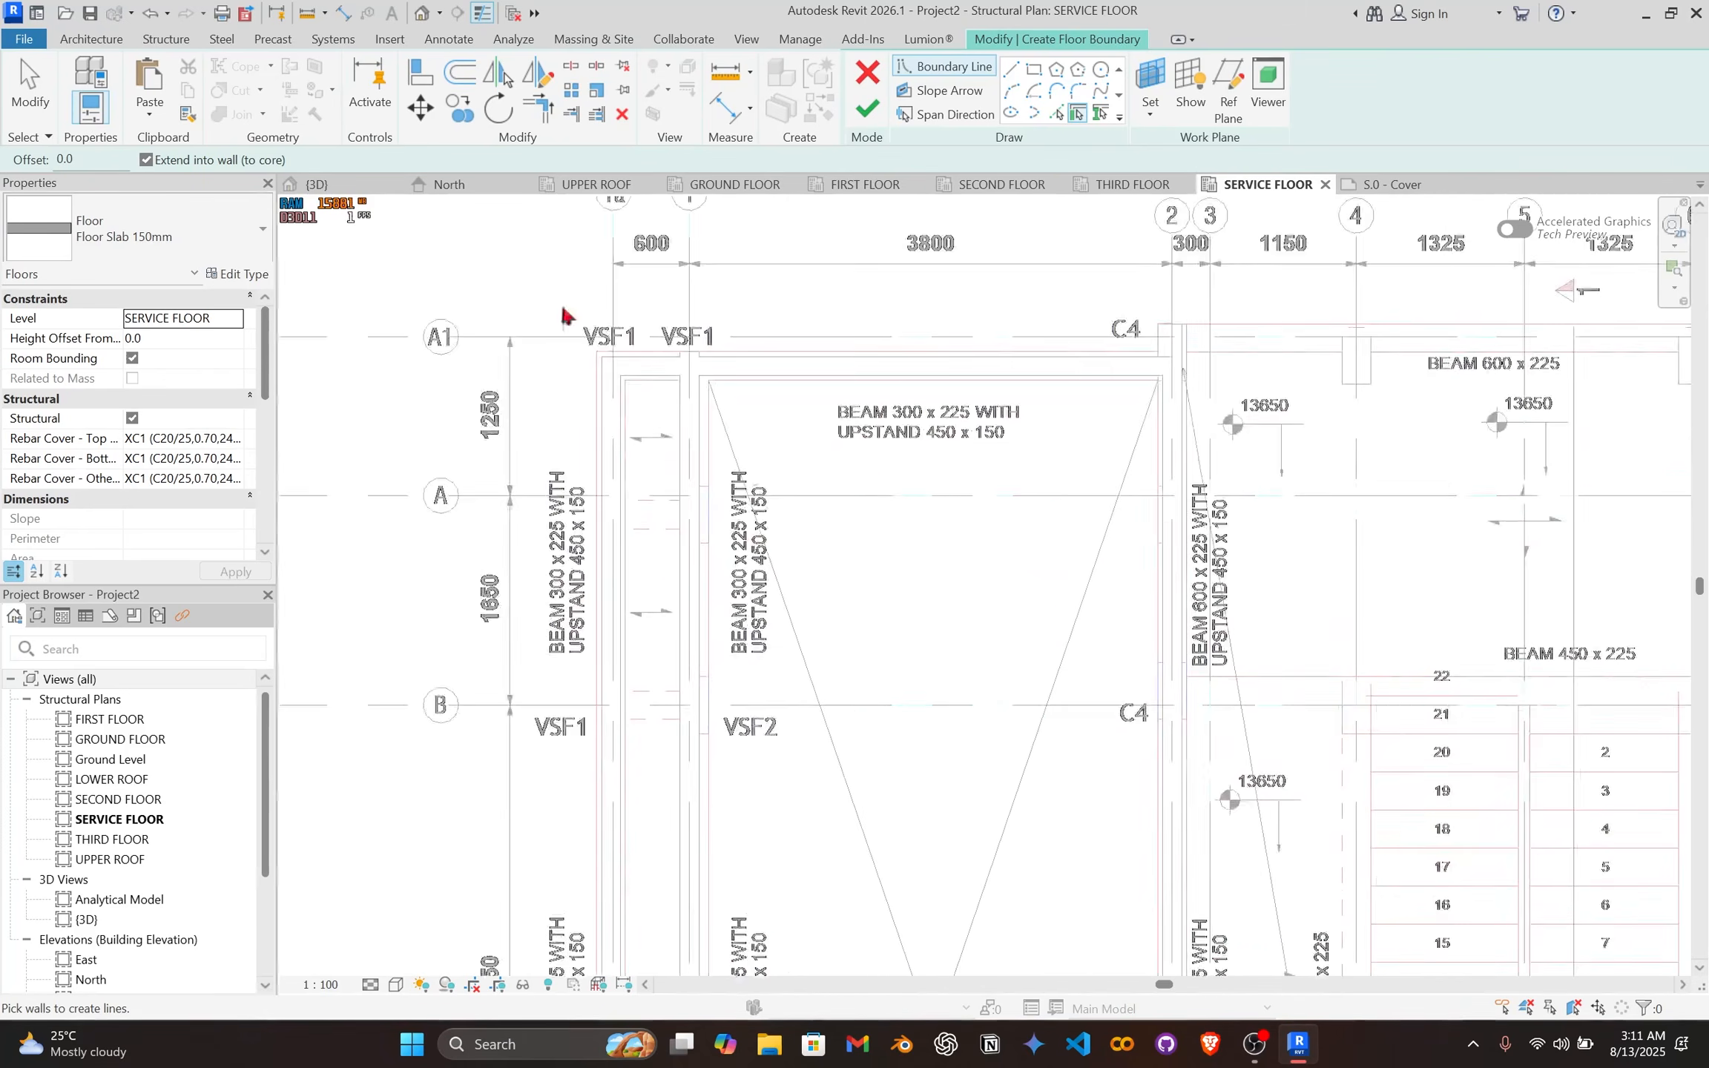
middle_drag(536, 306, 774, 468)
scroll(797, 475, up, 2)
middle_drag(1045, 673, 902, 613)
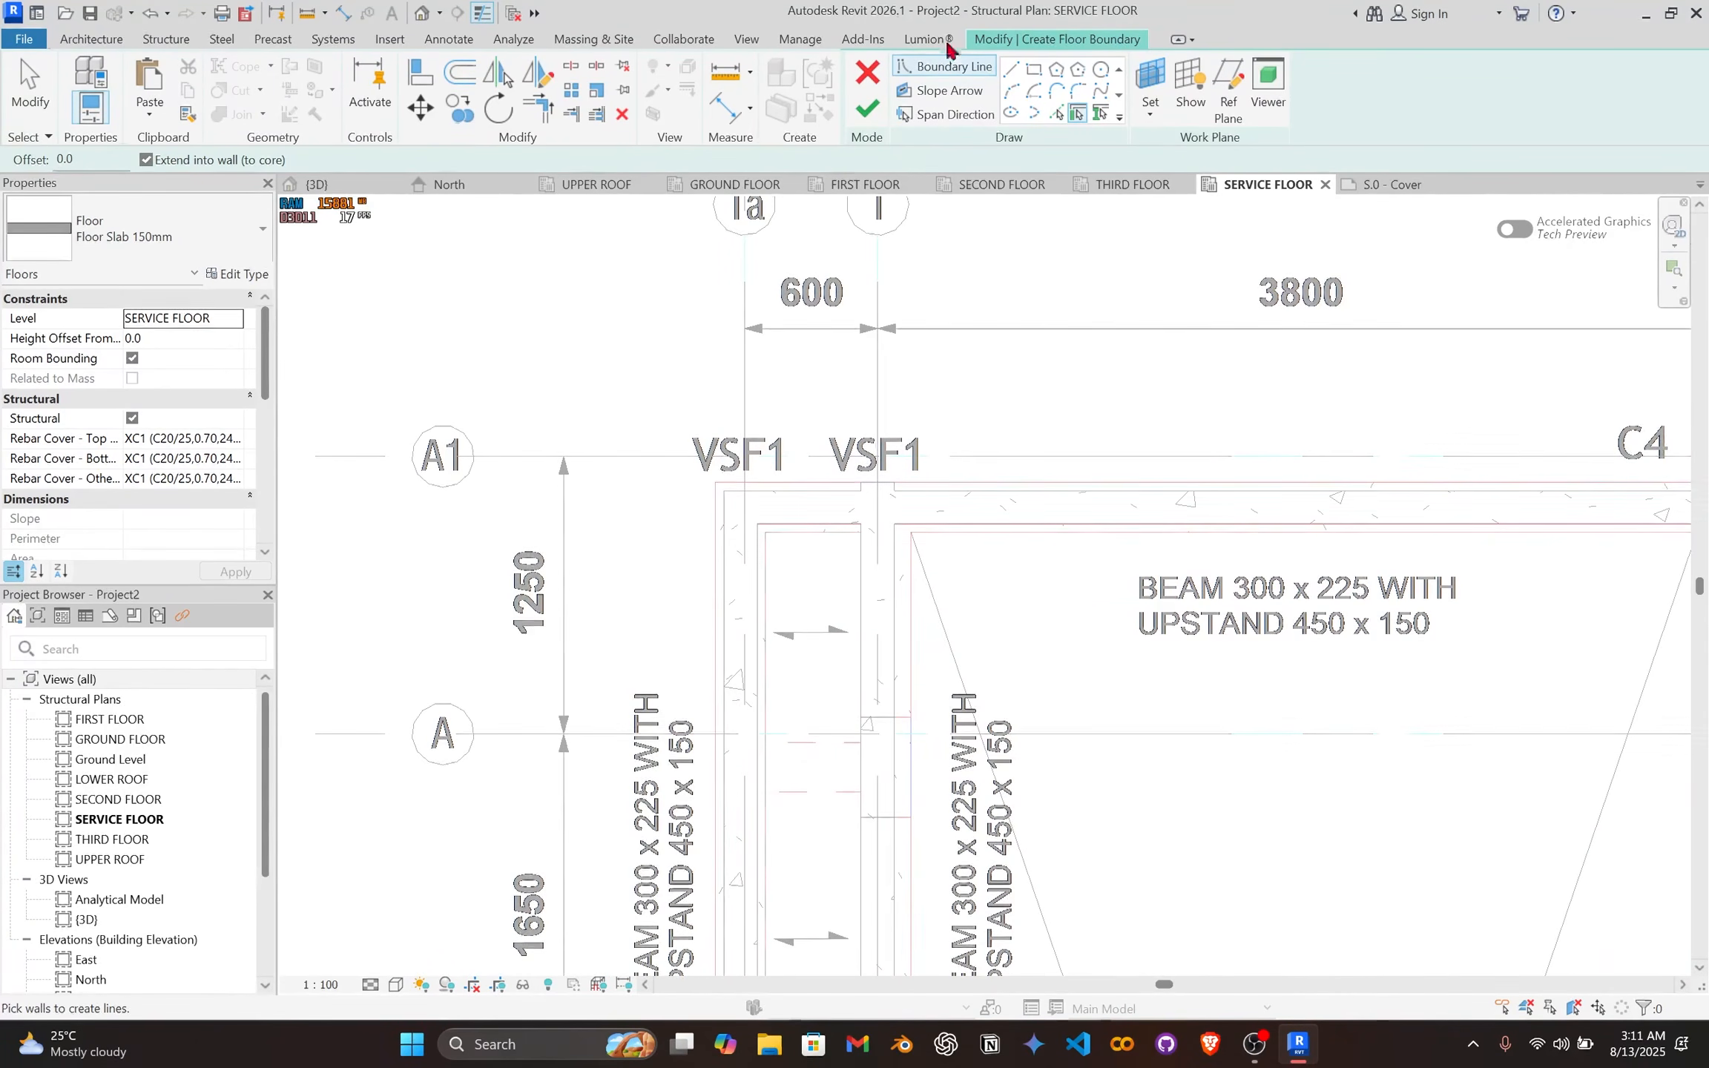
Step: Sketch a rectangular slab boundary about 880 mm wide along grids 1a and 1, from the outer beam corner at A1 to the outer edge at D1
scroll(748, 563, up, 2)
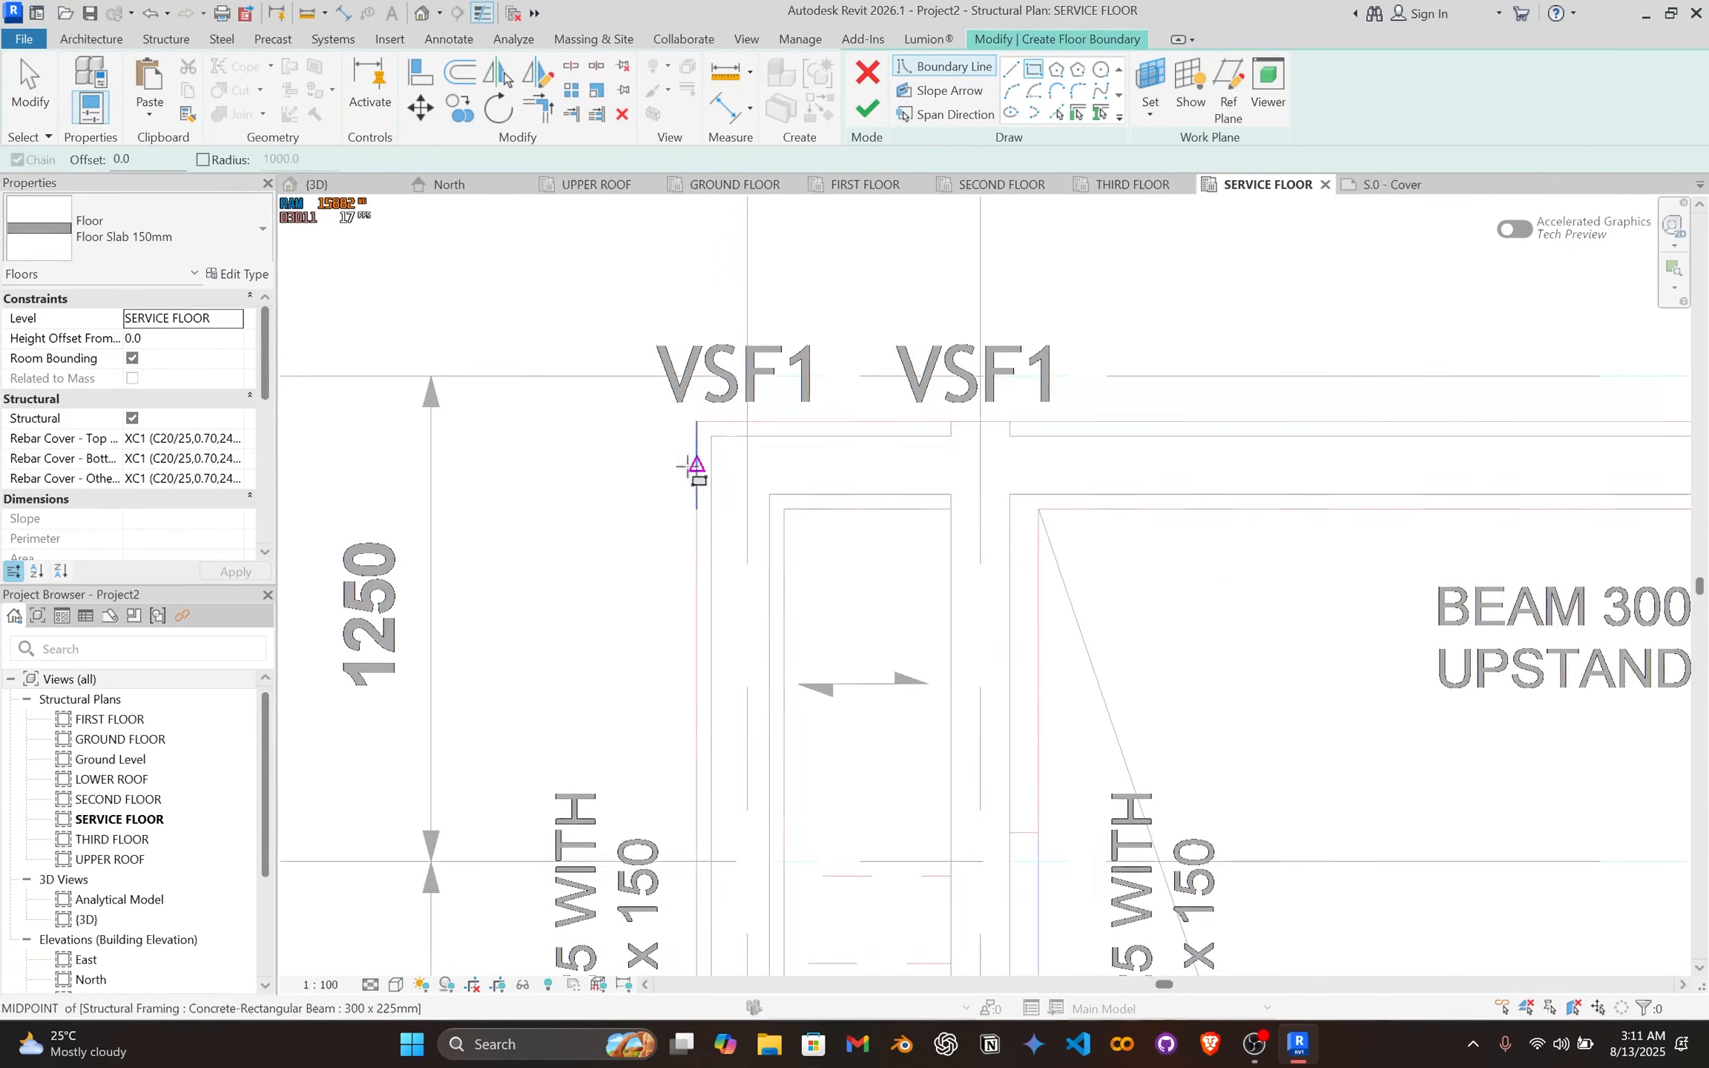
click(695, 426)
scroll(1038, 920, down, 5)
middle_drag(1049, 909, 885, 290)
scroll(861, 790, down, 2)
middle_drag(859, 790, 847, 572)
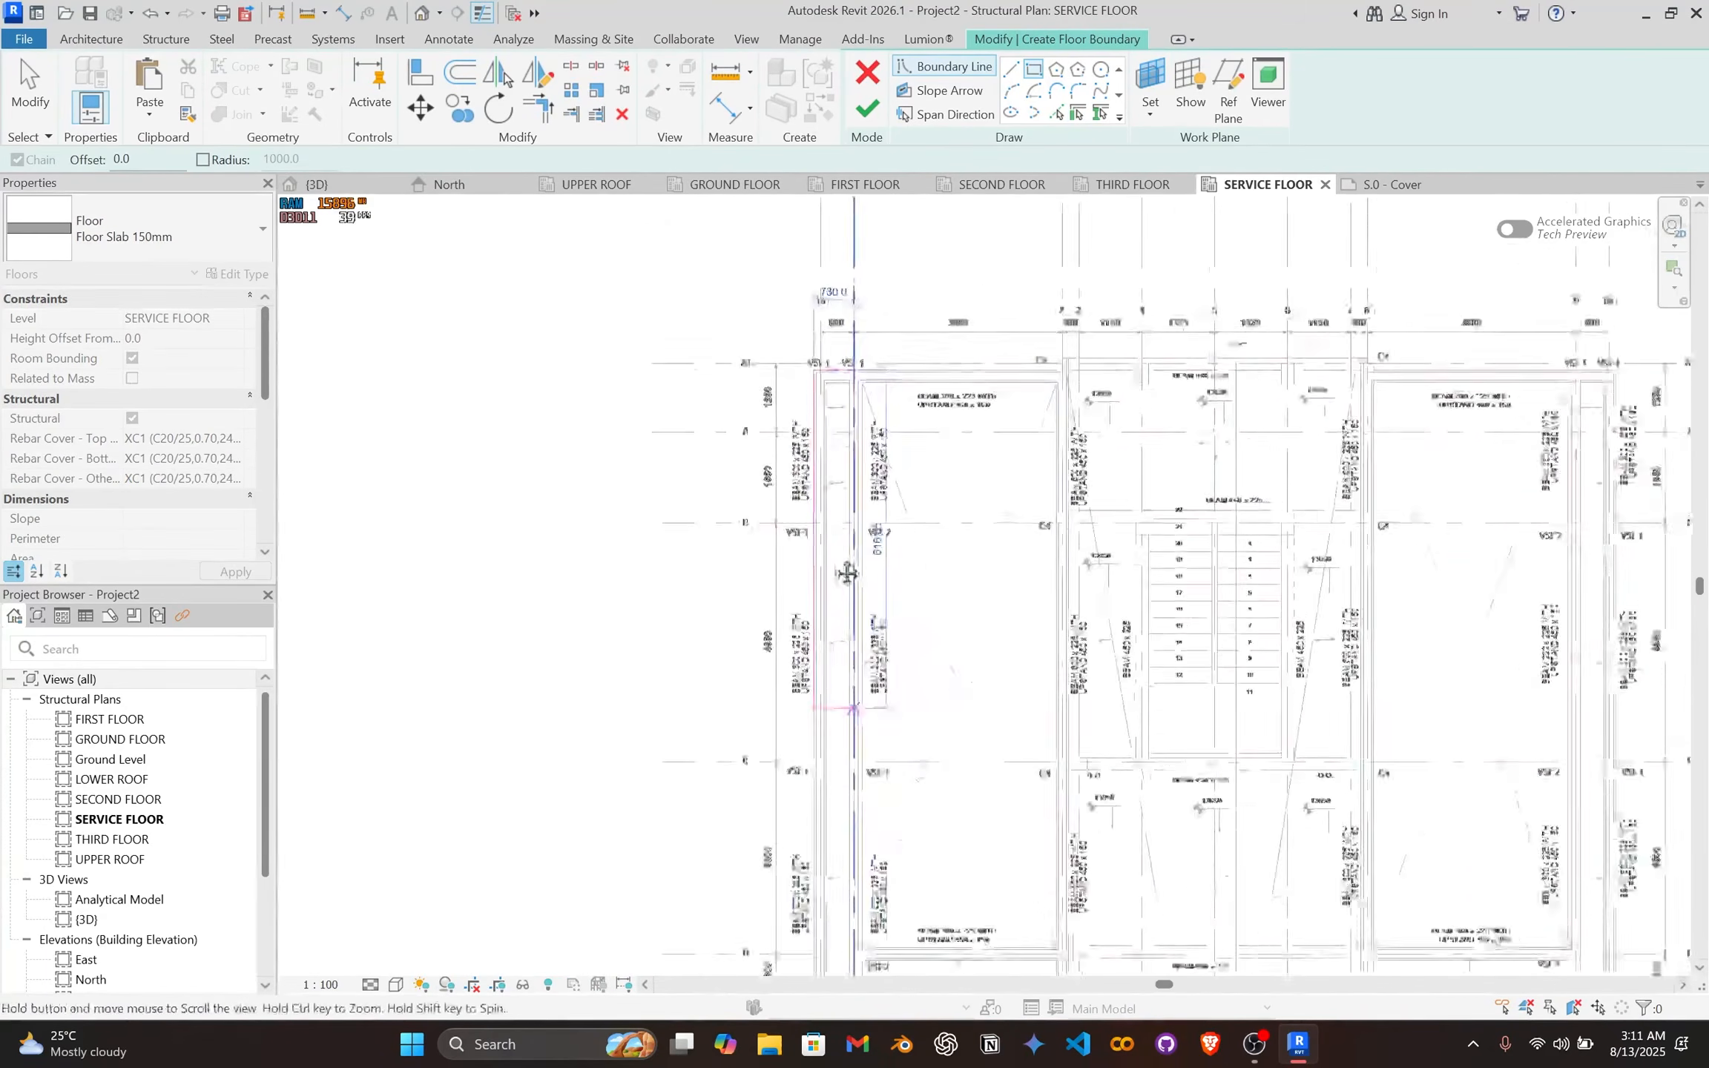
scroll(850, 704, up, 6)
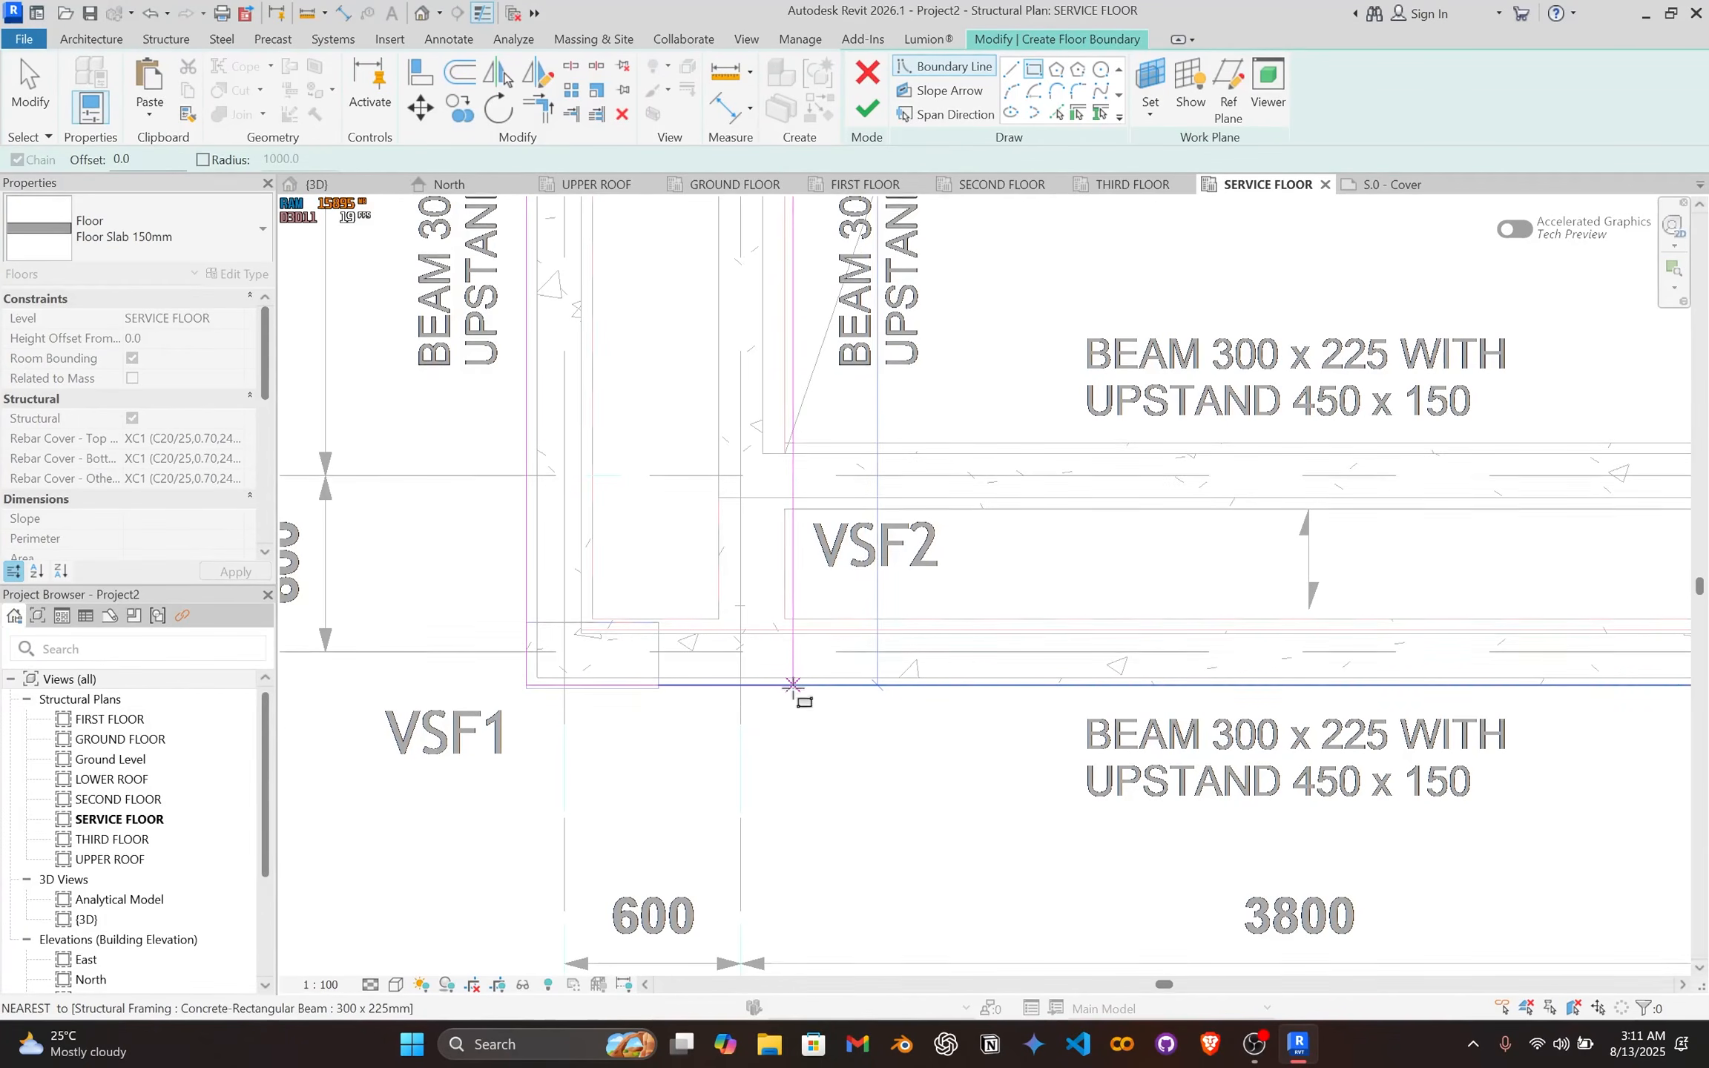
key(Escape)
key(Escape)
Step: Align the rectangle's long edge beside grid 1 with the inner face of the adjoining beam
scroll(764, 364, up, 4)
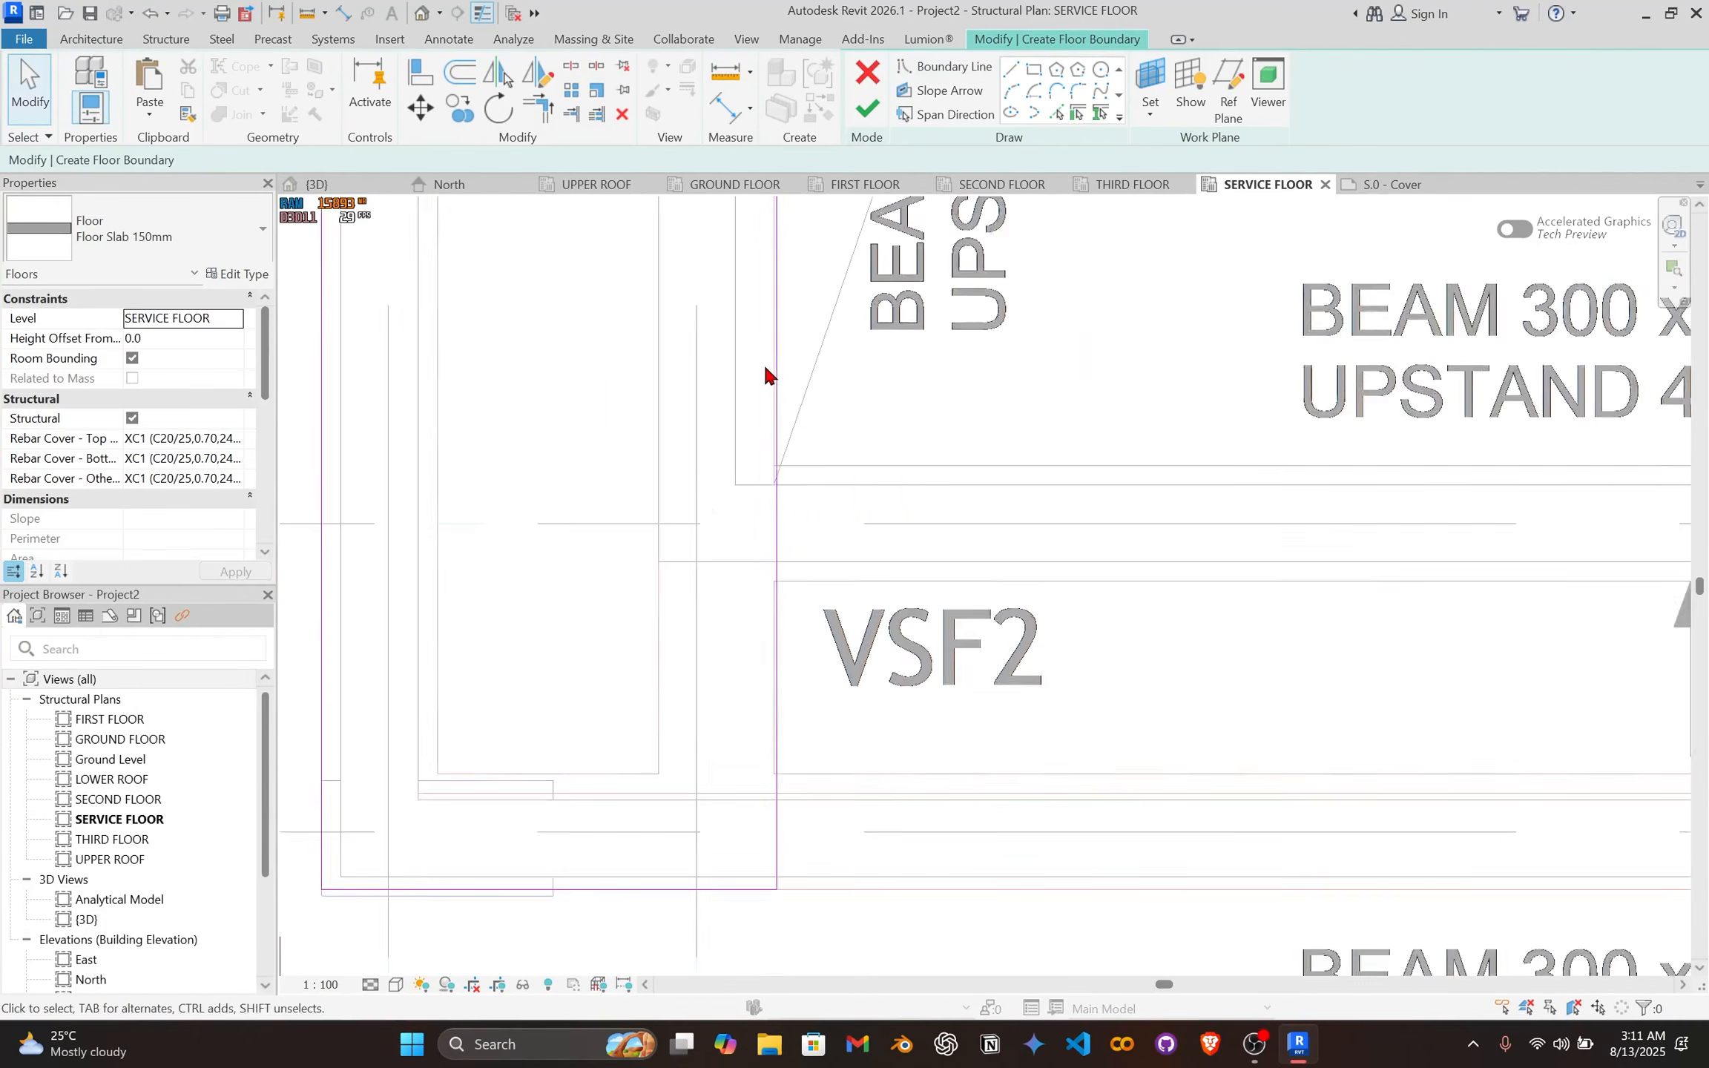
key(a)
key(l)
scroll(764, 504, up, 3)
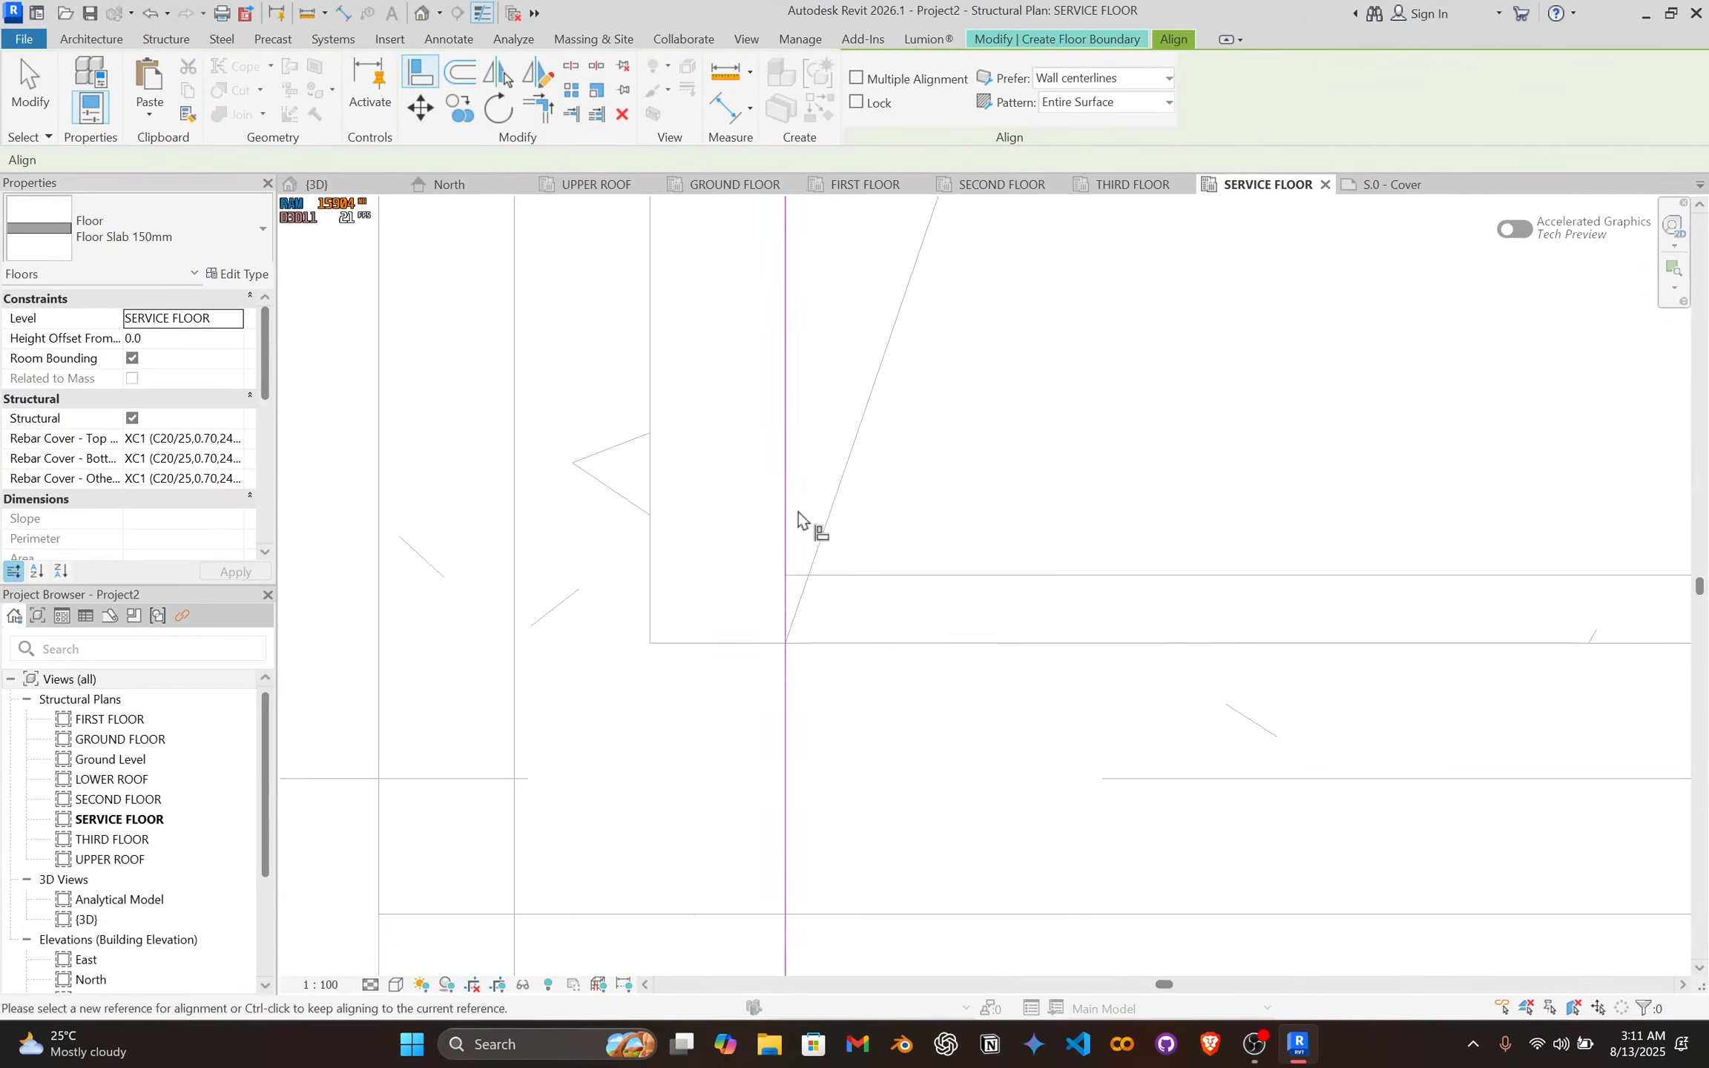
key(Escape)
Step: Draw a boundary line from the rectangle along the inner edge of the grid D beam to the face of the grid 2 beam
scroll(831, 345, down, 3)
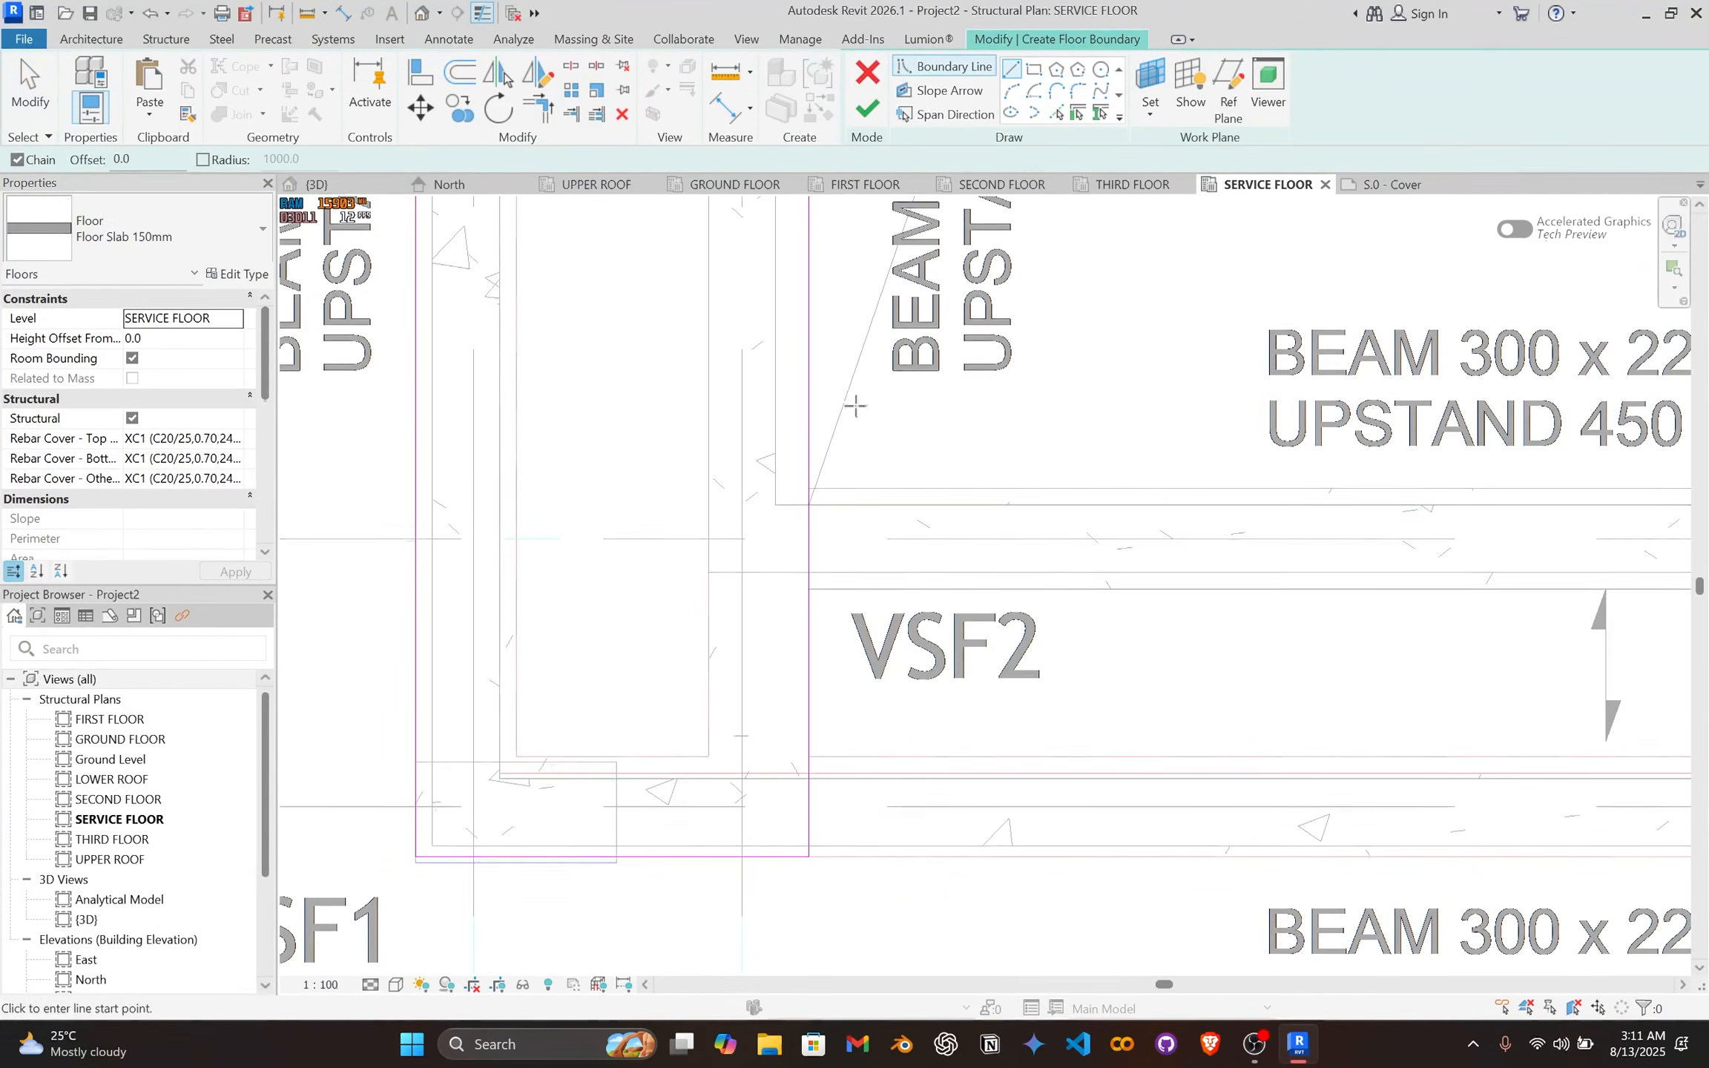
scroll(796, 521, down, 2)
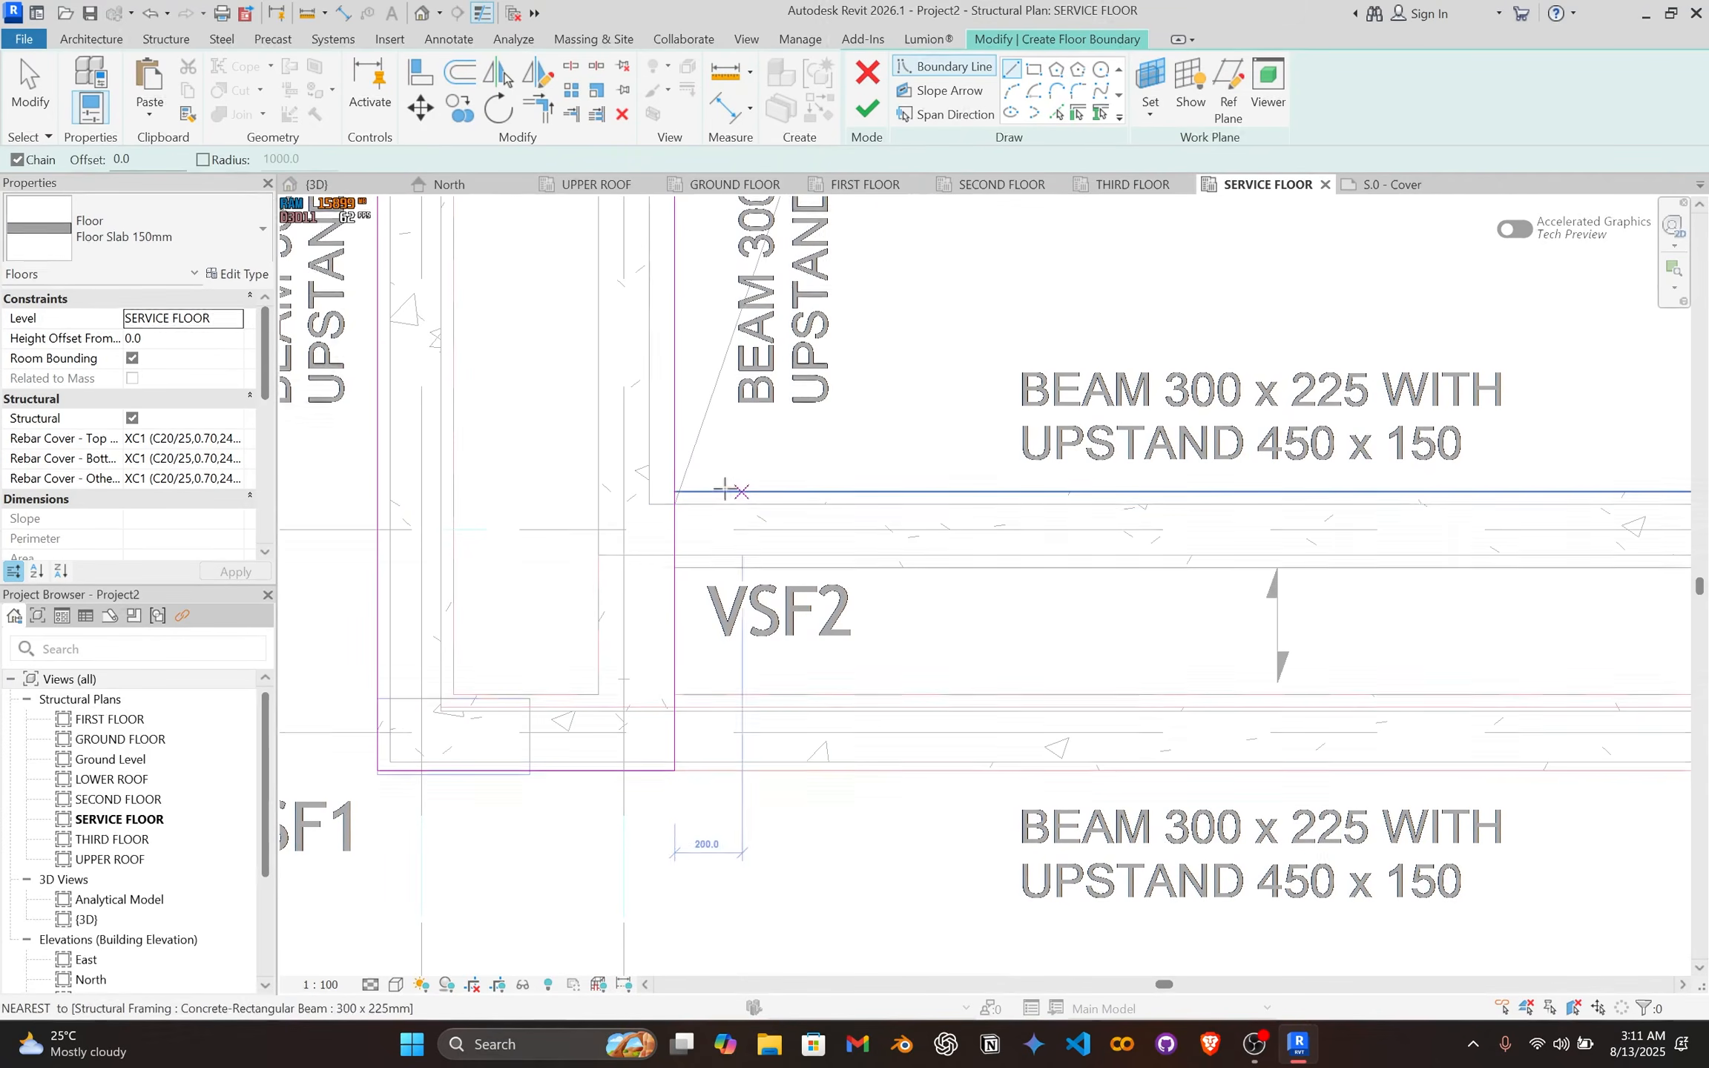
click(675, 488)
scroll(1362, 552, down, 2)
middle_drag(1362, 553, 528, 446)
scroll(819, 400, up, 2)
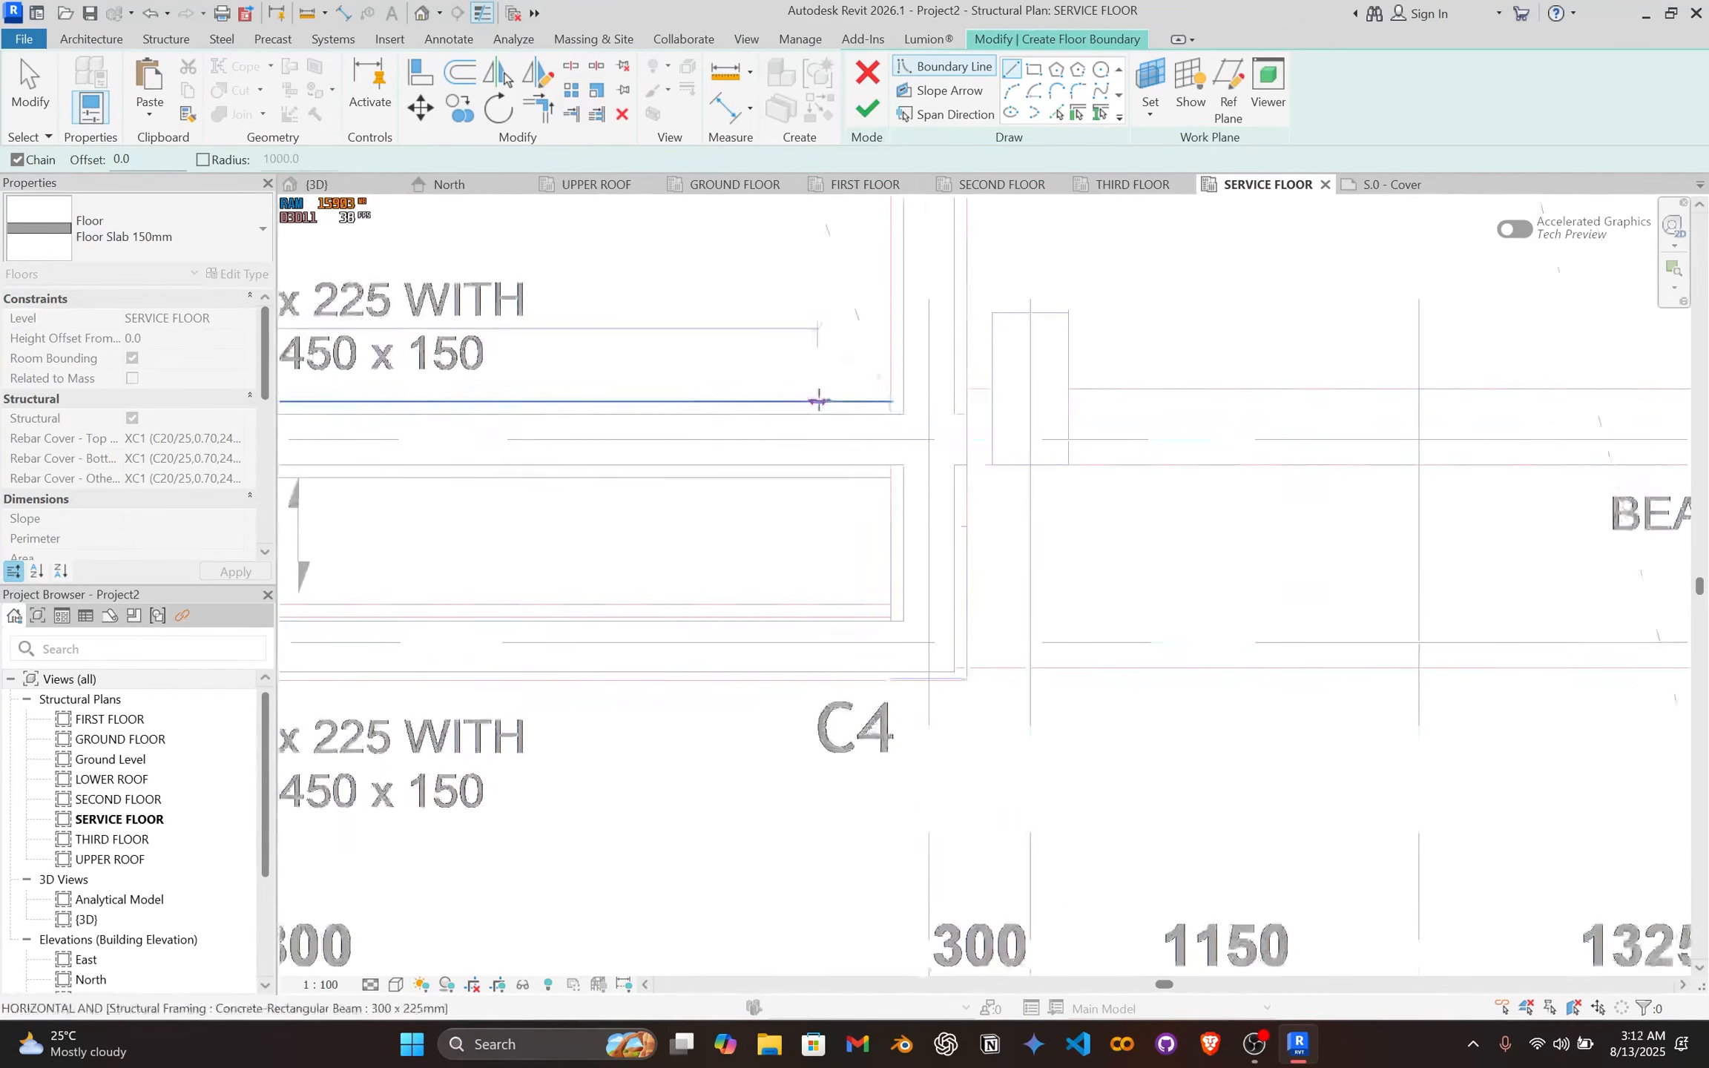
scroll(965, 404, down, 4)
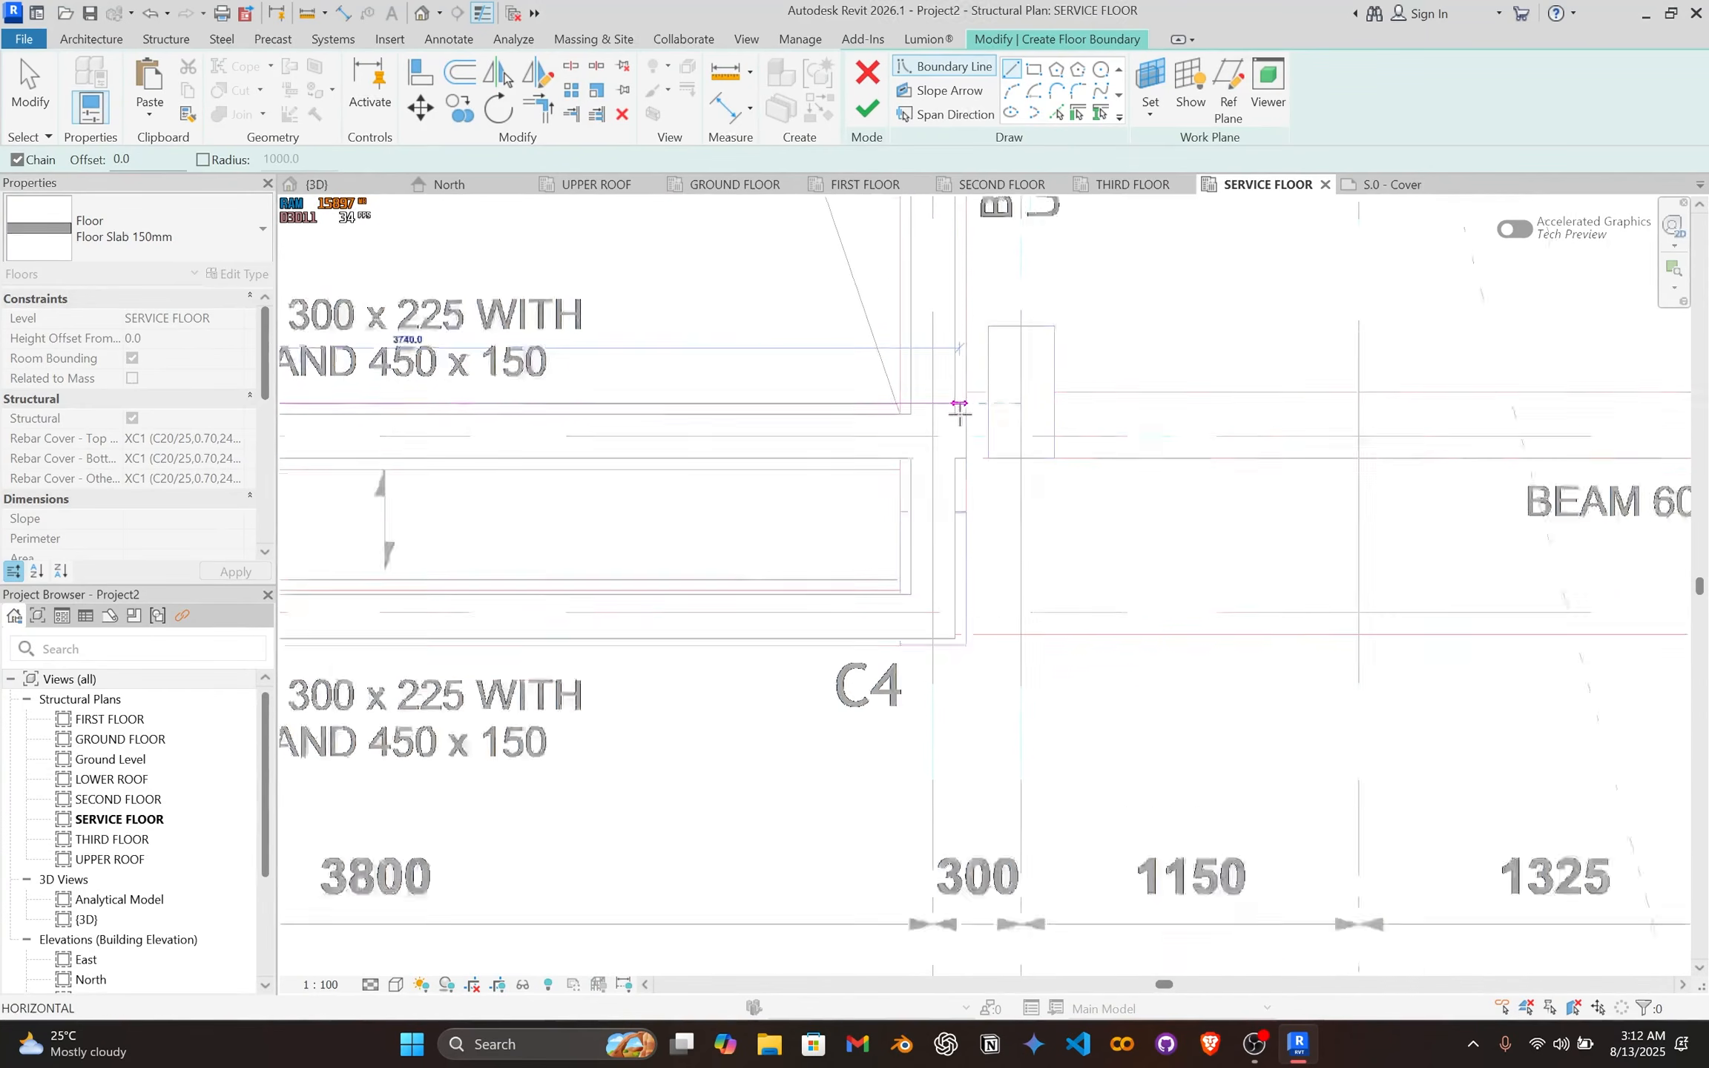
middle_drag(935, 420, 947, 588)
scroll(947, 587, up, 5)
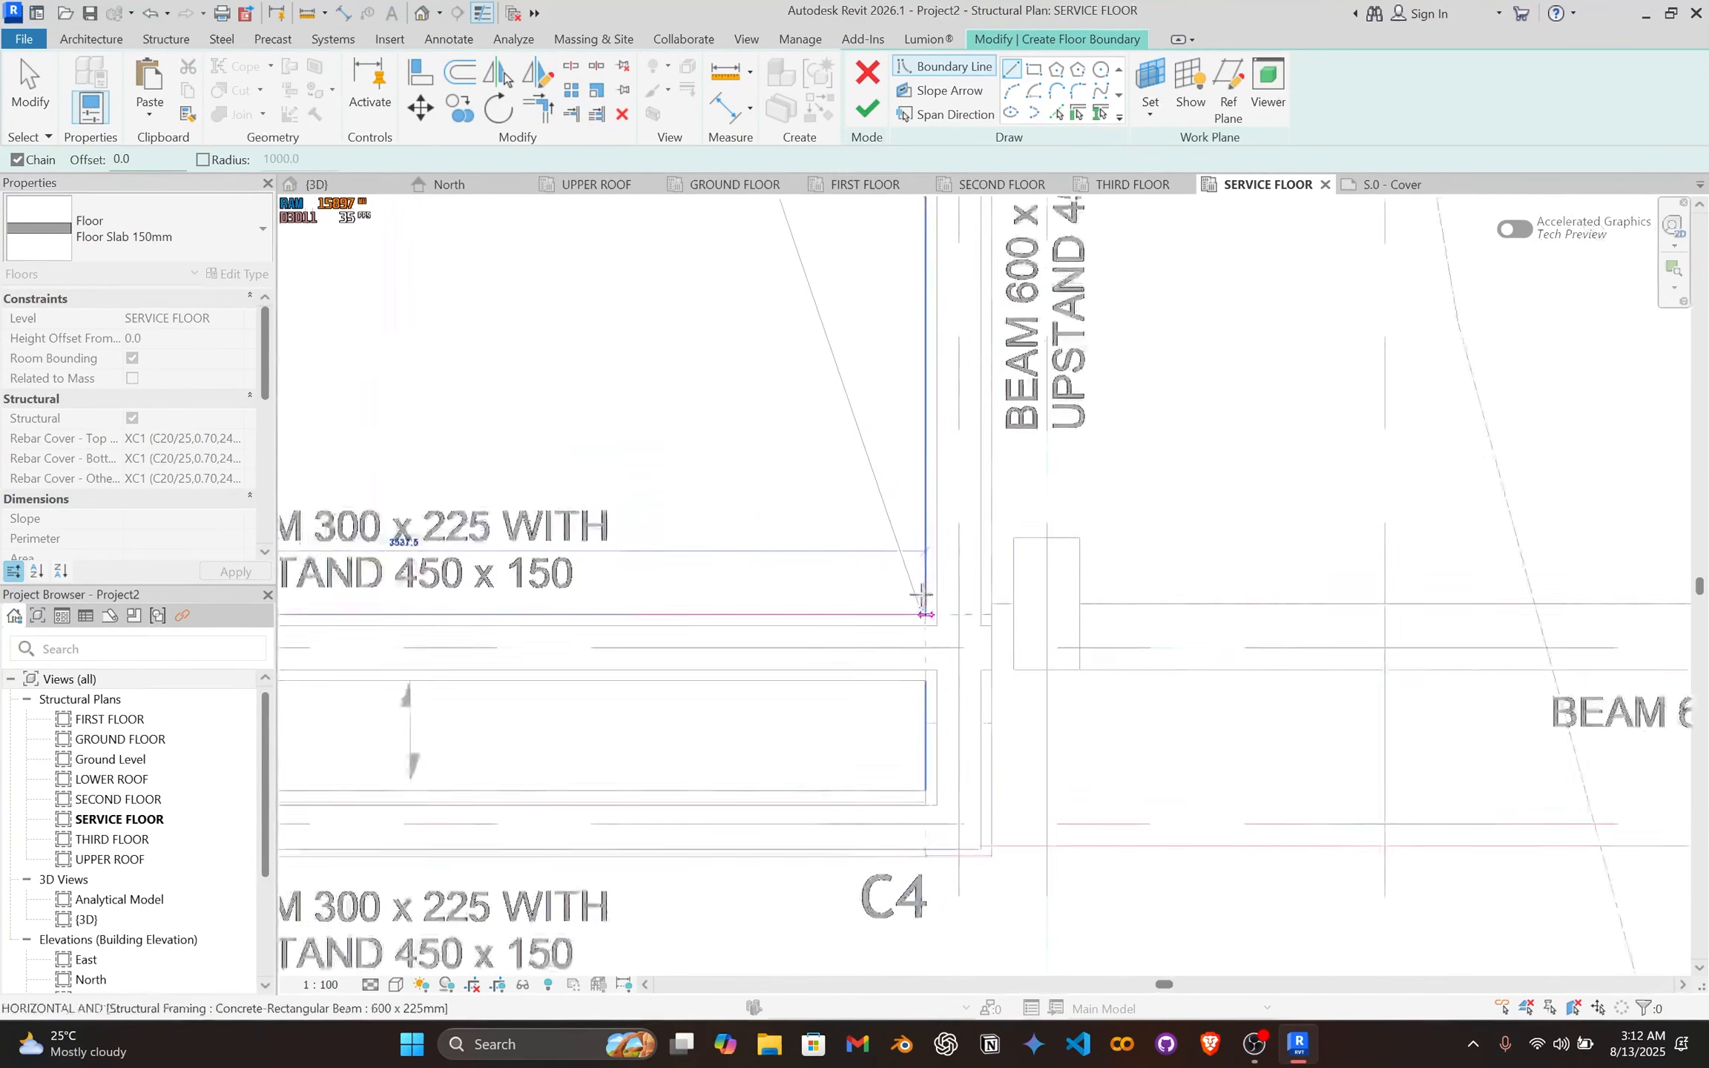
click(933, 617)
Step: Continue the boundary along the grid 2 beam face up to the outer C4 corner at grid A1, and end the line chain
scroll(927, 460, down, 3)
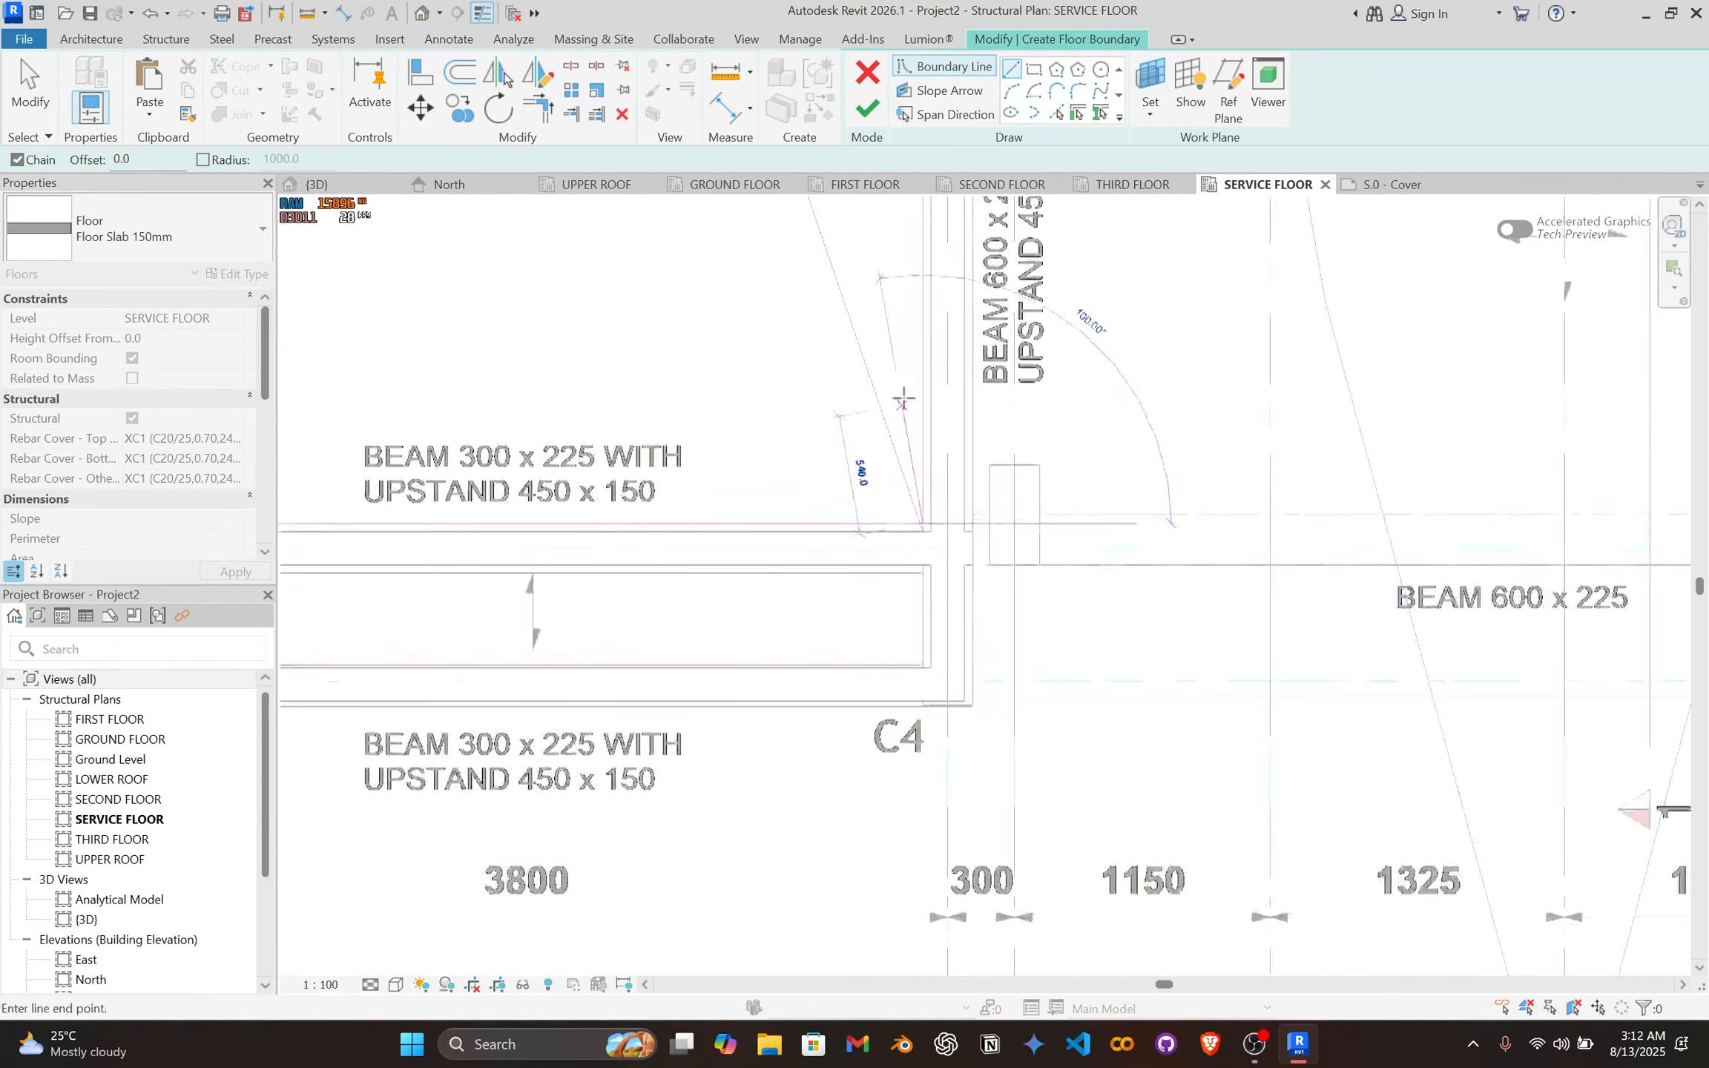
scroll(904, 397, down, 1)
middle_drag(904, 397, 944, 701)
scroll(957, 786, down, 1)
middle_drag(947, 450, 946, 759)
scroll(946, 593, down, 1)
middle_drag(947, 595, 962, 801)
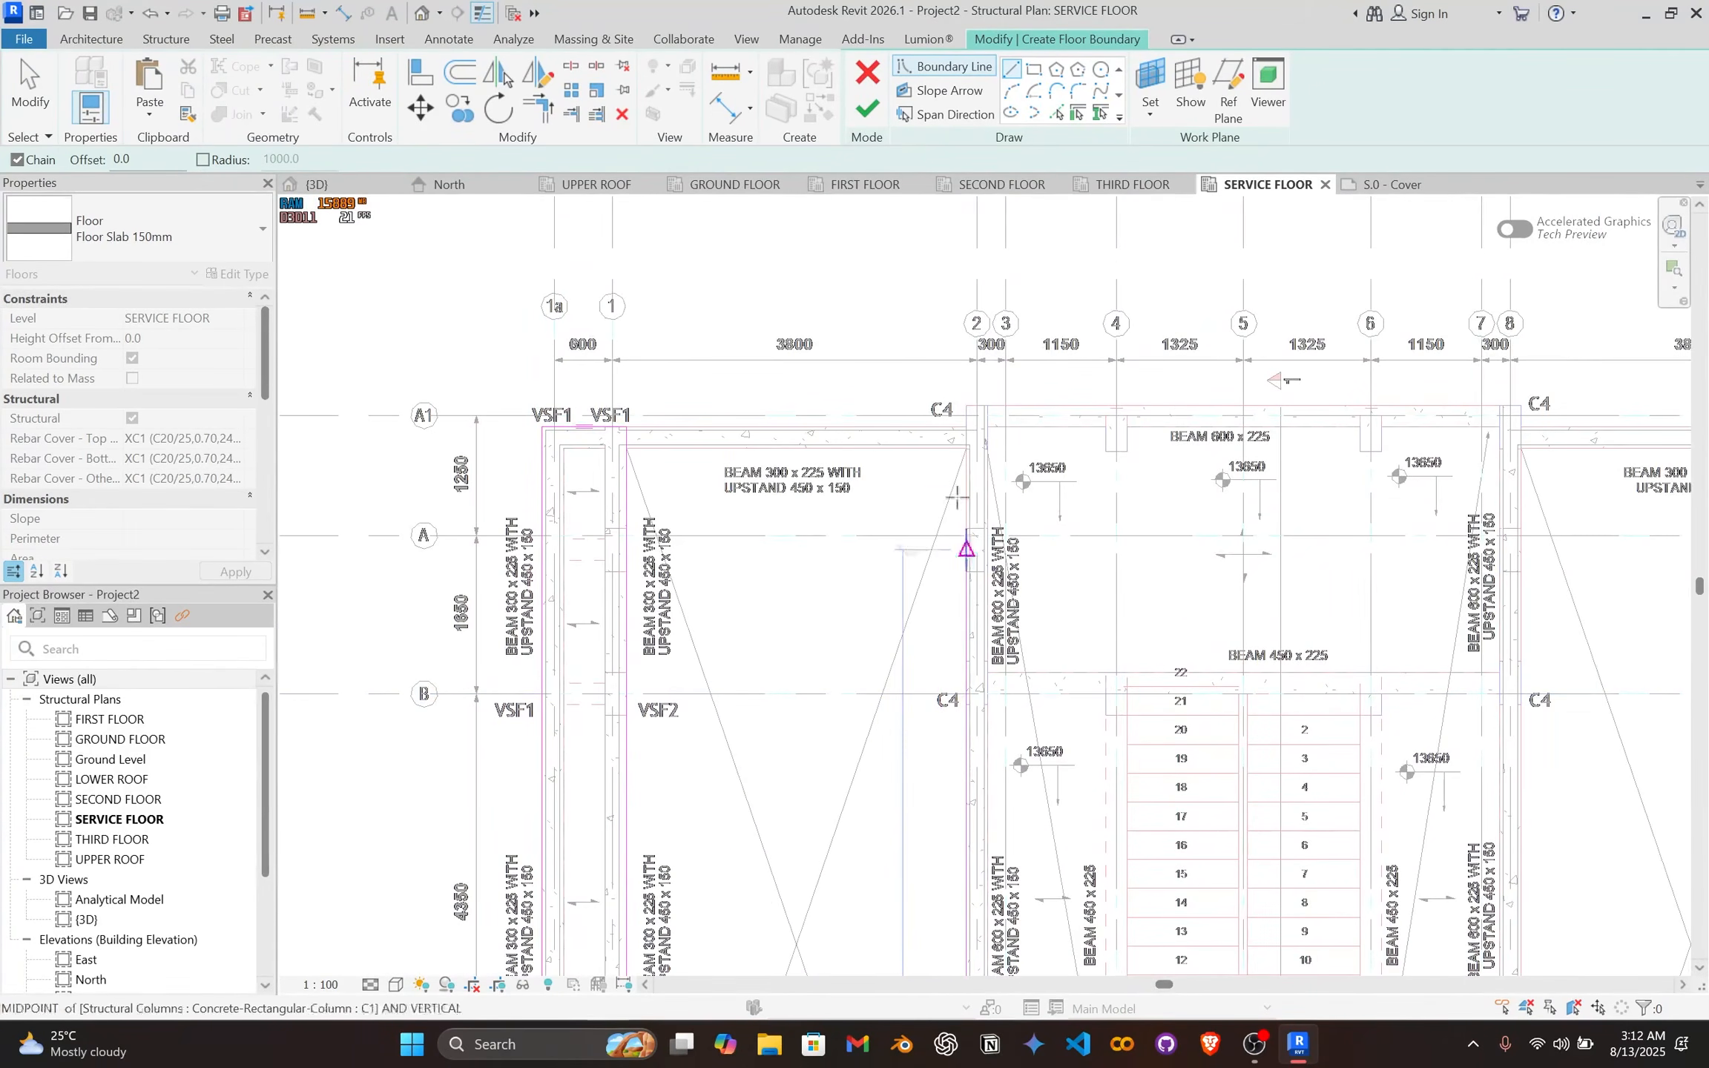
scroll(965, 416, up, 2)
scroll(973, 389, up, 2)
click(972, 387)
scroll(816, 649, down, 2)
scroll(869, 690, down, 3)
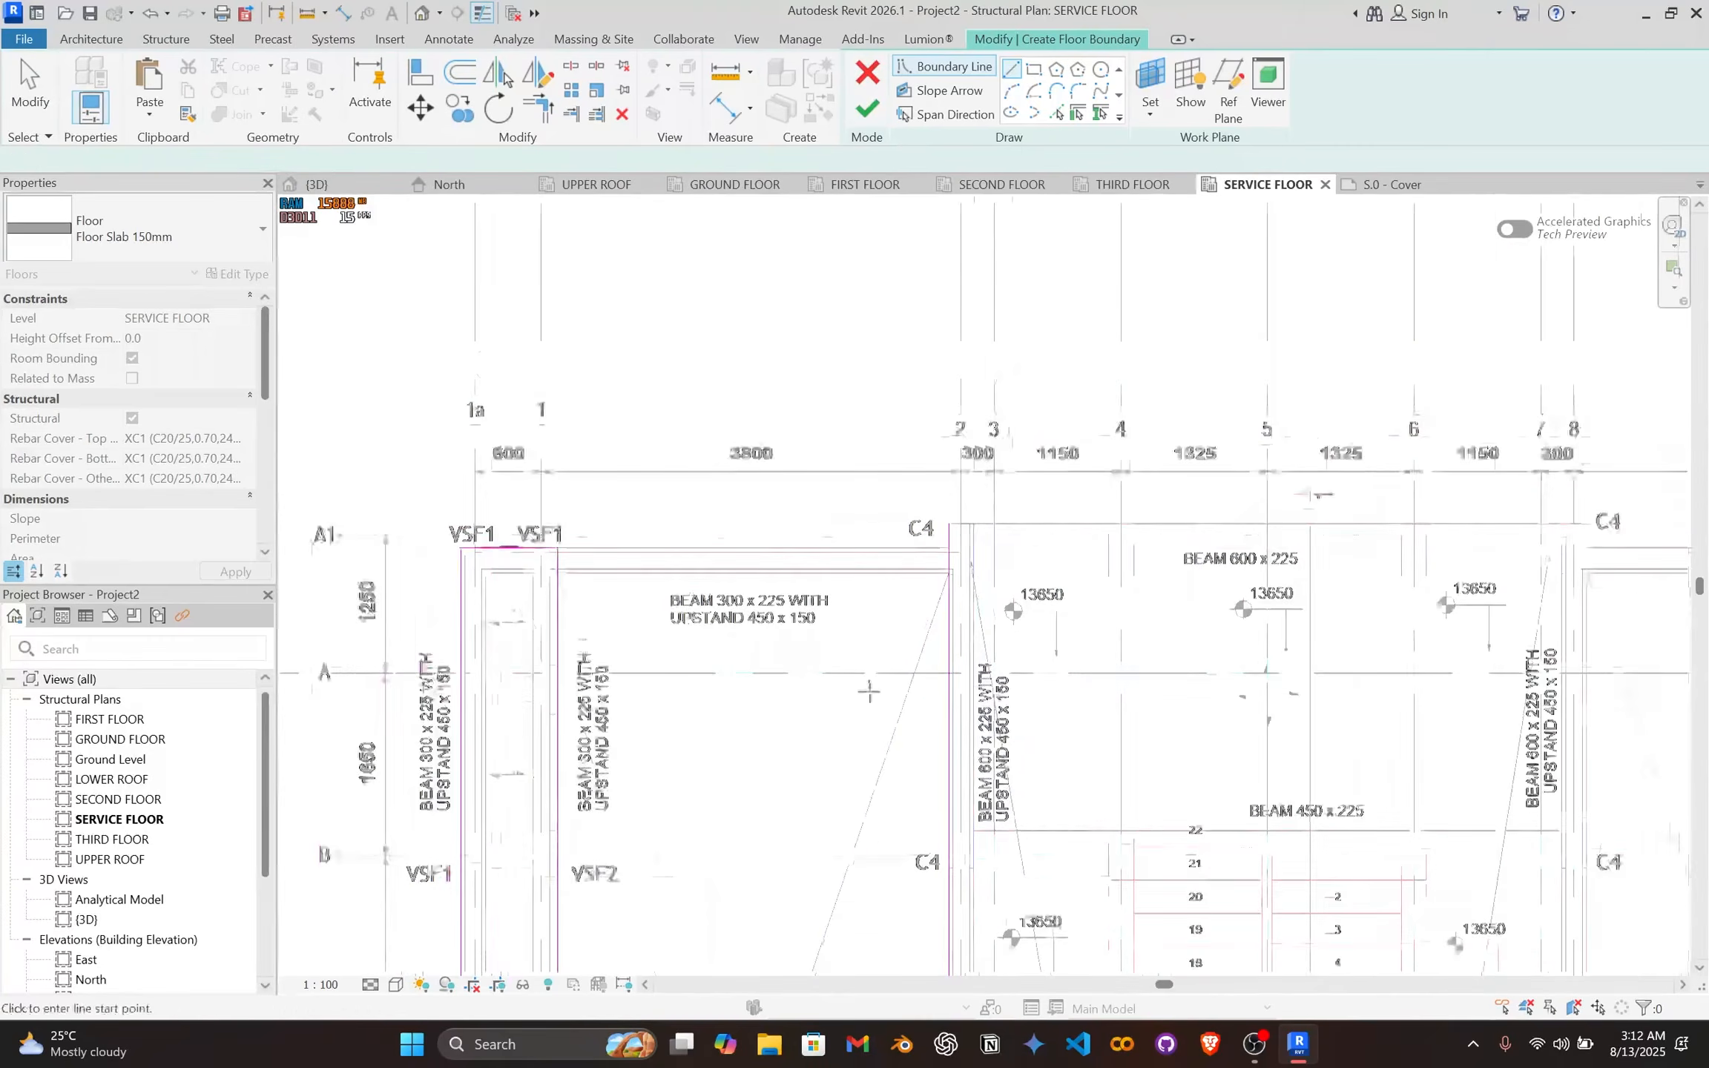
key(Escape)
Step: Shorten the boundary line beside grid 1 so its lower end meets the horizontal line at the grid D beam
scroll(952, 615, down, 1)
middle_drag(931, 633, 954, 215)
scroll(942, 245, down, 1)
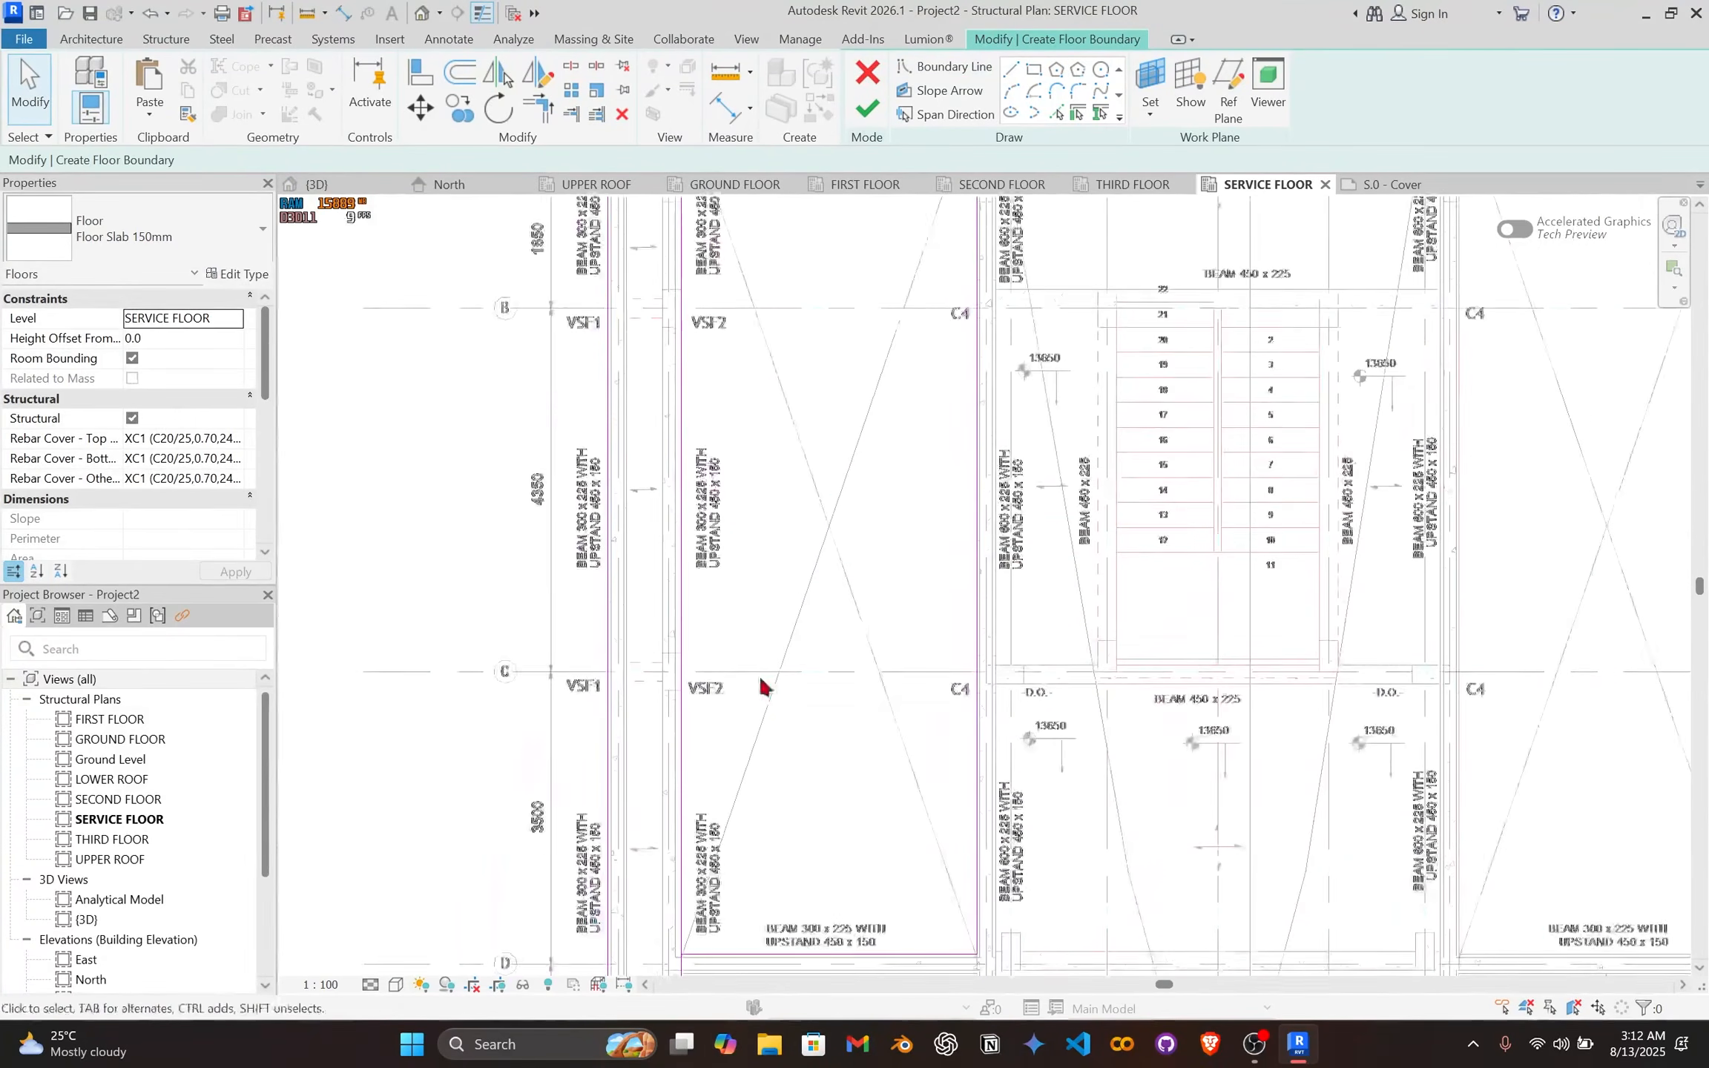
middle_drag(744, 746, 757, 265)
scroll(626, 594, up, 4)
scroll(697, 504, up, 1)
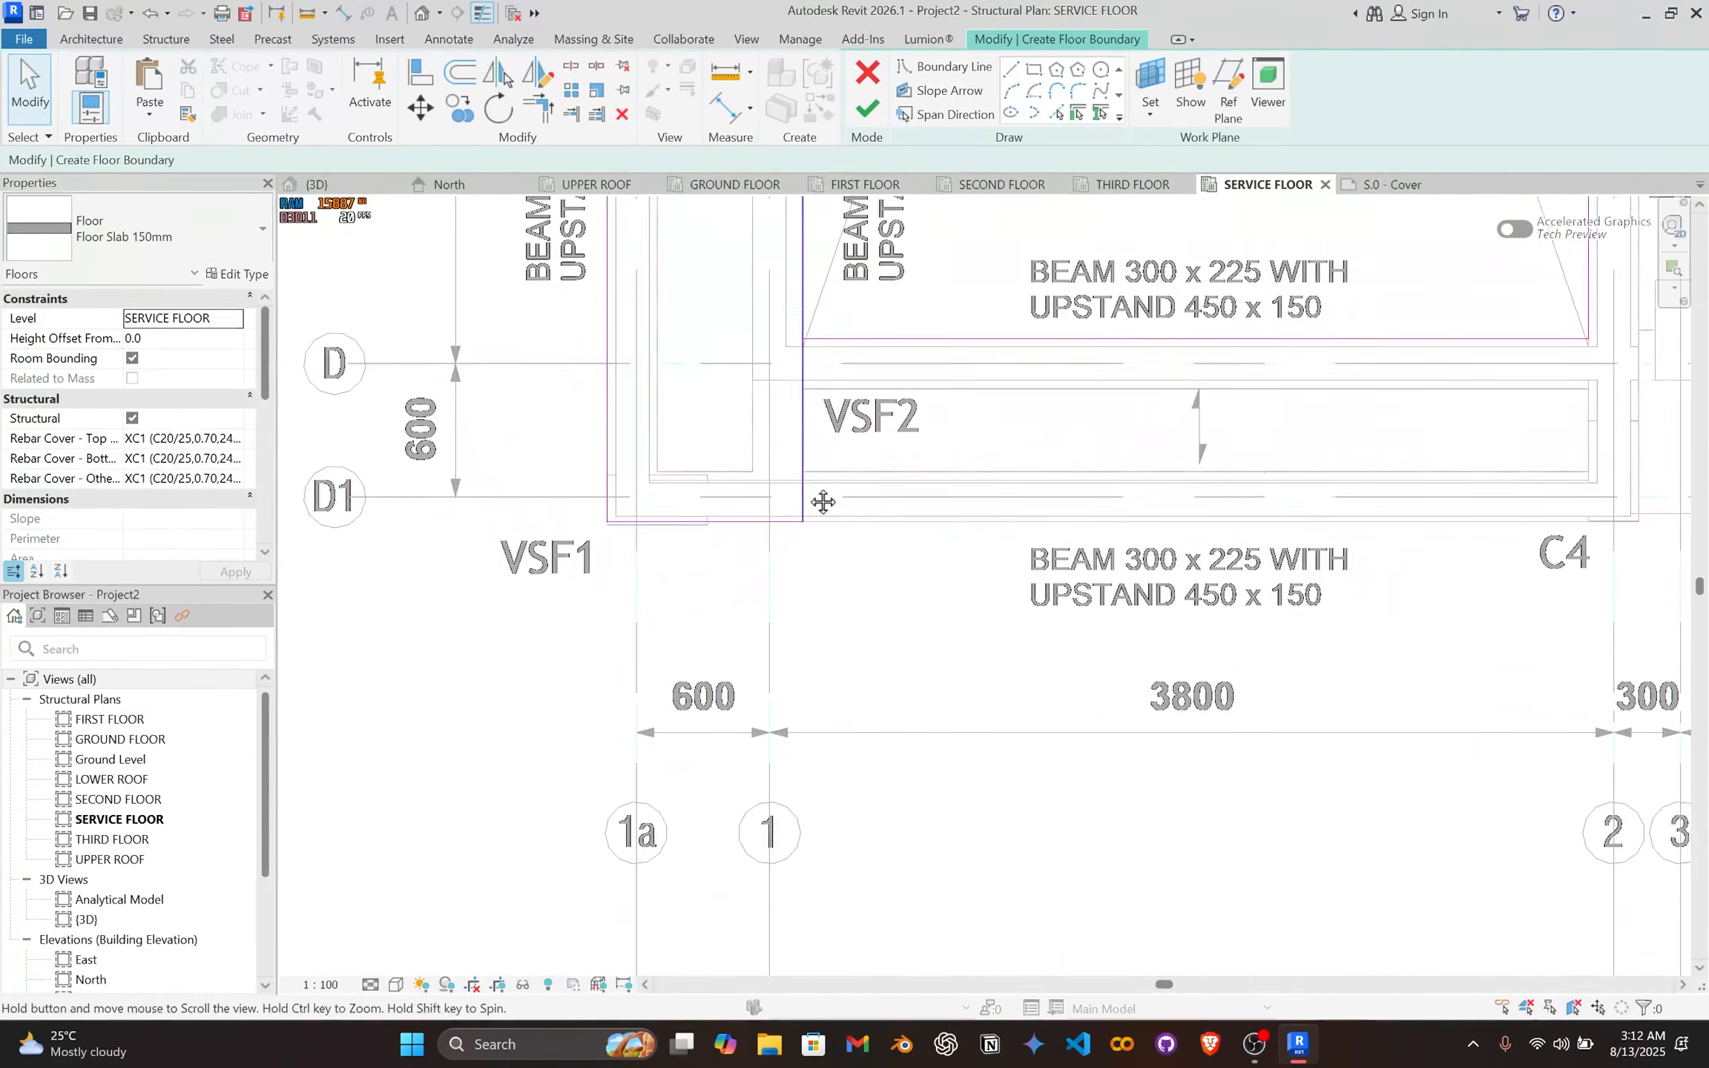
middle_drag(820, 496, 751, 602)
click(746, 619)
drag(746, 619, 746, 435)
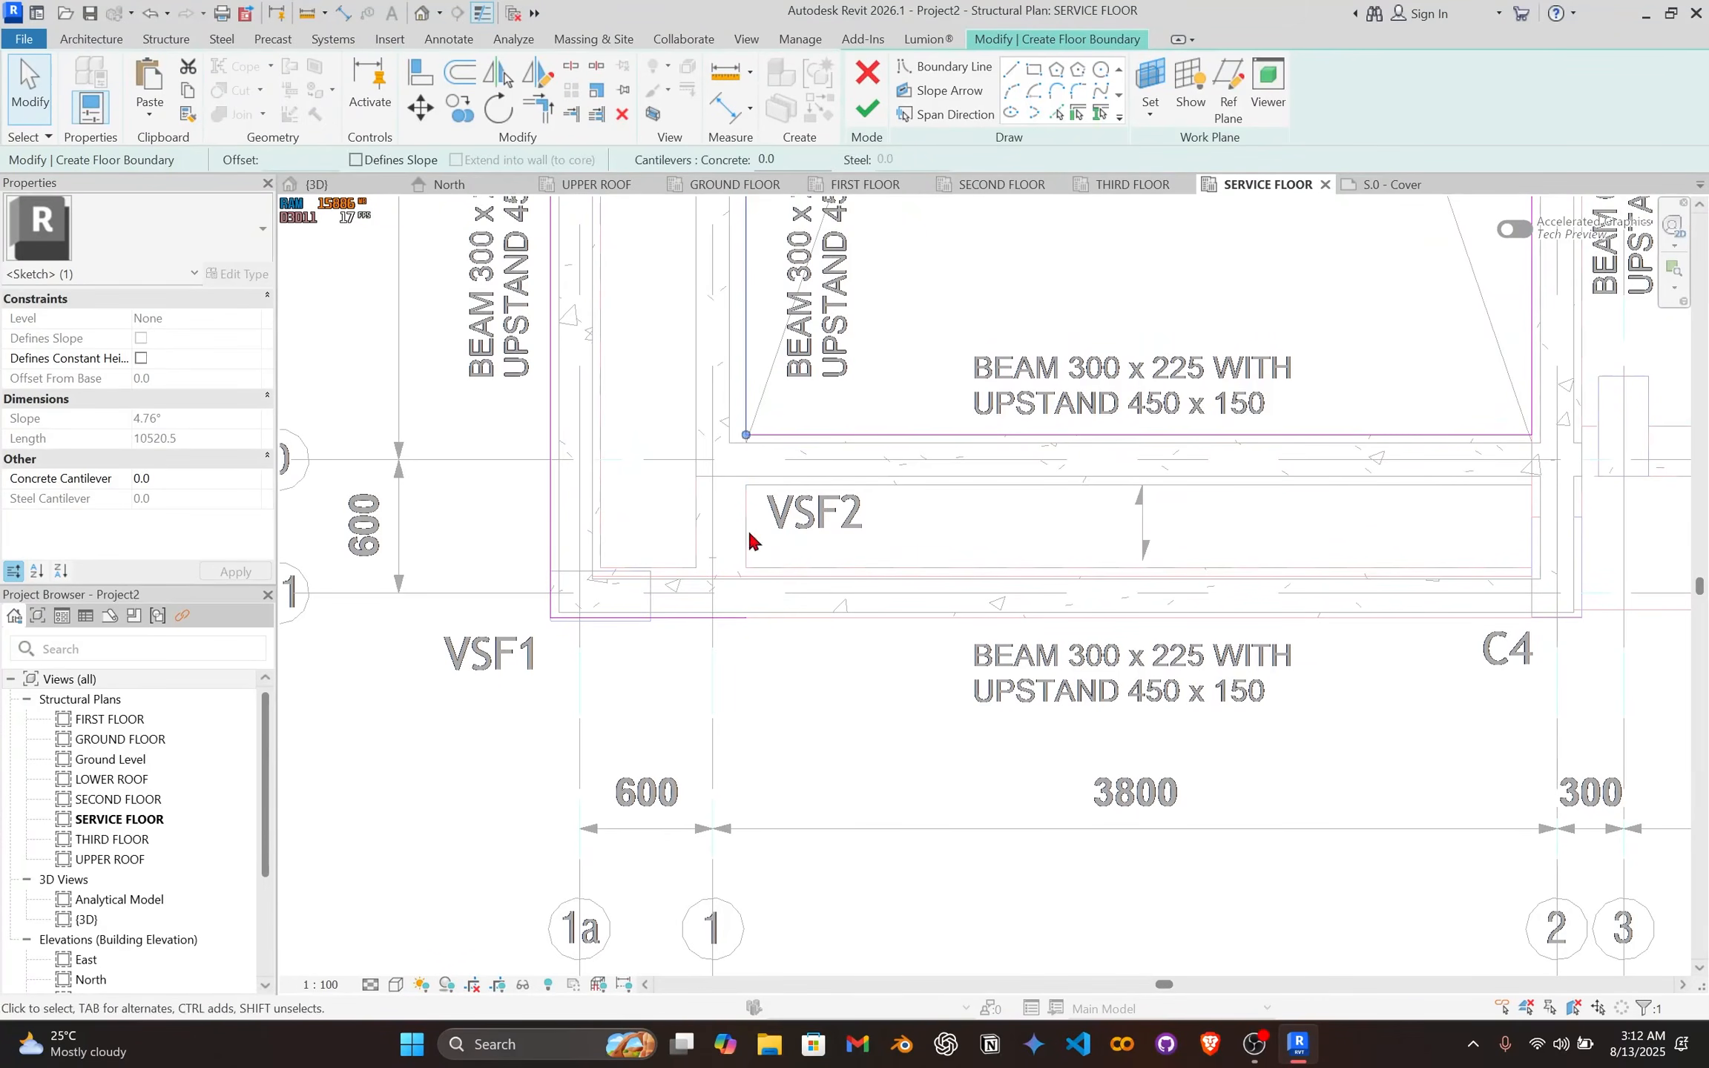
Step: Extend the boundary line along the D1 beam's outer edge to the outer C4 corner near grid 2
scroll(757, 617, down, 3)
middle_drag(873, 593, 717, 588)
scroll(653, 585, up, 2)
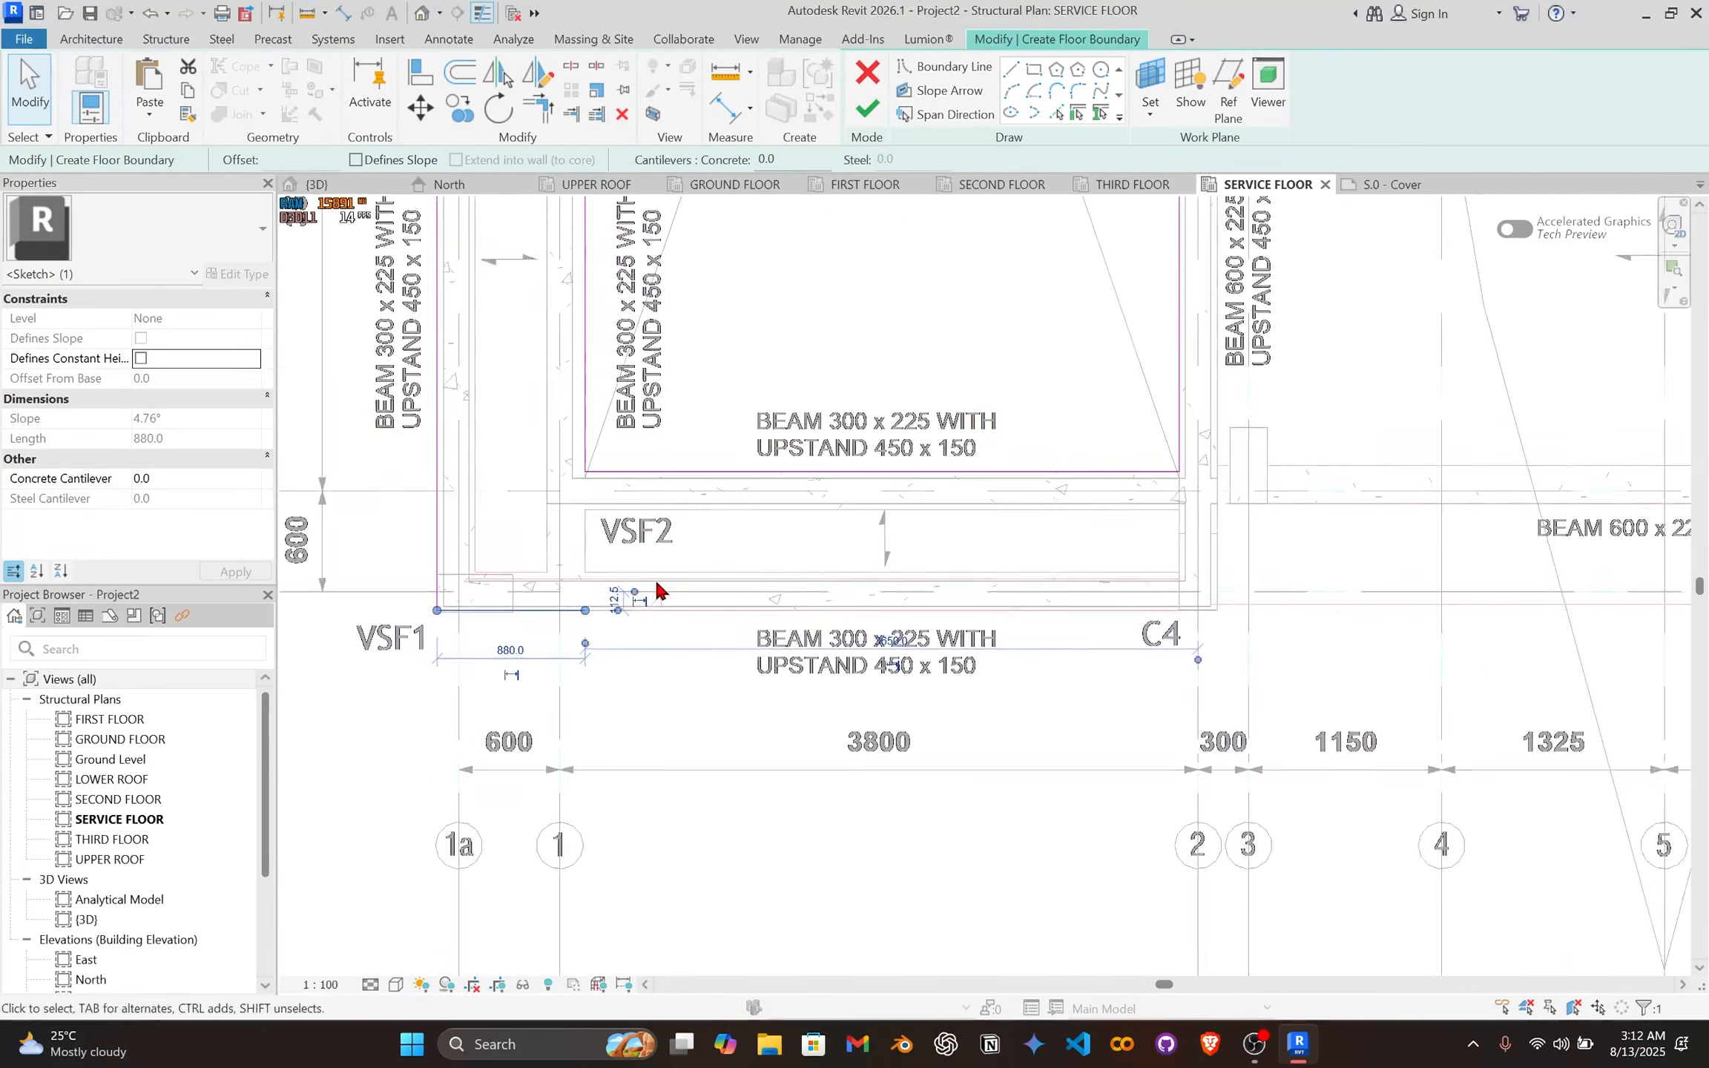
drag(579, 615, 1303, 615)
scroll(1304, 615, down, 2)
scroll(845, 561, up, 5)
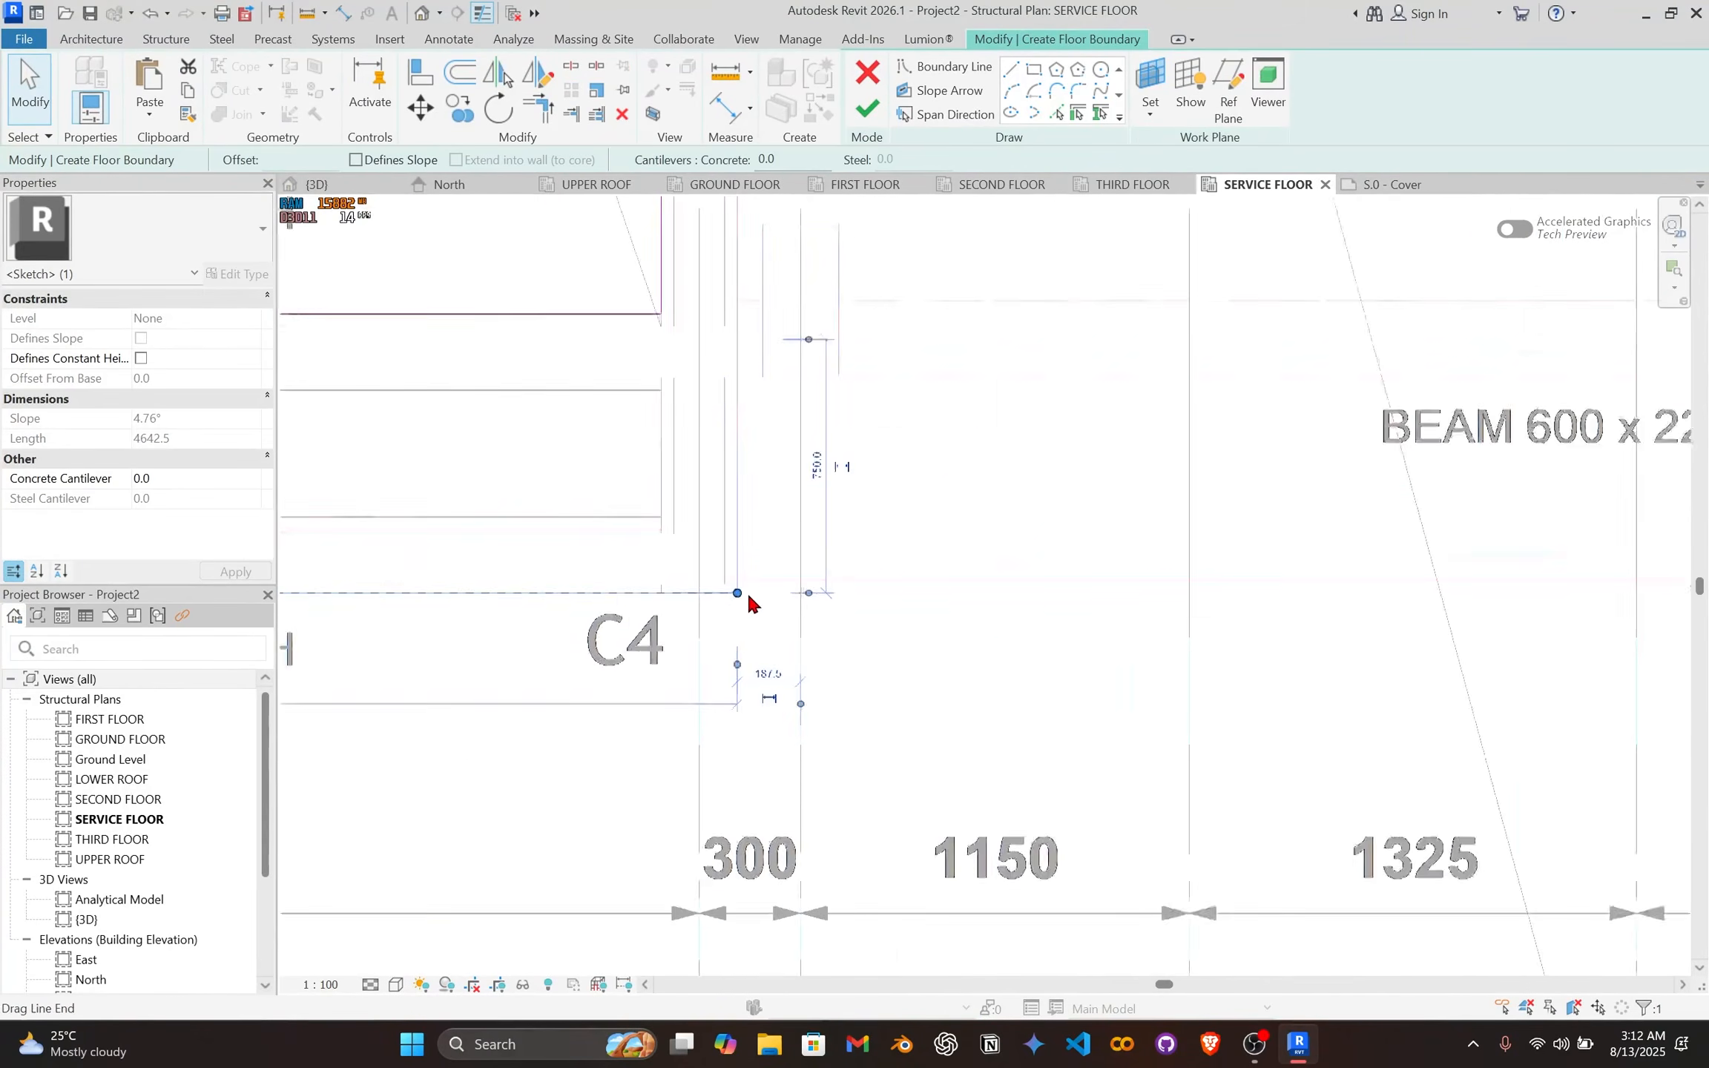
scroll(746, 593, up, 4)
middle_drag(717, 629, 809, 635)
click(771, 630)
scroll(764, 615, up, 2)
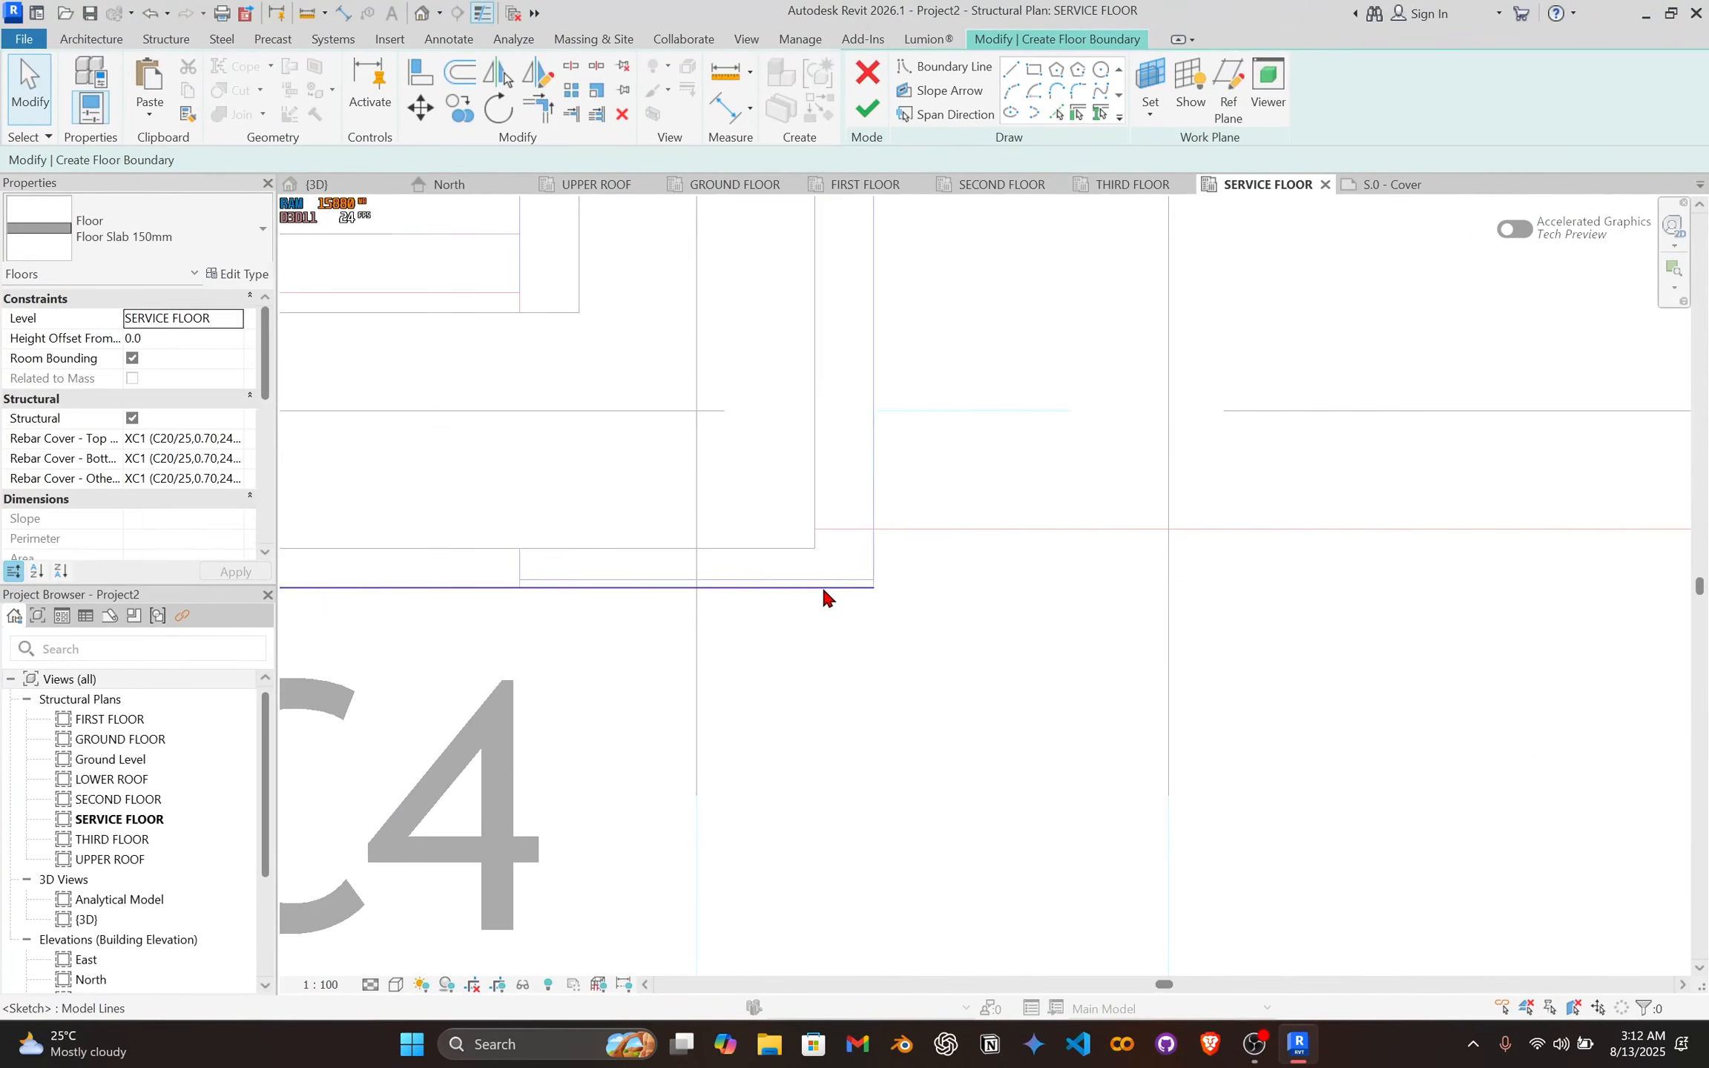
click(824, 589)
scroll(861, 586, down, 3)
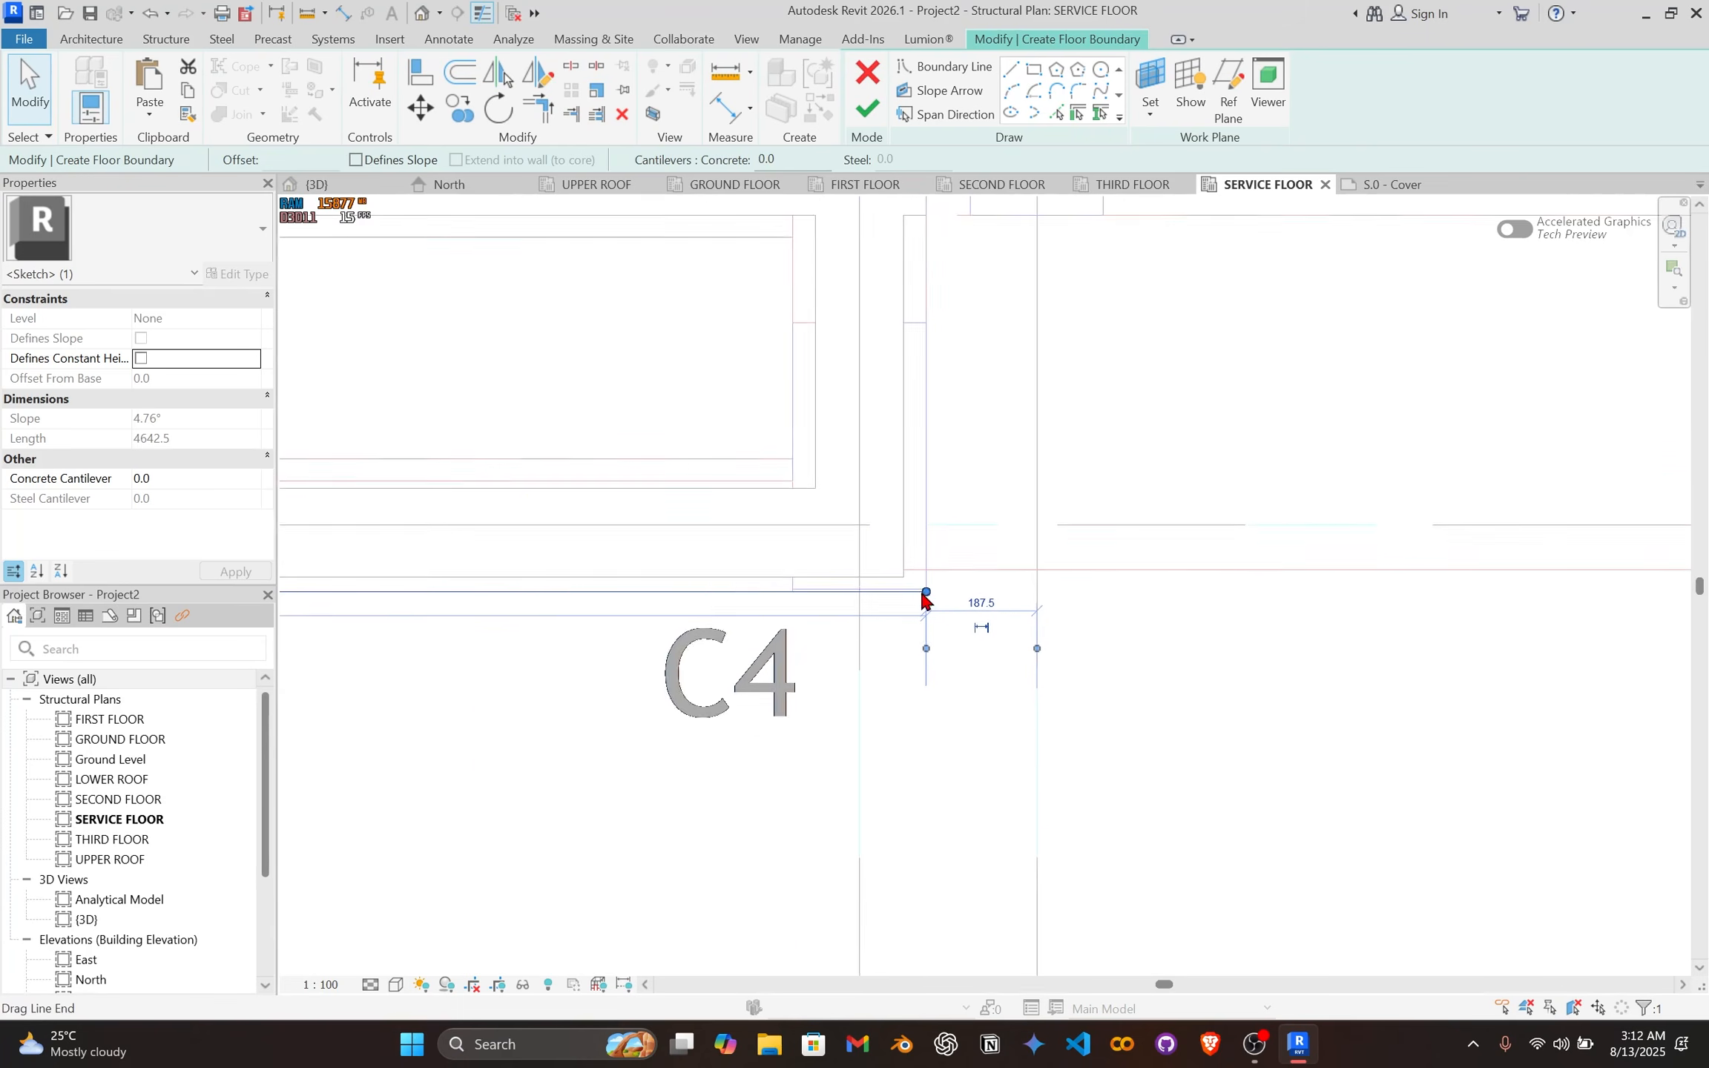
Step: Draw the boundary from that endpoint up to the central beam's outer edge, across to the opposite C4 column and onto its outer corner
scroll(925, 598, up, 4)
key(i)
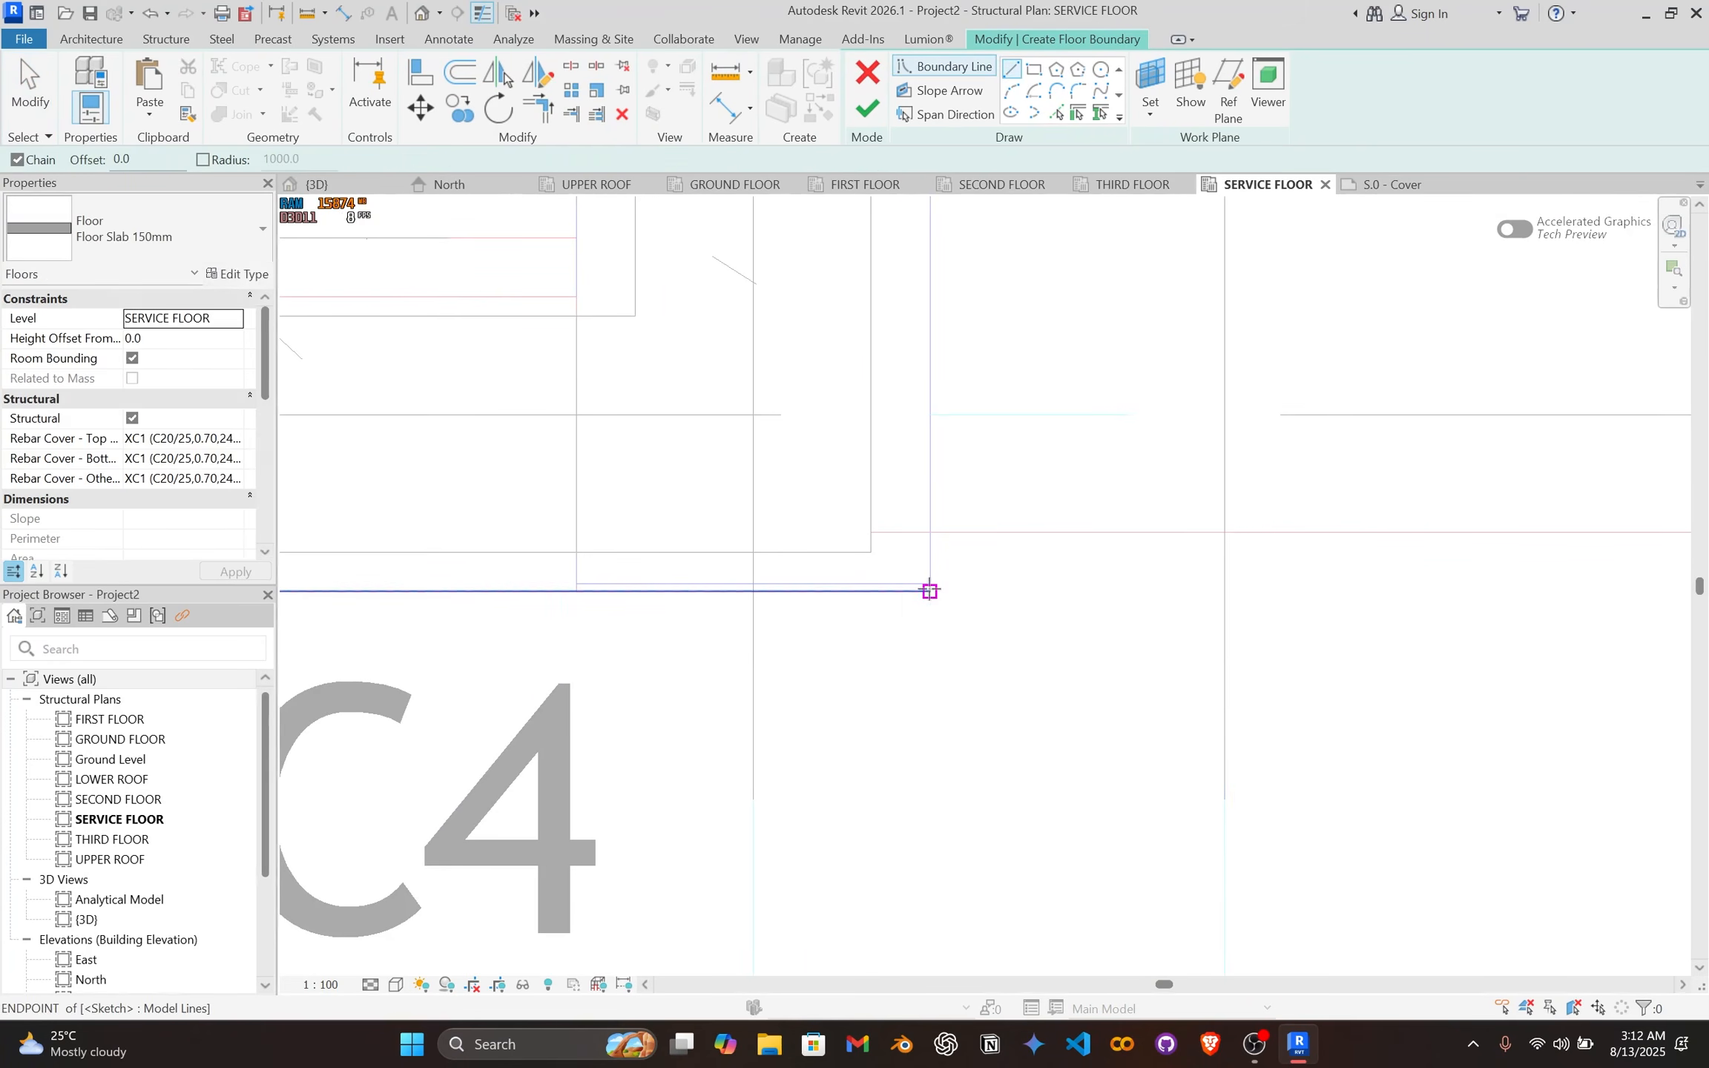
click(930, 591)
click(932, 534)
scroll(922, 575, down, 8)
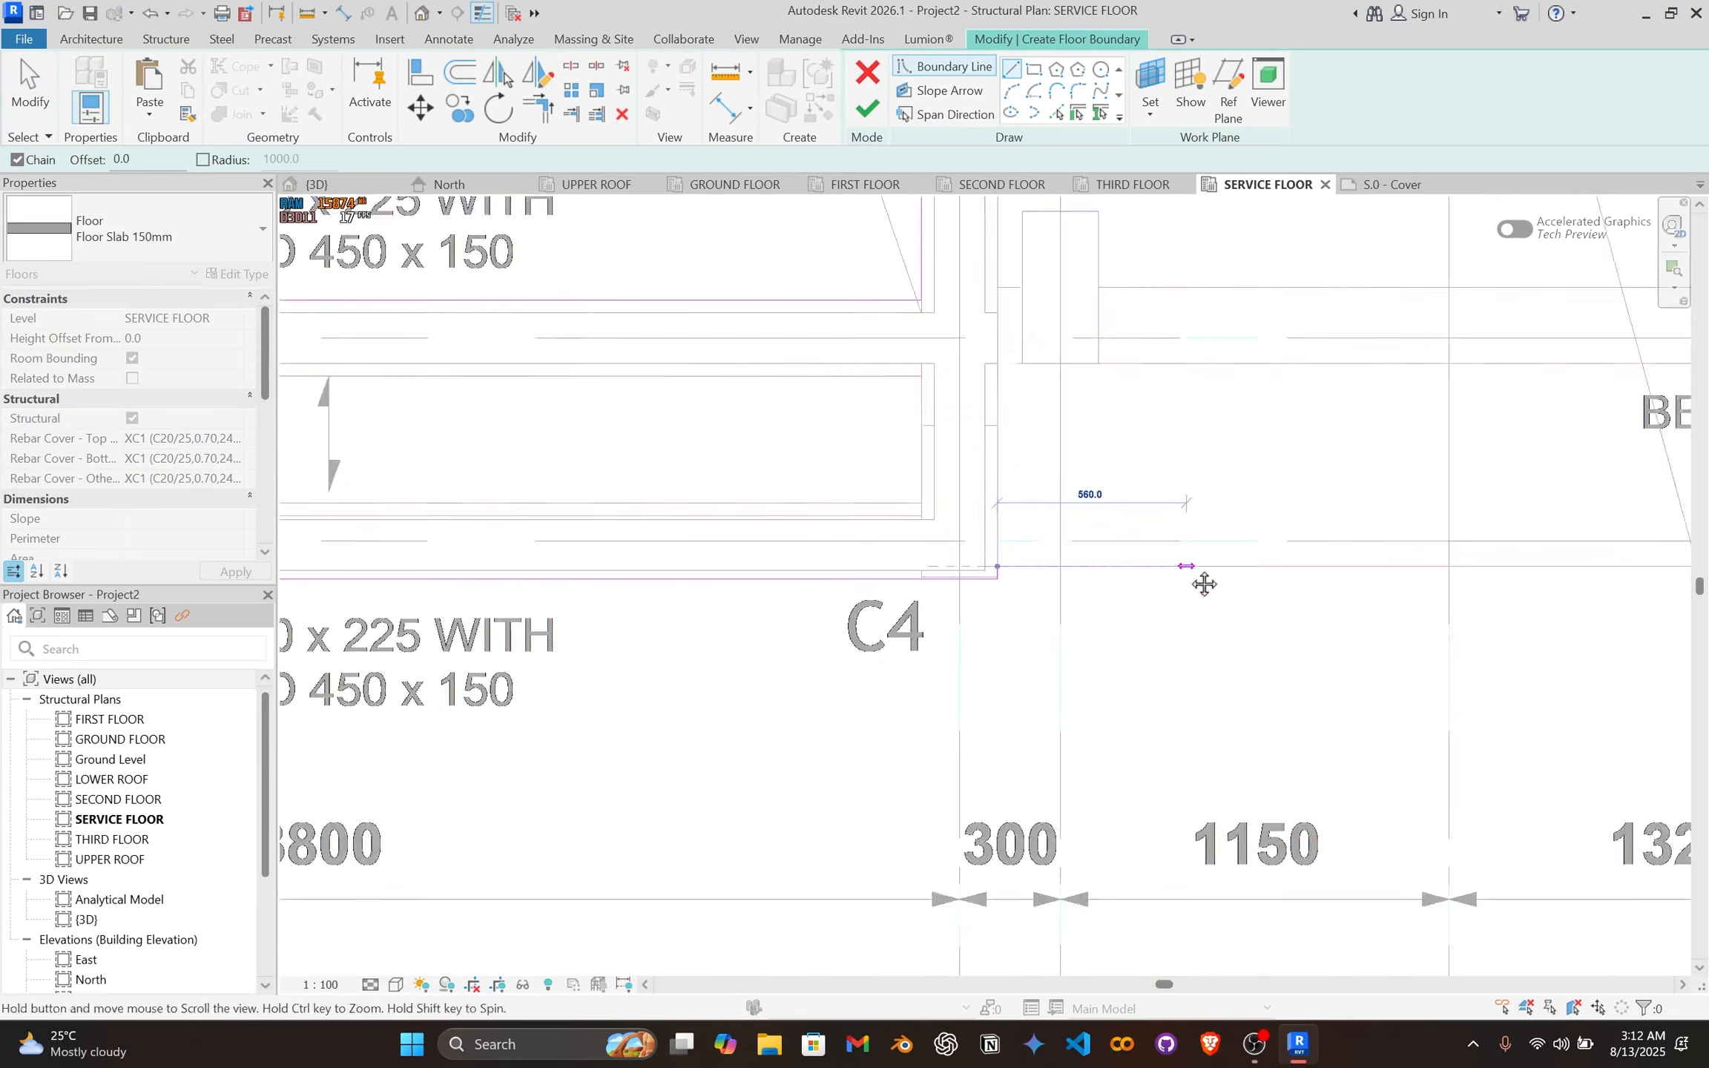
middle_drag(1202, 584, 438, 581)
middle_drag(1321, 576, 322, 576)
scroll(794, 556, up, 3)
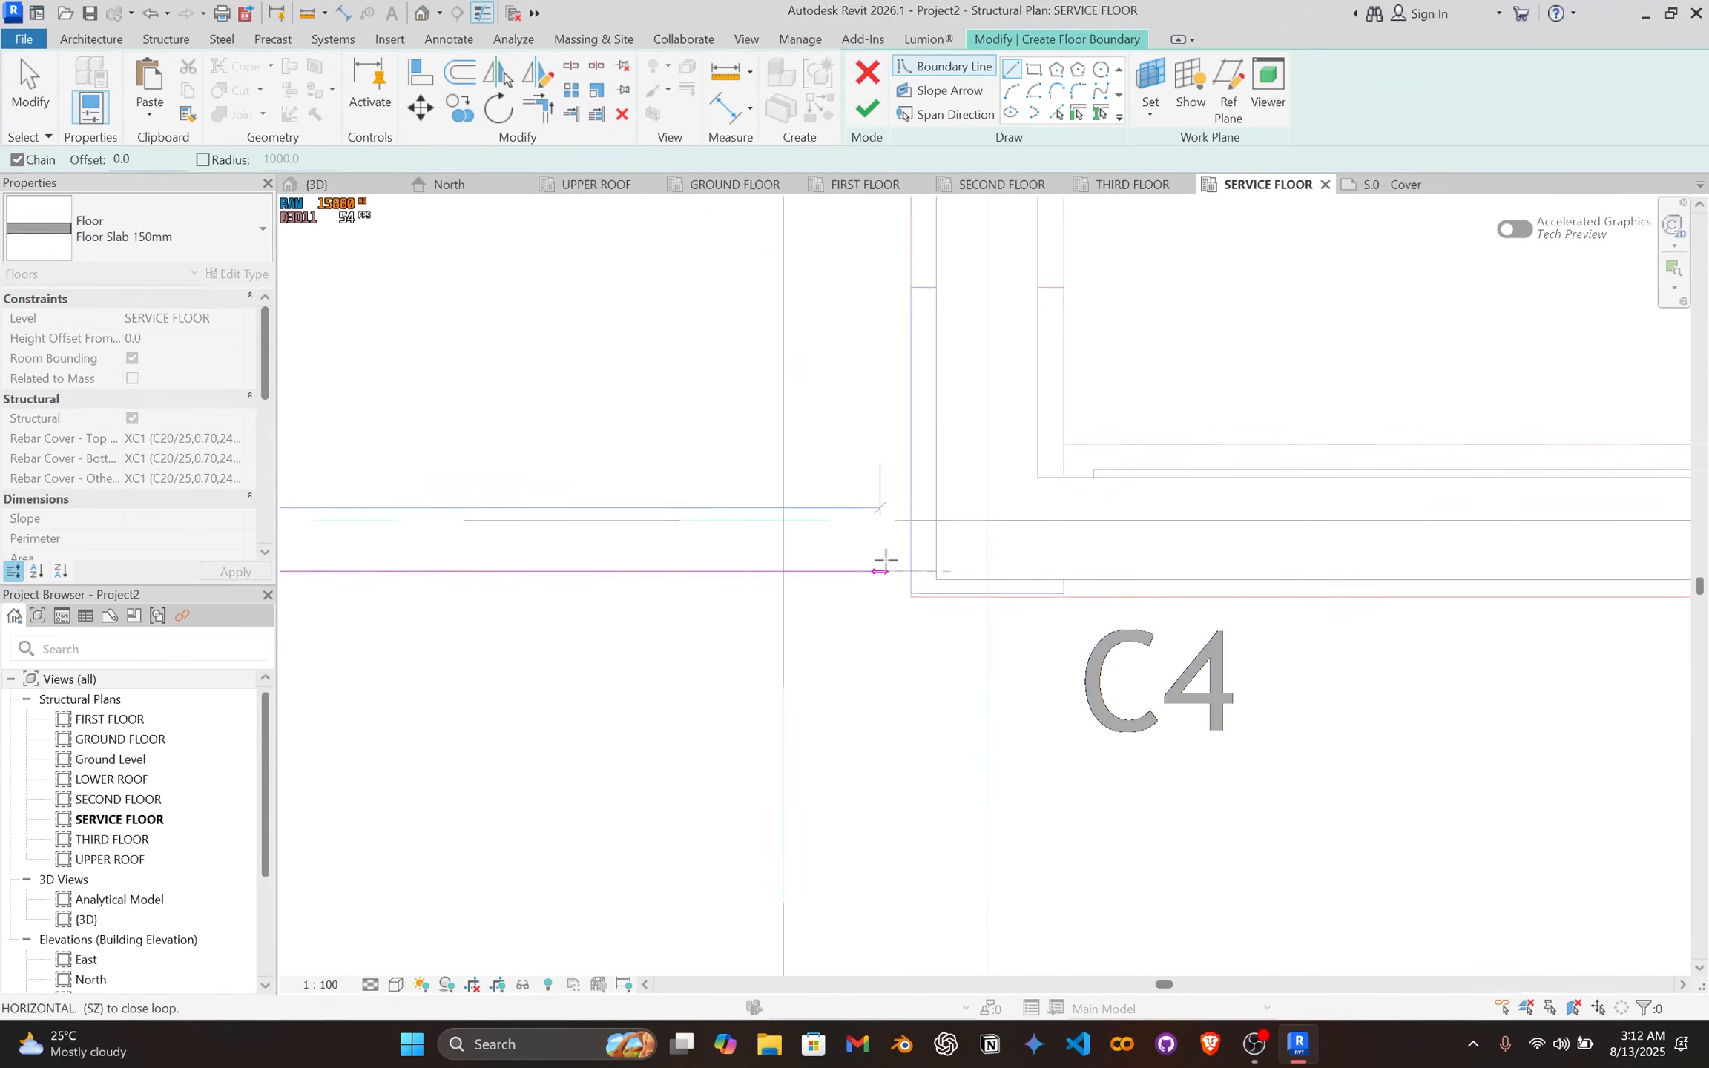
click(910, 594)
Step: Continue the boundary along the outer edge of the 300 x 225 beam on D1 to the far VSF1 corner
scroll(1539, 588, down, 4)
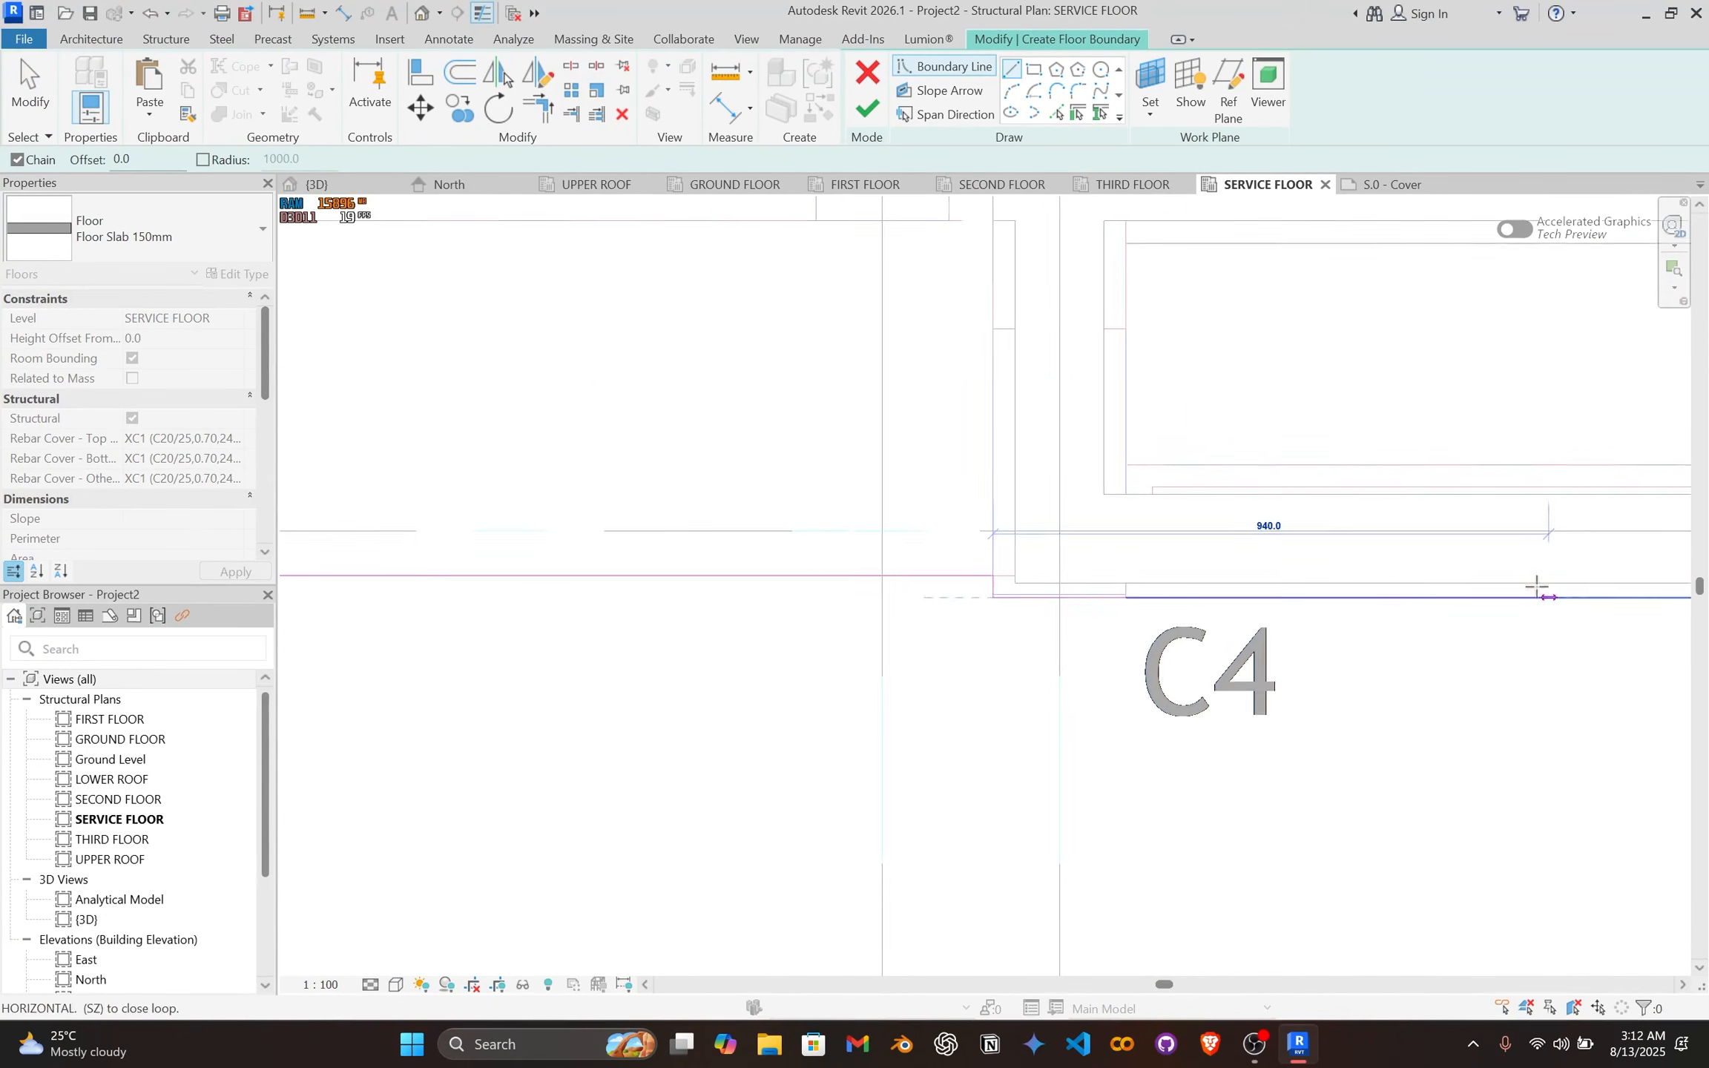
middle_drag(1540, 589, 530, 588)
scroll(1261, 590, down, 5)
middle_drag(1257, 592, 512, 592)
scroll(854, 583, up, 6)
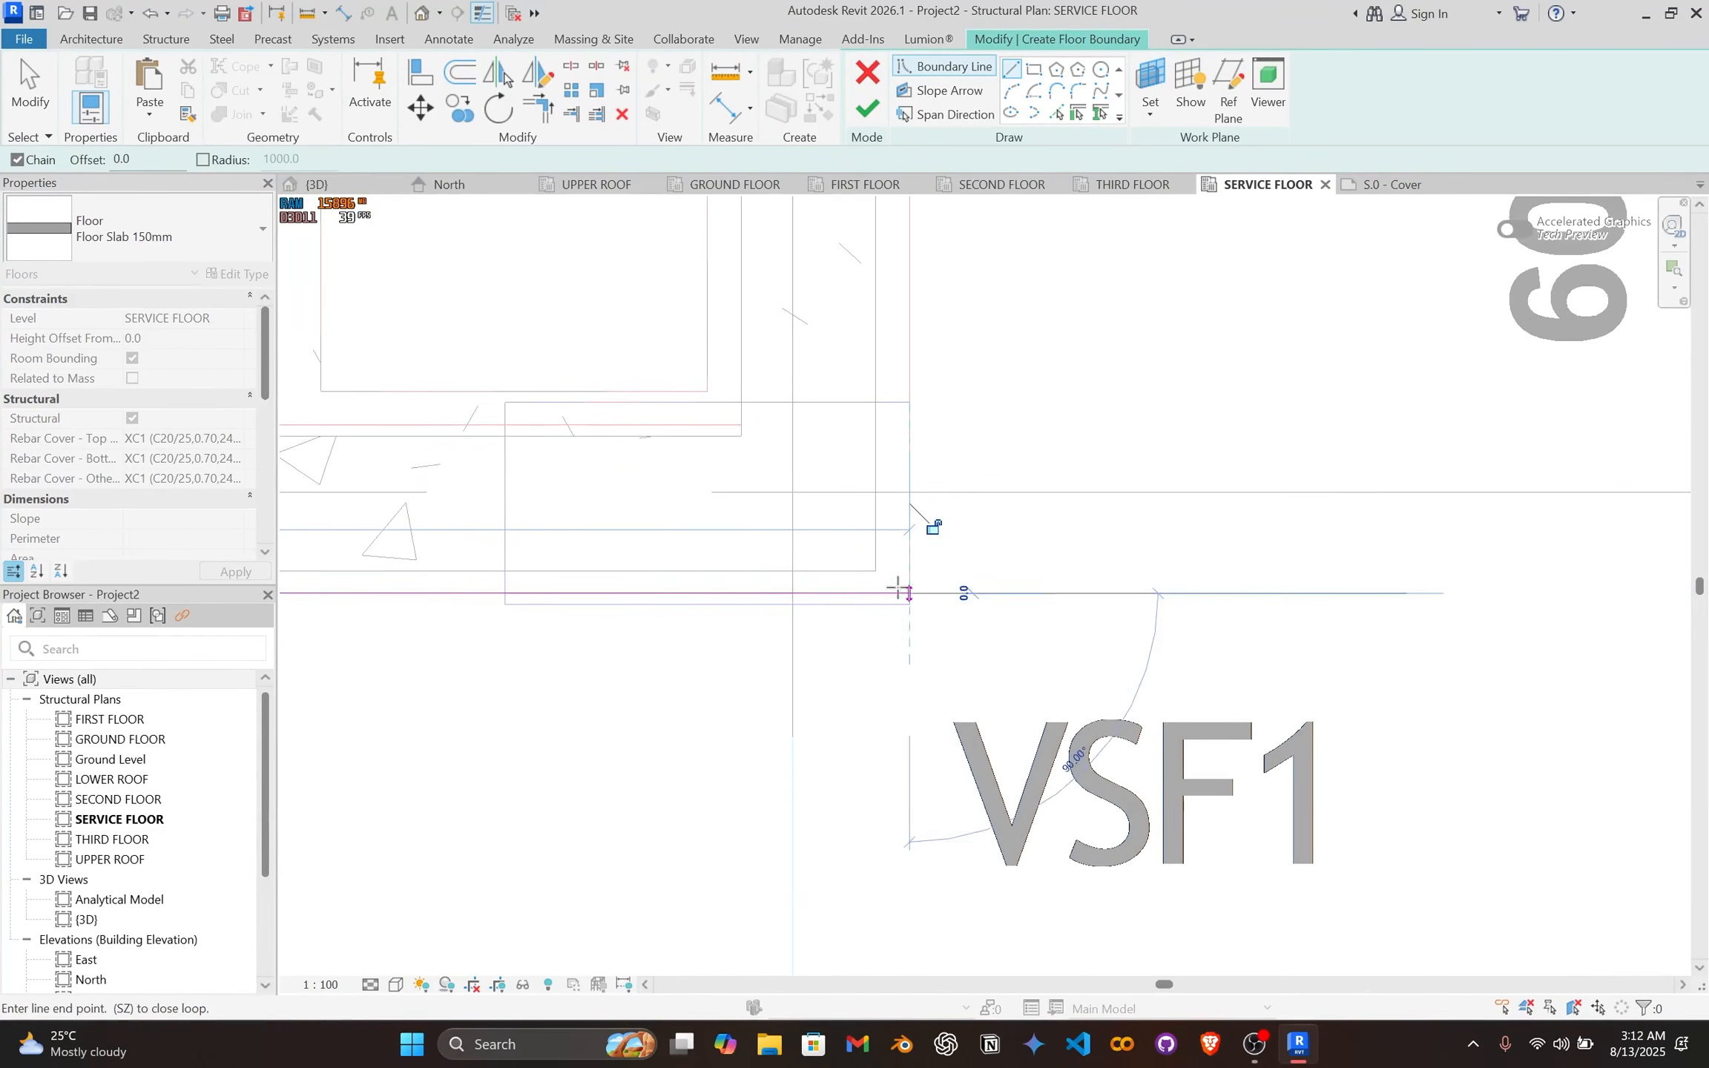
Step: Run the boundary up the outer beam edge from D1 to the A1 corner and 880 mm back along the A1 beam
scroll(925, 415, down, 7)
middle_drag(906, 399, 963, 787)
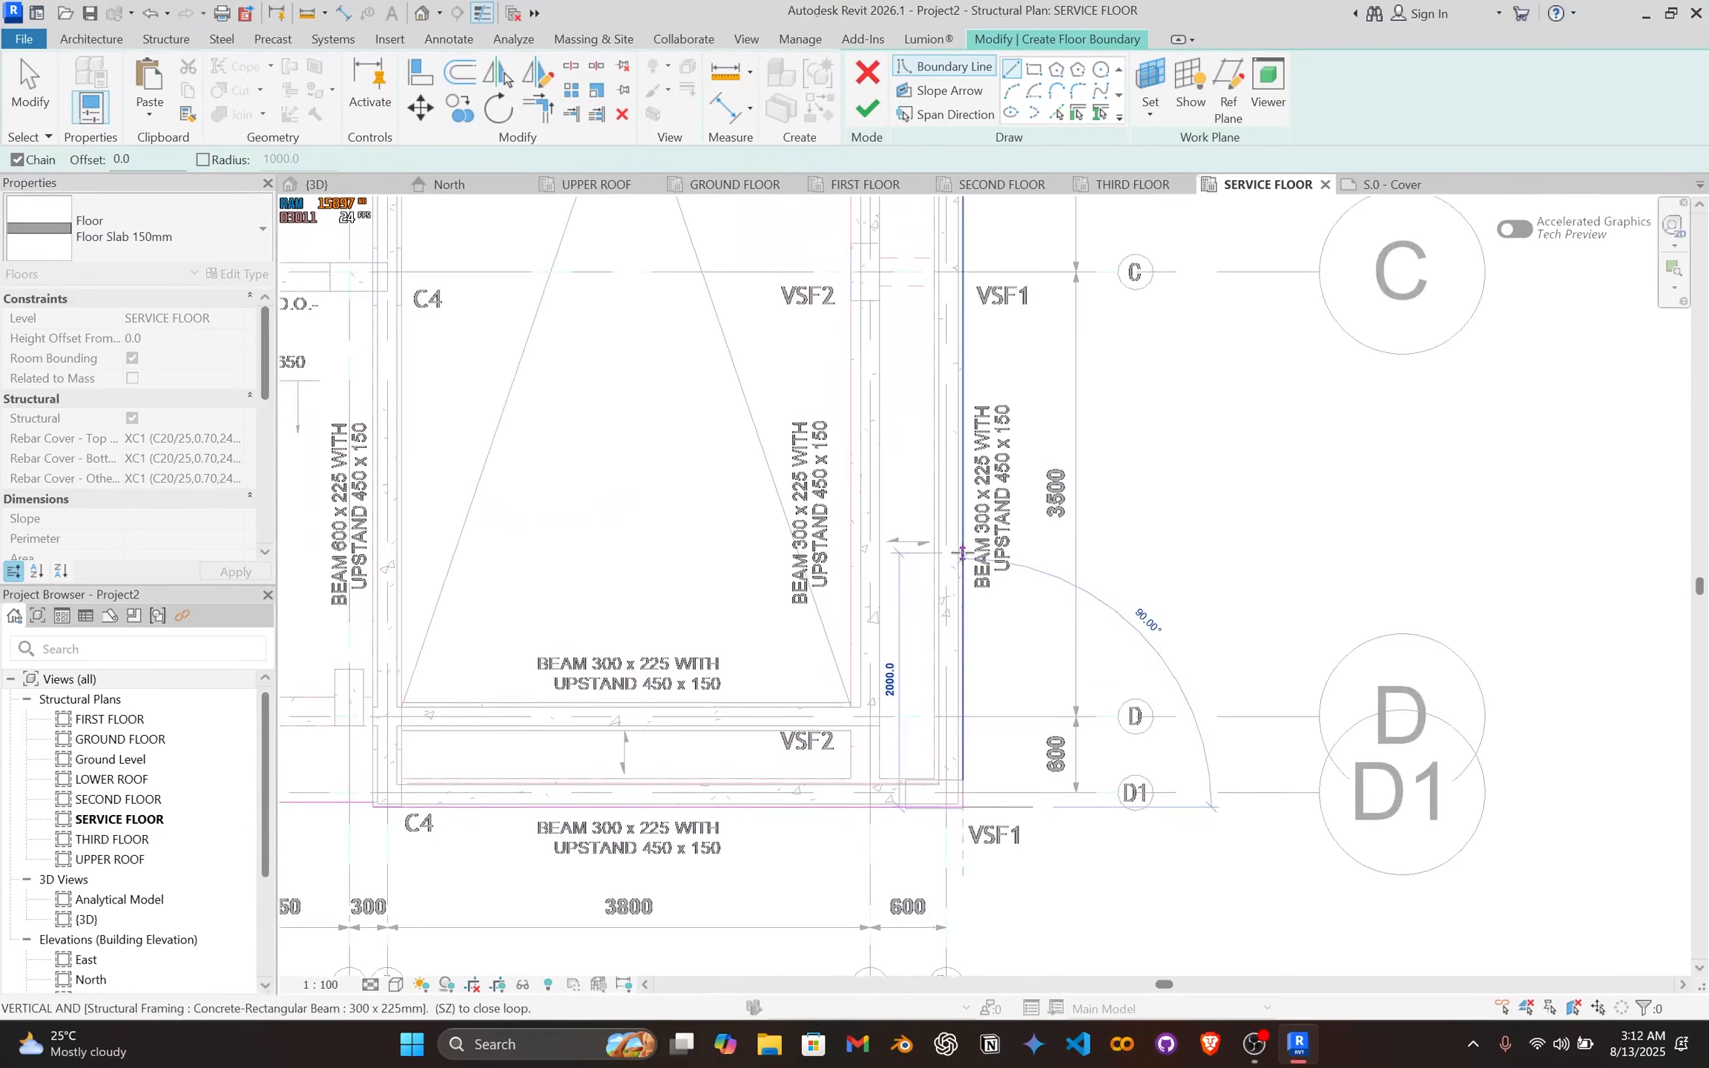
scroll(963, 553, down, 3)
middle_drag(919, 260, 1081, 751)
scroll(1165, 409, up, 5)
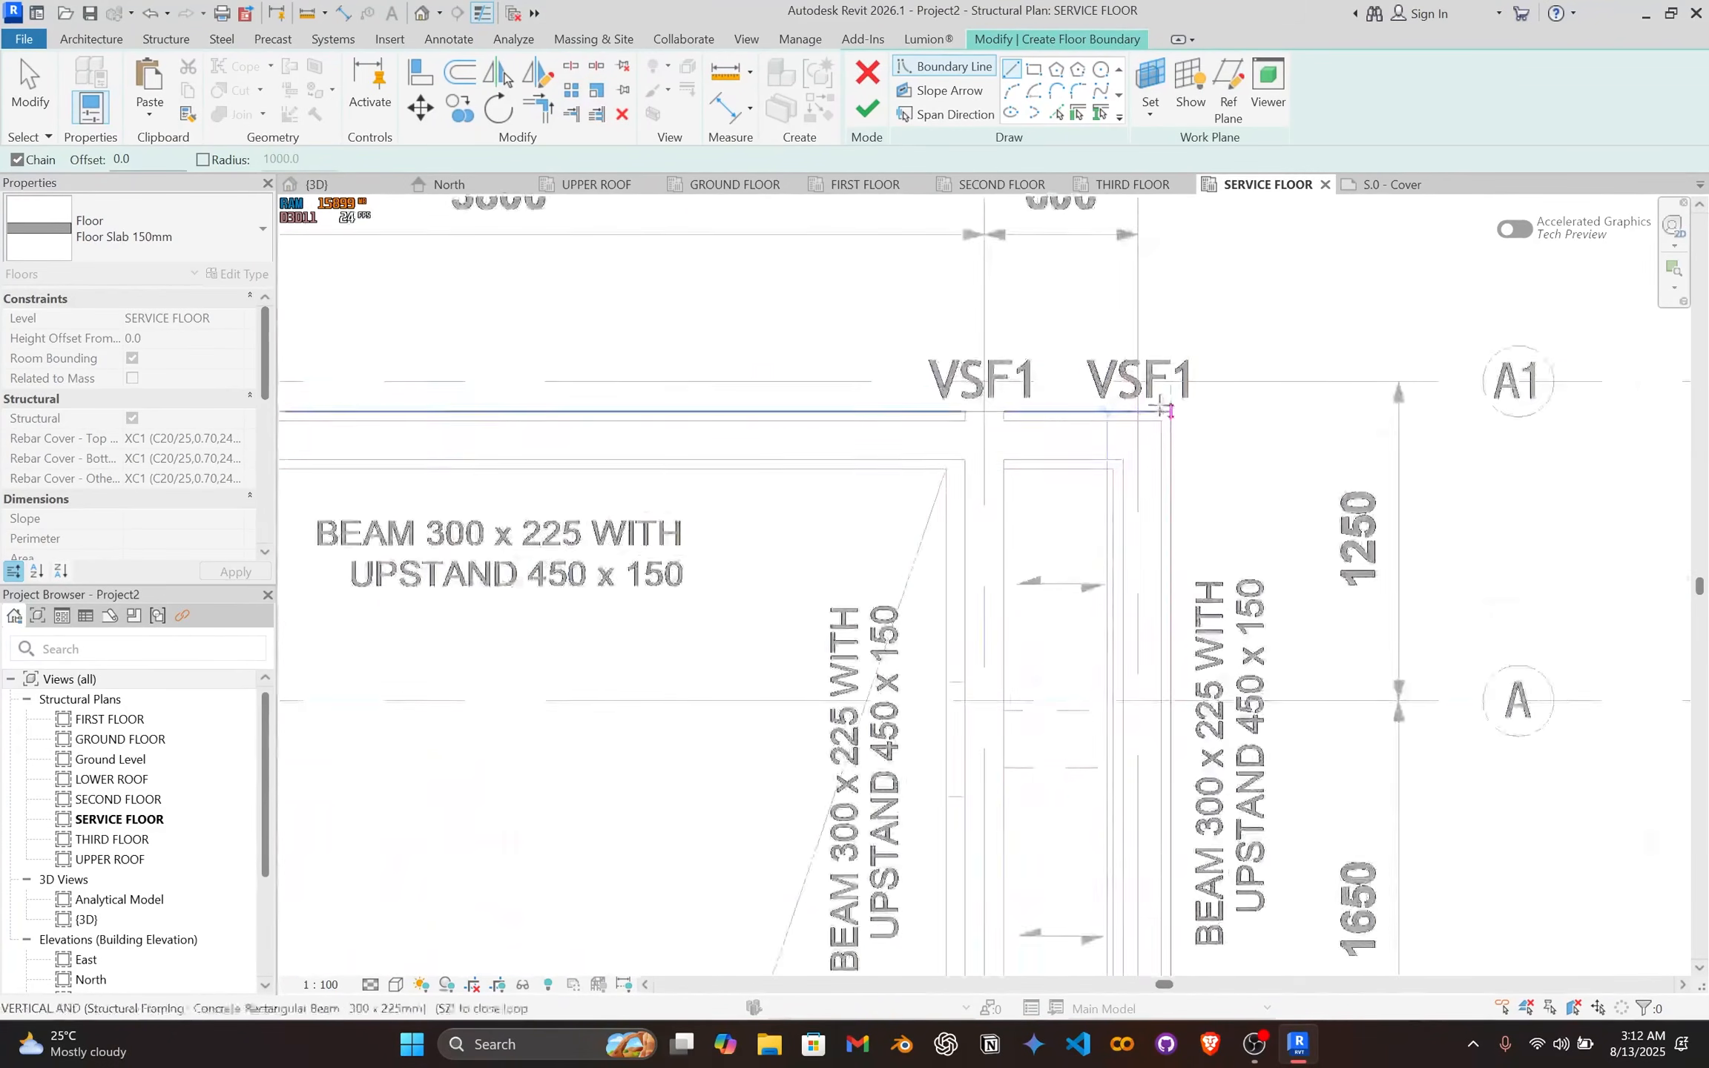
scroll(1166, 410, up, 2)
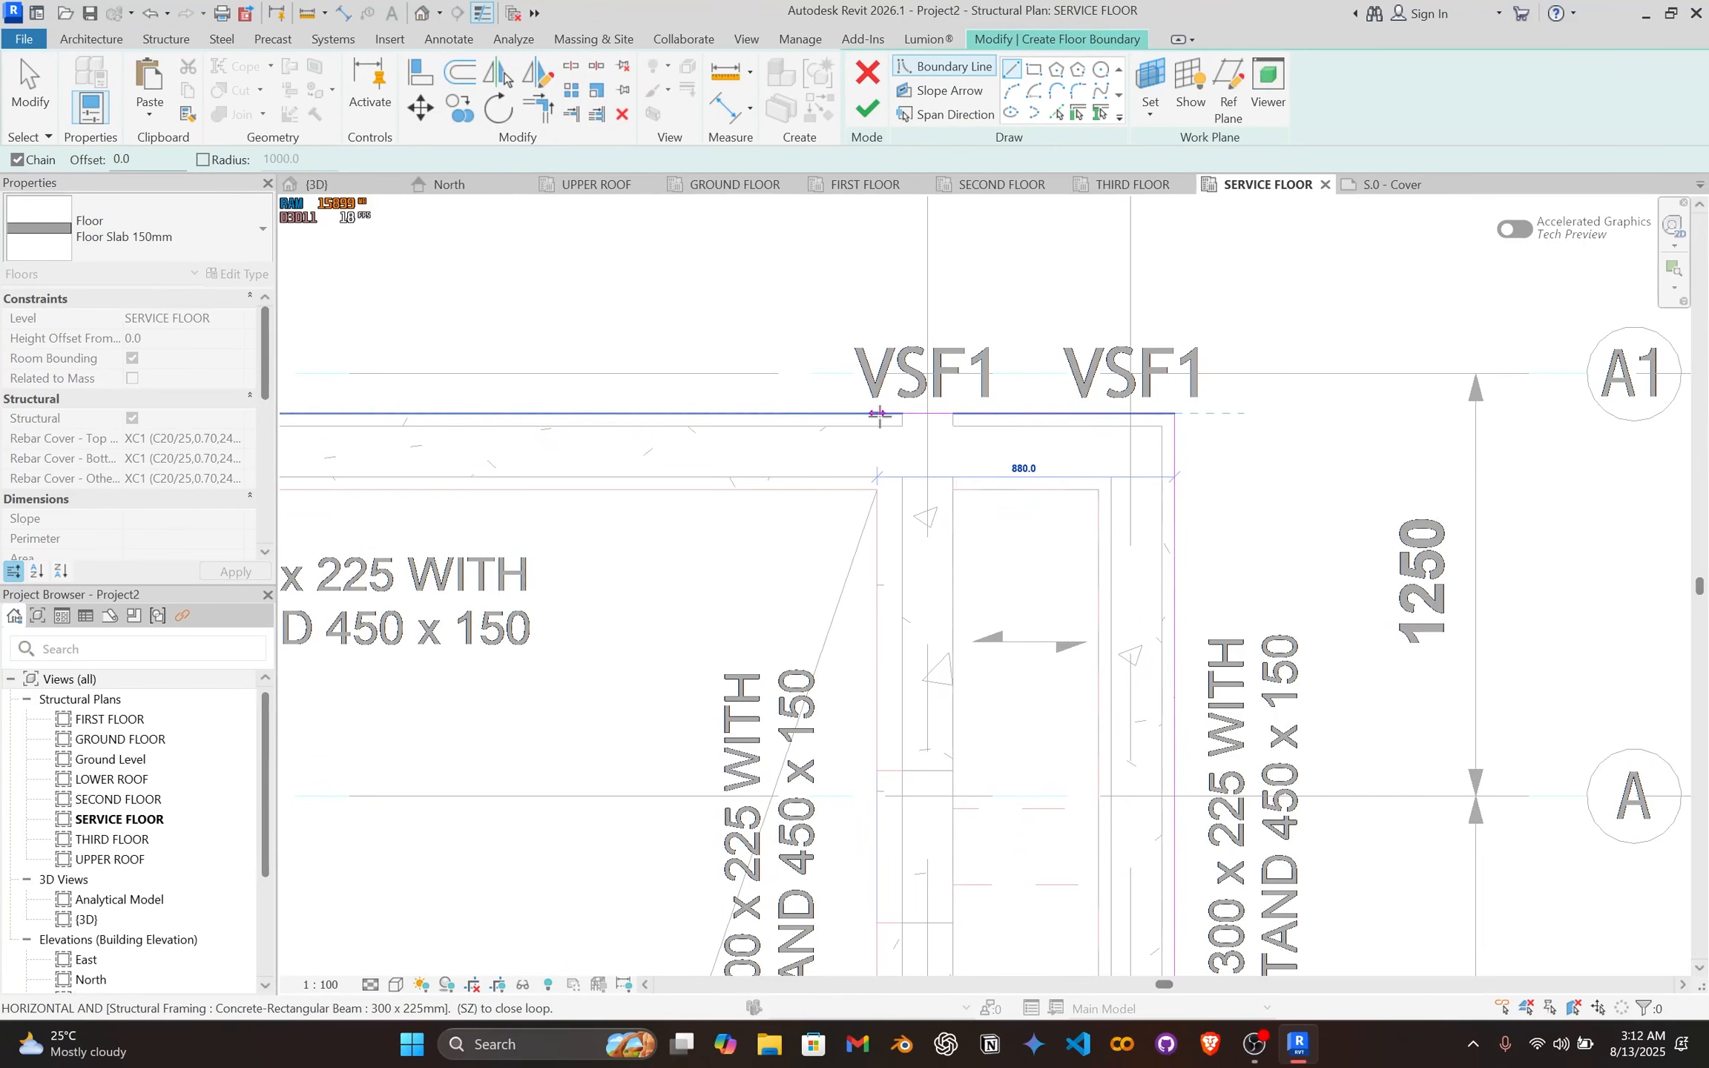
Step: Draw the boundary down the inner beam face from A1 to the inner corner at the grid D beam near VSF2
scroll(902, 695, down, 4)
middle_drag(902, 696, 871, 208)
scroll(859, 657, down, 2)
middle_drag(859, 656, 910, 251)
middle_drag(853, 755, 915, 483)
scroll(911, 595, up, 5)
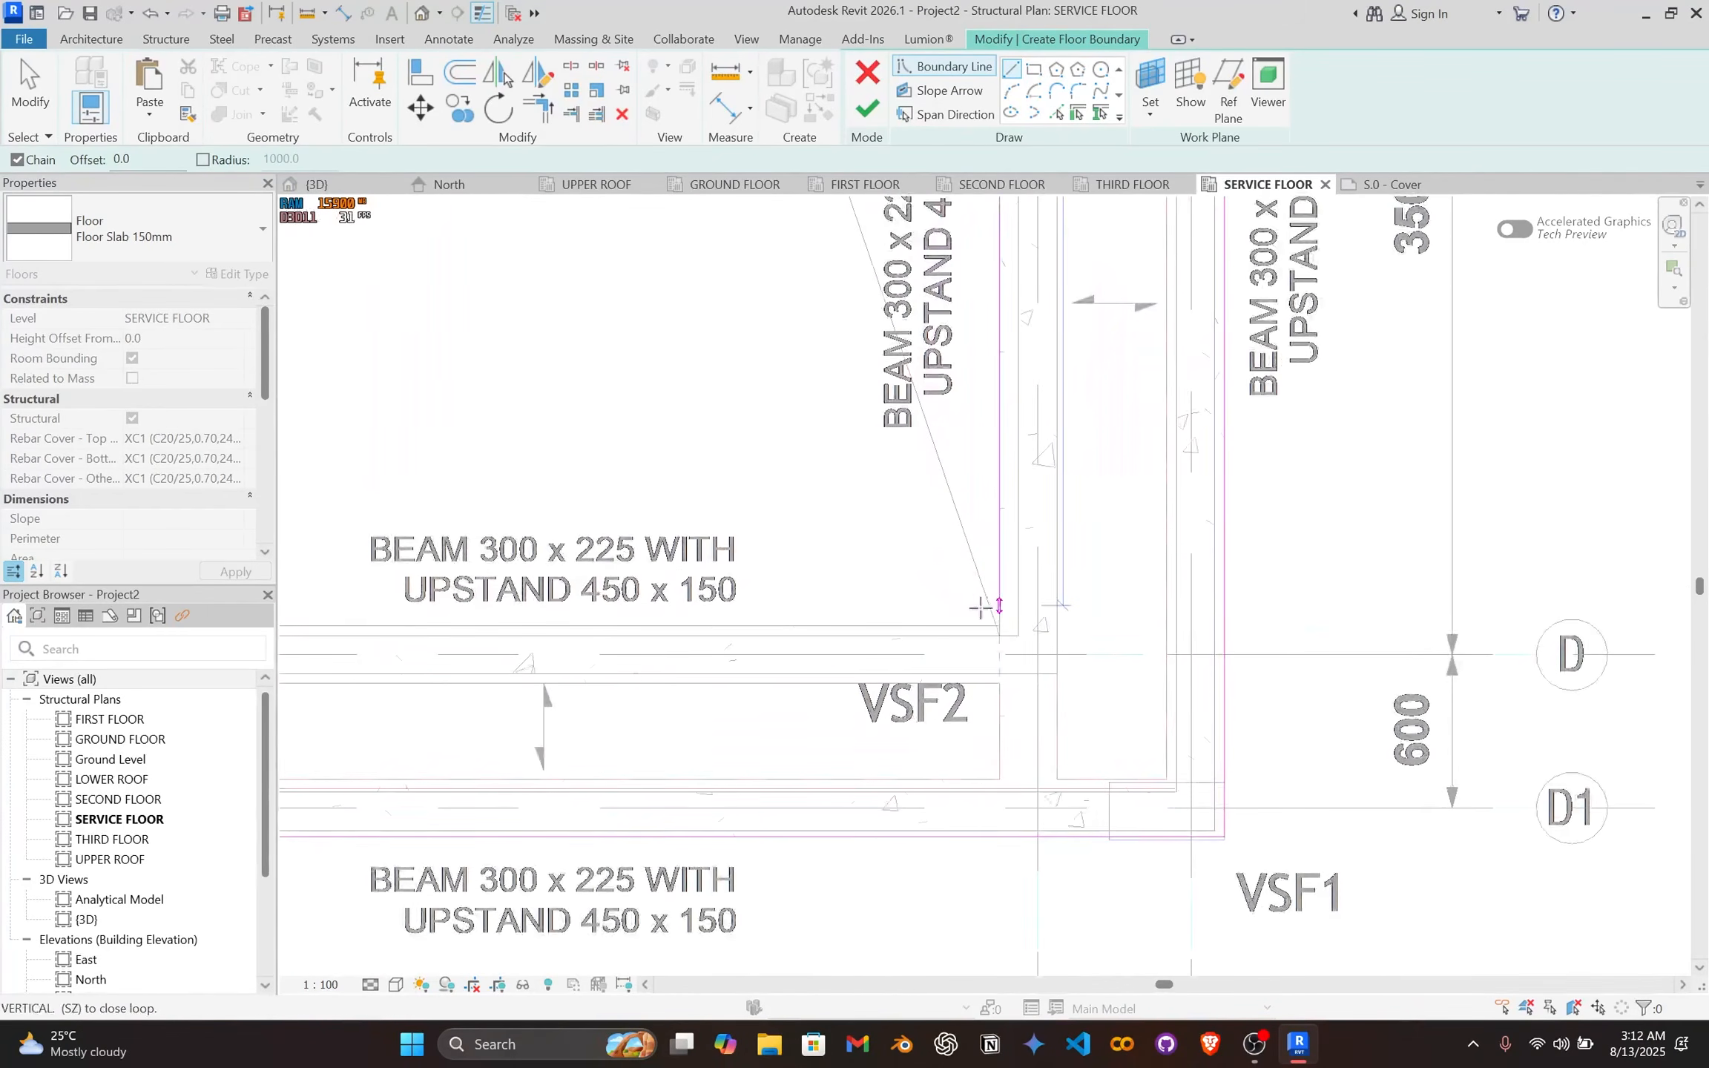
scroll(998, 626, up, 2)
click(999, 674)
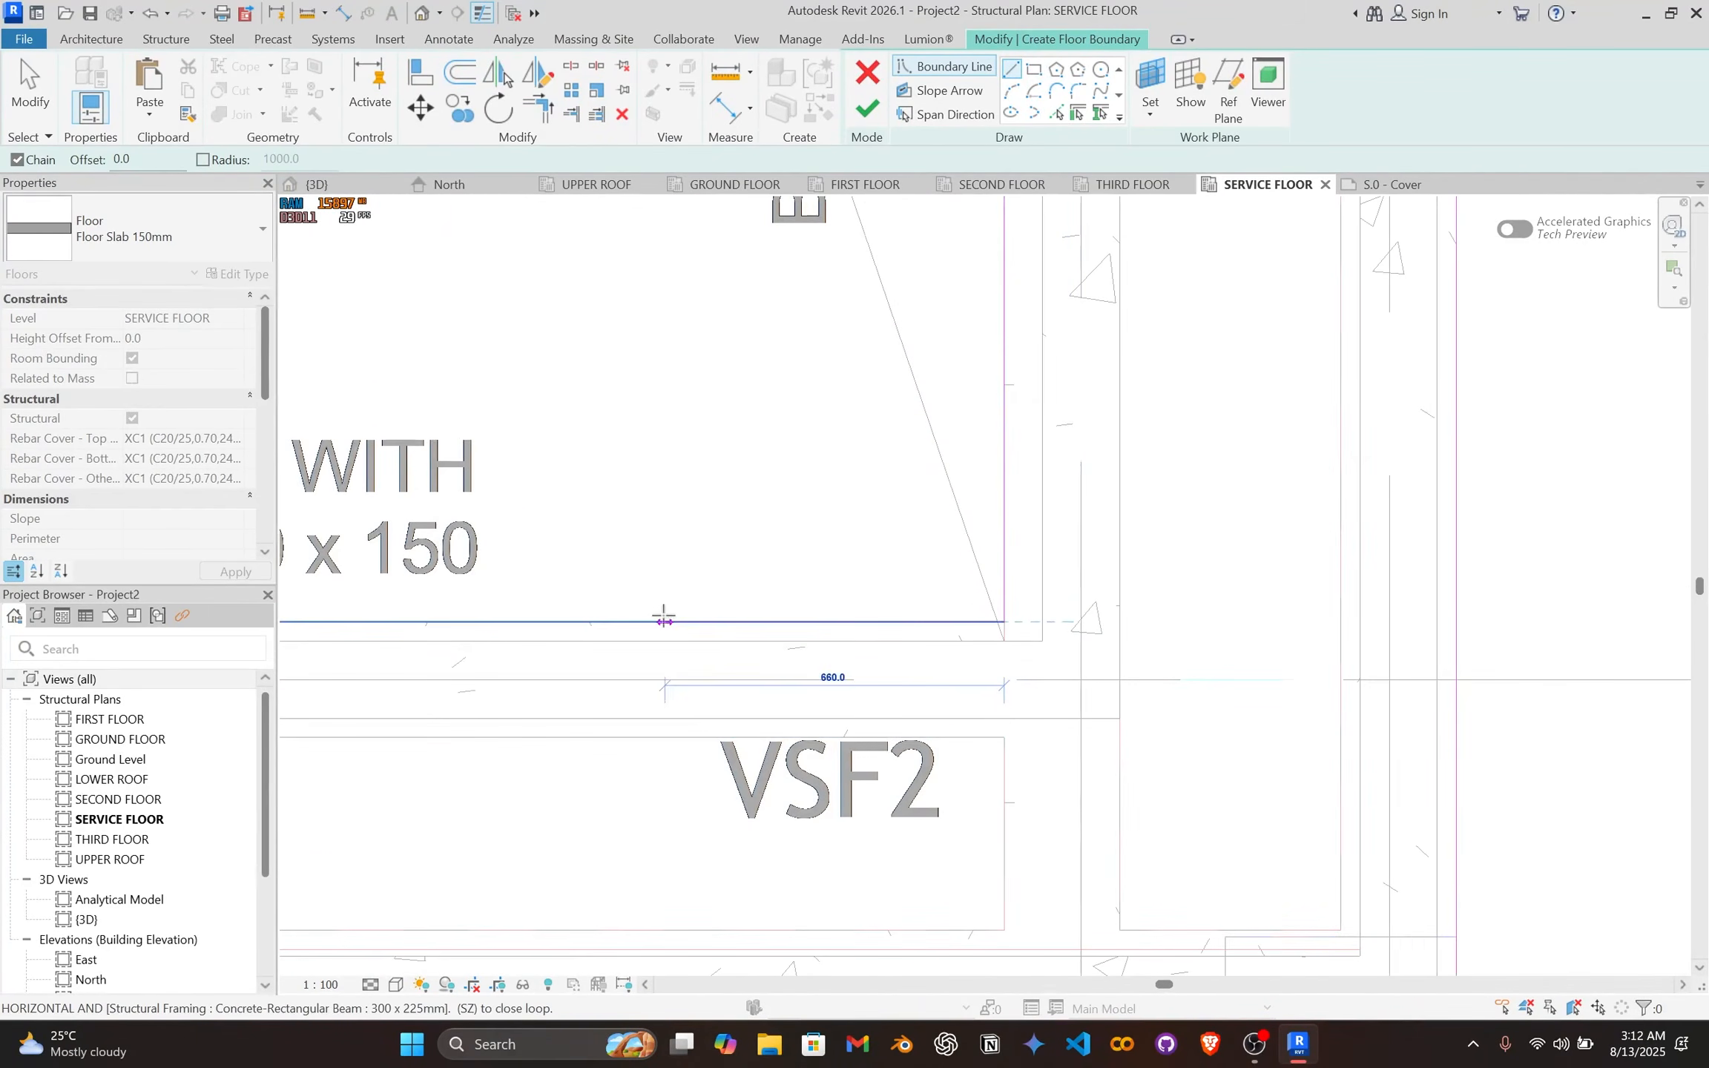
Step: Draw the boundary along the grid D beam to the grid 8 beam face, and up that face to the C4 corner at A1
scroll(664, 617, down, 3)
middle_drag(679, 622, 1206, 622)
scroll(854, 615, down, 1)
middle_drag(853, 614, 1304, 614)
scroll(1067, 619, down, 2)
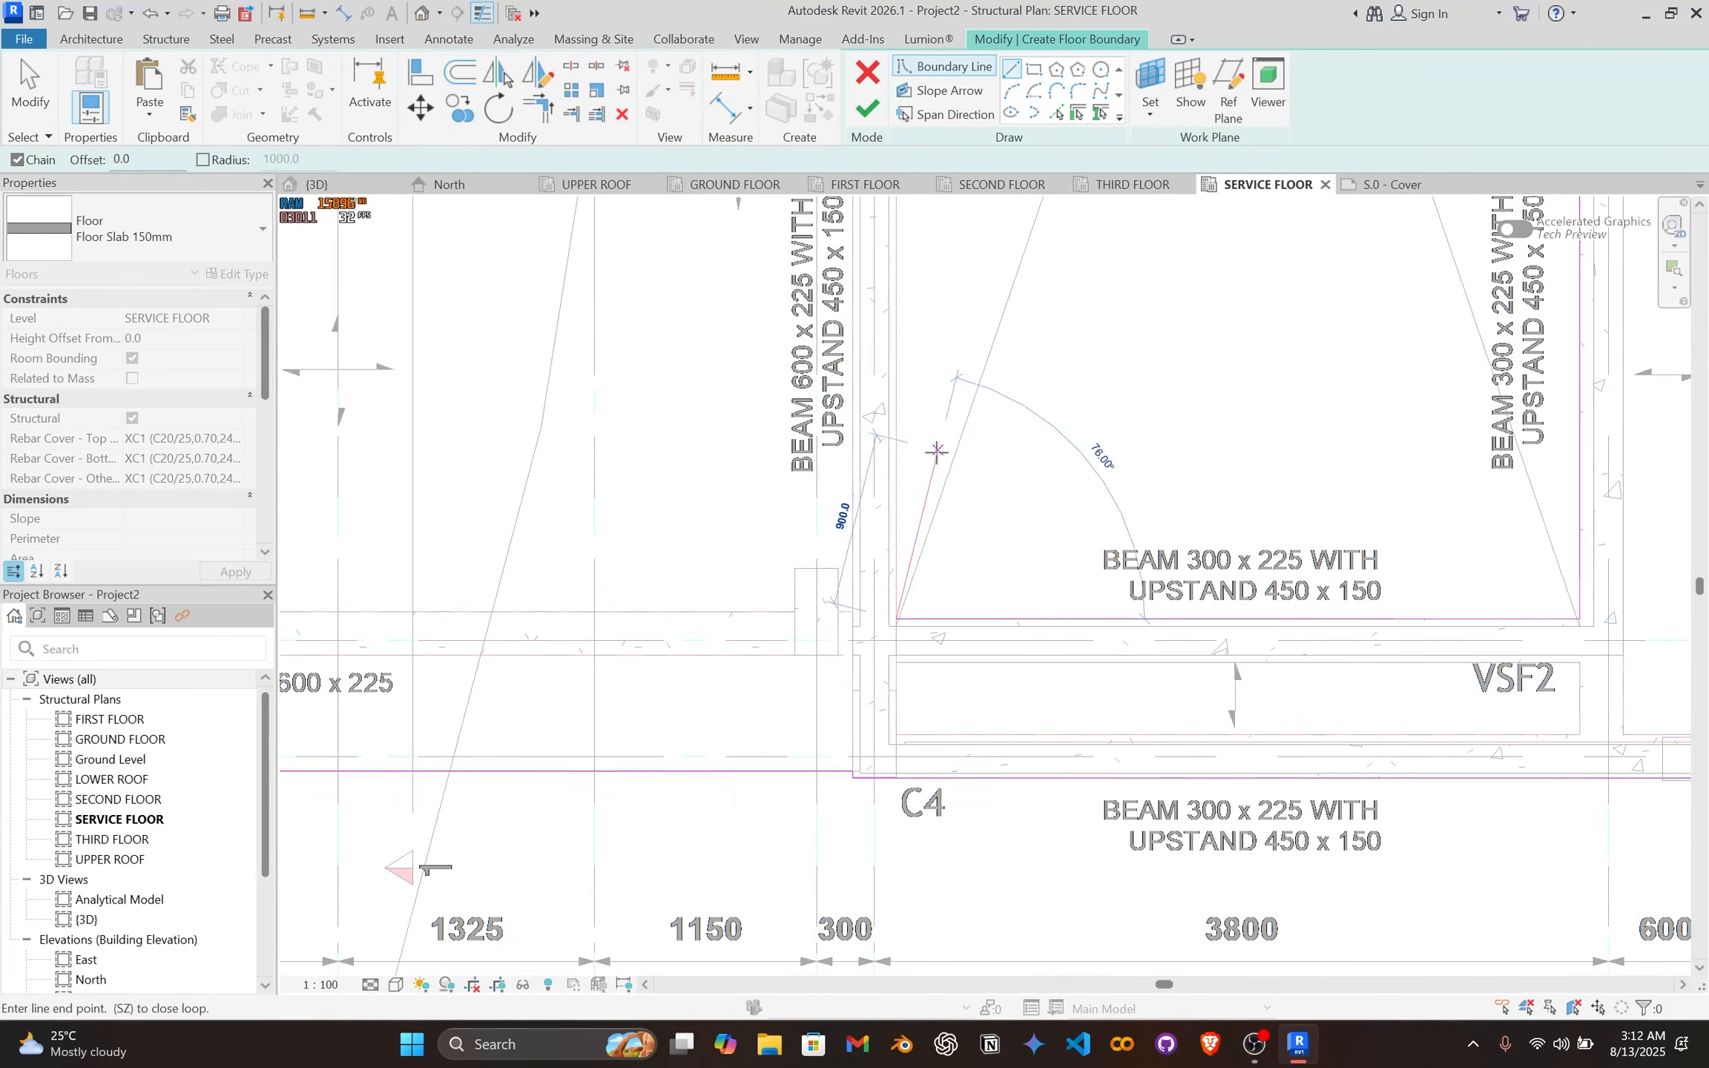
scroll(936, 451, down, 5)
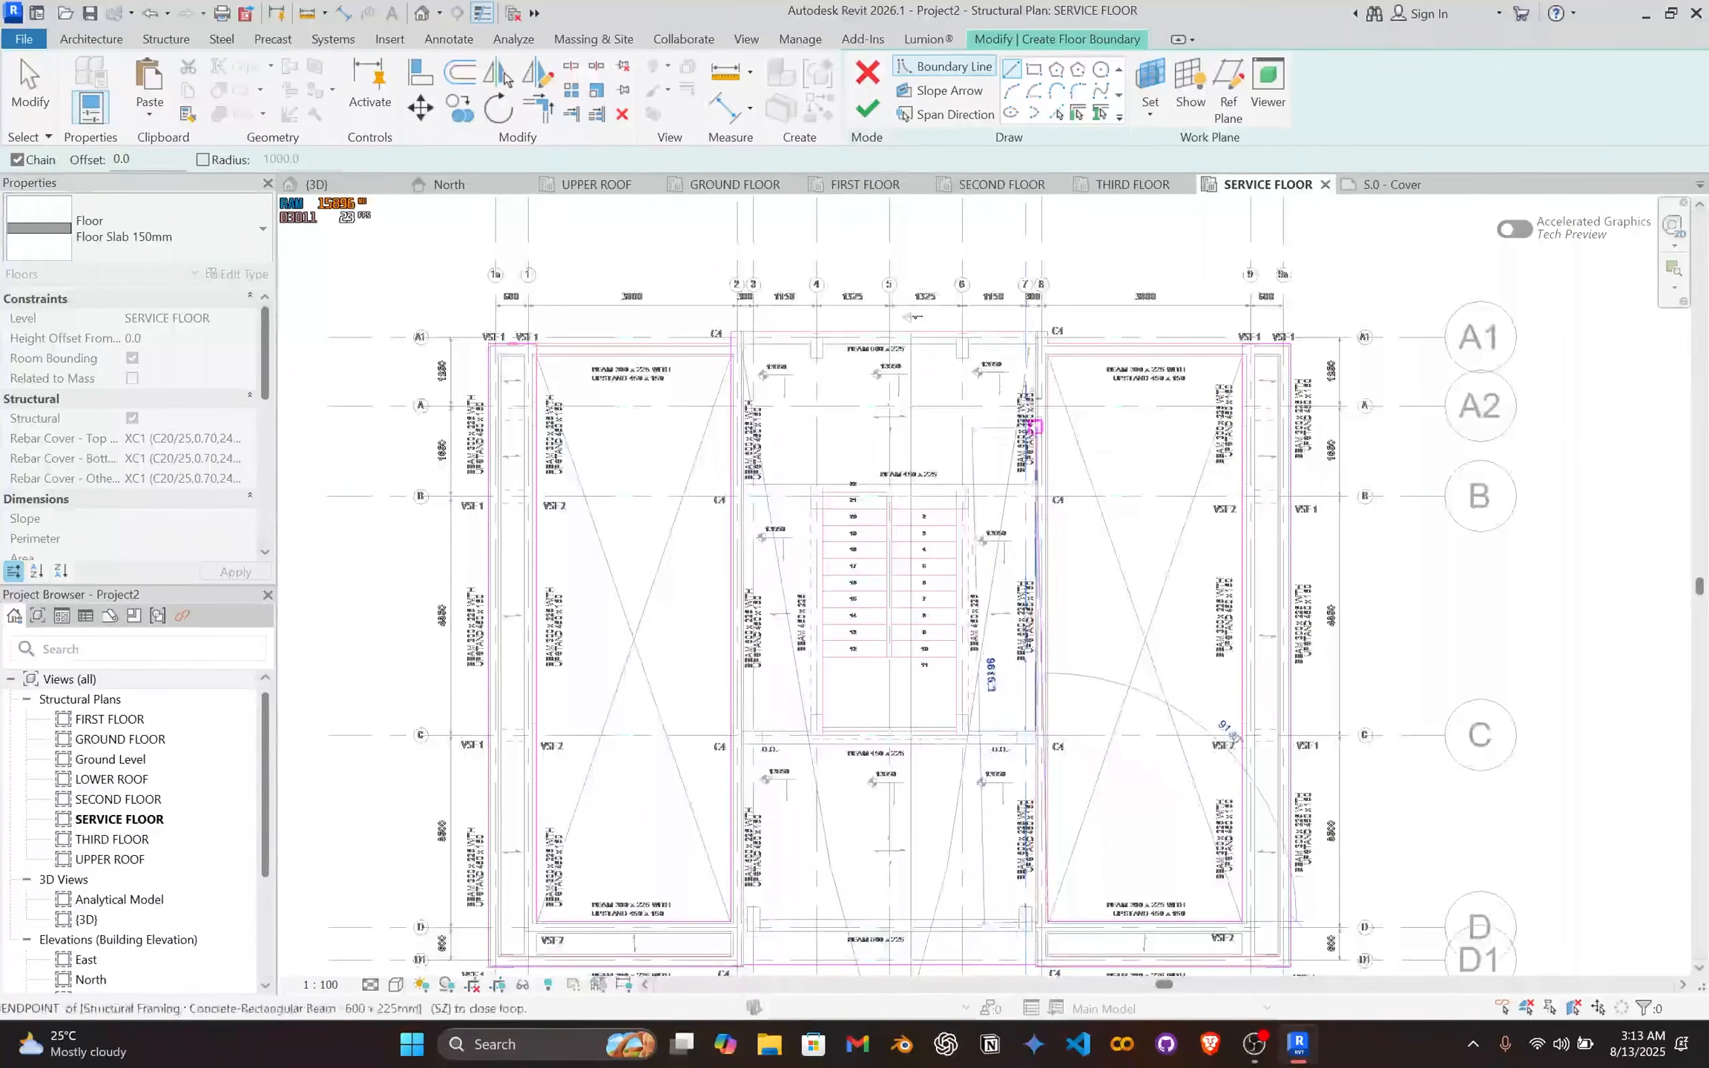
scroll(1041, 340, up, 5)
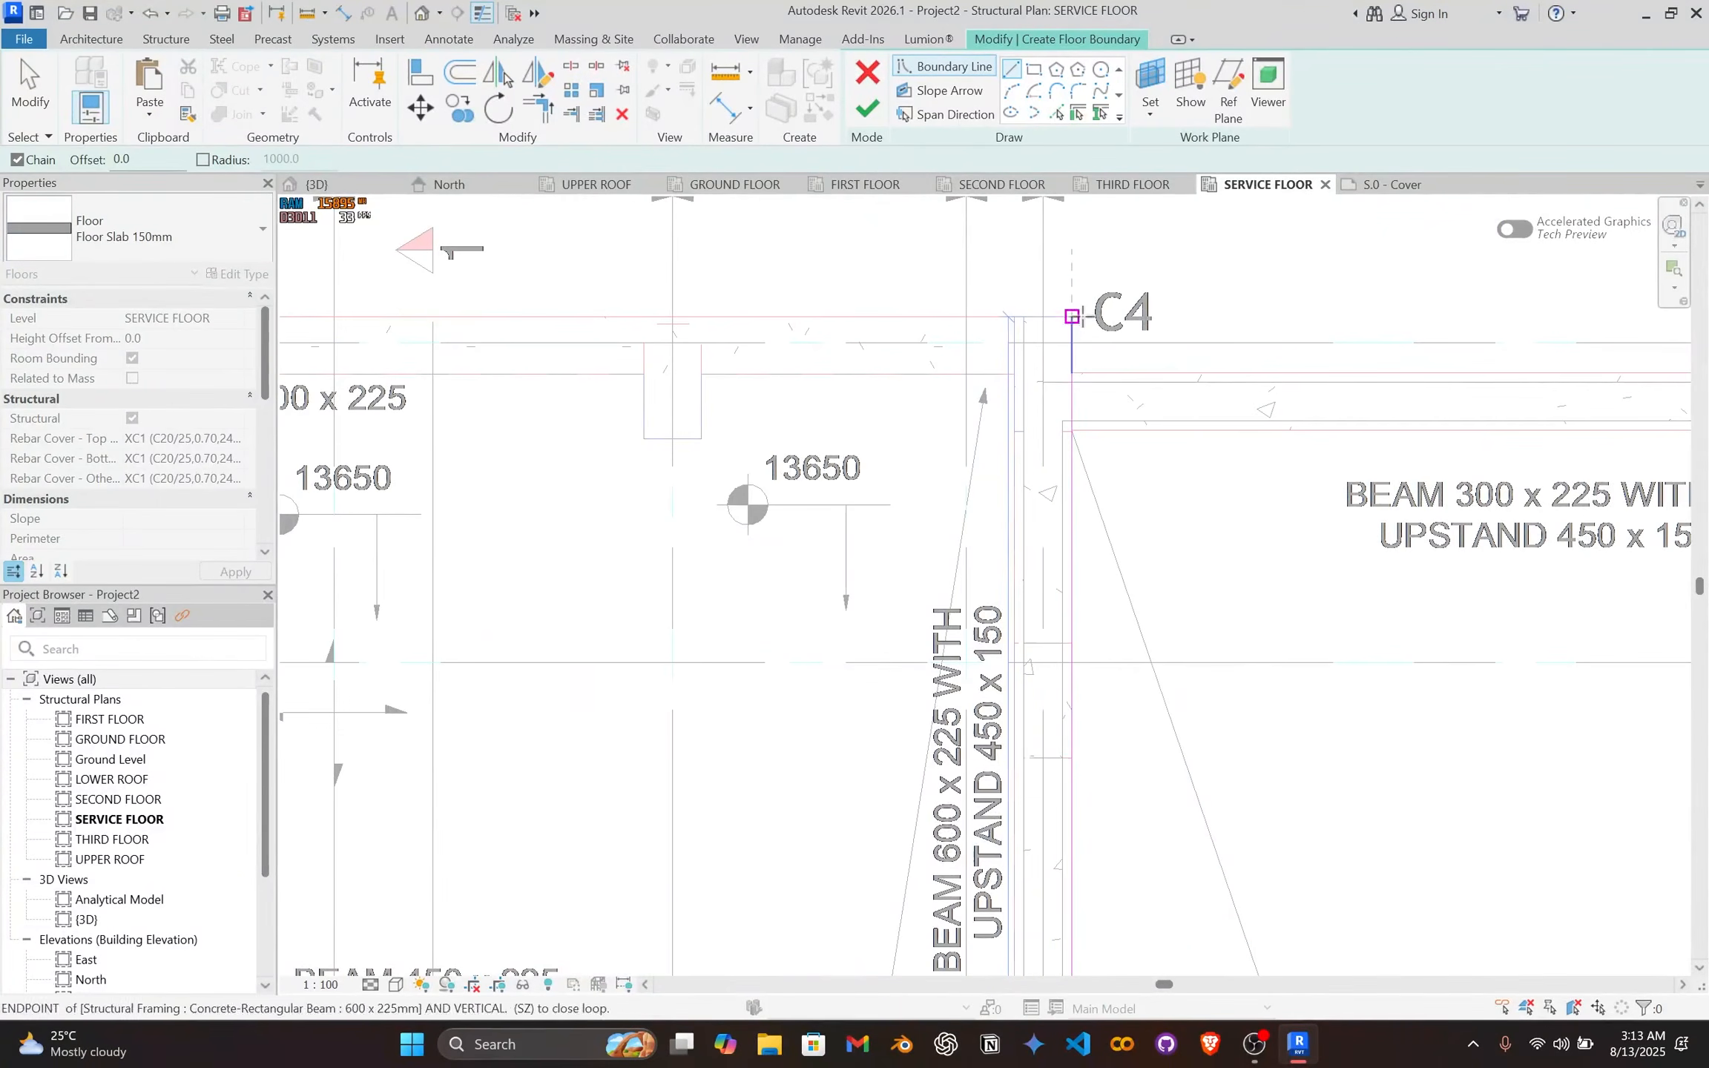
click(1072, 317)
Step: Close the slab boundary with a line along the A1 beam's outer edge between the C4 corners at grids 8 and 2
scroll(716, 345, down, 2)
middle_drag(667, 358, 1042, 356)
middle_drag(457, 241, 801, 347)
scroll(797, 347, down, 1)
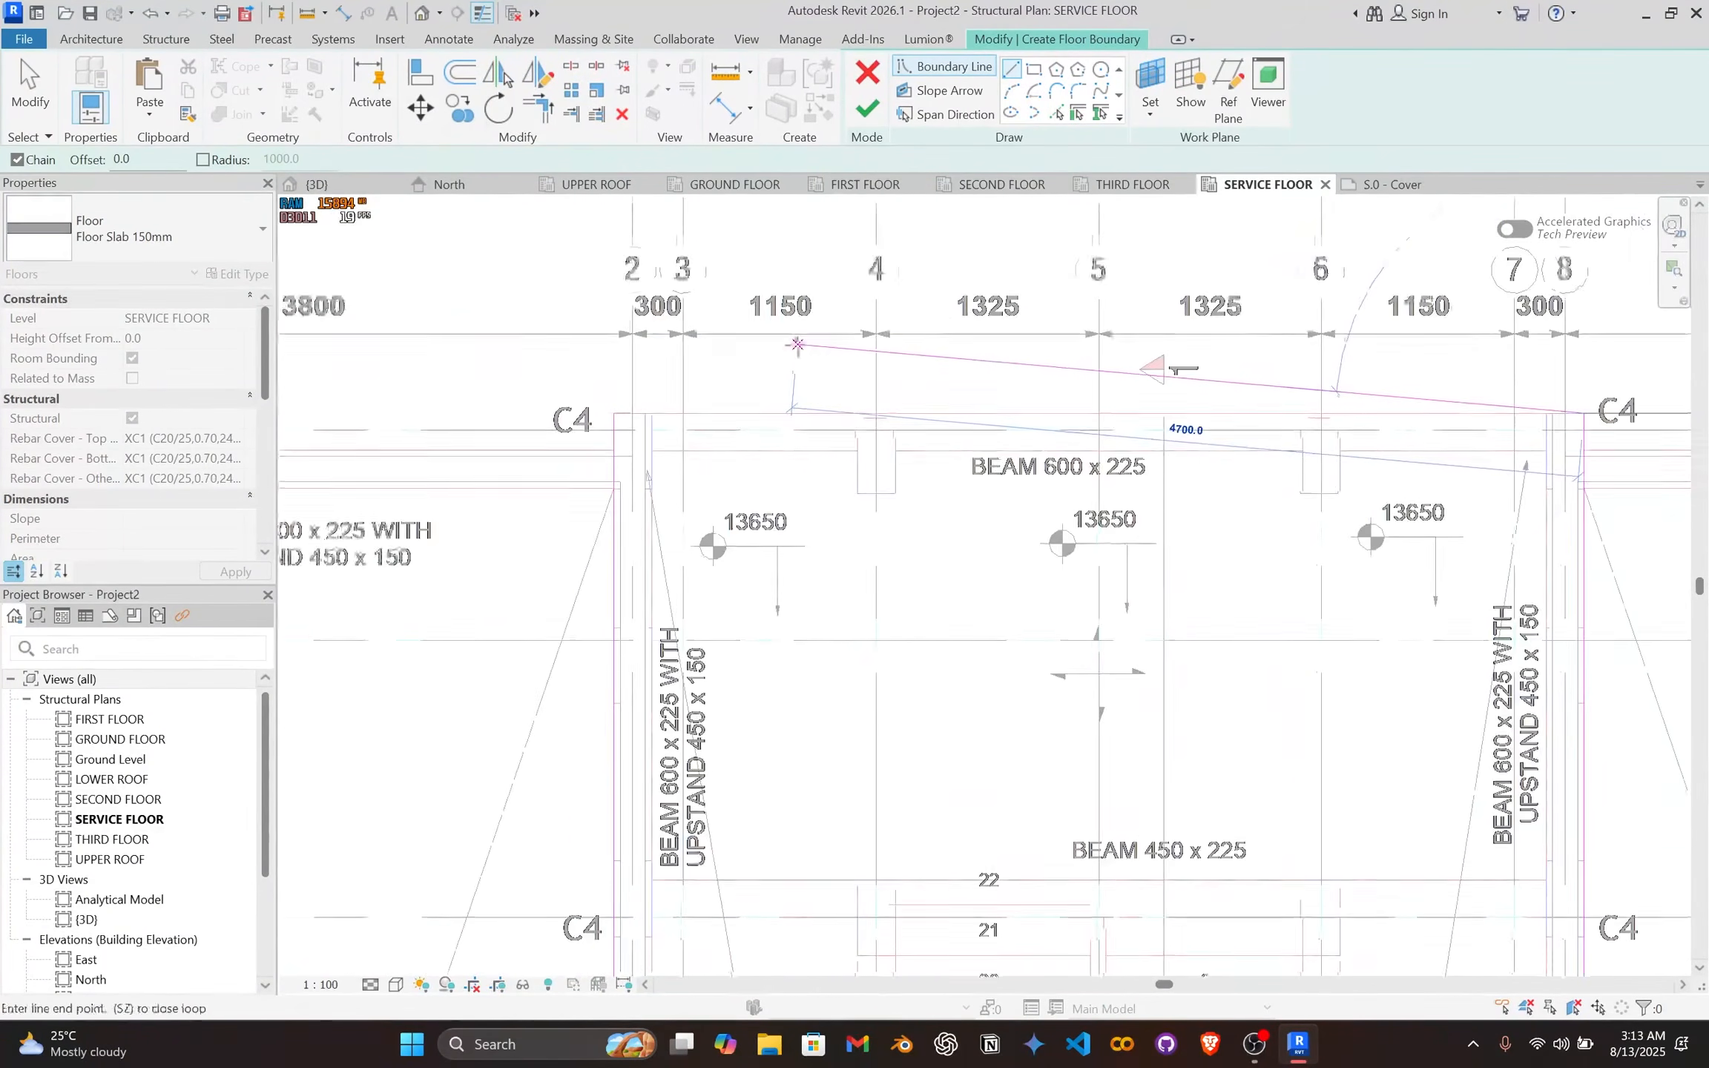
scroll(701, 408, up, 2)
scroll(619, 449, up, 3)
click(531, 385)
key(Escape)
key(Escape)
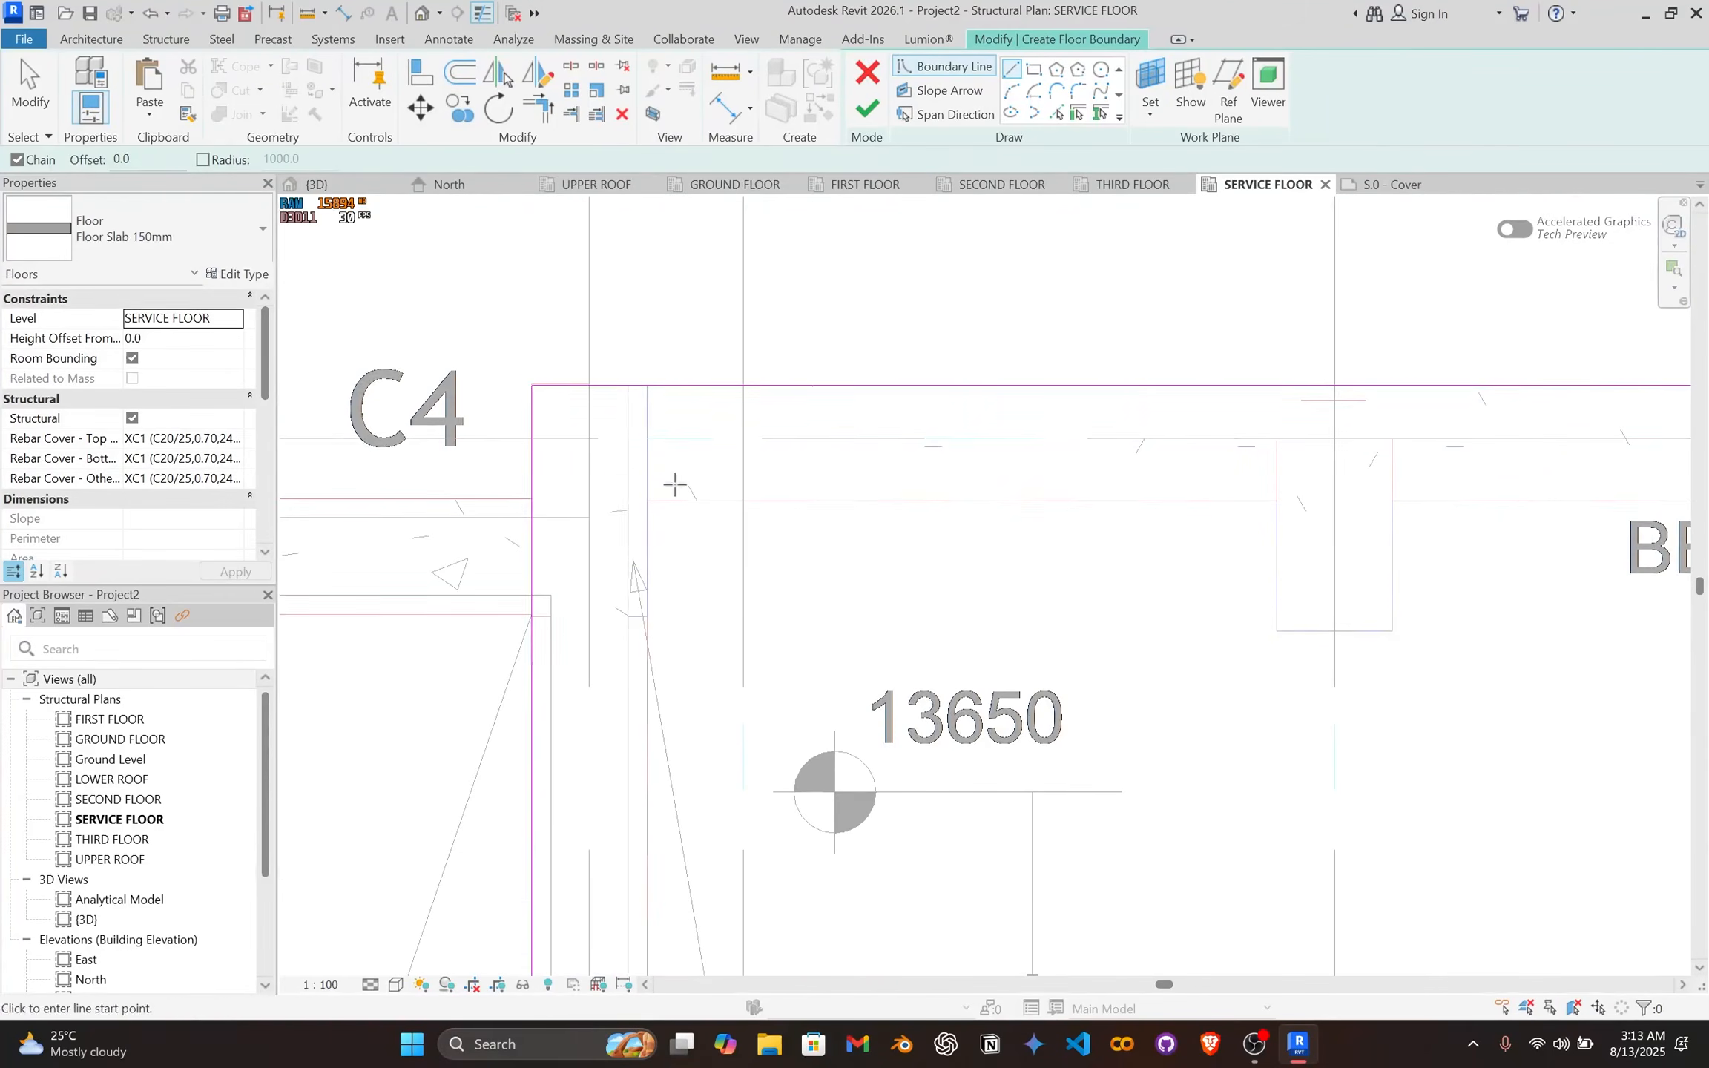
Step: Draw a rectangular slab opening around the stairwell, from the grid C beam face to the grid B beam
scroll(794, 519, down, 8)
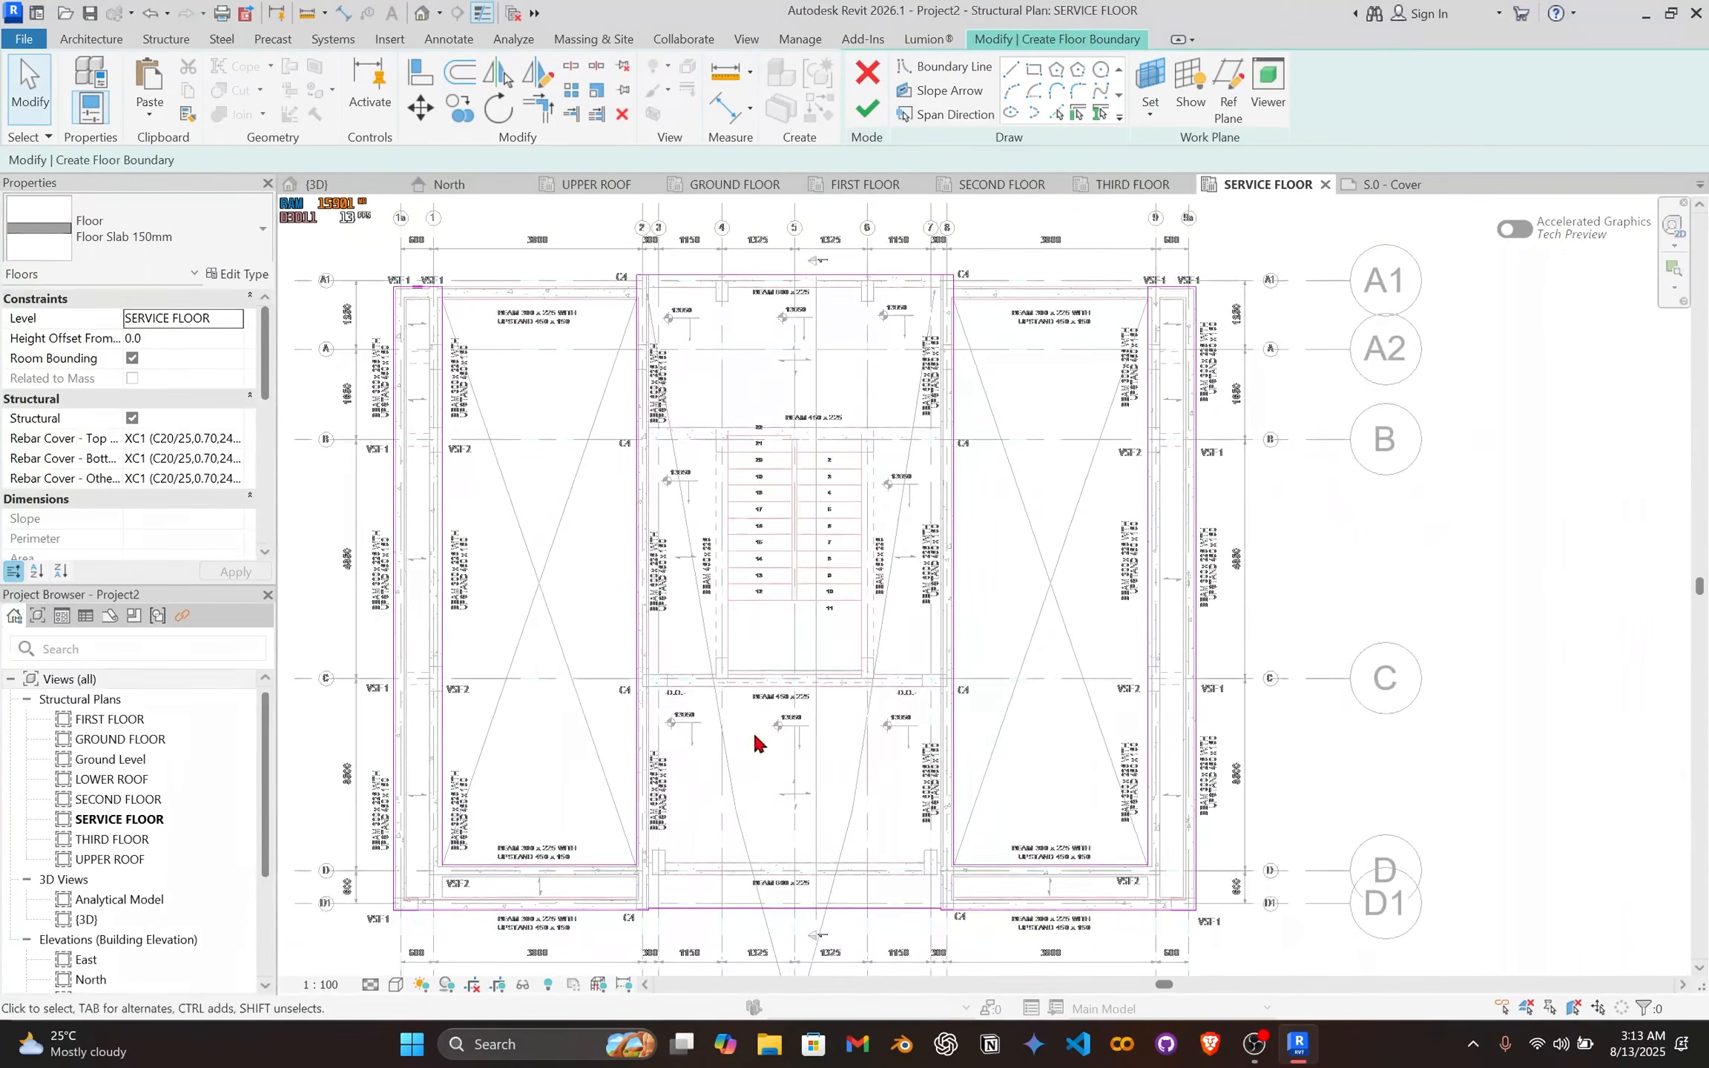
scroll(712, 416, up, 5)
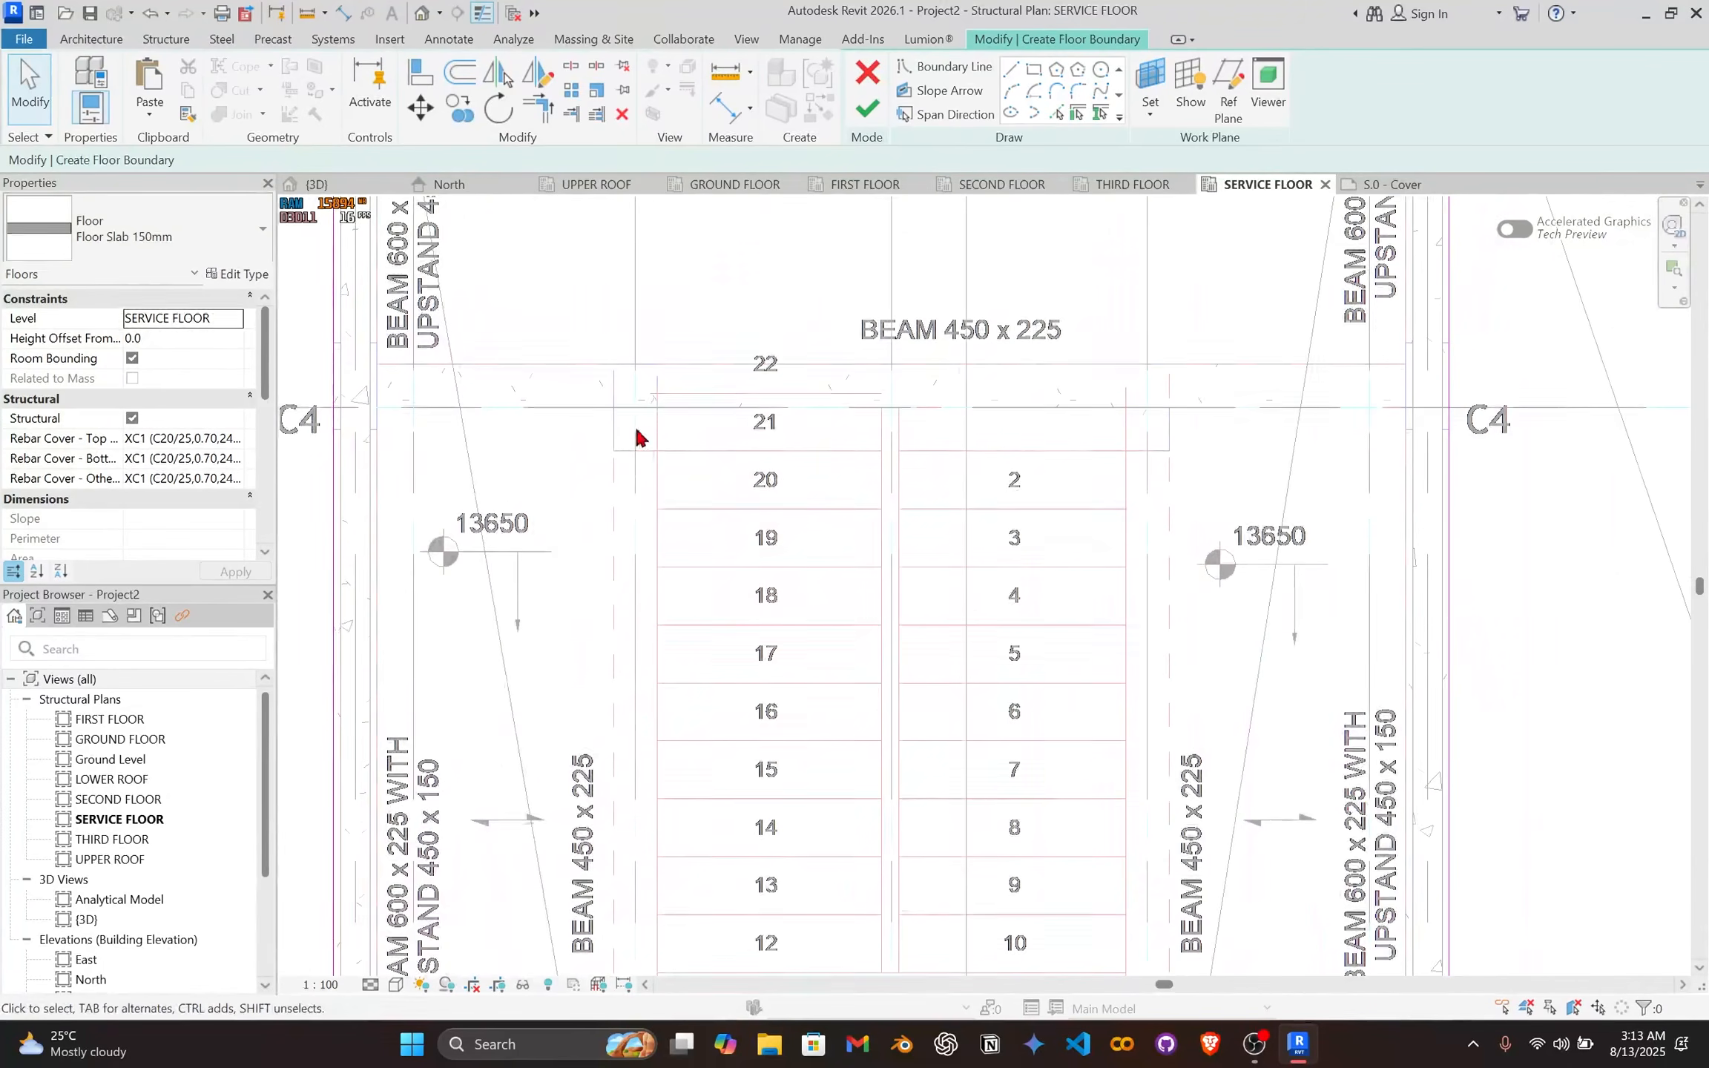
click(1035, 72)
scroll(865, 515, down, 2)
scroll(1014, 831, up, 2)
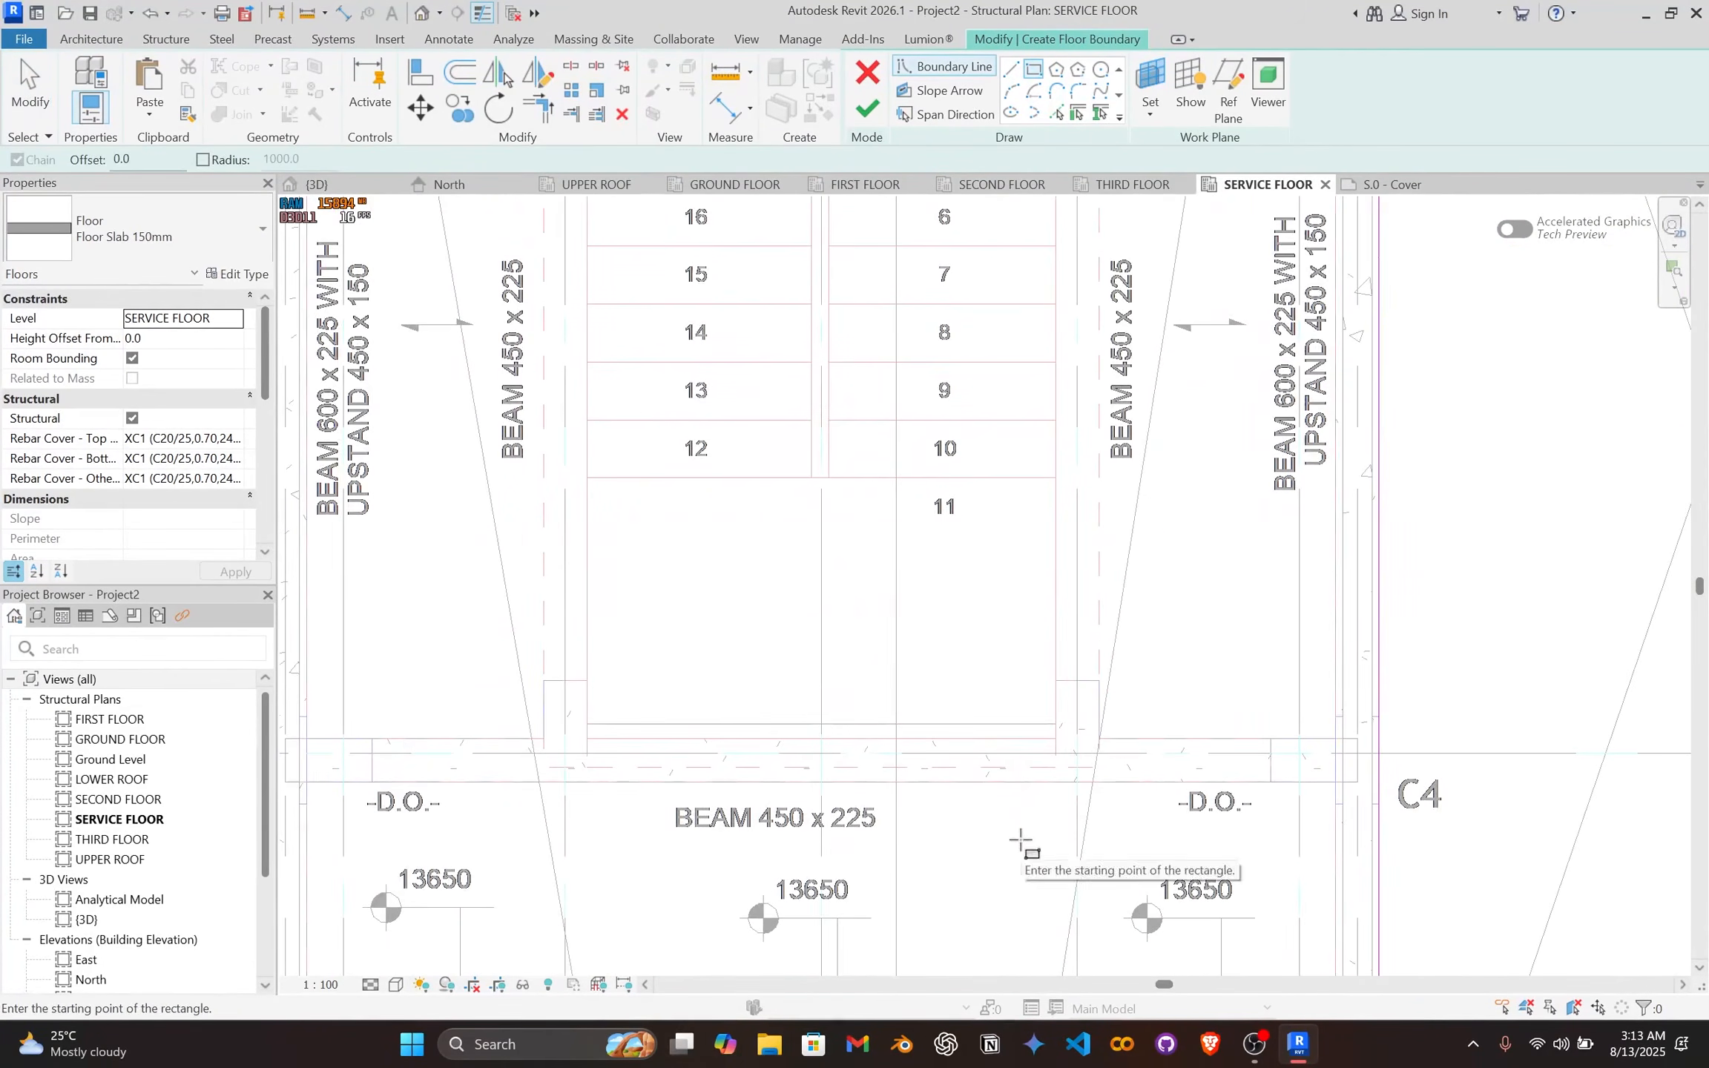
scroll(694, 738, down, 1)
scroll(709, 808, up, 3)
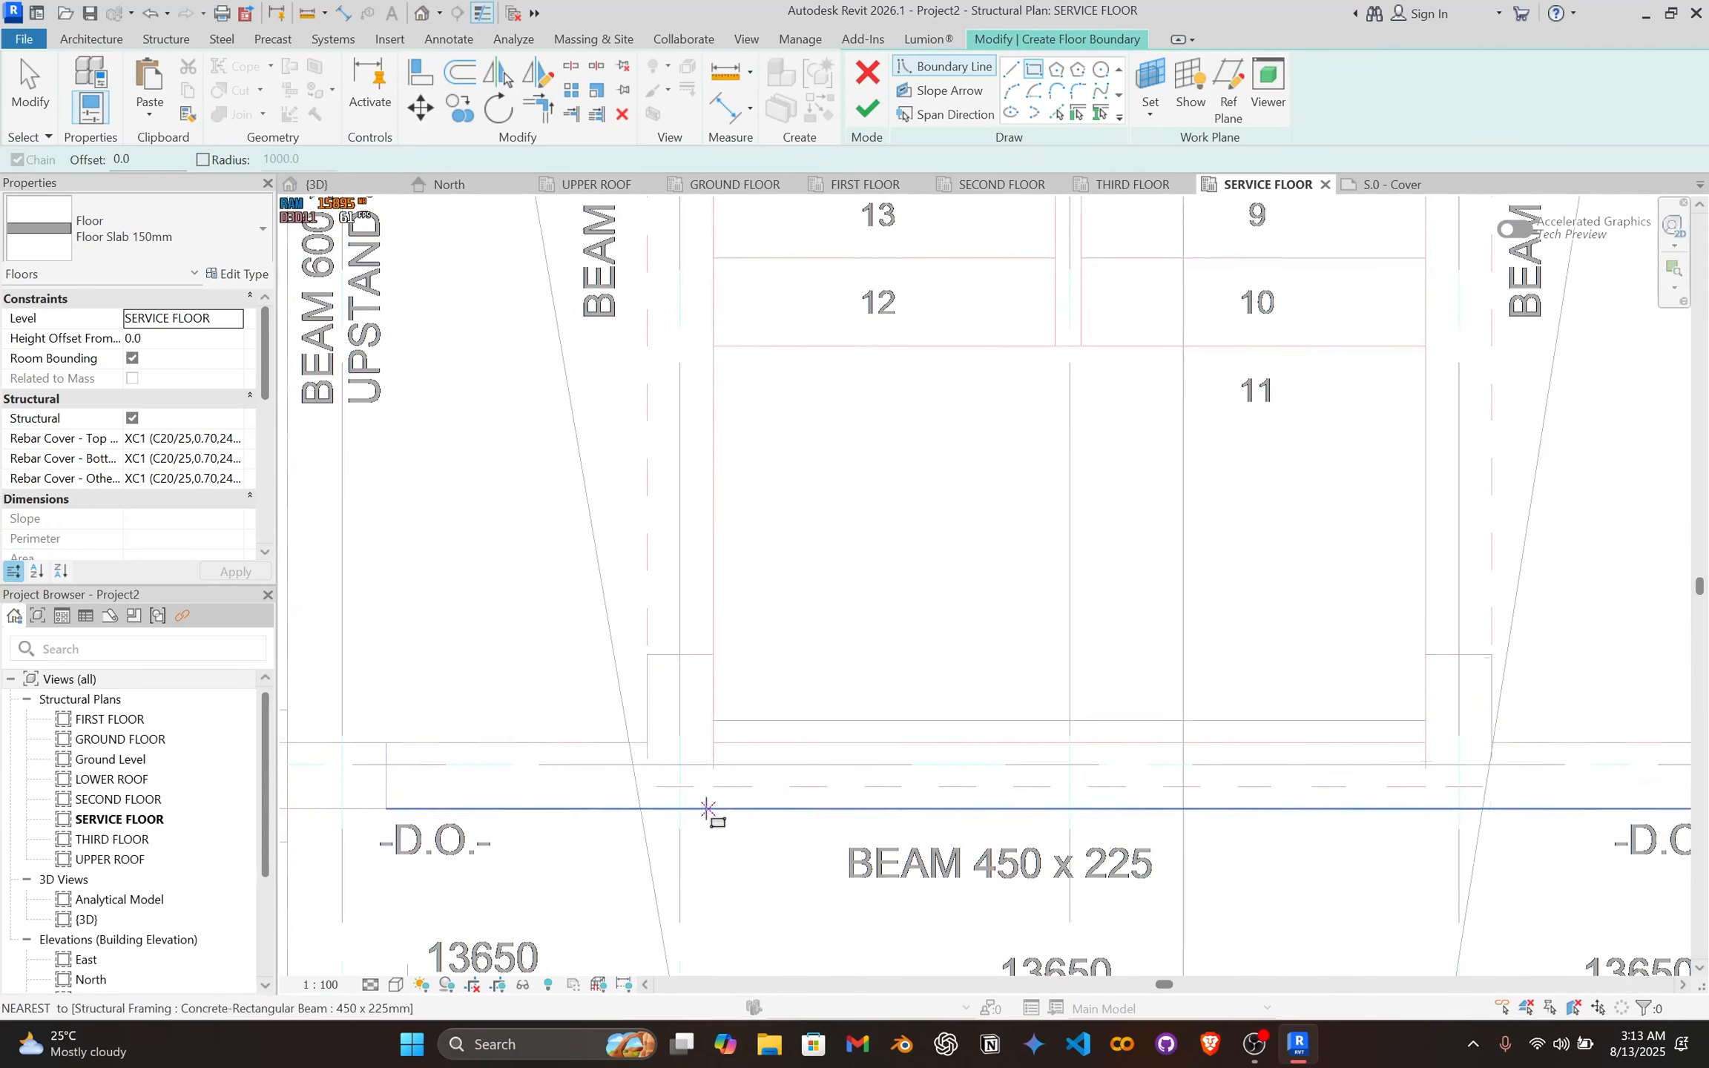
click(1426, 743)
scroll(884, 334, down, 3)
middle_drag(882, 371, 961, 599)
scroll(923, 297, down, 1)
middle_drag(923, 296, 906, 709)
middle_drag(846, 438, 850, 453)
scroll(854, 584, up, 4)
middle_drag(855, 598, 862, 404)
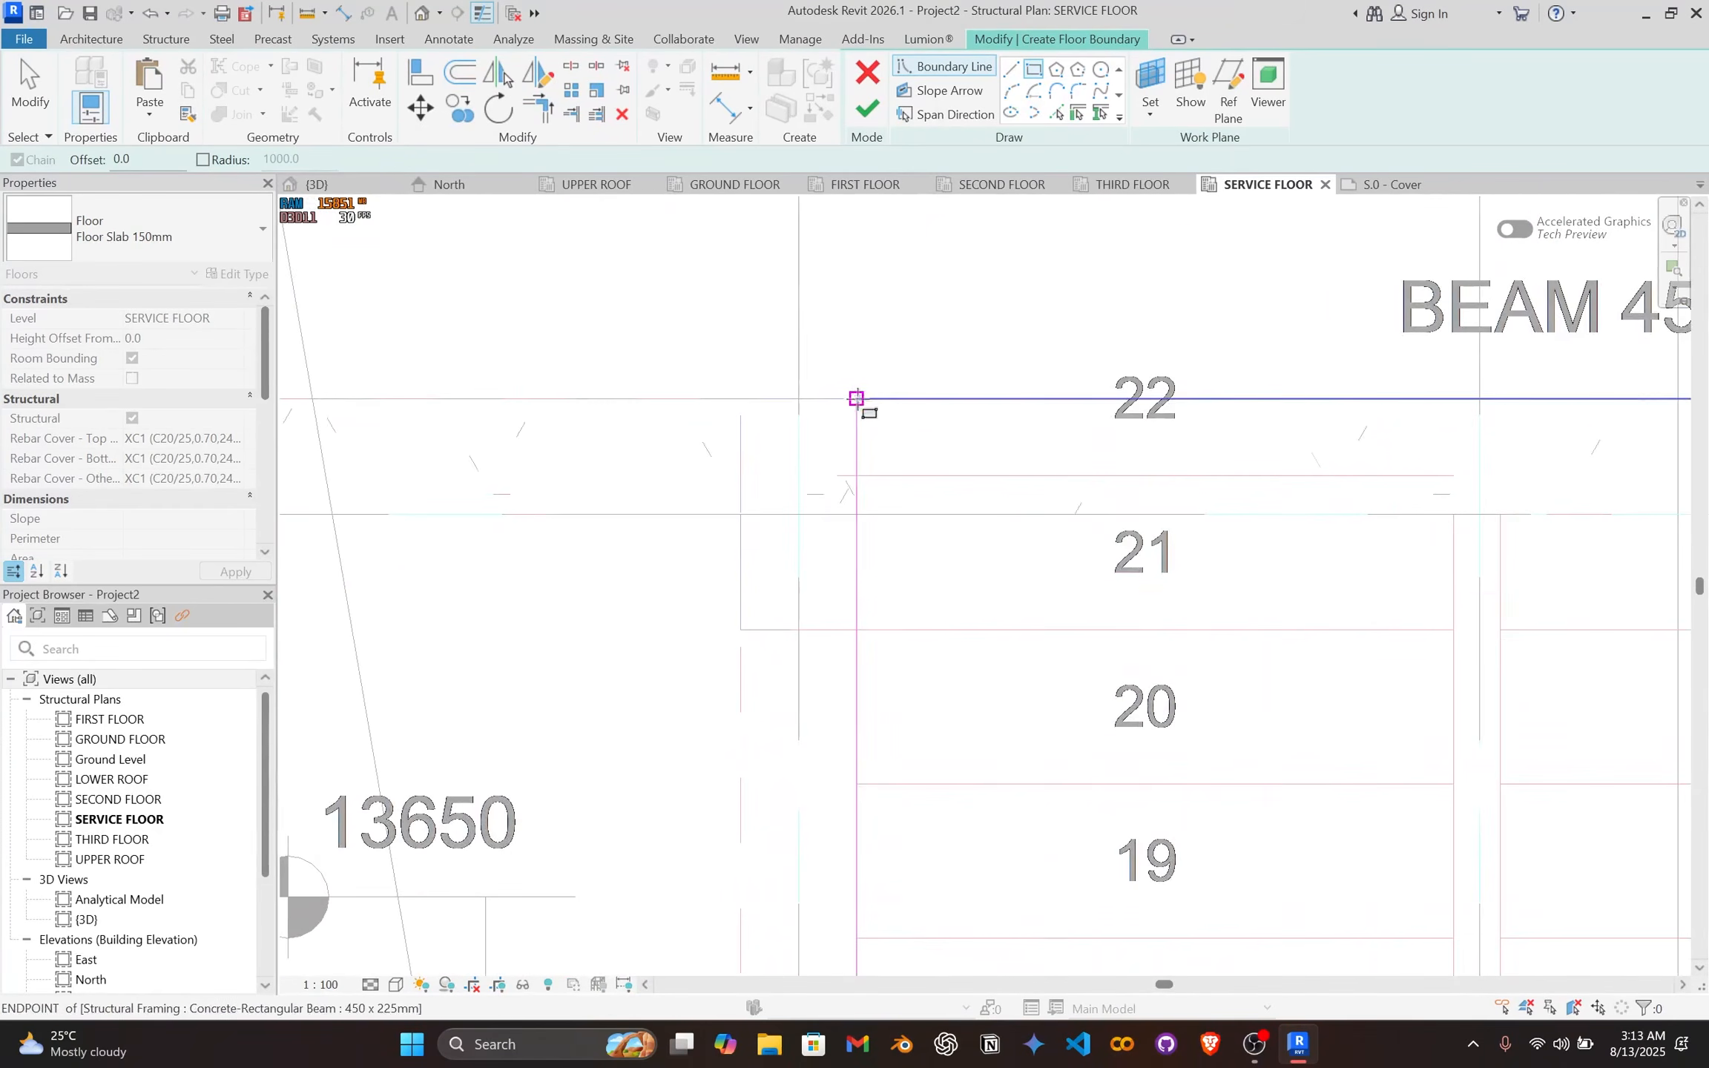
scroll(858, 386, down, 1)
scroll(859, 397, down, 2)
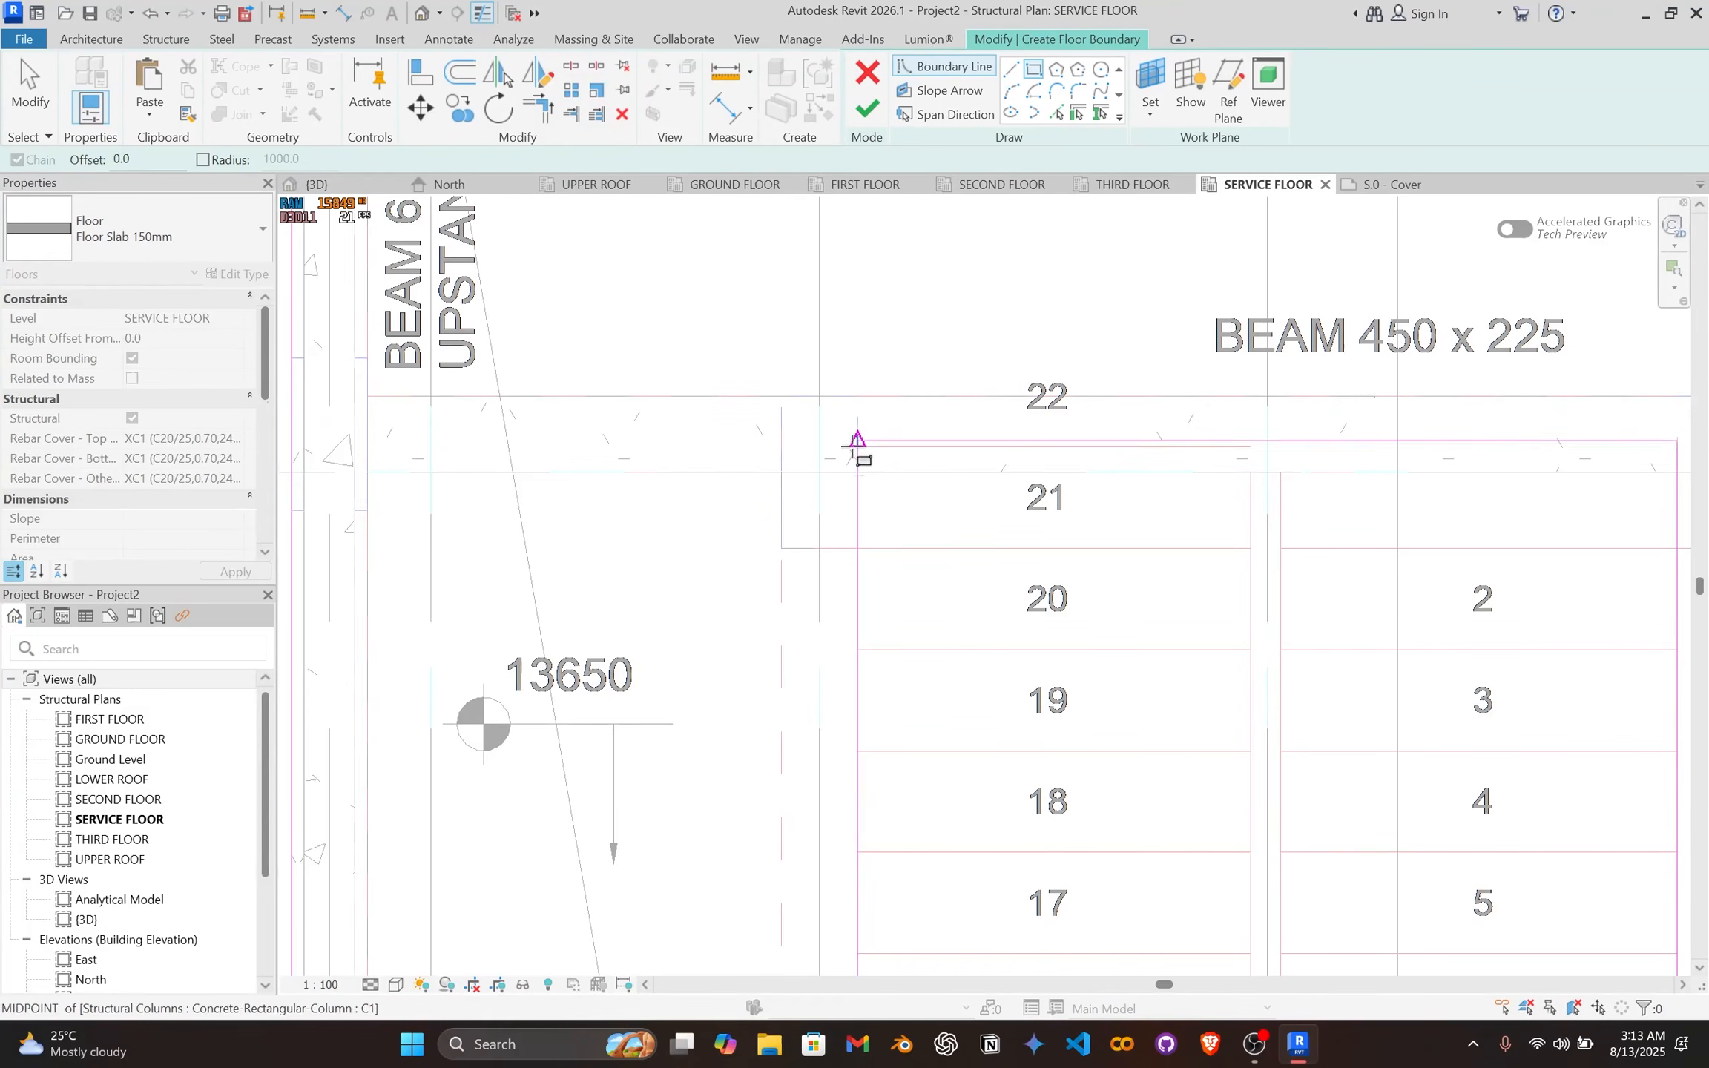
click(859, 449)
key(Escape)
key(Escape)
Step: Align the stair opening's upper boundary line with the stair line between treads 21 and 22, and finish the slab sketch
scroll(868, 443, up, 2)
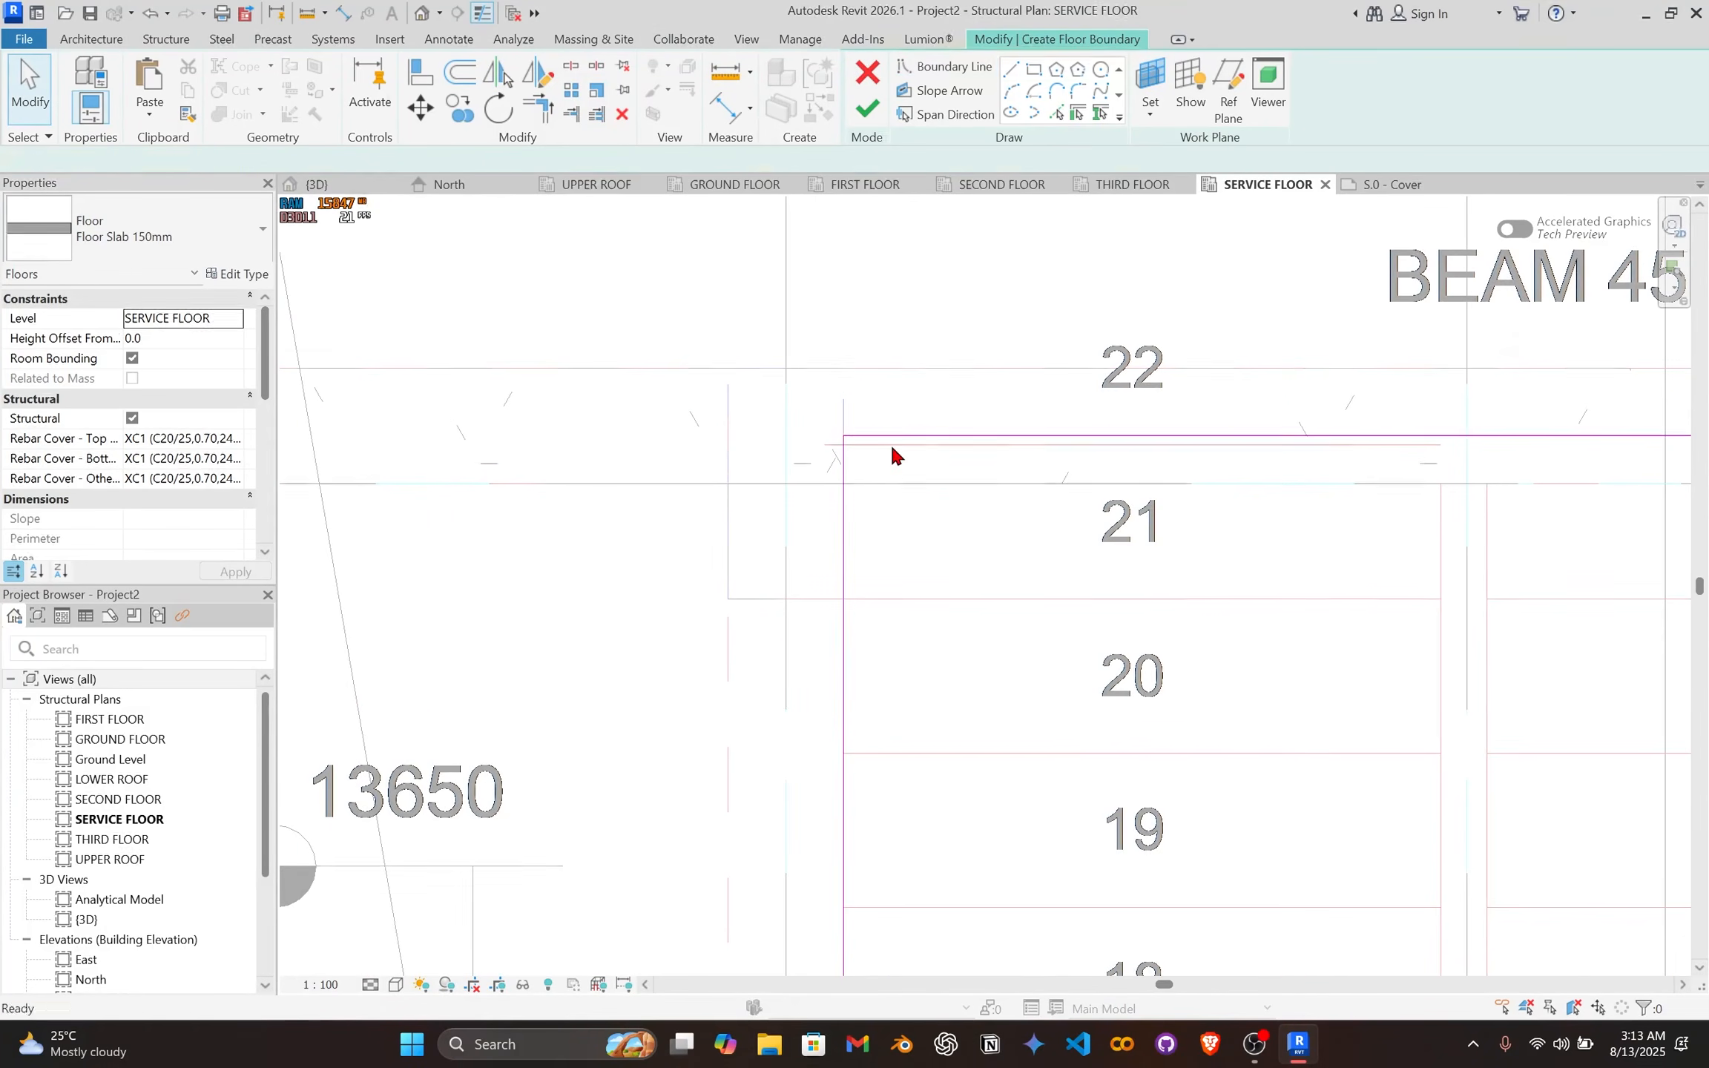
key(a)
key(l)
scroll(892, 427, up, 3)
click(864, 479)
click(863, 456)
scroll(862, 460, down, 3)
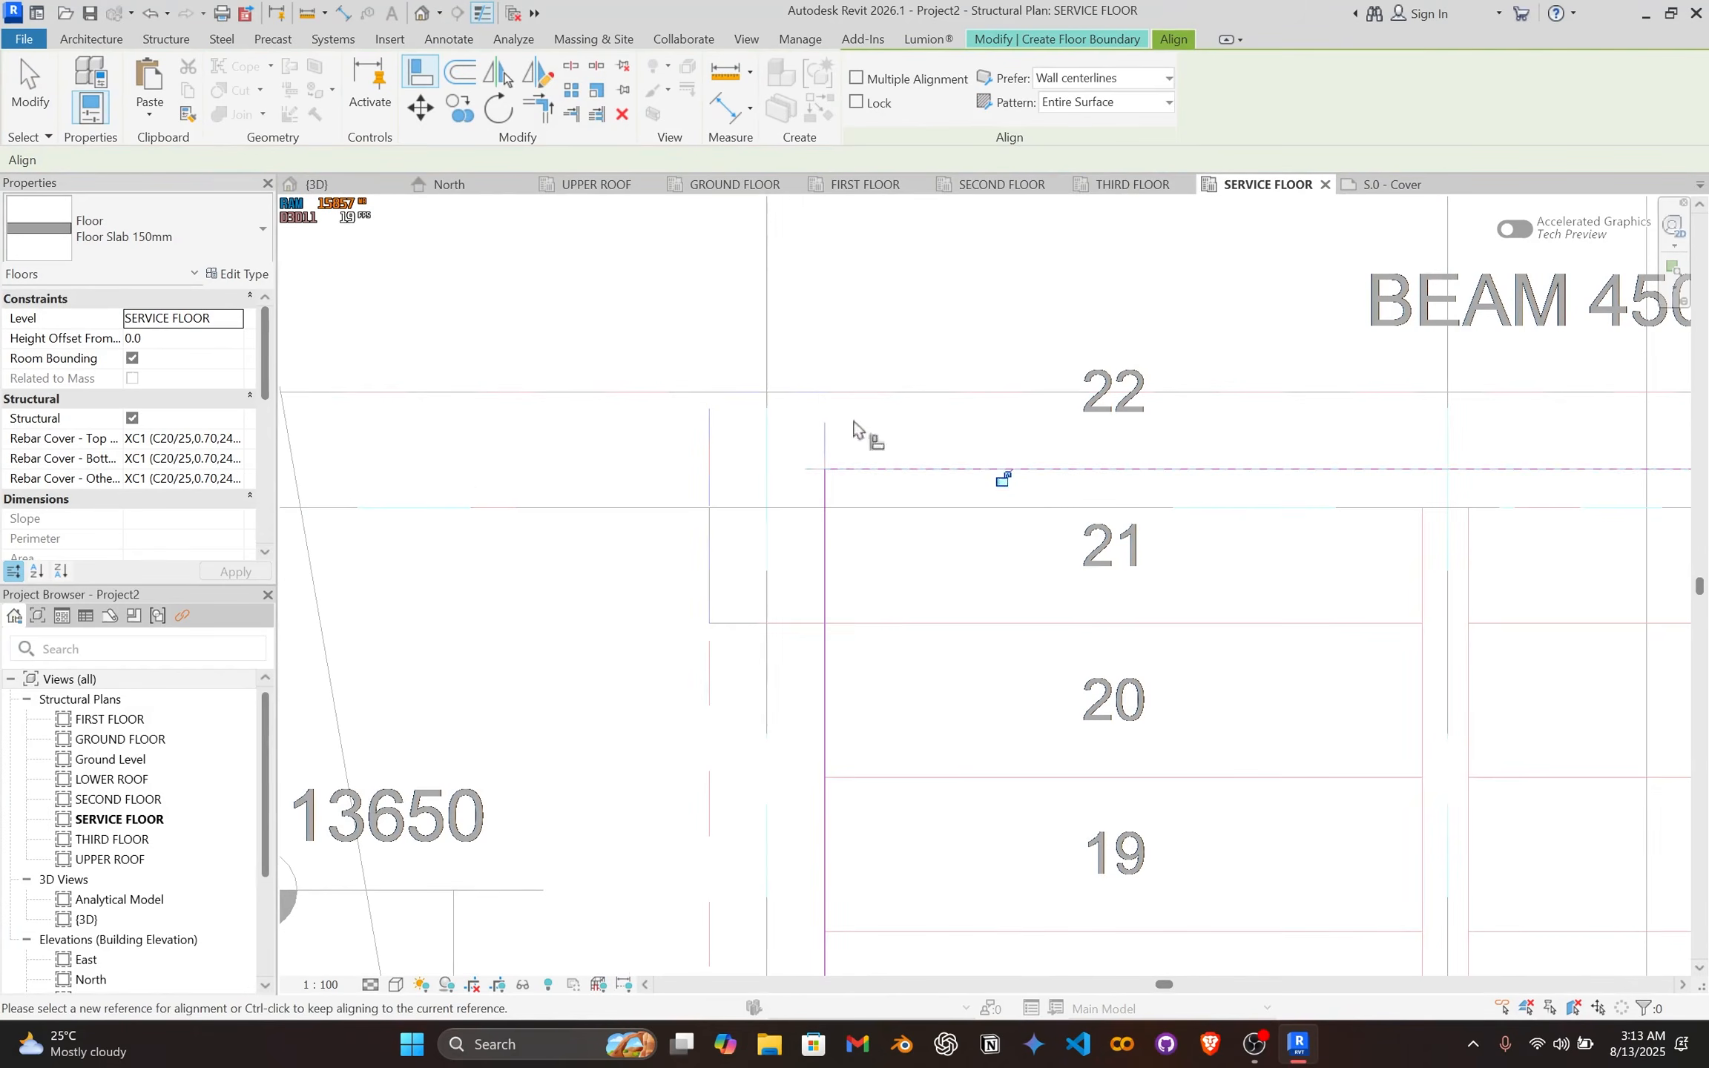
key(Escape)
key(Escape)
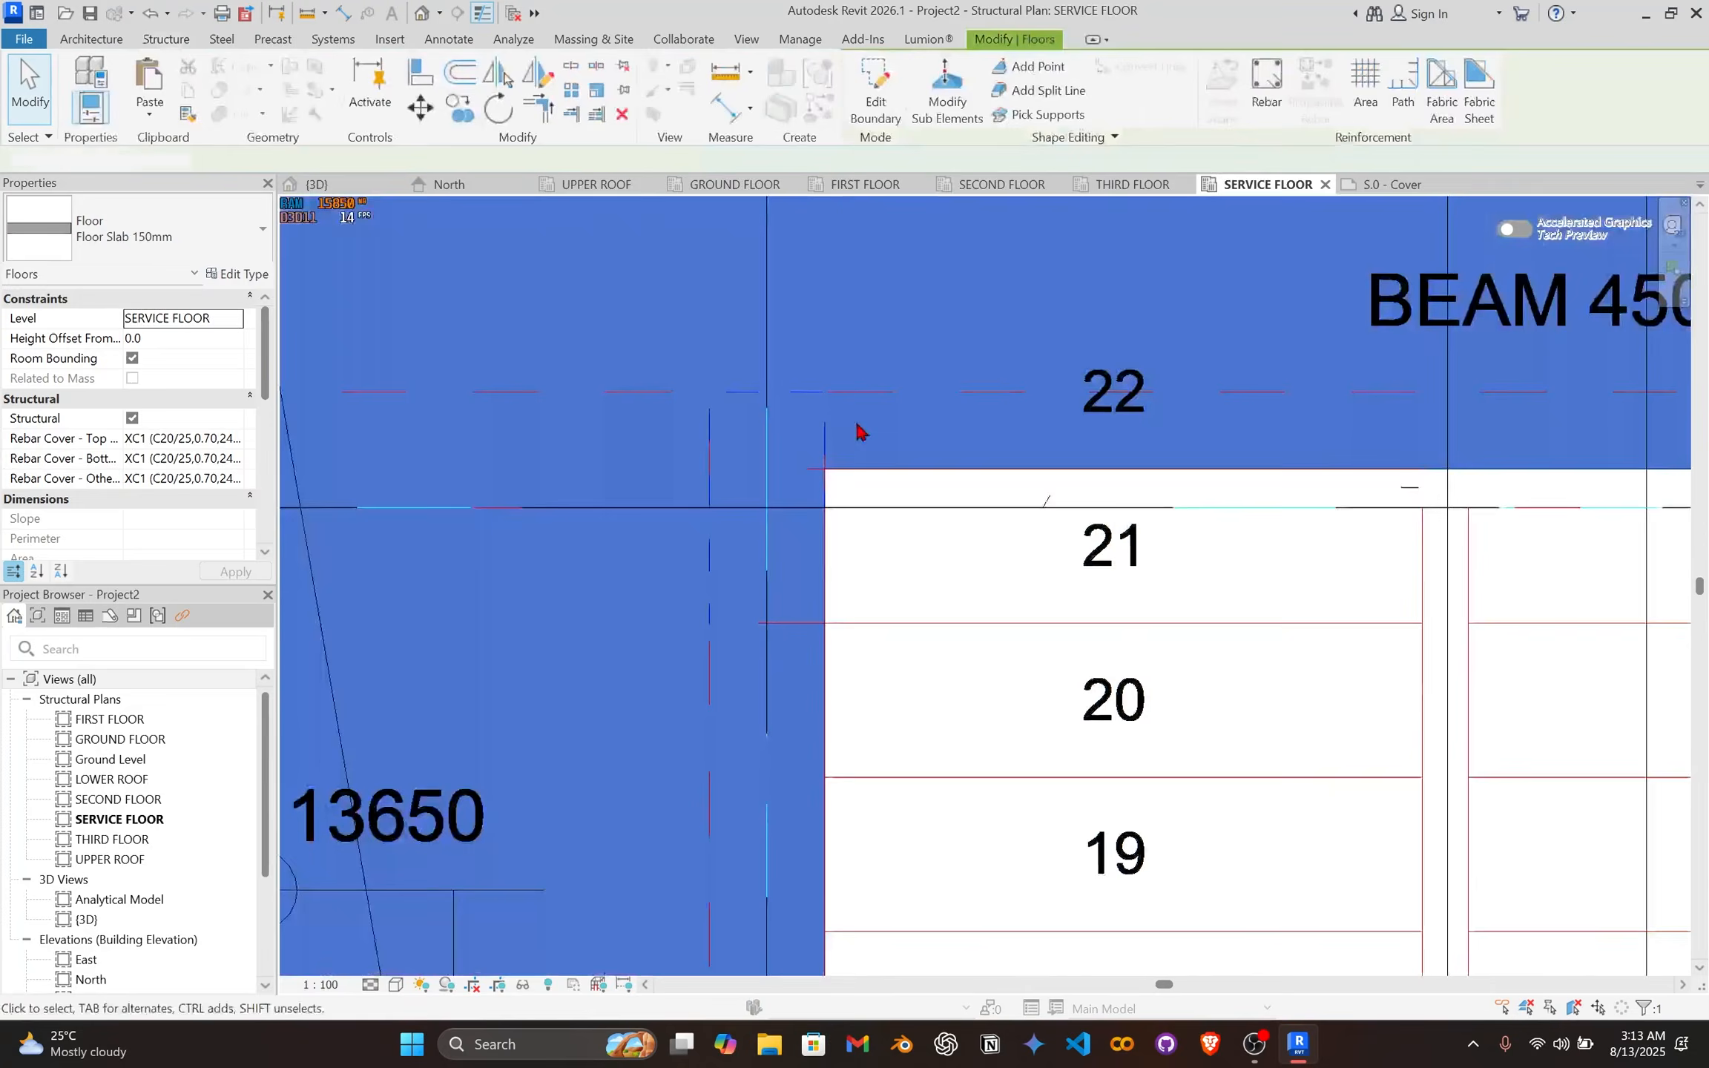
Step: Inspect the finished slab in plan and 3D, and select the UPSTAND 450 x150mm beam between the slab and the void
scroll(862, 450, down, 8)
middle_drag(890, 511, 935, 463)
scroll(830, 489, up, 7)
scroll(833, 487, down, 4)
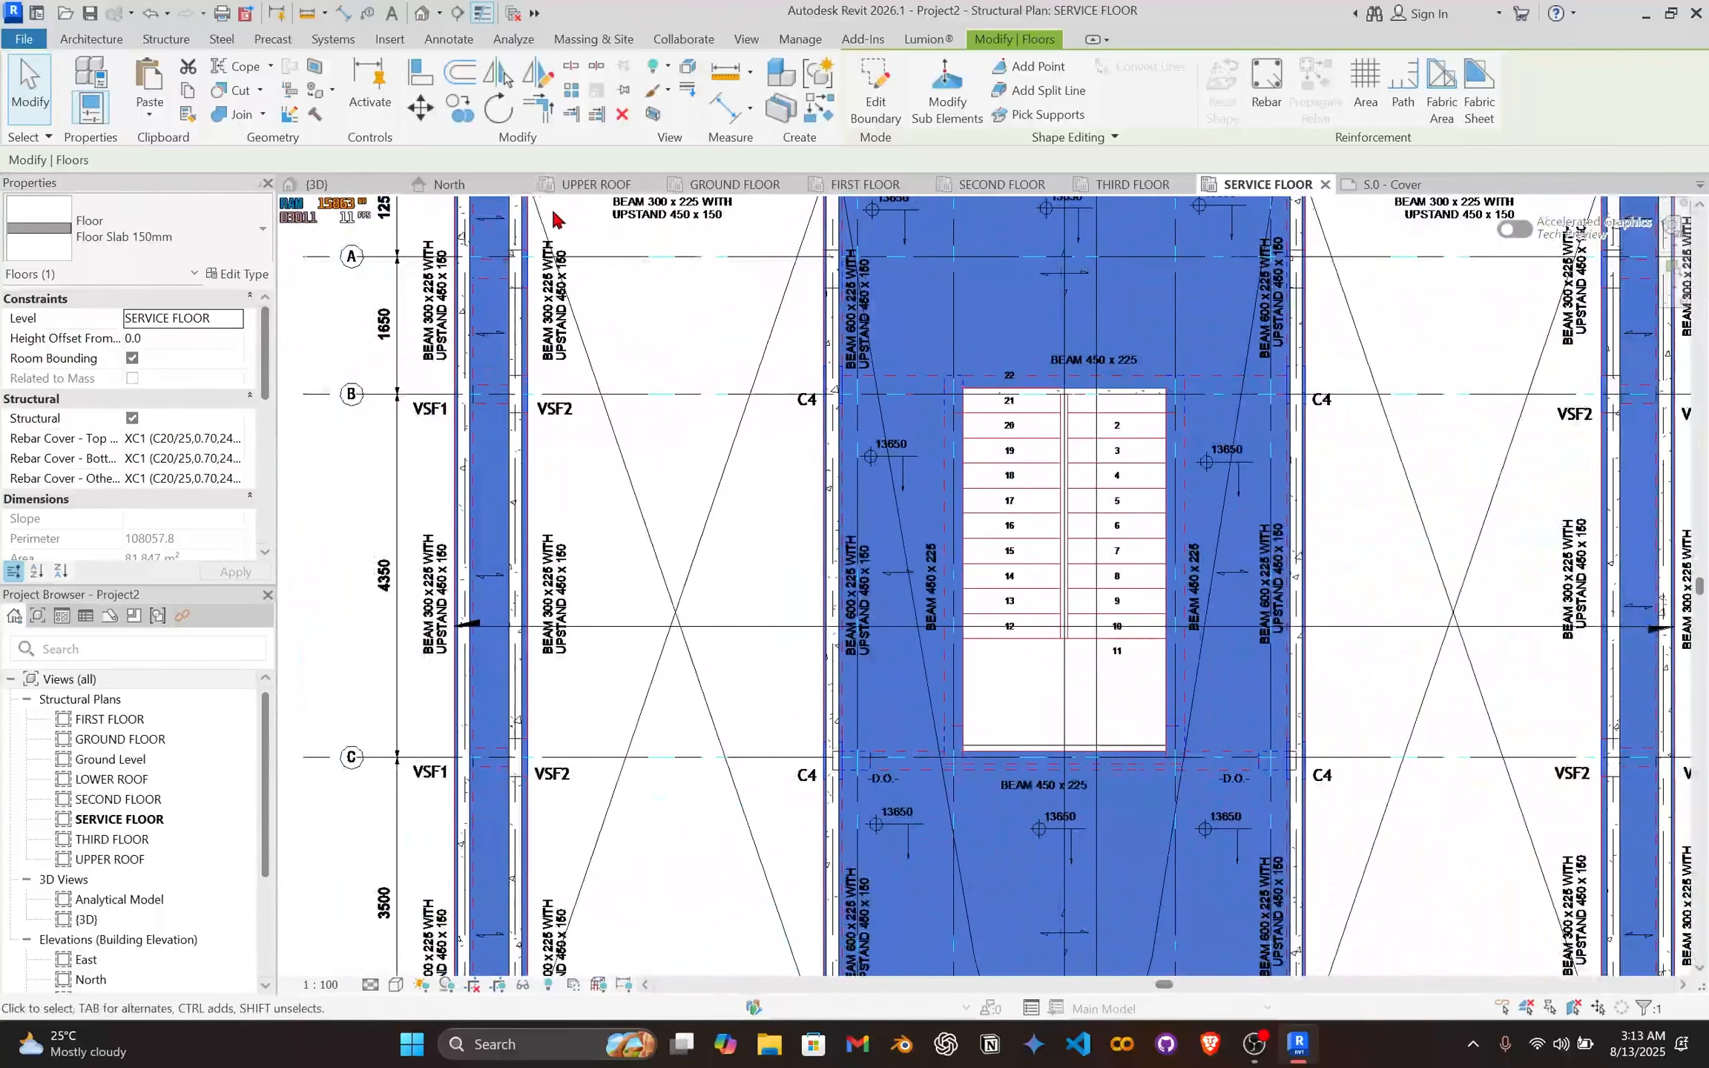
click(421, 15)
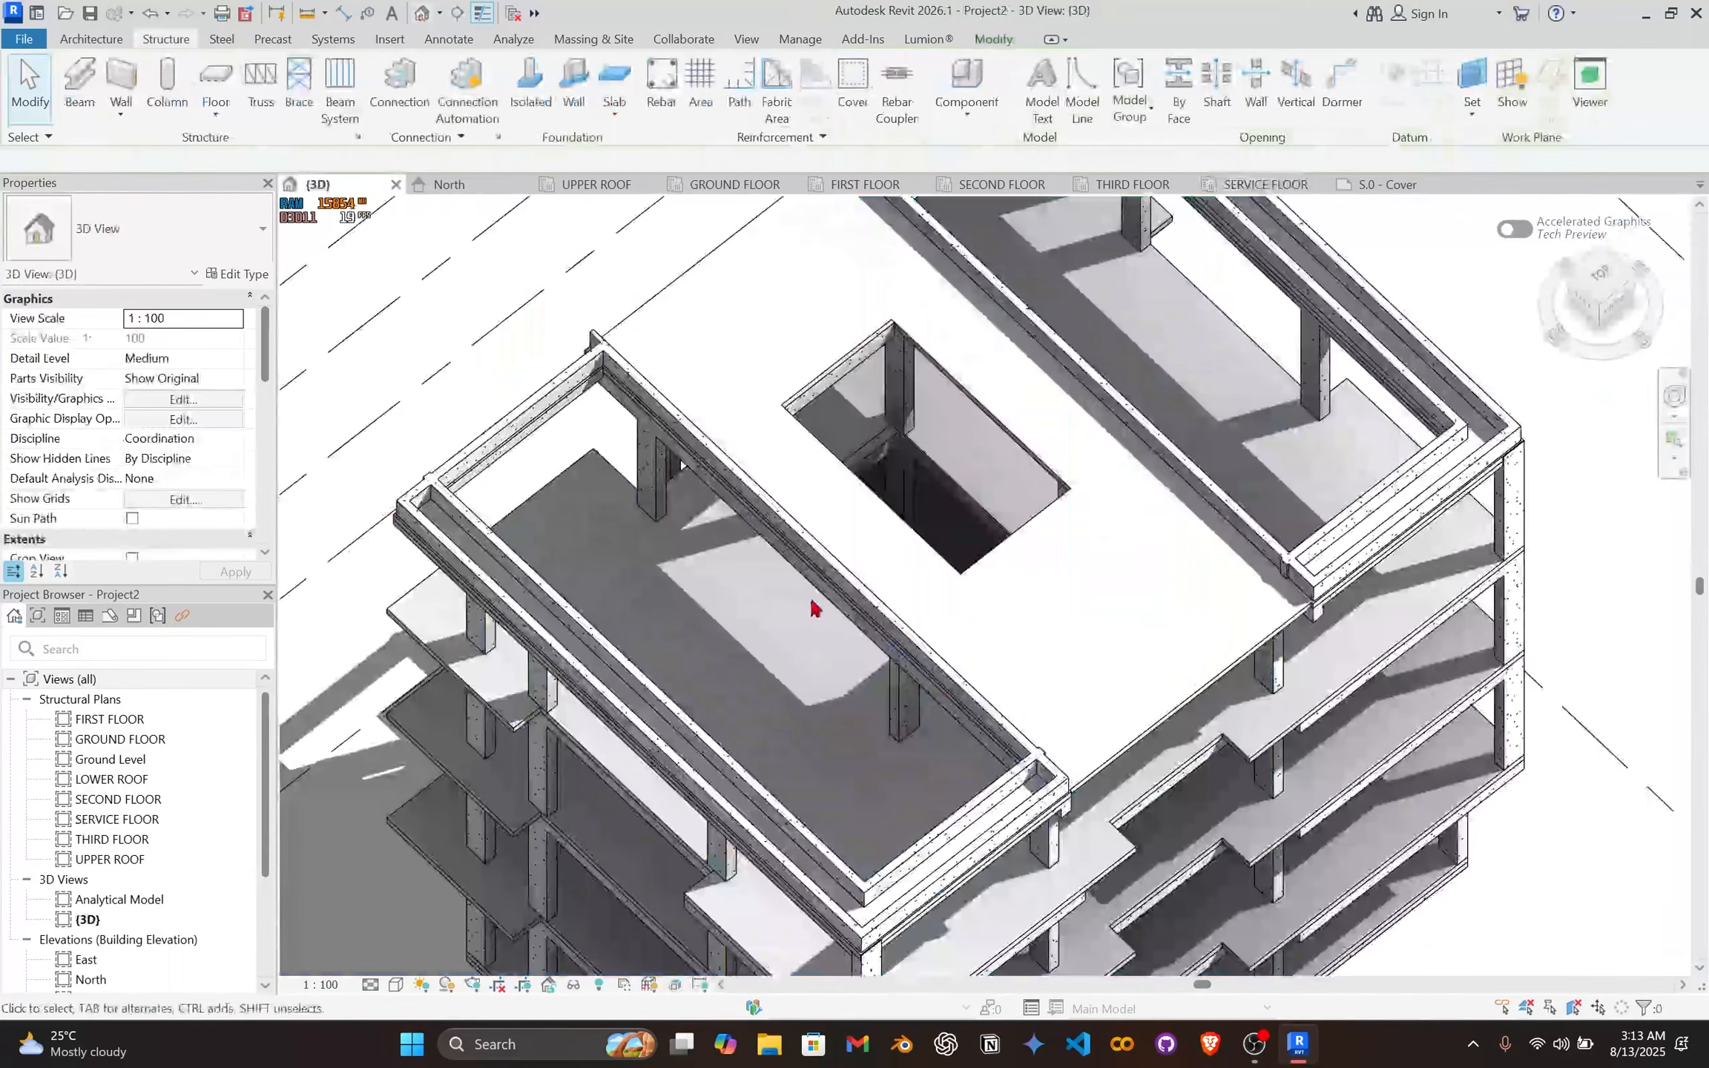
shift+middle_drag(814, 608, 731, 546)
middle_drag(849, 637, 742, 519)
scroll(764, 420, up, 8)
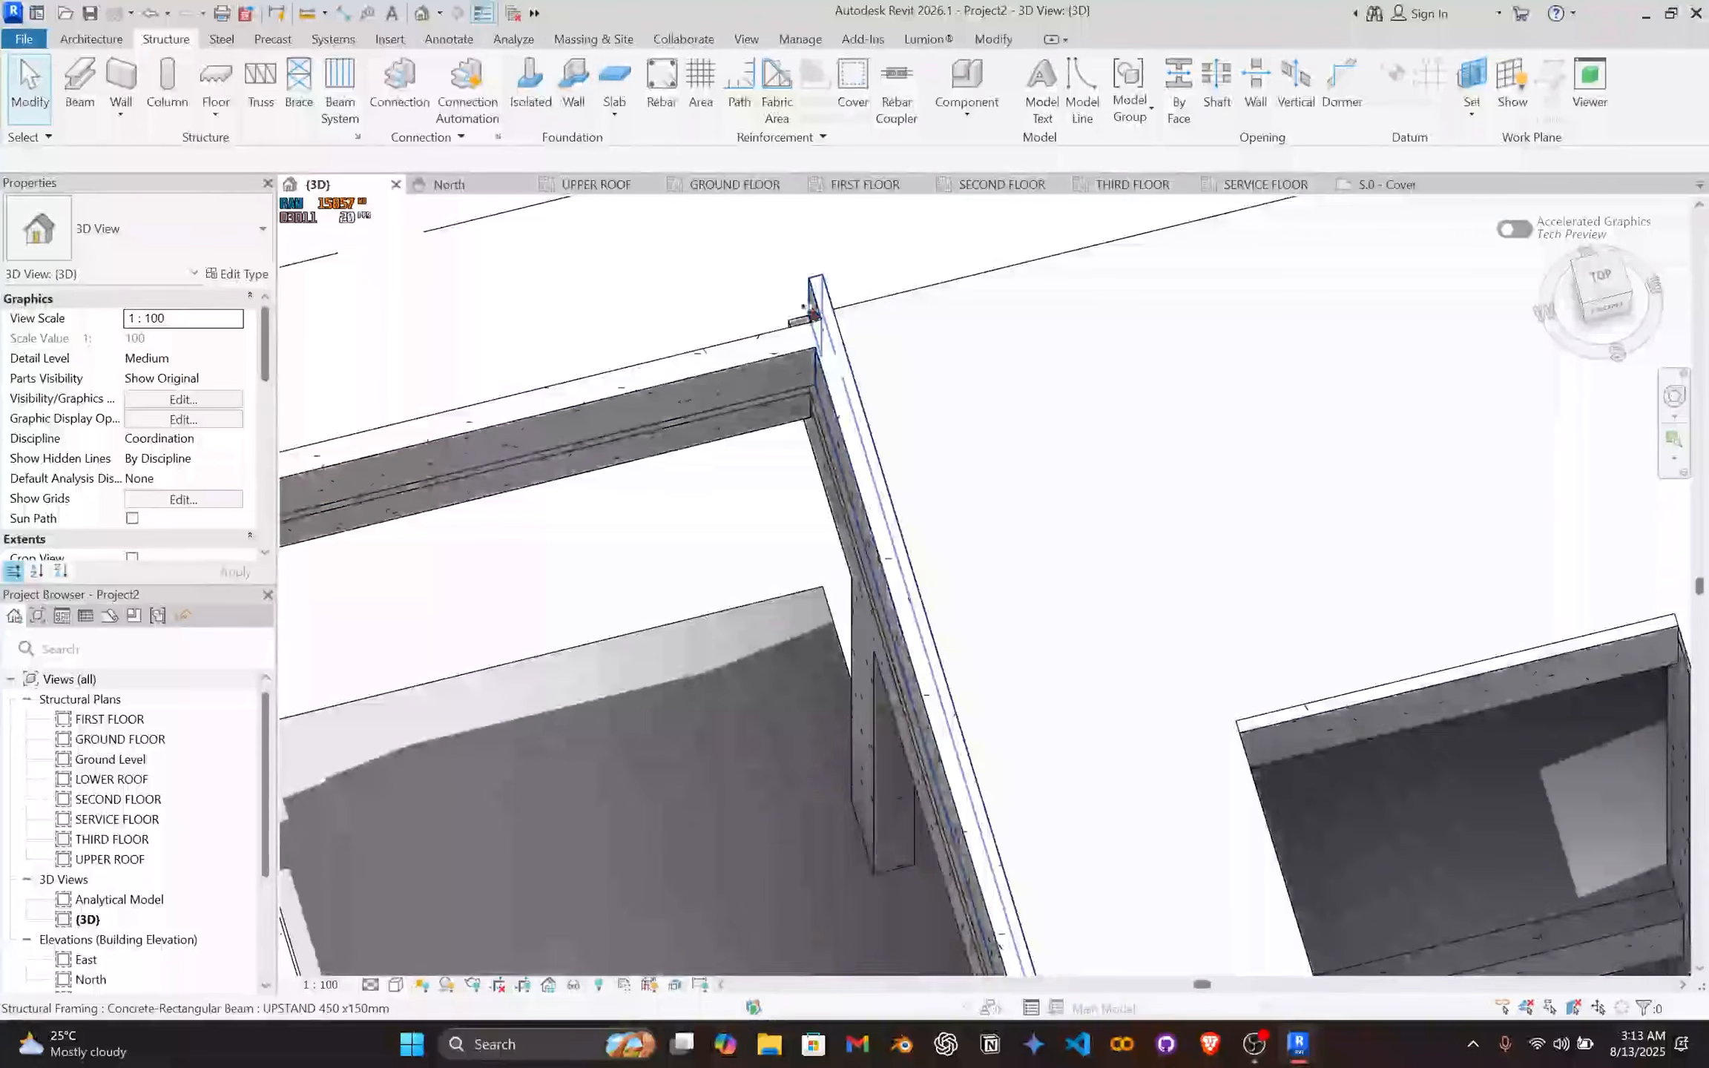
click(801, 329)
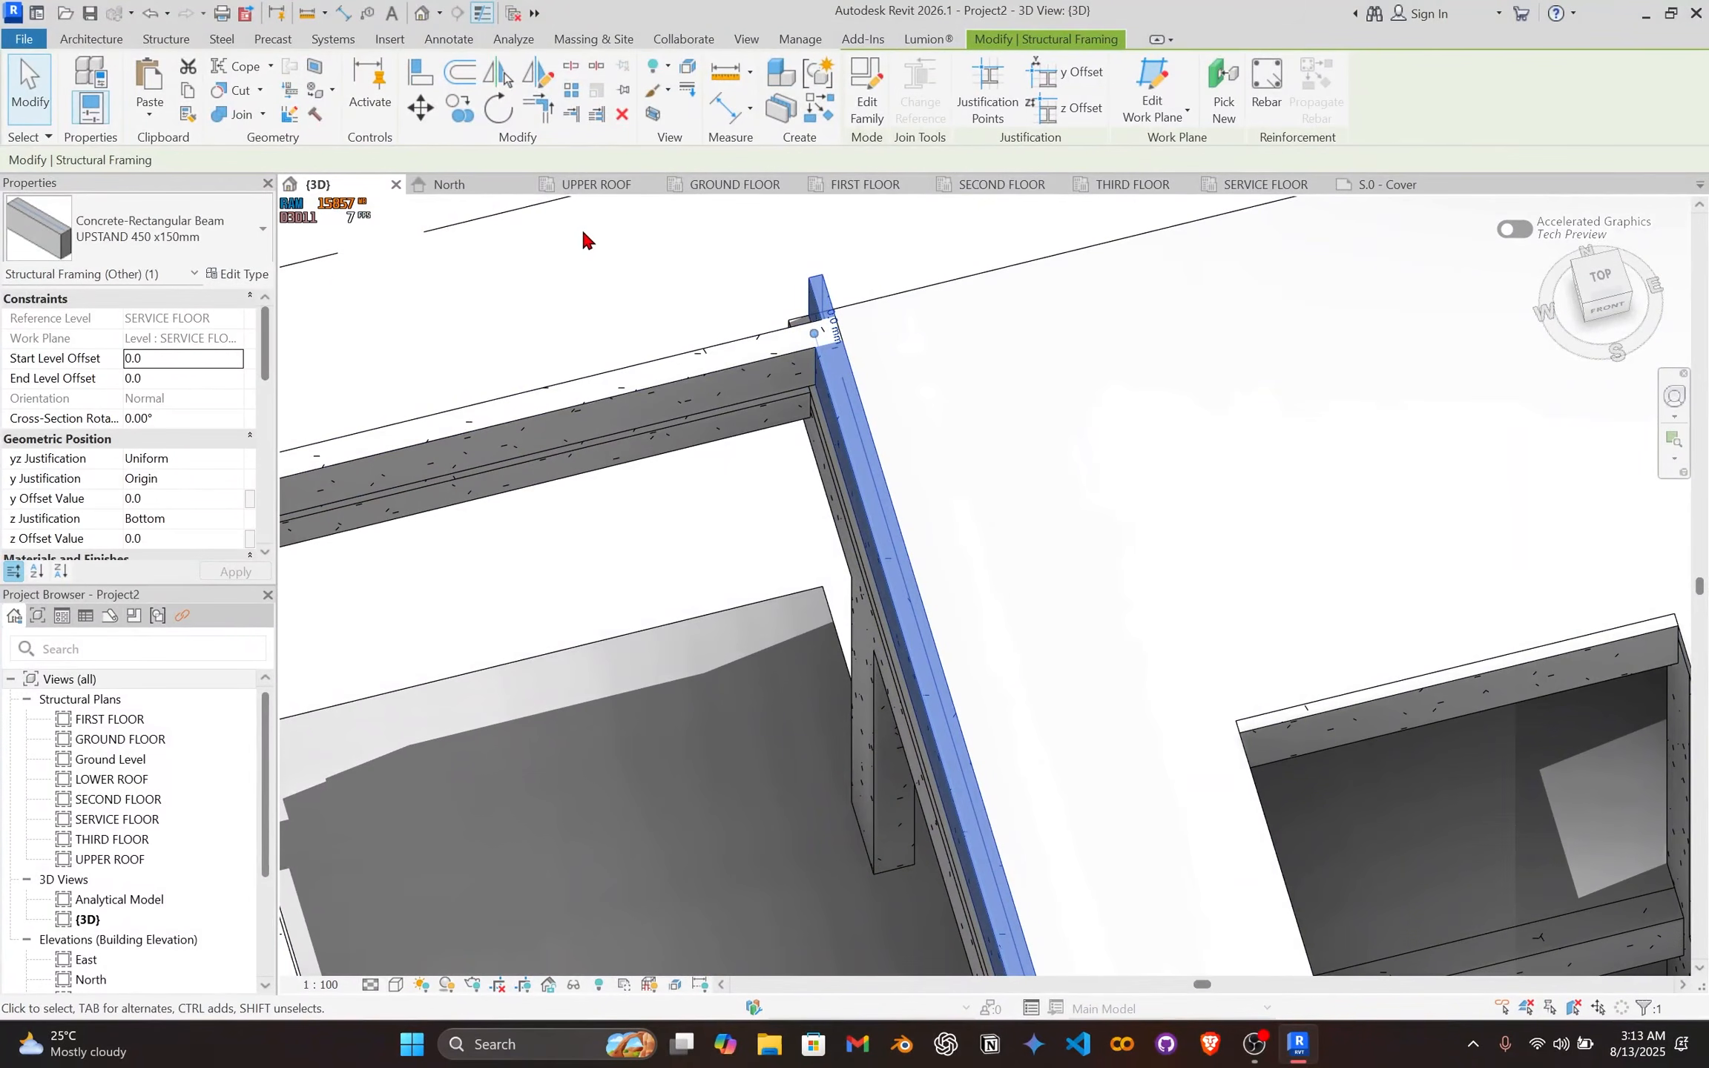
Step: Check the C4 column positions along grids 2 and 8 on the SERVICE FLOOR plan and clear the upstand selection
click(1275, 185)
scroll(793, 606, up, 6)
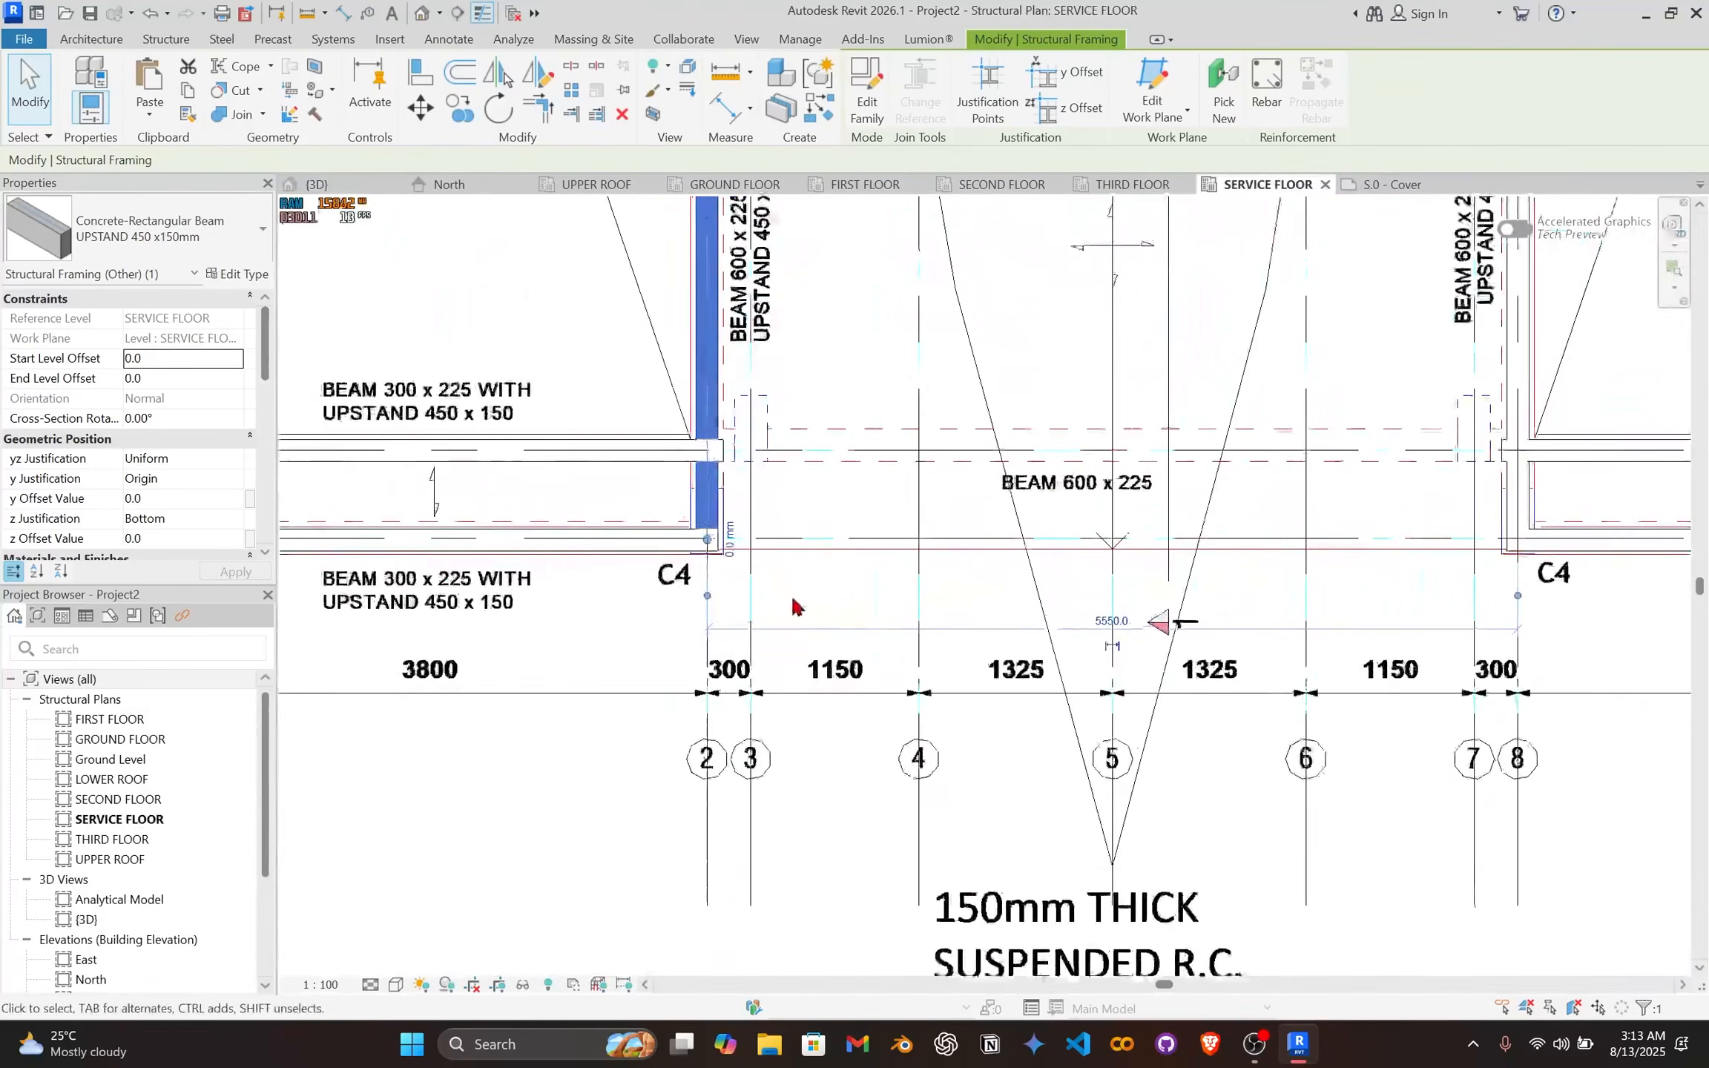
scroll(793, 606, up, 4)
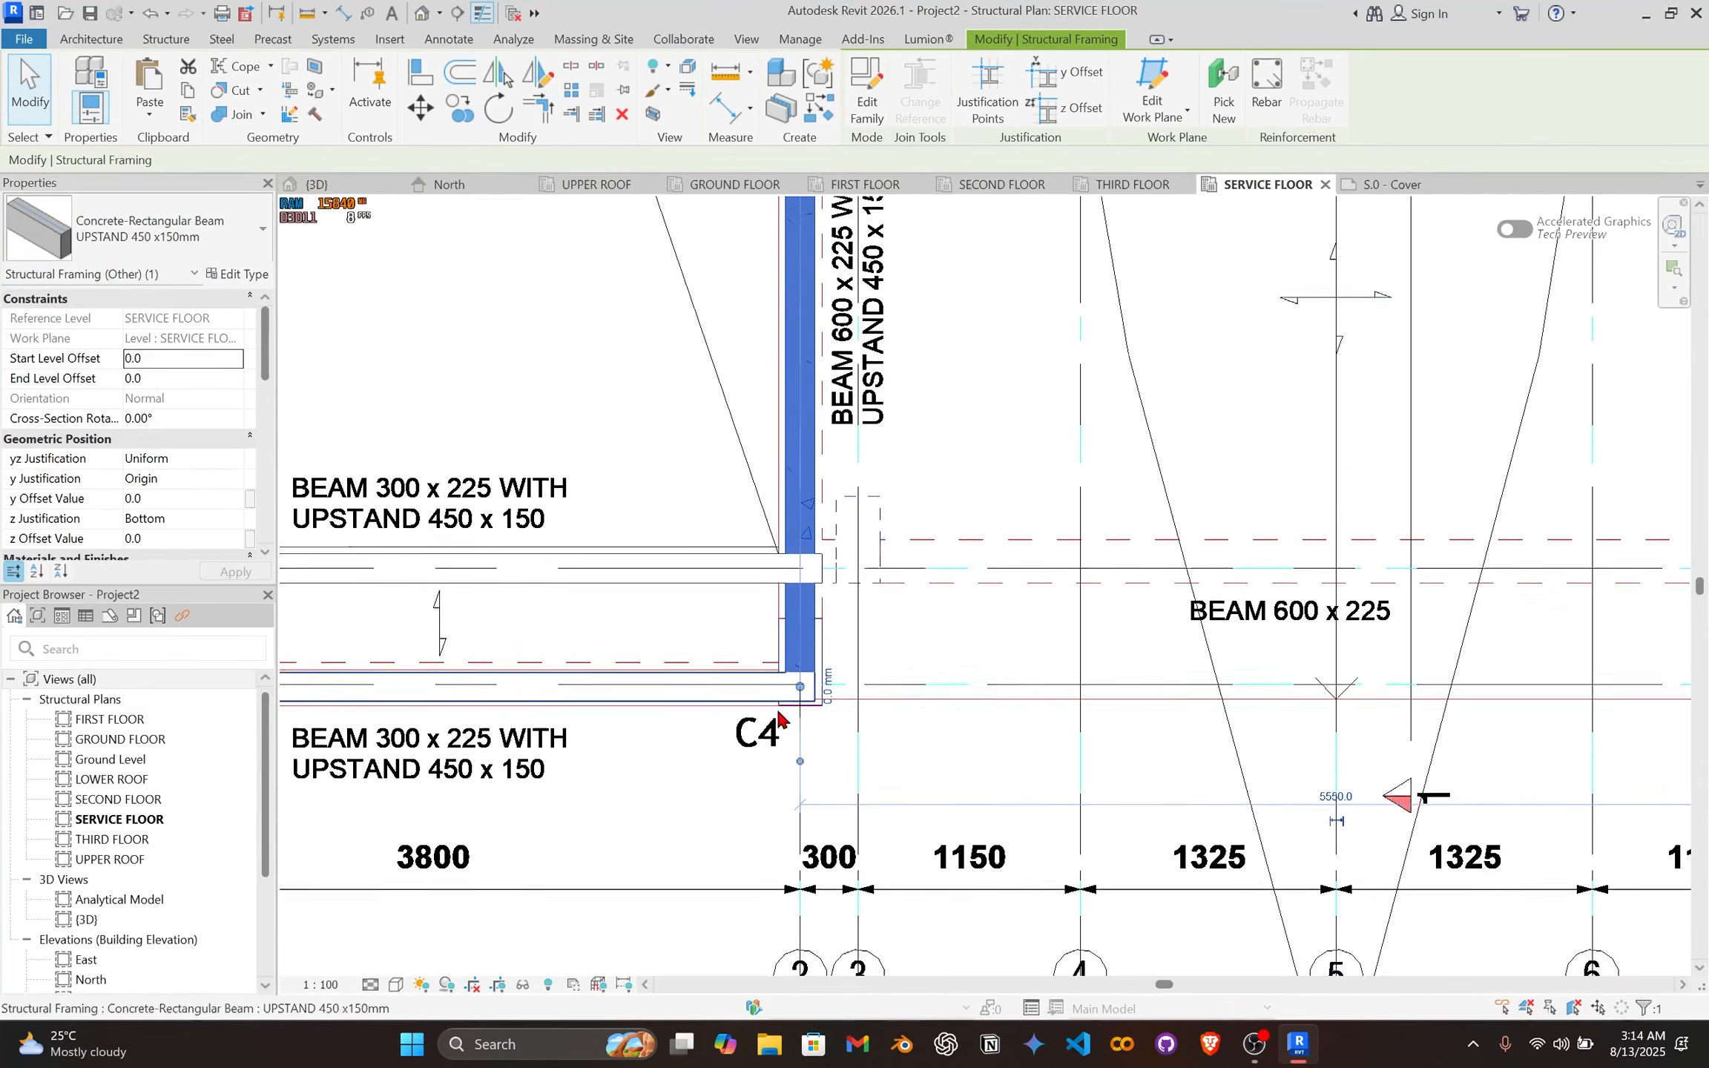
scroll(772, 758, down, 4)
scroll(1217, 718, down, 1)
middle_drag(1217, 718, 1003, 725)
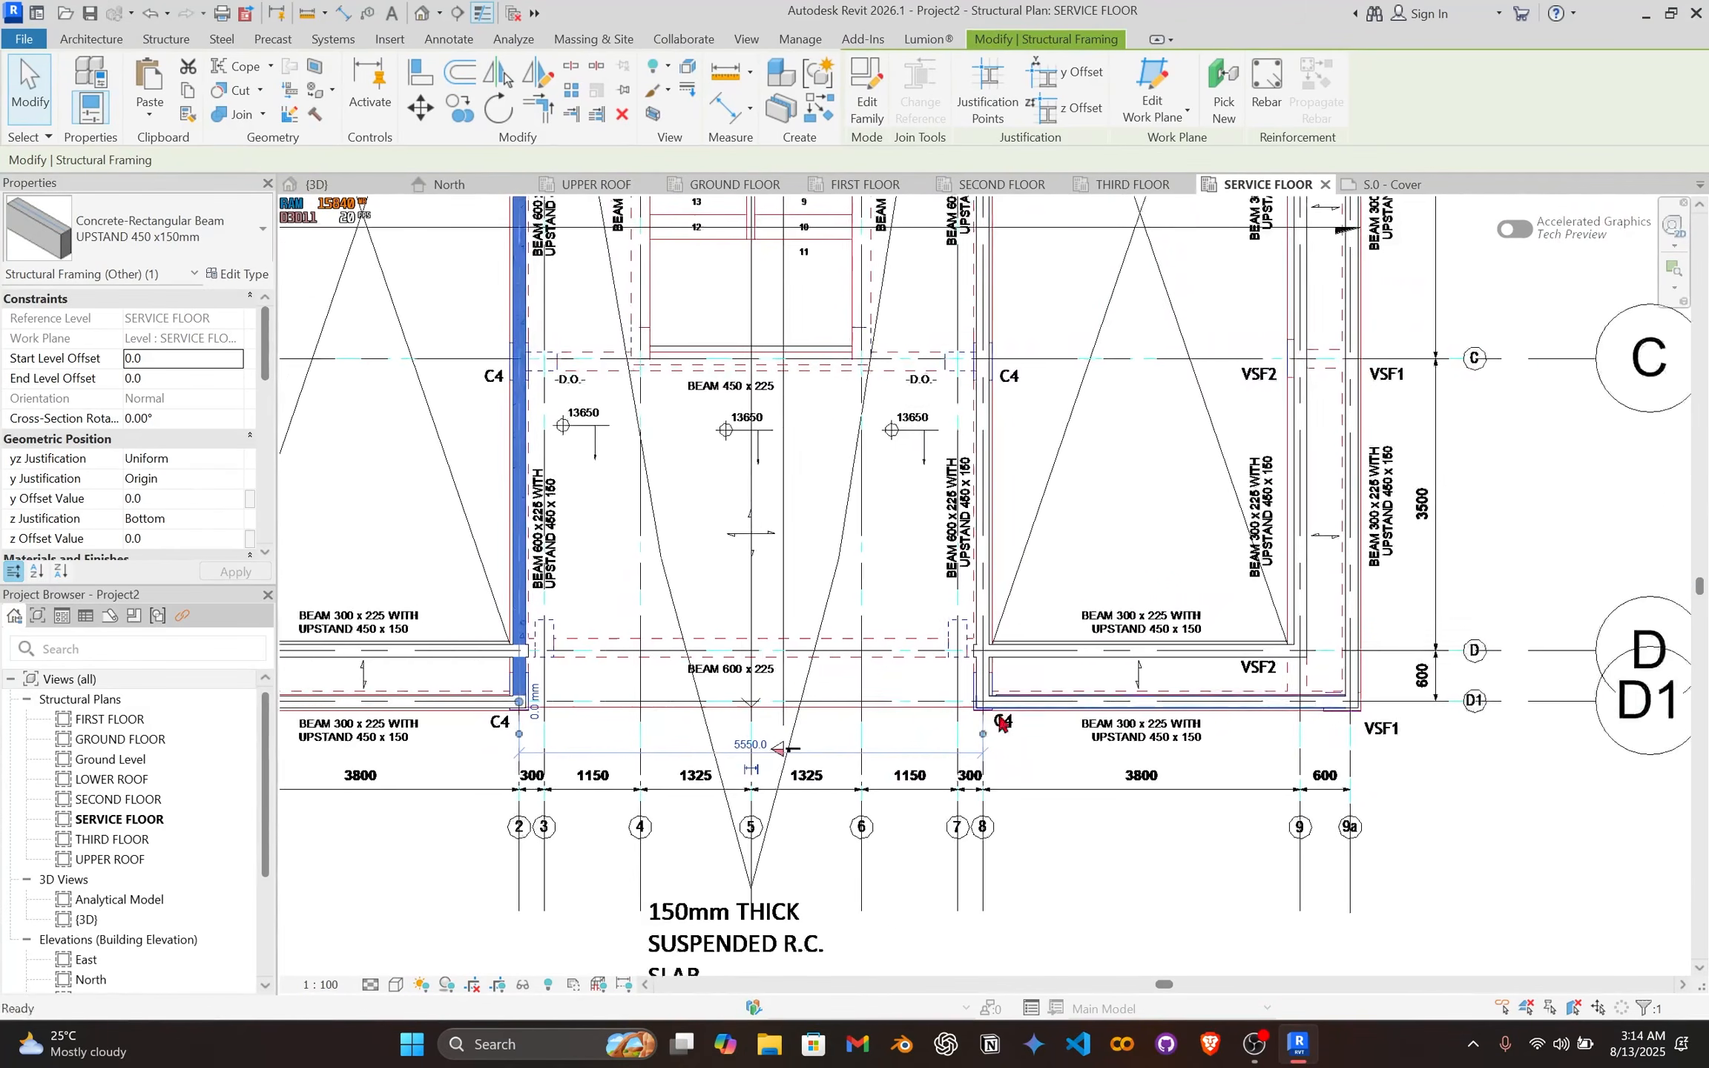
middle_drag(1068, 668, 1343, 908)
middle_drag(1079, 561, 1156, 797)
middle_drag(769, 409, 908, 648)
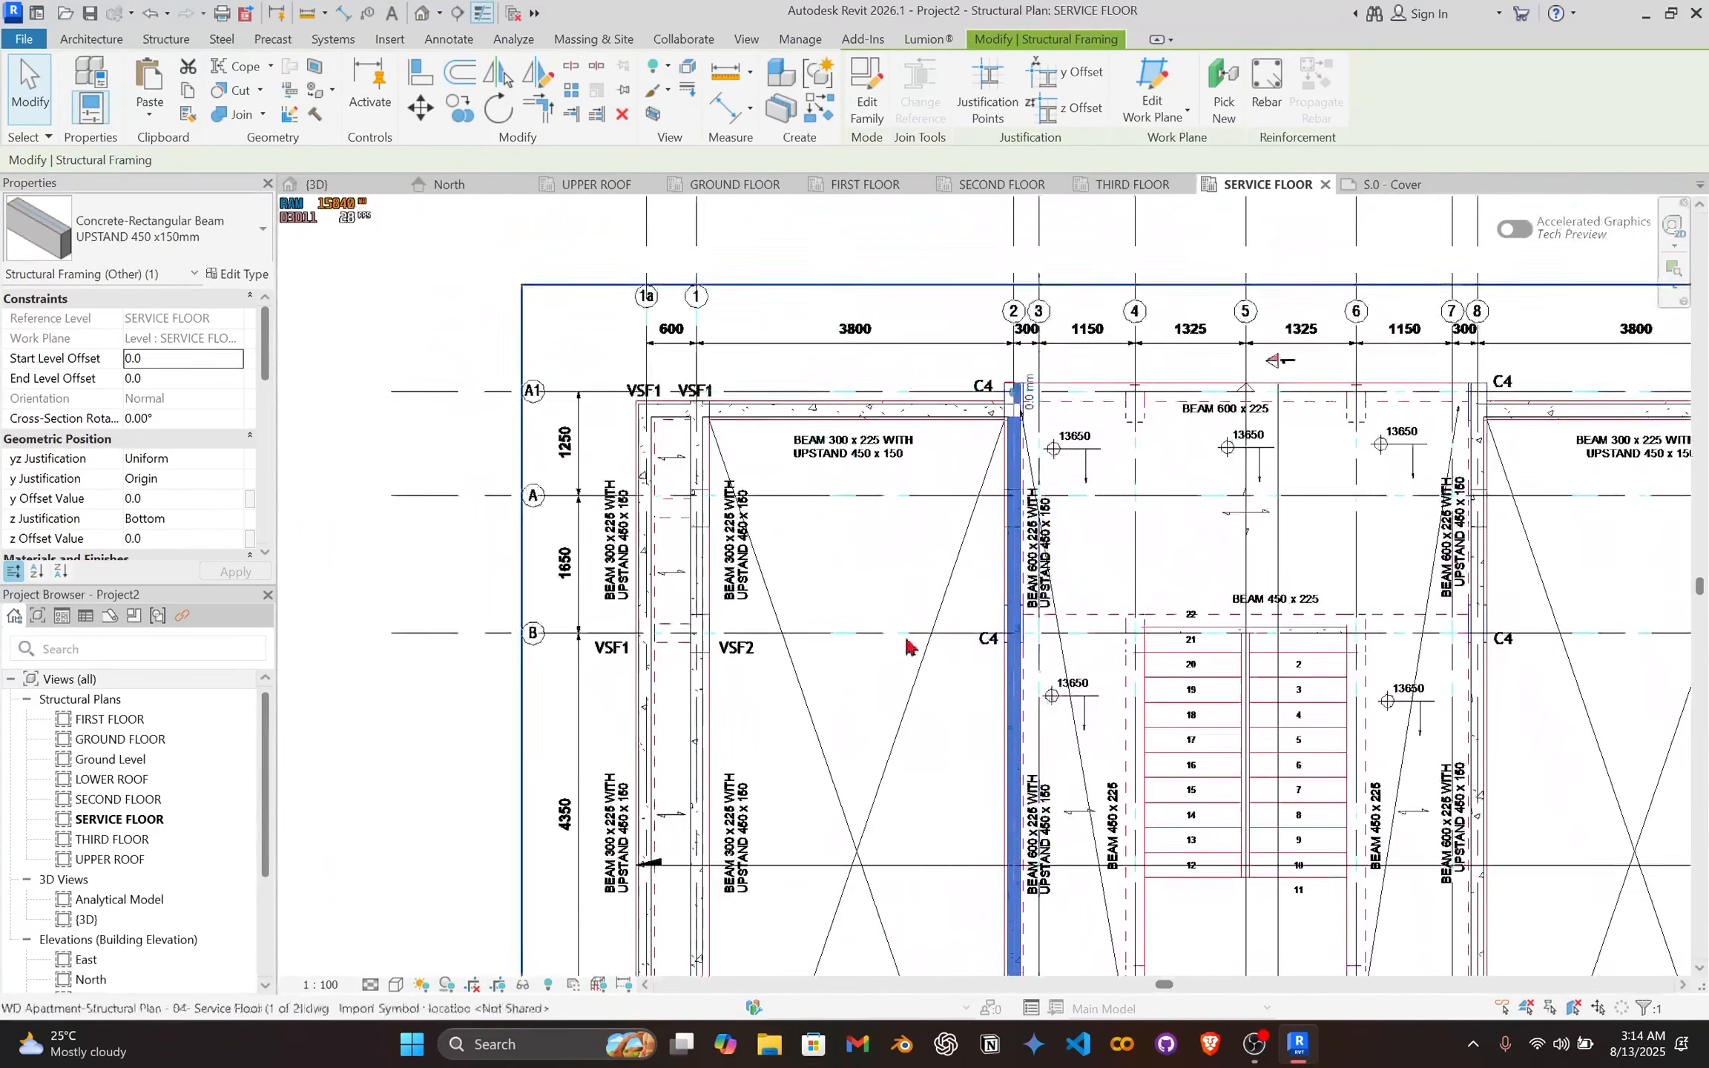
scroll(626, 650, up, 3)
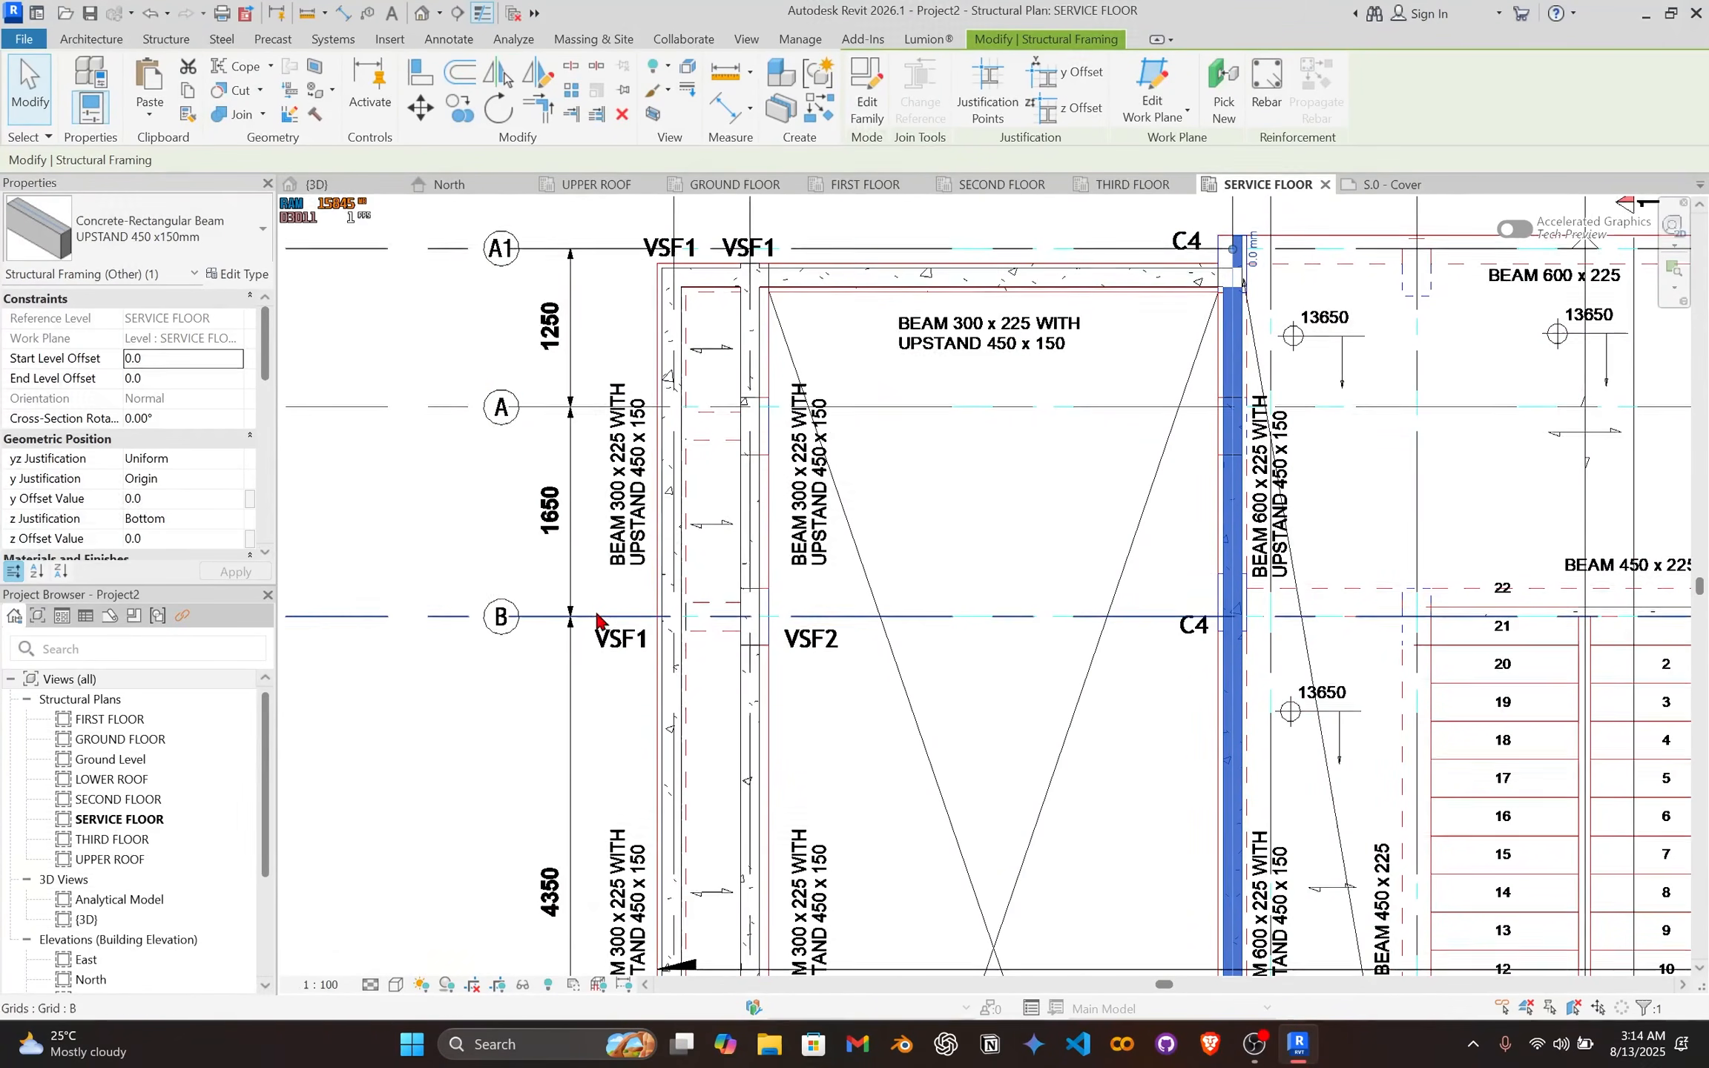
middle_drag(763, 526, 747, 612)
scroll(747, 611, up, 1)
middle_drag(718, 448, 690, 523)
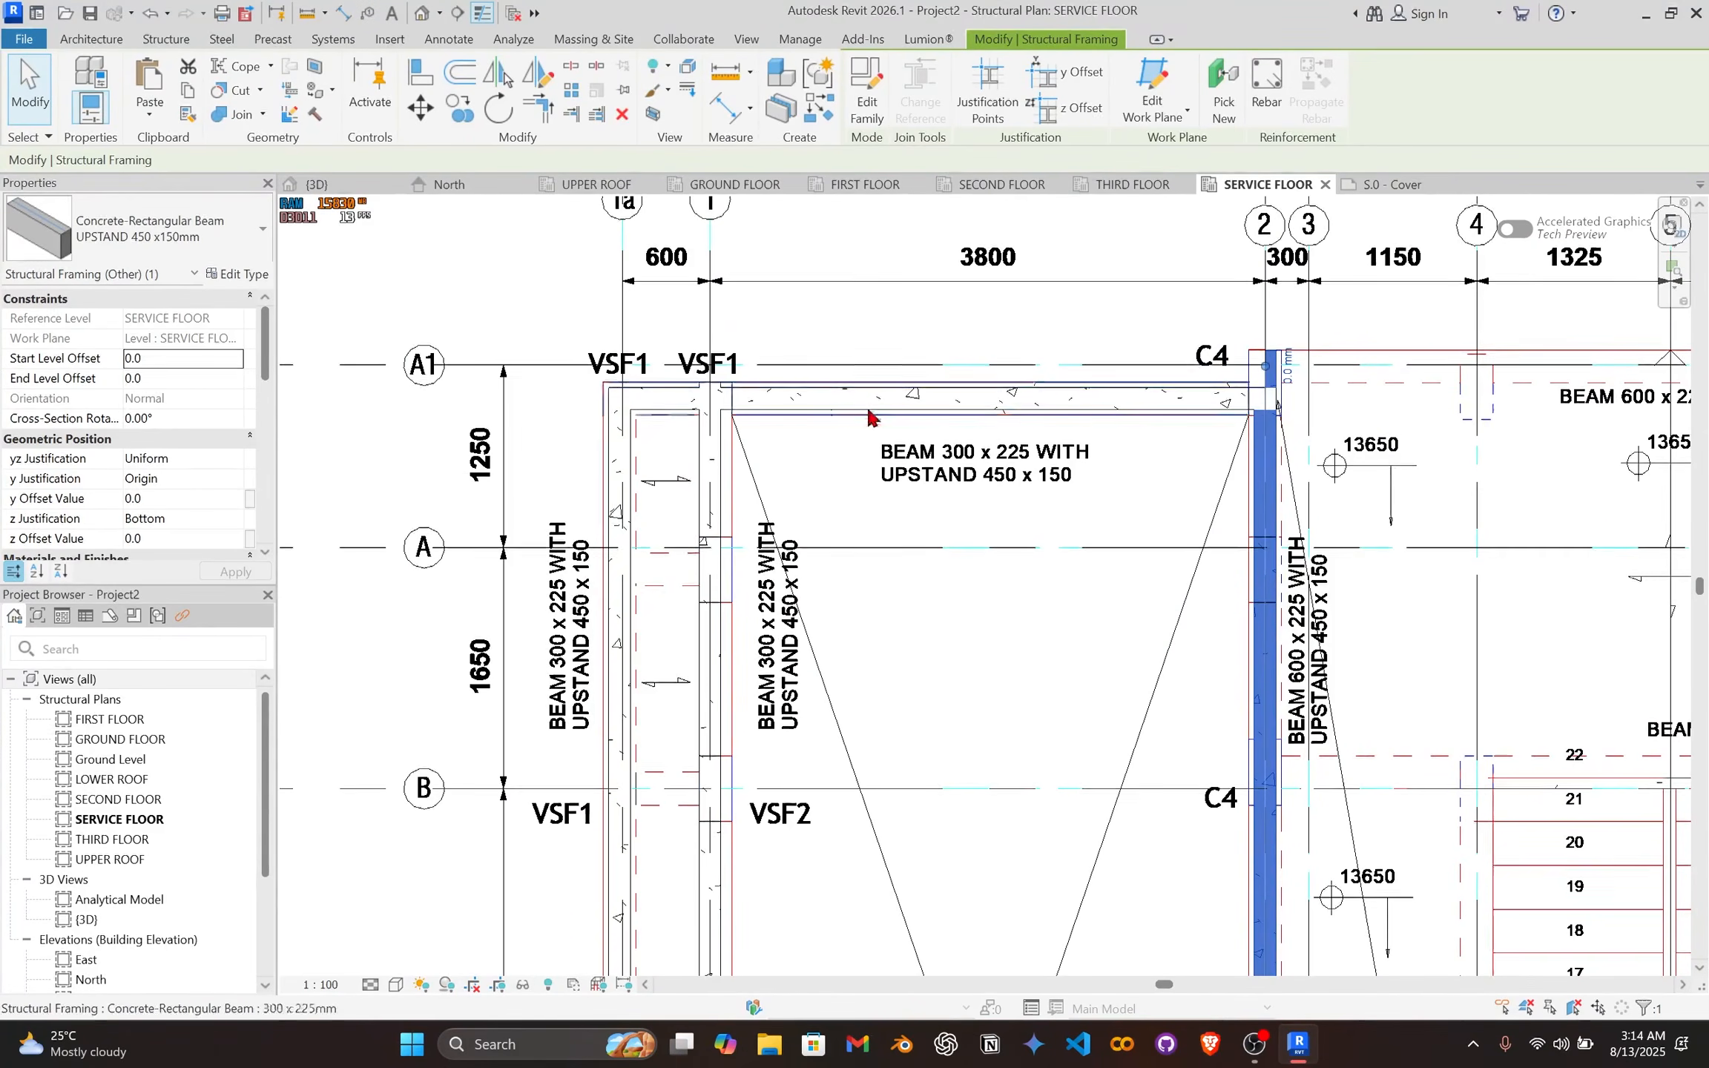
click(914, 336)
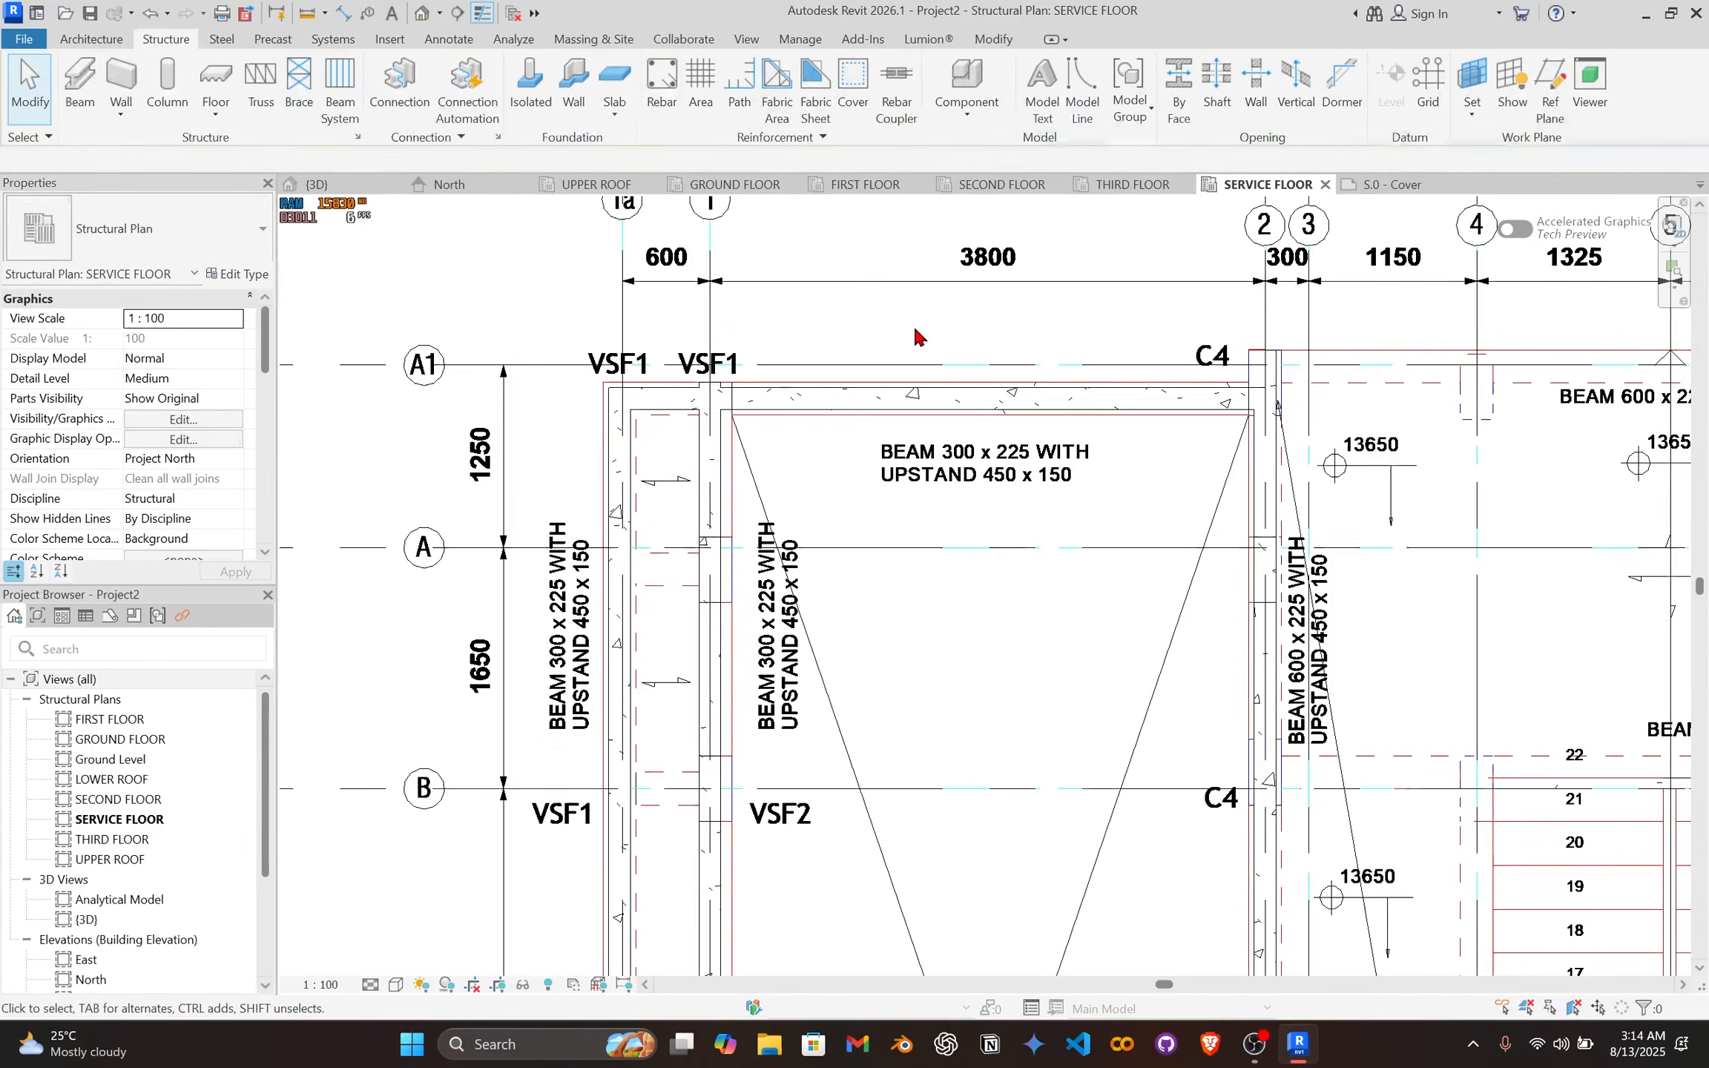
Step: Open sheet S.5 - COLUMN REINFORCEMENT DETAILS and examine the Column Type 'C4' elevation for its height and extents
click(1384, 185)
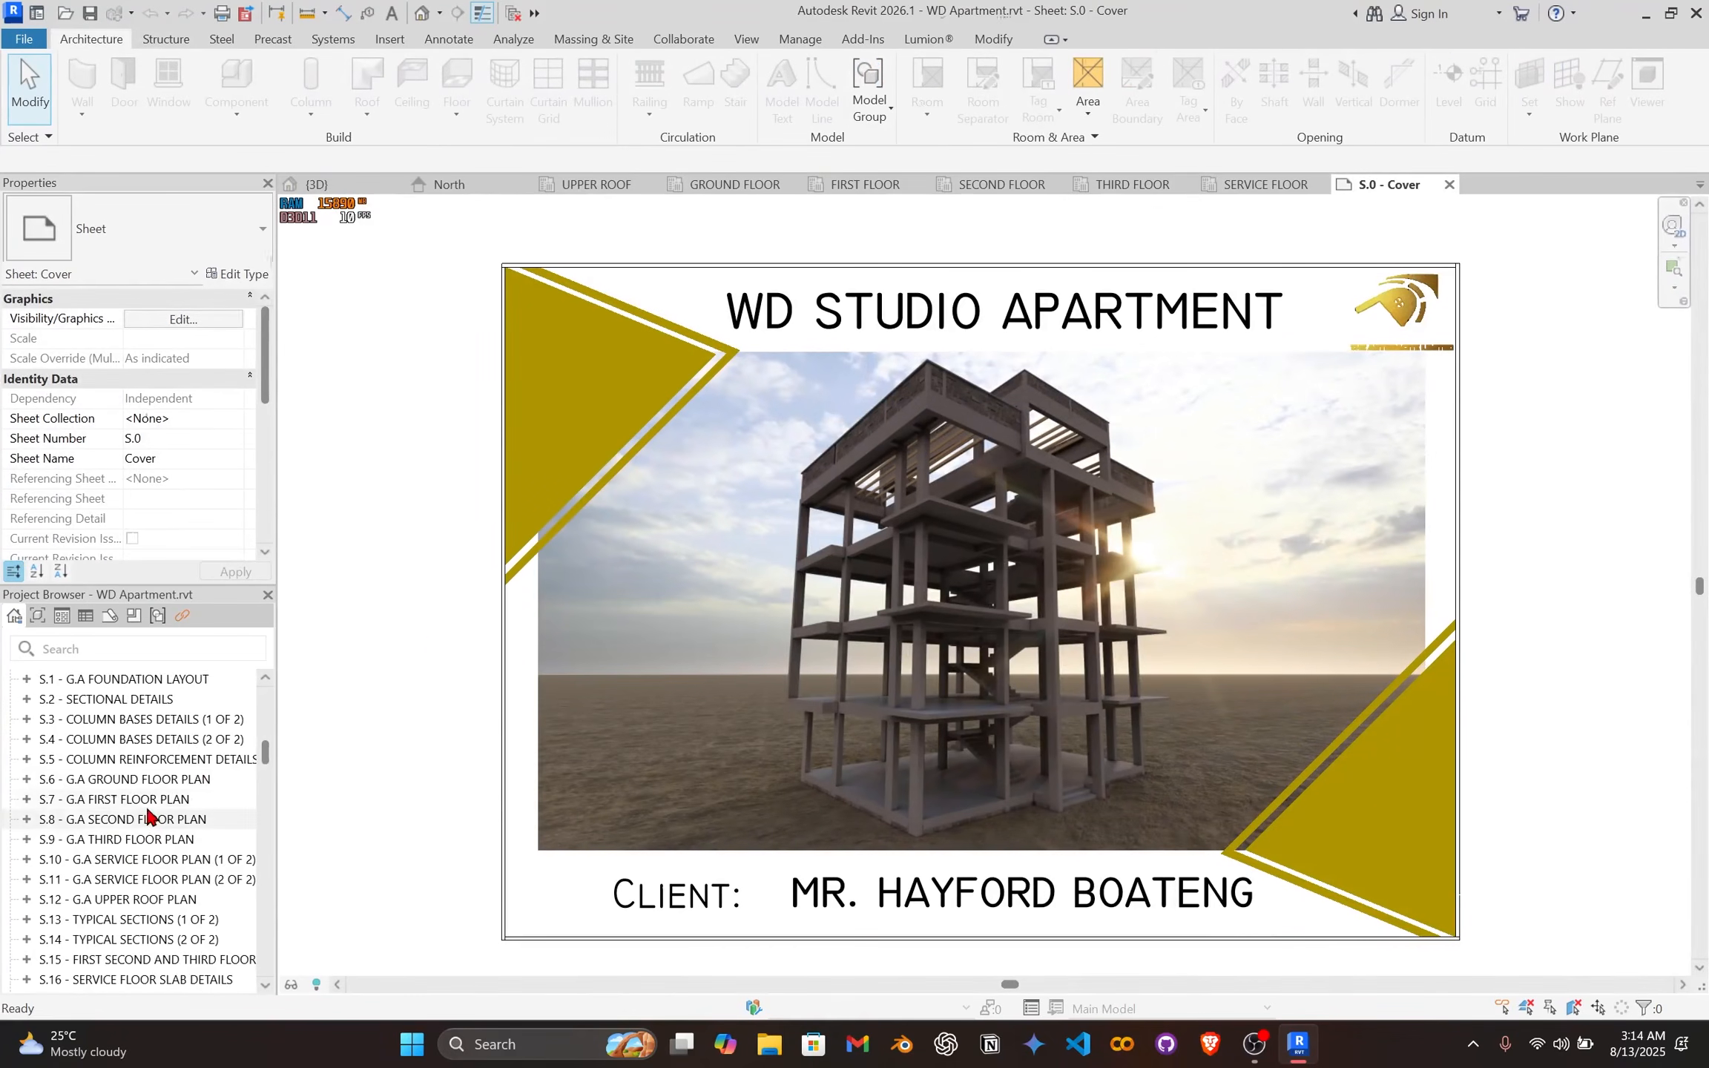
double_click(152, 762)
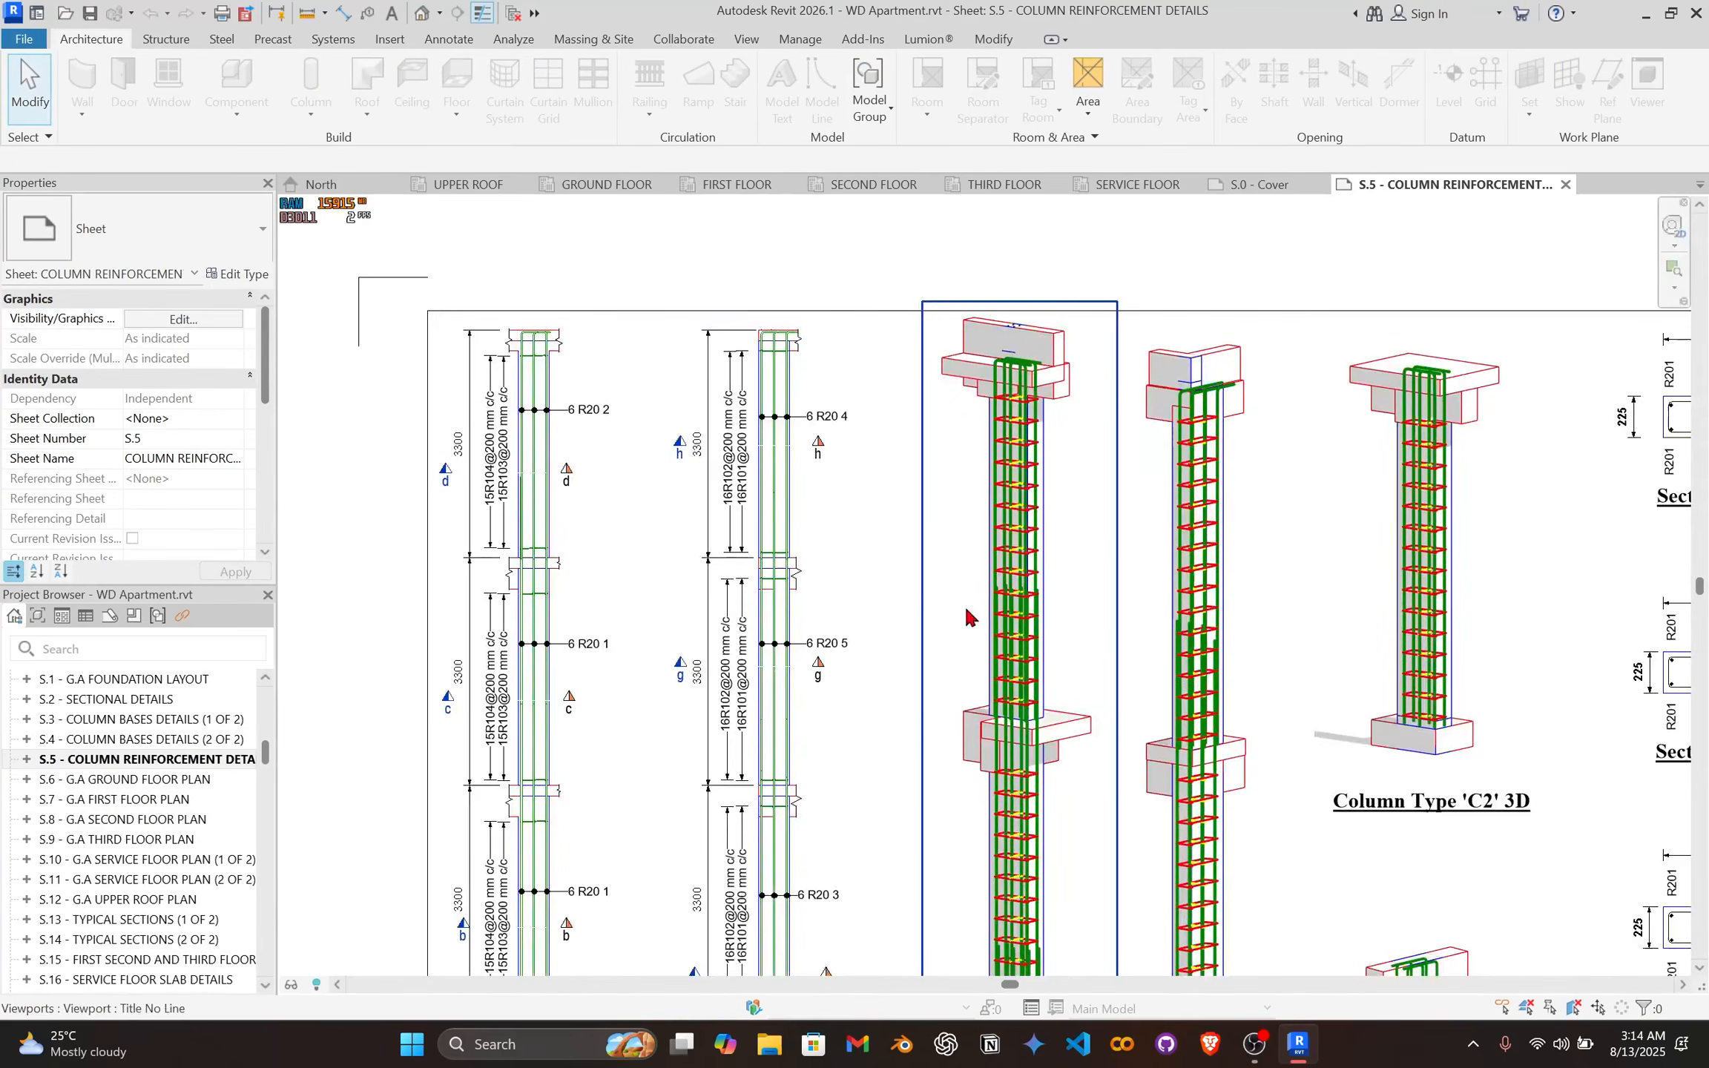
scroll(967, 610, down, 1)
middle_drag(967, 610, 763, 278)
middle_drag(733, 736, 864, 387)
scroll(659, 610, up, 4)
middle_drag(794, 508, 789, 628)
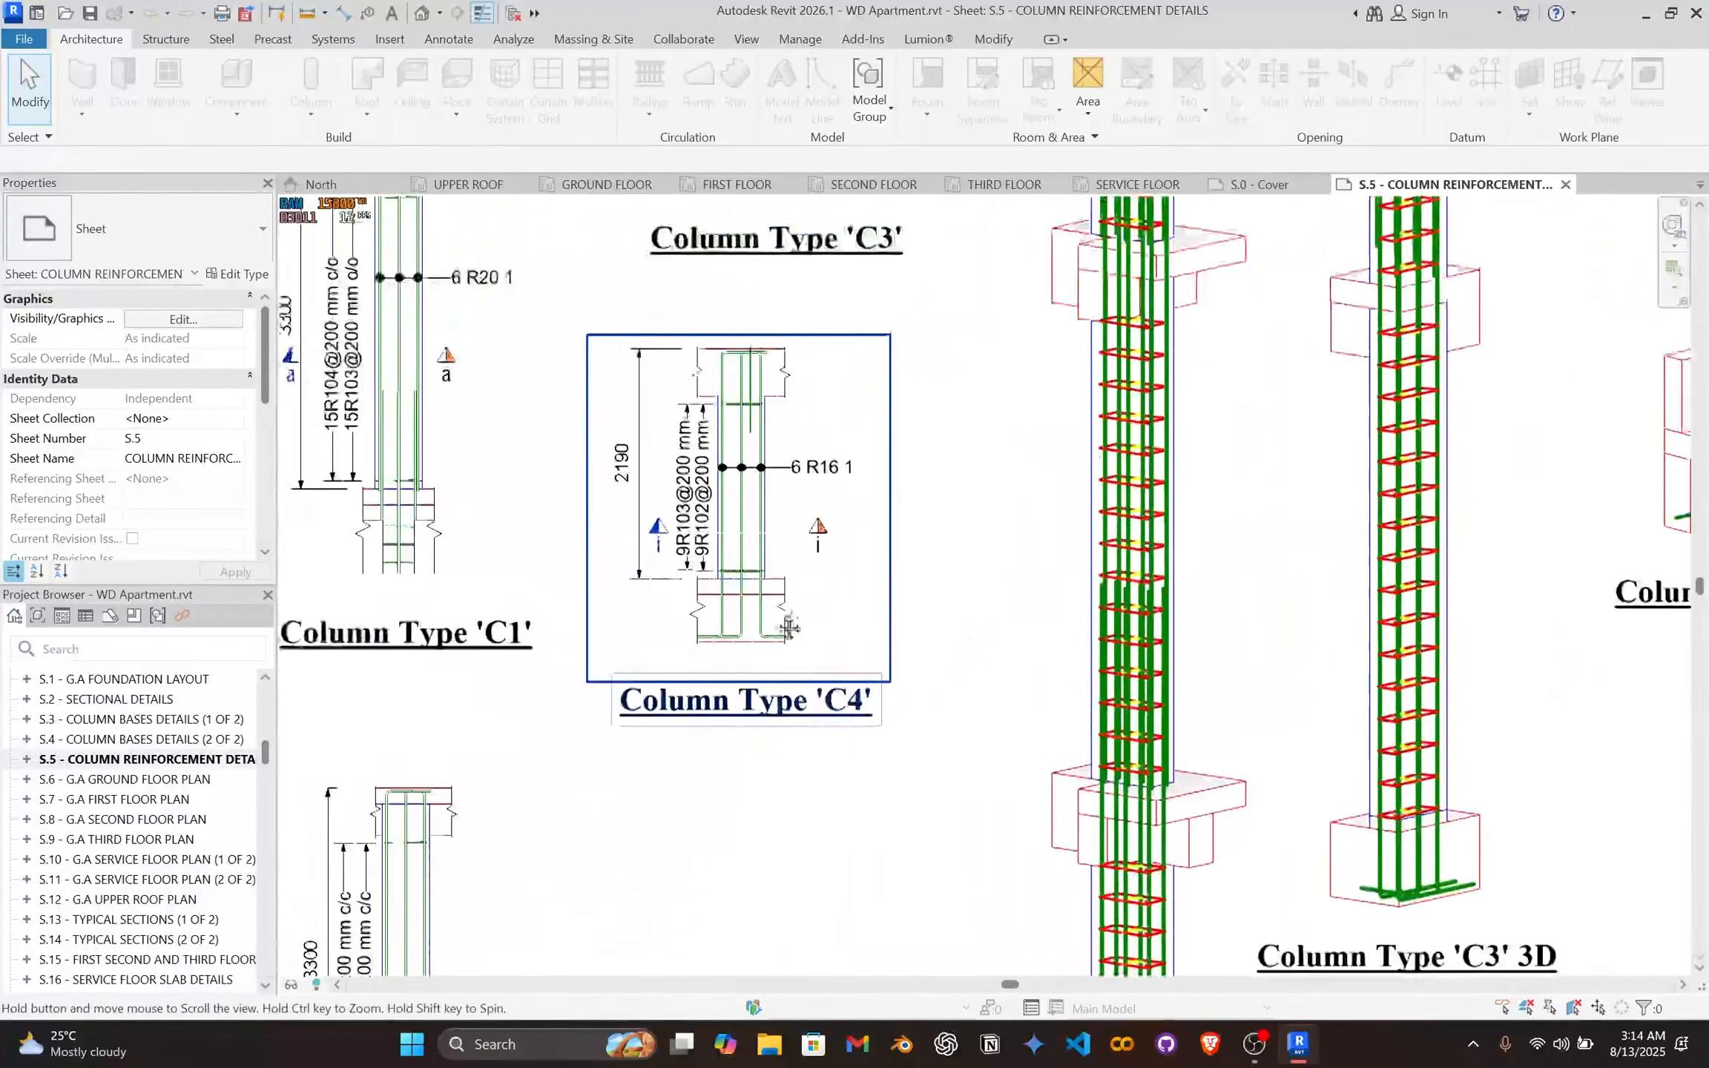
scroll(819, 446, up, 2)
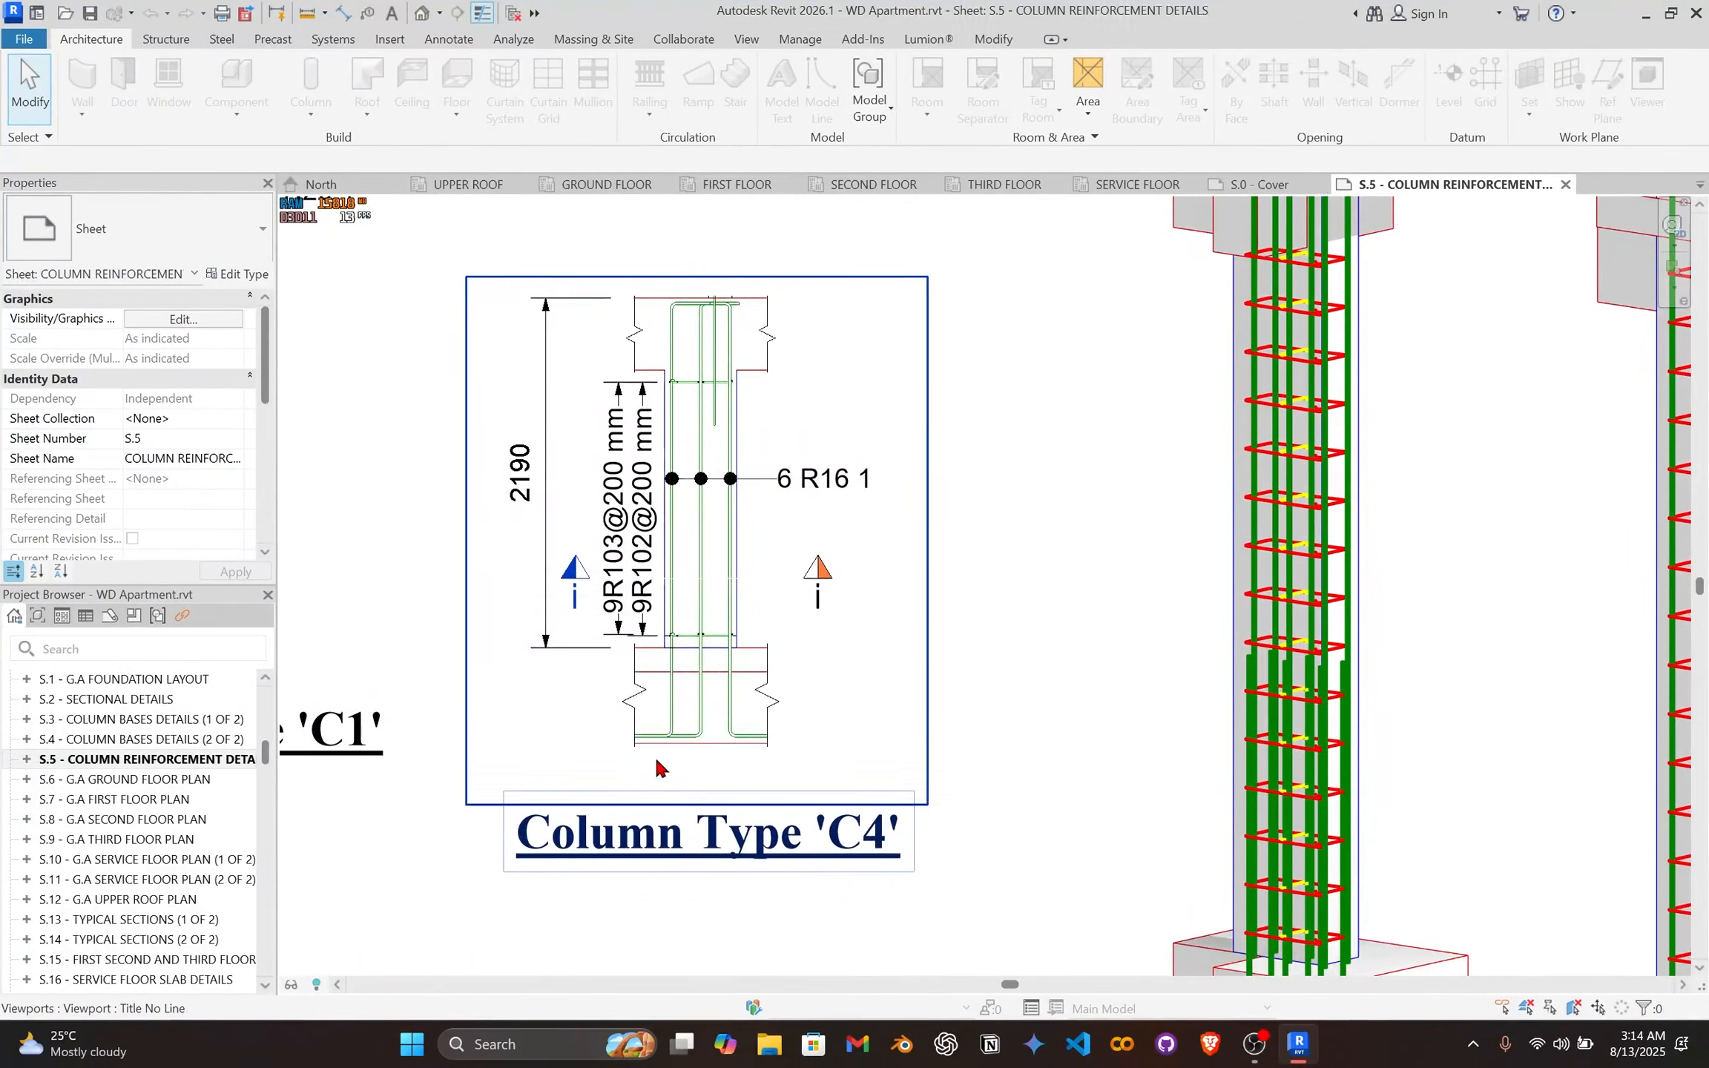
scroll(656, 756, down, 5)
scroll(609, 499, up, 2)
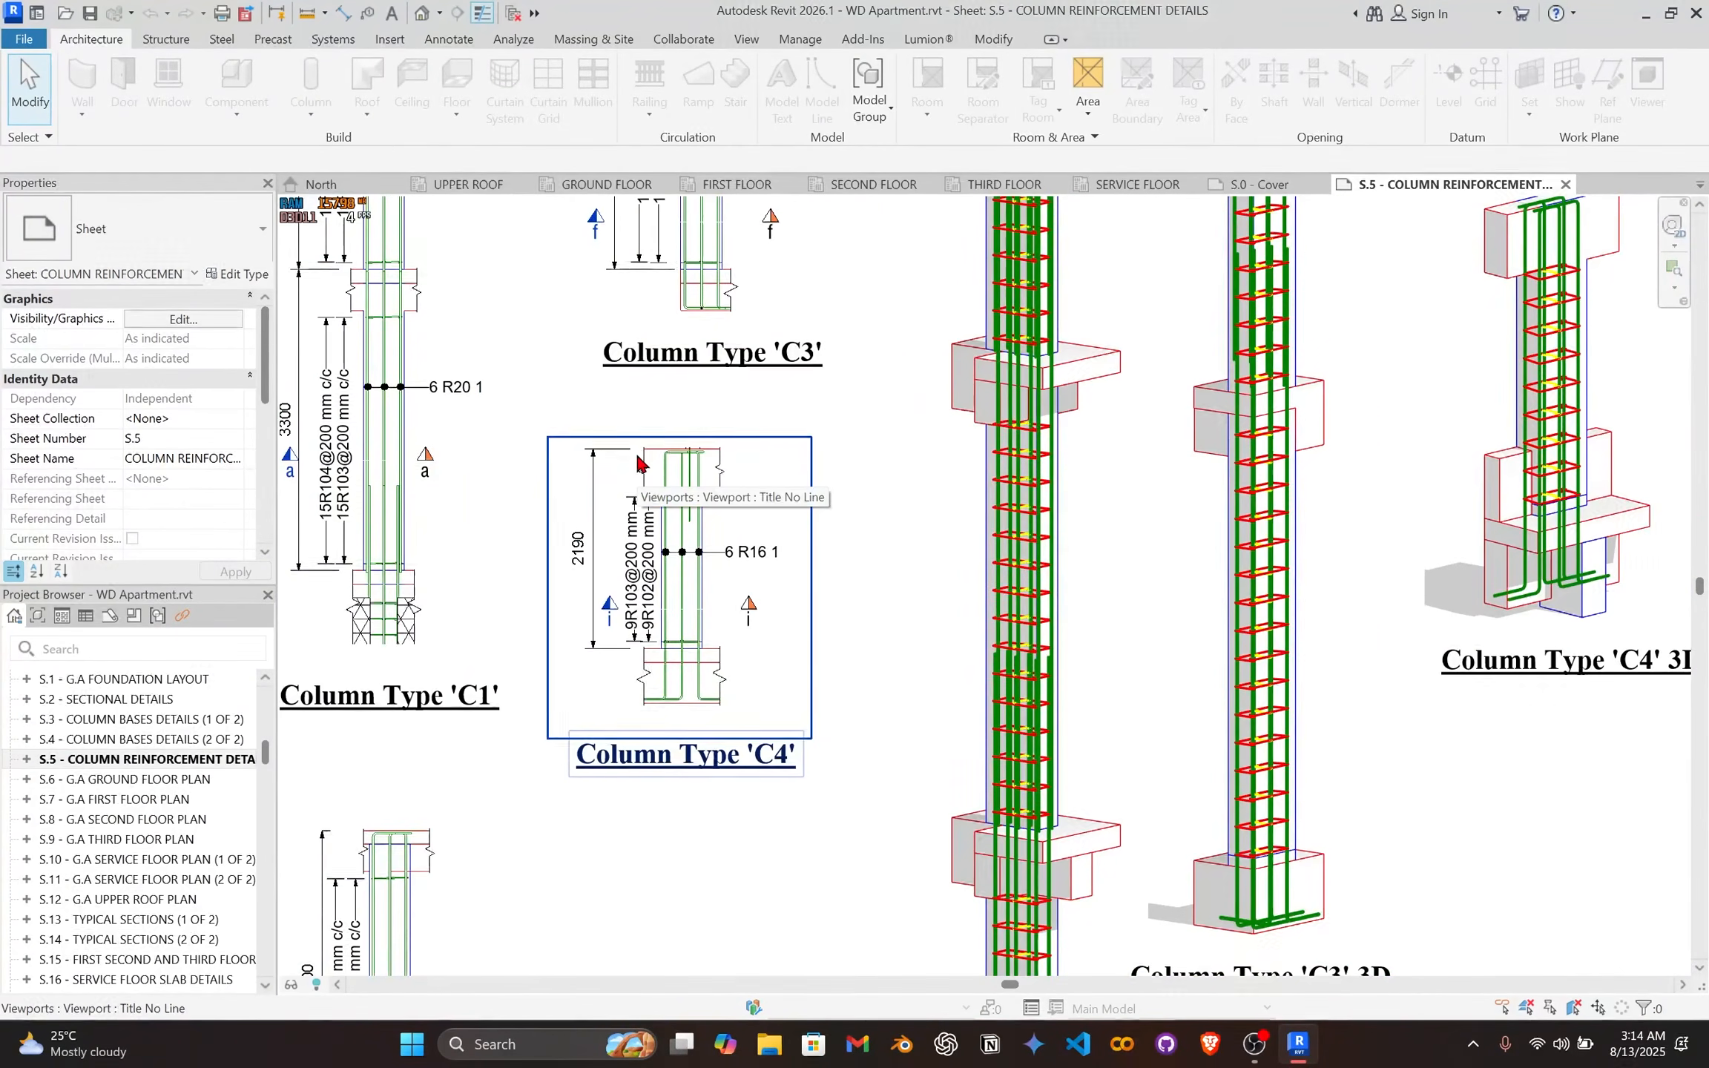
scroll(638, 464, down, 3)
scroll(750, 599, up, 5)
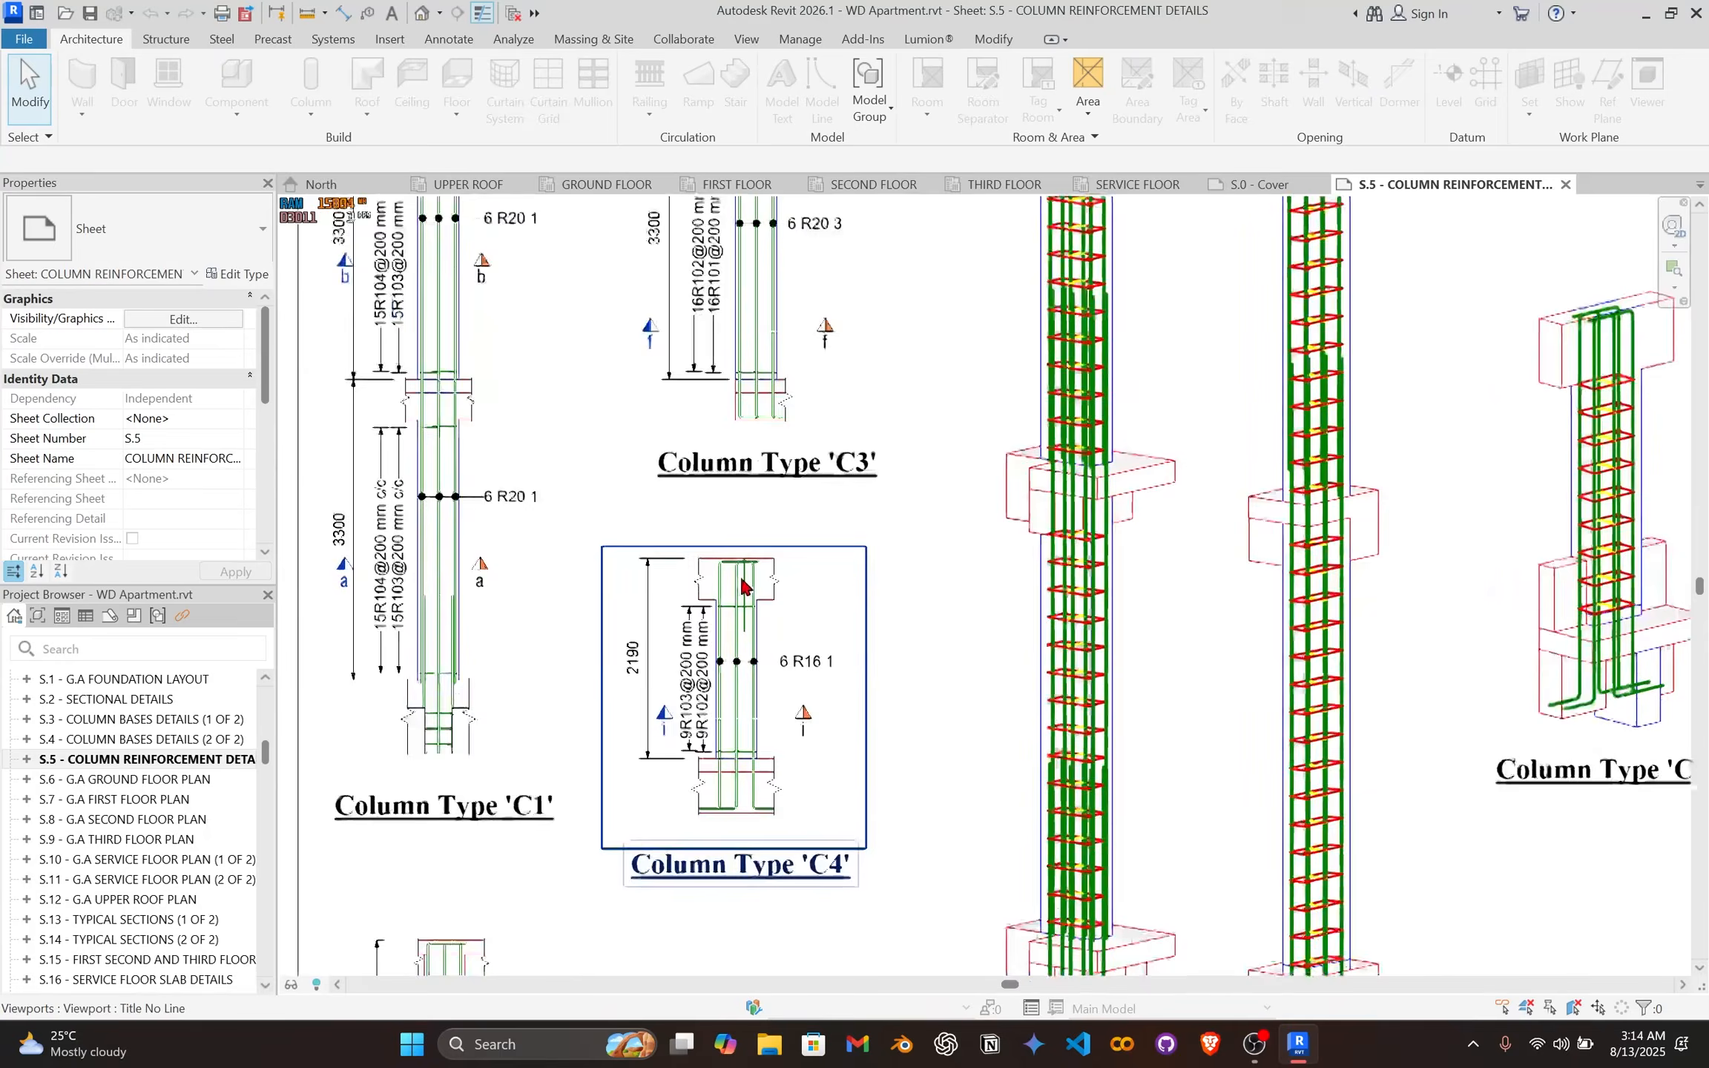
scroll(745, 609, down, 2)
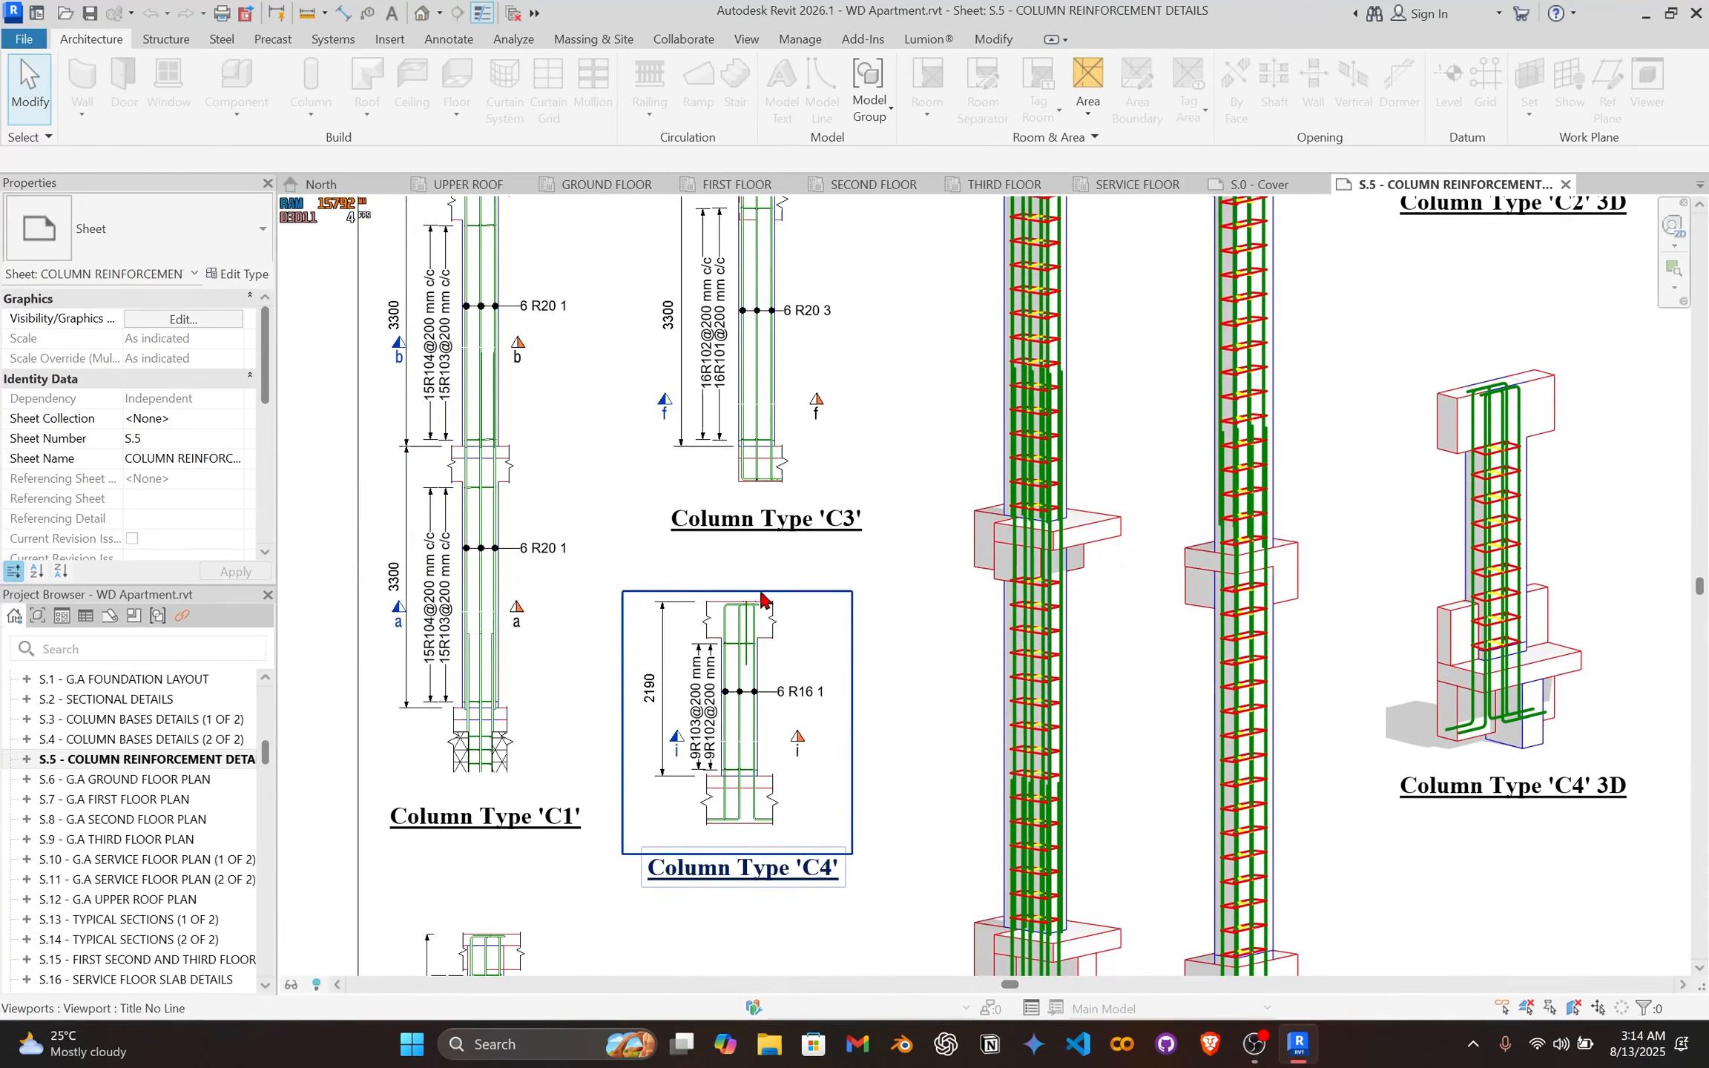
Step: Place a C1 concrete rectangular column on the SERVICE FLOOR plan at the C4 corner of grids 2 and D1
click(1146, 189)
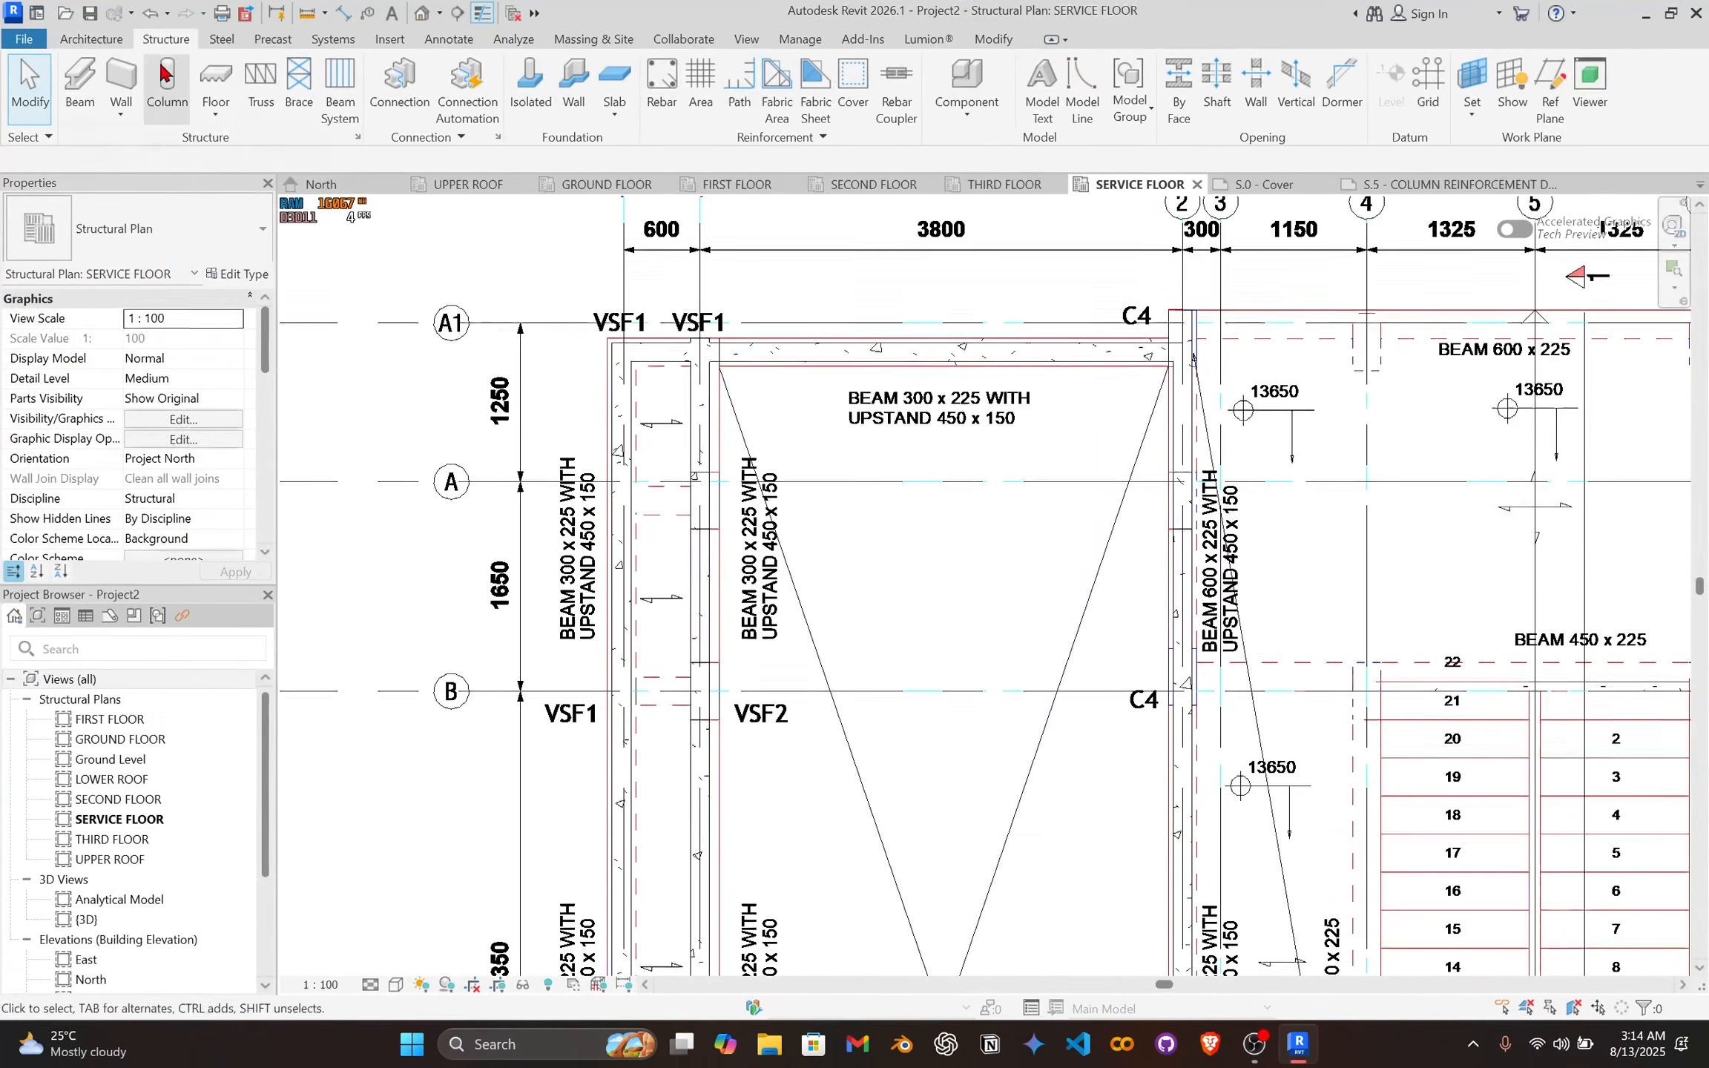
click(165, 77)
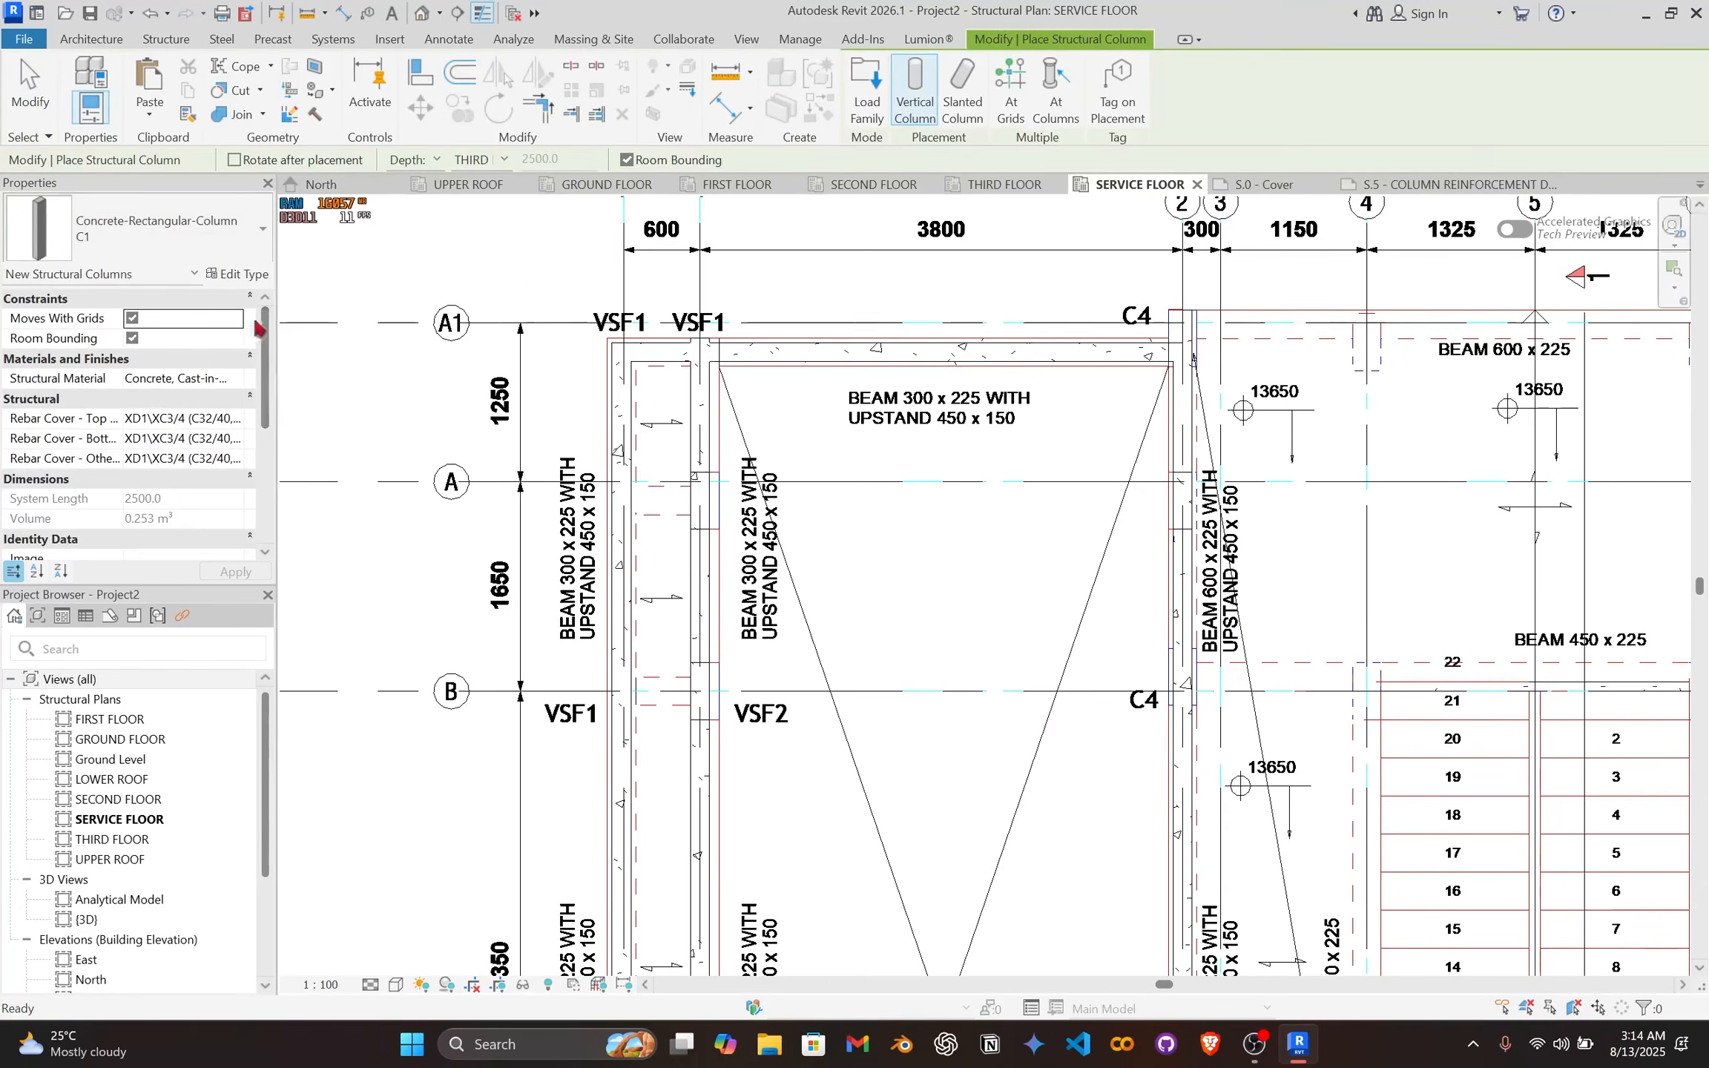
scroll(454, 475, down, 1)
scroll(979, 805, down, 2)
middle_drag(983, 809, 748, 422)
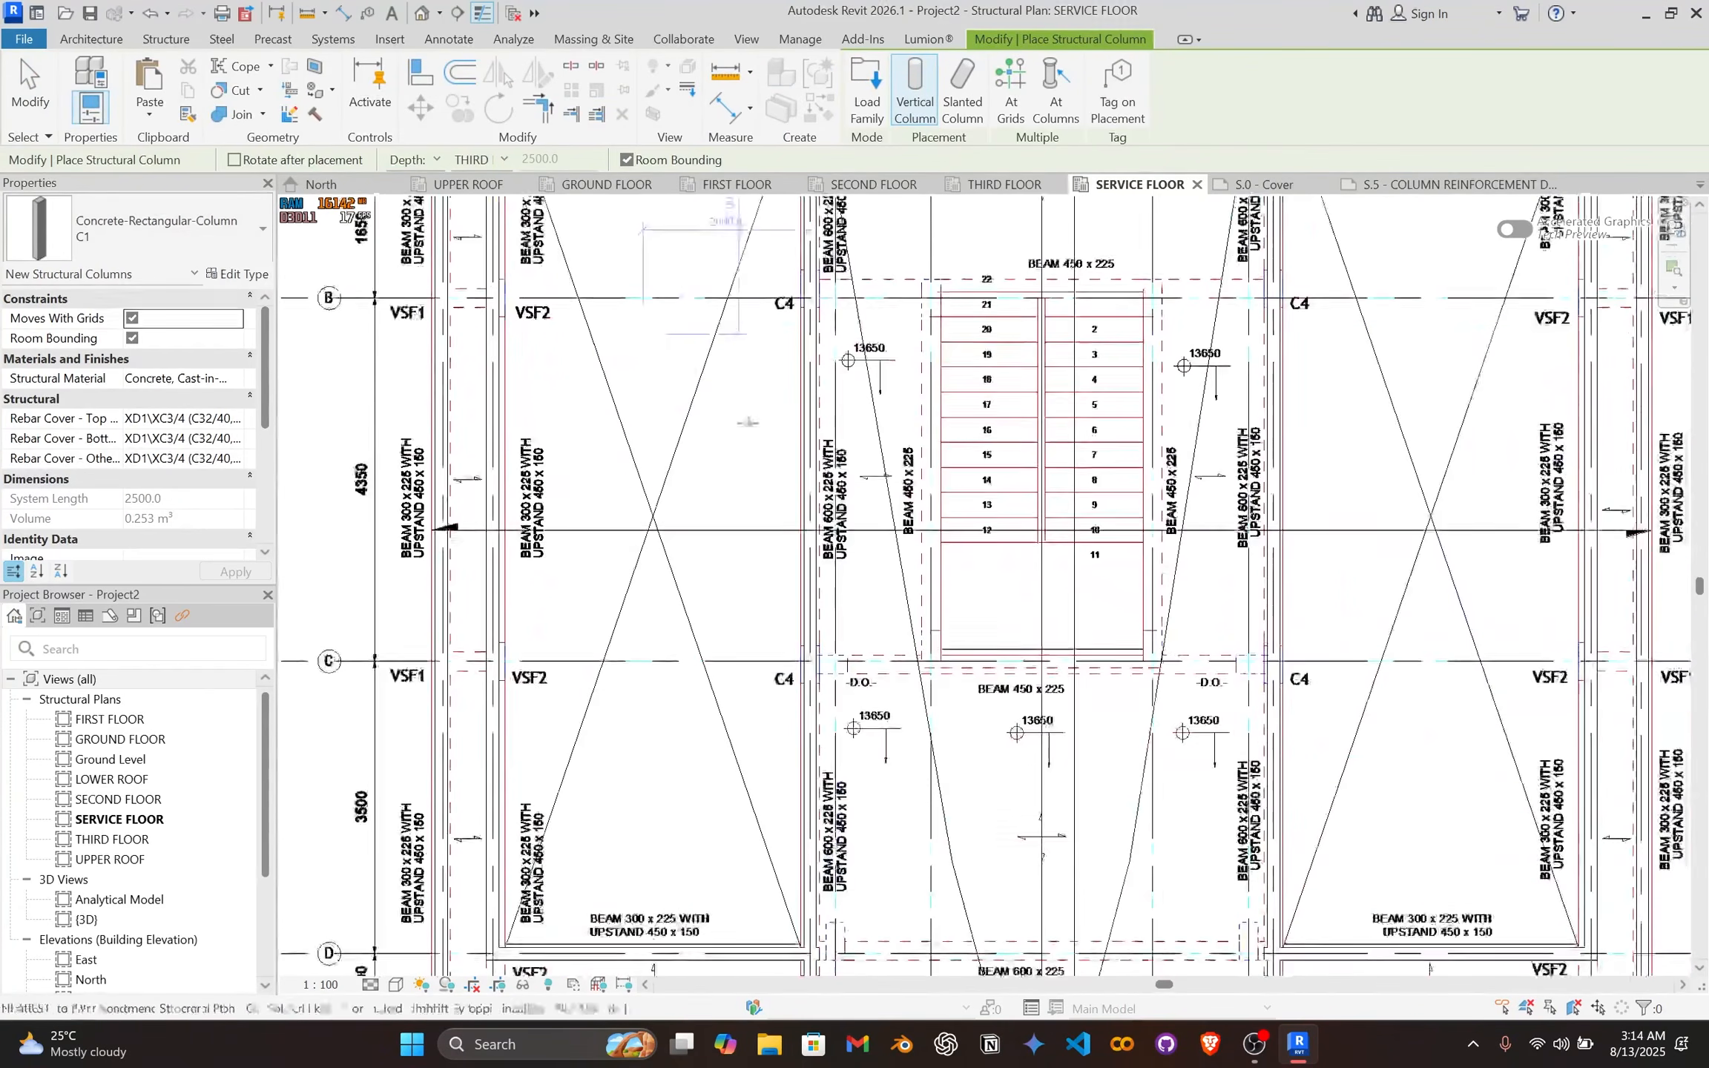
middle_drag(1036, 769, 828, 385)
scroll(624, 598, up, 5)
middle_drag(553, 625, 776, 609)
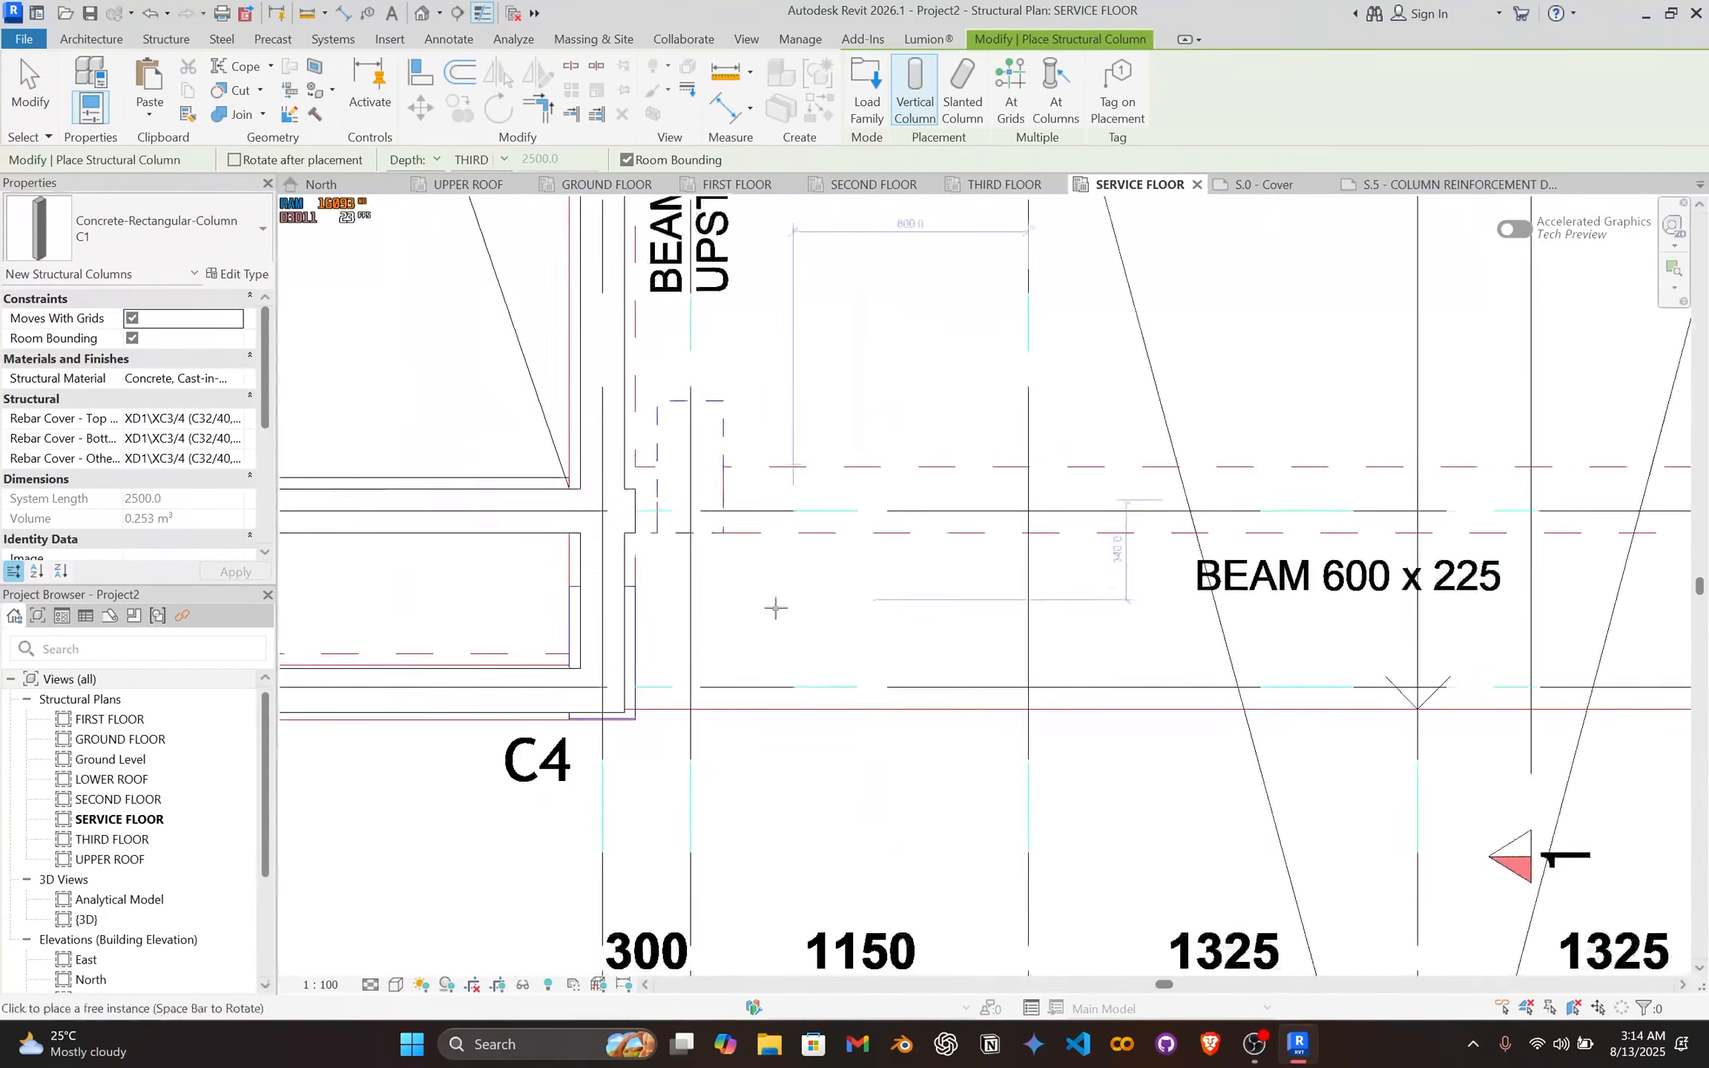
scroll(601, 664, up, 2)
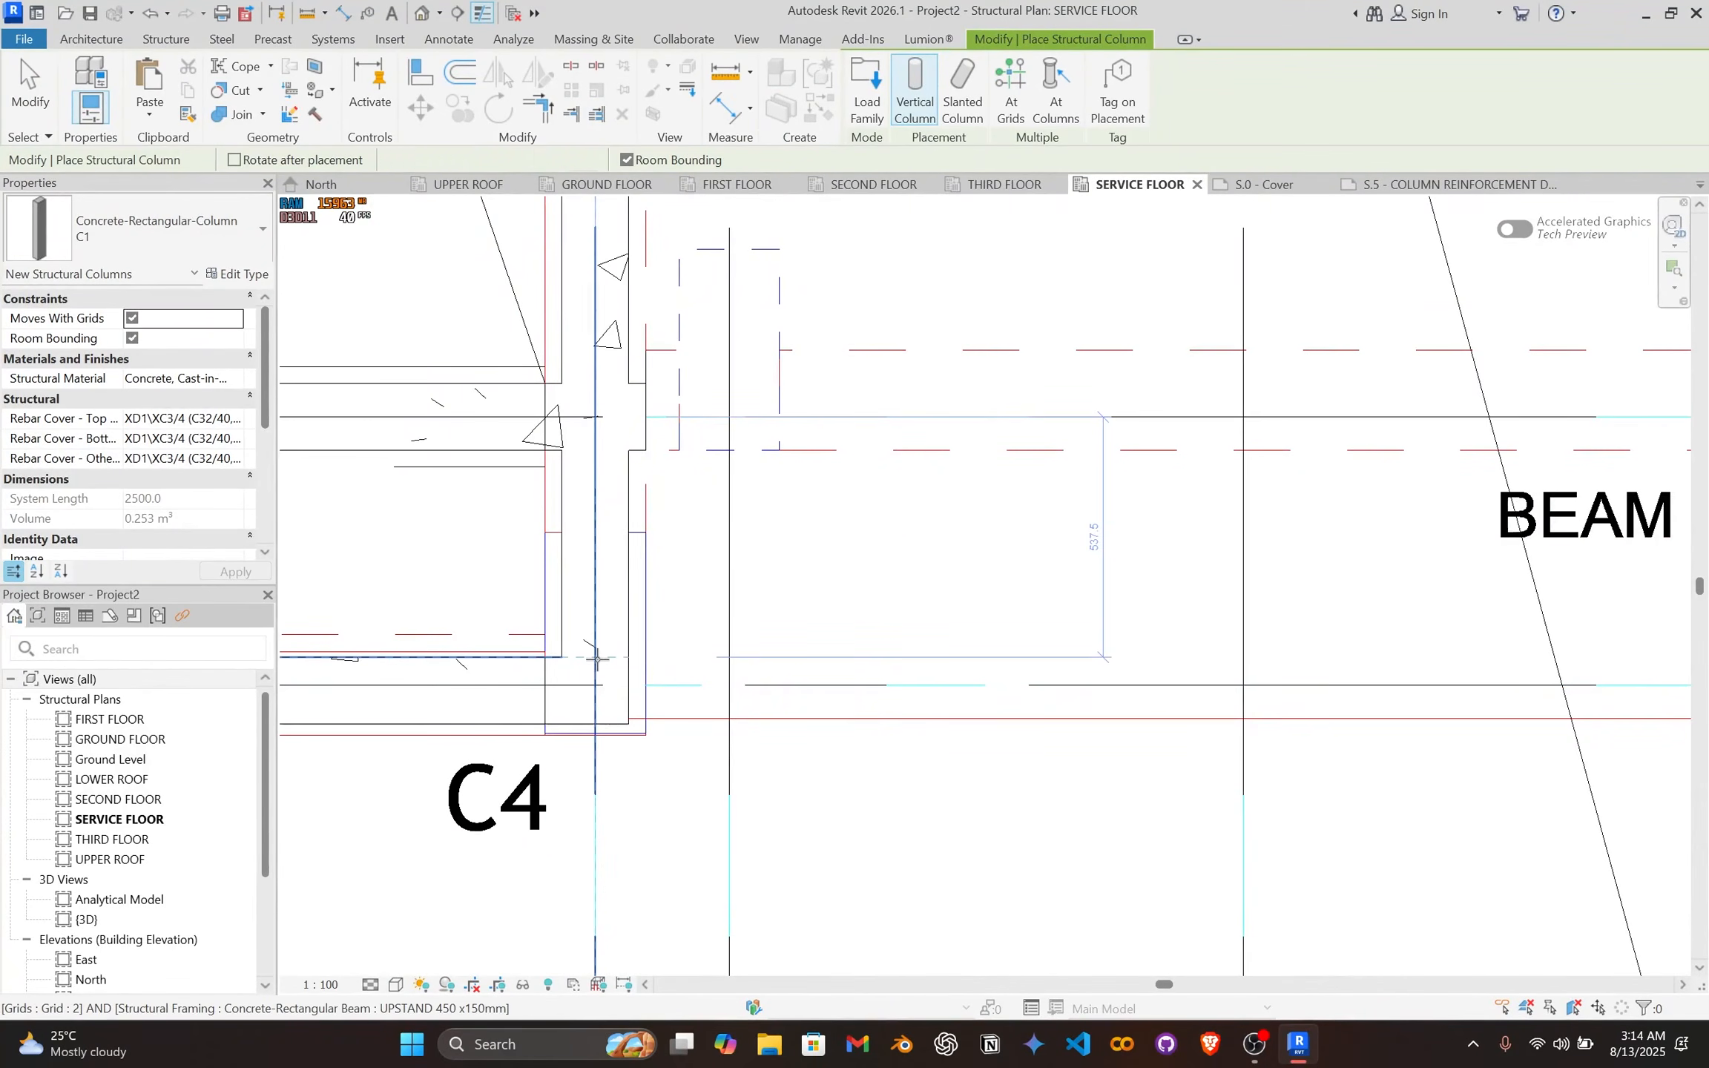
click(597, 659)
key(Escape)
key(Escape)
Step: Set the new column's base level to SERVICE FLOOR and its top level to UPPER ROOF
click(613, 751)
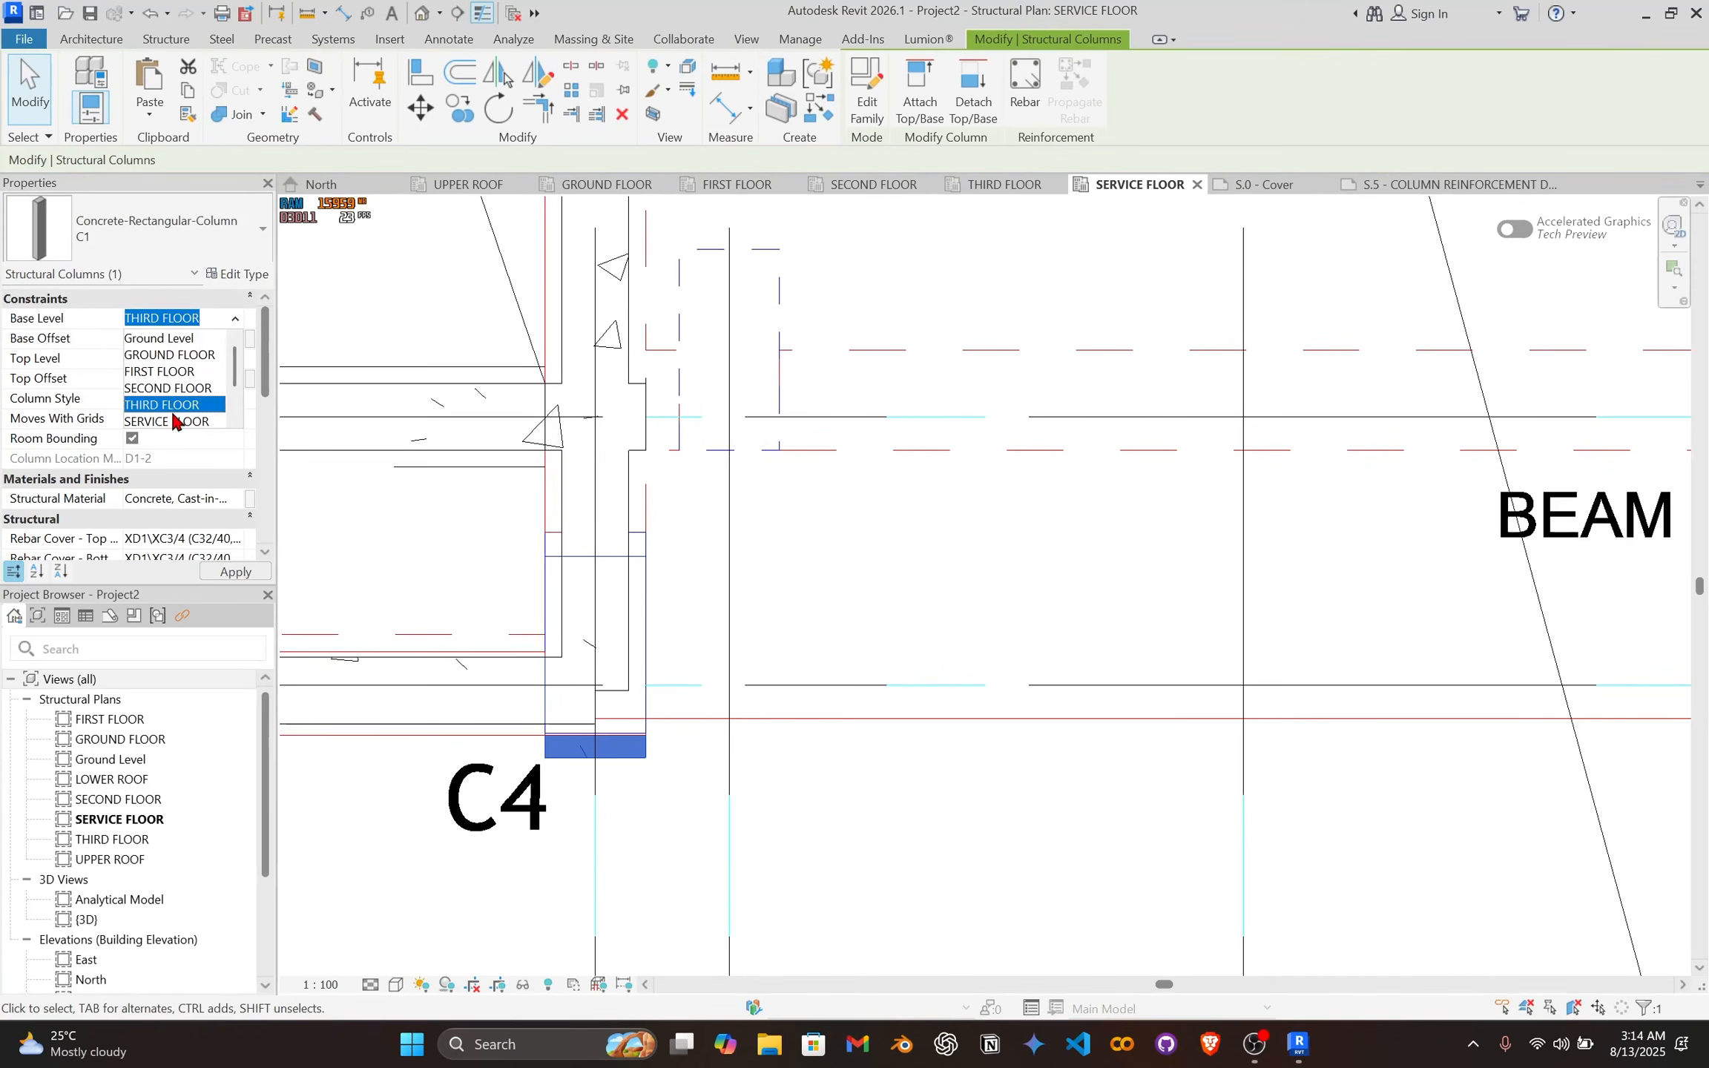
scroll(179, 403, down, 2)
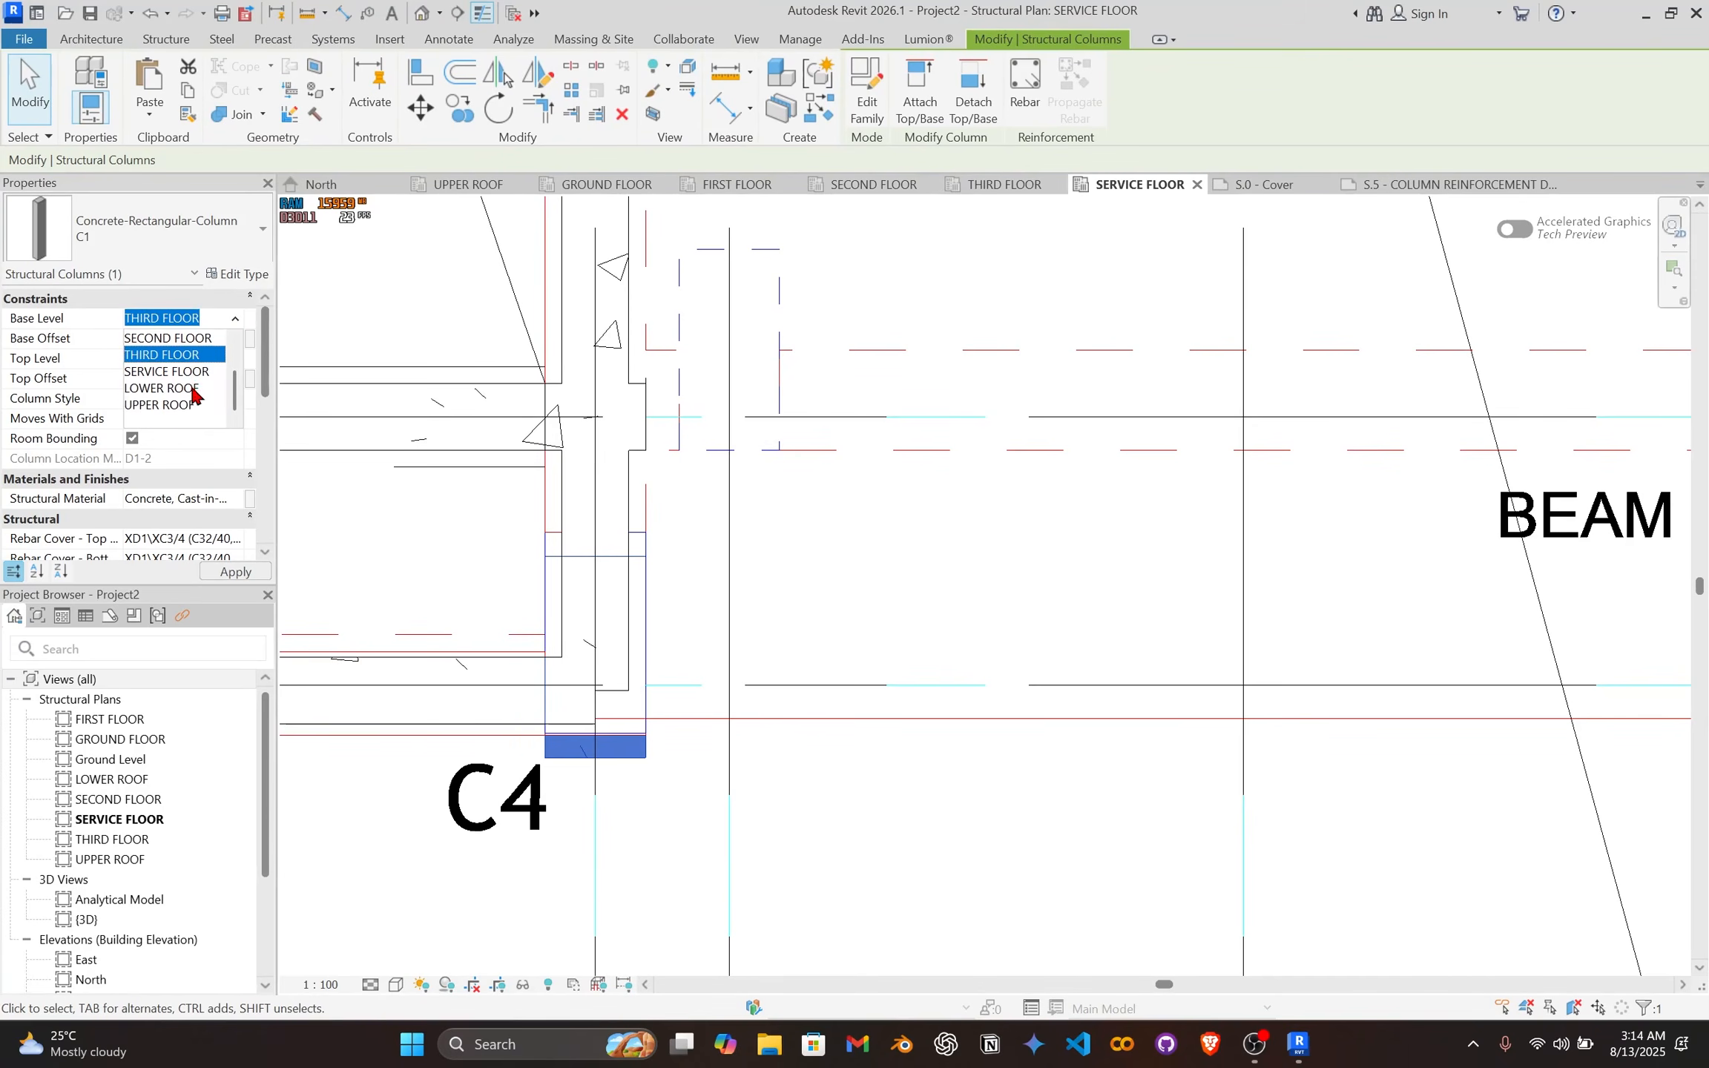
click(194, 373)
middle_drag(683, 705, 855, 725)
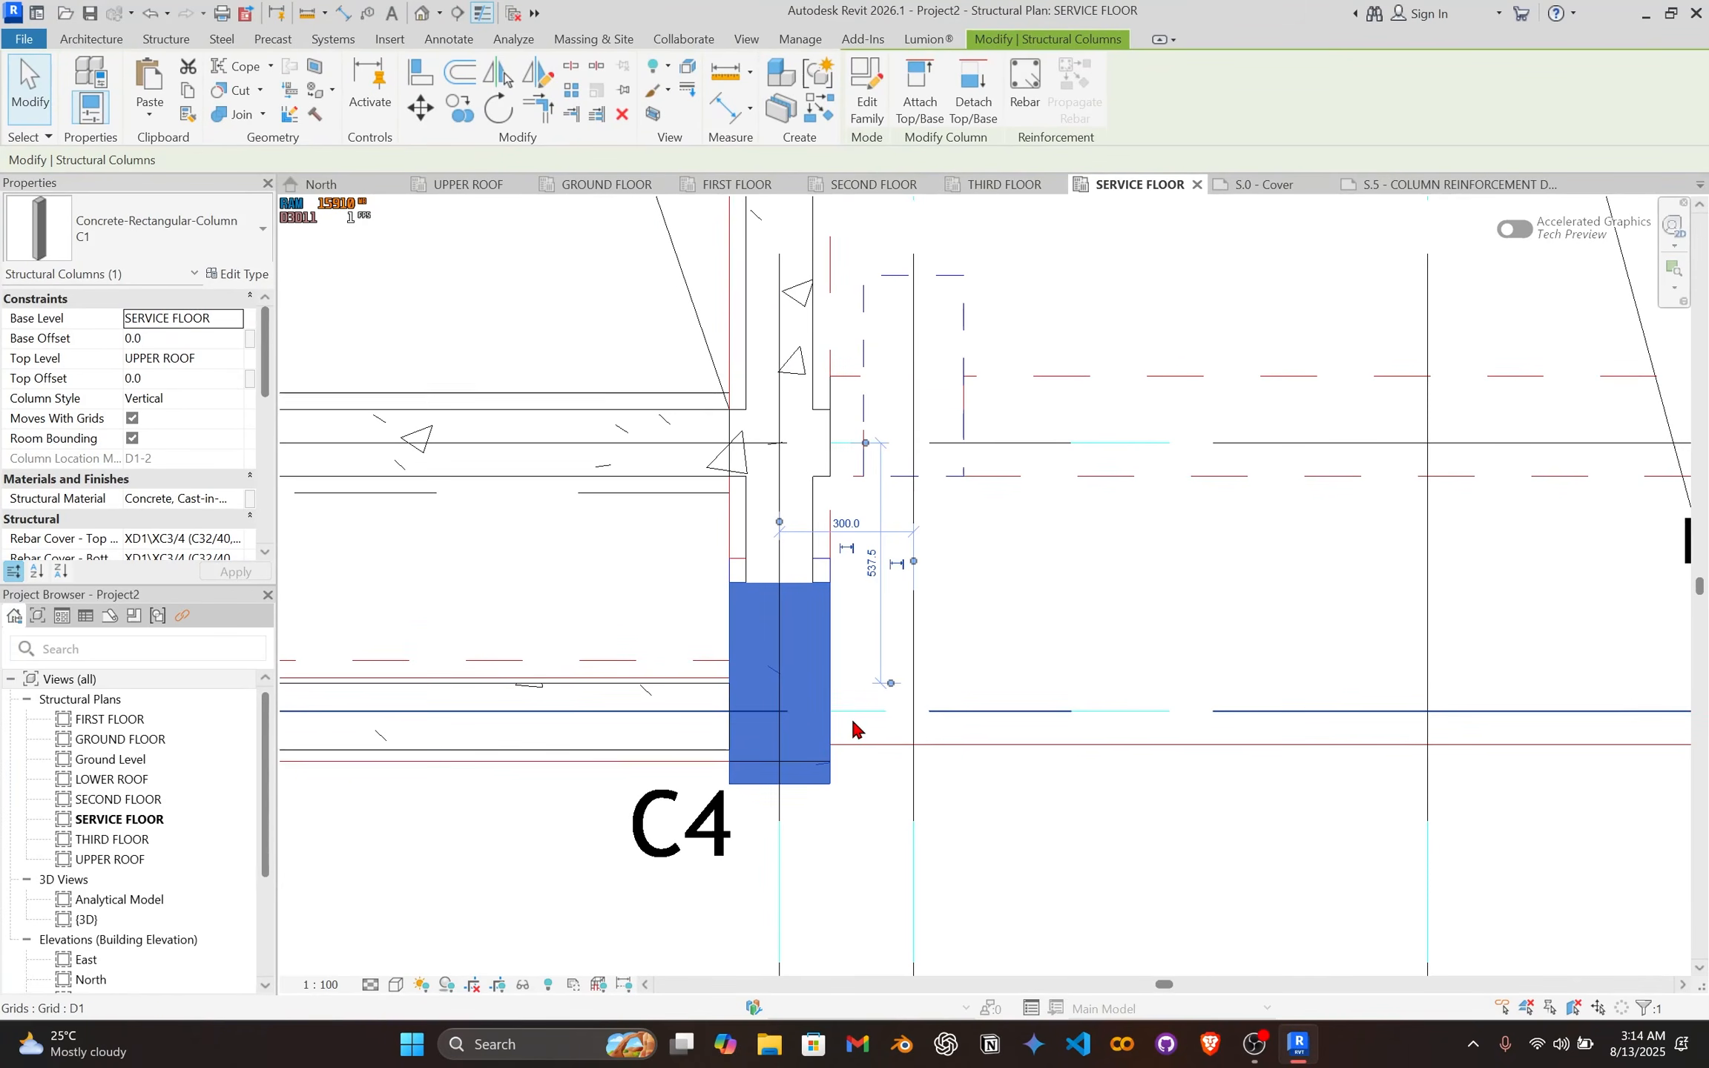
Step: Move the column at grids 2 and D1 so its upper corner meets the C4 outline's corner on the drawing
key(m)
key(v)
scroll(840, 629, up, 2)
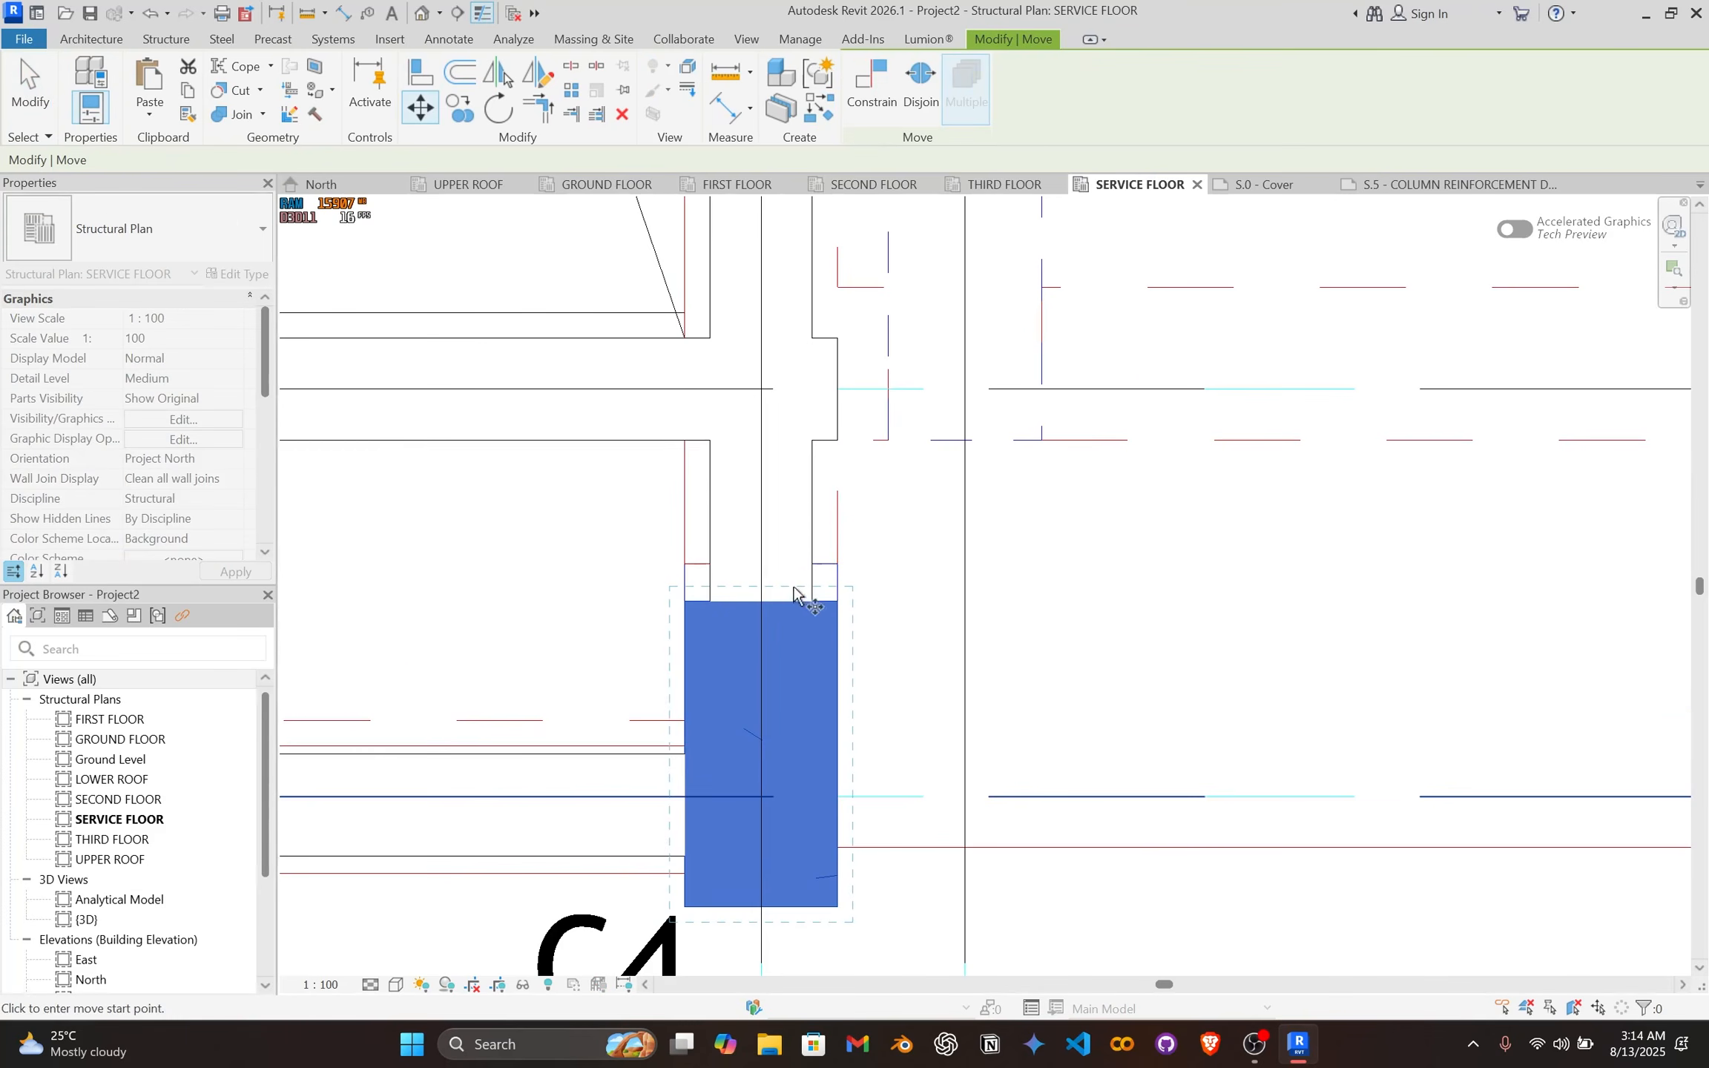
click(836, 602)
click(837, 564)
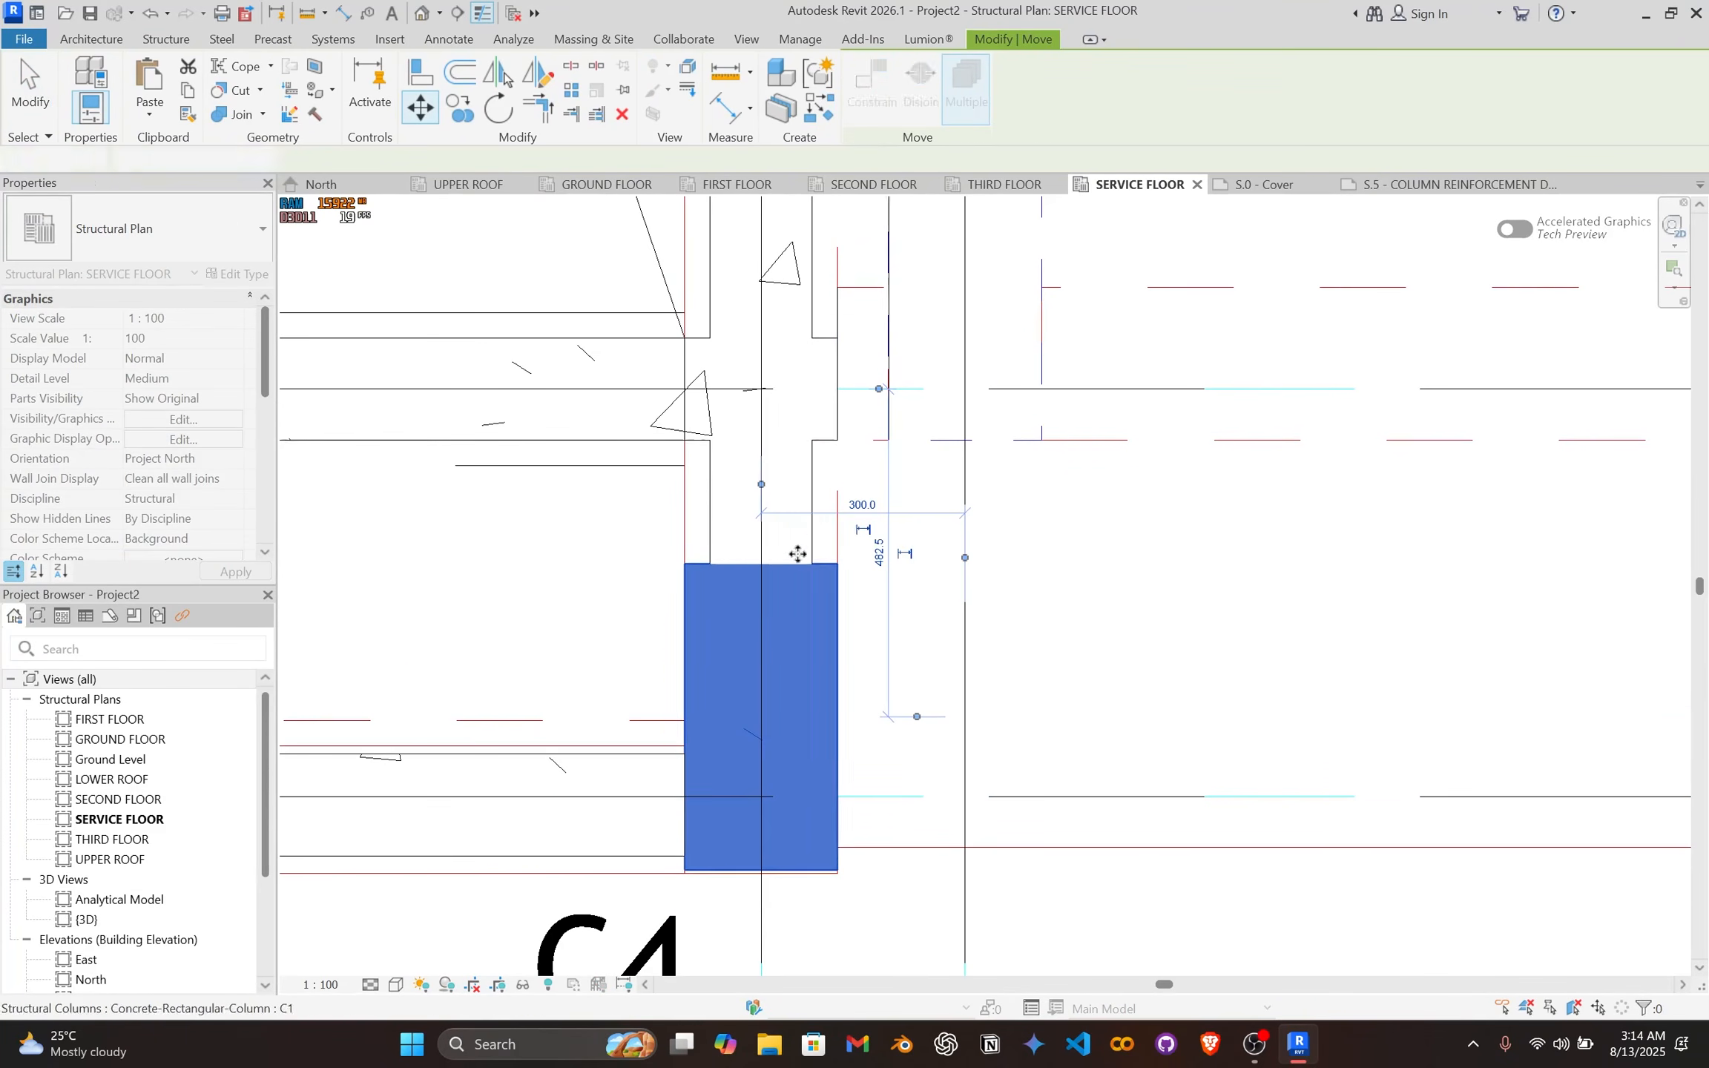
Step: Duplicate the column's type as C4, keeping the 225 x 450 section
click(240, 275)
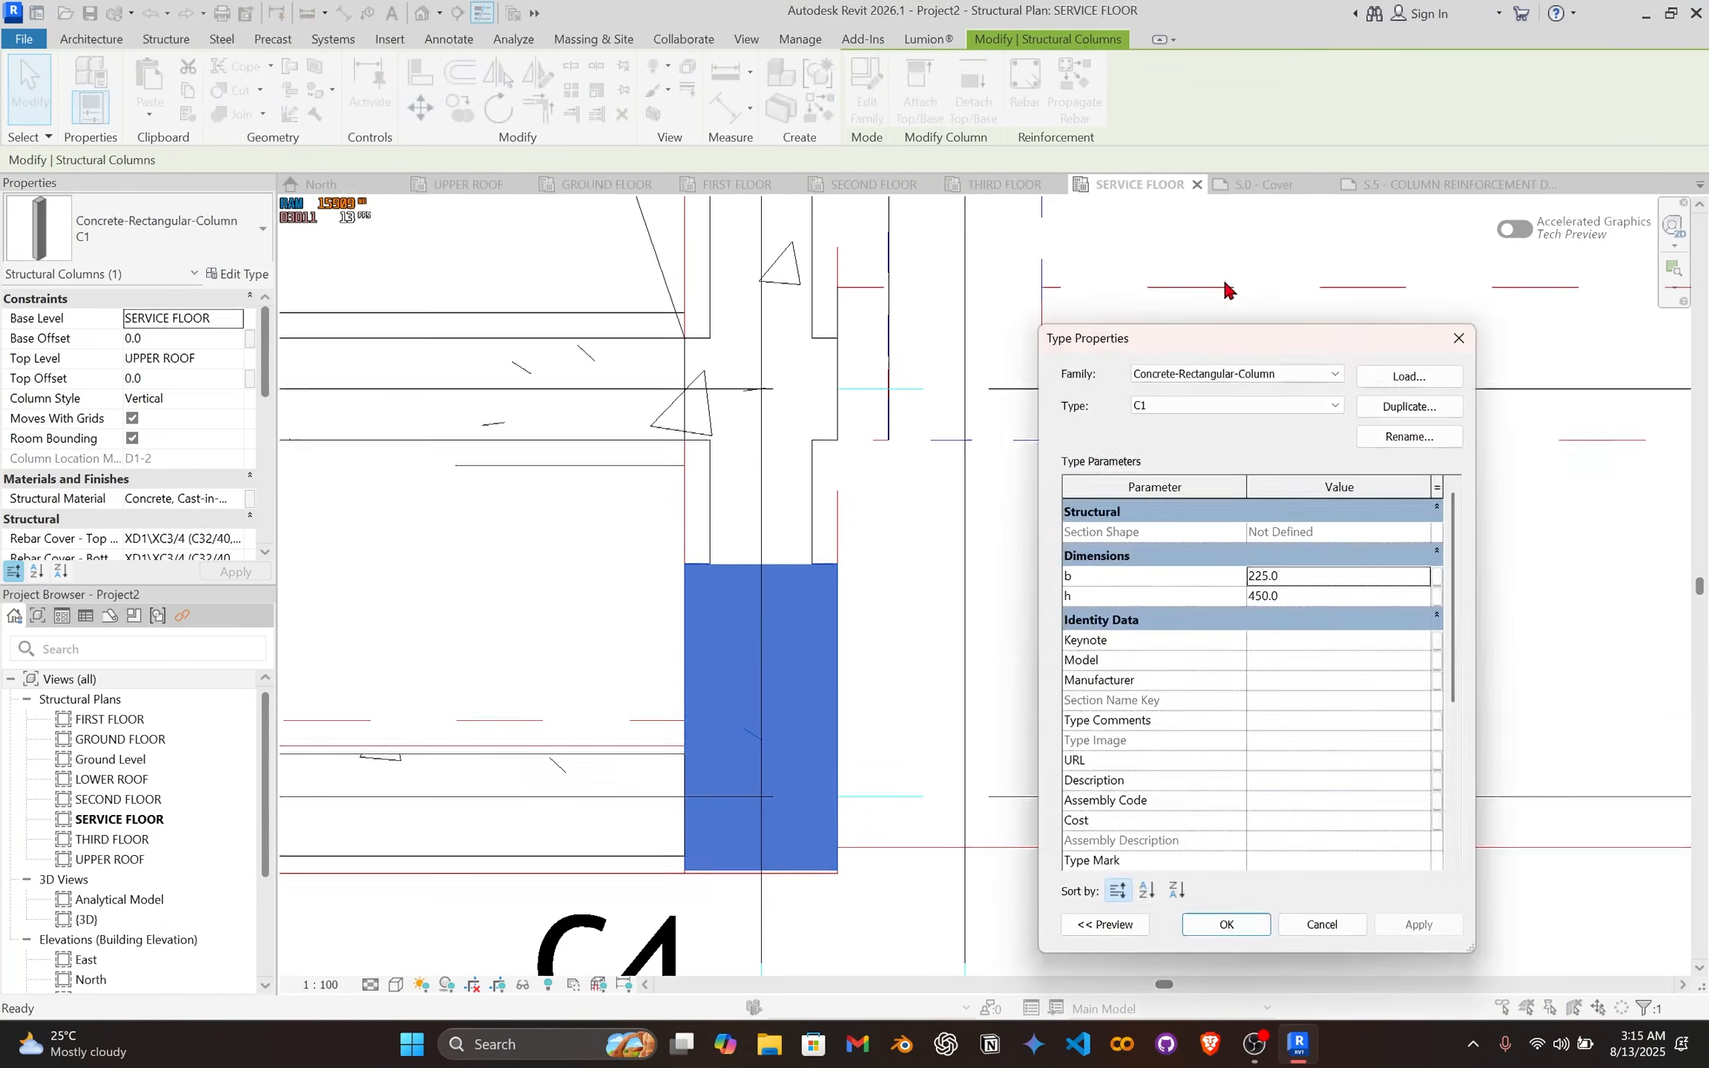
click(1430, 411)
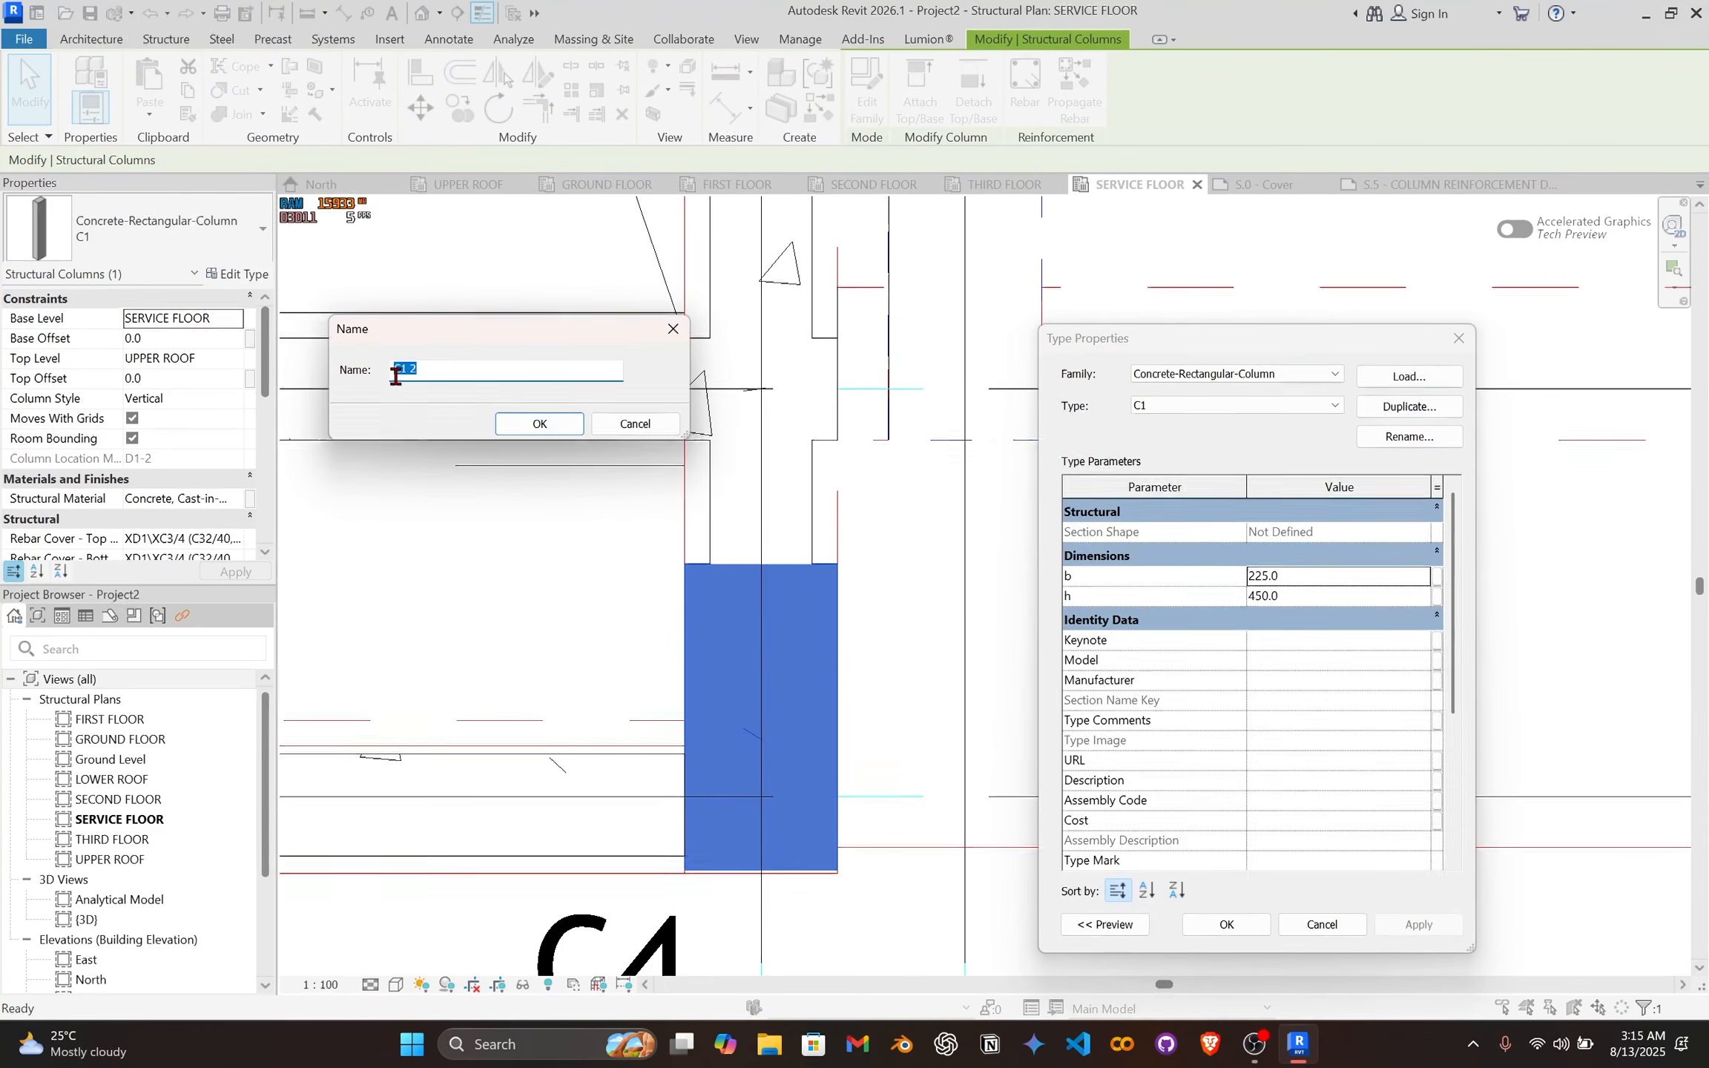
click(540, 425)
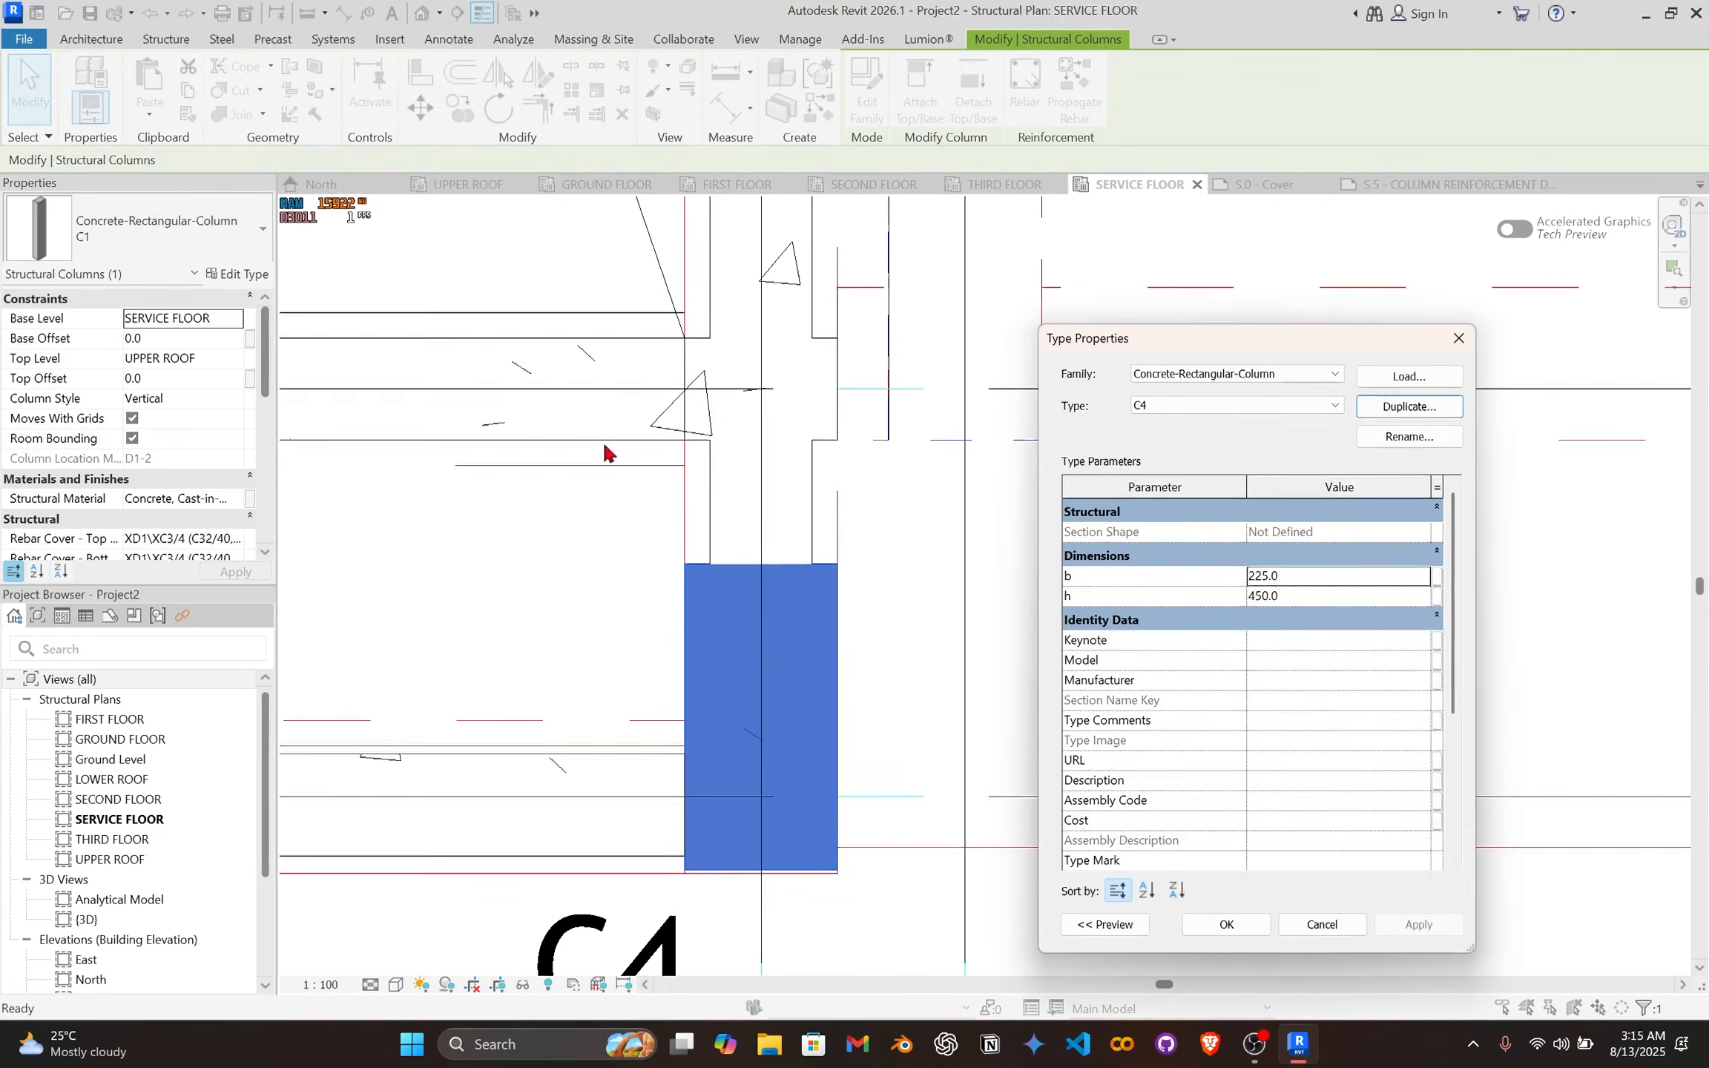
click(1226, 924)
Step: Start a multiple copy of the C4 column from its lower outer corner and place a copy at grids 8 and D1
scroll(820, 701, down, 2)
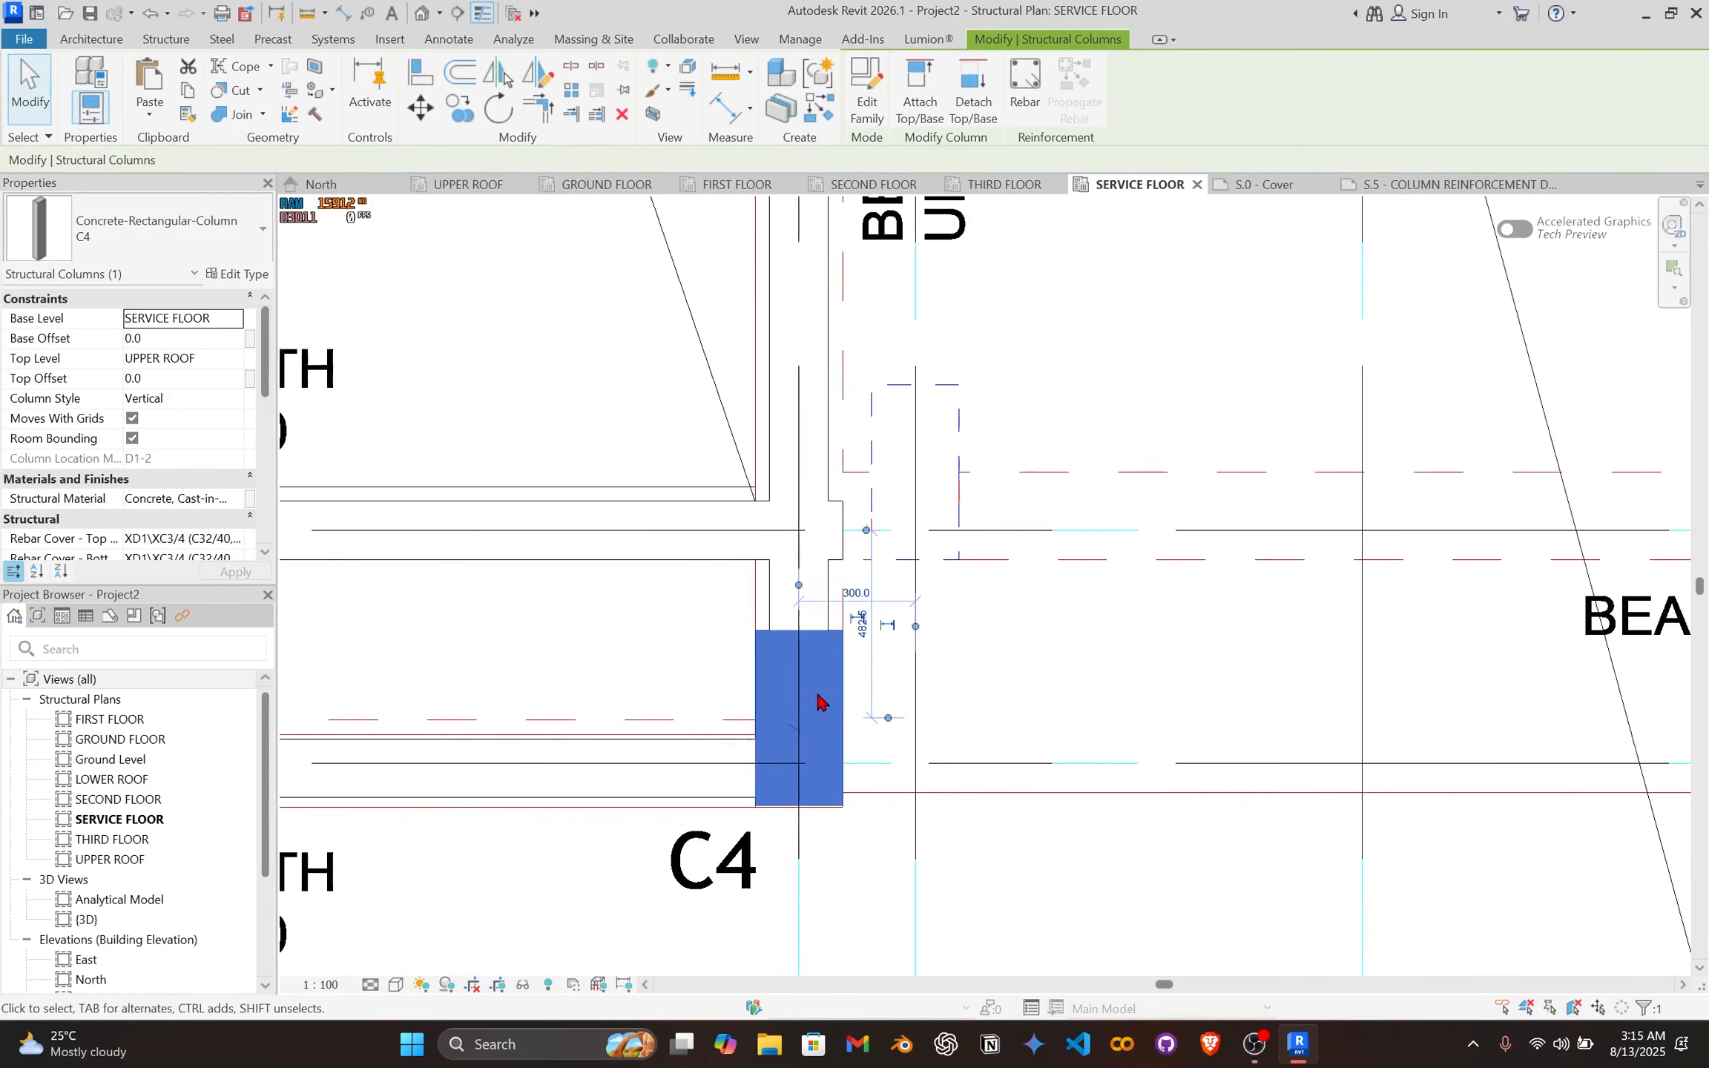
key(o)
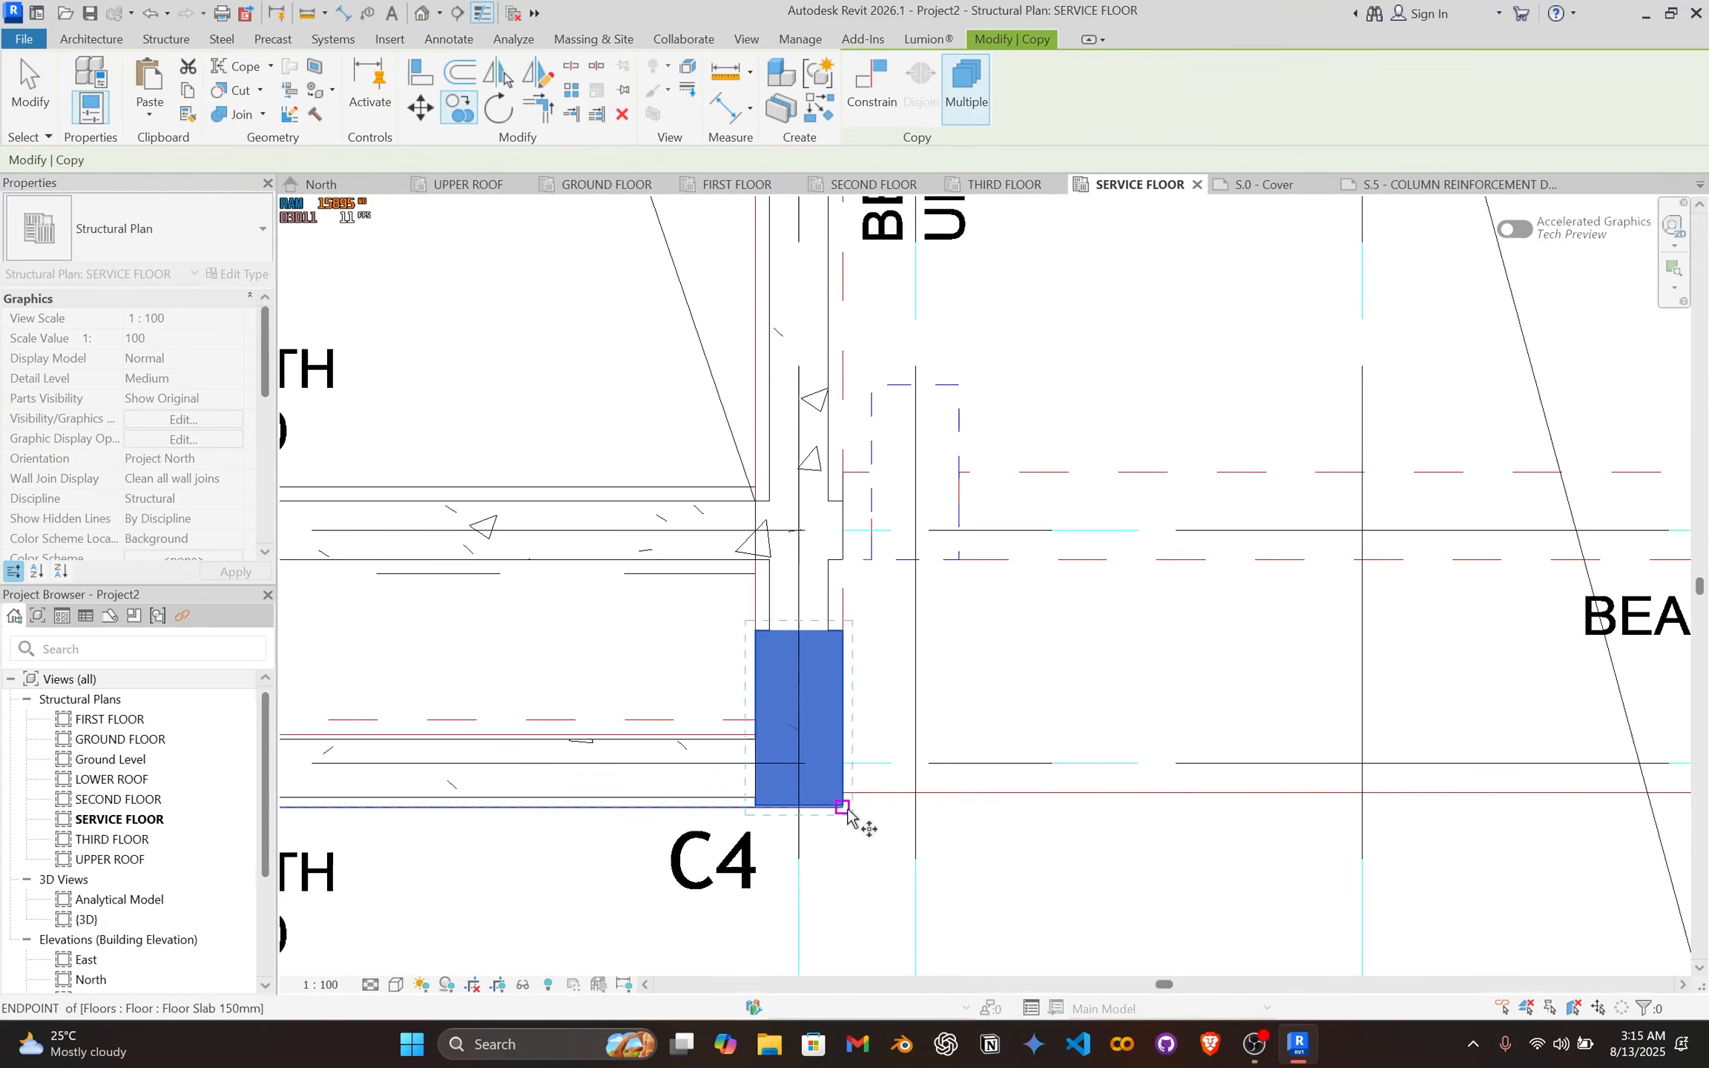
scroll(888, 807, down, 5)
middle_drag(965, 690, 564, 563)
scroll(1113, 646, down, 1)
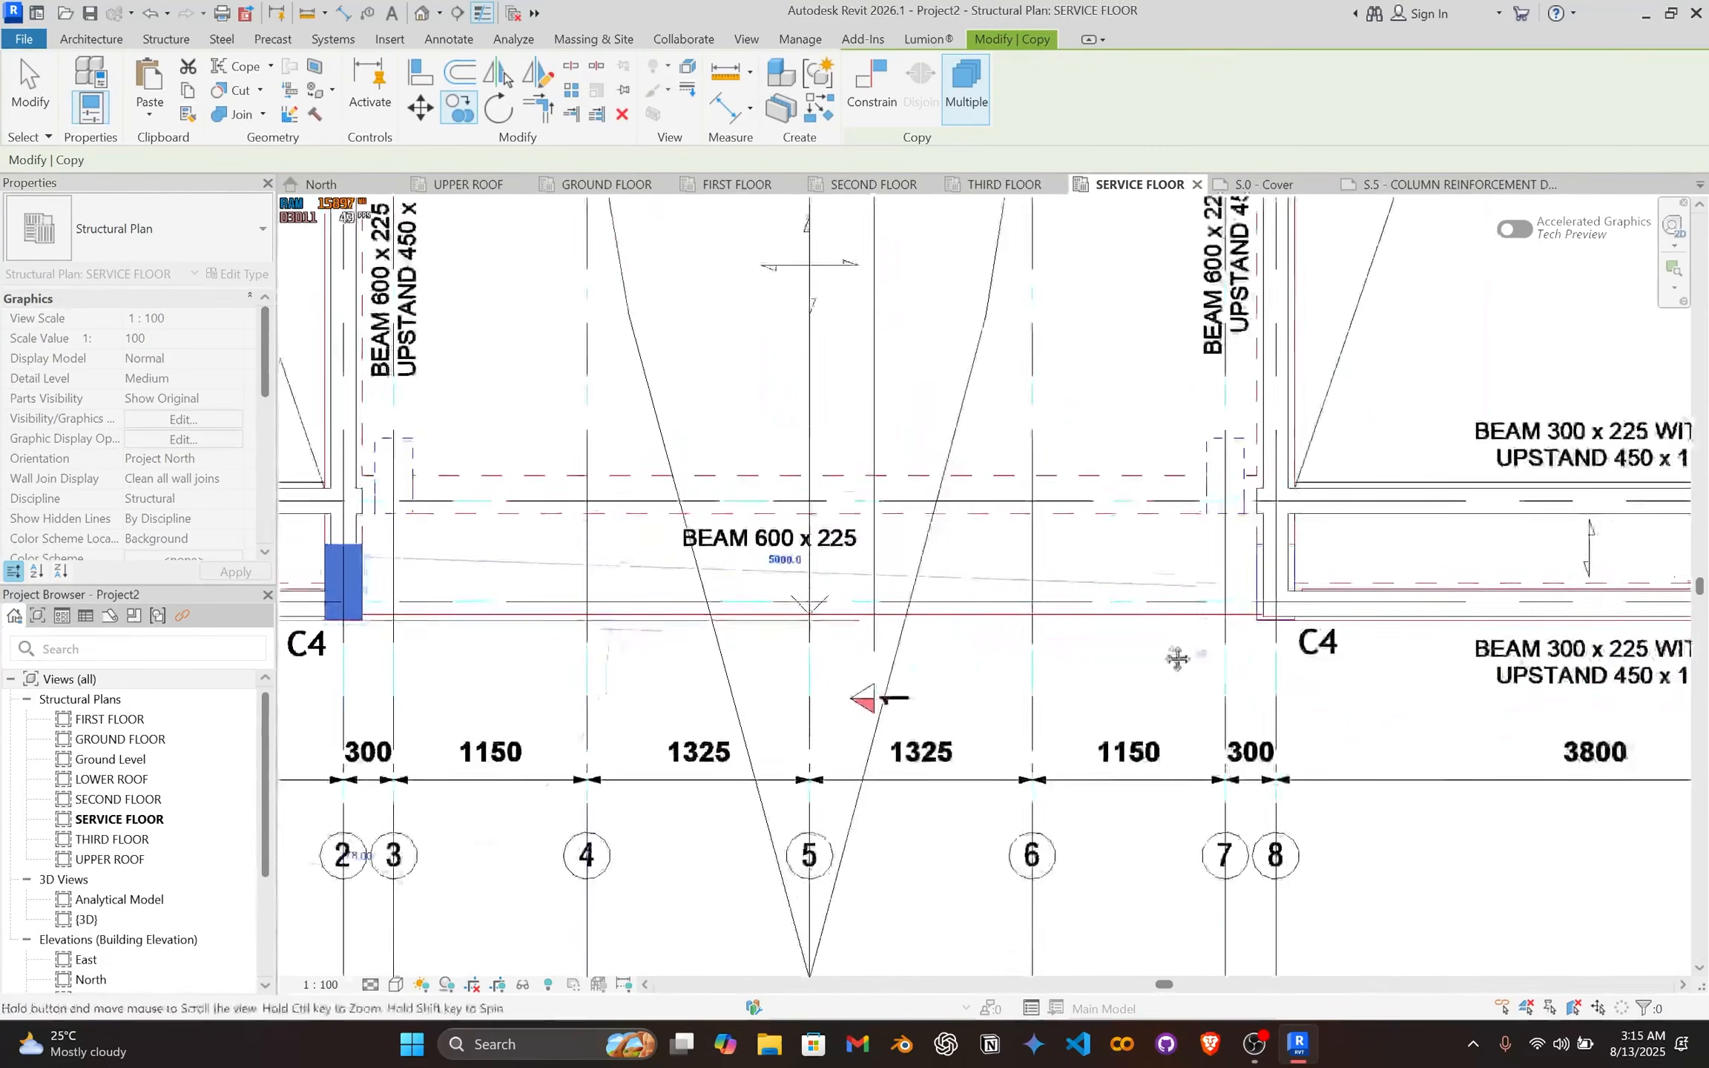
middle_drag(1178, 656, 934, 652)
scroll(1061, 622, up, 9)
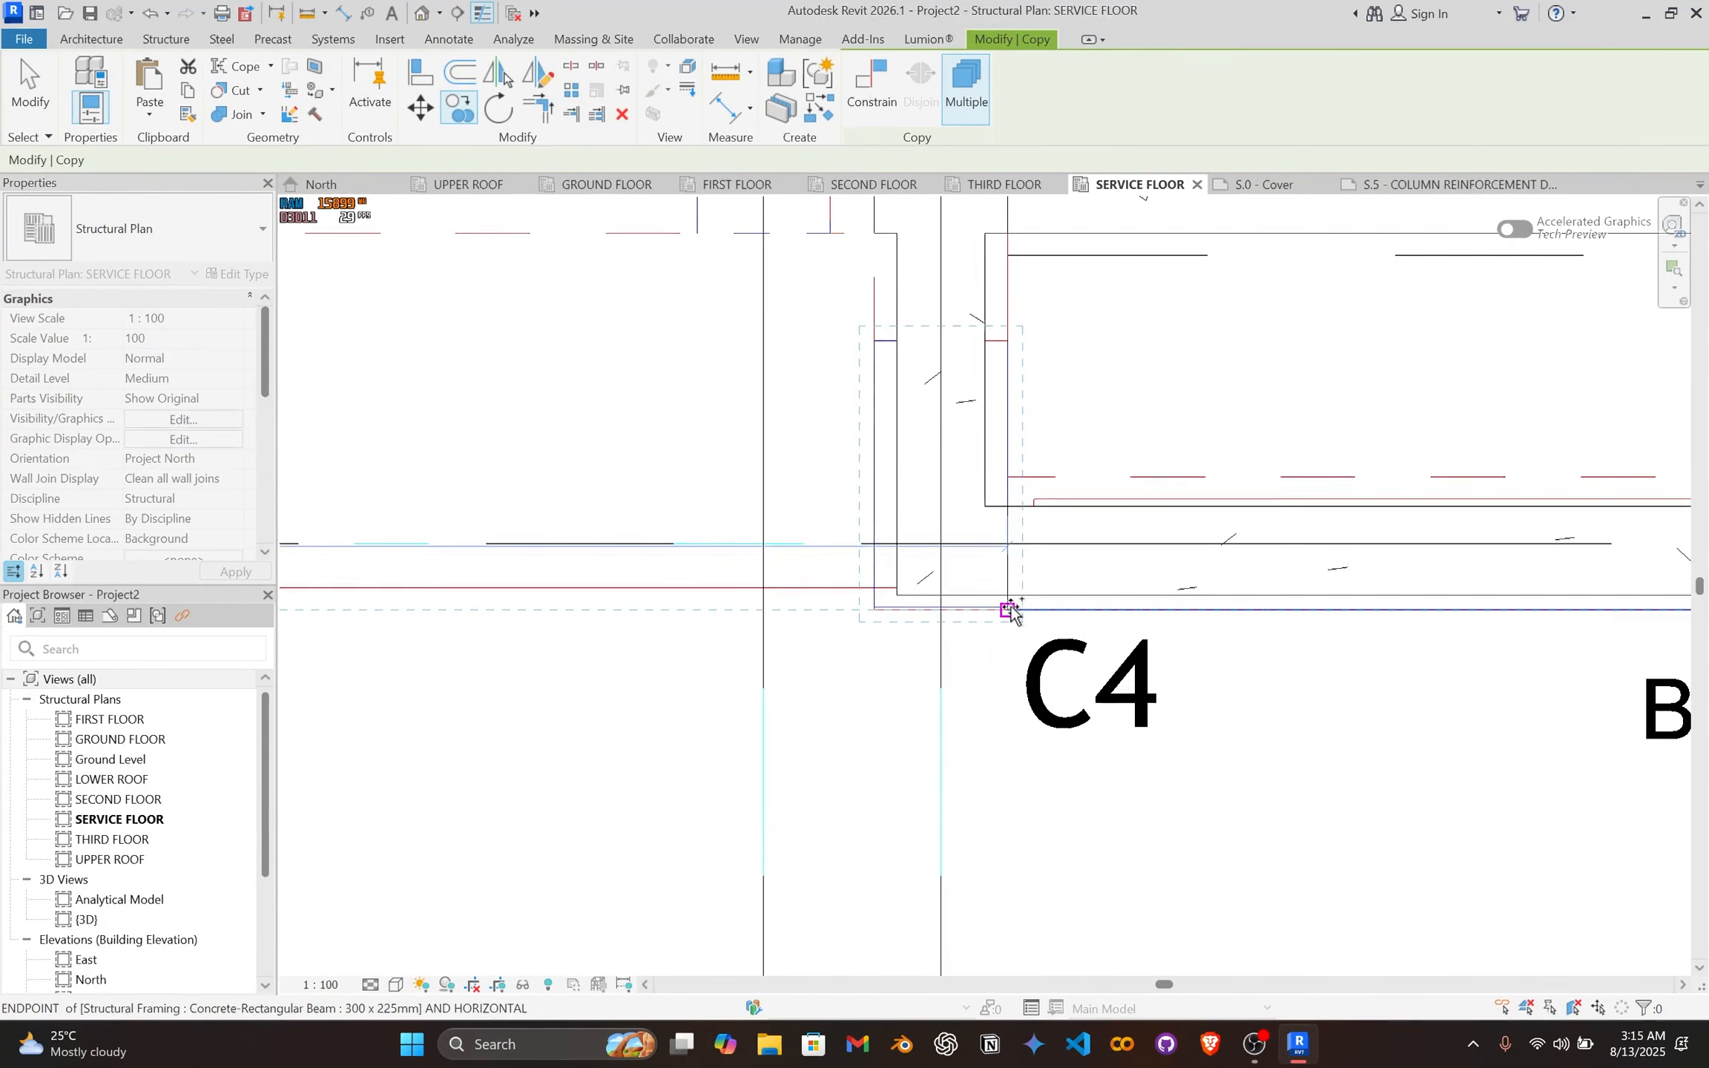
click(1011, 613)
Step: Place another copy of the C4 column on its outline at grids 2 and C
scroll(994, 690, down, 5)
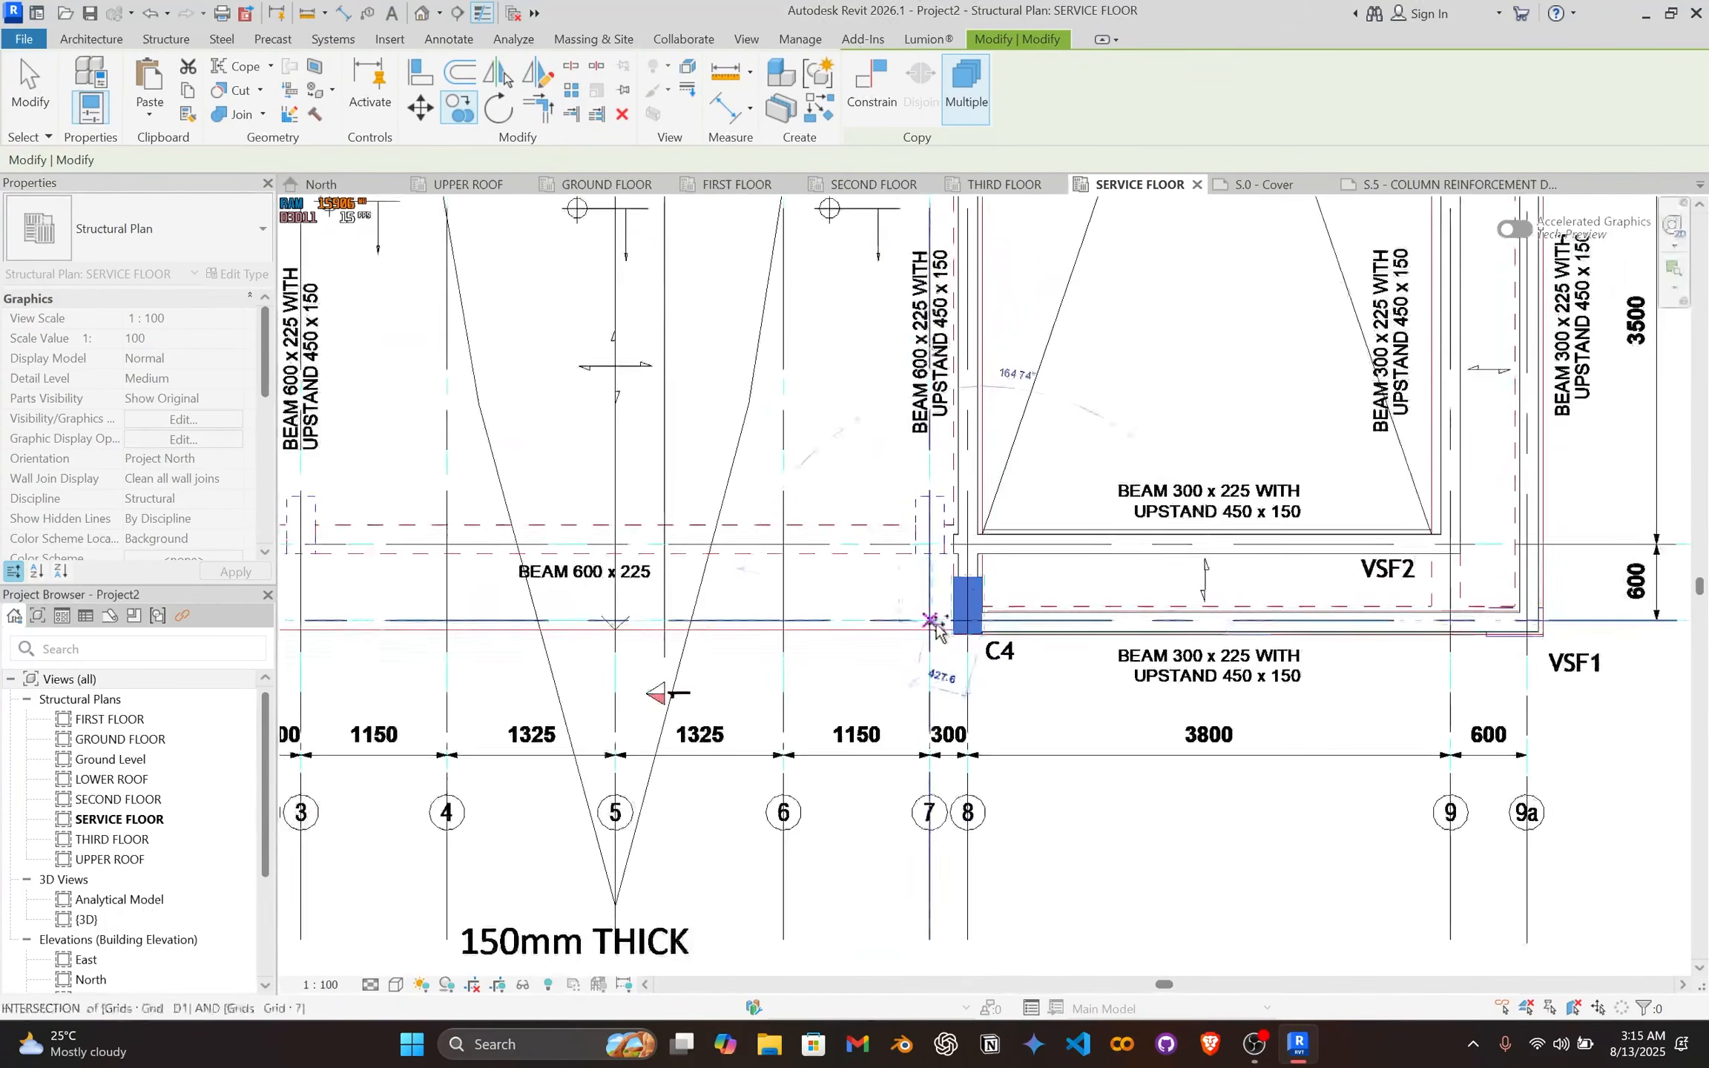
middle_drag(993, 719, 1023, 793)
middle_drag(712, 556, 922, 679)
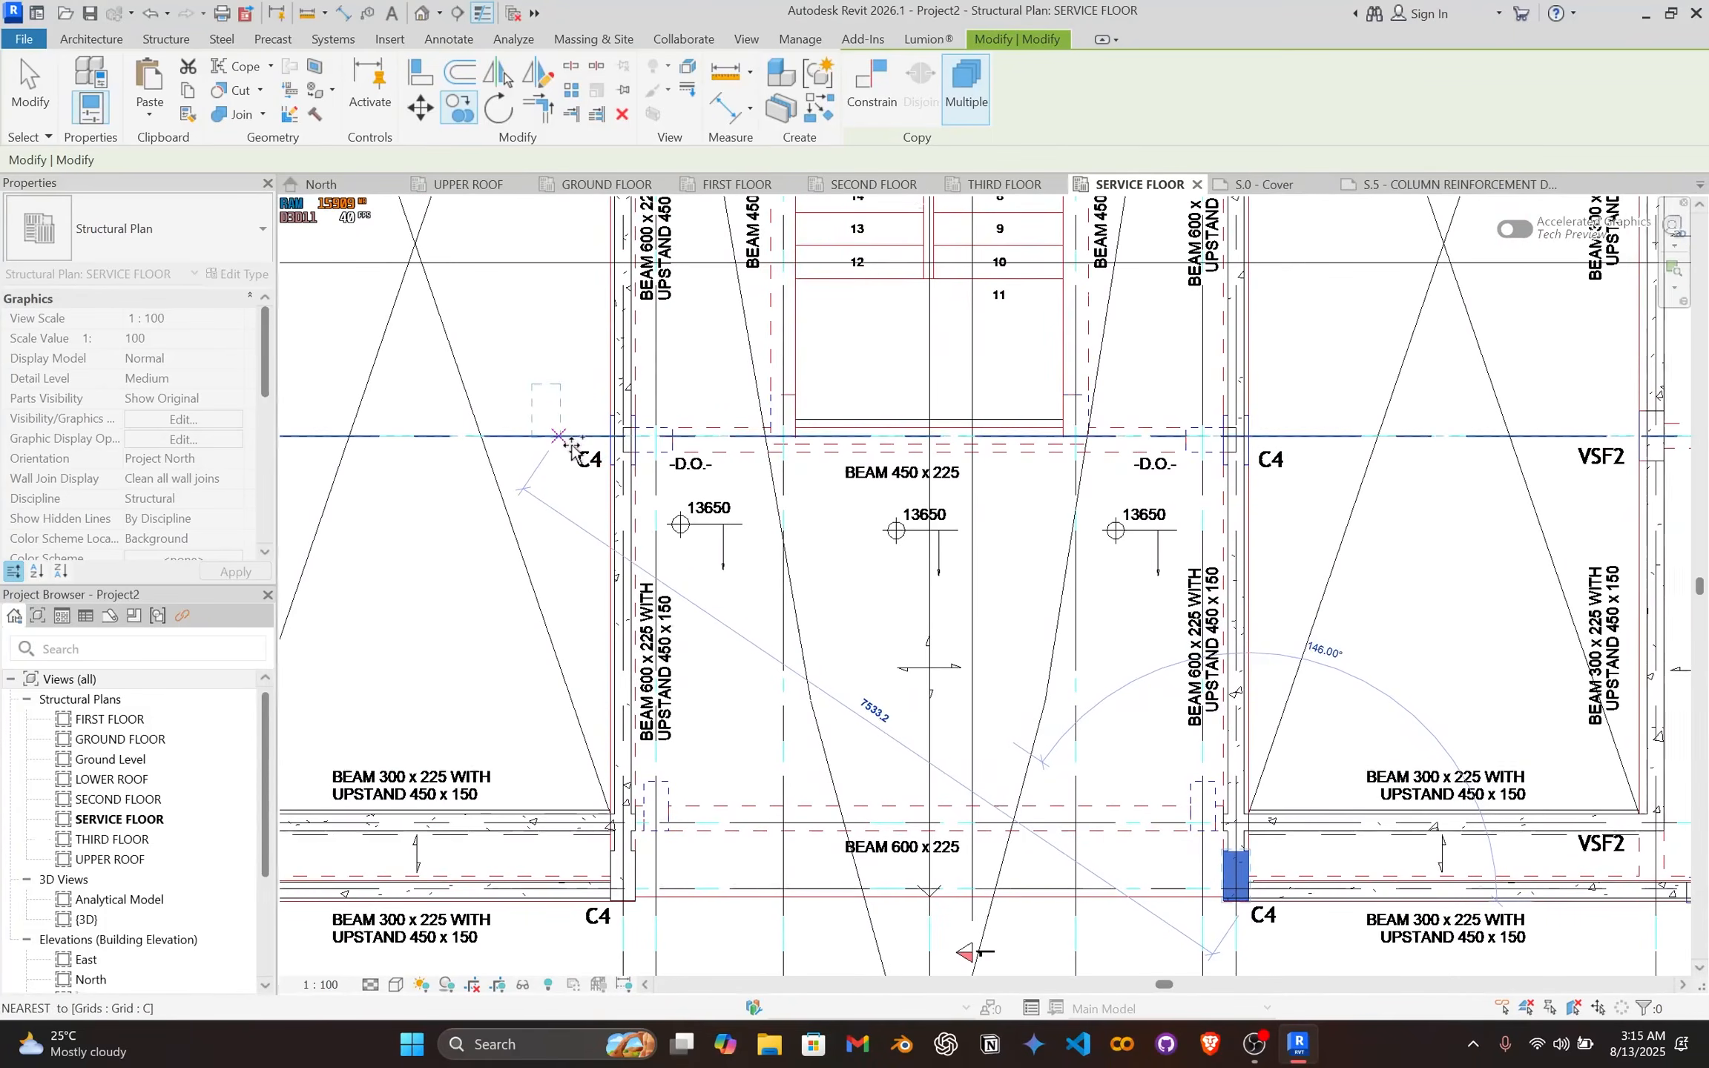
scroll(582, 441, up, 4)
scroll(623, 431, up, 3)
scroll(714, 515, up, 1)
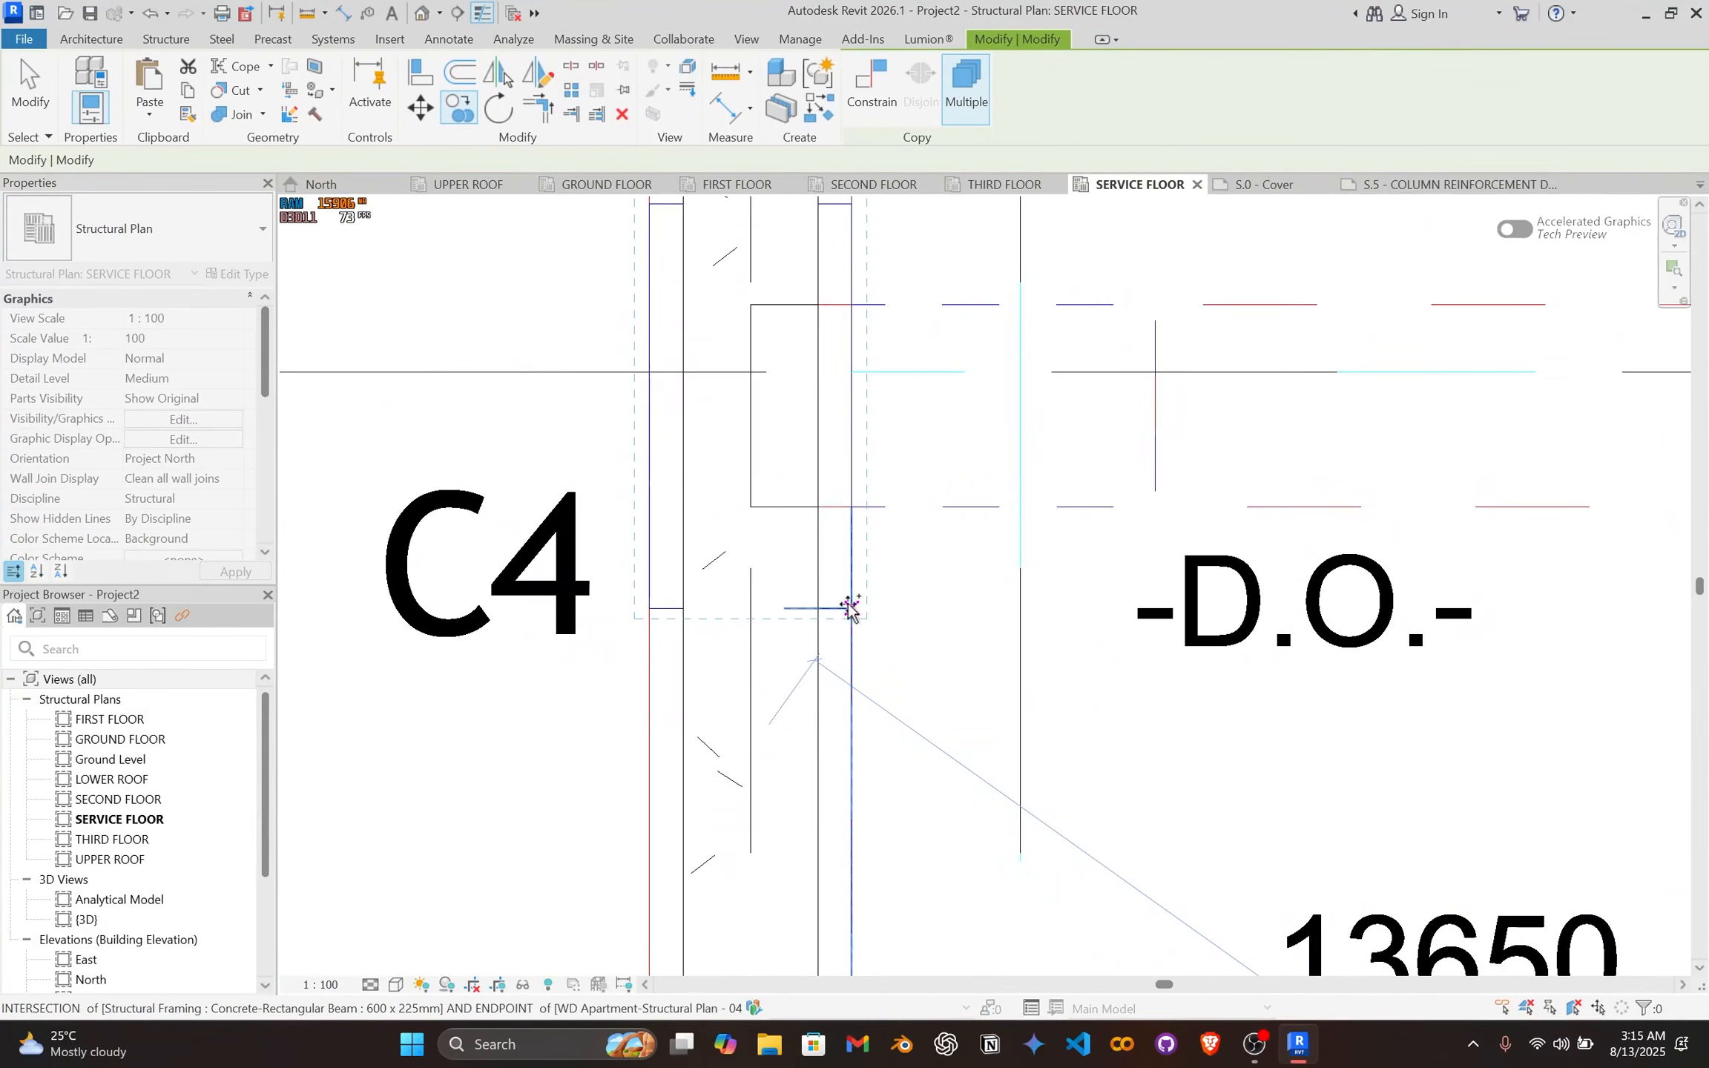
click(850, 609)
Step: Place another copy of the C4 column on its outline at grids 8 and C
scroll(1034, 595, down, 3)
scroll(1105, 545, down, 2)
middle_drag(1246, 479, 333, 364)
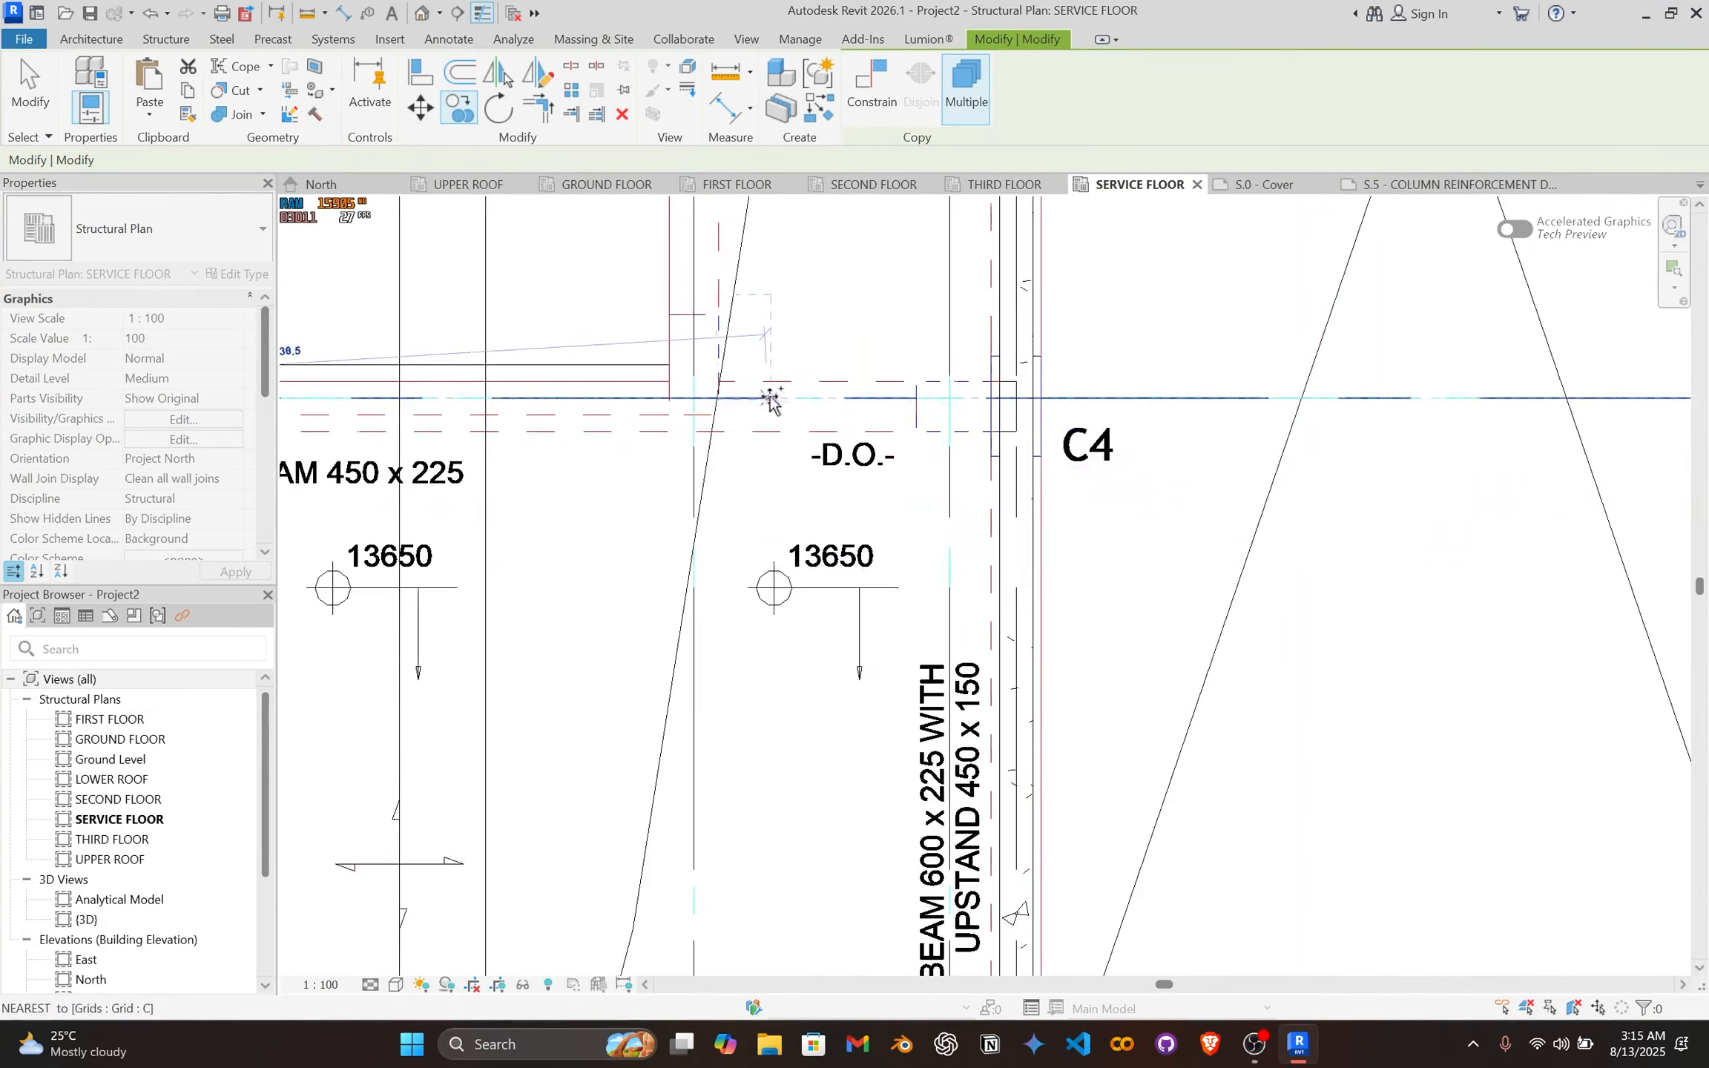
scroll(920, 393, up, 2)
scroll(1068, 460, up, 2)
click(1085, 534)
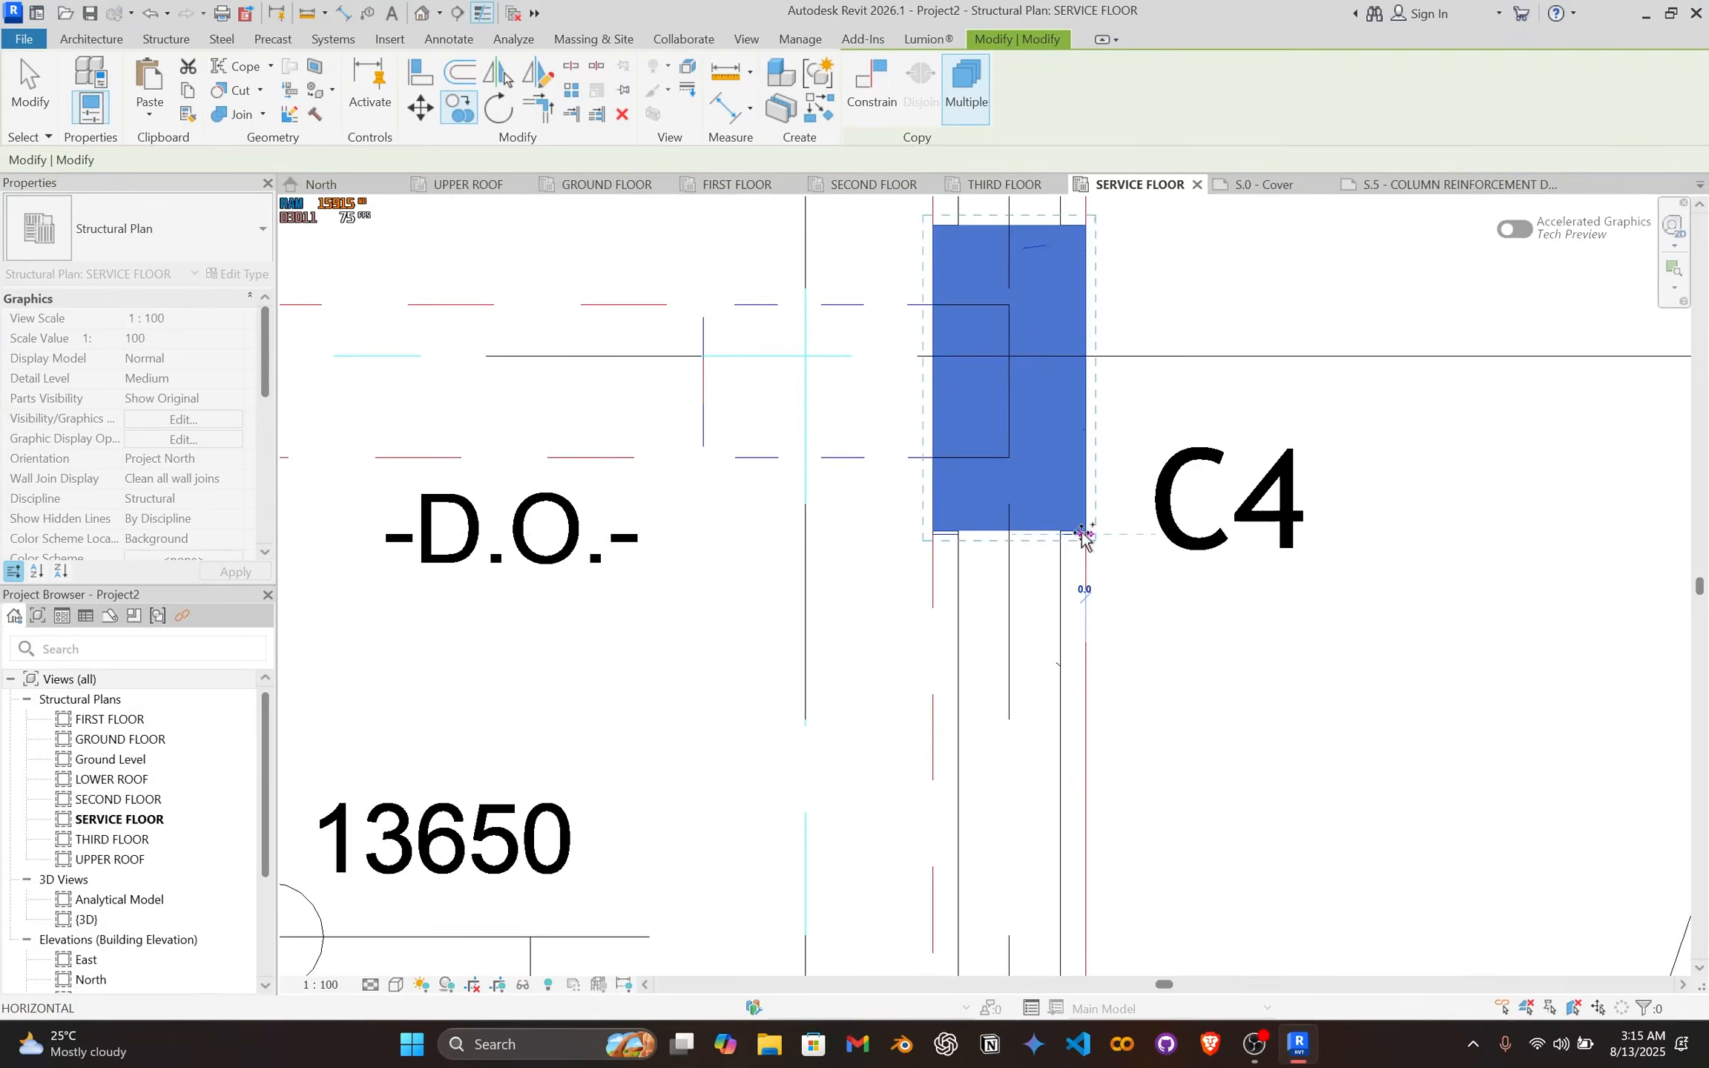
Step: Place another copy of the C4 column on its outline at grids 2 and B, beside the stair
scroll(982, 545, down, 3)
middle_drag(927, 494, 1211, 845)
scroll(994, 567, down, 3)
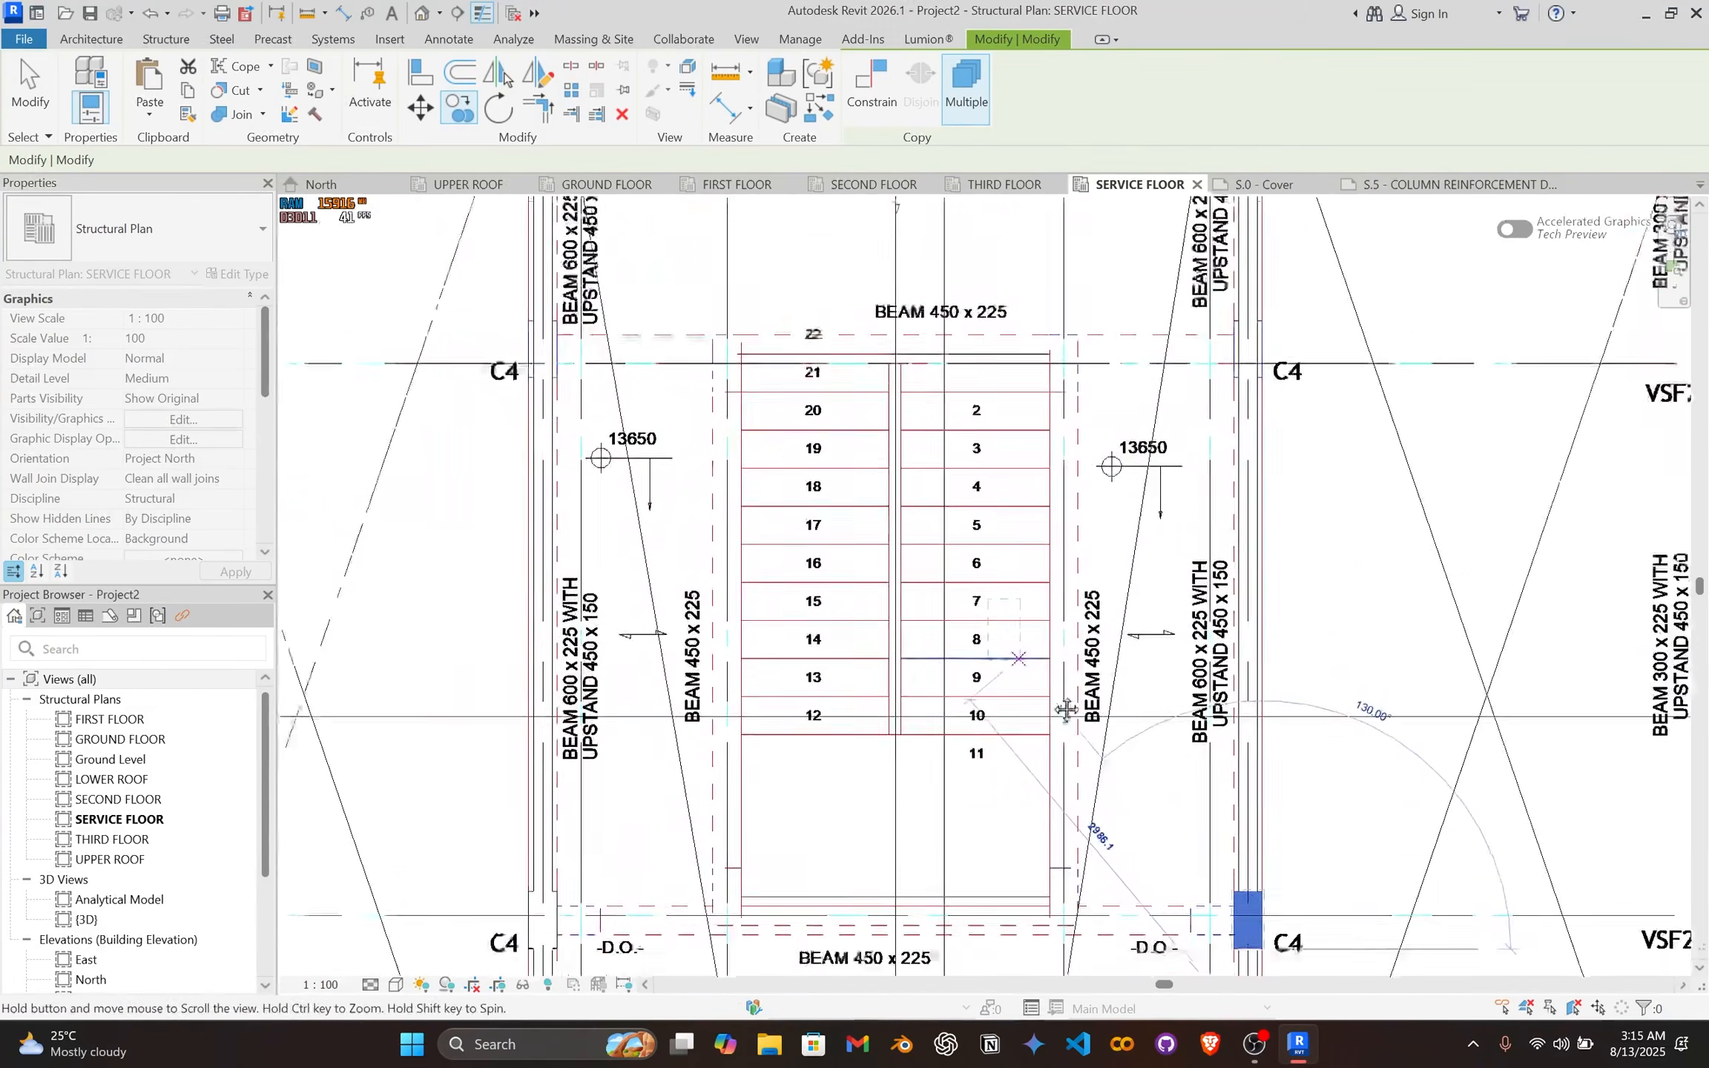
middle_drag(1106, 458, 1210, 497)
scroll(683, 490, up, 3)
scroll(638, 531, up, 2)
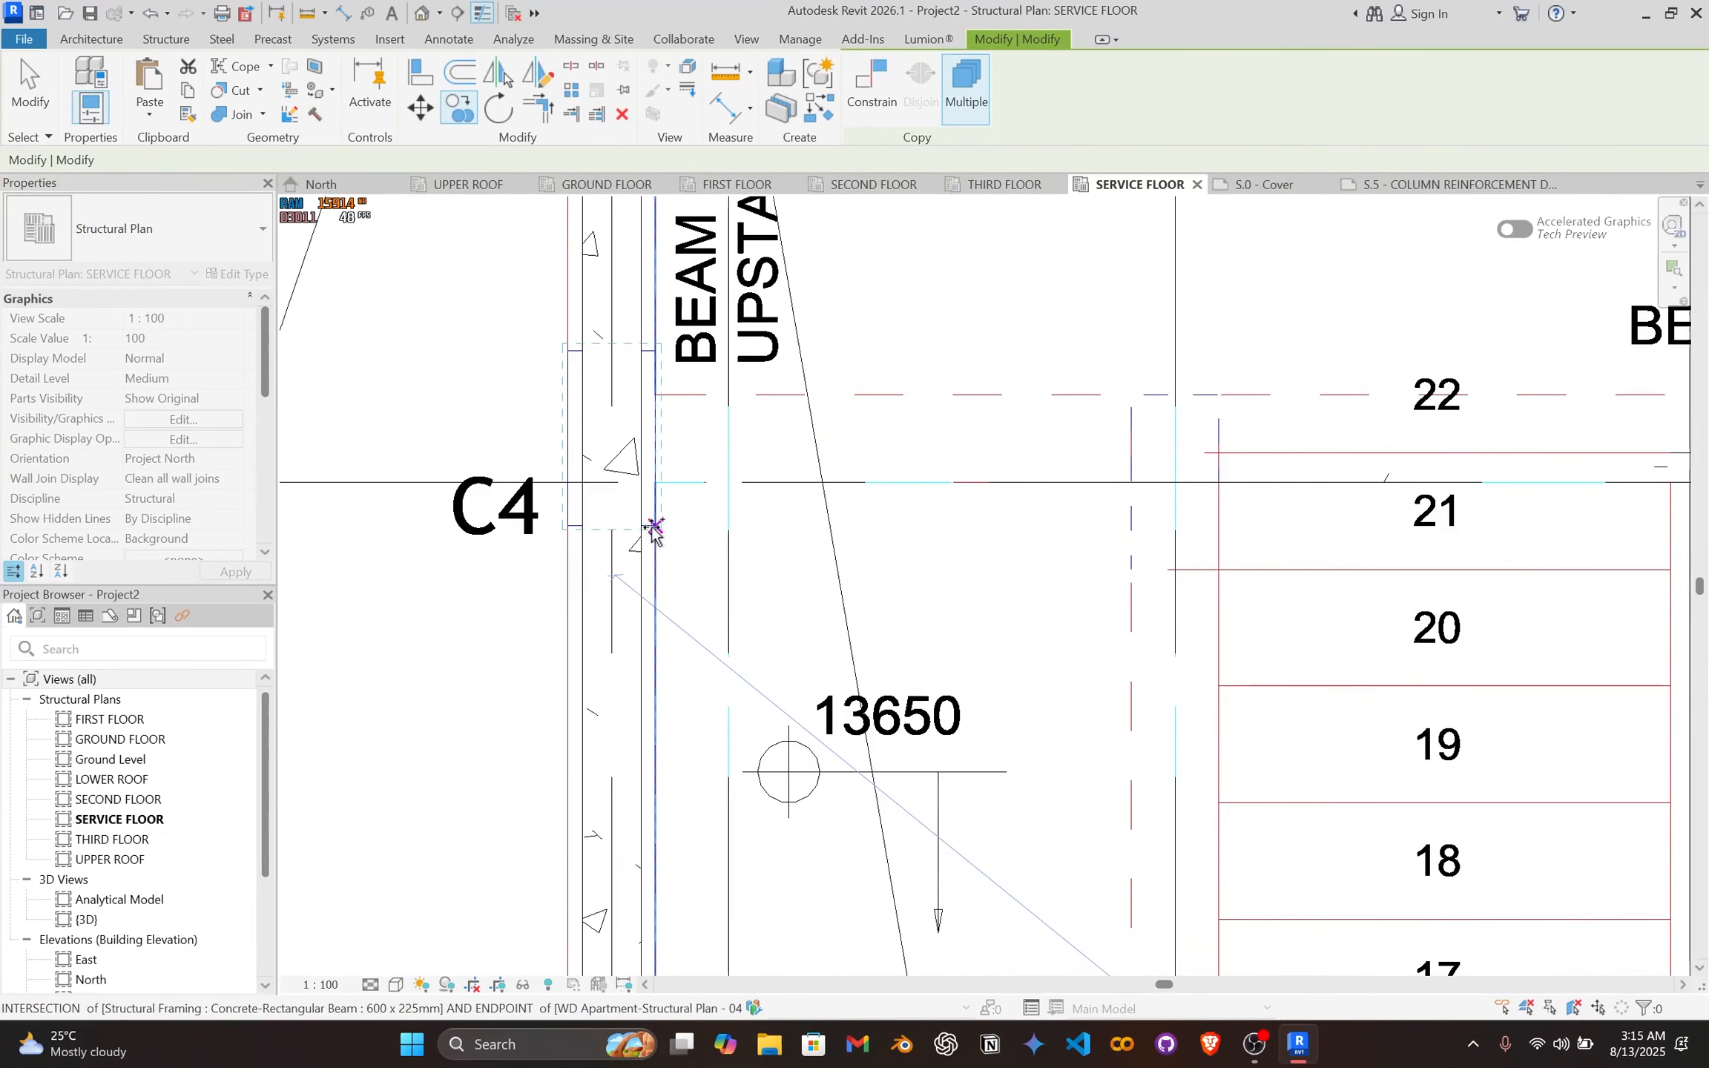
Step: Place another copy of the C4 column at grids 8 and B and finish copying
scroll(994, 548, down, 2)
middle_drag(1005, 545, 308, 530)
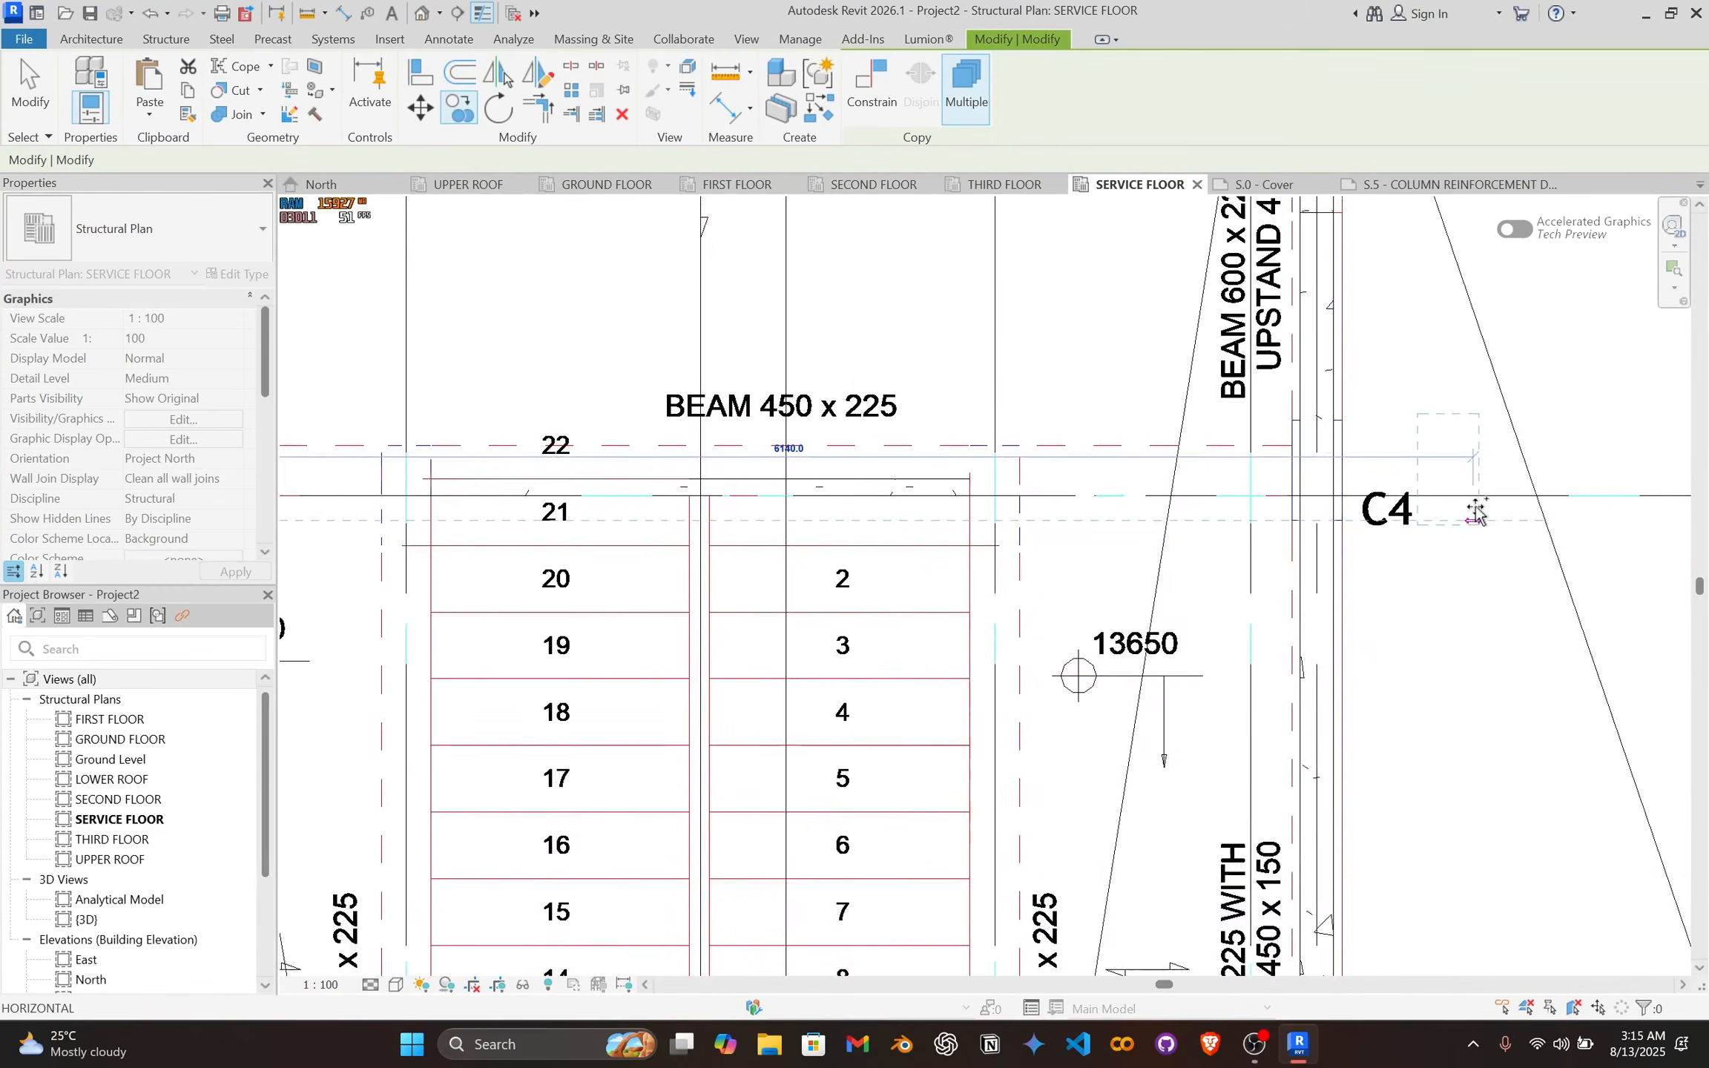
scroll(1393, 518, up, 4)
click(1278, 530)
scroll(1236, 532, up, 2)
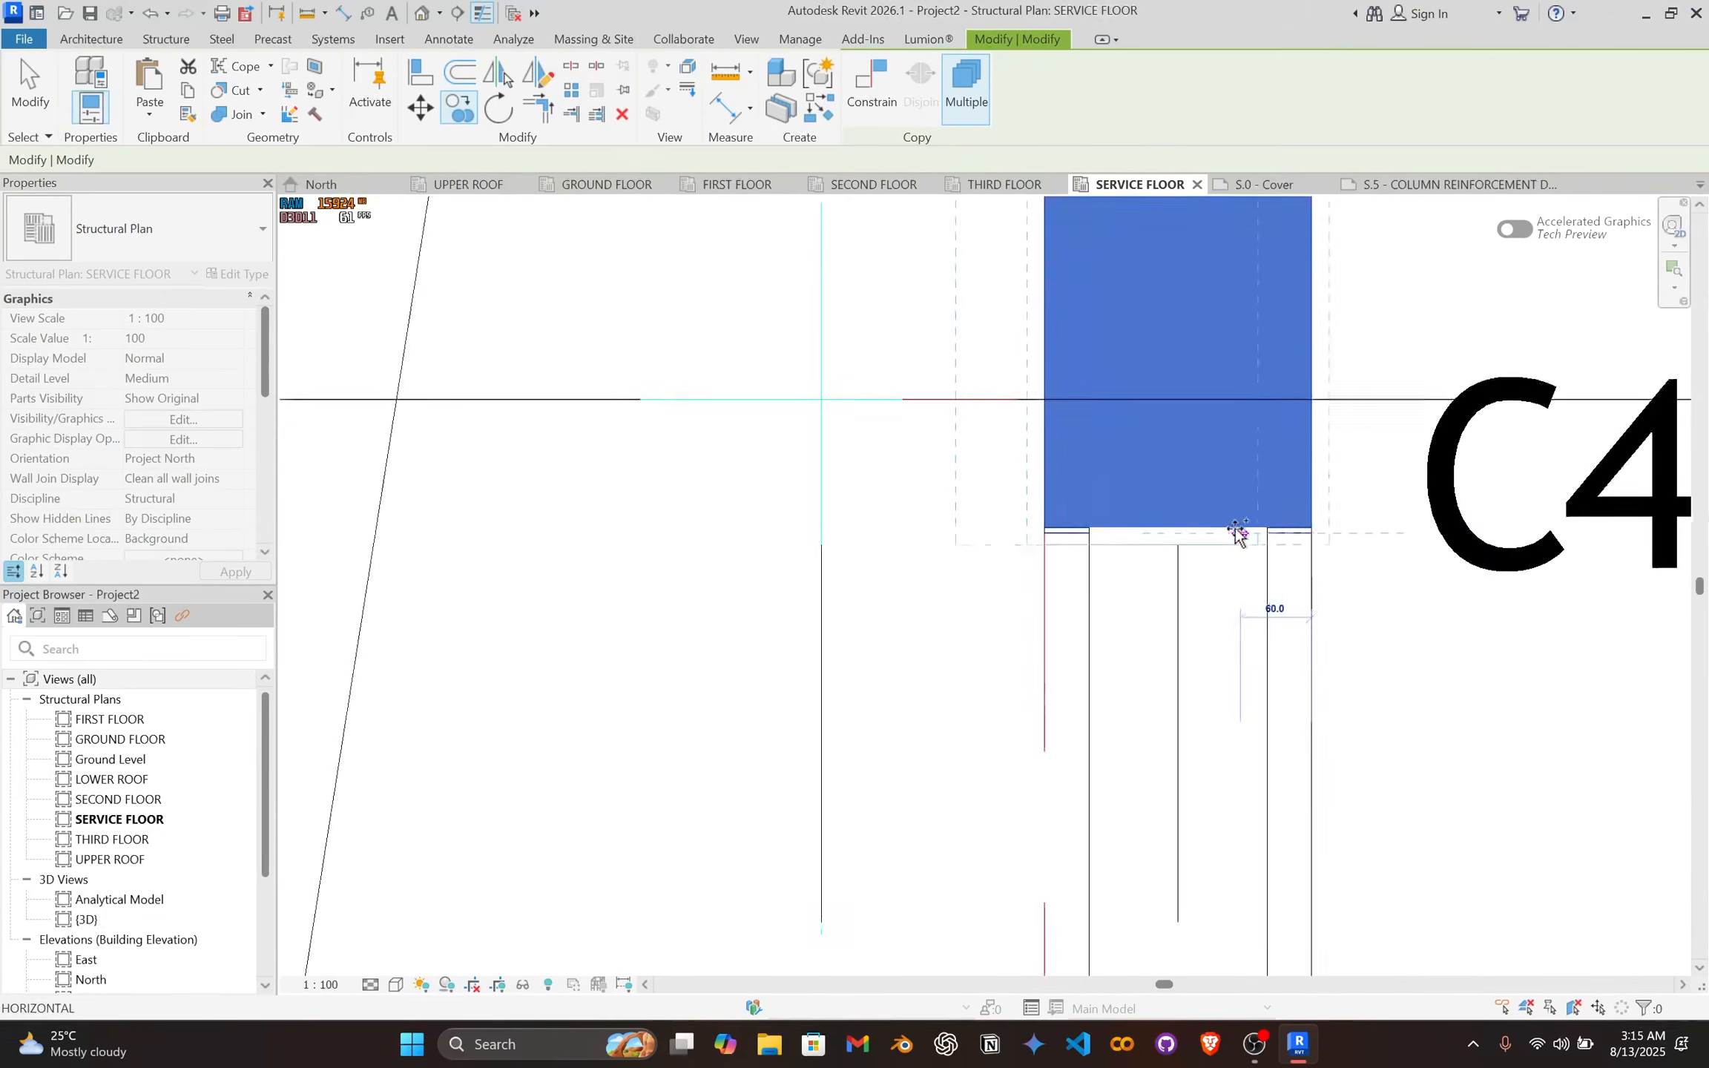
key(Escape)
key(Escape)
Step: Align the lower edge of the C4 column at grids 8 and B with its outline on the drawing
scroll(1060, 531, up, 2)
key(a)
key(l)
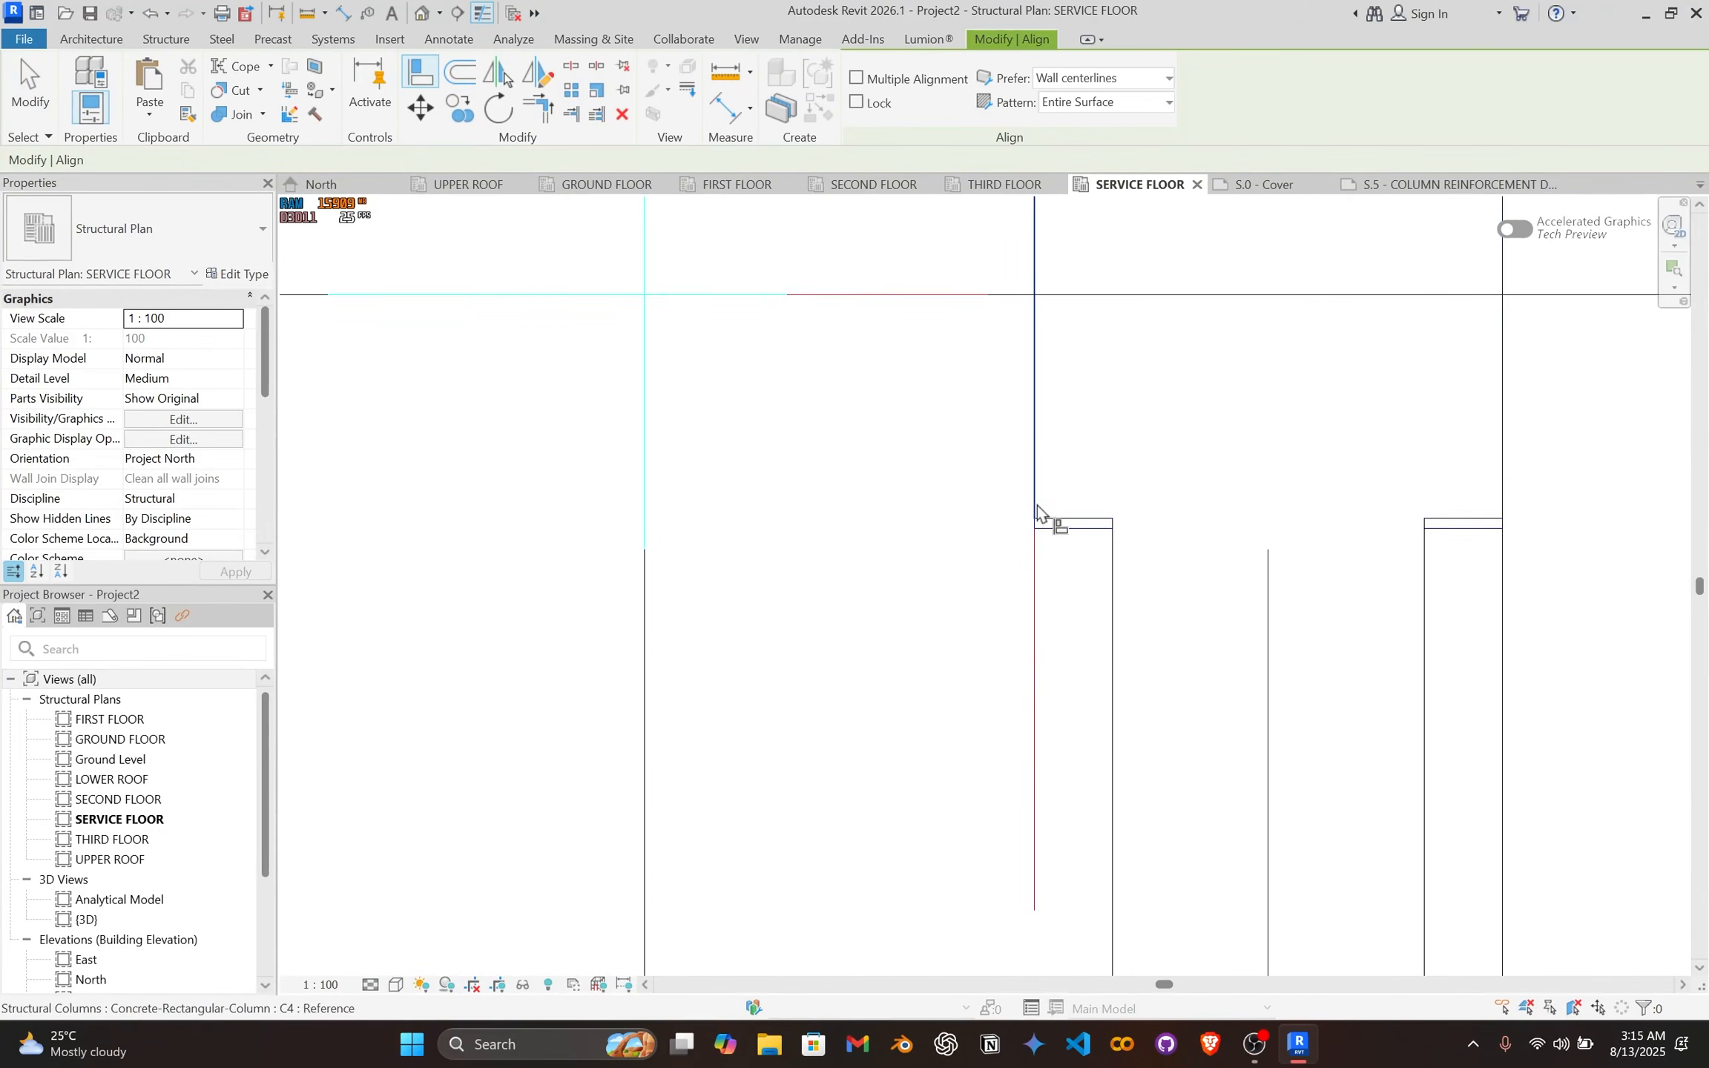
scroll(1042, 529, up, 2)
scroll(1076, 531, down, 3)
scroll(686, 561, down, 2)
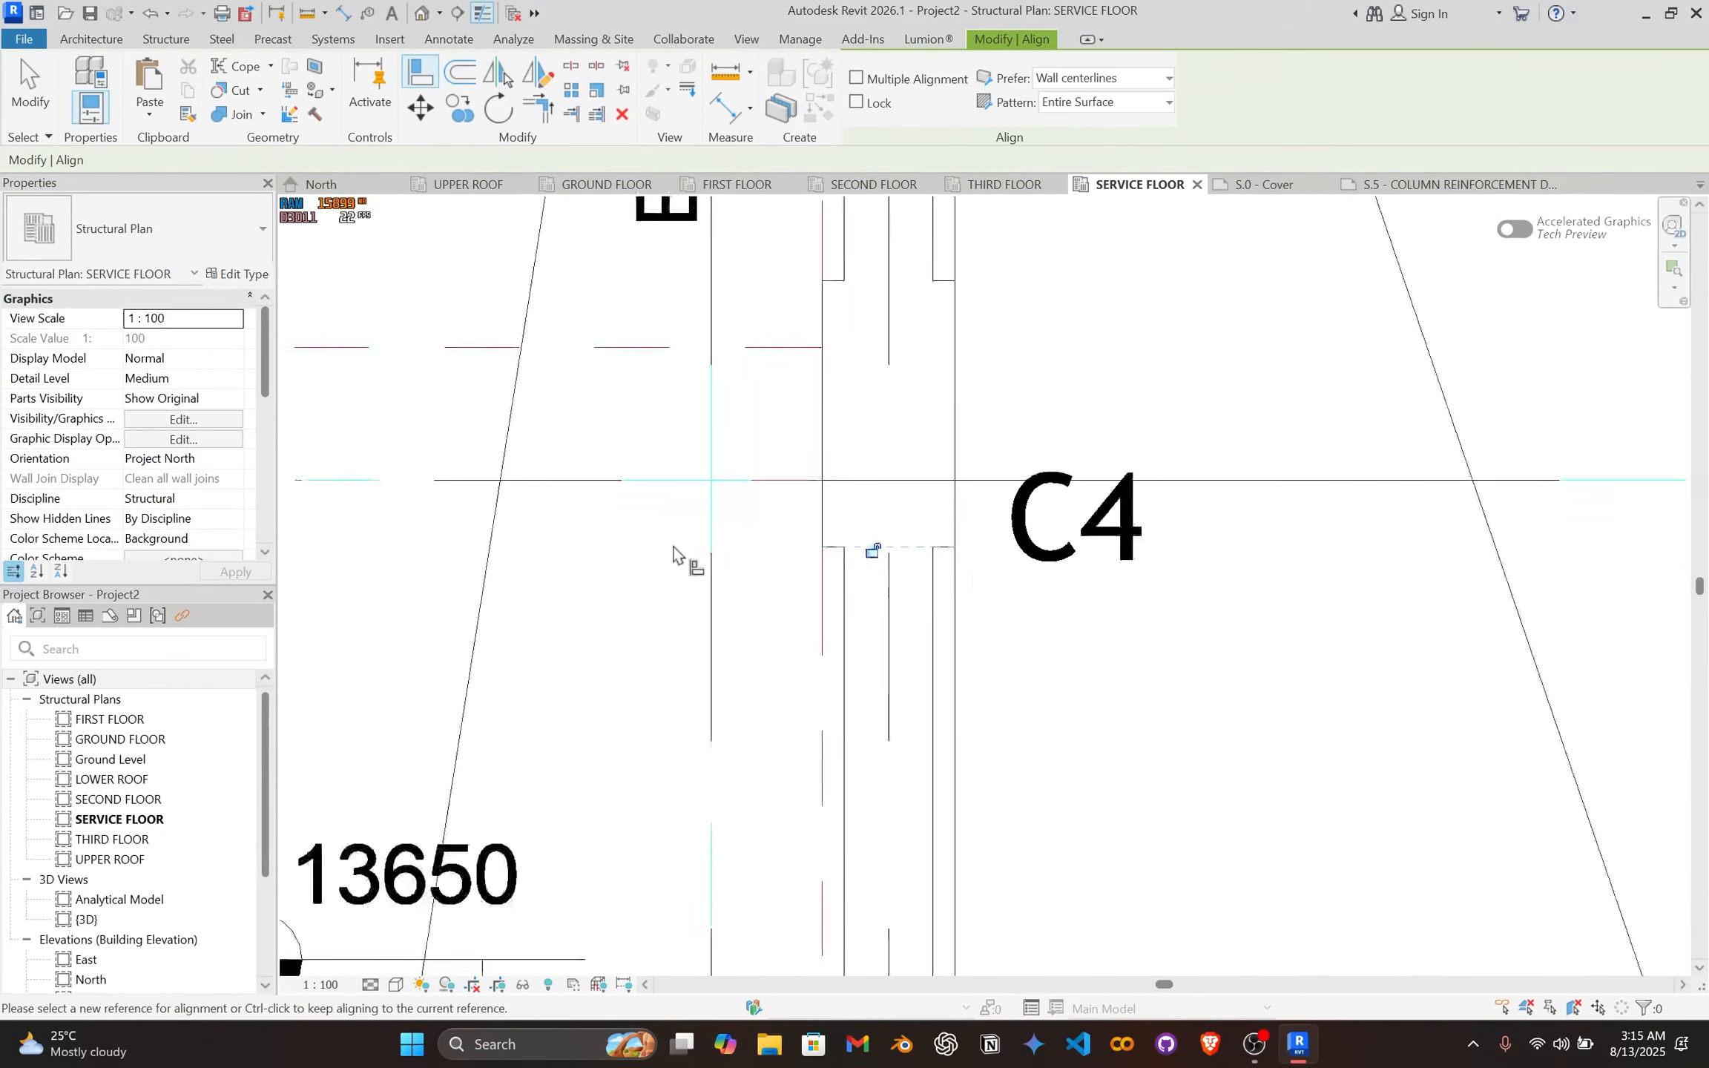
Step: Align the lower edge of the C4 column at grids 2 and B with its outline on the drawing
scroll(660, 560, down, 2)
scroll(660, 560, down, 1)
middle_drag(659, 561, 1685, 569)
scroll(671, 582, up, 8)
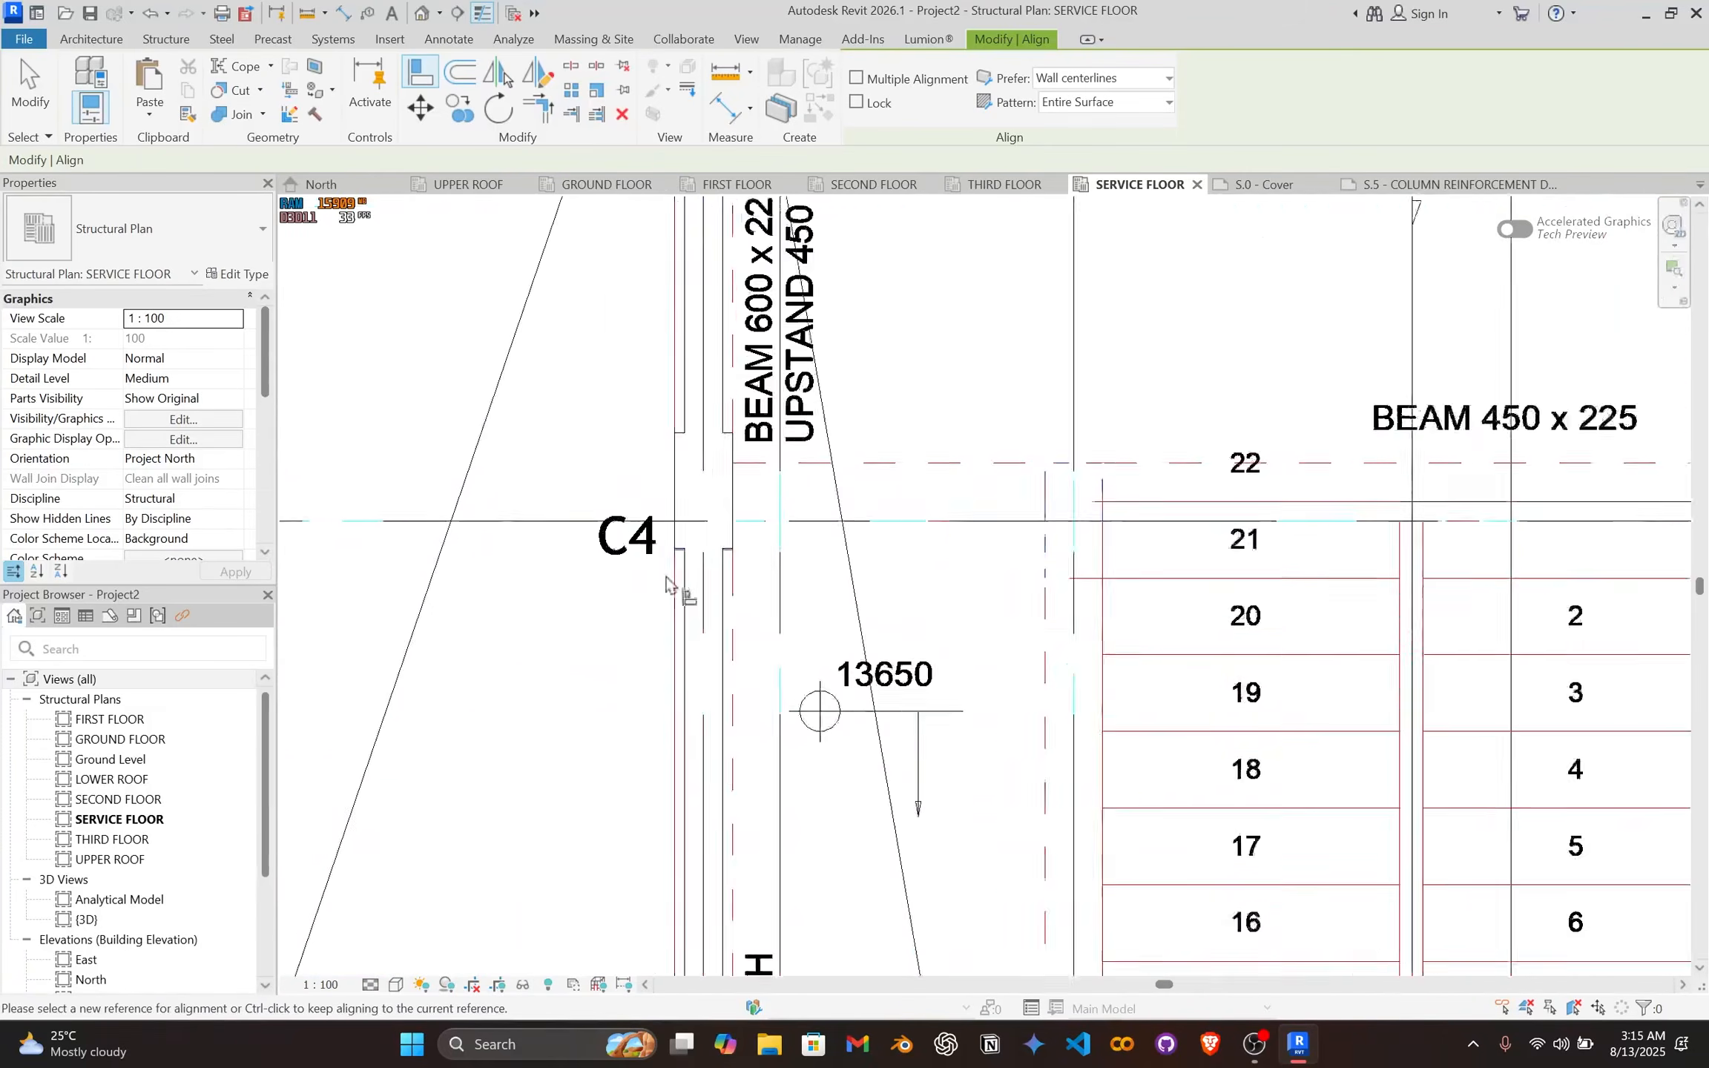
scroll(731, 539, up, 5)
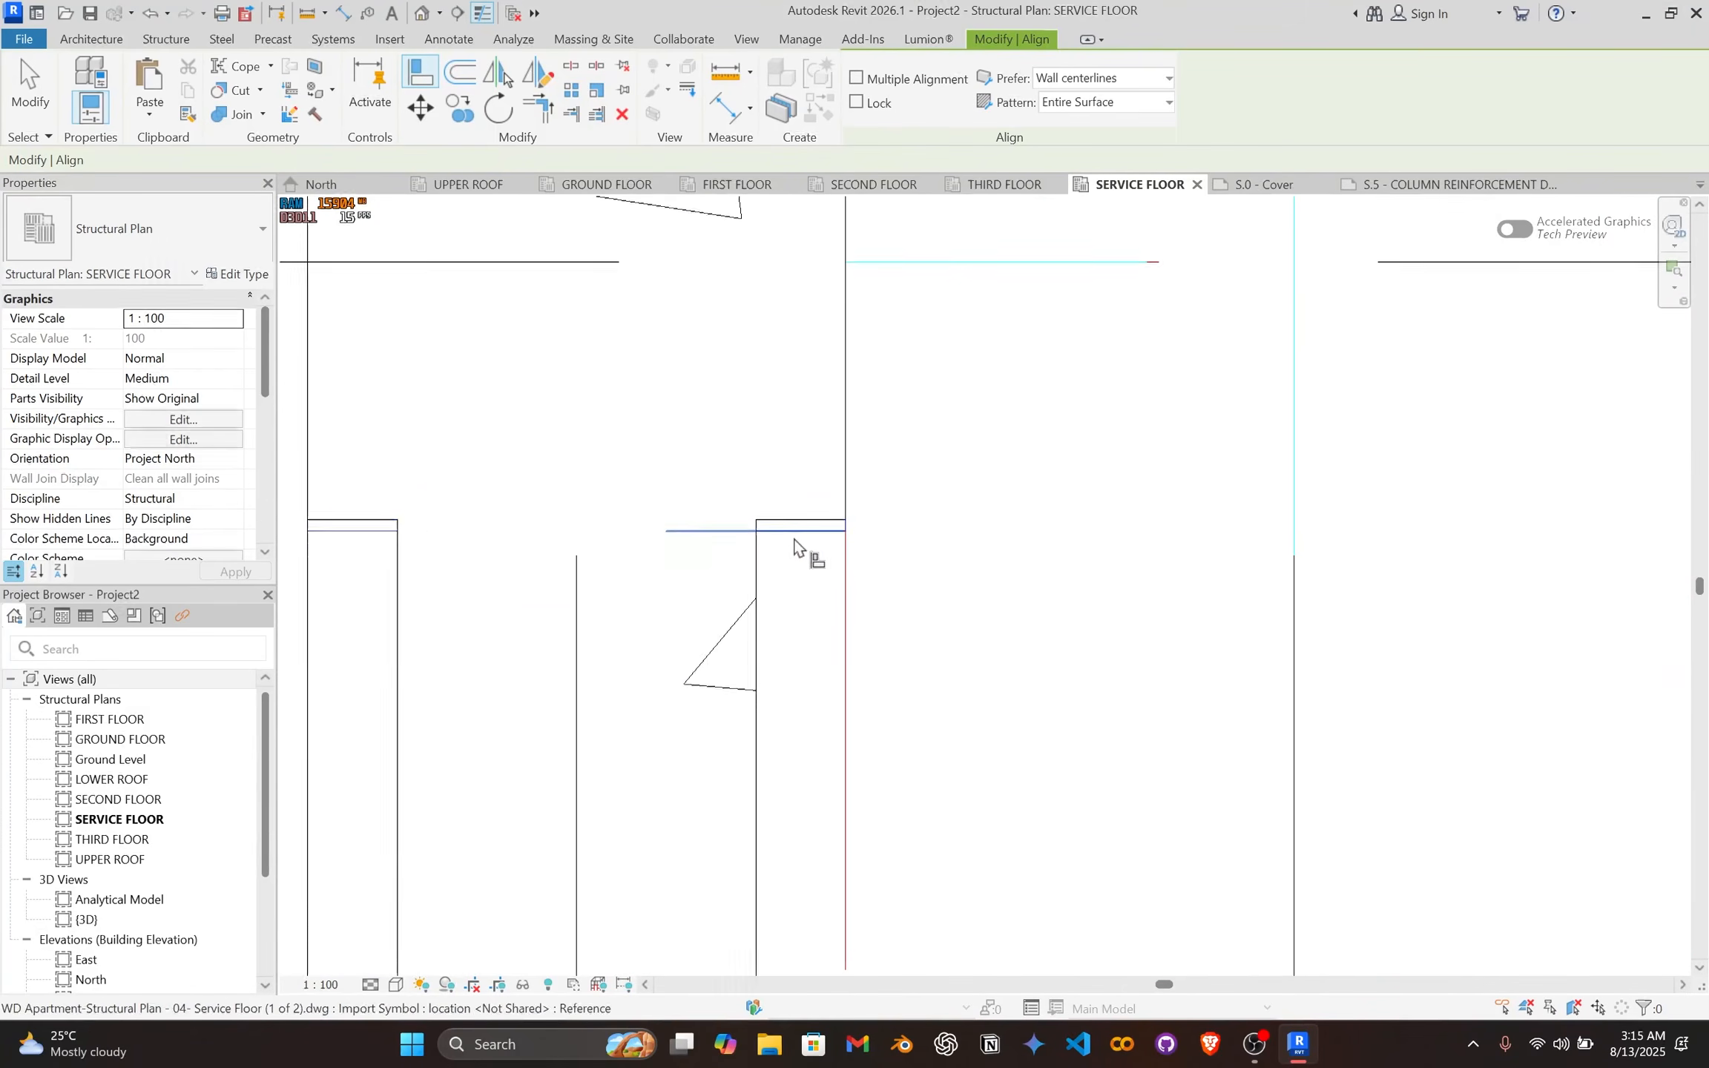
click(800, 525)
scroll(801, 528, down, 10)
middle_drag(1057, 475, 871, 786)
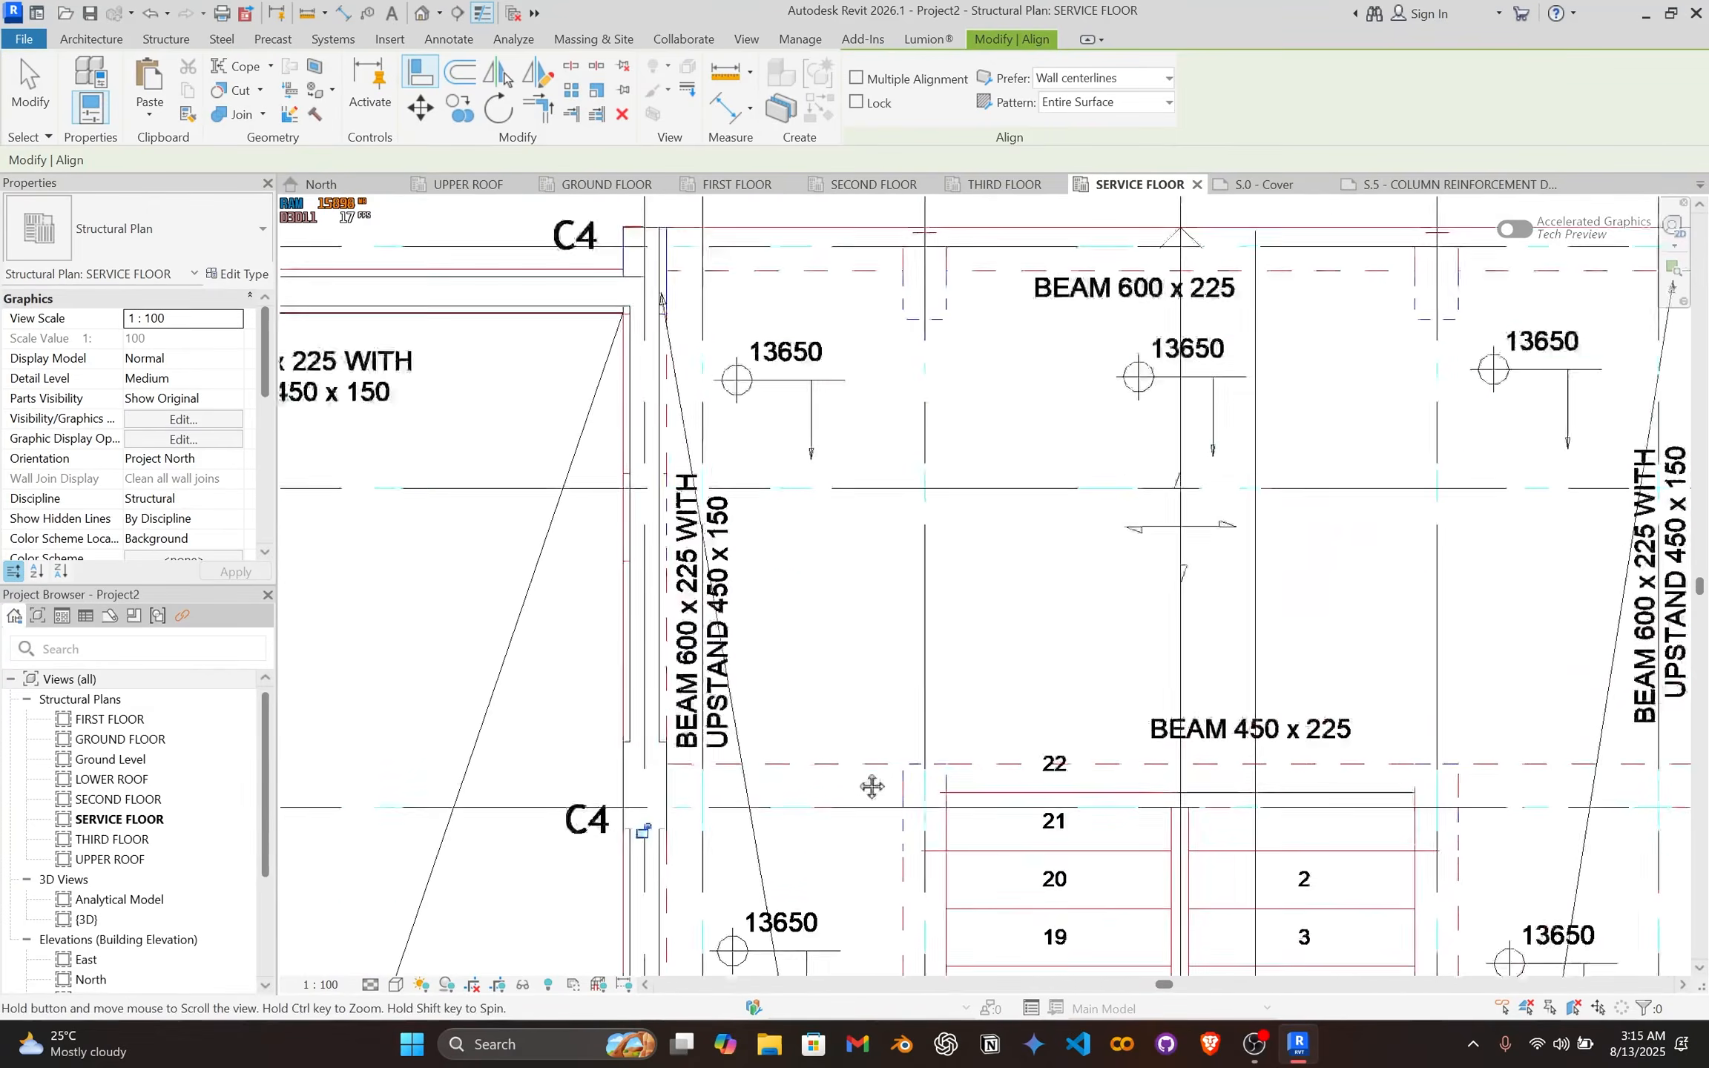
scroll(1039, 410, down, 1)
mouse_move(1039, 410)
middle_down()
mouse_move(1028, 508)
mouse_move(1060, 432)
middle_up()
key(Escape)
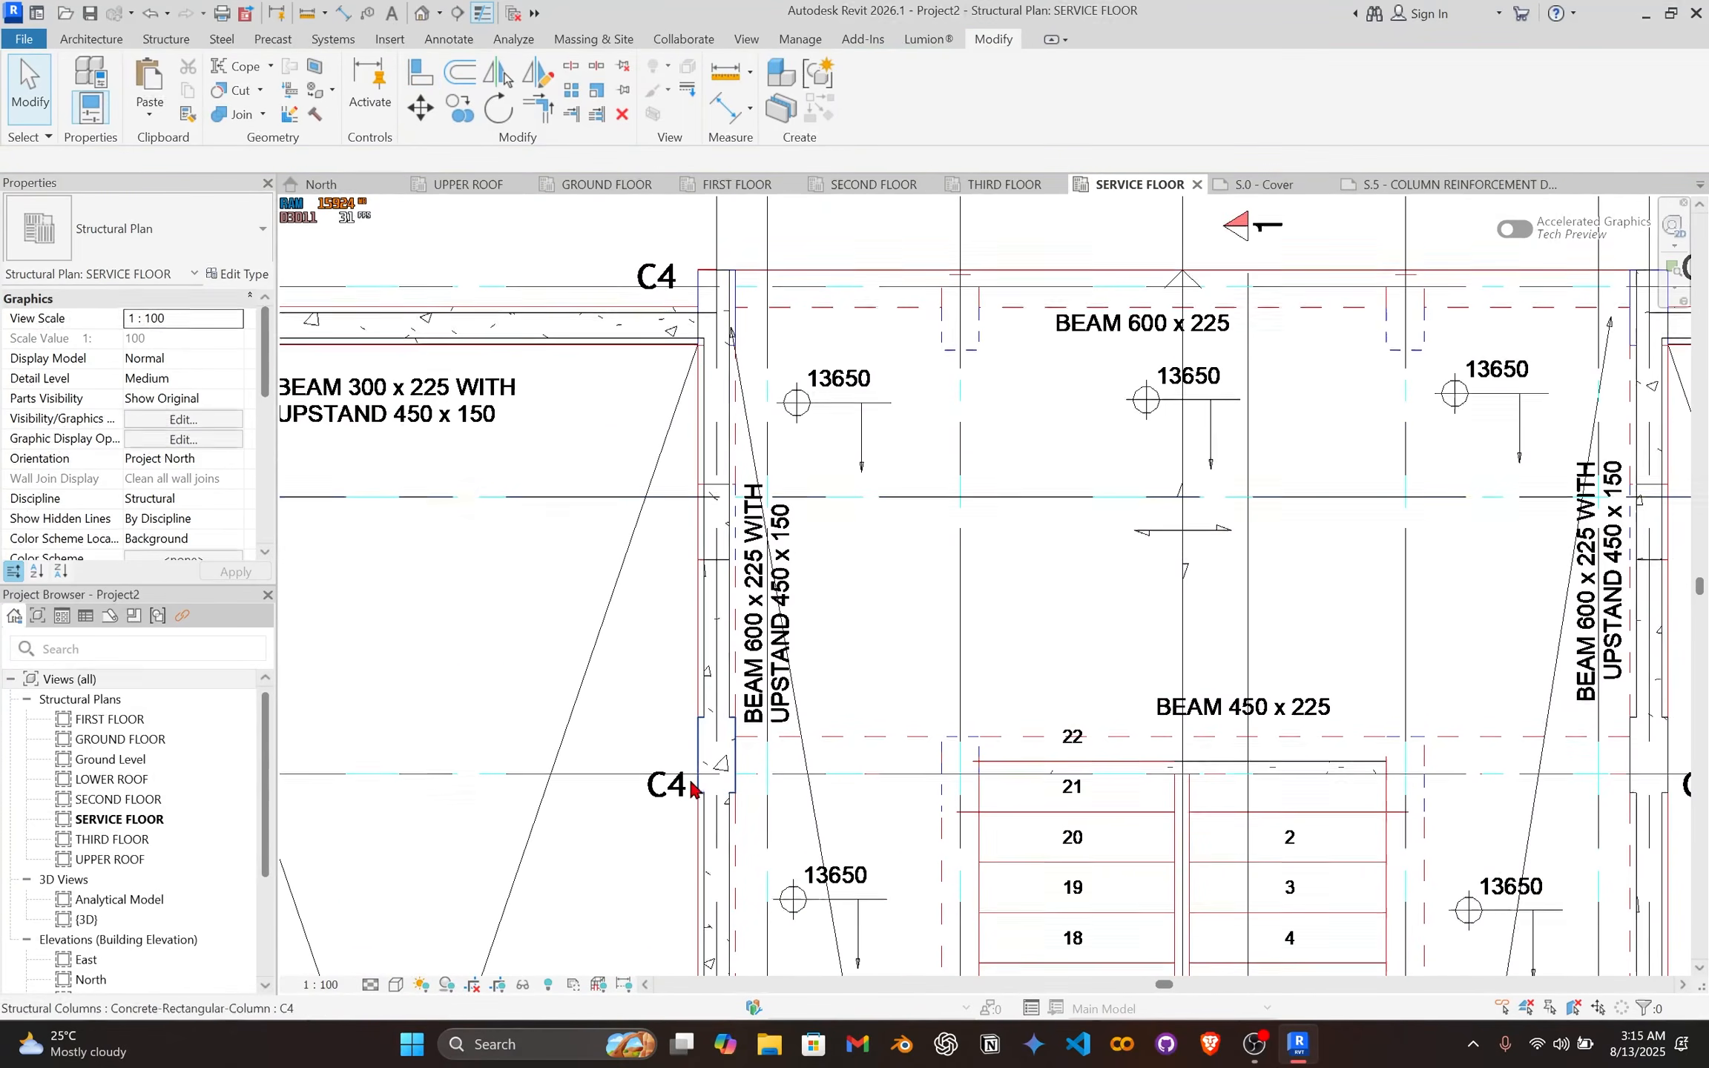
click(711, 775)
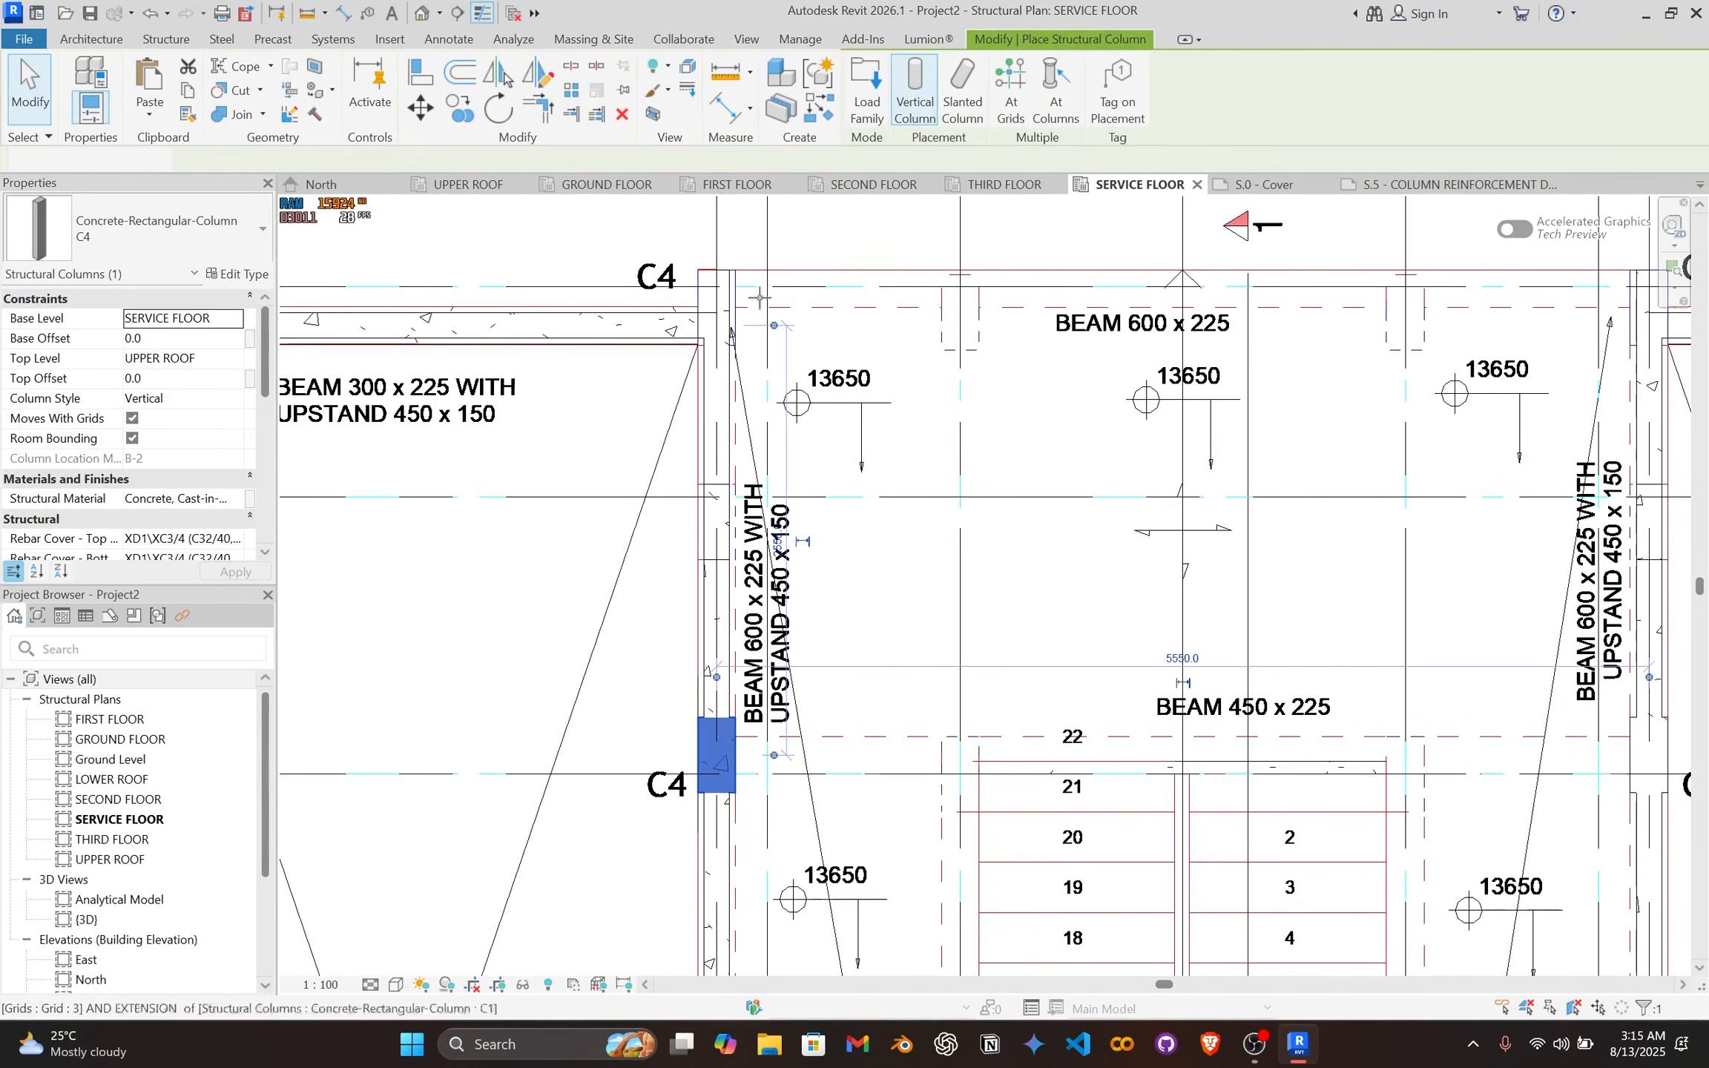
scroll(698, 276, up, 5)
key(Escape)
scroll(742, 543, down, 2)
middle_drag(757, 544, 778, 187)
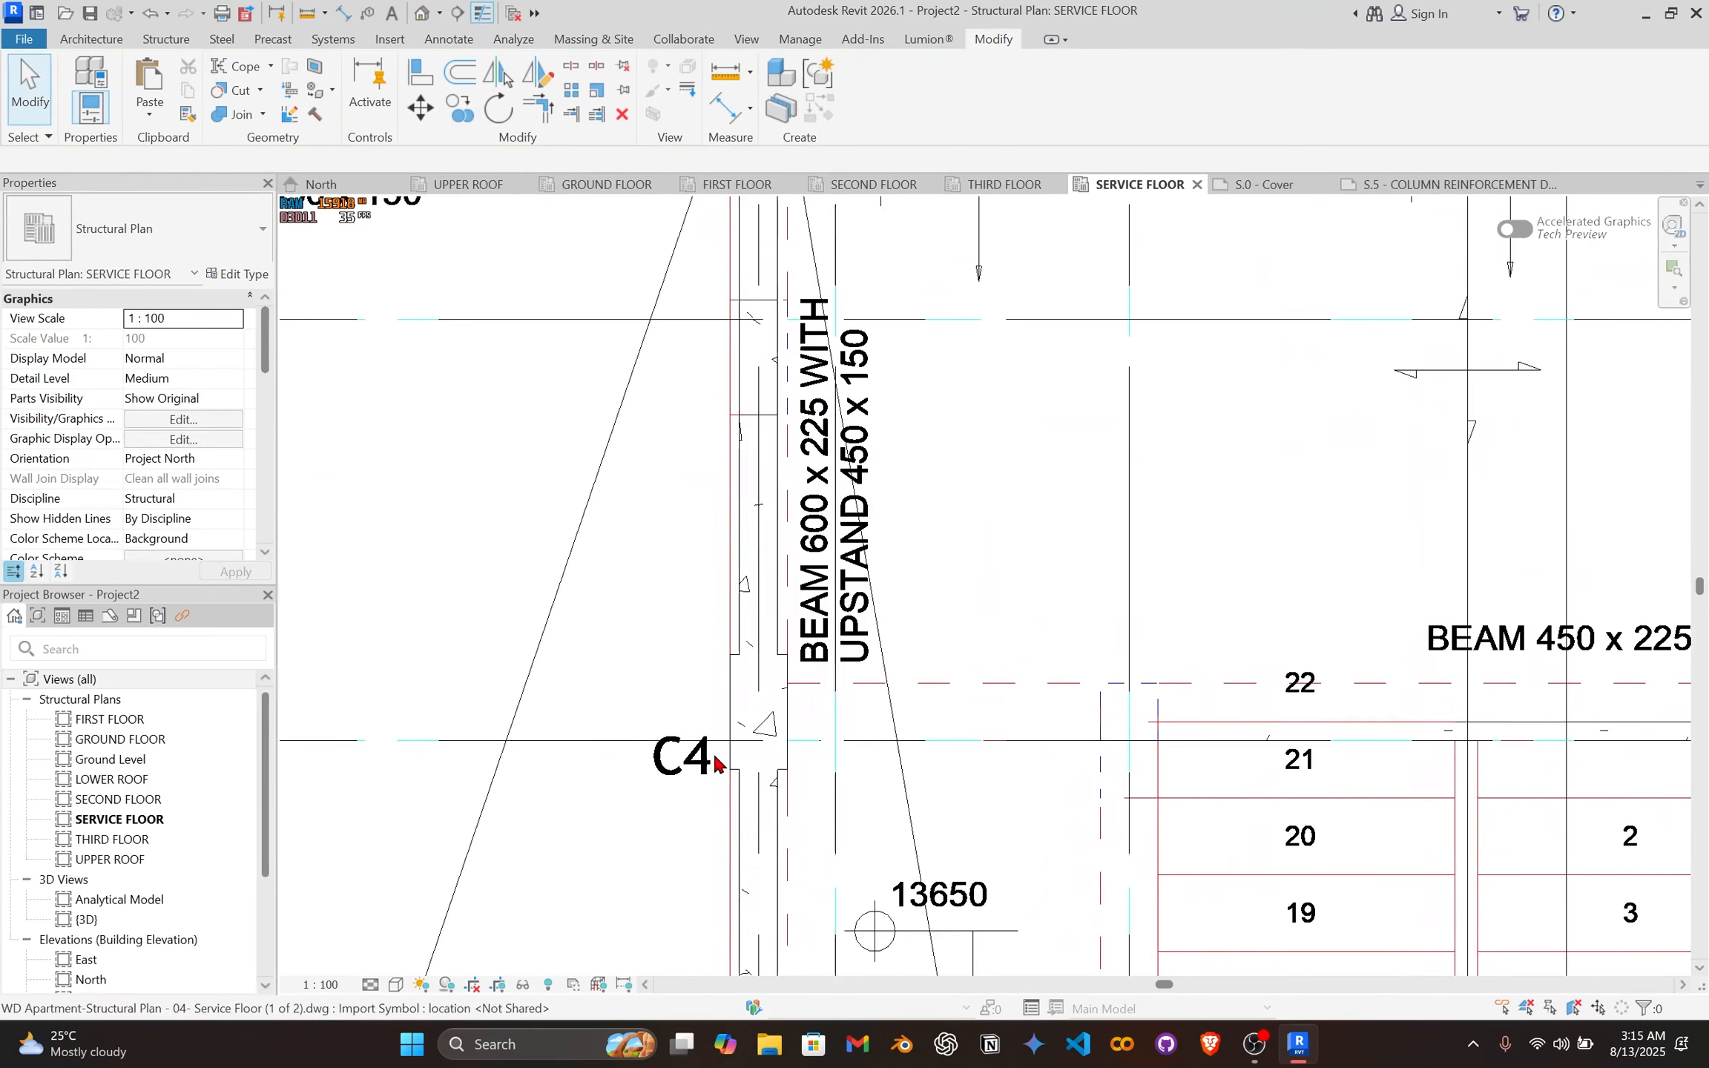
Step: Copy the C4 column at grids 2 and B from its lower corner to the C4 outline at grids 2 and A1
click(734, 778)
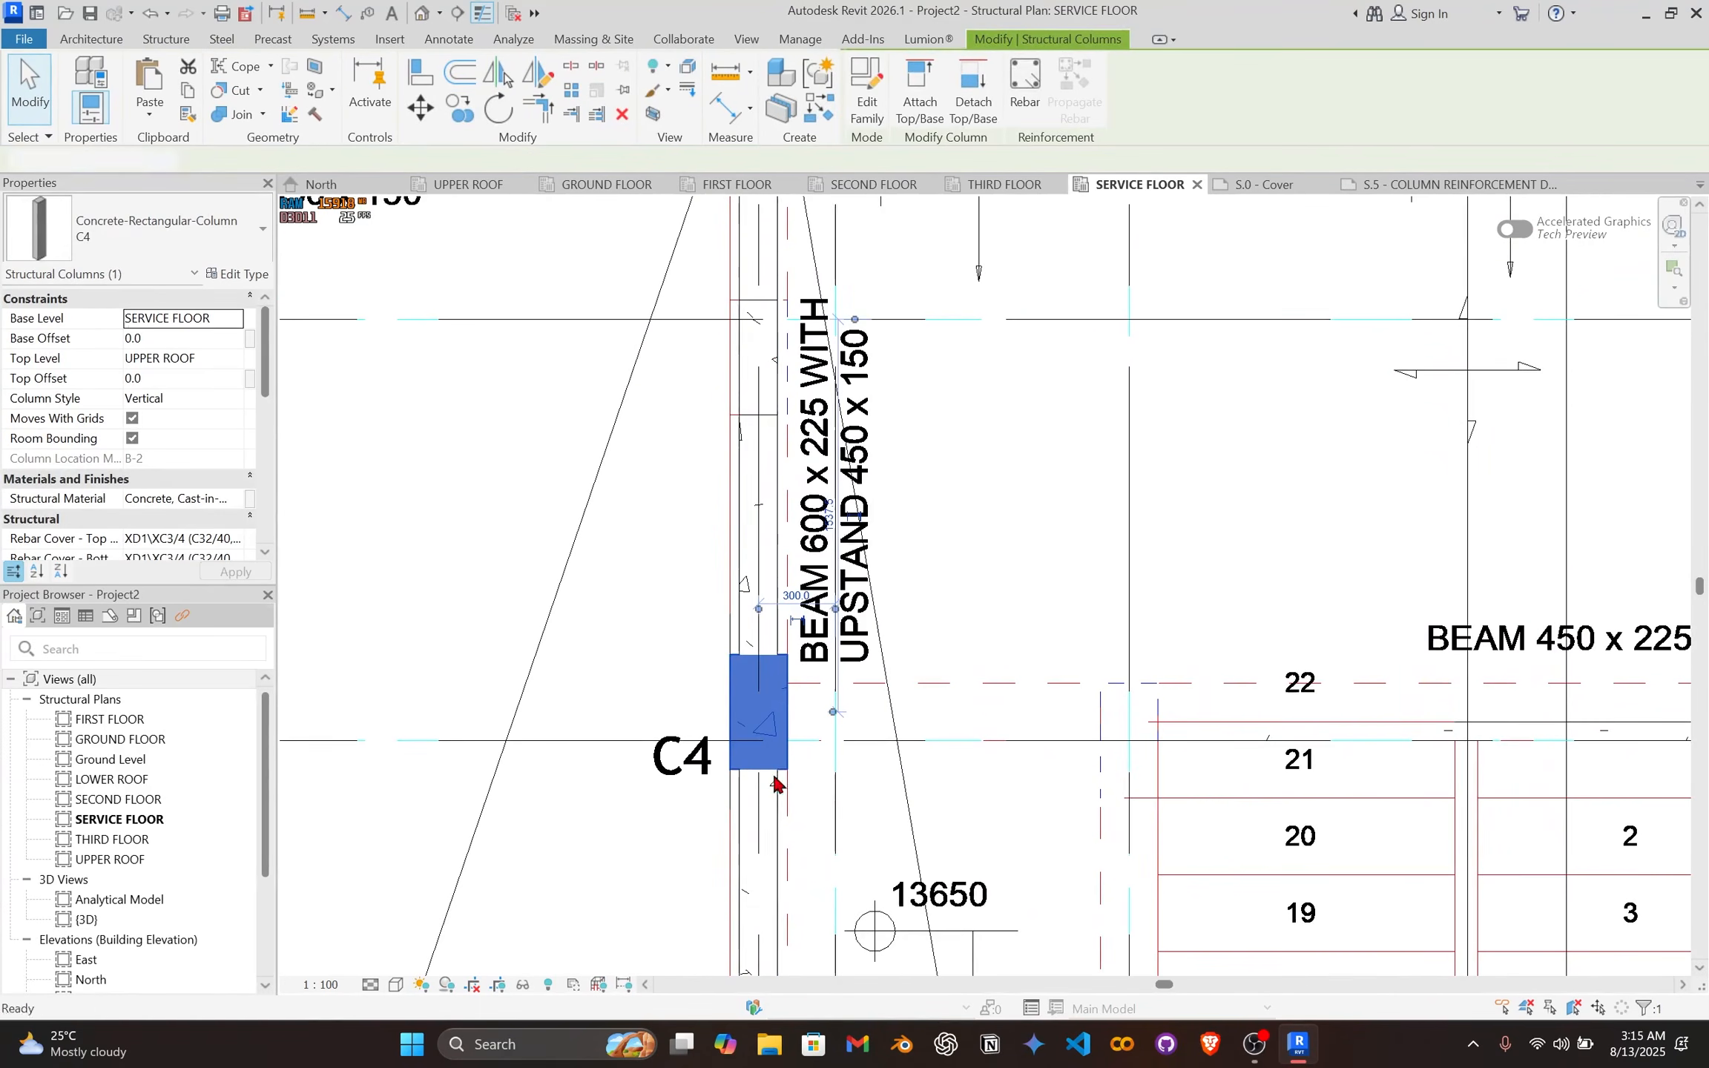
key(c)
key(o)
scroll(787, 777, up, 2)
click(781, 770)
scroll(821, 365, down, 4)
middle_drag(819, 348, 796, 701)
scroll(823, 370, down, 1)
scroll(793, 664, up, 6)
scroll(792, 660, up, 2)
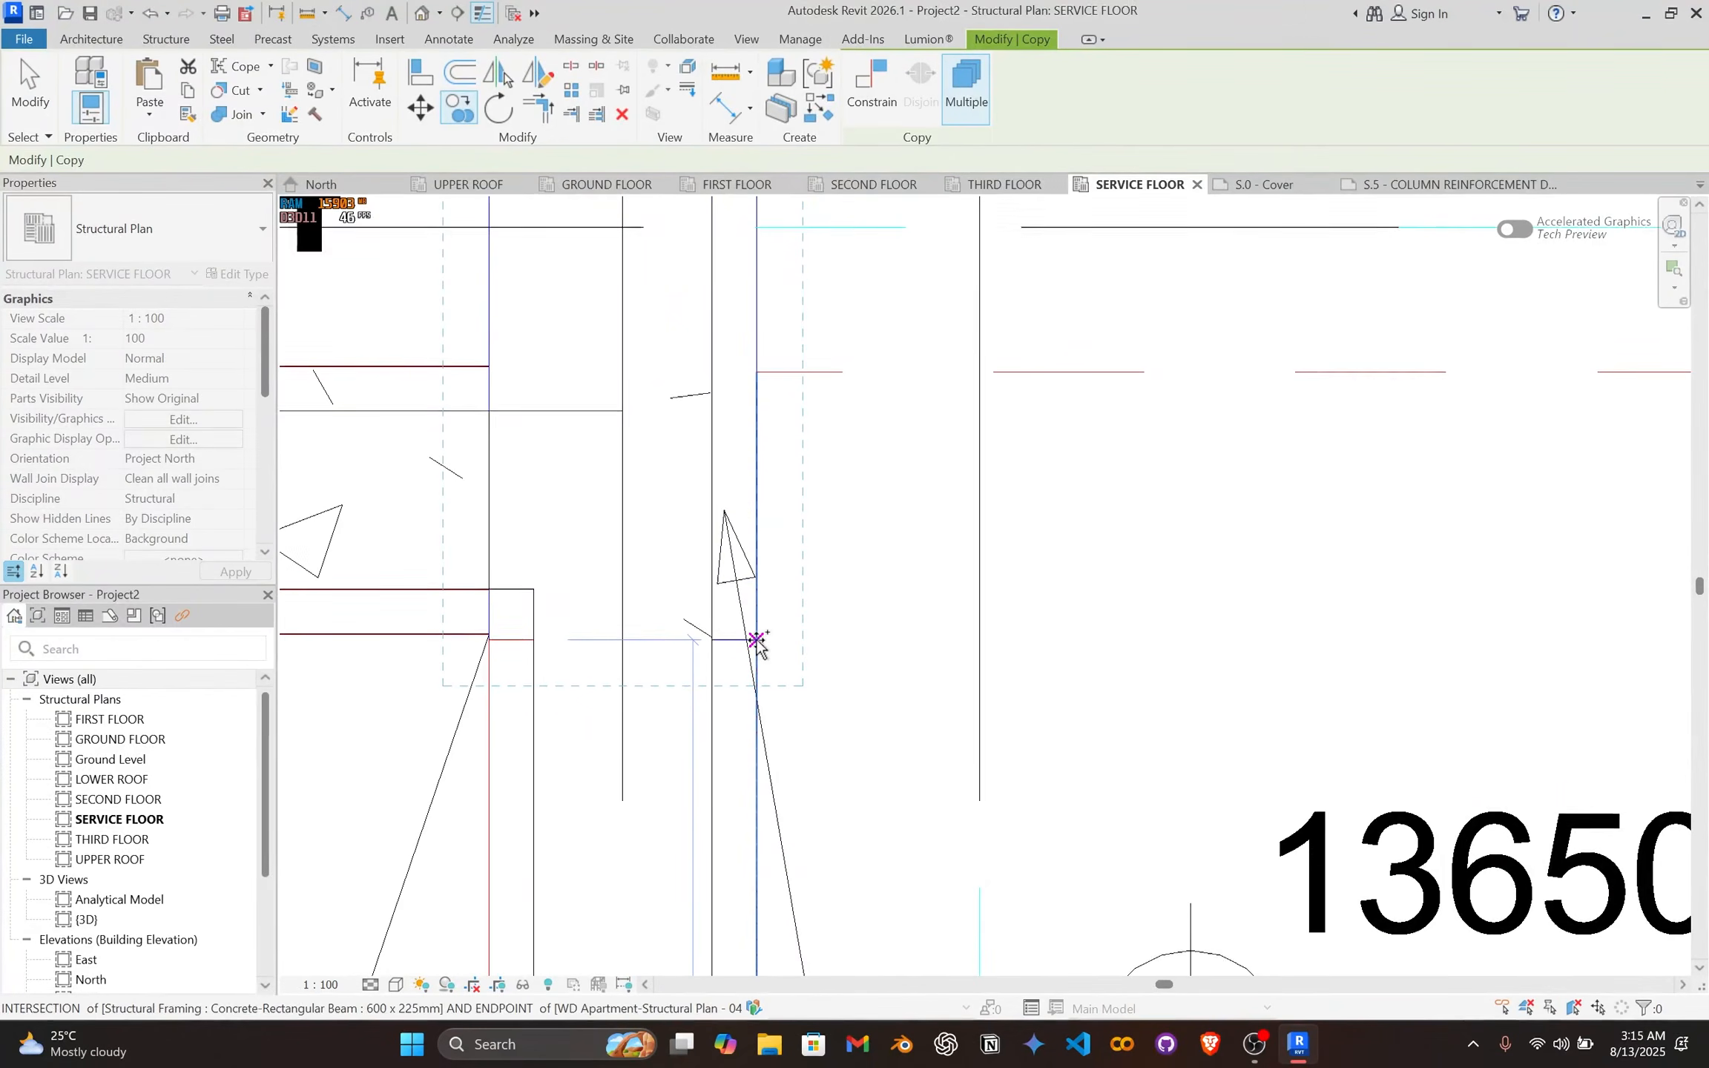
click(757, 639)
Step: Place a further copy of the C4 column at grids 8 and A1 and end the copy
scroll(803, 629, down, 7)
middle_drag(1514, 629, 637, 513)
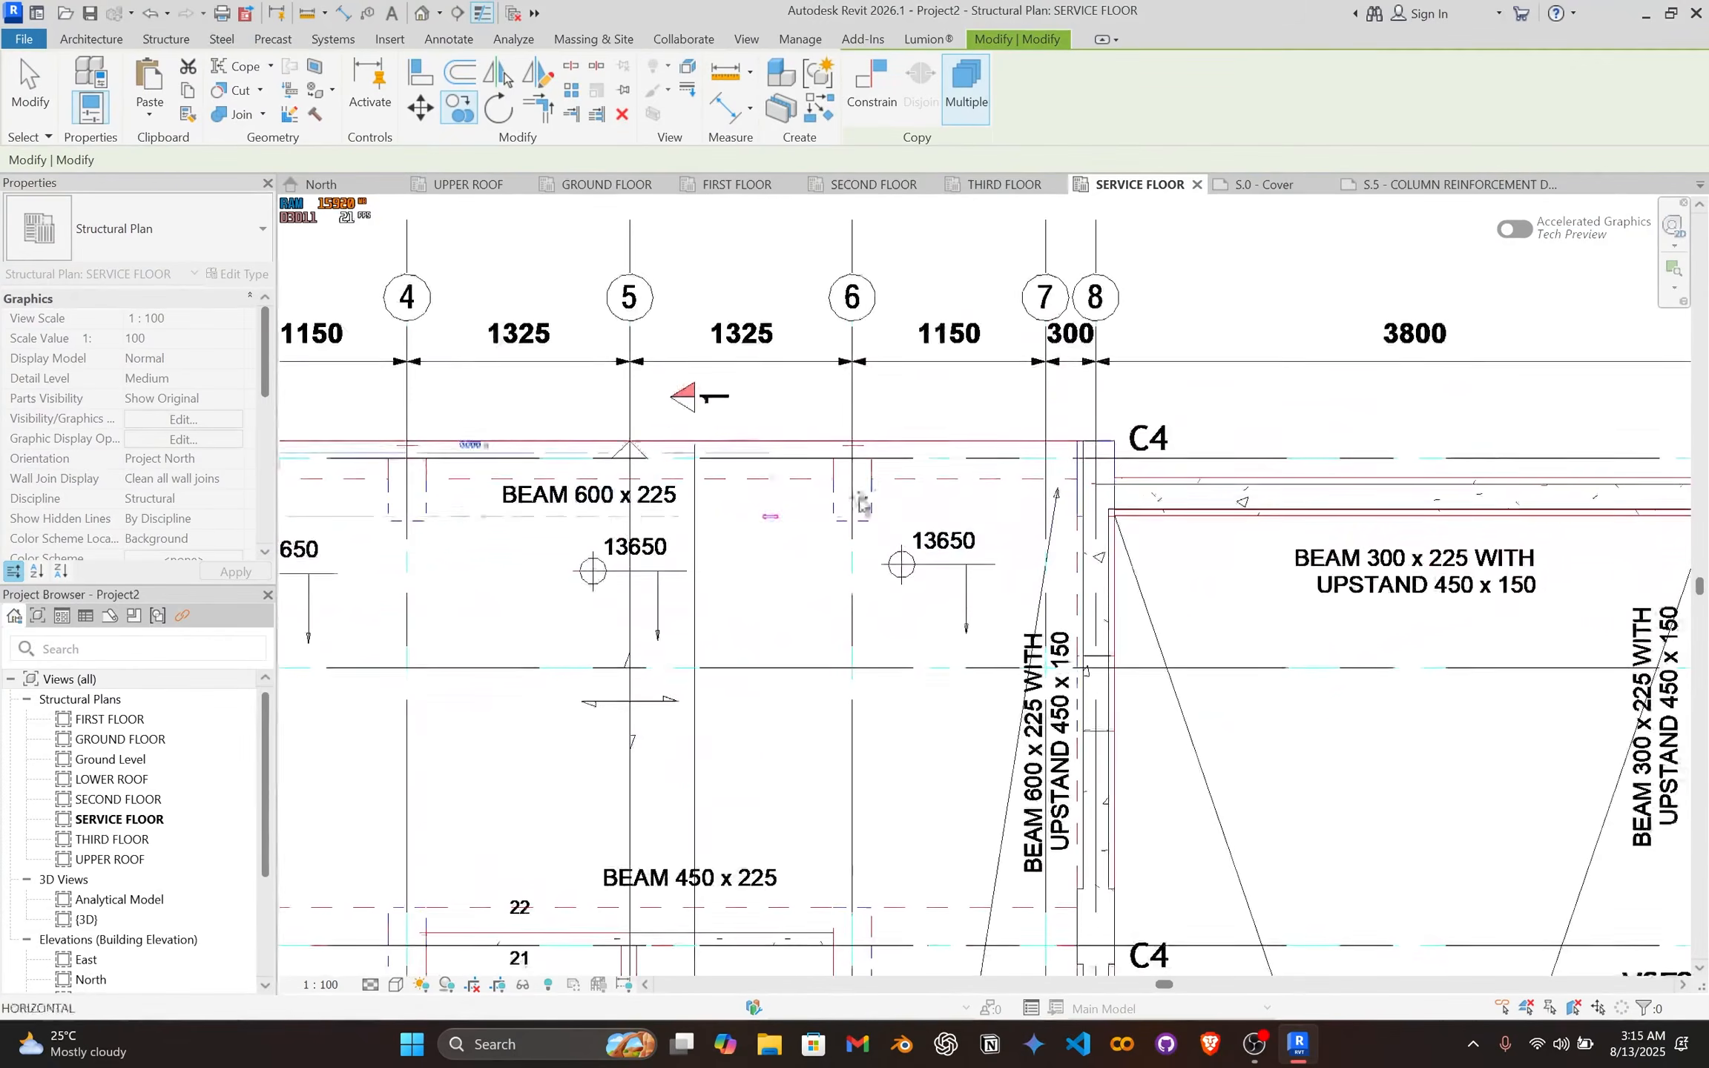
scroll(1140, 471, up, 2)
scroll(1148, 475, up, 2)
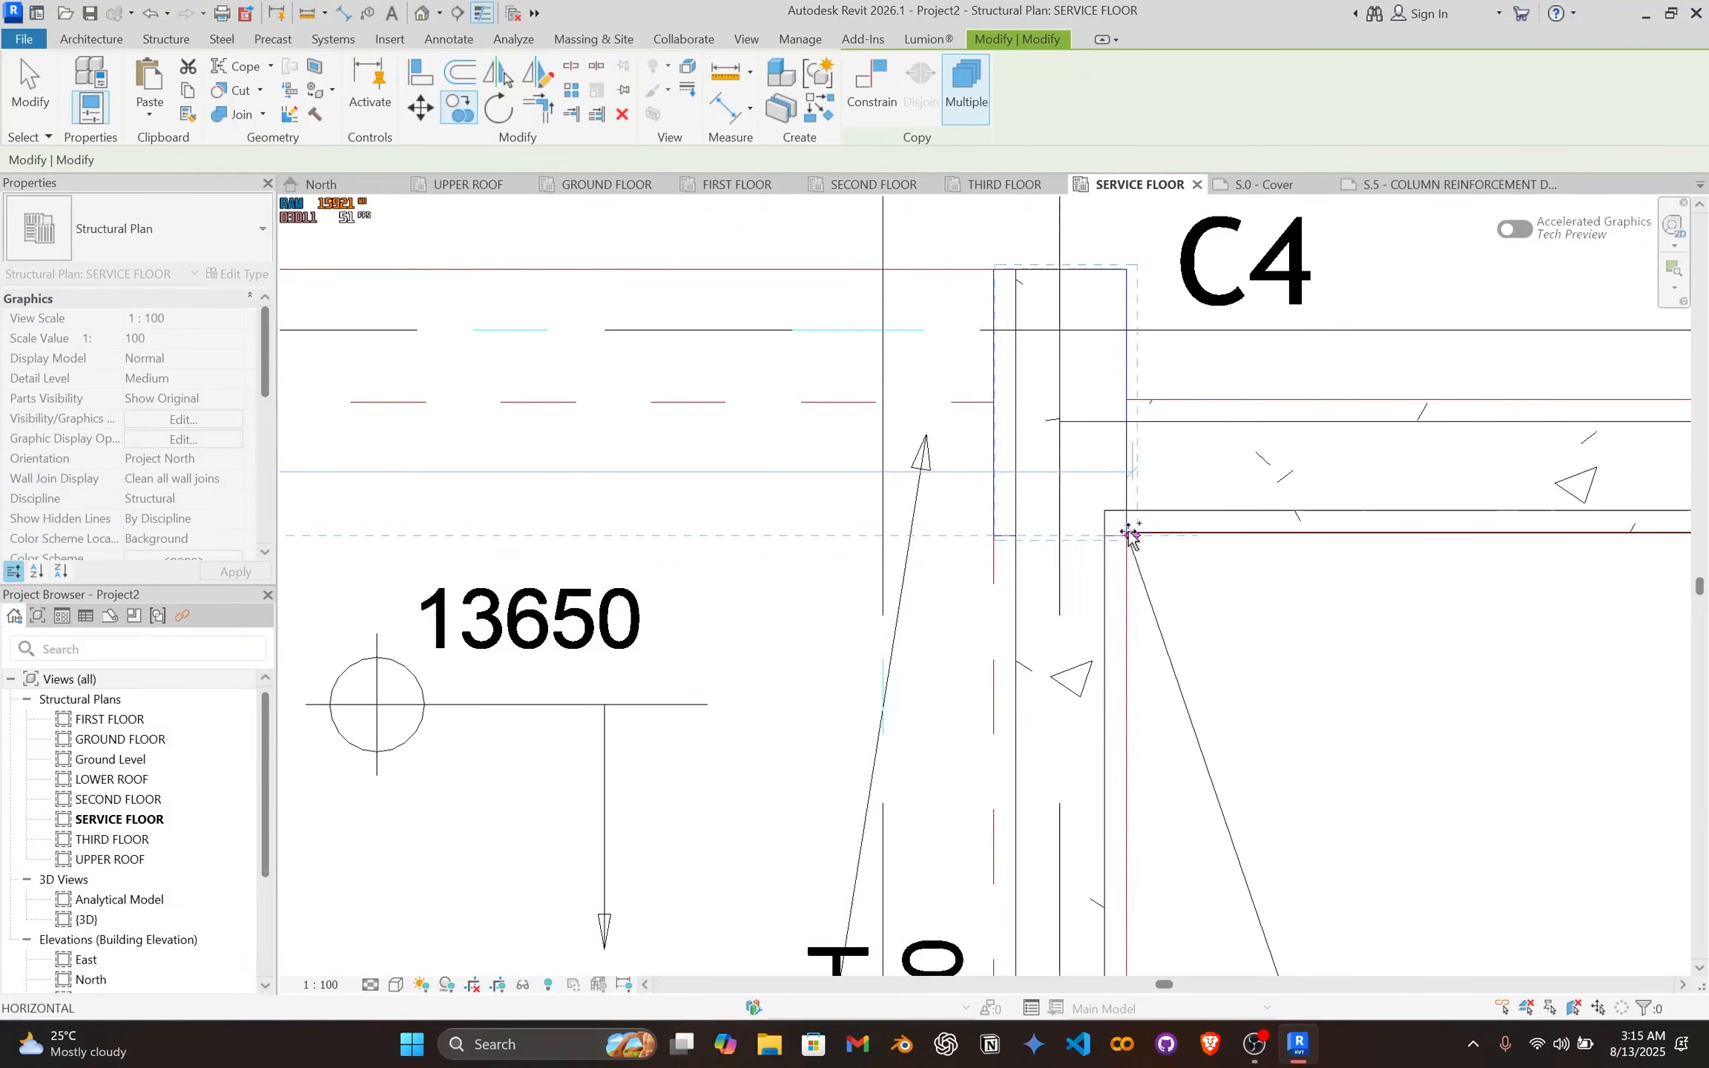
scroll(1130, 534, up, 2)
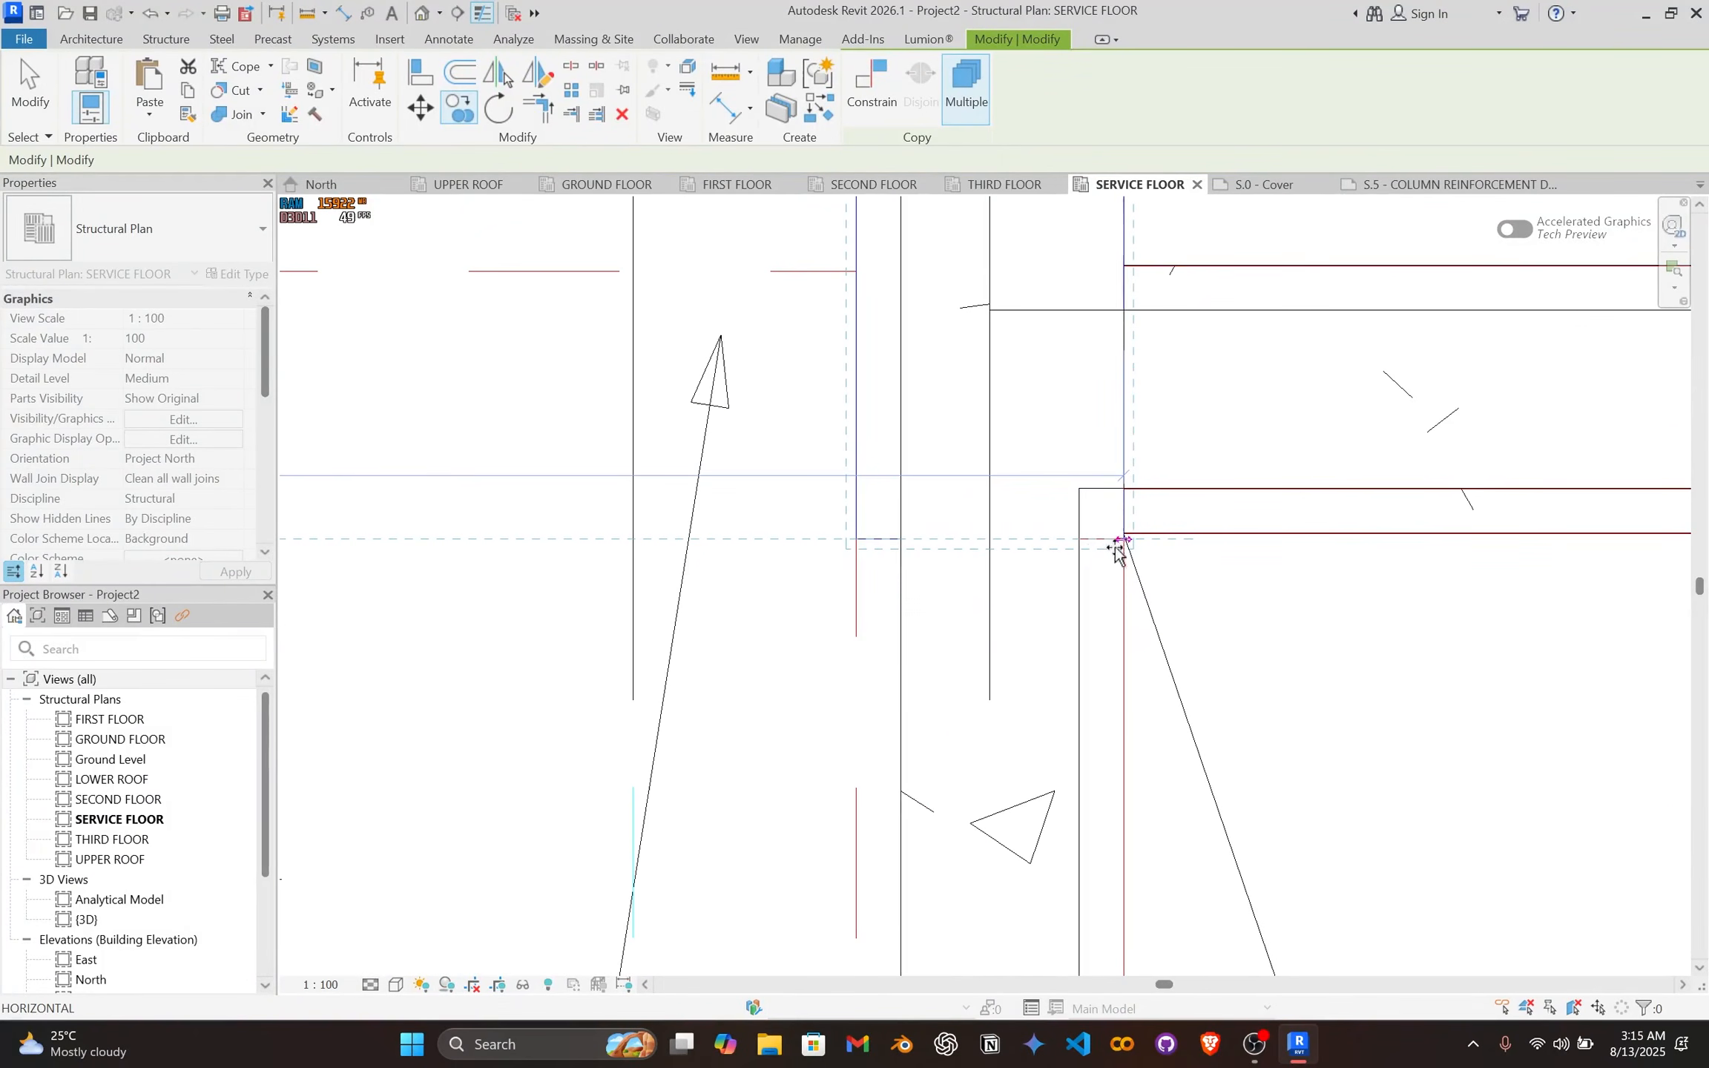
click(1116, 547)
scroll(1043, 561, down, 2)
key(Escape)
key(Escape)
Step: Review the C4 columns across the SERVICE FLOOR plan and examine the VSF1 and VSF2 positions along grids 1a and 1
scroll(1051, 571, down, 3)
middle_drag(1161, 533, 1058, 420)
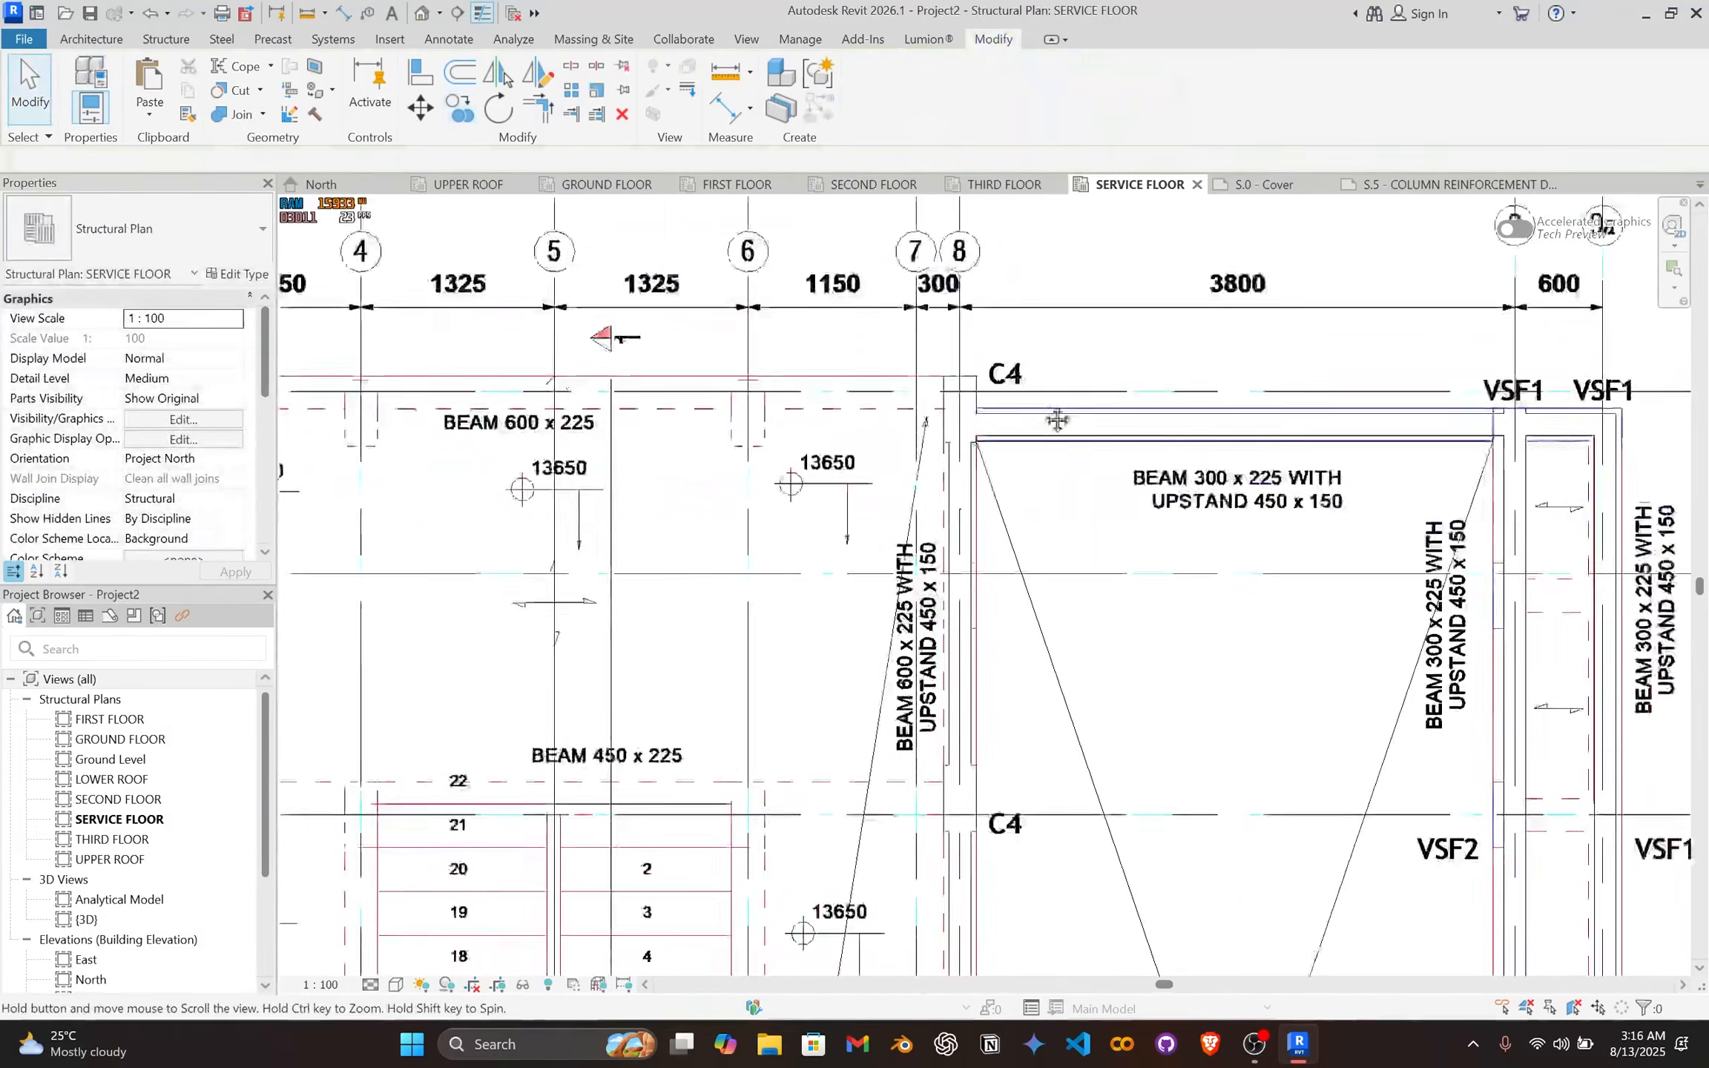
scroll(1267, 542, down, 1)
middle_drag(1267, 542, 968, 305)
scroll(994, 371, down, 1)
scroll(1033, 504, down, 1)
middle_drag(1033, 505, 1233, 356)
scroll(975, 509, down, 1)
middle_drag(975, 509, 1142, 343)
middle_drag(687, 532, 1024, 623)
scroll(983, 631, down, 1)
middle_drag(901, 520, 826, 706)
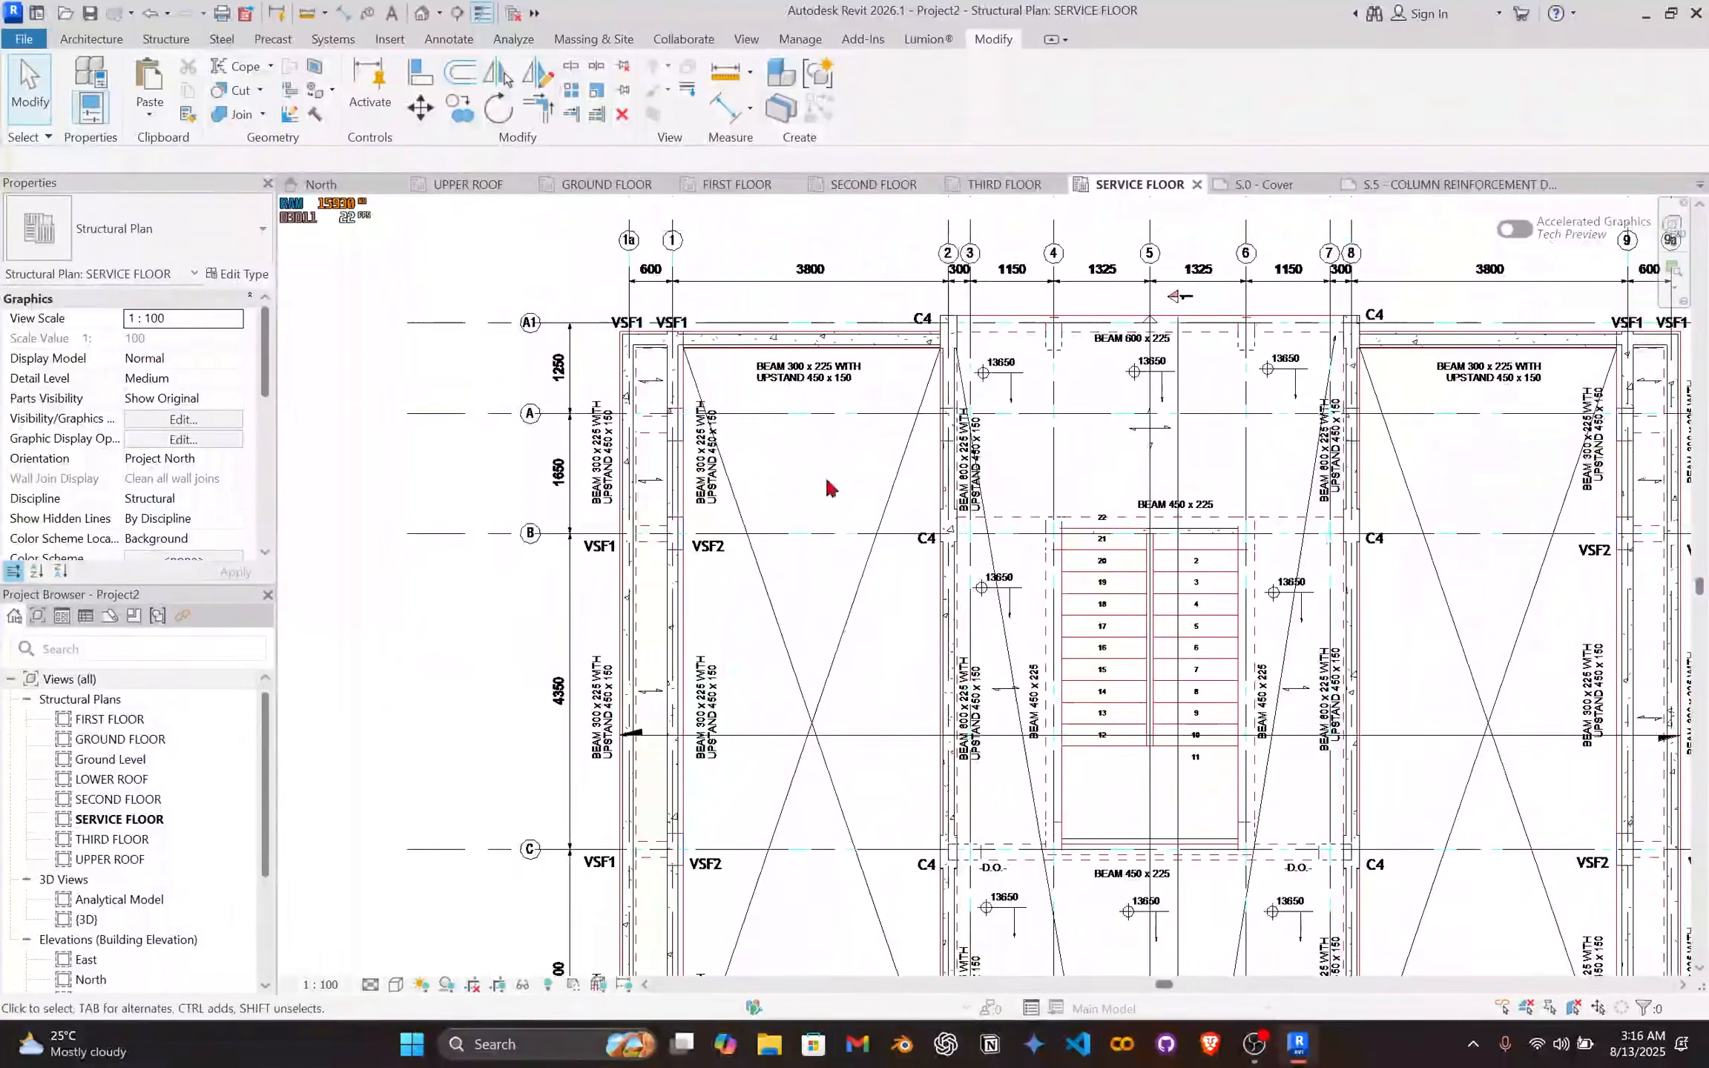
middle_drag(831, 488, 805, 534)
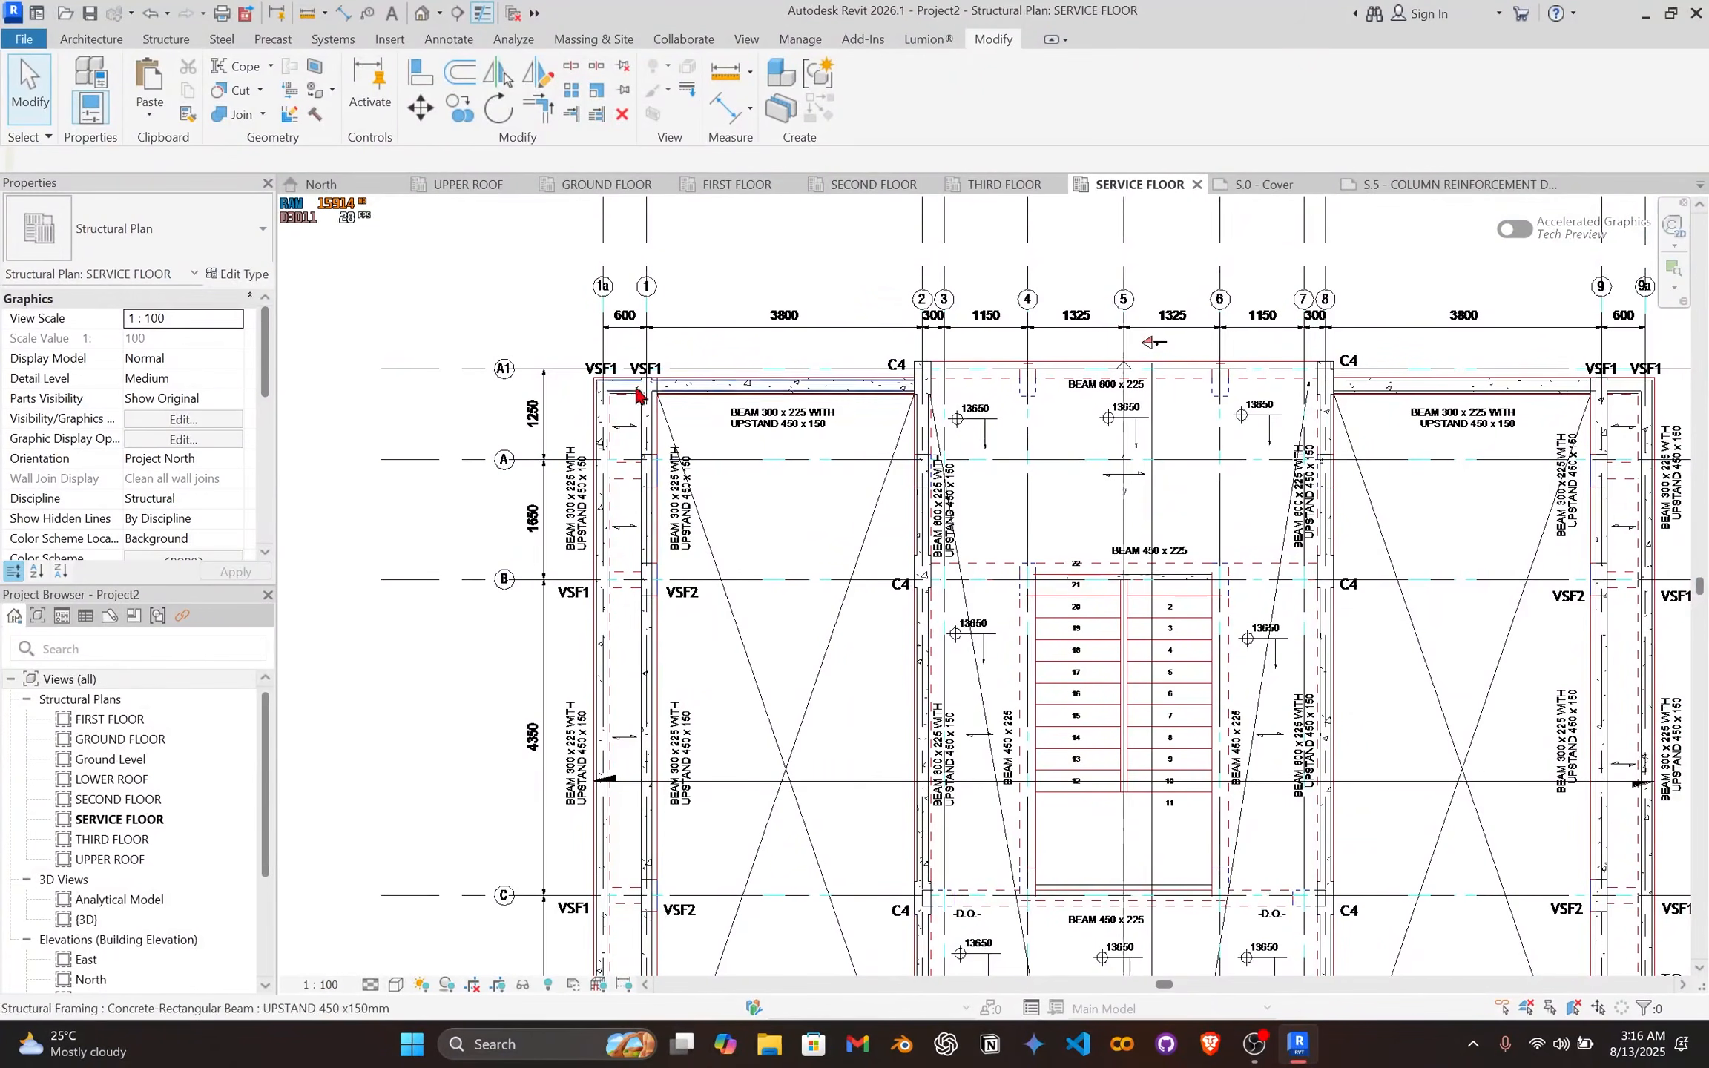
scroll(684, 632, down, 2)
scroll(586, 482, up, 5)
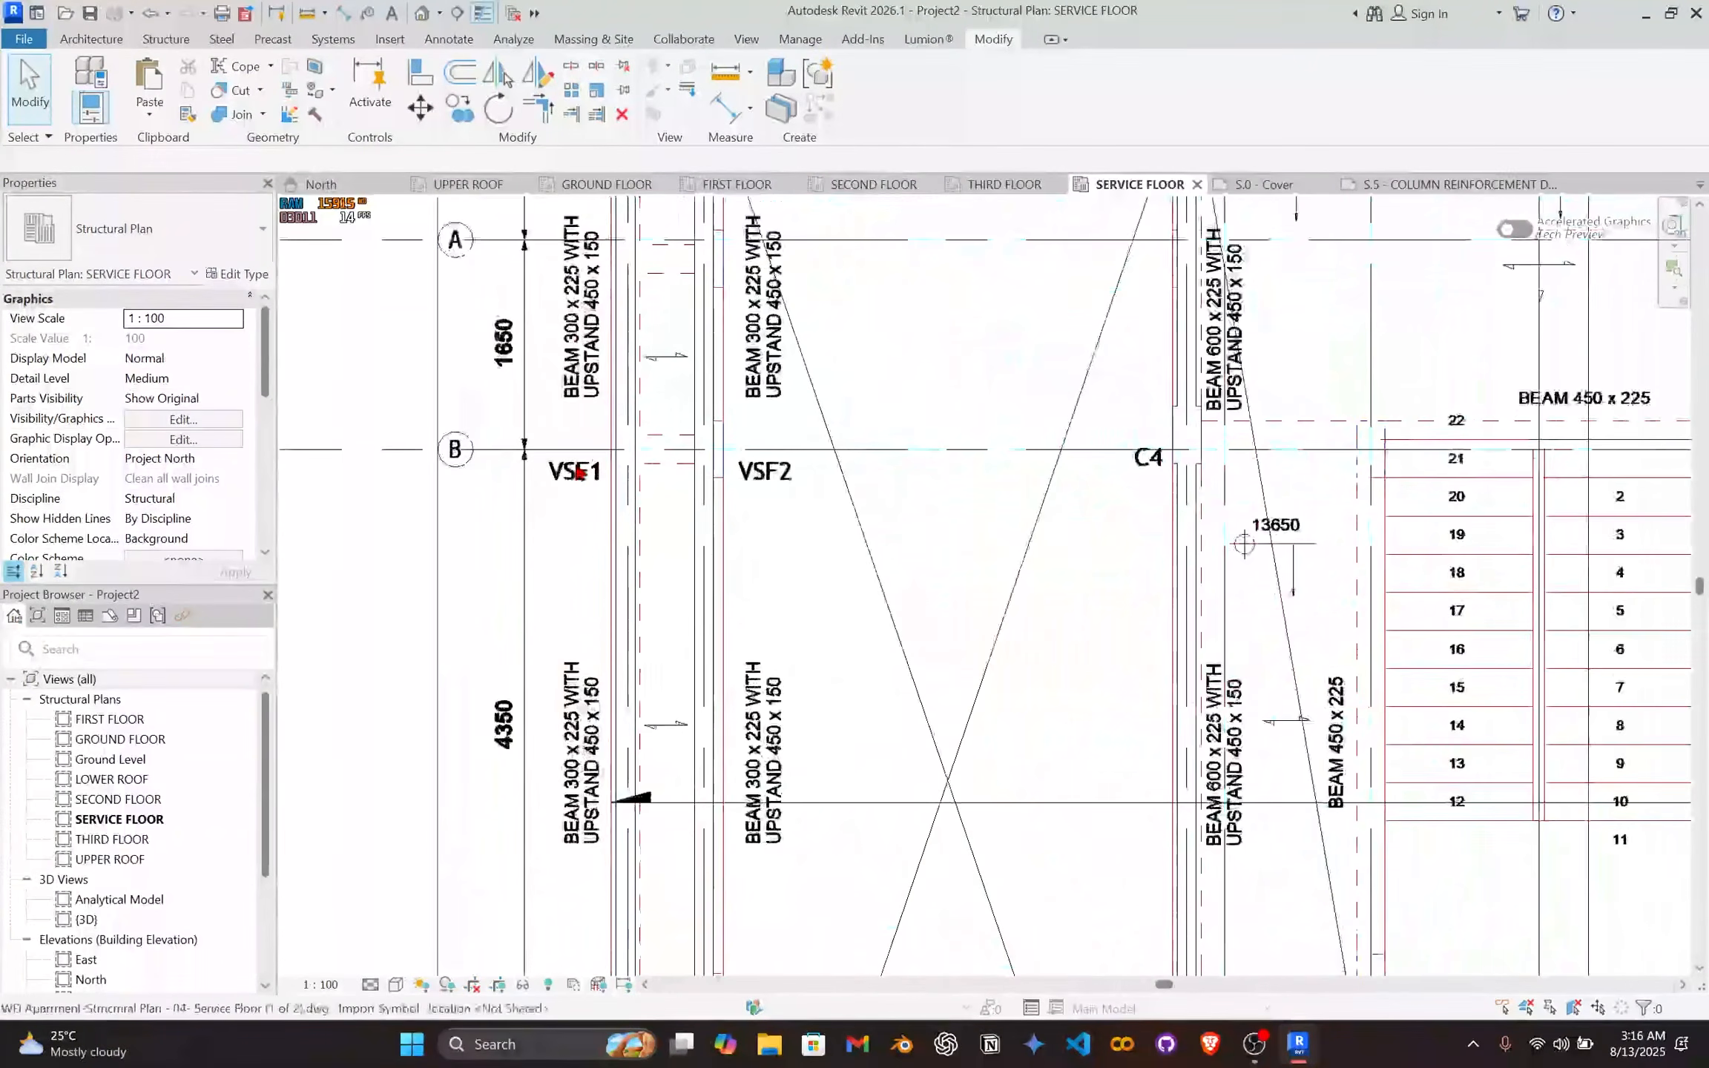
Step: Examine the C4, VSF1 and VSF2 marks across the SERVICE FLOOR plan and the column details on sheet S.5
scroll(782, 493, down, 2)
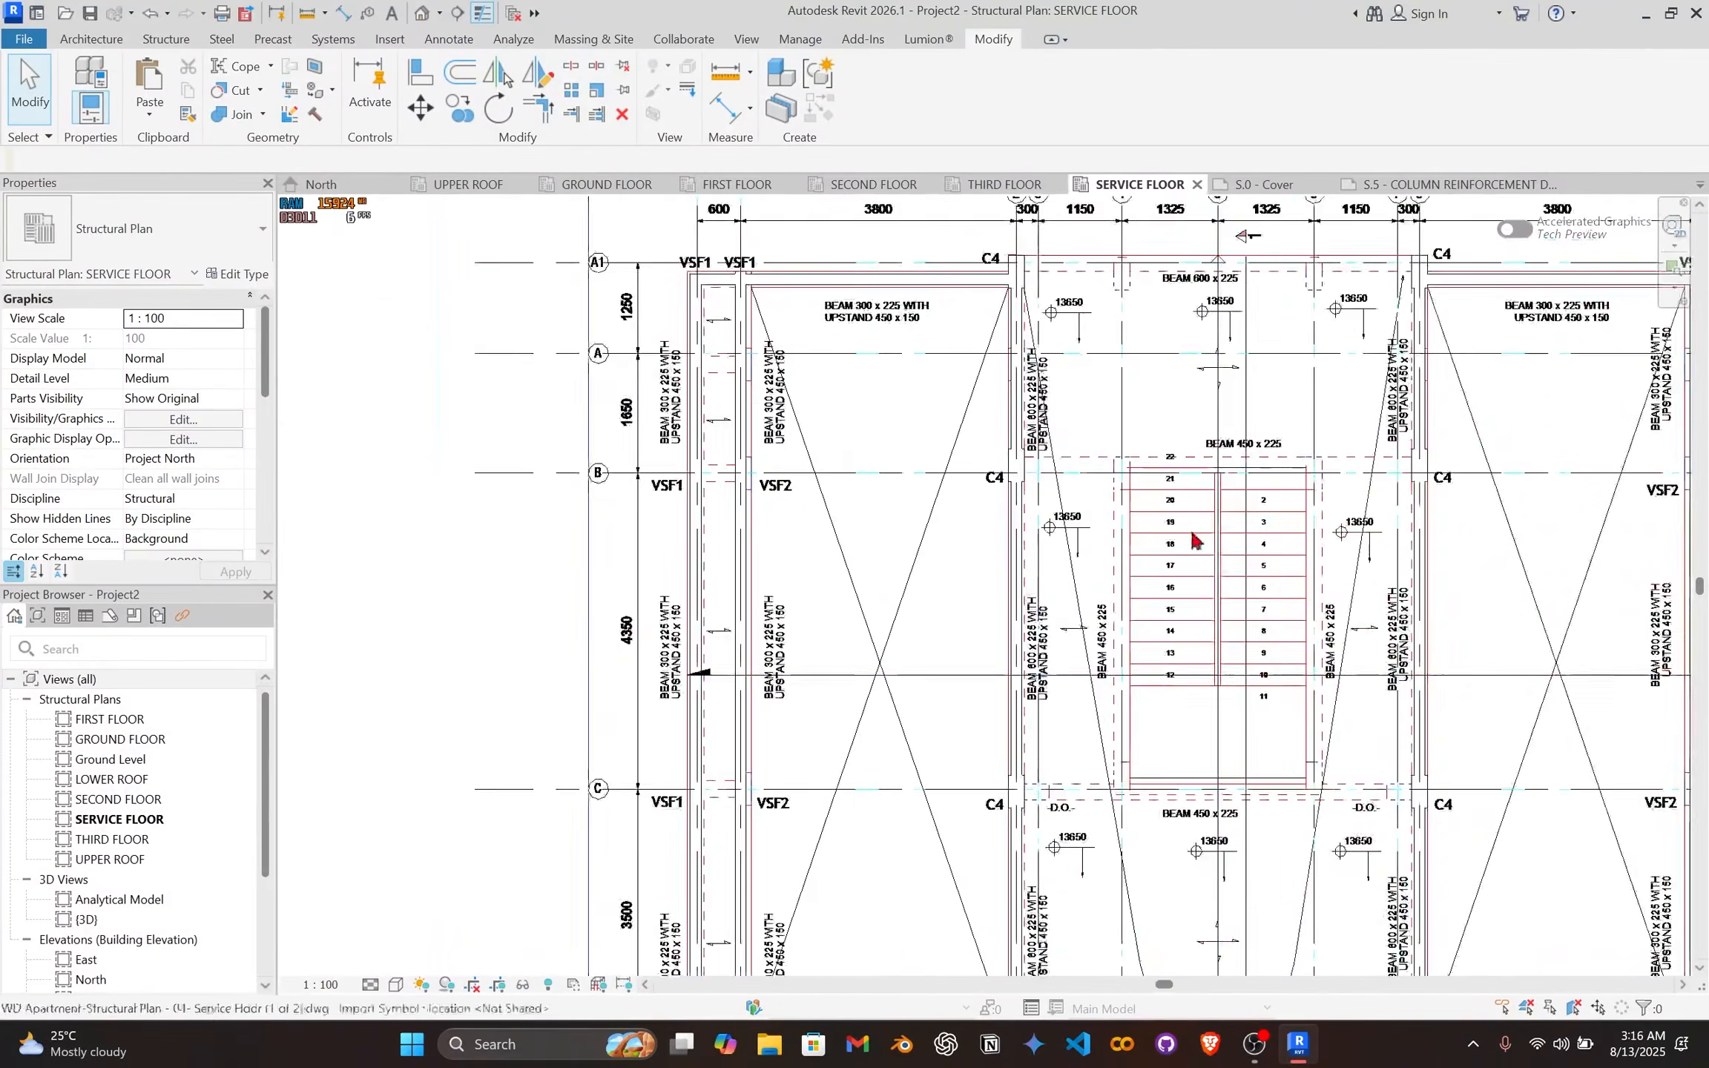
scroll(1196, 538, down, 1)
middle_drag(1206, 540, 831, 405)
middle_drag(1005, 507, 1149, 534)
scroll(958, 557, up, 1)
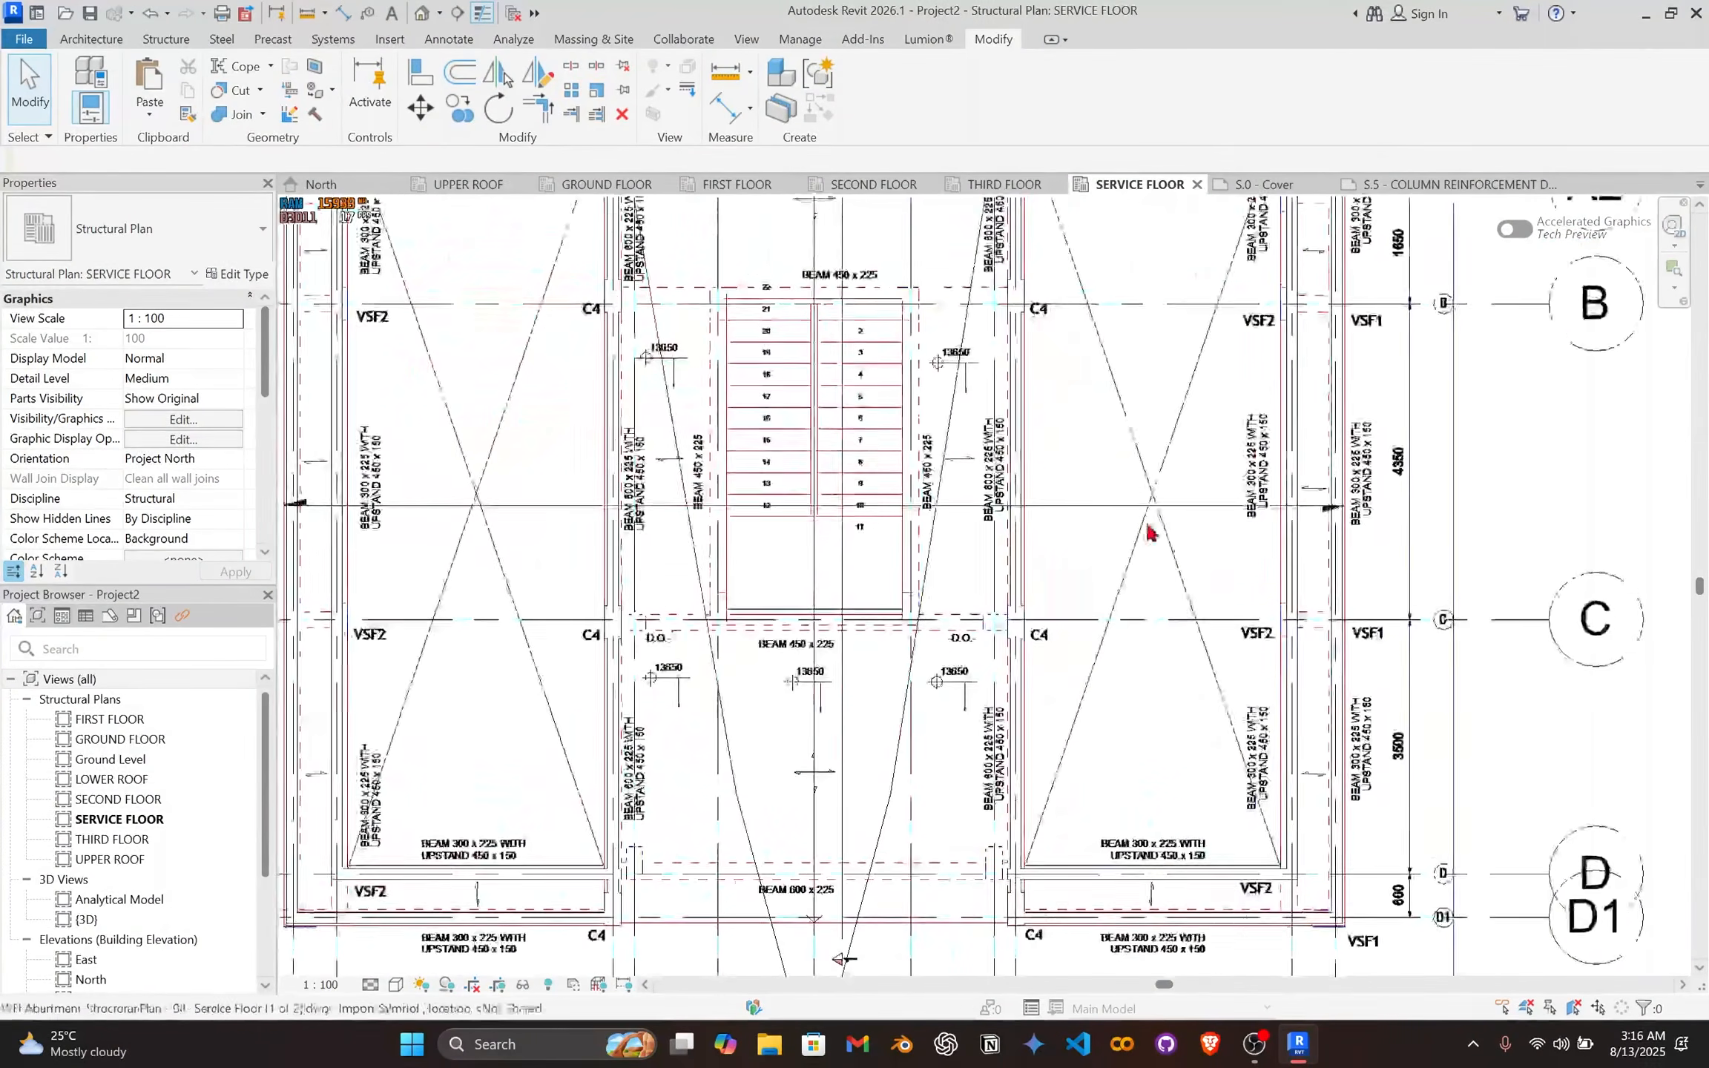
click(1433, 193)
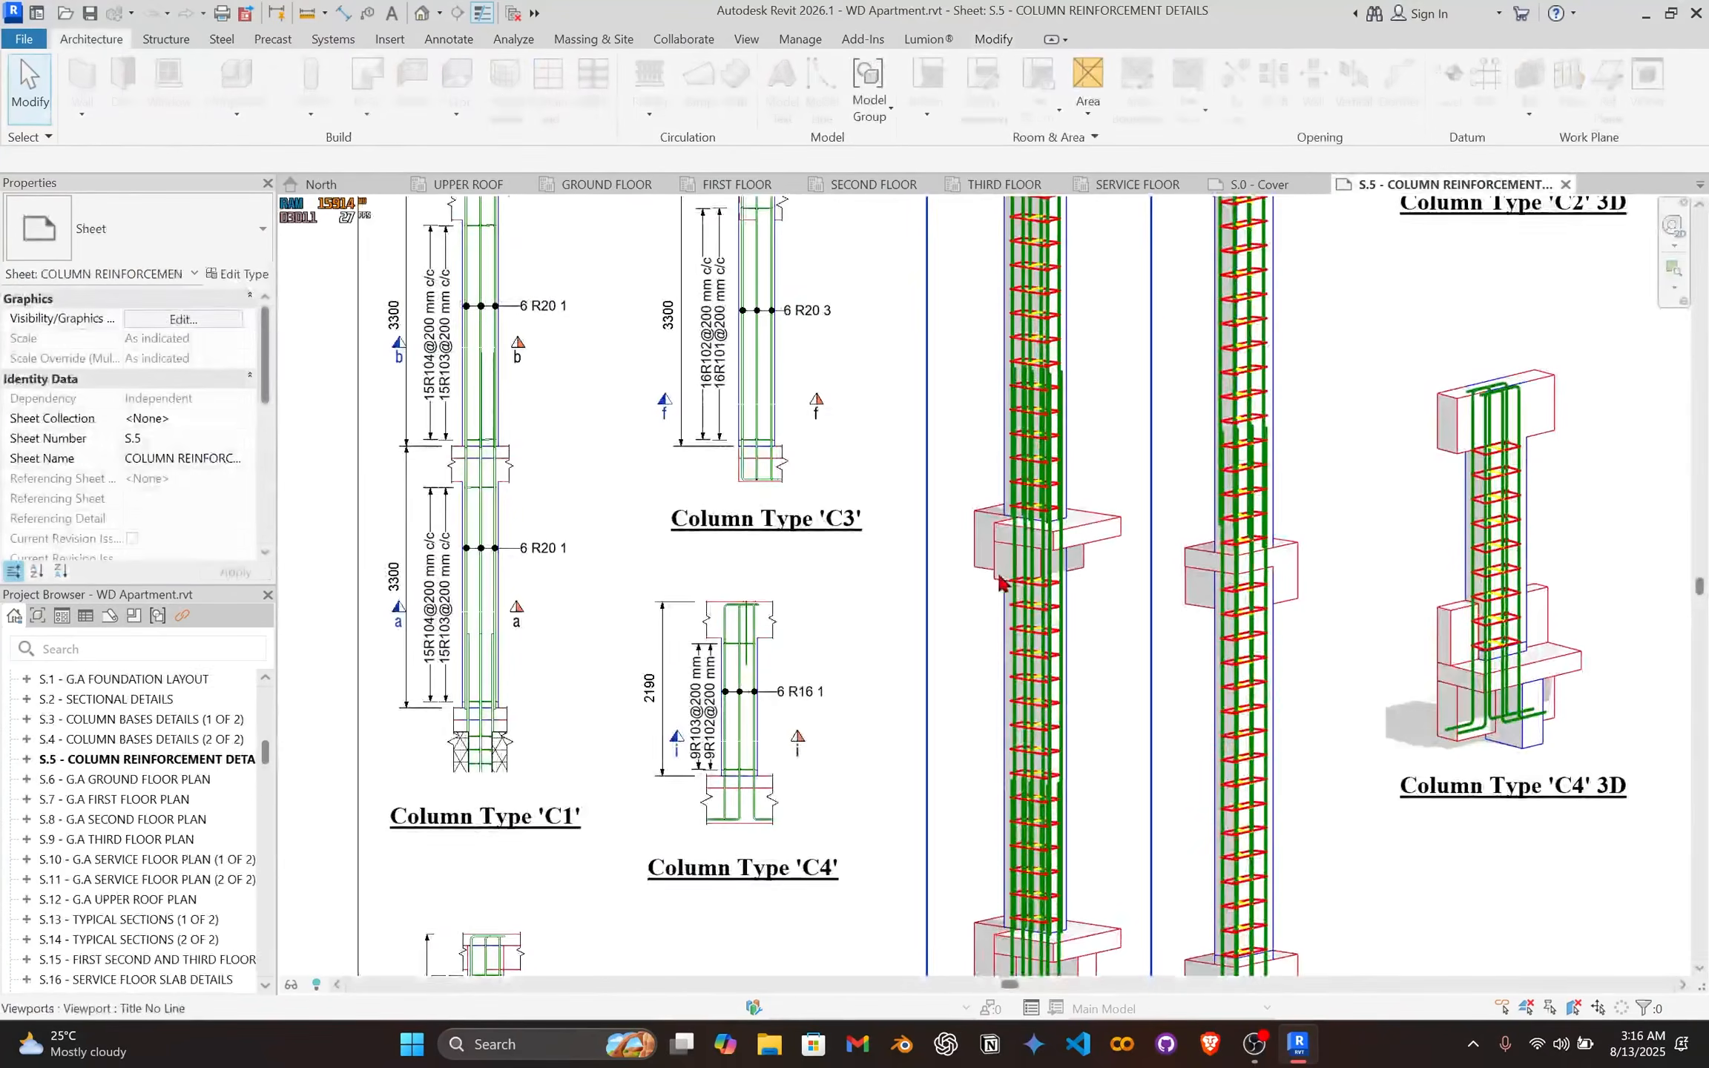
scroll(1112, 505, down, 3)
middle_drag(1159, 544, 1009, 602)
scroll(1141, 482, up, 2)
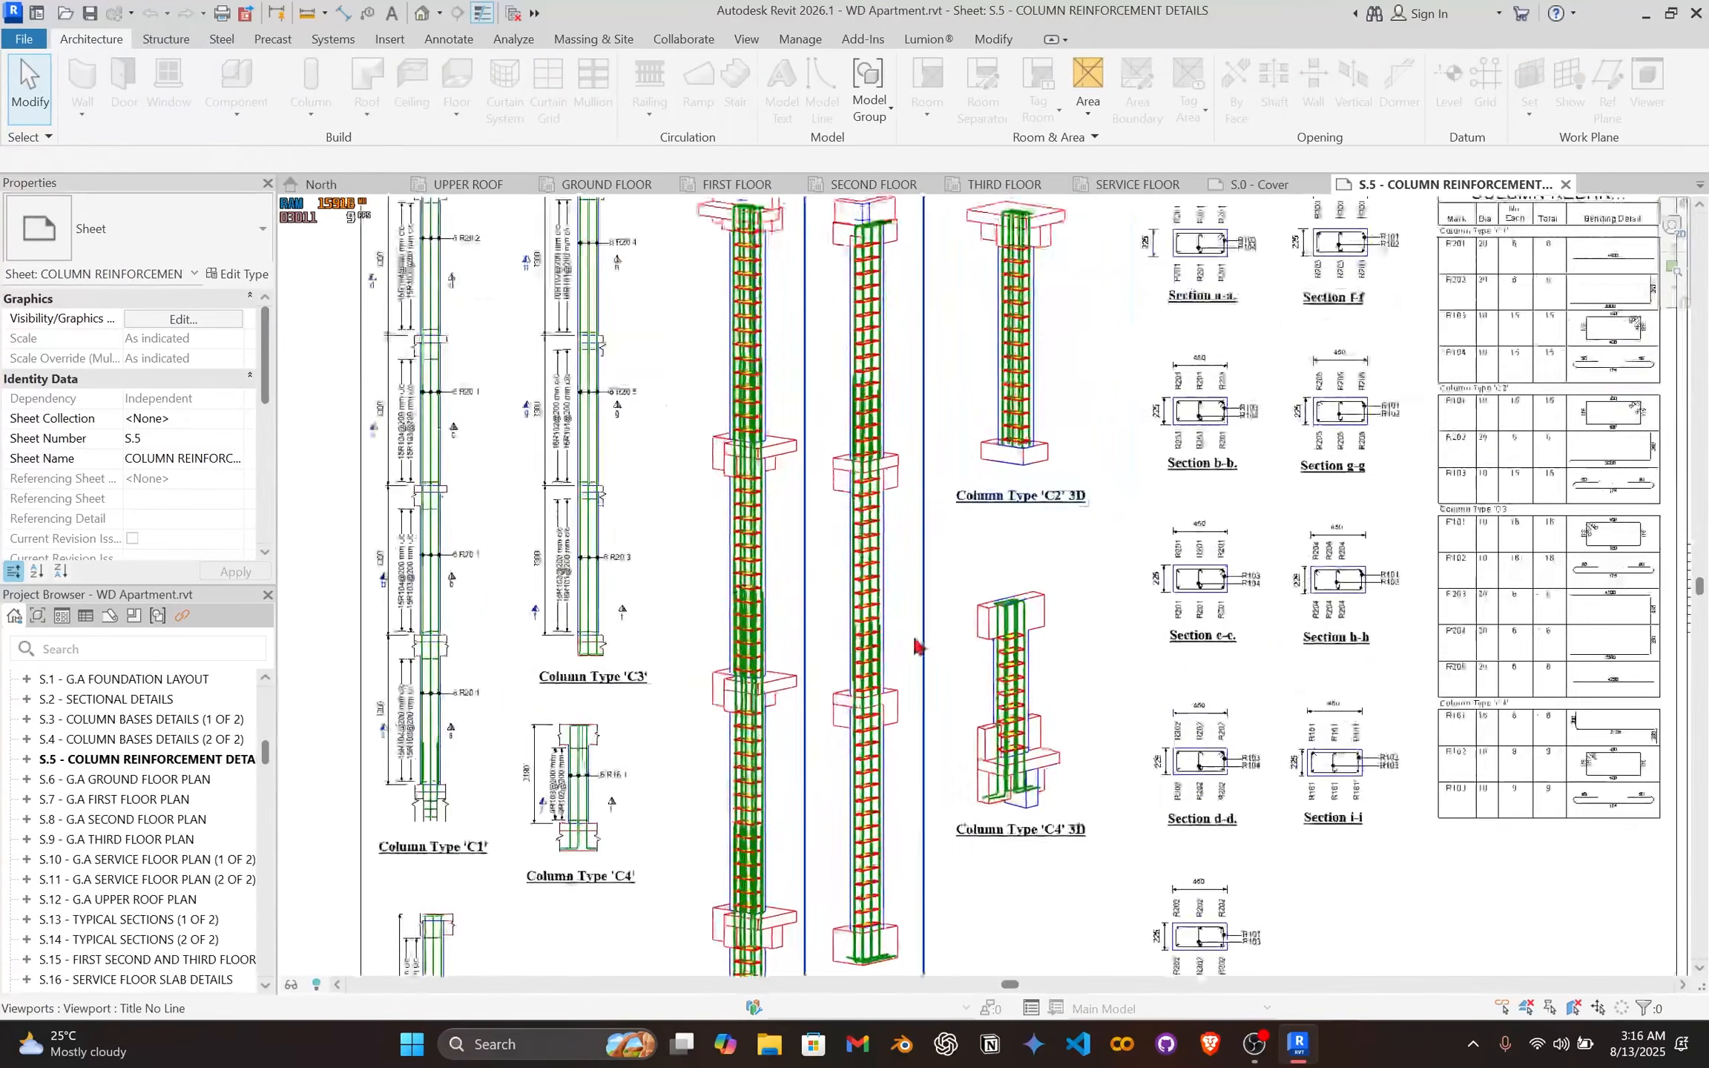
middle_drag(916, 649, 942, 497)
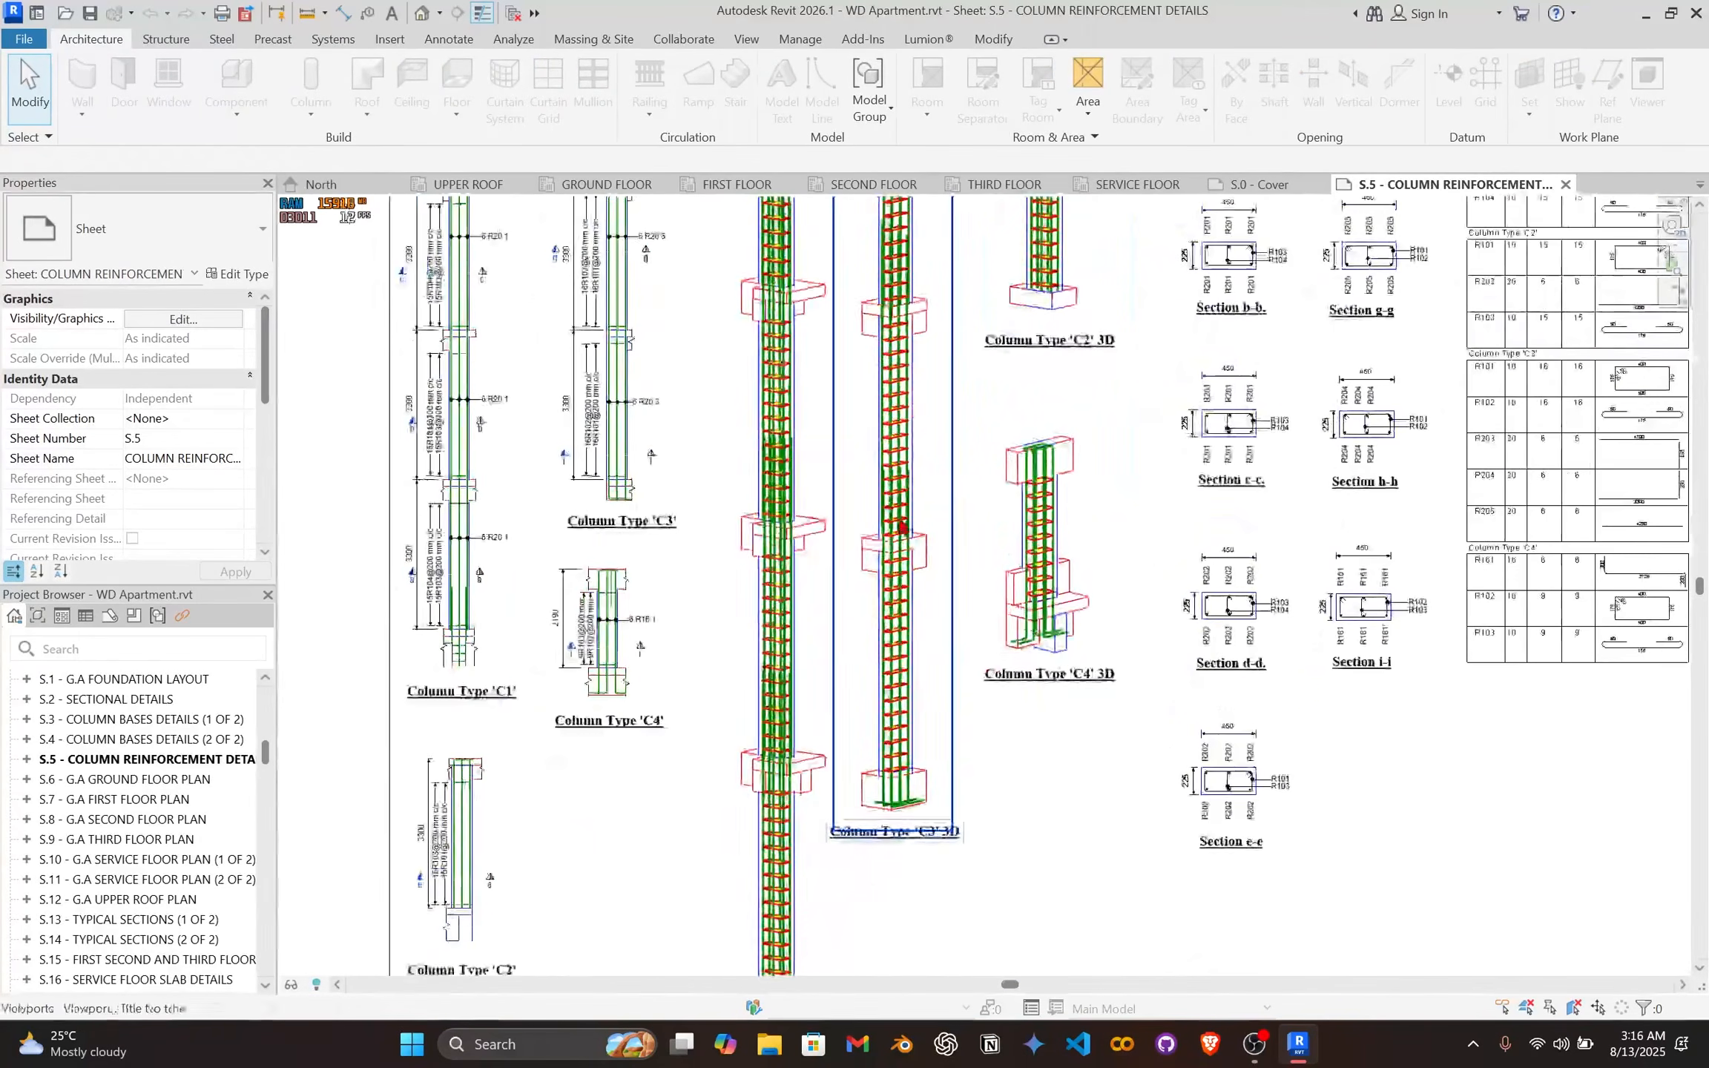
Step: Open sheet S.10 - G.A SERVICE FLOOR PLAN (1 OF 2) and examine the VSF1 and VSF2 details and the service floor 3D view
double_click(162, 861)
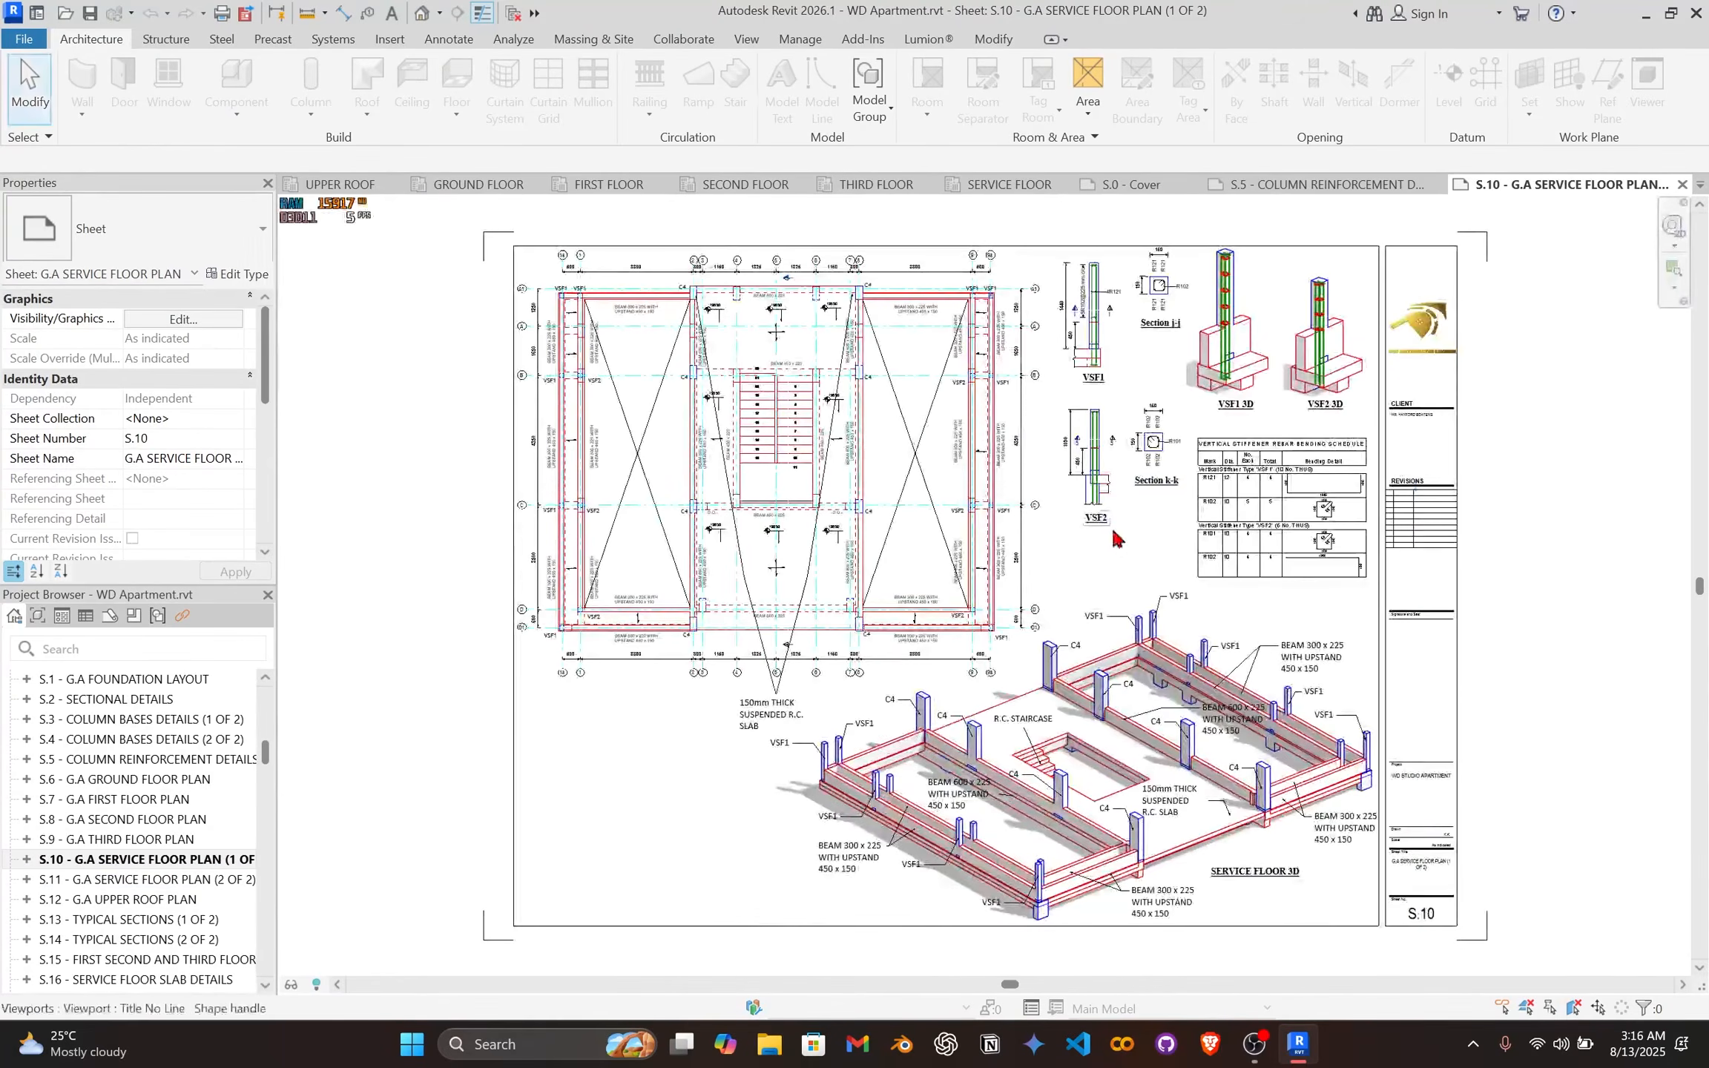
scroll(1290, 337, up, 3)
middle_drag(1290, 337, 1108, 449)
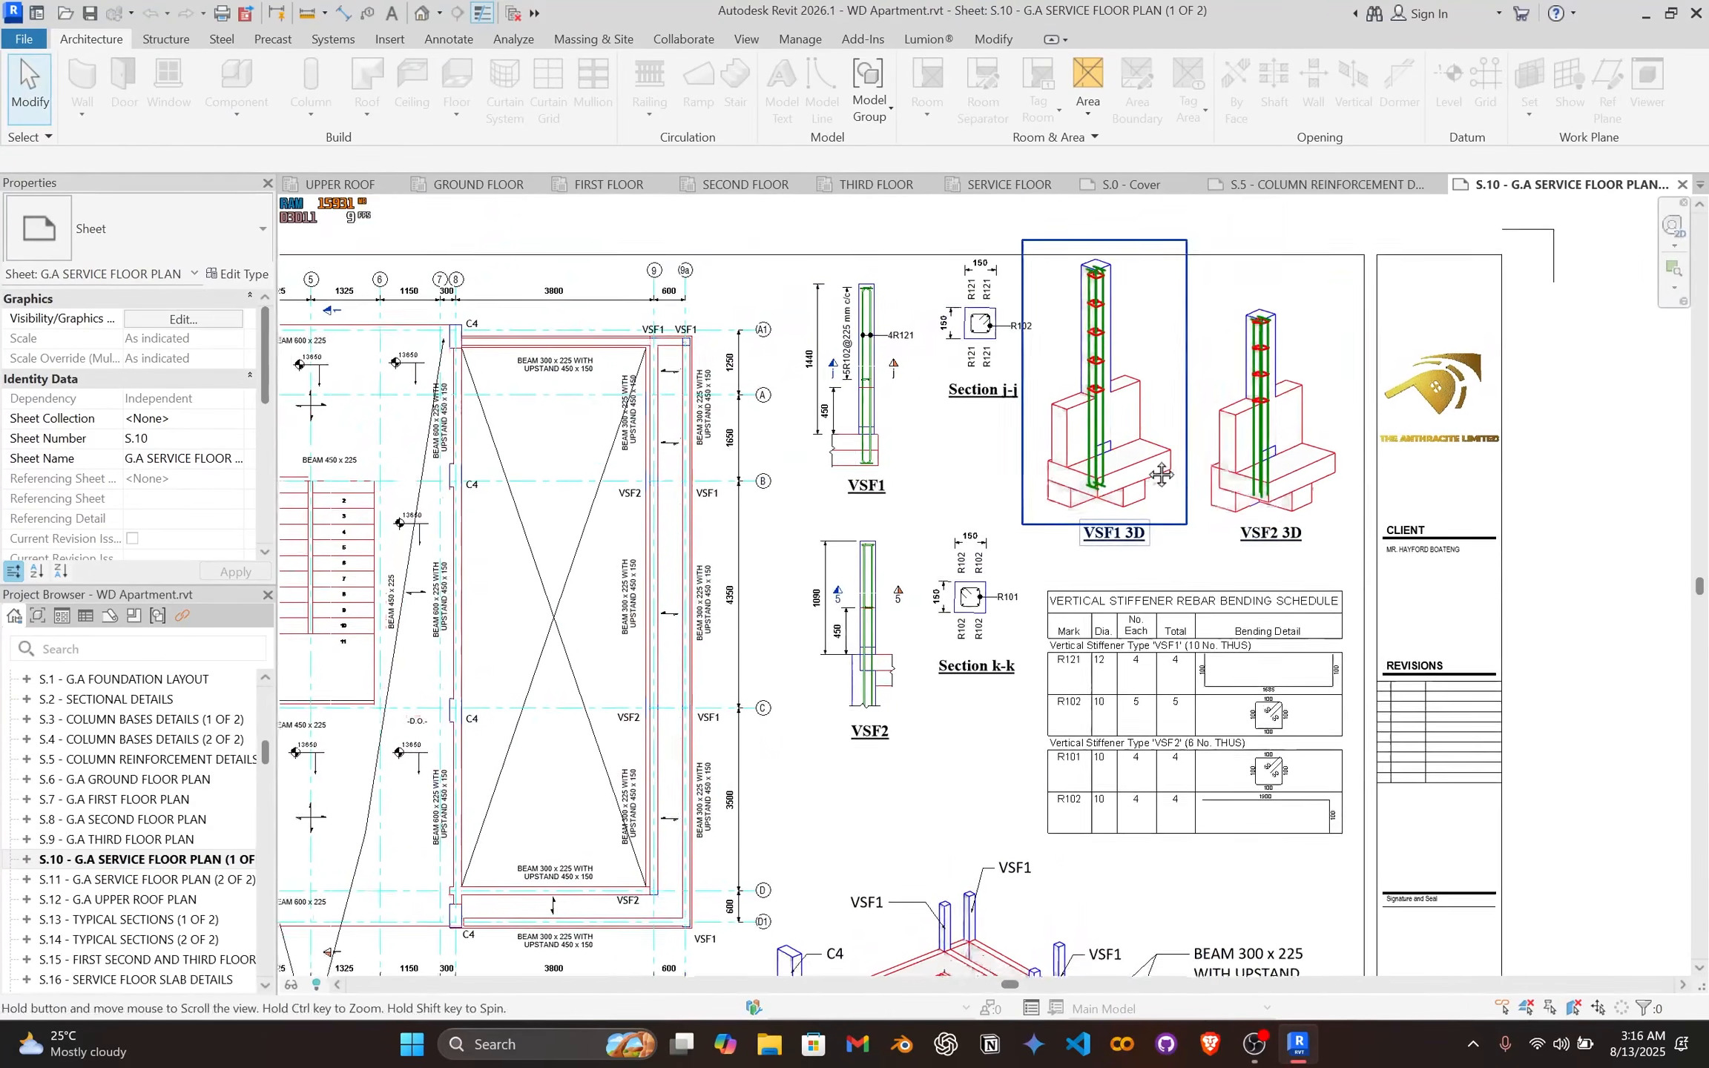
scroll(875, 474, up, 2)
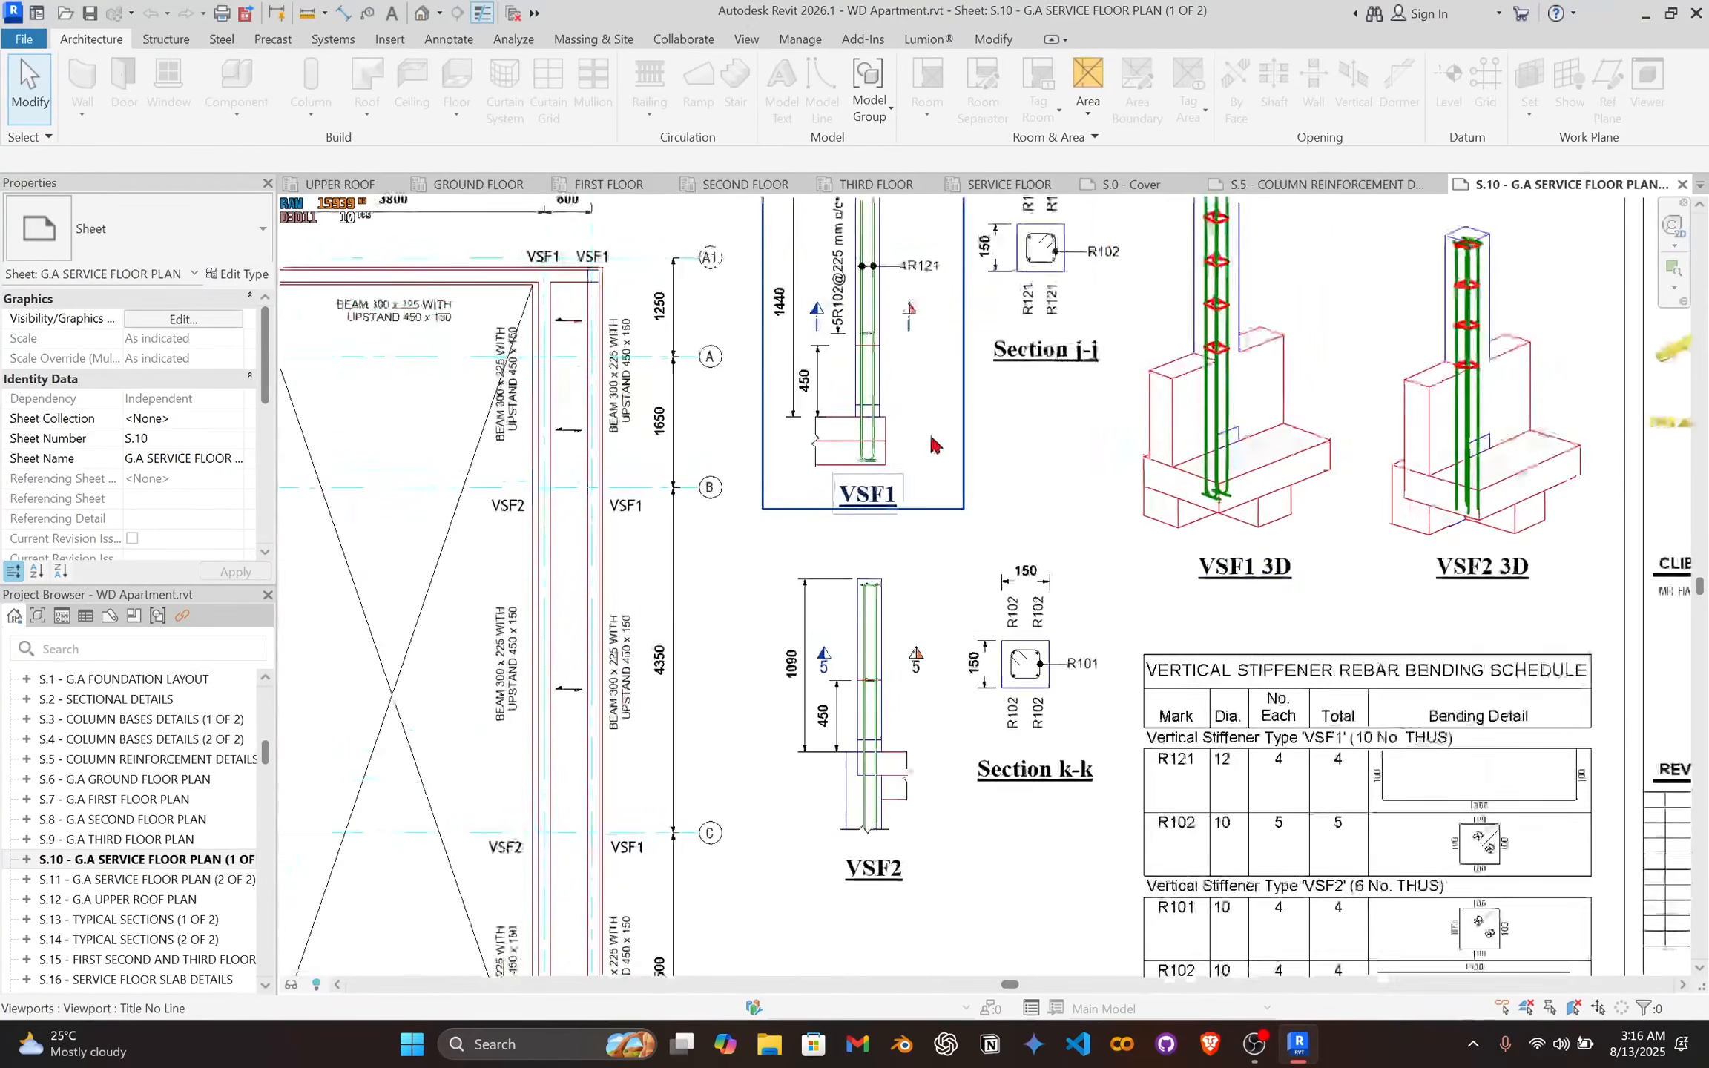
scroll(1068, 497, down, 3)
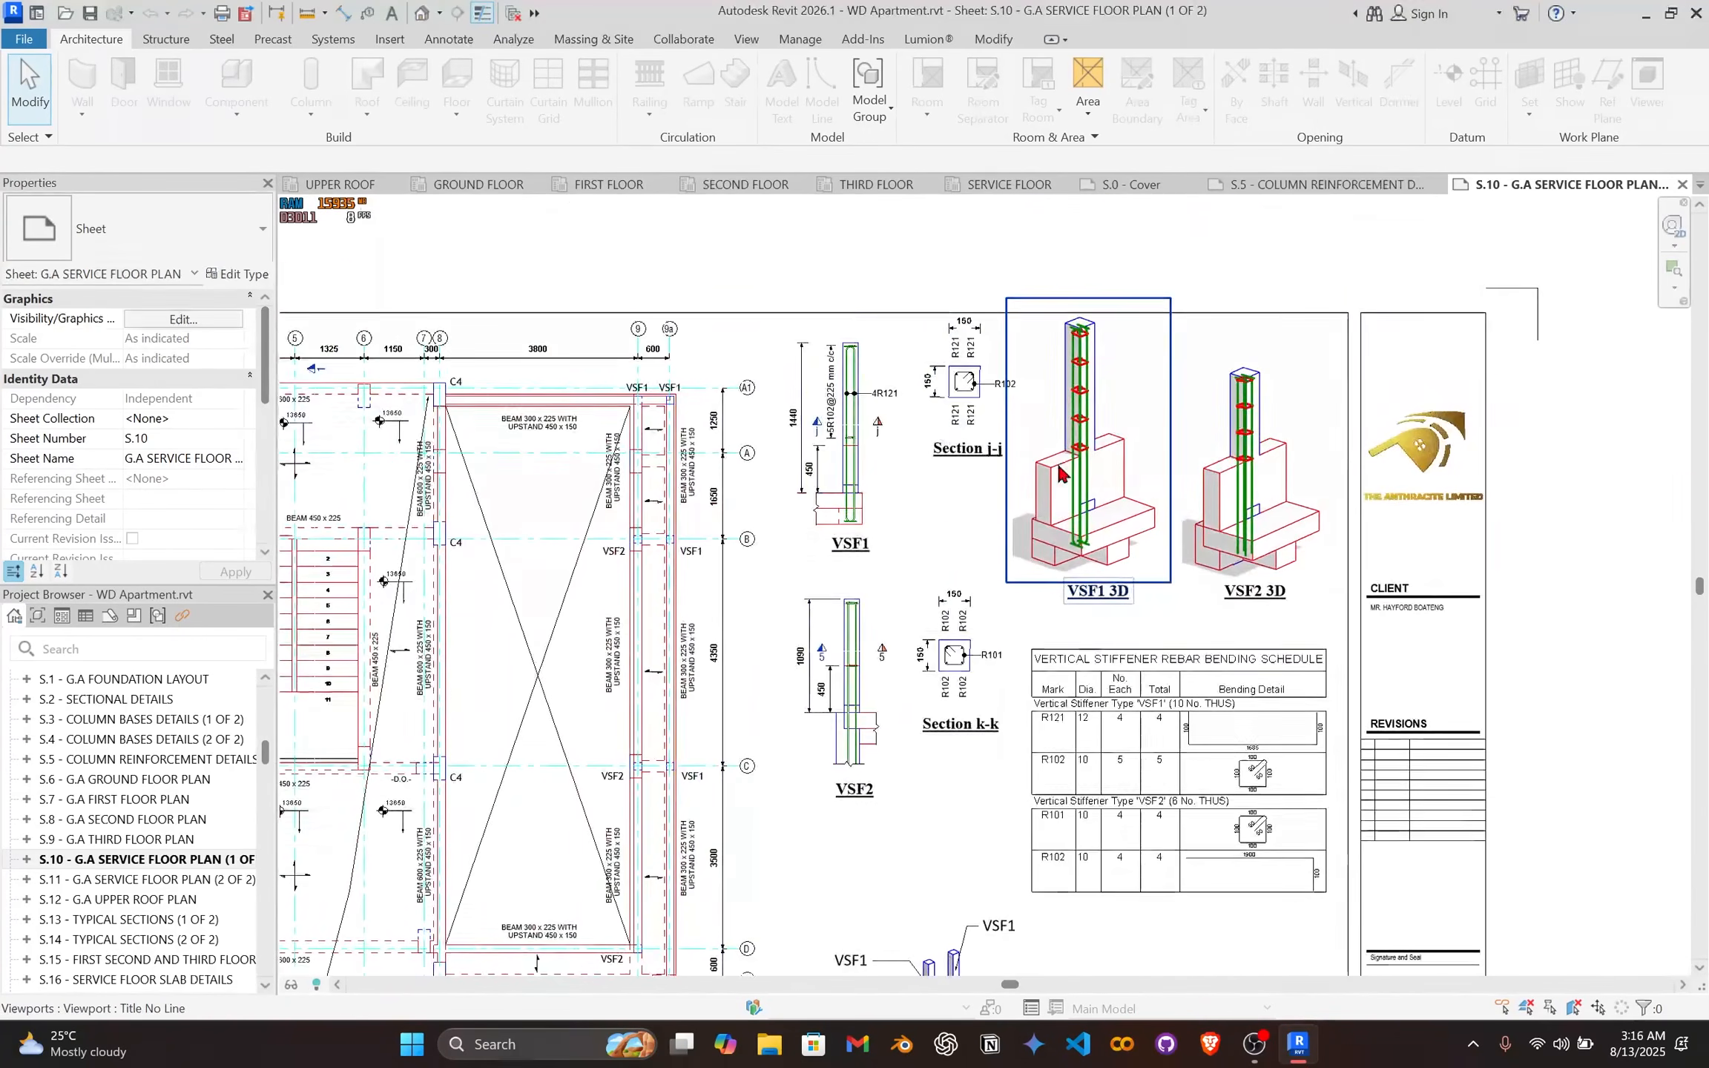
scroll(877, 618, down, 2)
middle_drag(895, 600, 967, 521)
scroll(936, 508, down, 1)
middle_drag(937, 506, 940, 383)
scroll(939, 383, up, 3)
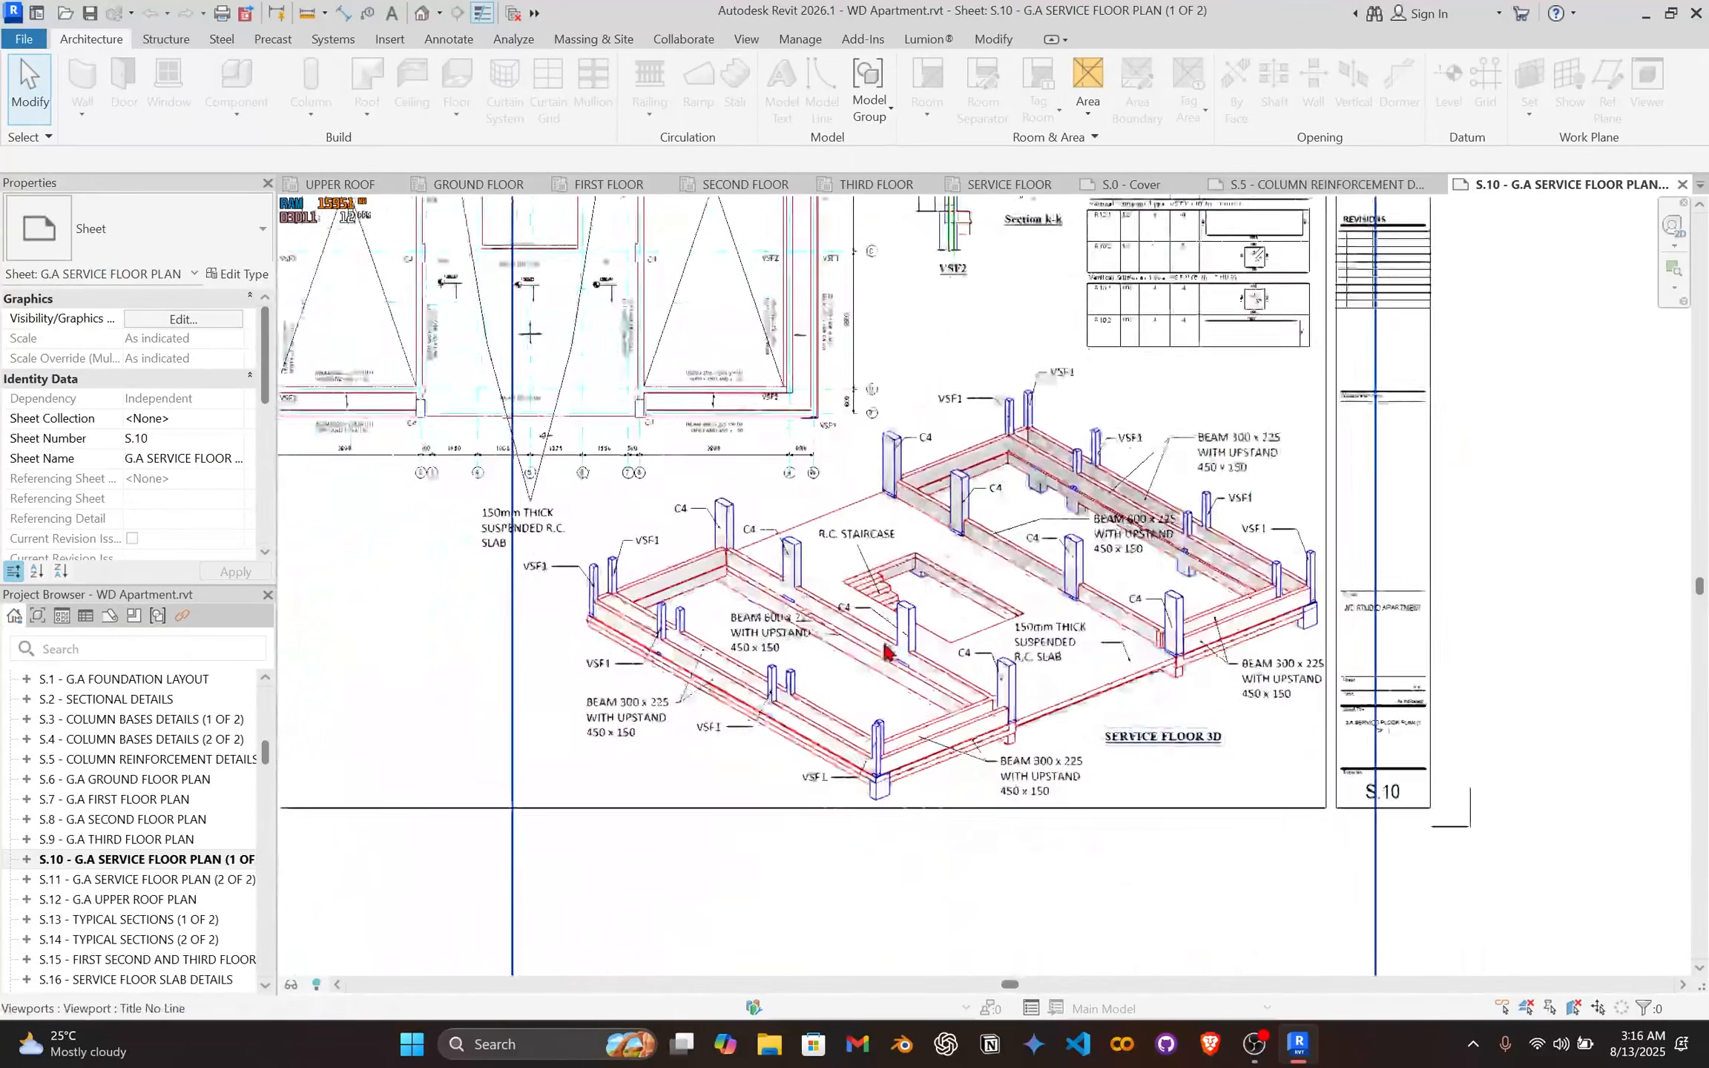
scroll(1057, 442, down, 1)
middle_drag(1054, 443, 1034, 770)
middle_drag(1005, 404, 973, 797)
scroll(957, 432, up, 2)
scroll(890, 704, up, 2)
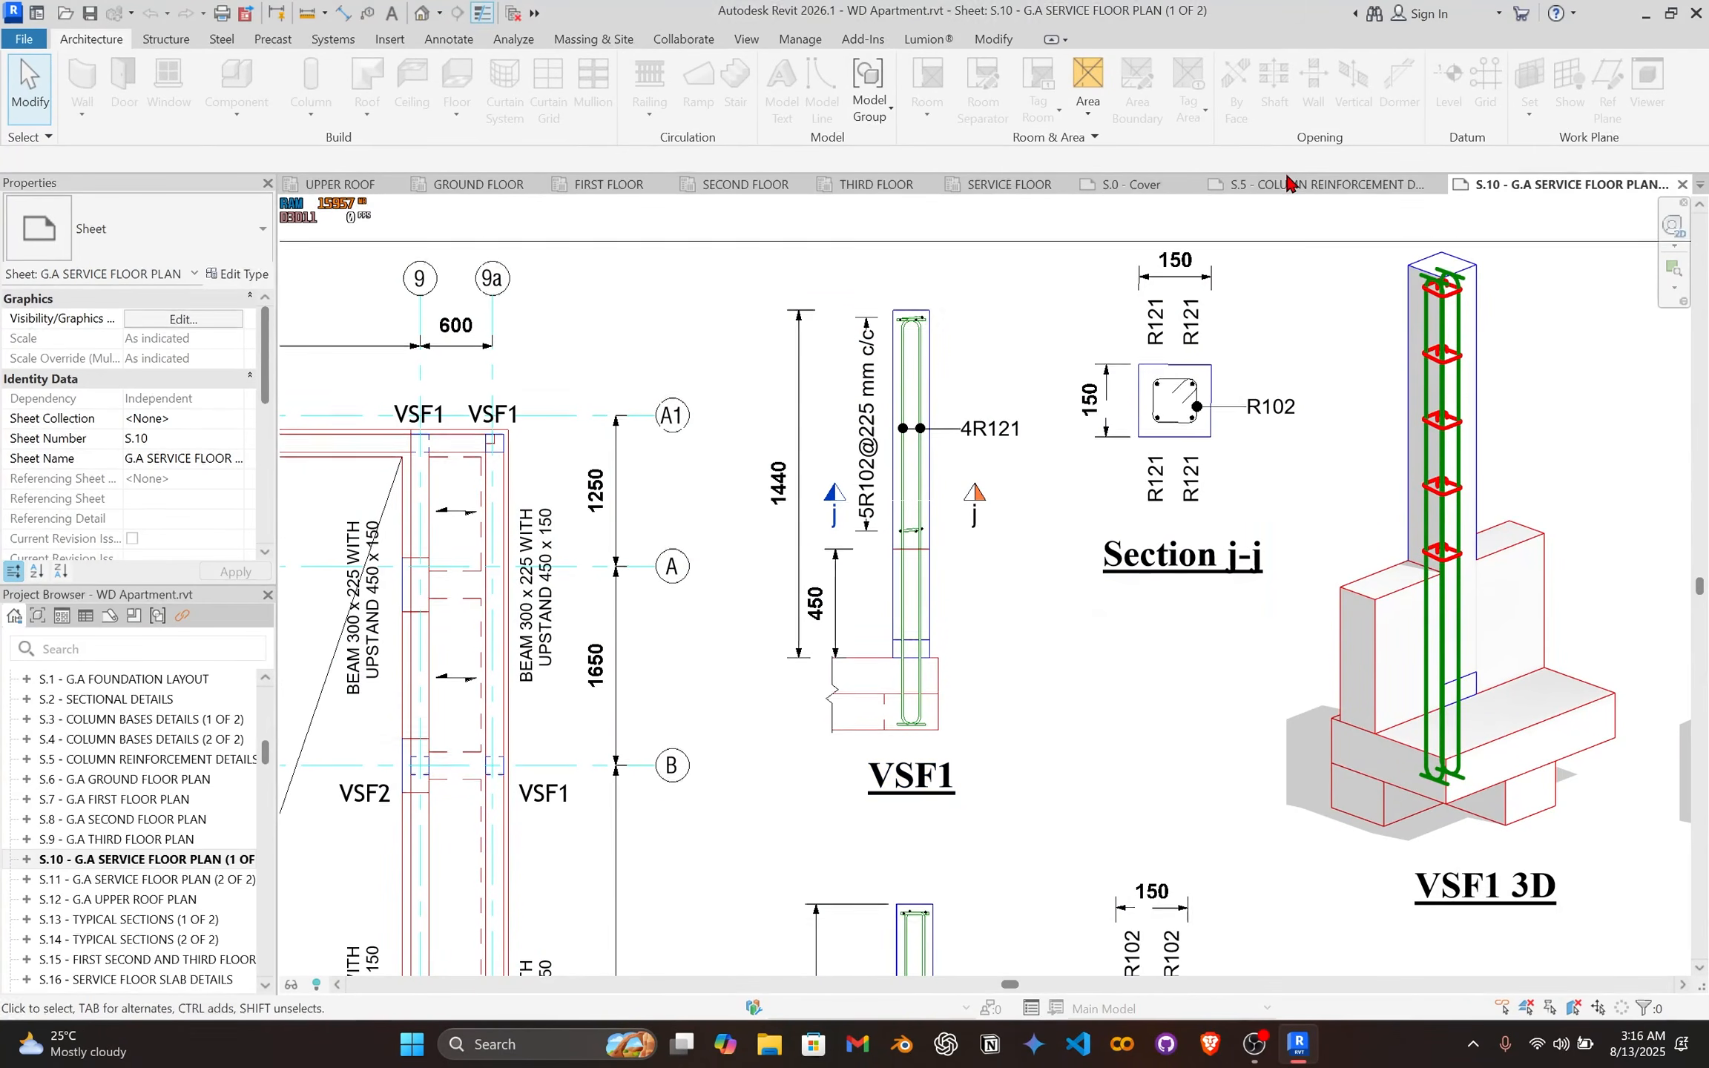
Step: Return to the SERVICE FLOOR plan and inspect the two VSF1 positions along grid A1
click(1031, 186)
scroll(658, 383, down, 2)
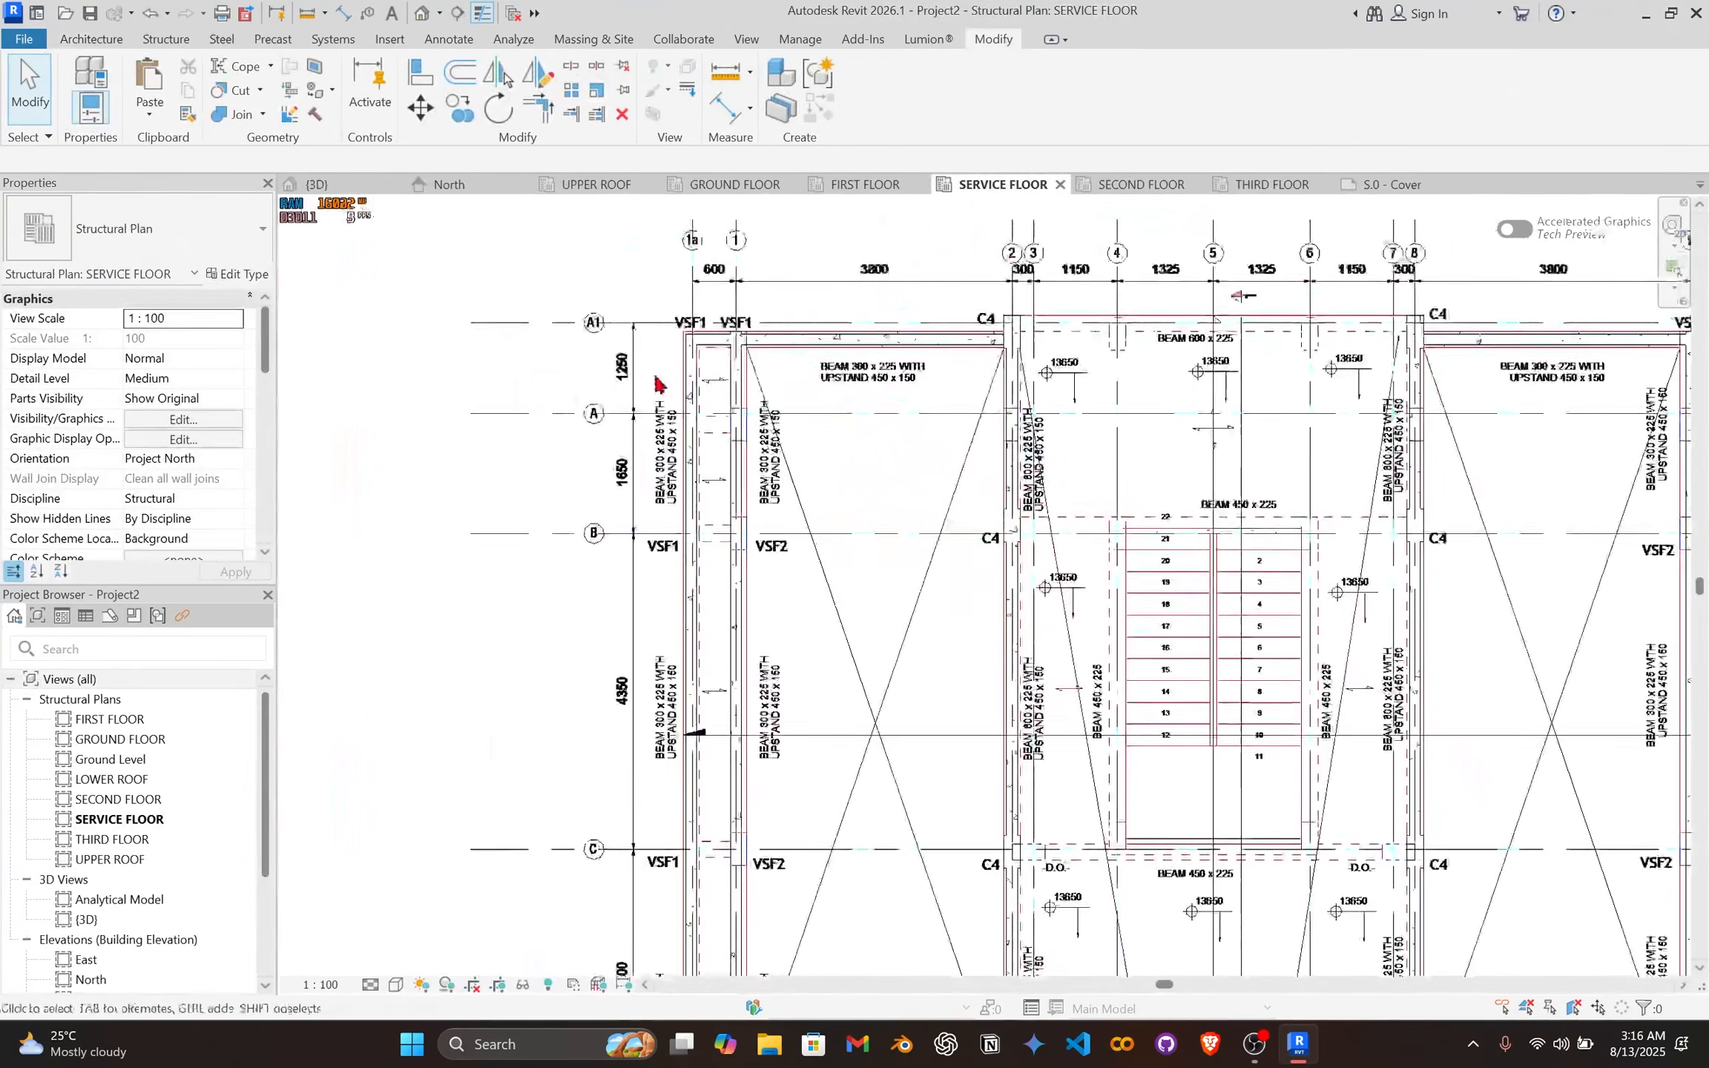
scroll(657, 384, up, 5)
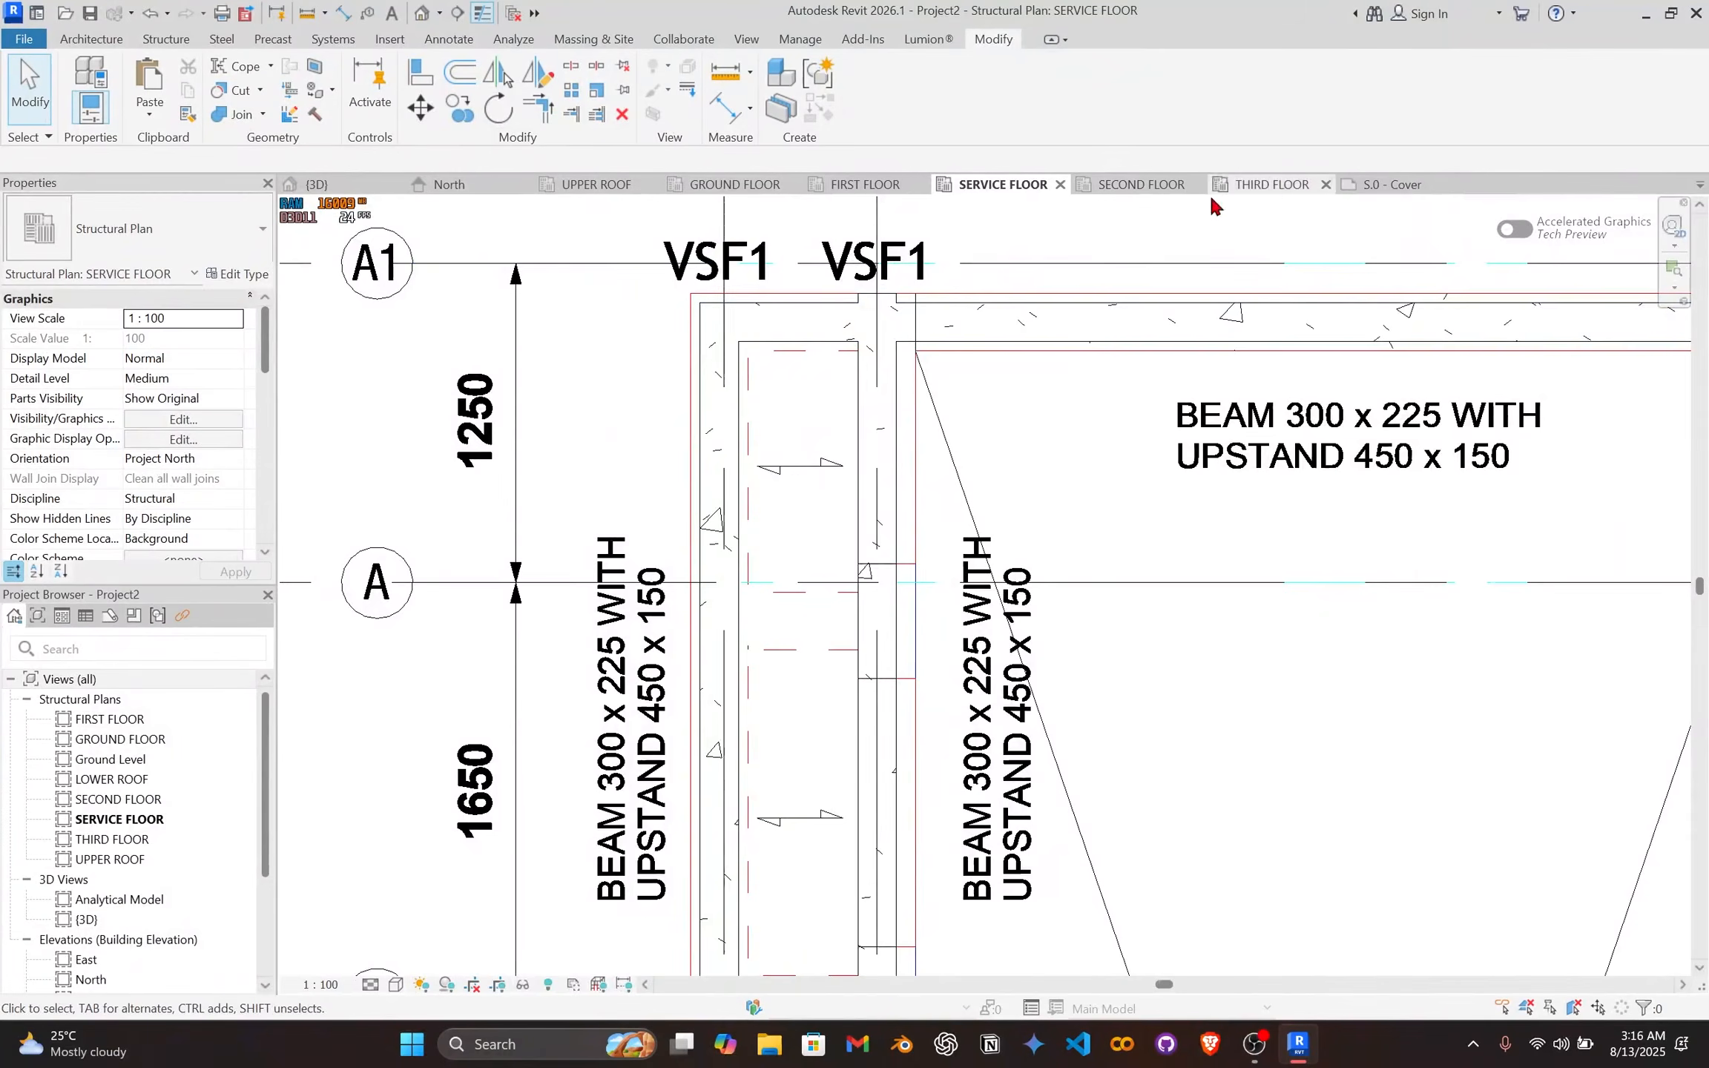
Step: Reopen sheet S.10 and examine the heights and cross-section sizes of the VSF1 and VSF2 stiffeners
click(1351, 186)
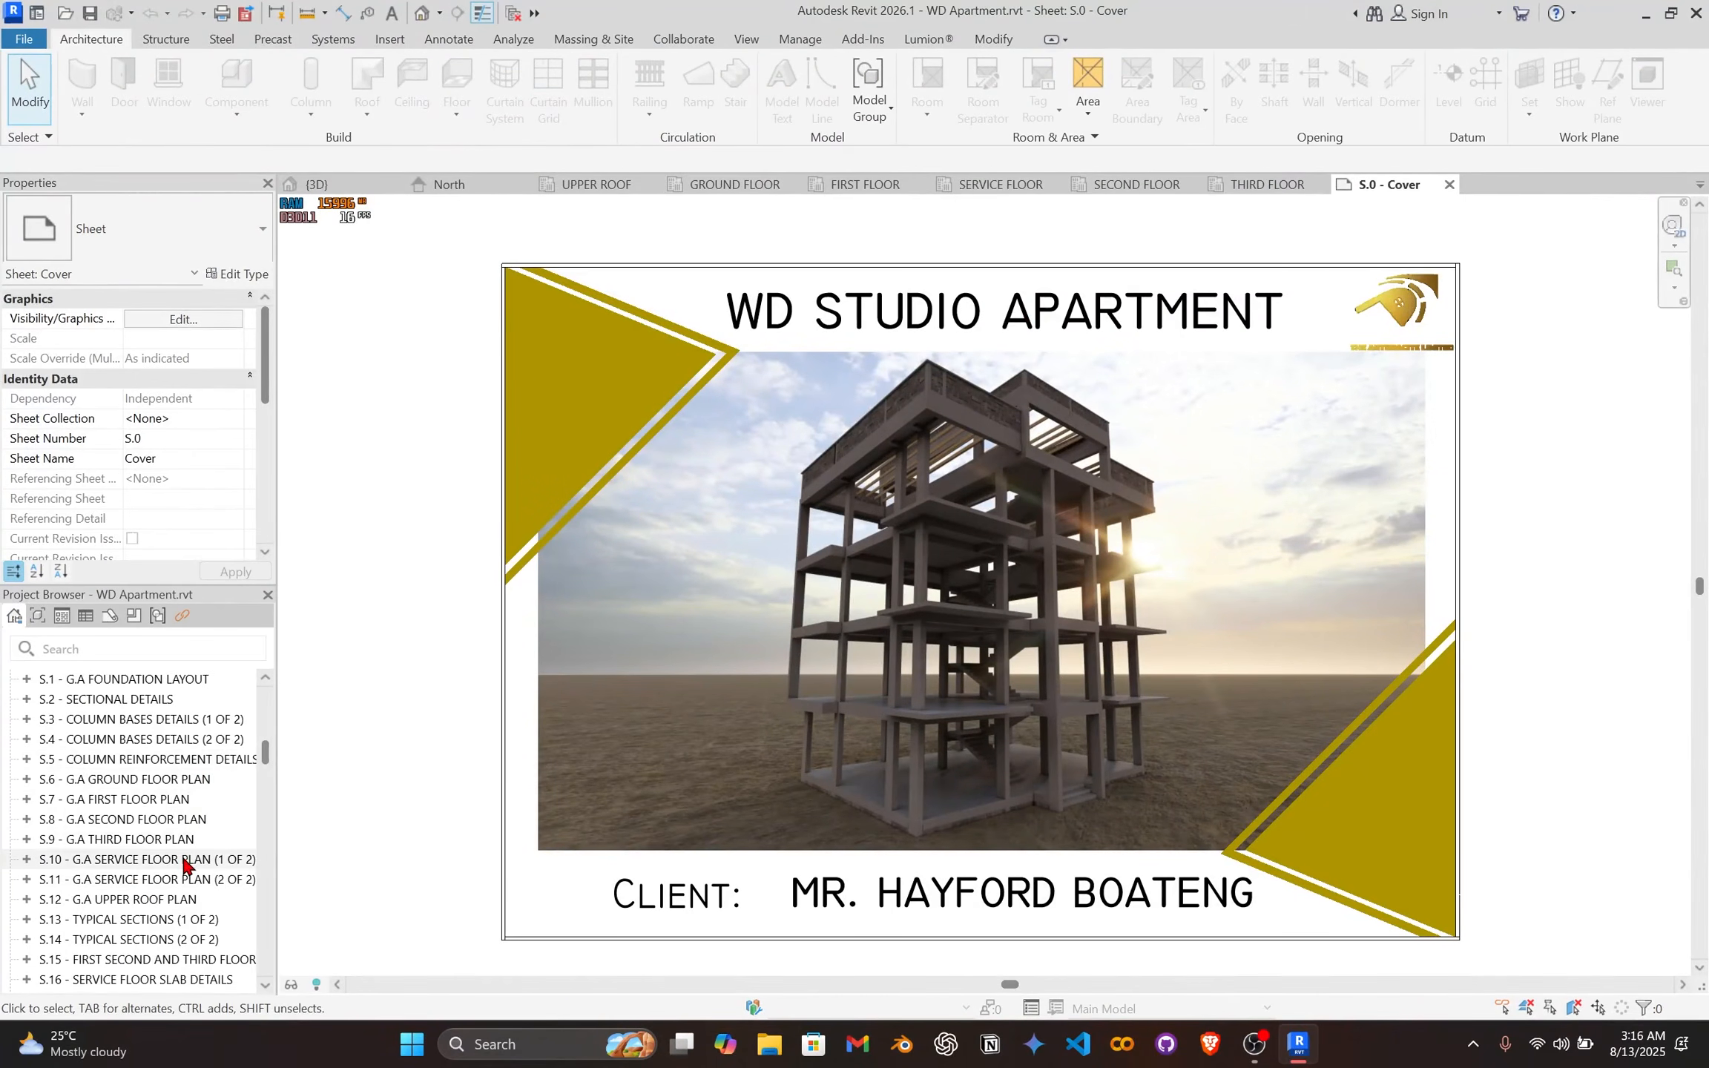
double_click(185, 860)
middle_drag(1063, 416, 1026, 408)
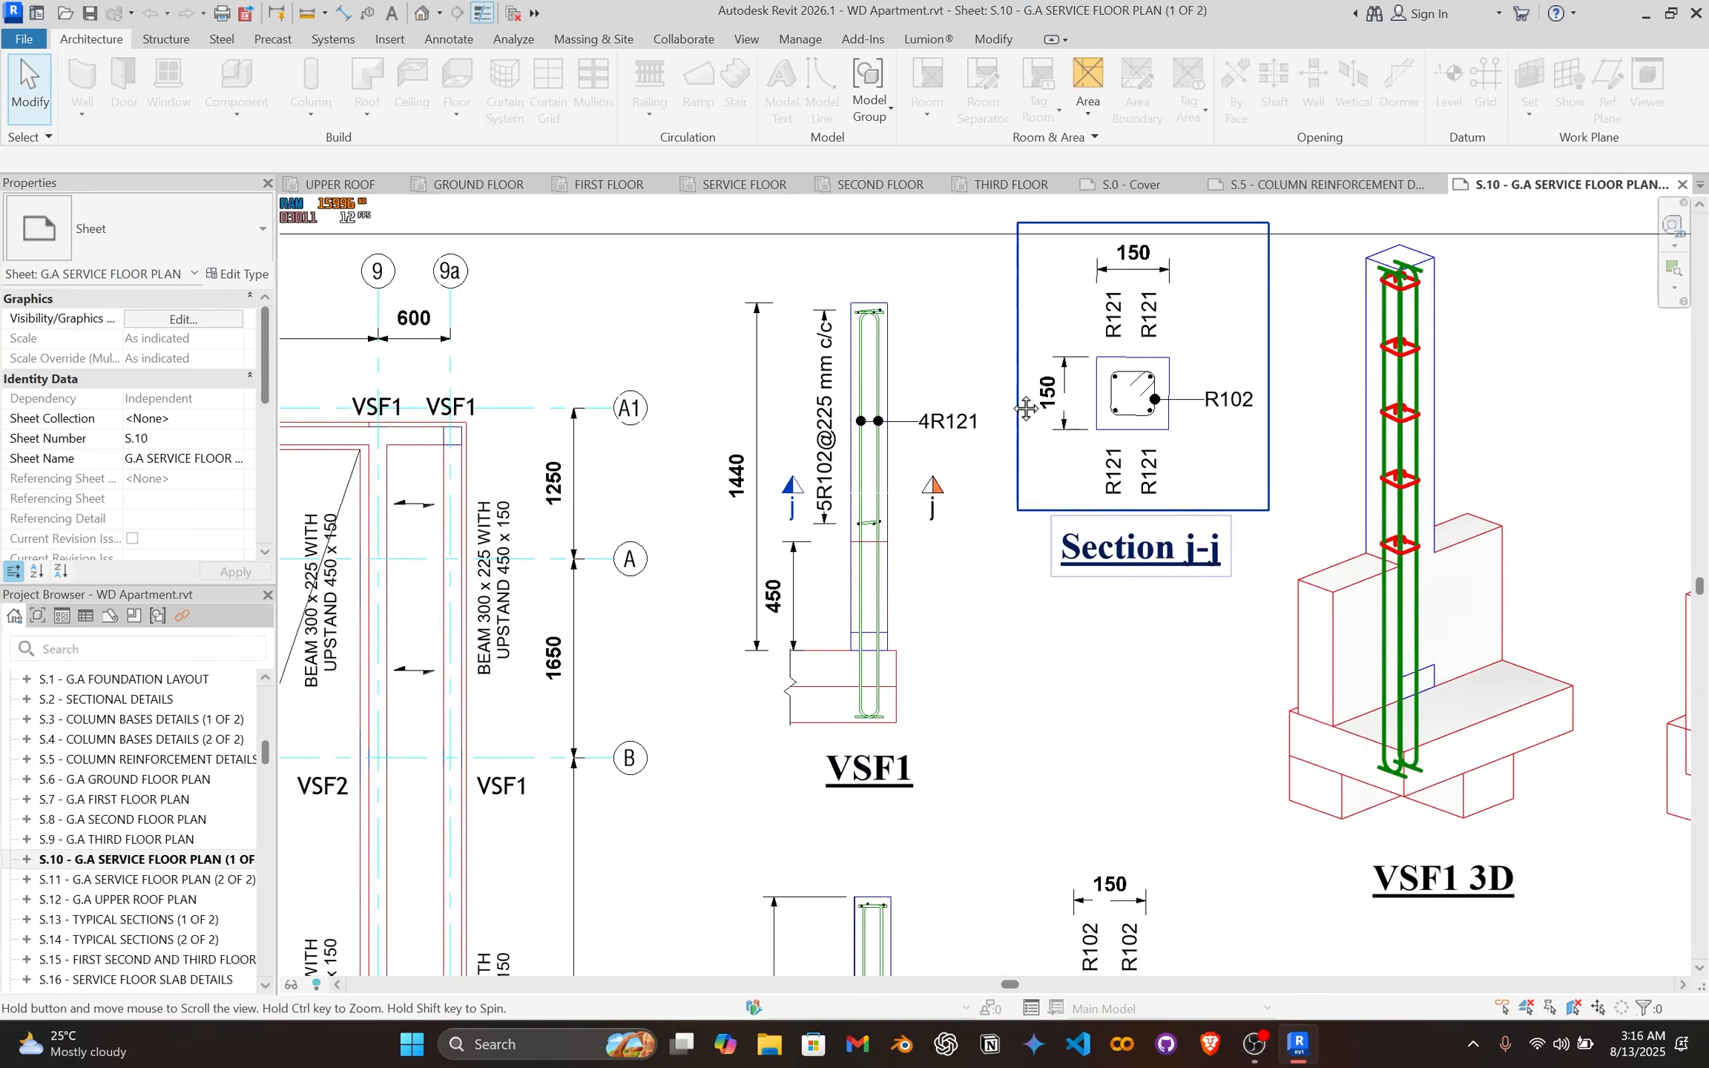
click(780, 544)
scroll(780, 543, down, 1)
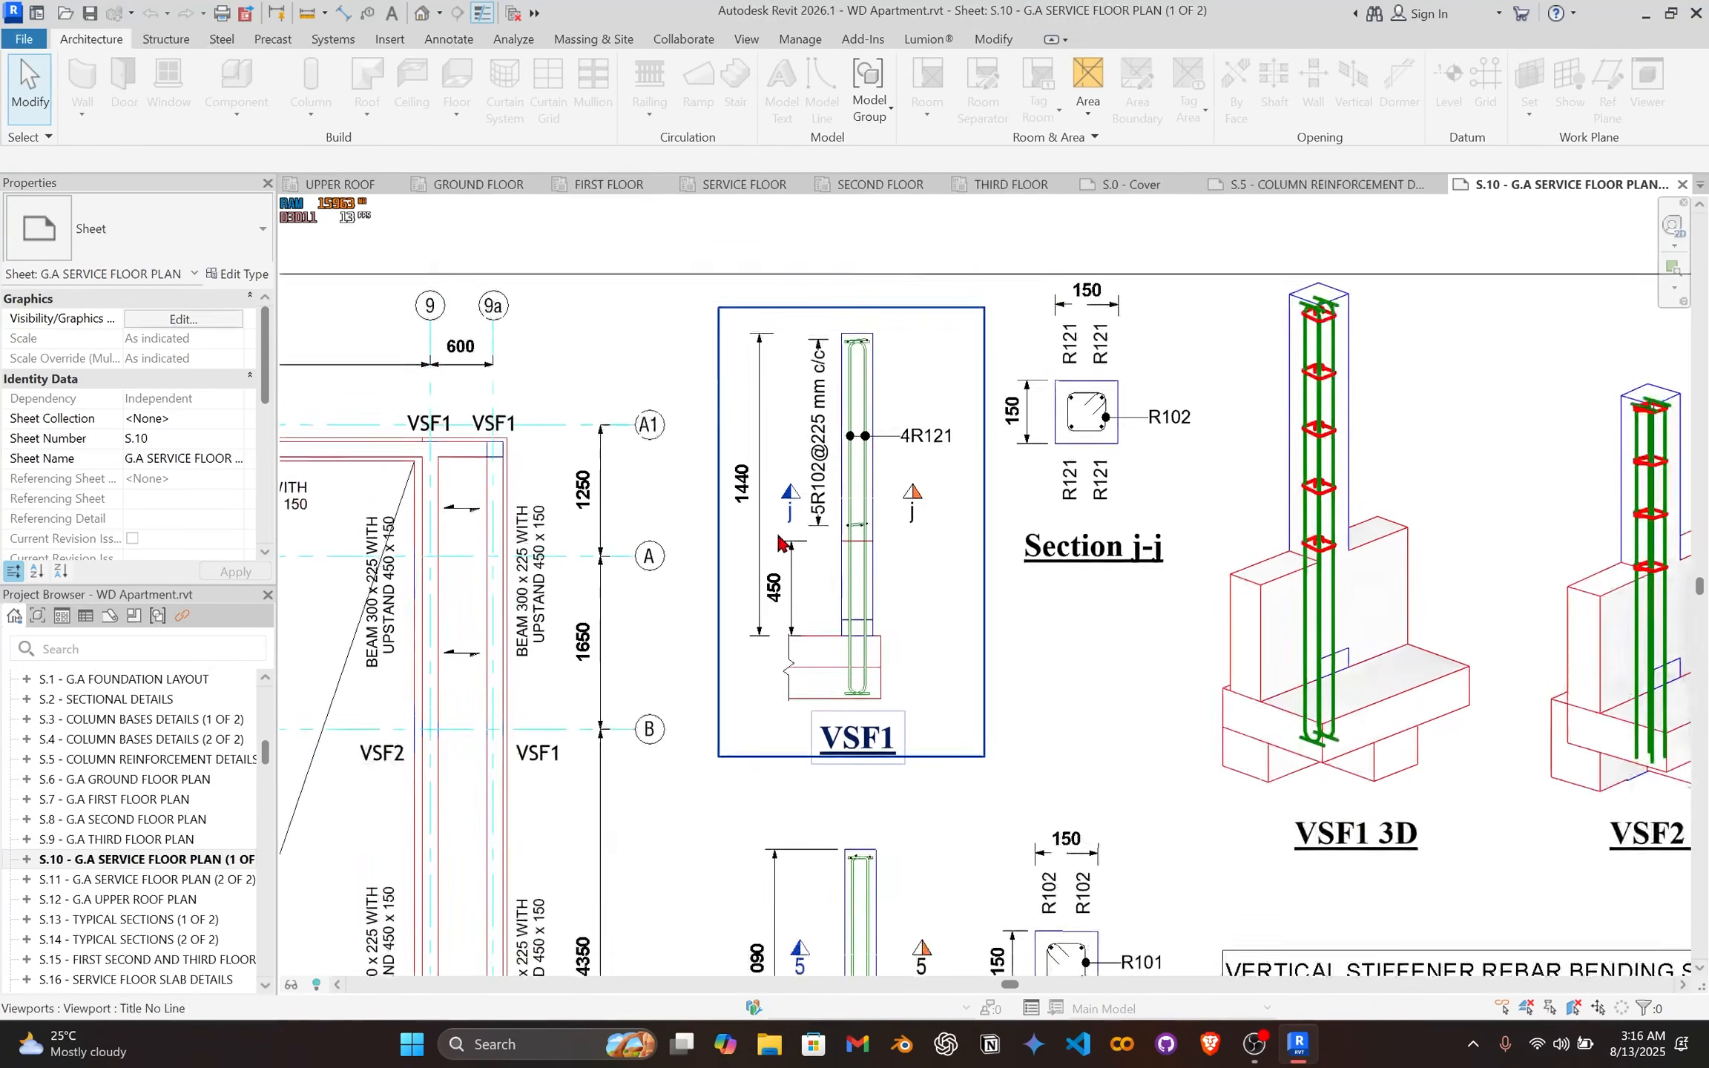
middle_drag(779, 537, 762, 455)
scroll(1088, 427, down, 1)
middle_drag(1091, 424, 970, 196)
scroll(975, 441, up, 2)
scroll(927, 523, down, 2)
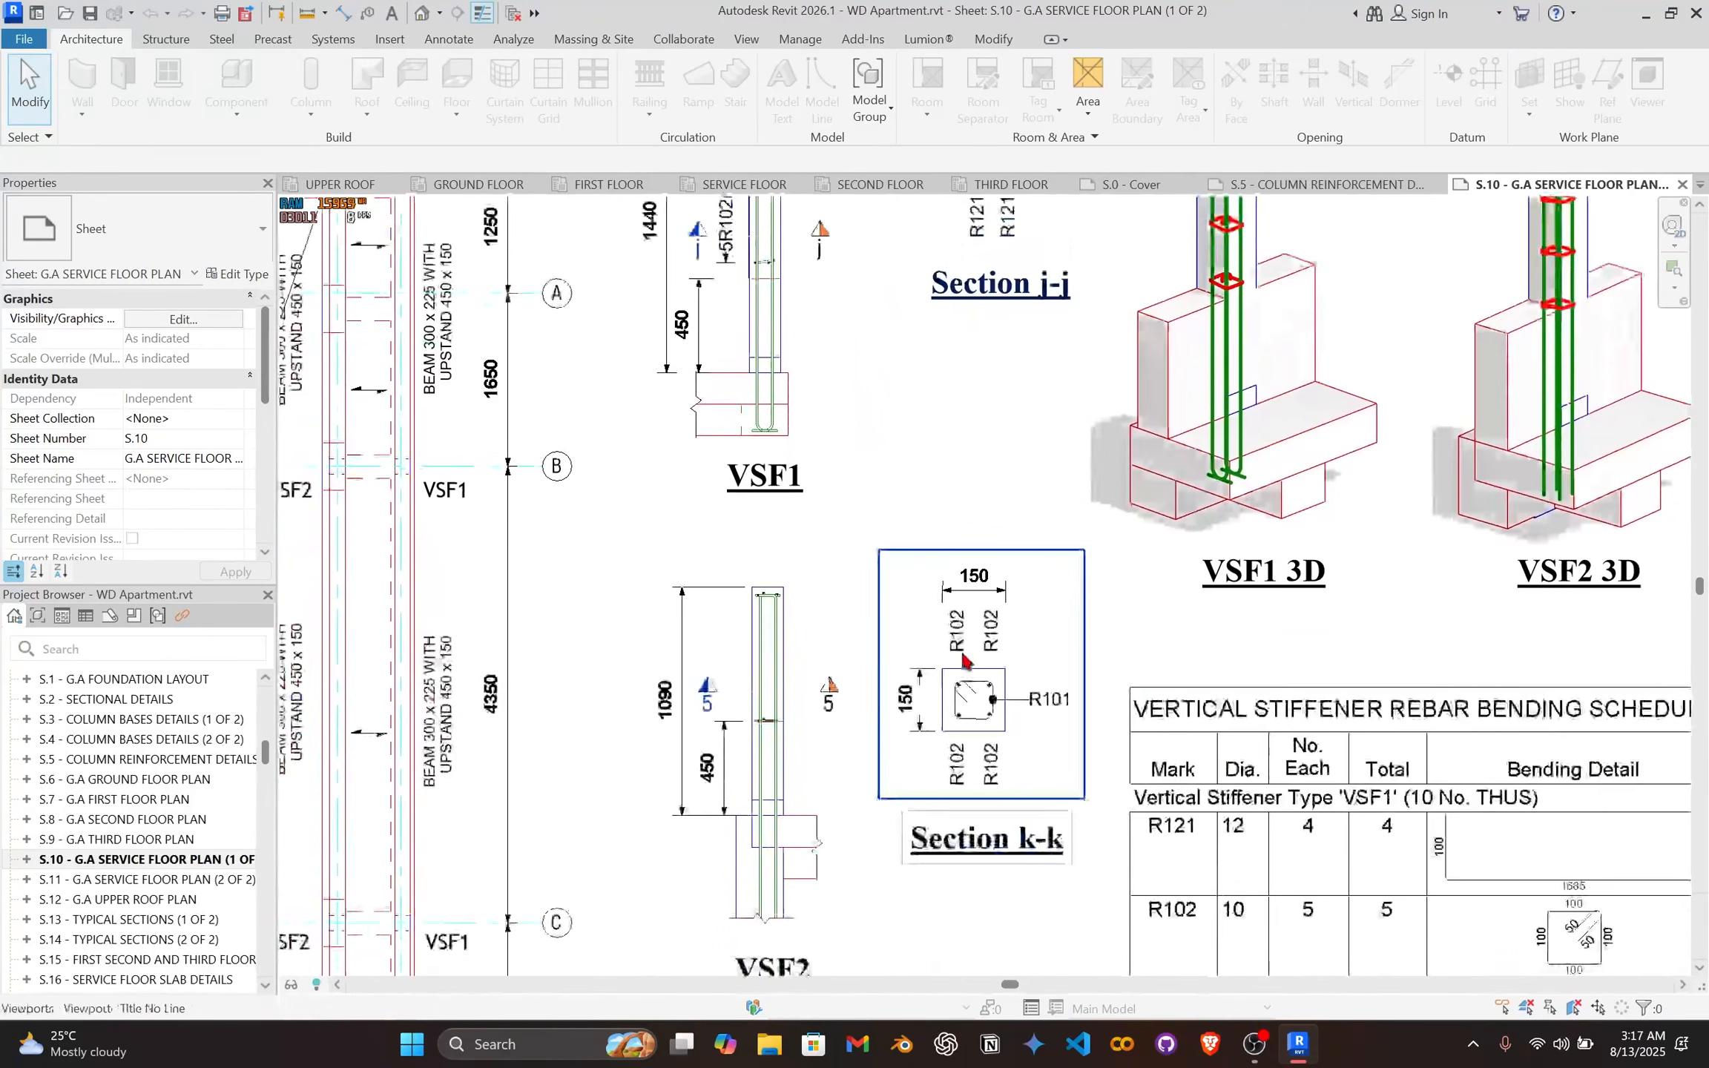
middle_drag(971, 605, 1037, 804)
scroll(1035, 801, down, 1)
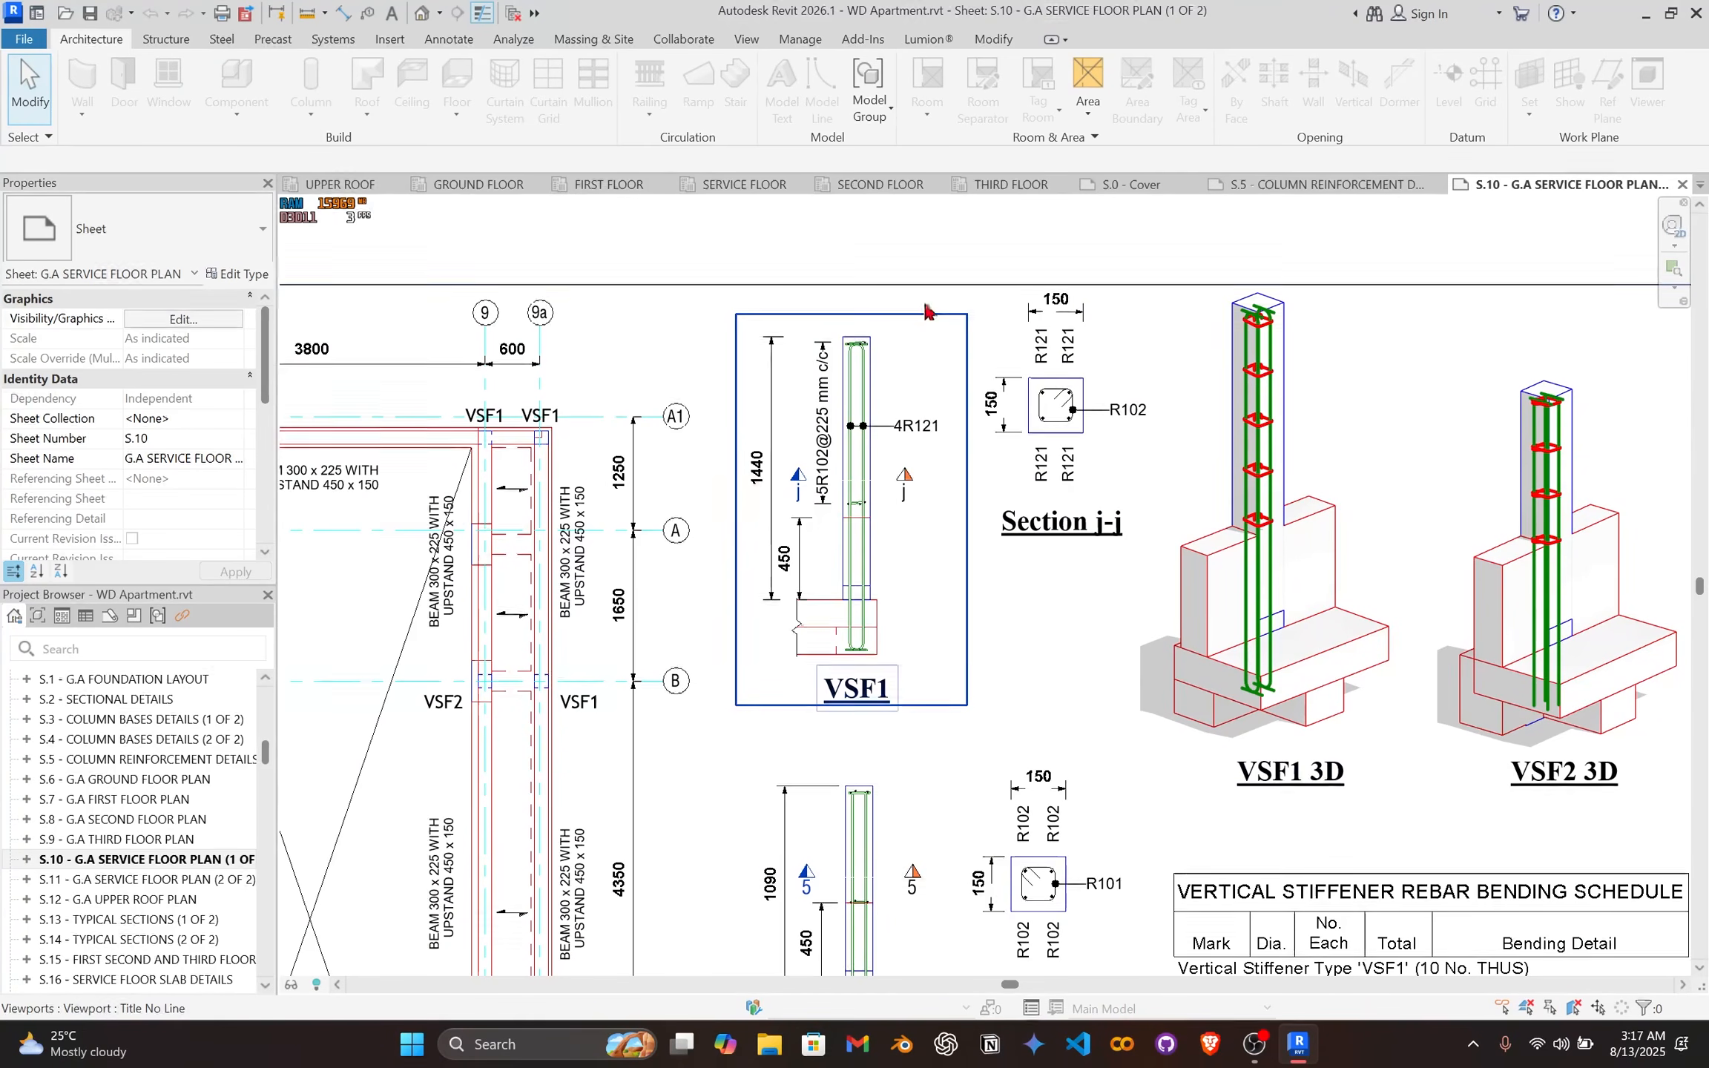
Step: Place a vertical C4 structural column on the SERVICE FLOOR plan at the VSF1 mark near grids 1a and A1
click(742, 187)
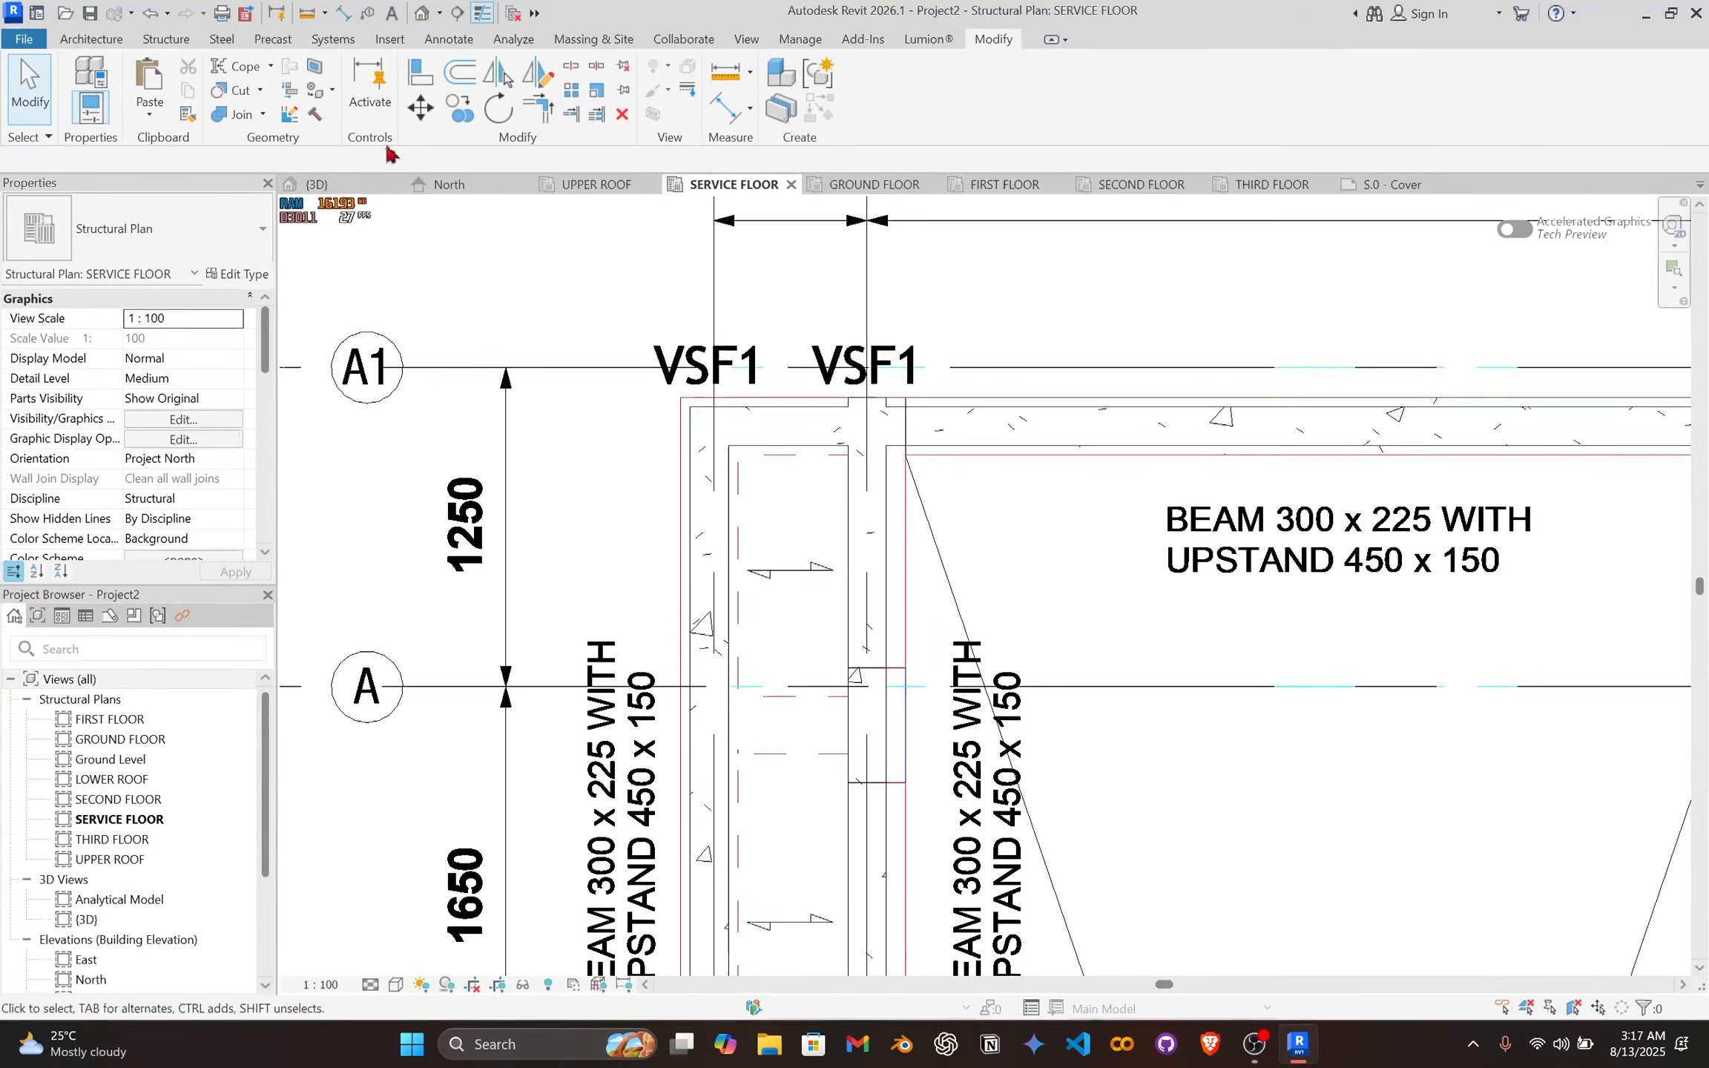
click(166, 39)
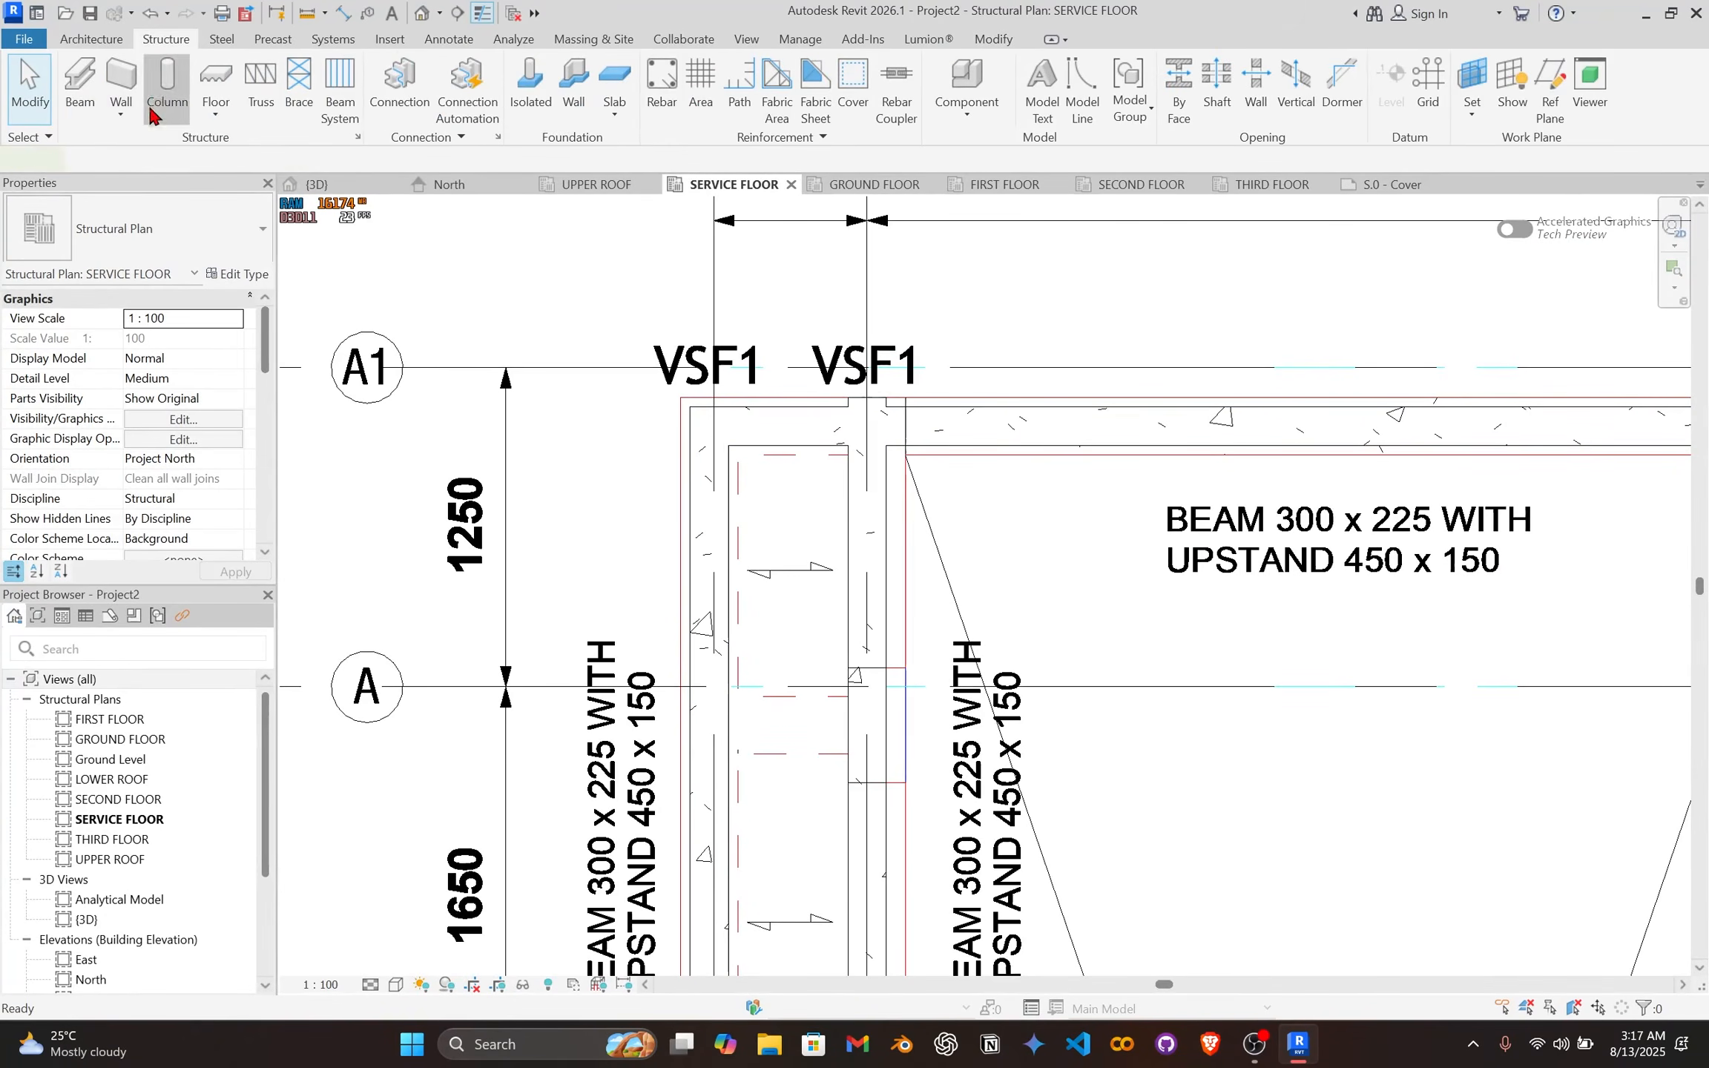
click(166, 89)
scroll(668, 571, down, 2)
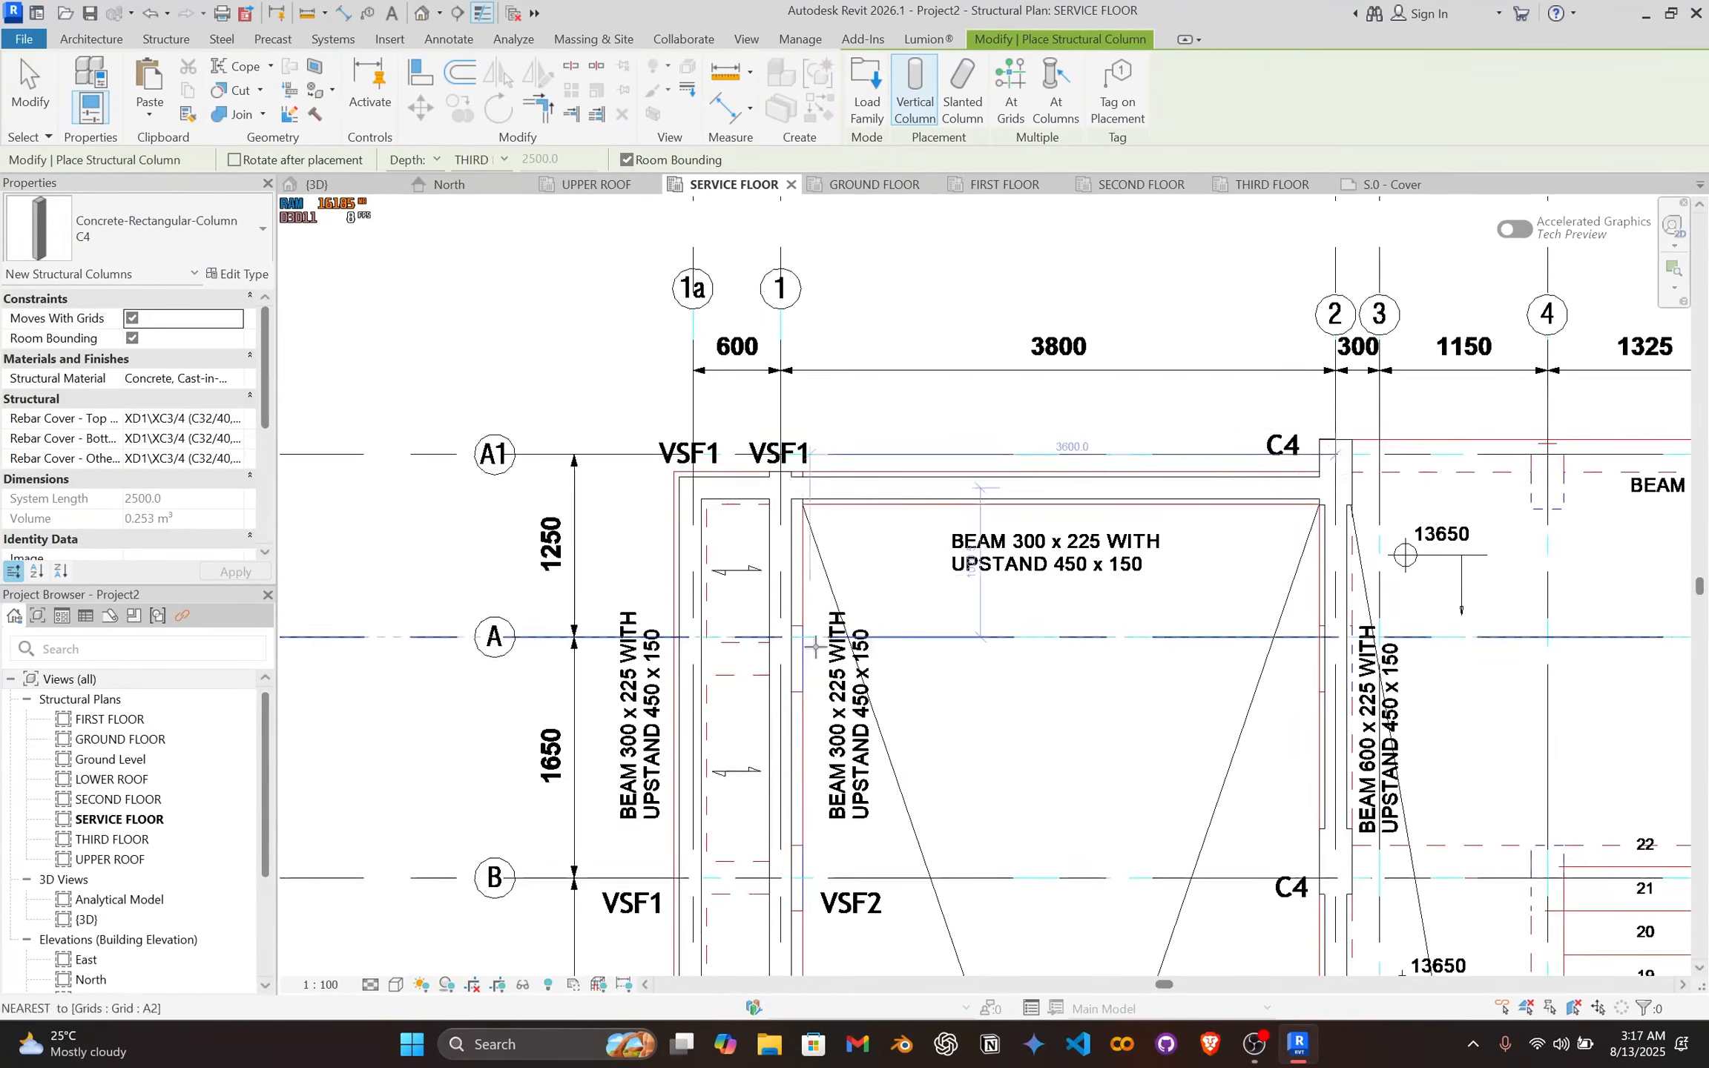
scroll(692, 468, up, 6)
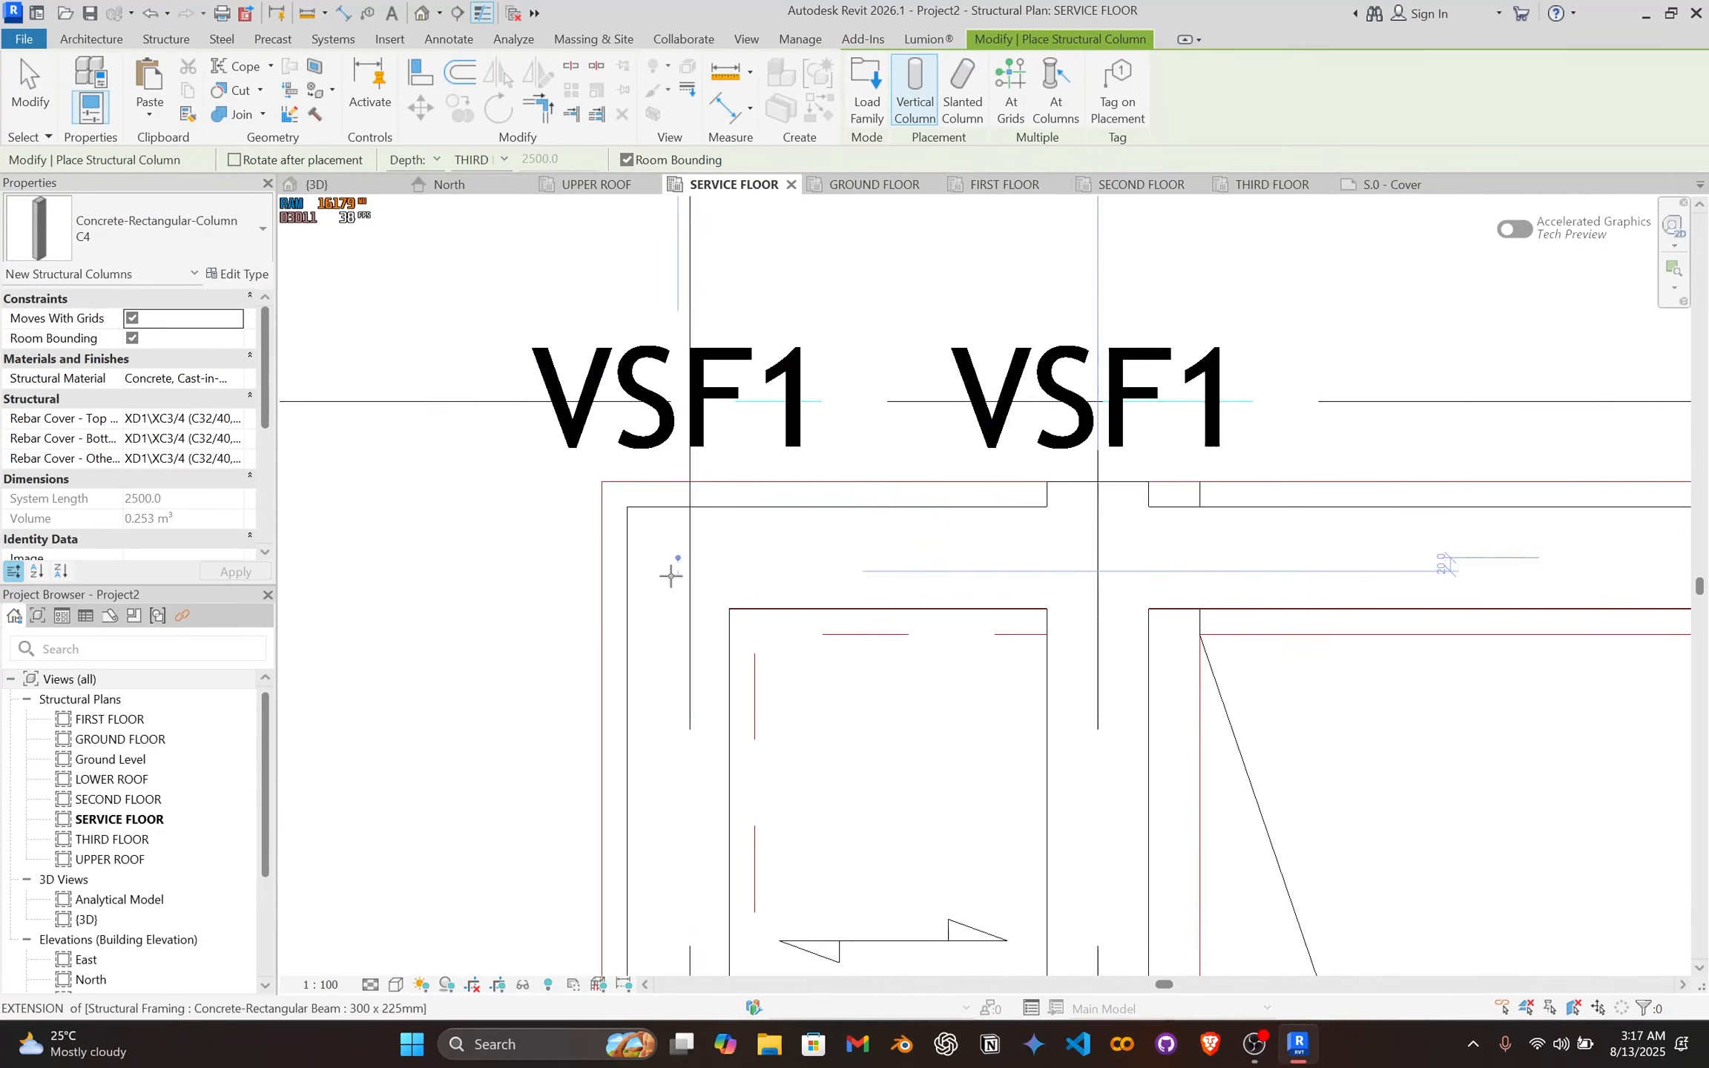
click(688, 558)
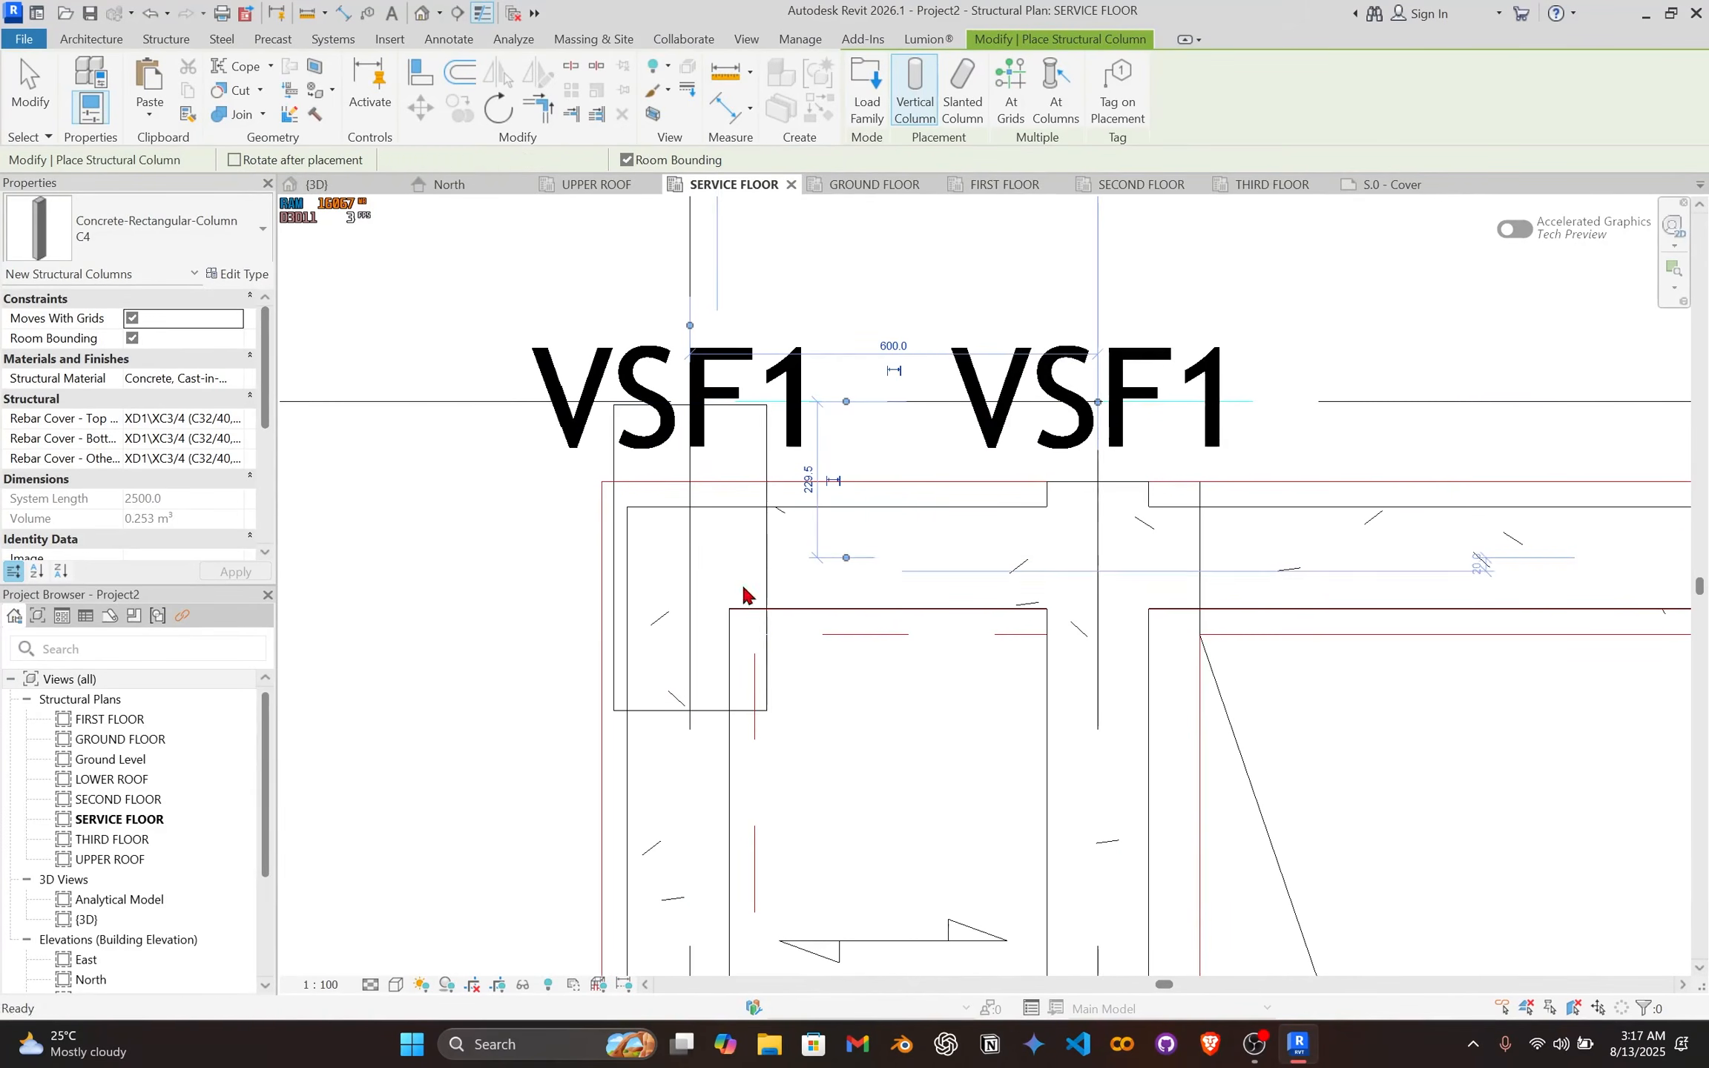
key(Escape)
Step: Set the SERVICE FLOOR plan's visual style to Wireframe and turn off thin lines
click(396, 985)
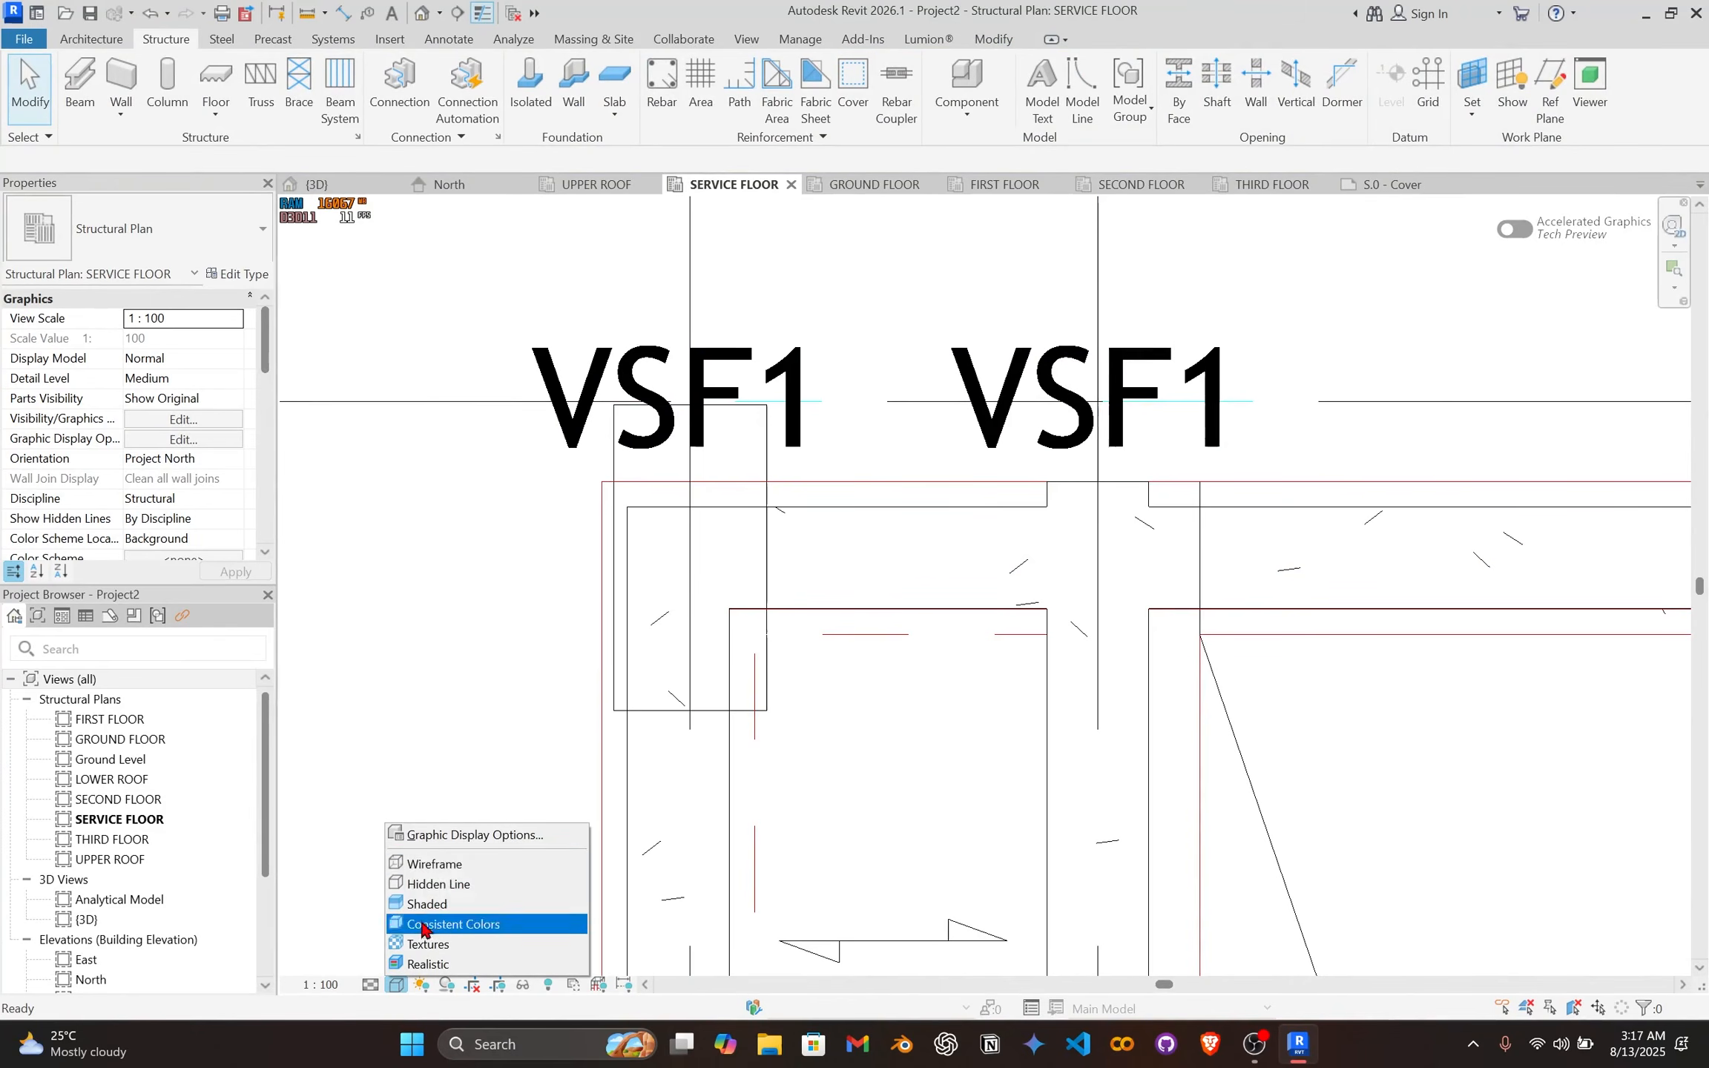
click(443, 866)
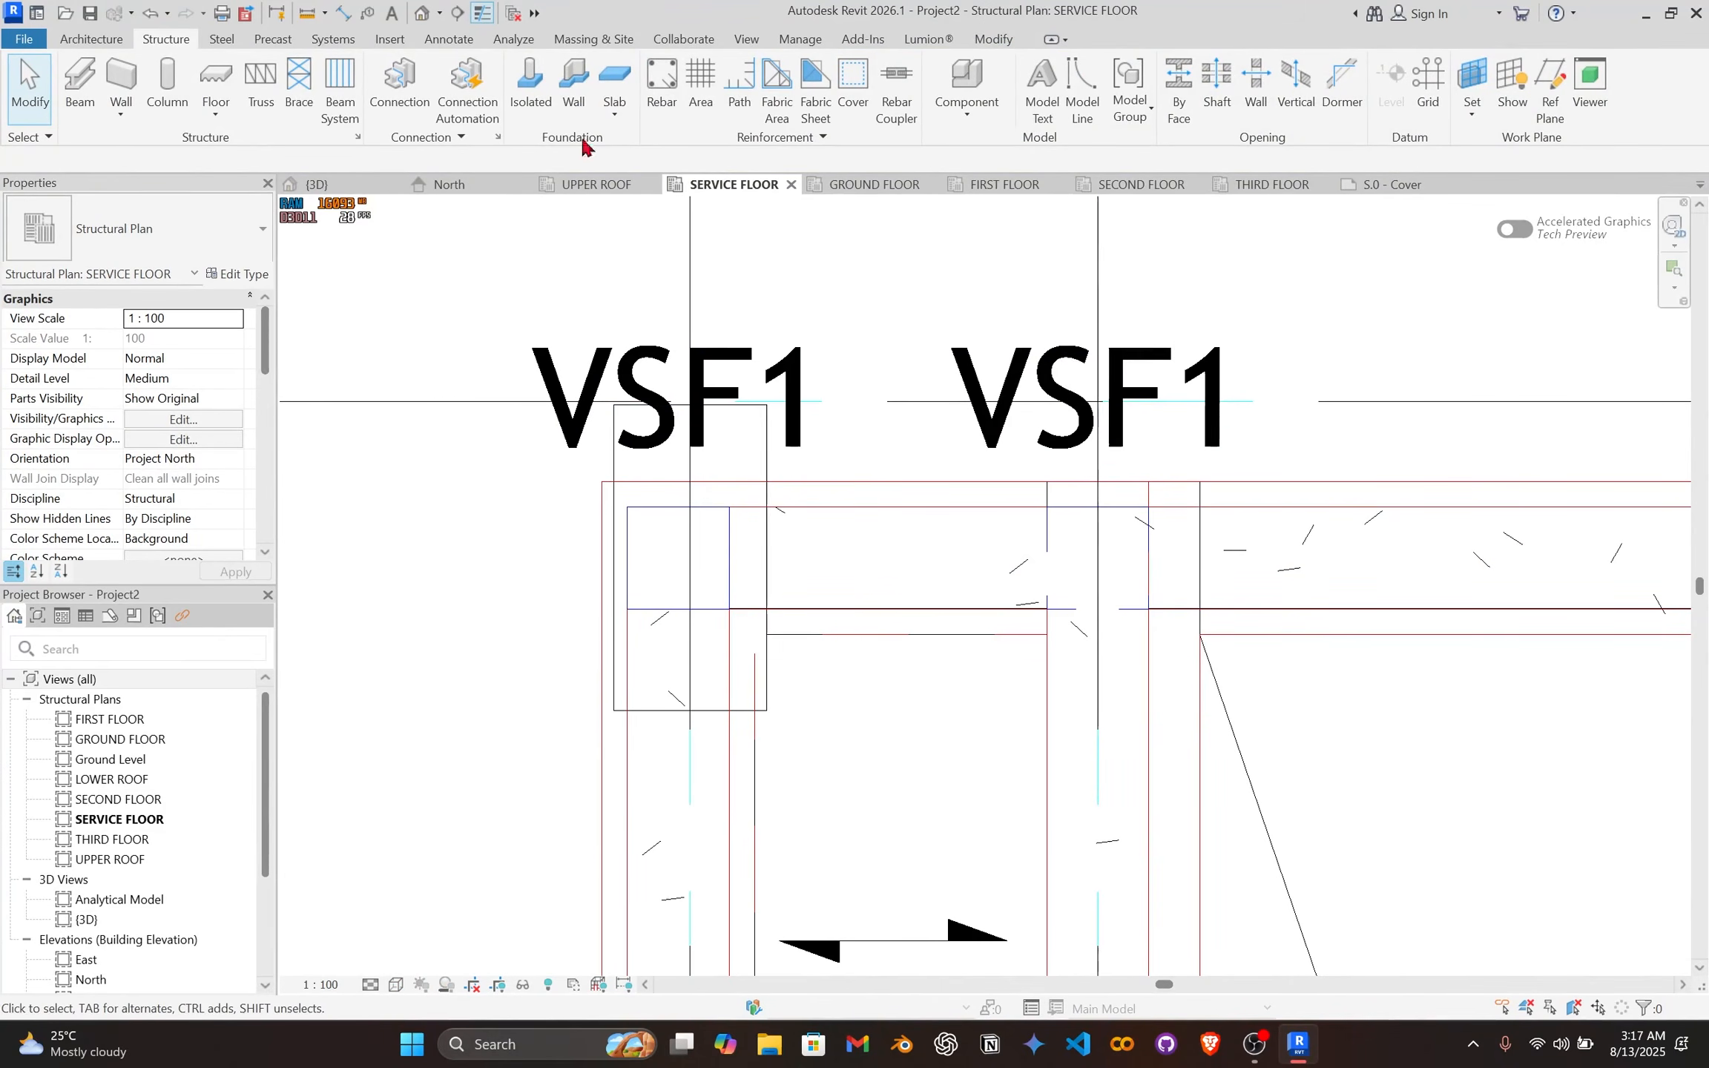
click(482, 16)
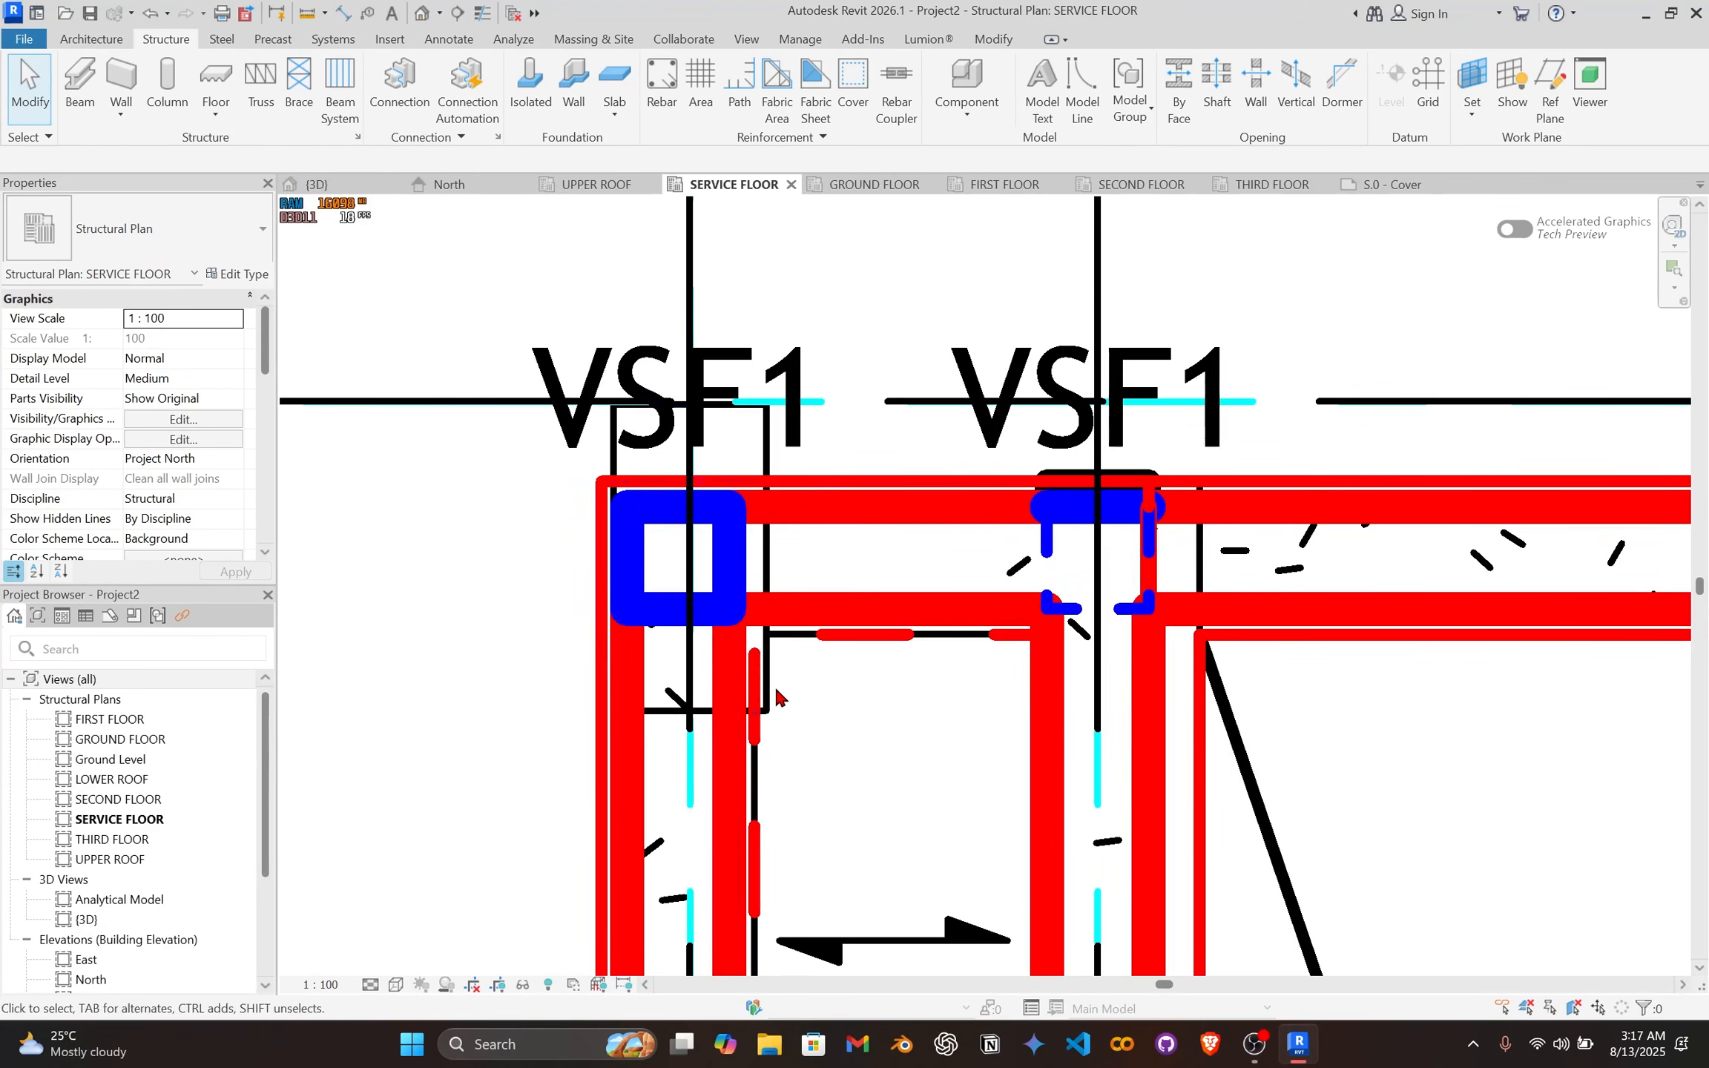
Step: Duplicate the new column's C4 type as VSF1 with b and h set to 150
click(705, 650)
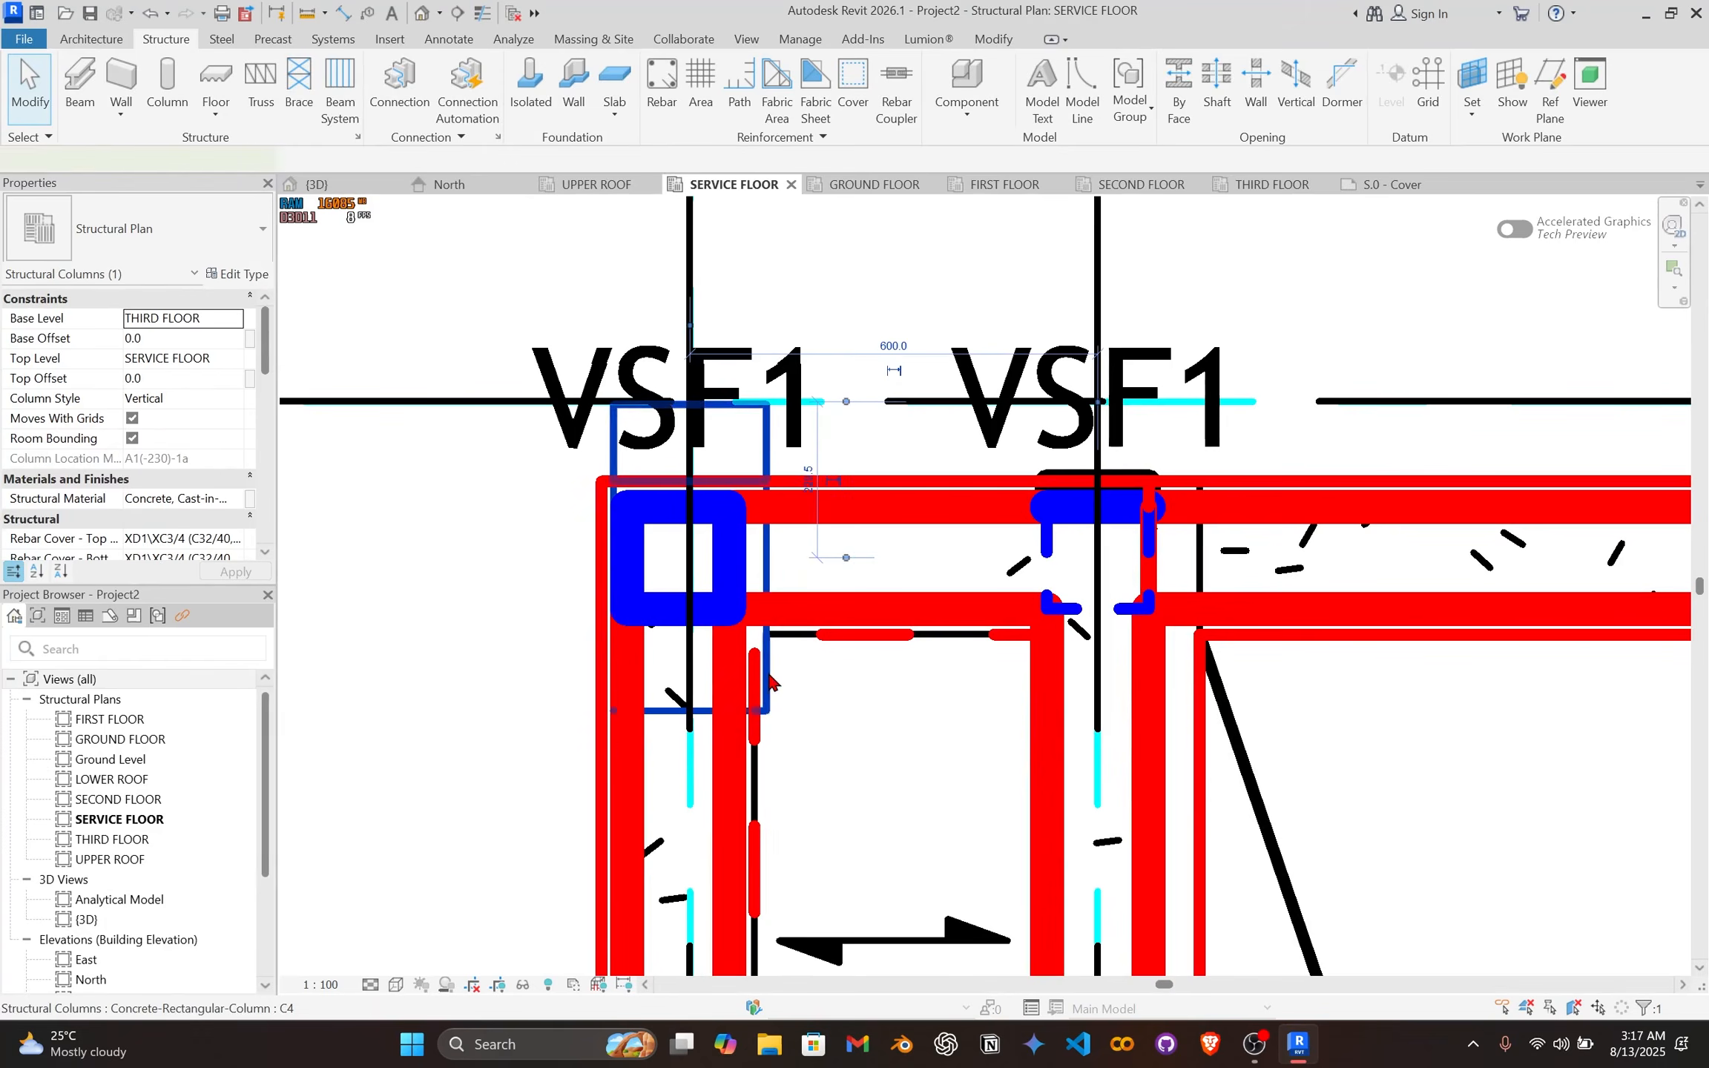
click(236, 274)
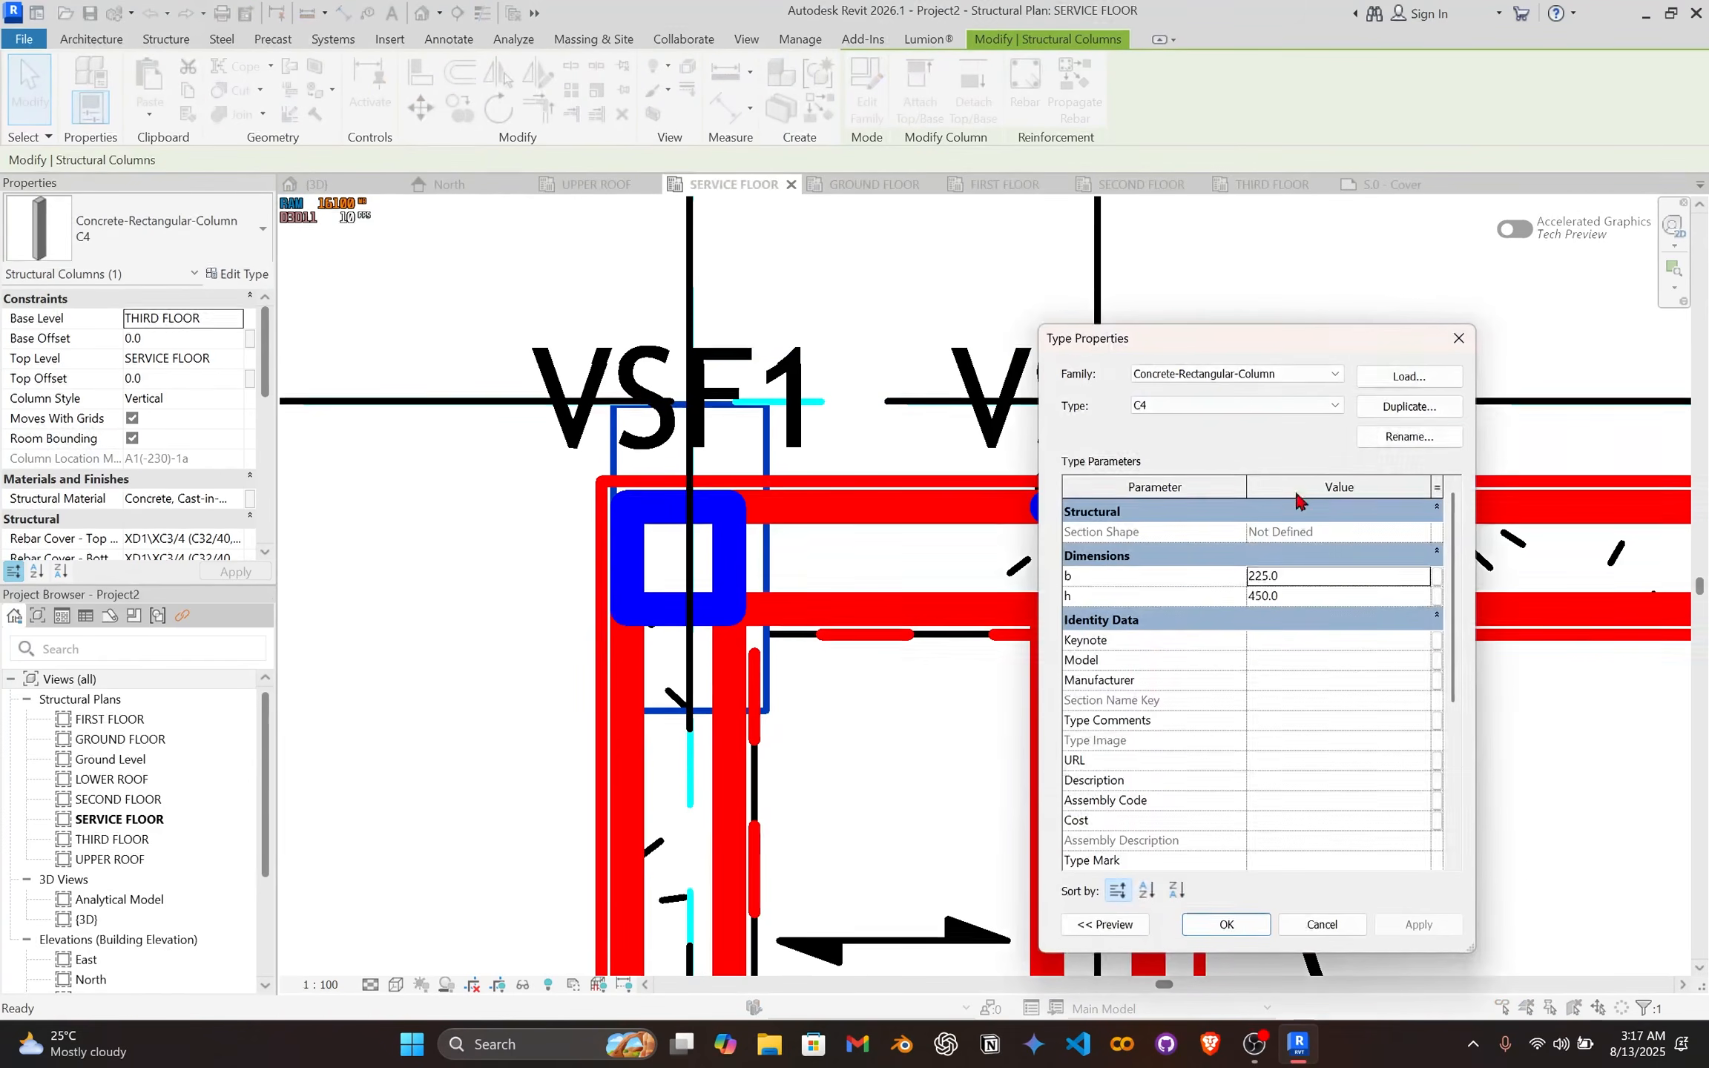
click(1385, 408)
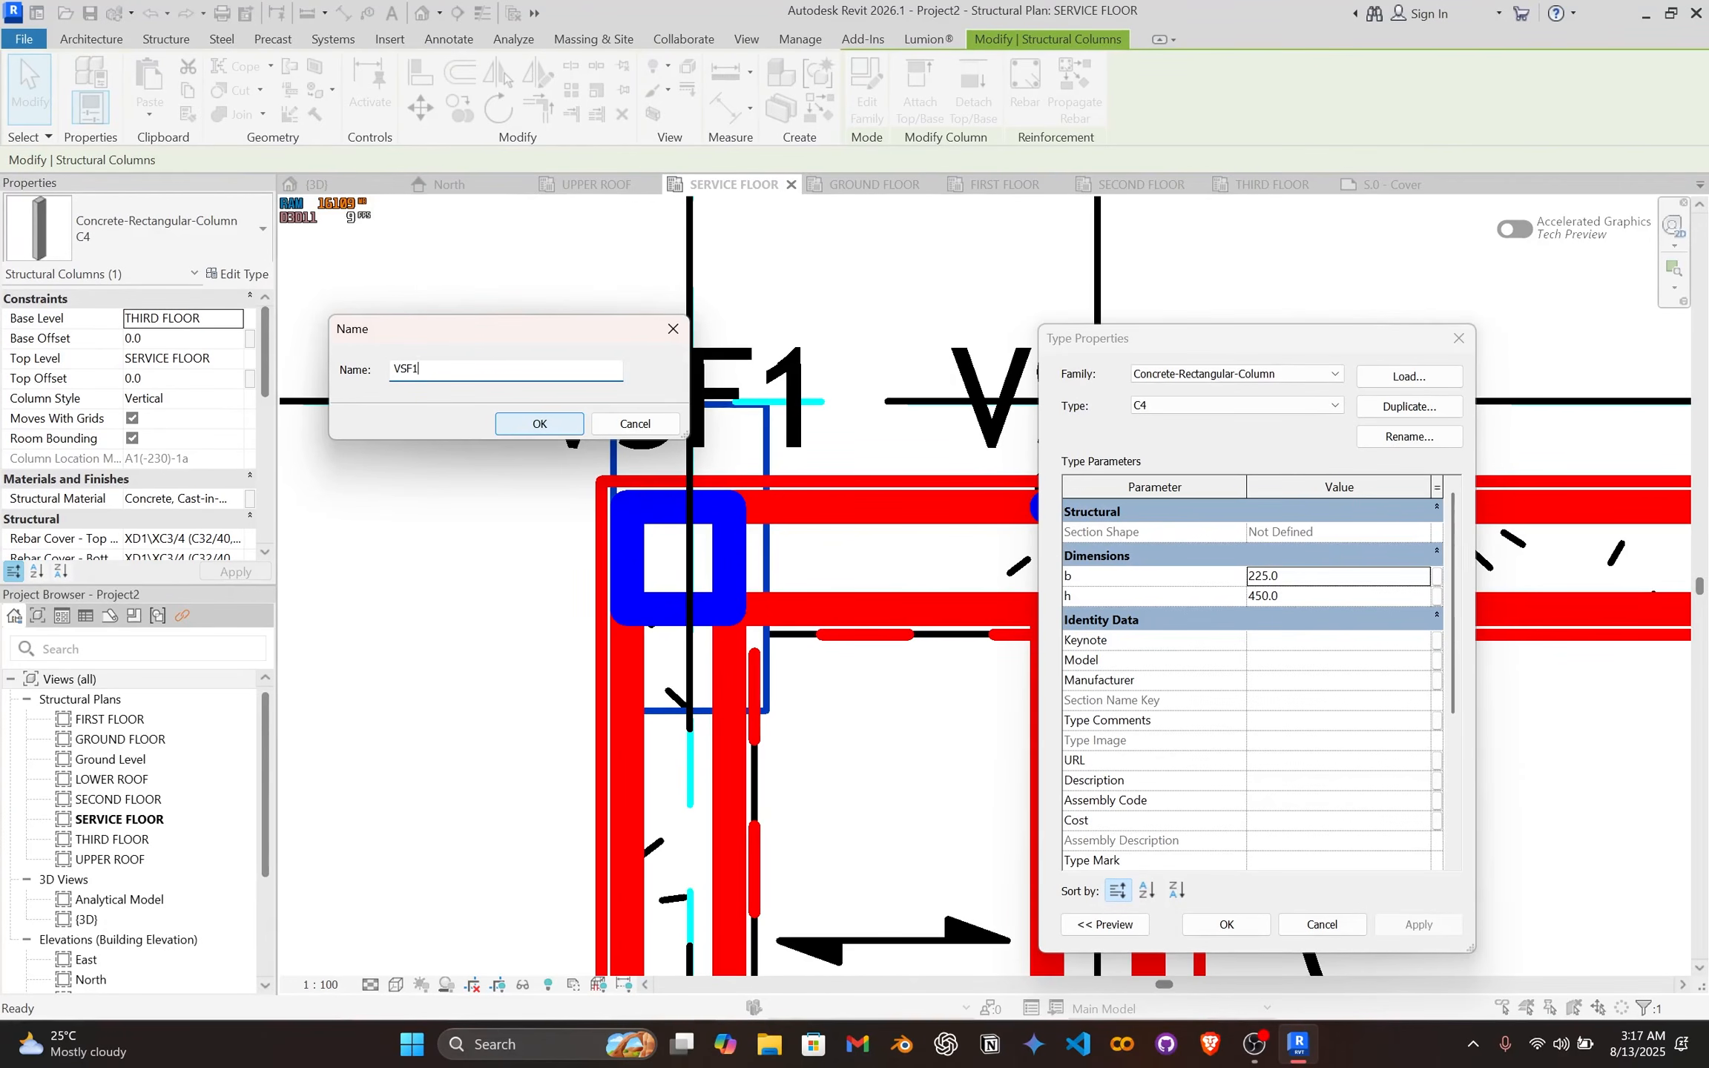
click(509, 424)
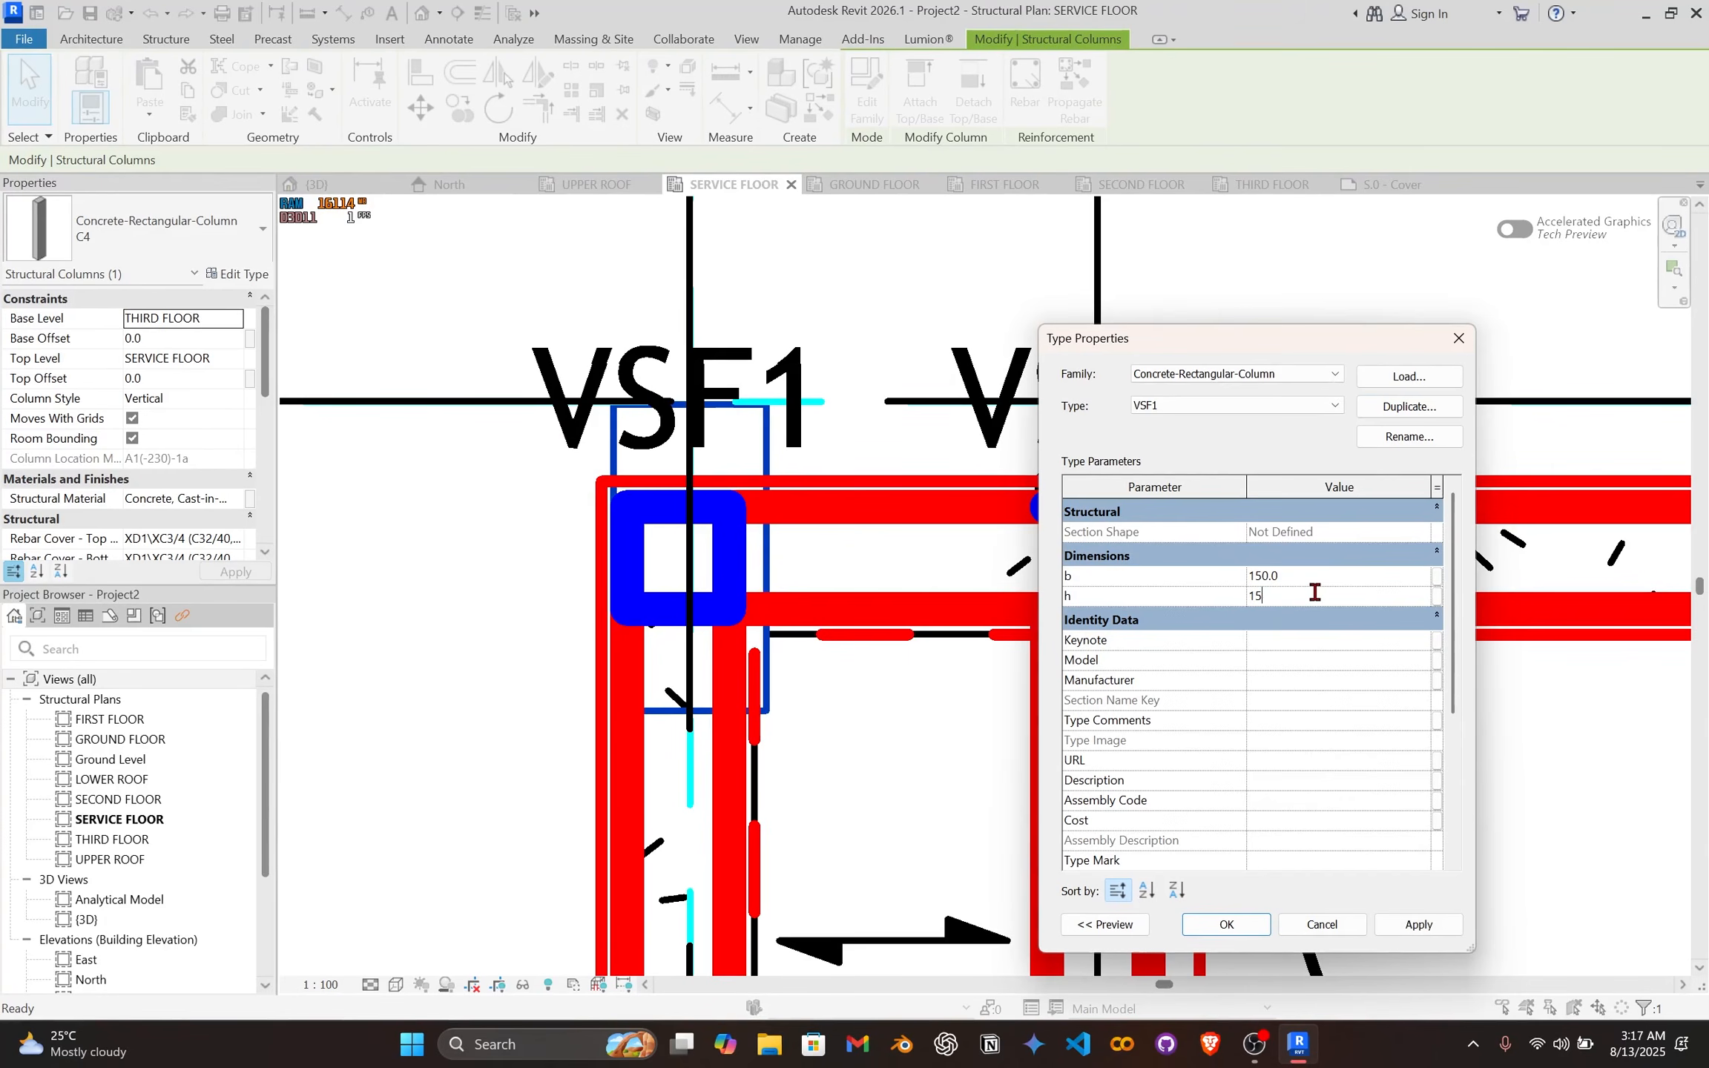
click(1226, 924)
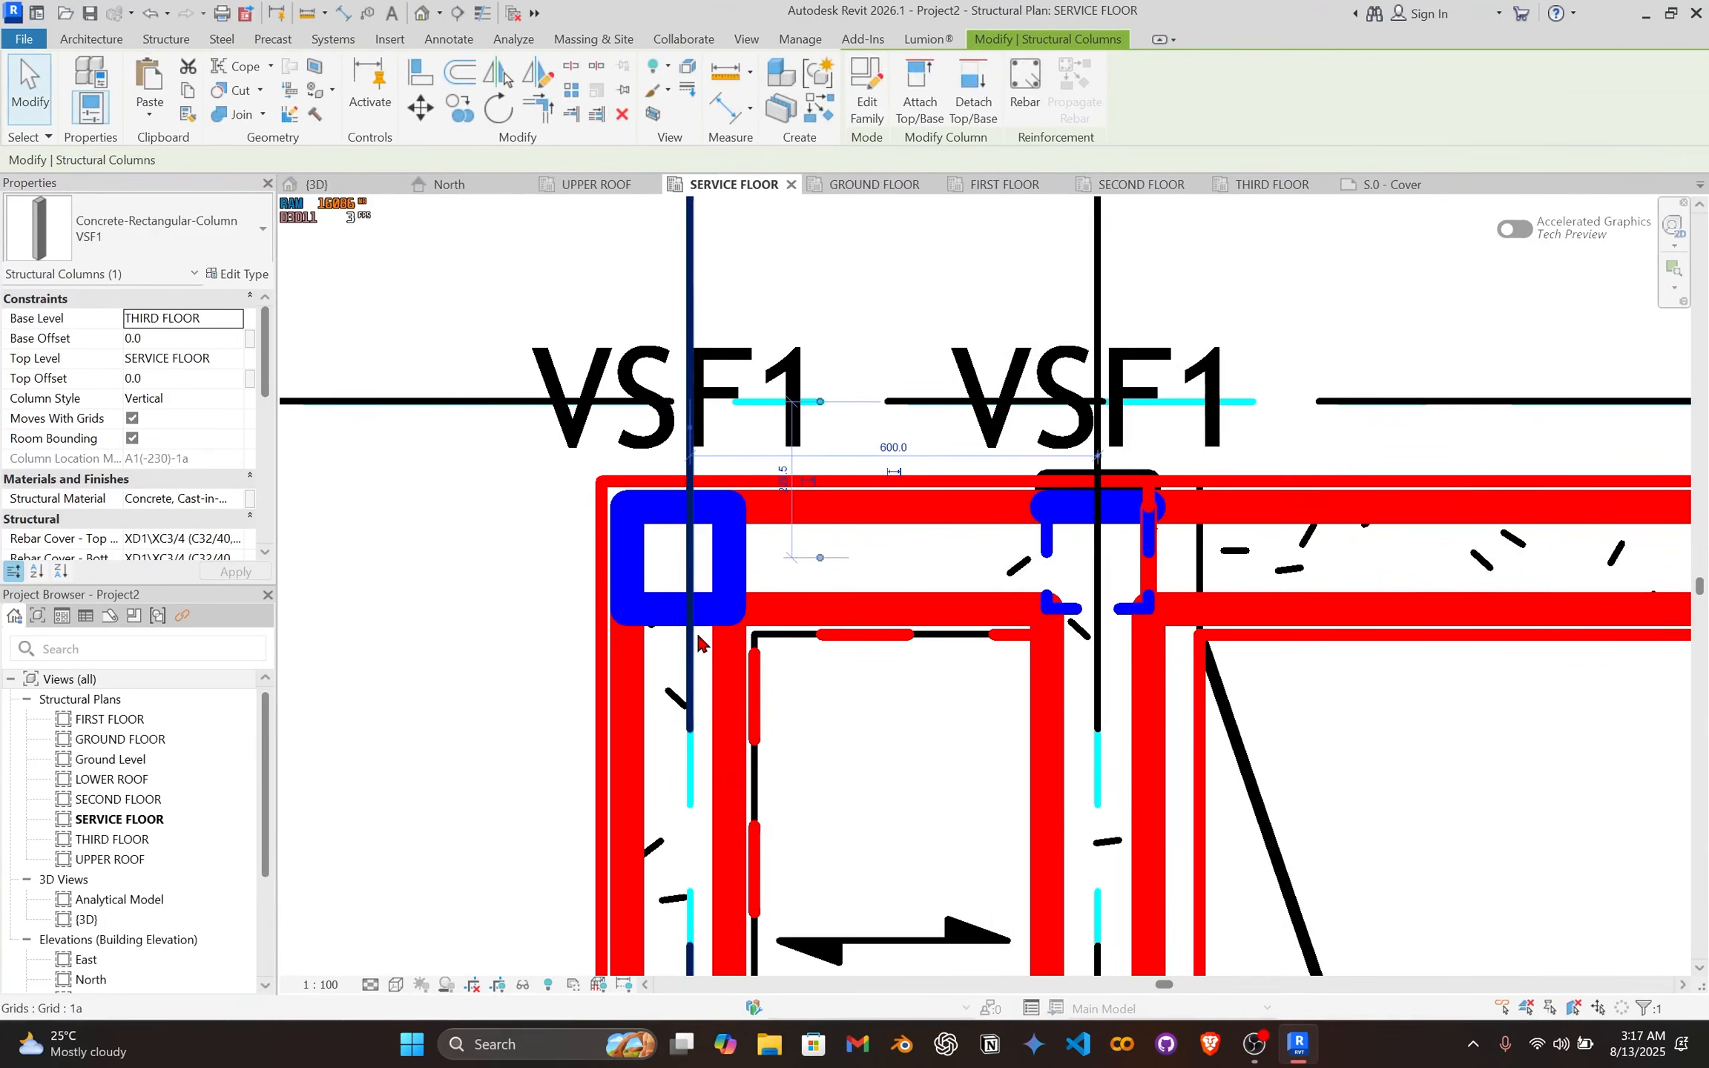
Step: Turn thin lines back on in the SERVICE FLOOR plan to distinguish the VSF1 column from the overlapping beams
key(Escape)
scroll(723, 636, up, 2)
click(703, 600)
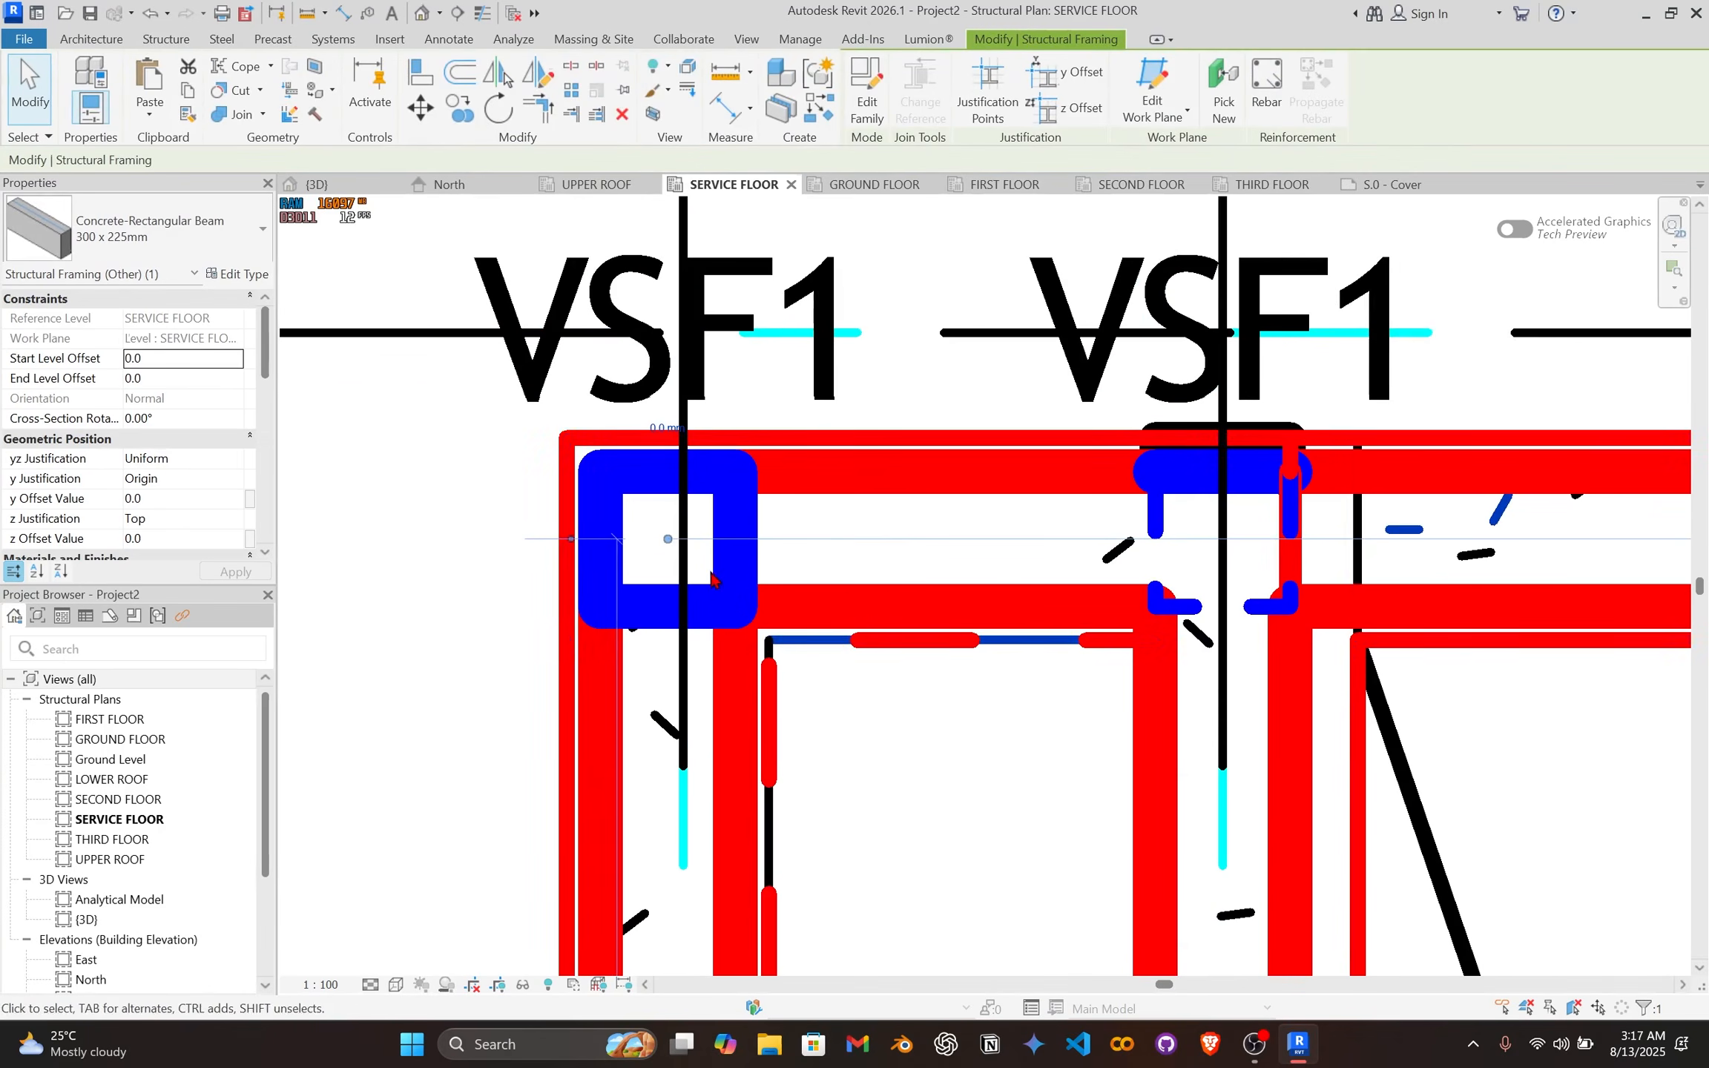
scroll(703, 599, down, 2)
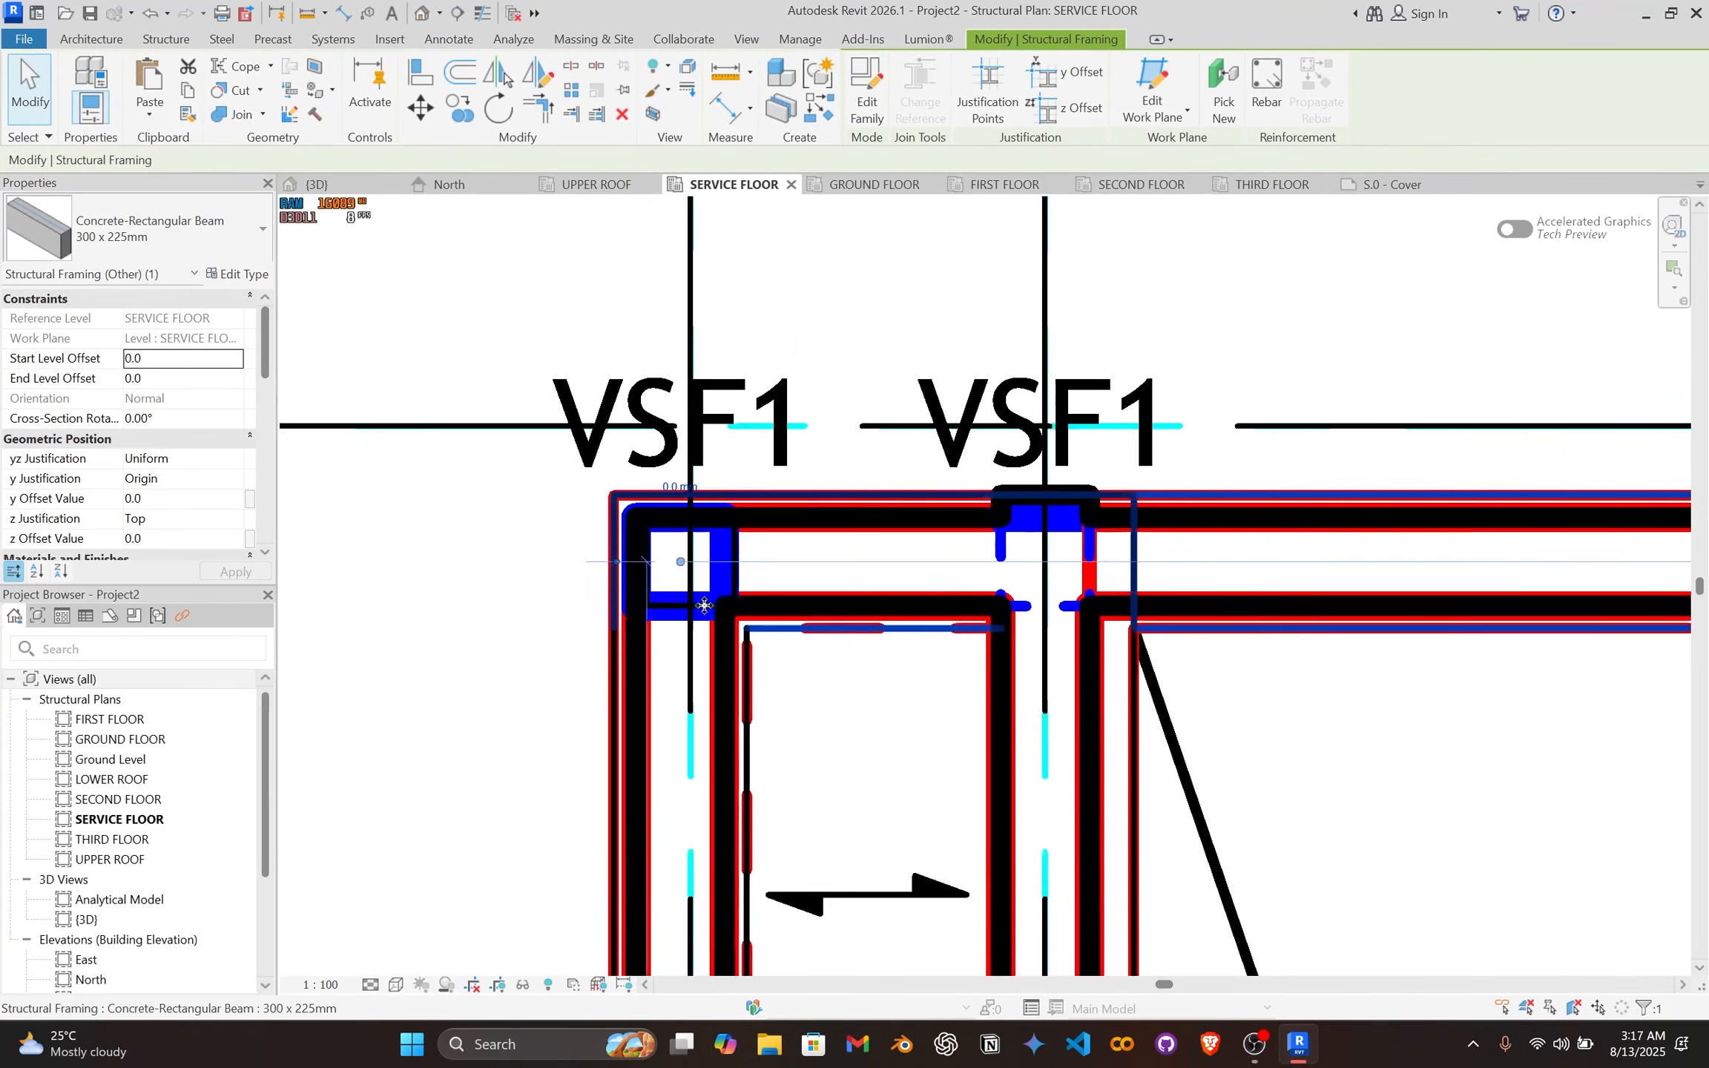
click(480, 13)
key(Escape)
scroll(736, 586, up, 2)
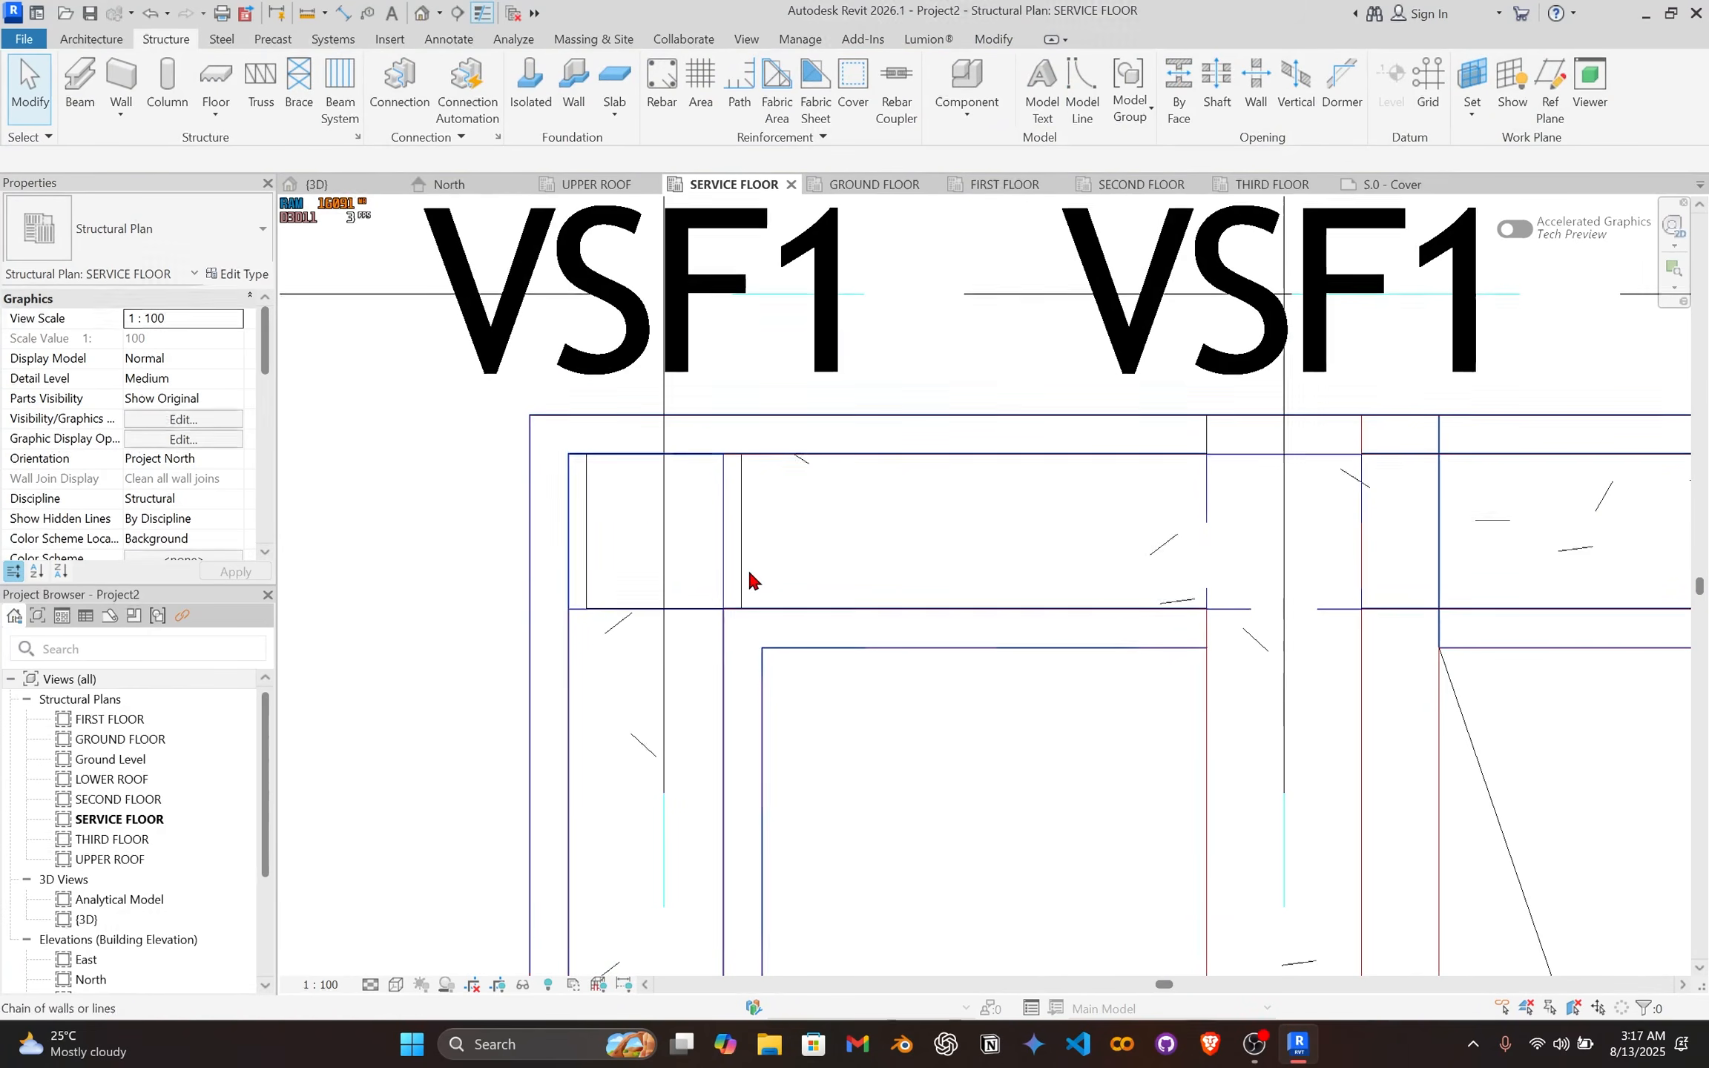
Step: Select the VSF1 column near grids 1a and A1 and set its top offset to 1440
click(731, 590)
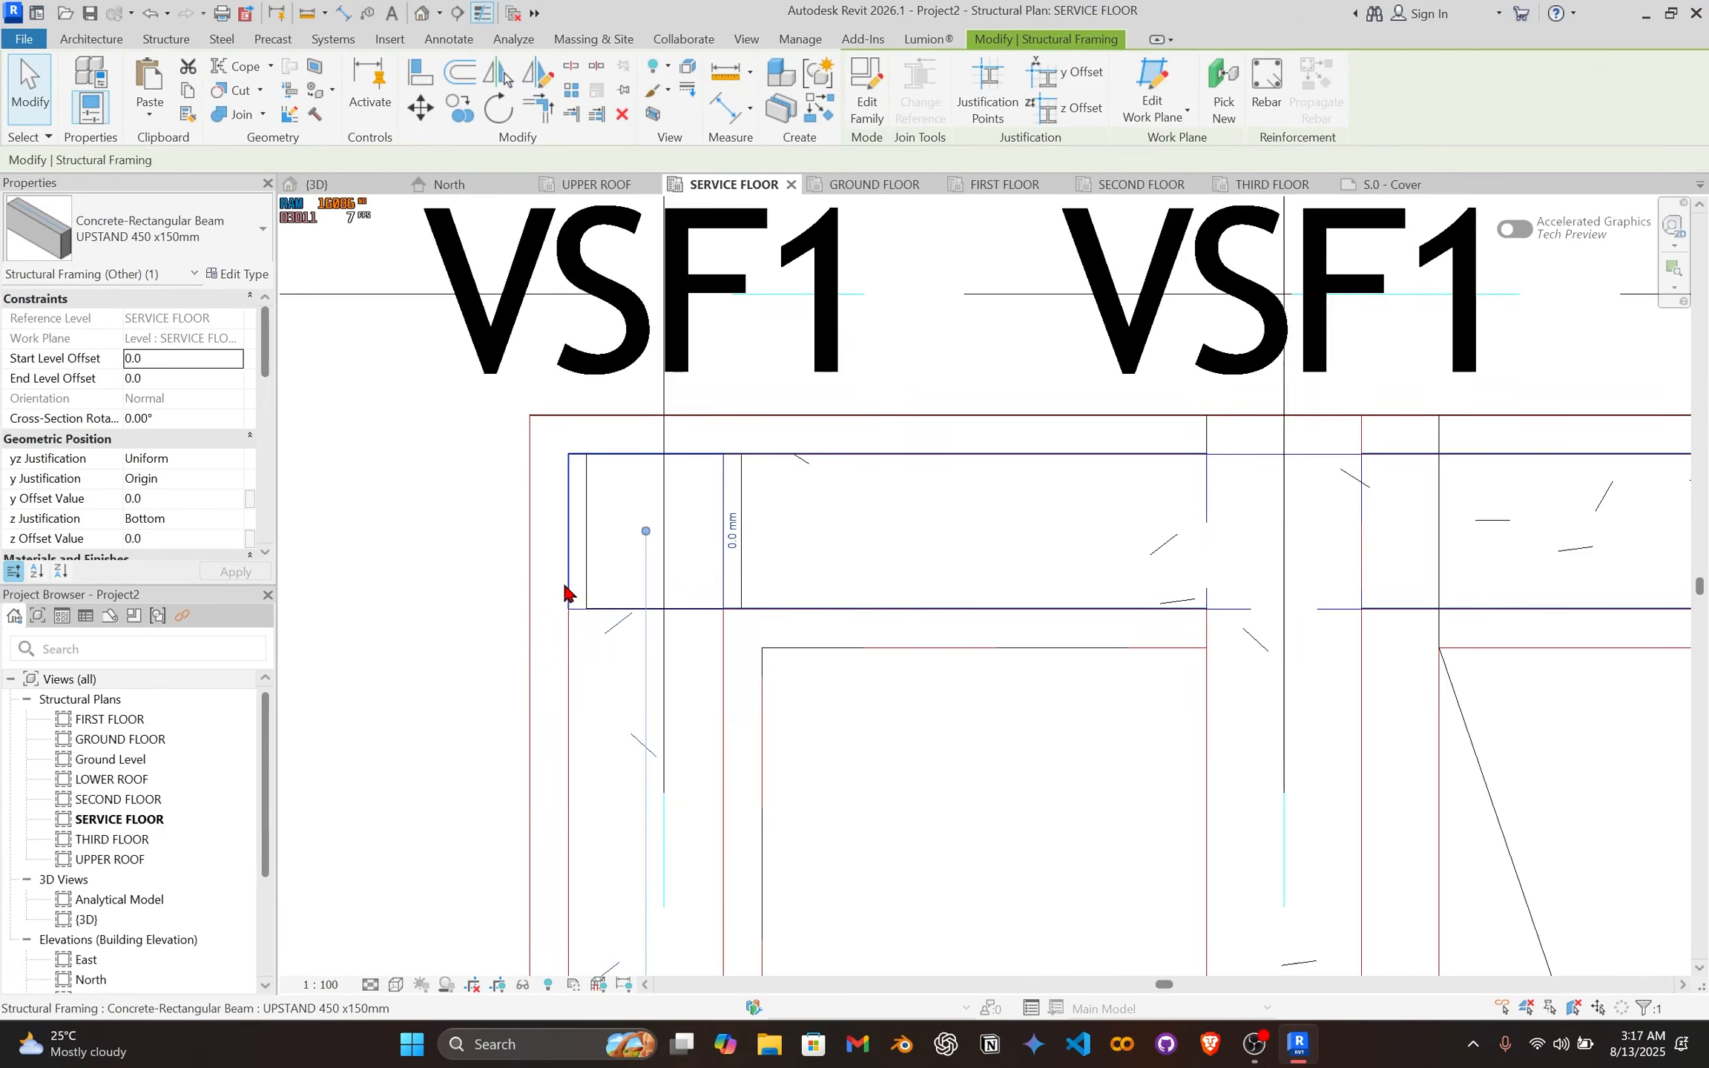
scroll(586, 577, up, 2)
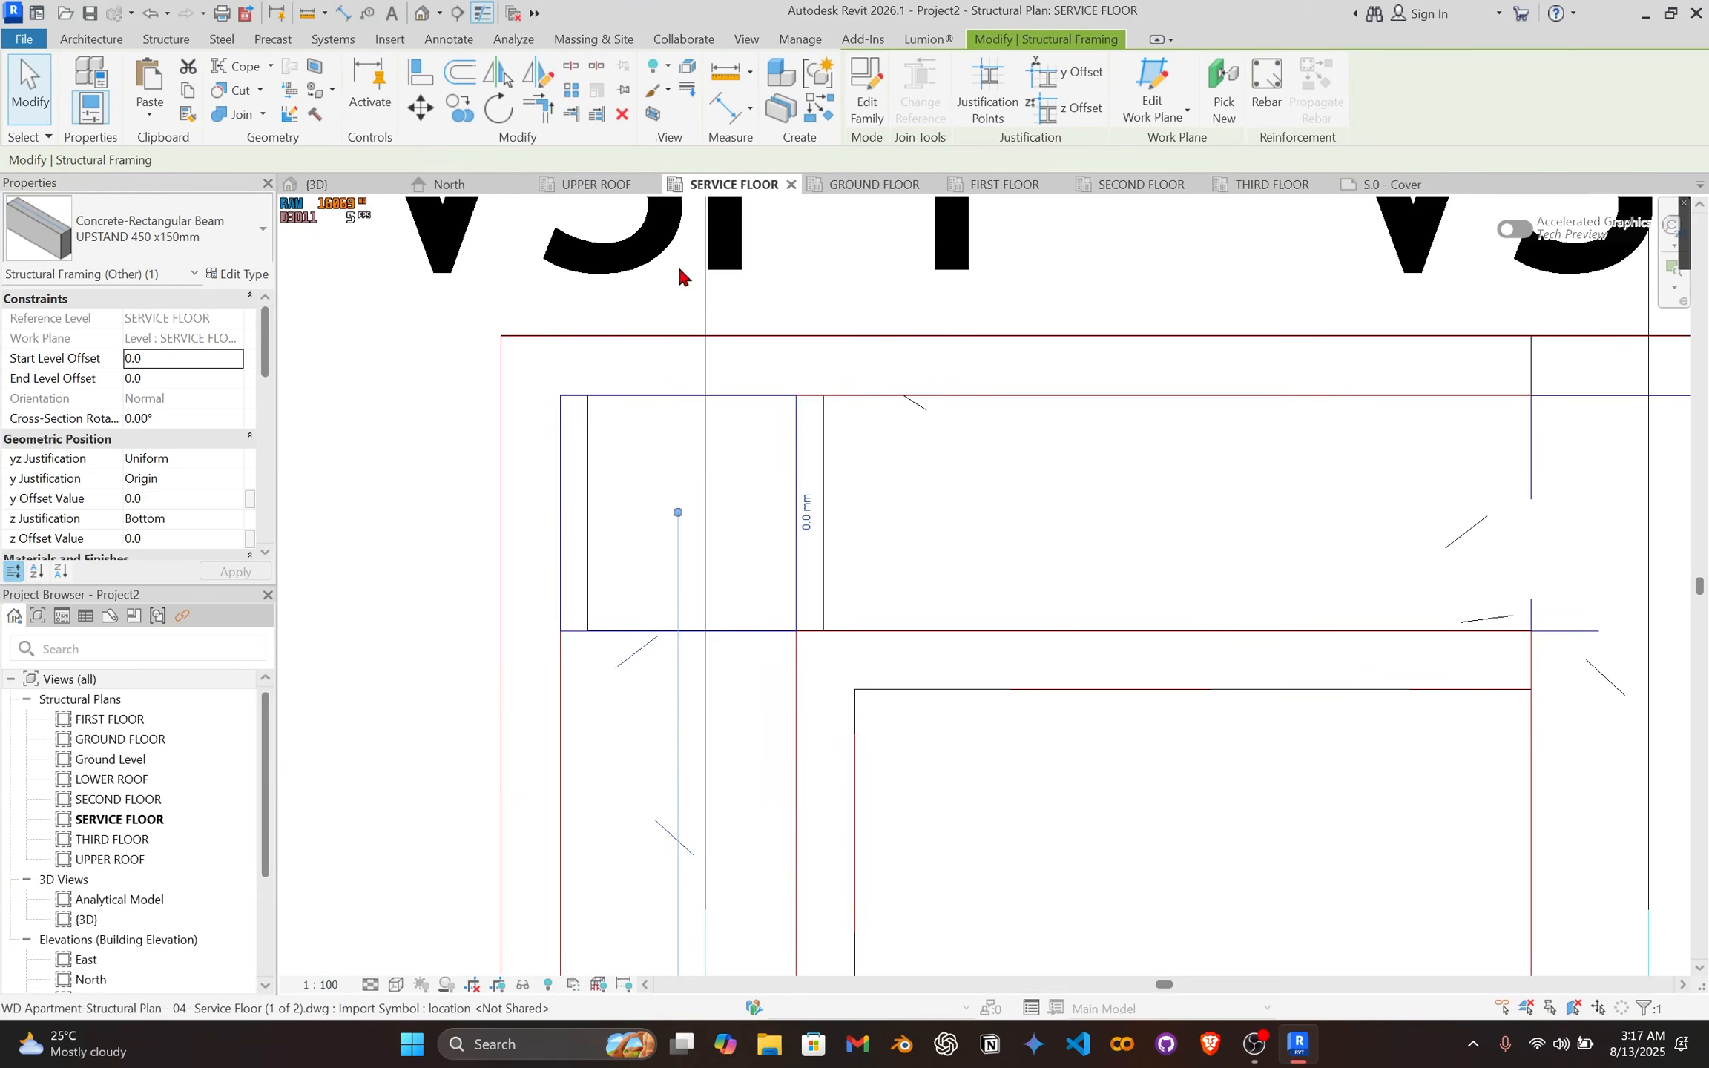
click(776, 351)
click(827, 484)
scroll(678, 432, down, 2)
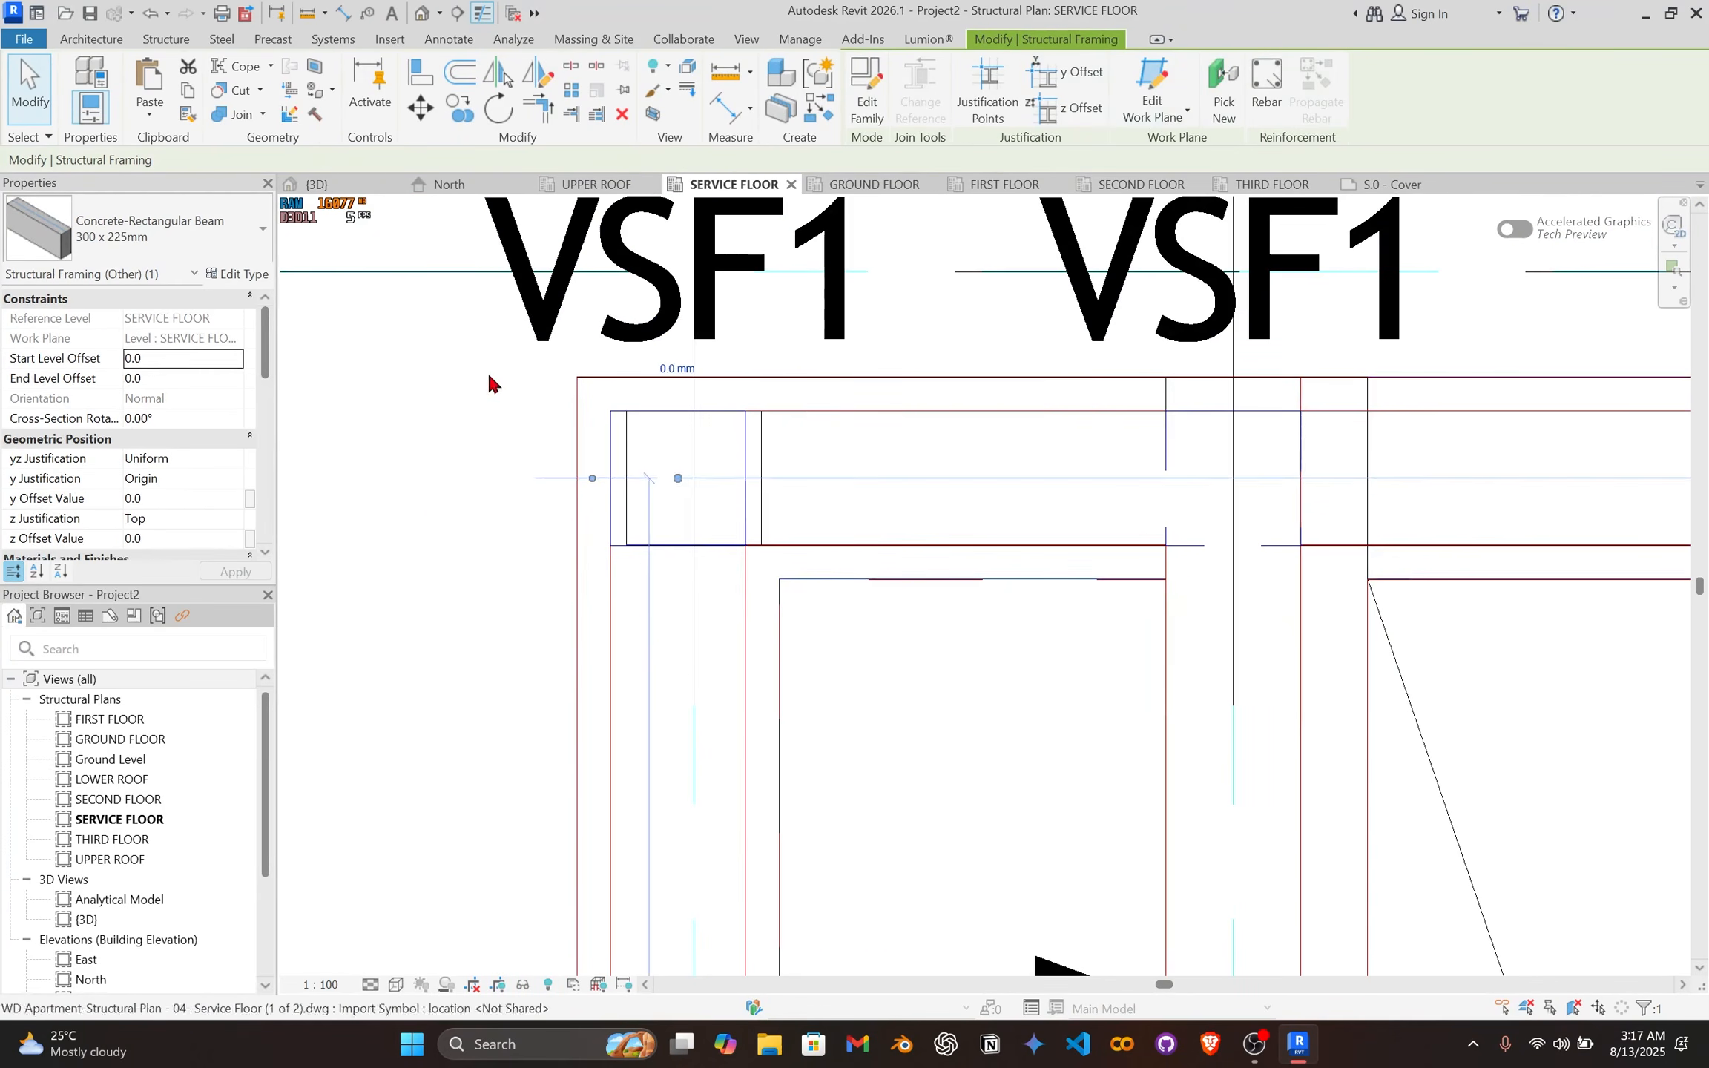
drag(443, 318, 1065, 627)
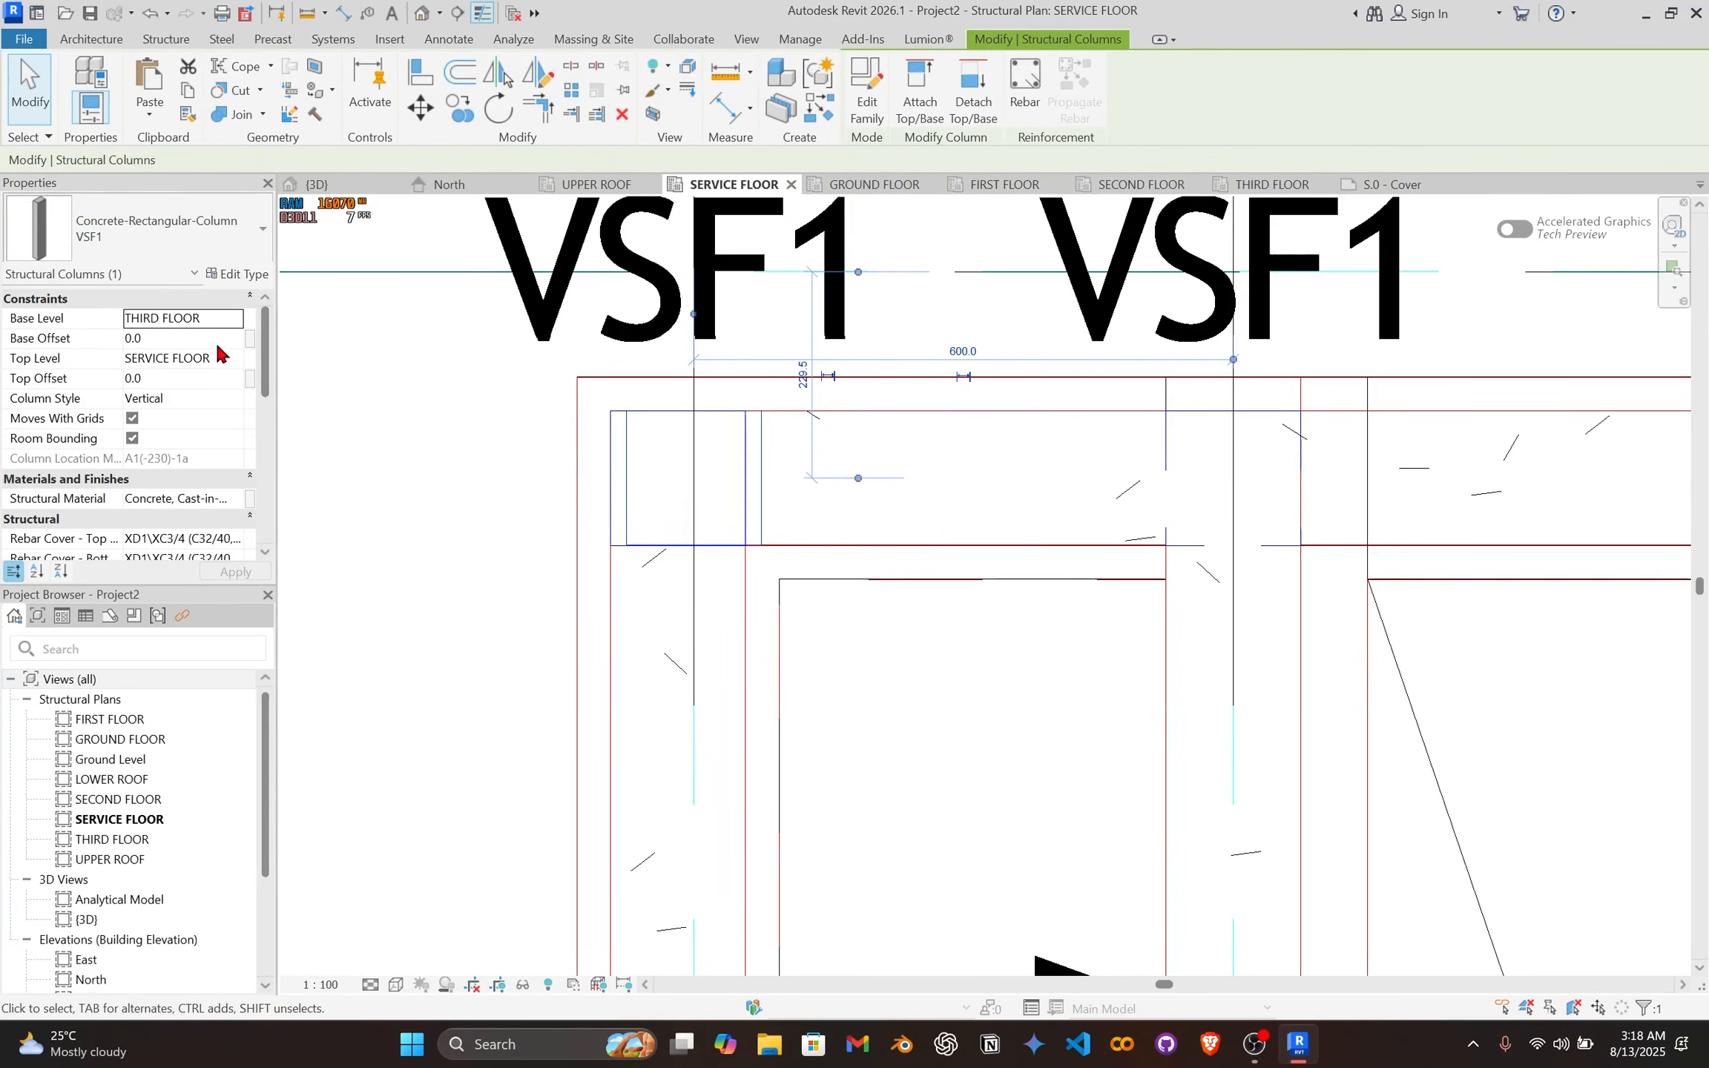
click(232, 362)
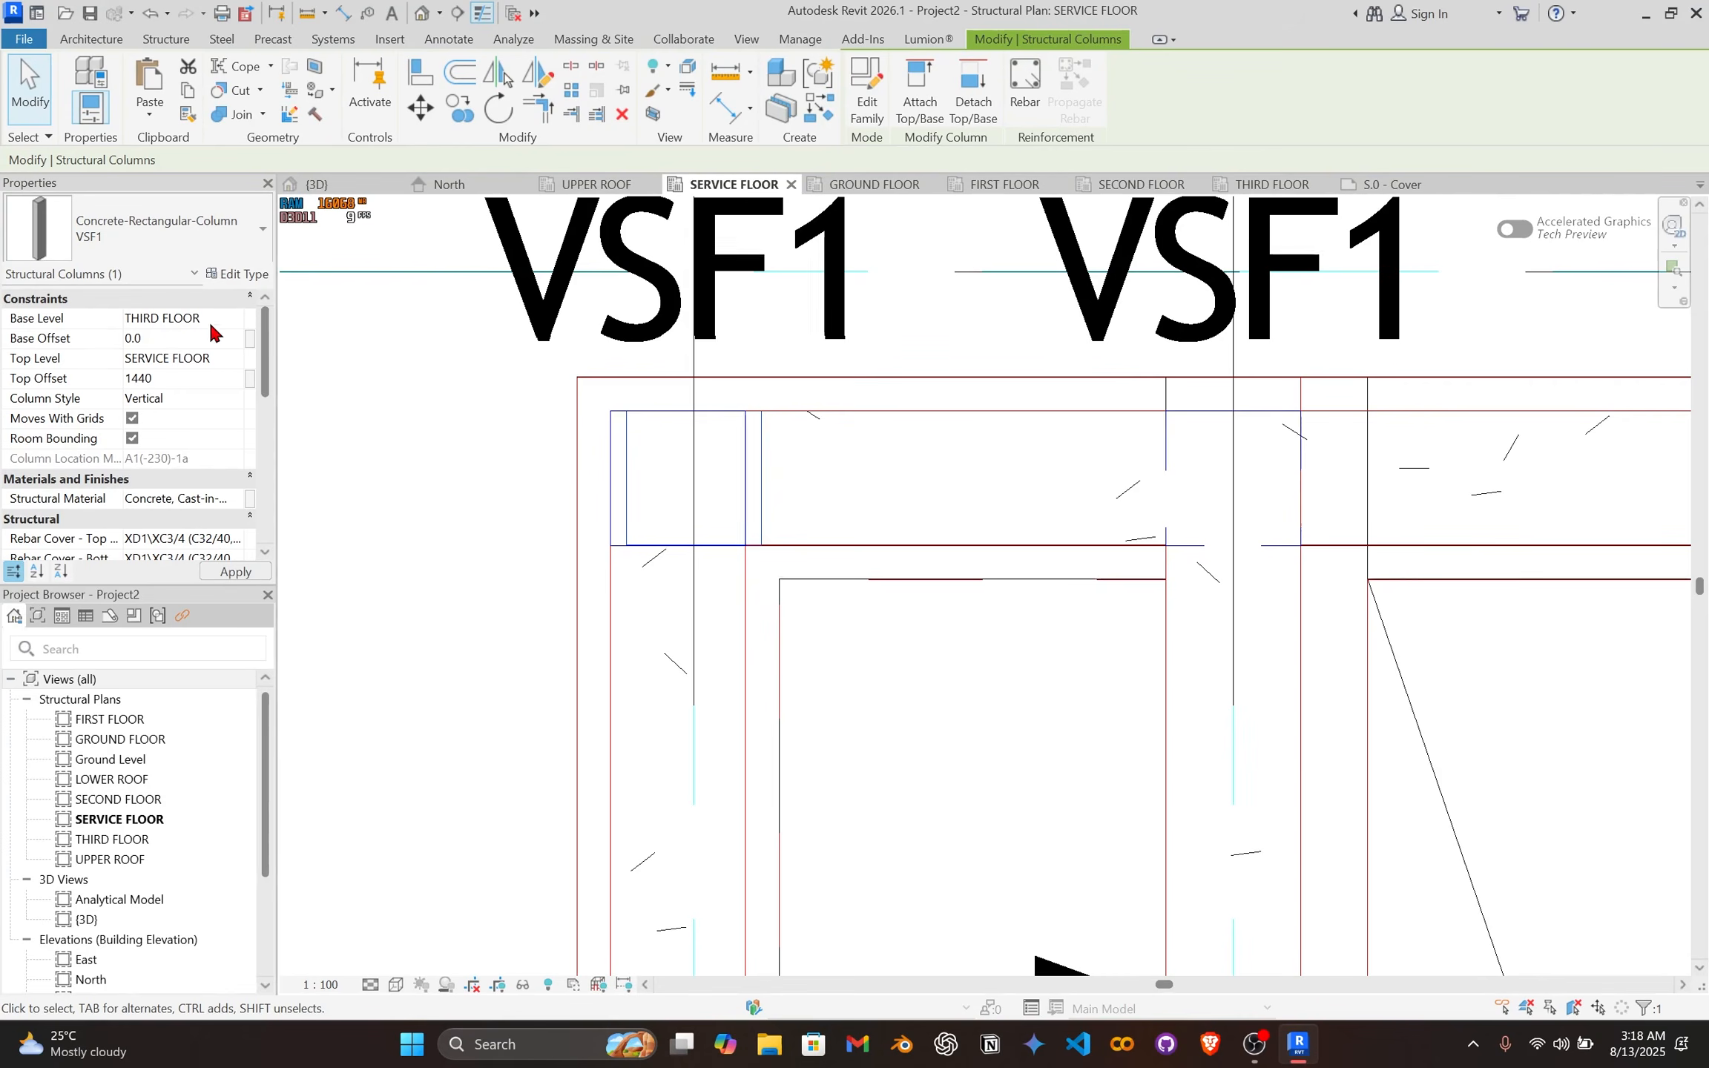
Step: Constrain the VSF1 column from base level SERVICE FLOOR to top level LOWER ROOF with zero top offset
click(234, 321)
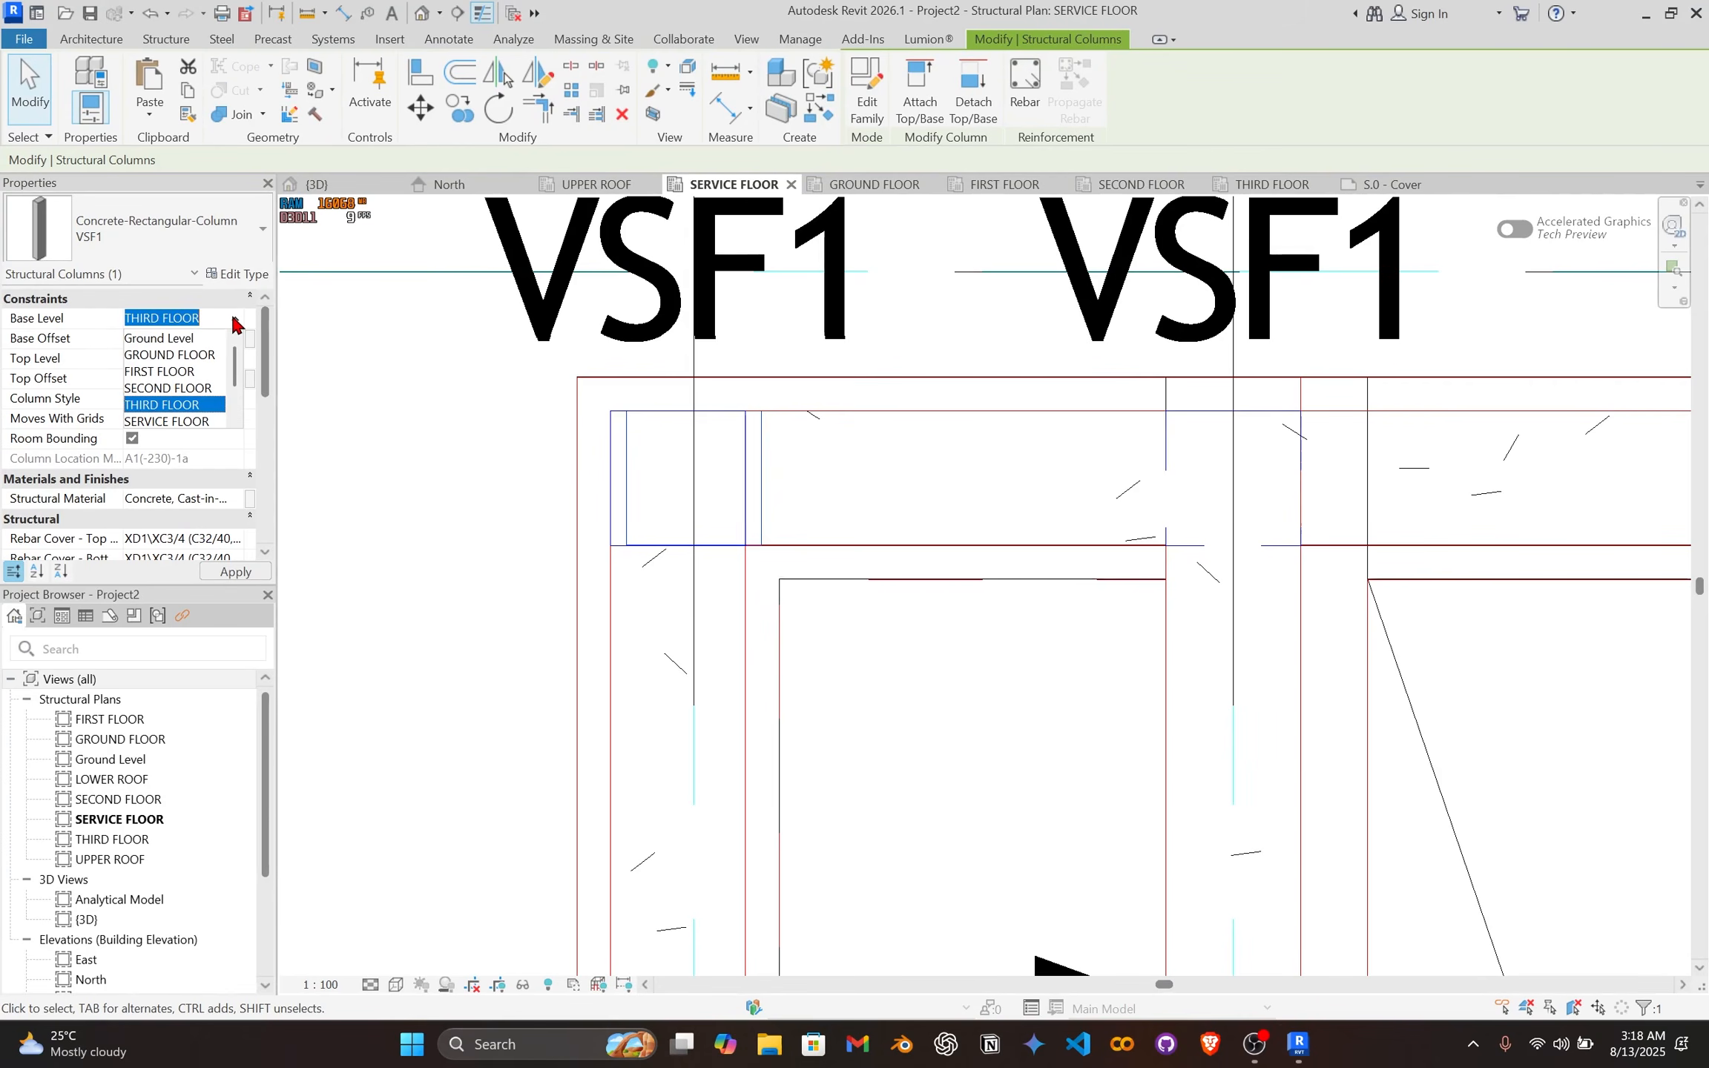
key(Escape)
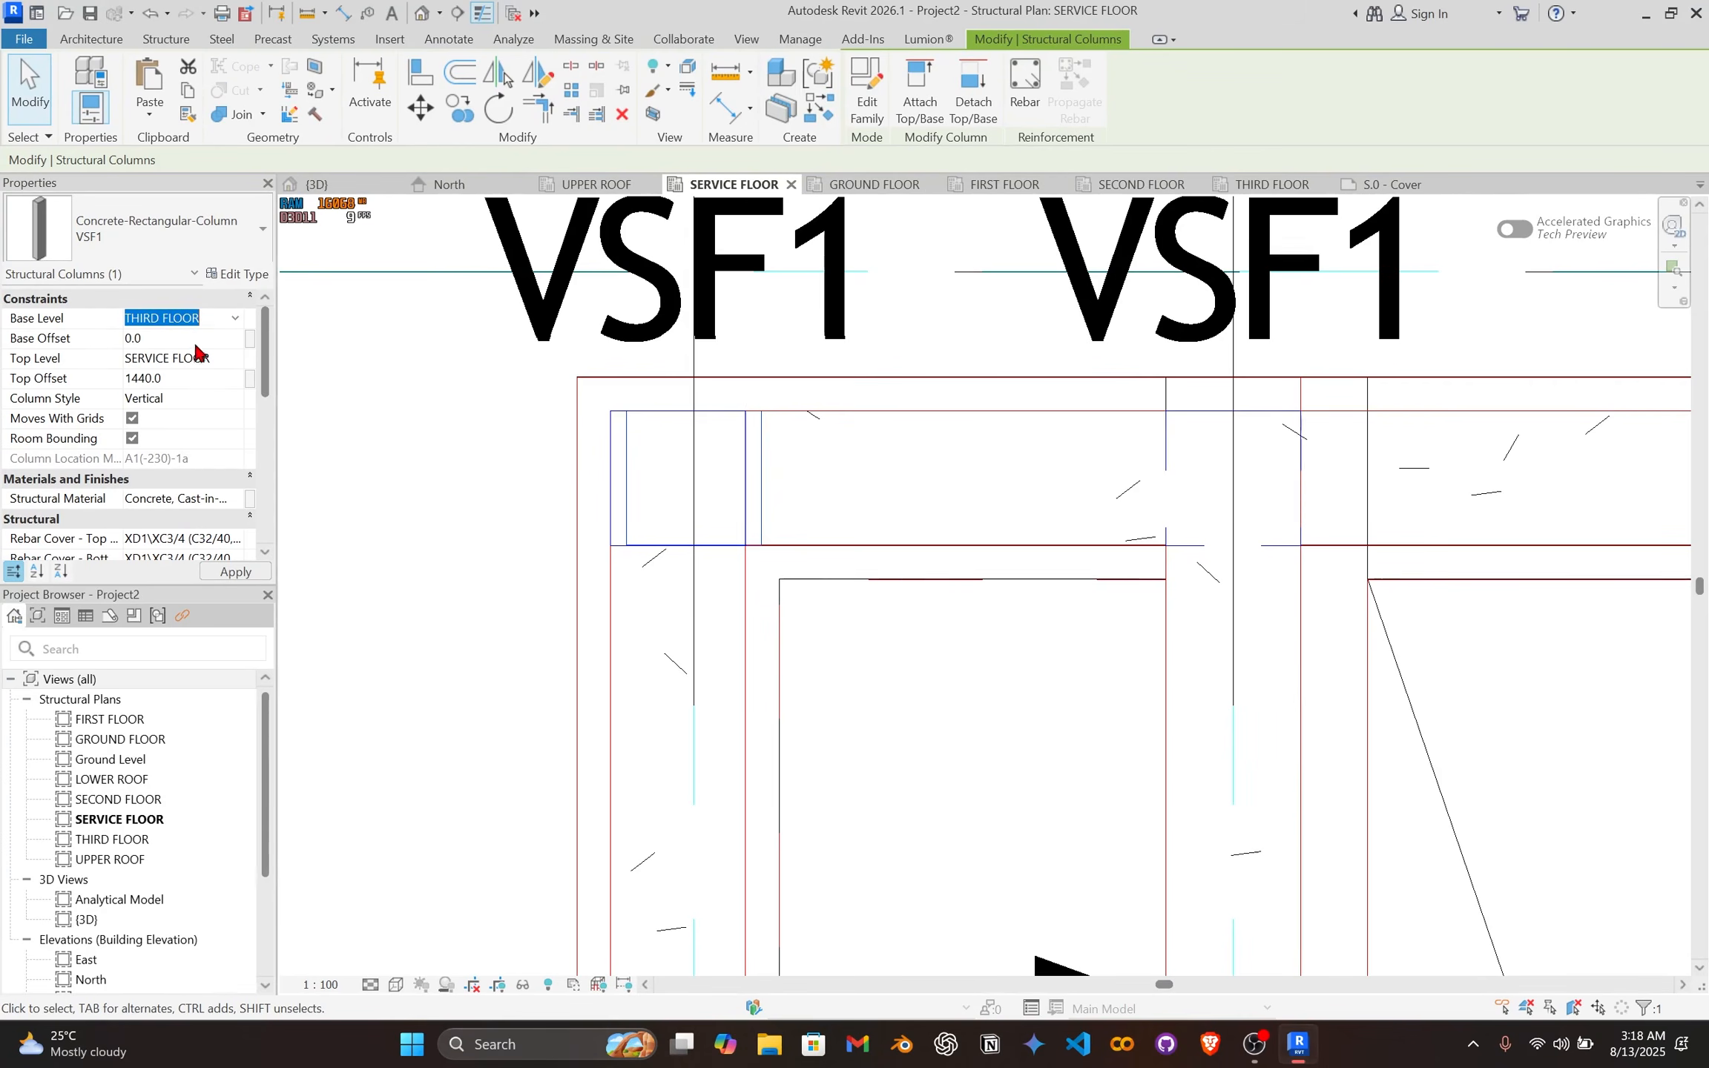
click(233, 362)
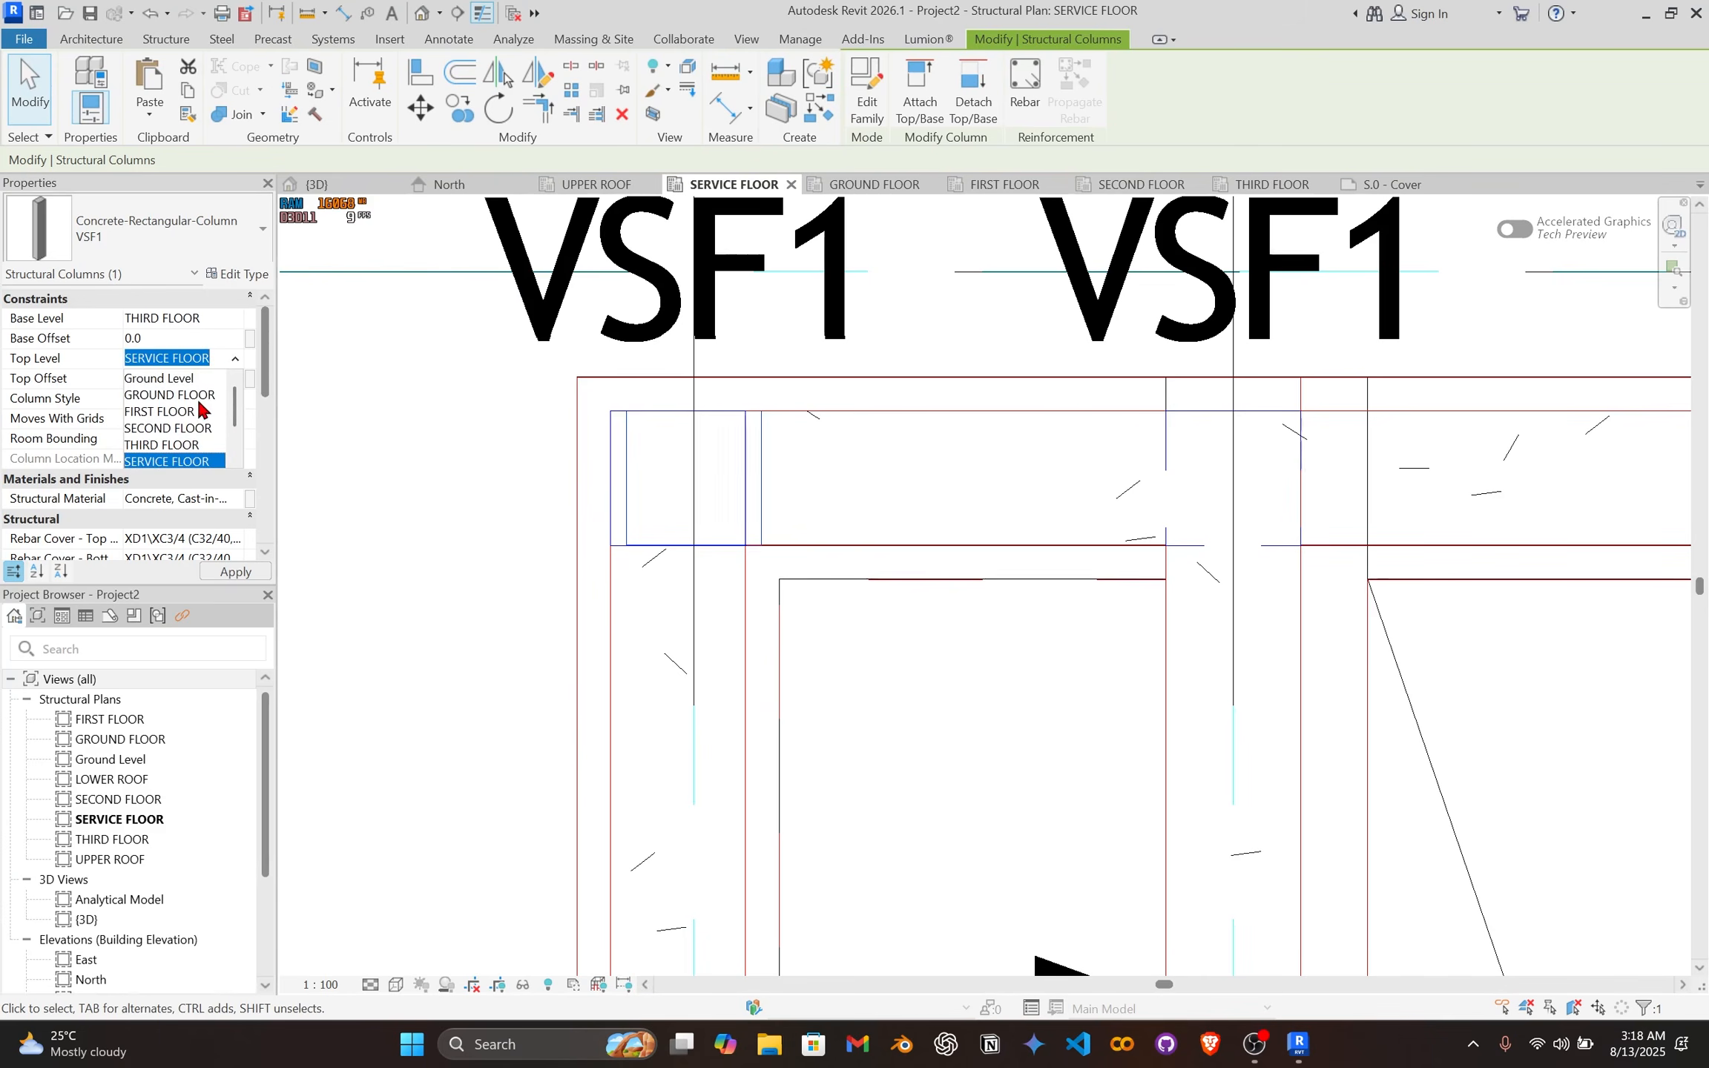
scroll(204, 405, down, 1)
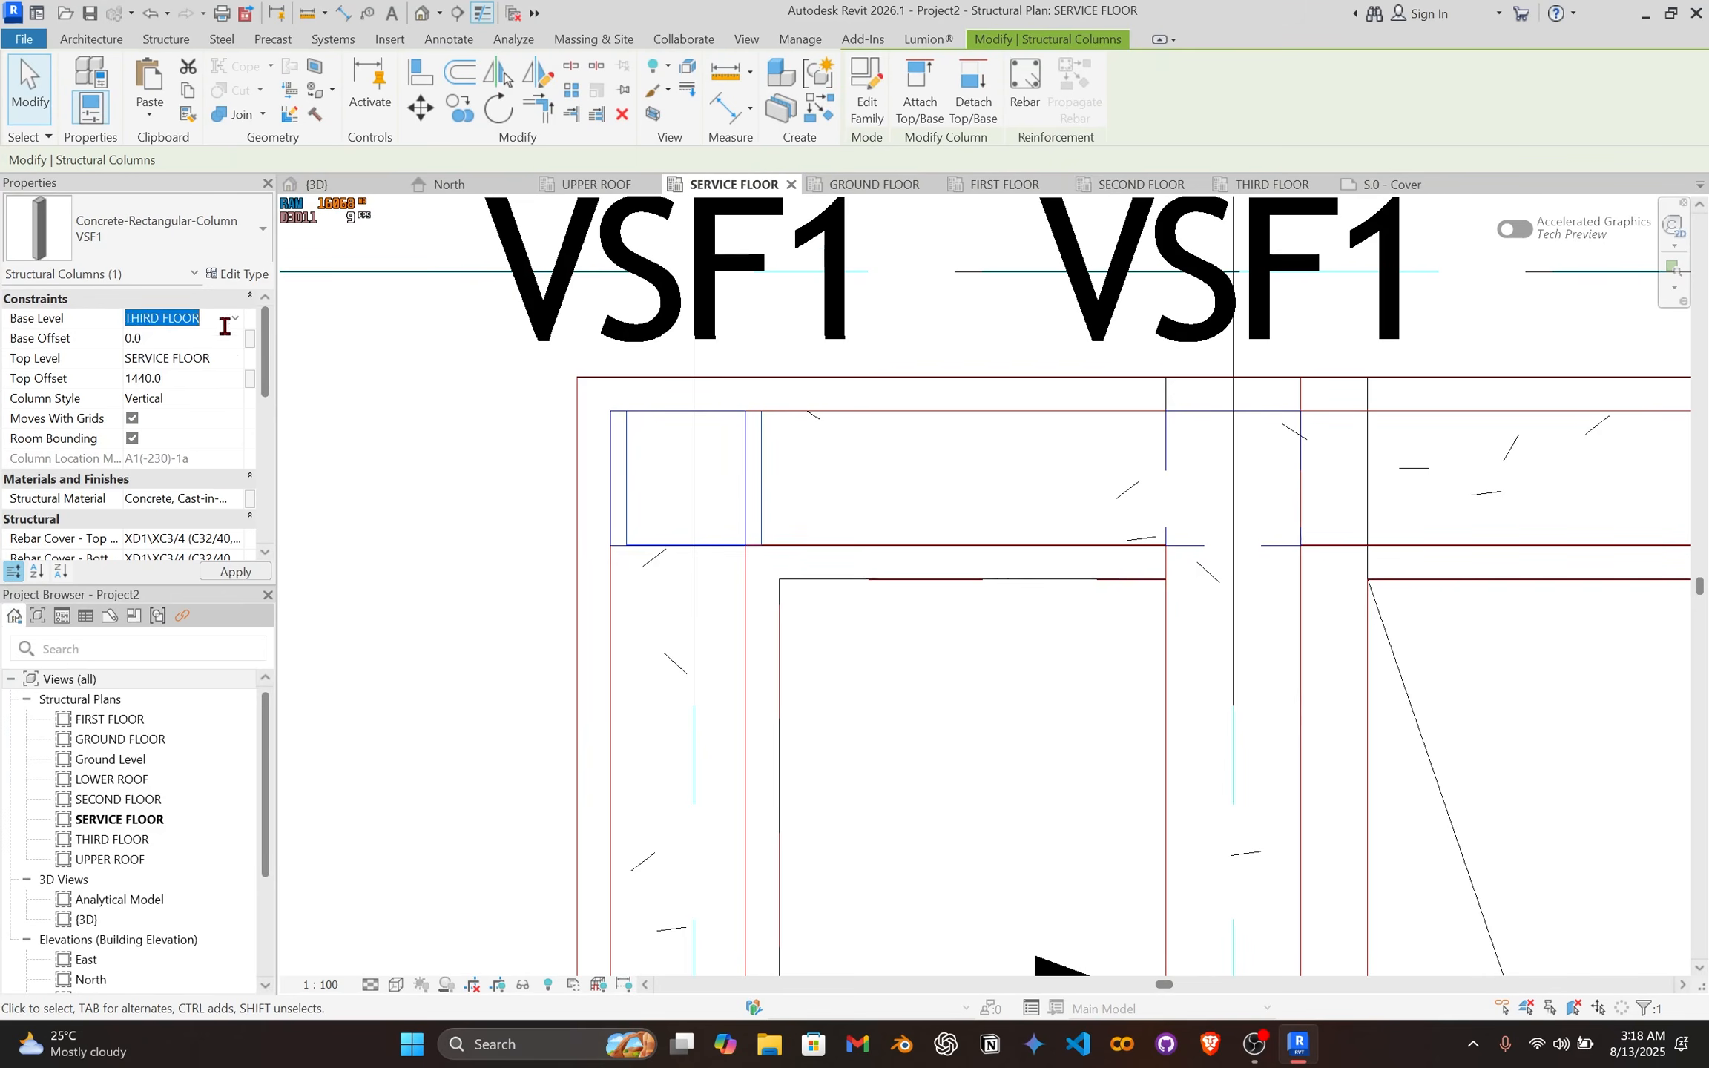
click(221, 362)
click(233, 362)
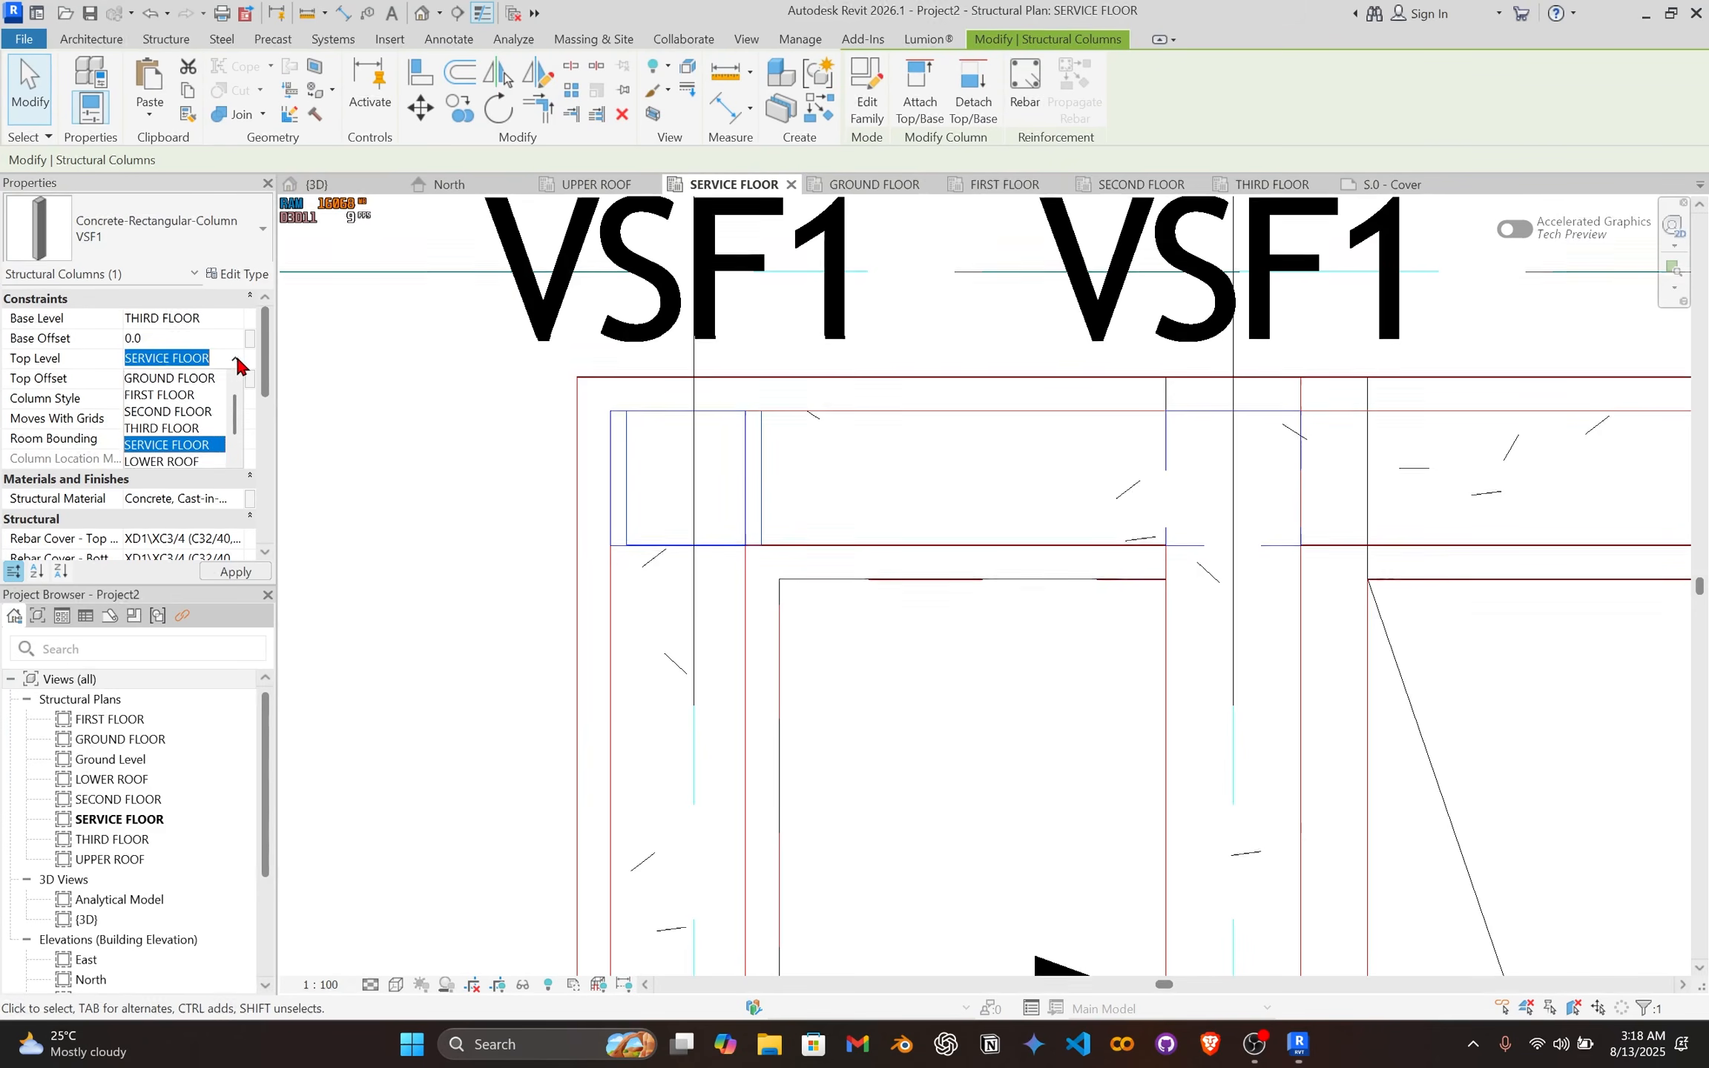
scroll(196, 423, down, 1)
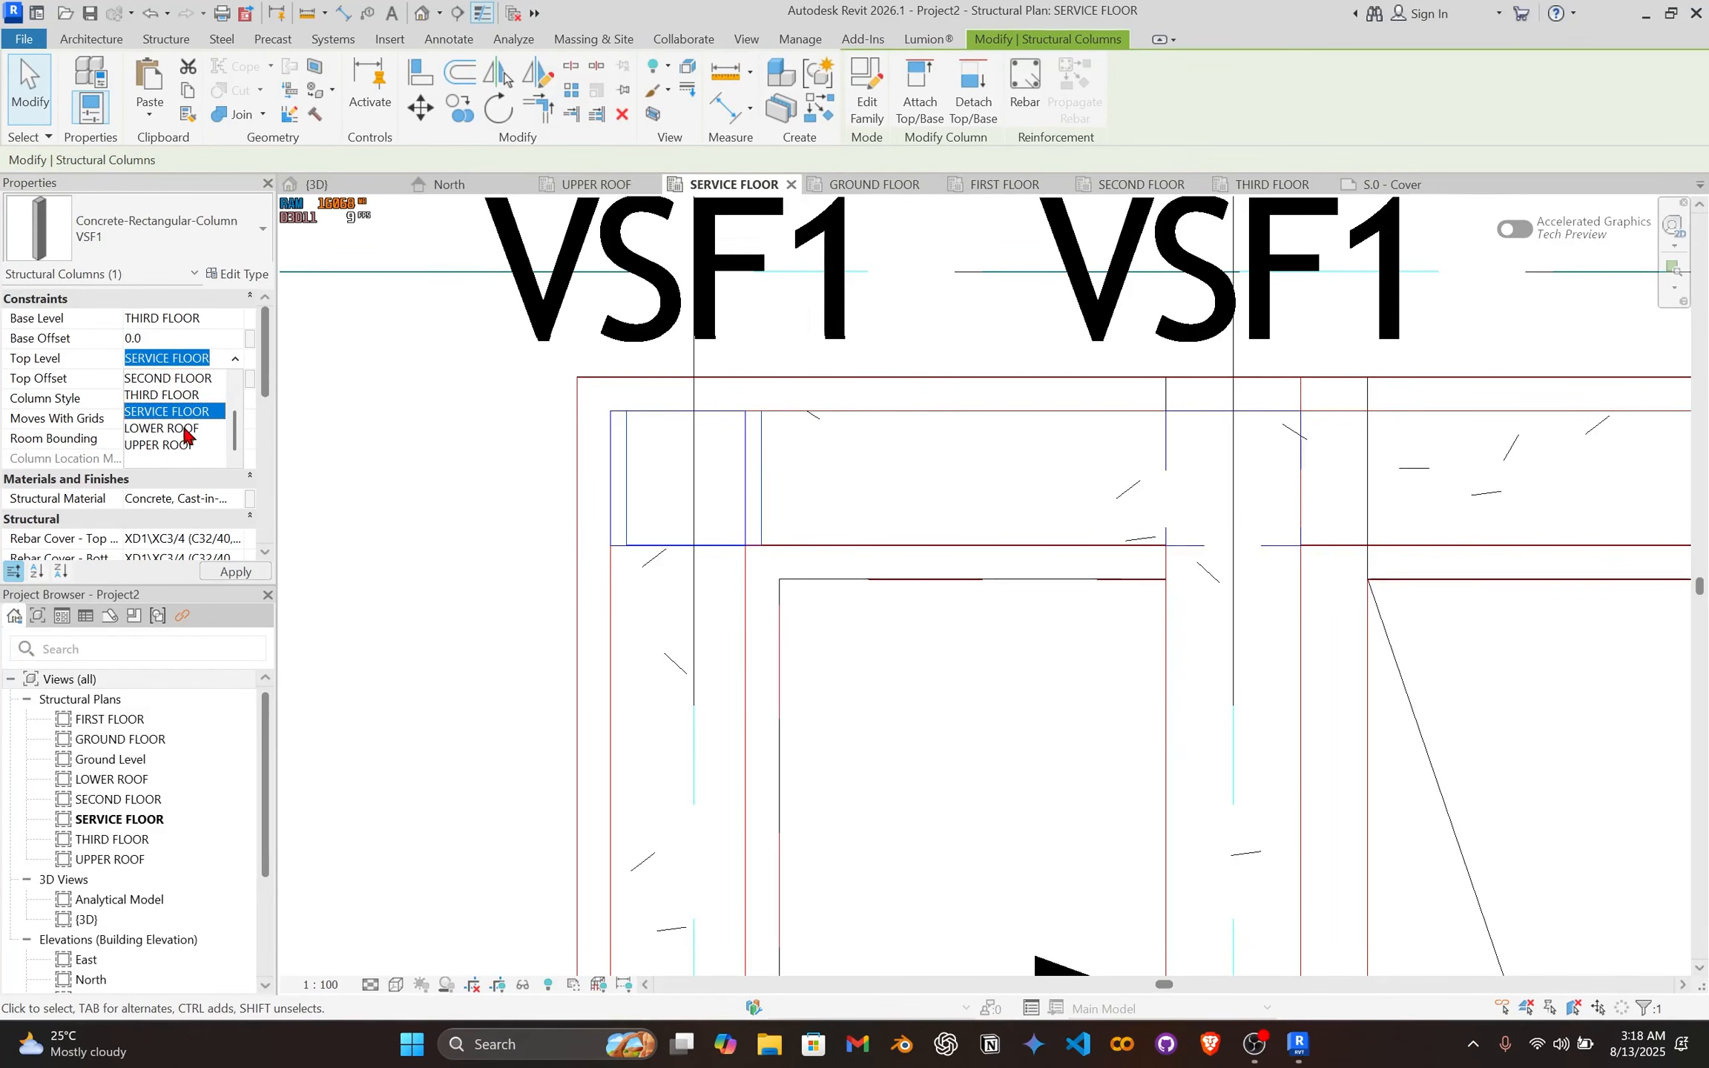
click(187, 431)
click(205, 377)
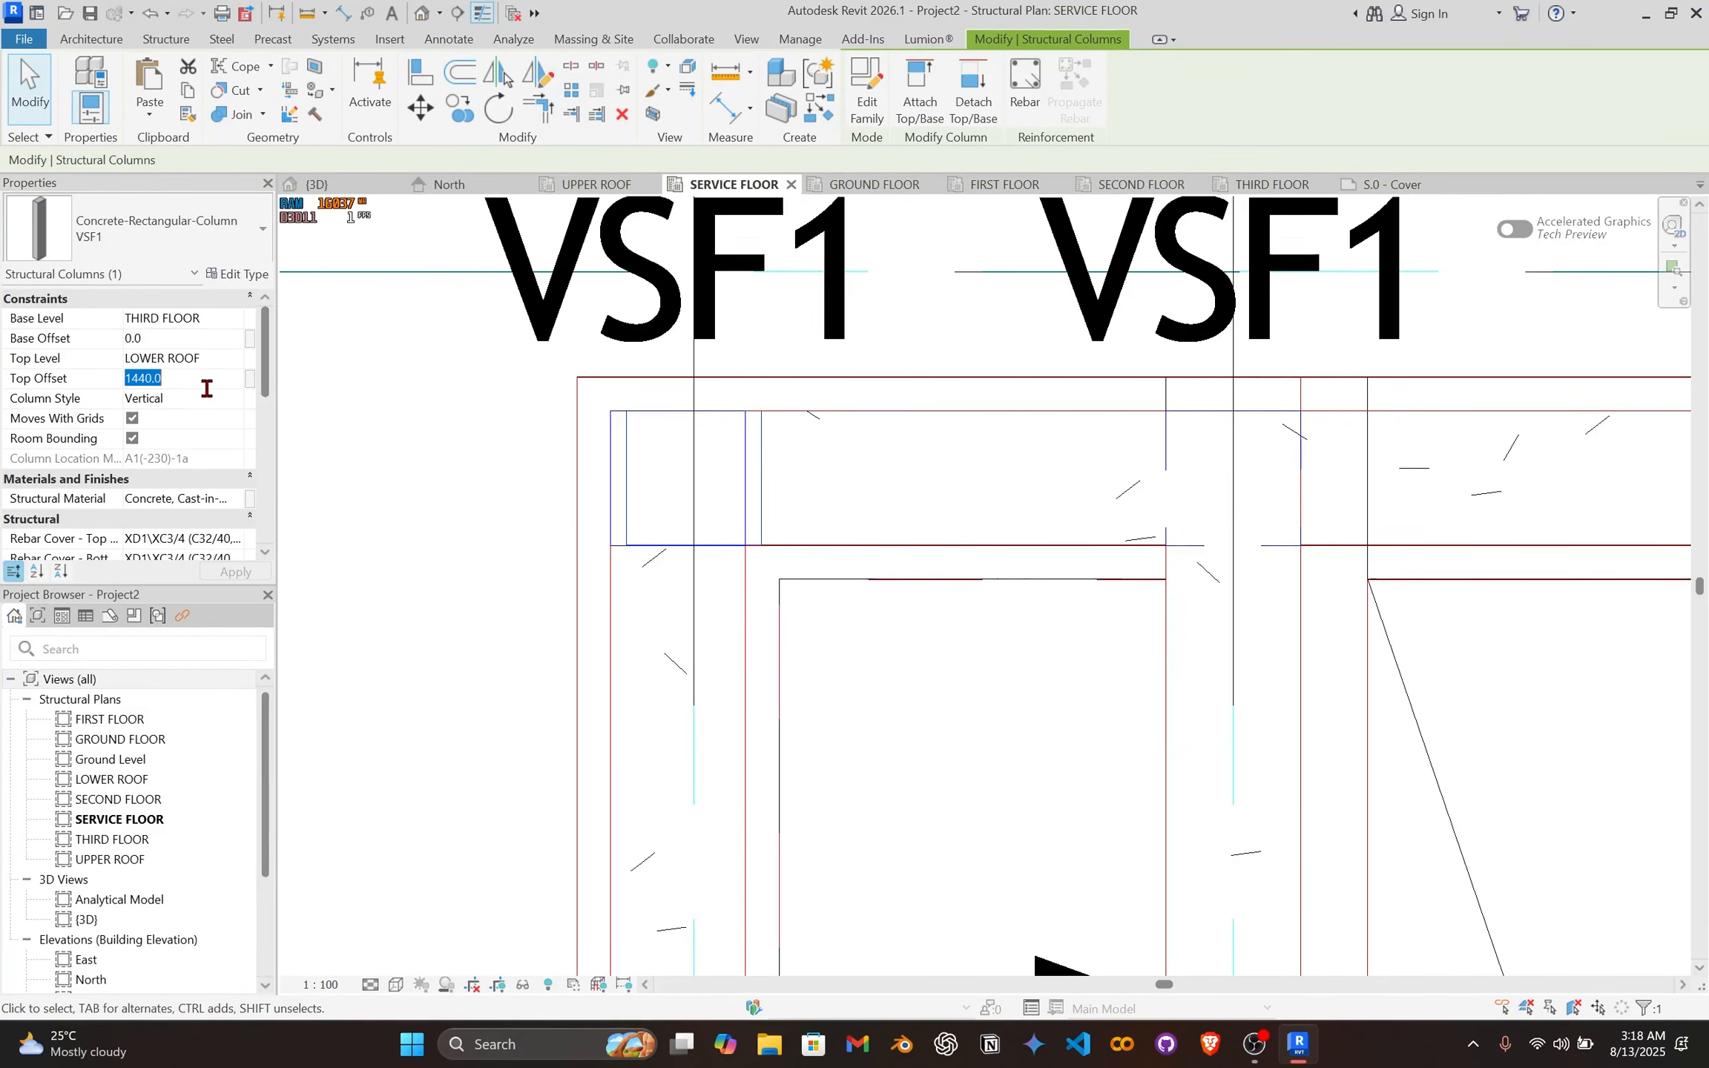
click(233, 321)
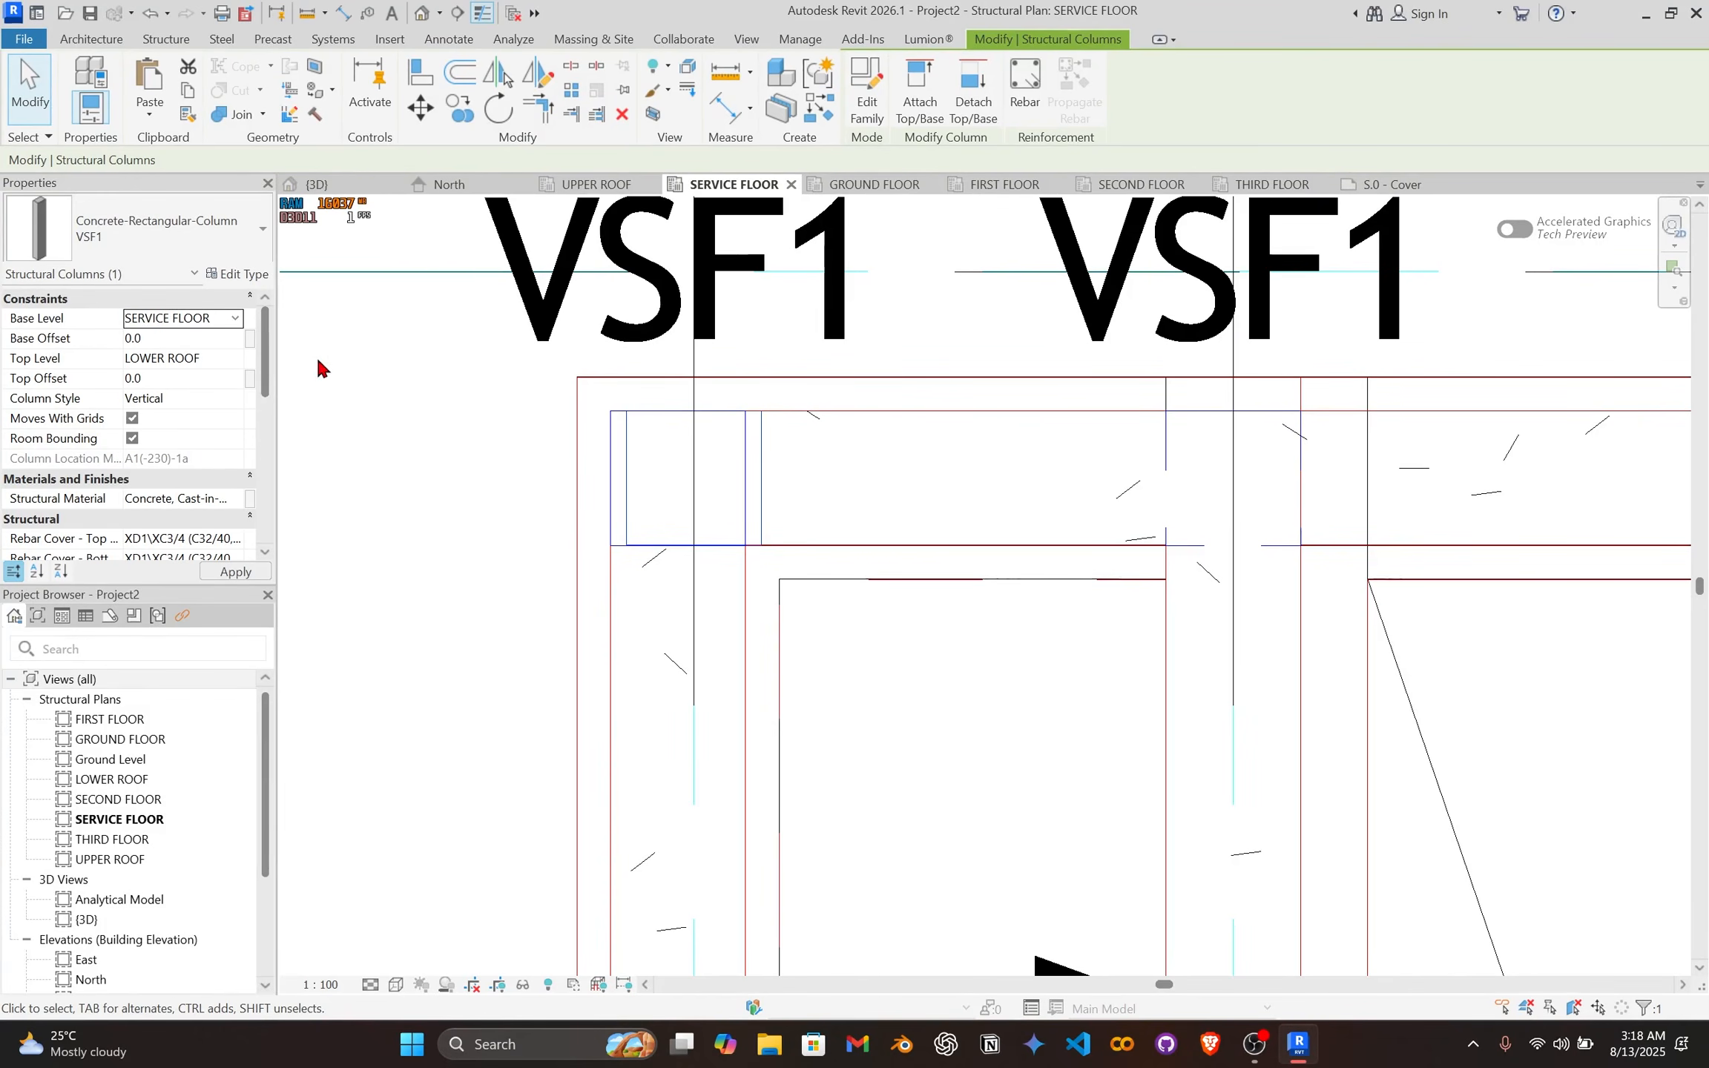
Step: Move the VSF1 column 17.5 mm horizontally so its outer corner meets the upstand beam's end corner near grid 1a
scroll(646, 438, down, 2)
scroll(690, 416, up, 4)
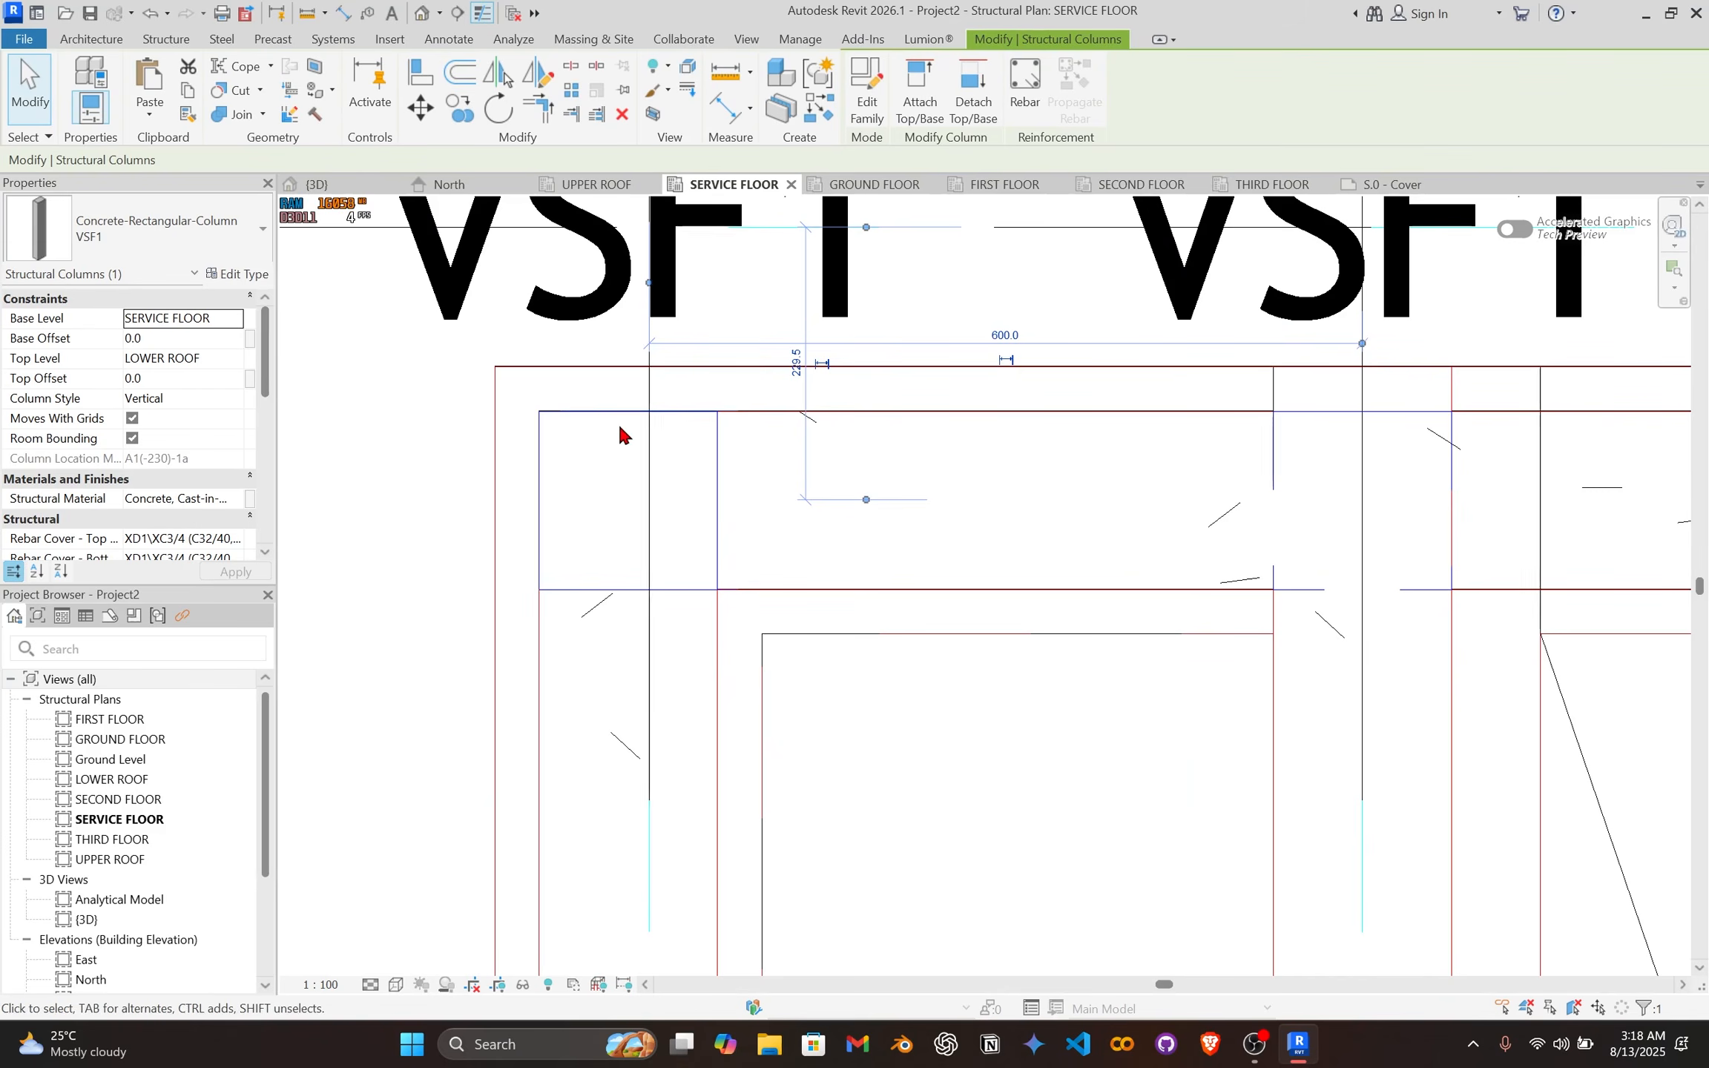
scroll(620, 434, up, 1)
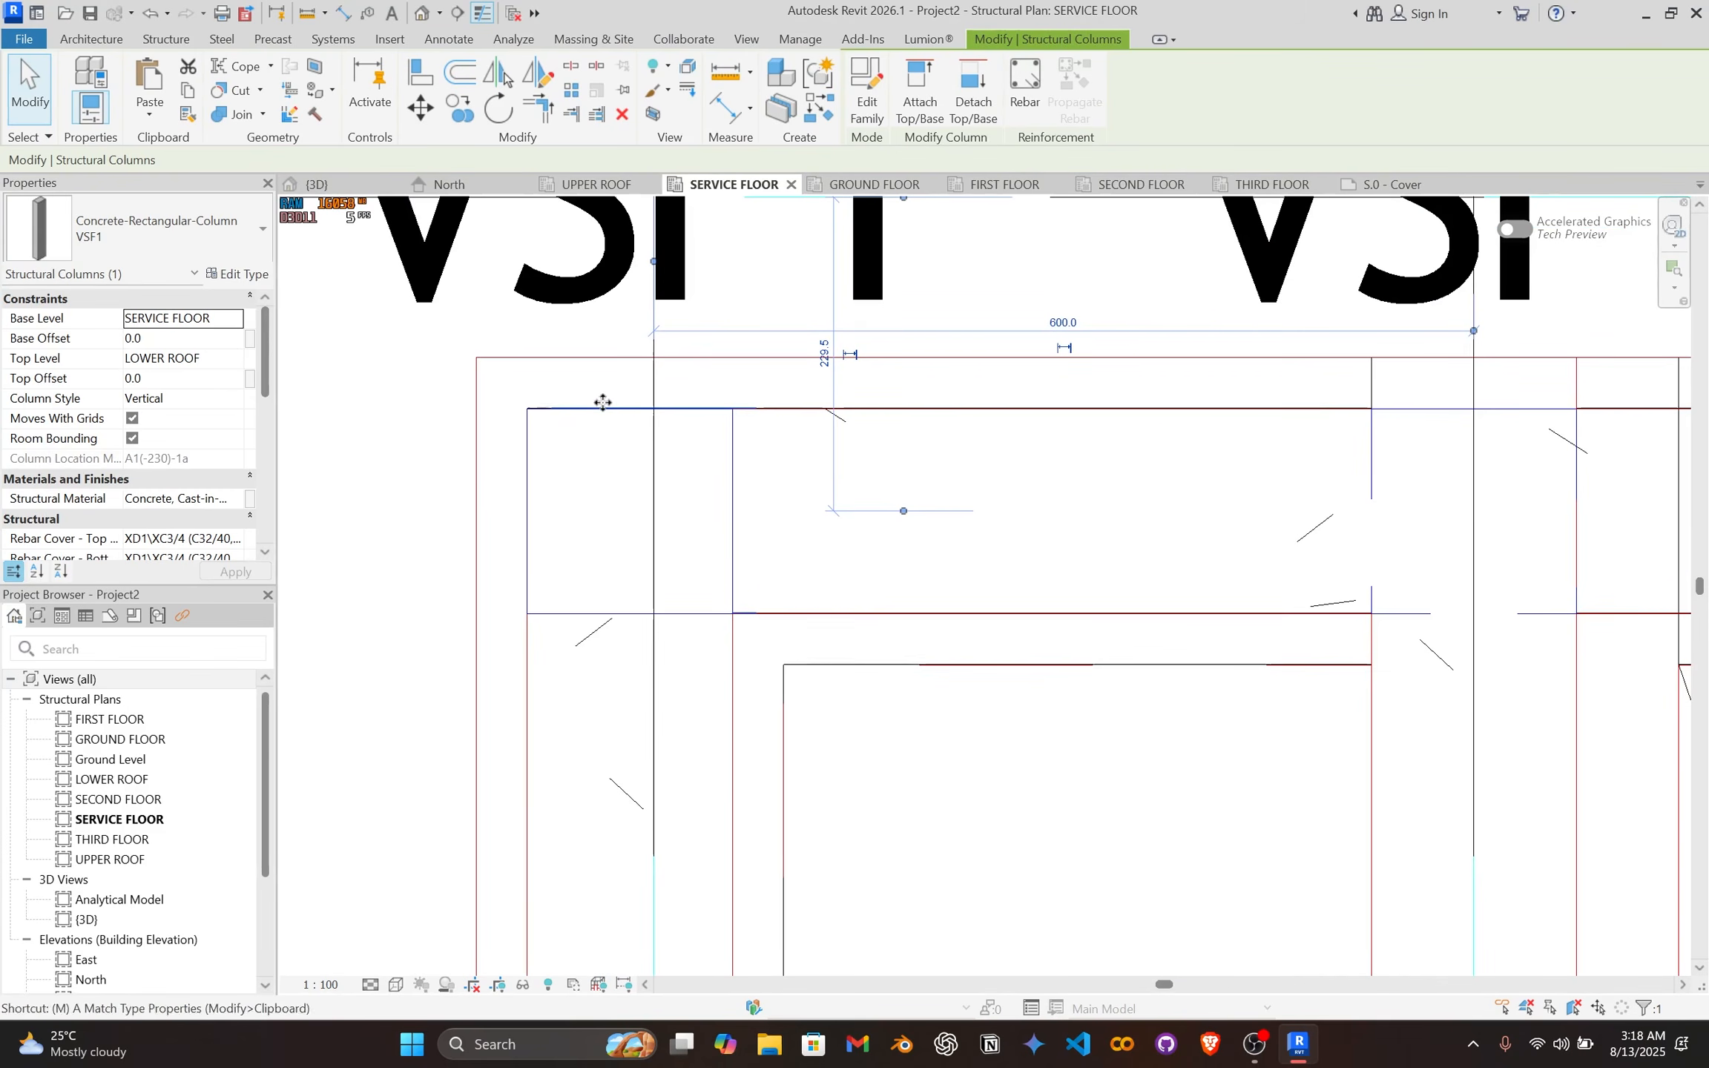
key(v)
click(552, 409)
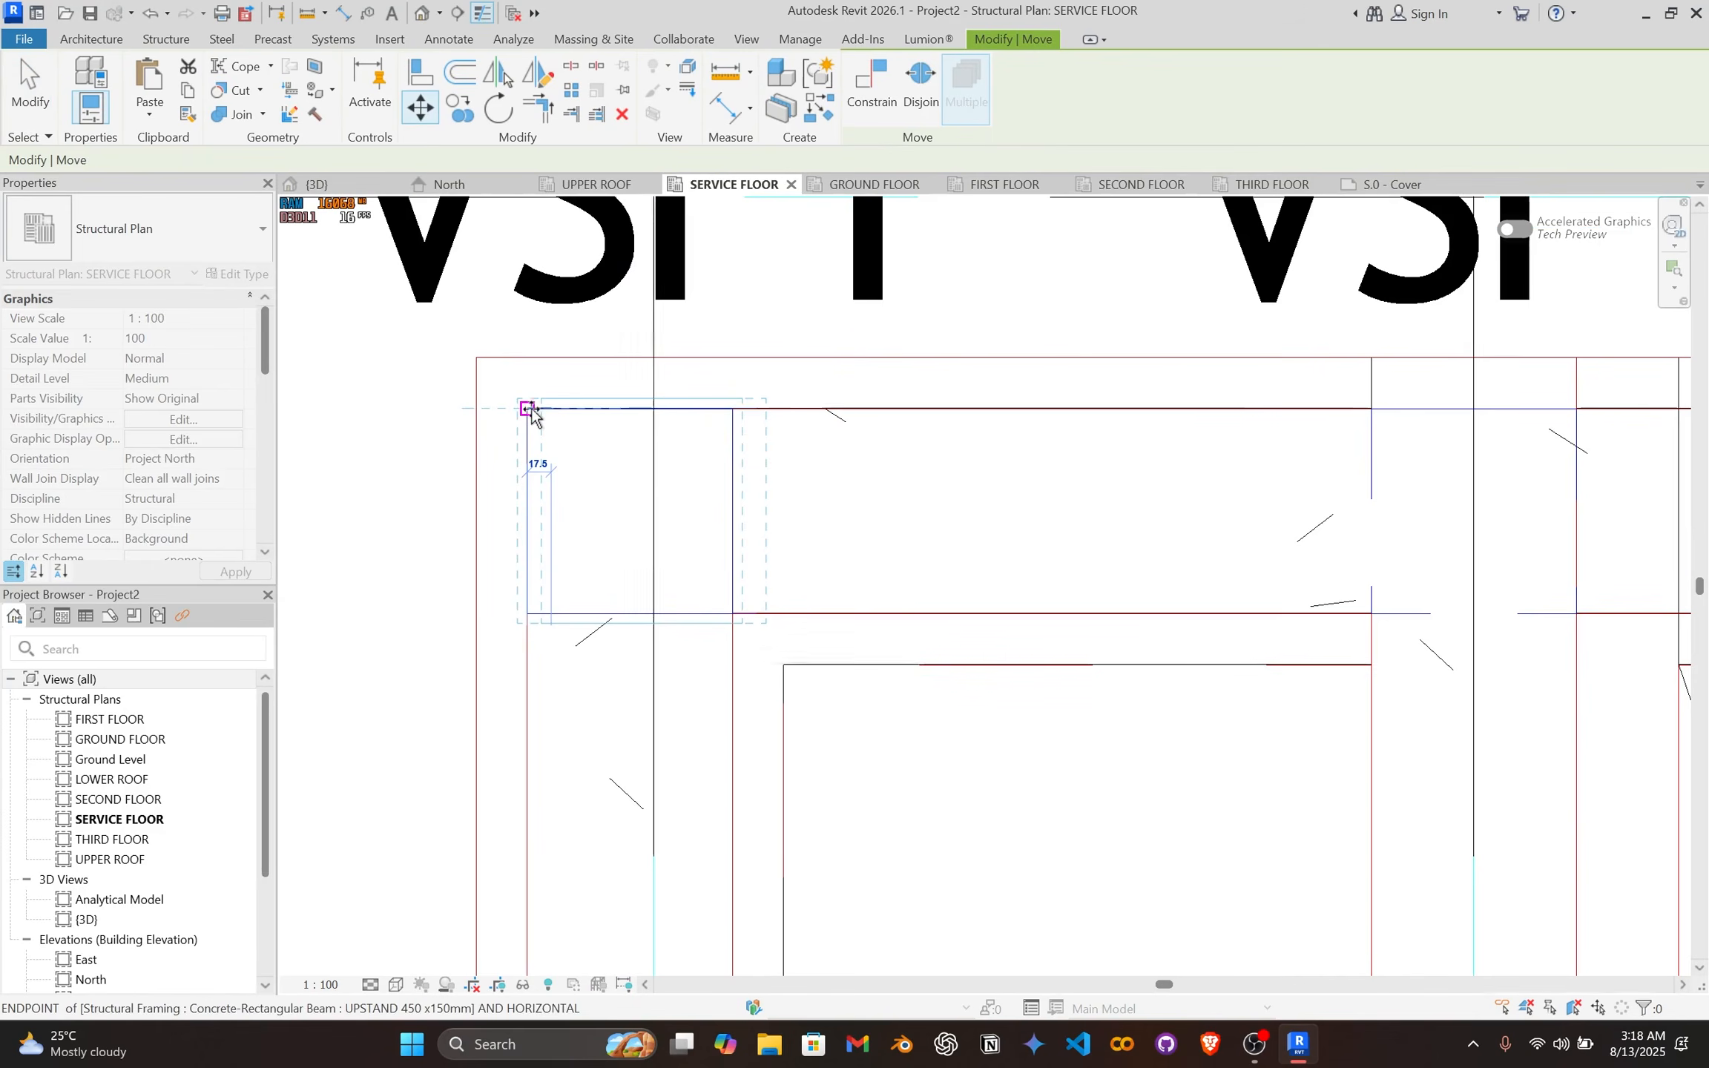
click(532, 410)
click(590, 437)
click(733, 500)
scroll(732, 499, down, 1)
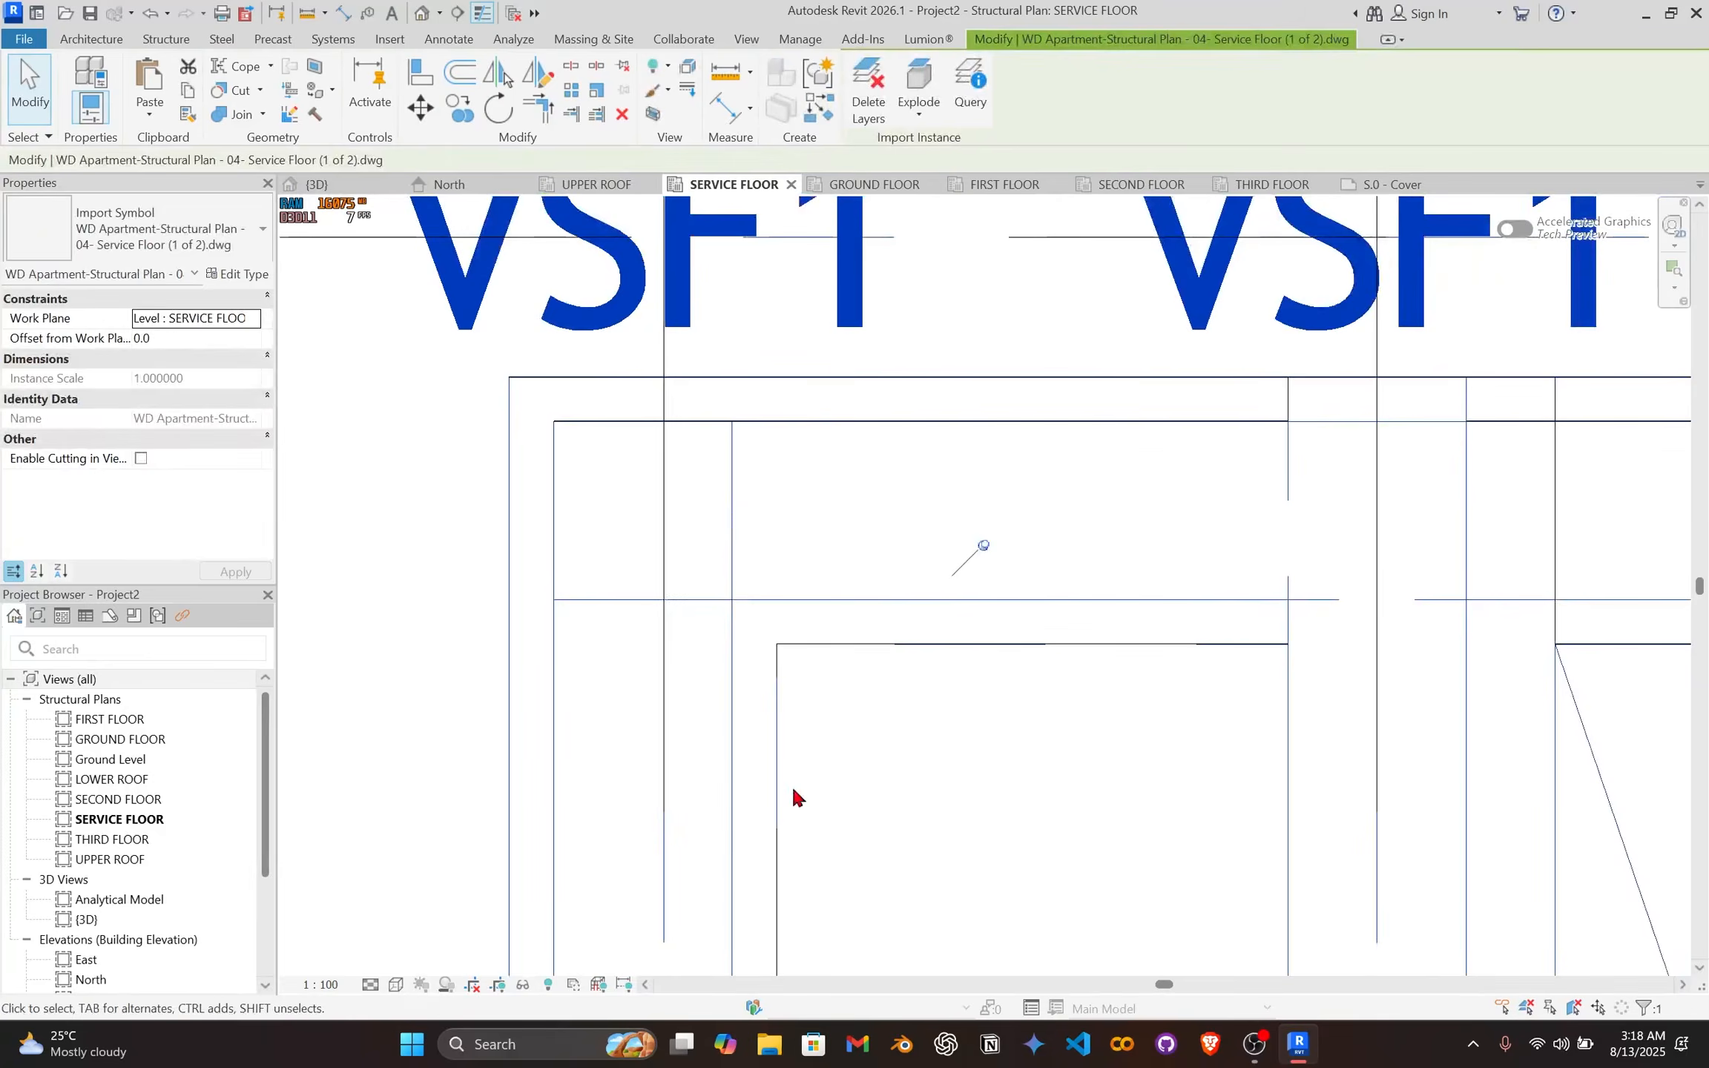
key(Escape)
Step: Open the North elevation and examine the VSF1 column's height relative to the SERVICE FLOOR and LOWER ROOF levels
scroll(762, 691, down, 3)
scroll(202, 896, down, 3)
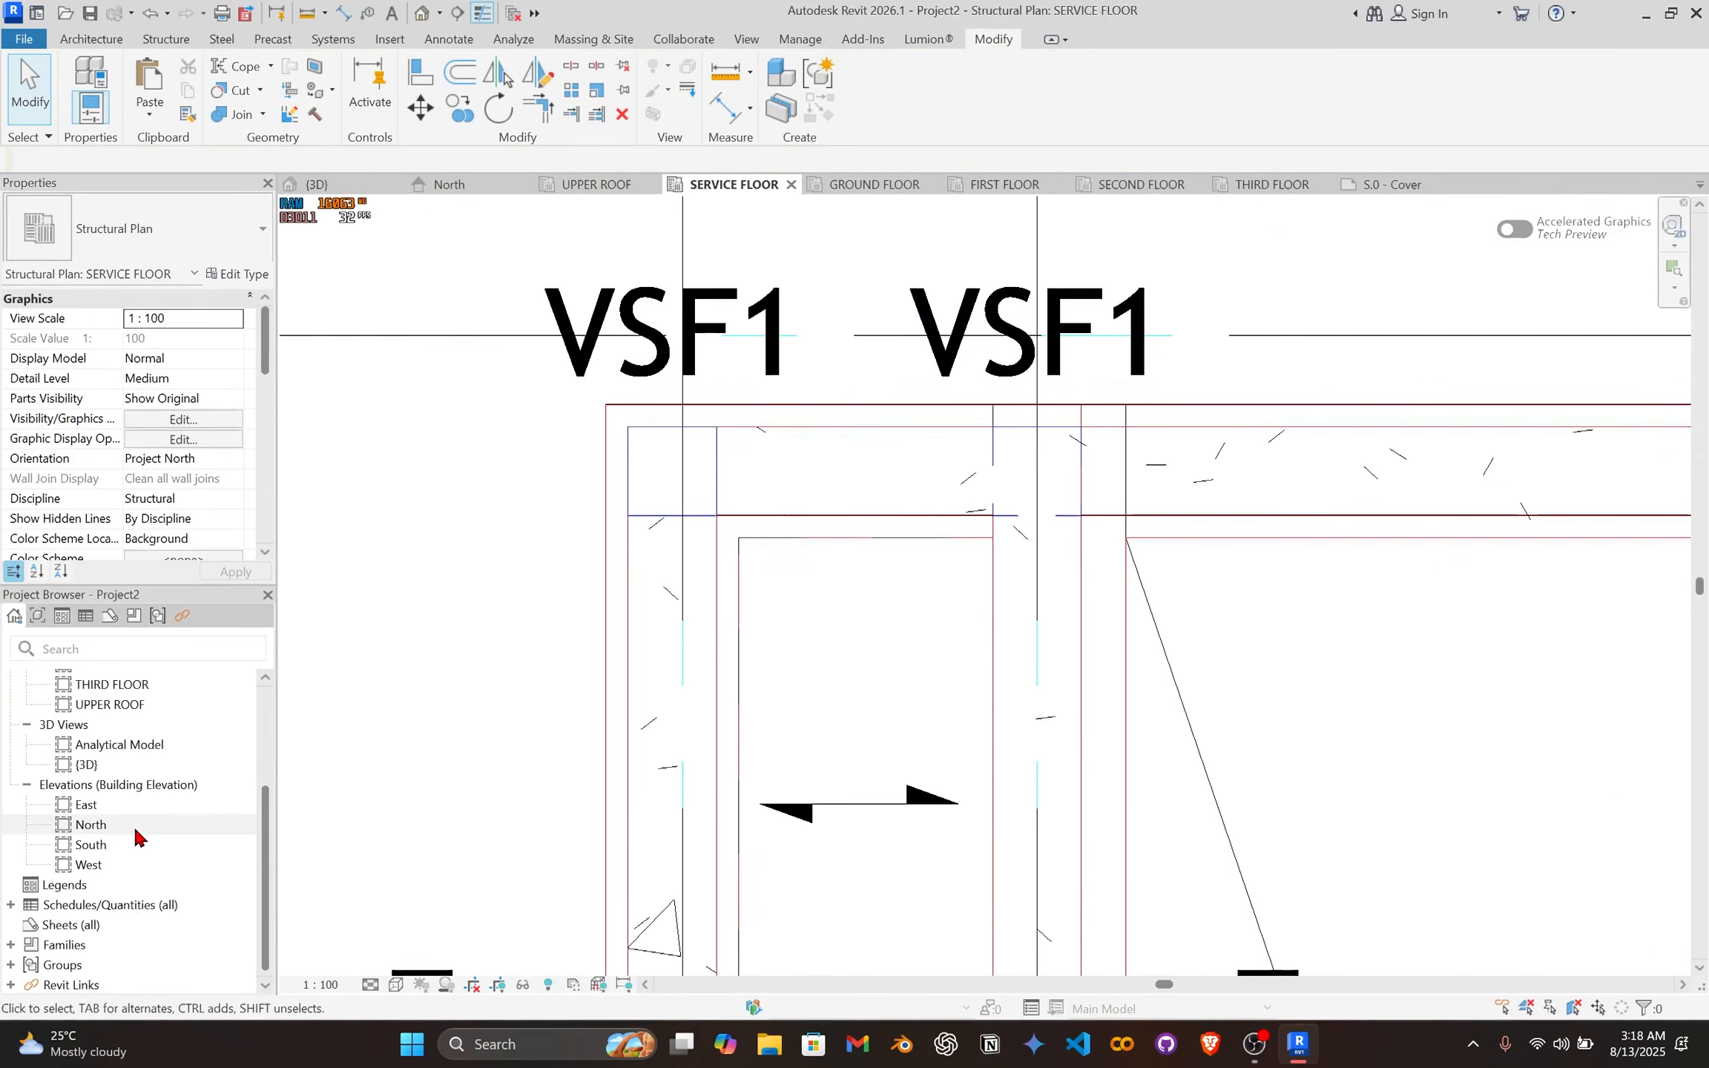
double_click(133, 825)
scroll(838, 534, down, 2)
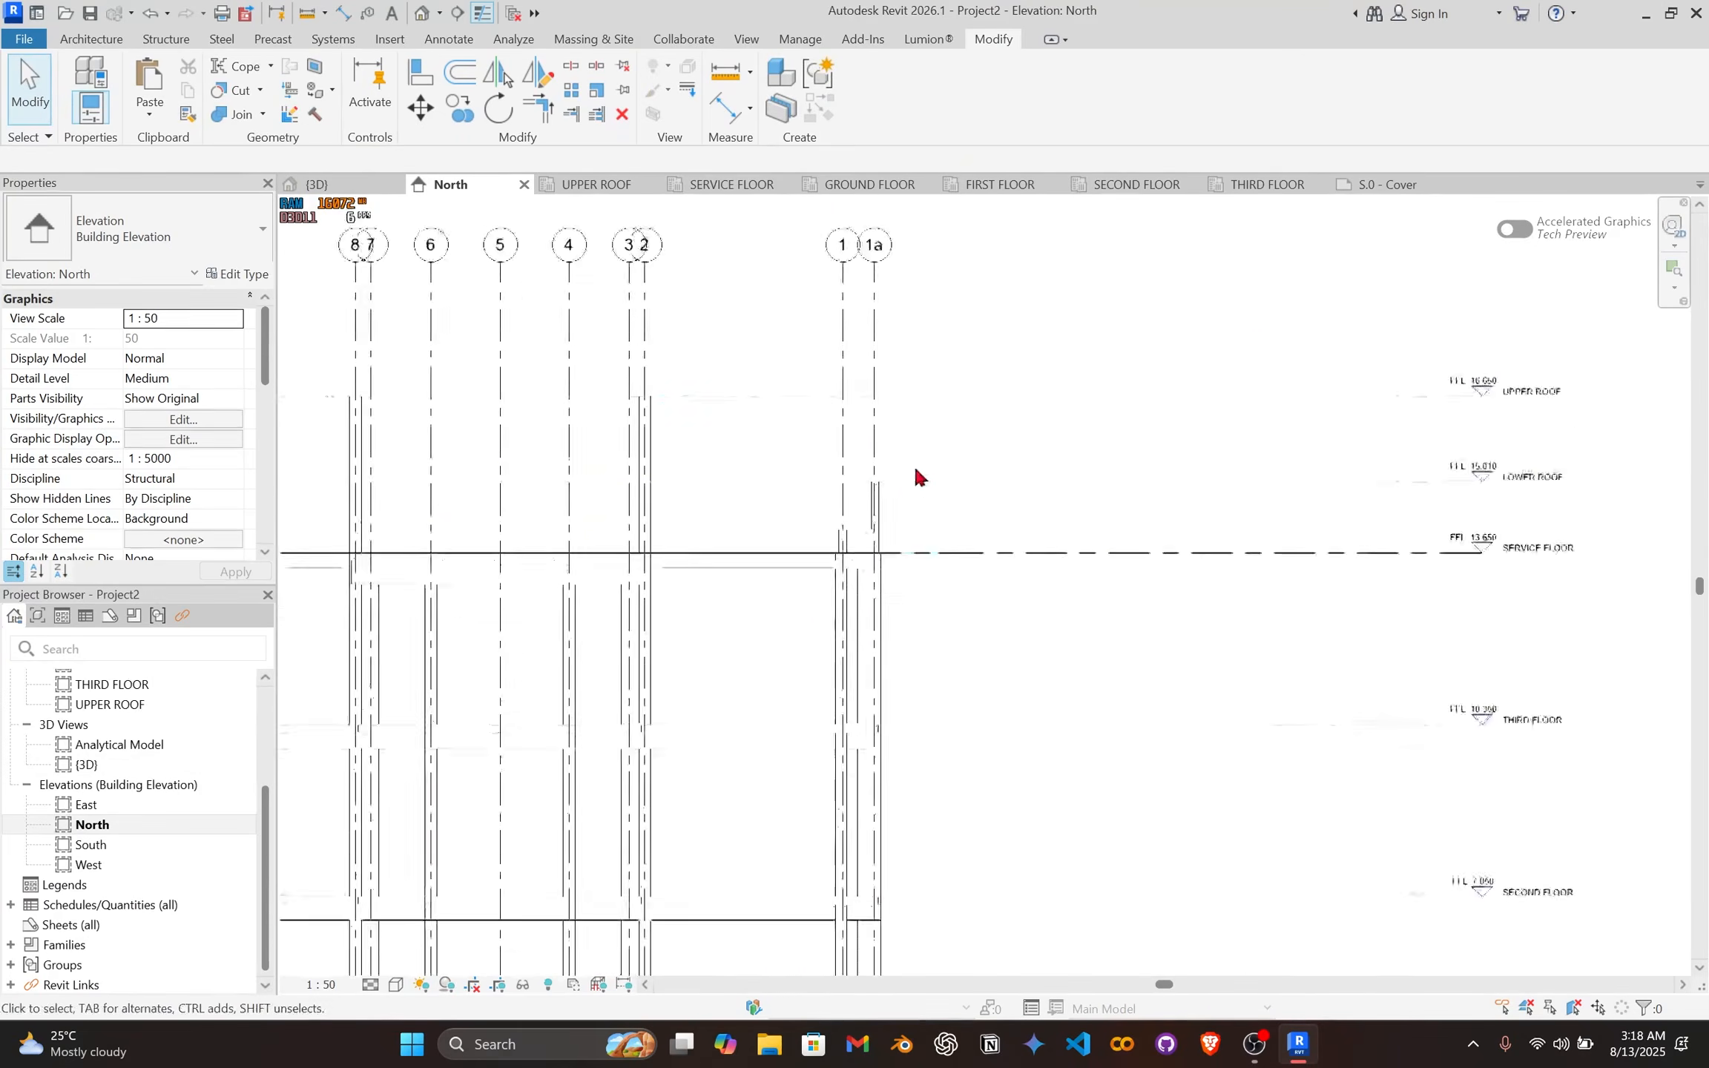
scroll(920, 475, up, 2)
click(861, 530)
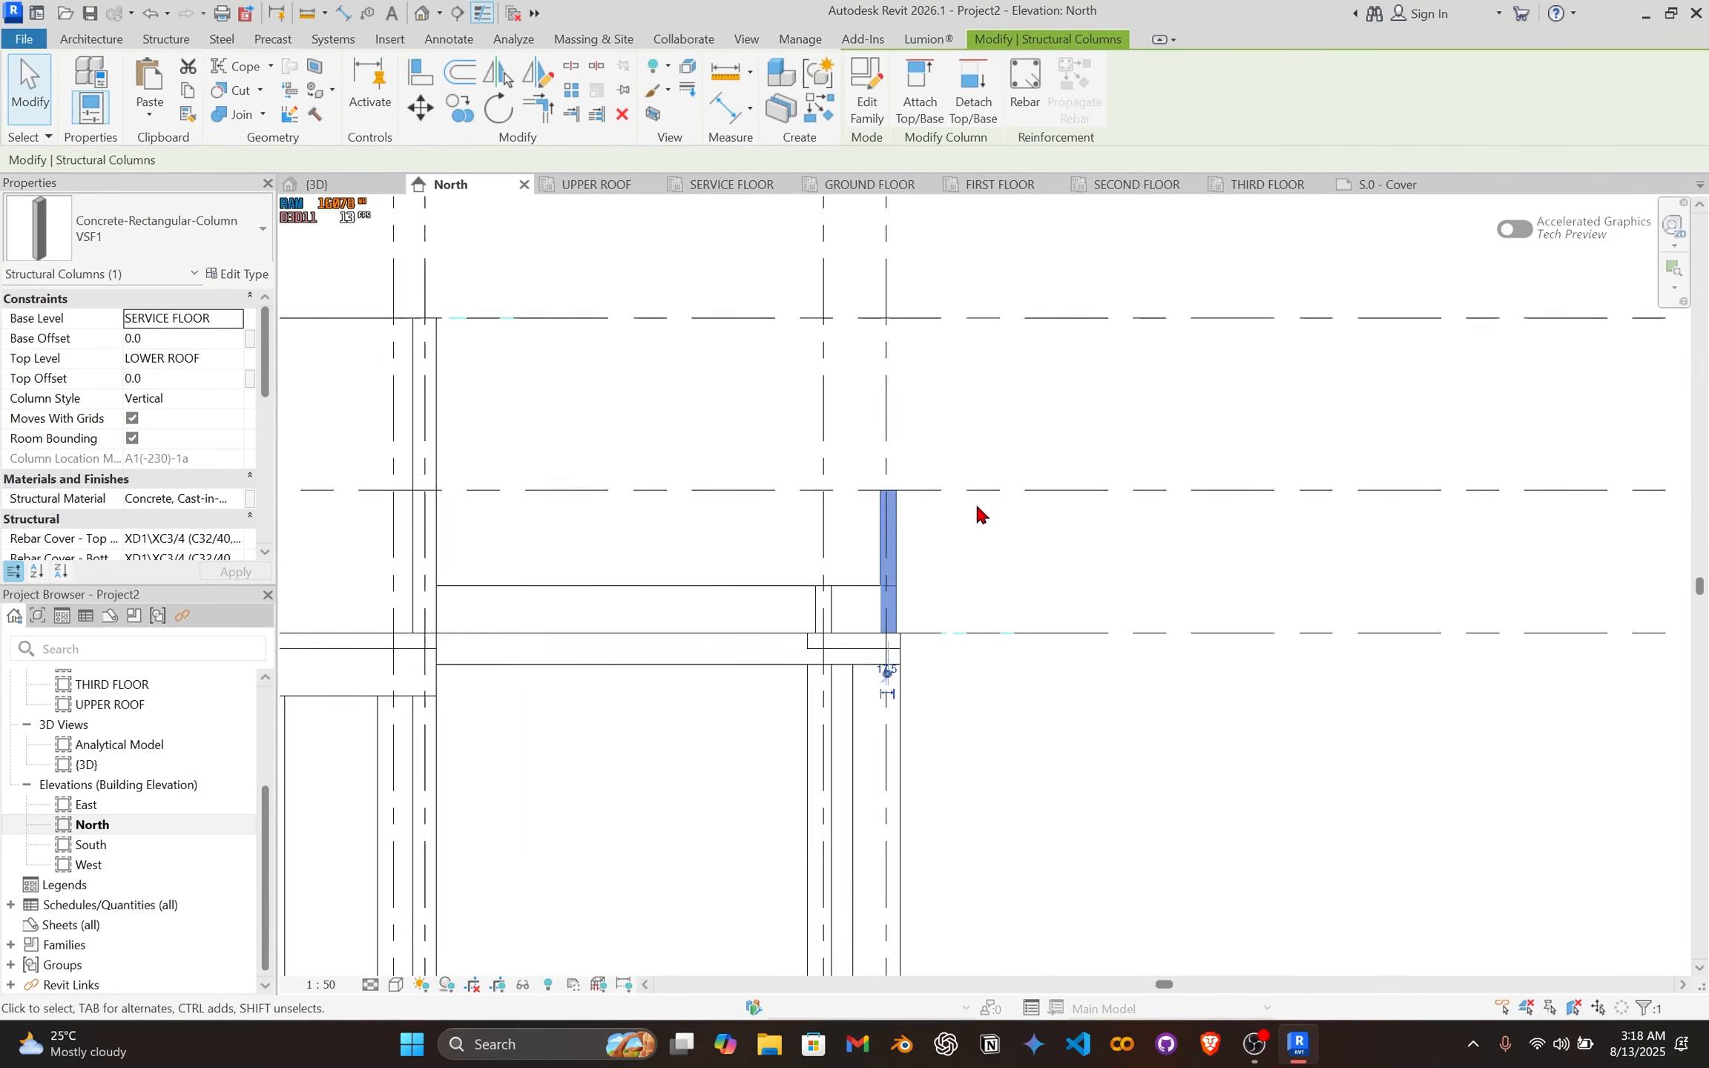
scroll(976, 502, down, 5)
mouse_move(894, 540)
middle_down()
mouse_move(1112, 510)
mouse_move(1187, 460)
middle_up()
click(1163, 530)
scroll(1149, 544, down, 2)
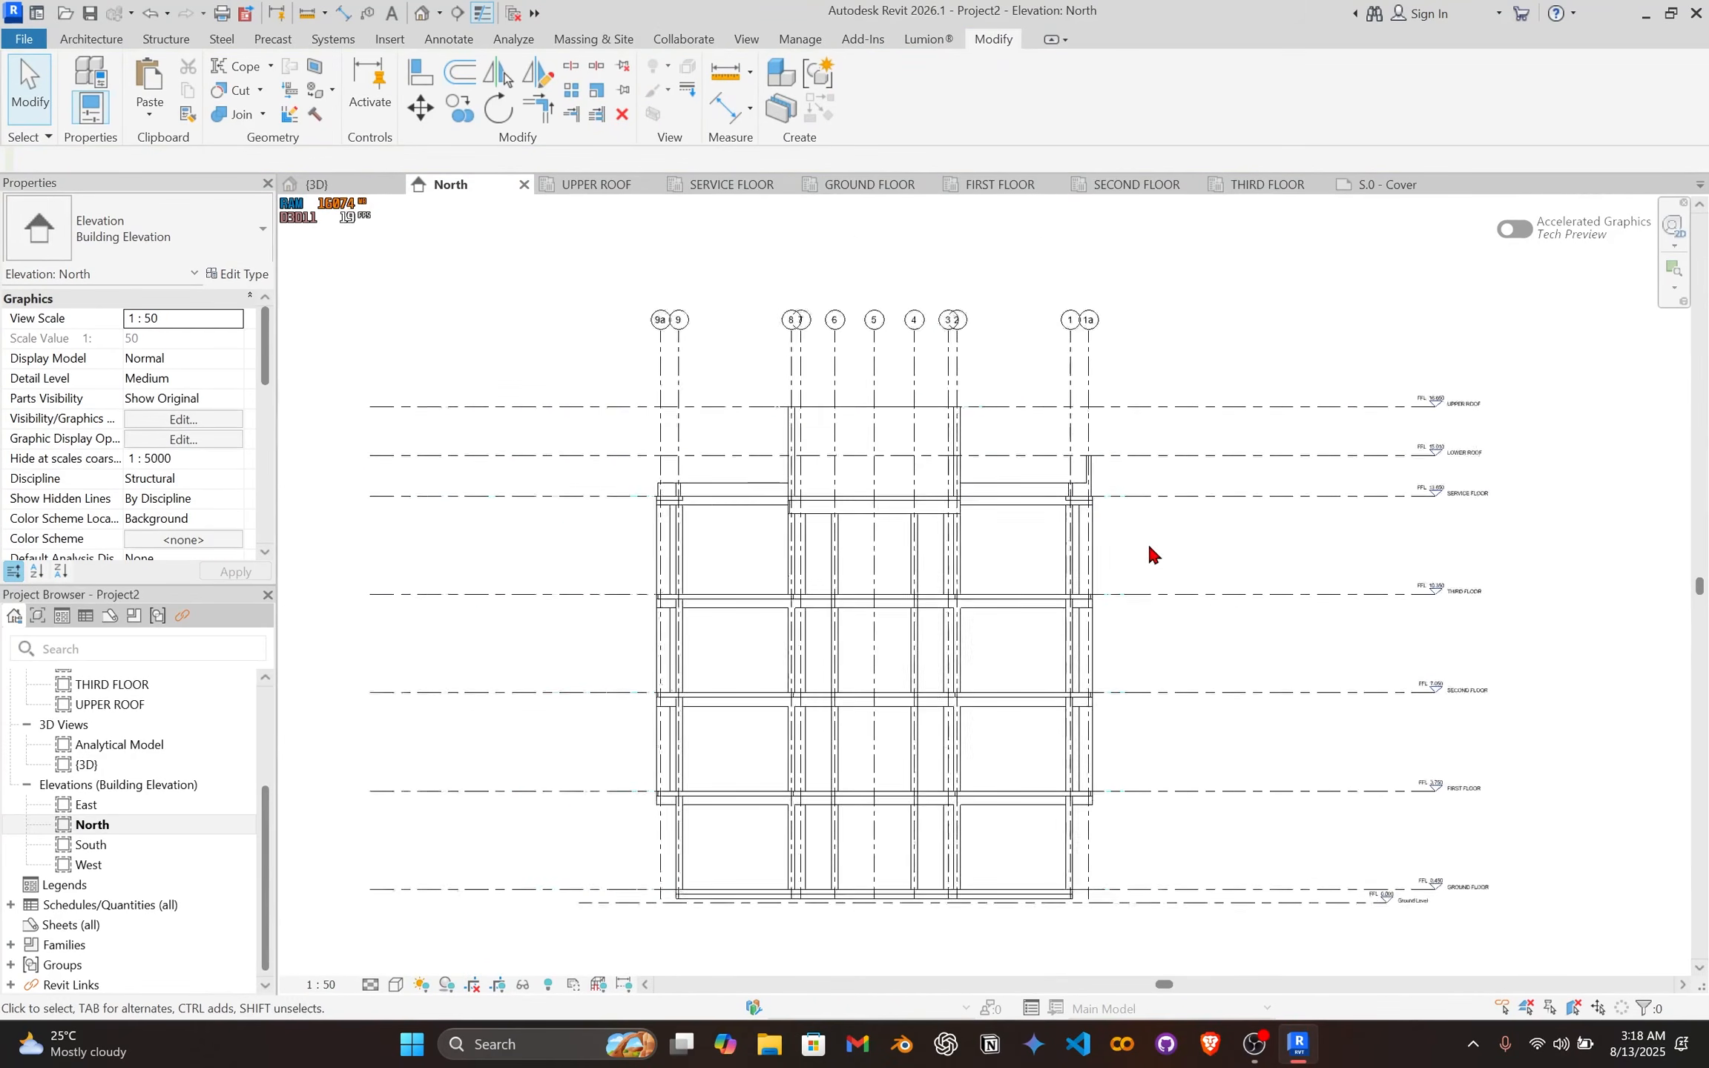
mouse_move(1141, 537)
middle_down()
mouse_move(1066, 454)
mouse_move(1091, 419)
middle_up()
scroll(1074, 468, up, 3)
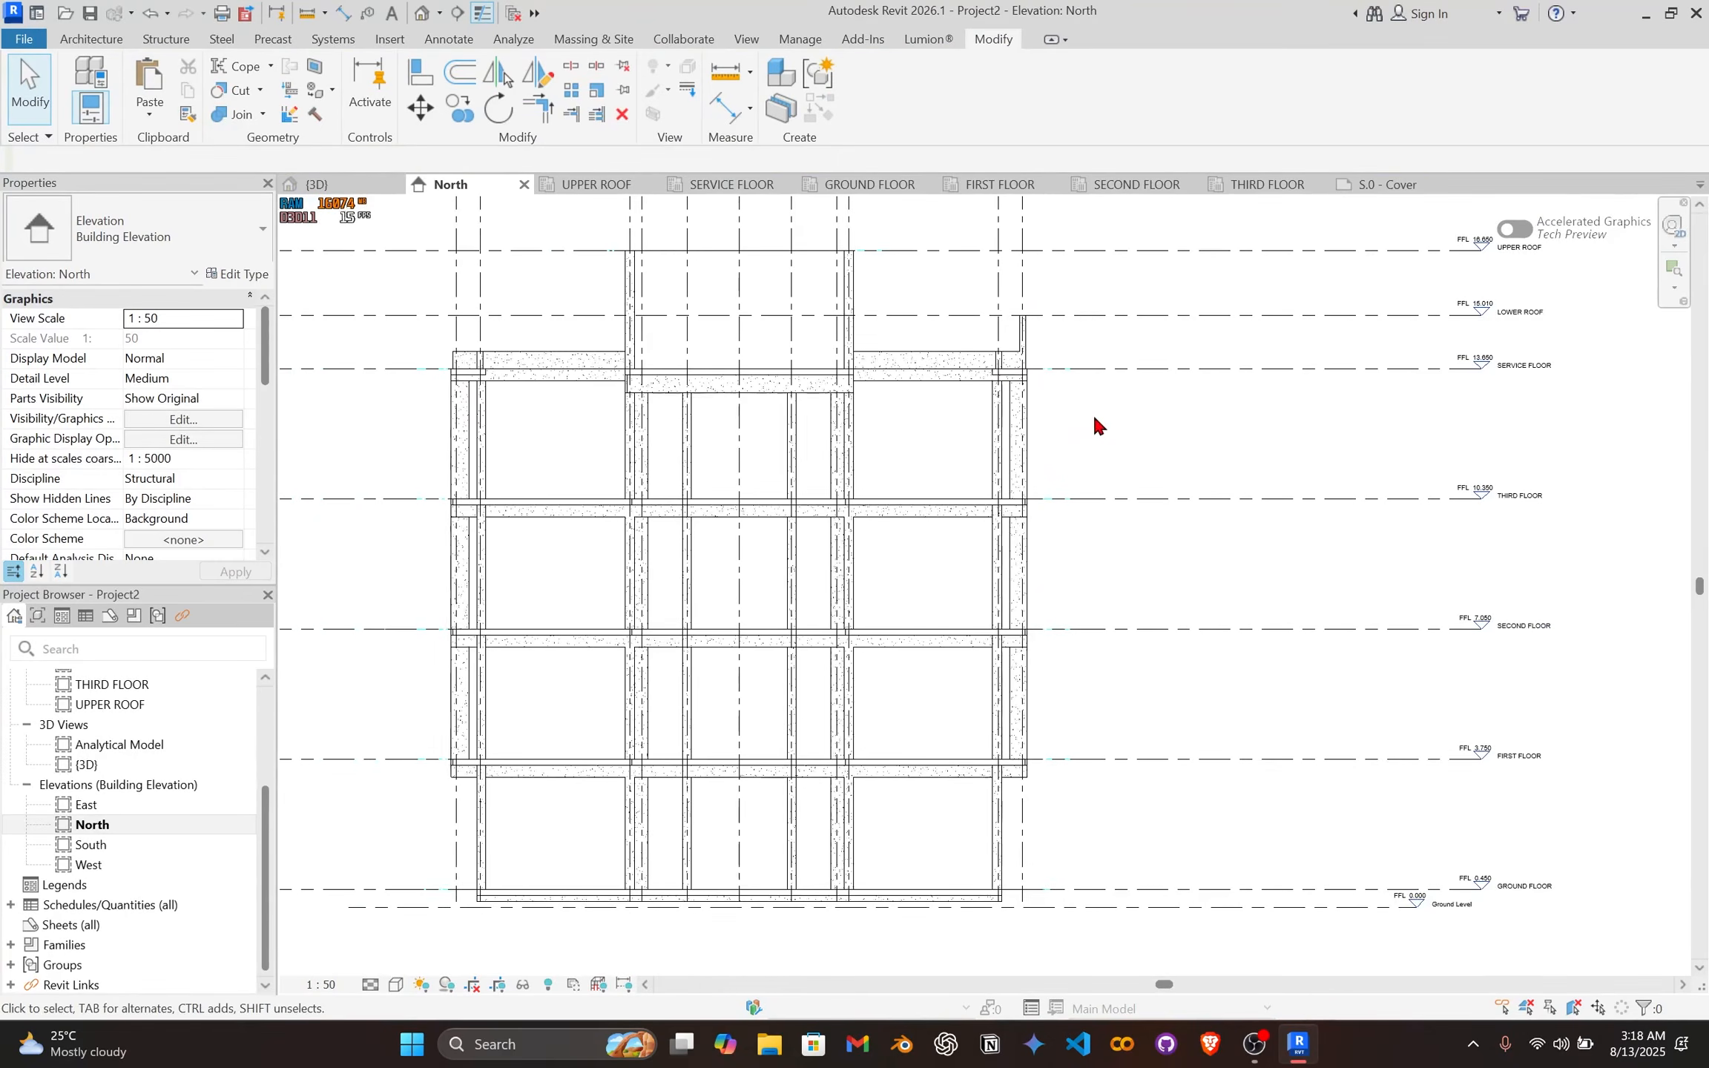
scroll(1071, 431, down, 1)
Step: Import the CAD file WD Apartment-Detail View - Section B-B.dwg into the North elevation, origin to internal origin at Ground Level
click(391, 40)
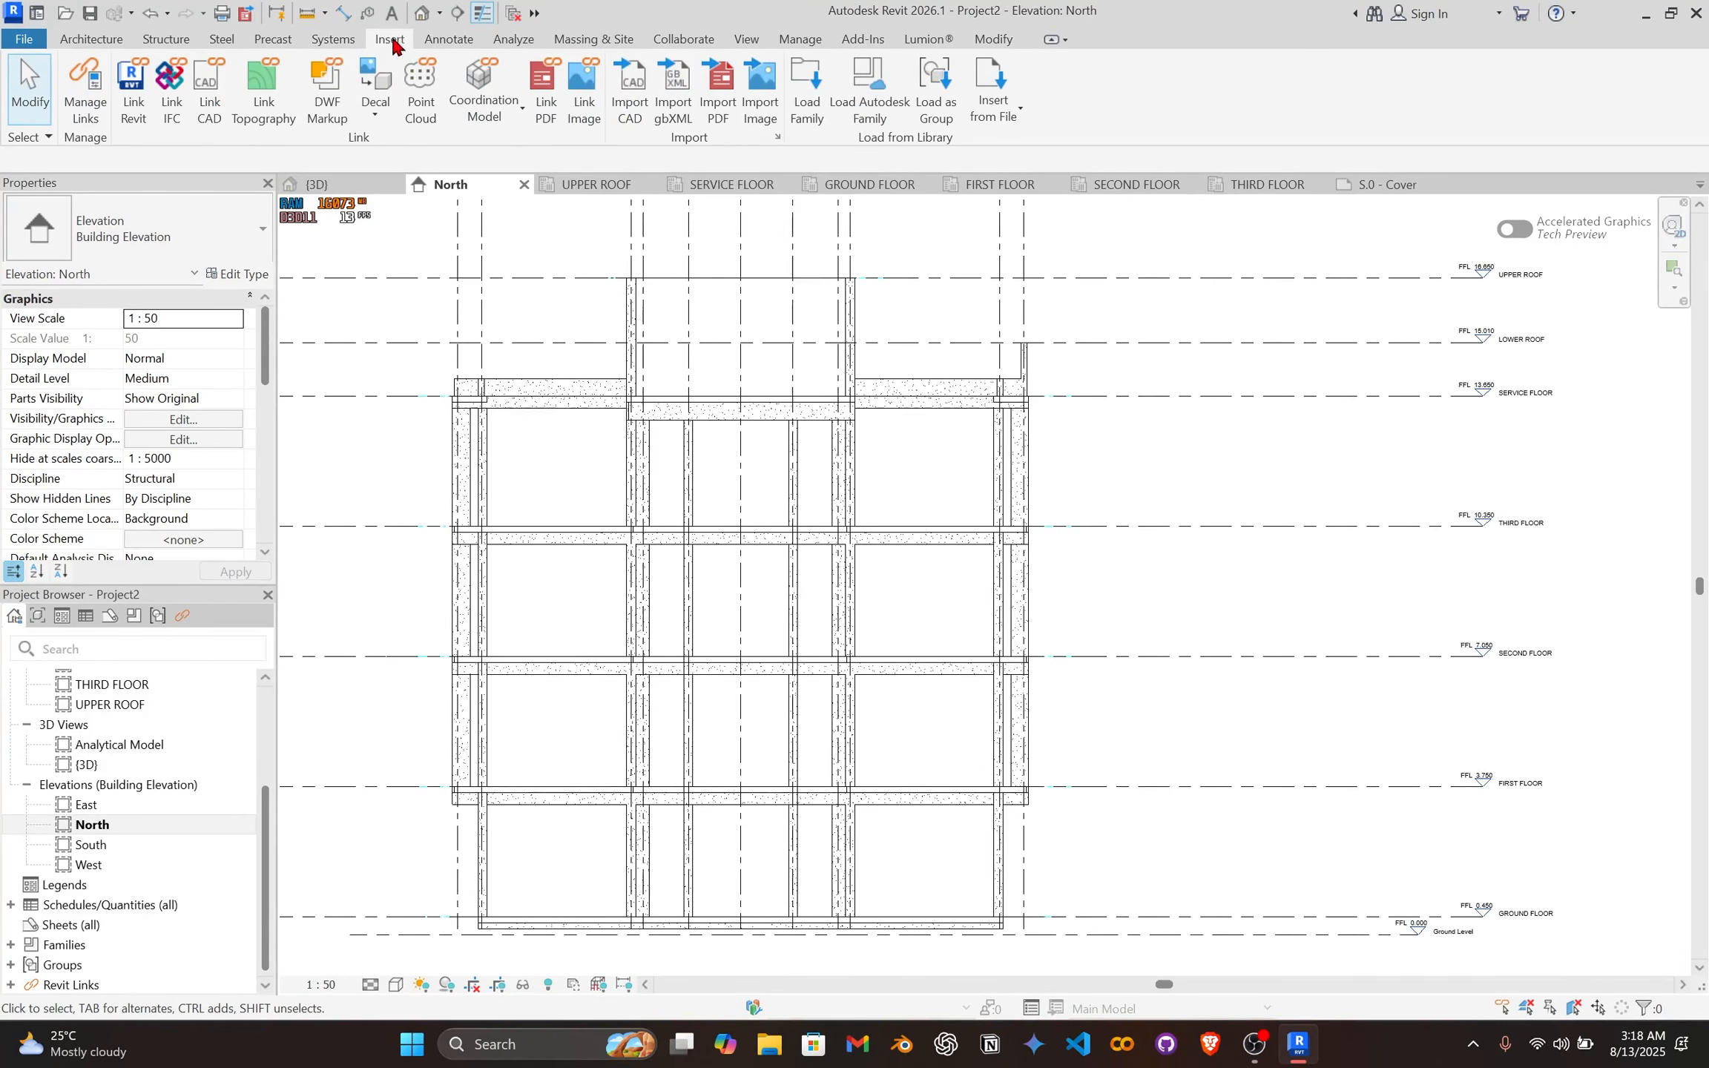
click(619, 101)
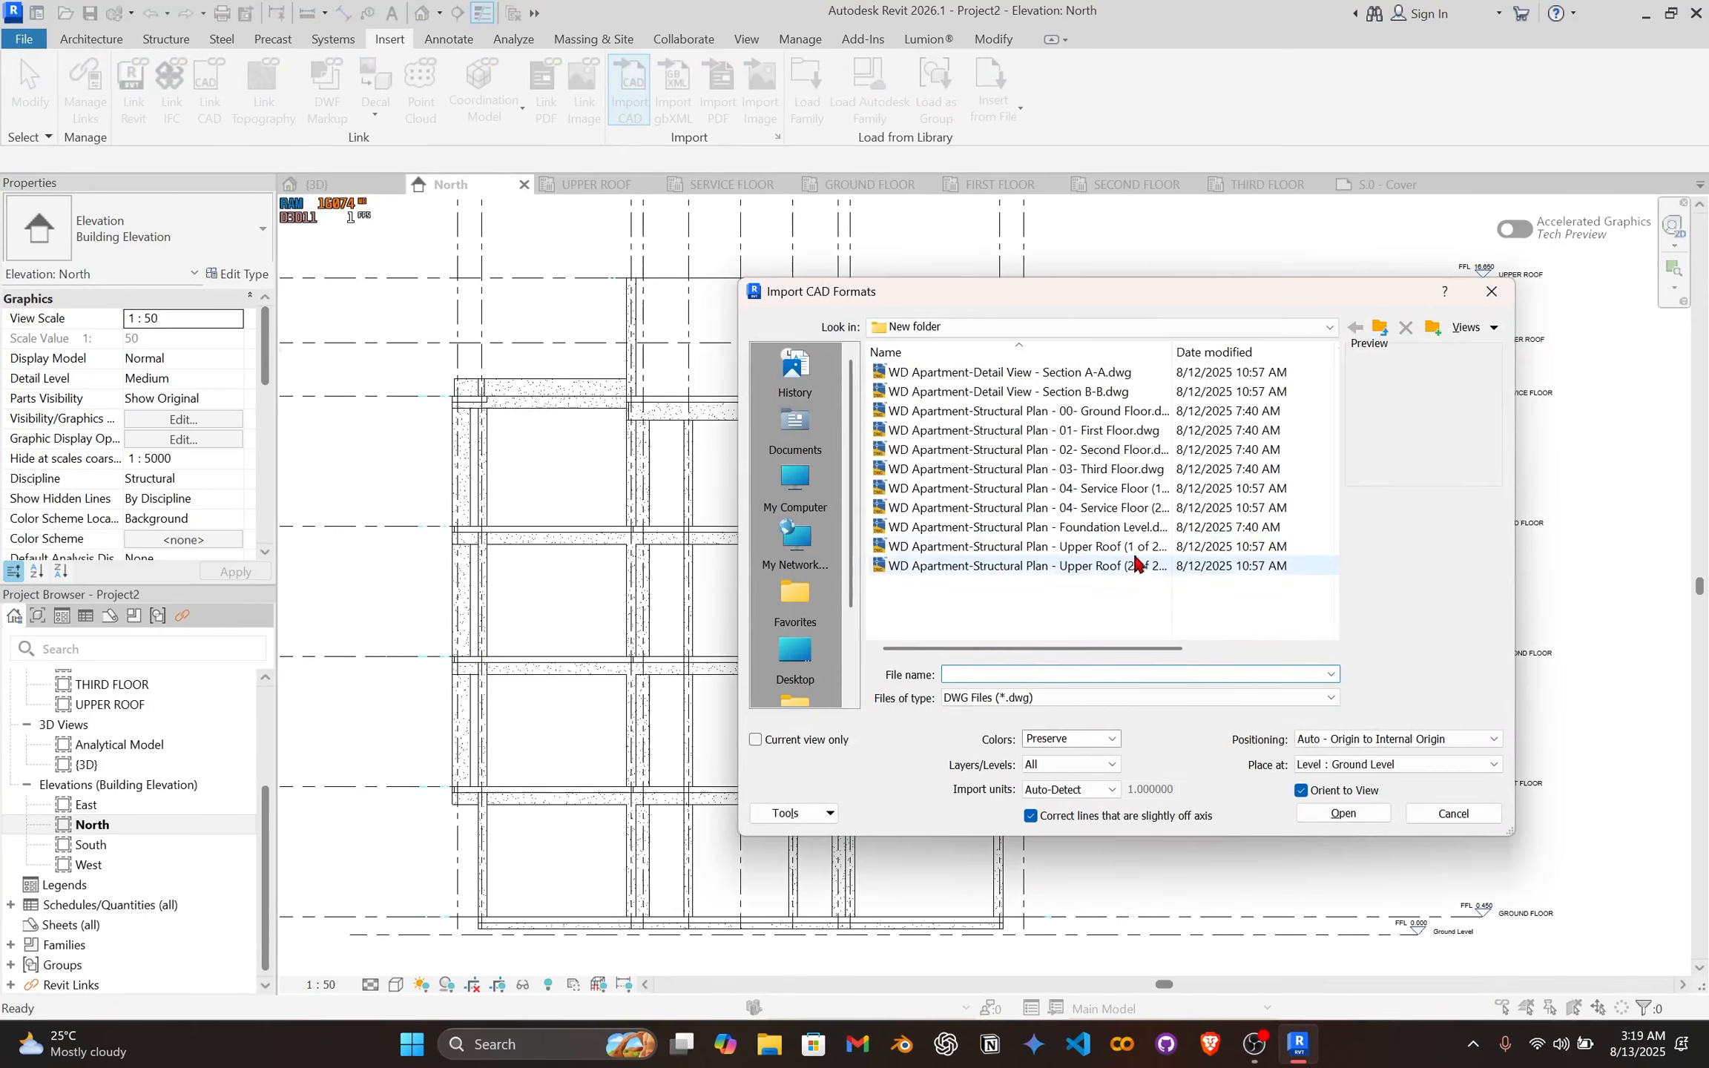
click(1128, 377)
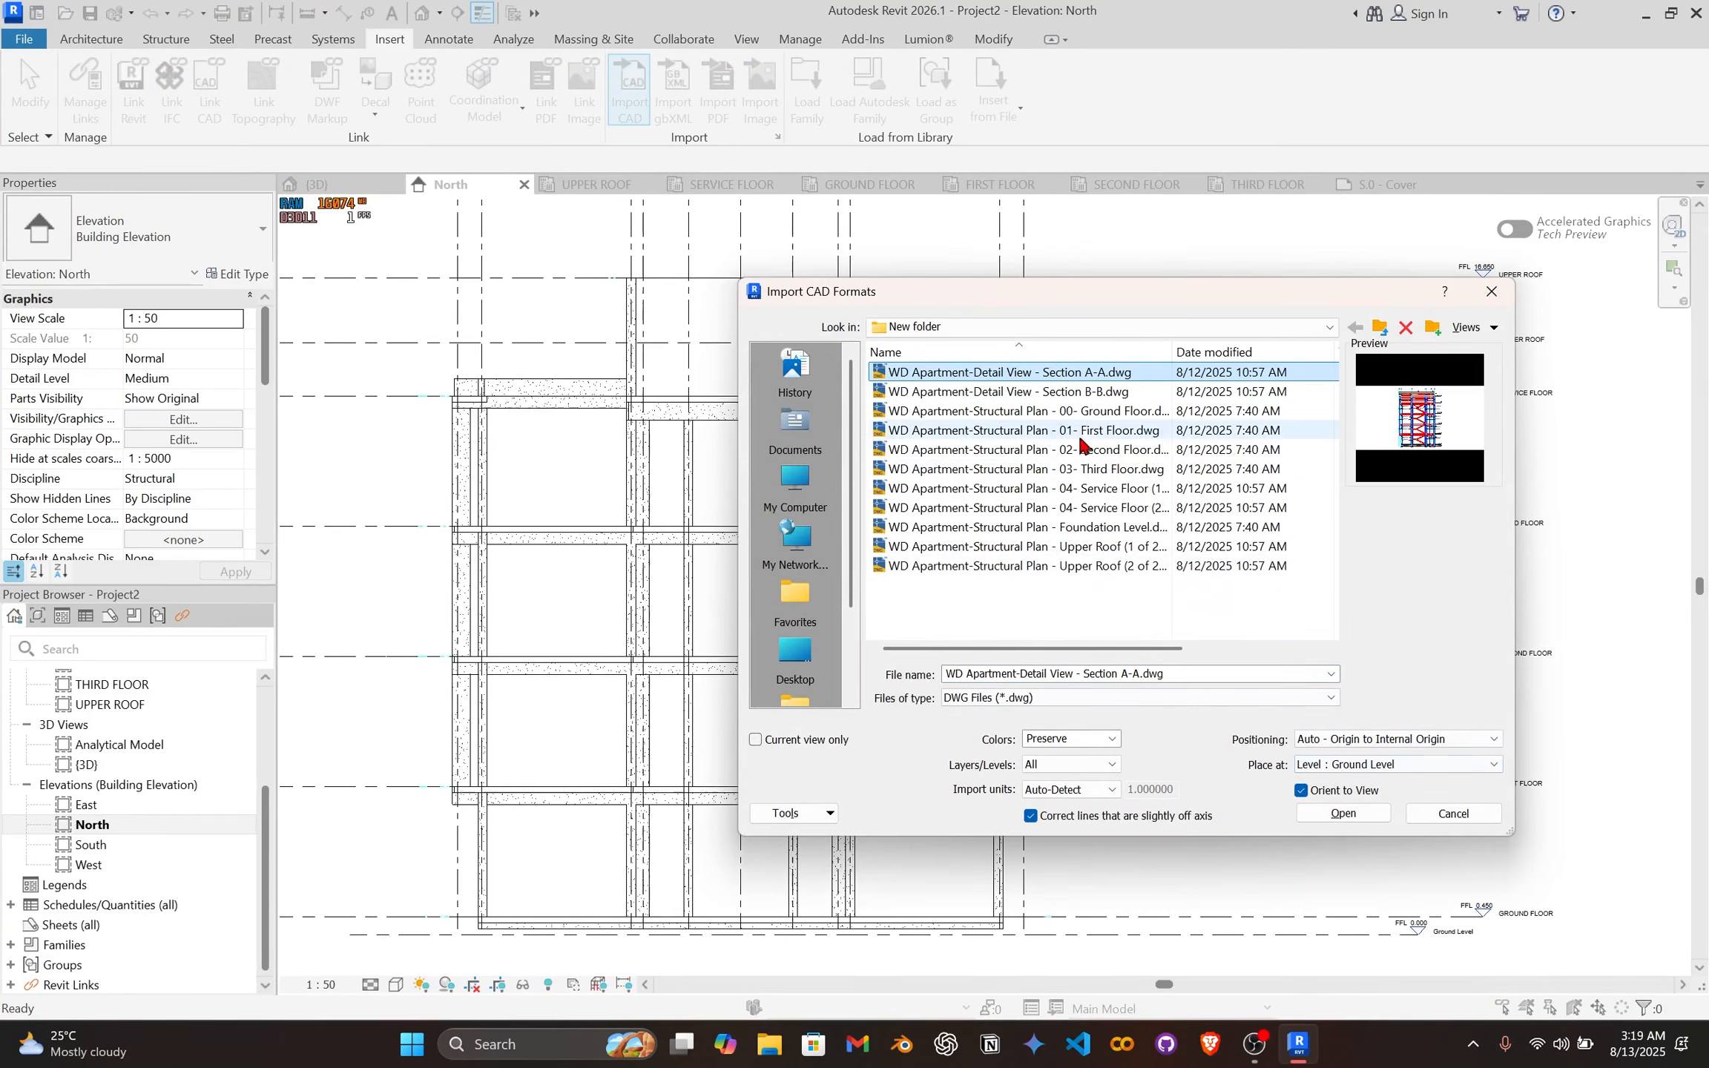
click(1112, 400)
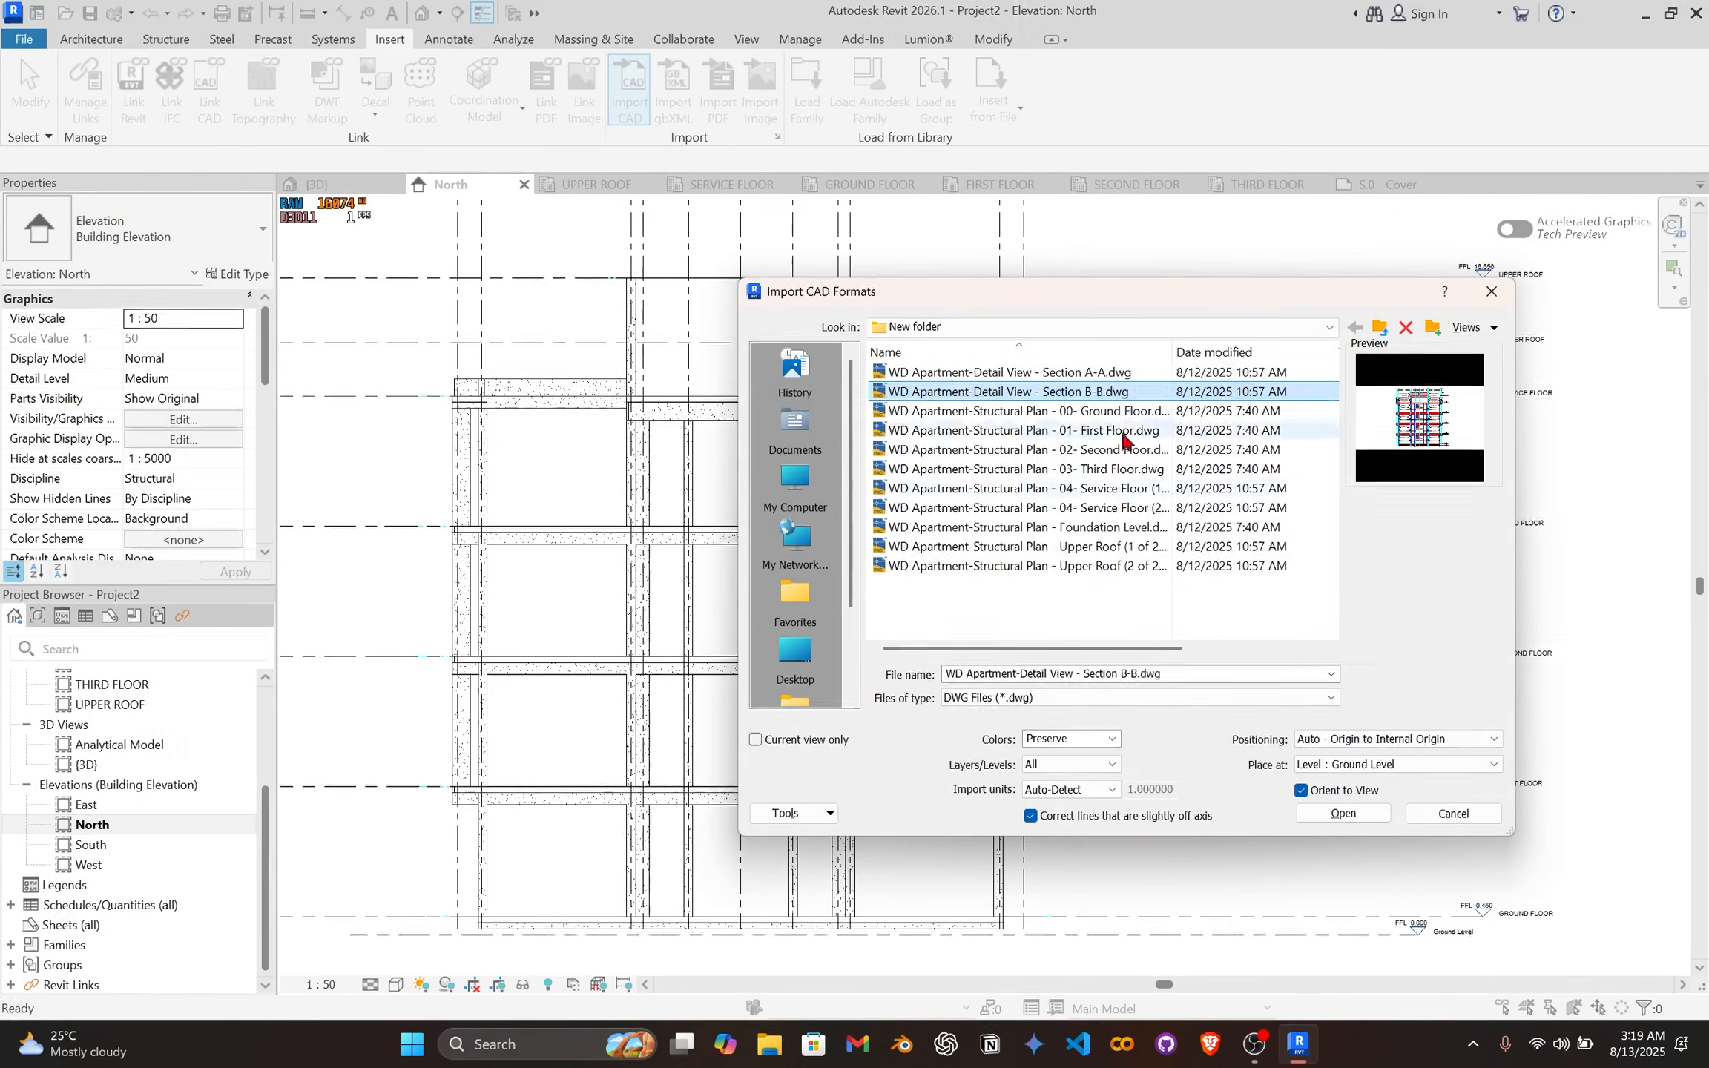
click(1330, 815)
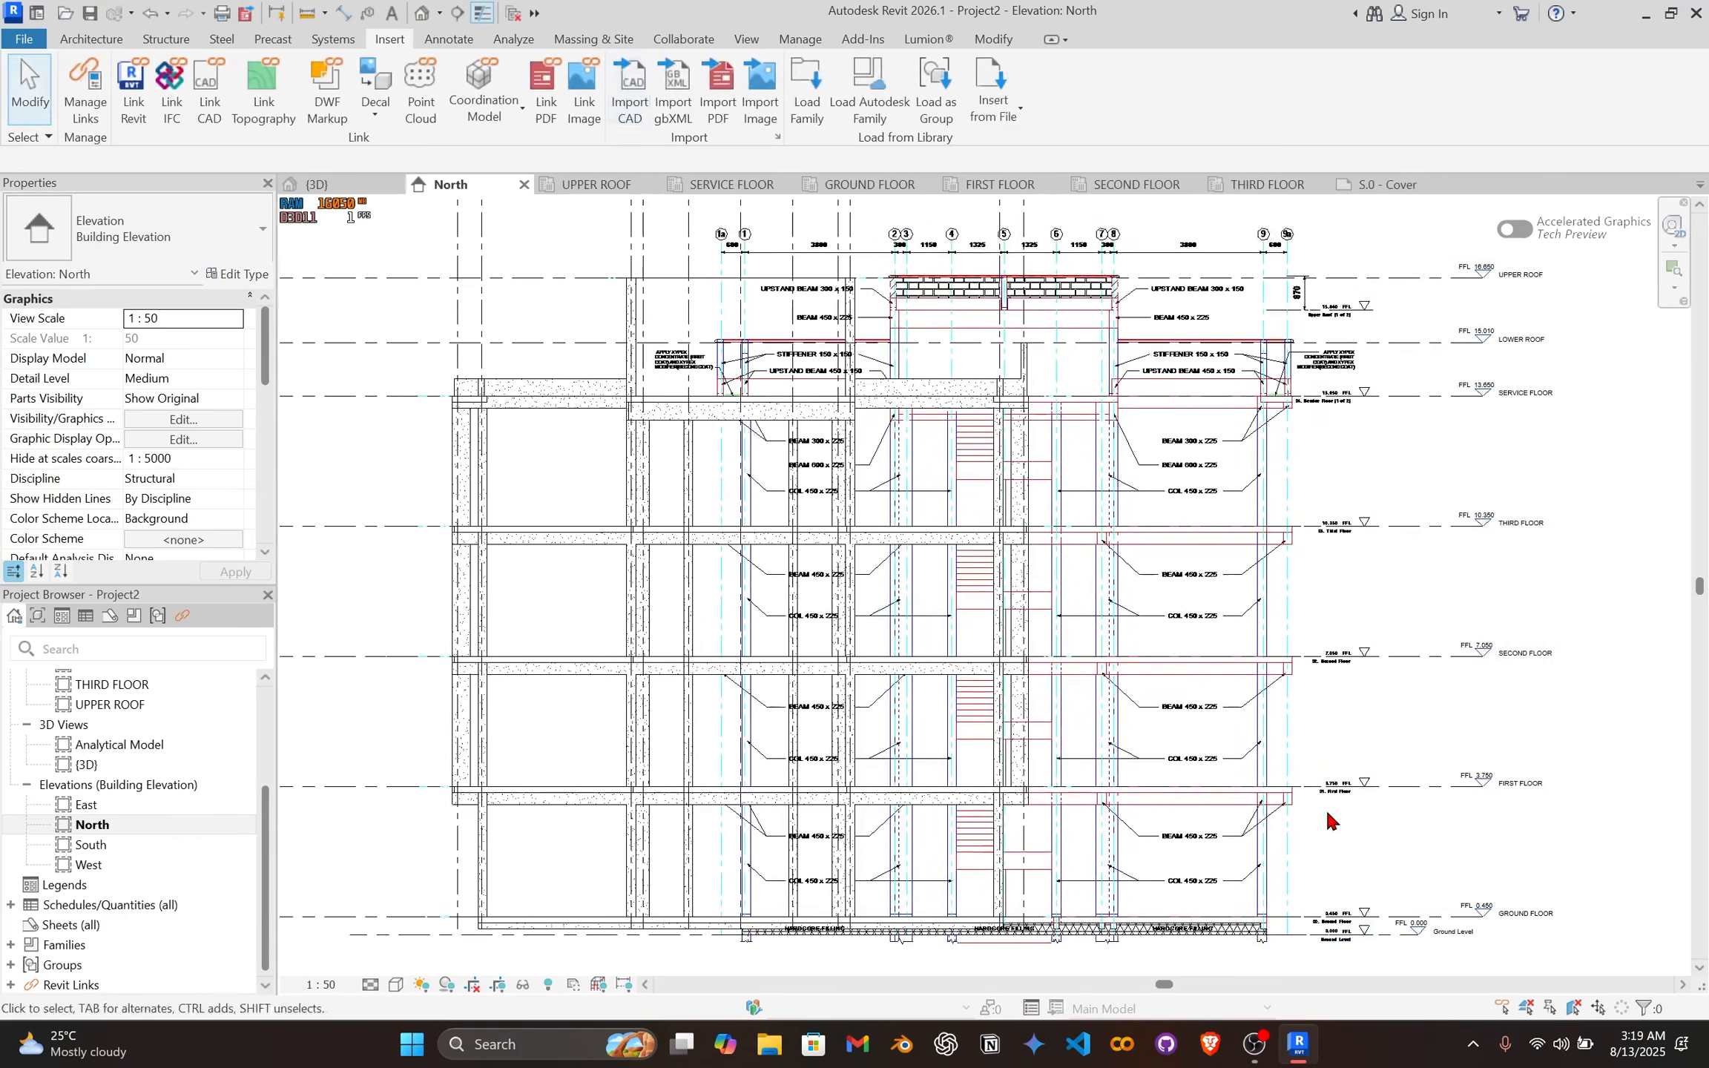
click(900, 320)
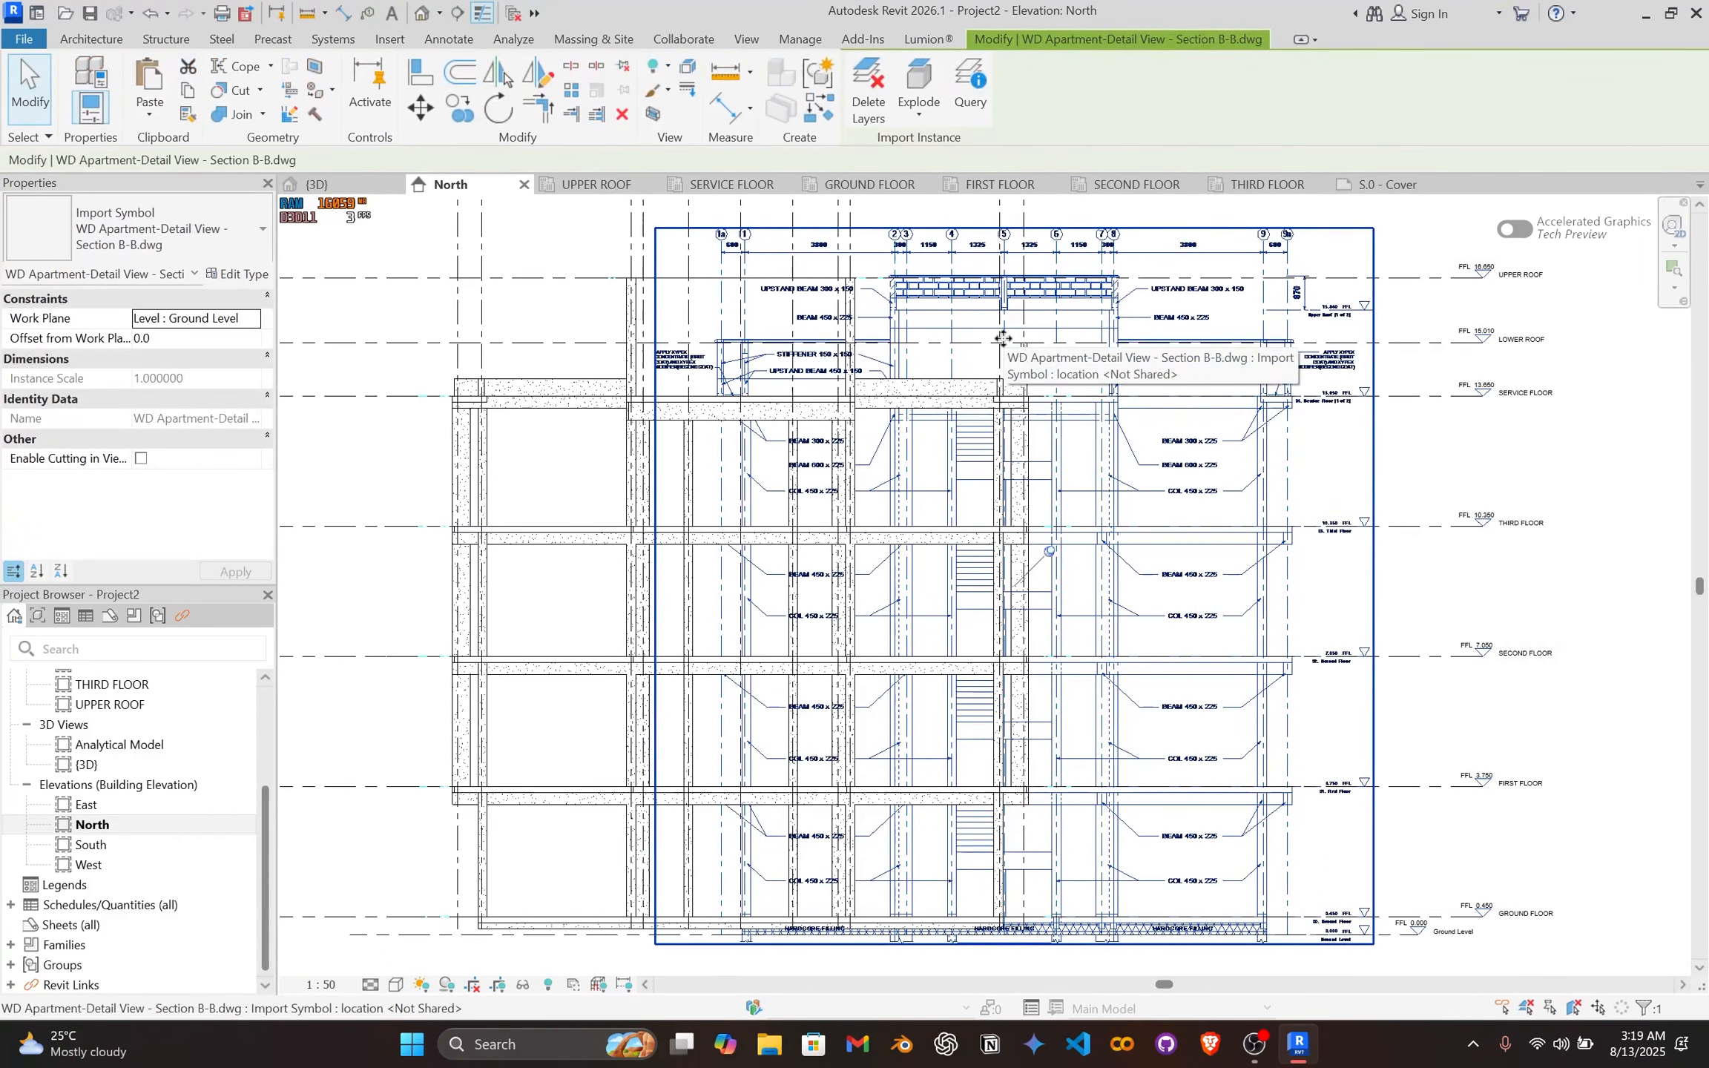
key(m)
key(v)
scroll(946, 532, up, 6)
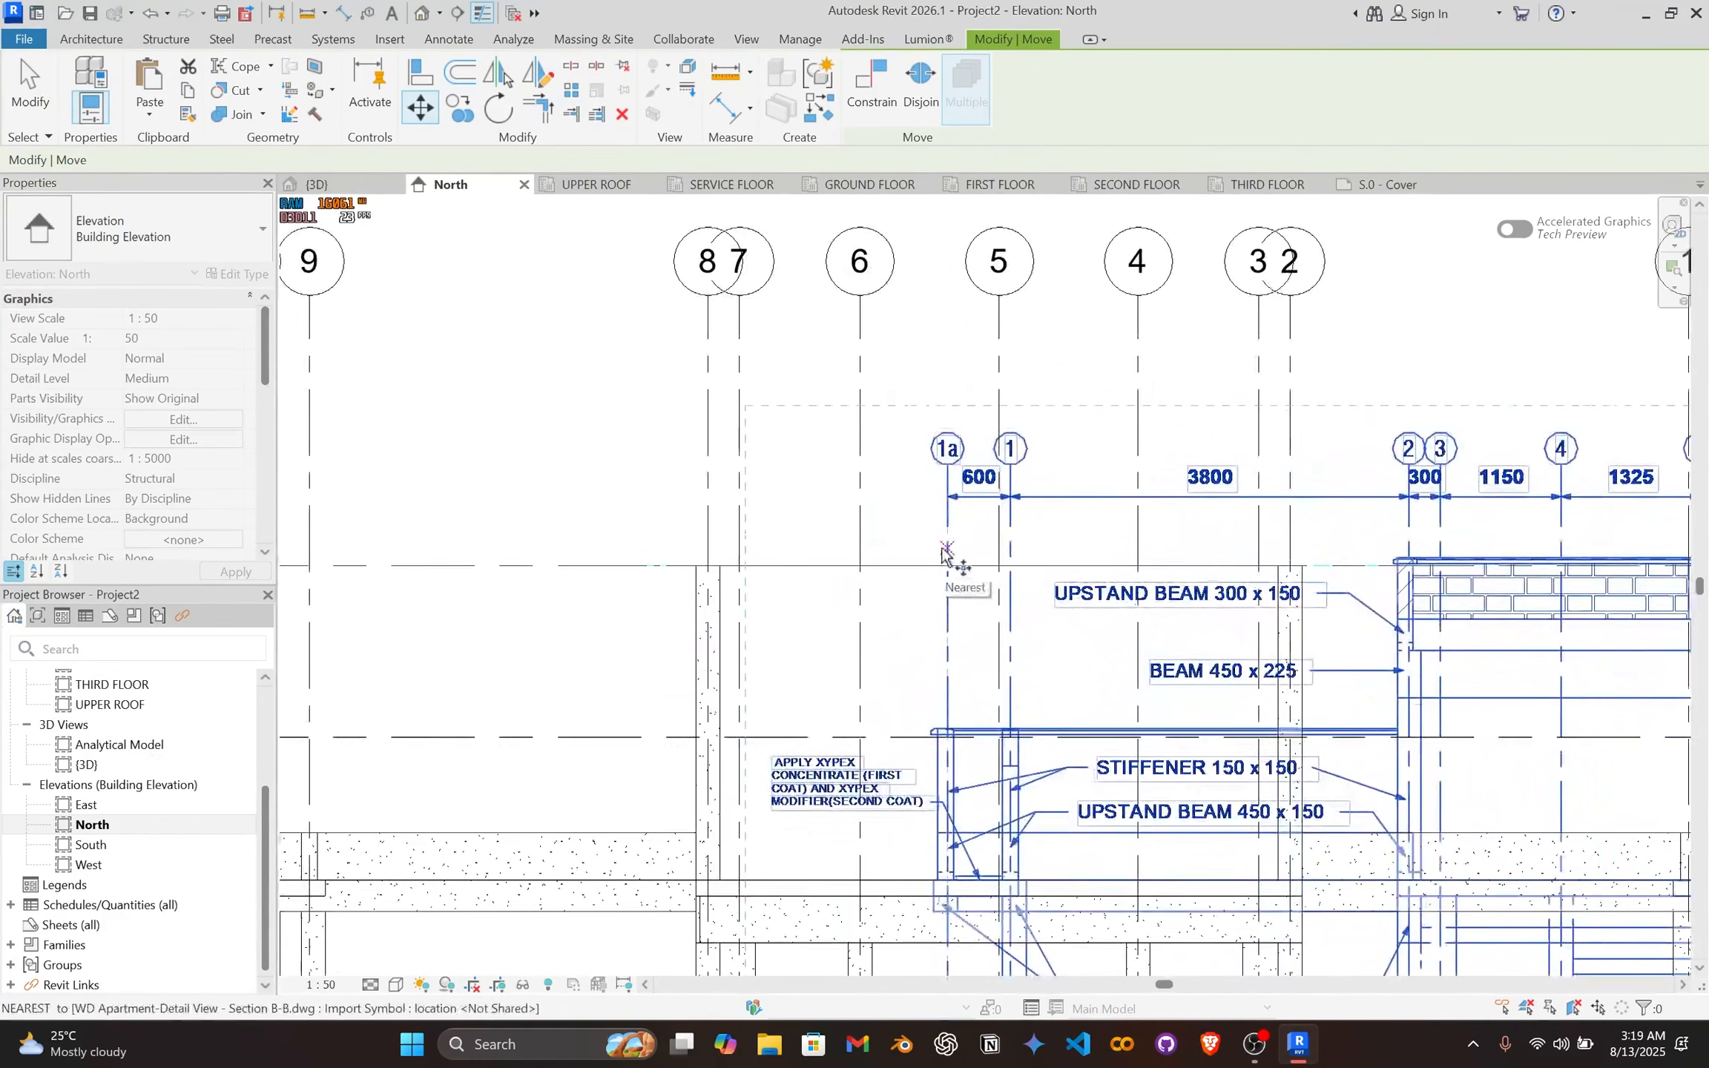
click(947, 532)
scroll(858, 656, down, 2)
key(Escape)
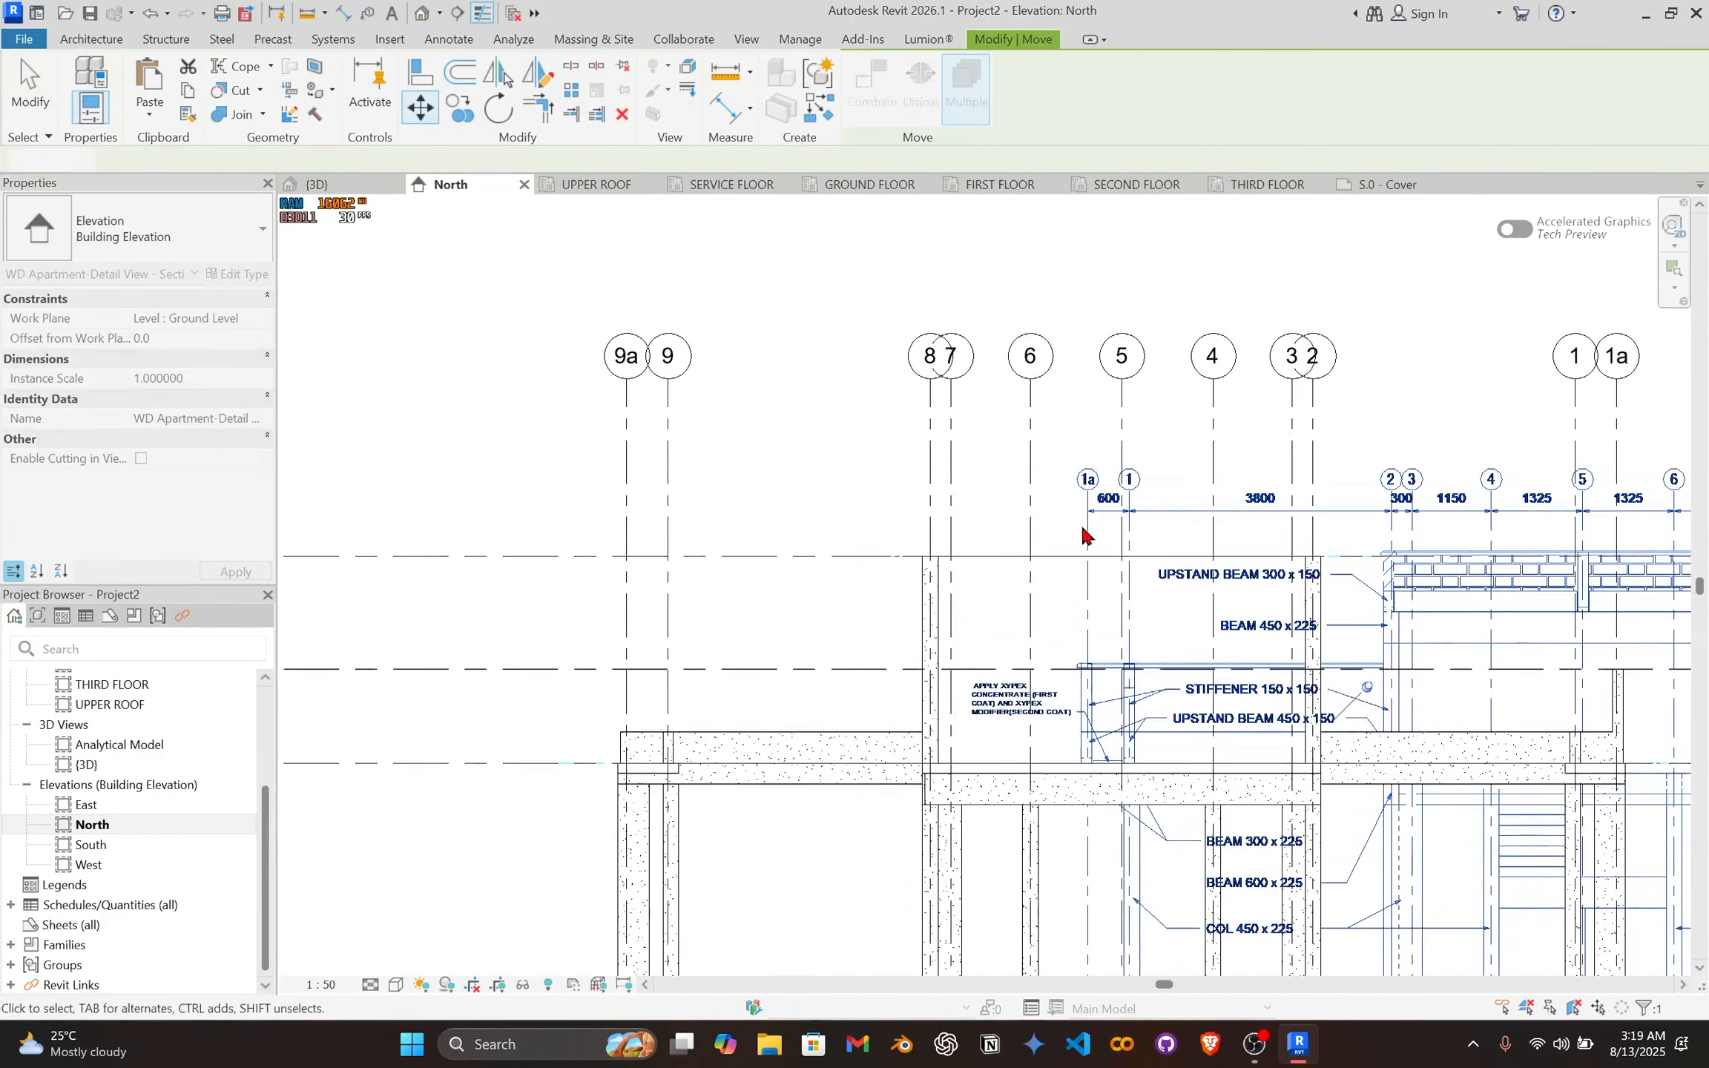
Step: Open the GROUND FLOOR plan and locate the imported Section B-B drawing, seen edge-on near grid C
middle_drag(1052, 532, 736, 479)
middle_drag(879, 523, 836, 523)
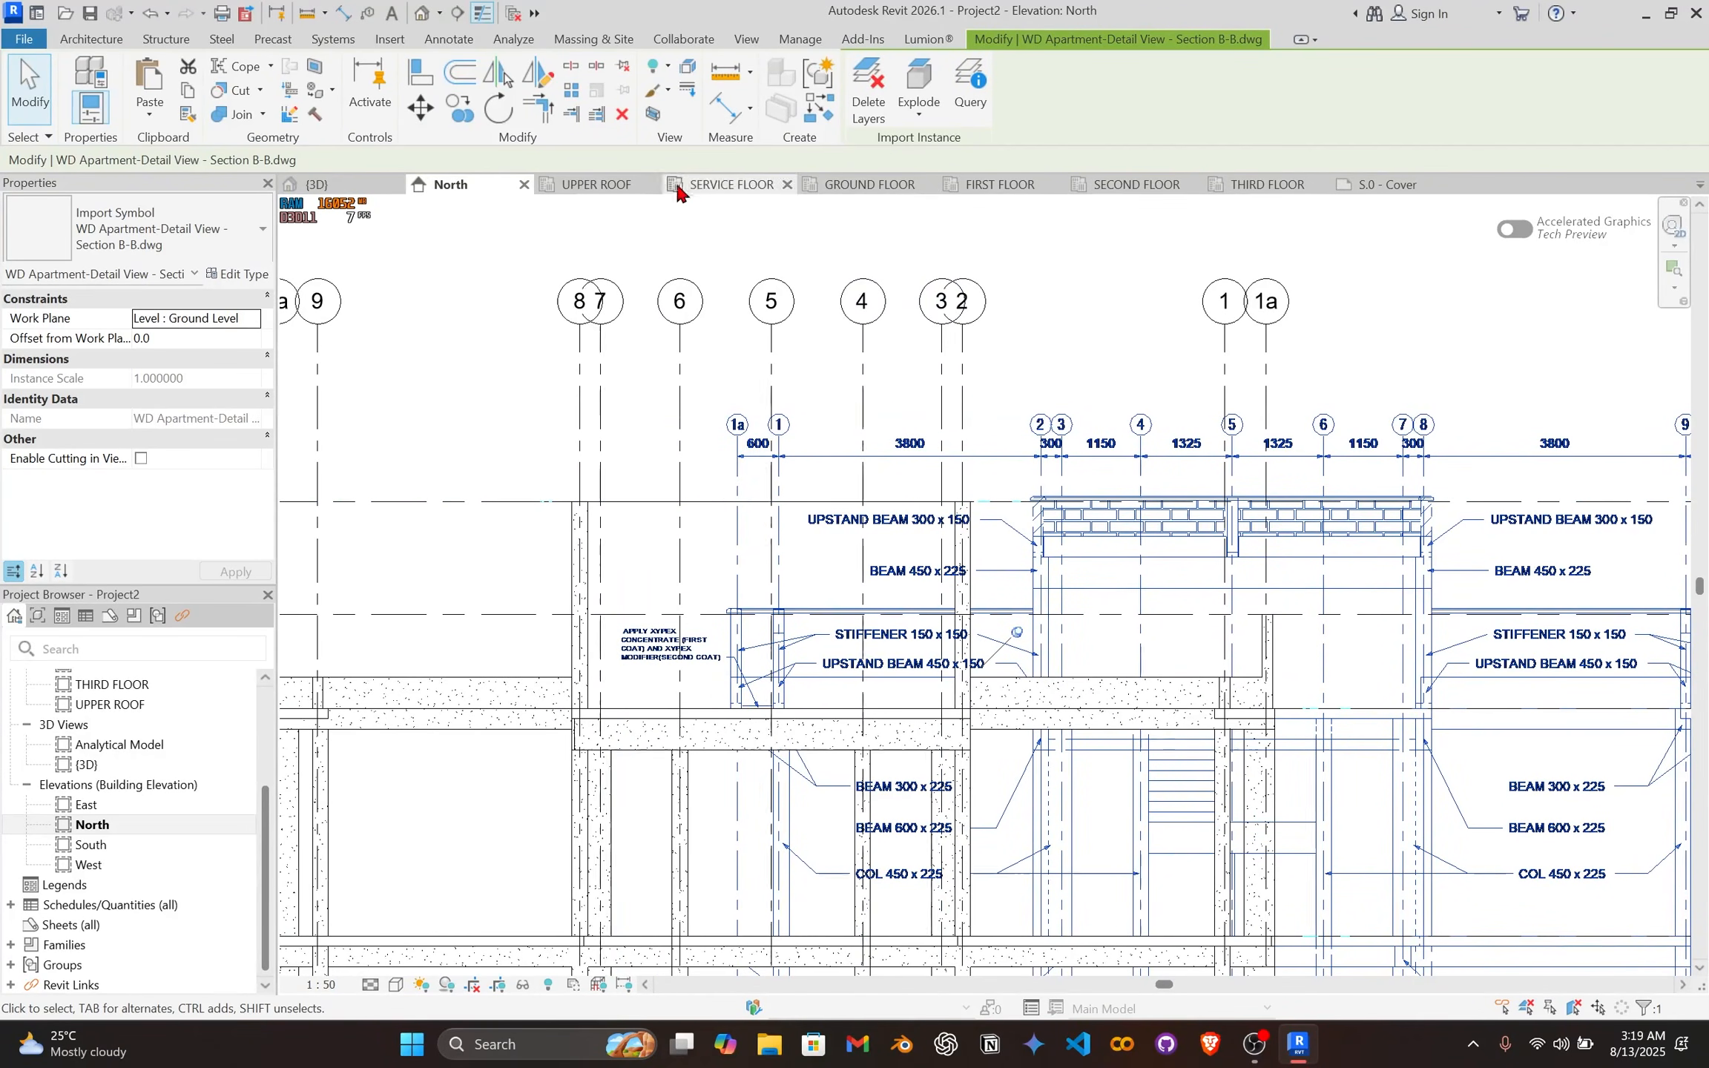
click(903, 185)
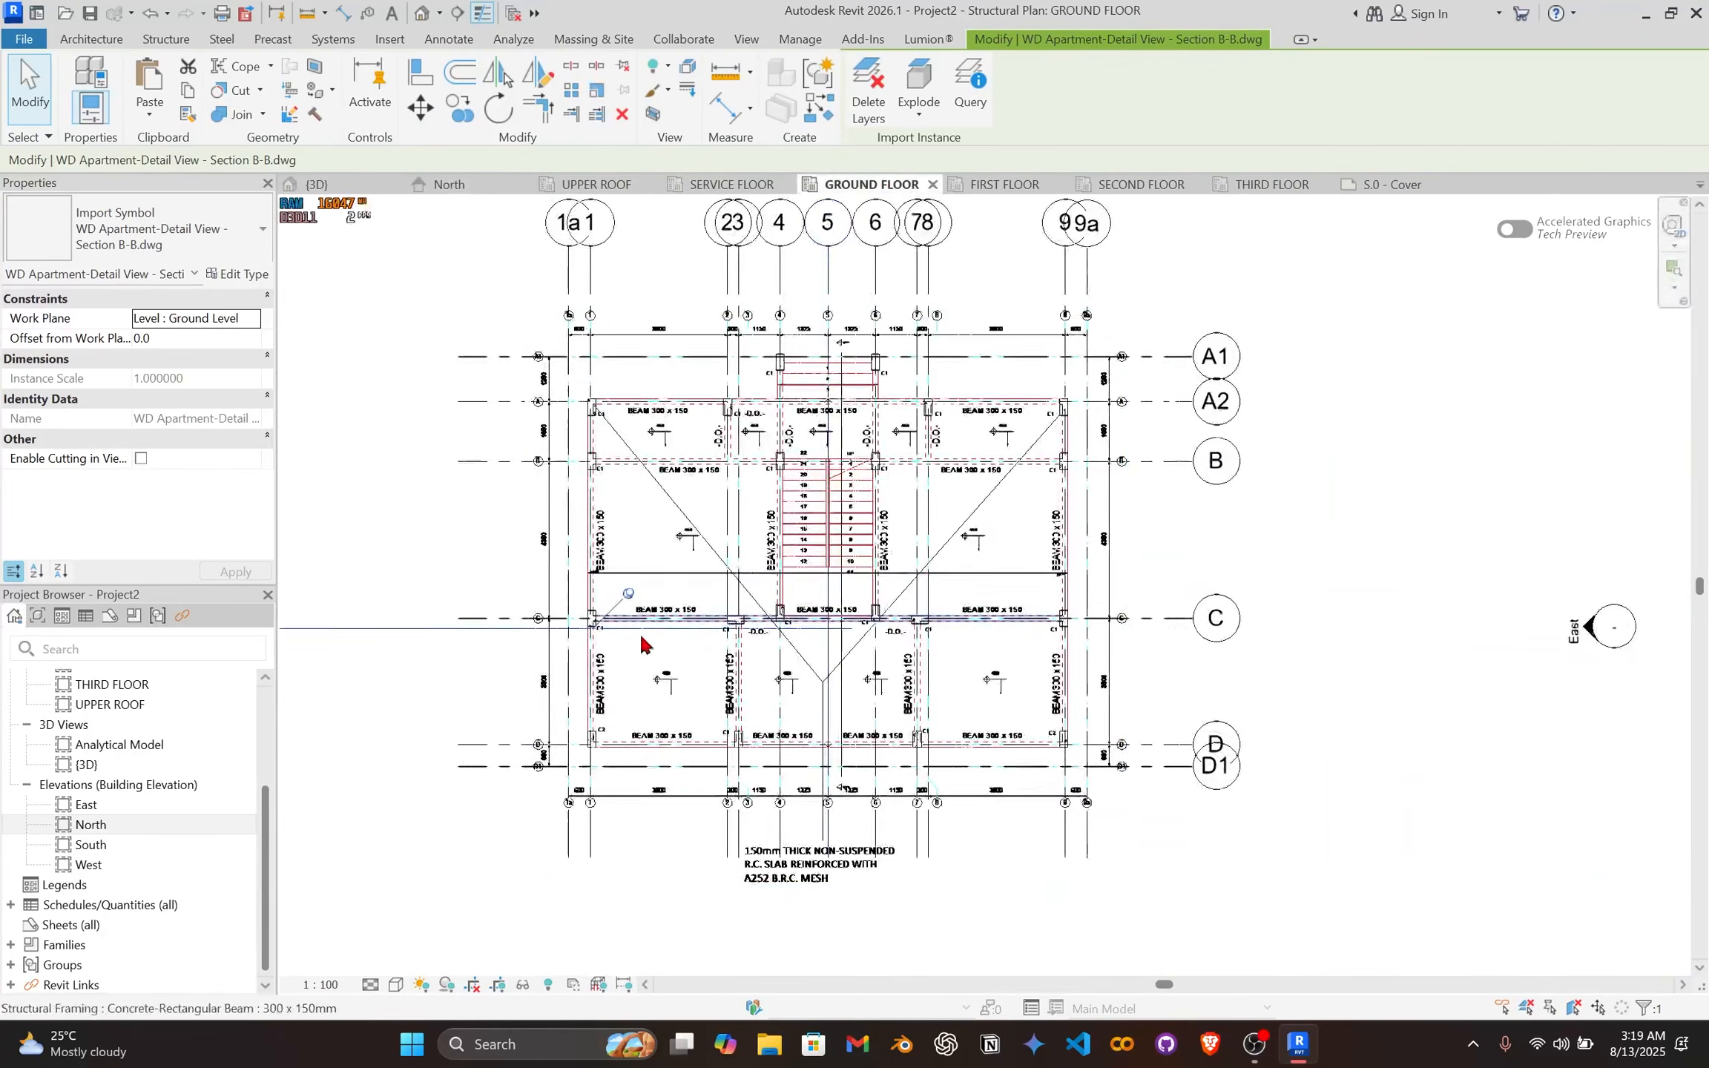
scroll(615, 631, up, 2)
scroll(588, 626, up, 2)
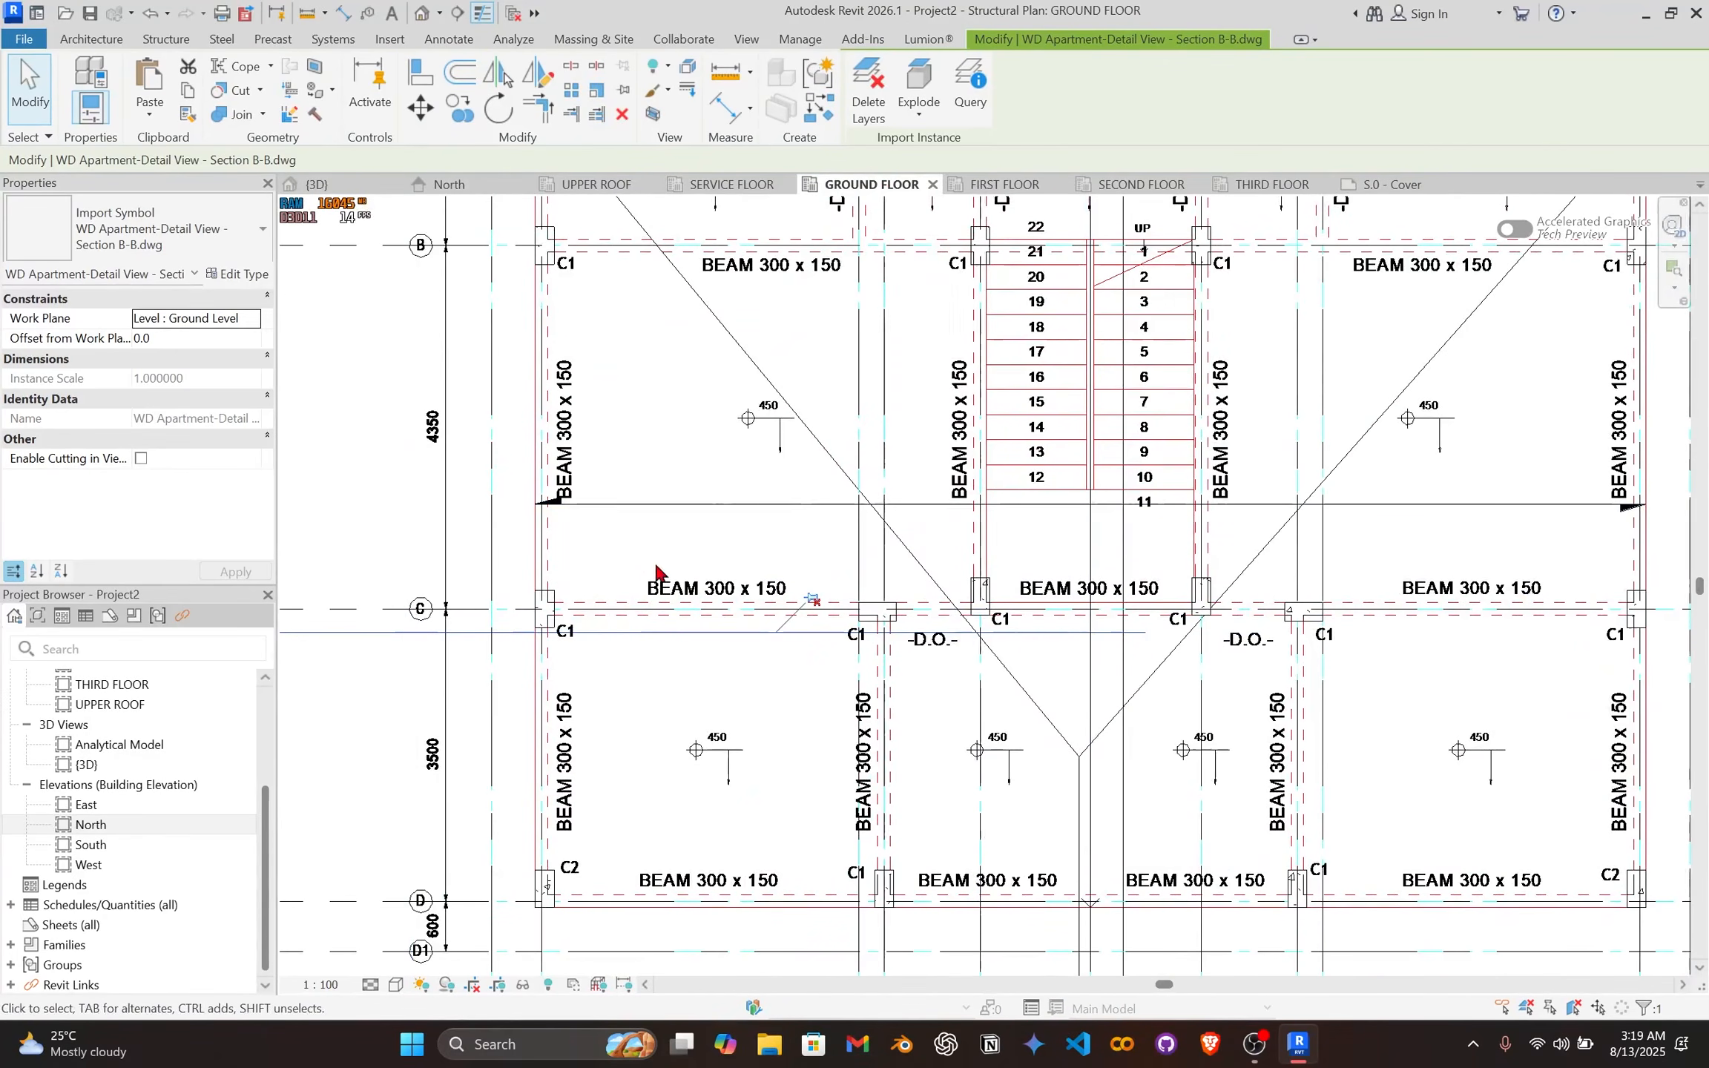
middle_drag(1133, 693, 1057, 700)
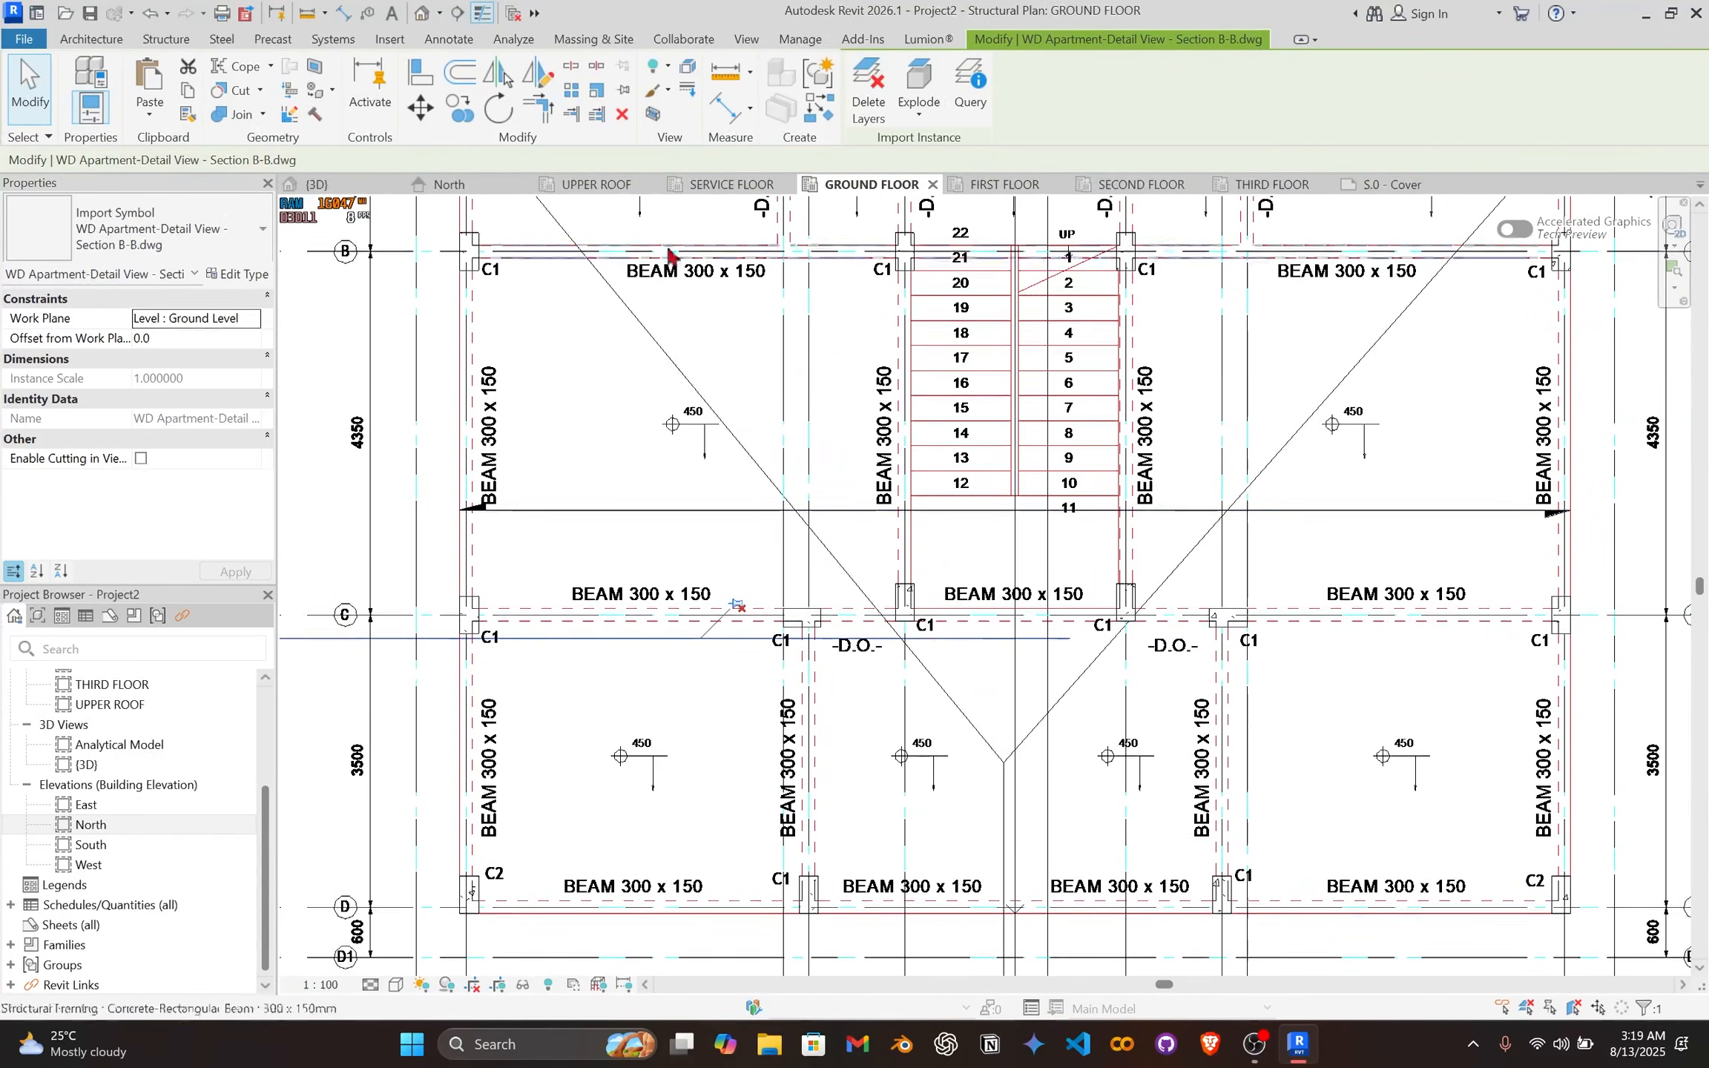
Step: Rotate the imported Section B-B drawing in plan about its intersection with grid 5, using its own horizontal line as the start ray
click(497, 108)
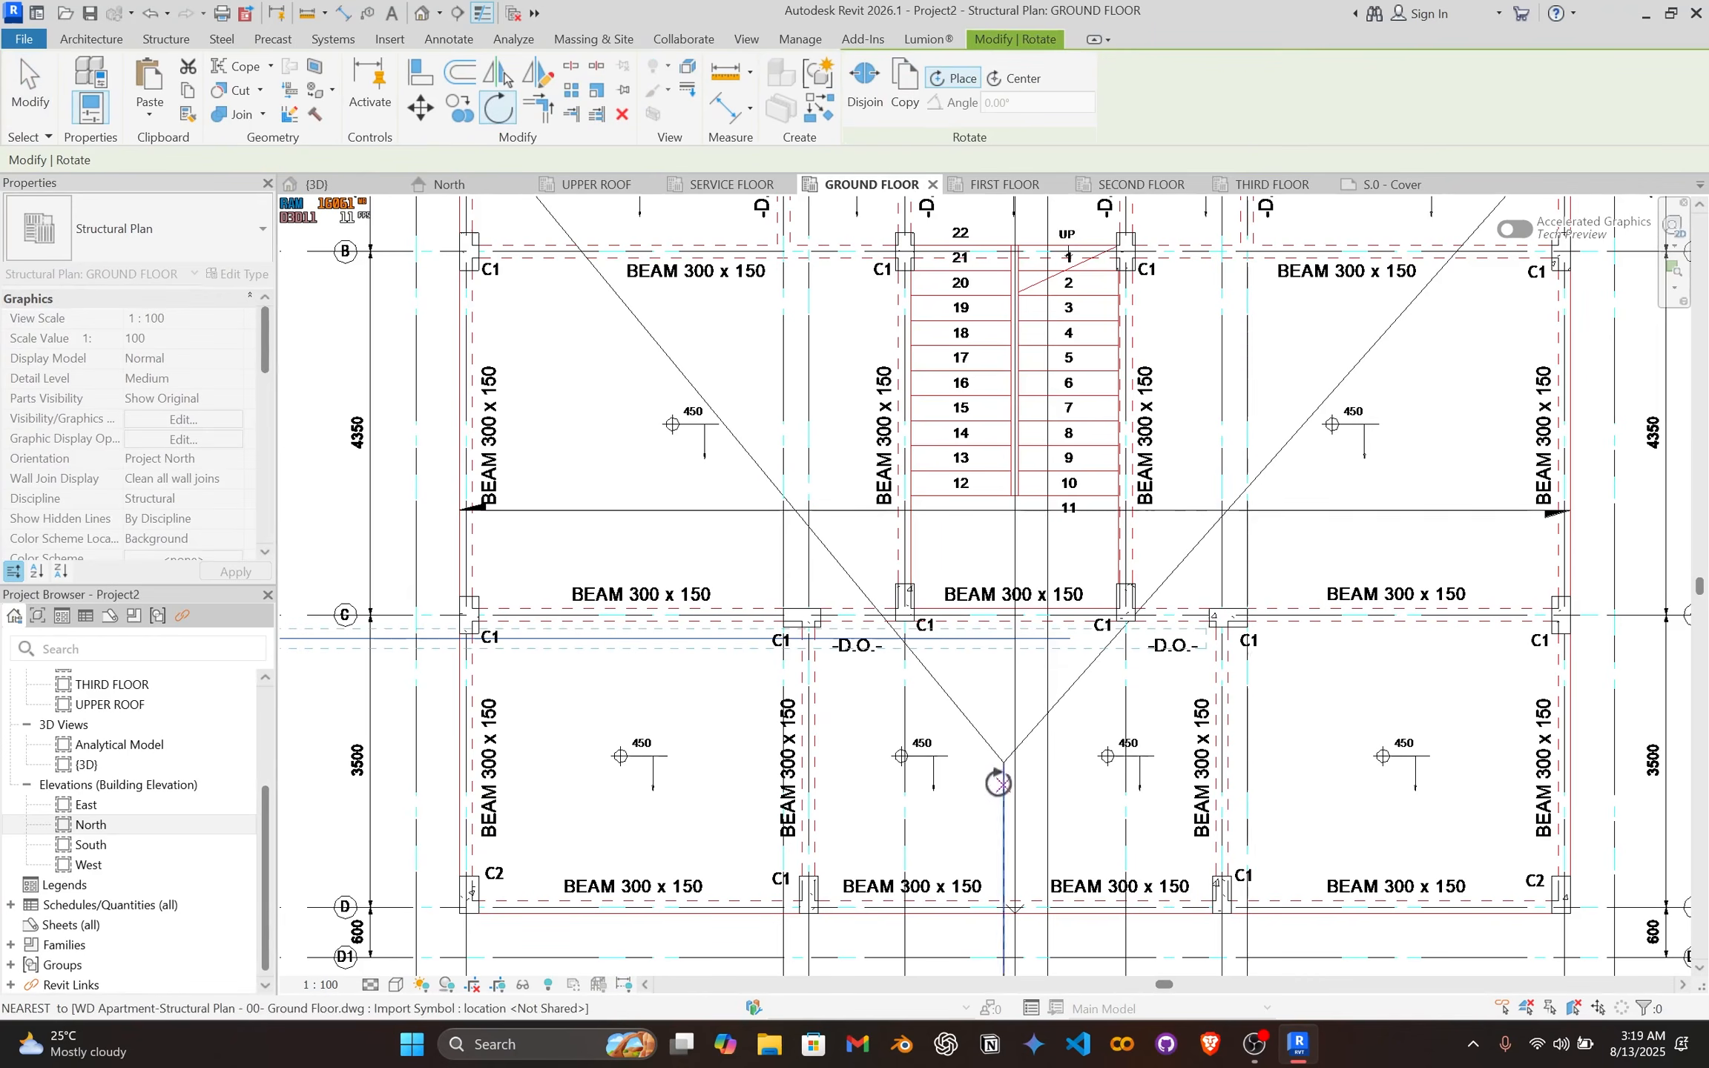
scroll(999, 784, down, 2)
scroll(1087, 668, up, 5)
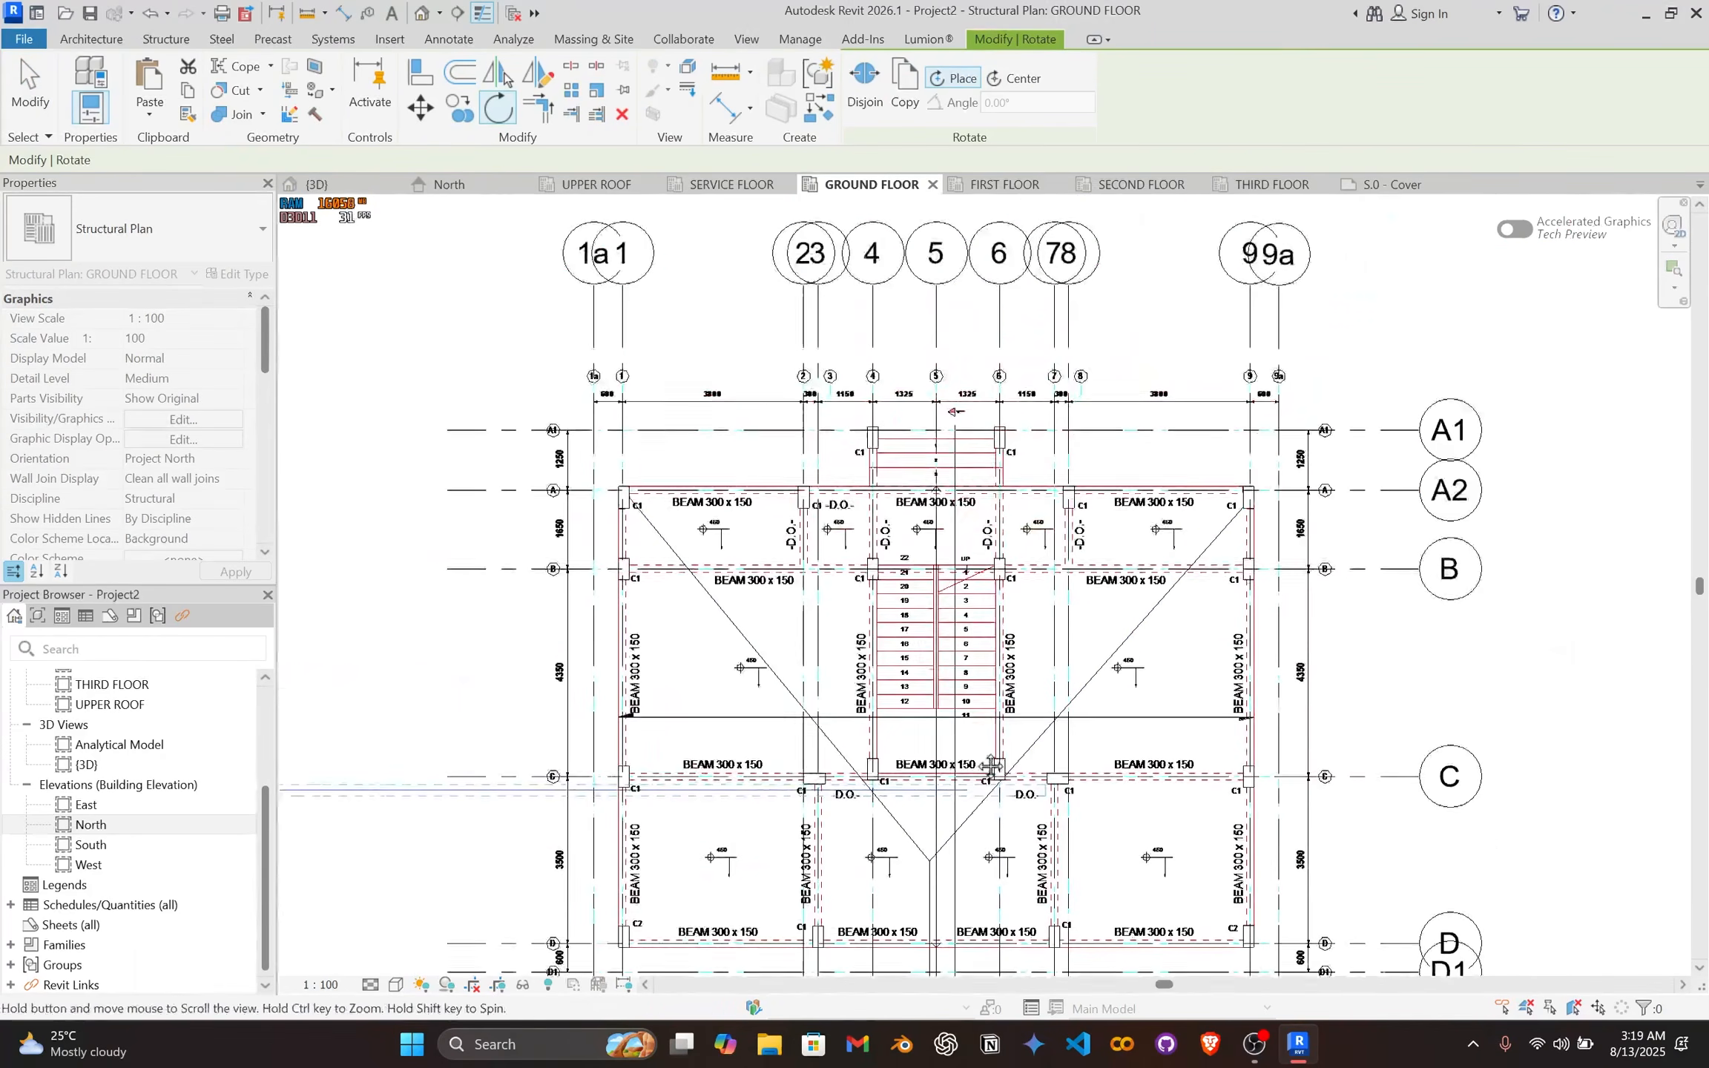
scroll(881, 727, up, 2)
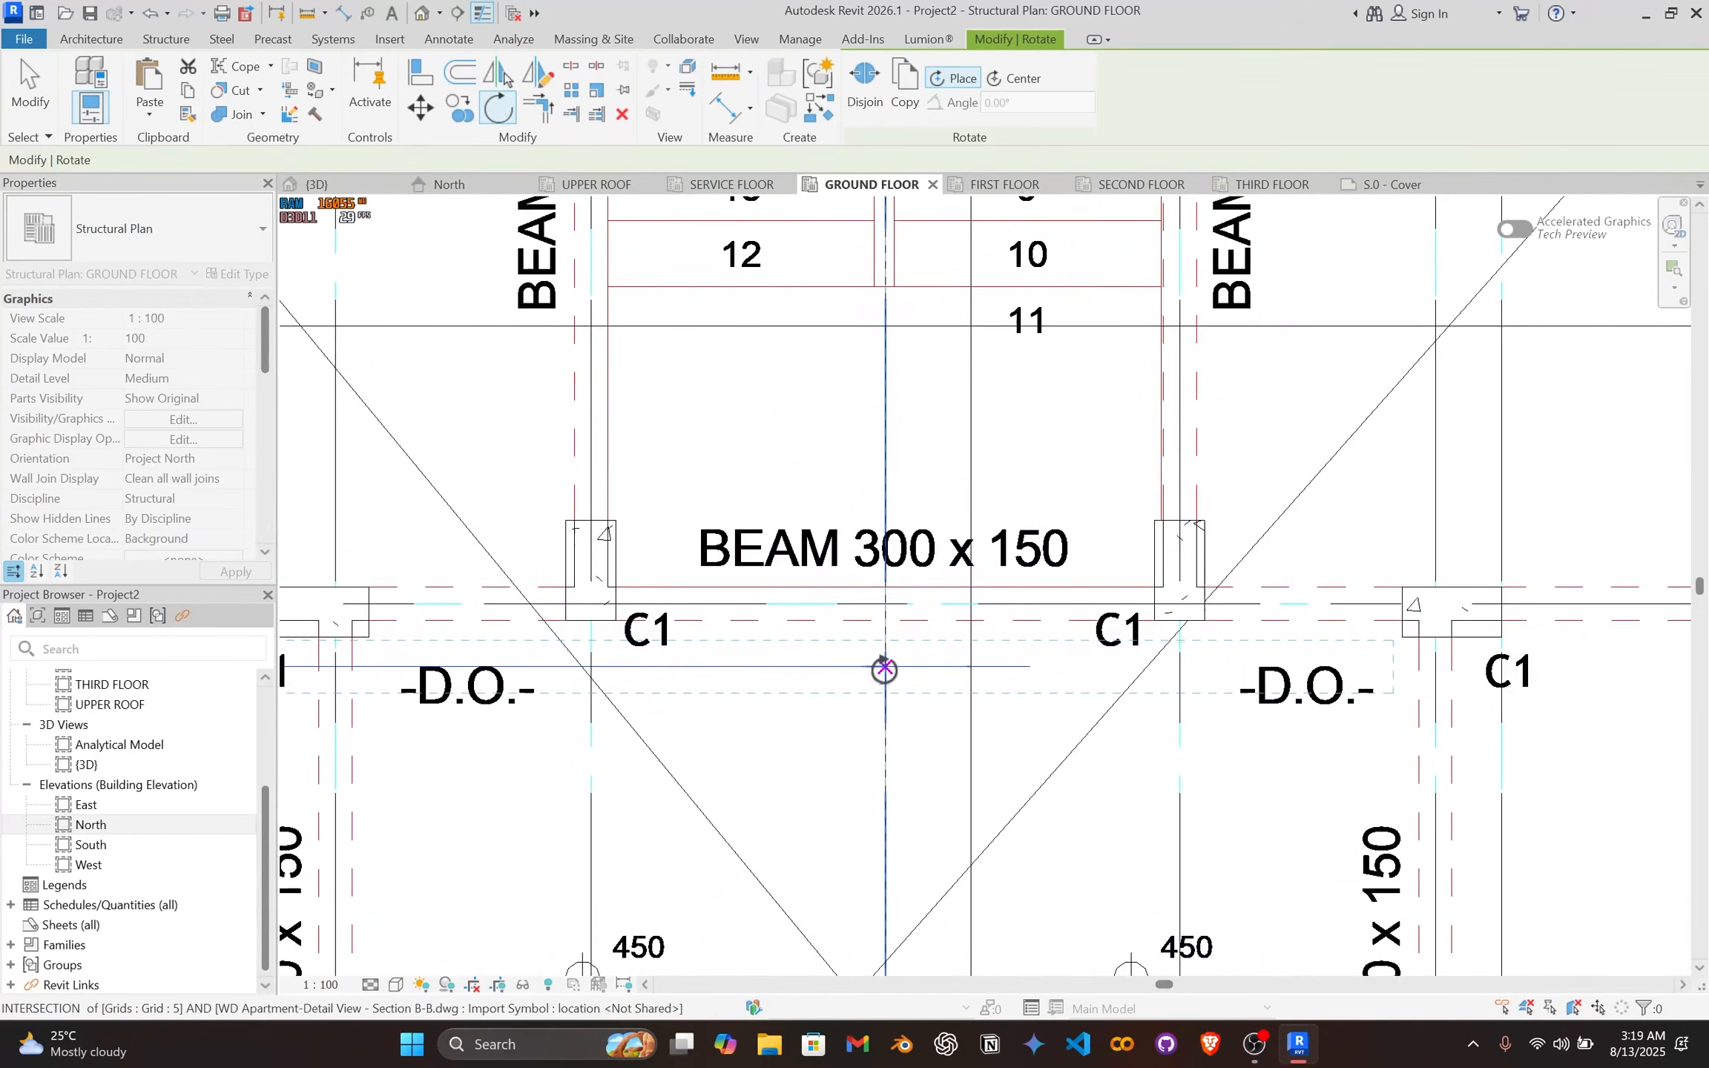
scroll(677, 716, down, 1)
middle_drag(676, 716, 1023, 716)
click(518, 676)
scroll(1336, 456, down, 1)
middle_drag(1341, 471, 868, 457)
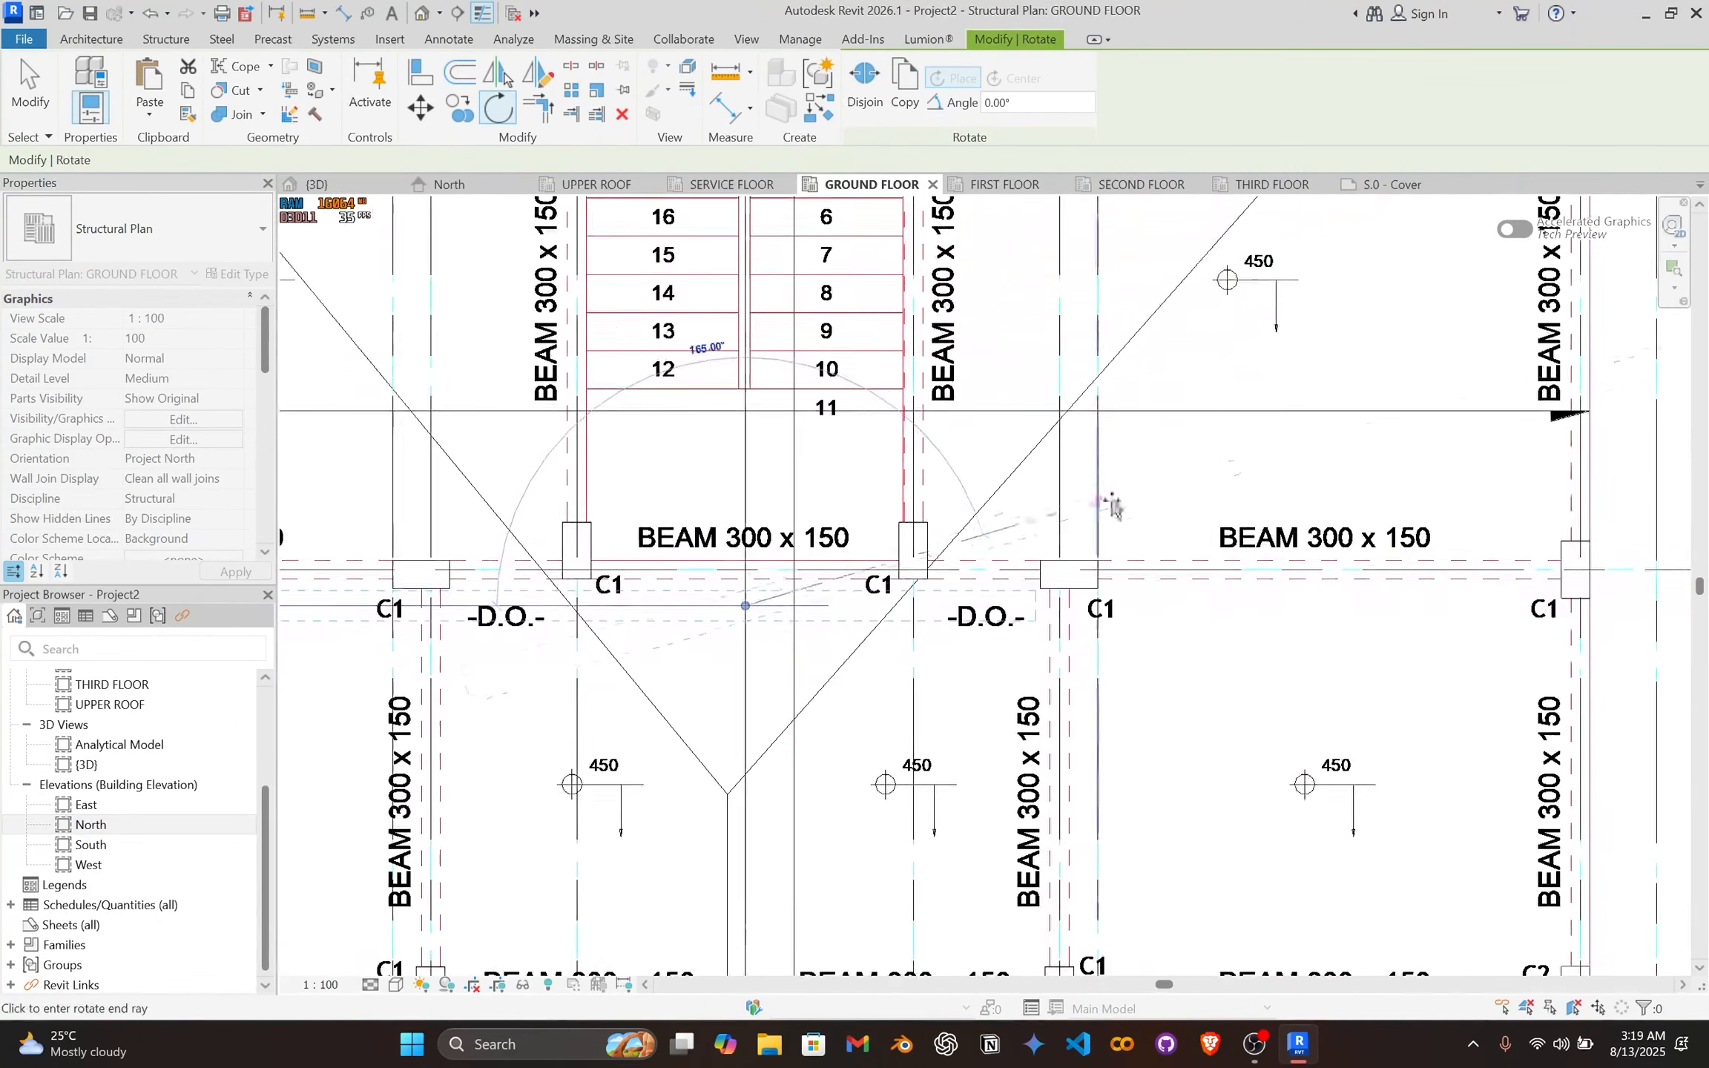
Step: Rotate the imported Section B-B drawing half a turn in the ground floor plan and open the North elevation
click(1306, 606)
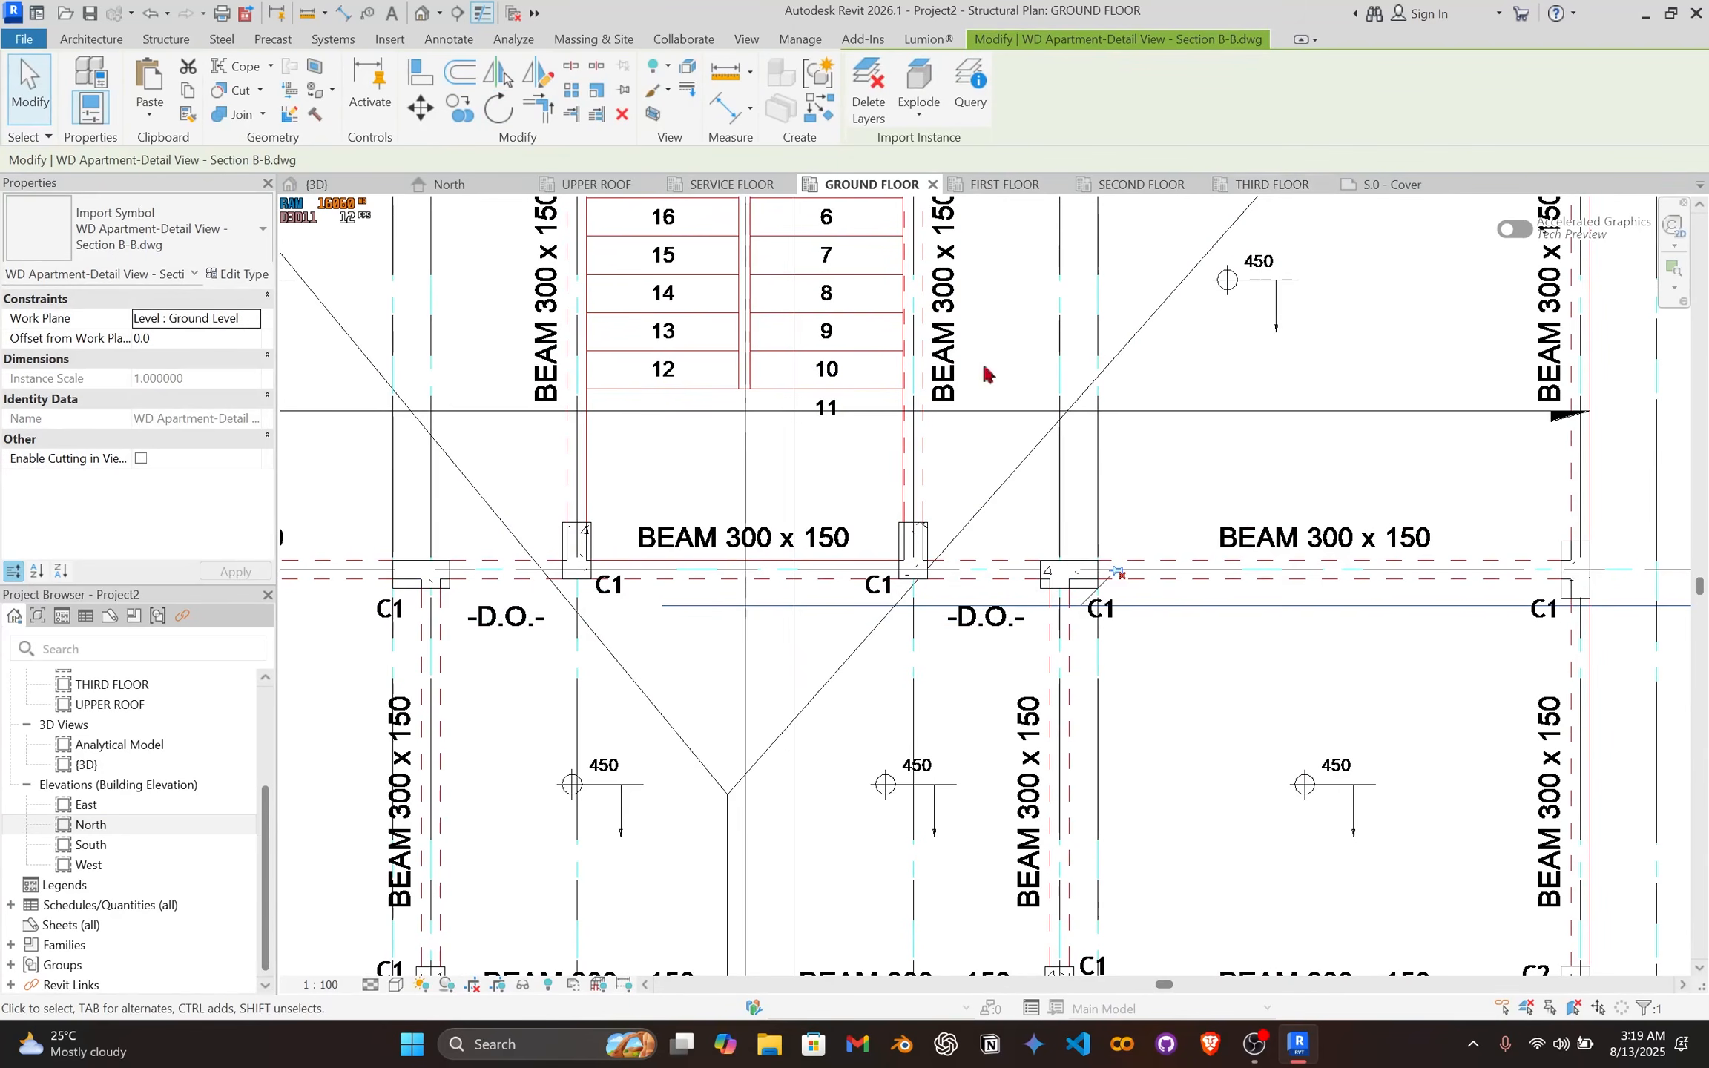
double_click(215, 825)
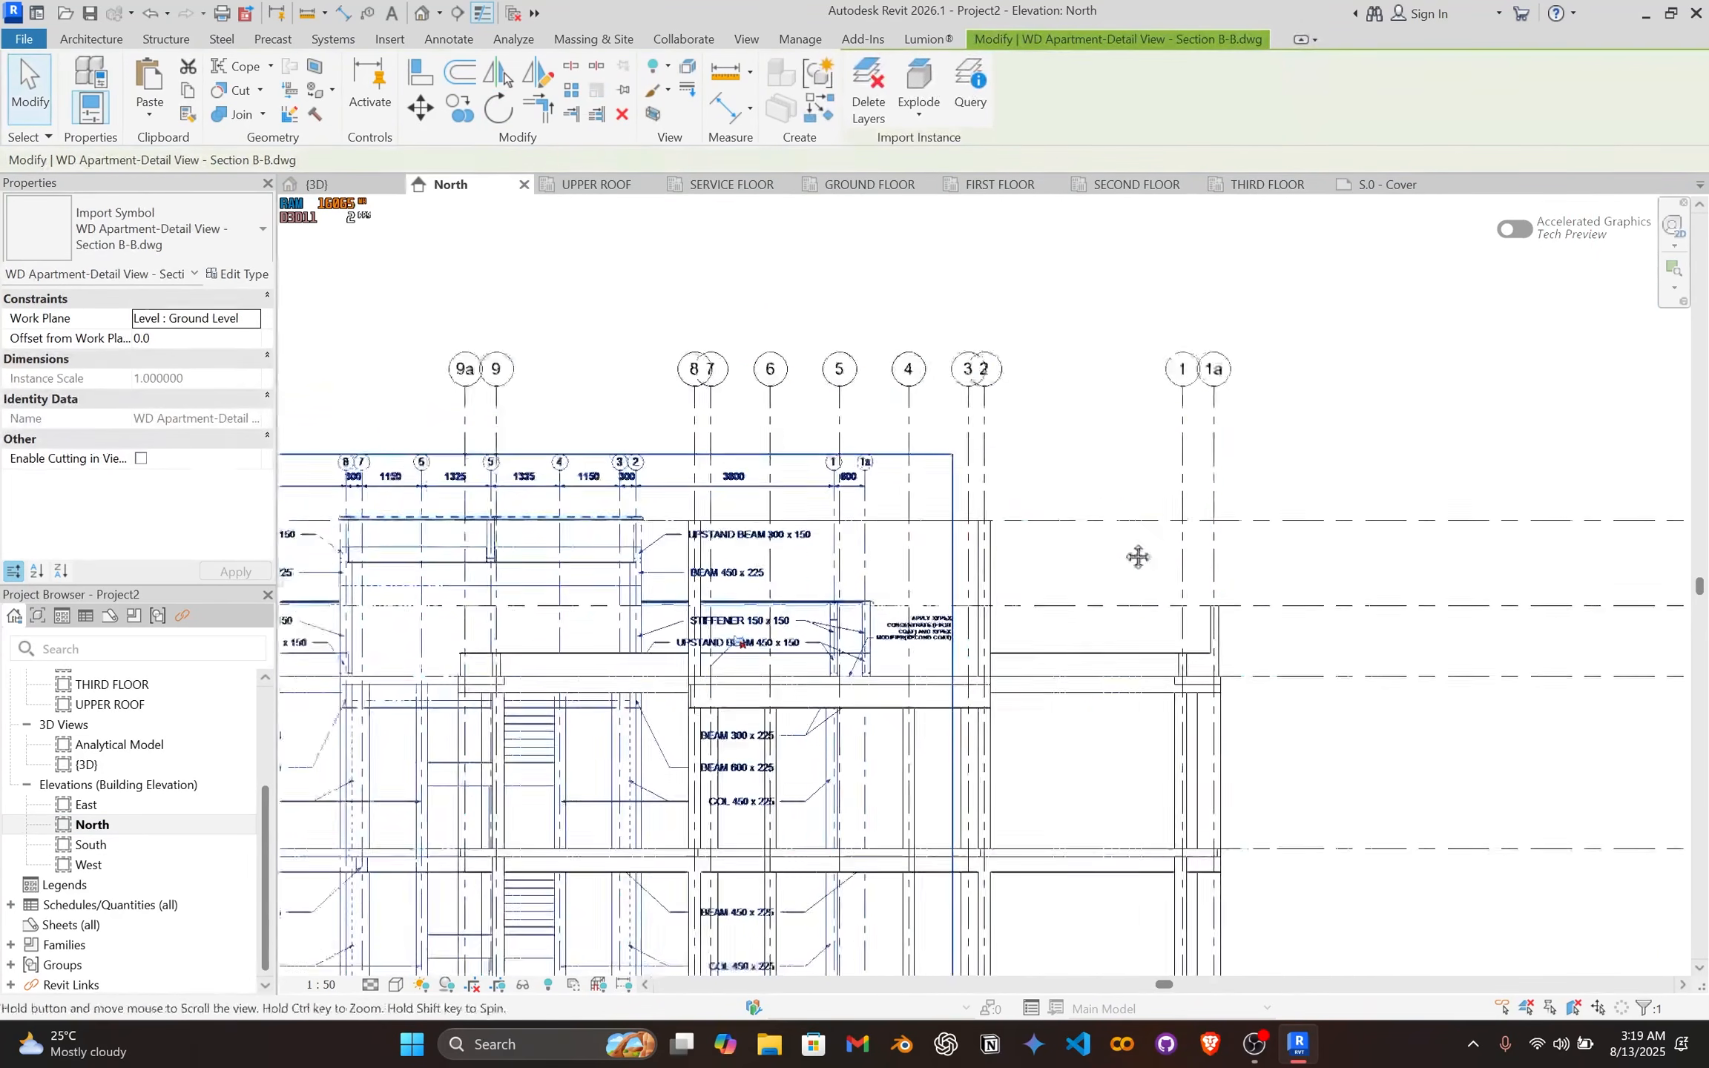
click(613, 272)
scroll(634, 419, up, 5)
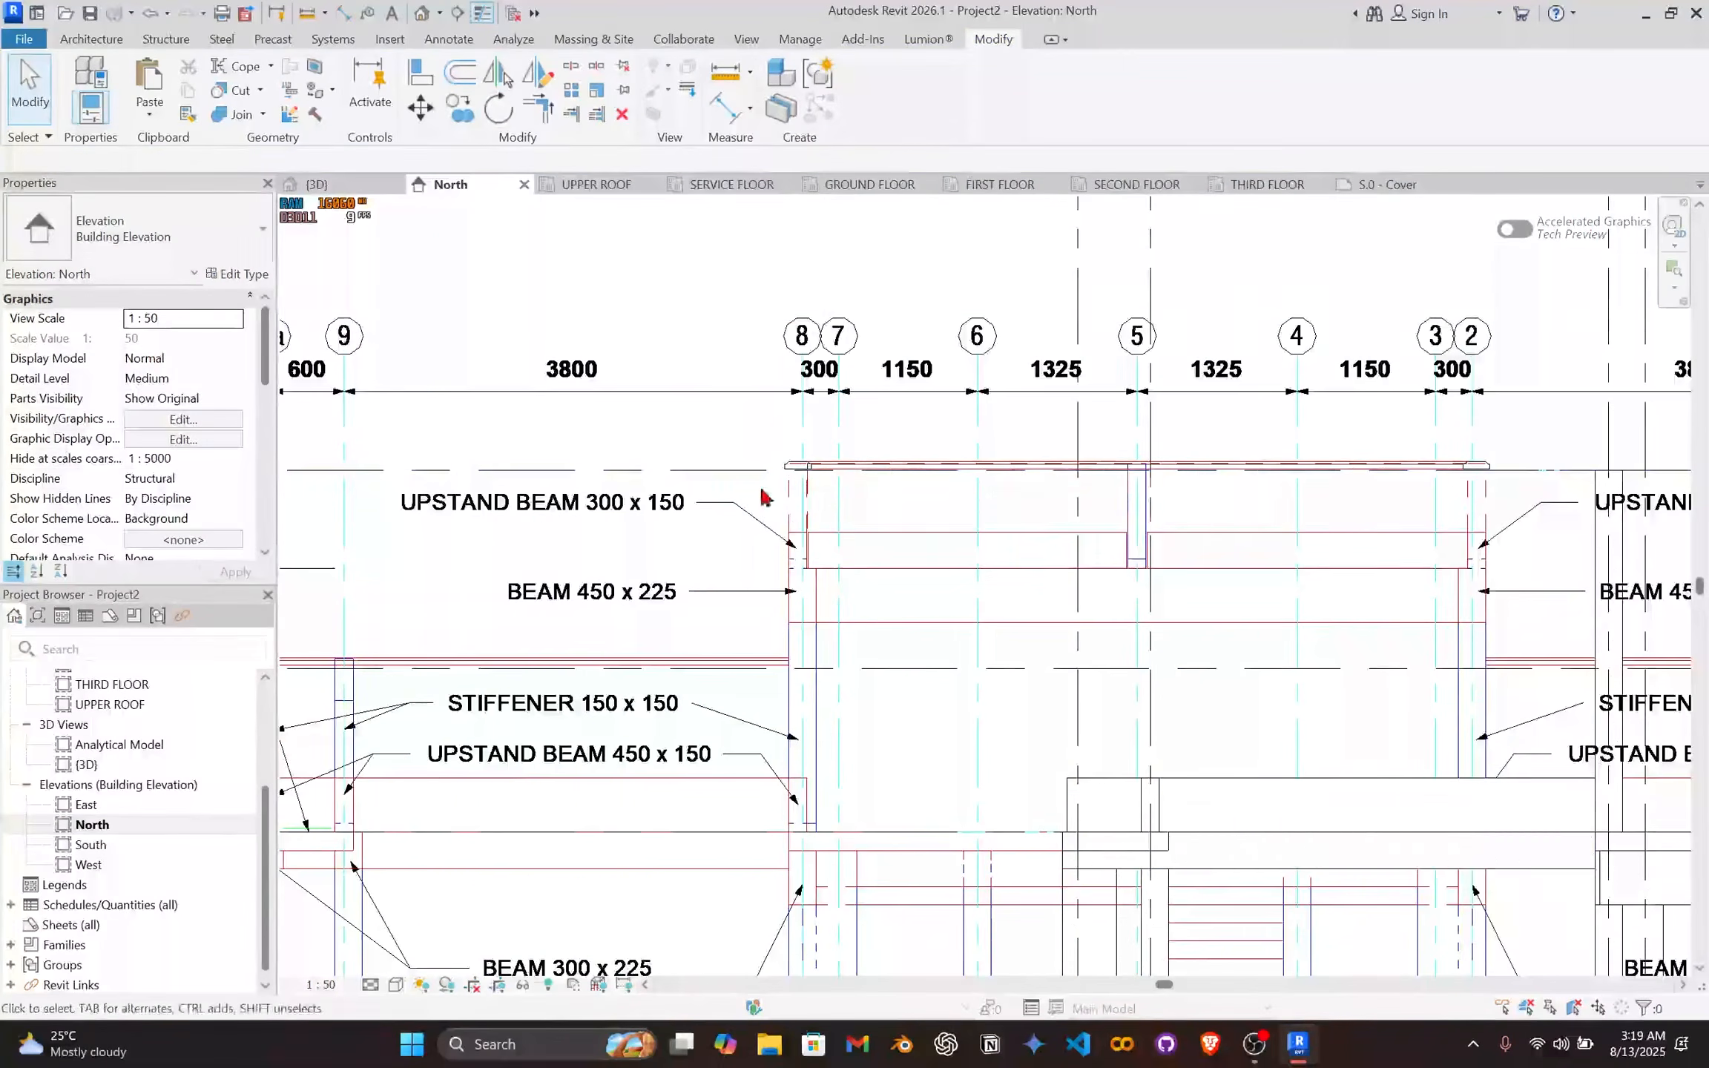
scroll(771, 555, down, 1)
middle_drag(772, 555, 1024, 517)
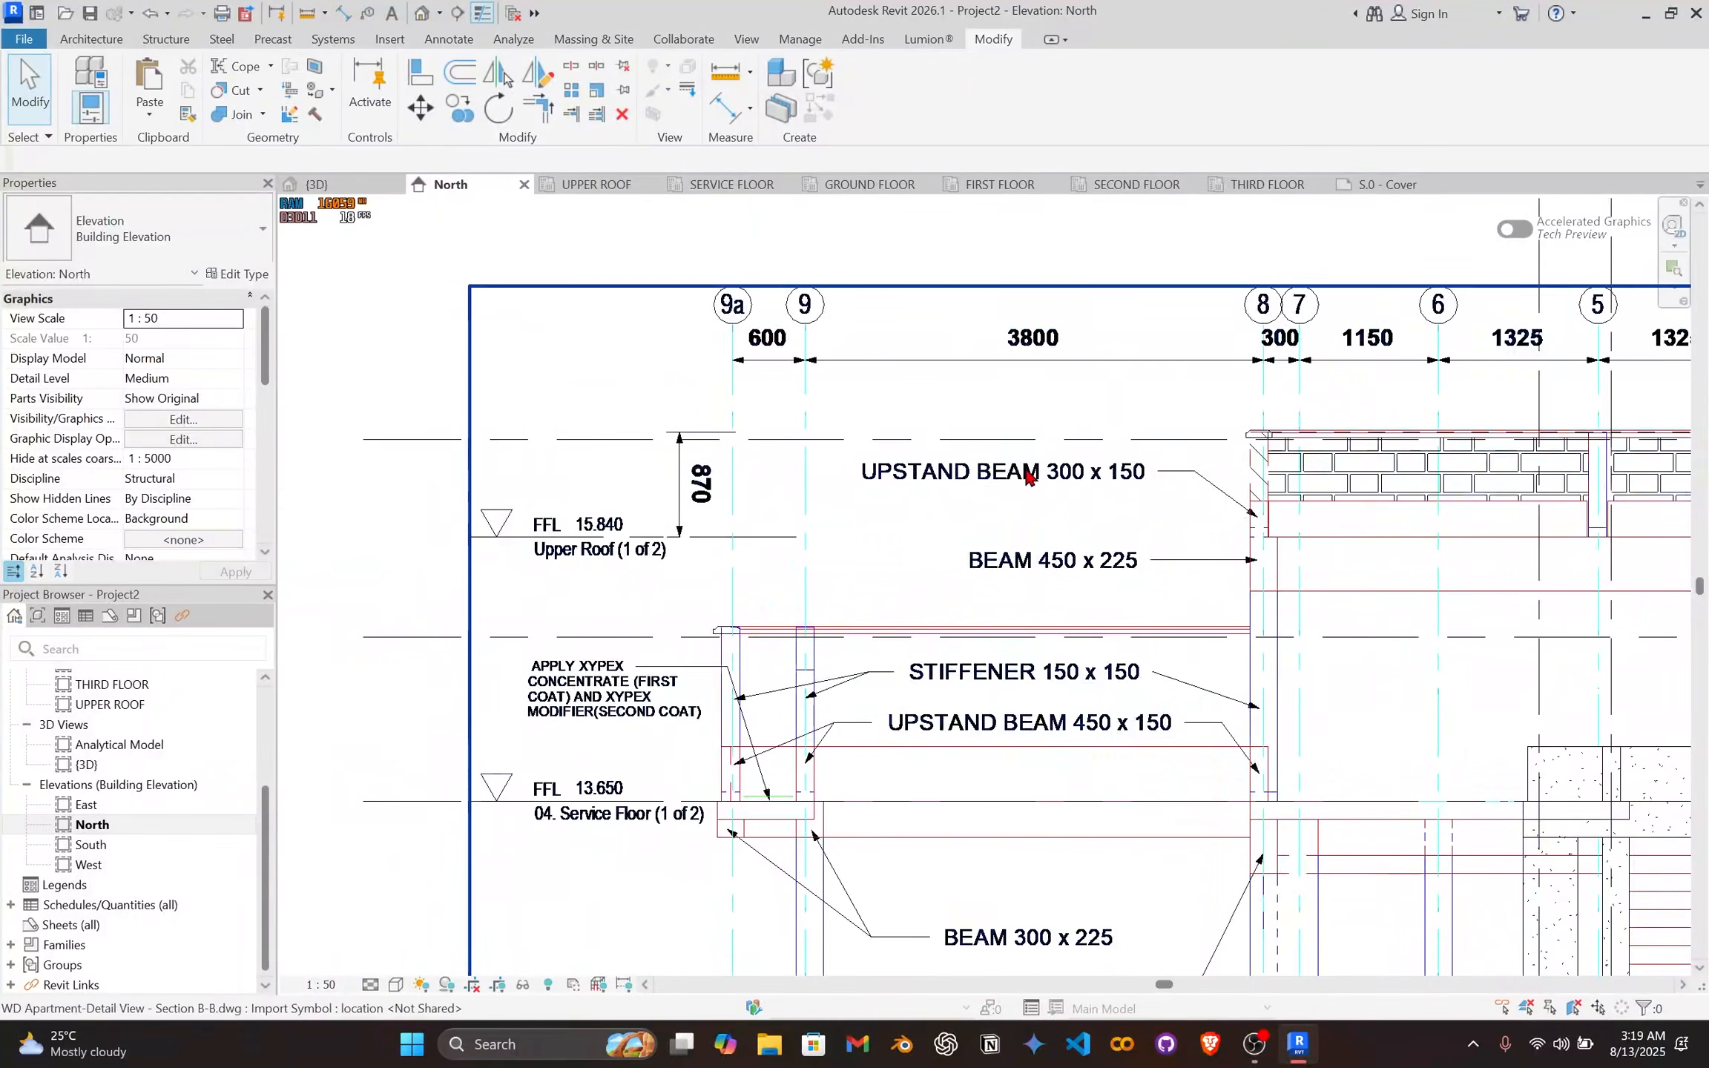
Step: Move the imported Section B-B drawing so that its grid line 9a coincides with the model's grid line 9a
click(1028, 477)
scroll(1002, 512, down, 3)
scroll(833, 433, up, 1)
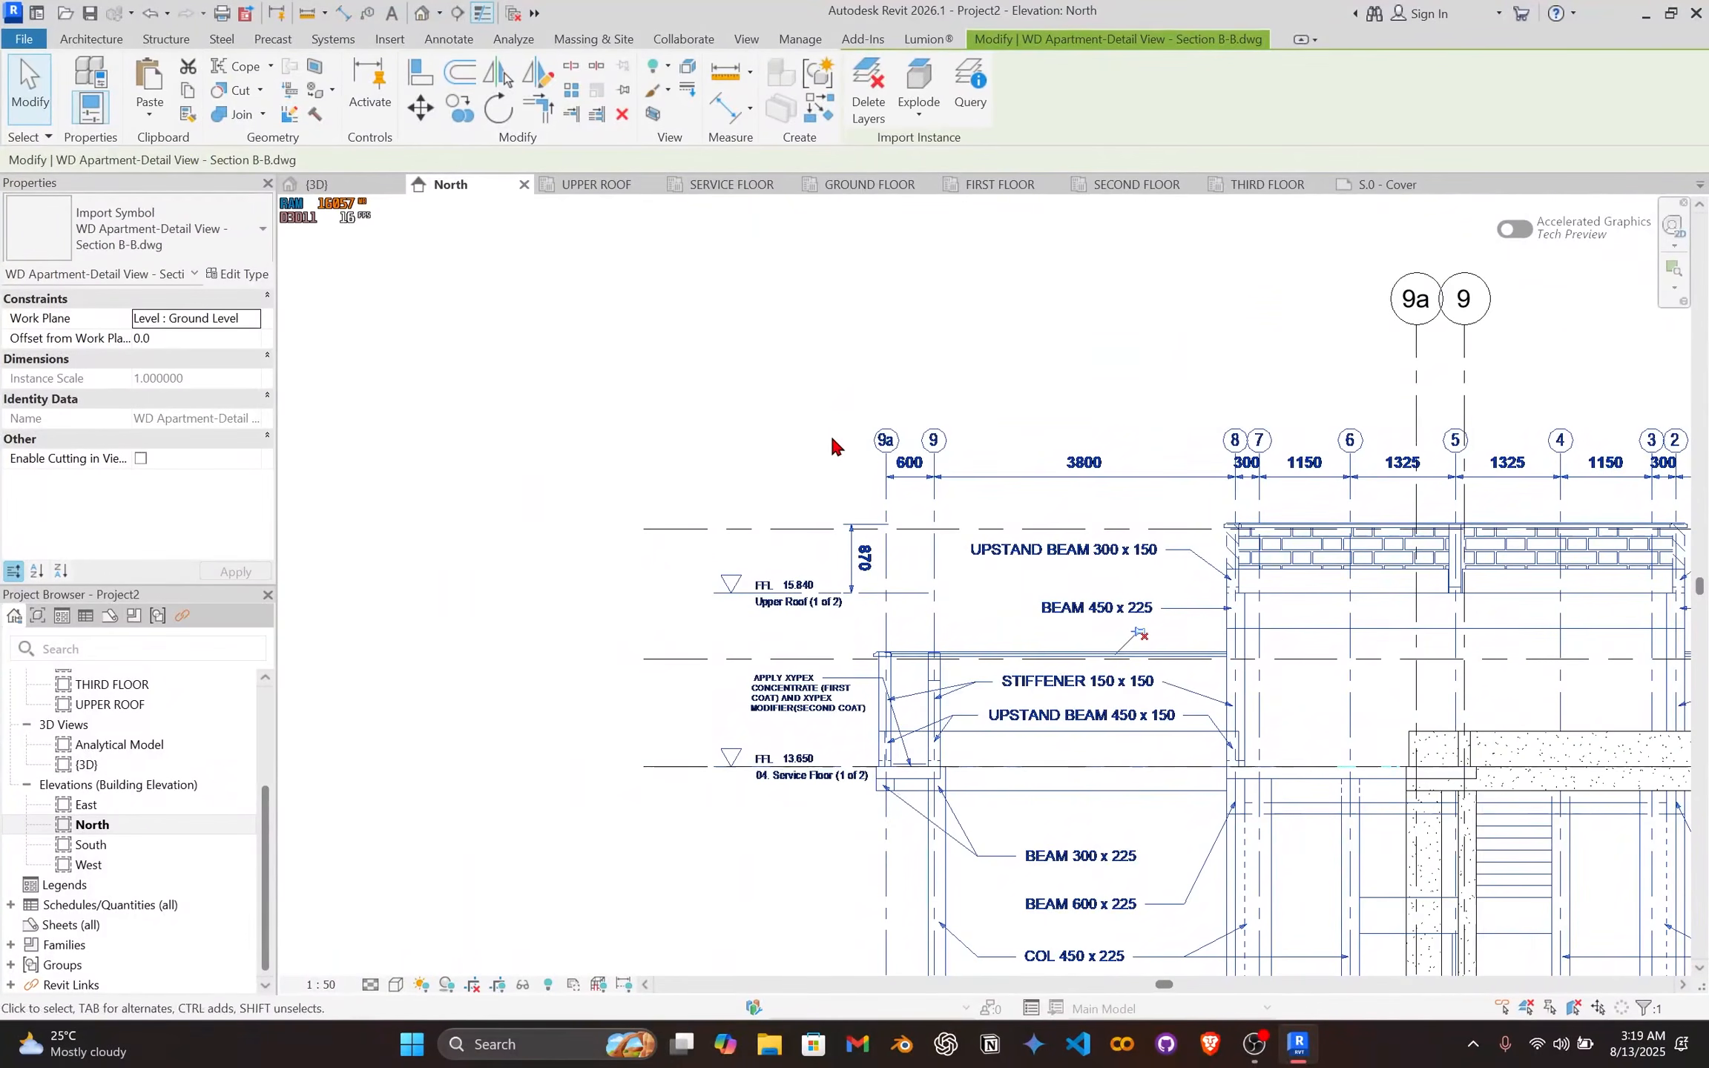
key(m)
key(v)
scroll(885, 489, up, 2)
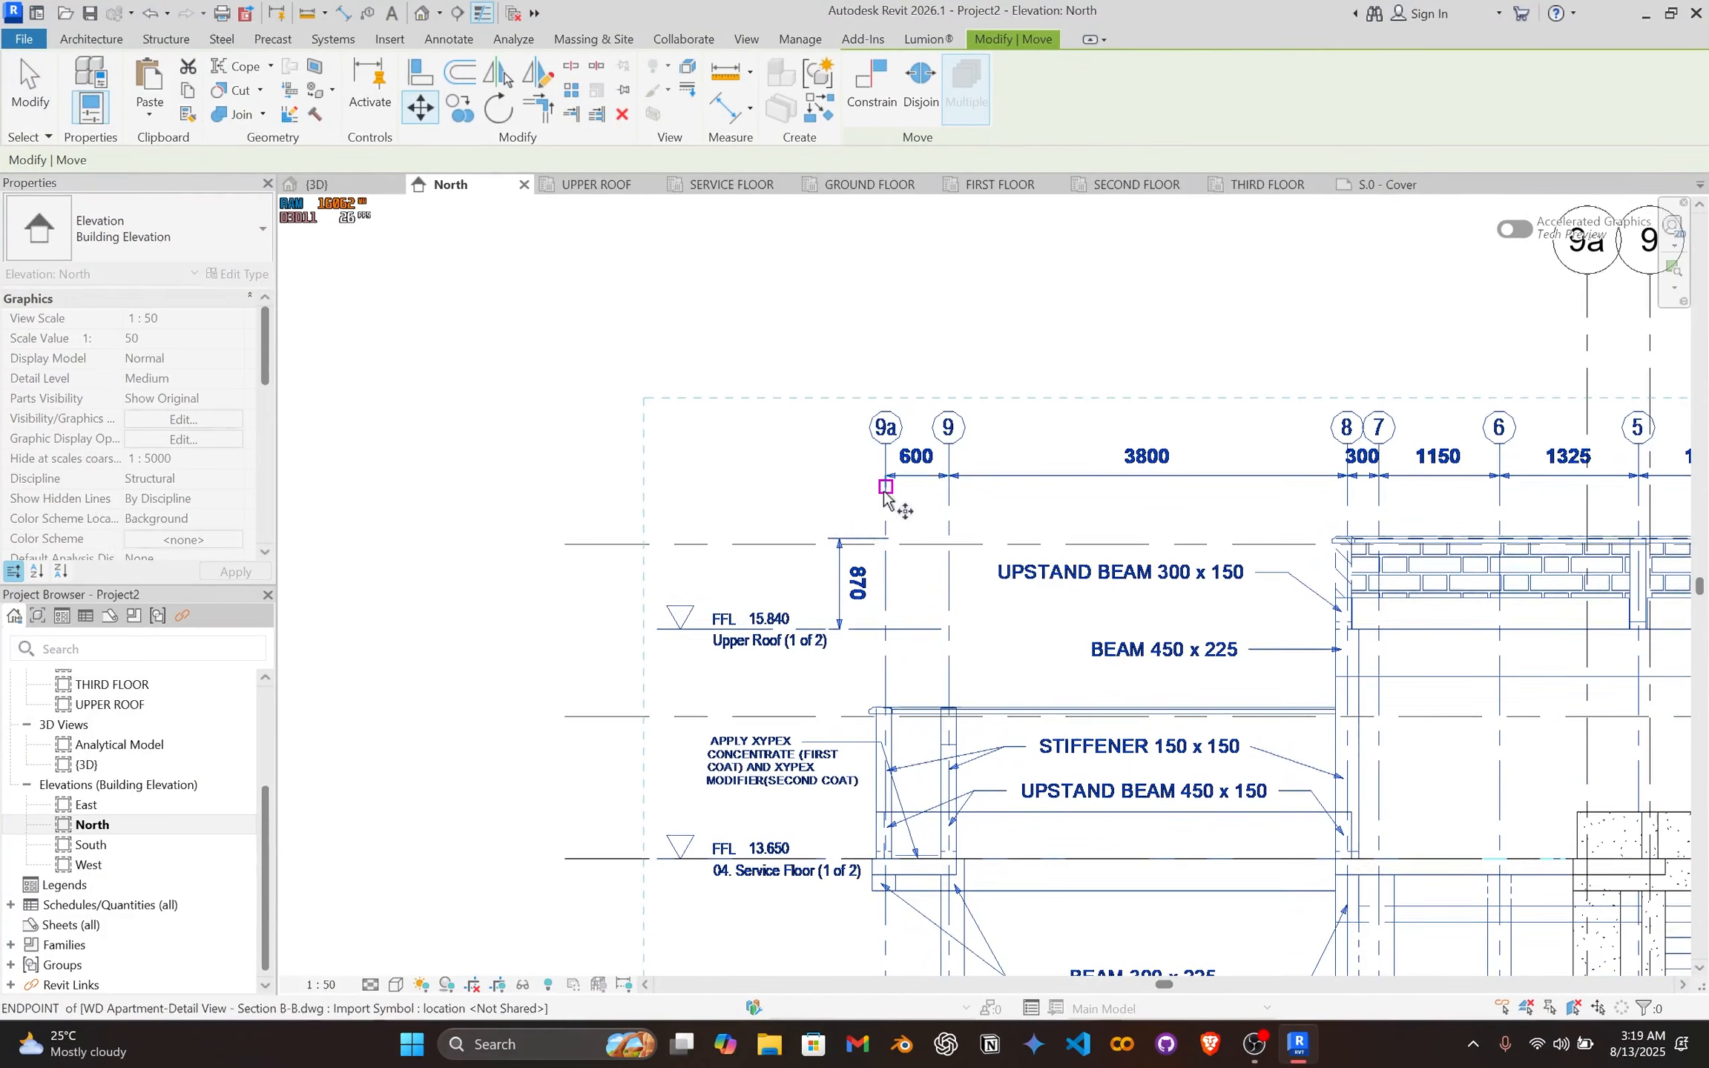
scroll(1061, 501, down, 3)
middle_drag(1592, 502, 881, 500)
scroll(731, 500, up, 5)
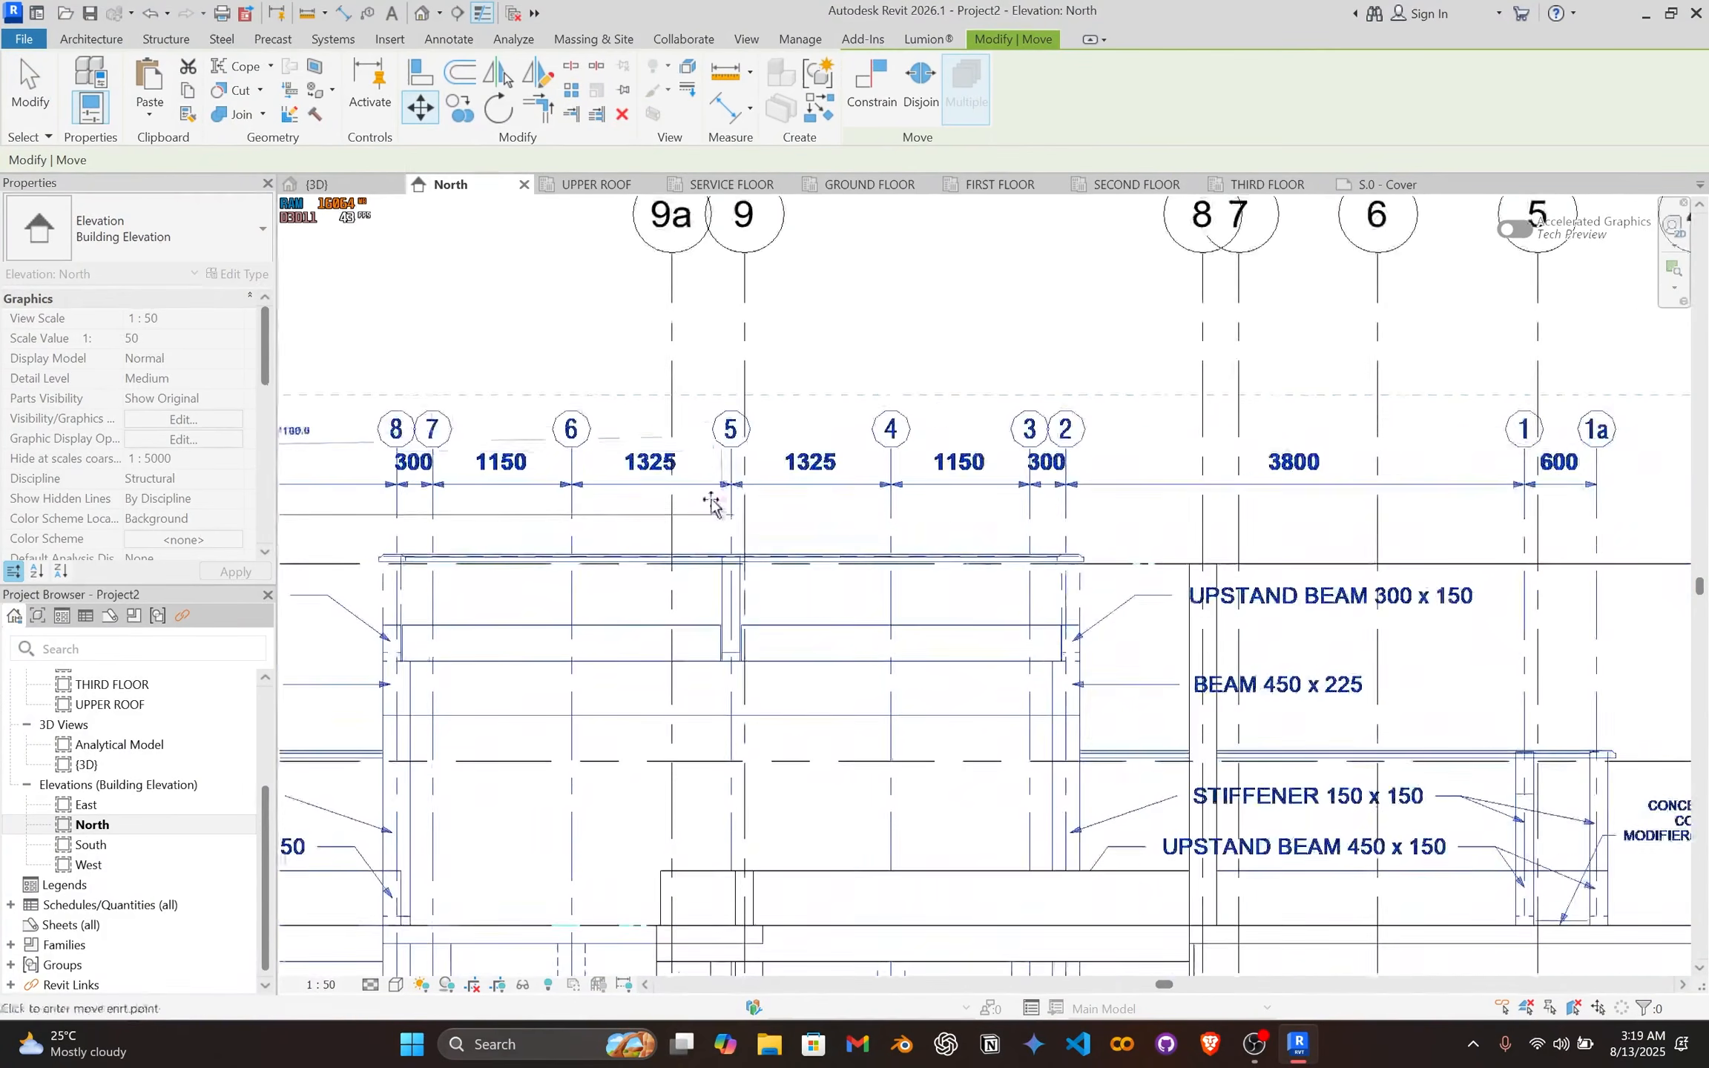
click(661, 520)
scroll(657, 519, down, 2)
key(Escape)
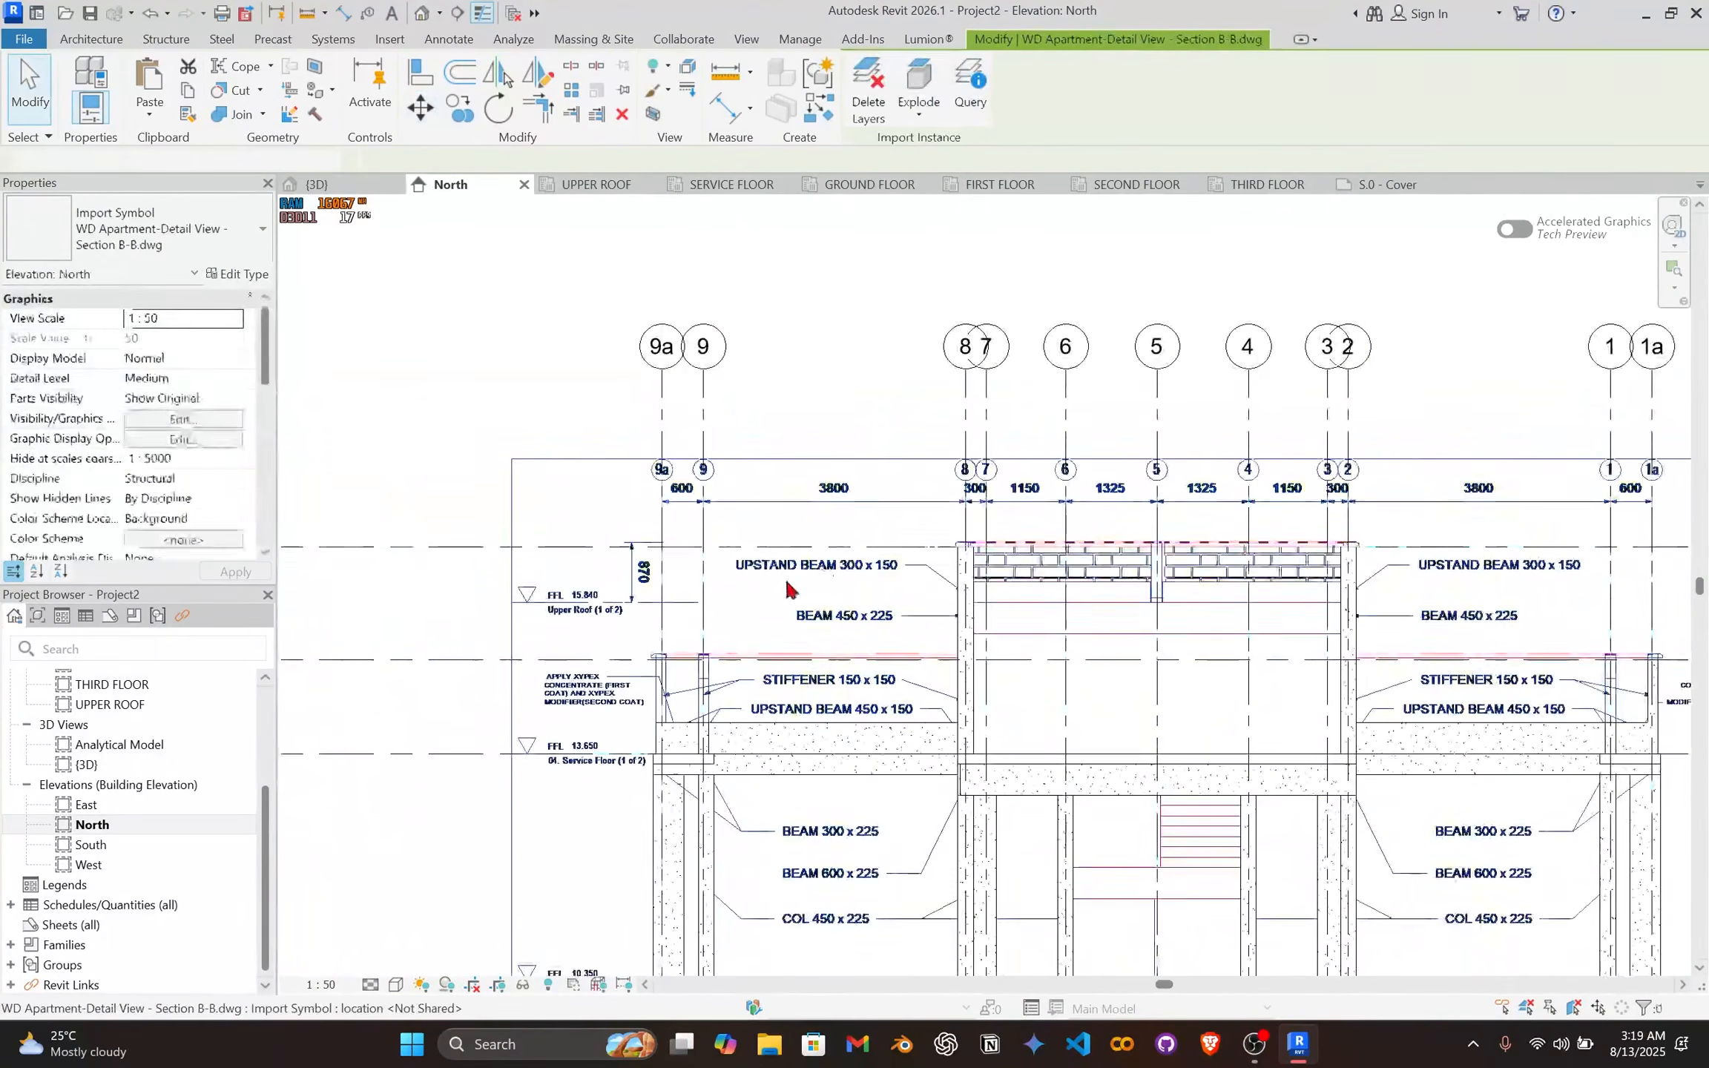
Step: Examine how the section drawing's grids, levels and beams line up with the model across the North elevation
scroll(795, 582, down, 2)
mouse_move(814, 583)
middle_down()
mouse_move(783, 560)
mouse_move(699, 357)
middle_up()
middle_drag(844, 638, 825, 539)
middle_drag(1128, 585, 1137, 734)
scroll(1186, 535, up, 2)
middle_drag(969, 397, 1286, 527)
scroll(768, 582, up, 2)
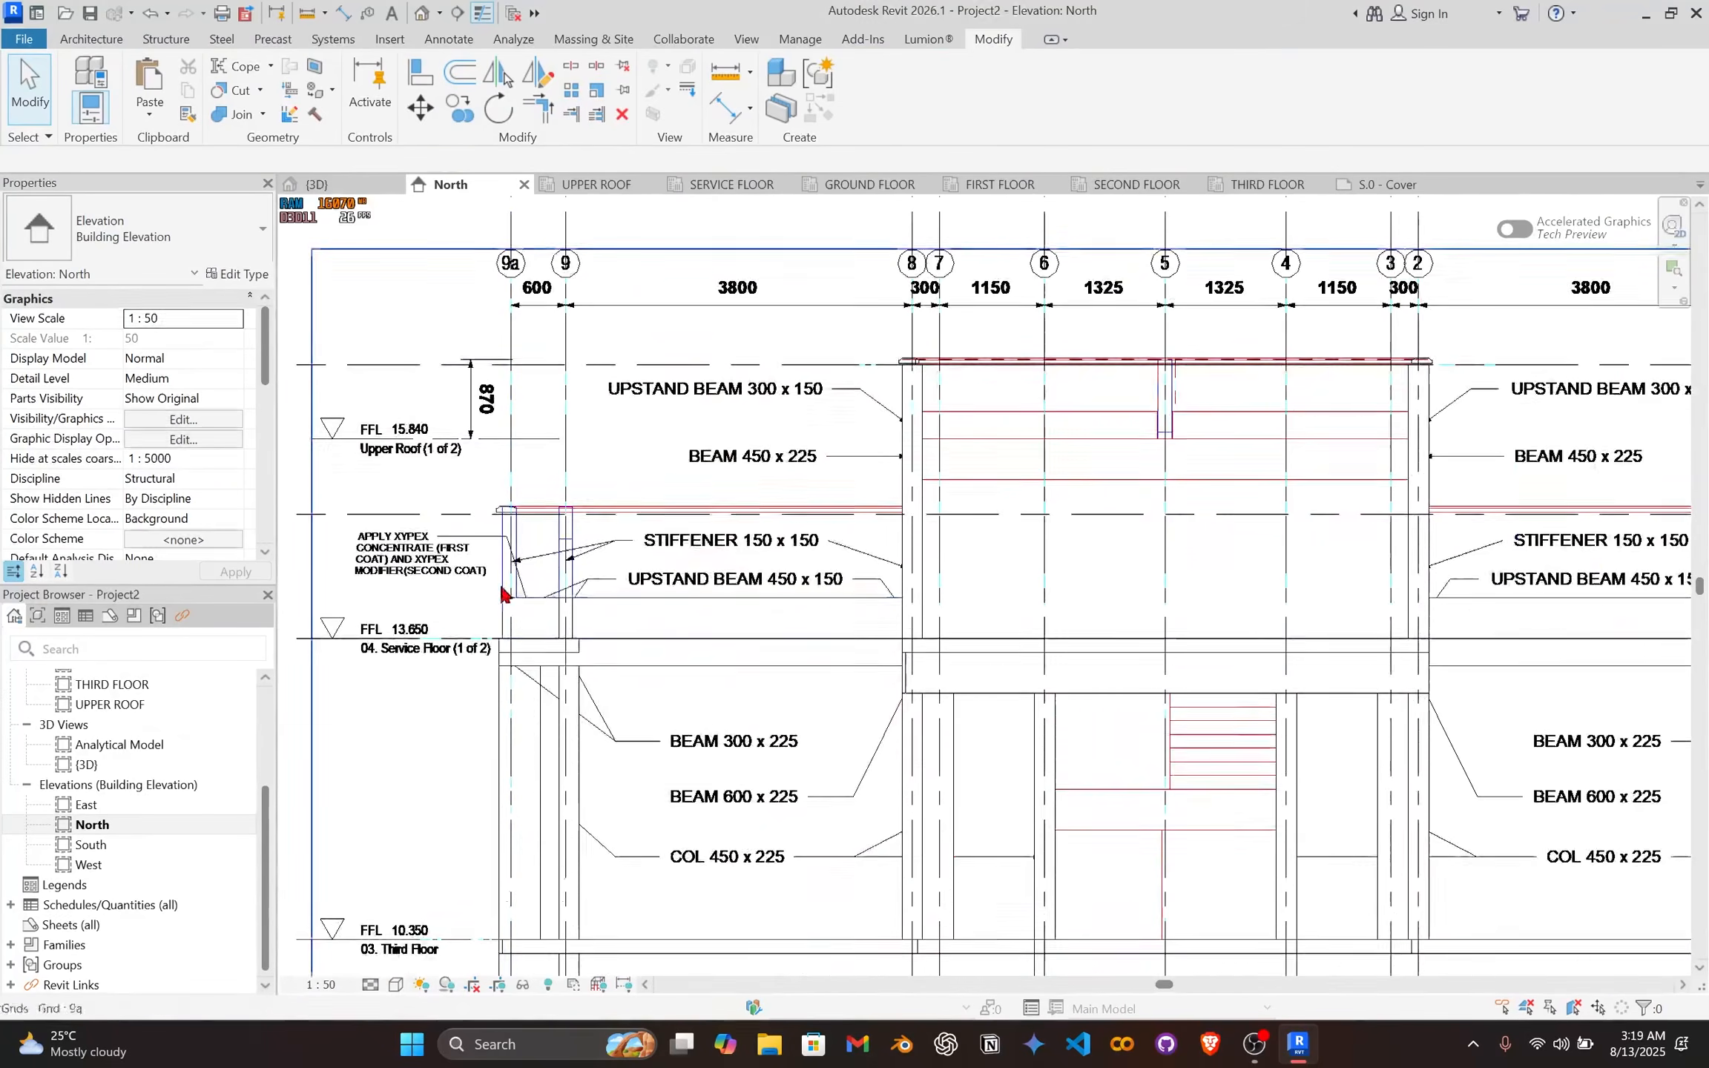
scroll(1193, 564, down, 3)
middle_drag(1192, 564, 813, 534)
scroll(1172, 525, up, 1)
middle_drag(1294, 504, 1041, 470)
scroll(1014, 486, up, 1)
scroll(1014, 485, up, 1)
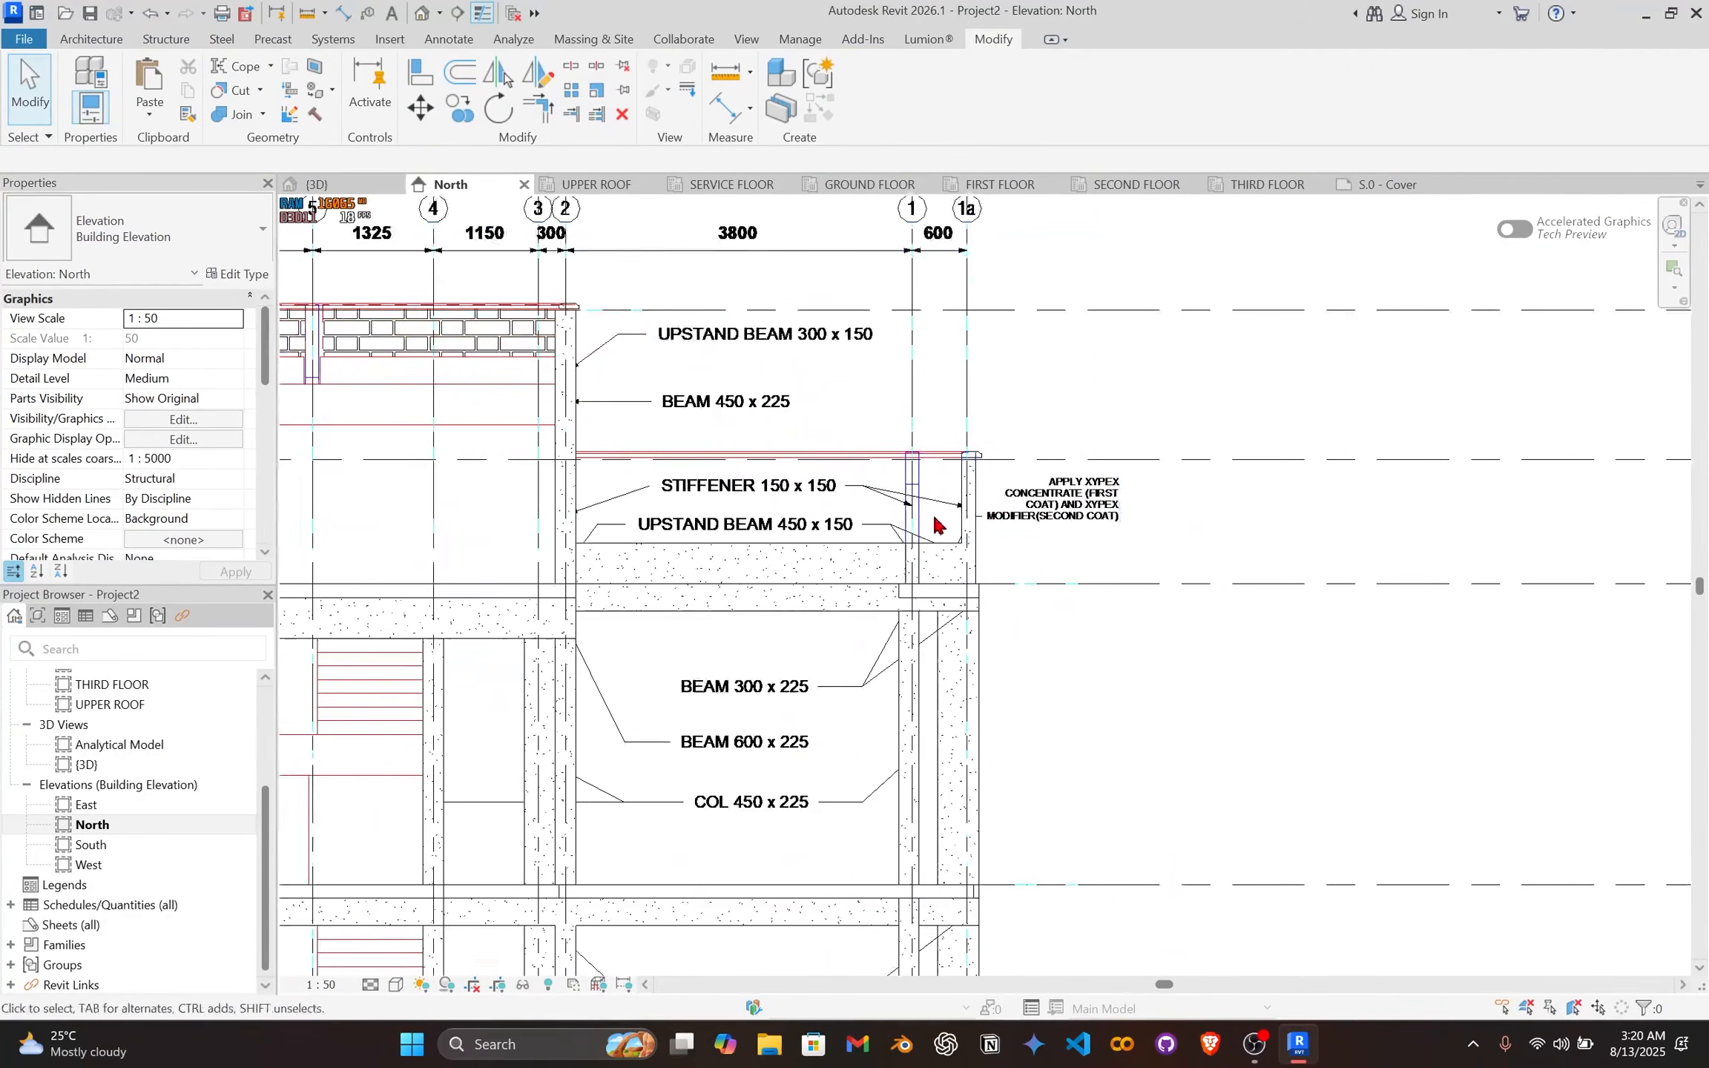
Step: Select the VSF1 column at grid 1a and examine its top against the stiffener and coping in the section drawing
click(976, 519)
scroll(992, 512, up, 6)
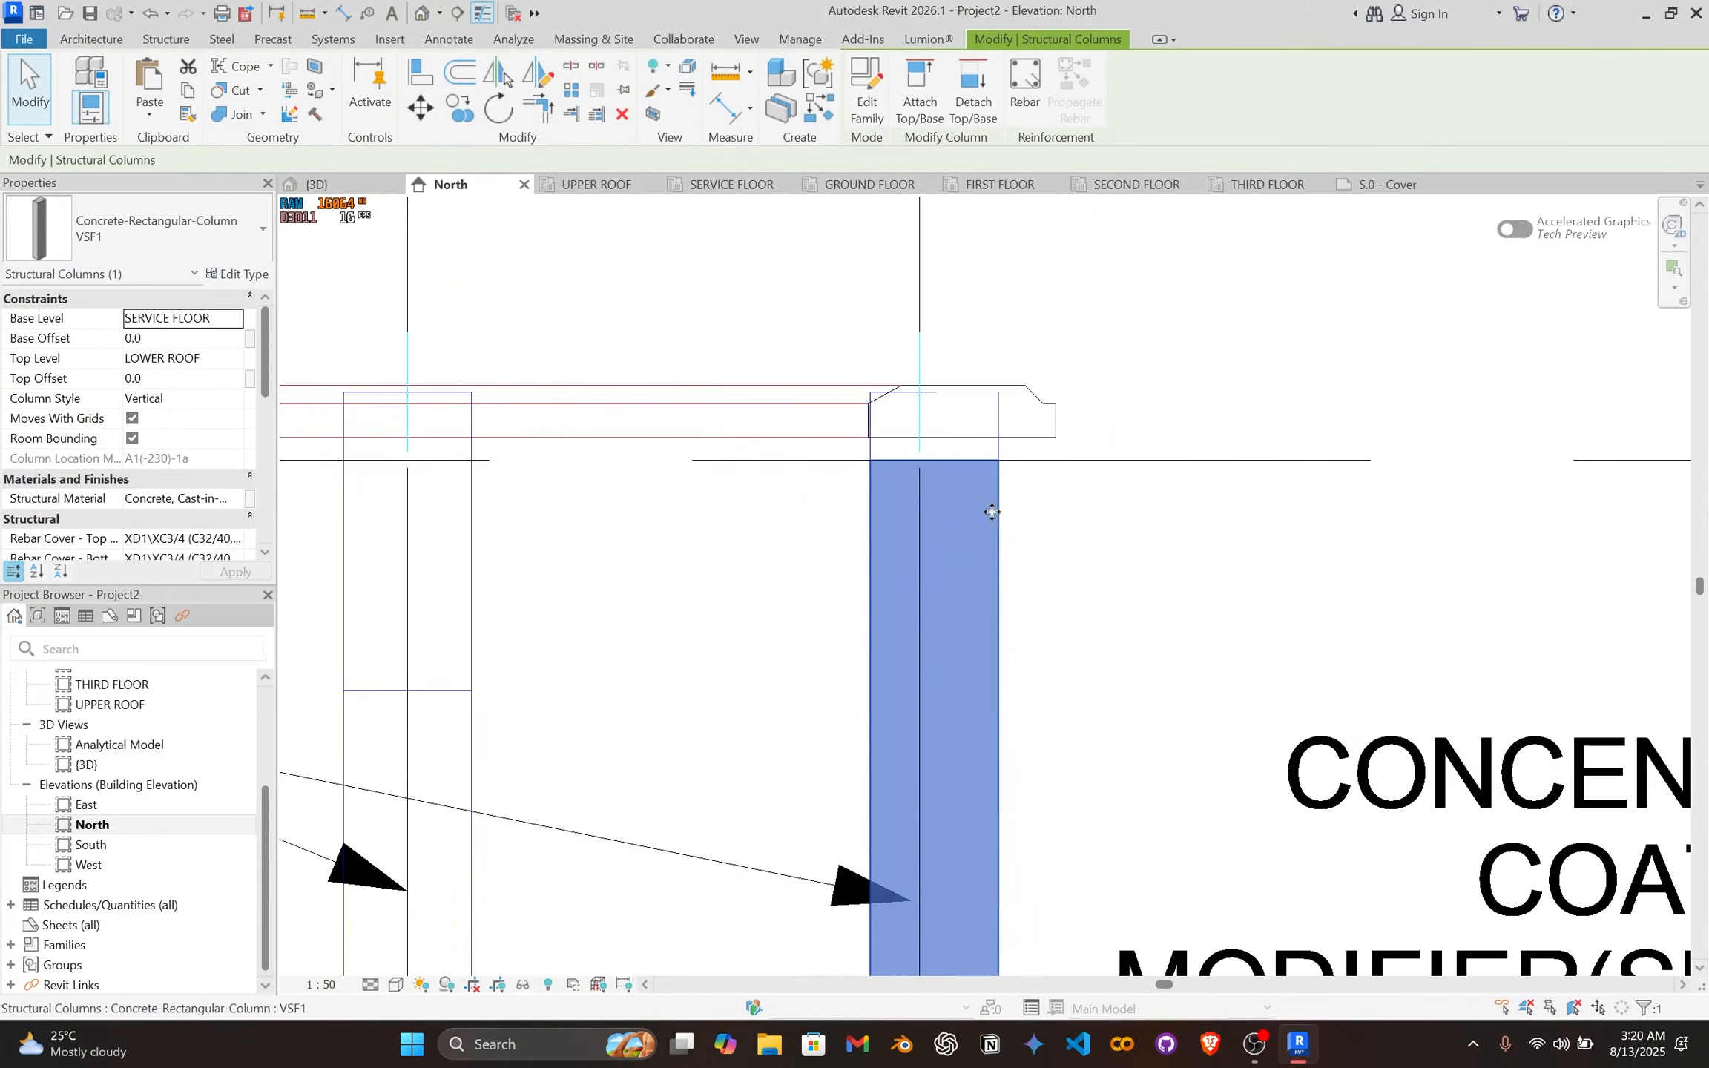
scroll(941, 458, down, 6)
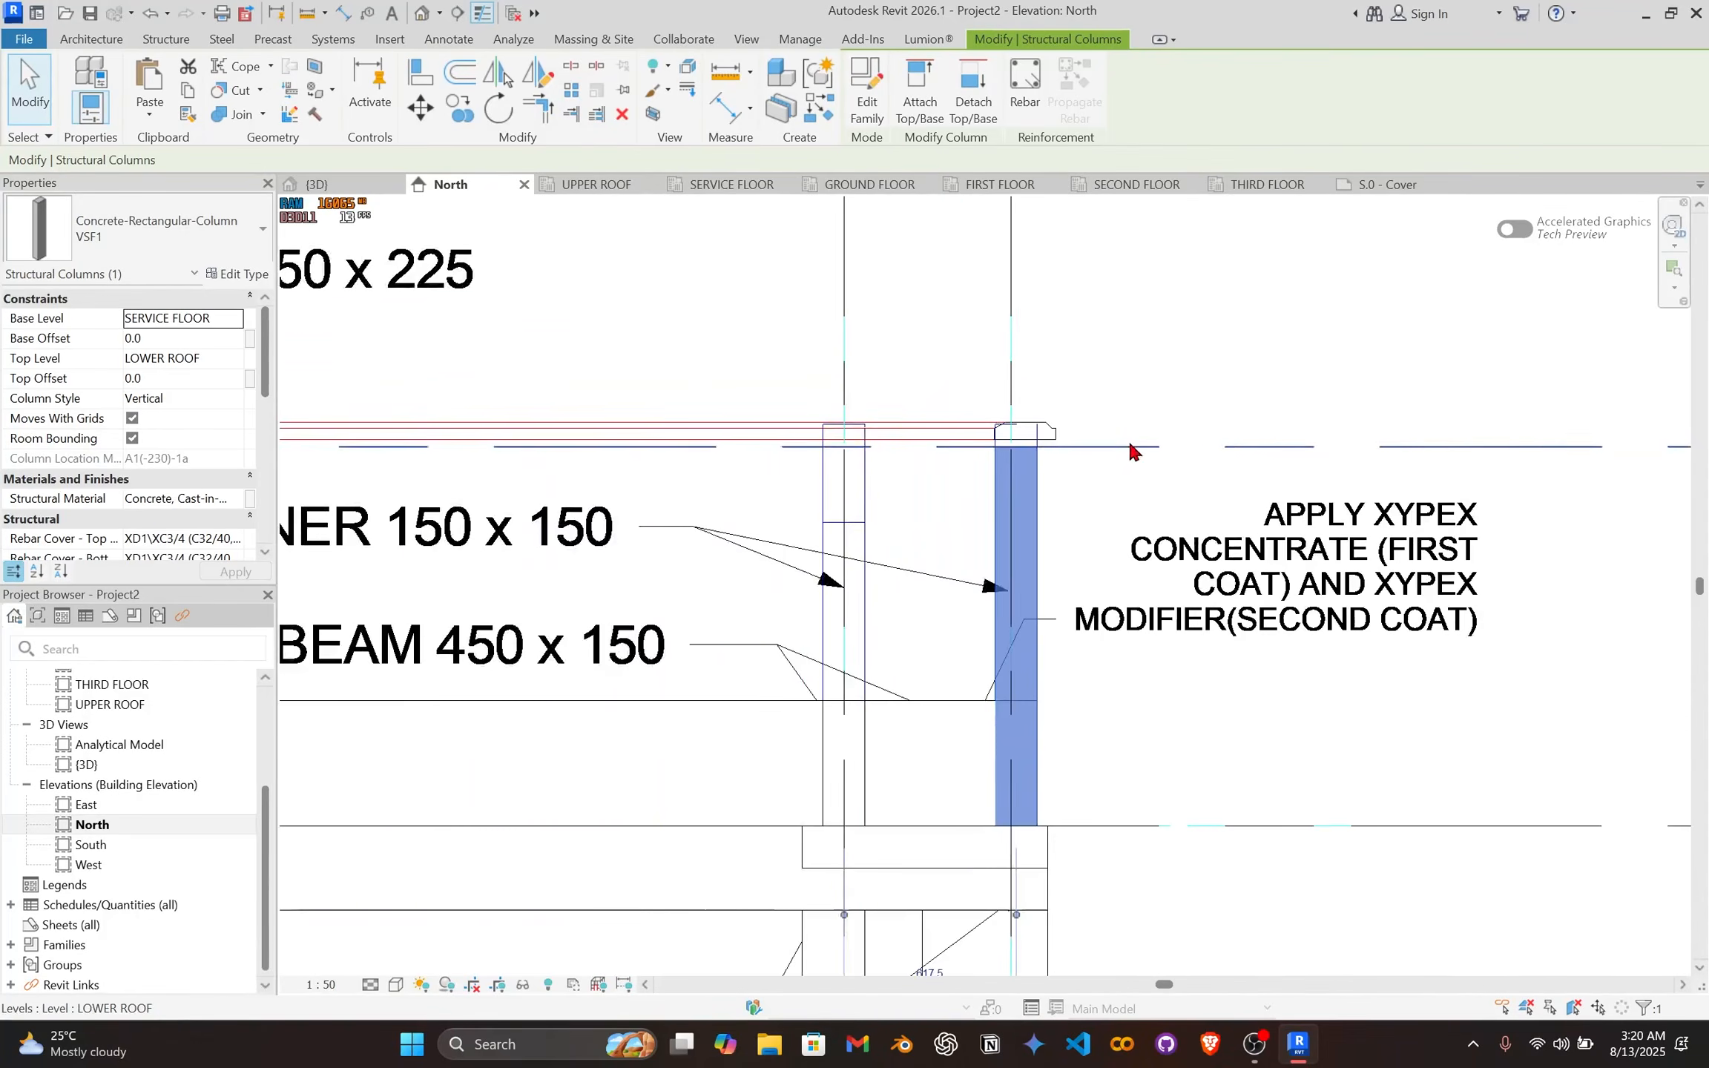
scroll(927, 464, down, 4)
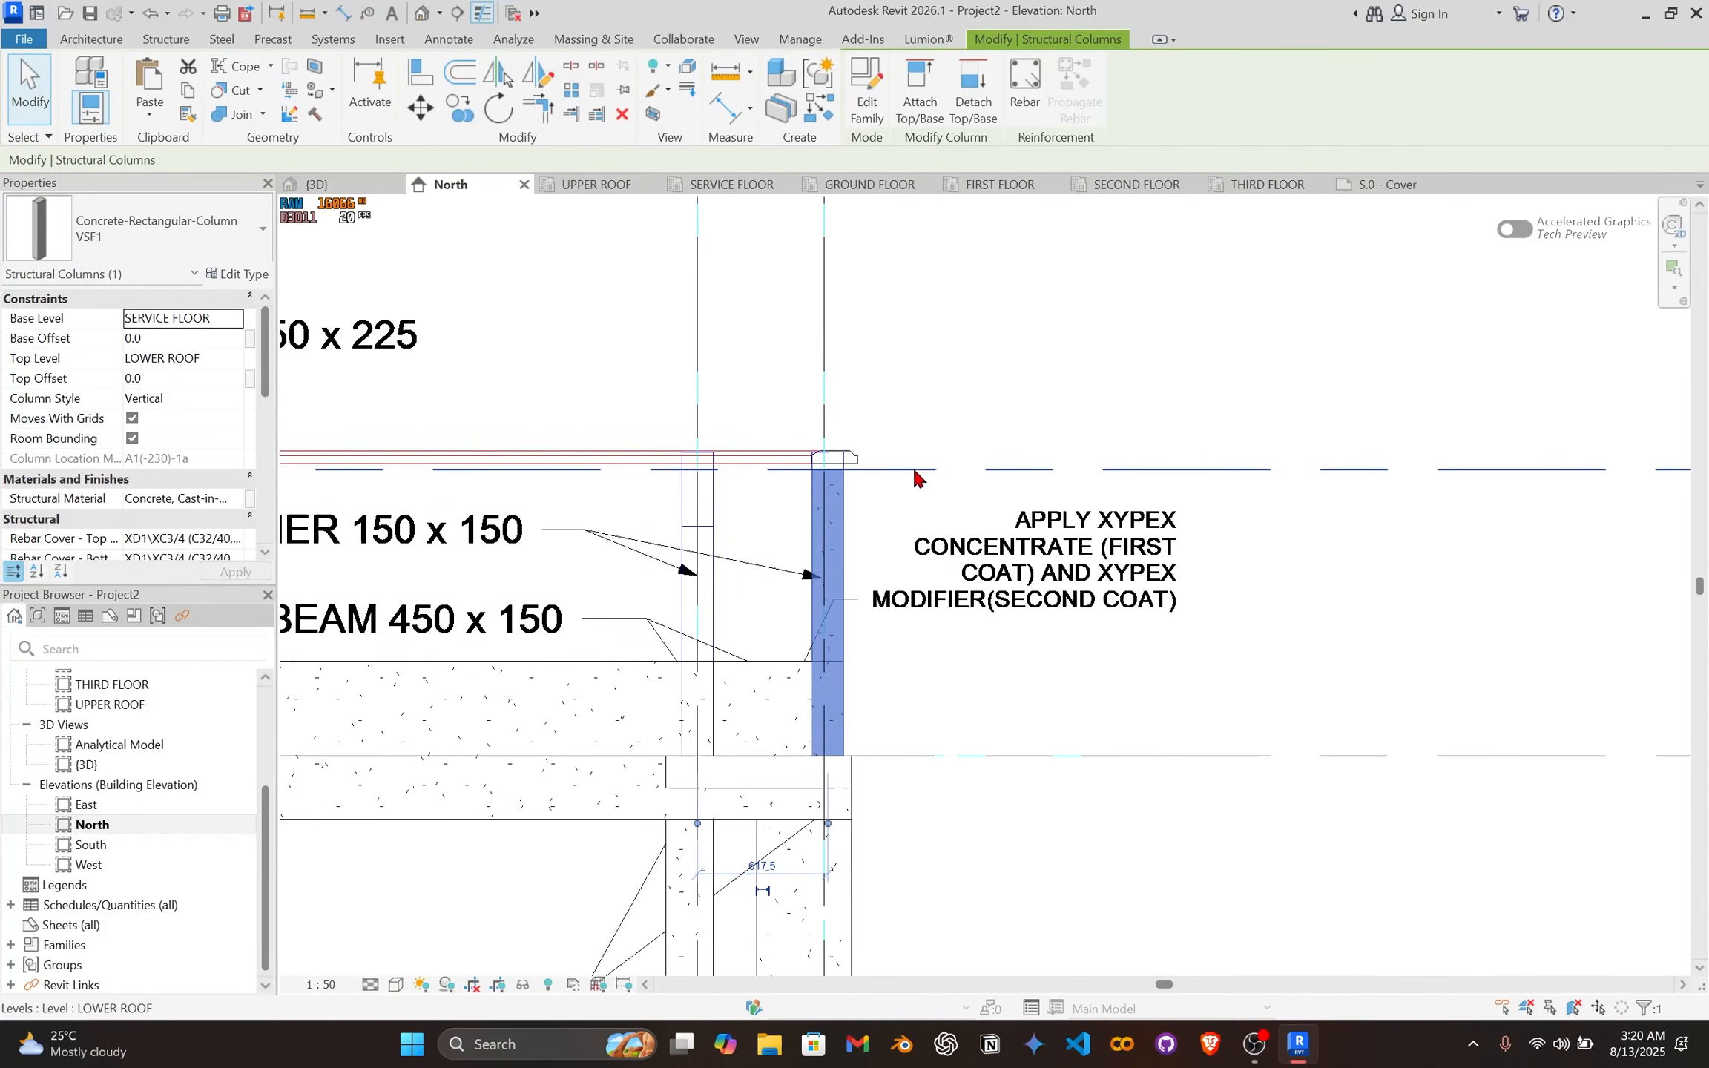
scroll(949, 659, down, 6)
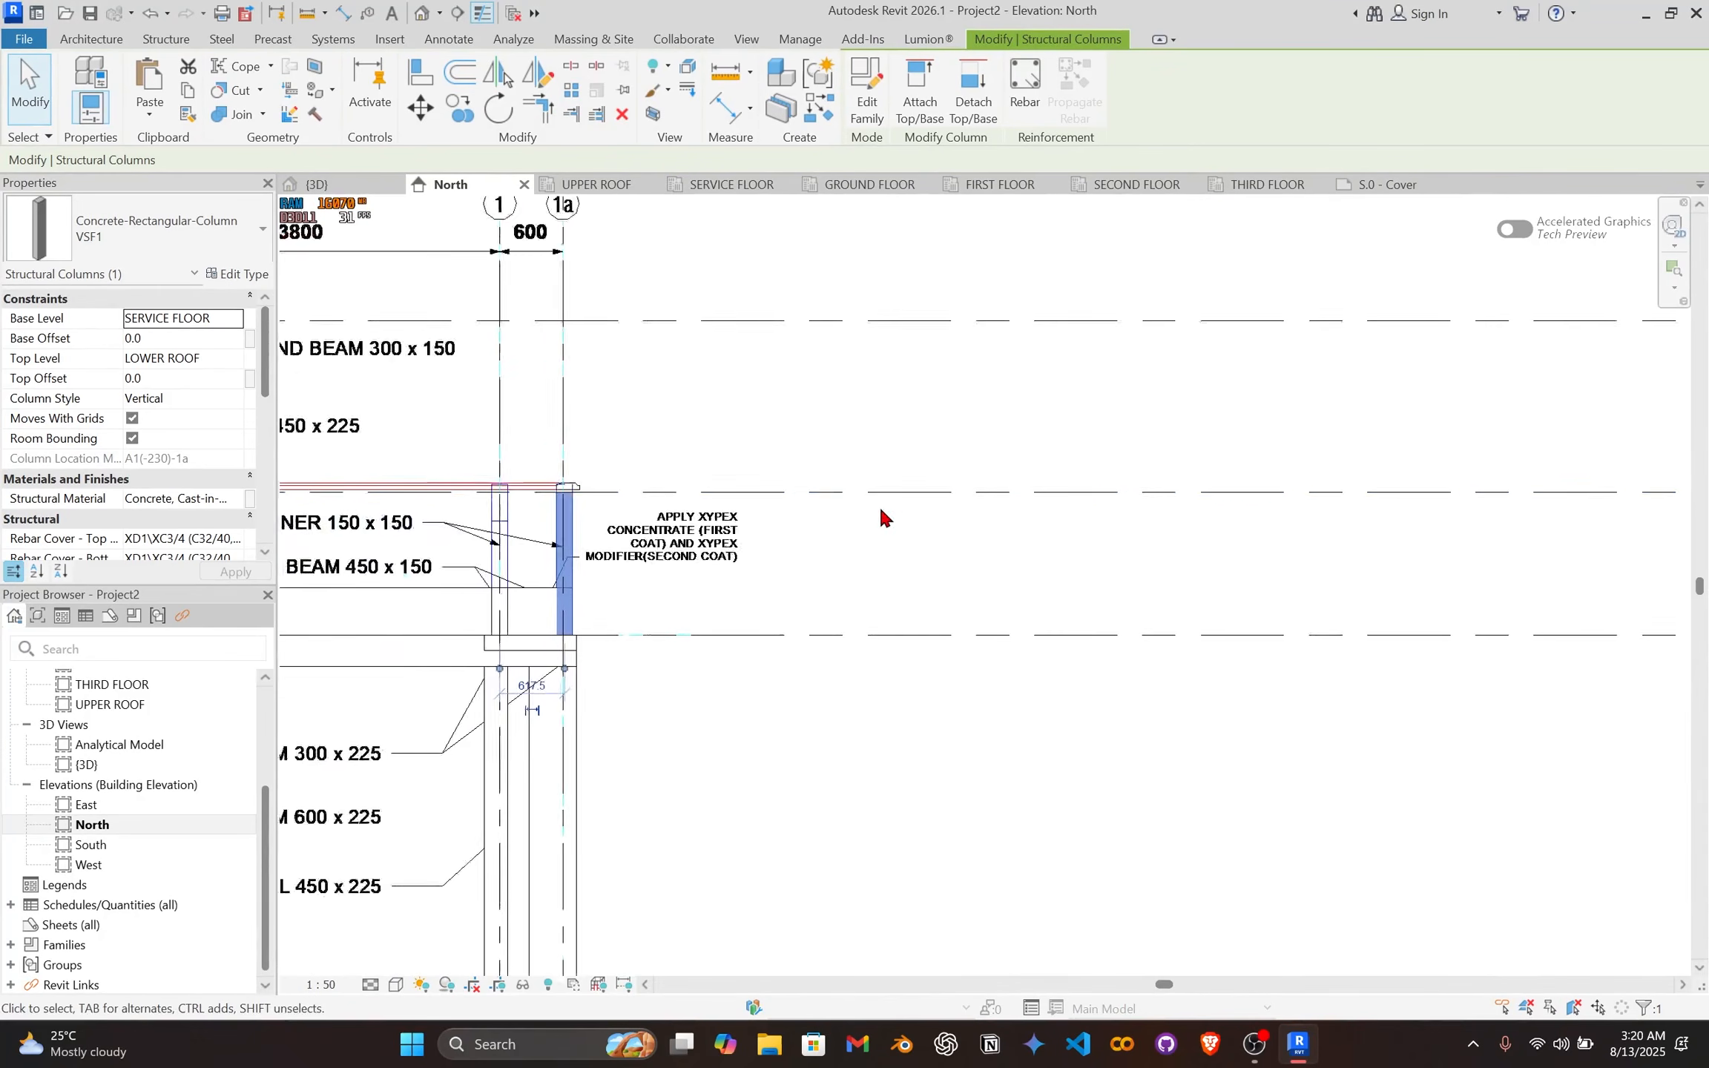
middle_drag(881, 514, 1187, 549)
scroll(920, 540, up, 3)
scroll(650, 575, up, 4)
middle_drag(602, 538, 730, 599)
scroll(764, 564, up, 4)
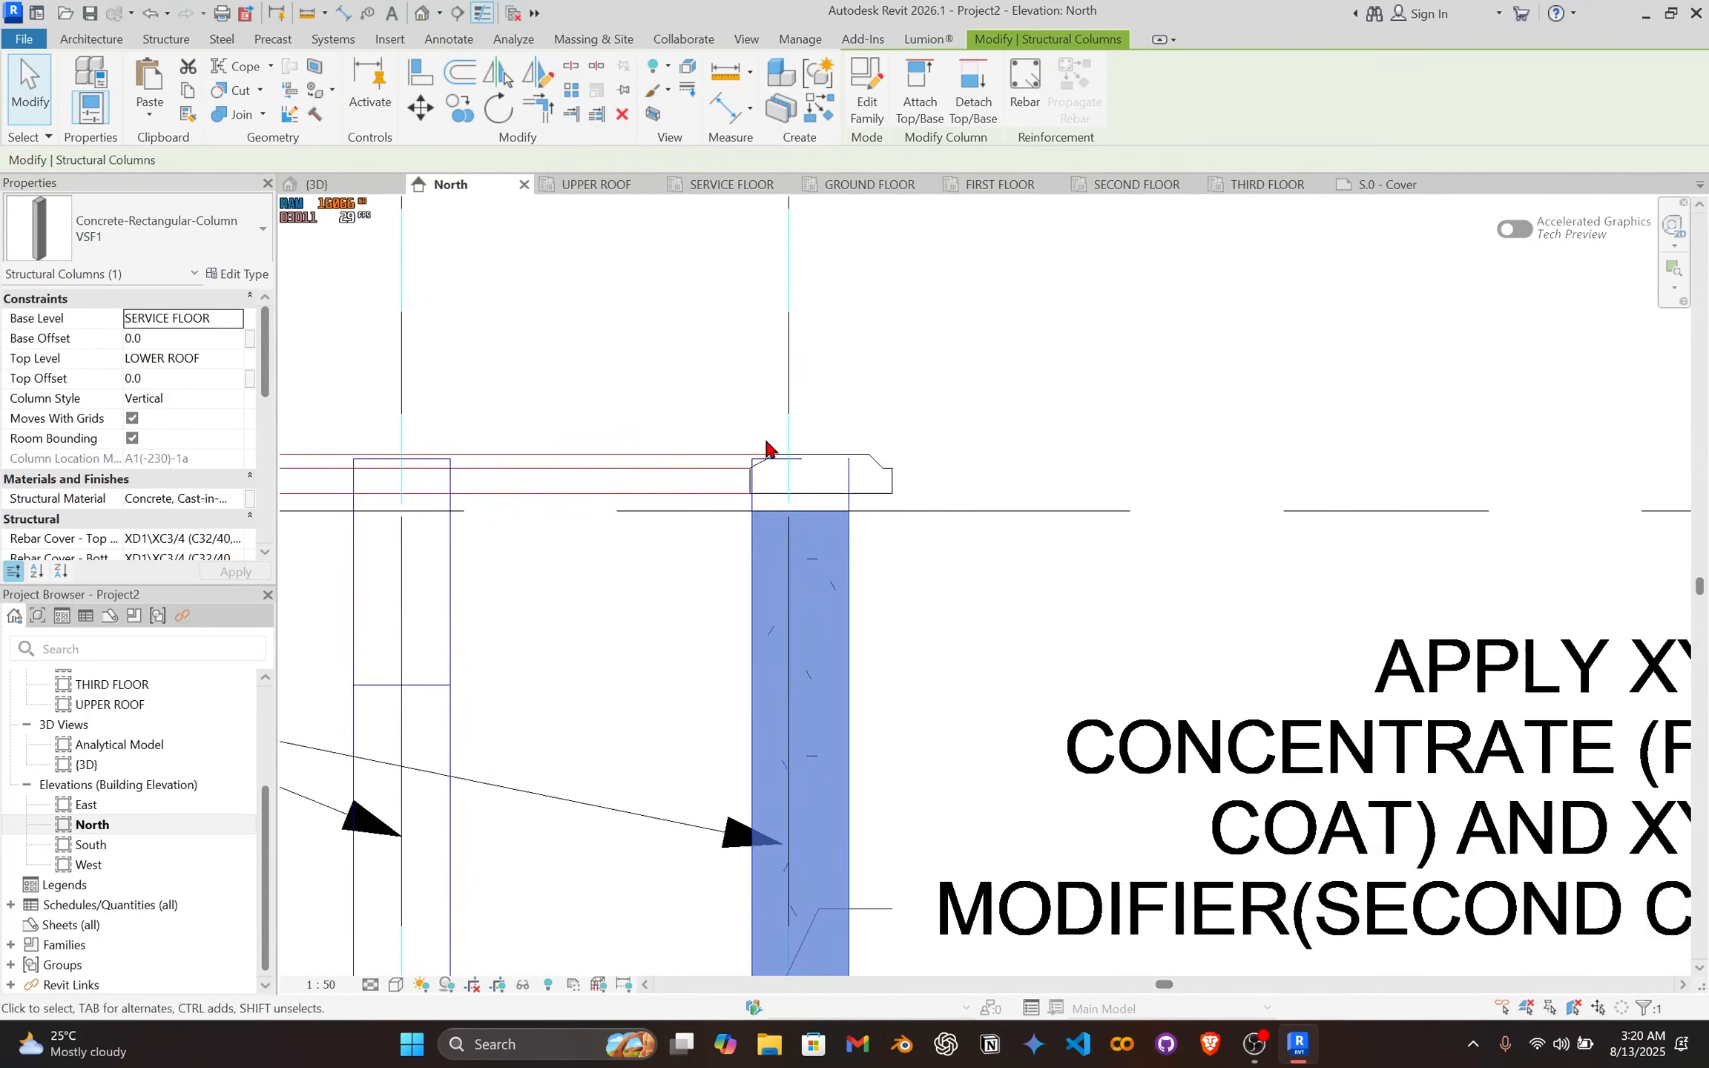
scroll(768, 440, up, 4)
scroll(779, 507, down, 1)
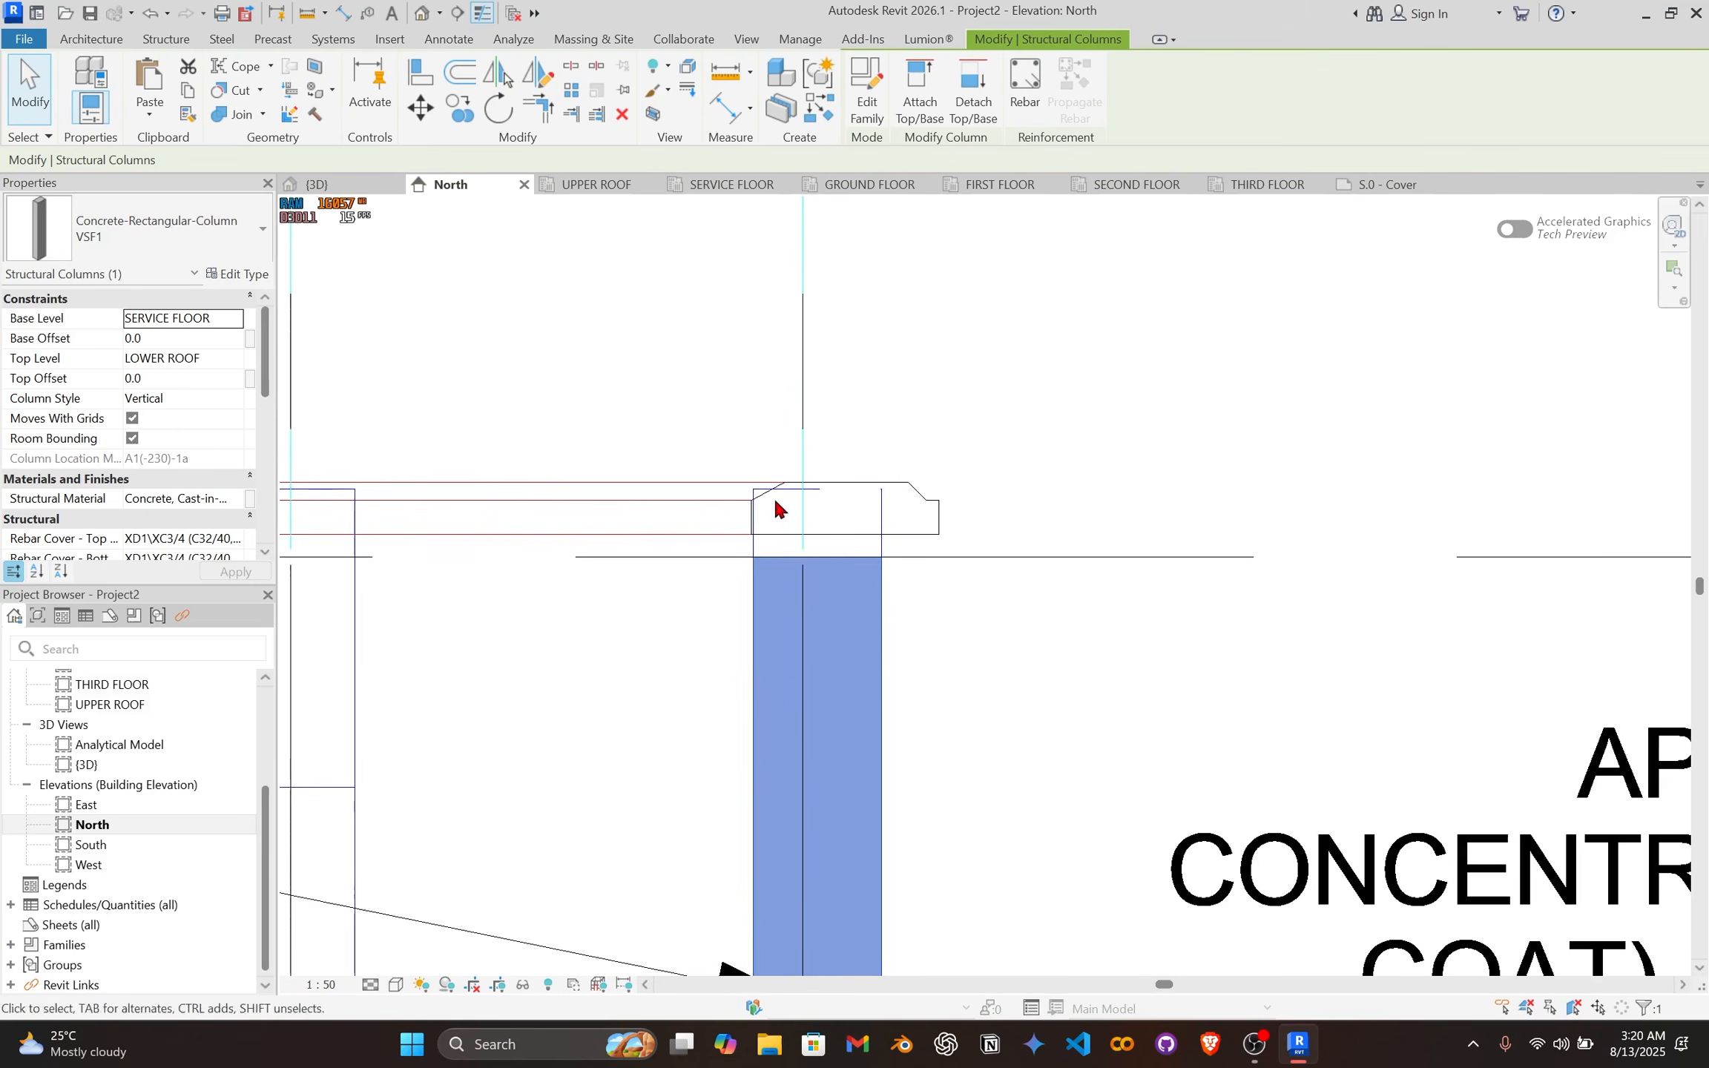
scroll(786, 506, down, 3)
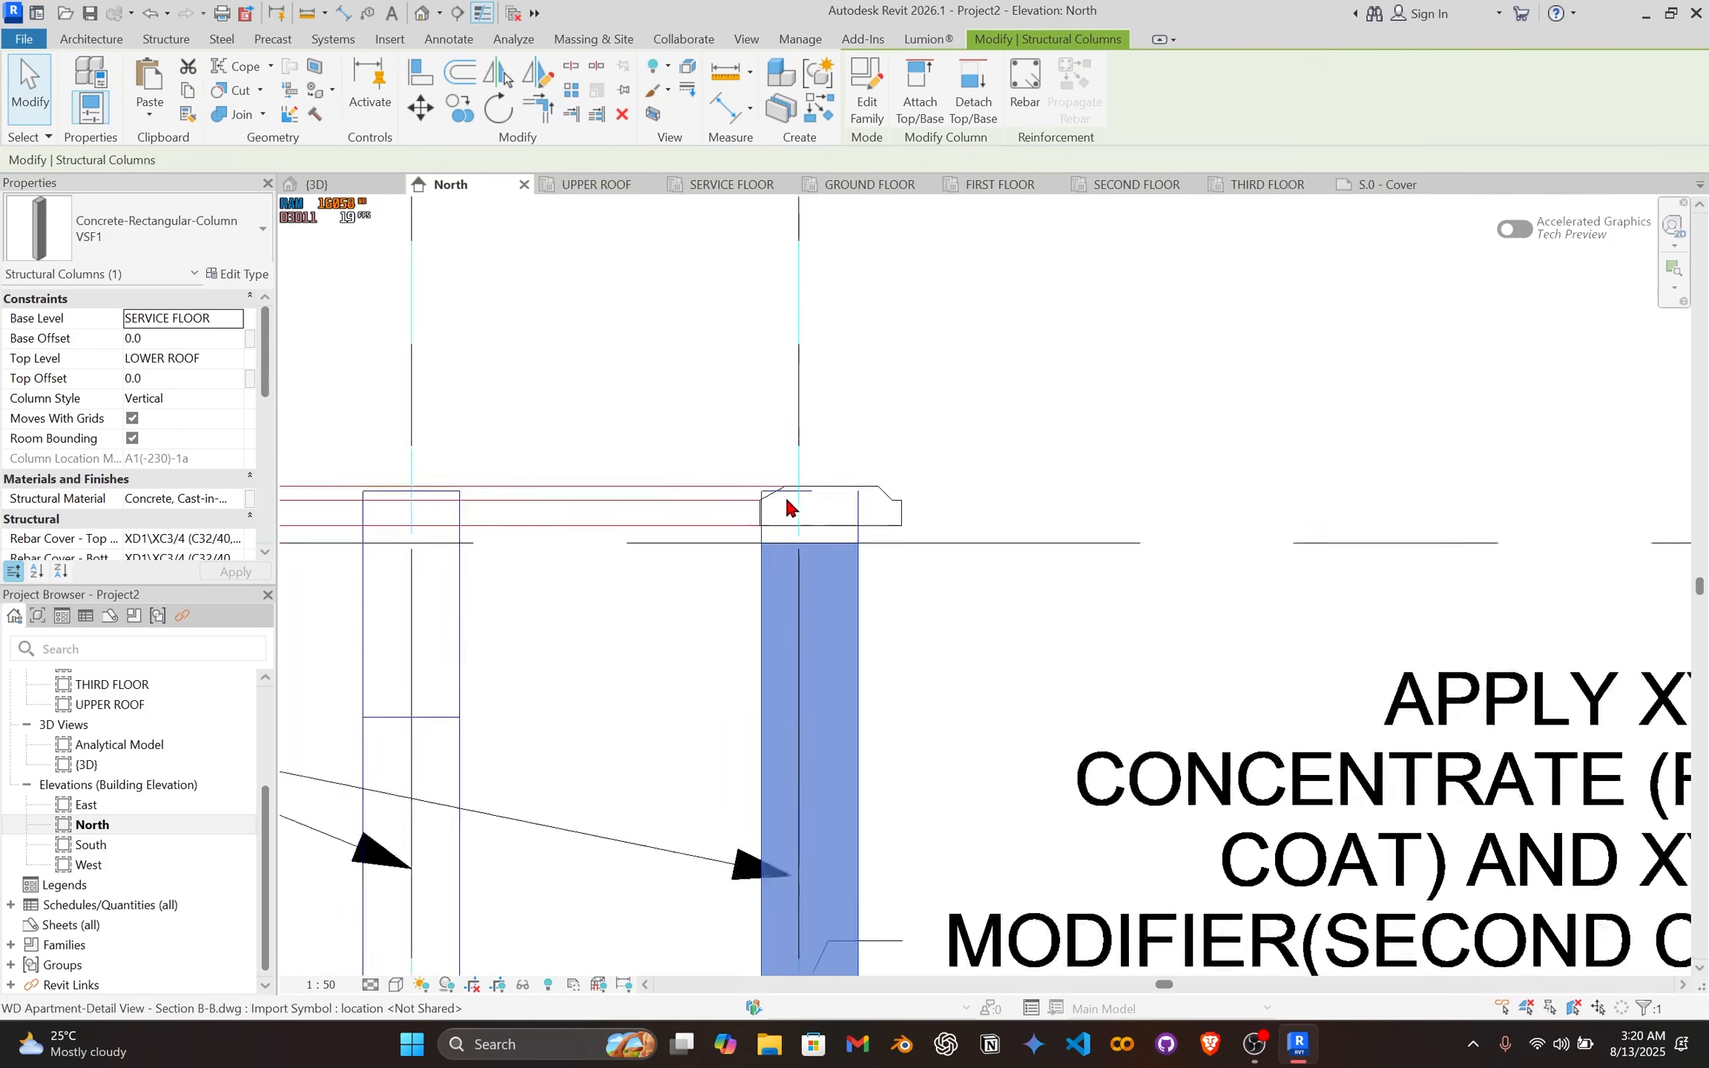
scroll(709, 538, up, 3)
middle_drag(773, 532, 838, 604)
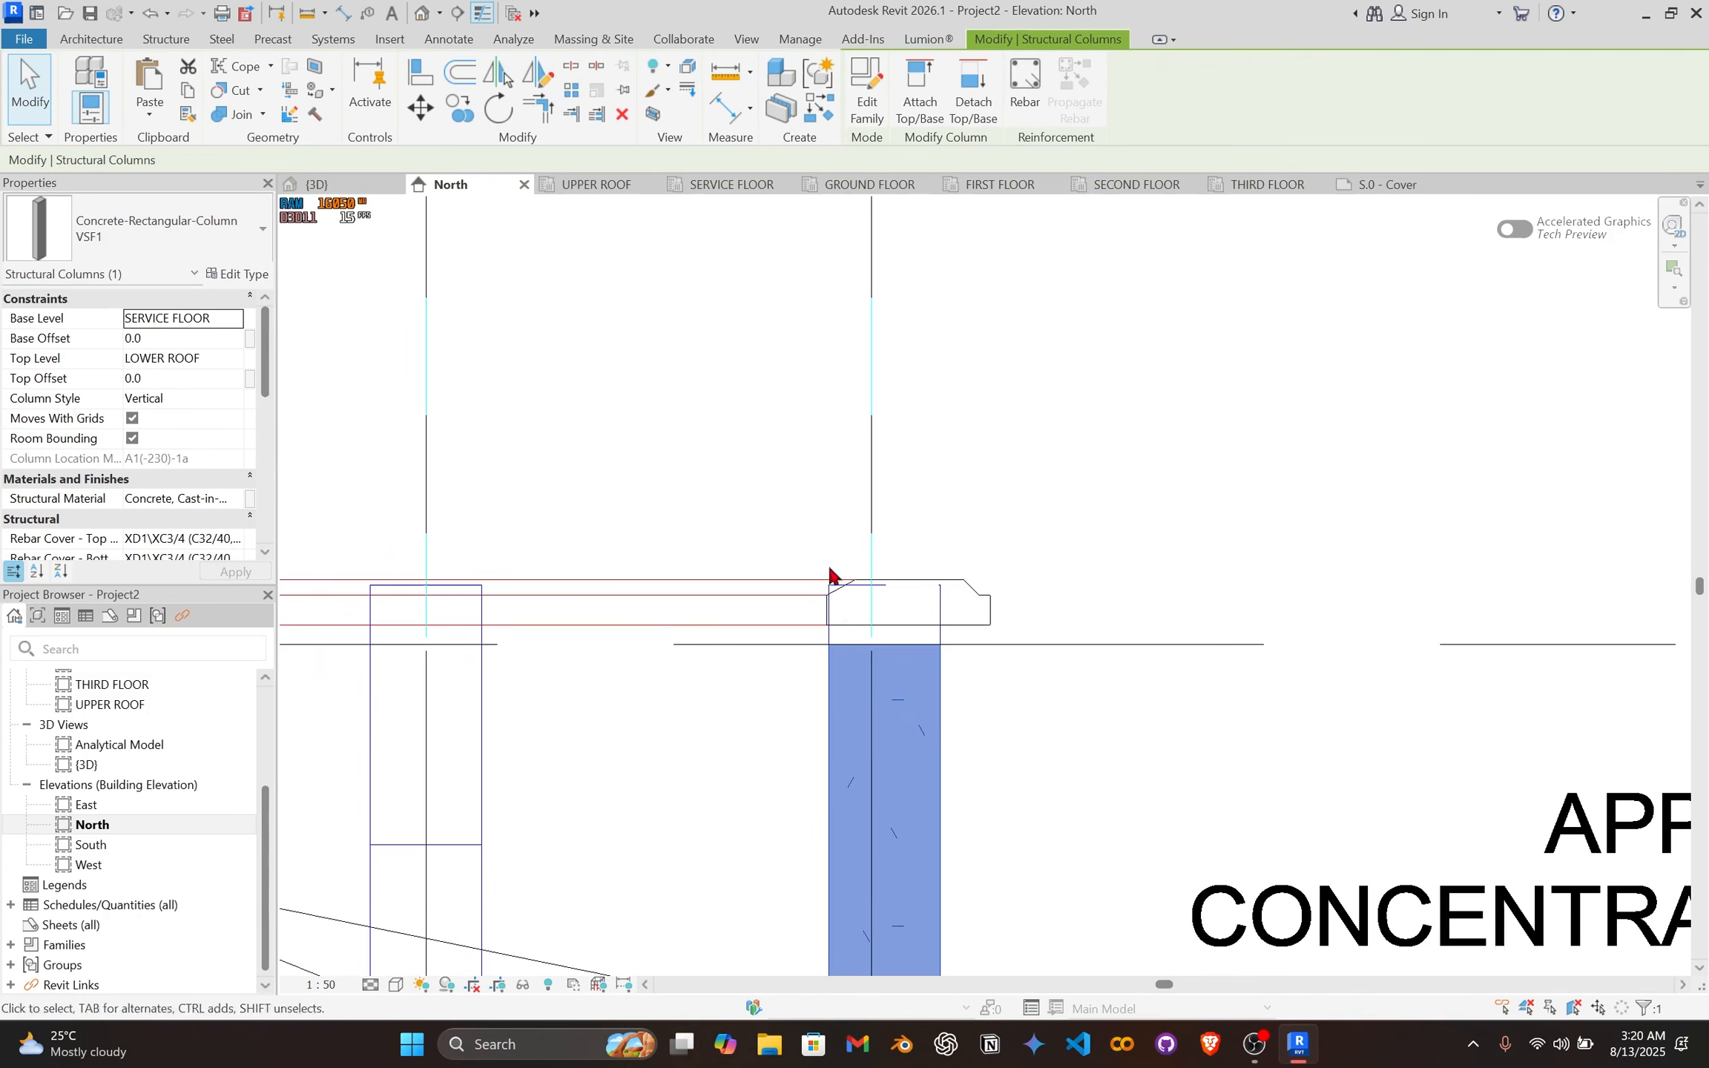
scroll(810, 654, up, 2)
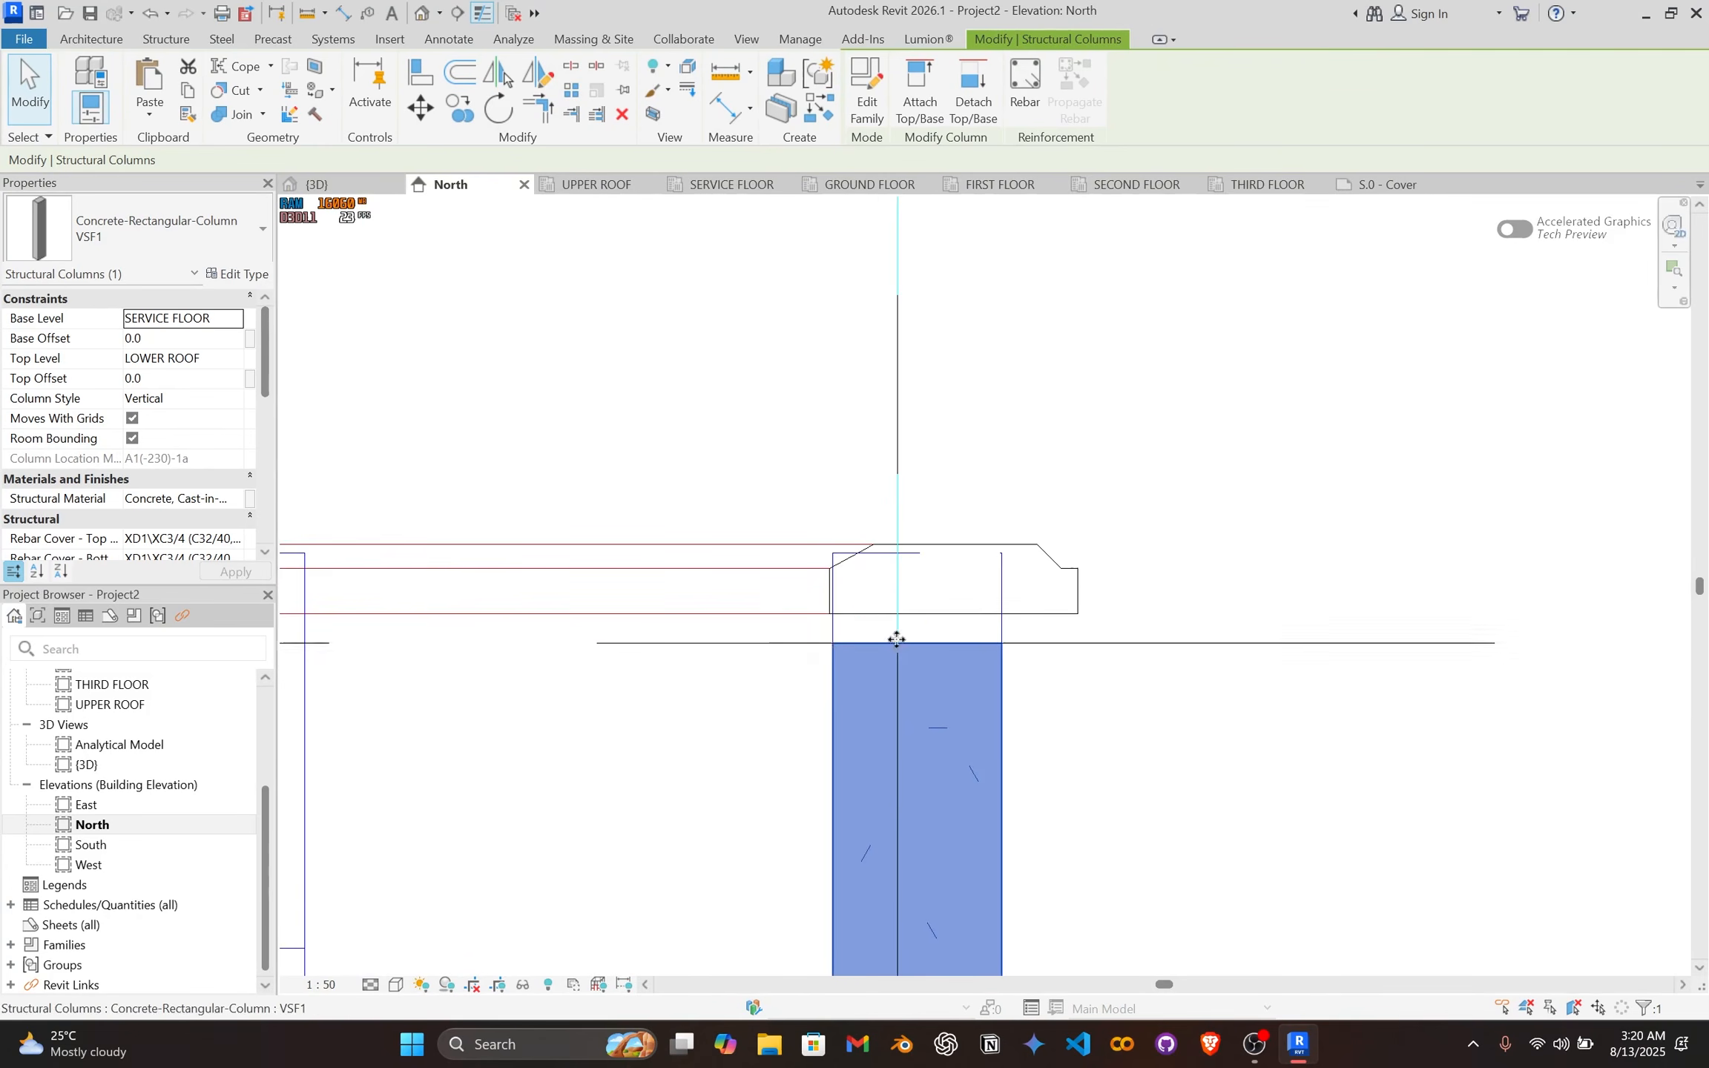
scroll(1009, 632, down, 3)
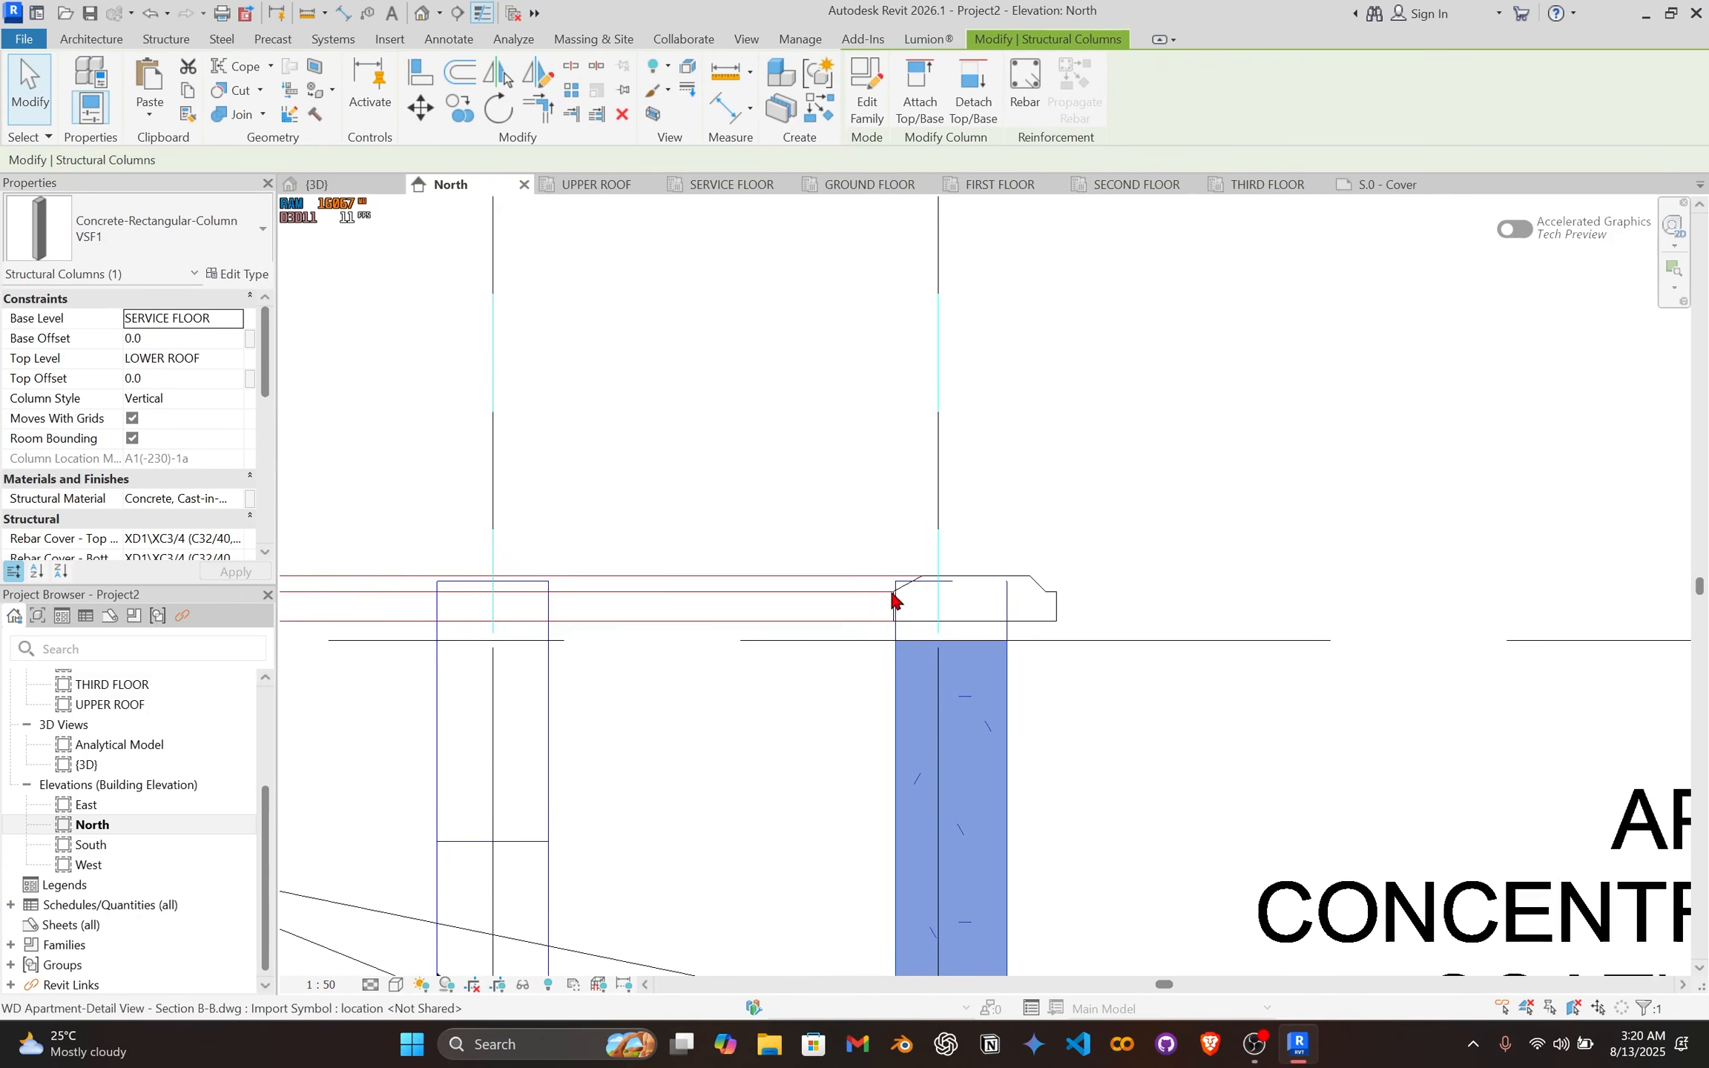
scroll(894, 597, down, 3)
middle_drag(943, 610, 720, 586)
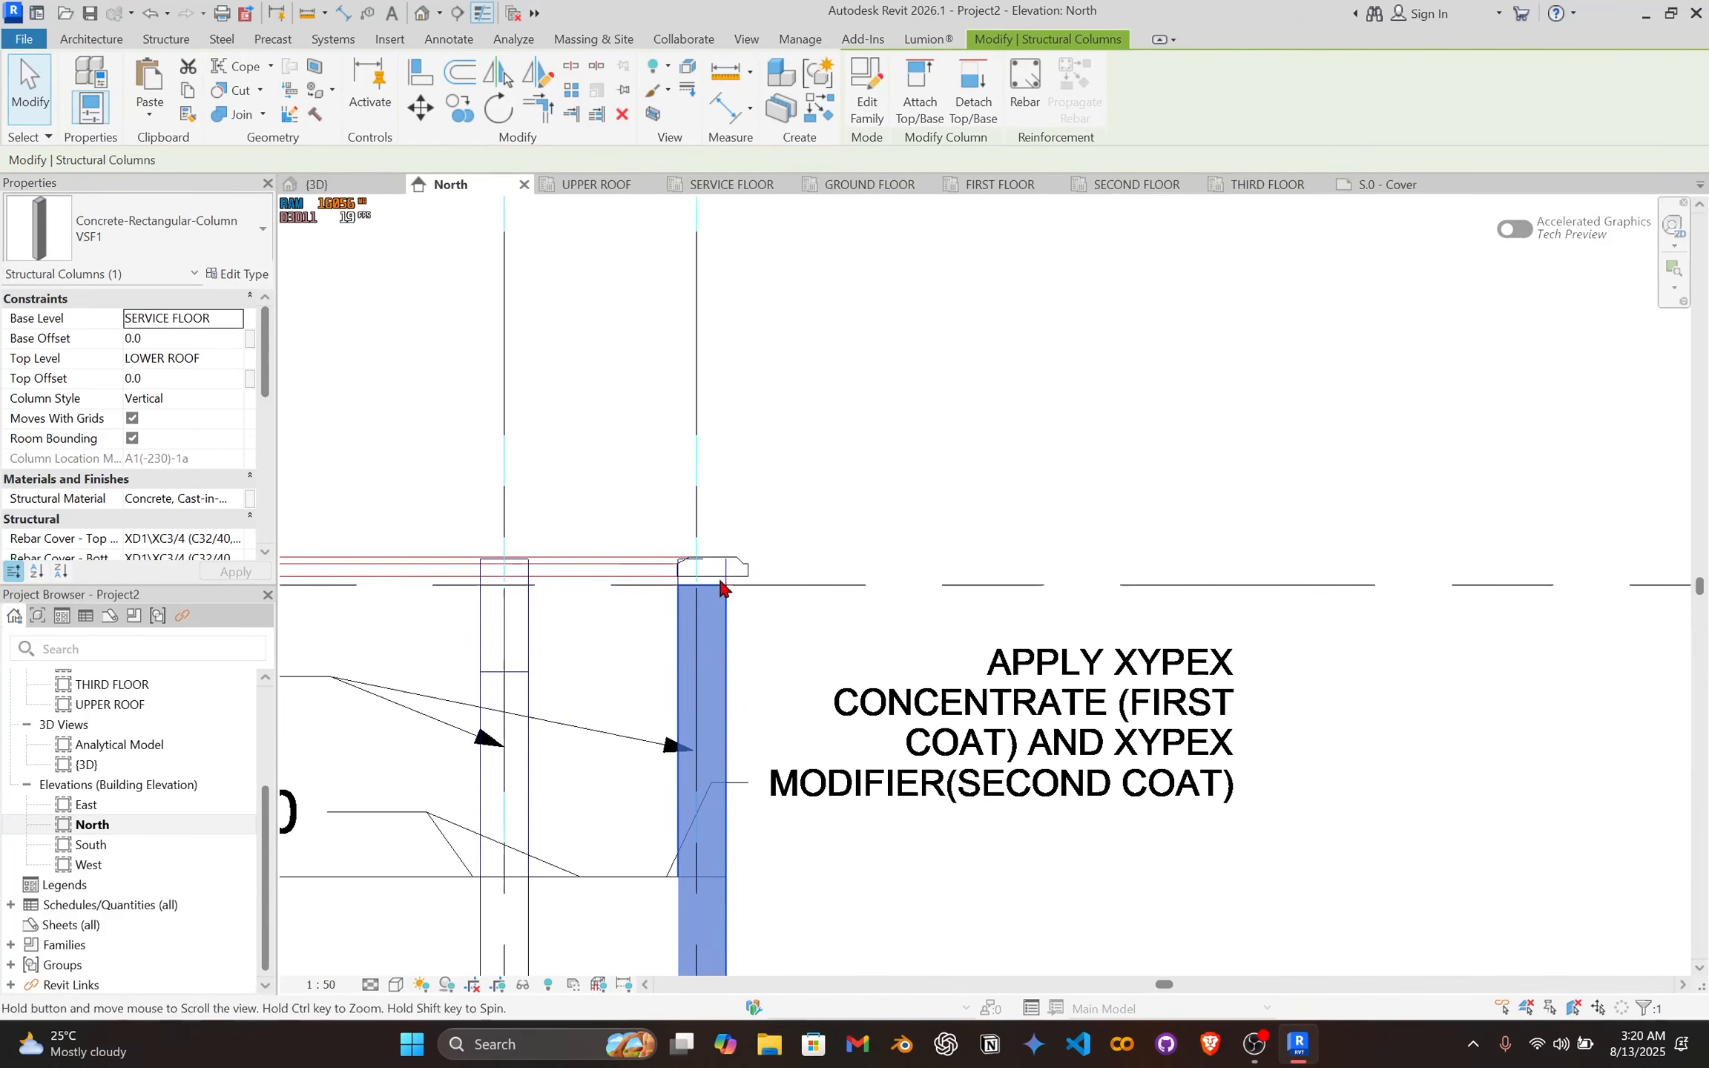
click(638, 647)
click(680, 641)
scroll(683, 627, down, 4)
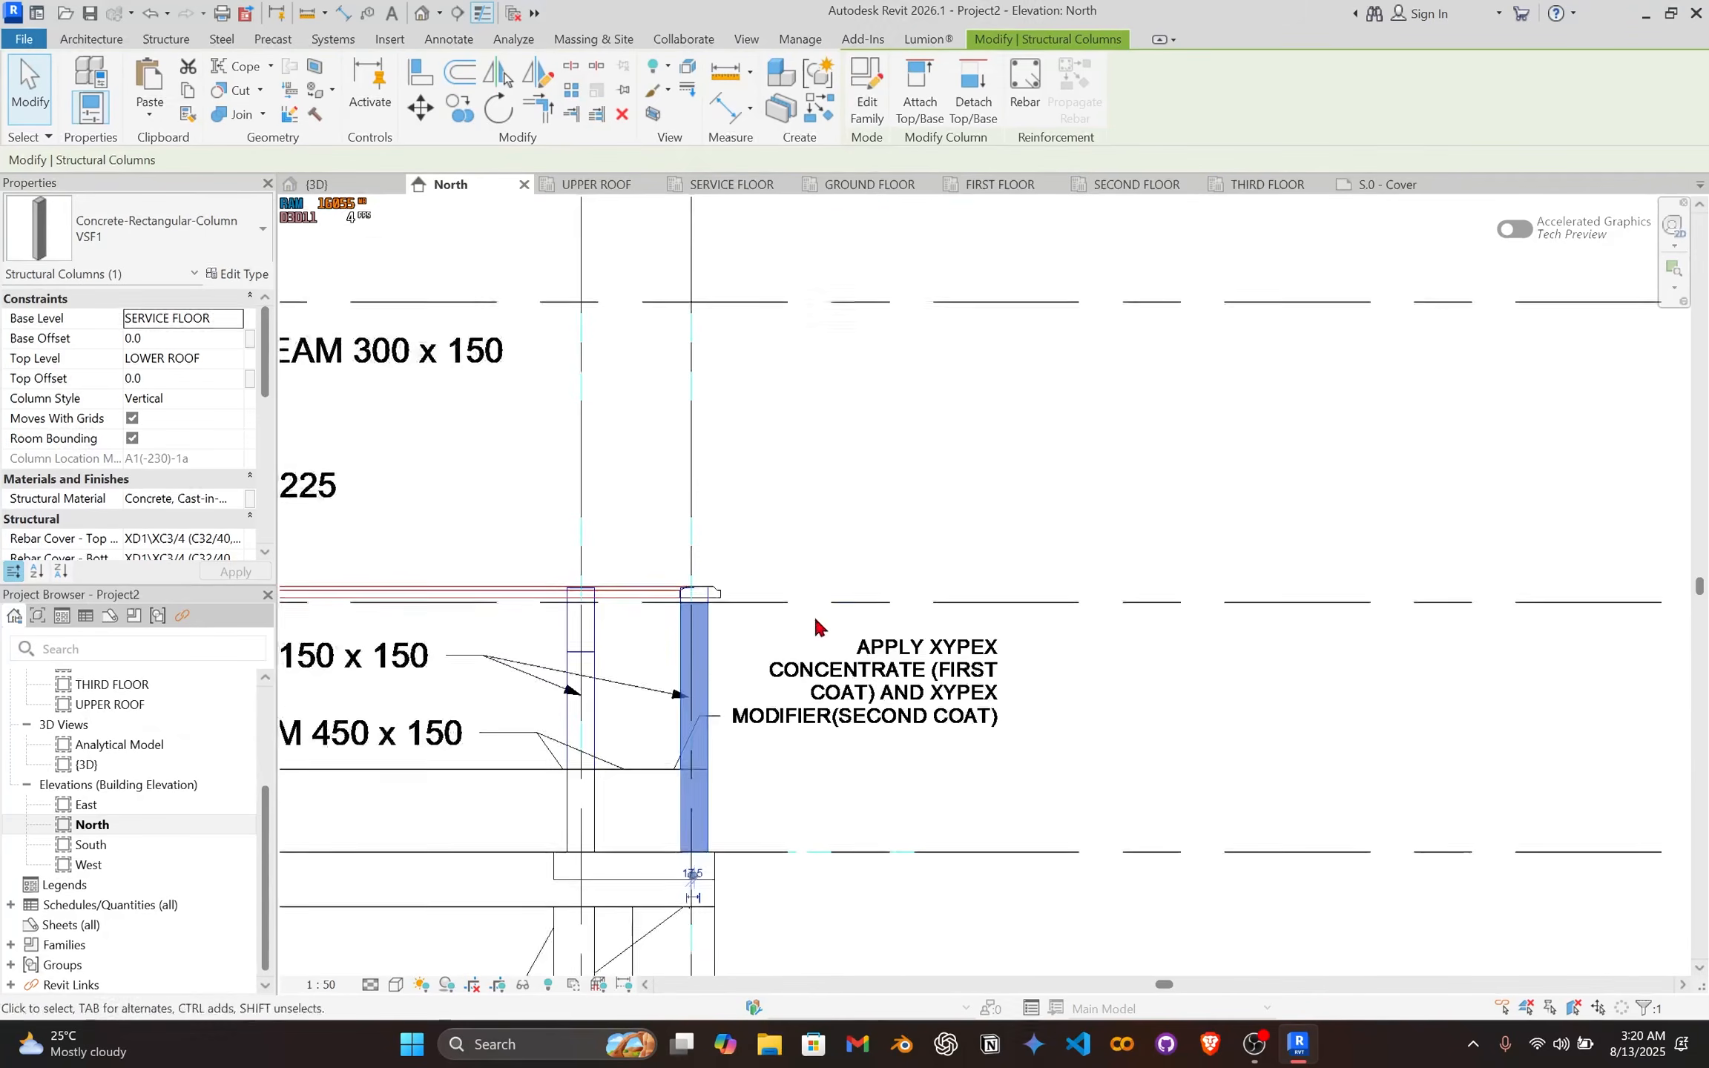
scroll(816, 630, down, 3)
scroll(705, 594, up, 6)
Step: Try to measure the height from the base of the VSF1 column at grid 1a up to the coping
key(i)
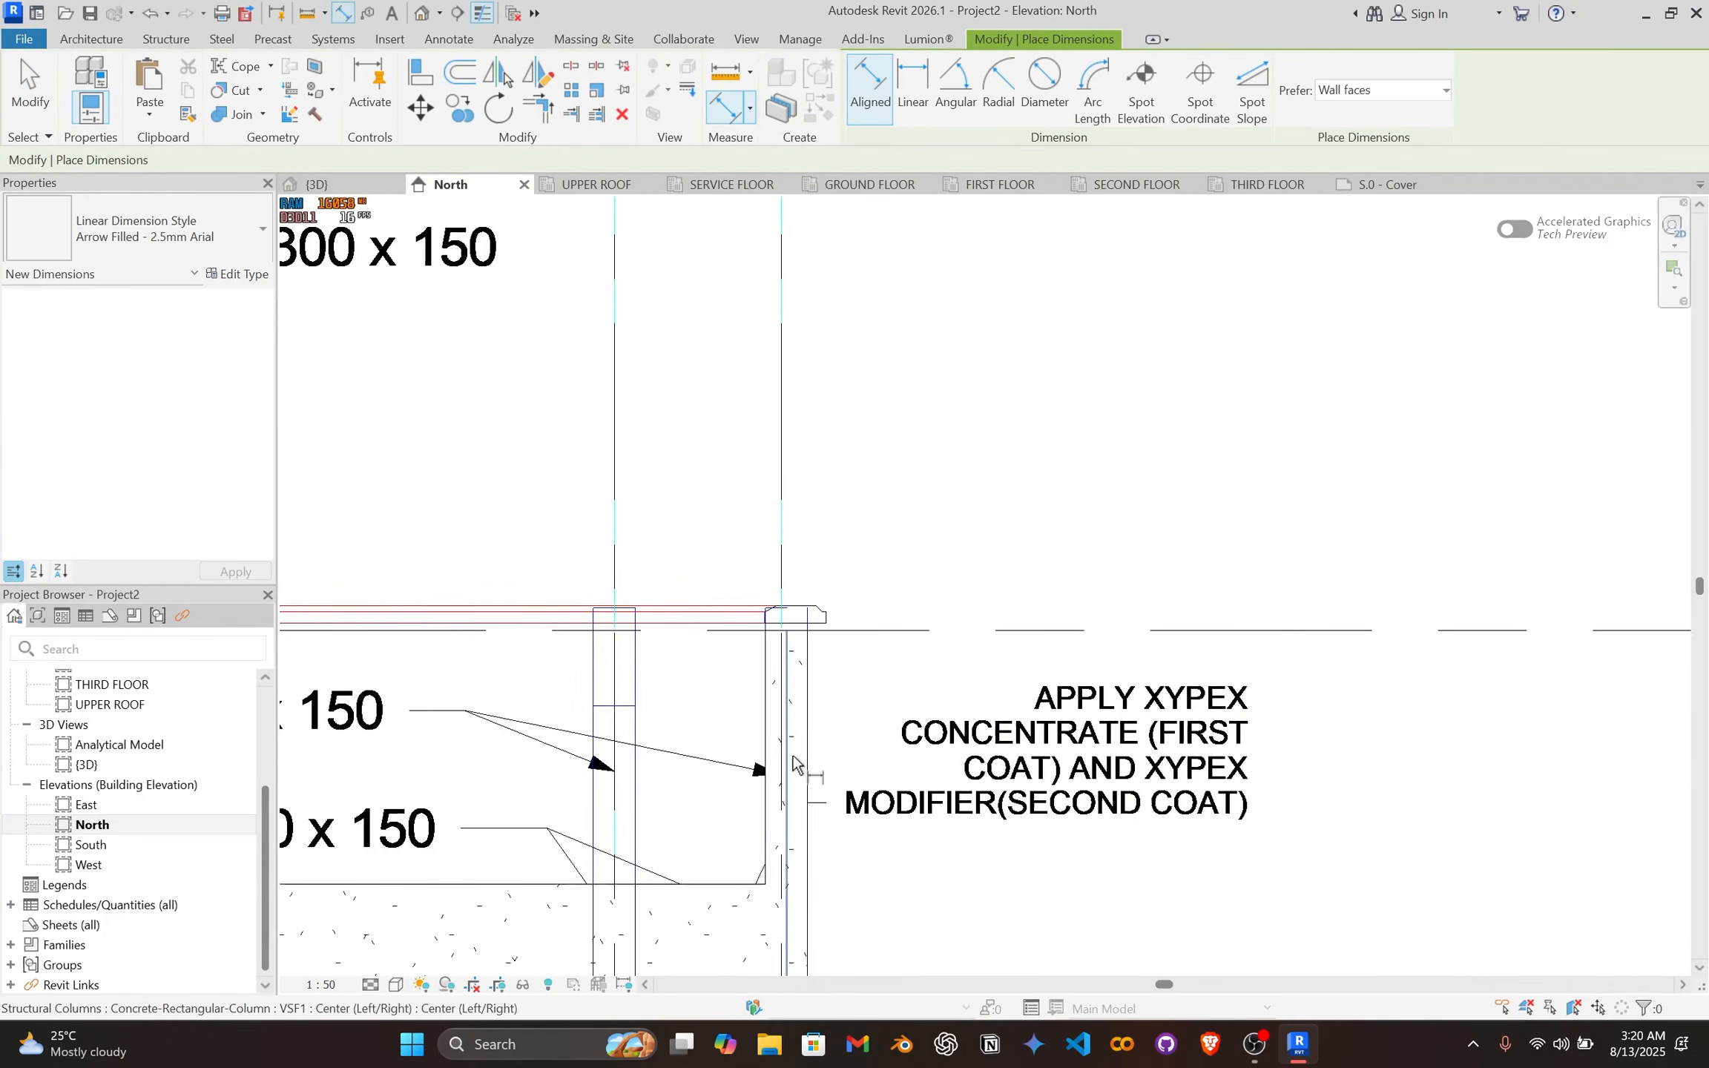
scroll(772, 646, down, 3)
click(735, 744)
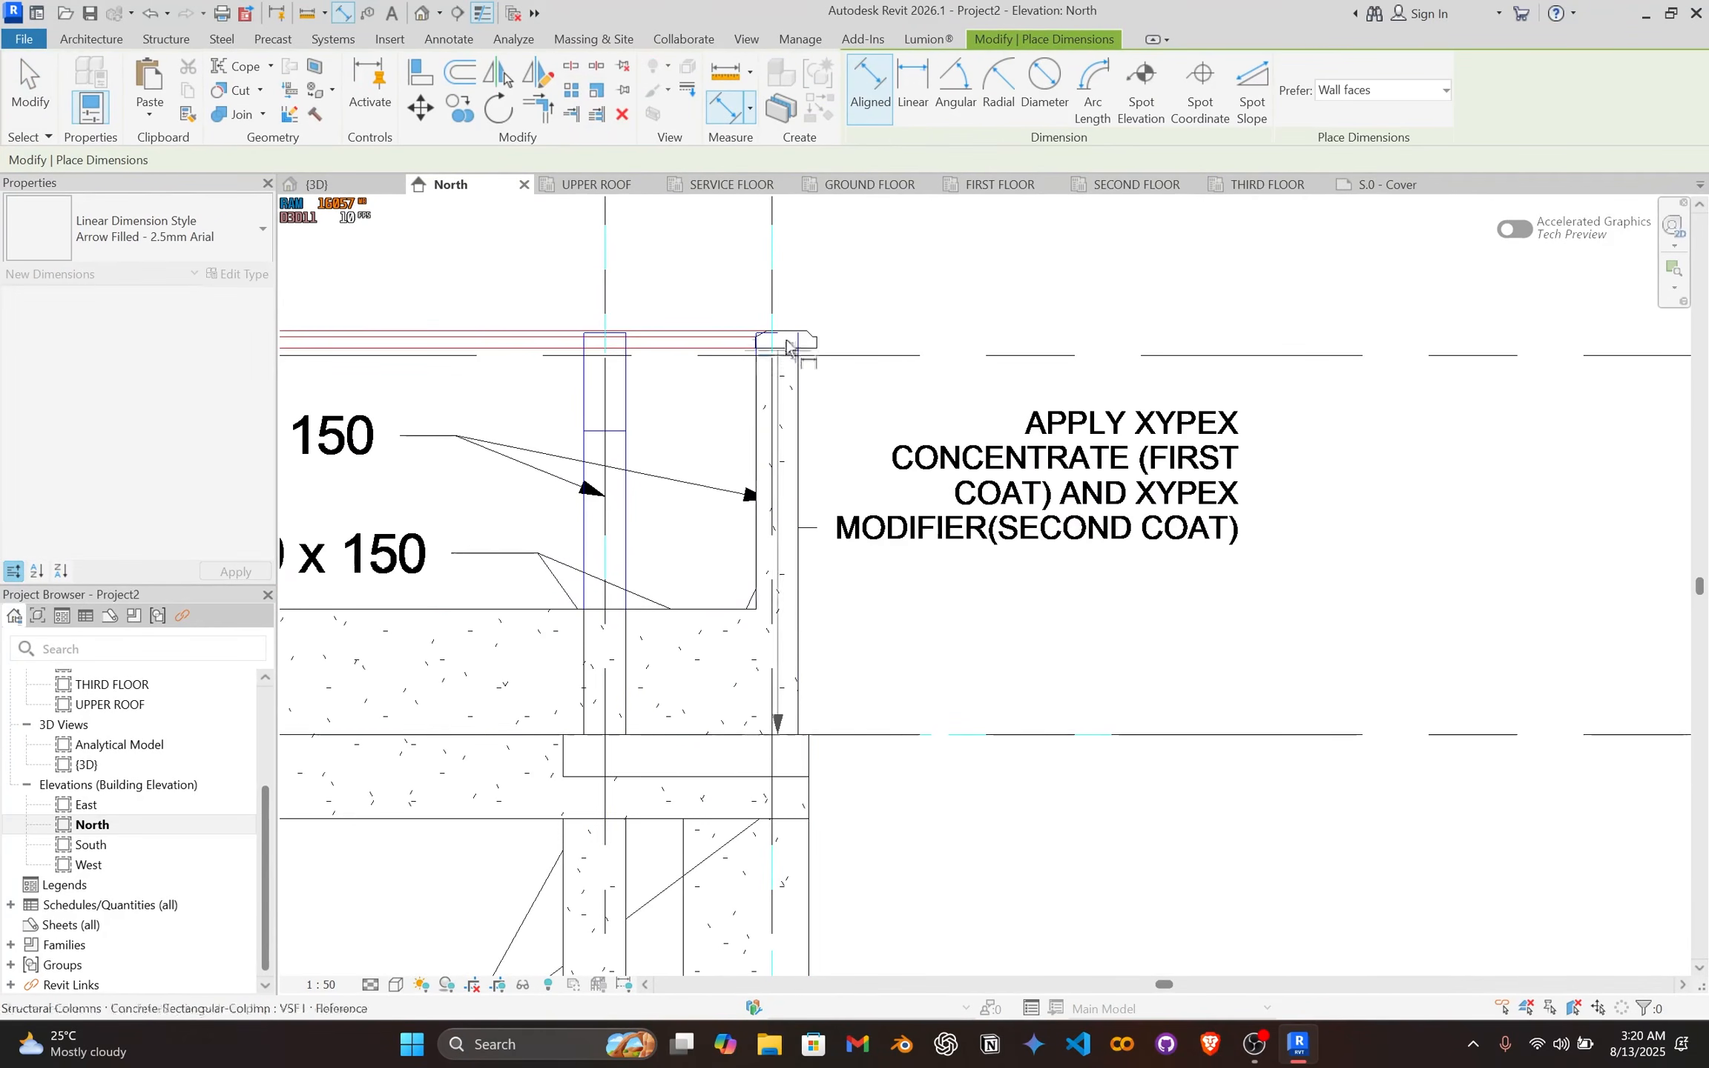
scroll(797, 337, up, 3)
scroll(845, 386, down, 2)
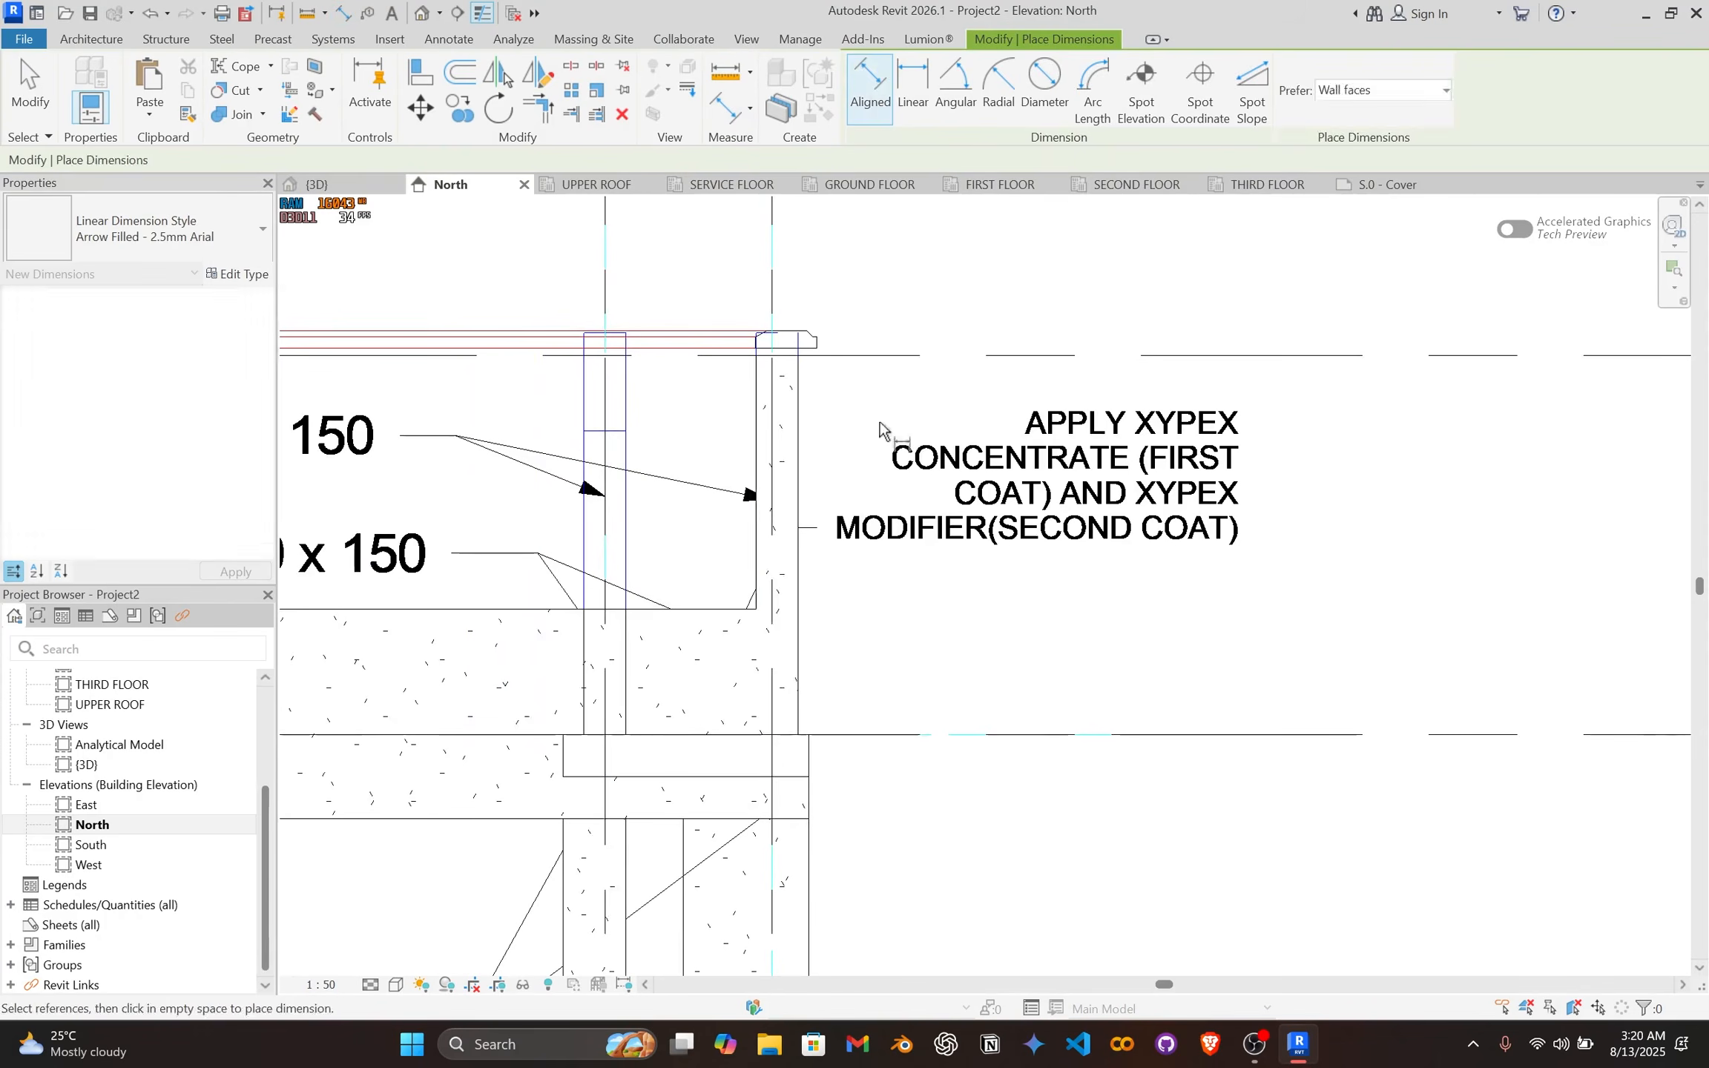
key(Escape)
key(Escape)
click(788, 404)
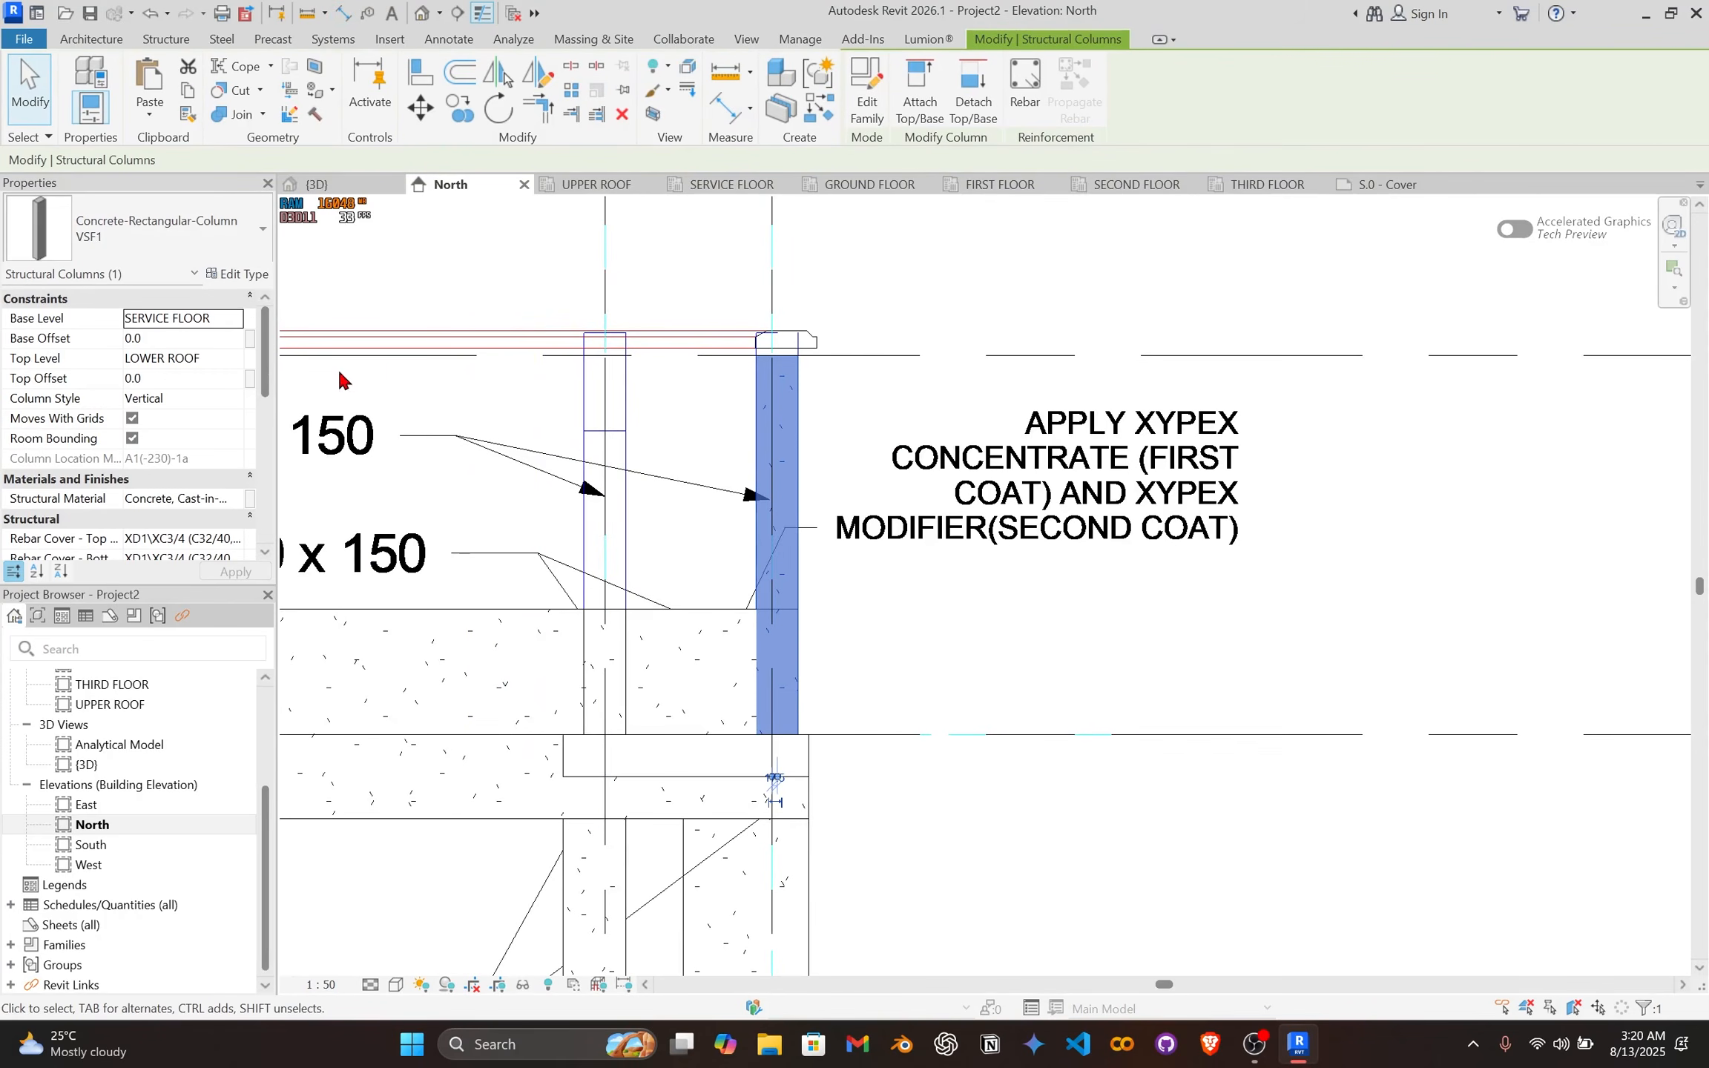
click(235, 361)
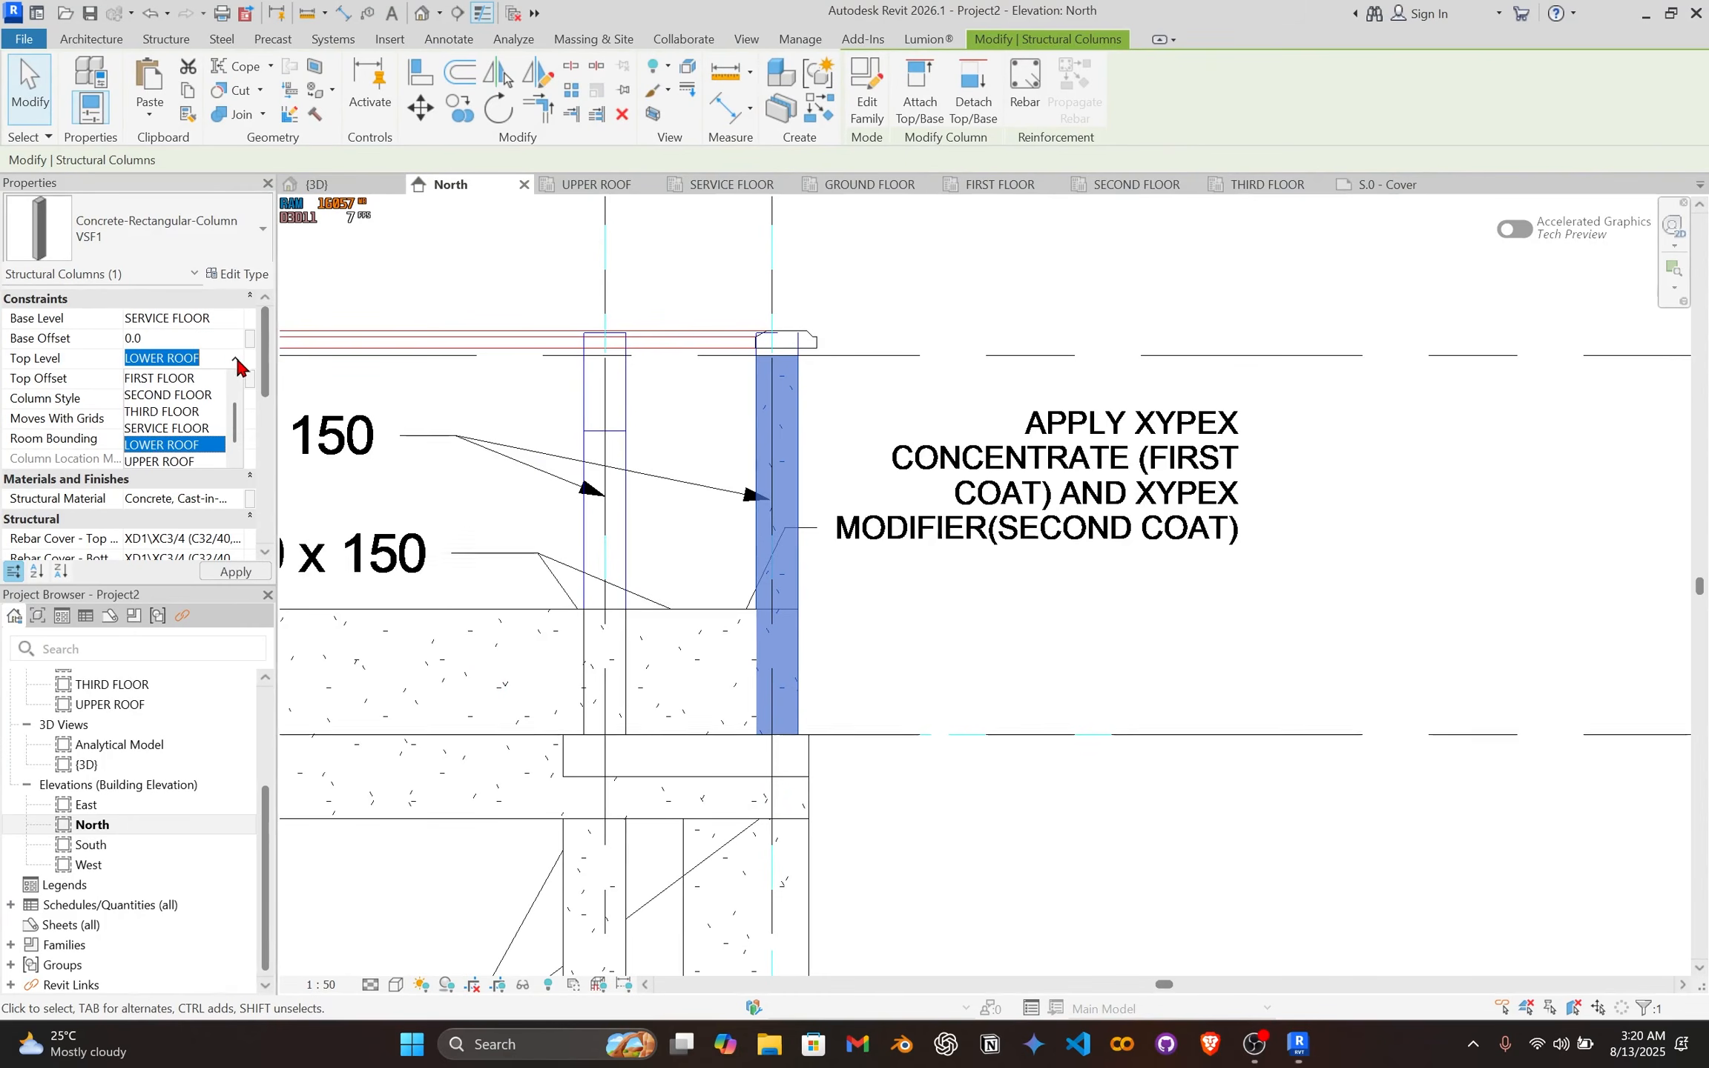
click(111, 366)
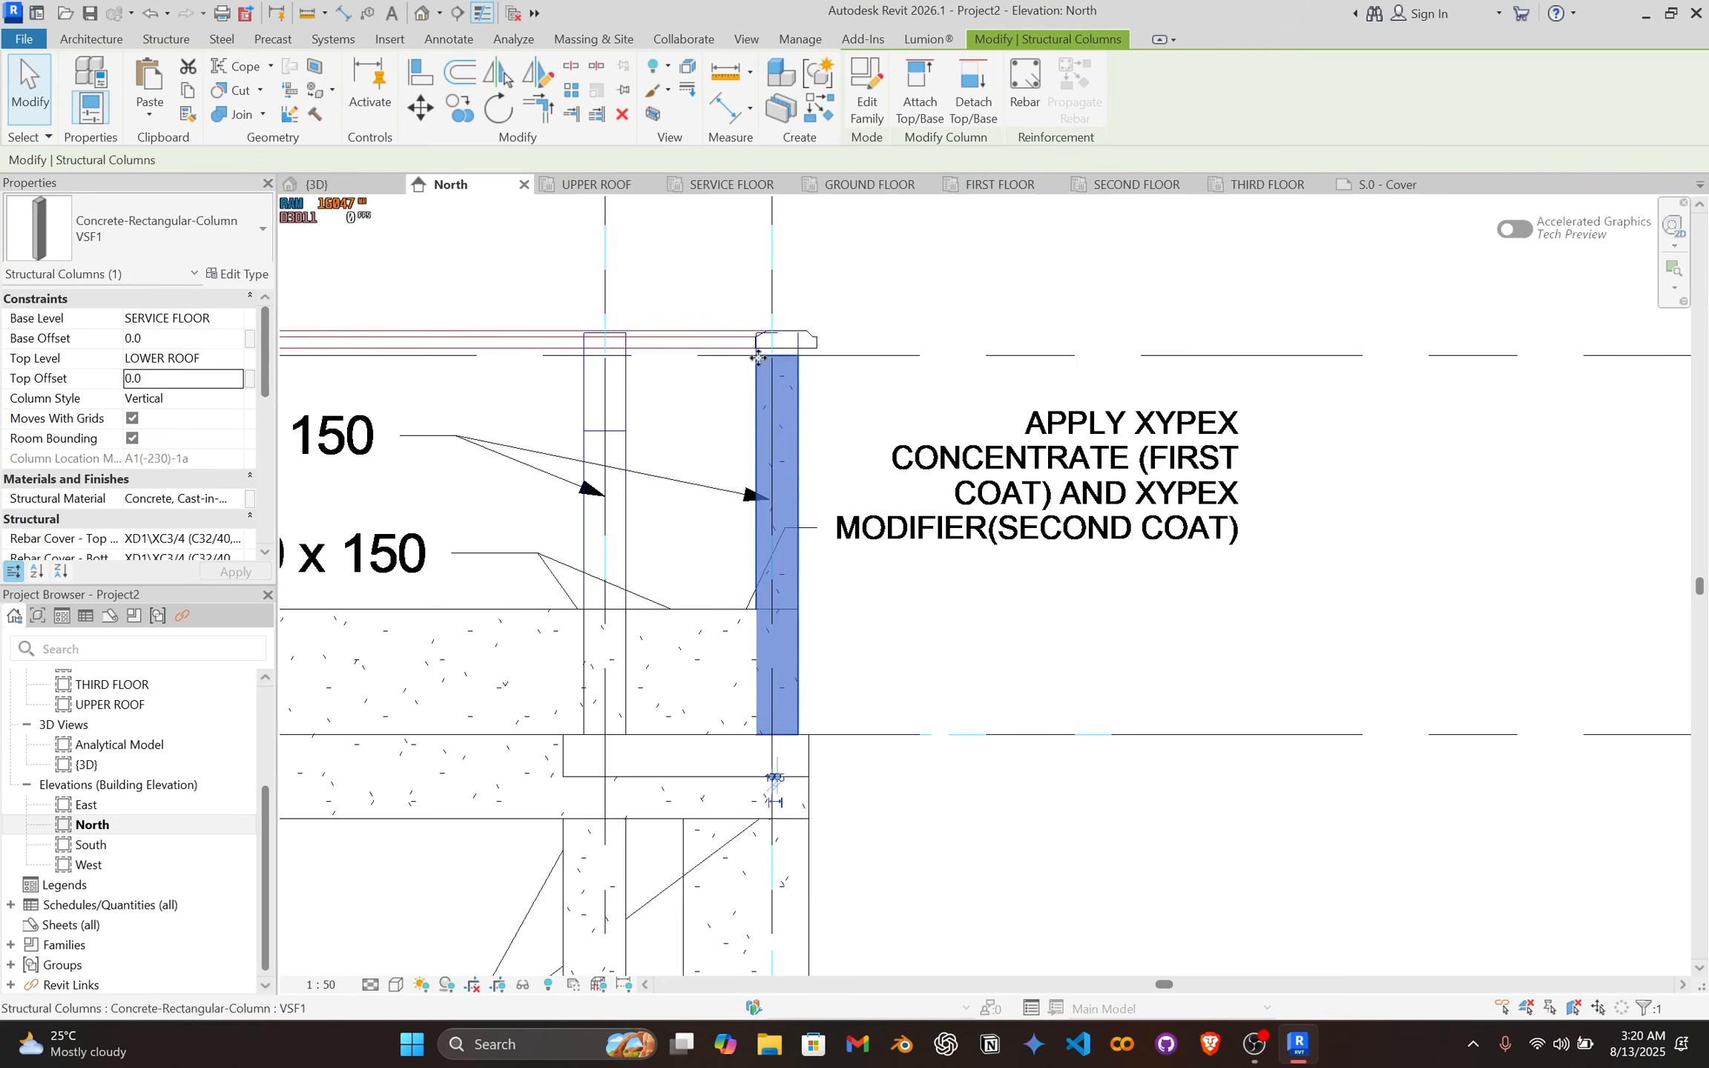
scroll(820, 313, up, 4)
key(Escape)
scroll(781, 356, down, 1)
middle_drag(779, 358, 786, 474)
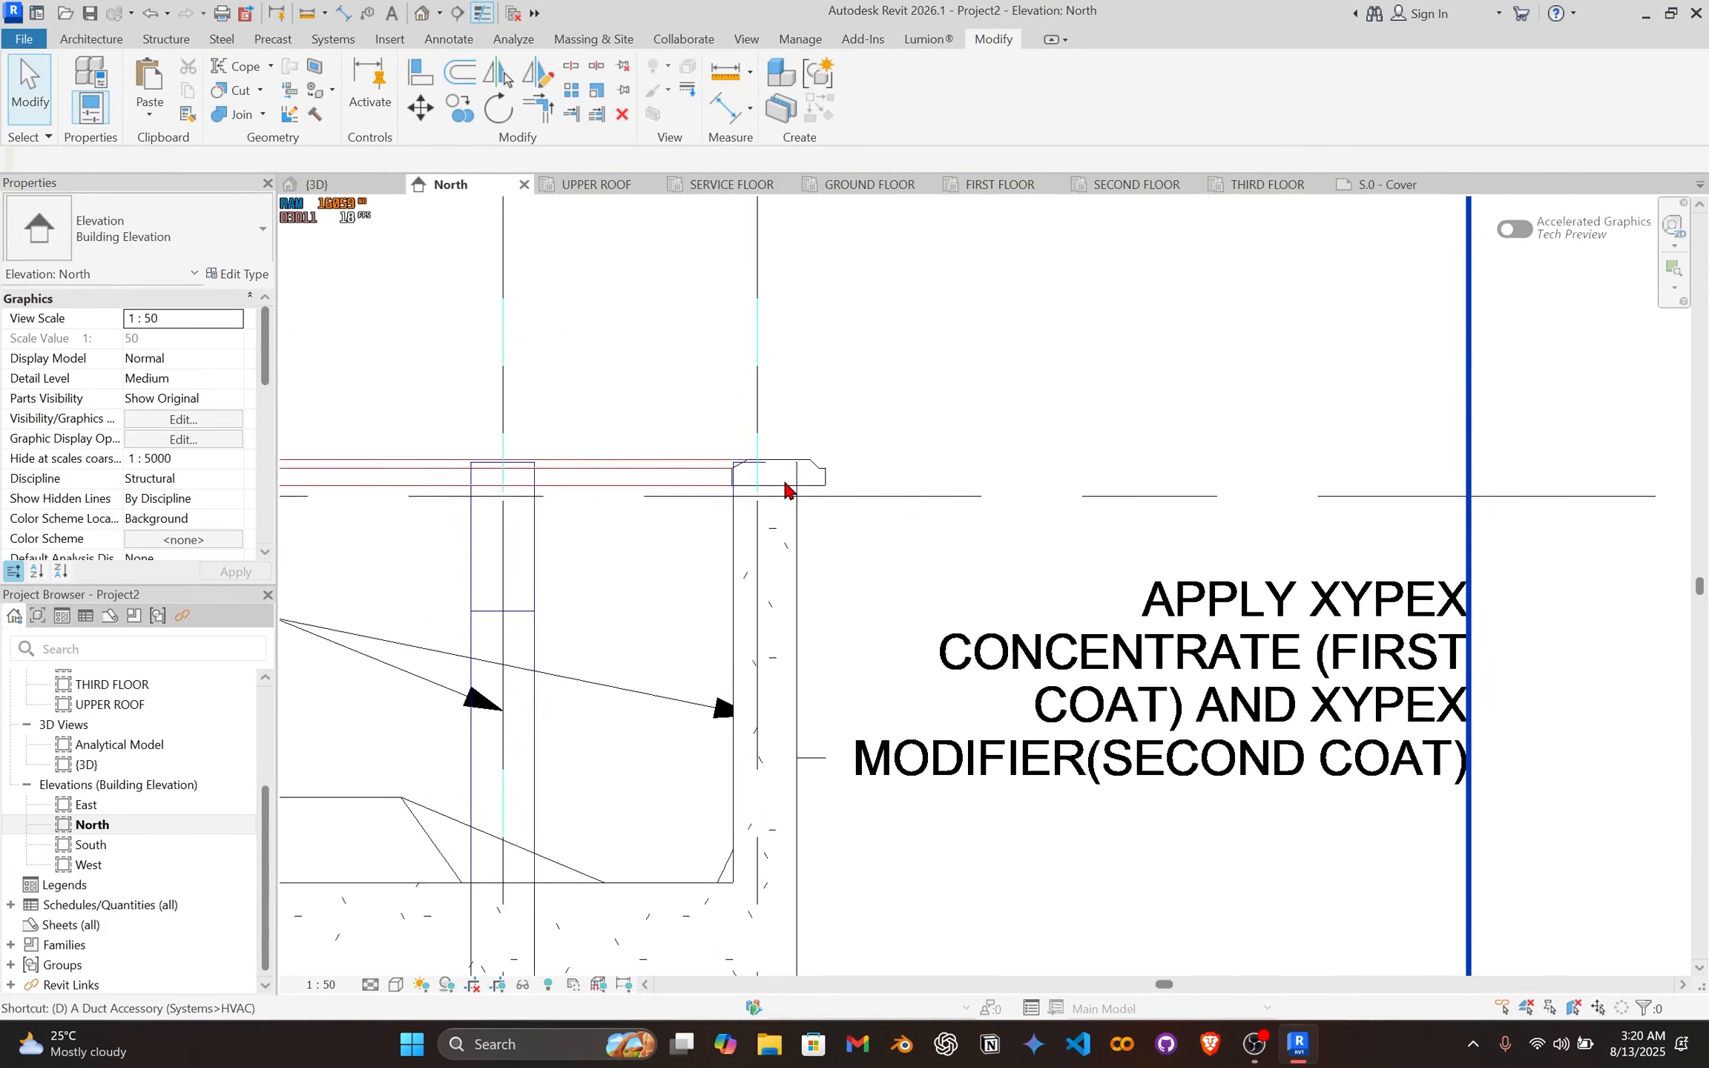
Step: Measure from the Lower Roof level up to the coping's underside and set the grid 1a VSF1 column's top offset to 26
key(d)
key(i)
scroll(764, 512, up, 3)
click(742, 525)
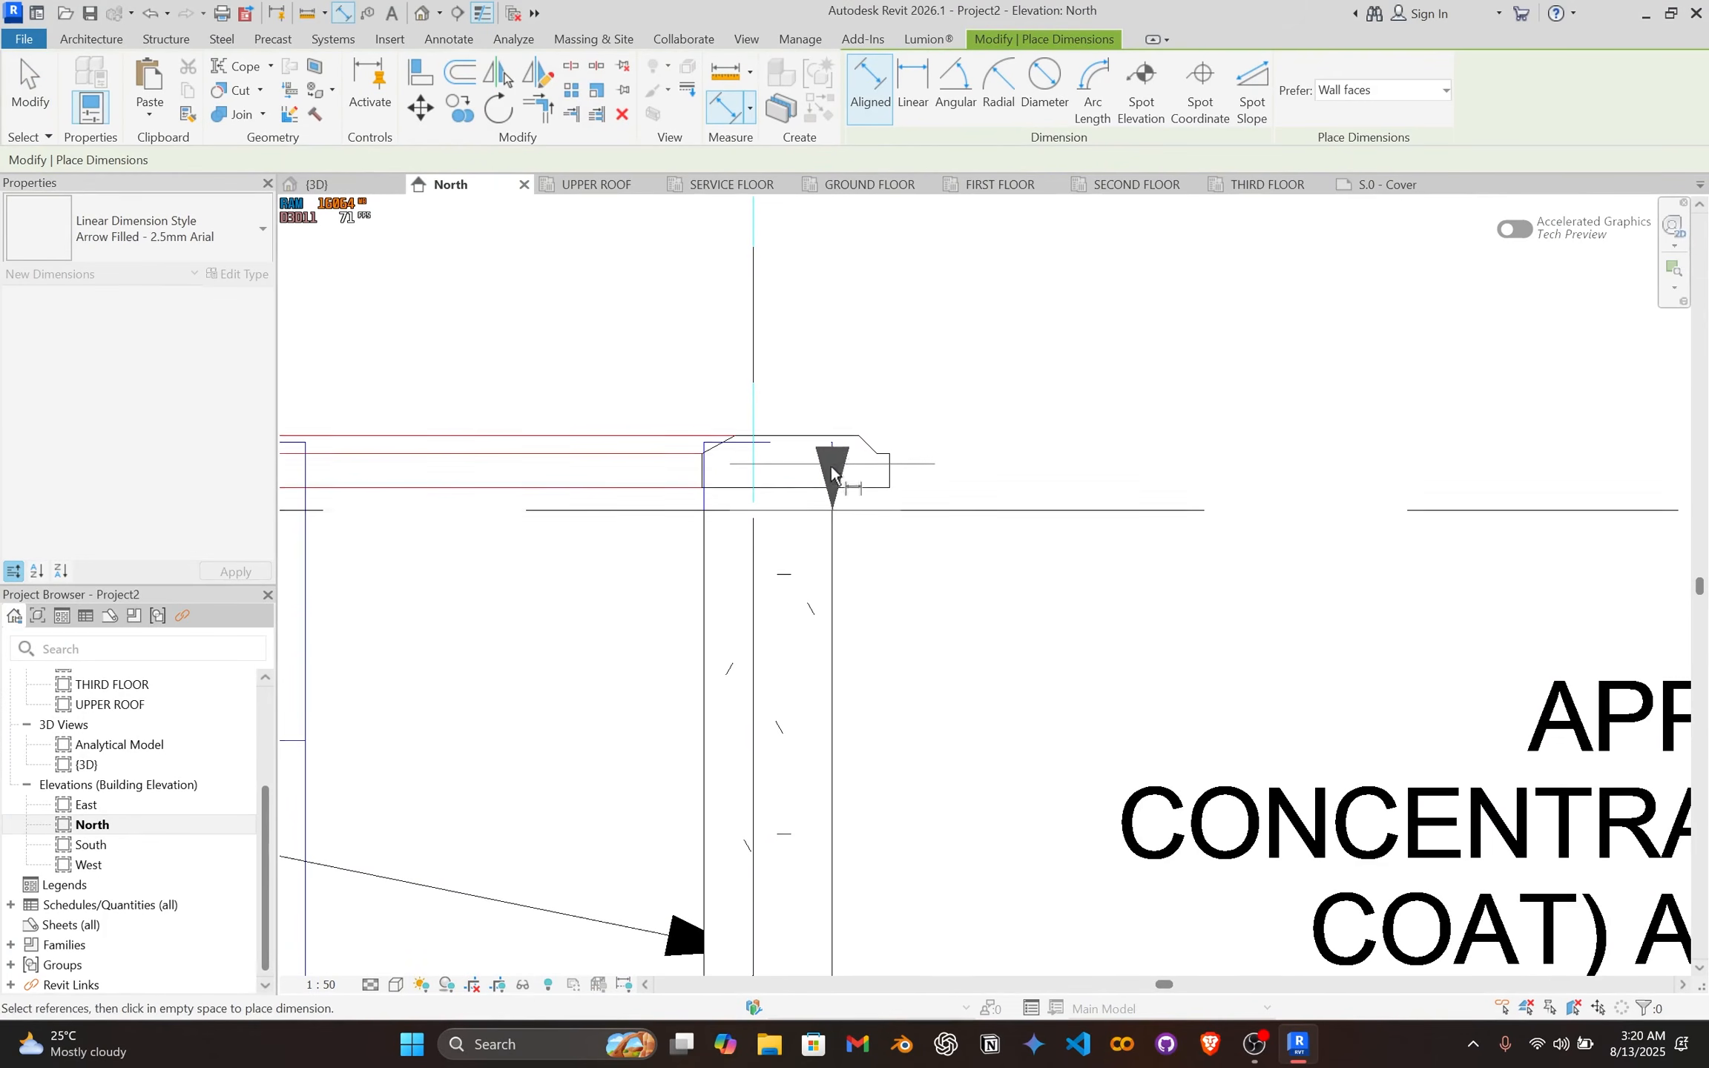
key(Escape)
key(Escape)
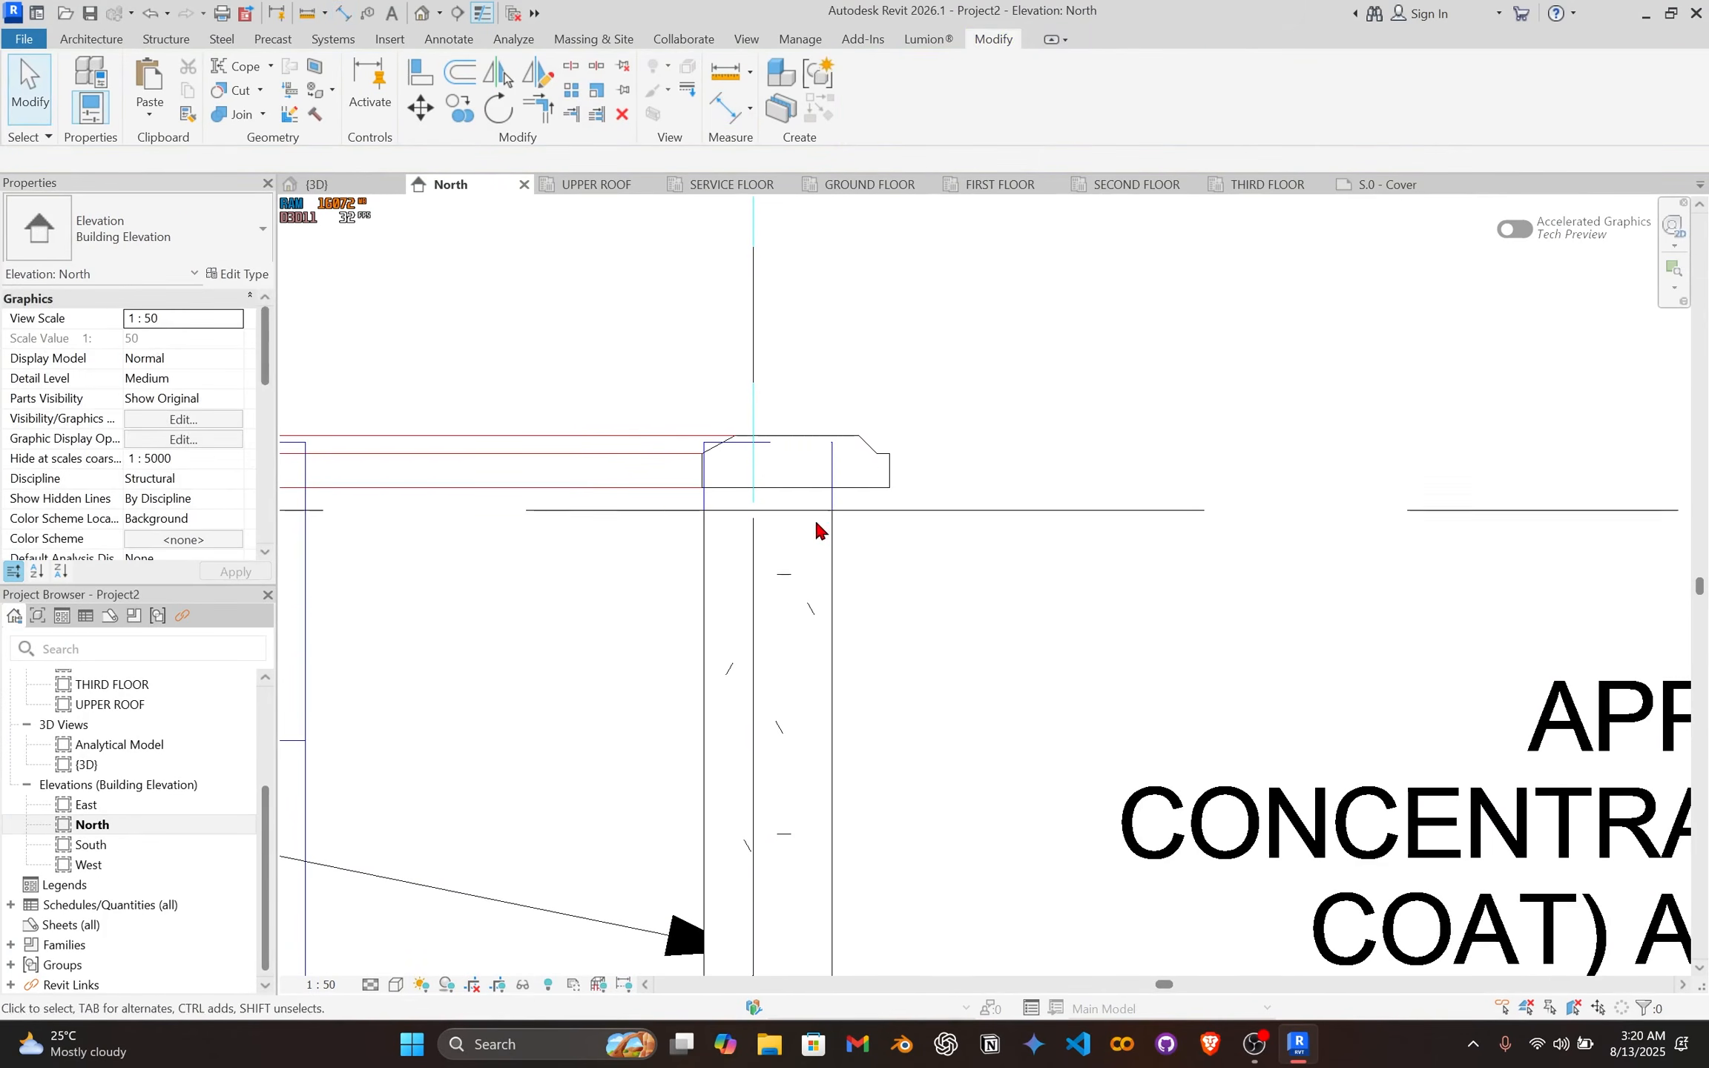
click(816, 521)
click(186, 378)
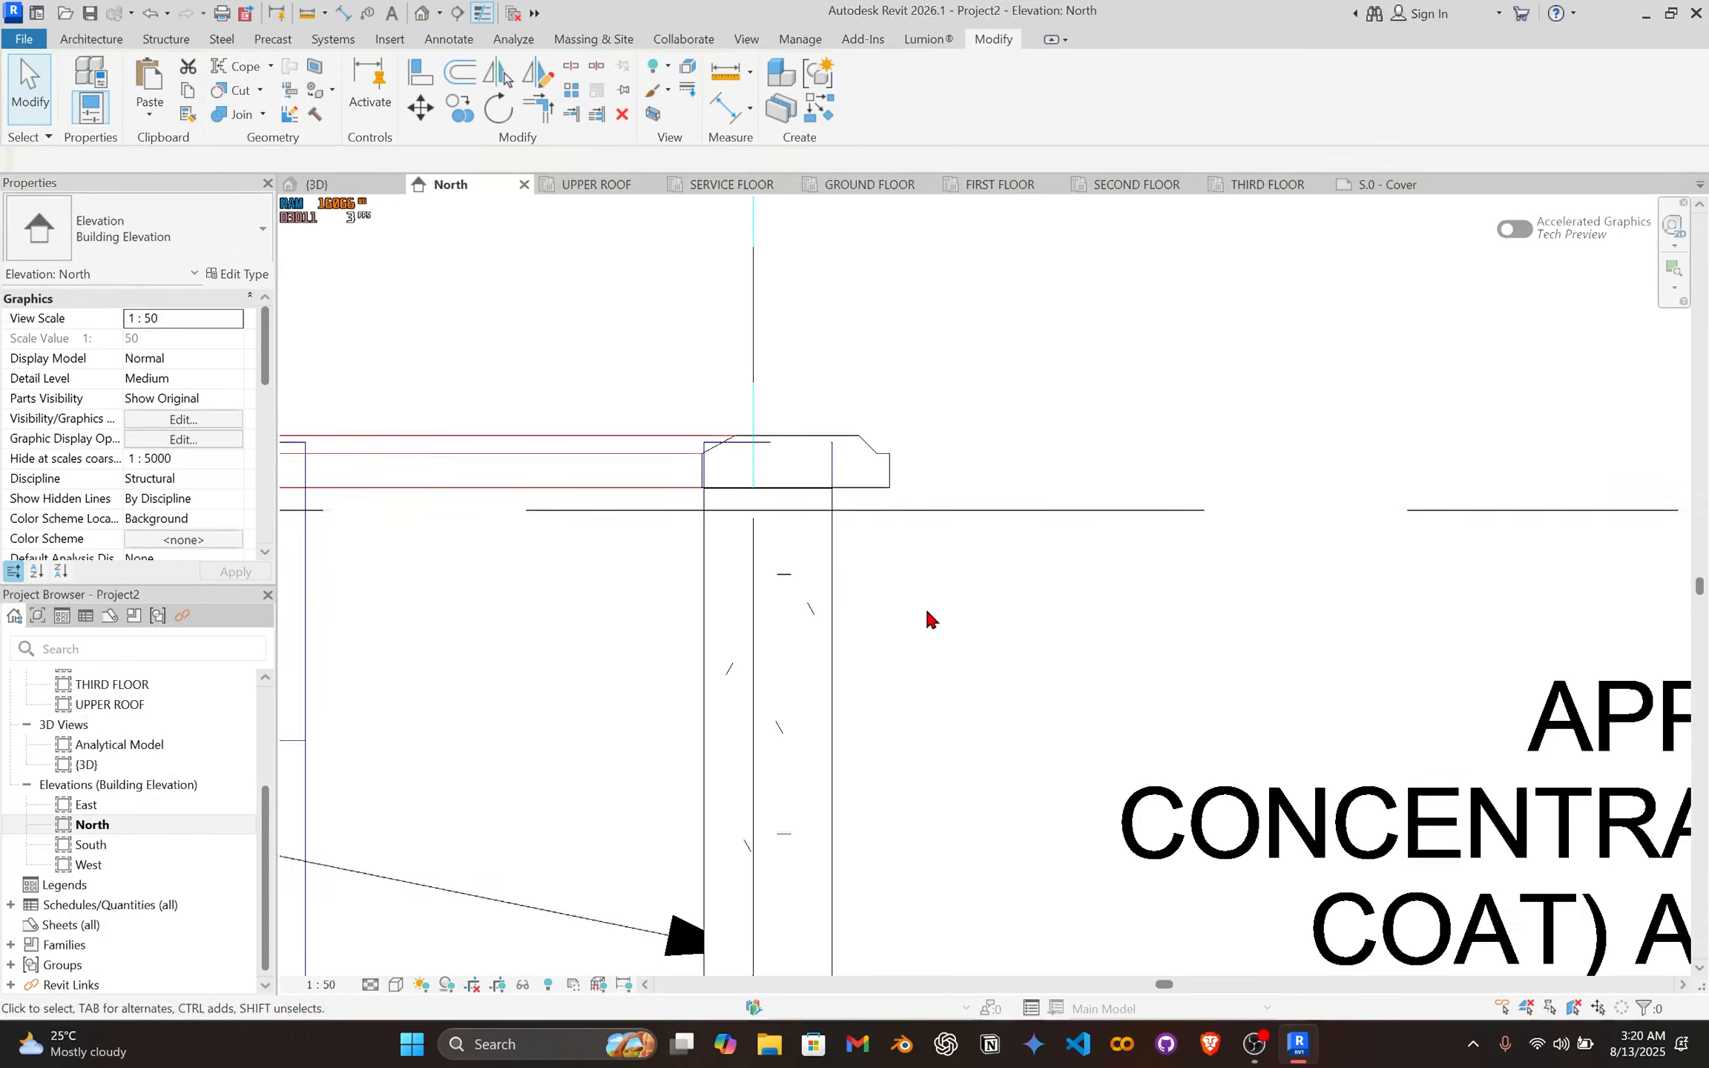
Step: Select the VSF1 column at grid 1a and open the Service Floor structural plan
scroll(927, 611, down, 4)
scroll(872, 573, down, 3)
mouse_move(872, 573)
middle_down()
mouse_move(870, 523)
mouse_move(879, 555)
middle_up()
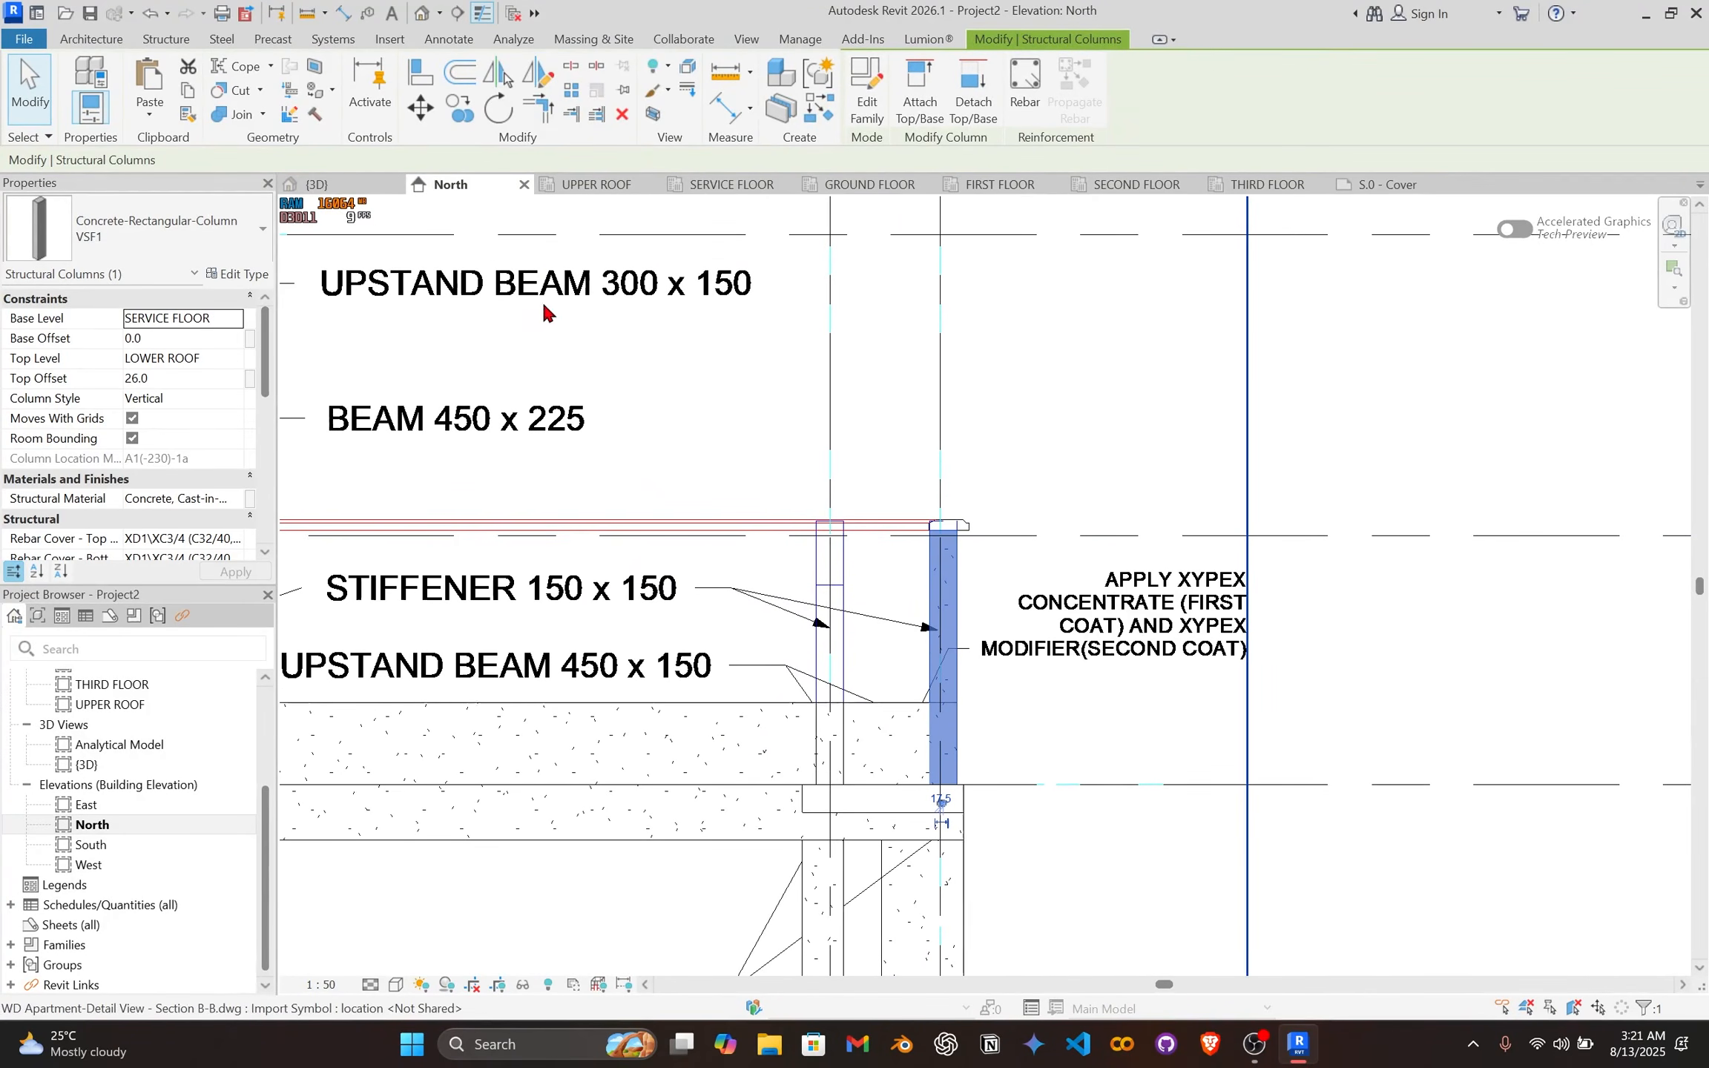
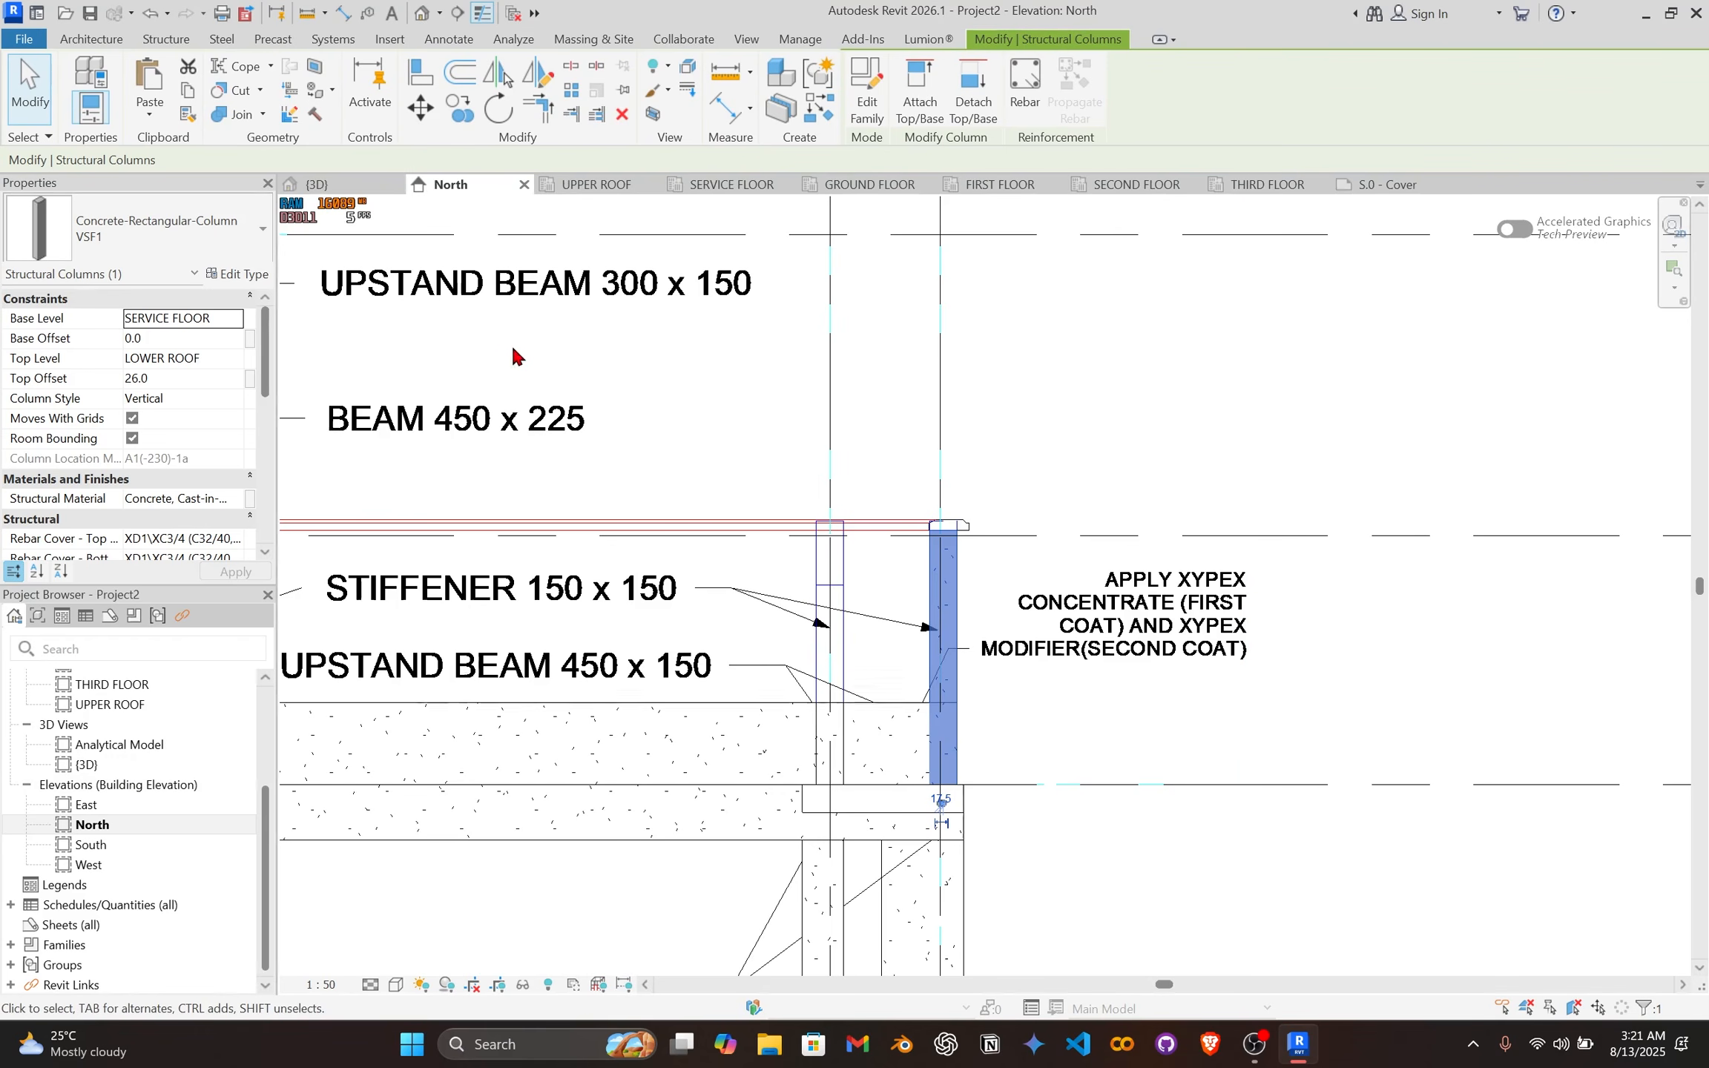
click(716, 185)
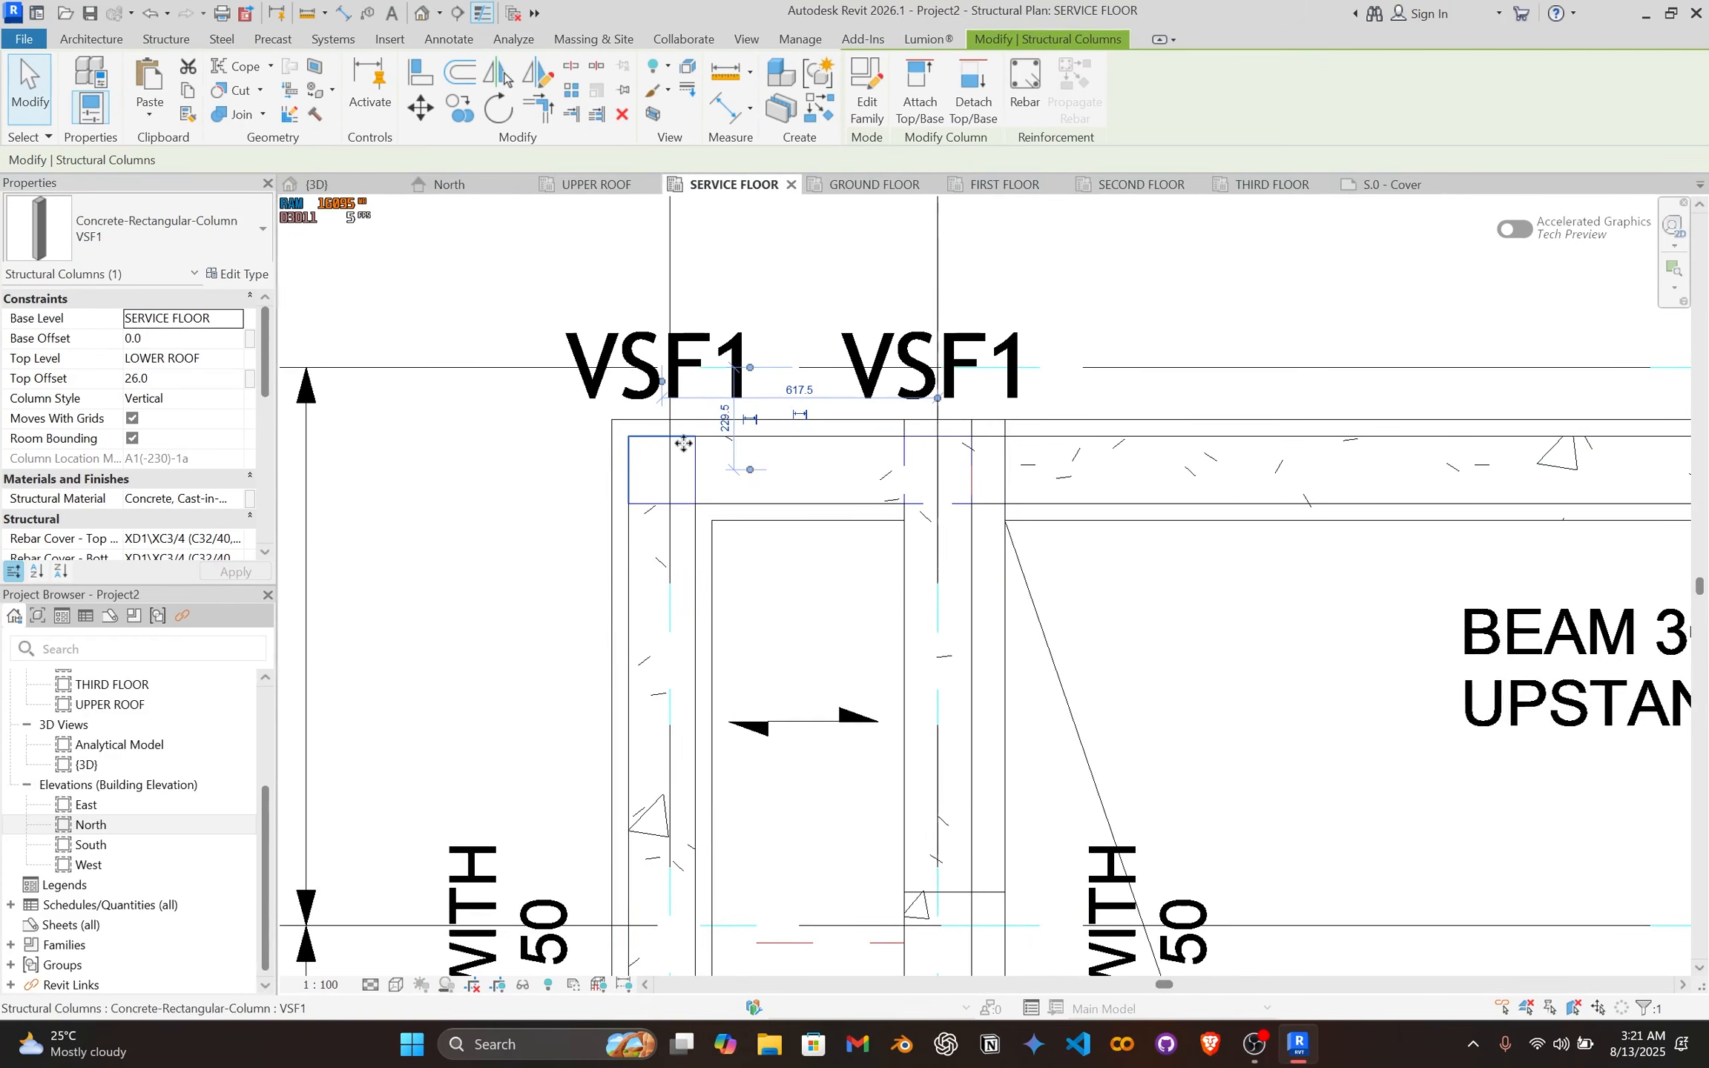
Step: Copy the VSF1 column at grids A1/1a from its lower outer corner to the VSF1 positions at A1/1 and B/1a
scroll(652, 468, up, 2)
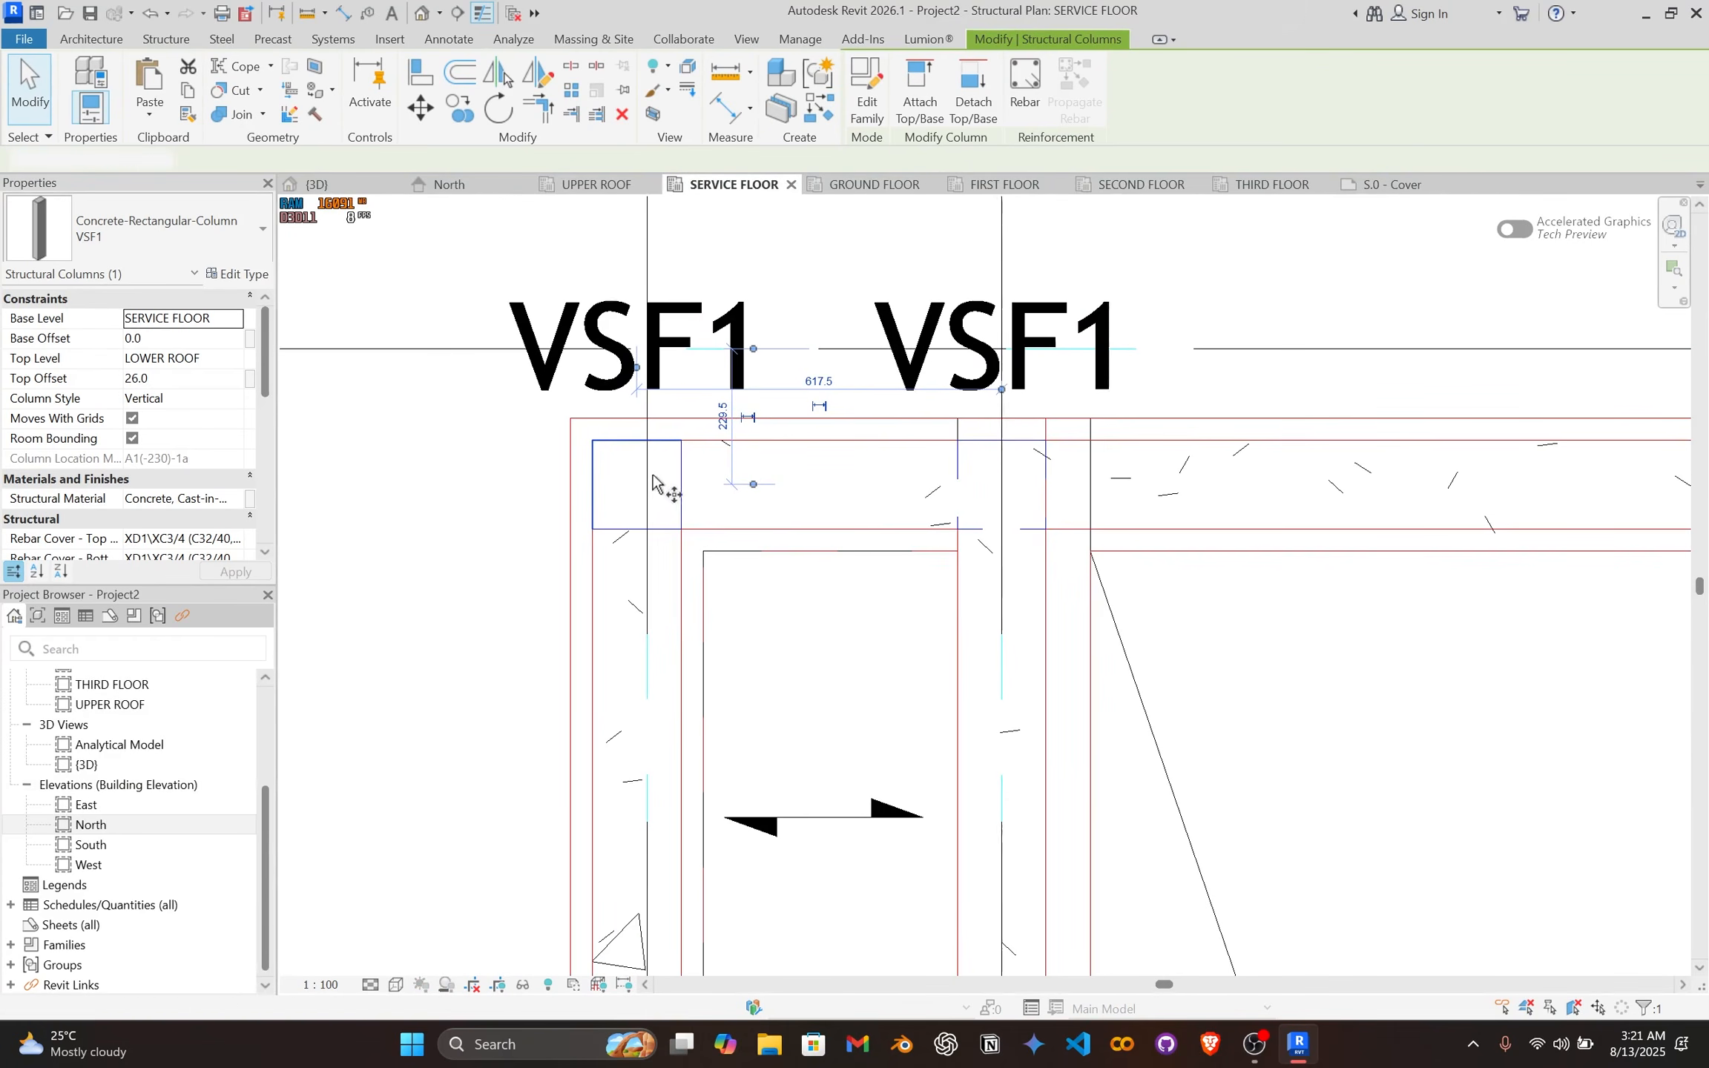
key(c)
key(o)
click(592, 529)
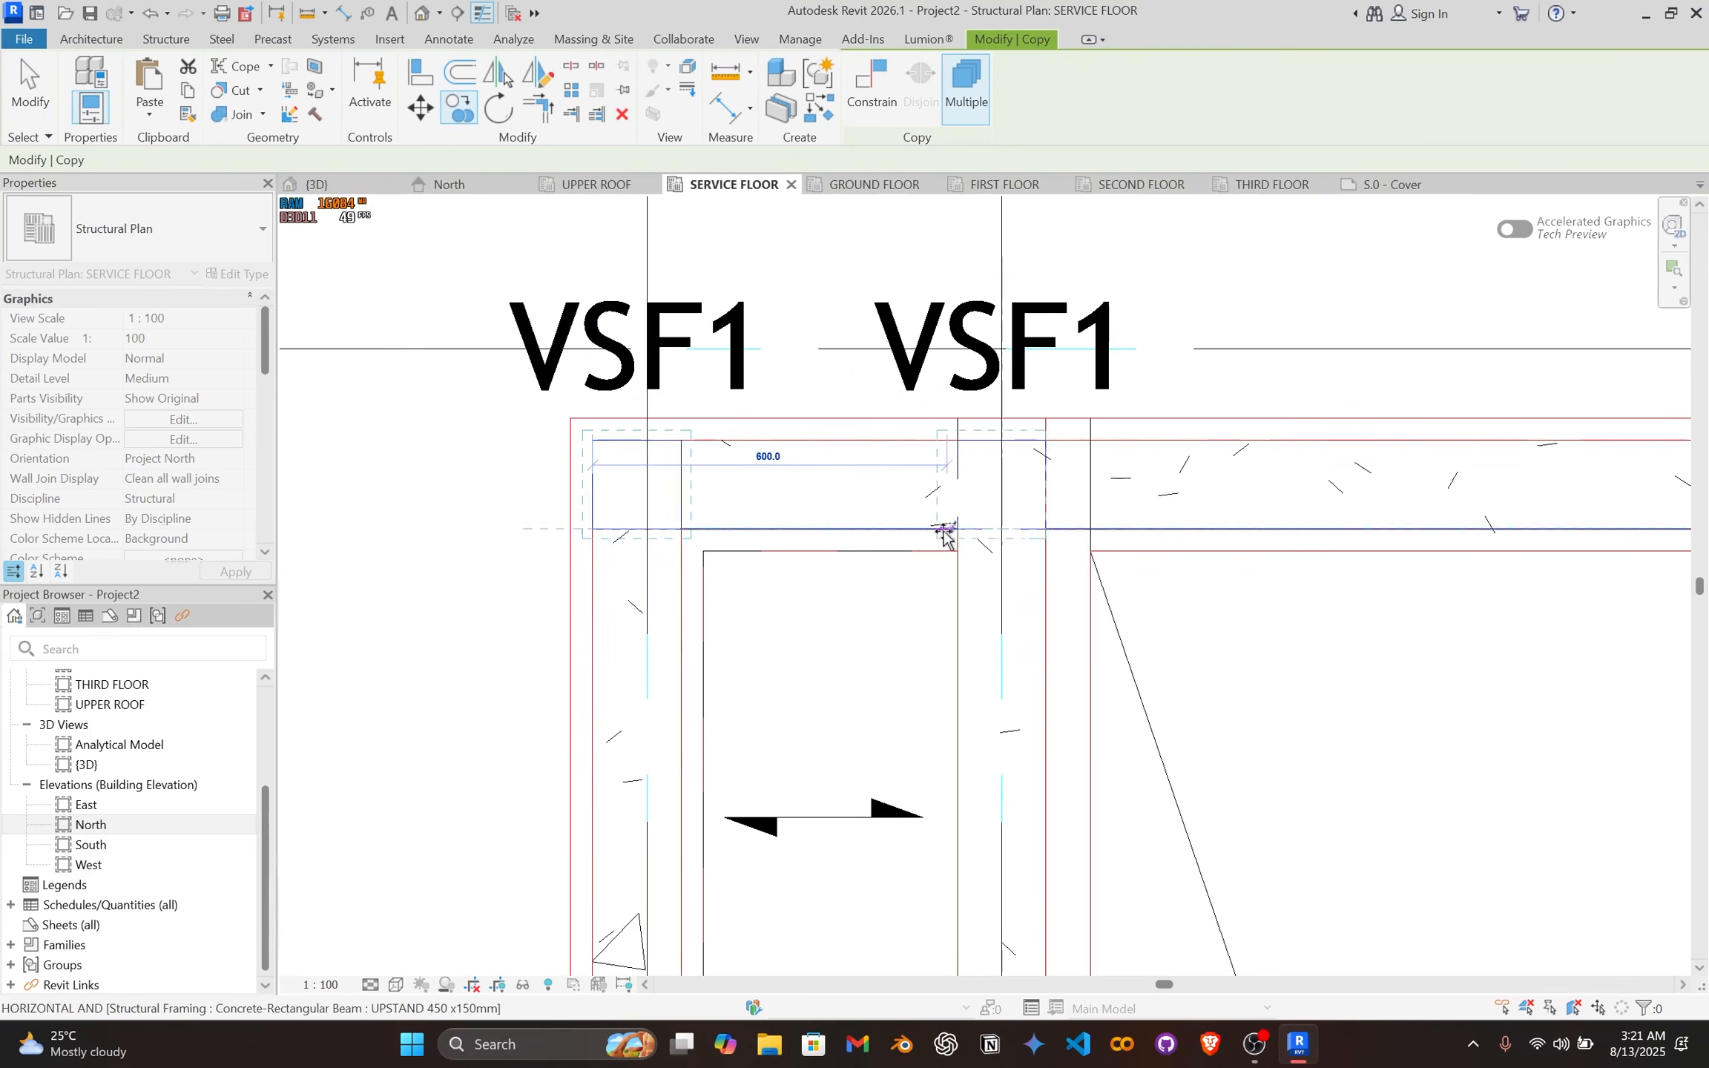
scroll(957, 529, down, 6)
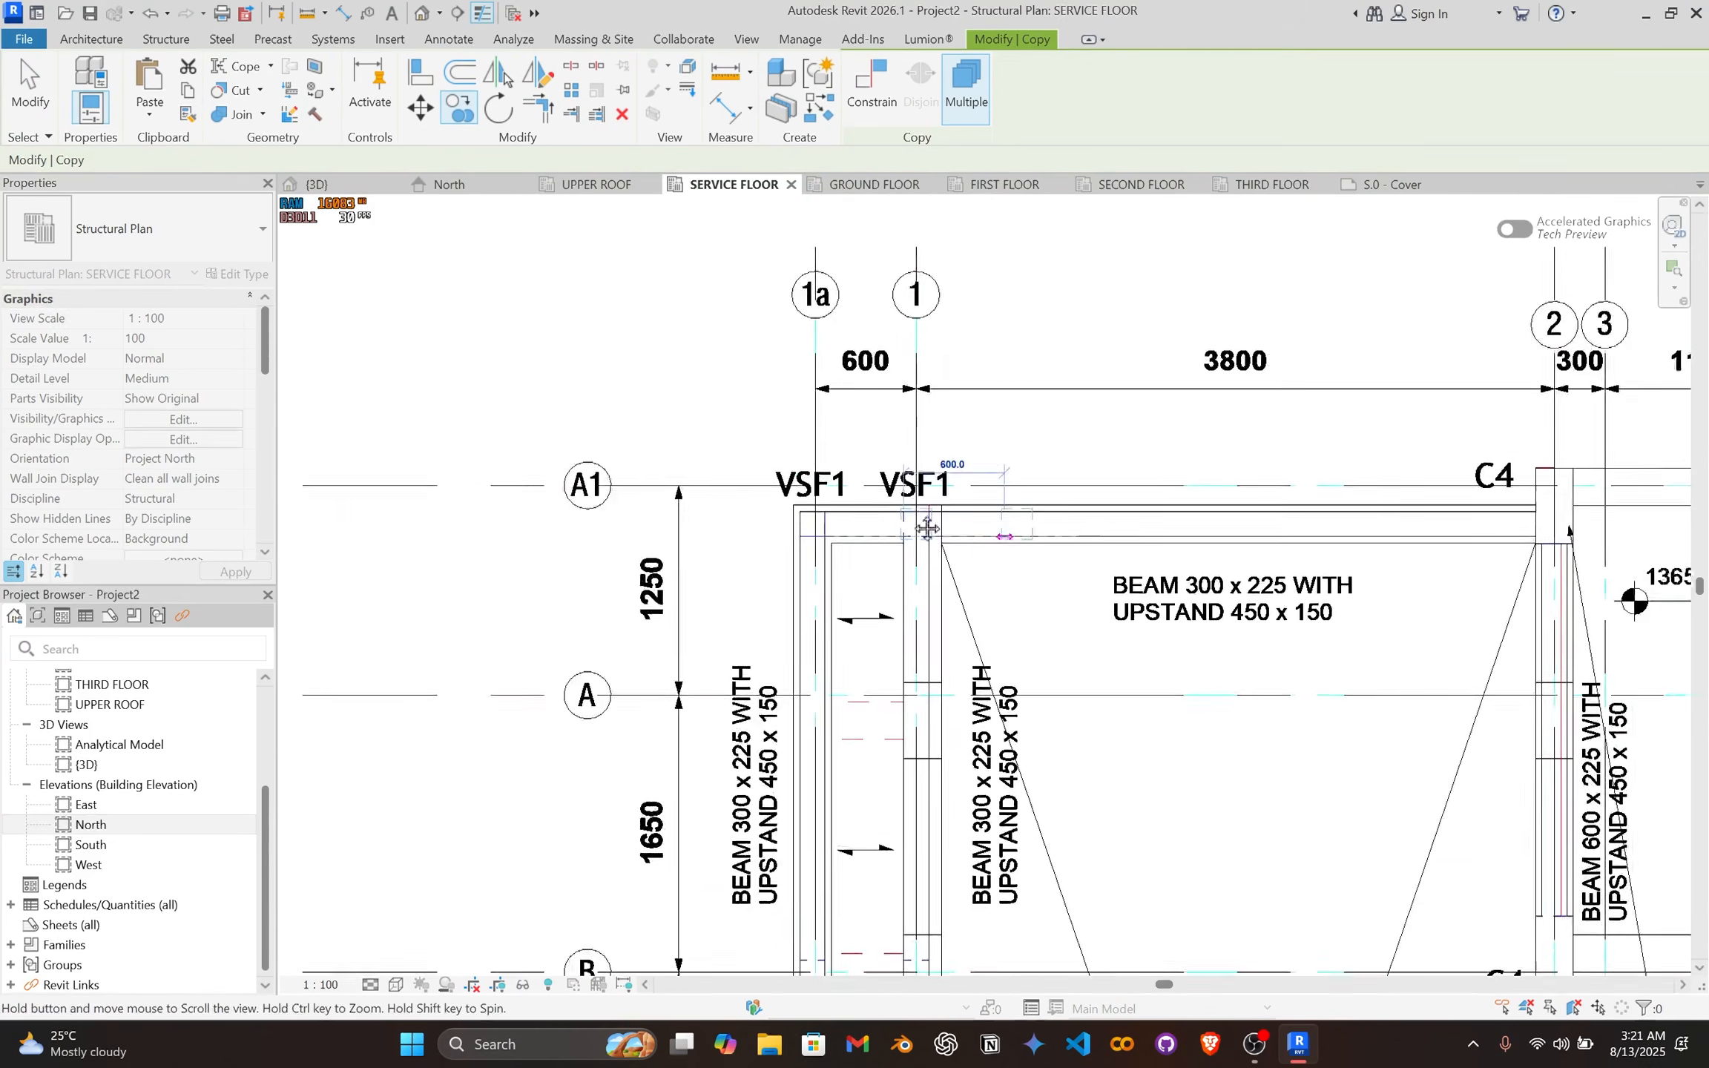
scroll(576, 629, up, 6)
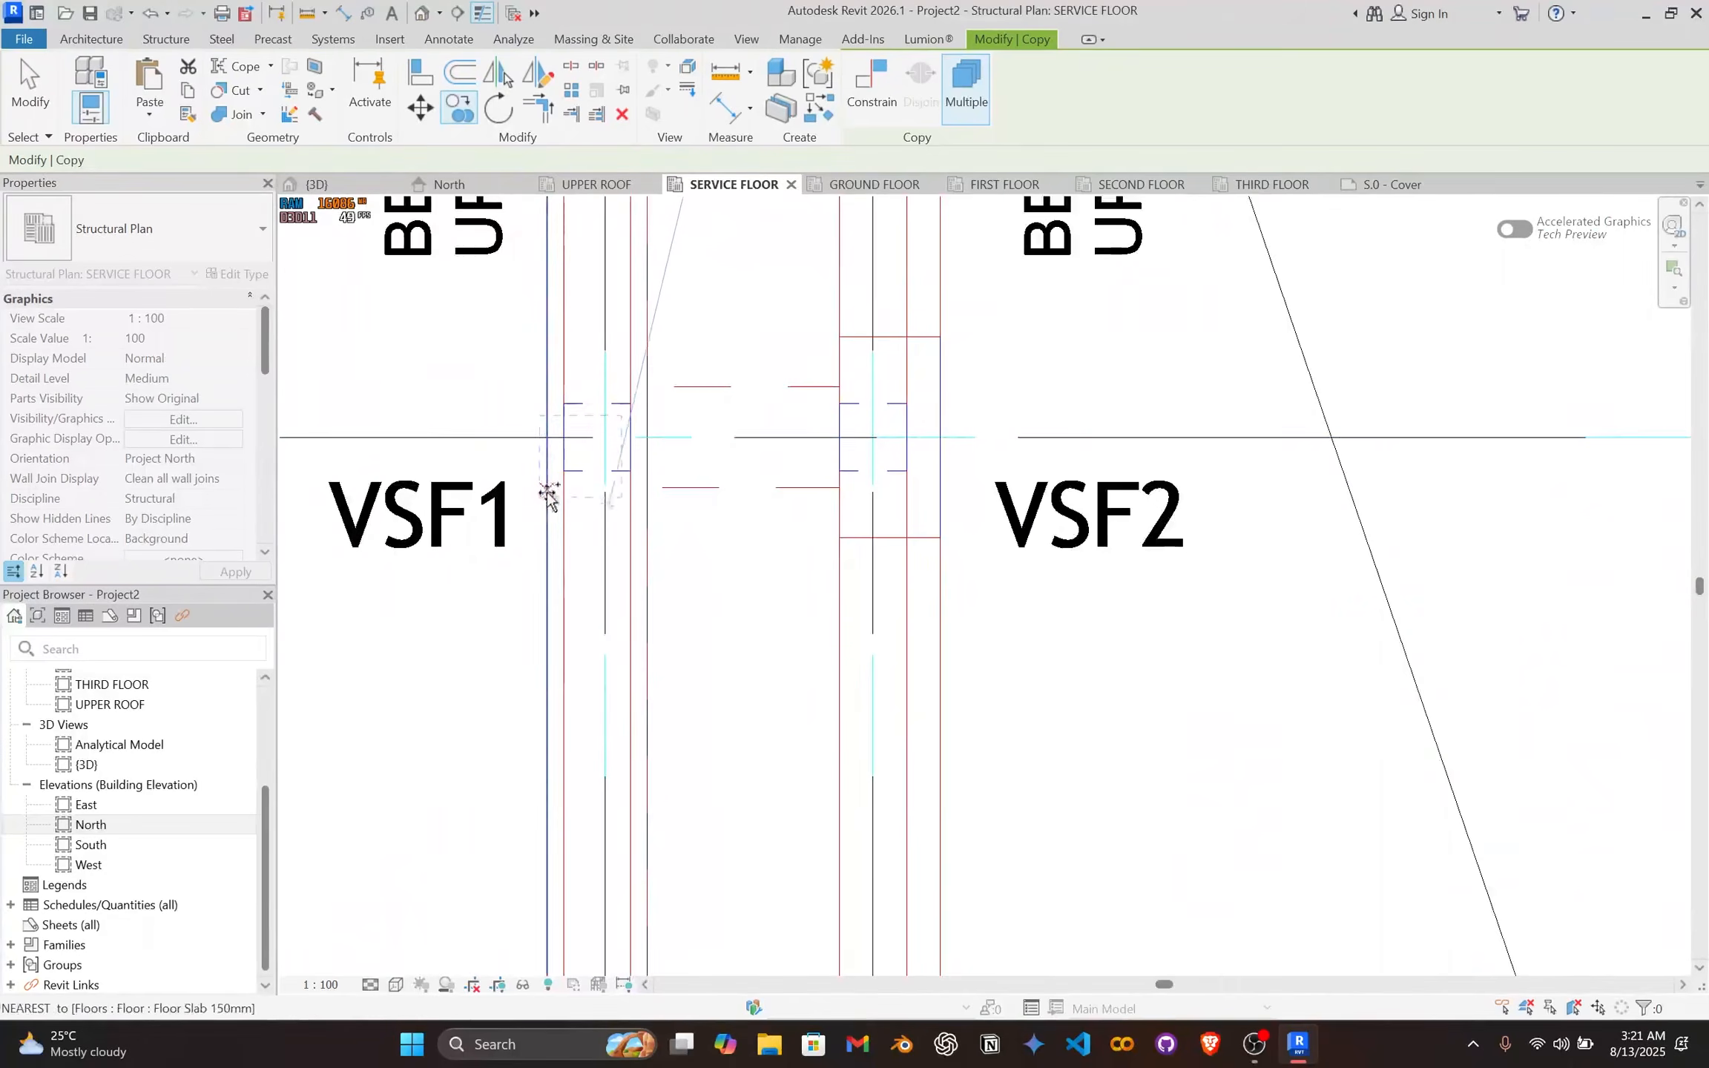
click(576, 466)
Step: Place further copies of the VSF1 column at its marked positions on grid 1a at grids C and D1
scroll(620, 511, down, 5)
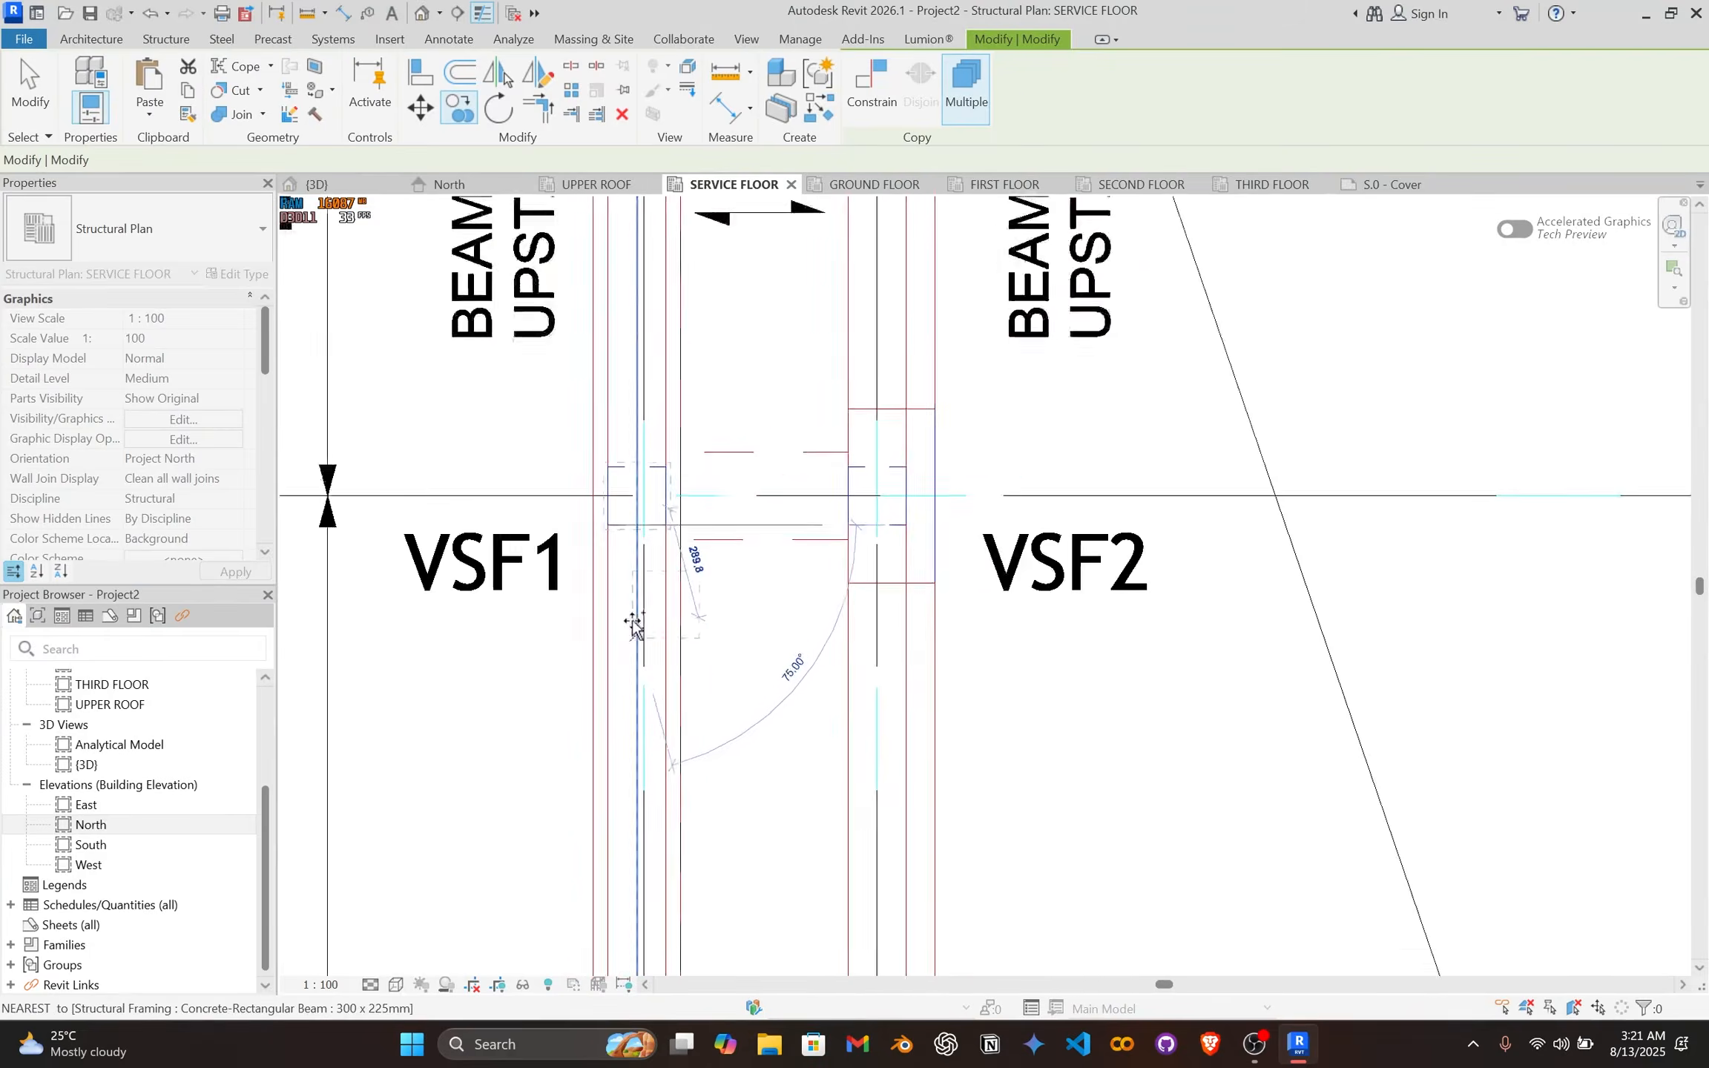
middle_drag(635, 608, 650, 319)
middle_drag(656, 861, 724, 289)
middle_drag(727, 676, 693, 485)
scroll(689, 506, up, 8)
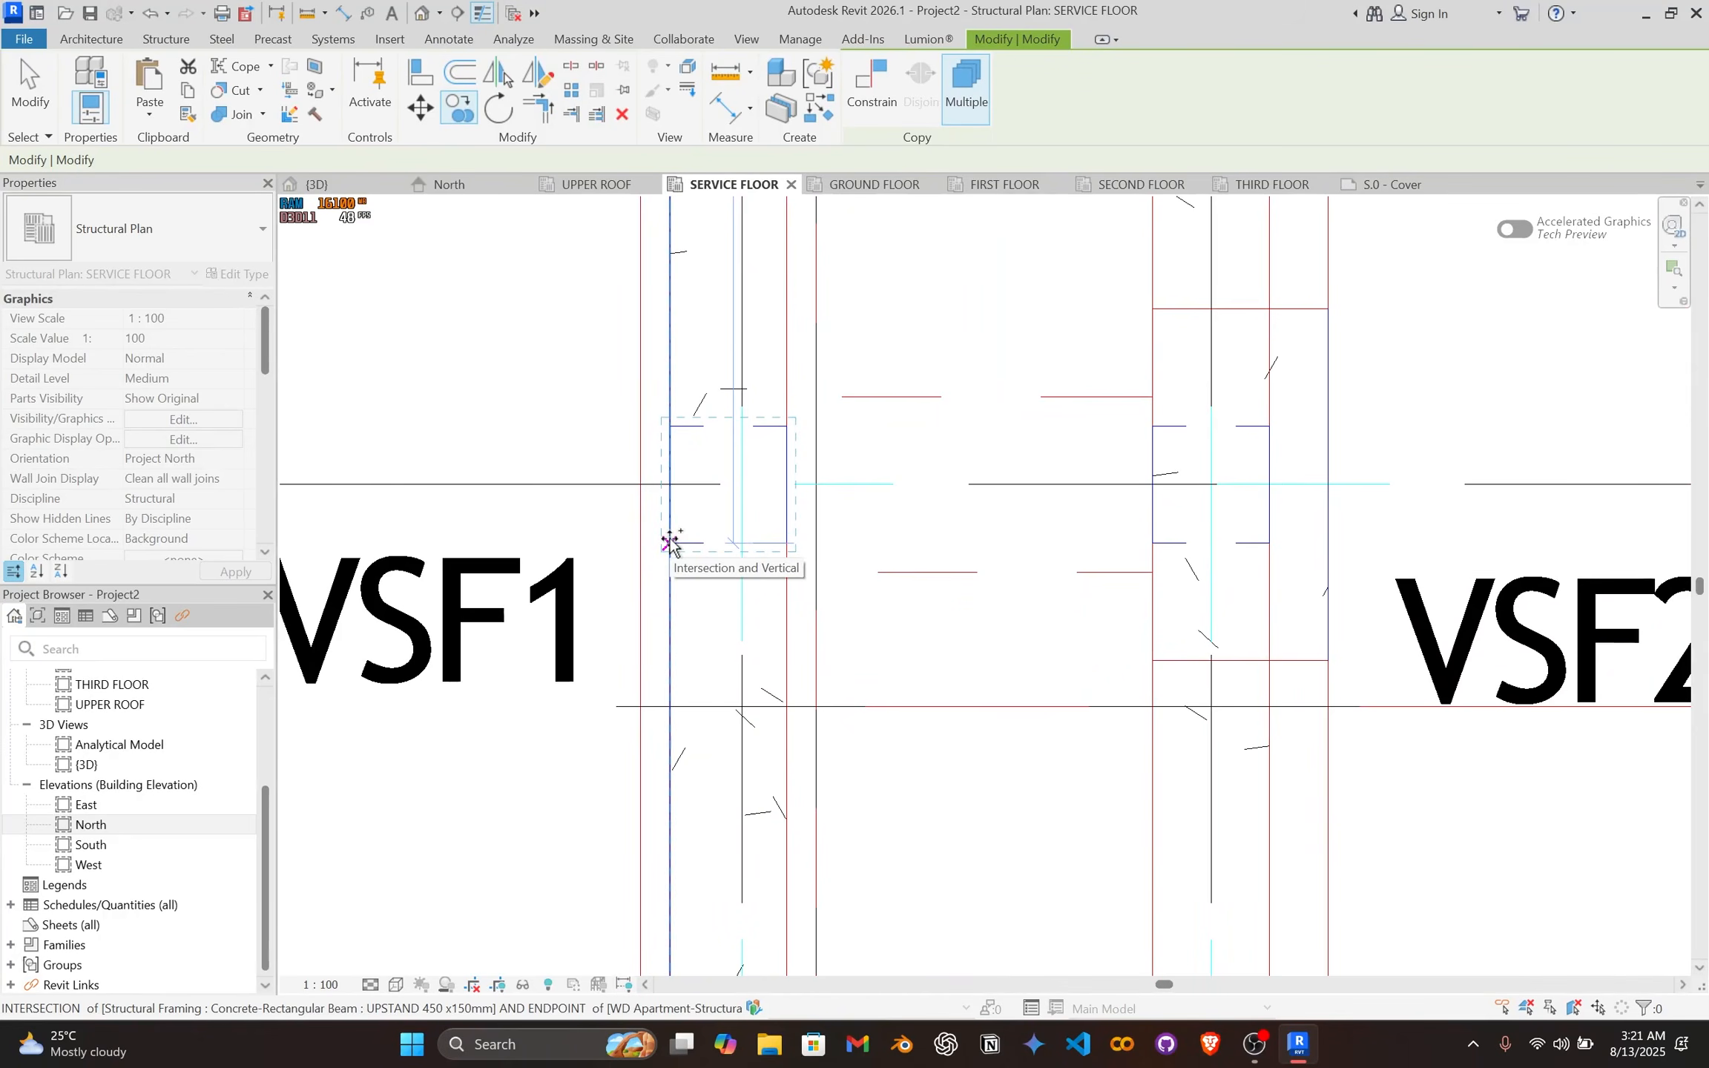
scroll(675, 549, down, 5)
middle_drag(698, 629, 774, 282)
middle_drag(764, 693, 766, 396)
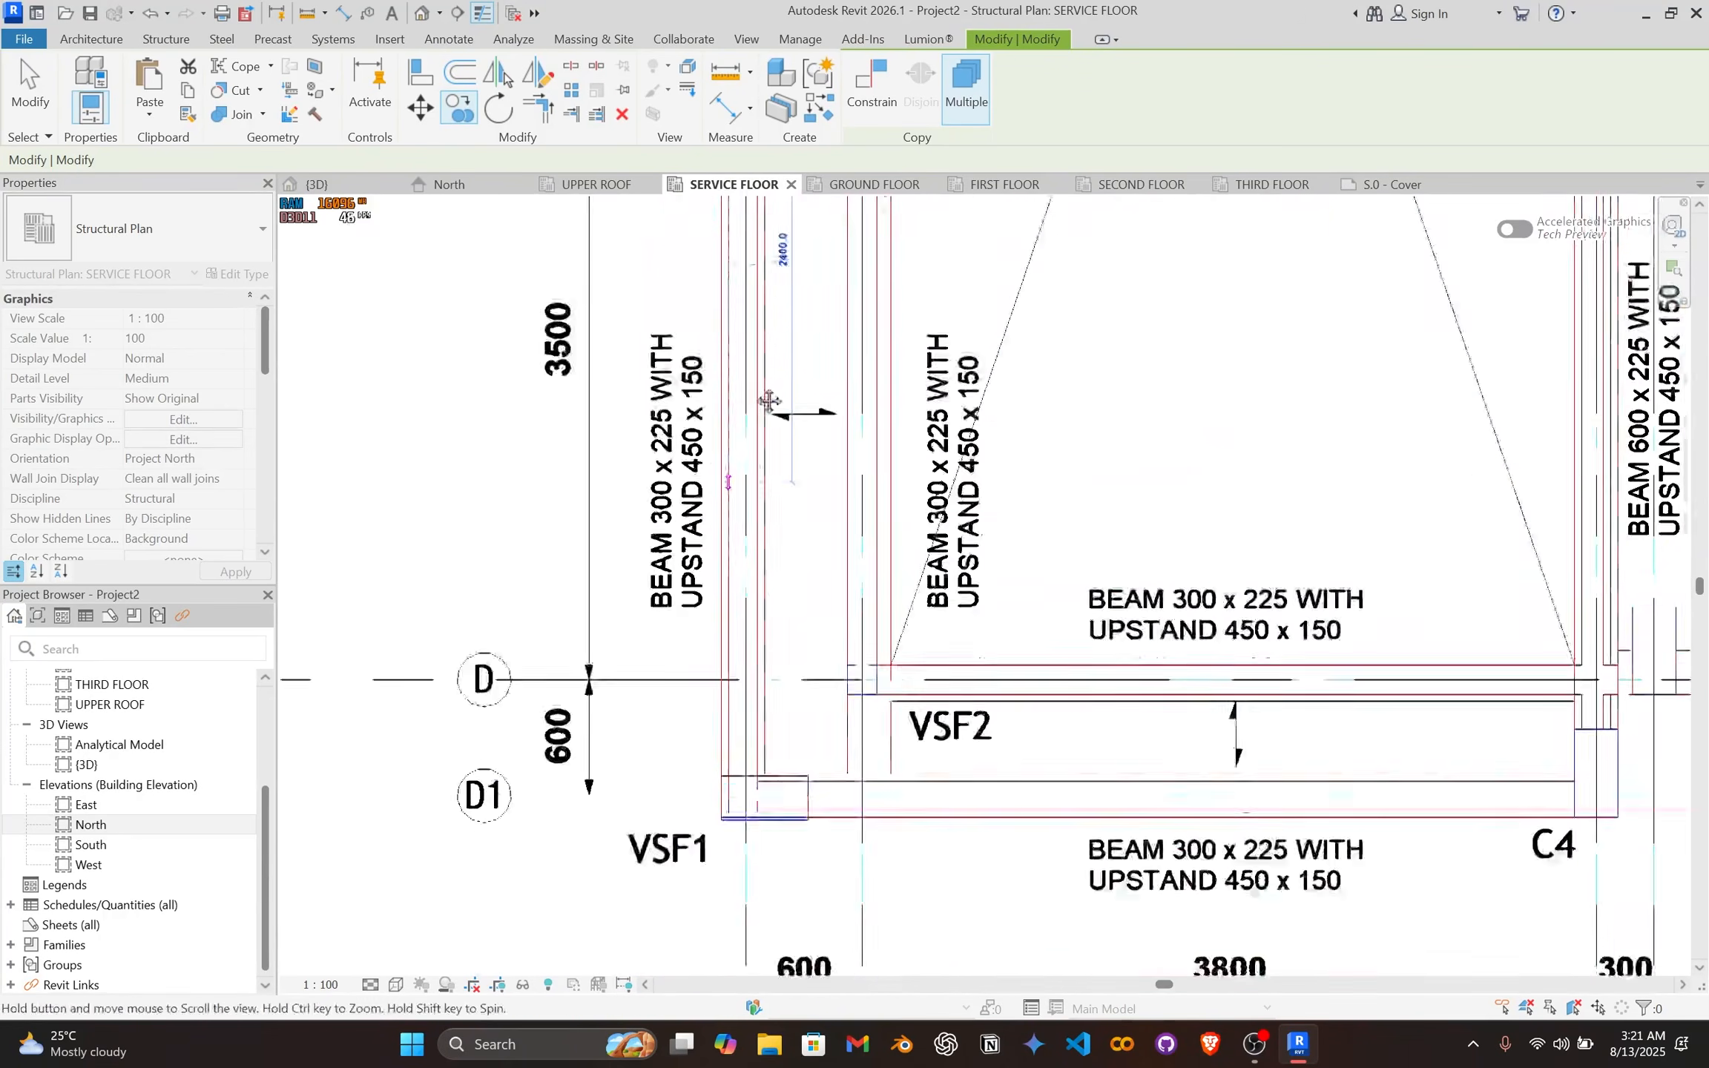
scroll(776, 386, up, 3)
scroll(771, 430, up, 6)
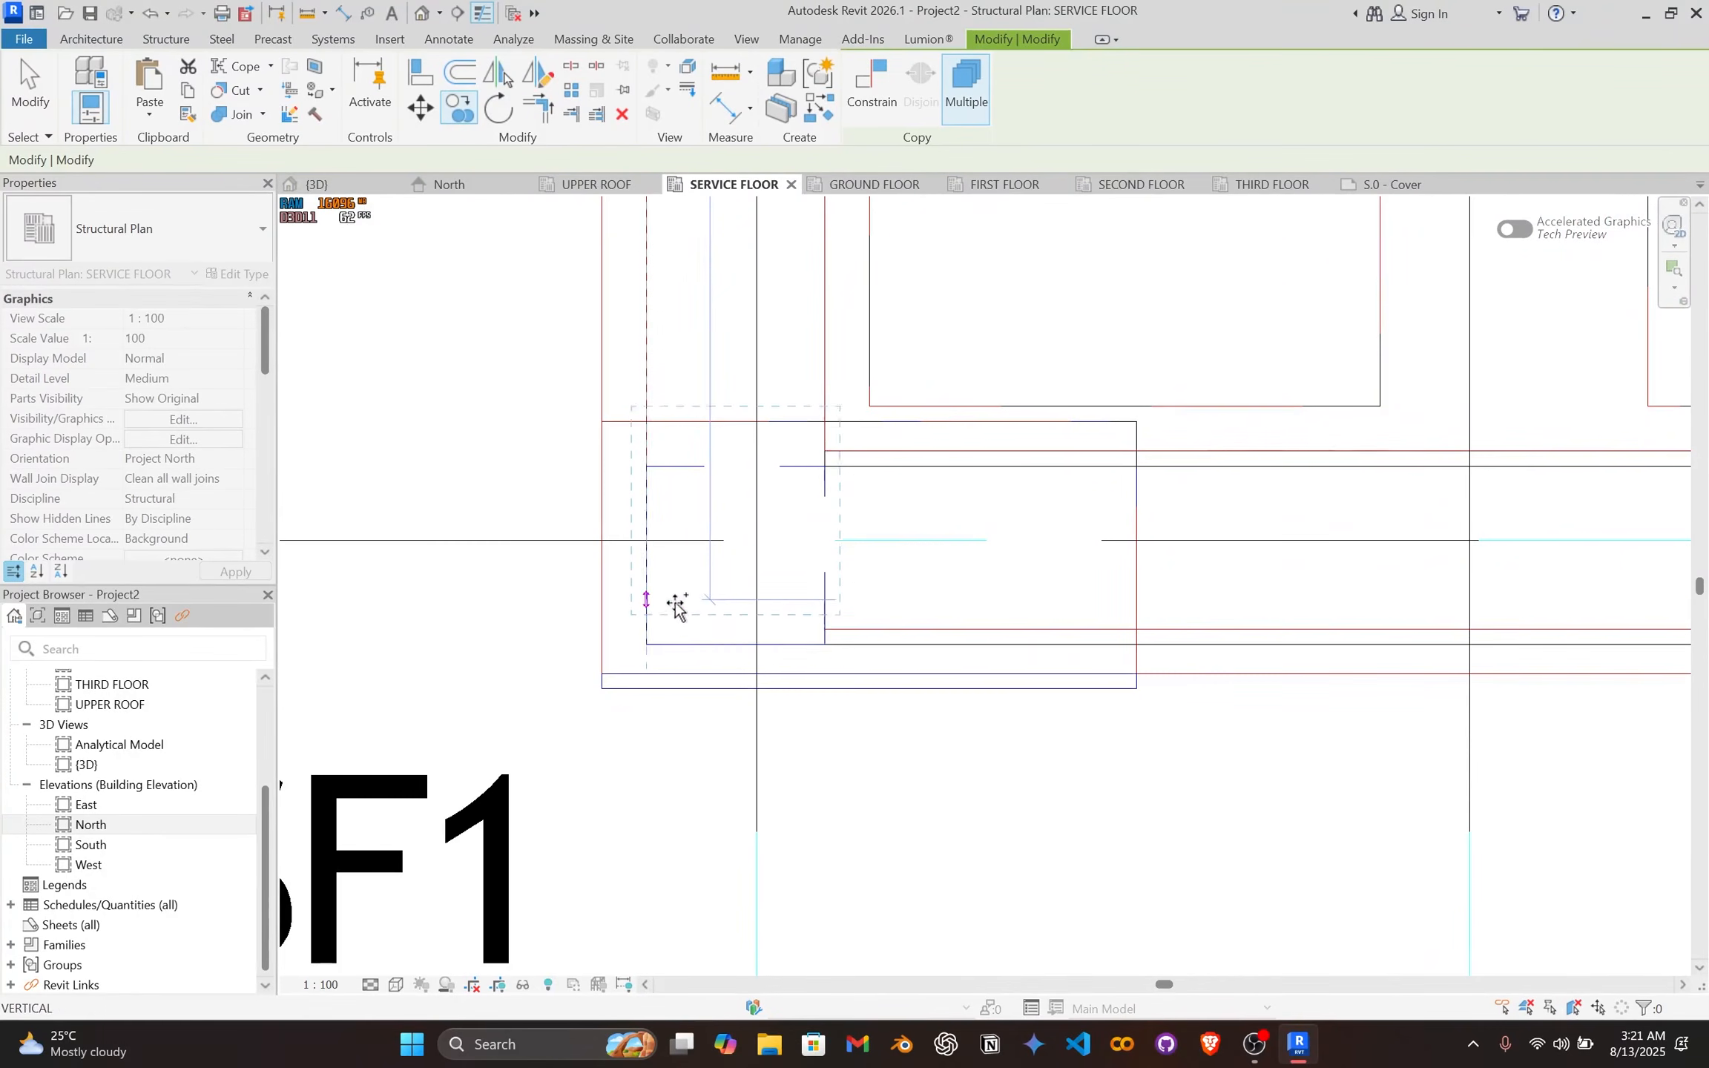
scroll(642, 650, down, 10)
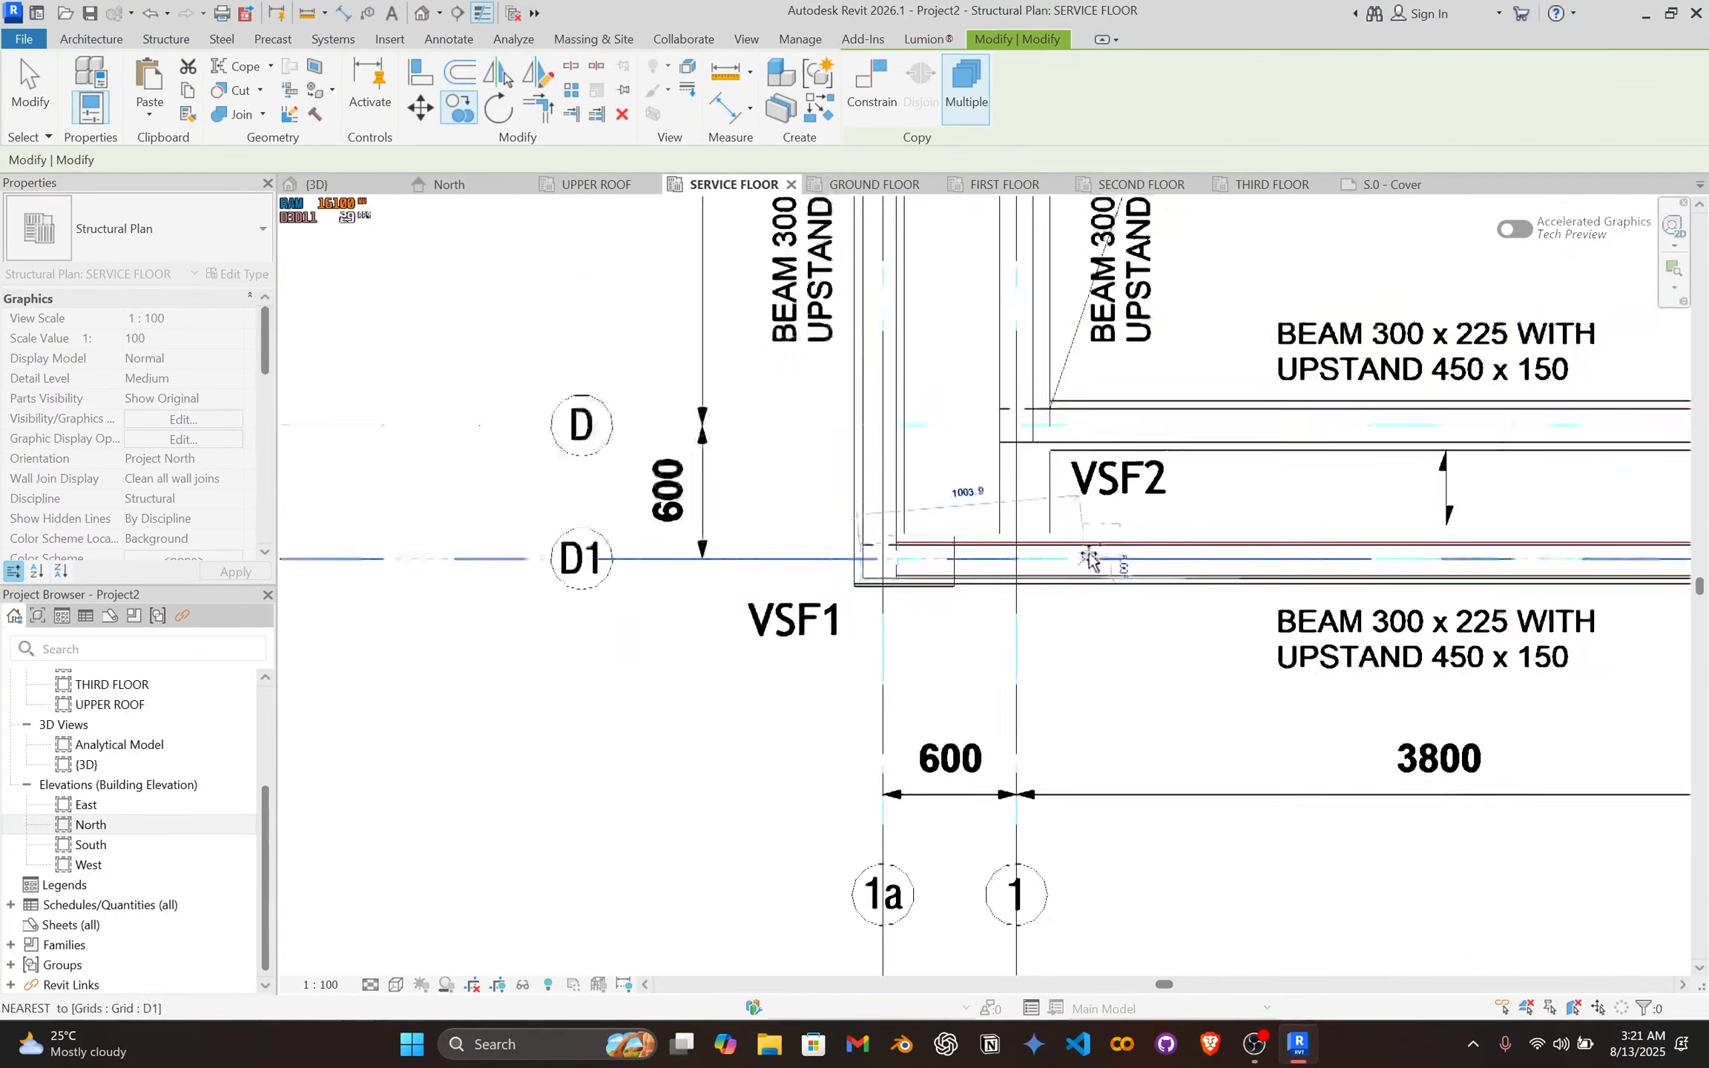
Step: Select all VSF1 columns visible in the plan and mirror copies of them about grid 5
middle_drag(1066, 530, 1112, 716)
scroll(738, 337, down, 3)
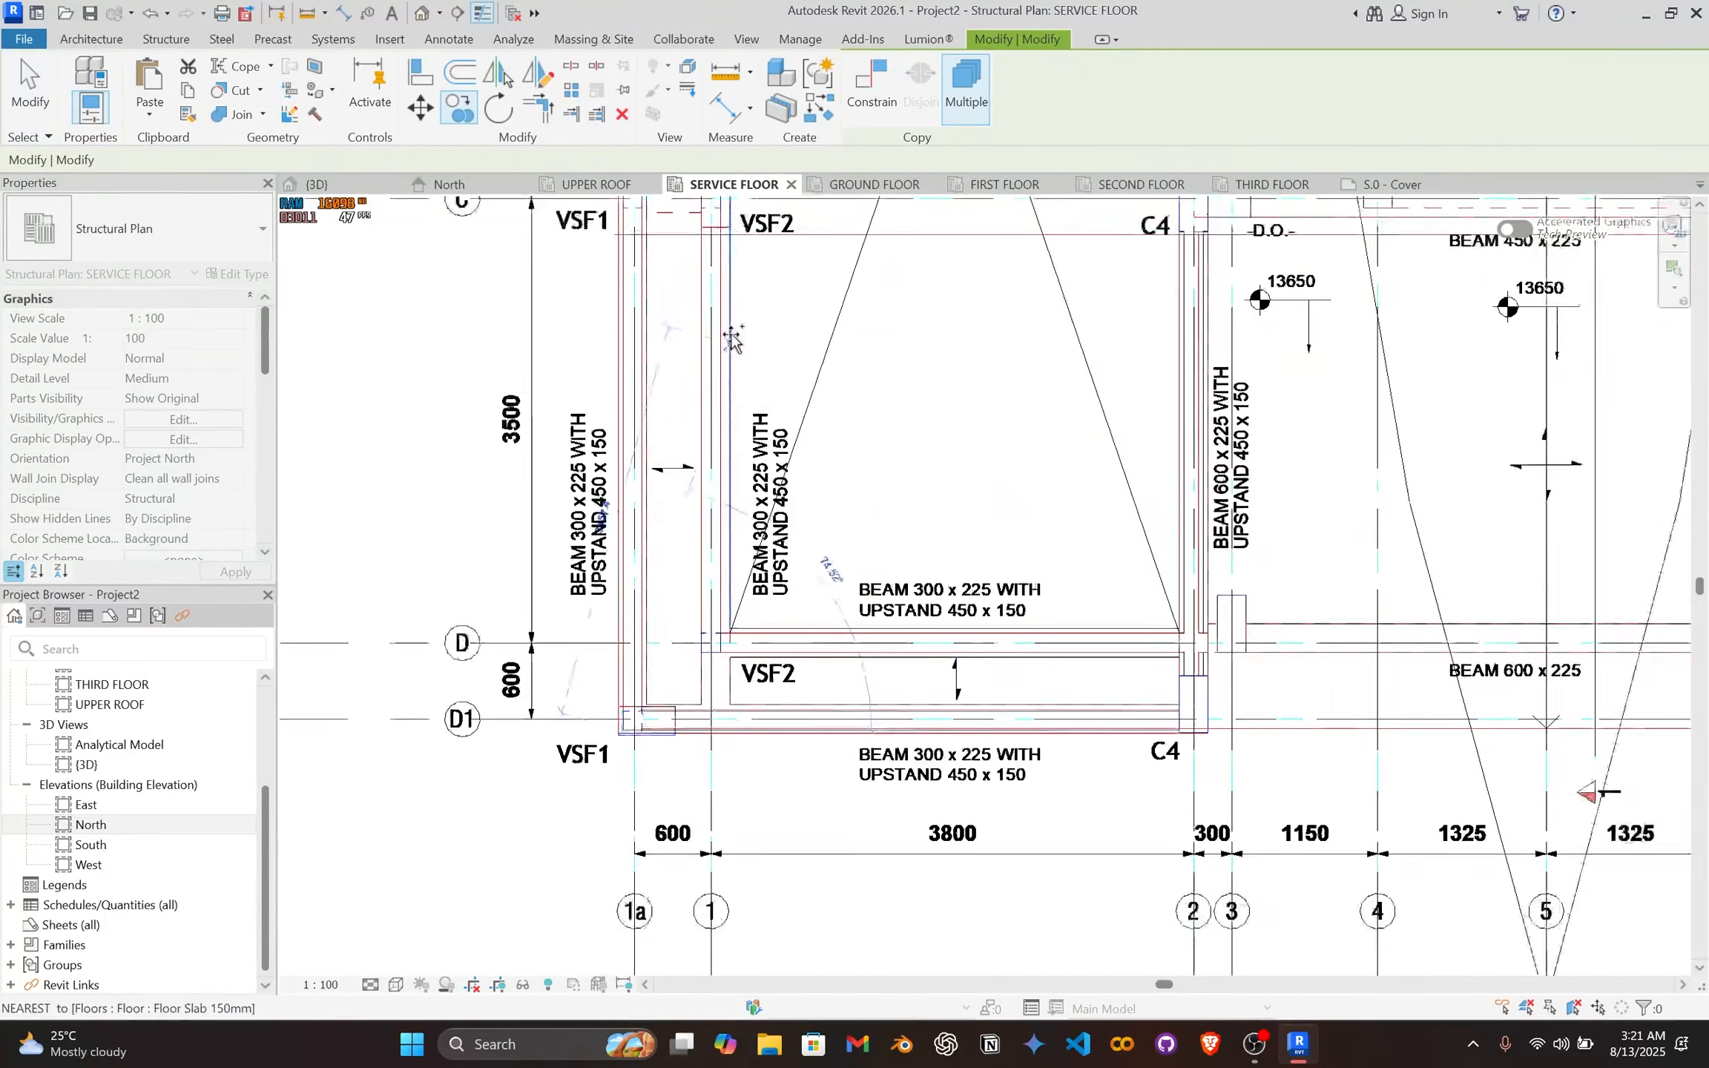
middle_drag(746, 341, 771, 687)
middle_drag(790, 532, 789, 599)
middle_drag(733, 308, 768, 570)
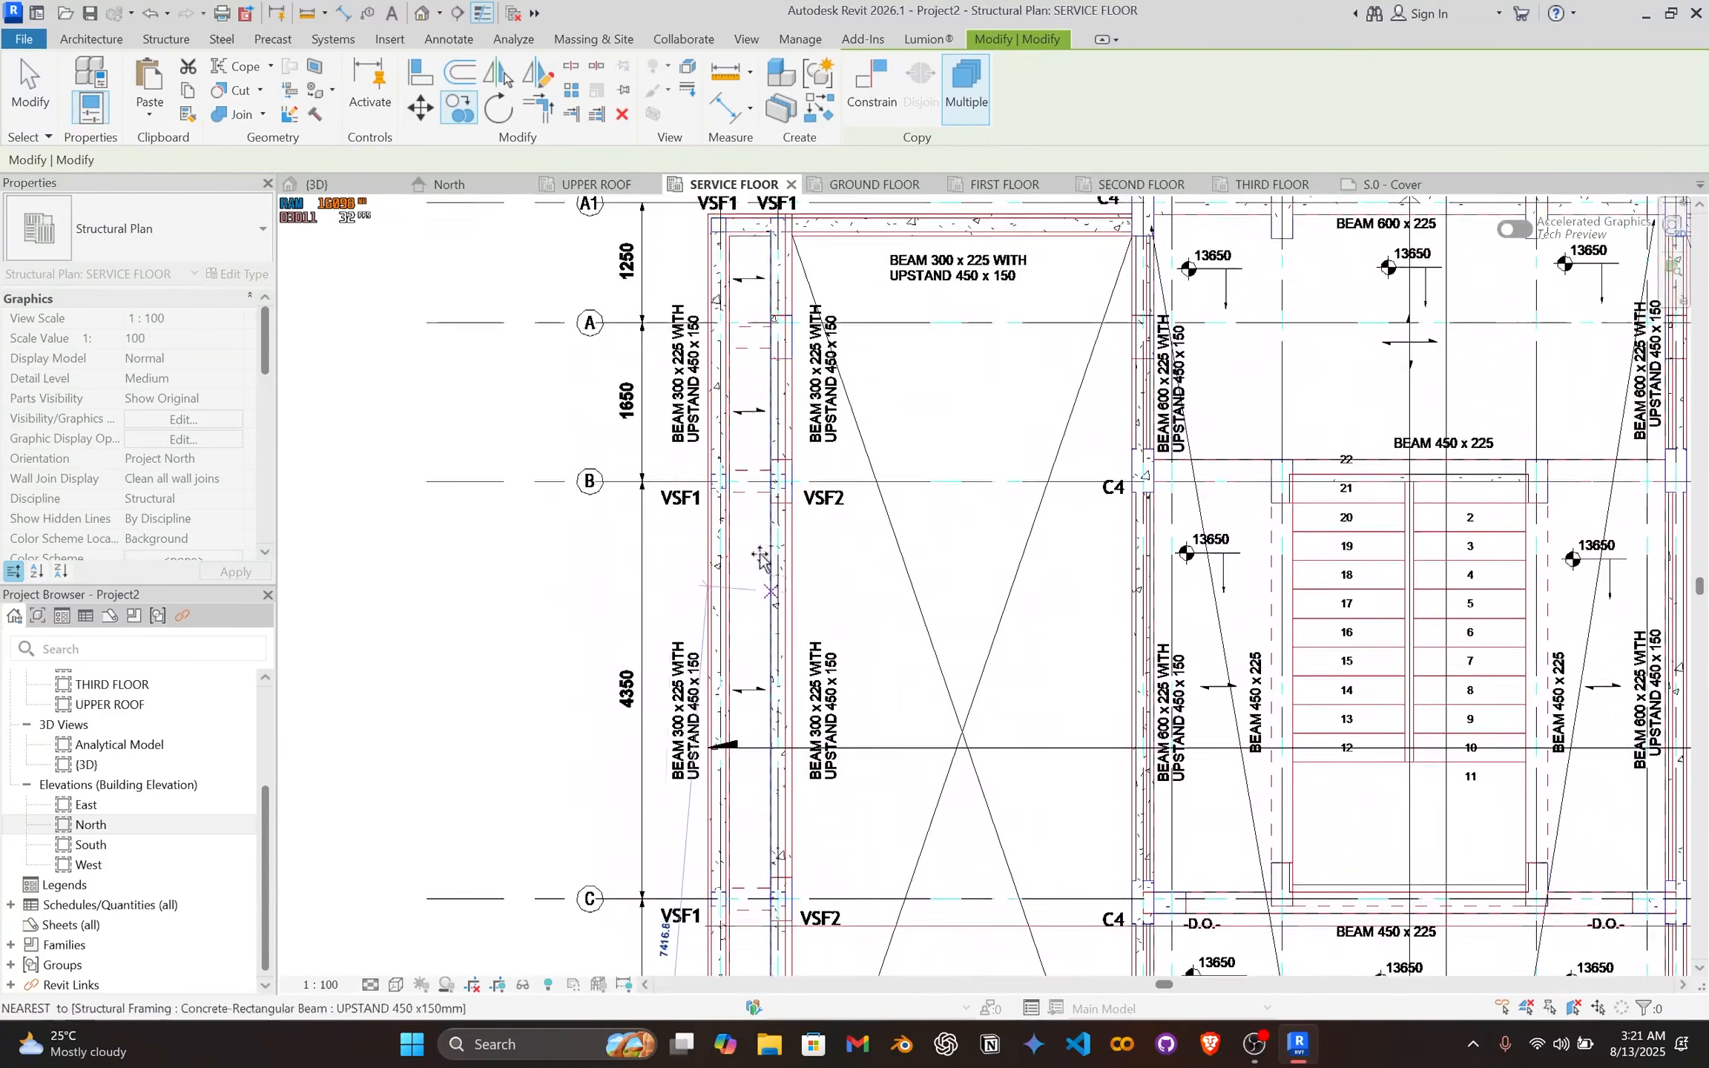
middle_drag(797, 370, 795, 598)
scroll(718, 417, up, 3)
scroll(716, 511, up, 3)
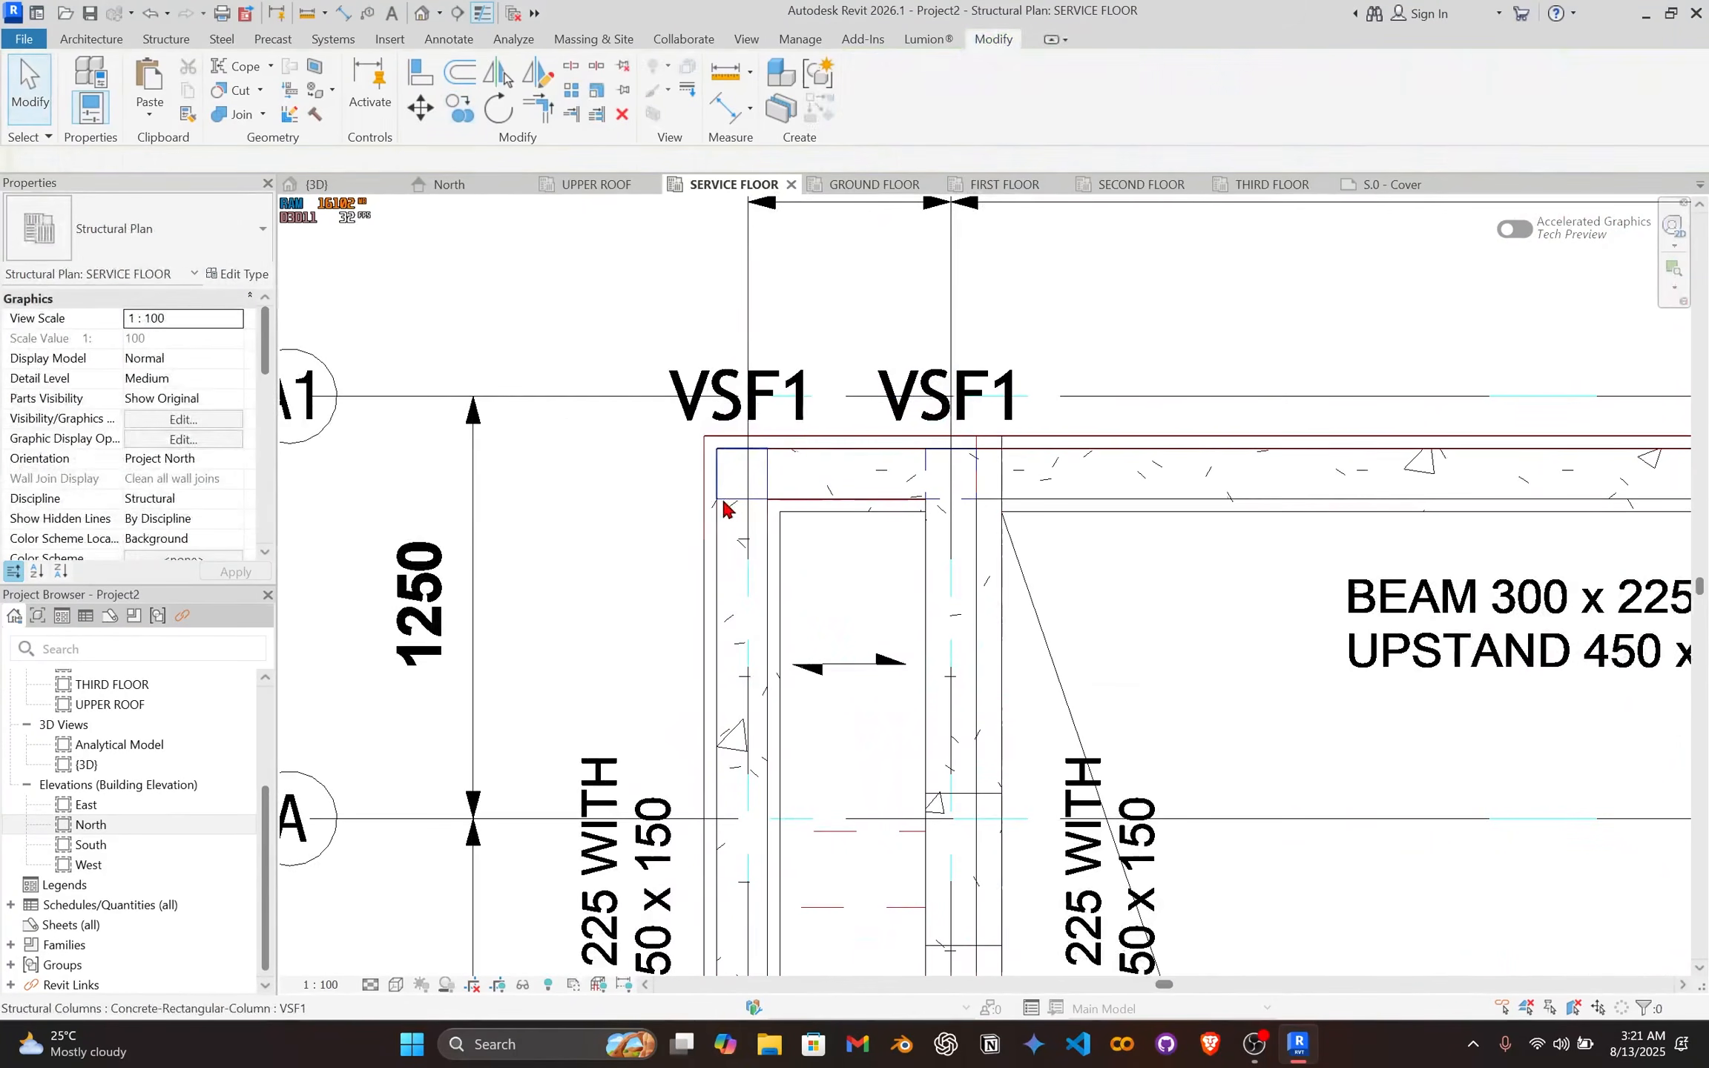
click(725, 504)
right_click(441, 295)
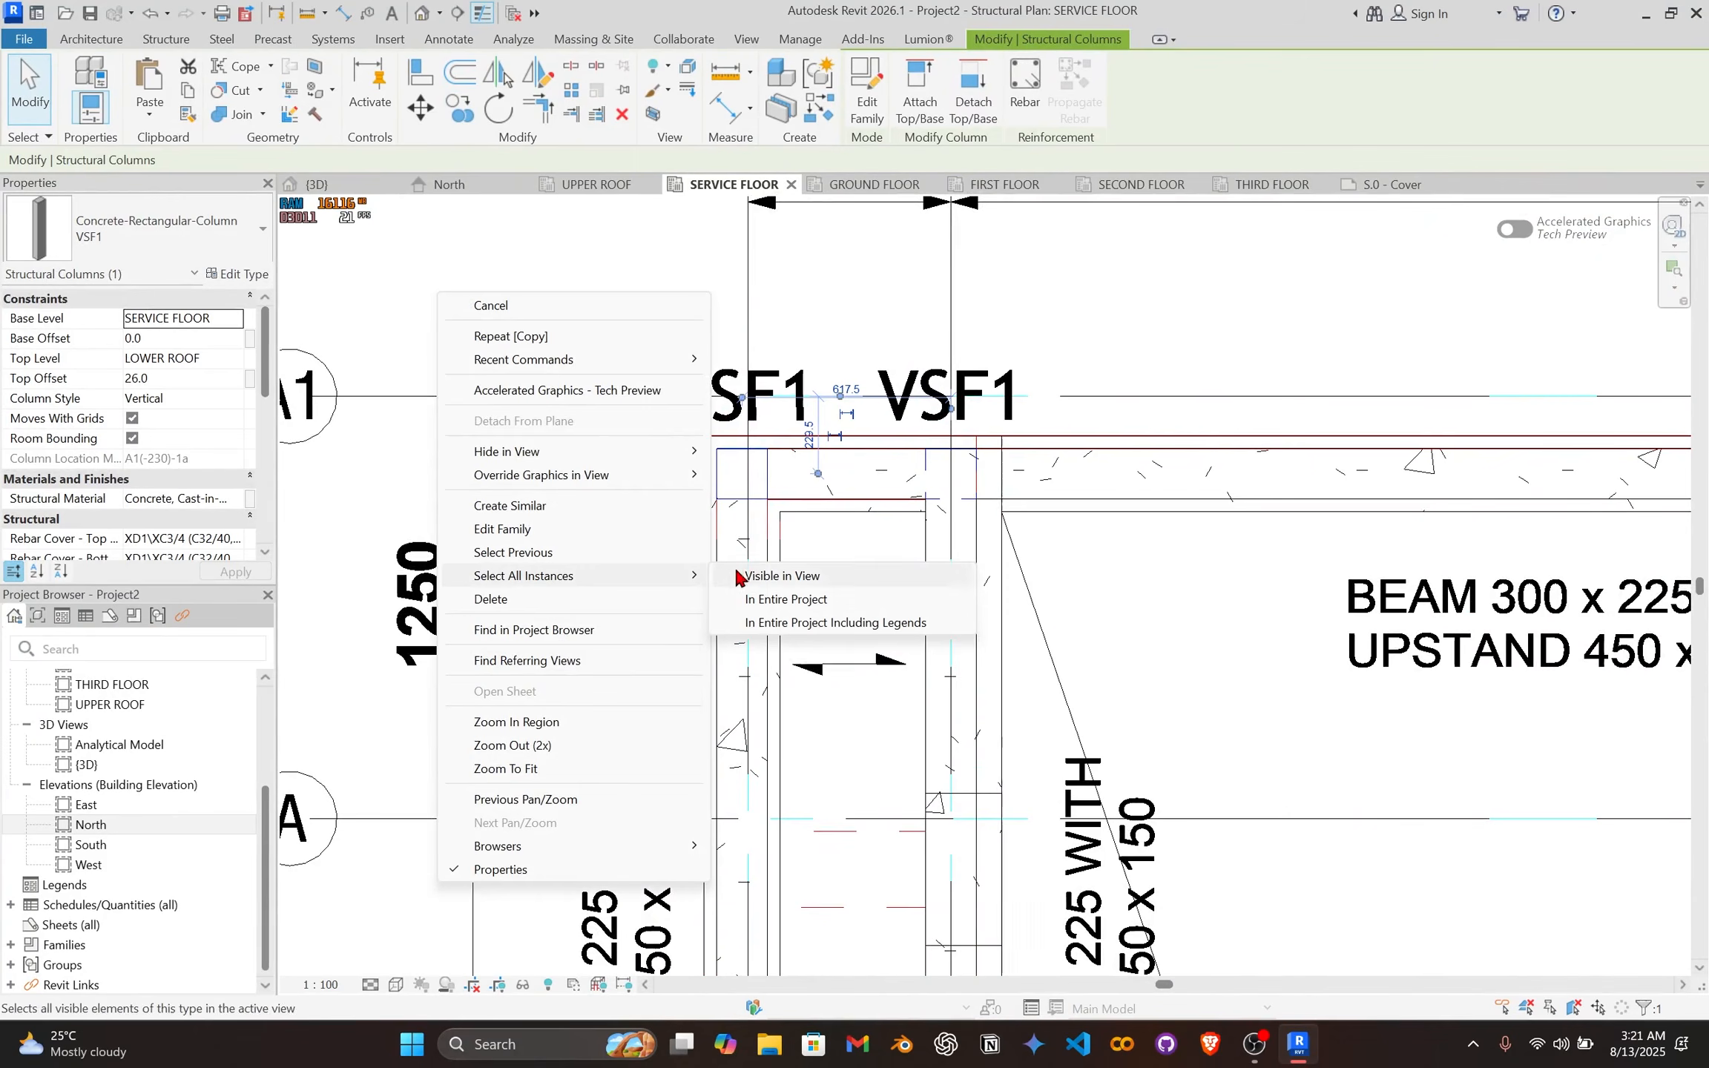
click(766, 582)
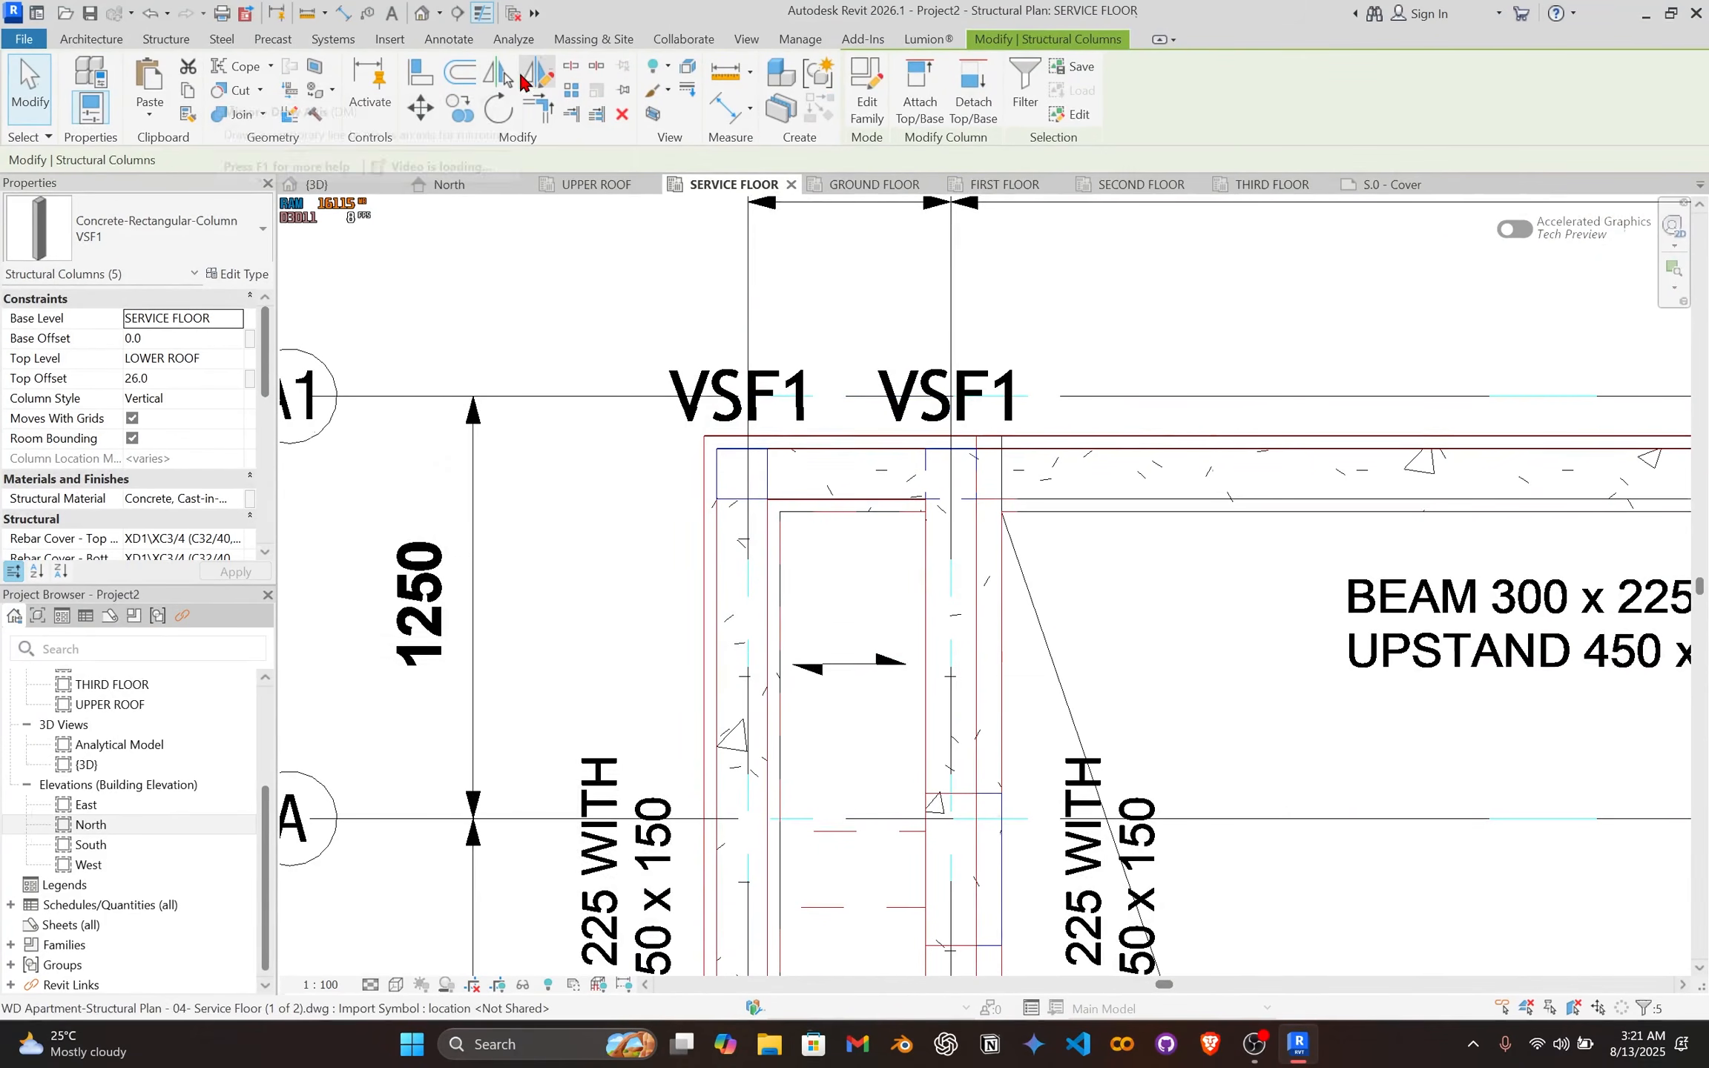
click(496, 73)
scroll(807, 286, down, 3)
middle_drag(1021, 377, 481, 458)
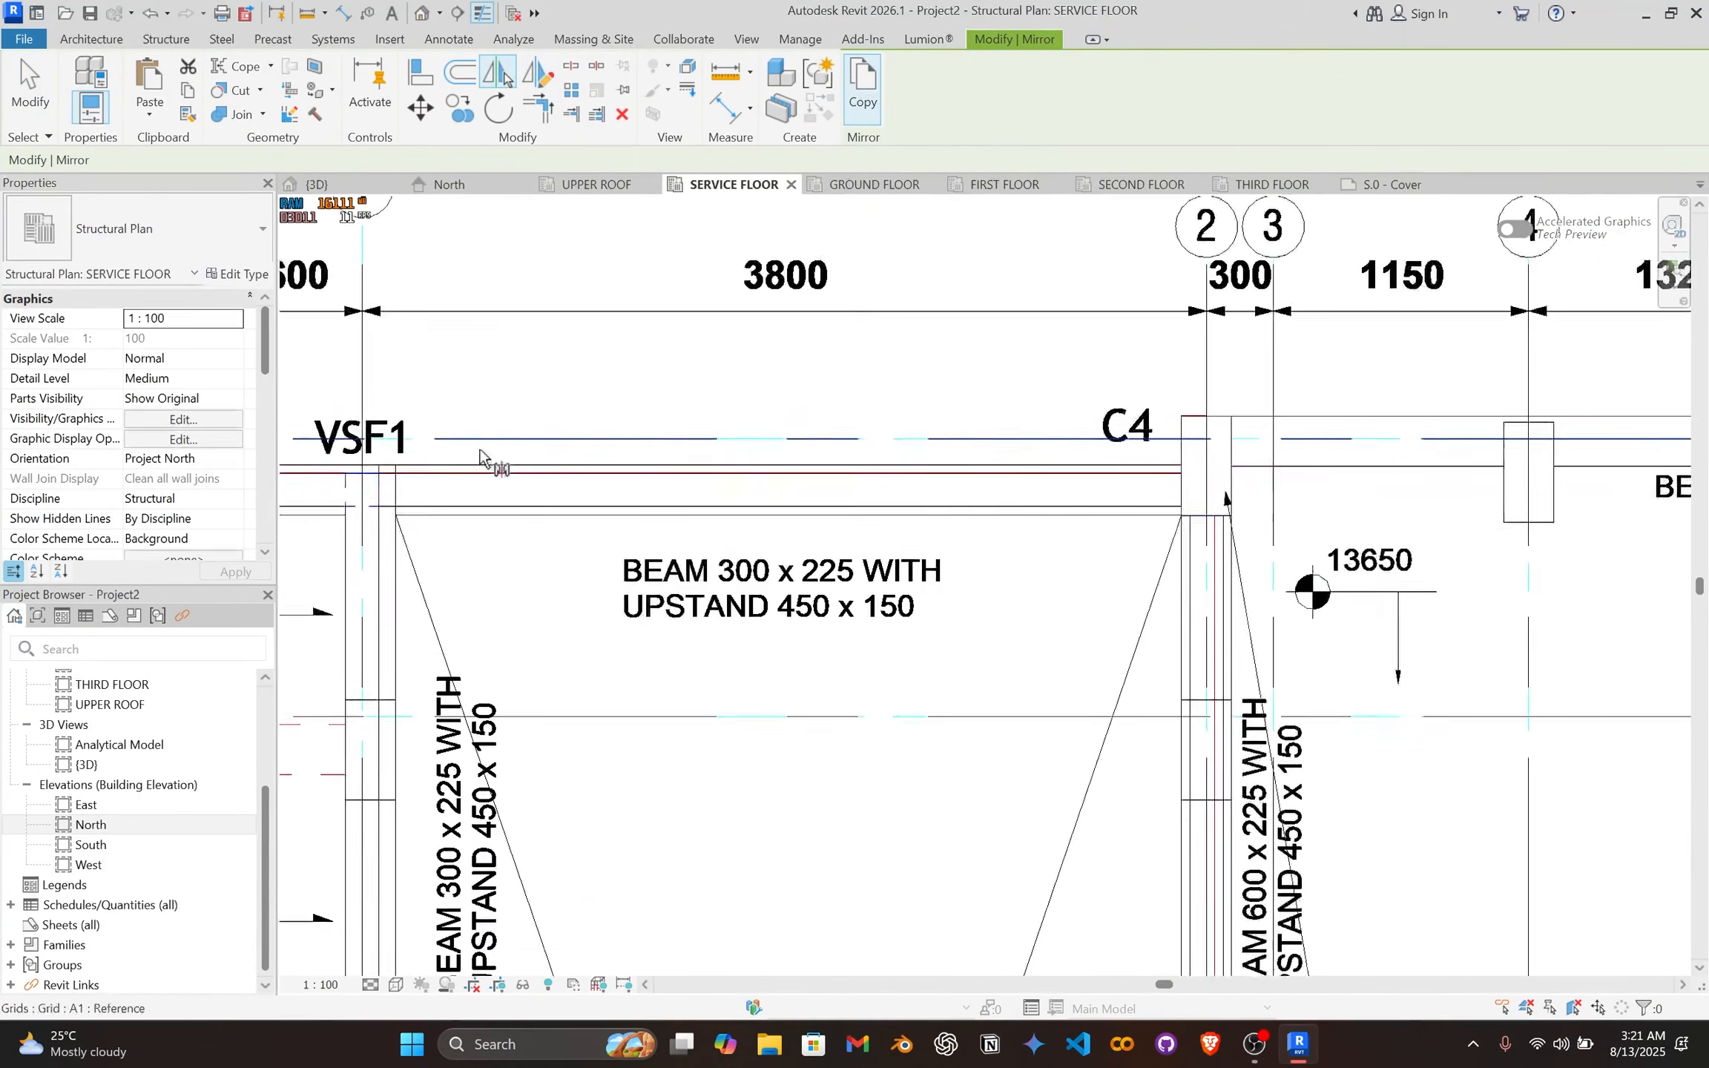
middle_drag(1022, 443, 558, 566)
scroll(1046, 397, down, 4)
middle_drag(1140, 382, 909, 511)
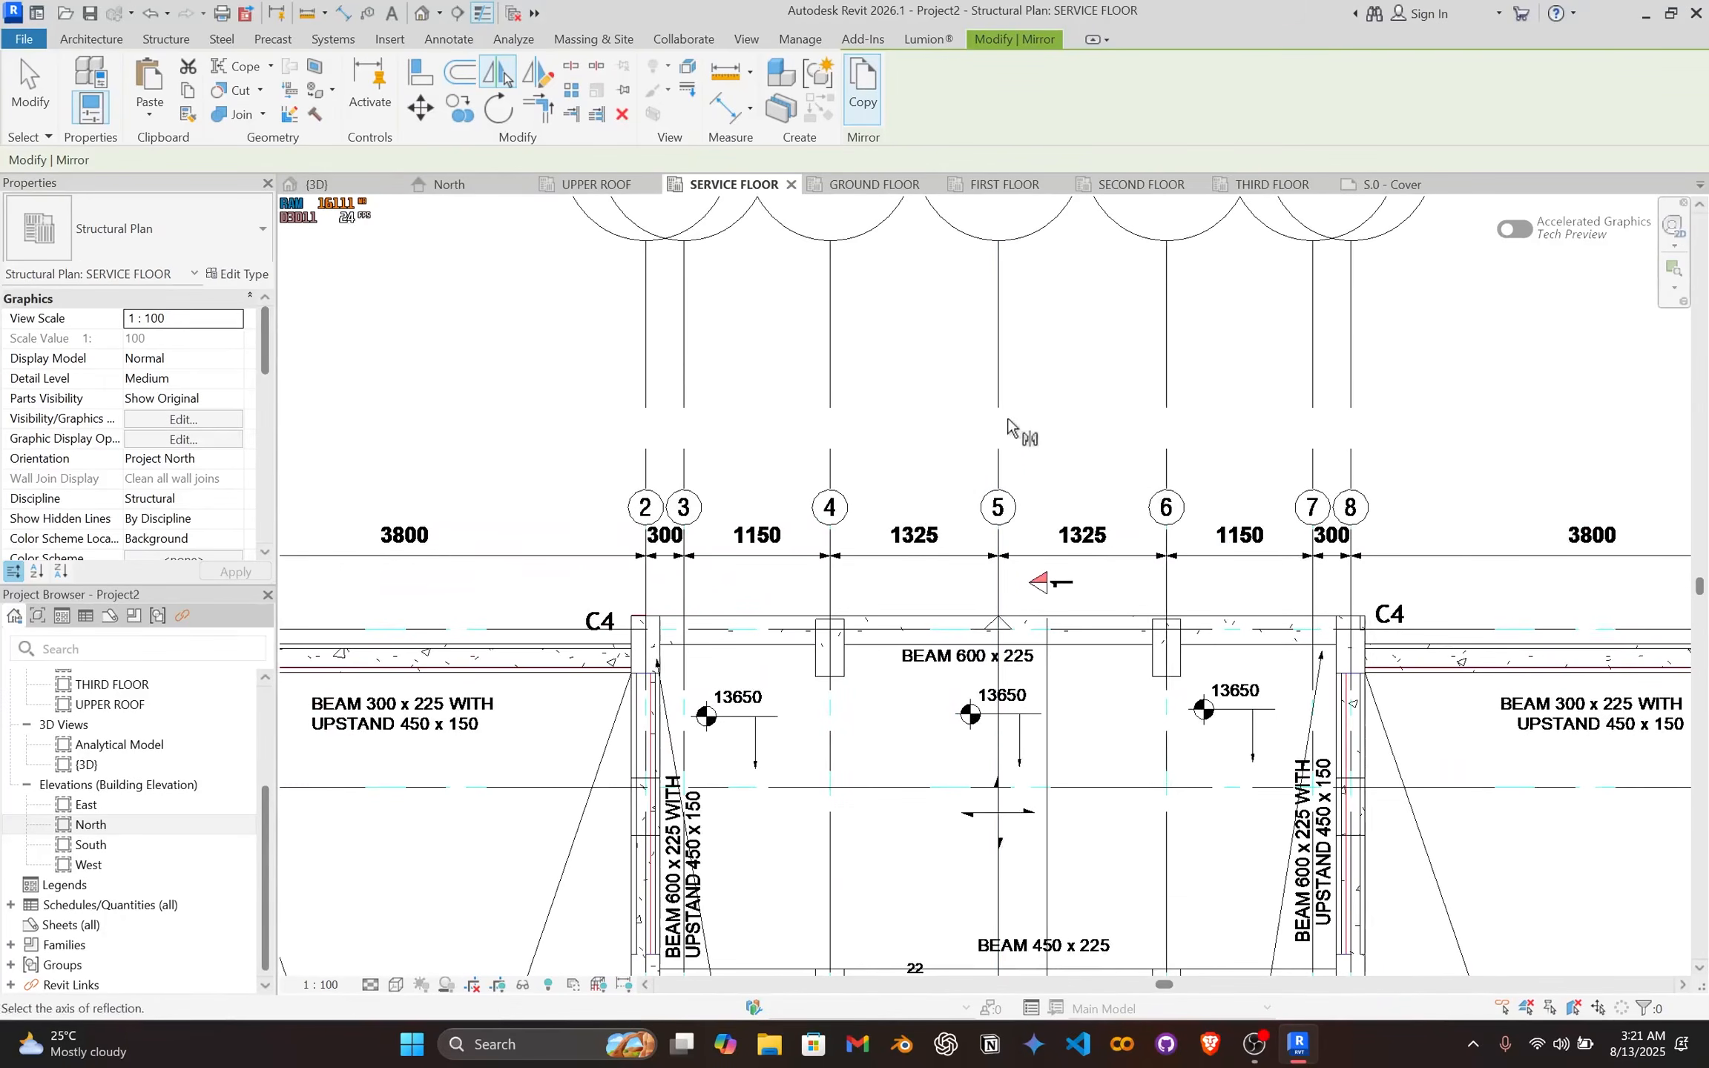
click(1002, 417)
Step: Check the mirrored VSF1 columns around grids 9 and 9a, selecting the one at A1/9a
scroll(1009, 427, down, 3)
middle_drag(1150, 544, 855, 507)
scroll(1142, 535, up, 6)
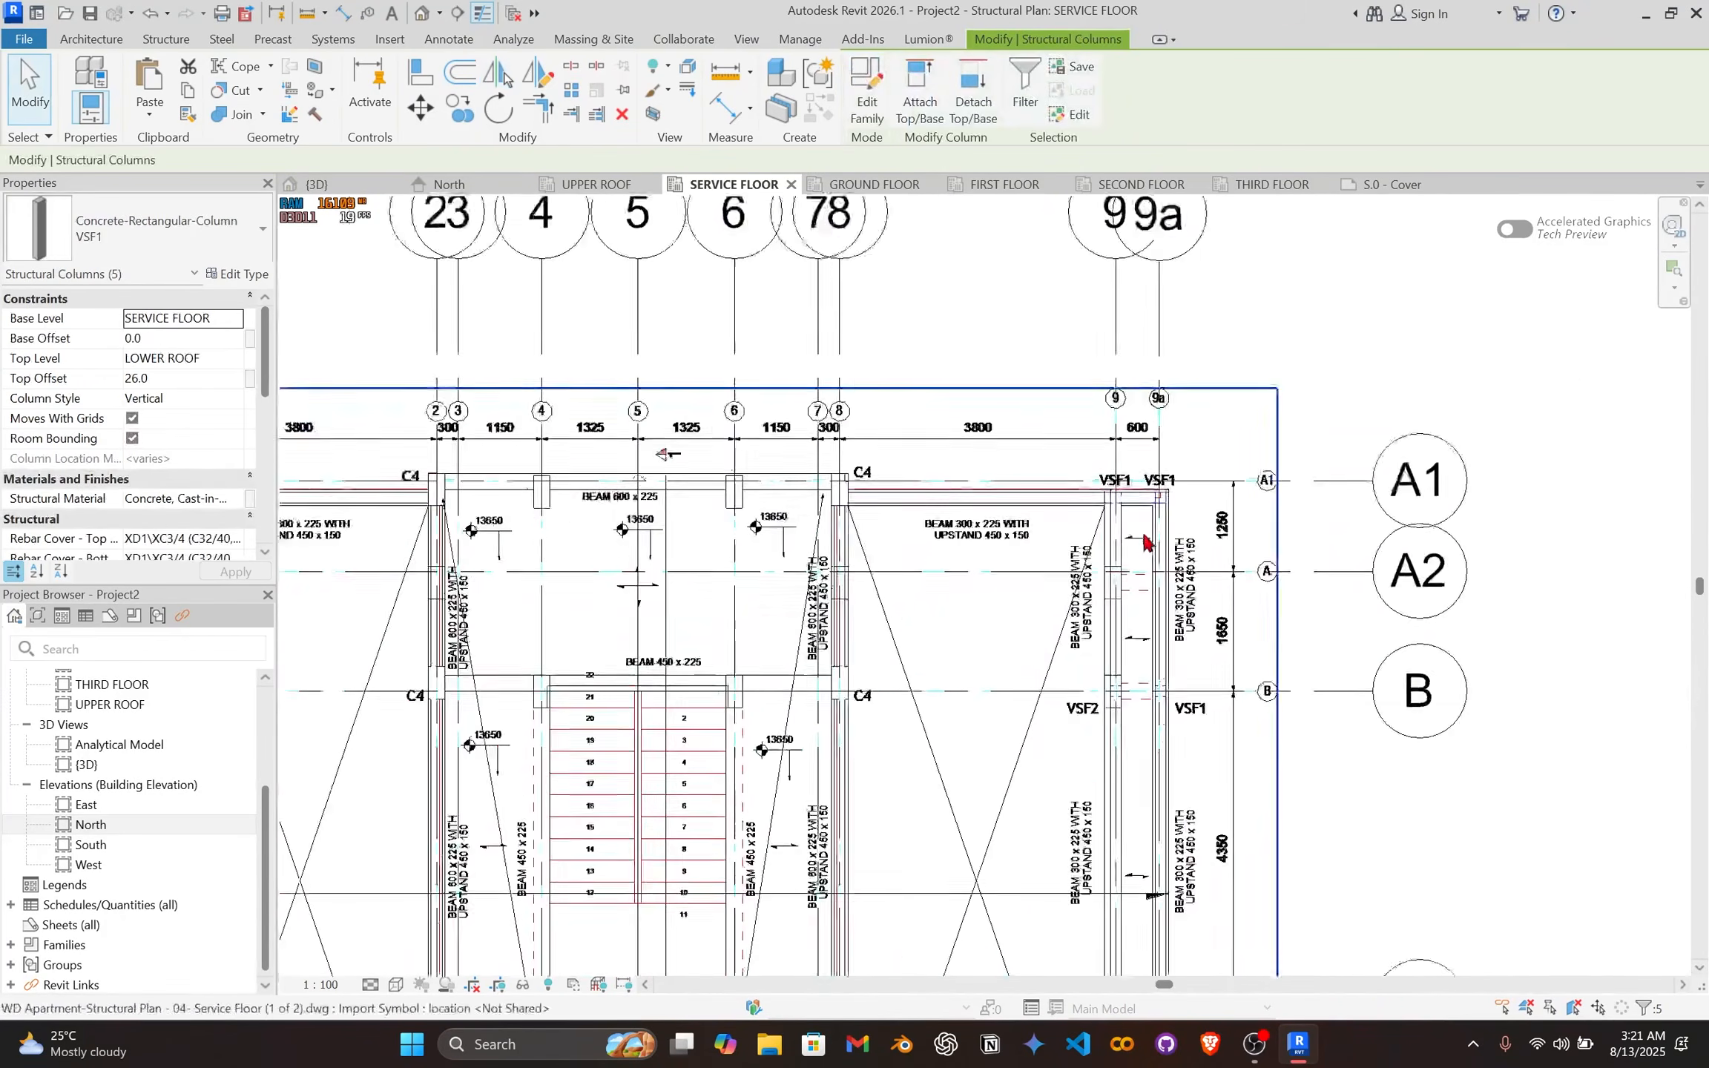
click(1123, 501)
click(1226, 469)
scroll(1226, 469, down, 4)
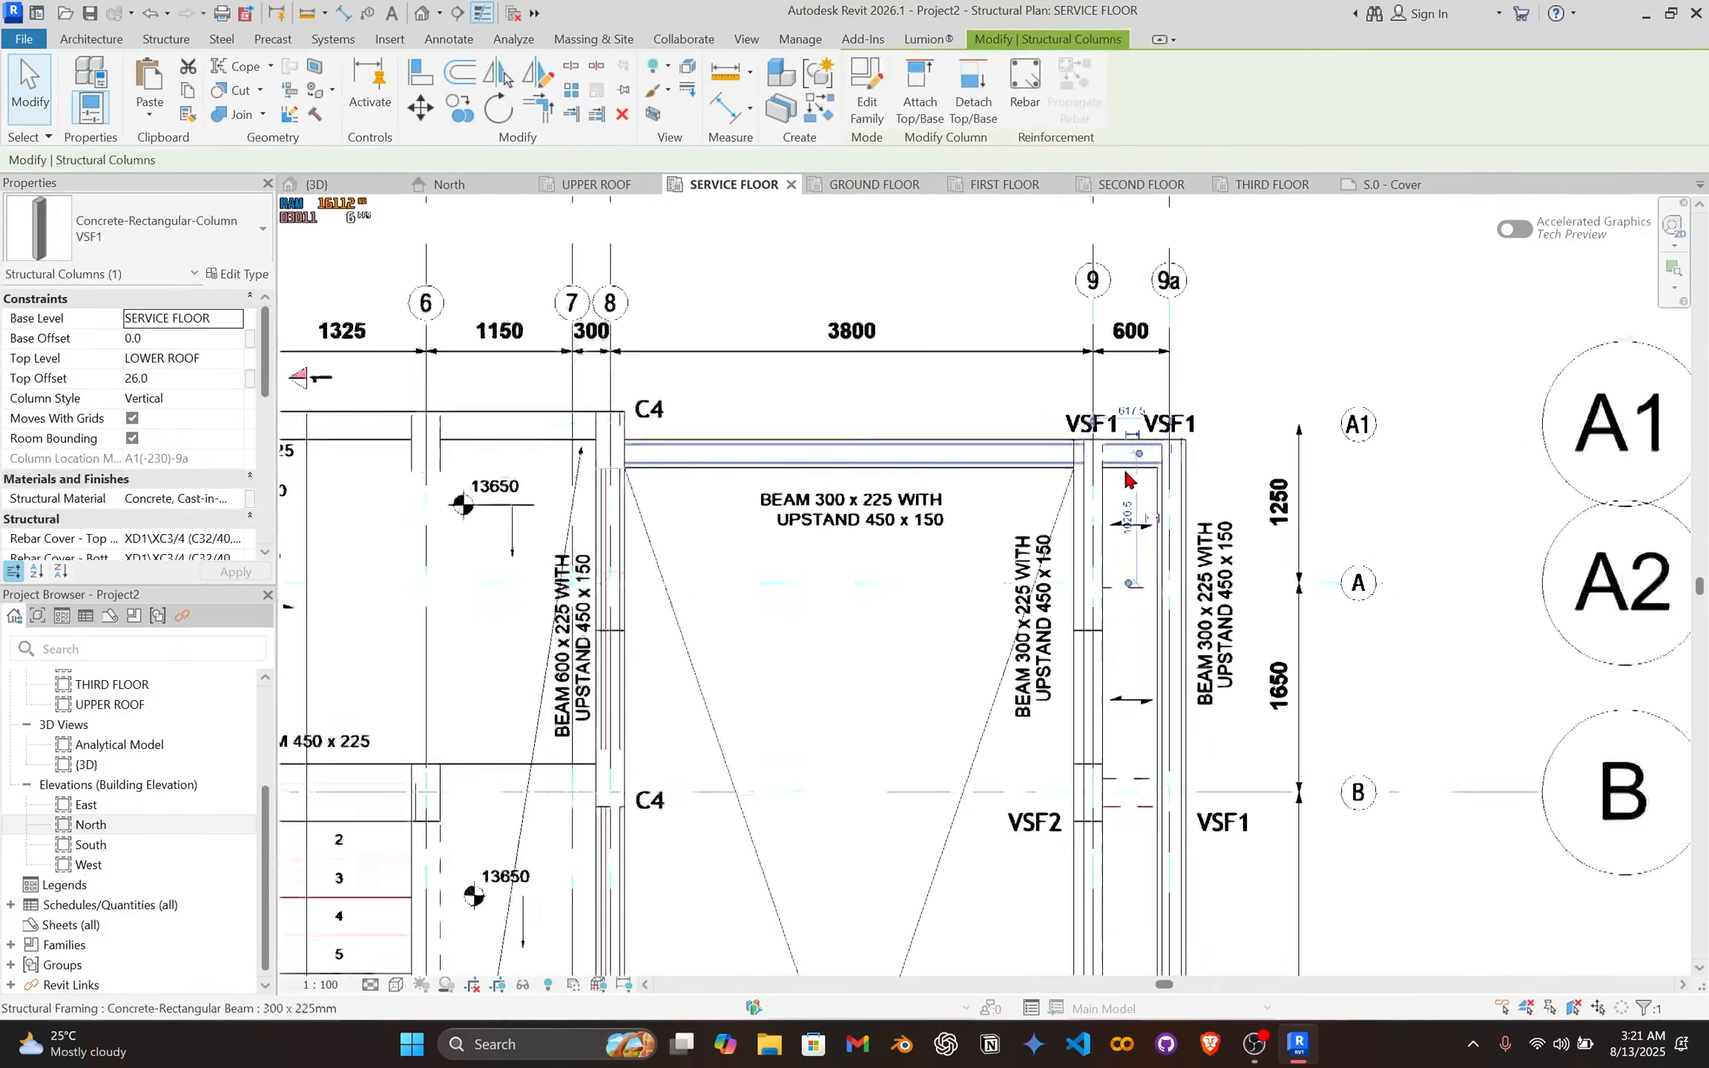
Step: Copy the VSF1 column at grids B/1a to the VSF2 position at B/1
middle_drag(722, 337, 736, 452)
middle_drag(679, 610, 705, 423)
scroll(670, 487, up, 2)
scroll(670, 486, up, 4)
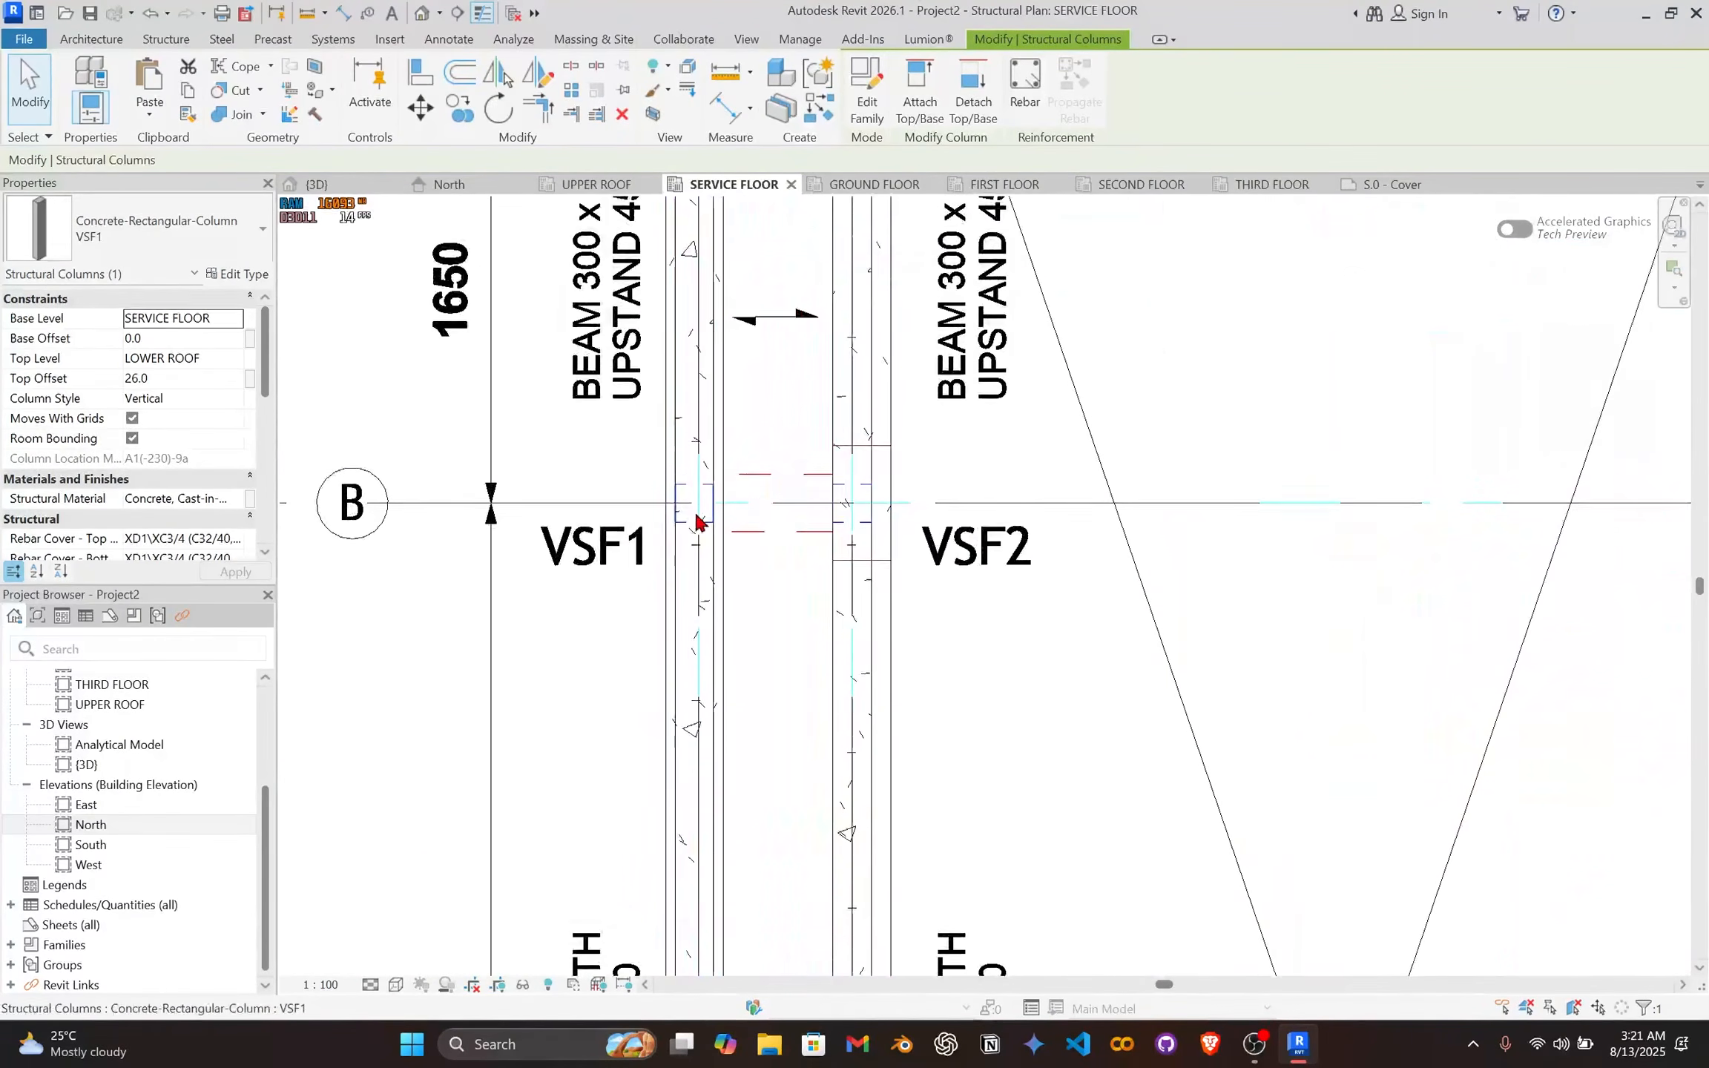
click(683, 510)
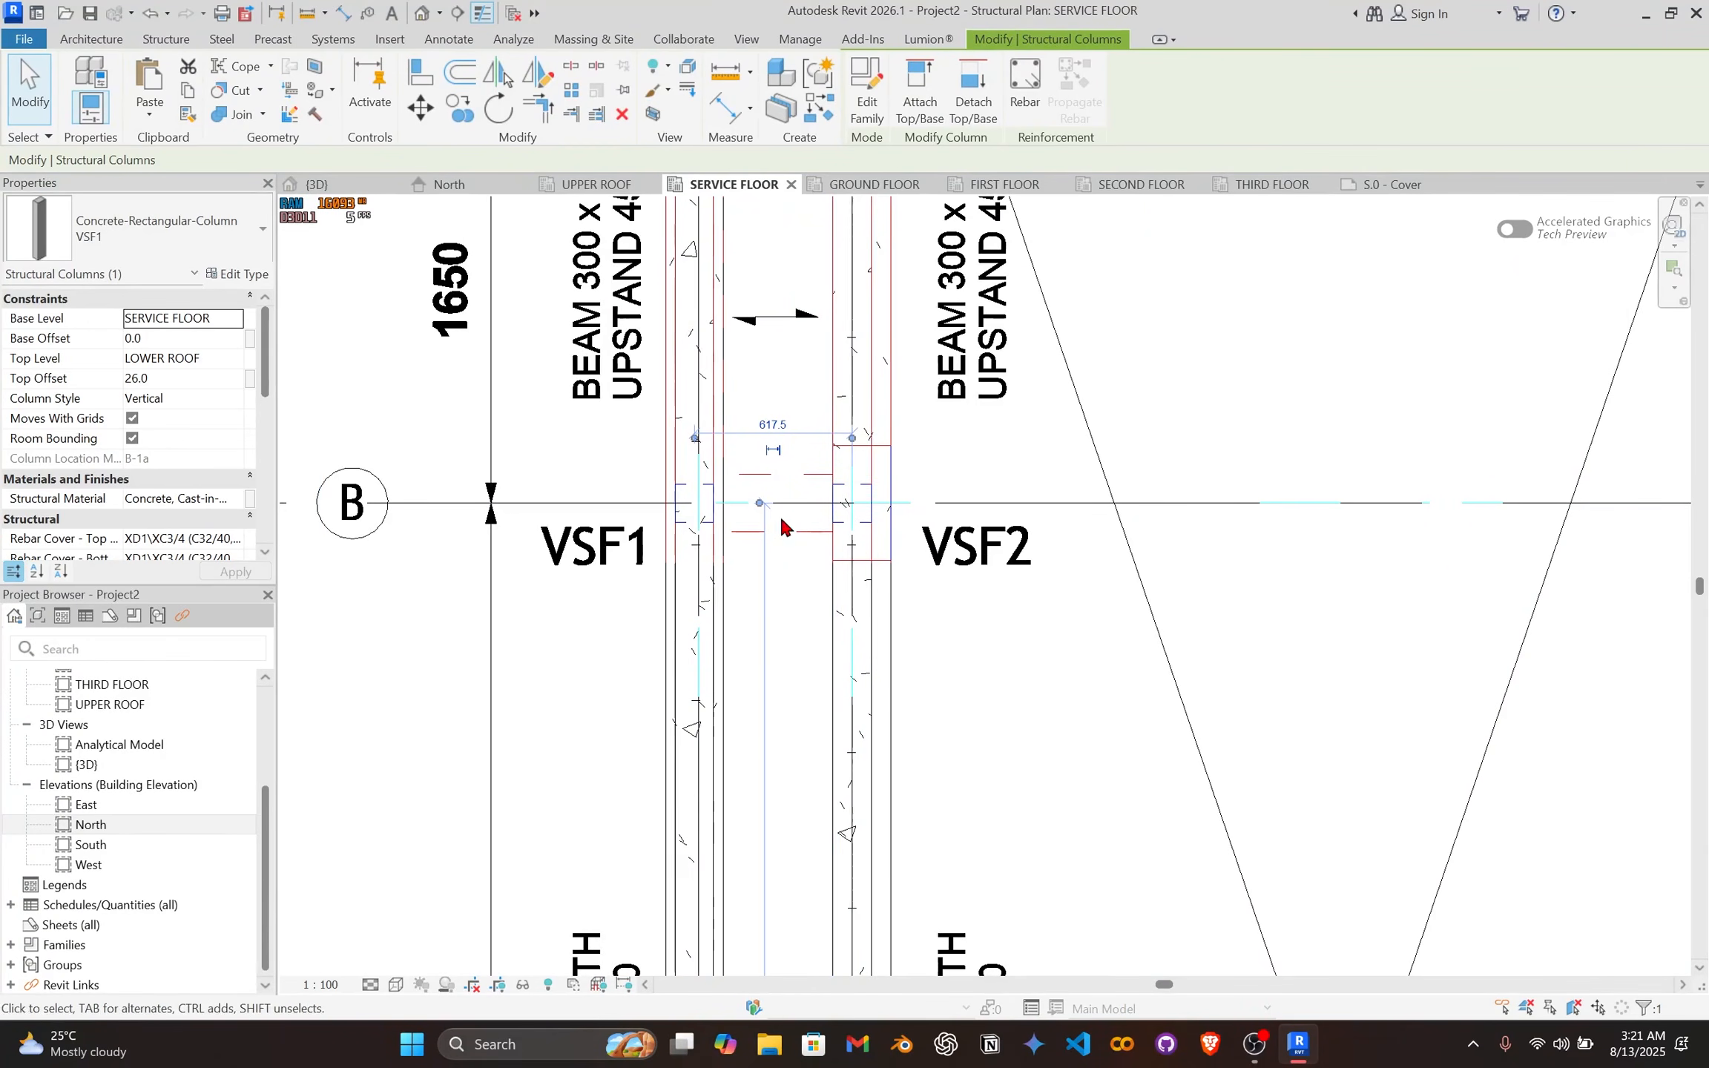
scroll(724, 523, up, 2)
key(c)
key(o)
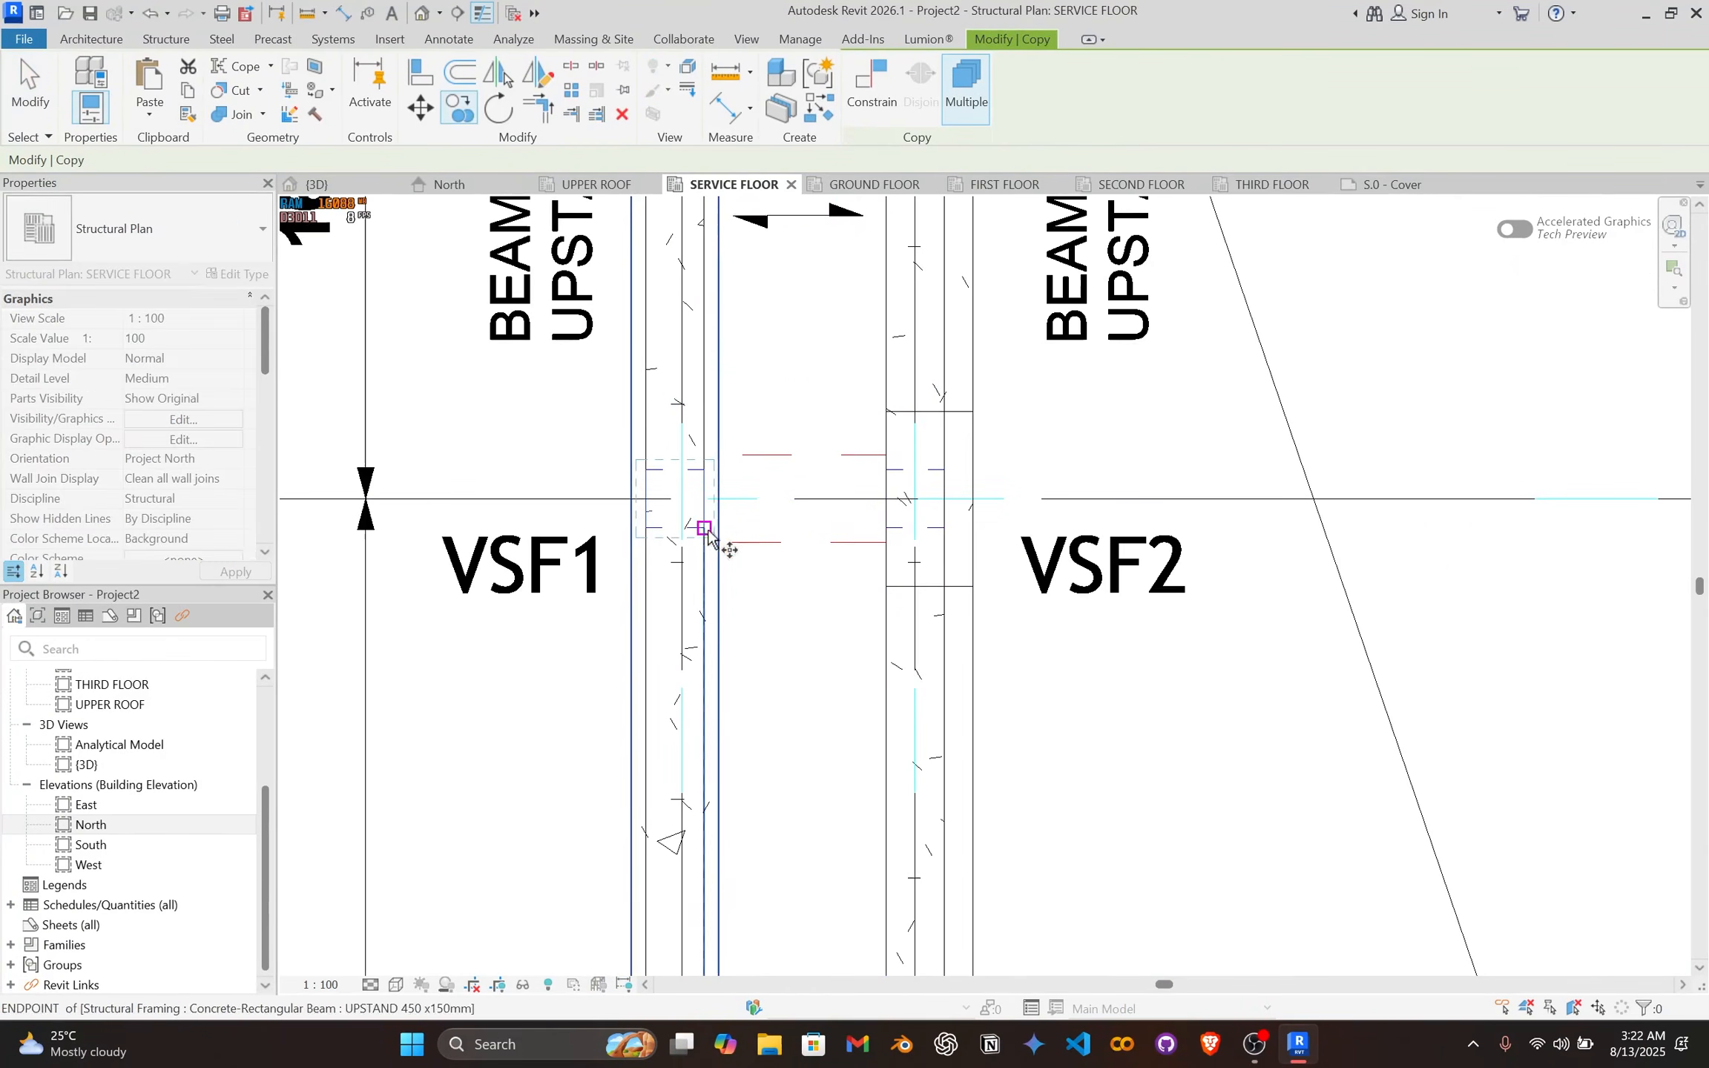
click(647, 531)
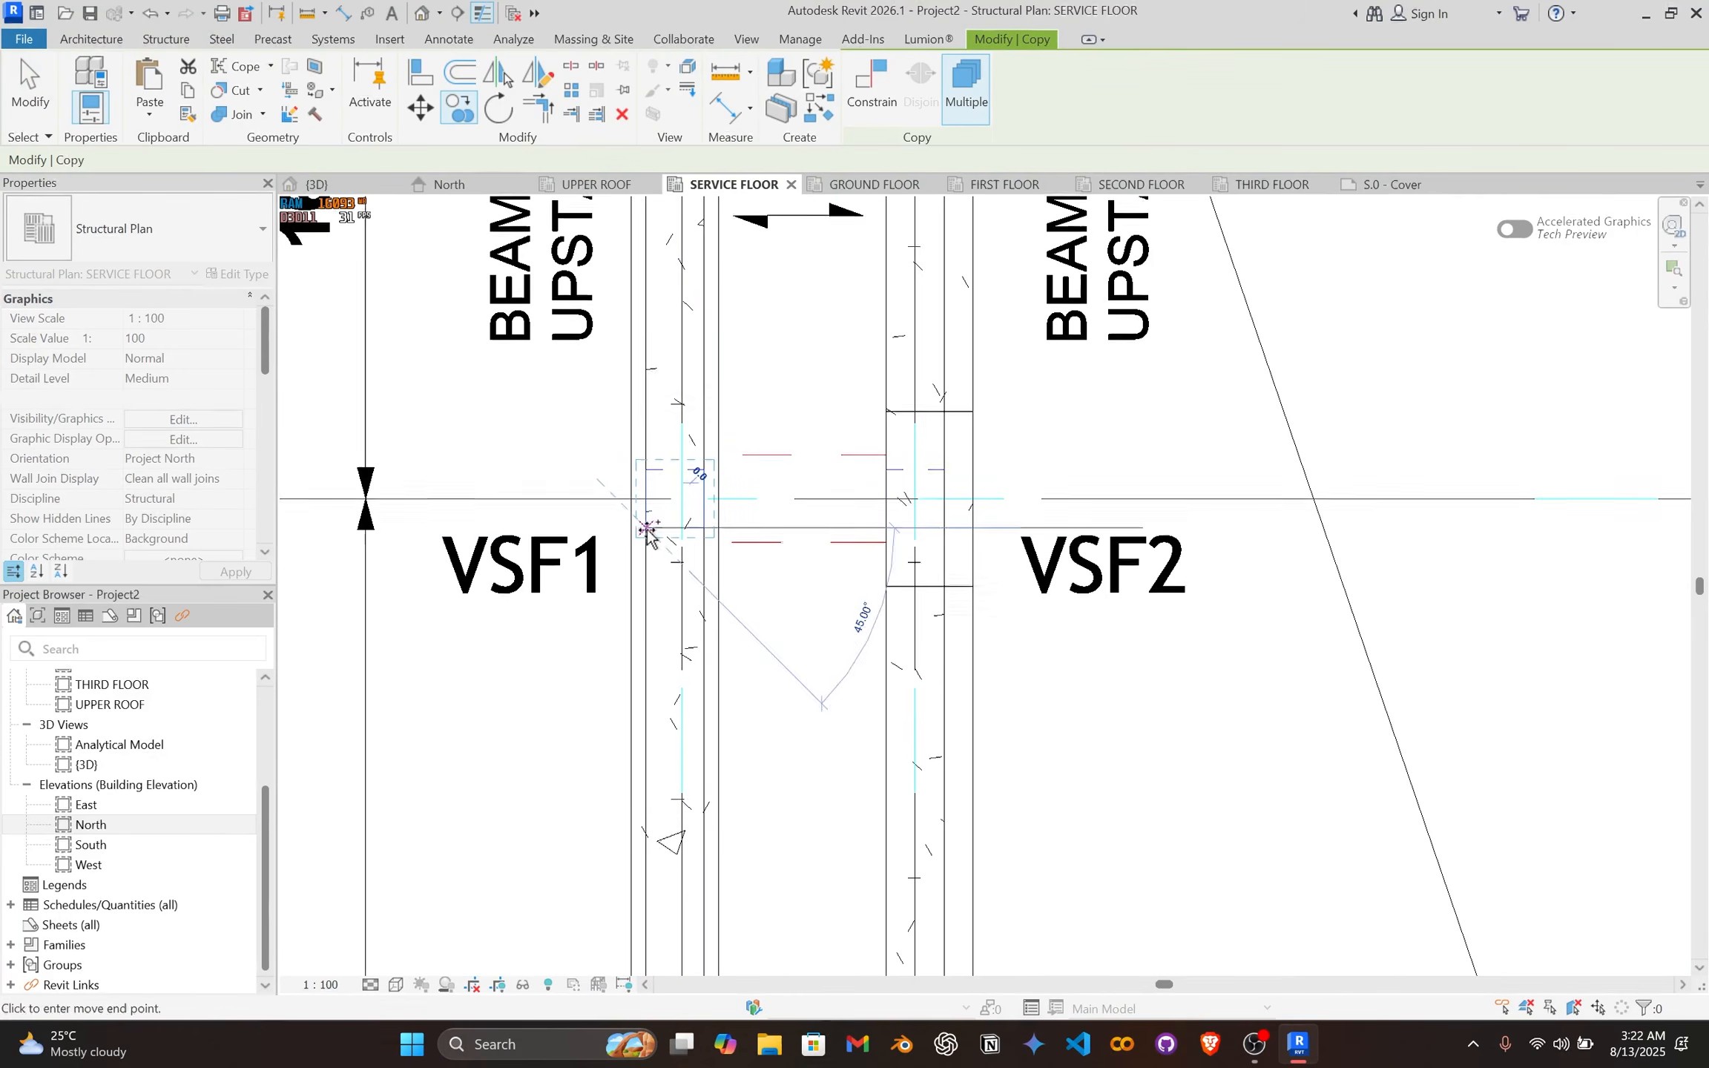
click(885, 526)
key(Escape)
scroll(924, 497, down, 4)
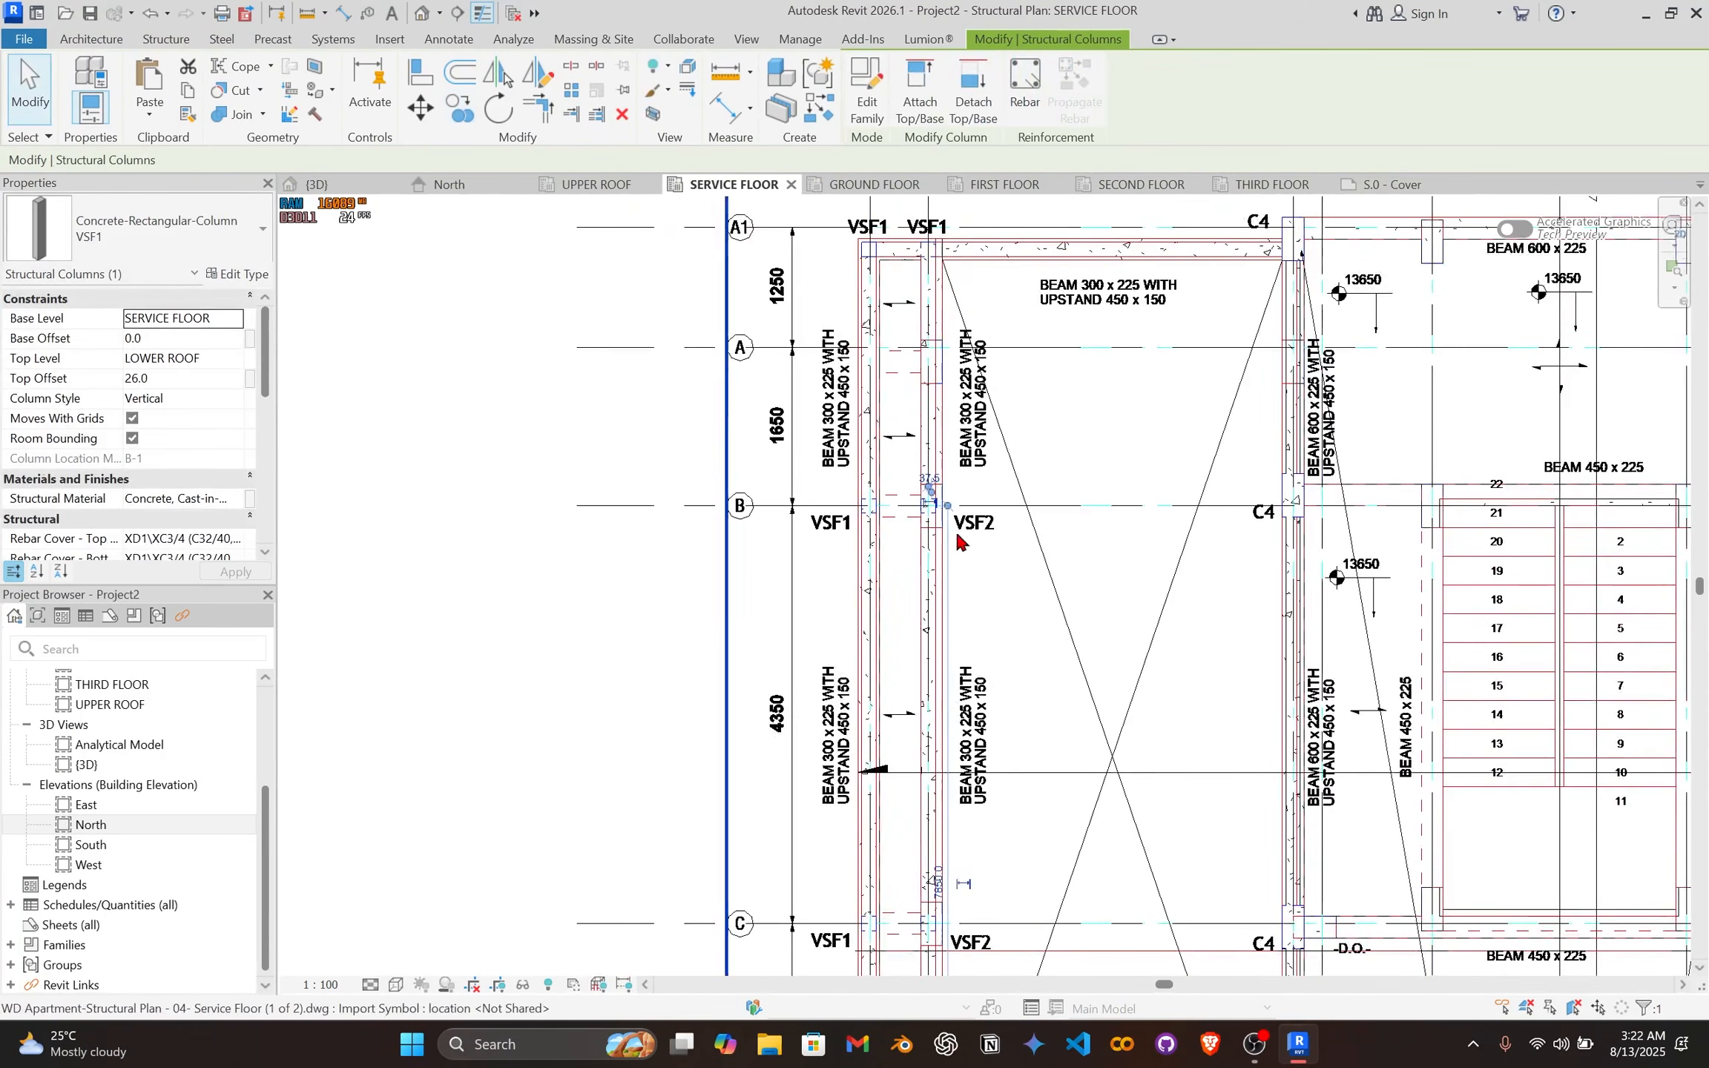
Step: Open sheet S.10 - G.A SERVICE FLOOR PLAN (1 OF 2) in the WD Apartment project and examine the VSF2 stiffener's heights and section size
scroll(957, 542, up, 5)
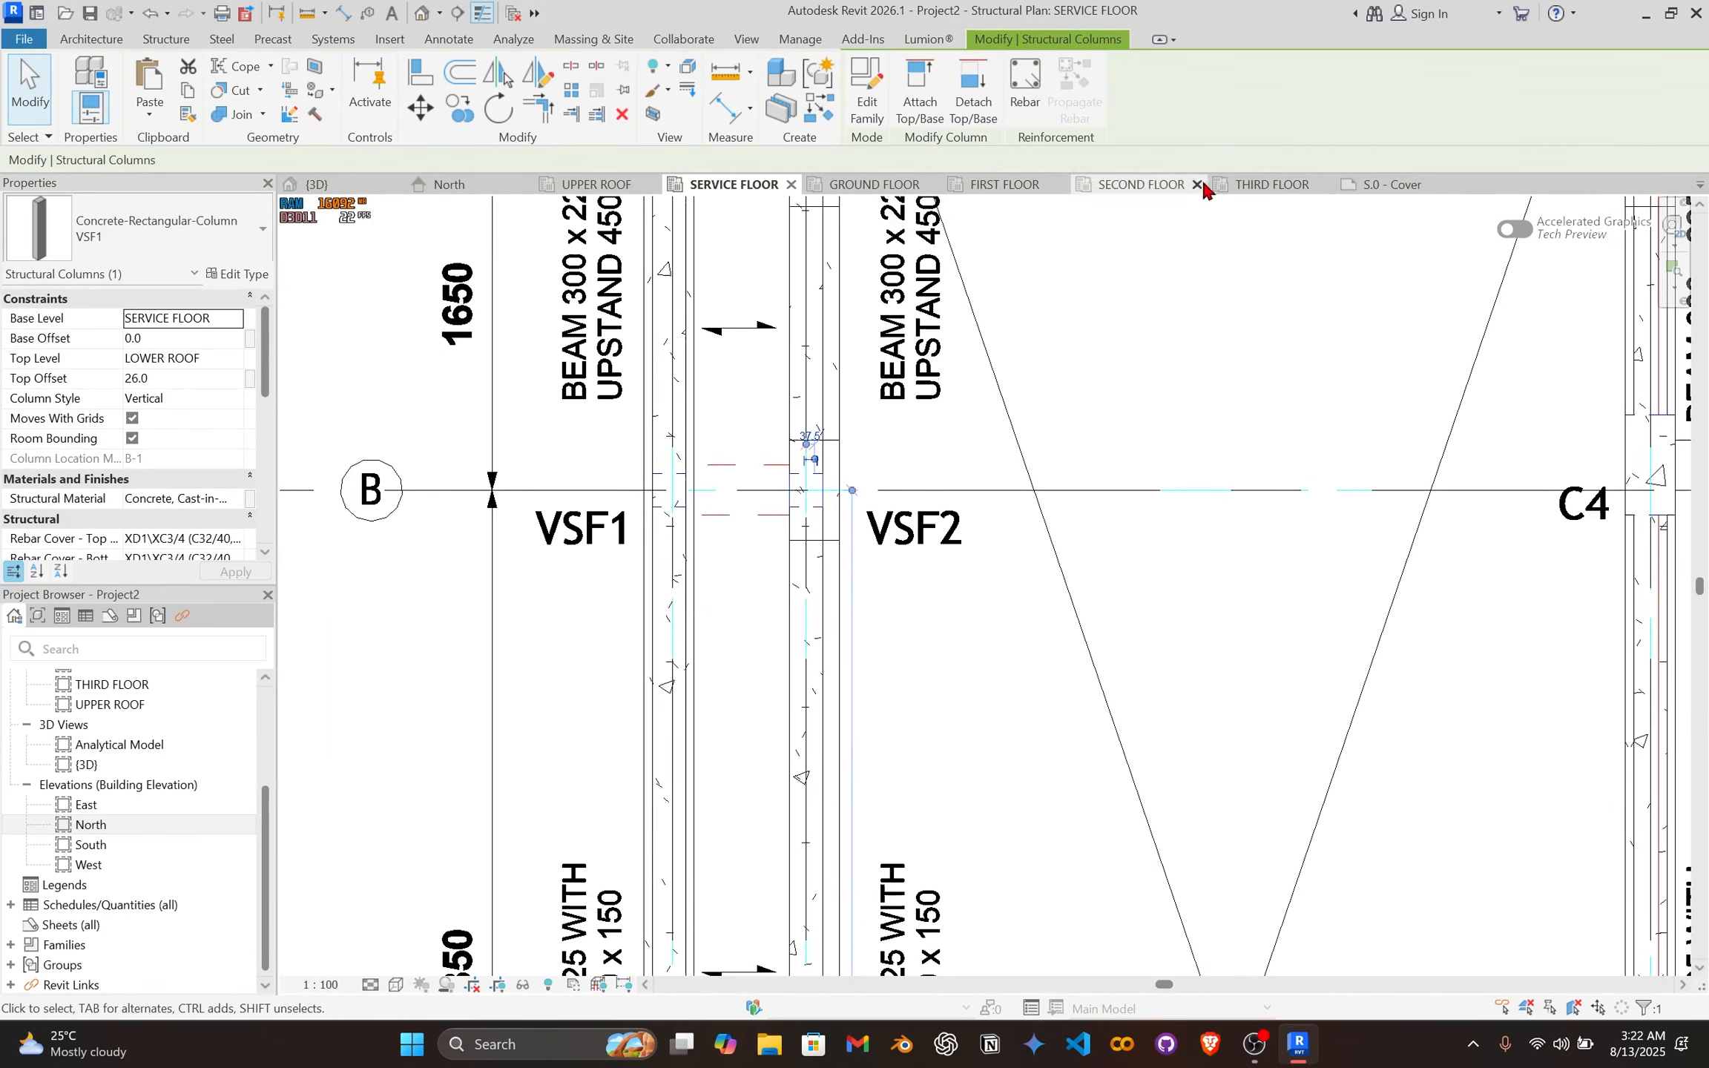
click(1374, 185)
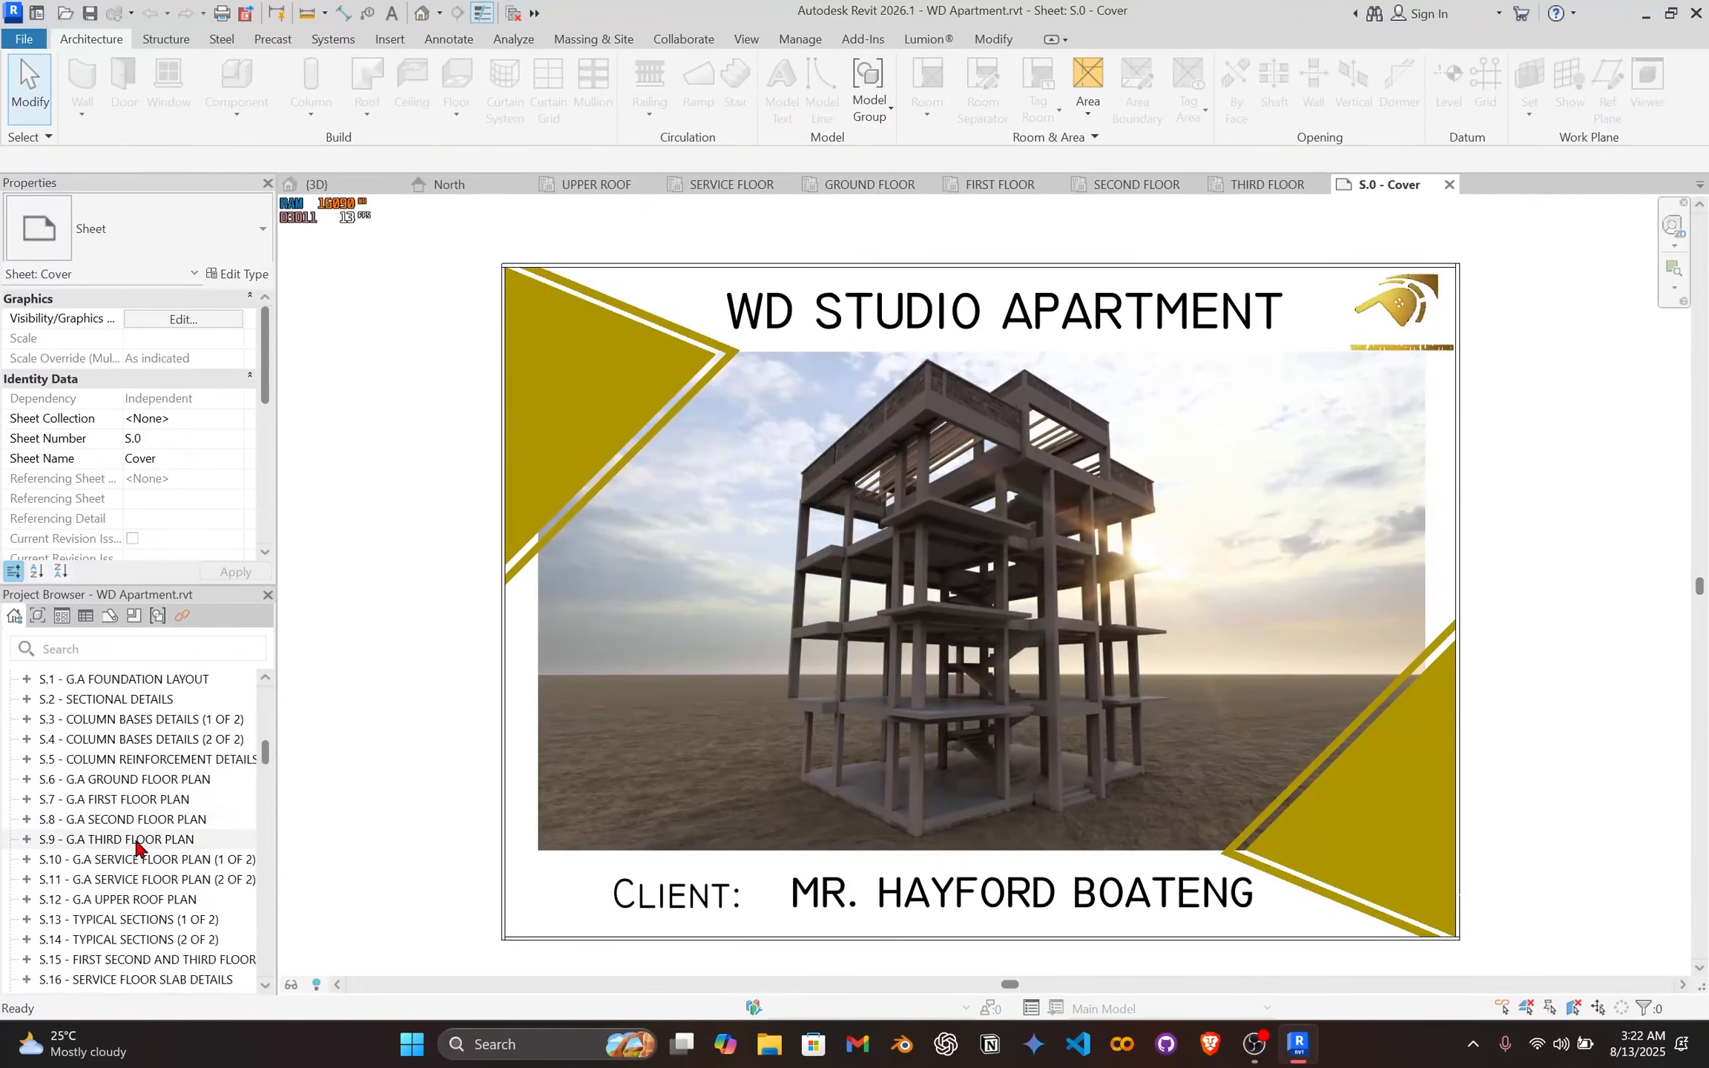
scroll(151, 834, down, 5)
scroll(152, 839, up, 3)
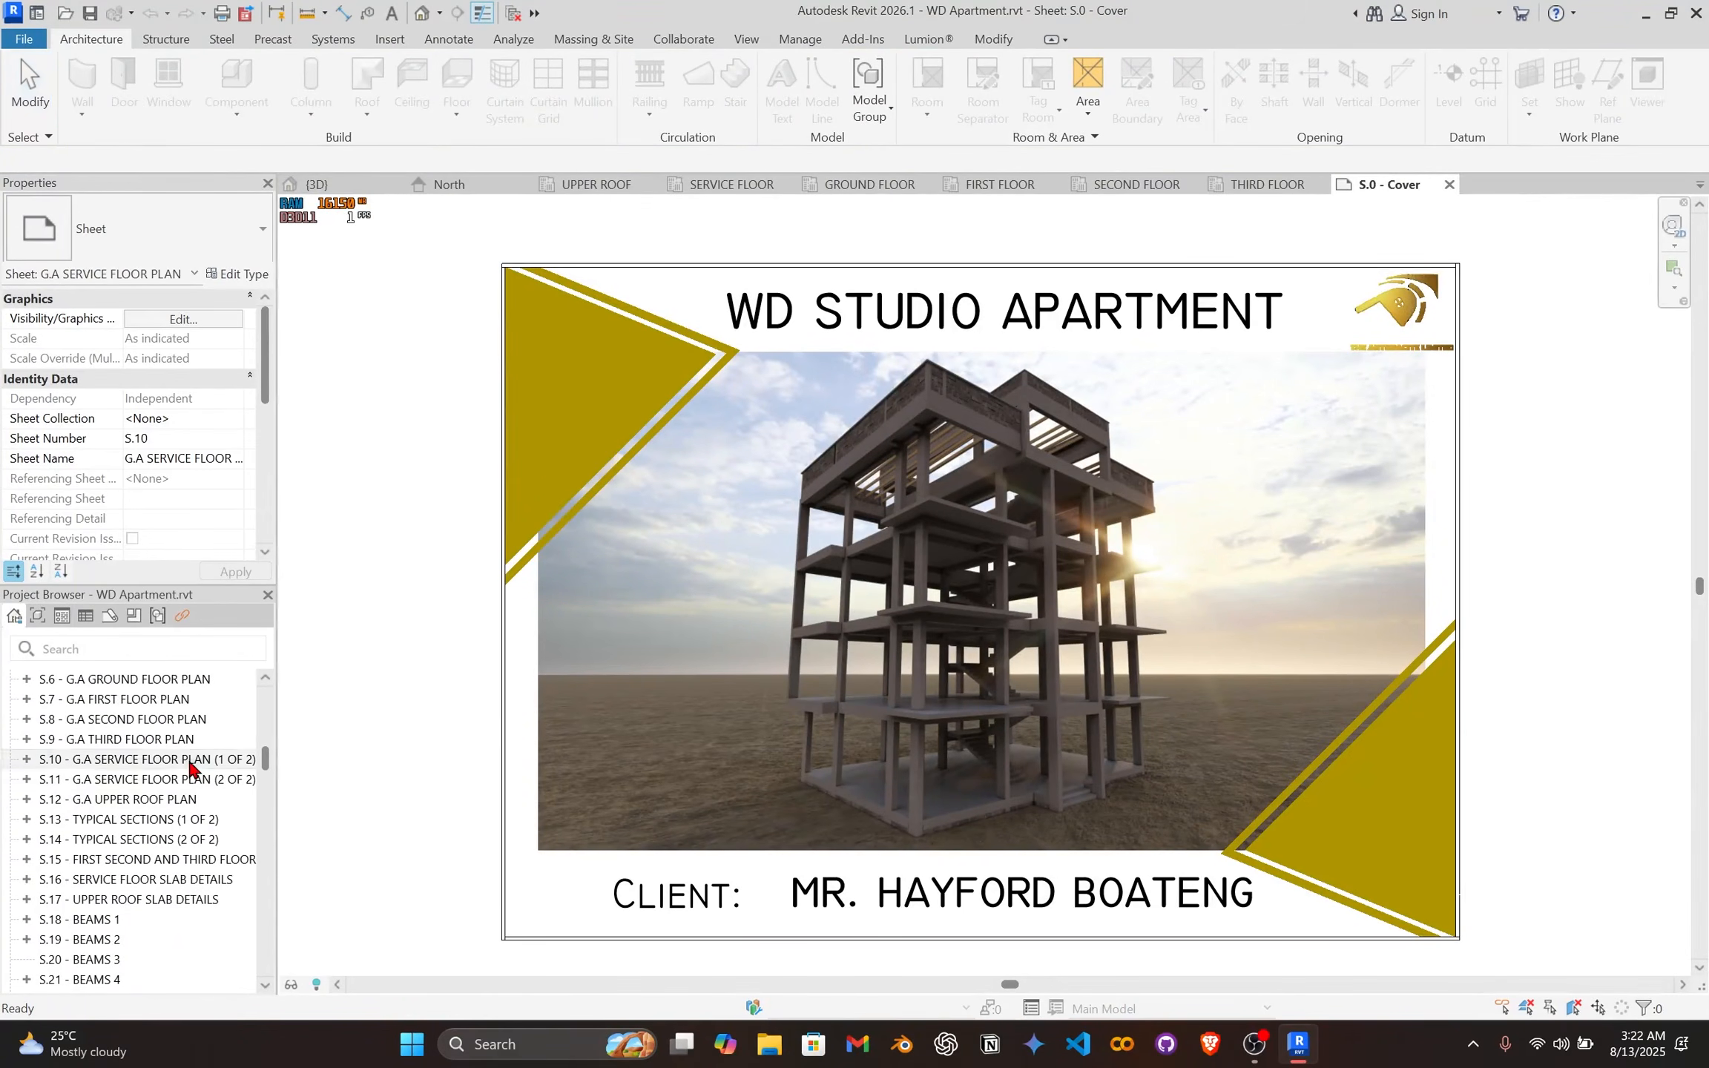
double_click(148, 760)
scroll(757, 590, up, 5)
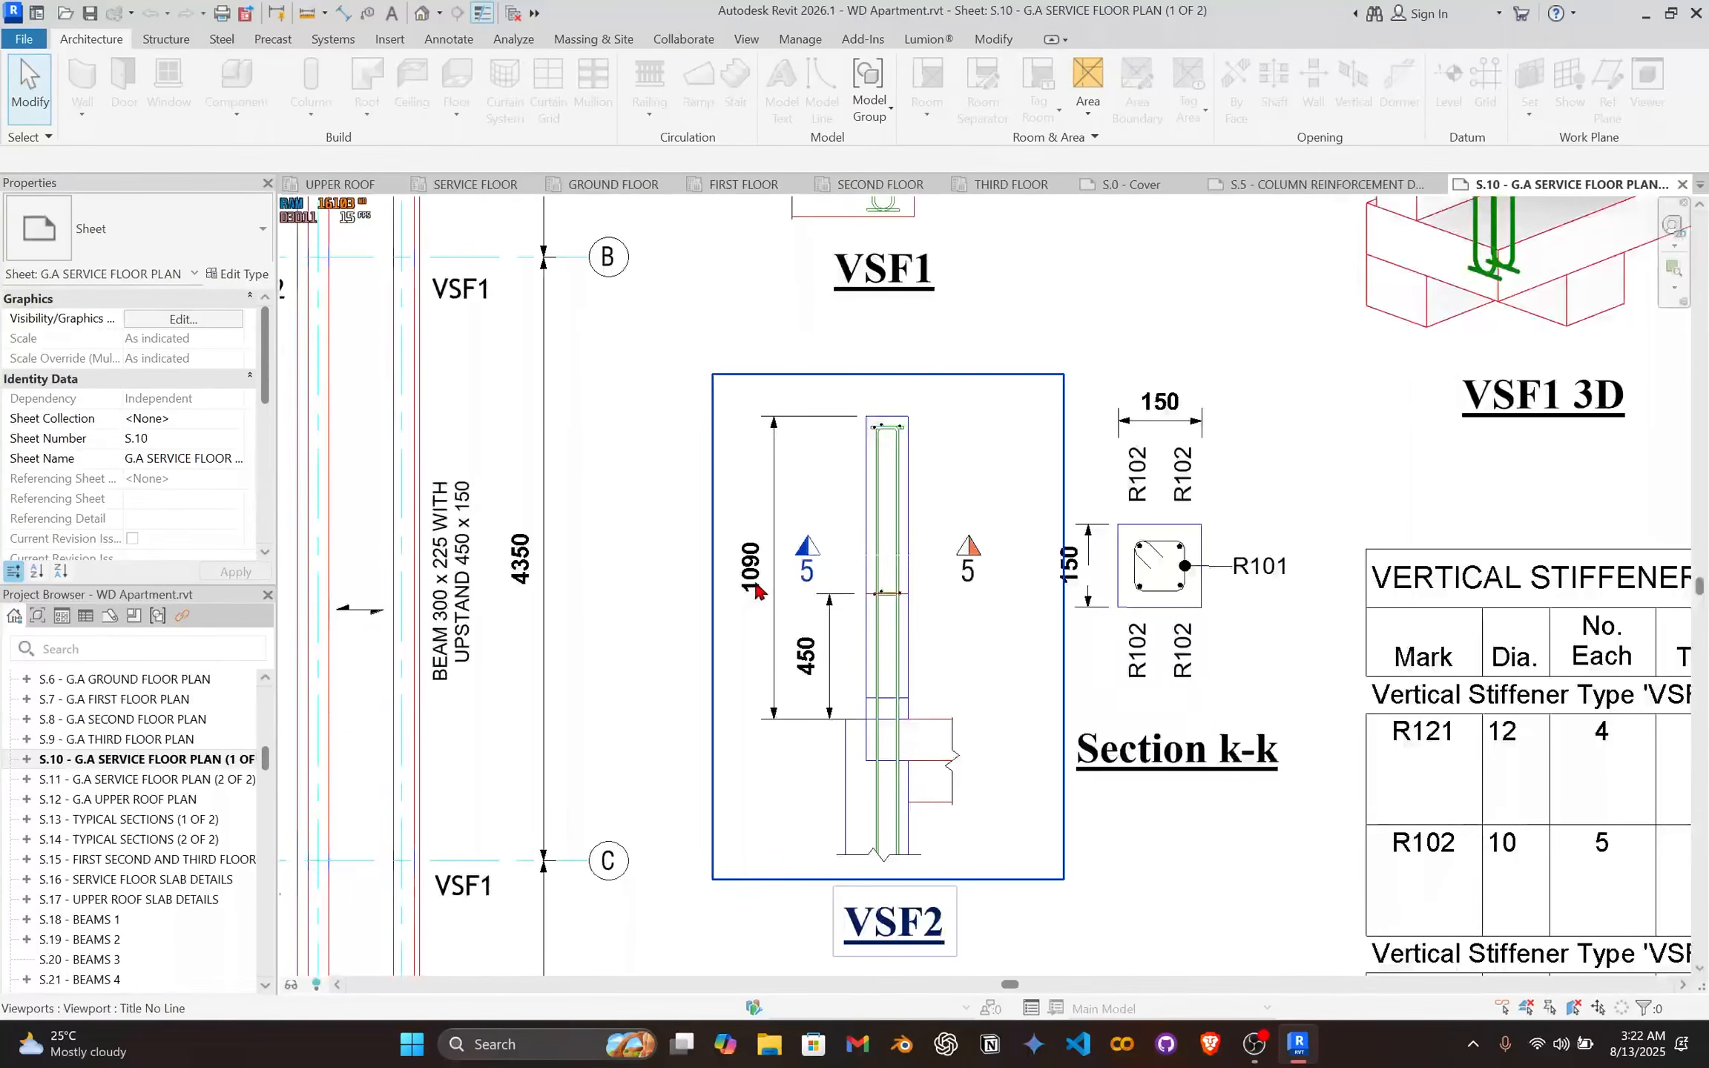
scroll(755, 588, up, 3)
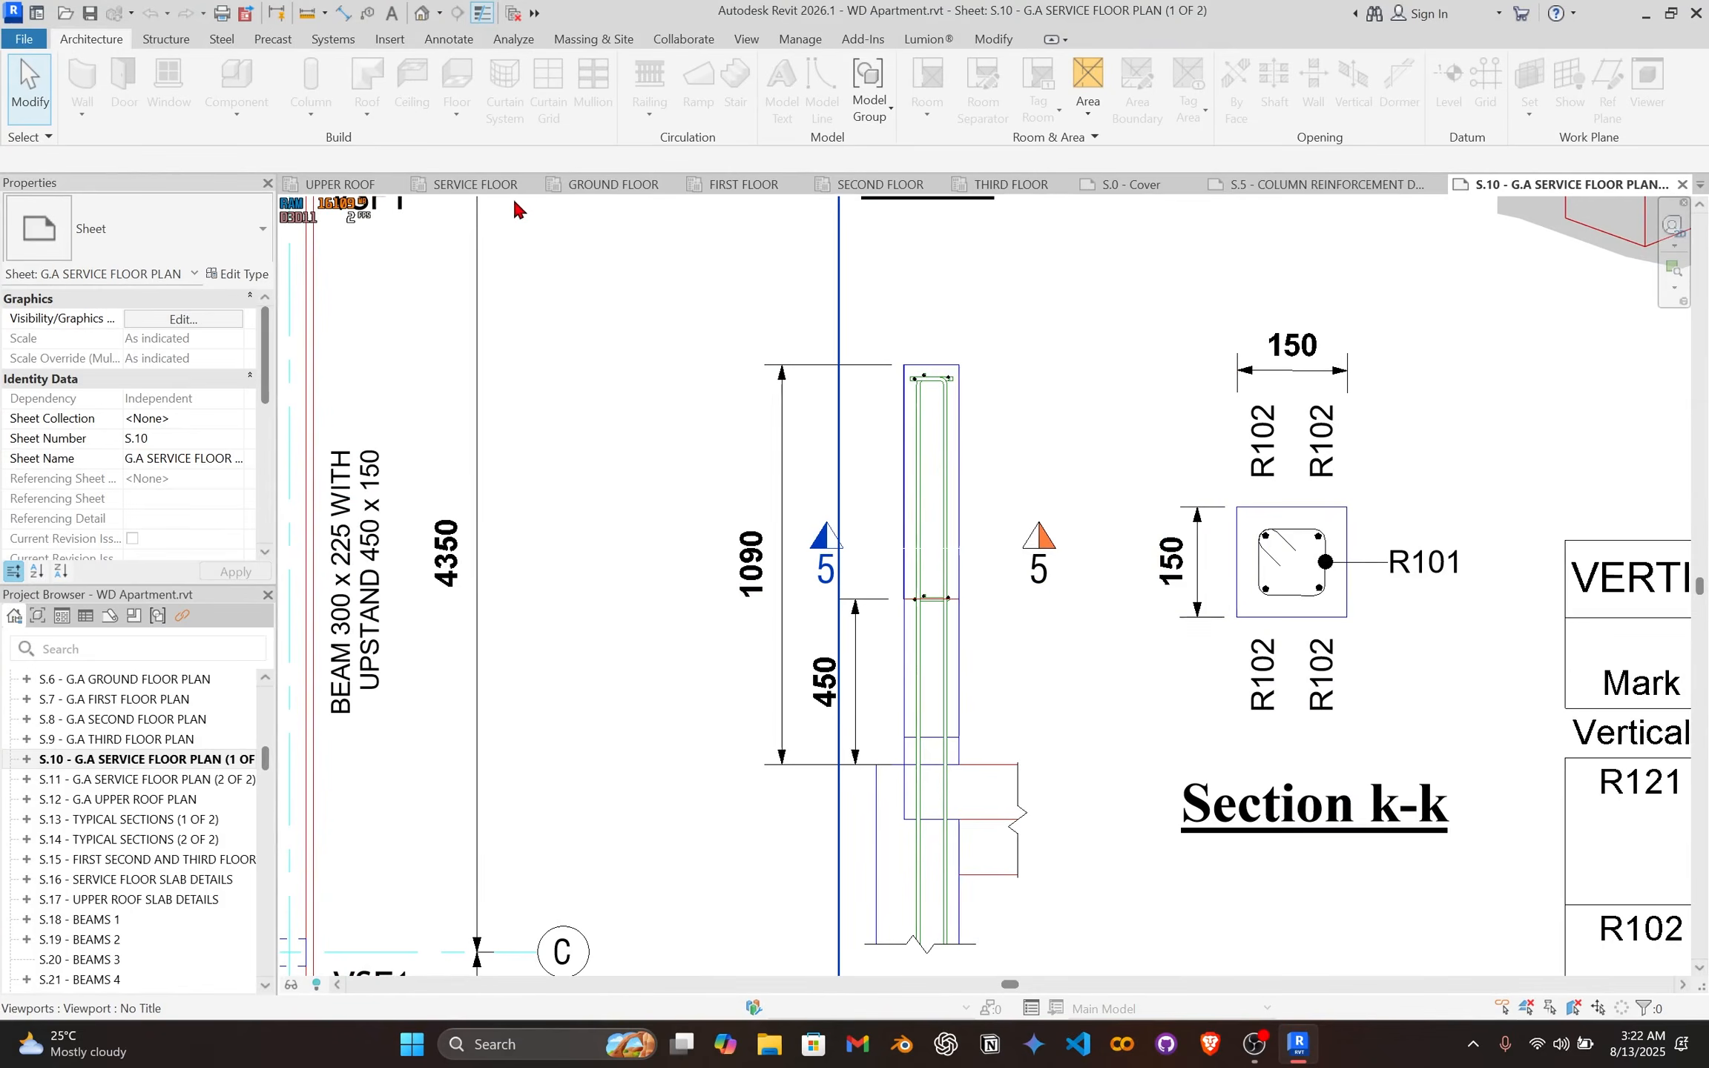
Step: Return to the Service Floor plan and duplicate the type of the column at B/1 as VSF2
click(473, 186)
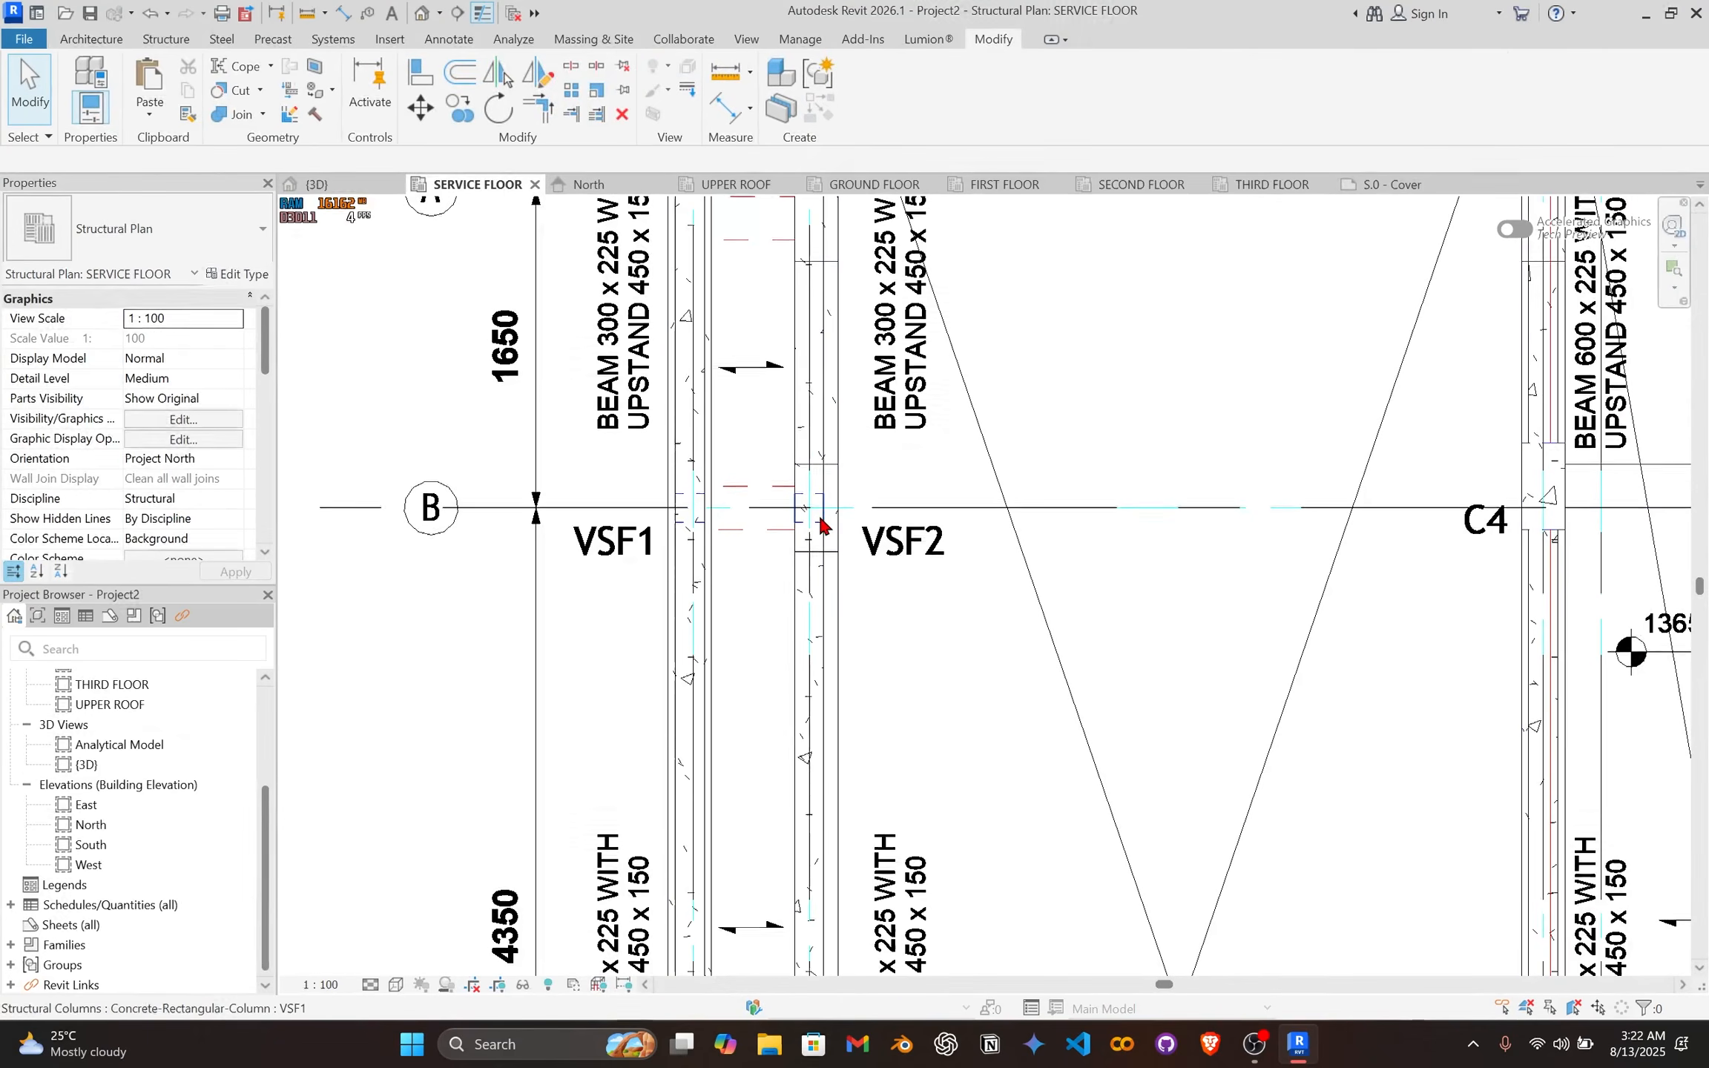
click(821, 524)
middle_drag(819, 517, 765, 565)
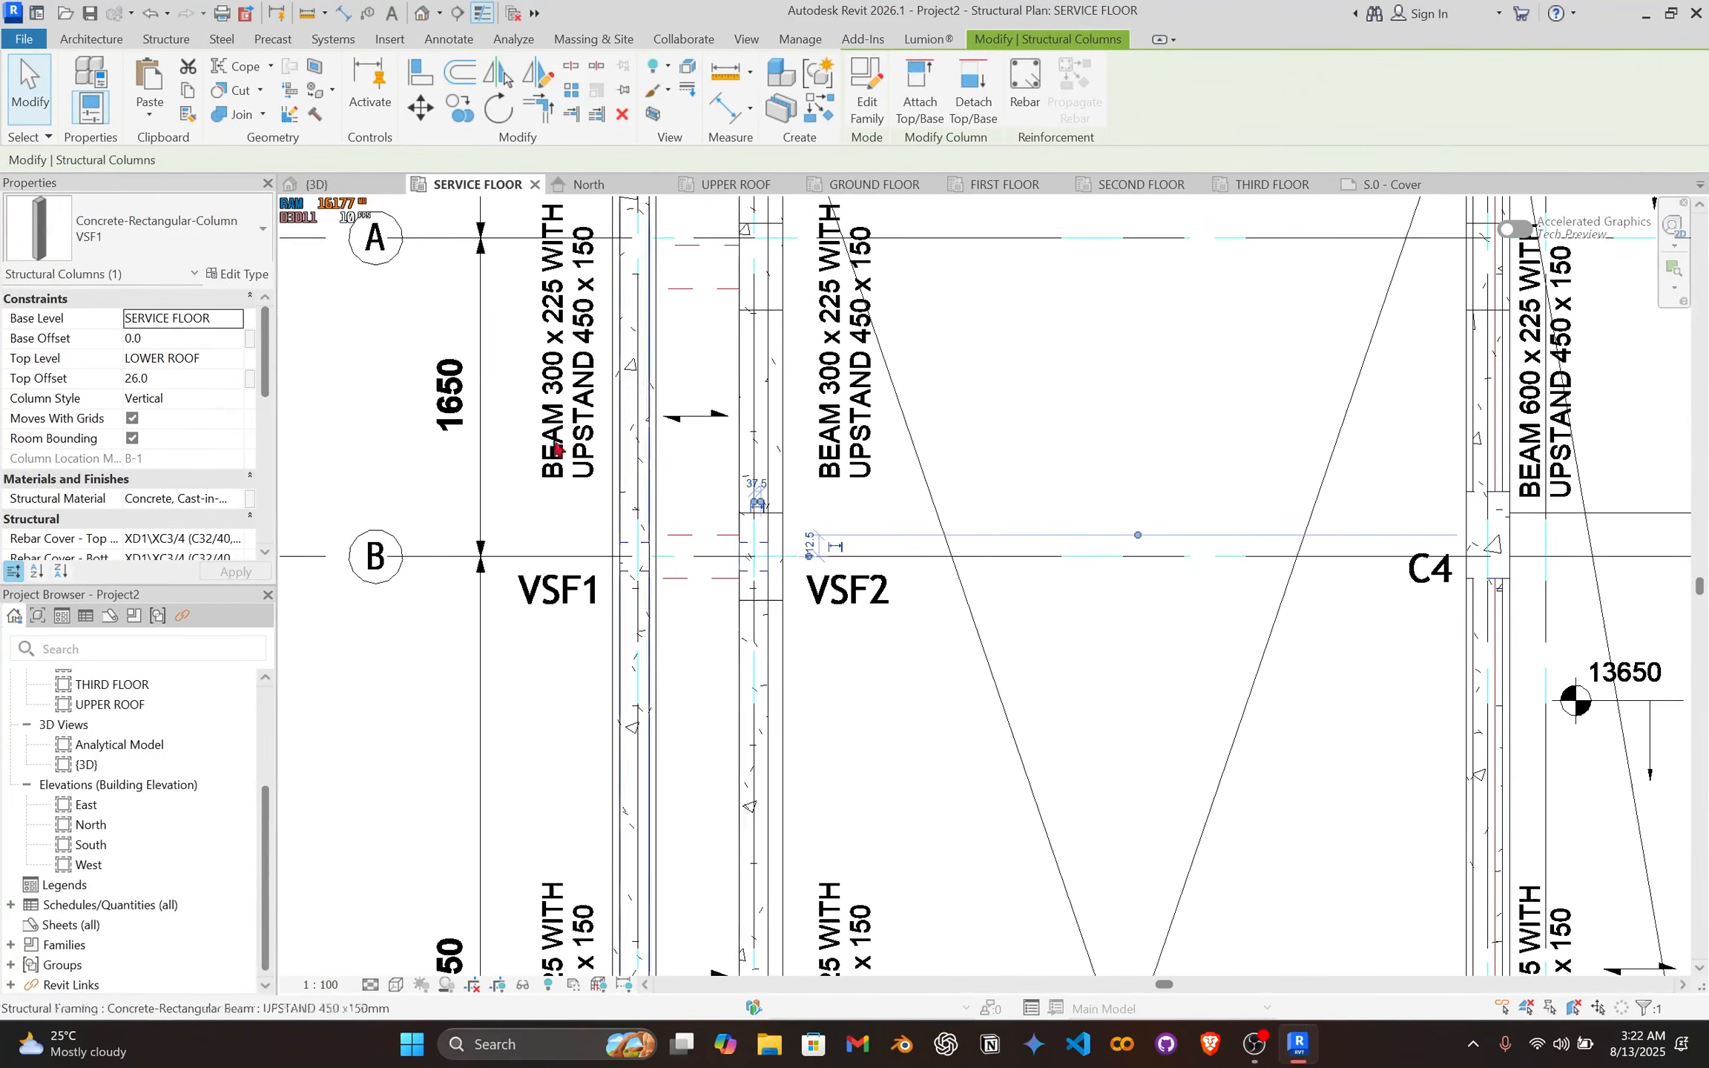
click(237, 273)
click(1409, 407)
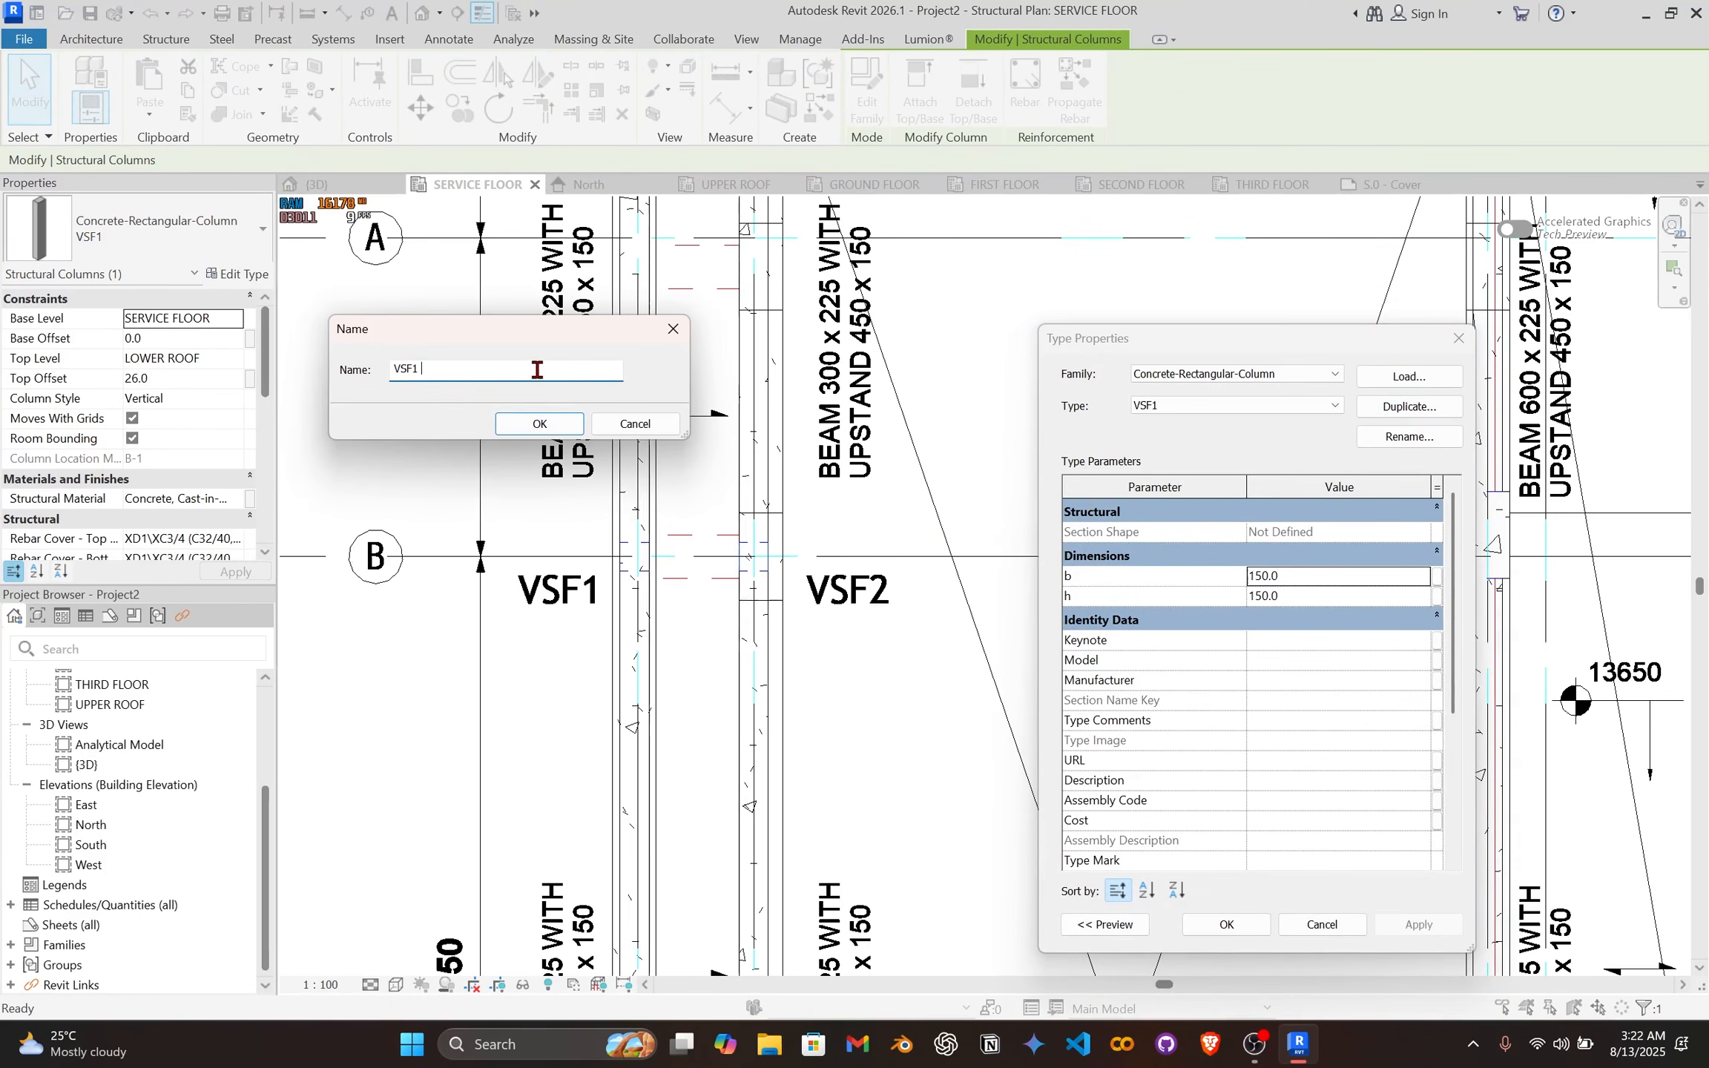
text(VSF2)
click(540, 424)
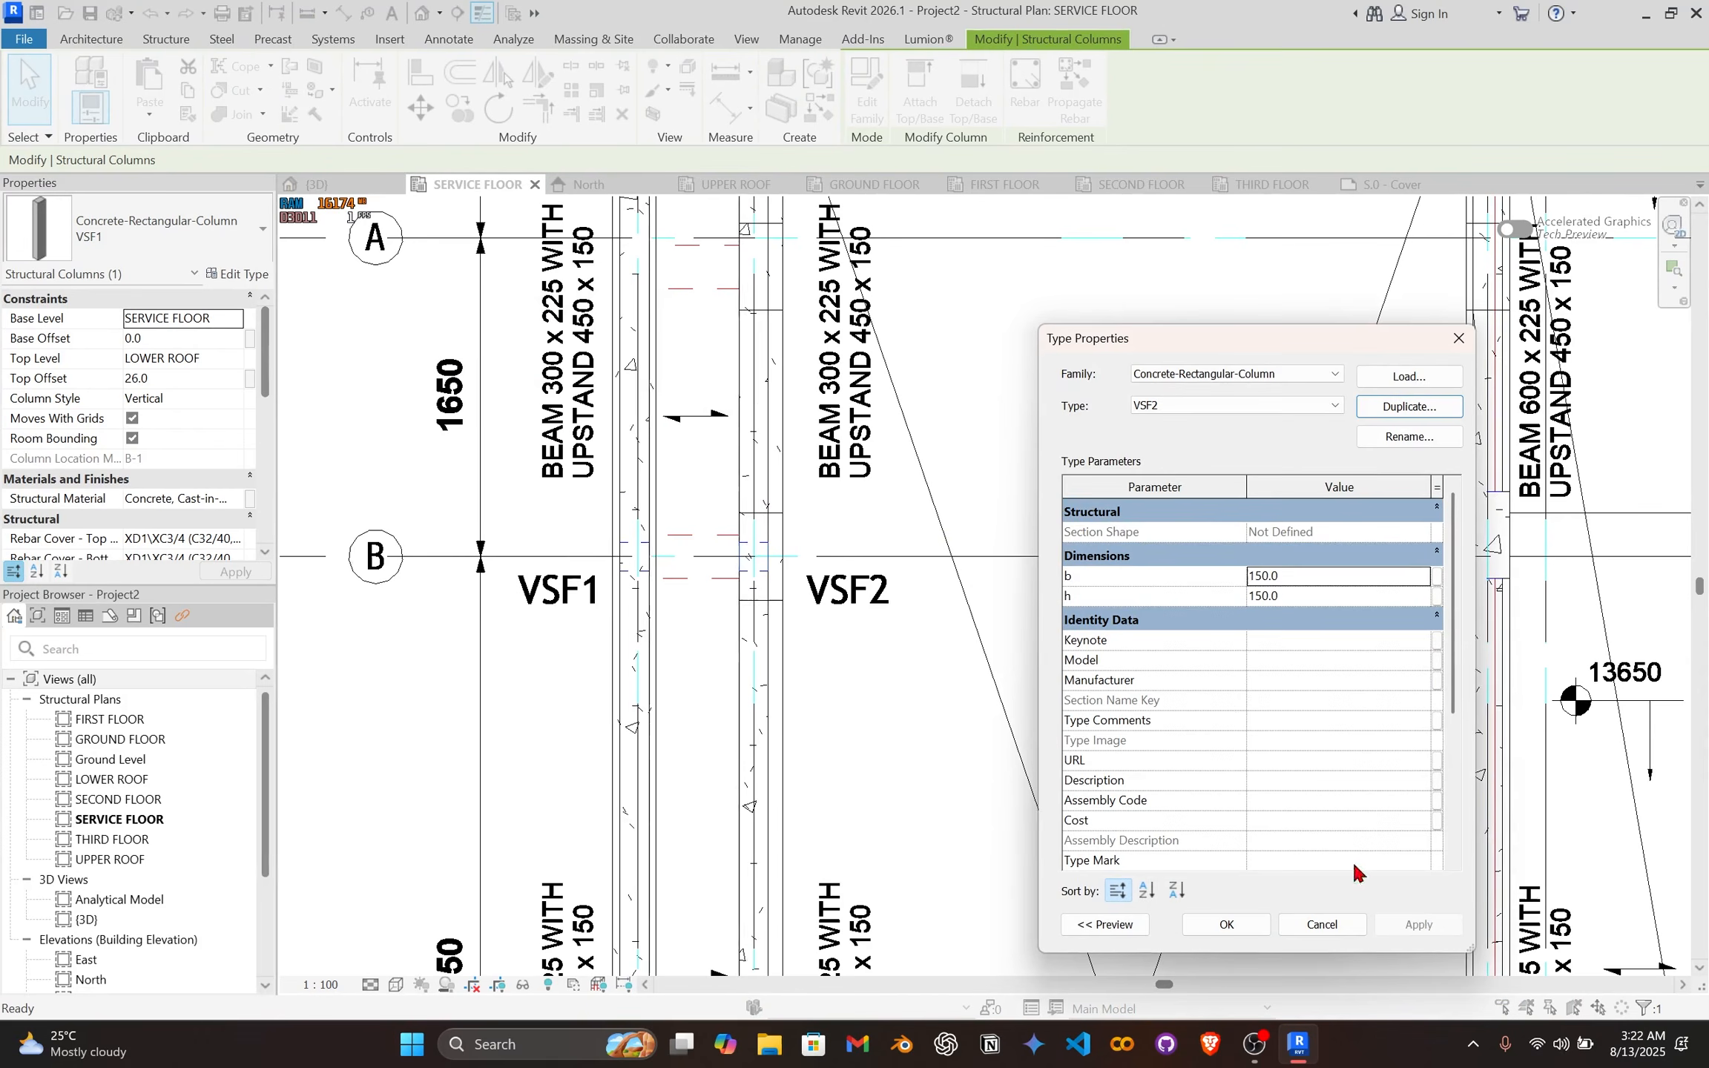
click(1226, 924)
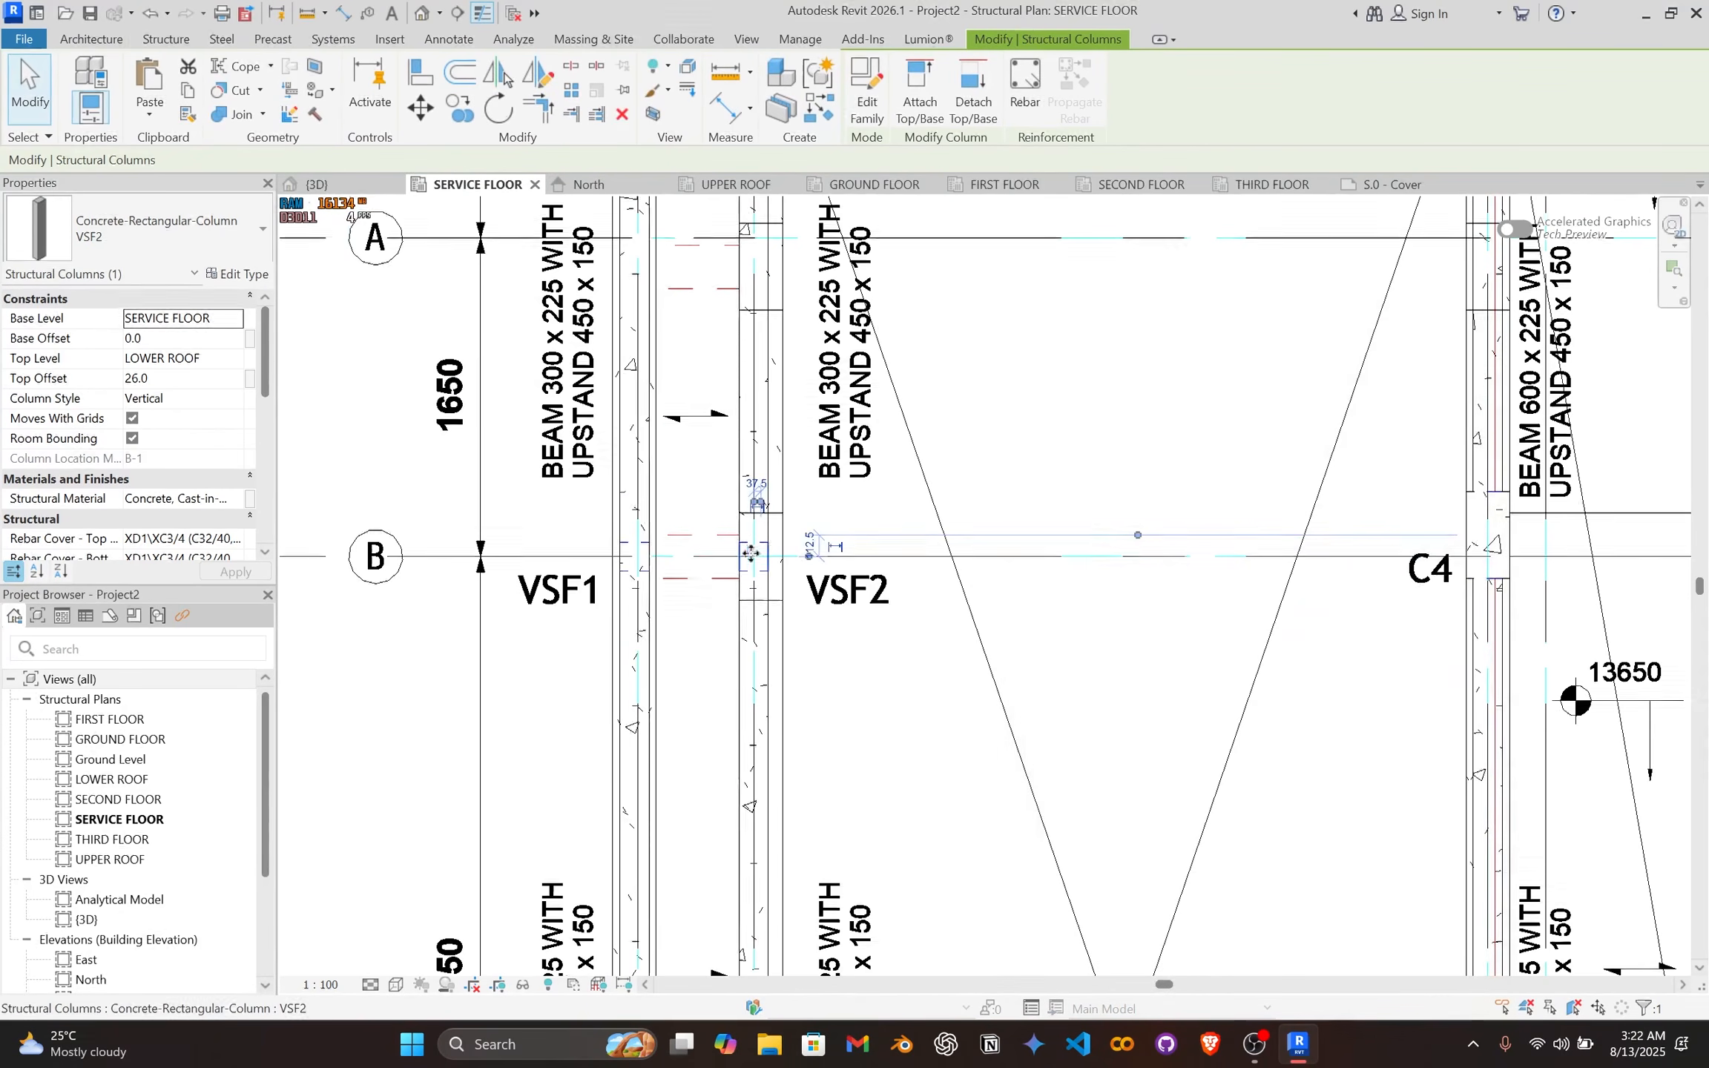
Step: Open the North elevation with the VSF2 column at B/1 still selected
scroll(756, 554, up, 3)
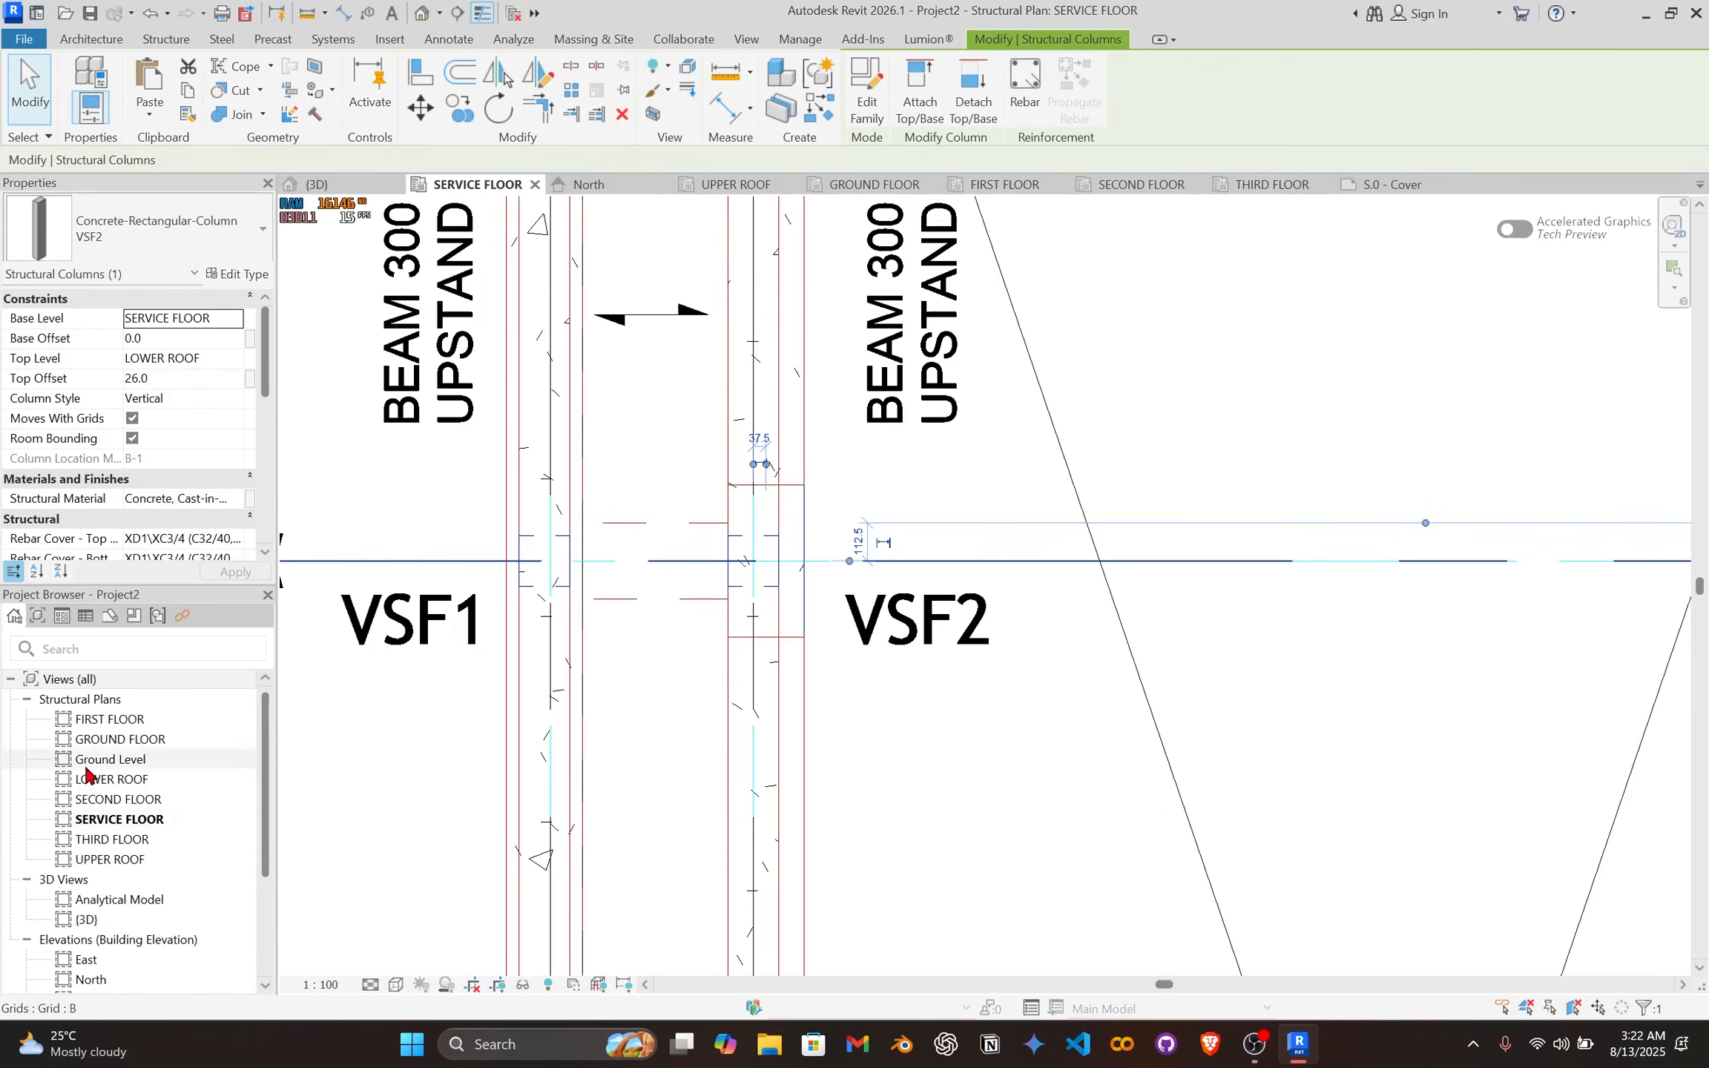
scroll(136, 853, down, 3)
click(136, 825)
double_click(136, 825)
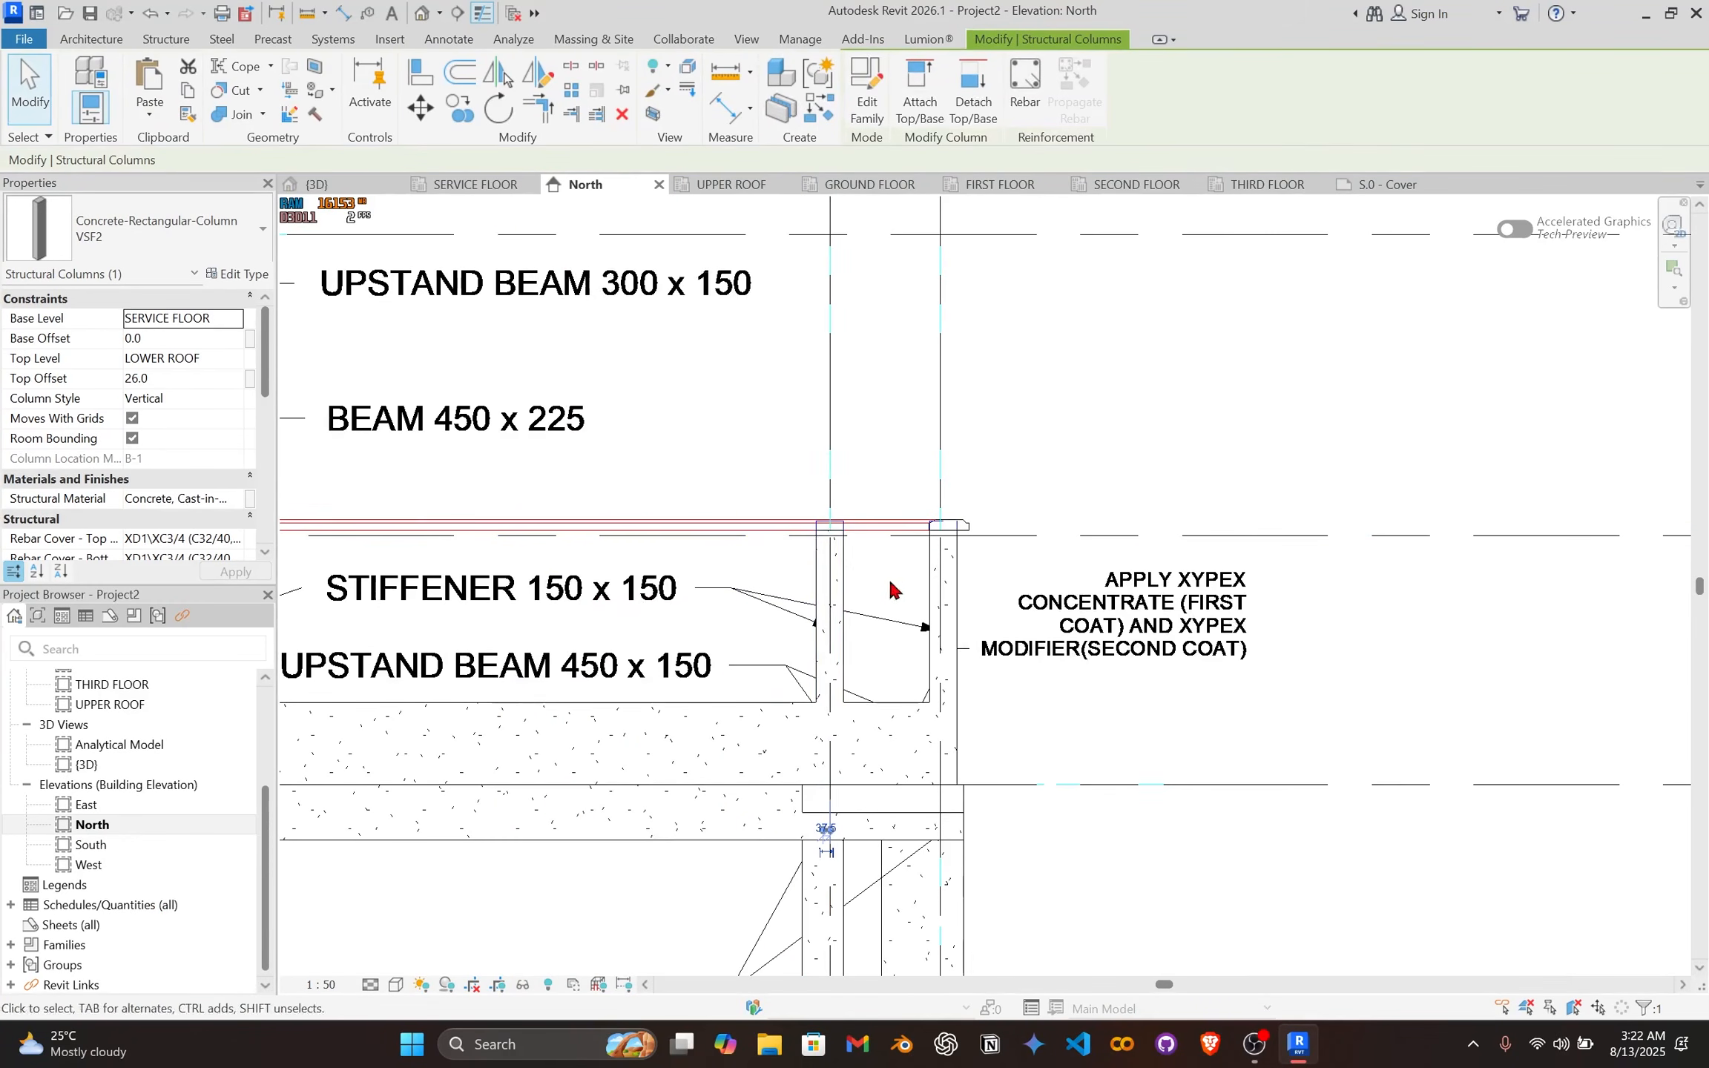
Step: Select the VSF1 stiffener column at grid 1 in the North elevation and examine it against the linked section drawing
click(829, 596)
scroll(828, 596, down, 1)
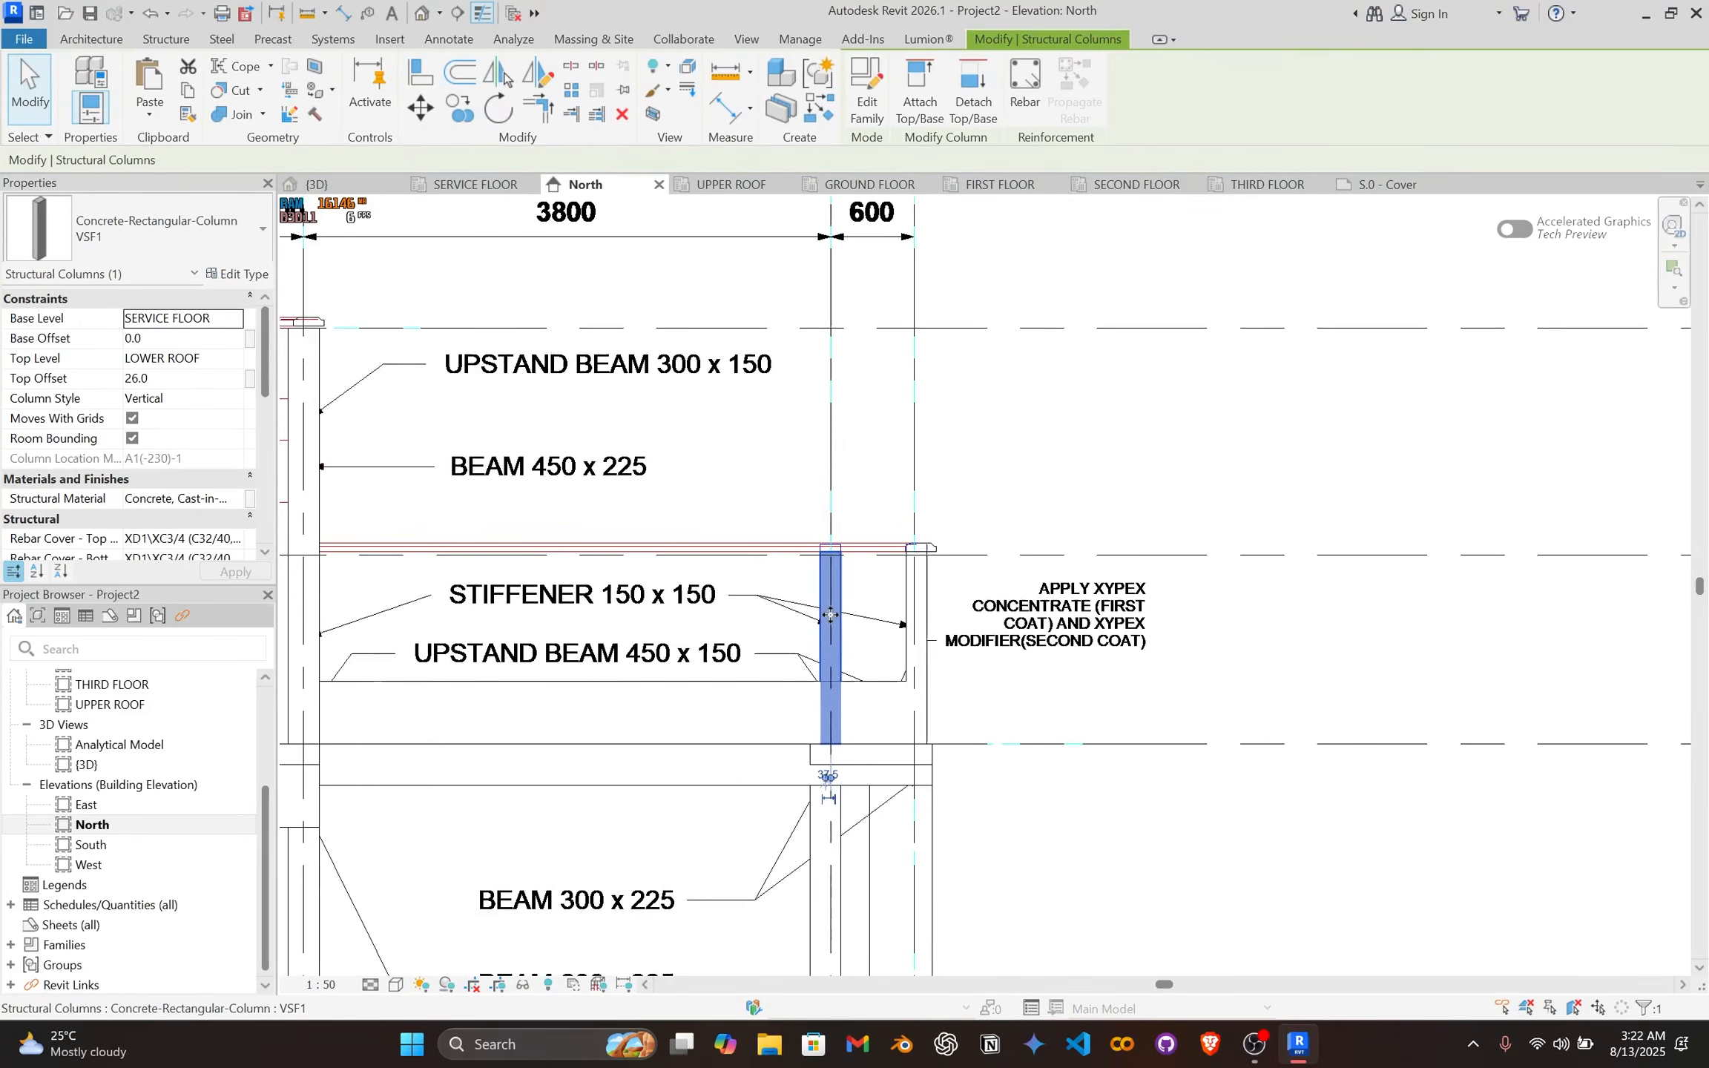
middle_drag(849, 618, 923, 591)
scroll(907, 575, down, 2)
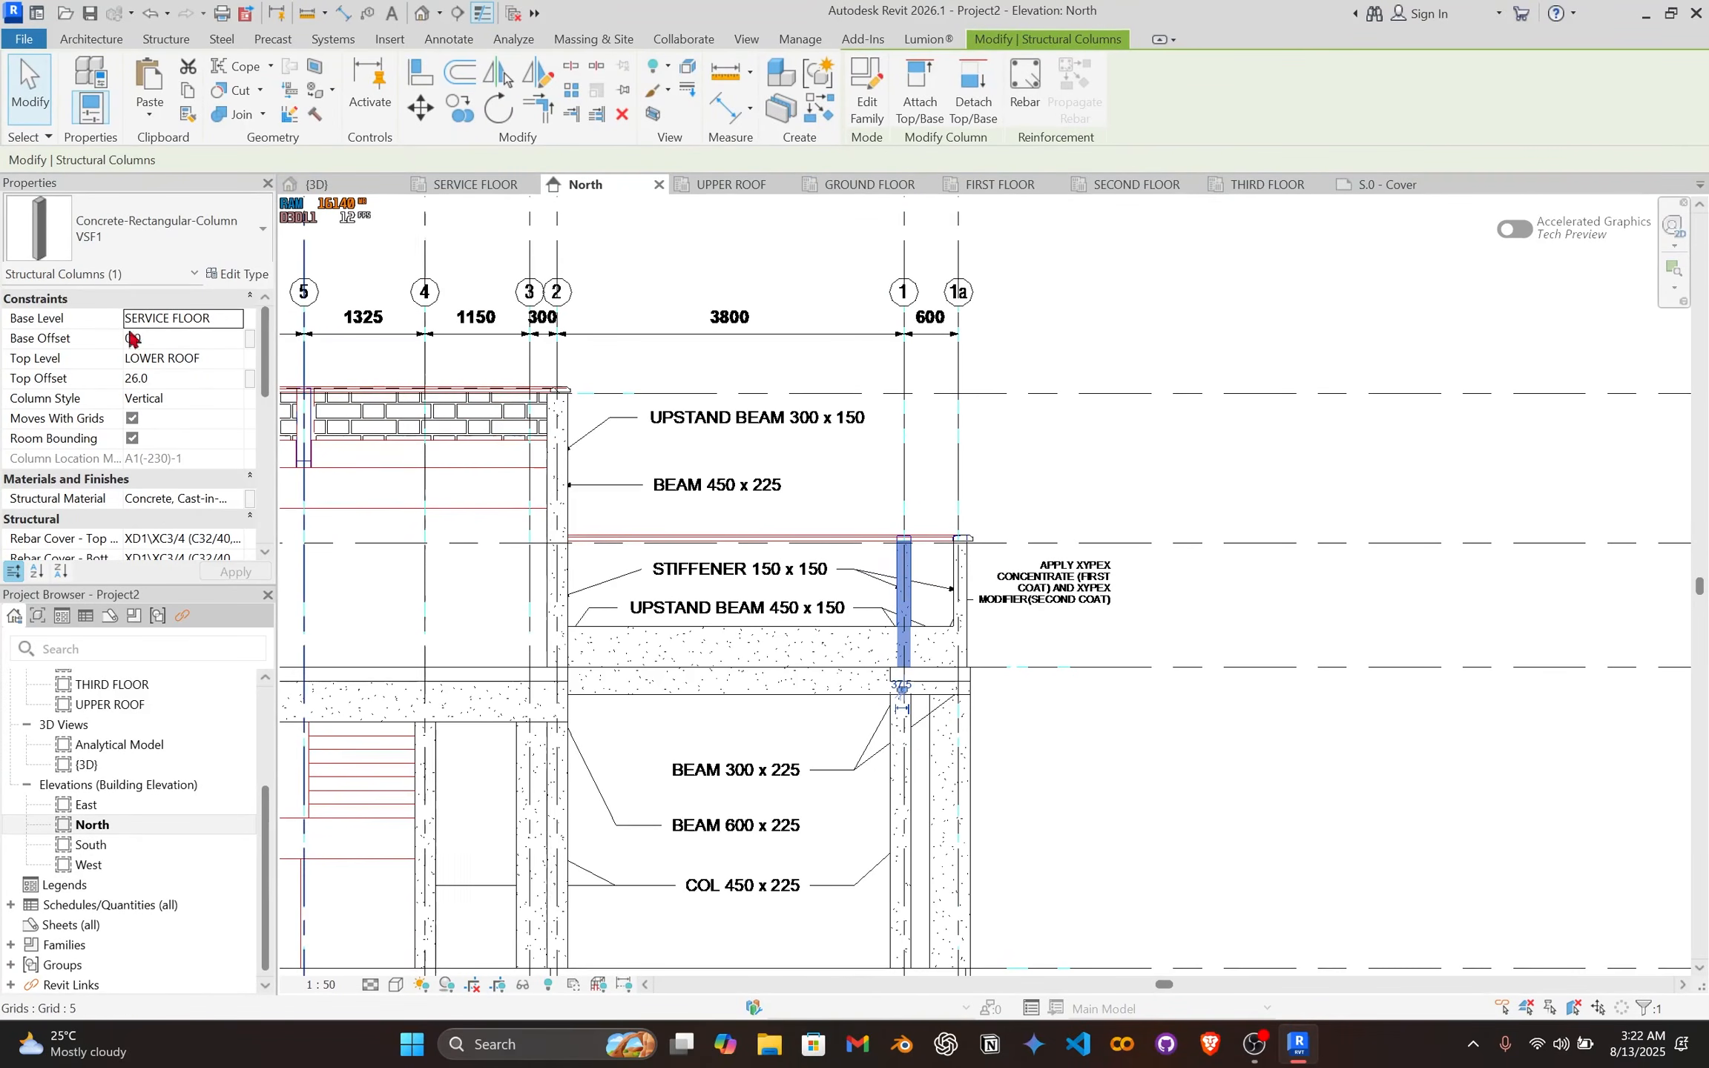
middle_drag(842, 650, 1091, 538)
scroll(927, 564, down, 2)
middle_drag(864, 574, 614, 559)
scroll(667, 564, up, 2)
scroll(646, 554, up, 2)
scroll(1237, 574, down, 2)
middle_drag(1394, 572, 1035, 560)
scroll(1034, 558, up, 2)
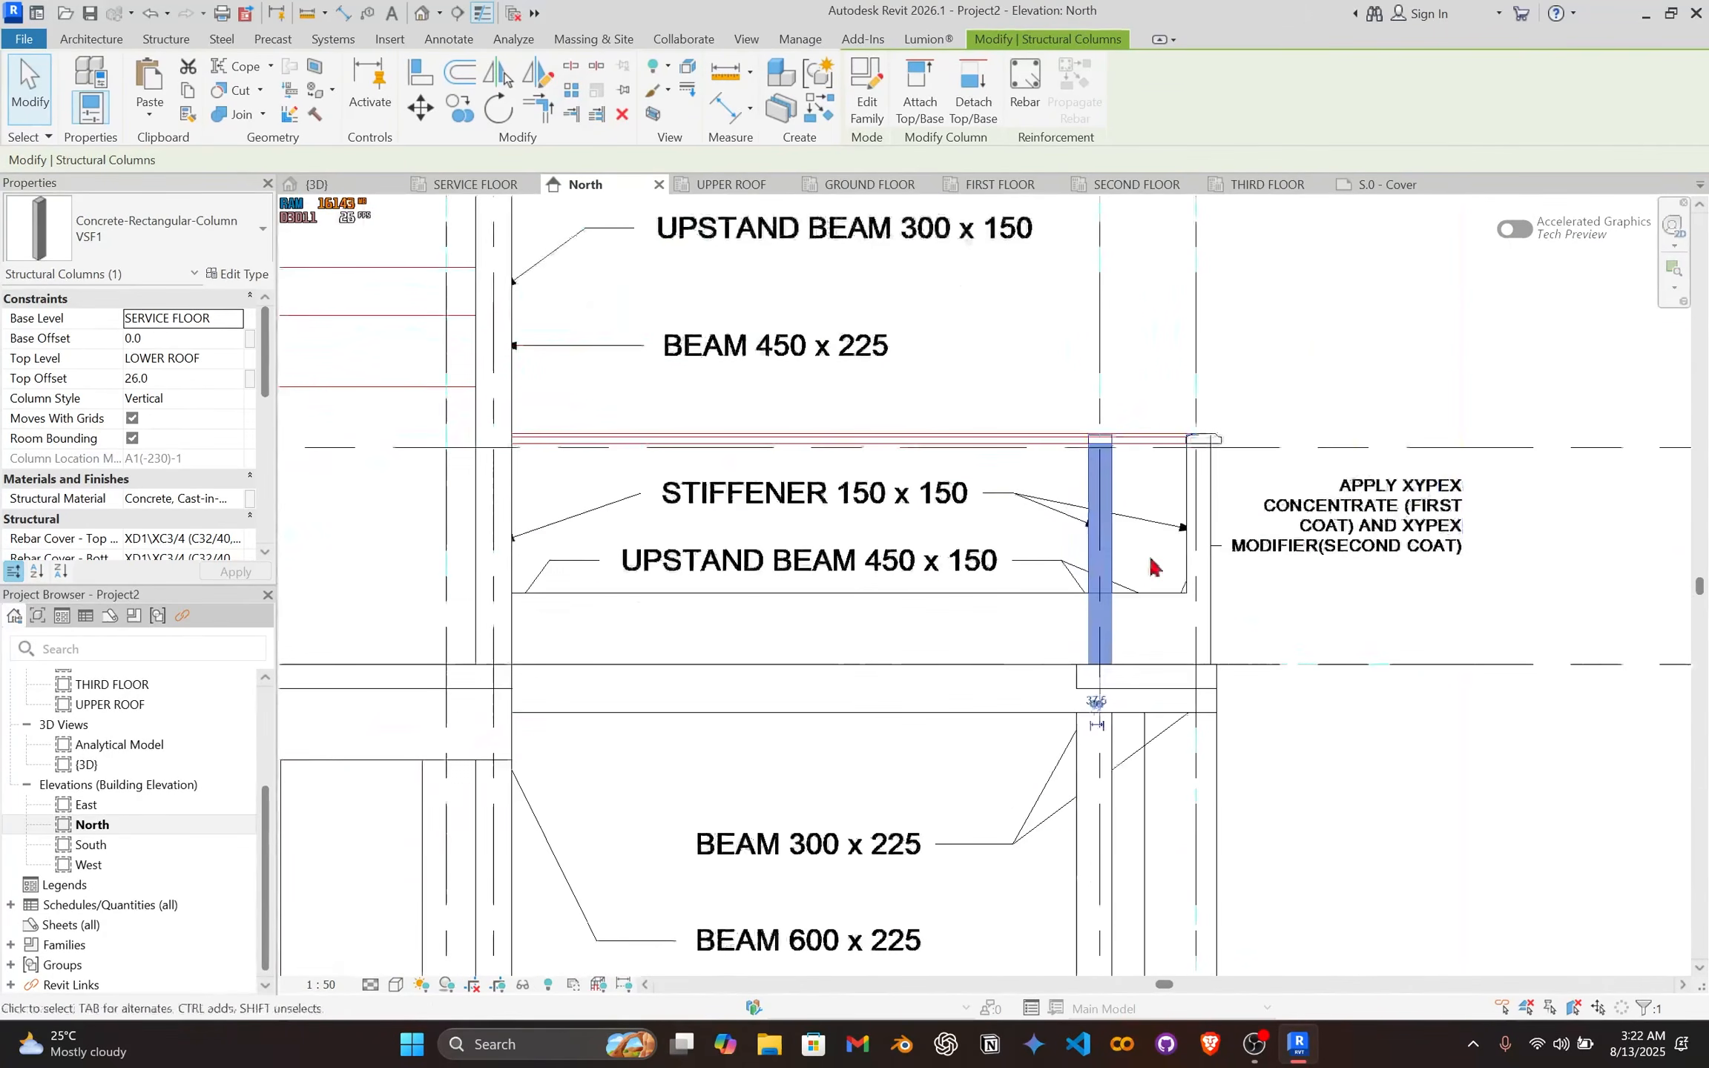
middle_drag(1151, 579, 999, 598)
scroll(999, 600, up, 1)
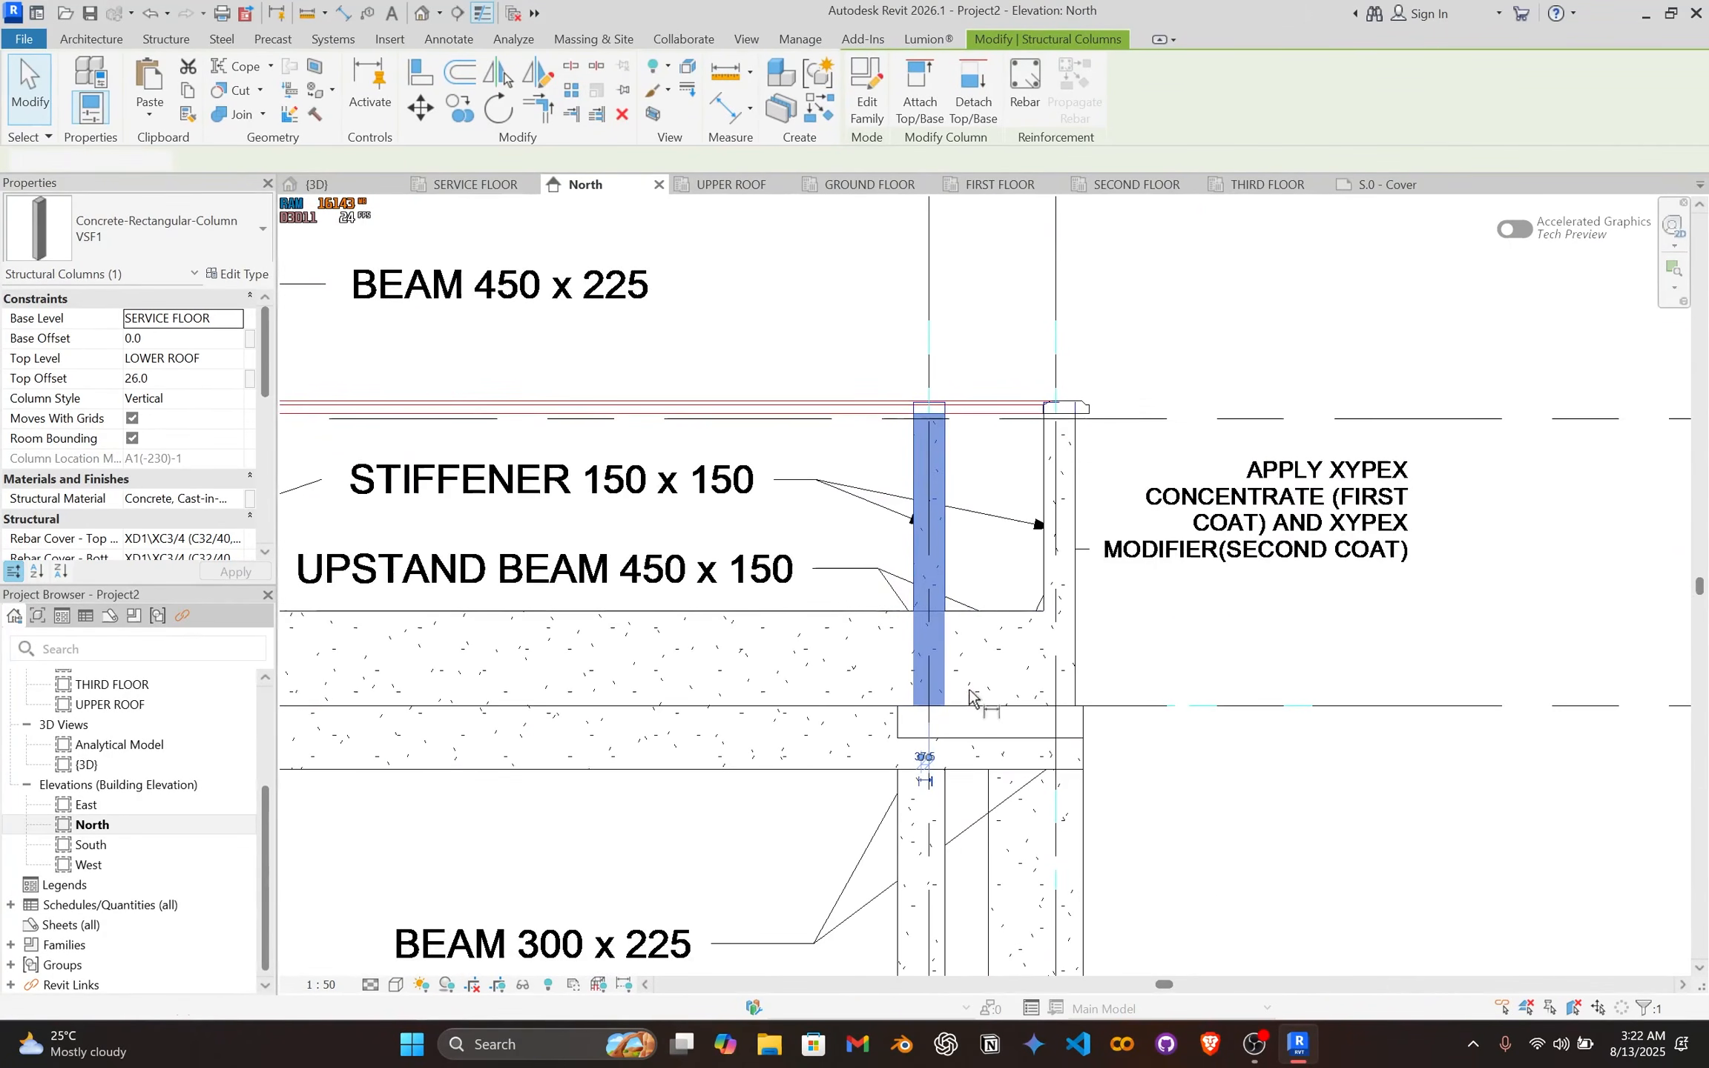
Step: Add an aligned dimension for the full height of the VSF1 column at grid 1
key(d)
key(i)
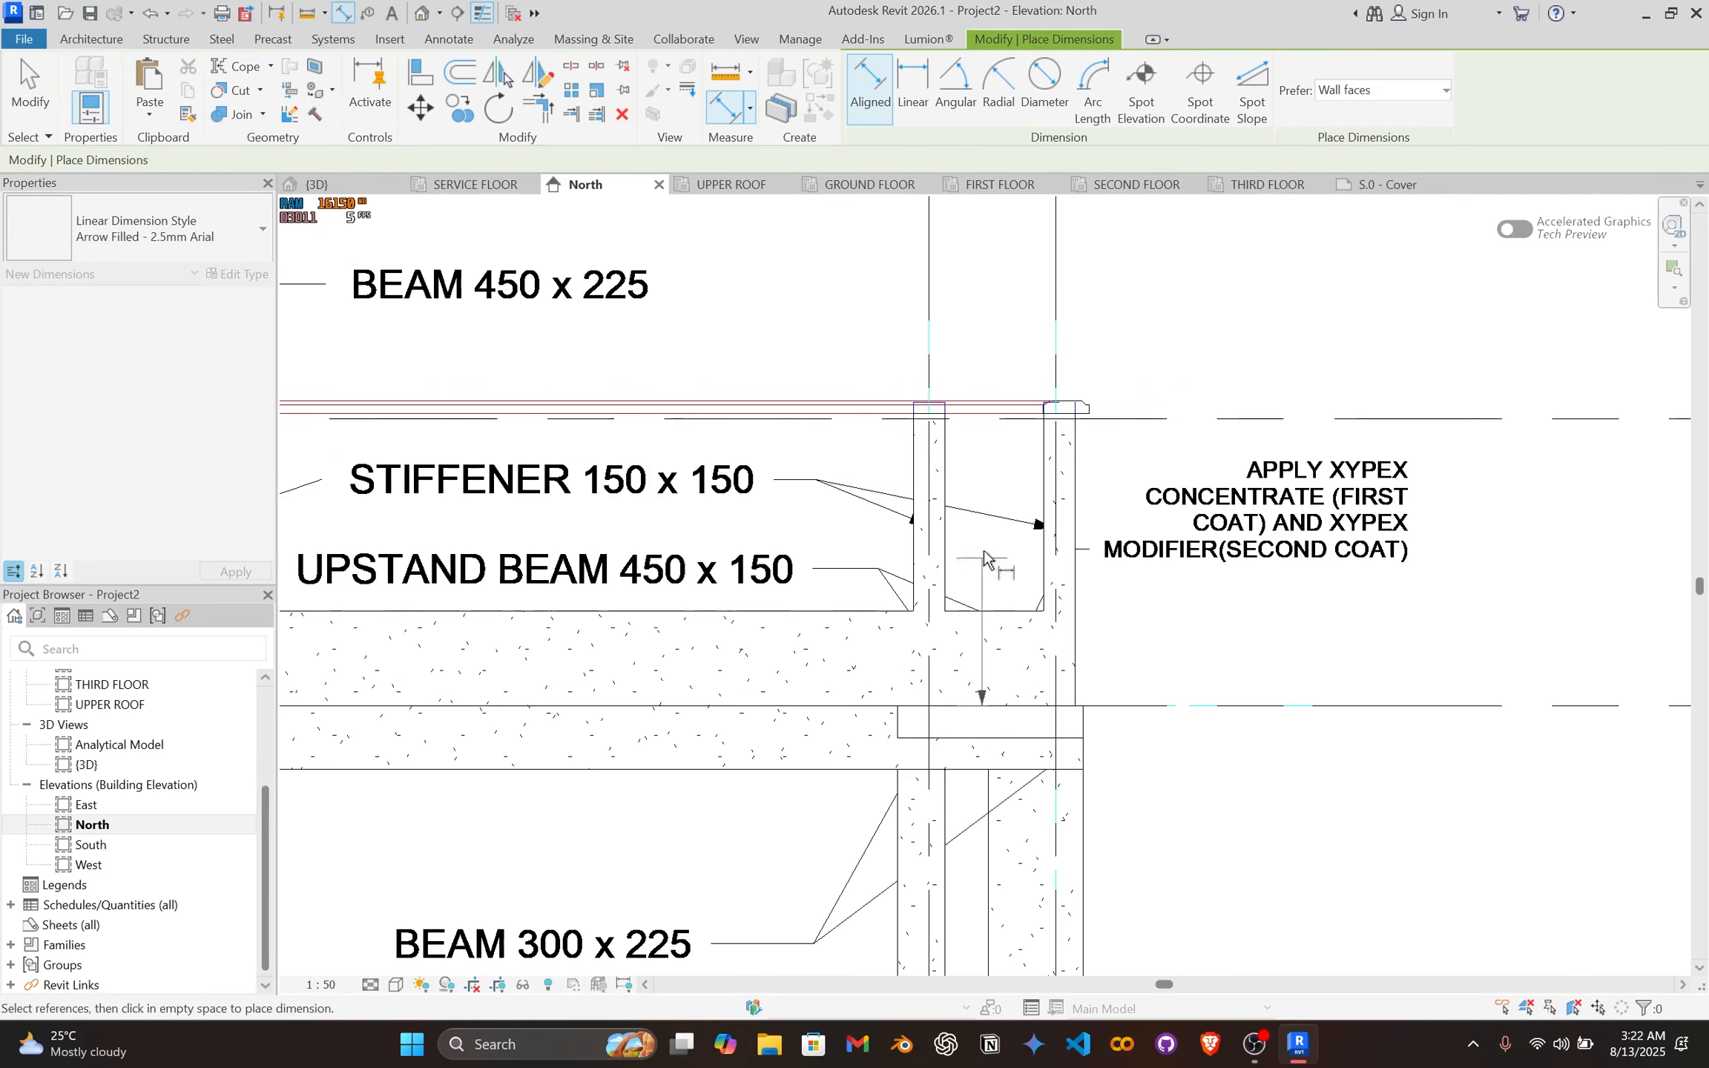
scroll(919, 429, up, 2)
scroll(905, 454, up, 4)
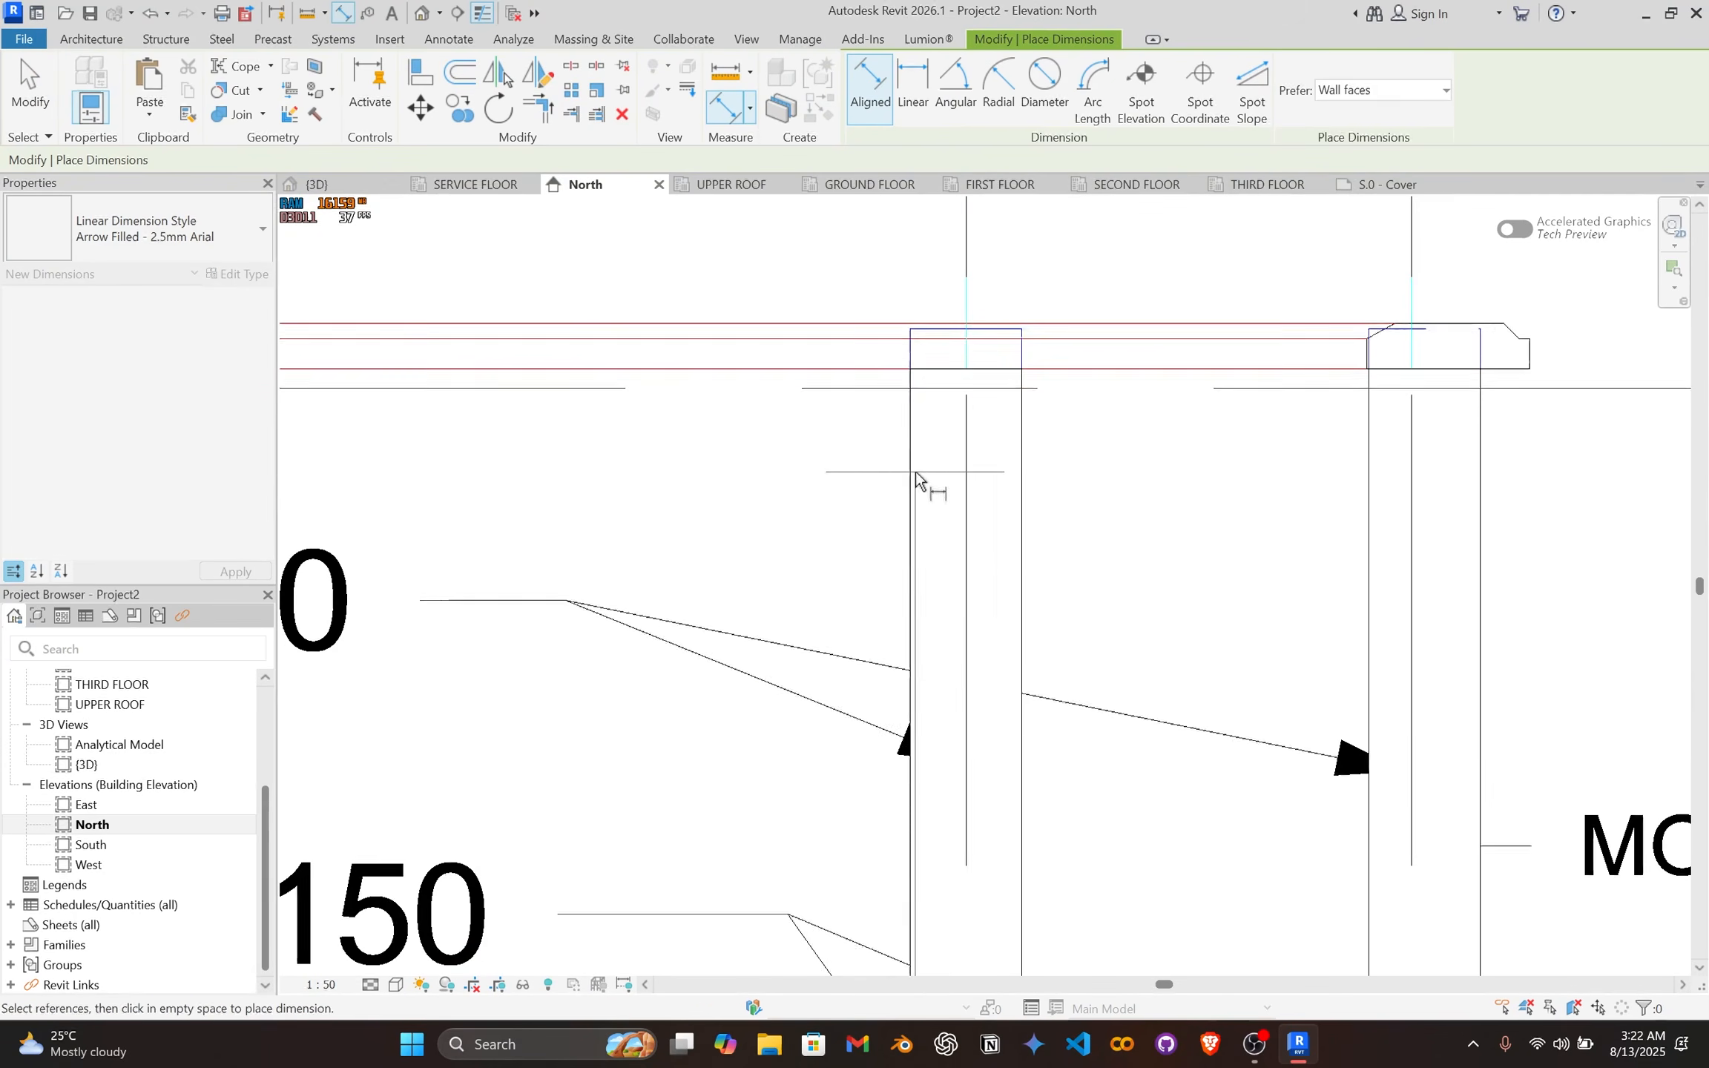
click(968, 369)
scroll(867, 526, down, 3)
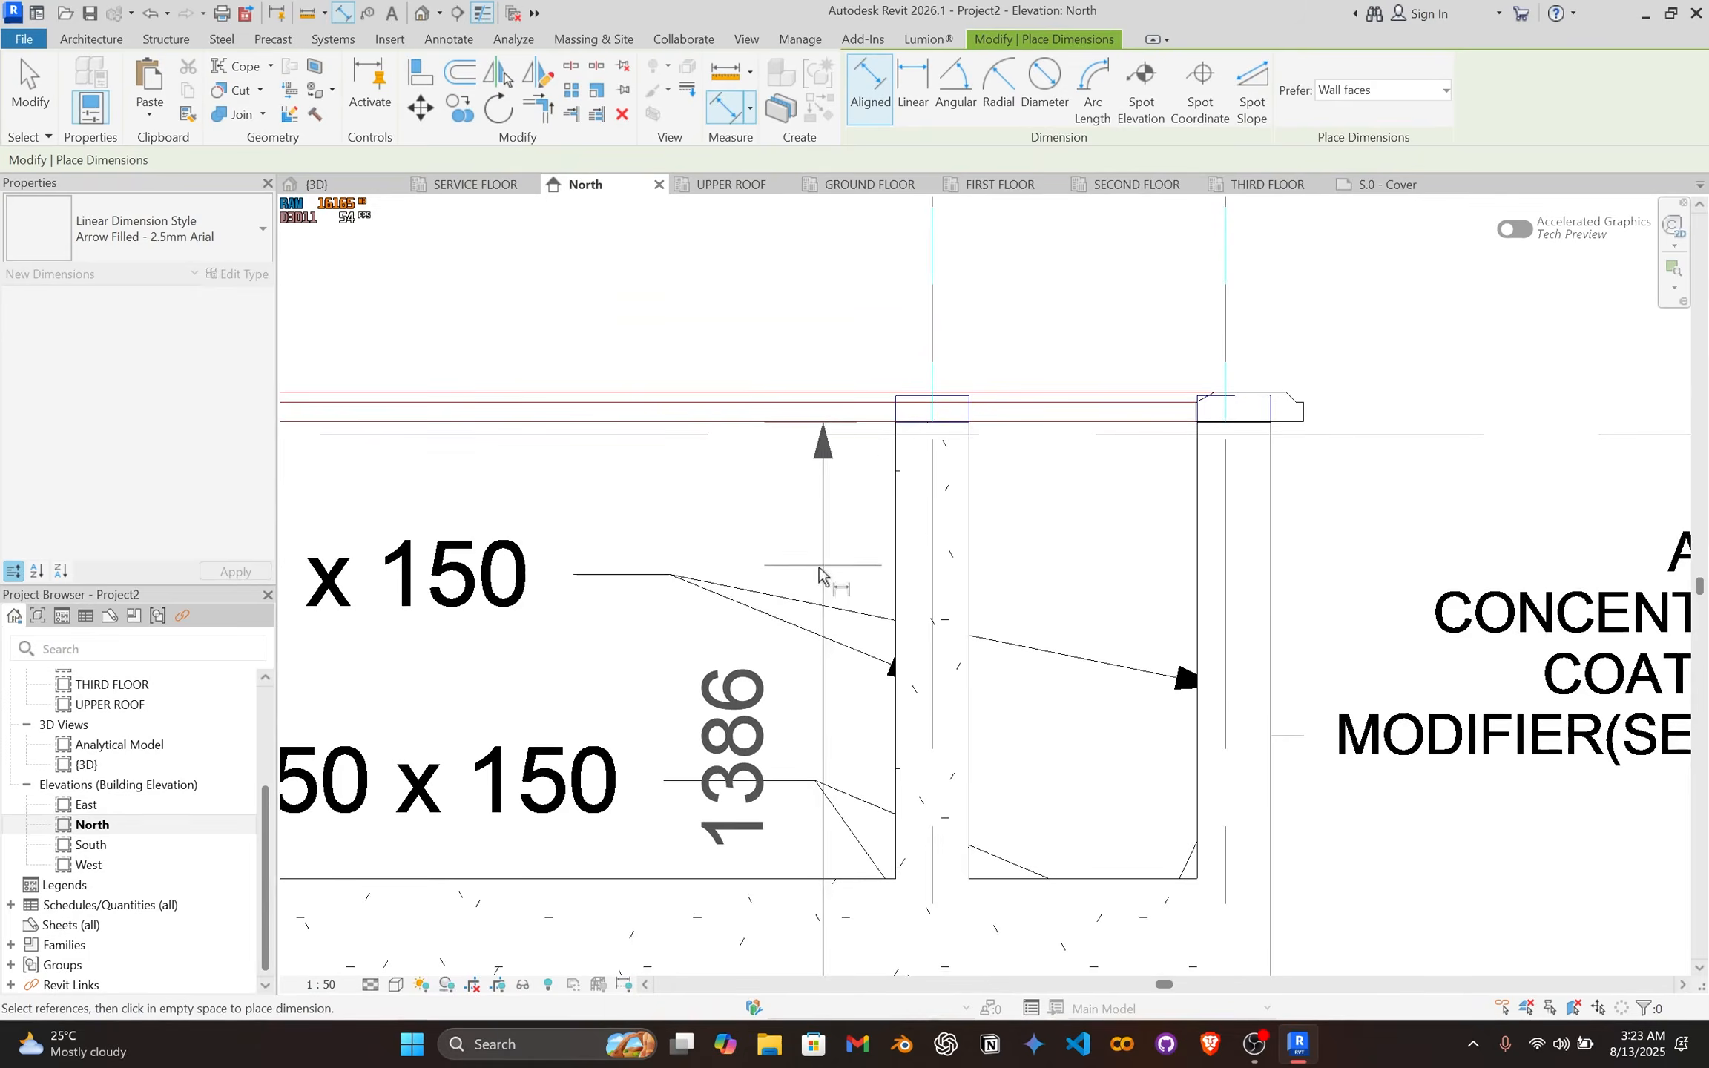
click(755, 615)
key(Escape)
Step: Try top offsets of 0, -1250 and 250 from LOWER ROOF on the dimensioned VSF1 column
click(905, 519)
scroll(894, 545, down, 1)
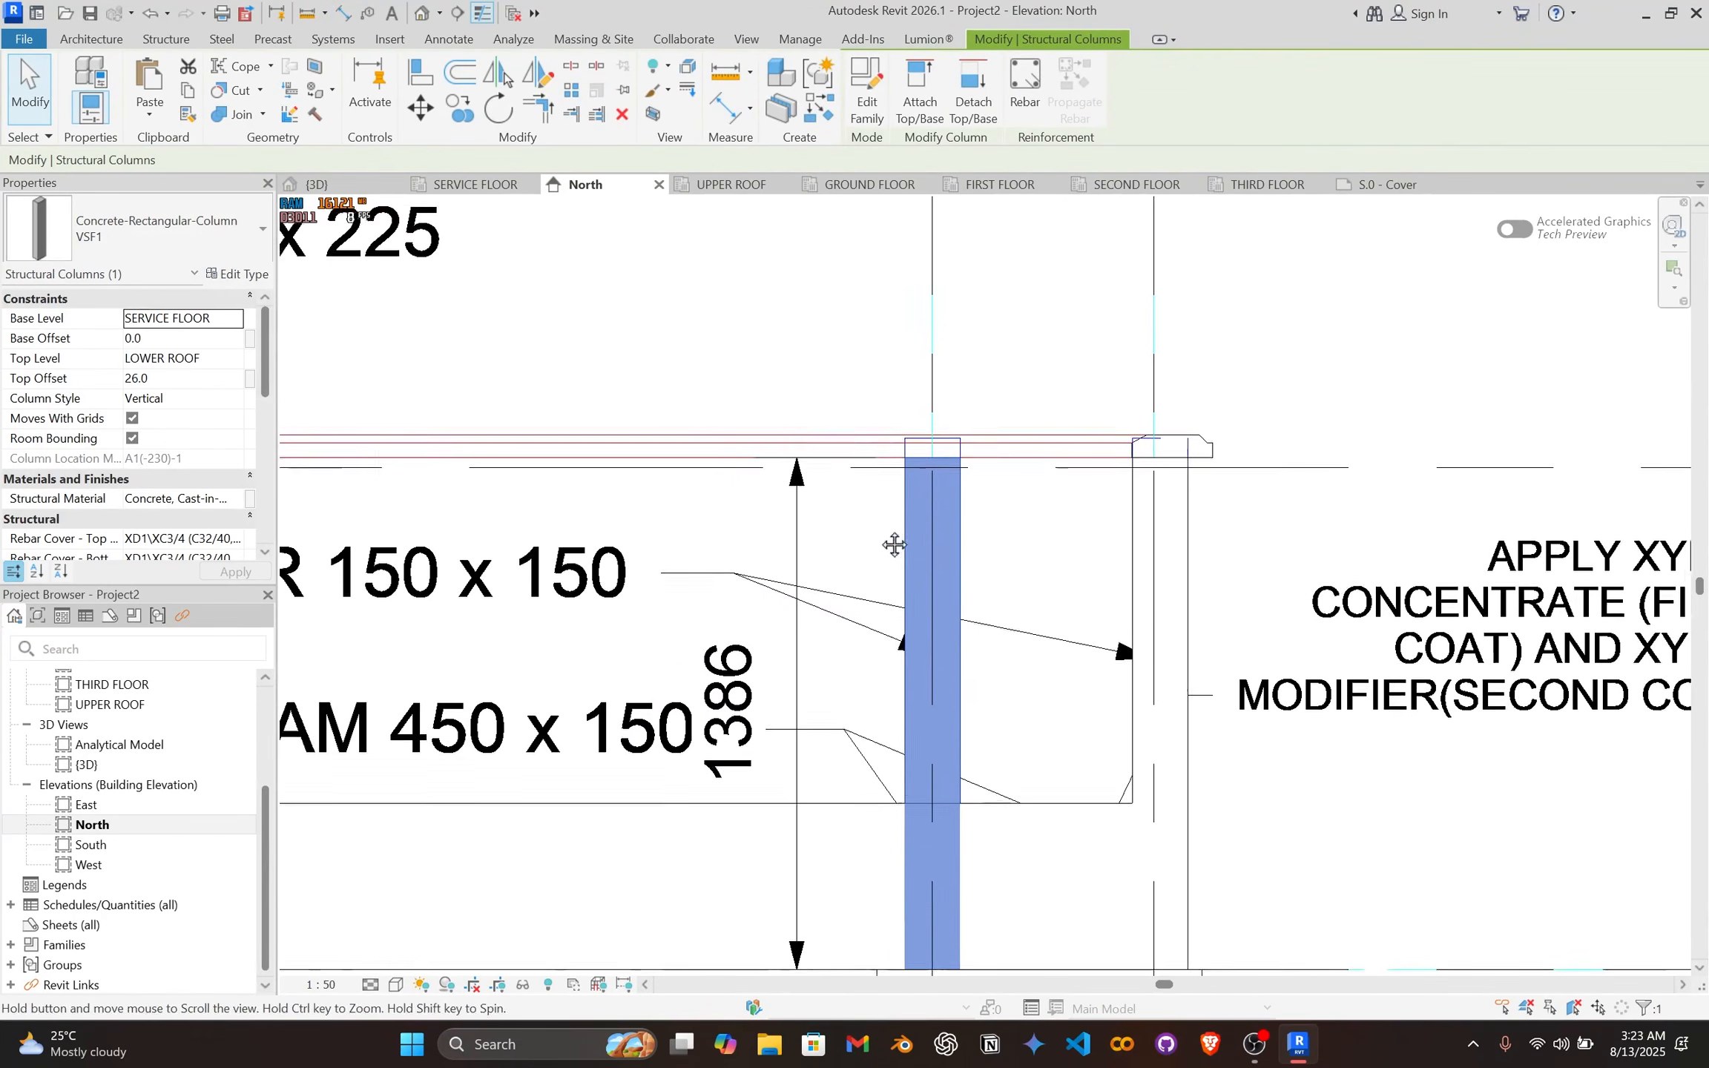
middle_drag(894, 545, 901, 555)
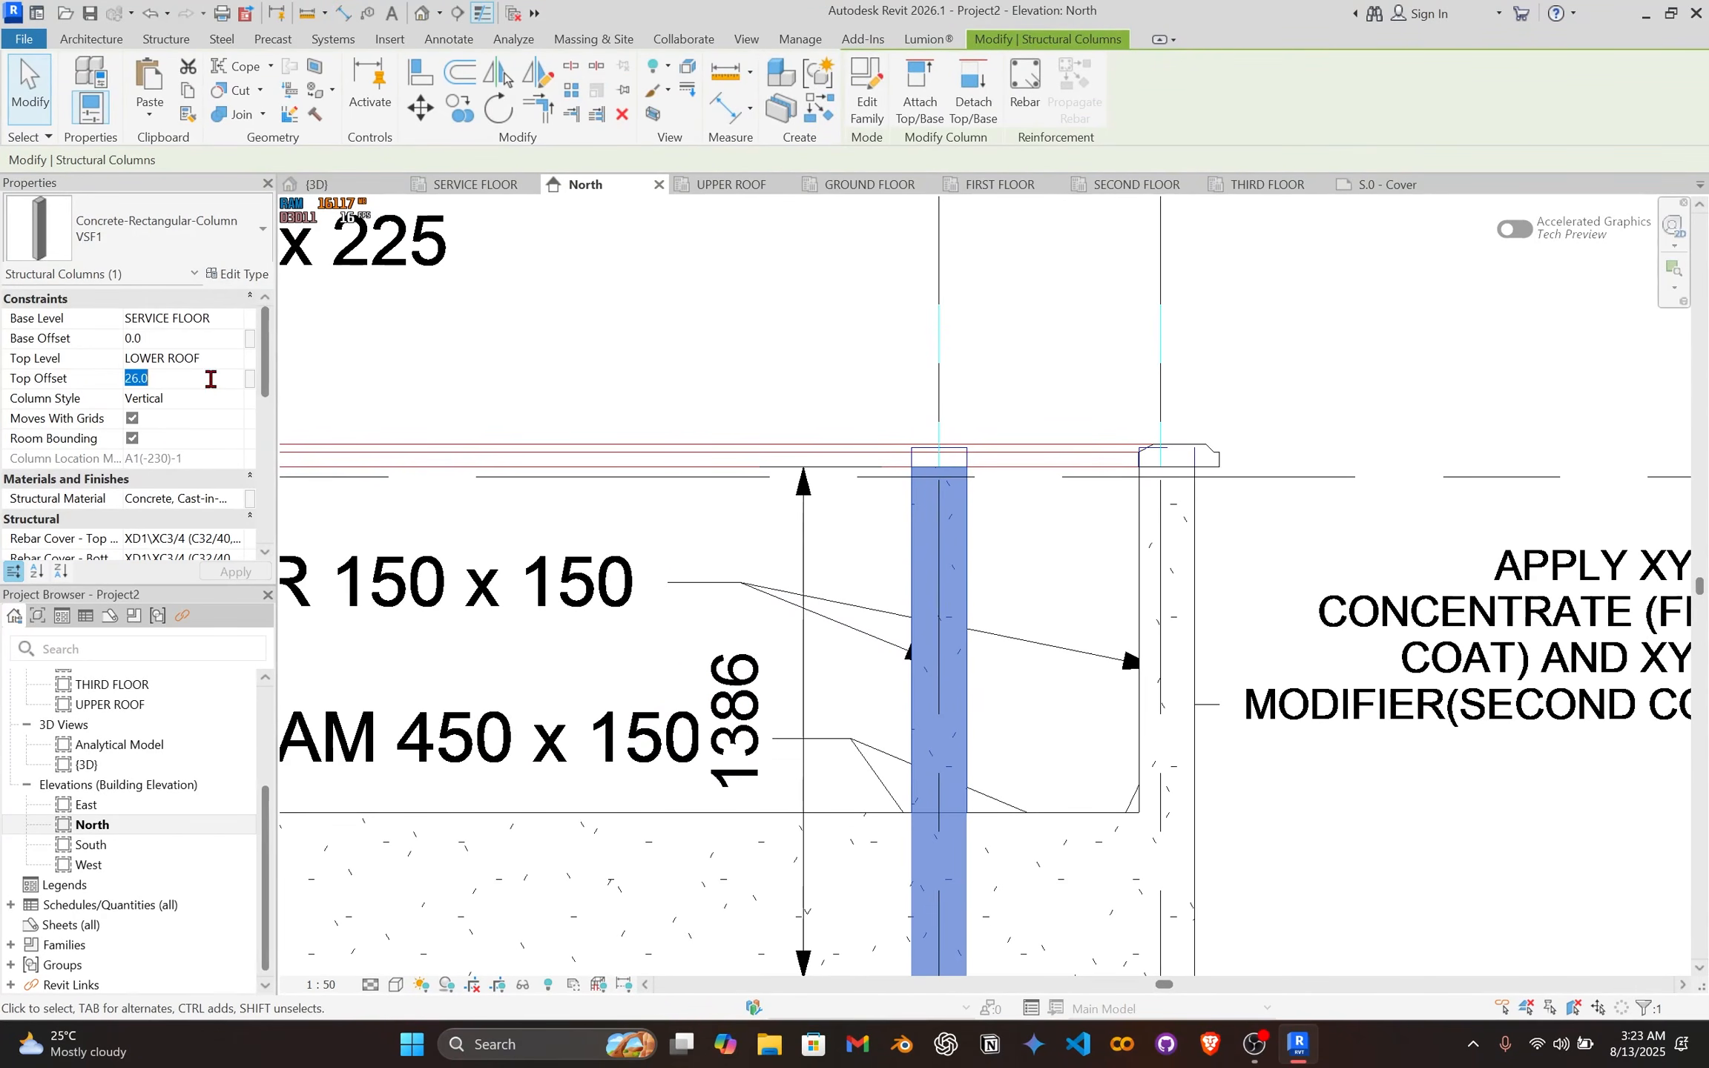
key(Return)
scroll(918, 512, down, 1)
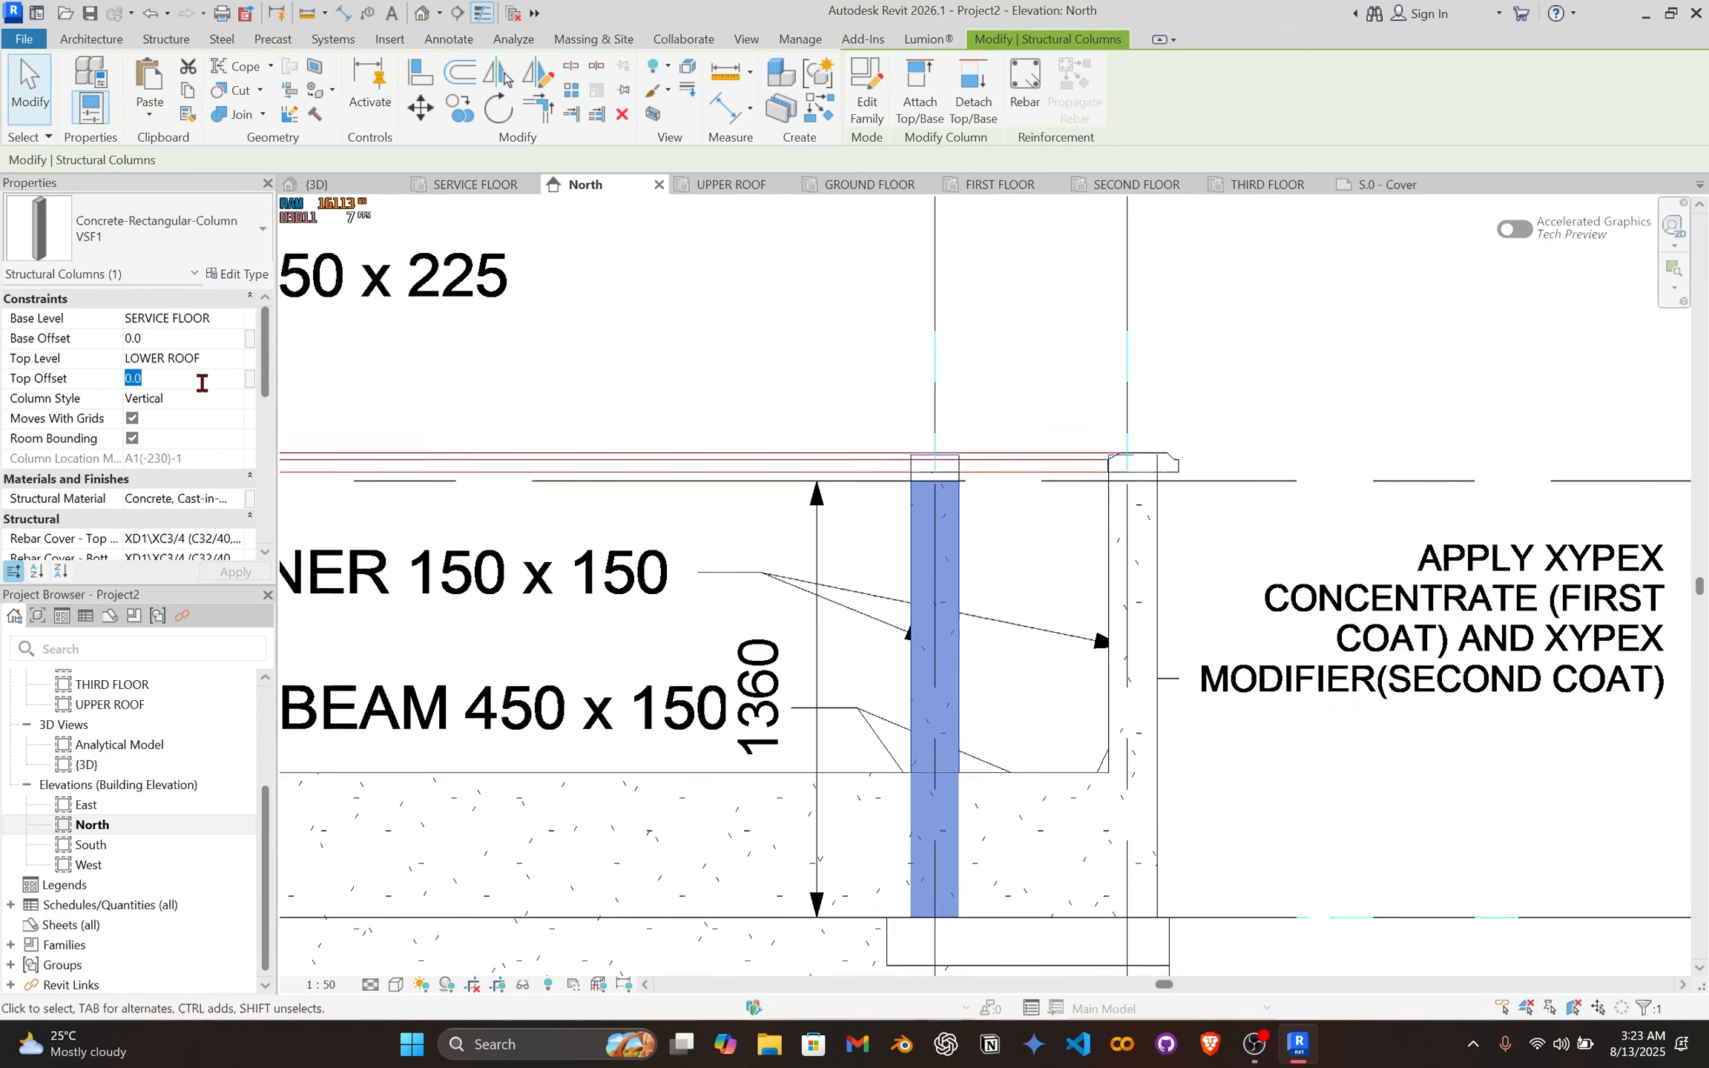
text(-1250)
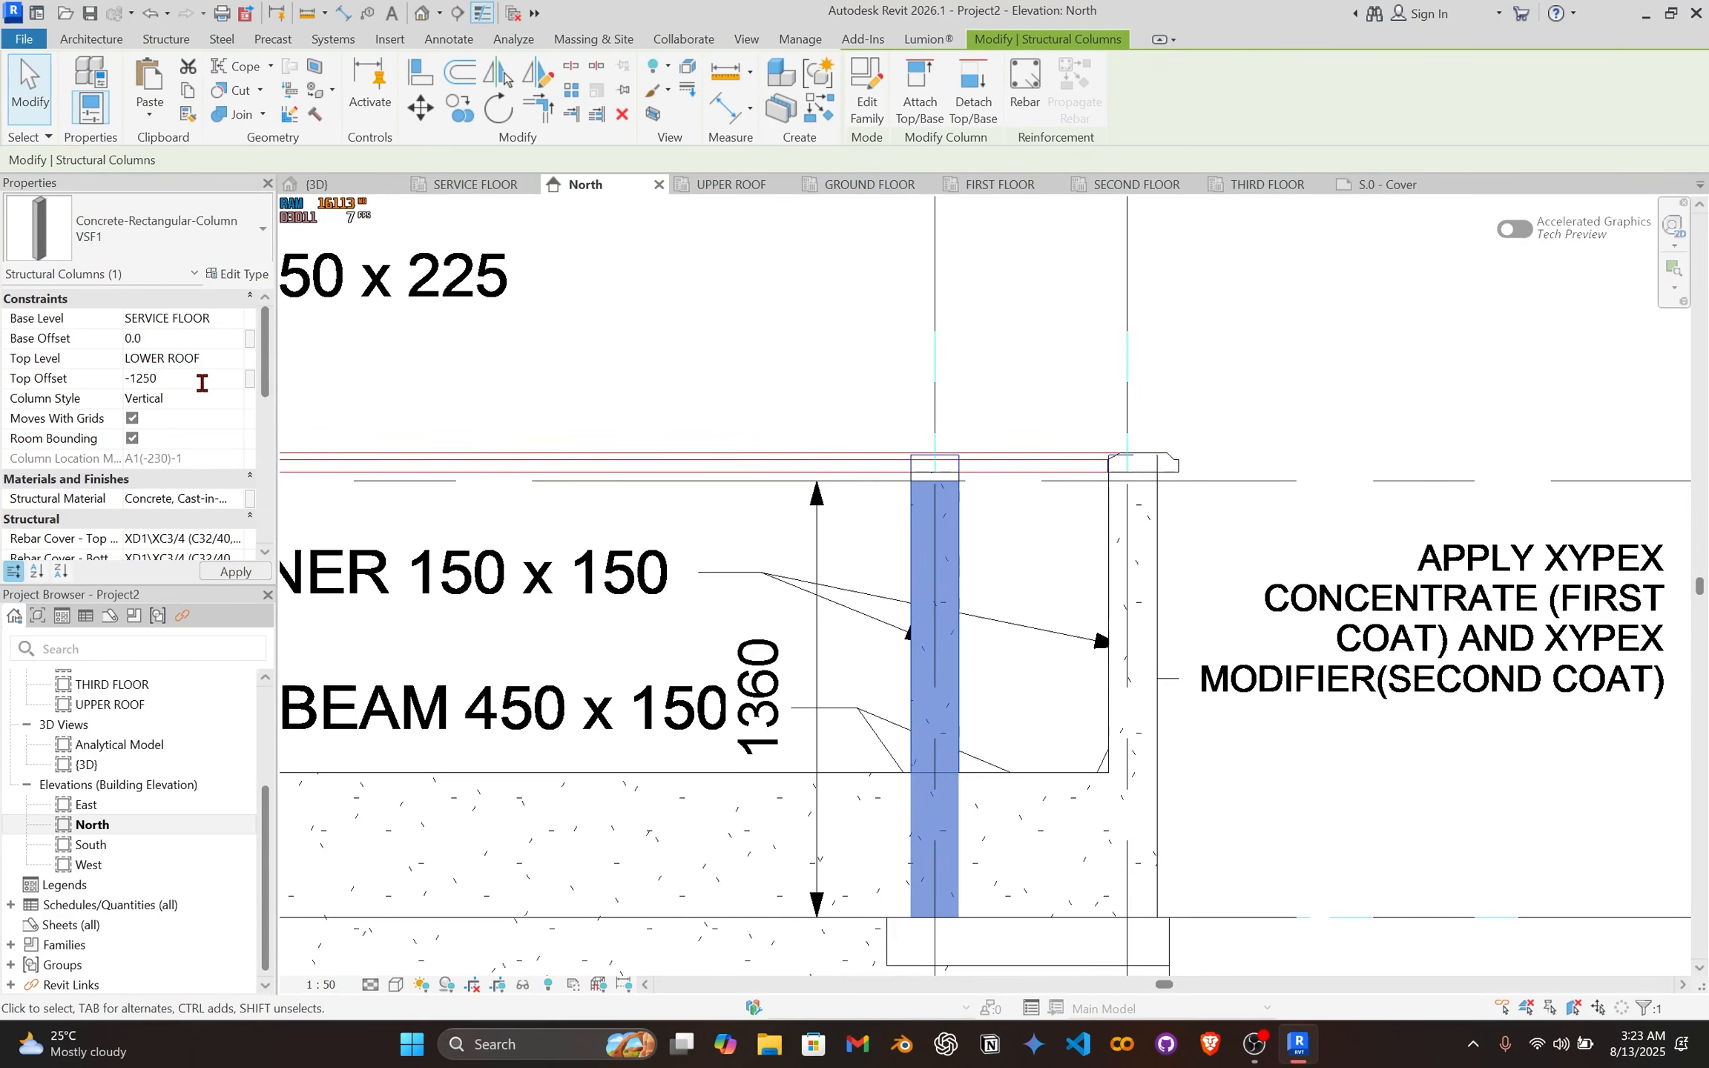
key(Return)
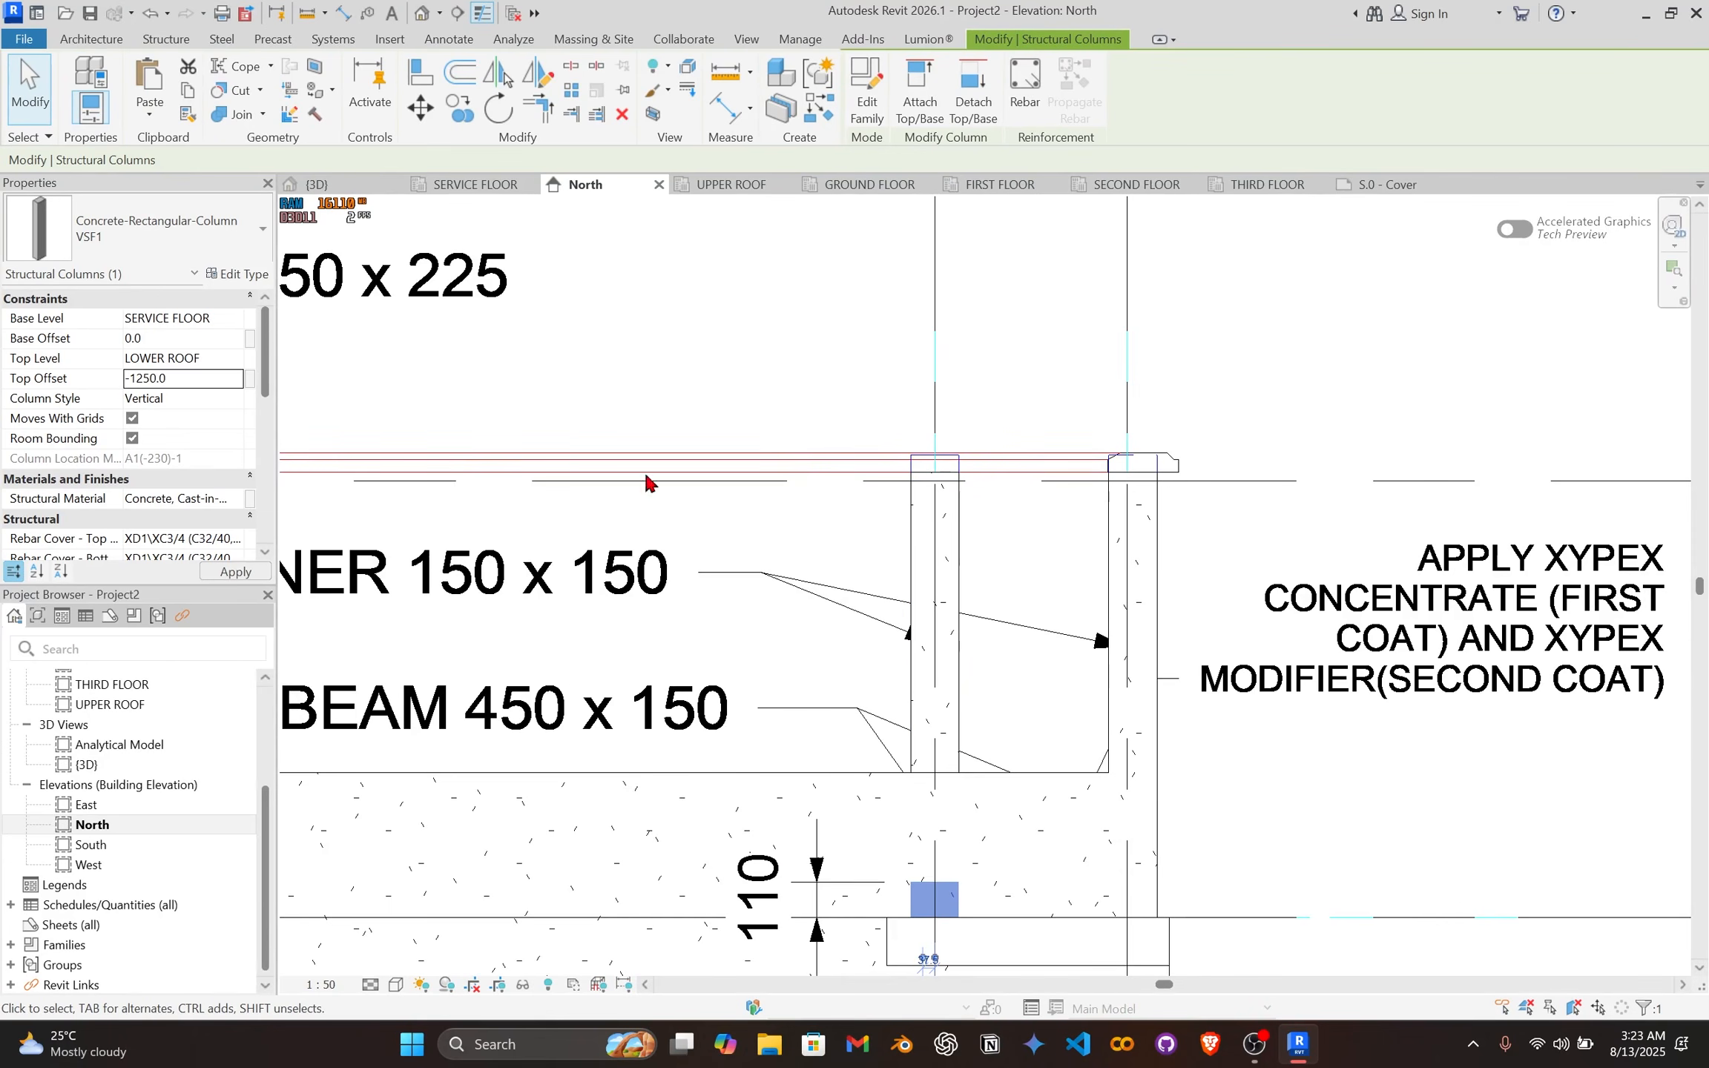
scroll(828, 553, down, 3)
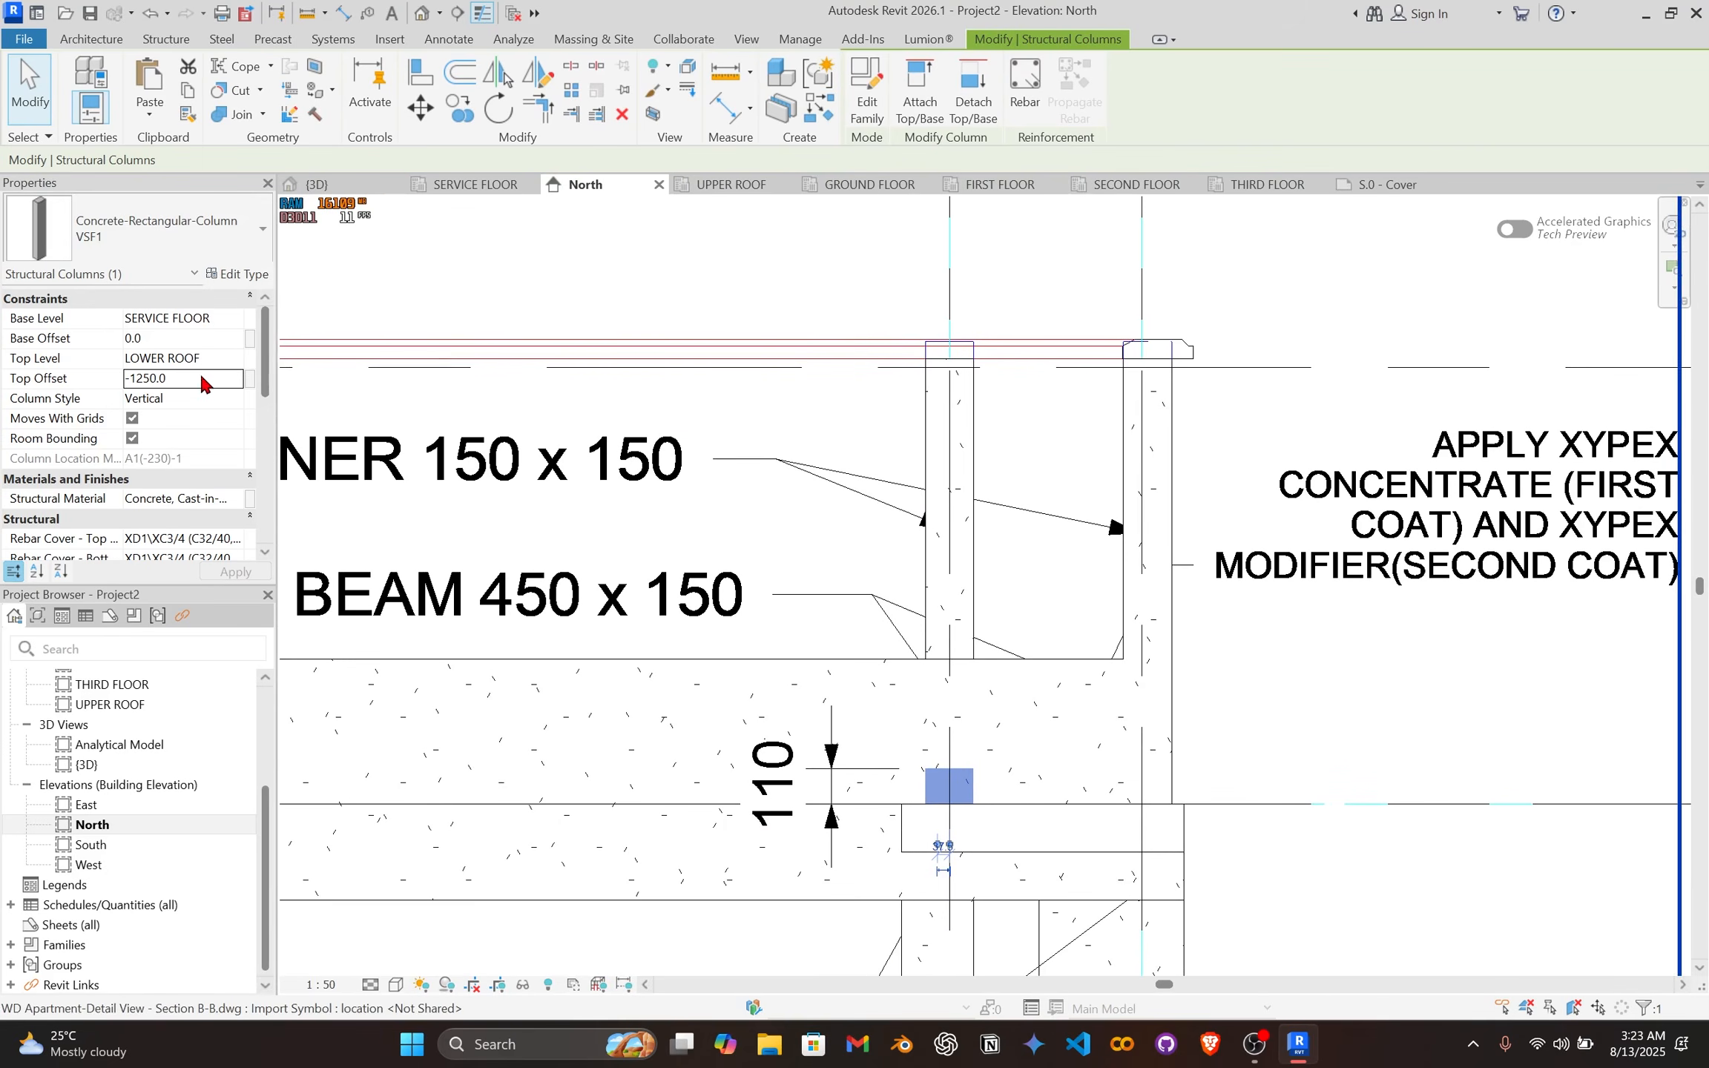
text(1)
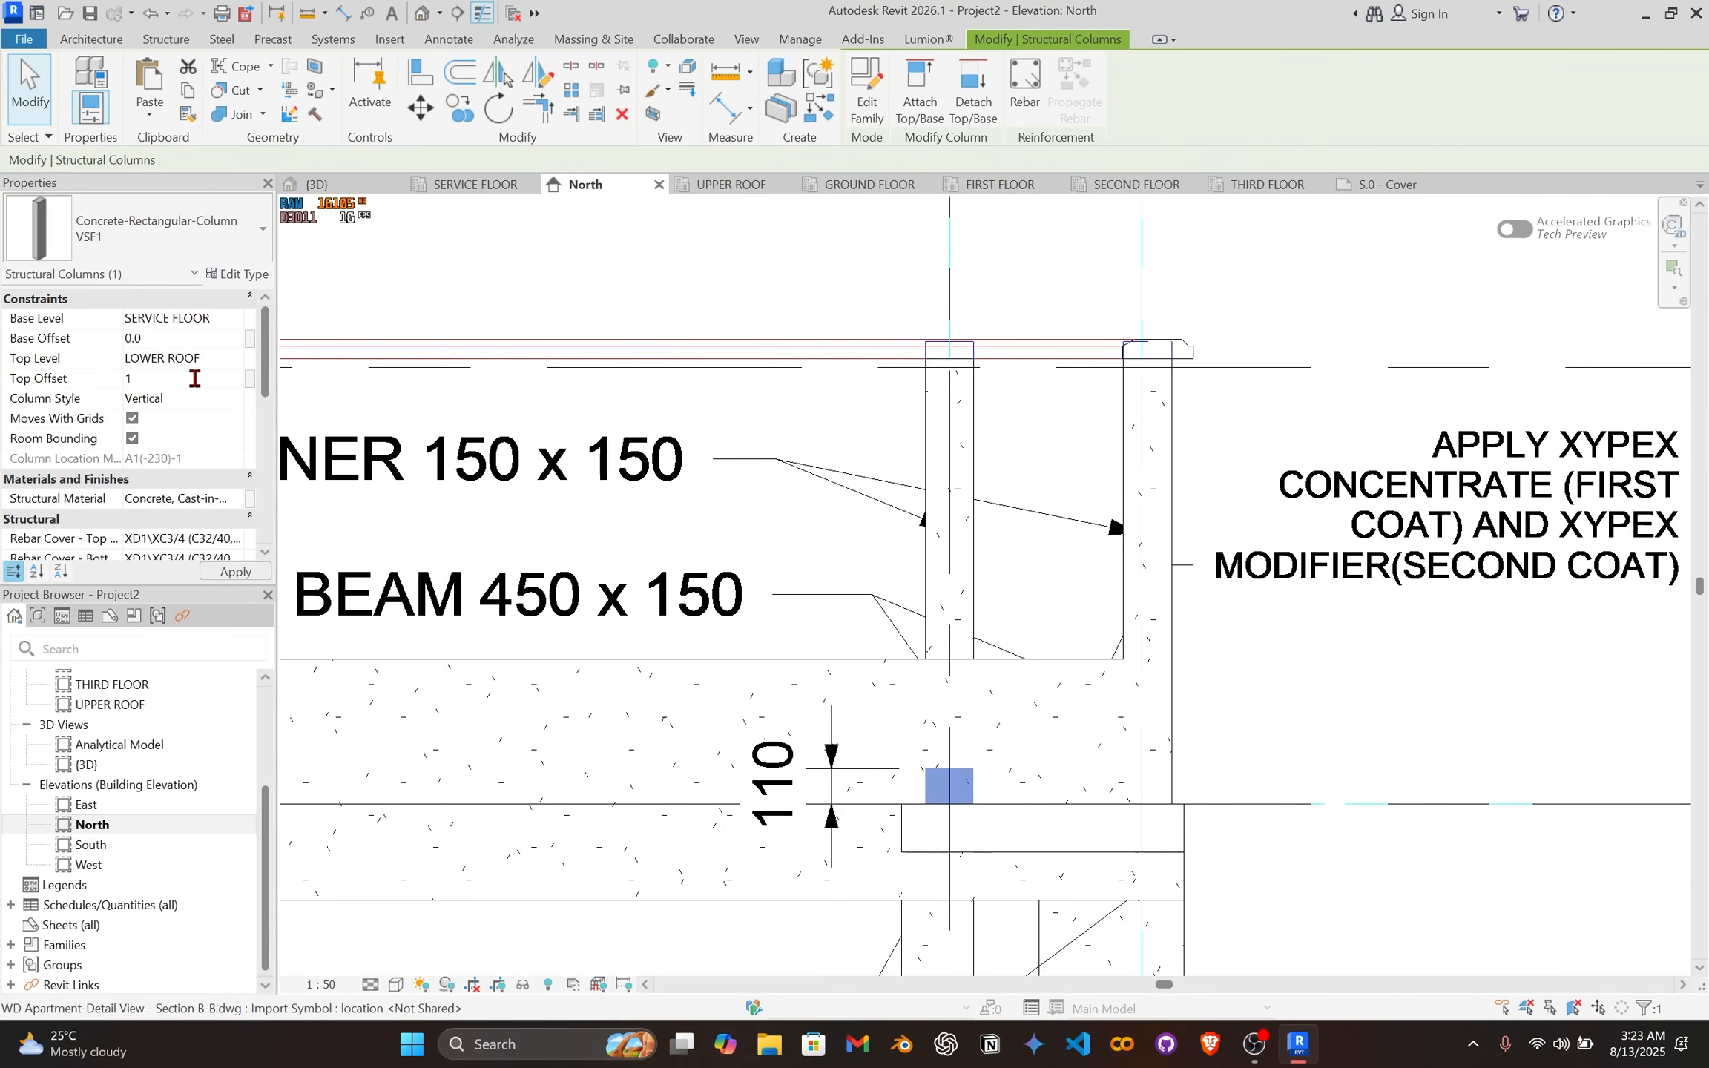
text(50)
key(Return)
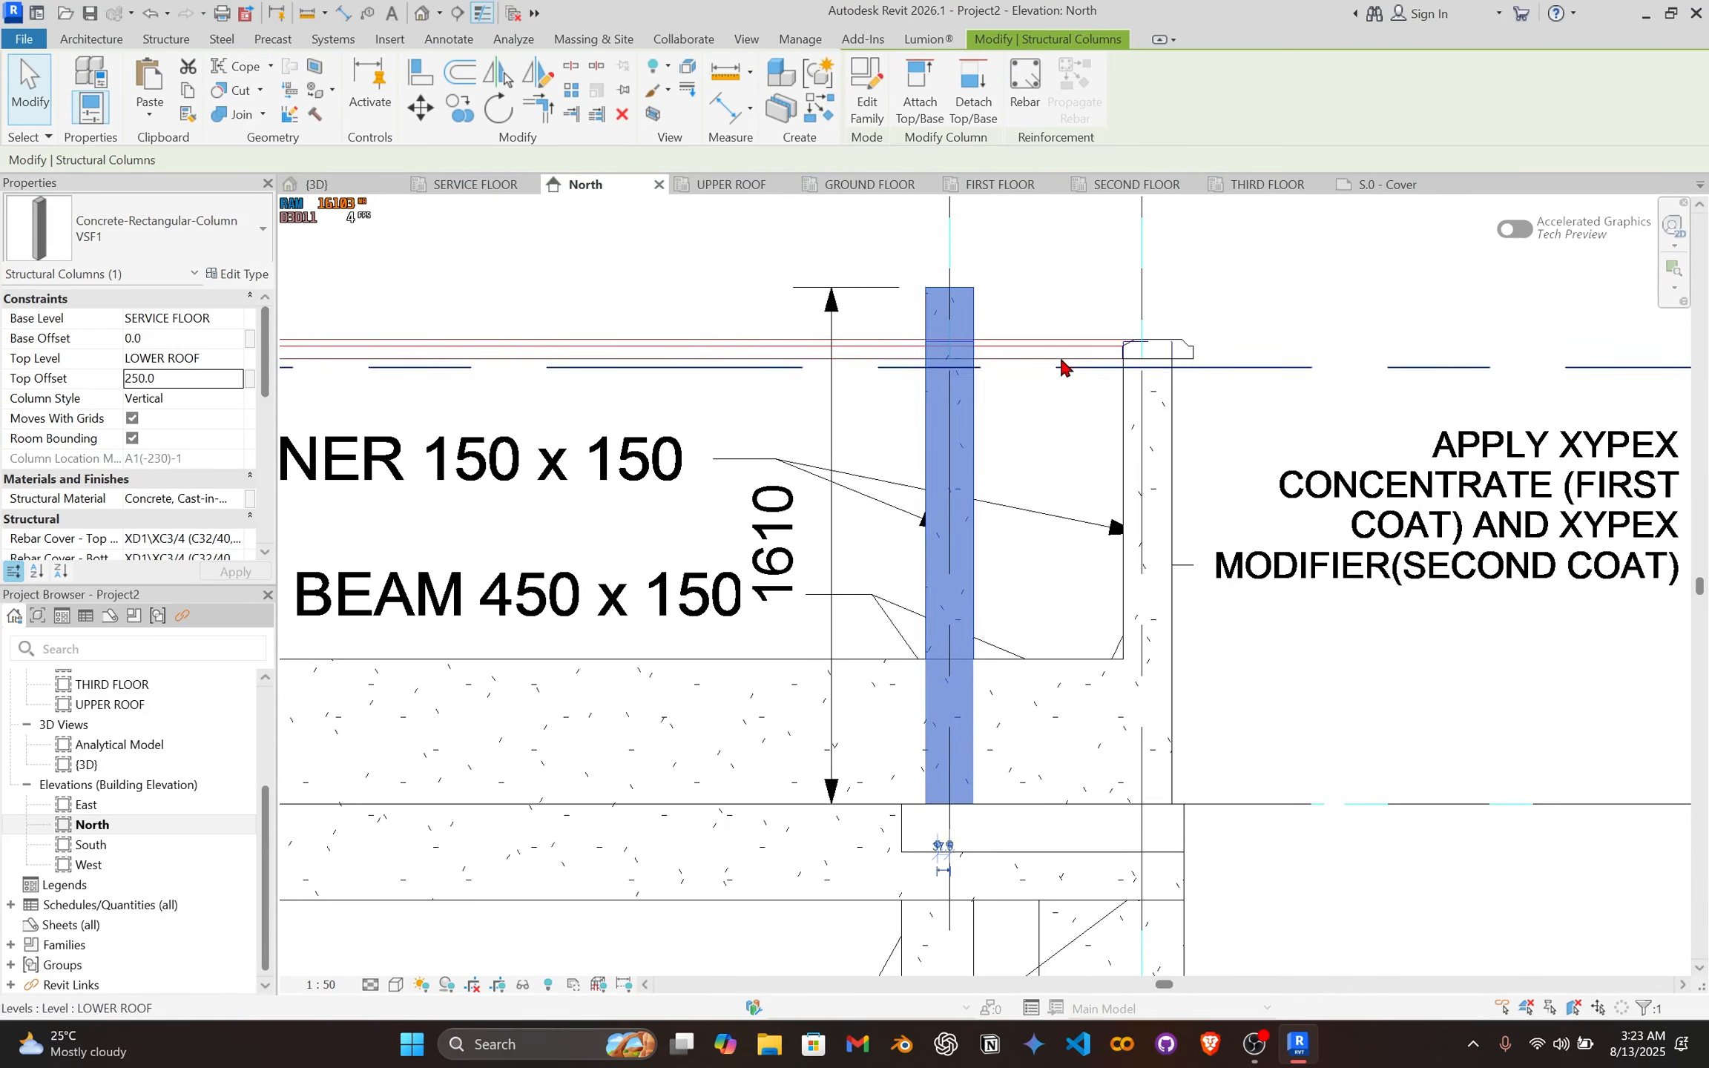
Step: Set the top offset of the VSF1 column at grid 1 to -270
middle_drag(933, 376, 939, 407)
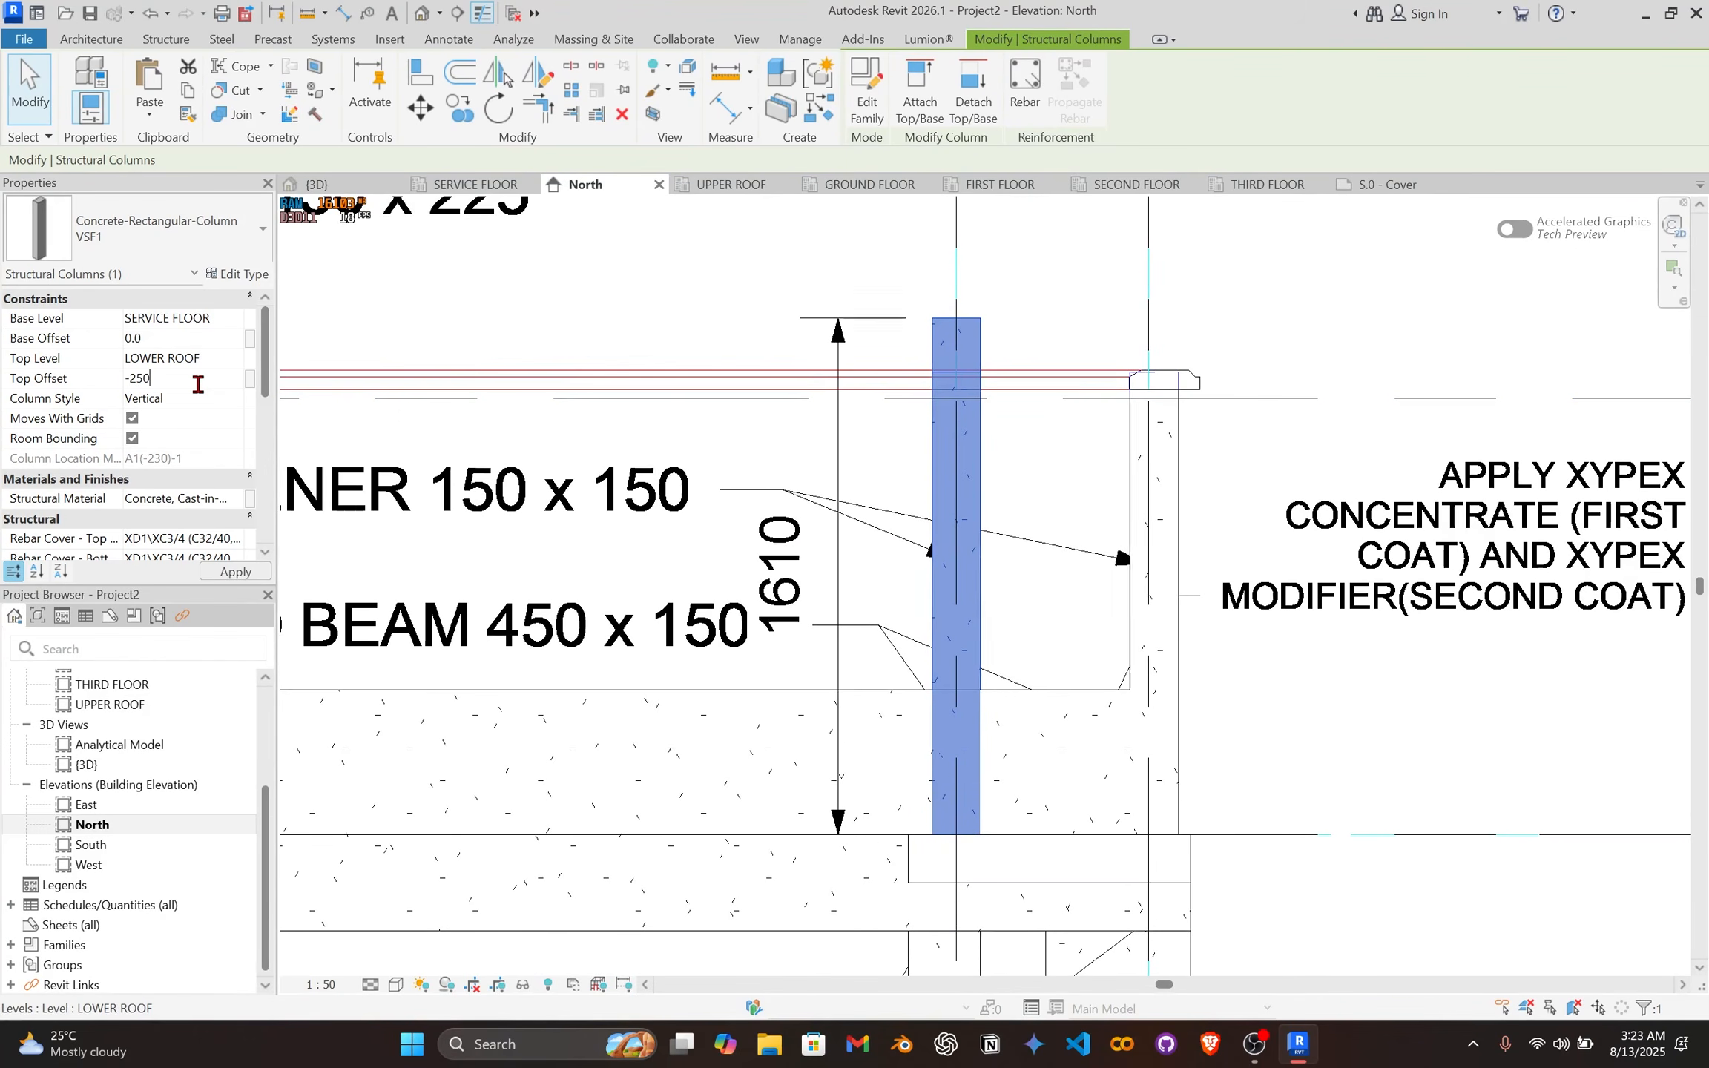
text(-250)
key(Return)
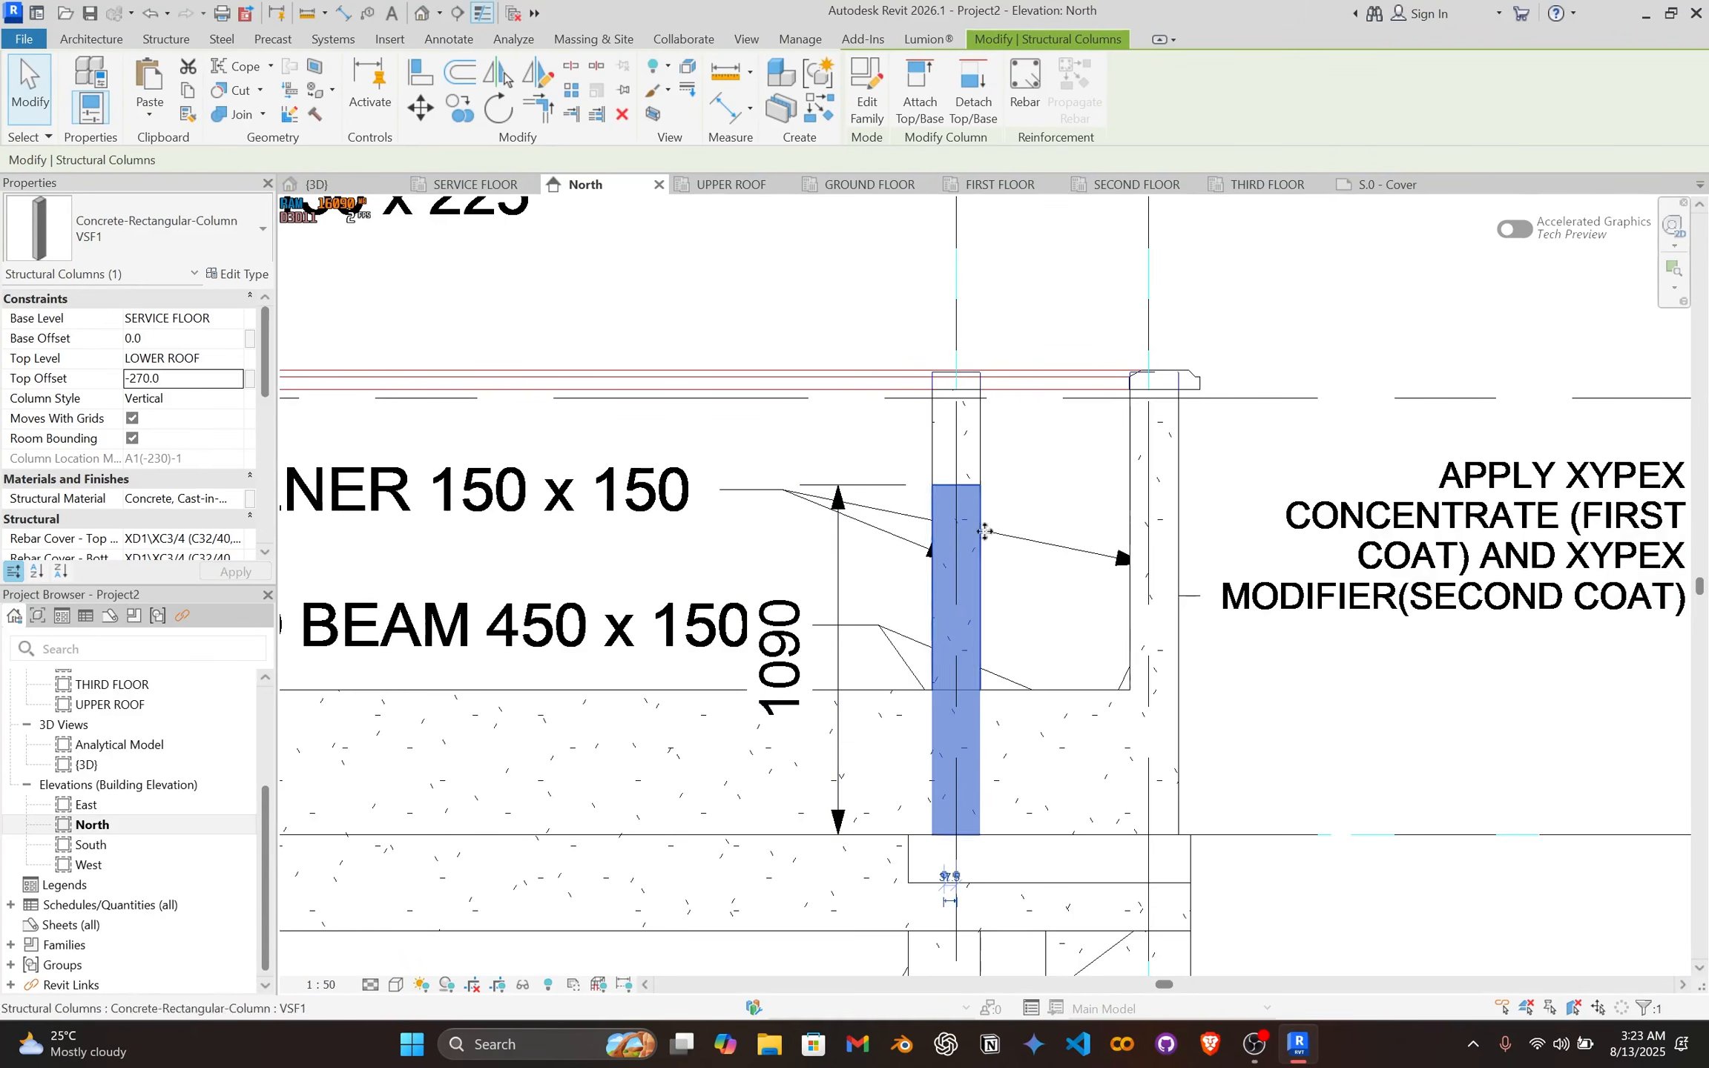
click(1251, 485)
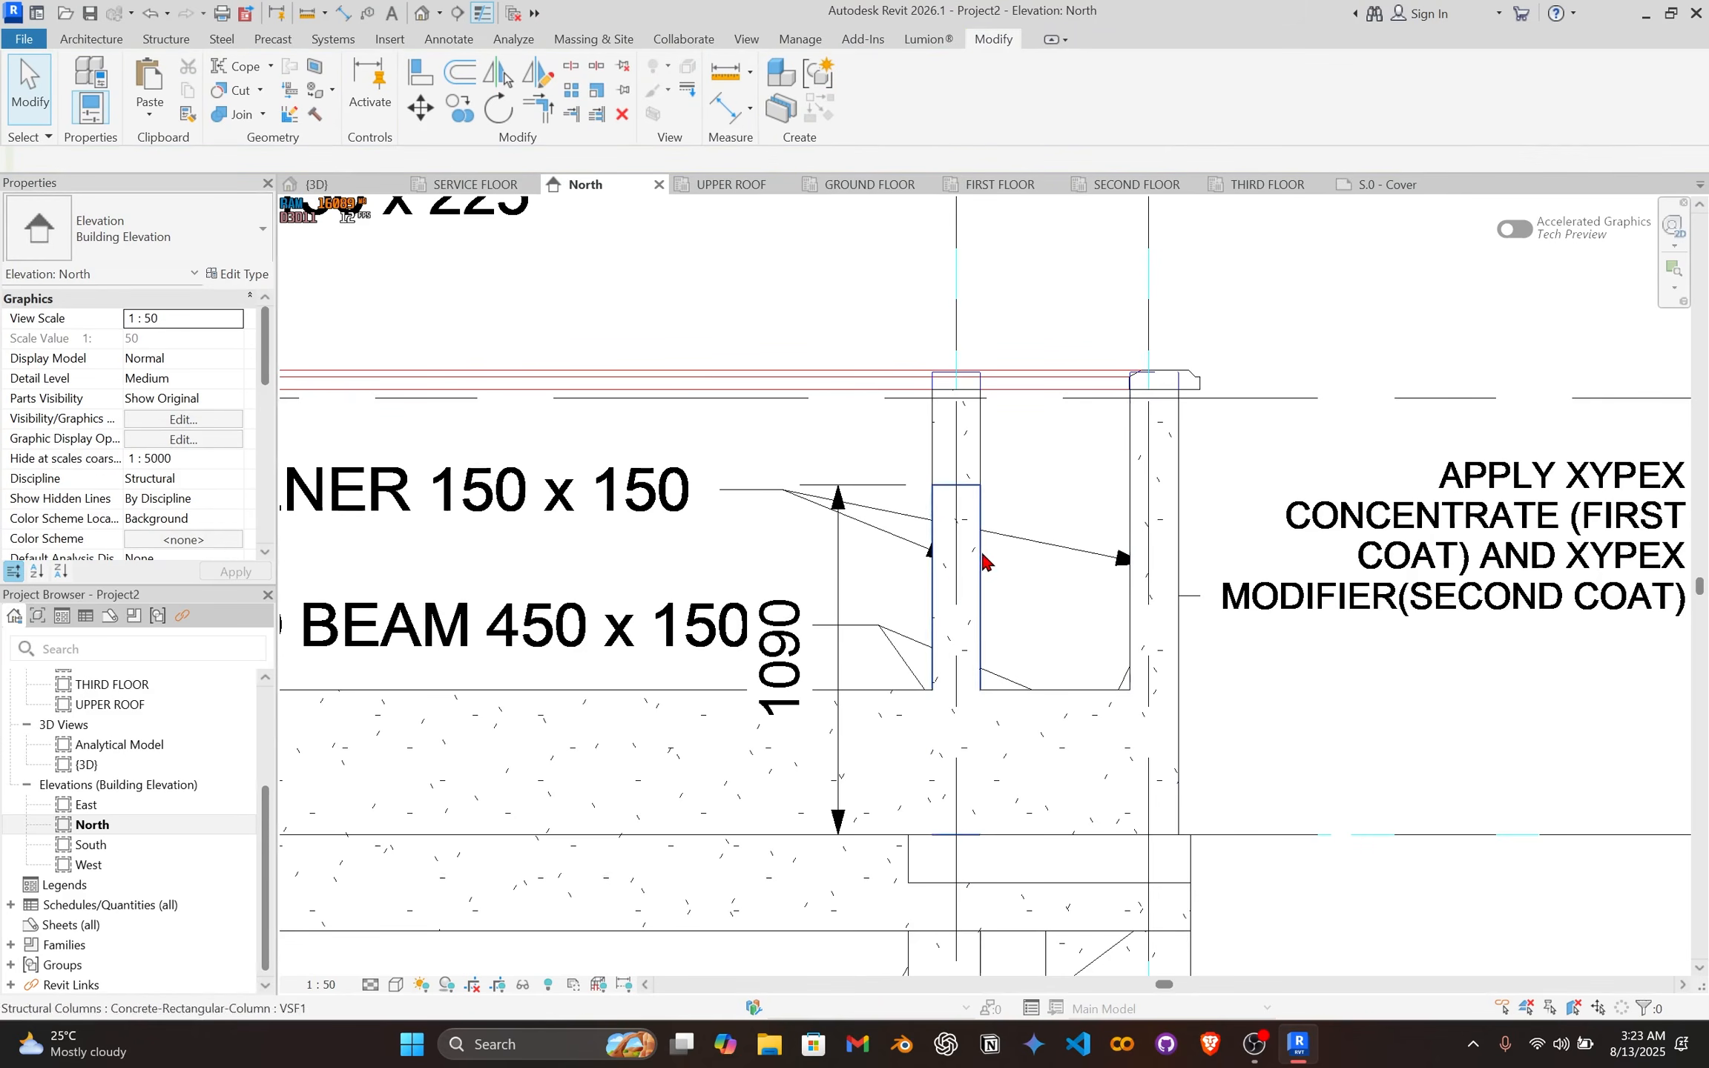
scroll(983, 562, down, 5)
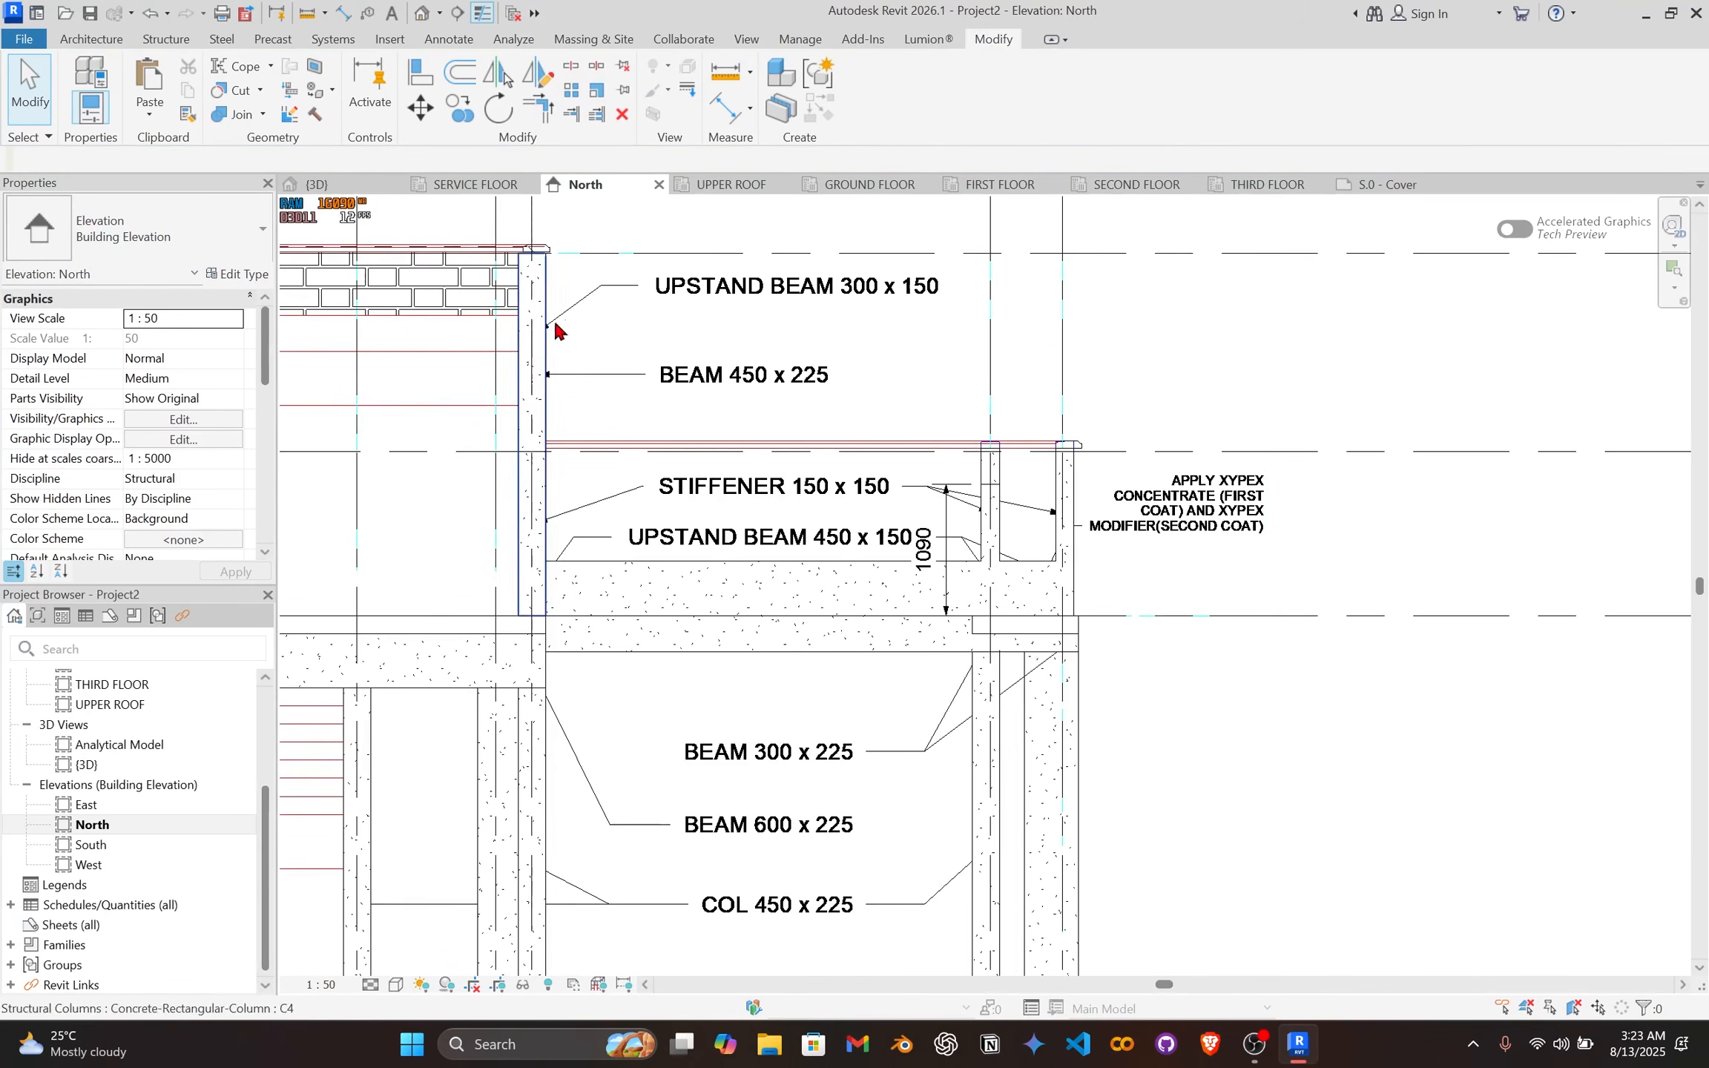
Step: Return to the Service Floor plan and copy the VSF2 column from grids B/1 to the VSF2 position at C/1
click(441, 187)
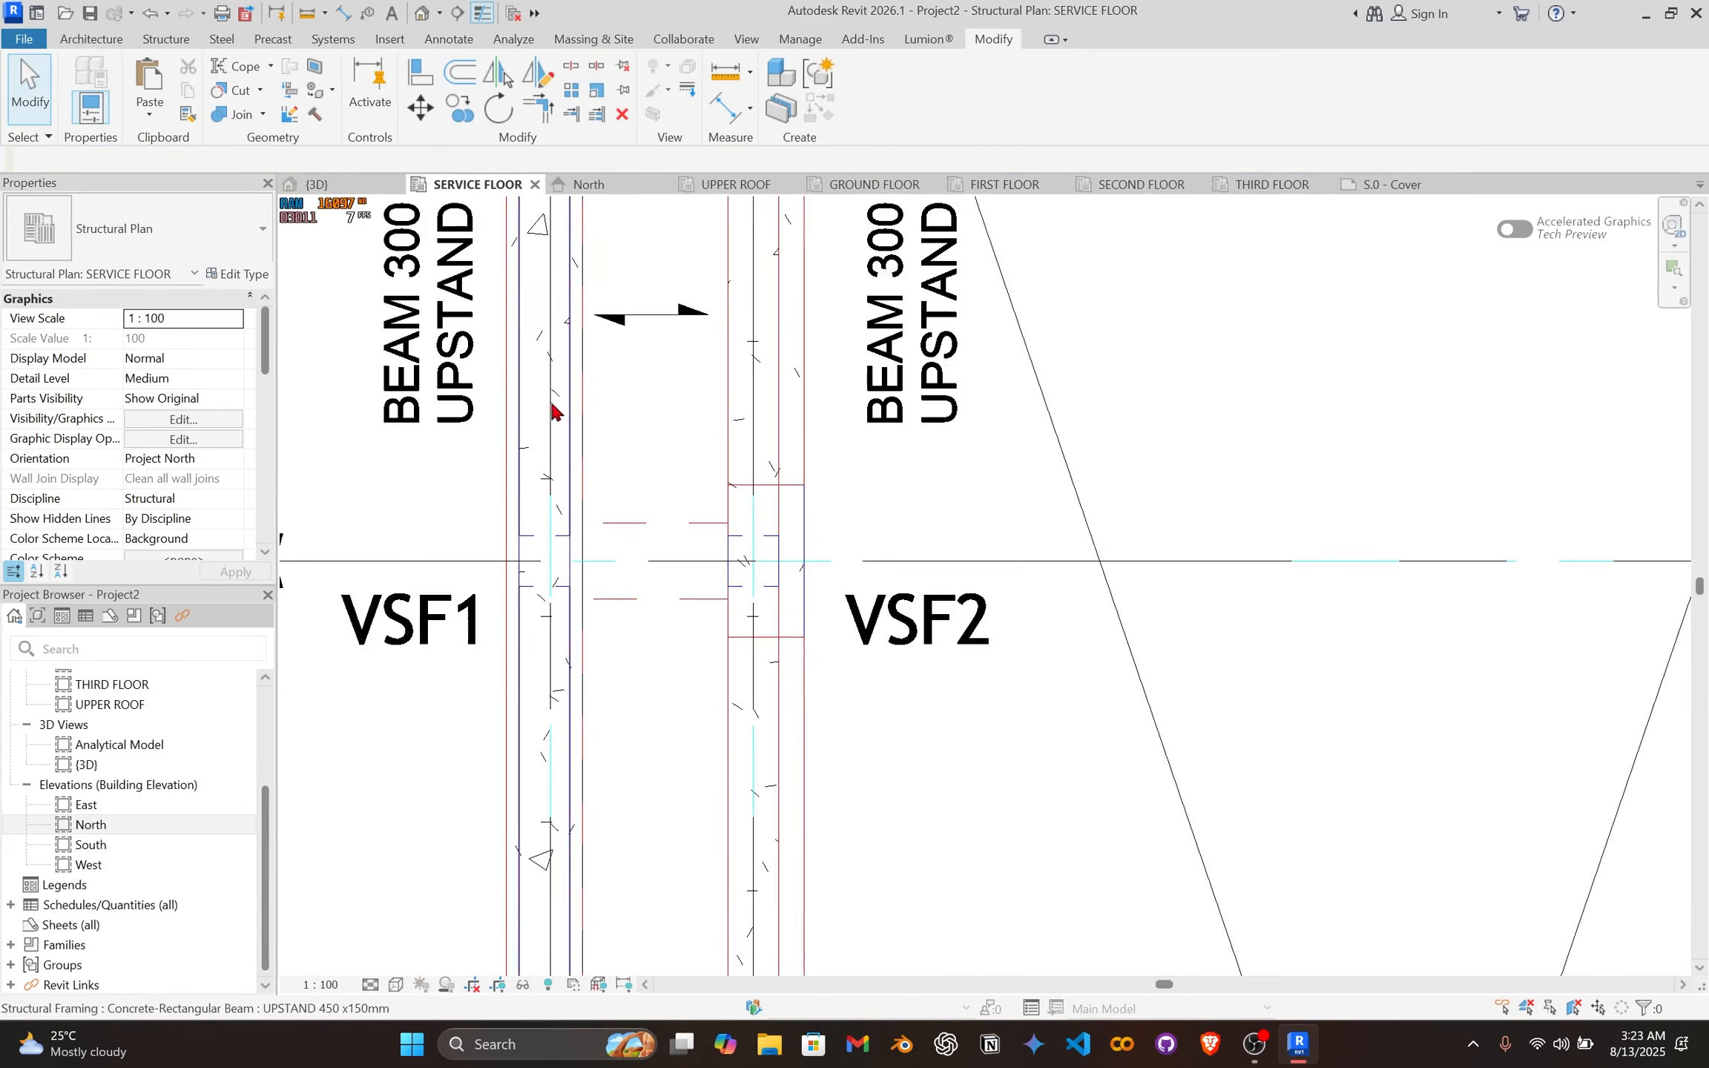
click(673, 485)
scroll(637, 492, up, 3)
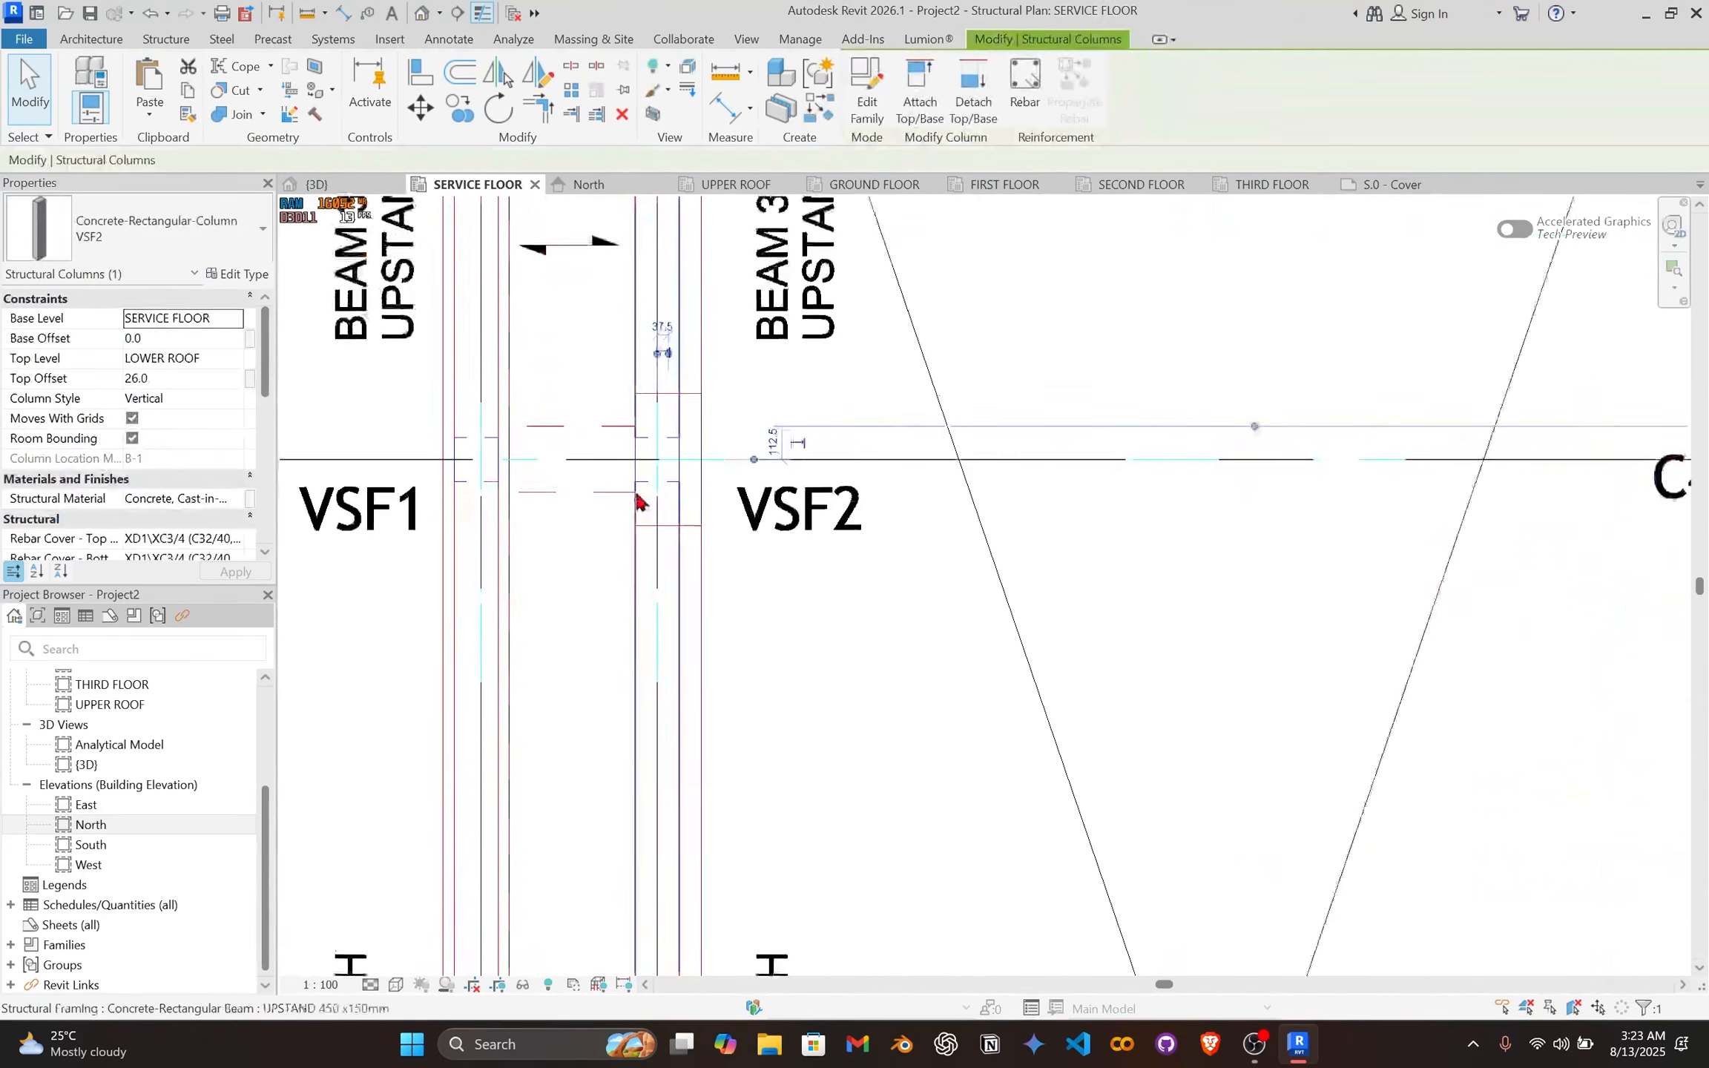
key(o)
scroll(638, 501, up, 1)
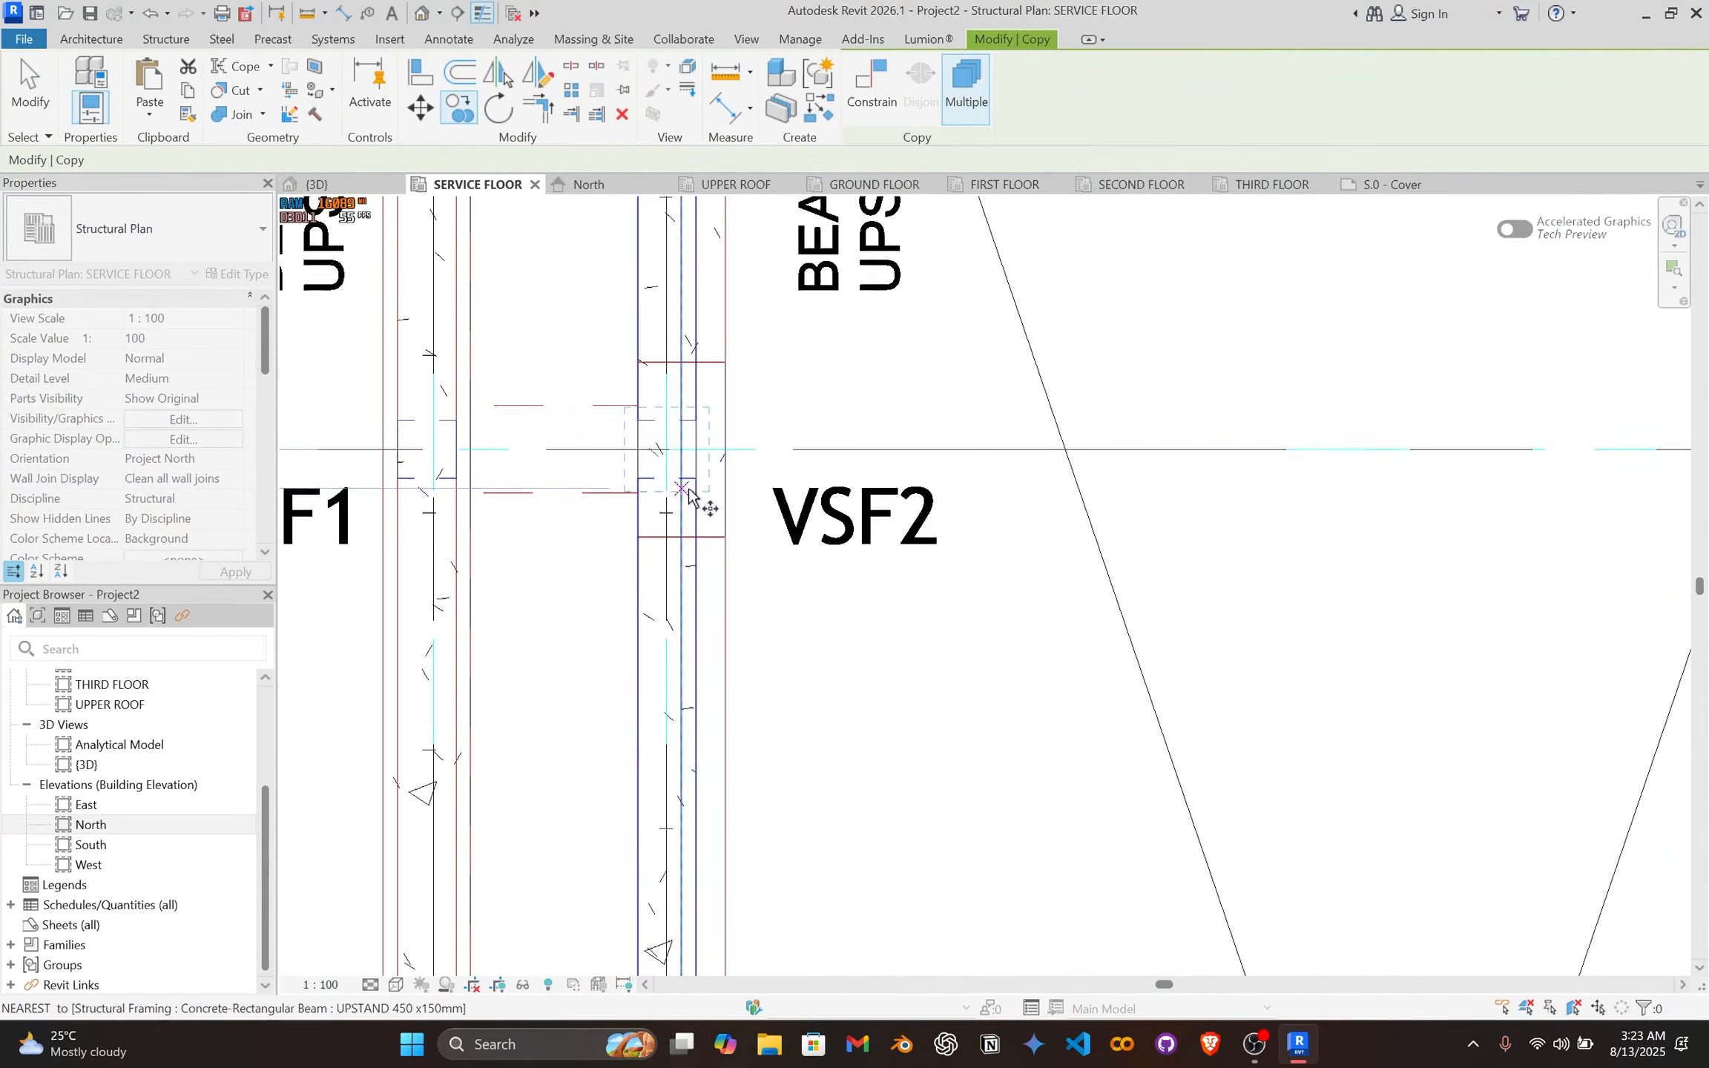
scroll(690, 491, up, 3)
scroll(700, 495, down, 5)
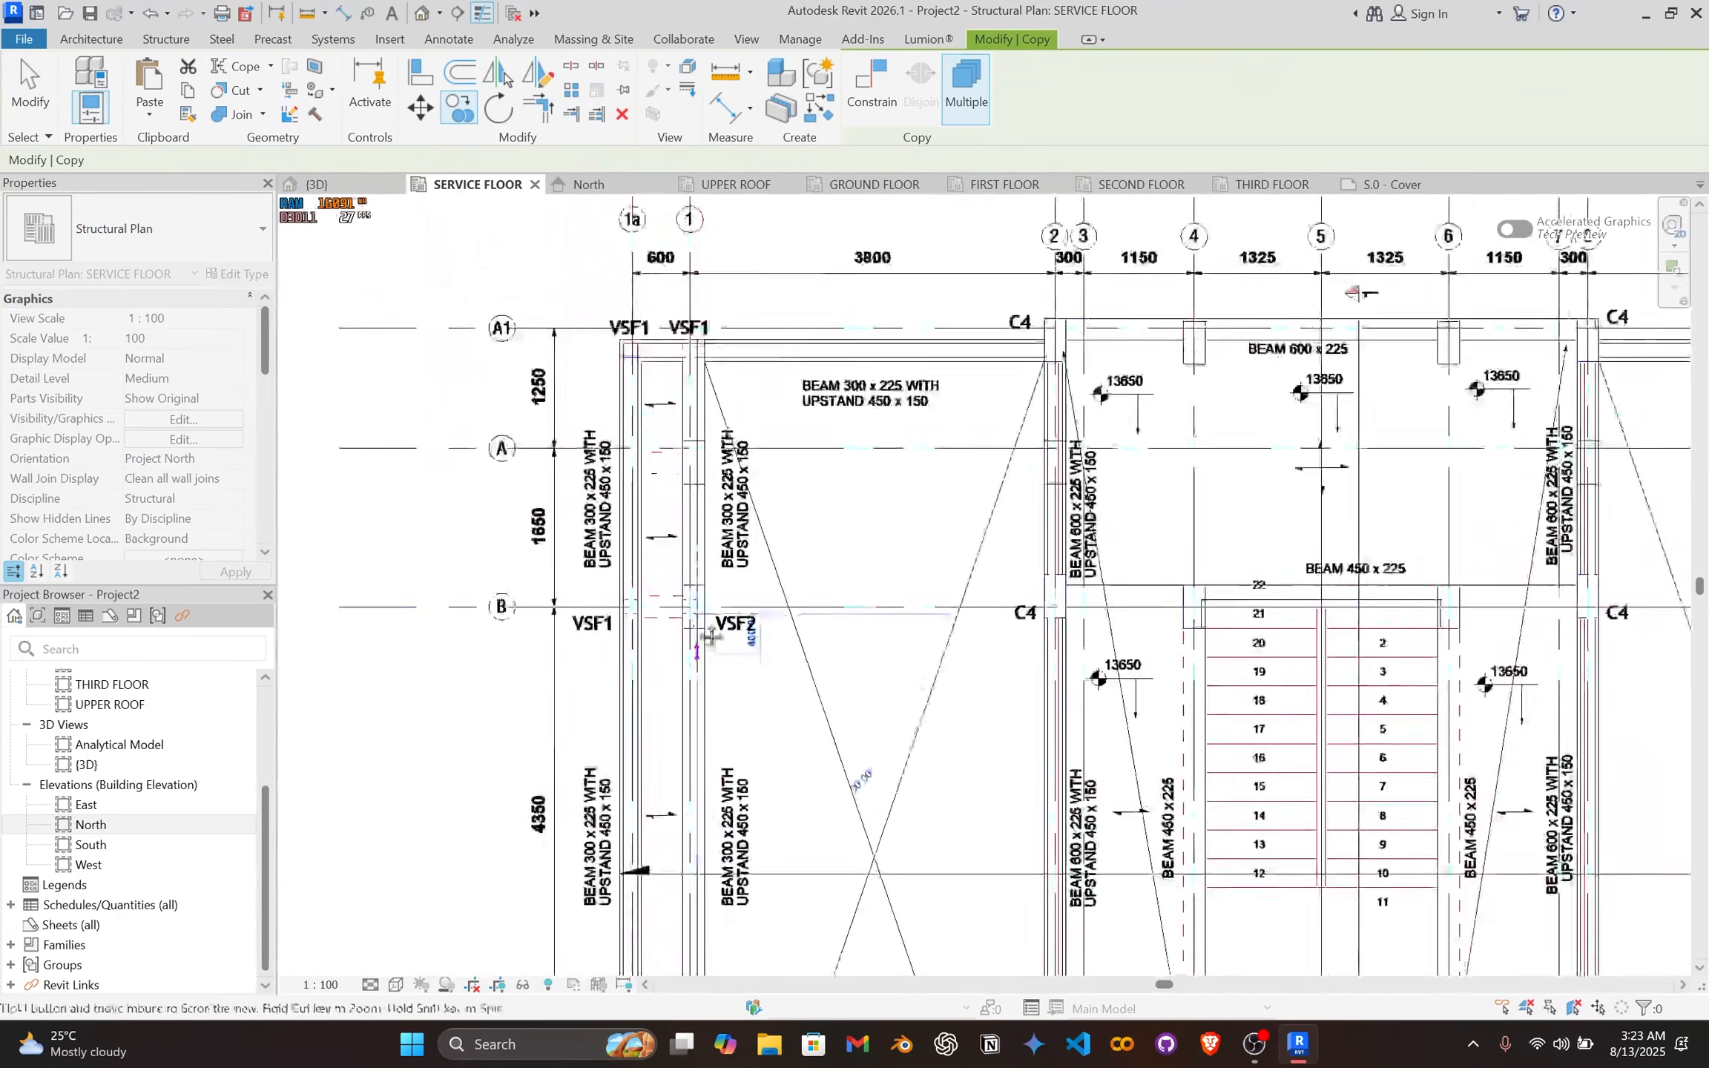
scroll(749, 695, up, 3)
scroll(750, 695, up, 6)
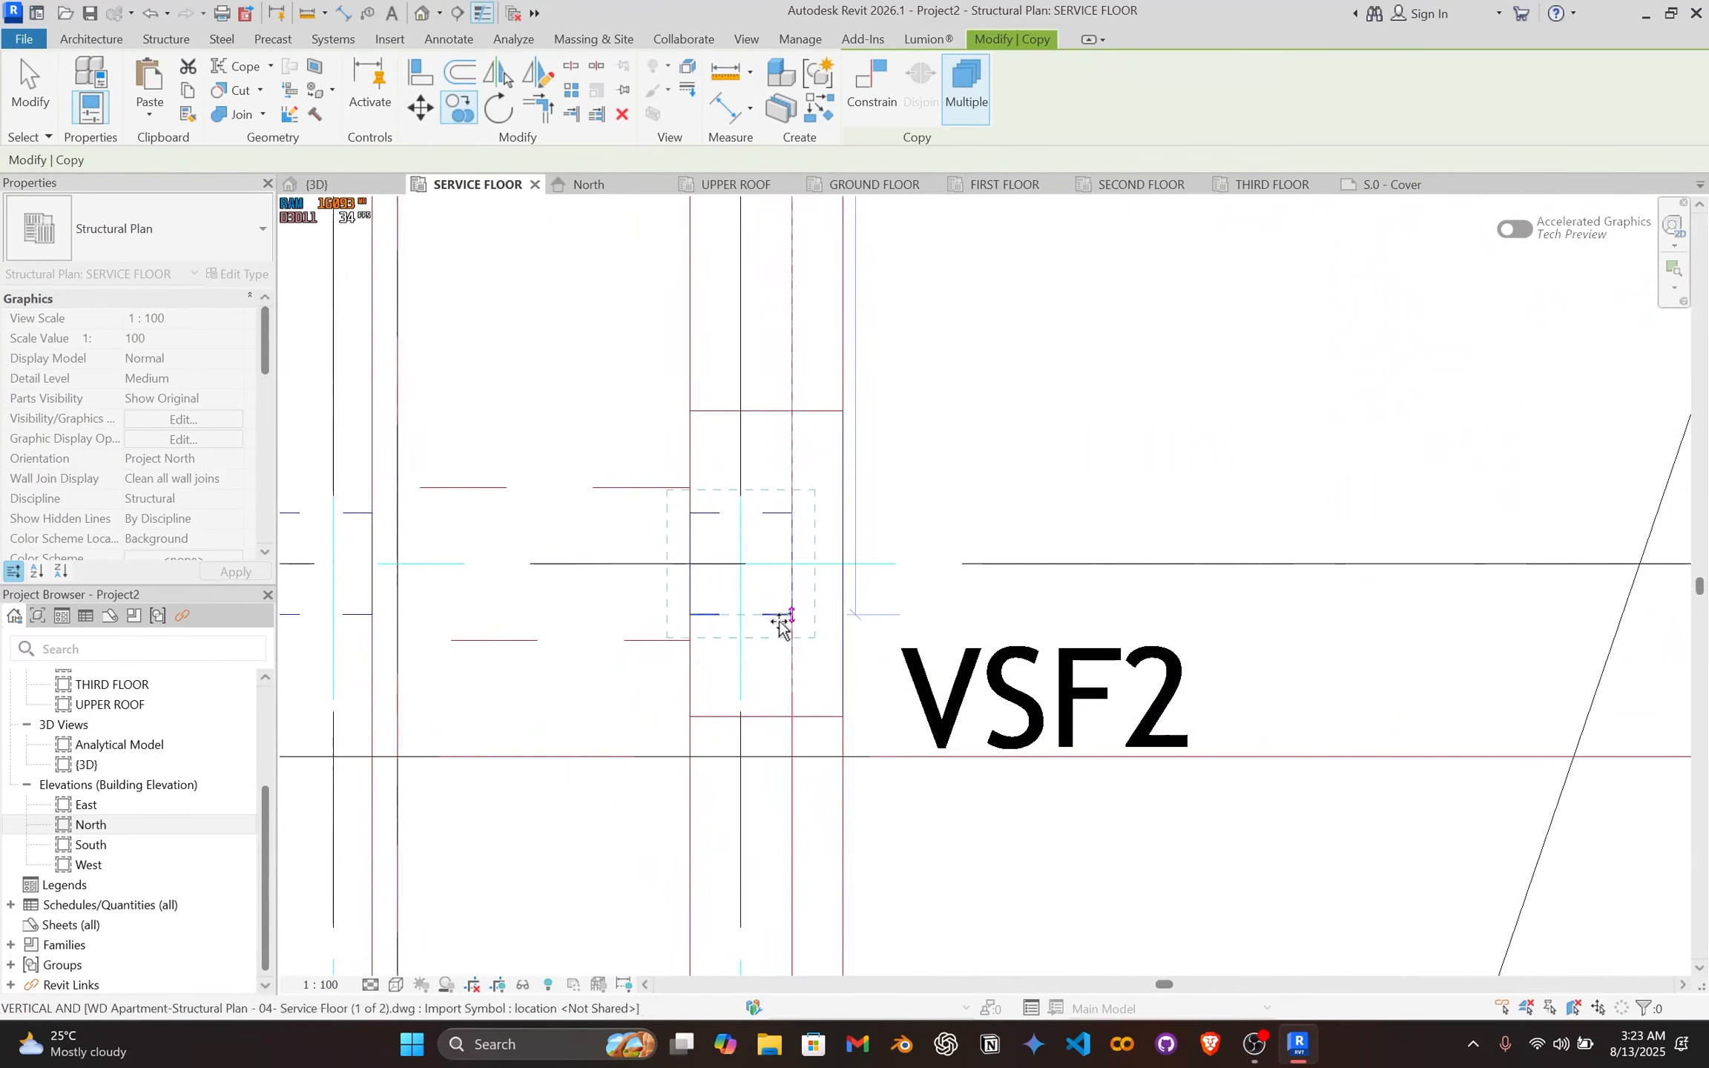
click(790, 616)
Step: Place another copy of the VSF2 column at grids D/1 and end the Copy command
scroll(794, 623, down, 5)
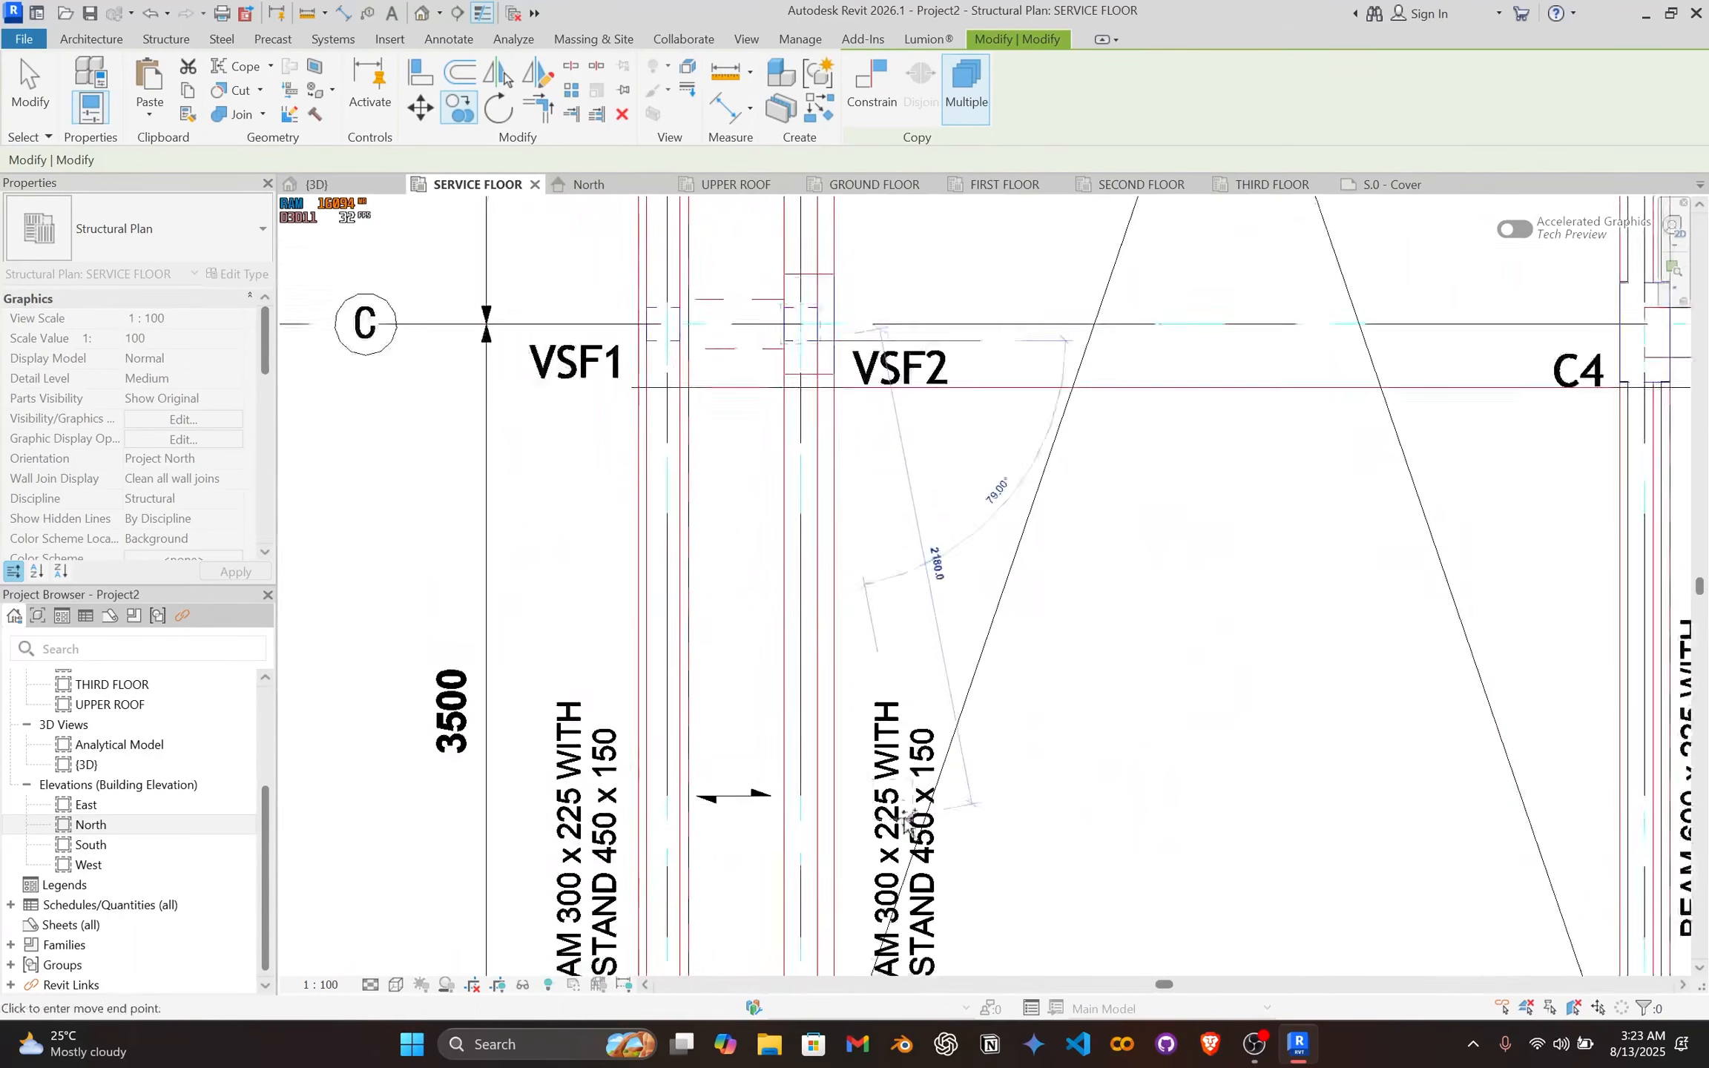
scroll(706, 603, up, 5)
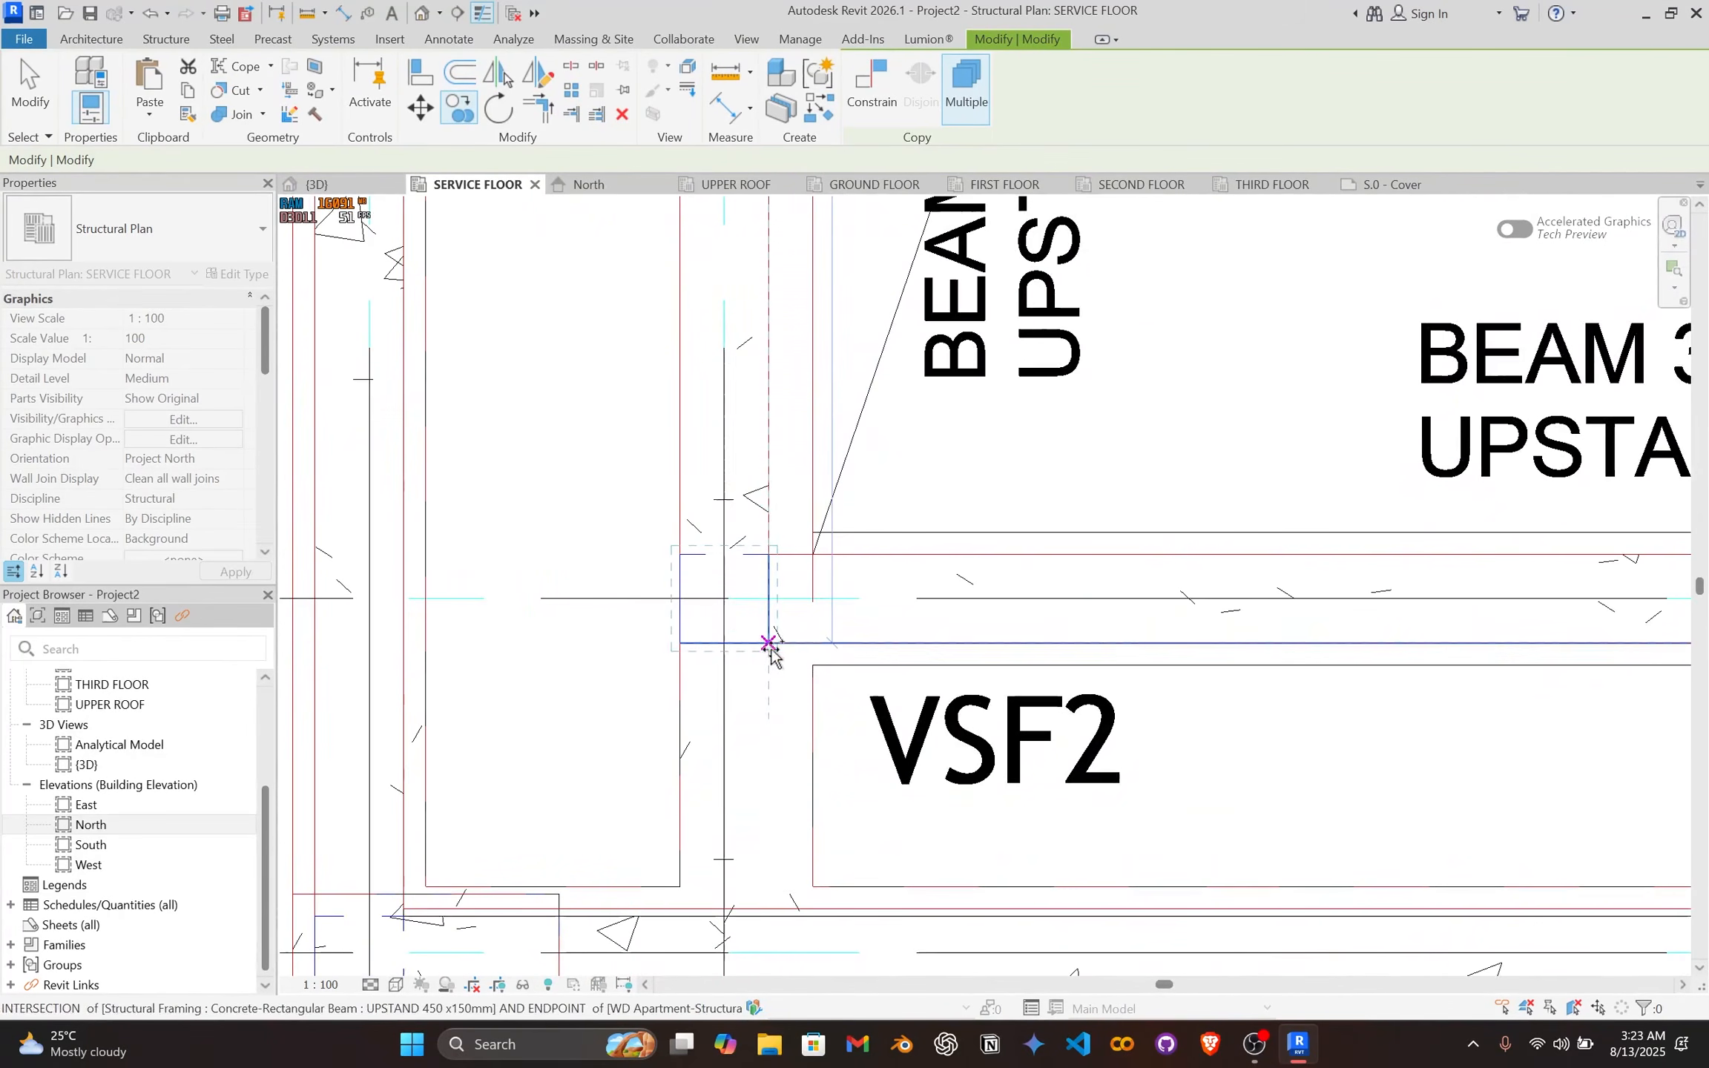
click(769, 643)
scroll(957, 639, down, 3)
middle_drag(1220, 575, 1072, 595)
scroll(1187, 596, down, 2)
scroll(1071, 594, down, 2)
middle_drag(1157, 557, 954, 789)
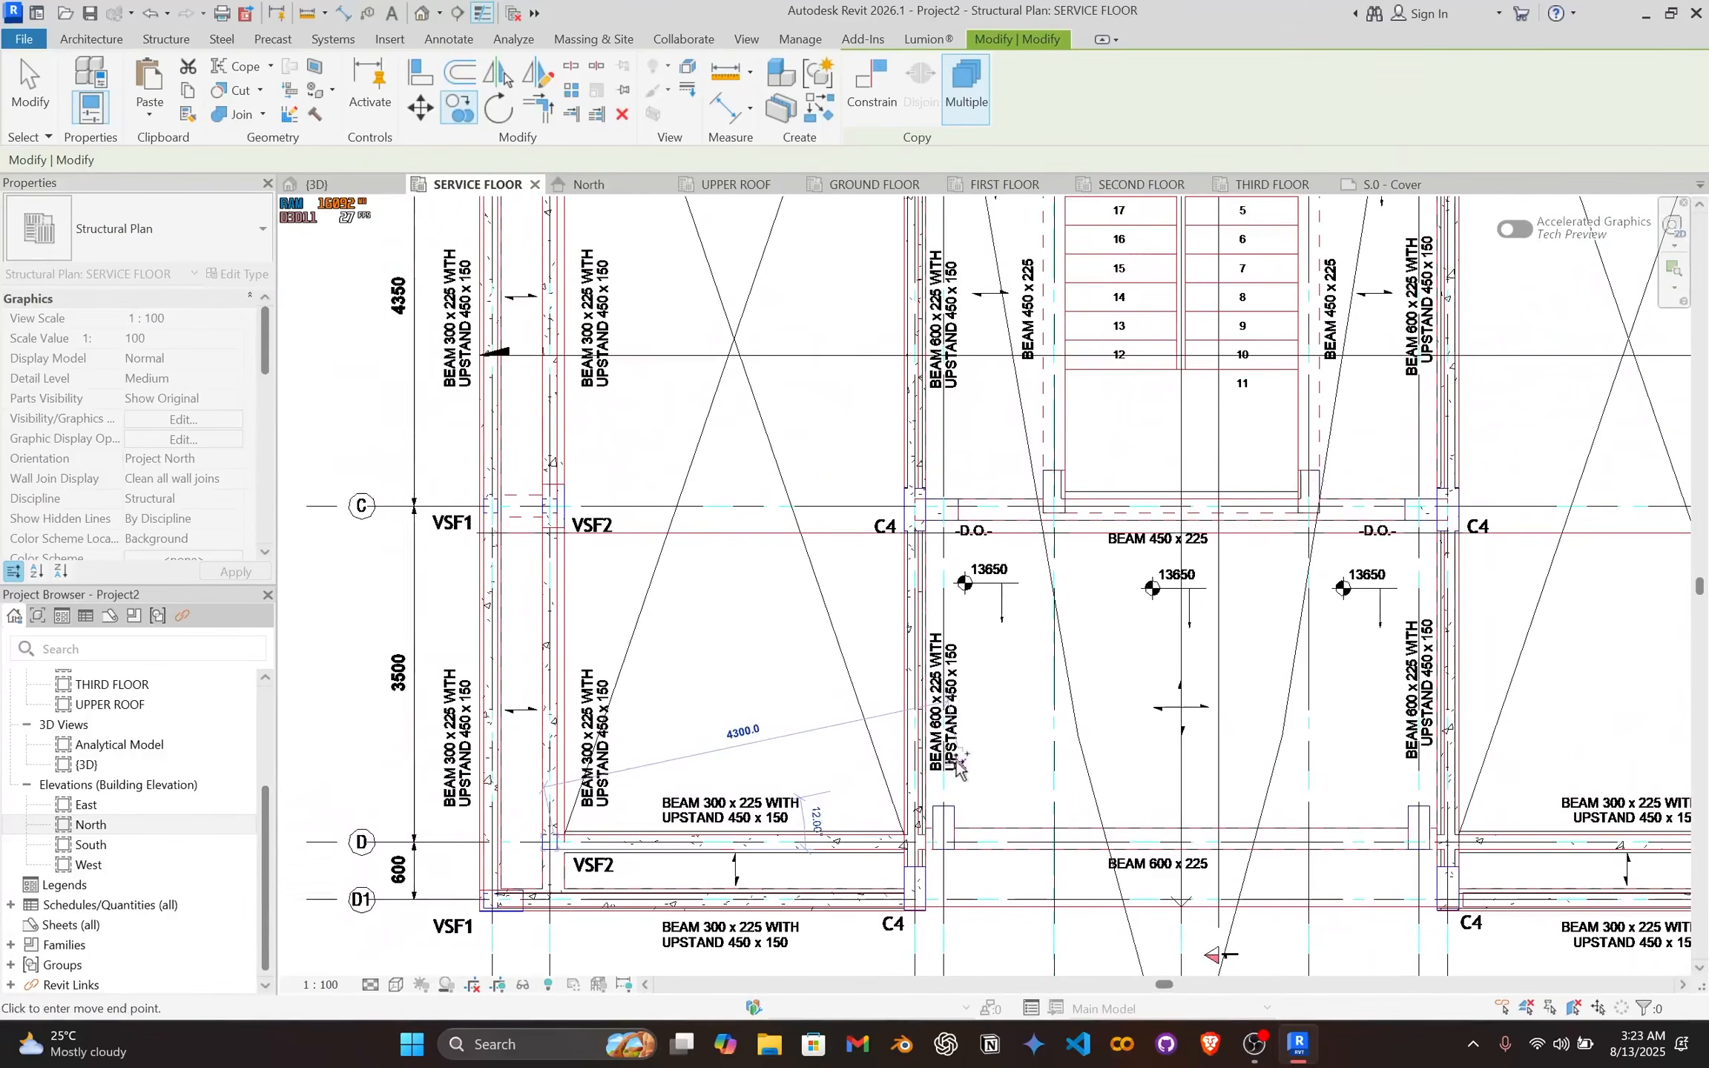
middle_drag(983, 644, 1084, 466)
scroll(972, 646, down, 1)
scroll(801, 787, up, 2)
key(Escape)
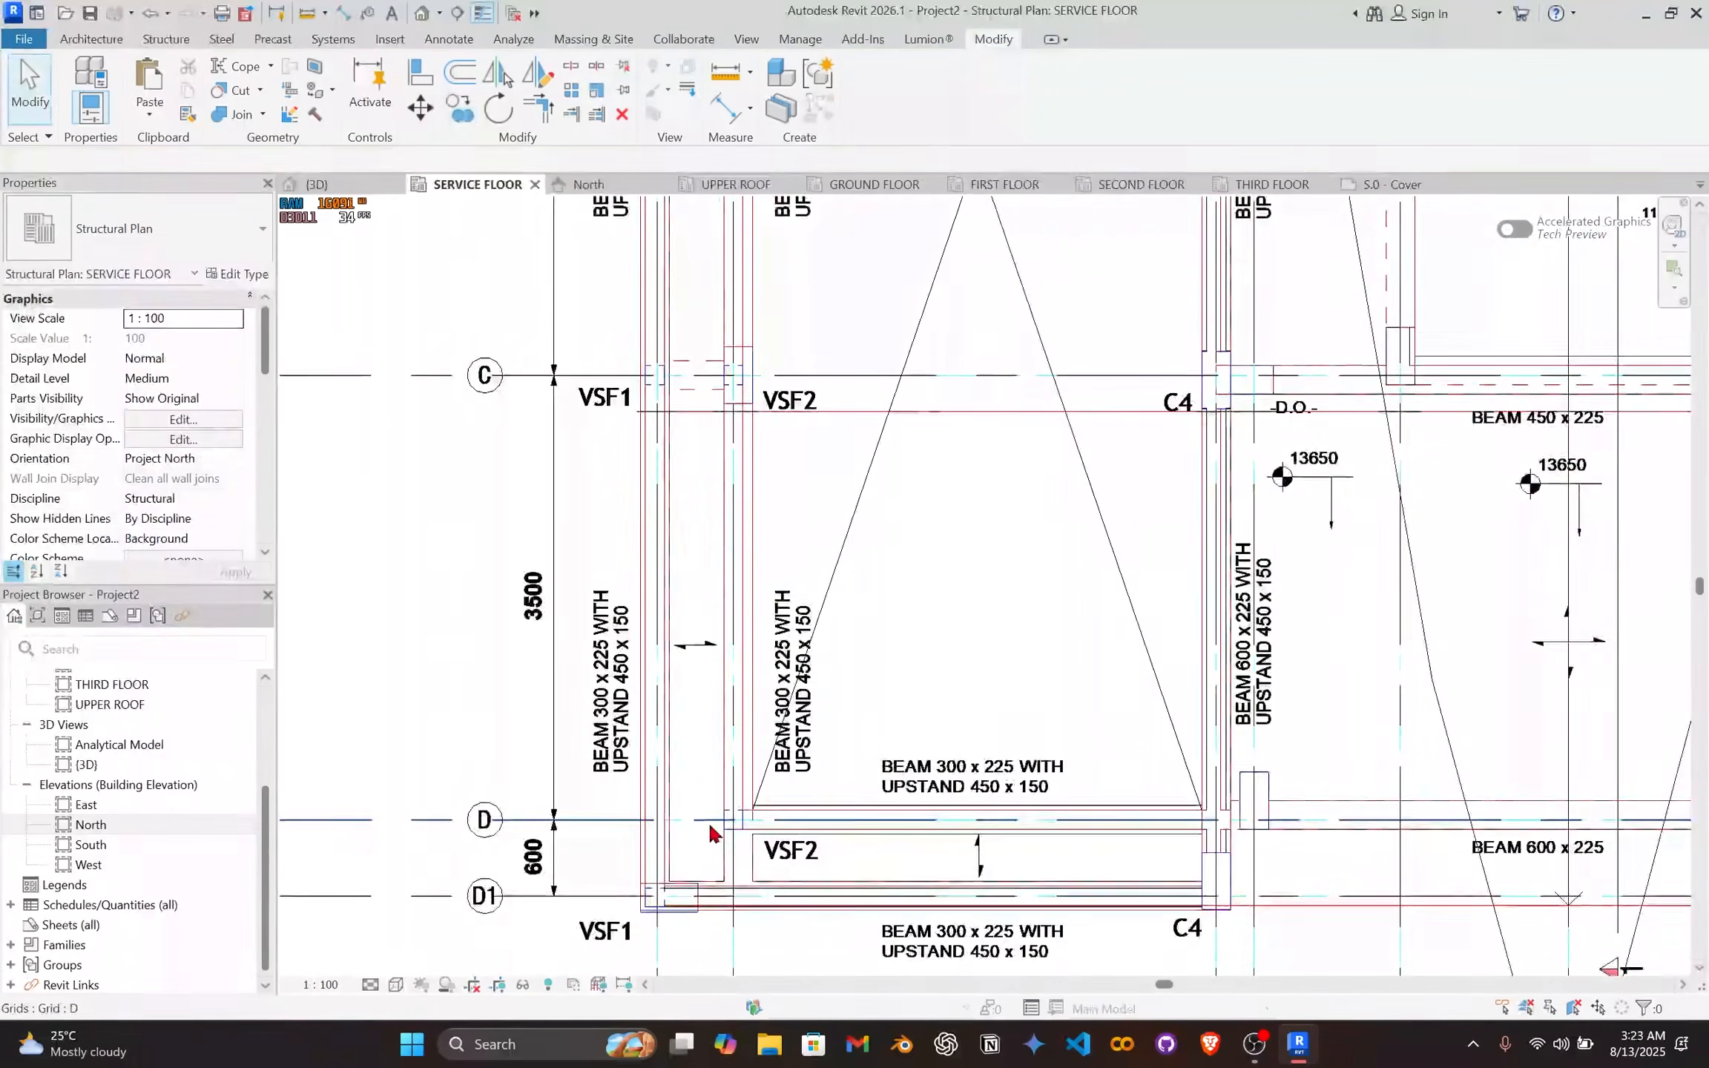
Step: Select all VSF2 column instances visible in the view and mirror them about grid line 5
scroll(709, 822, up, 2)
click(746, 837)
right_click(386, 549)
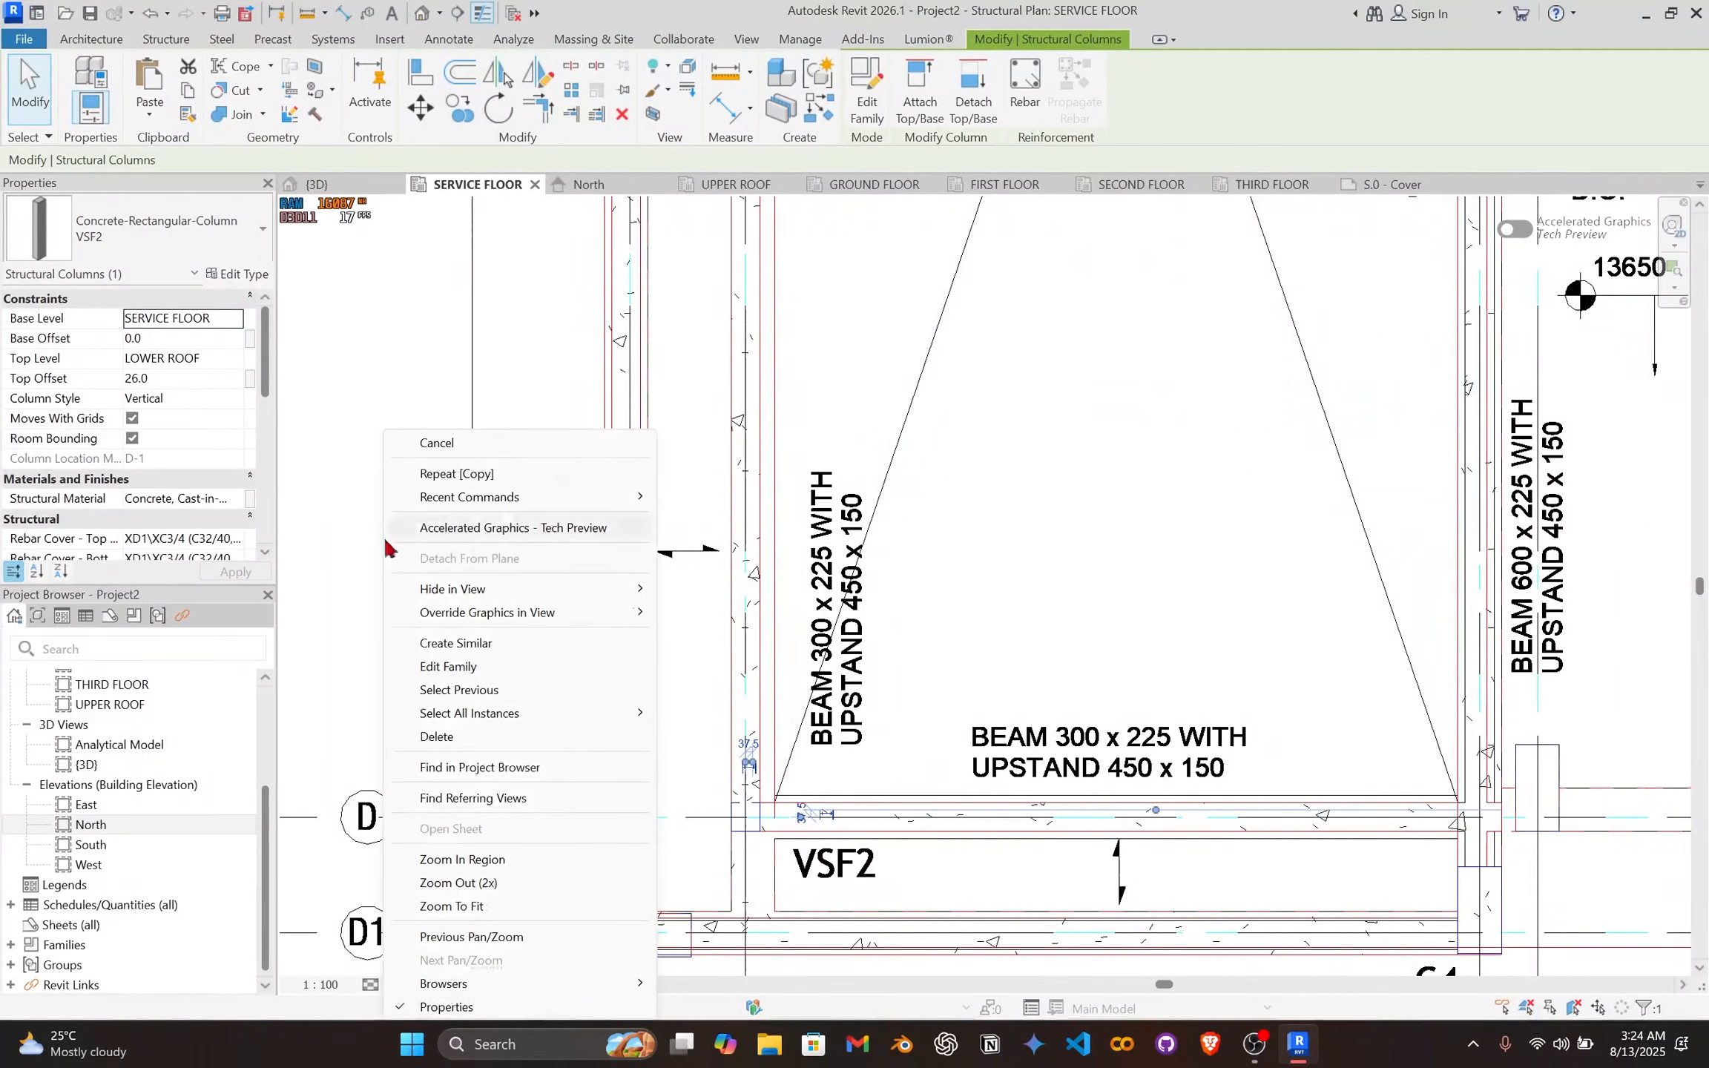
click(727, 712)
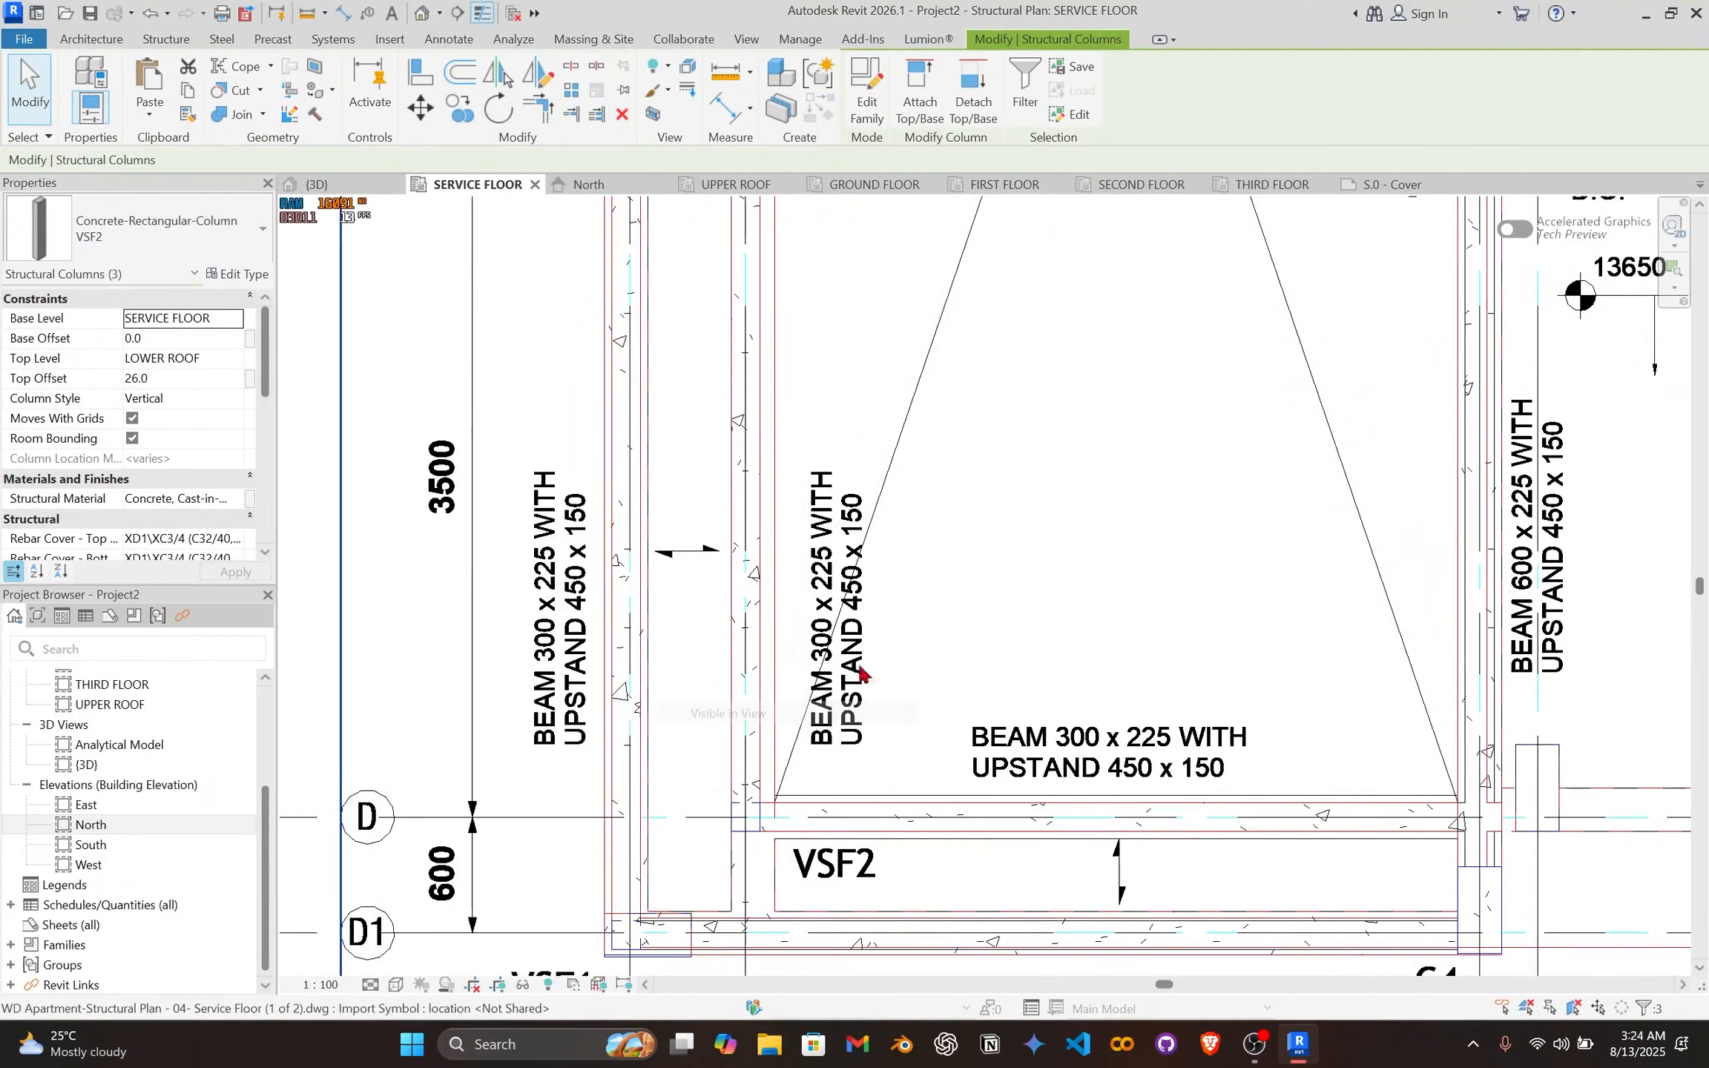
scroll(858, 476, down, 2)
middle_drag(858, 476, 607, 623)
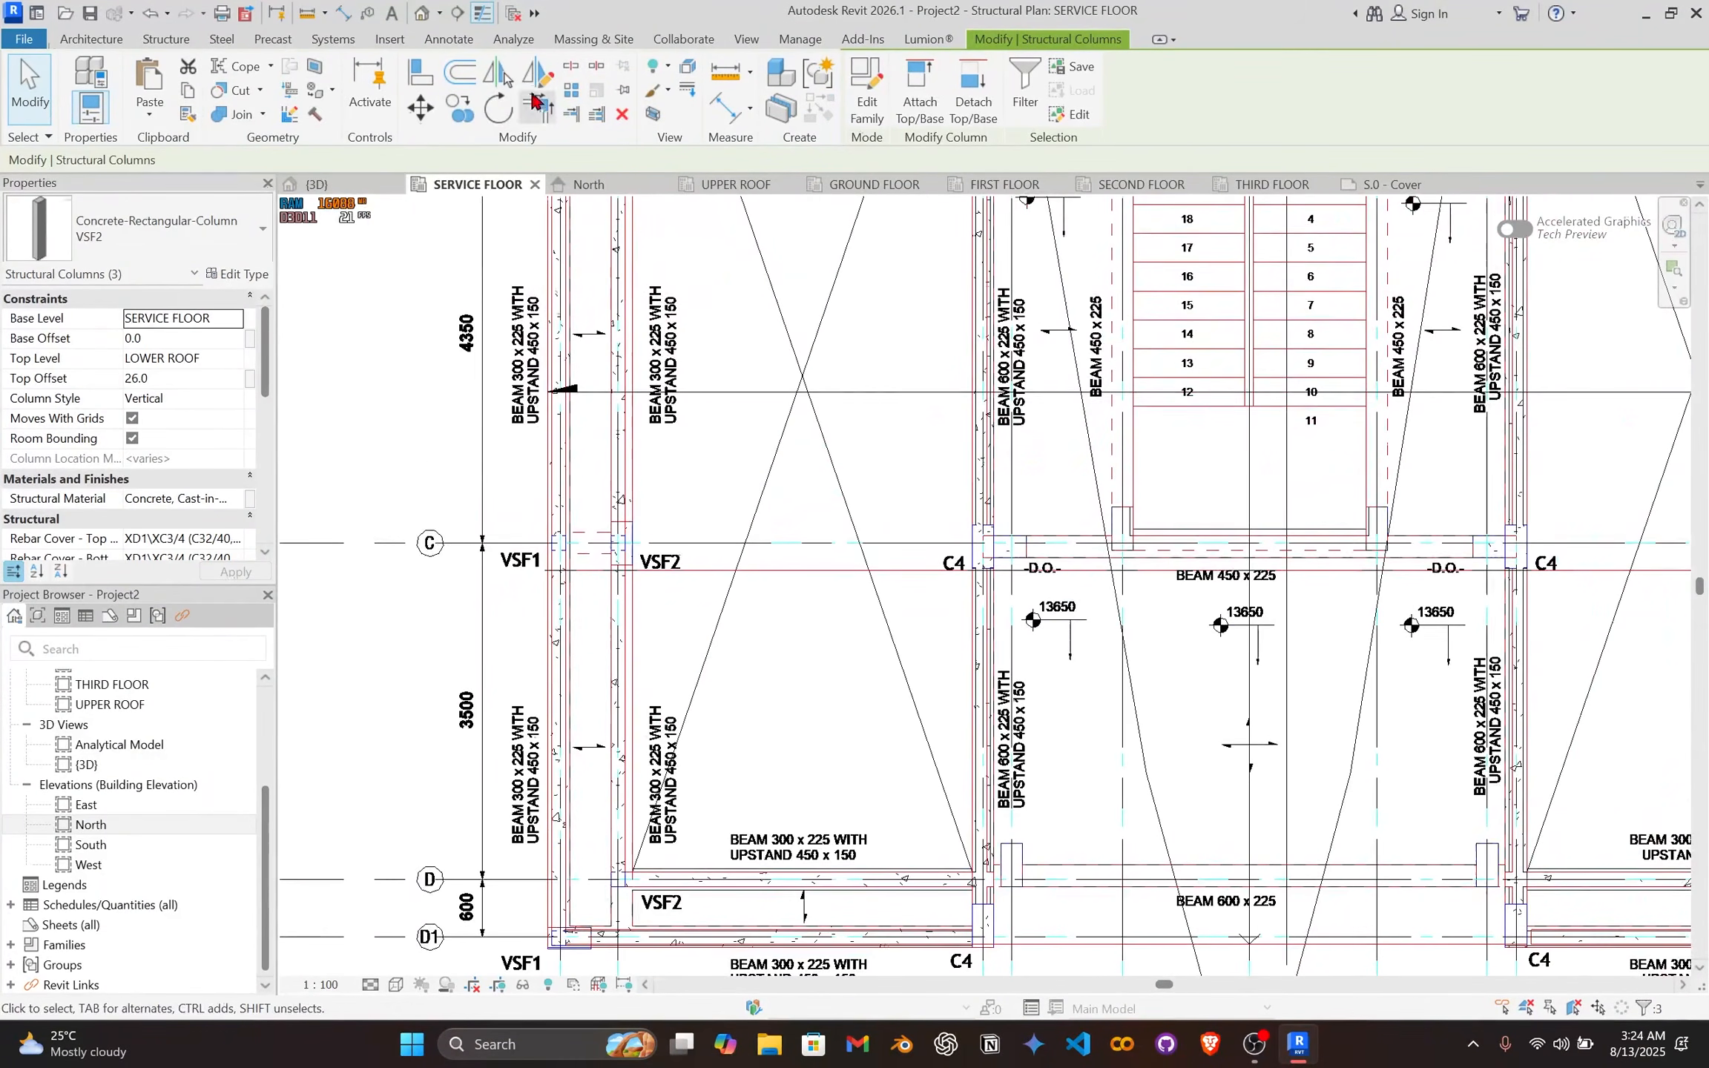
click(503, 85)
scroll(1068, 638, down, 2)
middle_drag(1254, 275, 944, 723)
scroll(861, 395, up, 3)
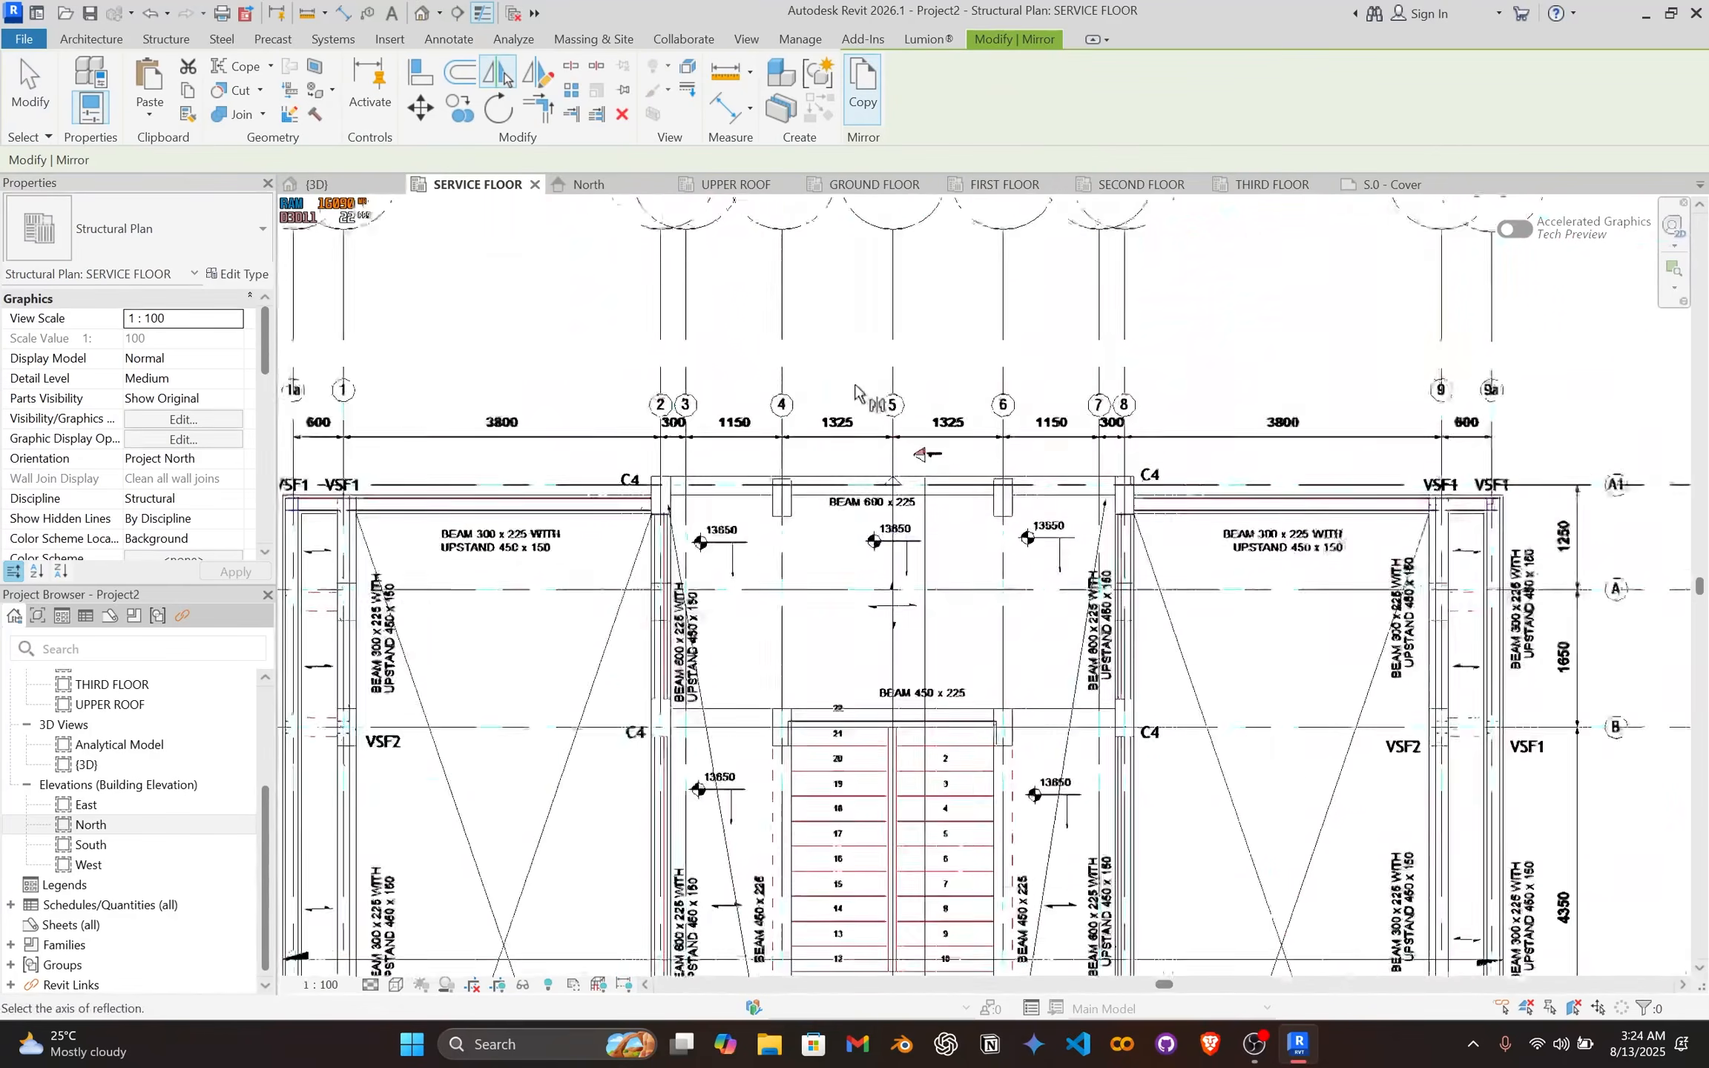
click(904, 364)
key(Escape)
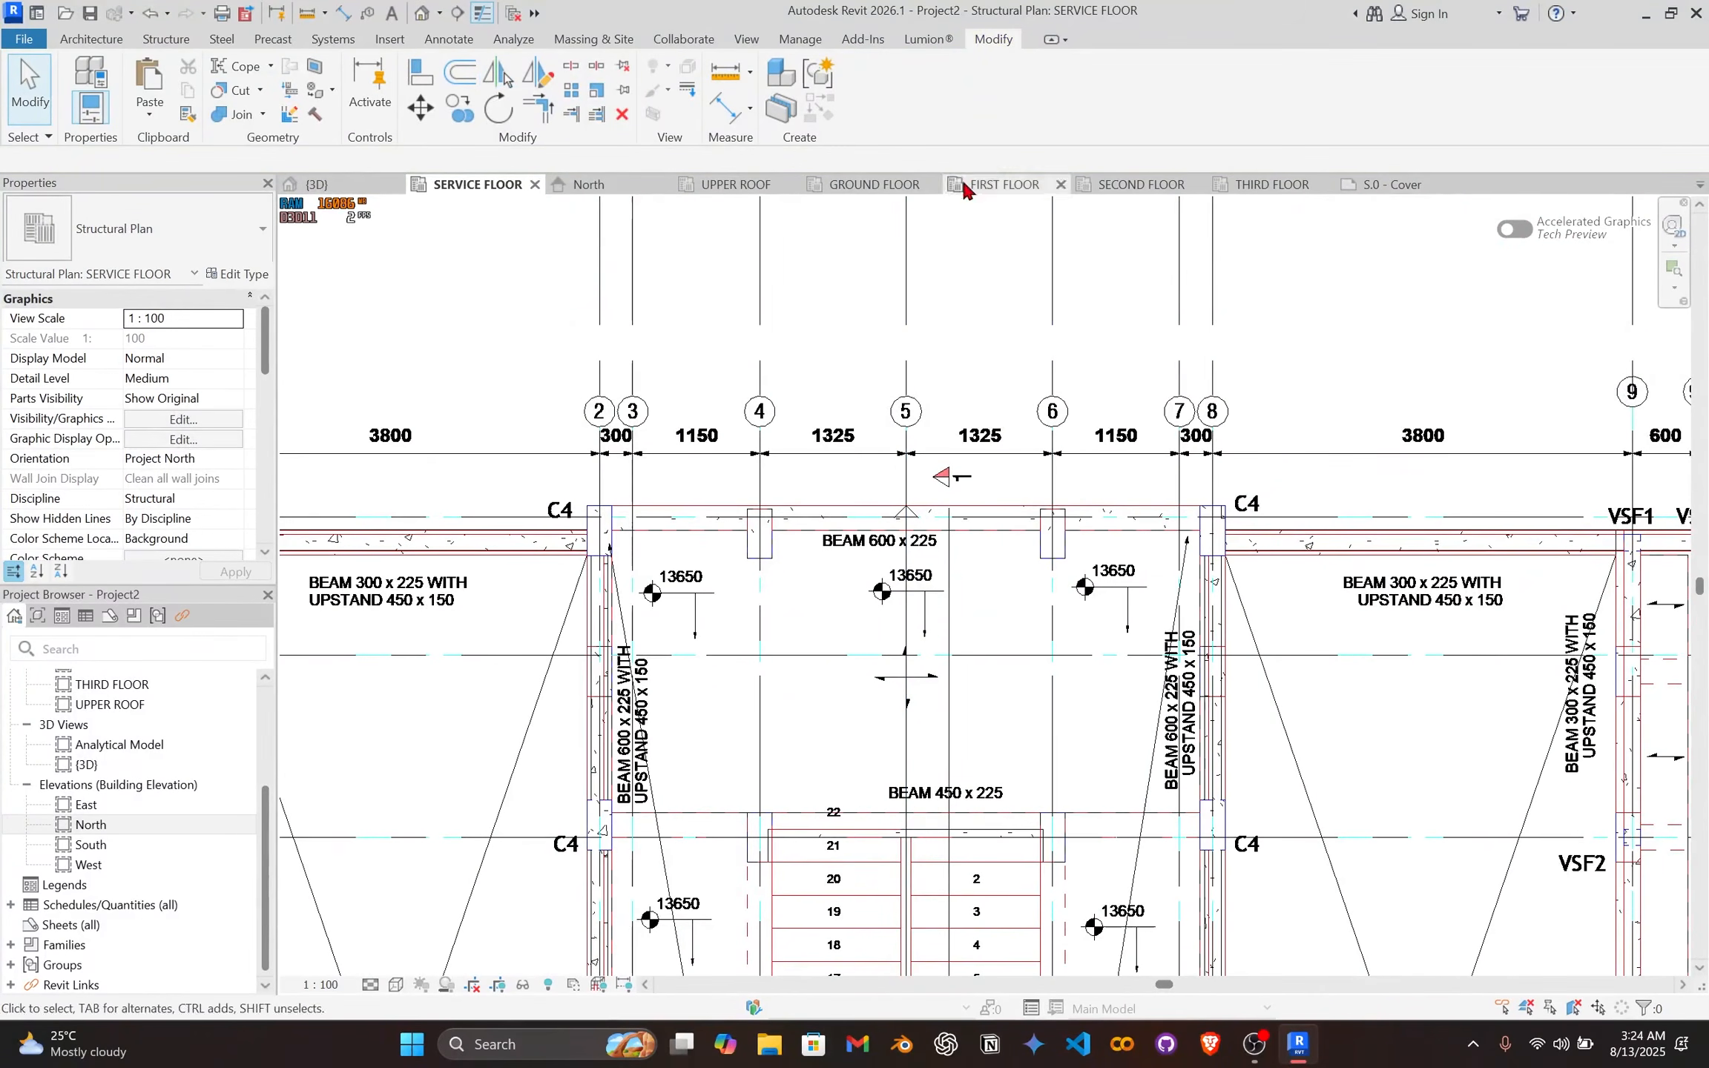
Step: Open the 3D view and examine the stiffener columns on the service floor
click(317, 184)
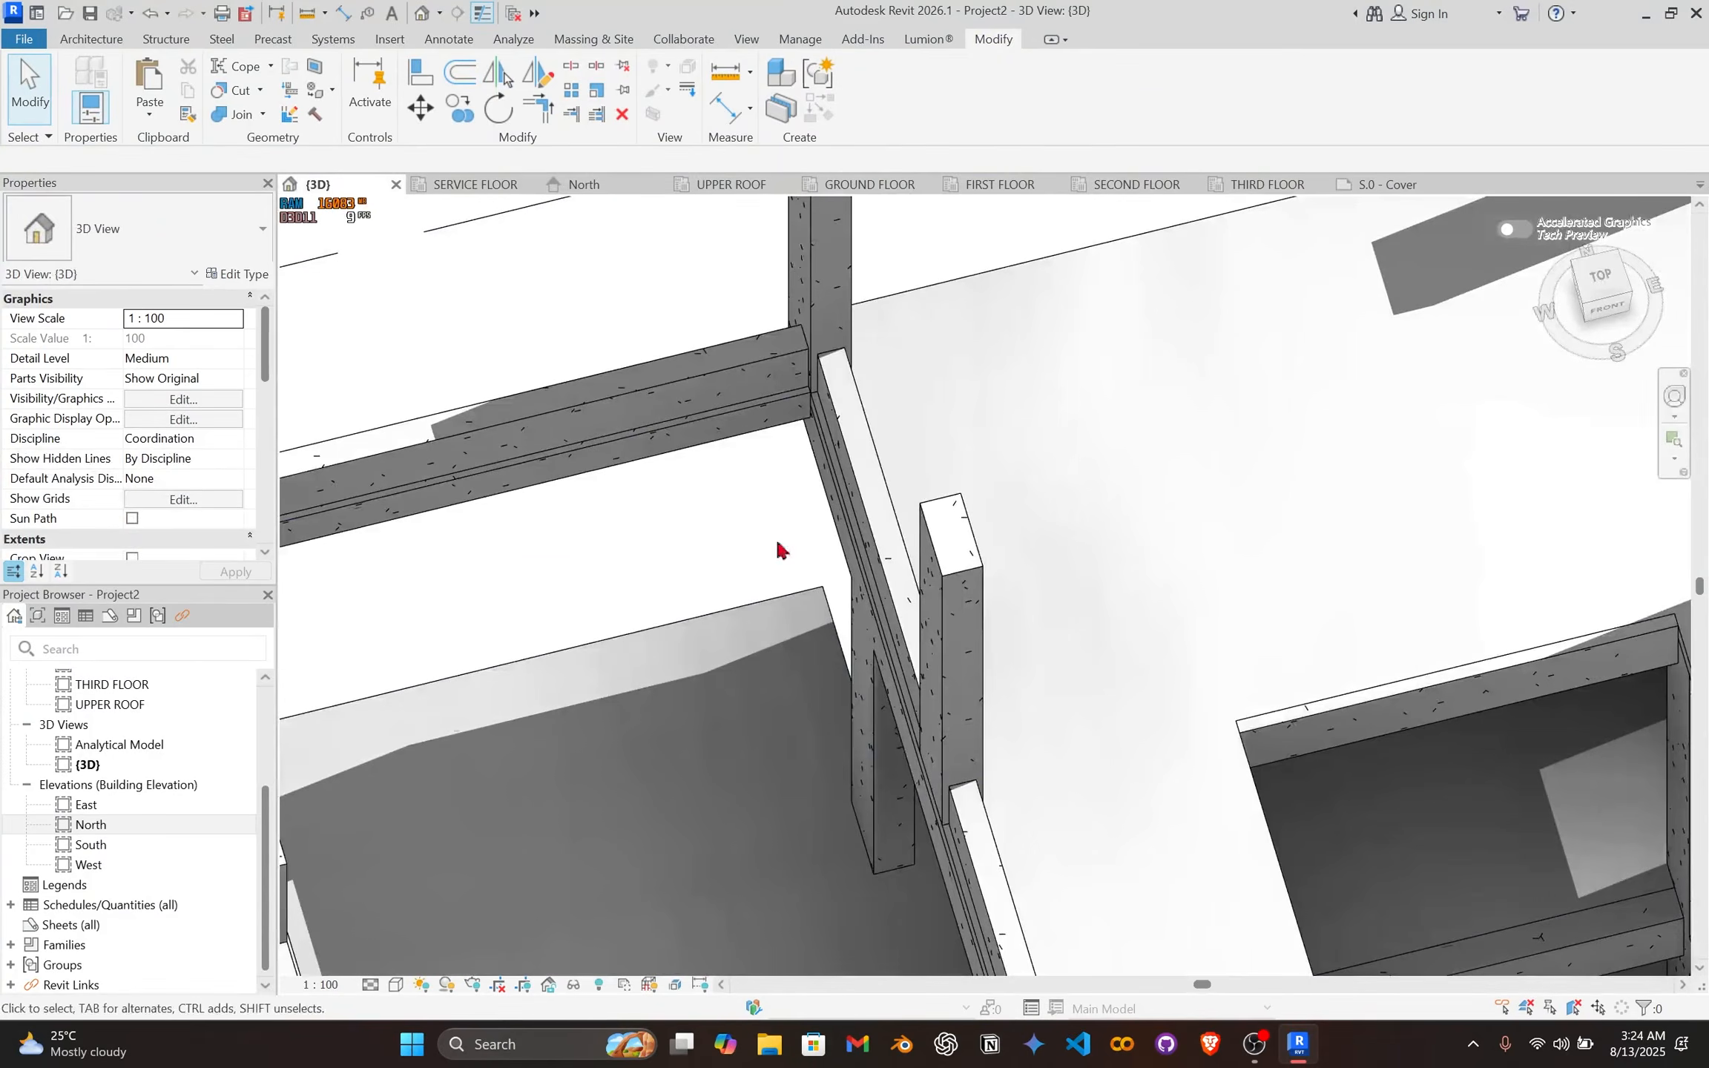
scroll(782, 546, down, 3)
middle_drag(831, 610, 1028, 384)
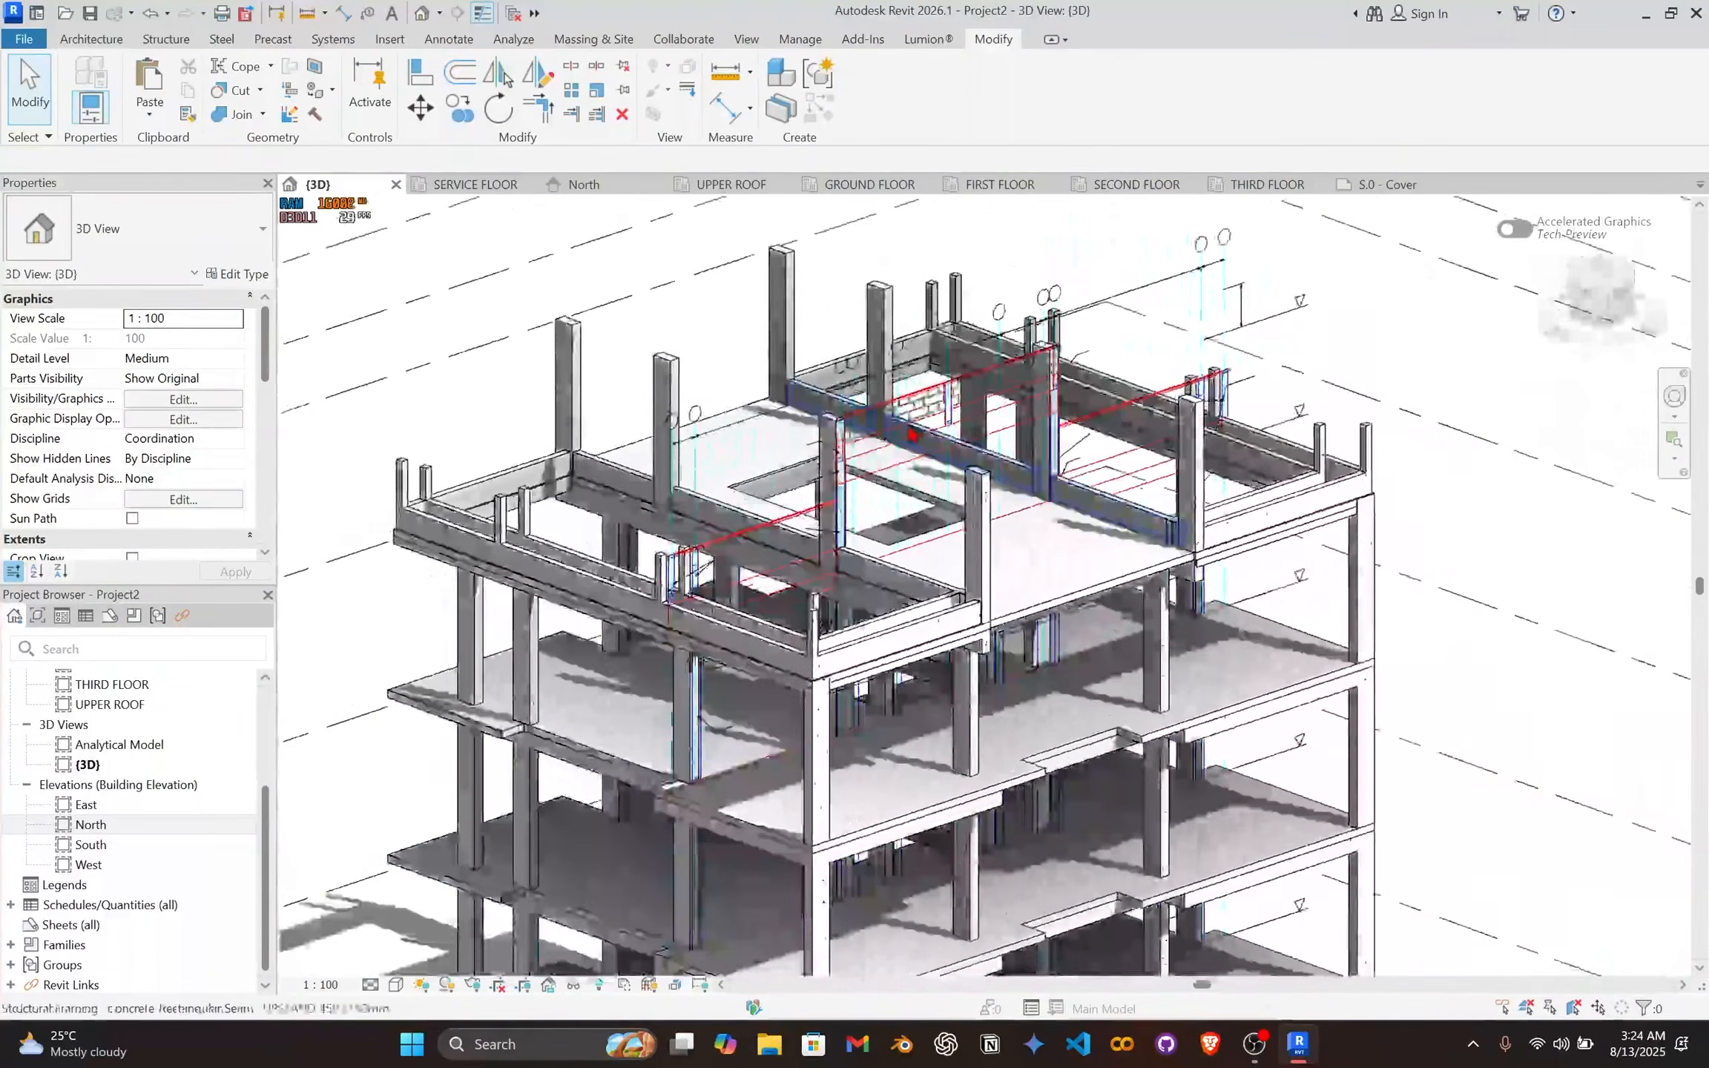
Step: Hide the imported WD Apartment-Detail View - Section B-B.dwg in the 3D view
key(v)
key(v)
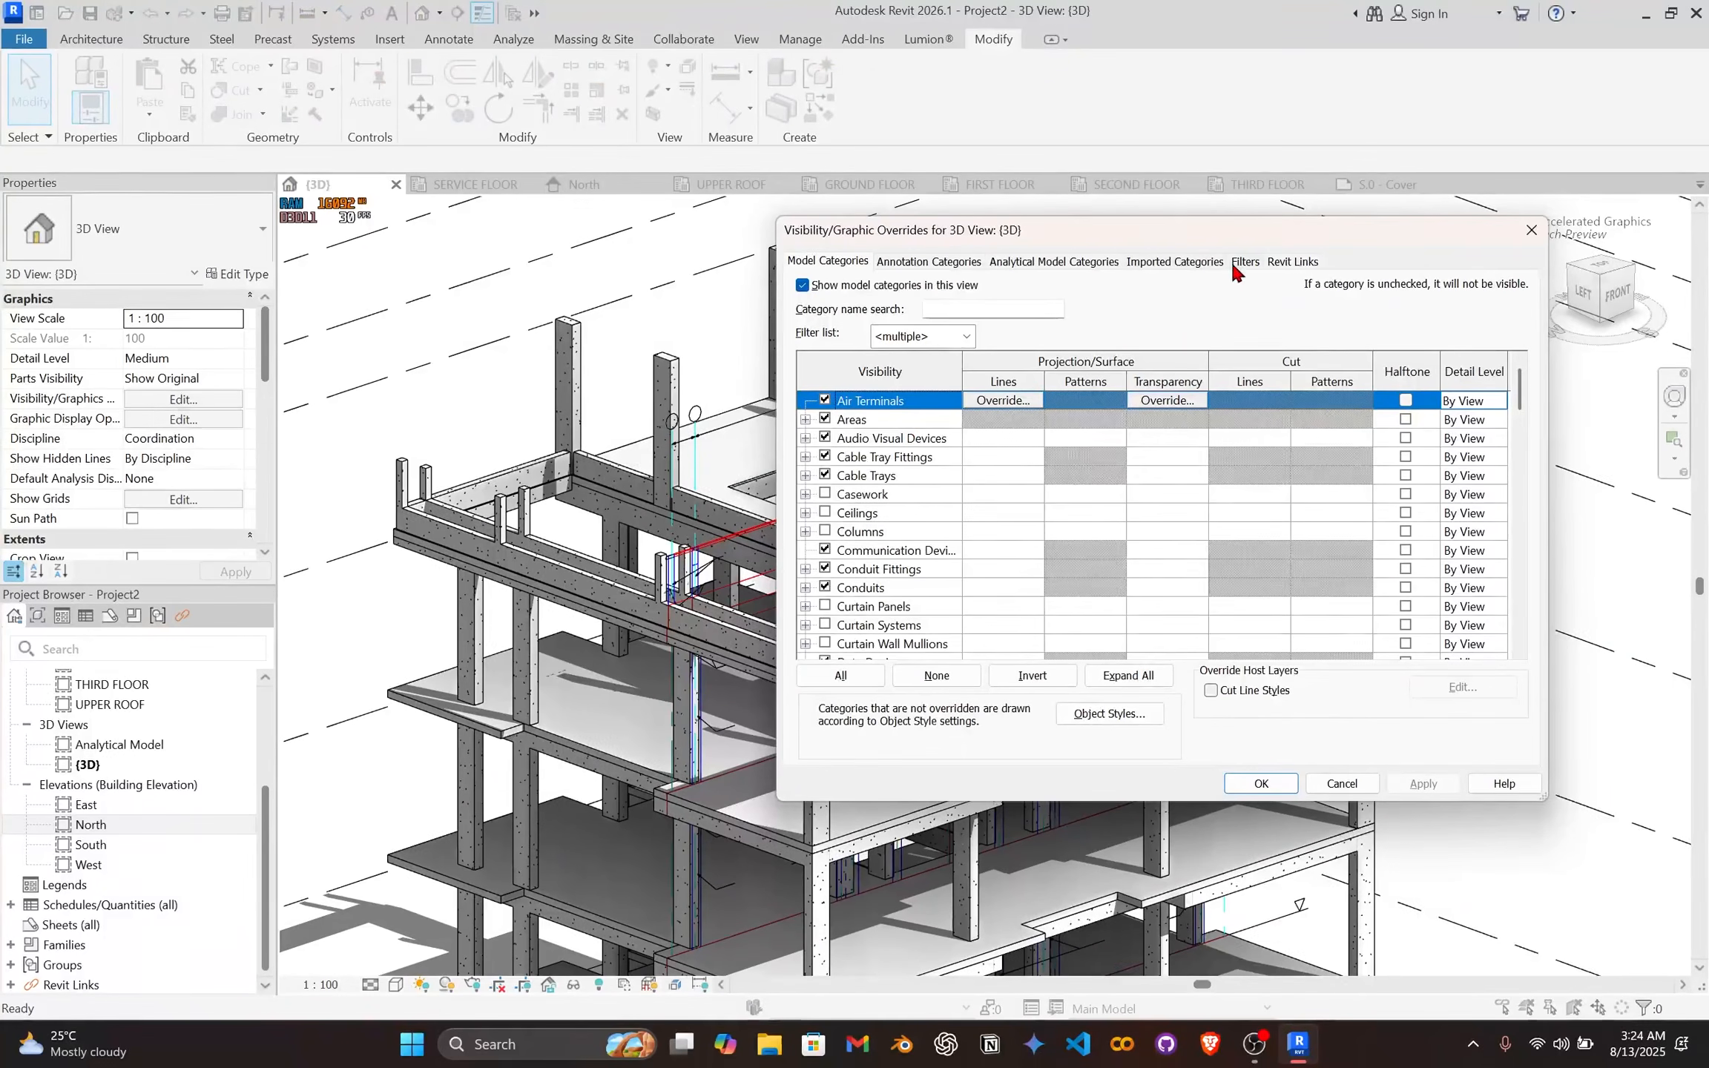
click(1186, 263)
click(826, 370)
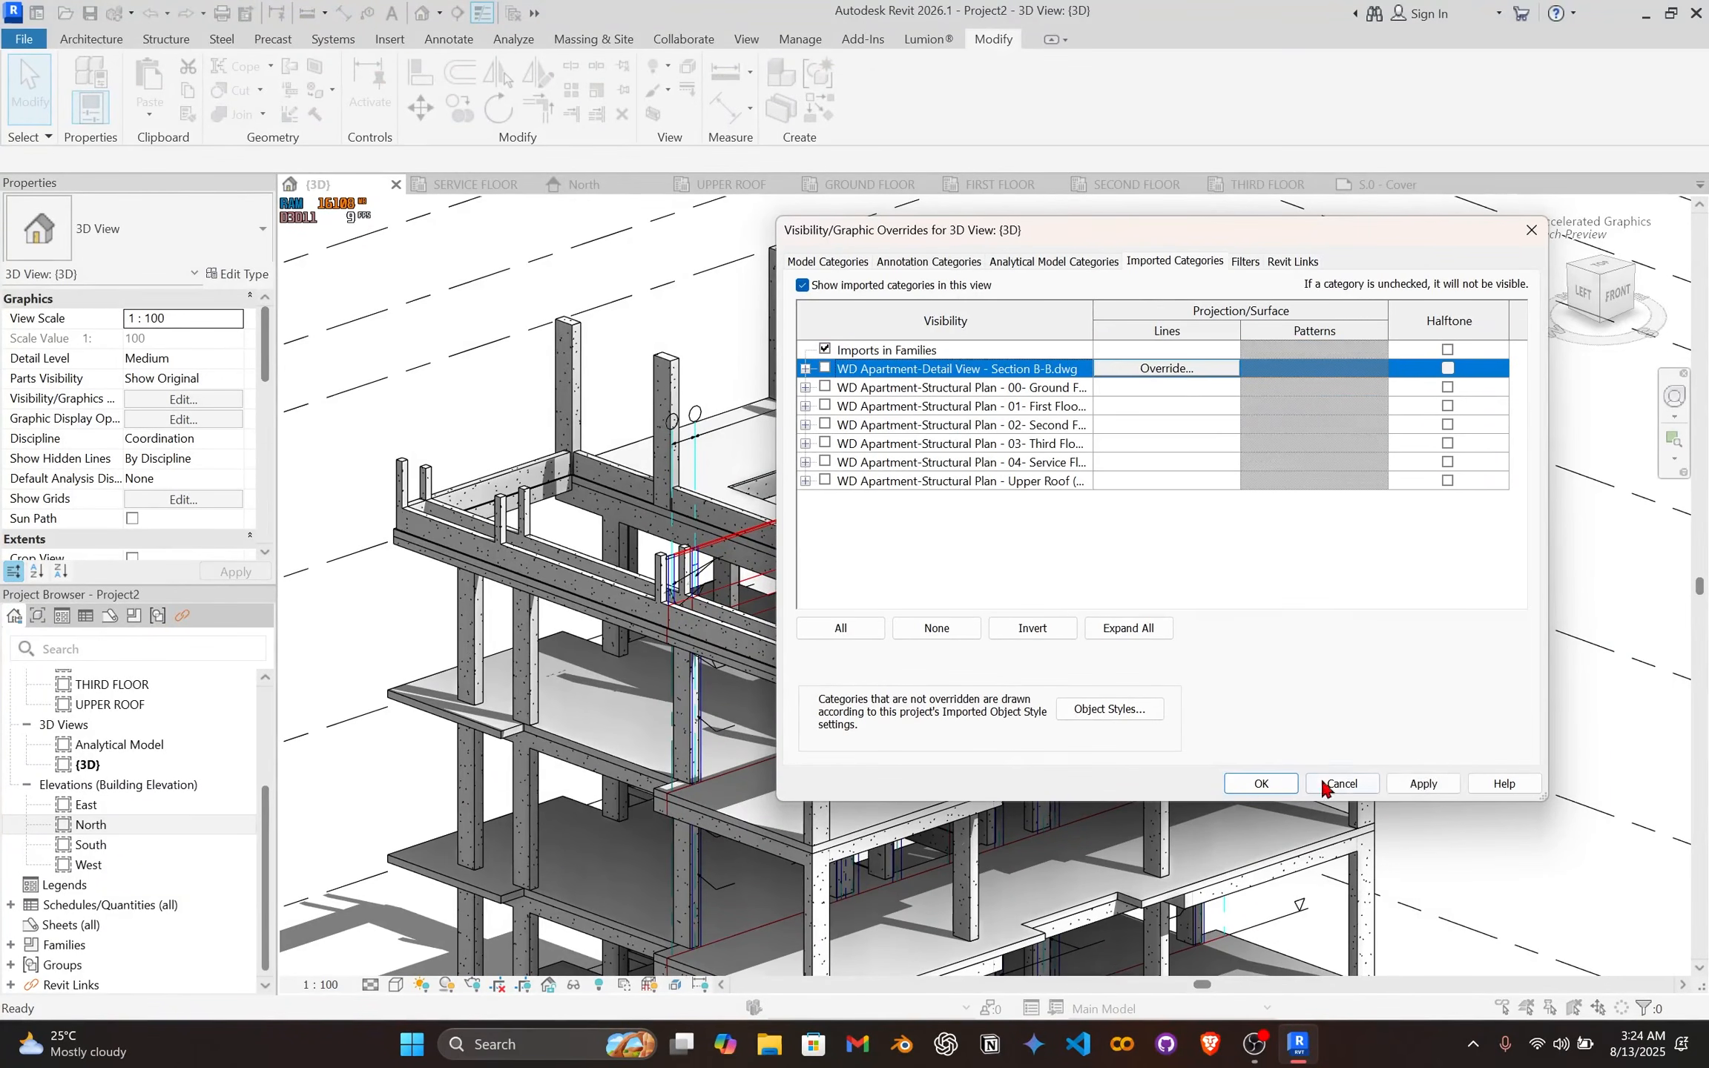
click(1404, 790)
click(1247, 788)
scroll(740, 589, down, 2)
shift+middle_drag(742, 587, 647, 319)
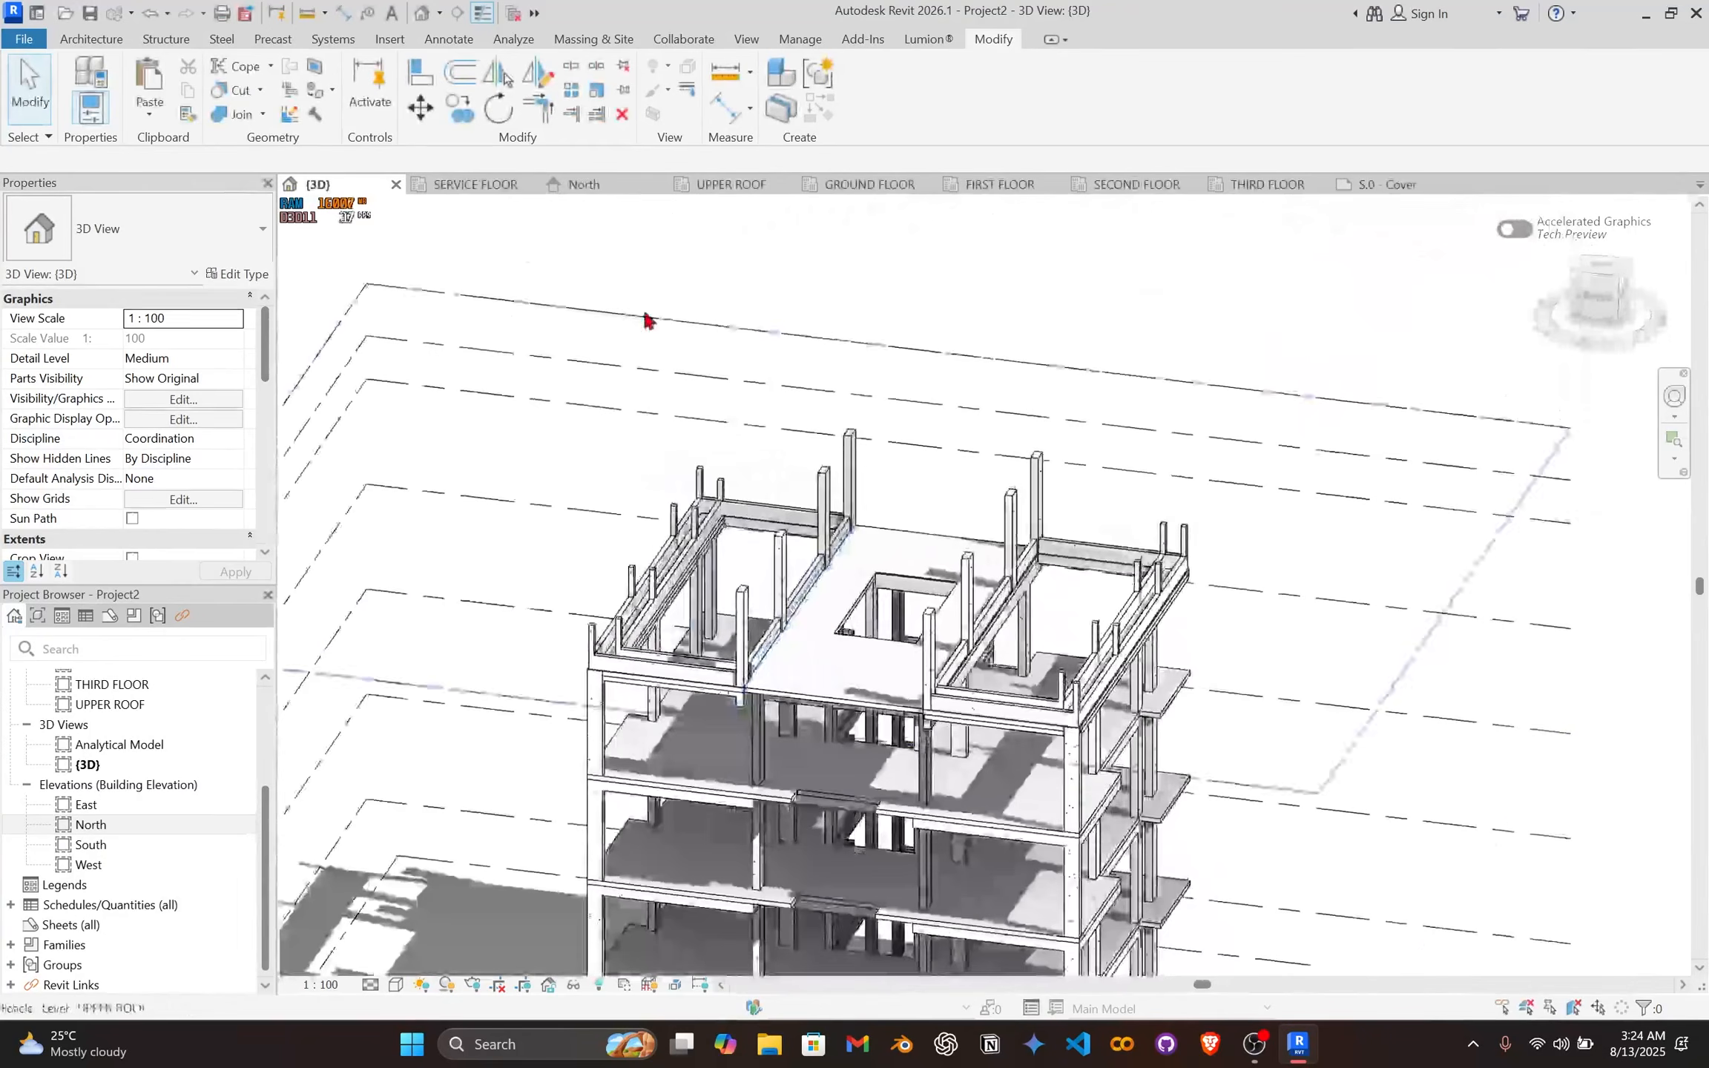
Step: Compare the column layout on the Second Floor plan with the C1 columns beneath the Service Floor plan
click(1130, 187)
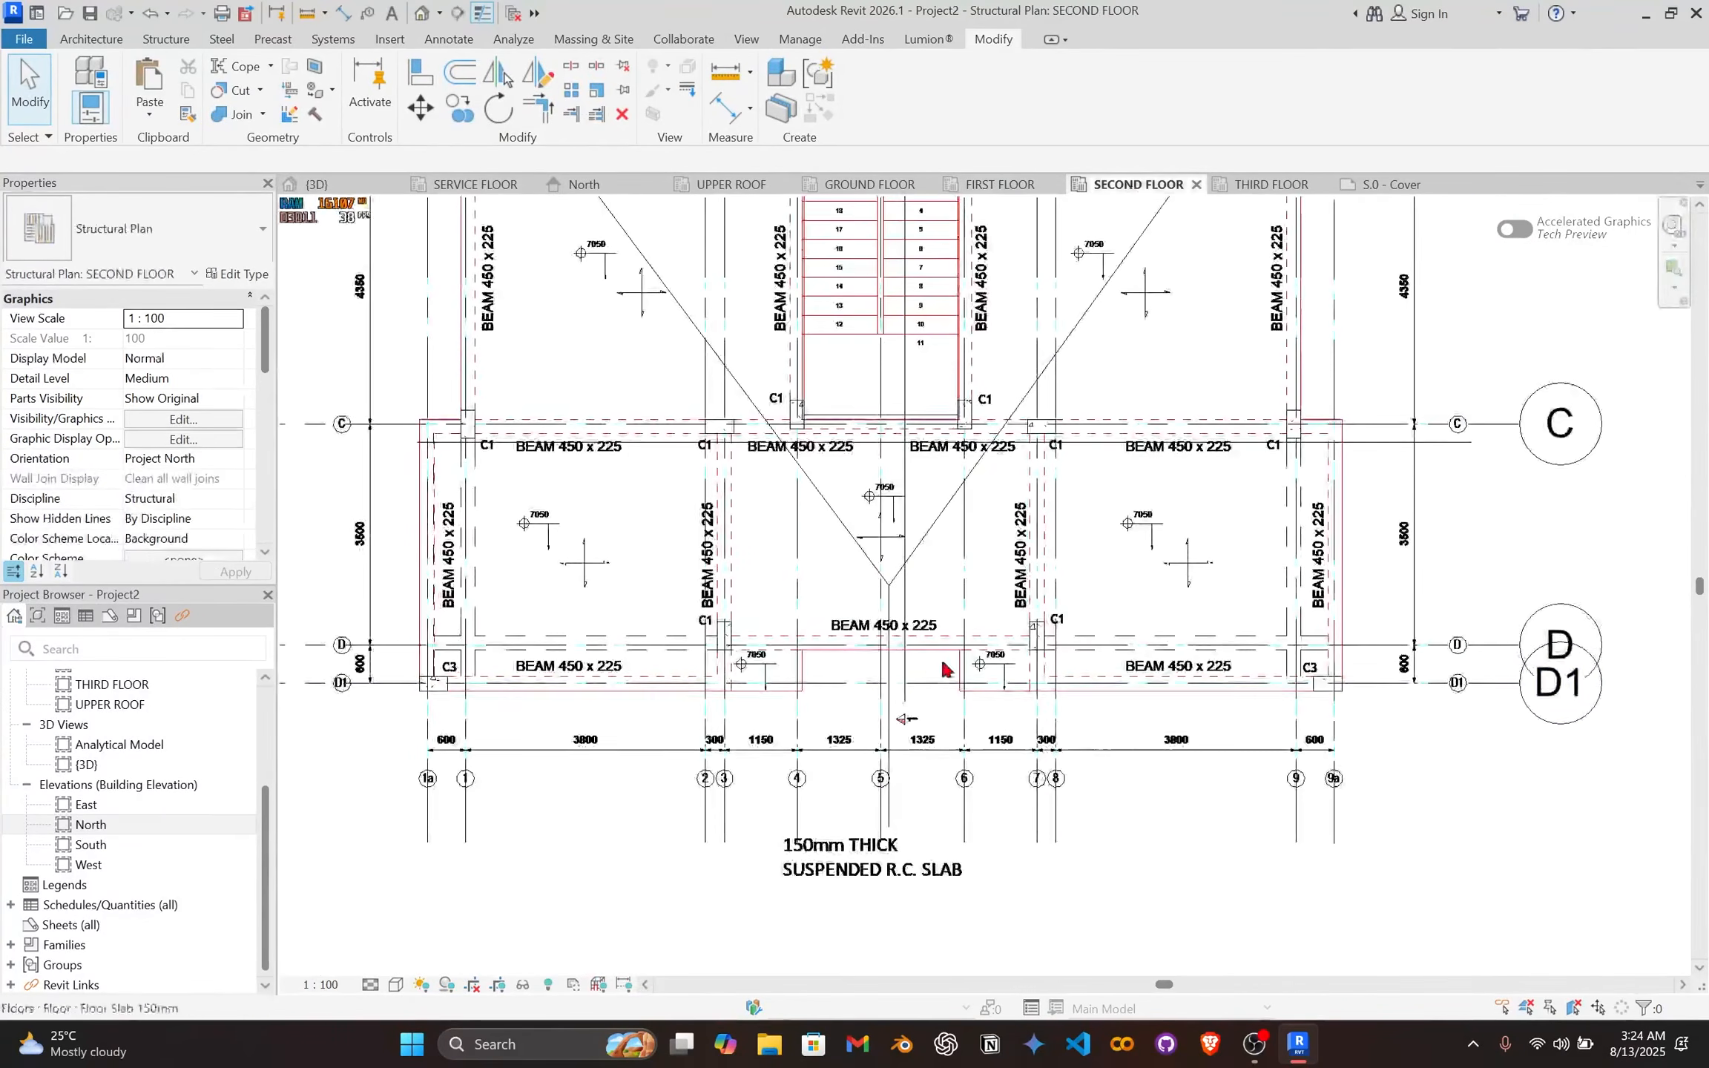
scroll(756, 671, up, 5)
scroll(733, 577, down, 5)
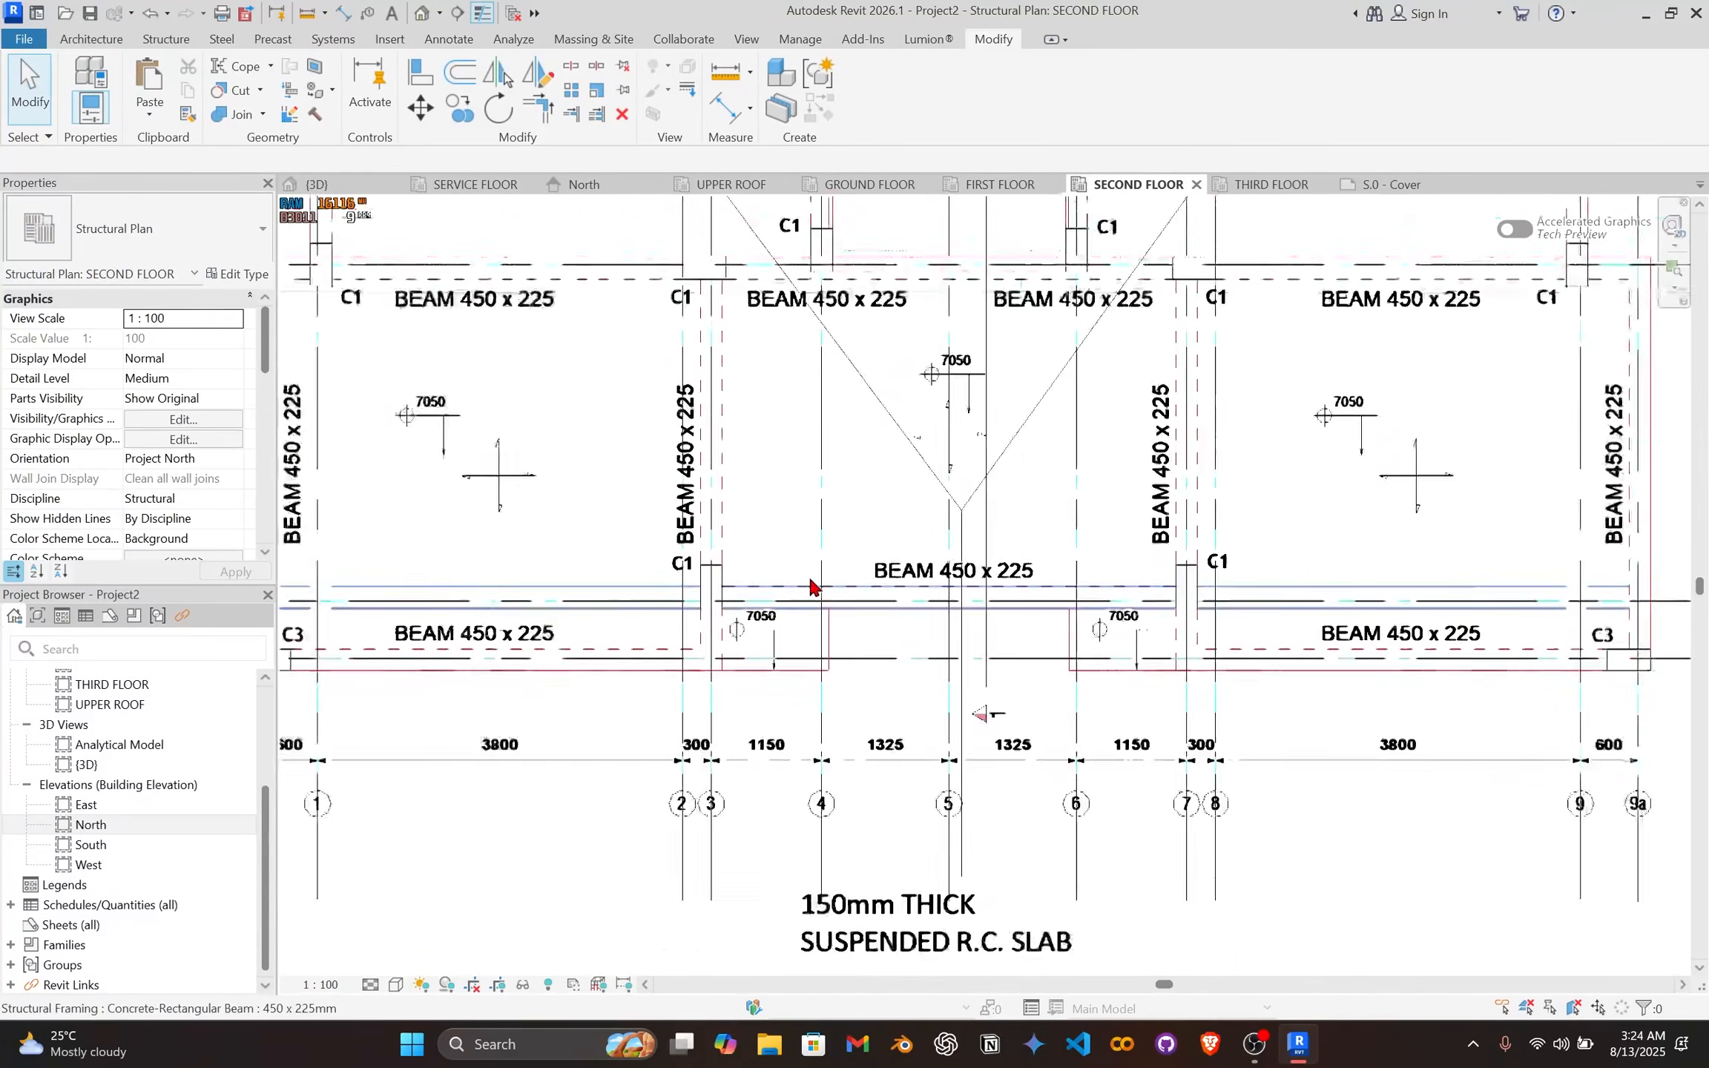
middle_drag(975, 602, 981, 701)
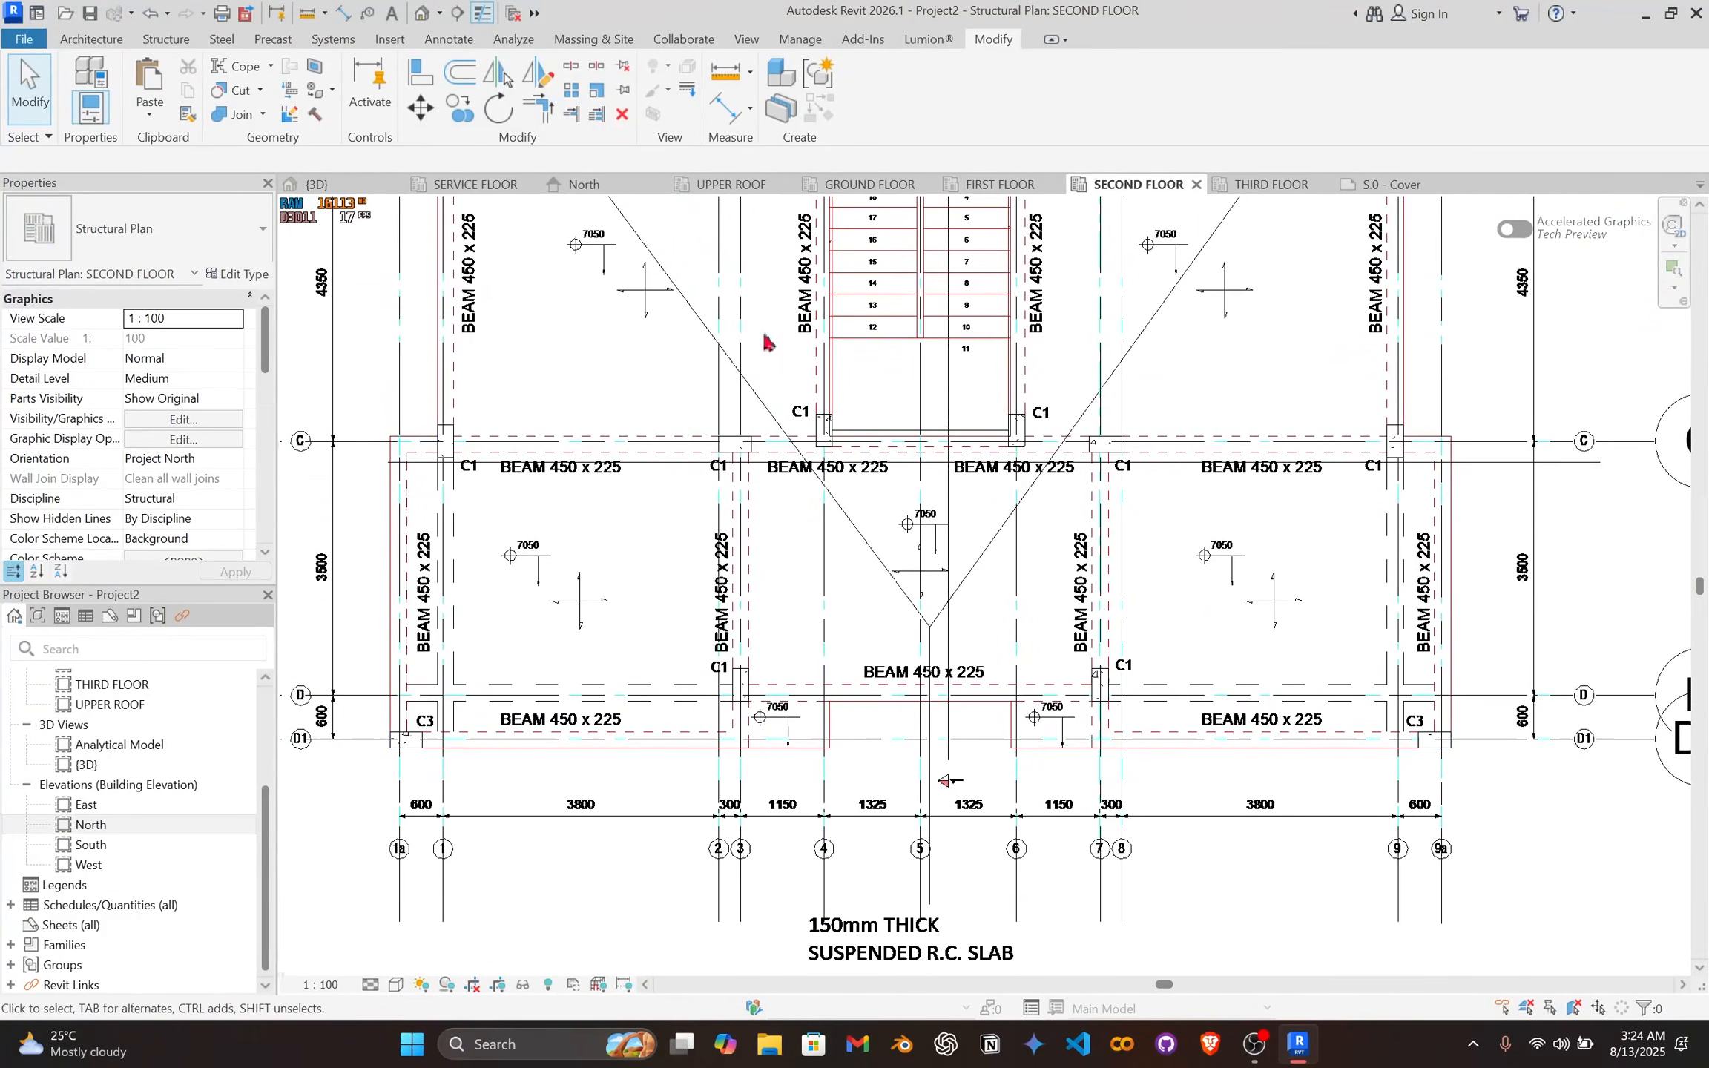
click(459, 183)
scroll(742, 629, down, 1)
middle_drag(757, 571, 760, 553)
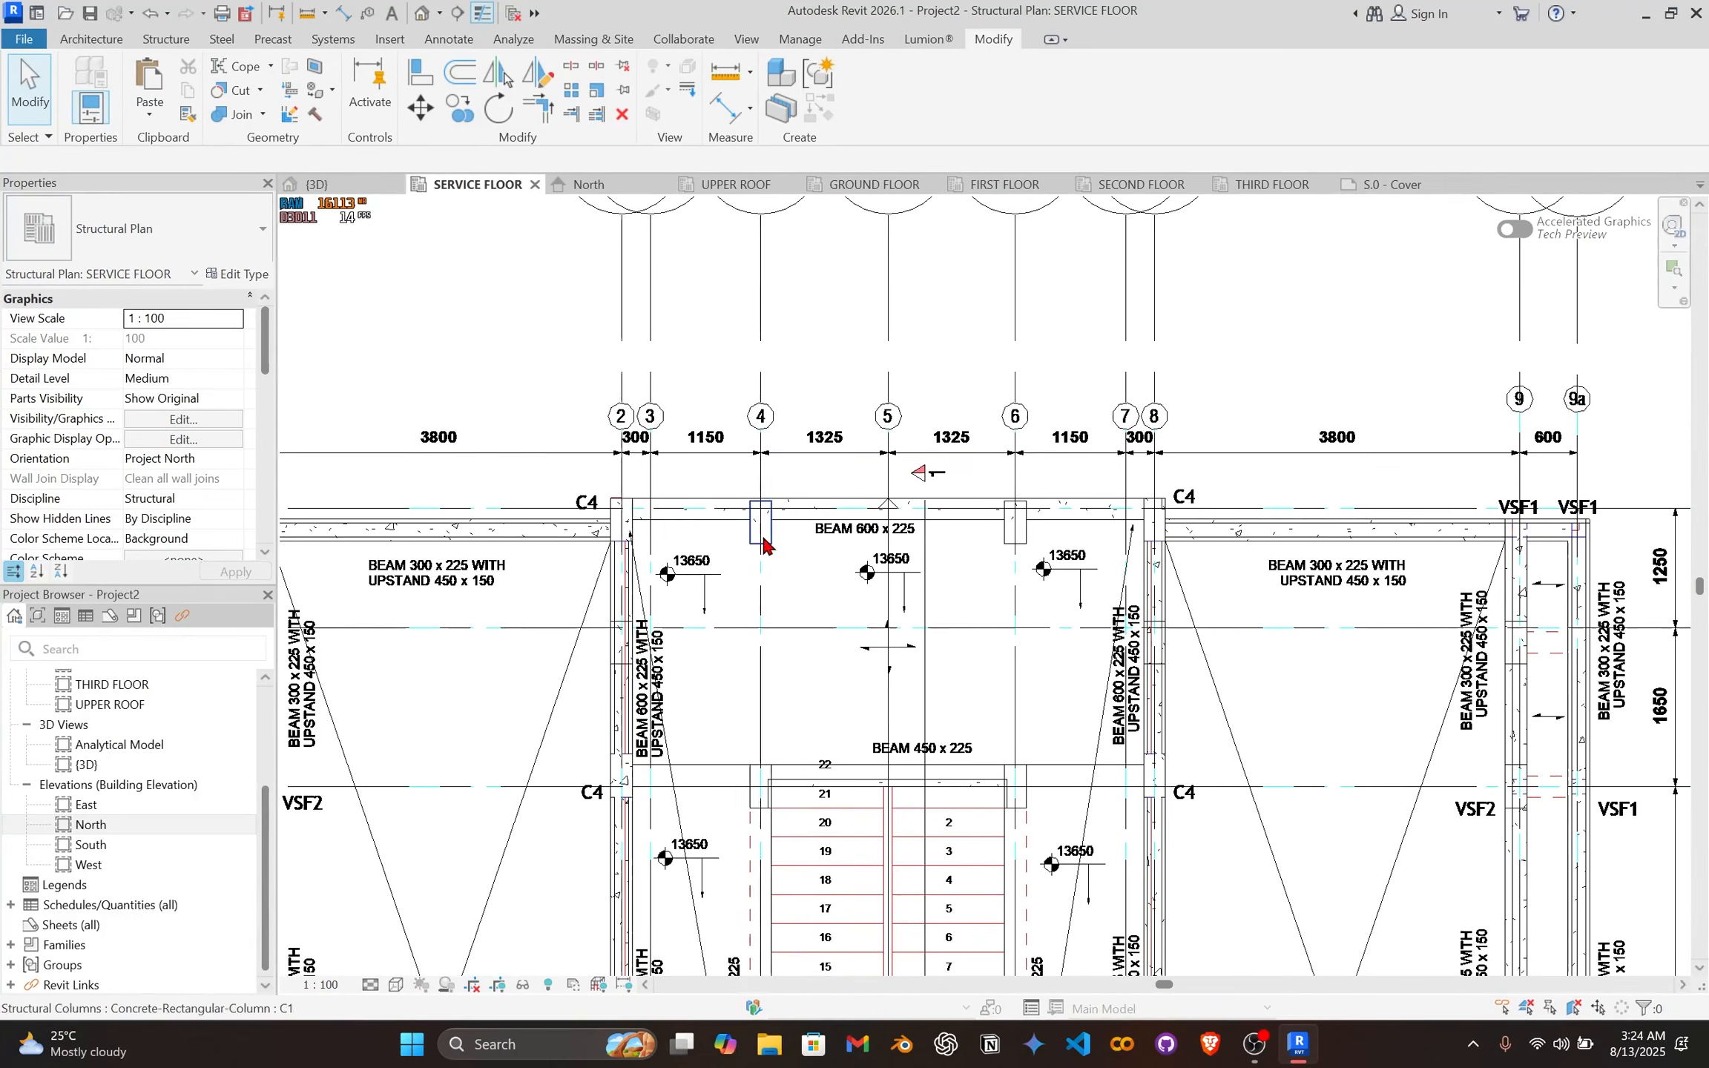
click(763, 534)
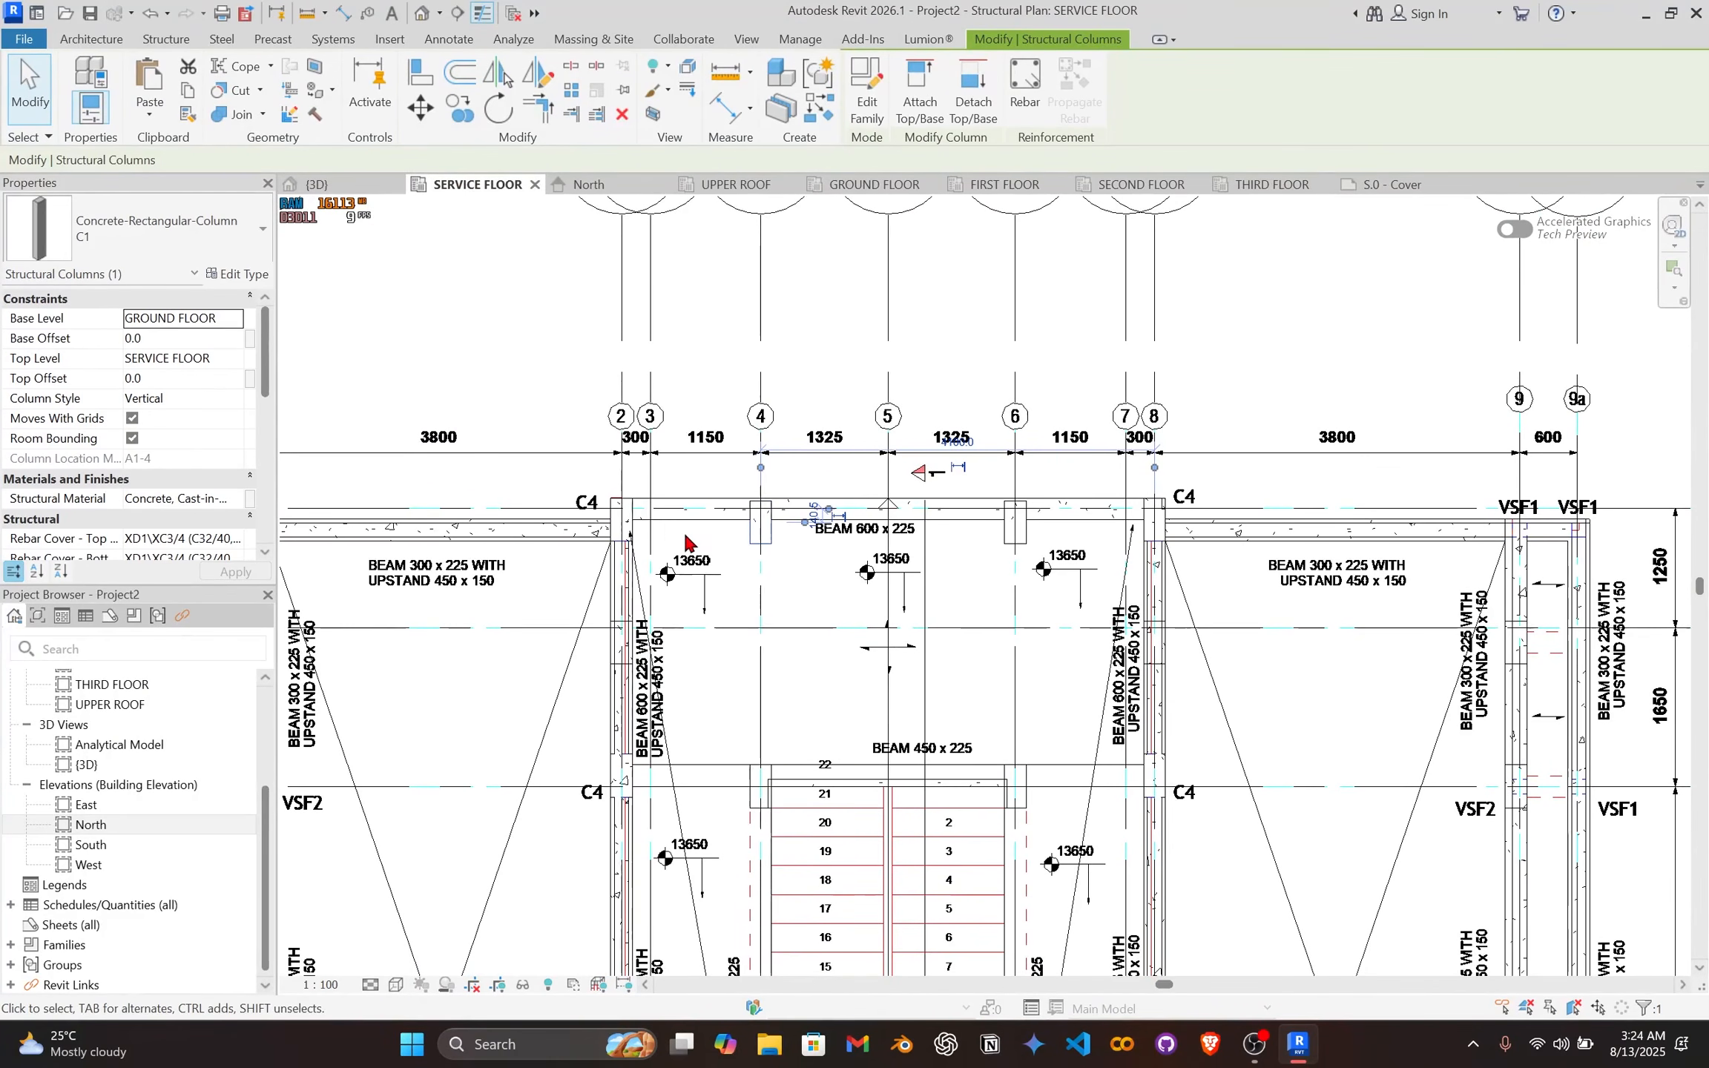
scroll(704, 548, down, 2)
middle_drag(733, 687, 771, 504)
middle_drag(768, 607, 785, 367)
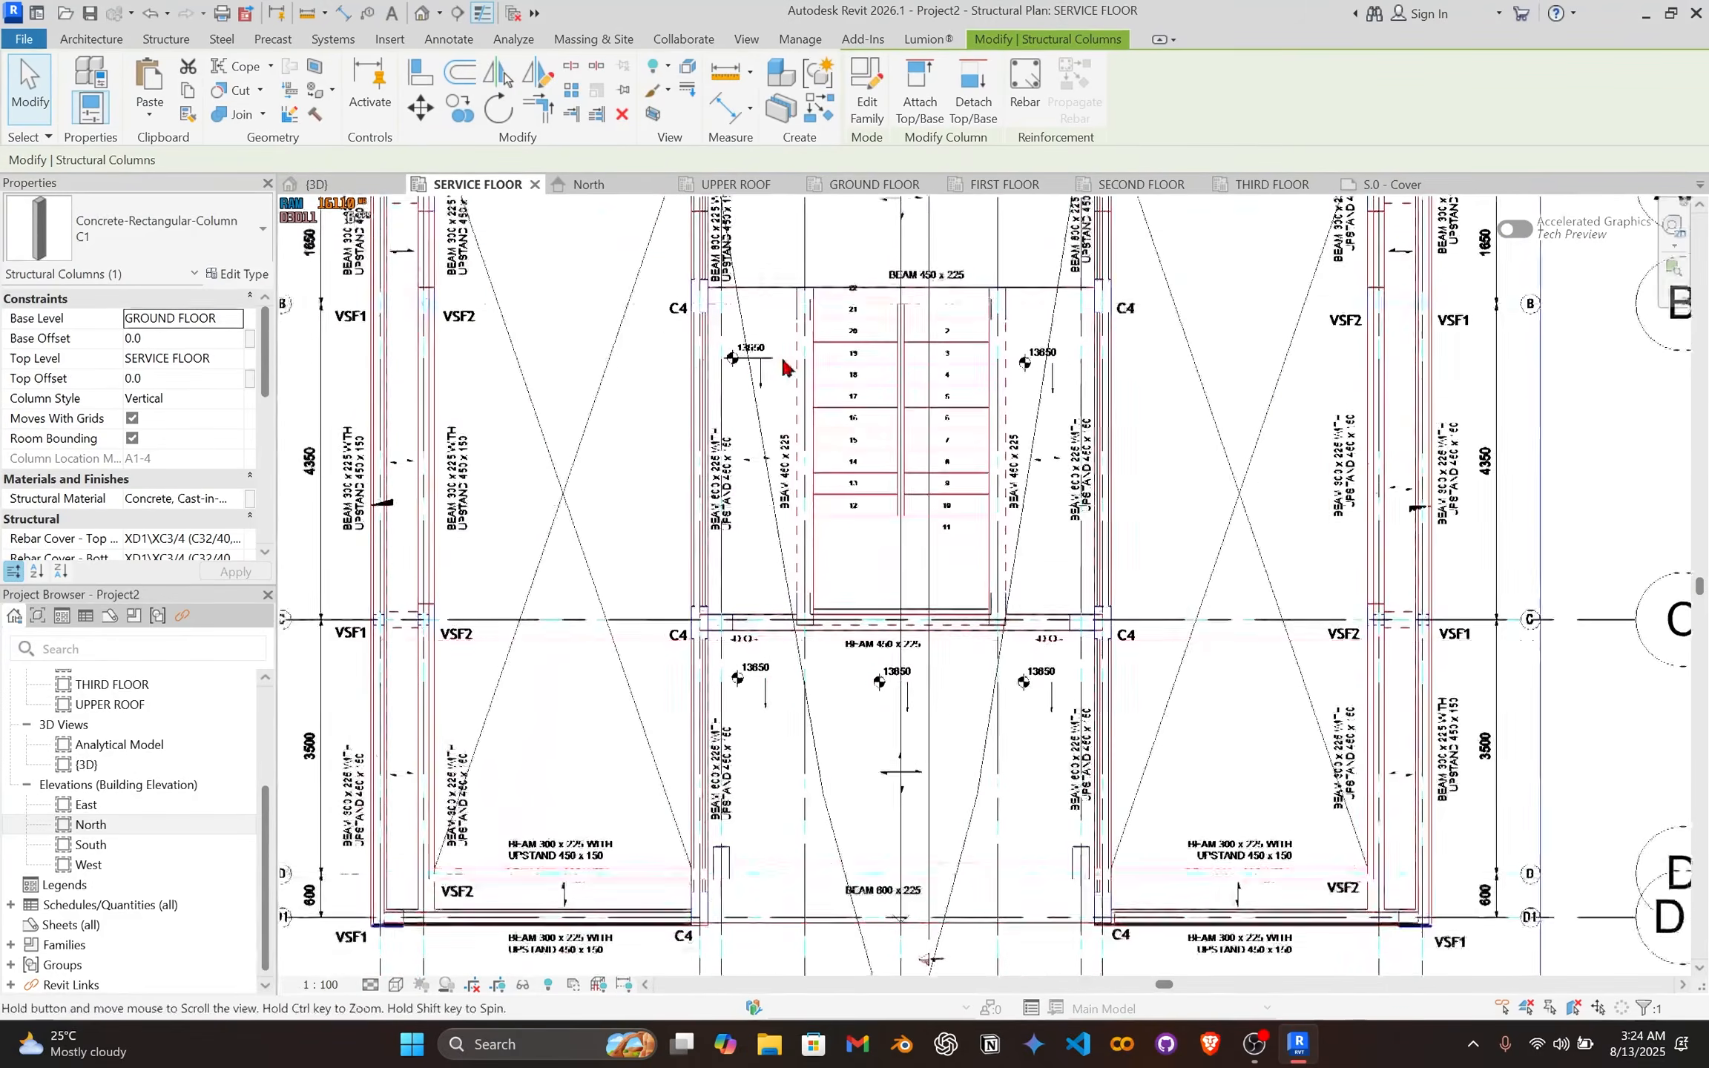
middle_drag(831, 617, 812, 445)
scroll(809, 742, up, 2)
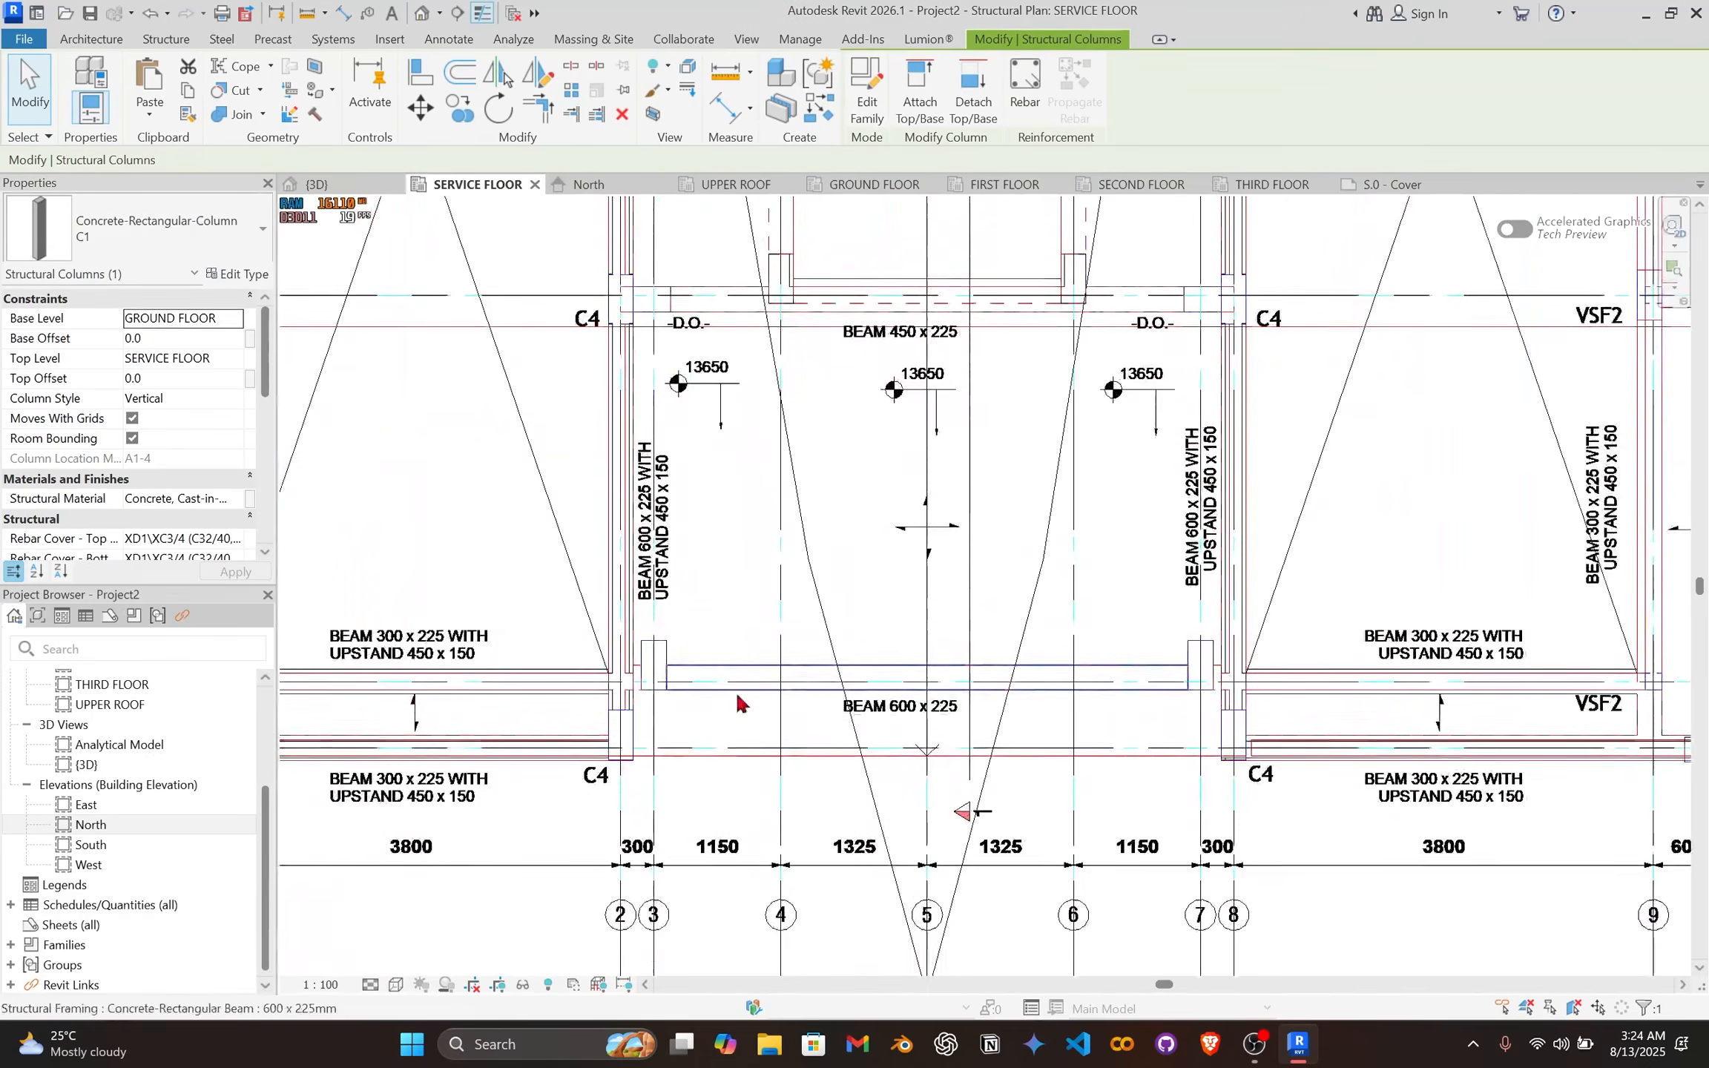
Step: Set the Service Floor plan to hidden-line display and check the C4 columns at D1/2 and D1/8
click(389, 984)
click(430, 884)
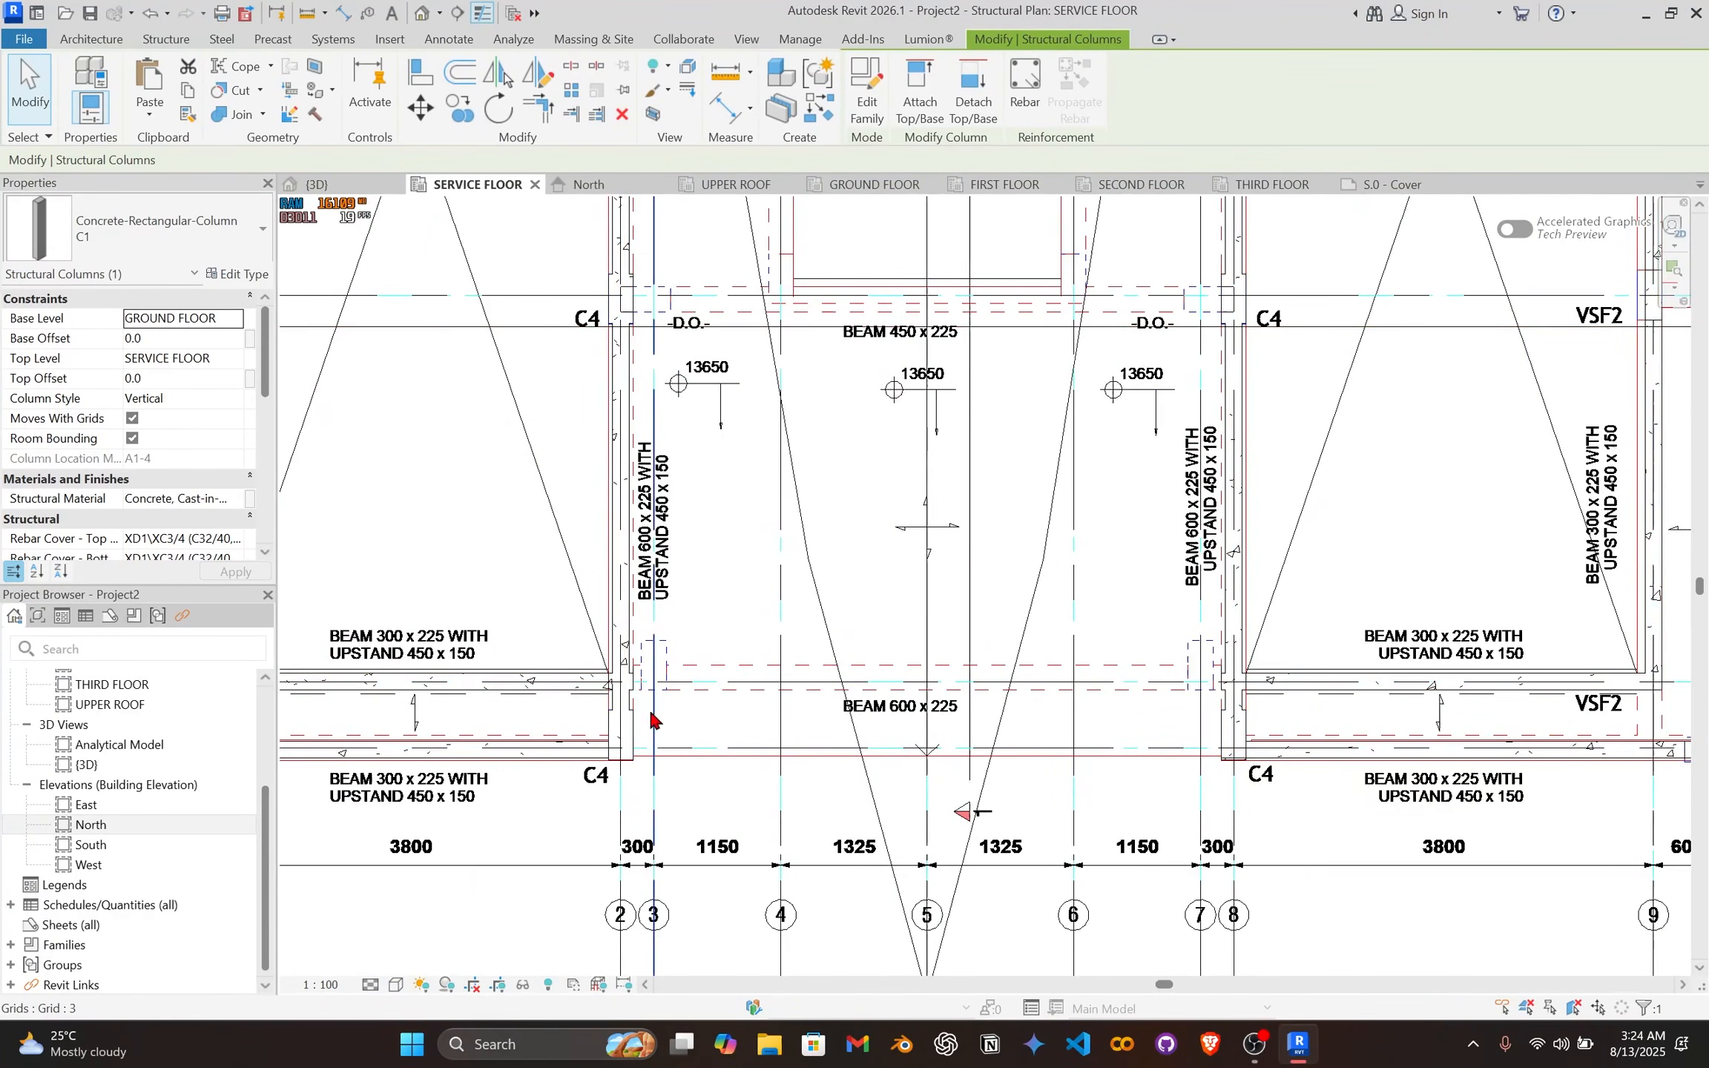
scroll(651, 717, up, 3)
scroll(769, 704, down, 3)
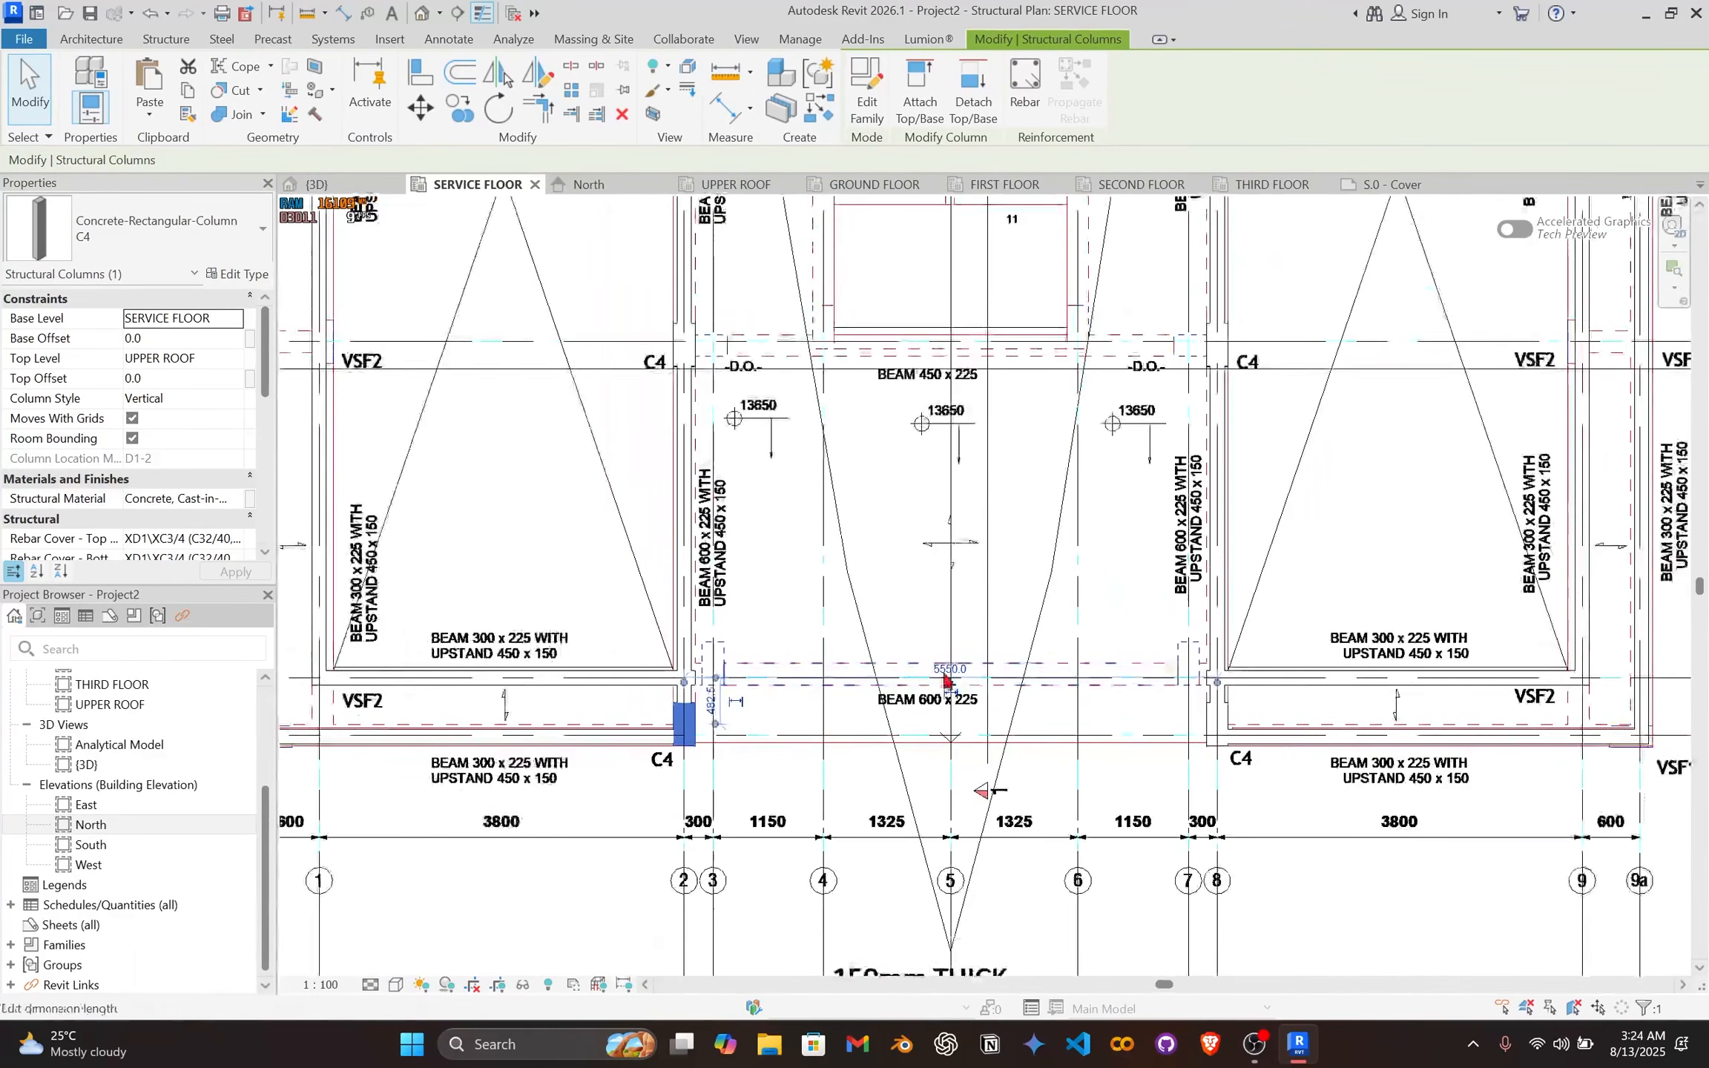
scroll(1024, 510, down, 2)
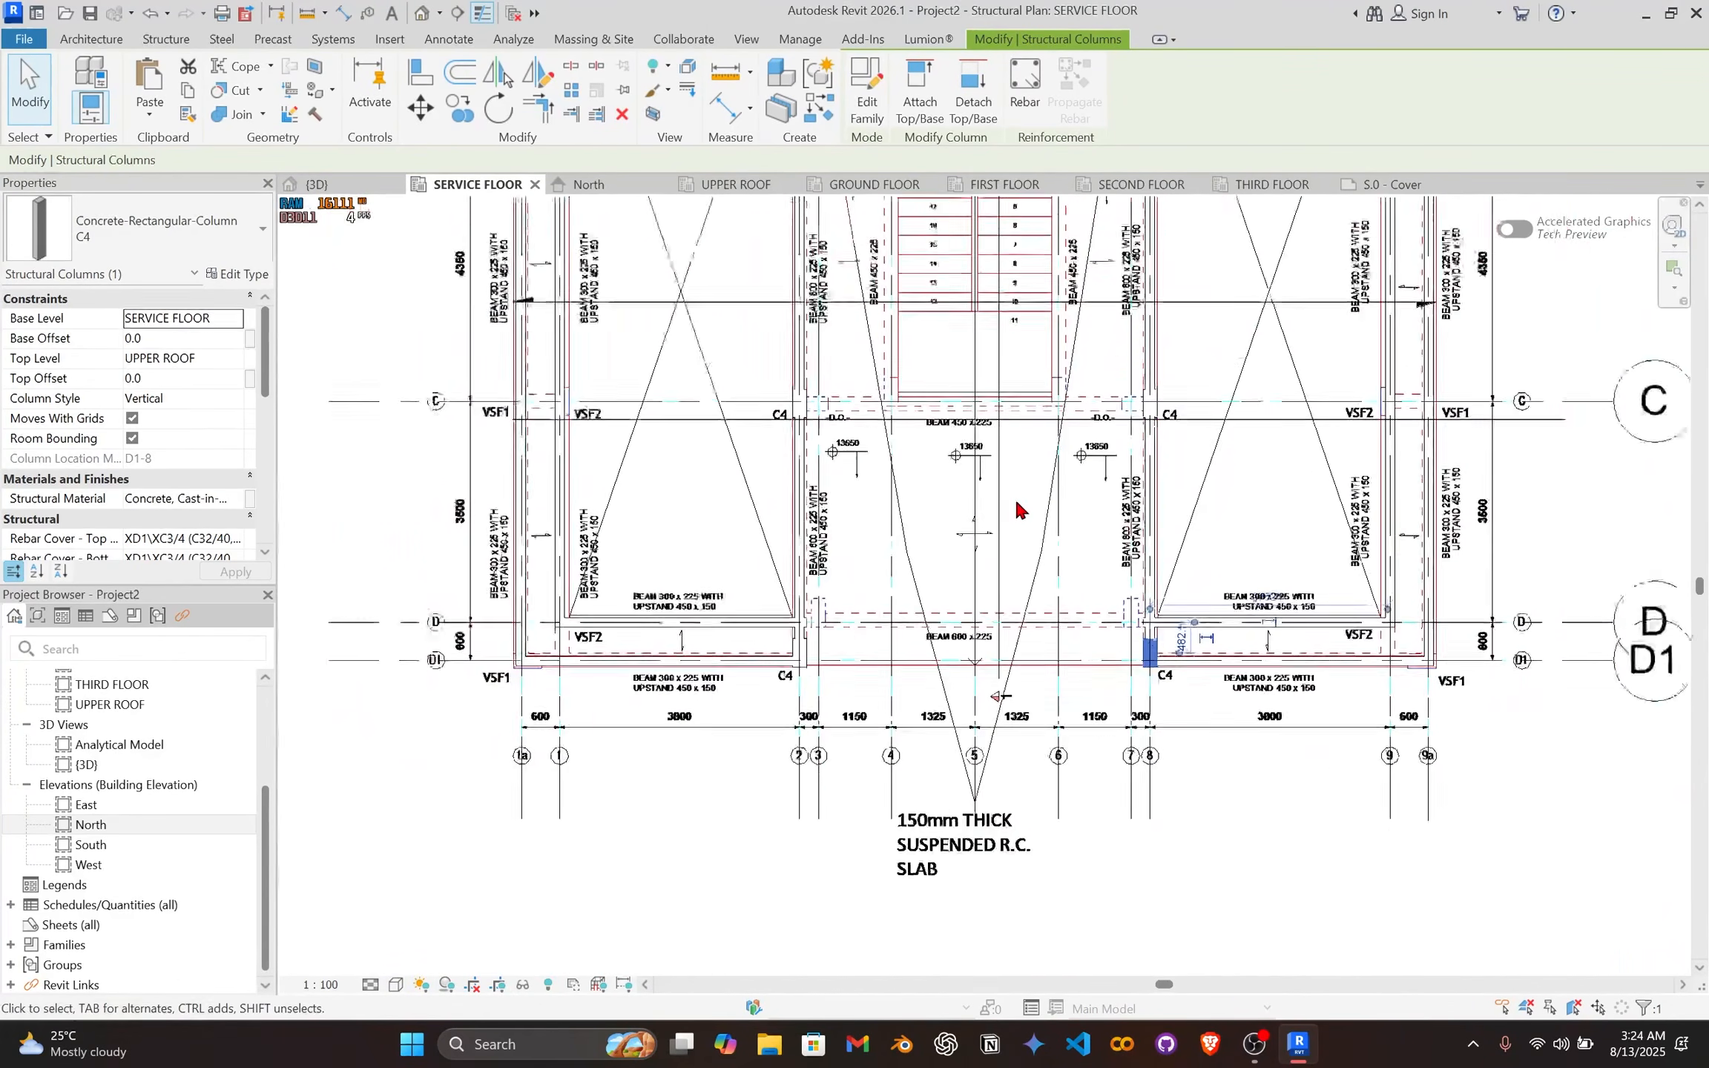
middle_drag(946, 298, 1026, 519)
middle_drag(1049, 437, 1001, 534)
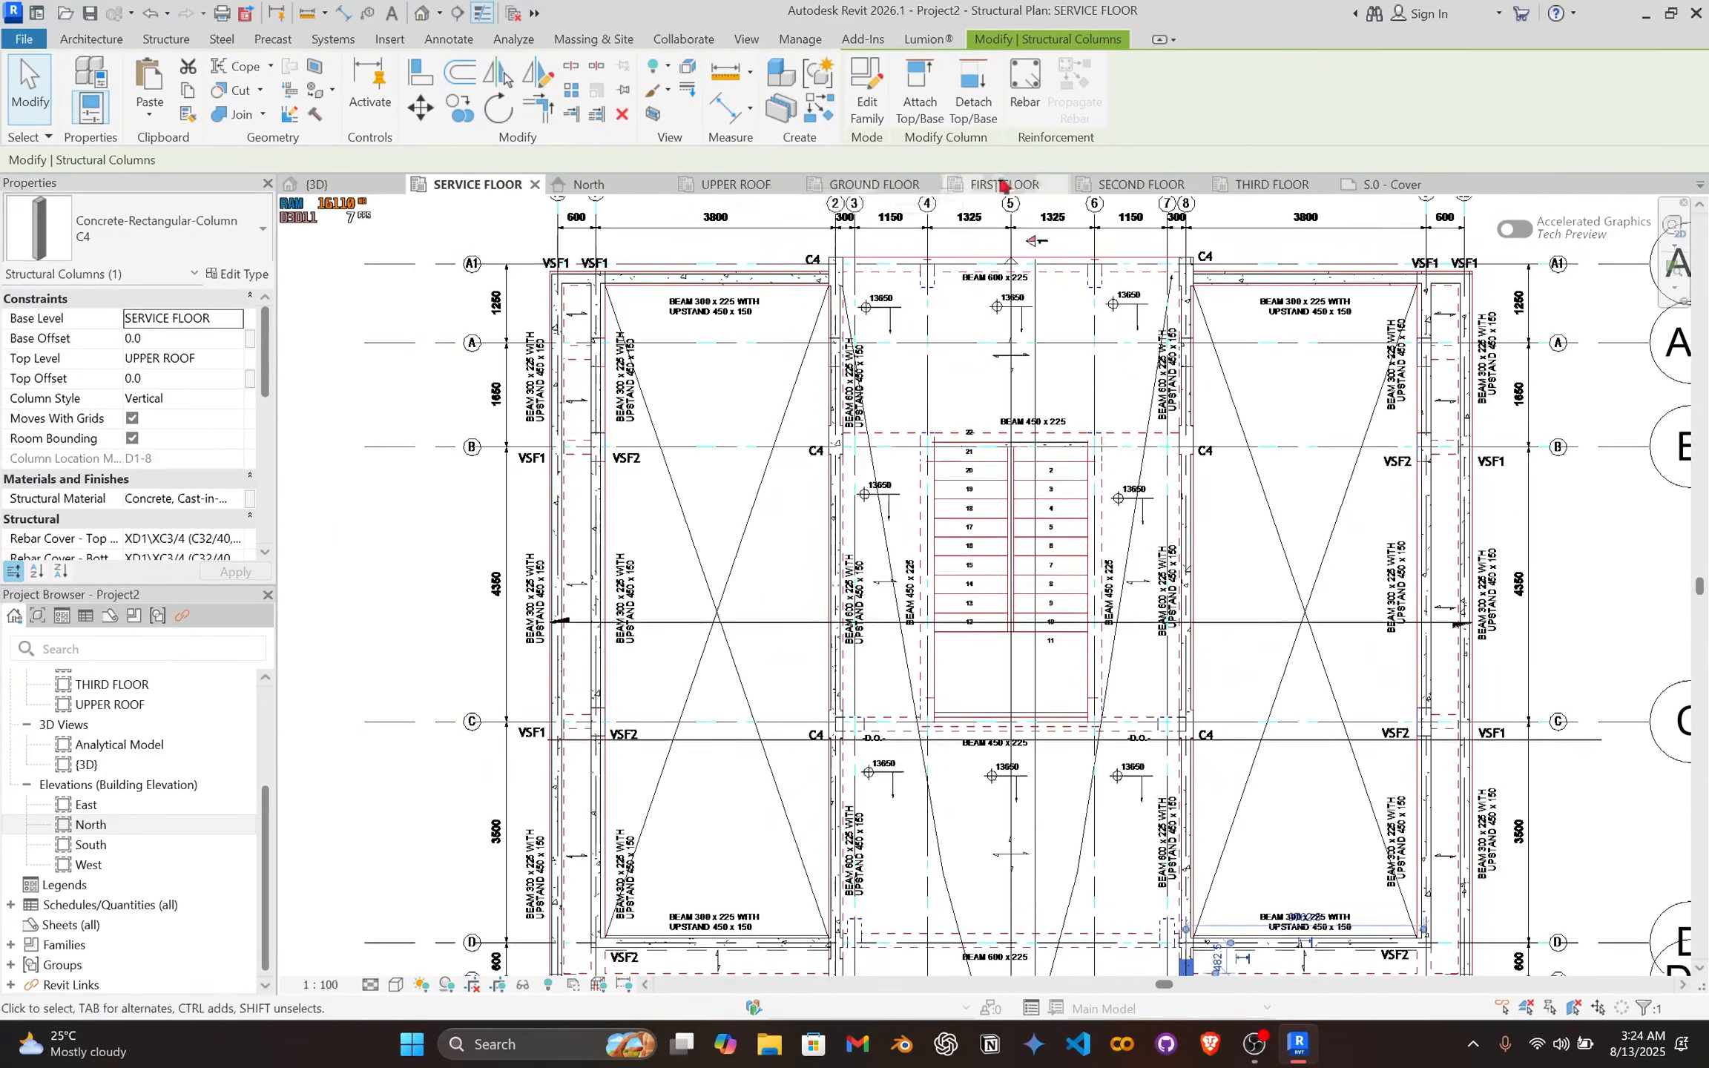
Step: Go back to the 3D view and inspect the C4 columns rising around the service floor slab opening
click(353, 187)
shift+middle_drag(748, 513, 868, 595)
scroll(701, 637, up, 2)
scroll(836, 512, up, 1)
scroll(830, 512, down, 1)
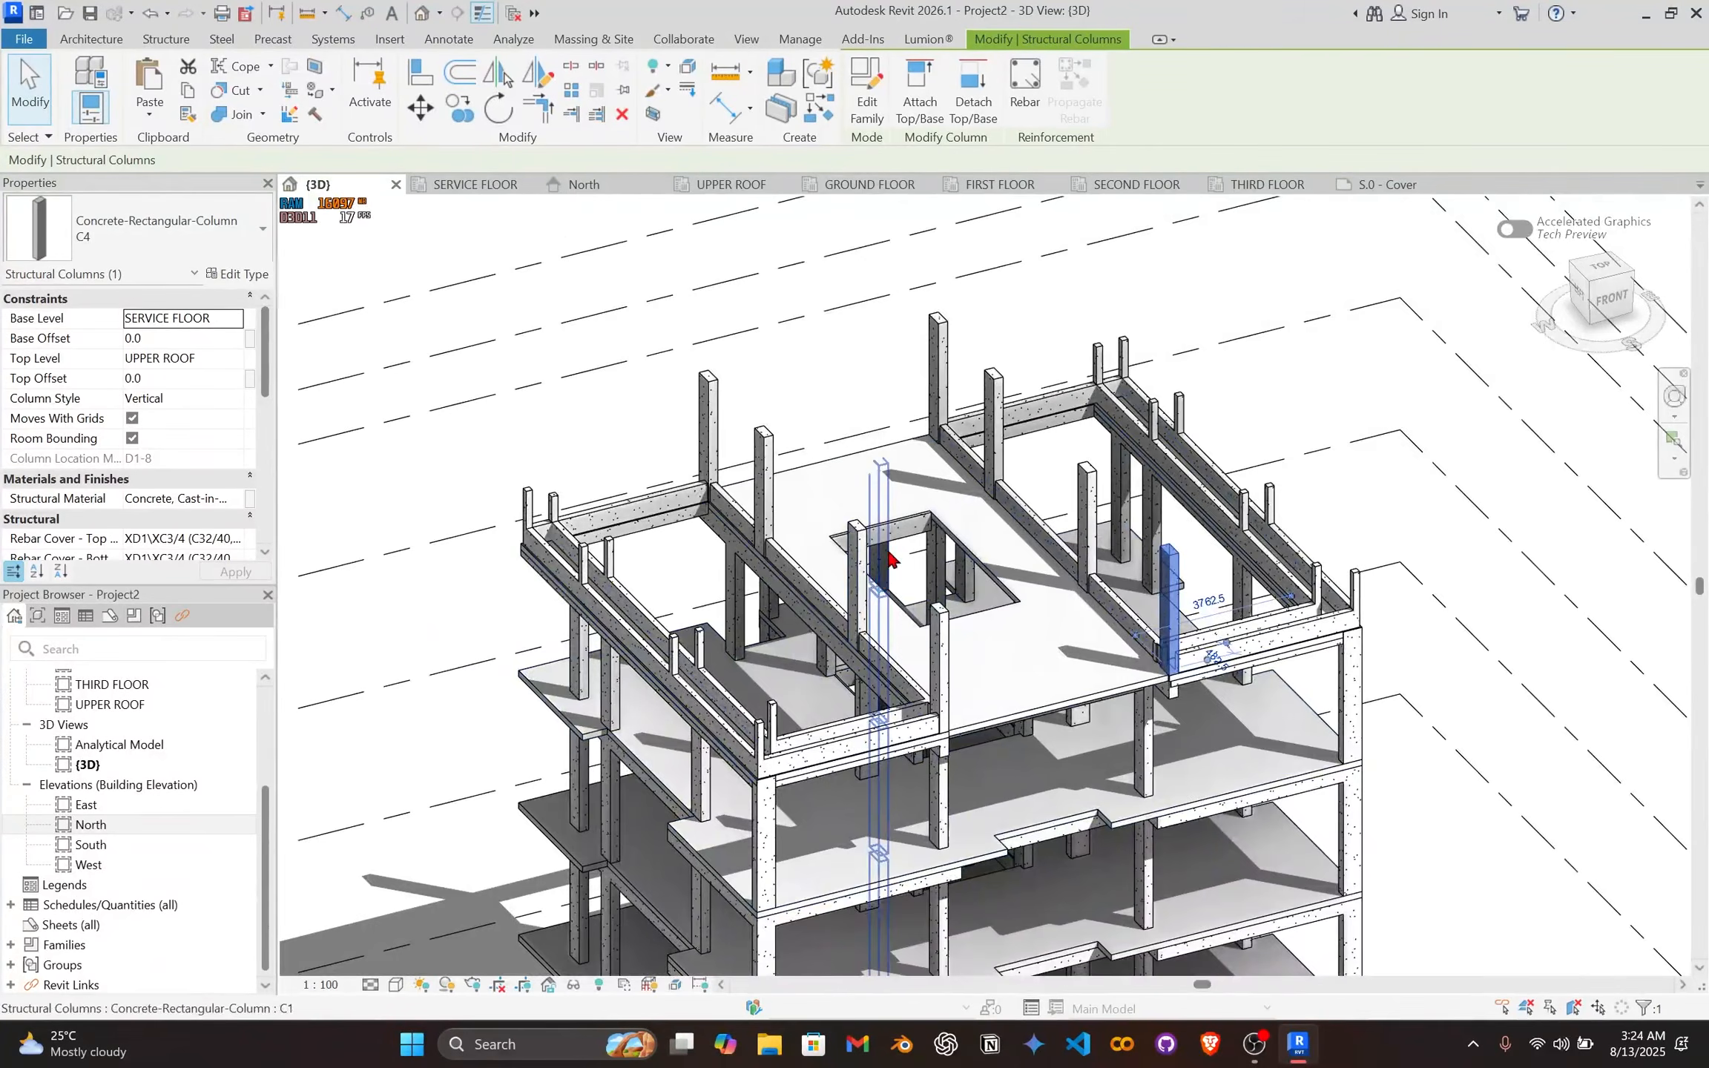
scroll(887, 571, up, 3)
scroll(151, 797, up, 1)
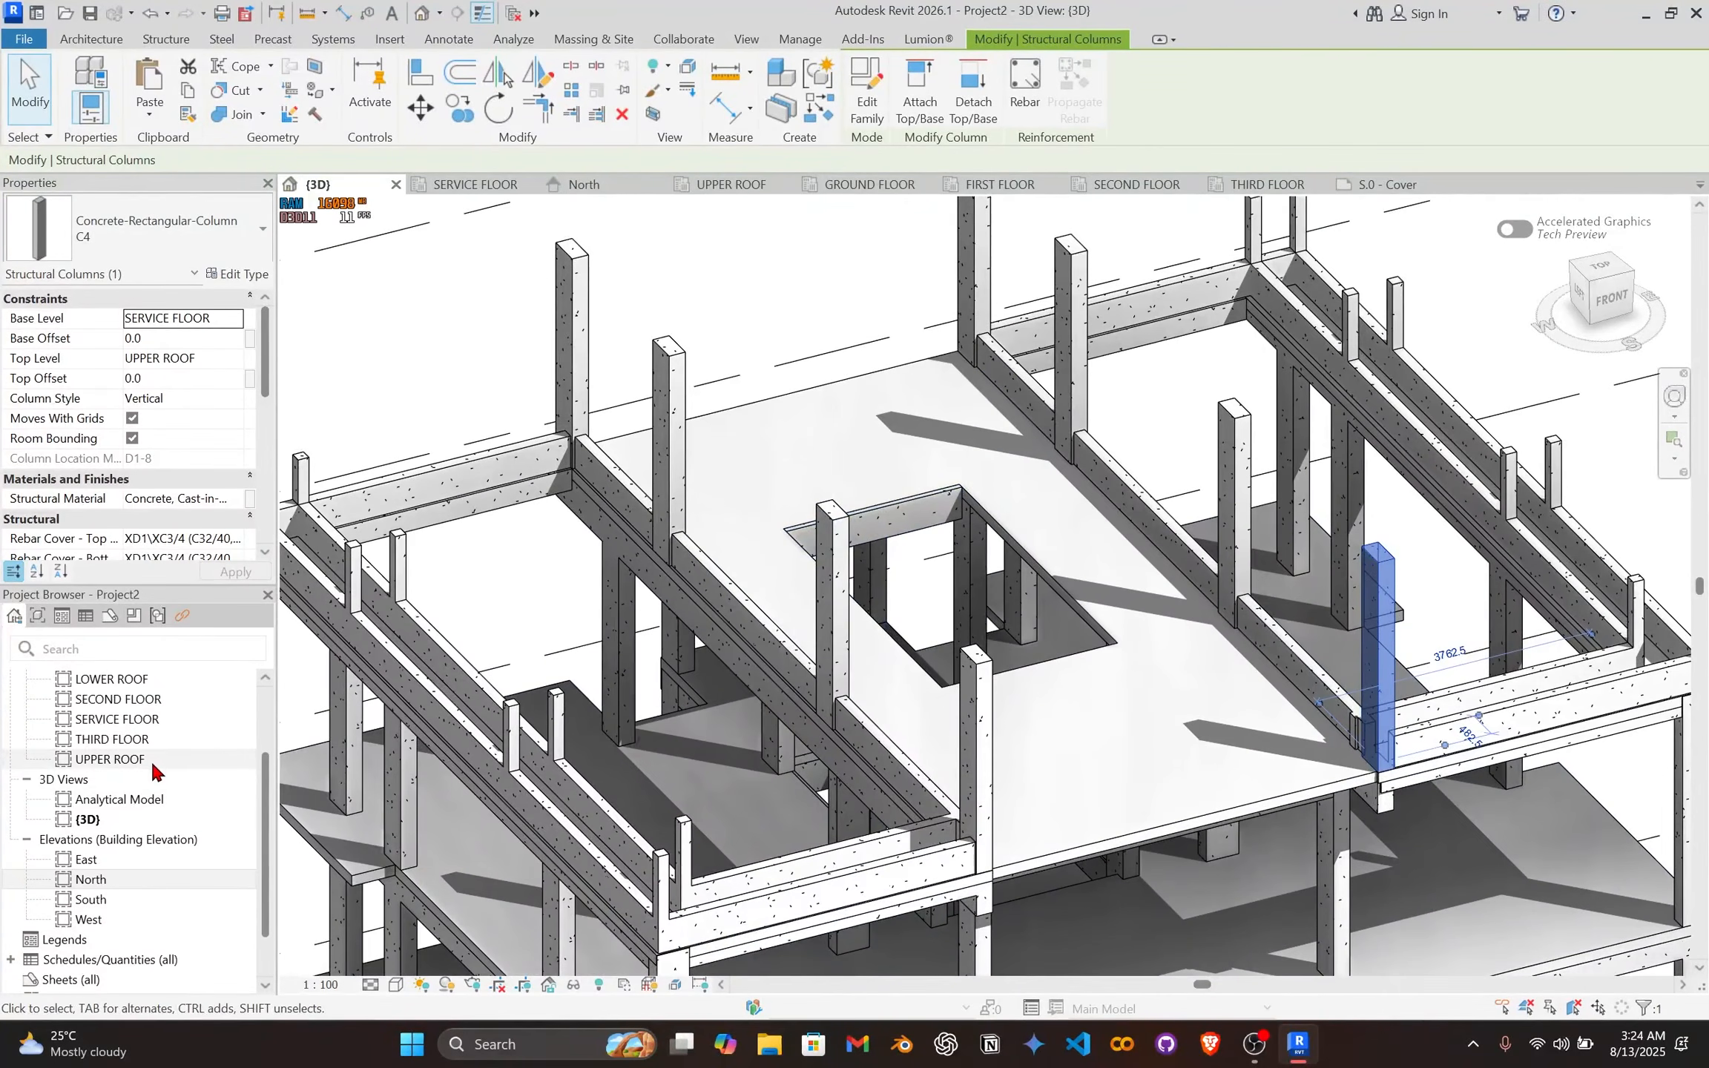
Step: Open the Upper Roof plan and examine the VSF3 marks and beam labels along grid A1
double_click(150, 759)
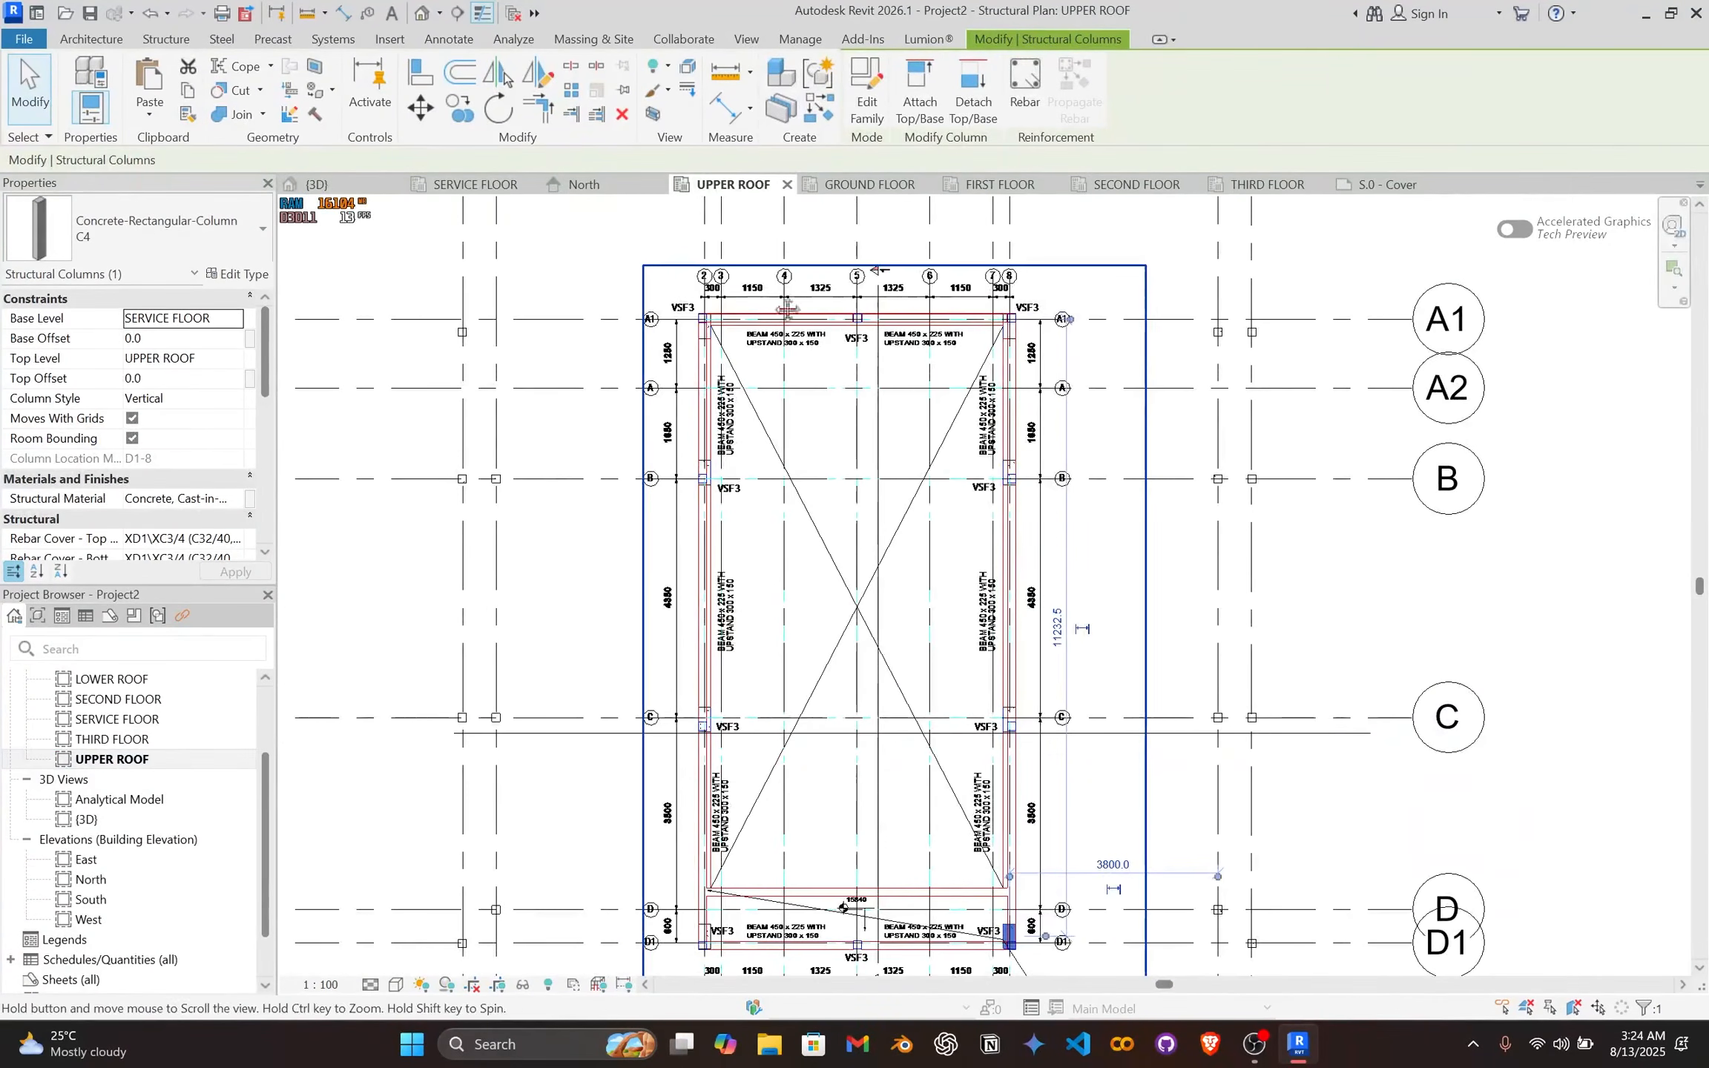
scroll(787, 308, up, 6)
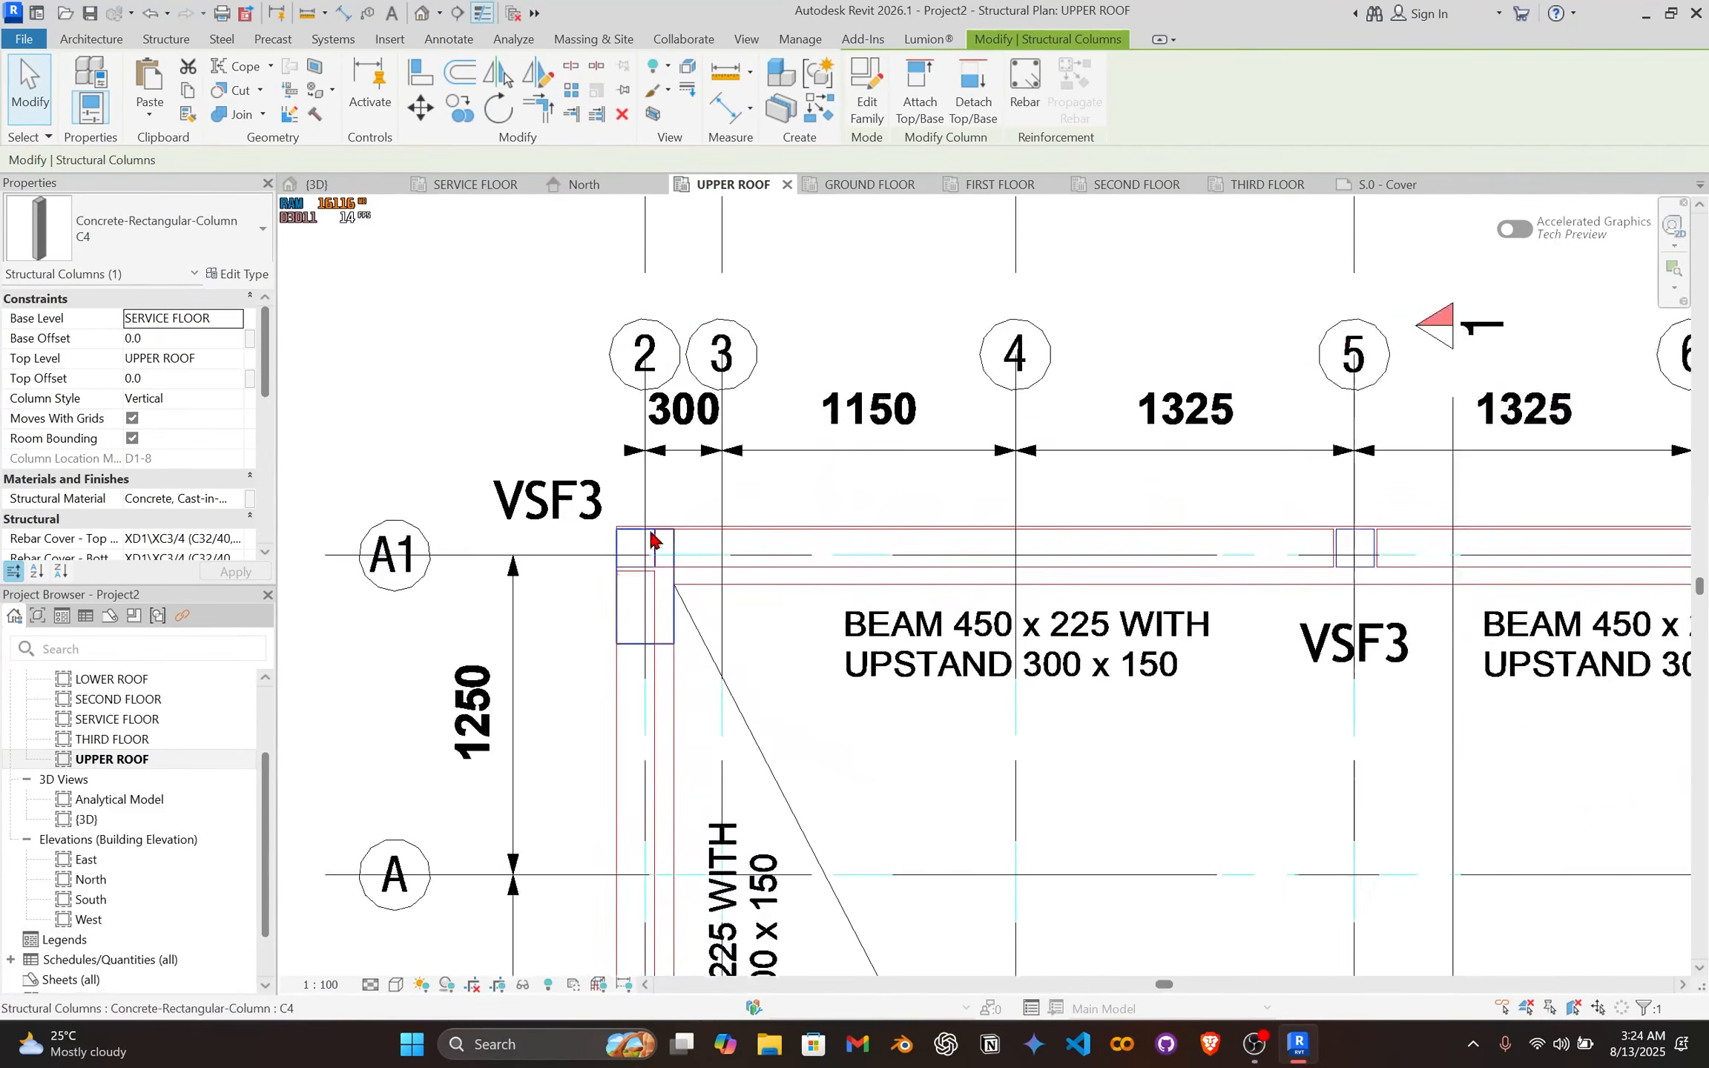
scroll(652, 540, down, 1)
scroll(656, 545, up, 2)
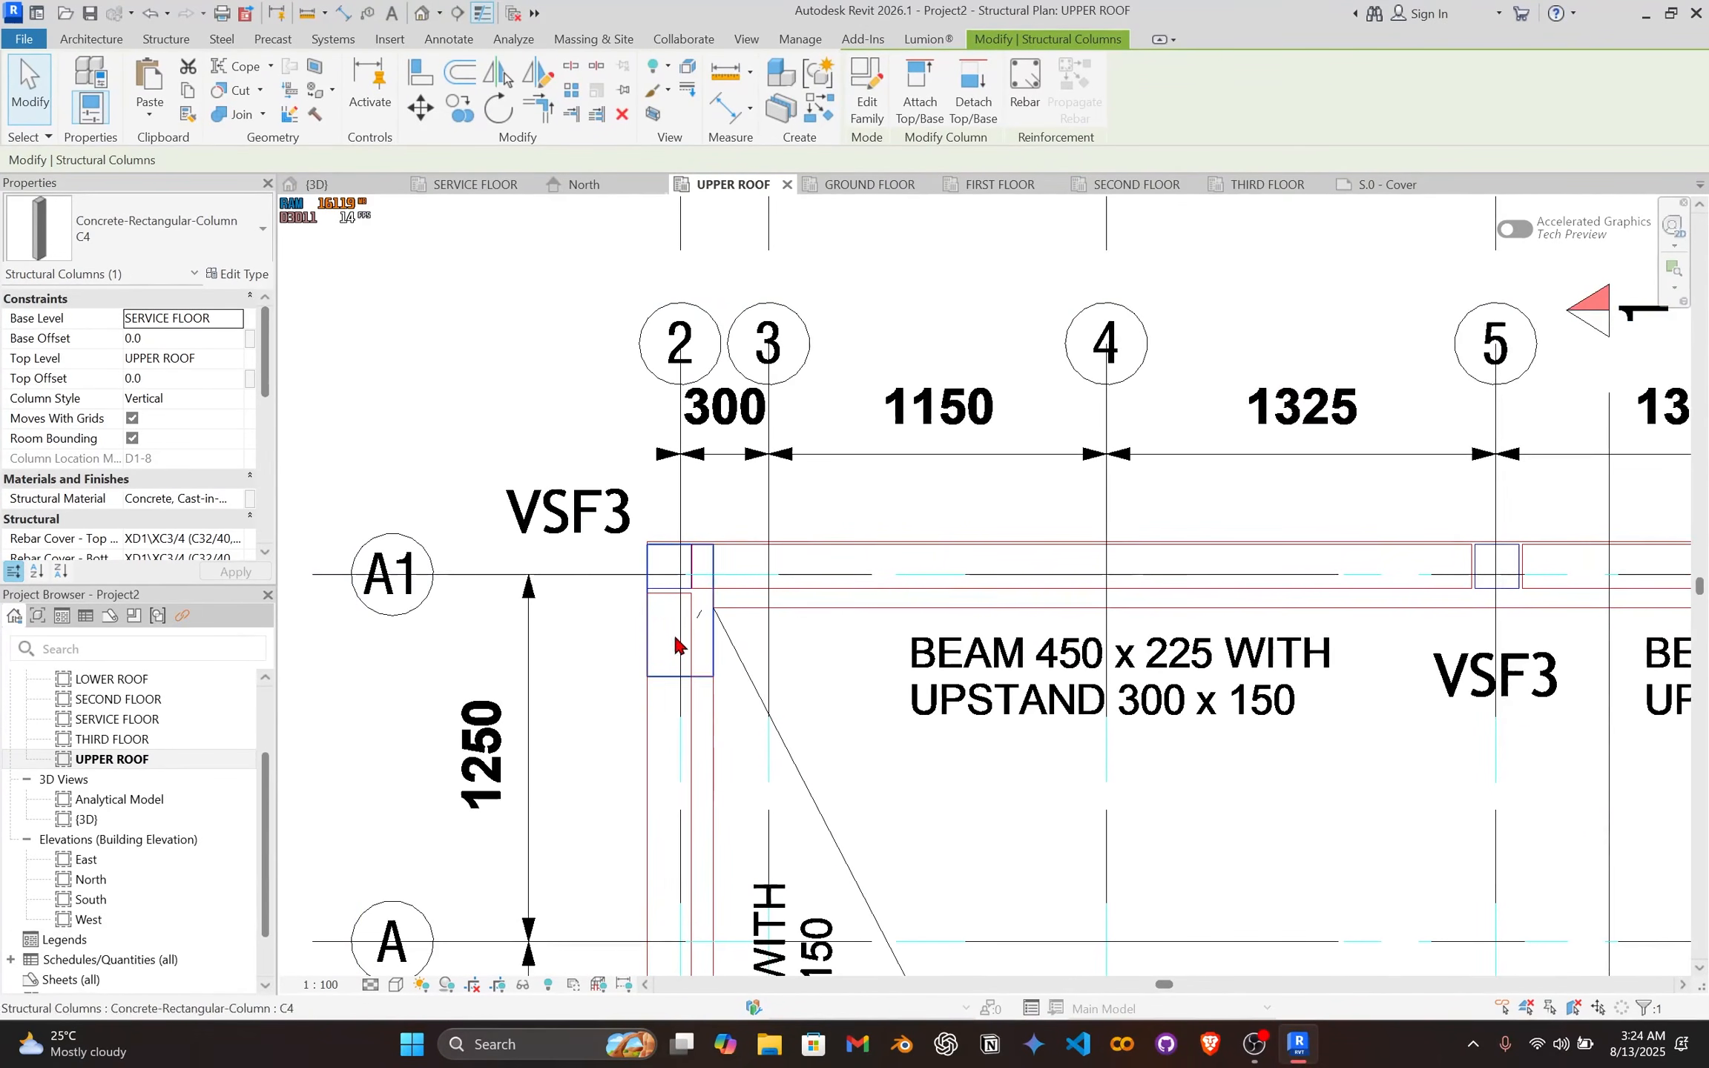
scroll(653, 549, down, 2)
middle_drag(687, 601, 697, 546)
scroll(682, 614, down, 2)
scroll(686, 610, down, 1)
scroll(602, 482, up, 1)
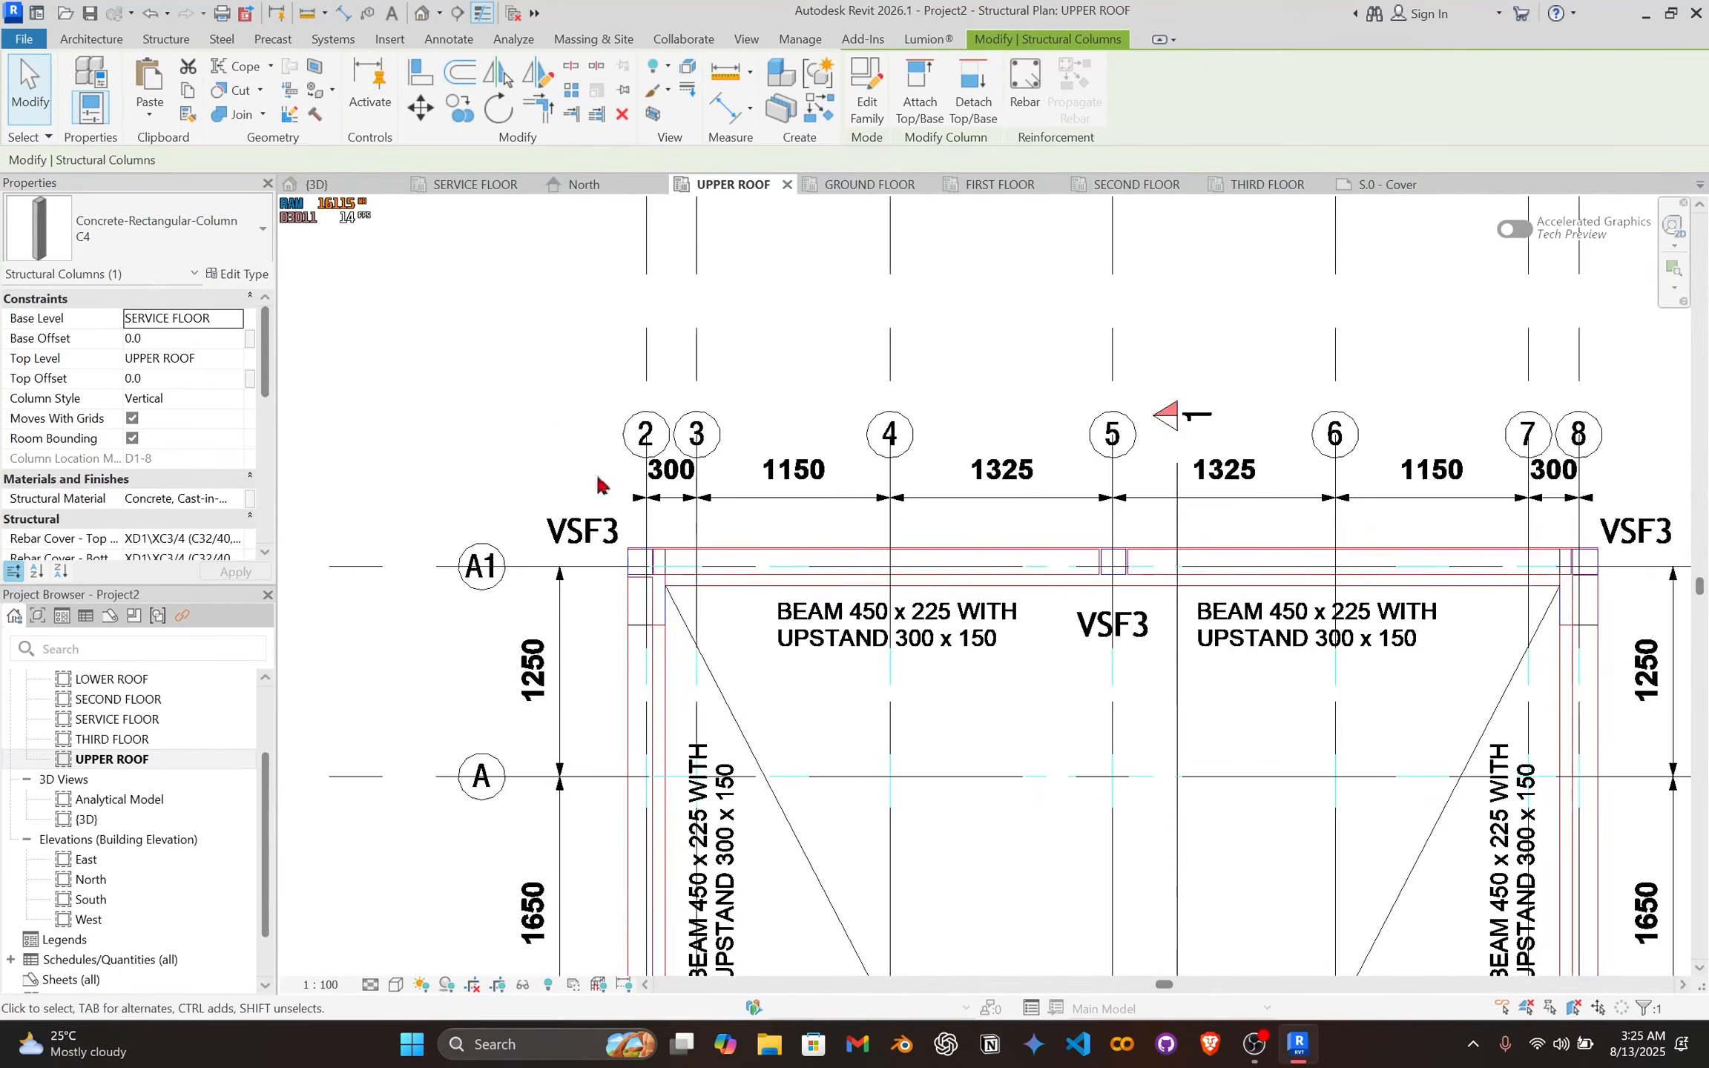
scroll(853, 612, up, 2)
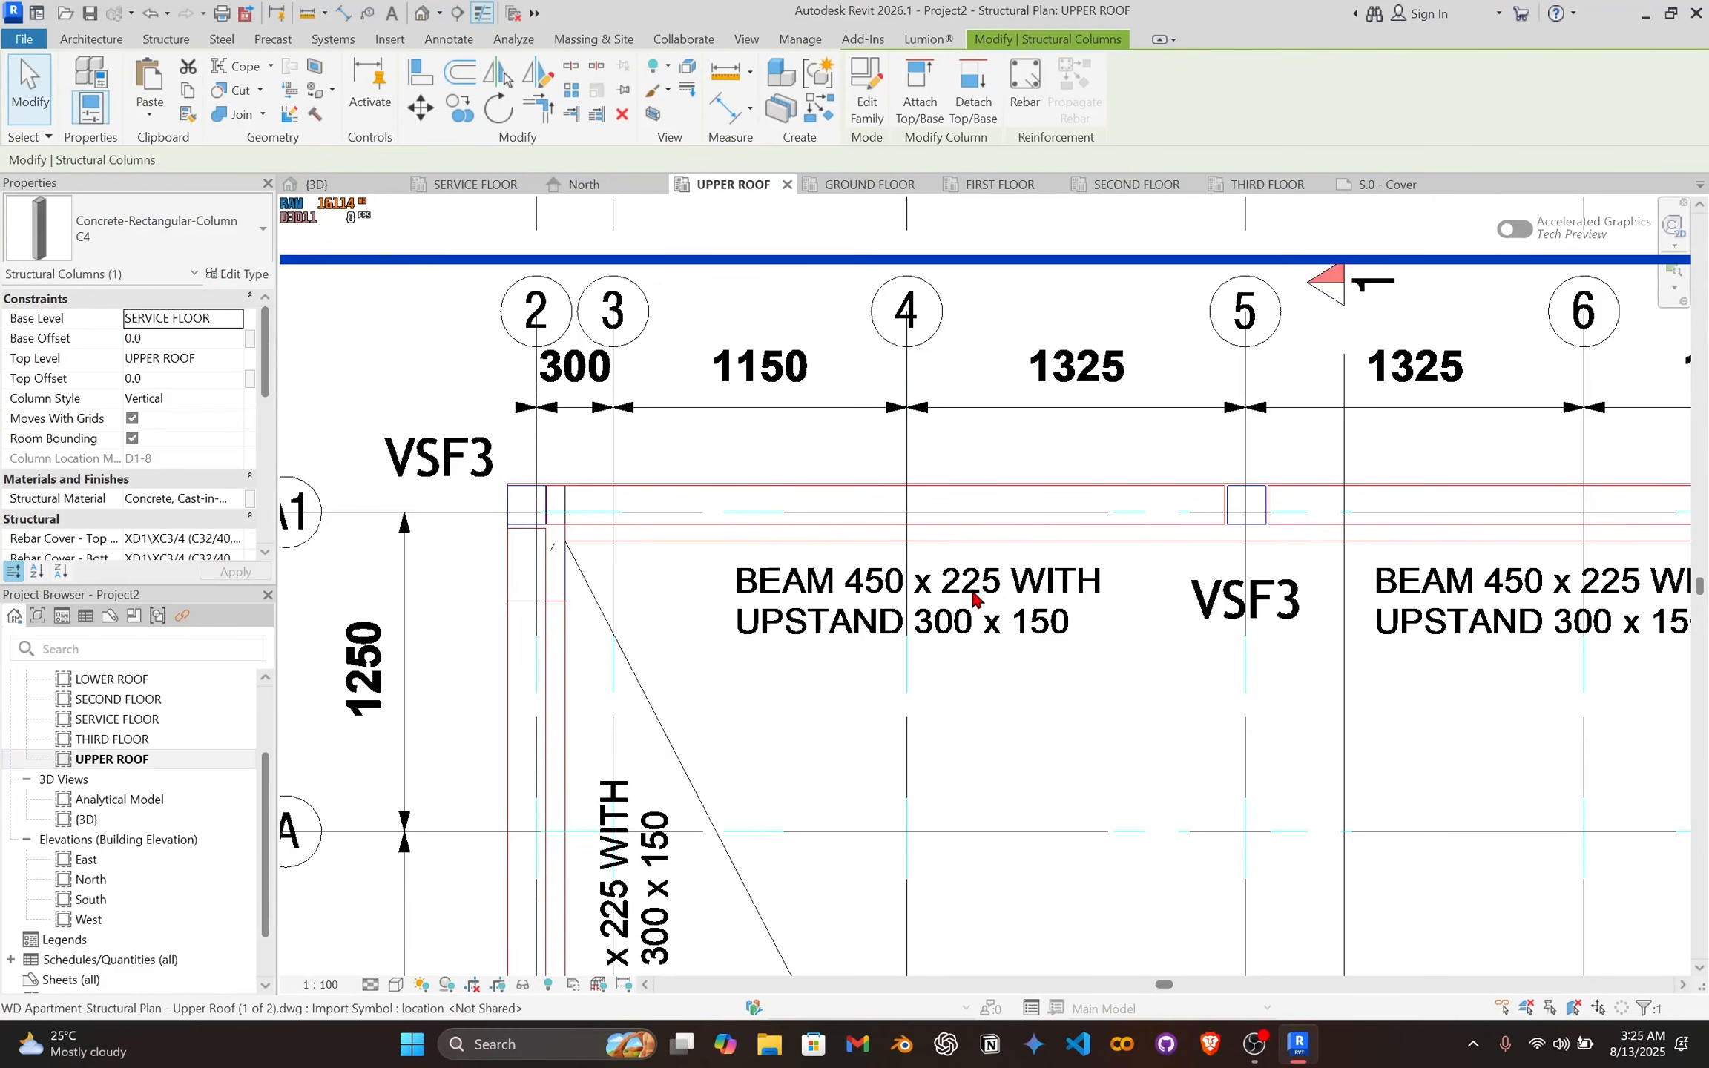
scroll(908, 629, down, 2)
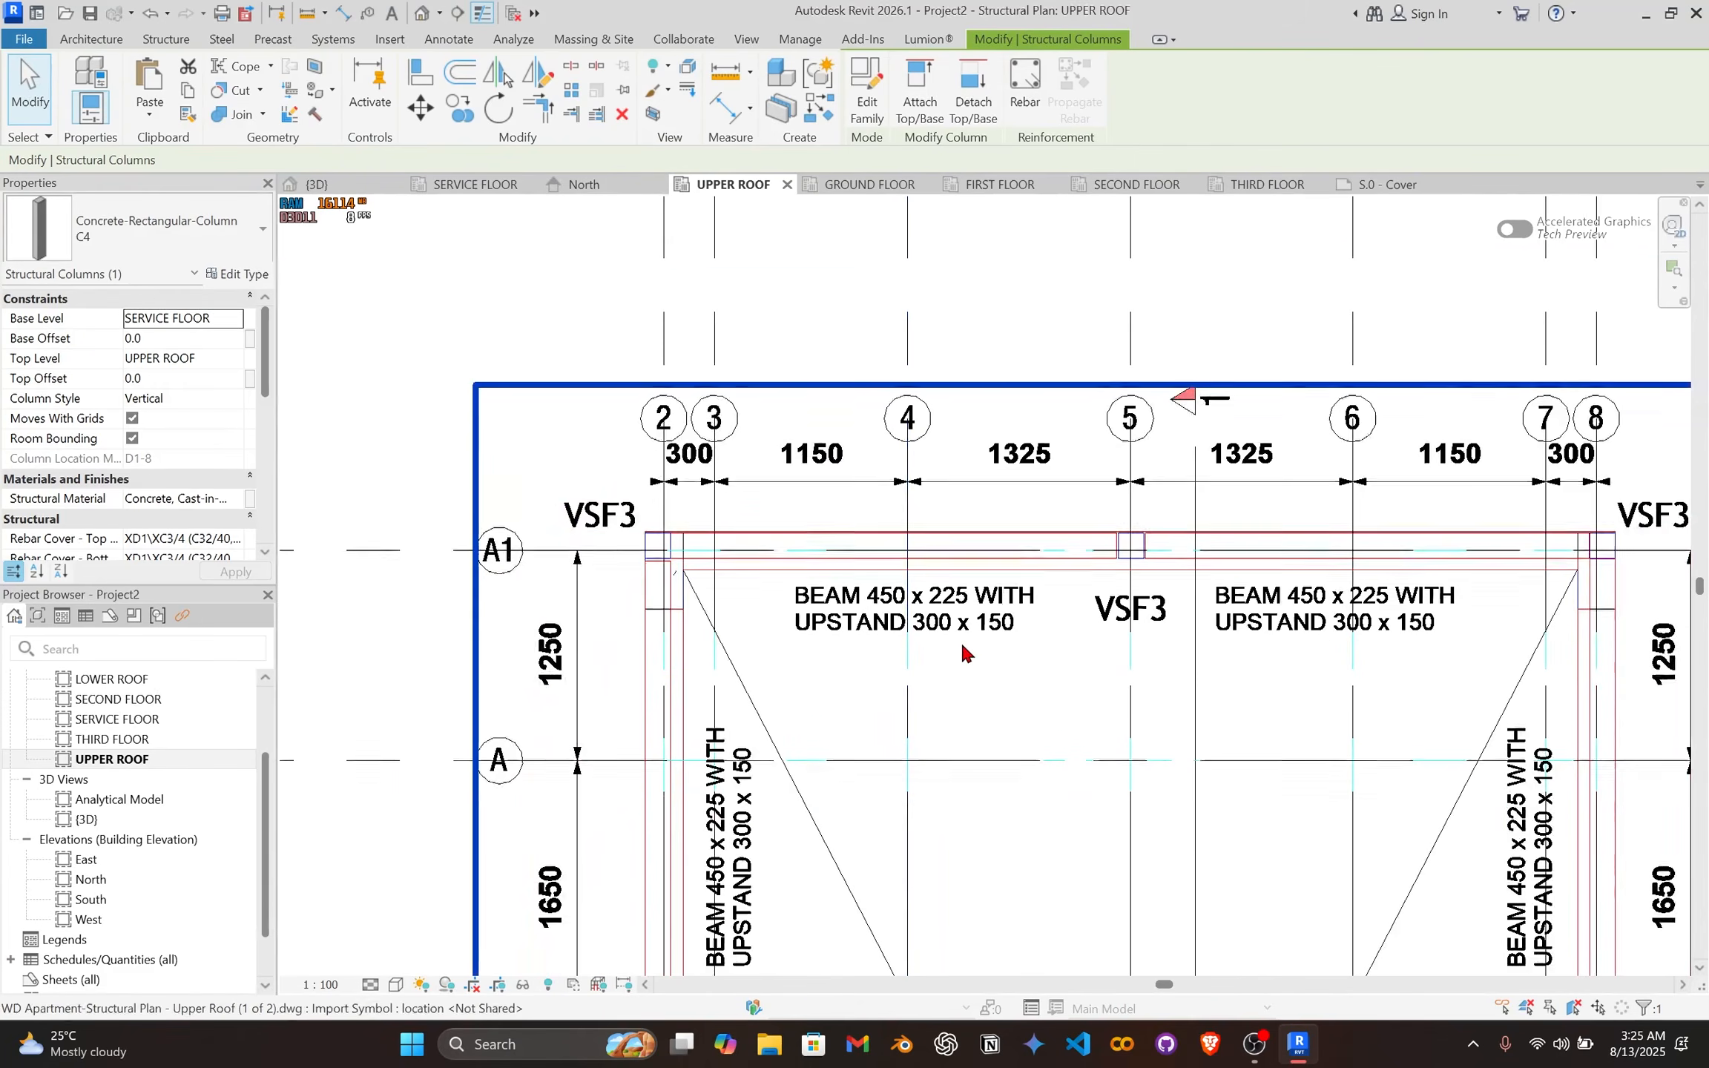
Step: Review the remaining Upper Roof beam labels and VSF3 positions along grids 2, 8 and D1
scroll(962, 645, down, 3)
middle_drag(968, 647, 909, 470)
scroll(861, 690, up, 1)
scroll(678, 551, up, 1)
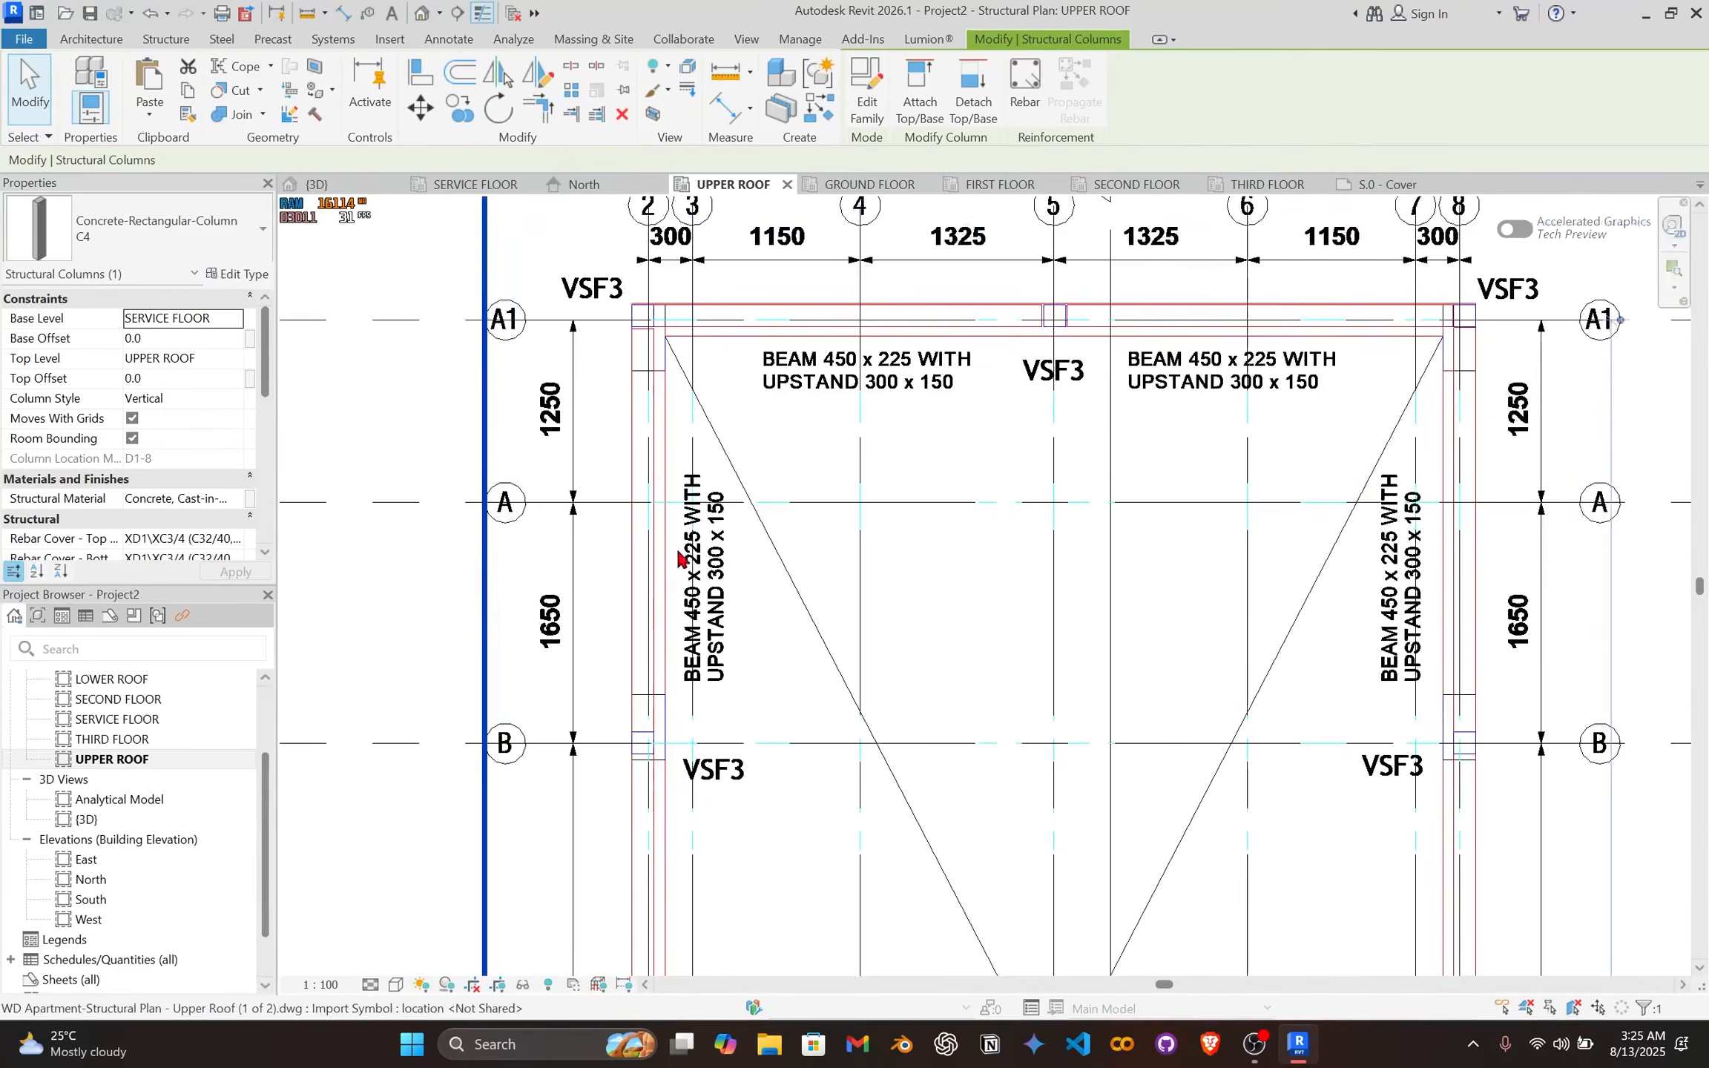
scroll(1524, 726, down, 1)
middle_drag(1436, 749, 1265, 425)
middle_drag(1159, 740, 1164, 327)
middle_drag(1179, 582, 1182, 217)
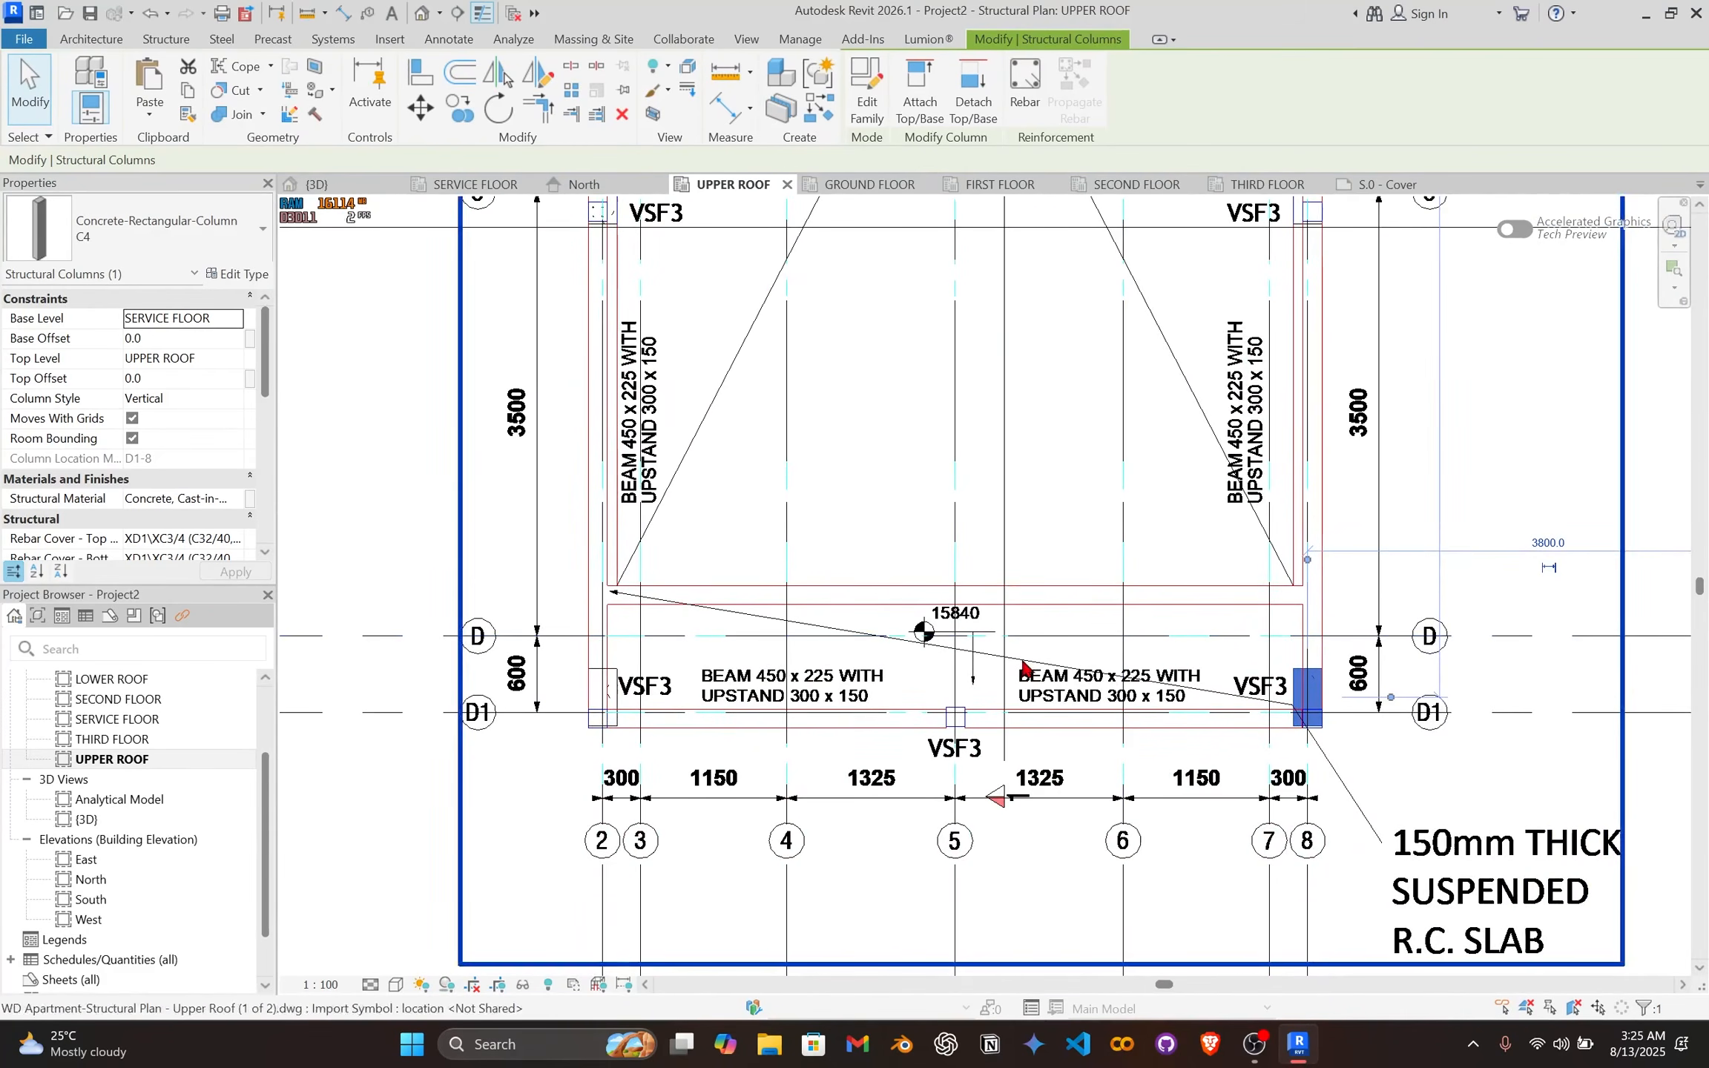
middle_drag(1002, 683, 963, 693)
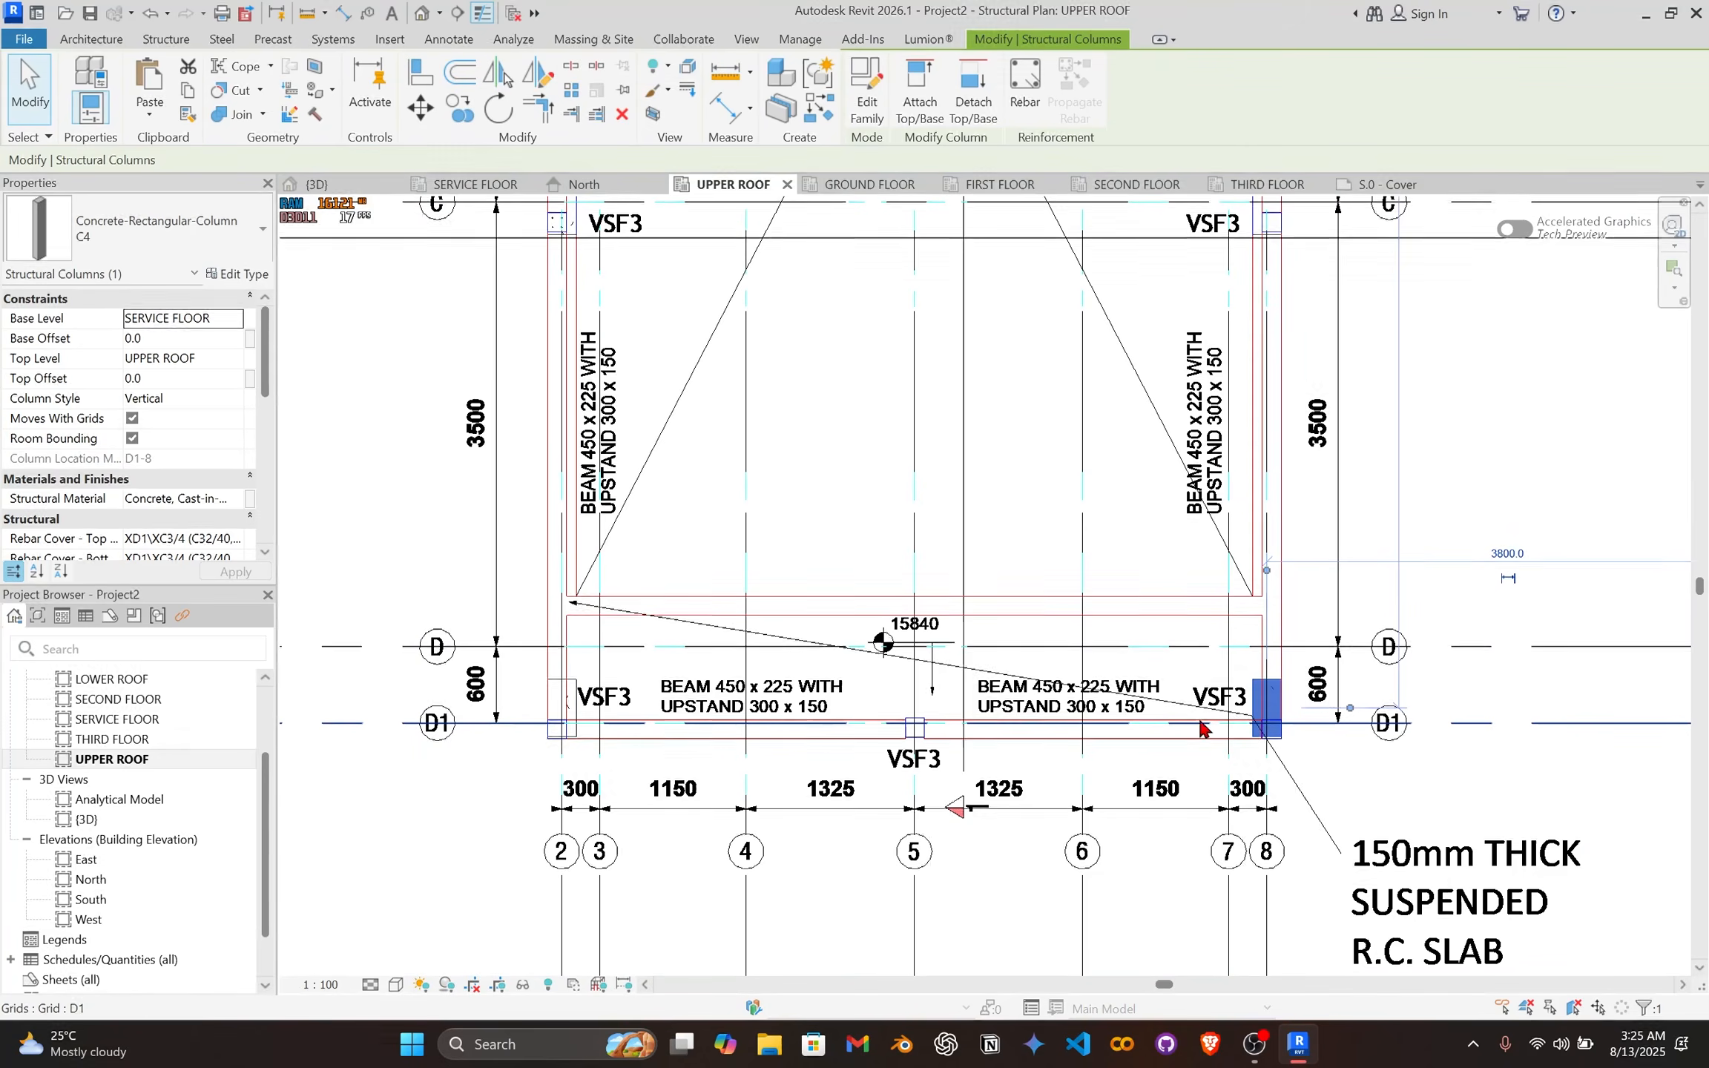
scroll(828, 725, up, 1)
middle_drag(1152, 737, 982, 763)
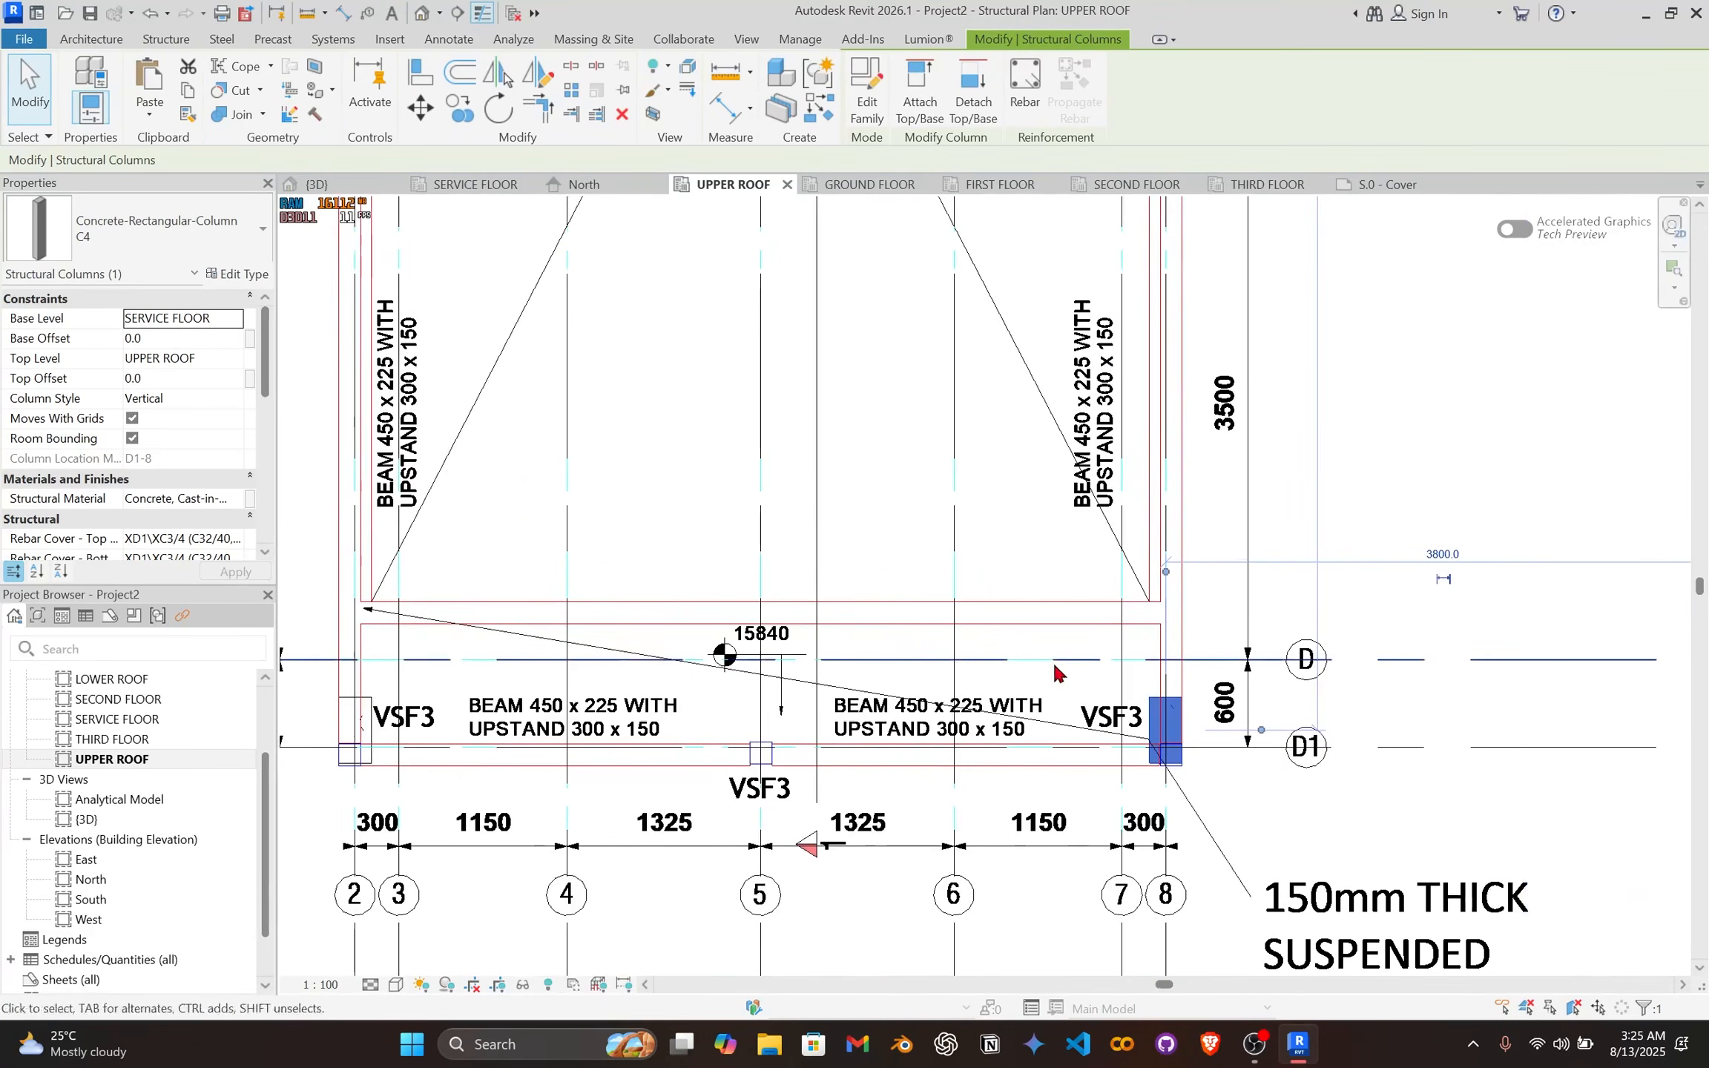
scroll(1071, 617, down, 2)
middle_drag(1134, 551, 1117, 668)
scroll(1112, 659, down, 1)
scroll(1100, 663, up, 1)
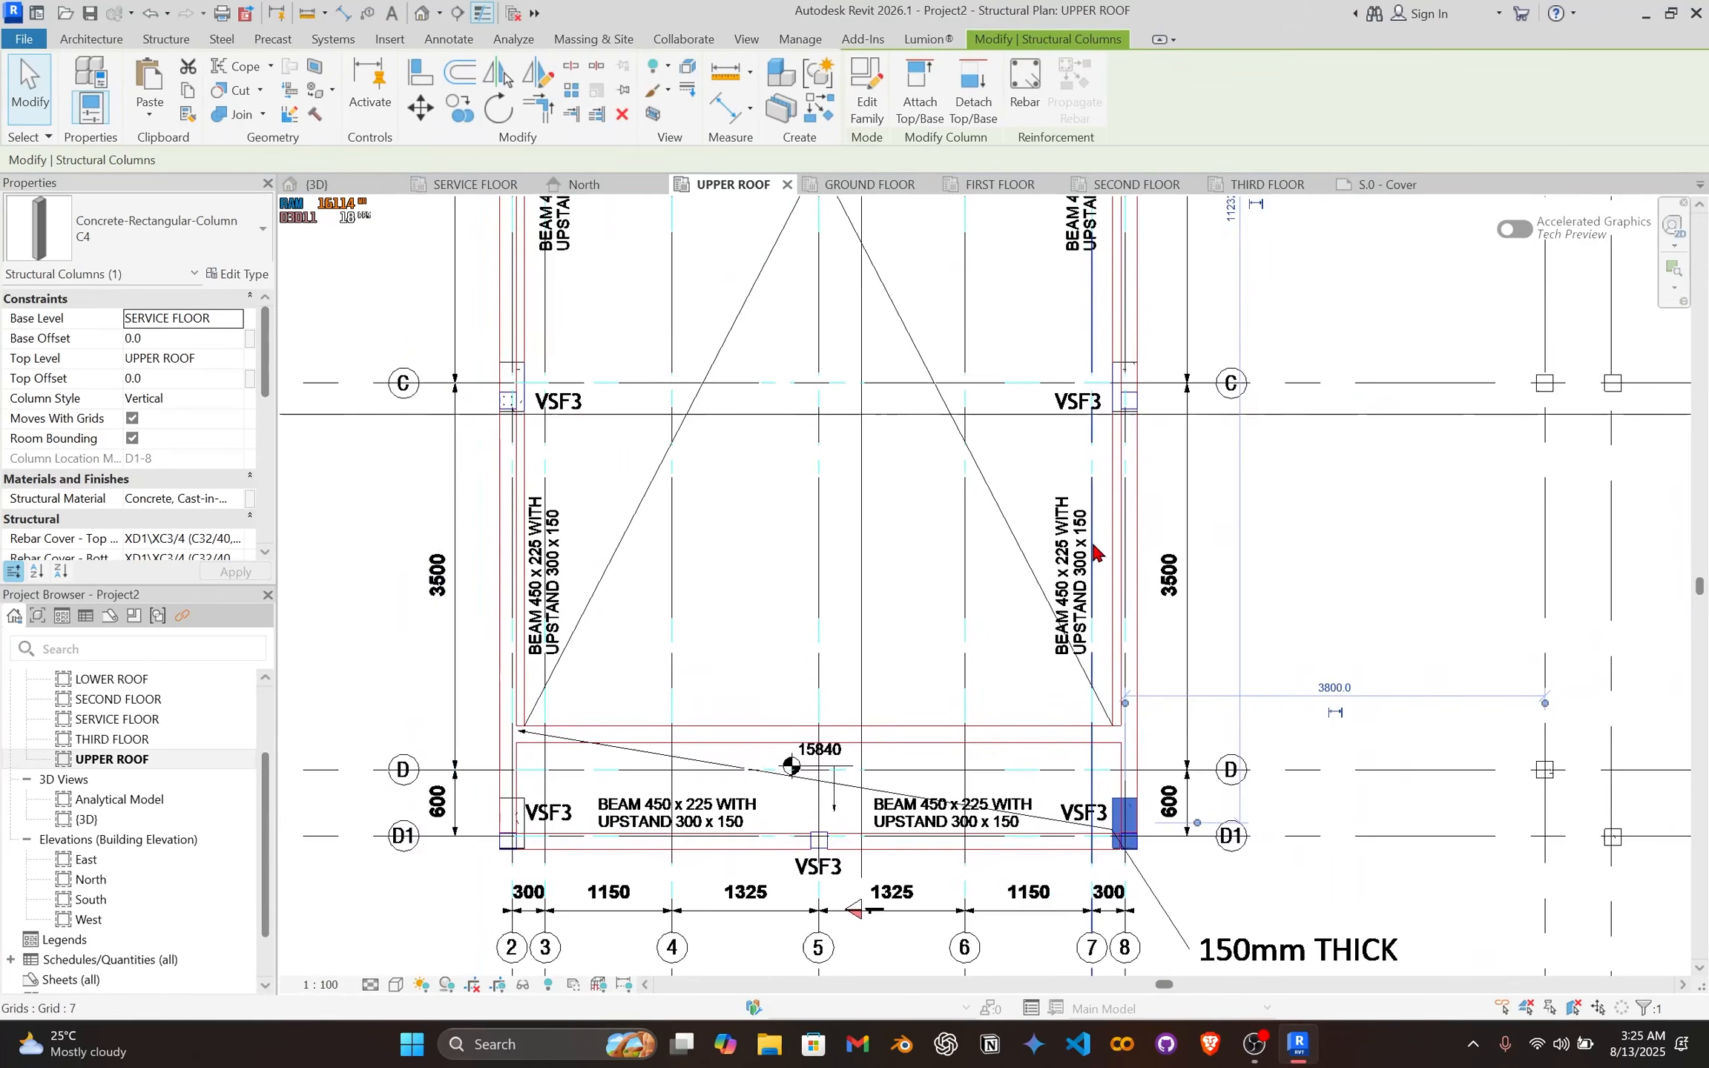
middle_drag(981, 533, 1041, 689)
middle_drag(825, 408, 874, 589)
mouse_move(832, 452)
middle_down()
mouse_move(851, 600)
mouse_move(895, 588)
middle_up()
middle_drag(903, 442, 923, 655)
middle_drag(919, 486, 875, 551)
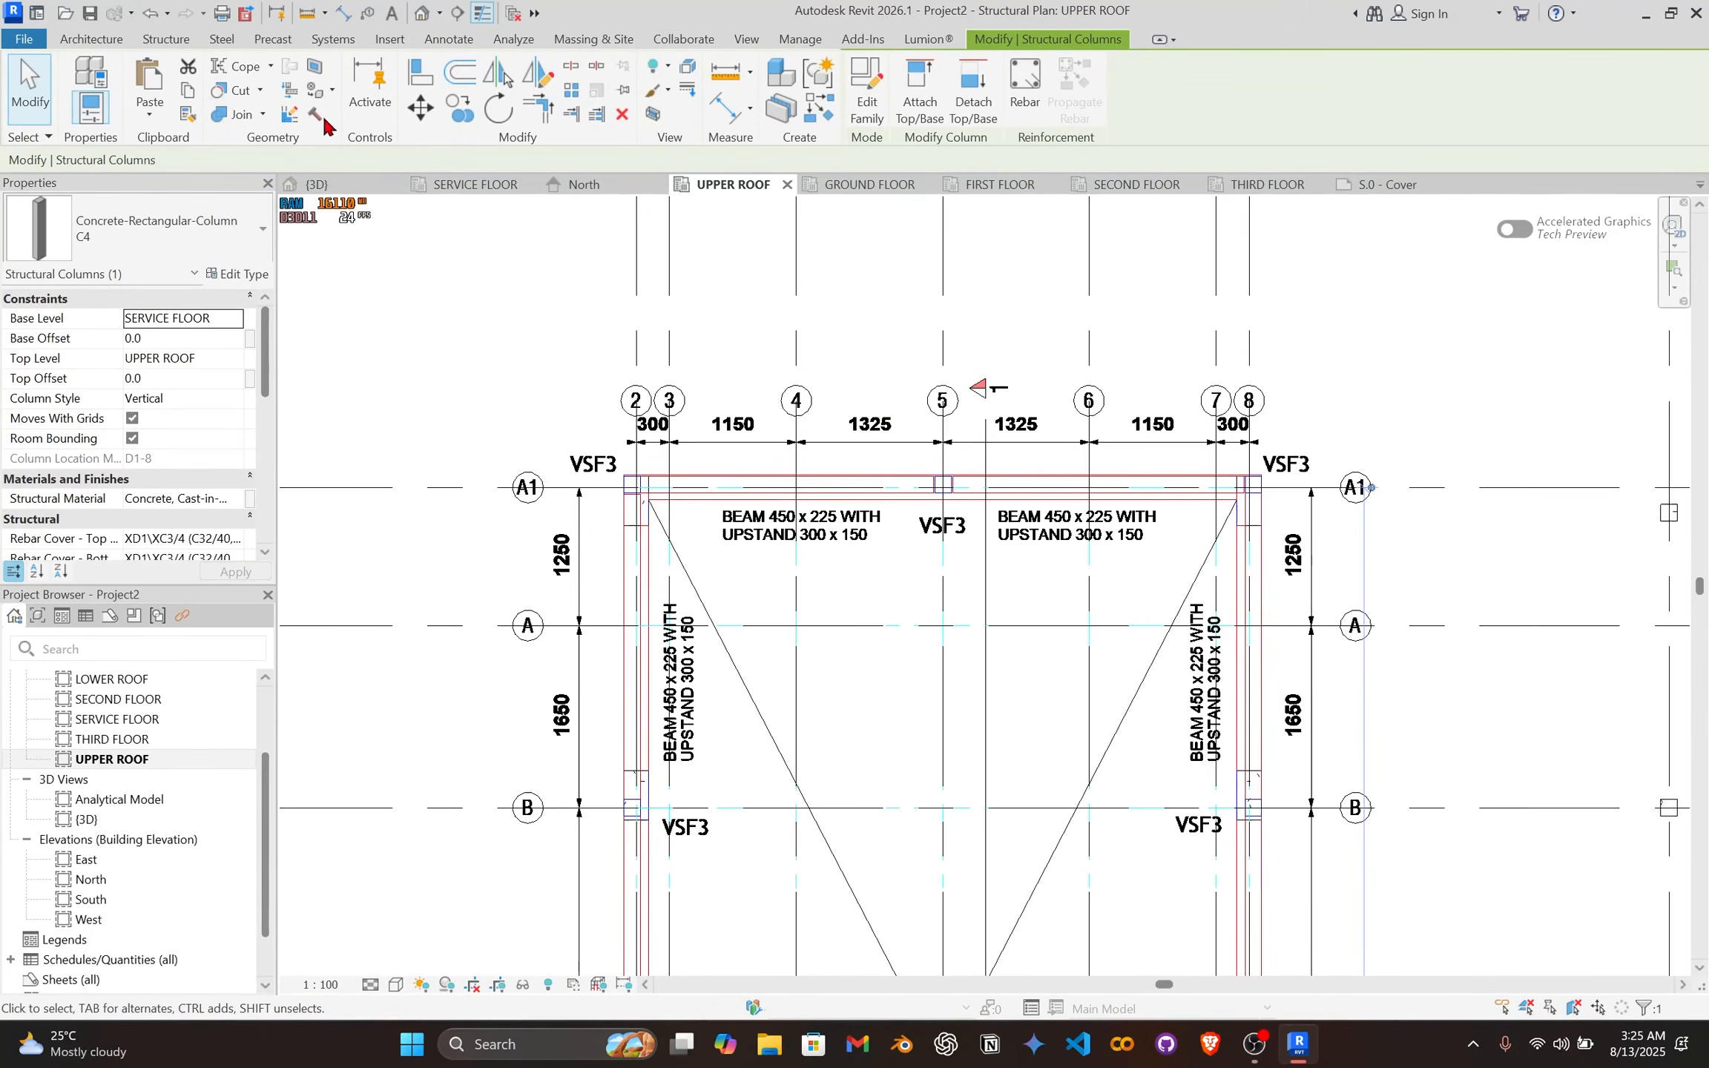
Step: Draw a Concrete-Rectangular Beam 450 x 225mm on the Upper Roof along grid A1 from grid 2 to grid 8
click(172, 41)
click(80, 89)
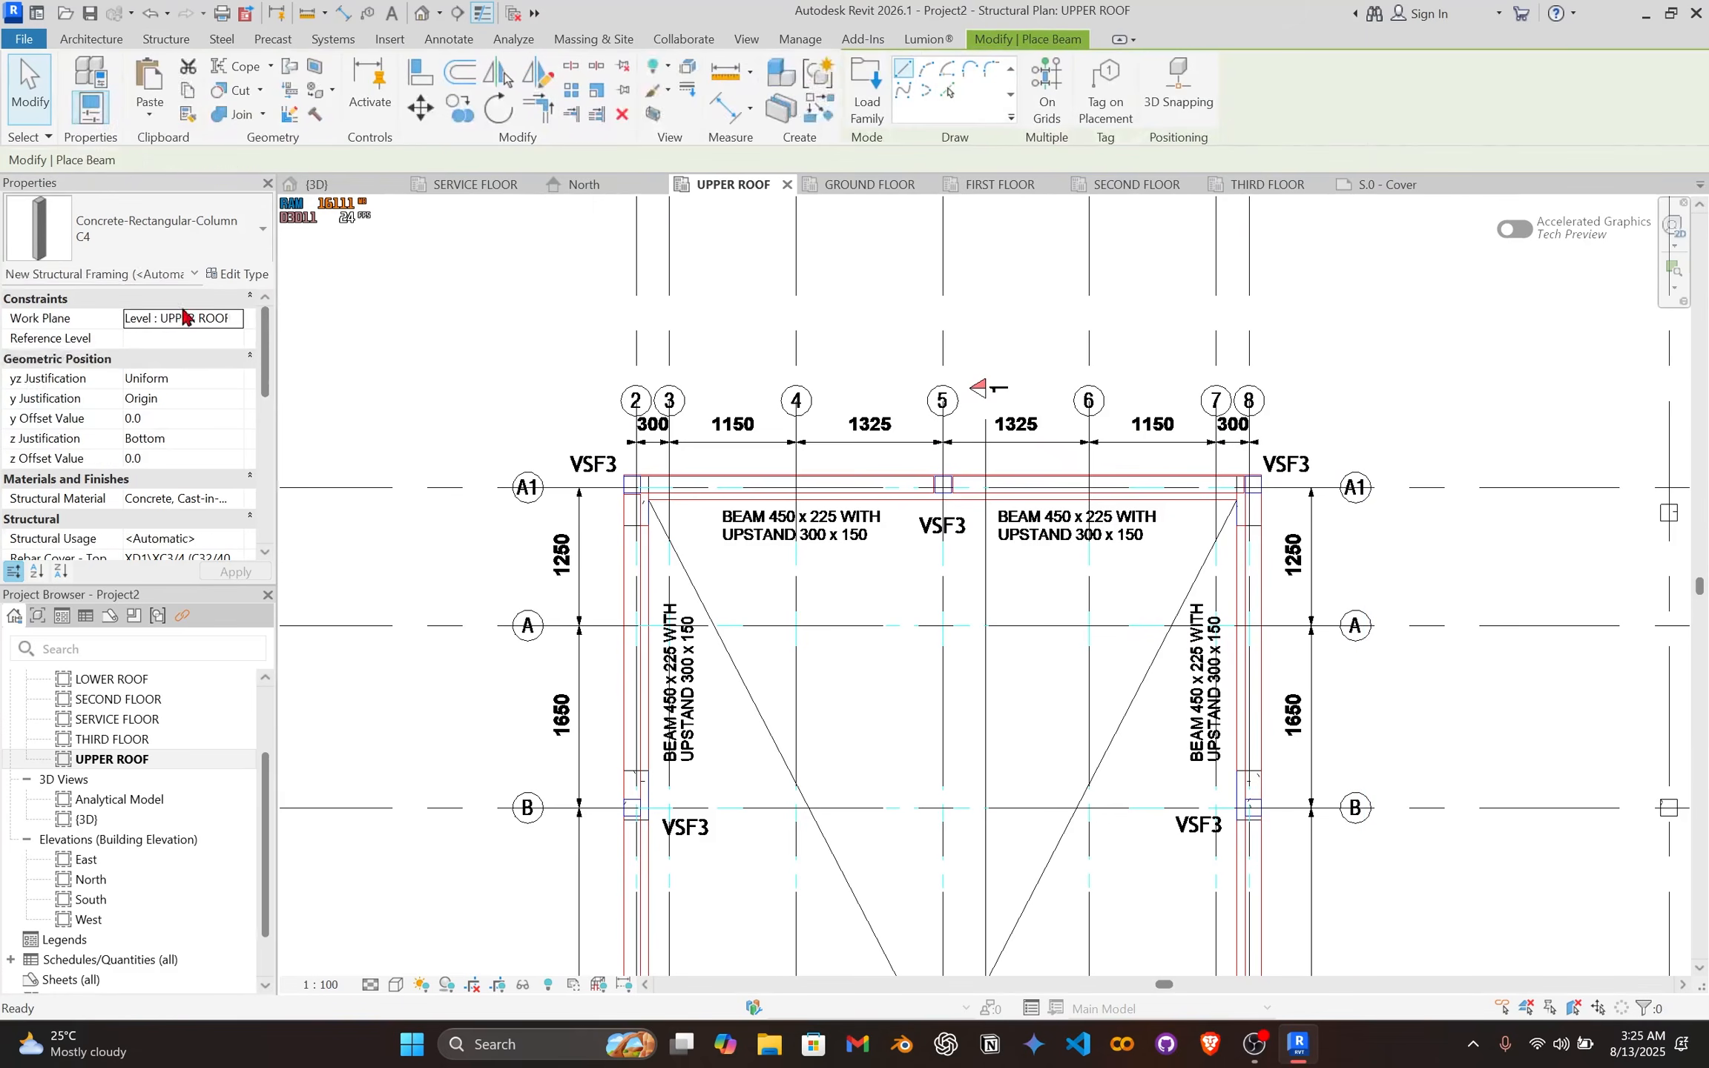
click(204, 237)
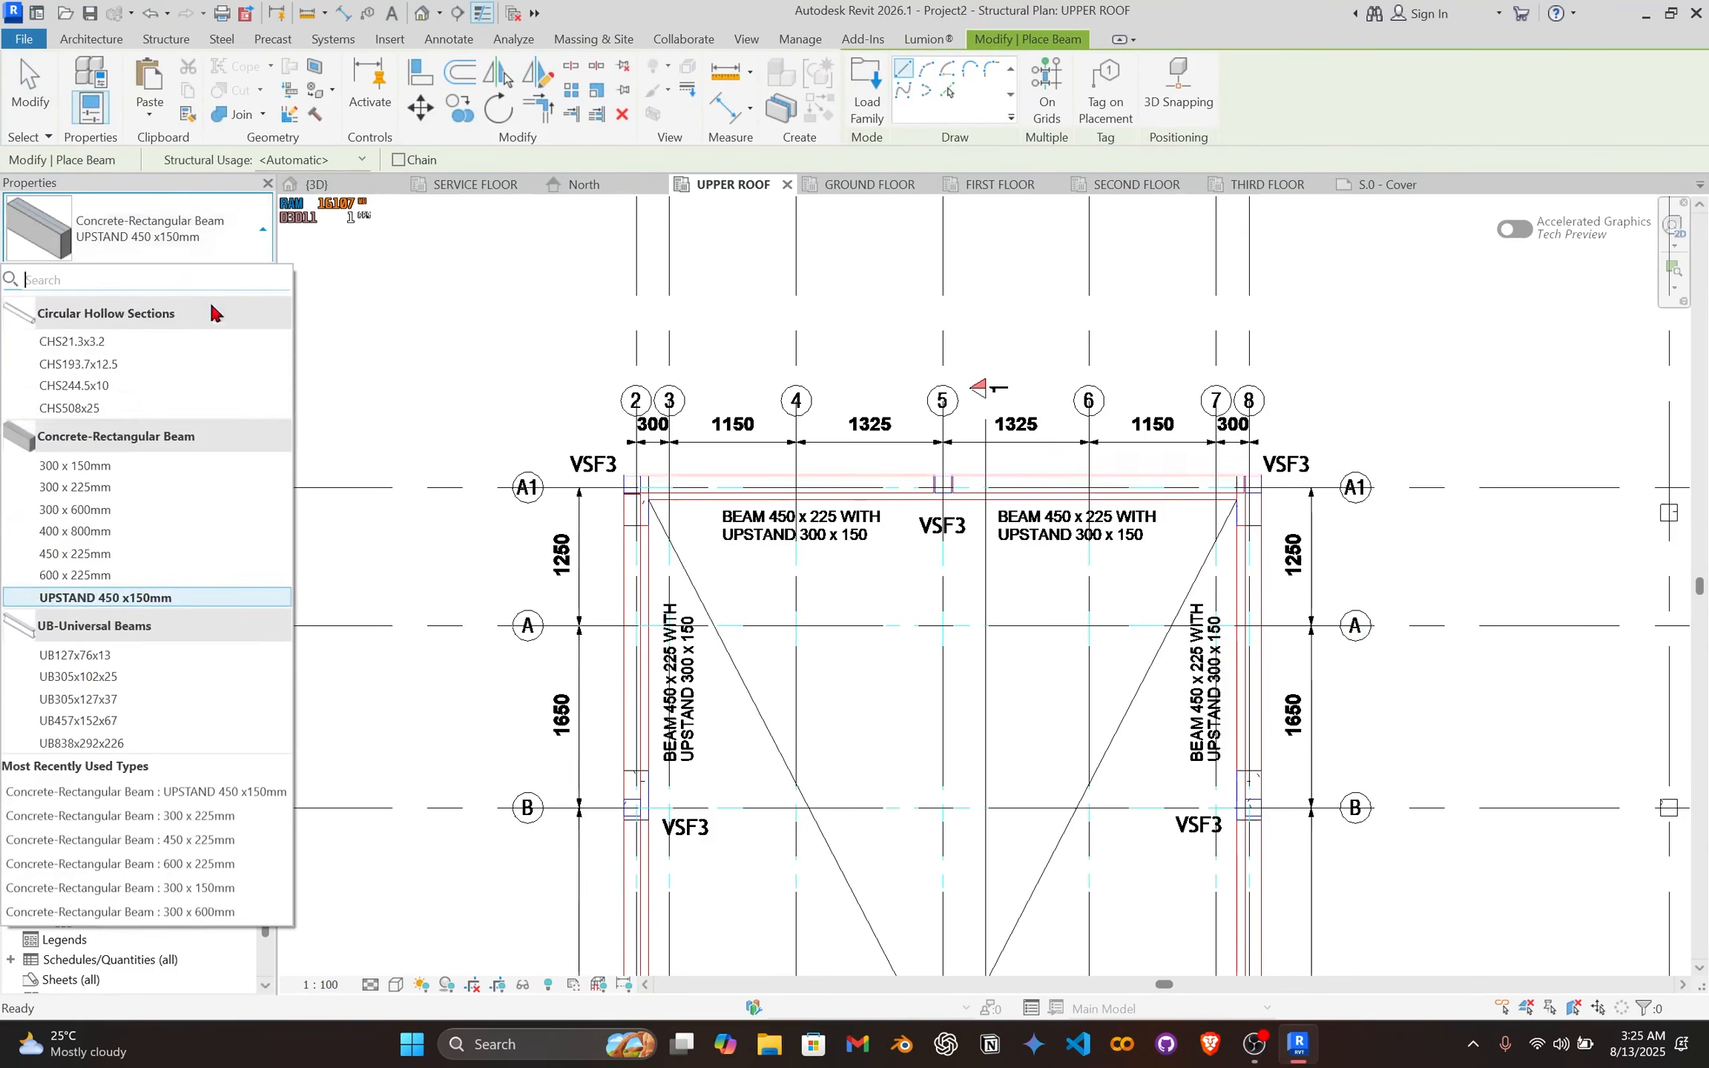
click(82, 554)
scroll(925, 461, up, 3)
scroll(500, 423, up, 5)
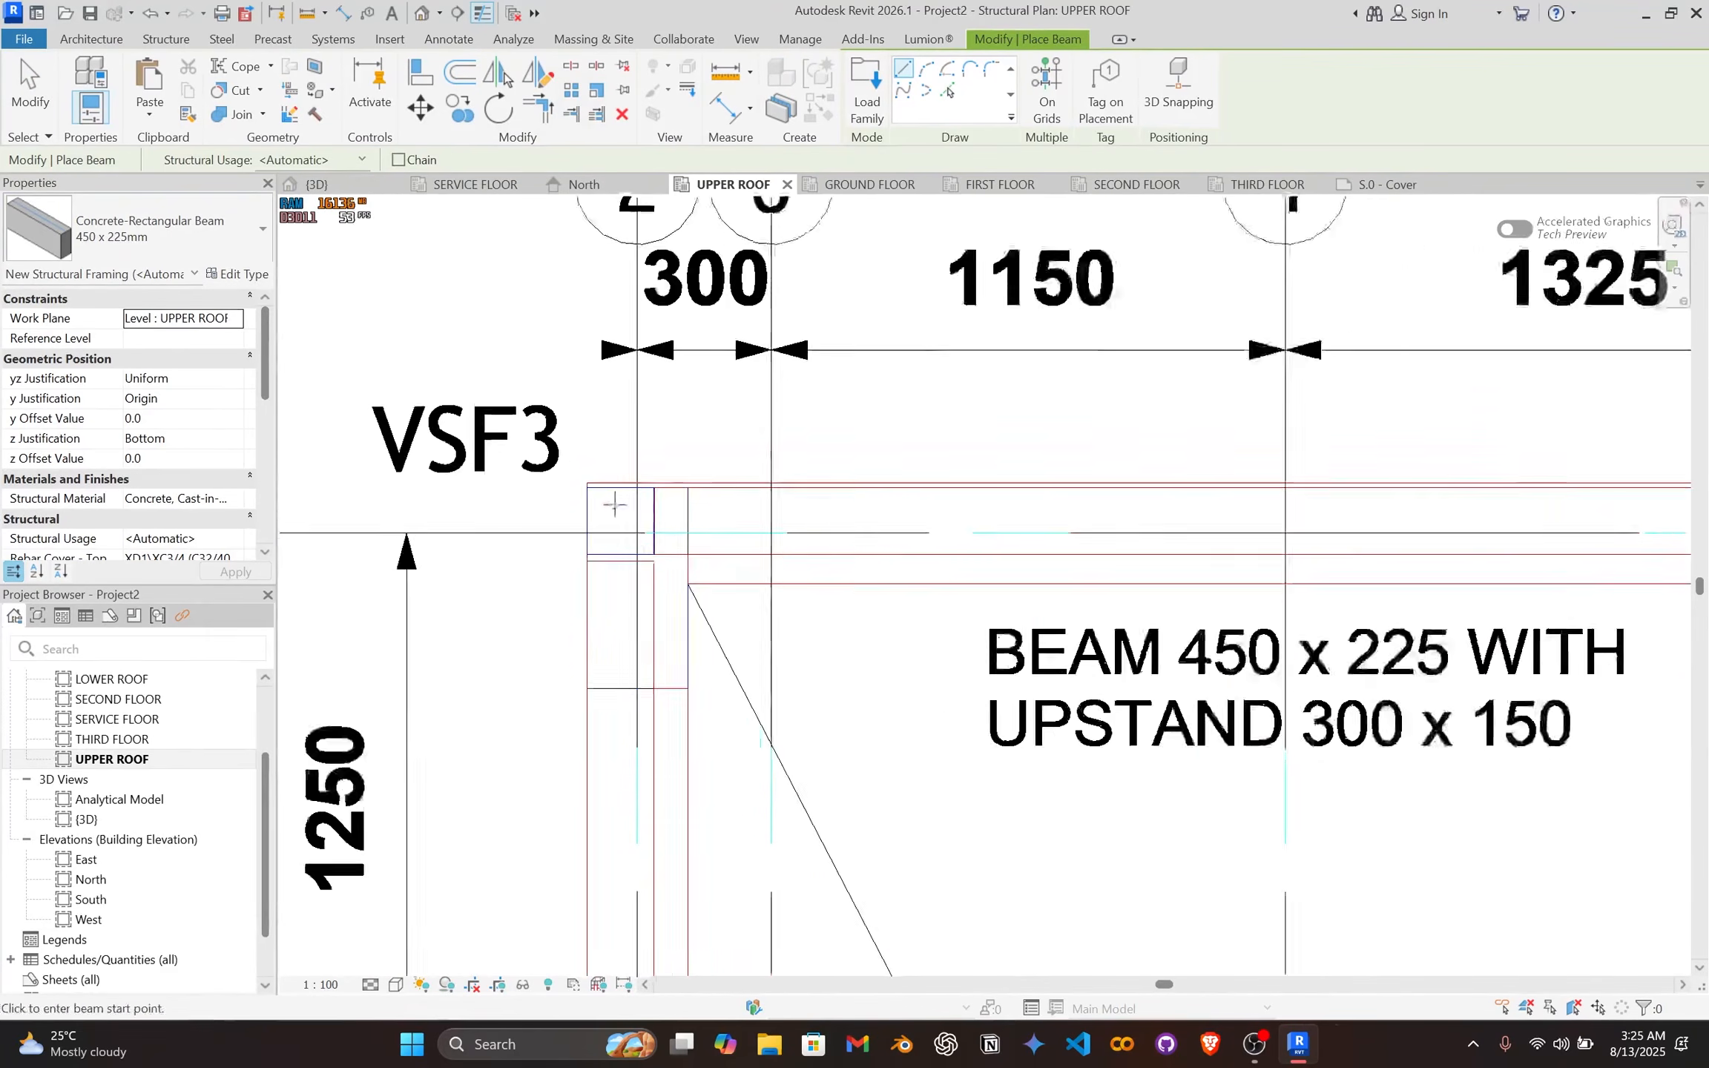
click(645, 541)
scroll(1395, 597, down, 4)
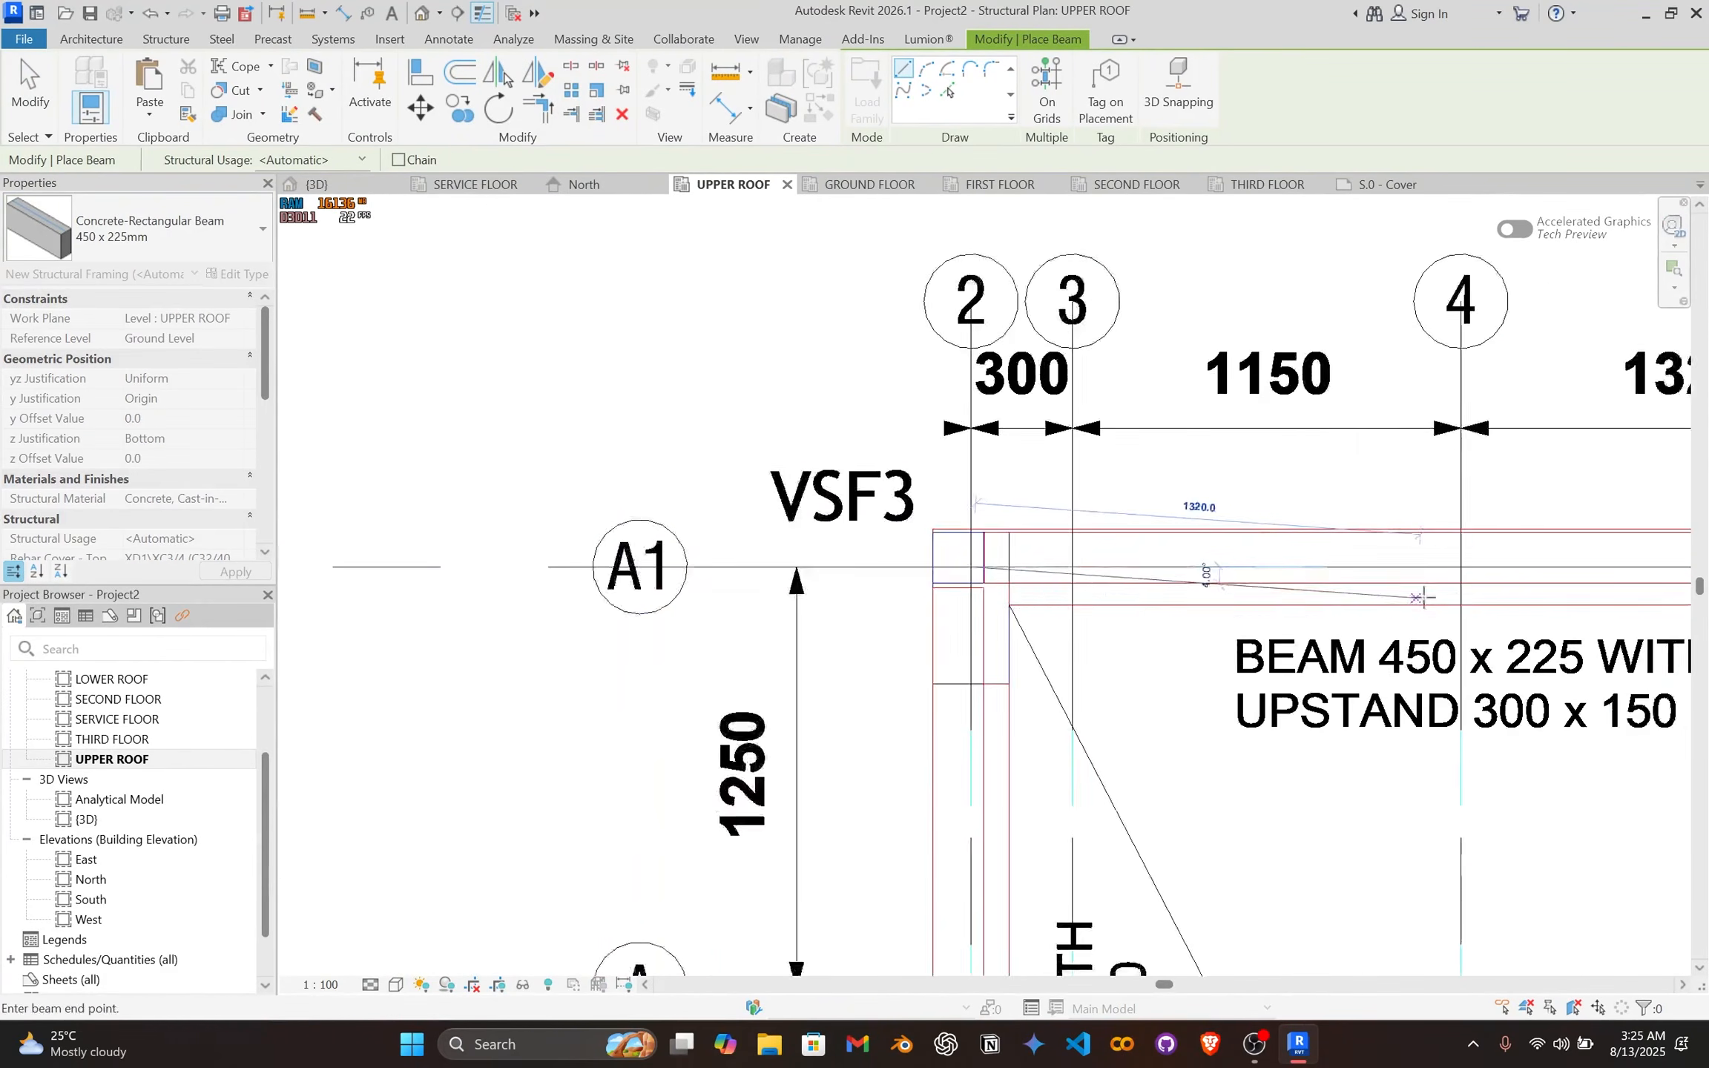
scroll(1453, 598, down, 2)
middle_drag(1453, 598, 633, 577)
scroll(1307, 594, down, 1)
middle_drag(1307, 595, 707, 598)
scroll(1011, 560, up, 4)
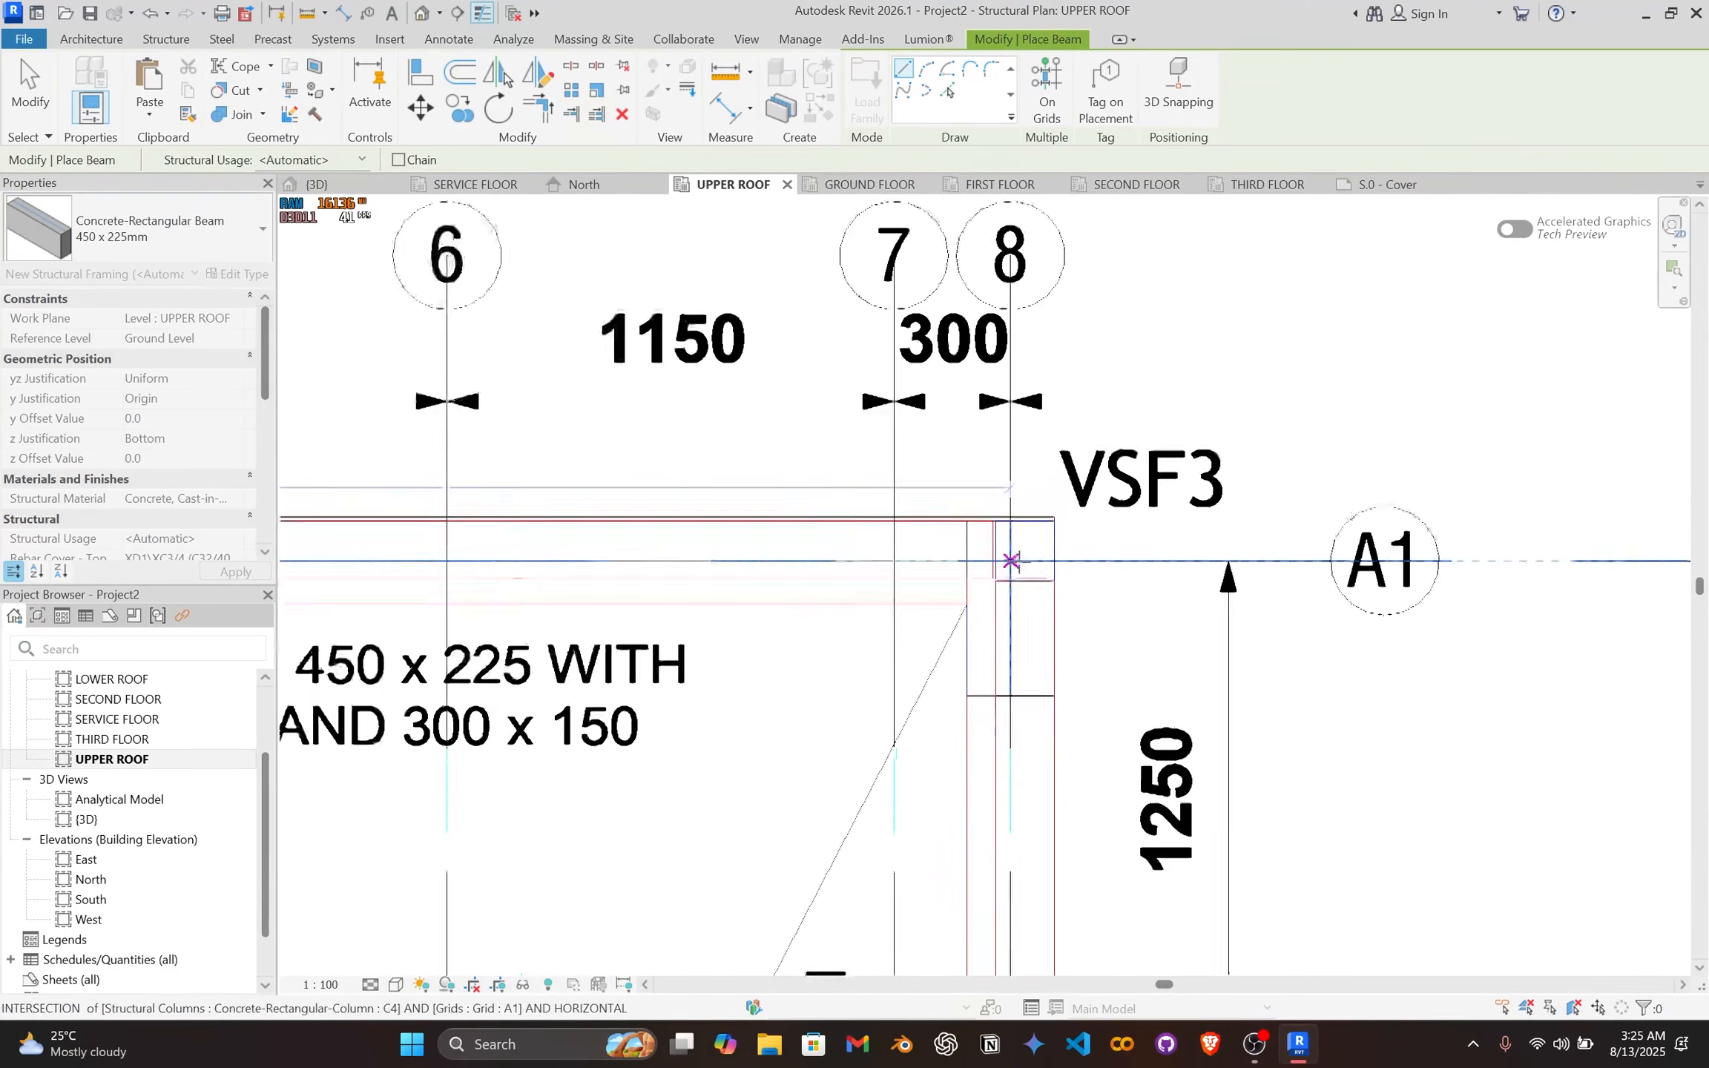
click(1007, 558)
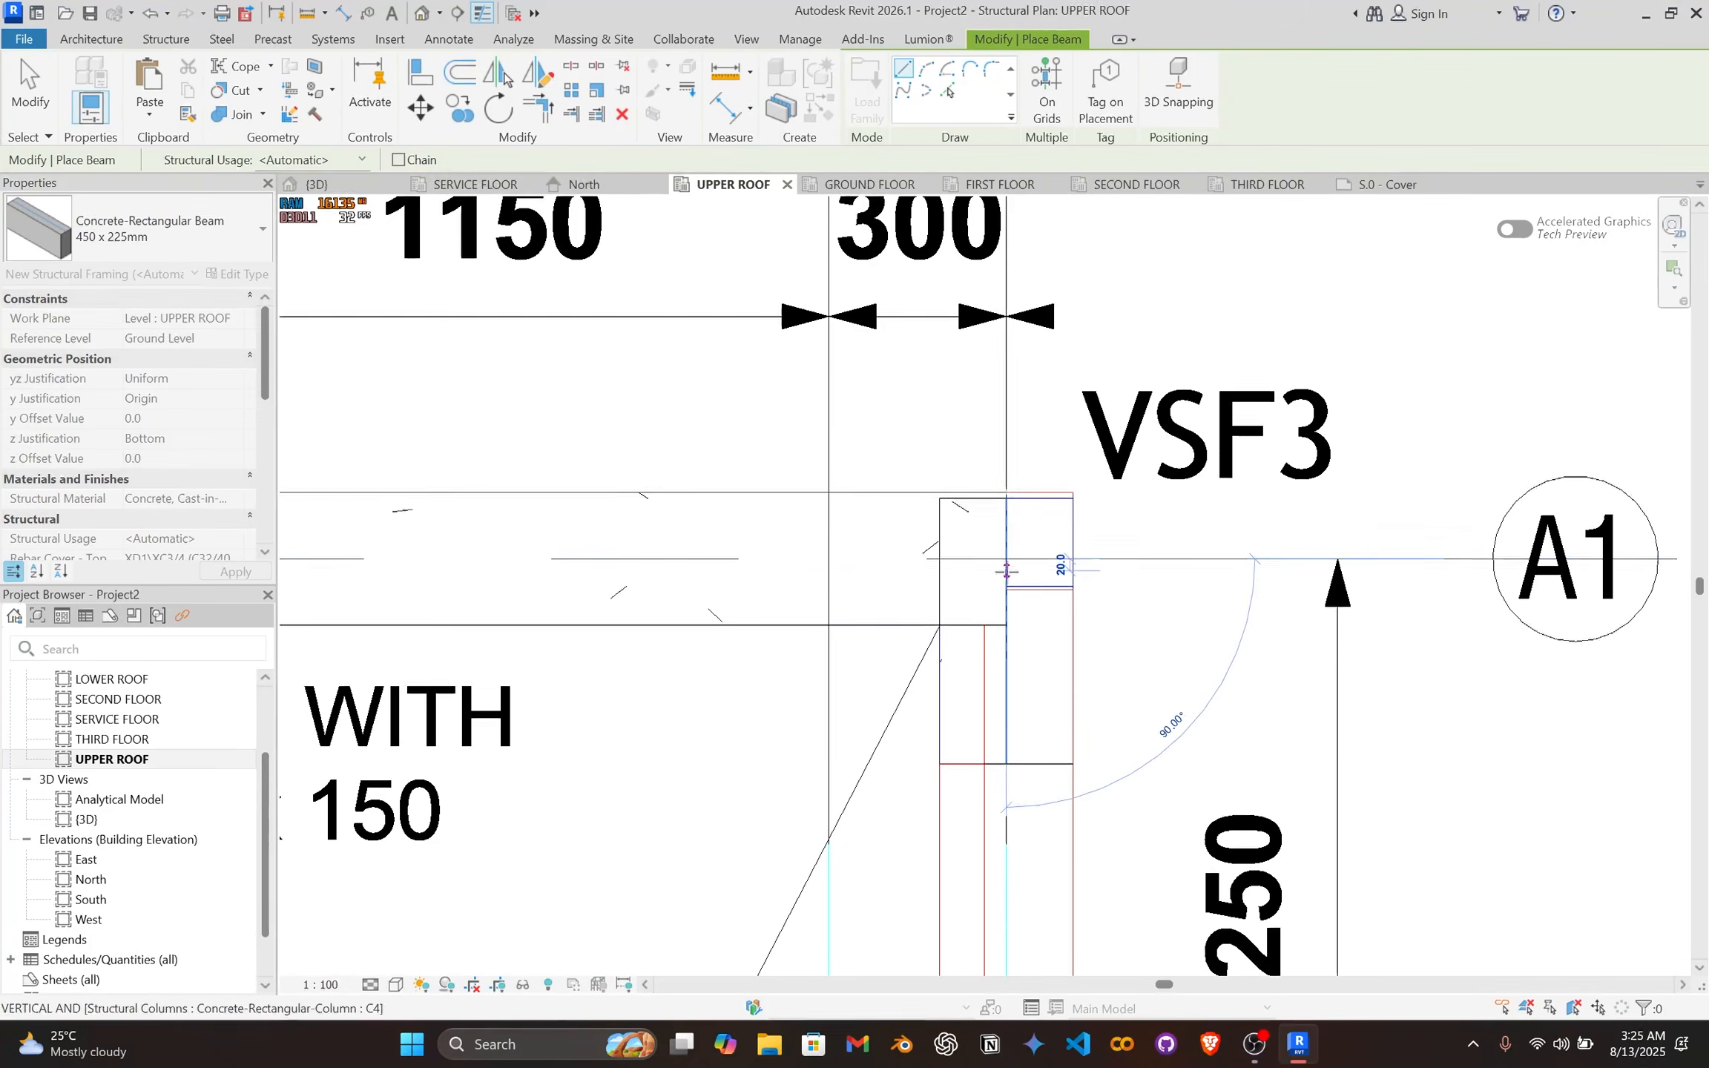
Step: Finish the 450 x 225mm concrete beam down grid 8 on the Upper Roof, ending it at the D1 corner column
scroll(998, 667, down, 4)
scroll(994, 758, down, 4)
middle_drag(994, 758, 990, 317)
scroll(1010, 603, down, 2)
middle_drag(1010, 603, 994, 193)
middle_drag(967, 570, 925, 382)
scroll(901, 551, up, 5)
scroll(899, 552, up, 5)
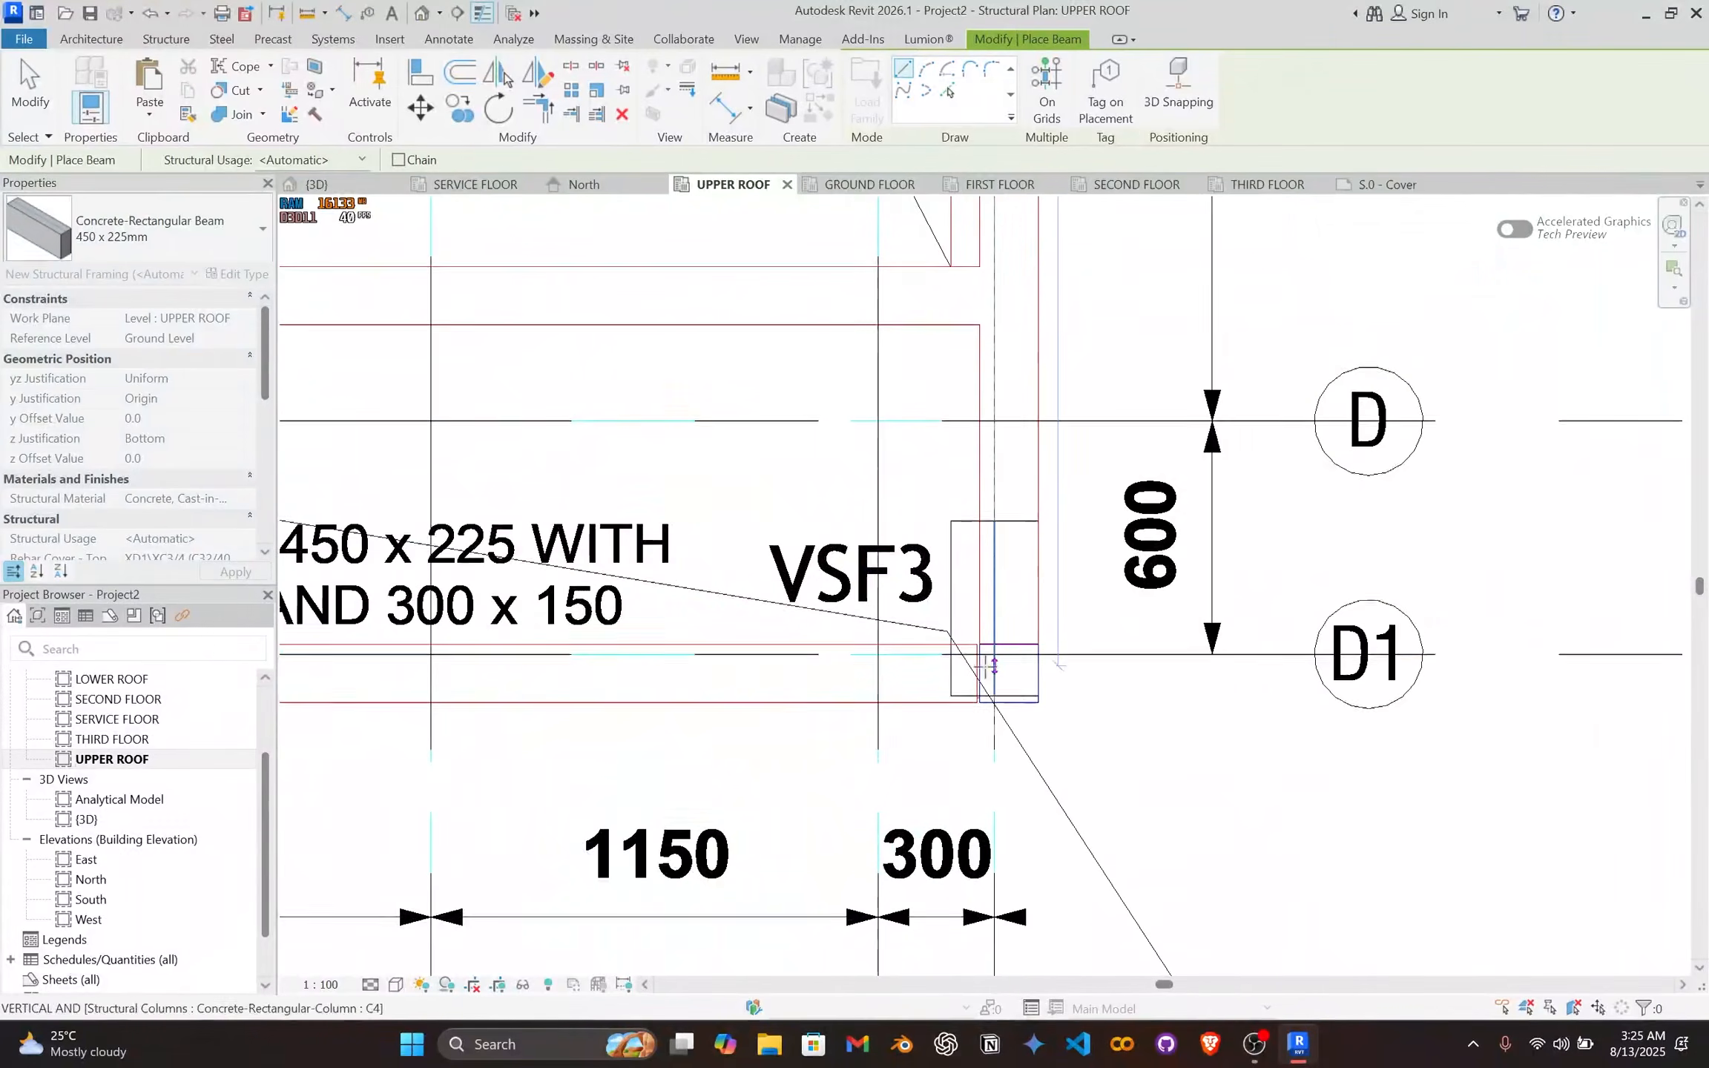
scroll(985, 690, up, 2)
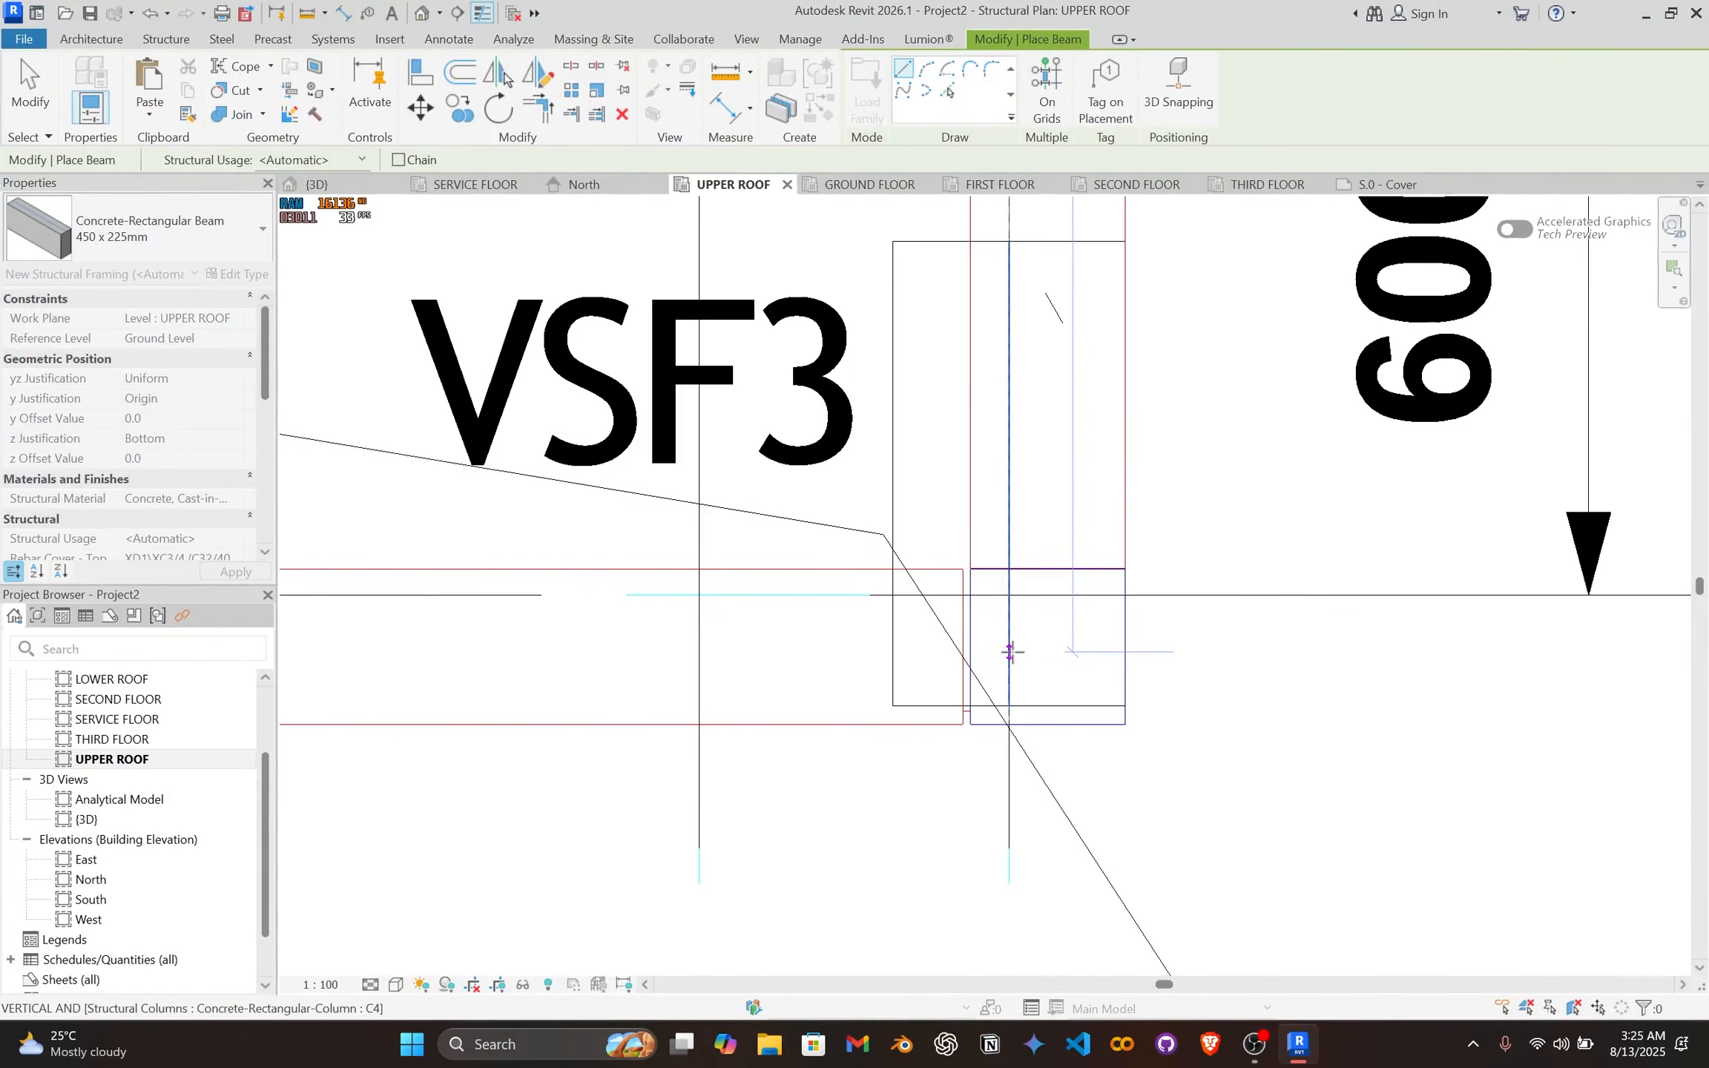
click(1010, 651)
Step: Draw a 450 x 225mm concrete beam along grid D1 from grid 8 to the corner column on grid 2
scroll(994, 651, down, 2)
click(992, 653)
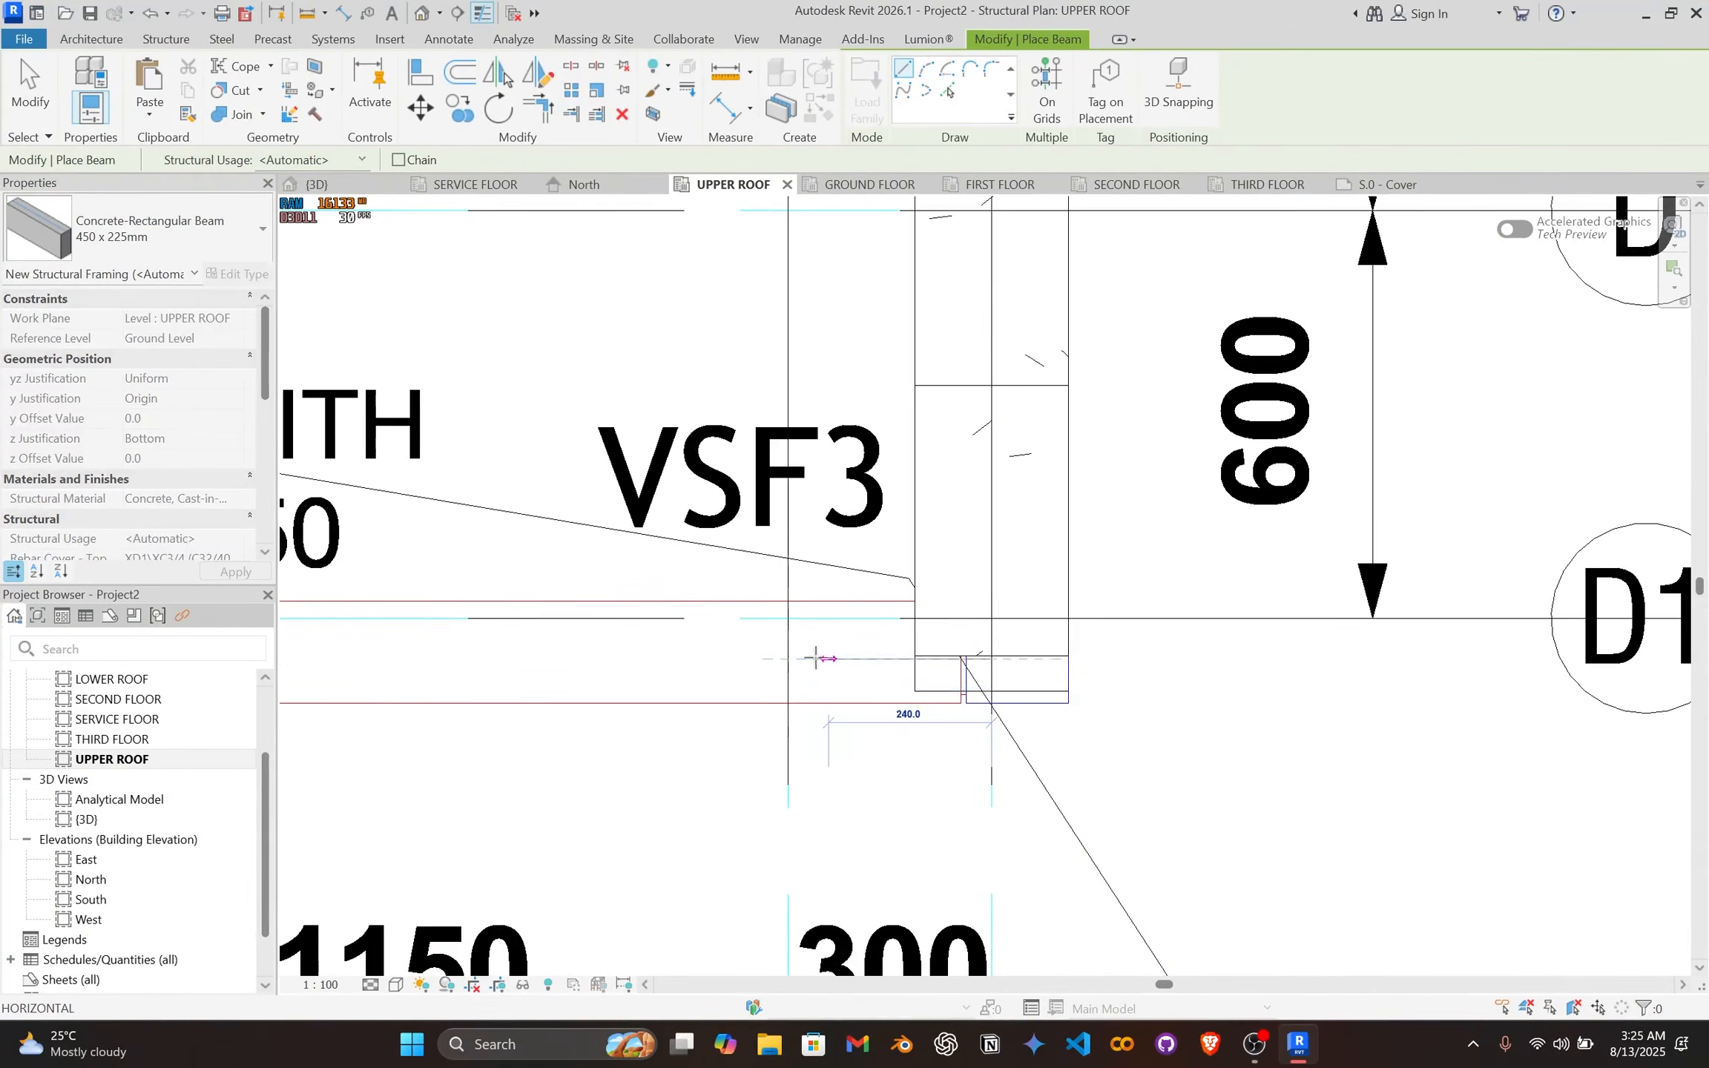
scroll(758, 639, down, 5)
middle_drag(660, 631, 1441, 621)
middle_drag(1194, 620, 1565, 620)
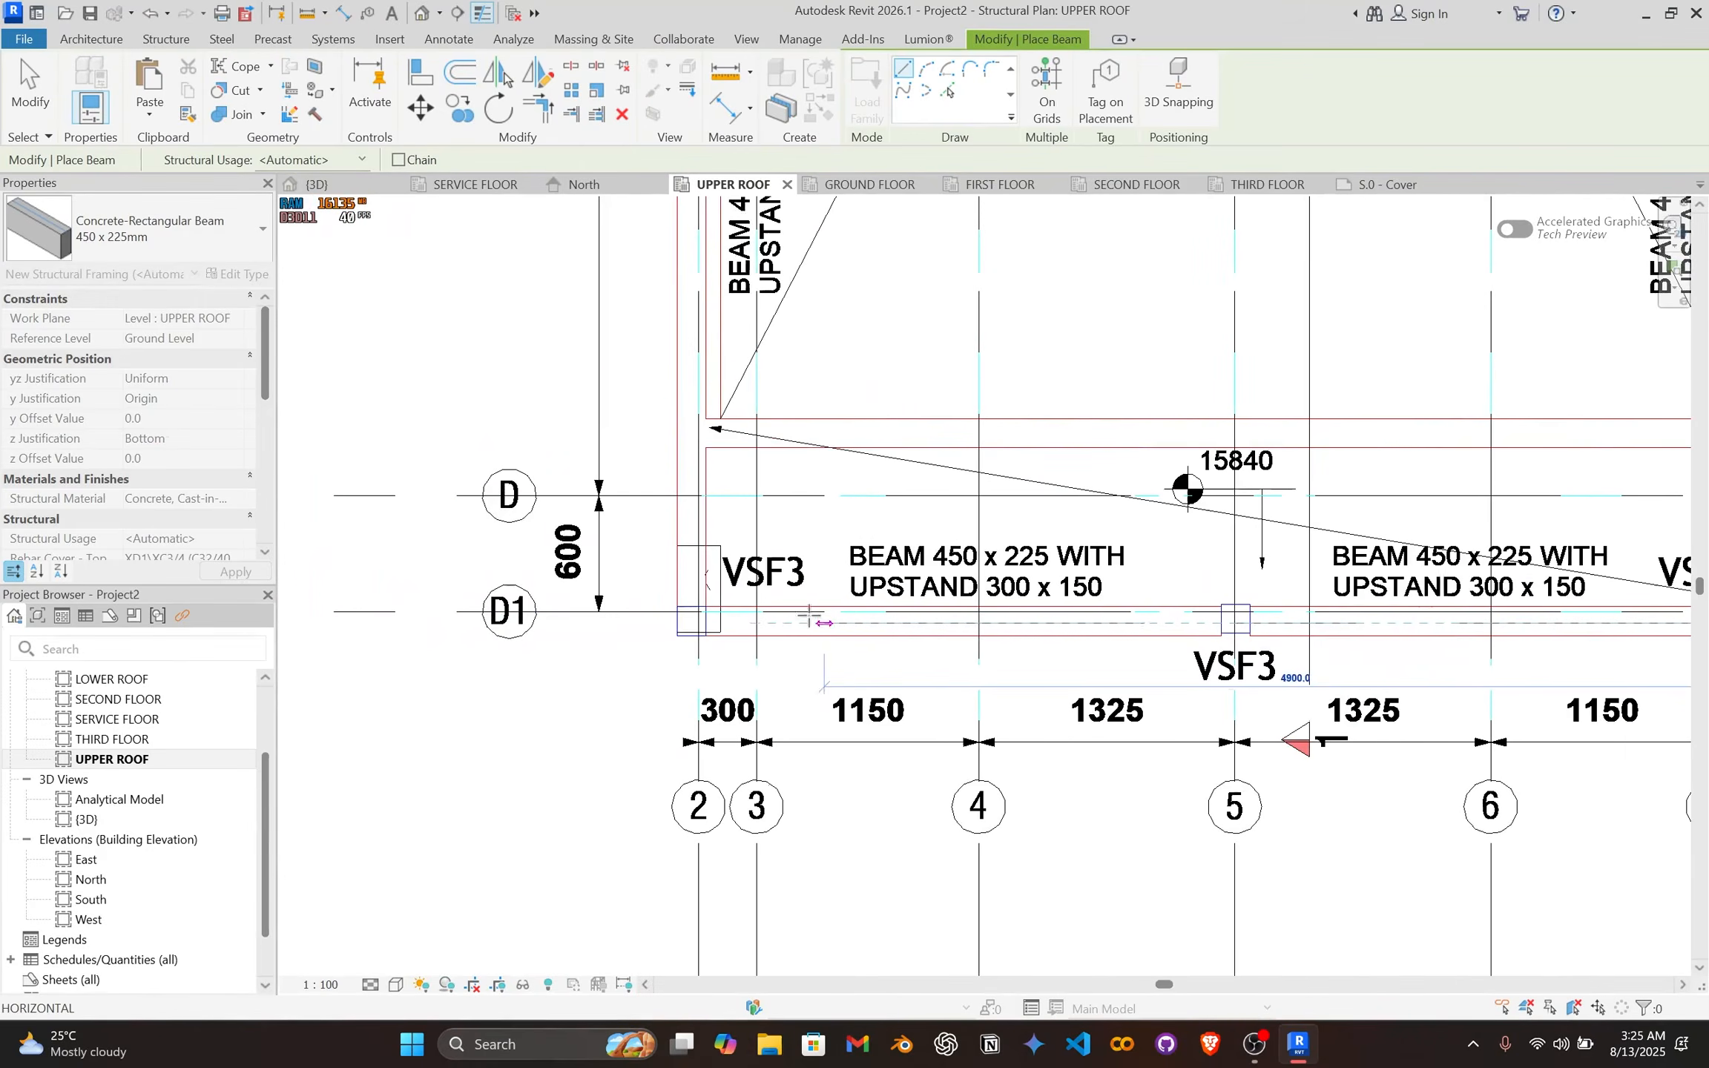
scroll(586, 628, up, 4)
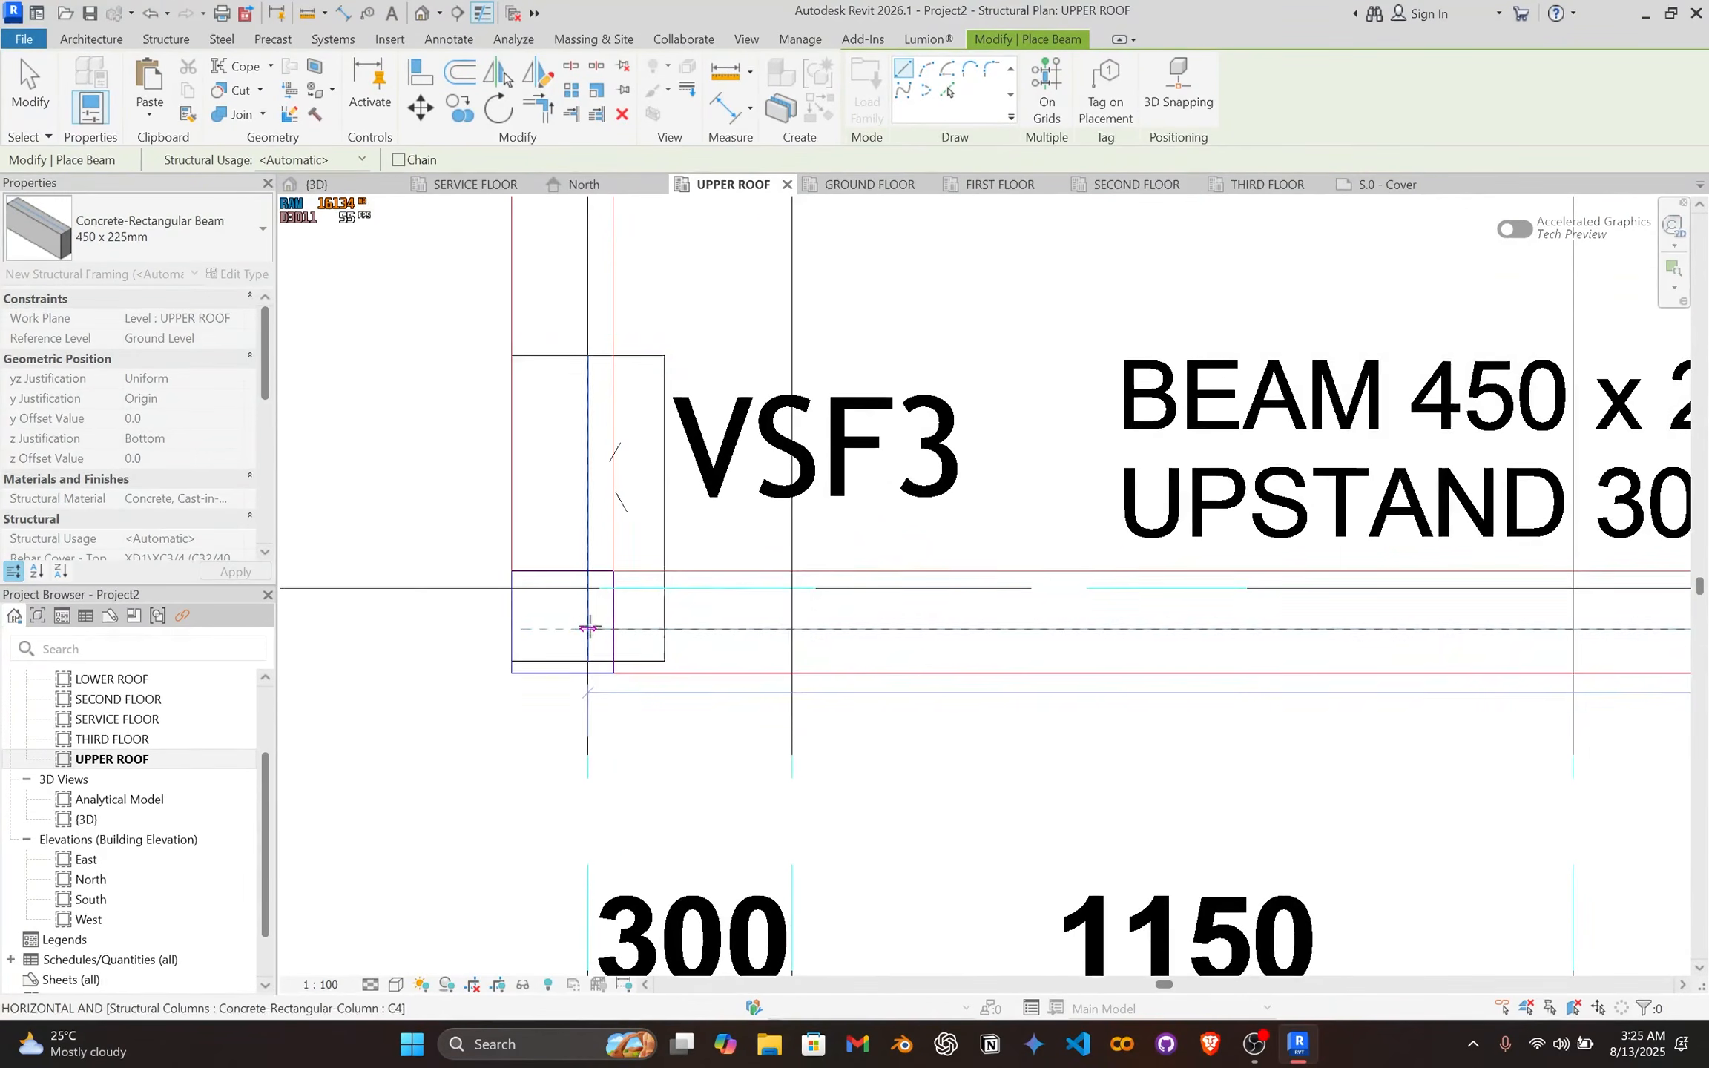
click(588, 629)
Step: Draw a 450 x 225mm concrete beam along grid 2 from the D1 corner up to grid A1 and finish beam placement
click(588, 629)
scroll(630, 394, down, 3)
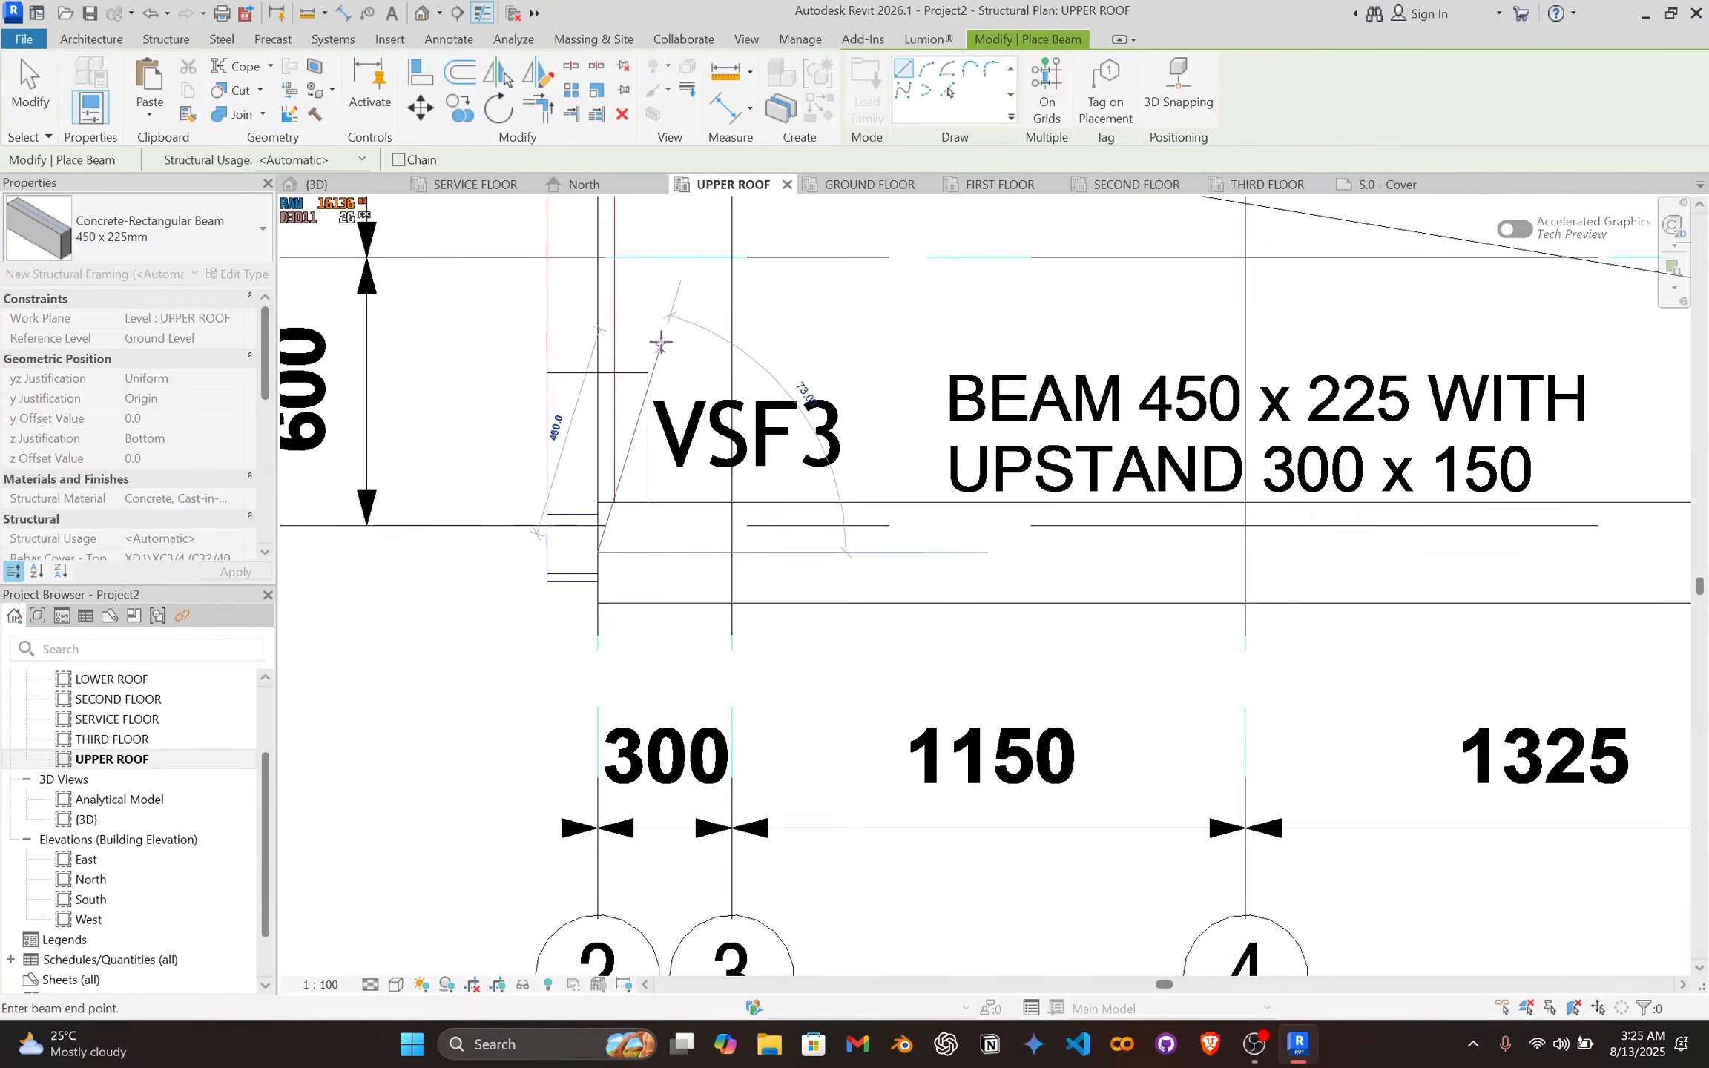
middle_drag(699, 278, 759, 679)
scroll(742, 623, down, 1)
middle_drag(712, 540, 718, 883)
scroll(718, 883, down, 1)
middle_drag(701, 473, 713, 626)
middle_drag(713, 439, 713, 752)
middle_drag(710, 486, 705, 798)
middle_drag(671, 470, 717, 855)
middle_drag(737, 365, 763, 763)
middle_drag(760, 440, 759, 592)
scroll(759, 553, up, 4)
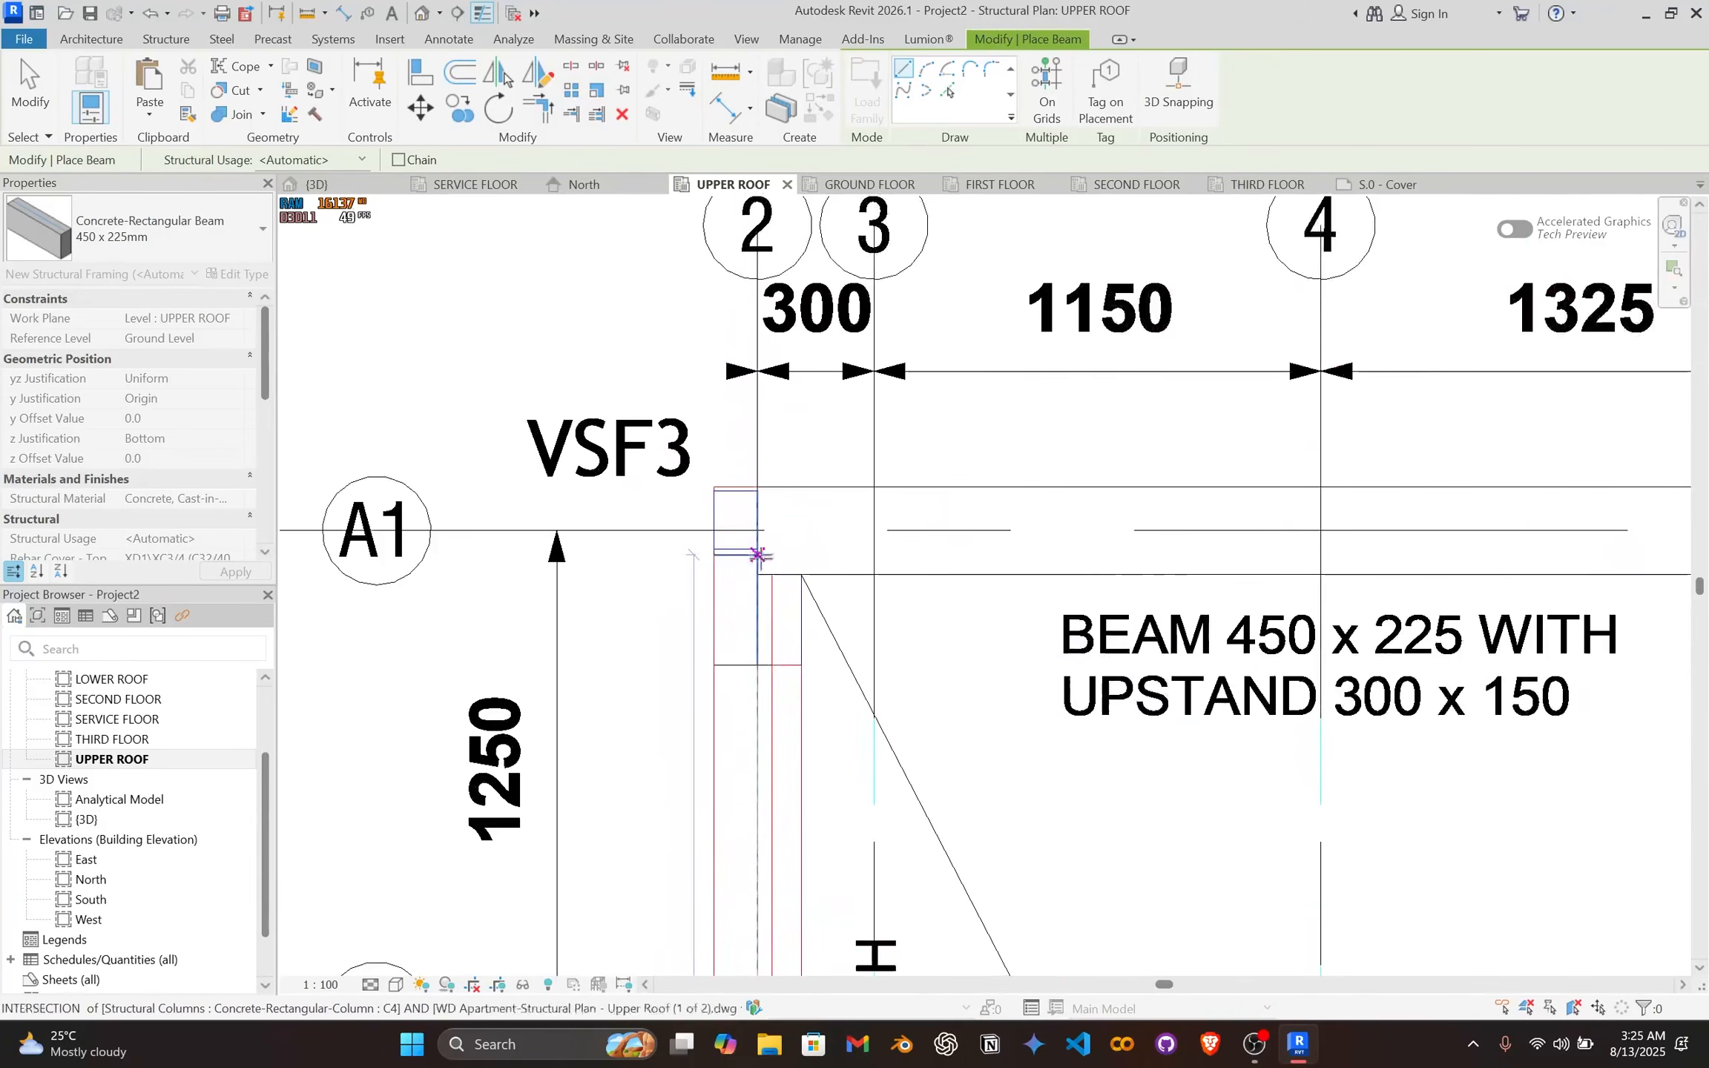
click(756, 529)
scroll(756, 529, down, 2)
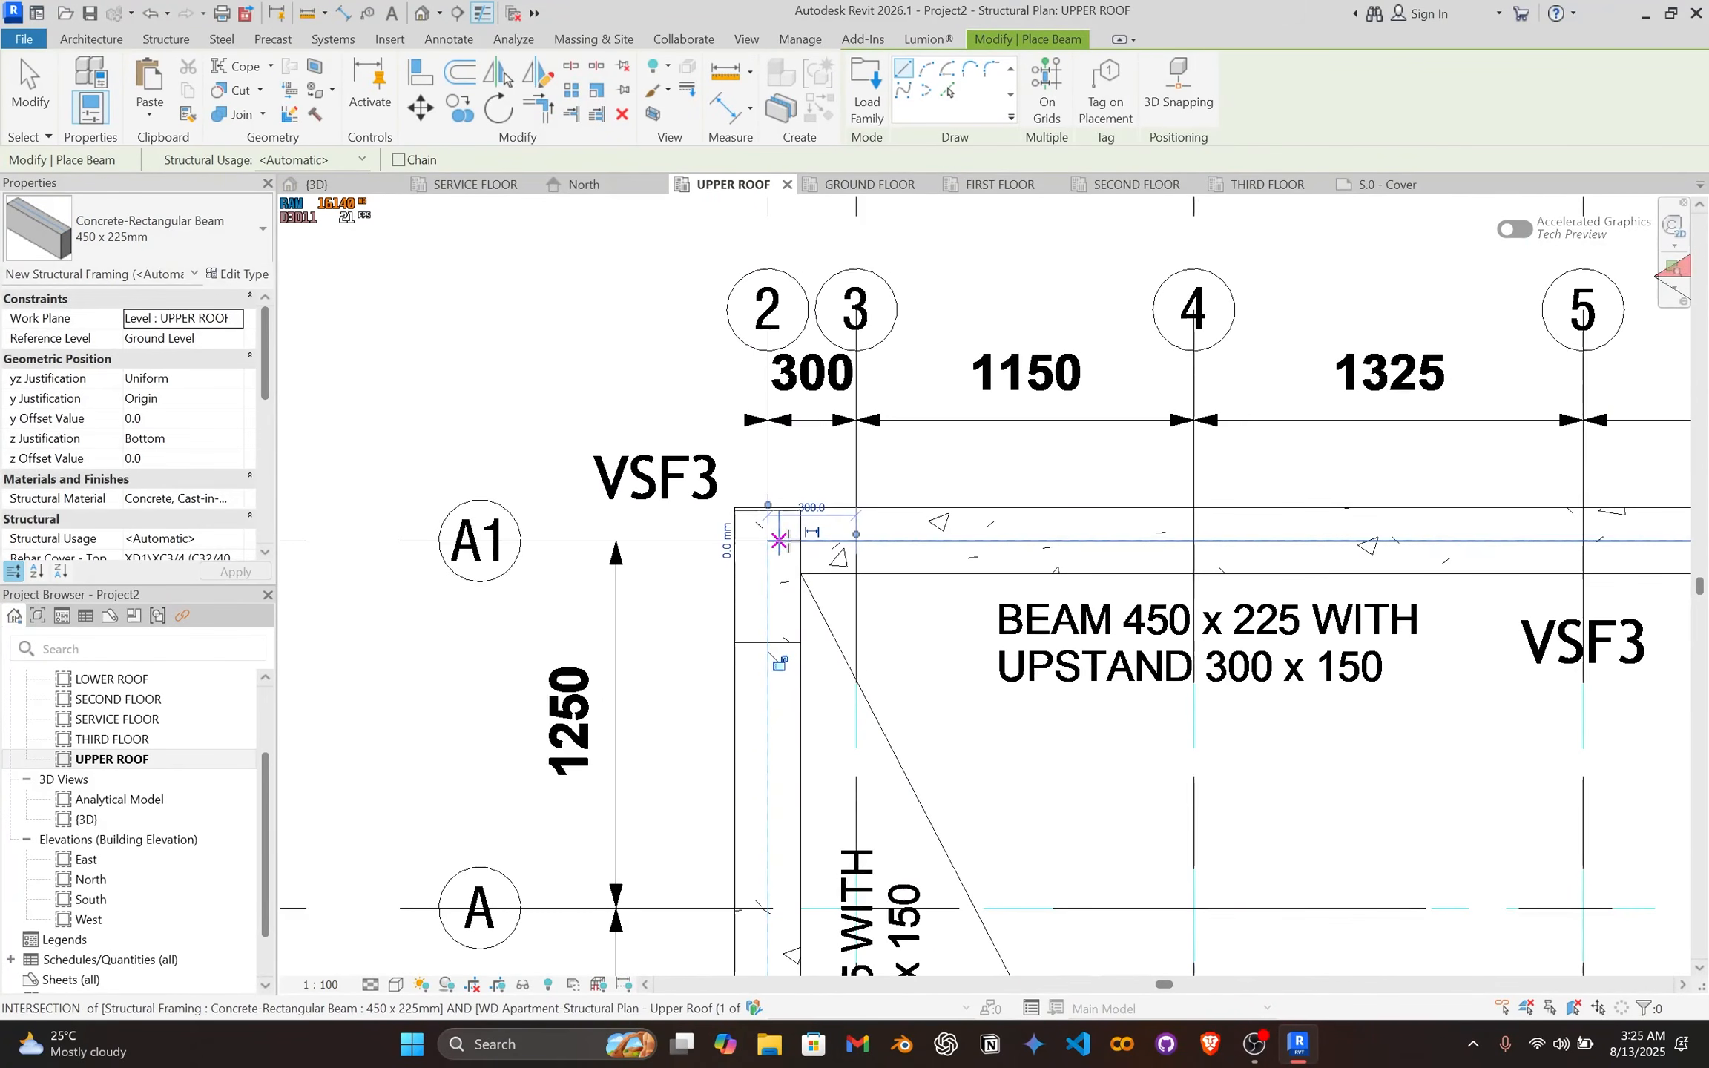
key(Escape)
key(Escape)
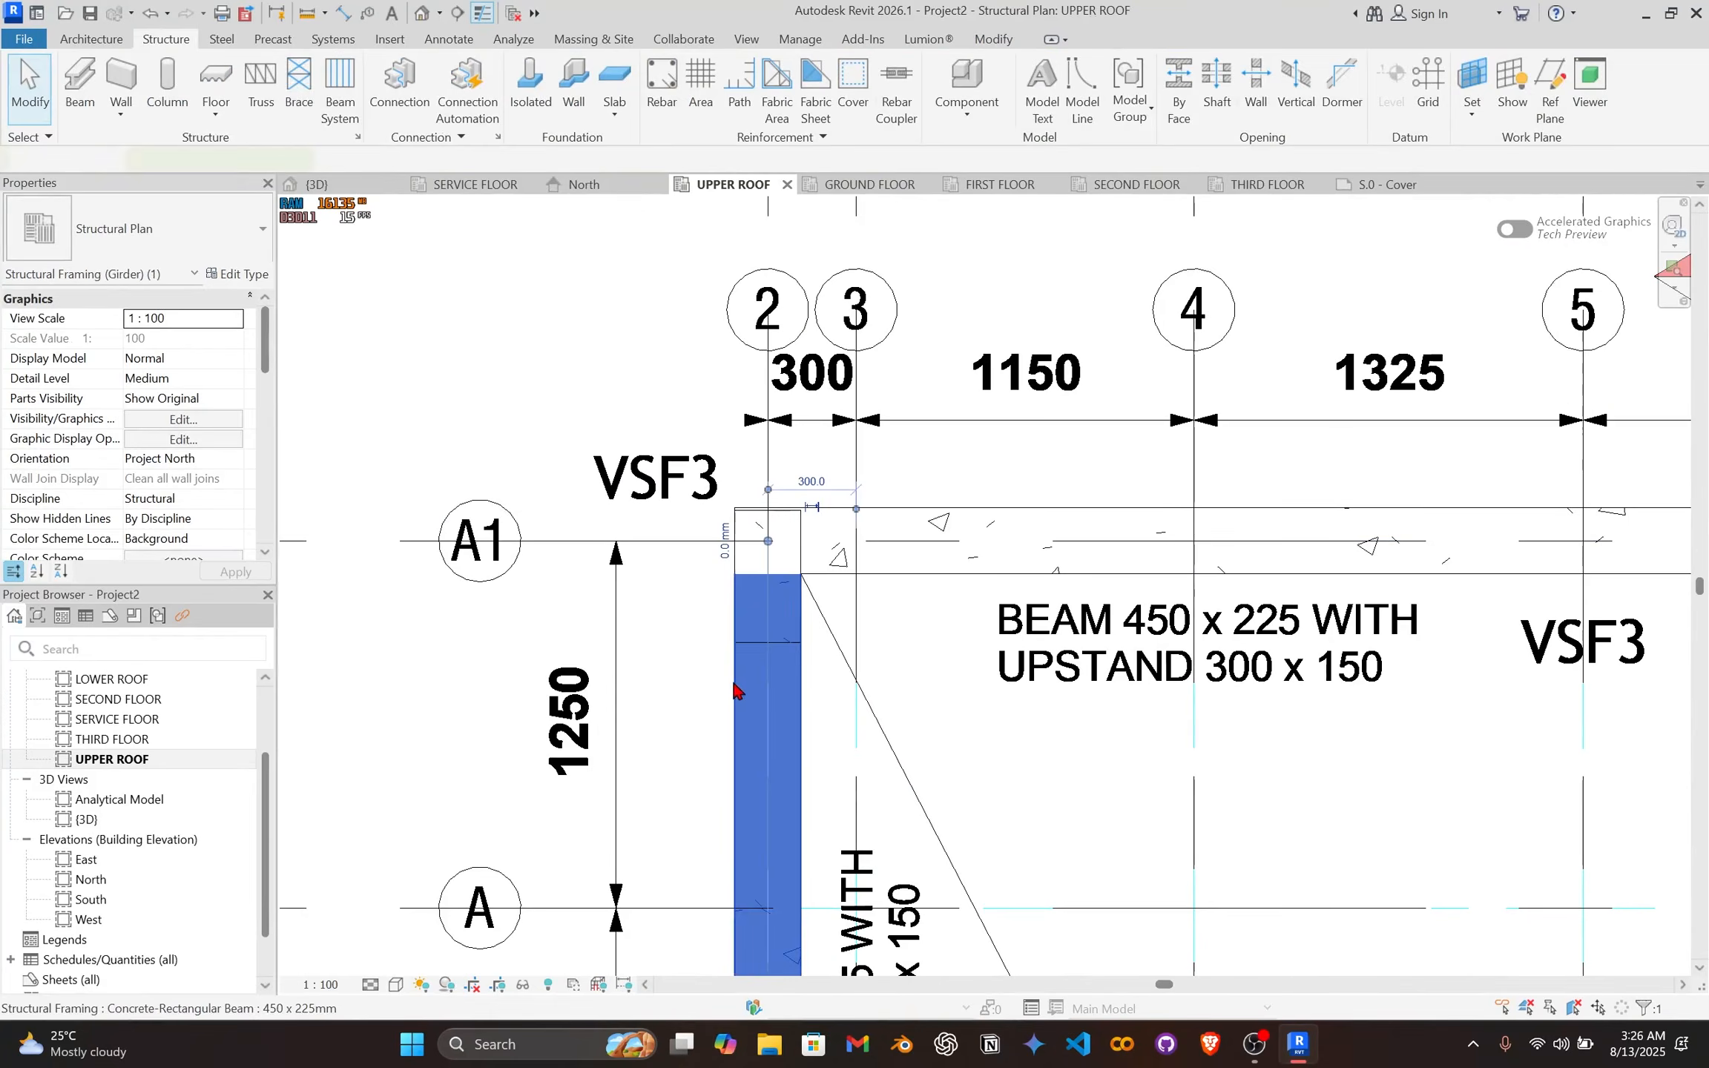
key(Escape)
Step: Examine the new perimeter beams from the A1 corner on grid 8 down to grid D1
scroll(1095, 571, down, 4)
middle_drag(1096, 554, 825, 334)
scroll(803, 408, down, 4)
middle_drag(1141, 431, 1133, 415)
scroll(1132, 416, up, 5)
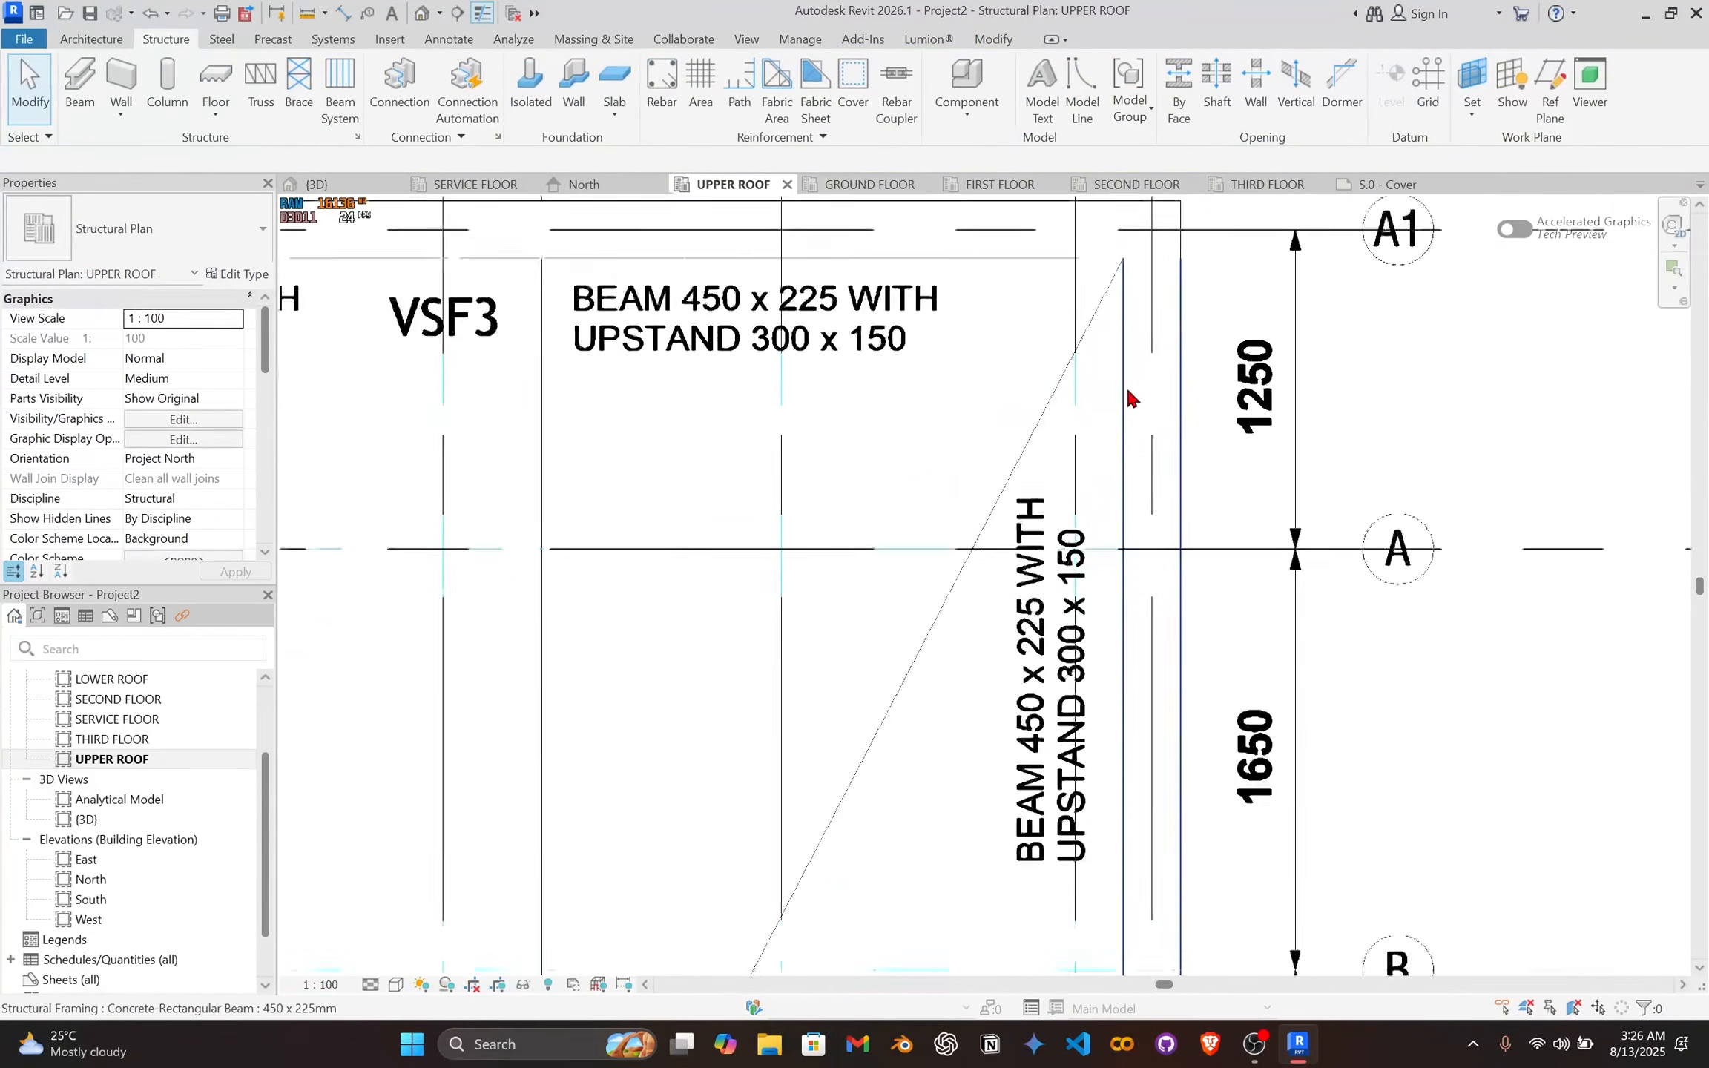
scroll(1094, 549, down, 5)
scroll(1098, 591, down, 1)
middle_drag(1029, 872, 1064, 411)
scroll(998, 630, up, 1)
middle_drag(998, 623, 1028, 146)
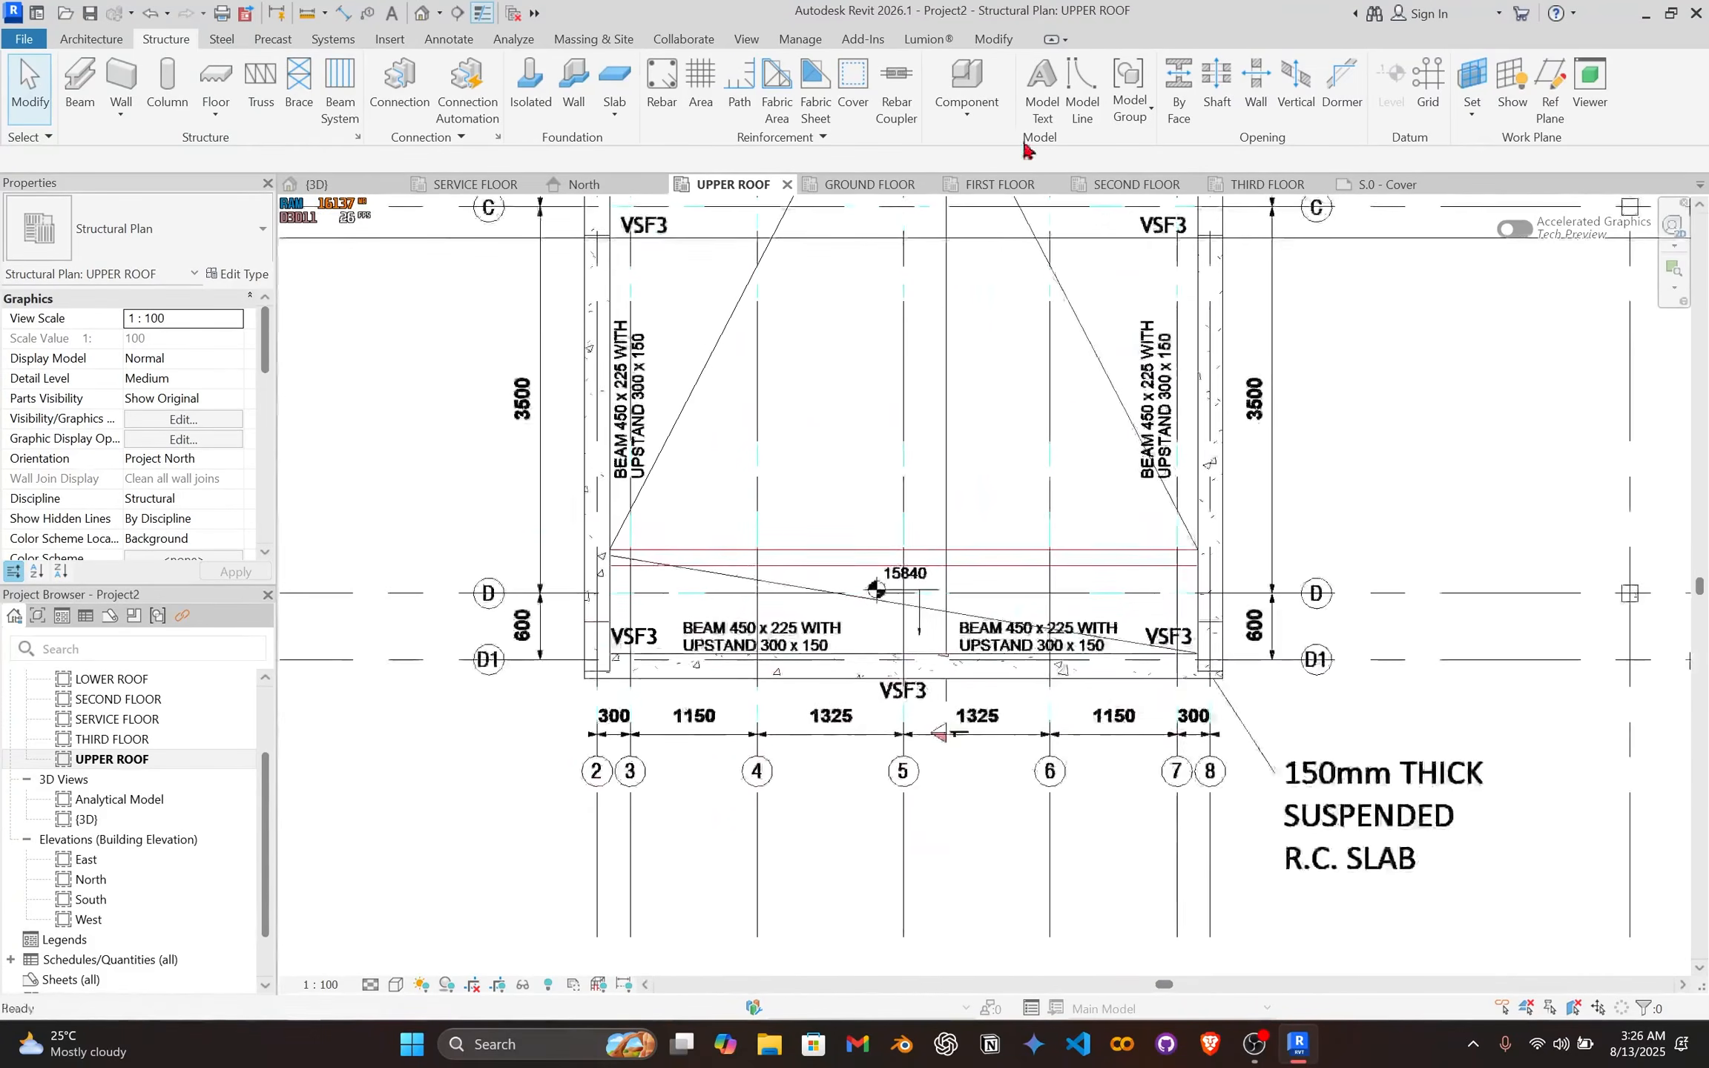
Step: Move the D1 beam inward so that its outer edge meets the end face of the C4 corner column
scroll(604, 677, up, 6)
click(690, 697)
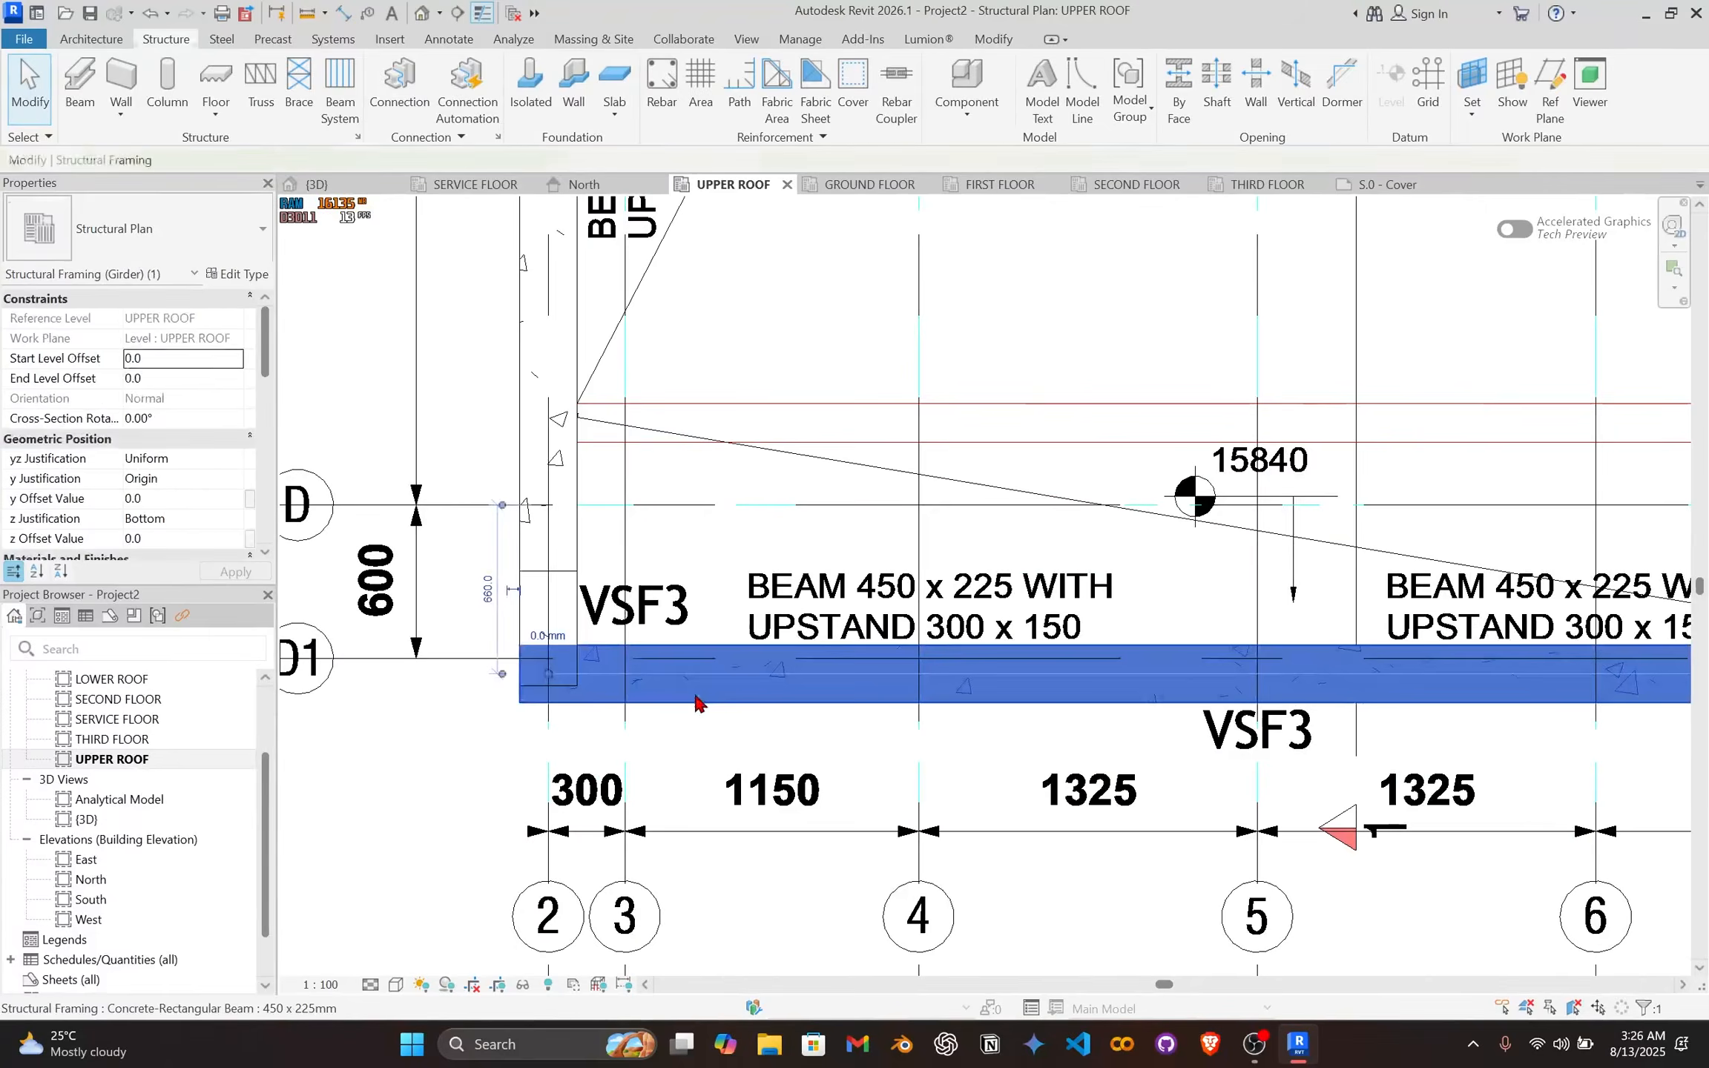
scroll(564, 709, up, 4)
scroll(555, 716, up, 1)
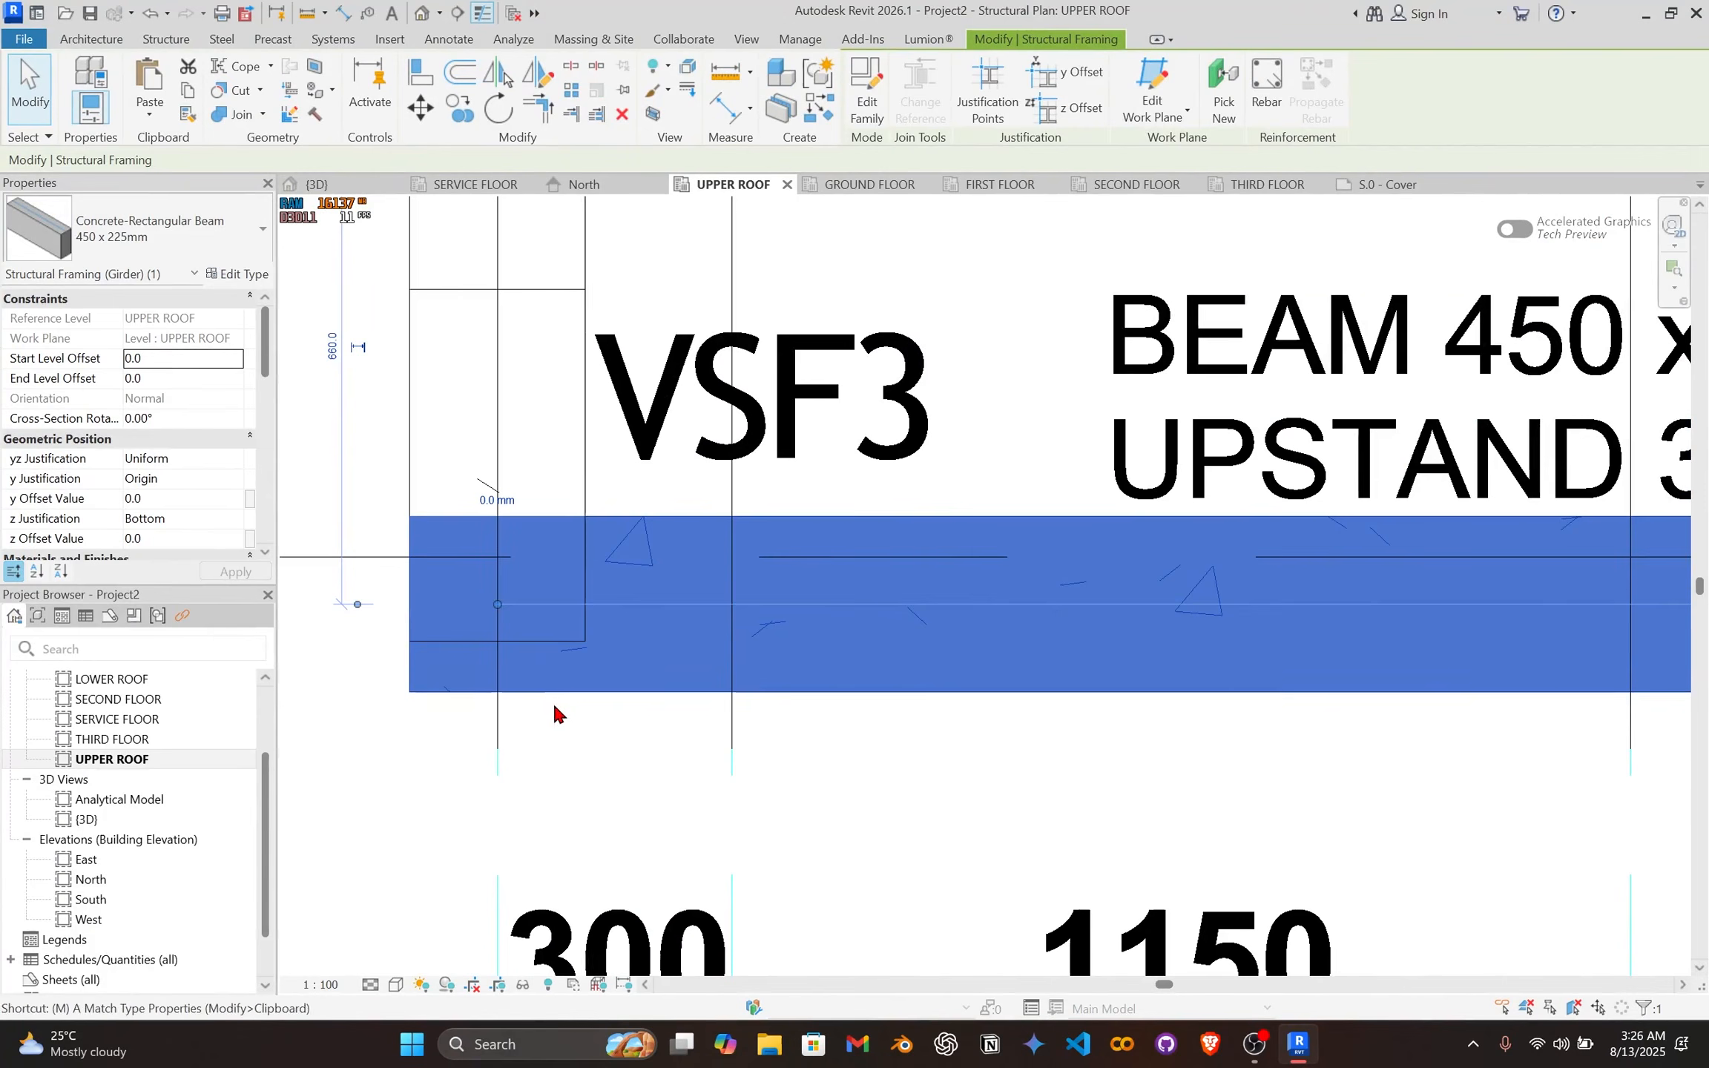
key(m)
key(v)
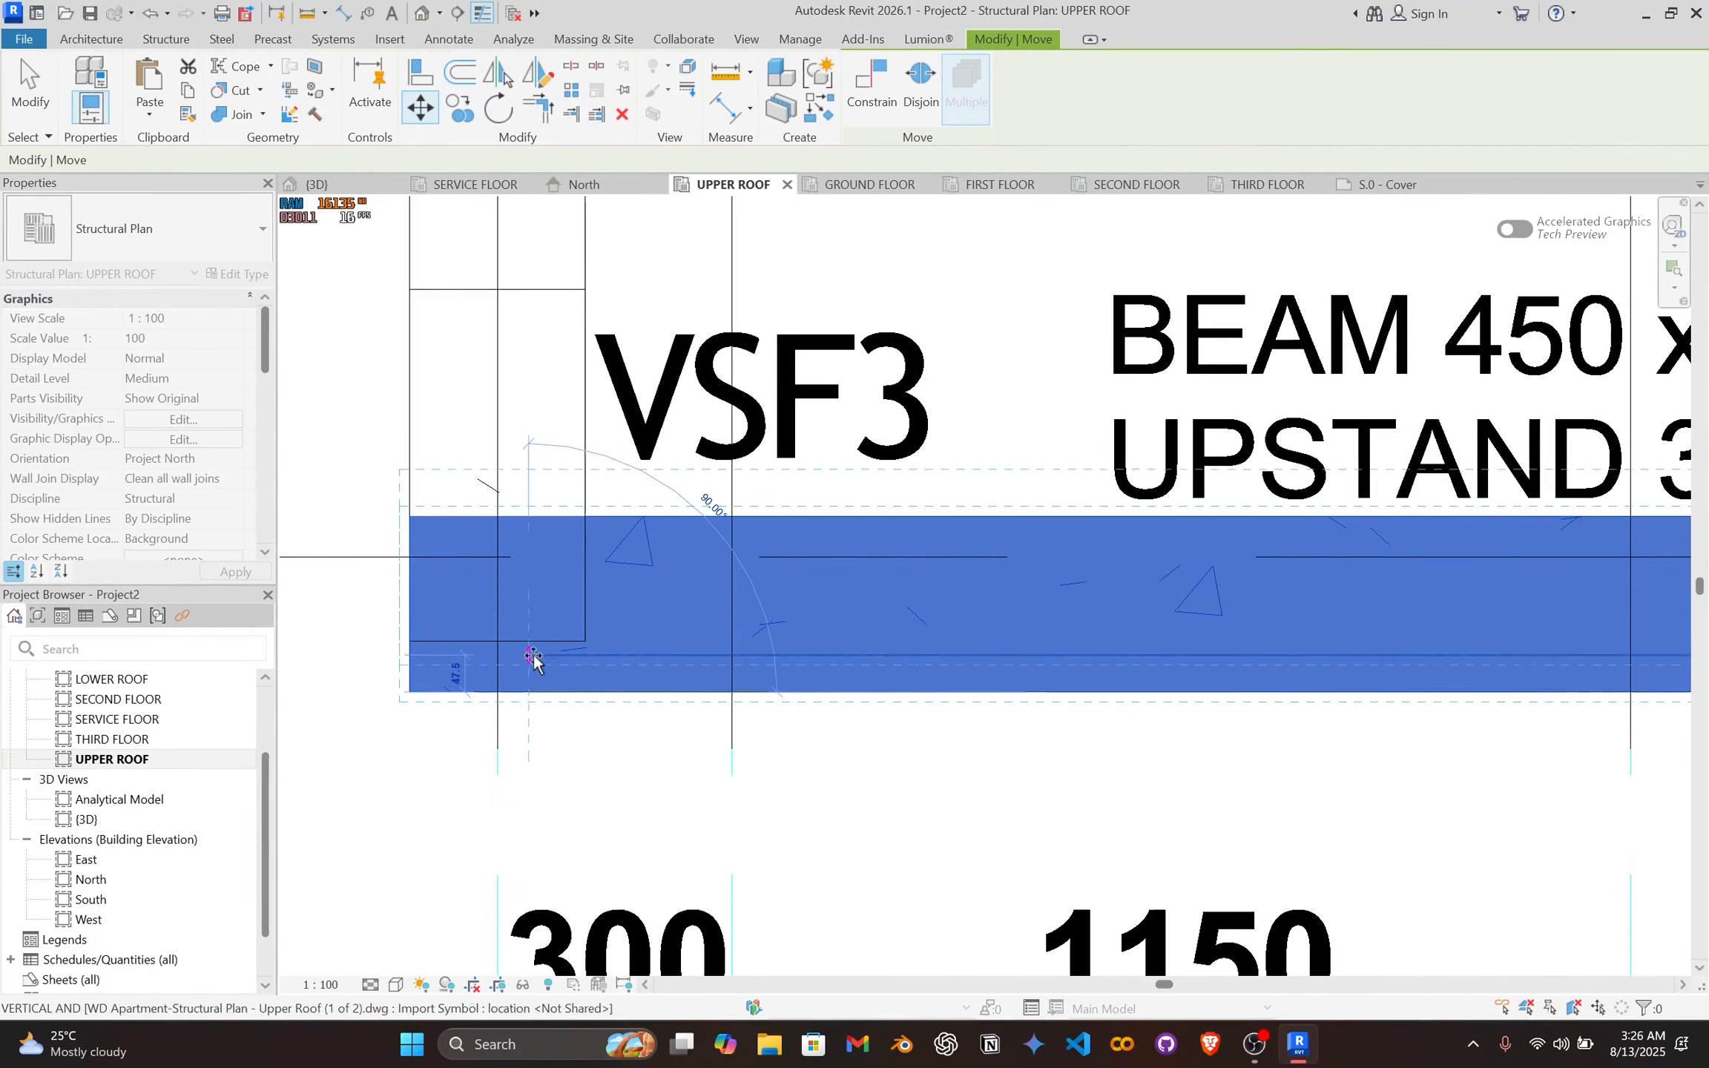
scroll(528, 647, up, 5)
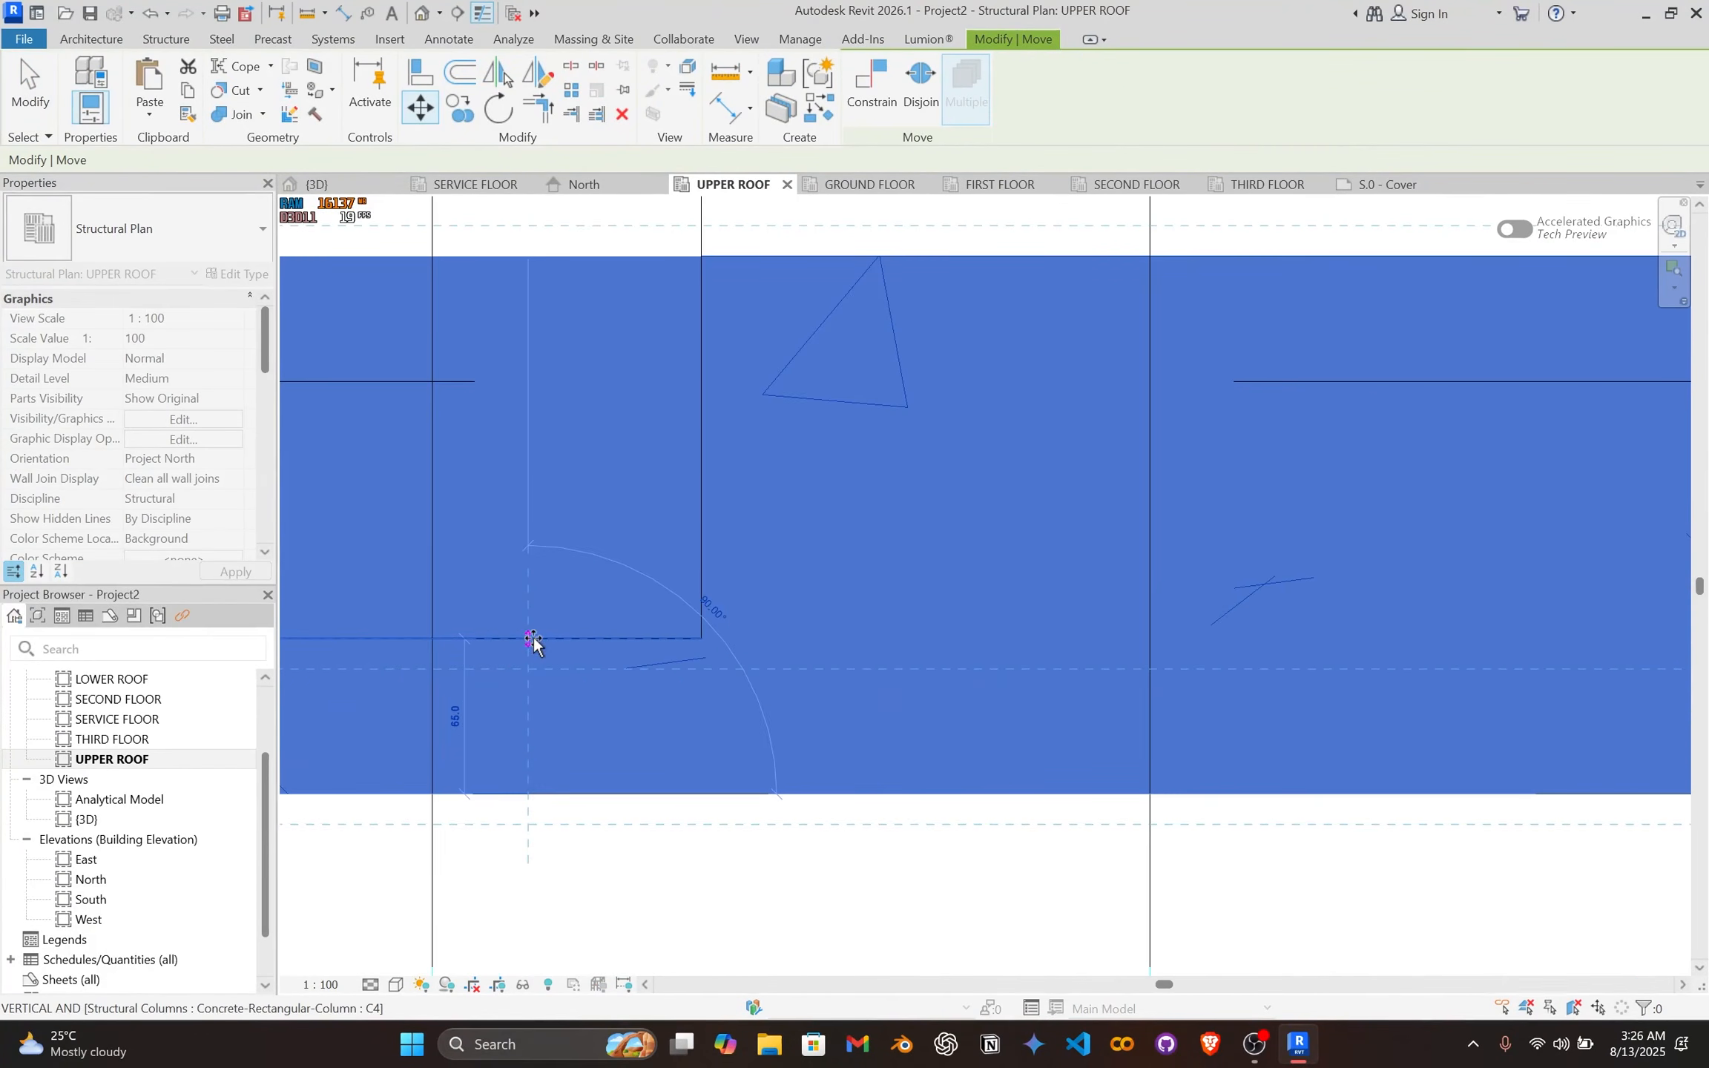
click(531, 638)
scroll(531, 639, down, 6)
scroll(545, 646, up, 4)
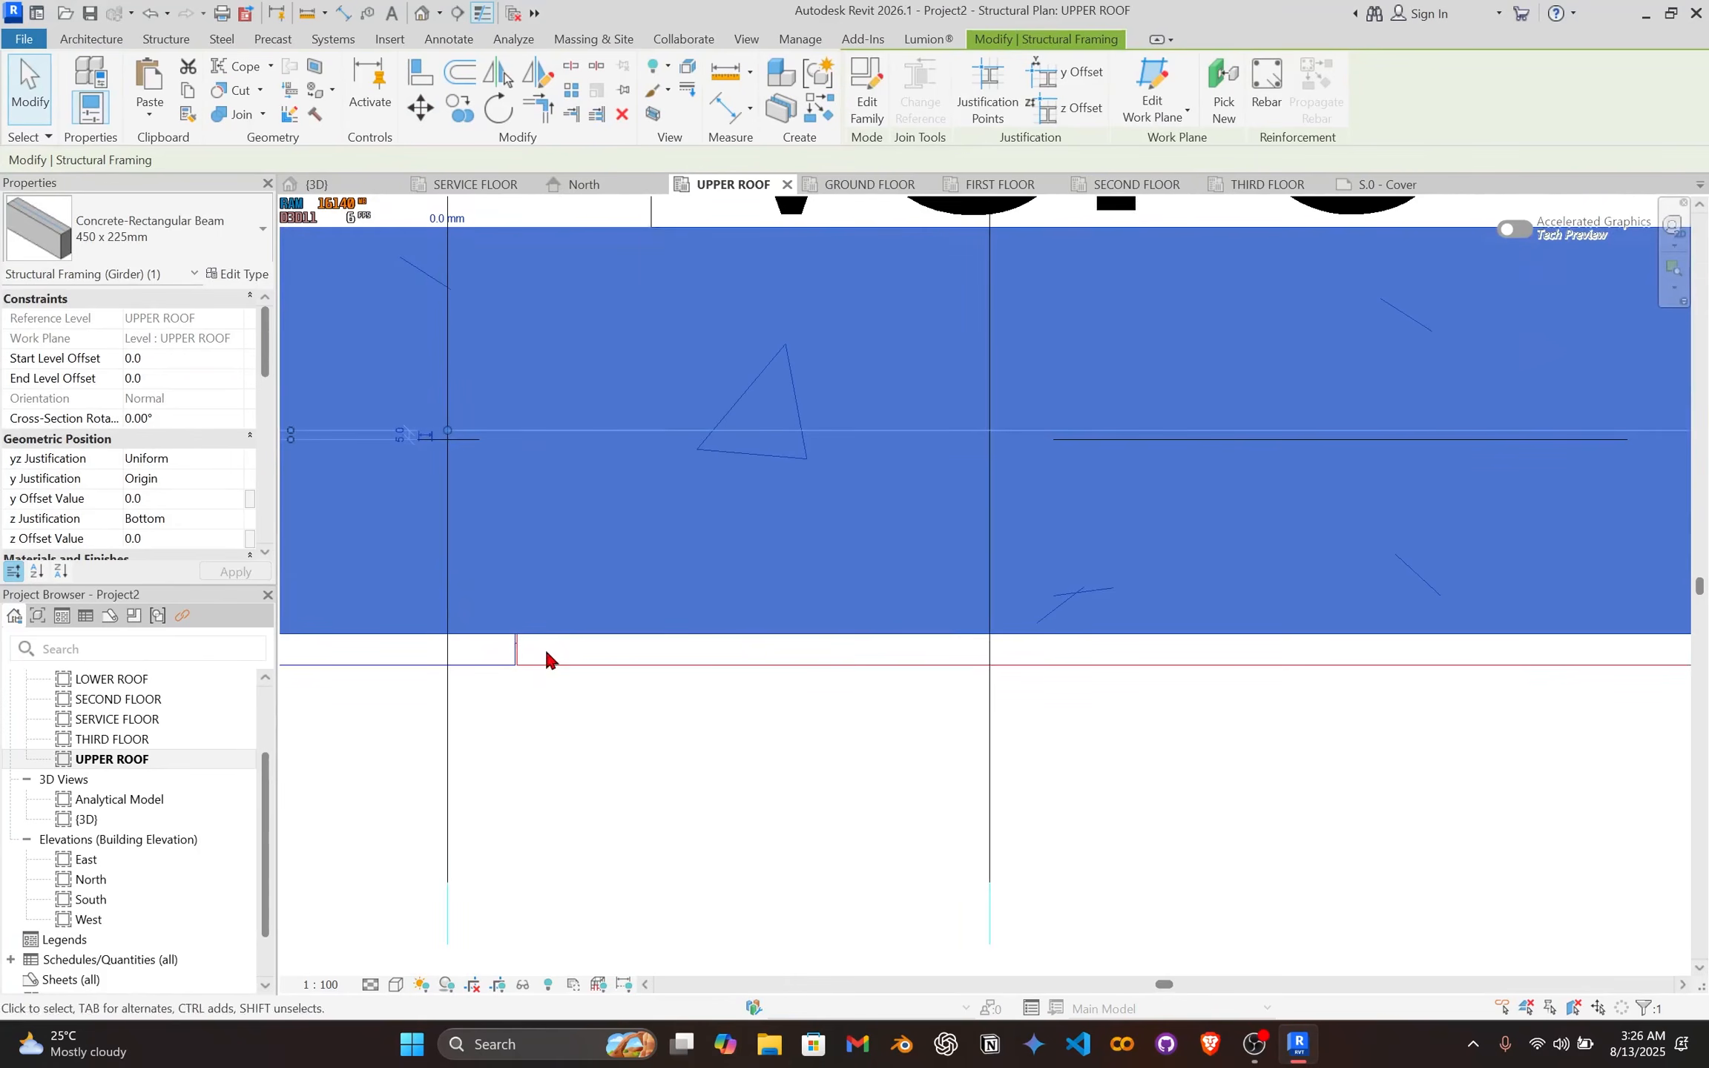
Step: Move the D1 beam outward about 17.5 mm so its outer edge lies on the imported Upper Roof drawing's beam outline
key(m)
key(v)
click(557, 640)
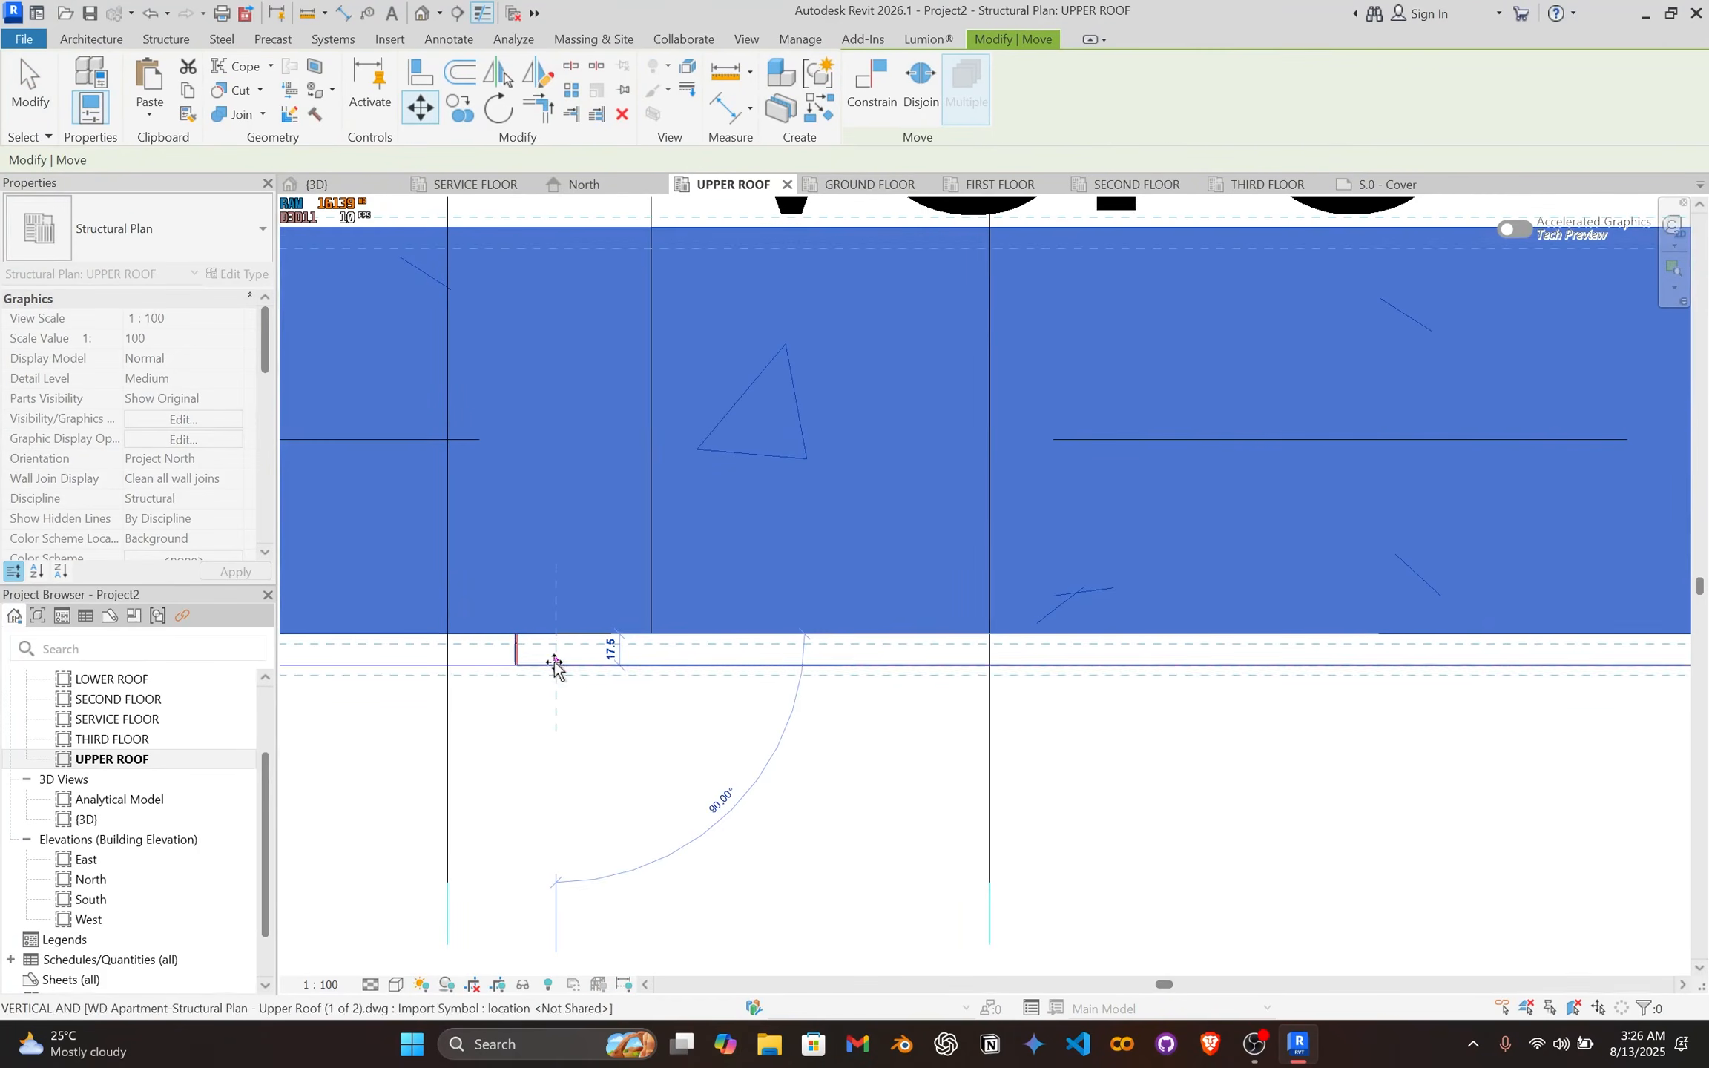
click(554, 662)
Step: Switch the Upper Roof plan's visual style to Wireframe while checking the beam corner at grids 8 and D1
scroll(553, 660, down, 6)
scroll(875, 639, down, 1)
middle_drag(928, 641, 527, 673)
middle_drag(983, 574, 559, 622)
click(1097, 546)
scroll(1098, 551, down, 2)
middle_drag(1292, 569, 1141, 666)
scroll(1143, 666, up, 2)
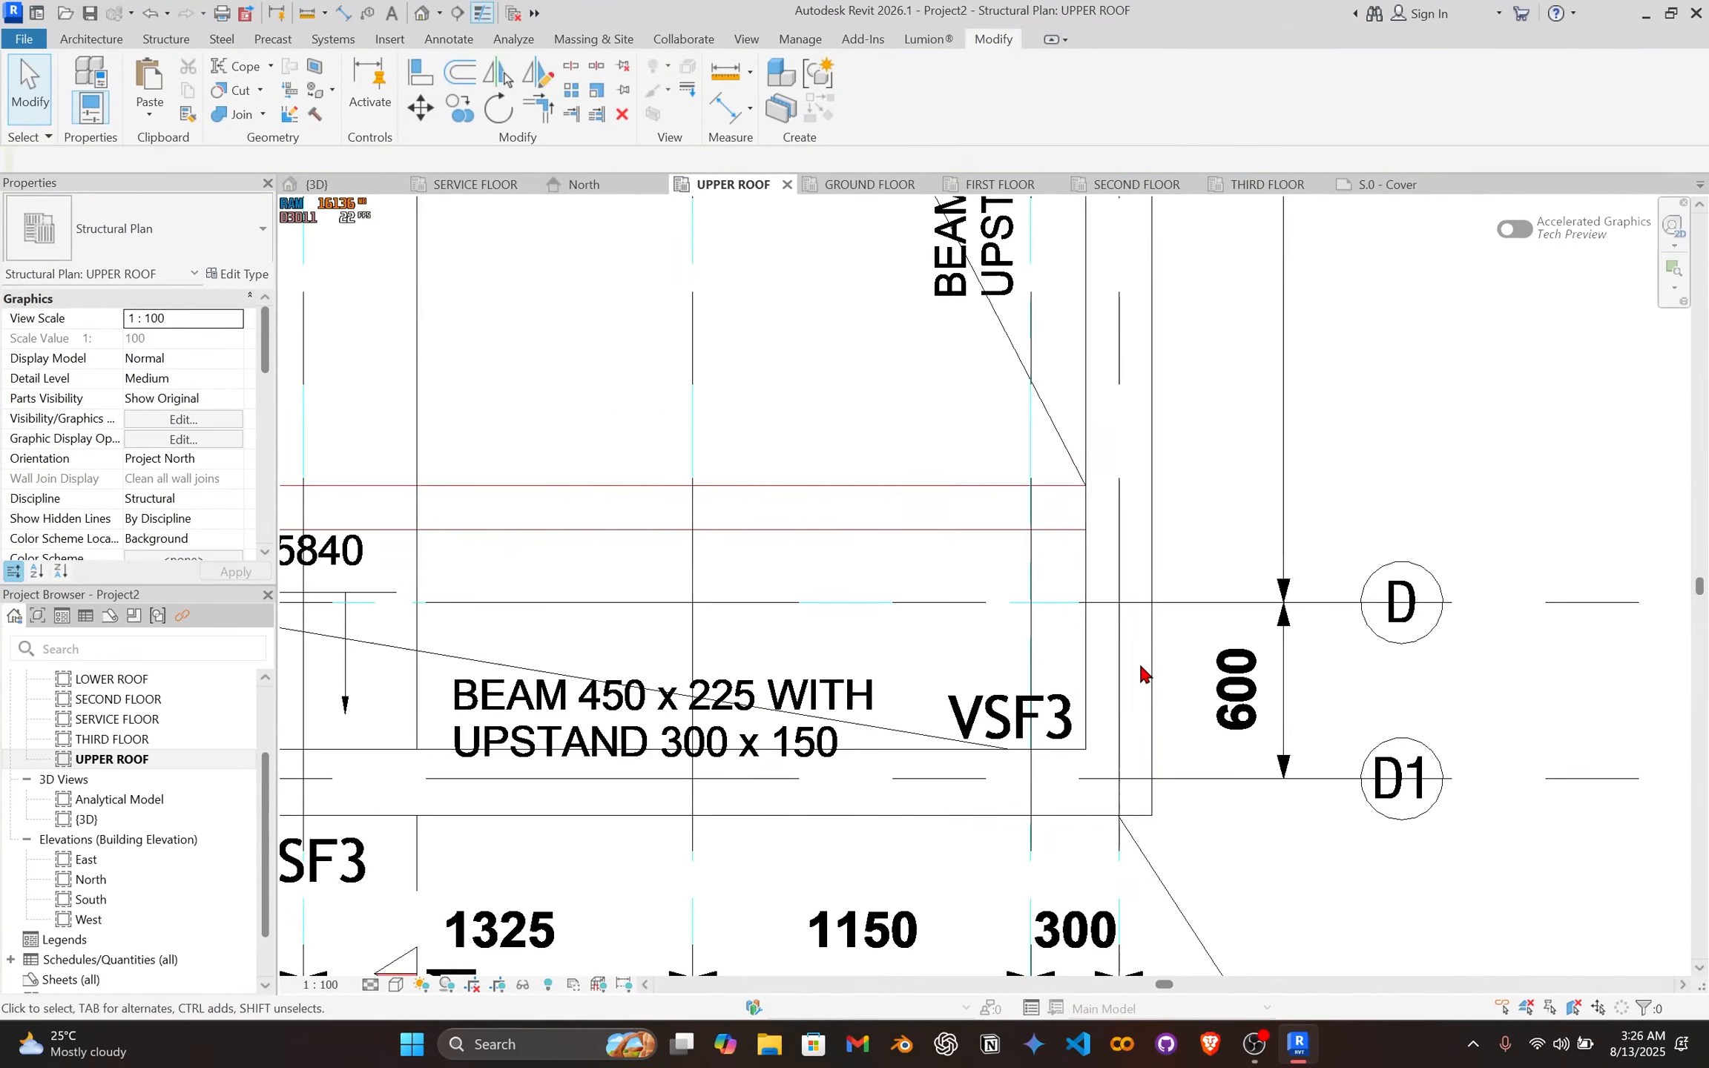
click(1088, 703)
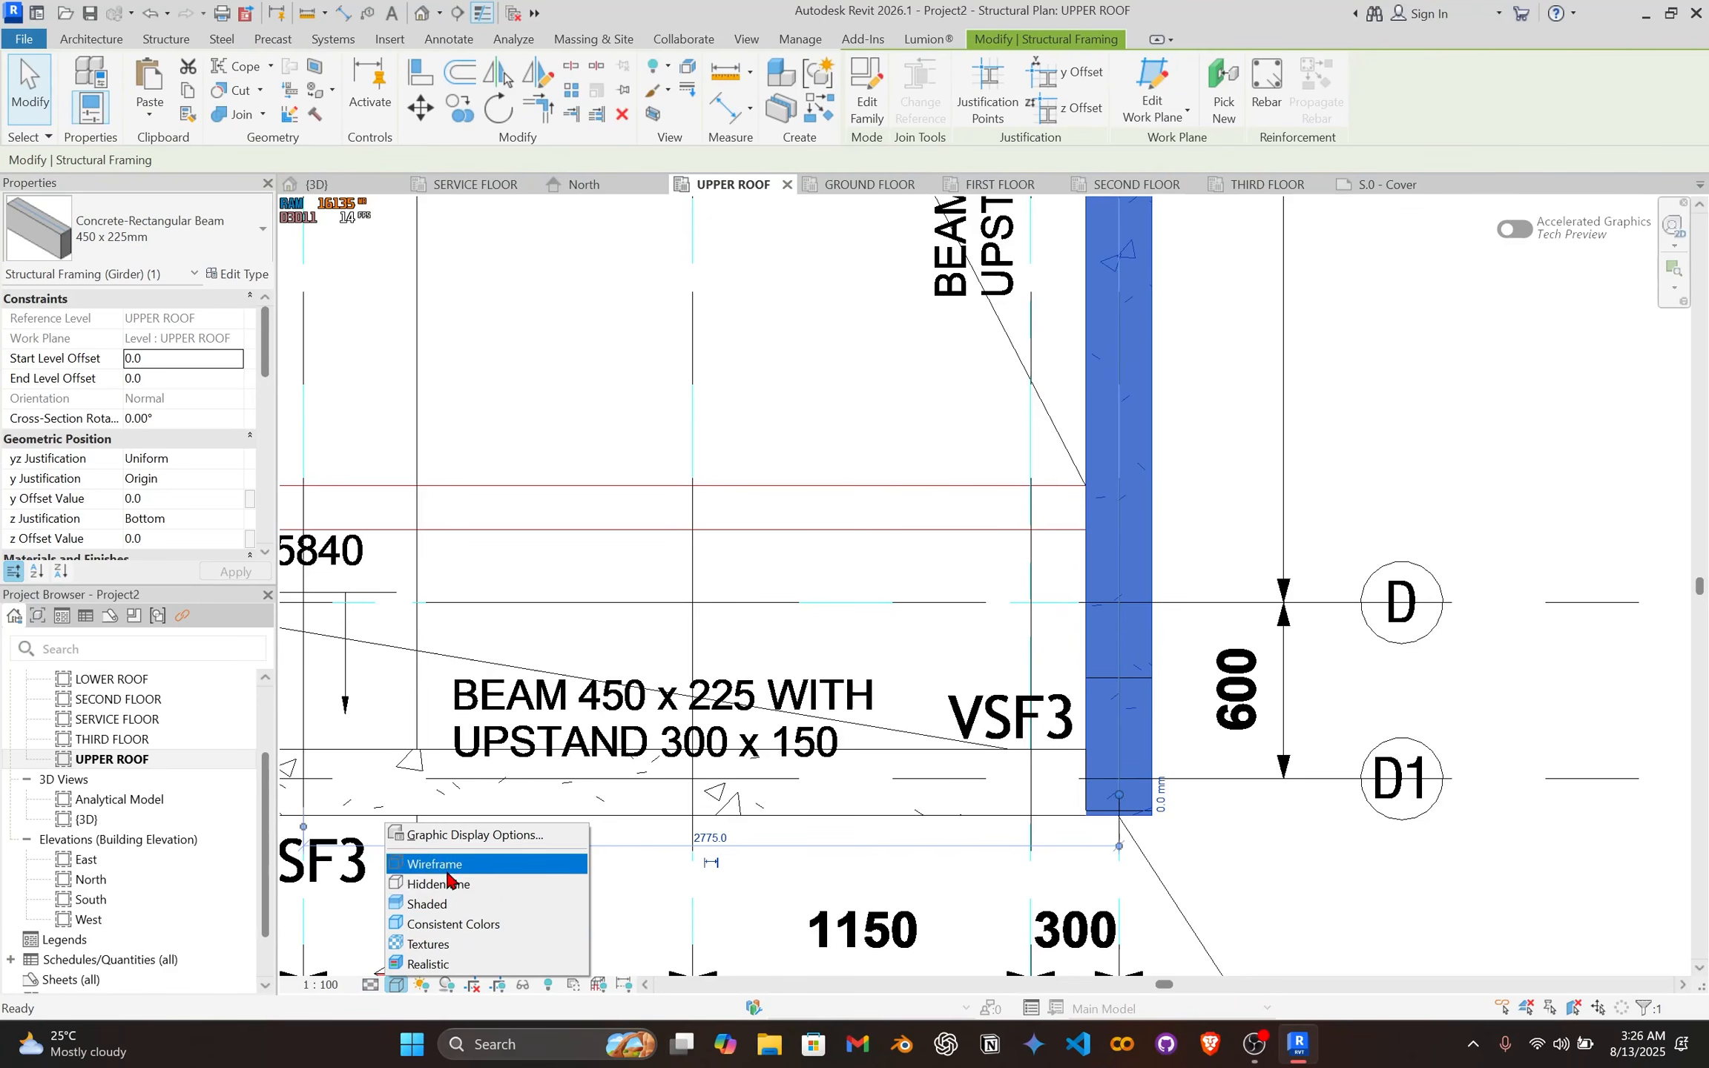
click(445, 866)
scroll(1168, 824, up, 3)
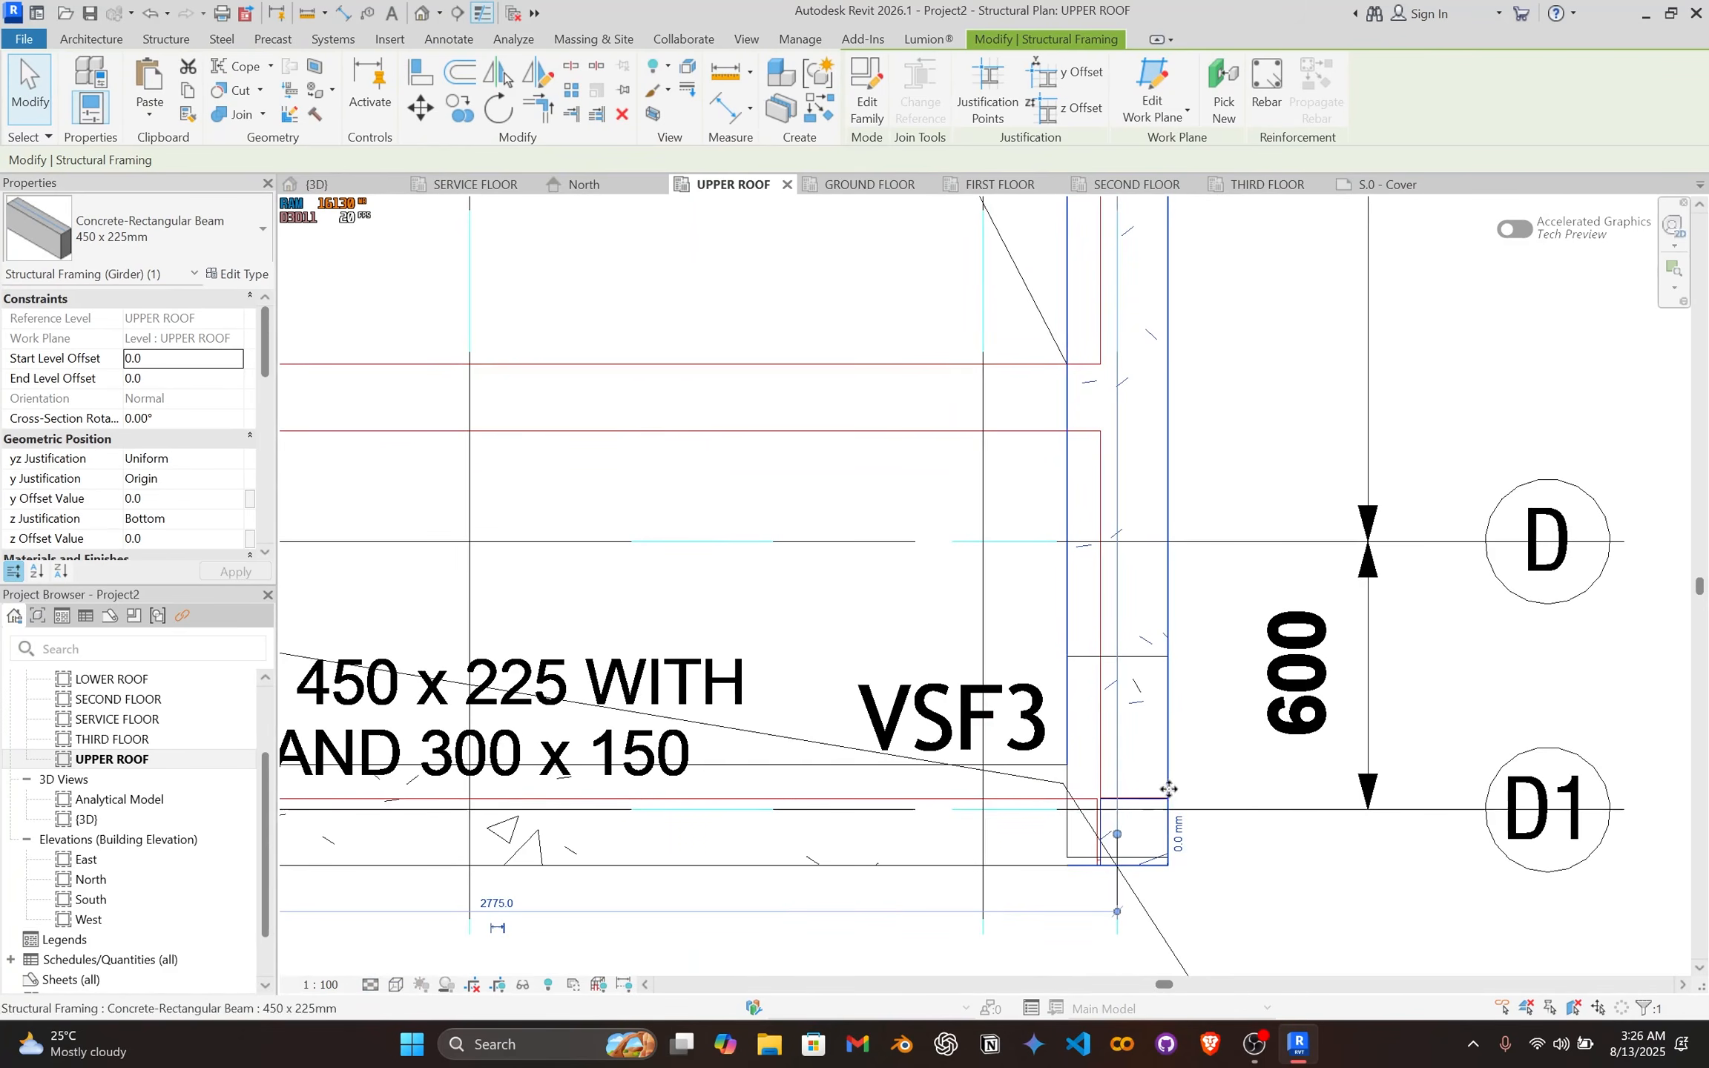
key(Escape)
scroll(1084, 764, down, 6)
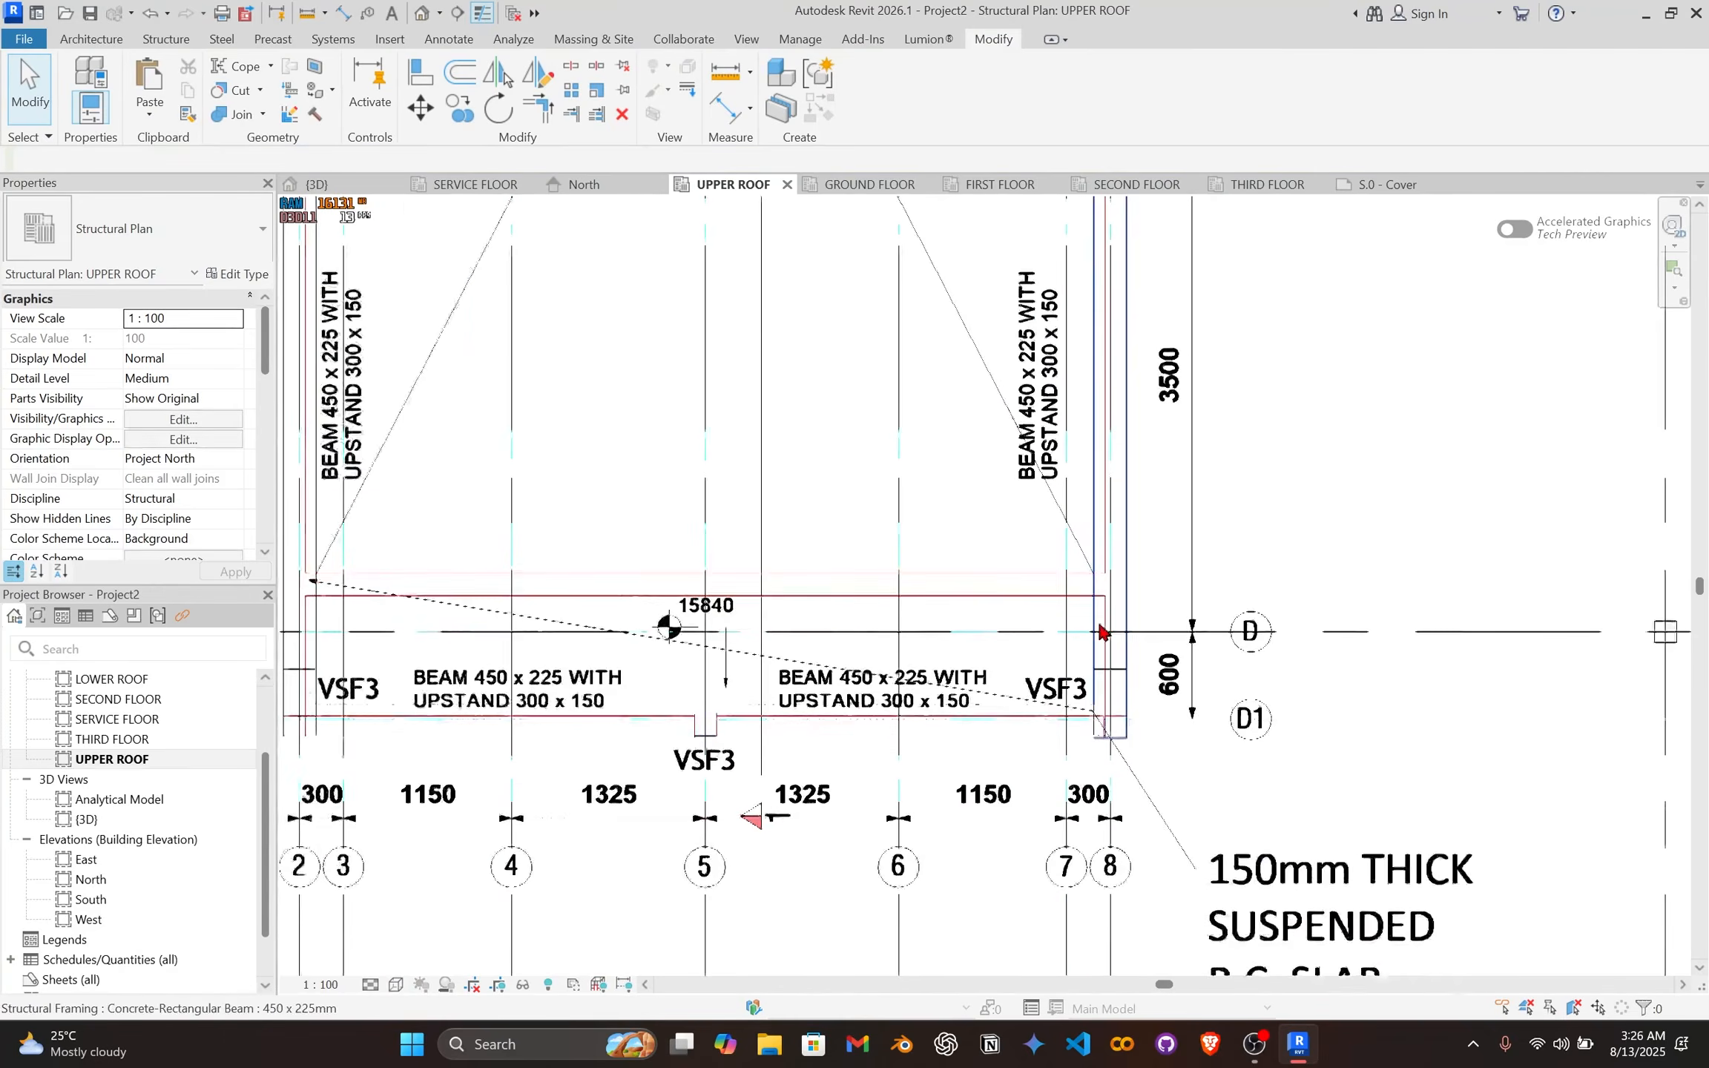
Step: Examine the imported beam outlines, labels and VSF3 marks around grids D and D1 against the modelled beams
scroll(1096, 719, up, 3)
middle_drag(1097, 715, 1083, 540)
middle_drag(907, 802, 771, 630)
scroll(827, 659, up, 4)
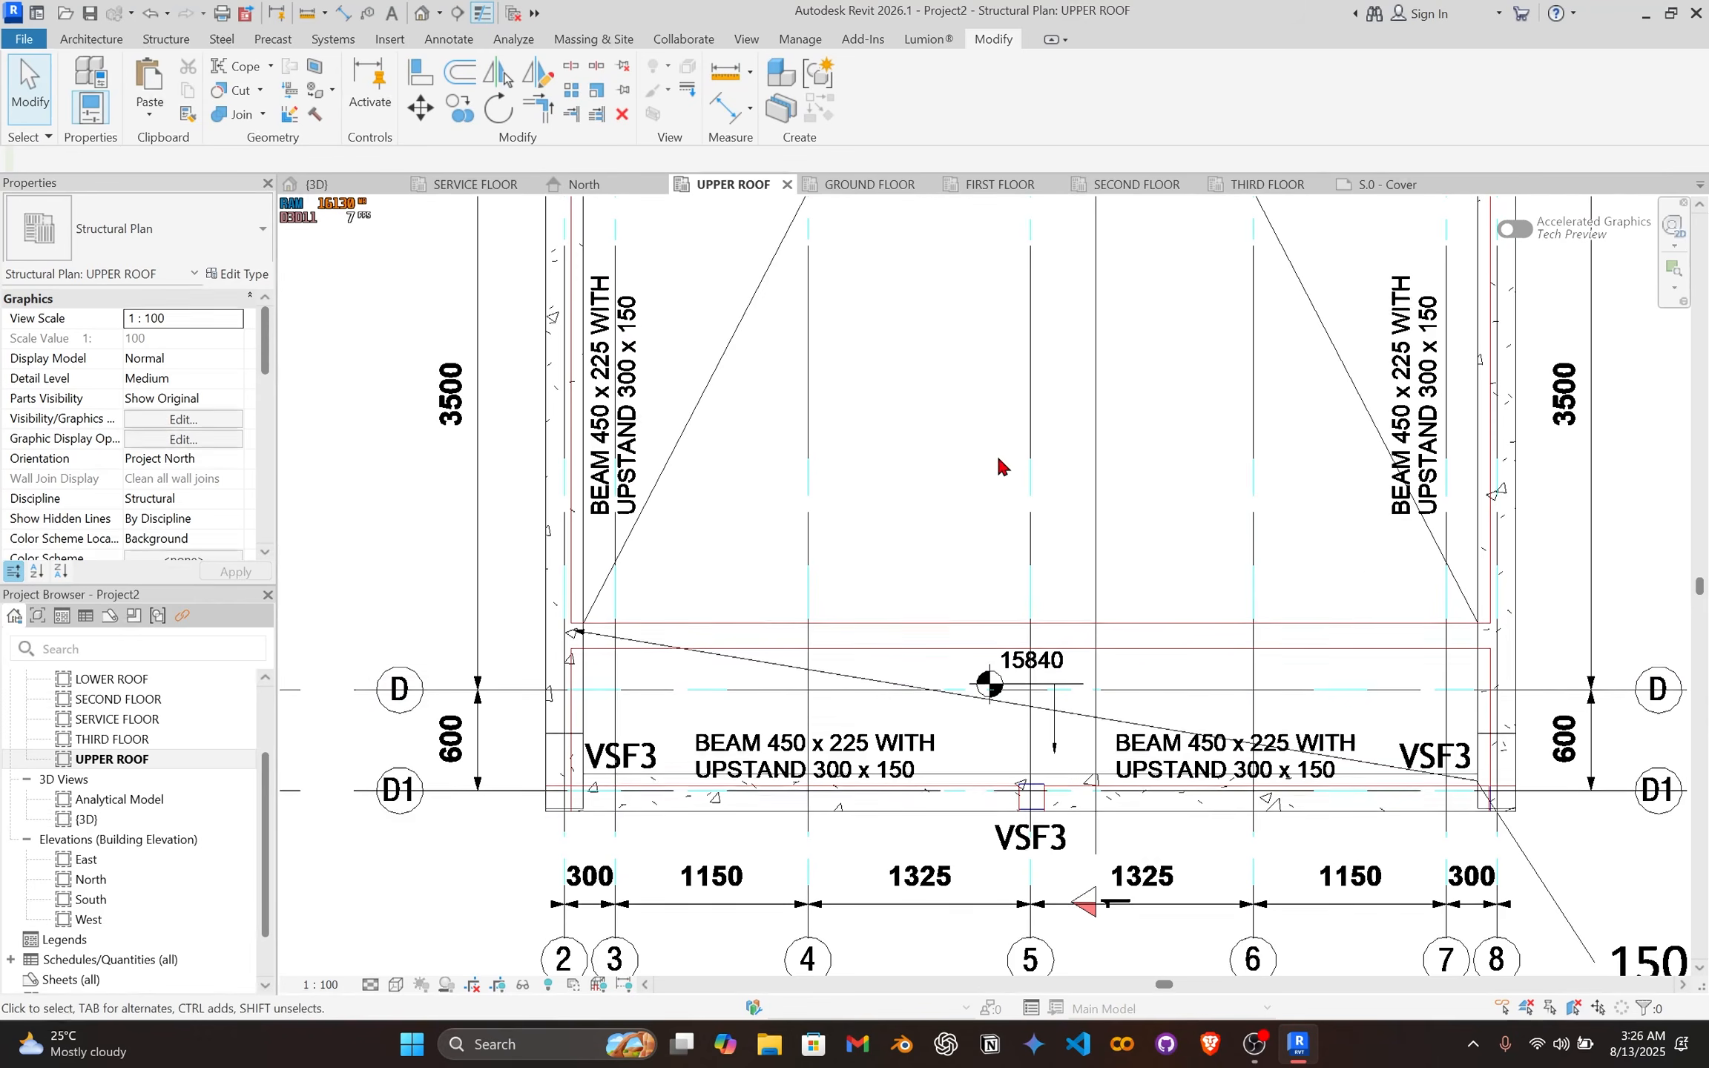
scroll(1002, 457, down, 4)
middle_drag(1084, 293, 984, 345)
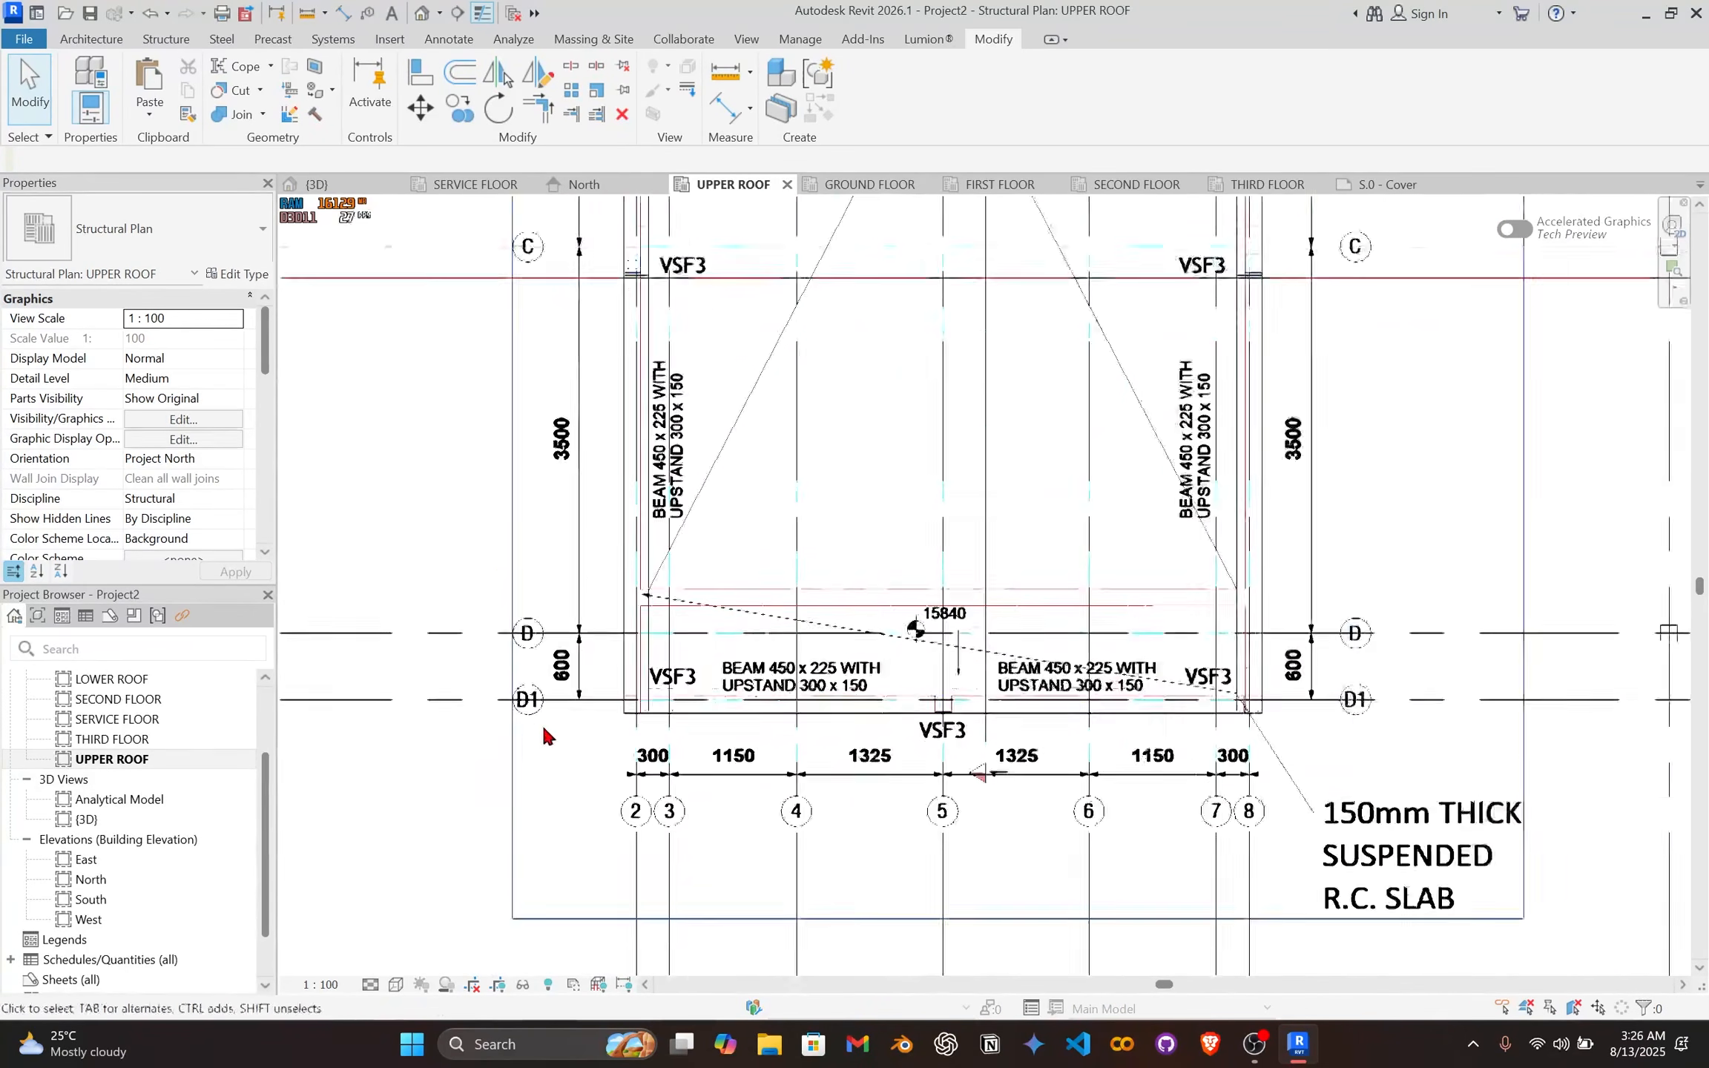
scroll(545, 725, up, 3)
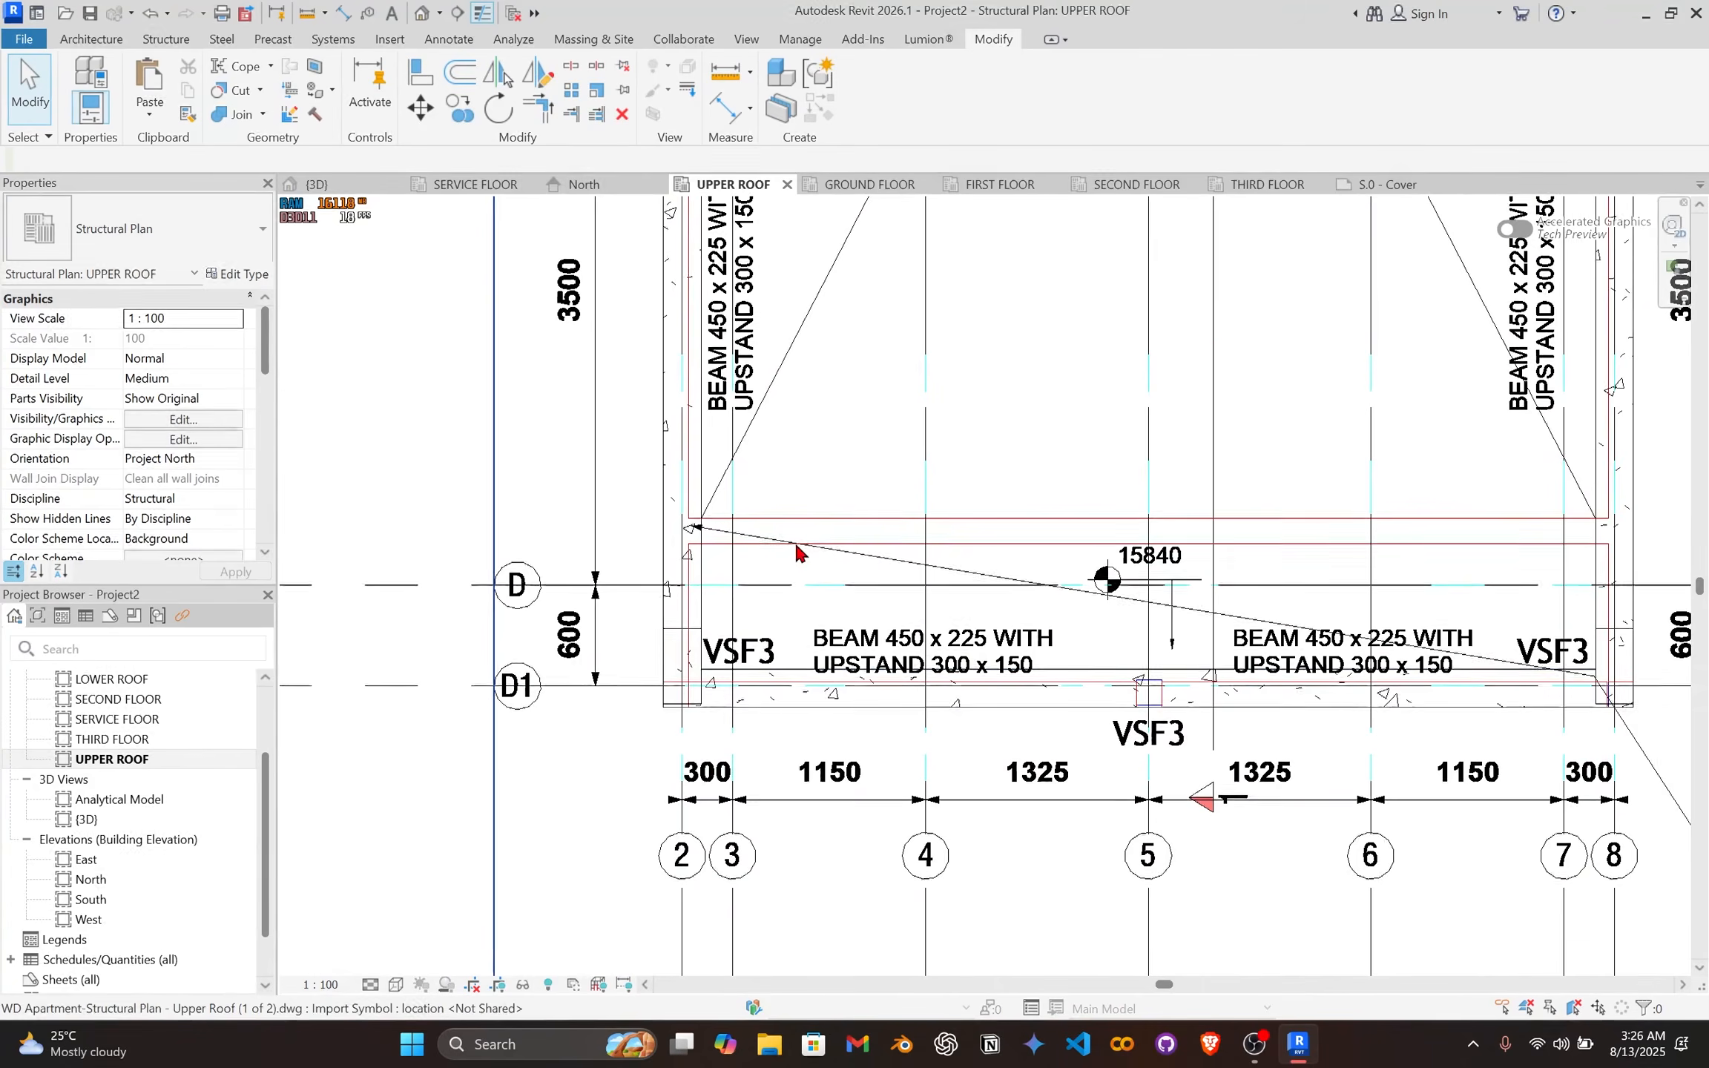
middle_drag(811, 537, 765, 560)
scroll(839, 611, down, 1)
middle_drag(943, 551, 899, 619)
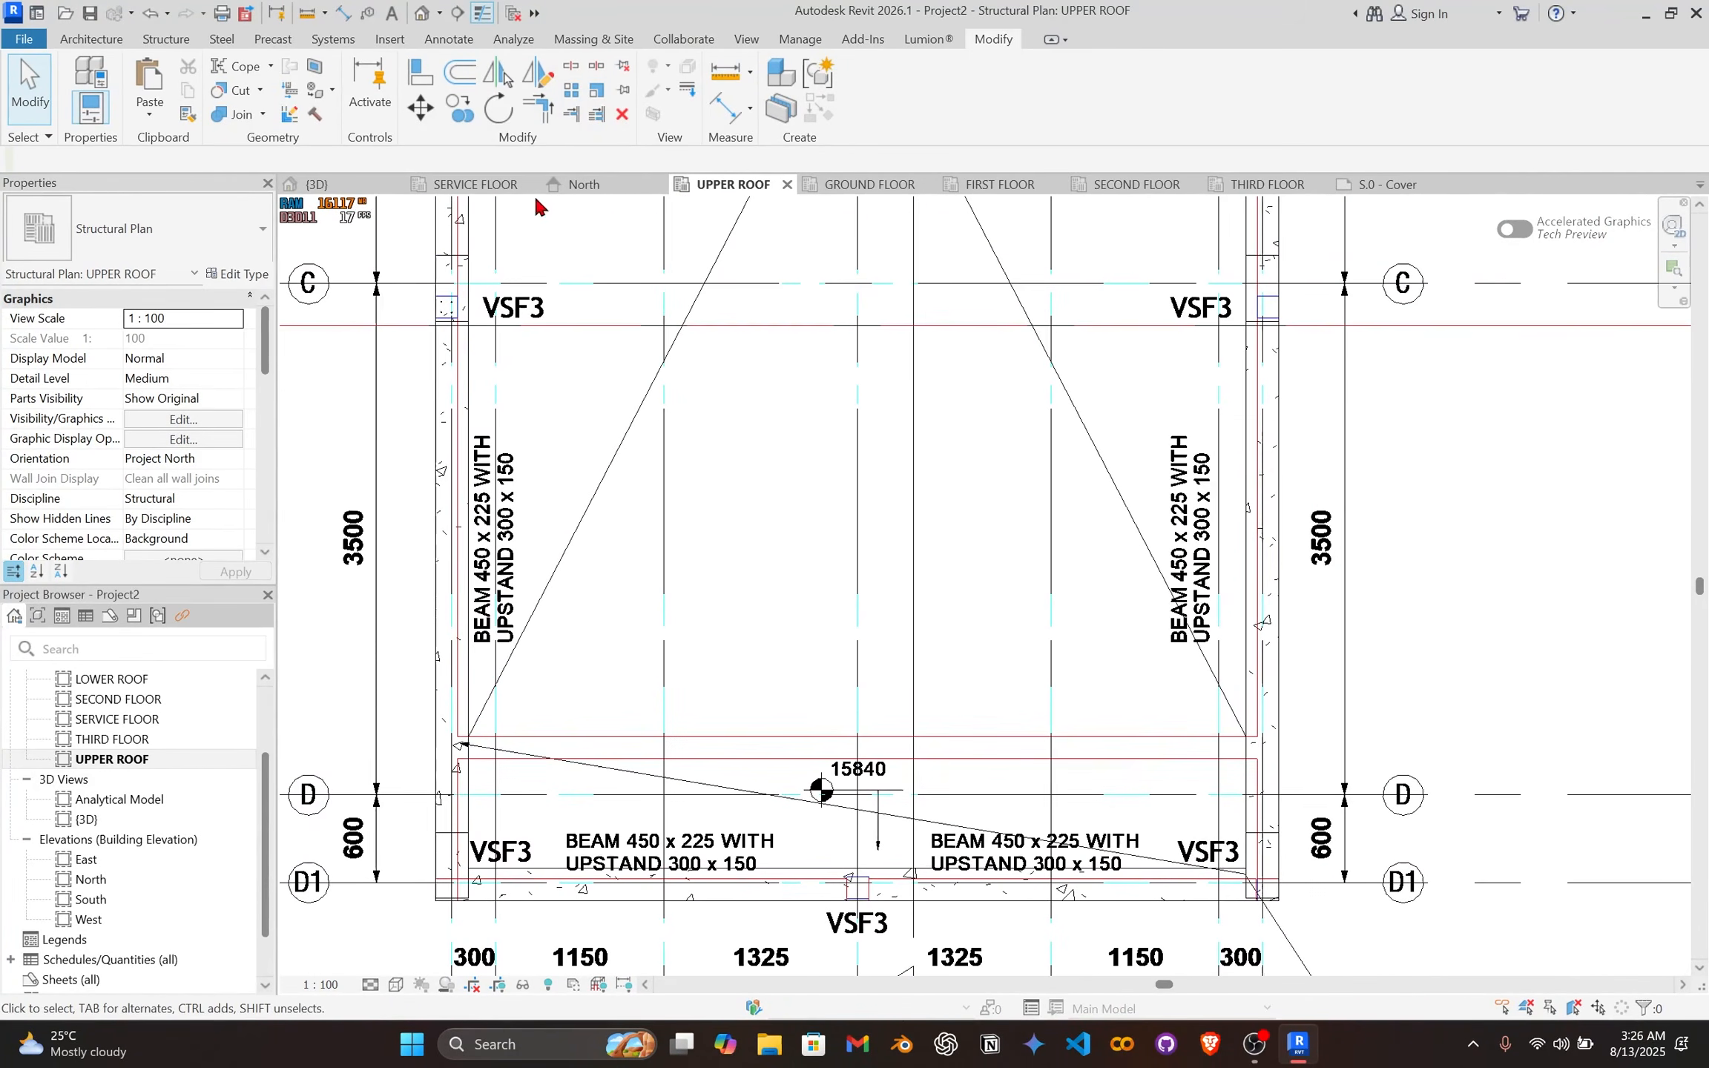
click(543, 882)
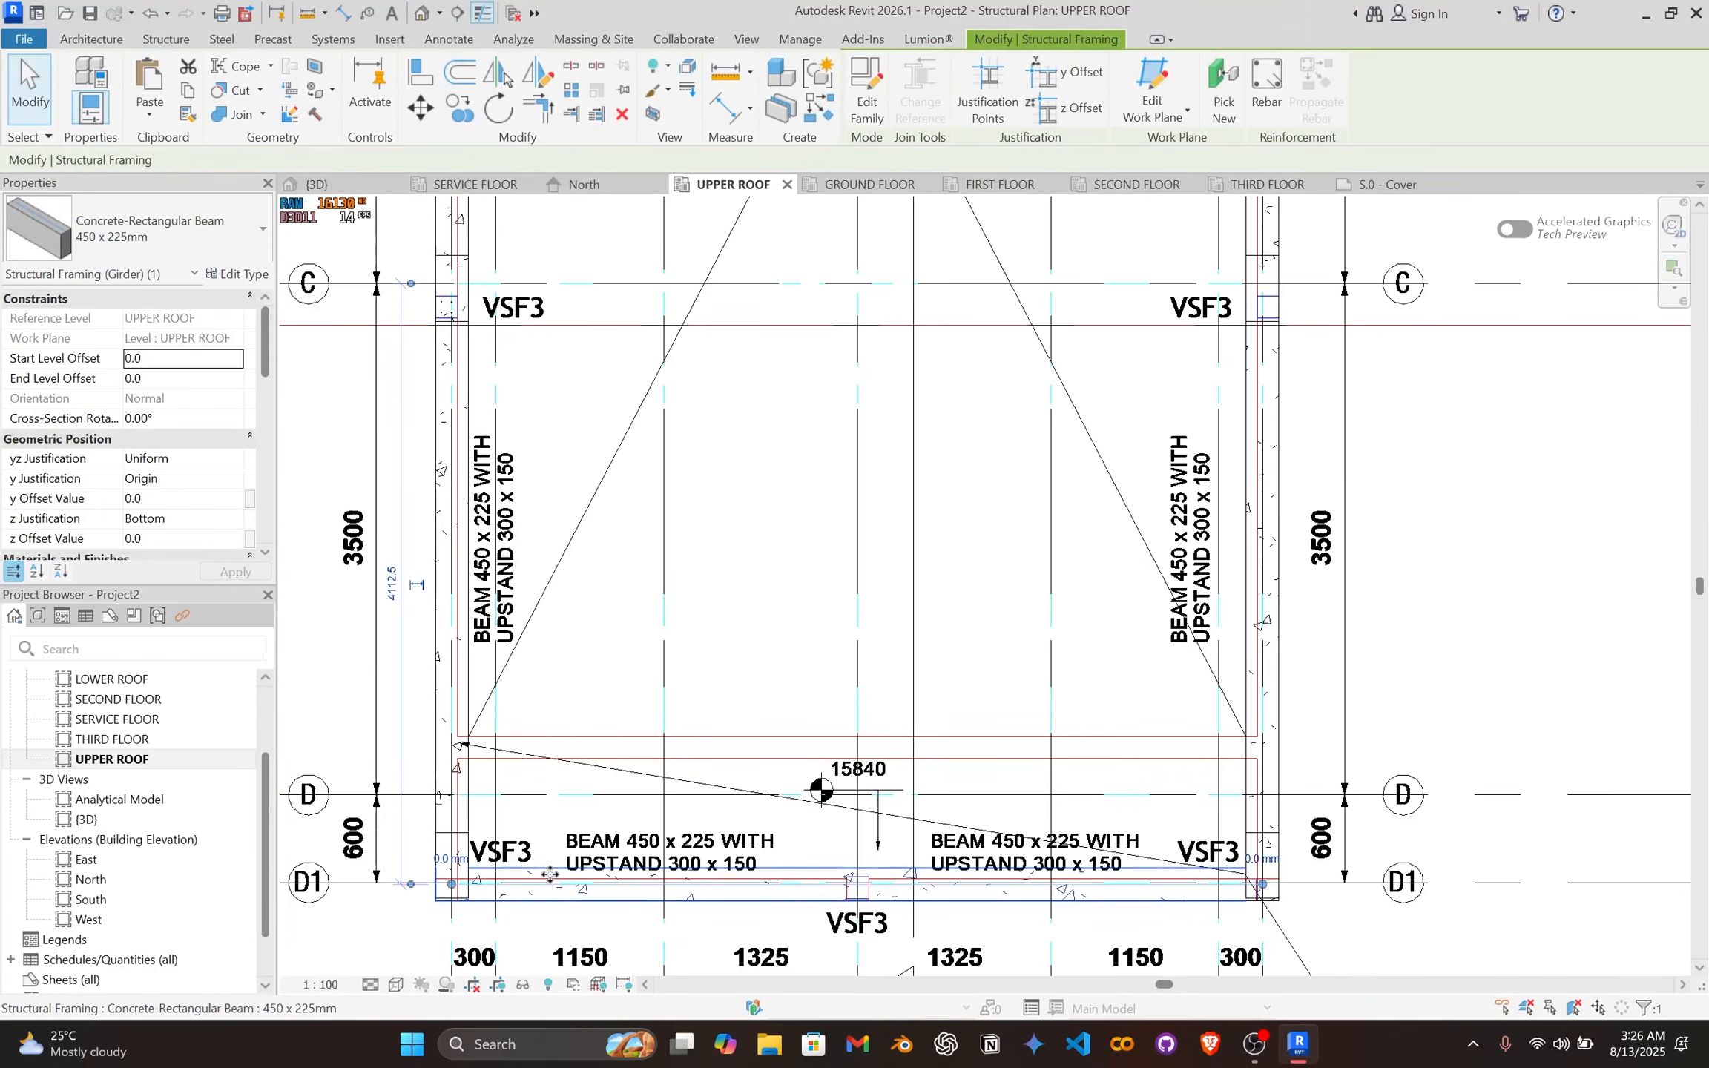
key(c)
key(s)
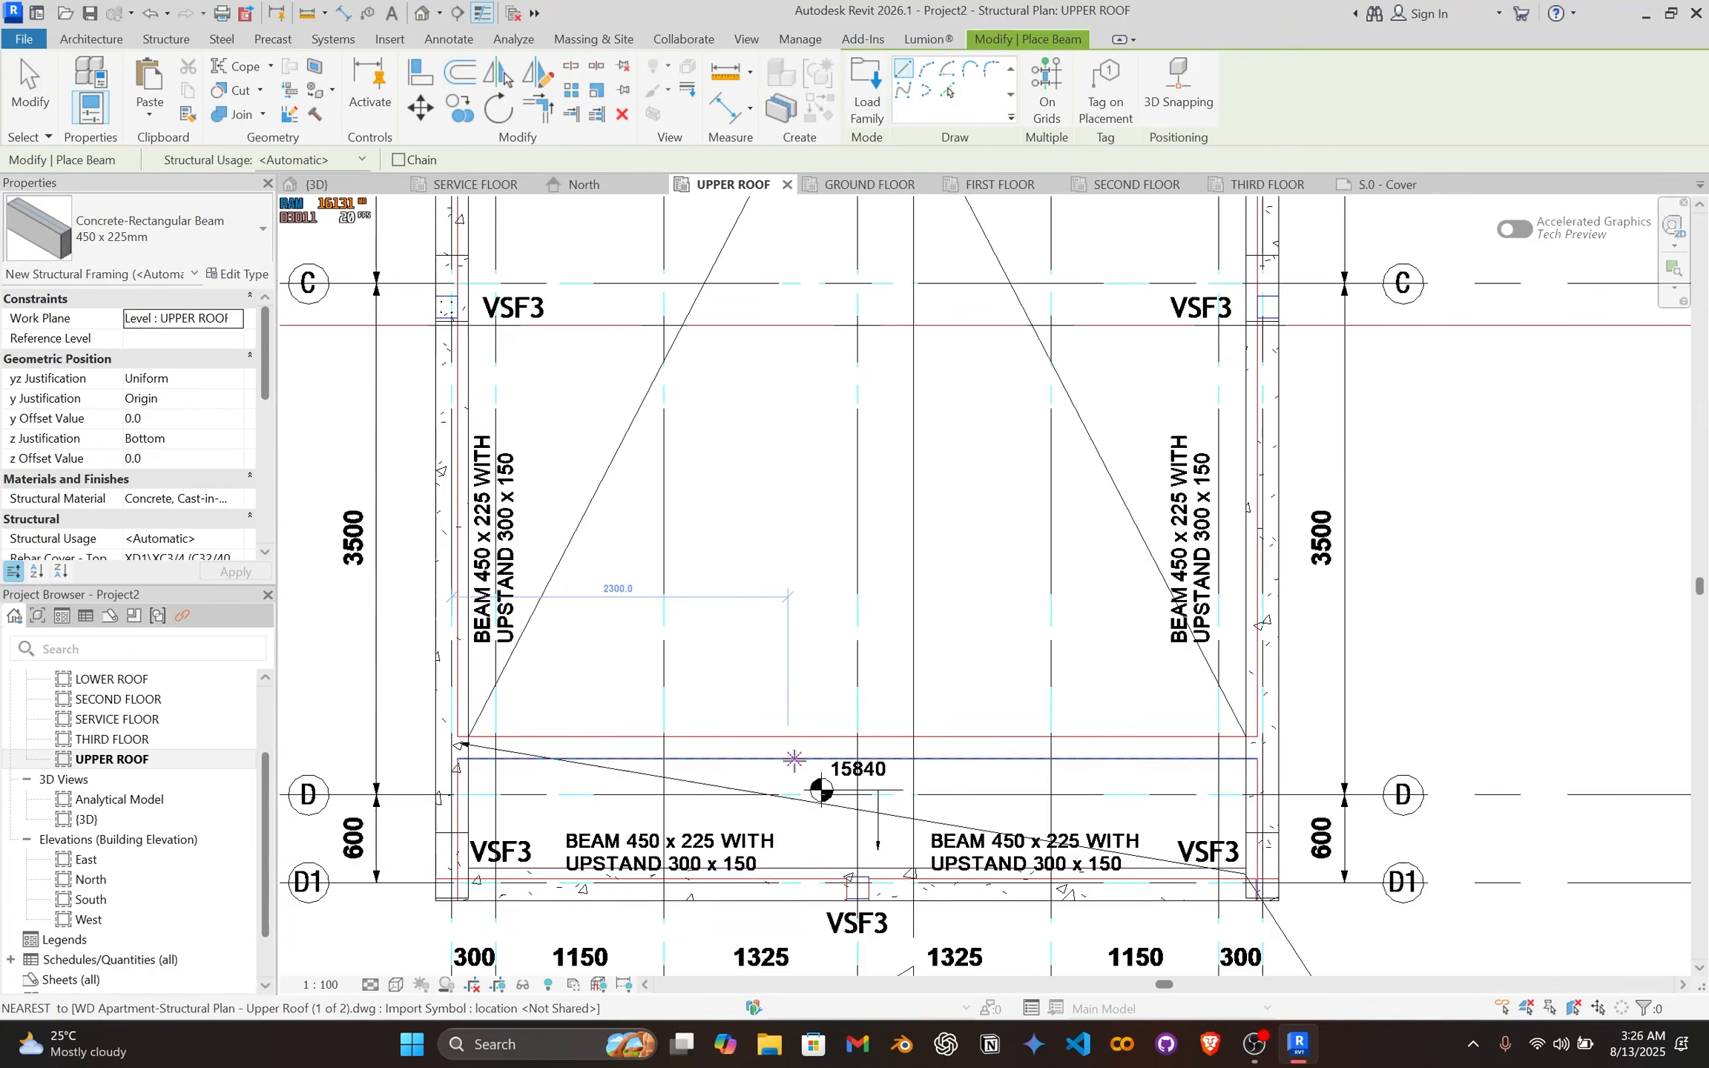
key(Escape)
key(Escape)
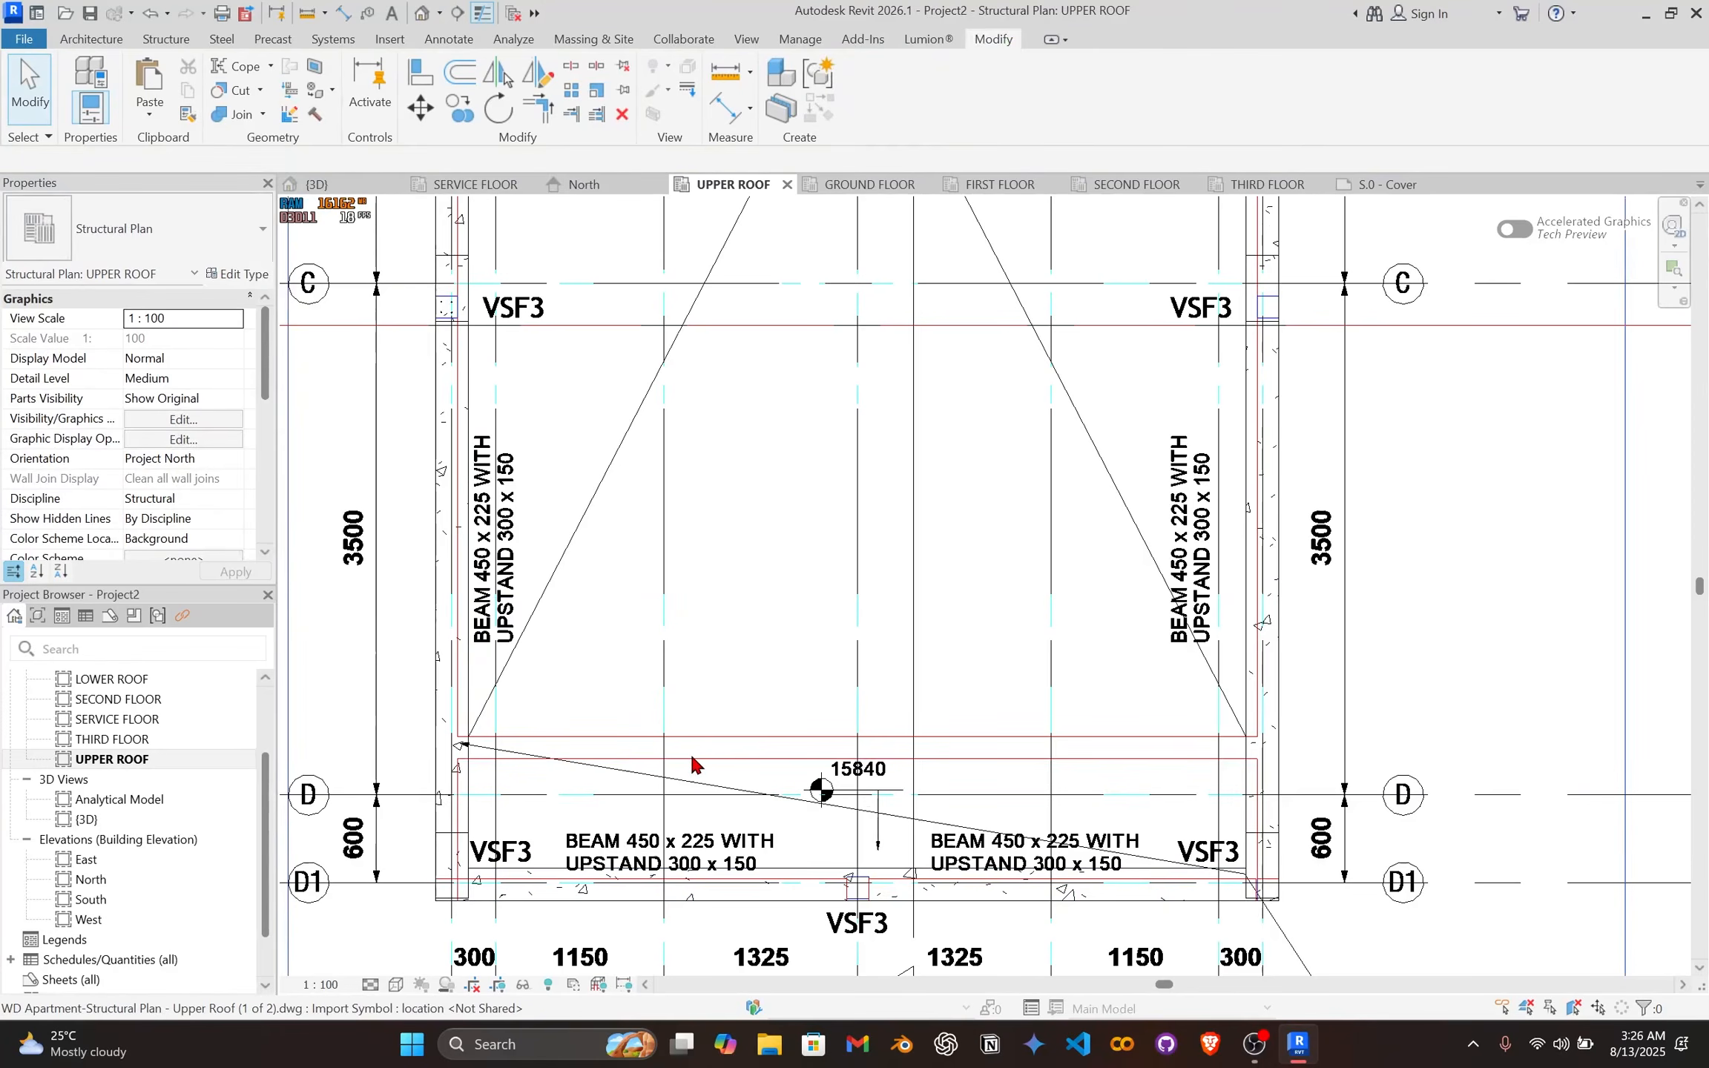
Step: Review the Upper Roof perimeter beams and VSF3 marks between grids A1 and D1
scroll(586, 768, up, 2)
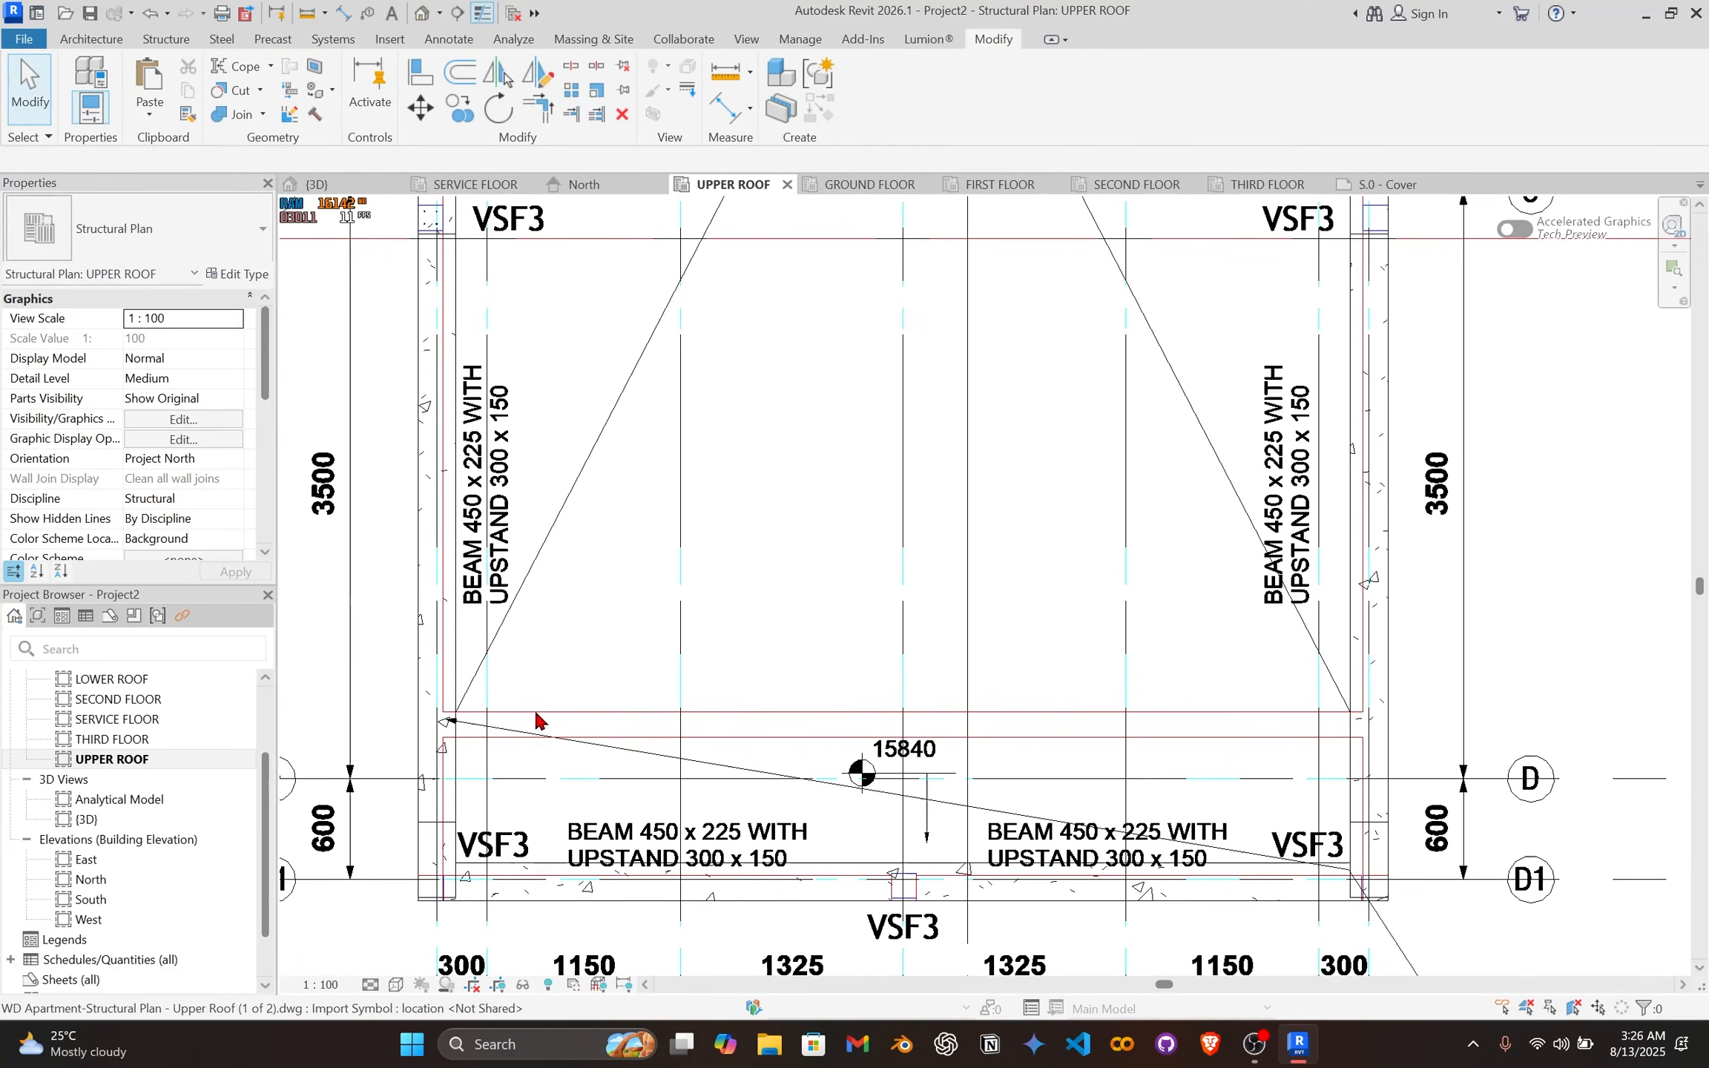
scroll(631, 505, down, 2)
middle_drag(813, 458, 877, 698)
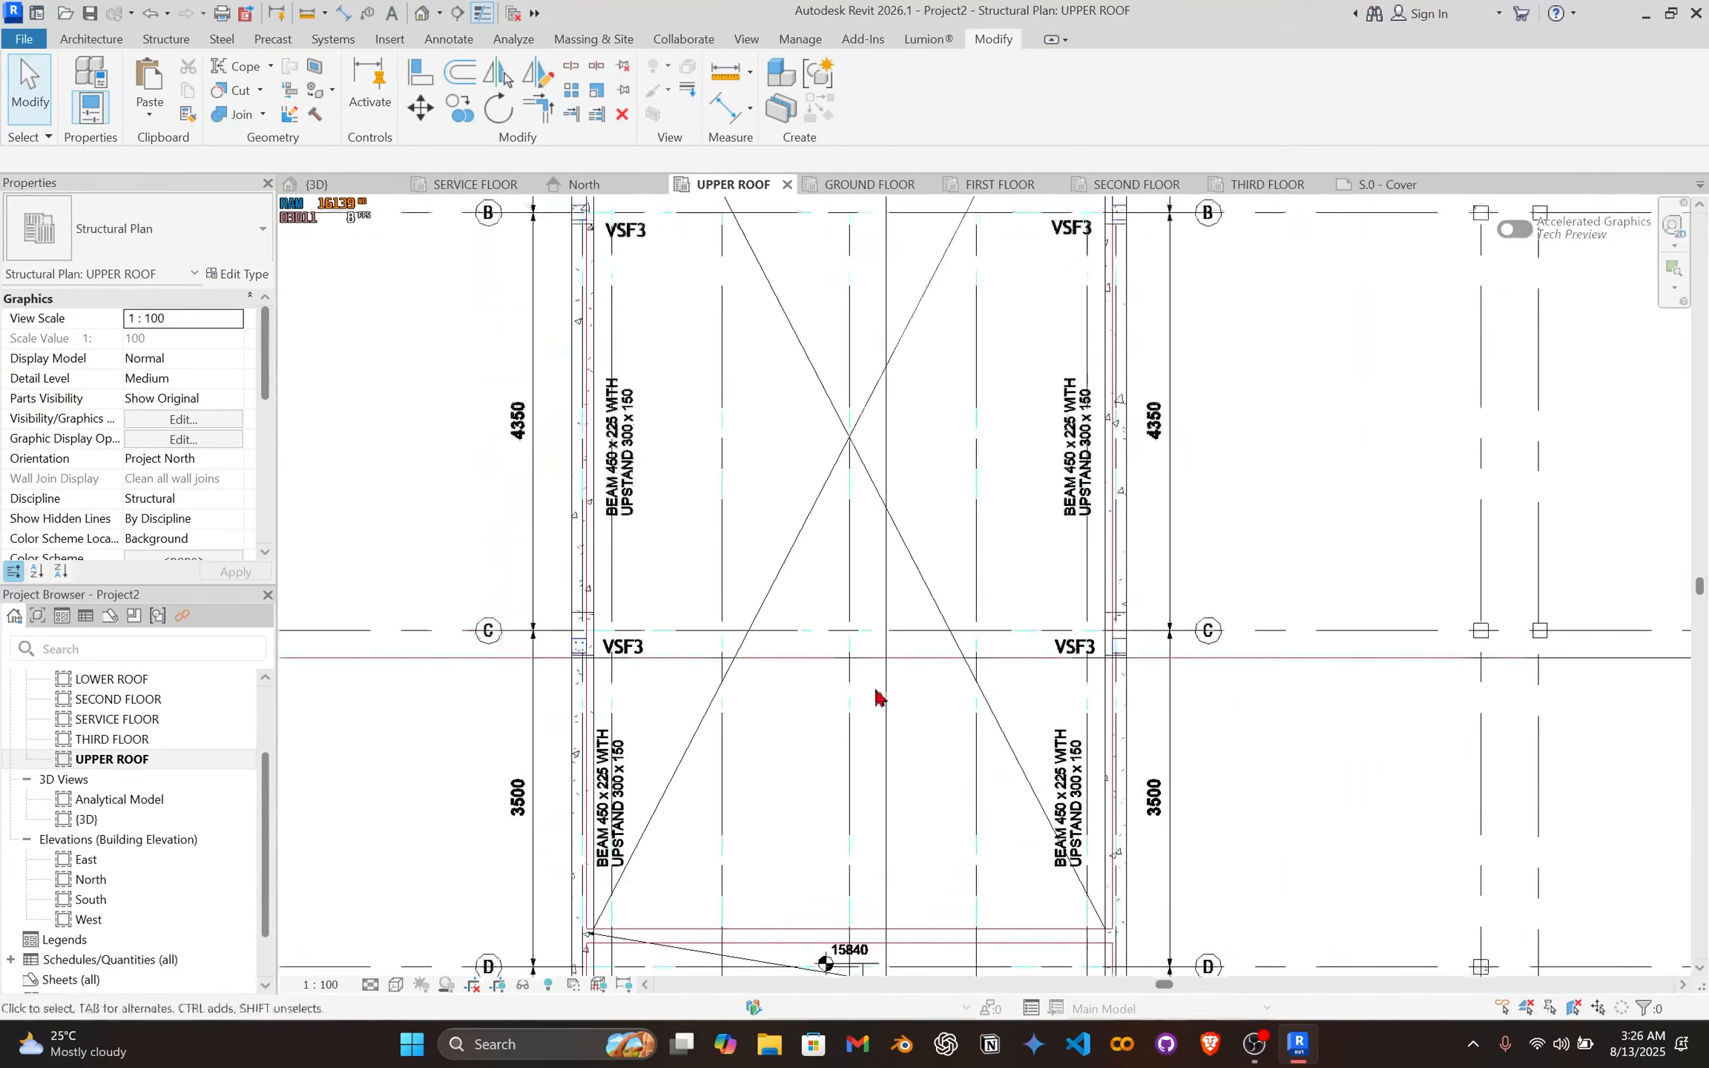
middle_drag(783, 286, 768, 561)
middle_drag(708, 396, 748, 591)
scroll(649, 378, up, 2)
middle_drag(983, 458, 651, 366)
scroll(974, 523, down, 2)
middle_drag(831, 450, 1087, 339)
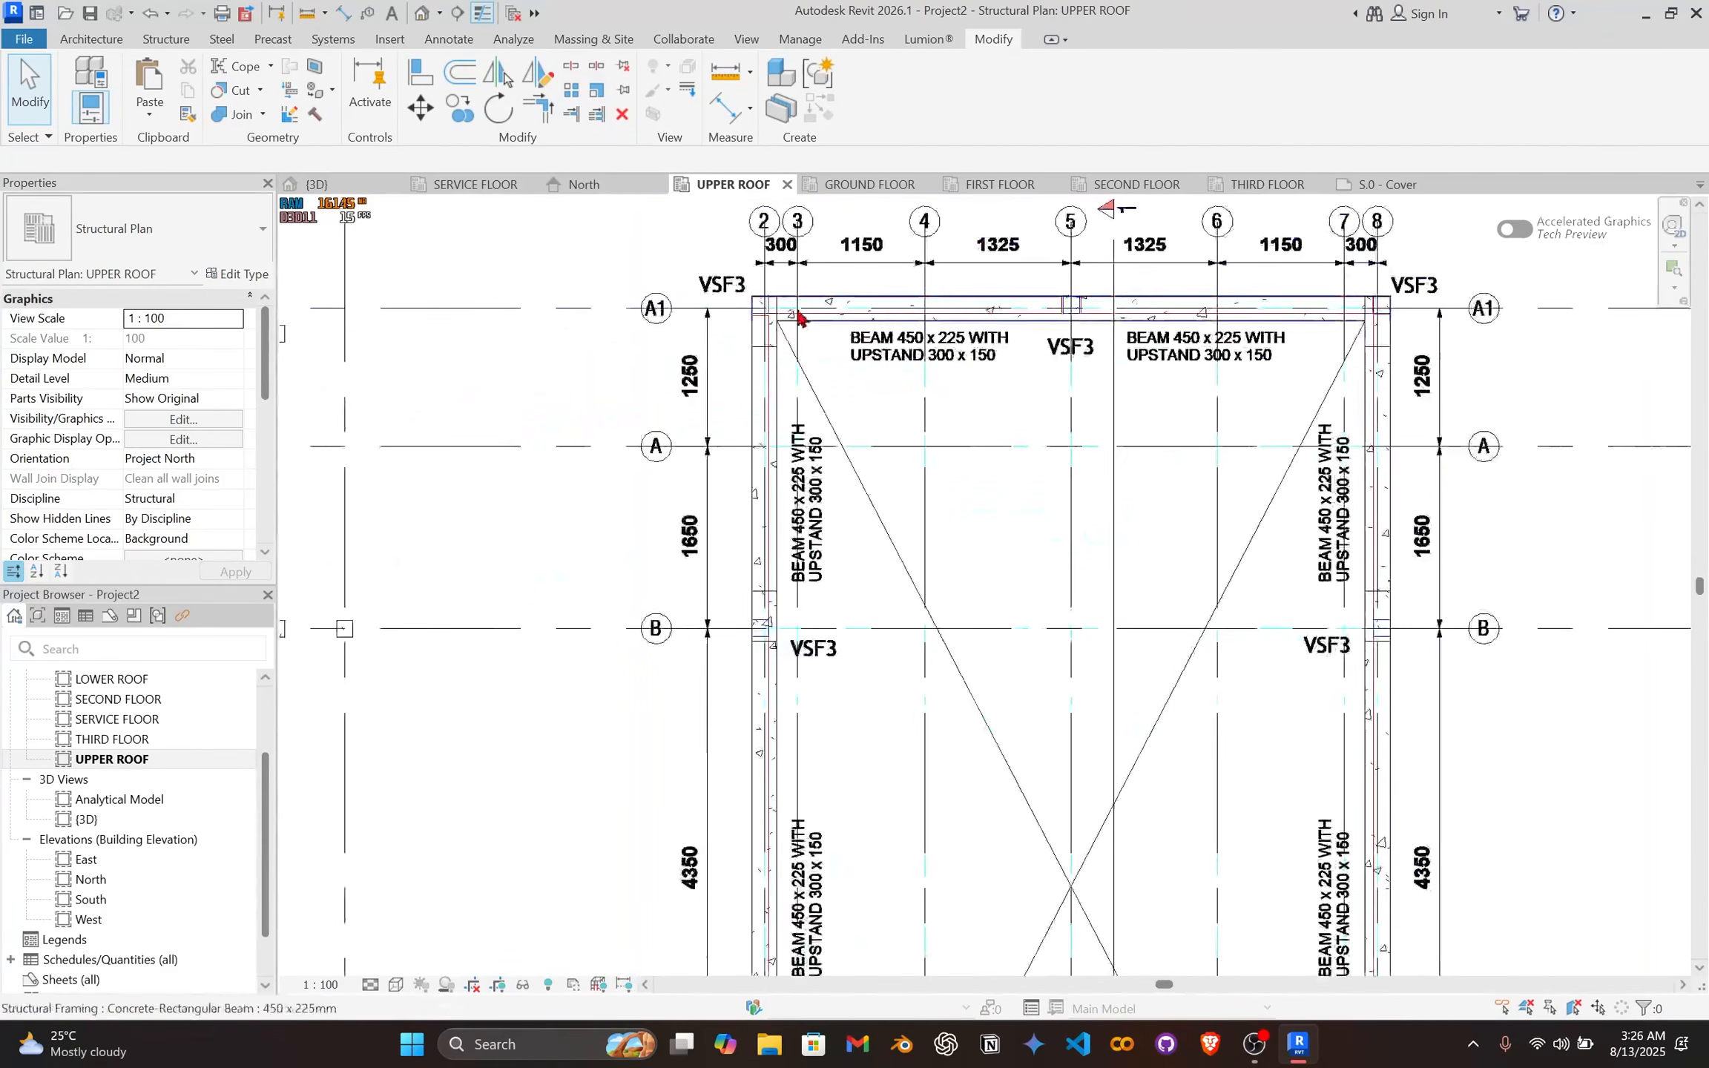
middle_drag(924, 528, 779, 87)
middle_drag(799, 452, 807, 138)
scroll(749, 413, down, 1)
middle_drag(795, 415, 855, 439)
scroll(874, 540, down, 1)
scroll(877, 553, down, 1)
scroll(890, 568, down, 1)
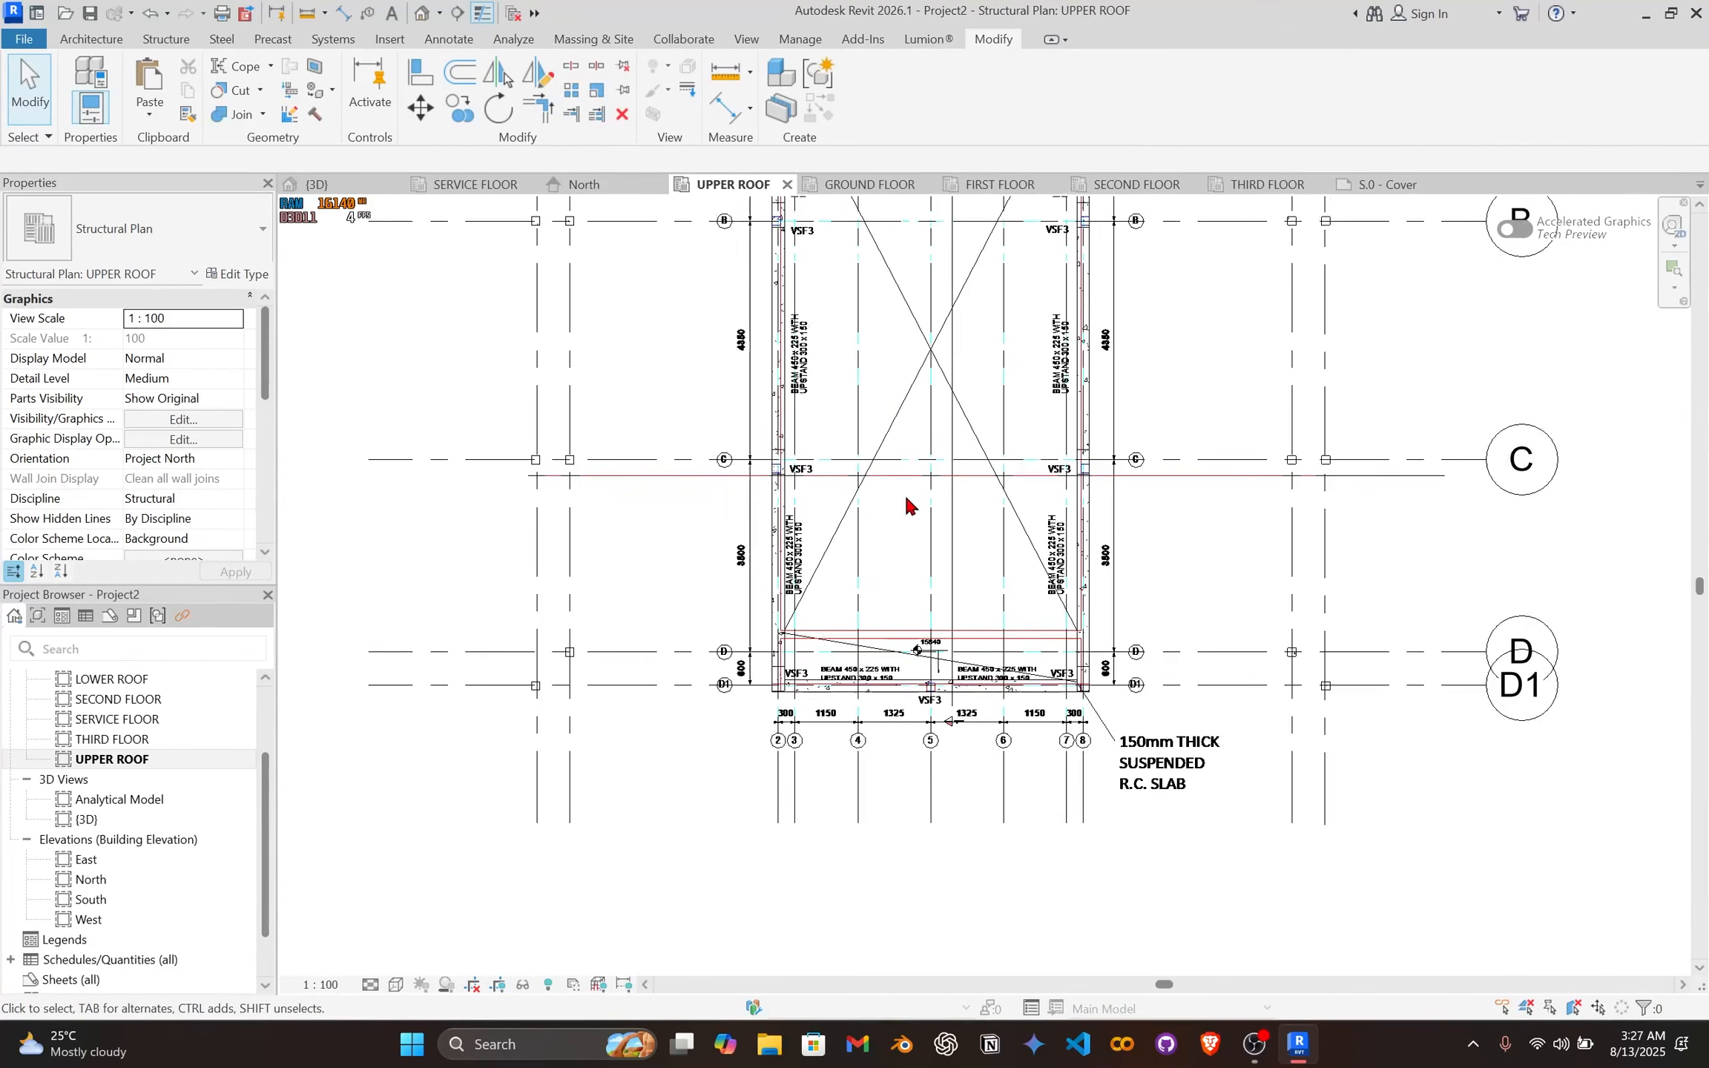
Step: Hide the imported Section B-B drawing, the long line just below grid C, in the Upper Roof plan
click(899, 483)
right_click(898, 480)
mouse_move(946, 591)
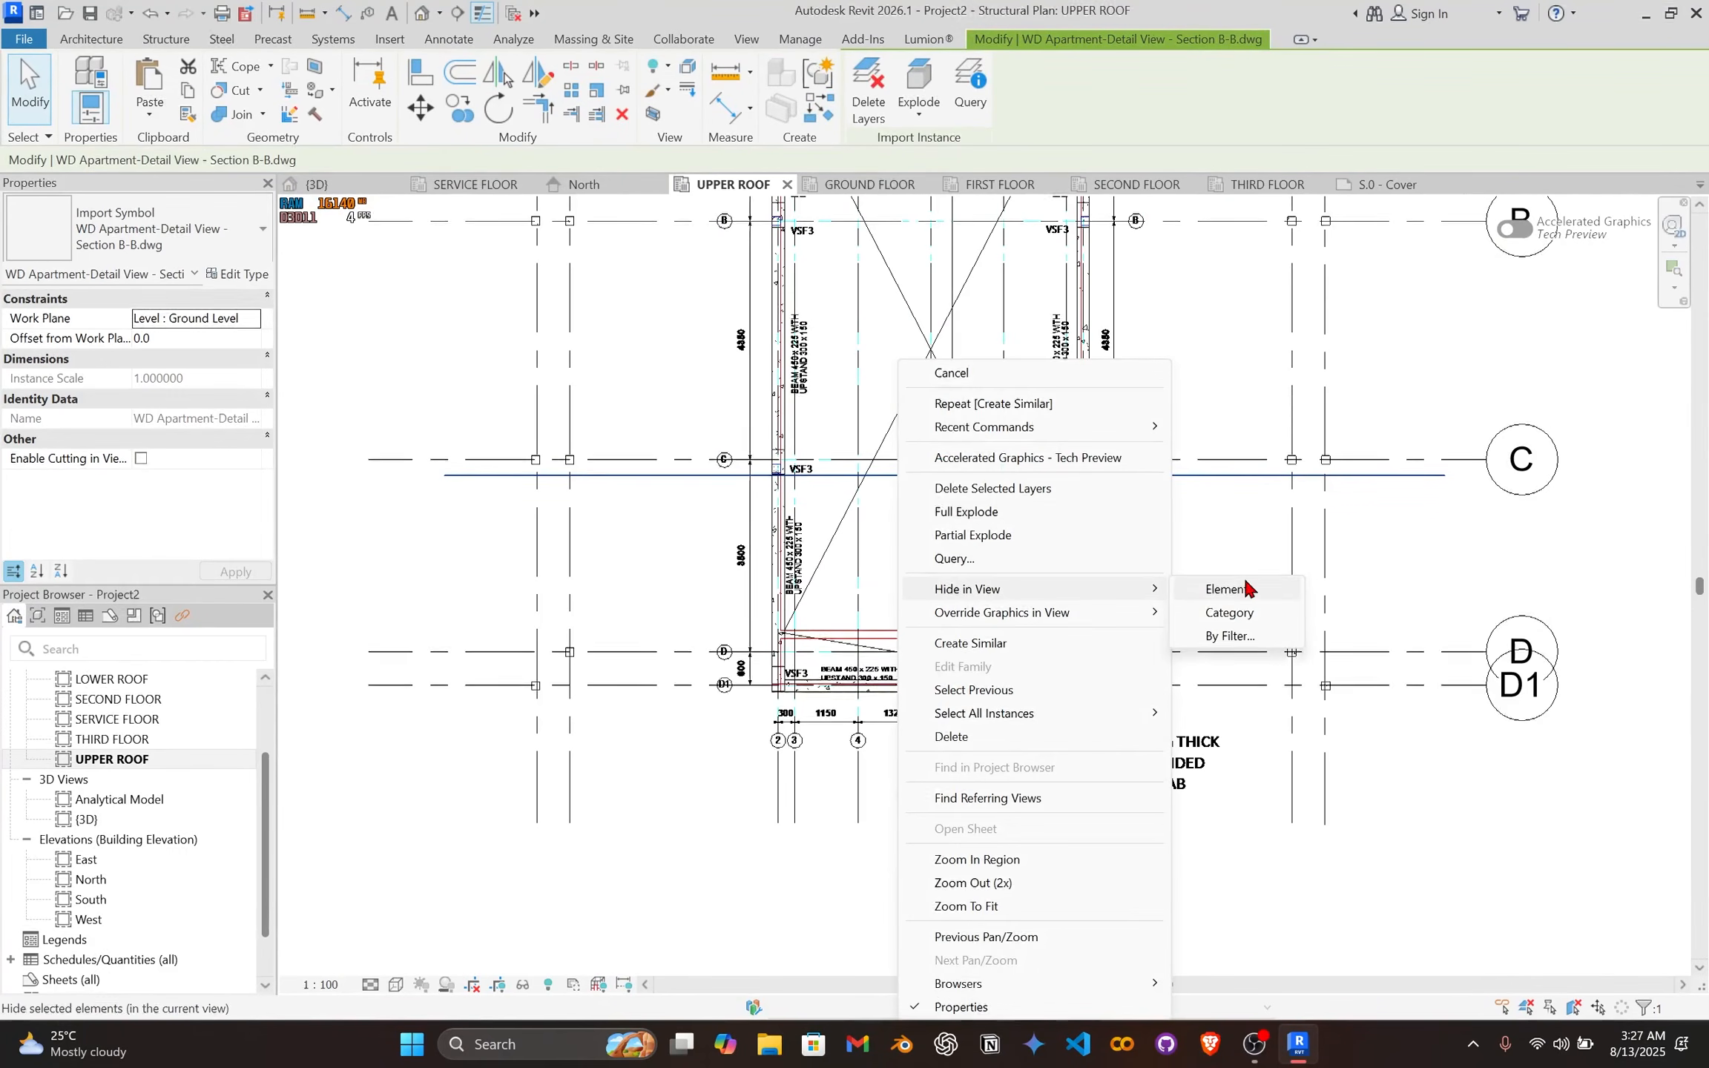
click(1195, 587)
Step: Place a 300 x 150mm concrete rectangular beam along the D1 edge beam from grid 2 to grid 8
scroll(863, 681, up, 1)
scroll(863, 681, up, 4)
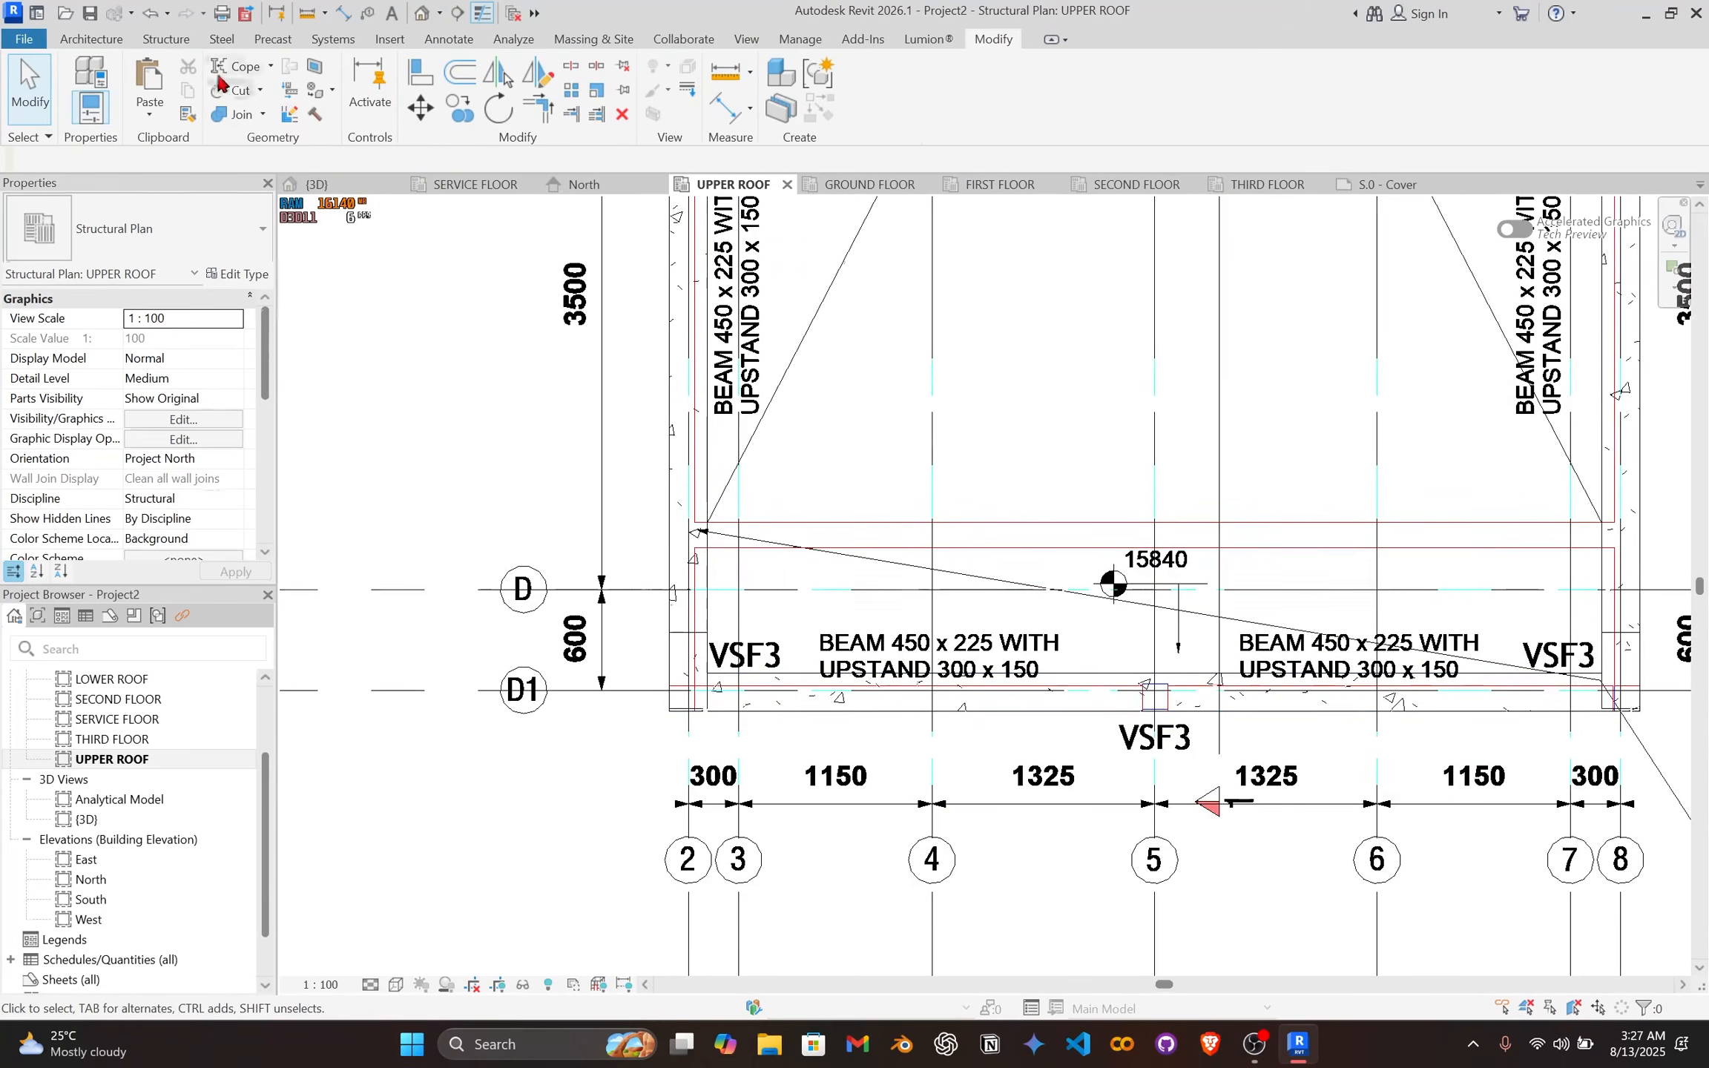
click(182, 40)
click(80, 80)
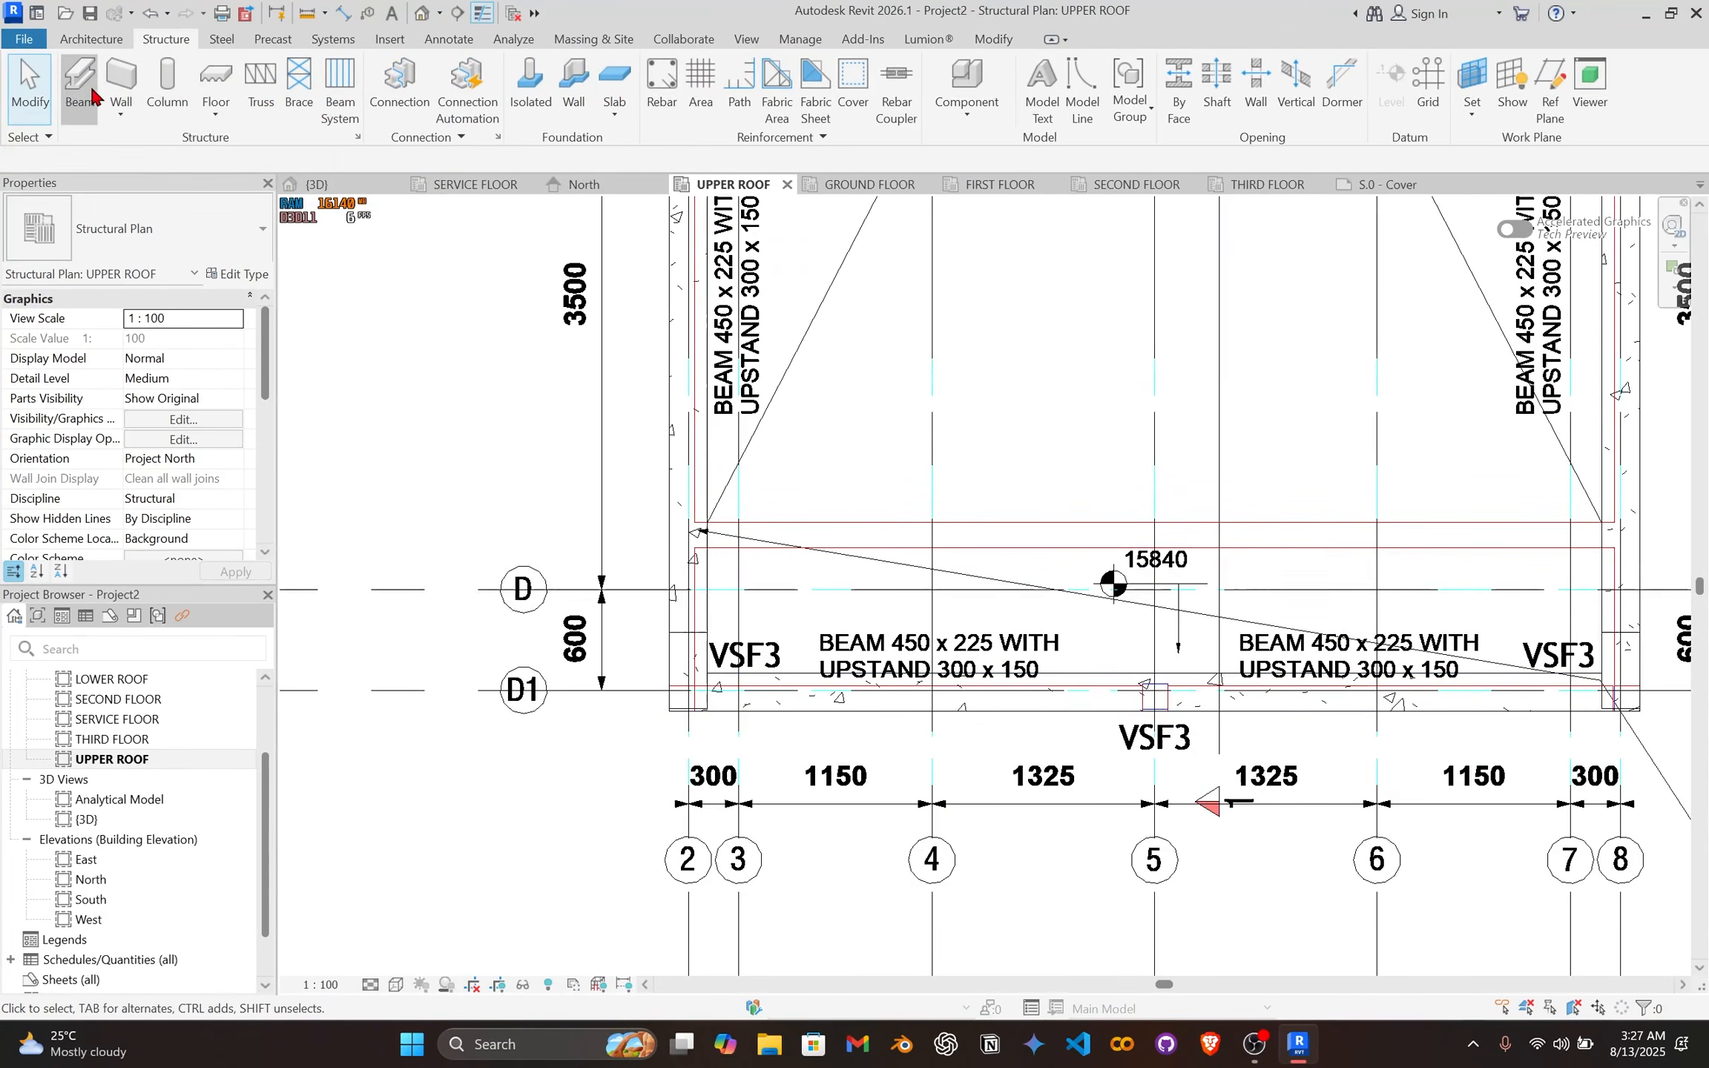
click(148, 230)
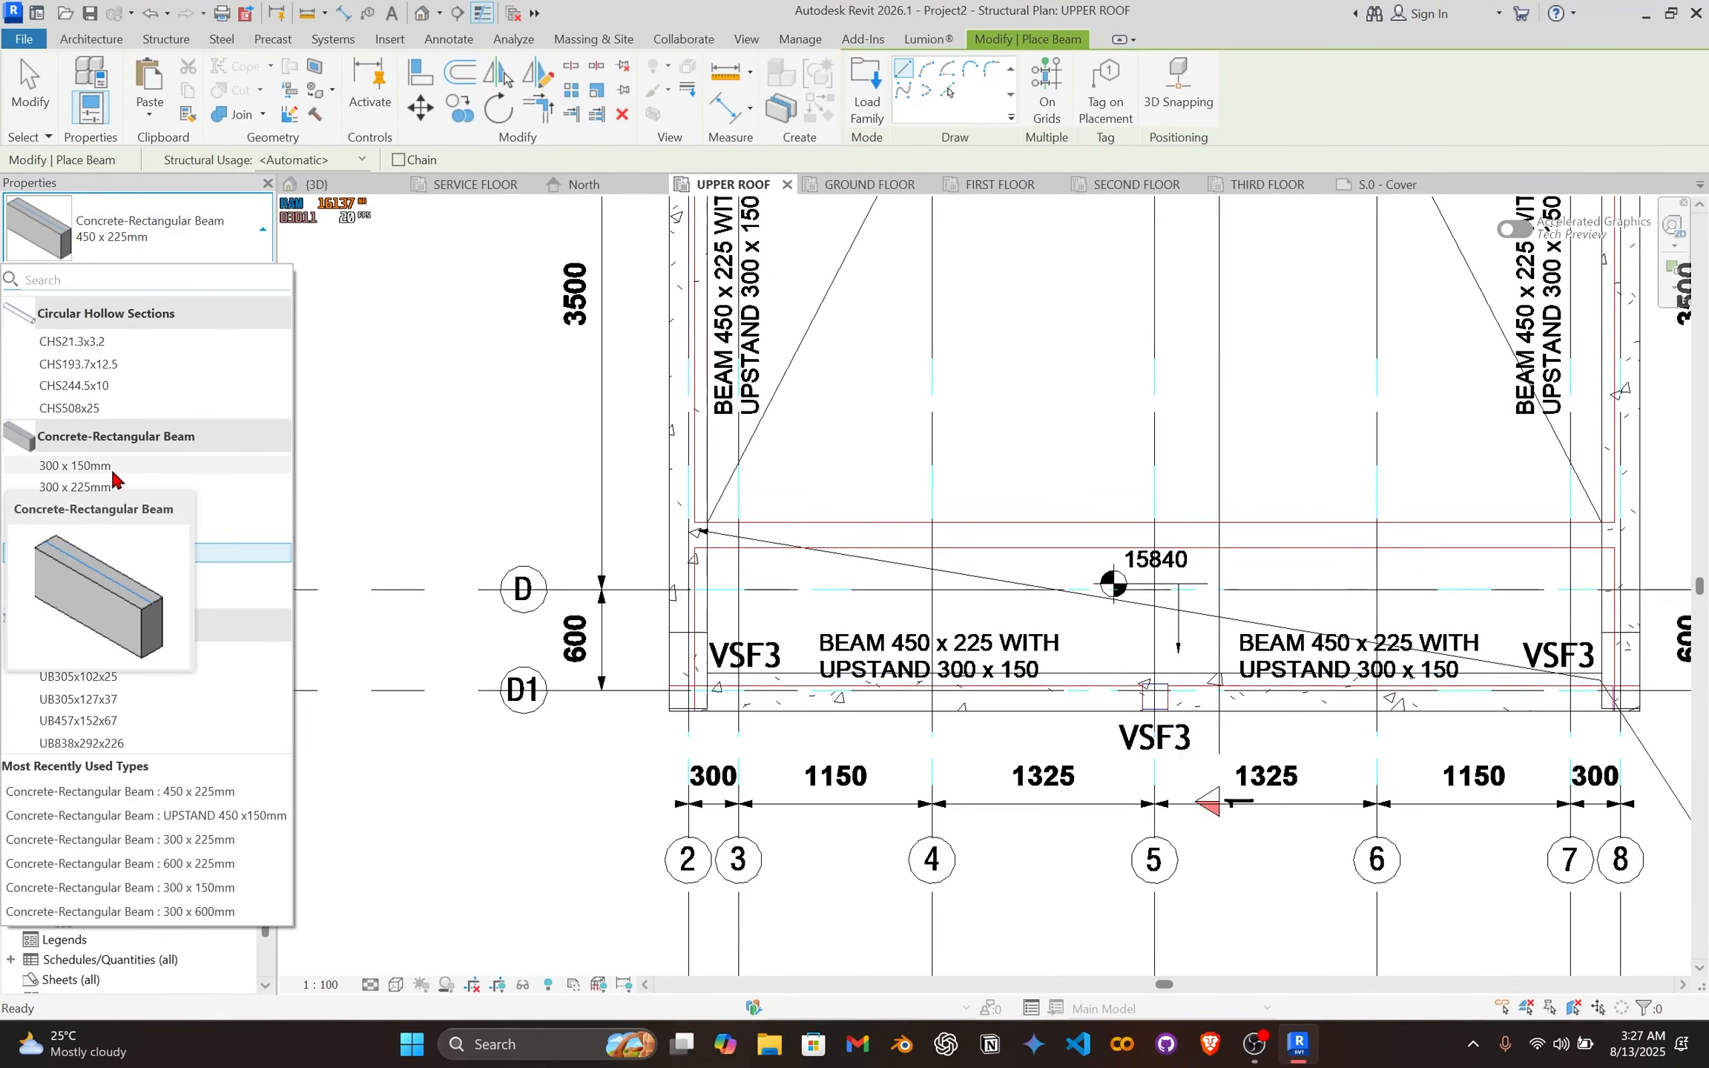
click(81, 466)
middle_drag(761, 583, 718, 586)
scroll(718, 585, up, 1)
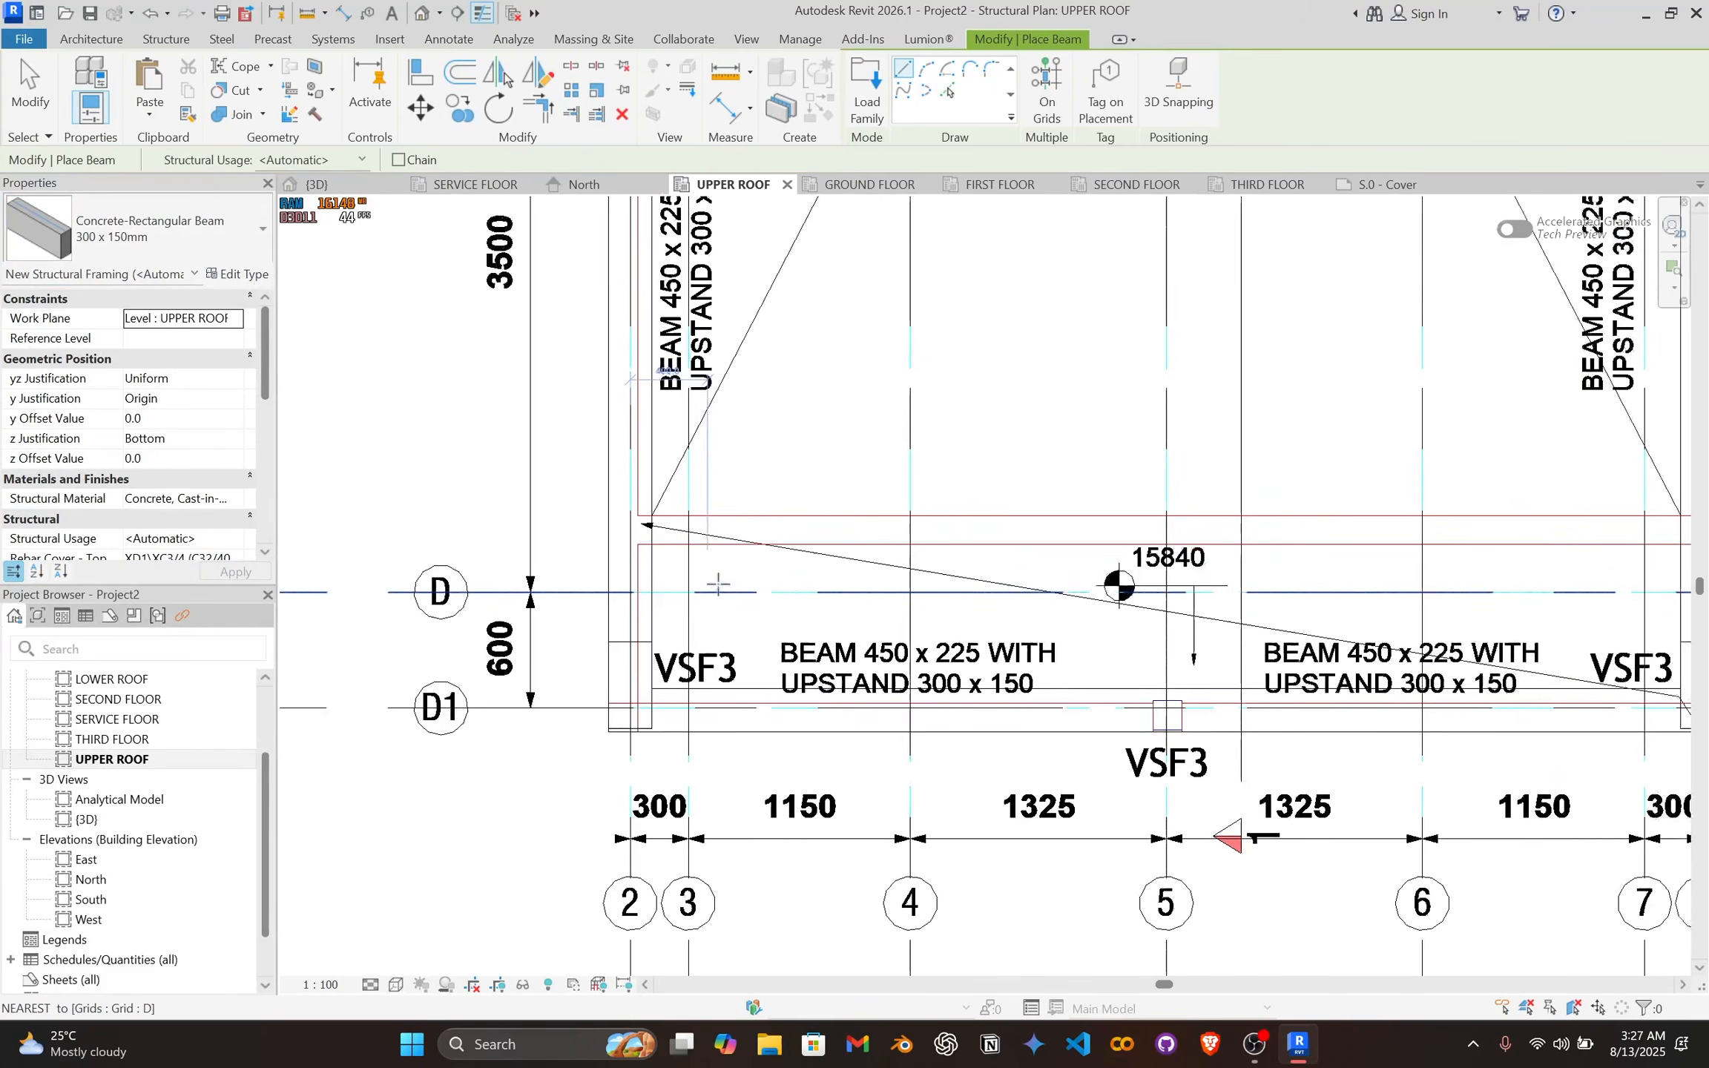
scroll(718, 586, up, 6)
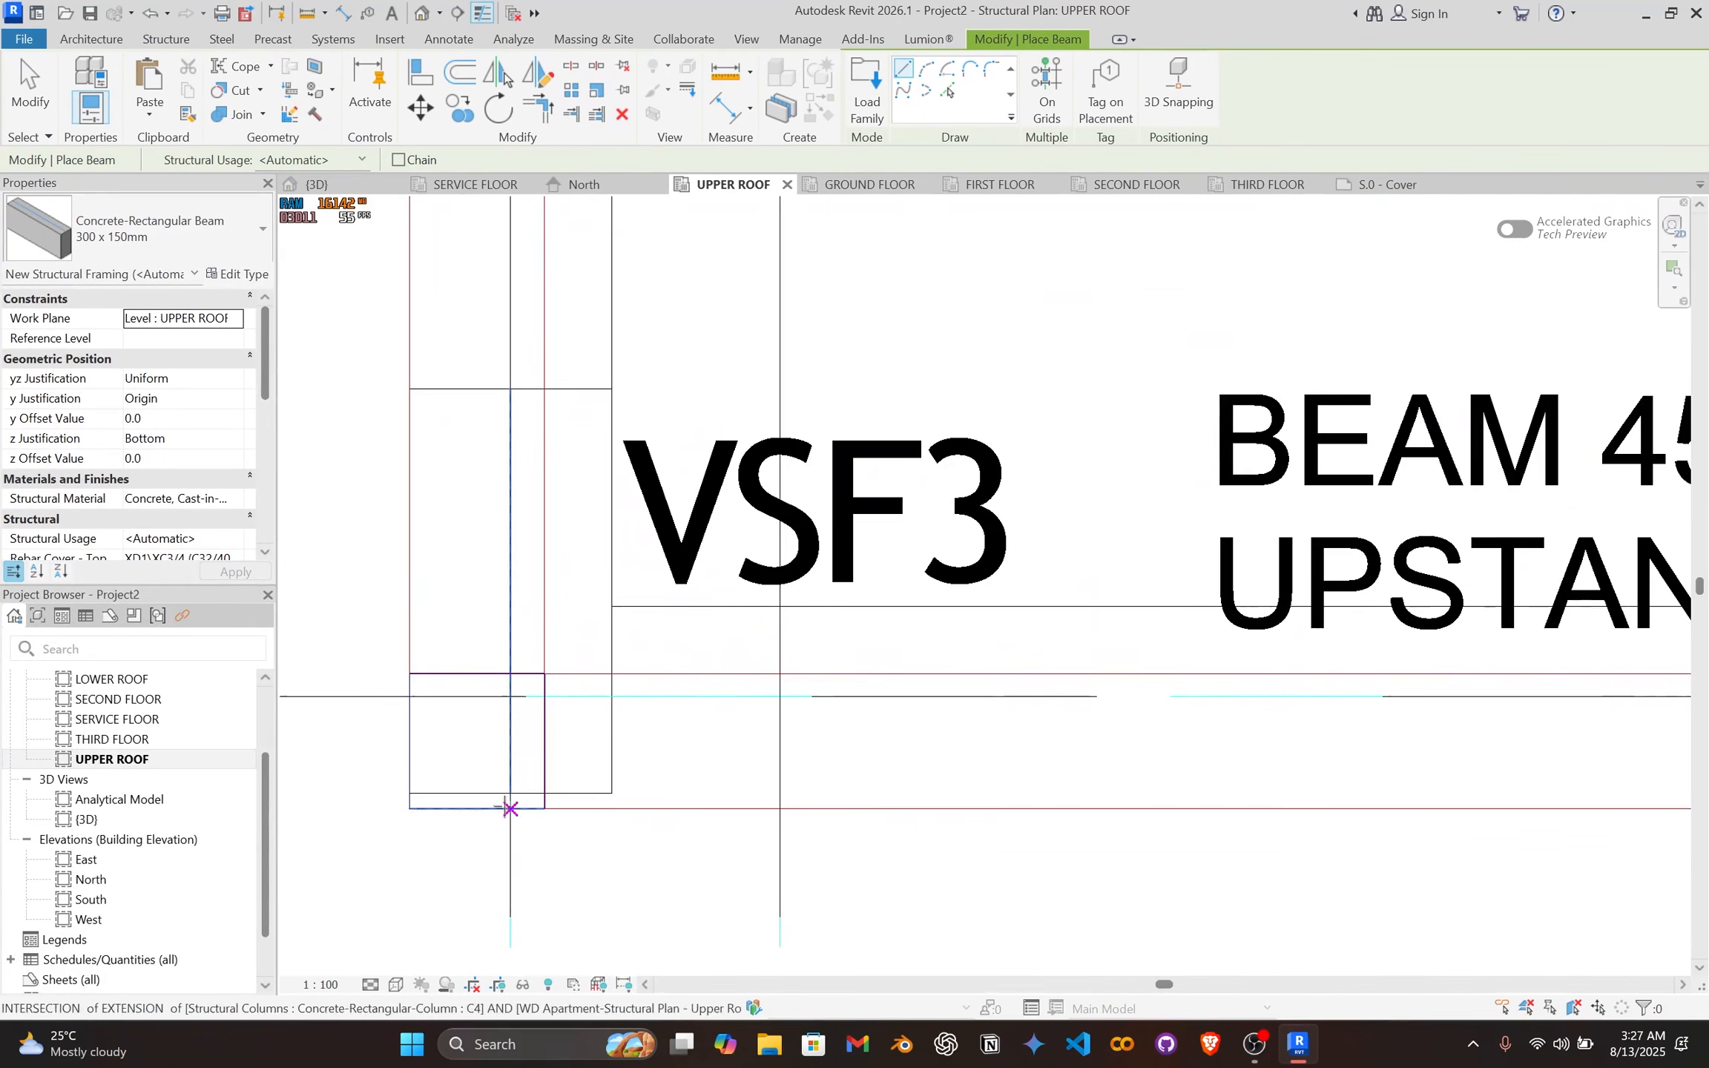
click(510, 741)
scroll(1287, 775, down, 3)
middle_drag(1287, 775, 610, 675)
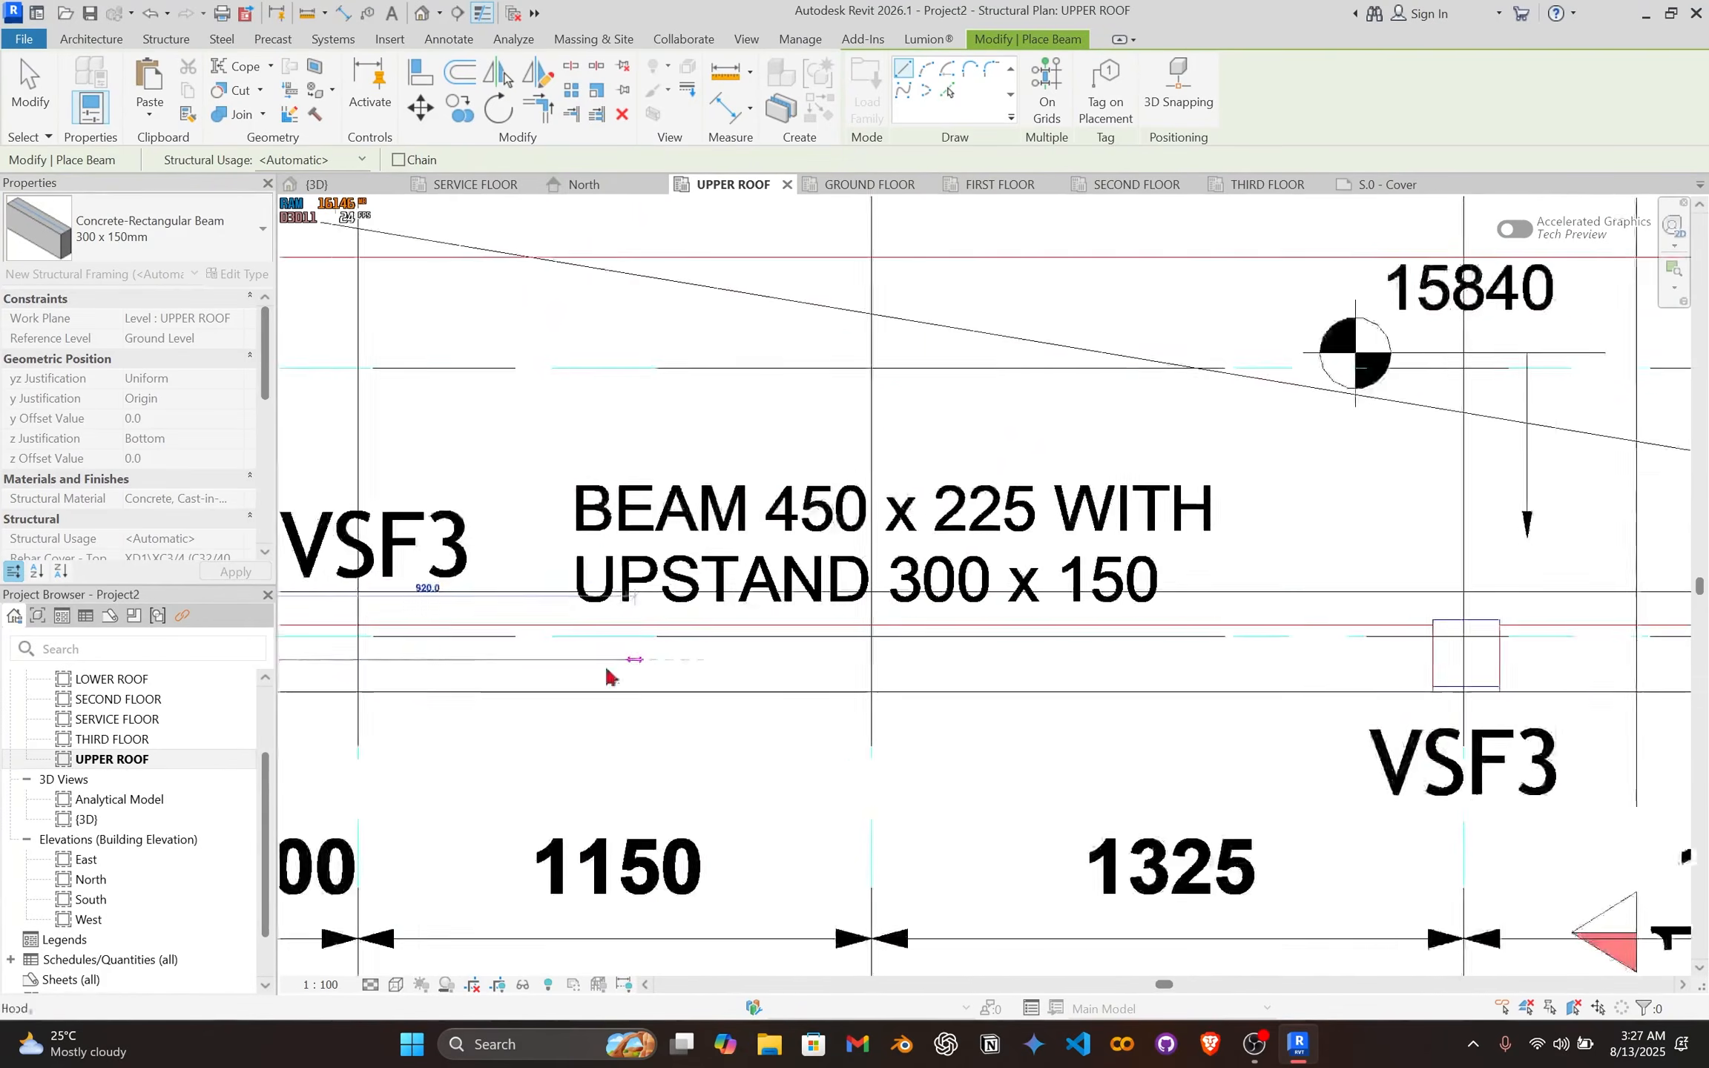
scroll(1060, 679, down, 2)
middle_drag(1046, 672, 475, 658)
scroll(1156, 654, up, 4)
middle_drag(1430, 644, 899, 639)
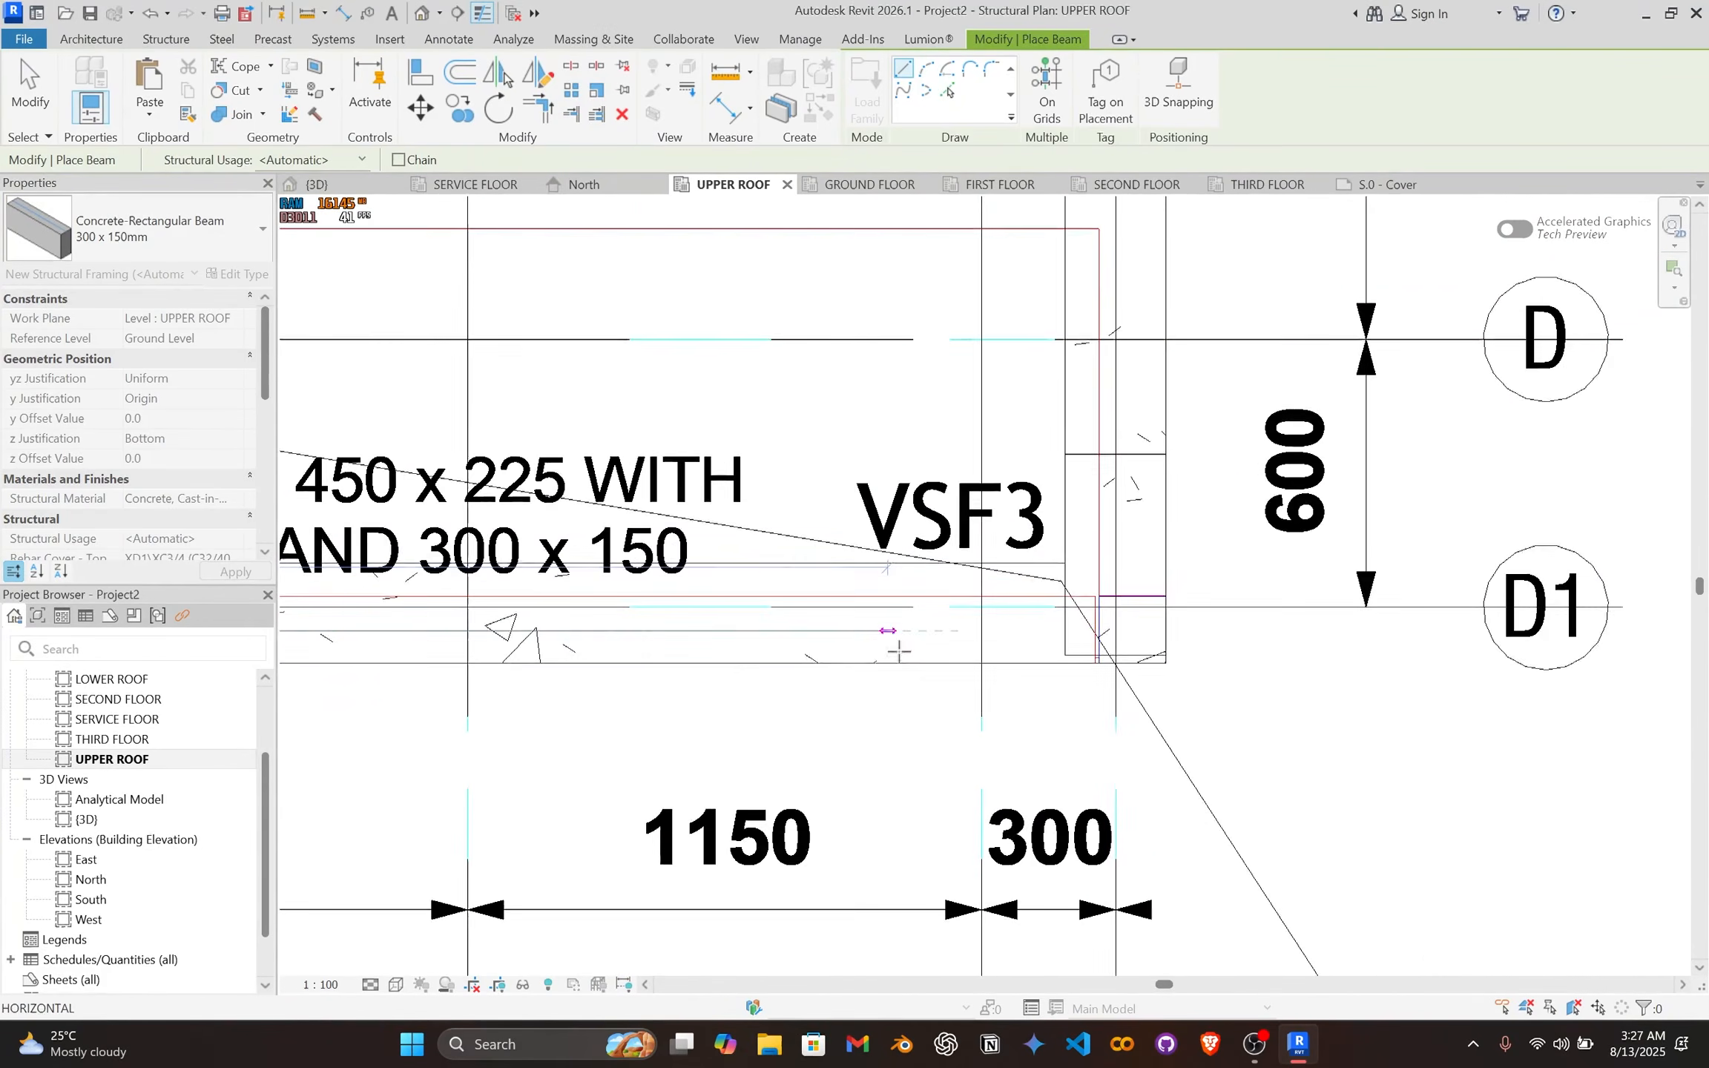
scroll(1044, 652, up, 3)
key(Escape)
key(Escape)
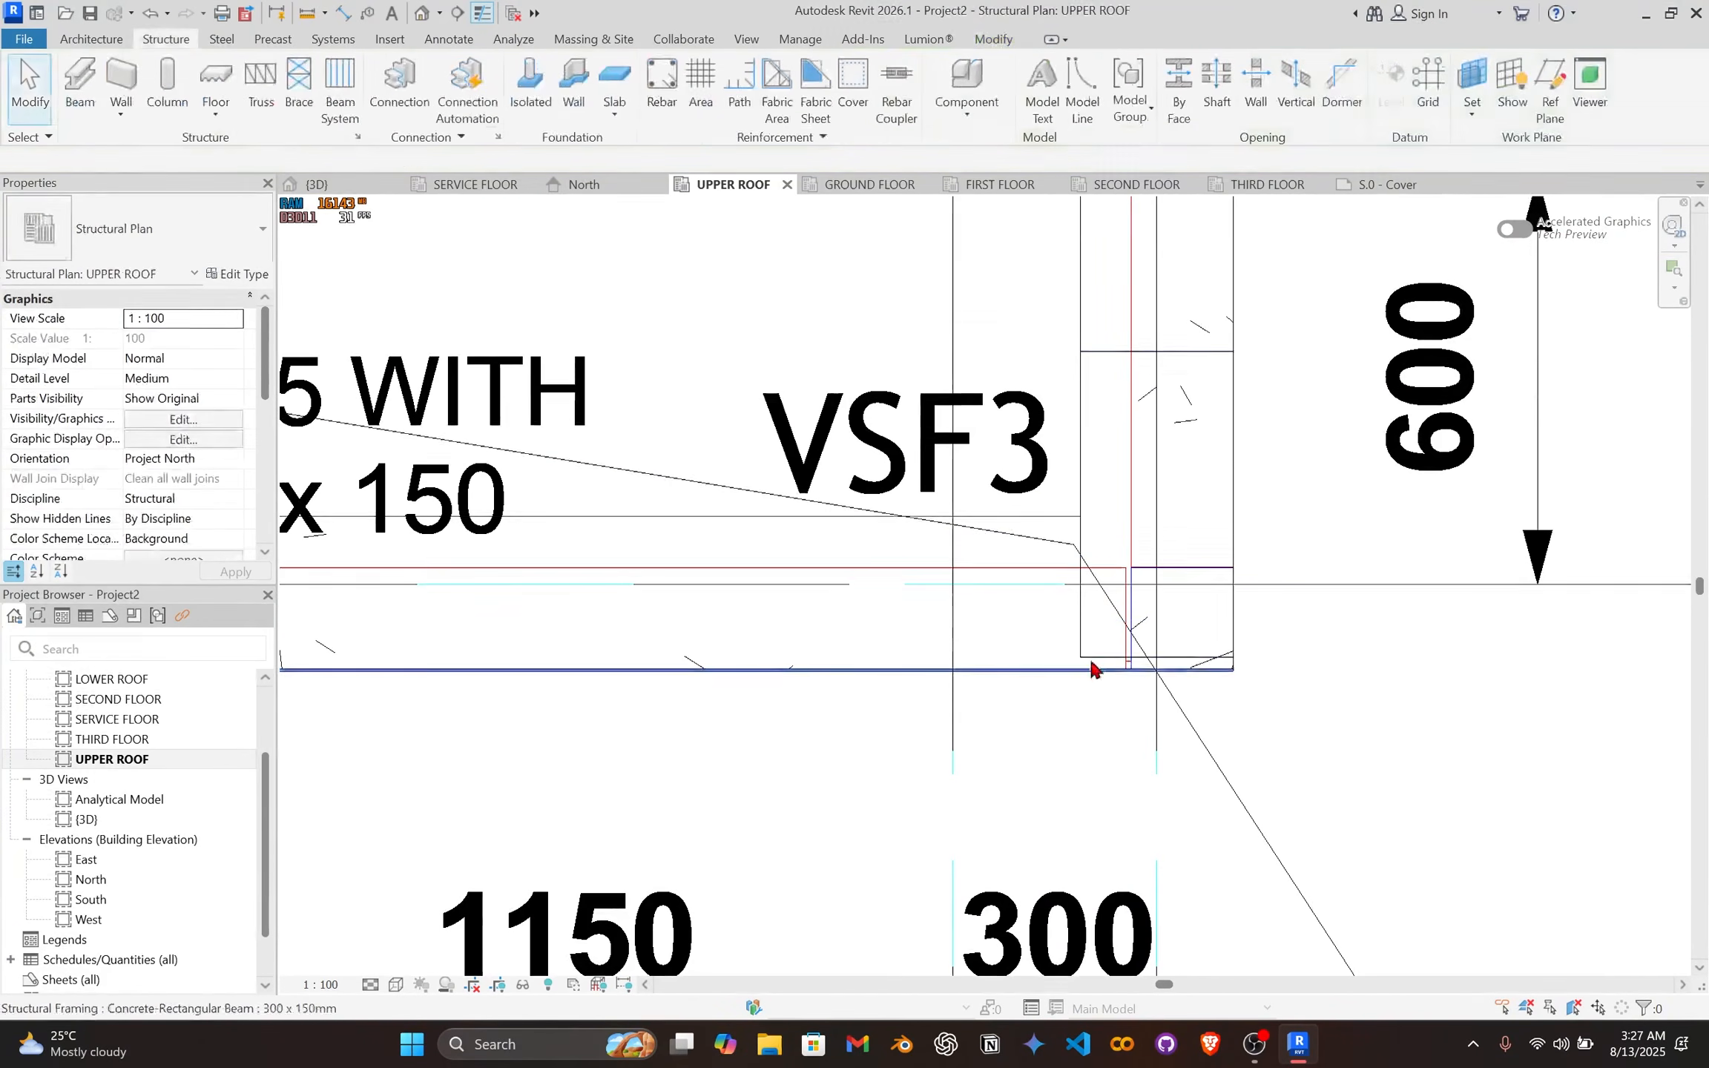
Step: Change the new beam along grid D1 to the UPSTAND 450 x150mm type
click(1074, 671)
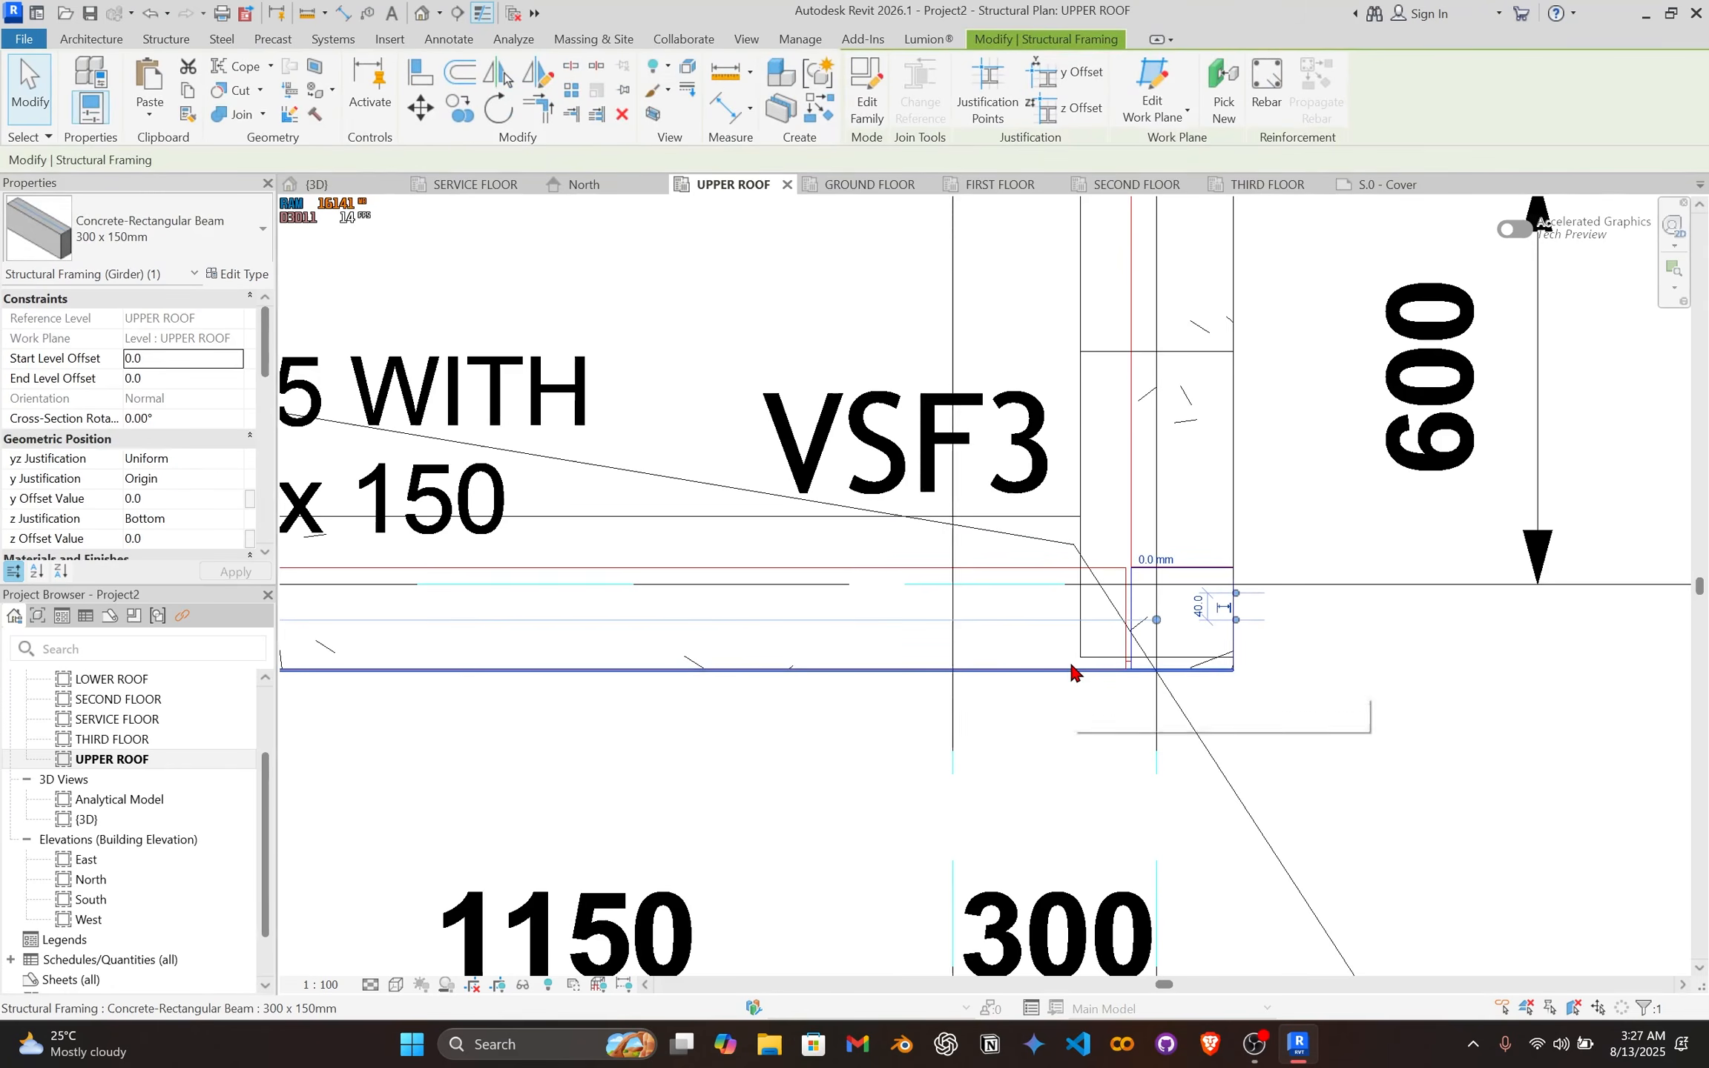
click(145, 241)
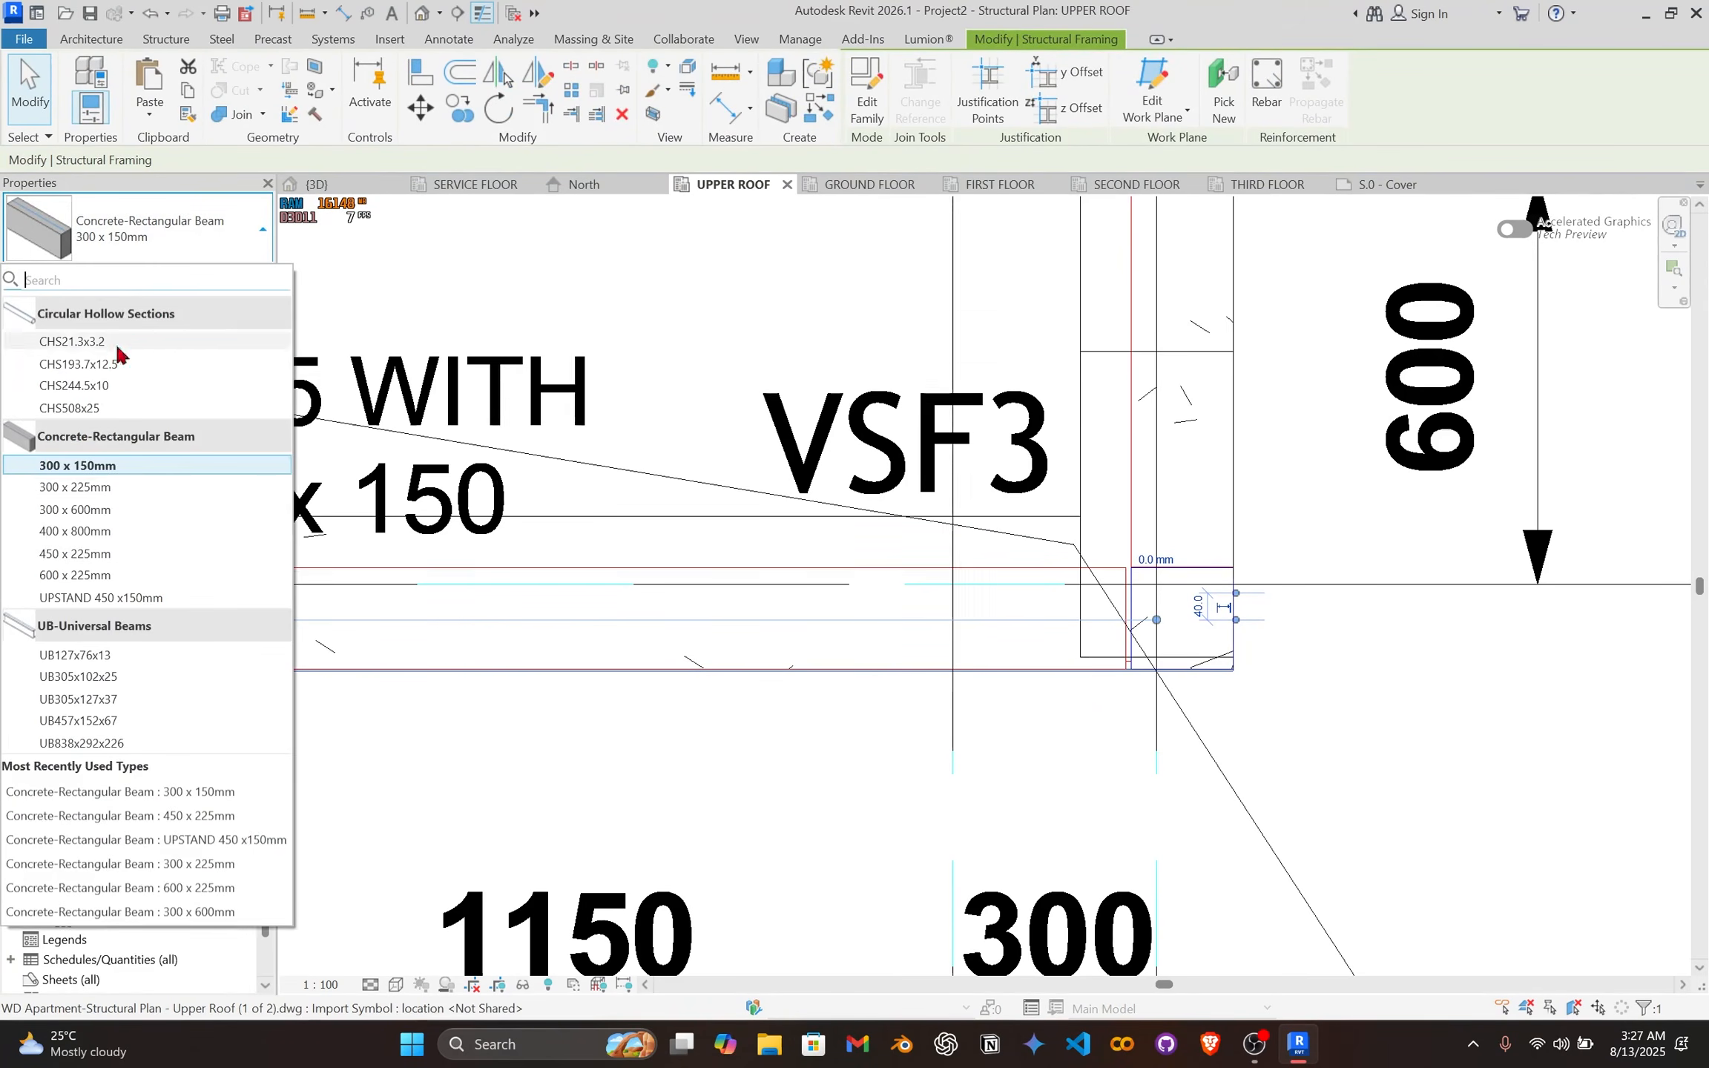
click(145, 598)
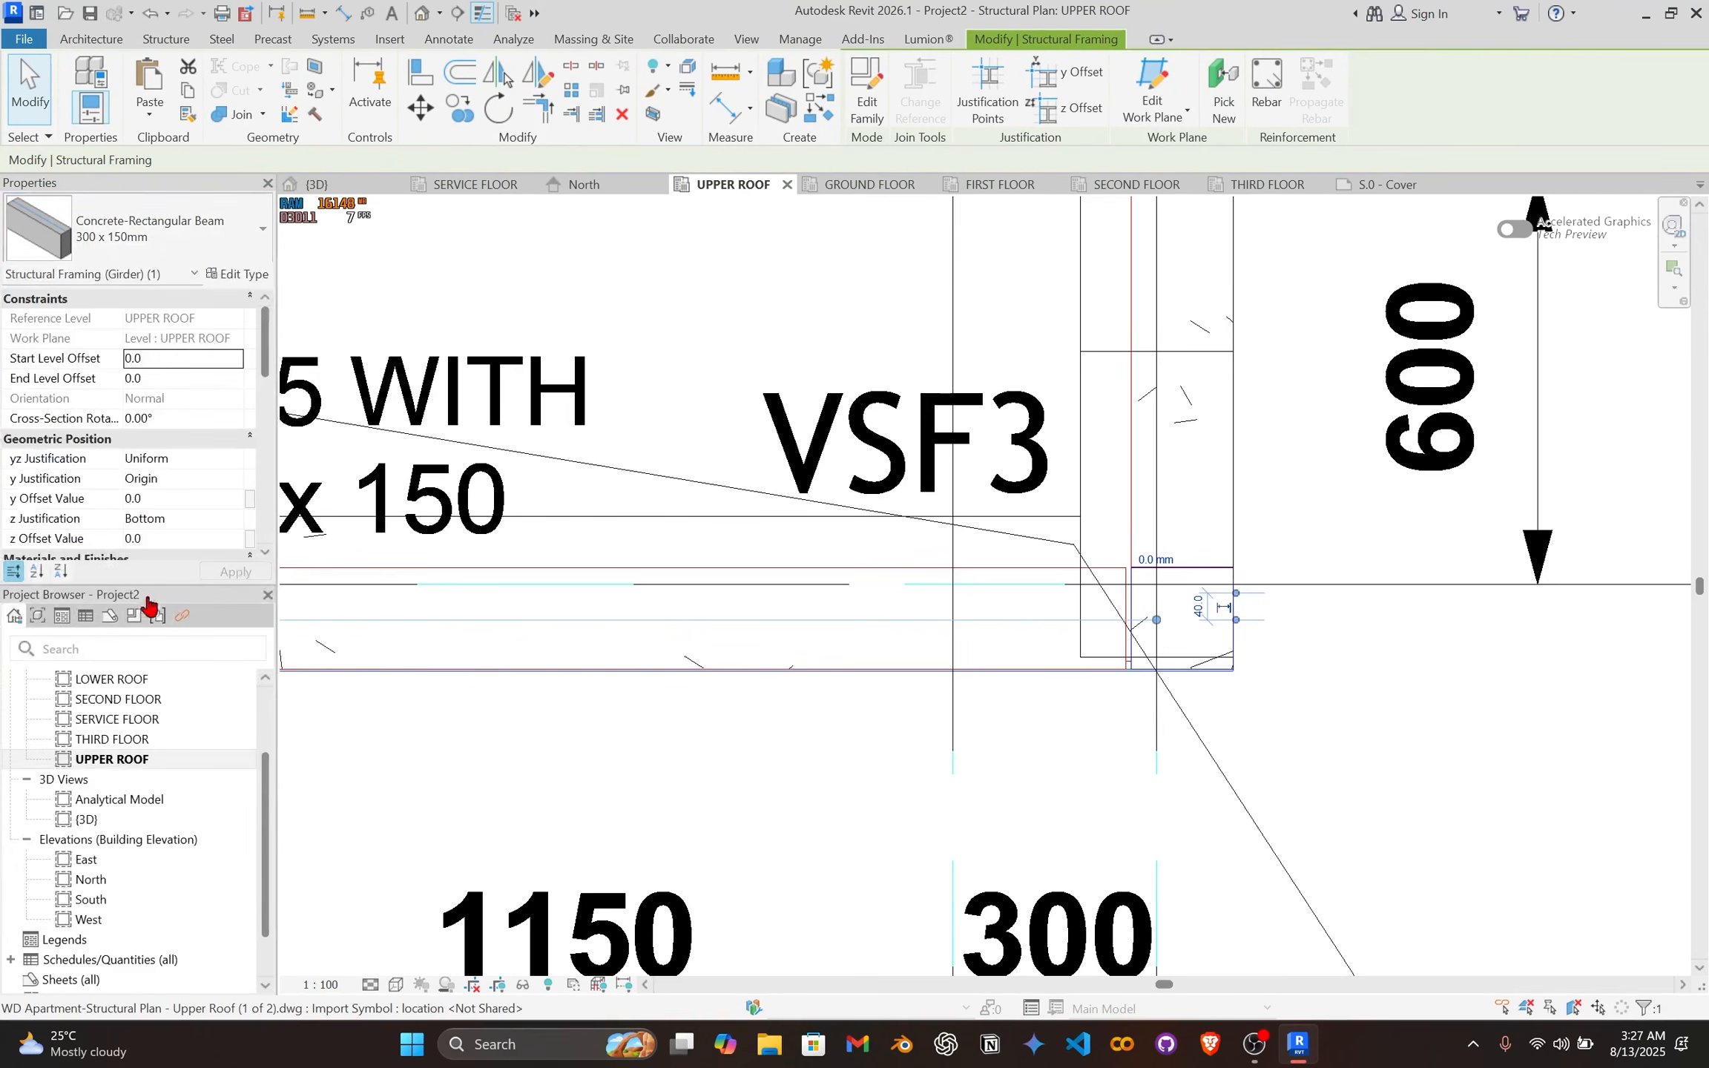
scroll(569, 505, down, 2)
middle_drag(568, 505, 1073, 540)
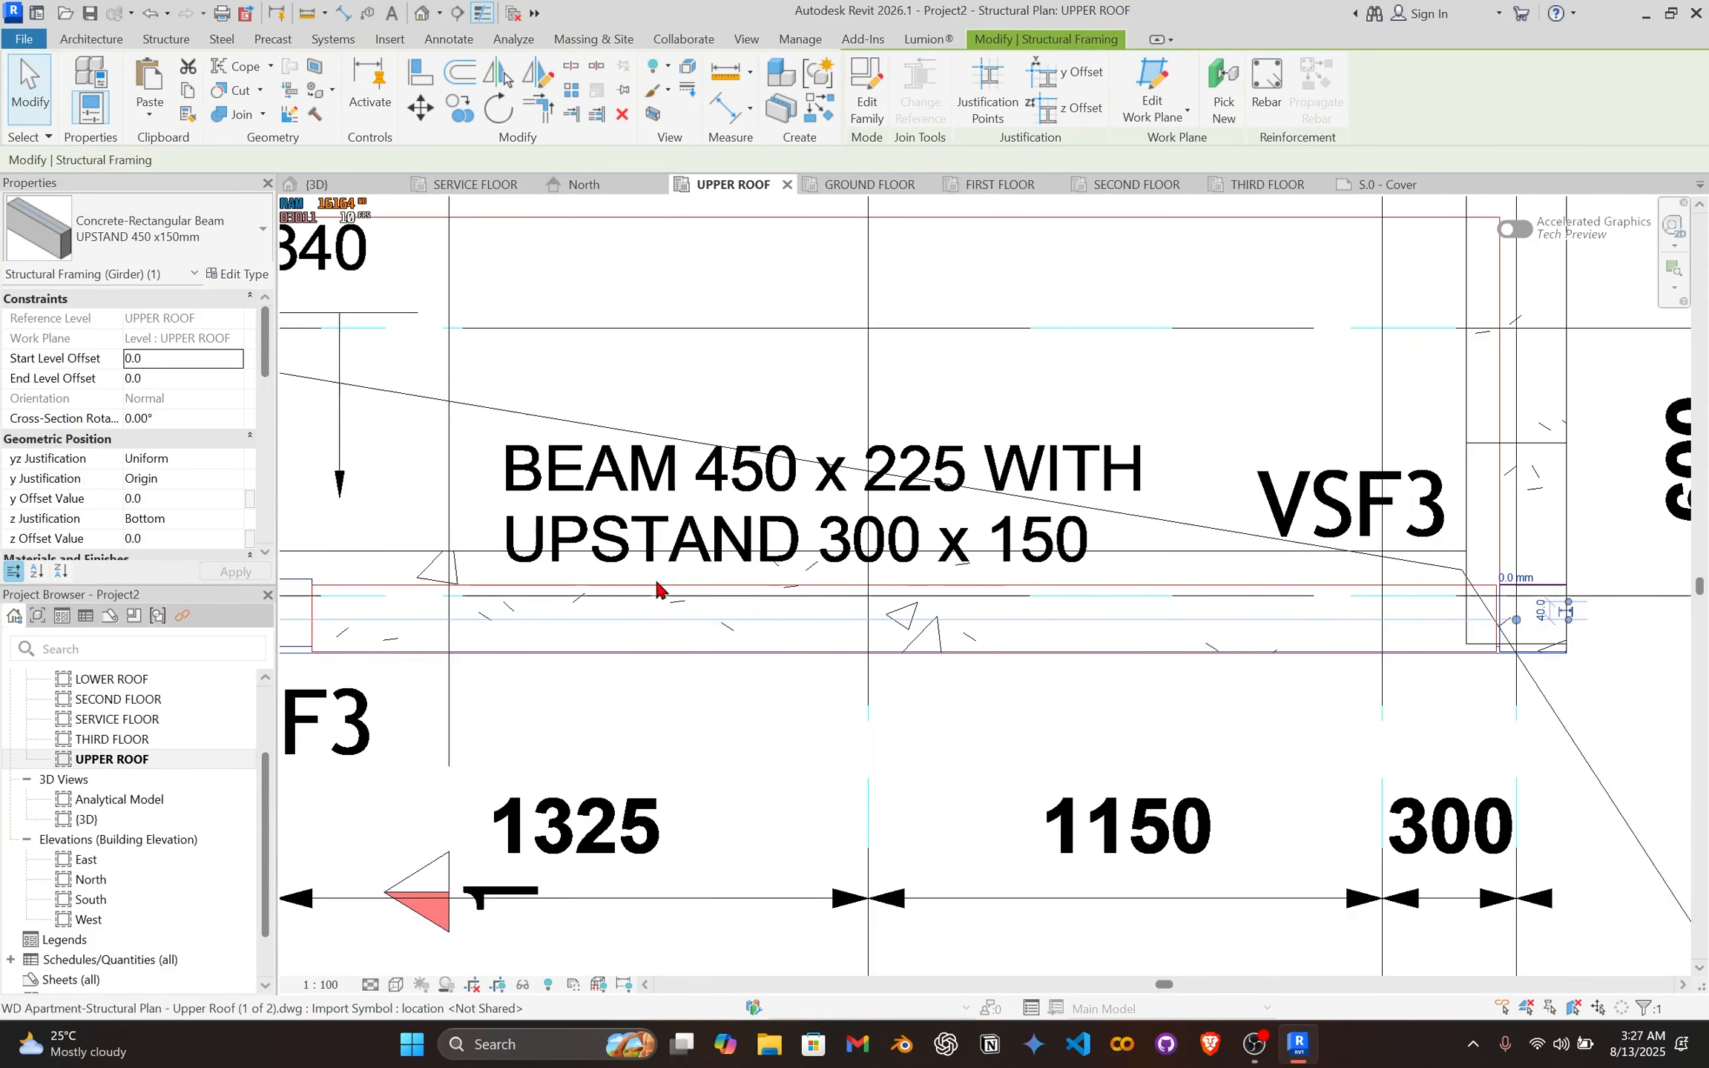
Step: Duplicate the D1 upstand's beam type under the name UPSTAND 3000 x150mm
click(240, 276)
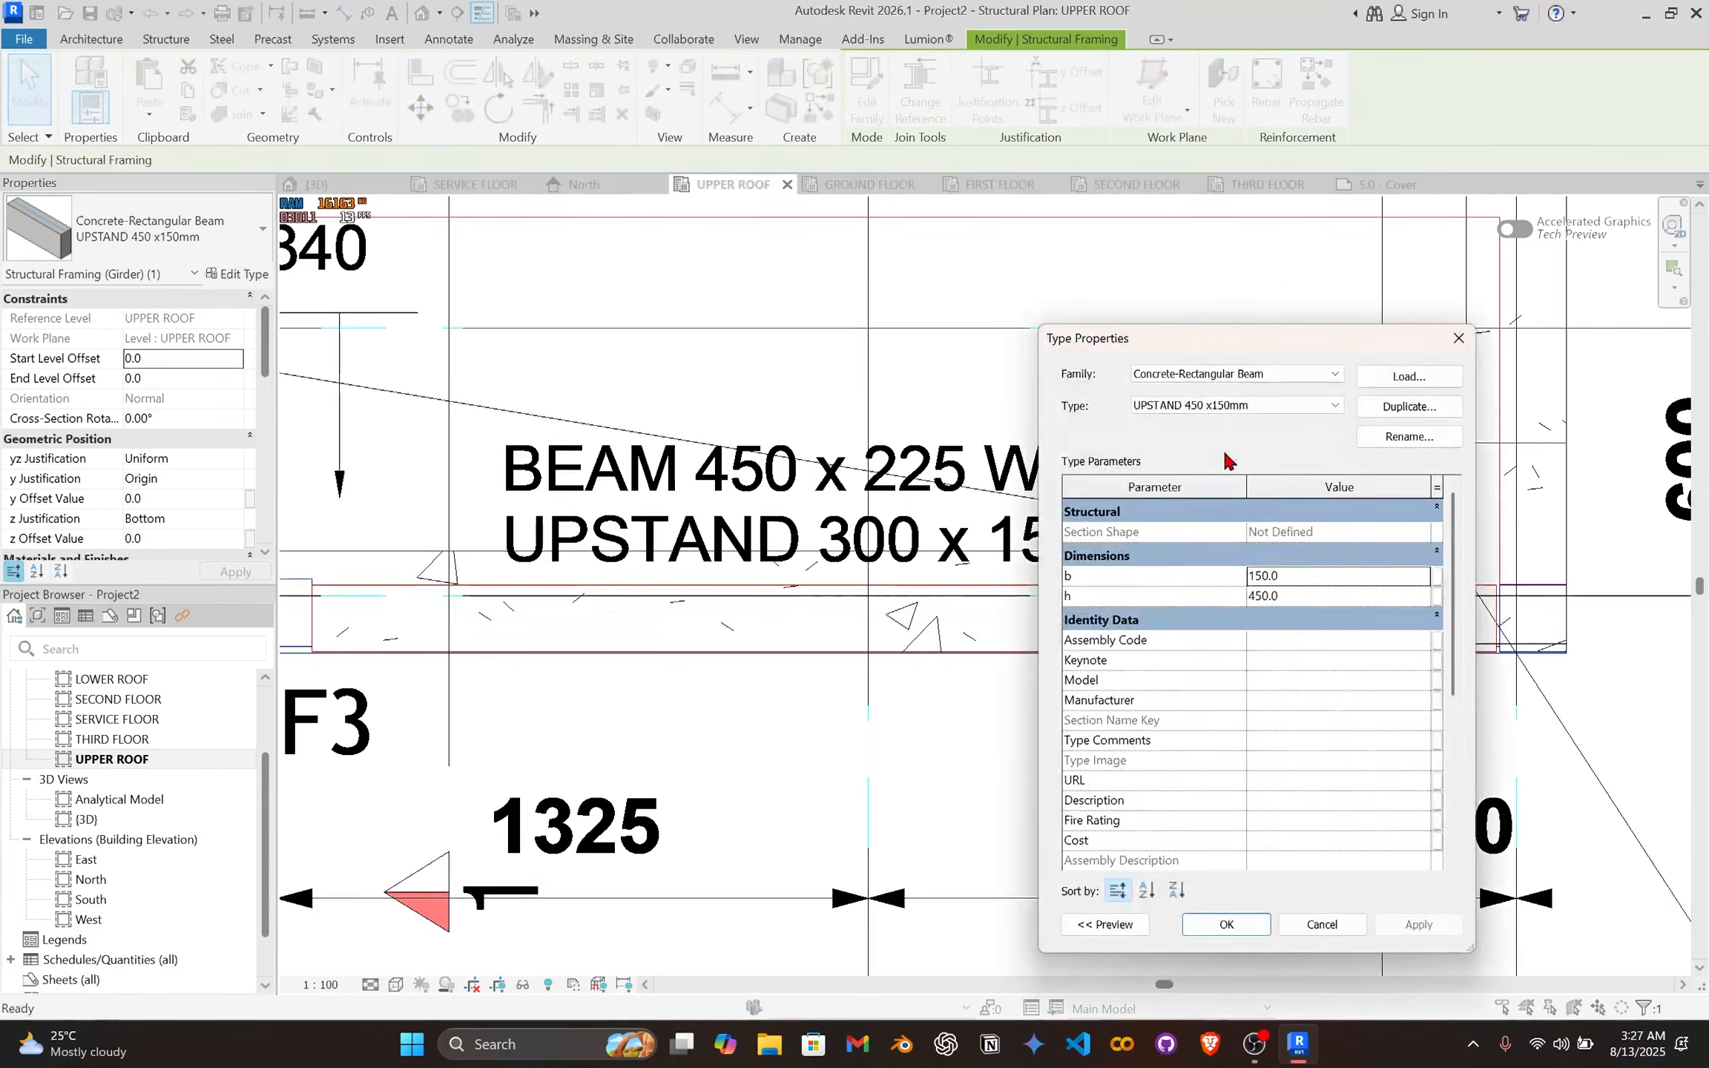
click(1408, 408)
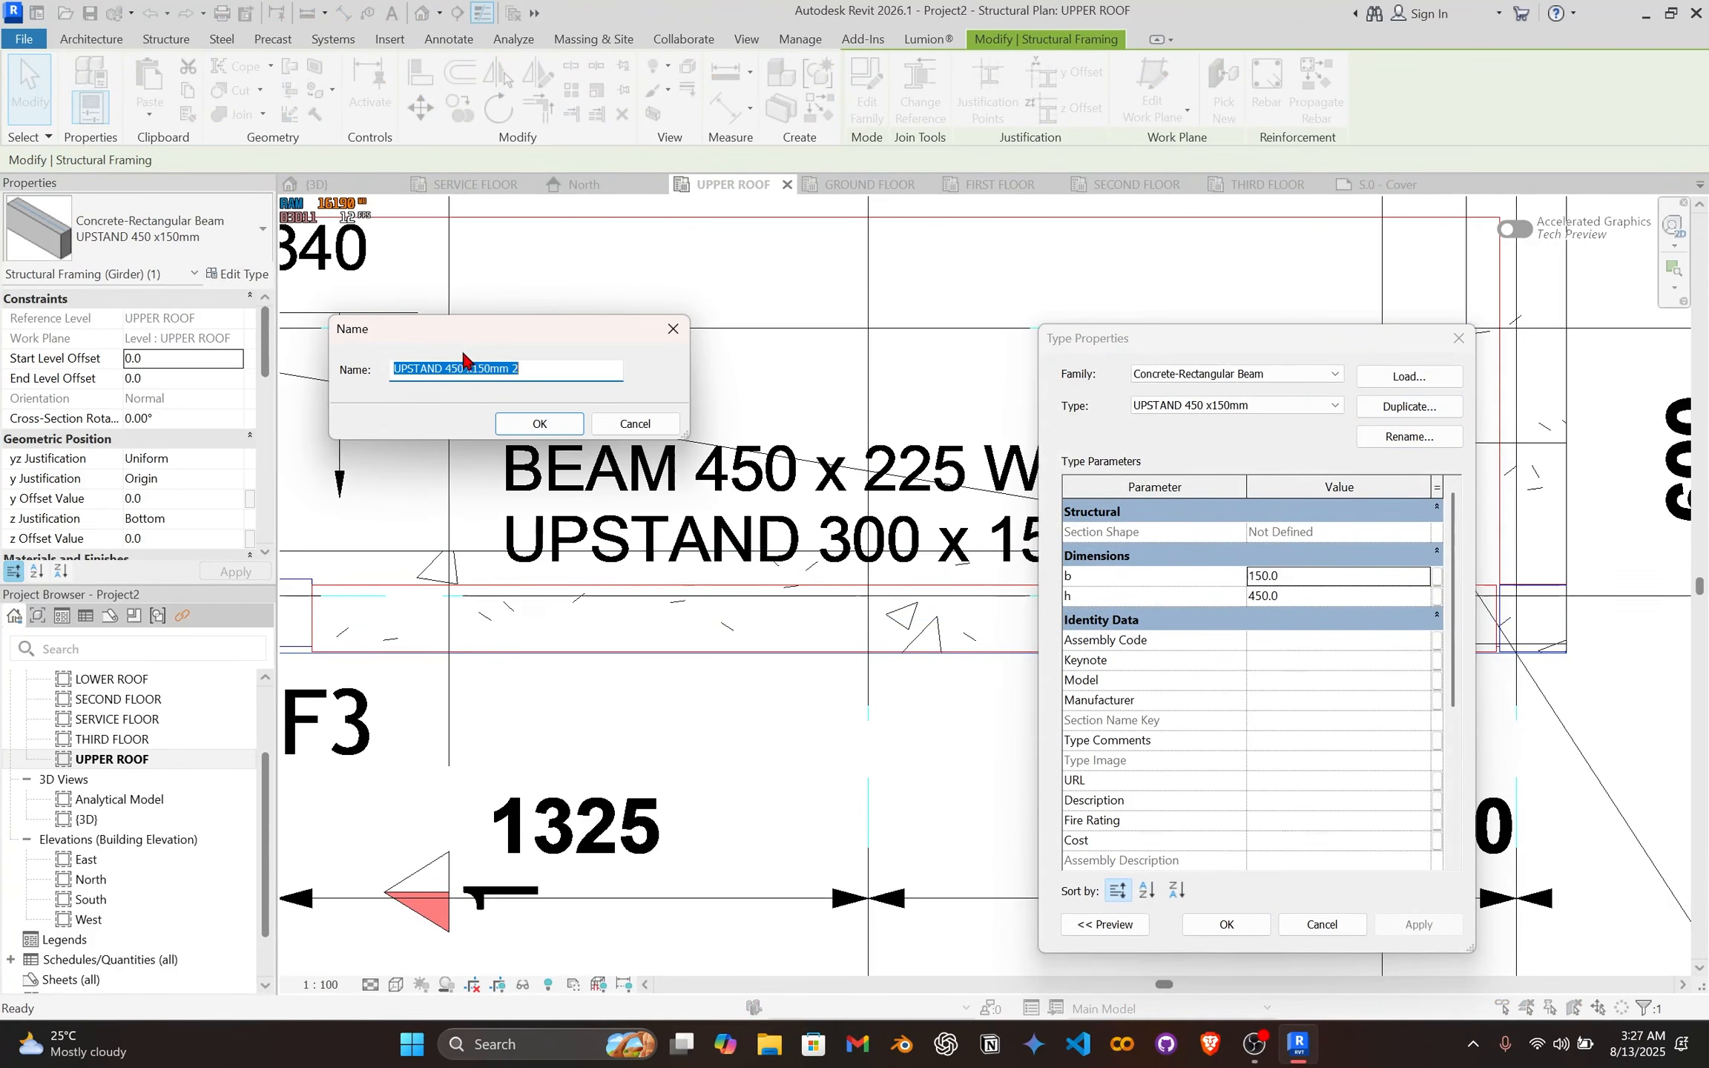
key(BackSpace)
key(BackSpace)
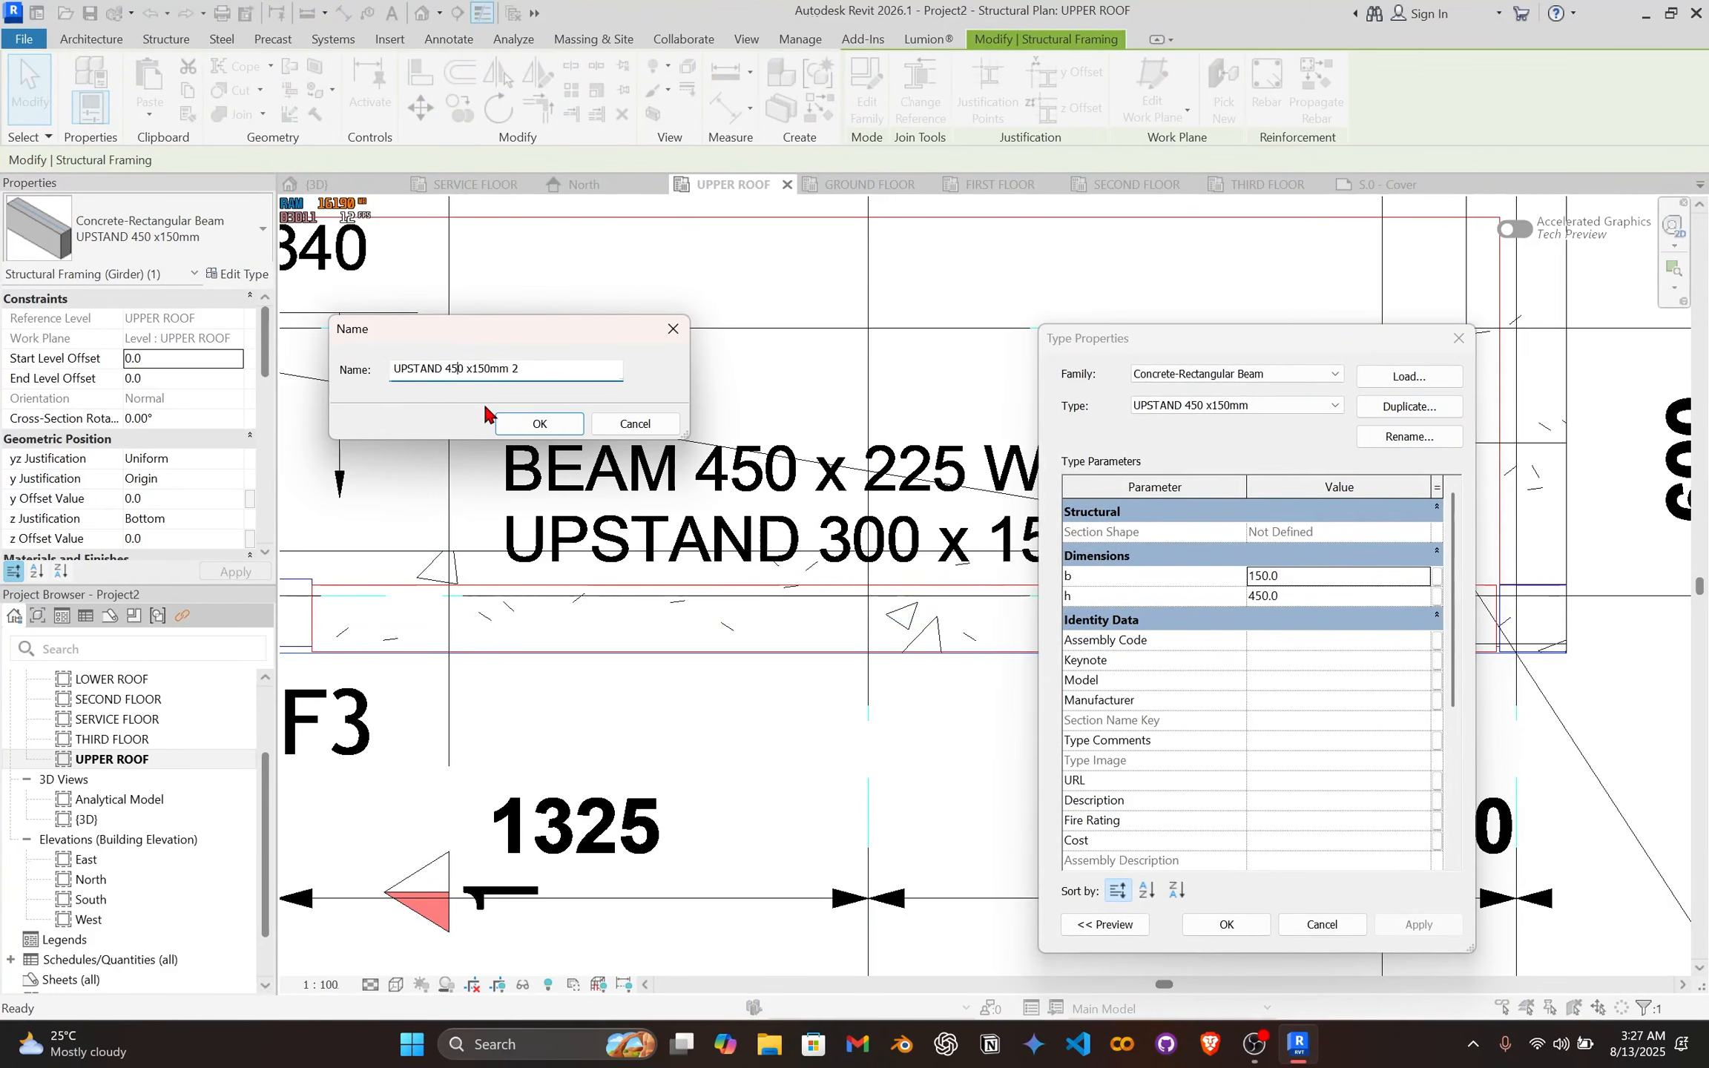
text(300)
click(509, 422)
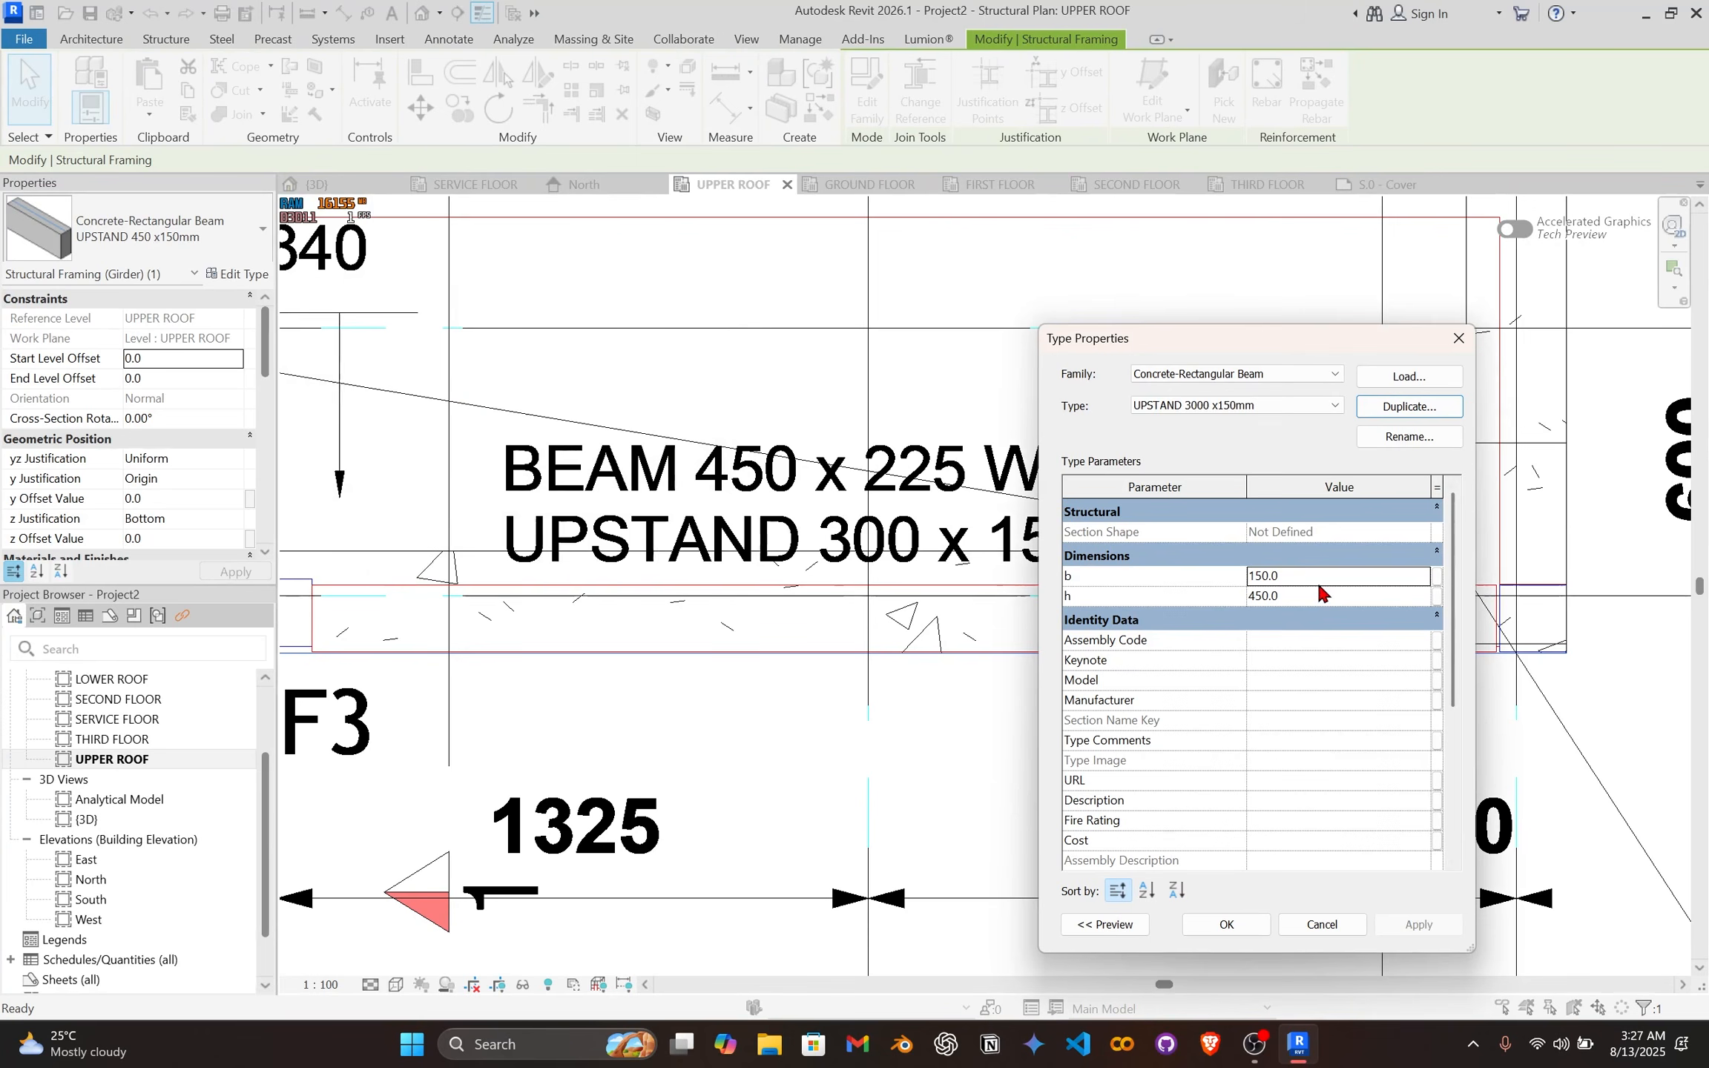
Step: Rename the duplicated beam type as UPSTAND 300 x150mm and set its h dimension to 300
click(1410, 436)
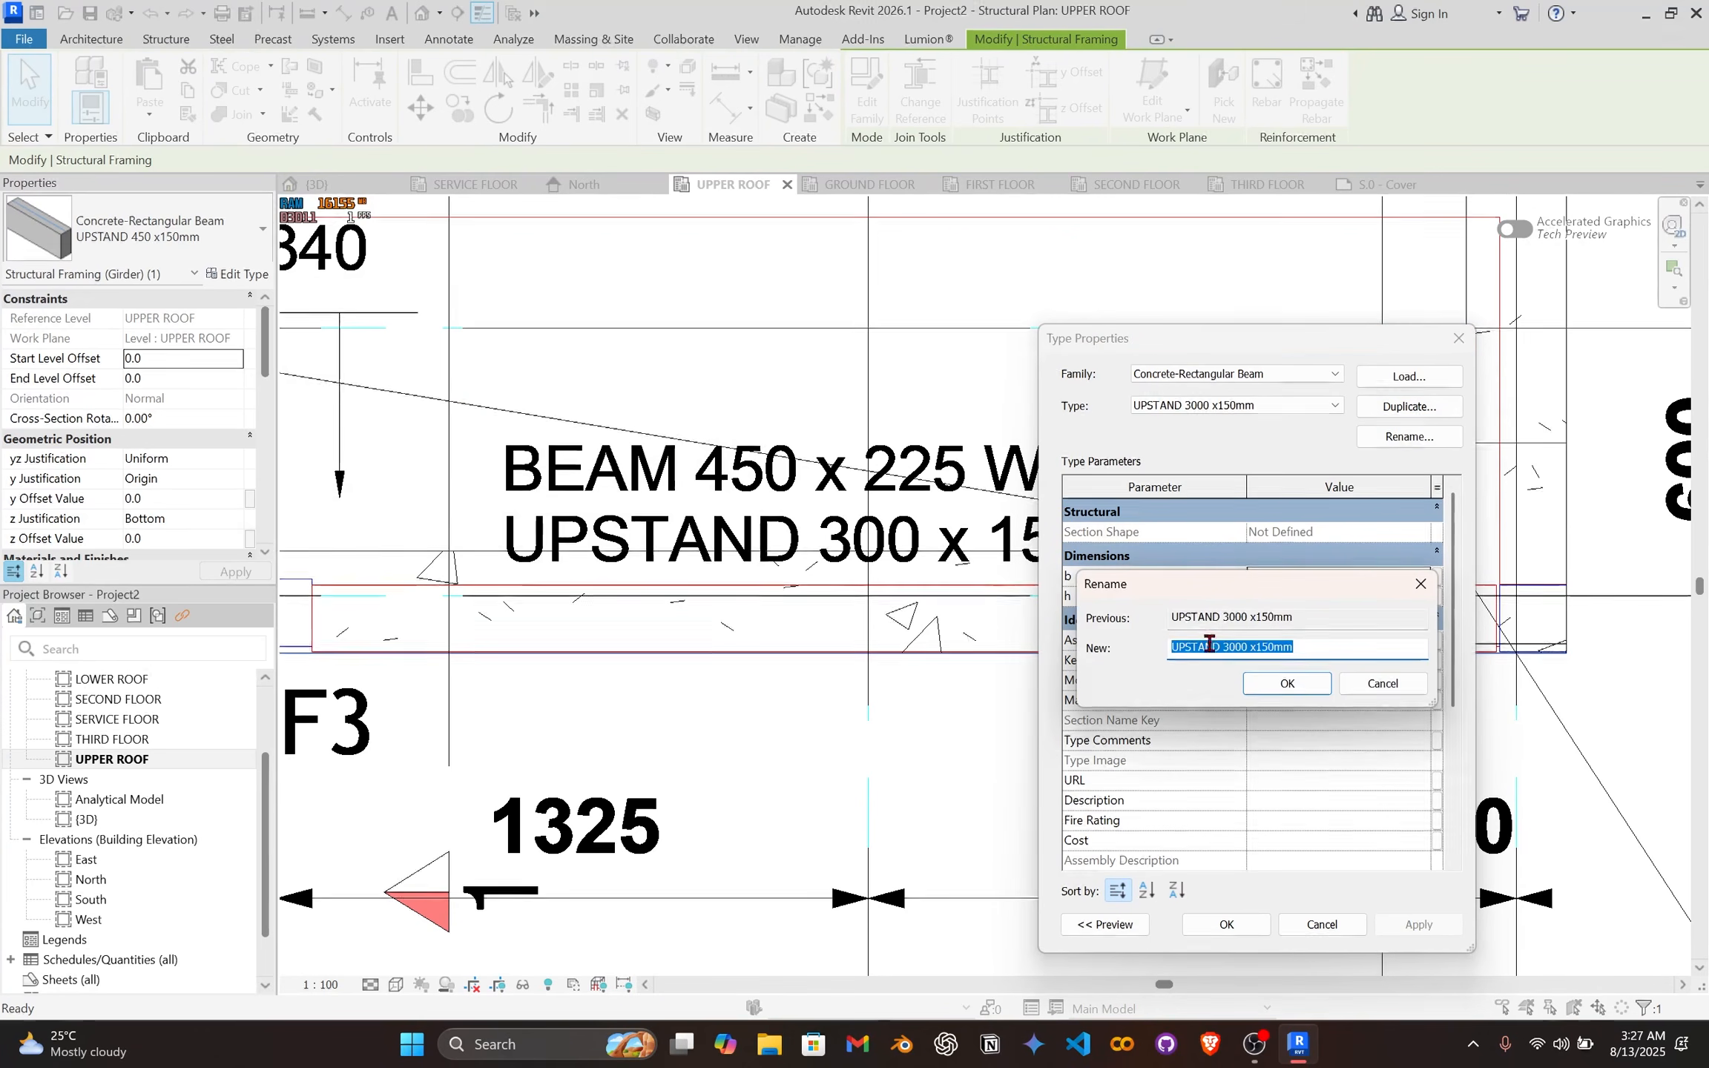
click(1238, 647)
key(BackSpace)
click(1286, 683)
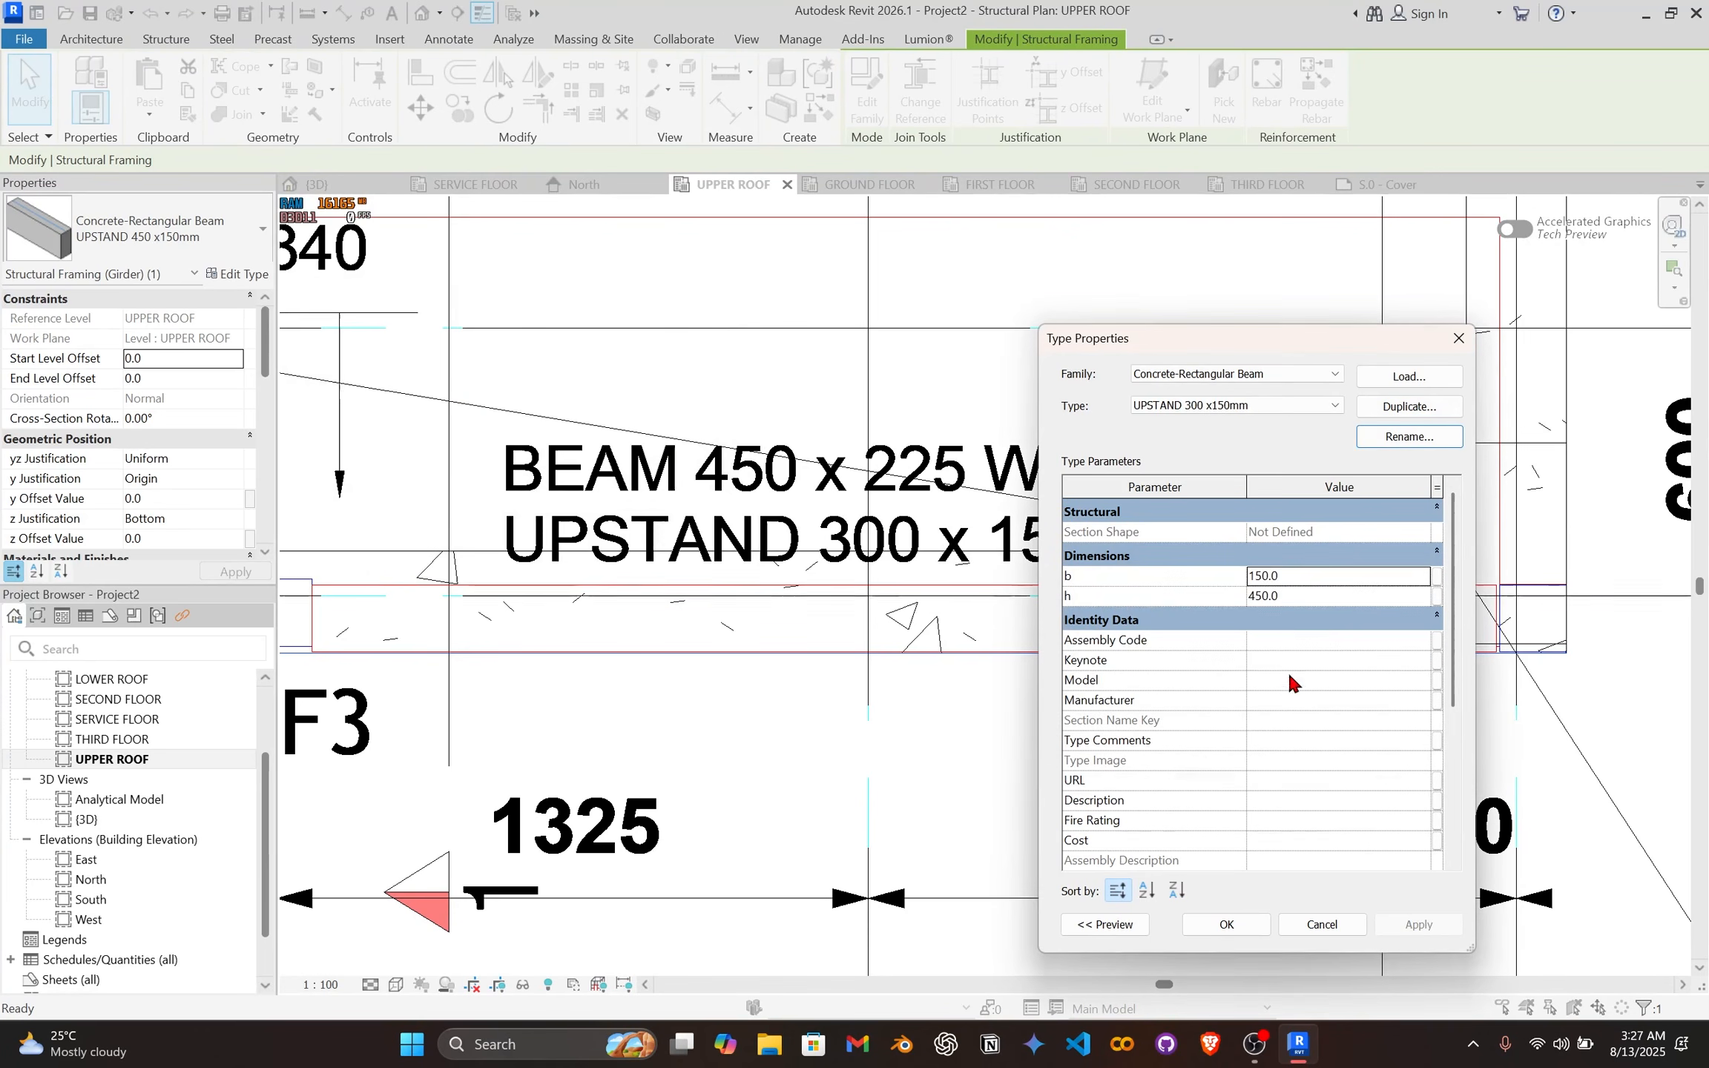
click(1317, 595)
text(300)
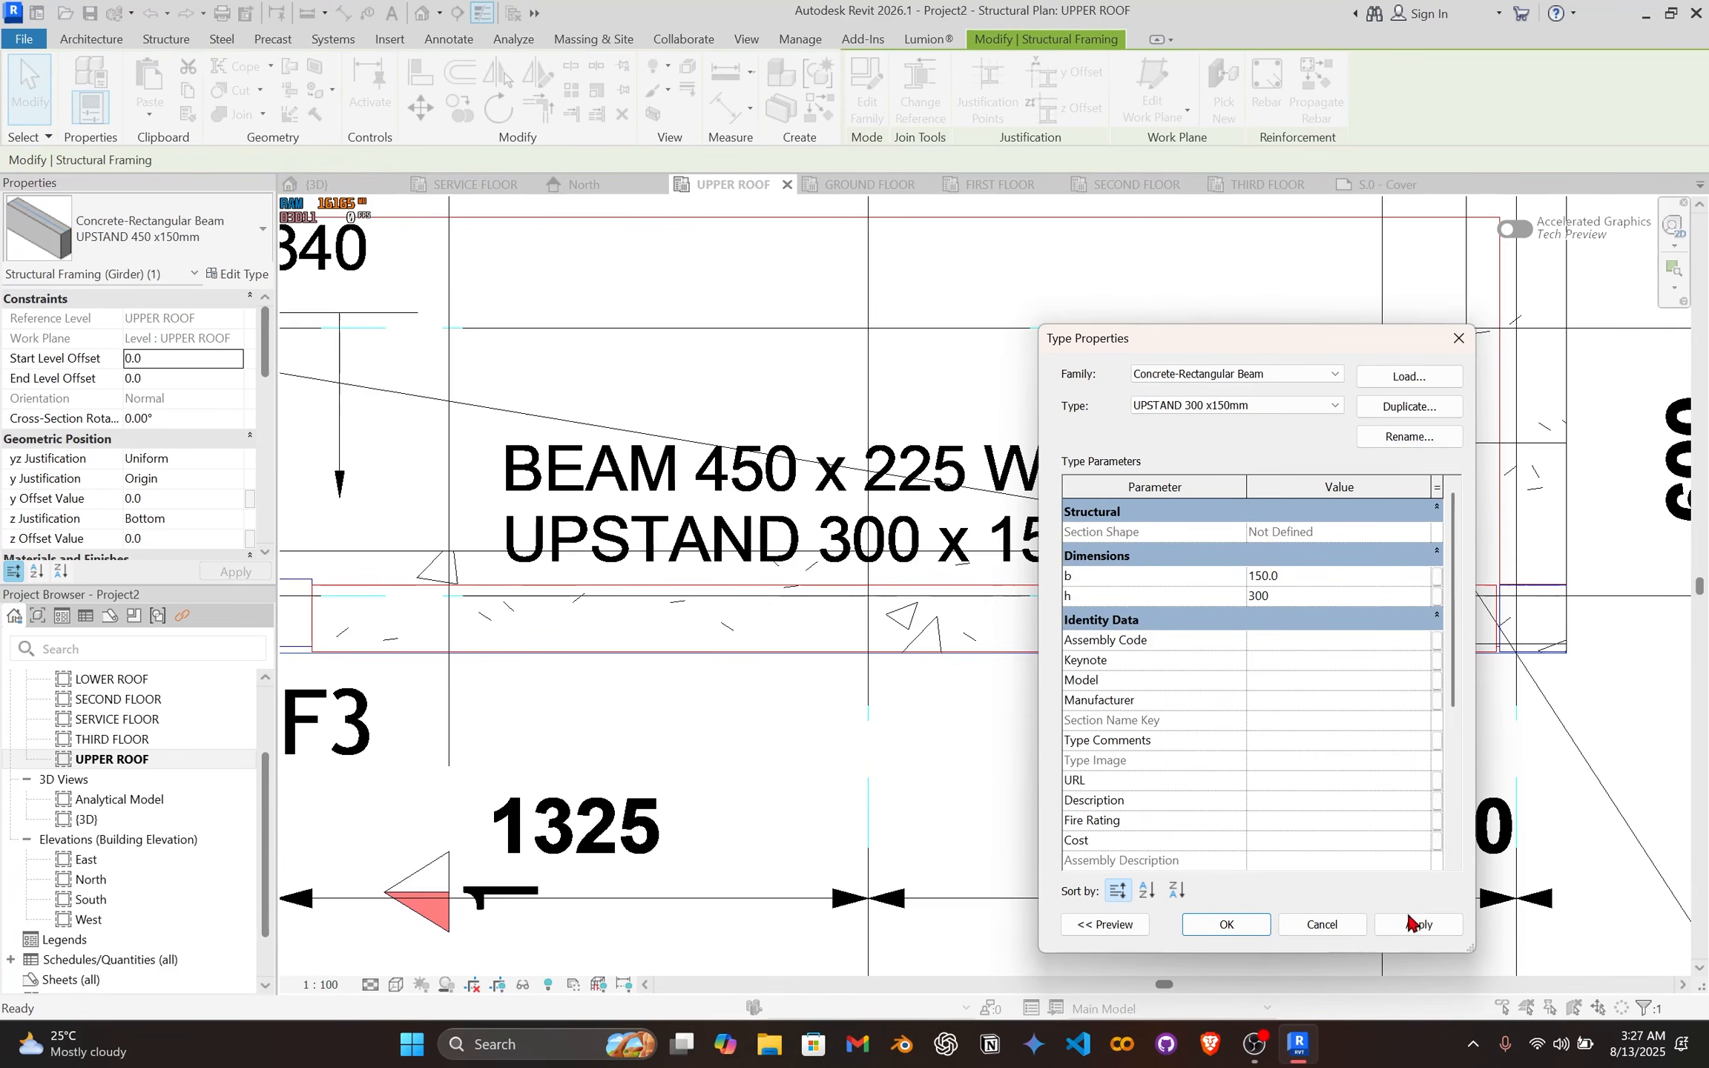
click(1217, 925)
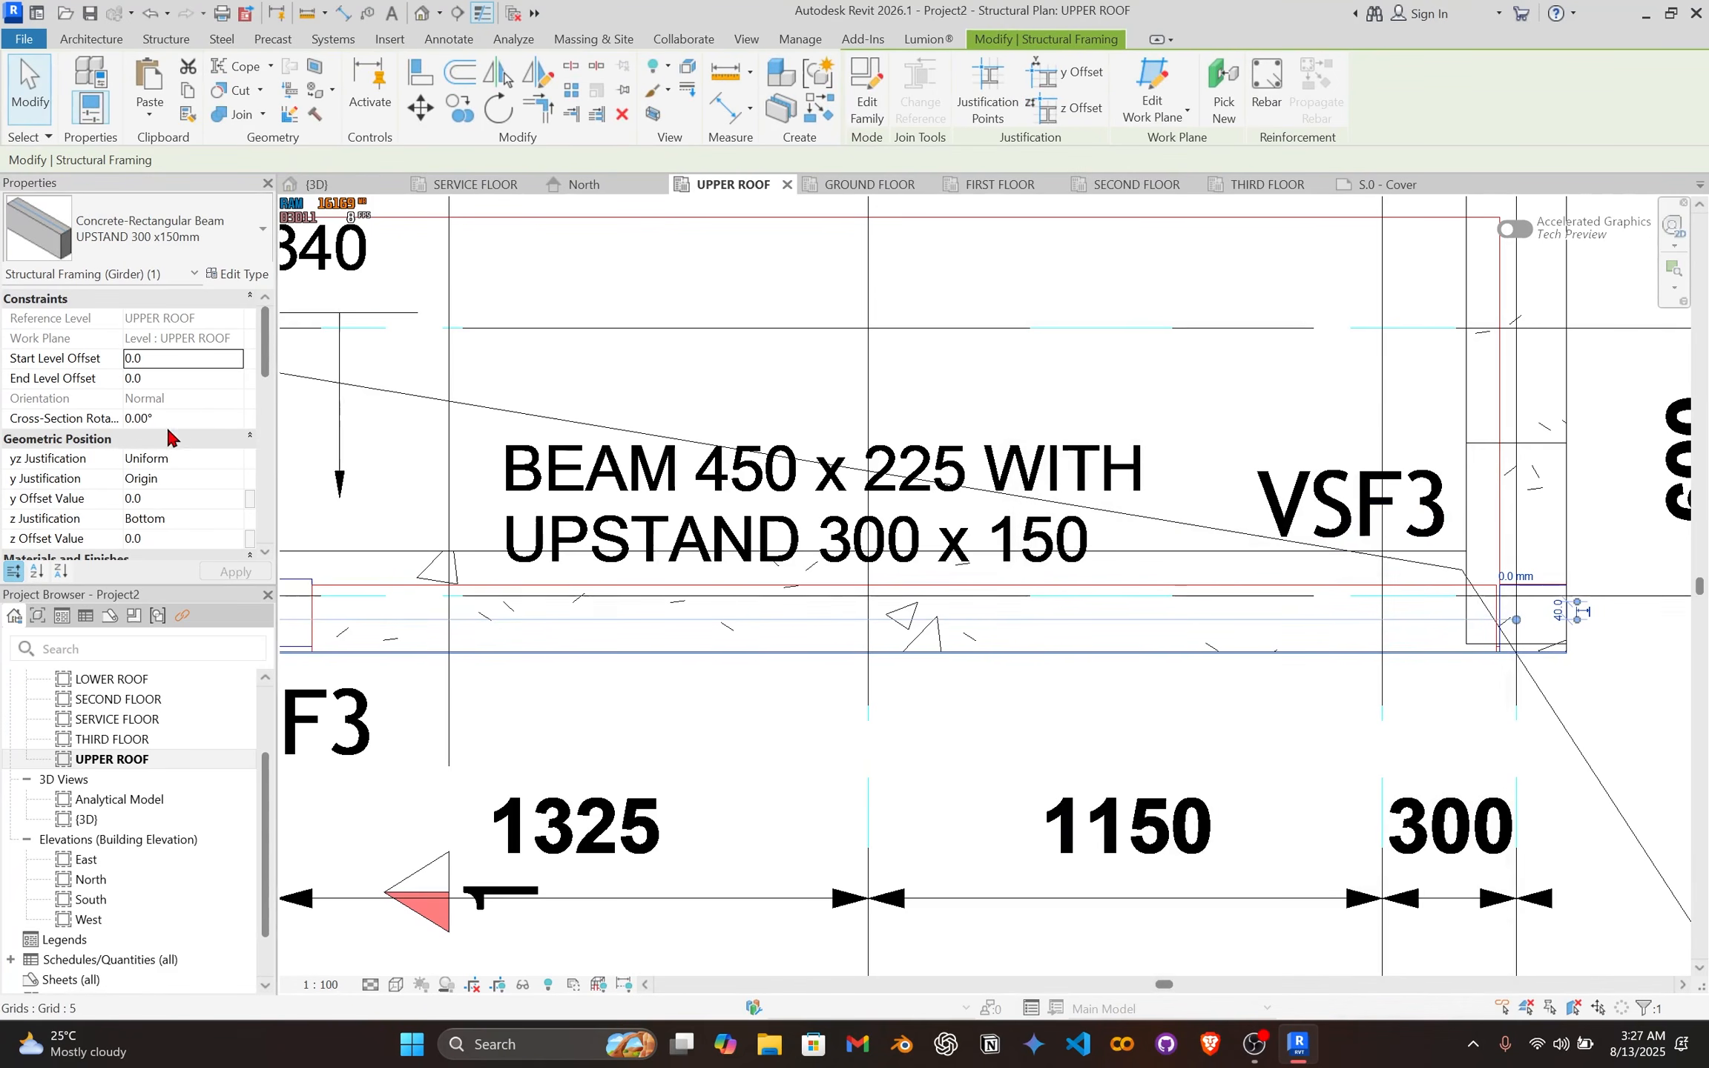
Step: Set the z Justification of the four 450 x 225mm upper roof perimeter beams to Top in the 3D view
scroll(153, 416, down, 1)
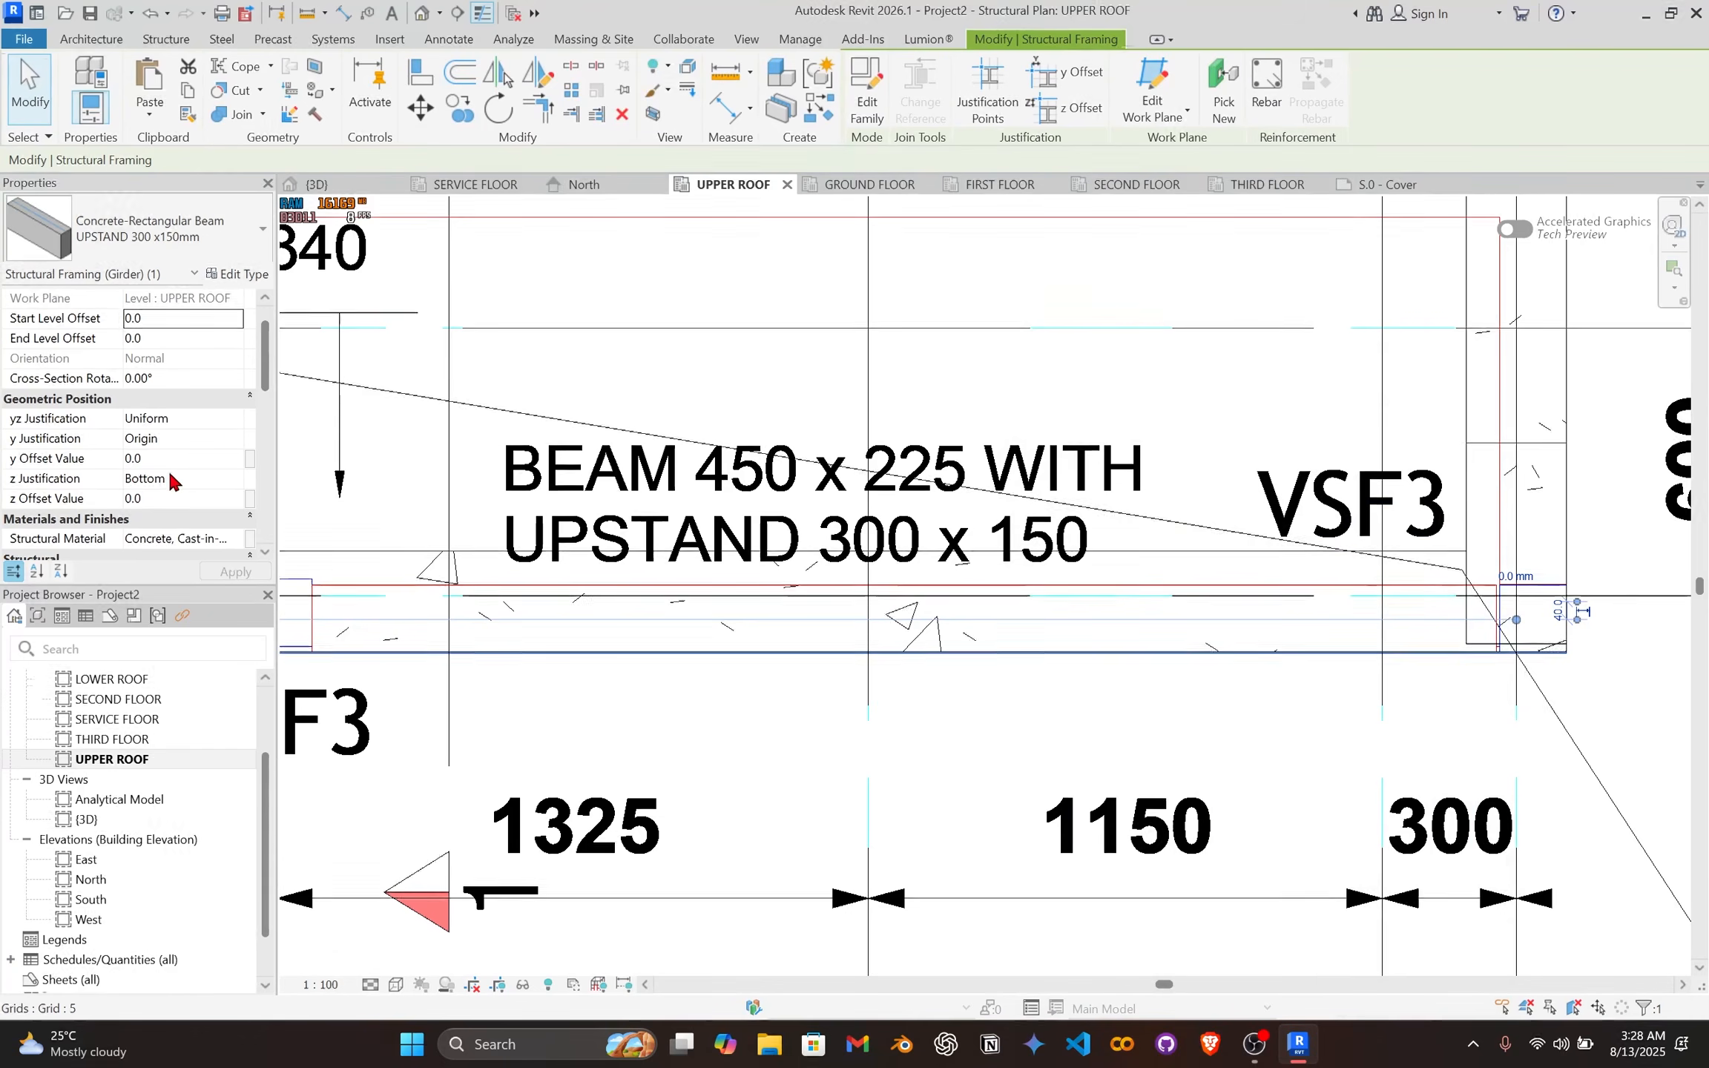
scroll(687, 437, down, 2)
middle_drag(687, 438, 921, 484)
click(317, 184)
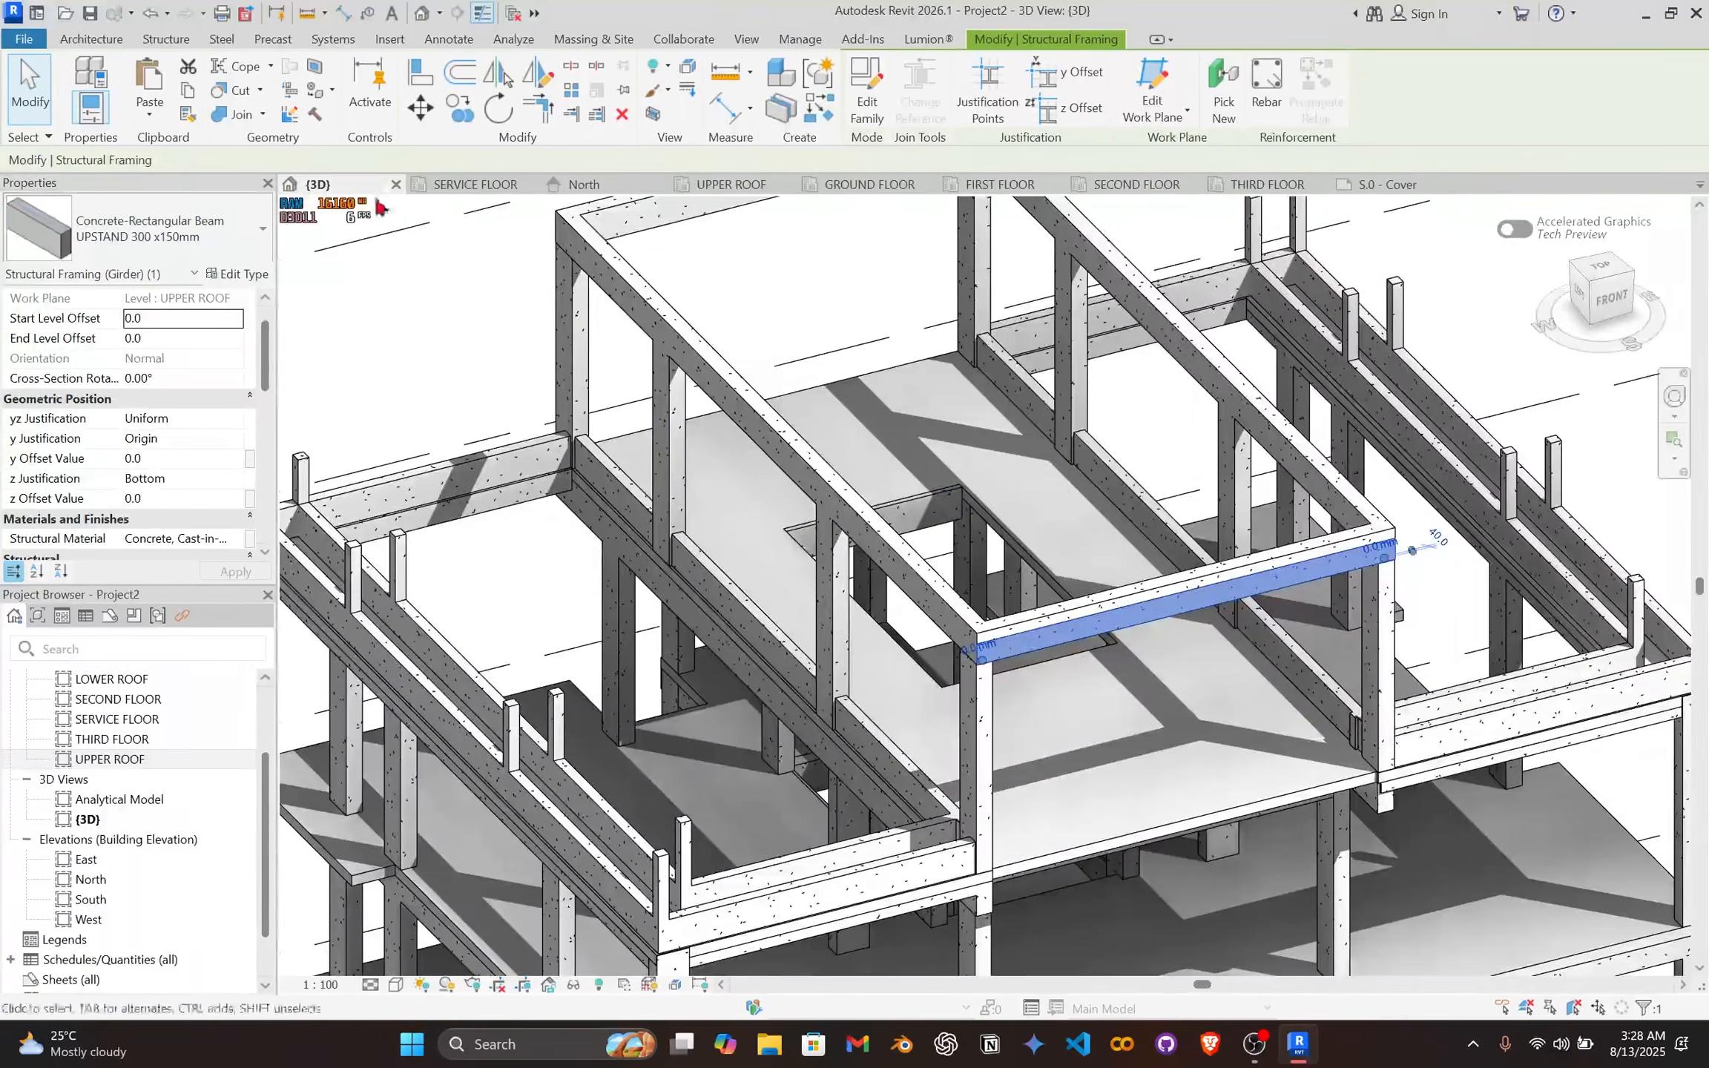
shift+middle_drag(964, 593, 1058, 561)
scroll(849, 519, up, 2)
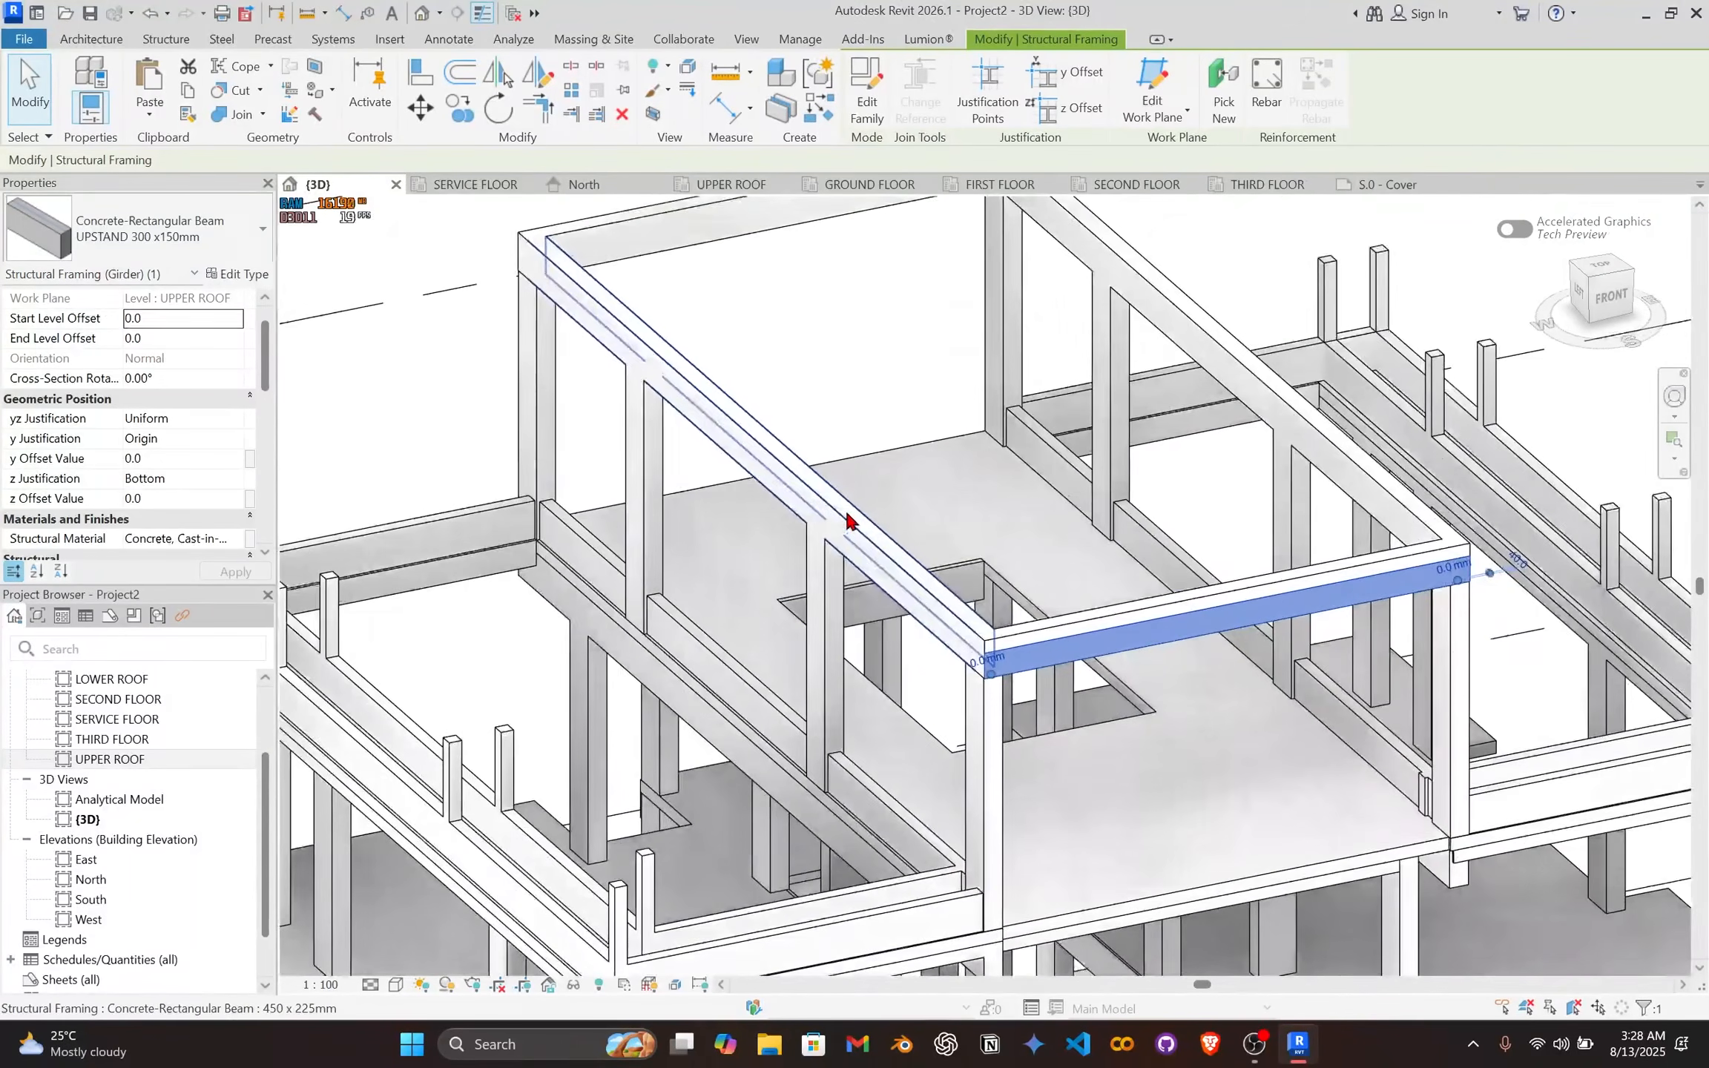
click(846, 516)
scroll(1050, 509, down, 1)
middle_drag(1052, 523, 1061, 592)
ctrl+click(1127, 413)
ctrl+click(877, 337)
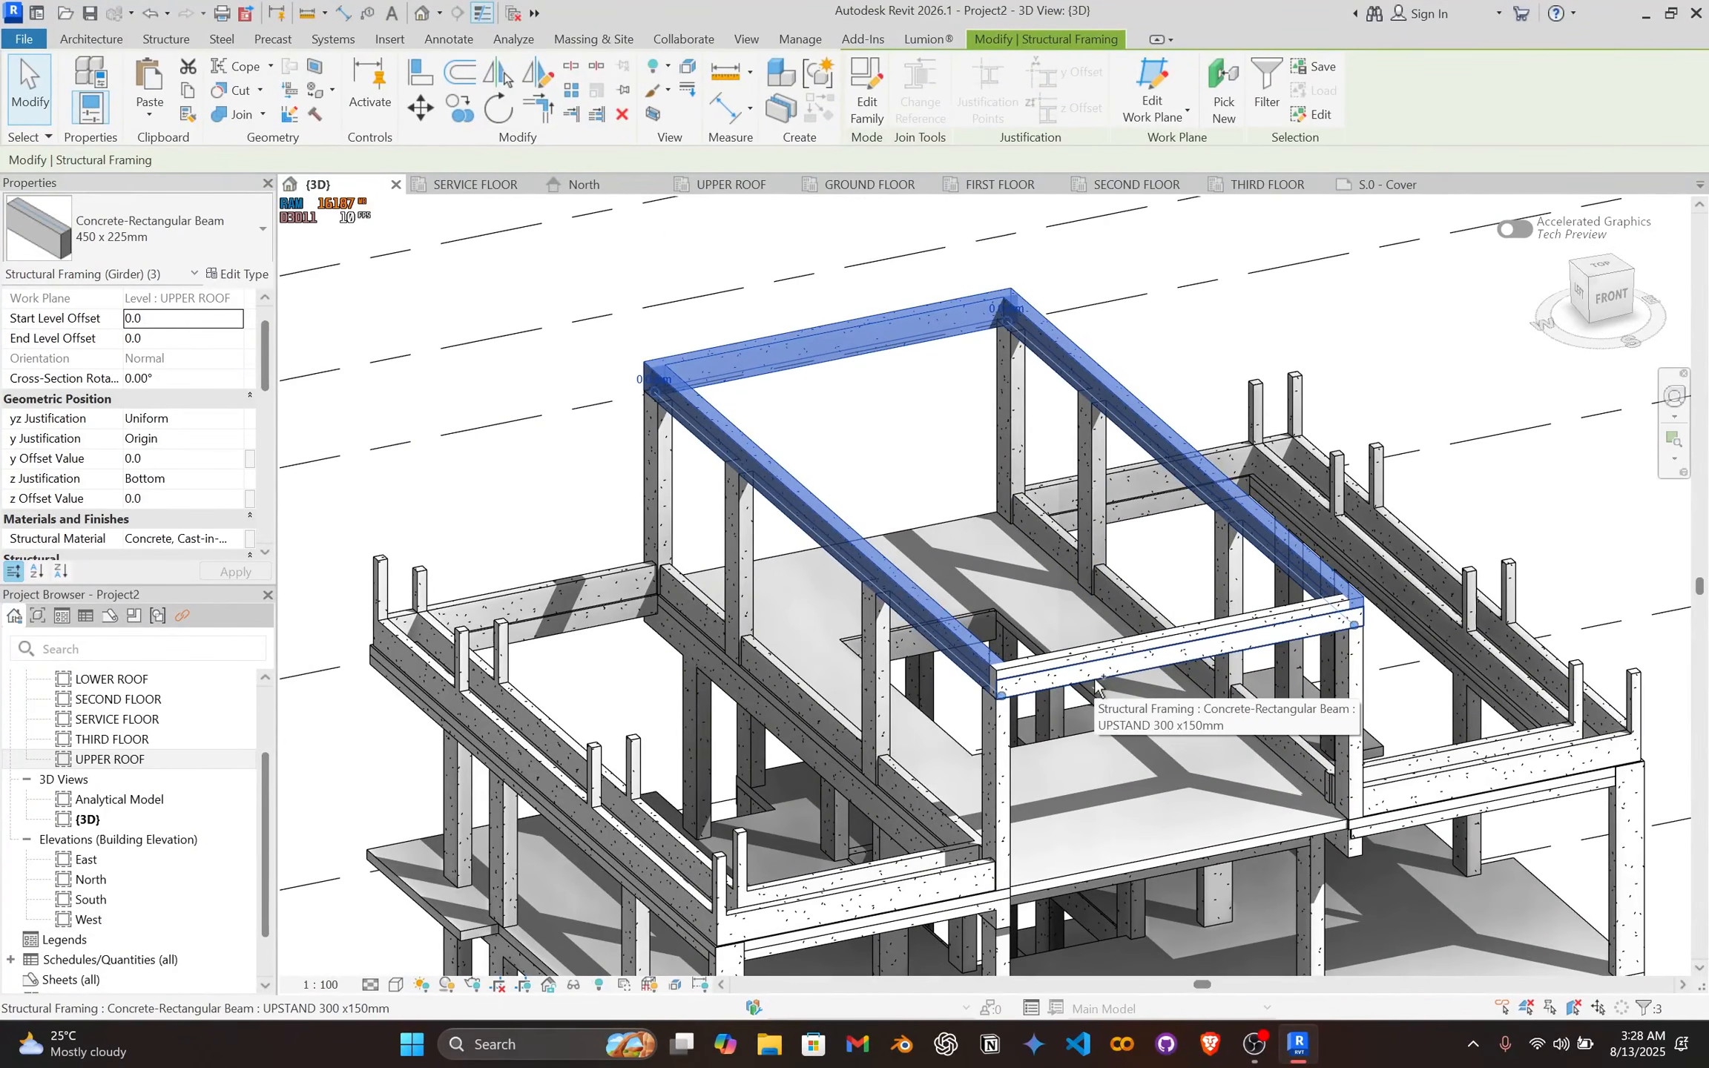
ctrl+click(1091, 659)
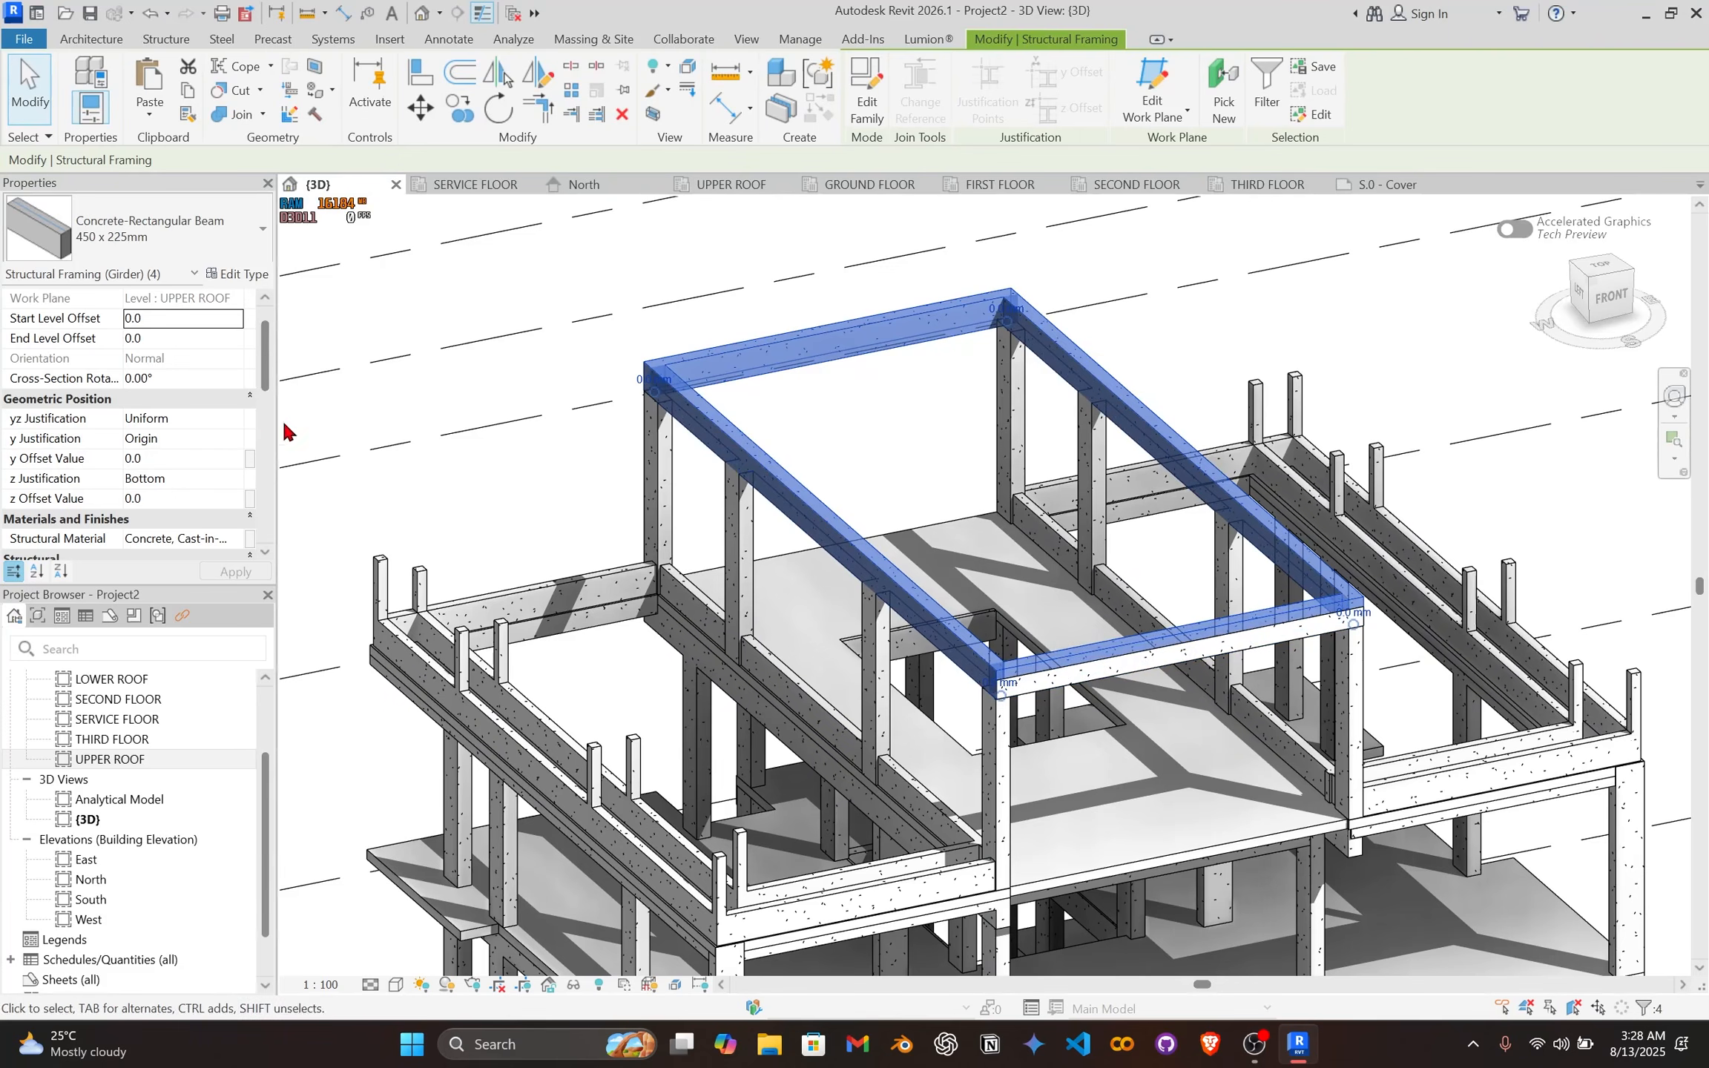
click(230, 481)
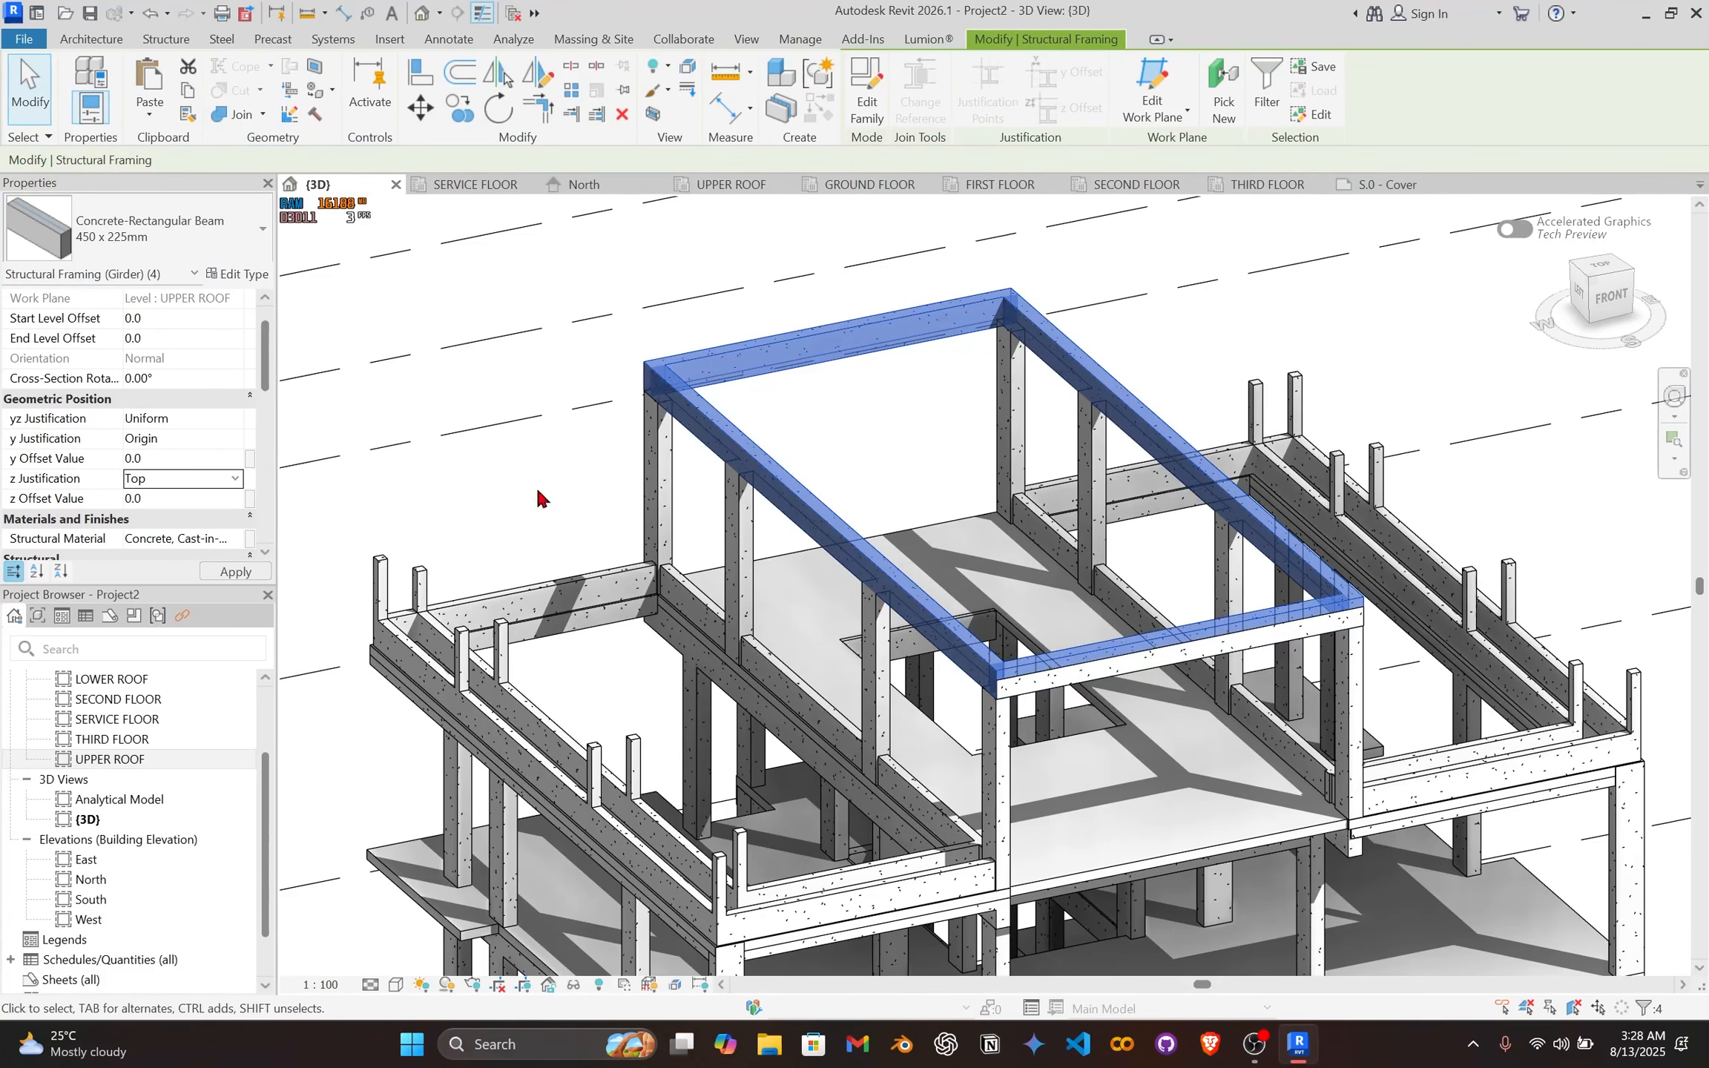
scroll(1055, 611, up, 2)
click(1020, 684)
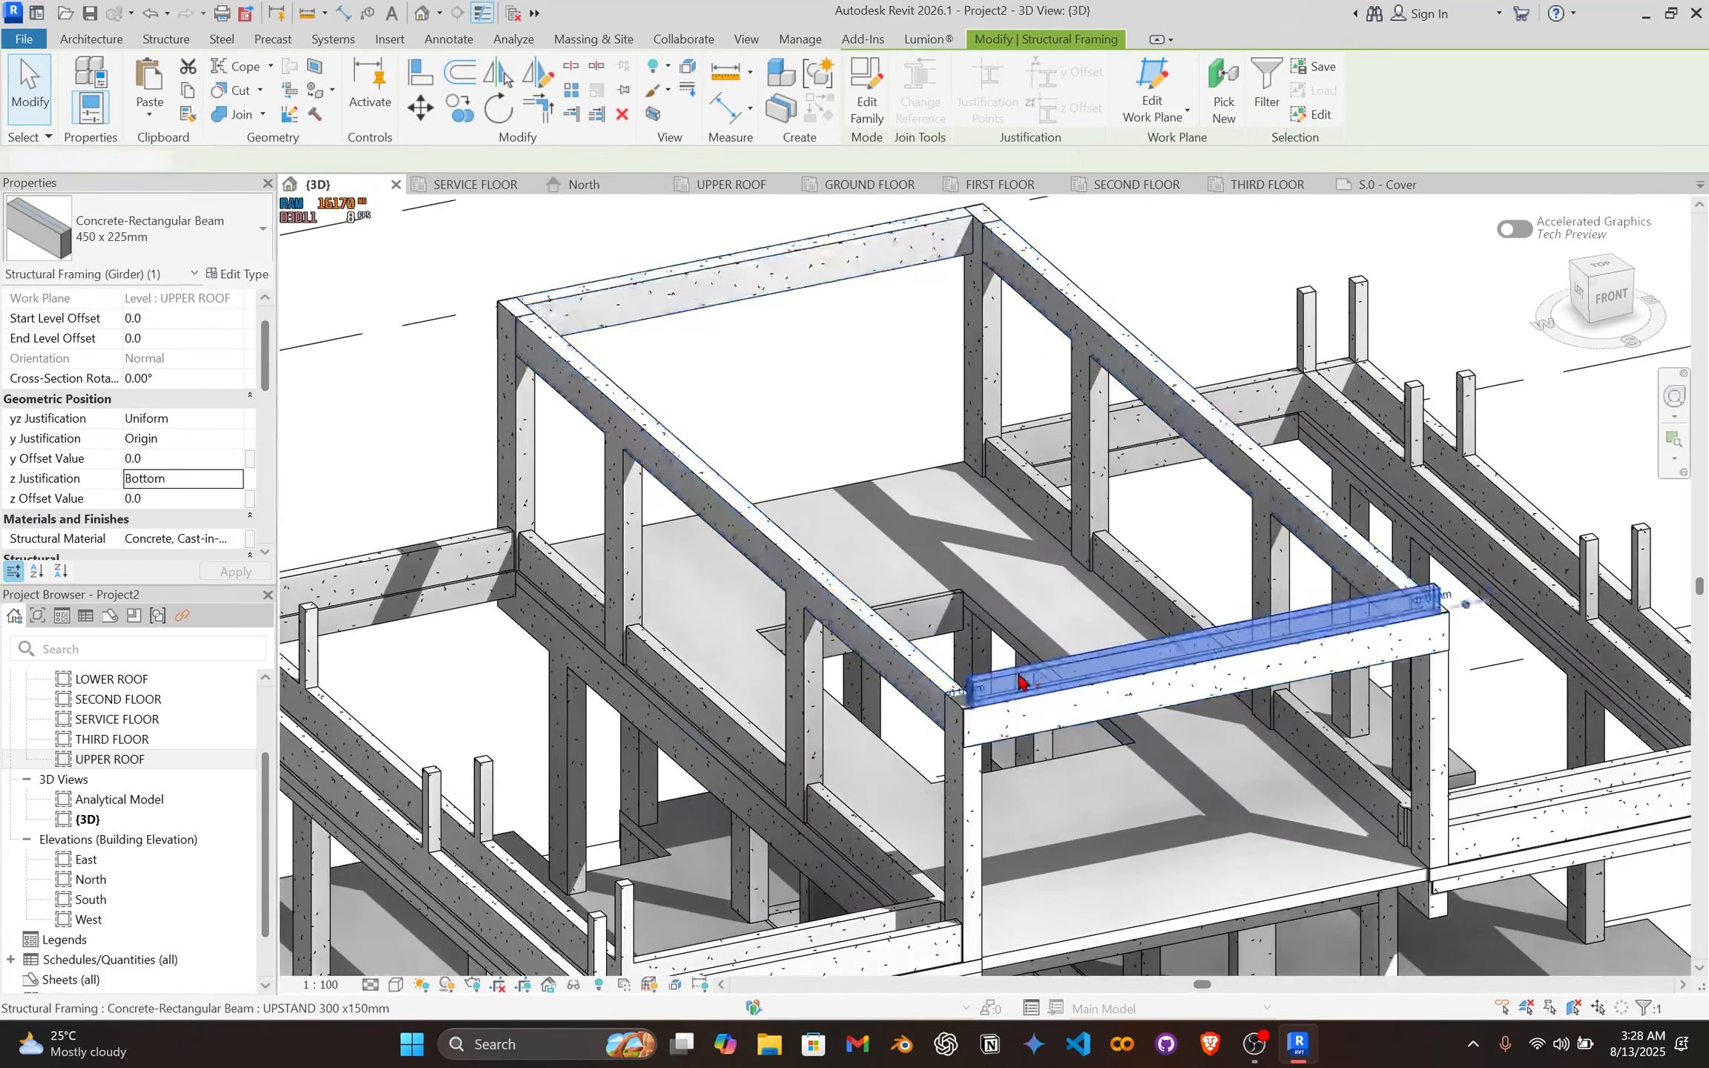
scroll(1010, 616, down, 3)
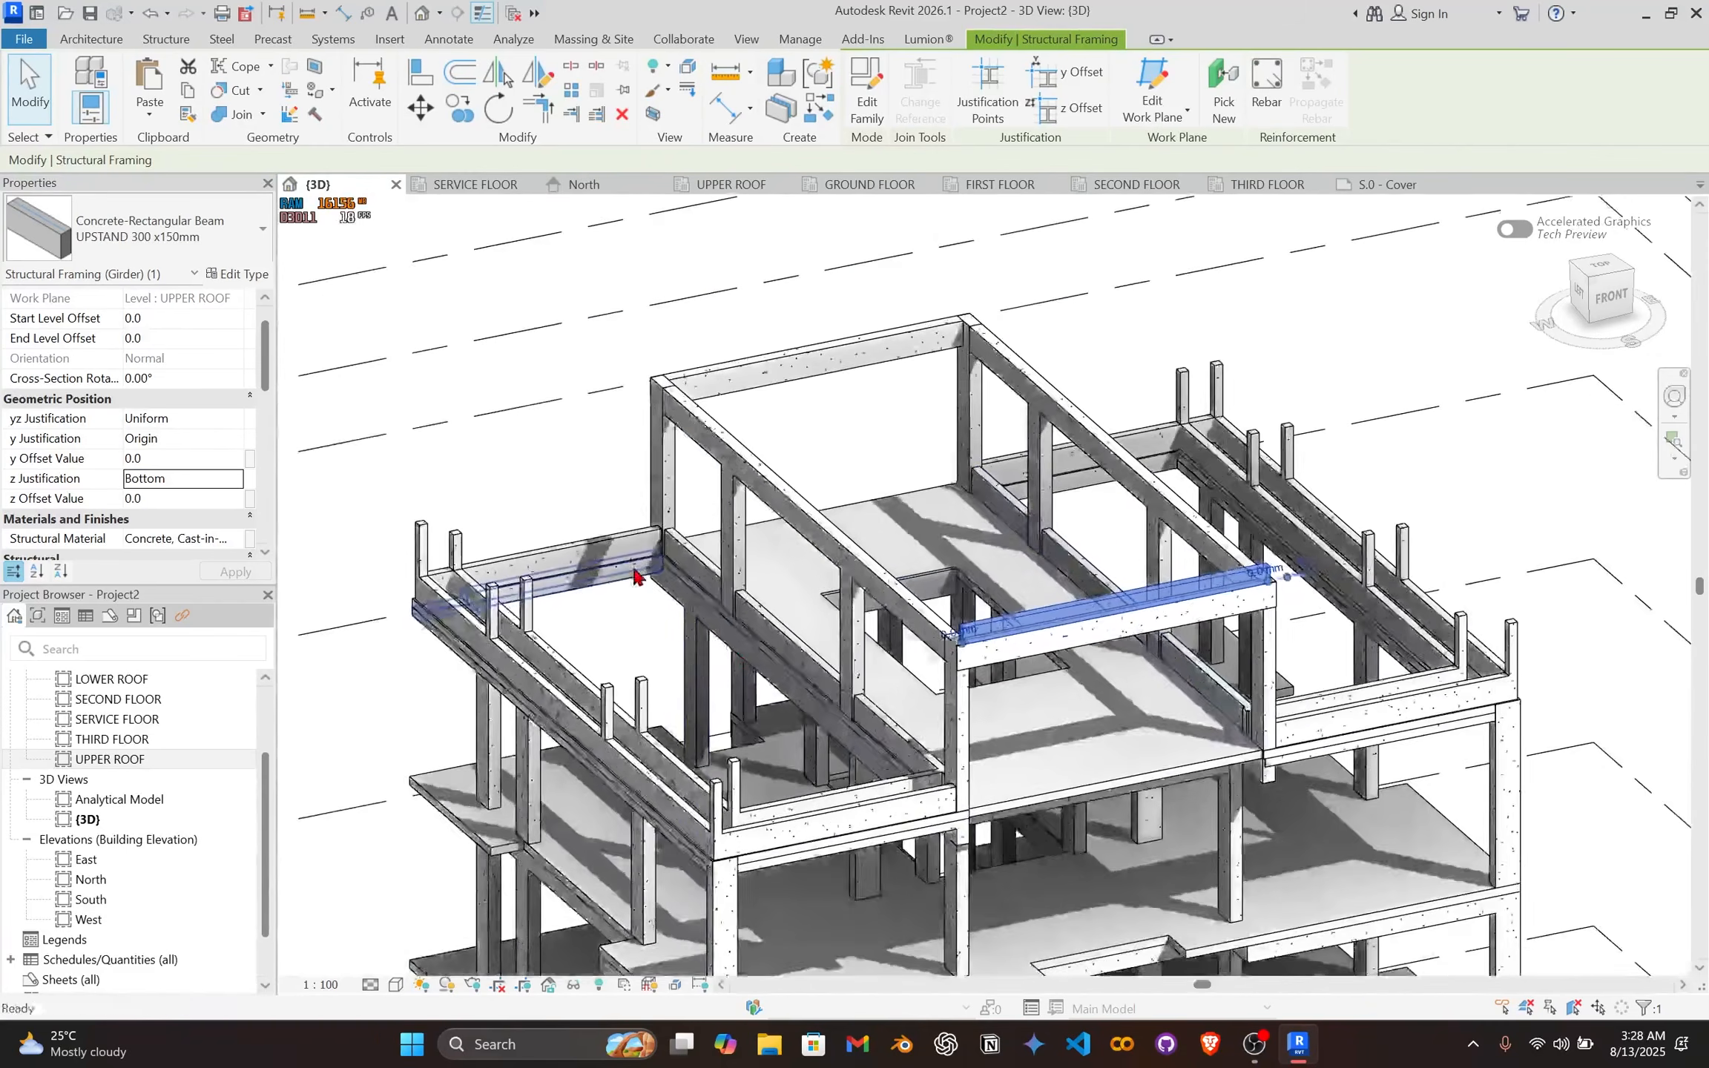
scroll(898, 724, up, 3)
middle_drag(917, 866, 897, 806)
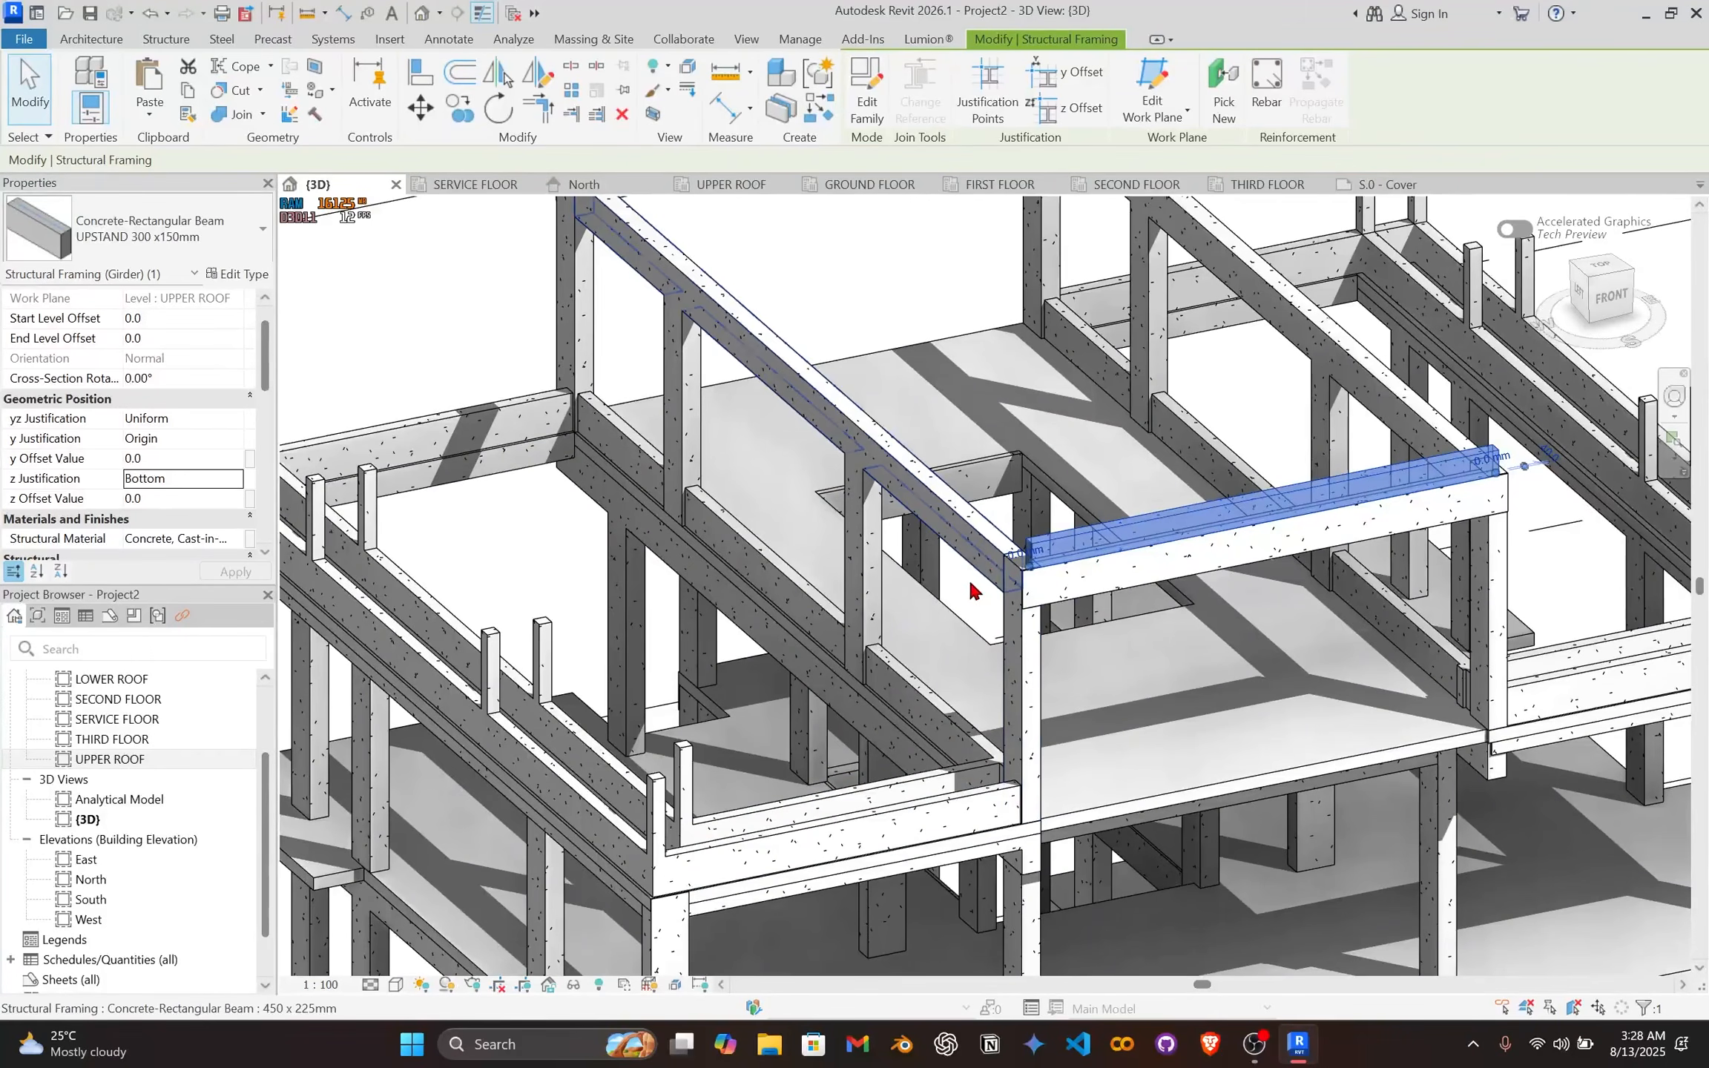
middle_drag(932, 546, 935, 665)
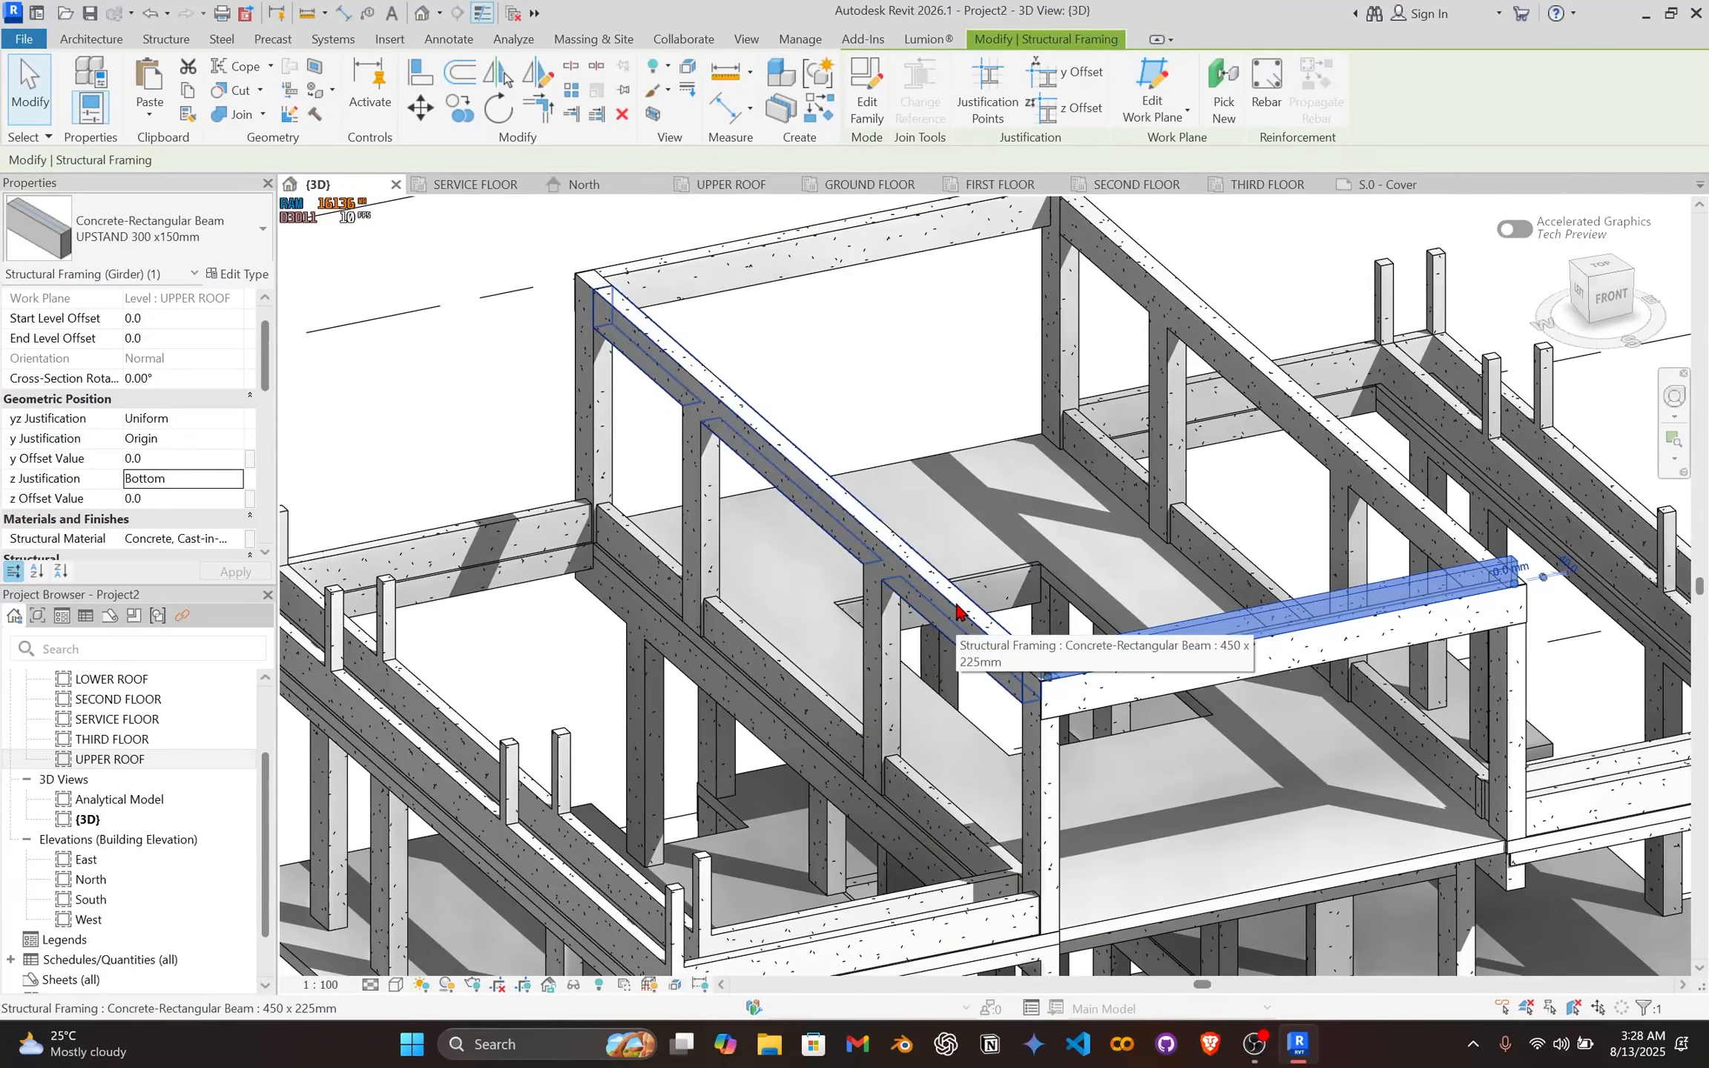
middle_drag(1111, 647, 1006, 658)
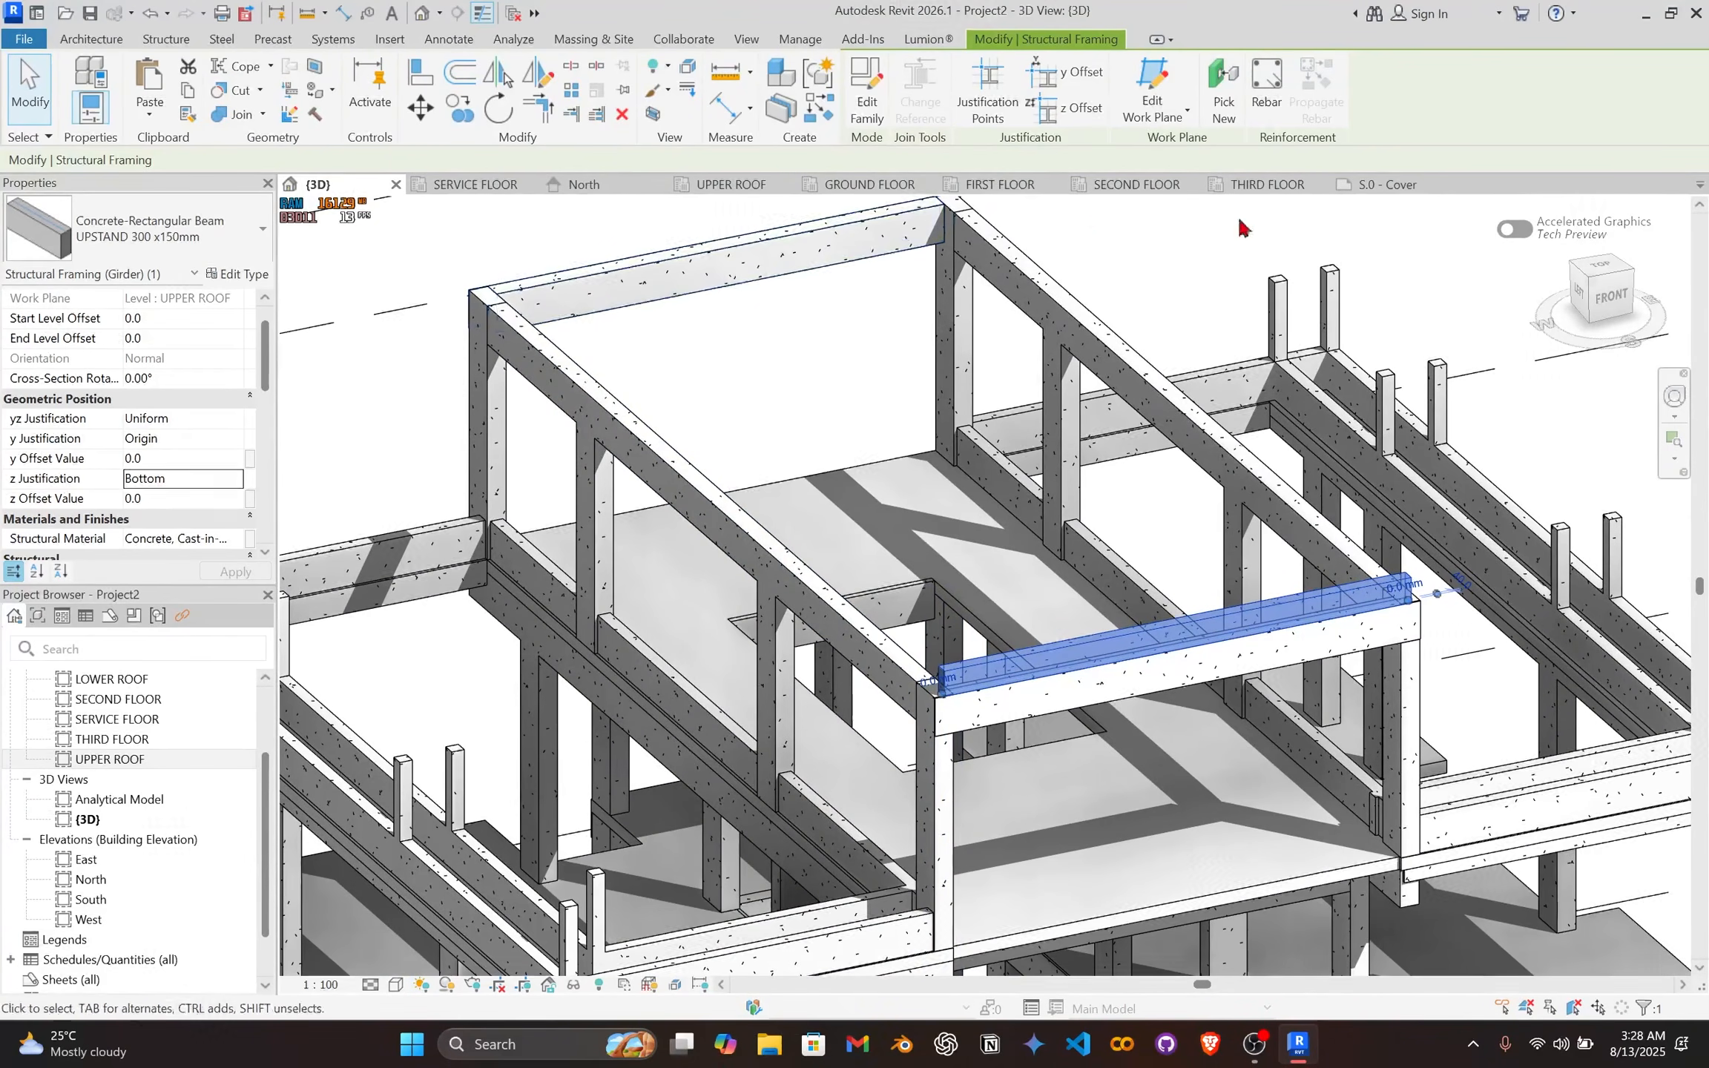
Step: Open the UPPER ROOF structural plan at the corner of grids 2 and D1
double_click(111, 759)
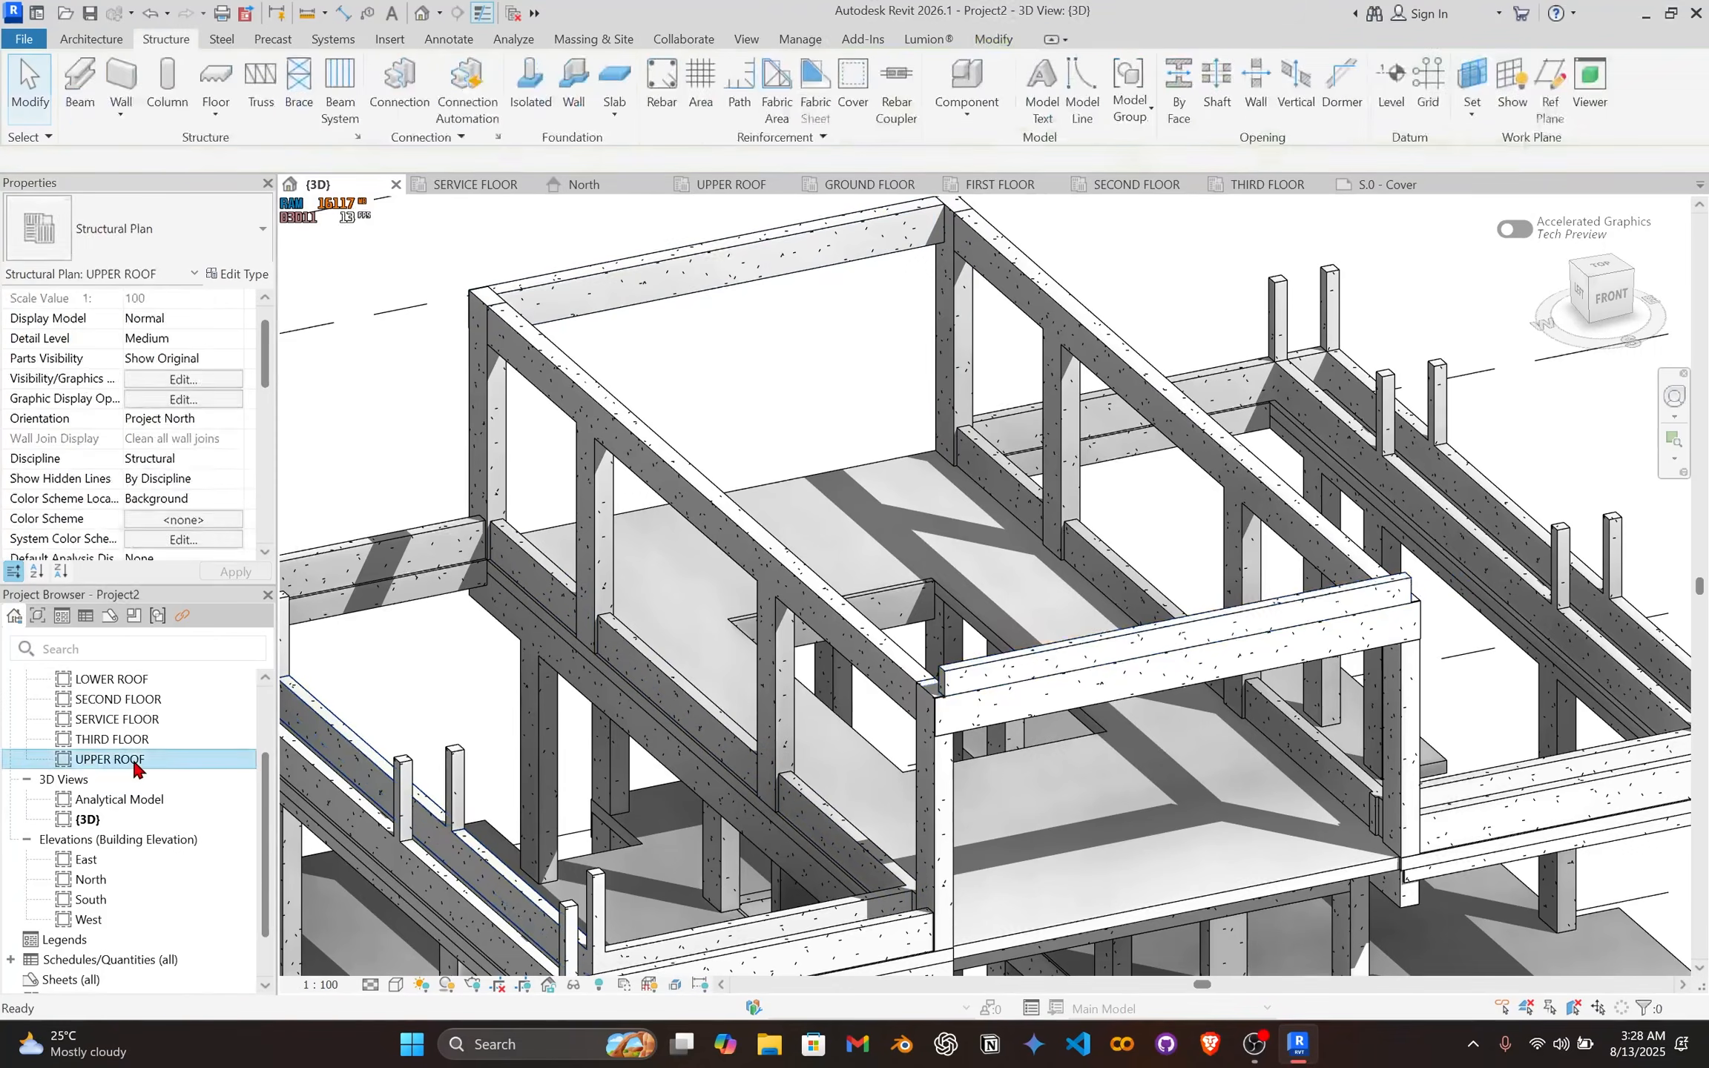
scroll(700, 617, down, 2)
scroll(700, 618, down, 2)
middle_drag(700, 618, 1085, 629)
middle_drag(864, 535, 883, 593)
scroll(698, 704, up, 1)
scroll(637, 779, up, 2)
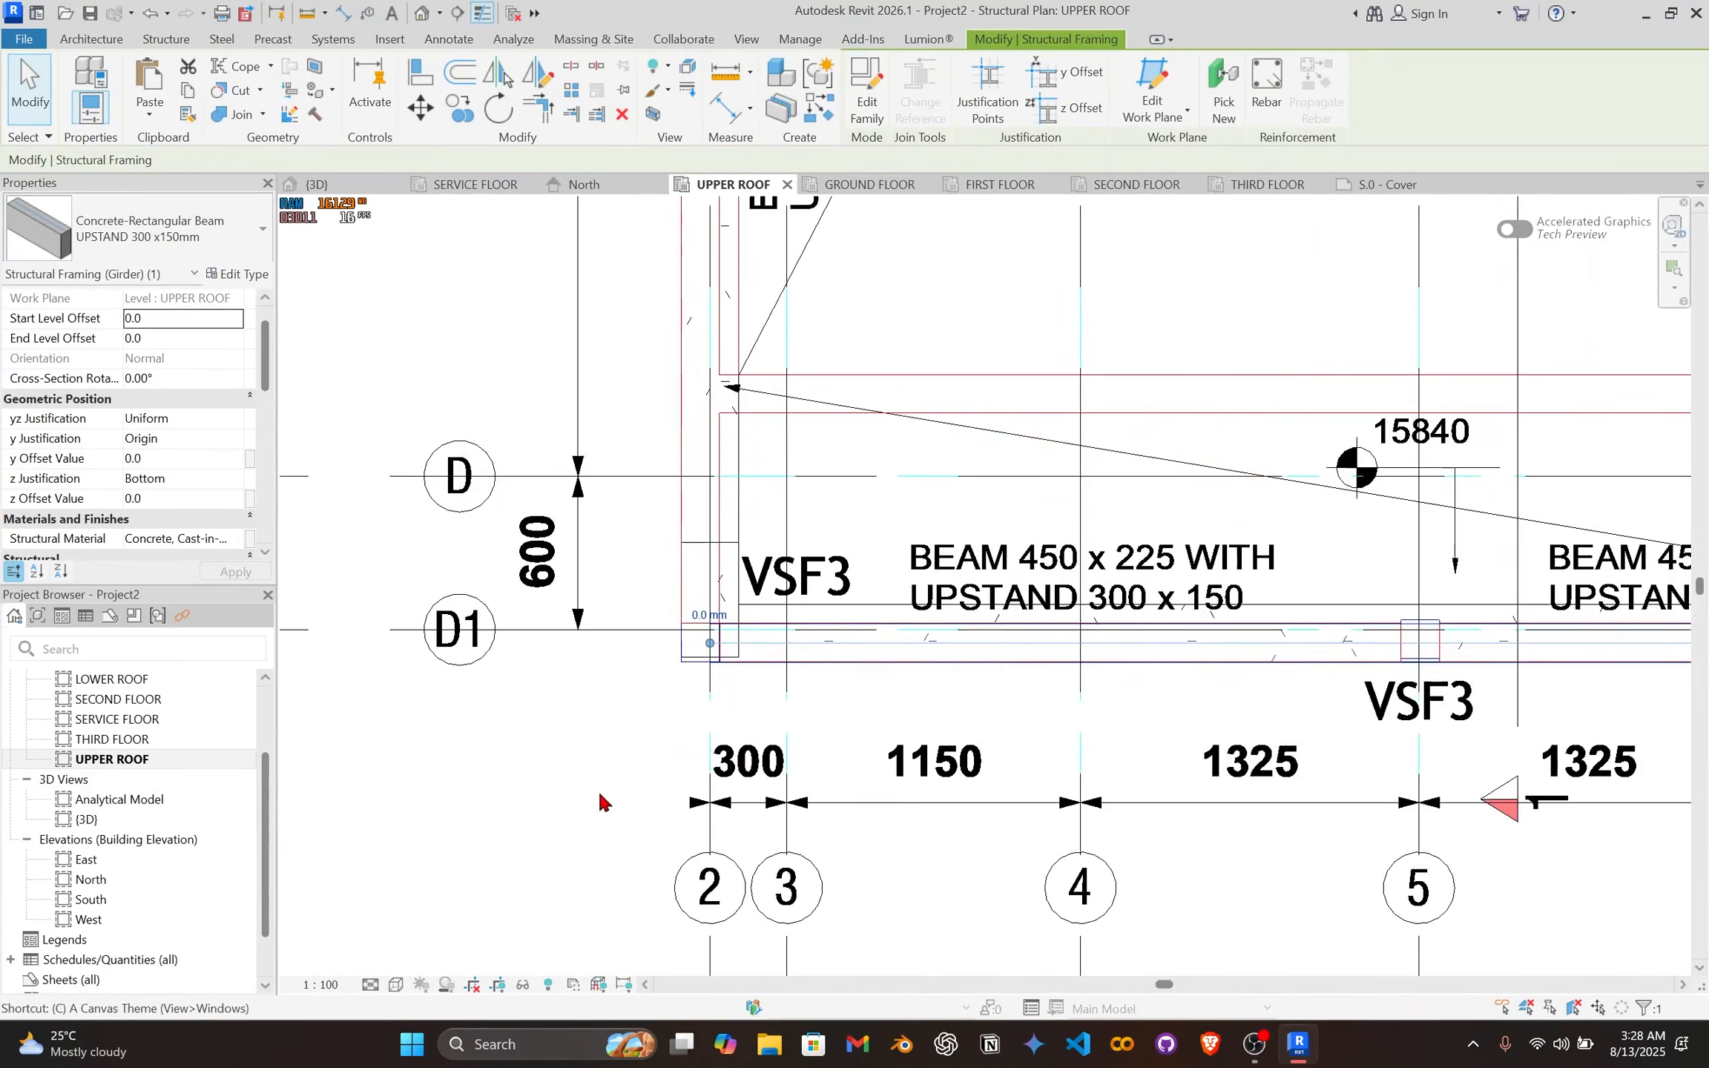
Step: Draw an UPSTAND 300 x150mm beam along grid 2 from grid D1 to grid A1
key(b)
key(m)
scroll(644, 586, up, 3)
click(783, 615)
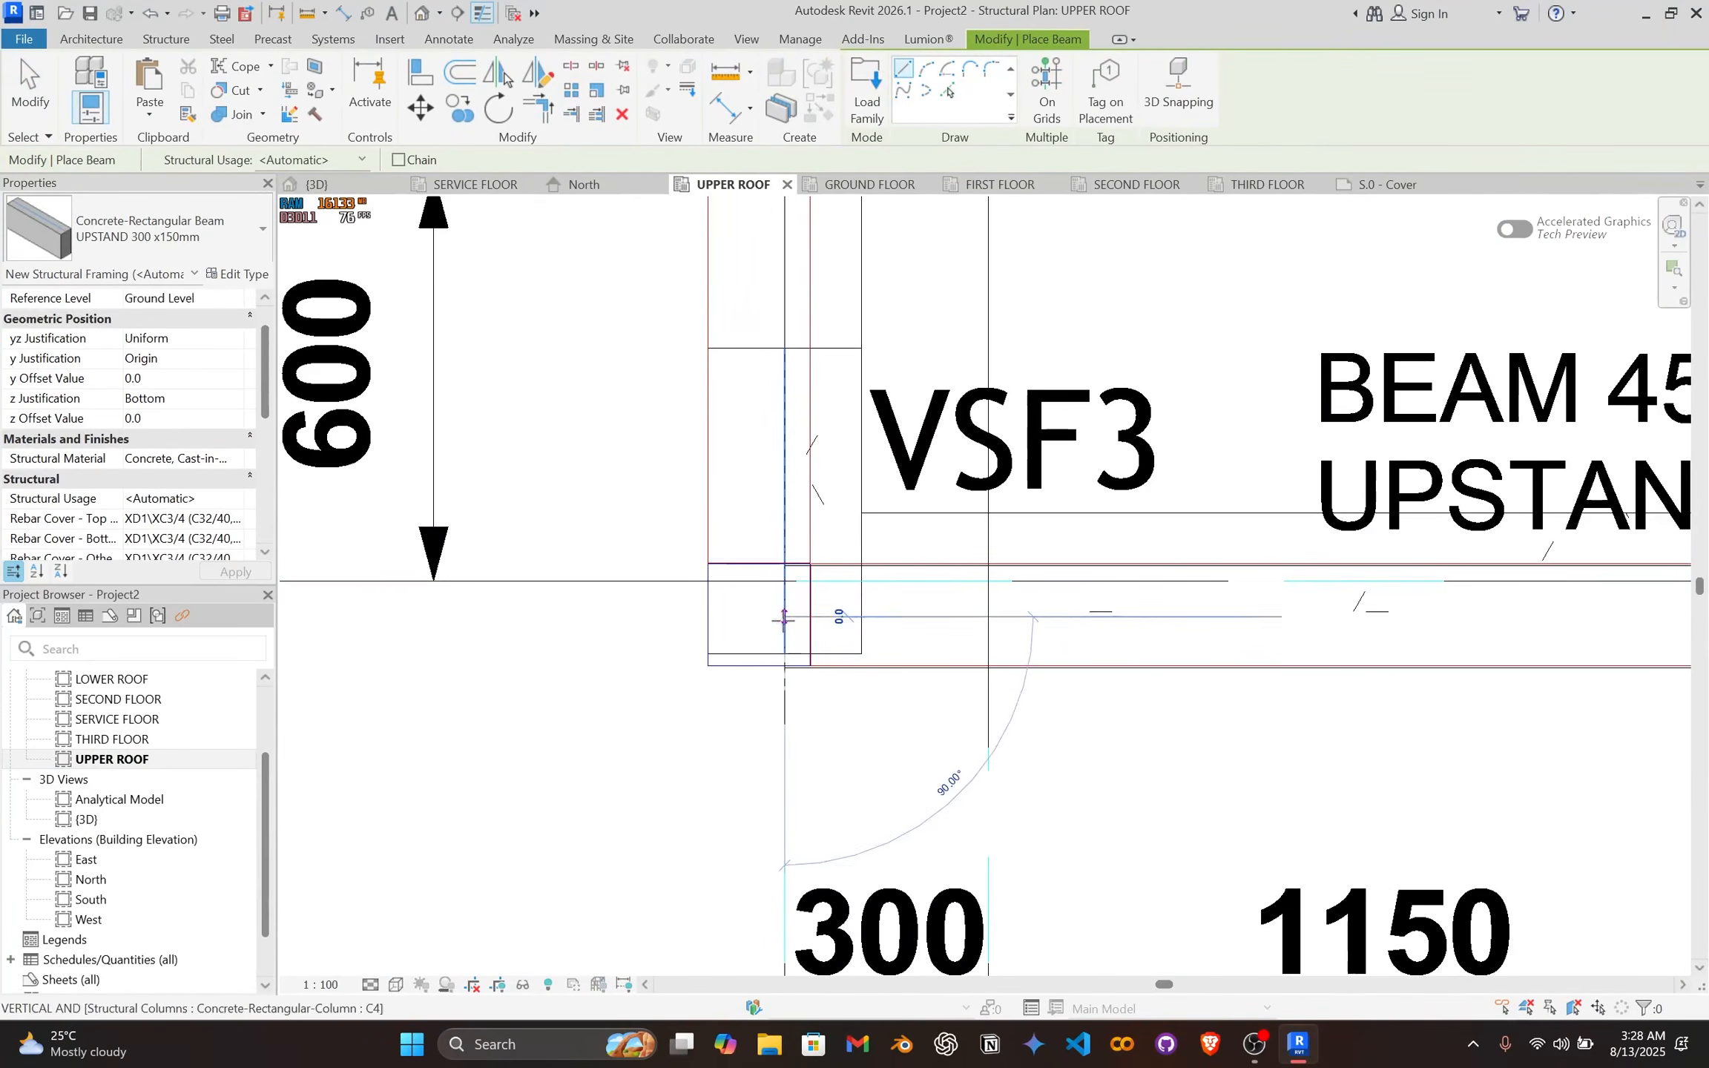
scroll(824, 346, down, 3)
middle_drag(824, 346, 839, 839)
middle_drag(922, 394, 821, 869)
middle_drag(854, 367, 853, 812)
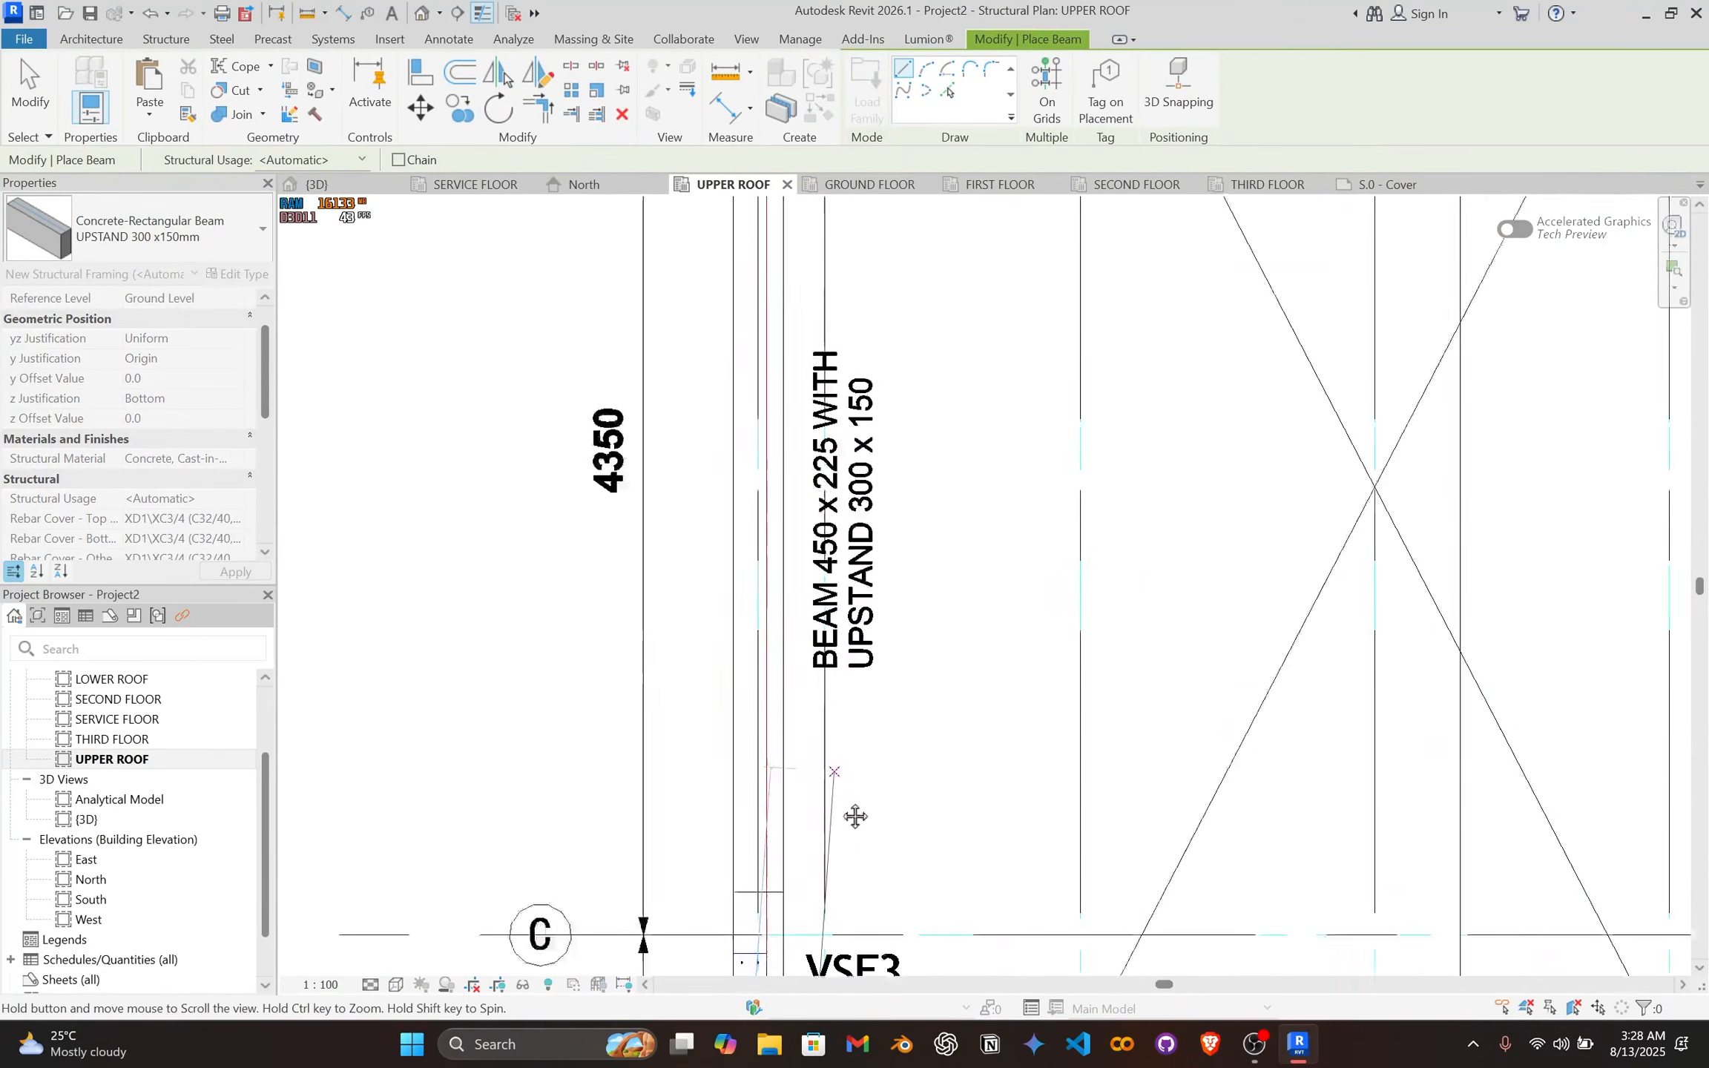
middle_drag(779, 309, 778, 743)
middle_drag(789, 228, 789, 820)
middle_drag(744, 564, 744, 751)
scroll(749, 734, up, 5)
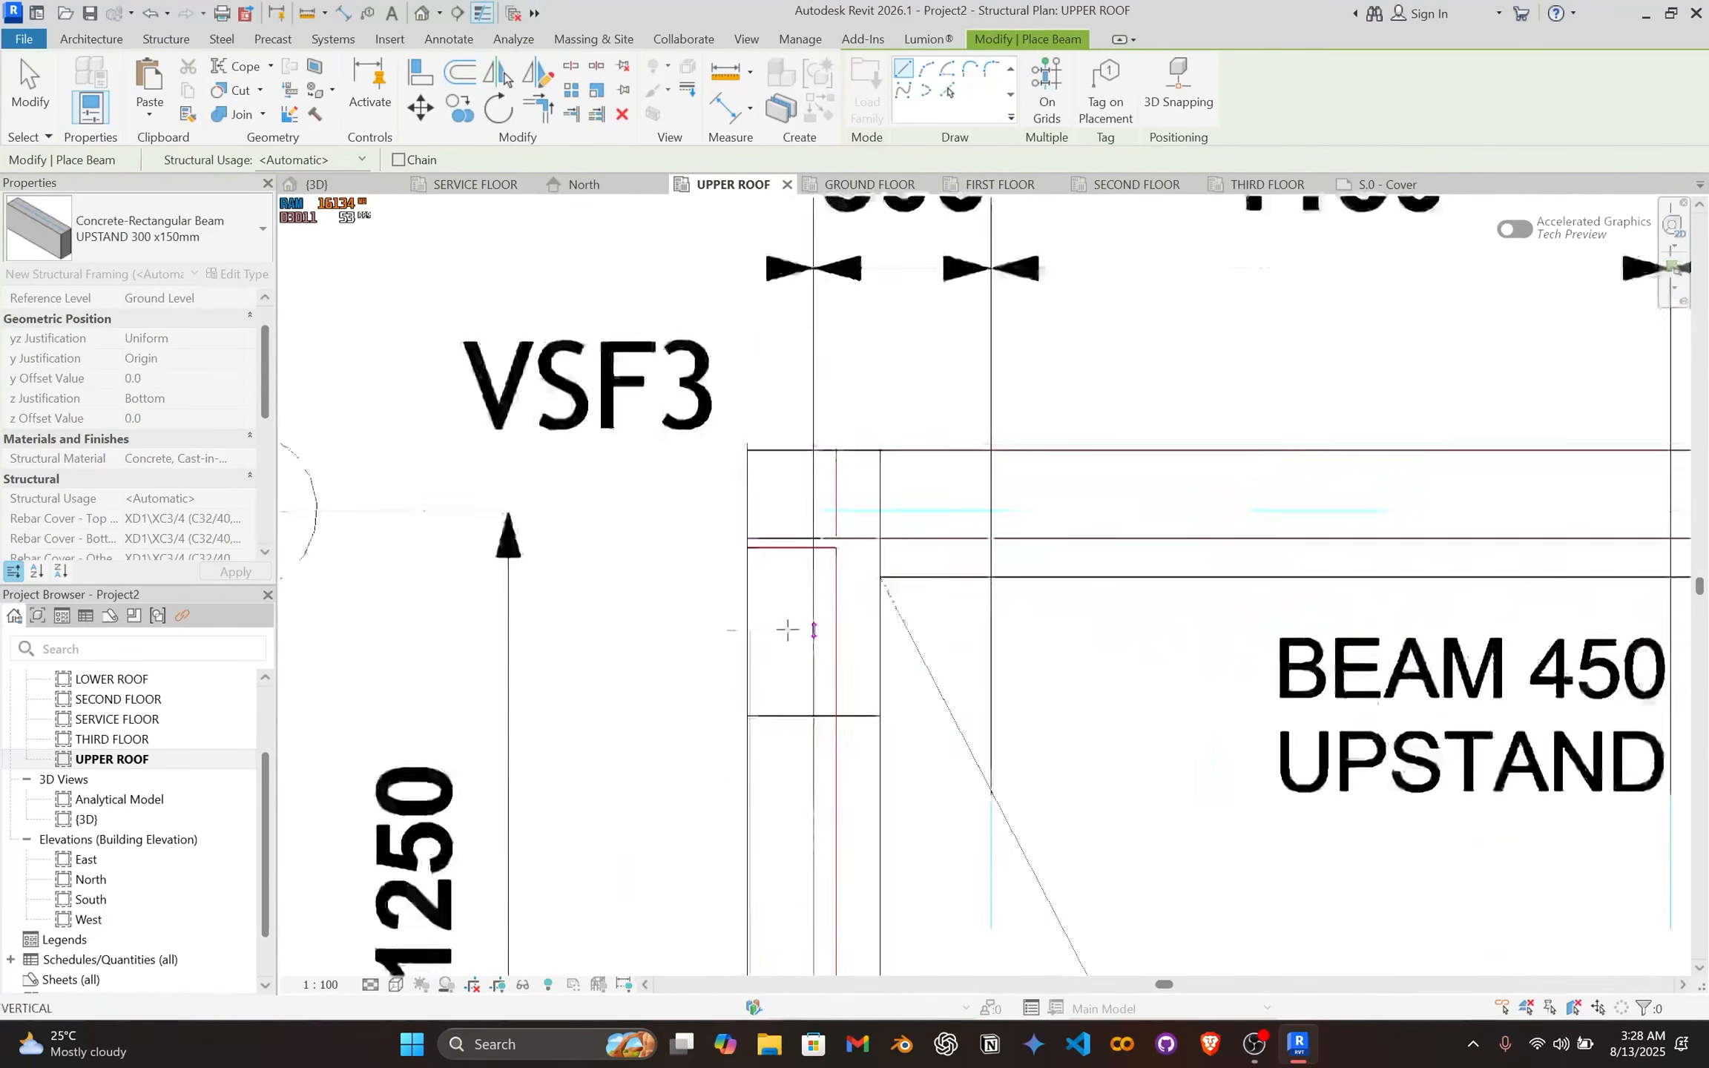
click(821, 472)
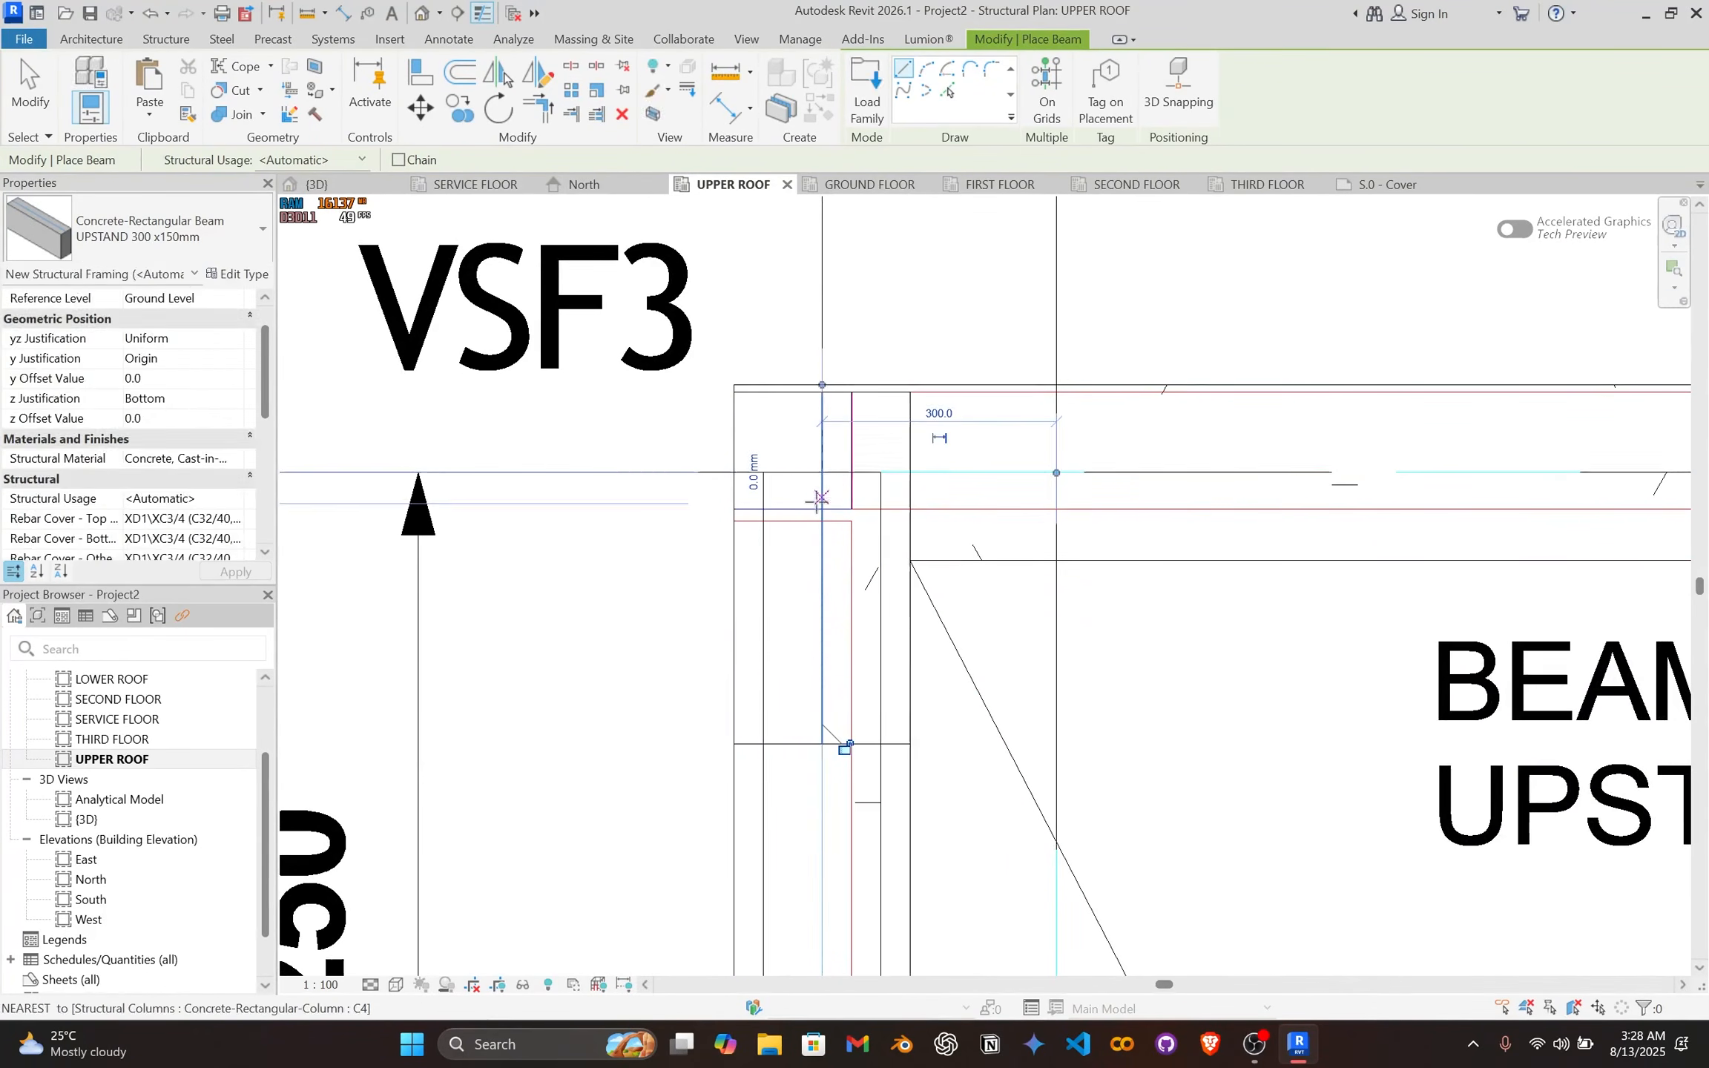
key(Escape)
key(Escape)
Step: Move the grid 2 upstand outward so its outer edge is flush with the perimeter beam's outer face
click(766, 686)
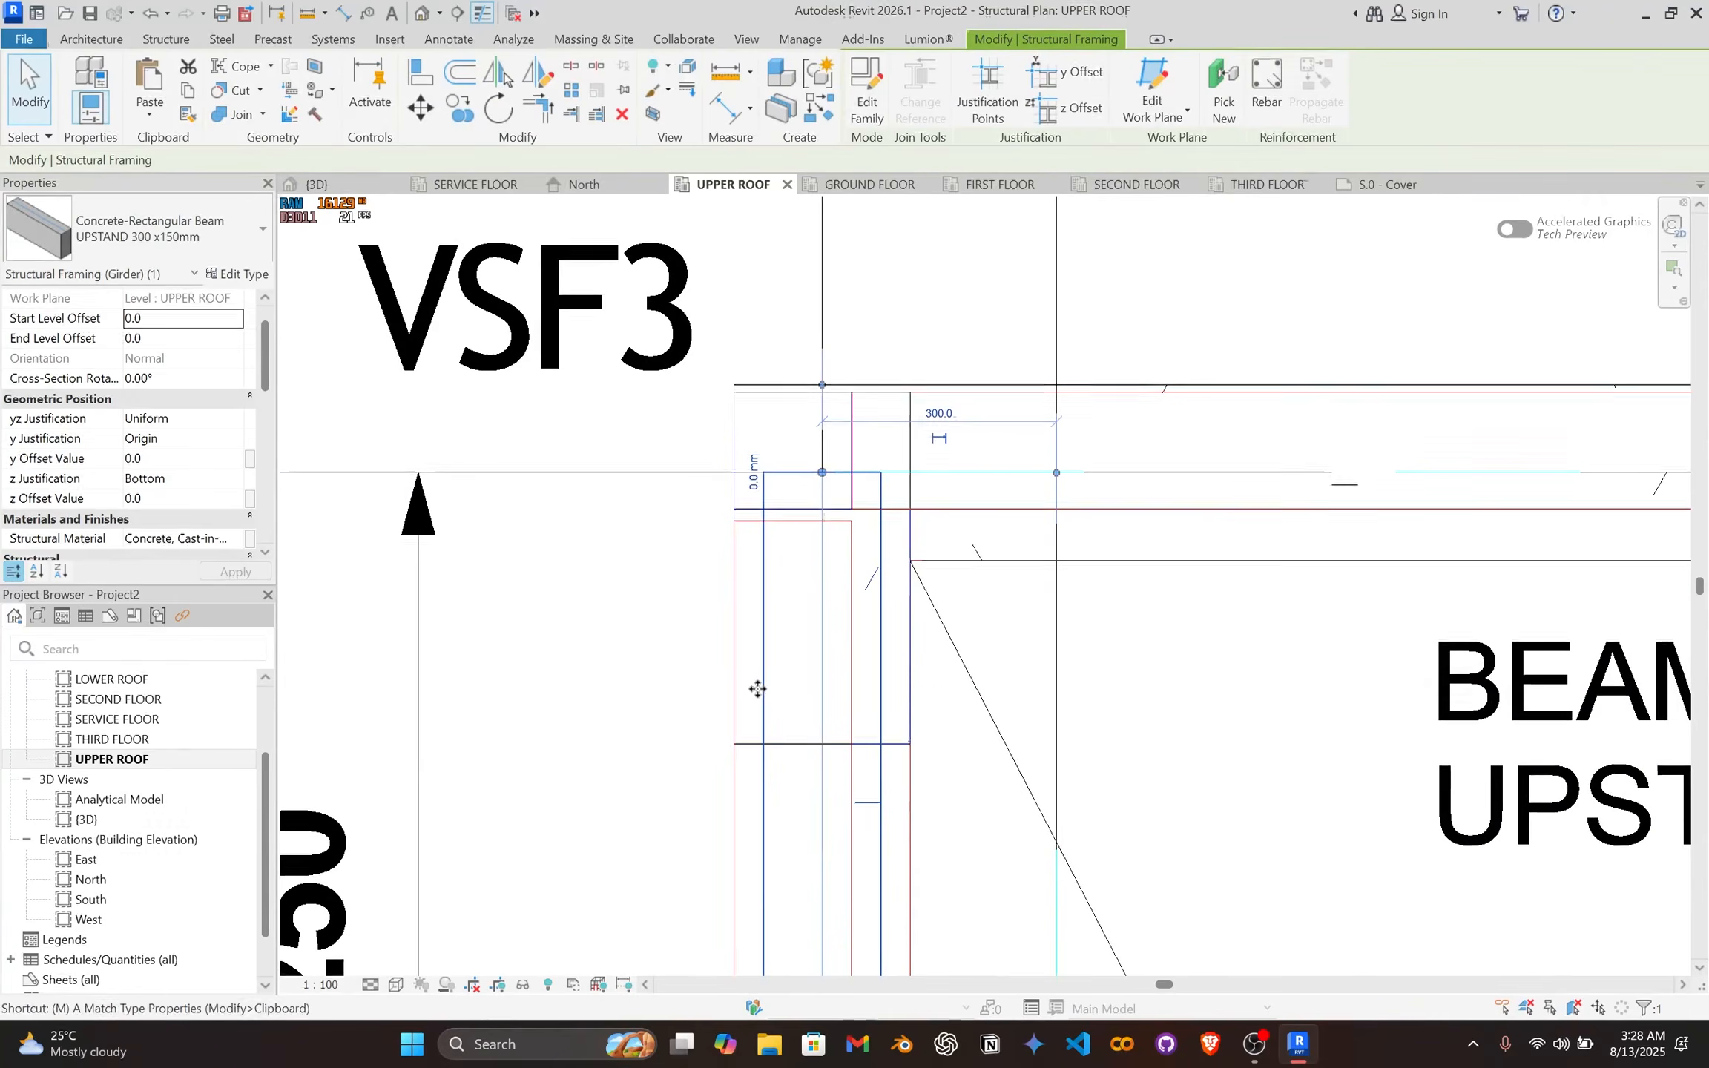
key(m)
key(v)
scroll(764, 660, up, 2)
click(777, 648)
click(733, 647)
scroll(778, 634, down, 2)
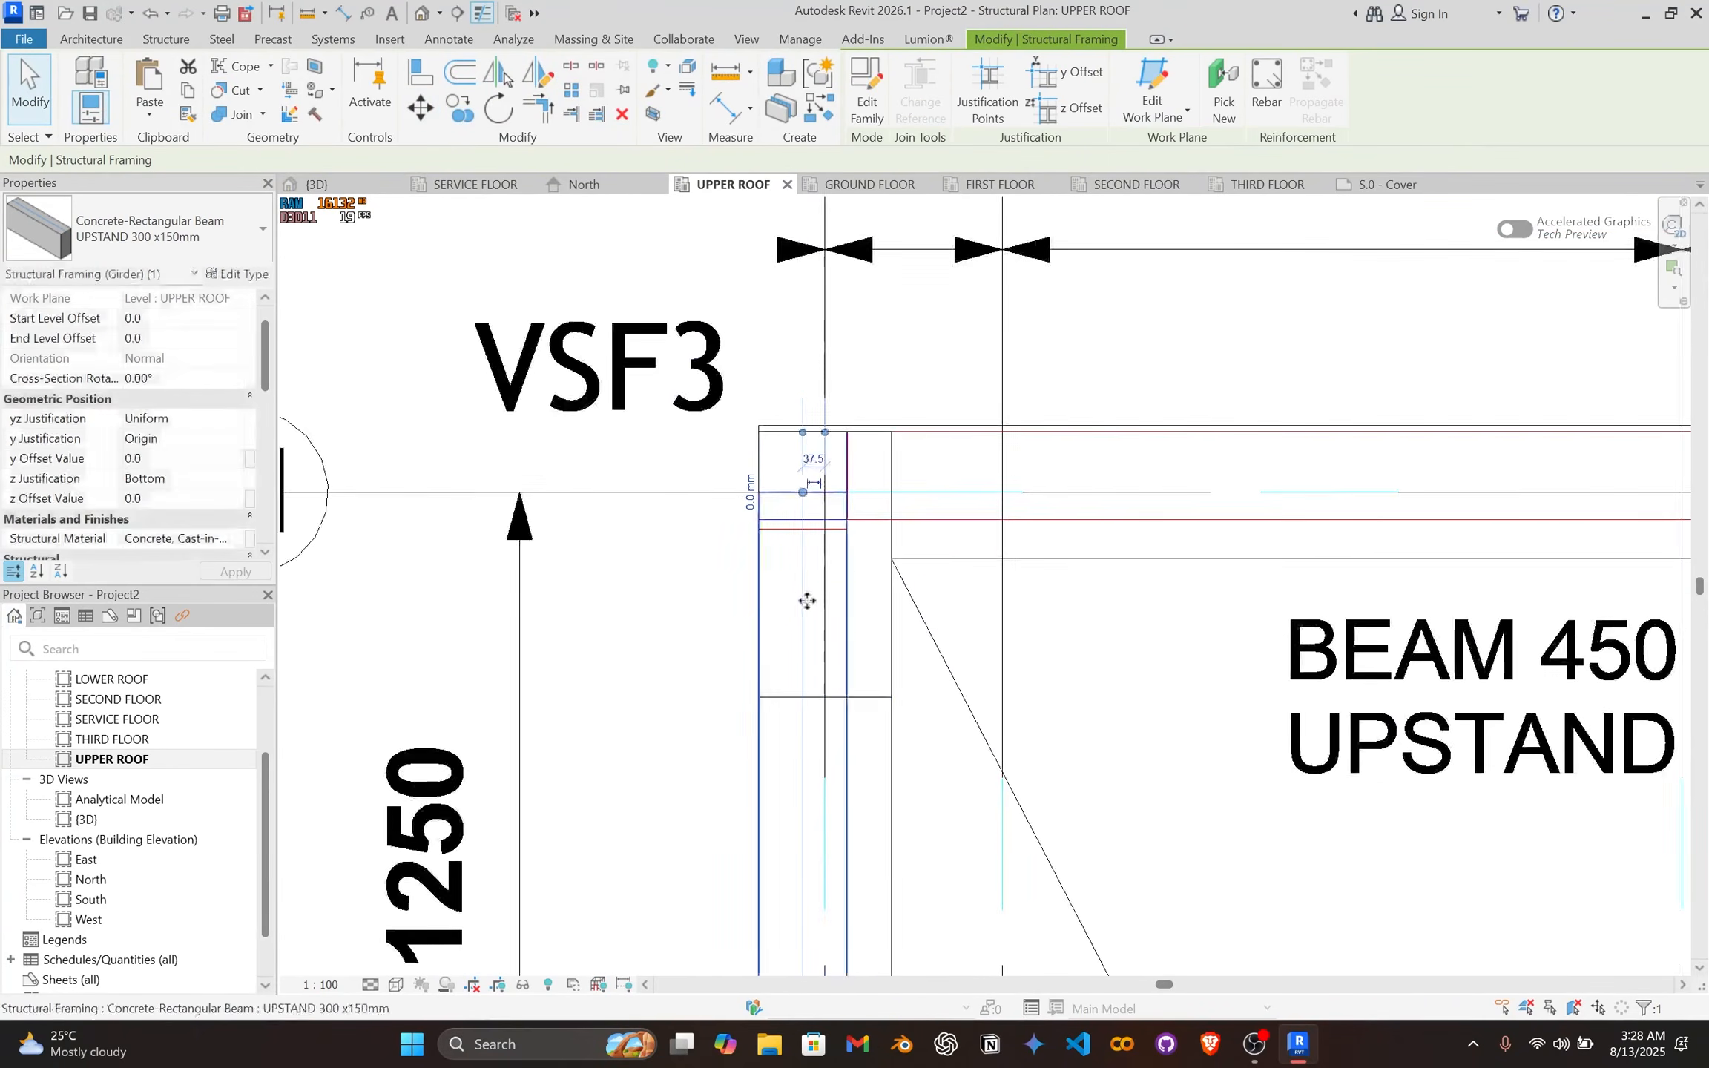
Step: Draw an UPSTAND 300 x150mm beam along grid A1 from grid 2 to grid 8
middle_drag(825, 565, 783, 630)
key(b)
key(m)
scroll(772, 568, up, 2)
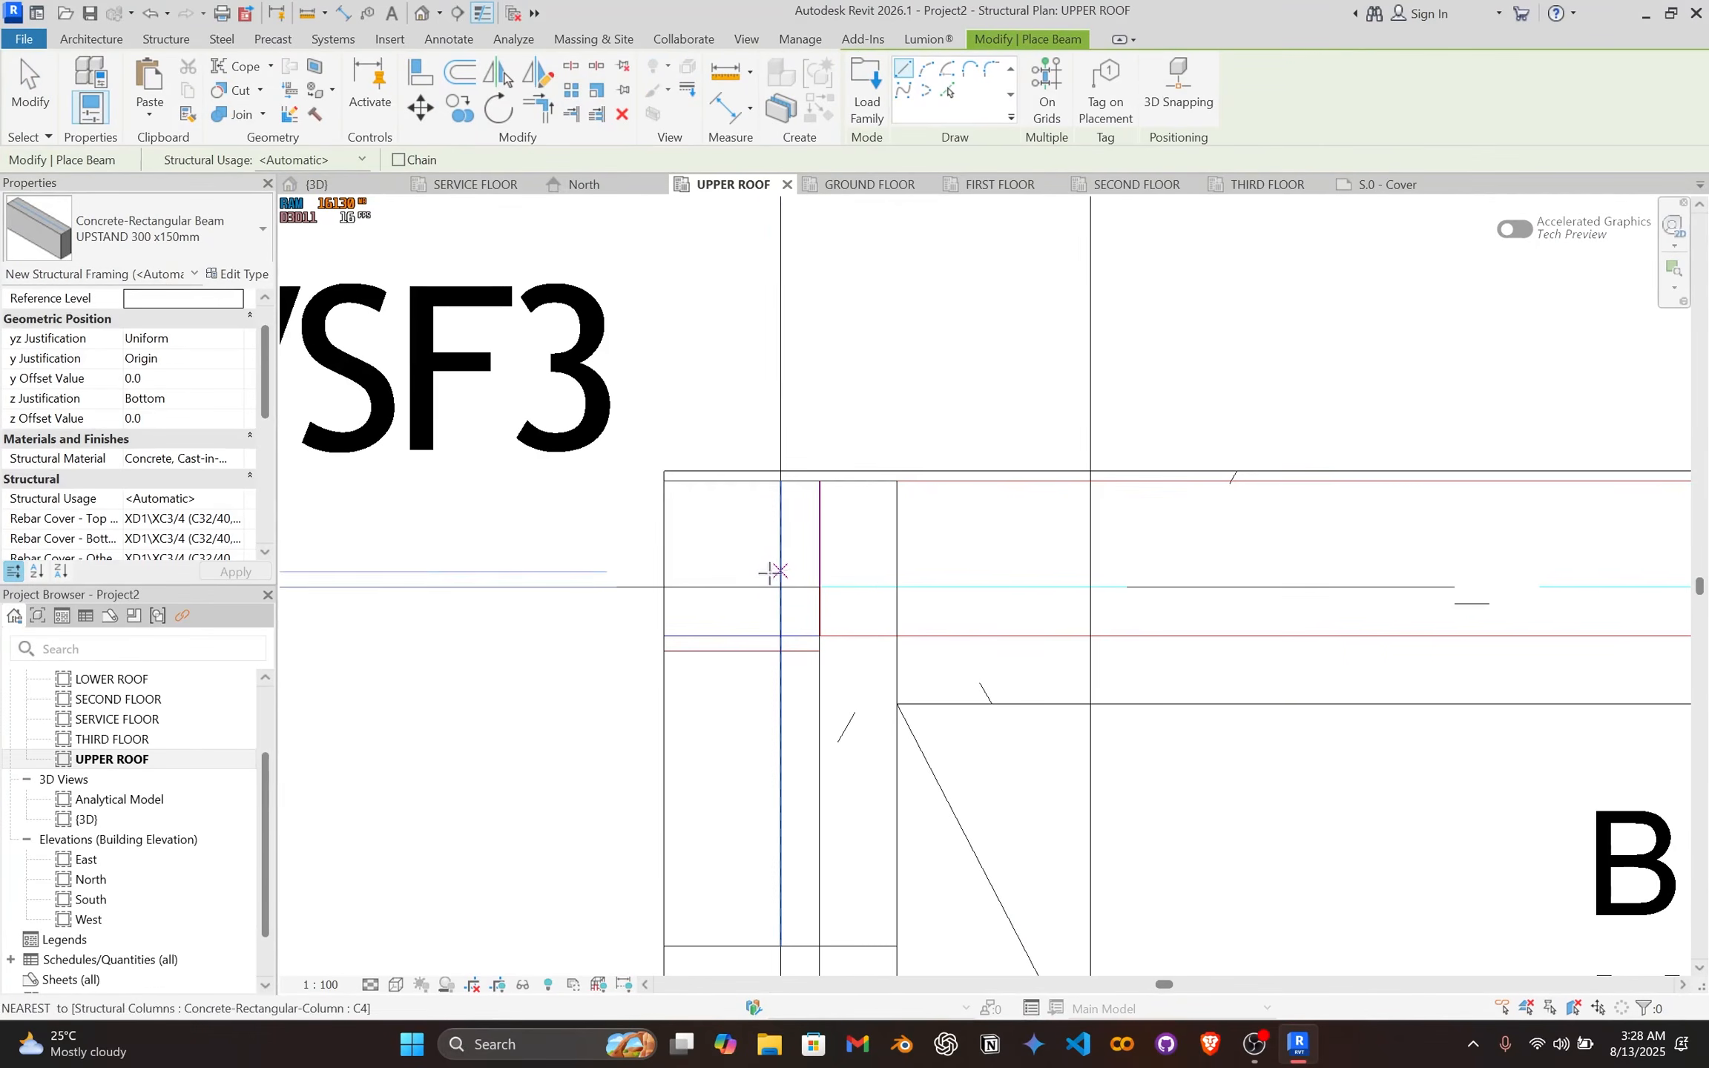
click(775, 586)
scroll(1146, 588, down, 5)
middle_drag(1202, 584, 327, 607)
scroll(1228, 599, down, 1)
middle_drag(1284, 592, 104, 599)
scroll(614, 605, up, 4)
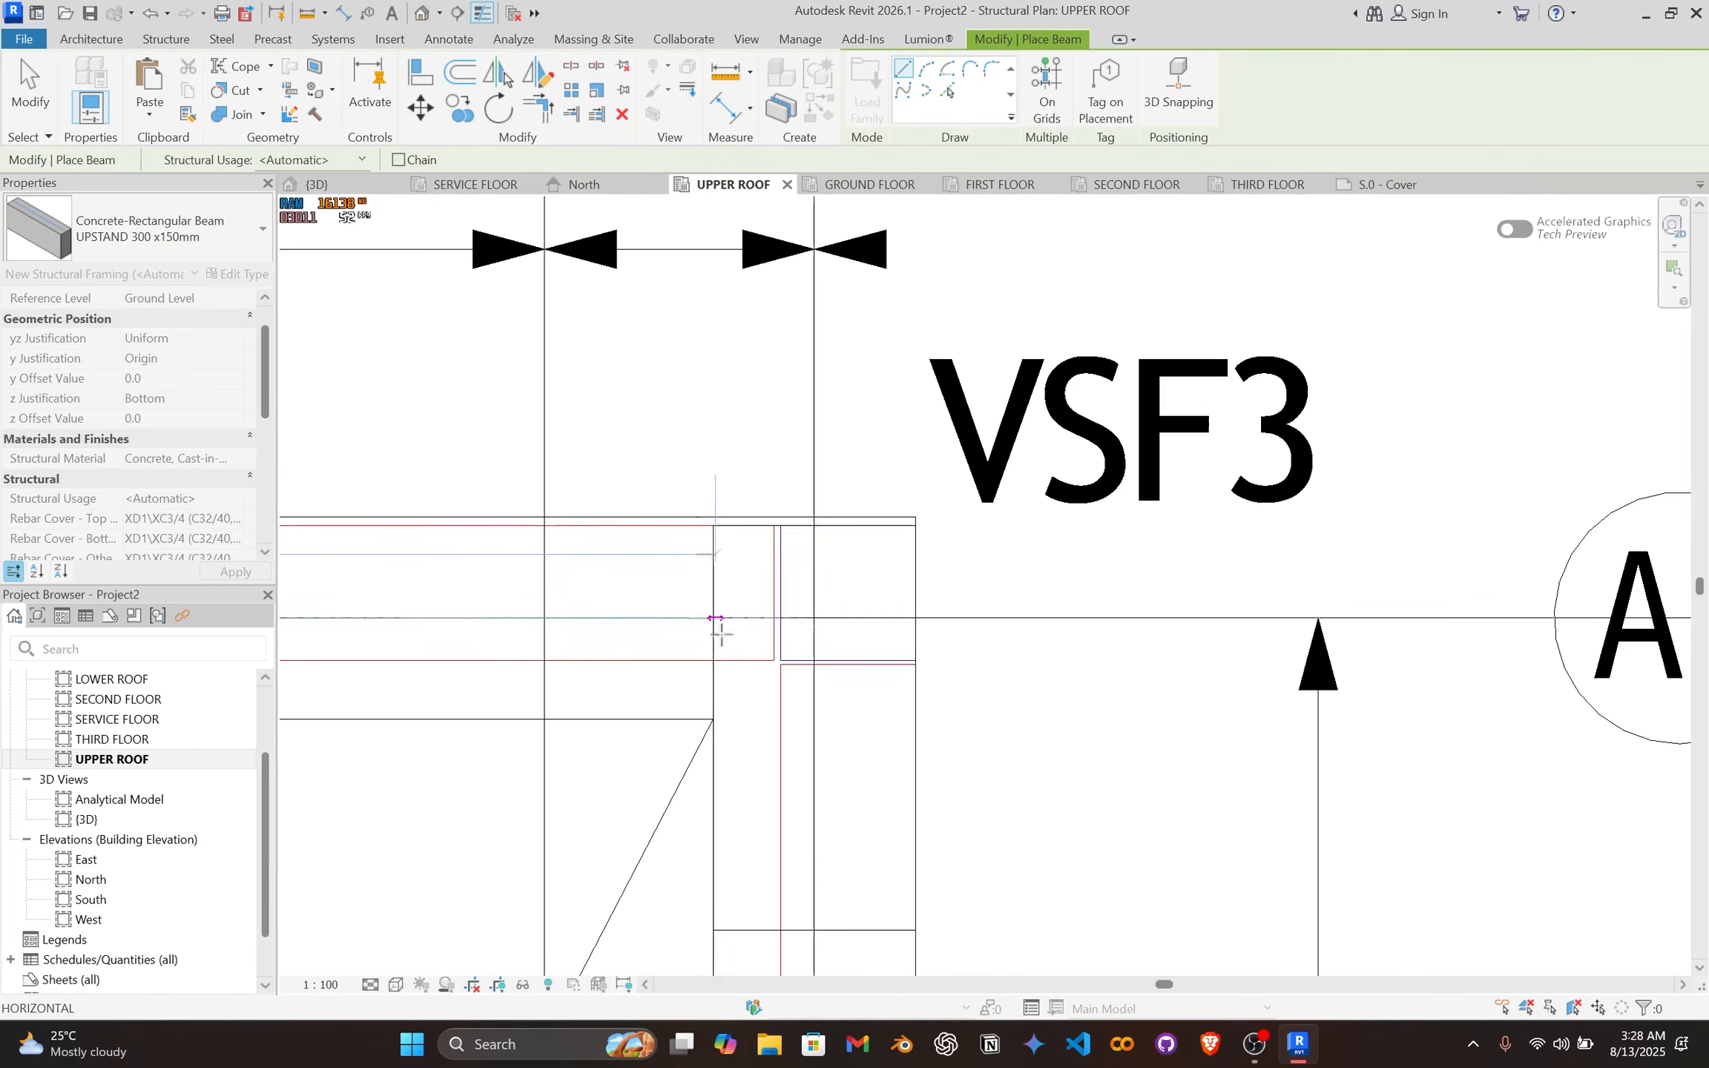
click(814, 618)
key(Escape)
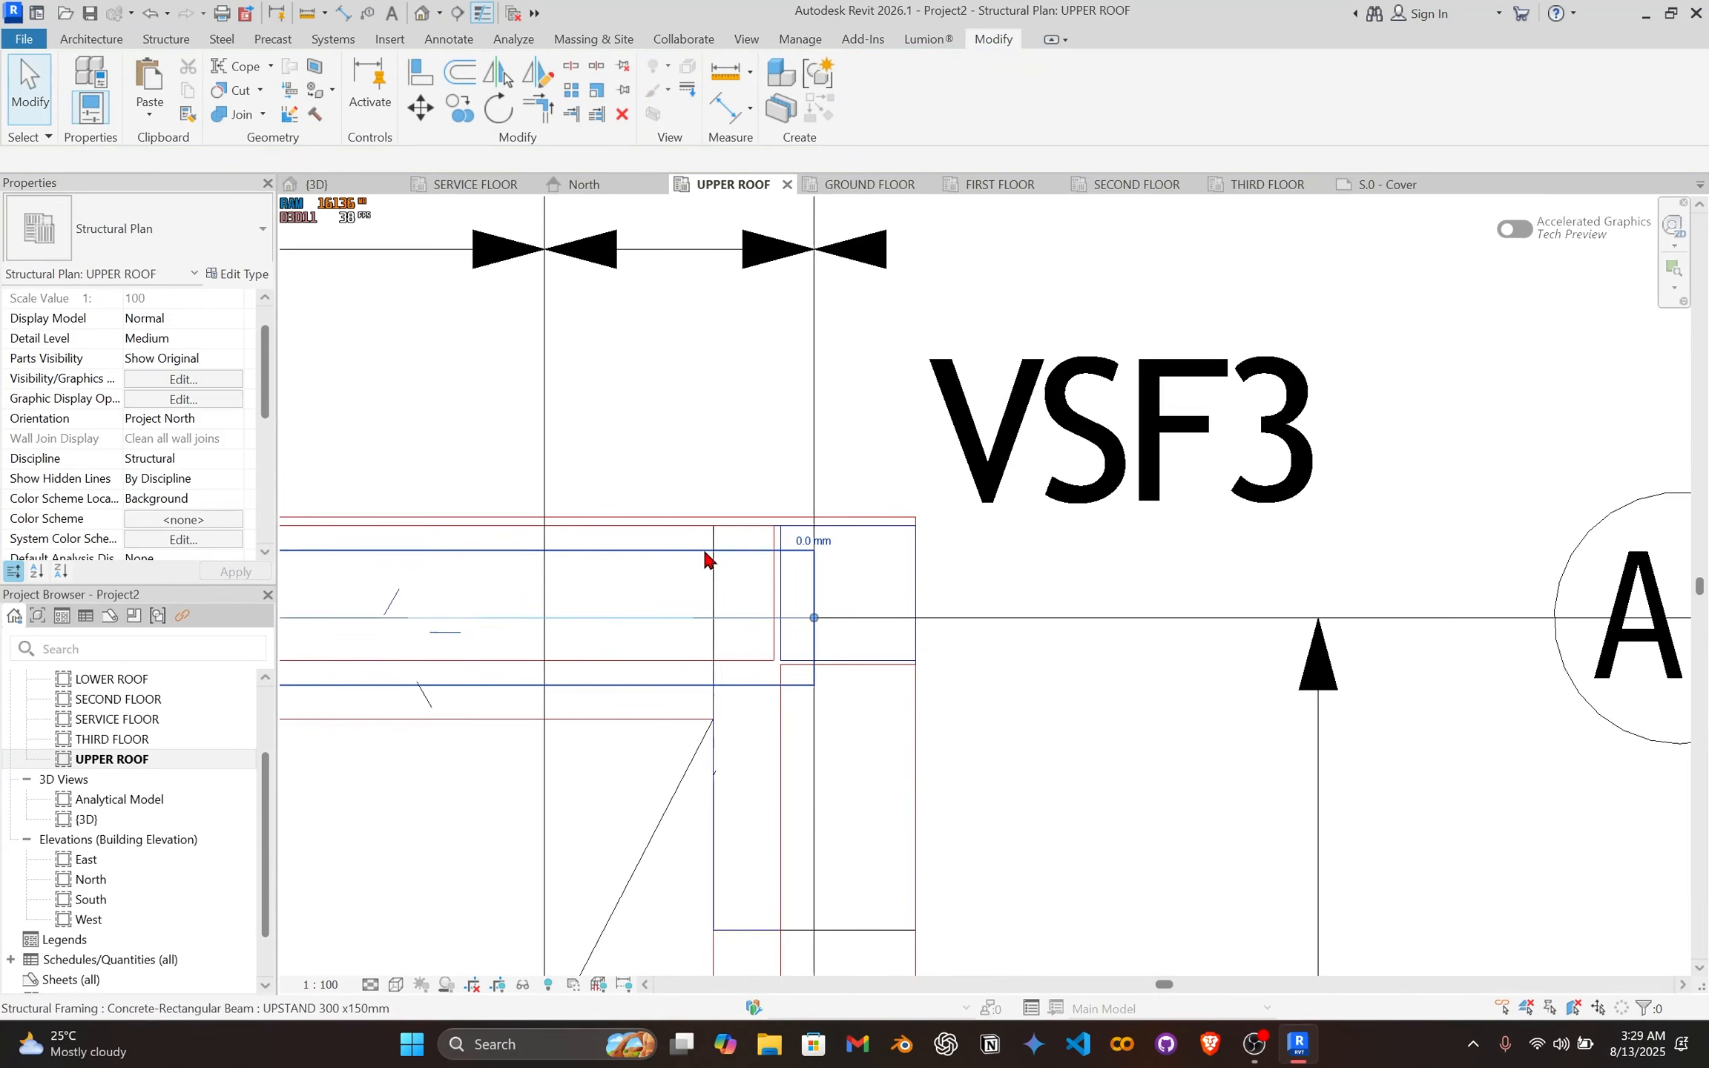
Step: Move the grid A1 upstand outward so its outer edge is flush with the corner column's outer face
click(705, 551)
key(m)
key(v)
click(603, 550)
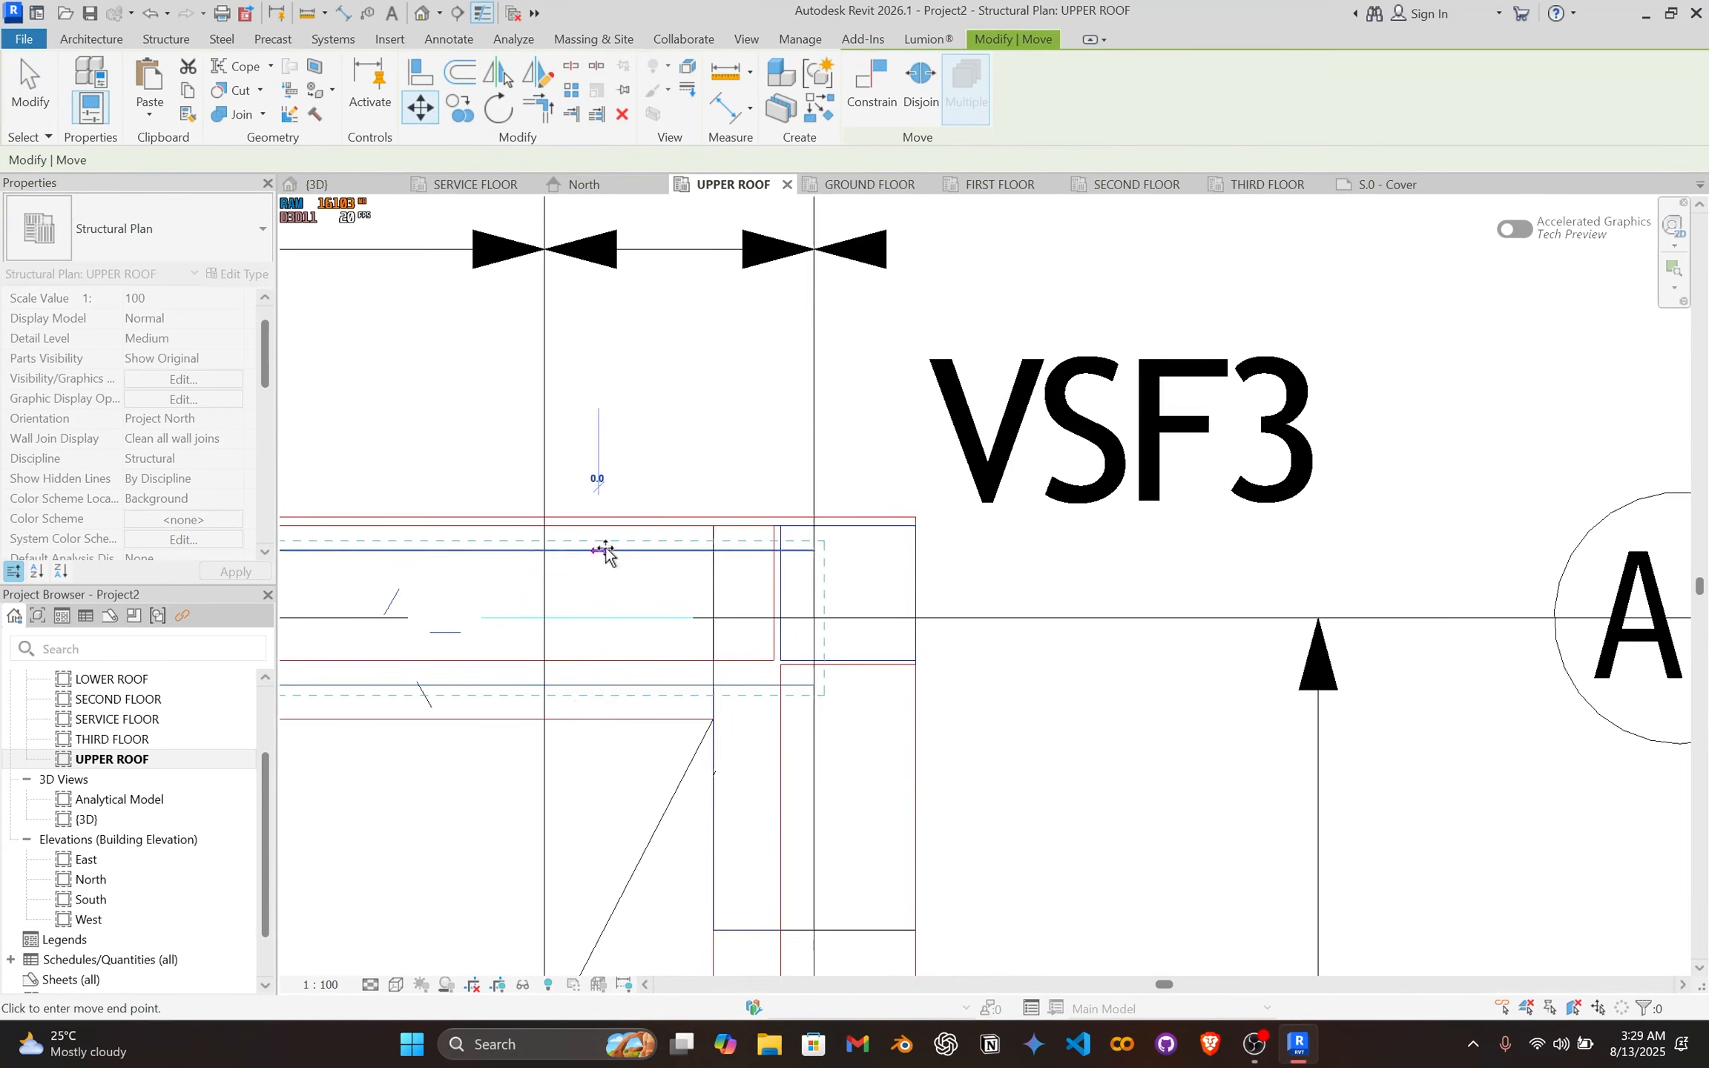
click(614, 537)
click(612, 528)
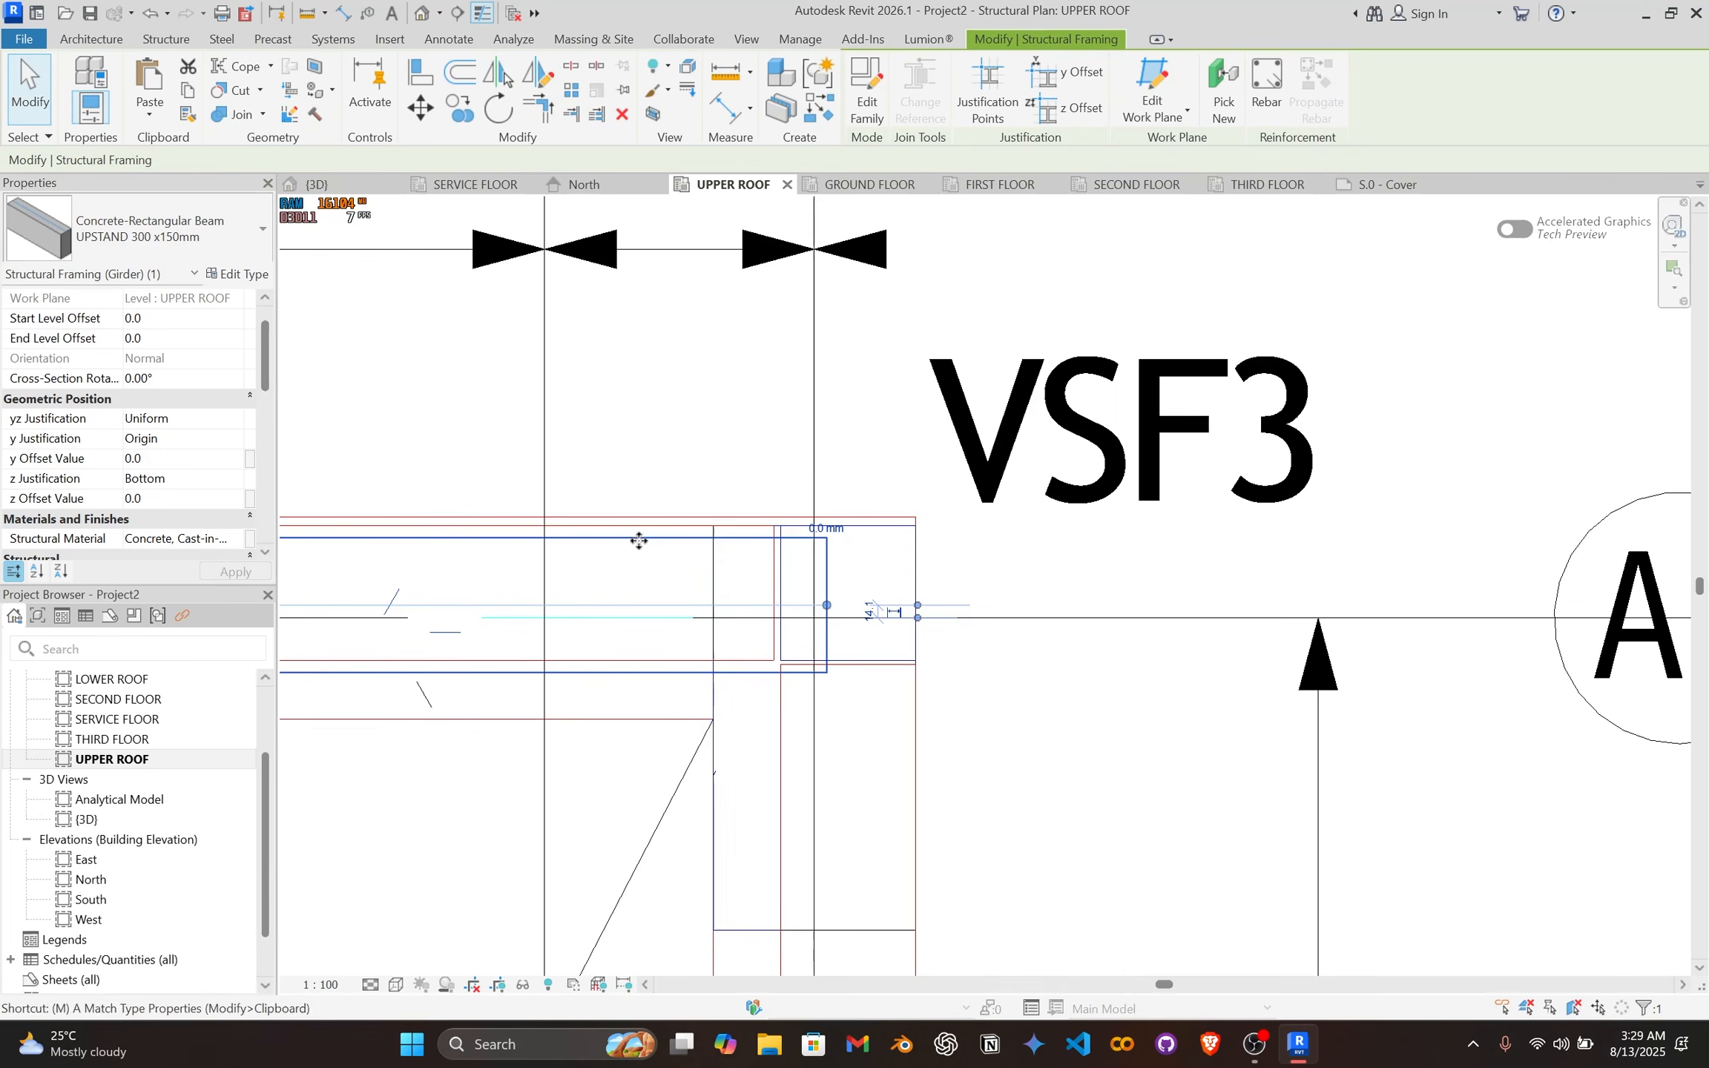
key(v)
click(580, 537)
scroll(581, 528, up, 3)
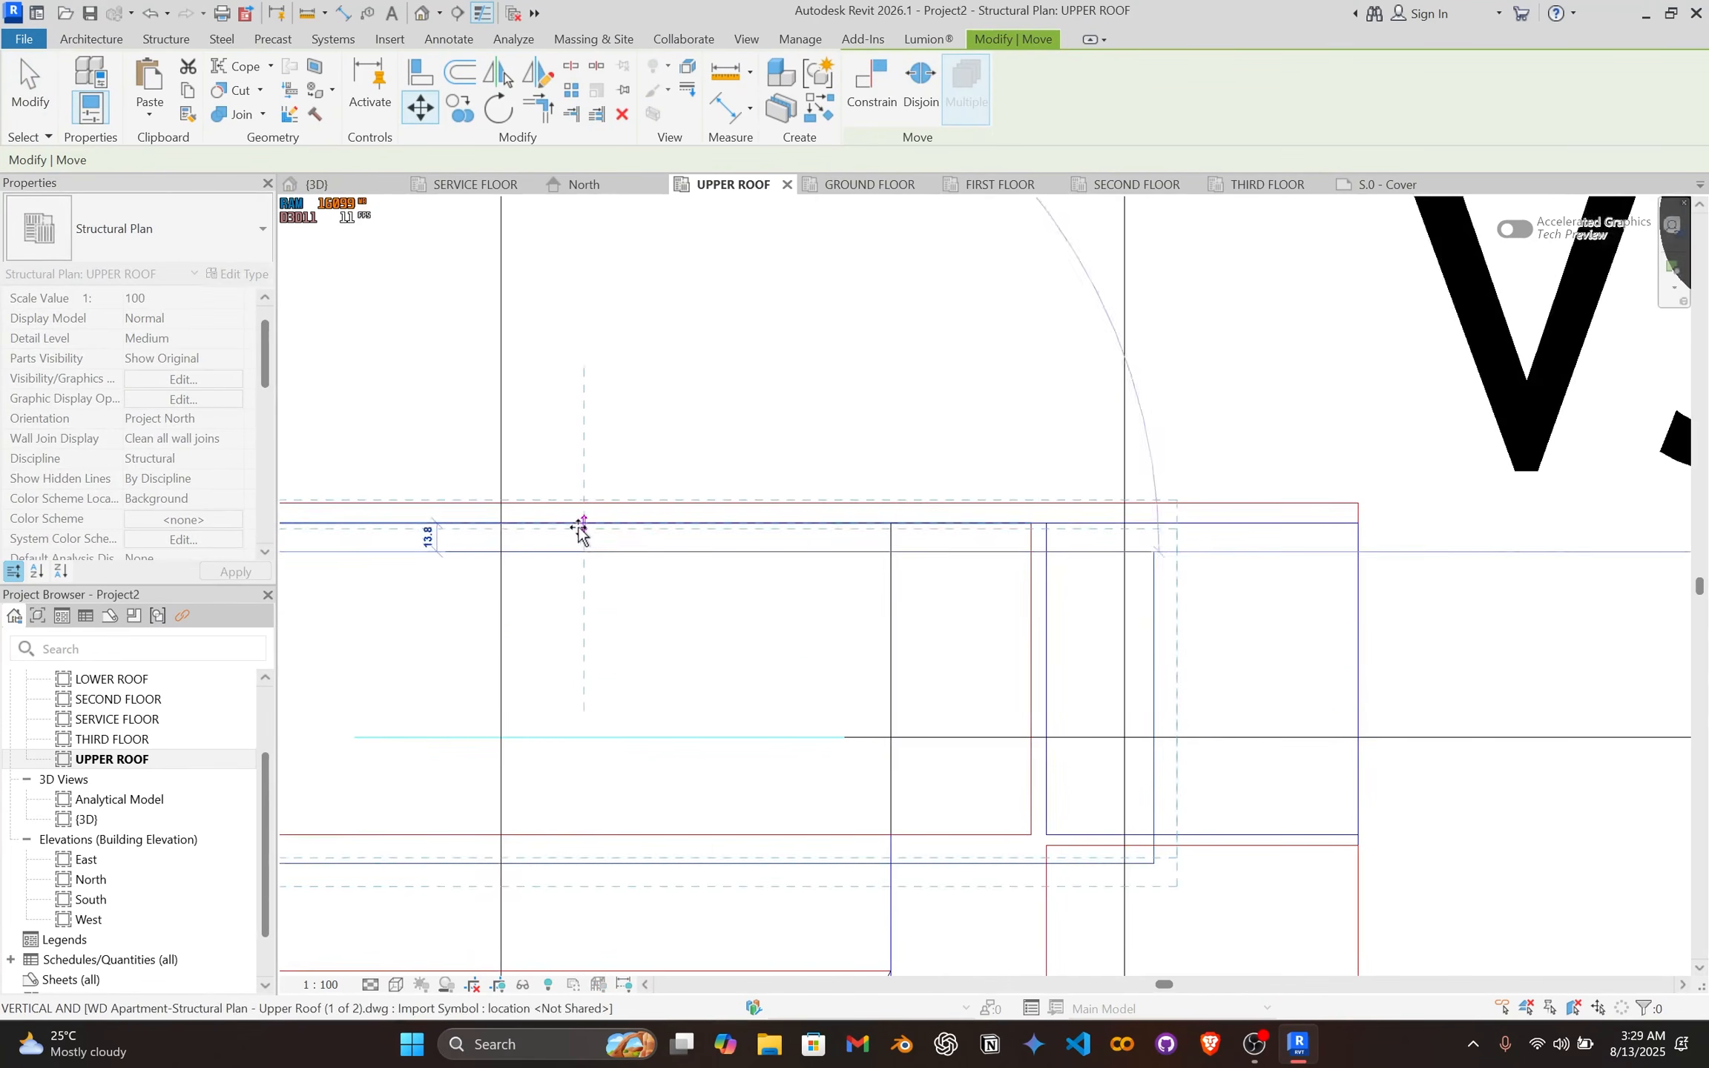
click(578, 528)
scroll(705, 582, down, 3)
click(808, 603)
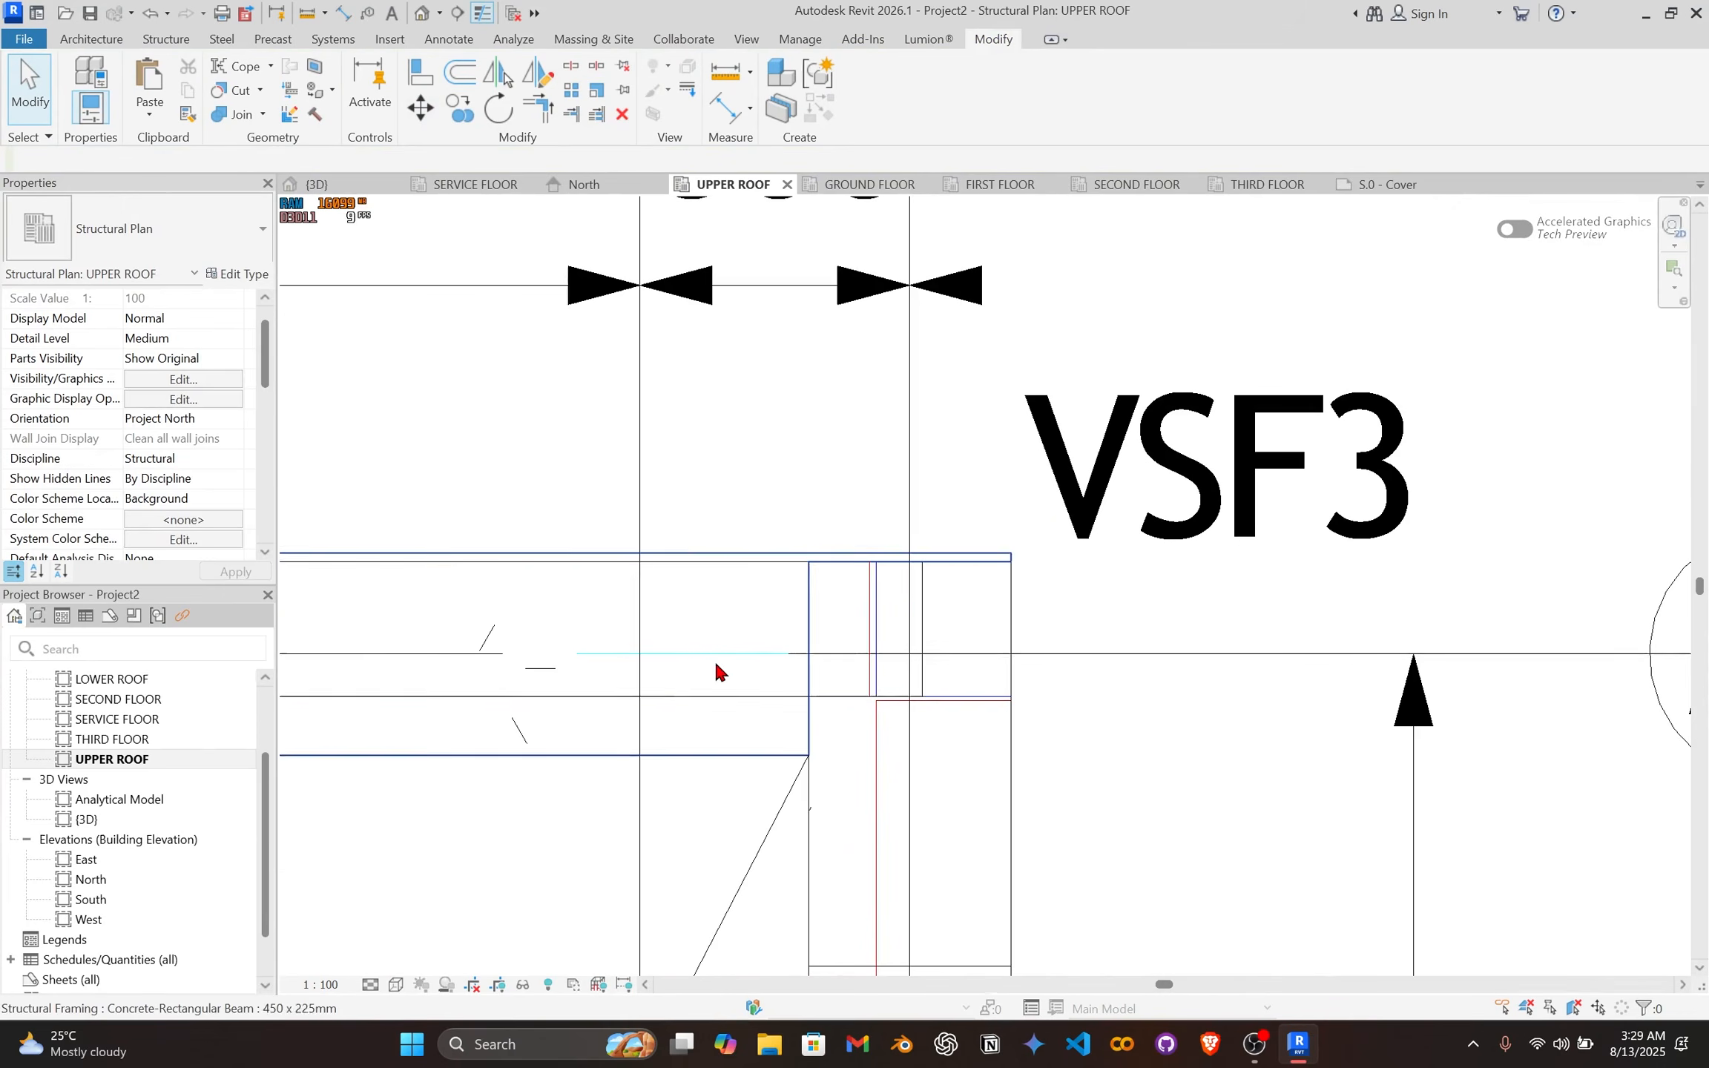
Step: Create a similar UPSTAND 300 x150mm beam along grid 8 from grid A1 to grid D1
click(716, 698)
key(c)
key(s)
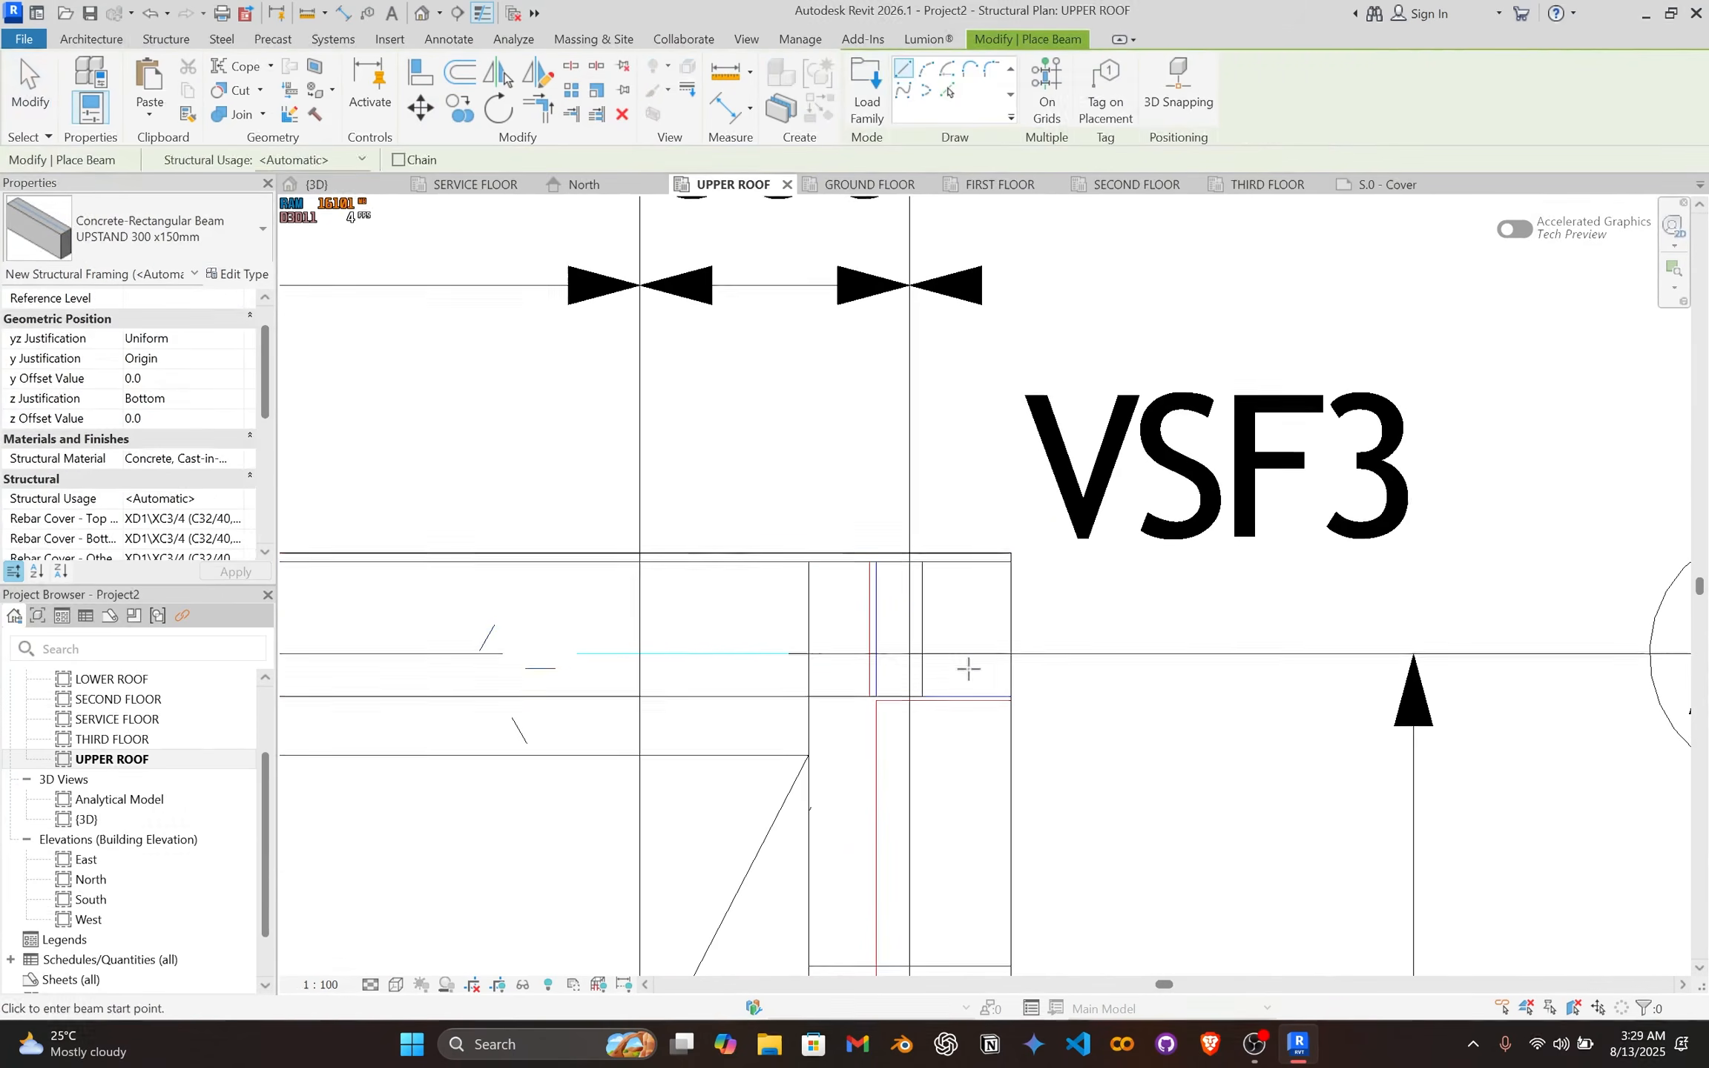
scroll(926, 637, up, 2)
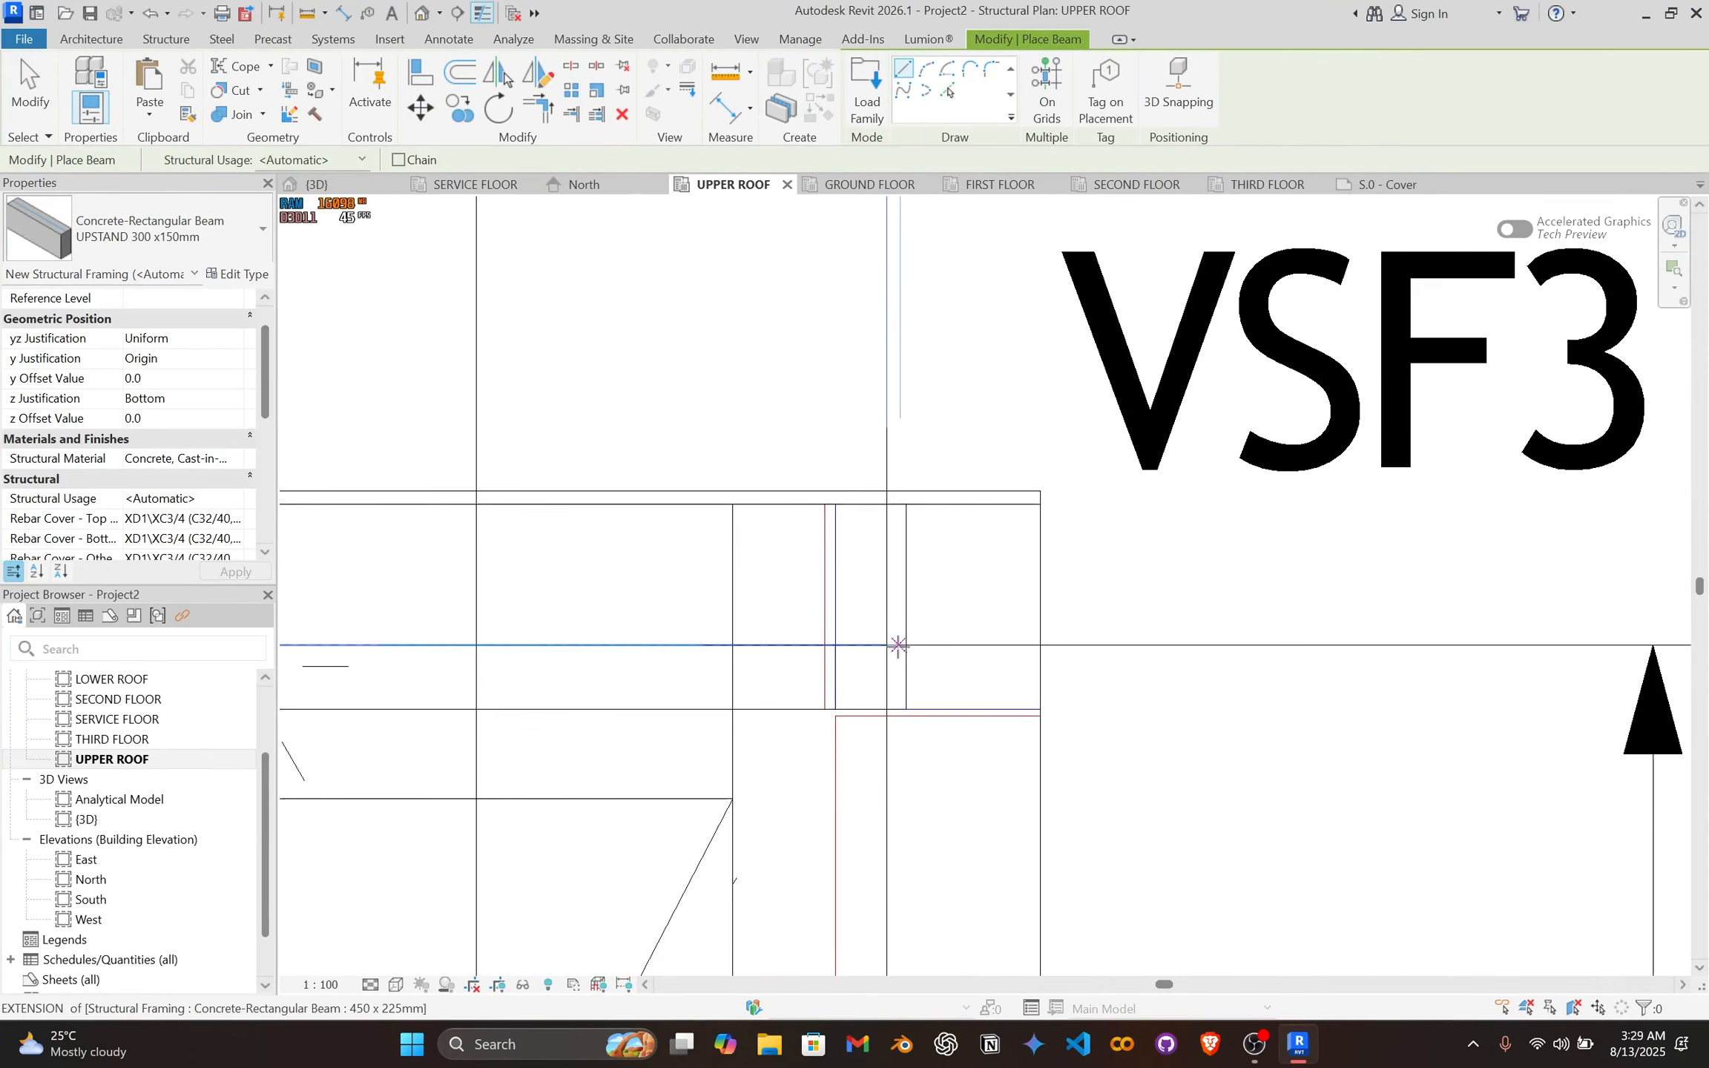
click(913, 646)
scroll(912, 645, down, 4)
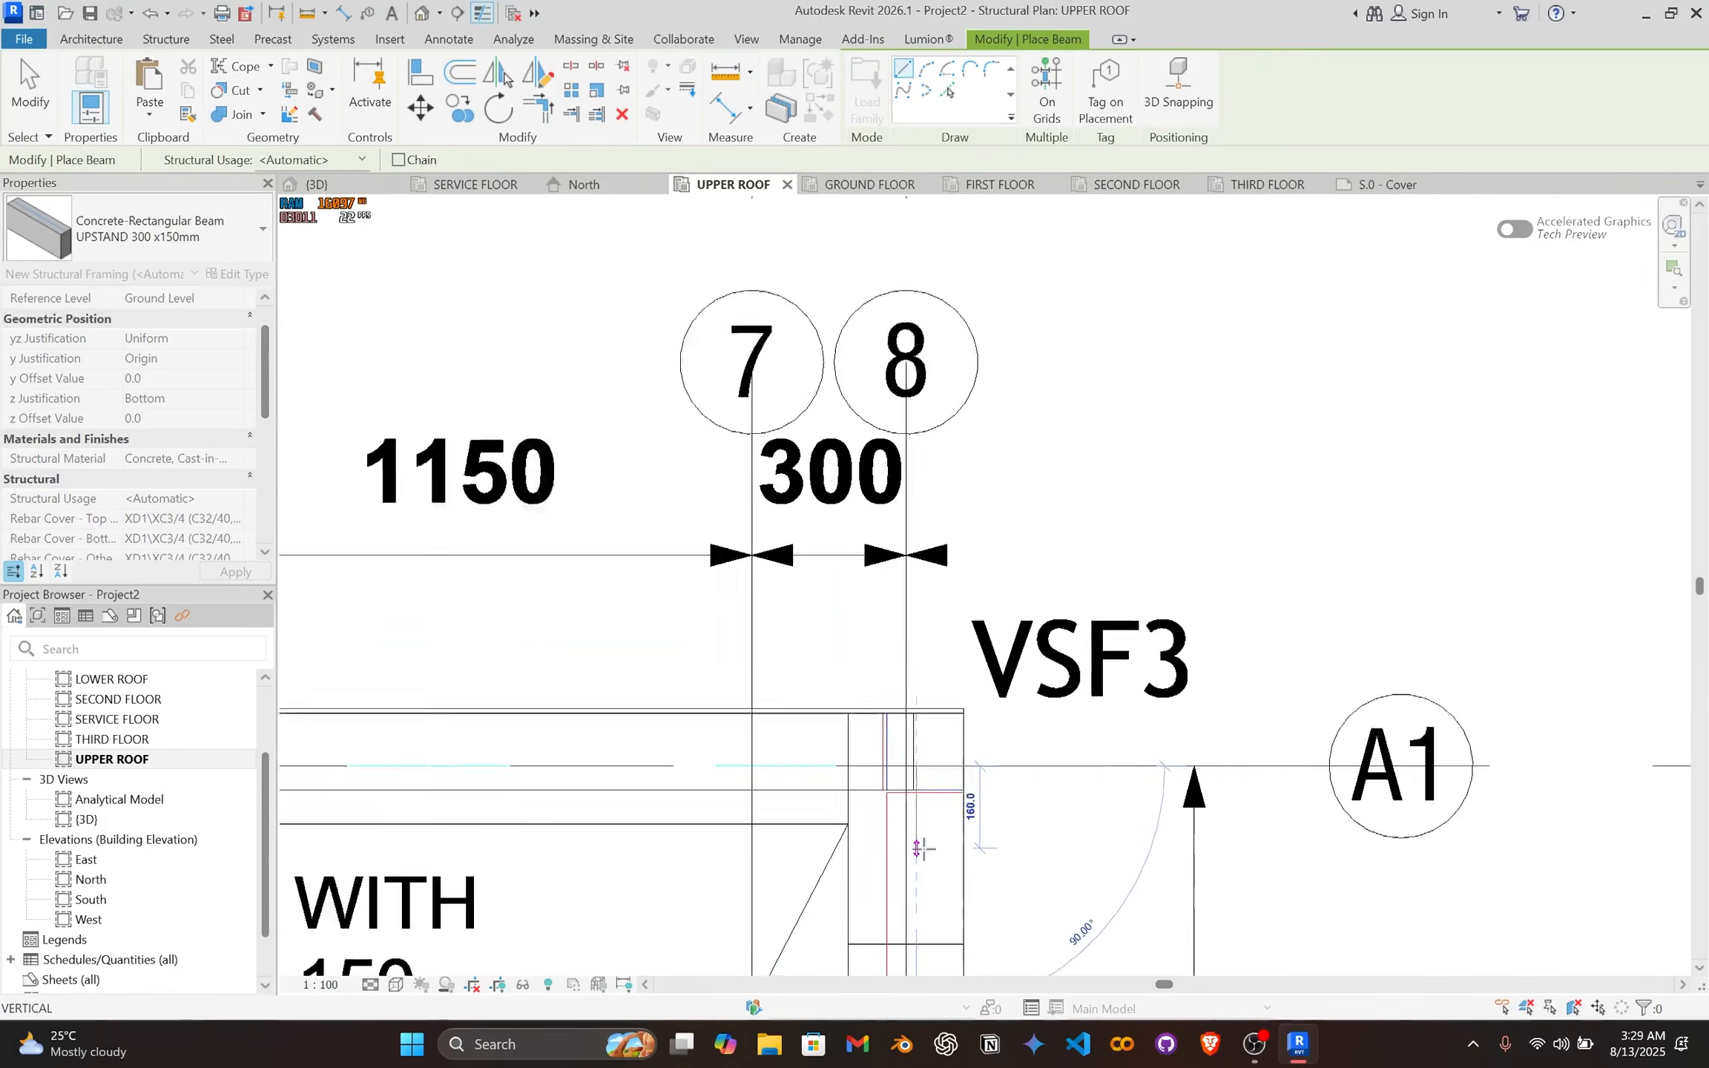
scroll(957, 777, up, 5)
middle_drag(967, 765, 1048, 208)
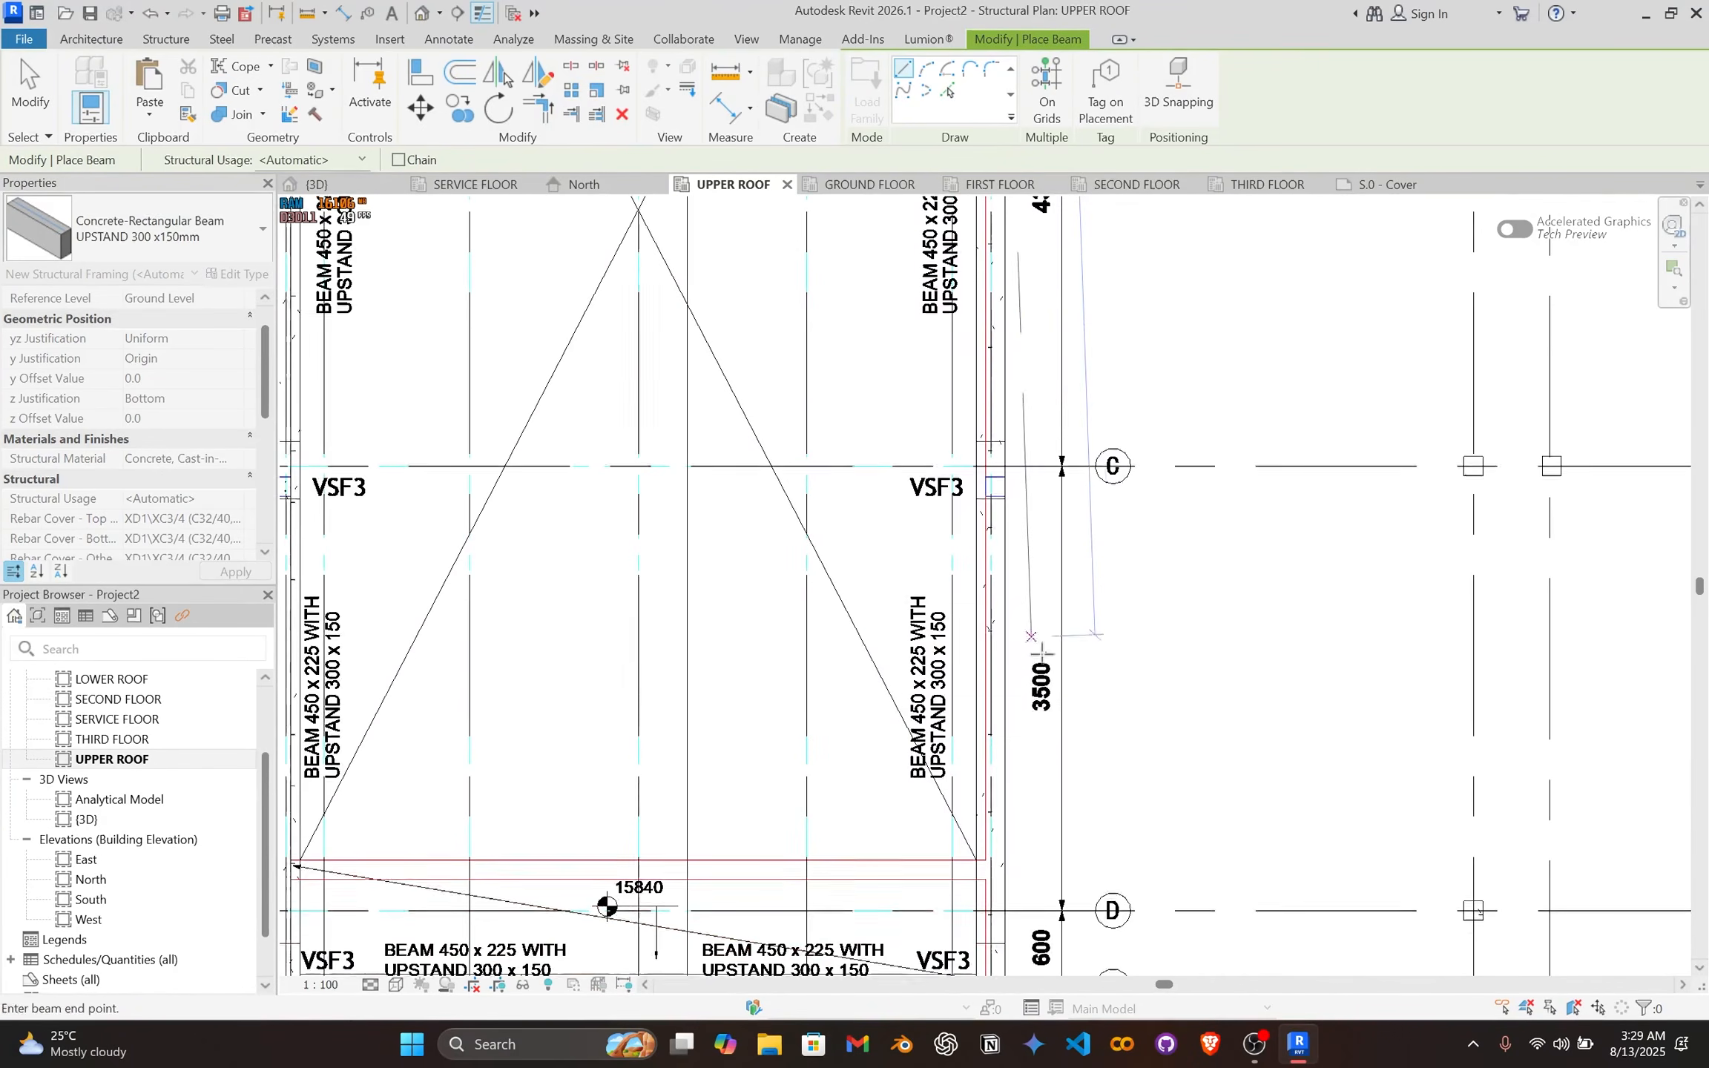
scroll(1040, 720, up, 1)
middle_drag(1049, 705, 1049, 422)
scroll(986, 797, up, 6)
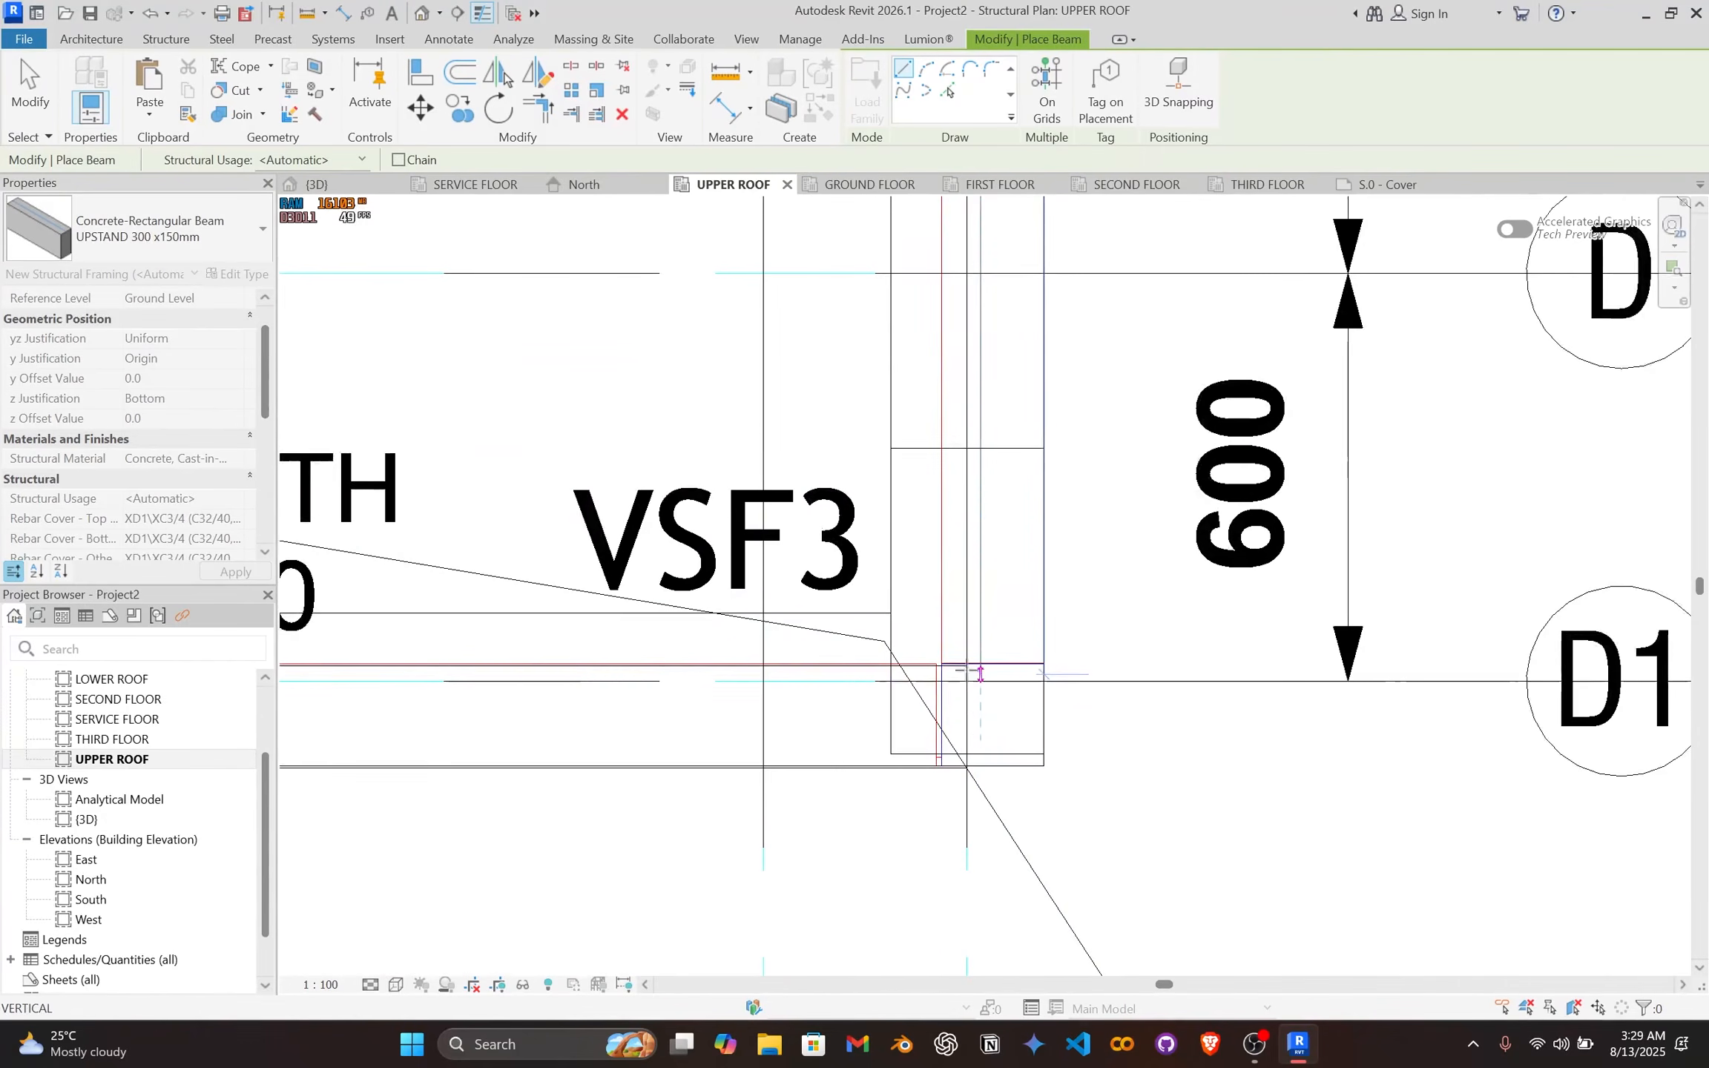
click(980, 717)
key(Escape)
key(Escape)
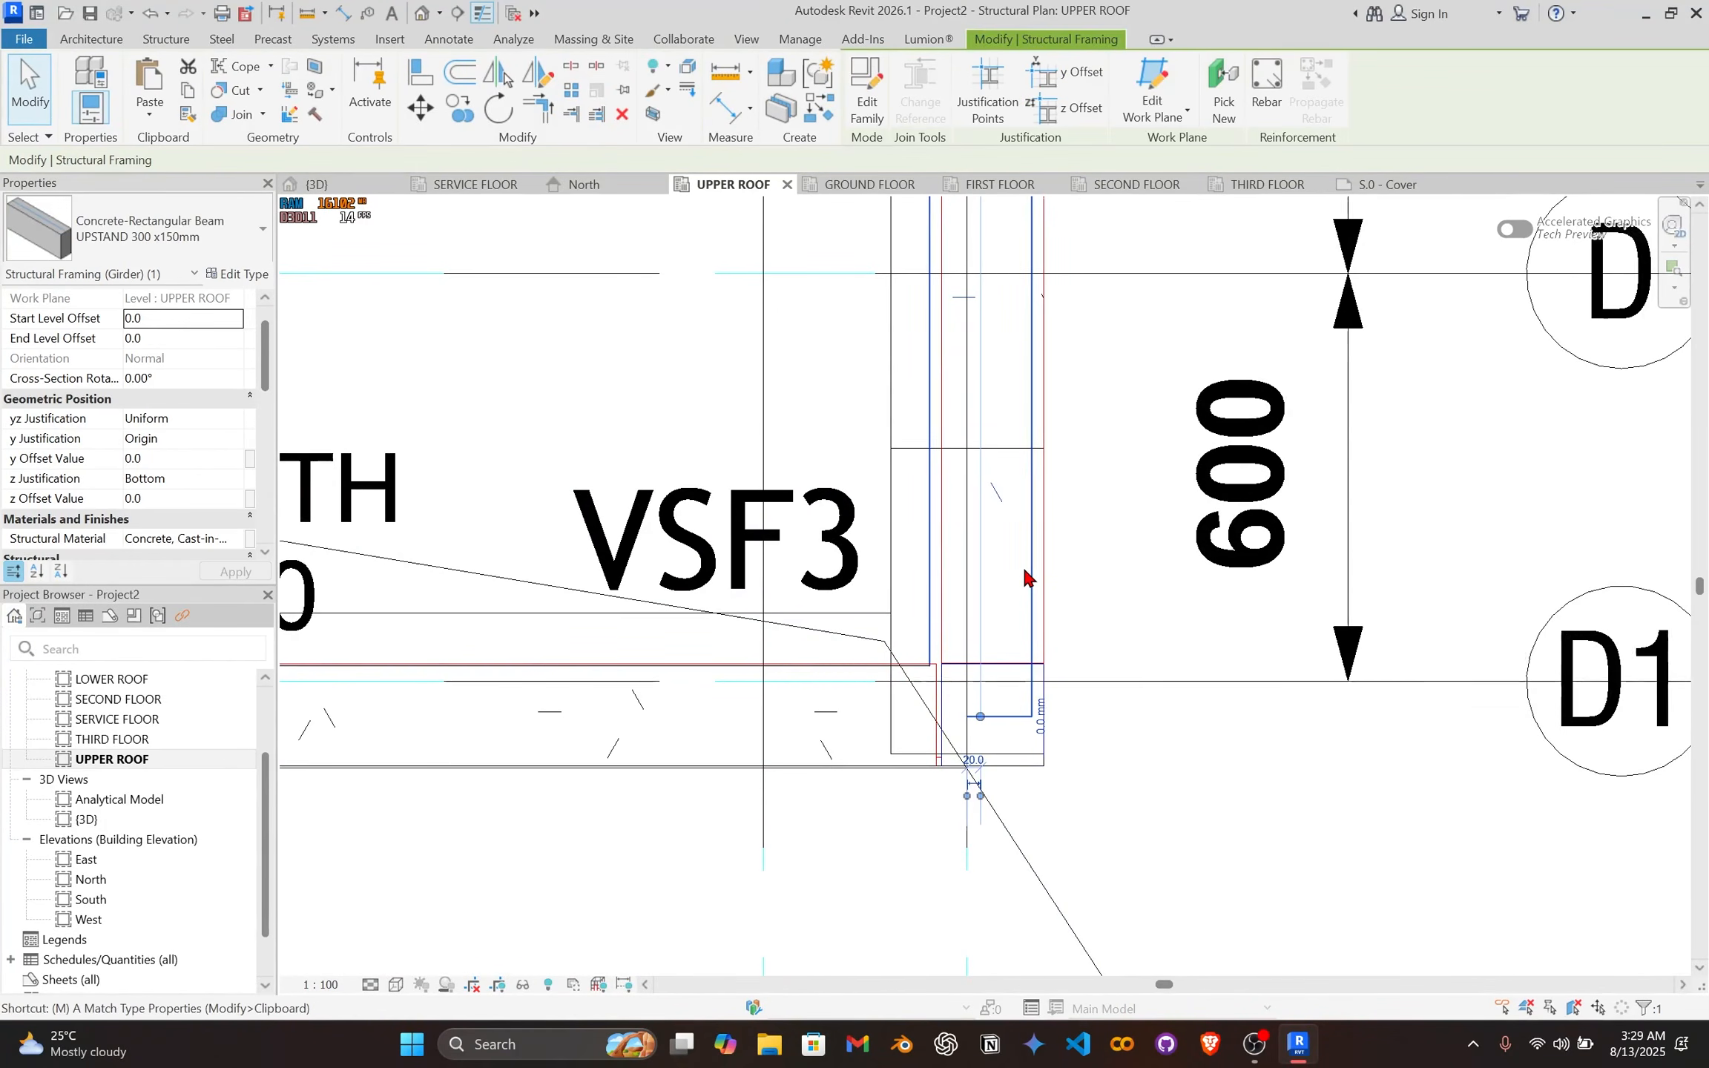
Step: Move the grid 8 upstand outward so its outer edge is flush with the 450 x 225mm beam's outer face
key(v)
scroll(1042, 463, up, 2)
click(1023, 406)
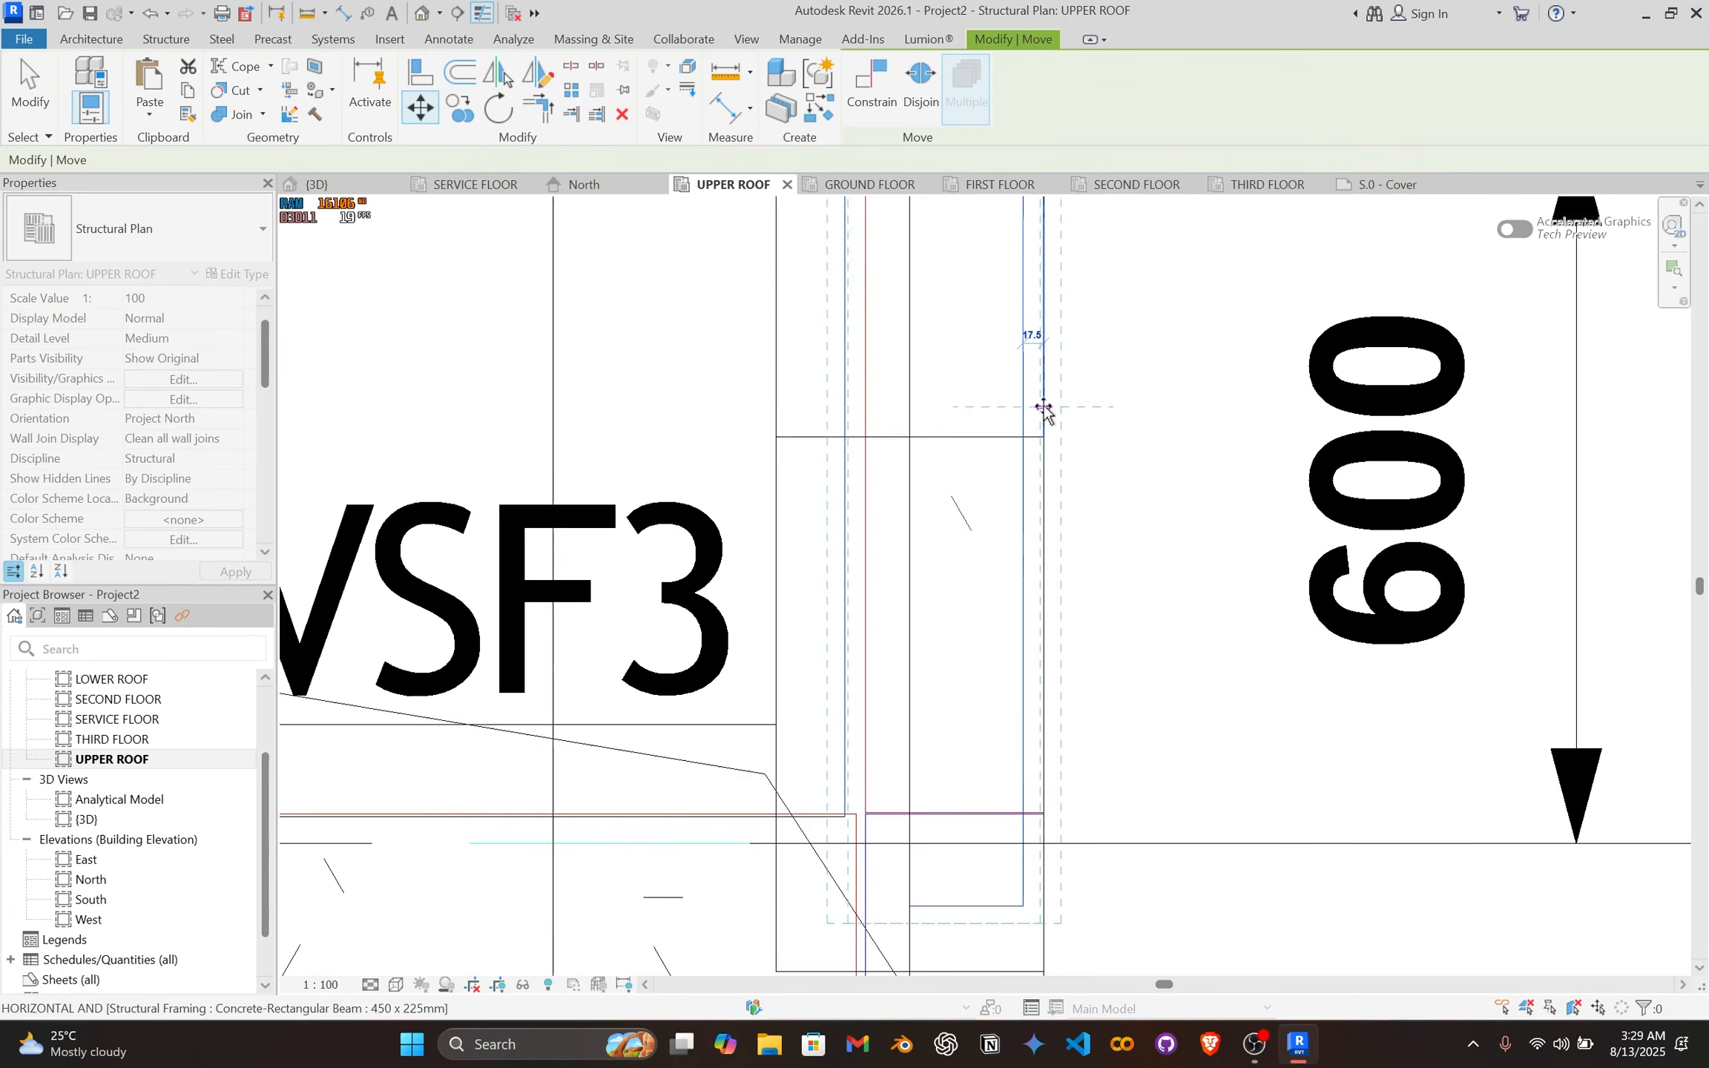
click(1044, 407)
scroll(1032, 485, down, 2)
key(Escape)
scroll(1015, 531, down, 2)
scroll(988, 610, up, 2)
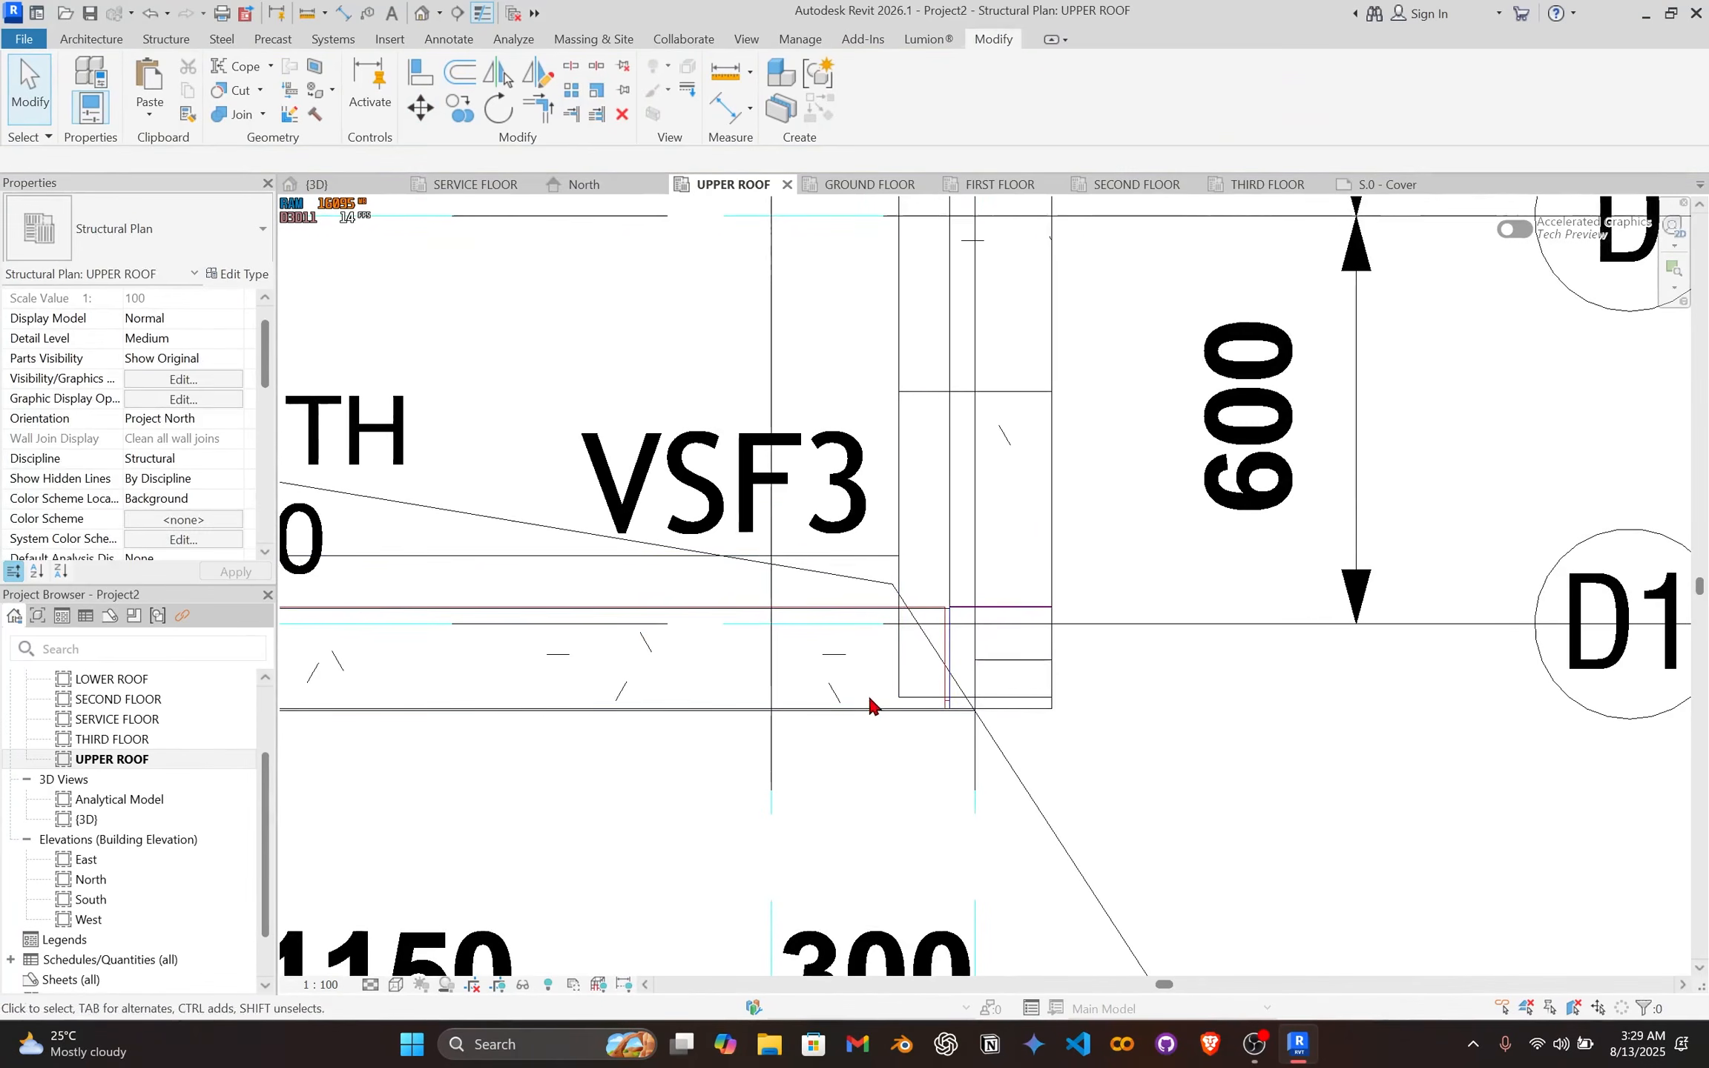
Step: Create a similar UPSTAND 300 x150mm beam along the intermediate beam beside grid D, spanning between the grid 2 and grid 8 upstands
click(923, 709)
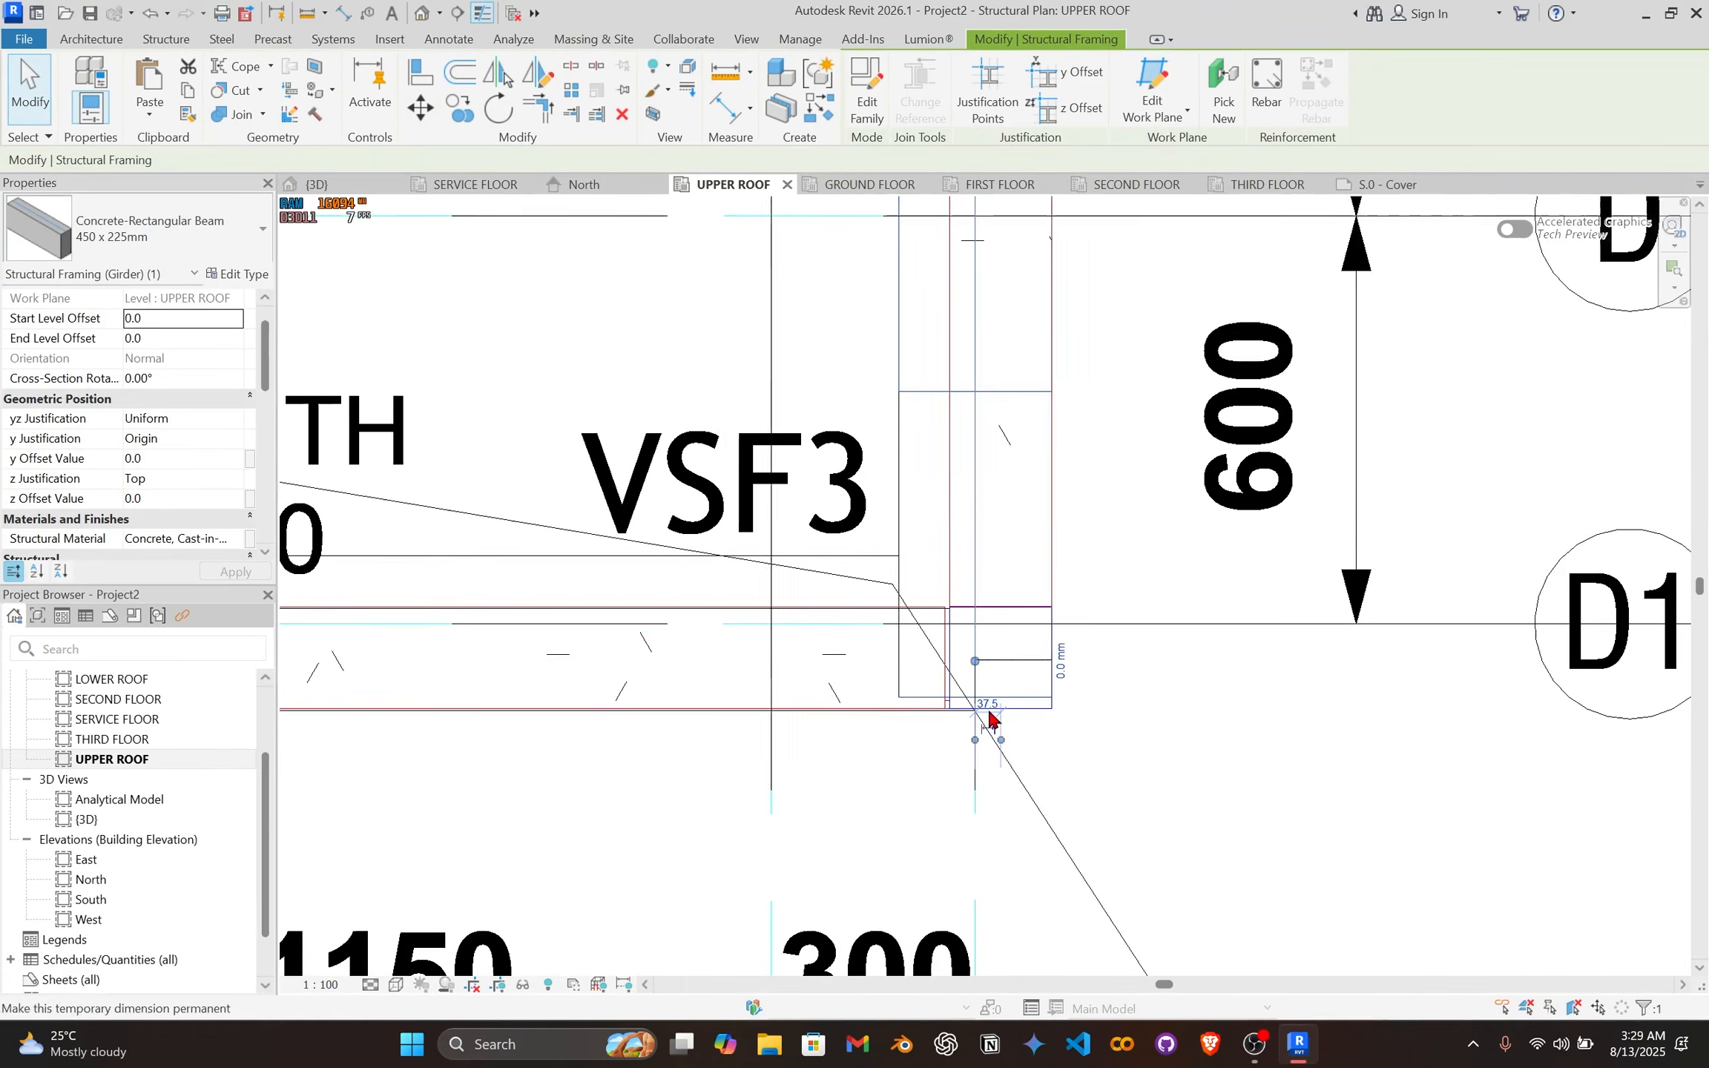
scroll(992, 564, down, 6)
scroll(993, 491, up, 2)
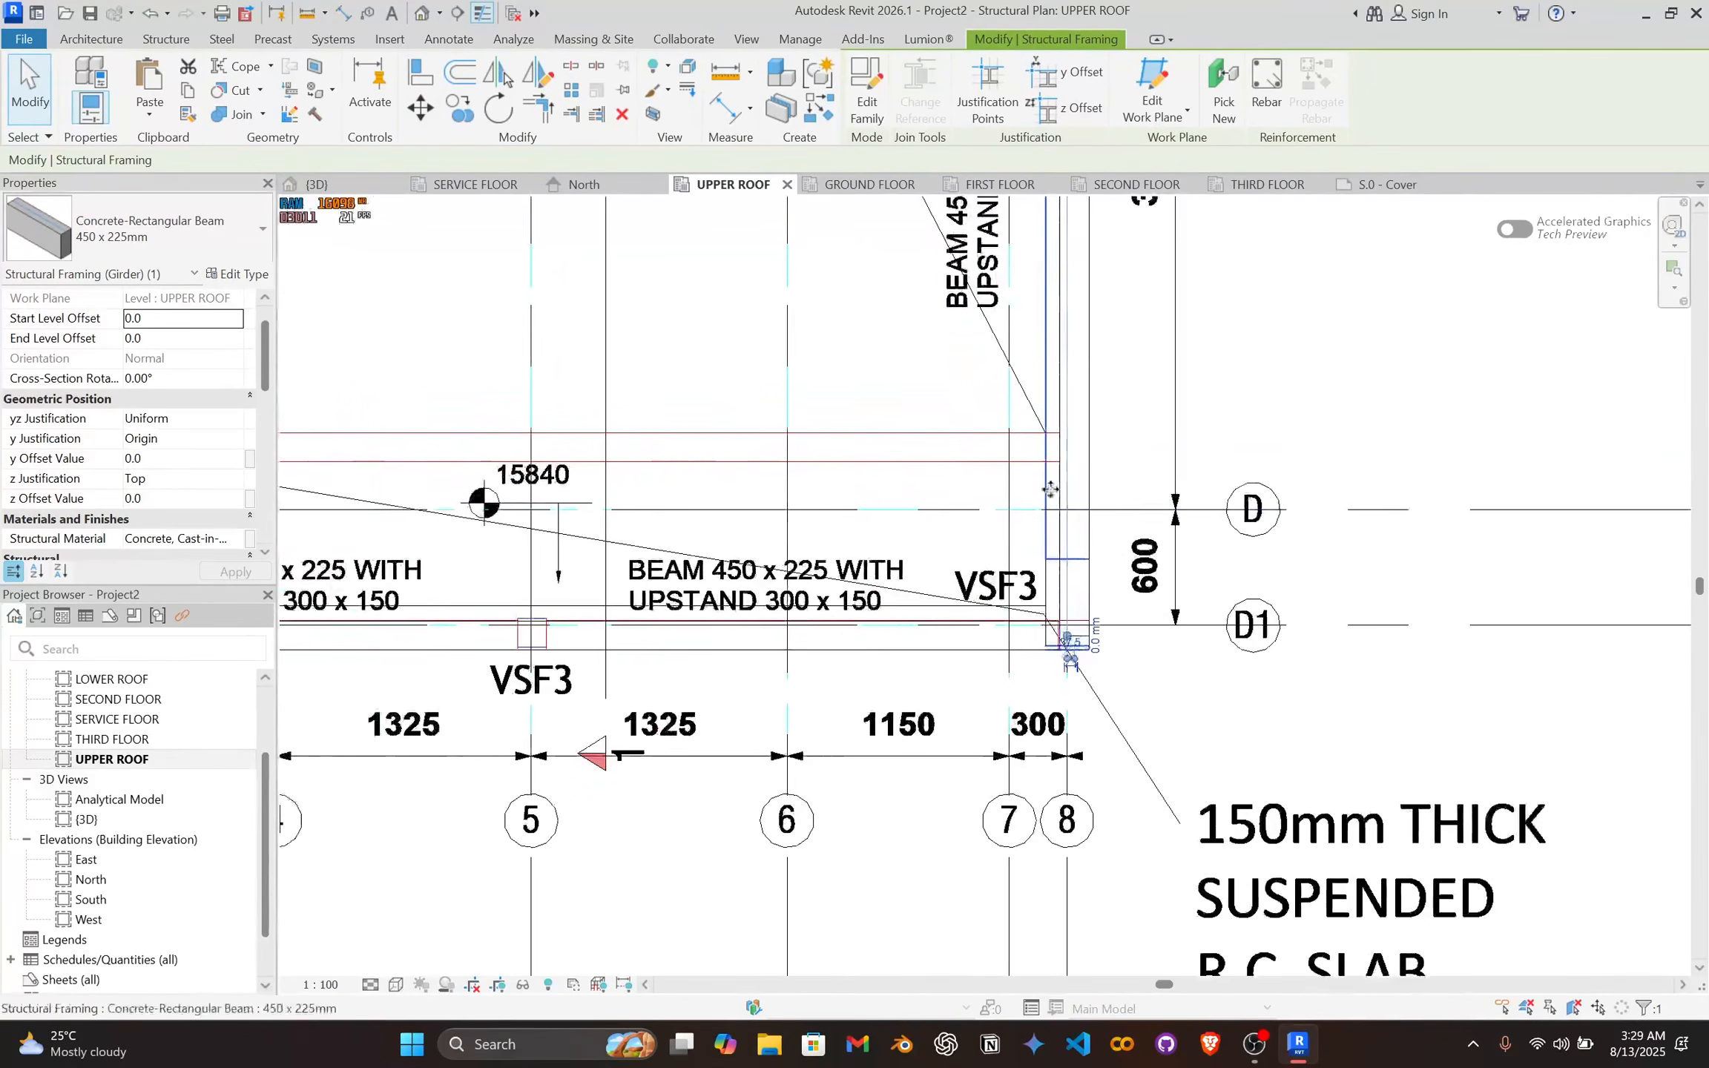
scroll(1051, 481, up, 2)
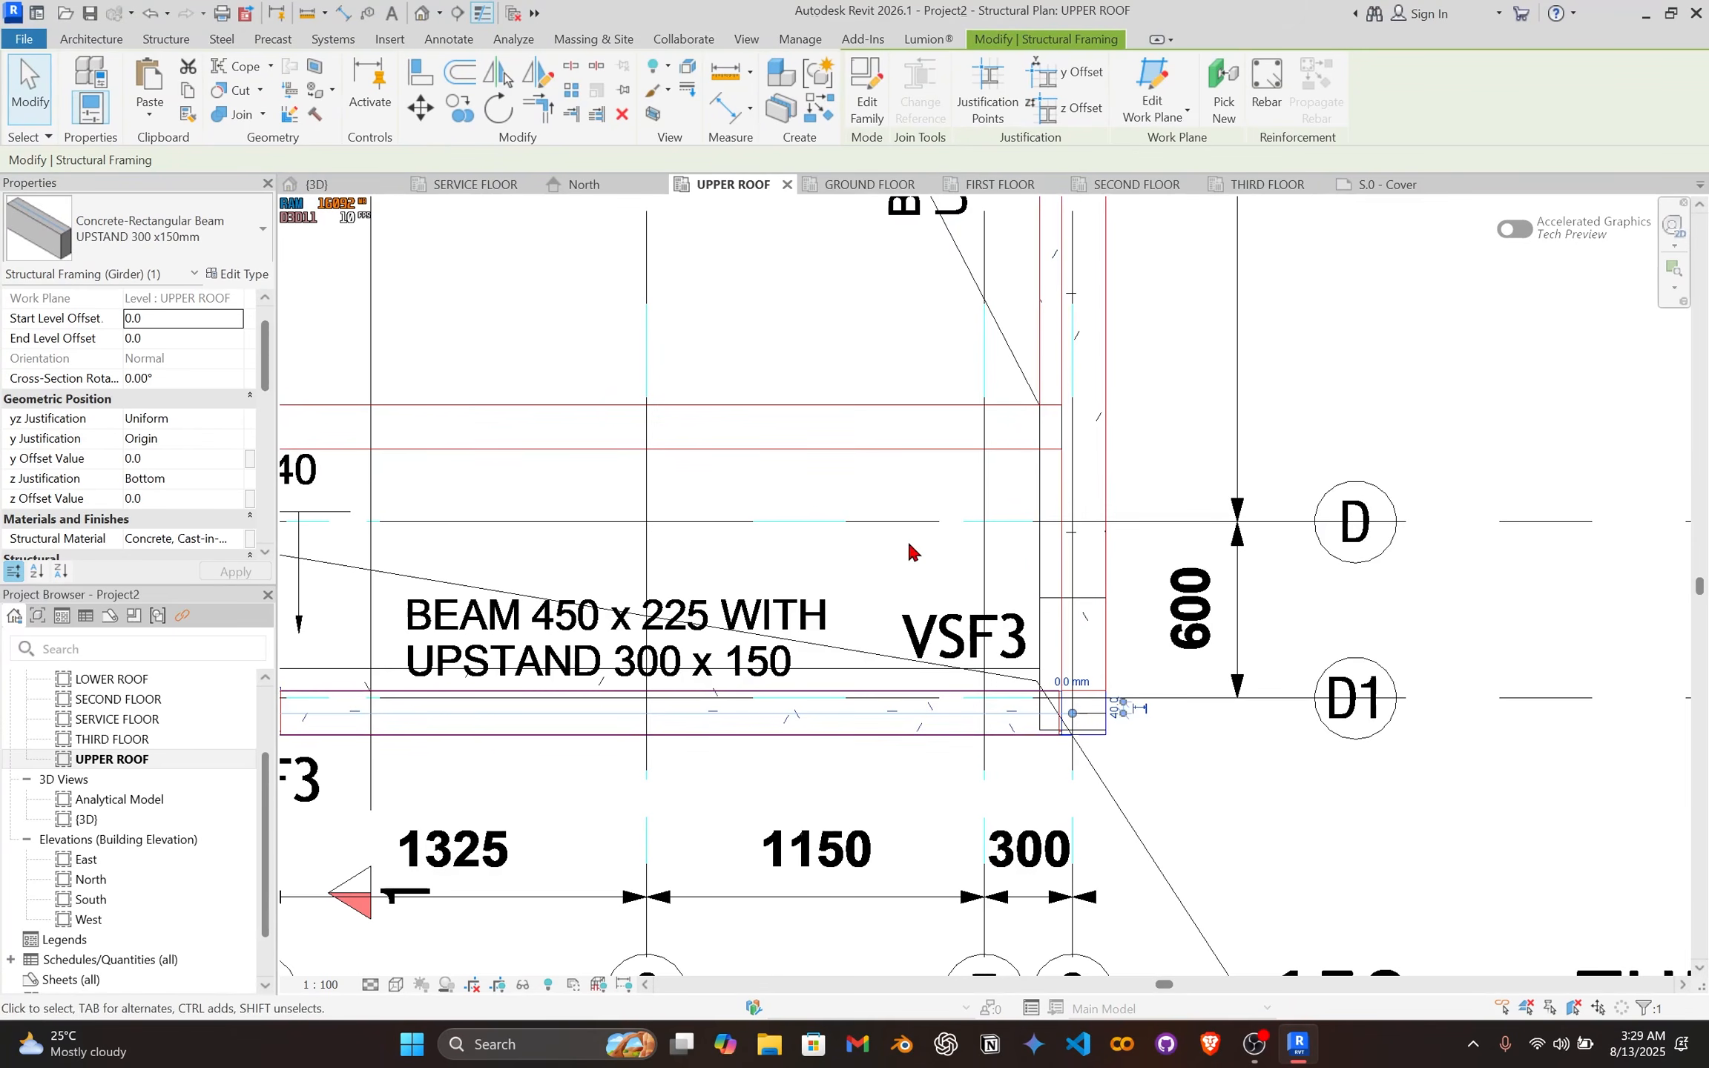
key(c)
key(s)
middle_drag(338, 489, 999, 676)
scroll(996, 677, down, 1)
scroll(427, 638, up, 4)
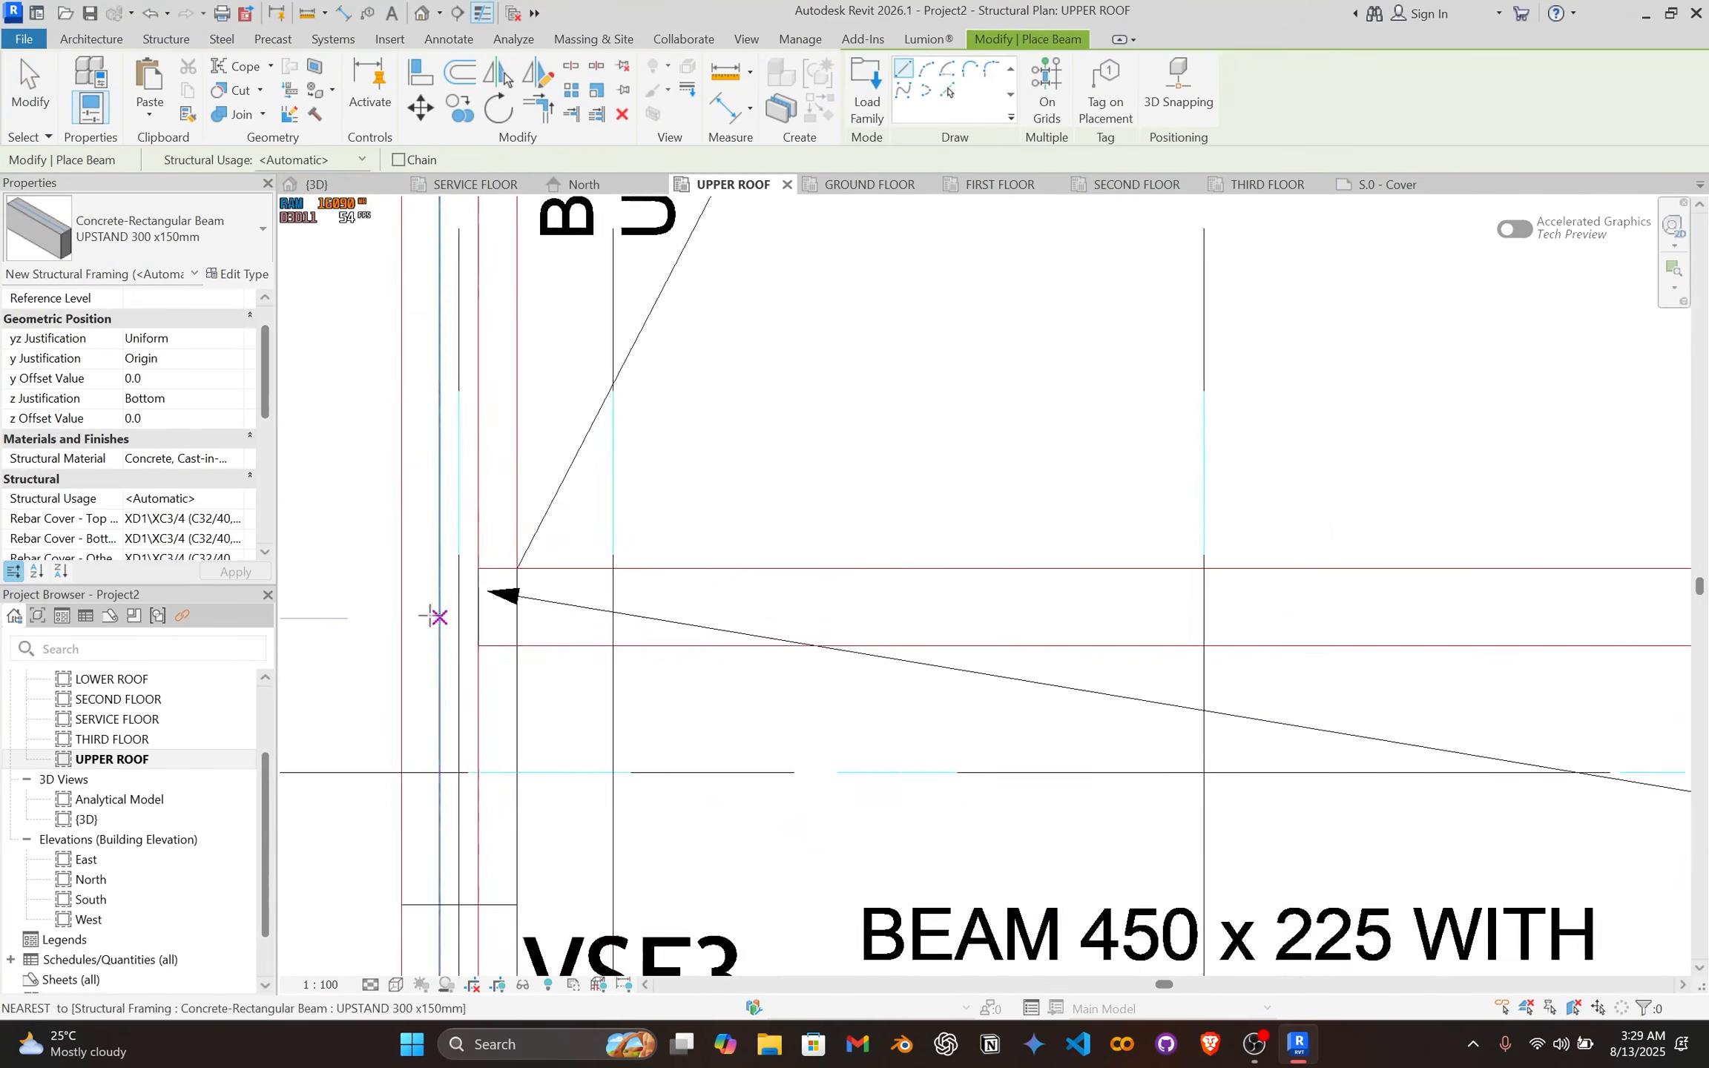
scroll(434, 615, up, 1)
click(439, 605)
scroll(1039, 618, down, 4)
middle_drag(1324, 621, 311, 618)
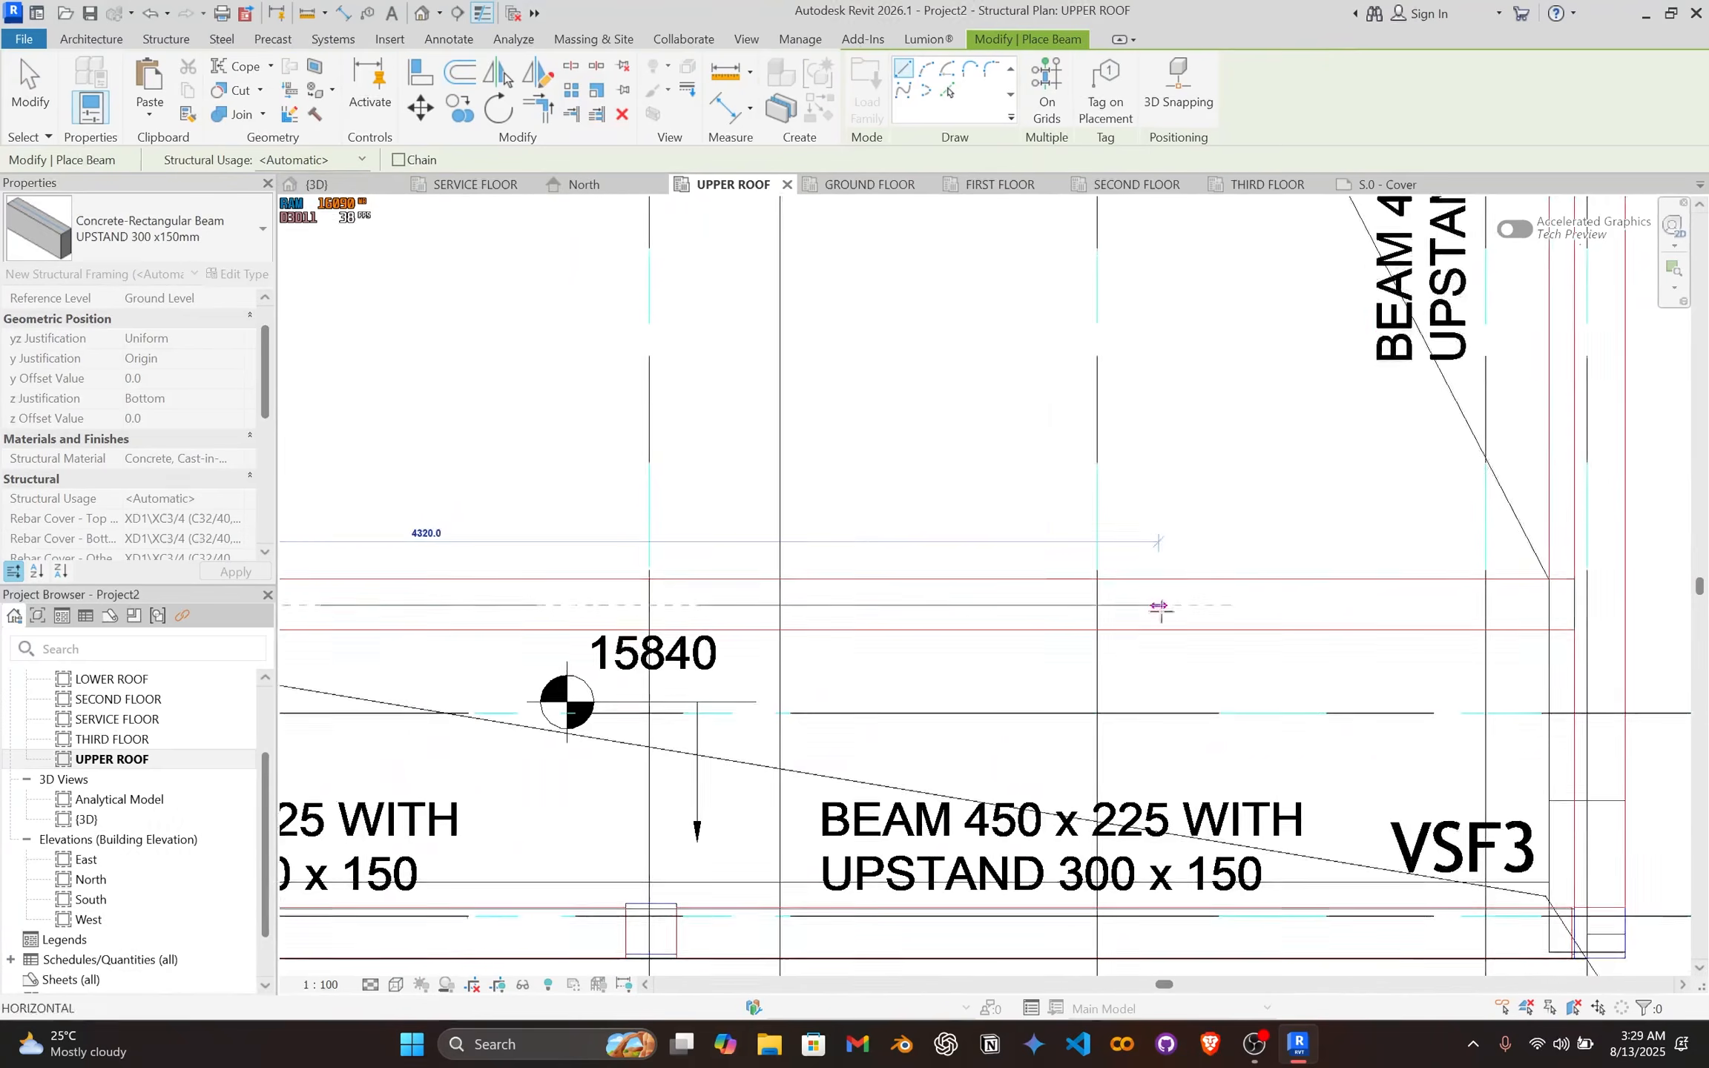
middle_drag(1431, 586, 948, 578)
scroll(976, 562, up, 2)
scroll(1139, 617, up, 1)
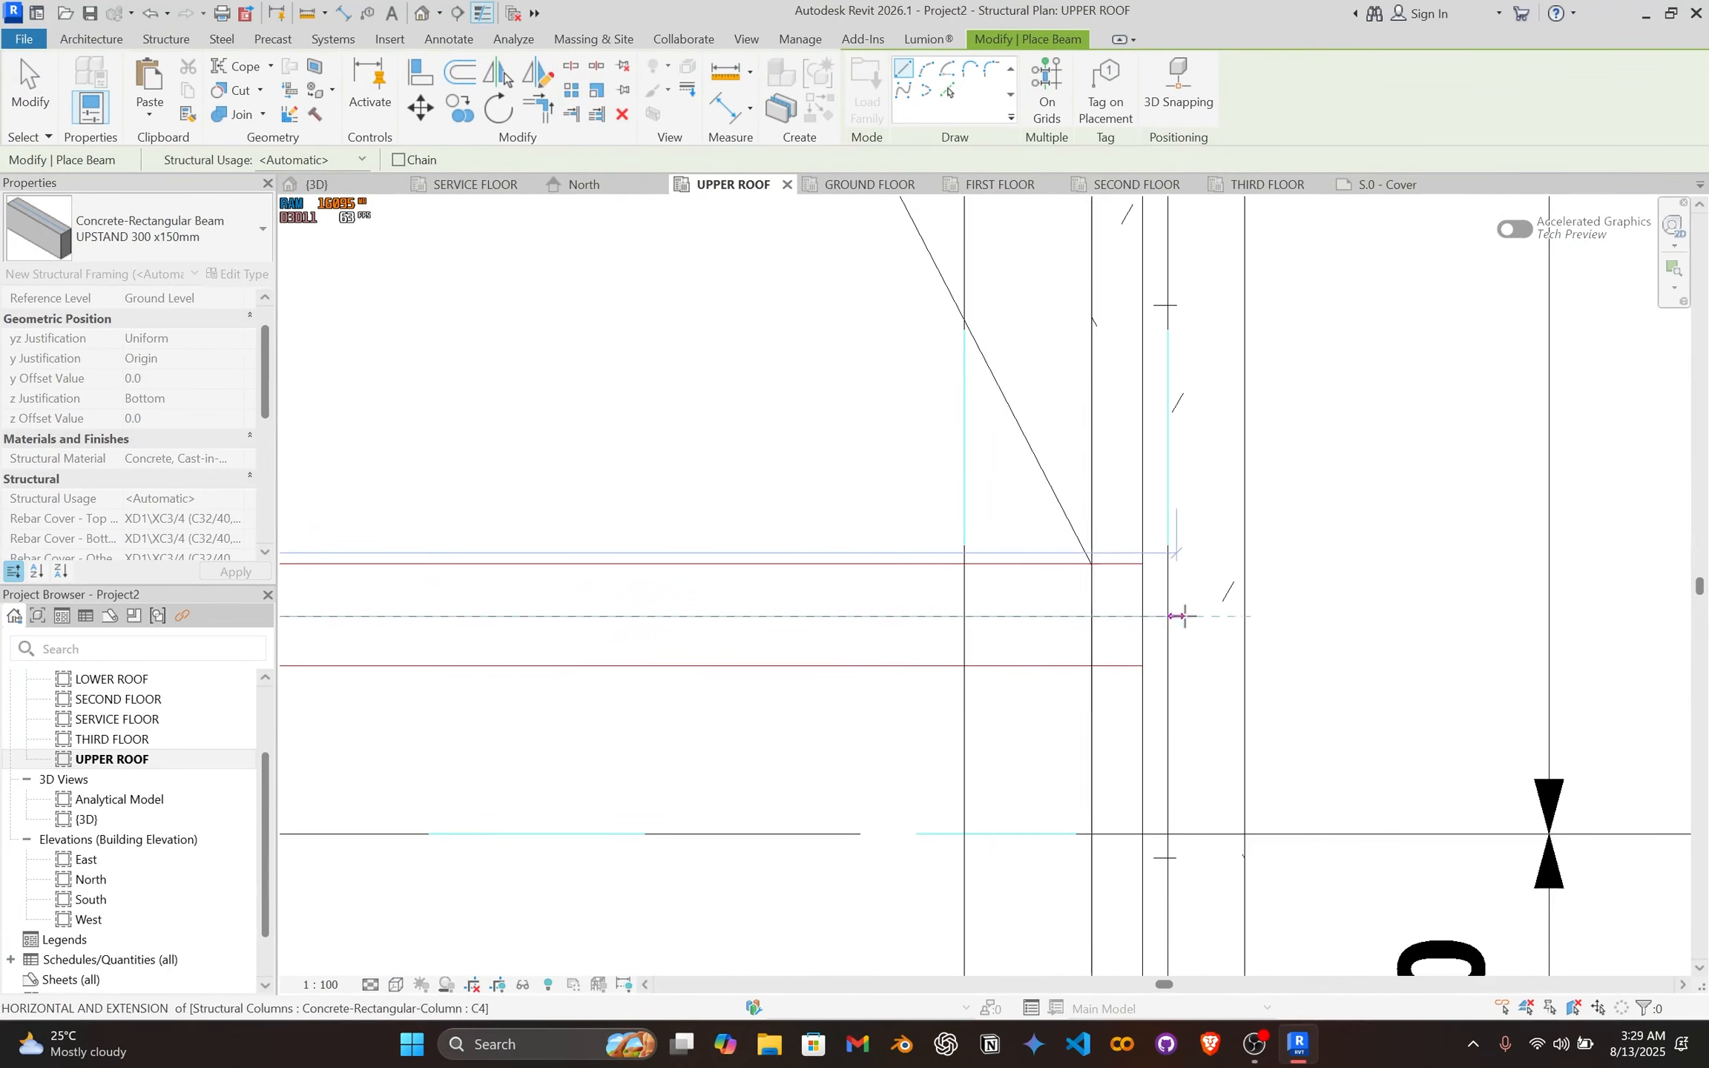
click(1188, 615)
key(Escape)
key(Escape)
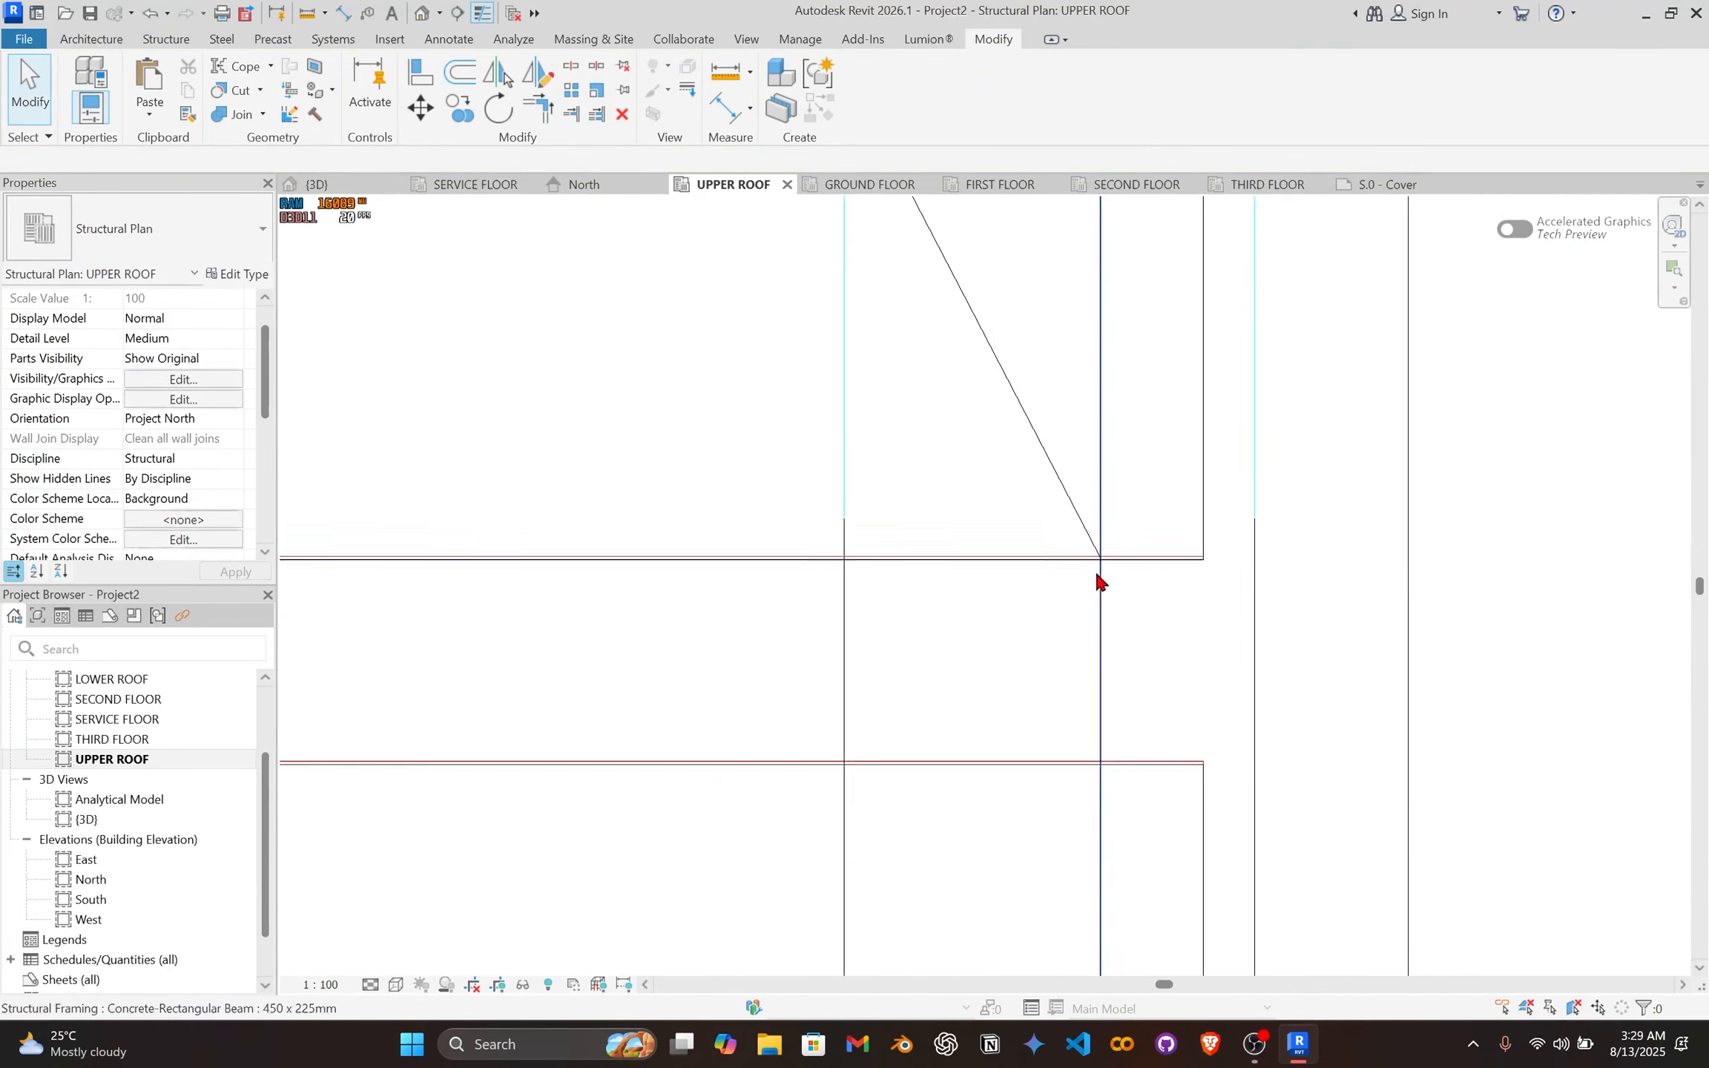
Step: Move the new intermediate upstand so its upper edge lines up with the edge of the beam beneath it
scroll(1040, 568, up, 2)
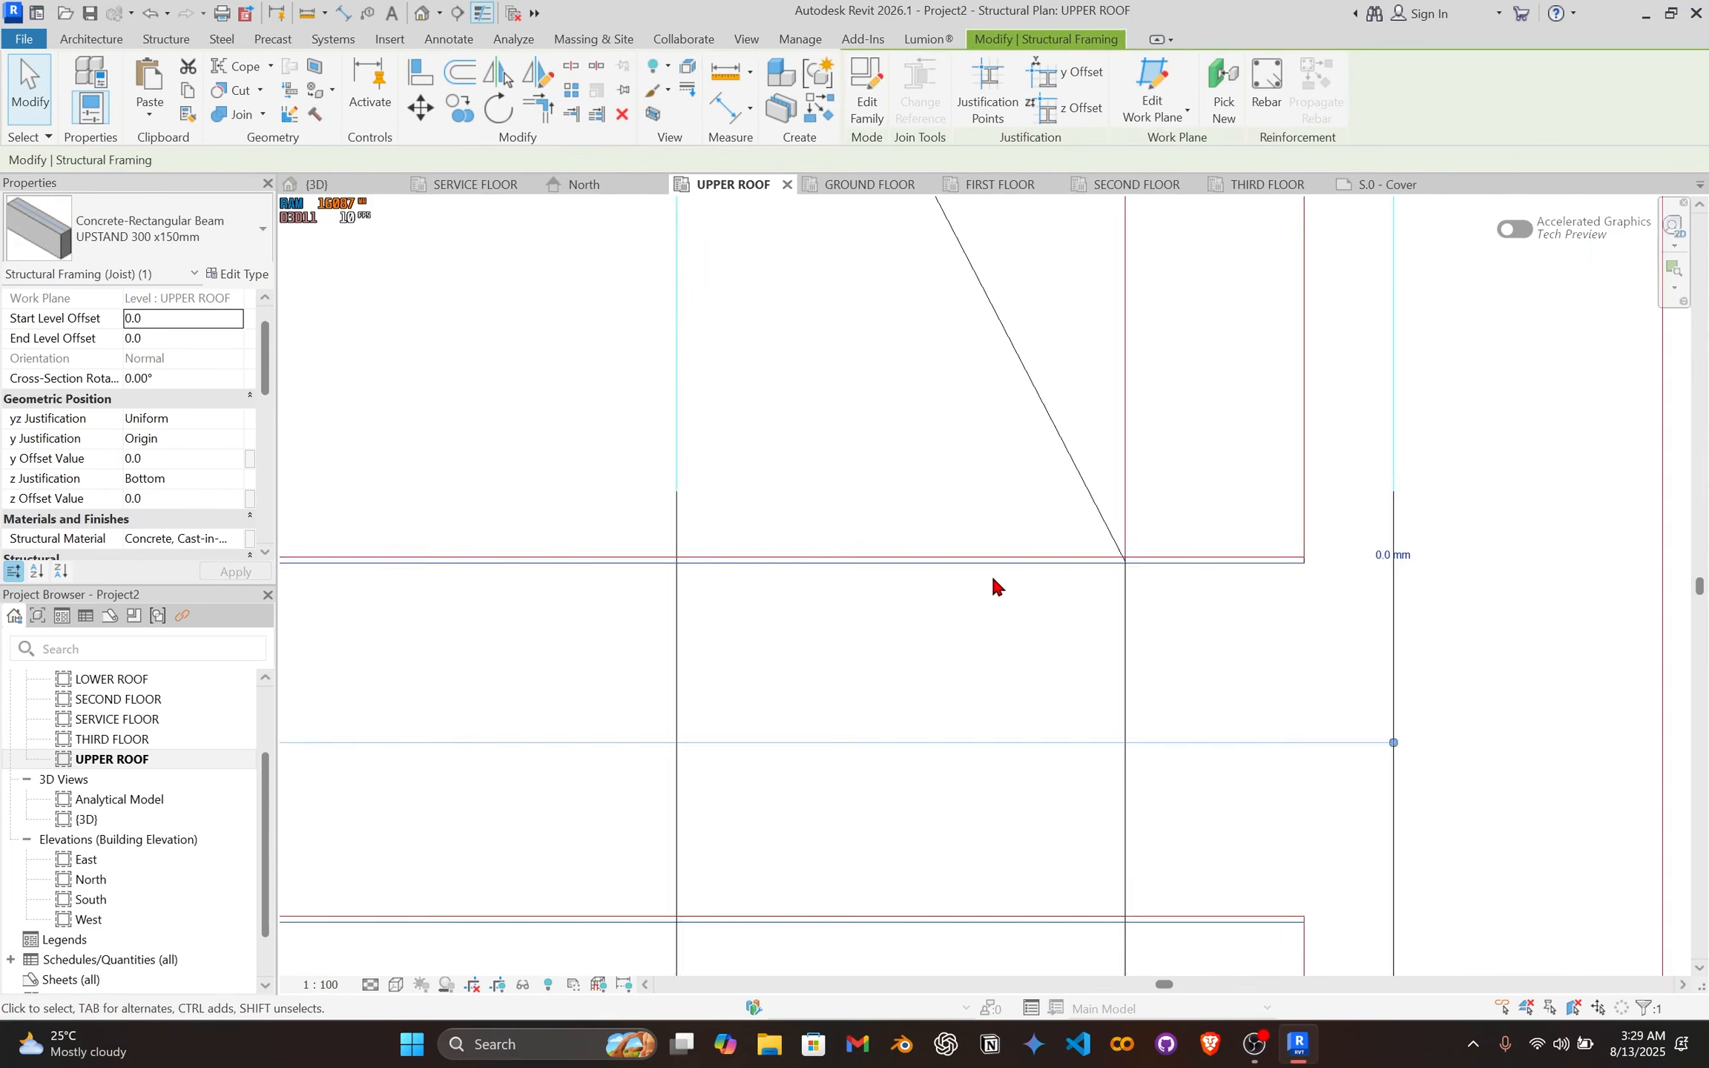
scroll(993, 573, up, 2)
key(m)
key(v)
click(985, 557)
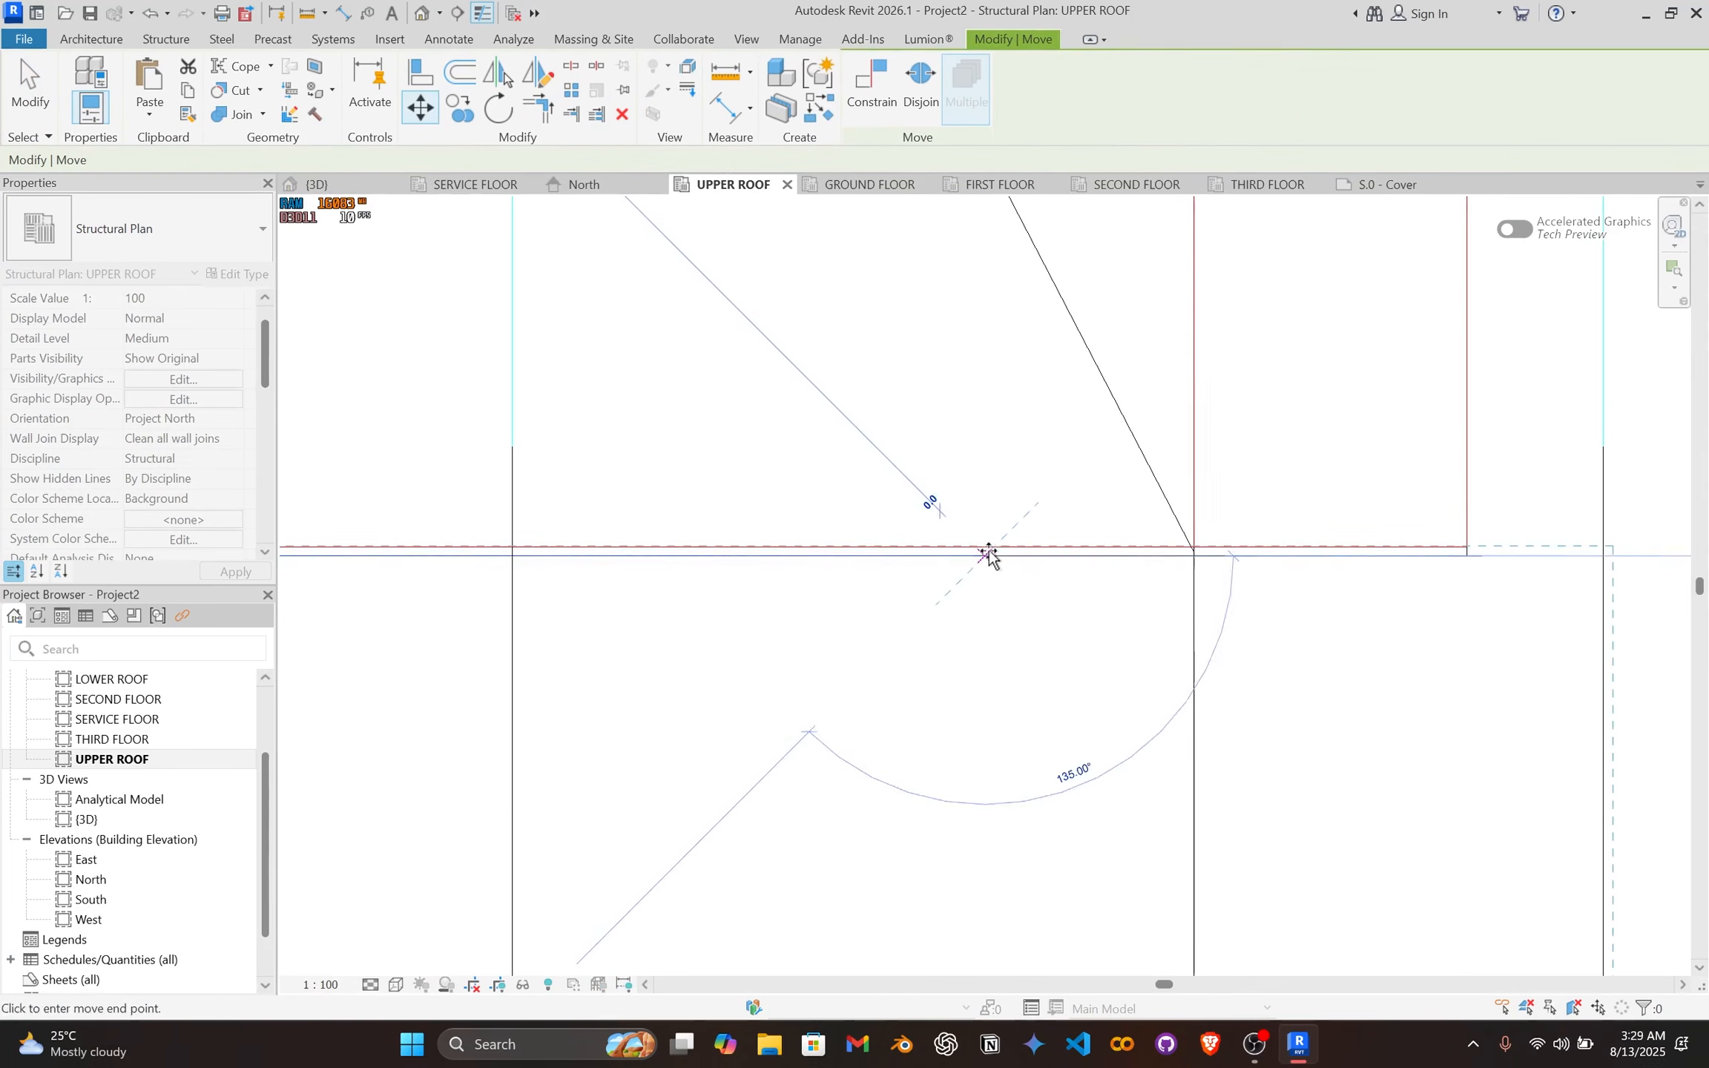
click(985, 556)
key(Escape)
scroll(985, 561, down, 5)
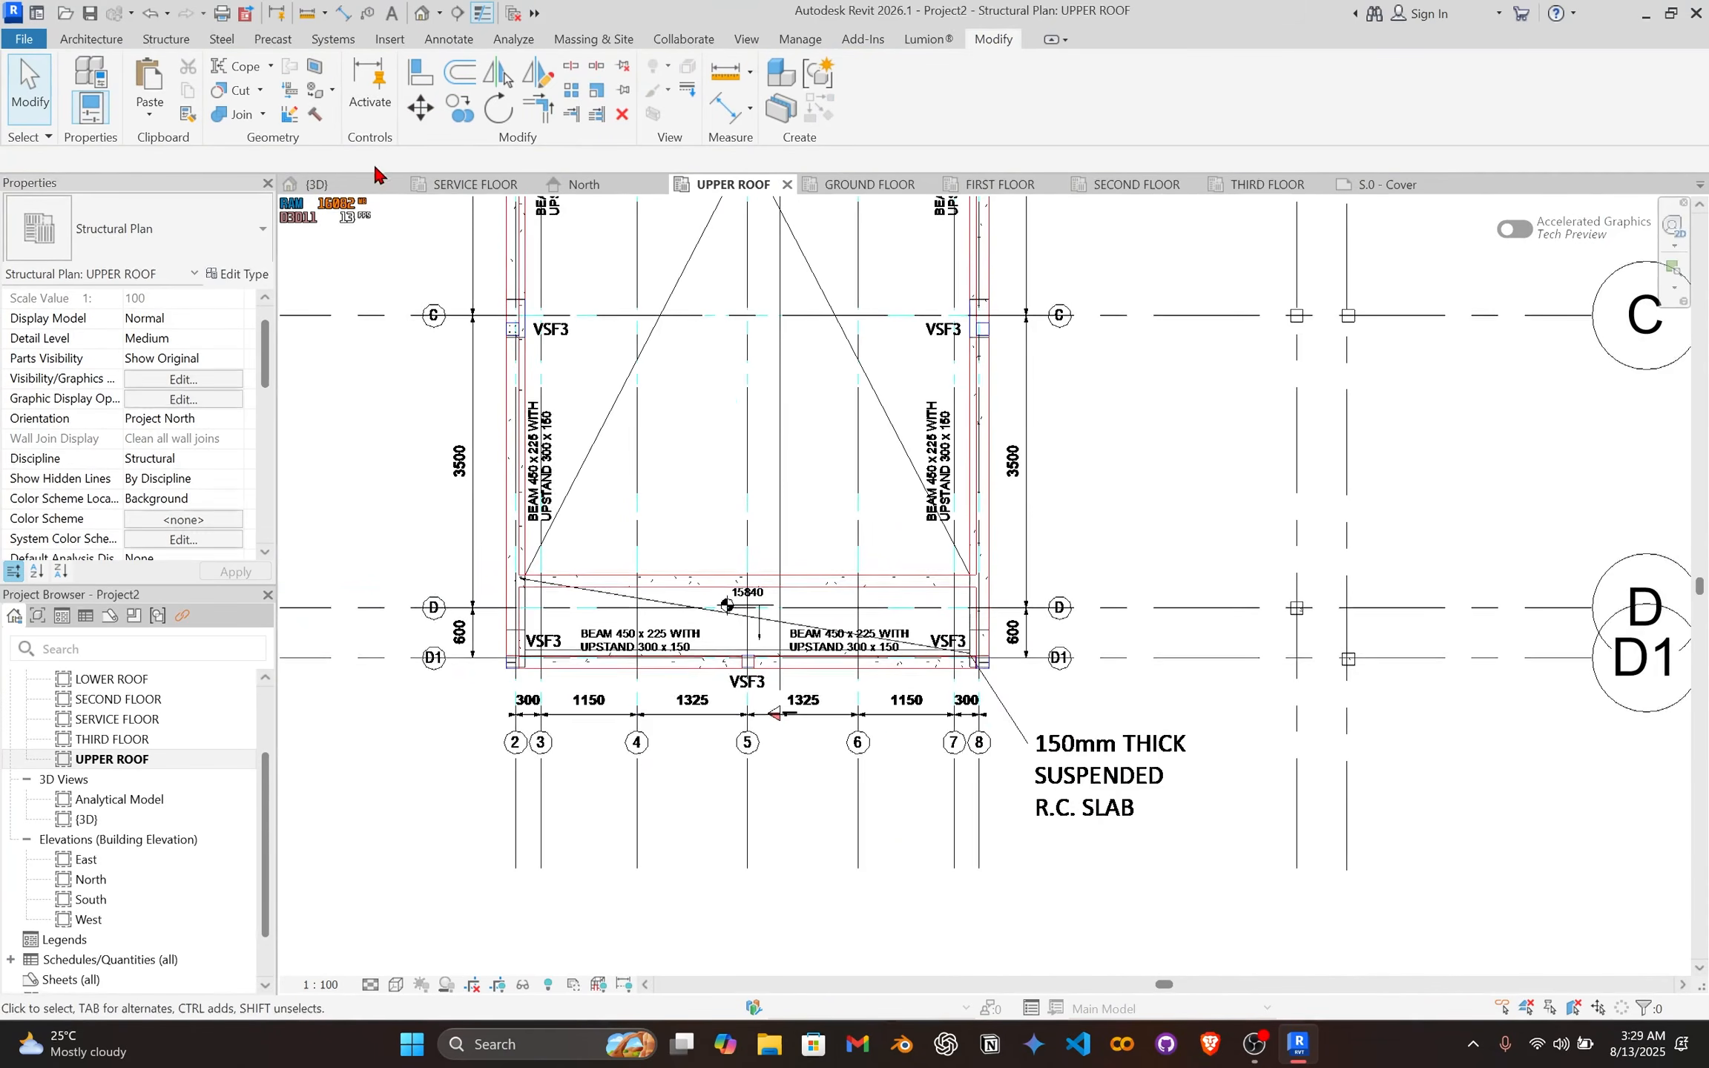
Step: Inspect in the 3D view how the 300 x 150 upstands meet at the Upper Roof corners
click(315, 184)
shift+middle_drag(996, 510, 950, 782)
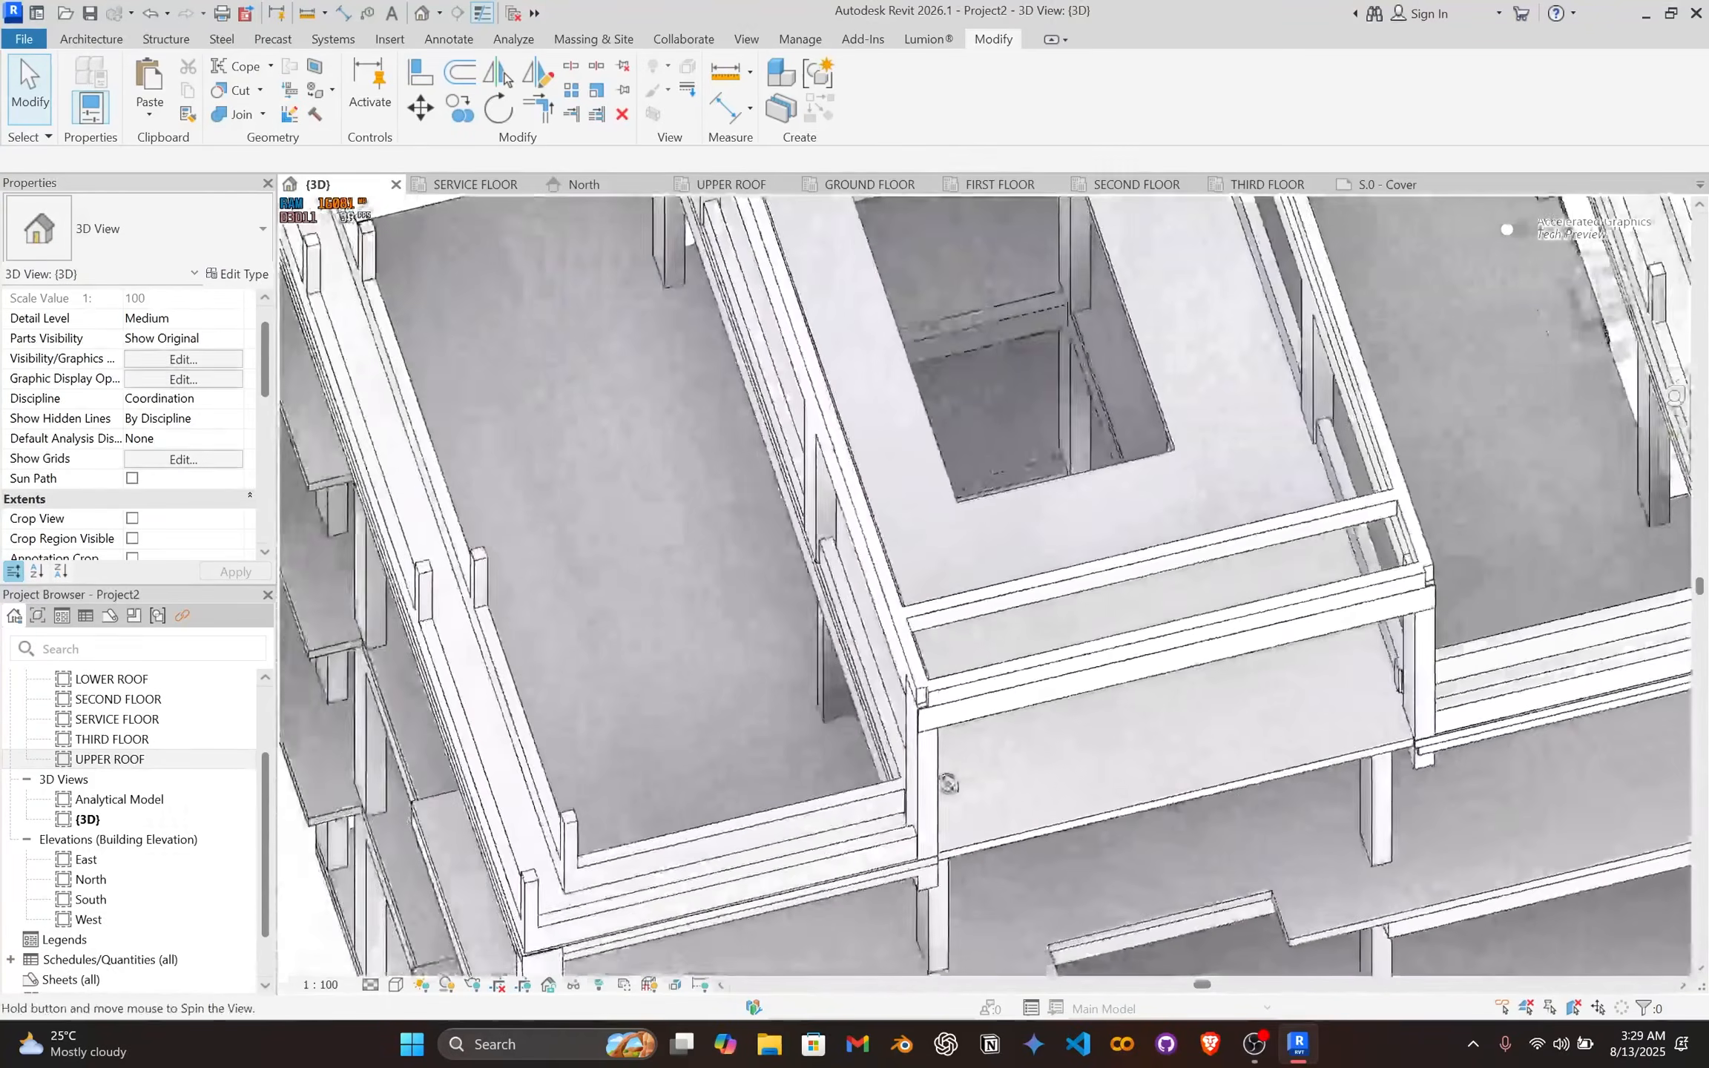
scroll(927, 740, up, 7)
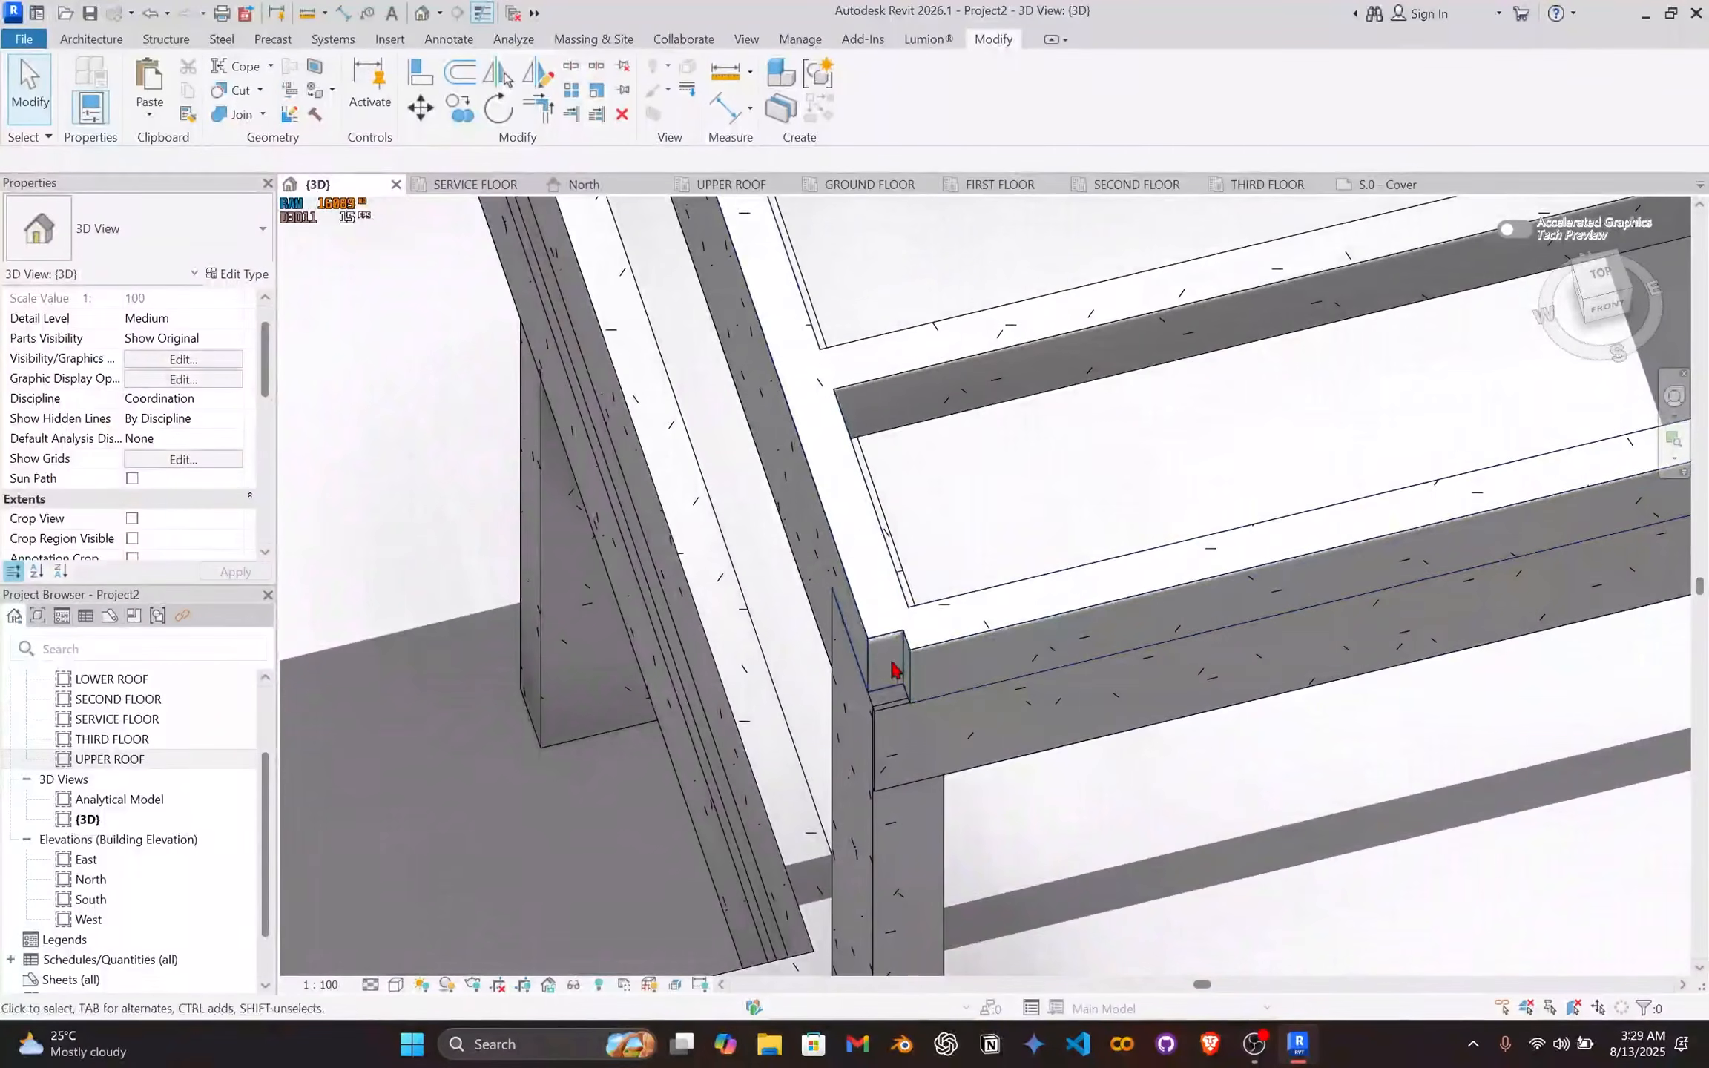
click(893, 660)
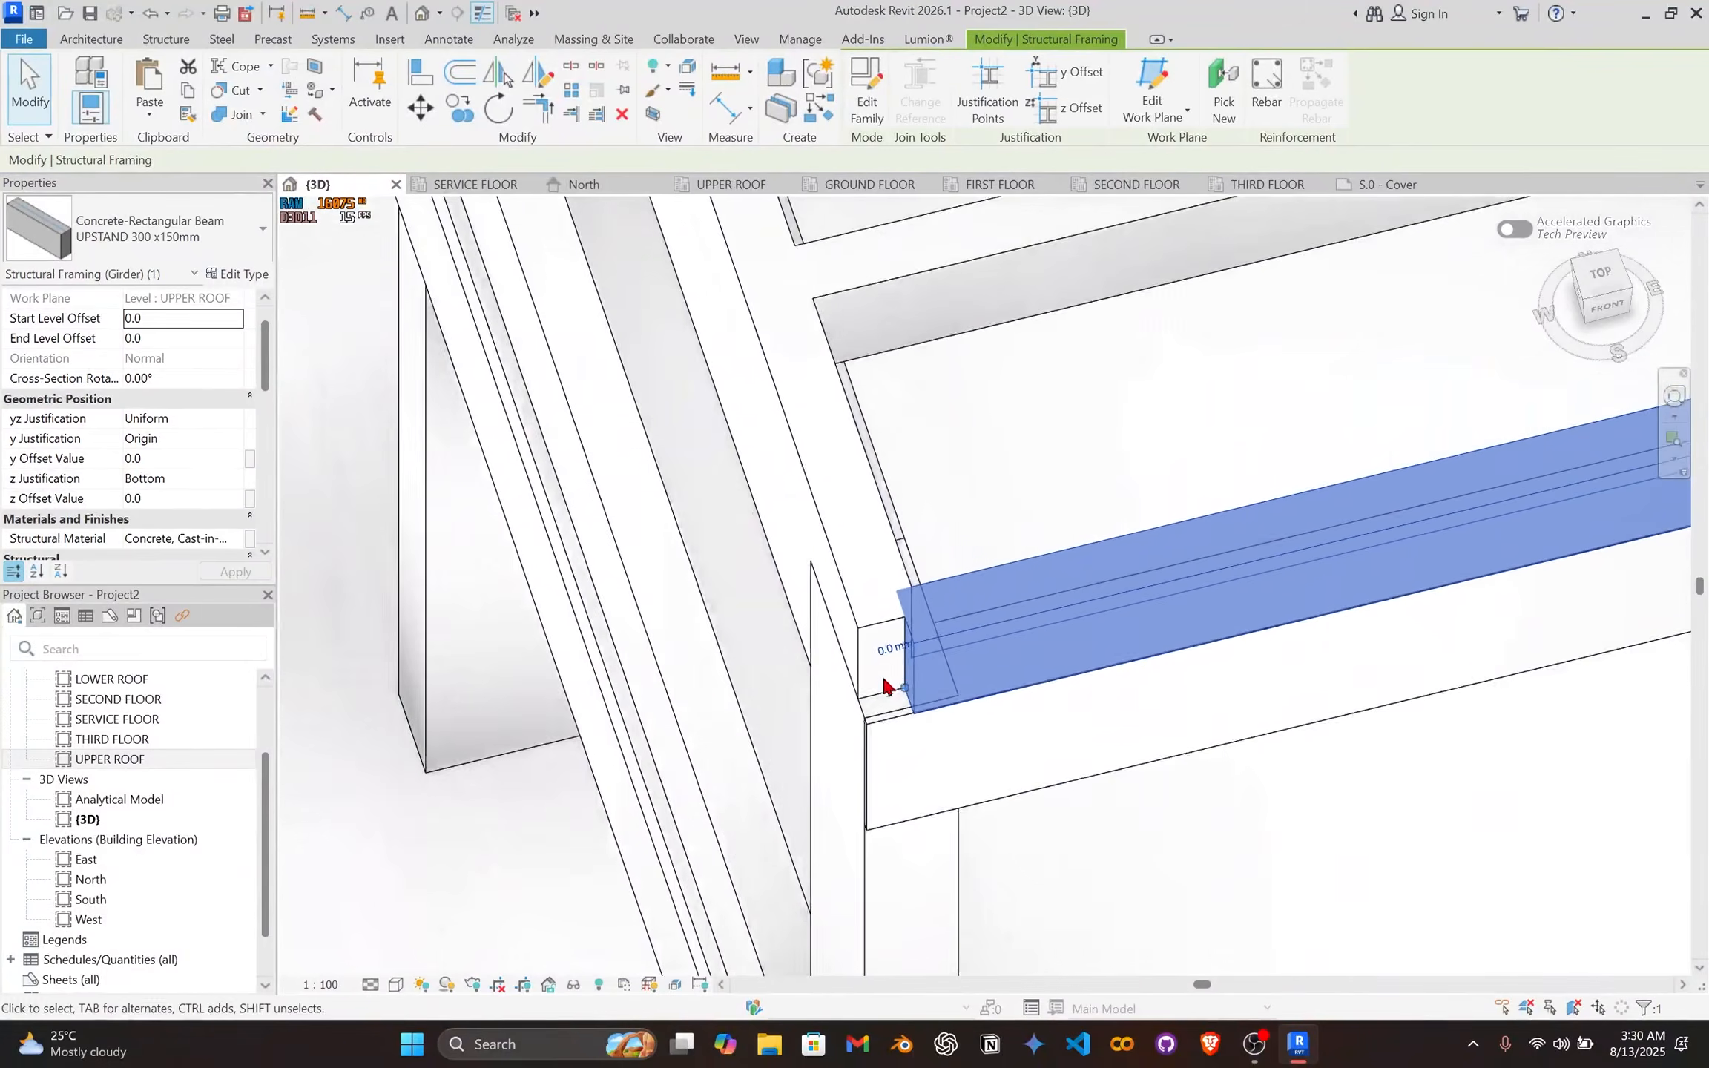
scroll(904, 687, down, 7)
middle_drag(1573, 642, 822, 538)
middle_drag(822, 538, 1011, 462)
shift+middle_drag(591, 691, 408, 618)
scroll(1154, 529, down, 2)
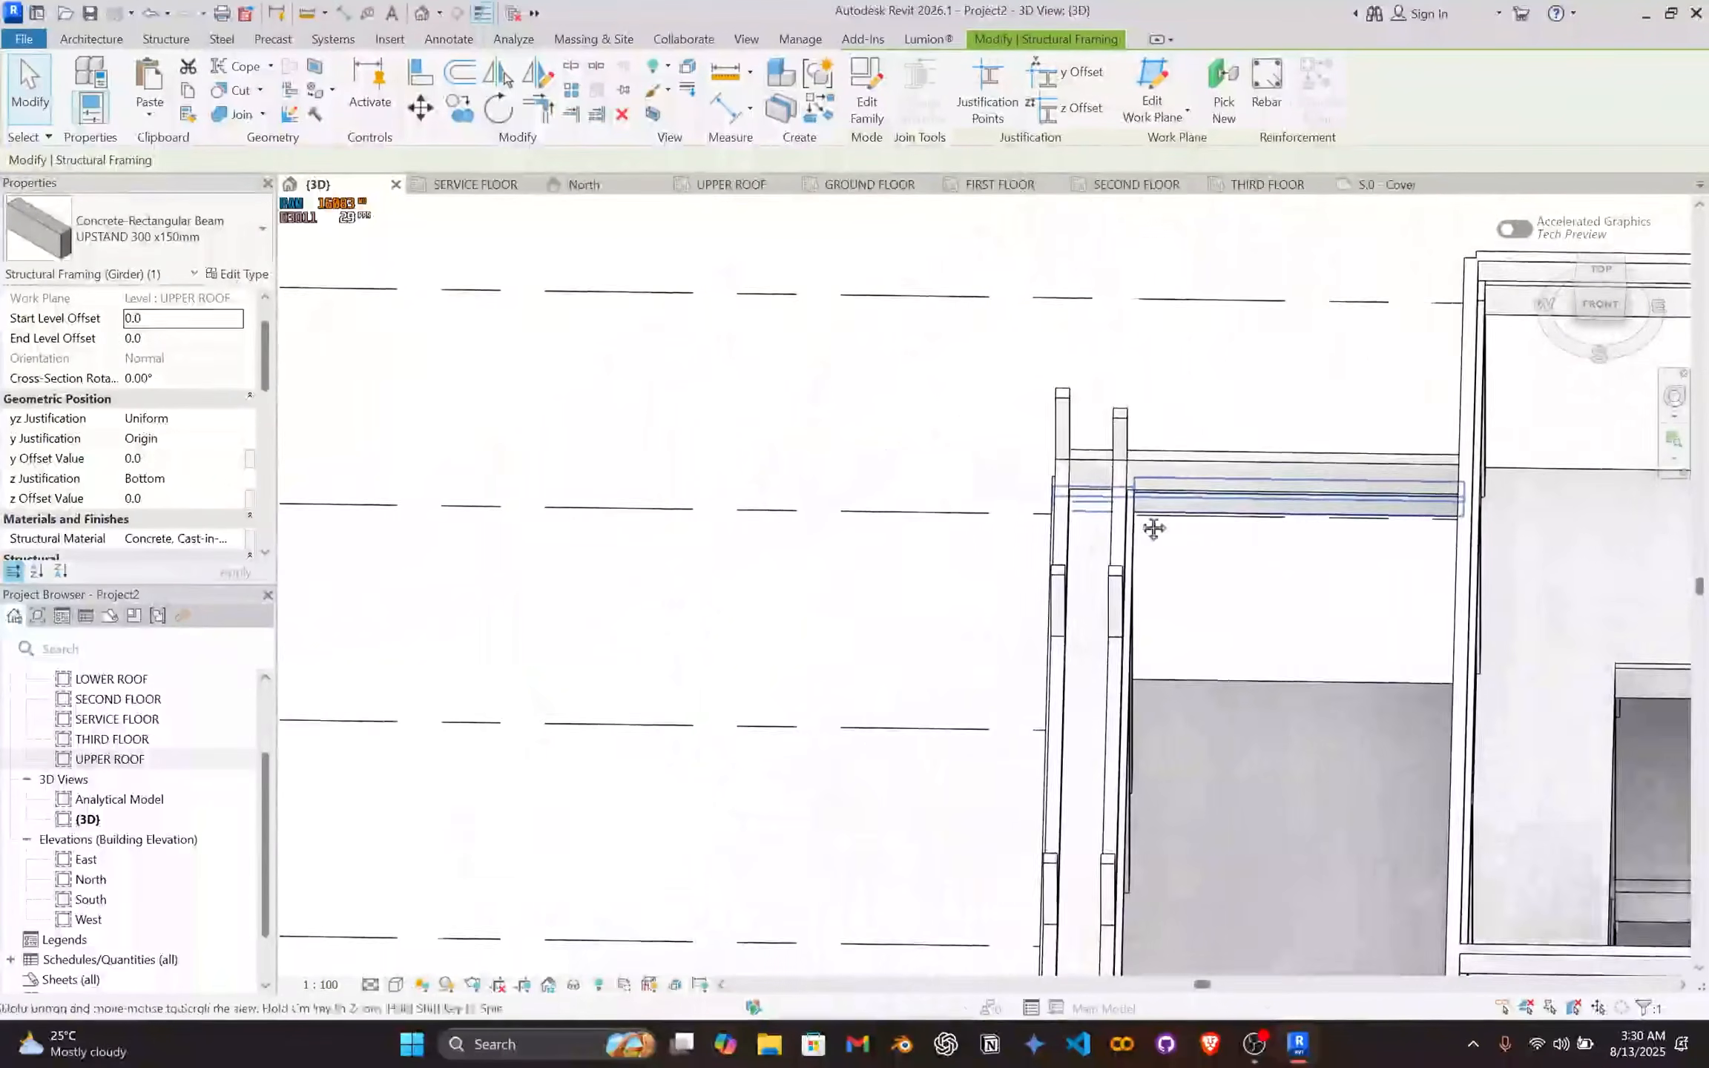
middle_drag(1153, 529, 1122, 527)
shift+middle_drag(951, 646, 816, 538)
shift+middle_drag(966, 724, 1351, 719)
scroll(1063, 718, up, 2)
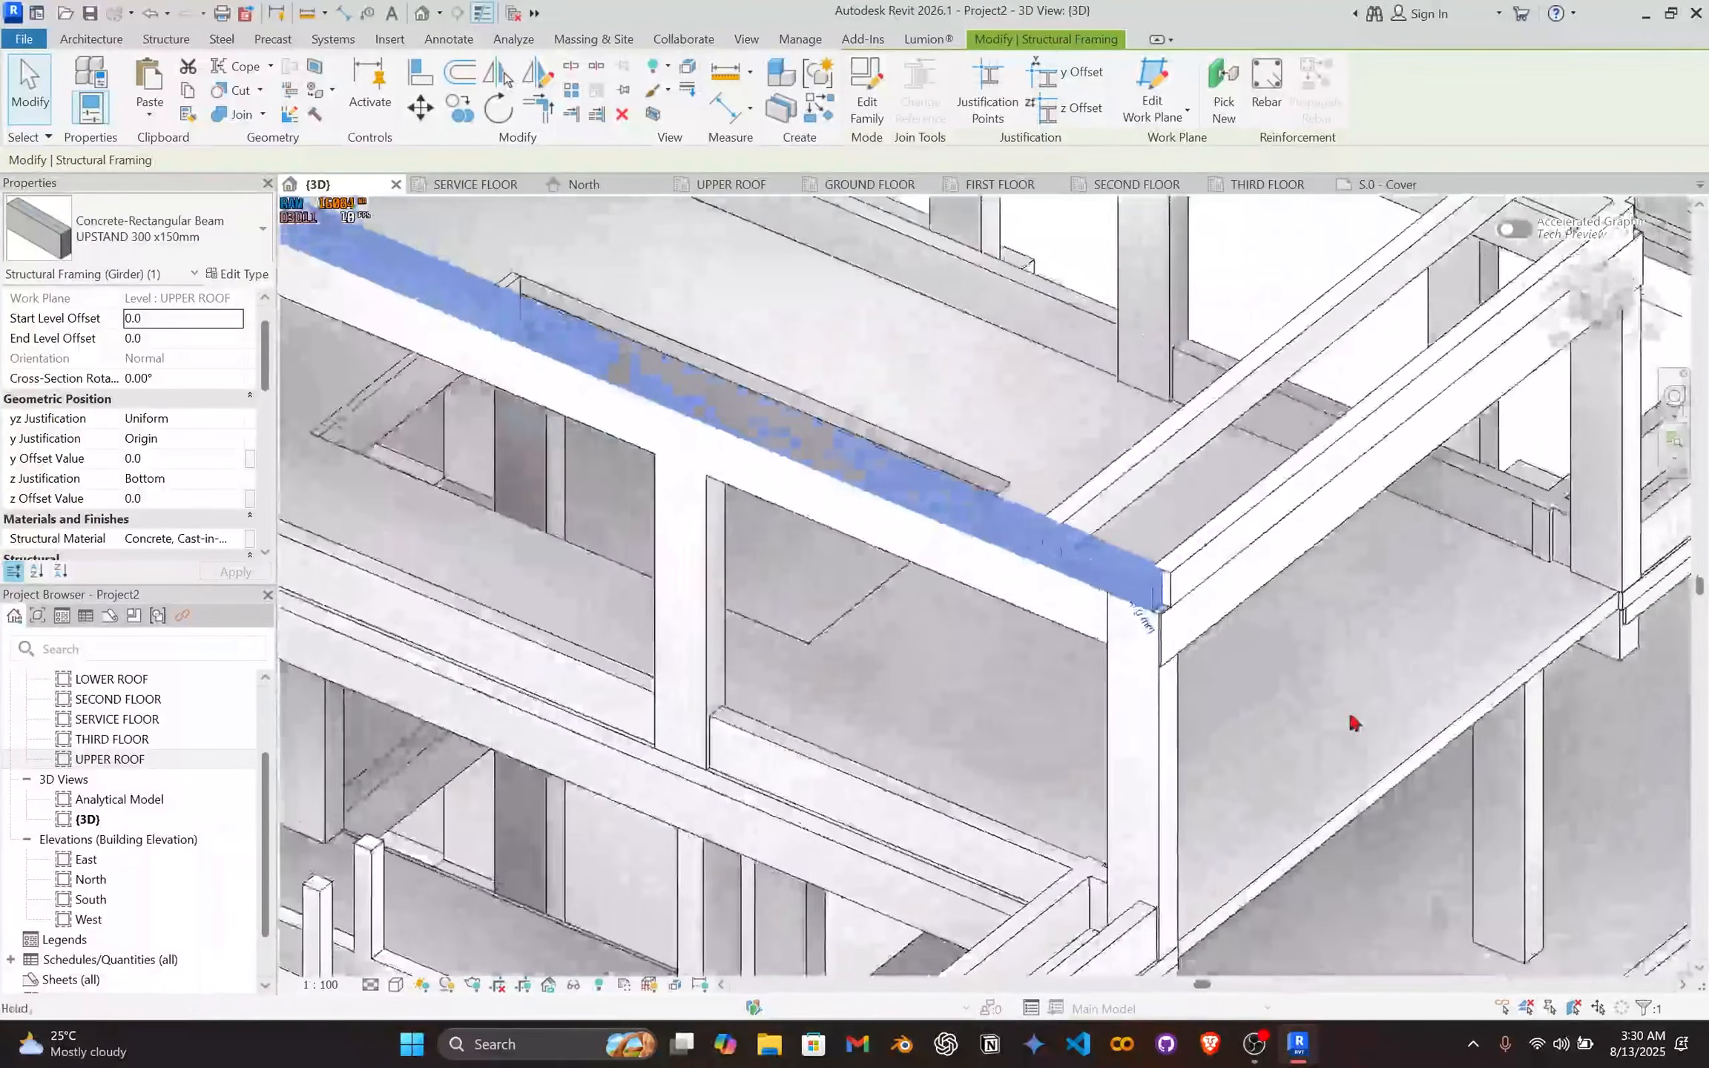
scroll(934, 593, down, 2)
middle_drag(705, 371, 1083, 712)
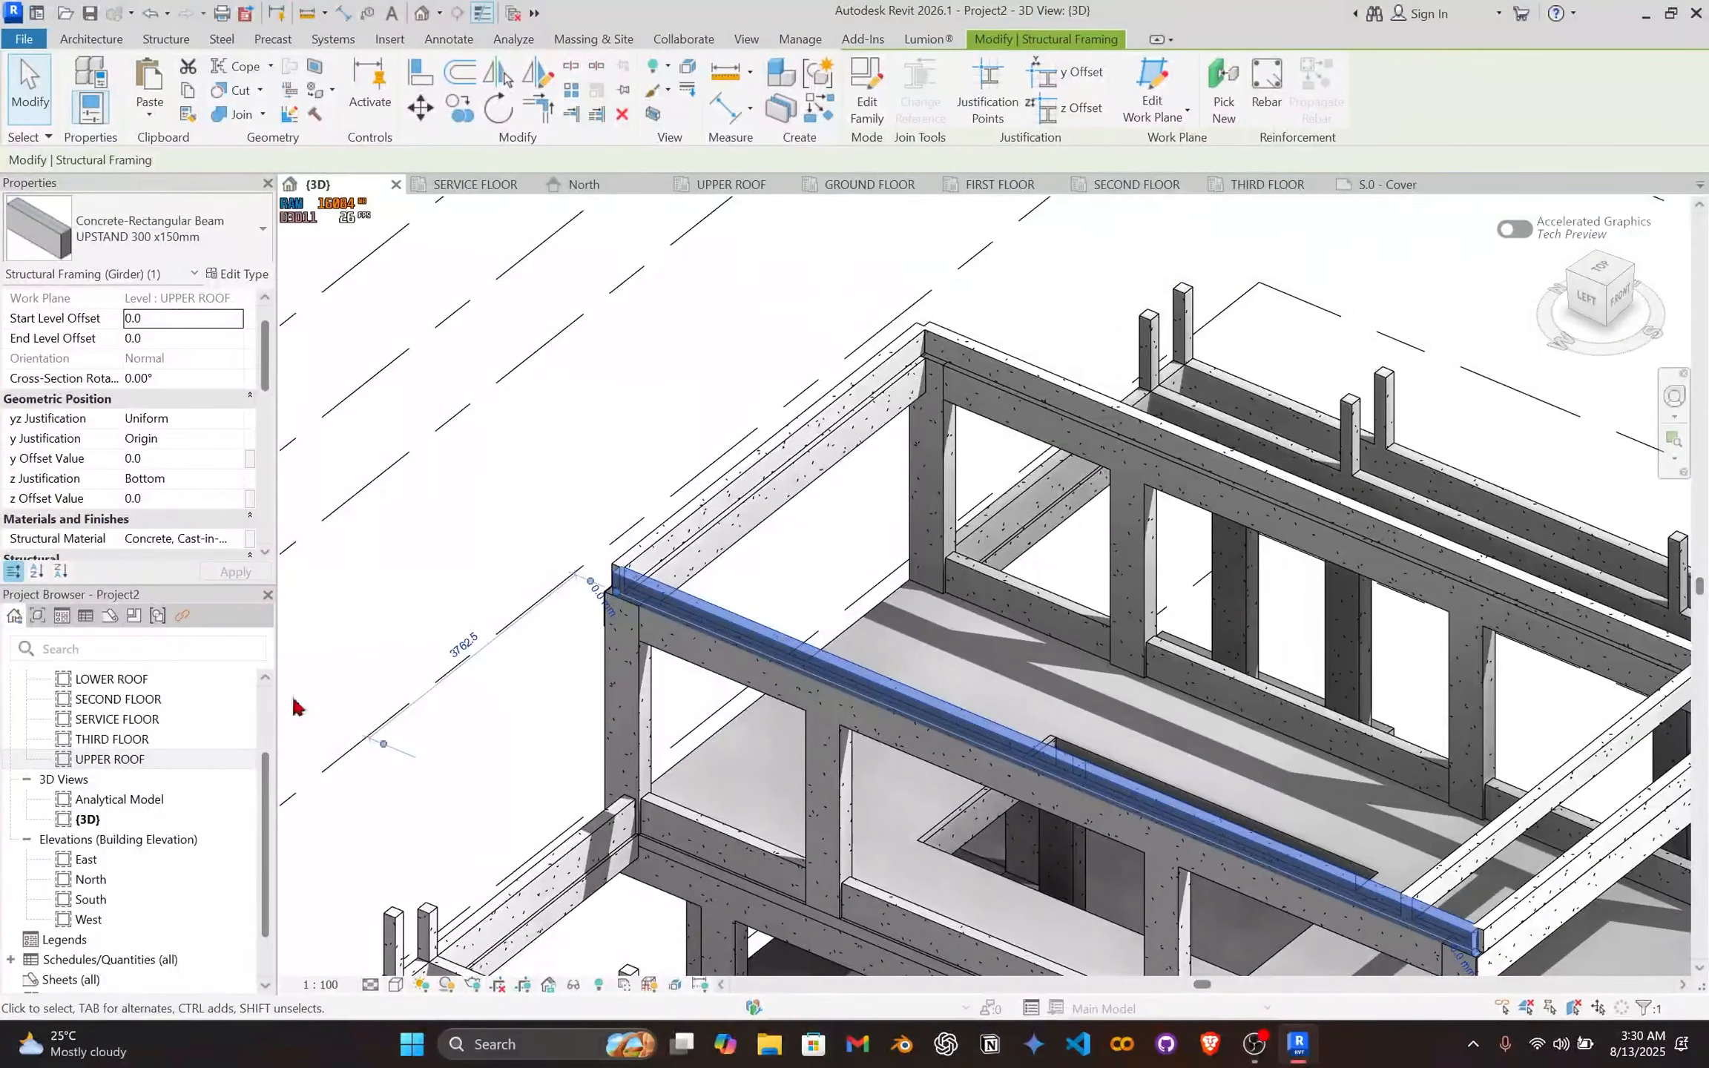
Step: In the UPPER ROOF plan, extend the grid A1 upstand's end at grid 2 to the outer face of the grid 2 beam
double_click(110, 759)
scroll(816, 497, up, 4)
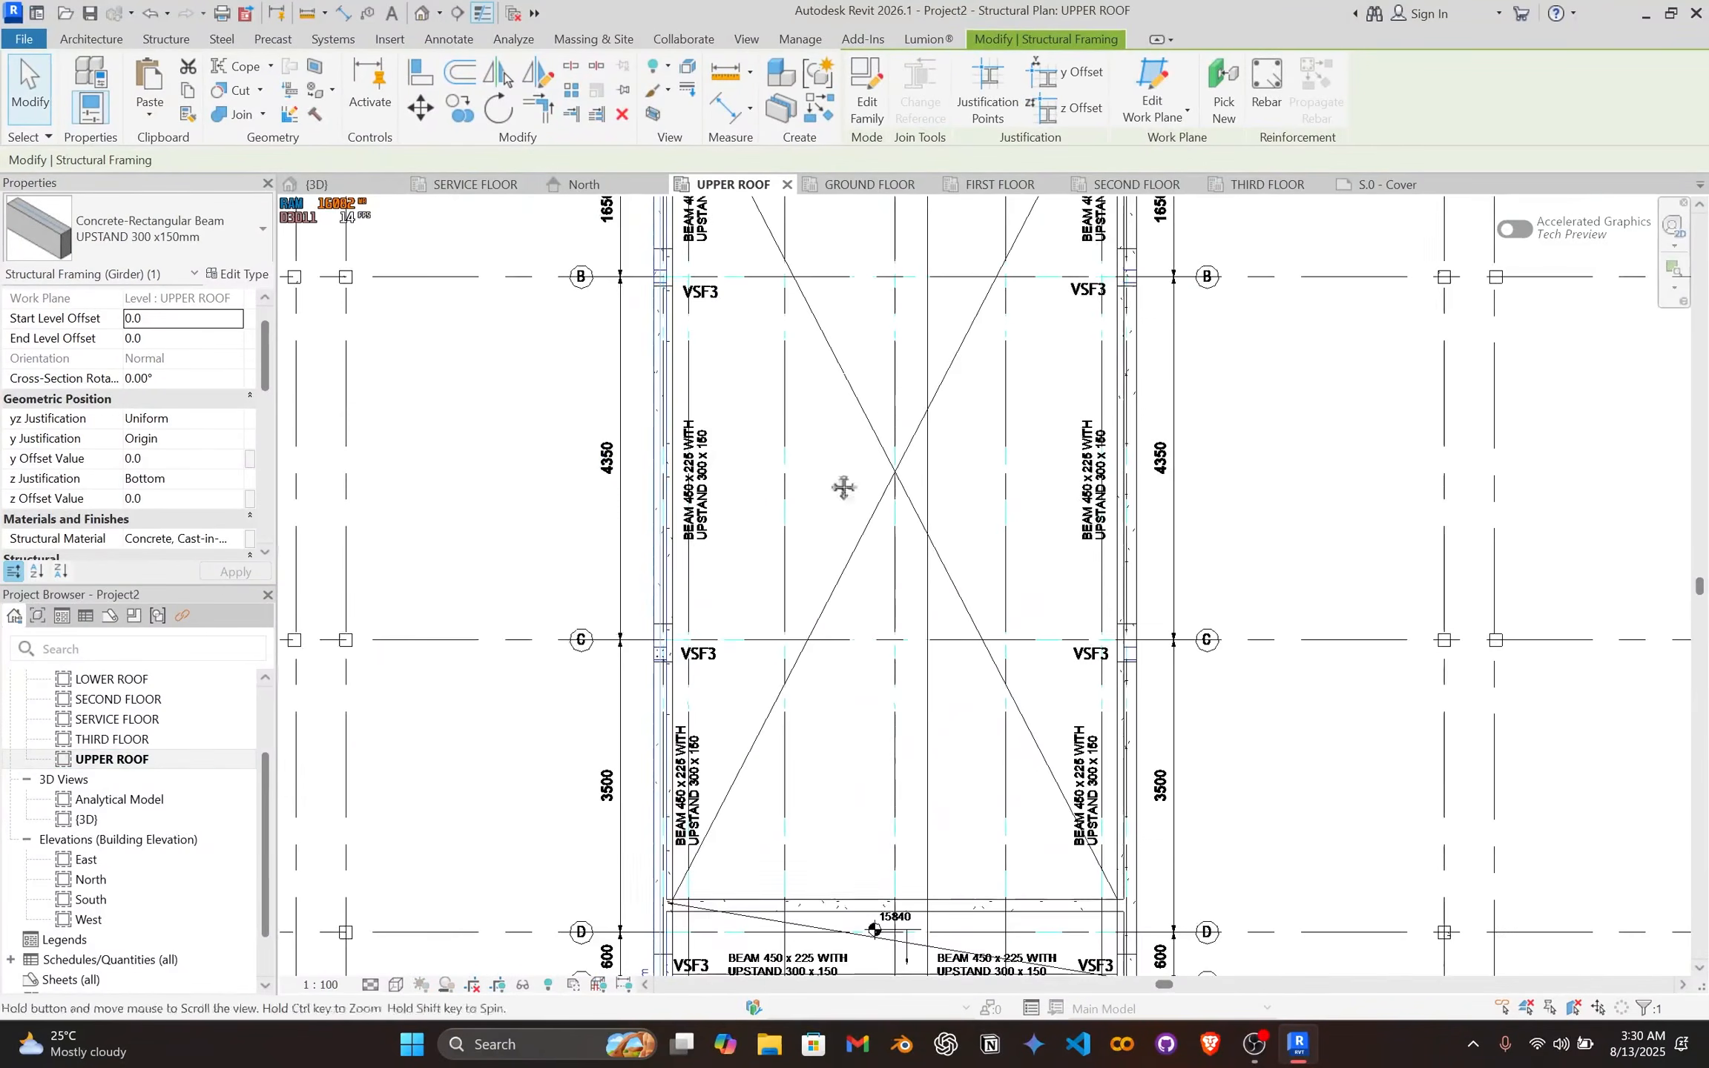
scroll(759, 561, up, 8)
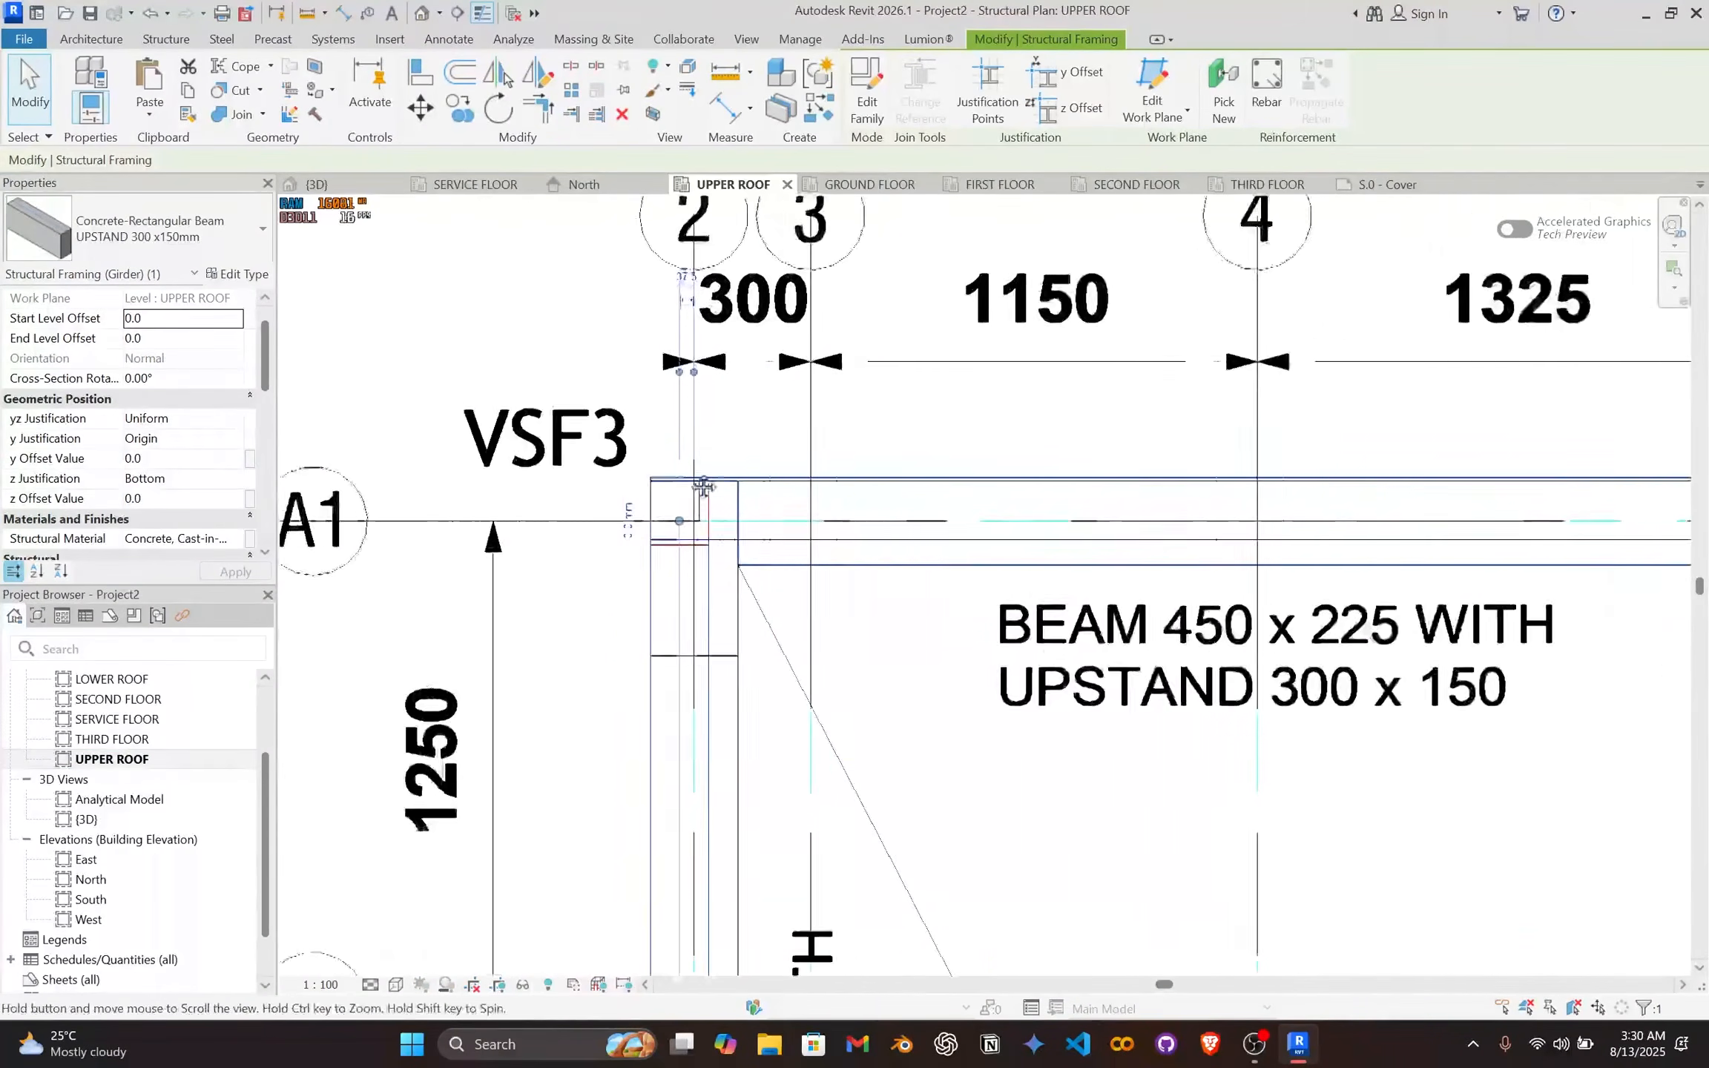
scroll(719, 531, up, 2)
drag(778, 554, 777, 551)
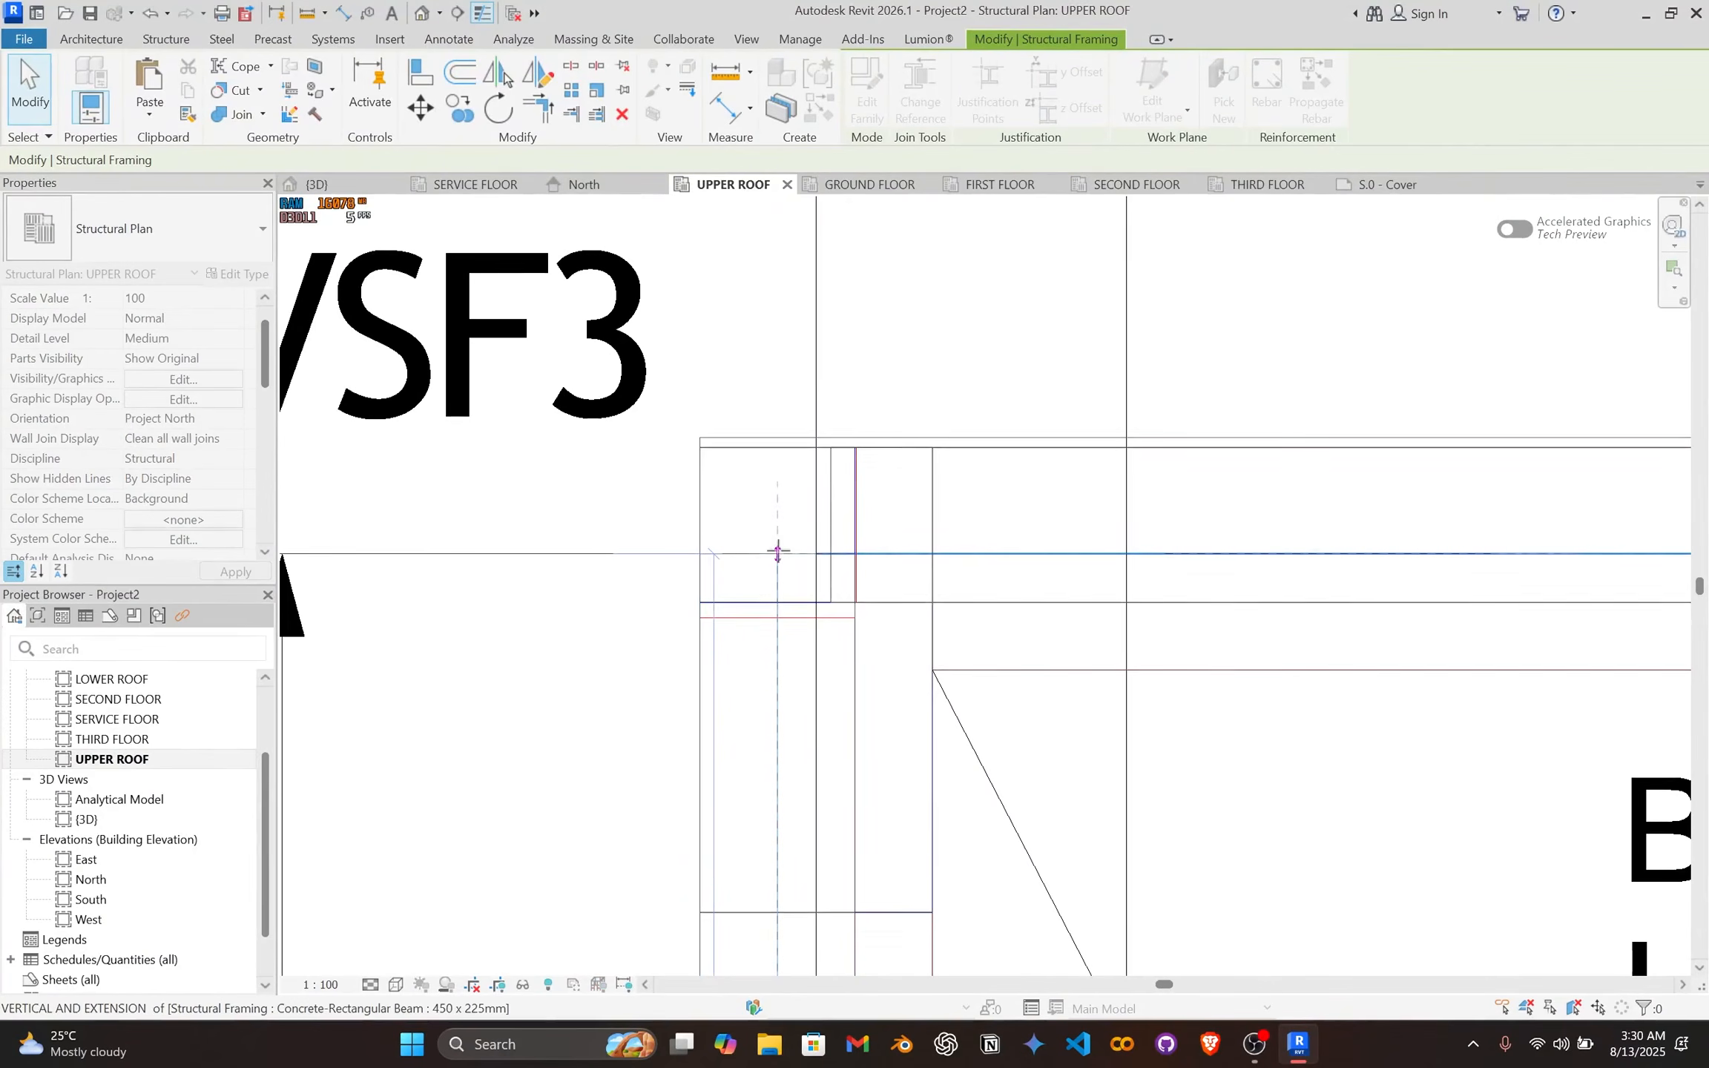
drag(637, 551, 692, 551)
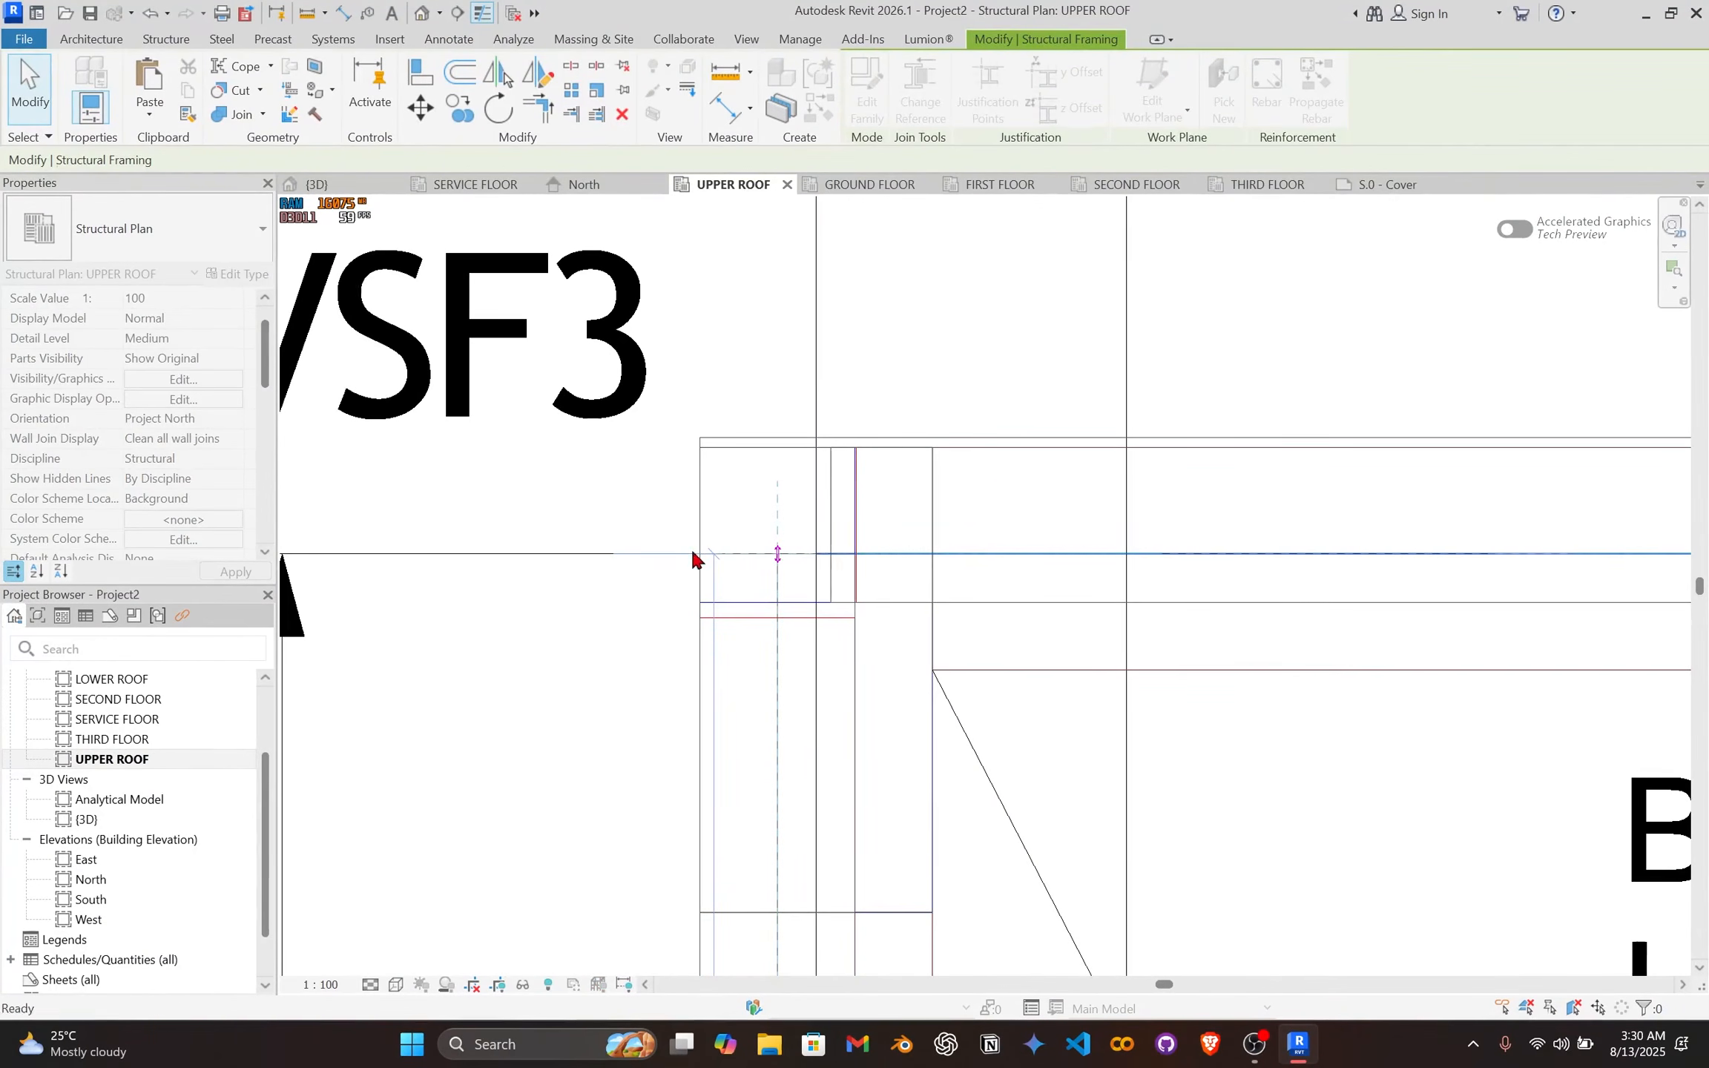
key(Escape)
click(1023, 460)
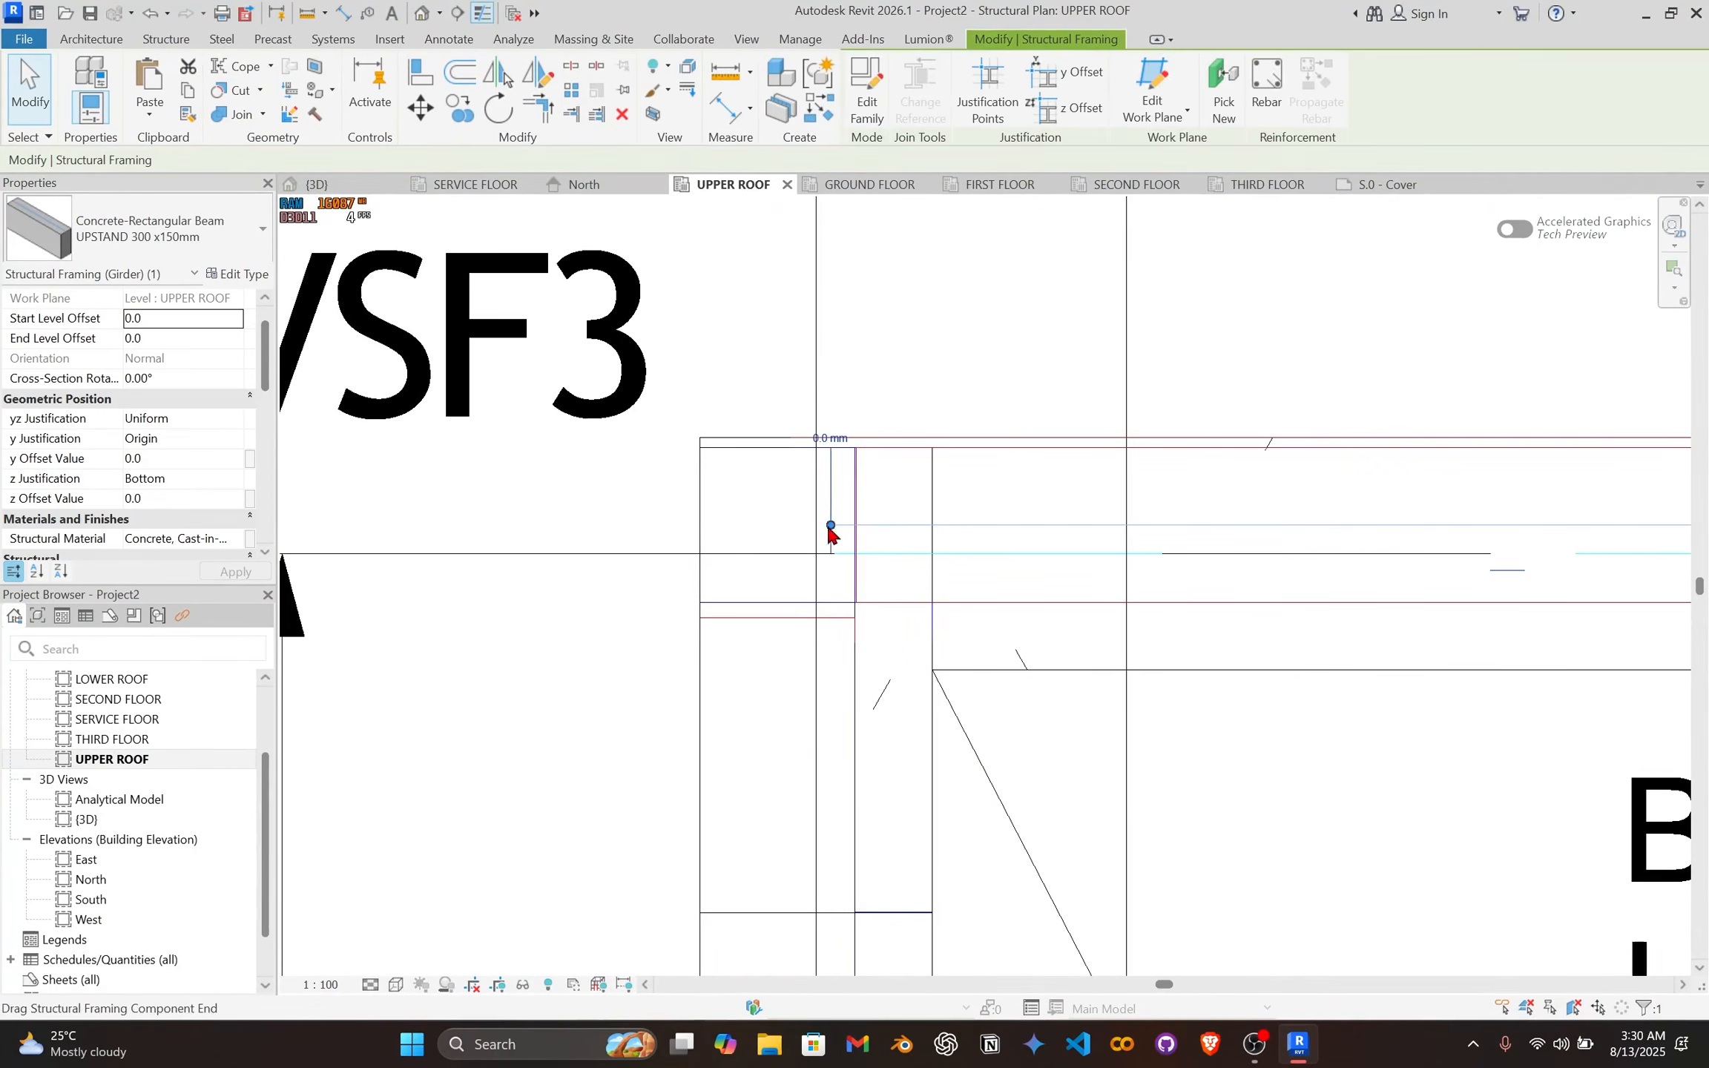
drag(829, 527, 700, 526)
key(Escape)
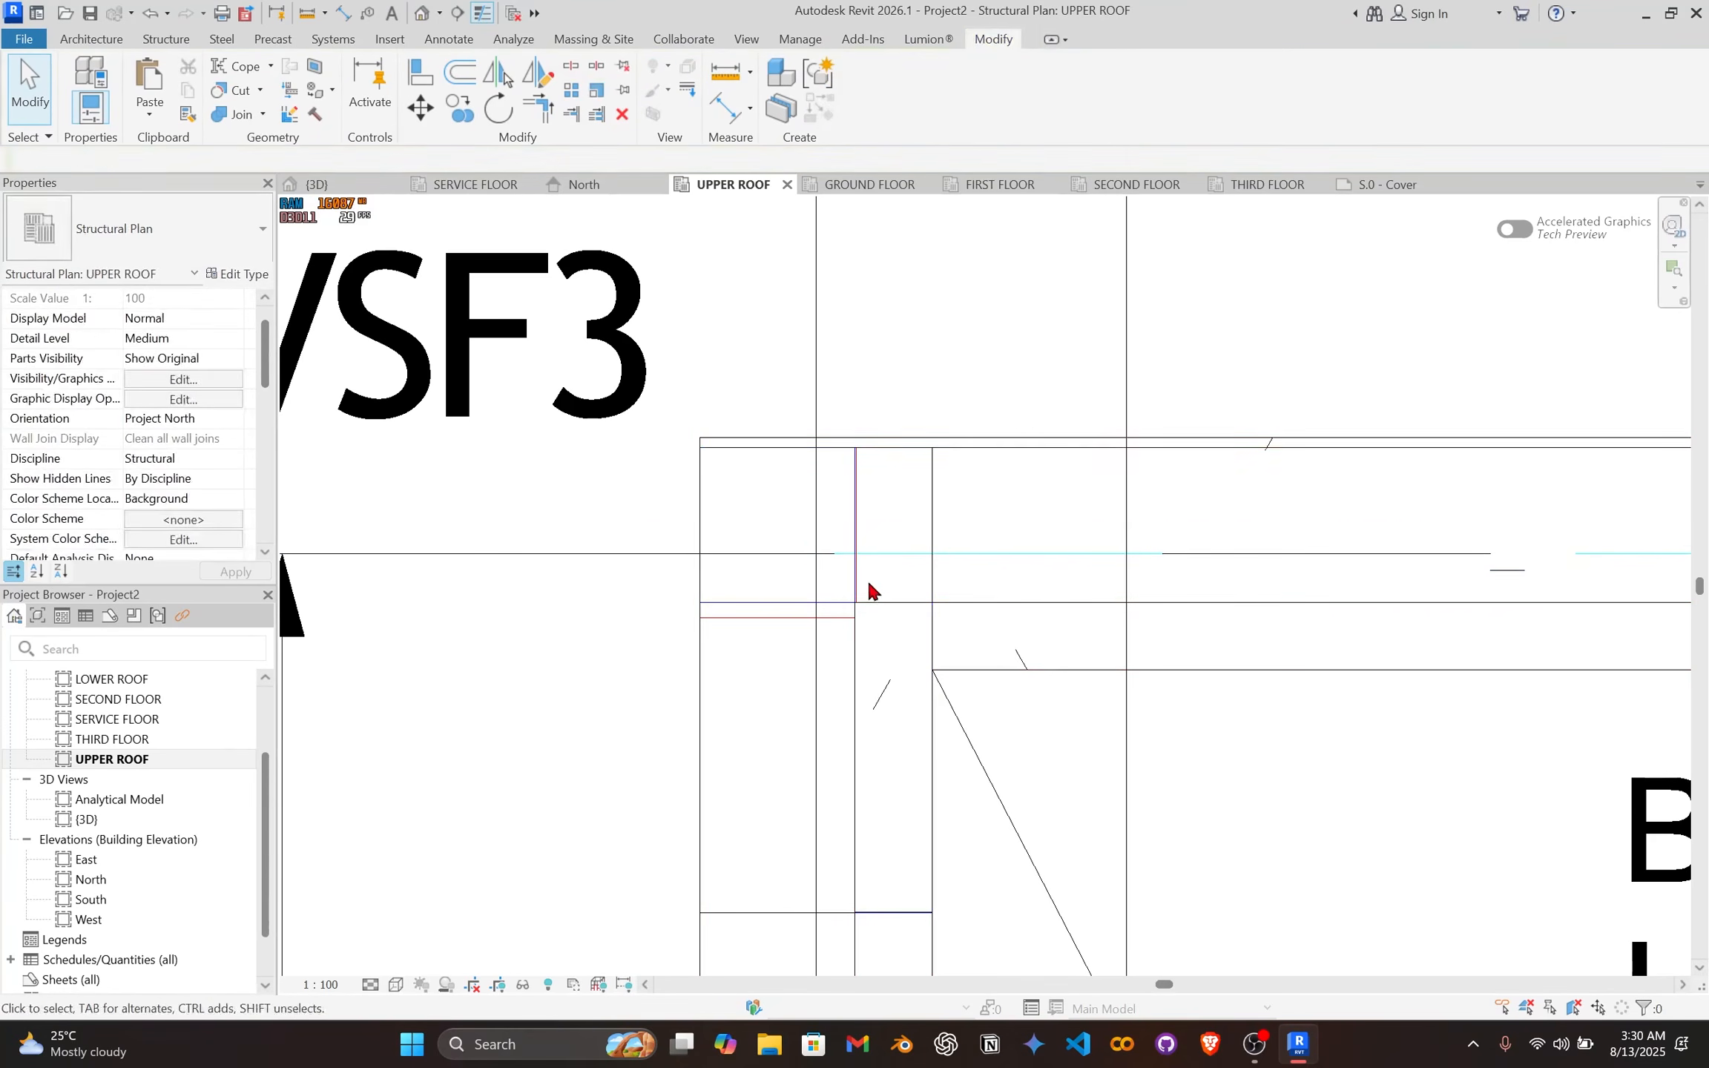
Step: Extend the grid A1 upstand's other end to the outer face of the grid 8 beam
click(889, 599)
scroll(1042, 641, down, 5)
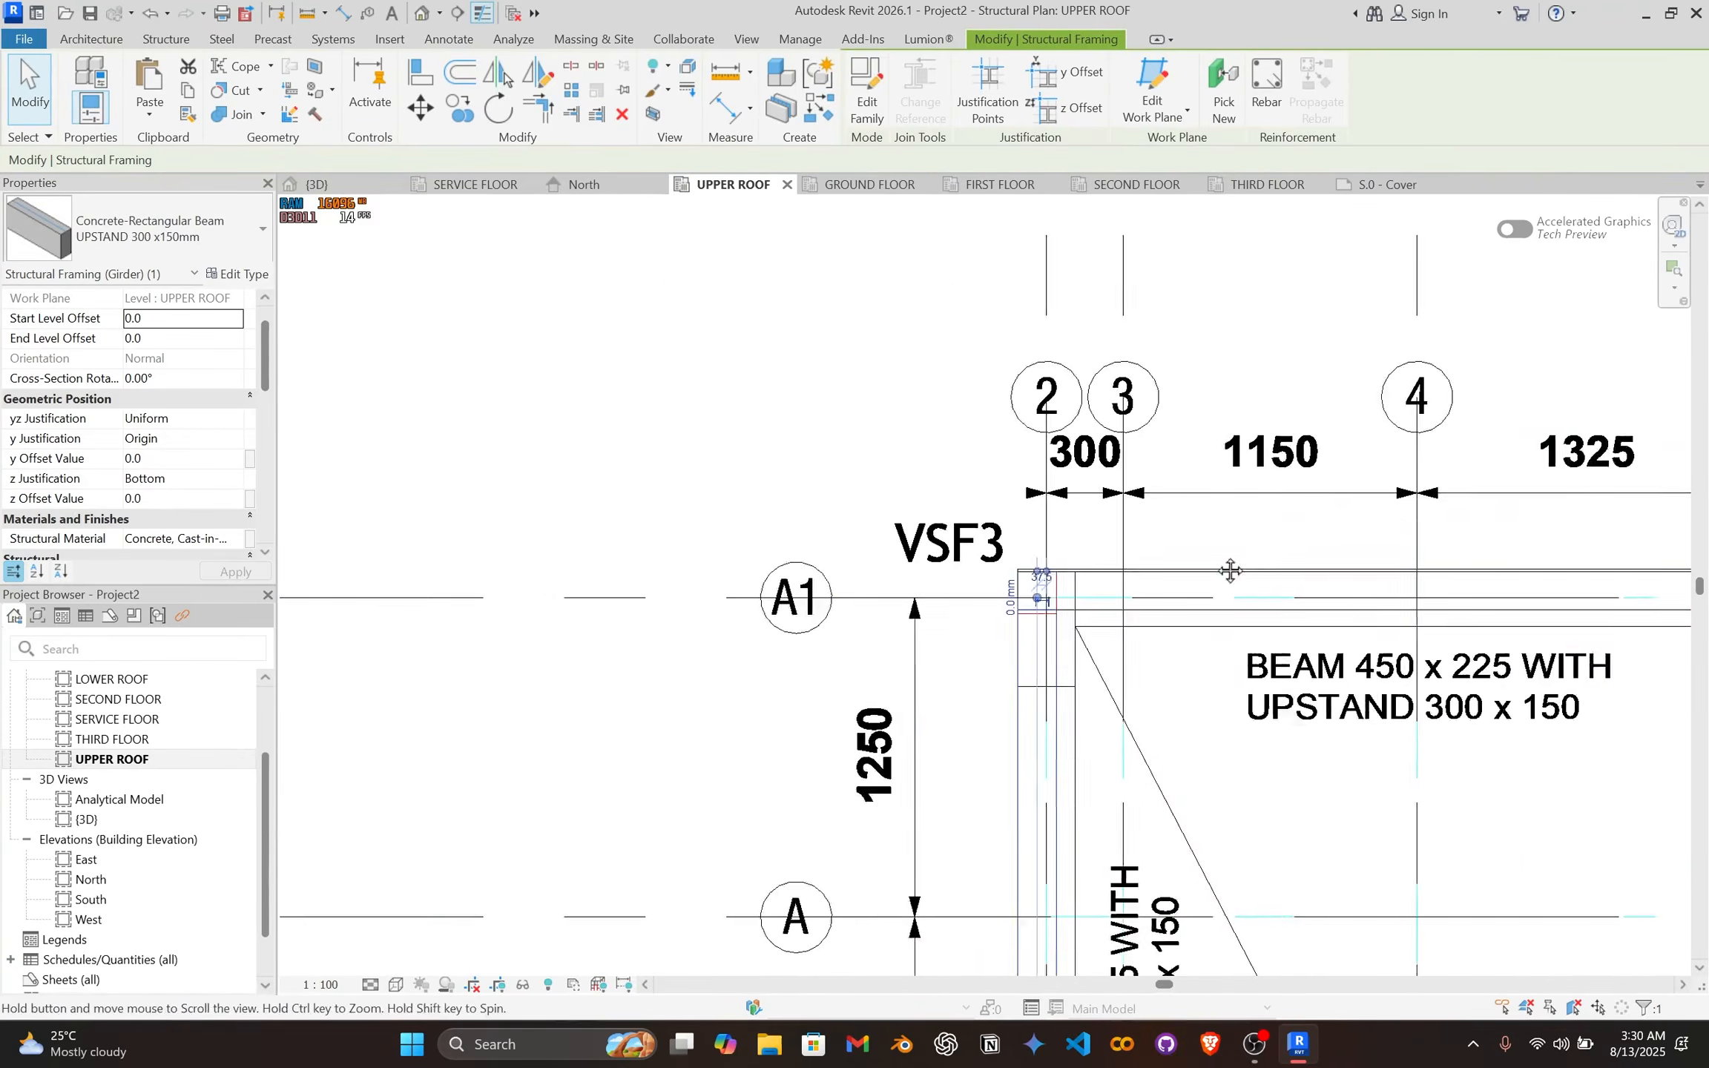
middle_drag(1230, 571, 497, 490)
middle_drag(1163, 479, 819, 509)
scroll(822, 509, up, 3)
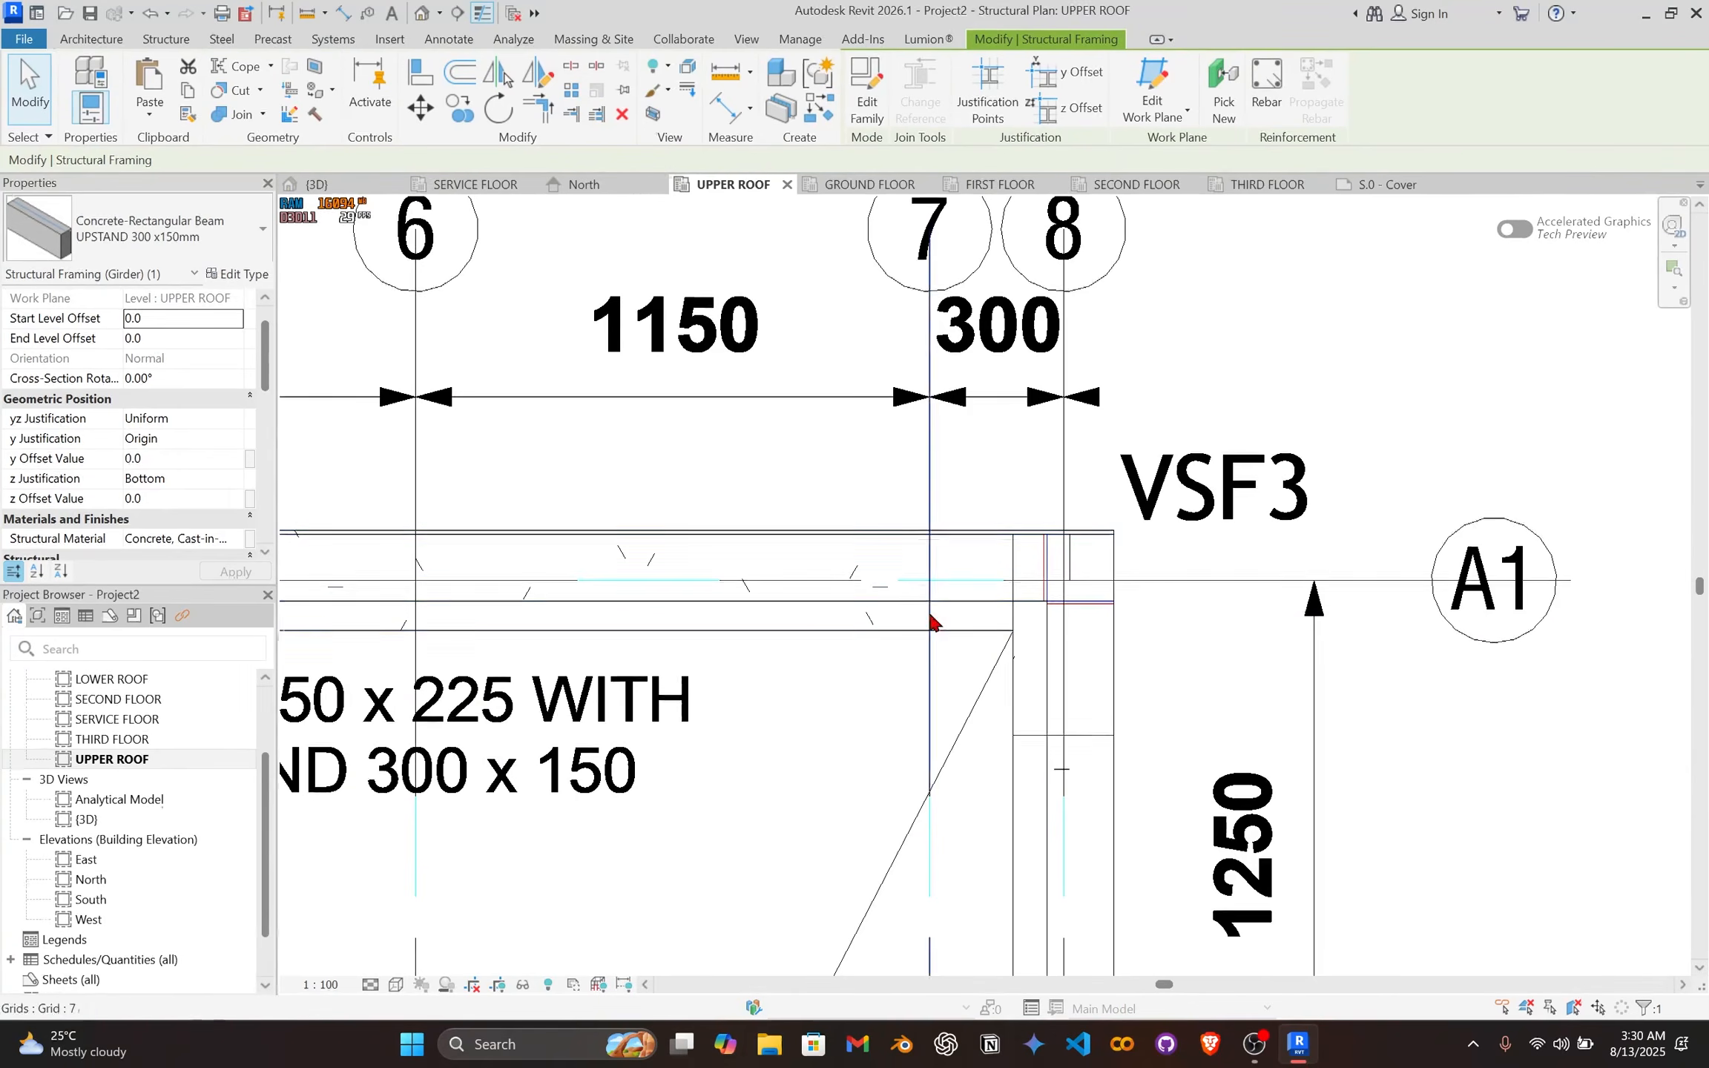
scroll(1142, 576, up, 3)
scroll(1012, 567, up, 2)
drag(1012, 566, 1130, 565)
scroll(1105, 668, down, 4)
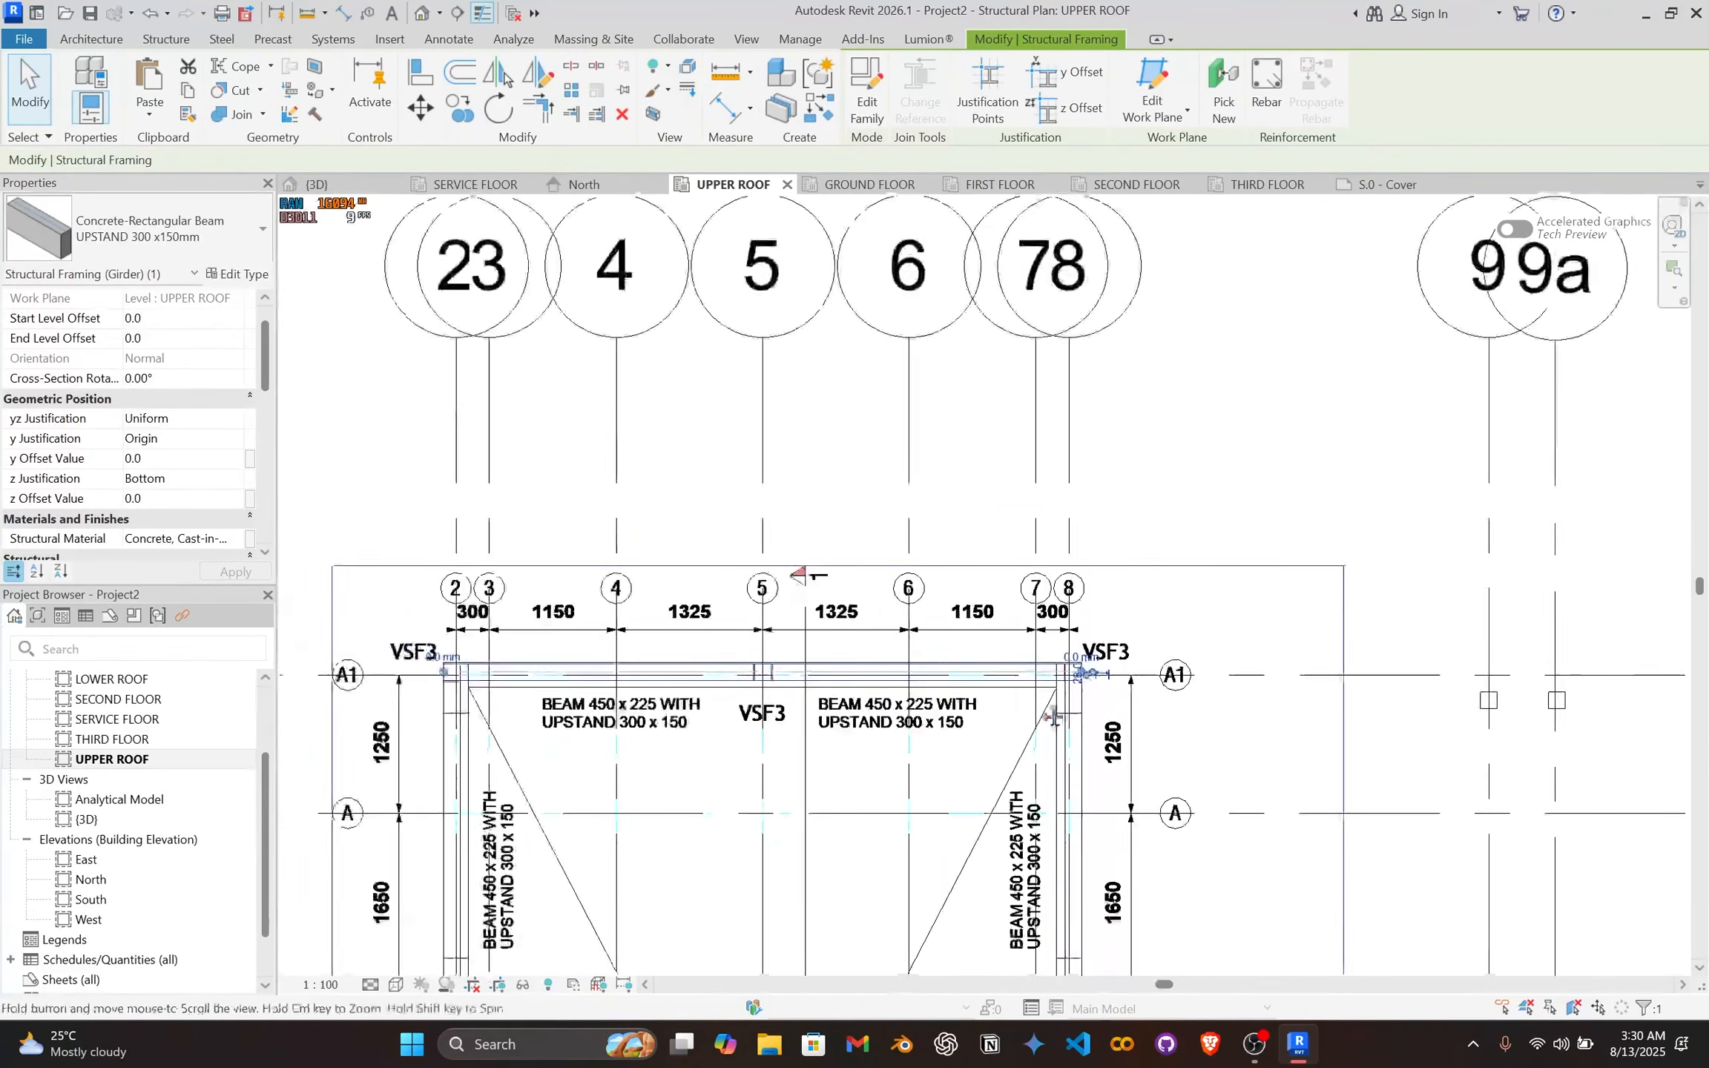
Step: Extend the grid D1 upstand's end at grid 8 to the outer face of the grid 8 beam
scroll(1142, 657, up, 3)
scroll(1142, 653, down, 1)
middle_drag(1140, 679, 1082, 168)
middle_drag(1126, 511, 1063, 129)
scroll(1044, 530, up, 4)
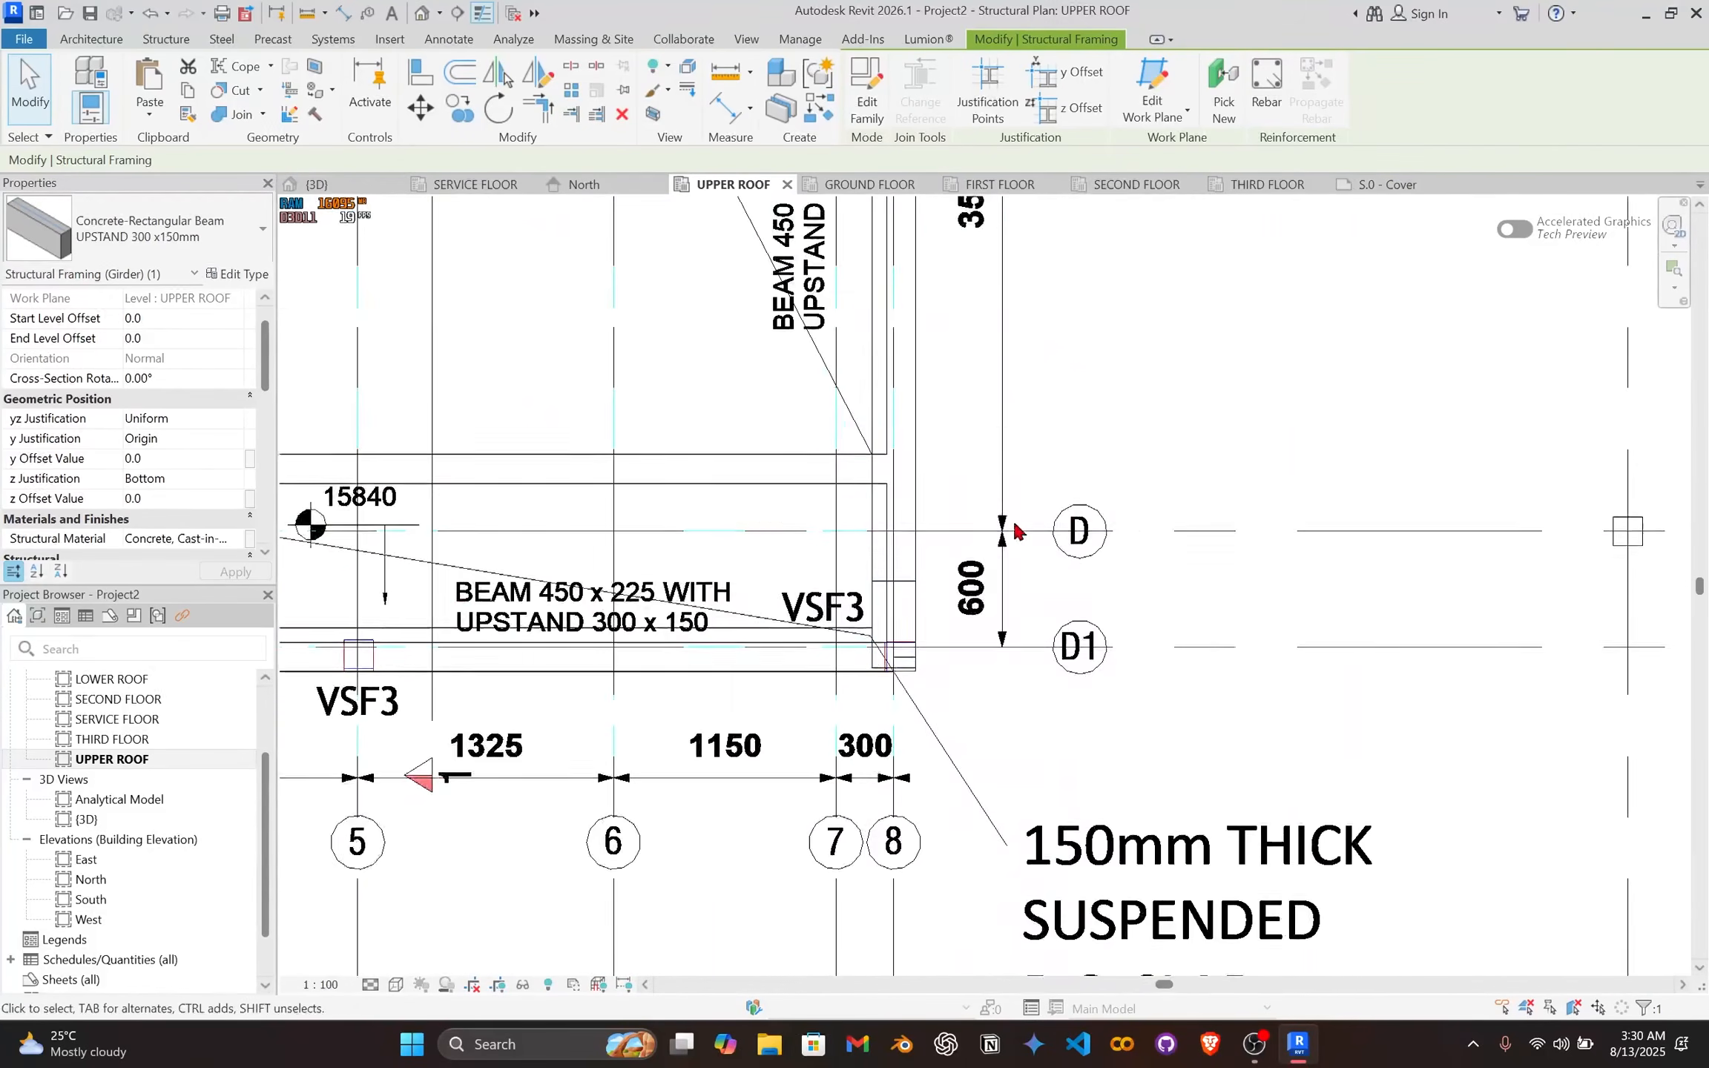
scroll(825, 640, up, 4)
click(819, 655)
scroll(936, 672, up, 2)
drag(944, 679, 1010, 678)
scroll(909, 610, down, 7)
Step: Extend the grid D1 upstand's end at grid 2 to the outer face of the grid 2 beam
middle_drag(709, 483, 1419, 508)
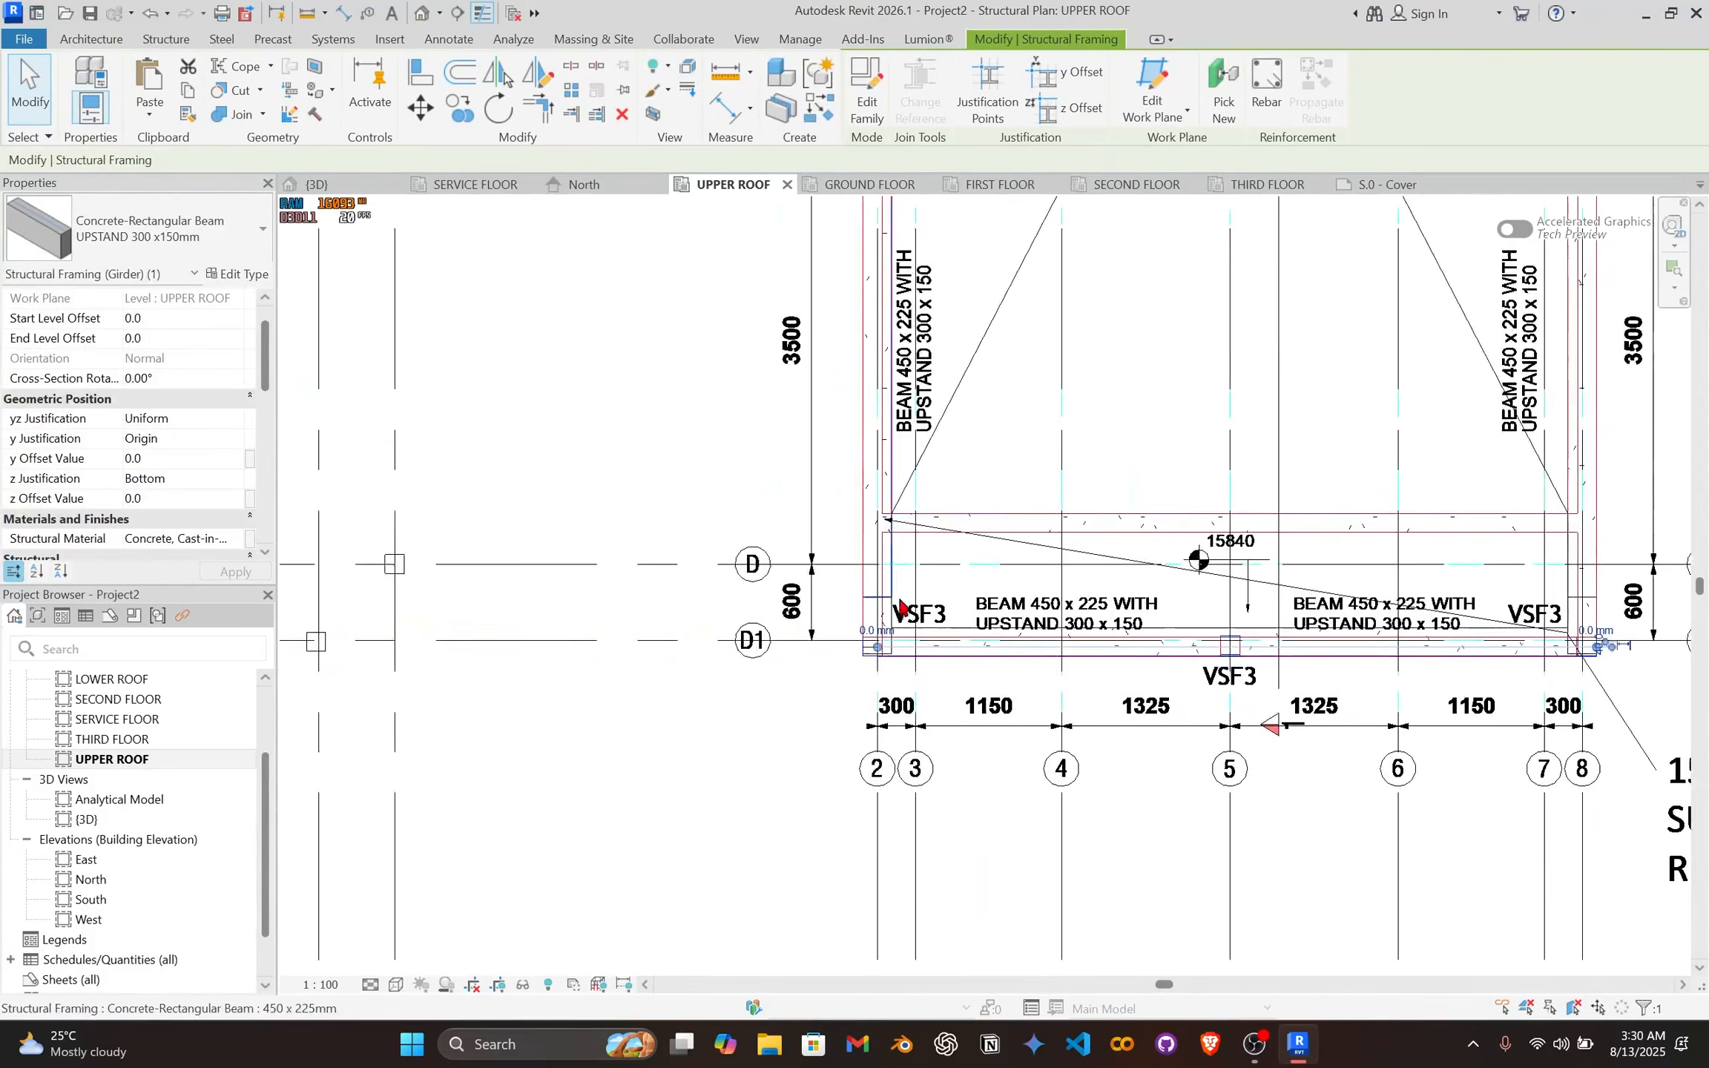
scroll(892, 612, up, 4)
scroll(860, 688, up, 4)
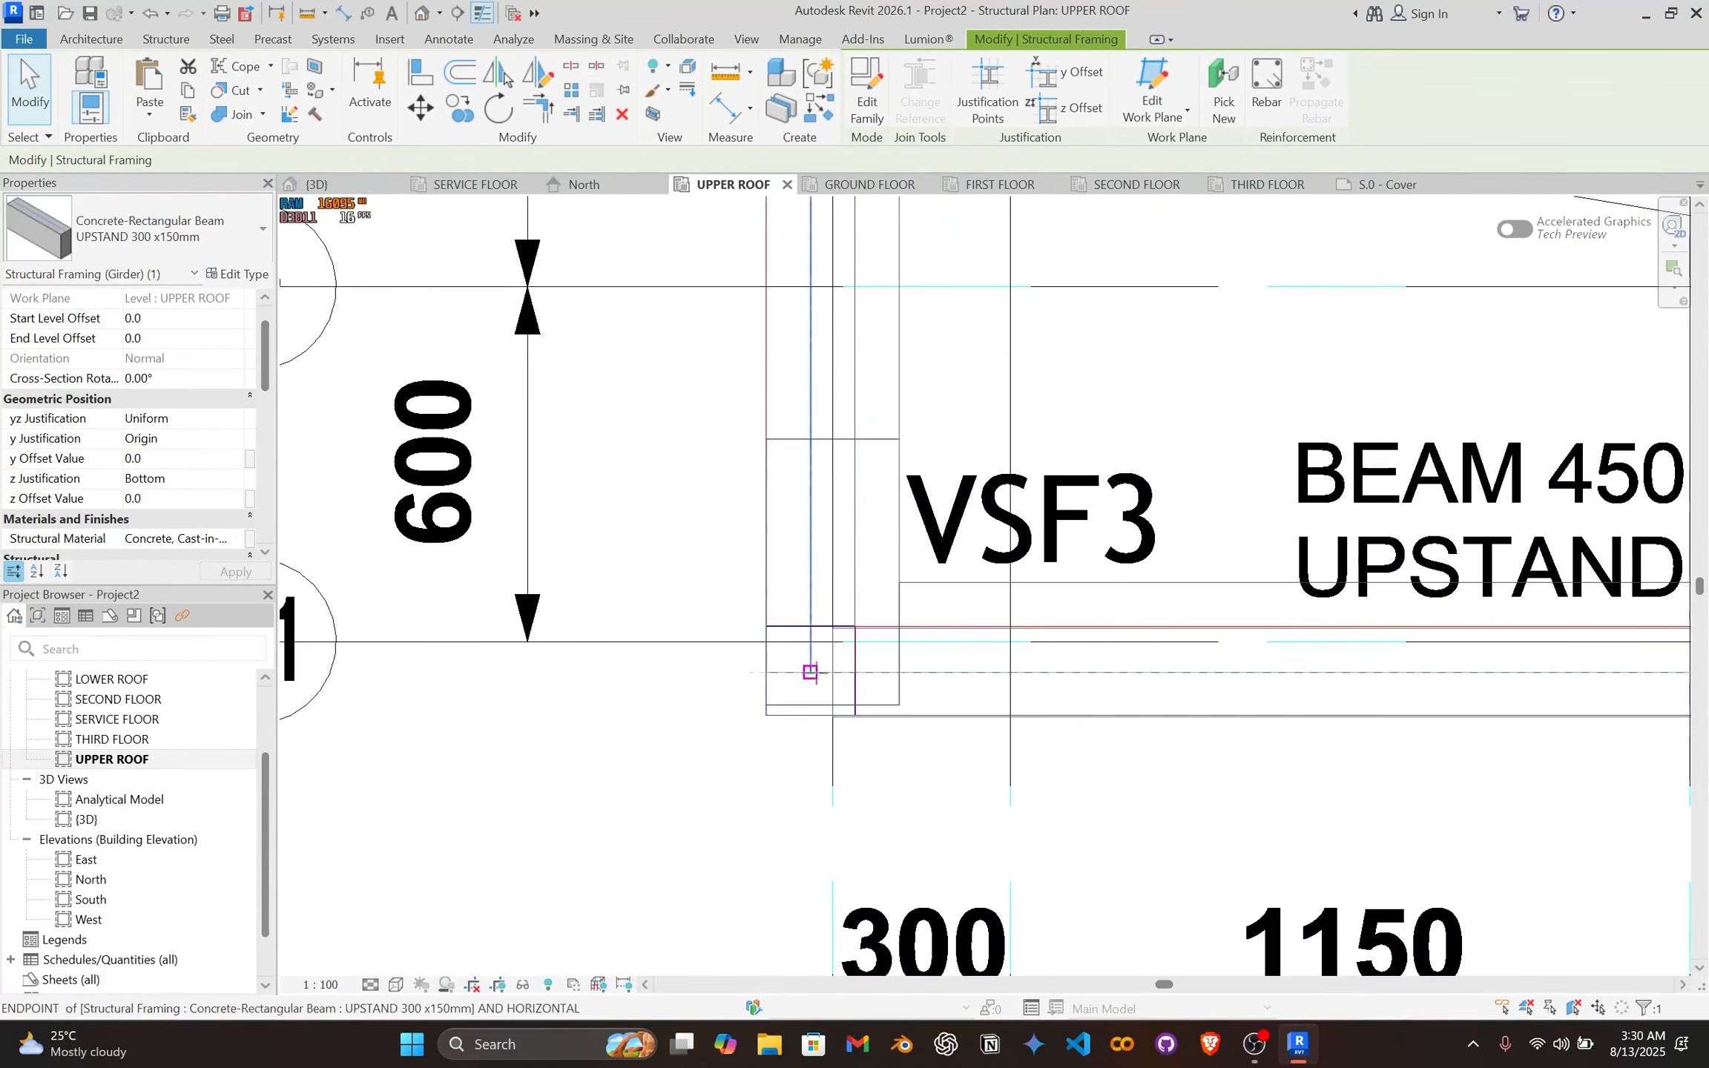
key(Escape)
drag(764, 675, 765, 674)
scroll(794, 652, down, 2)
scroll(849, 436, down, 2)
Step: Examine the grid 2 beam and upstand from grid D1 up to grid A1, and dismiss the save reminder
mouse_move(861, 446)
middle_down()
mouse_move(820, 721)
mouse_move(764, 801)
middle_up()
middle_drag(877, 534, 906, 738)
mouse_move(860, 487)
middle_down()
mouse_move(901, 750)
mouse_move(868, 751)
middle_up()
middle_drag(794, 325, 826, 716)
scroll(773, 699, up, 2)
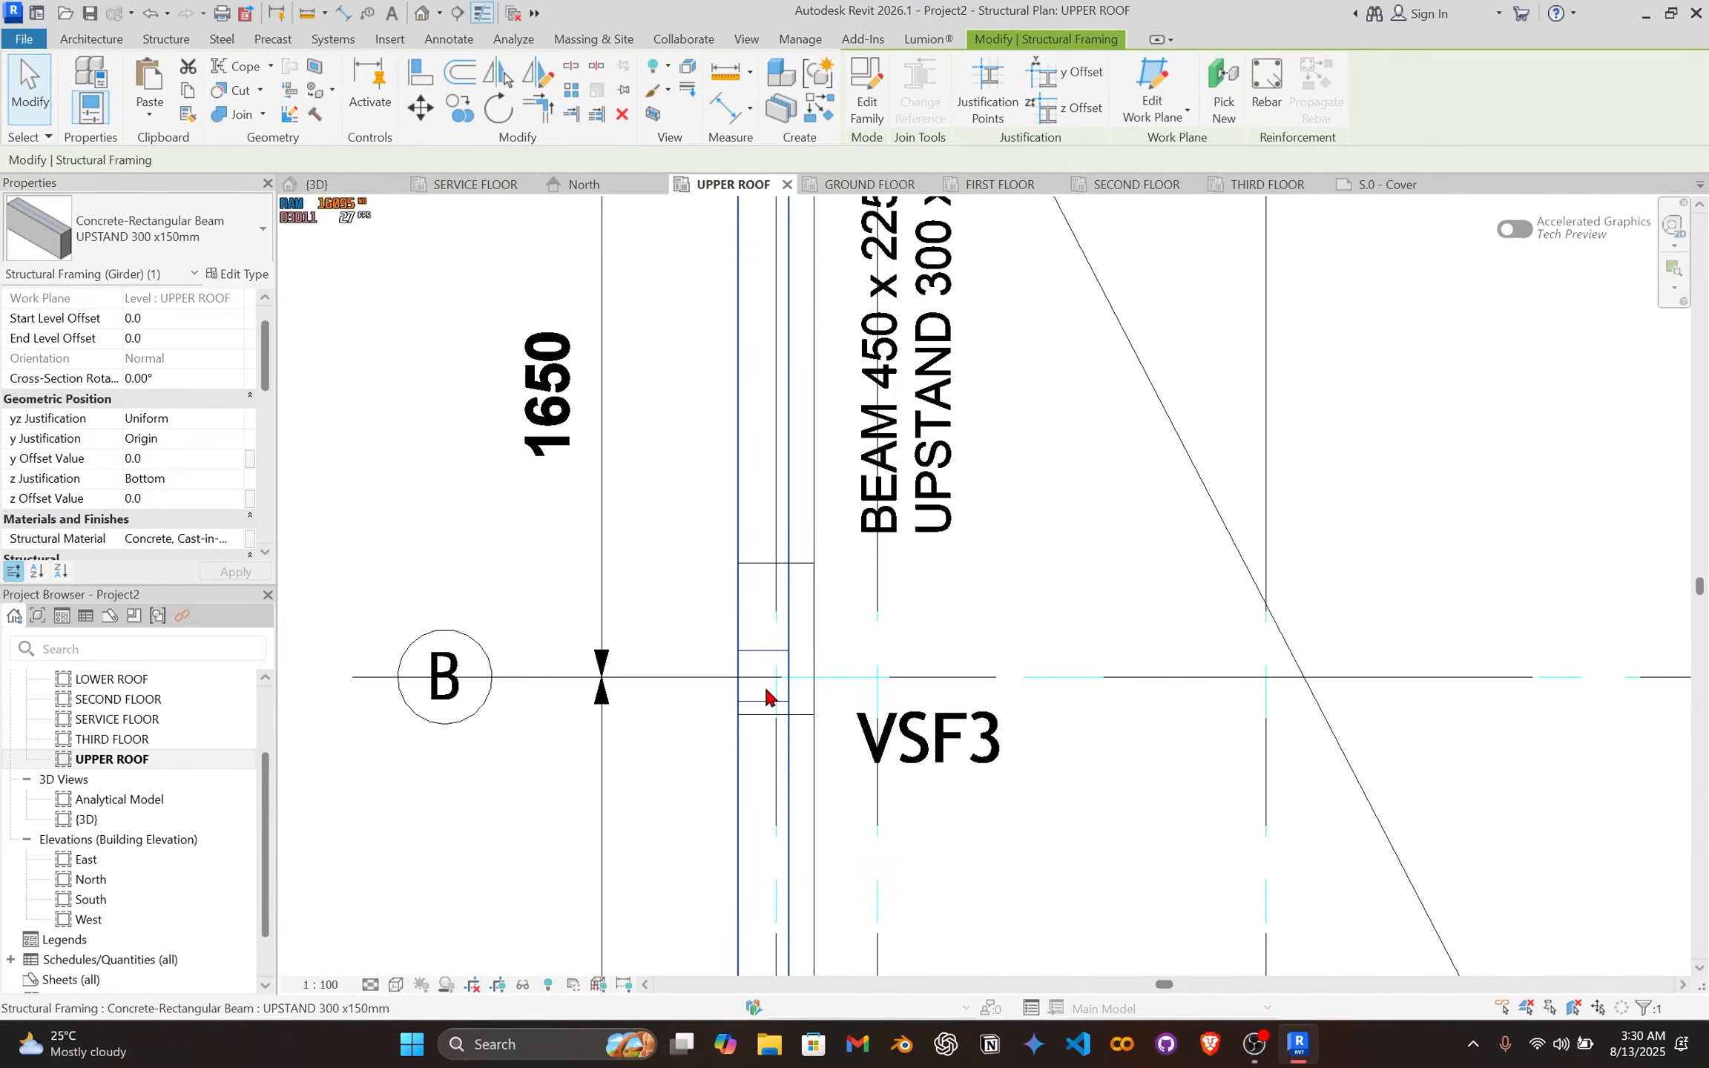
click(765, 656)
scroll(936, 437, down, 2)
middle_drag(976, 366, 797, 859)
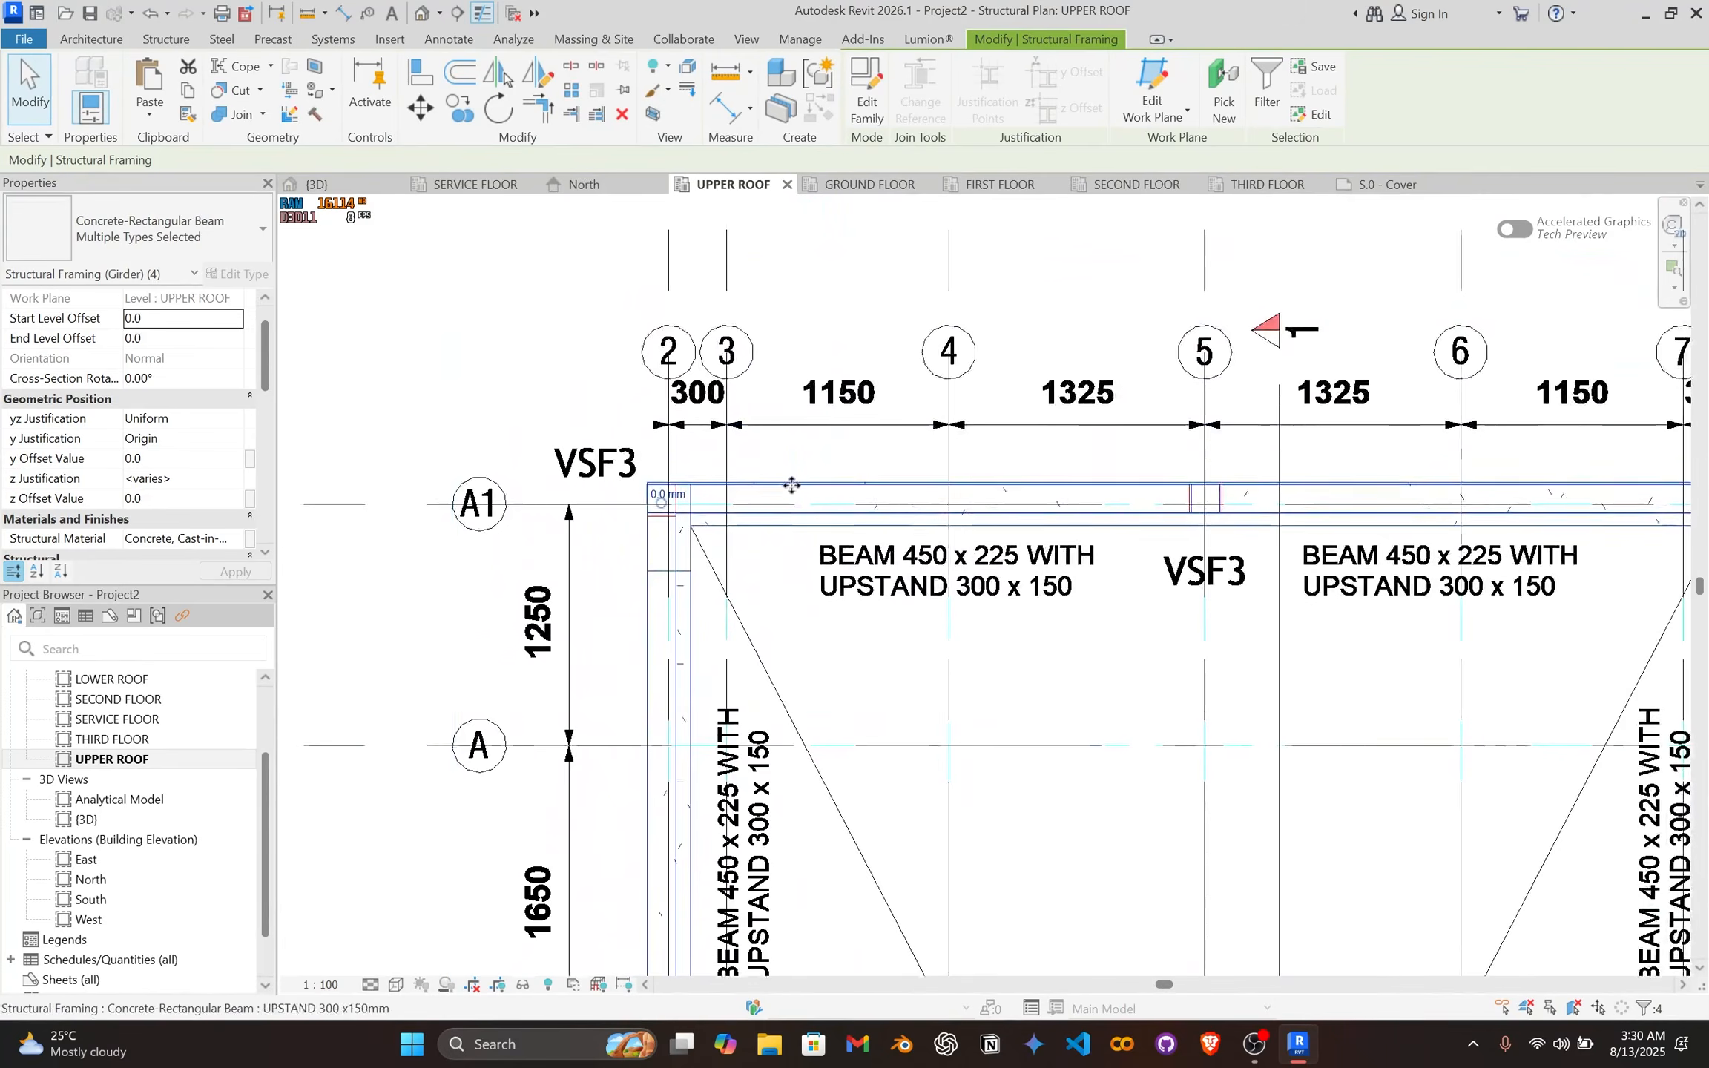
middle_drag(794, 485, 810, 531)
scroll(700, 569, up, 1)
key(Escape)
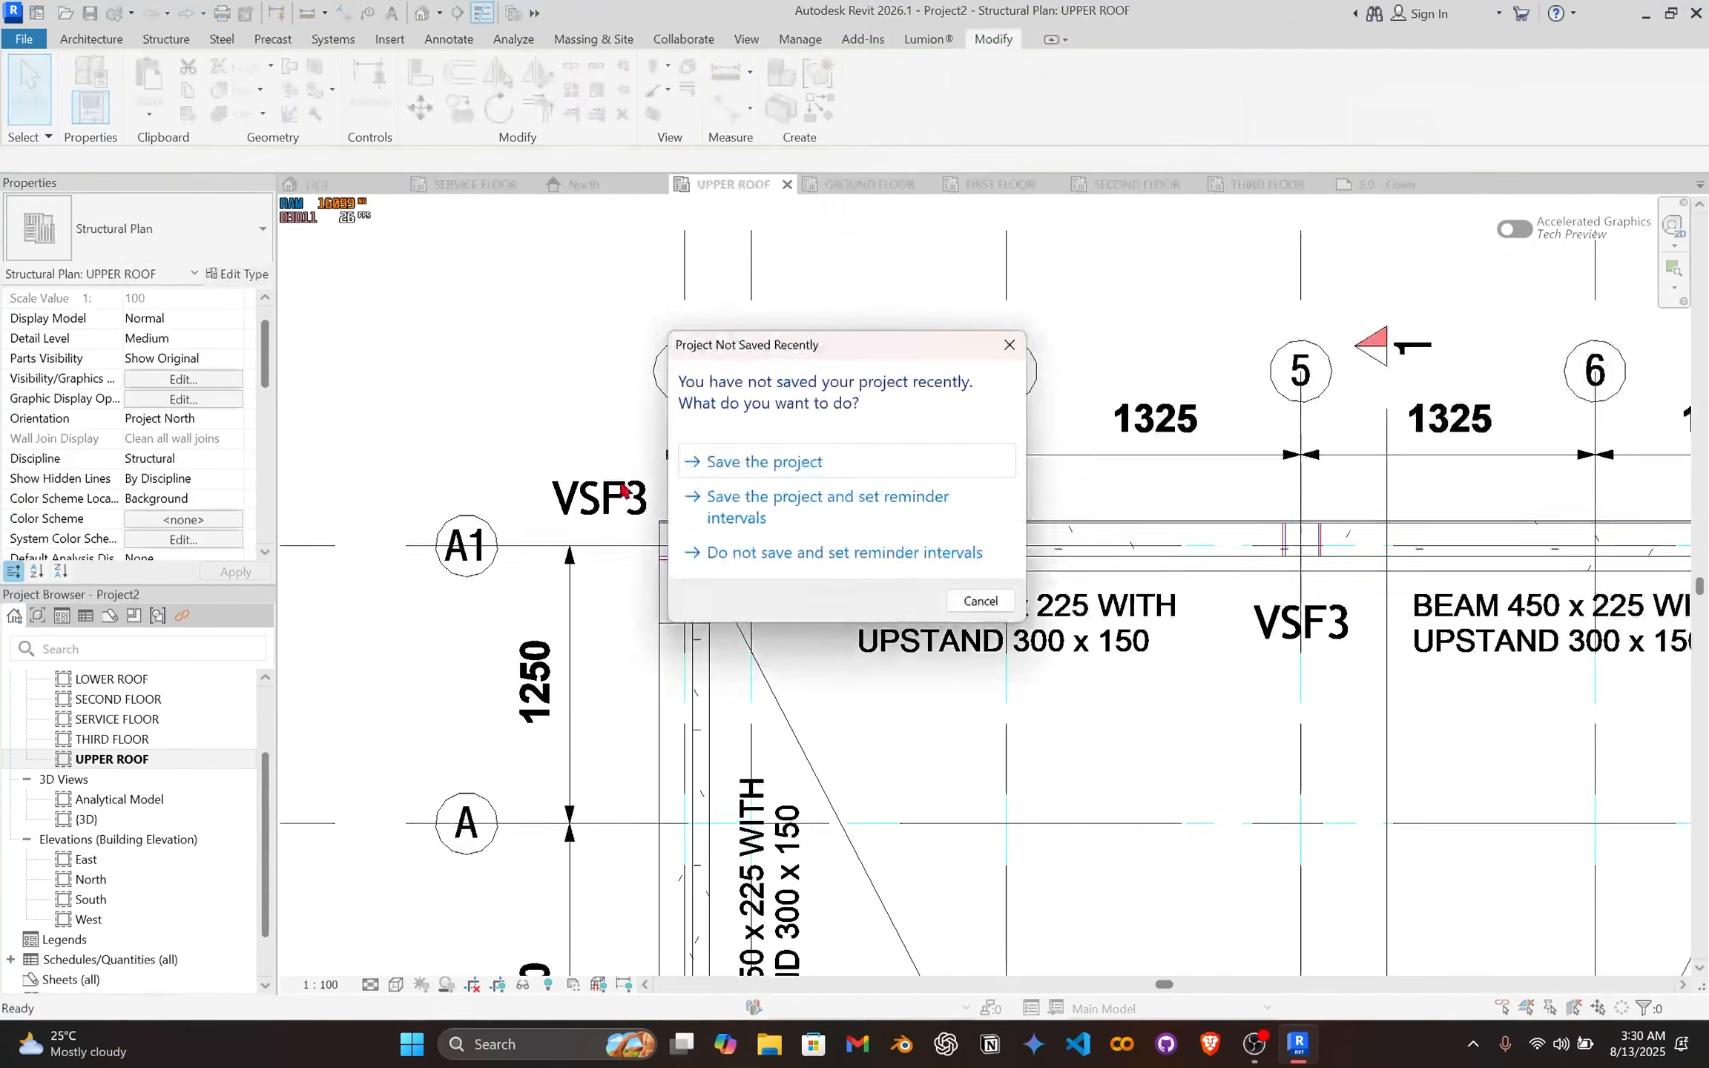
click(1009, 344)
Step: Place a vertical C4 concrete rectangular column on grid 2 at the VSF3 corner beside grid A1 and select it
click(168, 39)
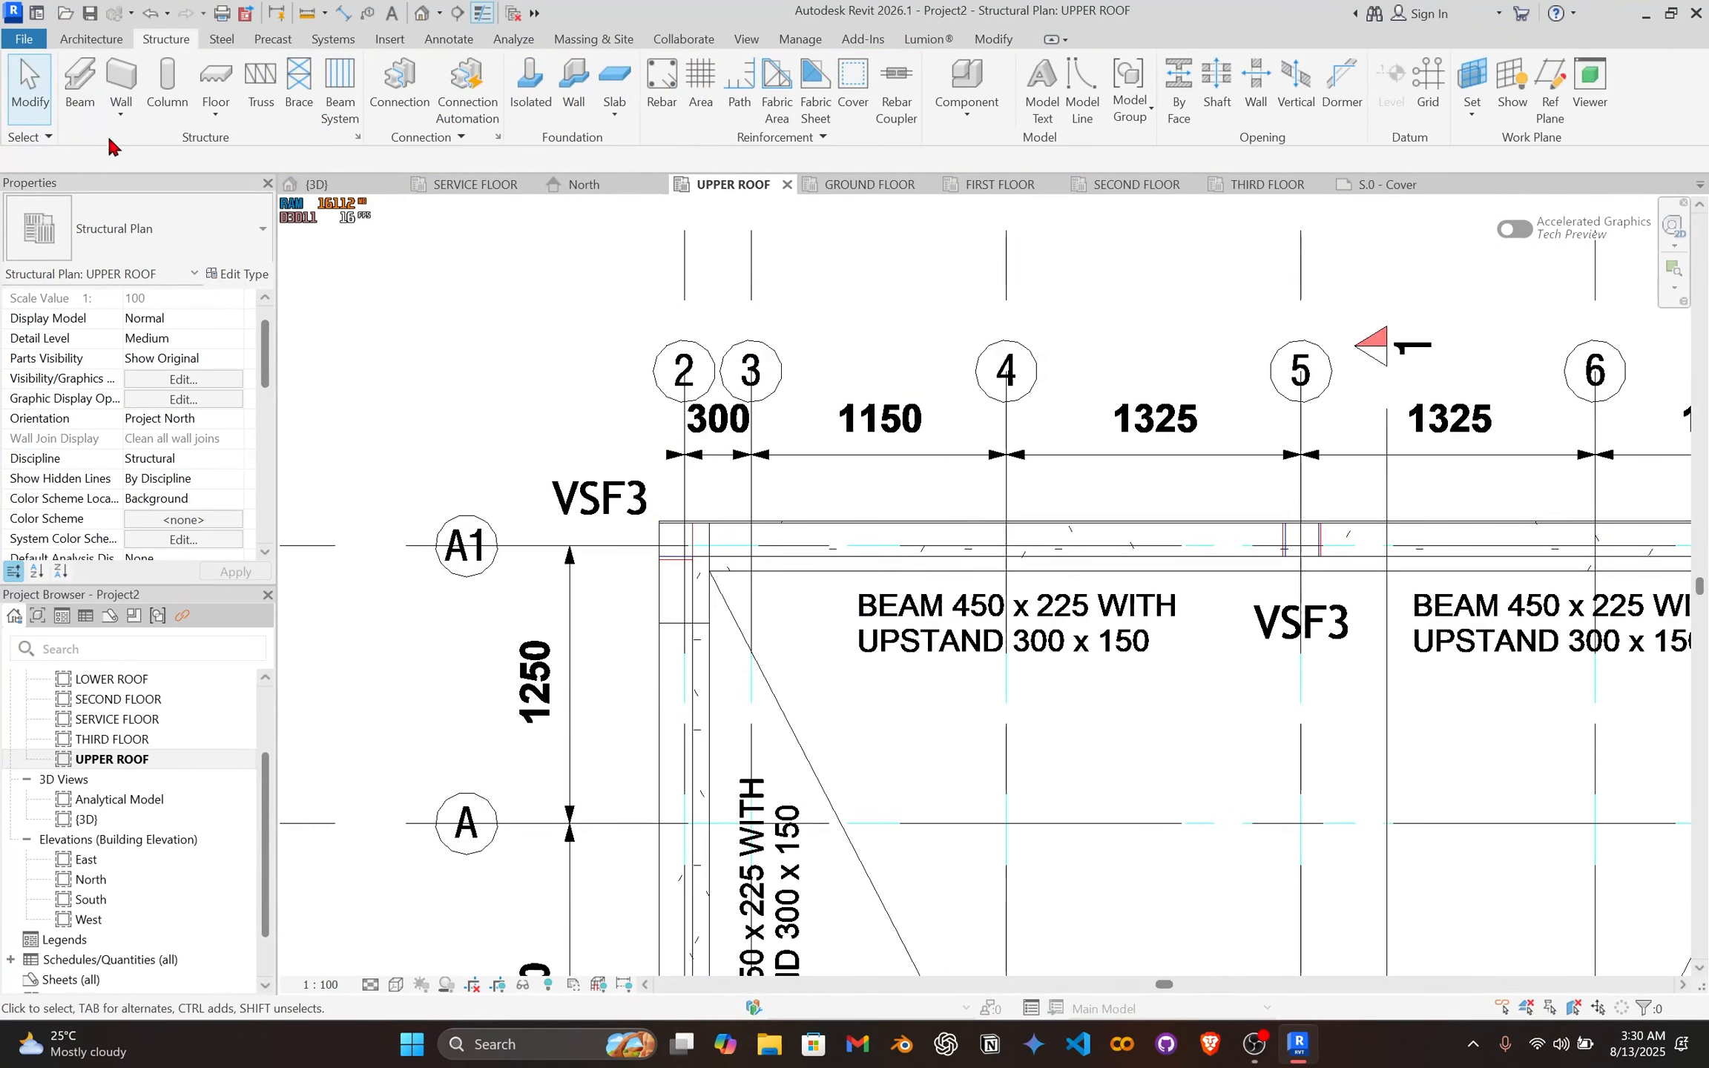
click(167, 78)
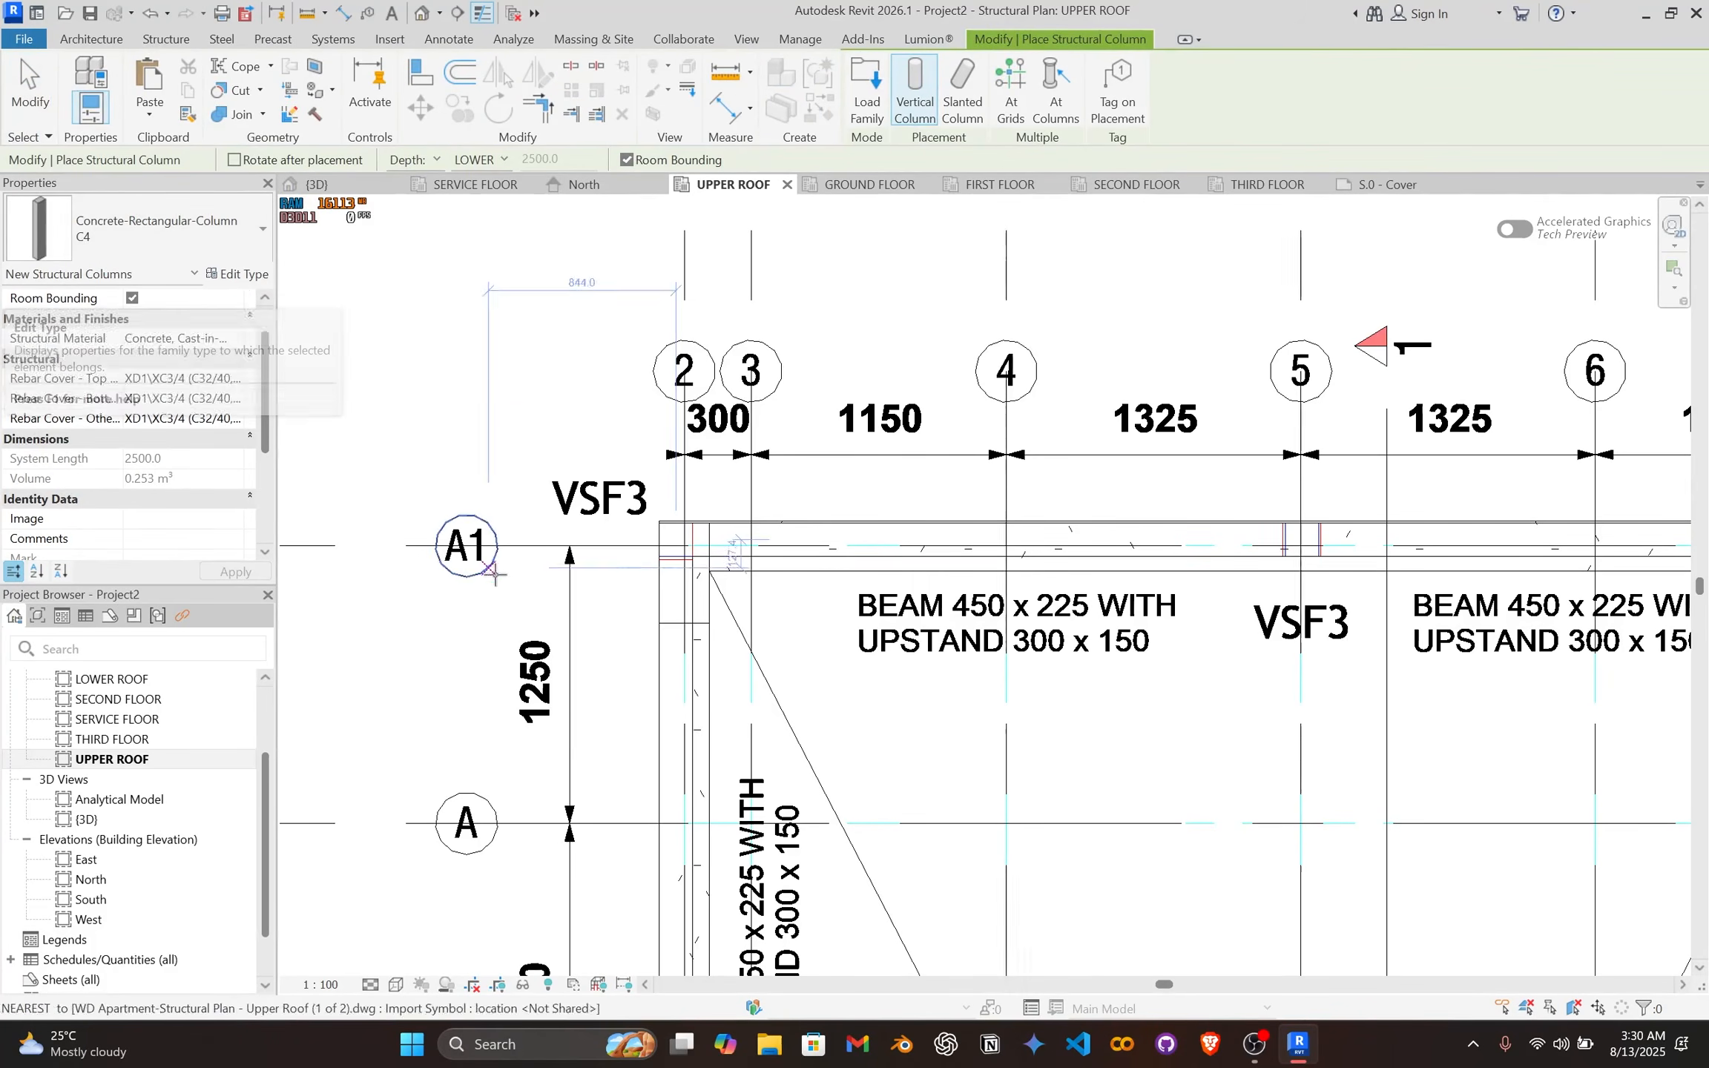
scroll(686, 593, up, 5)
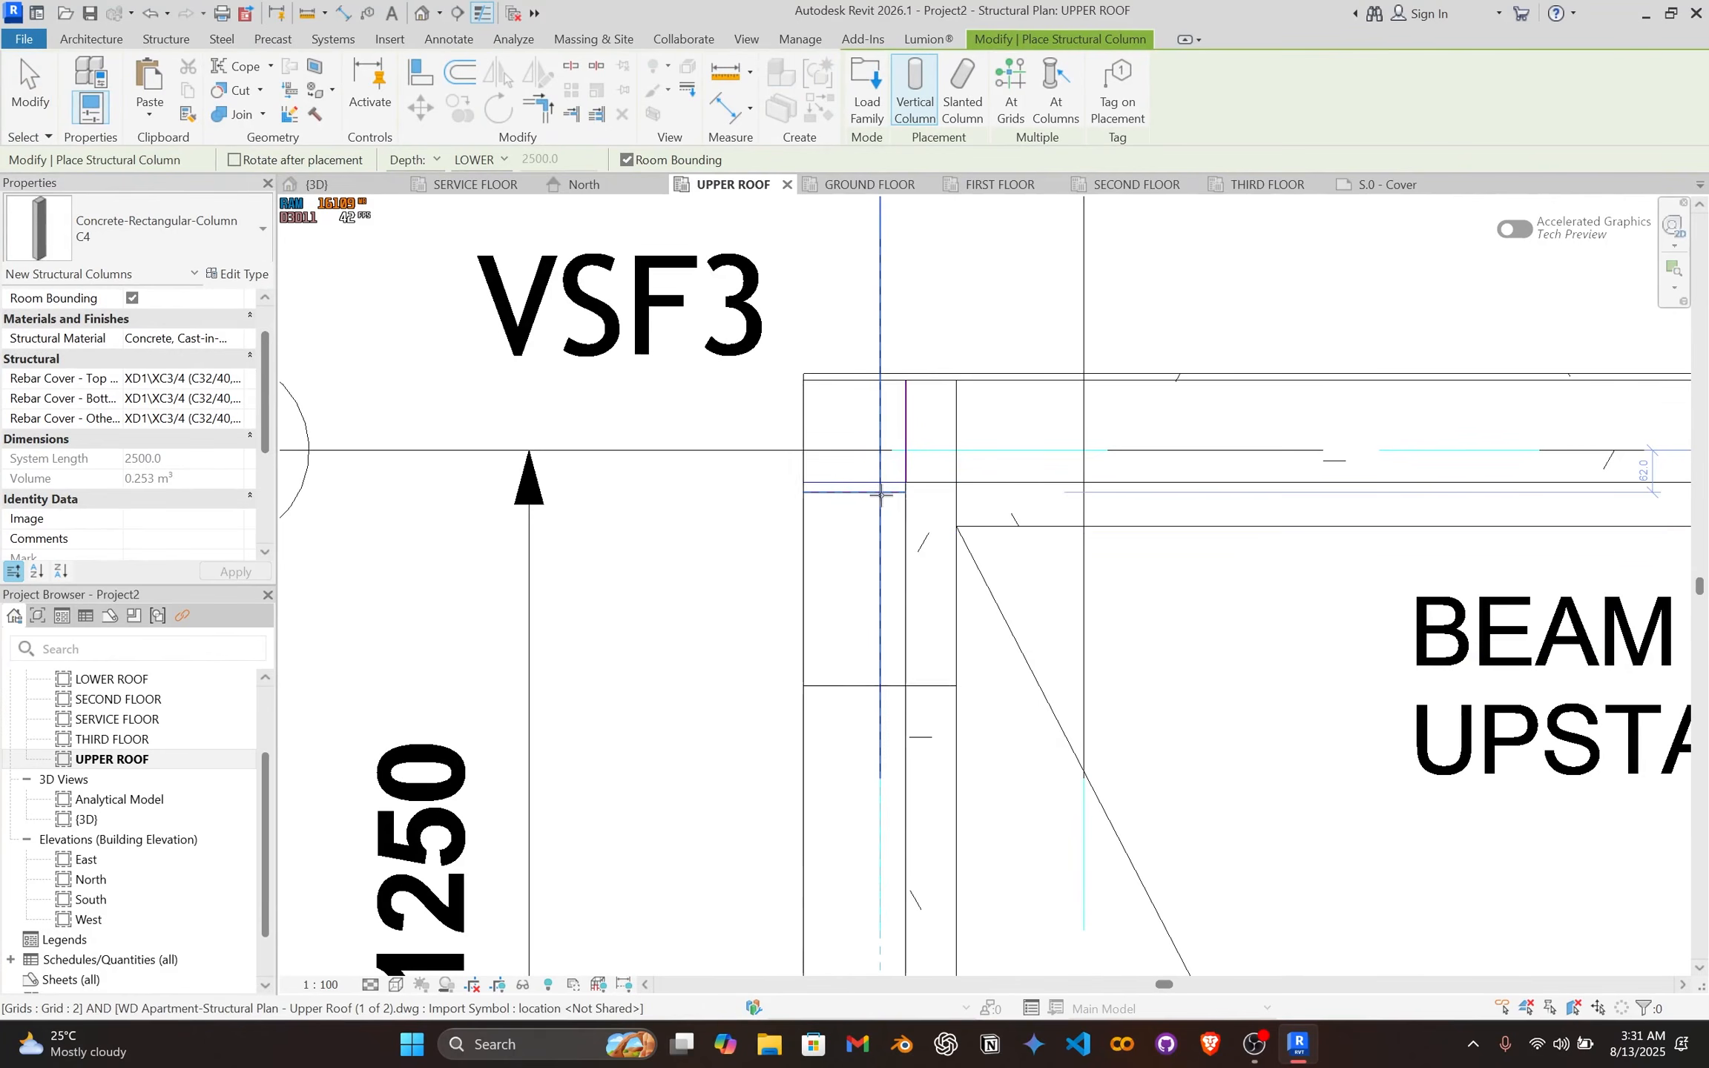
click(881, 494)
key(Escape)
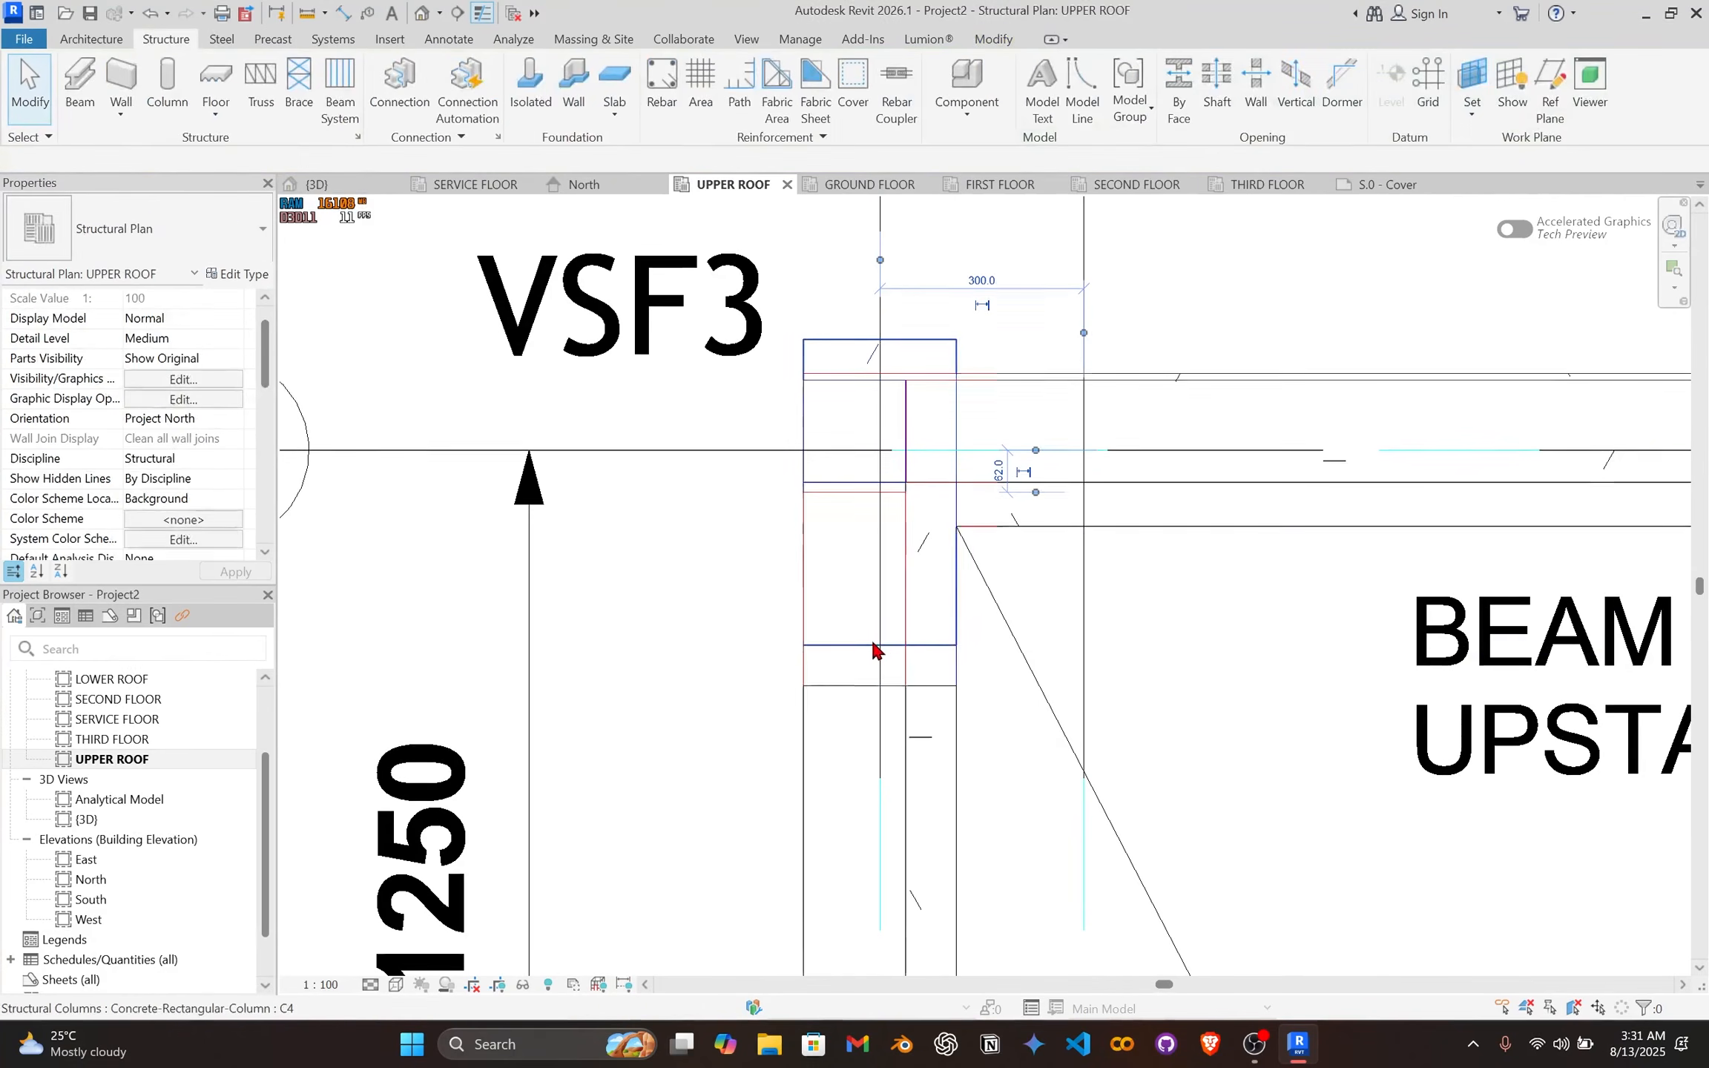
scroll(213, 331, up, 1)
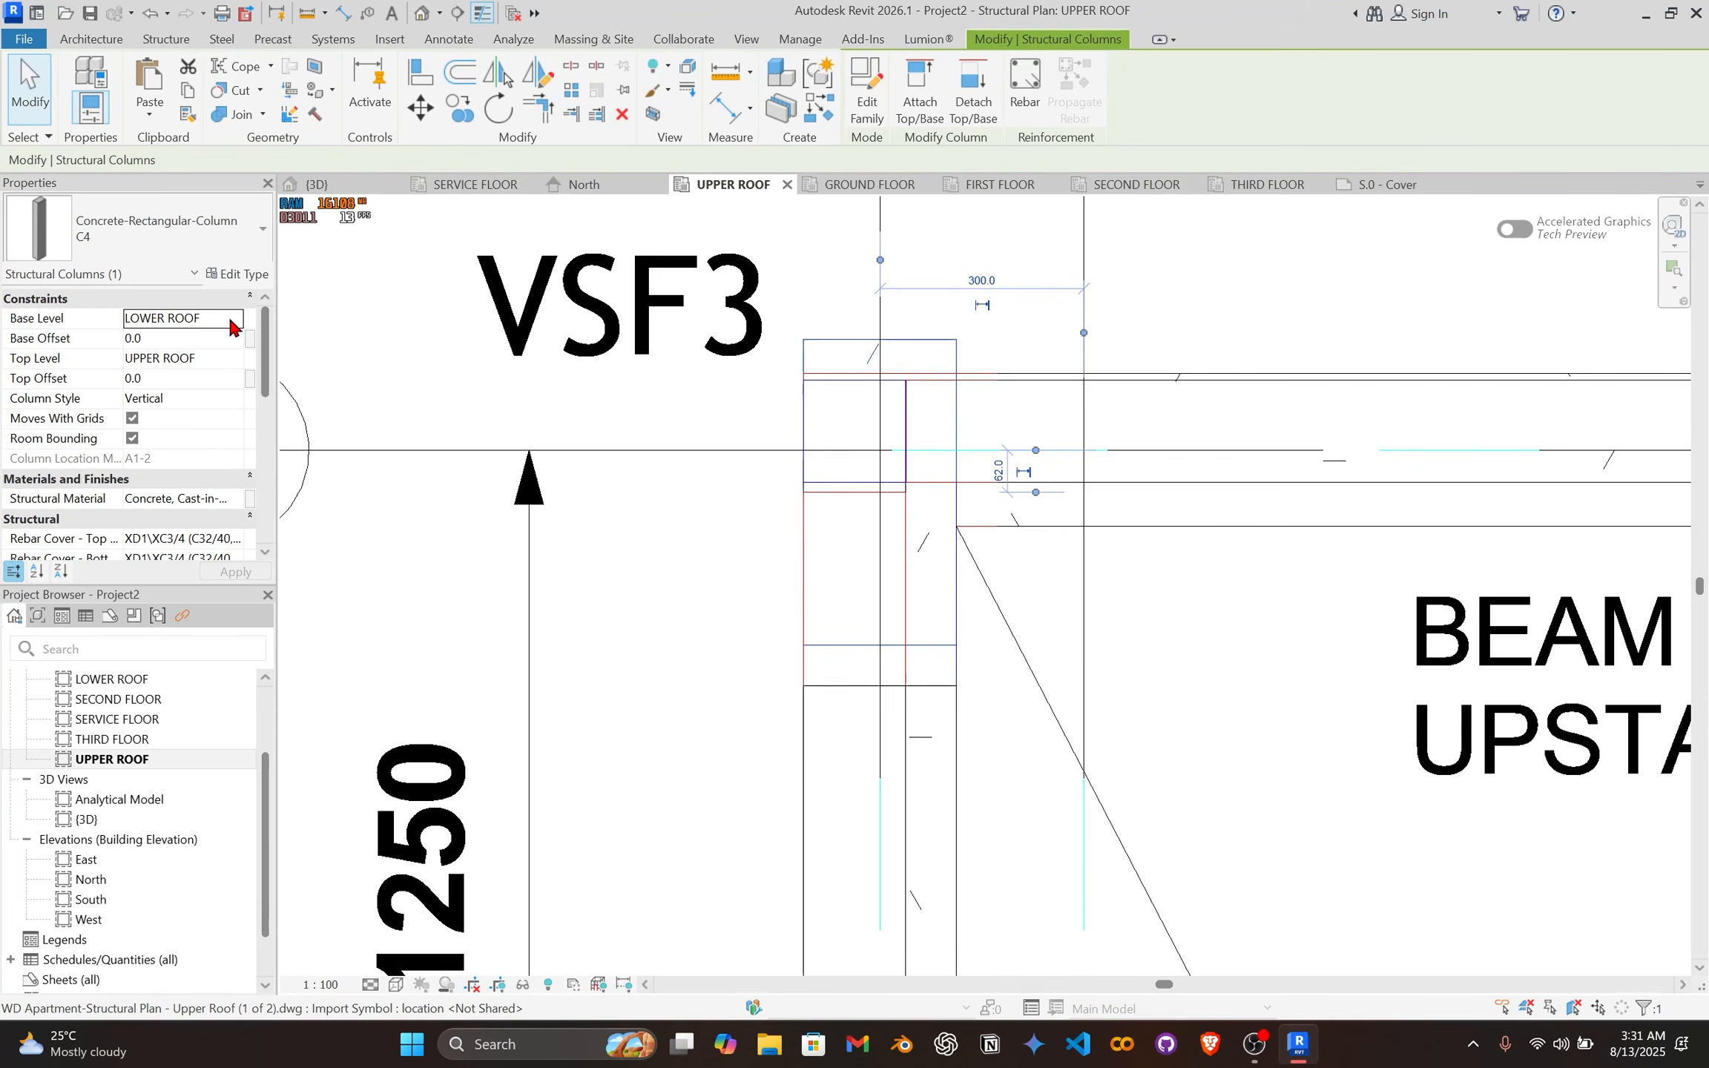
click(967, 278)
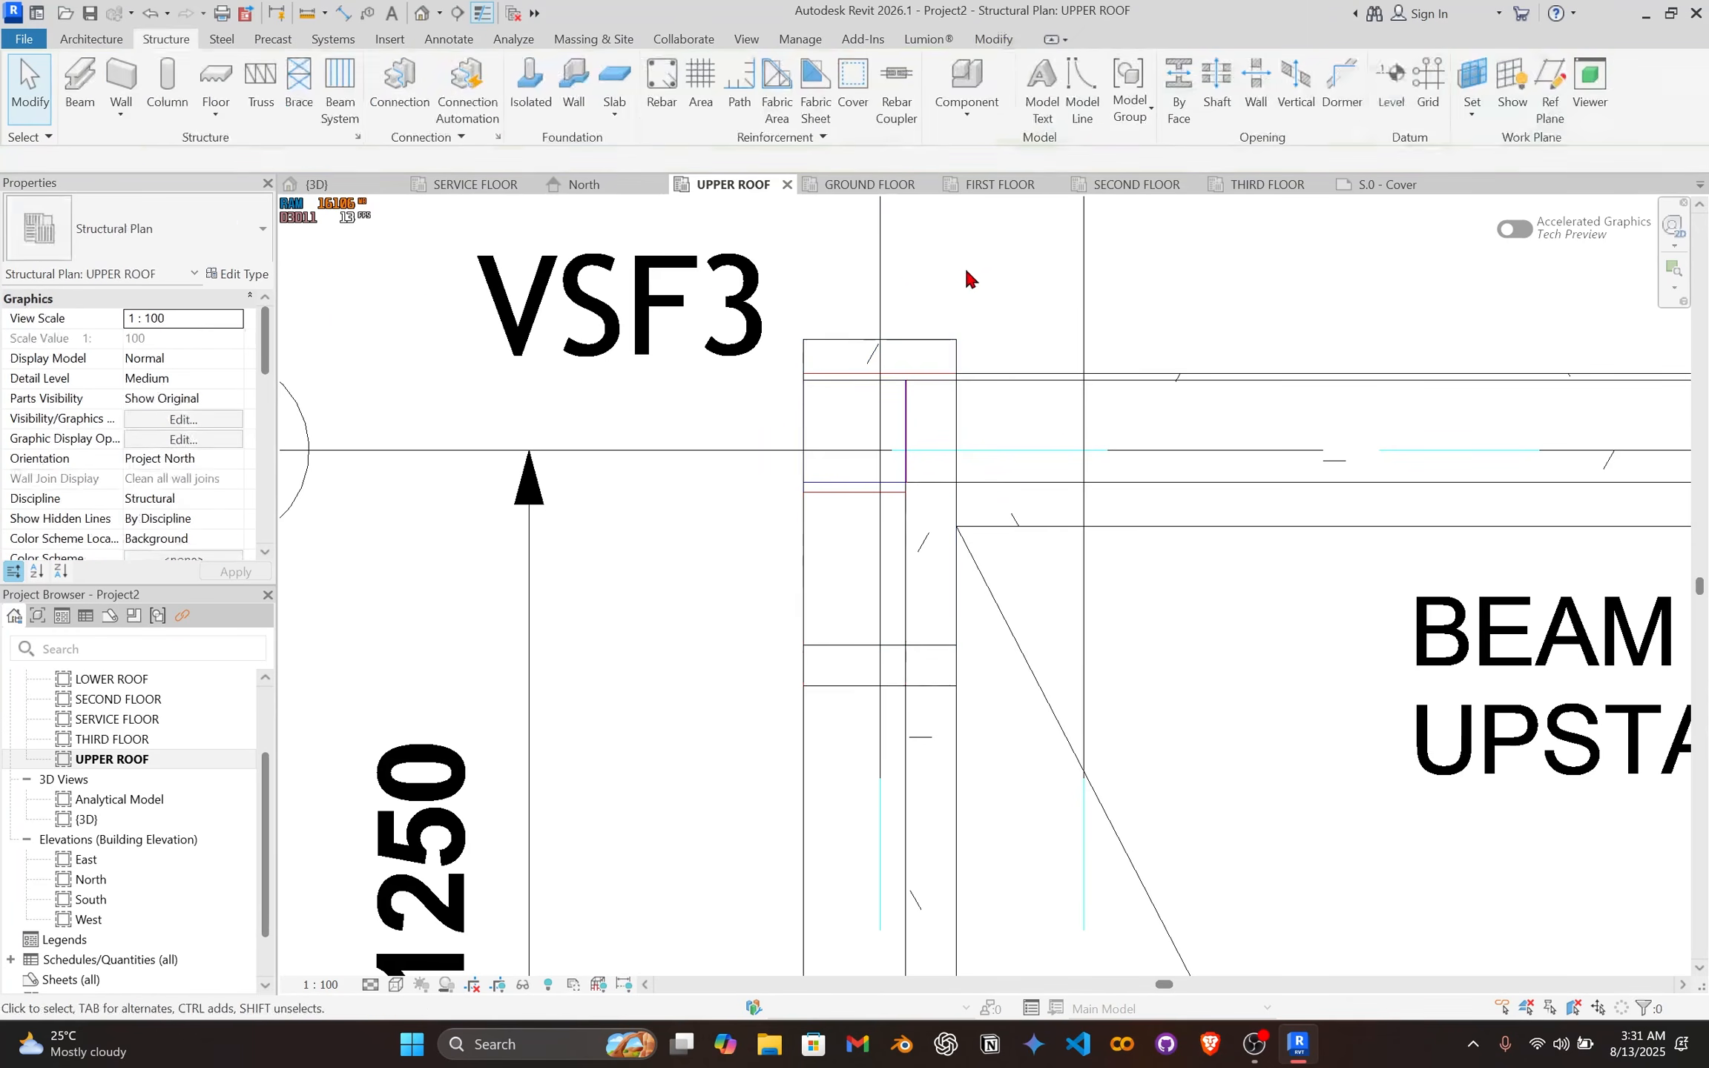
click(837, 645)
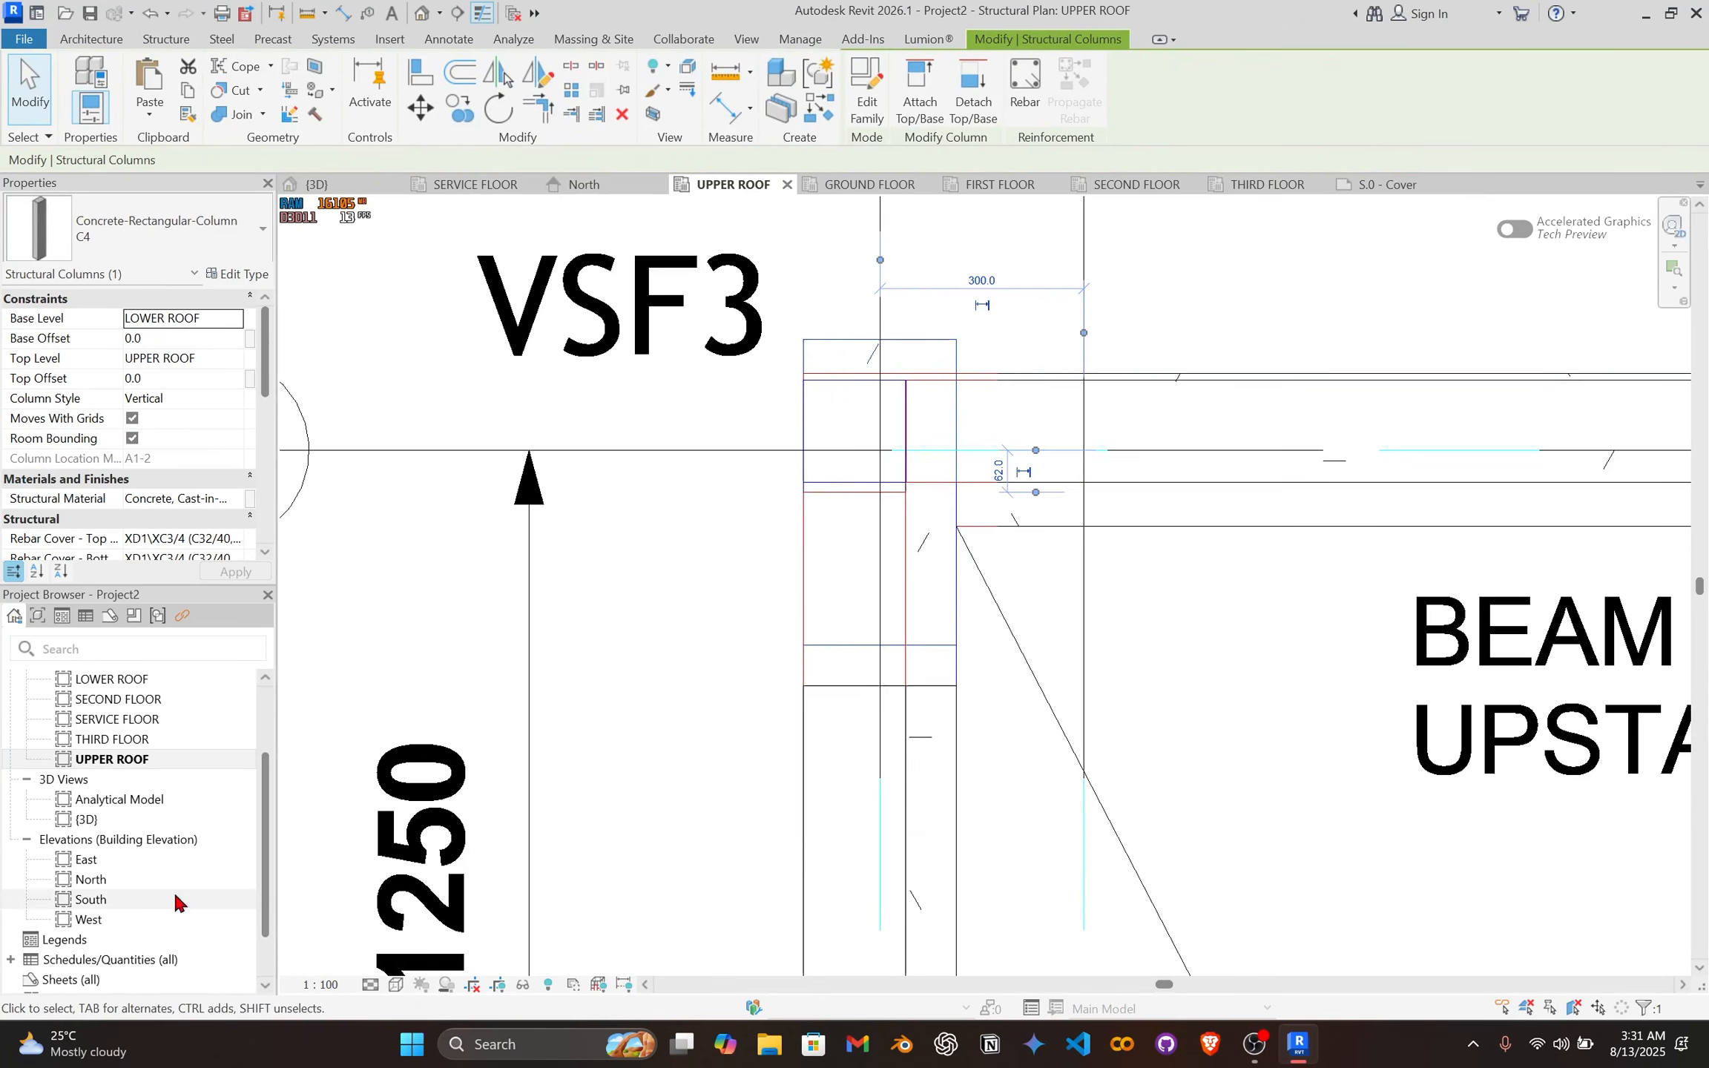
Step: Examine the new column in the North elevation against the section drawing's upper roof beams, upstands and level markers
double_click(107, 881)
scroll(829, 671, down, 3)
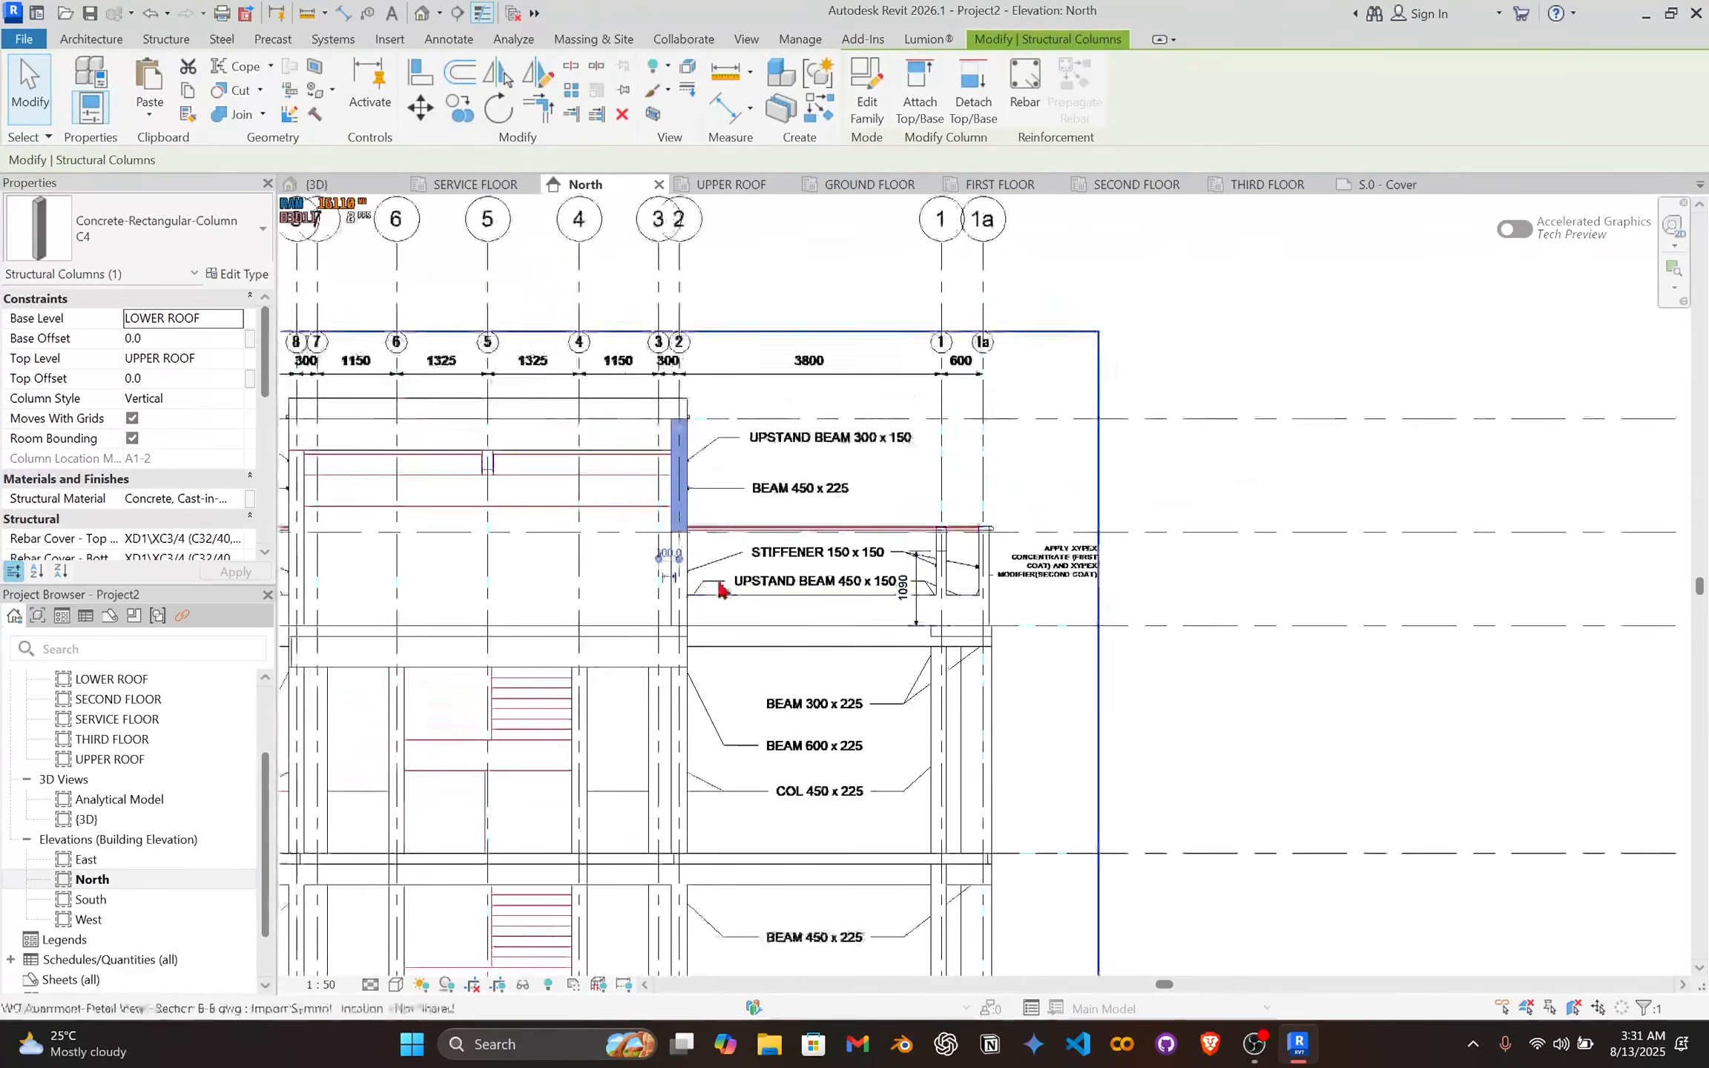
middle_drag(719, 583, 1165, 634)
scroll(940, 564, up, 2)
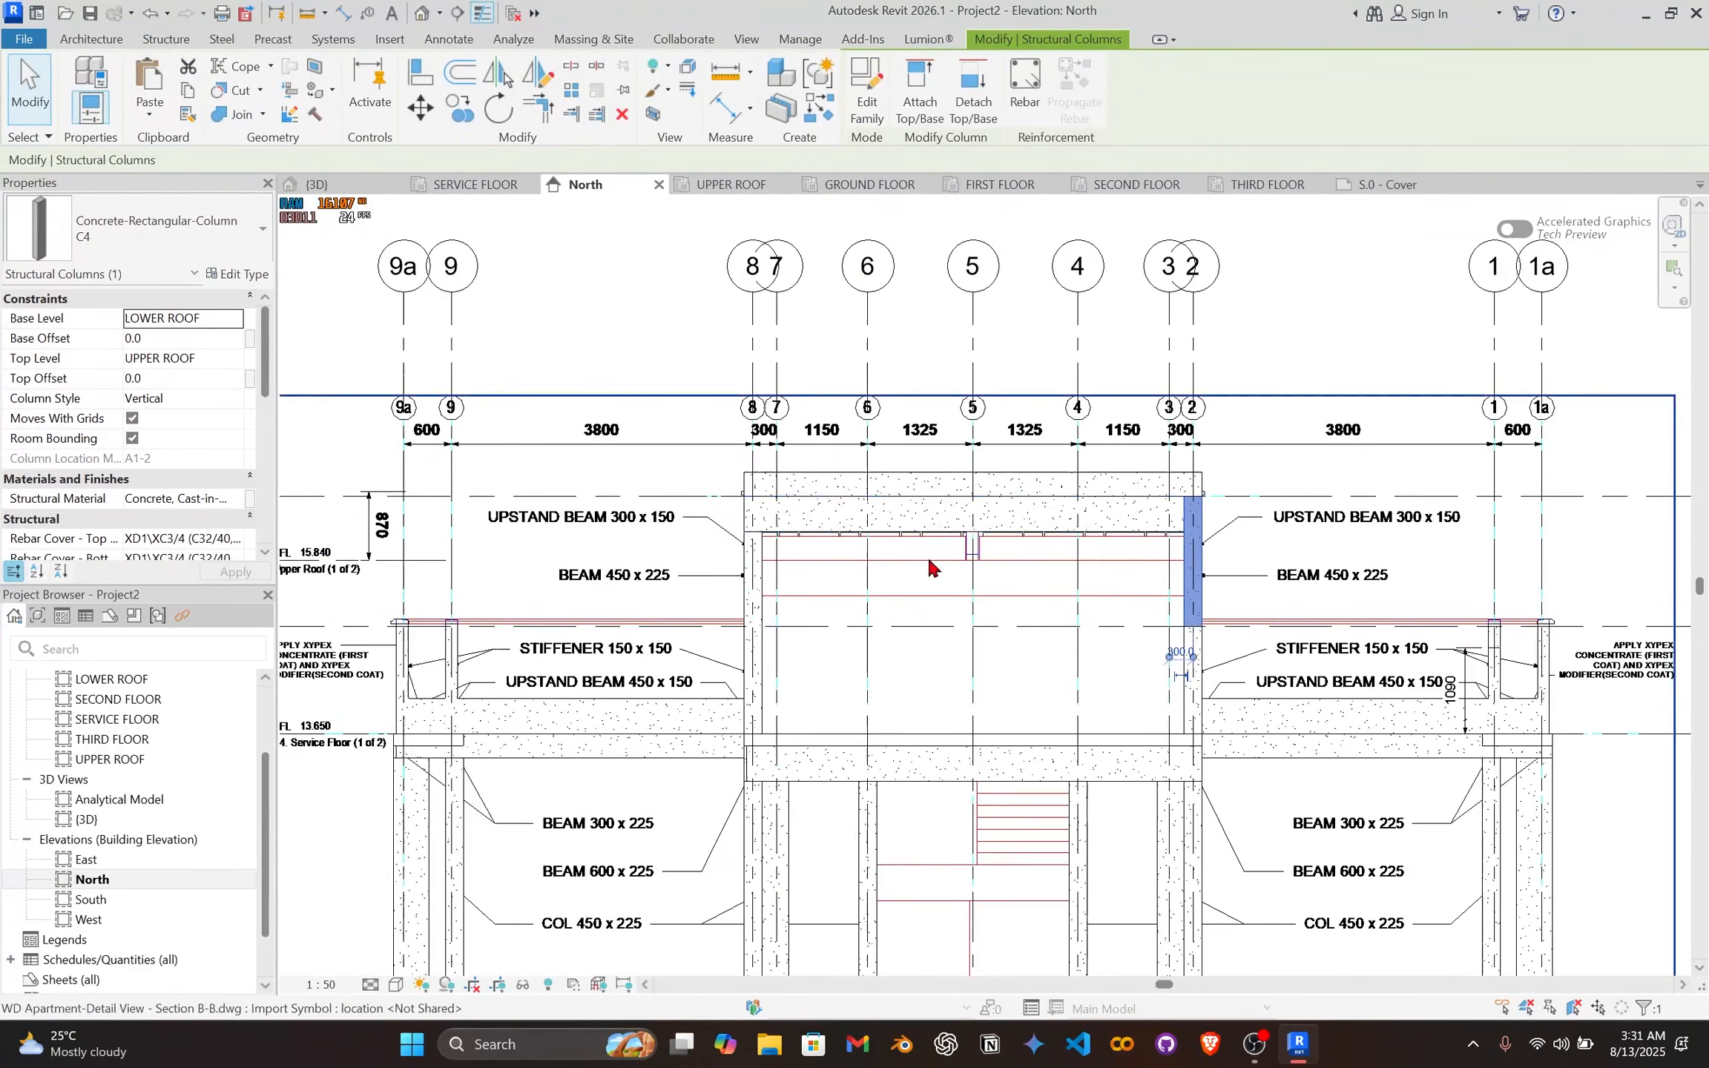
middle_drag(930, 564, 1045, 554)
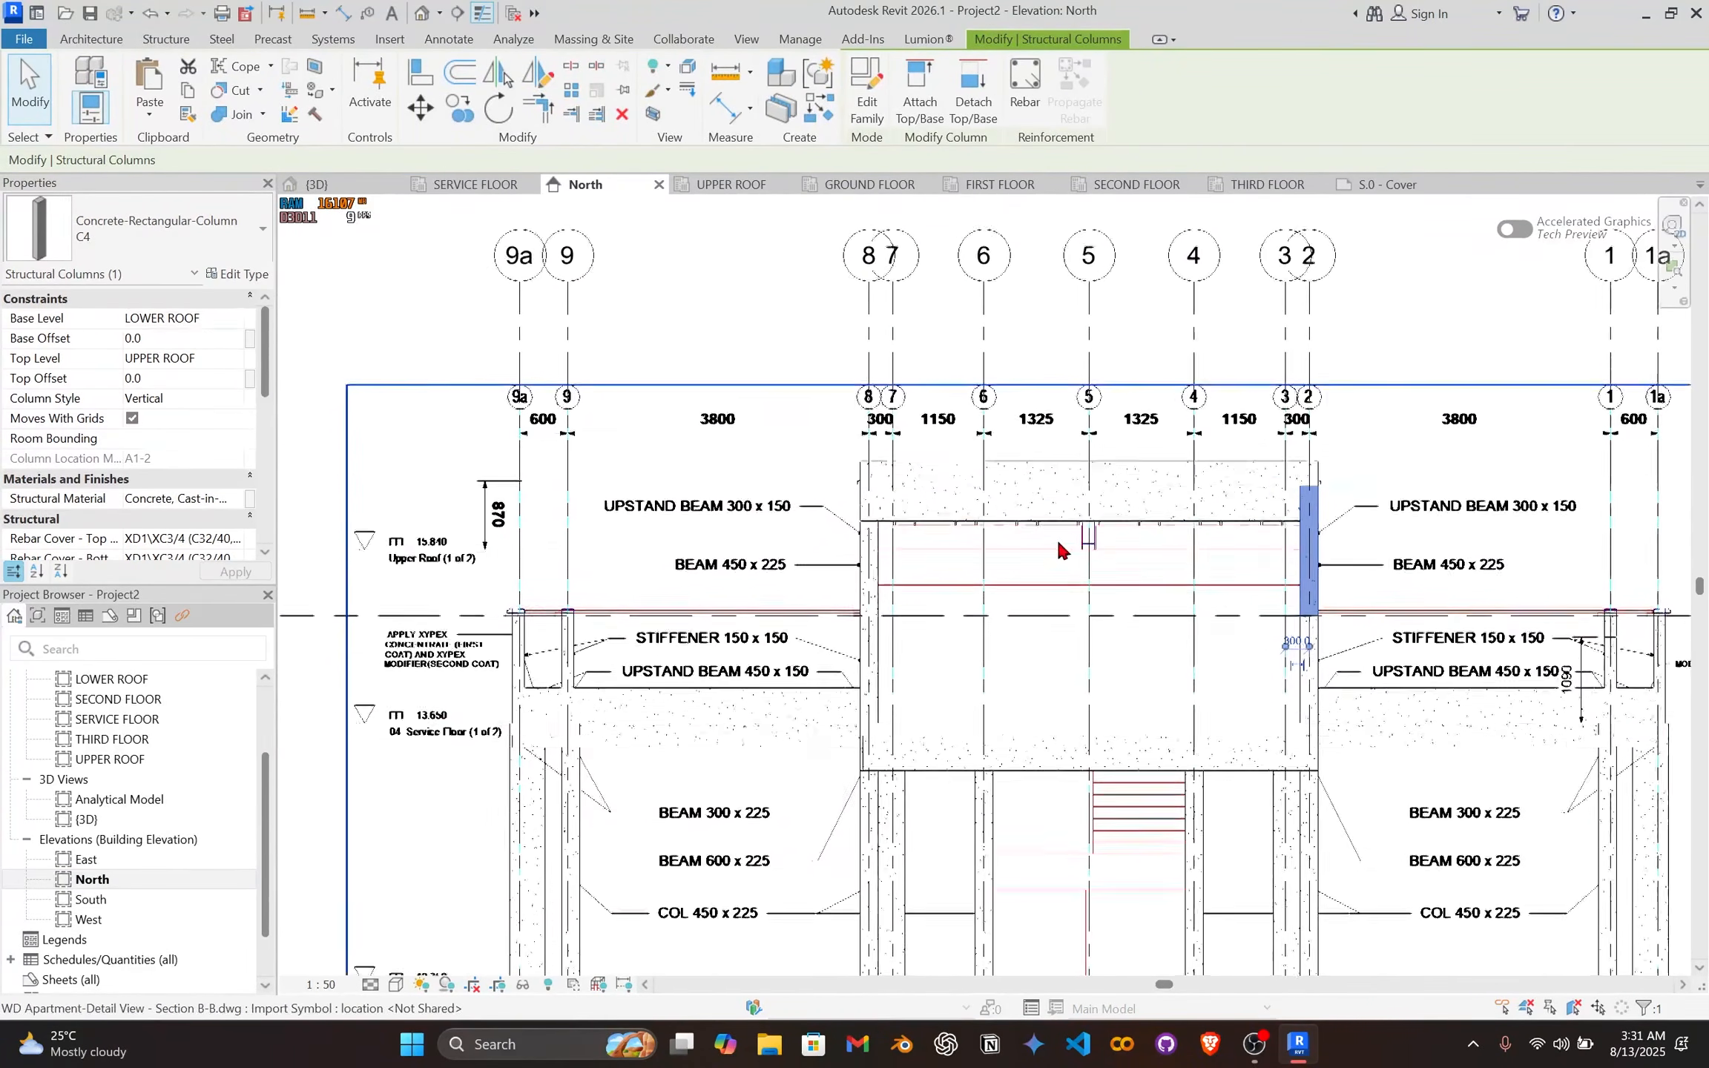
click(620, 560)
middle_drag(867, 542, 373, 542)
scroll(916, 520, down, 1)
middle_drag(532, 538, 379, 534)
scroll(871, 537, down, 1)
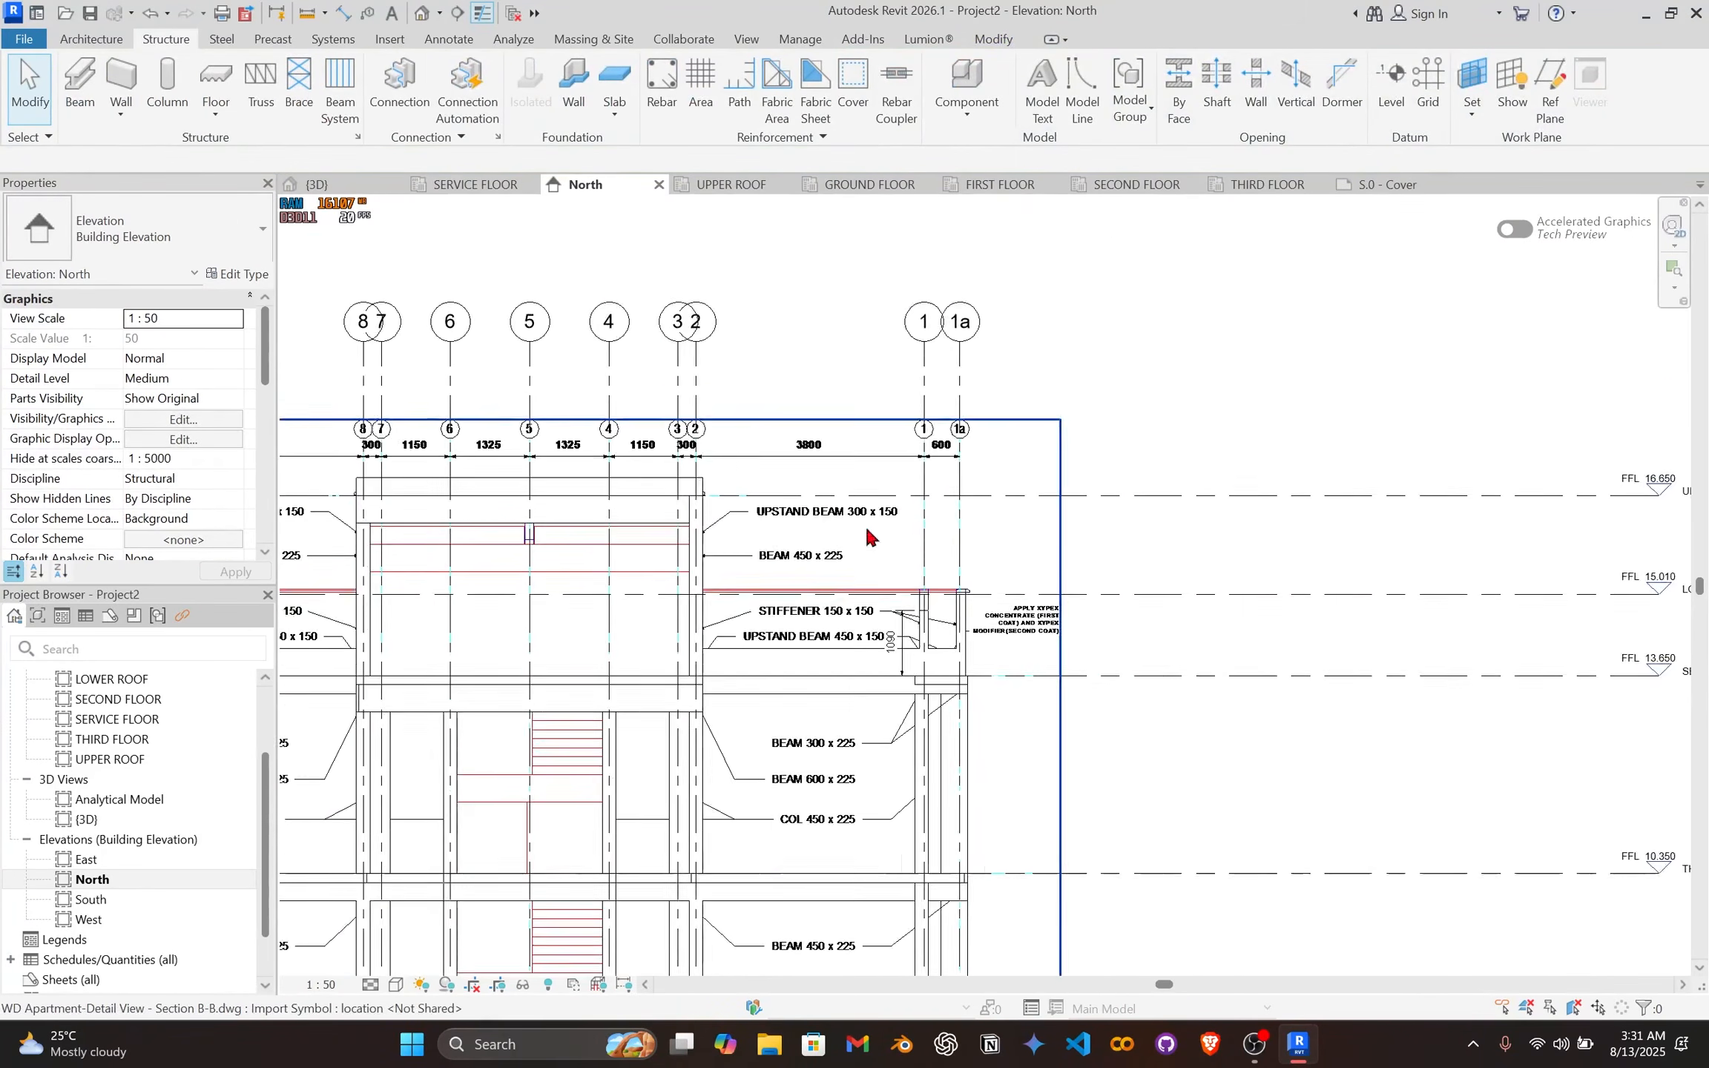
middle_drag(905, 543, 1526, 515)
scroll(690, 523, up, 1)
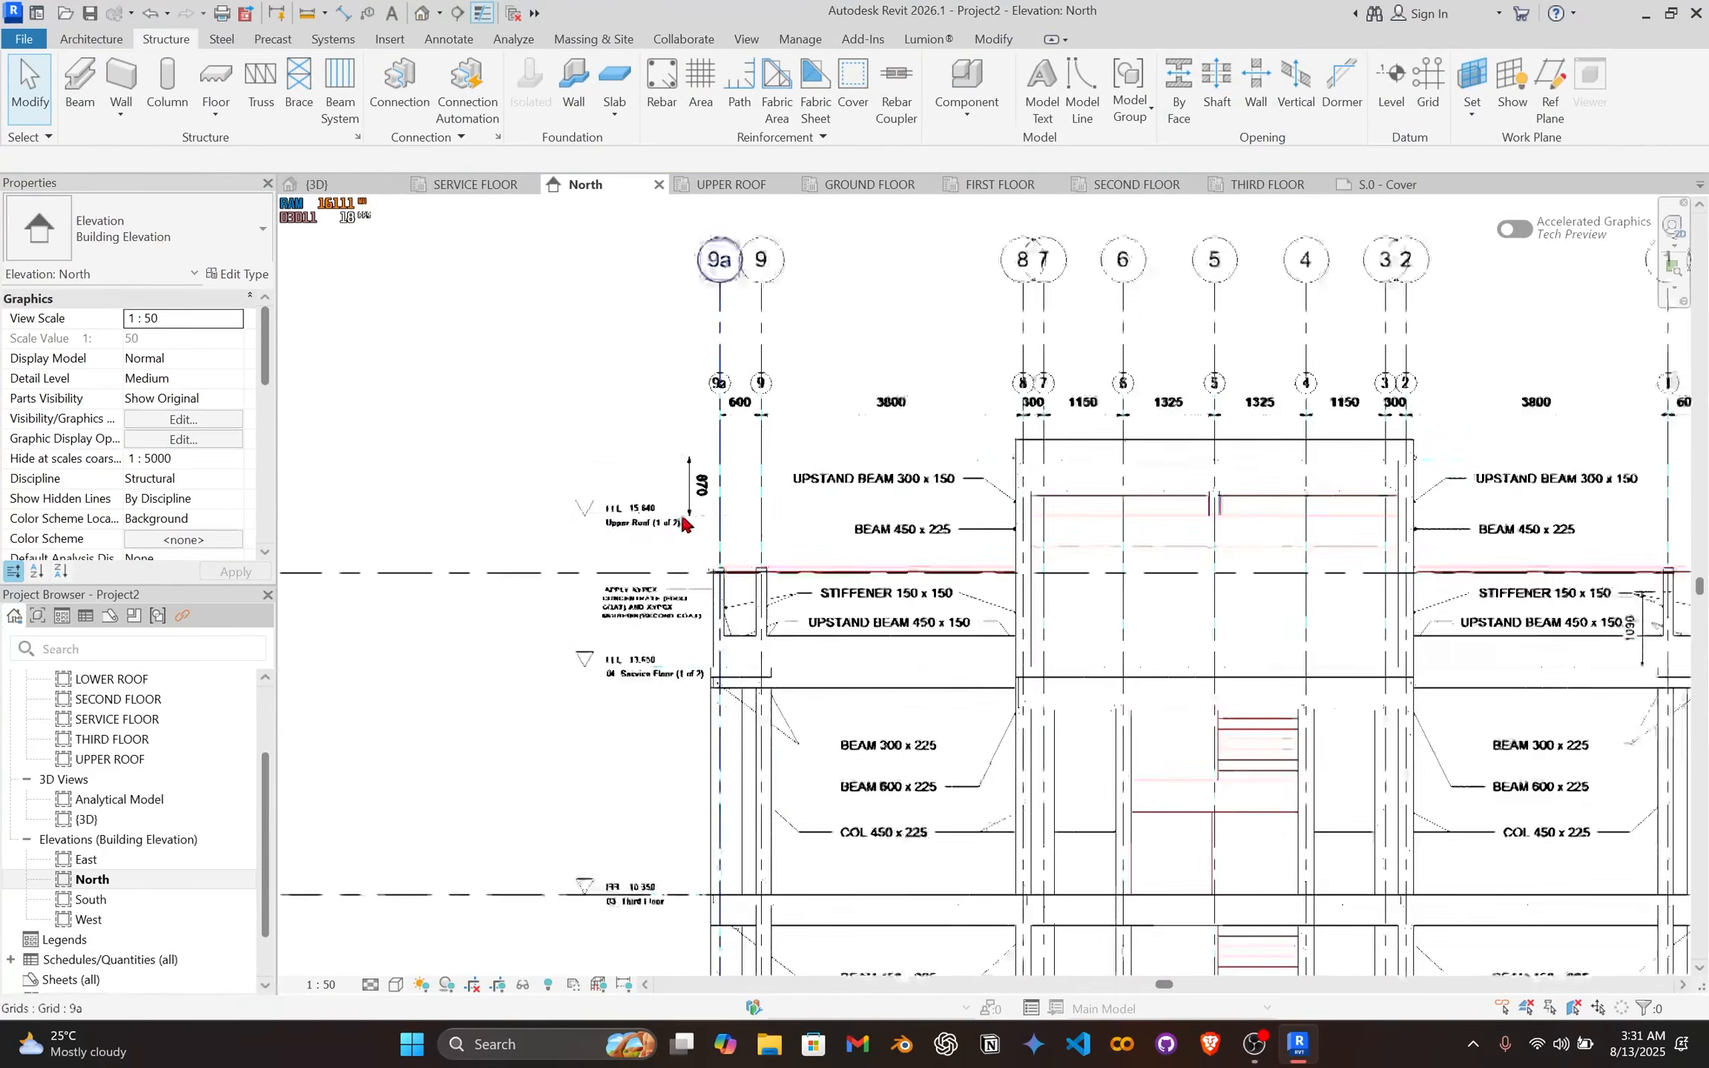
scroll(668, 519, up, 3)
key(d)
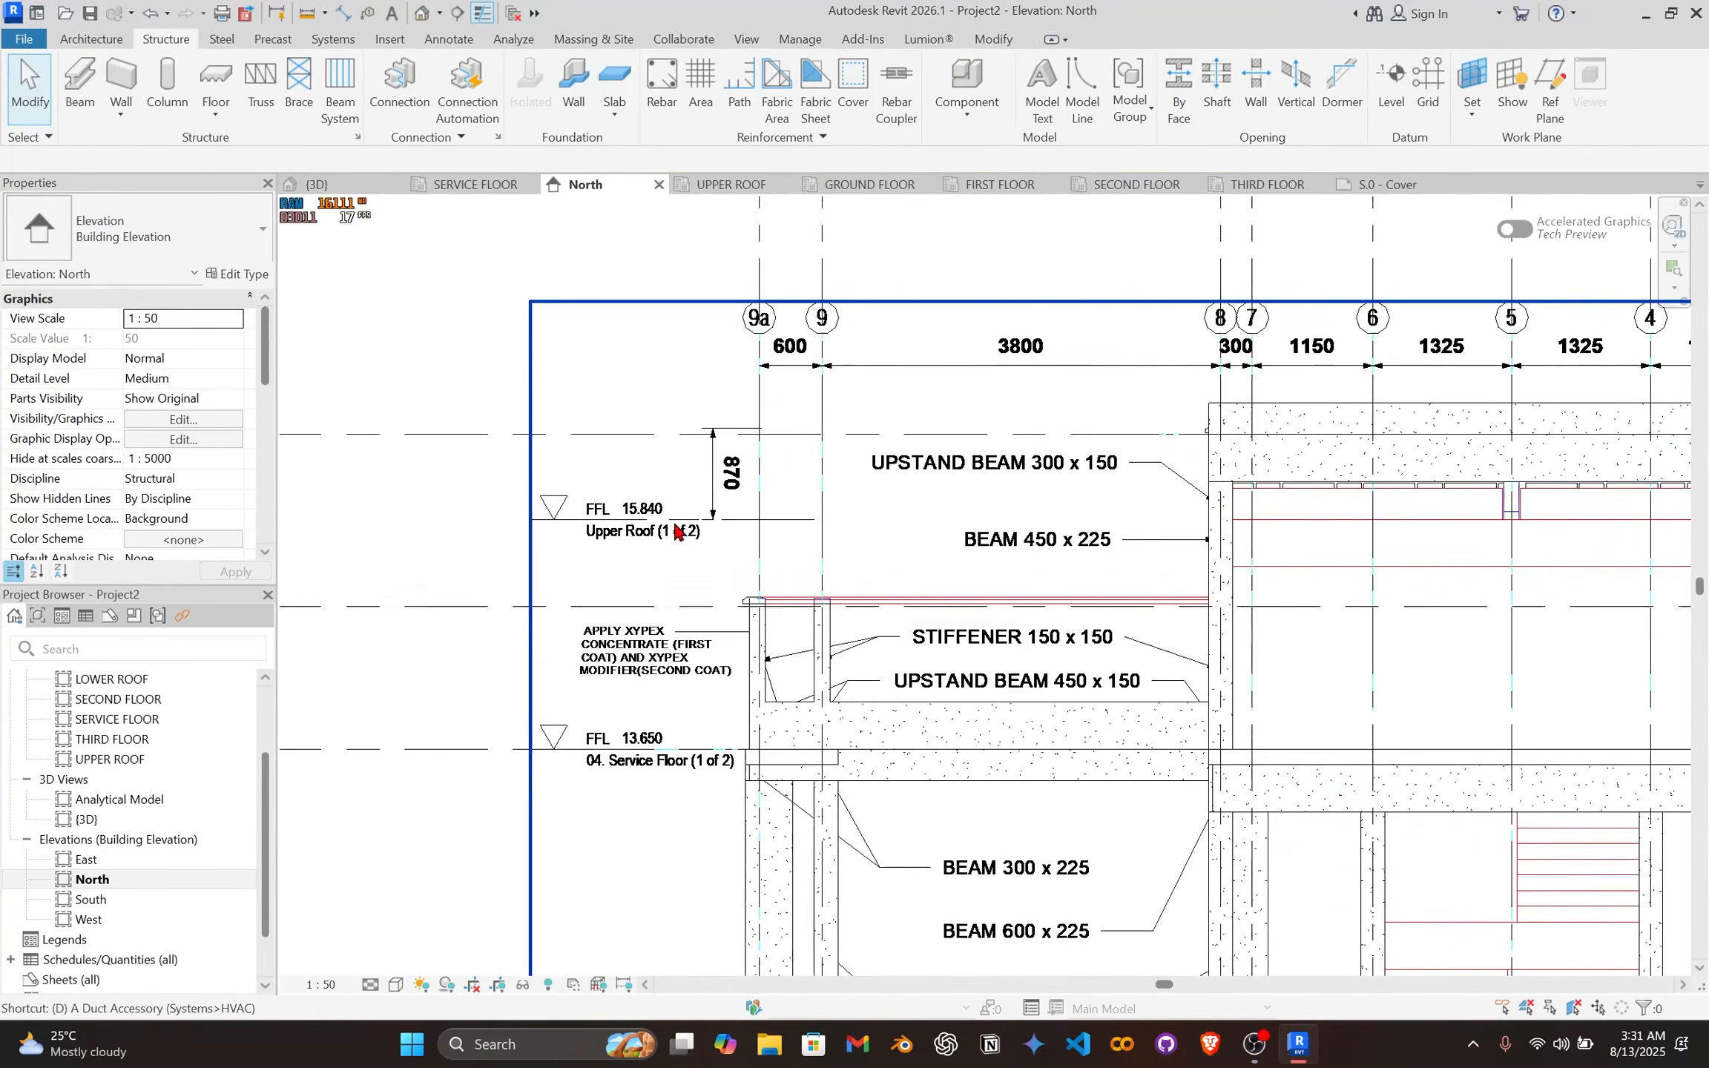
key(i)
middle_drag(1222, 508, 859, 514)
scroll(627, 524, down, 1)
middle_drag(996, 509, 810, 460)
scroll(742, 525, down, 1)
middle_drag(740, 527, 497, 523)
middle_drag(928, 522, 472, 505)
middle_drag(731, 507, 1240, 515)
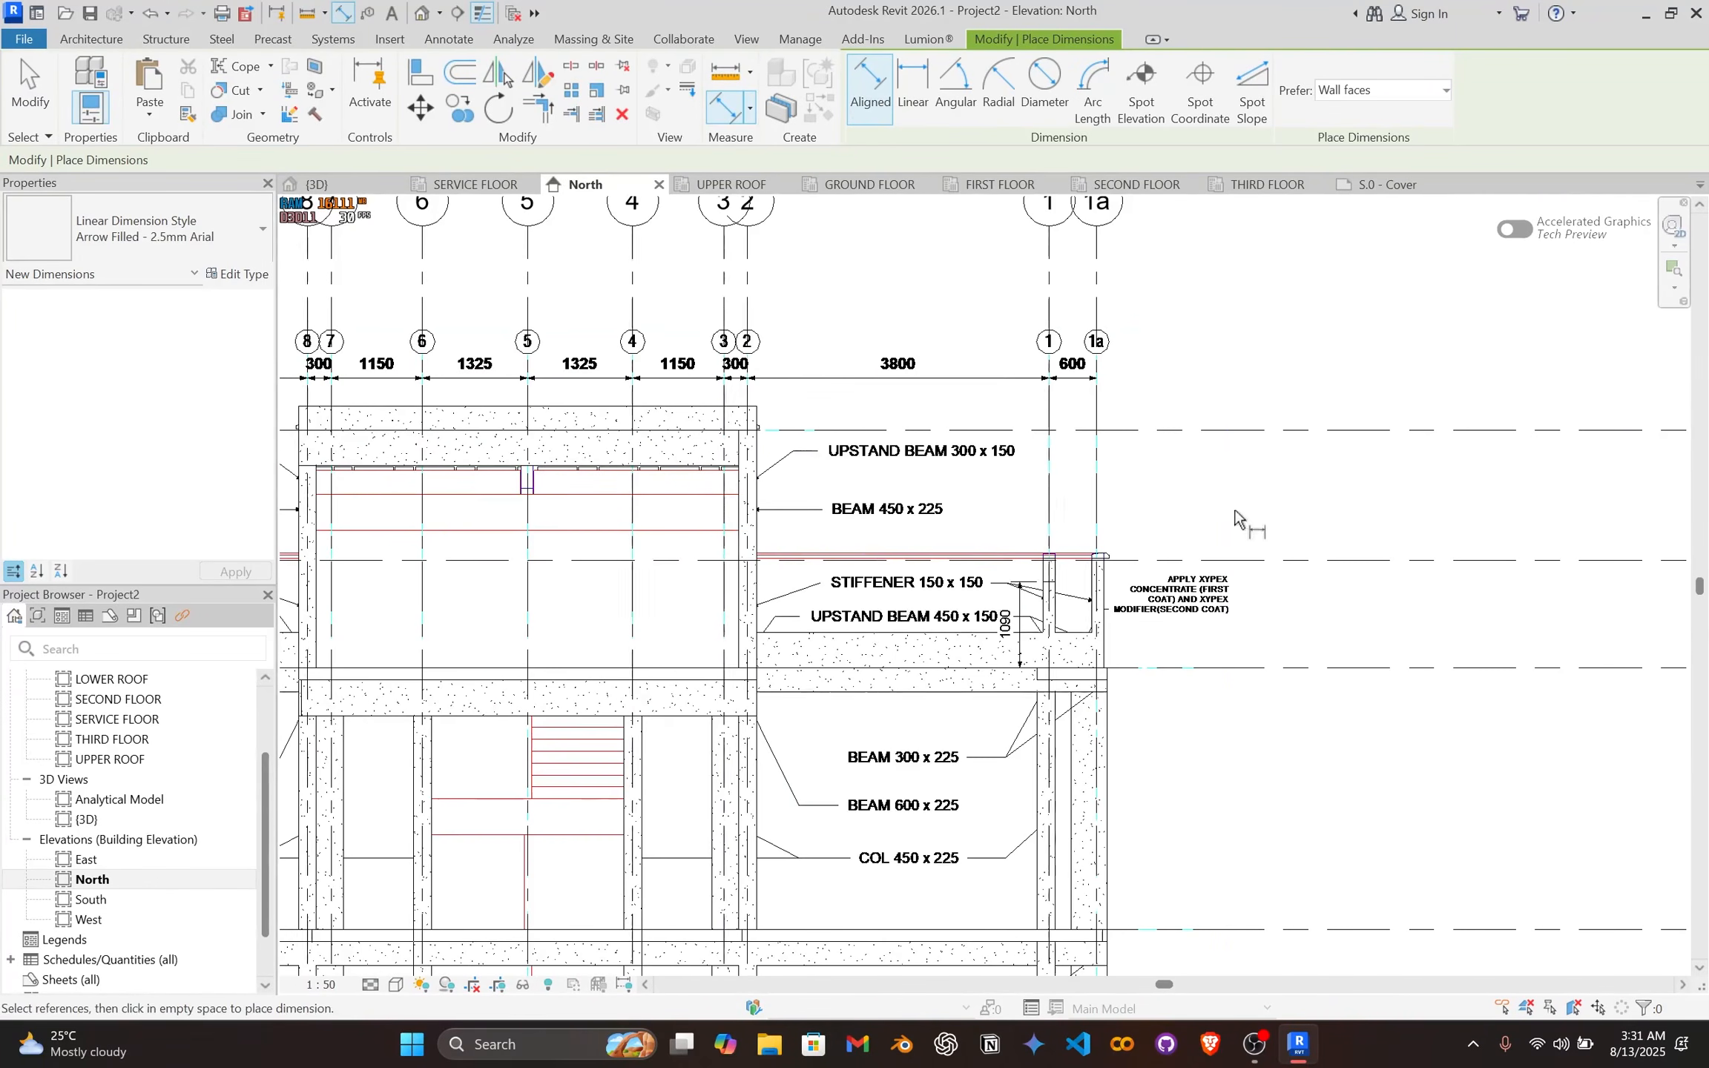
key(Escape)
key(Escape)
Step: Examine the upper roof beams and columns in the North elevation against the section drawing, and select the 450 x 225 beam between grids 8 and 2
middle_drag(806, 521, 1208, 515)
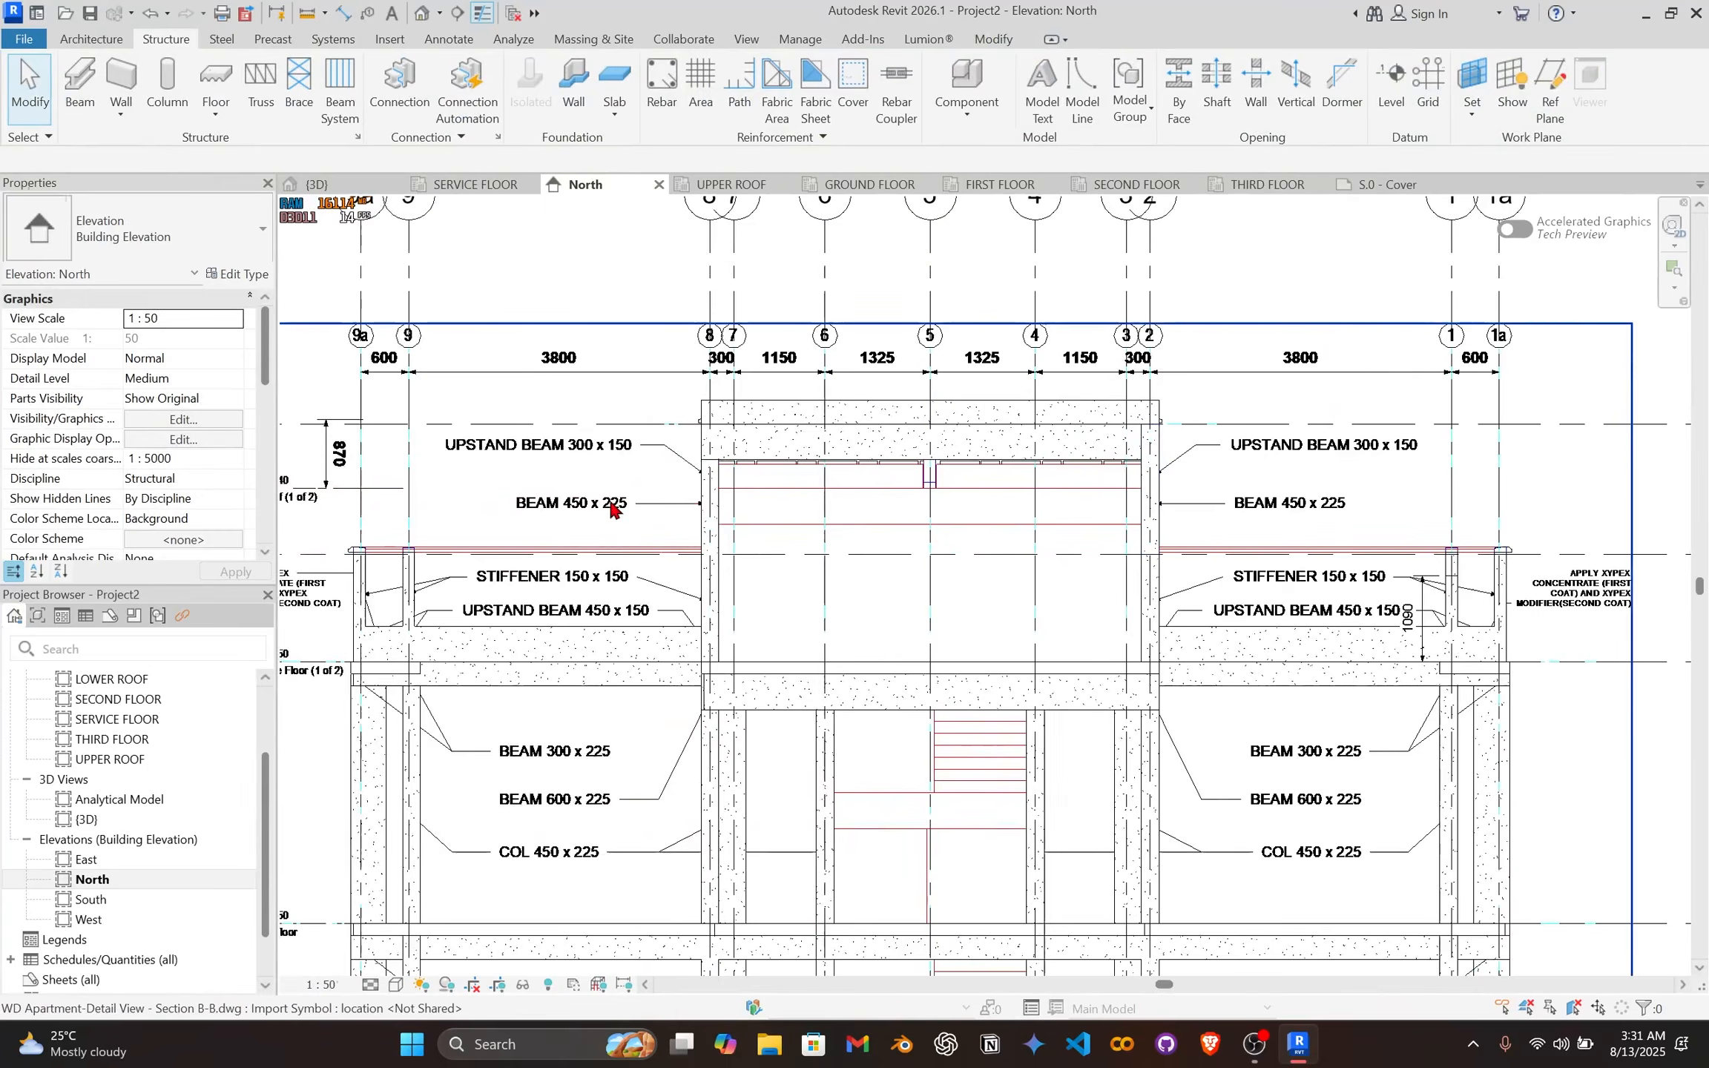
scroll(613, 505, up, 1)
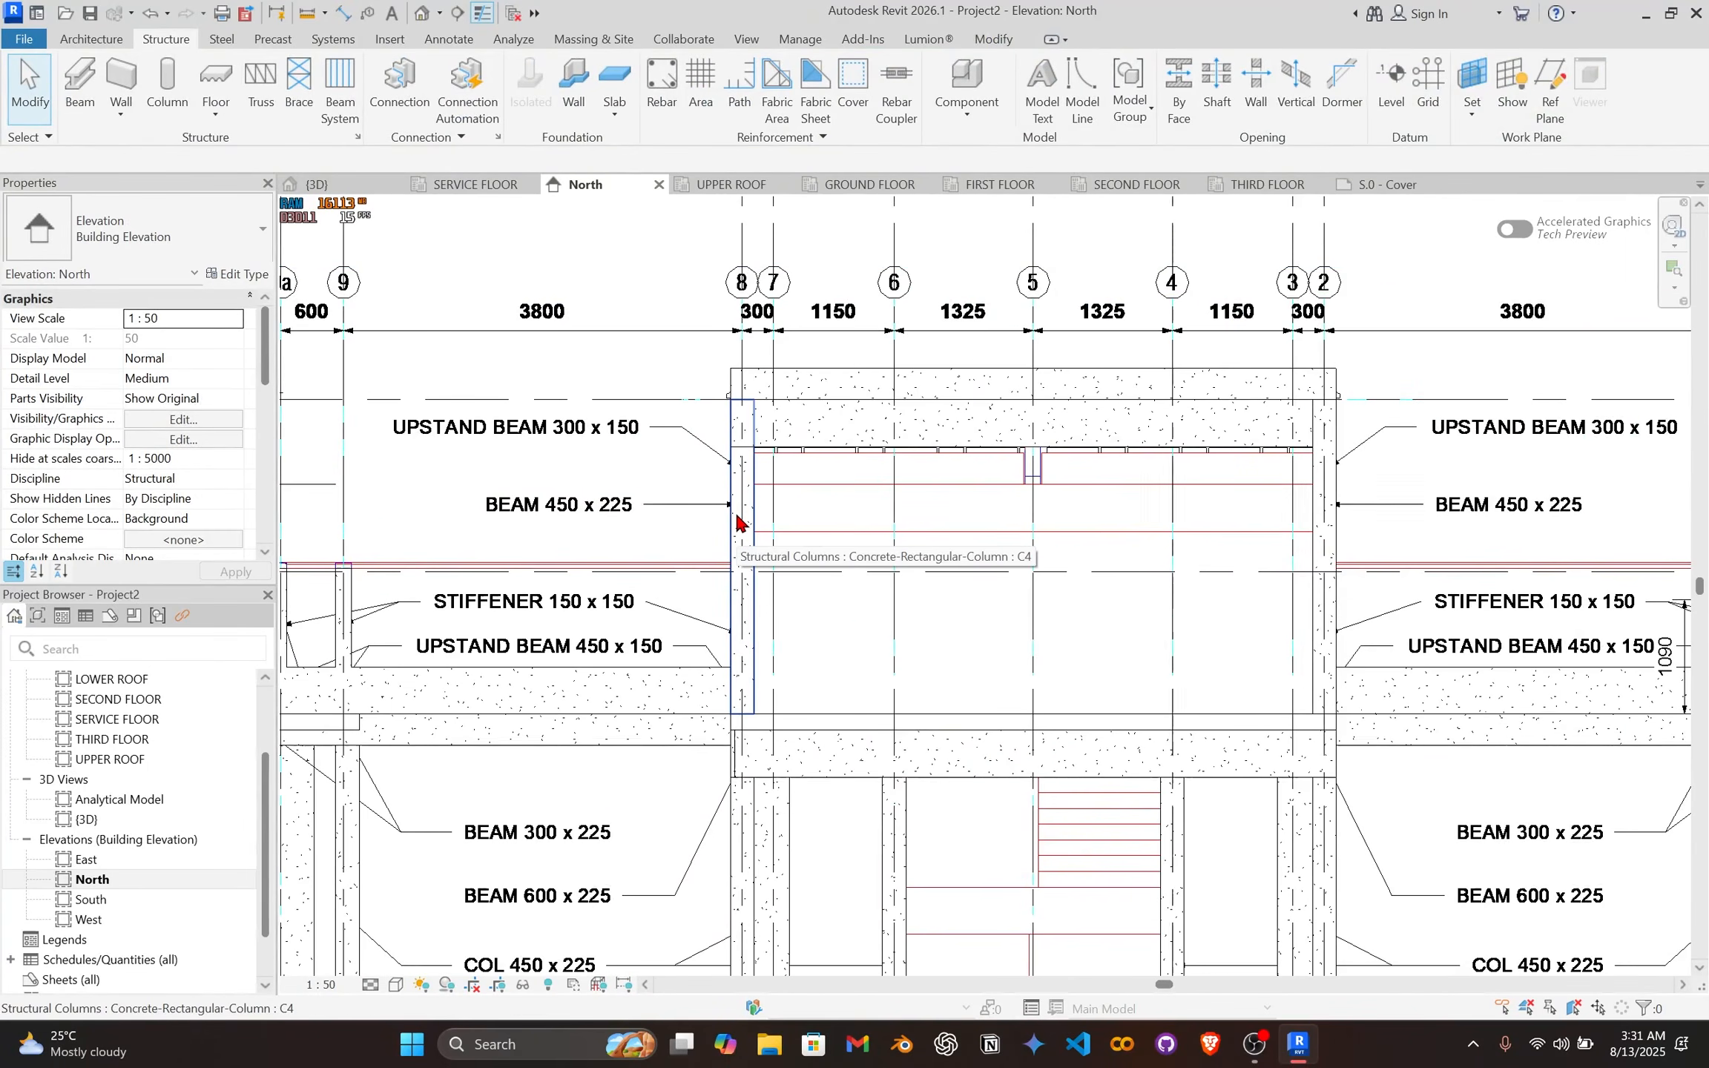
scroll(1013, 508, down, 2)
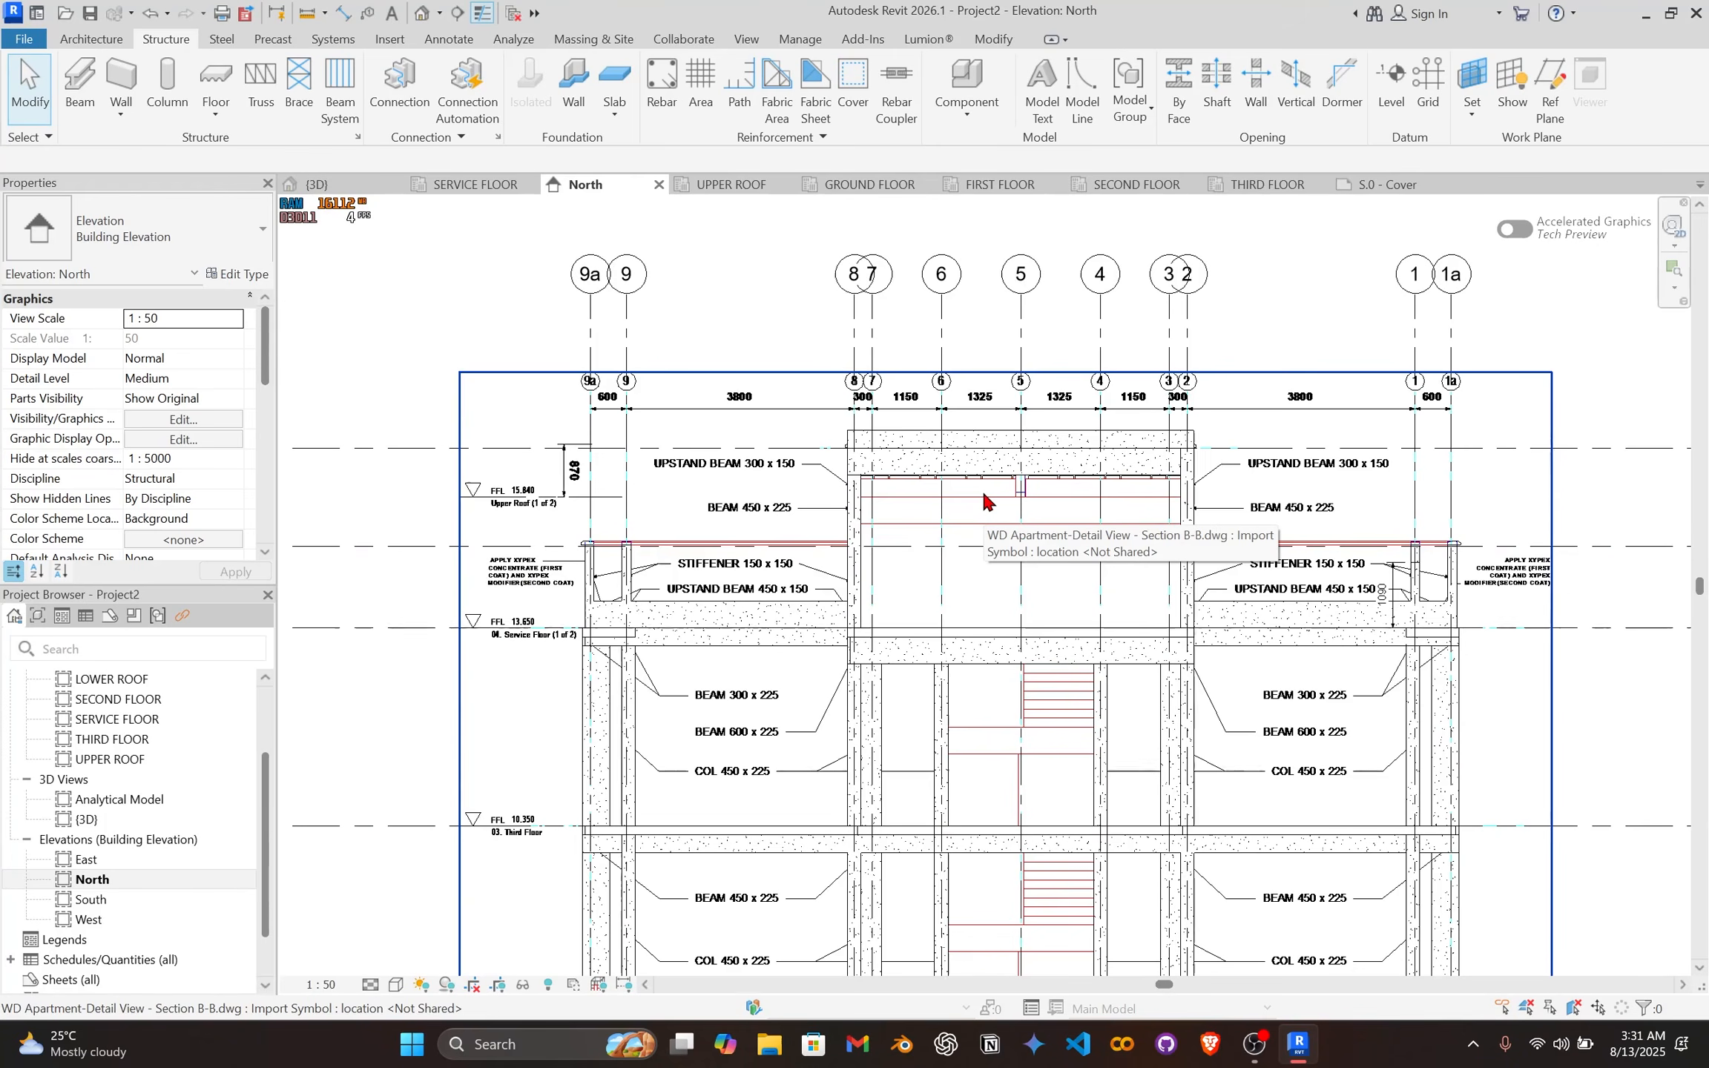
middle_drag(1253, 480, 1031, 497)
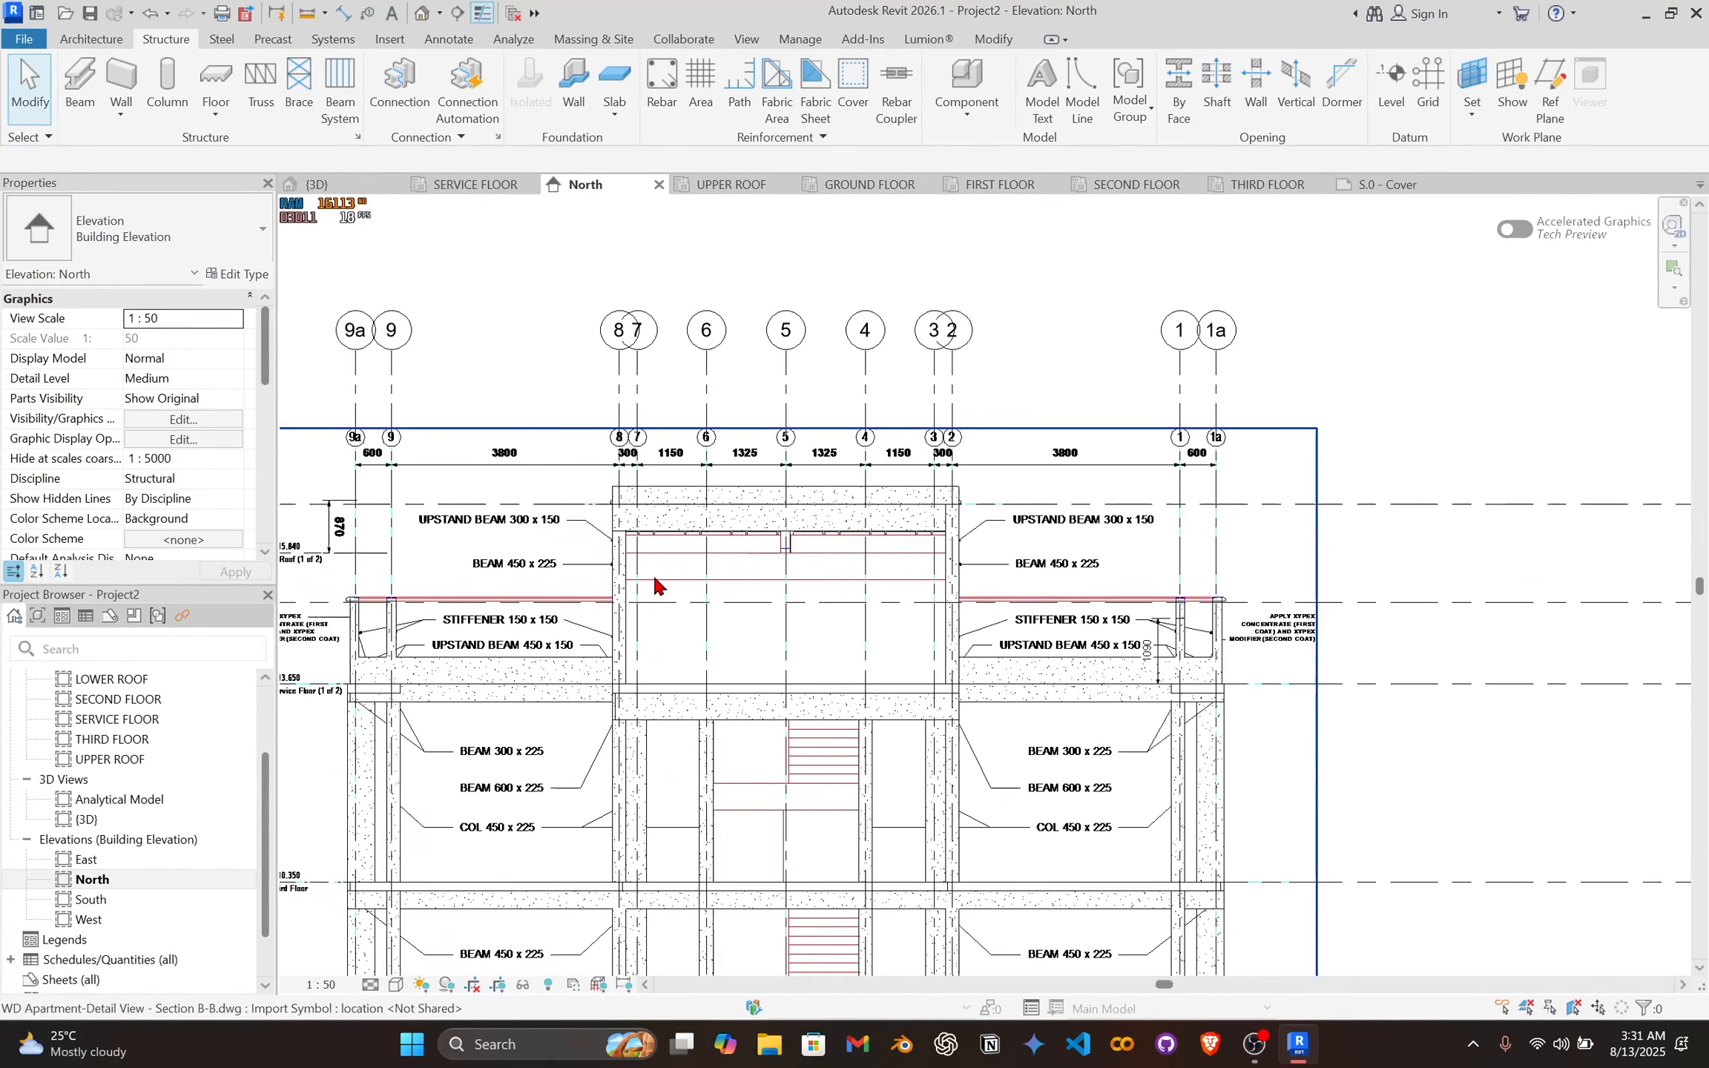
scroll(763, 561, up, 5)
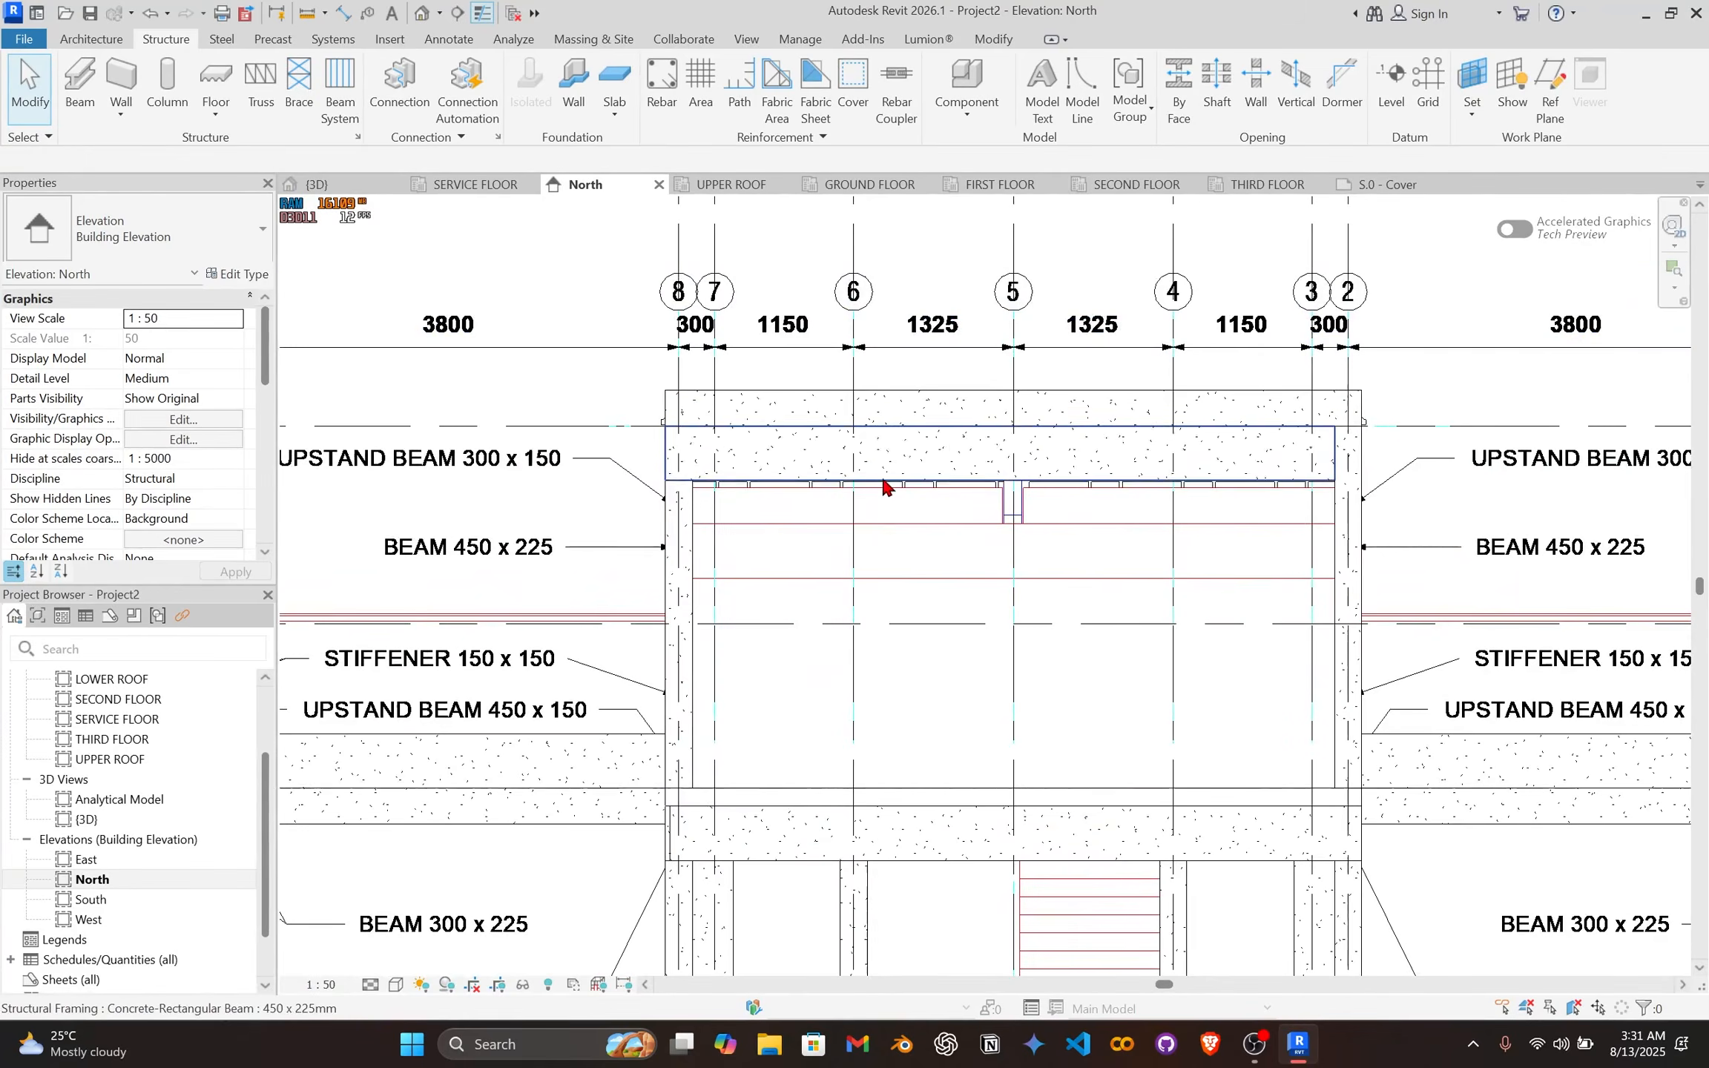
click(883, 484)
scroll(725, 541, down, 3)
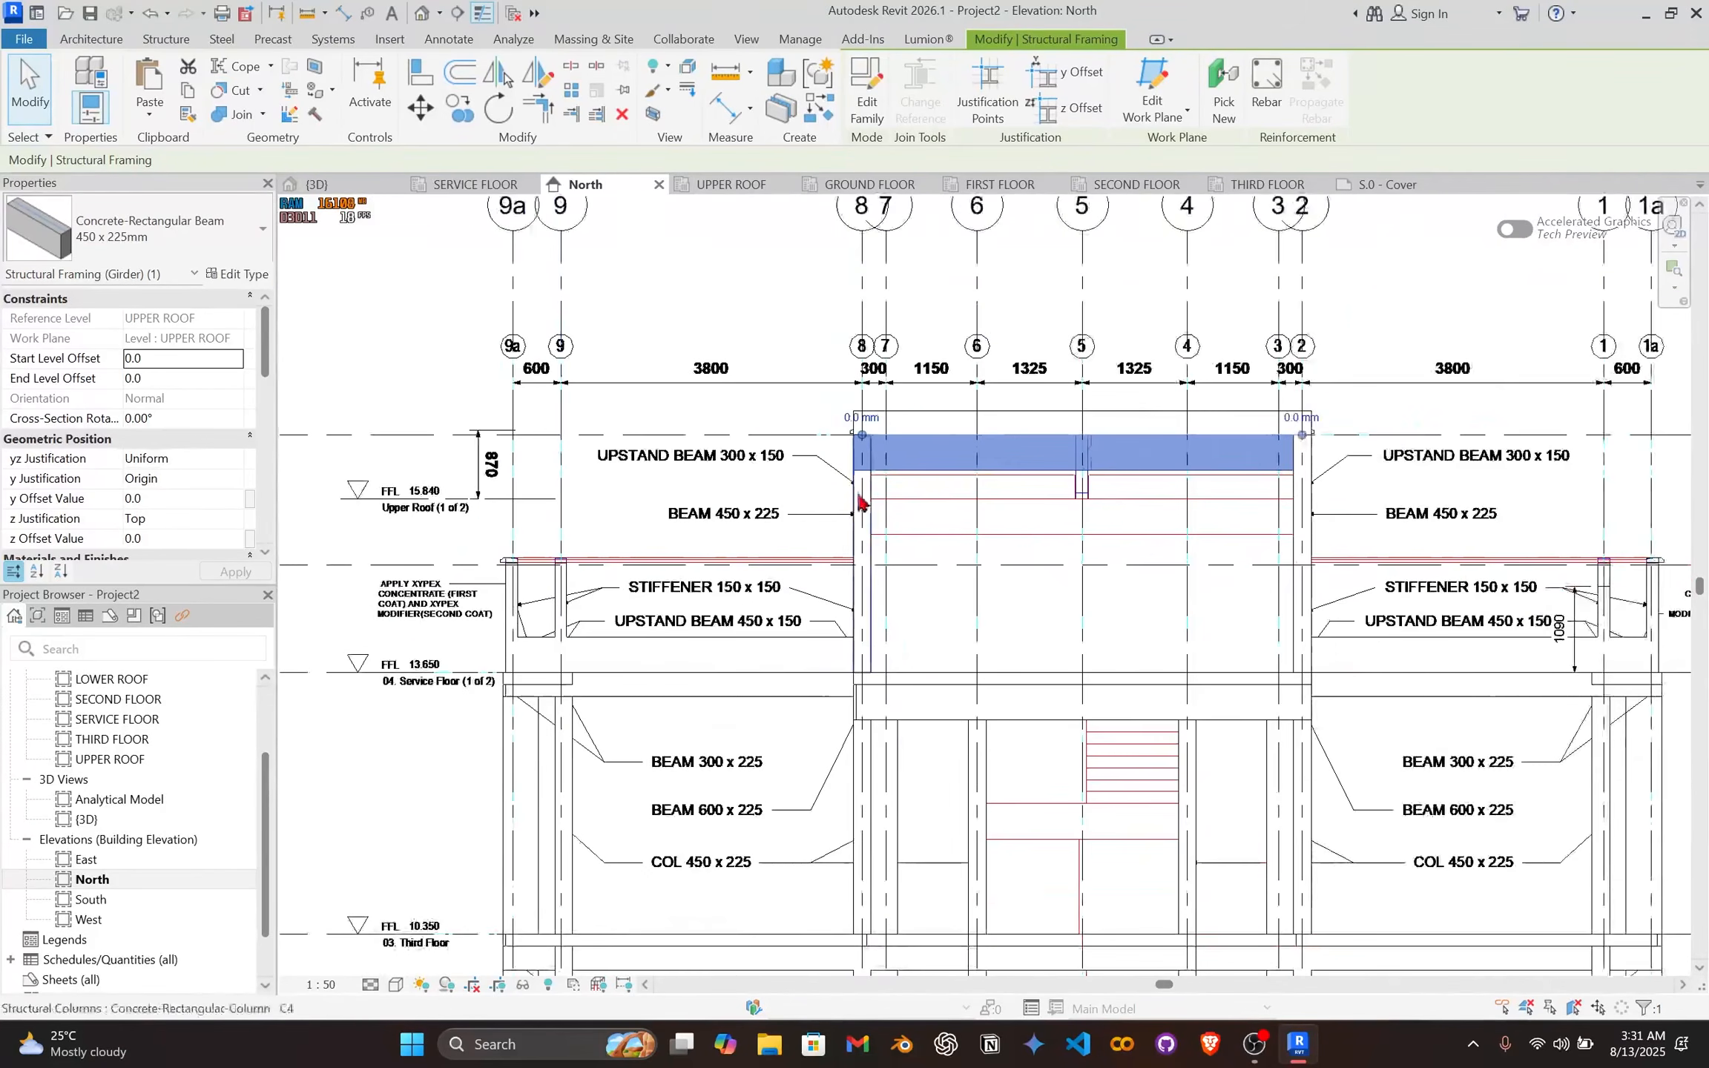
middle_drag(859, 498, 720, 501)
Step: Move the UPPER ROOF level down onto the section drawing's Upper Roof FFL 15.840 line
click(538, 439)
scroll(1129, 489, down, 2)
middle_drag(1129, 490, 871, 490)
middle_drag(1084, 474, 835, 480)
middle_drag(1314, 482, 1233, 490)
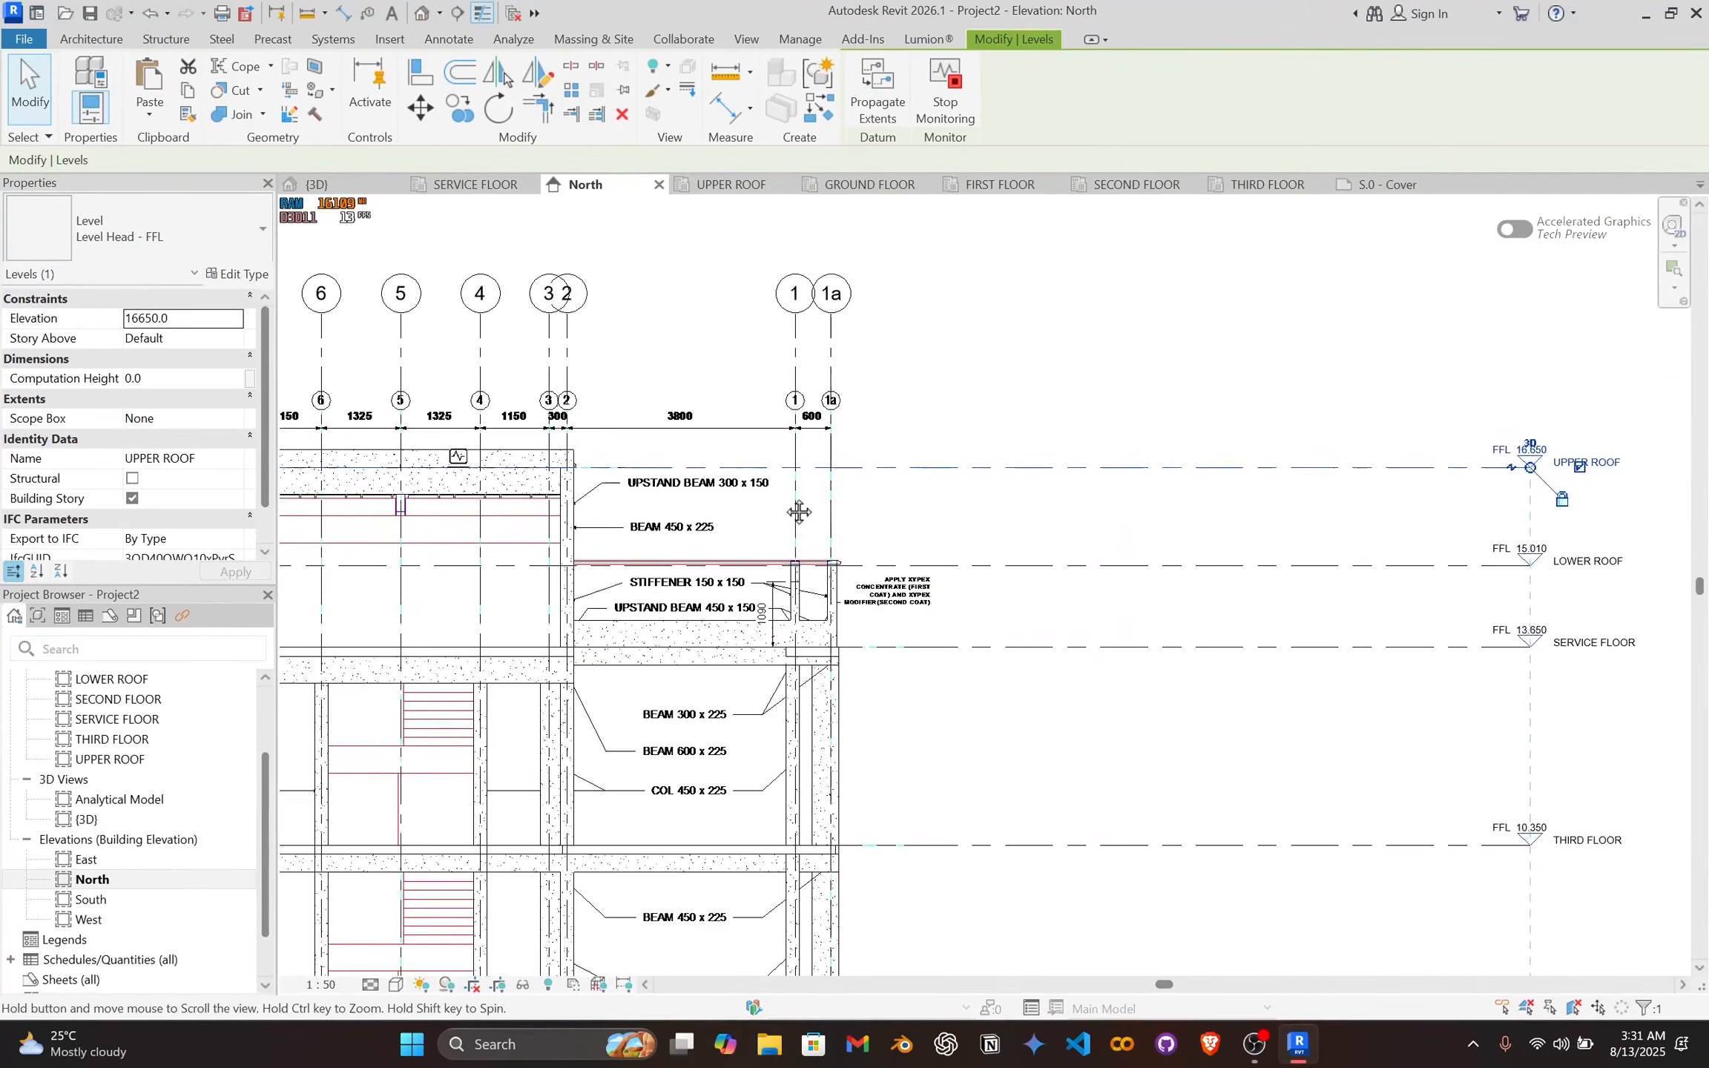
middle_drag(799, 512, 1548, 505)
scroll(587, 514, up, 3)
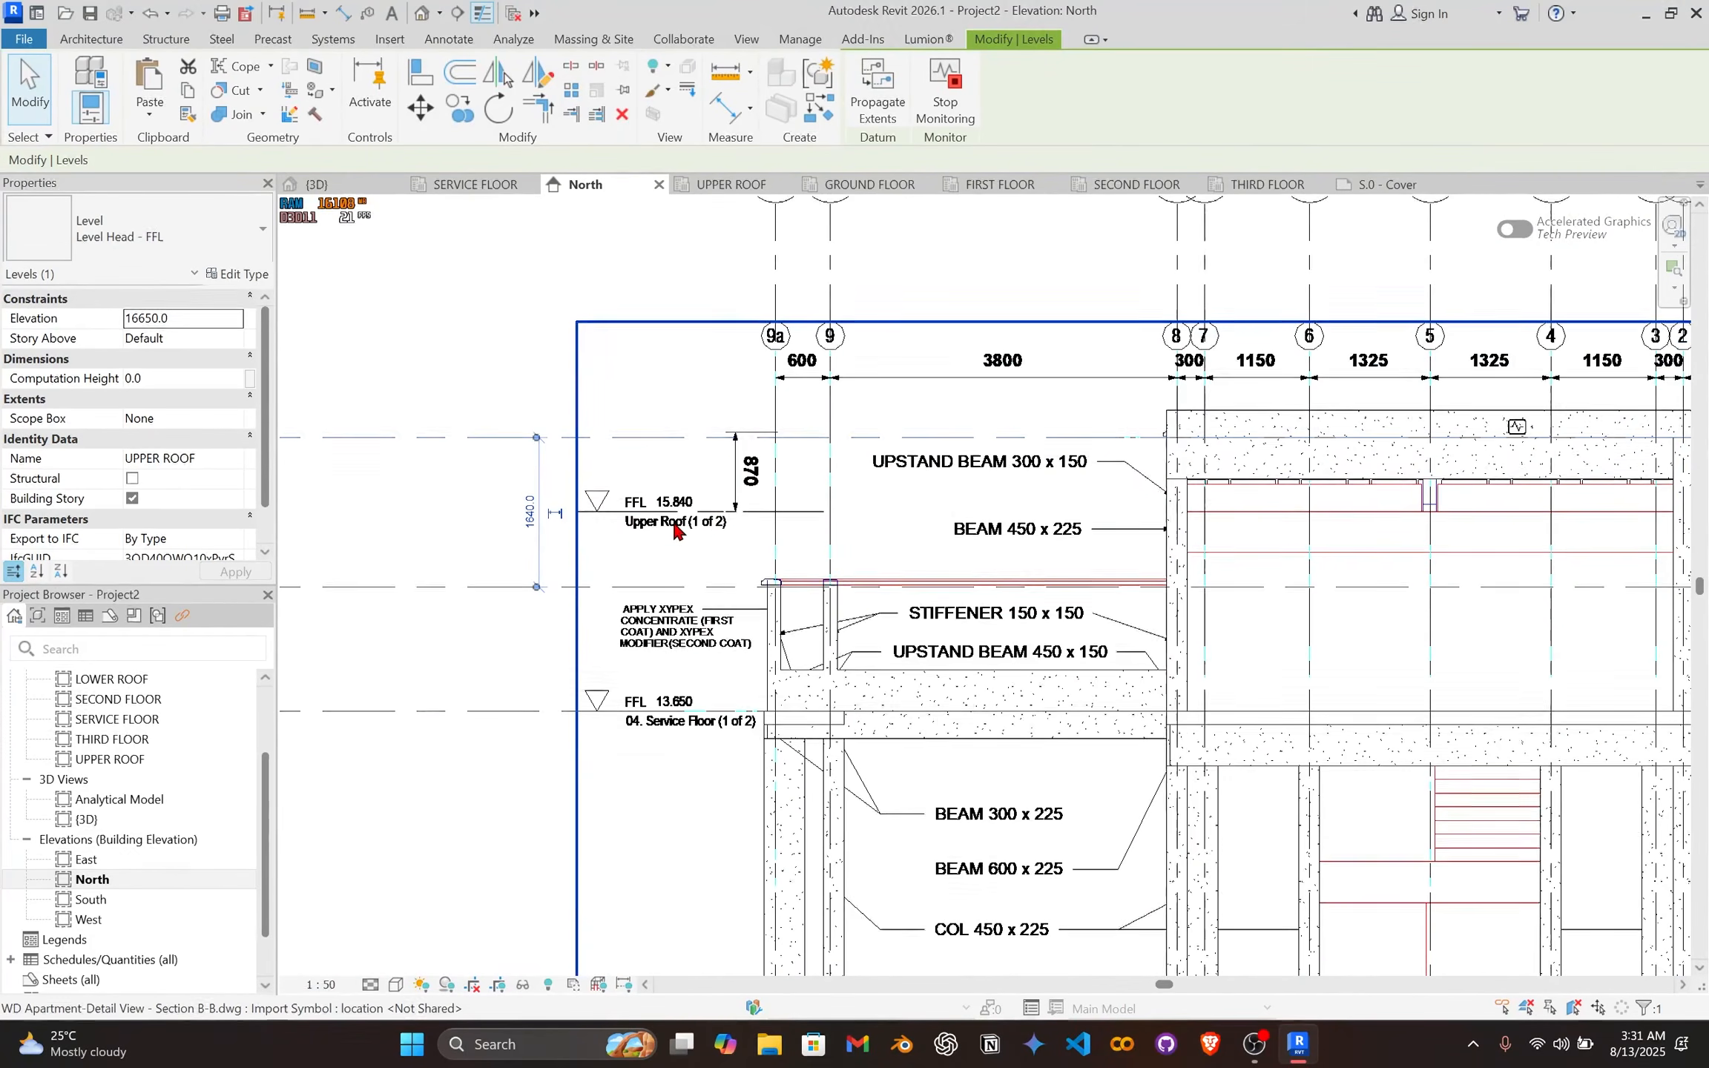
scroll(695, 529, down, 3)
middle_drag(1128, 531, 849, 522)
middle_drag(1039, 520, 701, 502)
middle_drag(1063, 512, 753, 511)
middle_drag(613, 485, 957, 523)
scroll(762, 523, up, 3)
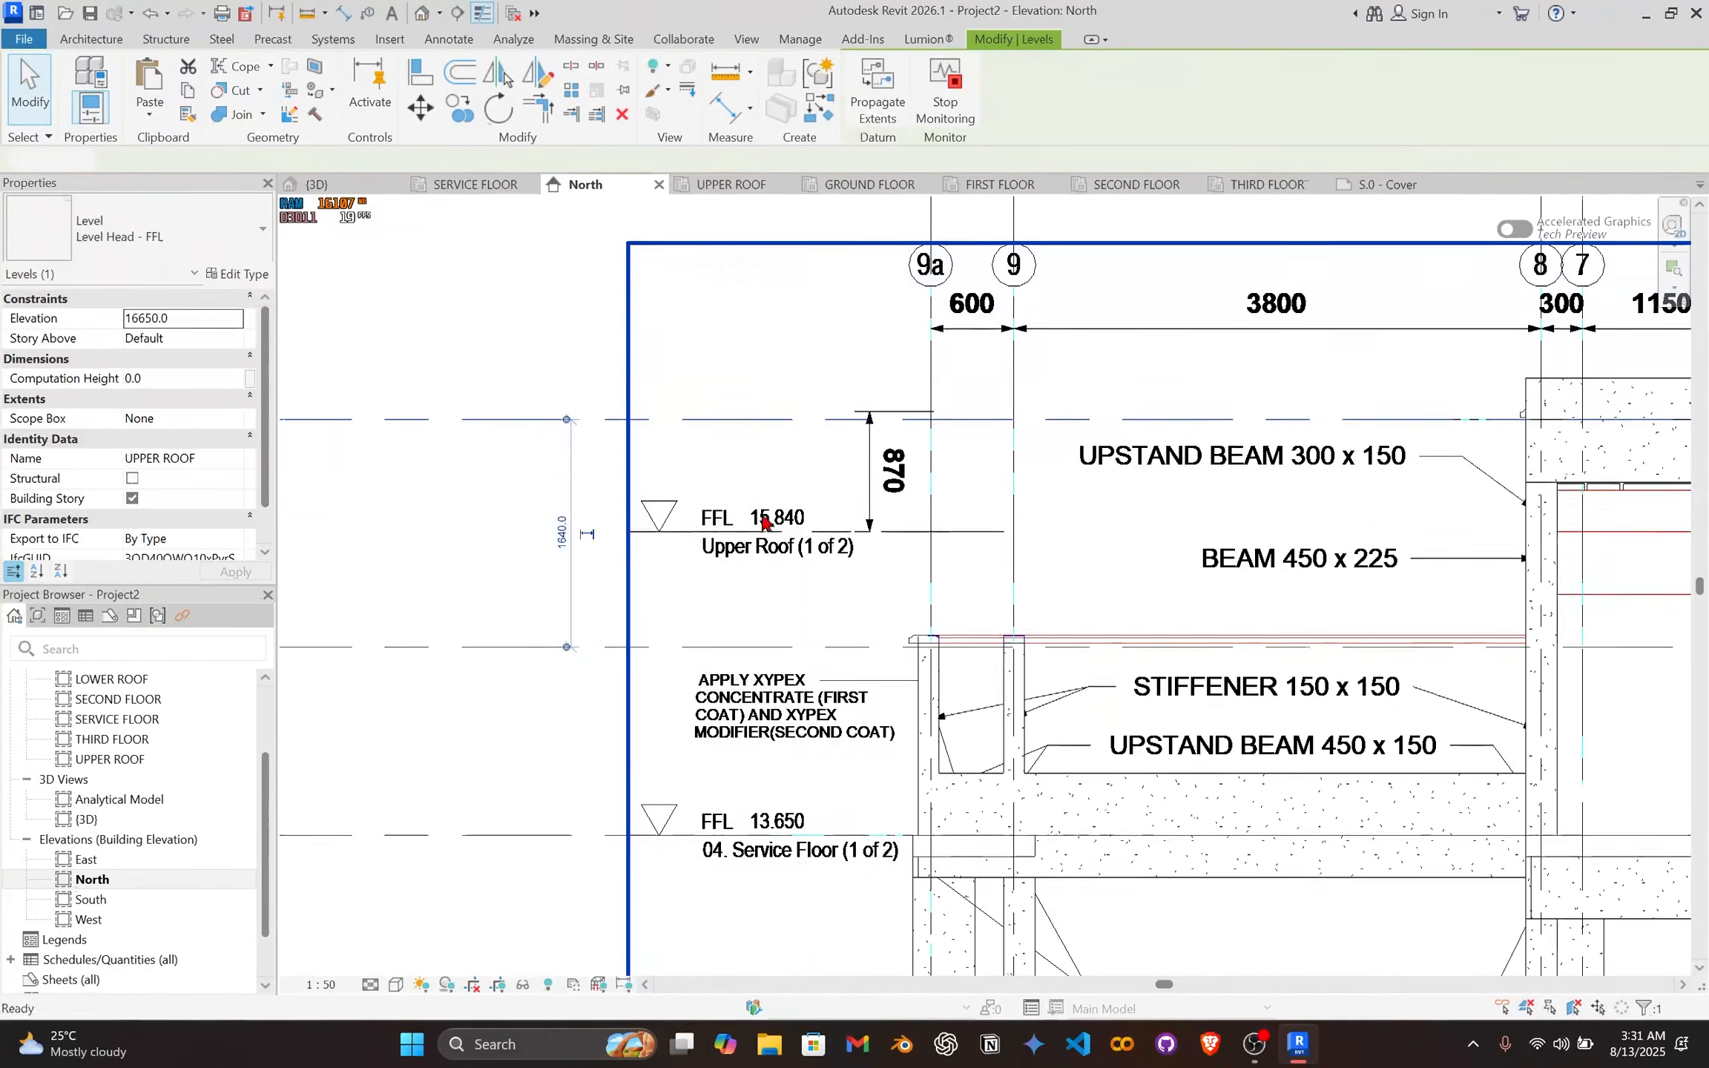
key(m)
key(v)
scroll(742, 421, up, 2)
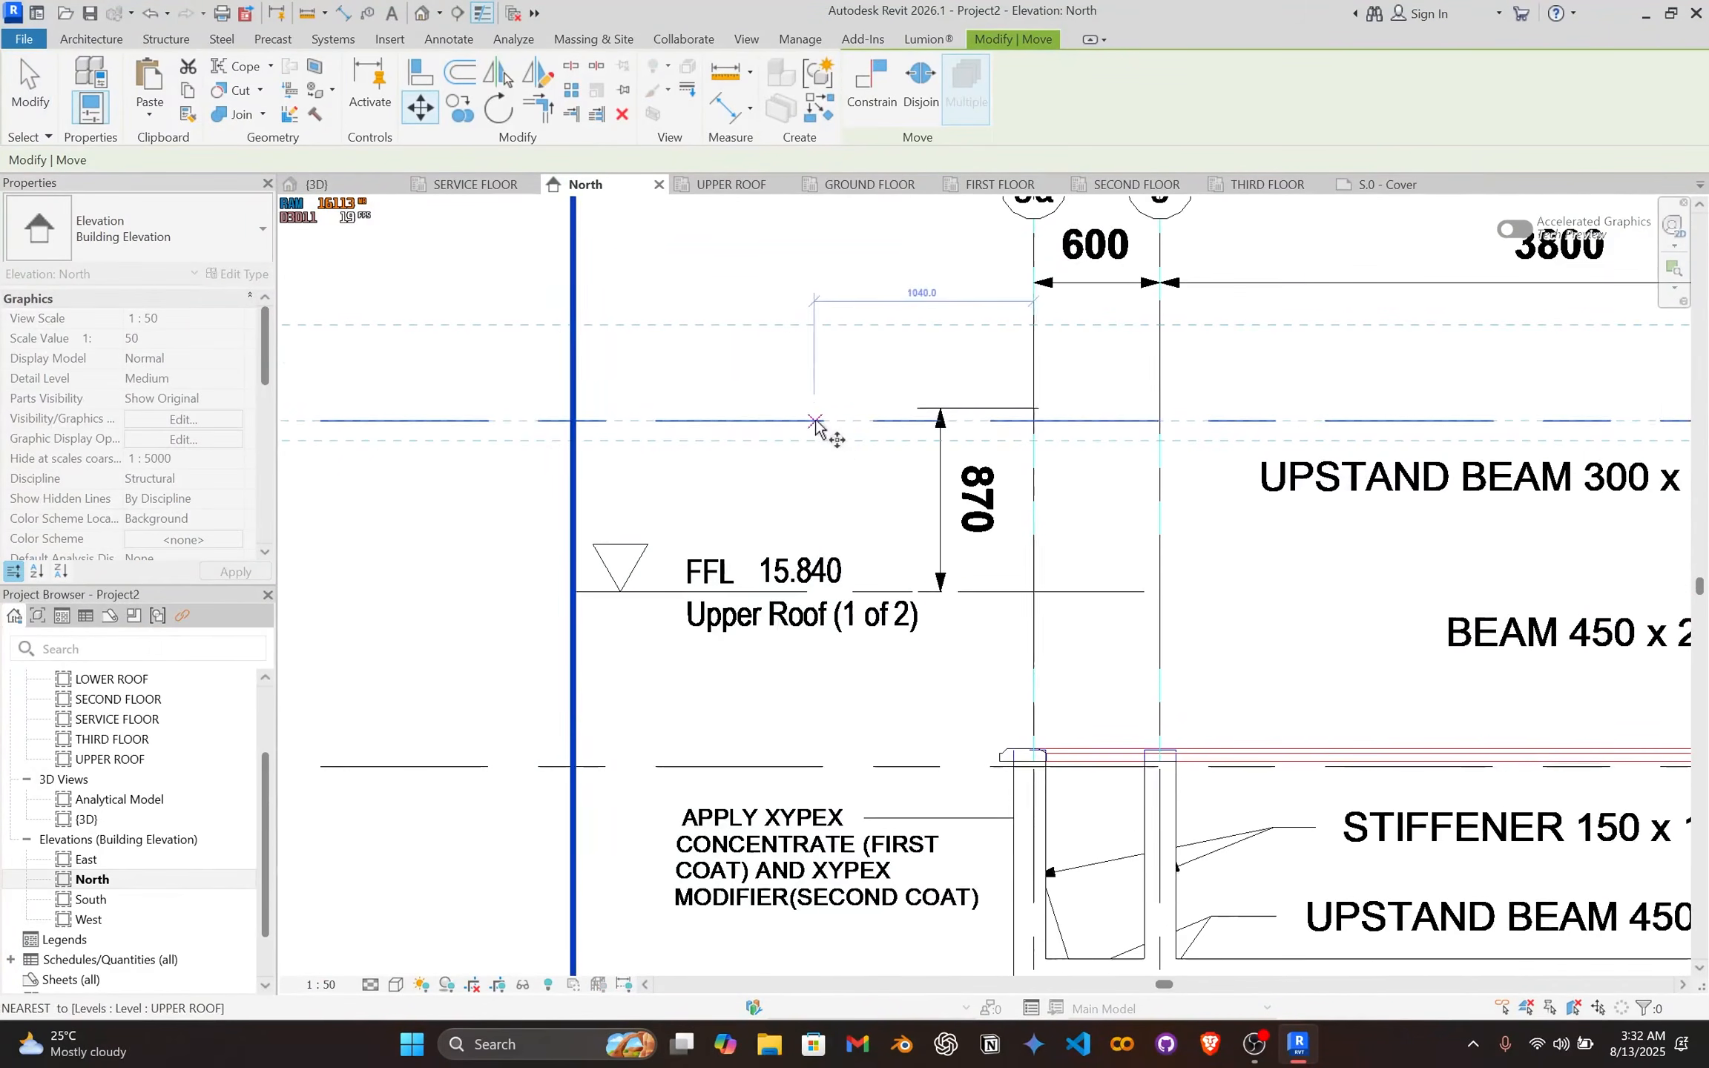
click(814, 592)
scroll(907, 584, down, 5)
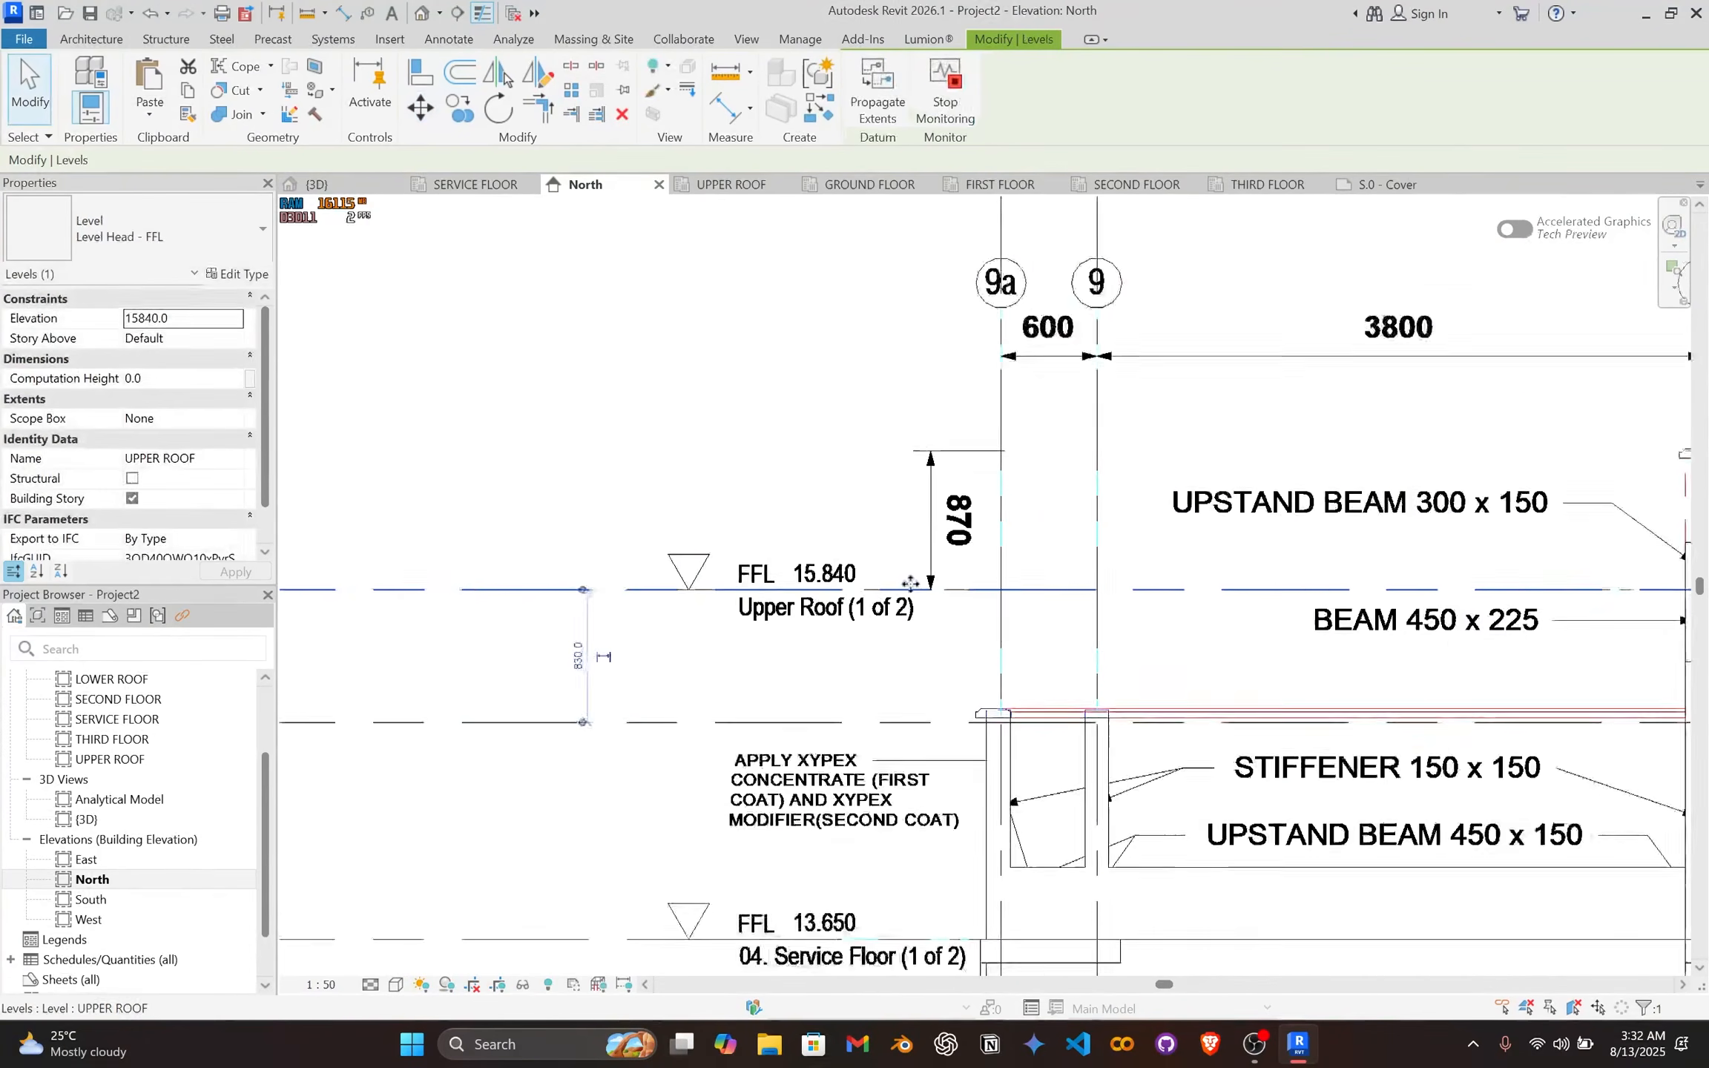
click(1173, 568)
Step: Examine the lowered upper roof framing against the section drawing in the North elevation and in the 3D view
shift+scroll(835, 569, right, 5)
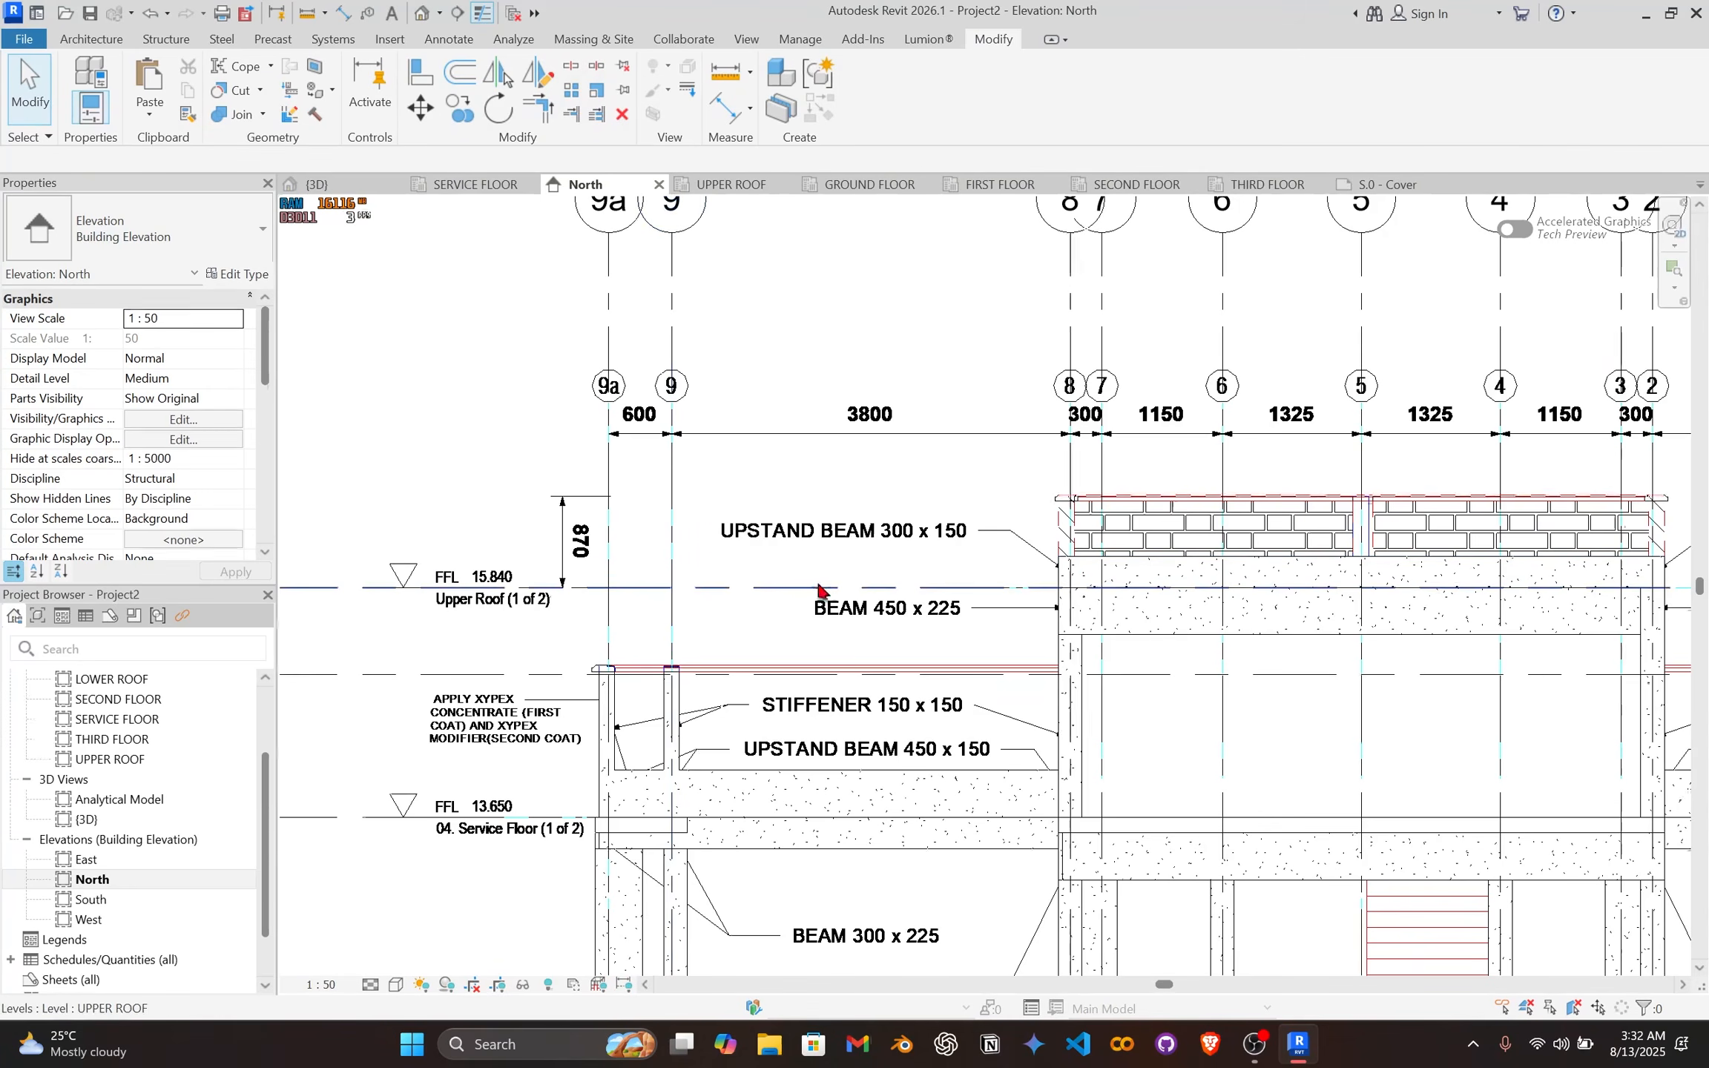
shift+scroll(819, 589, right, 1)
scroll(1046, 504, up, 2)
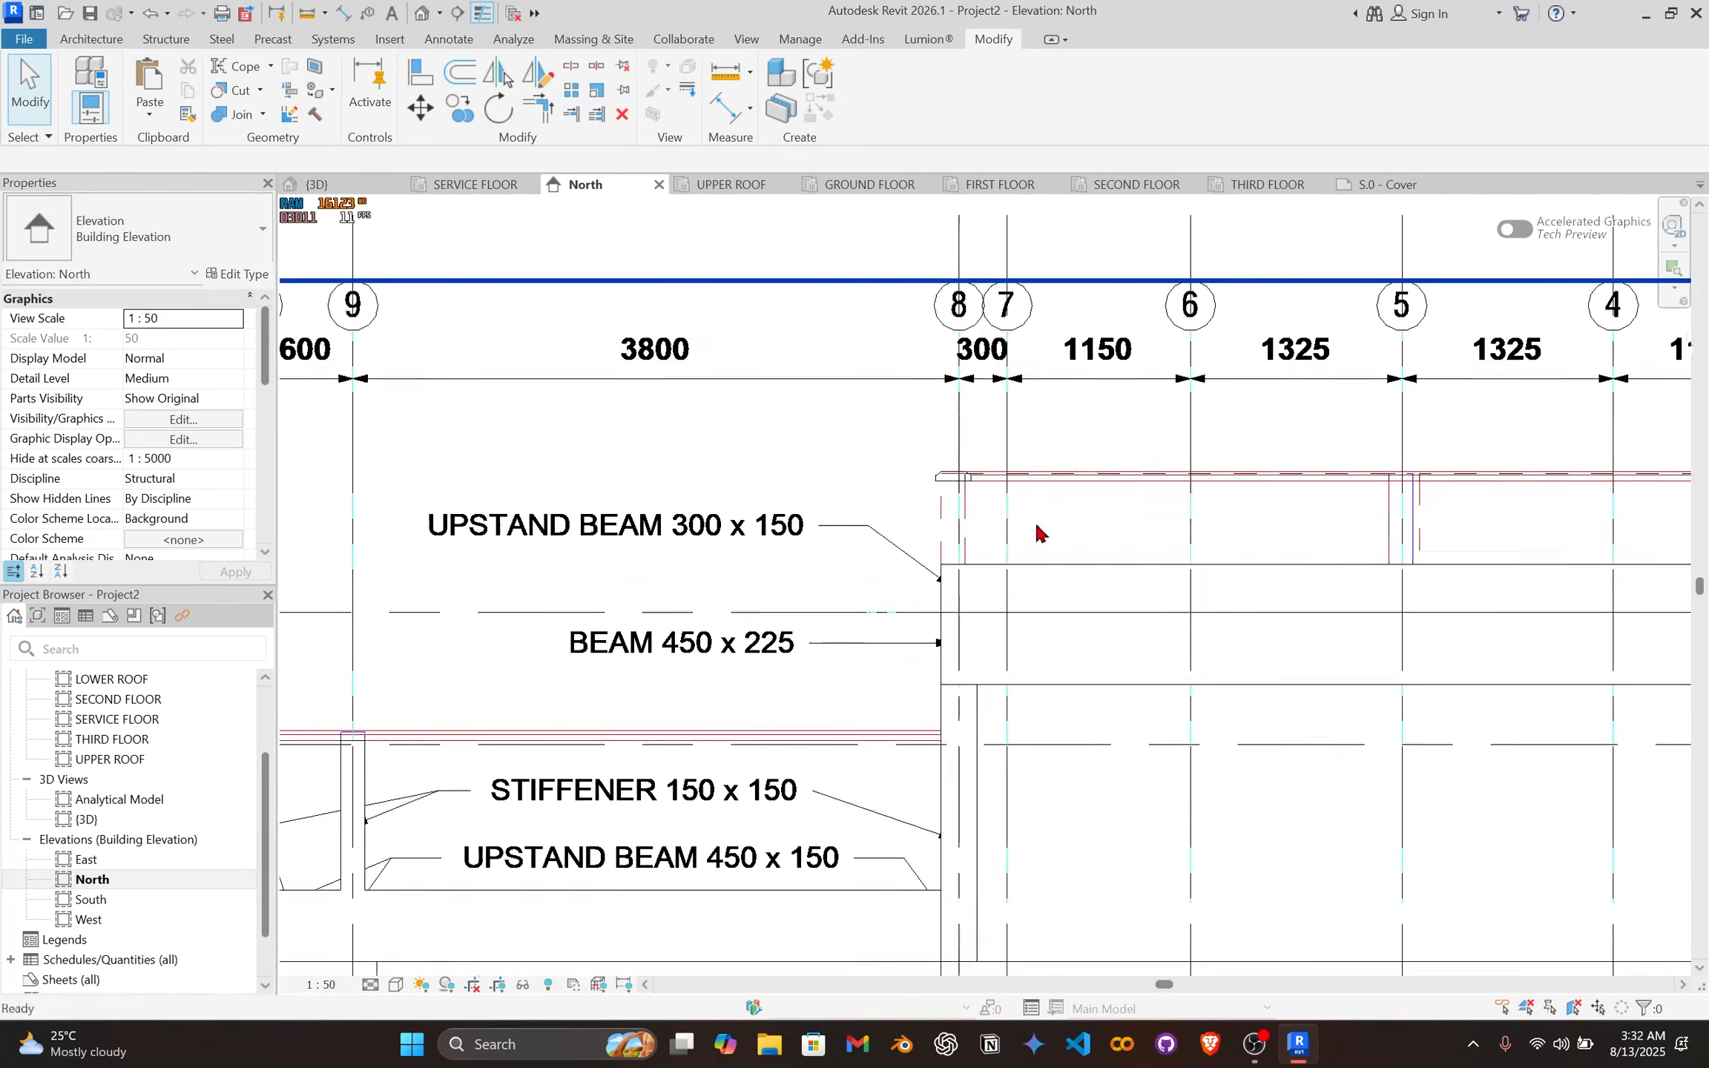
scroll(957, 482, down, 4)
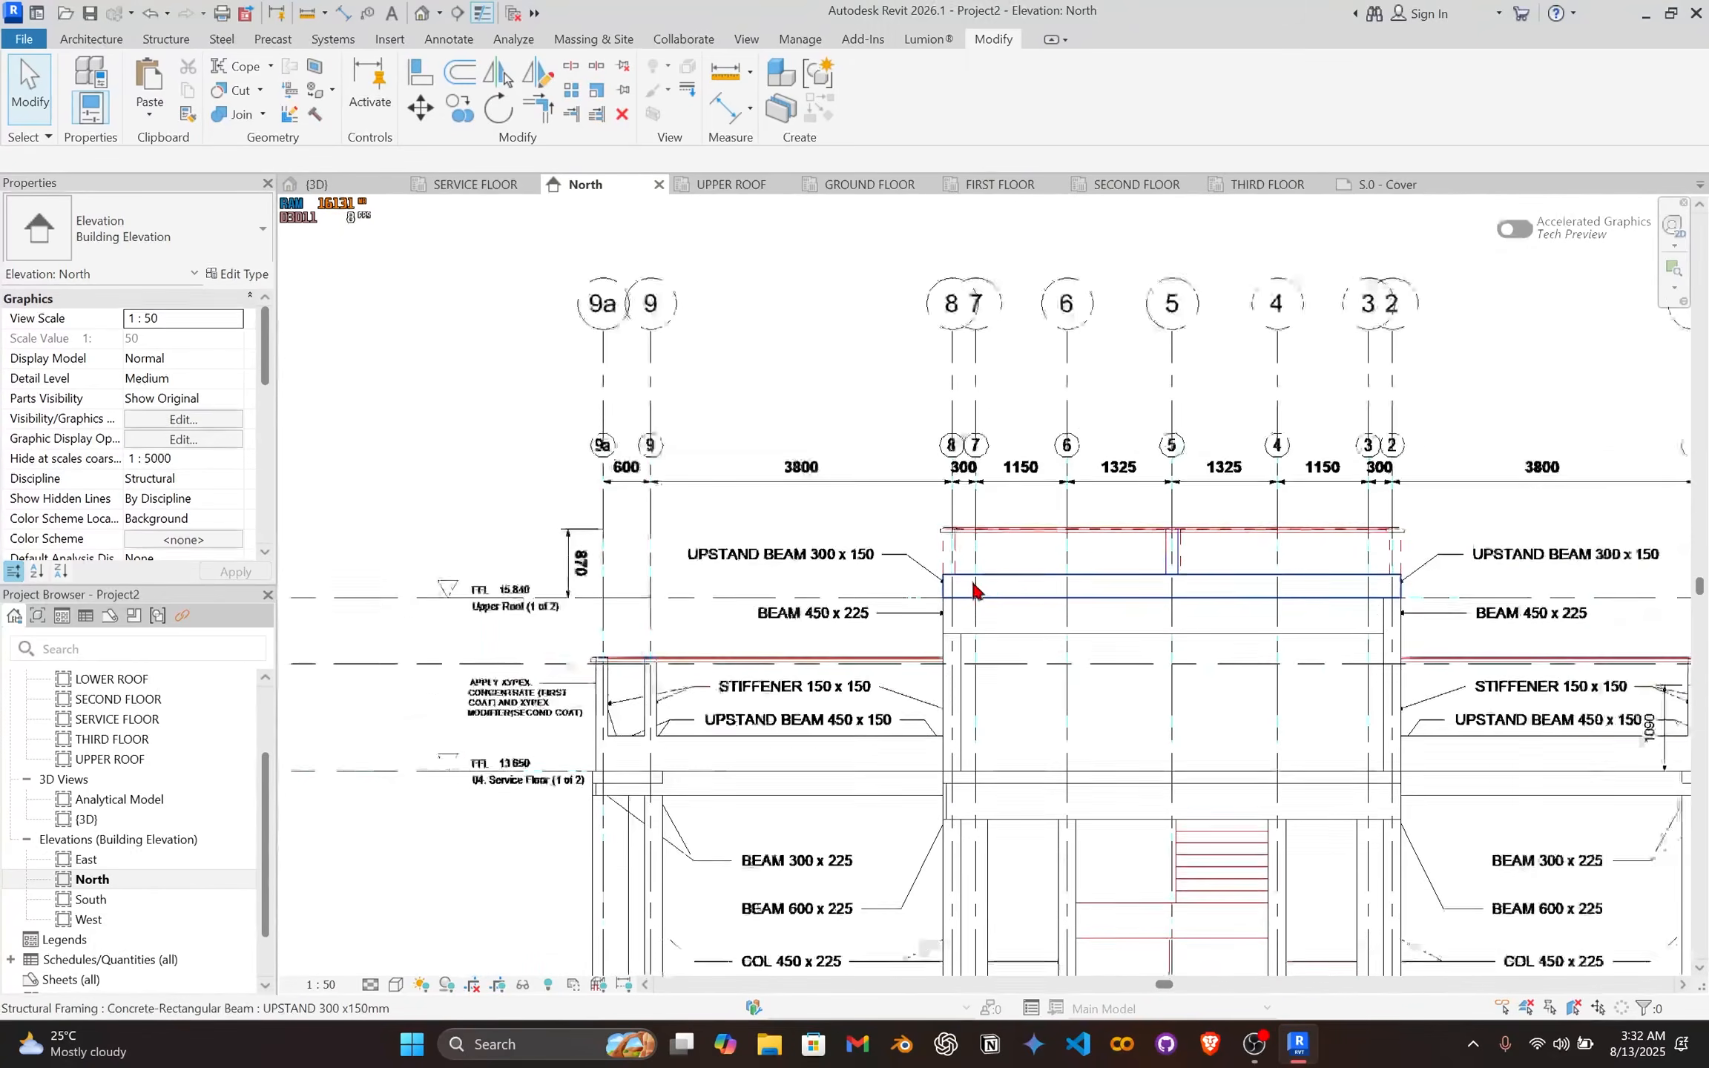
middle_drag(1115, 572, 964, 586)
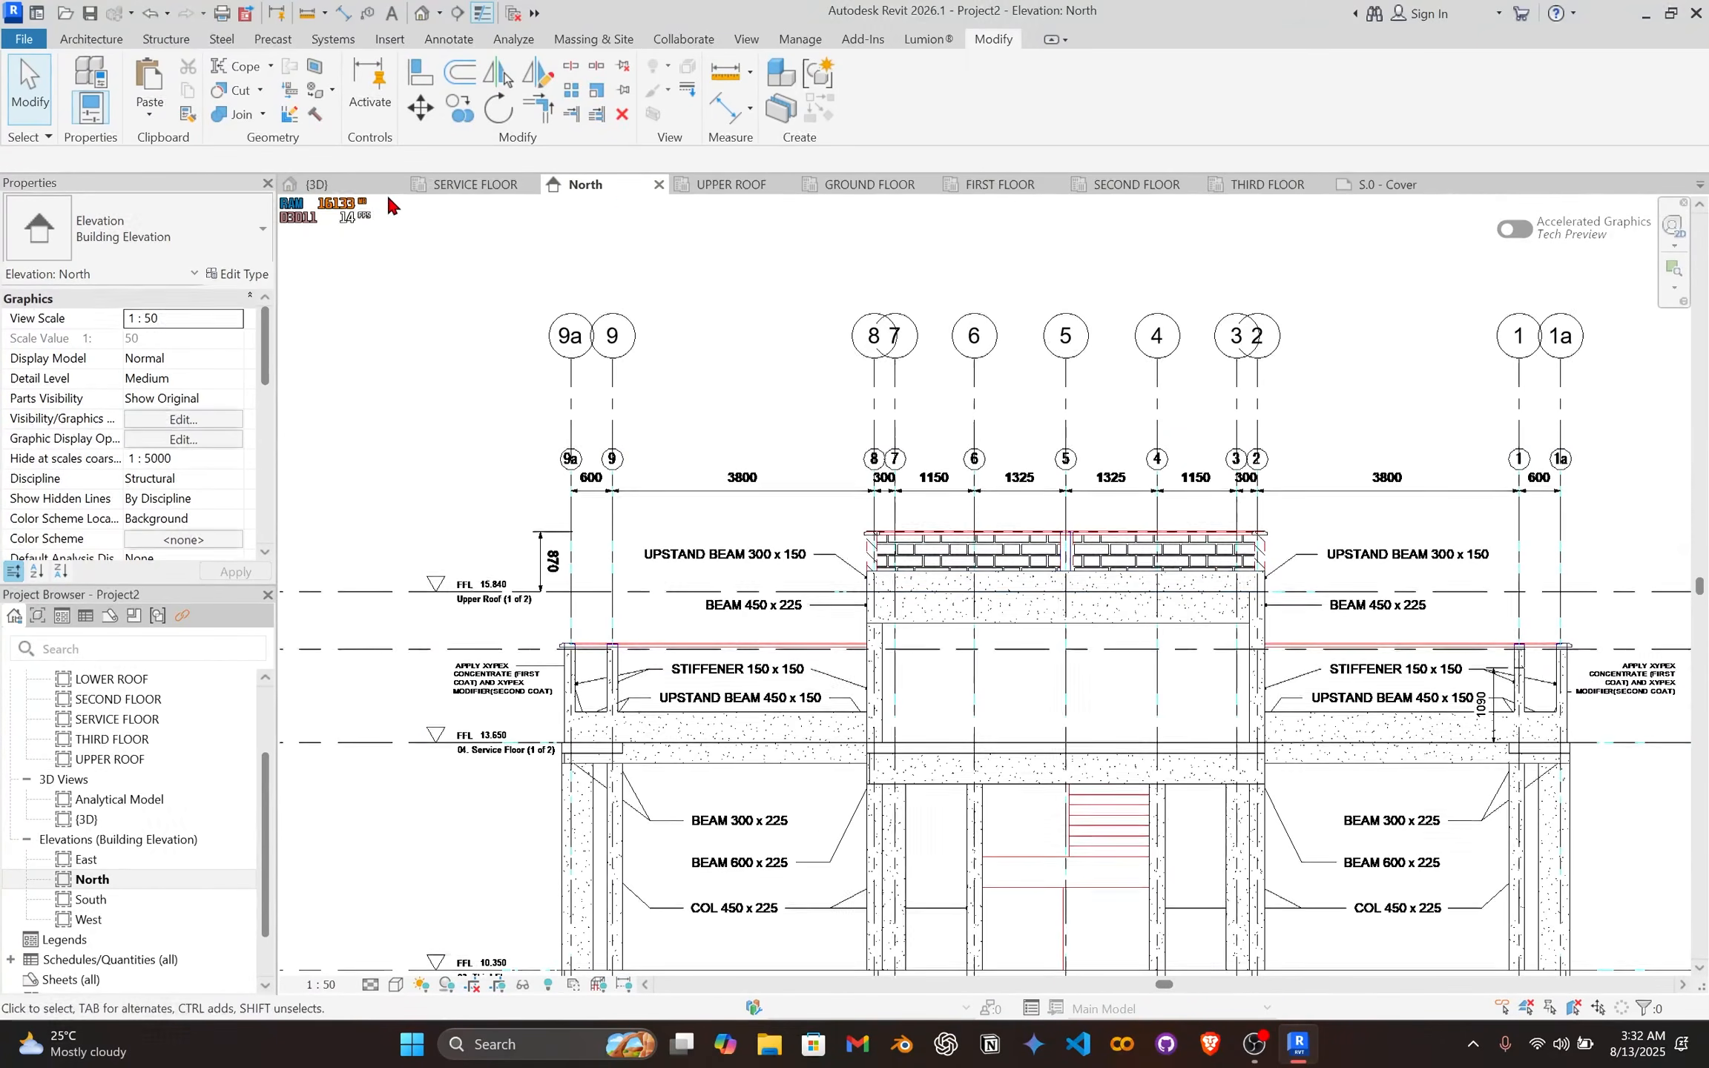
click(365, 187)
scroll(865, 648, down, 3)
mouse_move(869, 689)
shift+middle_down()
mouse_move(650, 344)
mouse_move(763, 427)
mouse_move(816, 520)
mouse_move(853, 667)
shift+middle_up()
scroll(864, 709, up, 4)
shift+middle_drag(1078, 629, 1062, 660)
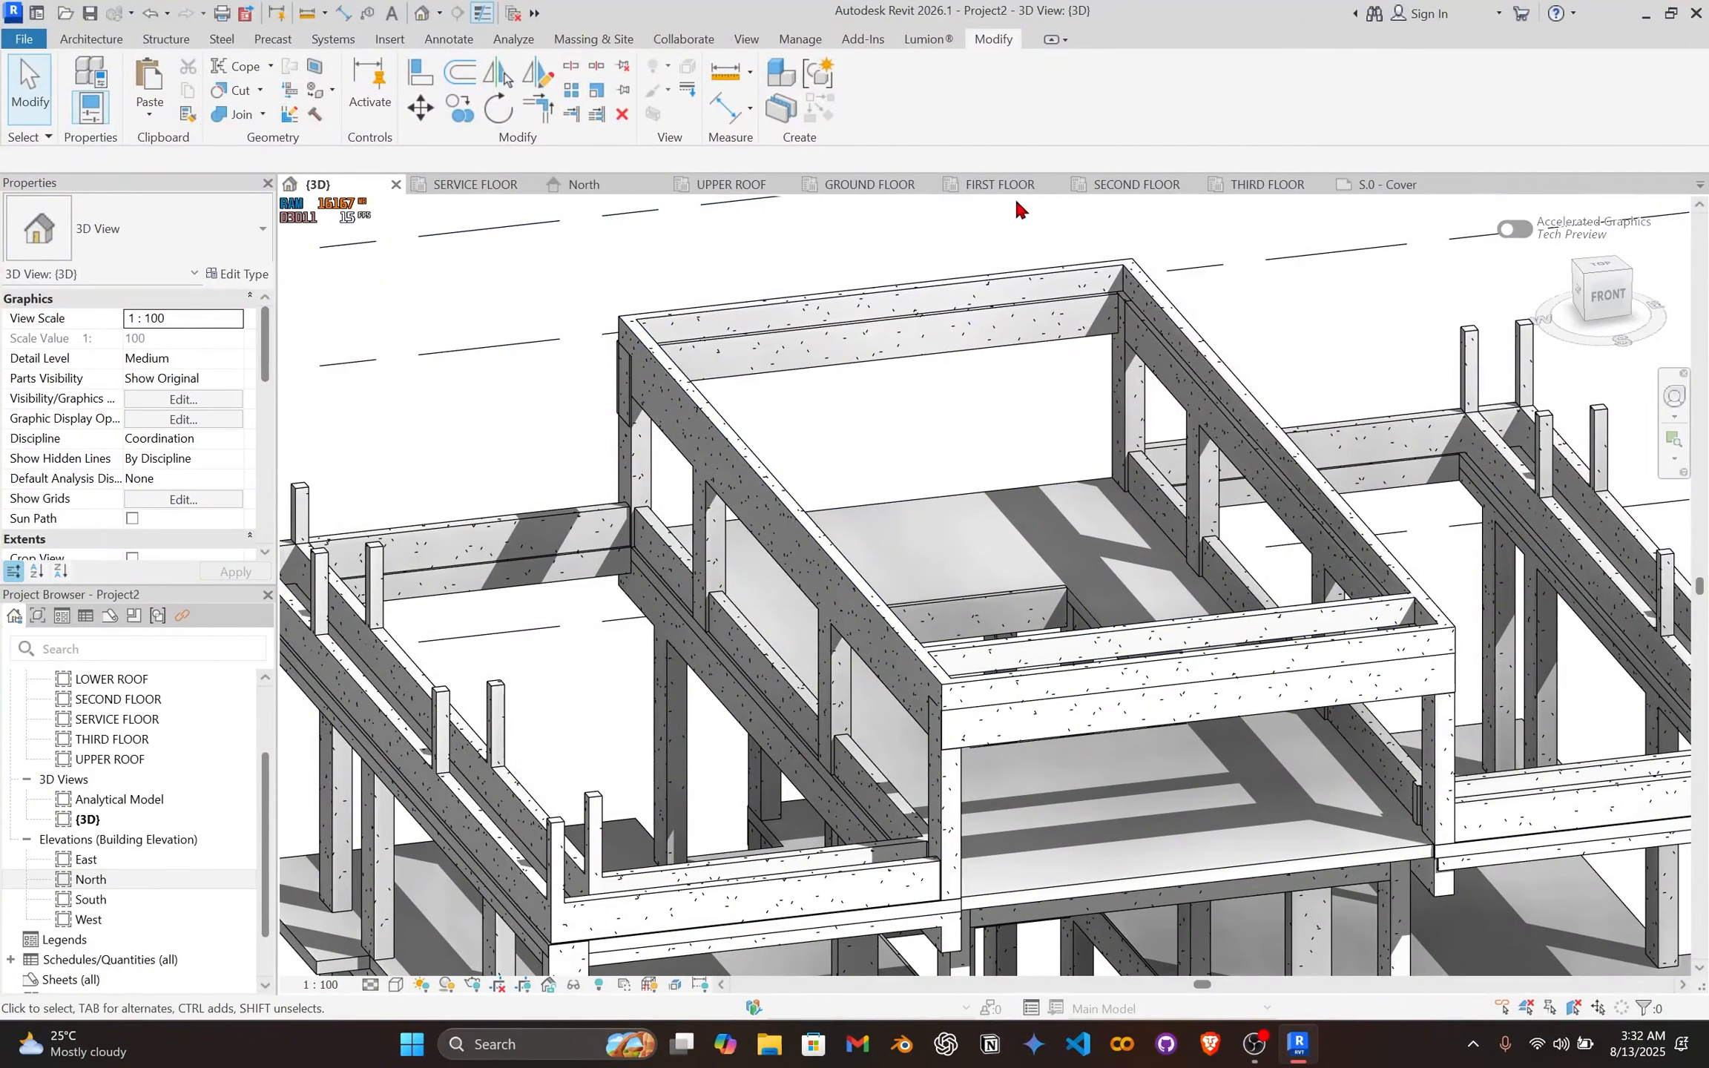
Step: Select the 300 x 150 upstand in the North elevation and check its position against the section drawing between grids 8 and 2
double_click(138, 878)
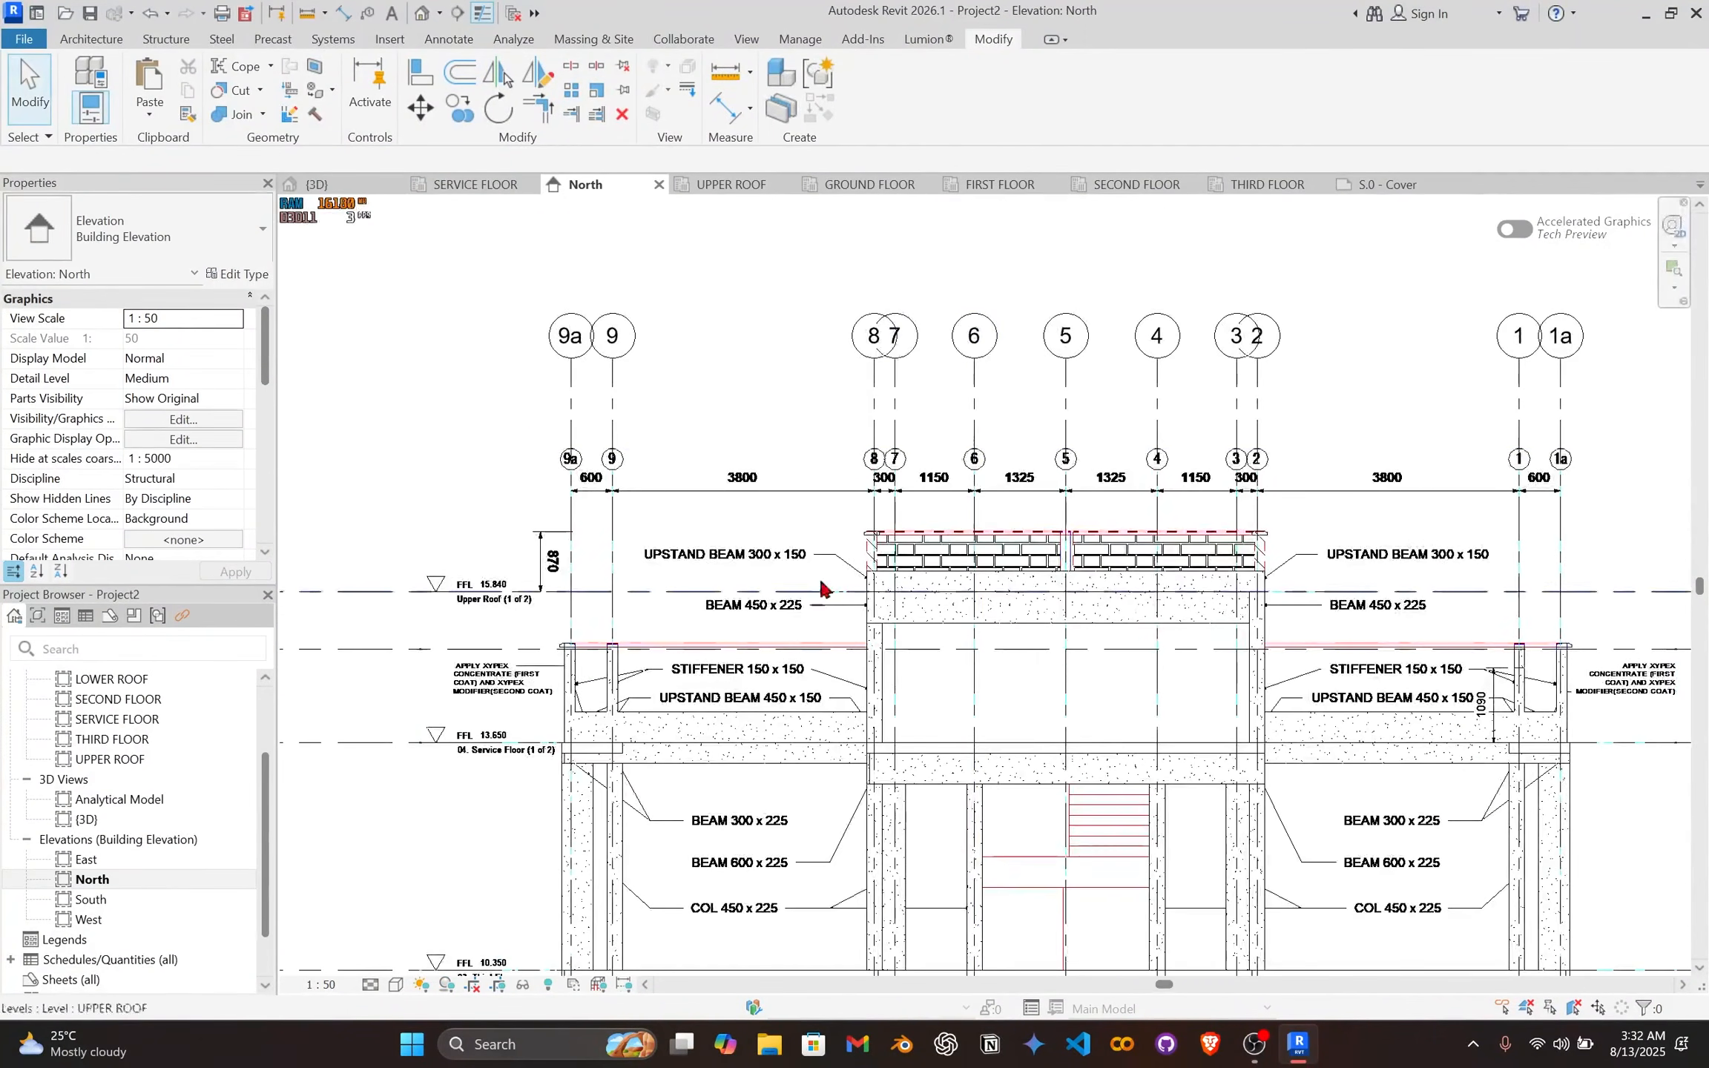
scroll(977, 531, up, 2)
click(892, 608)
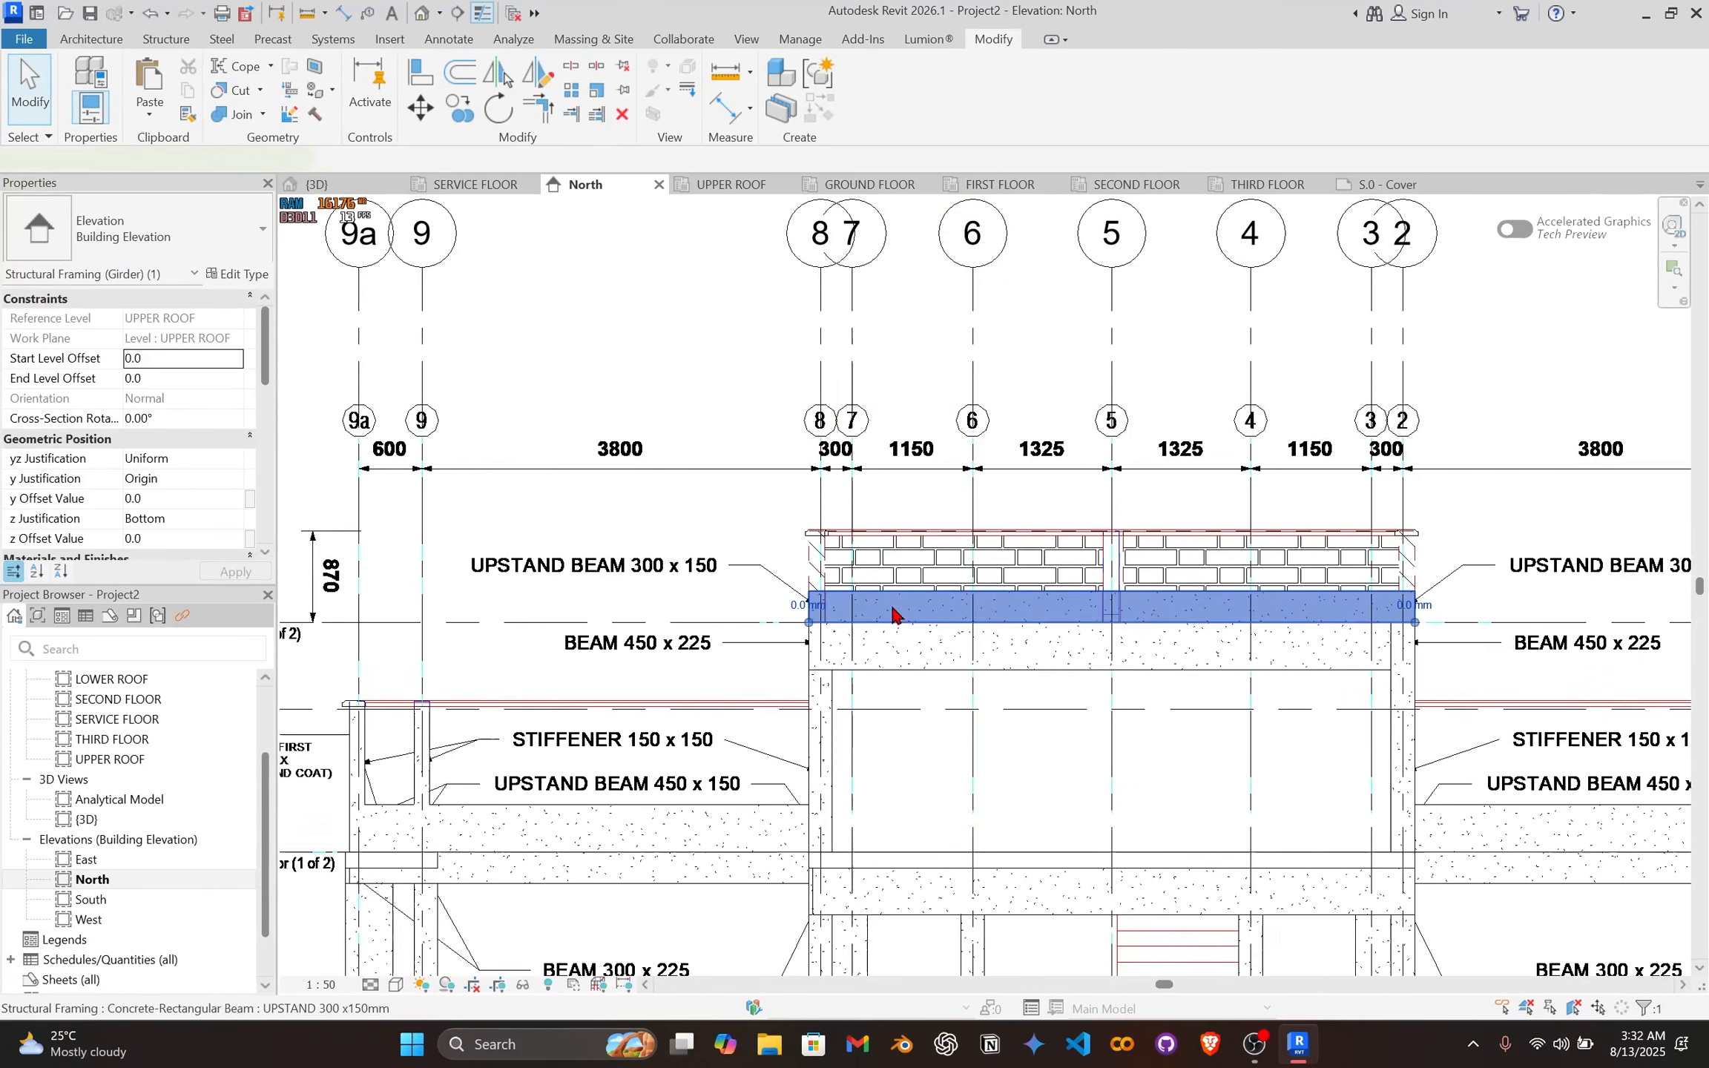
scroll(892, 610, down, 1)
scroll(1002, 586, up, 2)
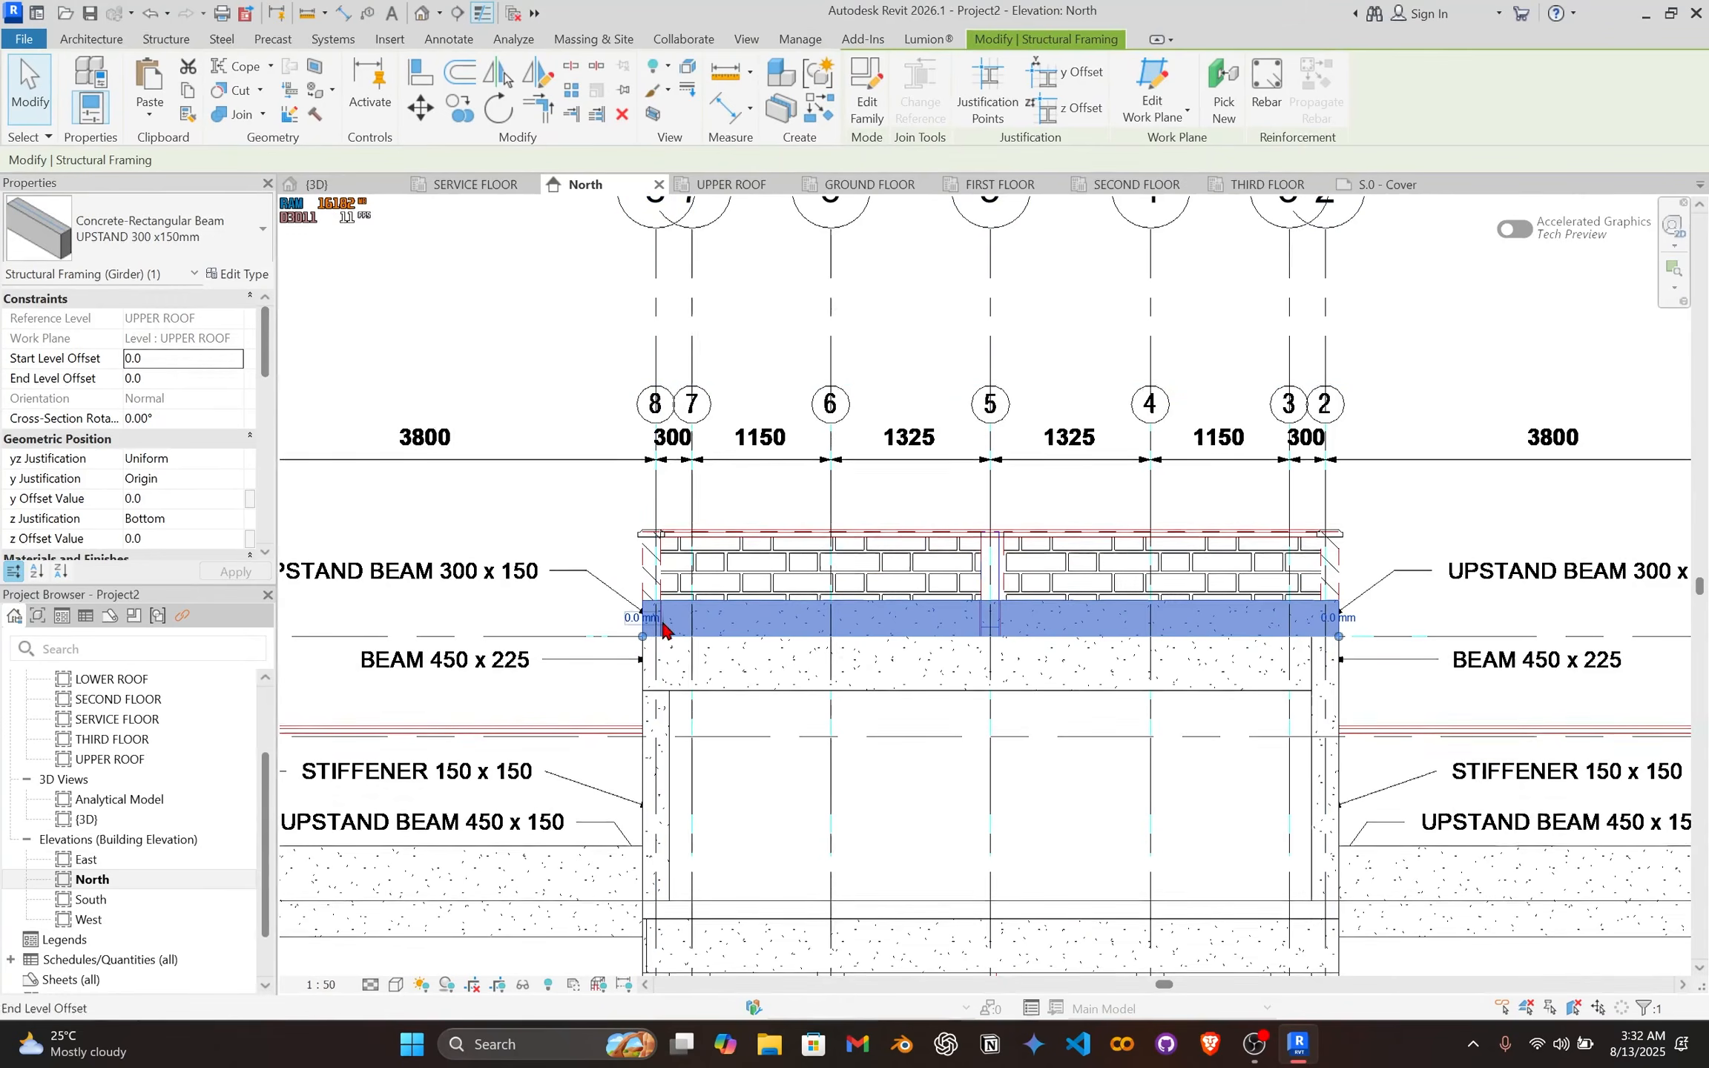
scroll(720, 564, down, 1)
middle_drag(772, 588, 1012, 632)
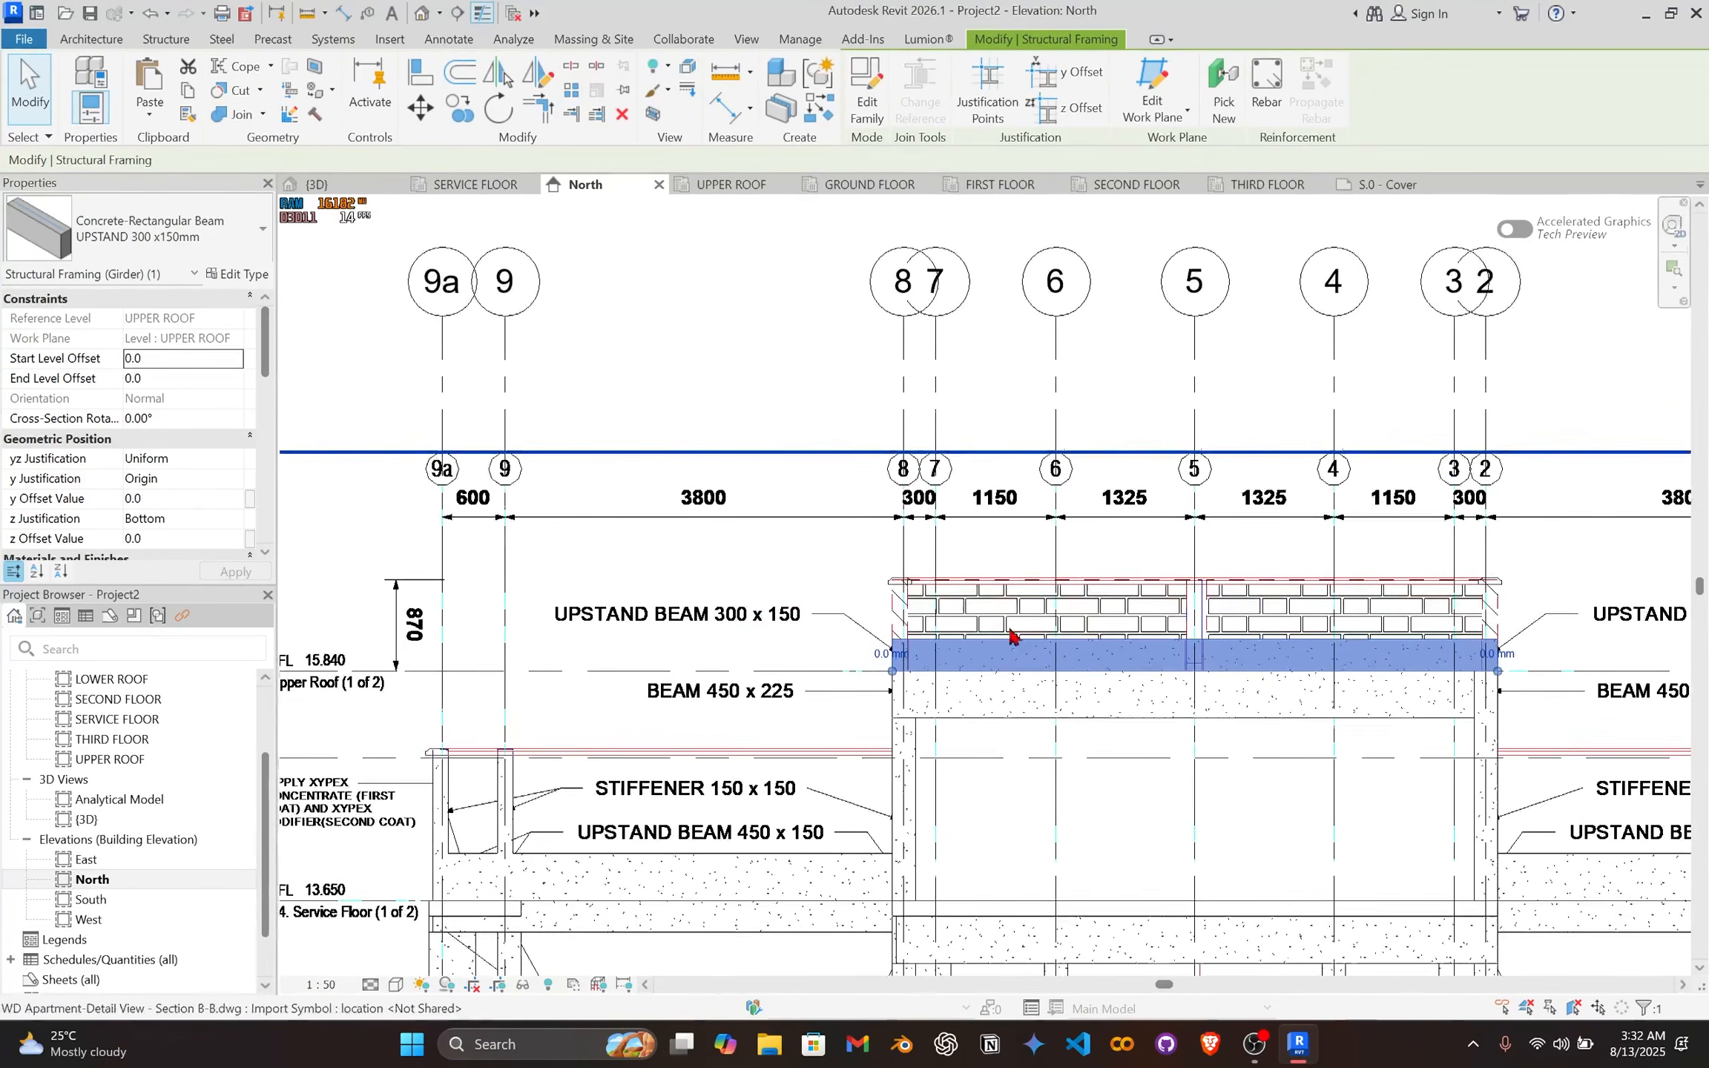
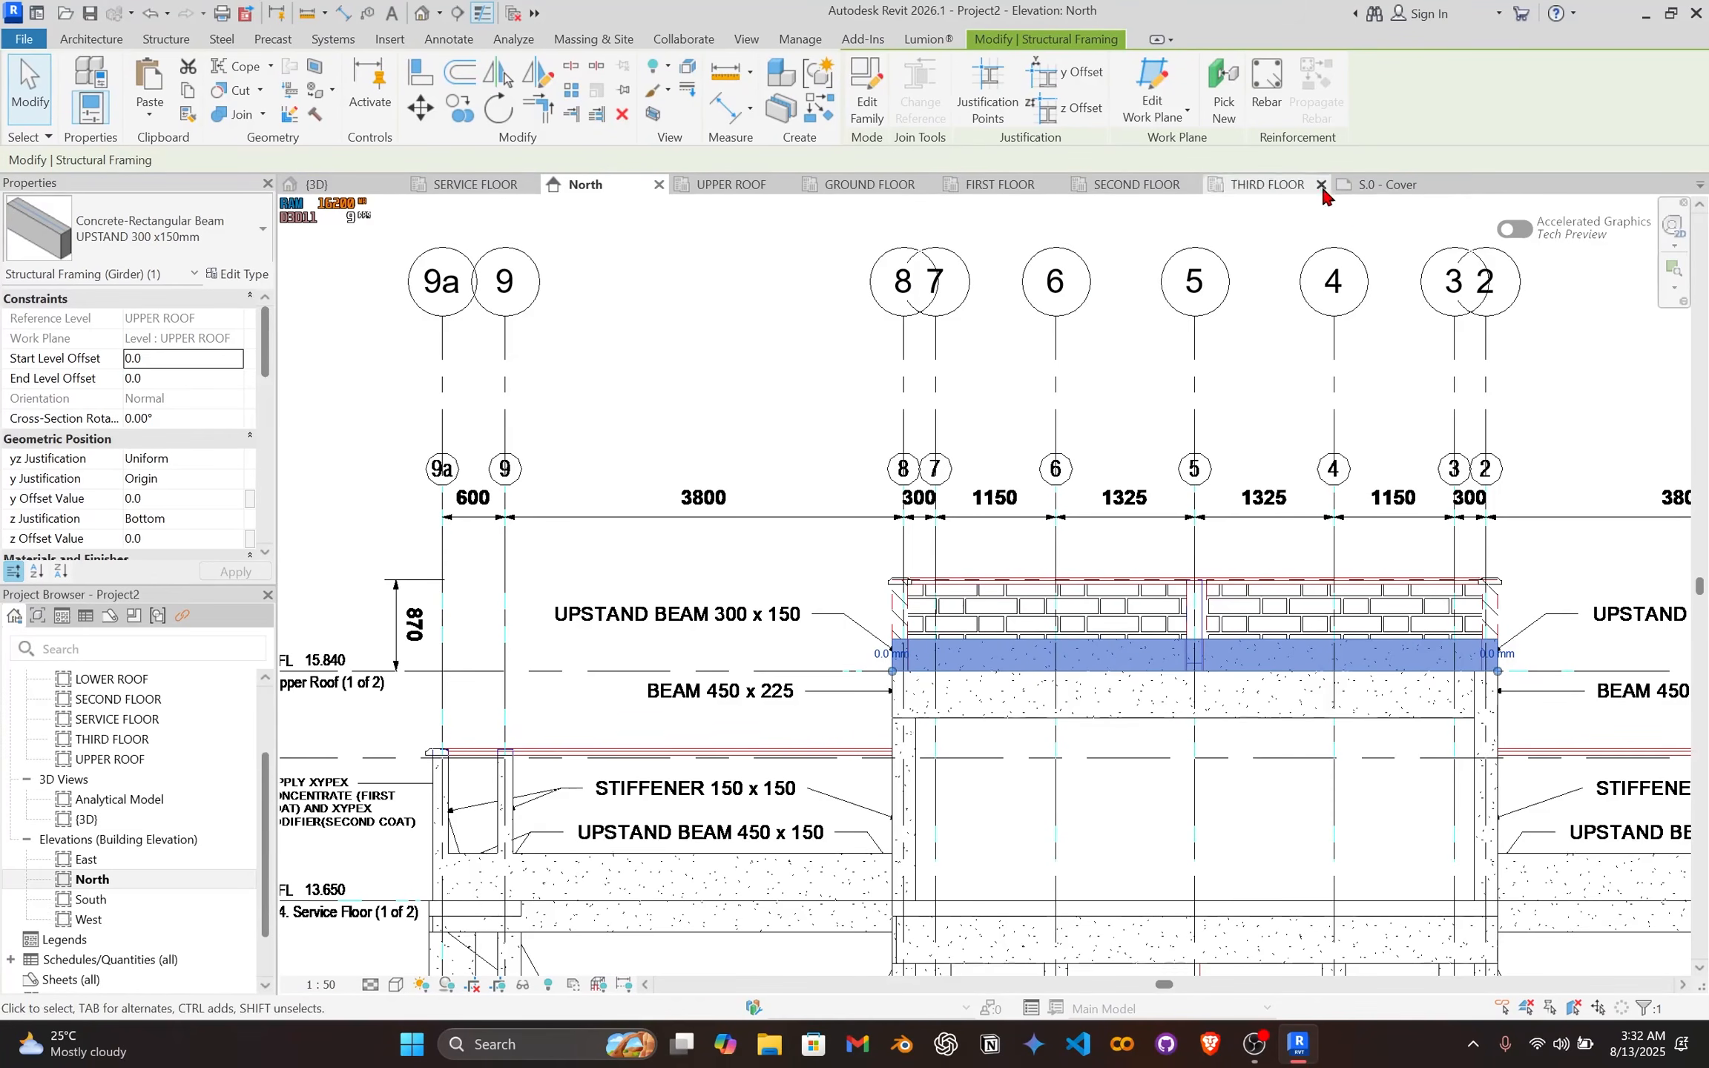
Step: In the UPPER ROOF plan, set the grid 2 C4 column's base and top levels to UPPER ROOF with a 500 top offset
double_click(138, 760)
click(964, 573)
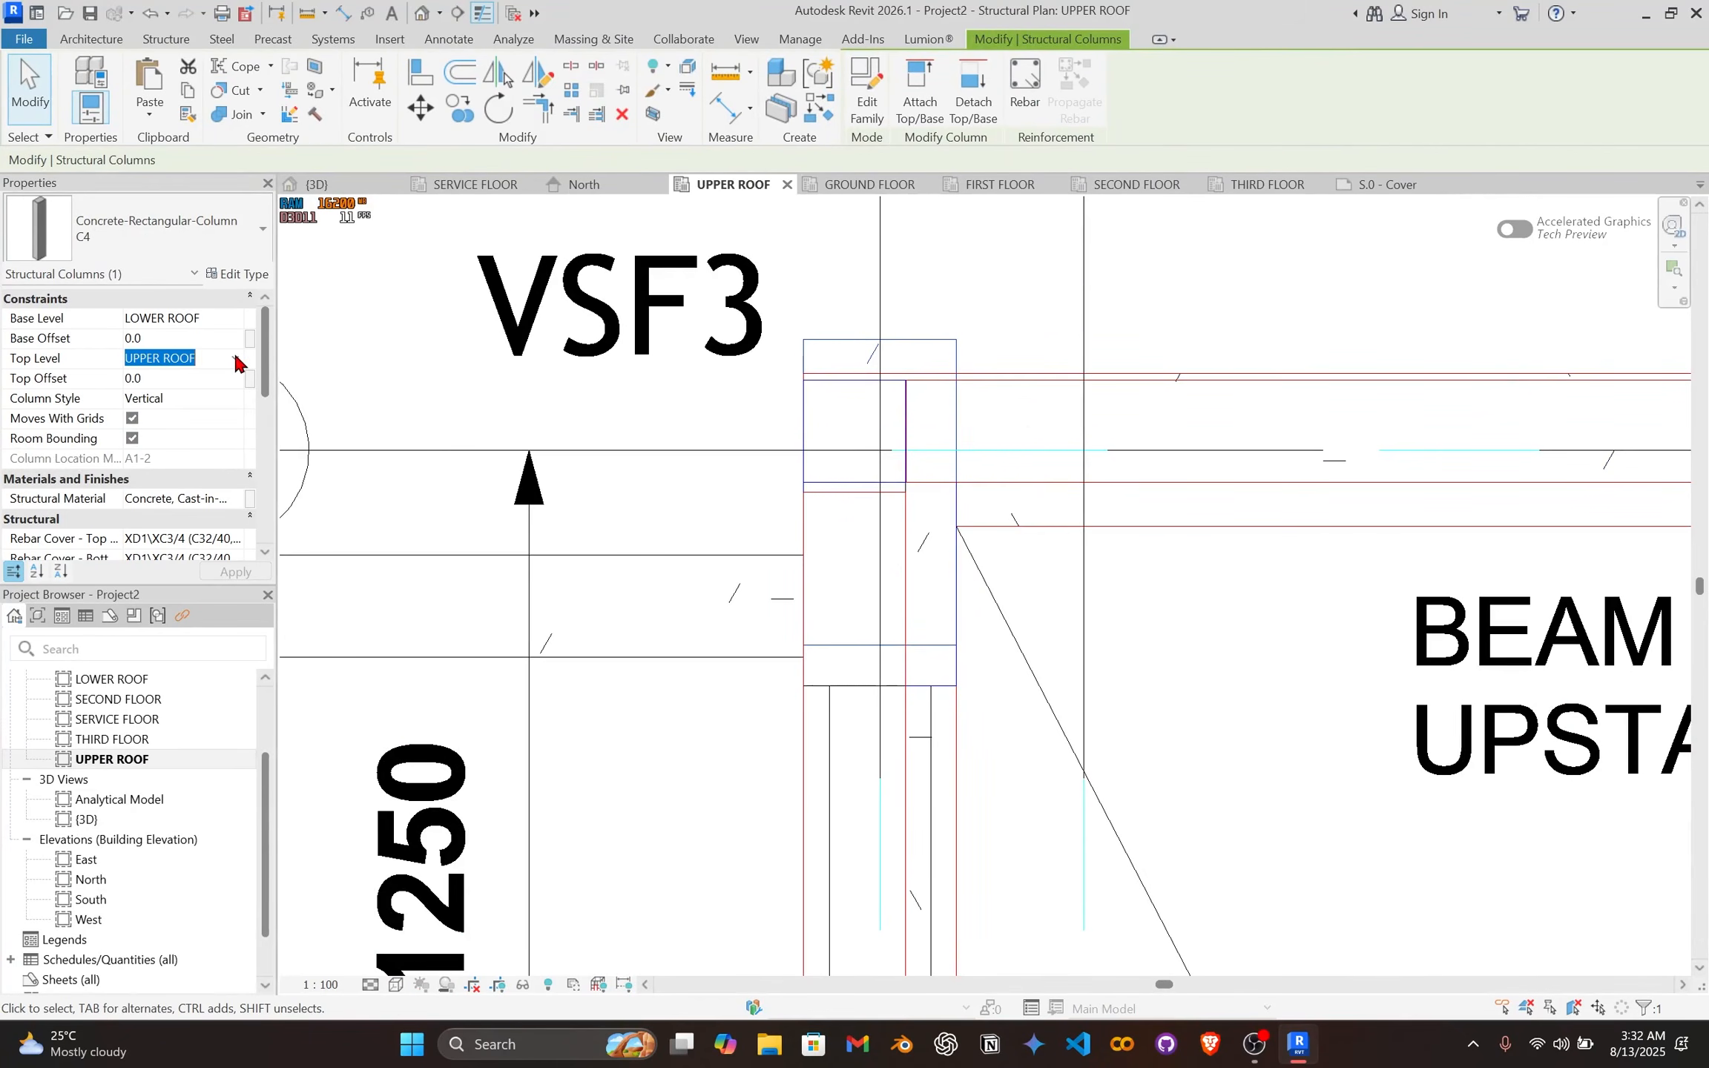
click(178, 445)
click(225, 319)
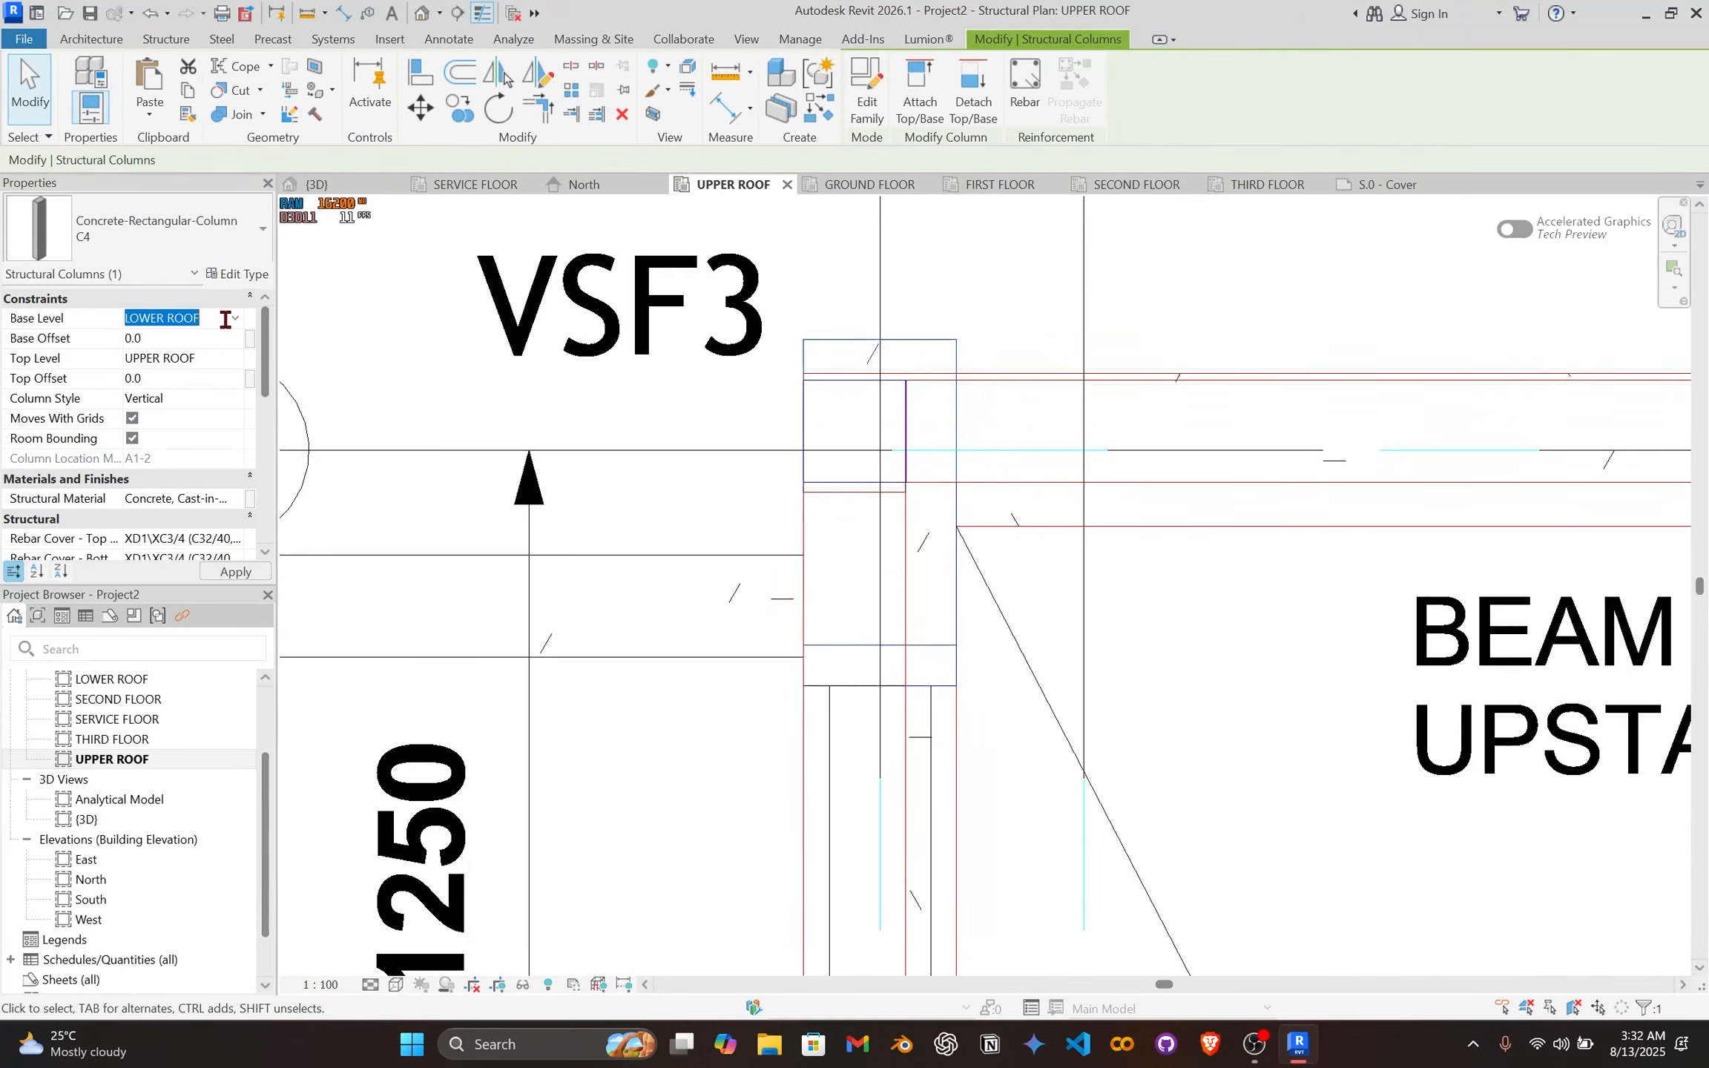
click(198, 378)
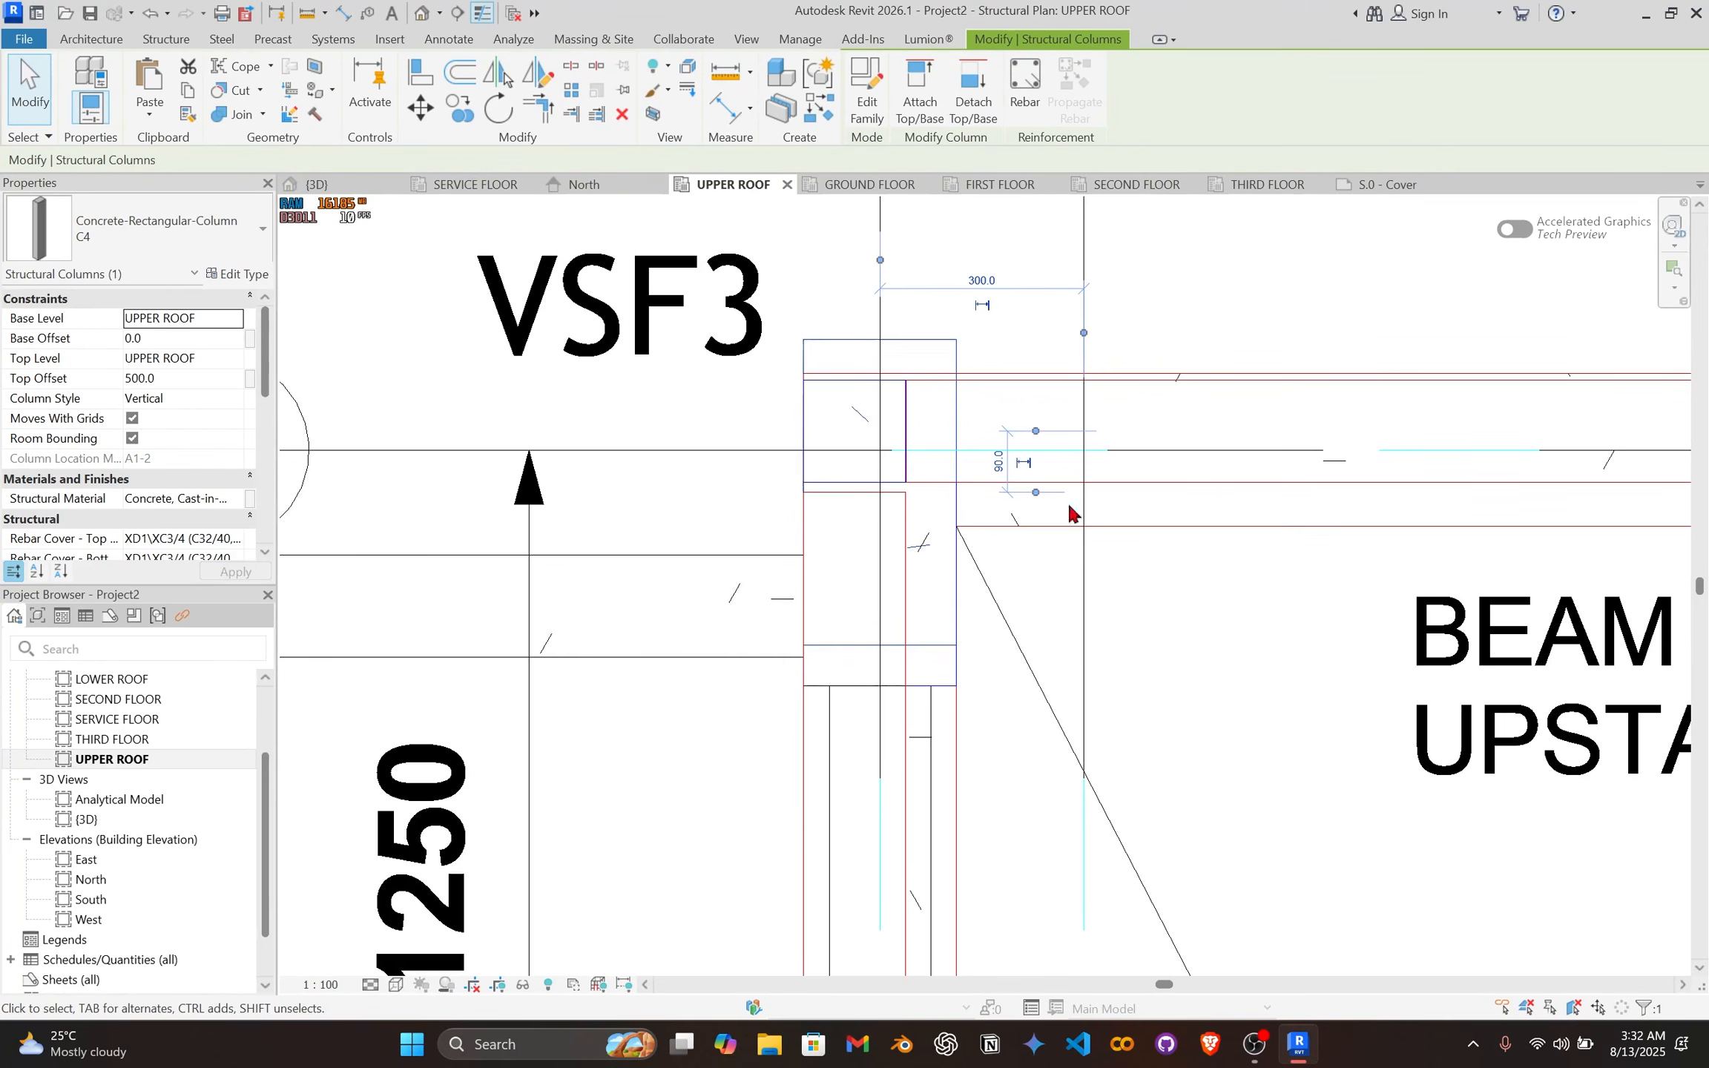
middle_drag(1047, 357, 996, 432)
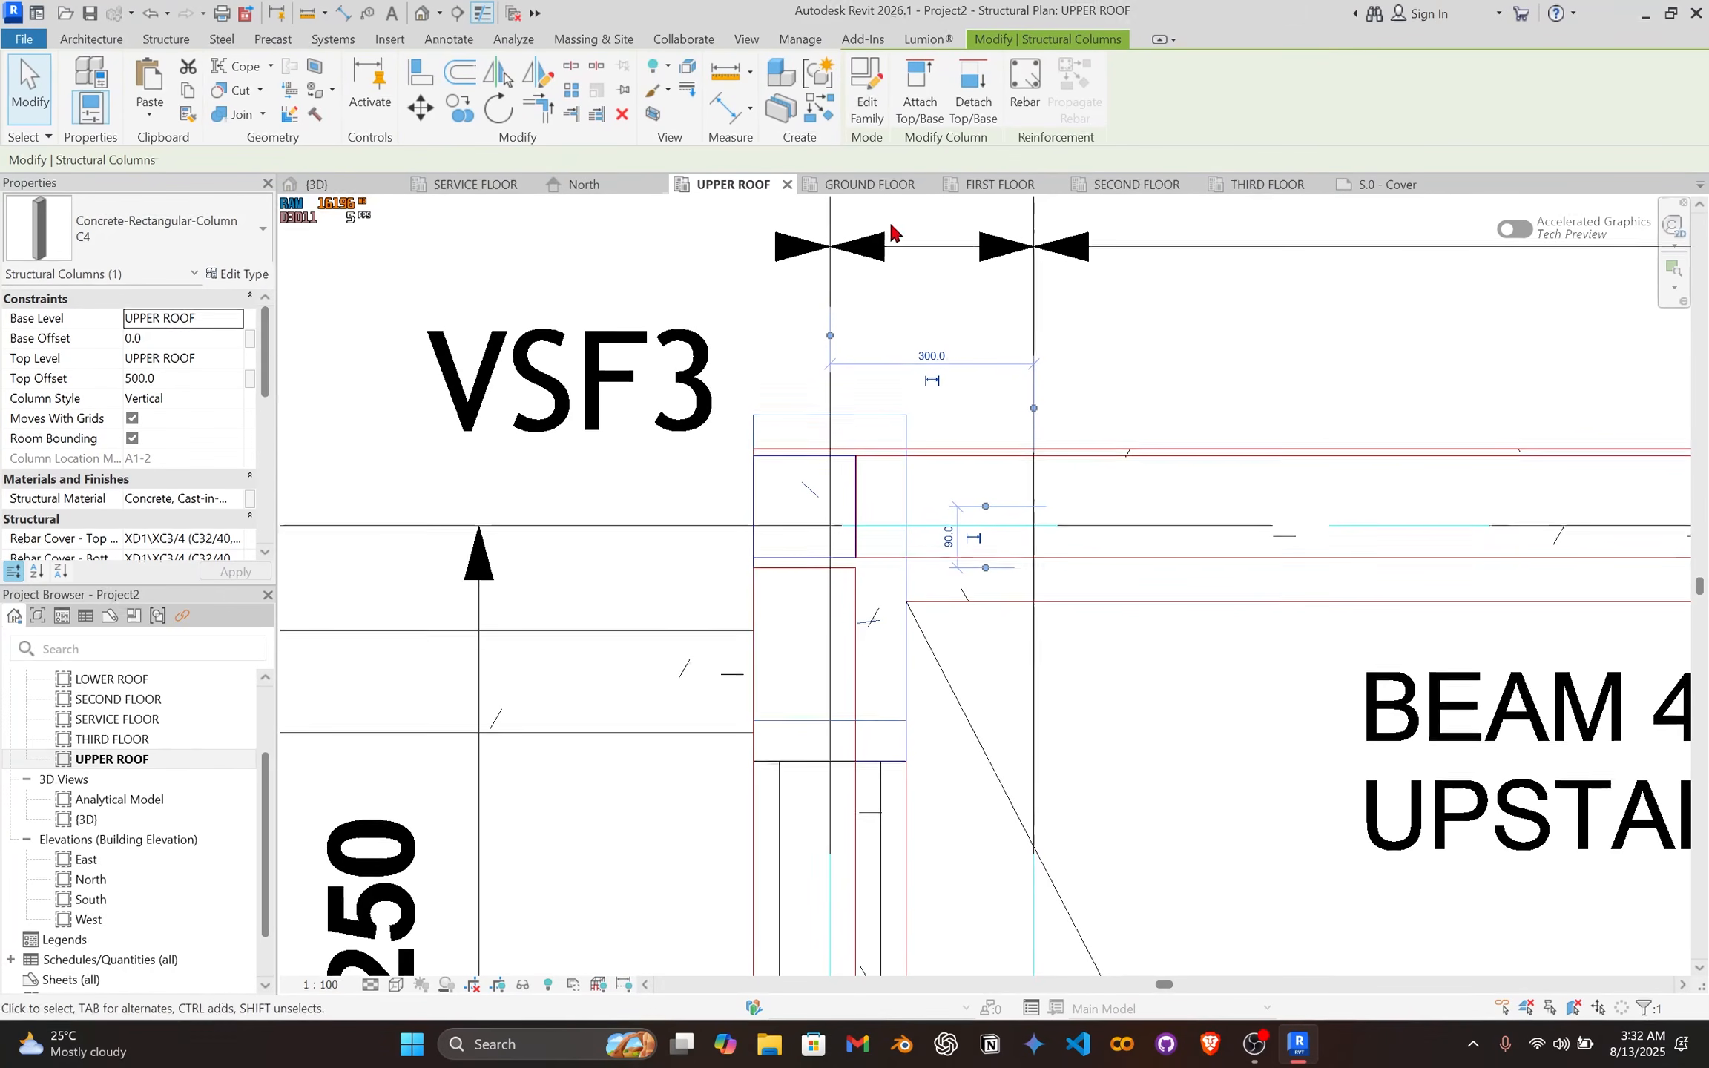
Step: In the North elevation, dimension the height from the UPPER ROOF level to the underside of the parapet coping at grid 2
double_click(91, 880)
scroll(1244, 602, up, 3)
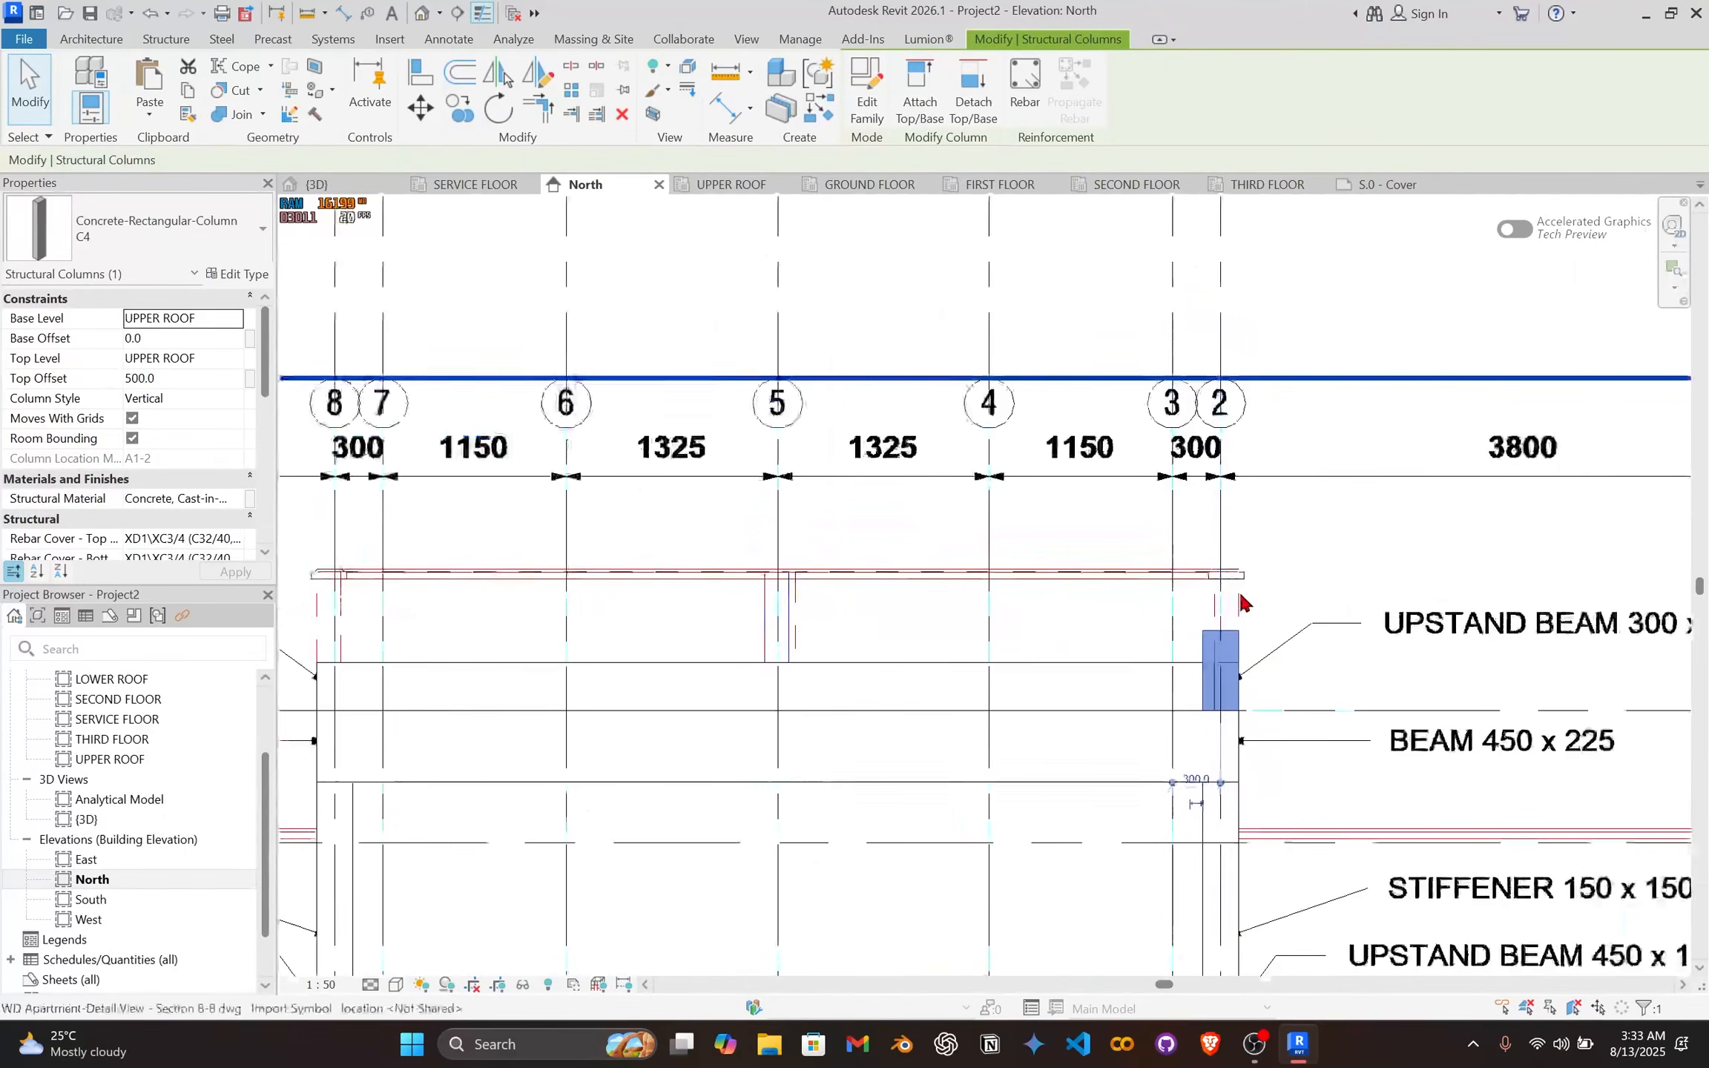
middle_drag(1278, 674, 1103, 648)
scroll(1073, 646, up, 2)
scroll(1050, 691, up, 1)
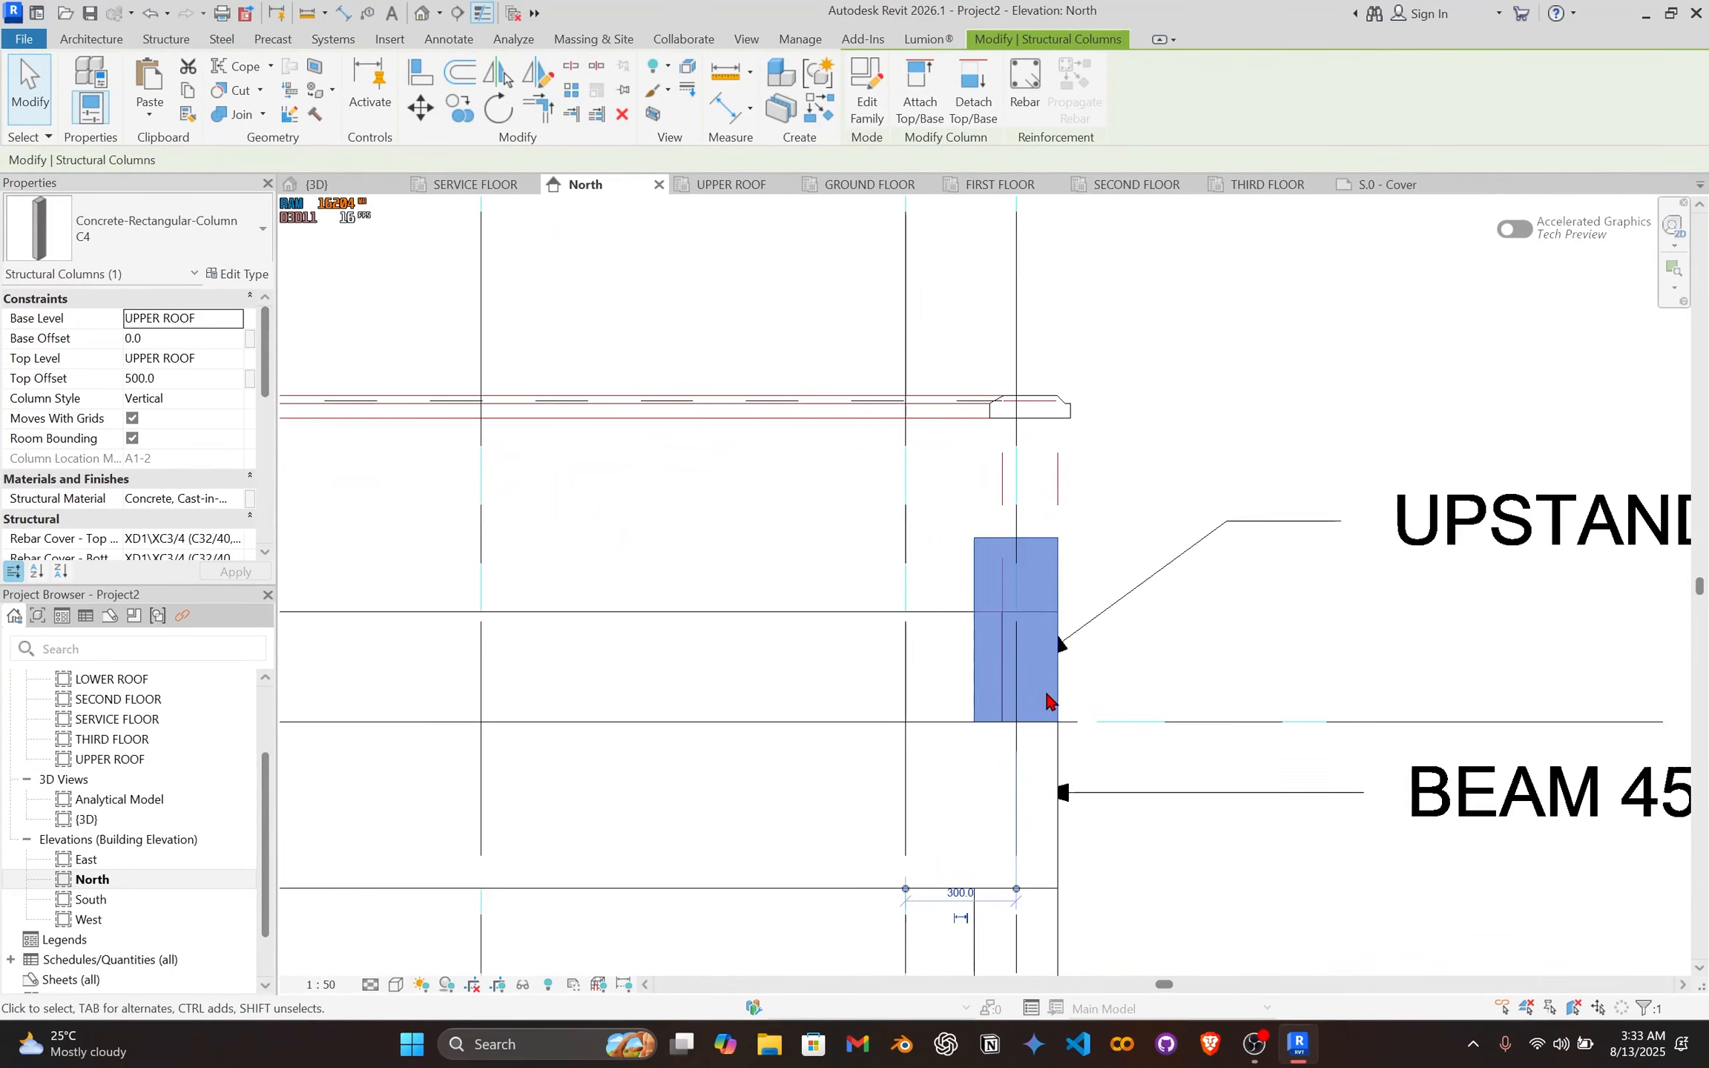
key(i)
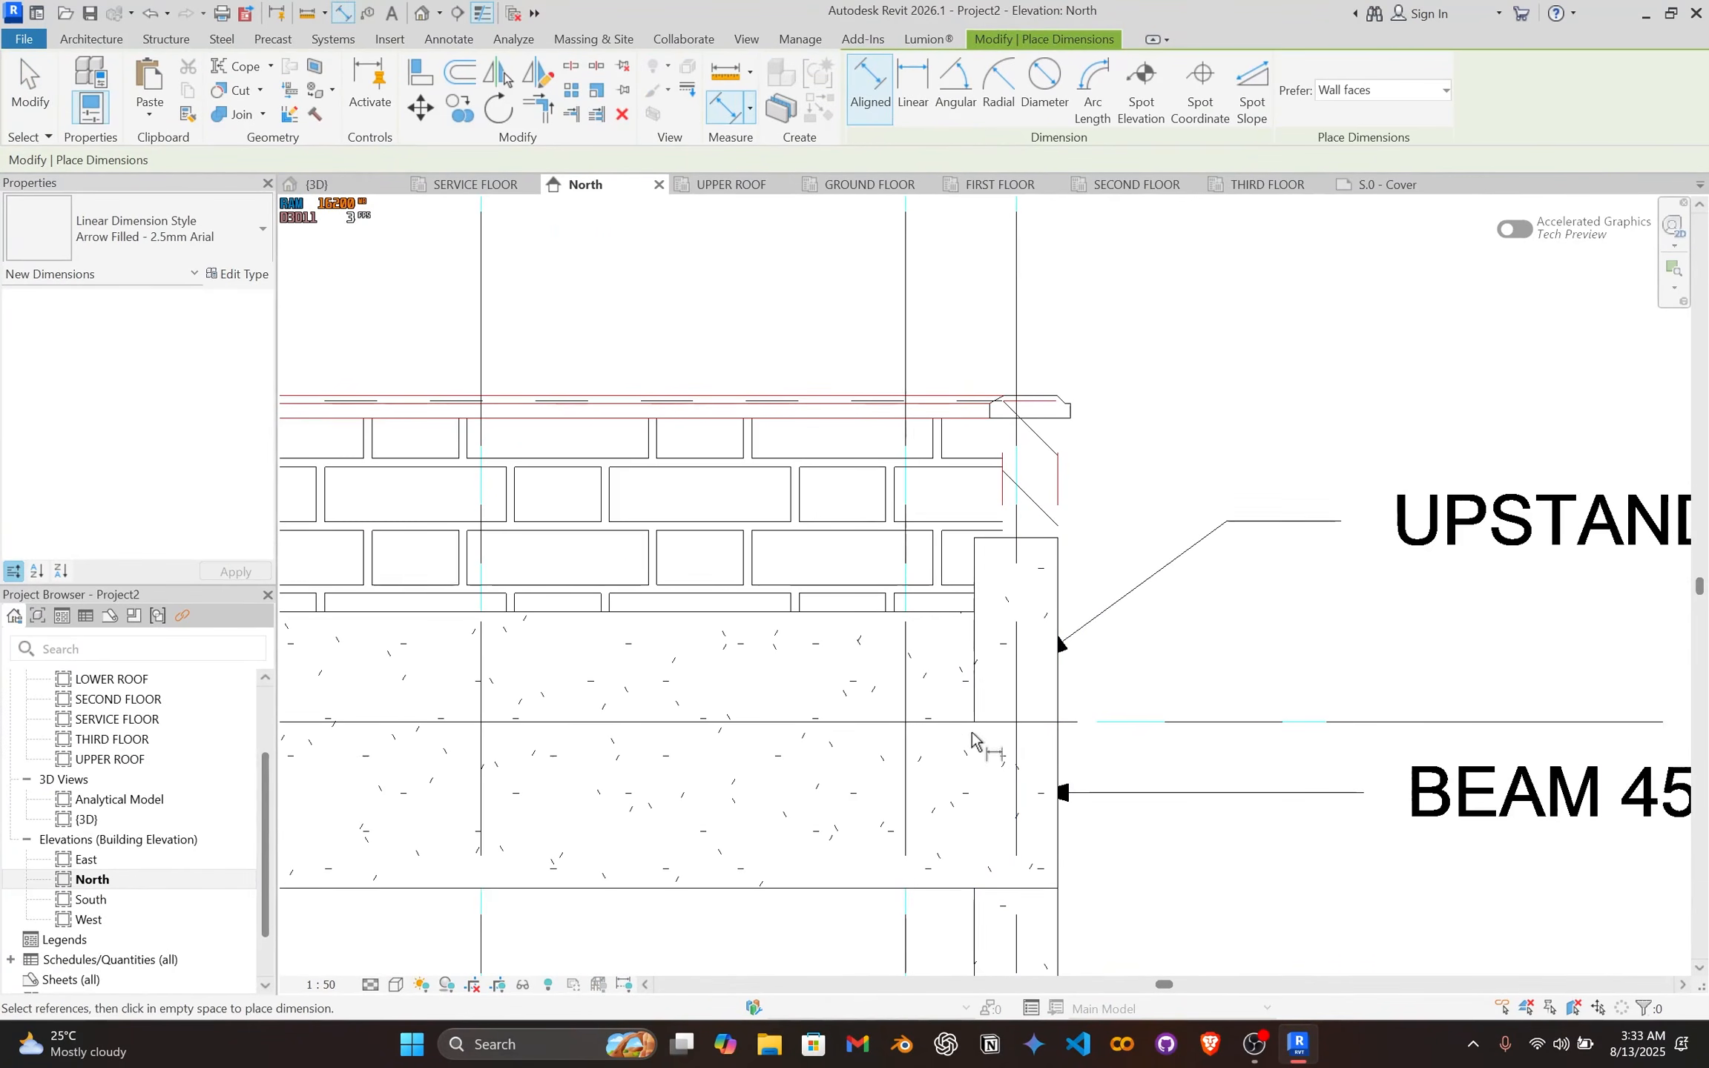
click(996, 722)
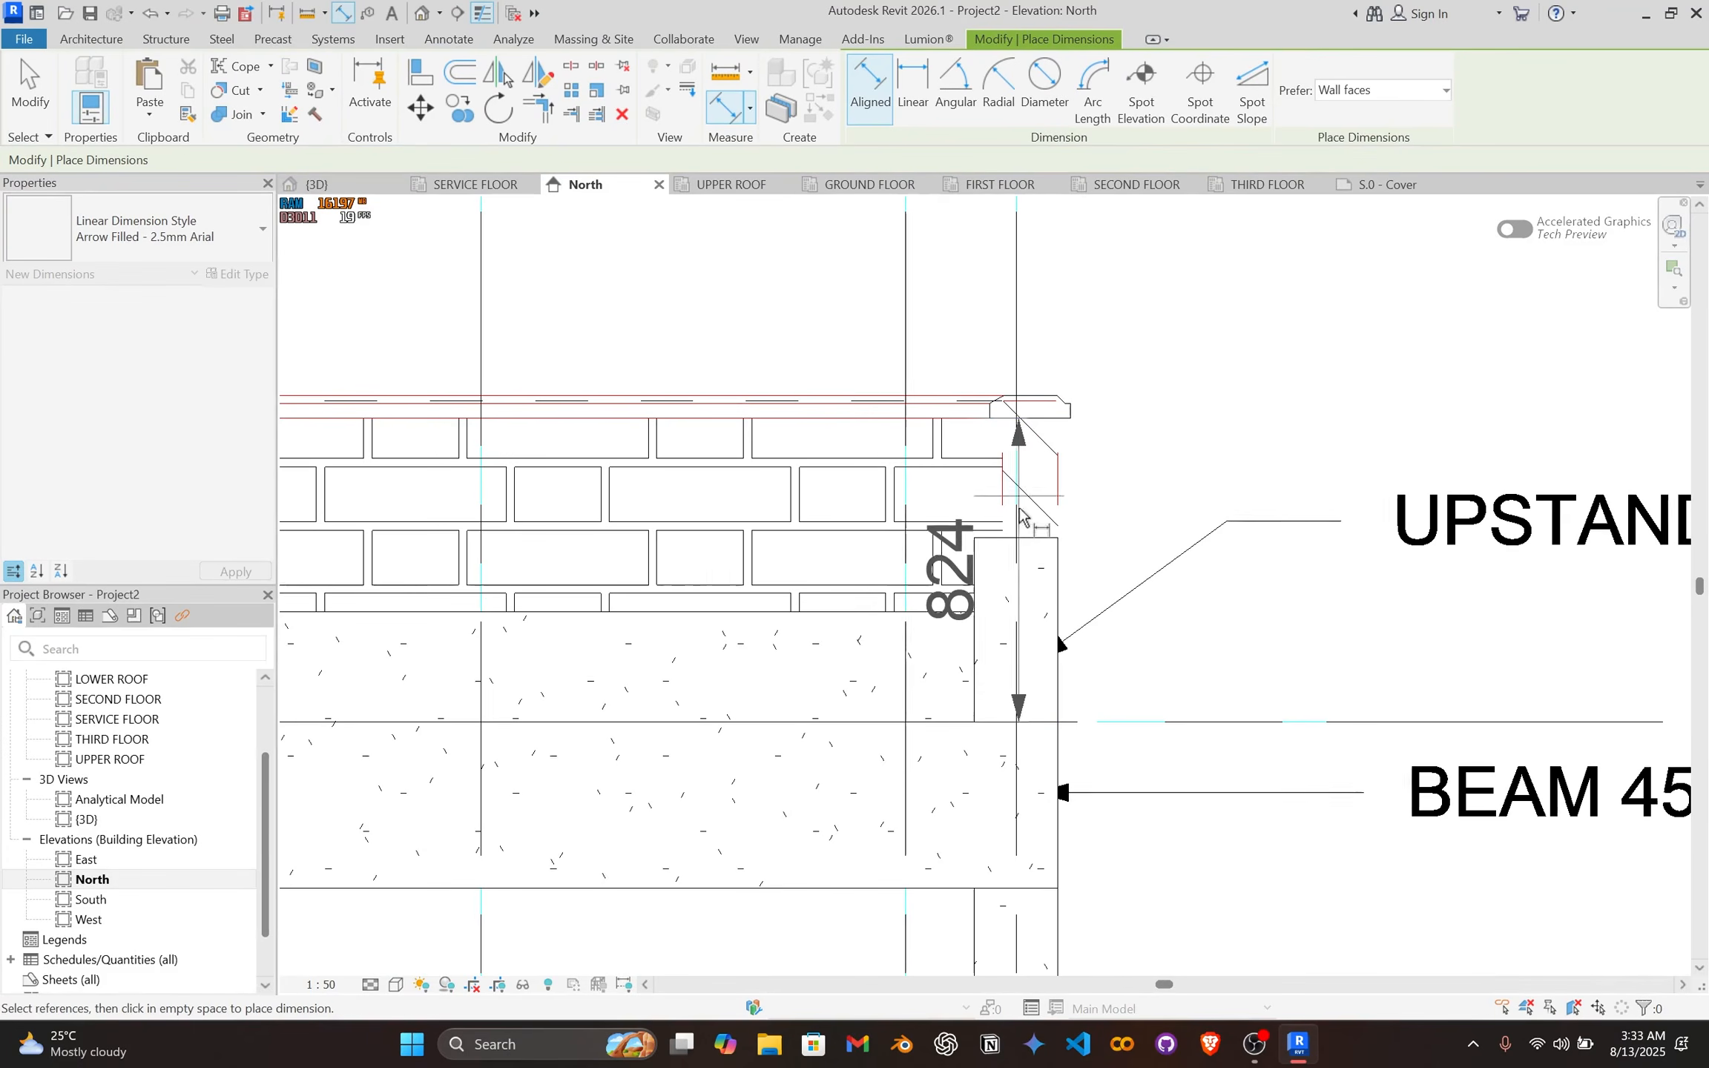
click(1179, 590)
key(Escape)
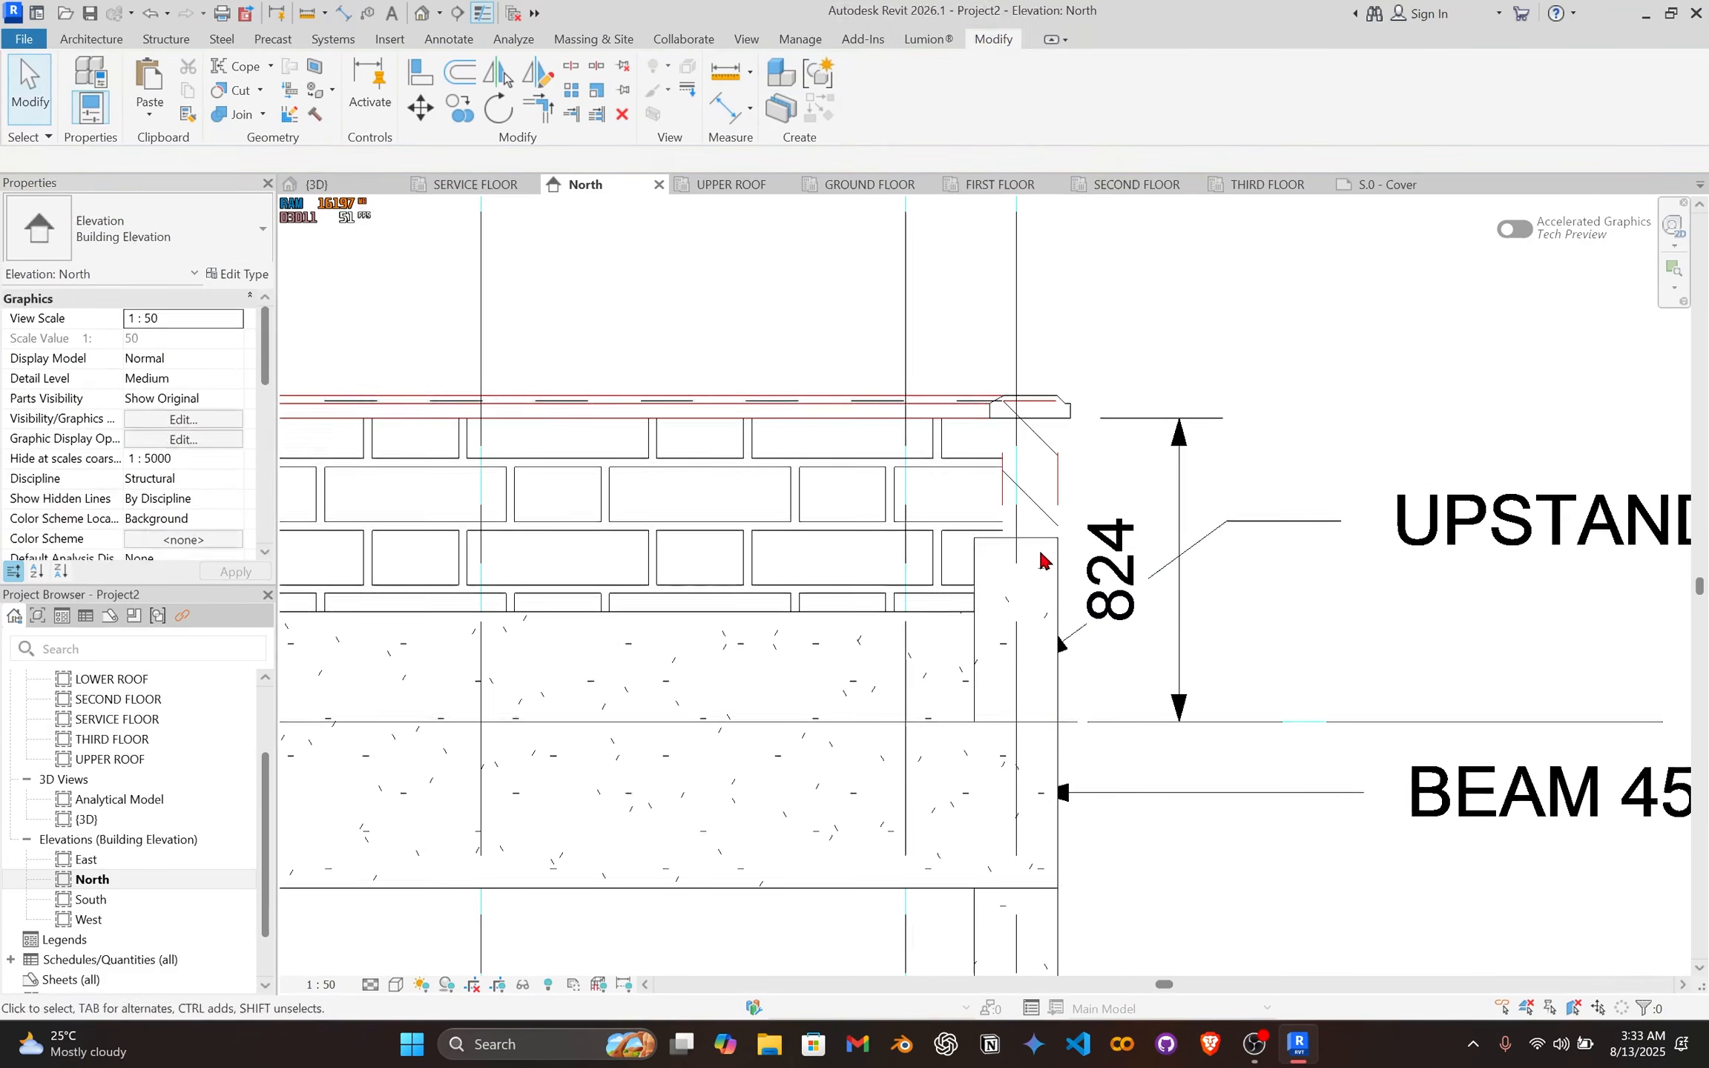
Step: Set the grid 2 C4 column's top offset to 824 and check its top against the section drawing's parapet
click(1046, 564)
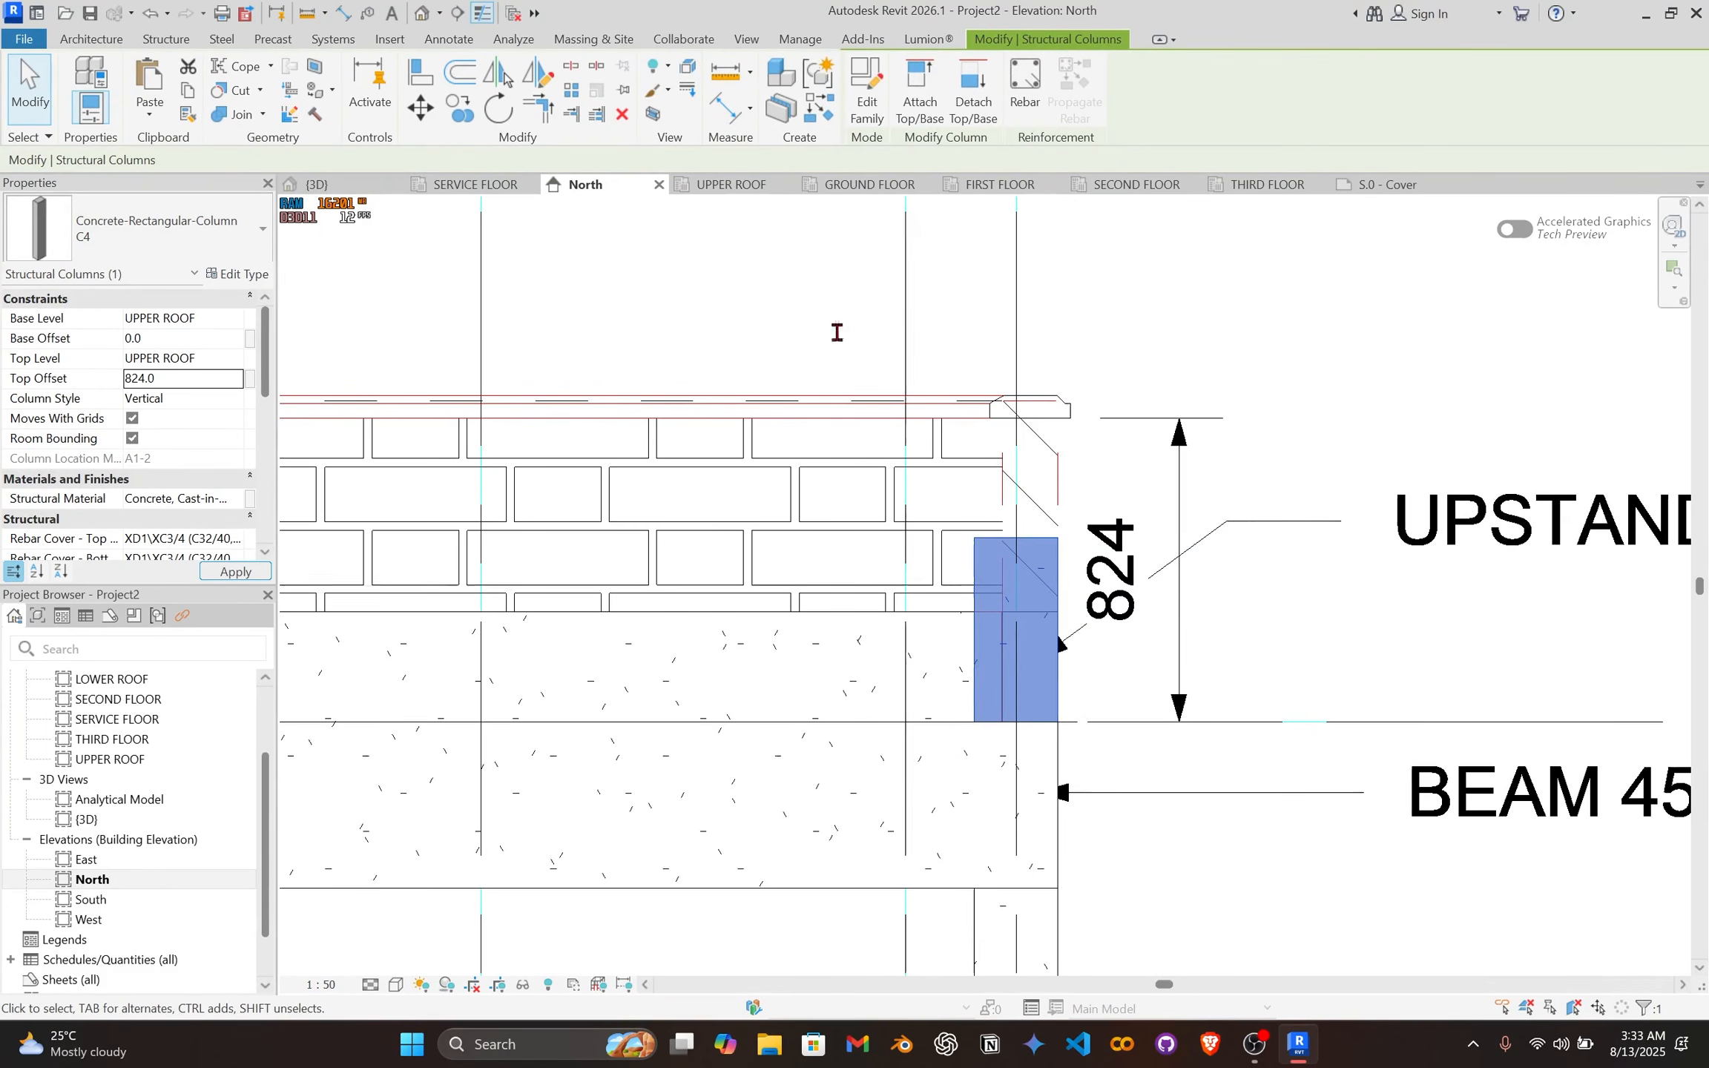
scroll(942, 445, down, 4)
scroll(1127, 547, up, 3)
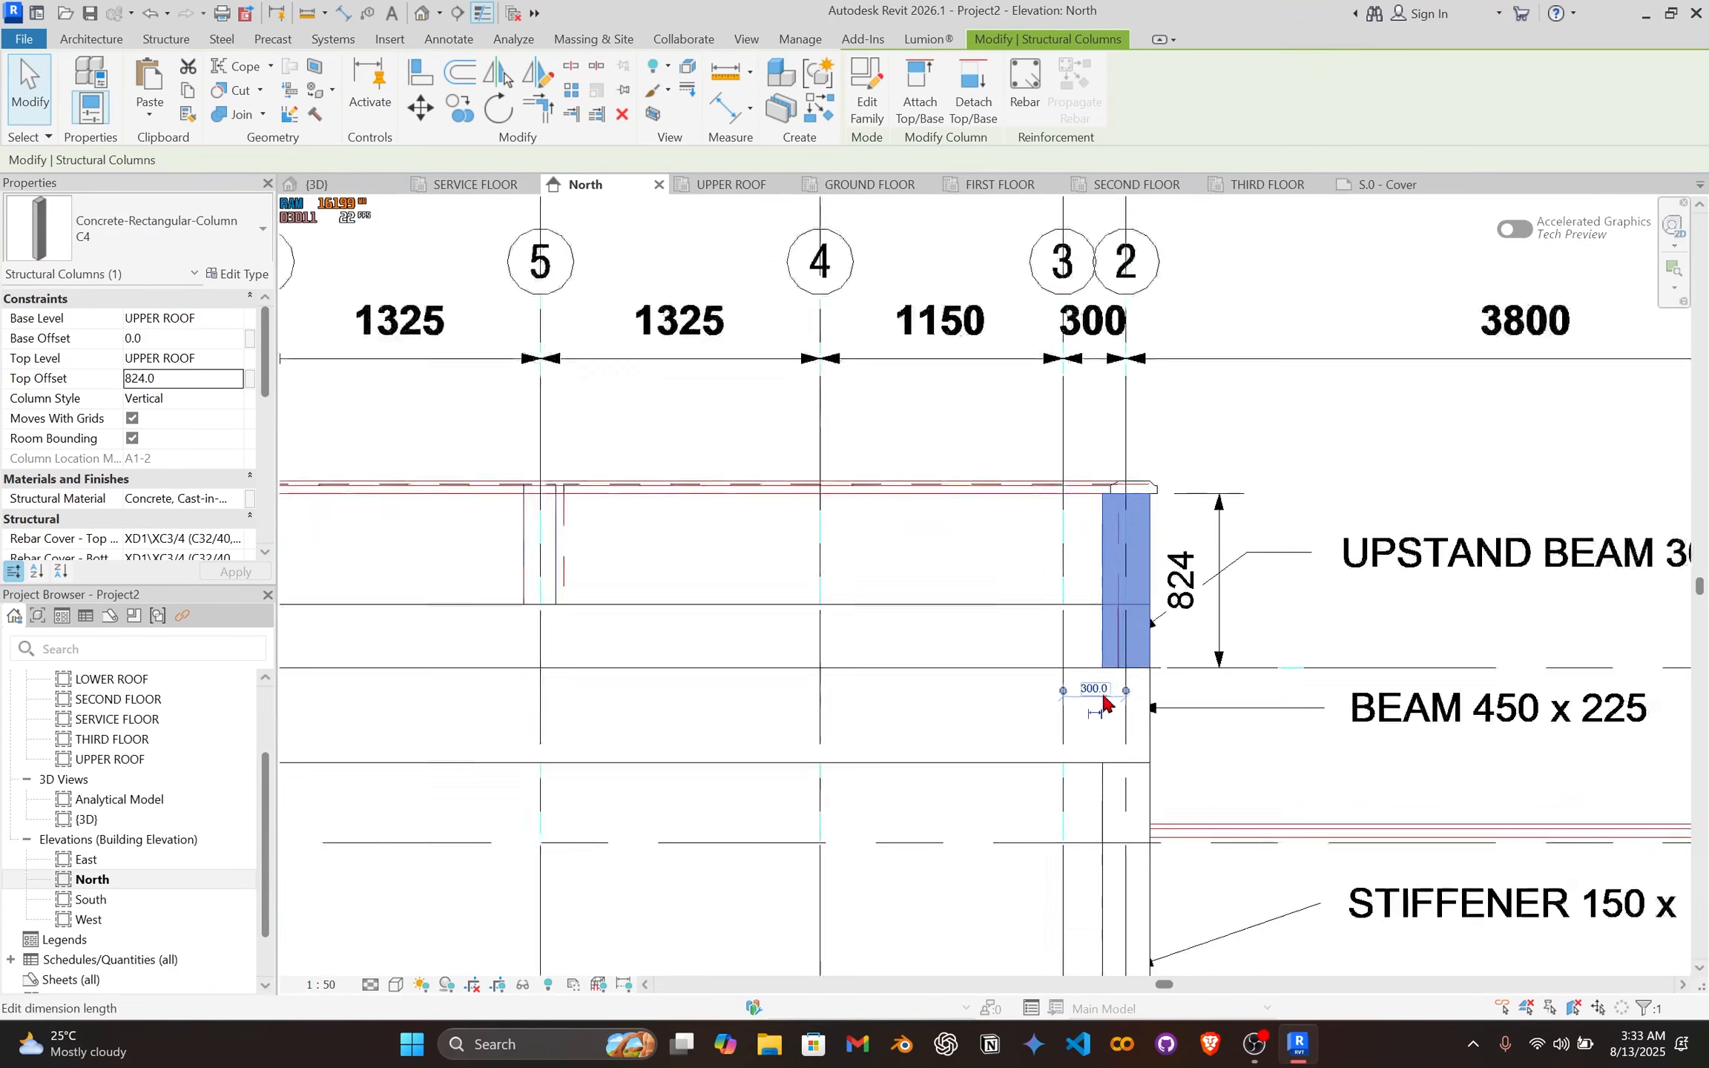
scroll(946, 462, down, 2)
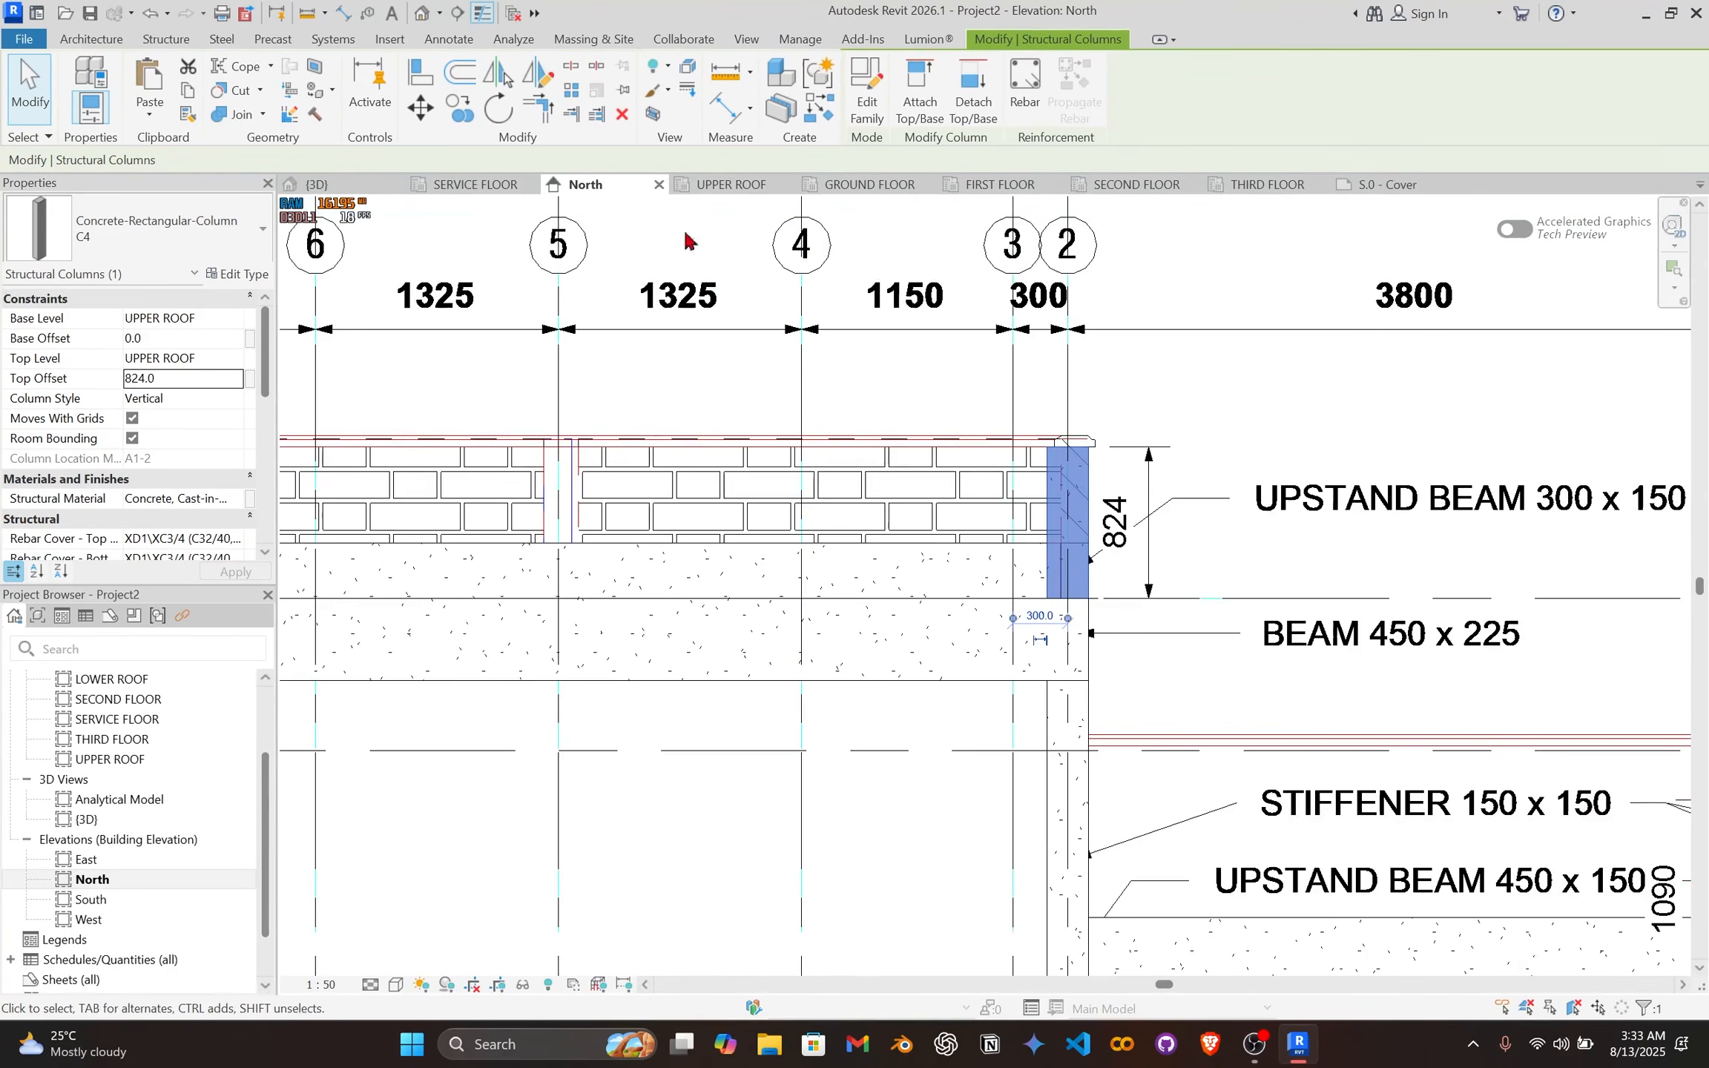
Step: Examine the grid 2 column in the 3D view against the adjoining roof beams and upstand
click(329, 187)
scroll(621, 439, down, 2)
mouse_move(621, 438)
shift+middle_down()
mouse_move(851, 331)
mouse_move(756, 356)
mouse_move(663, 326)
mouse_move(805, 603)
mouse_move(339, 630)
shift+middle_up()
scroll(662, 326, up, 4)
click(166, 248)
click(166, 248)
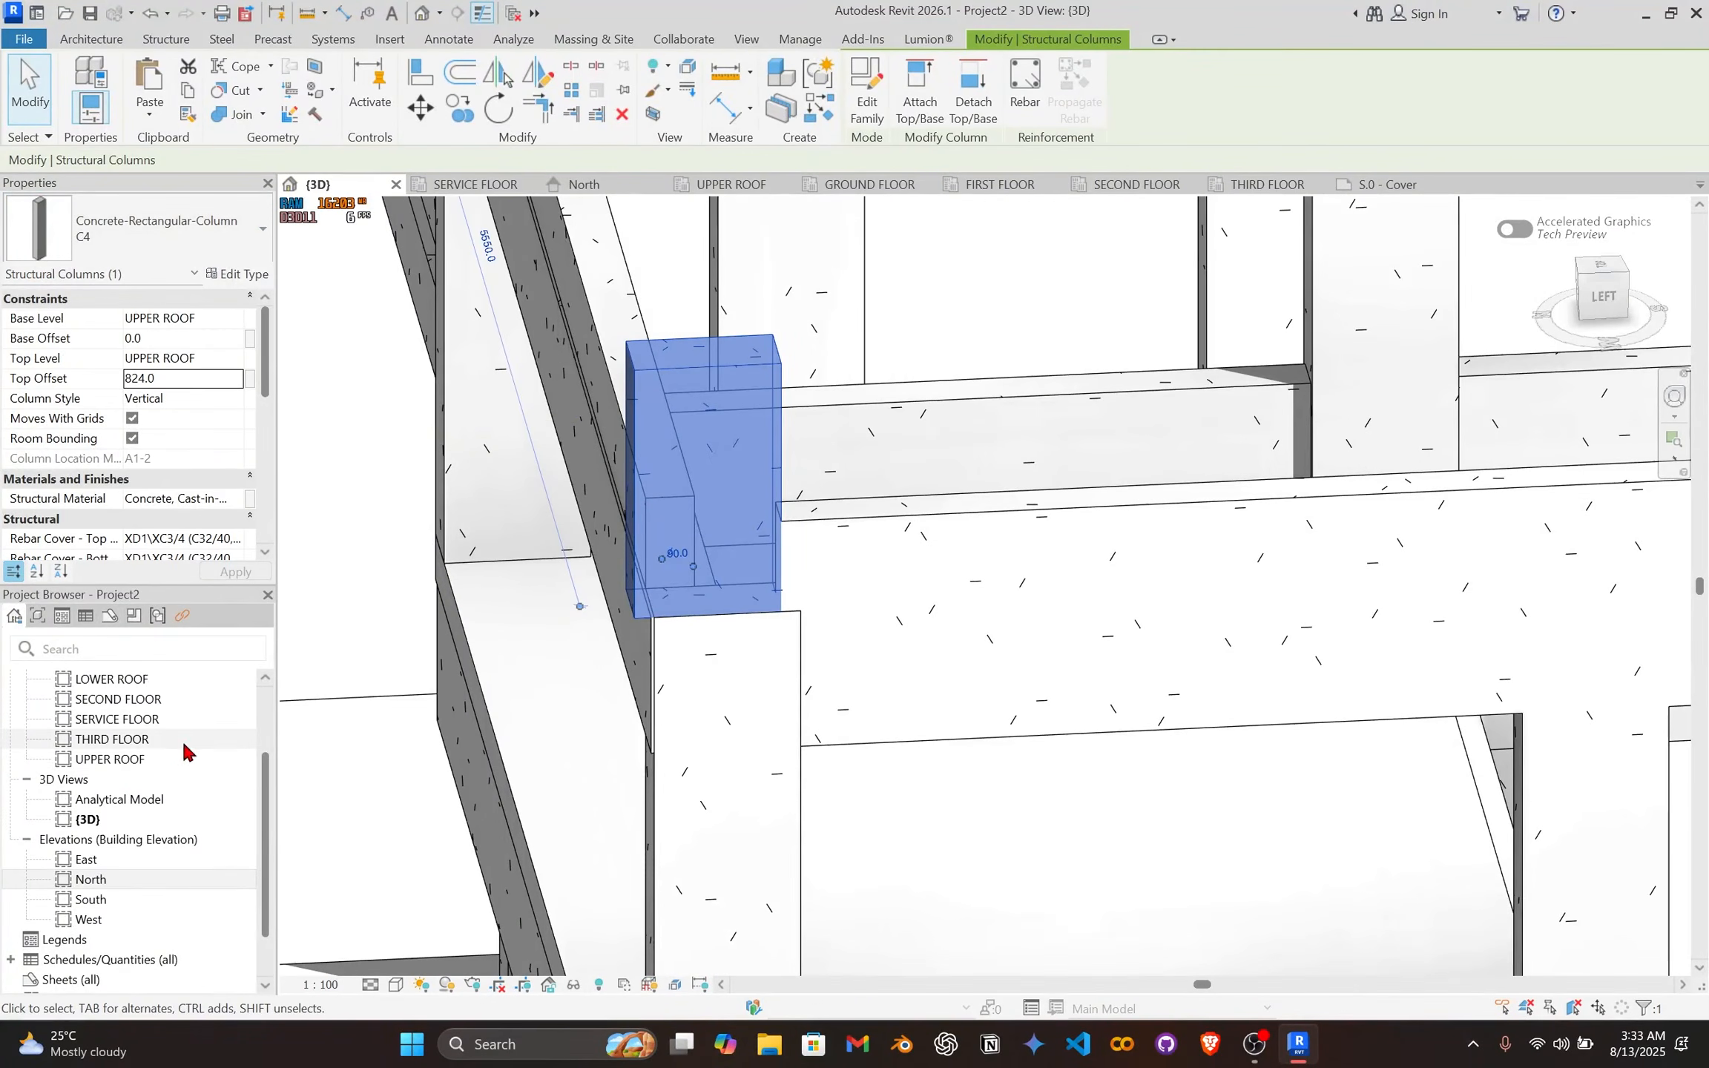
Step: In the UPPER ROOF plan, duplicate the grid 2 column's type as VSF3 and set its b and h to 150
click(141, 760)
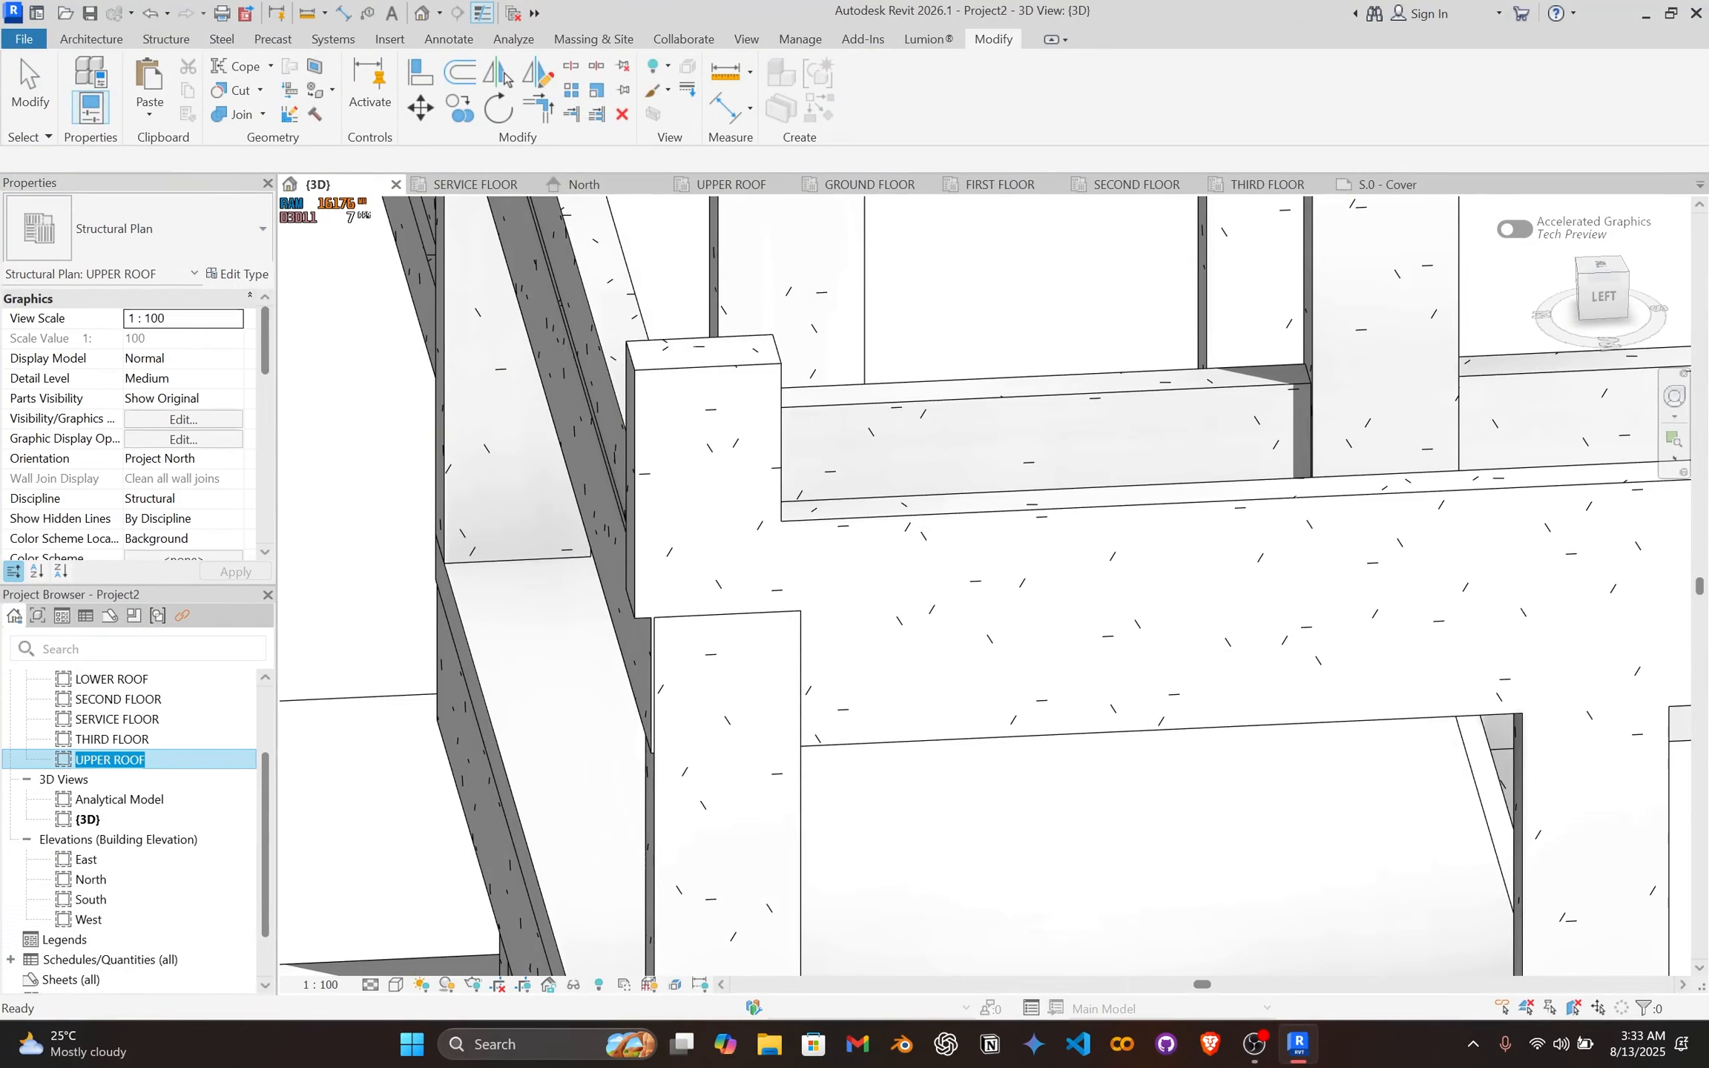
double_click(203, 760)
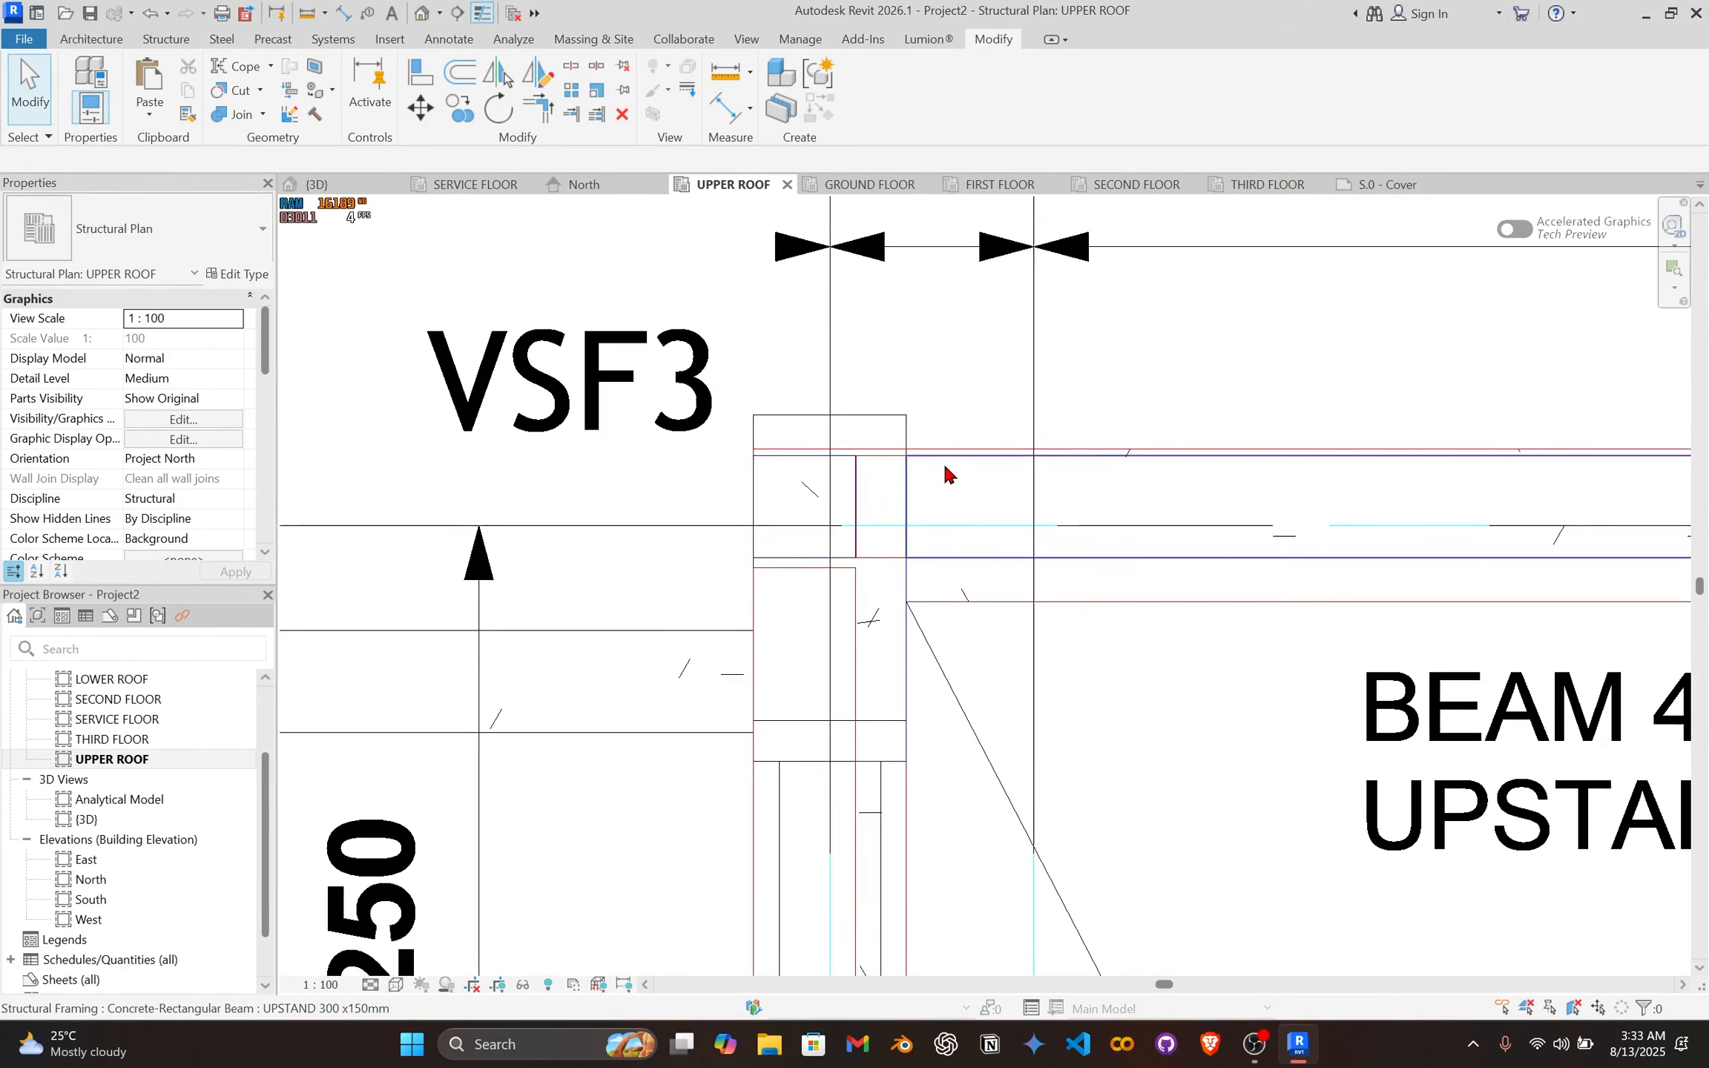
click(851, 433)
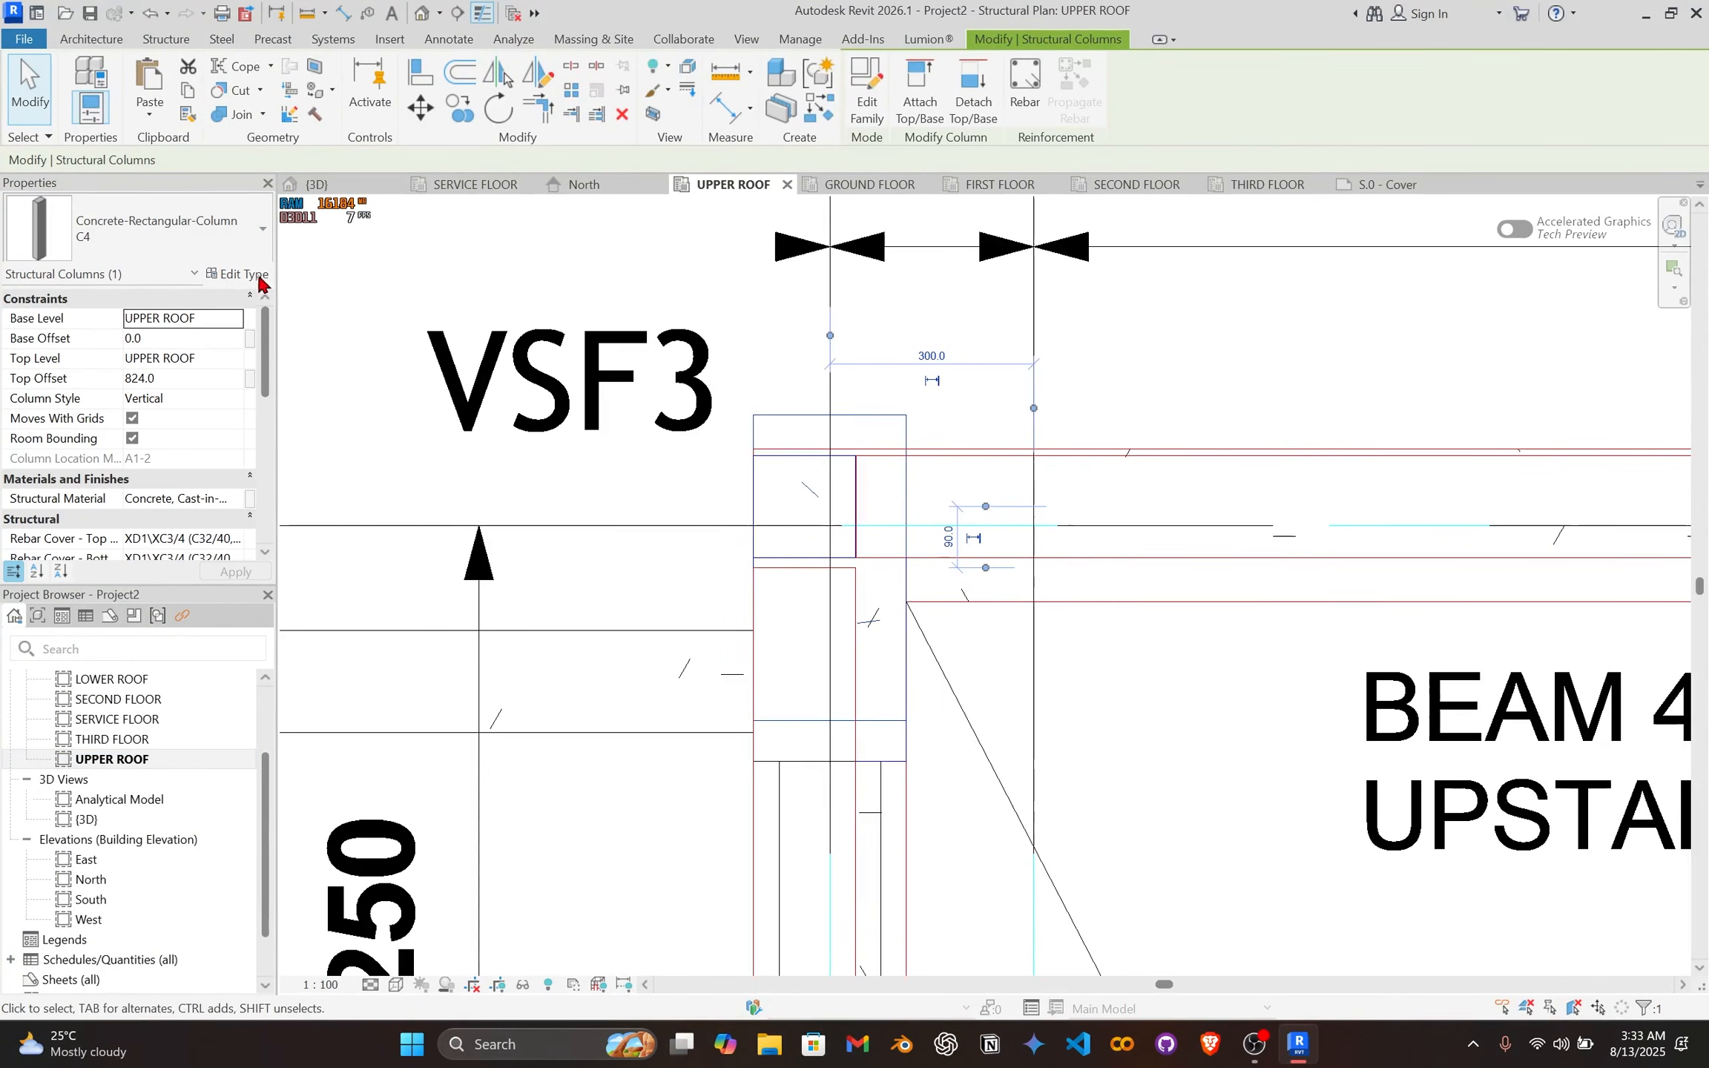
click(238, 275)
click(1403, 408)
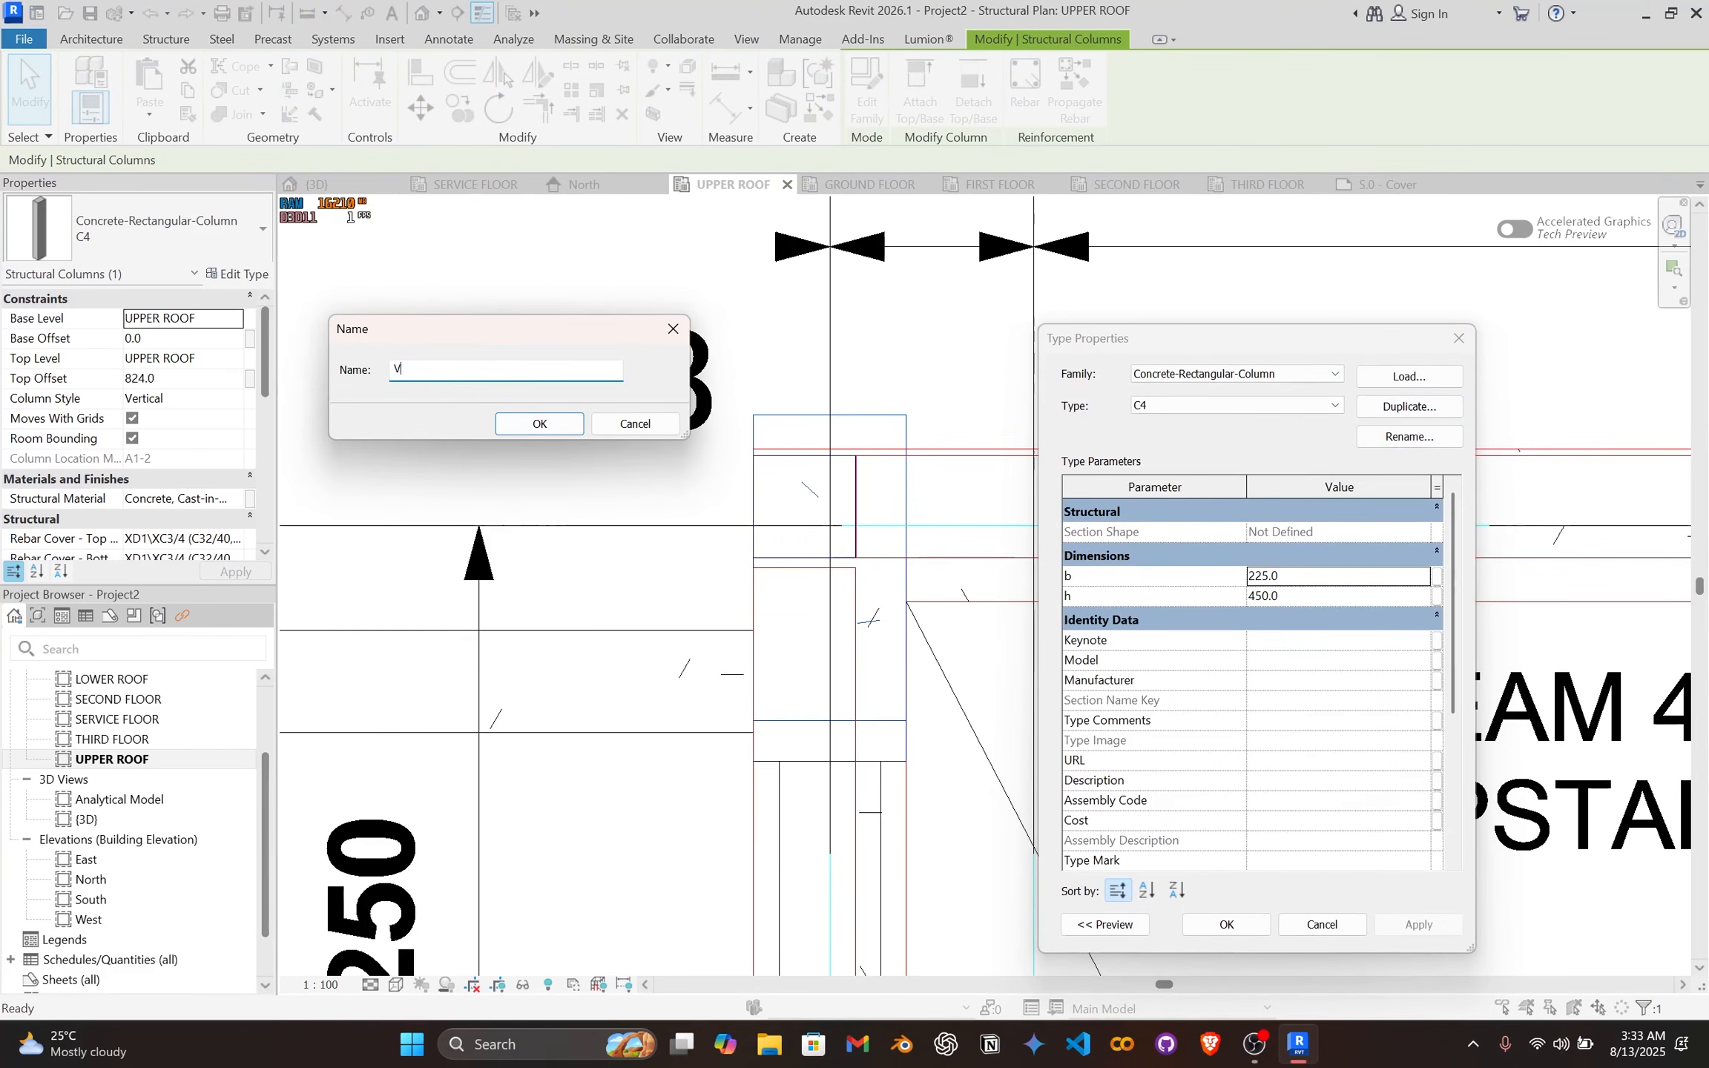
click(552, 422)
click(1314, 579)
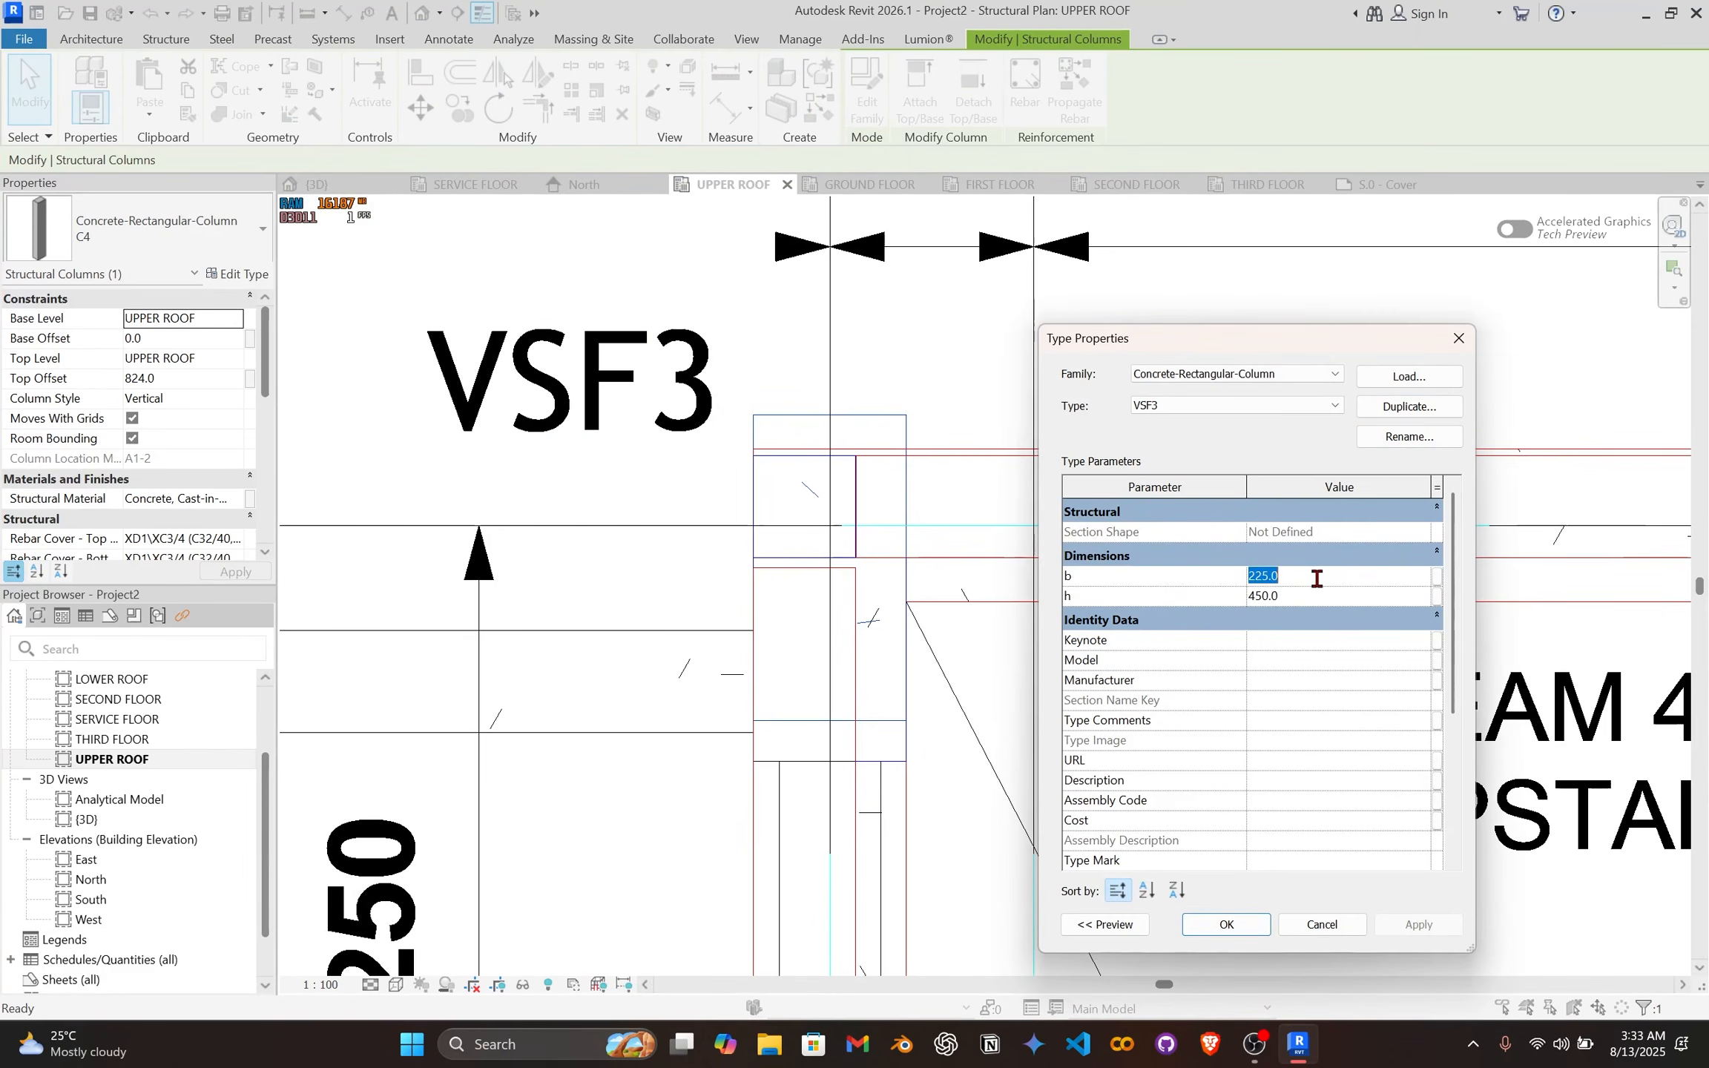
text(1)
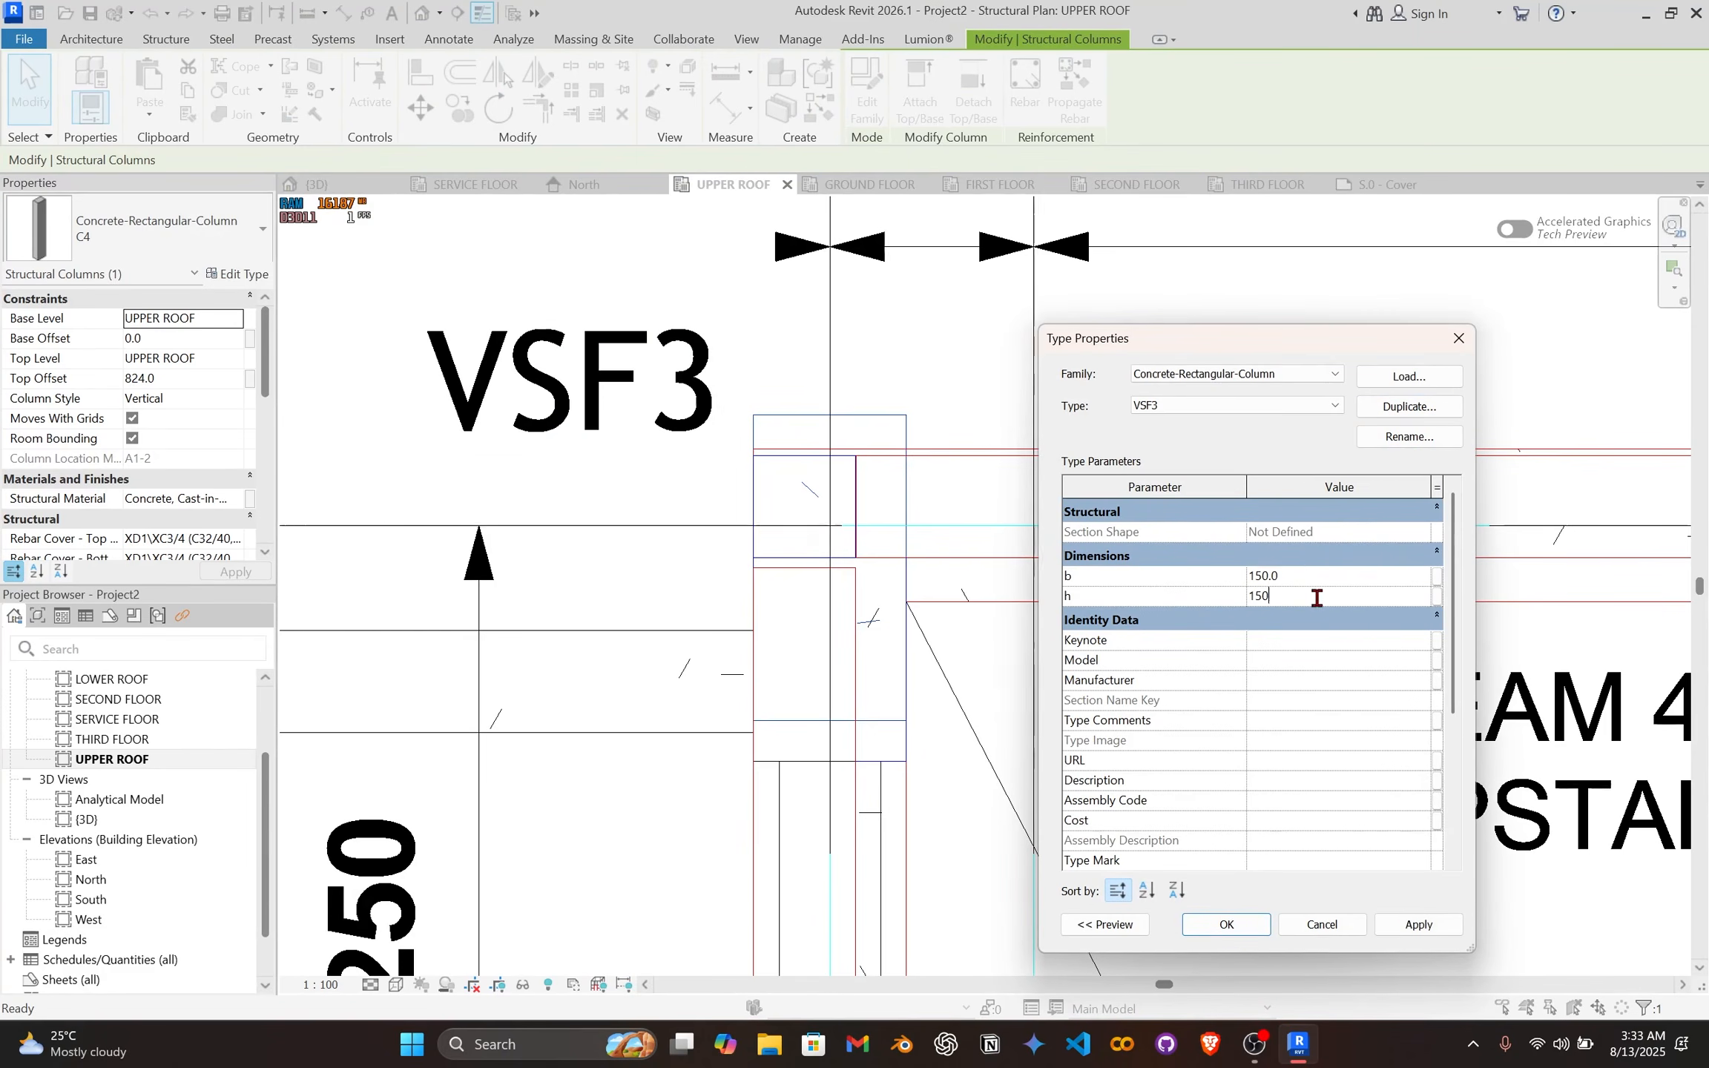
click(1201, 932)
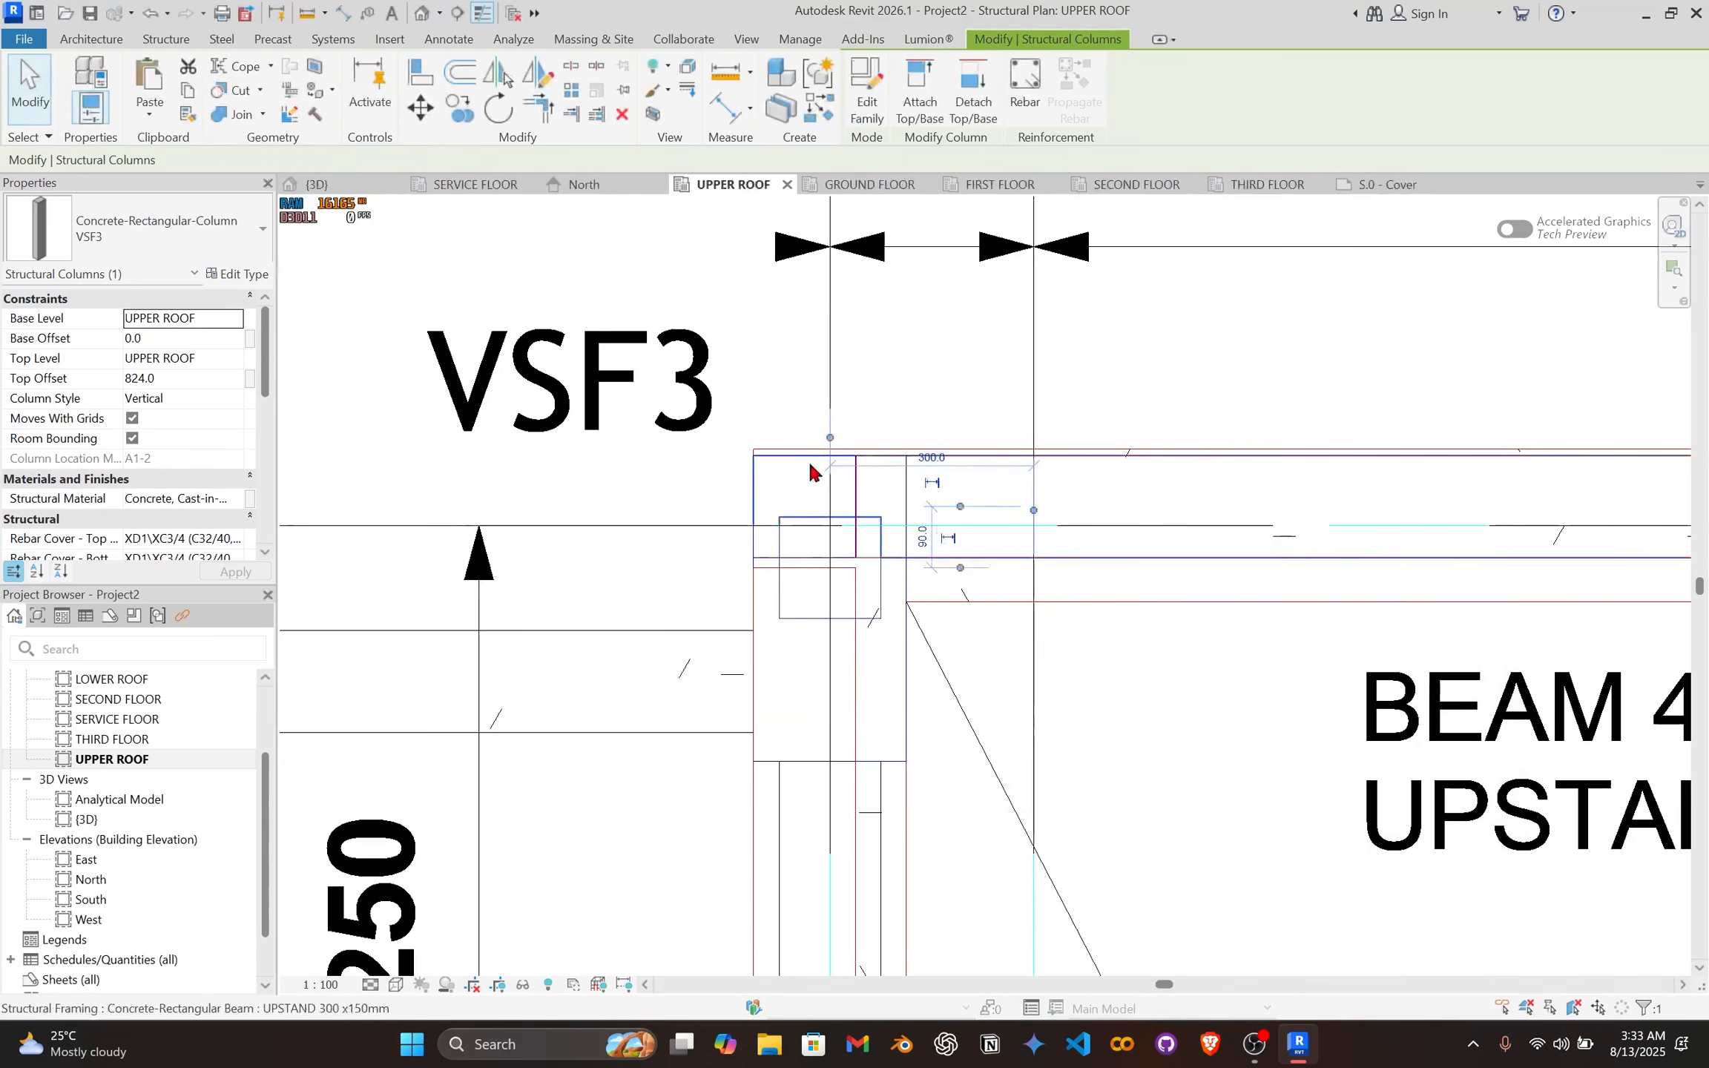
Step: Move the VSF3 column so its outer corner meets the upstand's outer corner at grids A1 and 2
scroll(828, 580, up, 4)
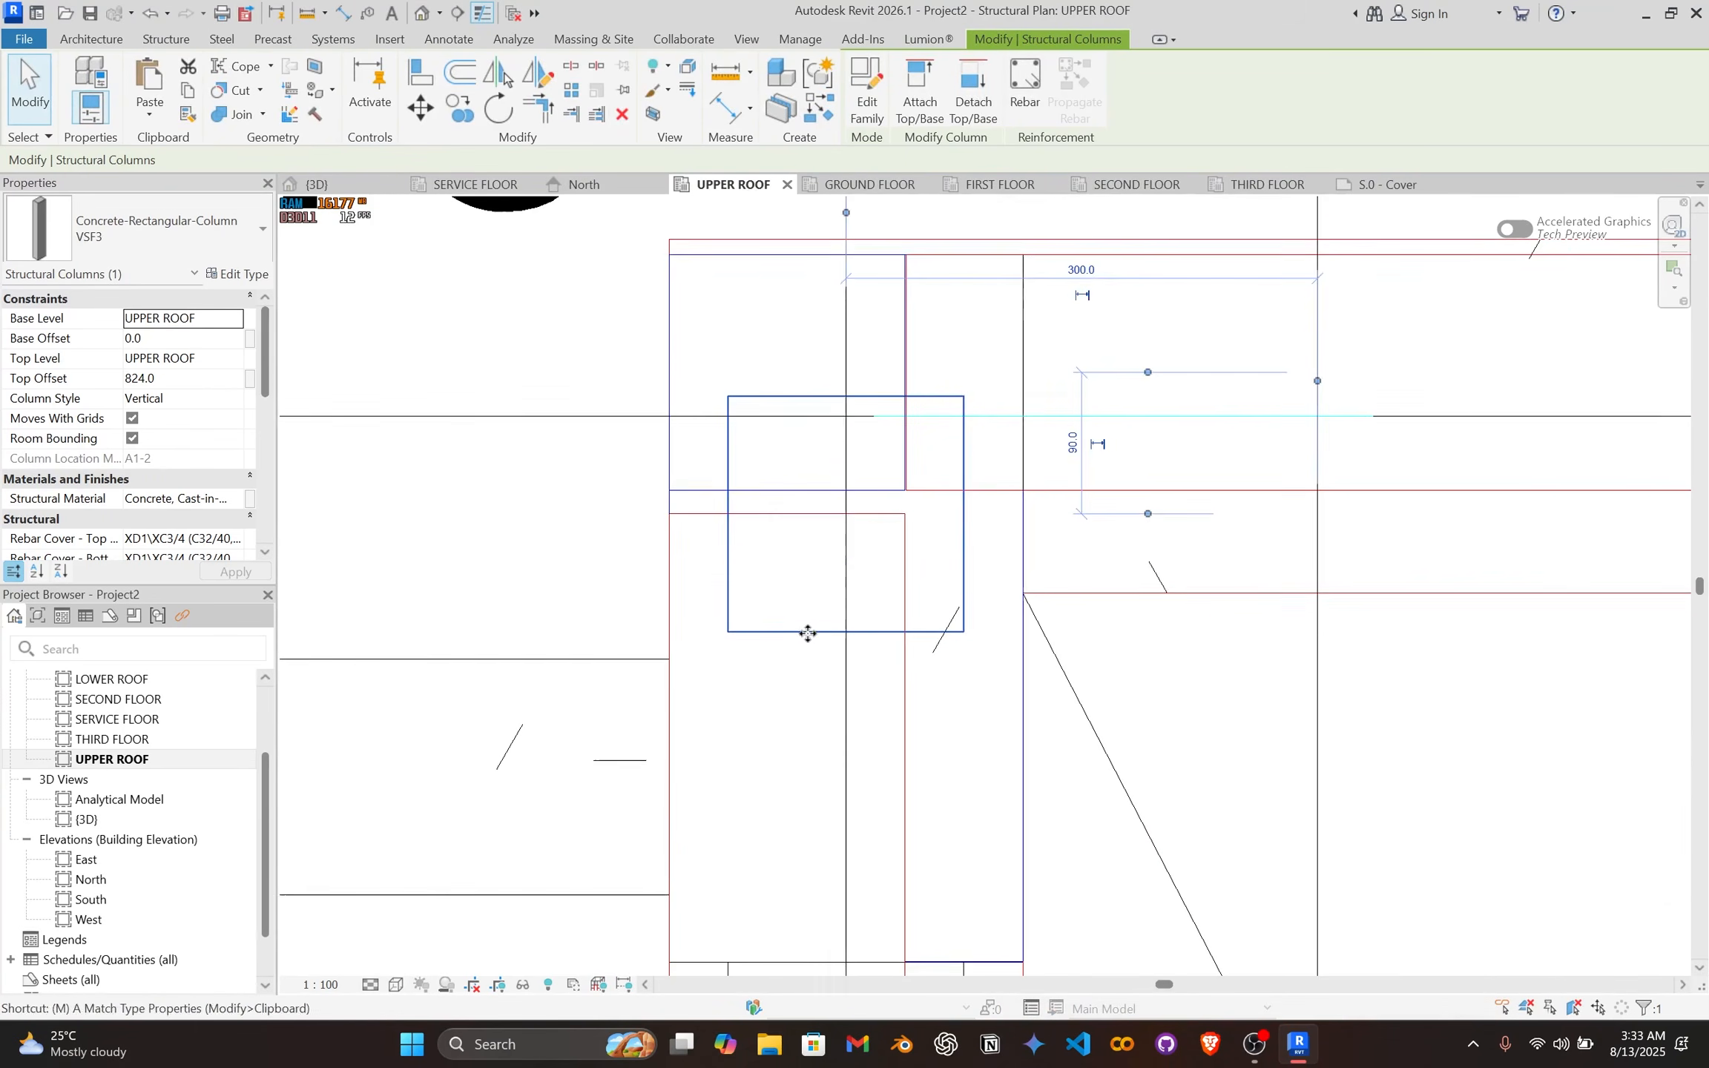
key(m)
key(v)
click(728, 396)
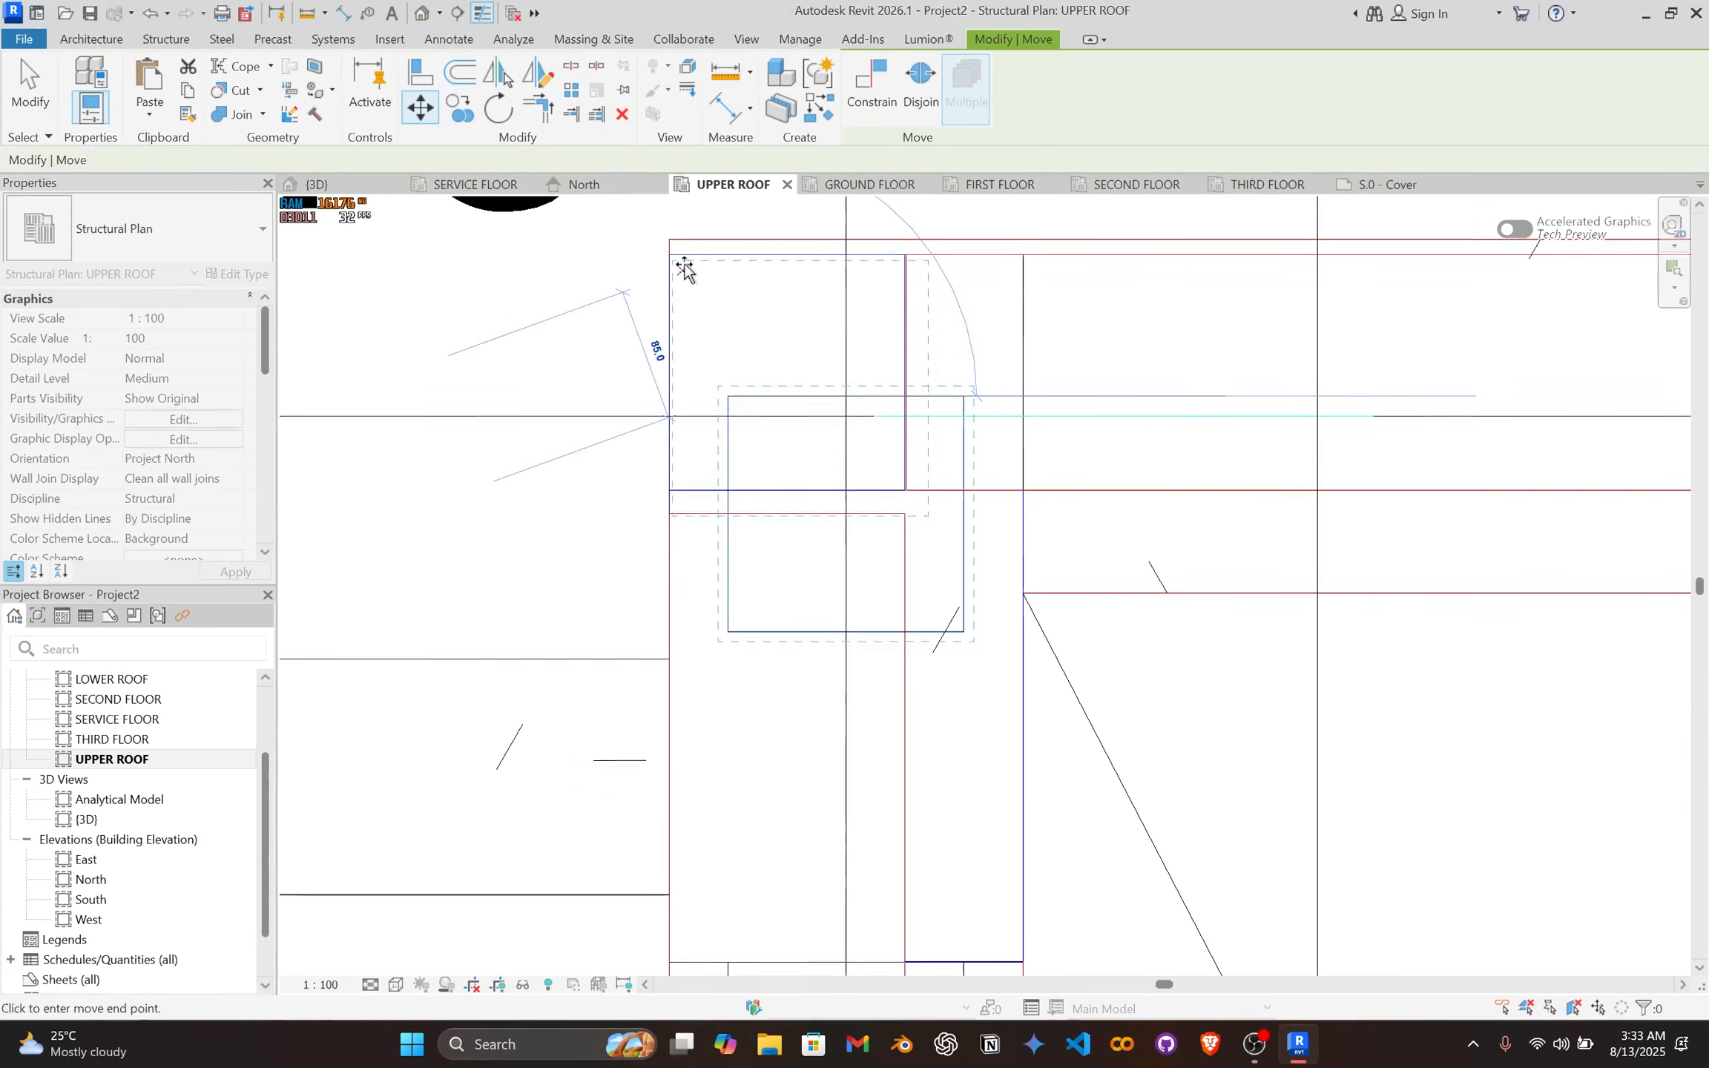
click(683, 268)
scroll(785, 420, up, 5)
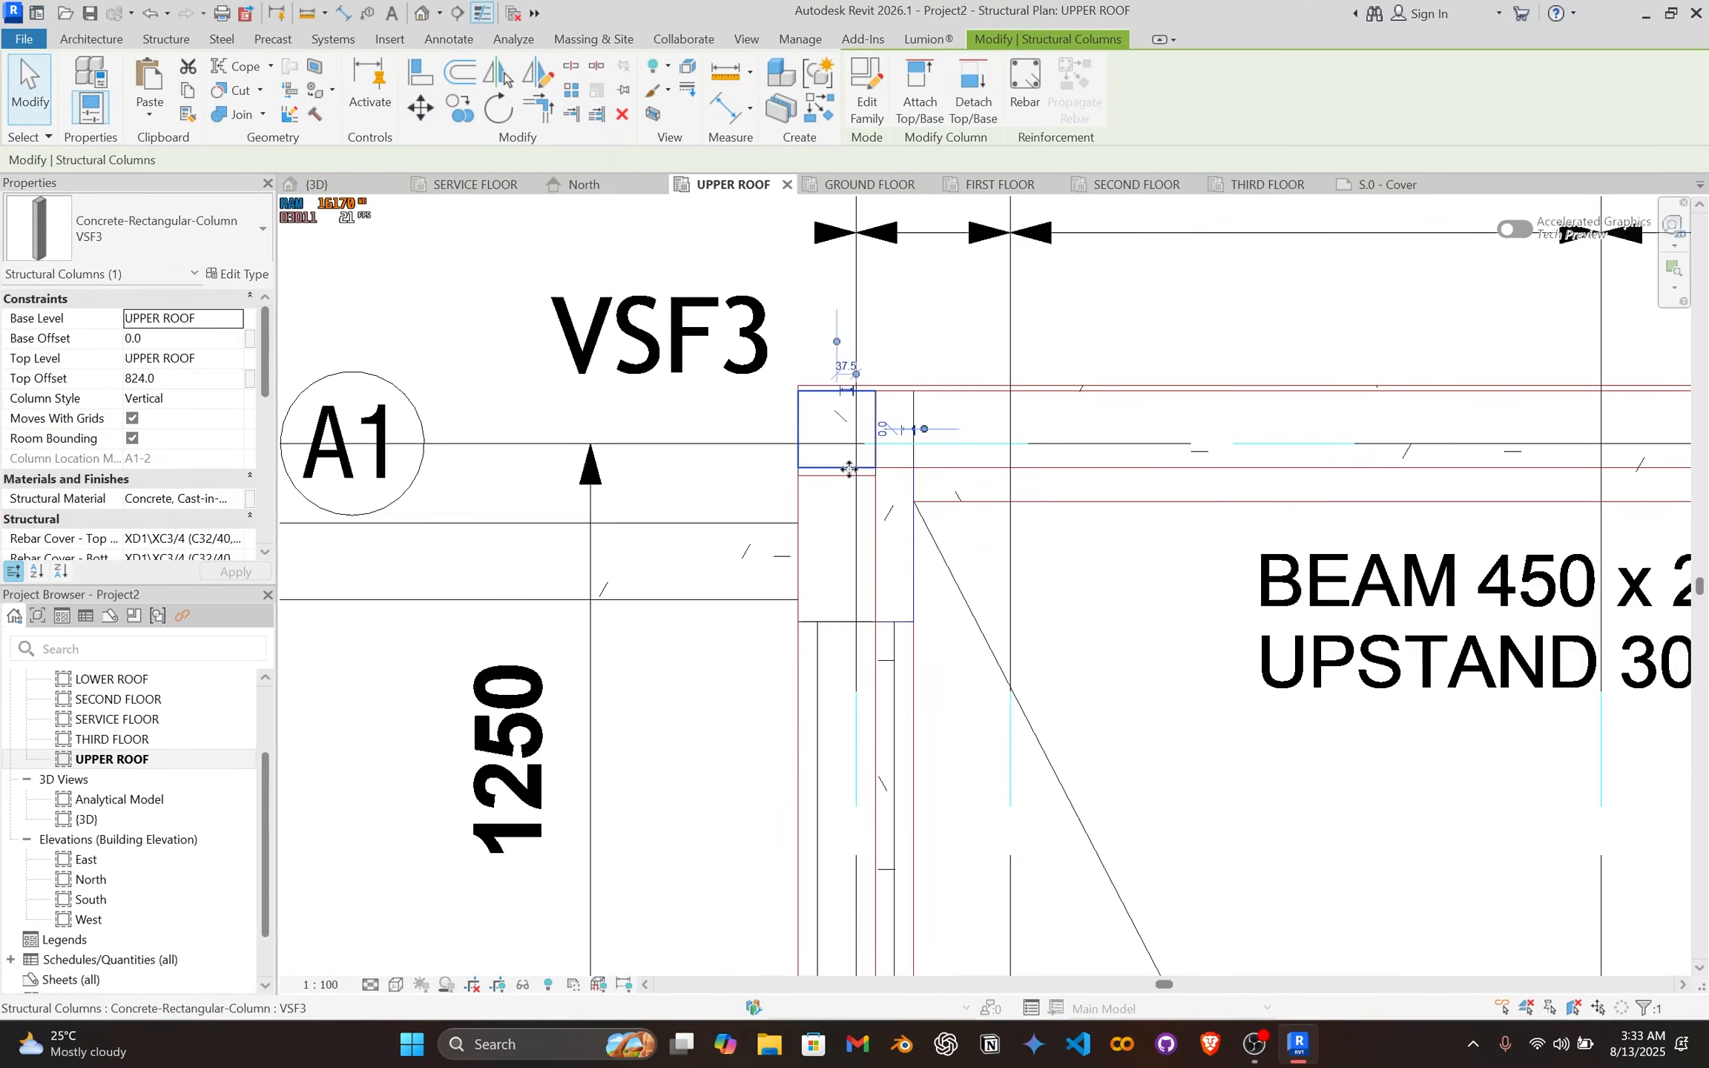
scroll(899, 472, down, 6)
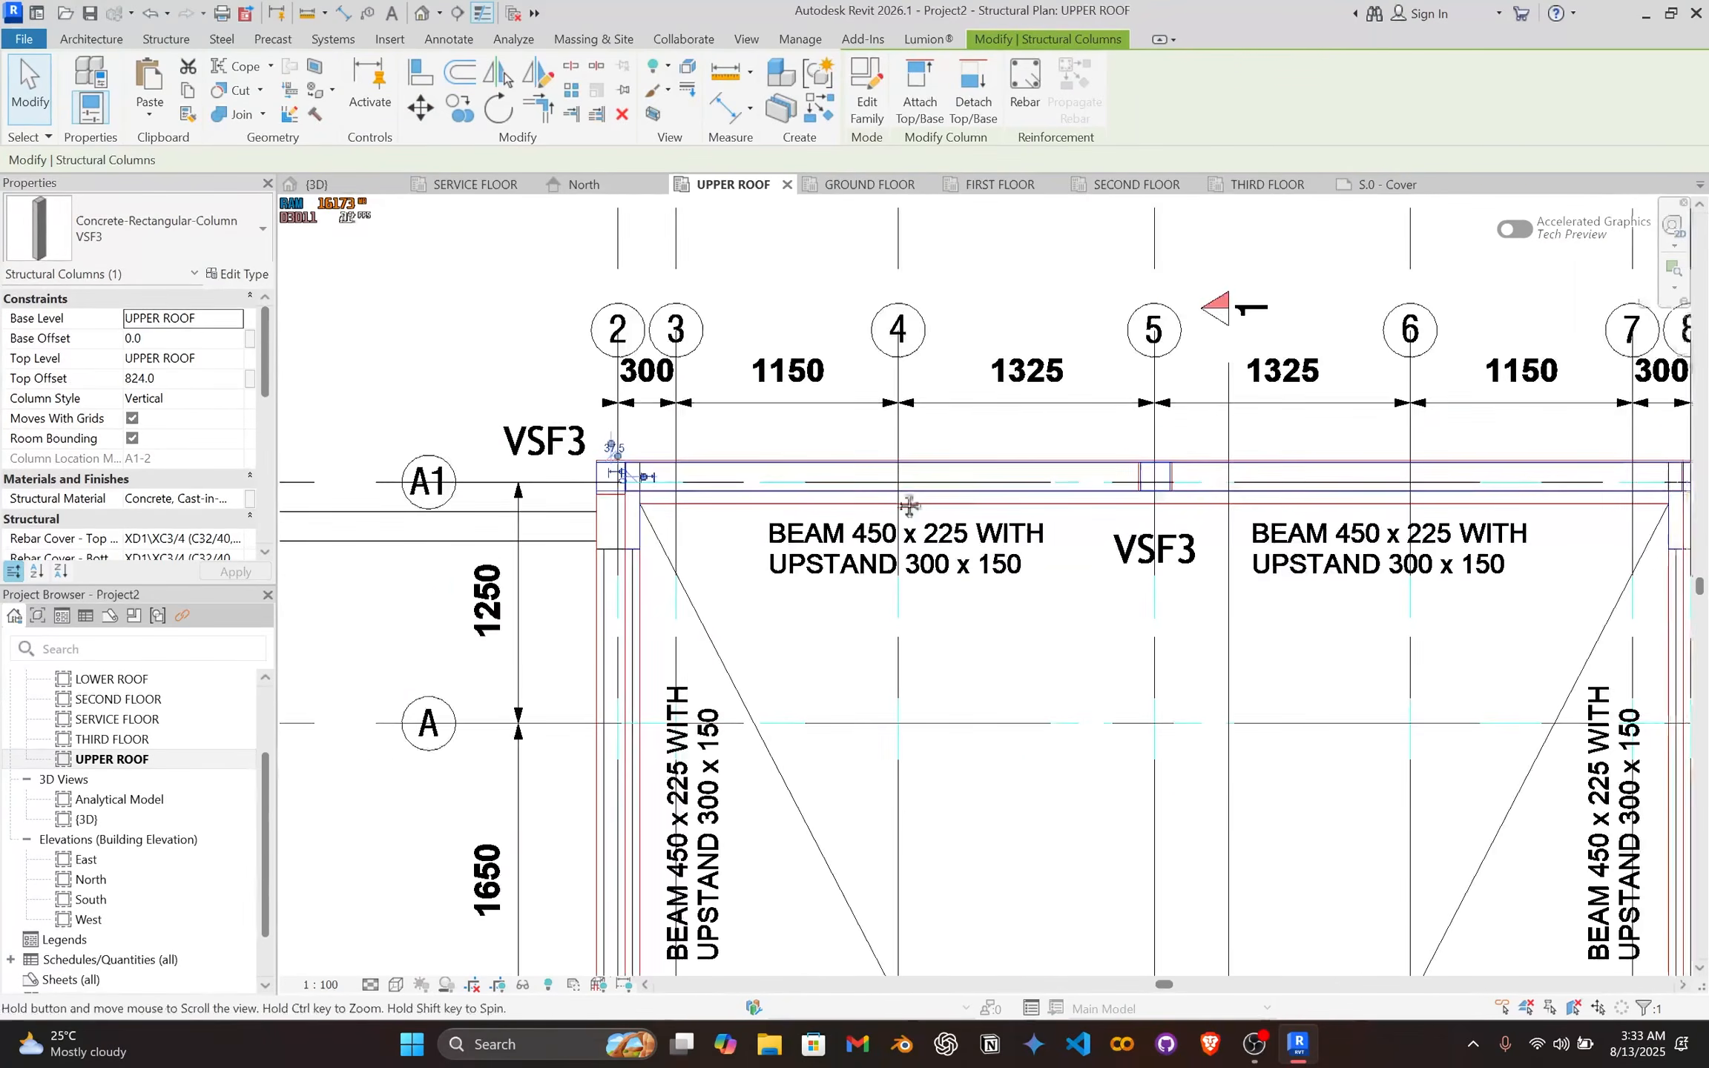
Step: Copy the VSF3 column from grid 2 along grid A1 to the VSF3 position at grid 5, with multiple copying on
middle_drag(660, 486, 992, 488)
scroll(701, 477, up, 8)
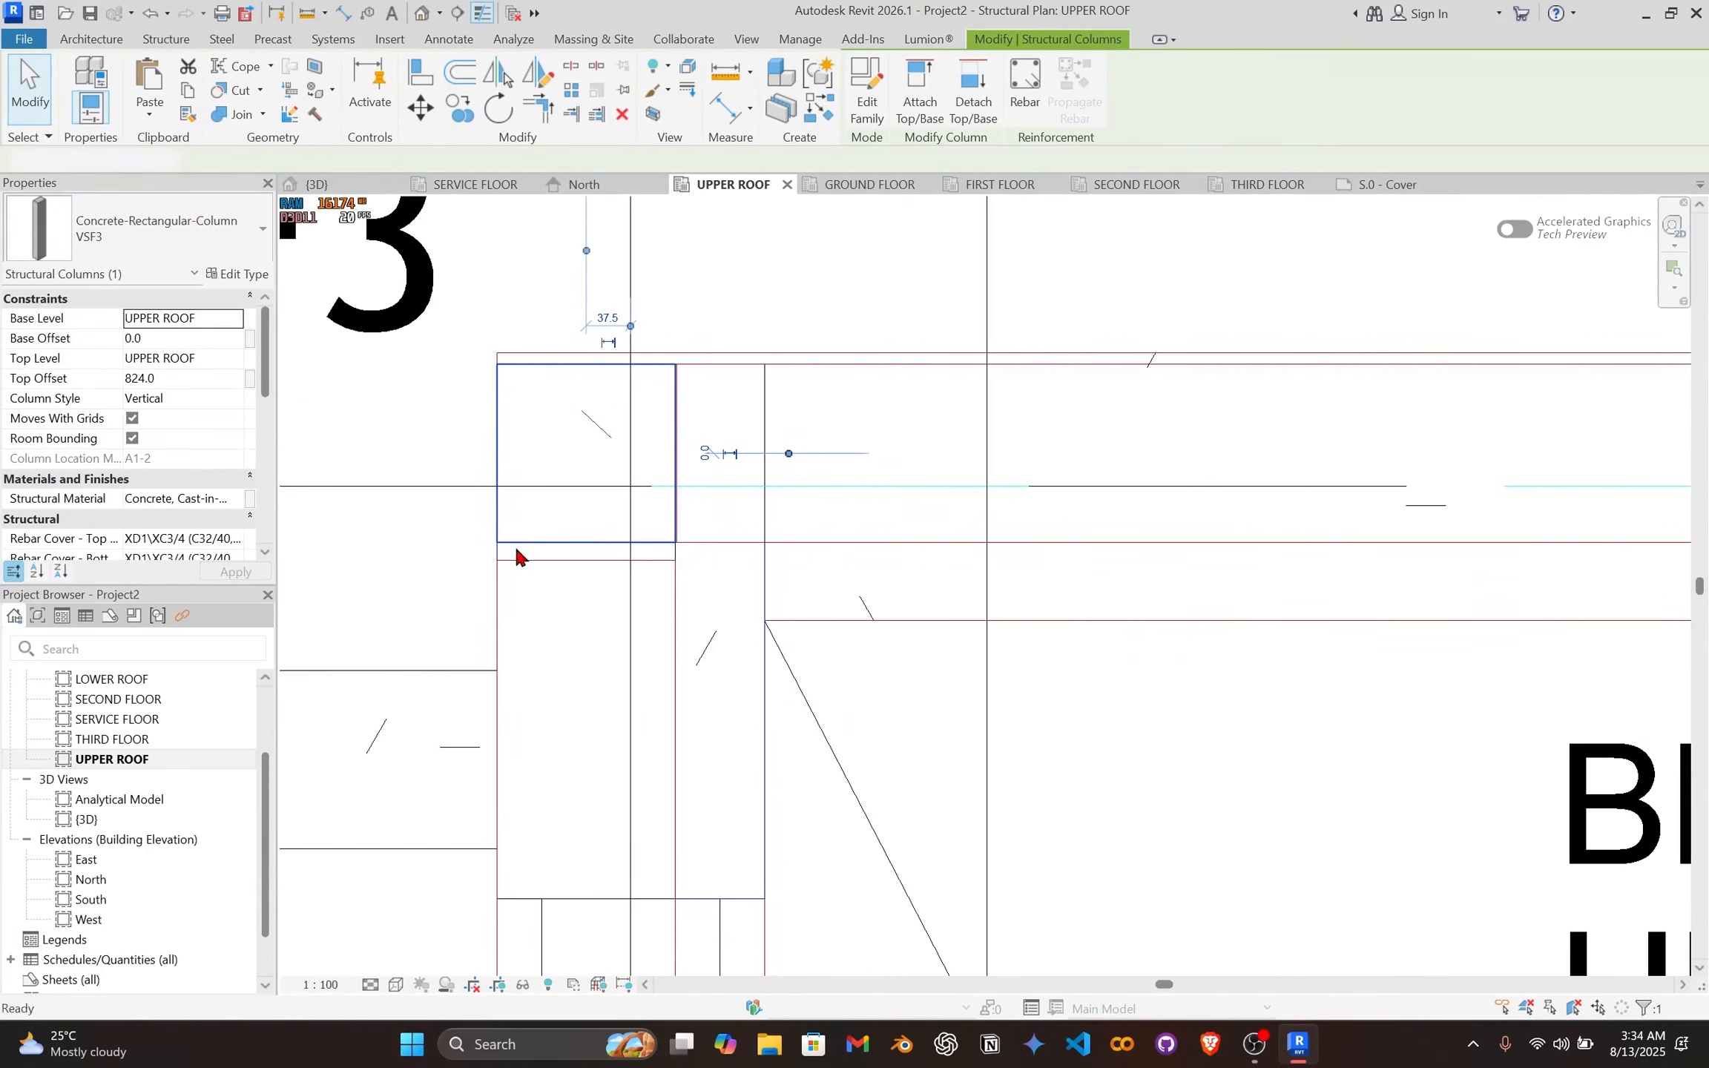
key(c)
key(o)
scroll(503, 560, up, 2)
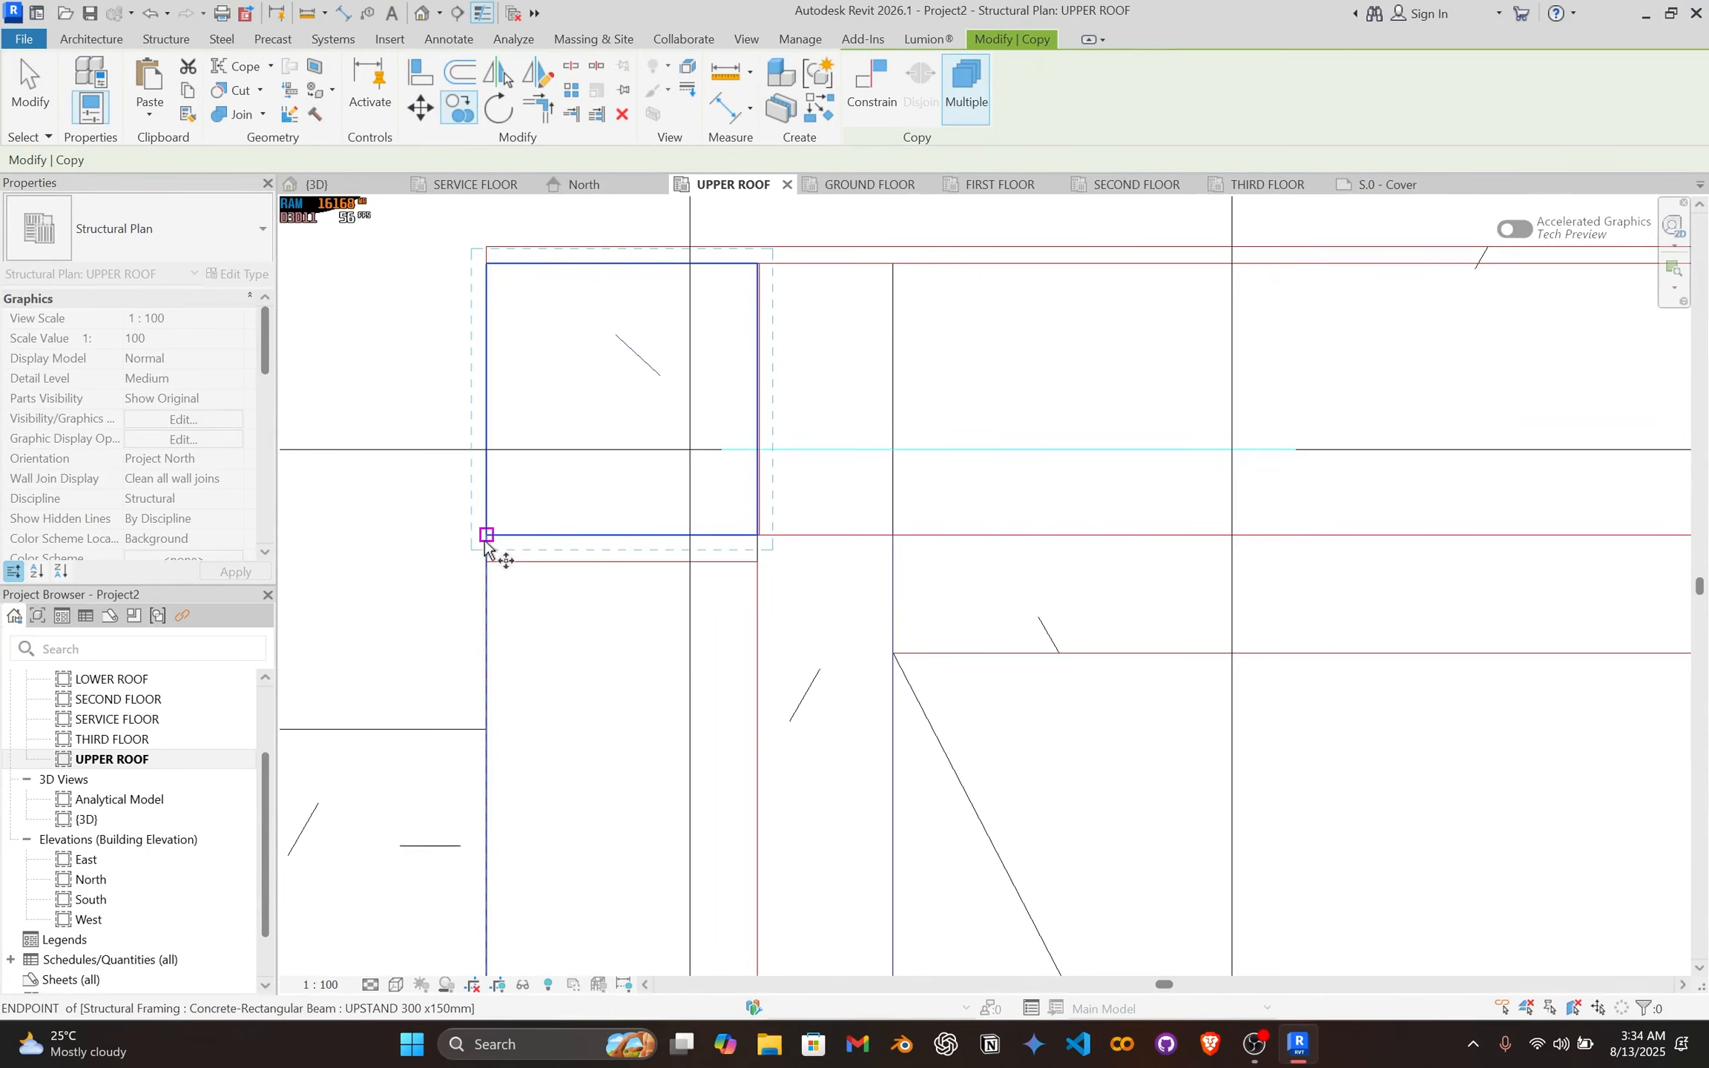
click(485, 543)
scroll(946, 571, down, 5)
middle_drag(1157, 547, 482, 545)
scroll(1247, 521, down, 1)
middle_drag(1290, 522, 616, 583)
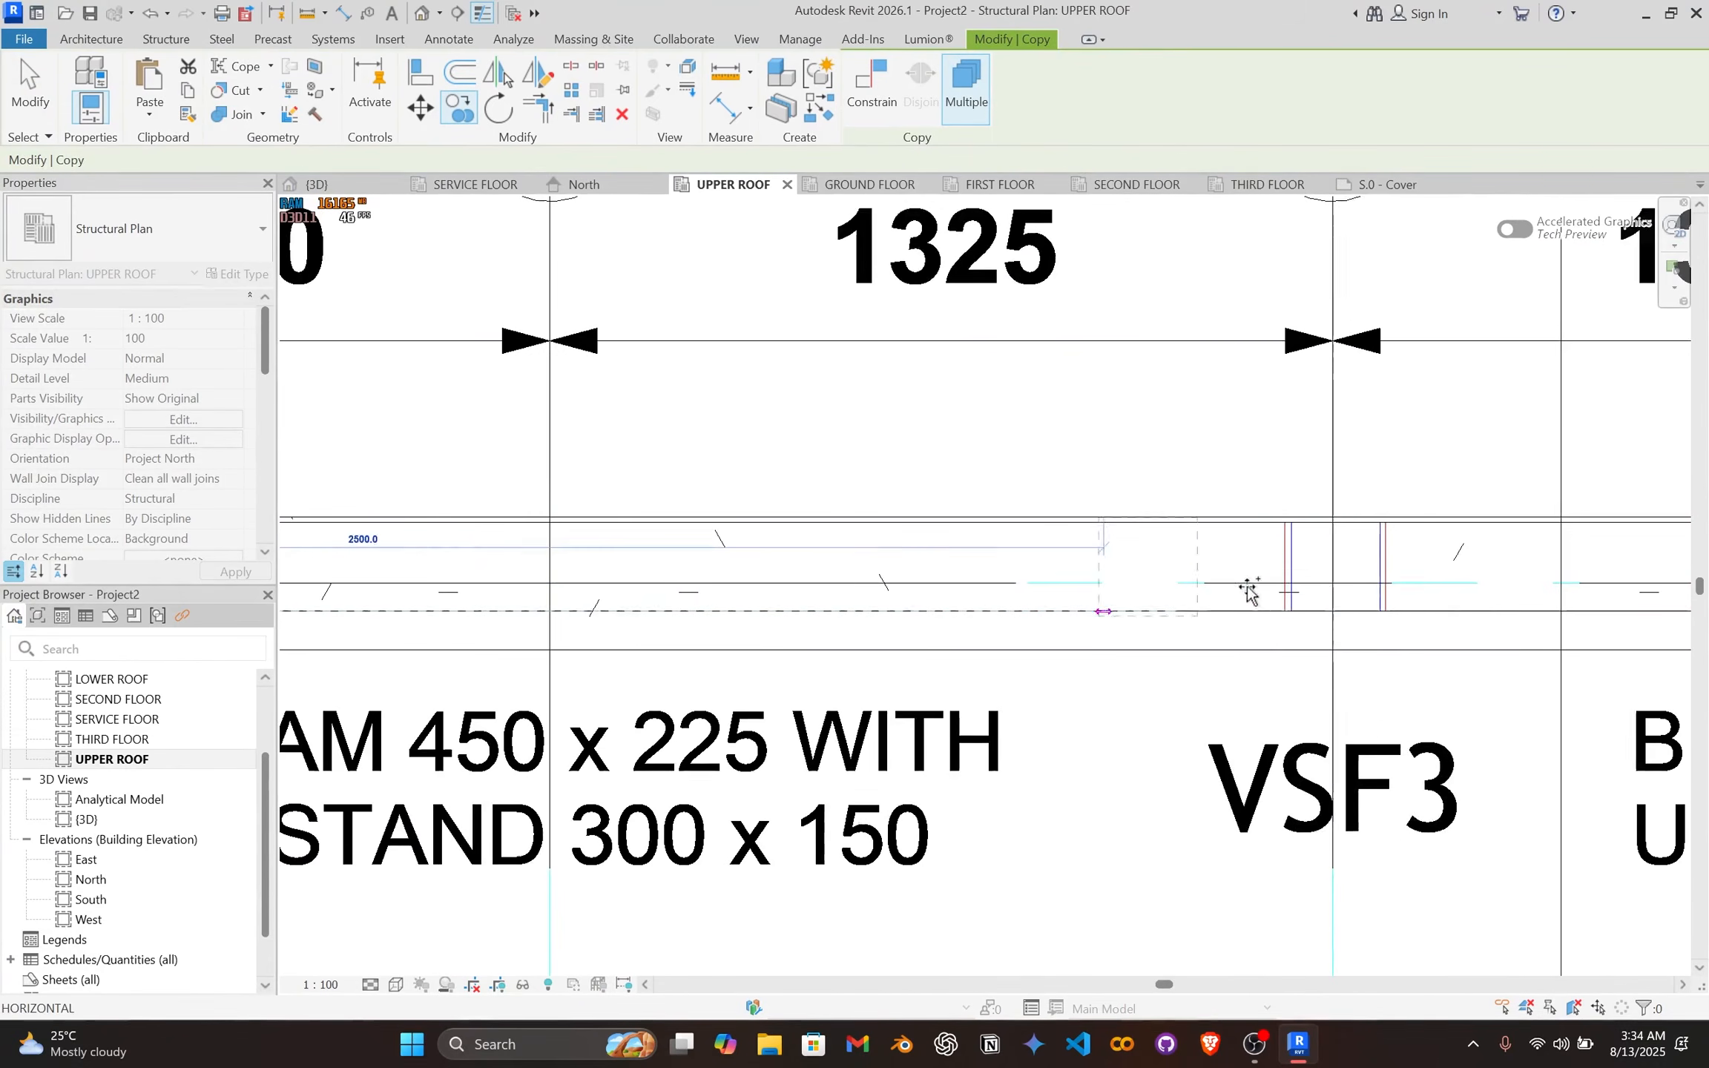
scroll(1339, 598, up, 3)
scroll(1309, 629, up, 3)
middle_drag(1308, 629, 1041, 651)
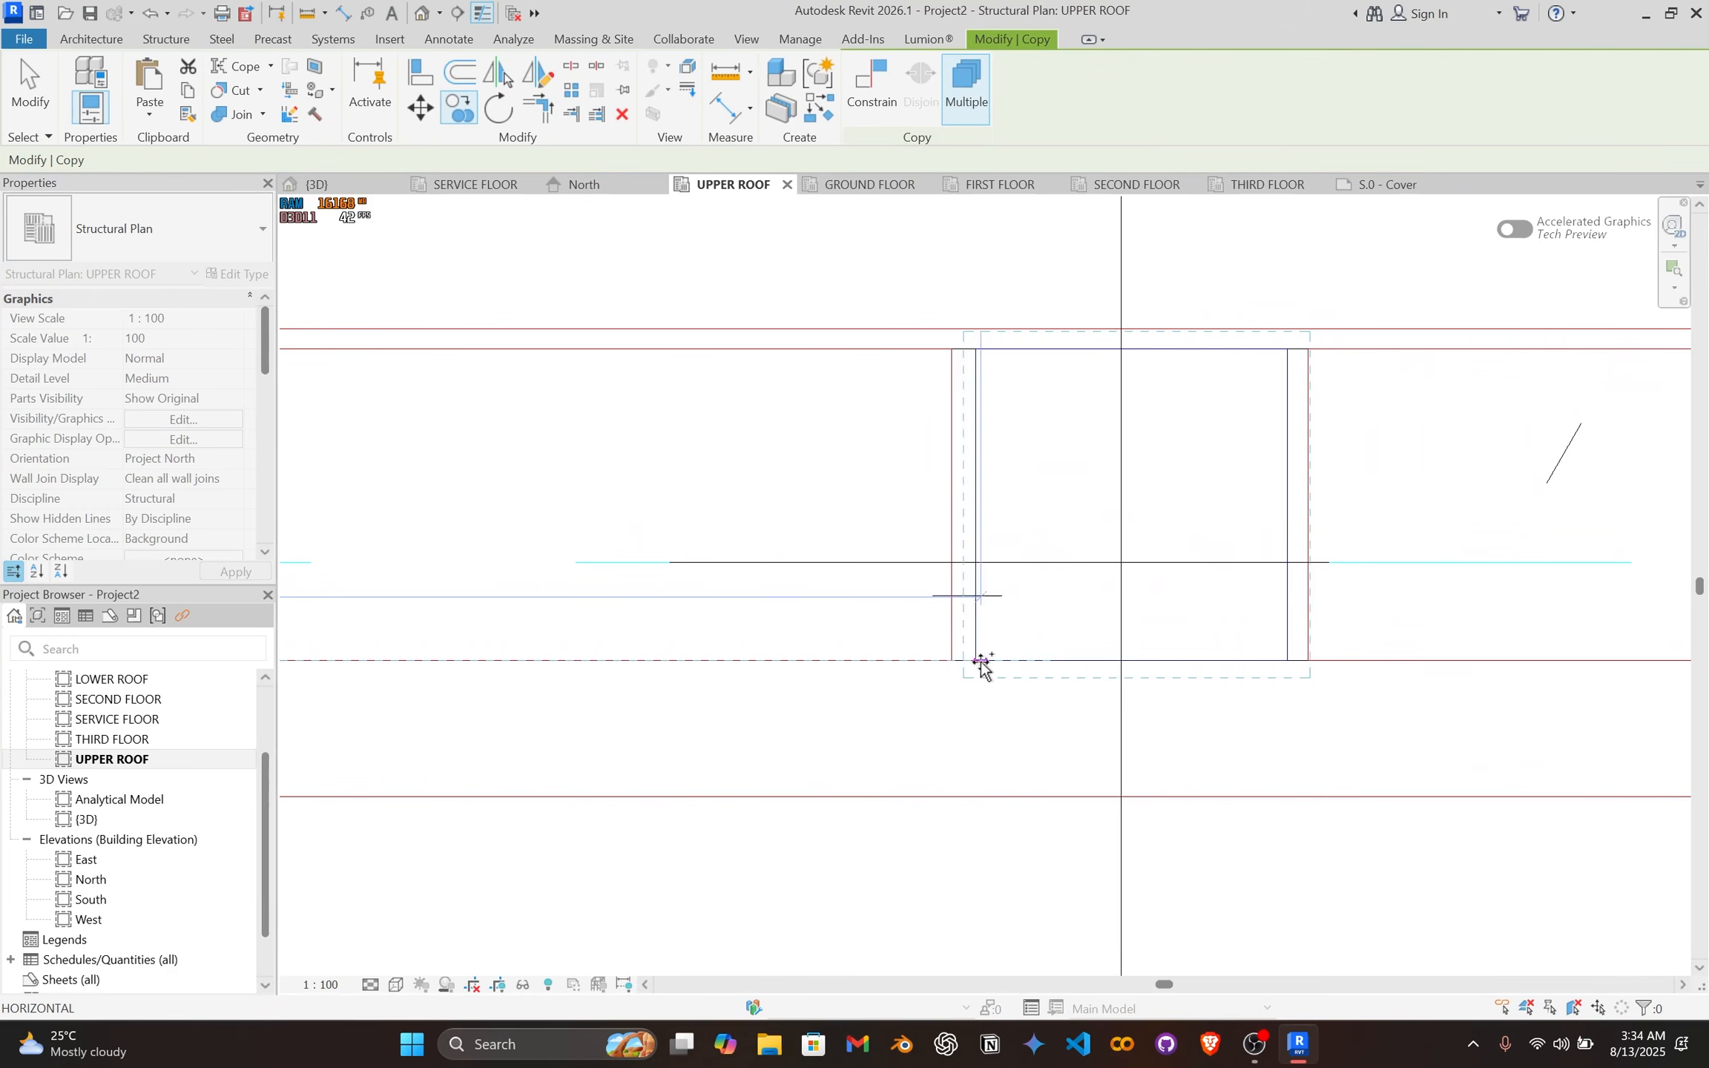
click(973, 663)
Step: Place another VSF3 column copy on the upstand corner at grids A1 and 8
scroll(1069, 672, down, 7)
middle_drag(1345, 643, 568, 630)
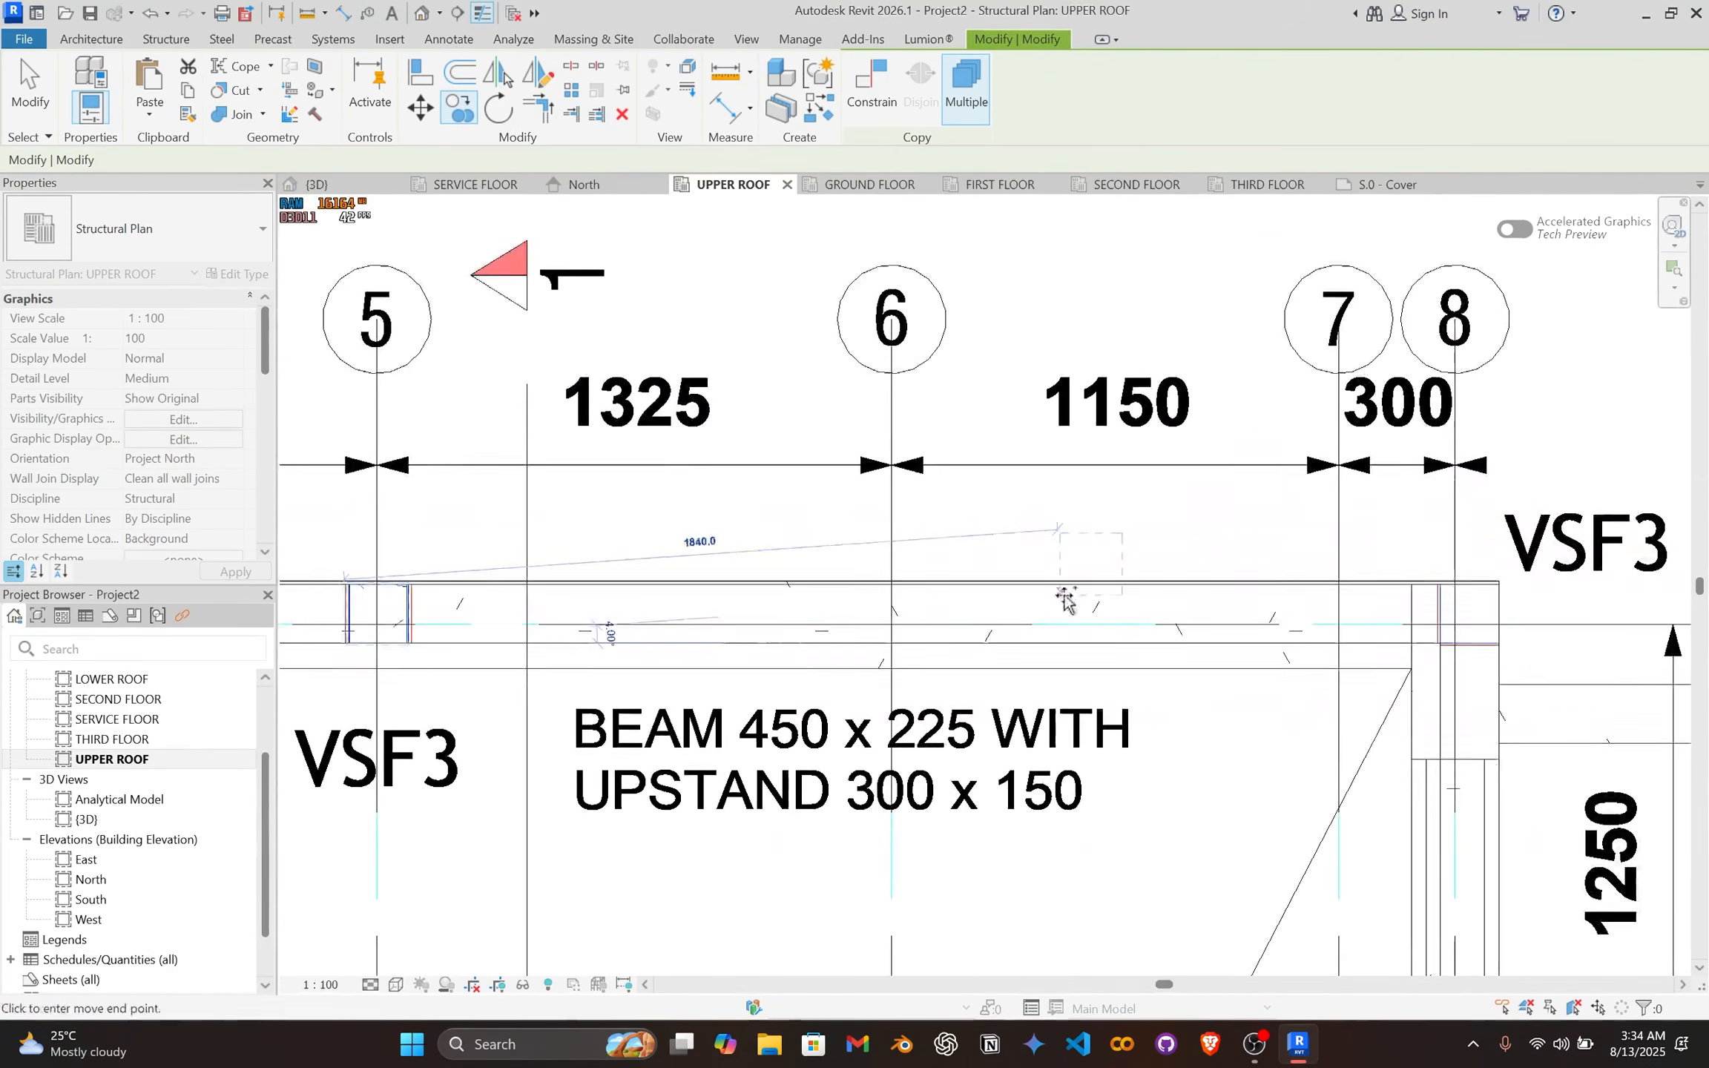
middle_drag(1068, 596, 727, 596)
scroll(1144, 687, up, 3)
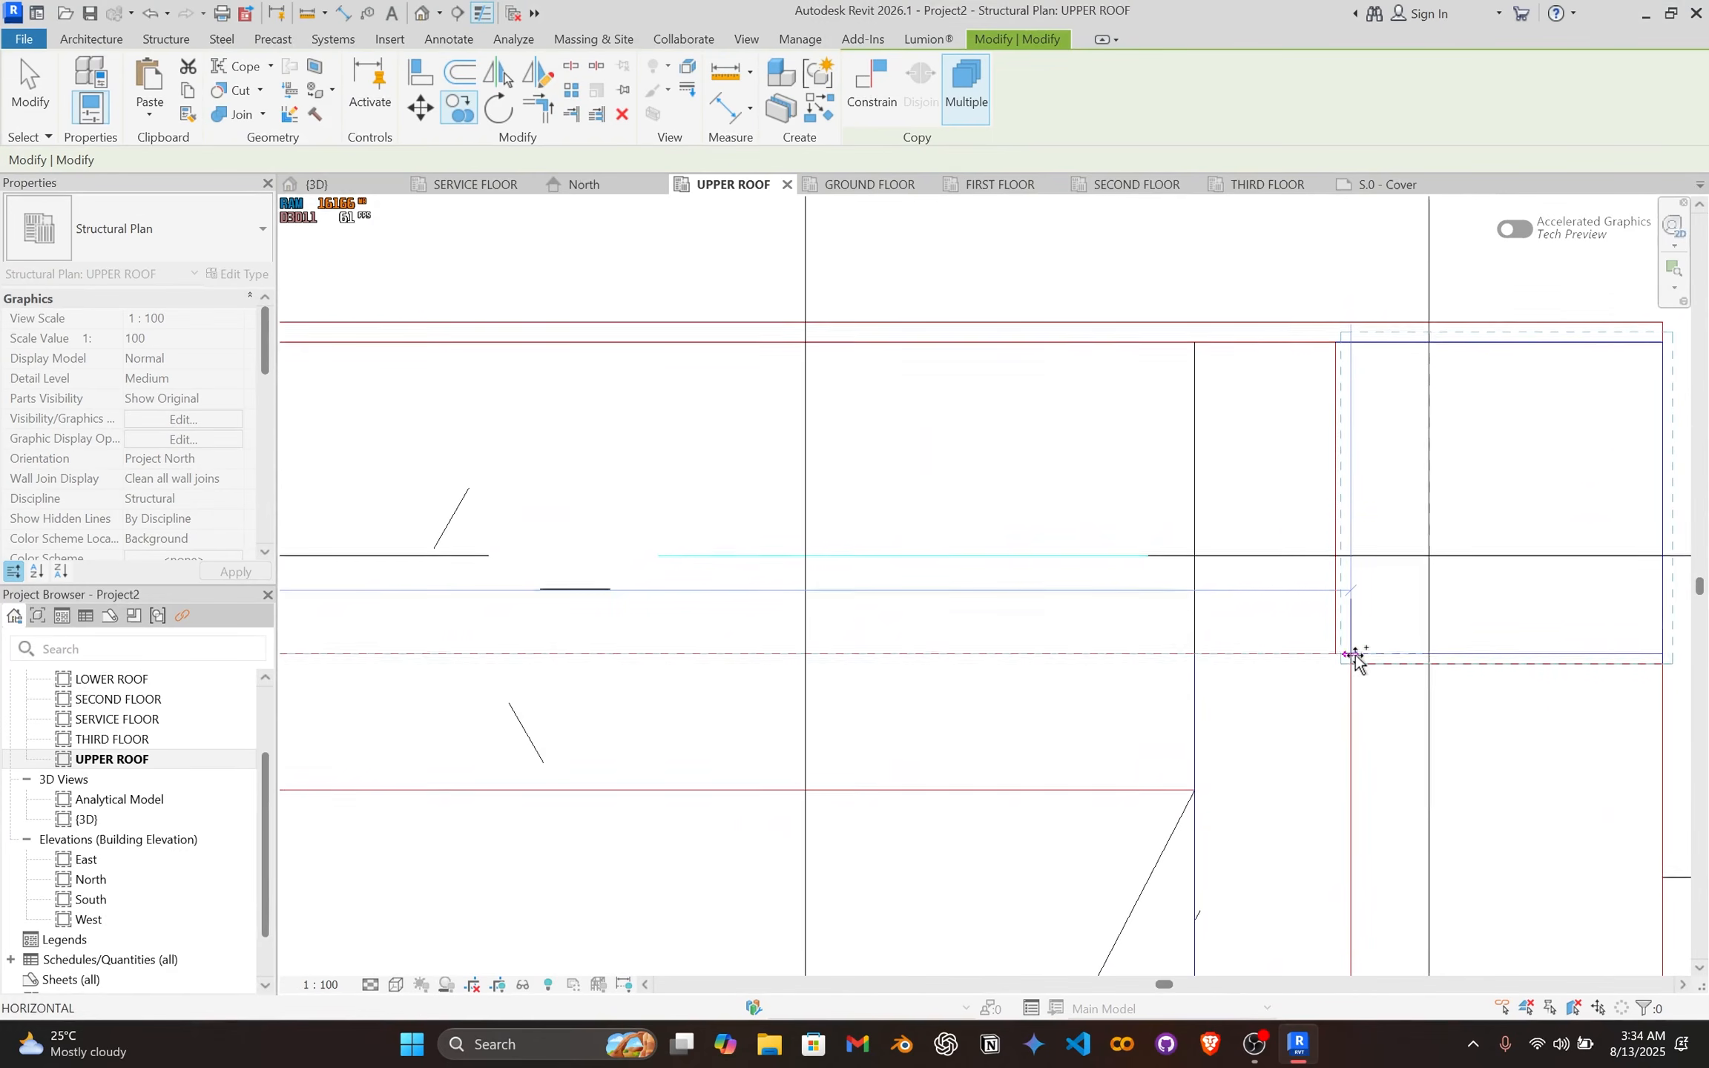
scroll(1347, 657, down, 10)
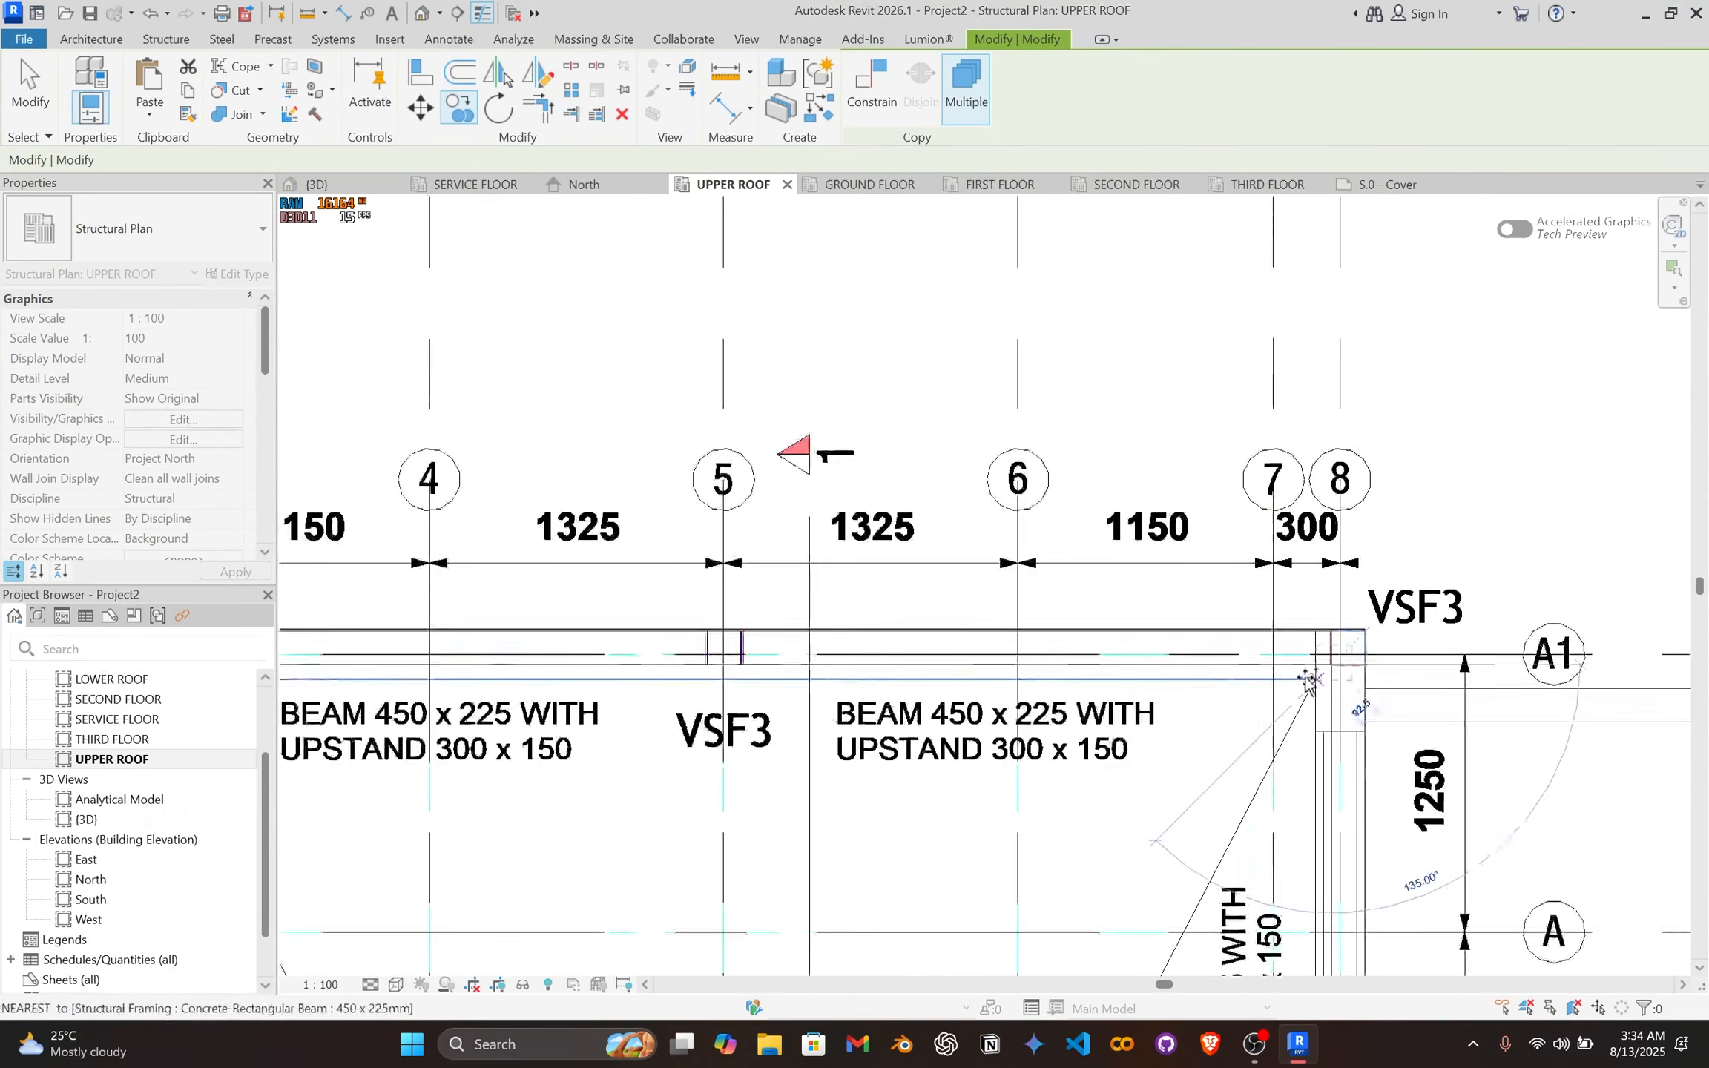
Step: Place VSF3 column copies on the side upstands along grids 2 and 8, at the marked VSF3 positions between grids A and C
middle_drag(1198, 779, 1123, 293)
middle_drag(1142, 542, 1130, 170)
middle_drag(1103, 389, 1191, 861)
scroll(951, 534, up, 3)
scroll(706, 629, up, 5)
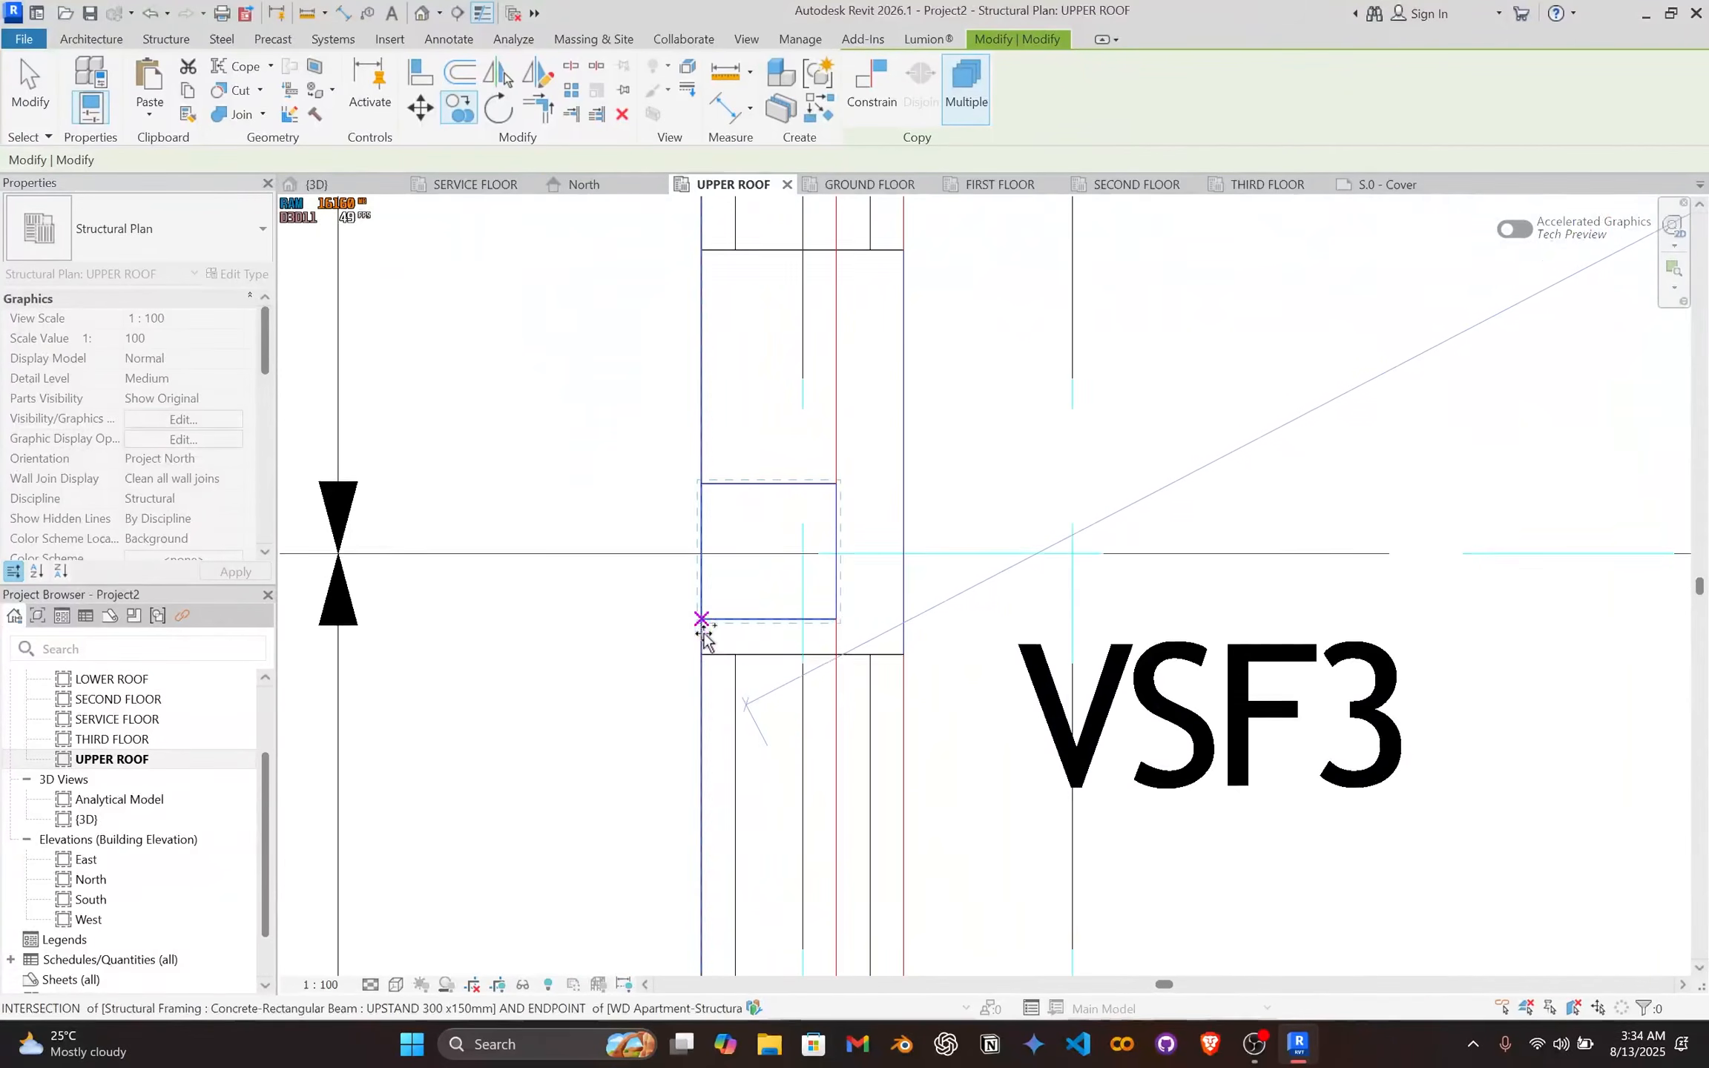
scroll(913, 631, down, 2)
middle_drag(1339, 605, 1021, 595)
scroll(1254, 601, down, 1)
middle_drag(1253, 598, 171, 586)
scroll(1029, 575, up, 2)
scroll(1080, 604, up, 2)
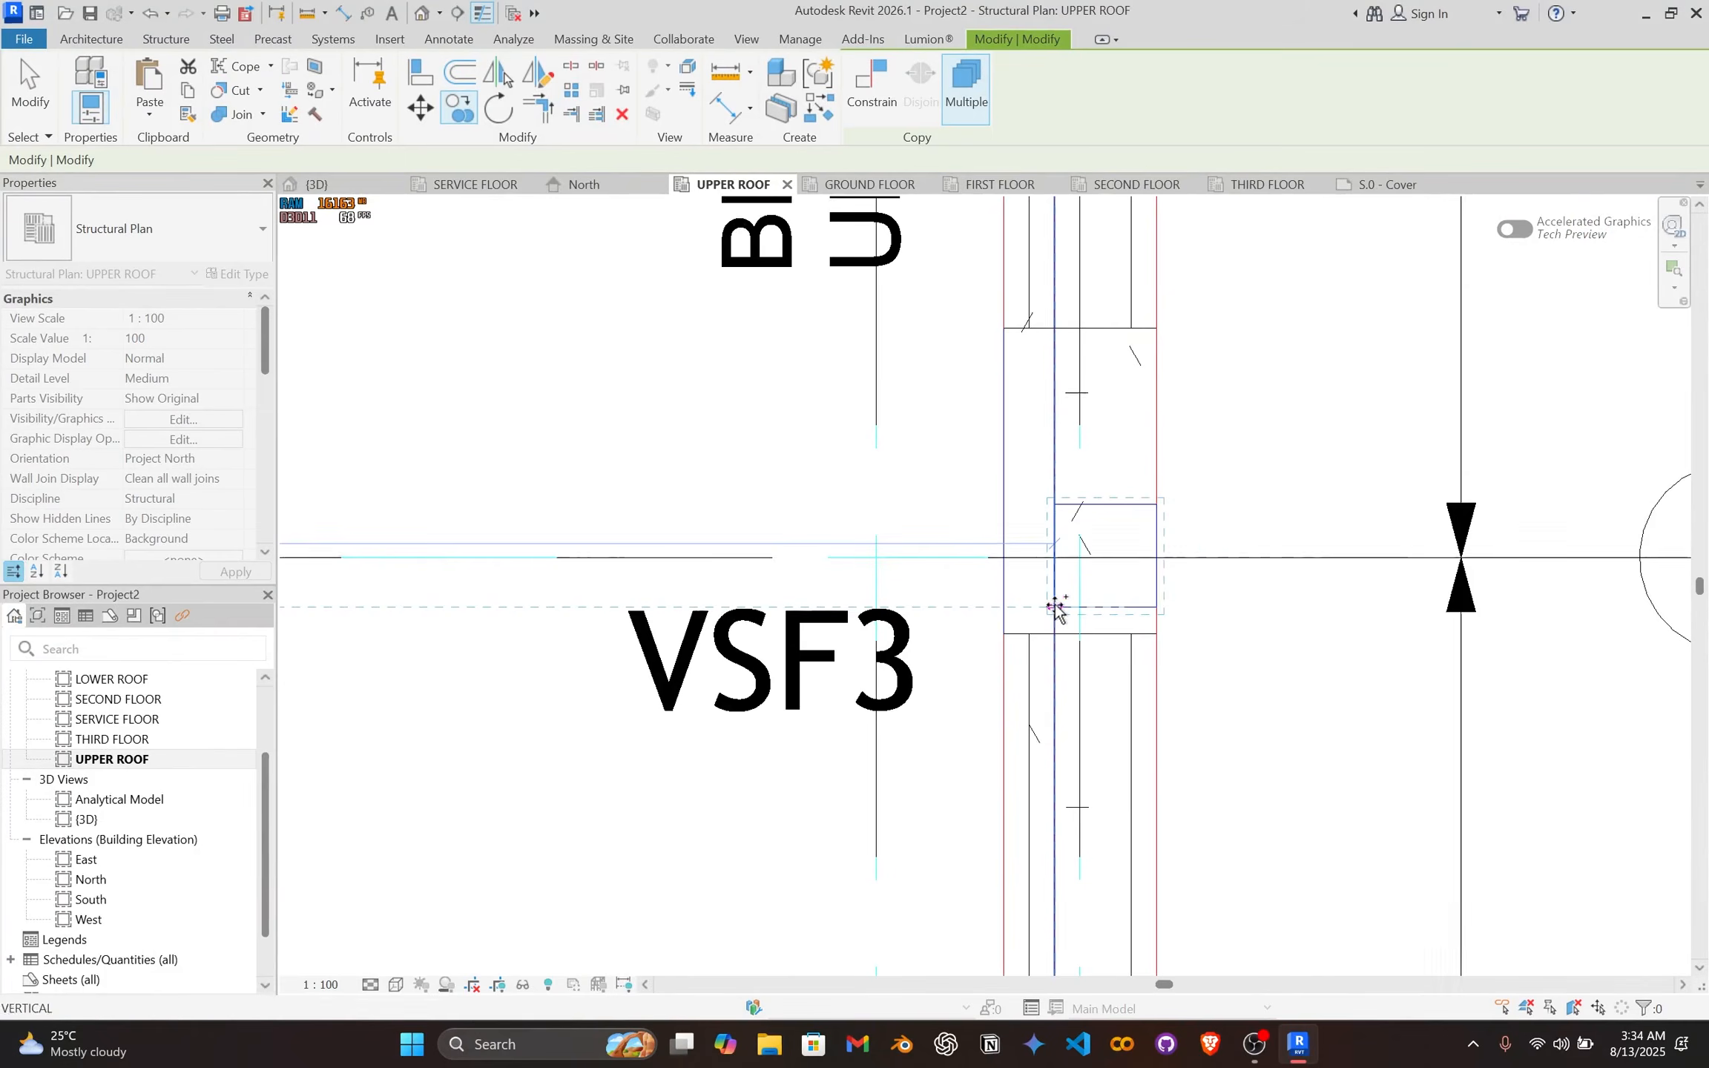
Step: Place VSF3 column copies on the upstands just below grid C, along grid 8 and grid 2
scroll(972, 687, down, 2)
scroll(888, 751, down, 3)
middle_drag(887, 757, 884, 15)
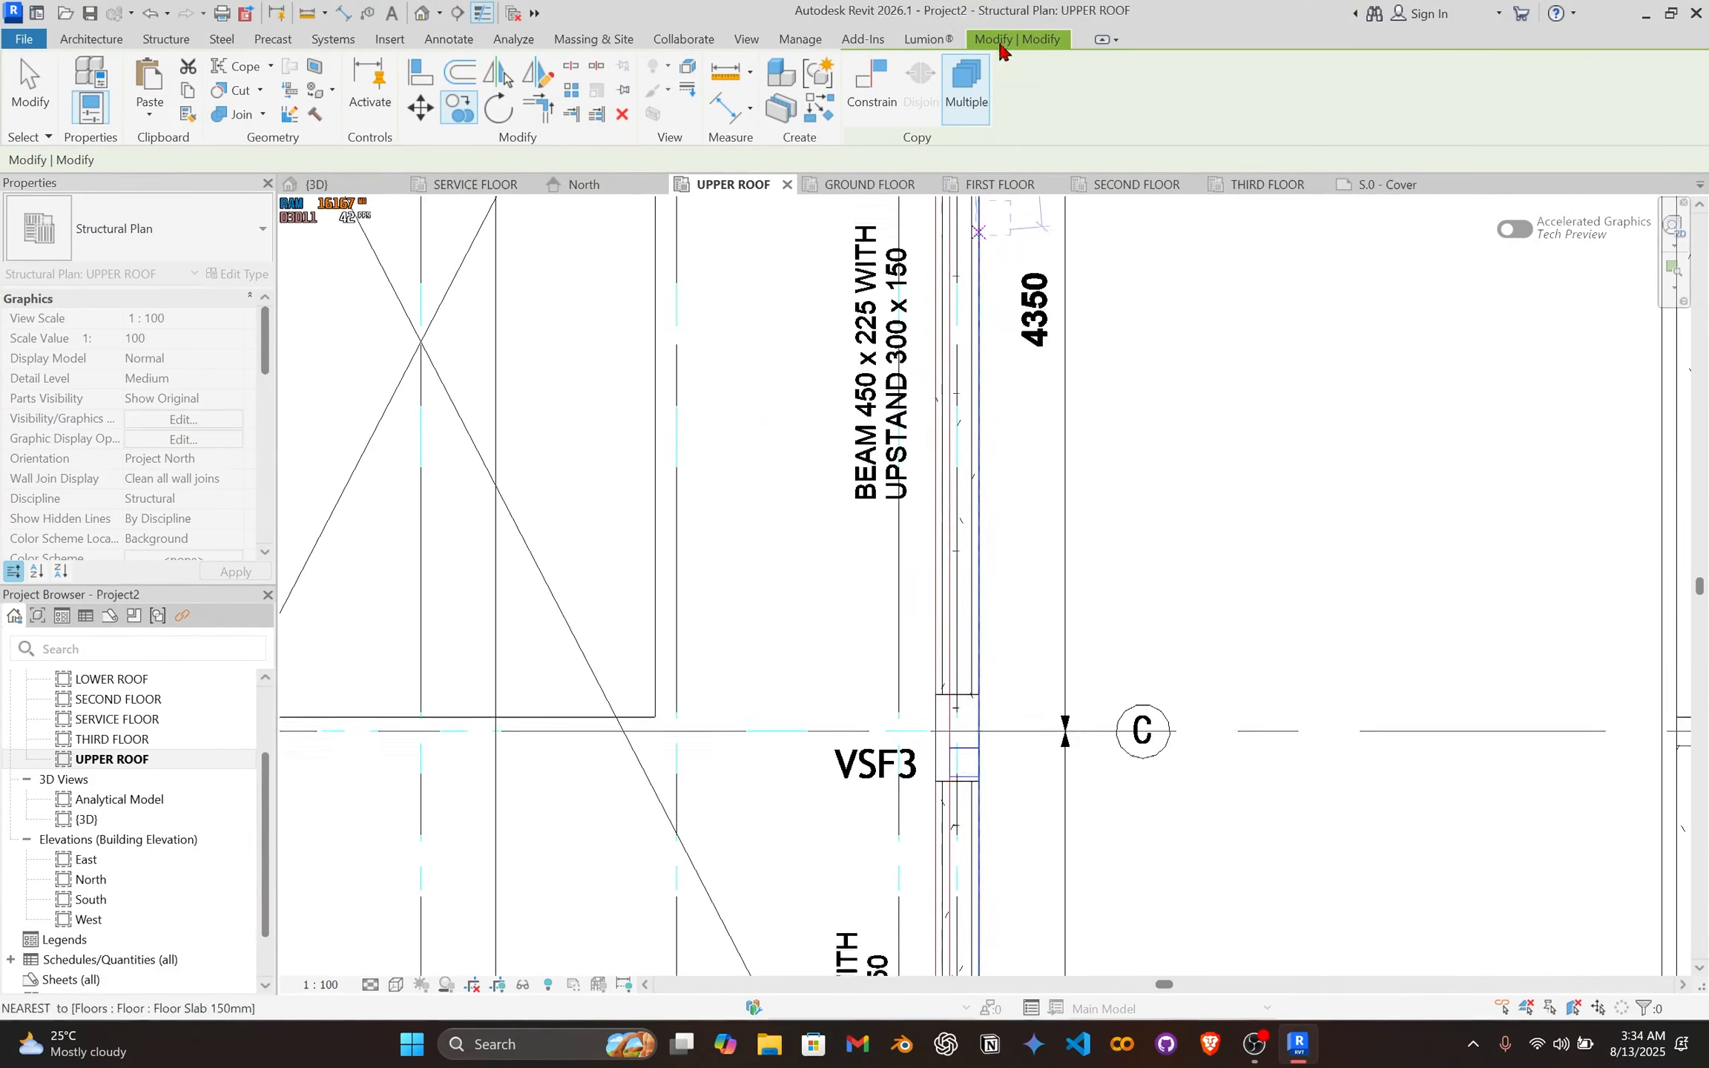
middle_drag(947, 622, 930, 327)
scroll(912, 516, up, 4)
scroll(953, 486, up, 5)
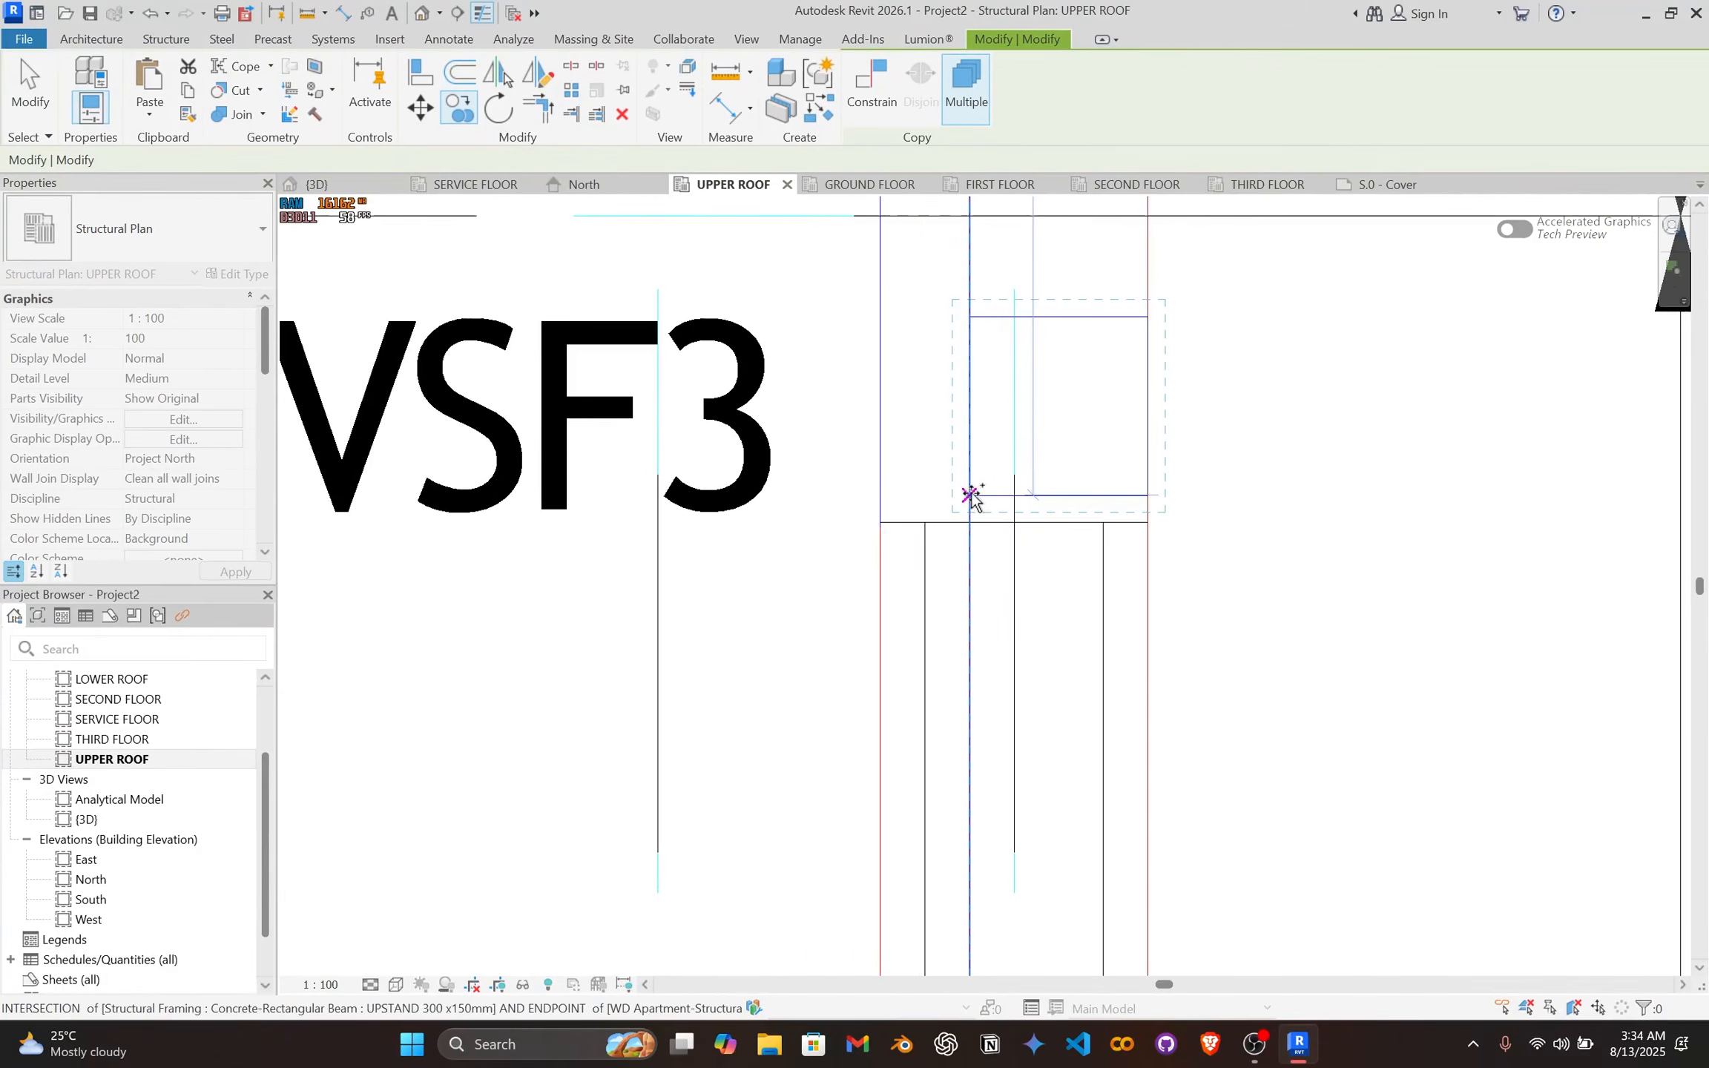
scroll(974, 497, down, 10)
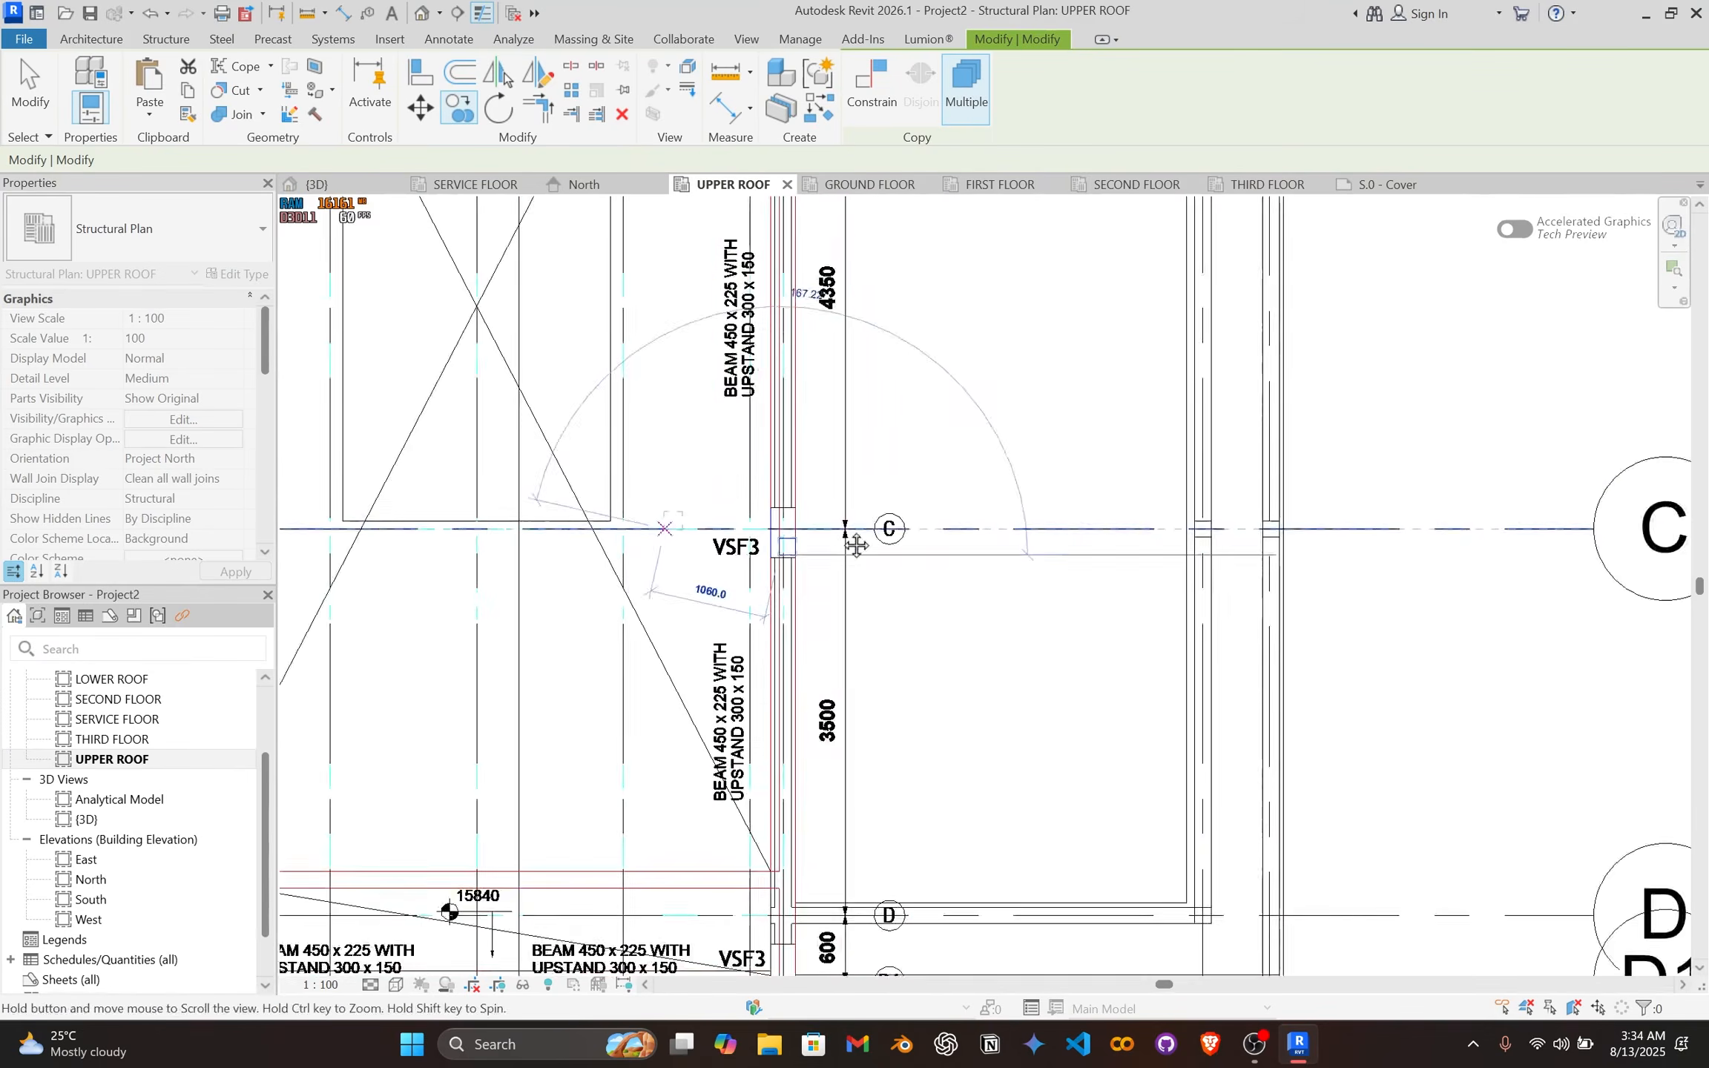
scroll(780, 556, up, 2)
scroll(864, 564, up, 2)
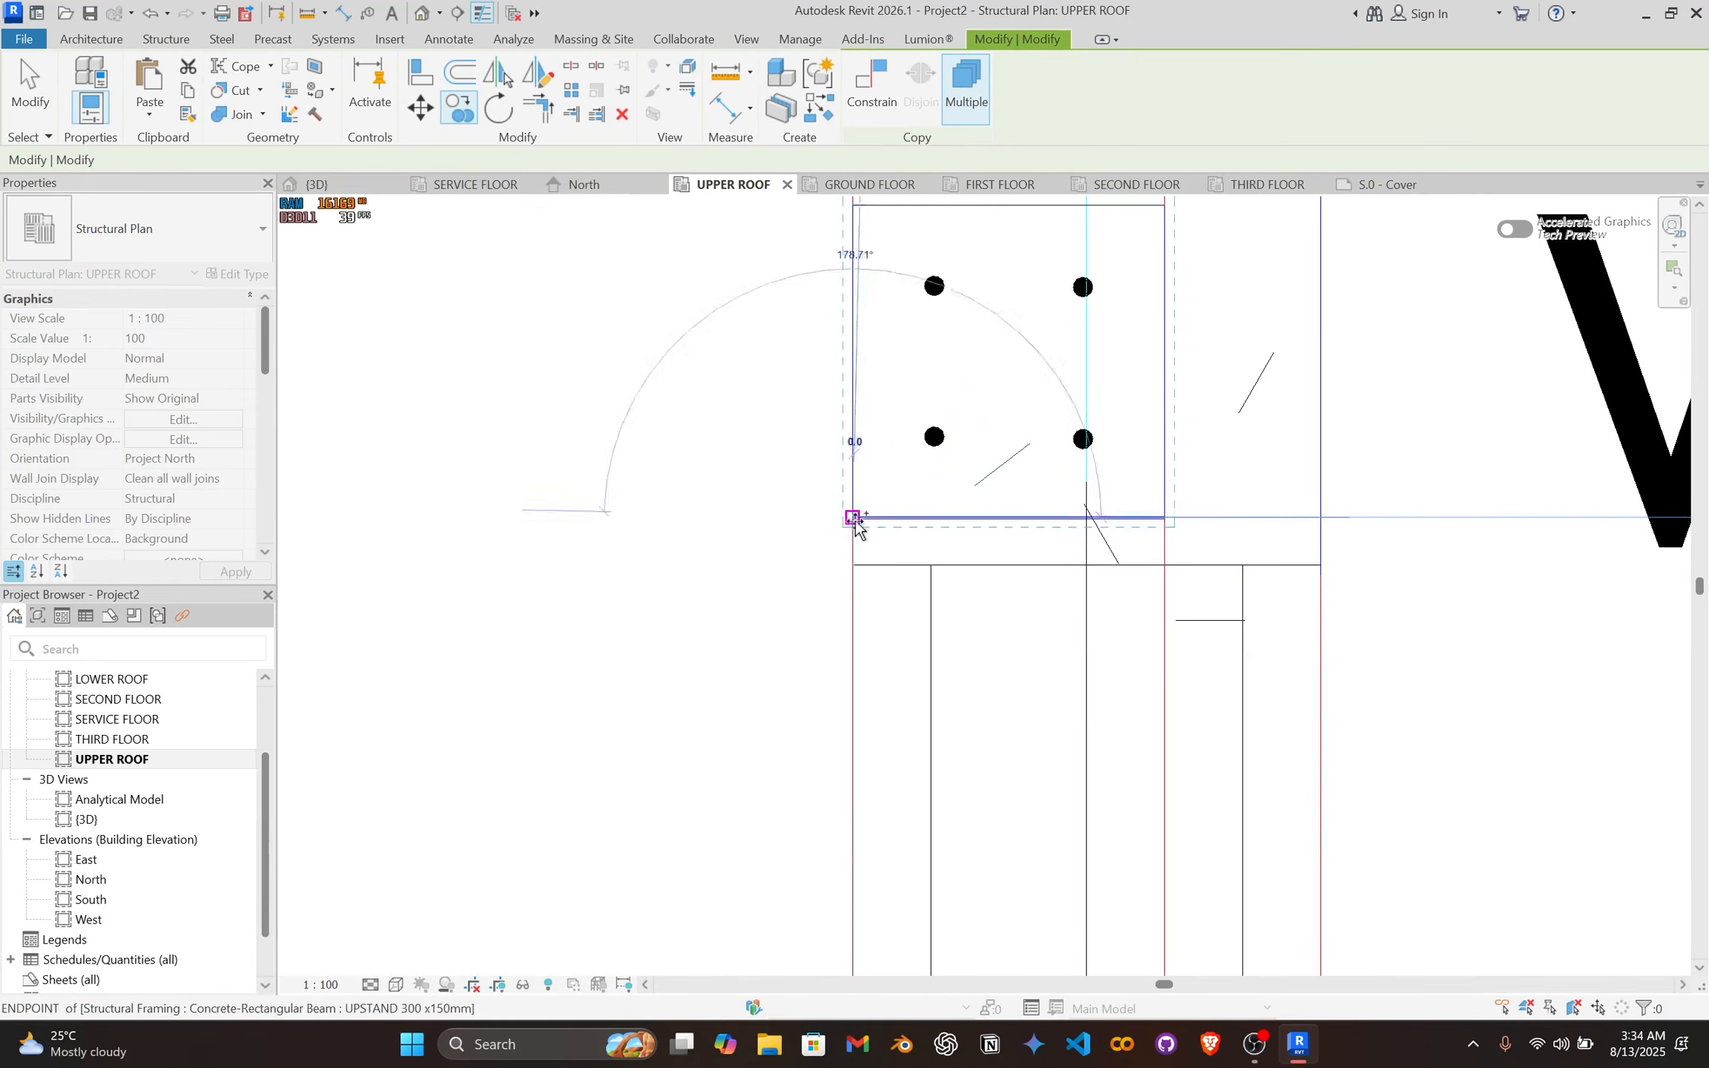
Step: Place a VSF3 column copy on the outer upstand corner at grids D1 and 2
scroll(854, 523, down, 10)
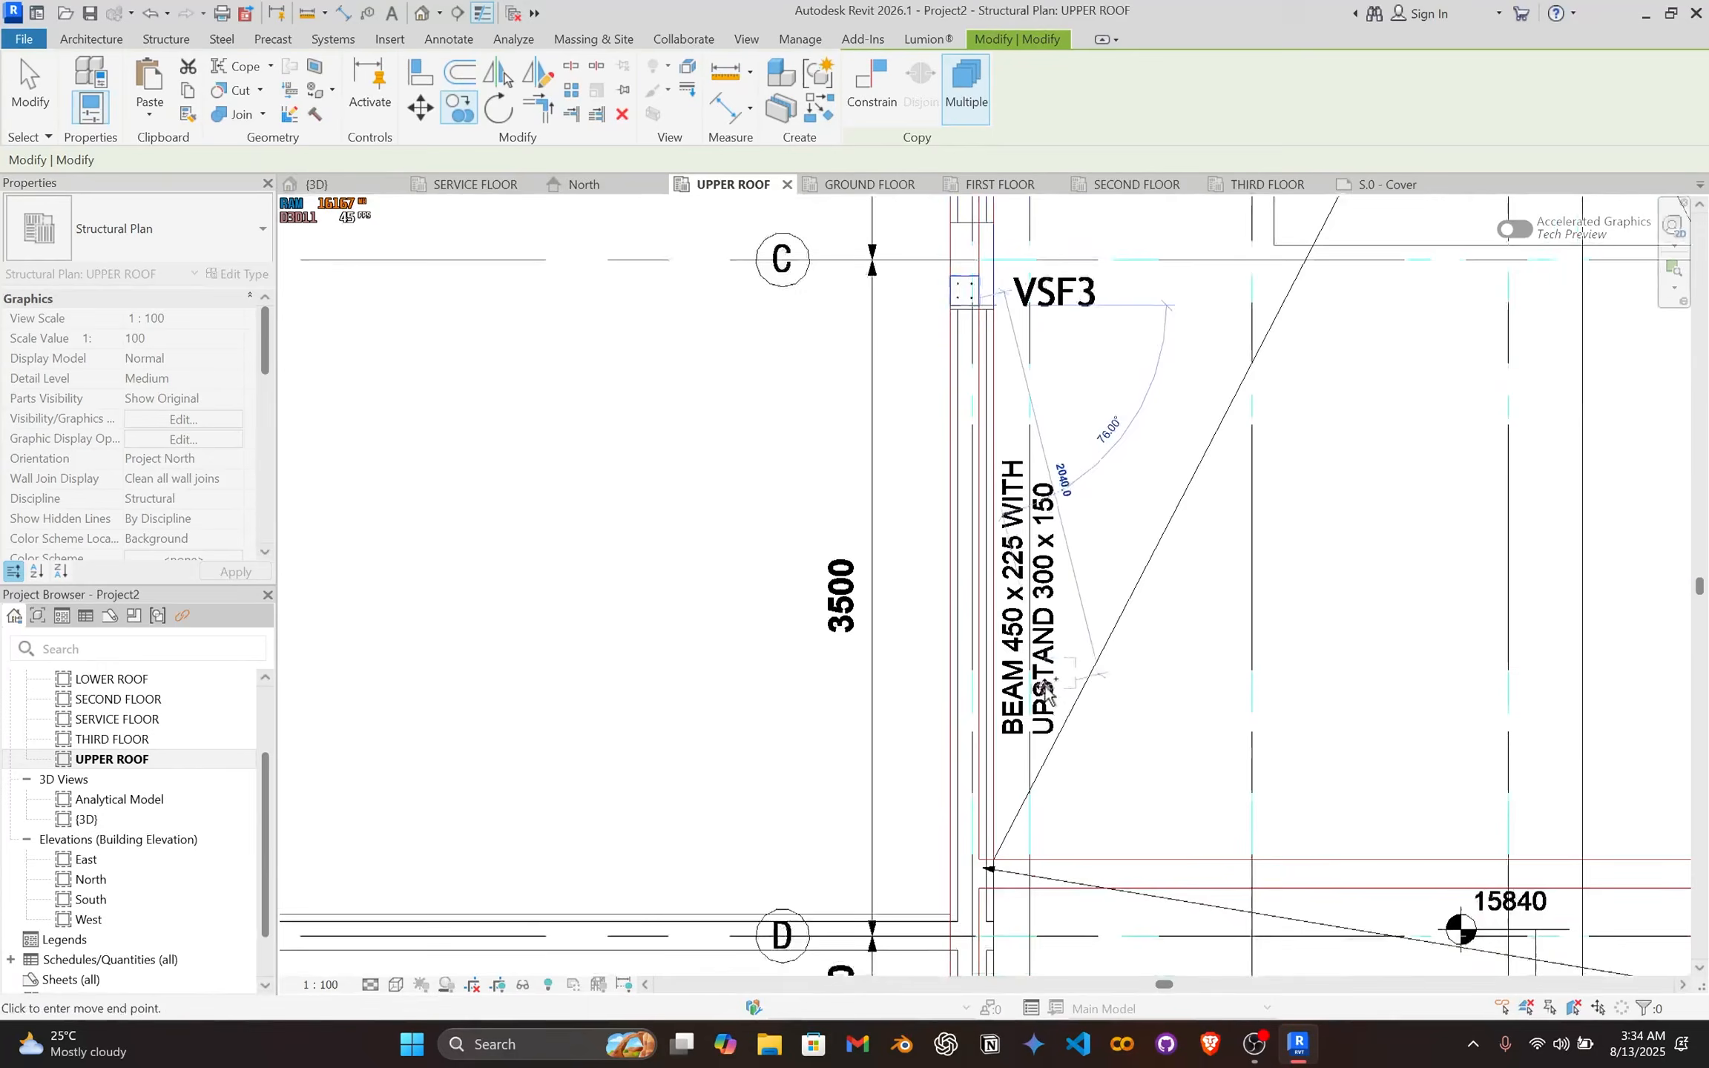
middle_drag(1046, 694, 913, 266)
scroll(782, 641, up, 6)
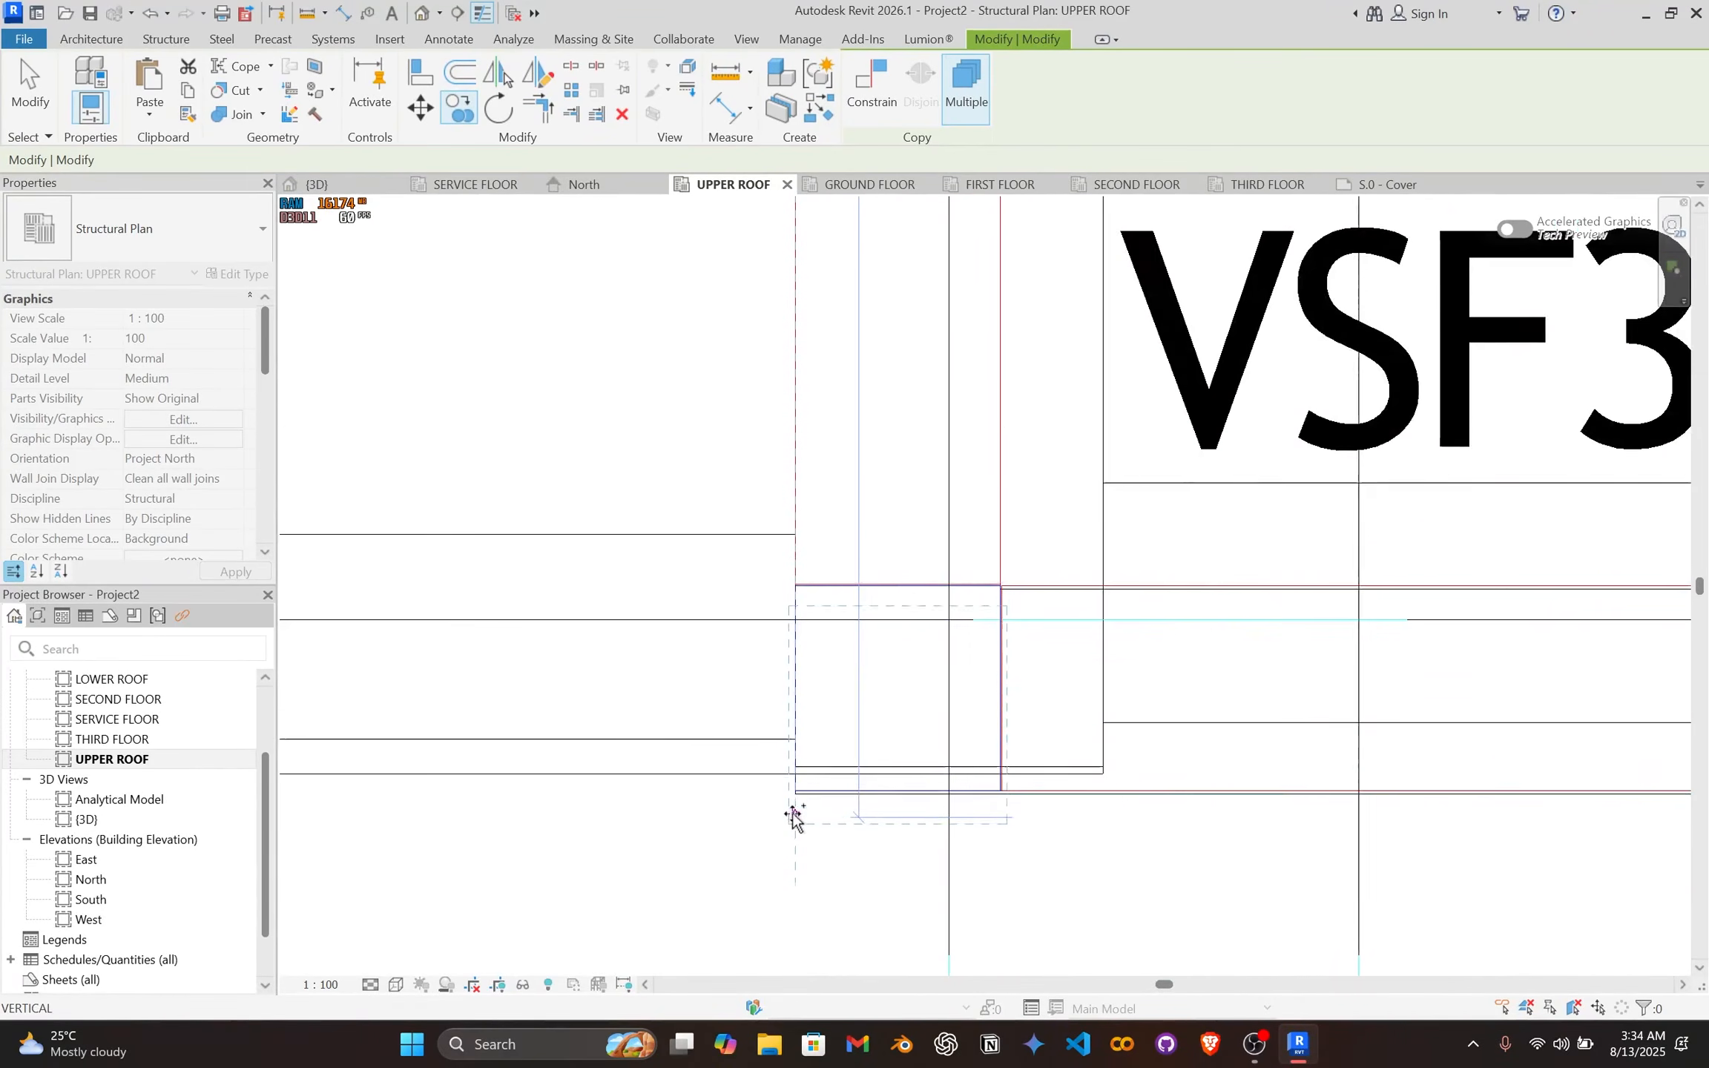
scroll(794, 816, up, 3)
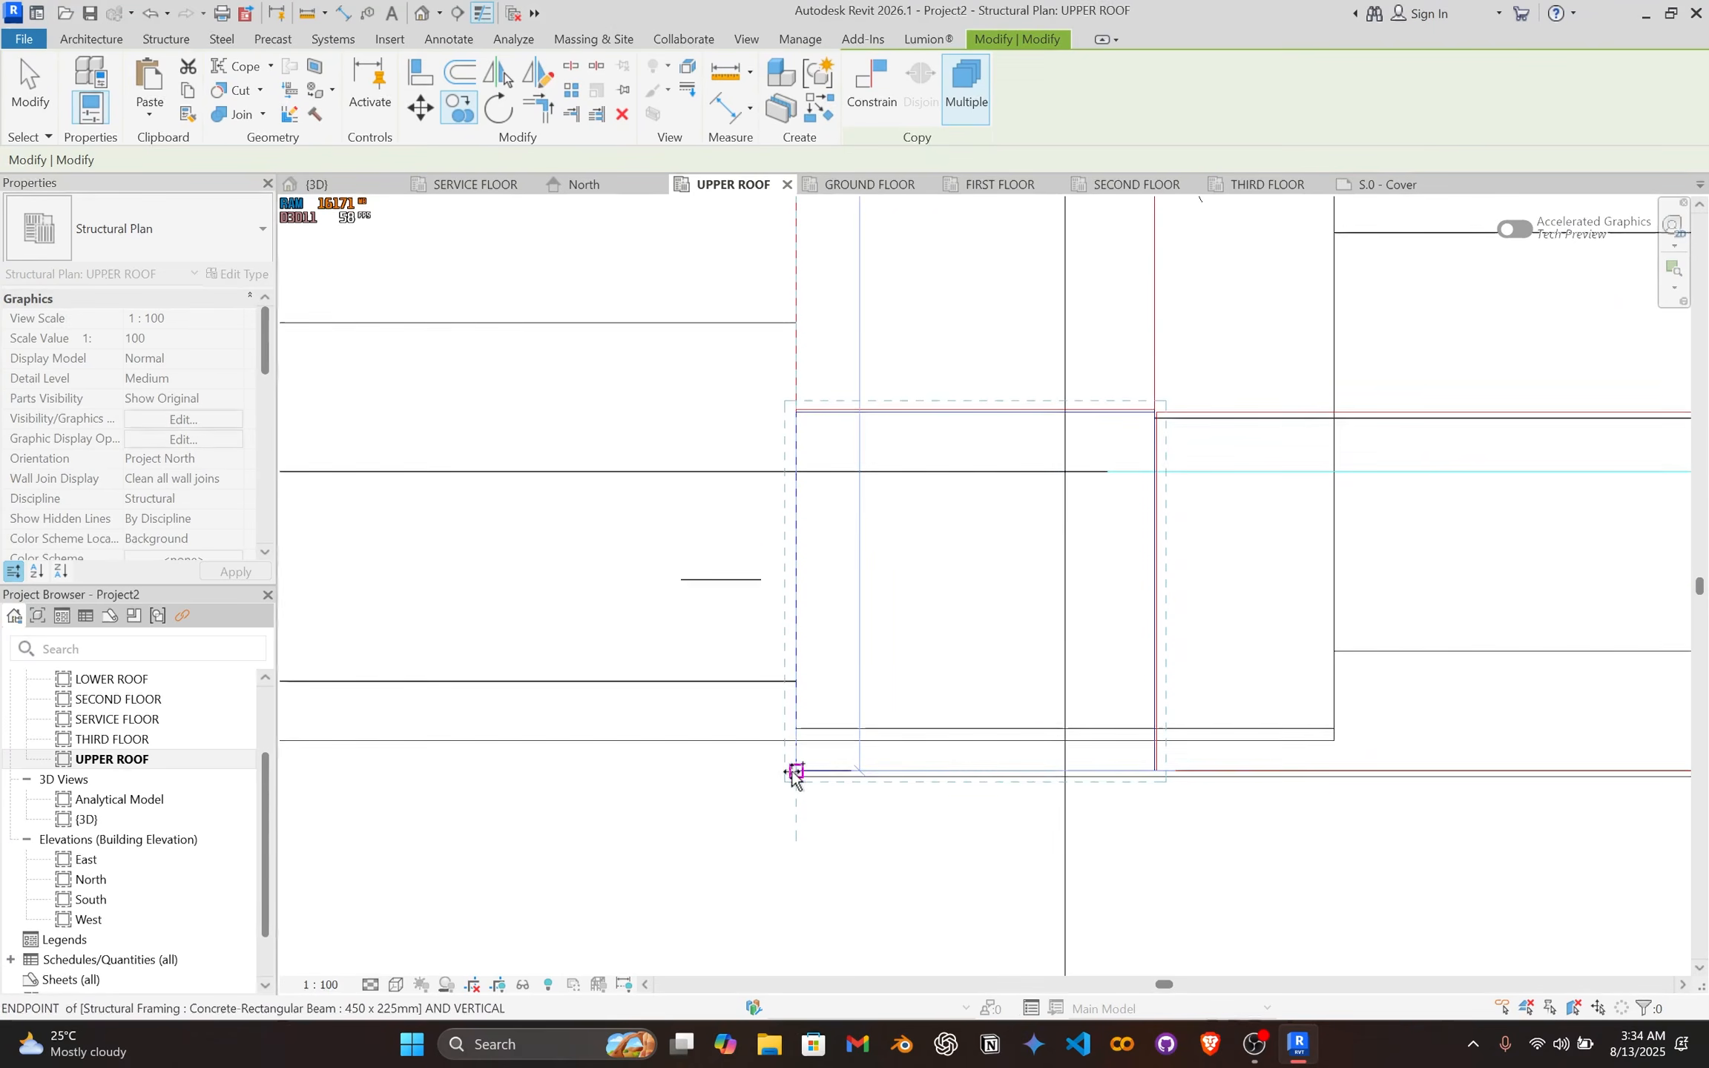
scroll(793, 774, down, 12)
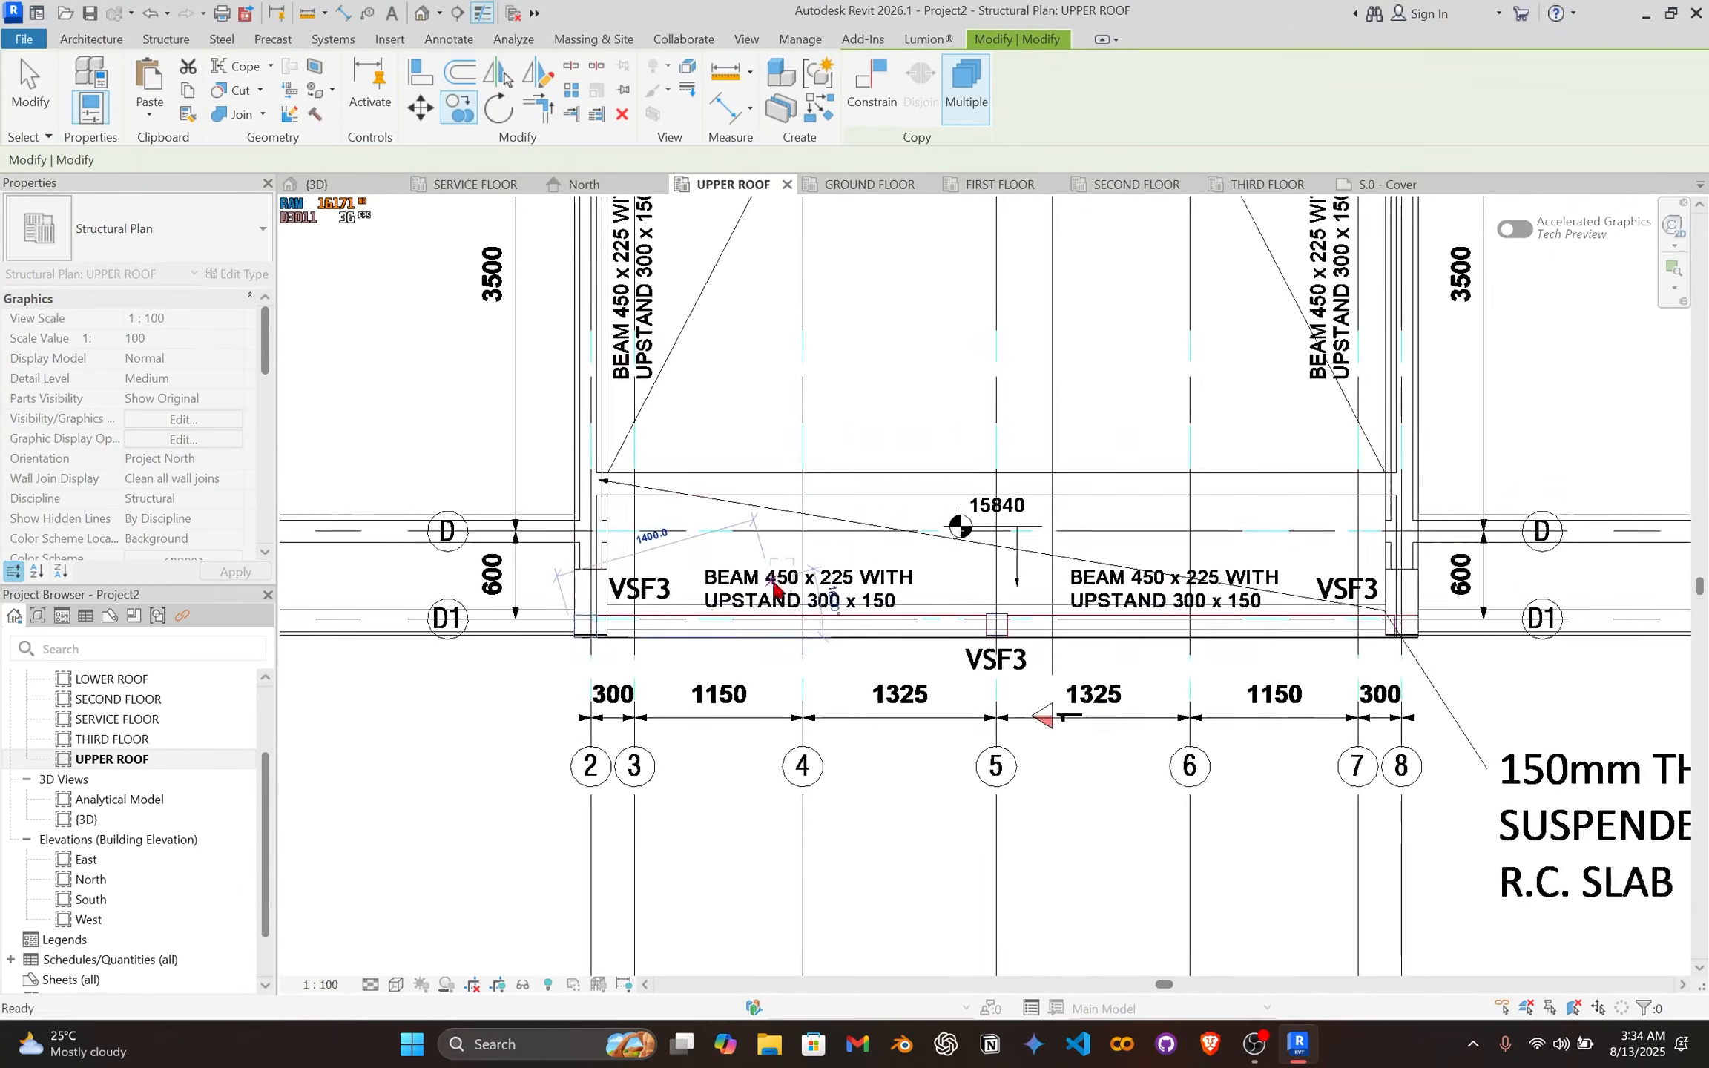
Step: Place VSF3 column copies along the grid D1 upstand at grid 5 and at the grid 8 corner
scroll(972, 649, up, 10)
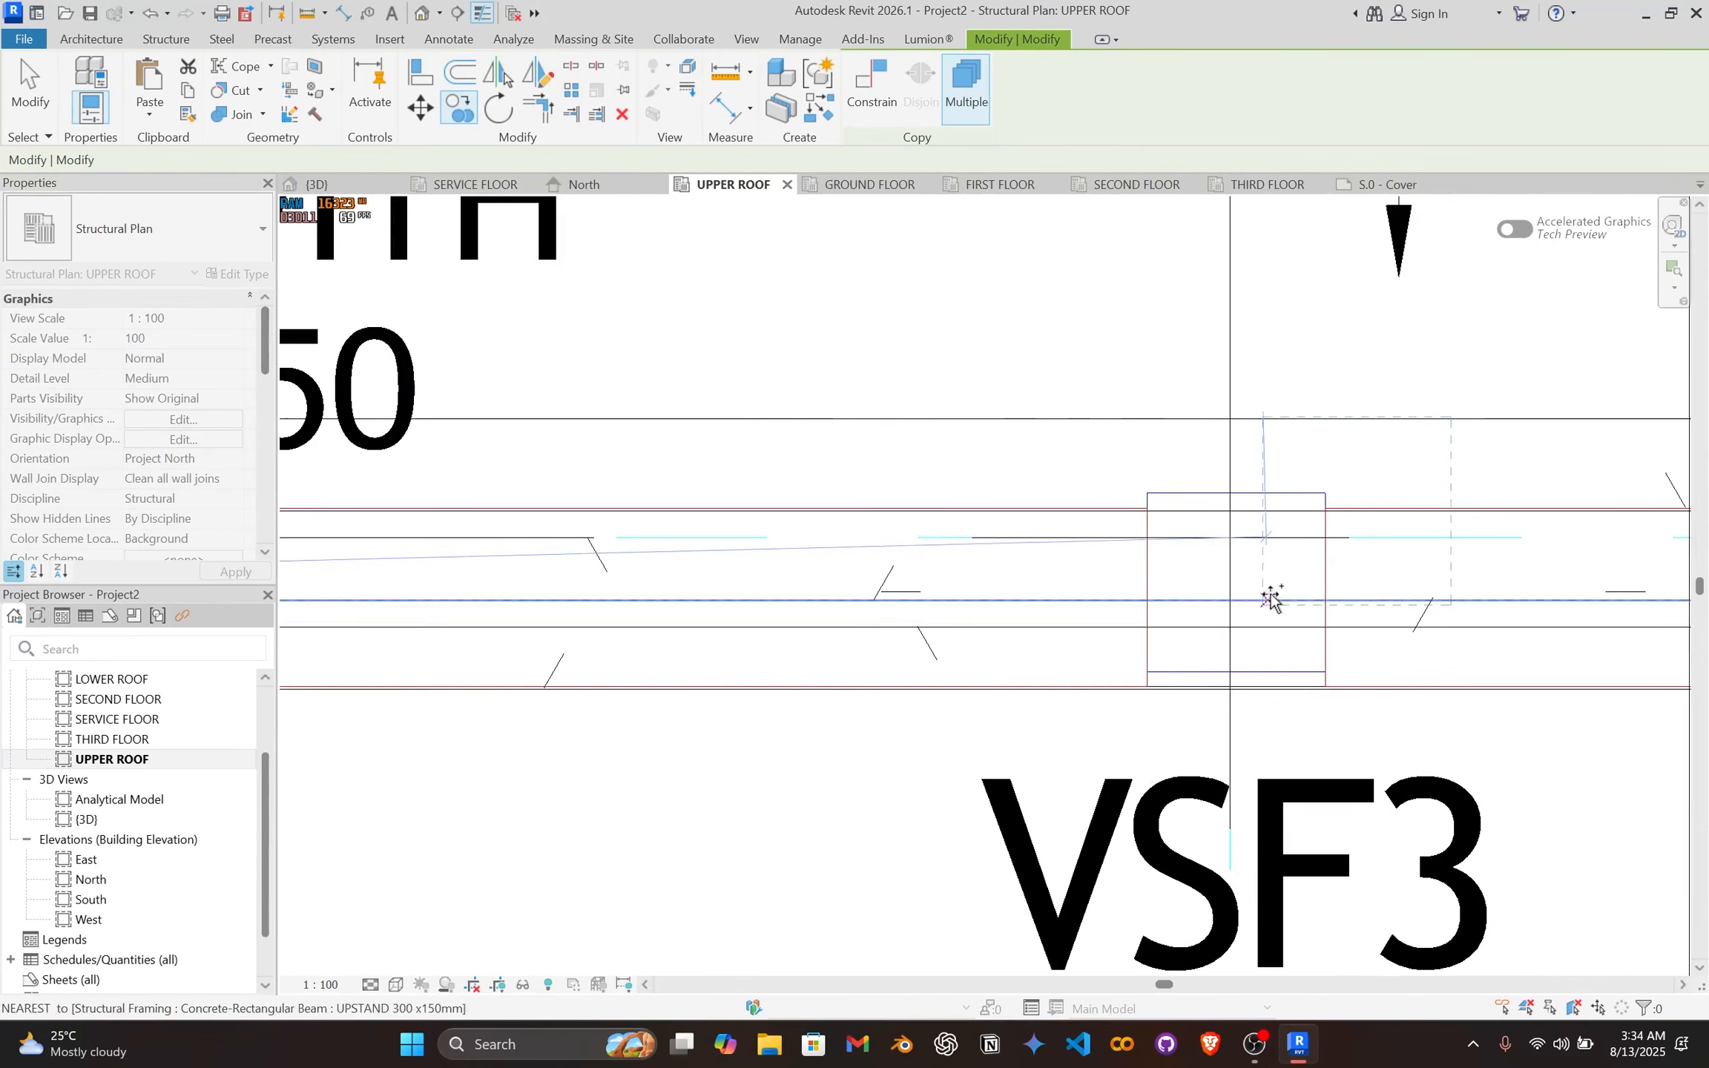
scroll(1167, 686, down, 8)
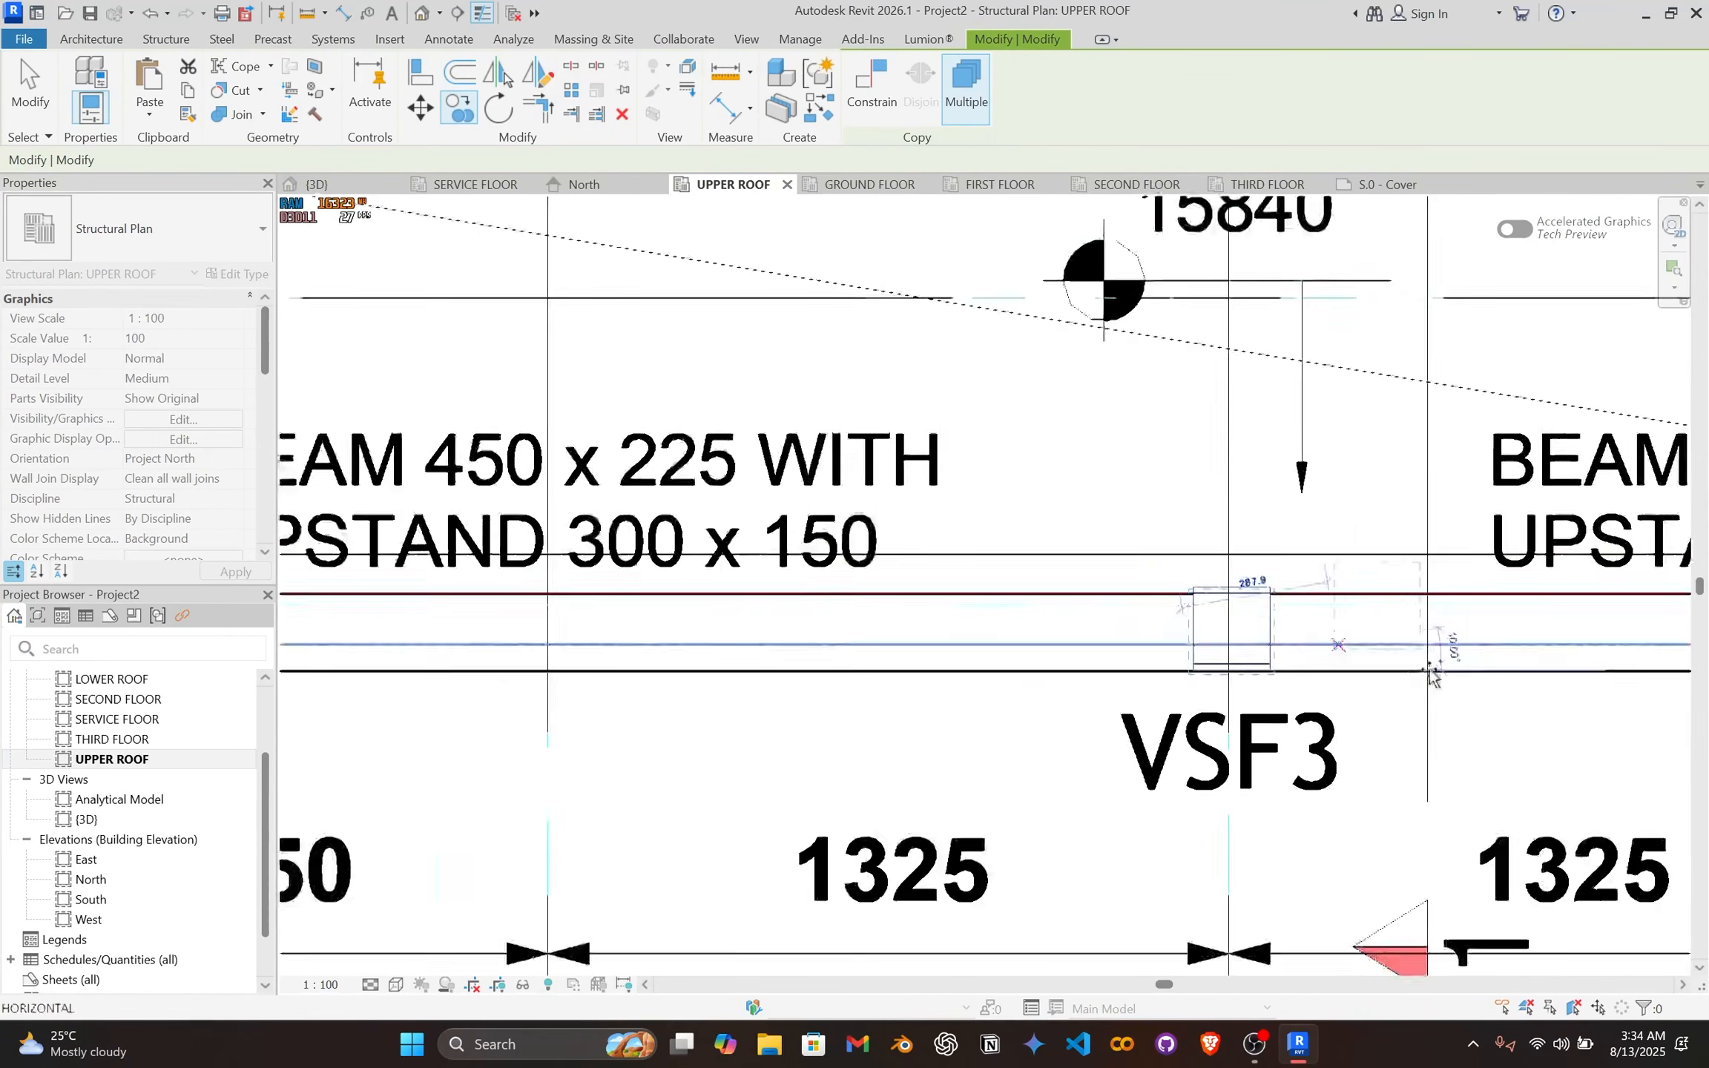
middle_drag(1291, 638, 980, 638)
scroll(1077, 630, up, 3)
scroll(1077, 631, up, 5)
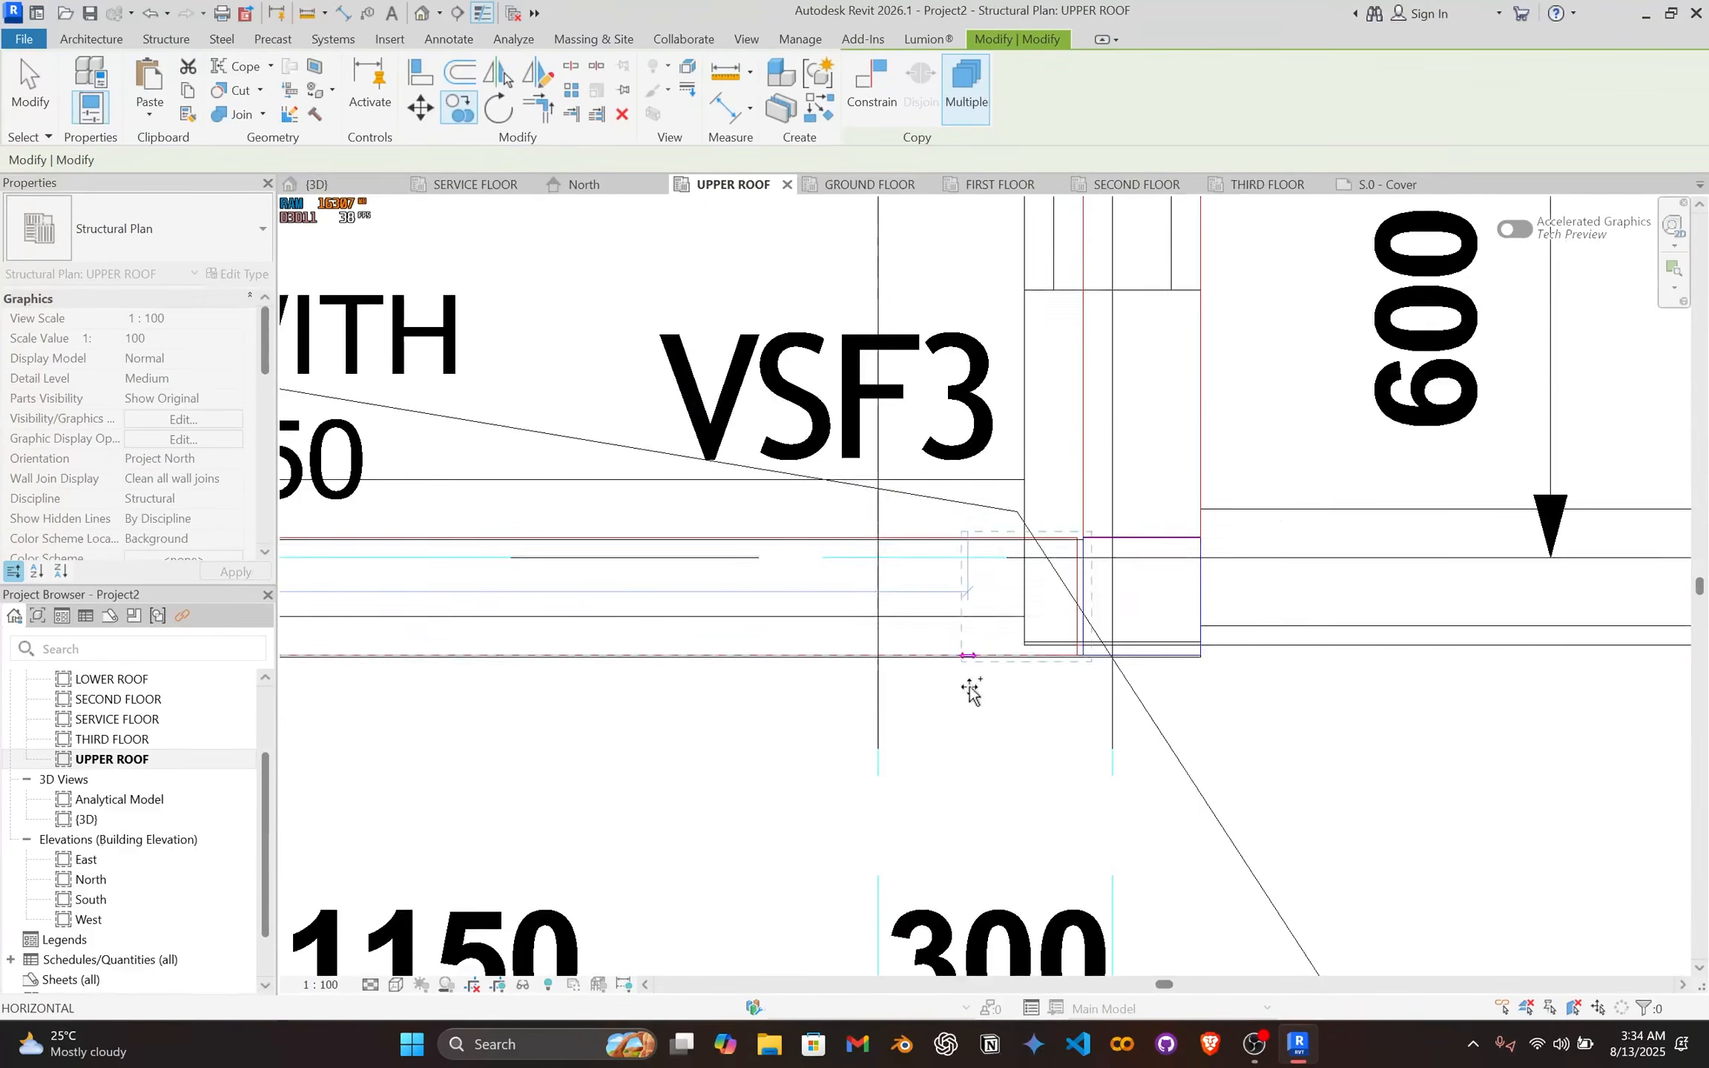
click(1116, 623)
Step: End the copying and check the VSF3 column at grids C and 2 against the underlying plan
scroll(999, 598, down, 8)
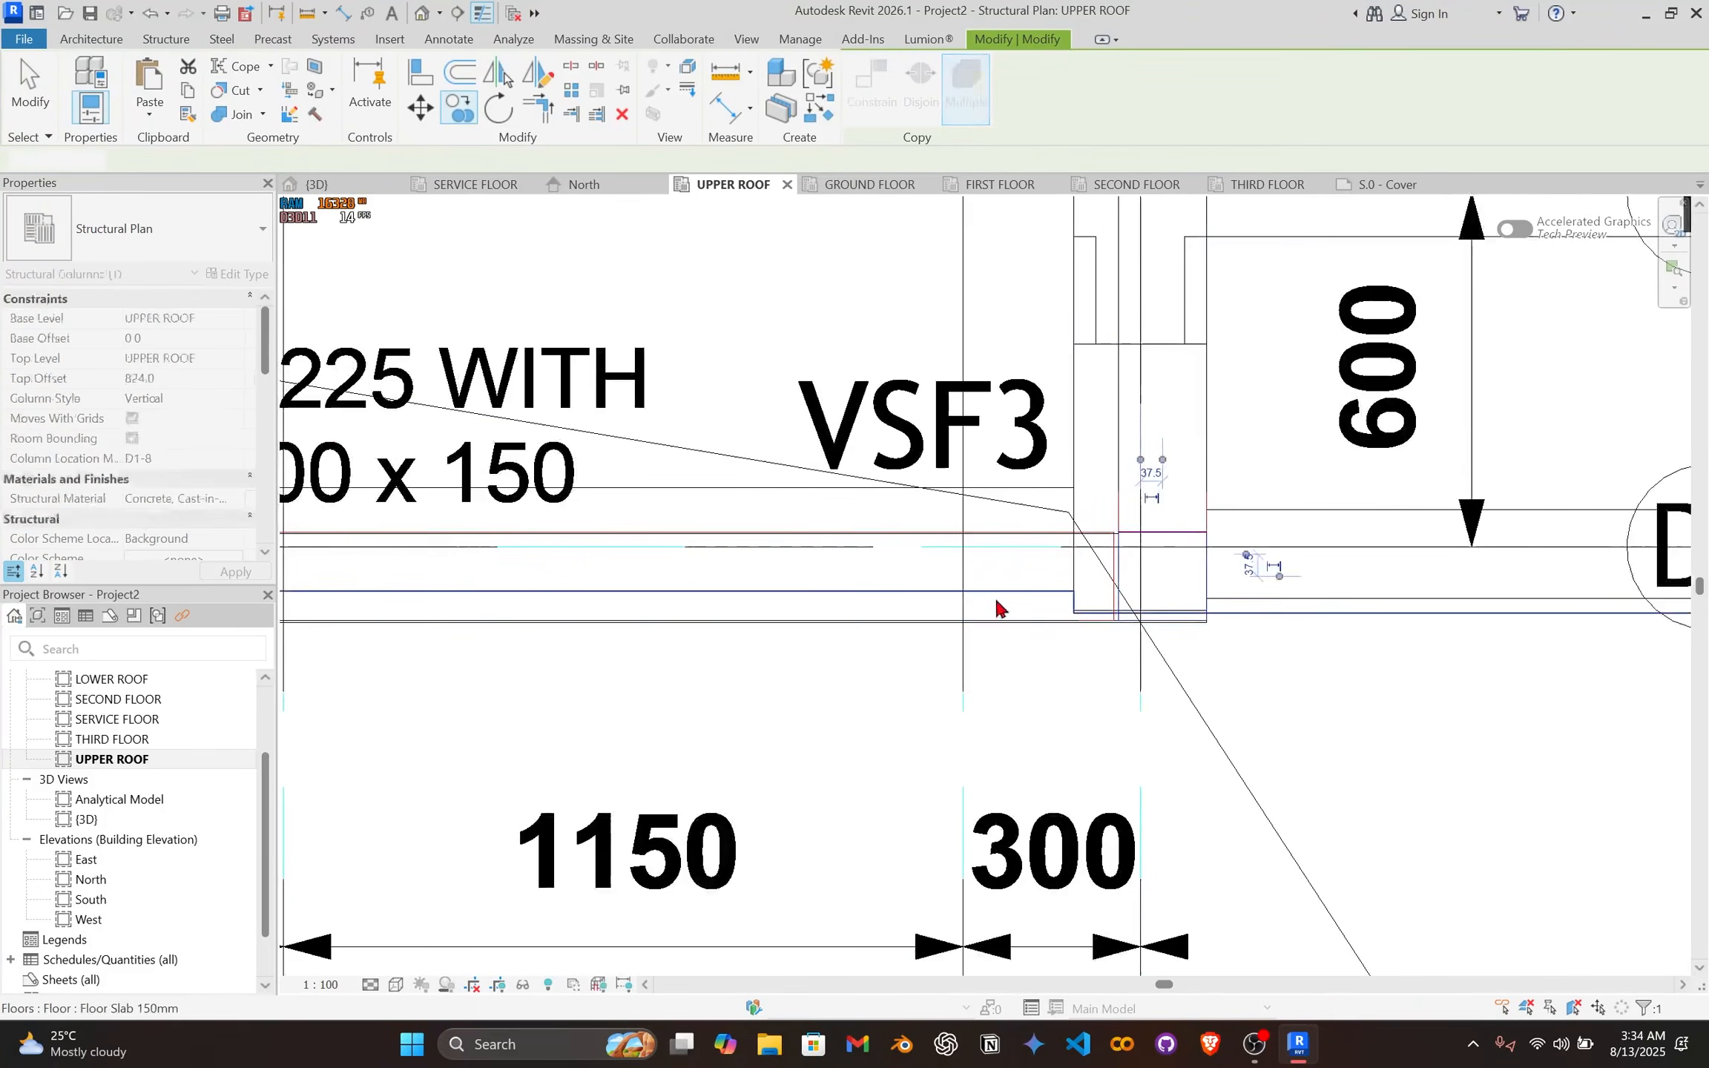
scroll(1065, 800, up, 3)
scroll(742, 652, up, 6)
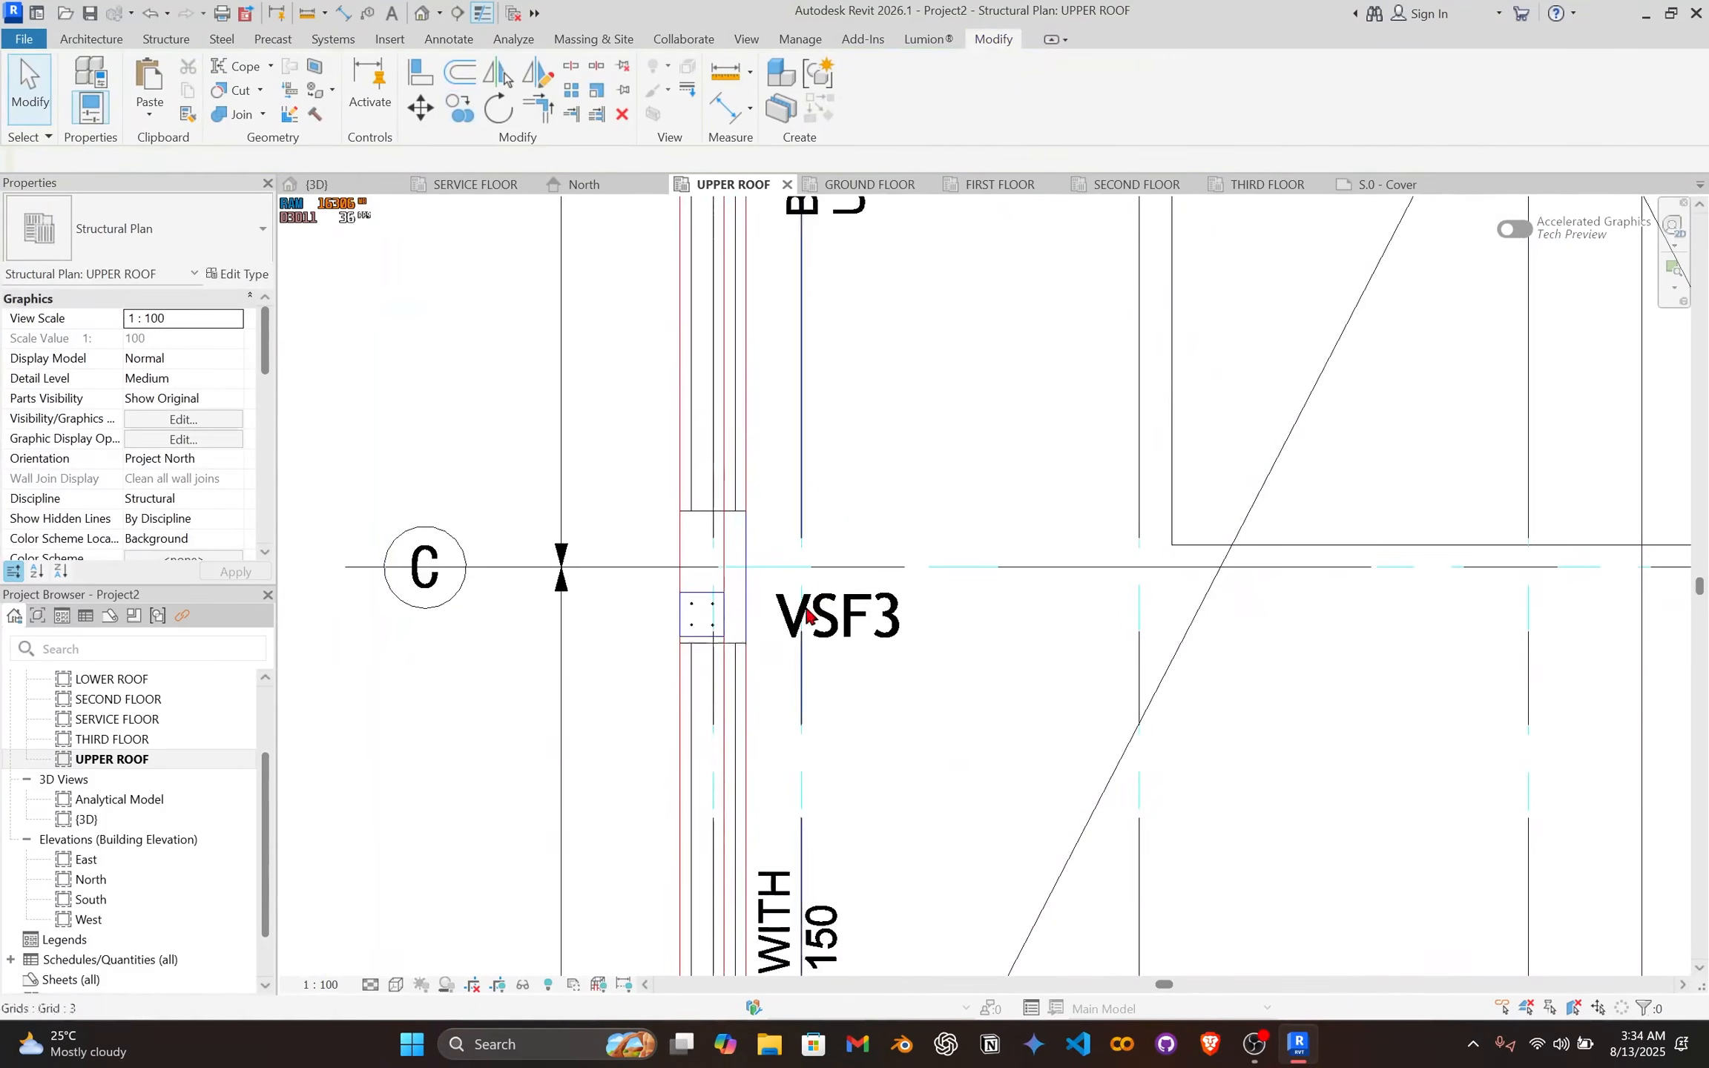
scroll(952, 636, down, 2)
scroll(1109, 542, down, 4)
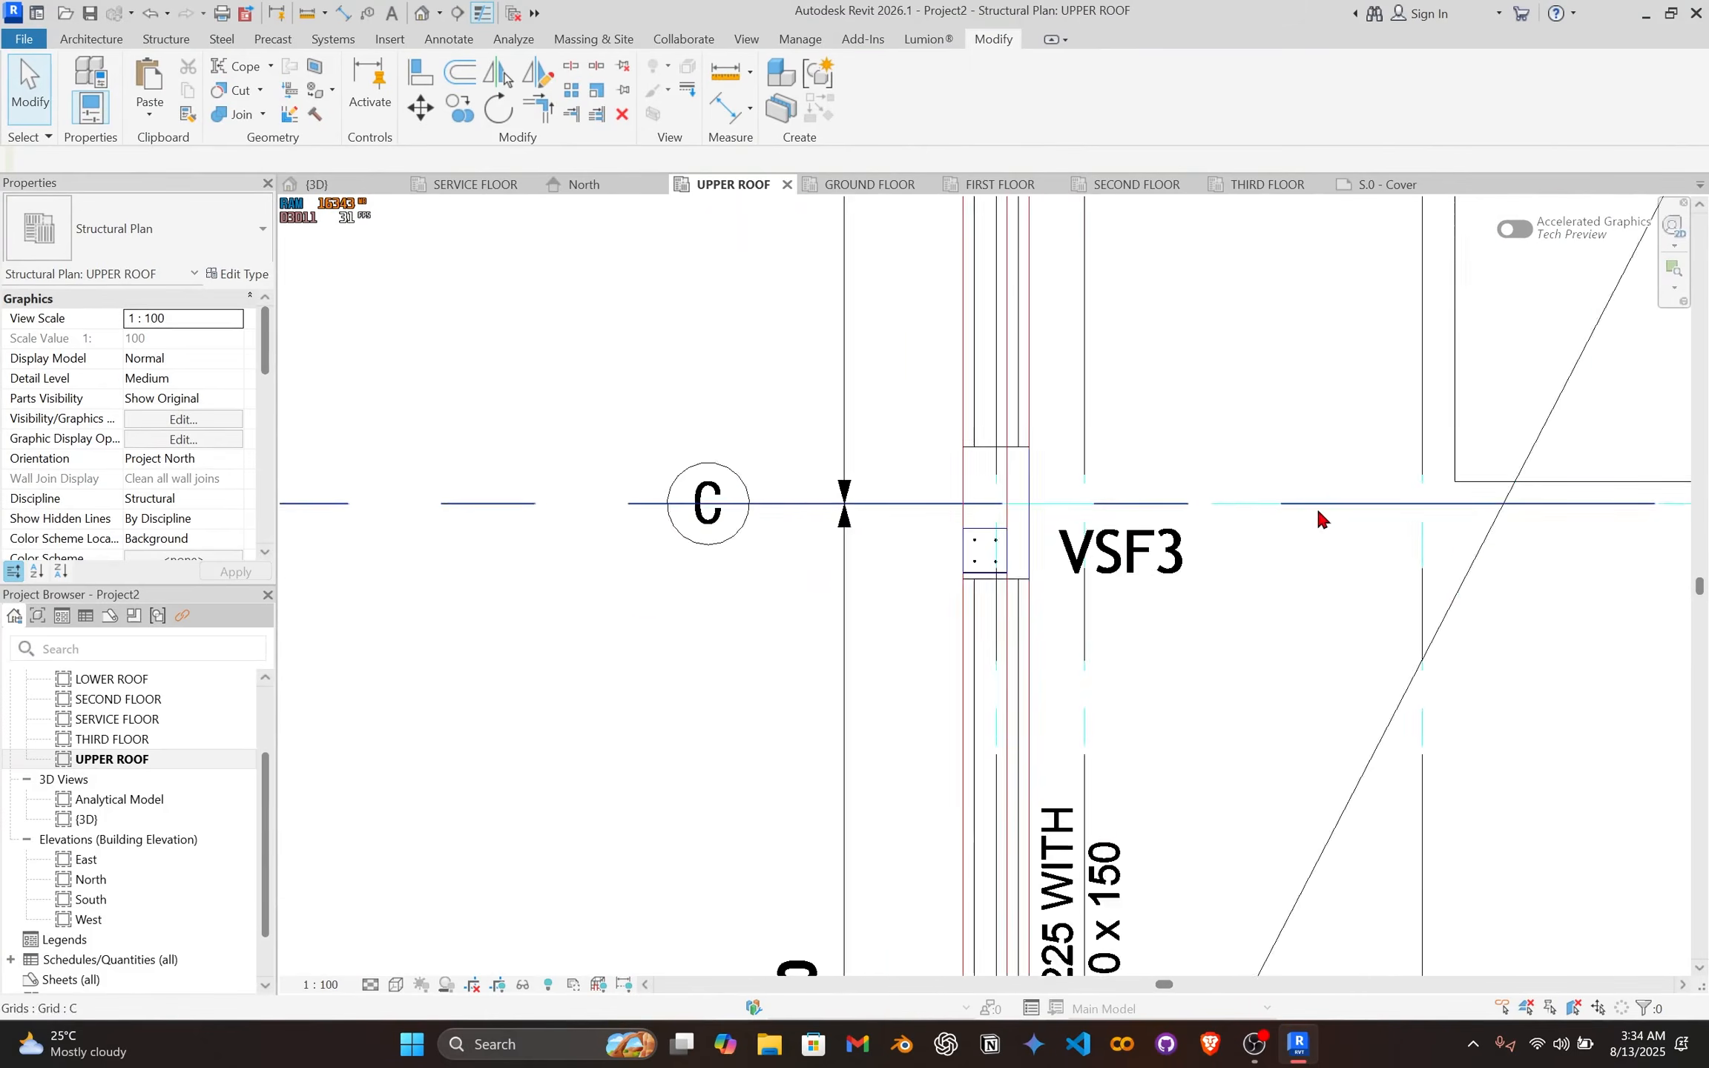
Step: Check the VSF3 column just below grid C on the grid 8 upstand against the underlying plan
middle_drag(1551, 525, 649, 713)
scroll(1224, 755, up, 2)
scroll(1324, 744, up, 5)
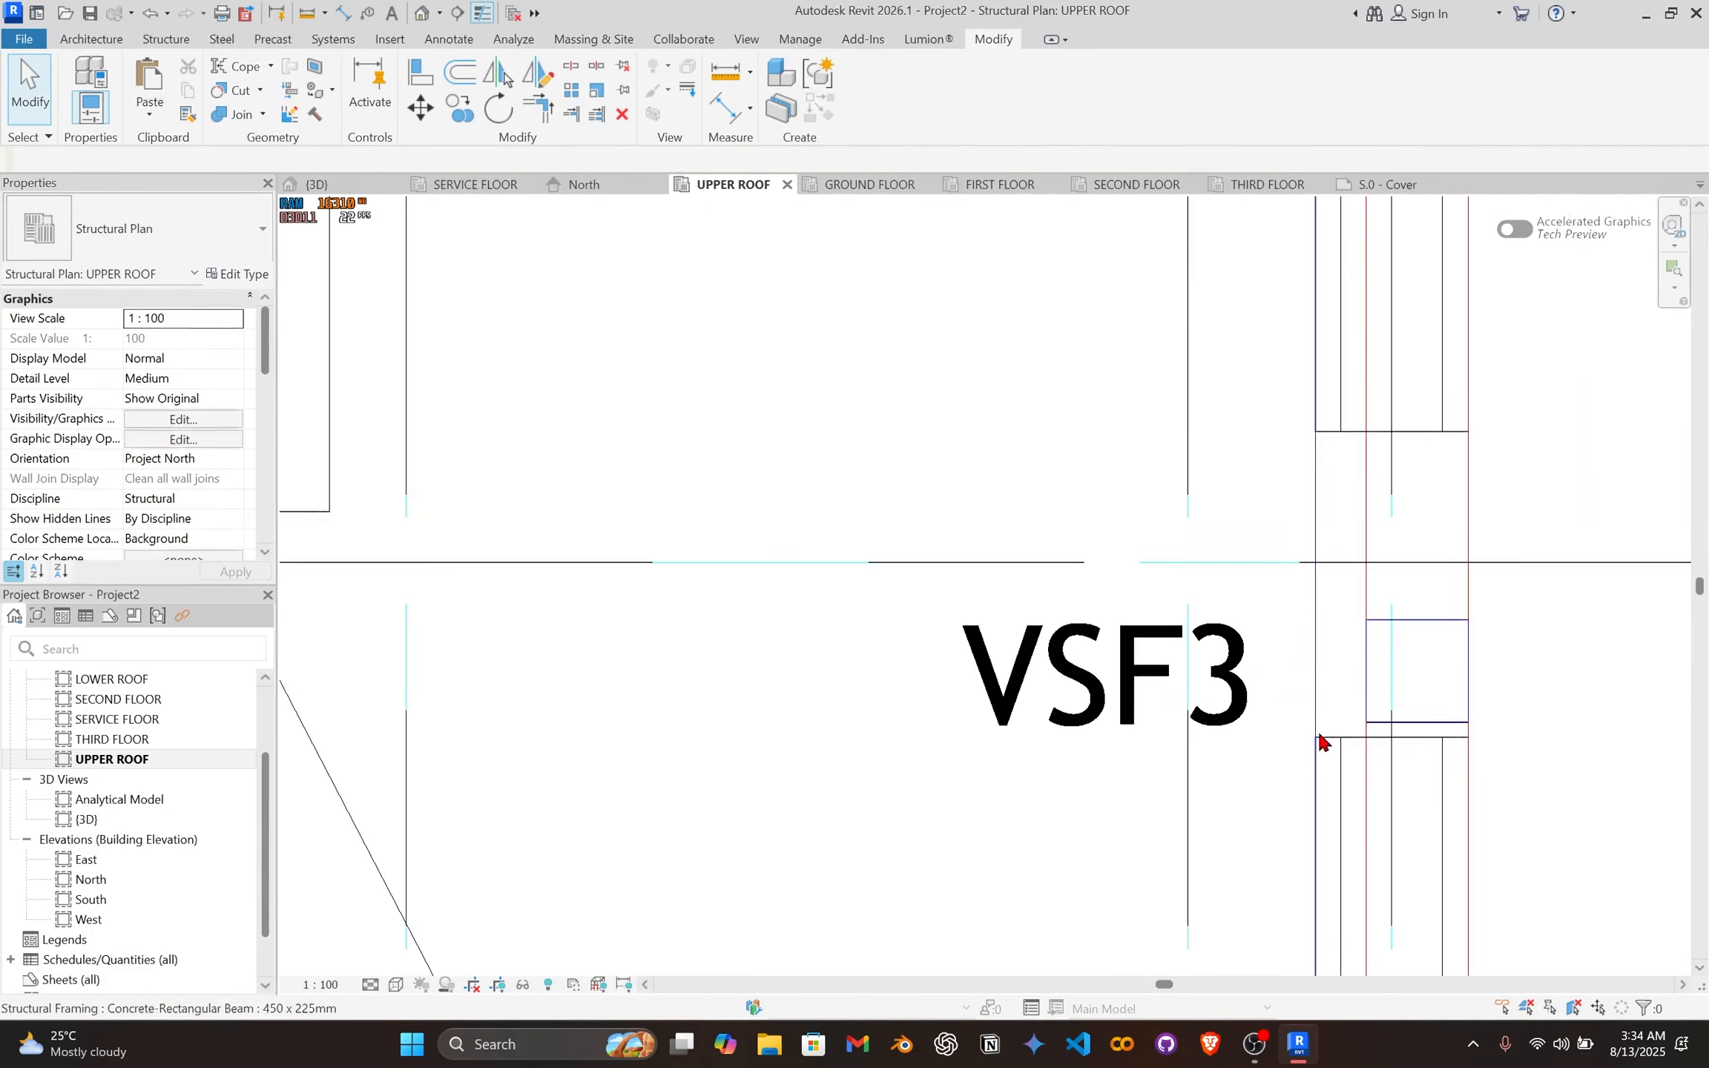
scroll(1201, 579, down, 7)
scroll(936, 491, down, 1)
Step: Inspect the VSF3 columns at grid B on the grid 2 and grid 8 upstands against the underlying plan
middle_drag(857, 478, 1150, 892)
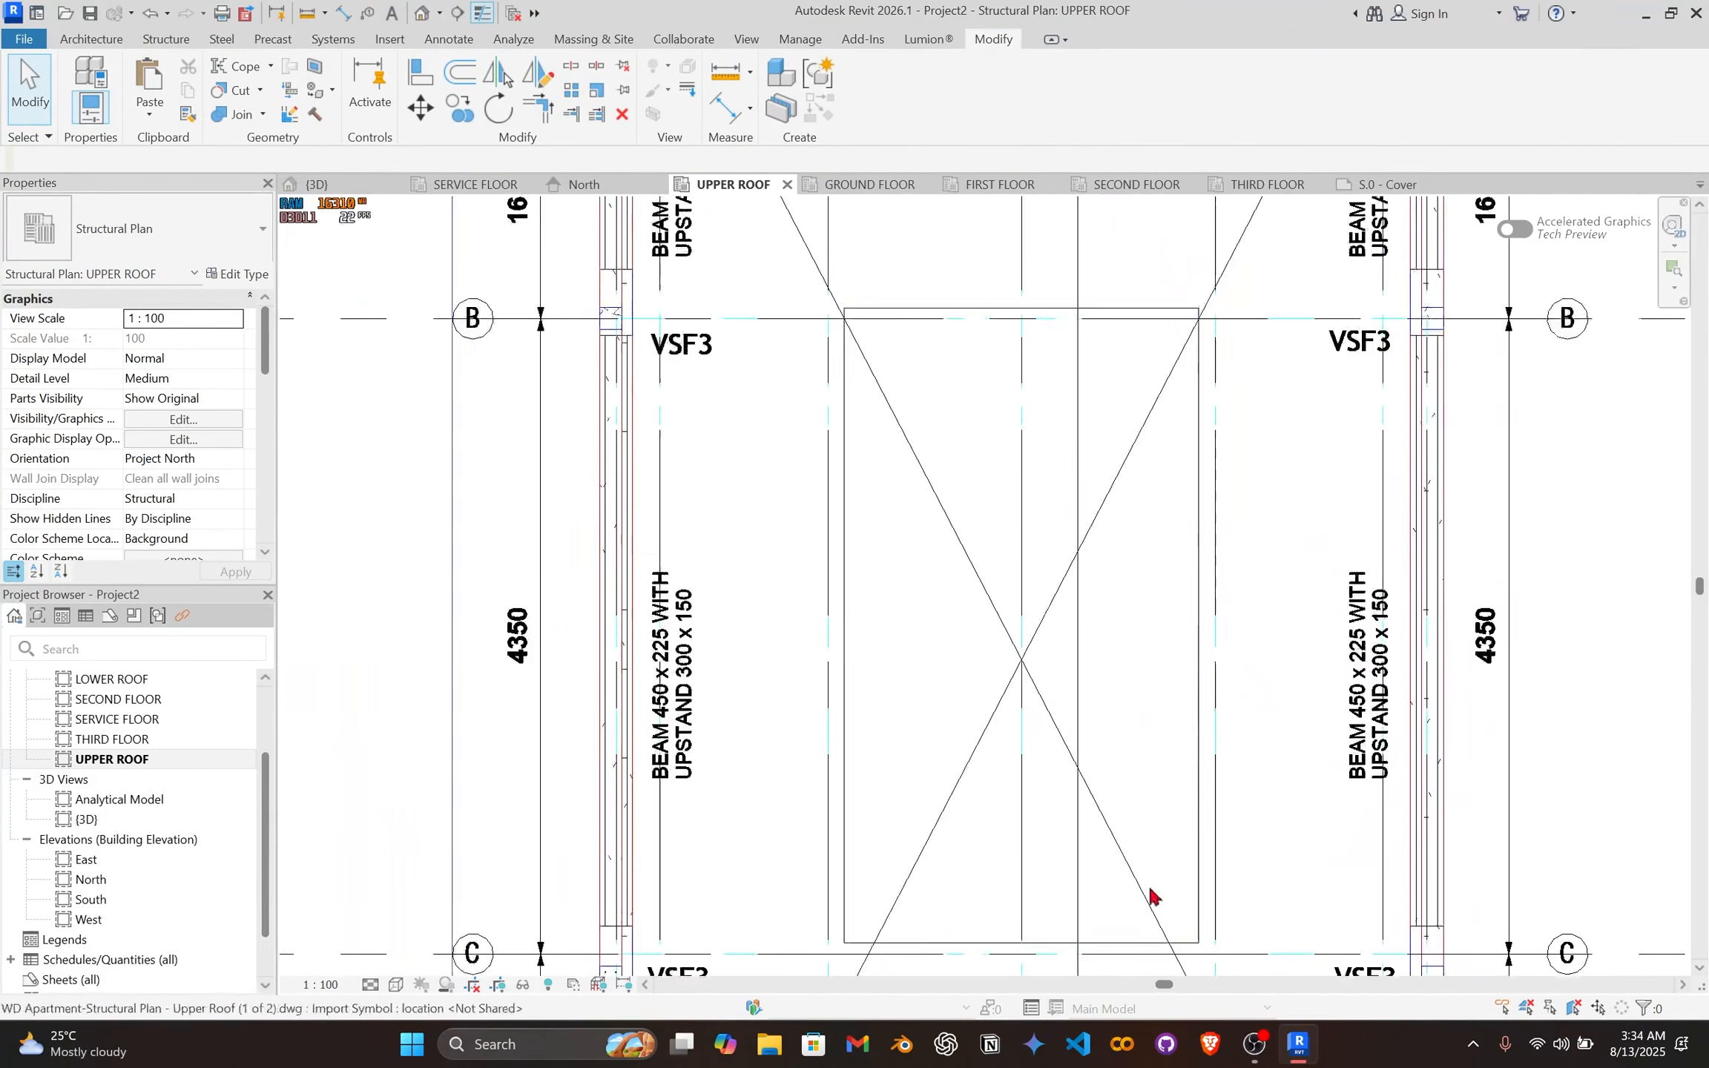
middle_drag(727, 397, 753, 671)
scroll(697, 631, up, 3)
scroll(482, 565, up, 3)
scroll(1150, 653, down, 3)
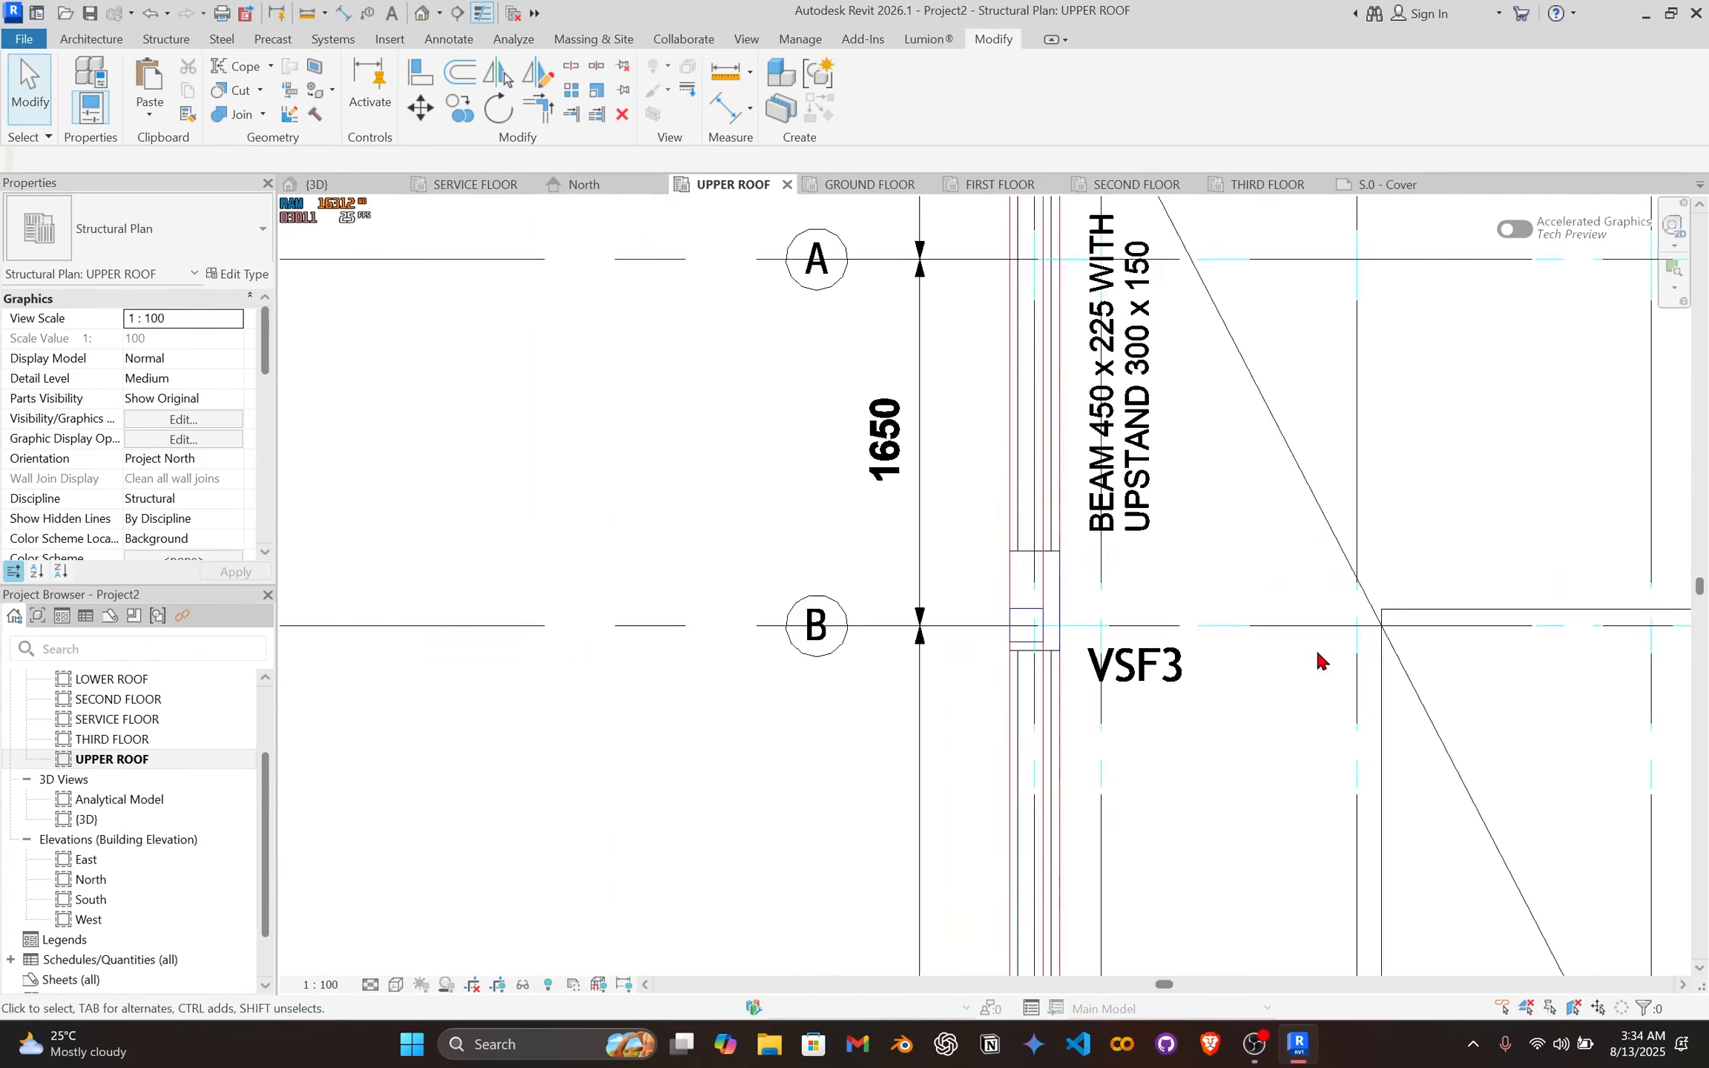
middle_drag(1320, 657, 1130, 637)
scroll(984, 545, up, 4)
scroll(925, 480, down, 6)
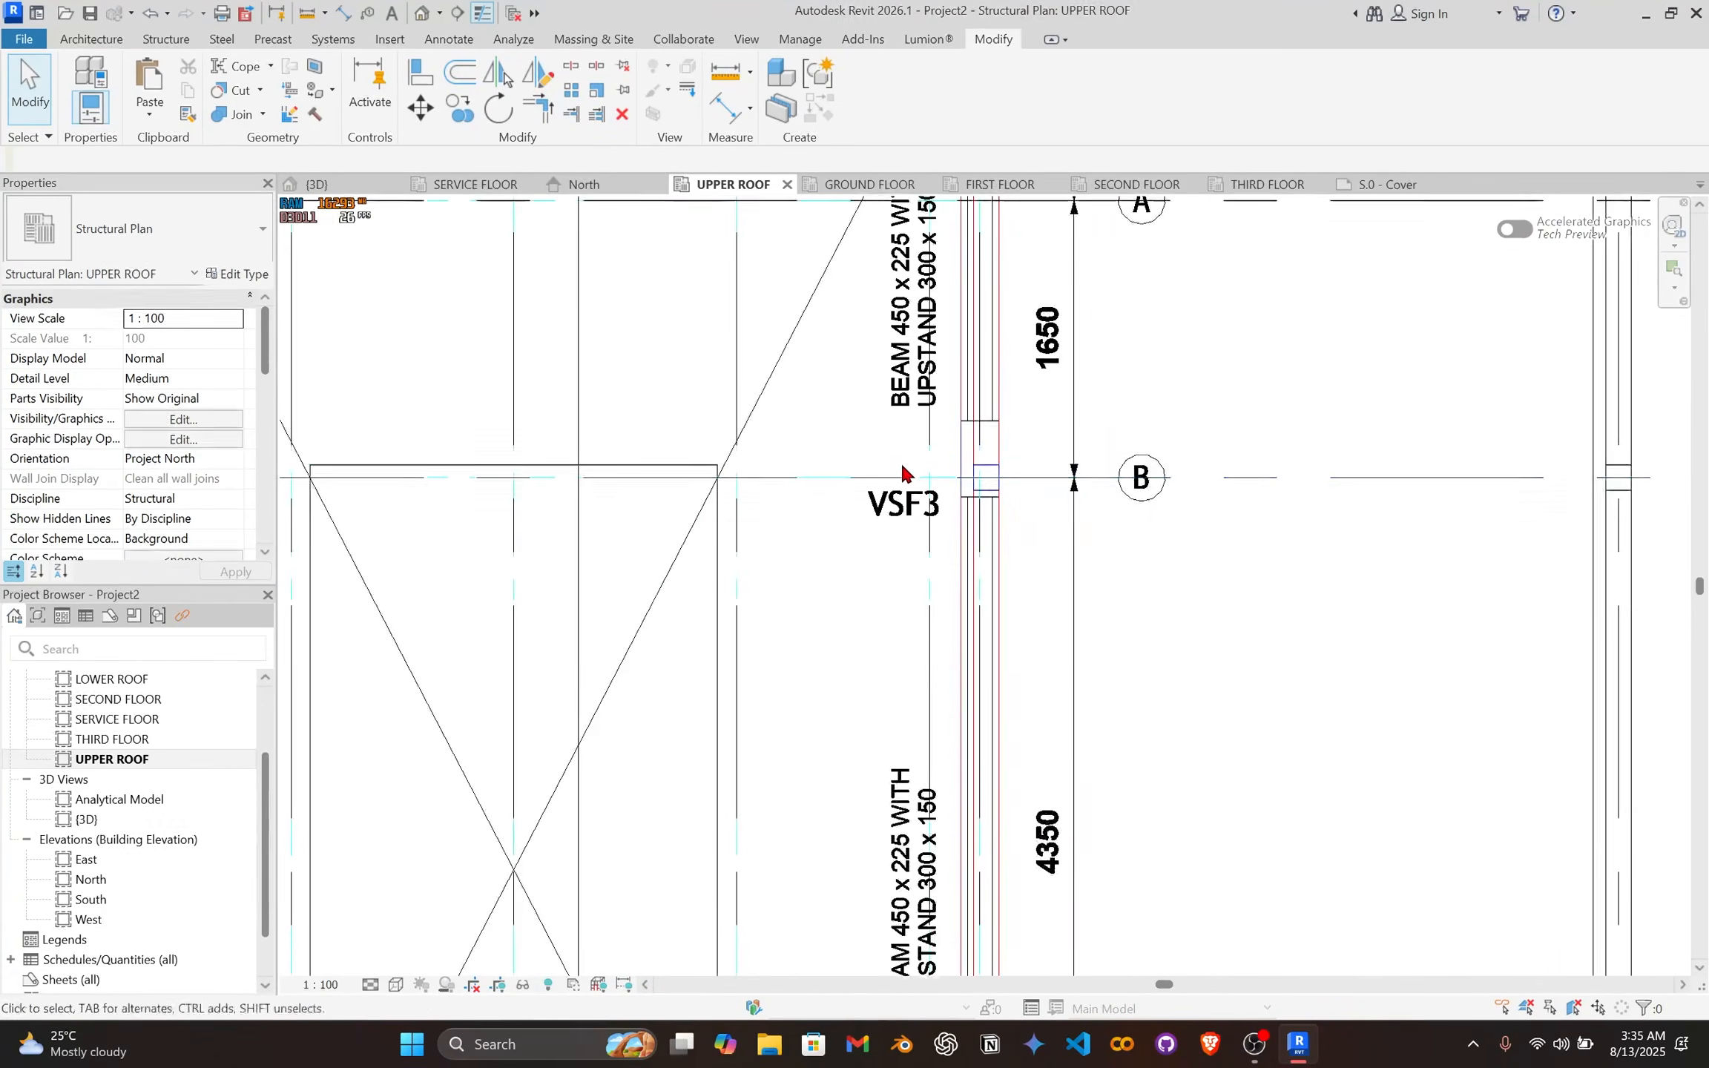
Step: Examine the beam and upstand corner at grids A1 and 2 where the plan marks a VSF3 column
middle_drag(722, 345, 1054, 907)
scroll(717, 733, up, 4)
scroll(670, 797, up, 1)
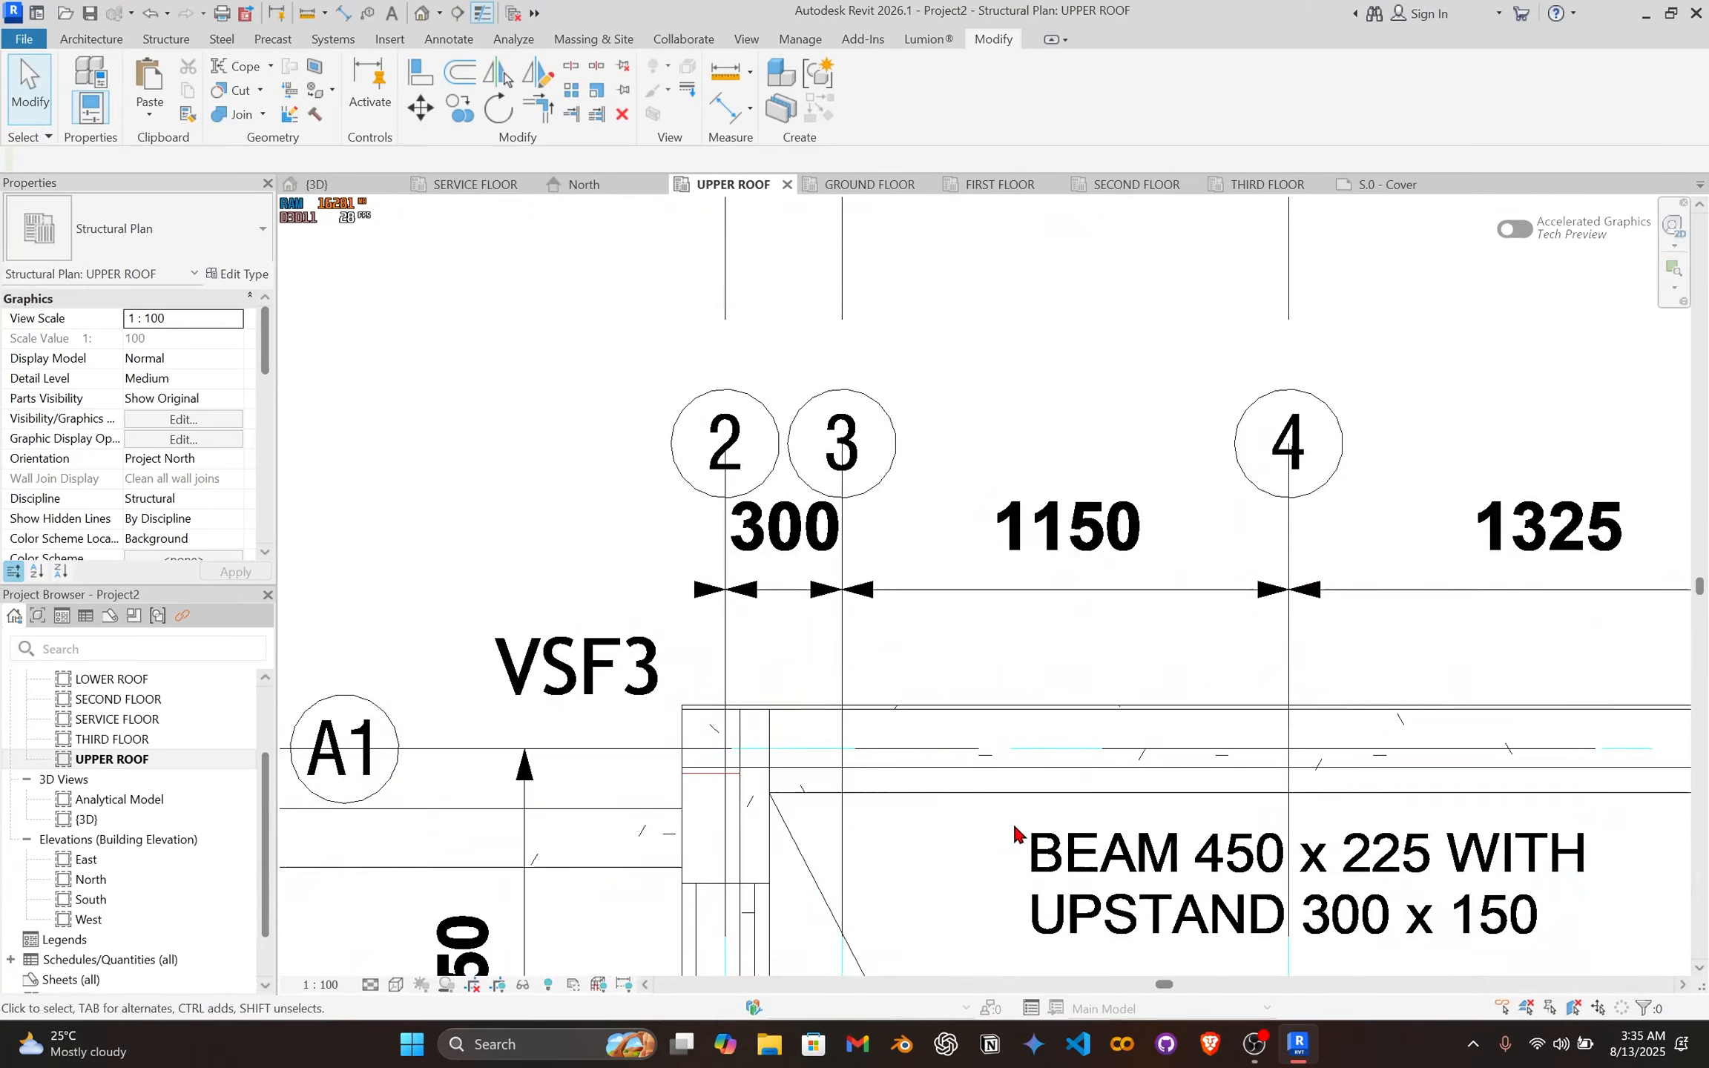
scroll(595, 774, up, 4)
scroll(851, 798, down, 4)
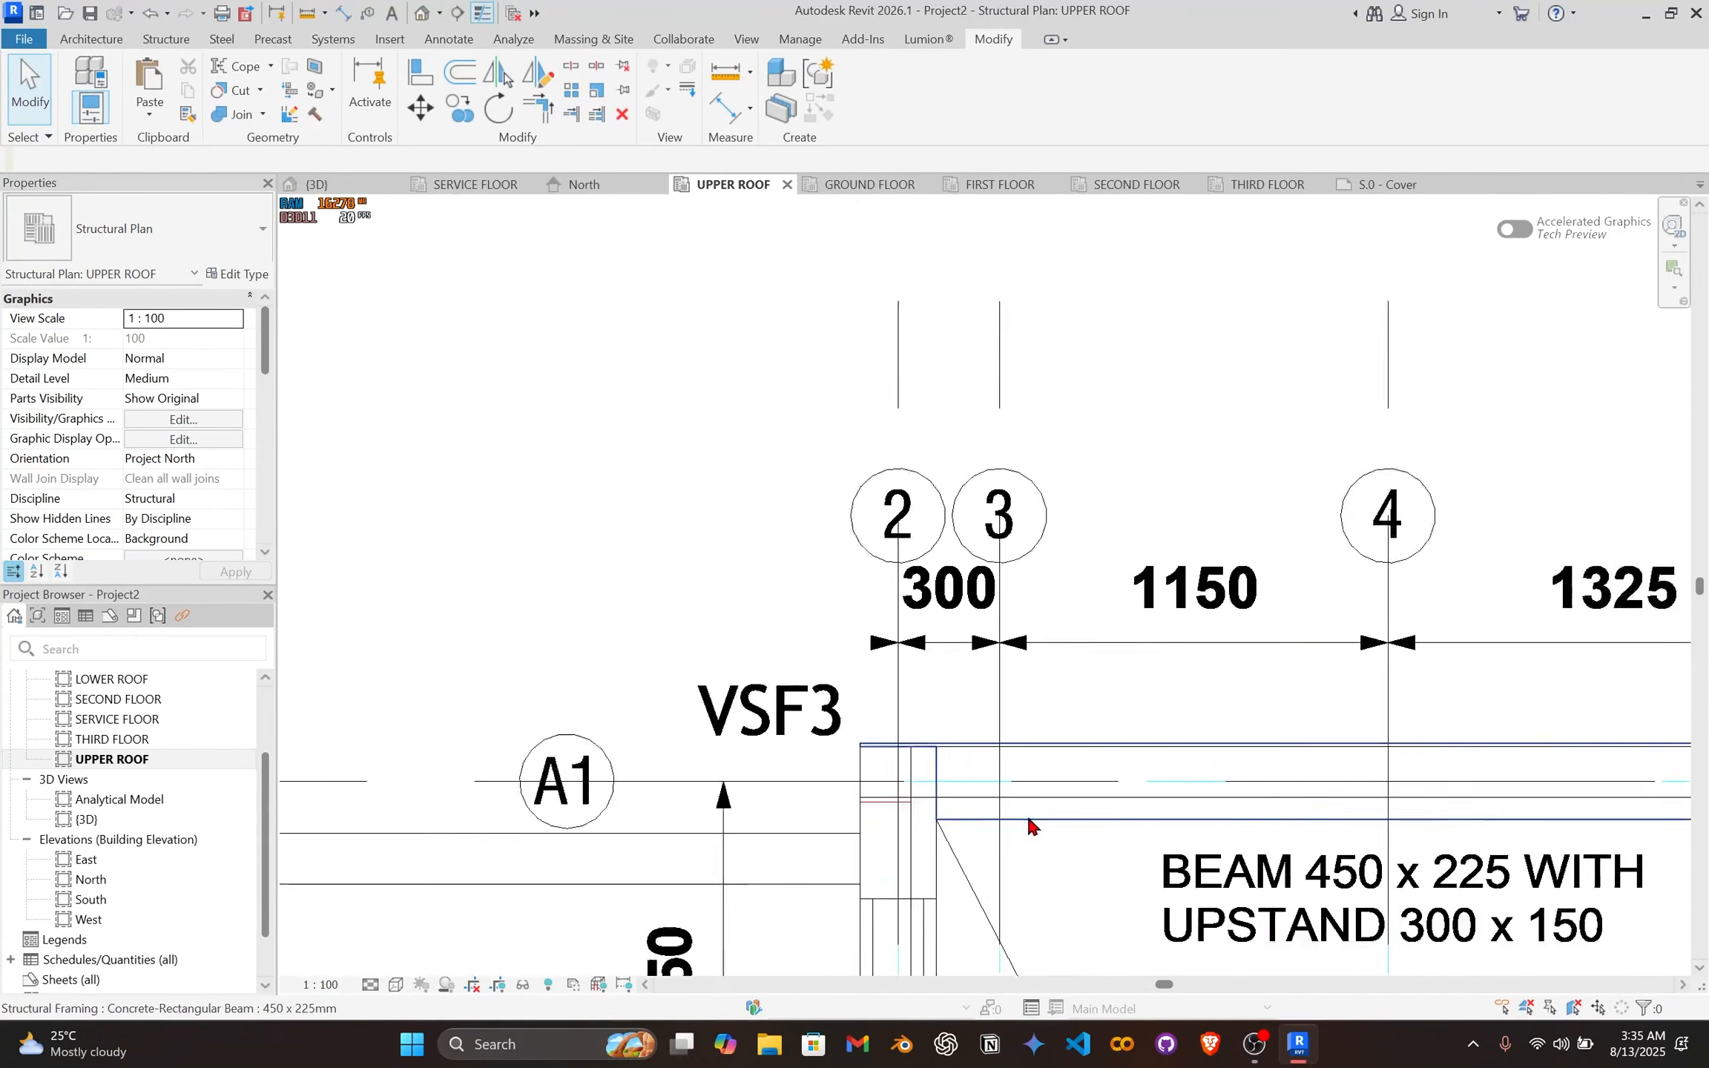
Step: Move the VSF3 column at grid 5 on the upper roof plan to line up with its outline on the imported drawing
middle_drag(1032, 816, 804, 651)
scroll(930, 621, up, 4)
scroll(931, 627, up, 2)
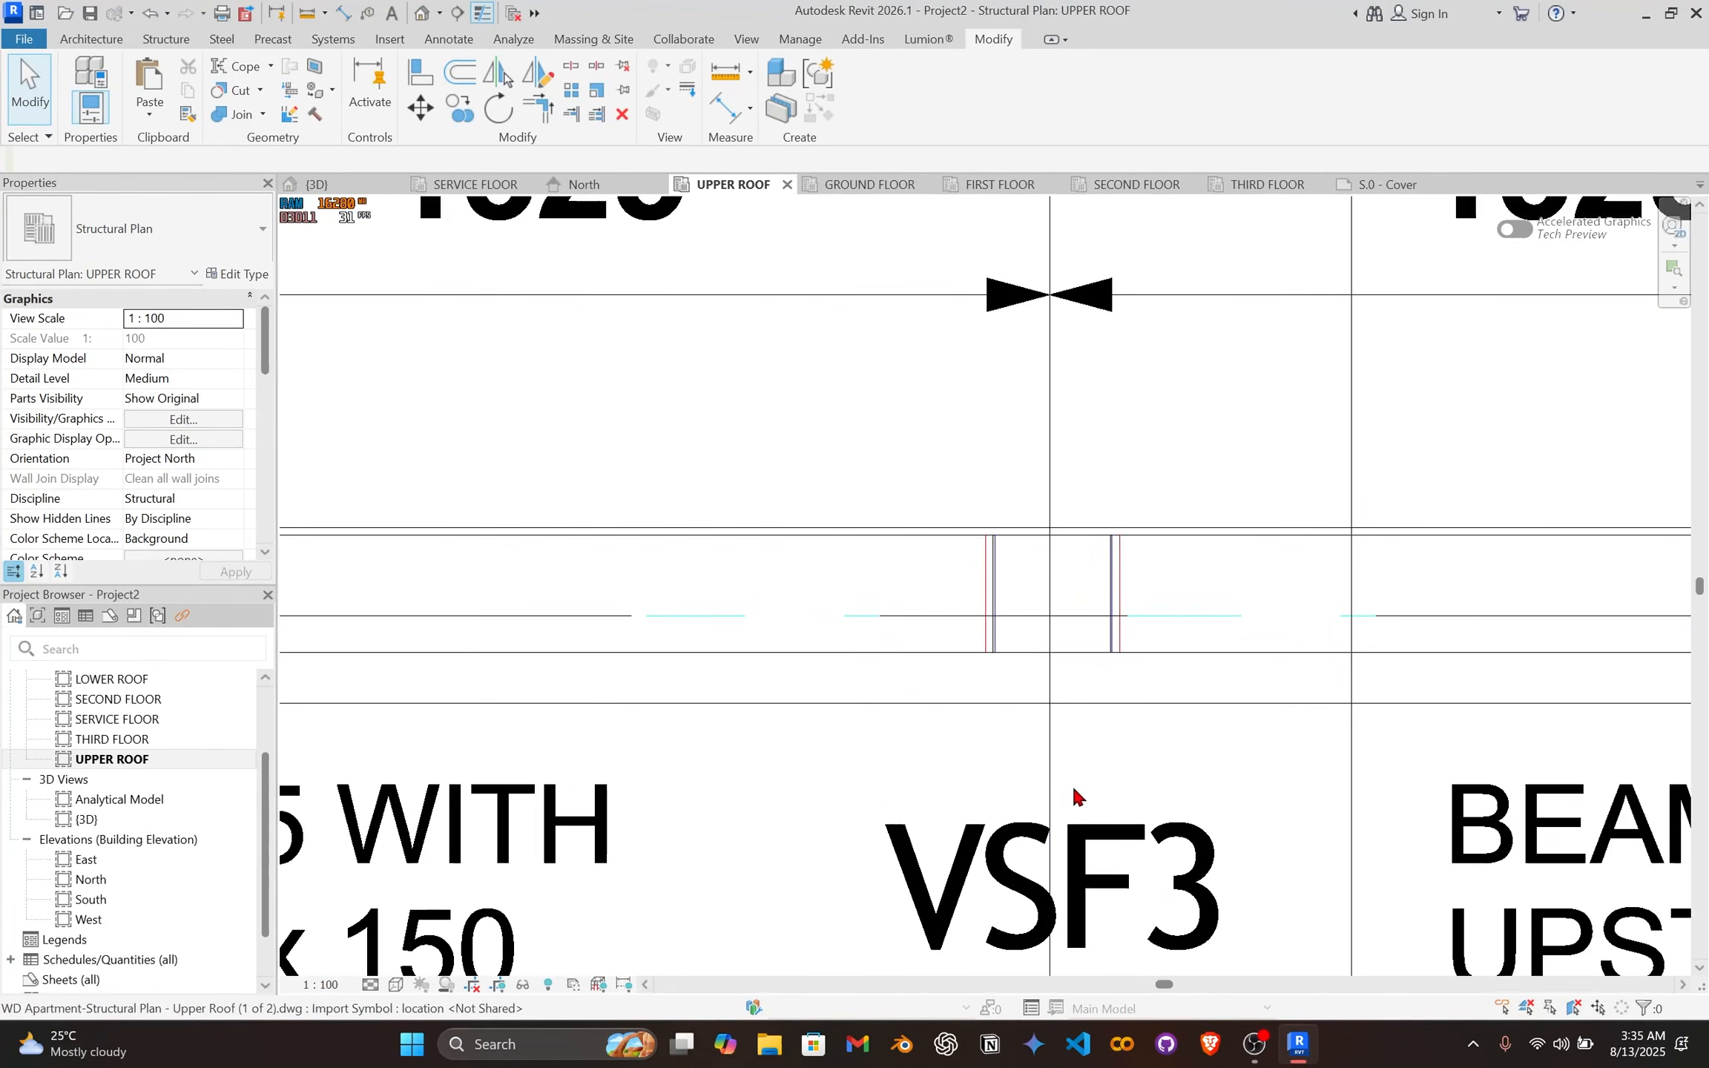
scroll(1025, 646, up, 3)
scroll(914, 771, up, 2)
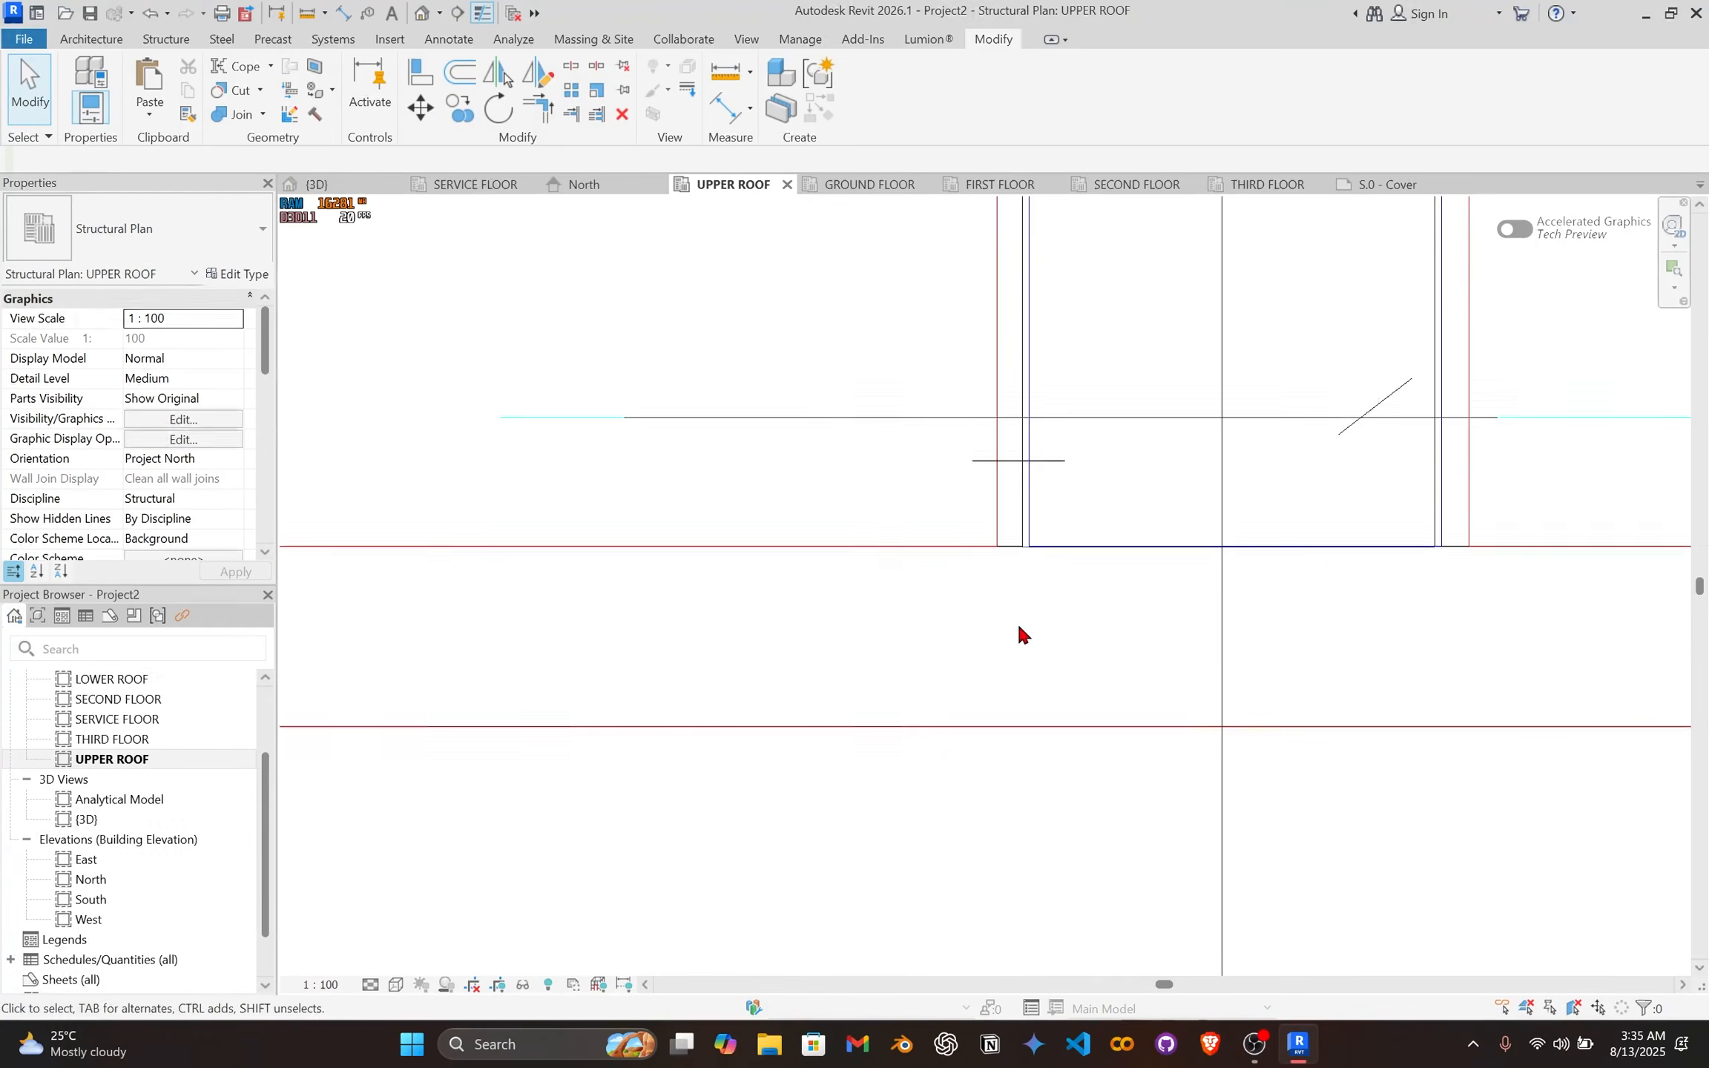
click(1019, 549)
middle_drag(1019, 549, 954, 638)
key(m)
key(v)
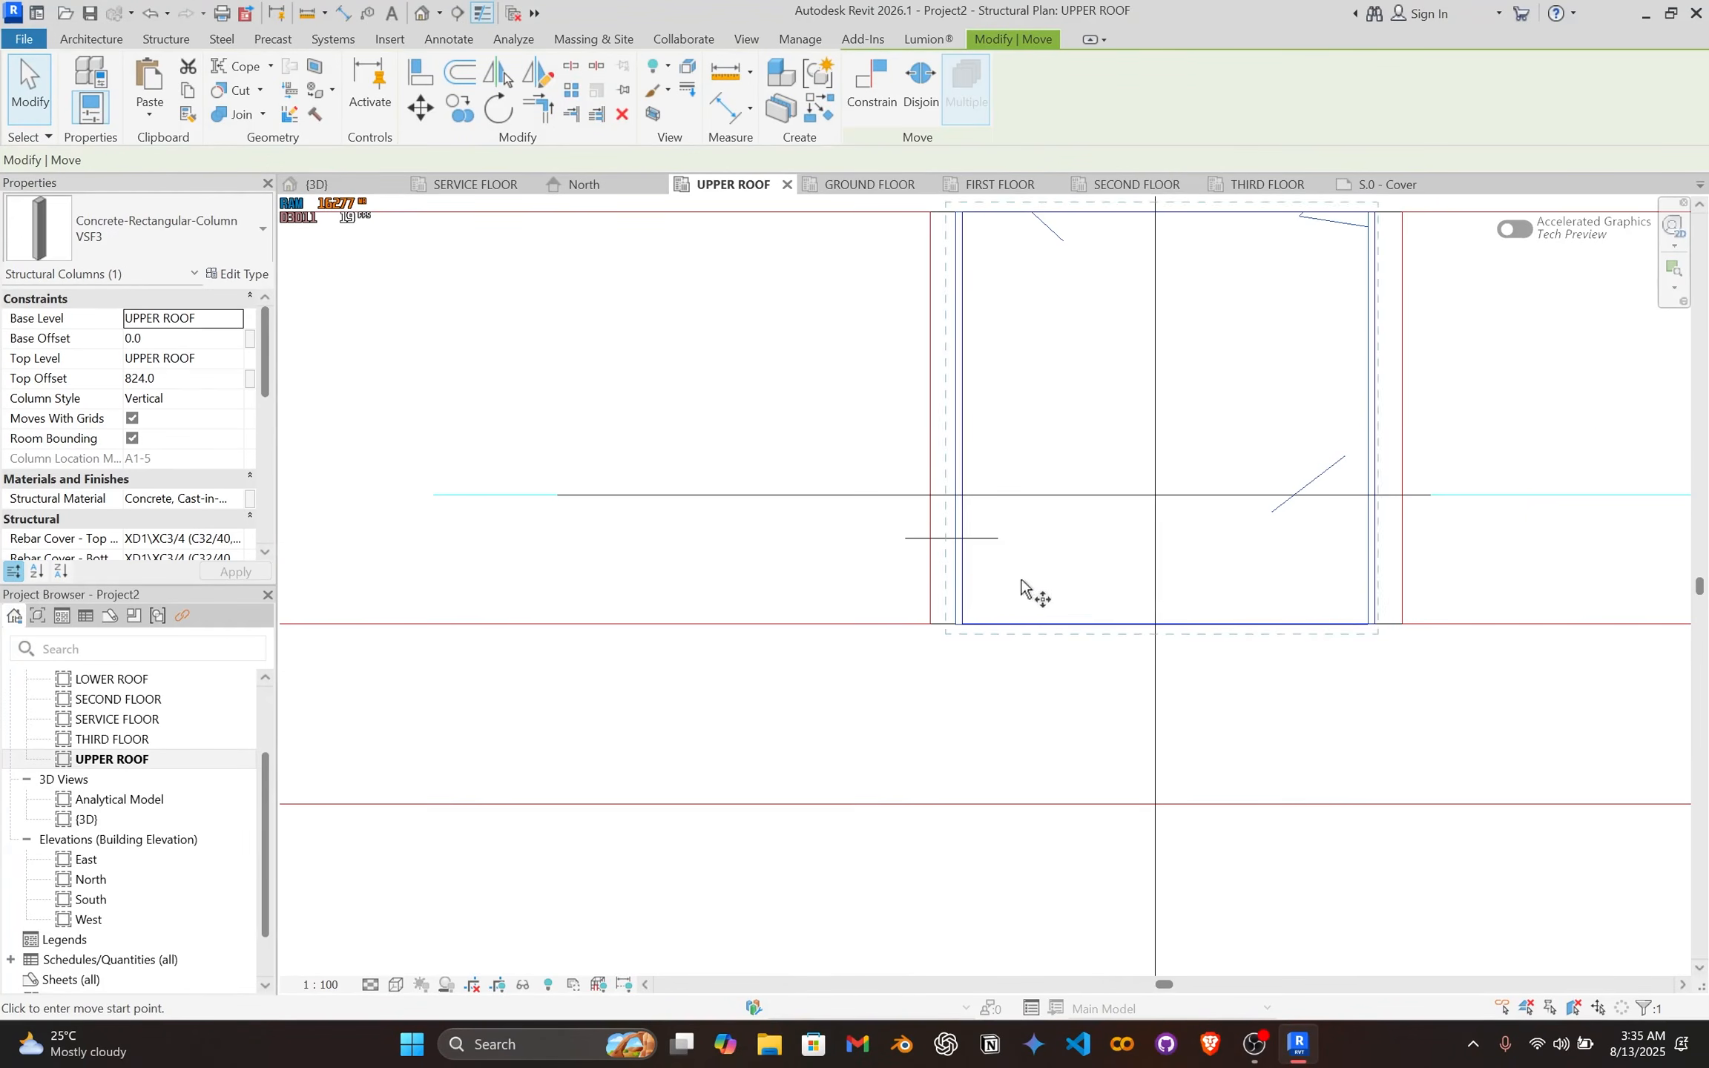
scroll(1001, 579, up, 1)
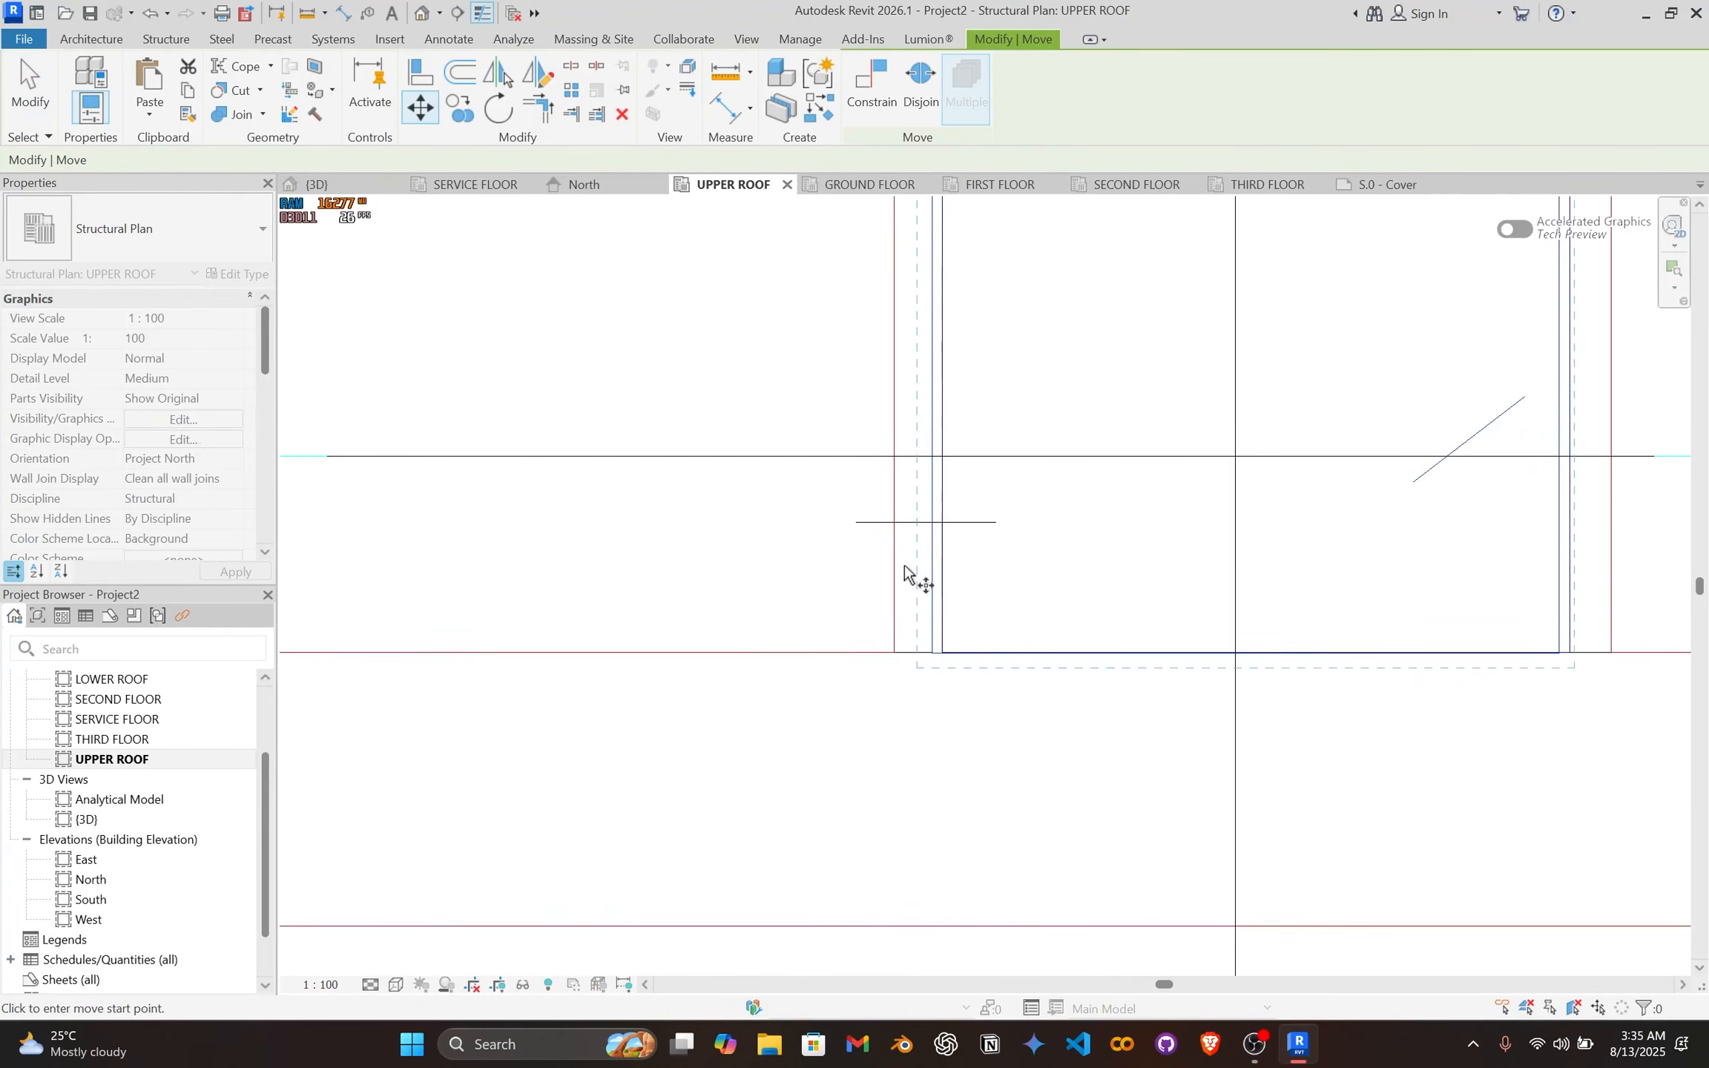
click(945, 579)
scroll(999, 649, down, 6)
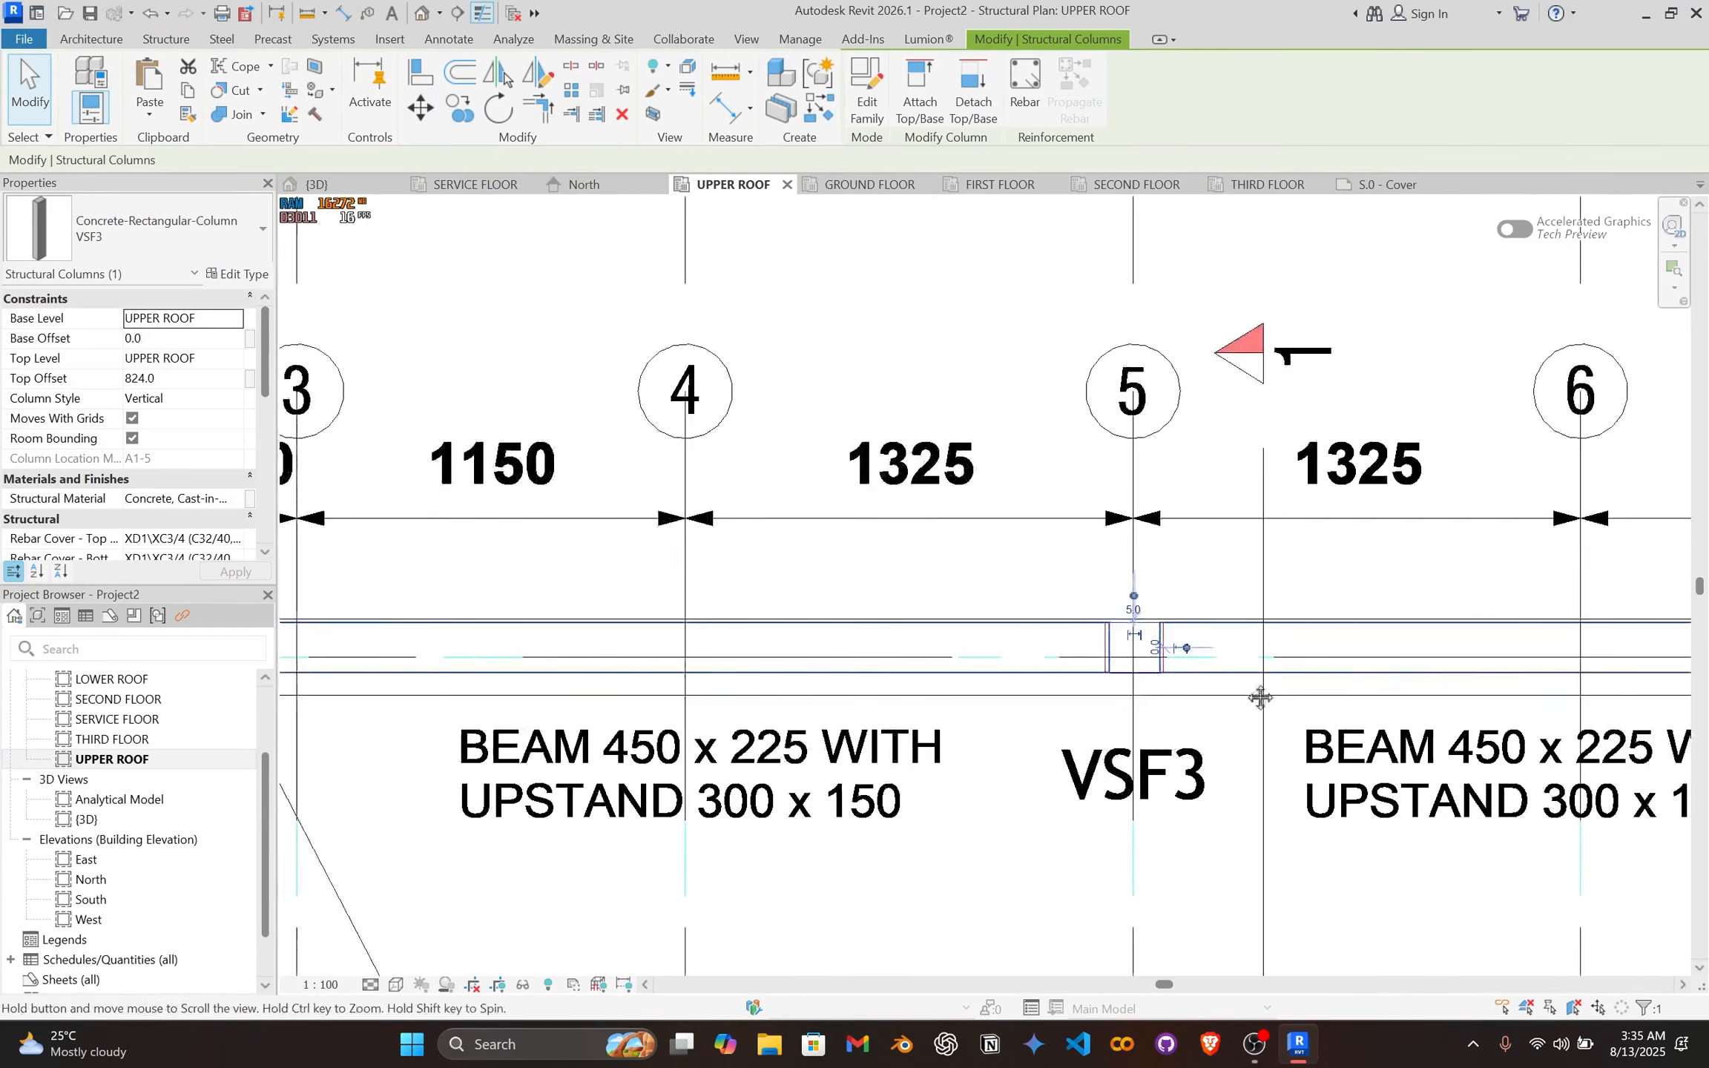
Step: Examine the remaining columns along the roof beam in plan, and the whole frame in the 3D view
middle_drag(1261, 697, 448, 581)
scroll(1232, 519, up, 5)
scroll(1298, 579, down, 3)
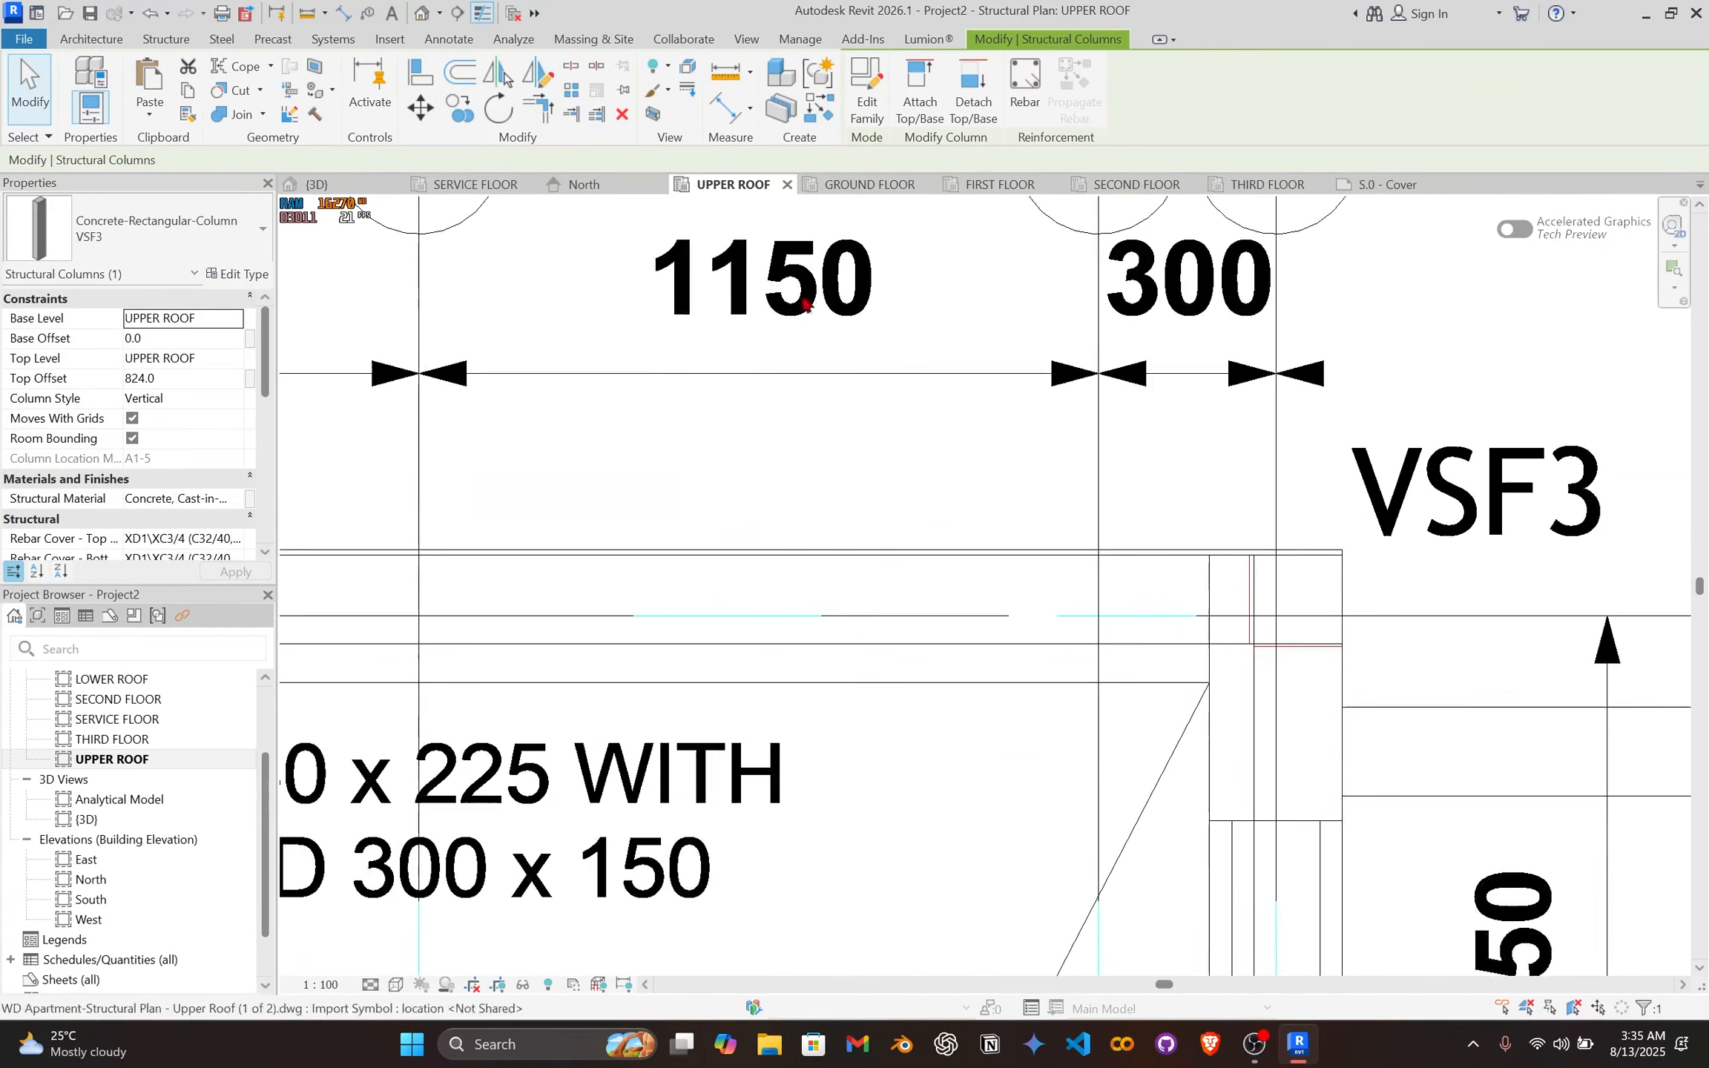
click(339, 184)
scroll(823, 597, down, 4)
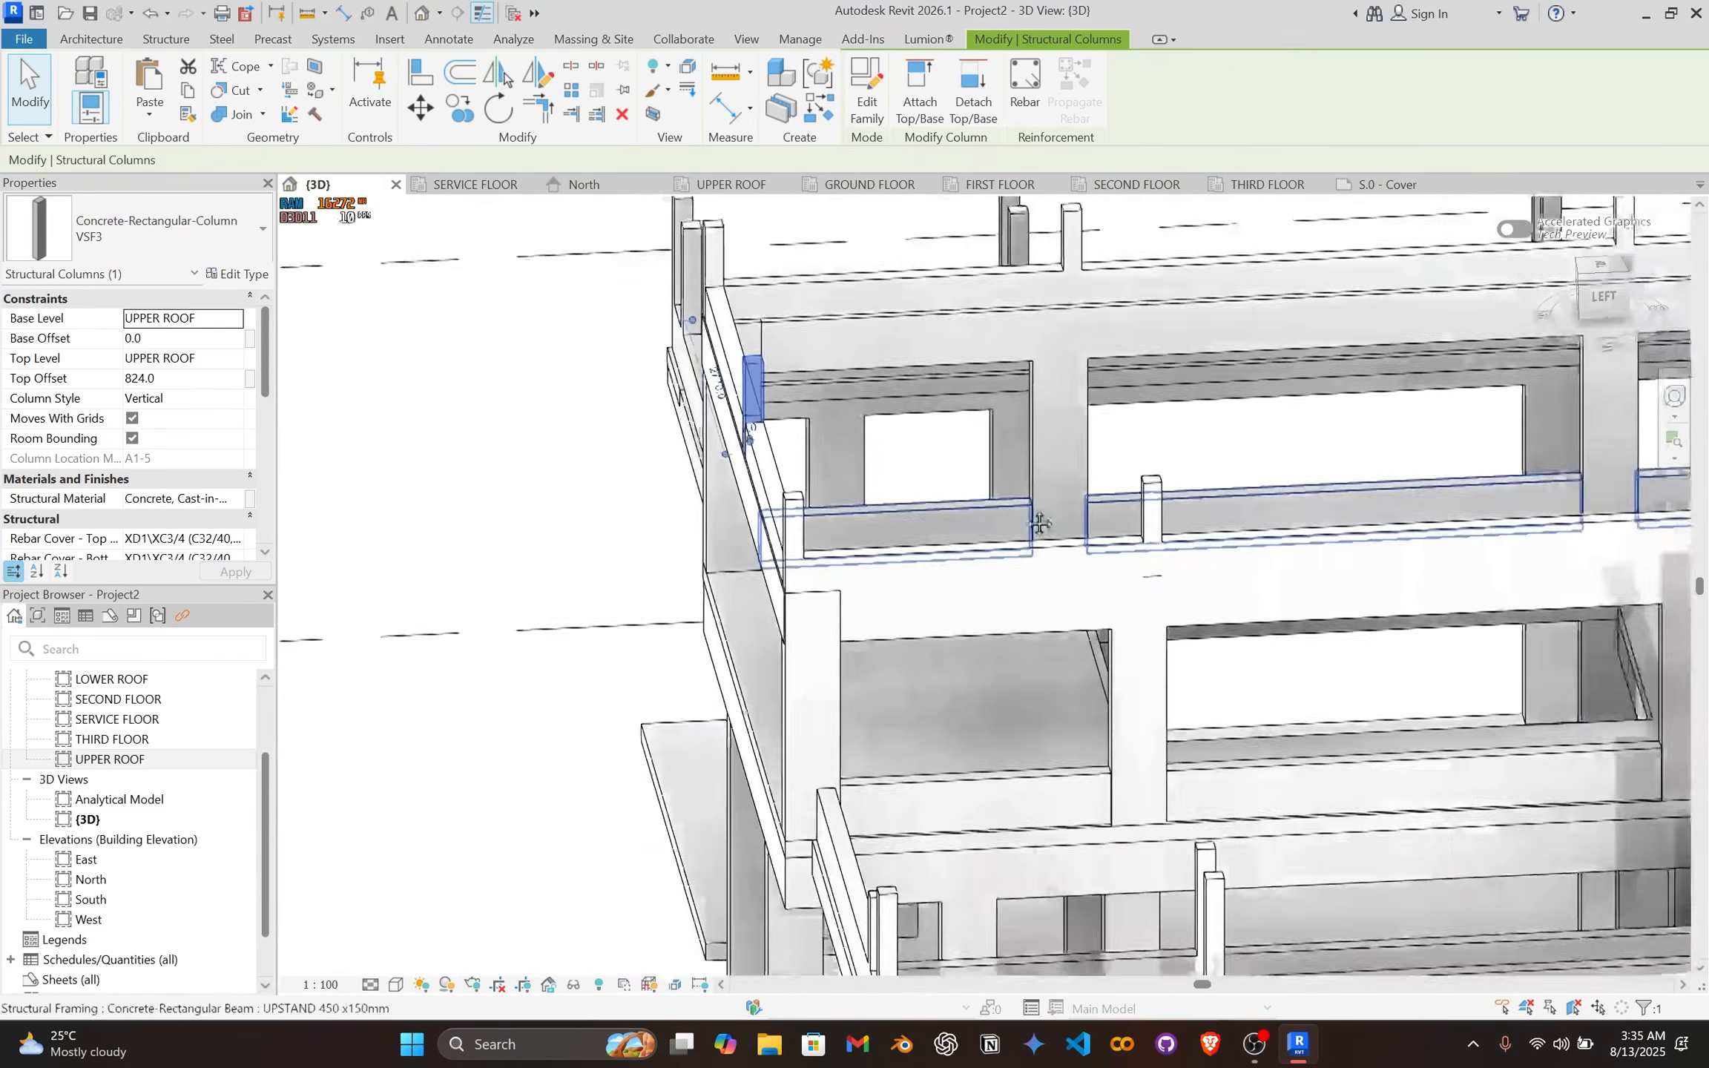
scroll(893, 740, up, 3)
scroll(896, 741, down, 3)
shift+middle_drag(899, 739, 1115, 629)
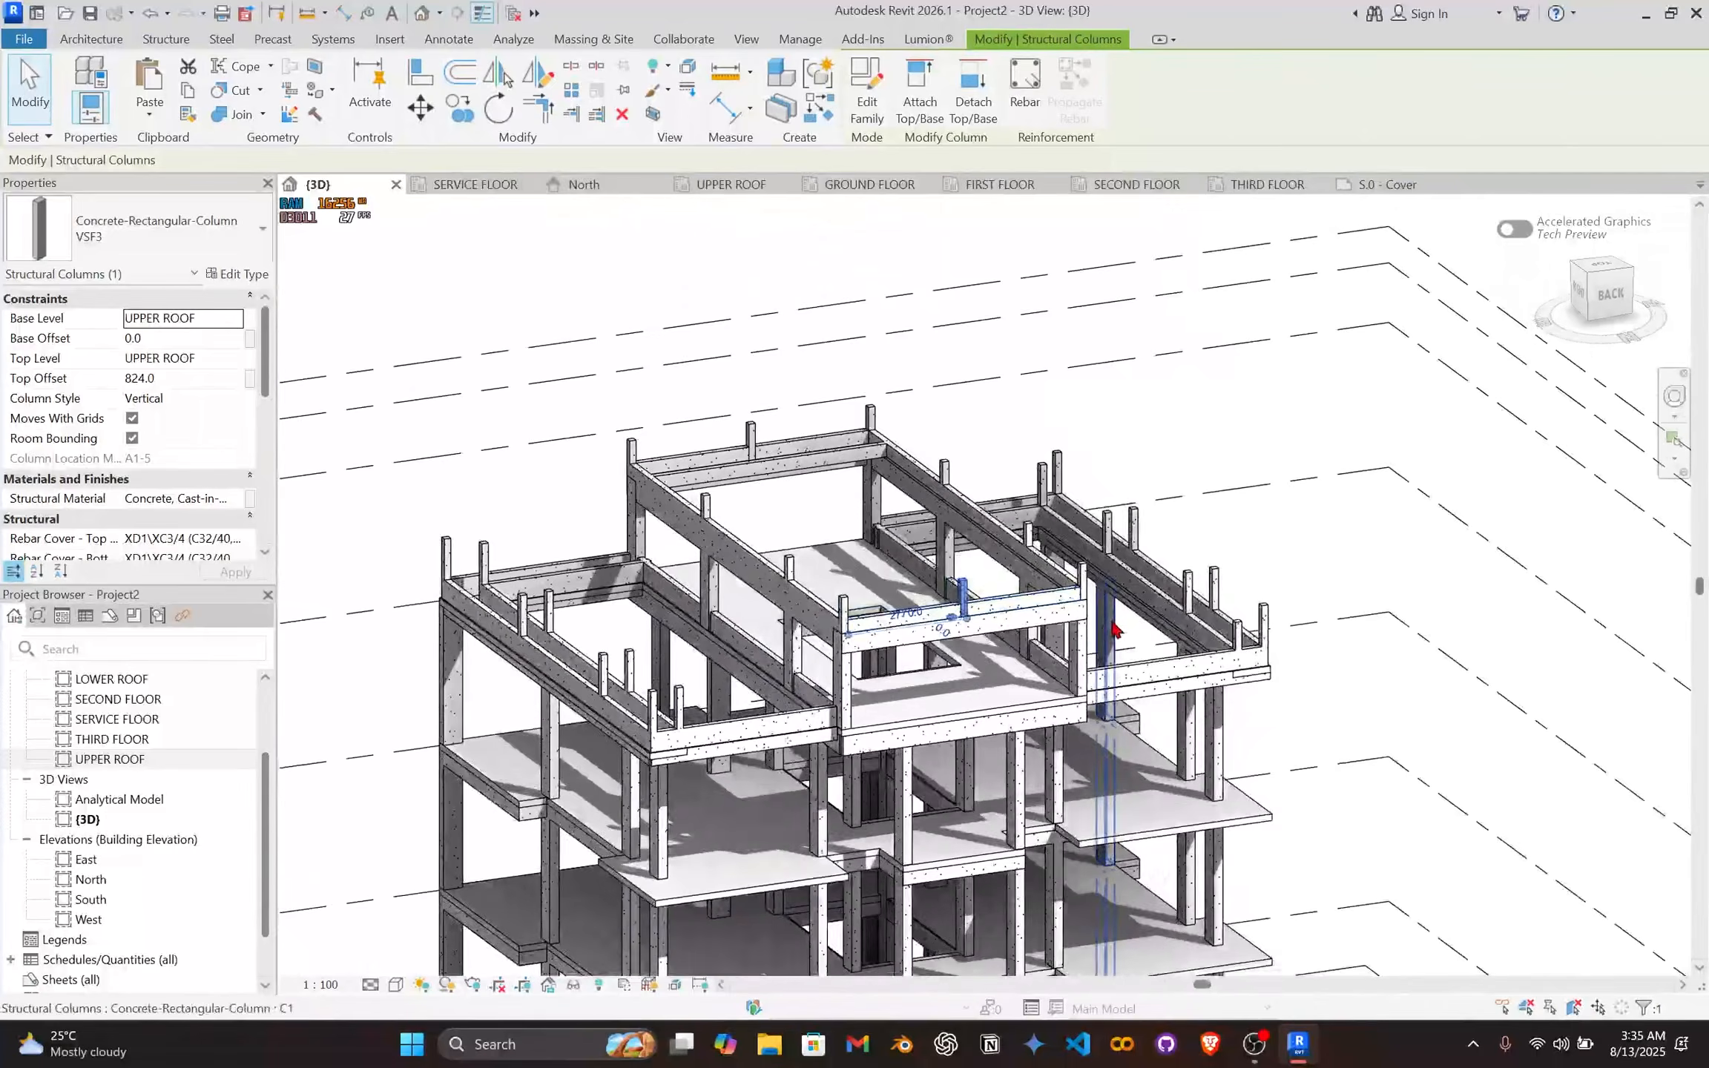
Step: Save the project in the BIM Class folder as STRUCTURAL MODEL
key(ctrl+s)
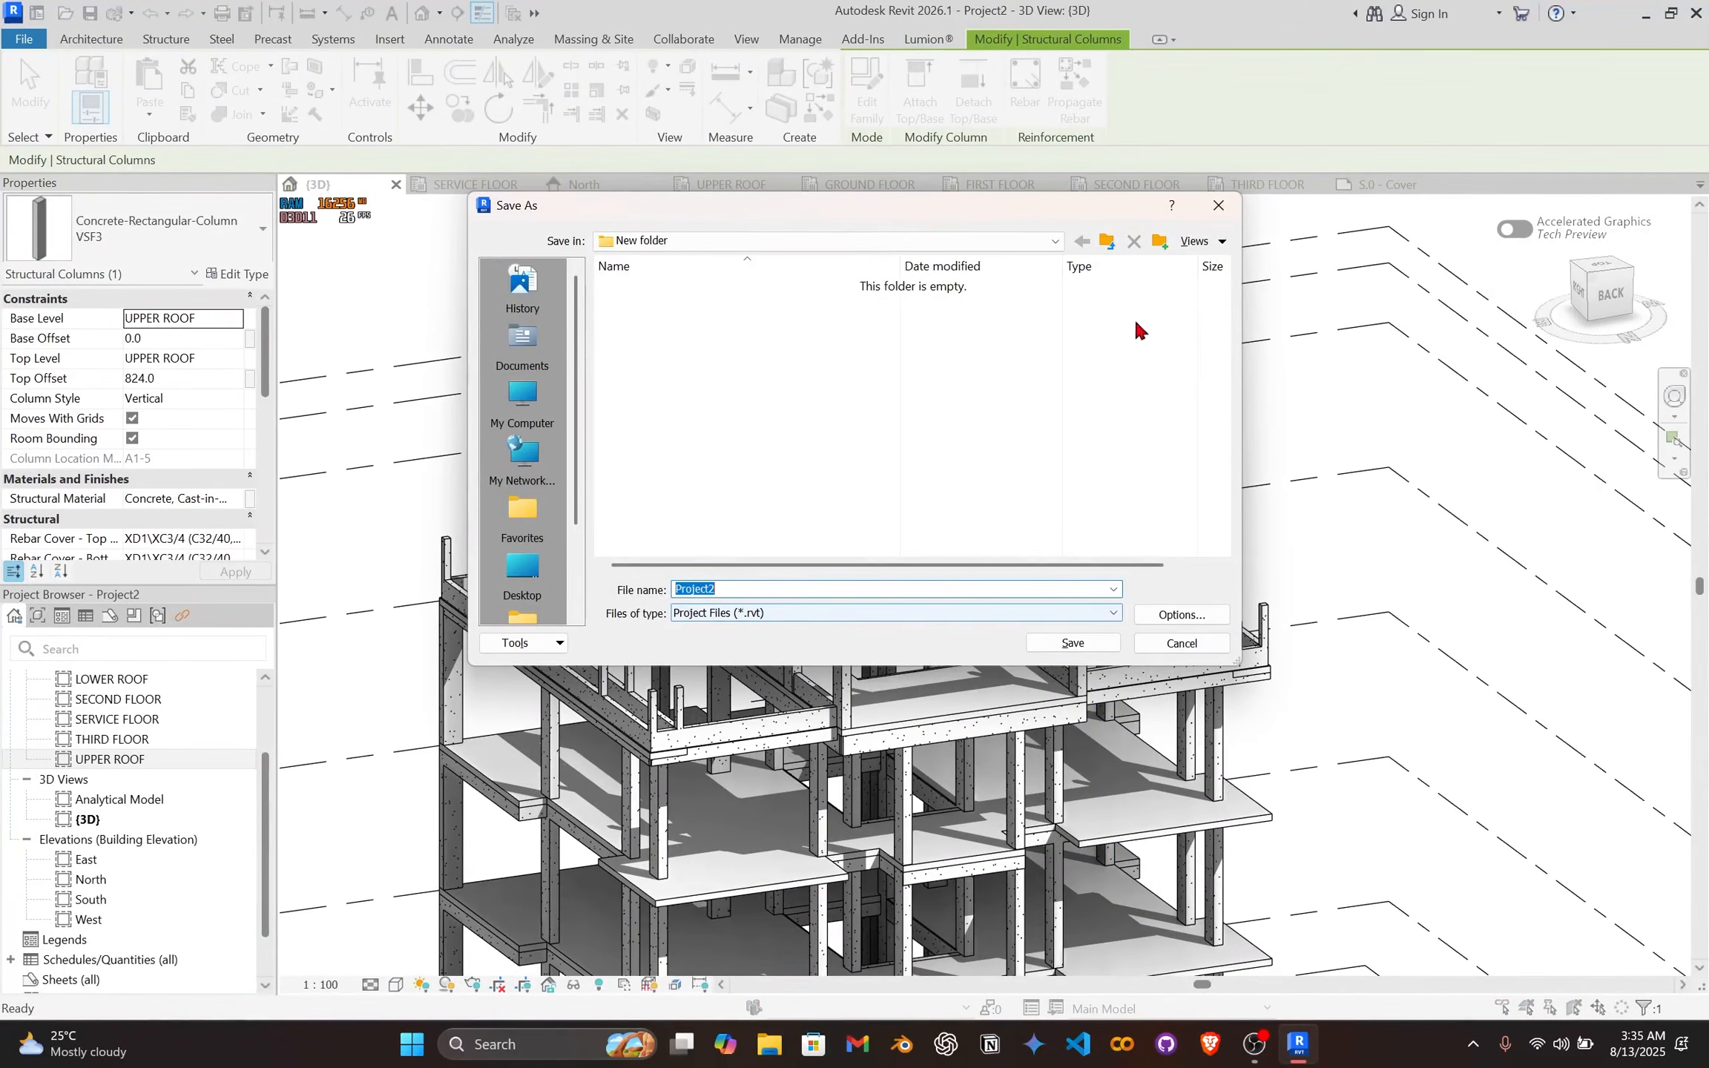
click(1109, 243)
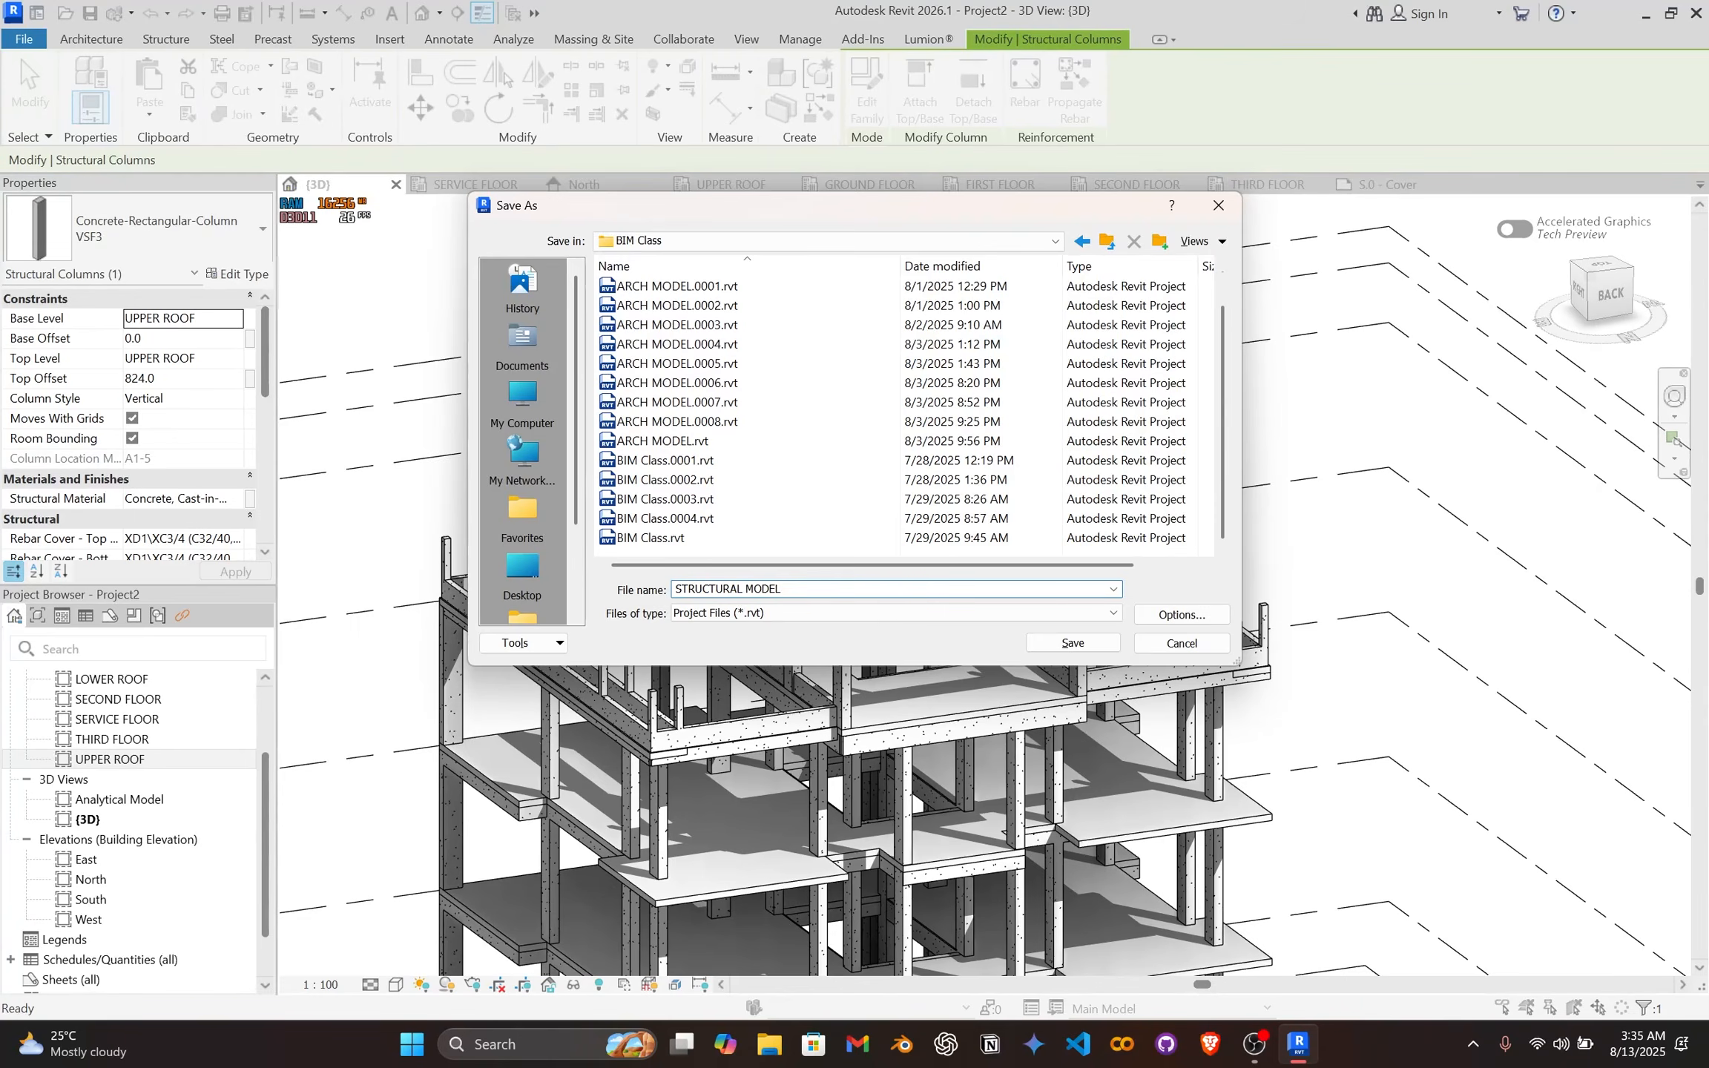
key(Return)
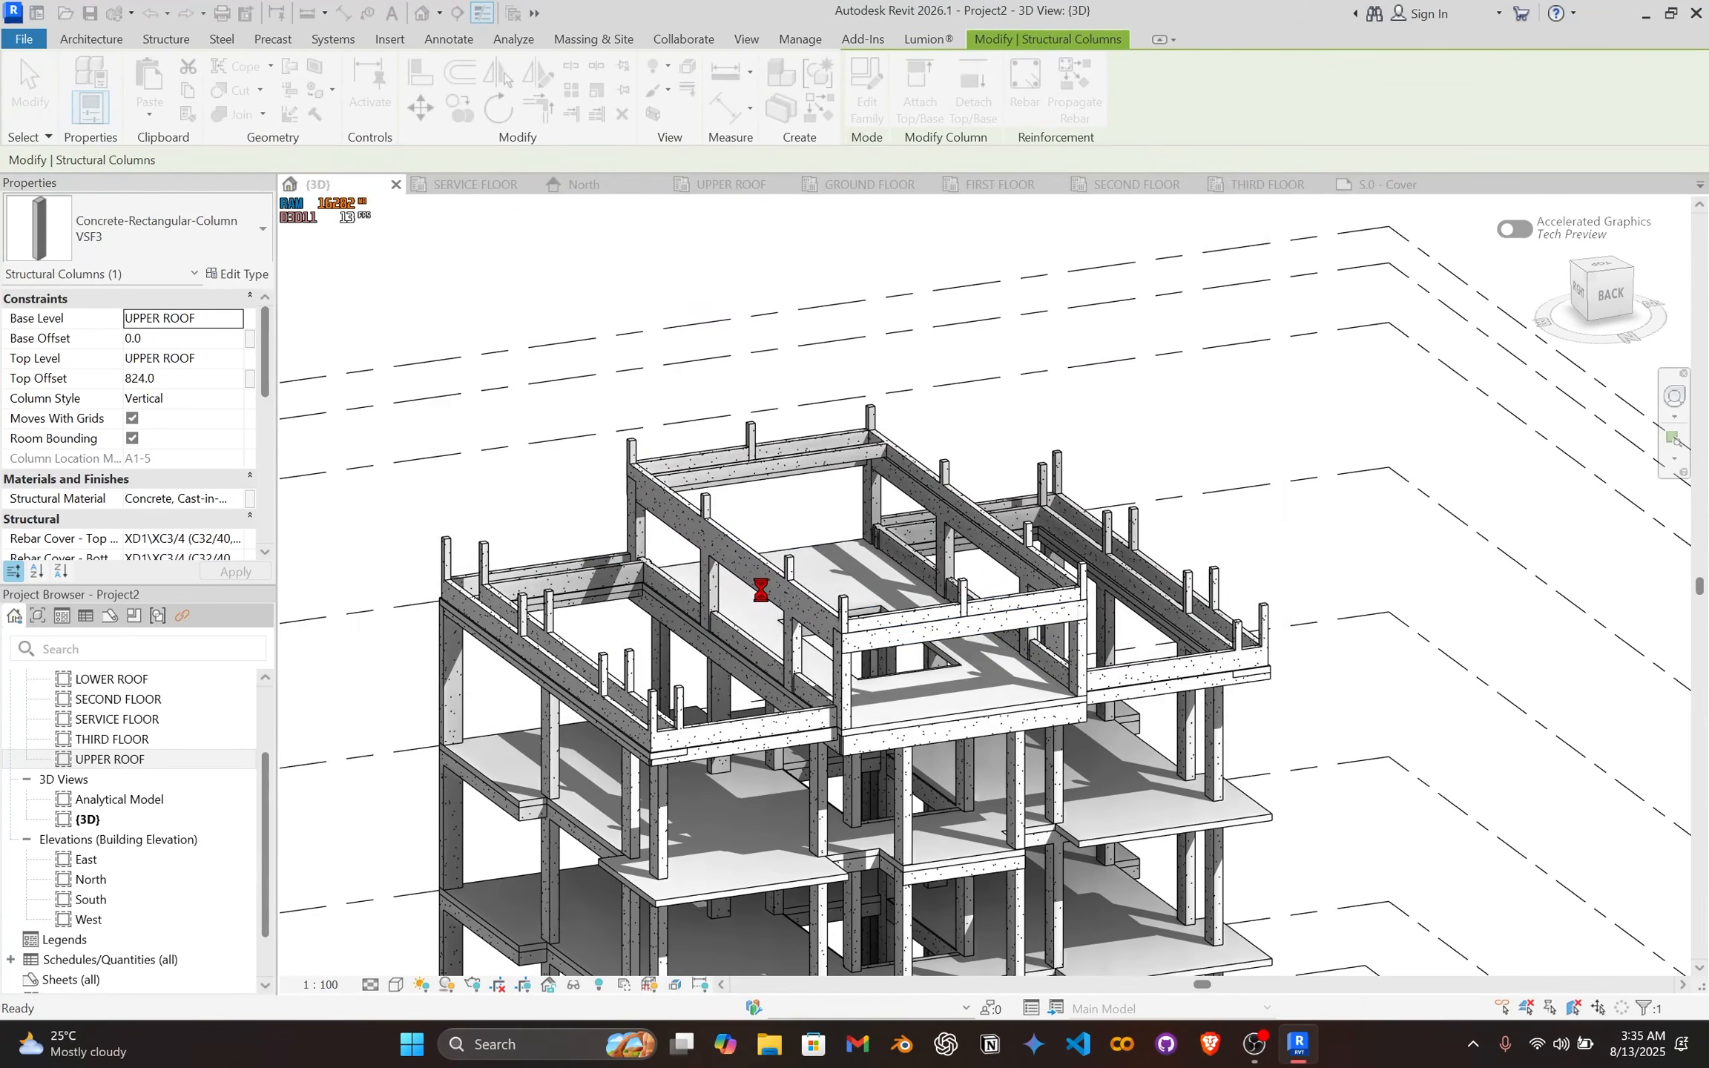
Step: Reload the unloaded ARCH MODEL.rvt Revit link and accept the coordination review warning
middle_drag(829, 589, 910, 467)
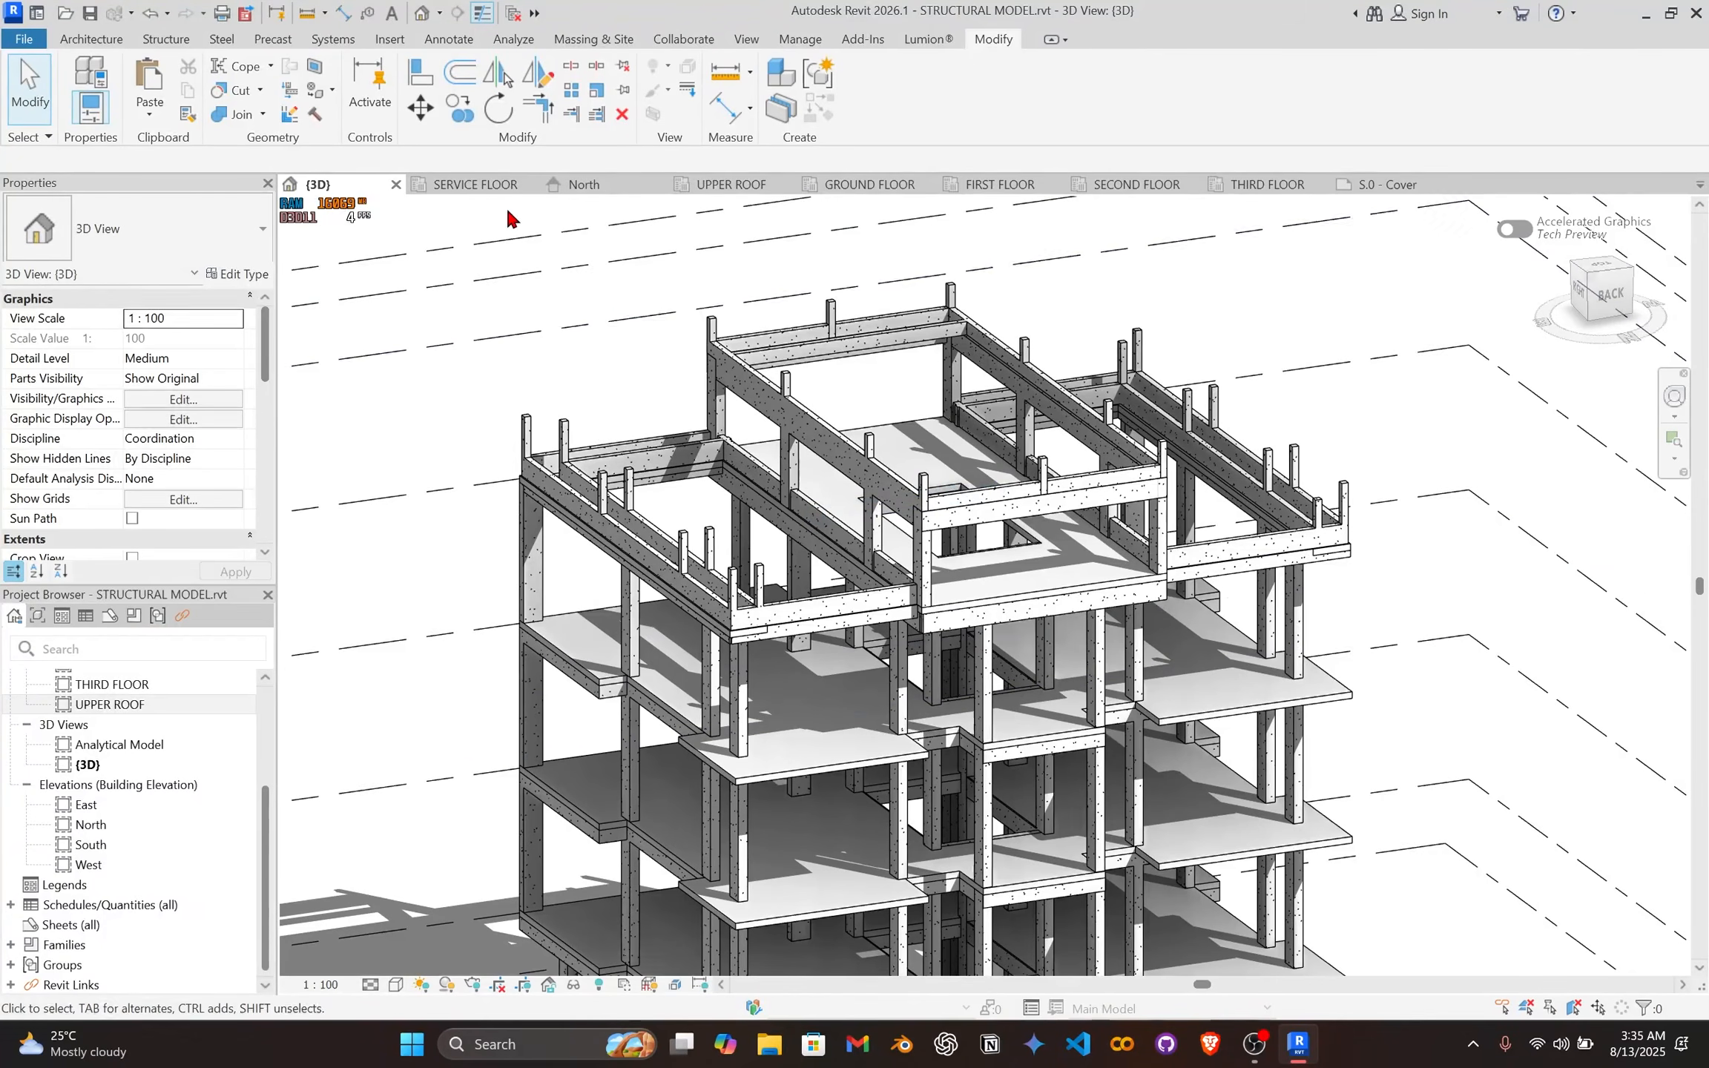
middle_drag(520, 264, 550, 305)
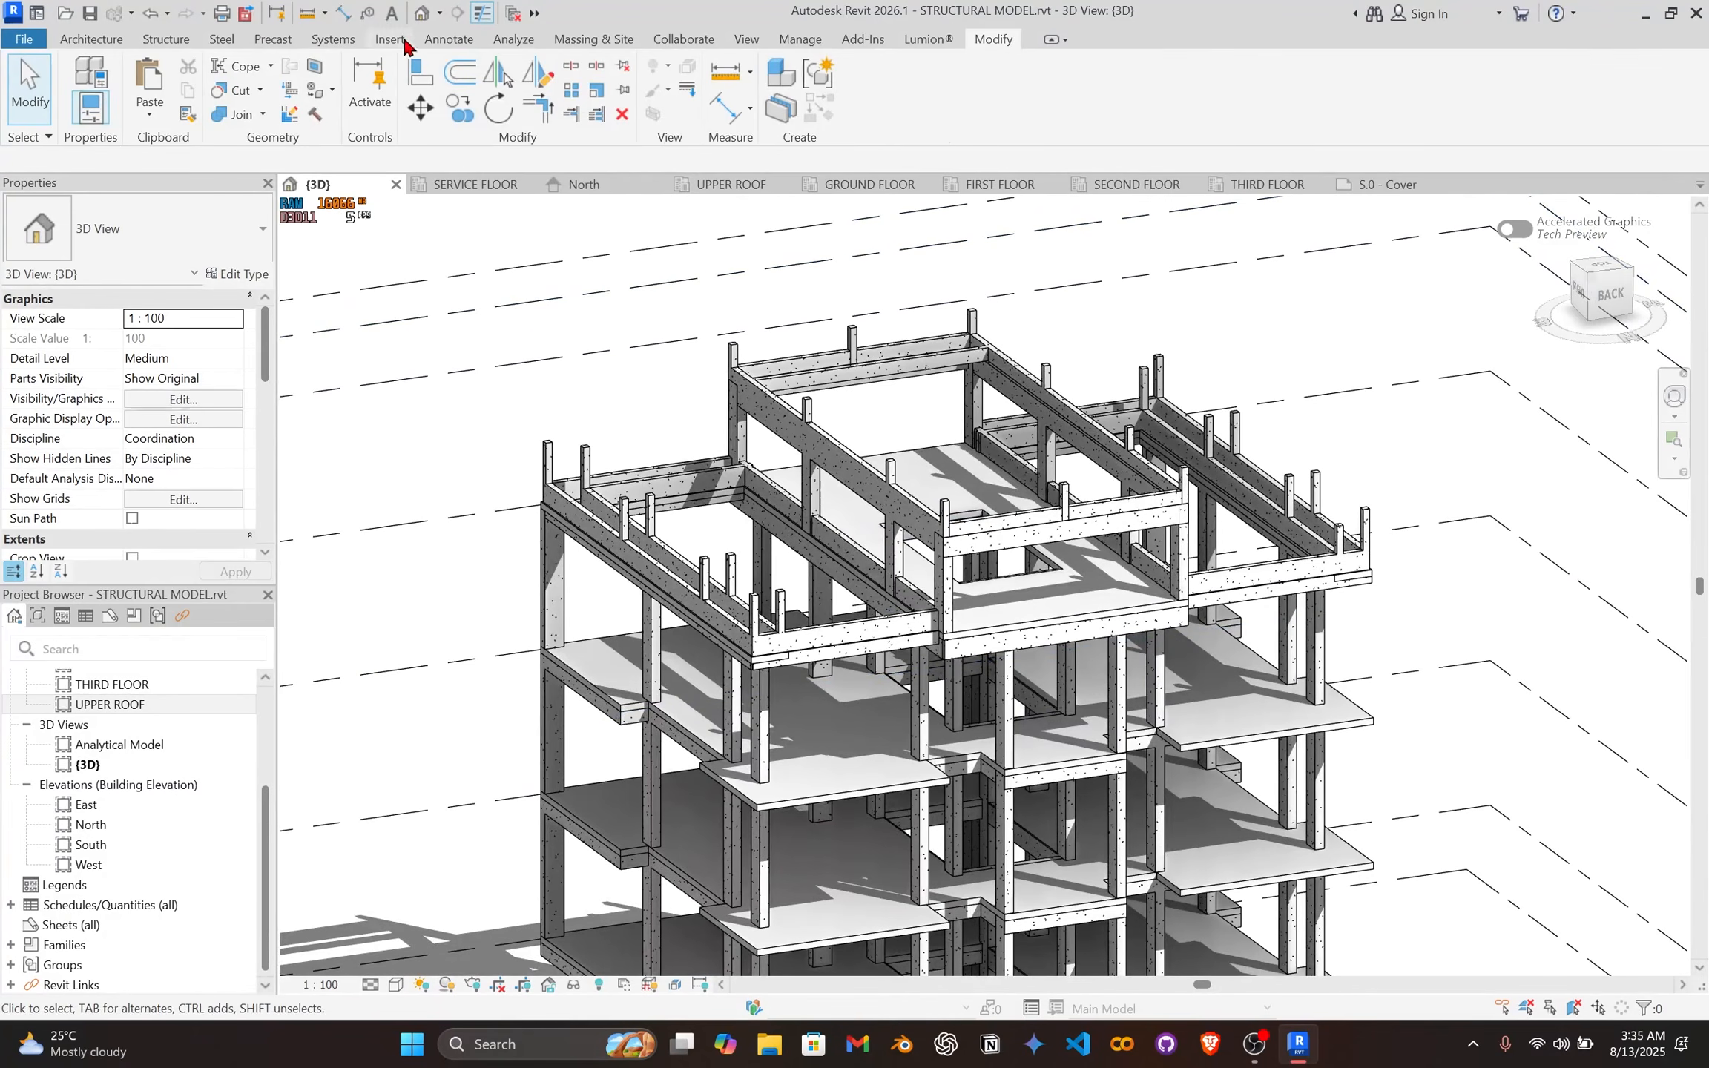
click(391, 38)
click(99, 100)
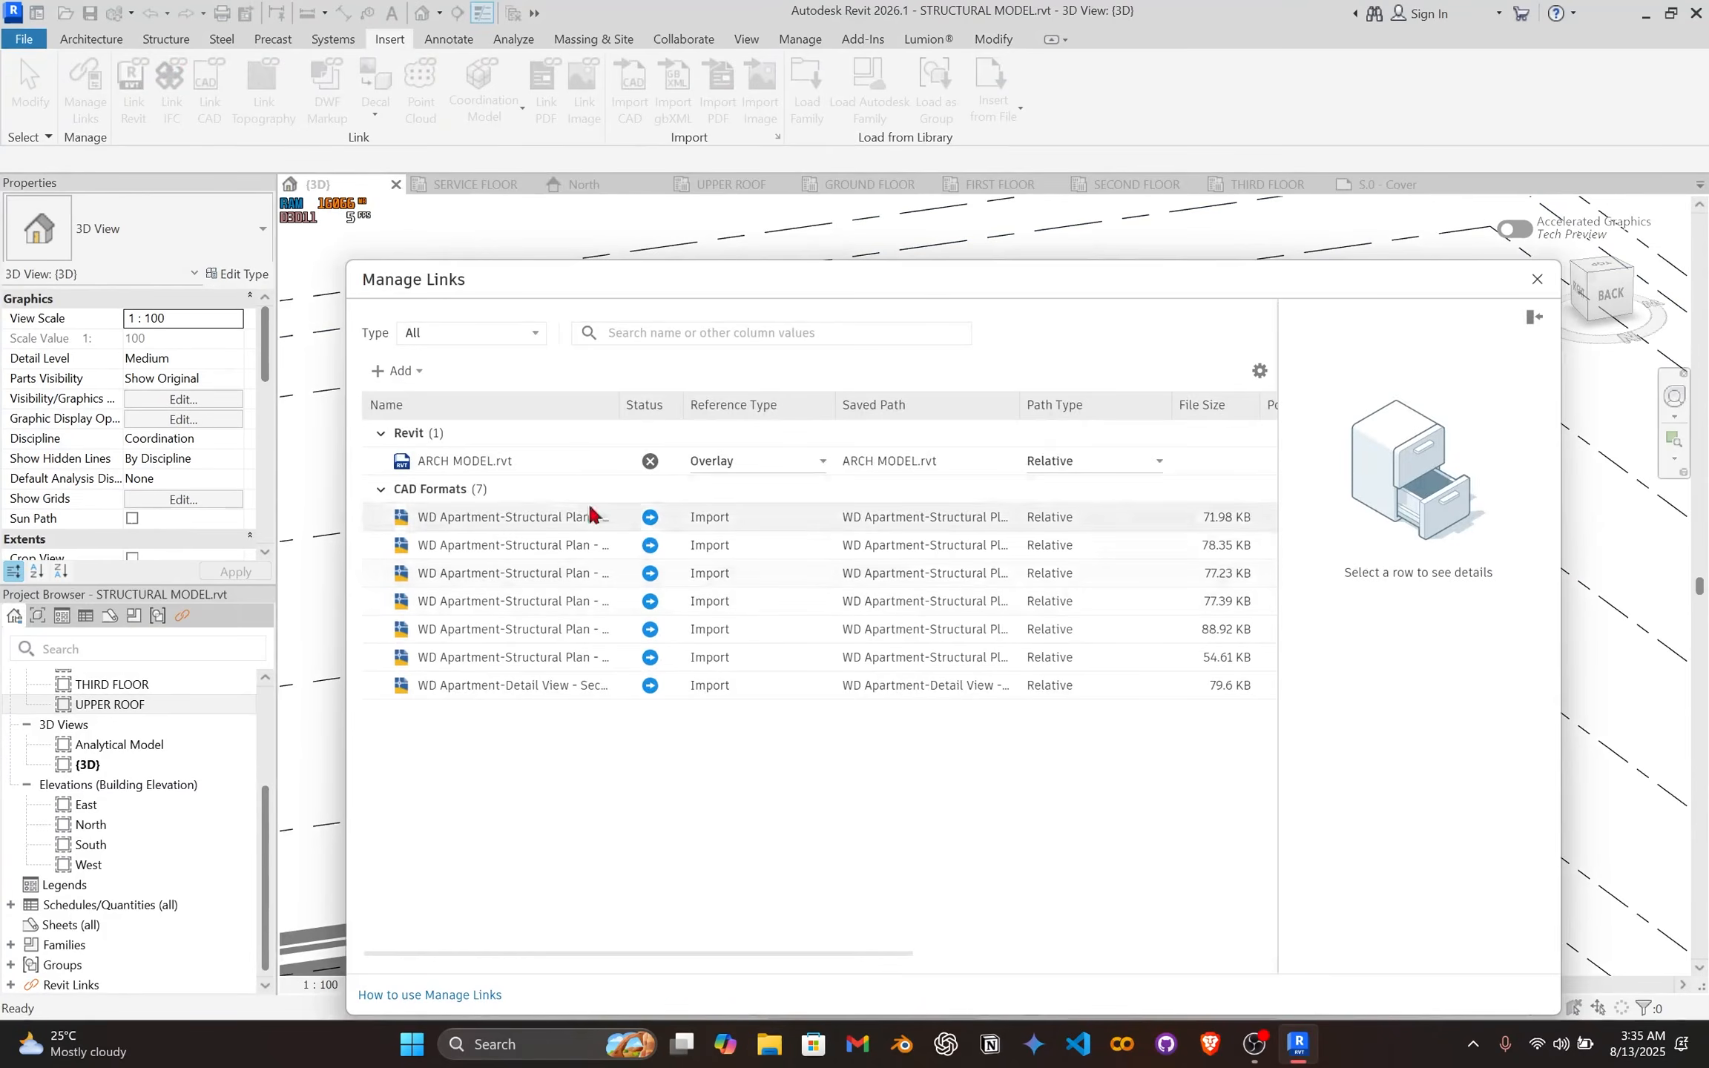
click(484, 461)
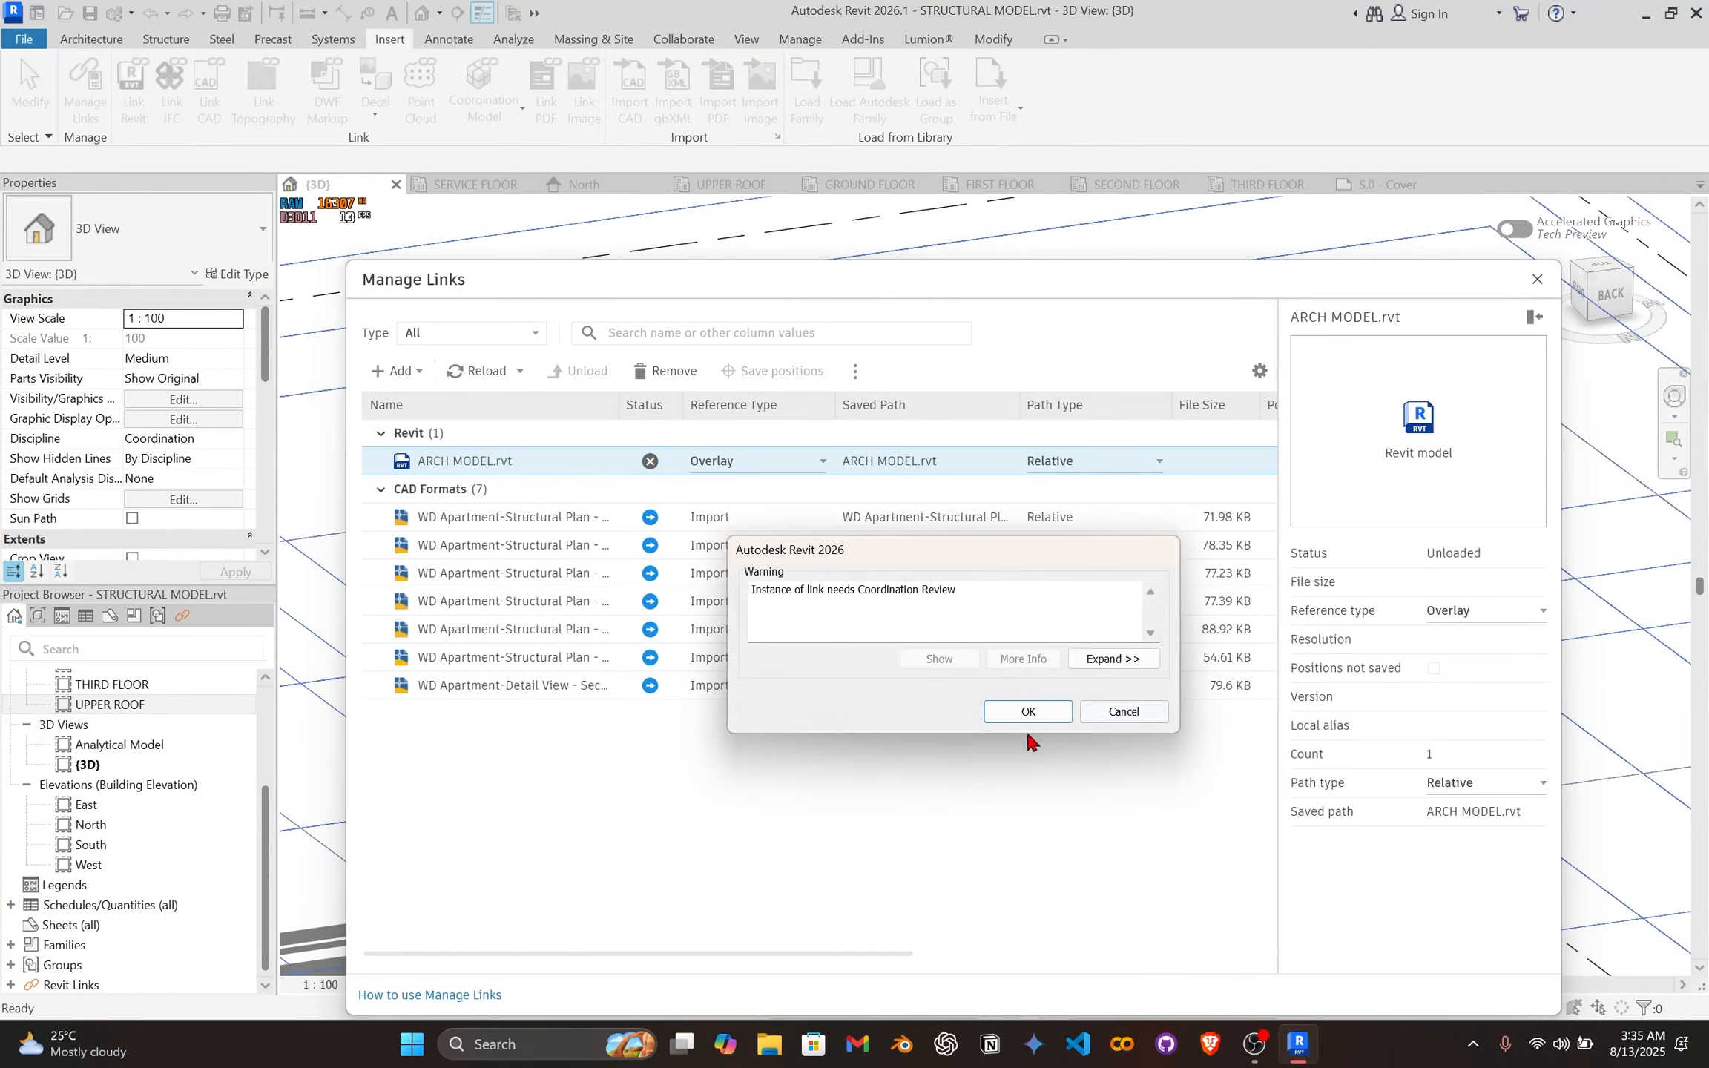
click(1010, 714)
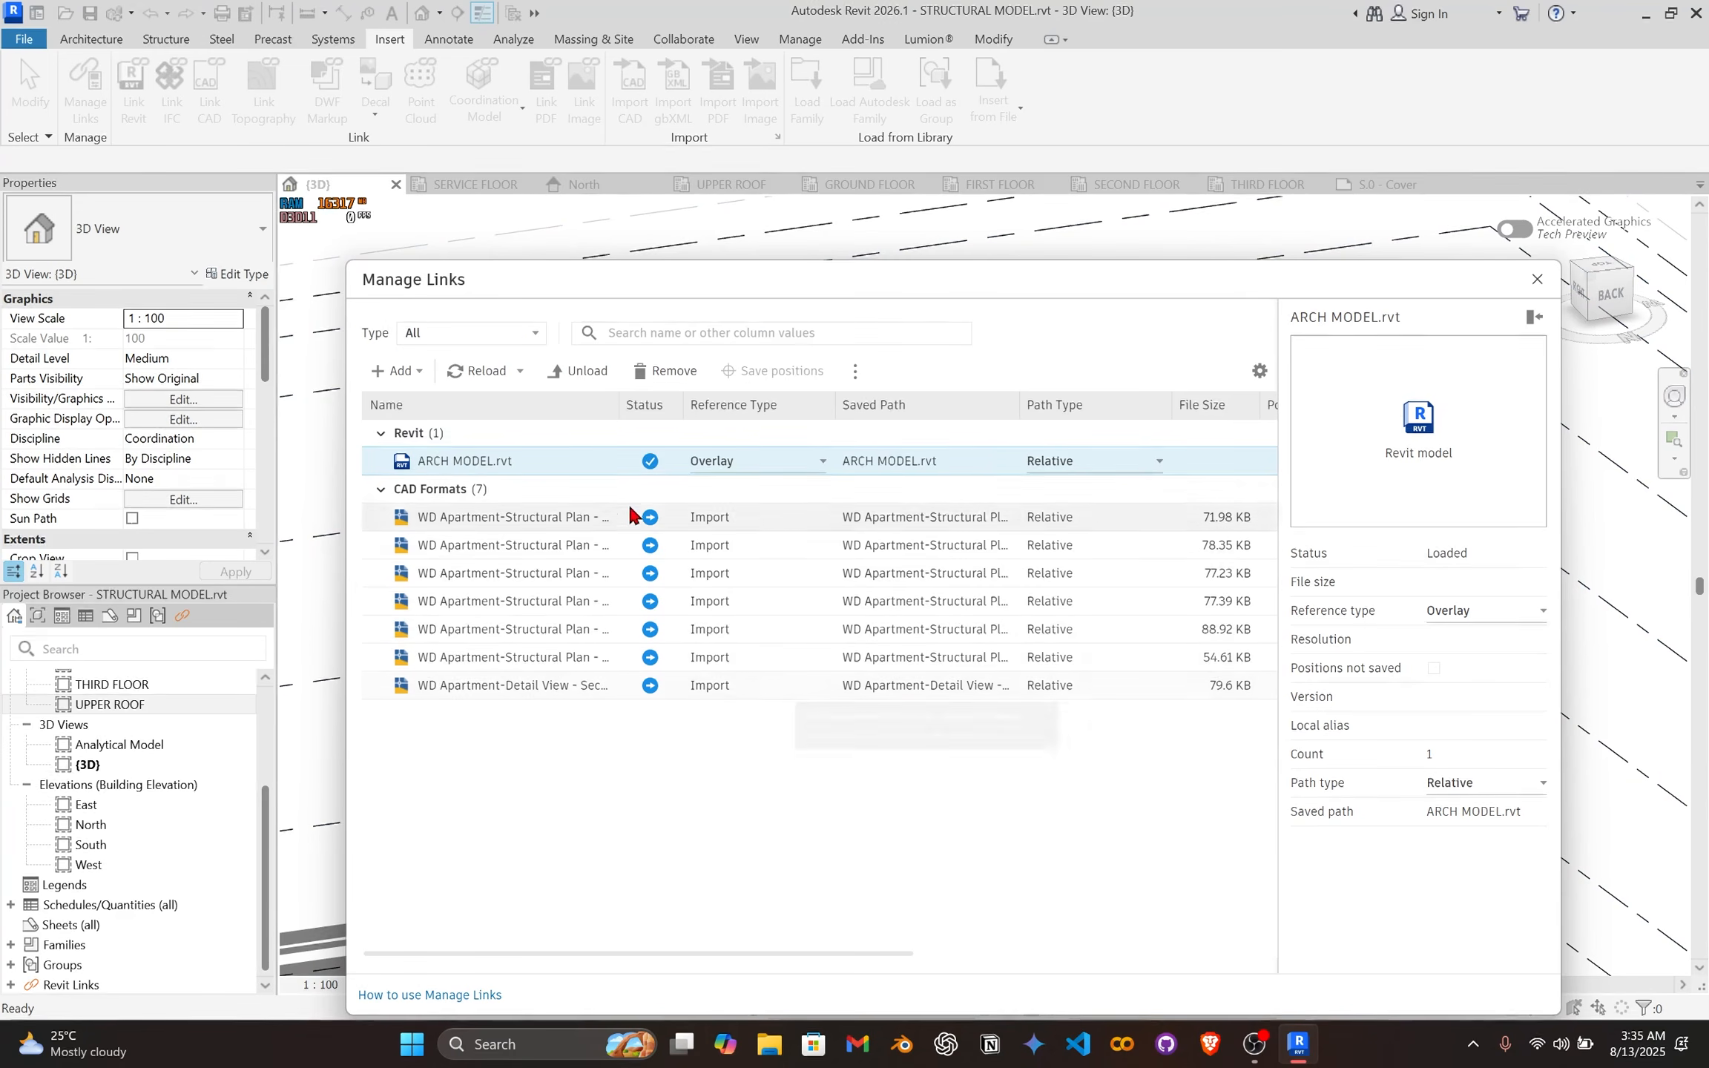
drag(1223, 279, 1067, 632)
click(1381, 635)
Step: Examine the linked architecture in 3D and check the ARCH MODEL.rvt link's status and reference type
middle_drag(781, 605, 936, 282)
scroll(793, 488, up, 2)
scroll(908, 497, down, 2)
shift+middle_drag(885, 551, 821, 557)
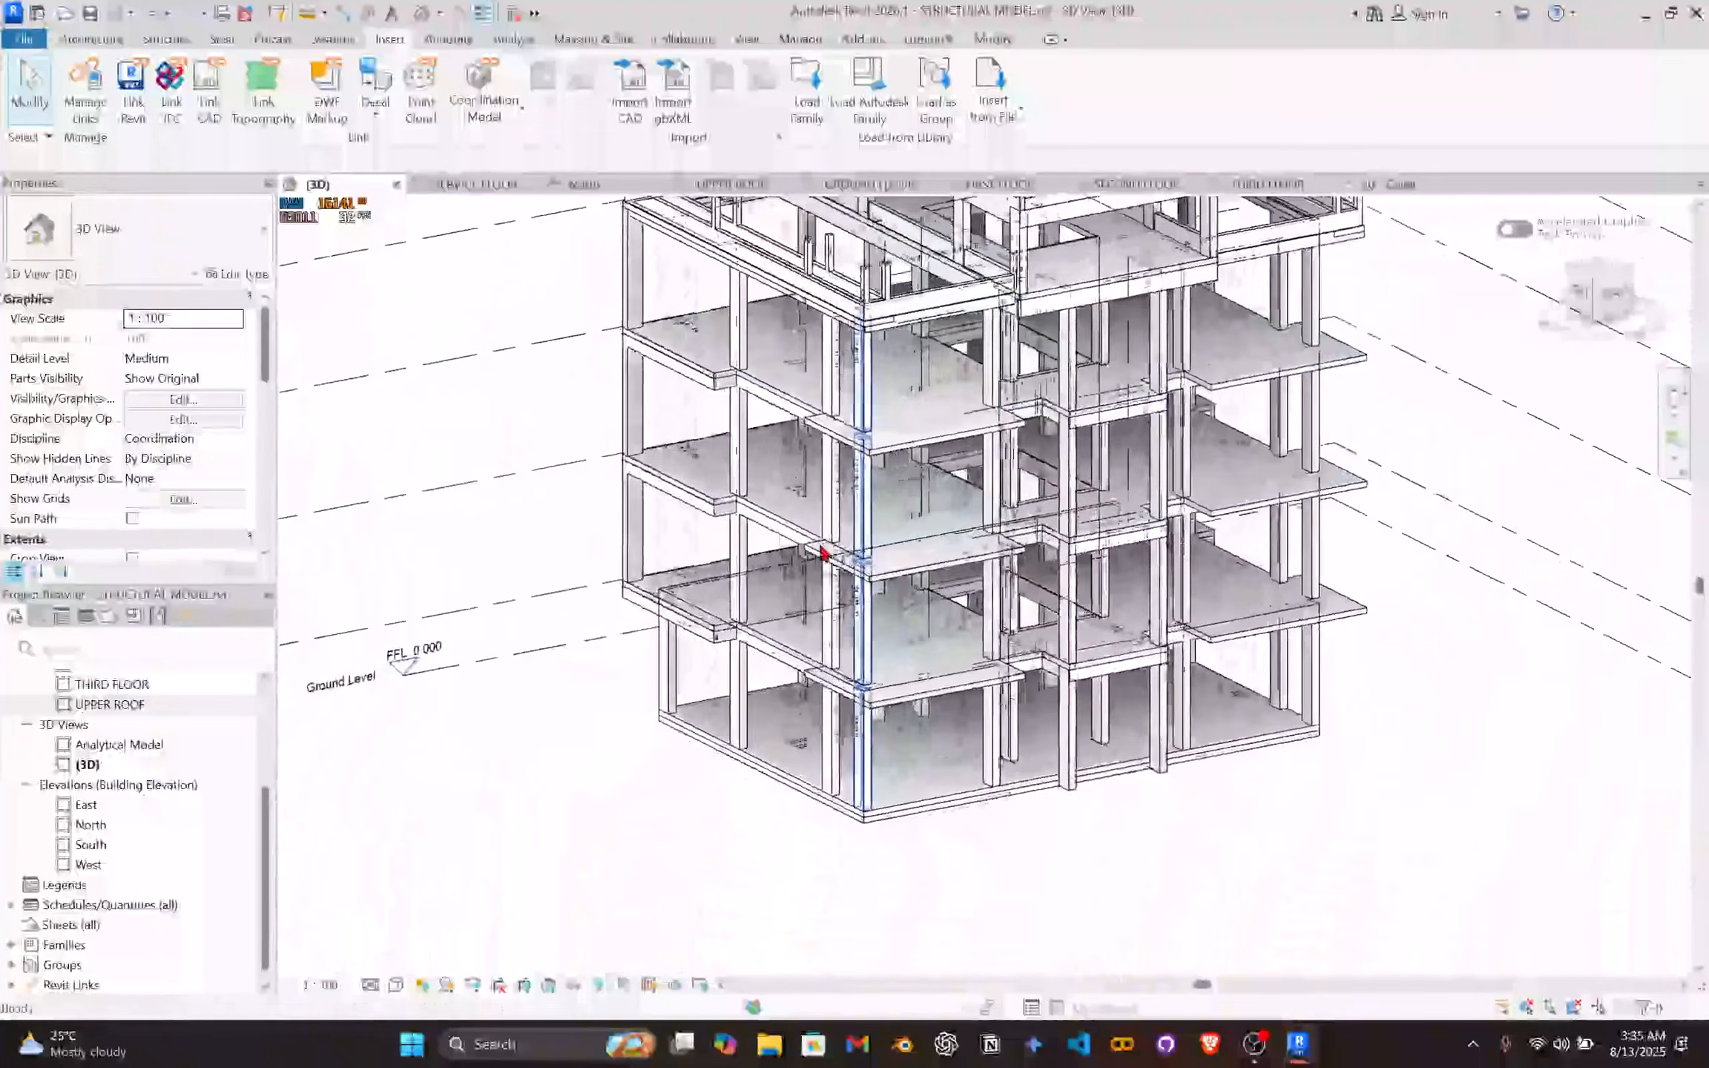
middle_drag(1009, 349, 925, 542)
scroll(926, 541, up, 1)
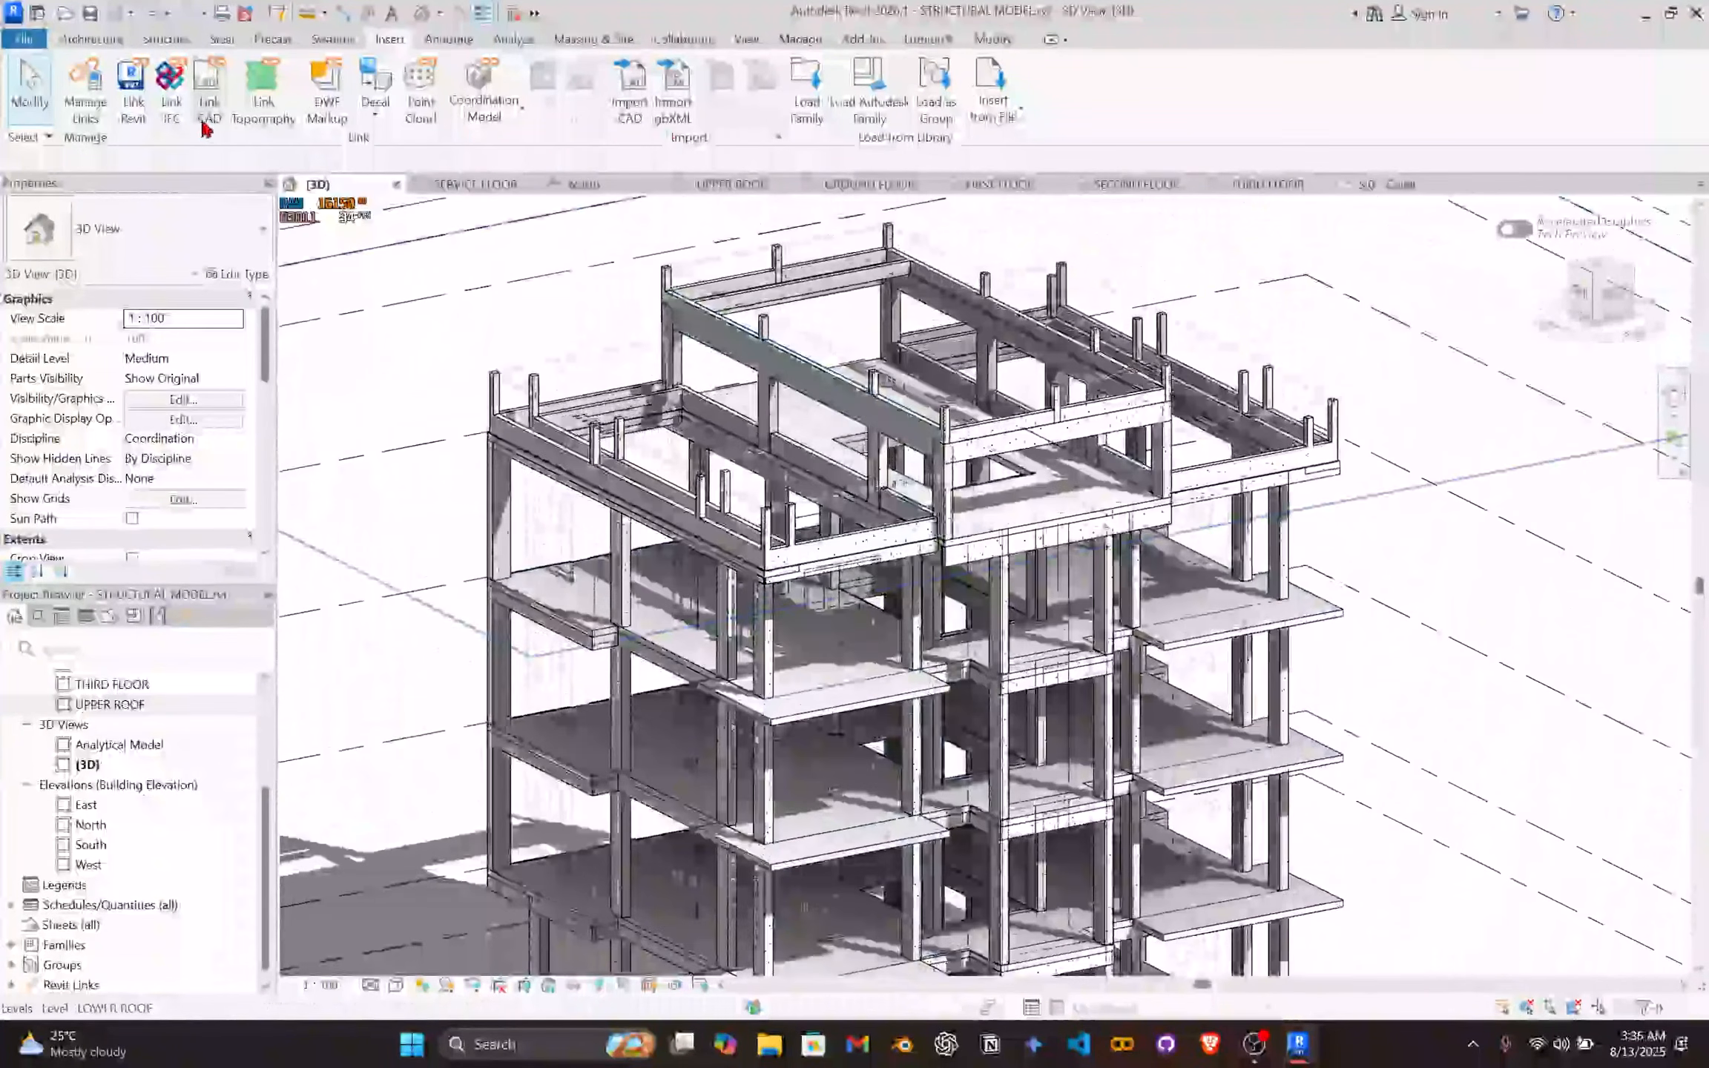
click(103, 120)
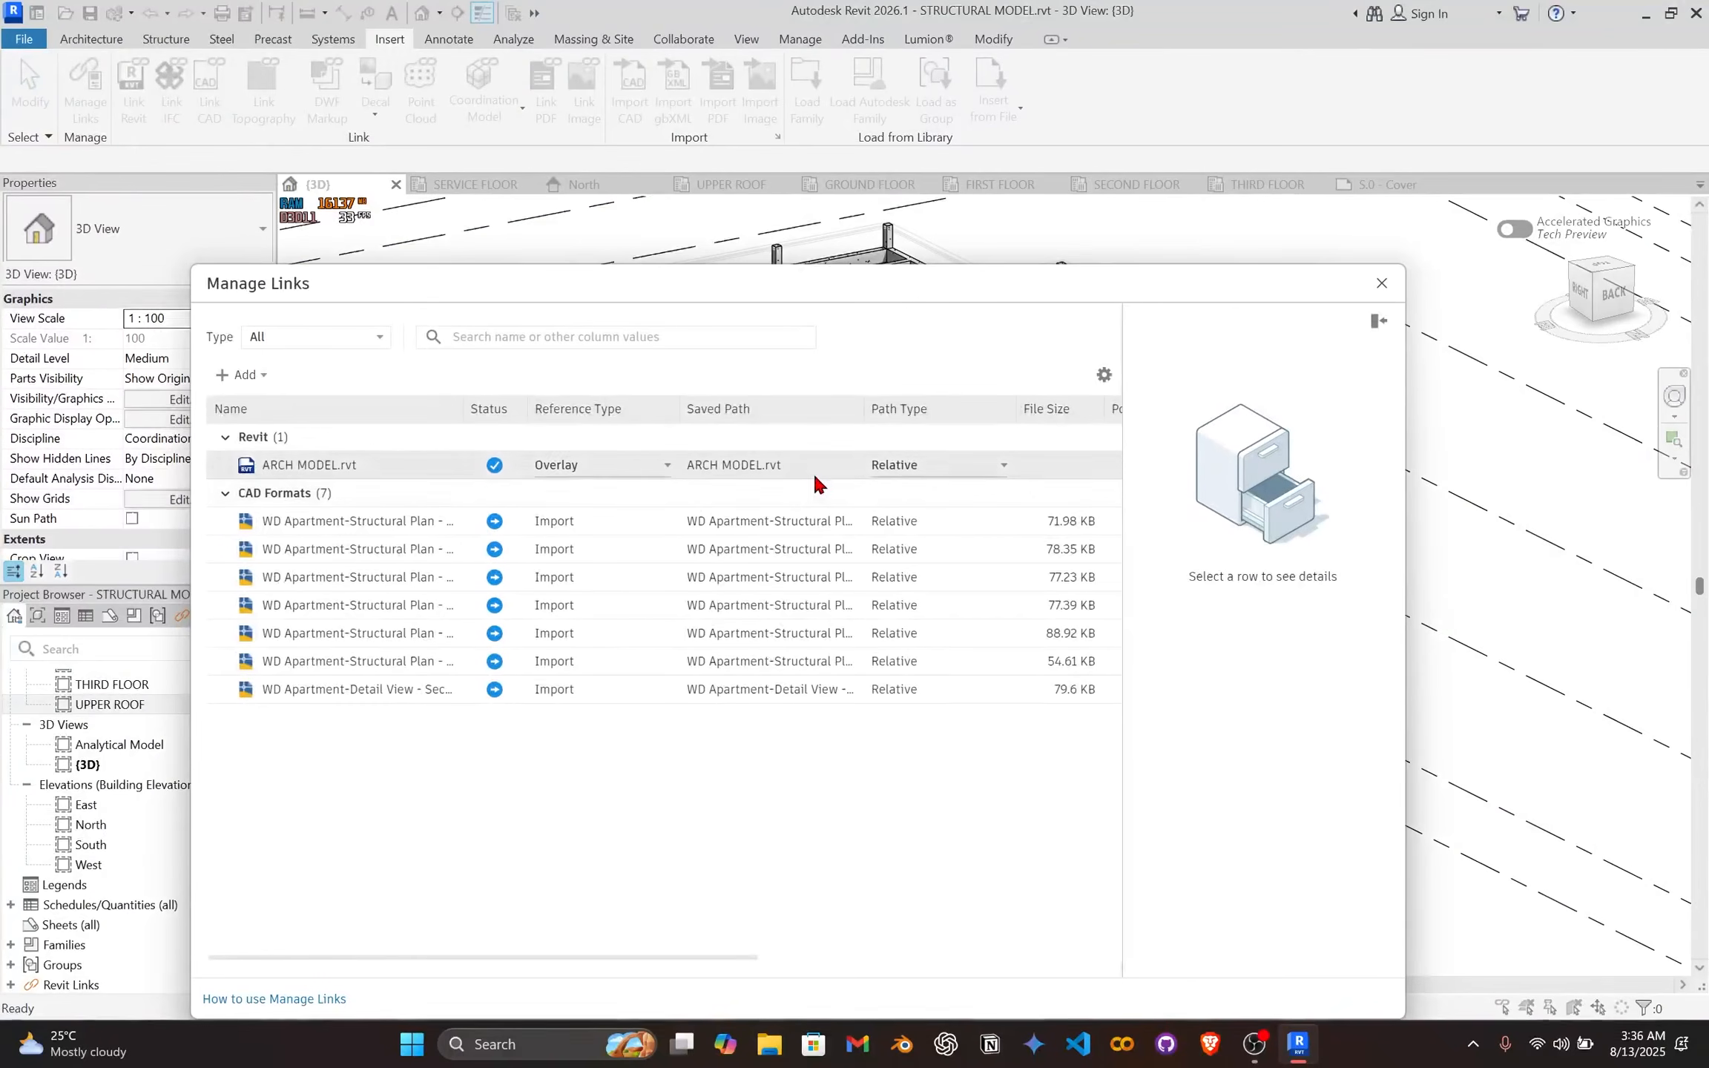
click(623, 465)
click(629, 461)
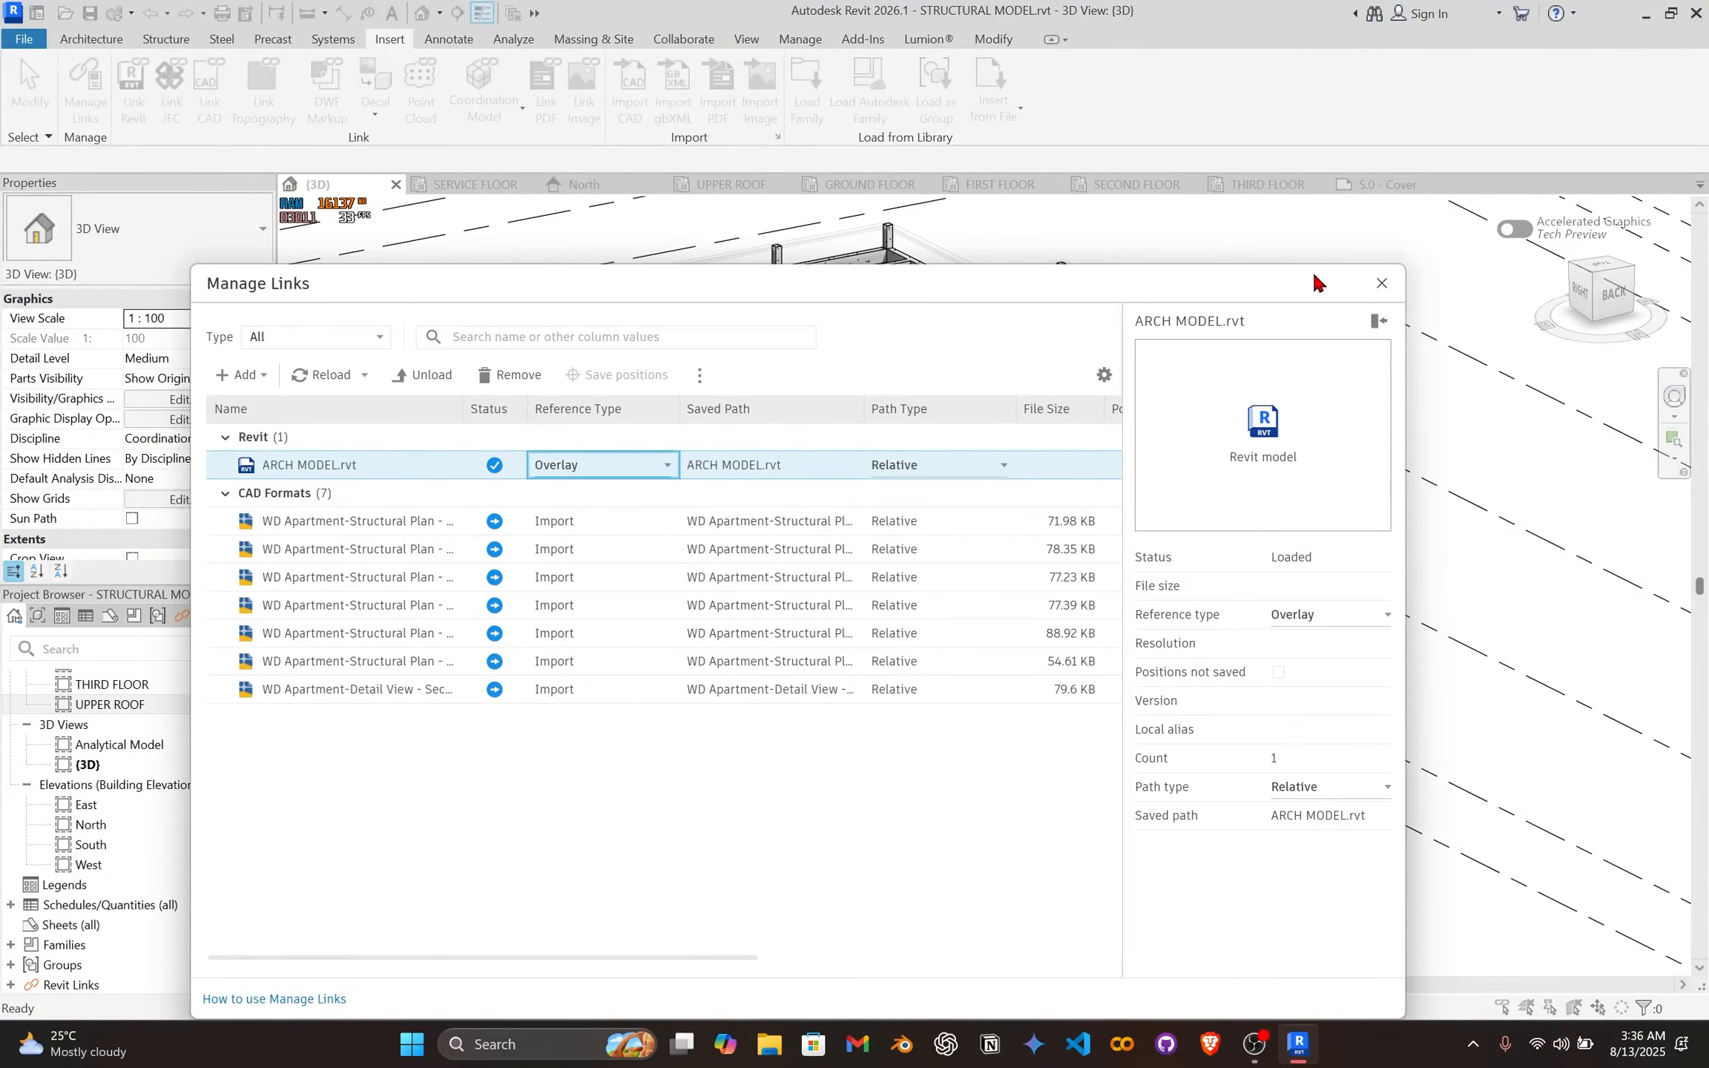
click(1380, 284)
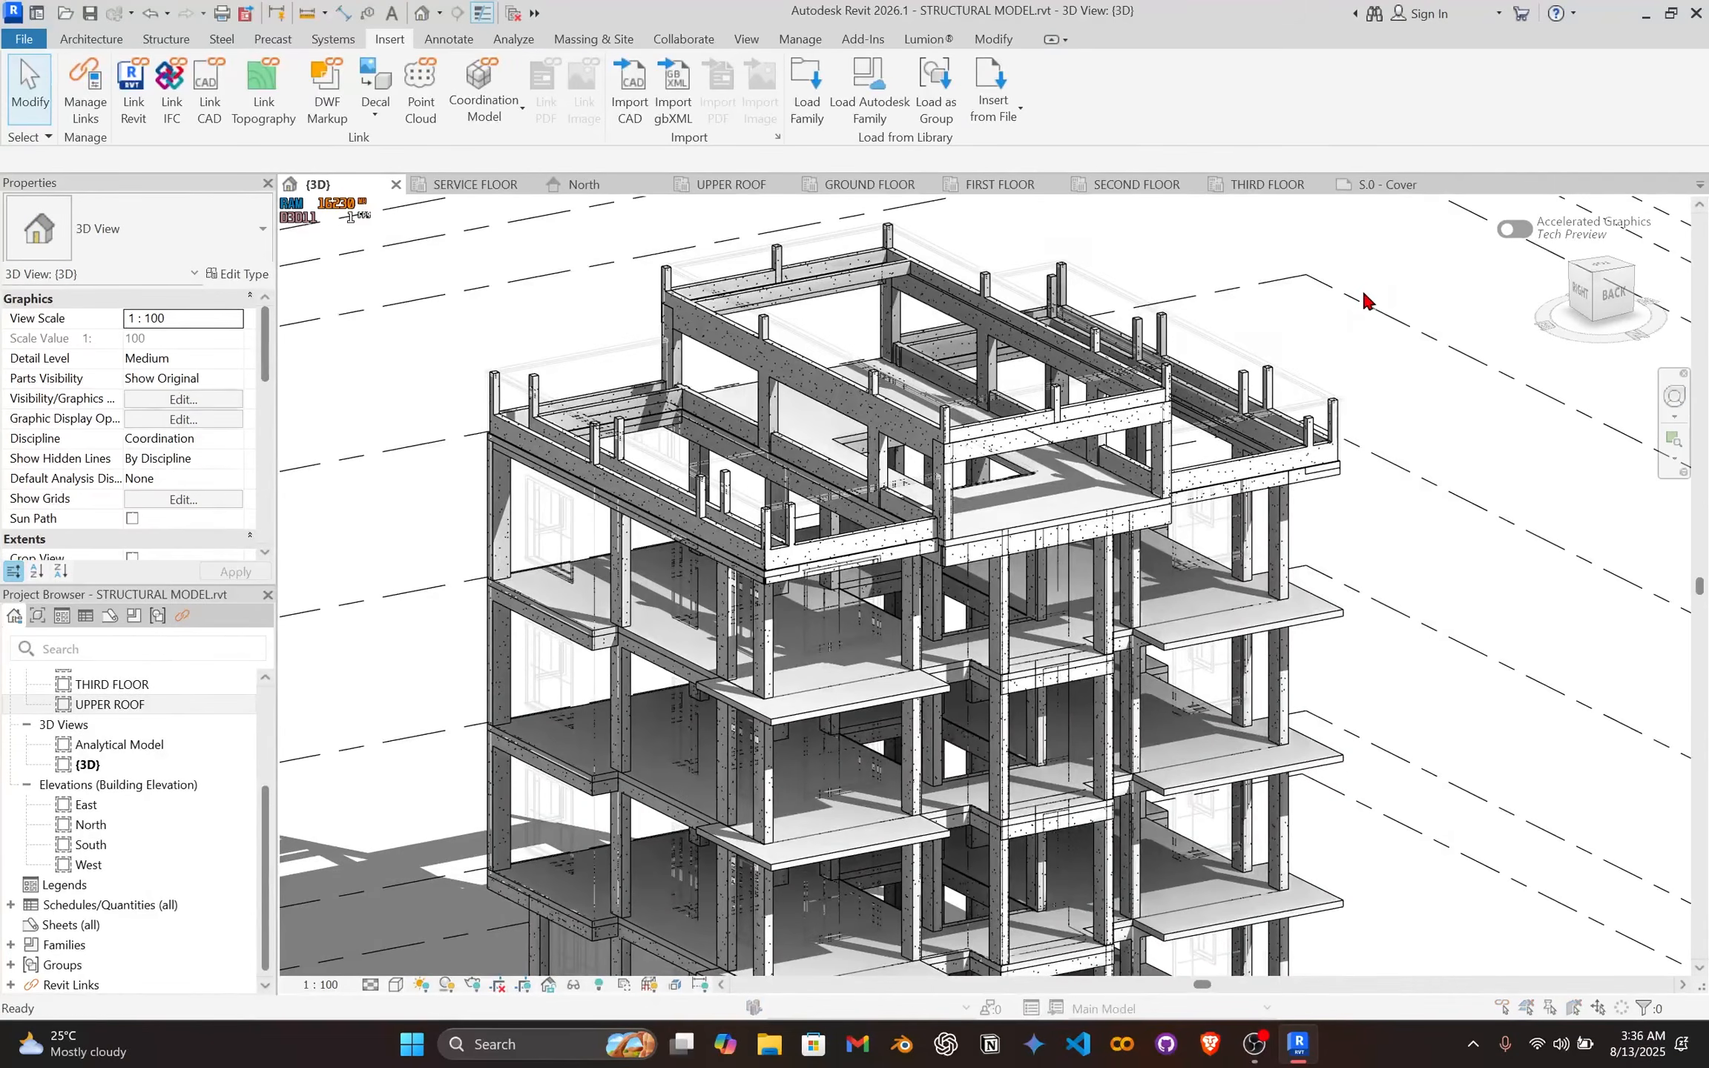
Step: Turn off the underlay display of the ARCH MODEL.rvt link in the 3D view's visibility overrides
key(v)
key(v)
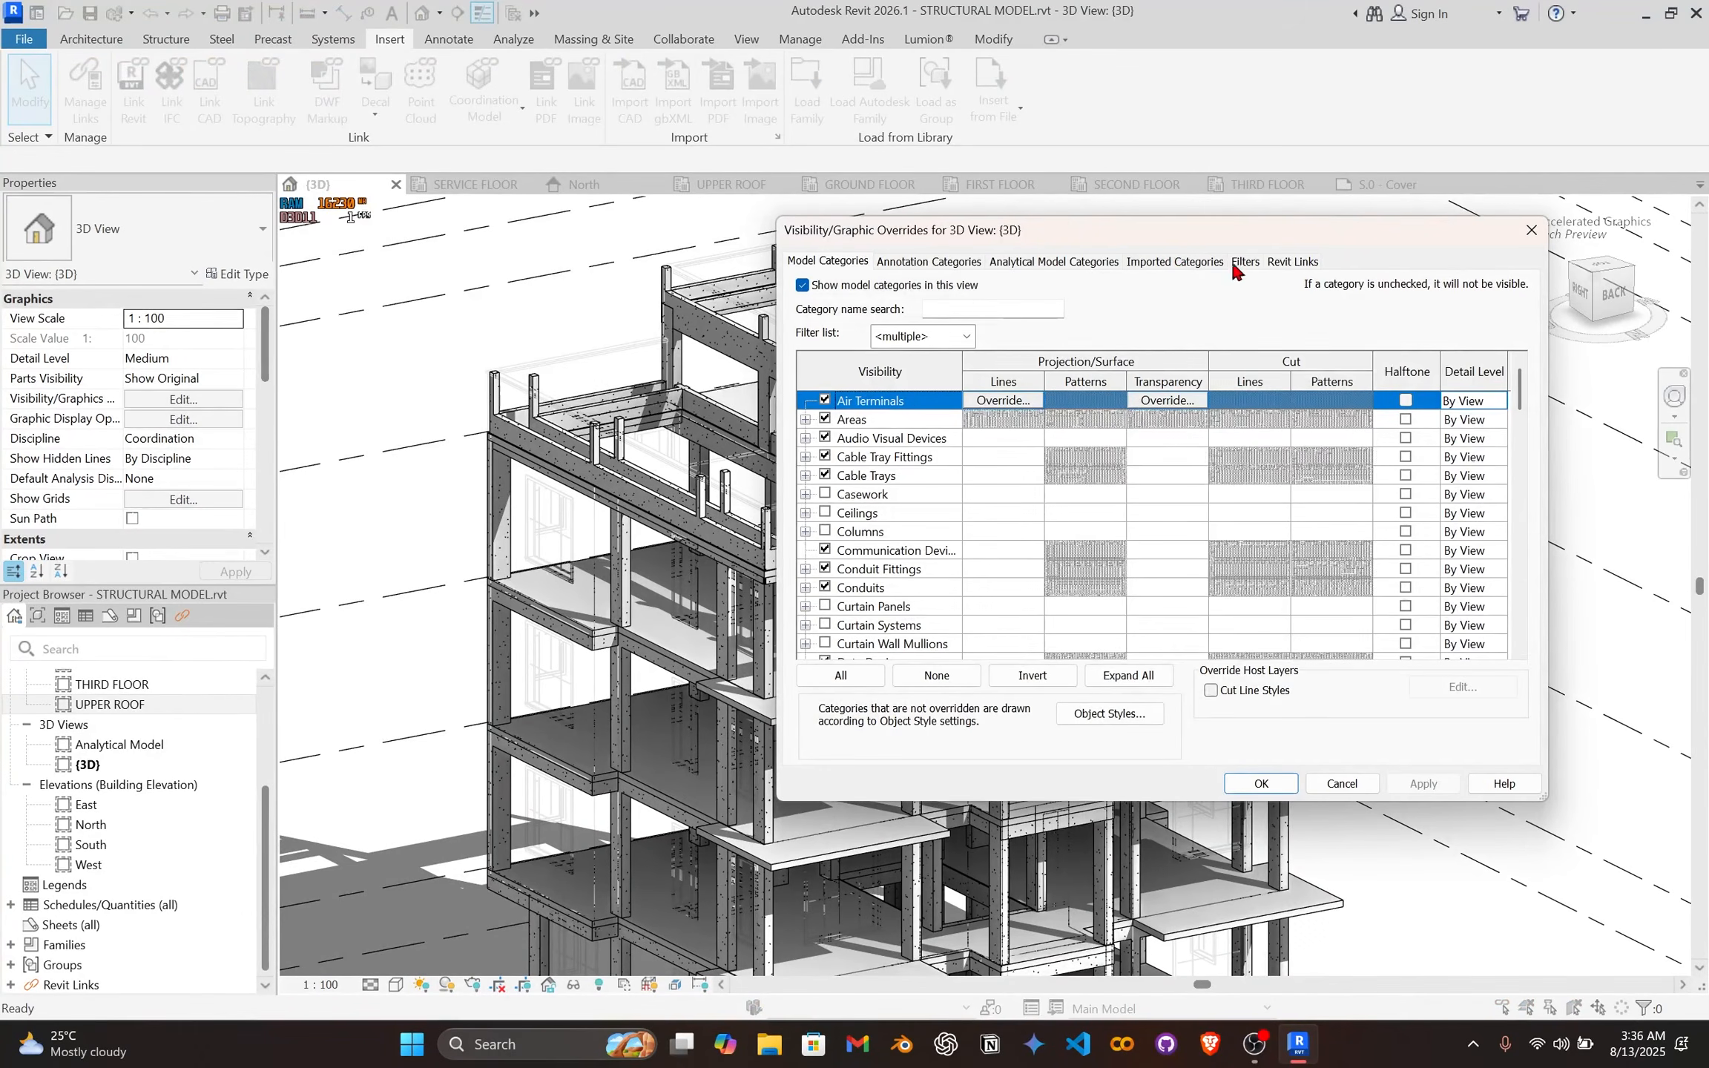
click(1289, 262)
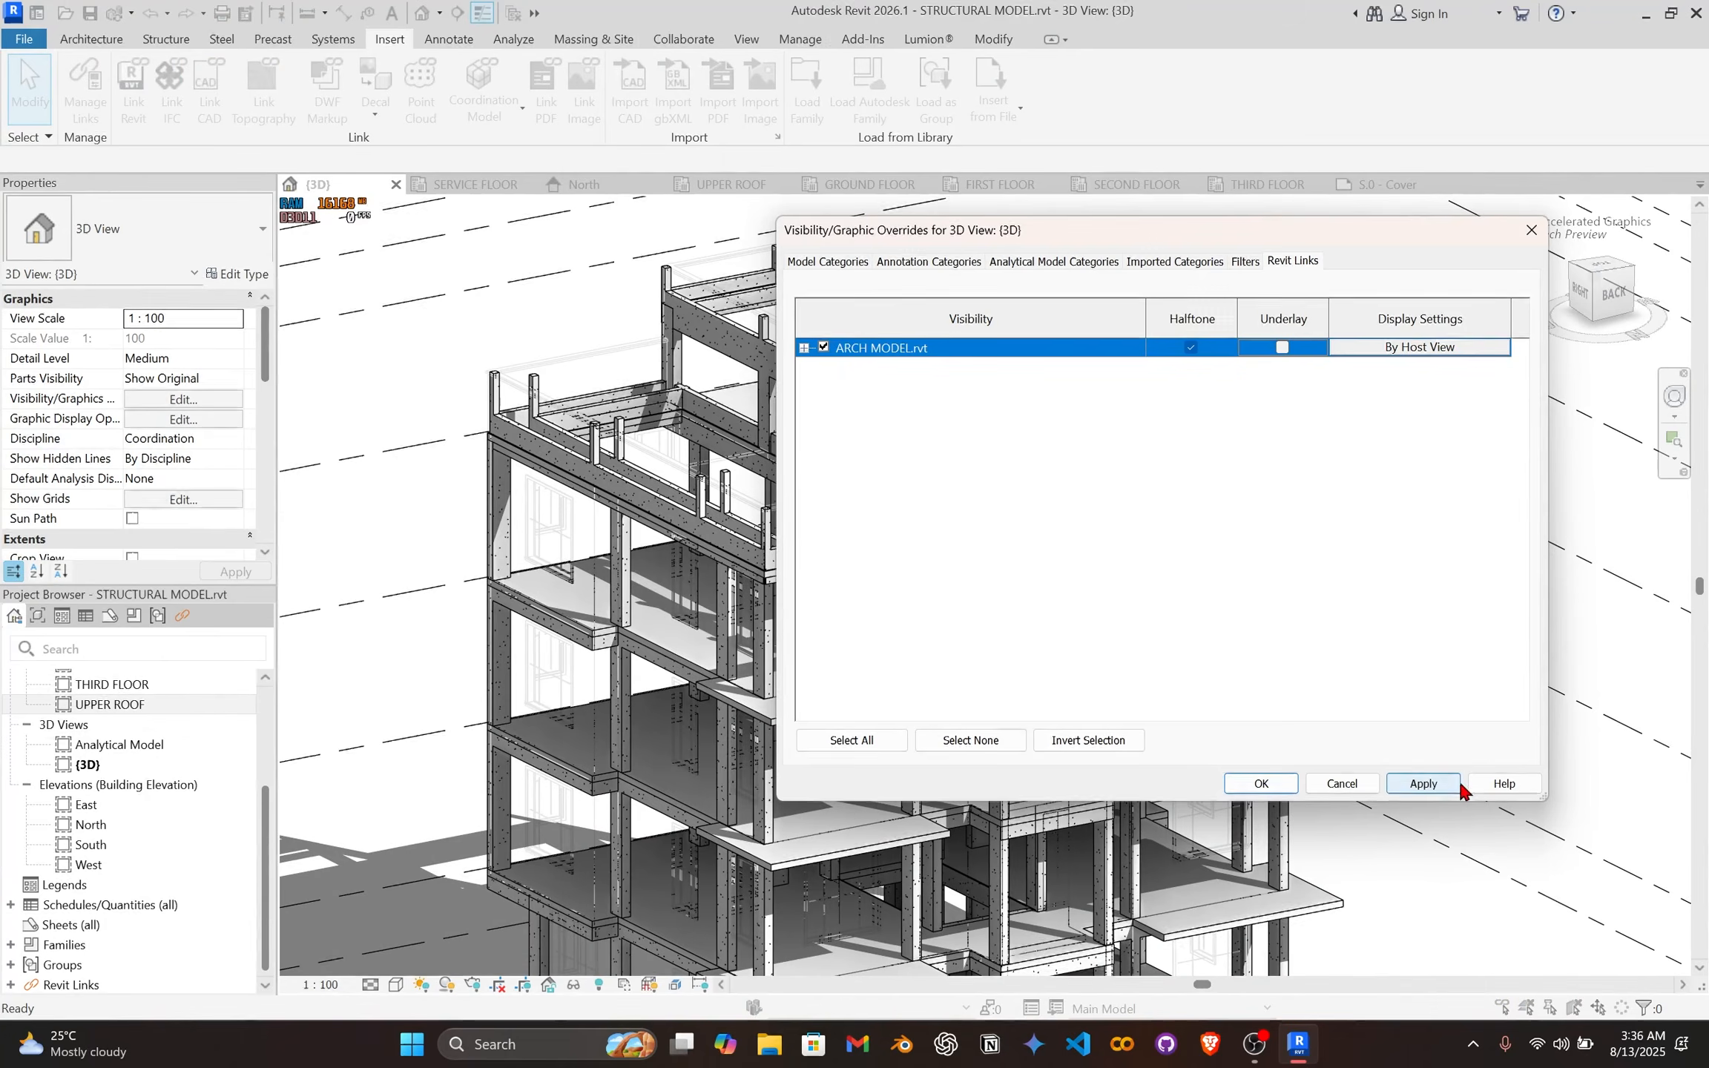
click(1458, 784)
click(1254, 784)
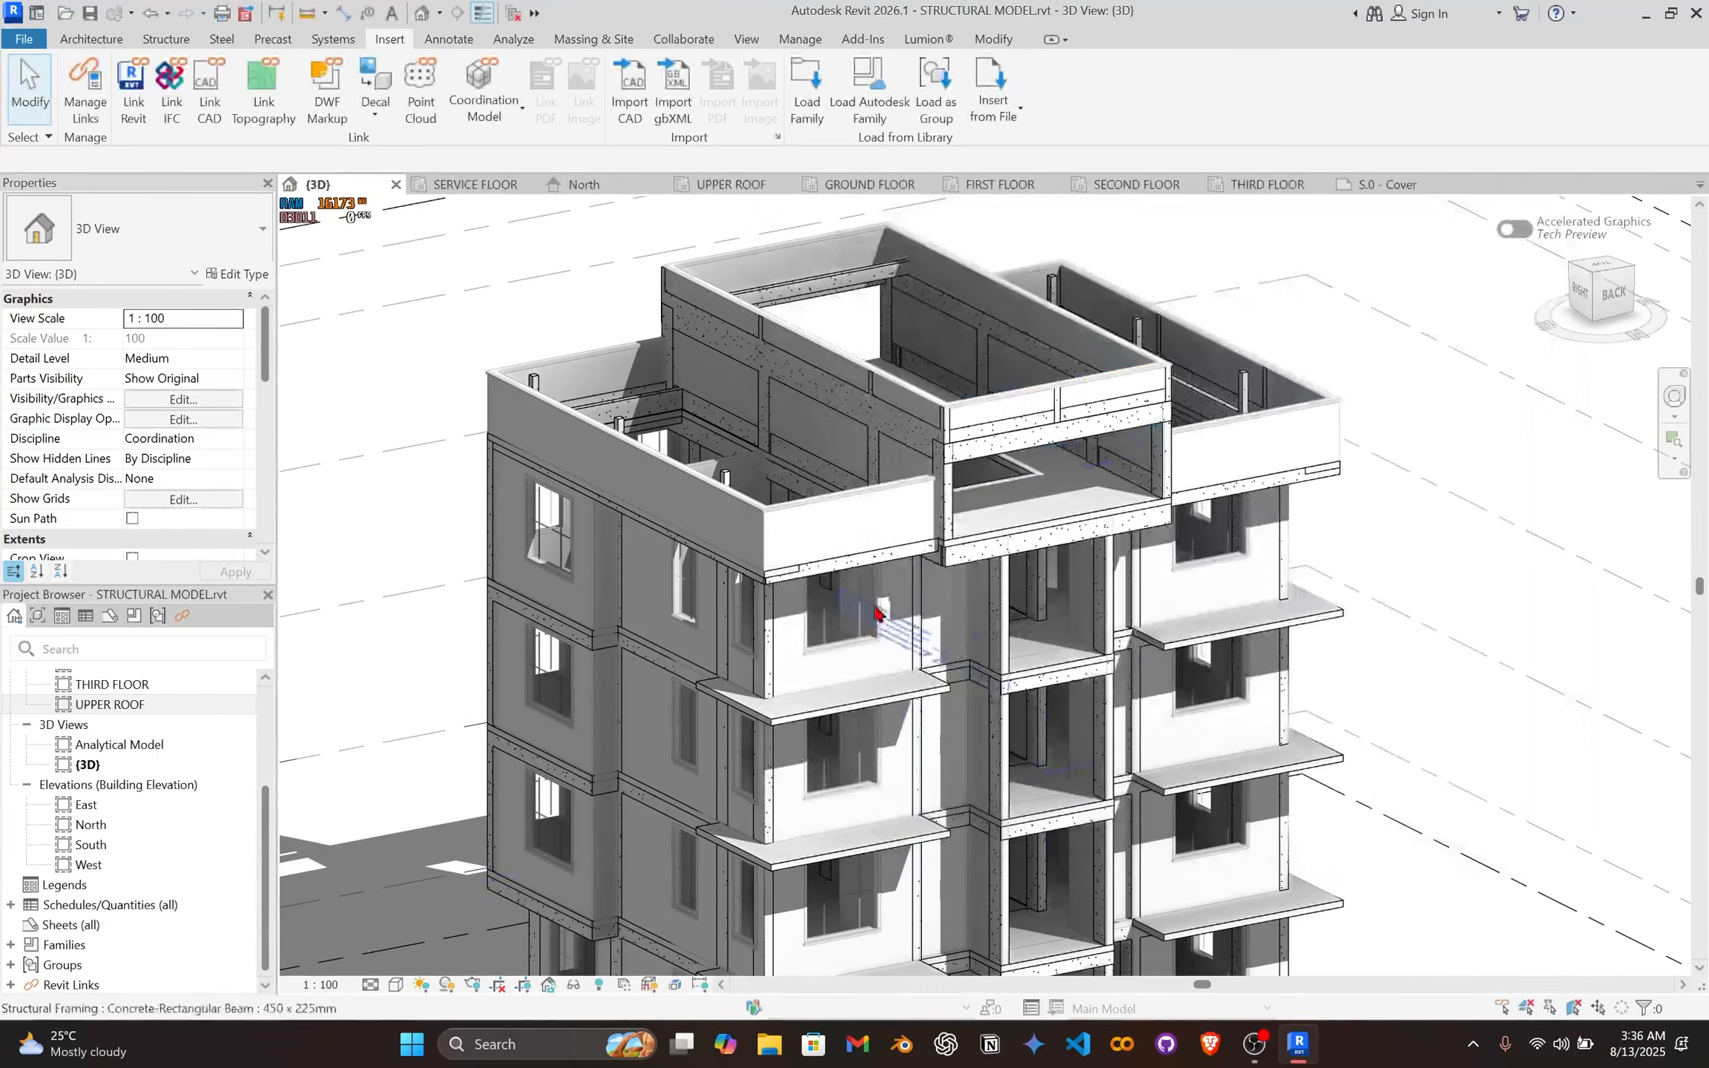
Step: Examine the building's facades from several sides to compare the linked walls with the structural frame
scroll(918, 637, up, 3)
mouse_move(918, 638)
shift+middle_down()
mouse_move(757, 752)
mouse_move(645, 584)
mouse_move(683, 557)
mouse_move(1077, 490)
mouse_move(909, 640)
shift+middle_up()
scroll(911, 523, up, 1)
shift+middle_drag(912, 523, 1216, 482)
middle_drag(1216, 482, 1182, 405)
middle_drag(714, 424, 1177, 483)
shift+middle_drag(1069, 460, 1233, 393)
scroll(1176, 416, down, 1)
middle_drag(1075, 682, 1013, 581)
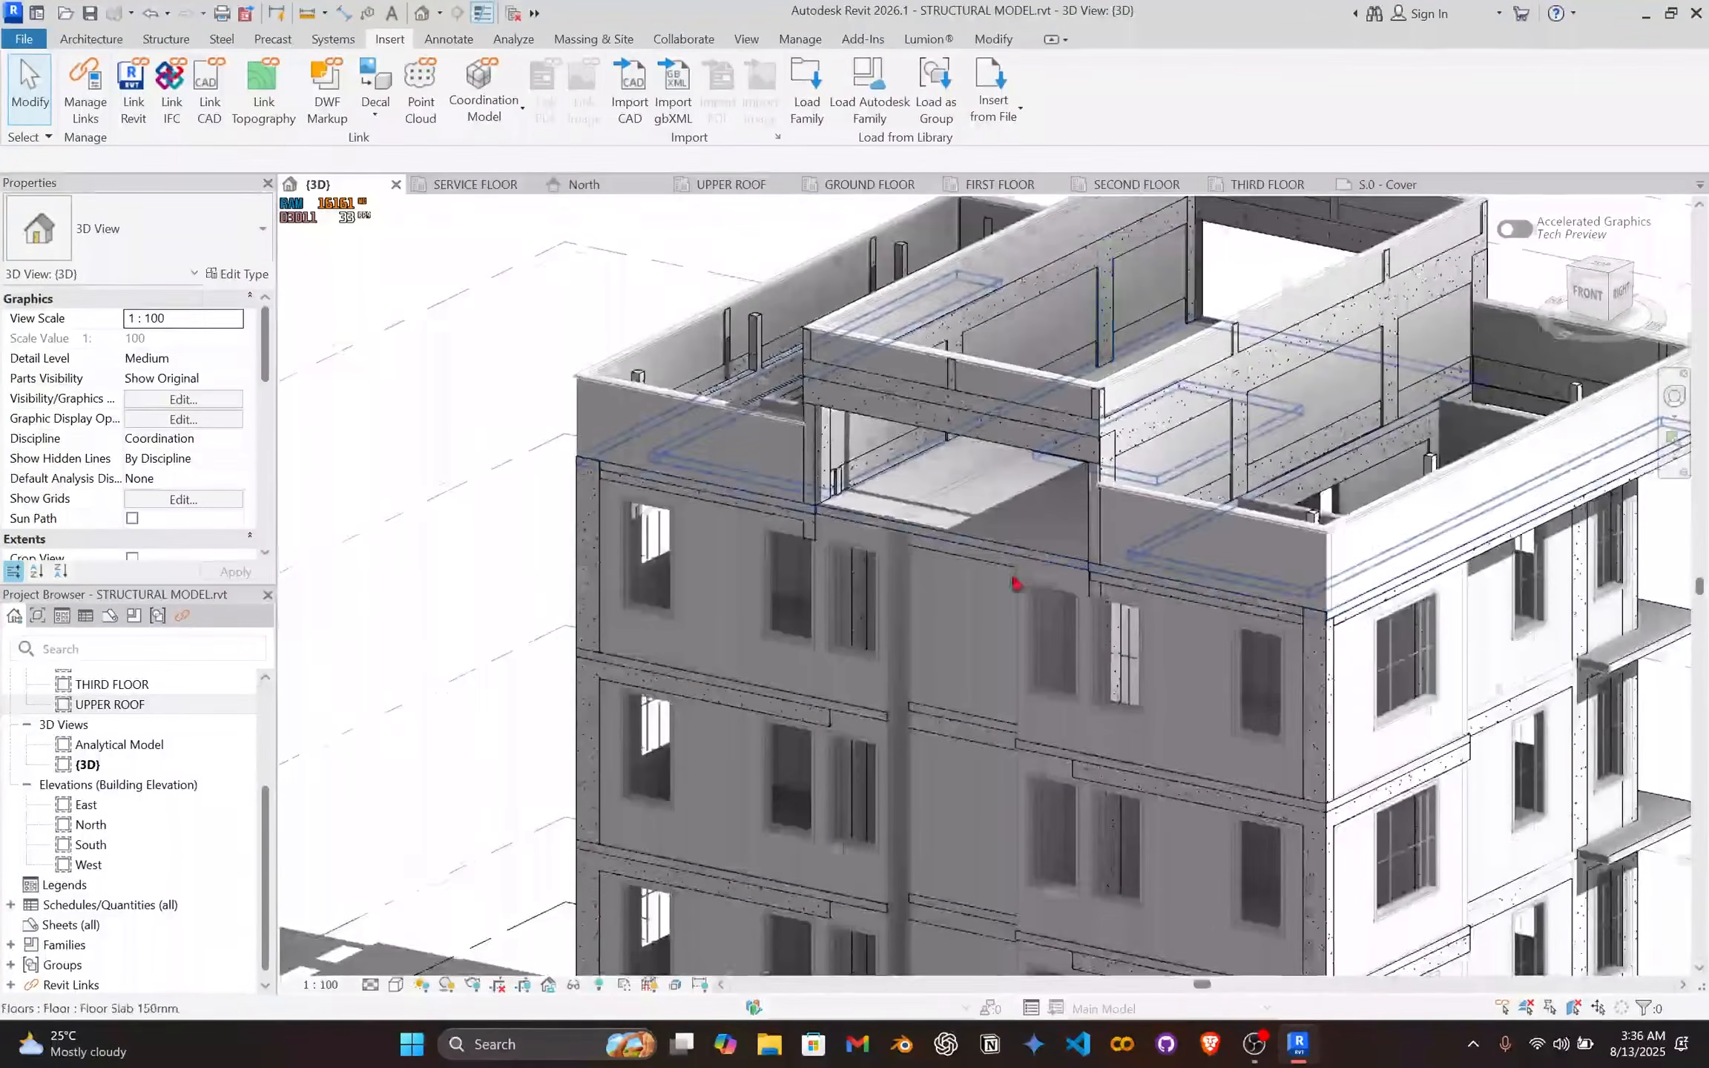
scroll(1010, 582, up, 2)
scroll(1011, 585, down, 5)
shift+middle_drag(1046, 644, 445, 590)
middle_drag(1137, 693, 1015, 698)
scroll(1015, 698, up, 3)
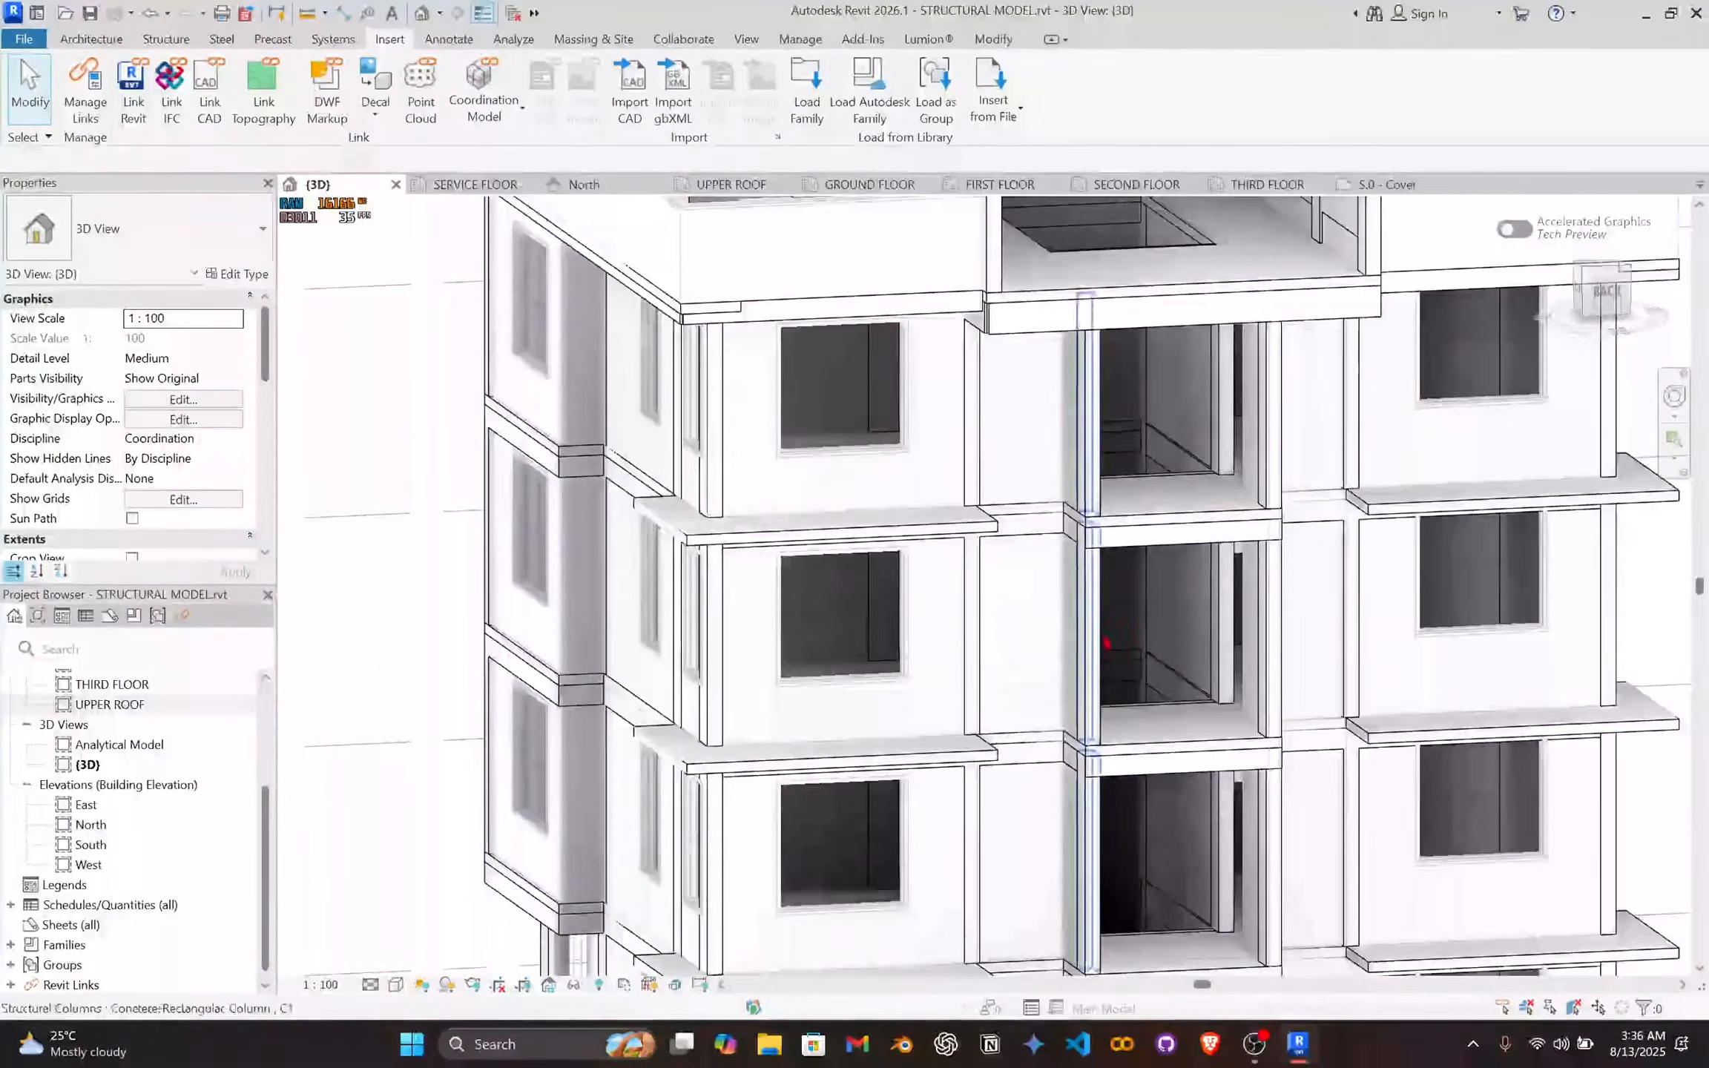
middle_drag(1119, 641, 809, 656)
middle_drag(1144, 594, 1068, 662)
scroll(1038, 631, down, 3)
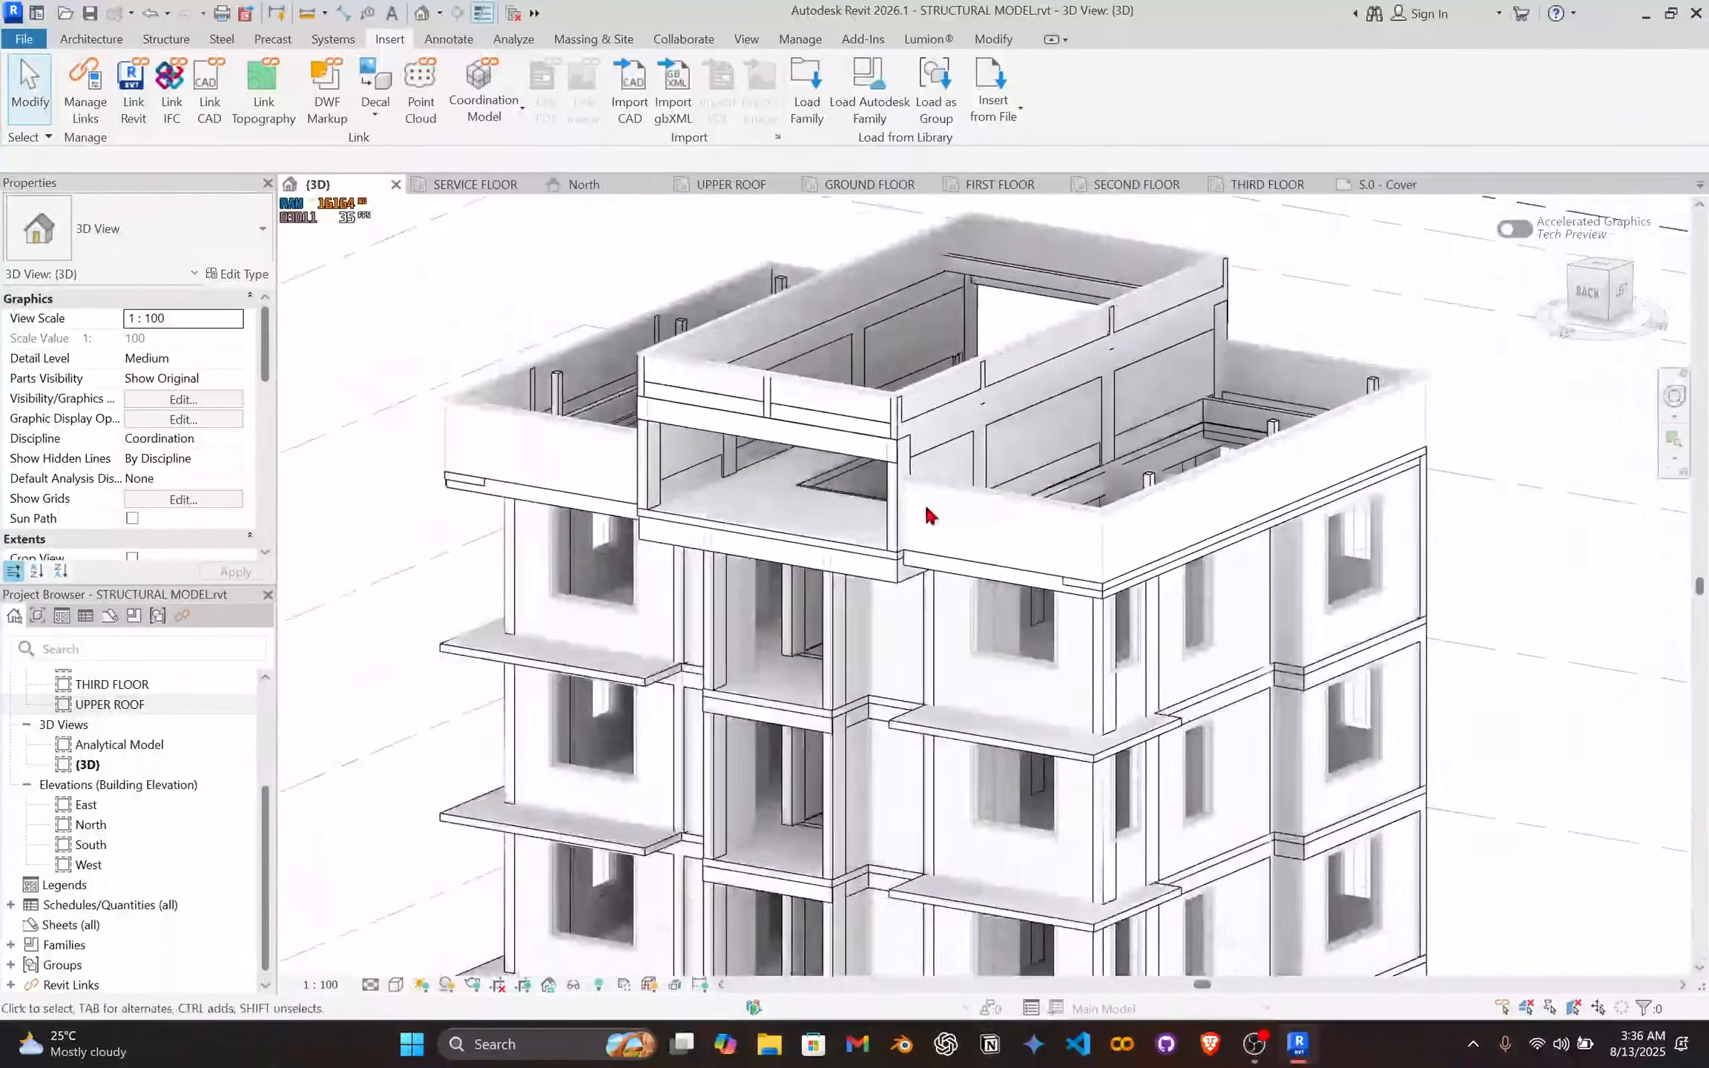
Step: Examine the stub columns and upstand beams inside the roof parapet walls against the linked architecture
middle_drag(928, 515, 1097, 703)
shift+middle_drag(837, 600, 900, 660)
scroll(821, 580, up, 1)
scroll(1034, 515, up, 4)
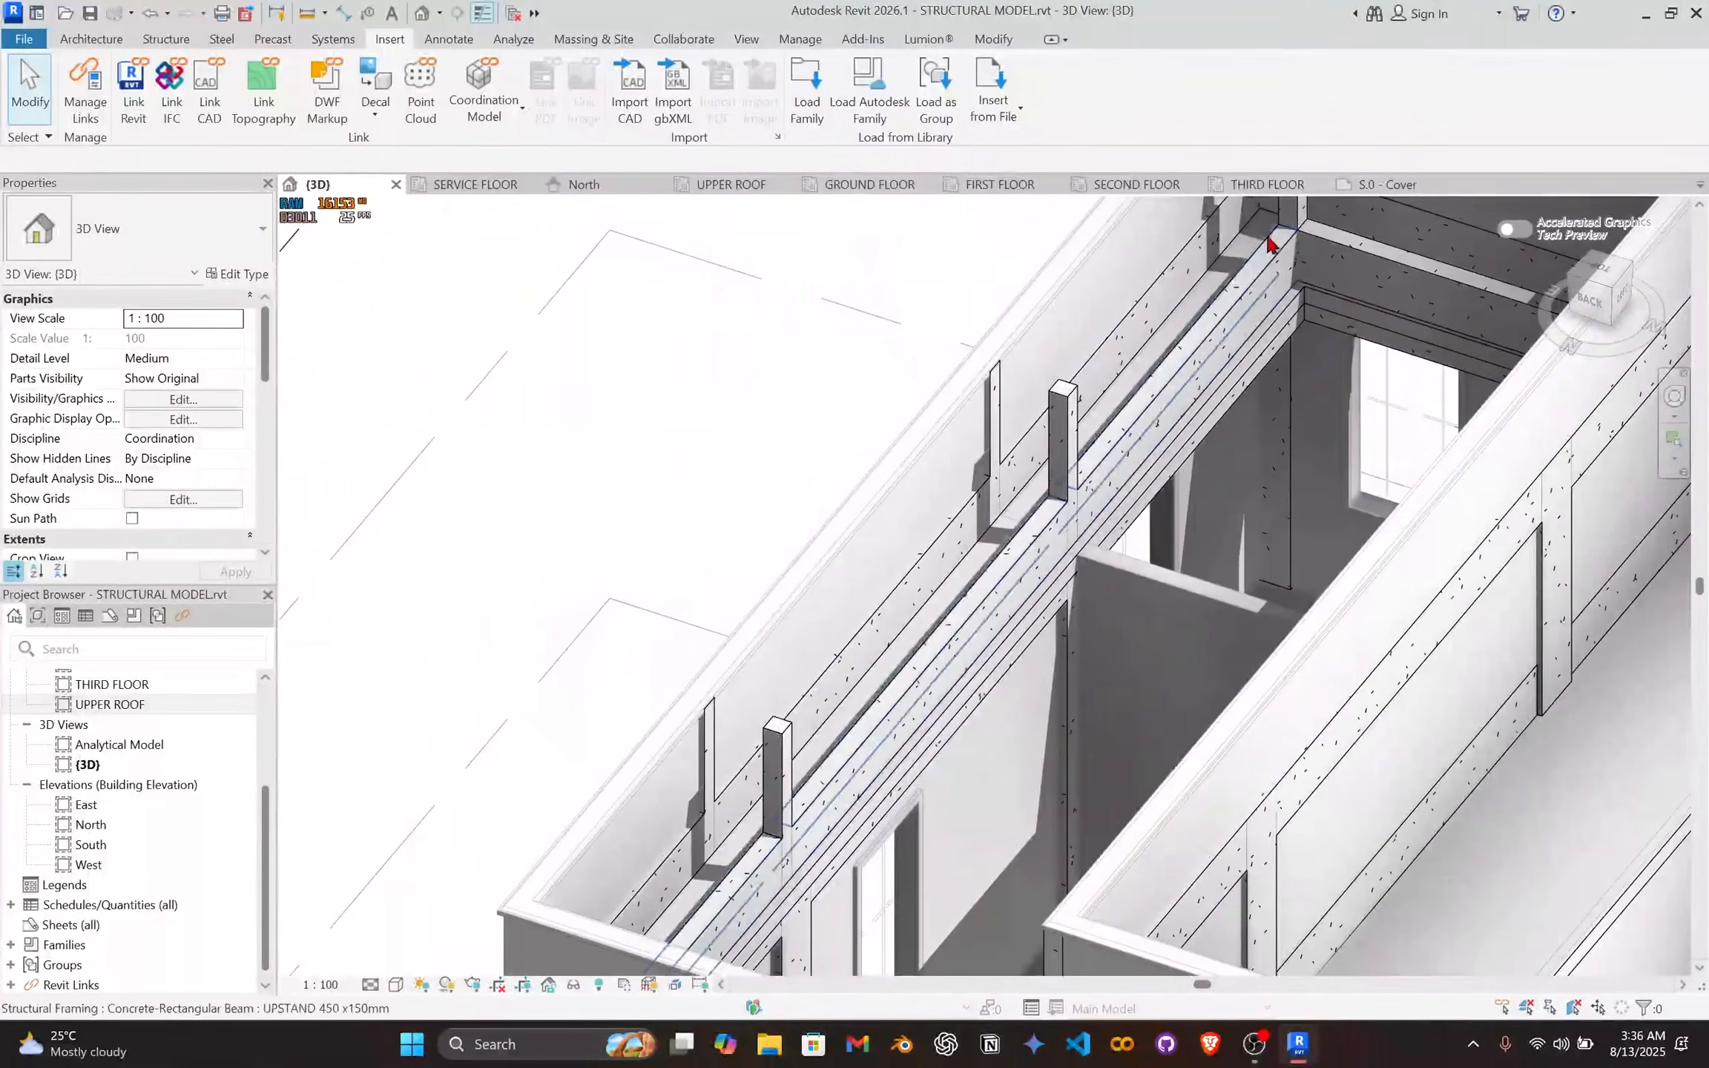
scroll(920, 575, down, 2)
mouse_move(957, 568)
shift+middle_down()
mouse_move(938, 469)
mouse_move(984, 576)
shift+middle_up()
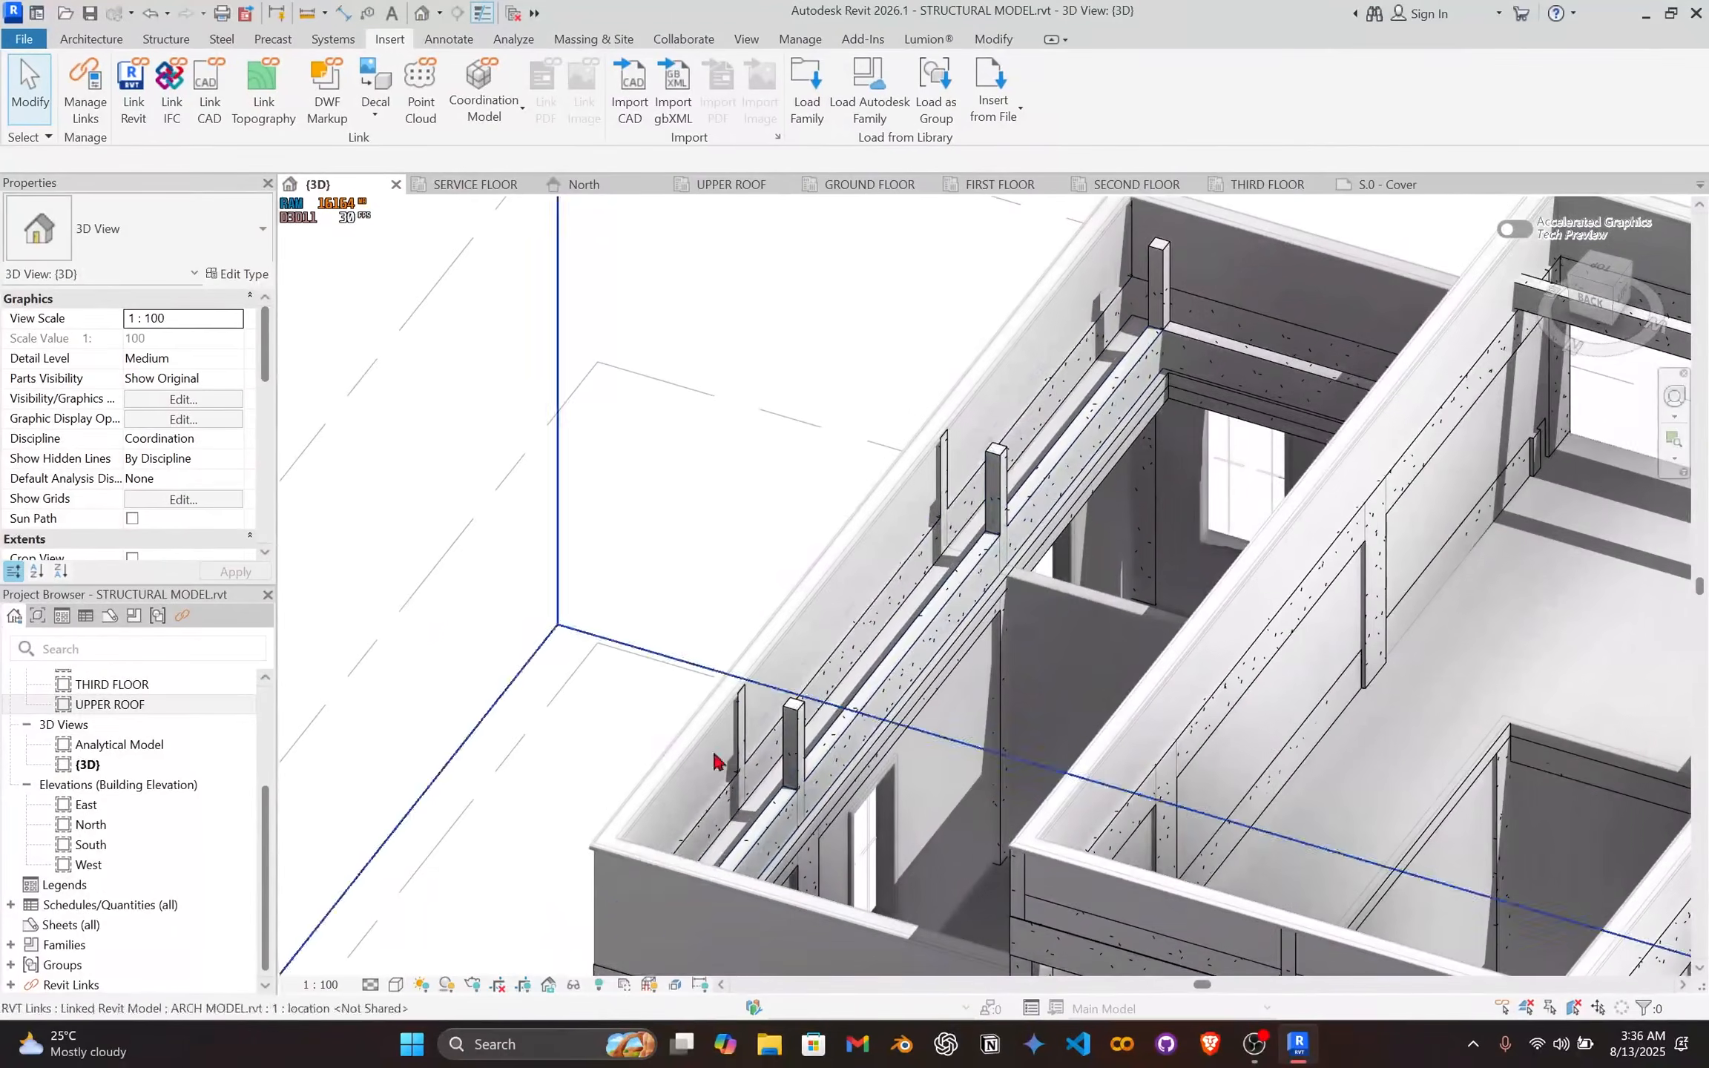
scroll(880, 661, down, 1)
scroll(878, 663, down, 1)
scroll(1008, 425, up, 2)
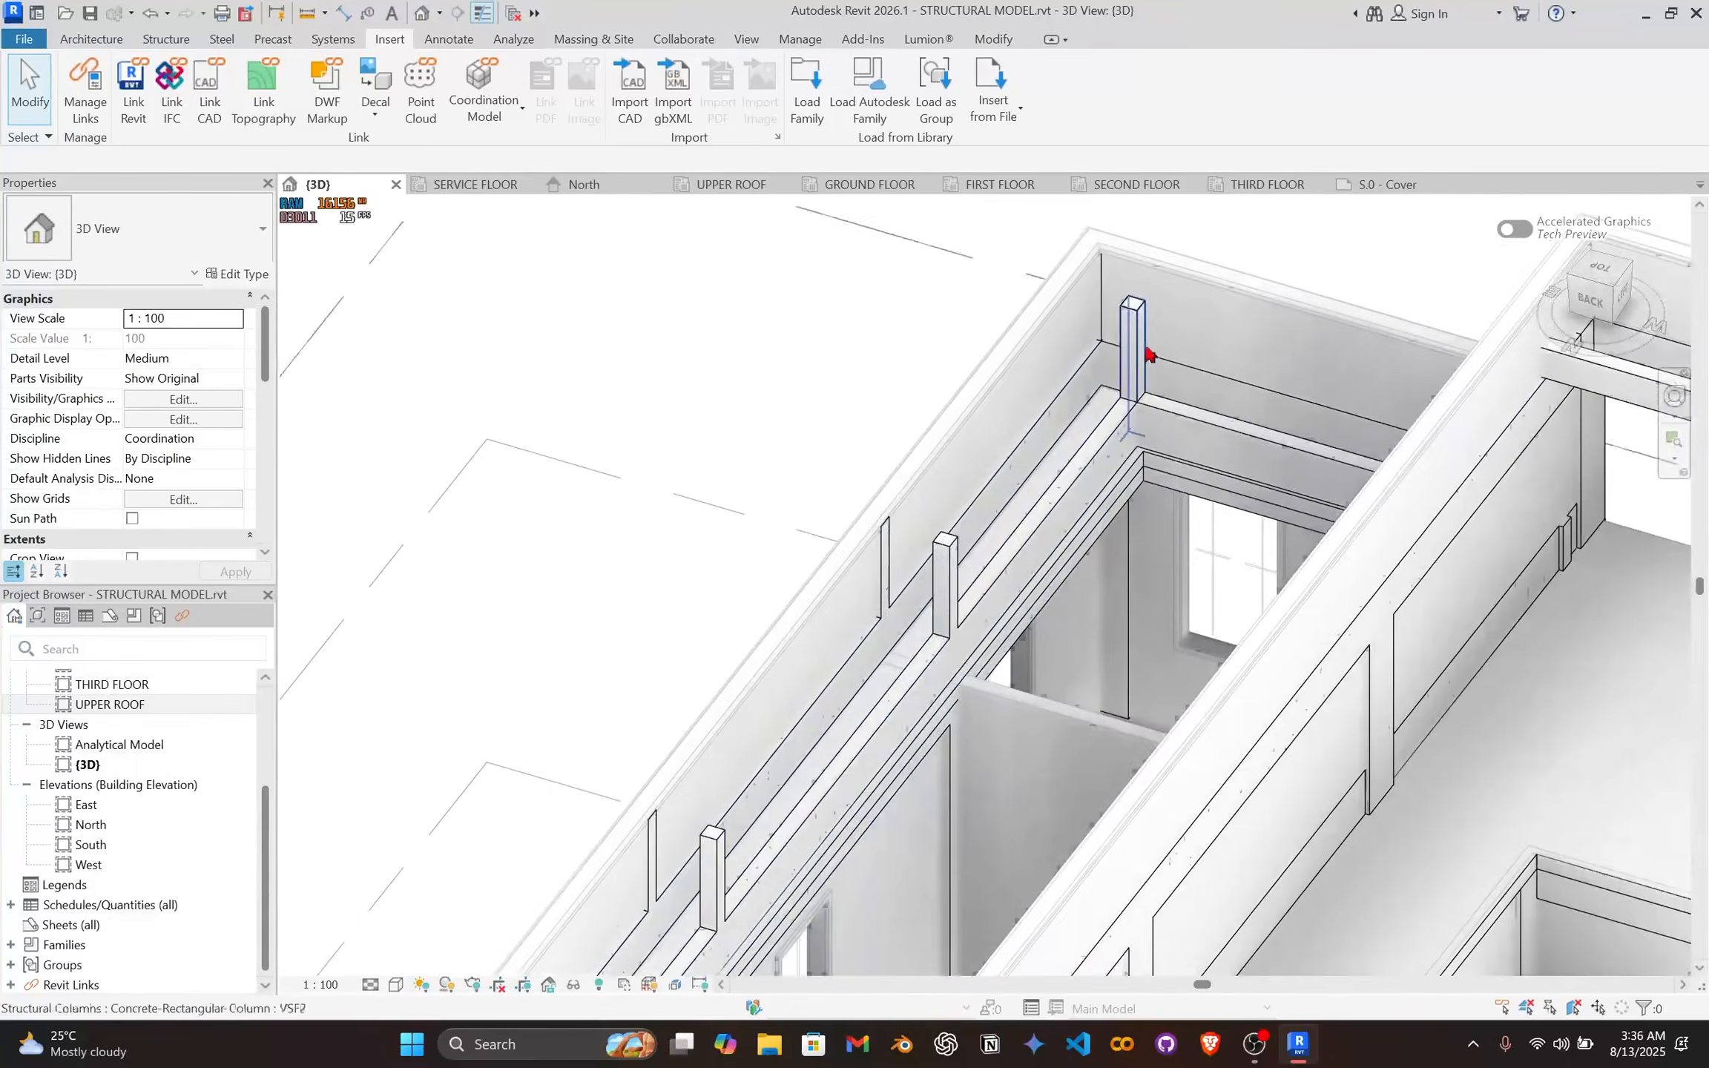
scroll(917, 469, down, 2)
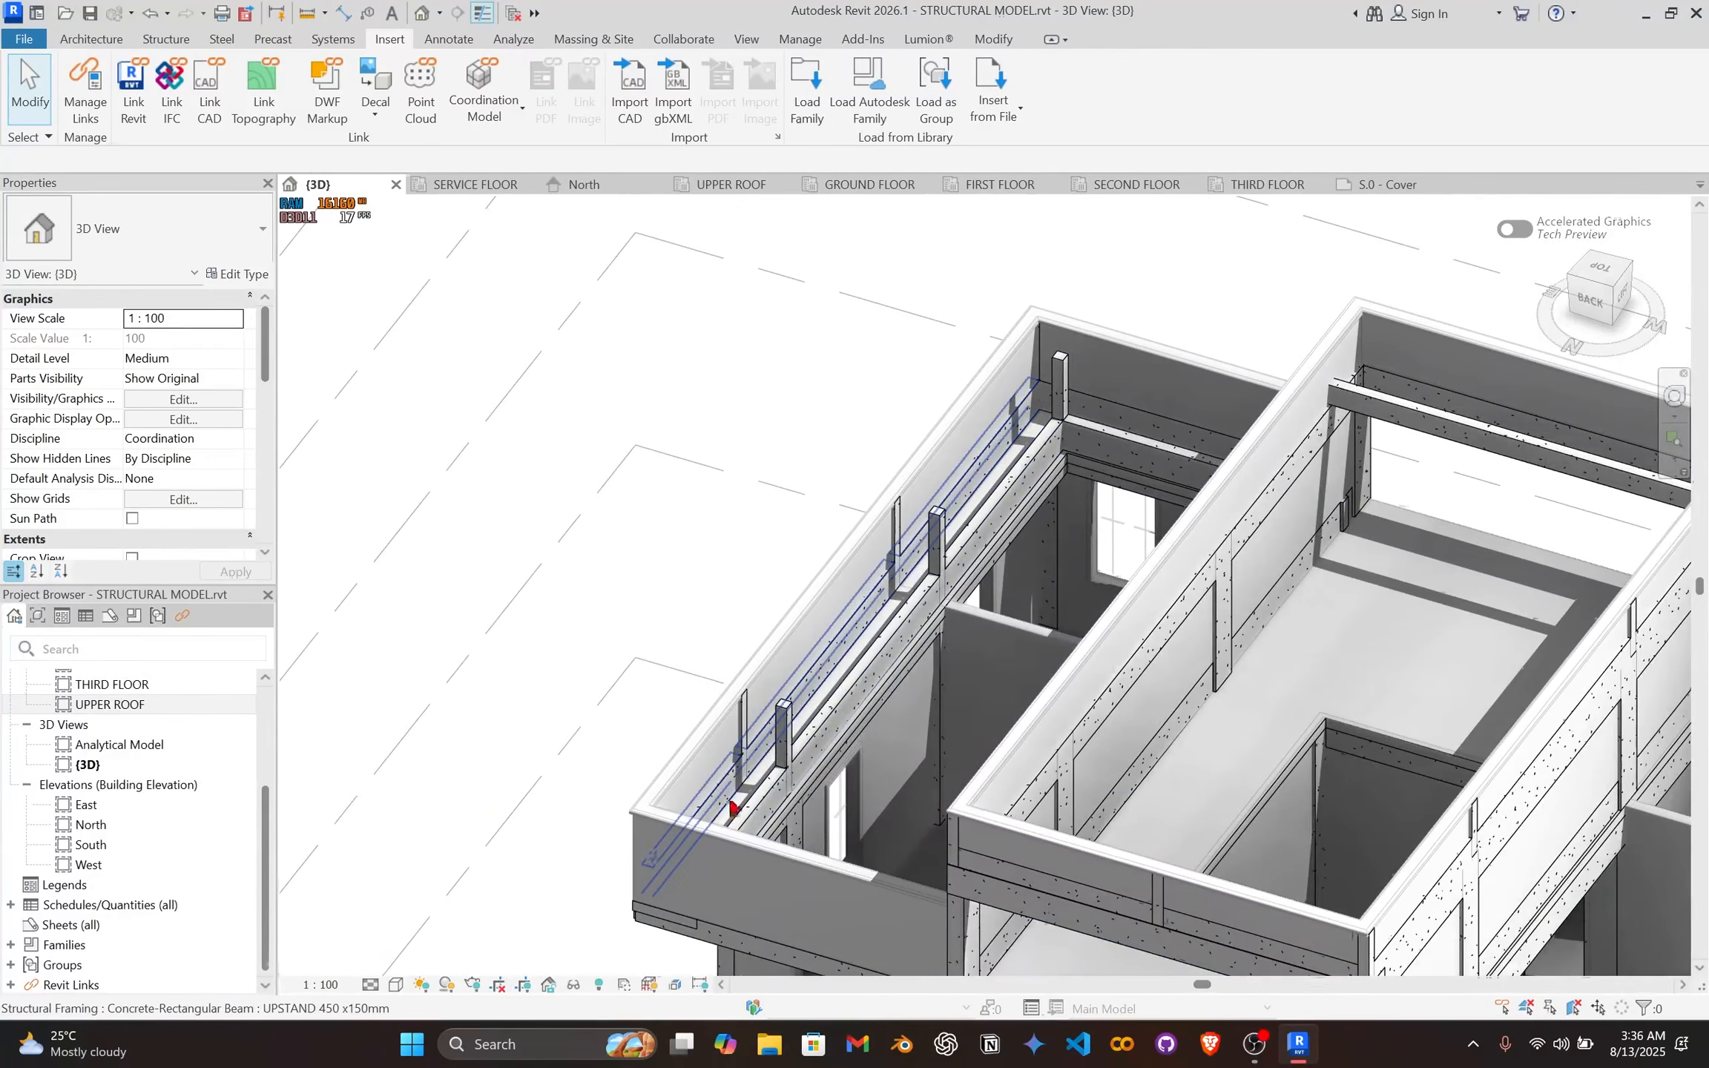
scroll(862, 772, down, 2)
middle_drag(1154, 664, 625, 398)
scroll(933, 499, up, 2)
shift+middle_drag(809, 479, 964, 451)
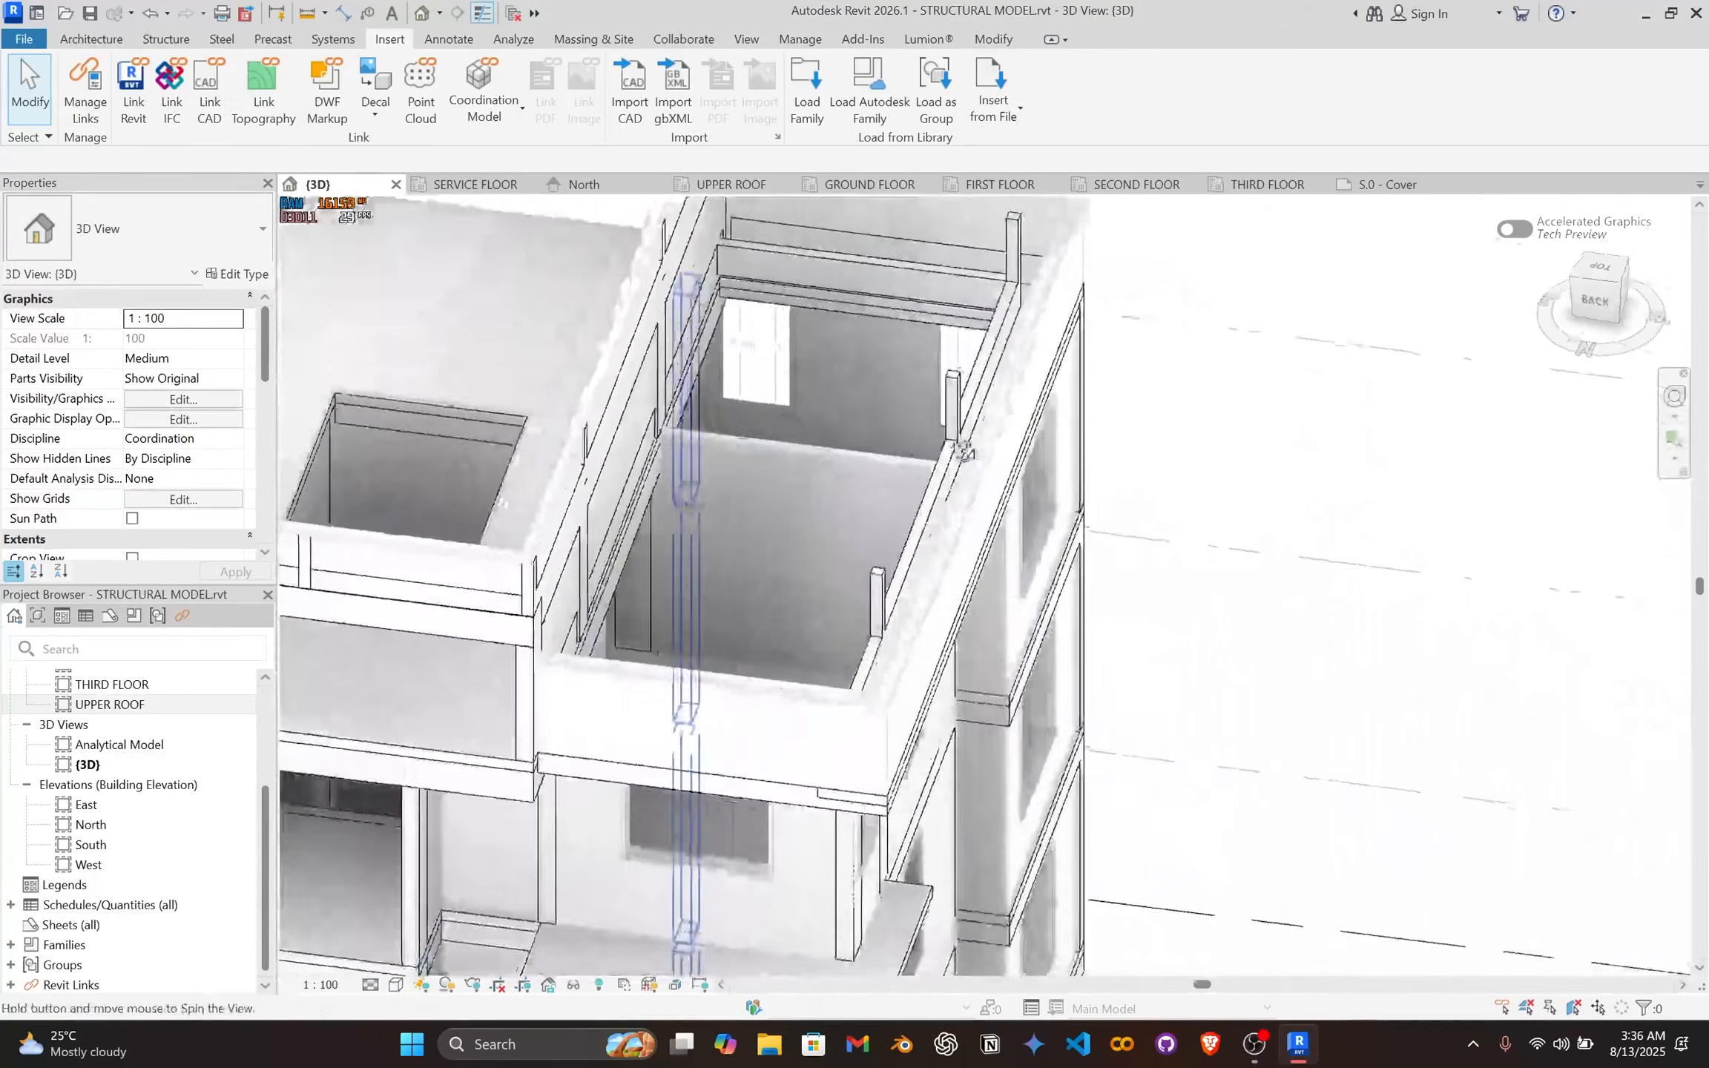
Step: Enable the section box for the 3D view
scroll(965, 453, down, 5)
scroll(1133, 711, up, 4)
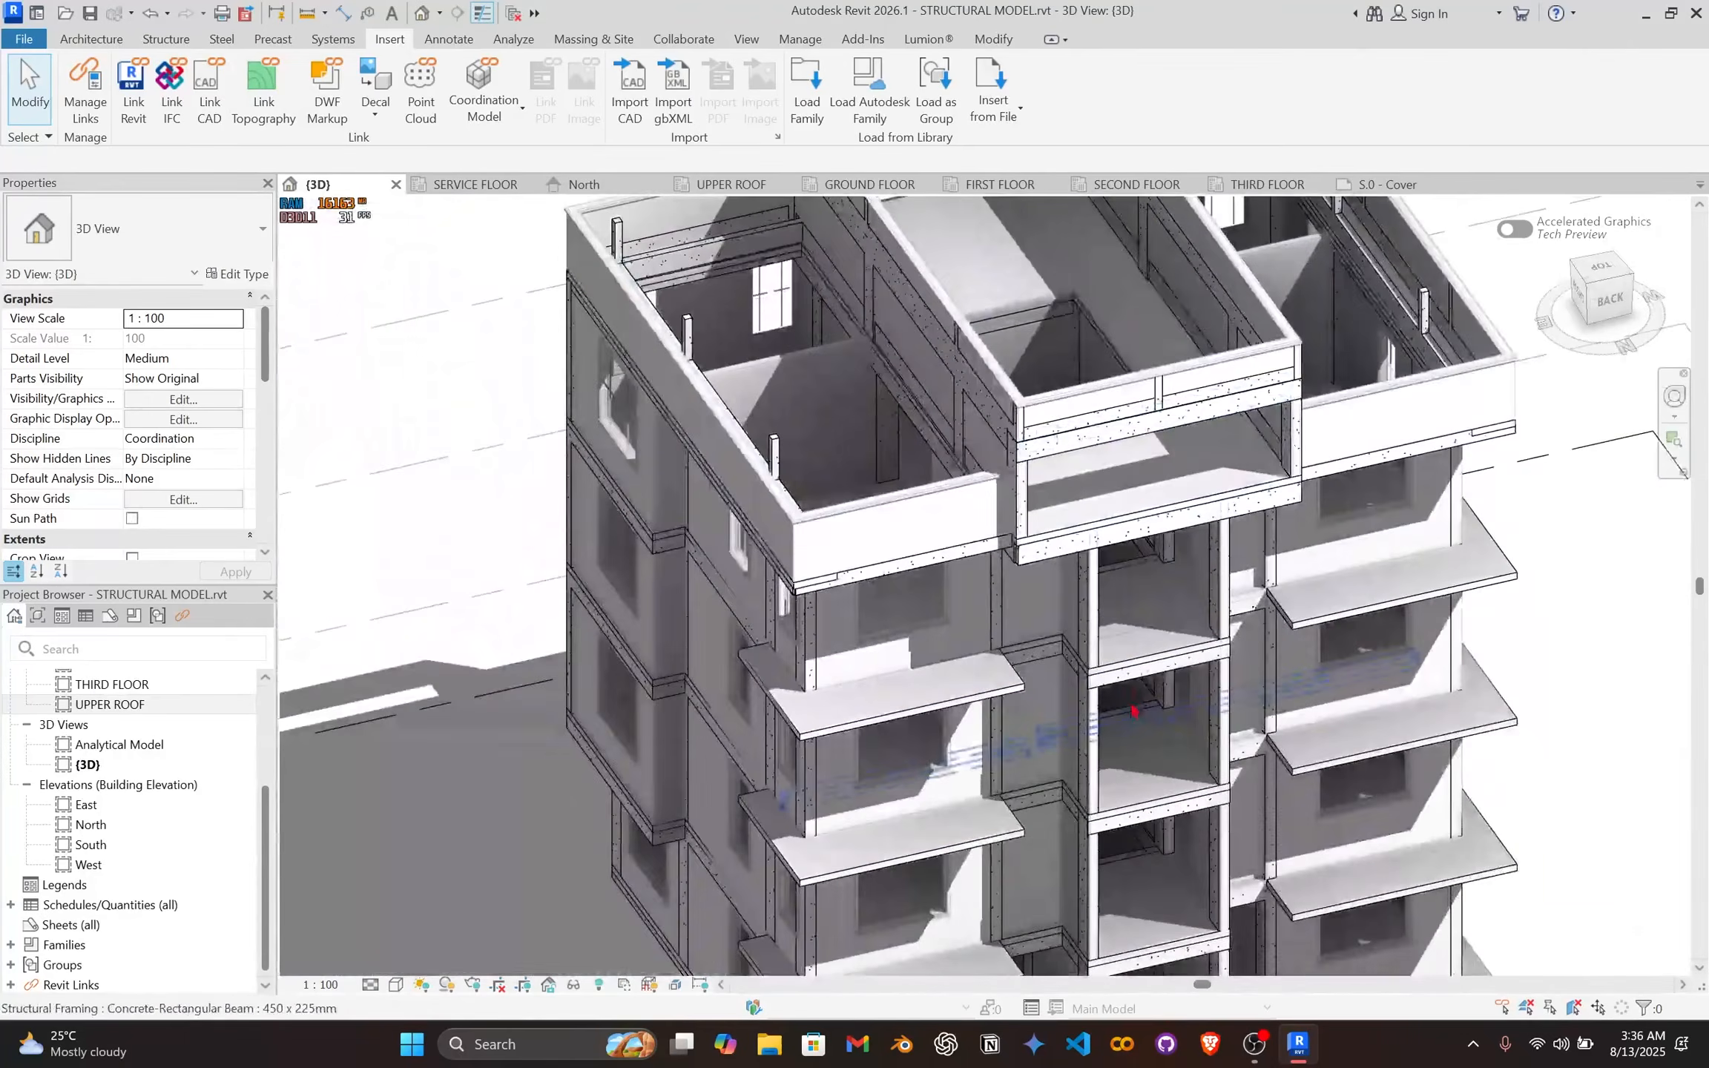
scroll(1133, 711, down, 5)
scroll(888, 572, up, 3)
scroll(265, 516, down, 3)
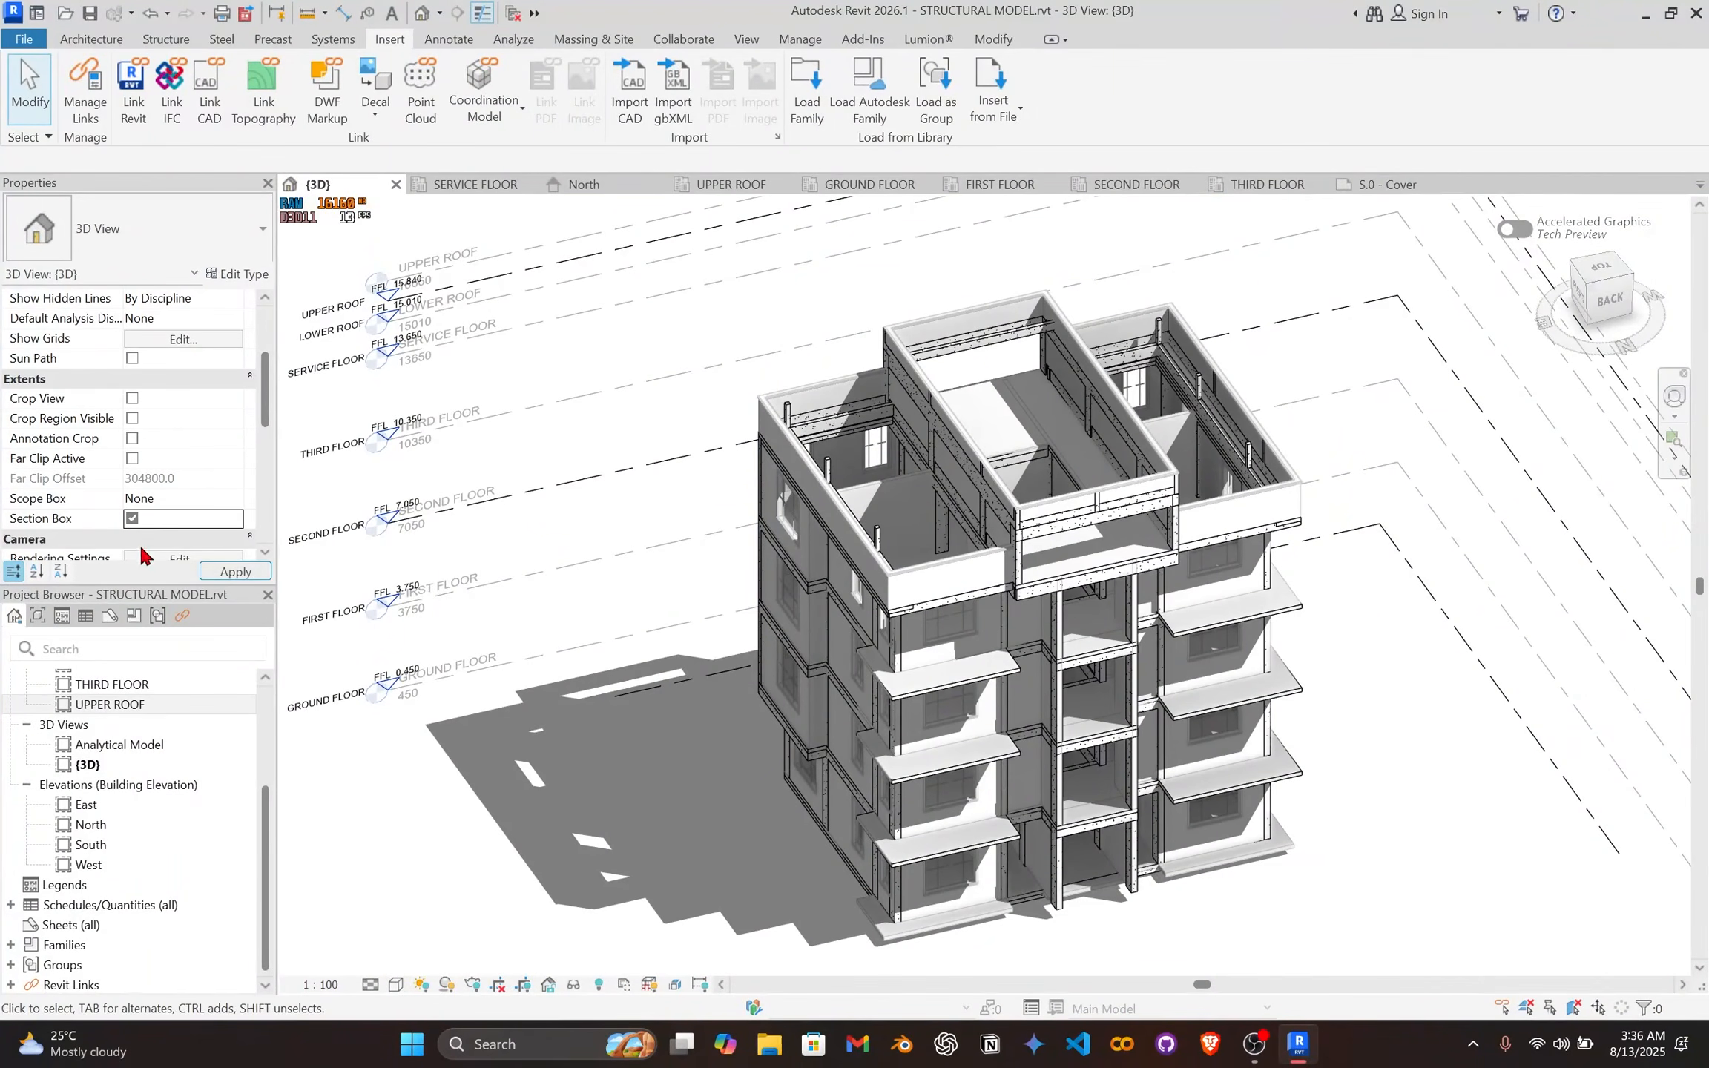
click(235, 571)
scroll(1076, 594, down, 3)
scroll(1146, 601, up, 2)
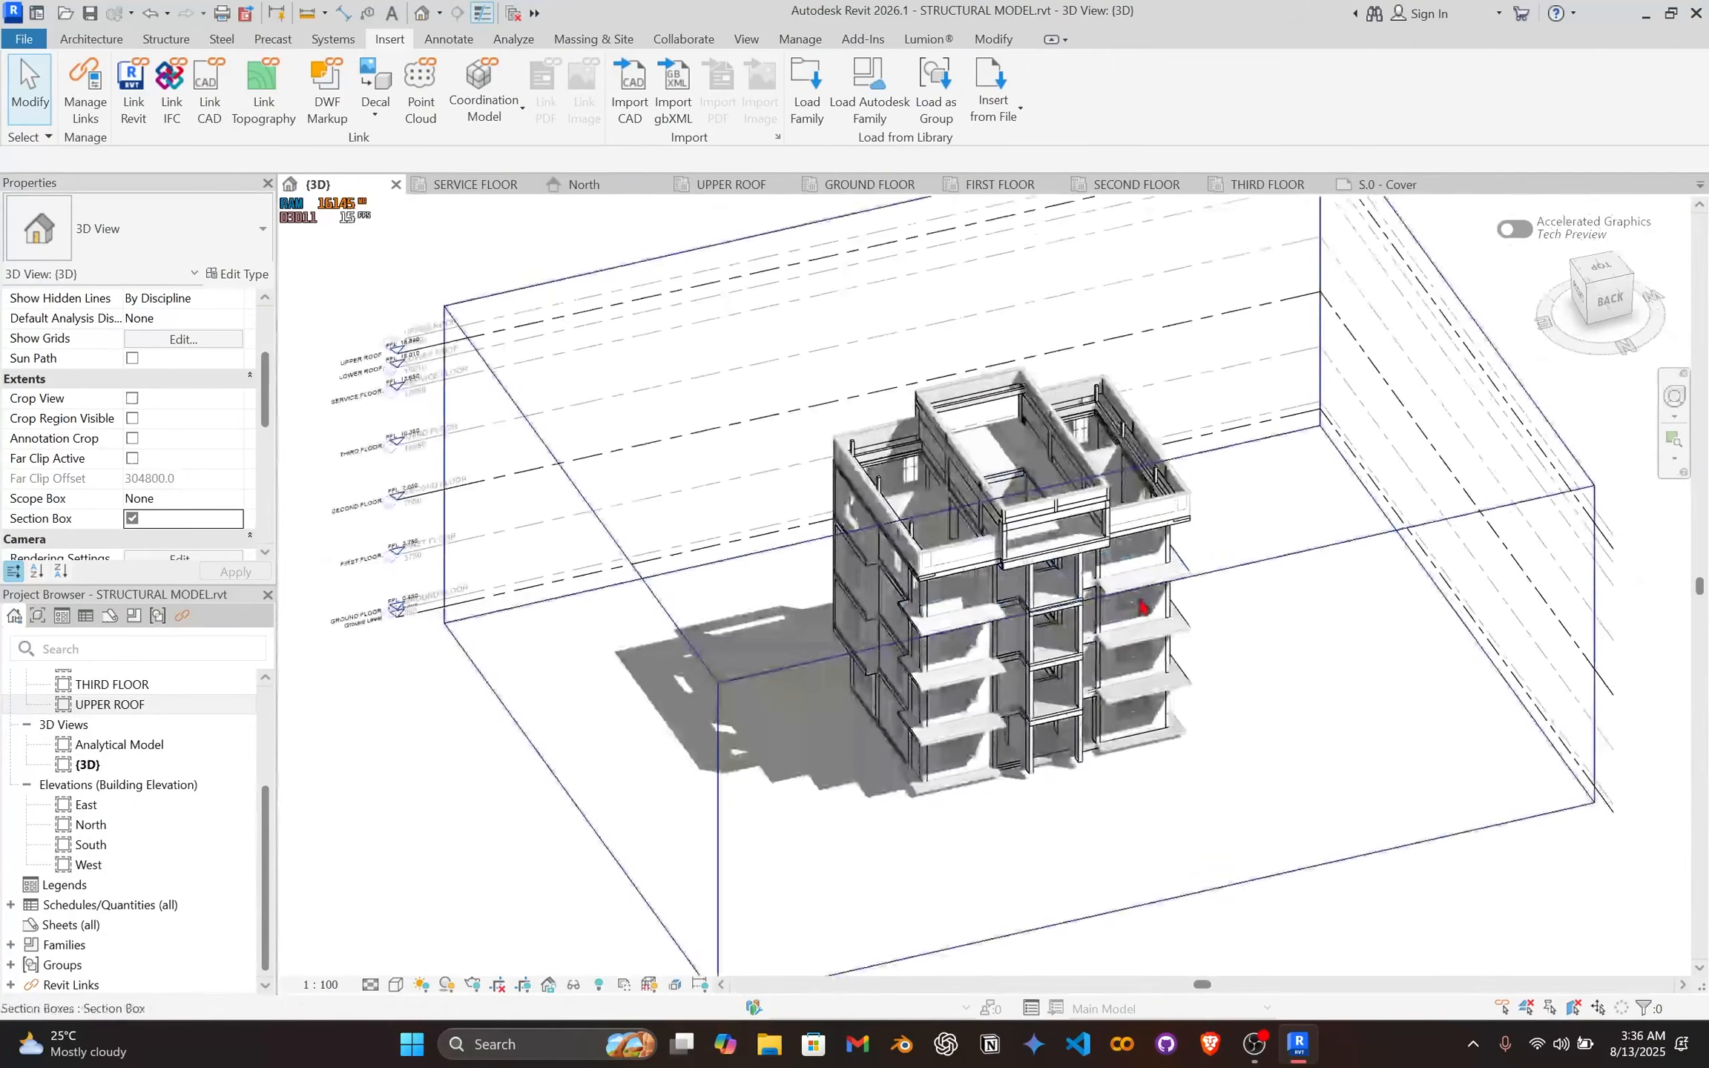
Step: Lower the top face of the section box to cut the building open through its second-floor storey
click(1223, 573)
scroll(1020, 416, up, 3)
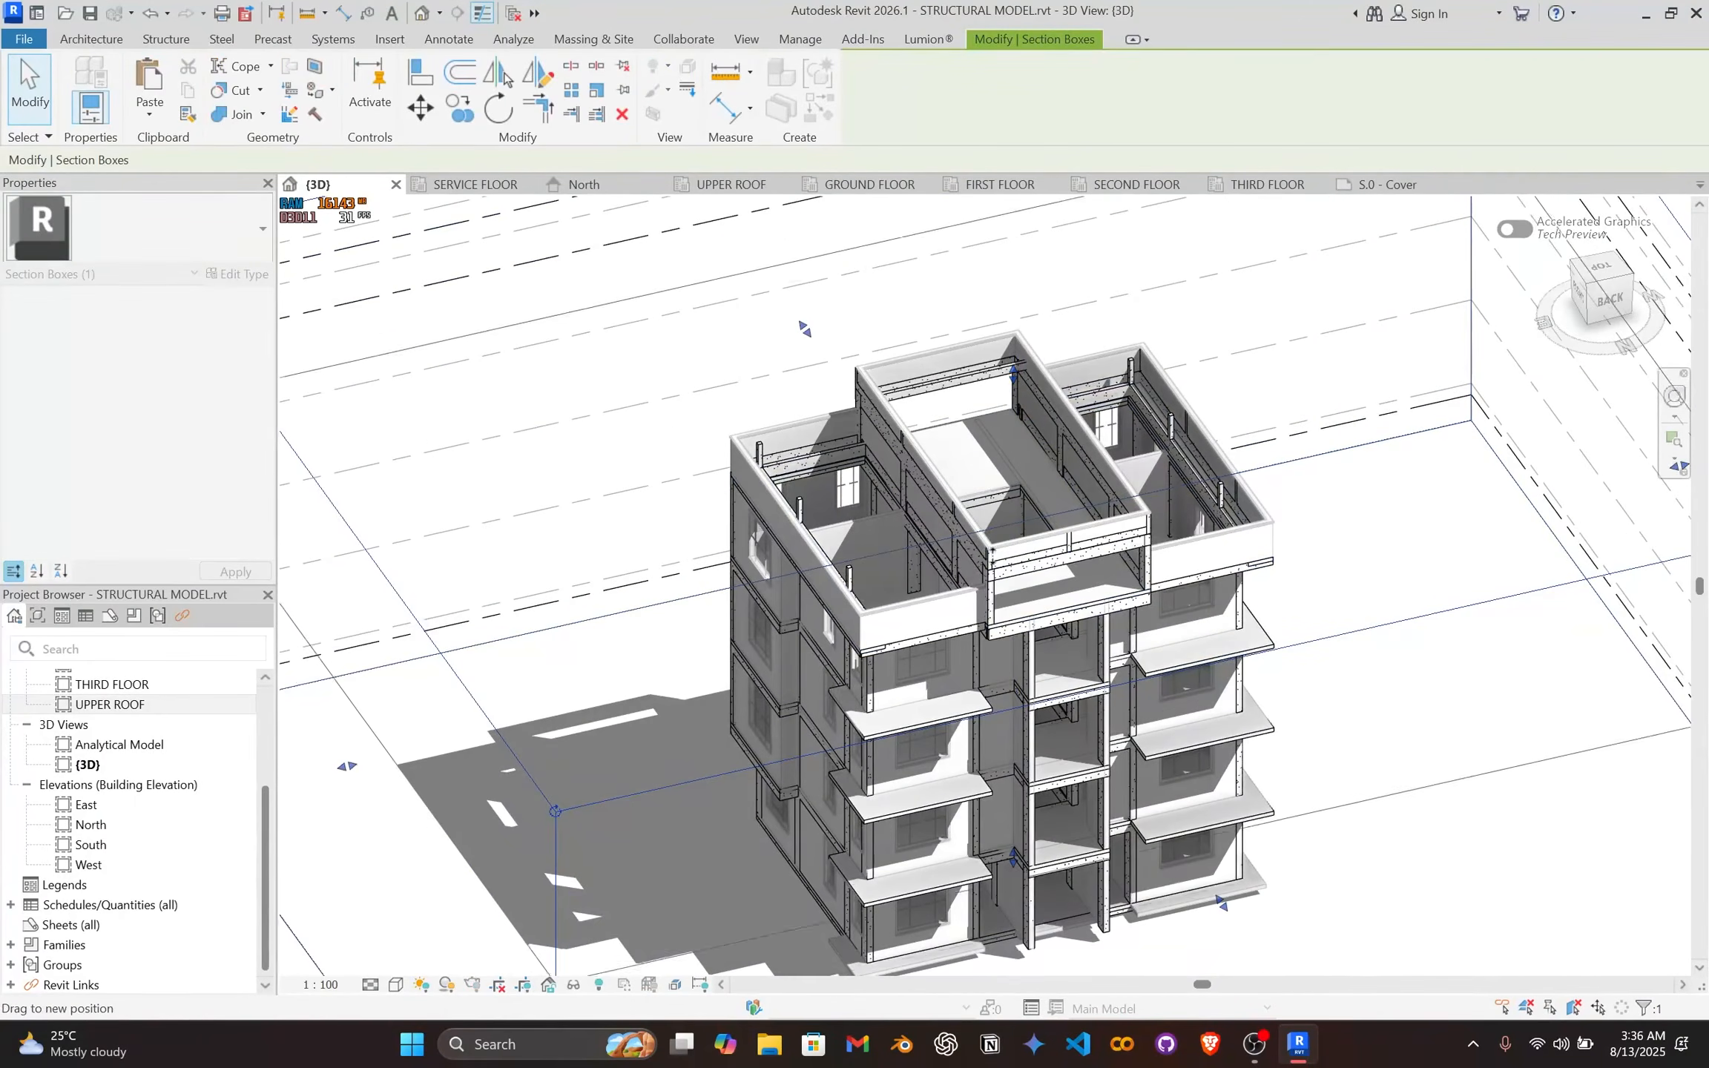
scroll(998, 619, up, 6)
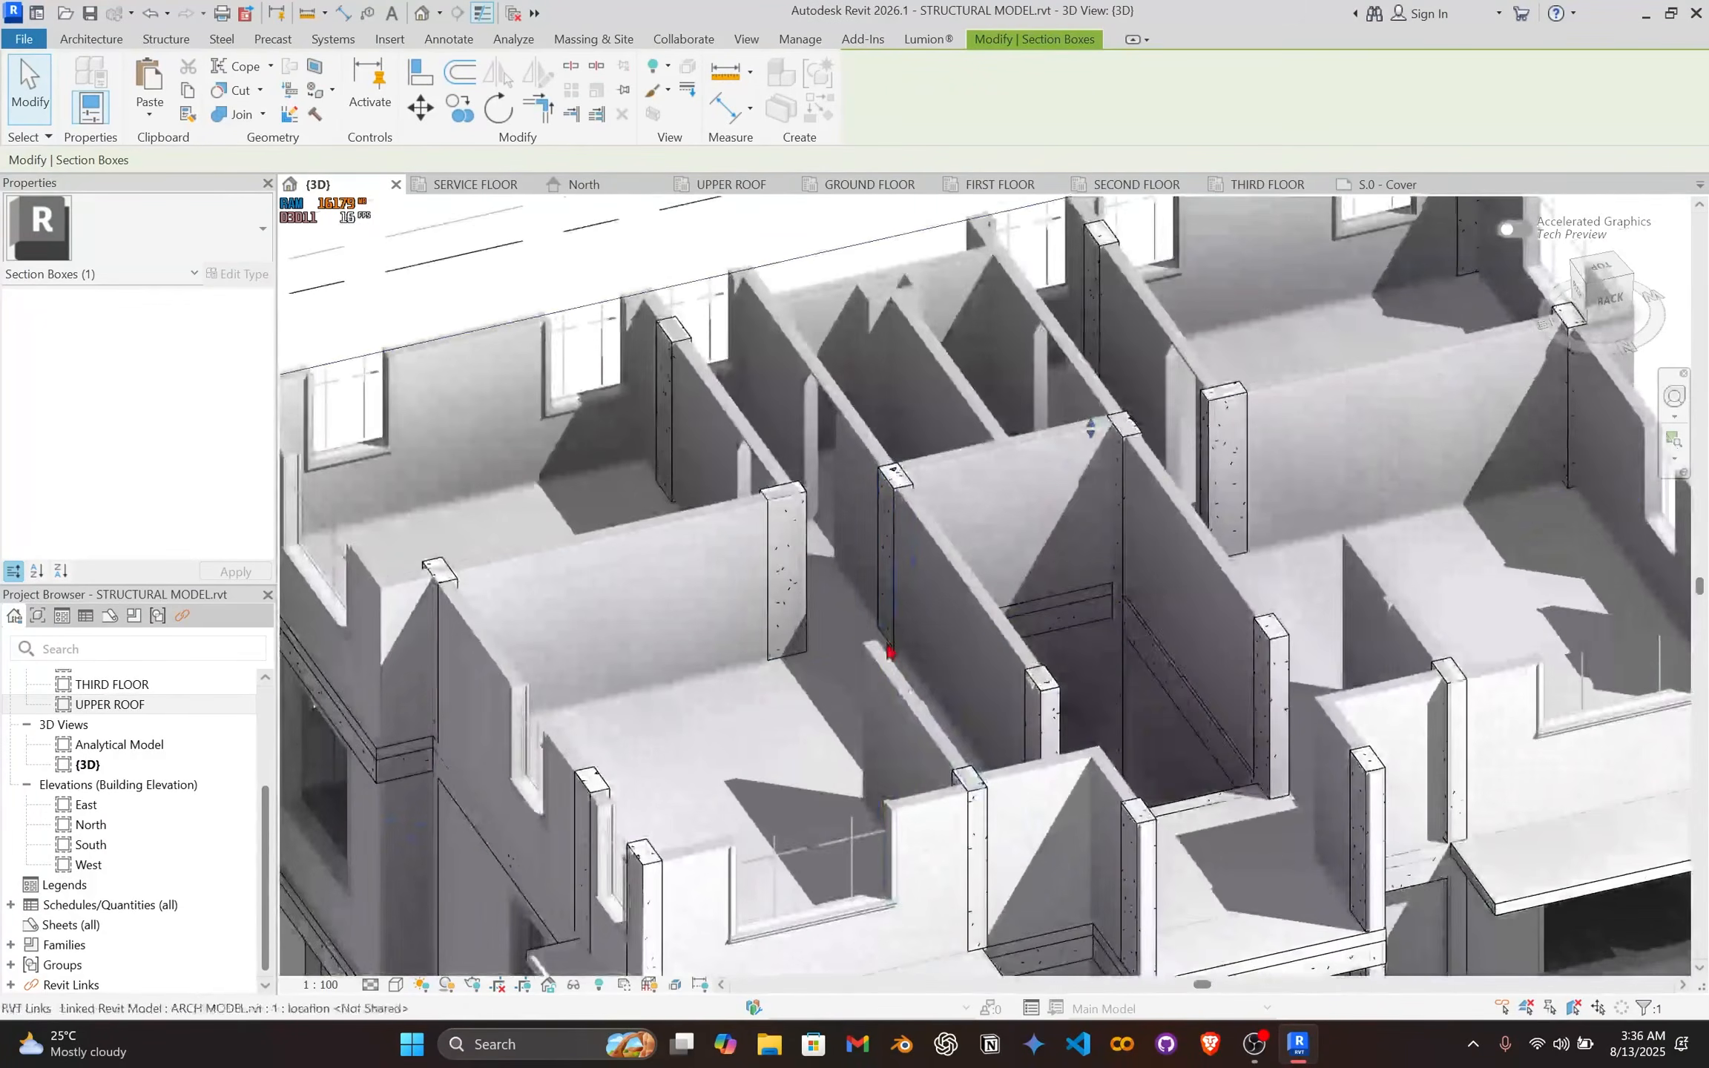
middle_drag(842, 626, 881, 572)
mouse_move(1078, 671)
shift+middle_down()
mouse_move(1135, 767)
mouse_move(973, 521)
shift+middle_up()
scroll(974, 521, down, 2)
middle_drag(901, 612, 893, 631)
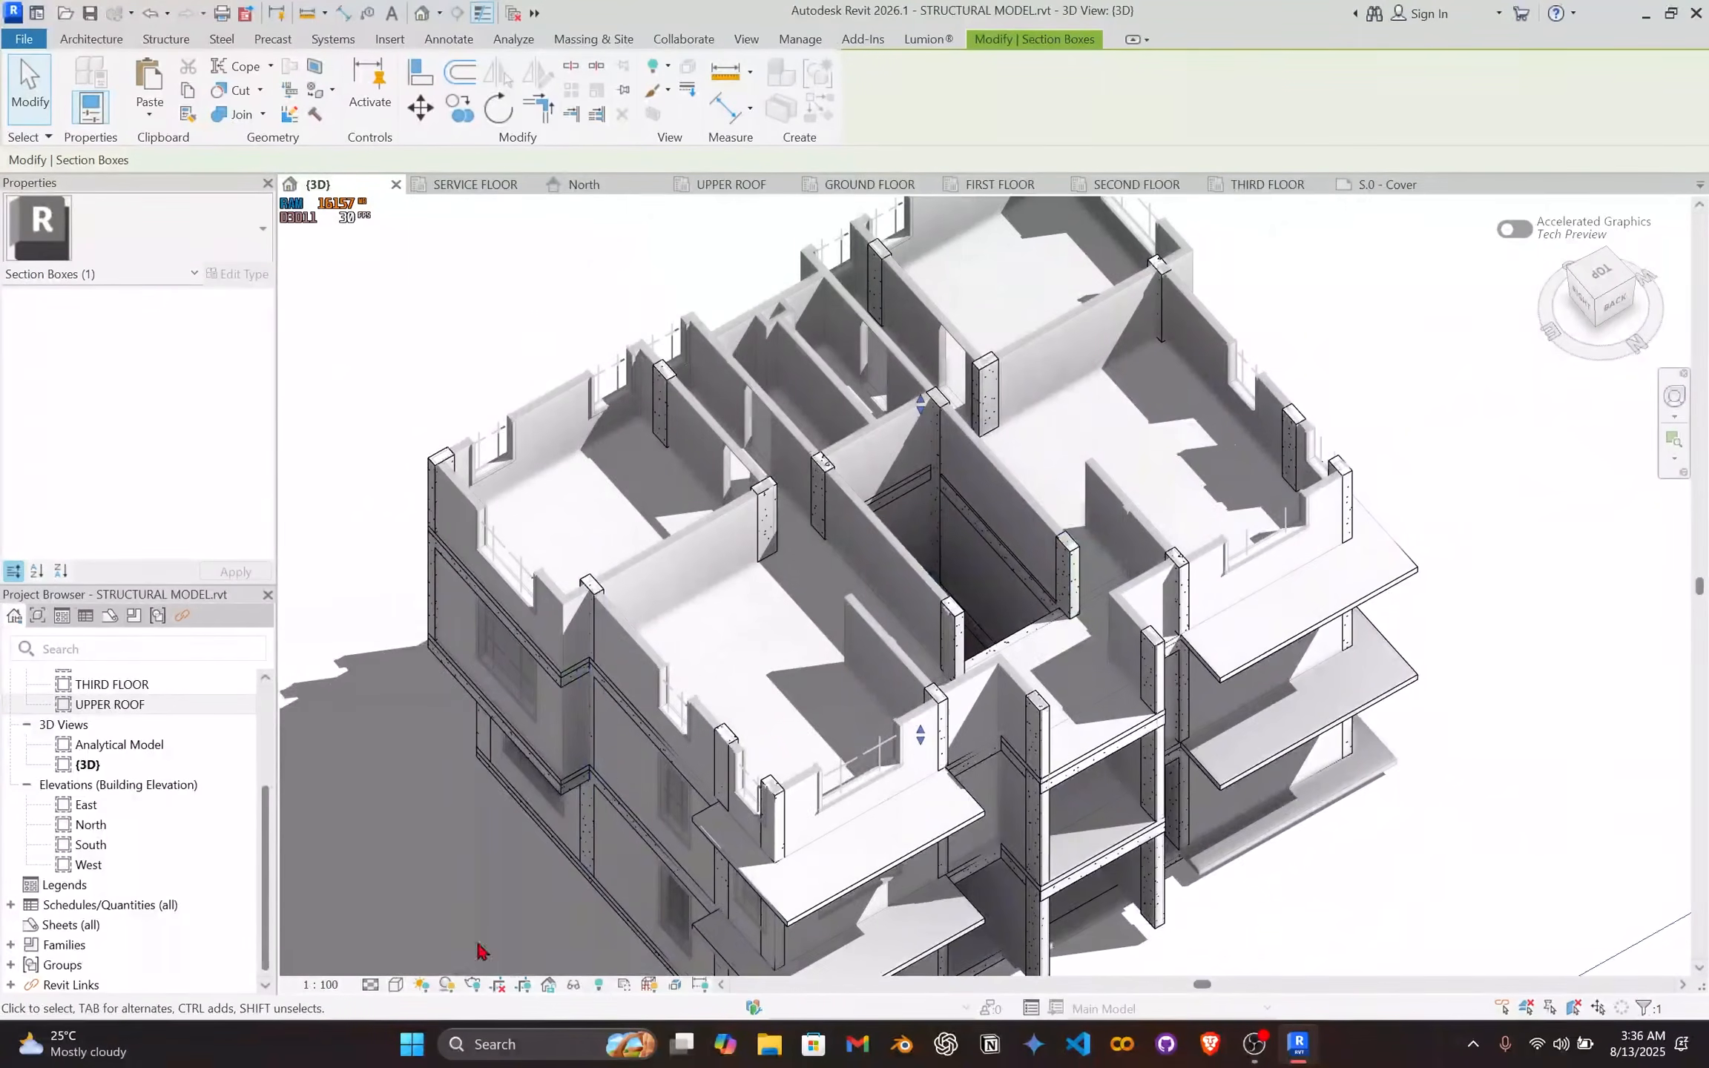
Step: Switch the 3D view's visual style to Realistic
click(396, 985)
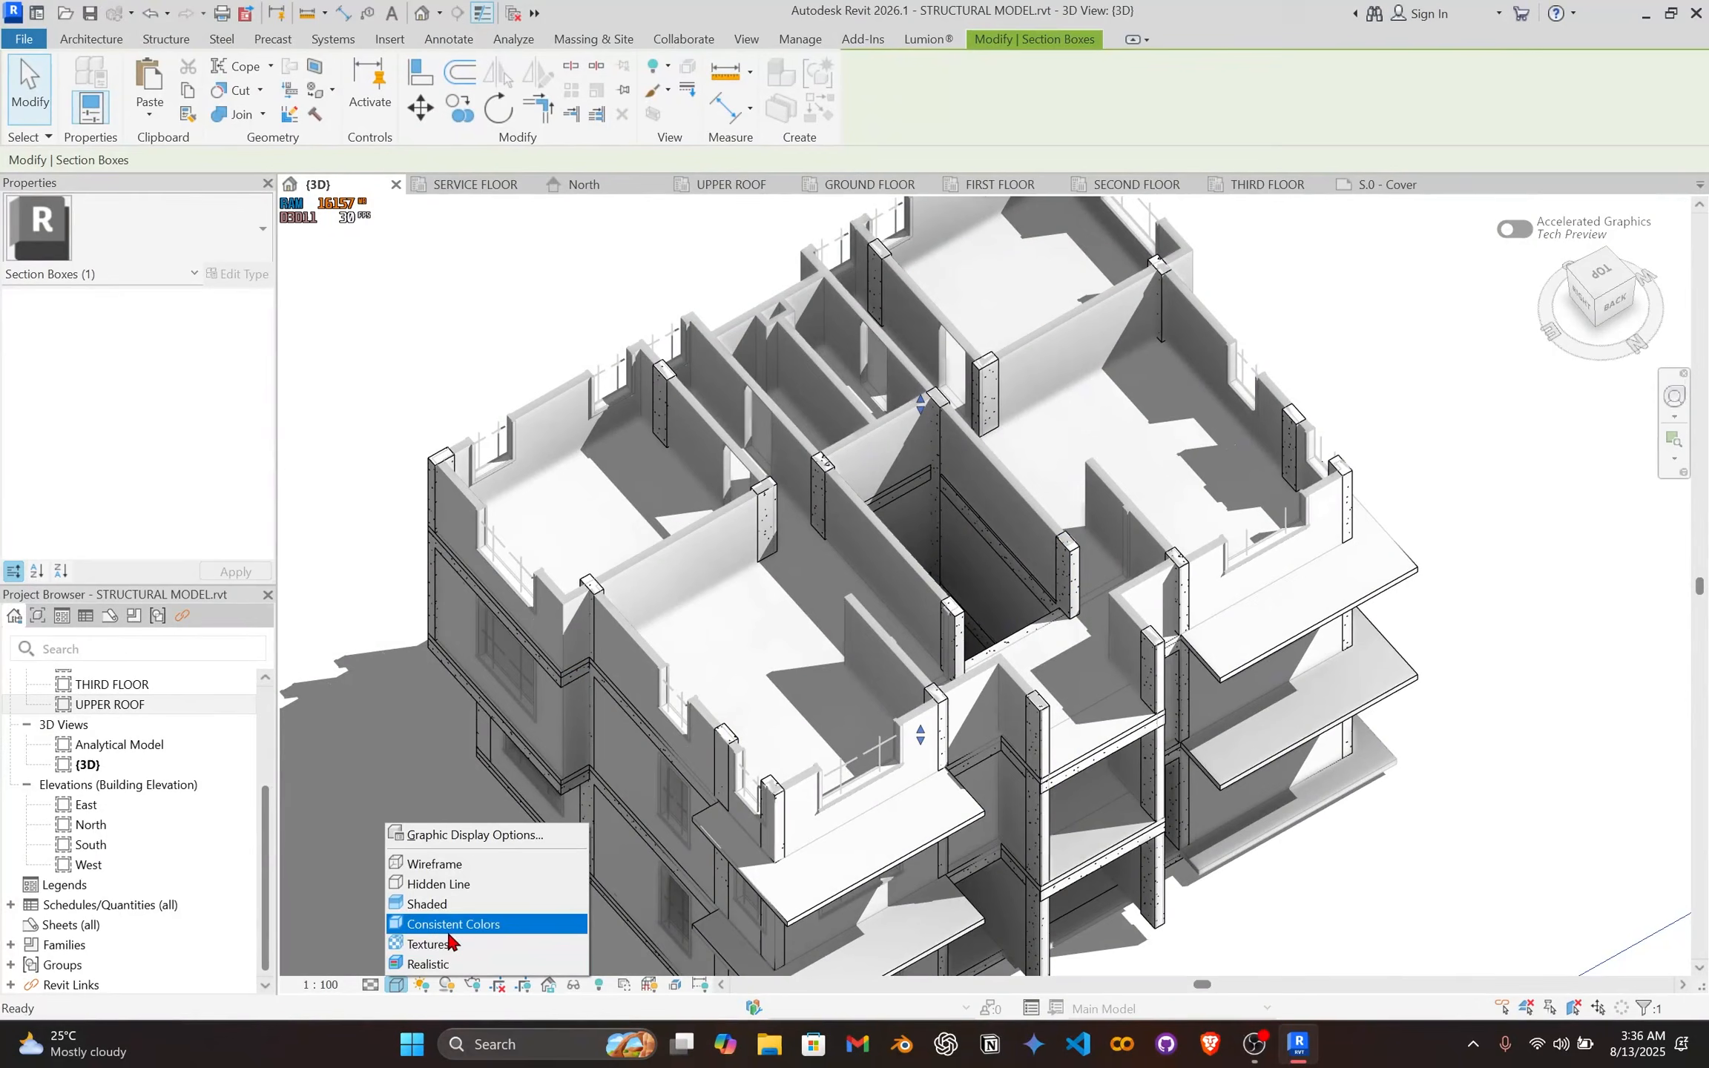
click(472, 965)
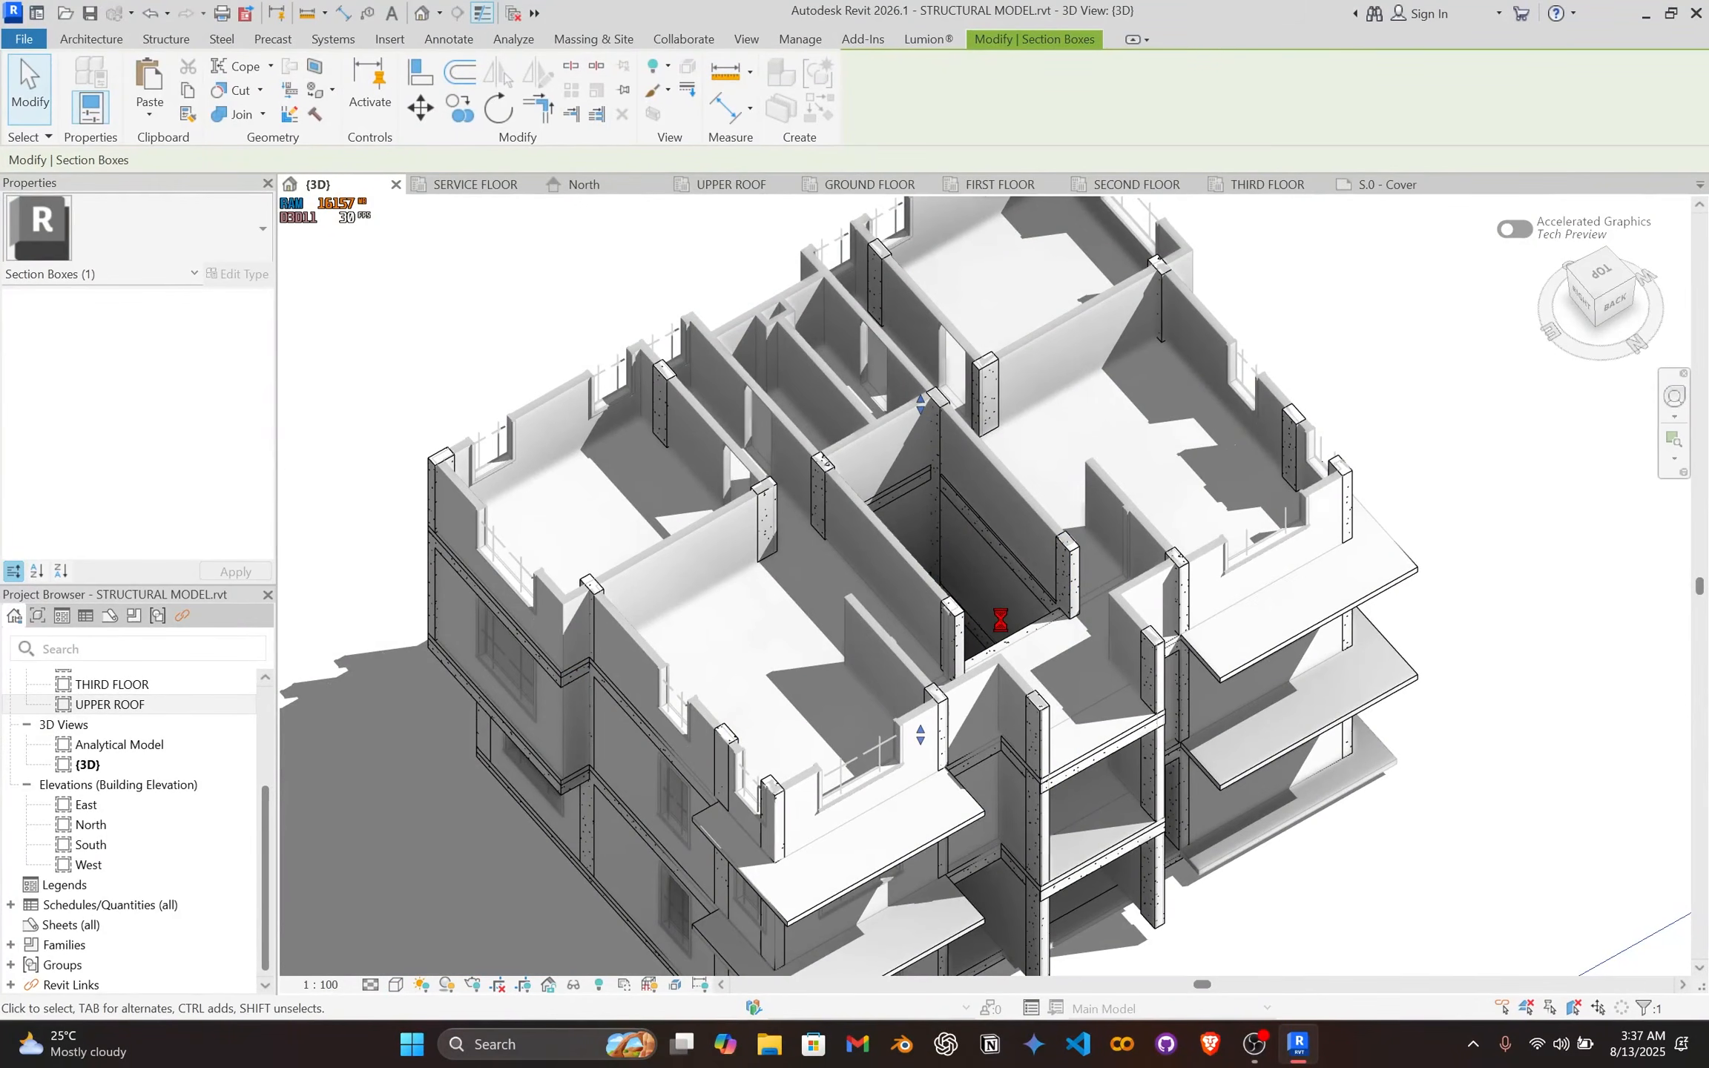
scroll(1001, 629, up, 6)
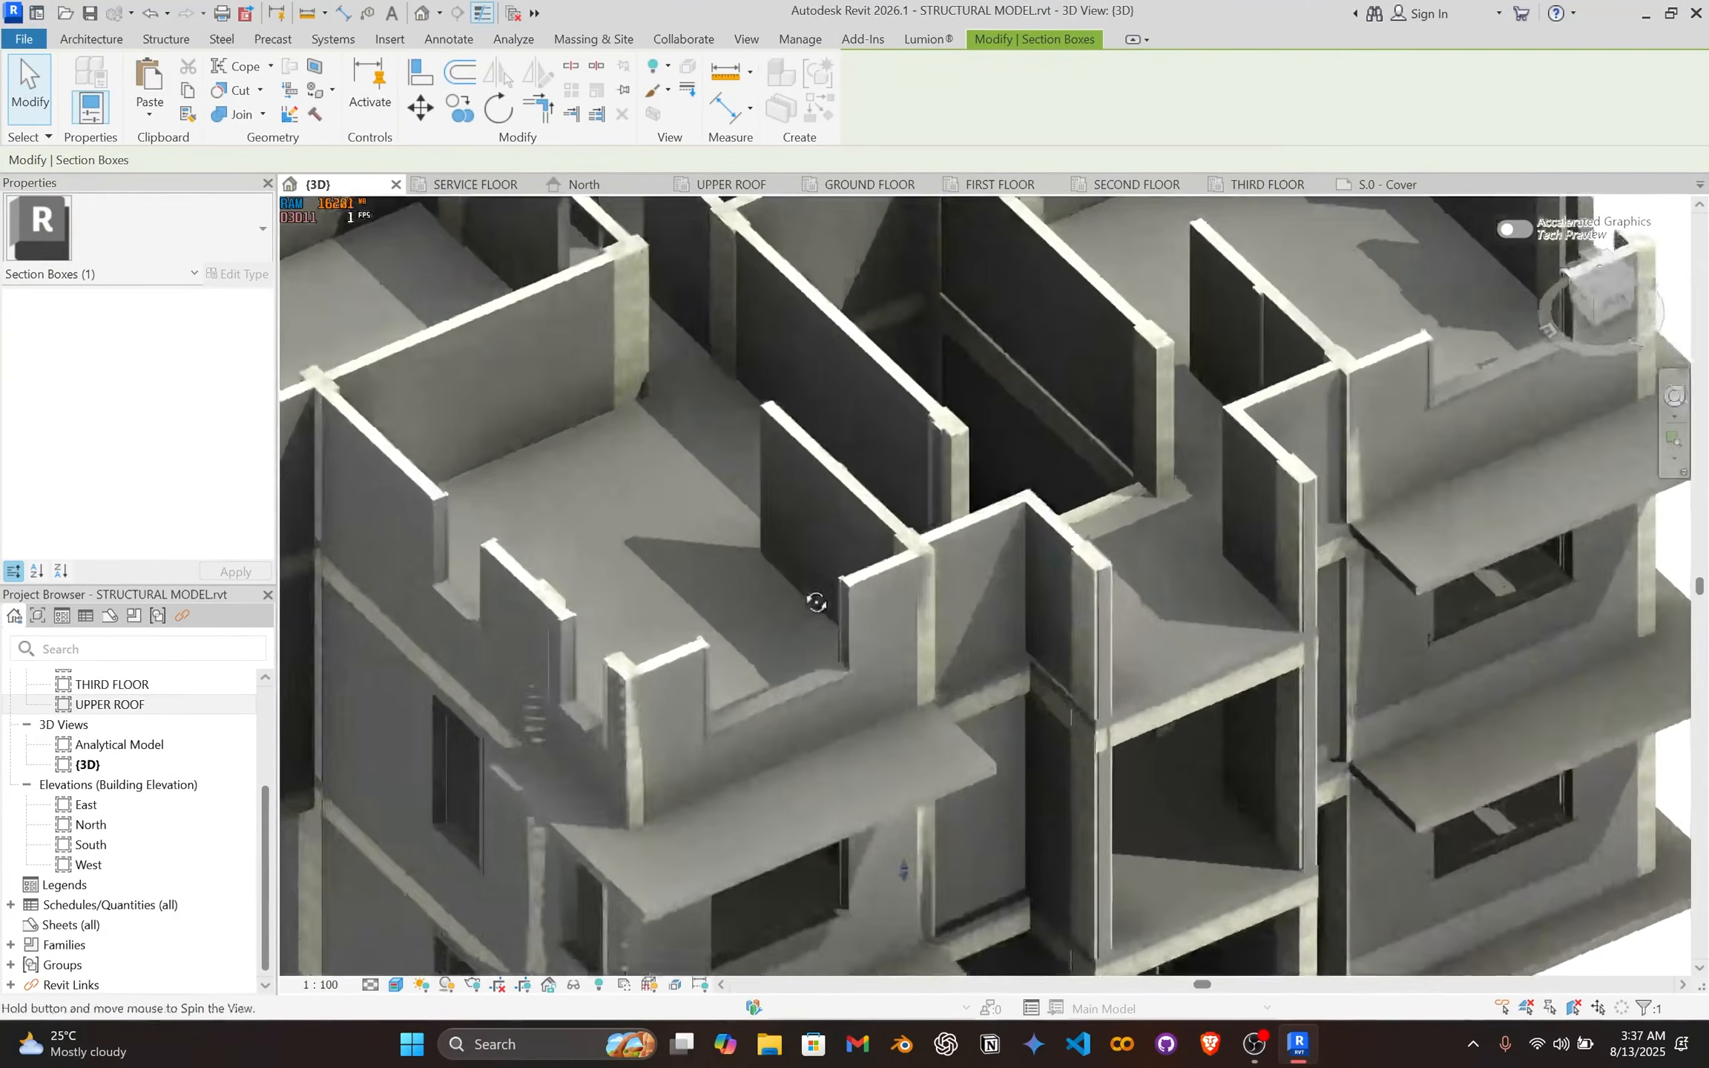
scroll(925, 561, down, 3)
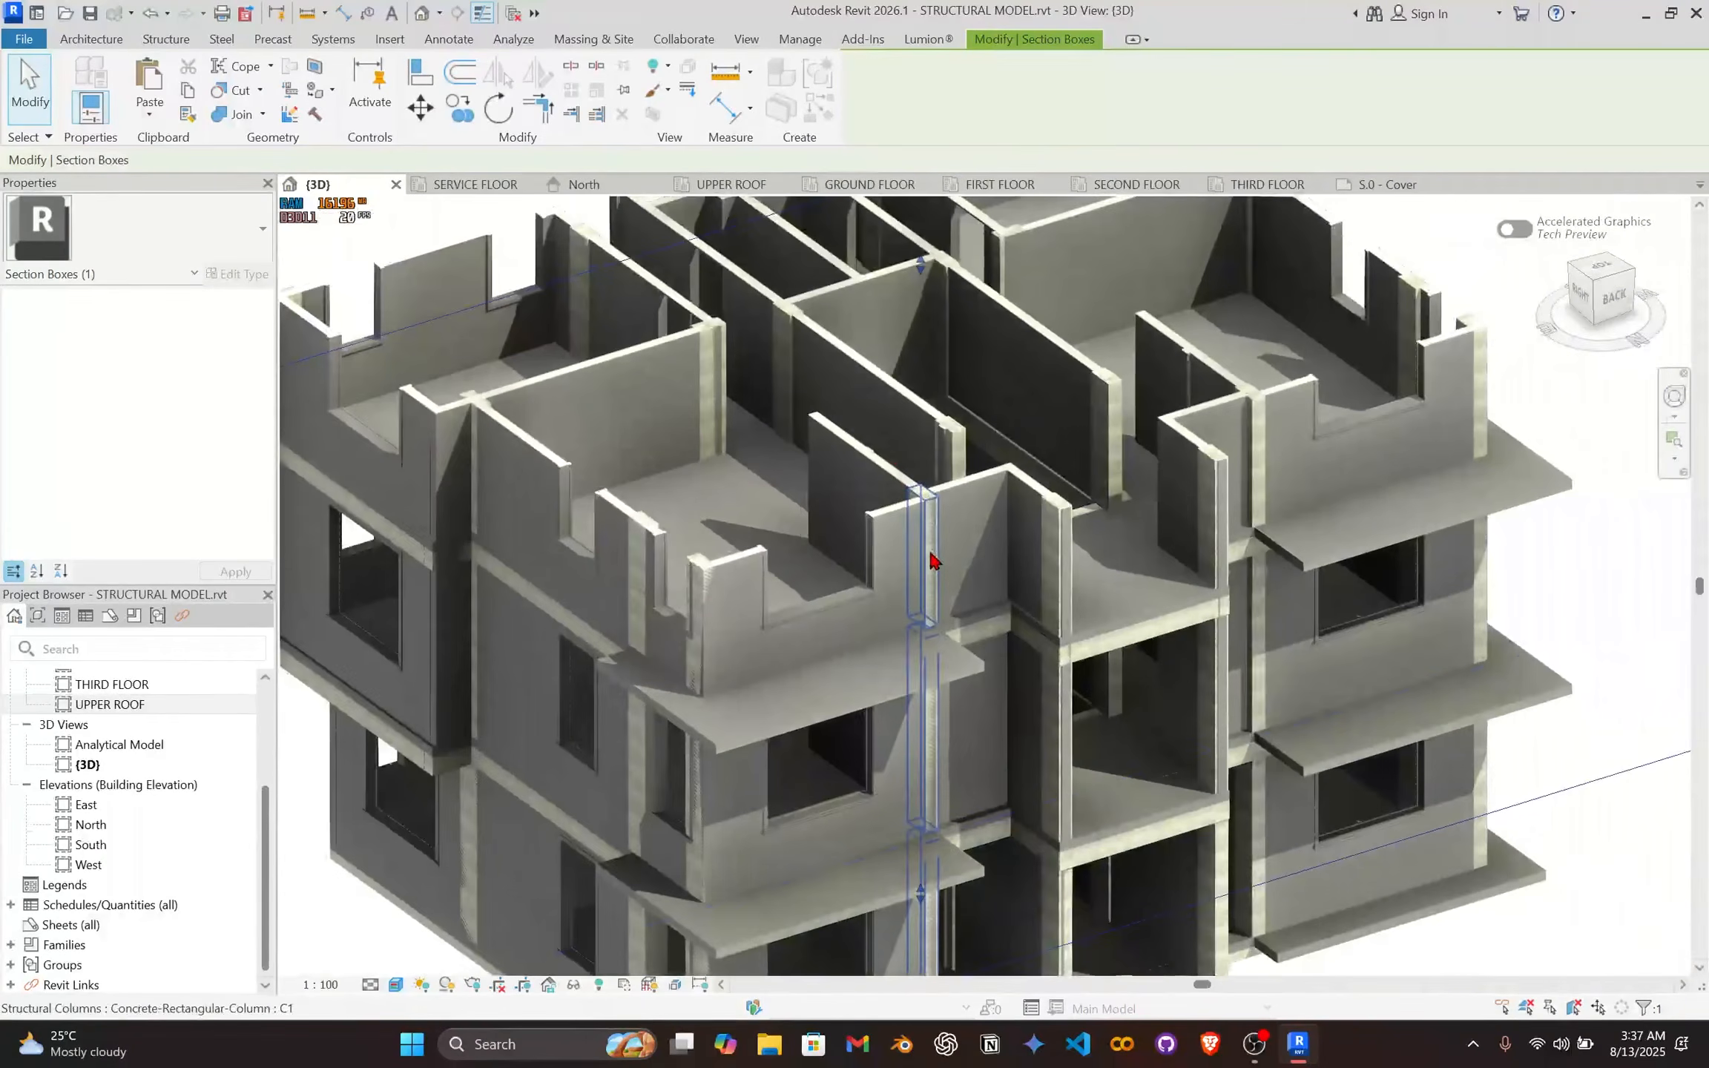
Step: Examine the columns, walls and slabs exposed by the section cut from several sides against the linked architecture
scroll(931, 561, up, 2)
shift+middle_drag(931, 562, 940, 636)
middle_drag(1031, 540, 919, 556)
scroll(952, 531, down, 3)
middle_drag(1072, 467, 1235, 330)
scroll(1175, 480, up, 3)
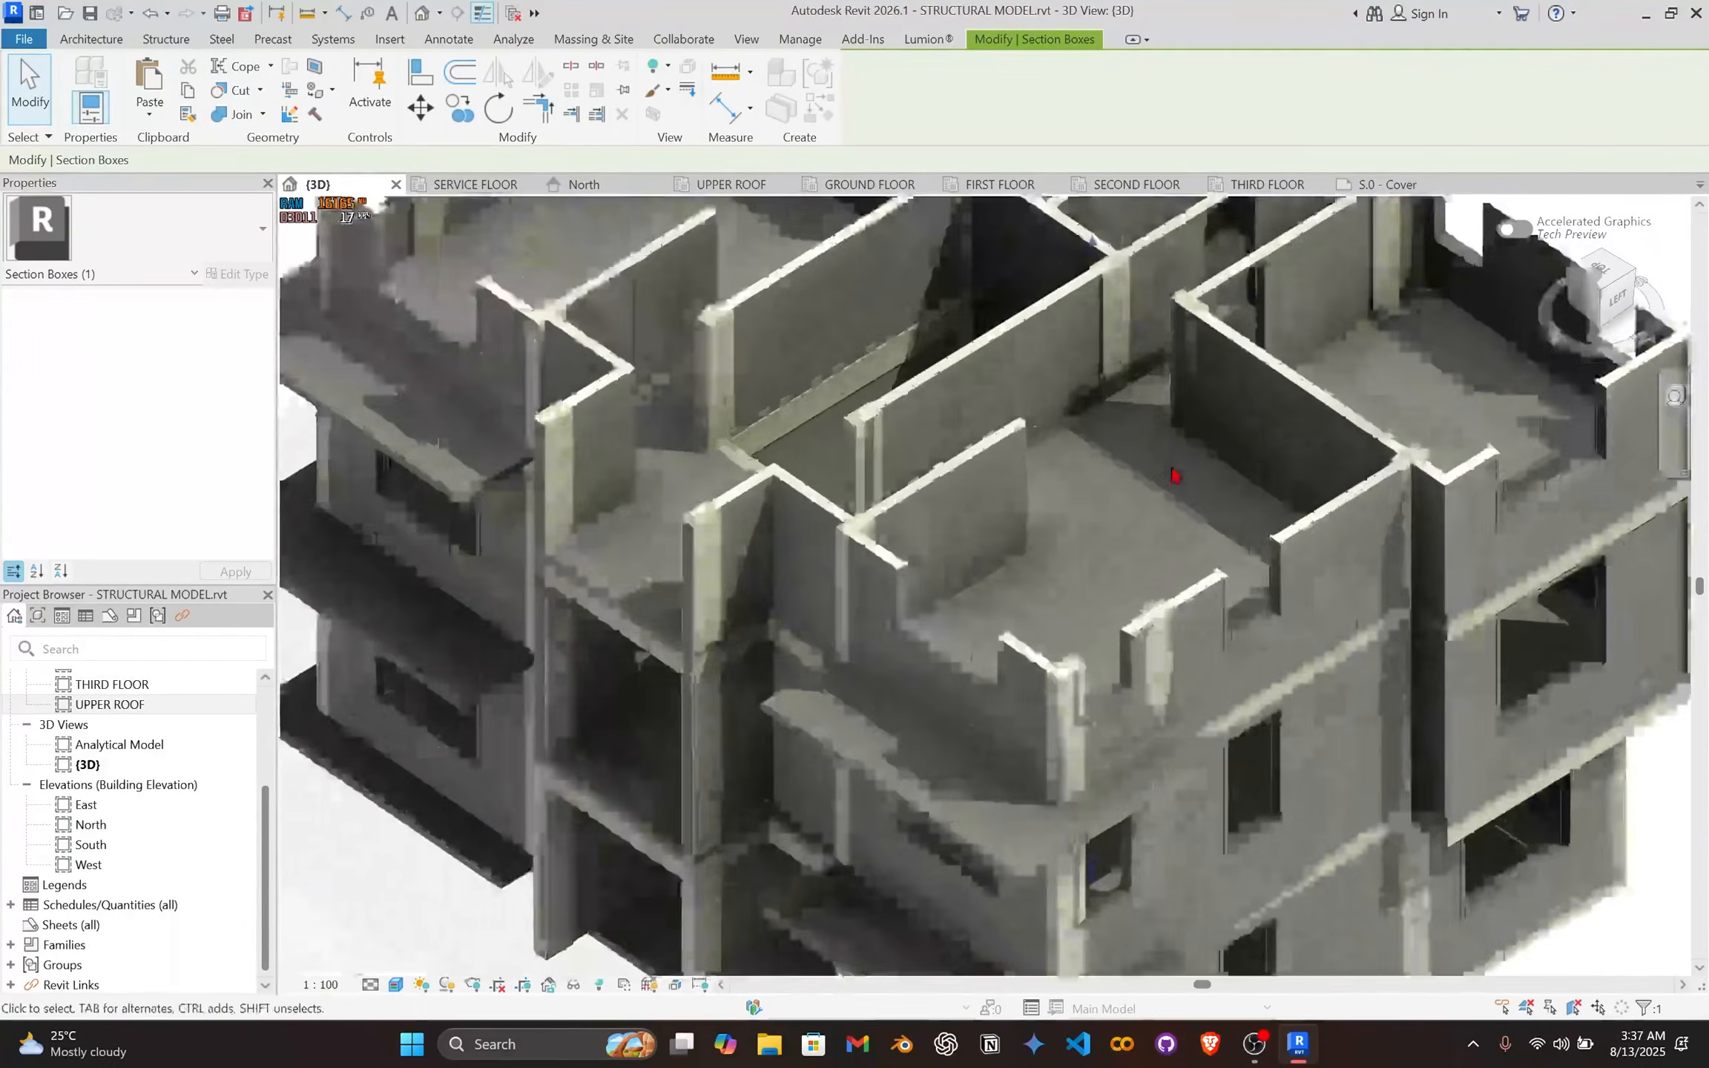
shift+middle_drag(1172, 483, 1365, 653)
scroll(1154, 592, down, 2)
middle_drag(894, 431, 960, 642)
scroll(914, 627, down, 3)
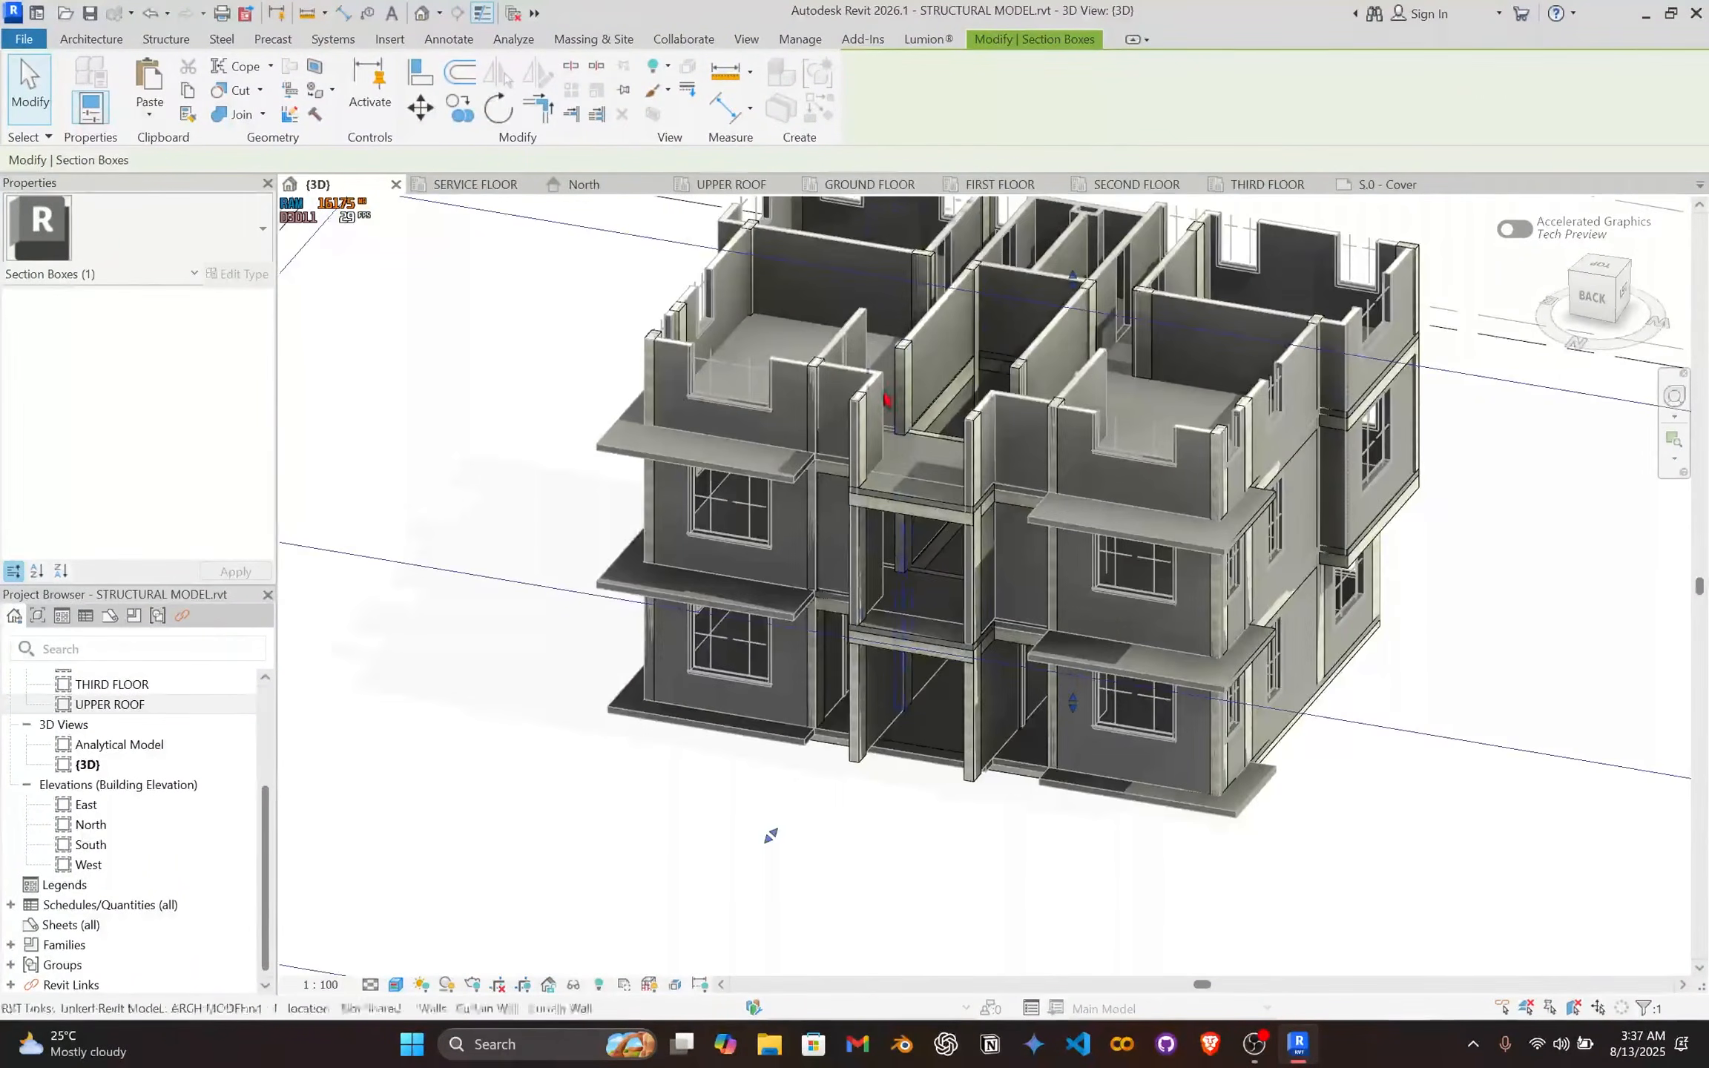
scroll(968, 650, up, 6)
scroll(978, 629, down, 10)
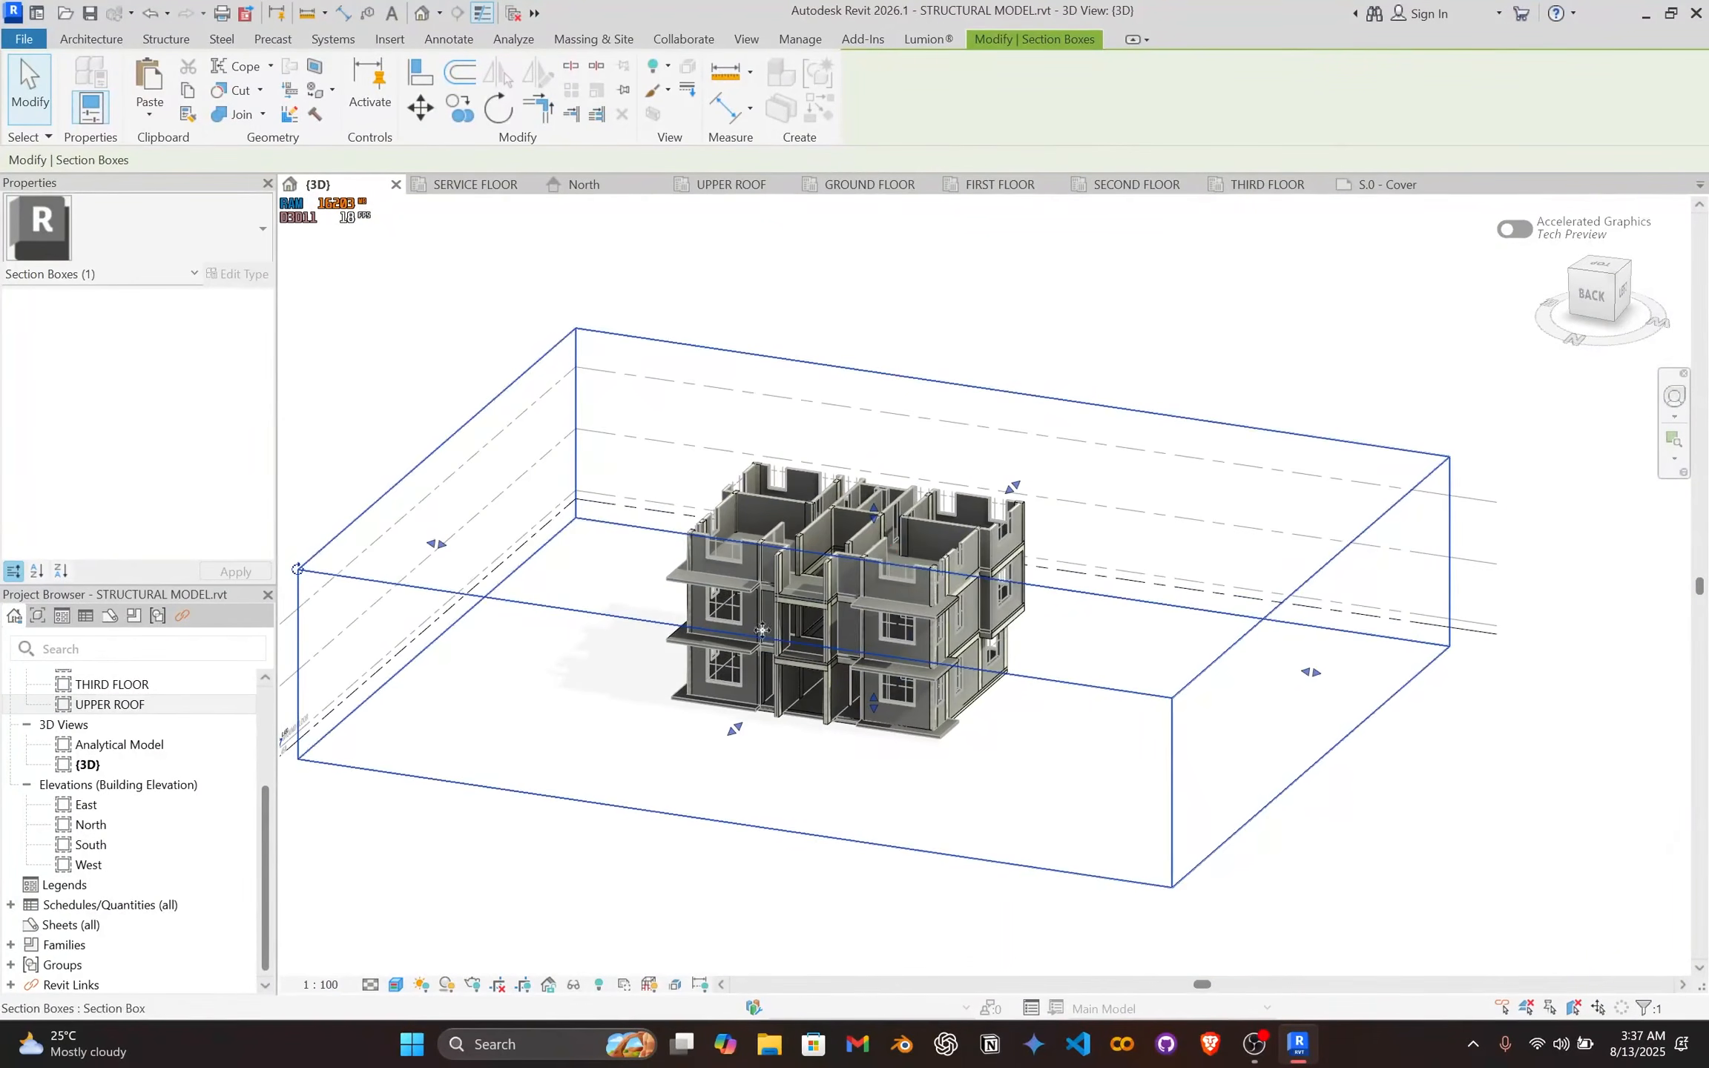
Step: Raise the section box's top face above the roof and disable the section box for the 3D view
drag(876, 513, 887, 297)
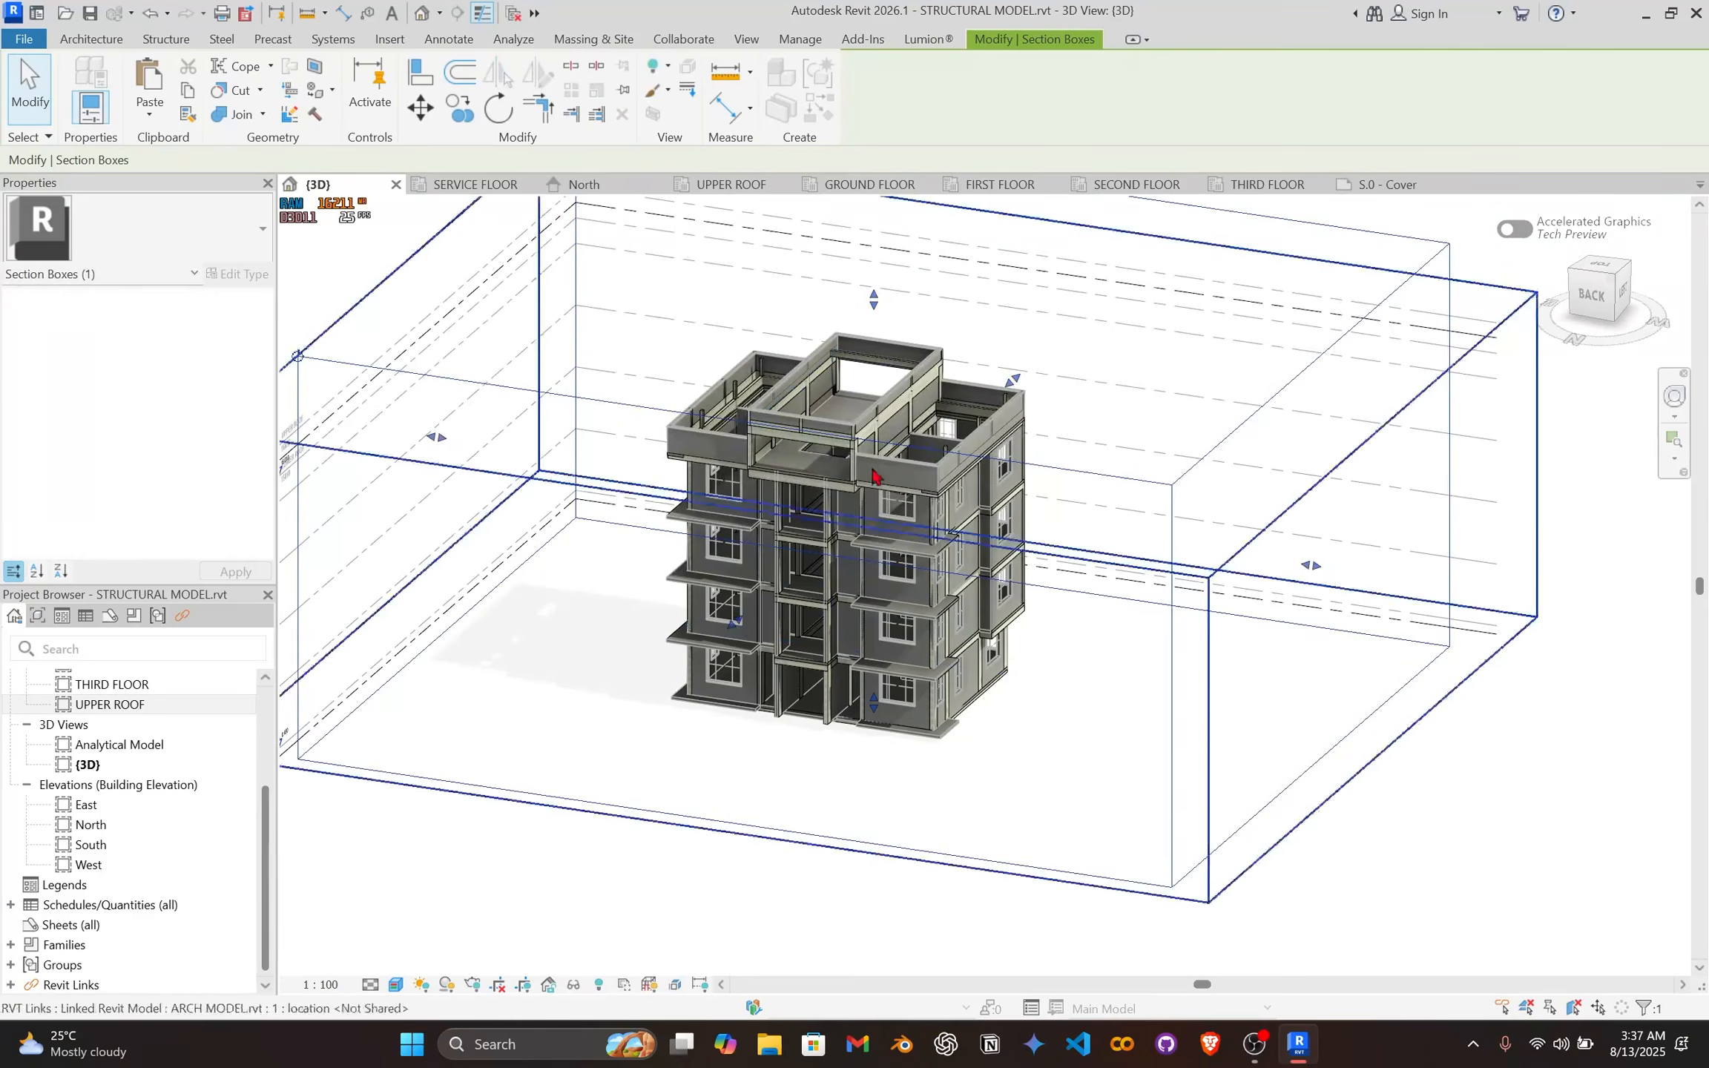
key(Escape)
scroll(230, 468, down, 5)
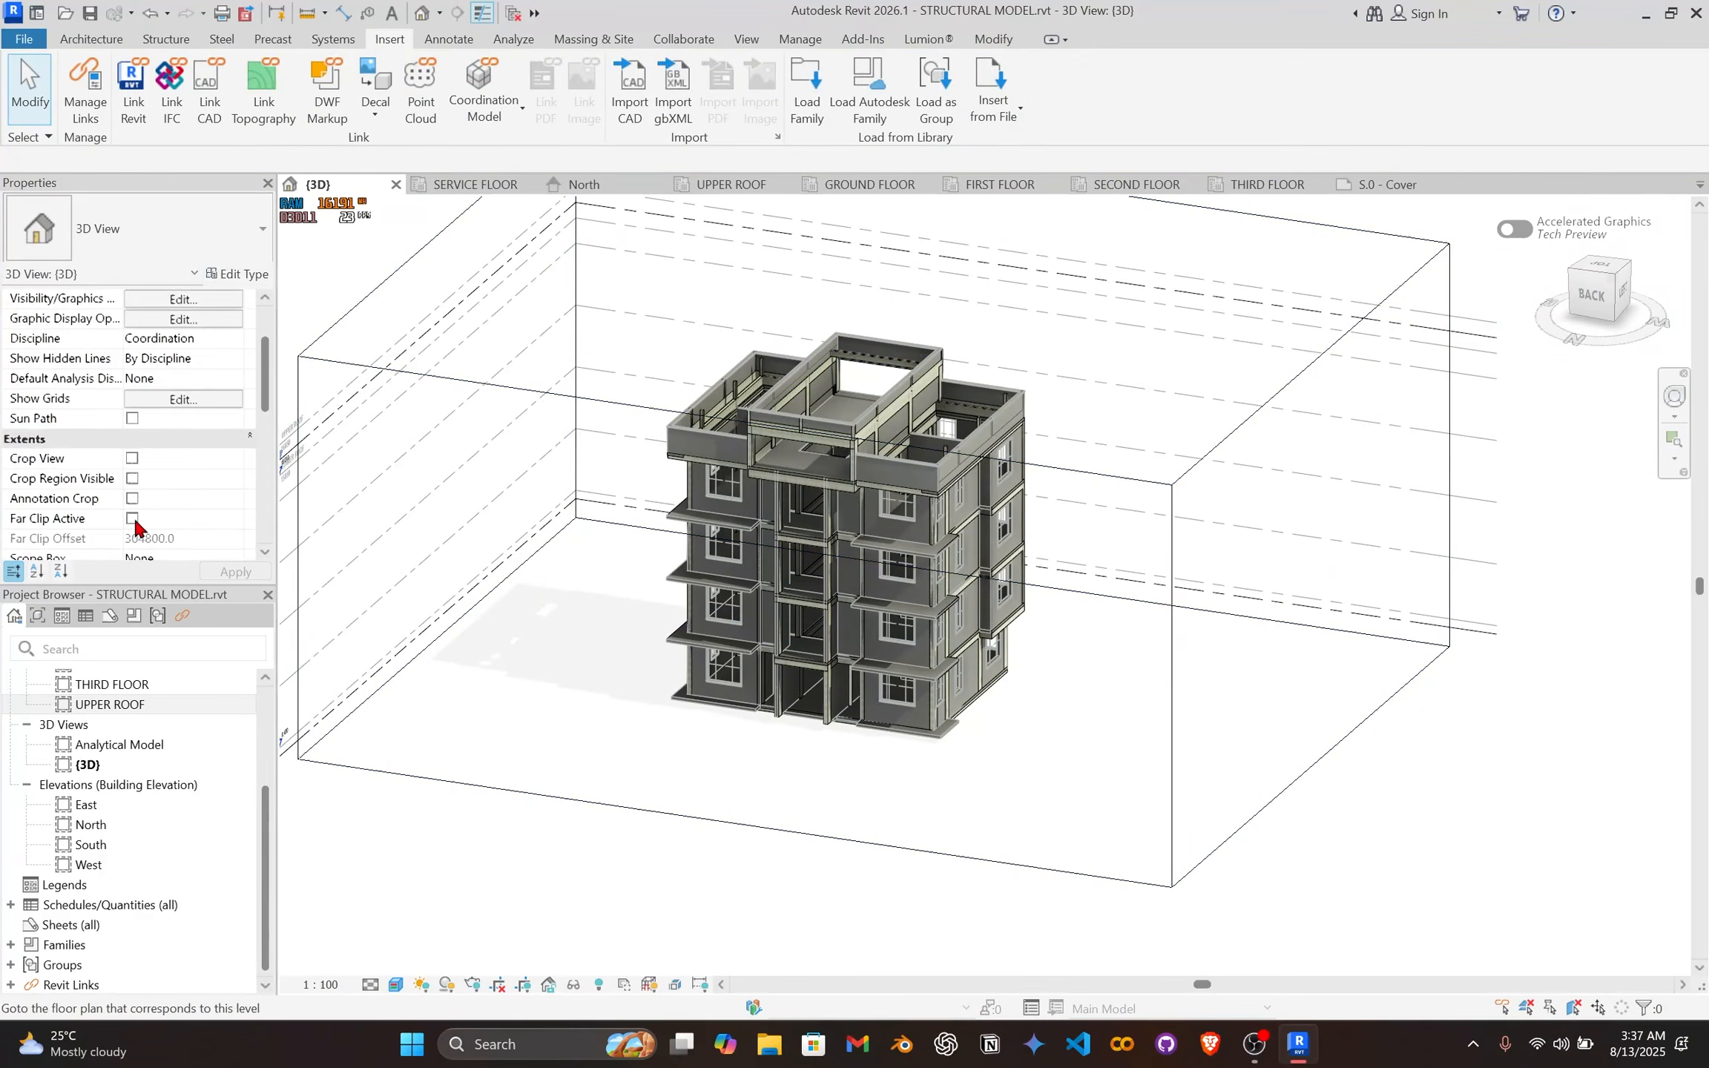
scroll(919, 495, up, 1)
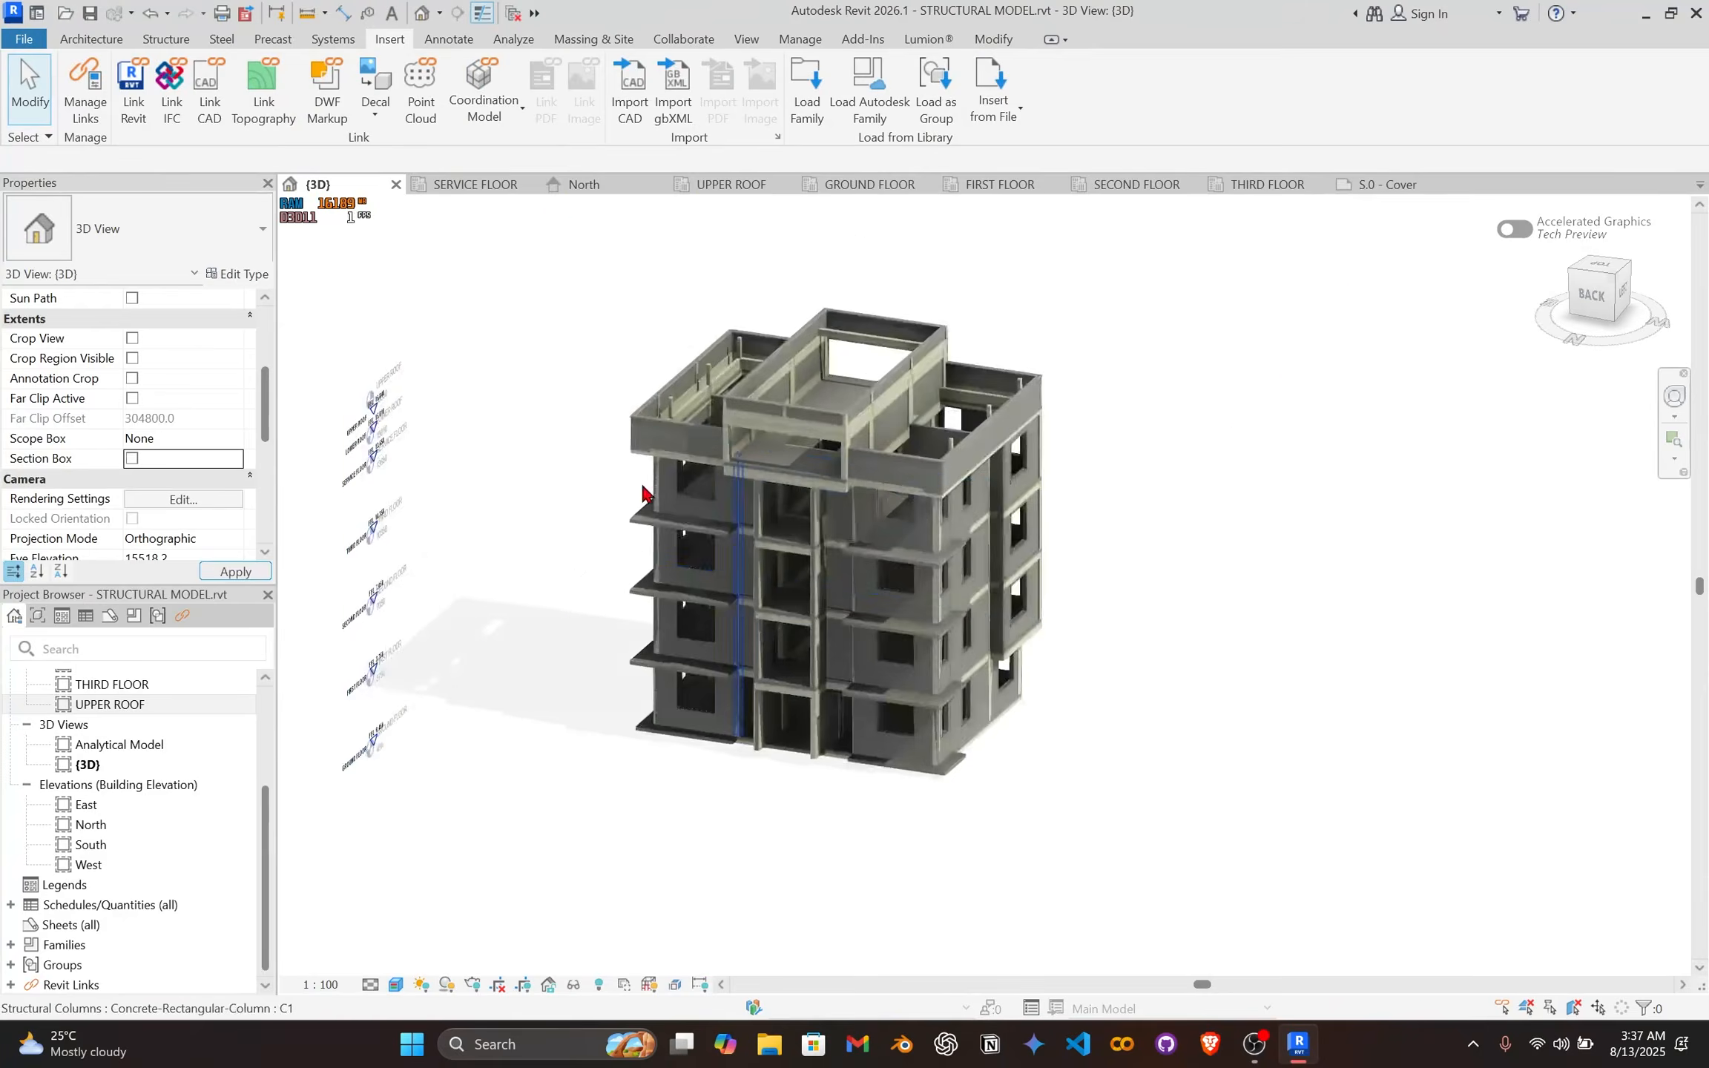
Step: Examine the roof parapets, beams and stair enclosure of the full building in 3D
scroll(641, 475, up, 2)
shift+middle_drag(643, 451, 770, 553)
scroll(772, 545, up, 2)
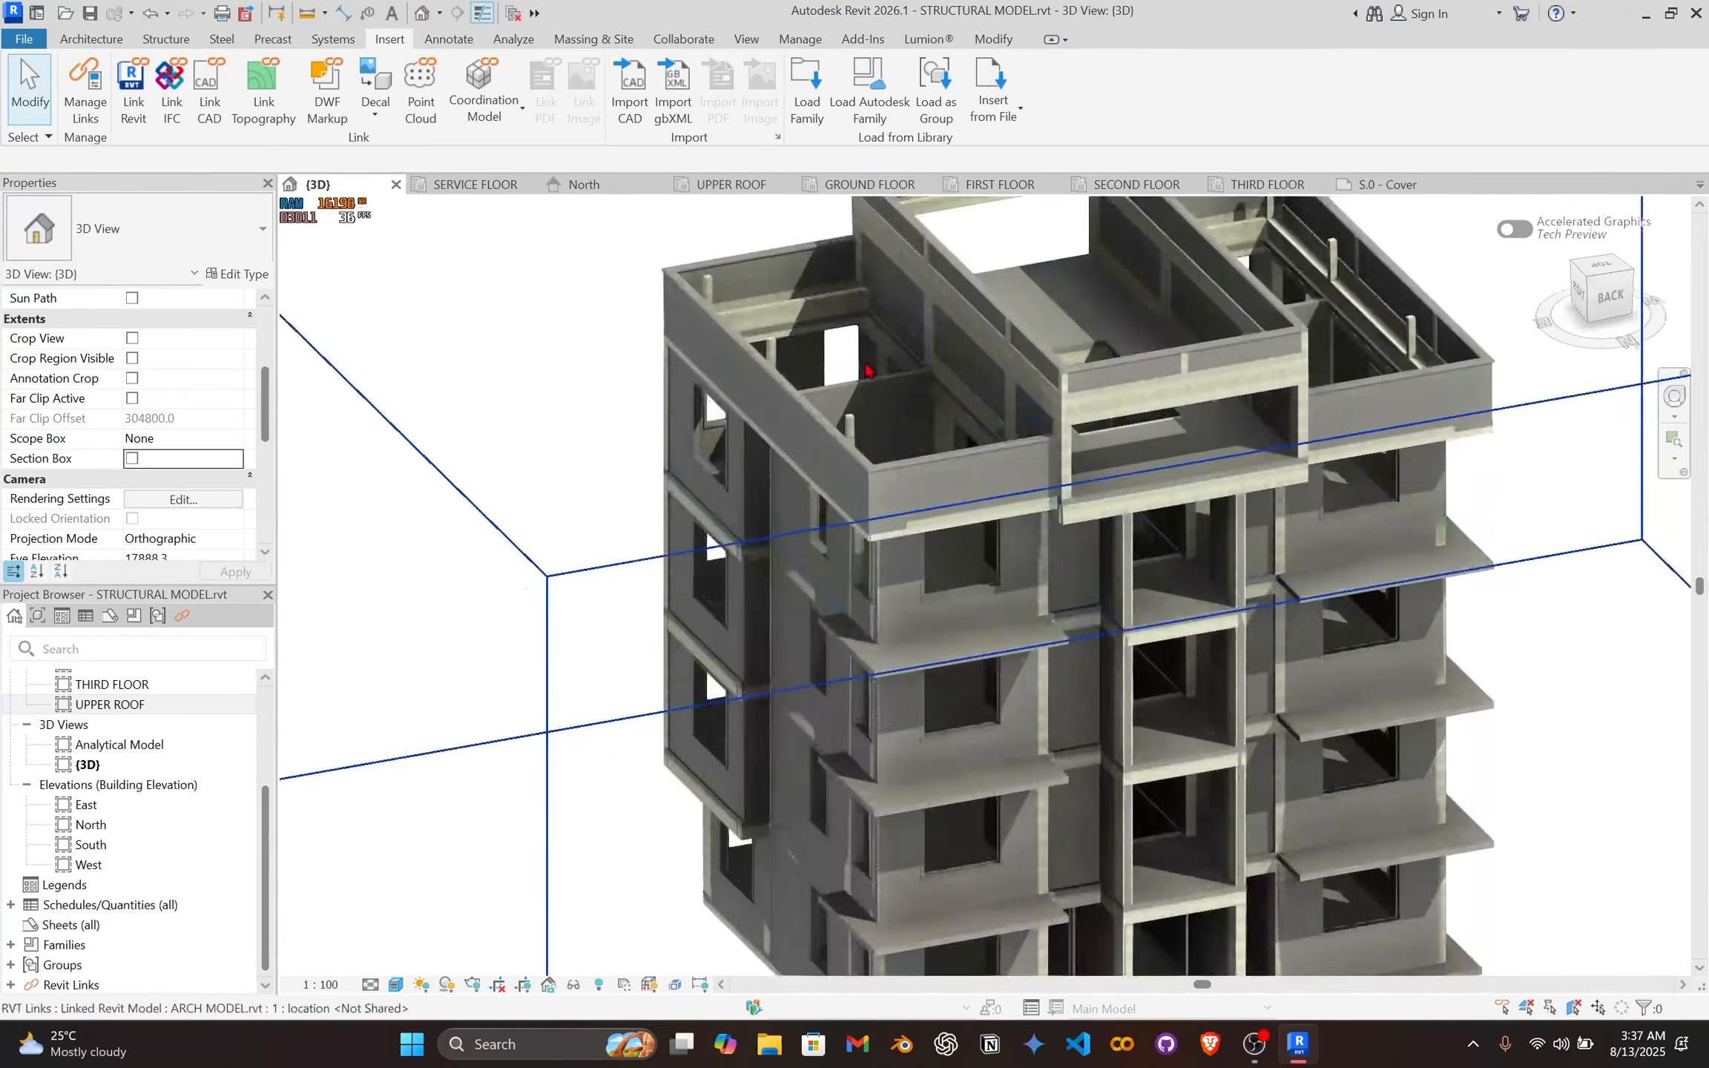
middle_drag(964, 377, 808, 538)
scroll(809, 537, up, 1)
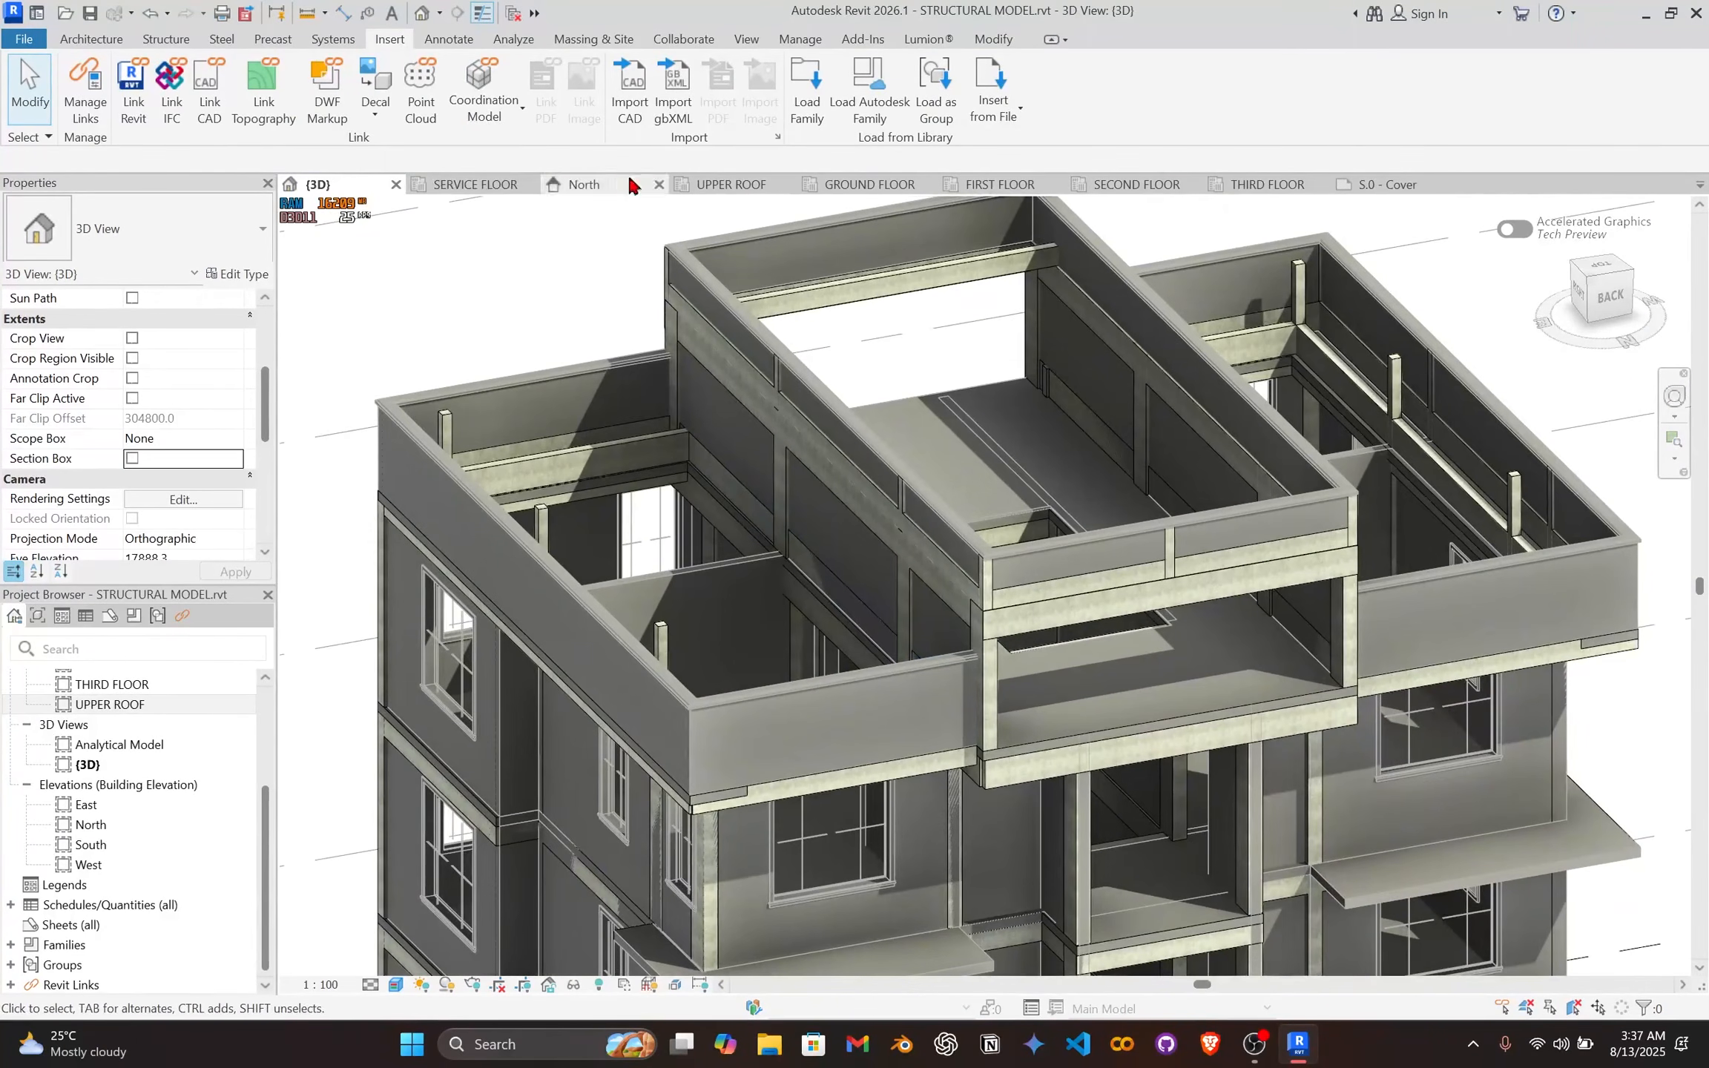
Step: Open the SERVICE FLOOR plan and review its beam and upstand layout against the imported drawing
click(480, 187)
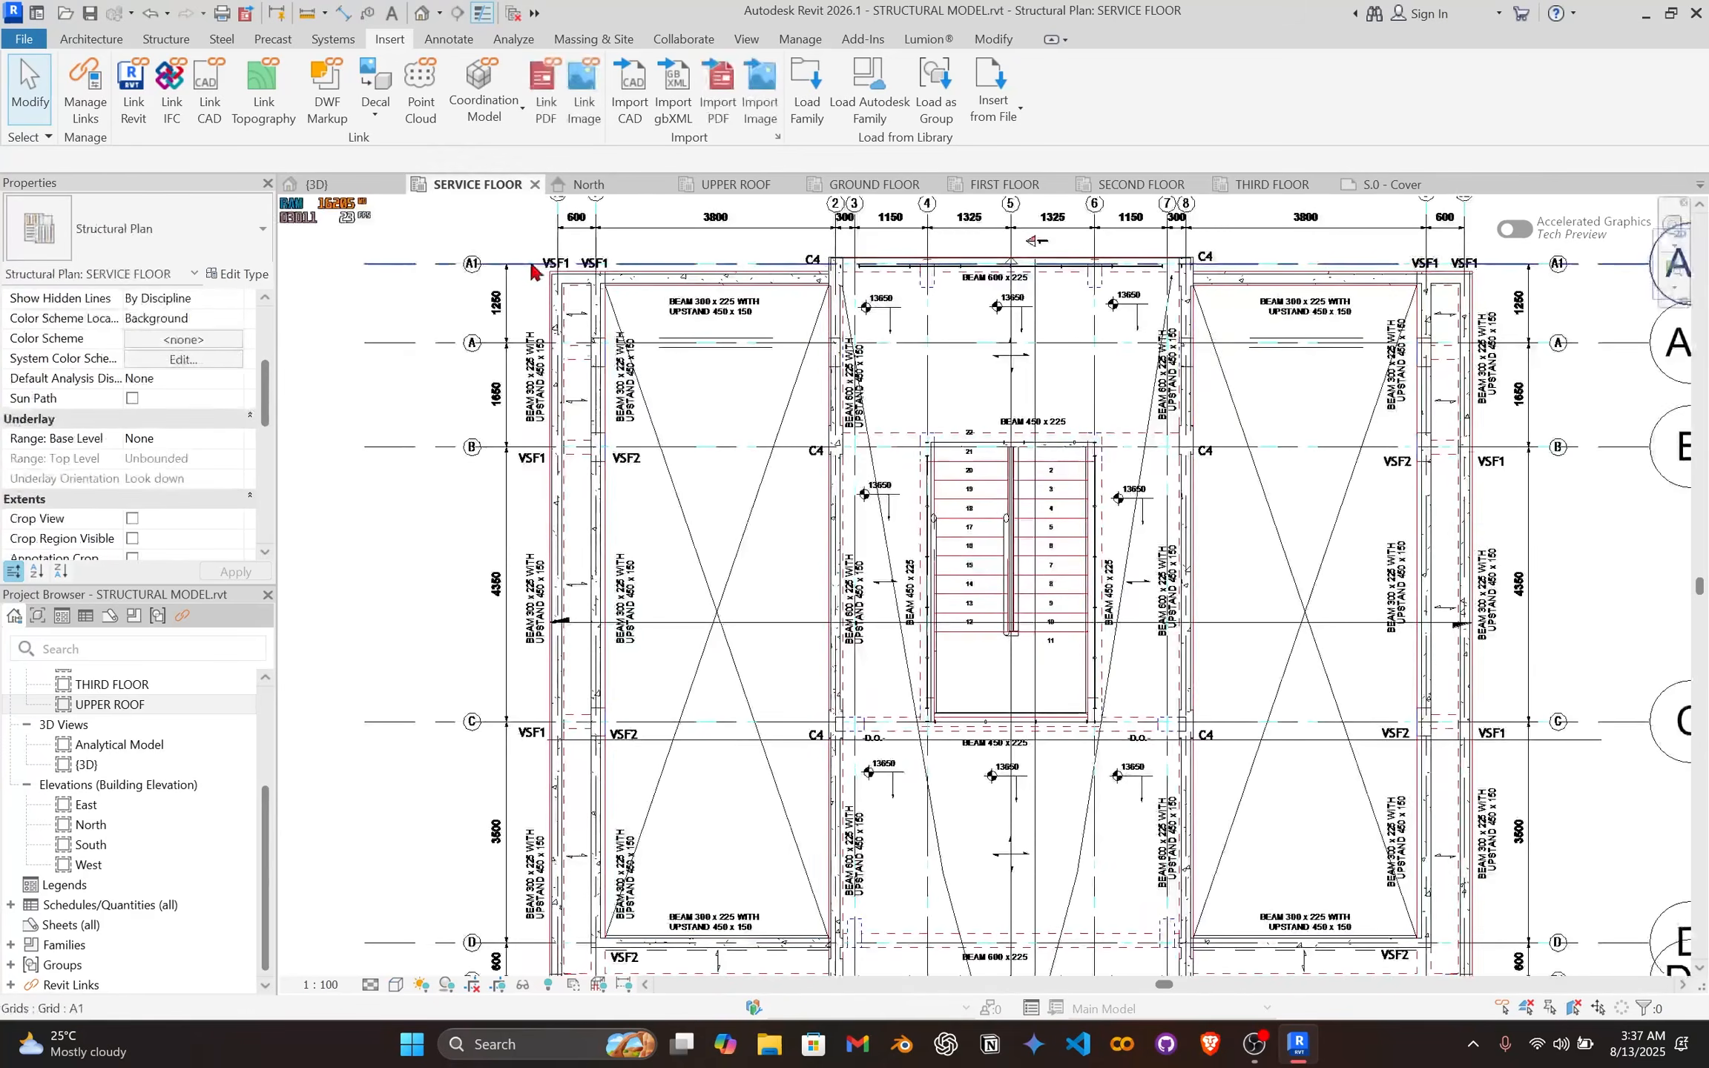
scroll(668, 379, up, 3)
middle_drag(626, 314, 552, 196)
scroll(543, 349, down, 2)
scroll(660, 373, down, 1)
middle_drag(641, 305, 641, 371)
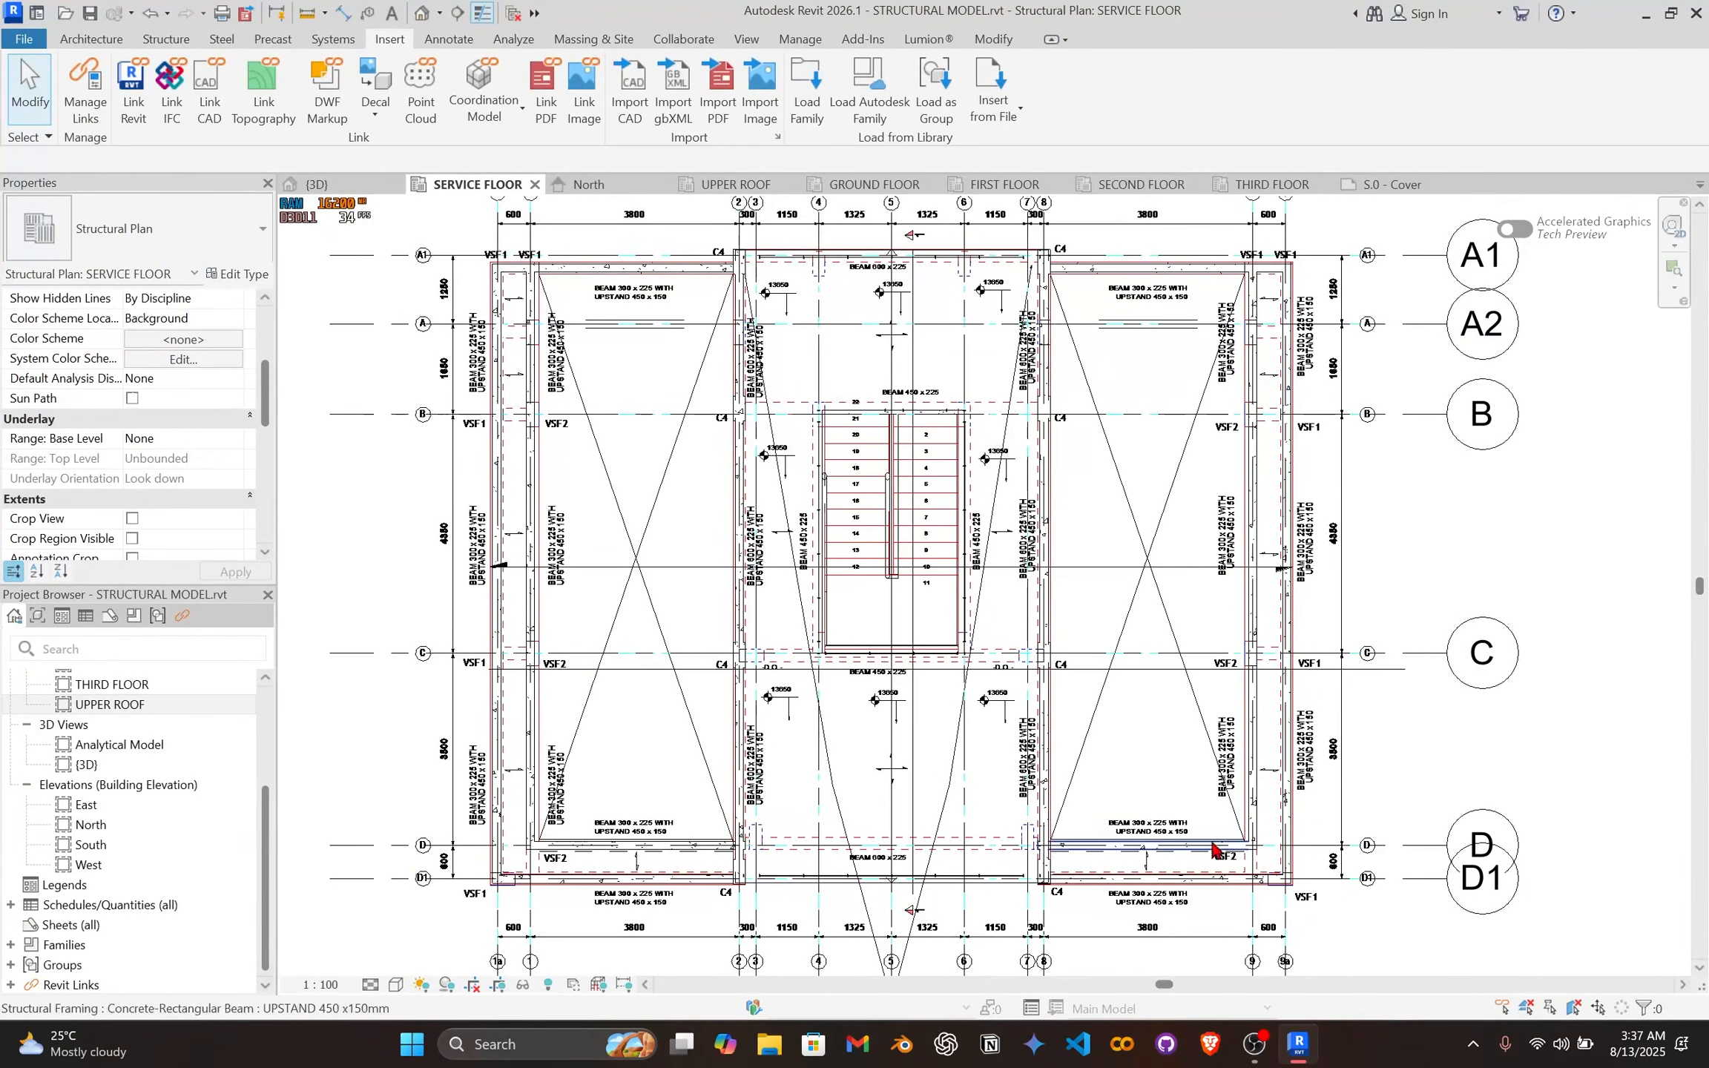
scroll(1072, 549, down, 1)
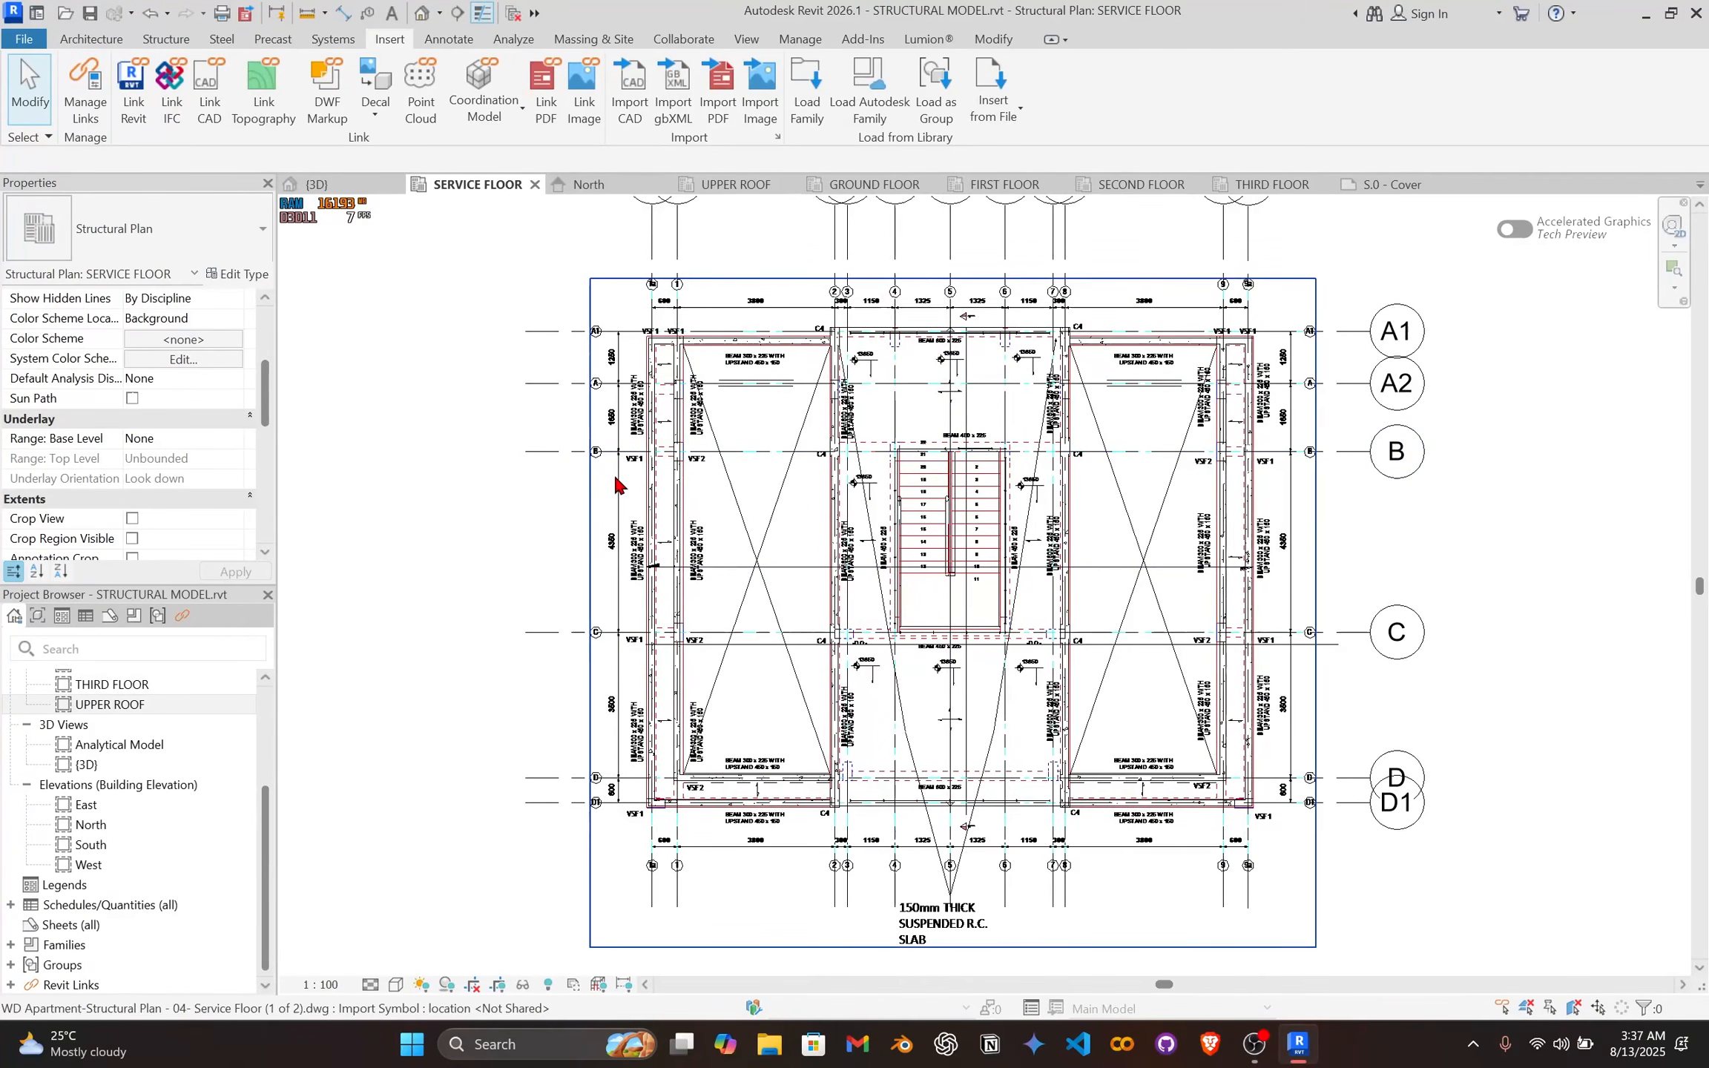
Step: Hide the imported WD Apartment-Structural Plan - 04- Service Floor (1 of 2).dwg in the SERVICE FLOOR plan
key(v)
key(v)
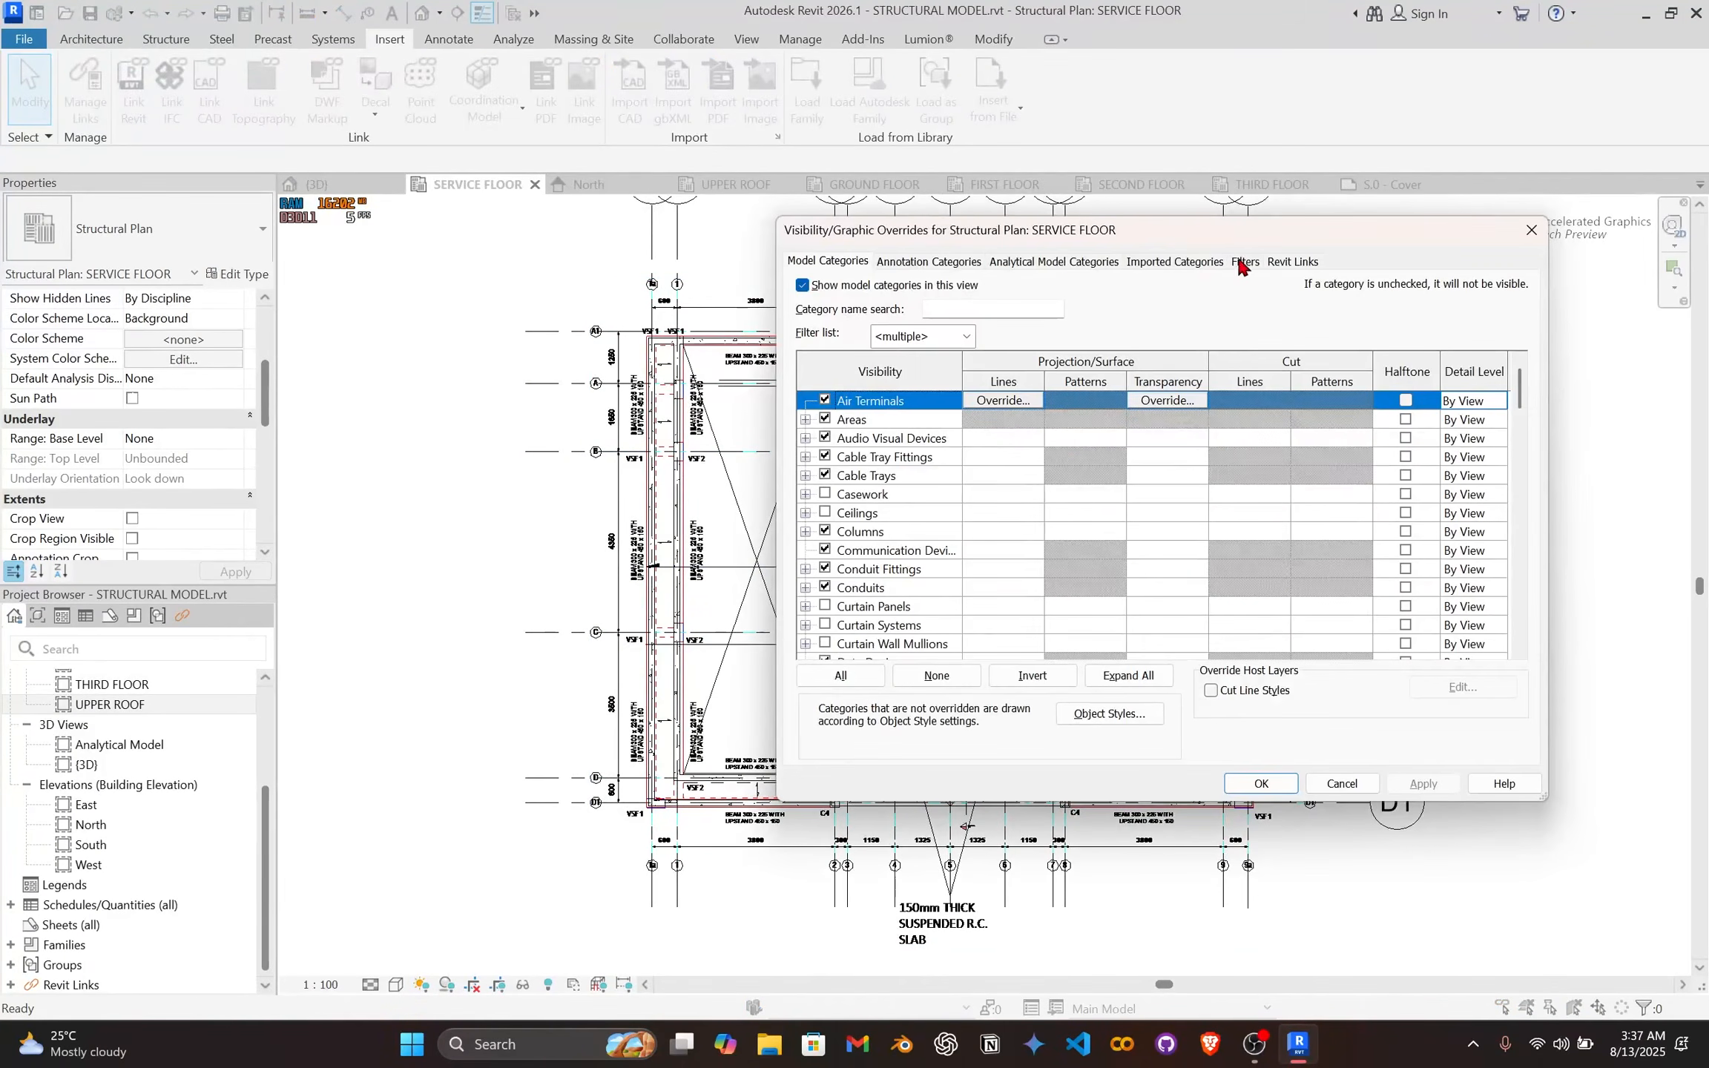
click(1175, 262)
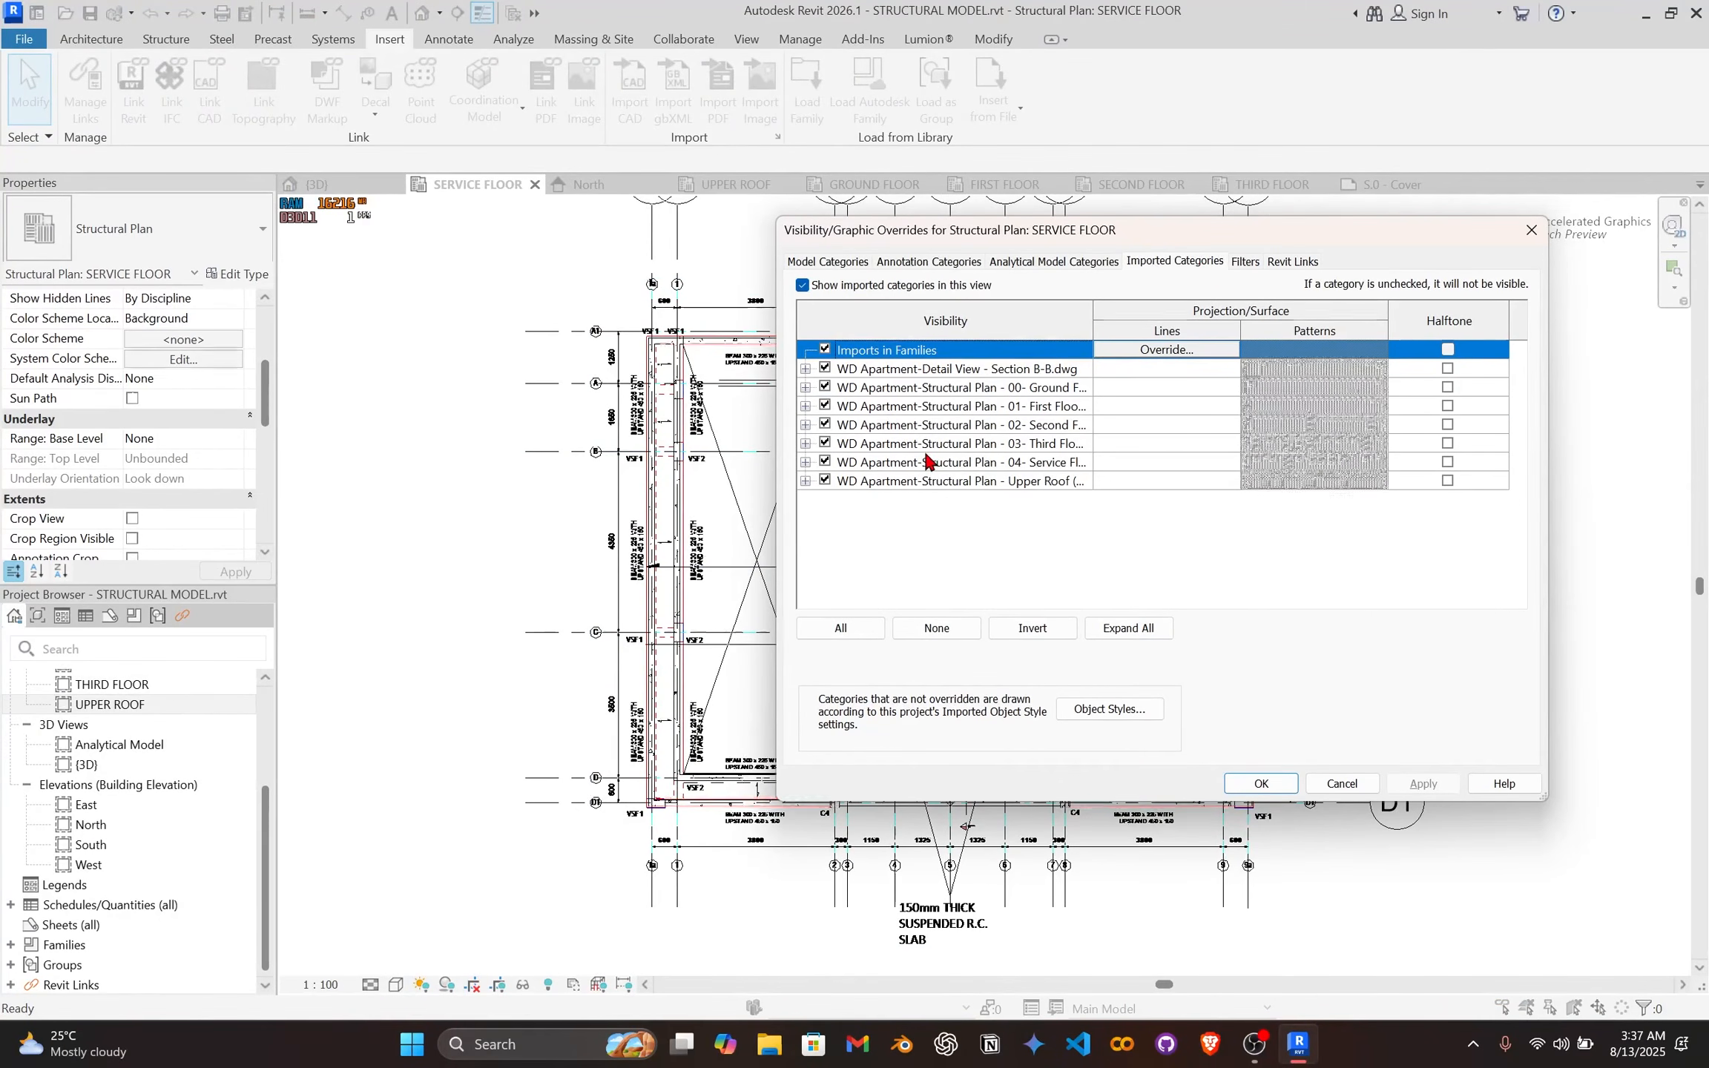
click(825, 463)
click(1402, 784)
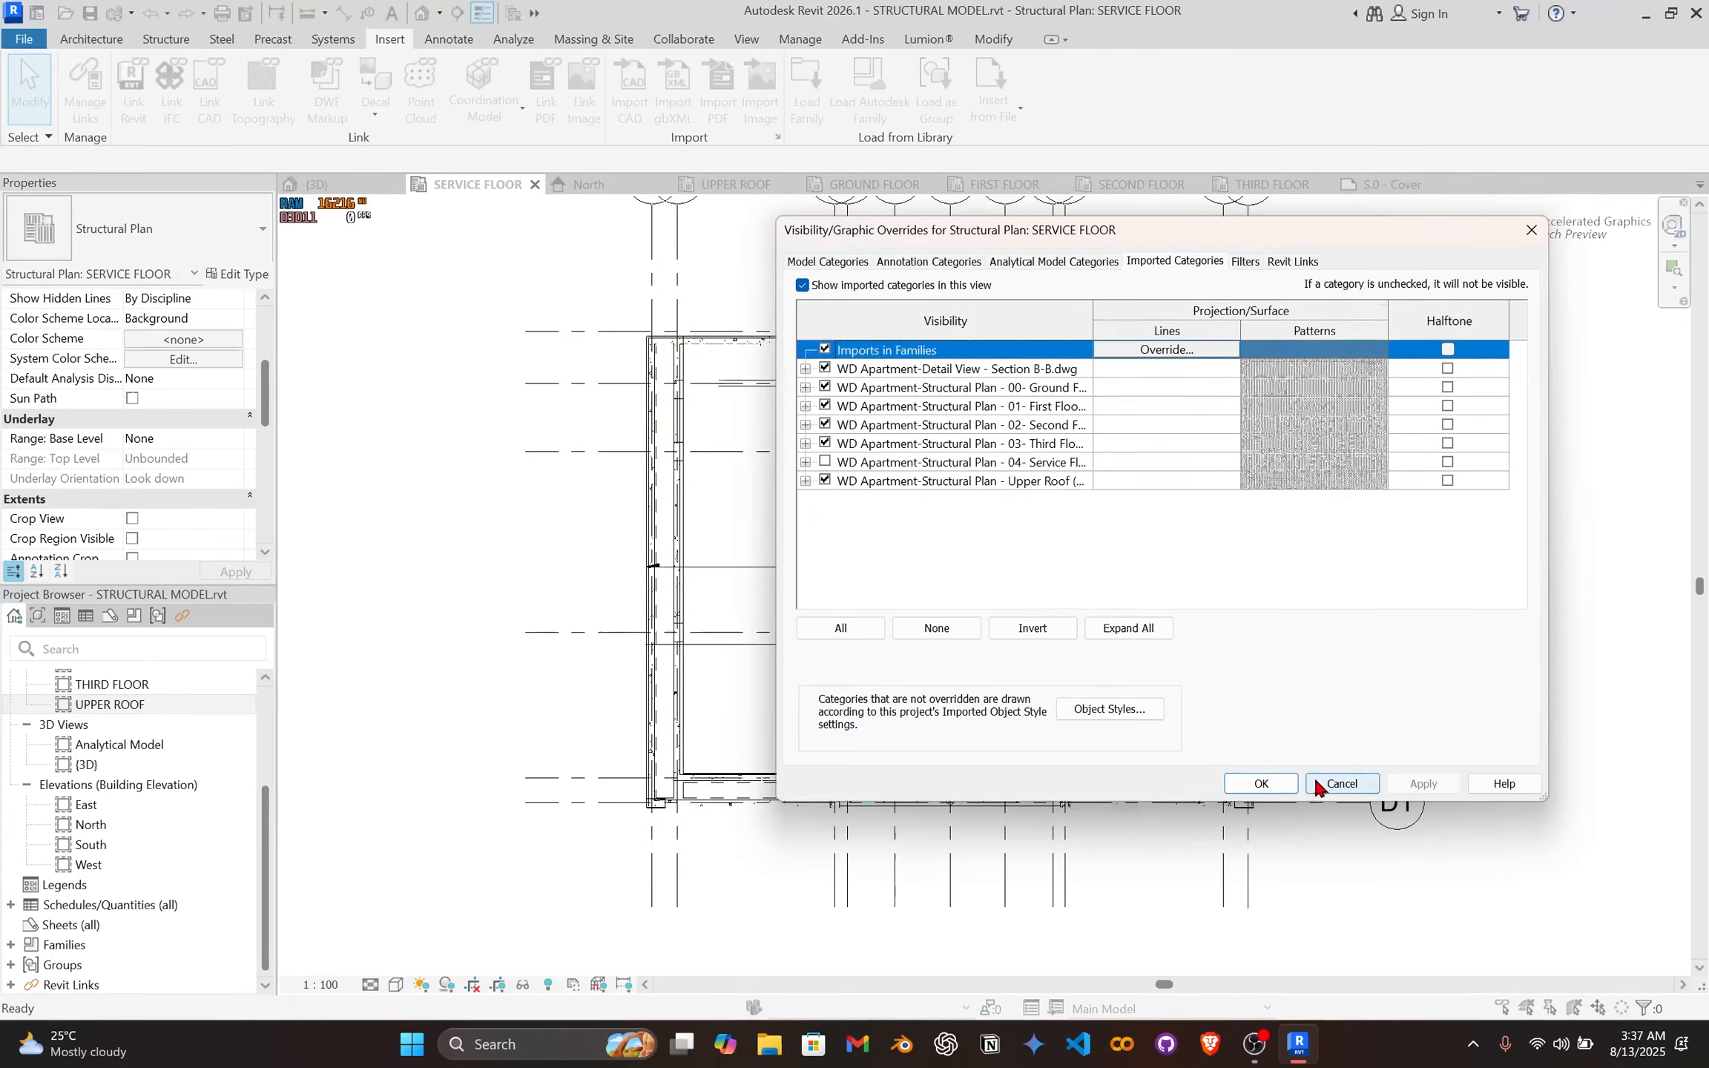
click(1260, 783)
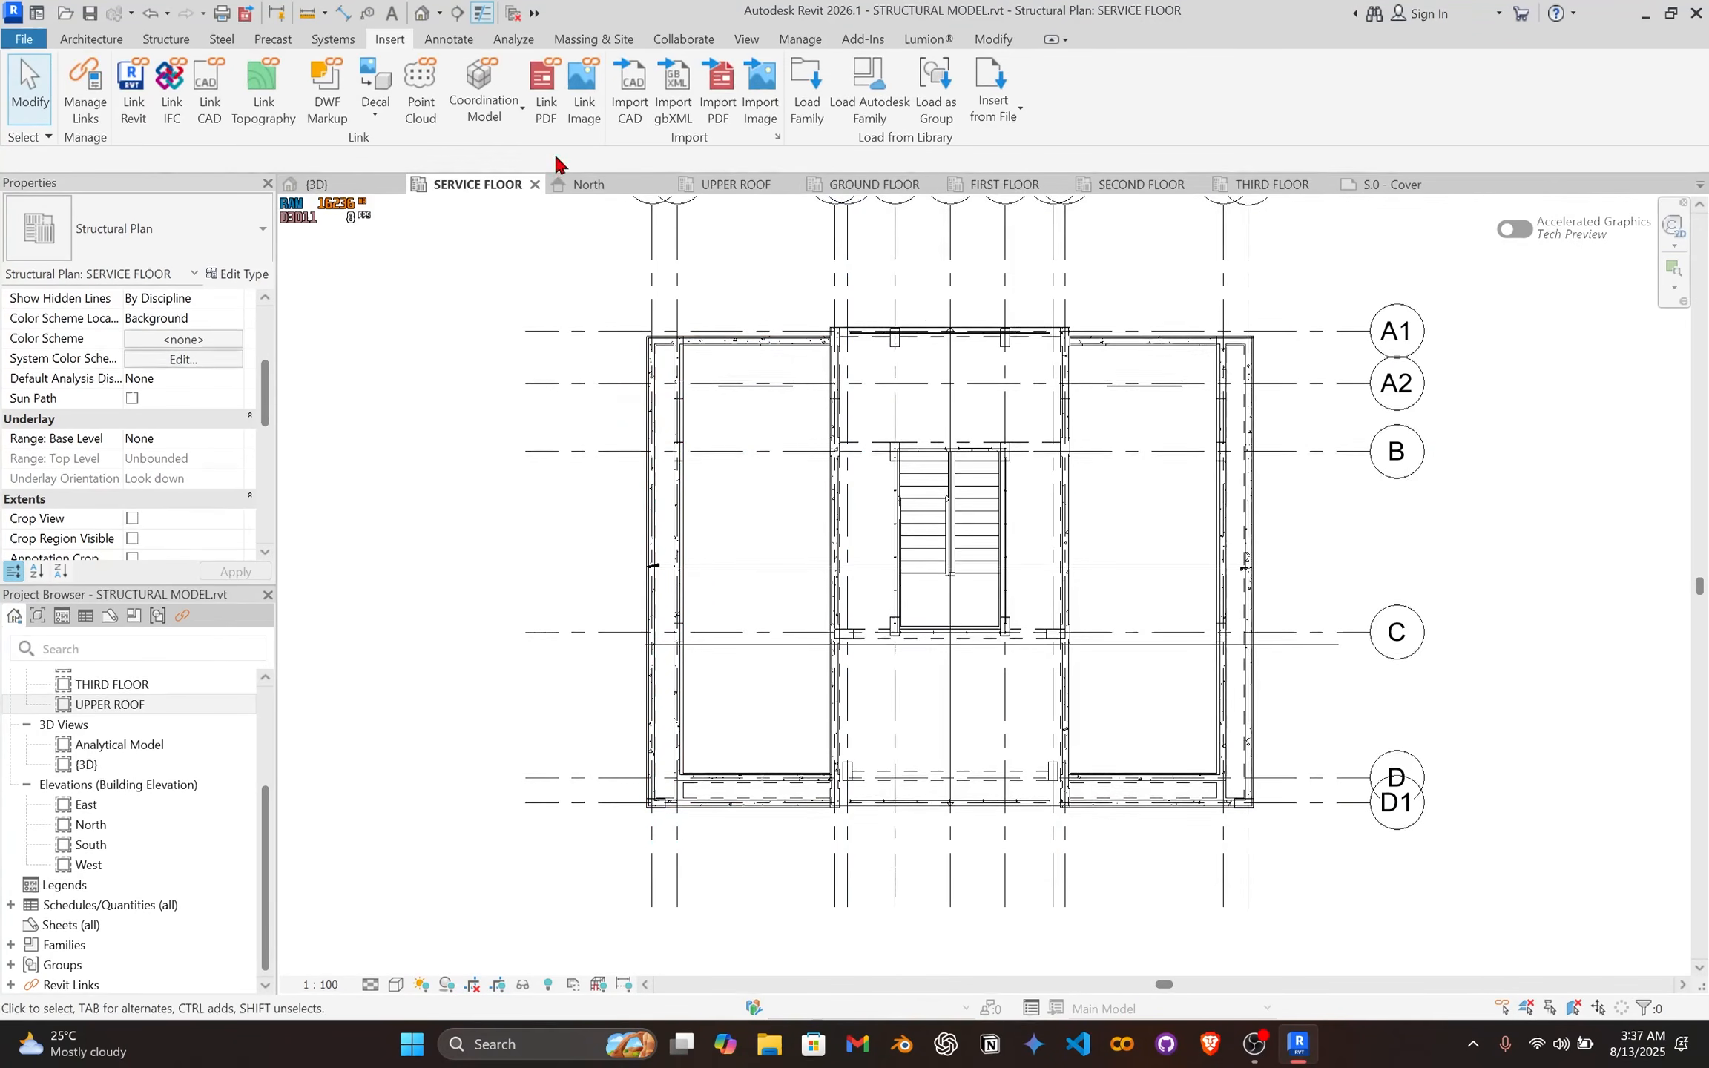
Step: Import WD Apartment-Structural Plan - 04- Service Floor (2 of 2).dwg from New folder onto the SERVICE FLOOR level, positioned Auto - Origin to Internal Origin
click(638, 95)
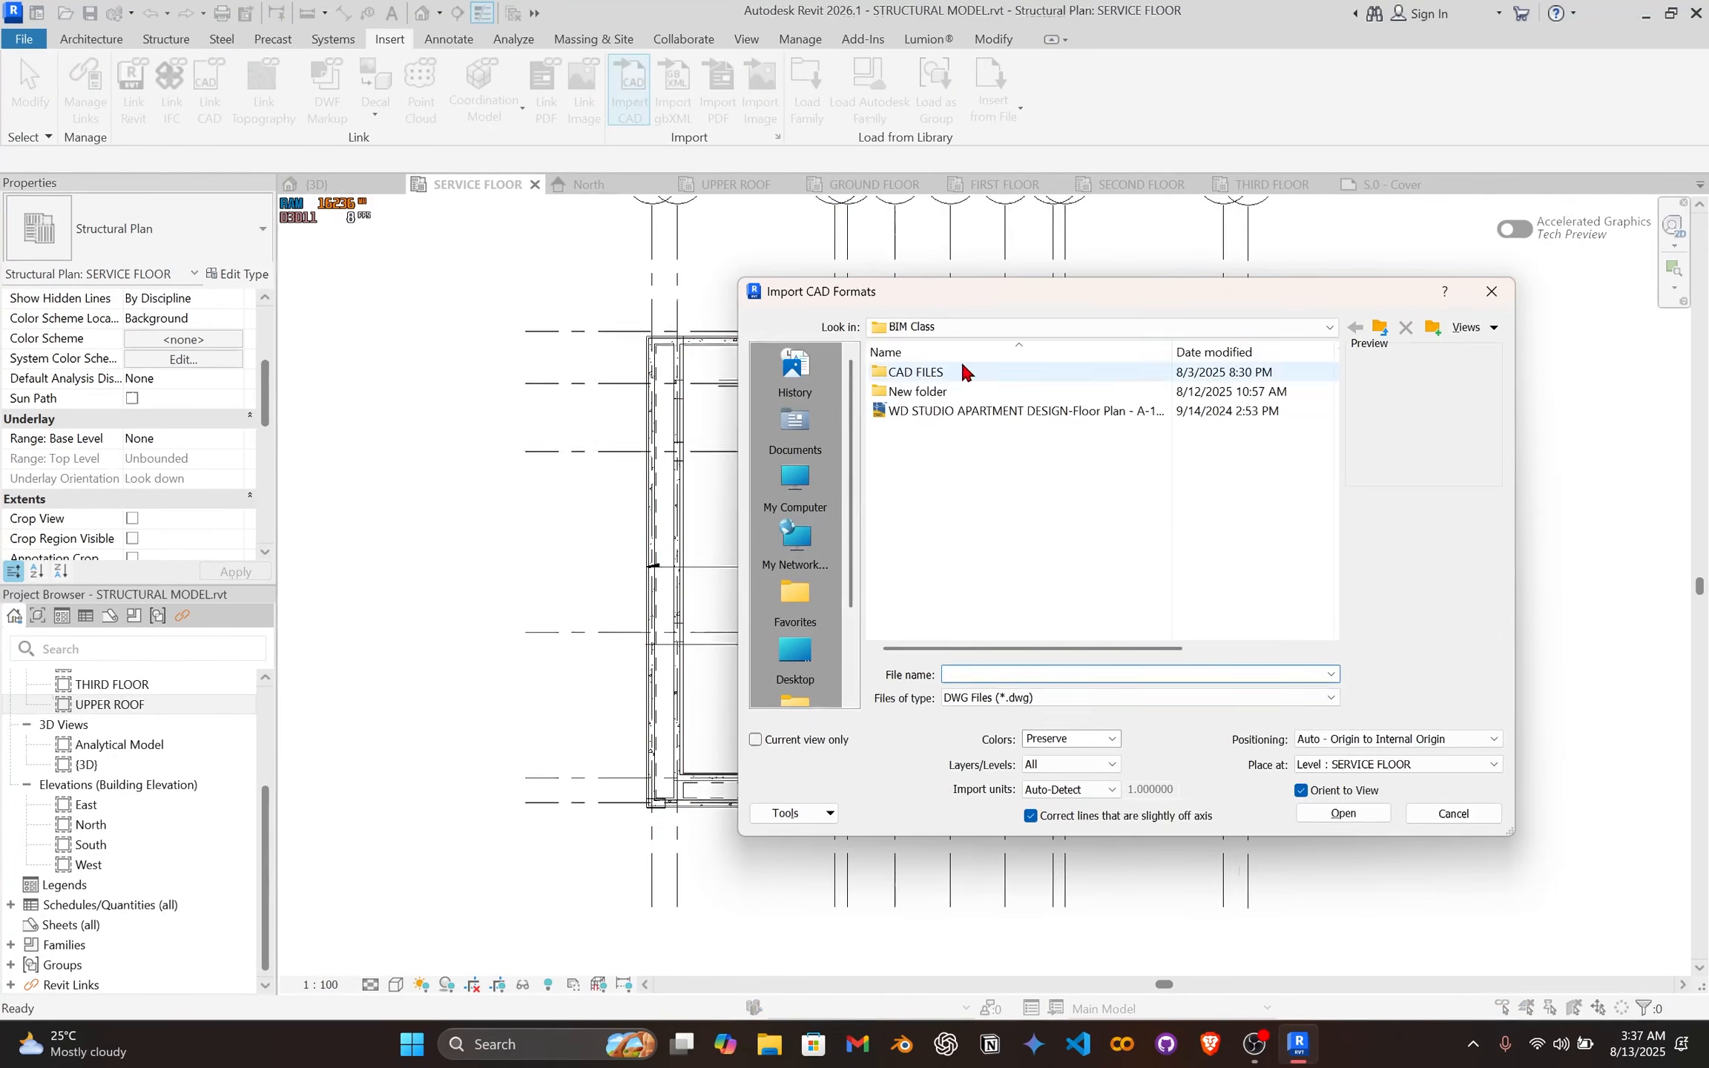
double_click(961, 392)
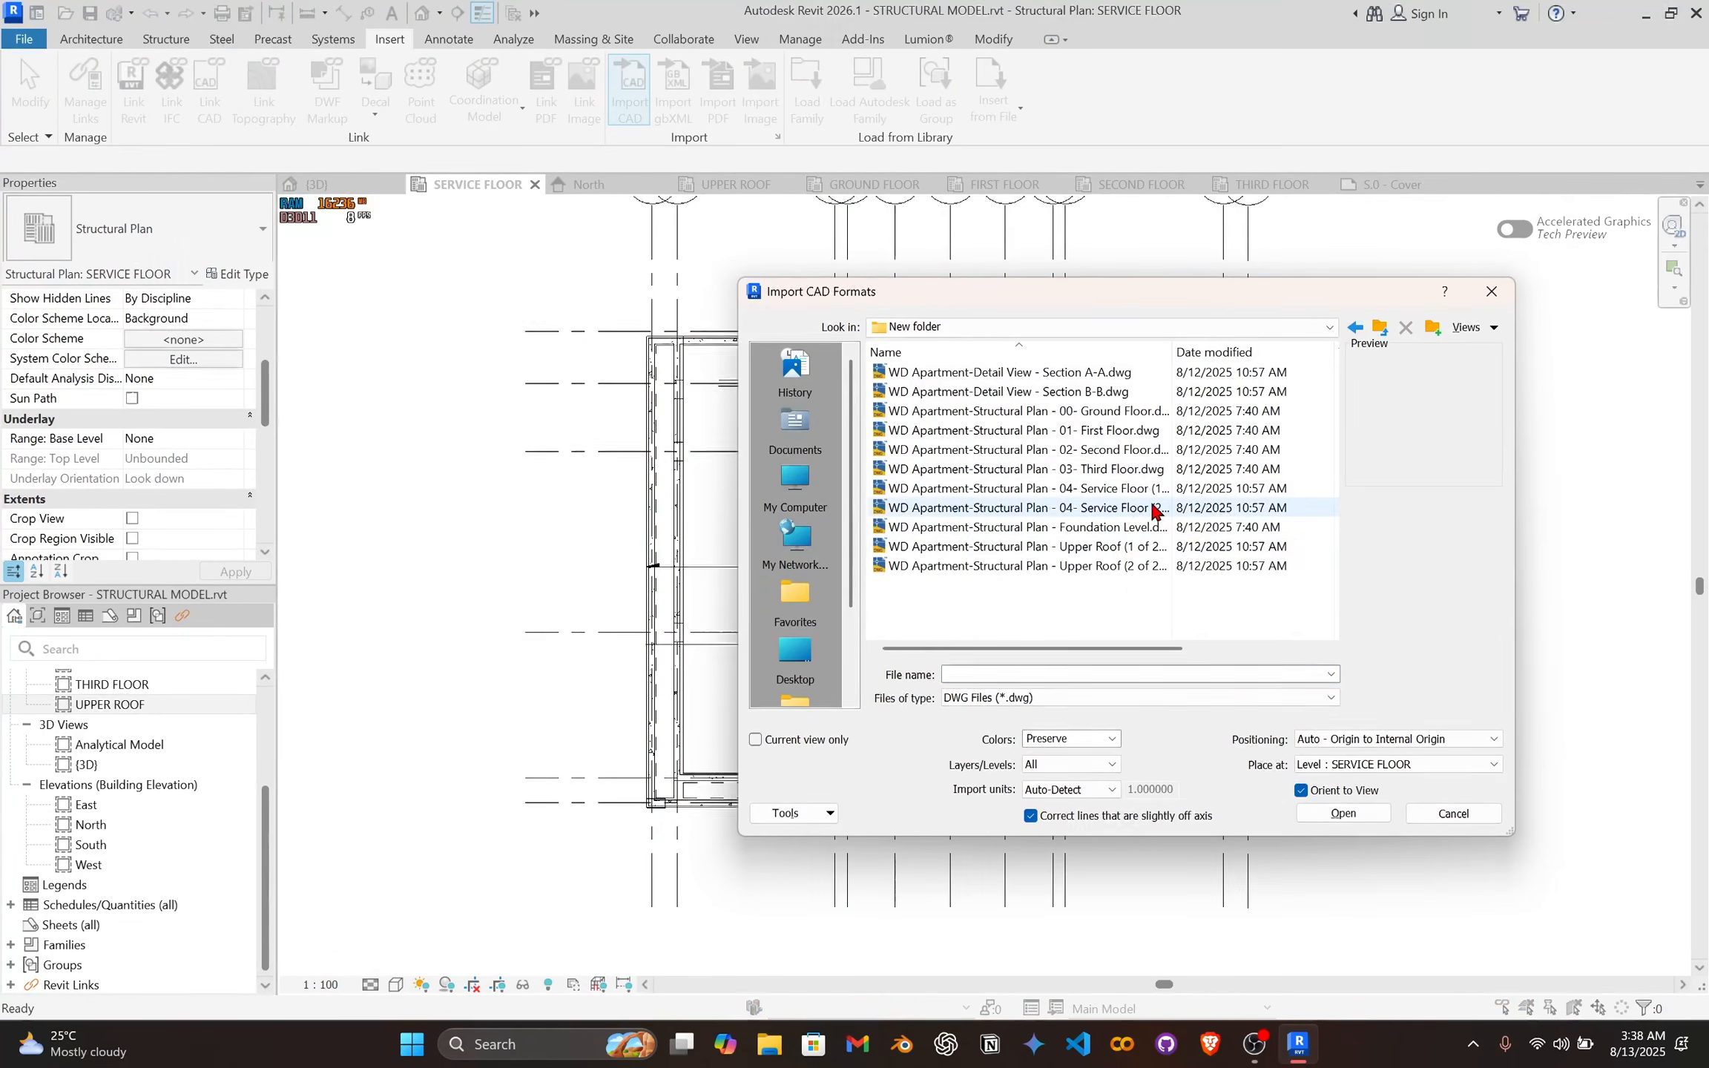
click(1342, 813)
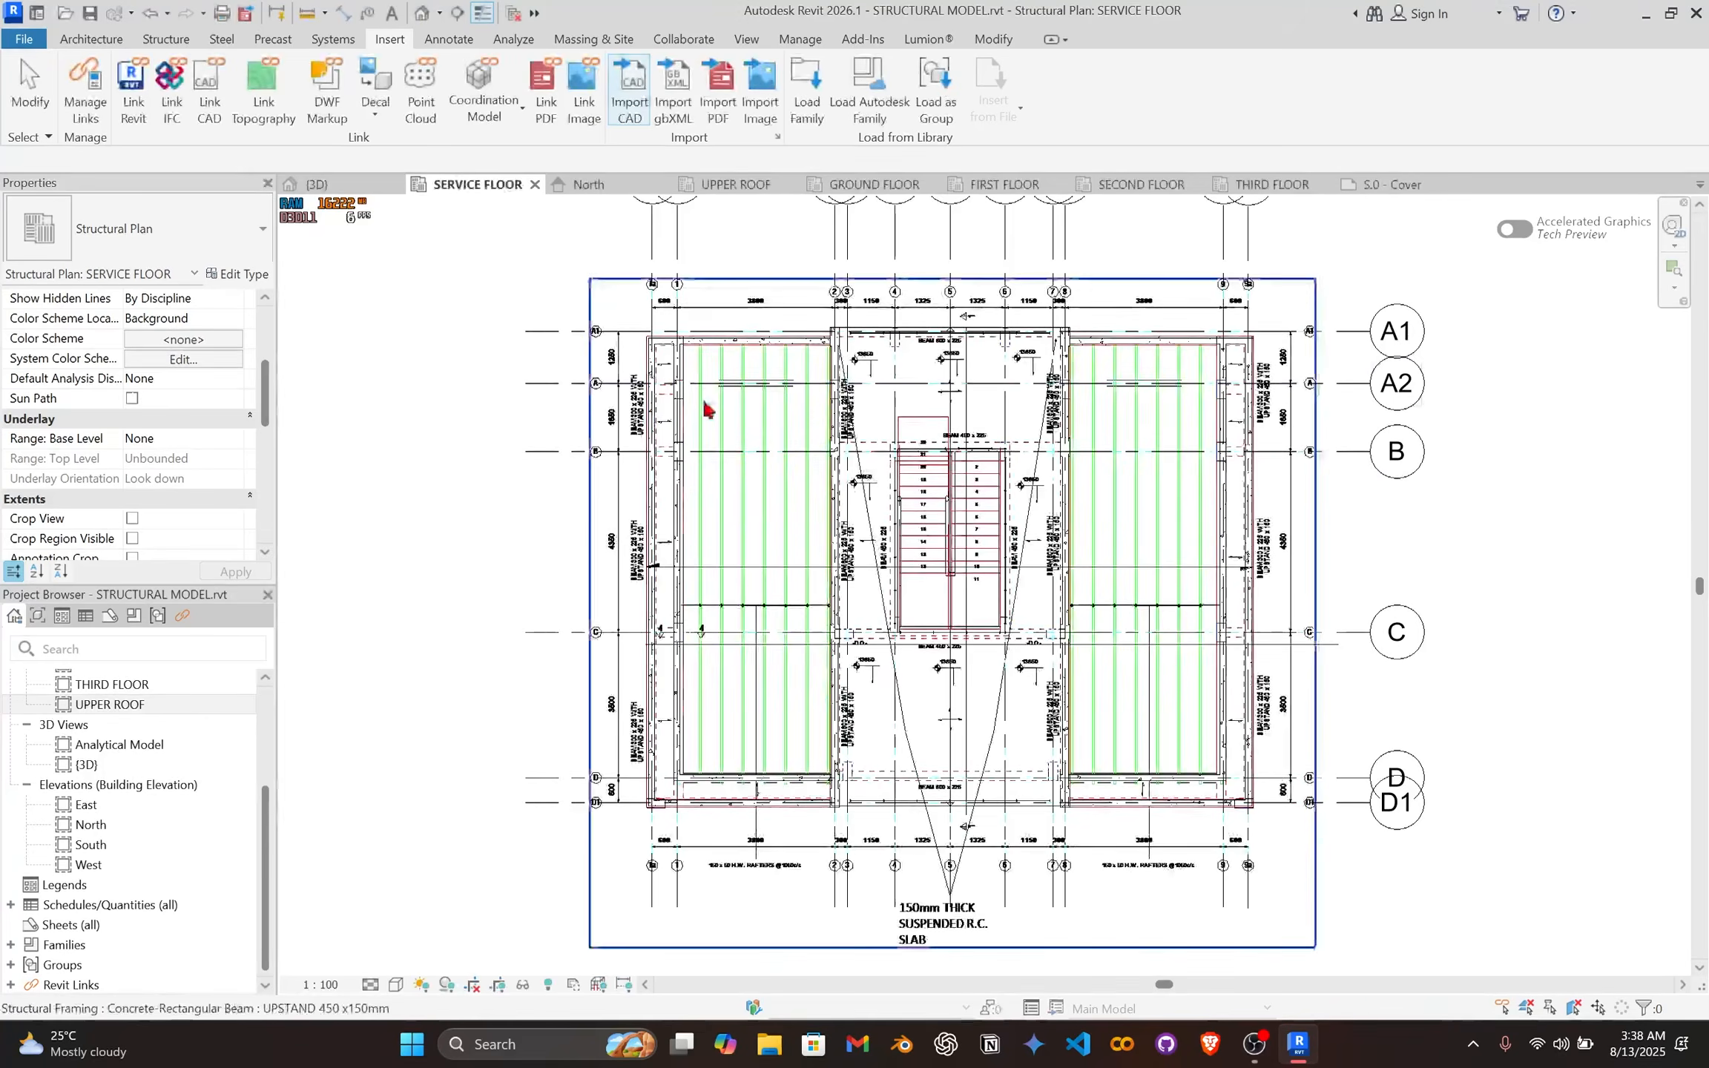
Step: Examine the roof rafter layout and its size and spacing notes on the imported service floor drawing
scroll(691, 518, up, 5)
scroll(797, 482, down, 5)
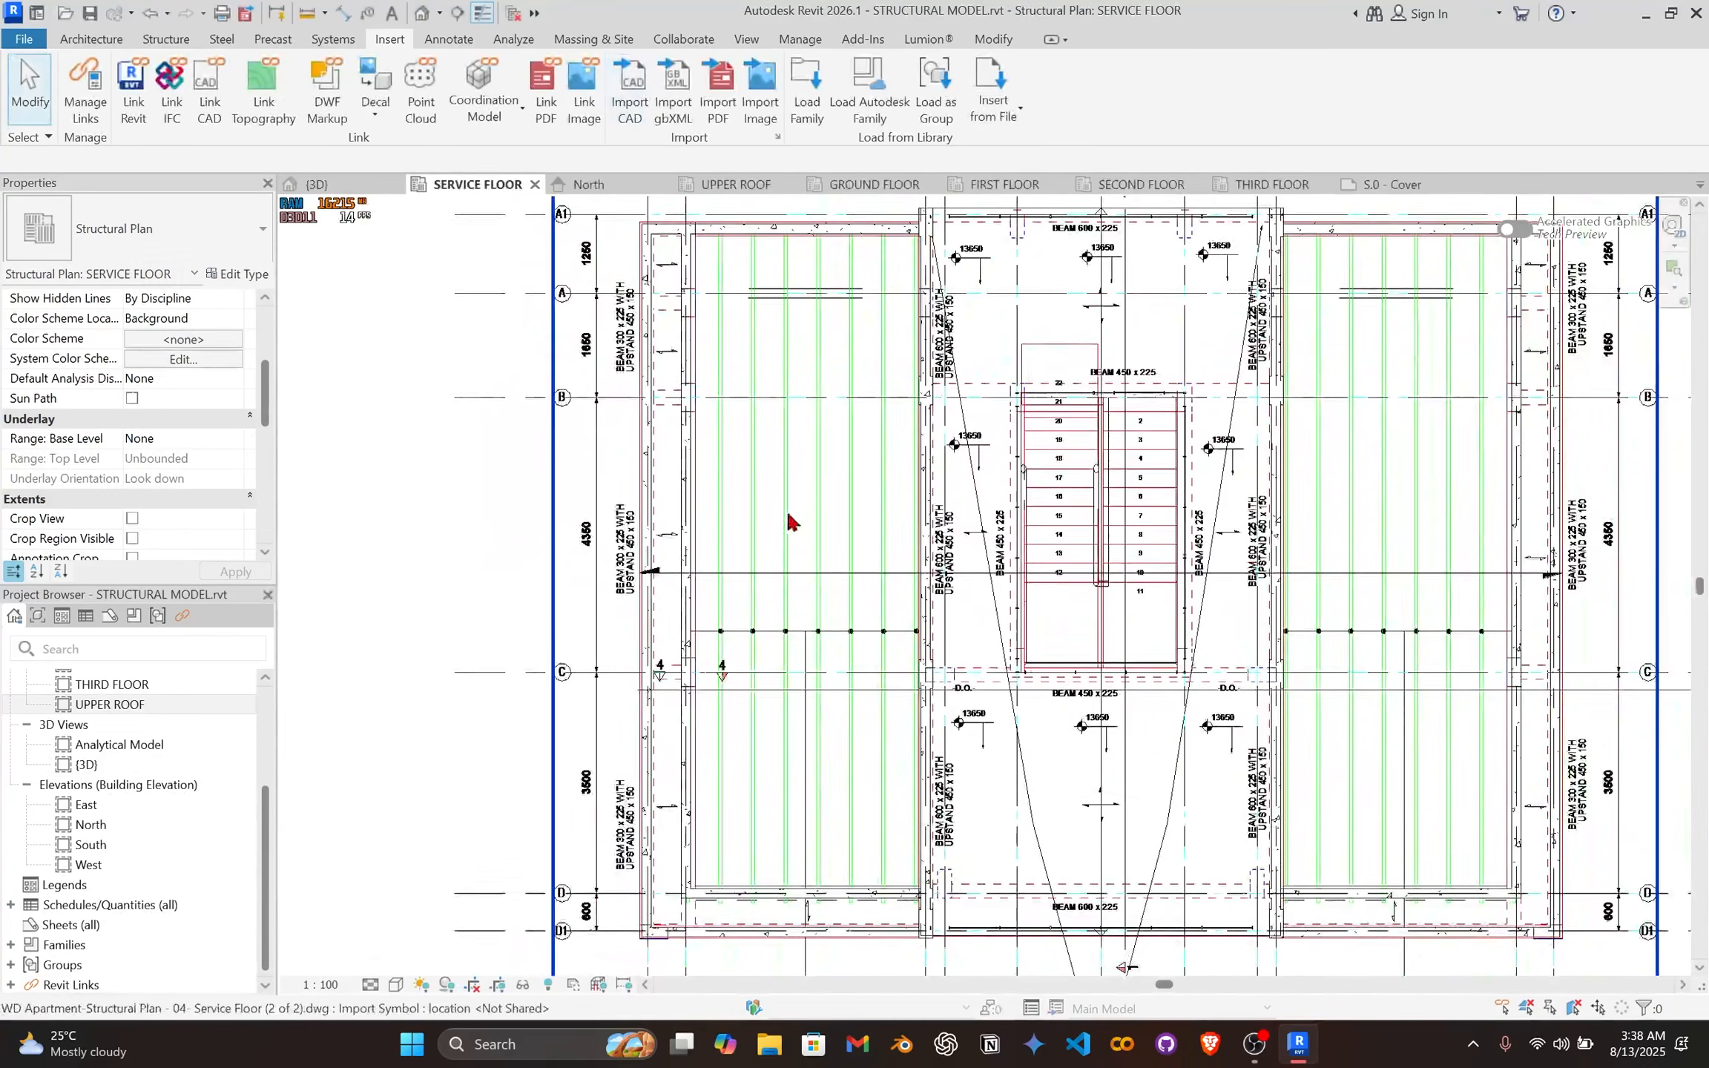
middle_drag(782, 496, 712, 339)
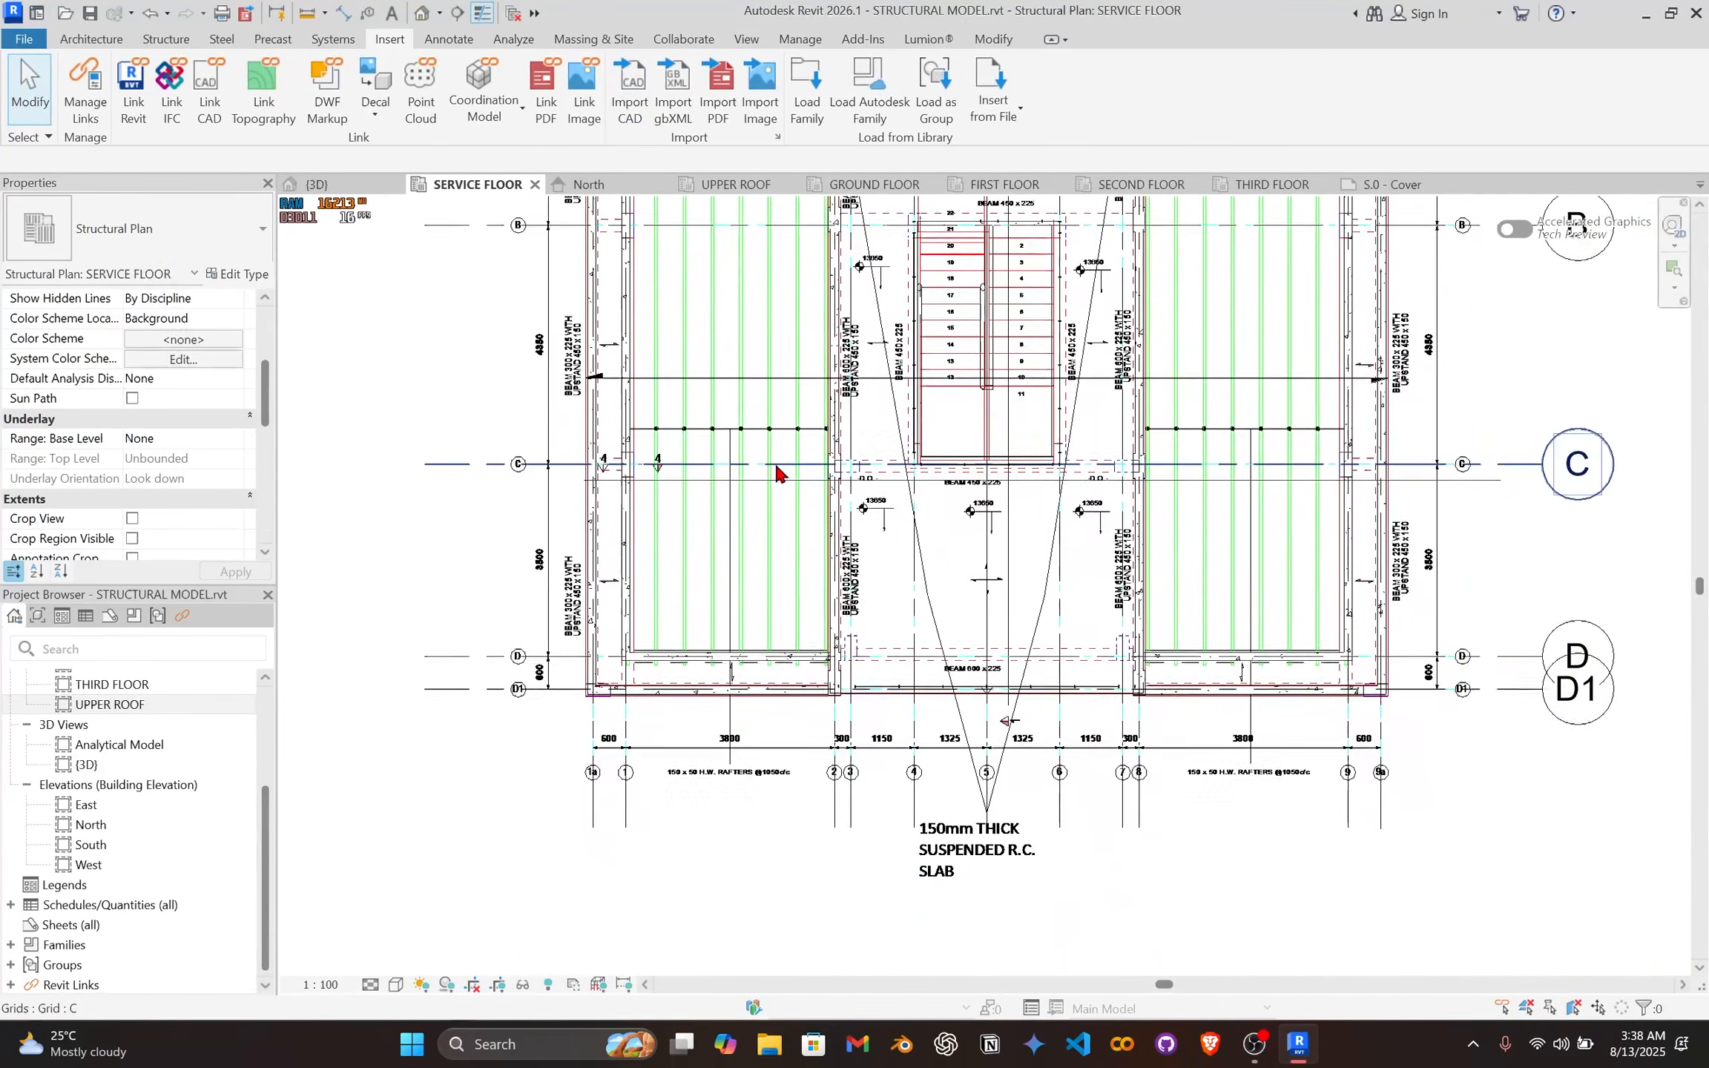
middle_drag(779, 489, 734, 568)
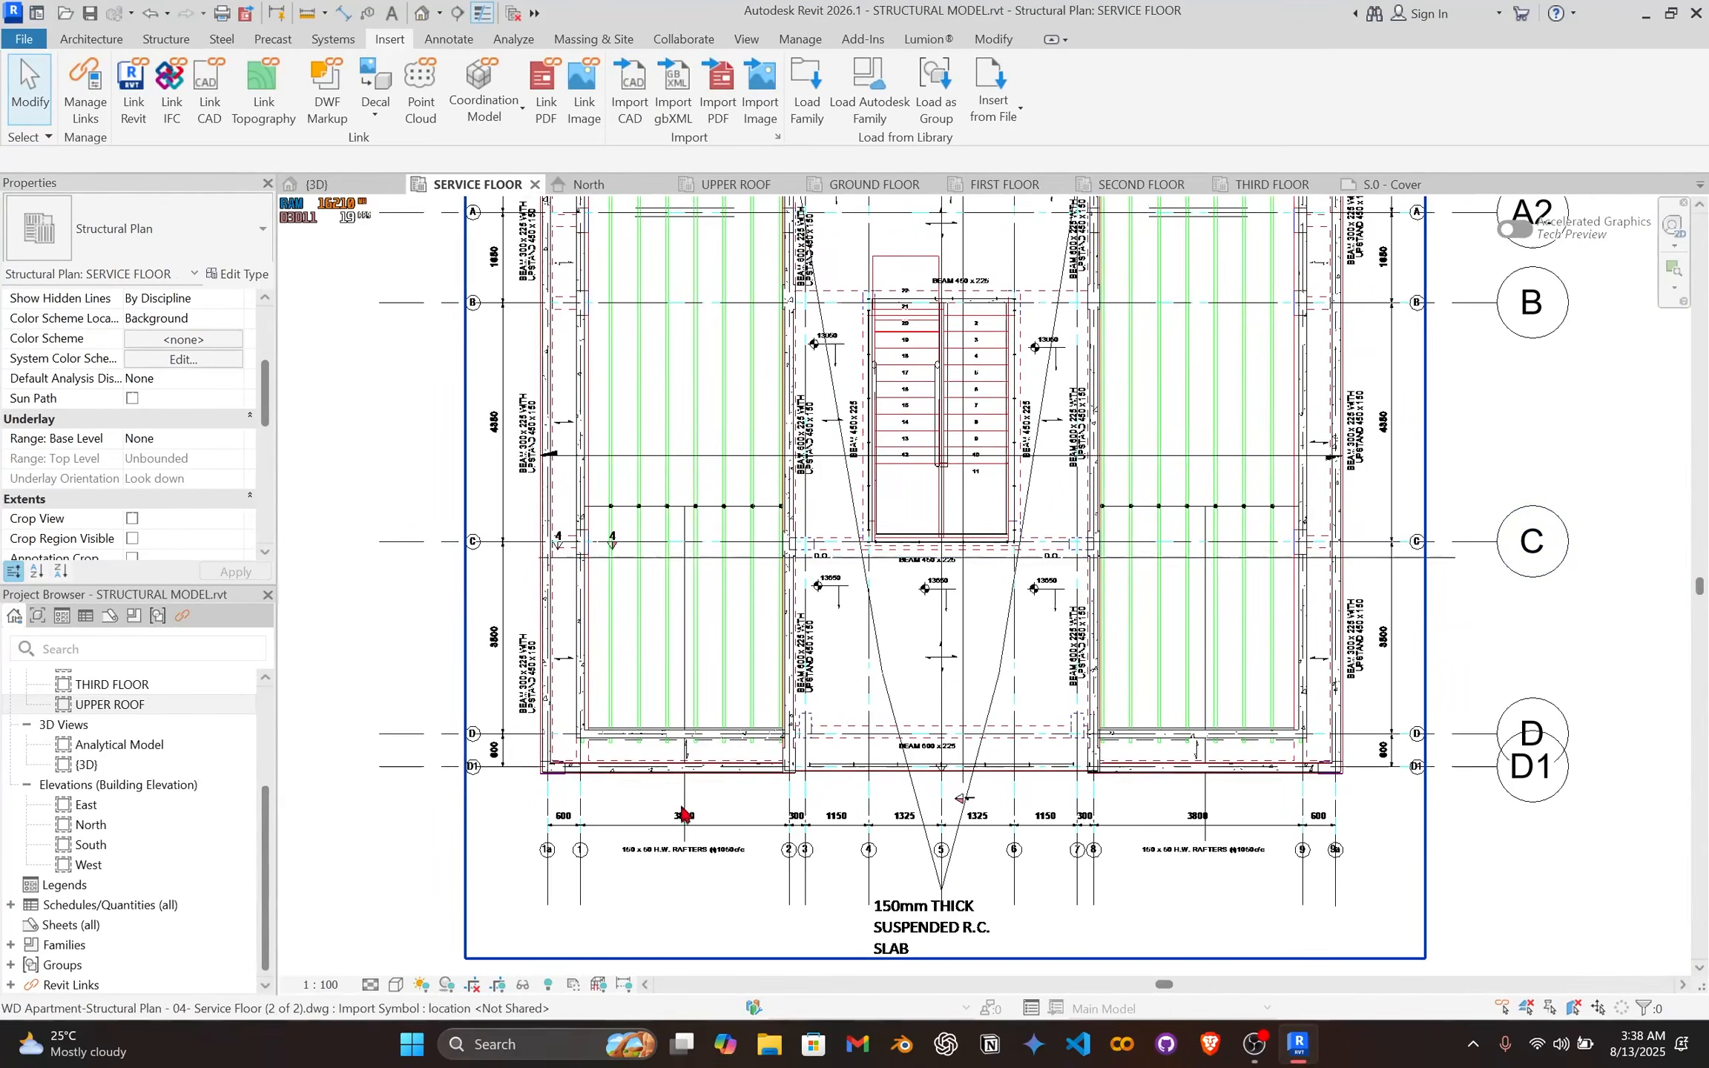
scroll(688, 824, up, 3)
scroll(720, 883, down, 5)
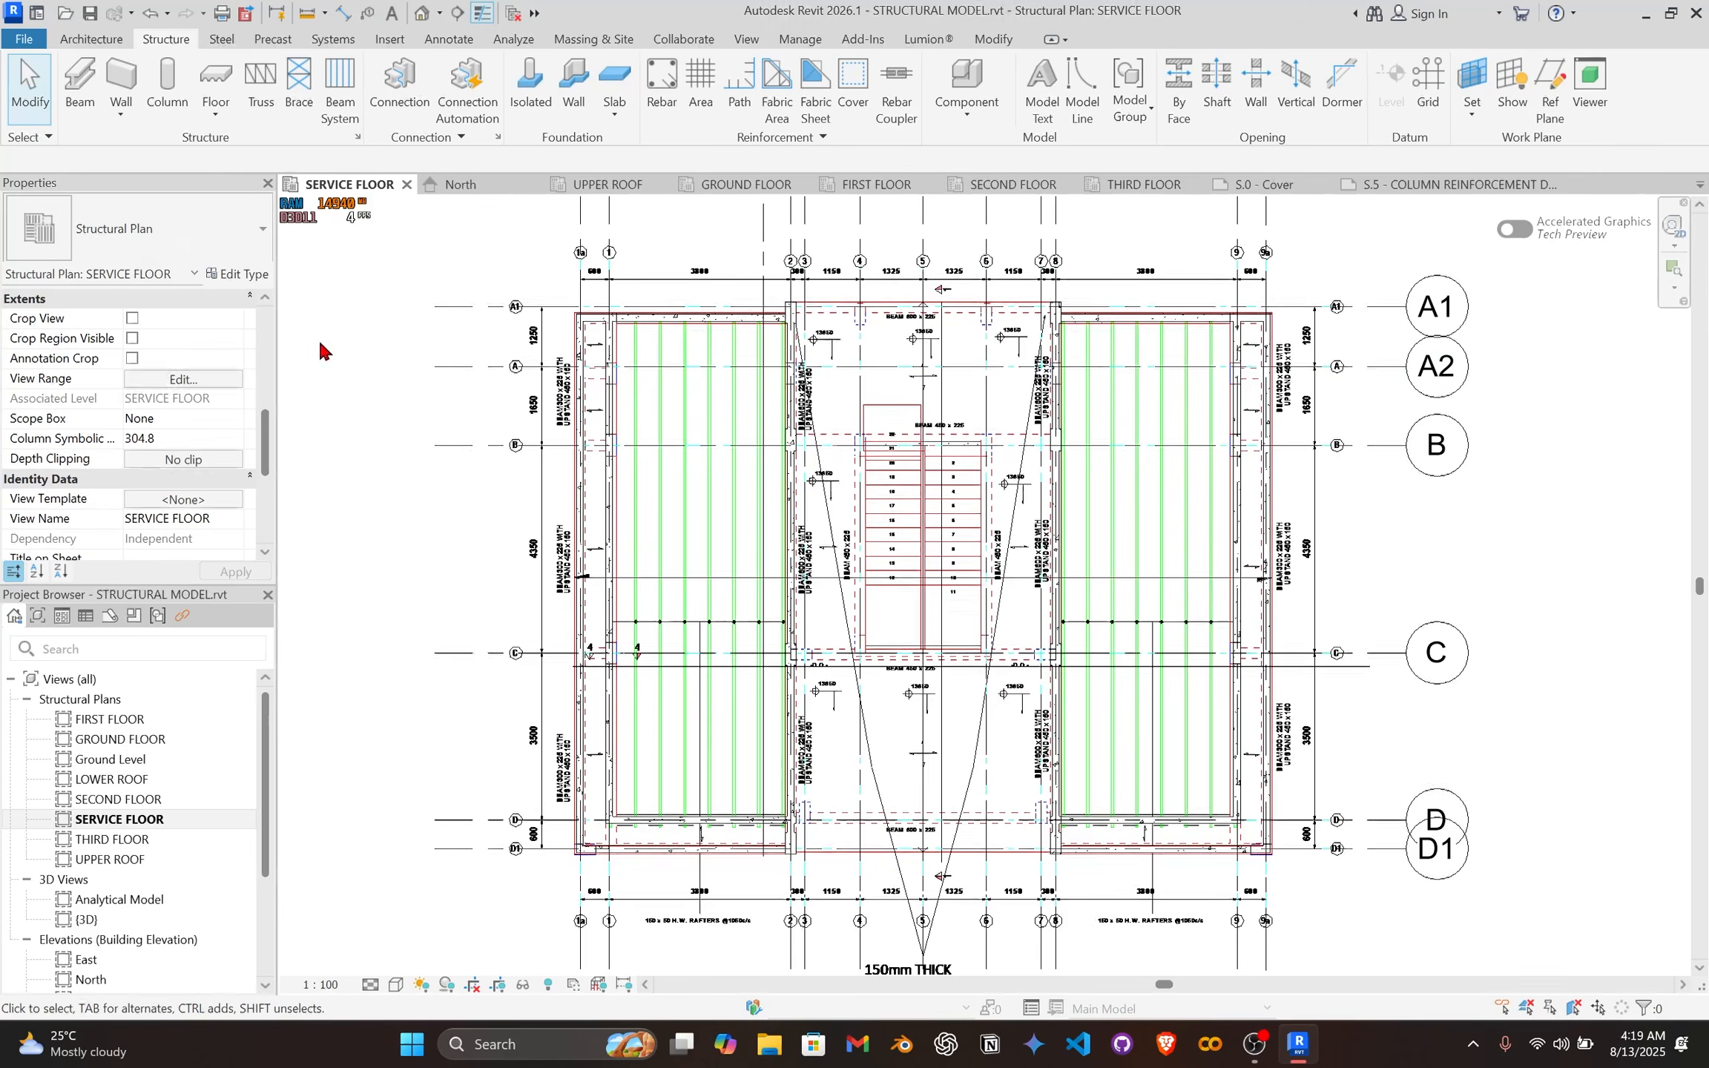
Step: Start placing a beam and browse to the Libraries folder to load a structural framing family
click(80, 82)
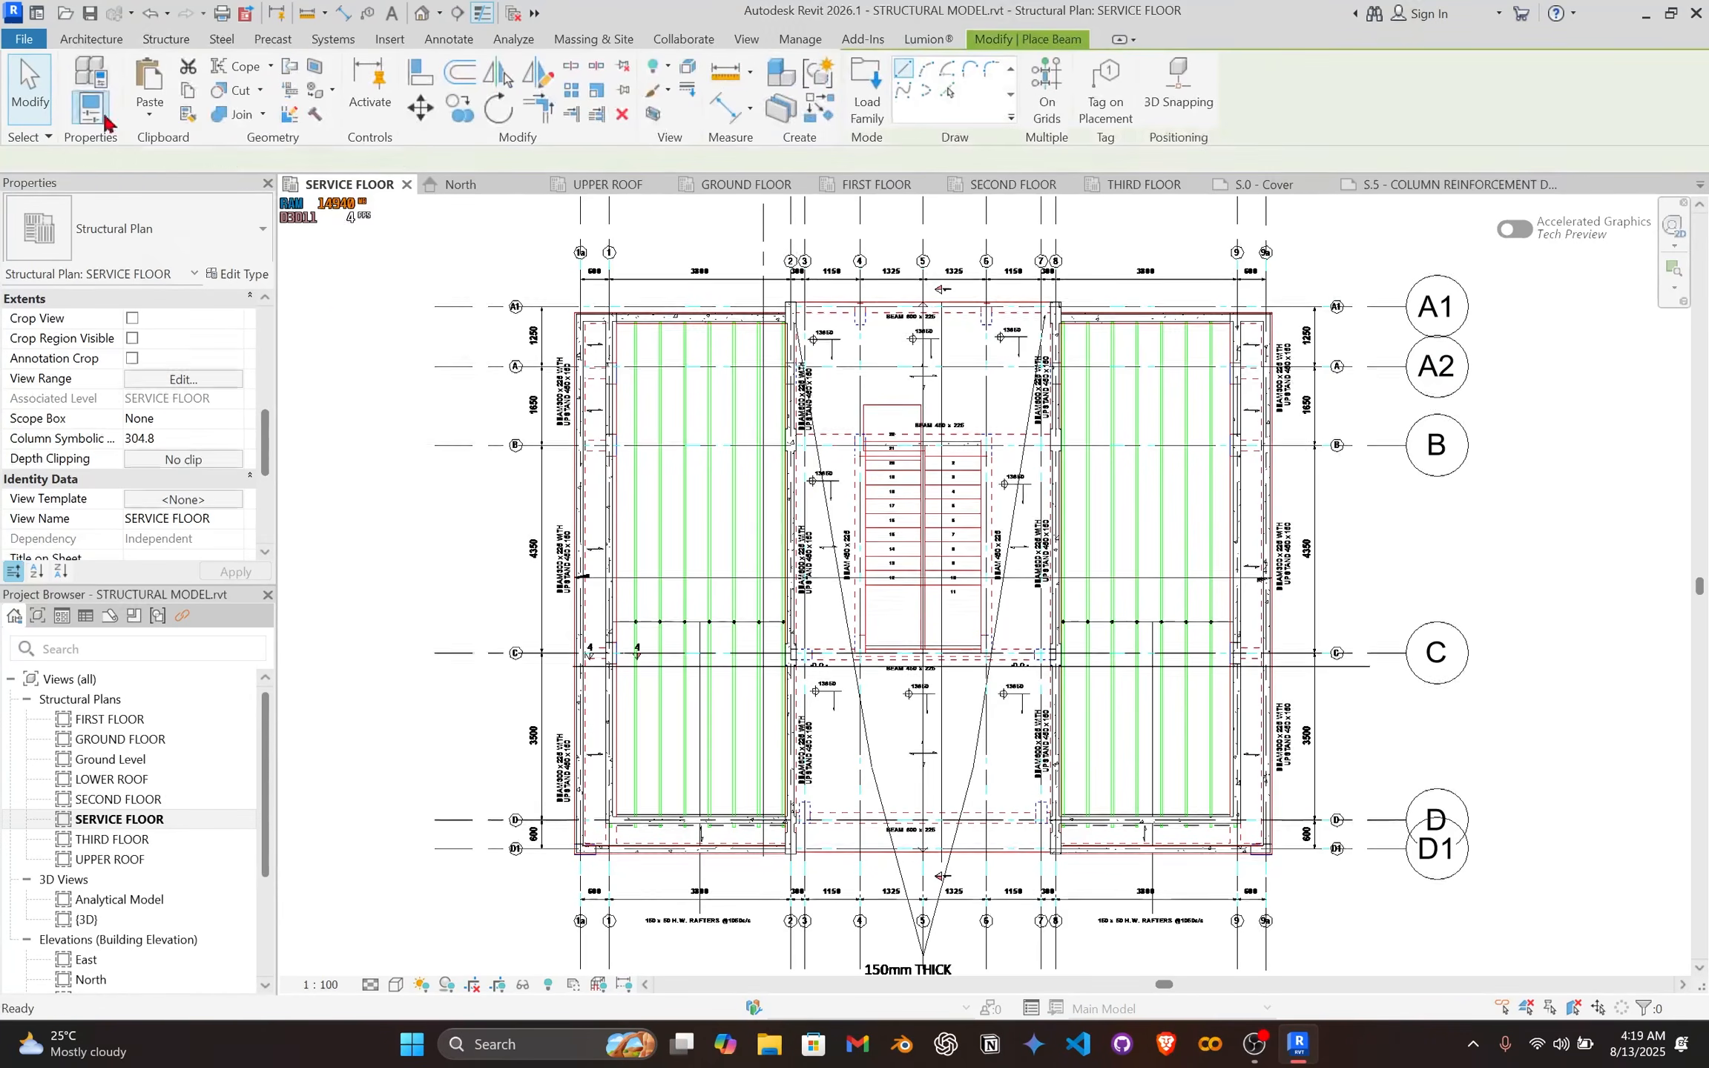
click(870, 104)
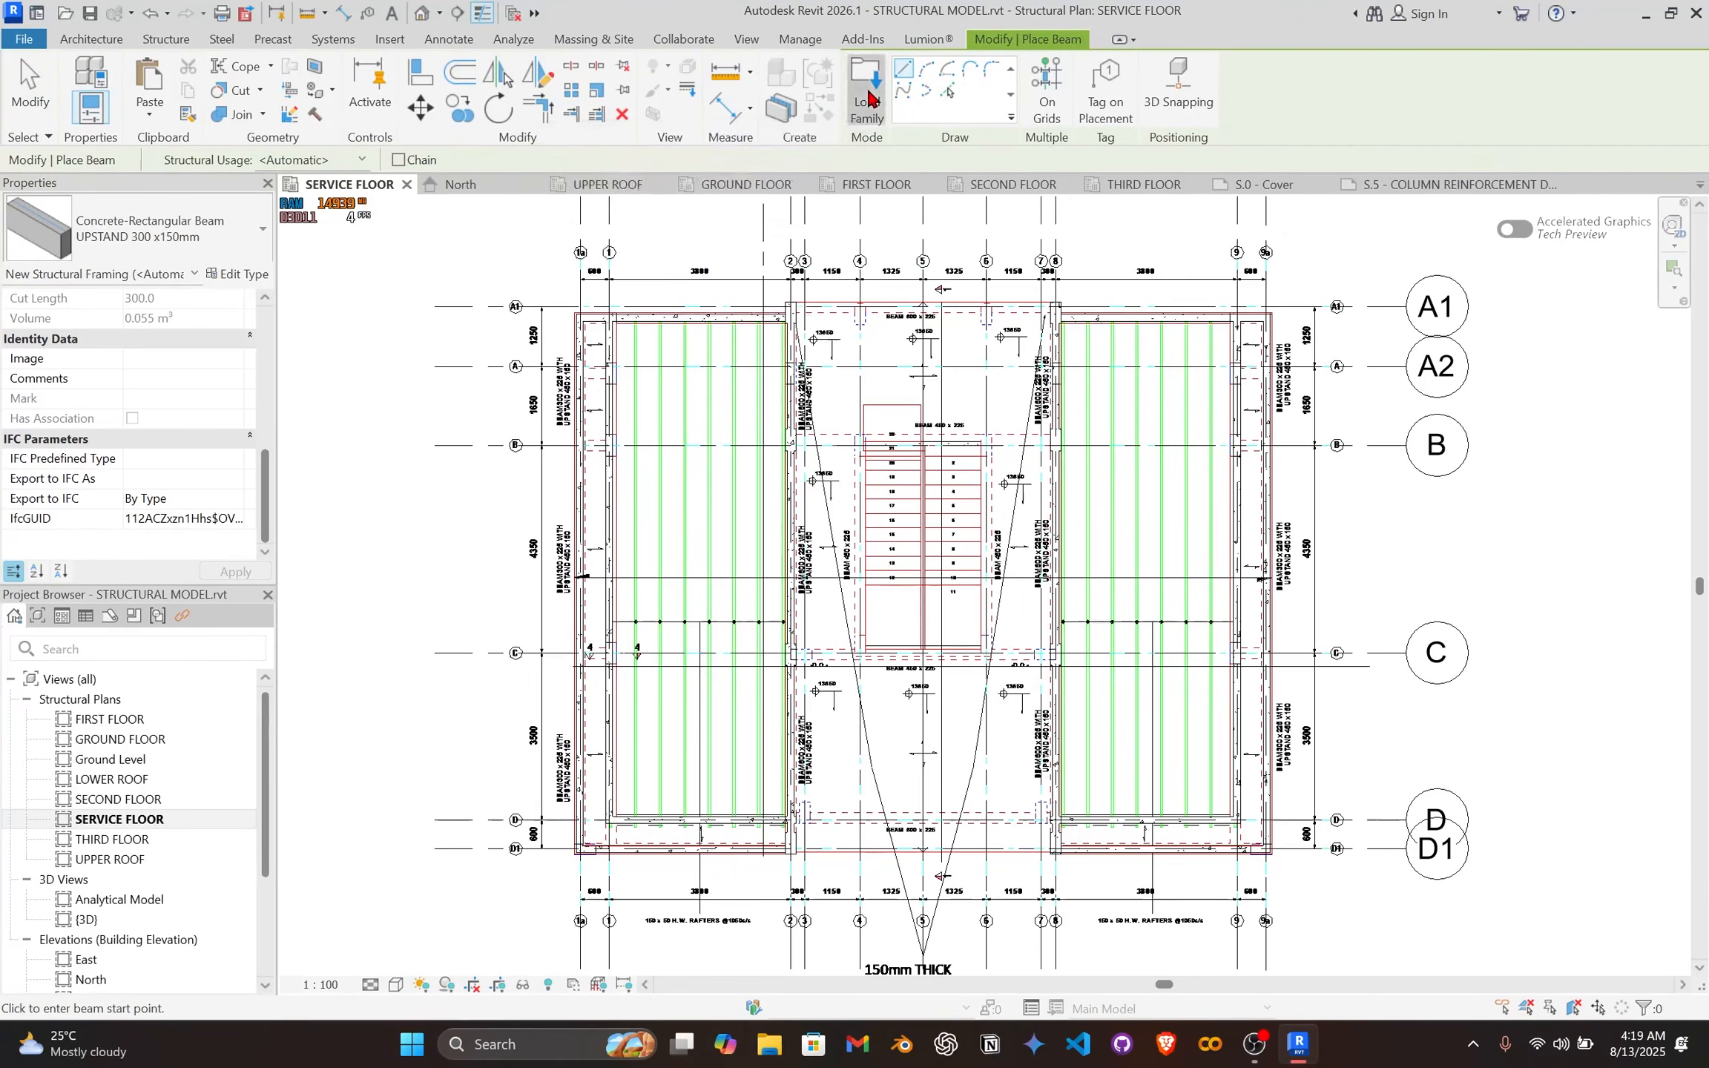
click(1136, 299)
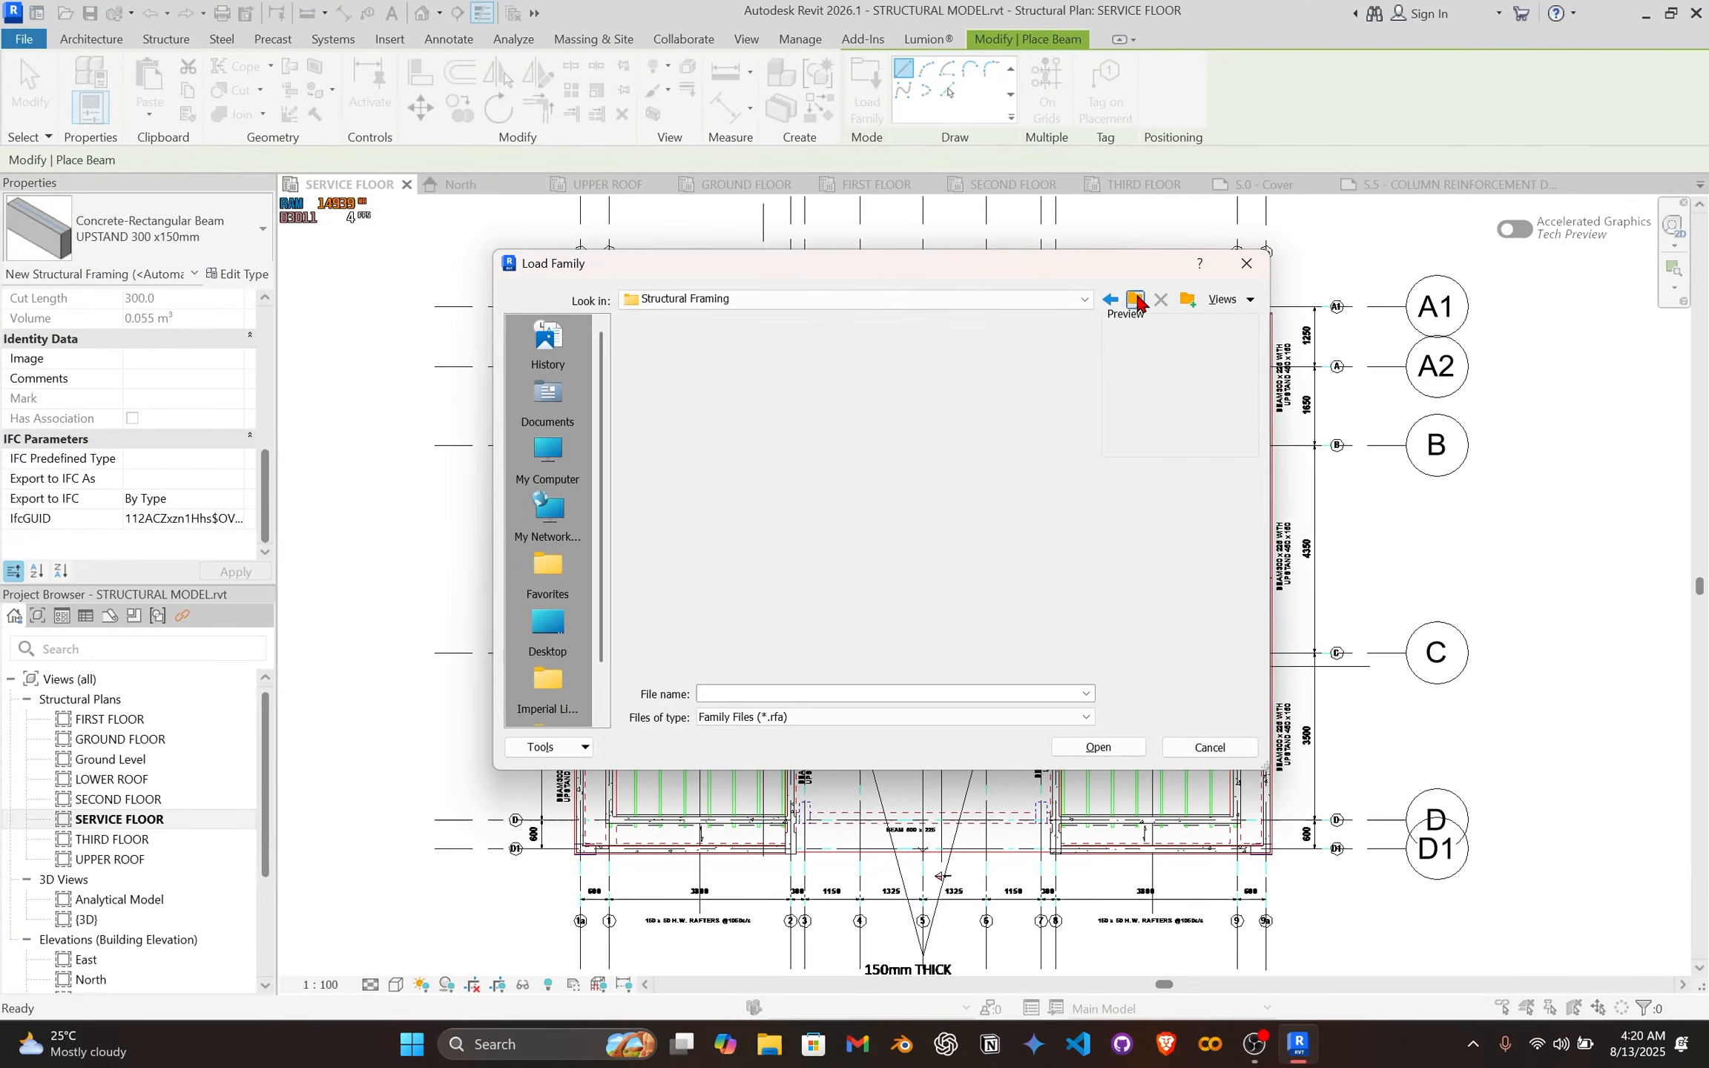
click(1137, 300)
click(1137, 300)
click(1138, 300)
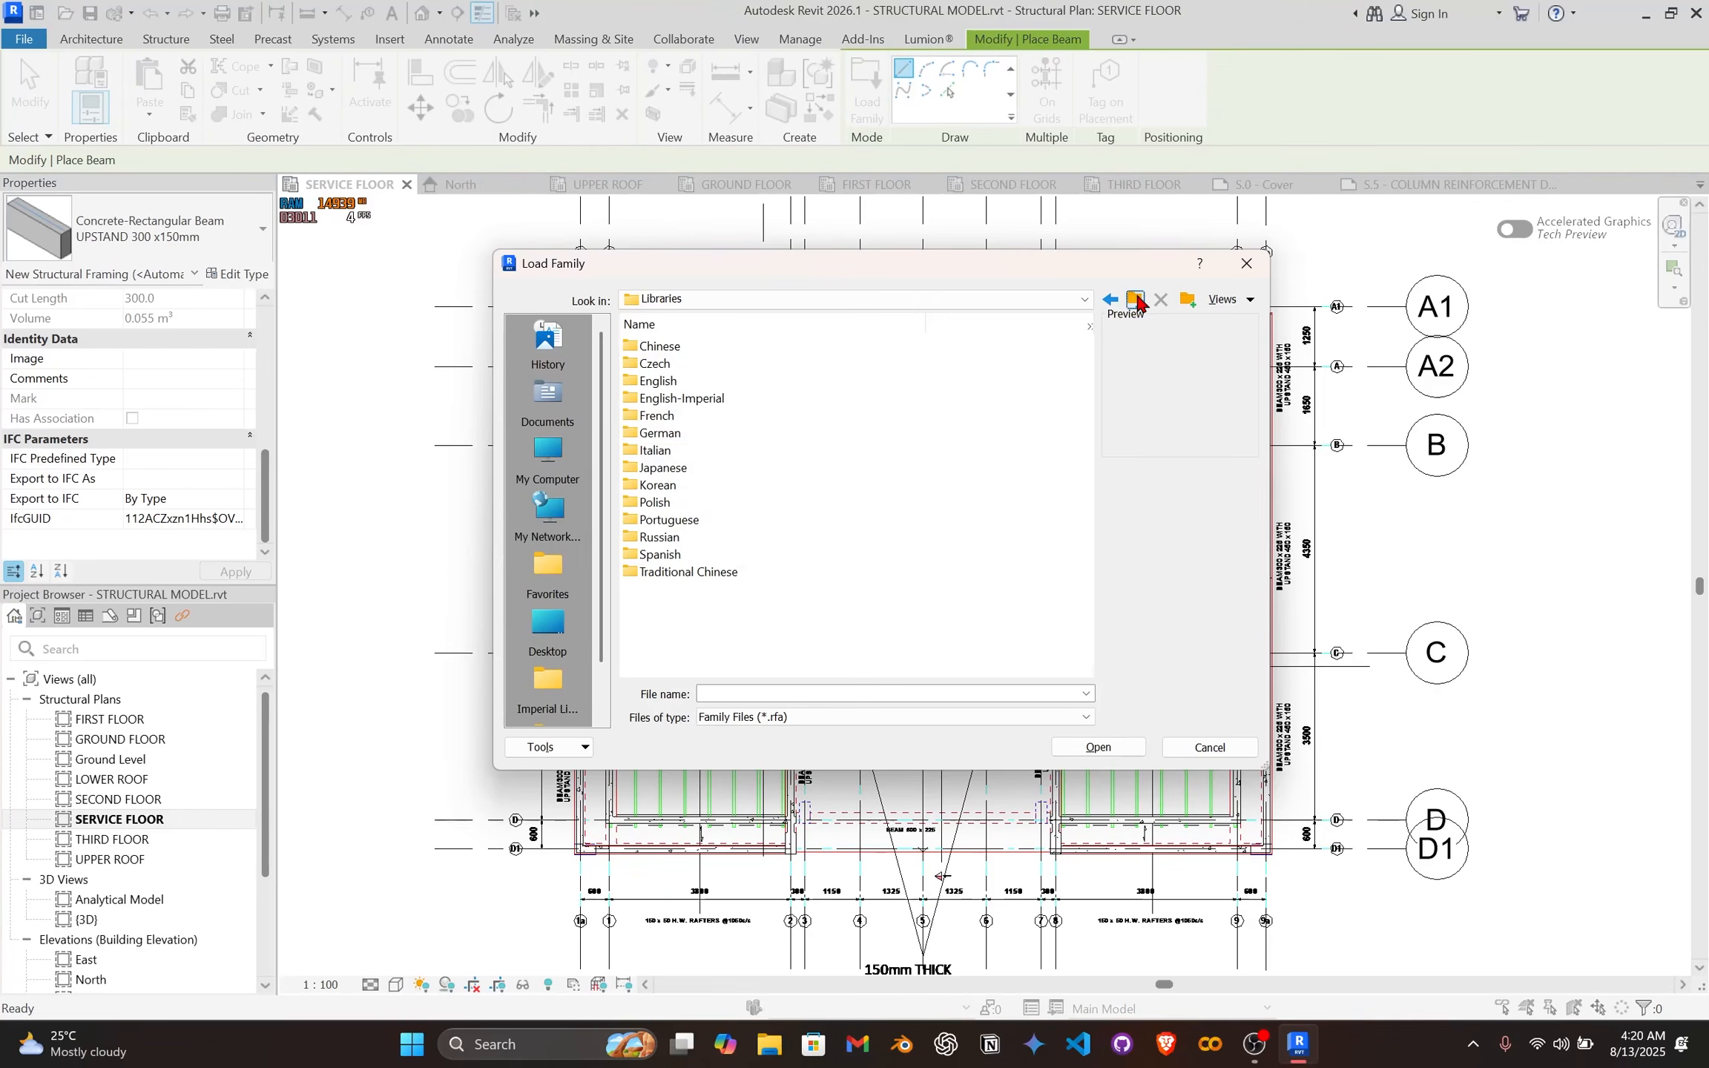
double_click(713, 403)
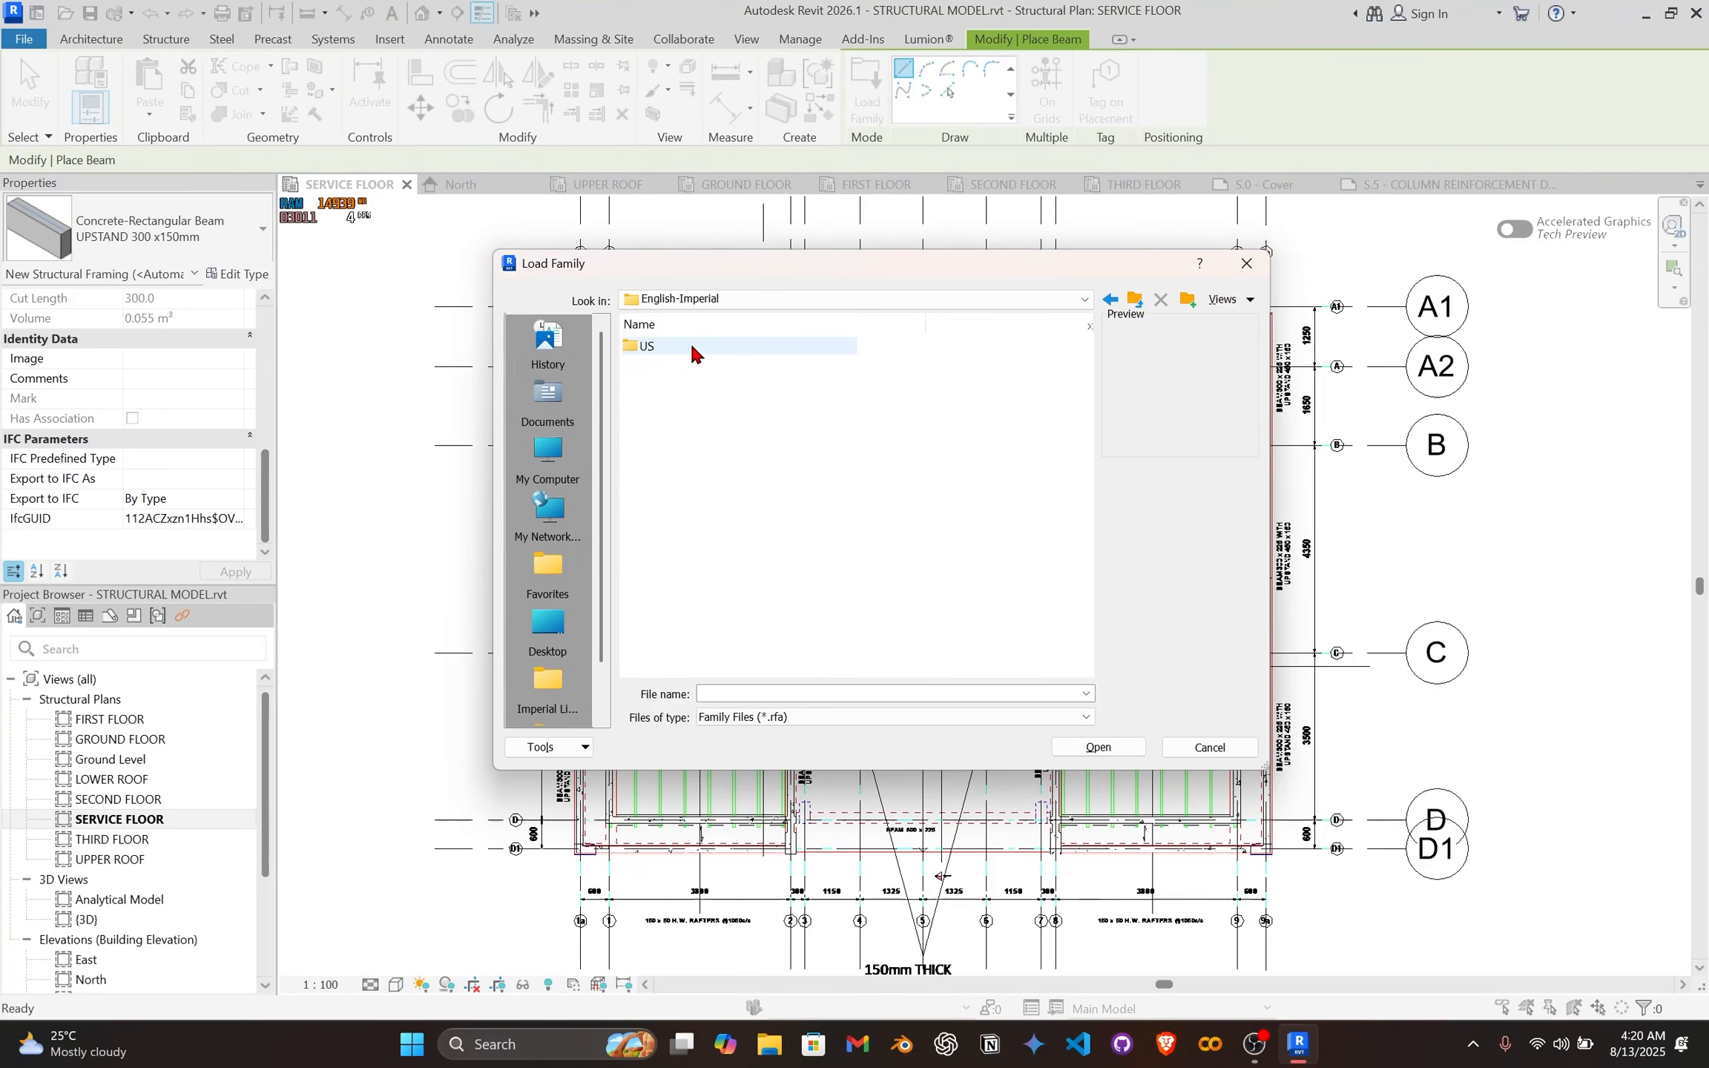
double_click(686, 347)
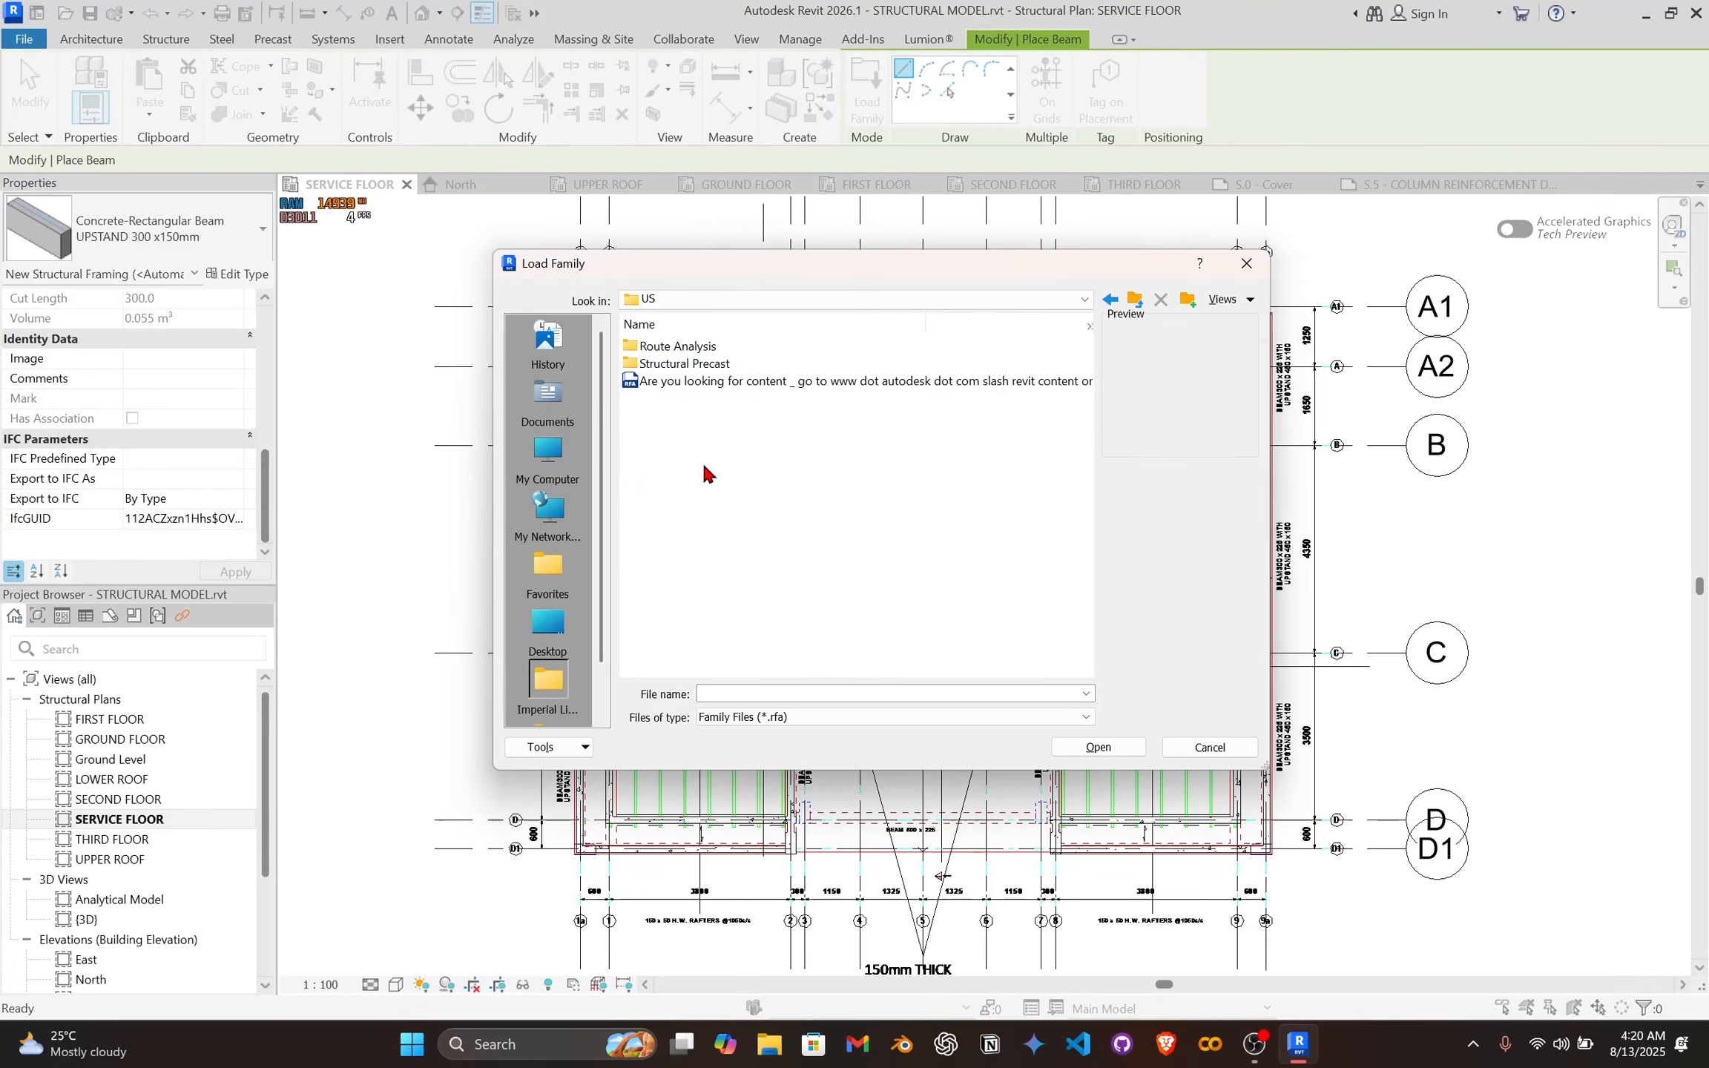
click(1137, 299)
click(1137, 299)
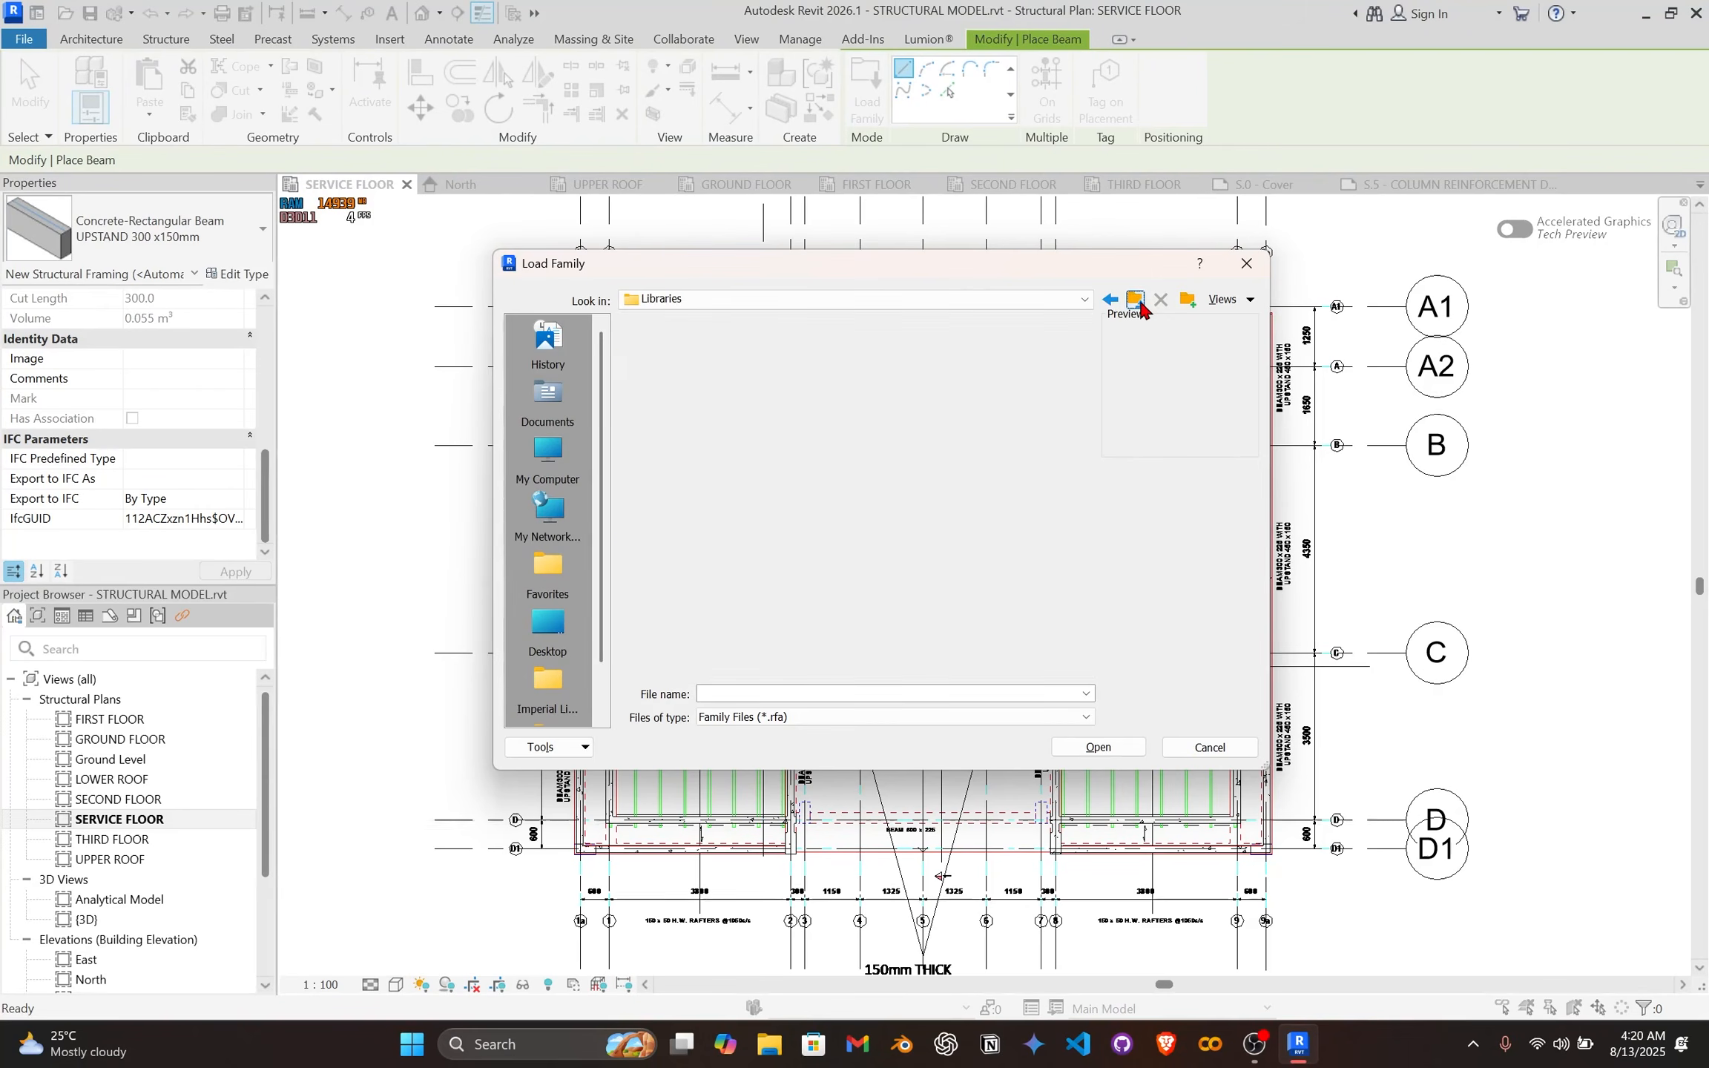
Step: Load the 114x114 type of Timber.rfa from the English UK library's Structural Framing Wood folder, leaving beam placement
double_click(650, 383)
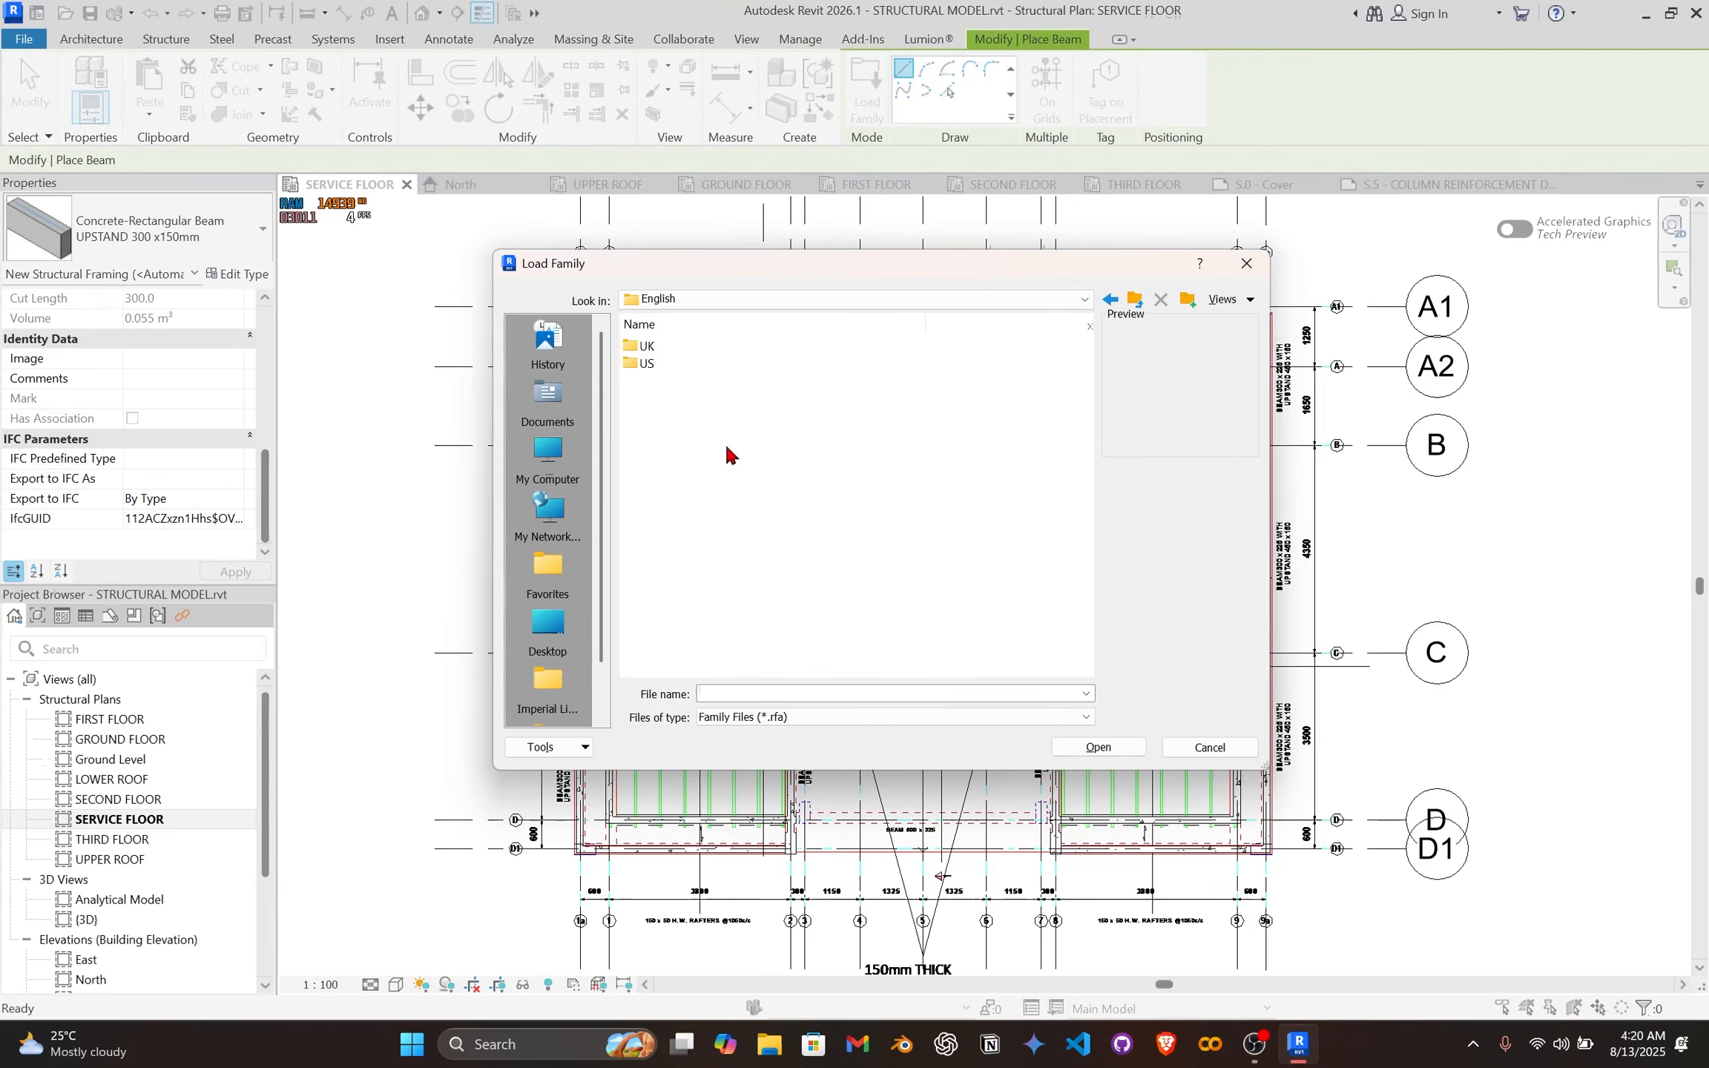
double_click(703, 352)
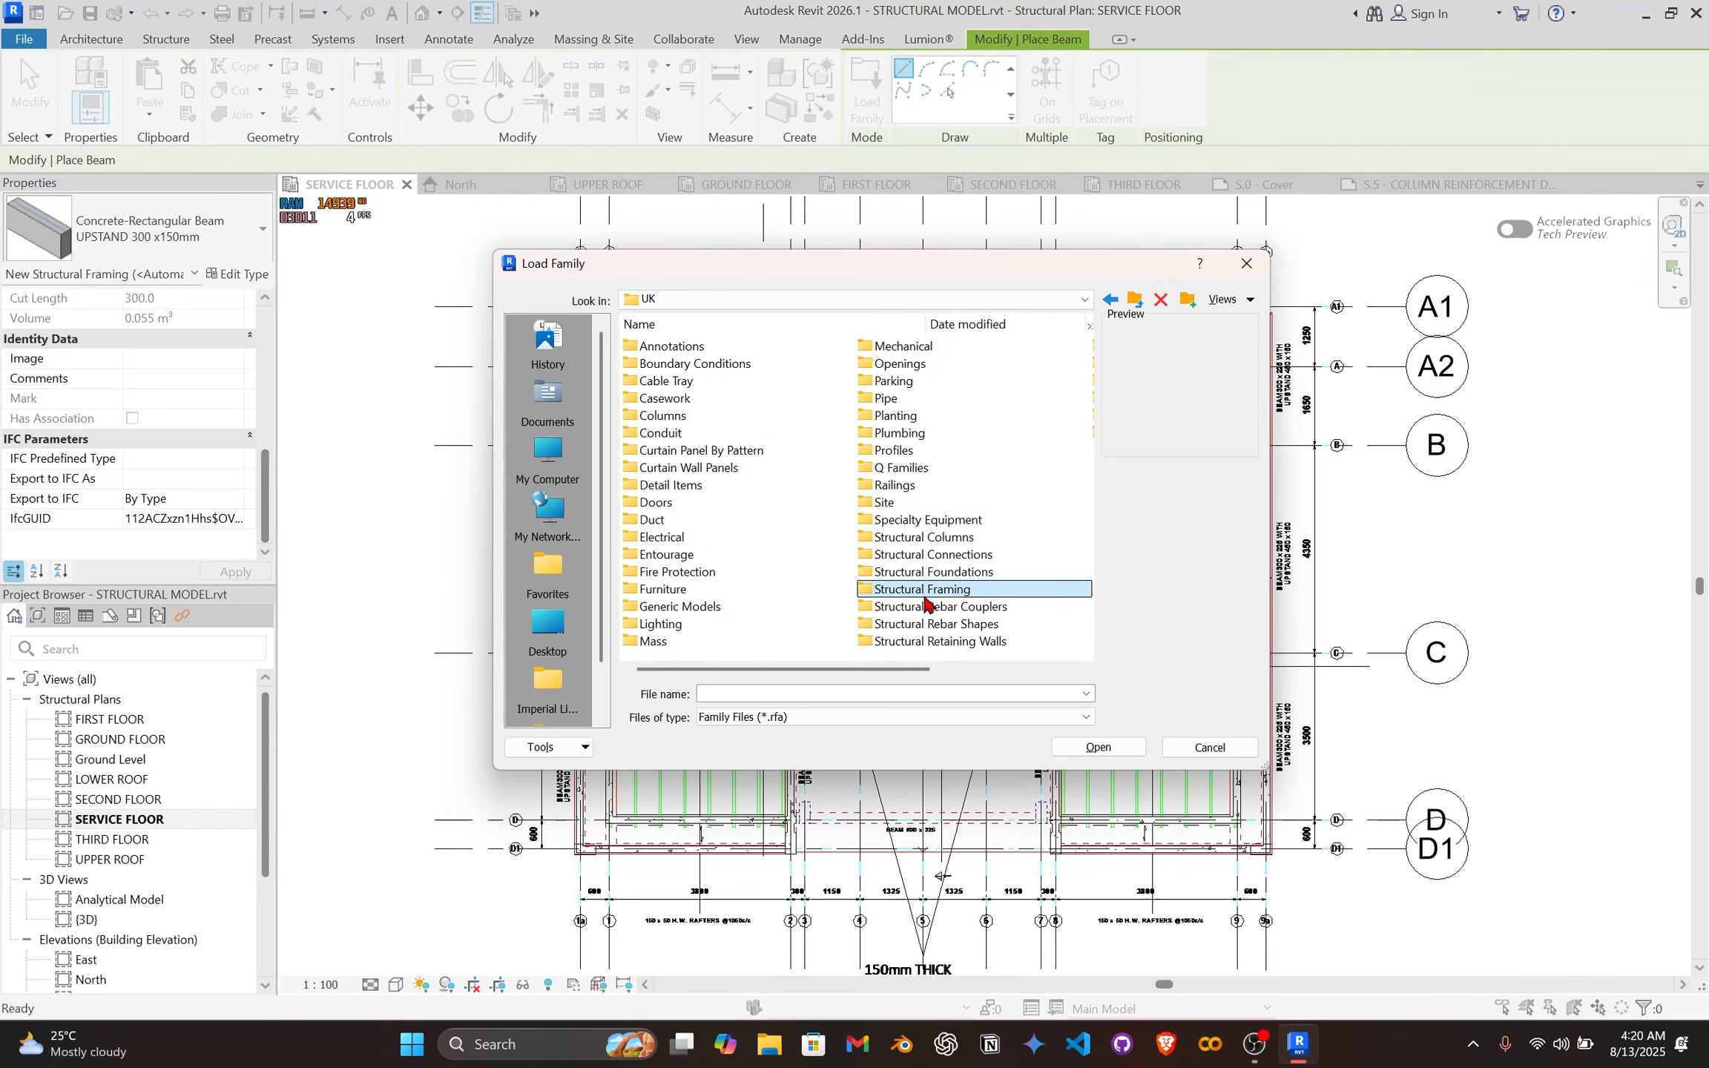
double_click(929, 591)
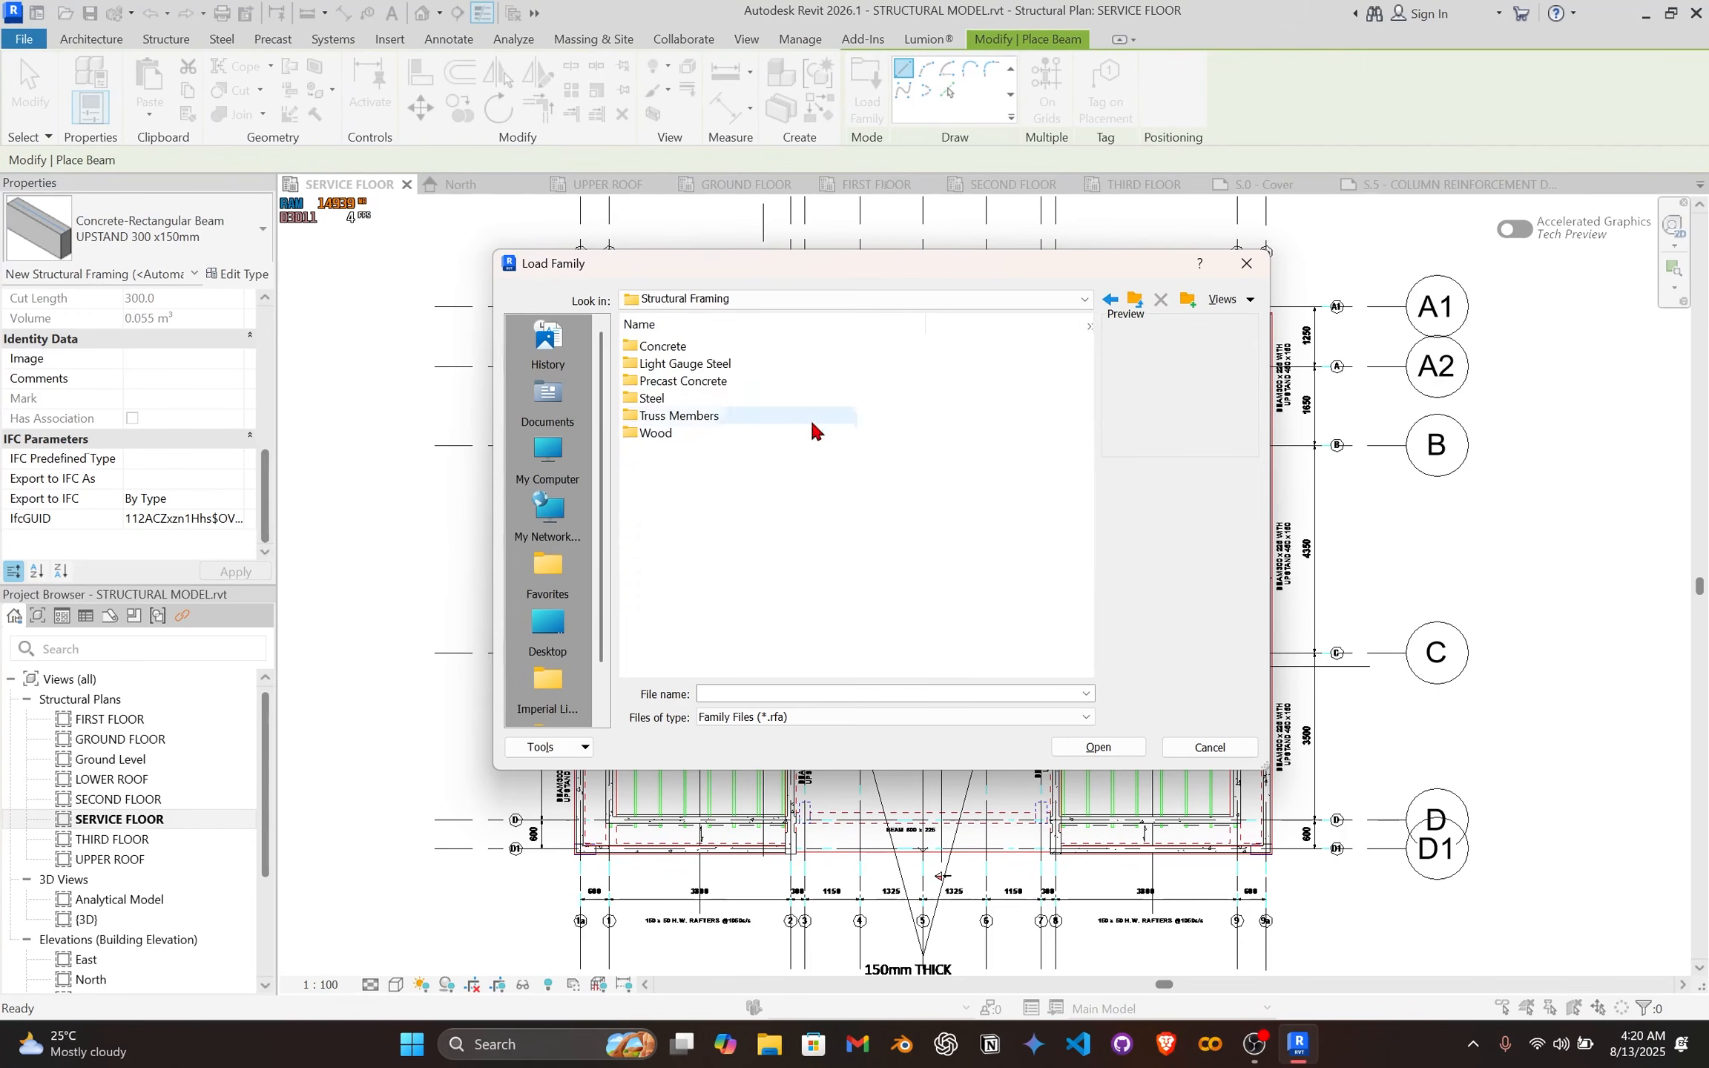
double_click(656, 433)
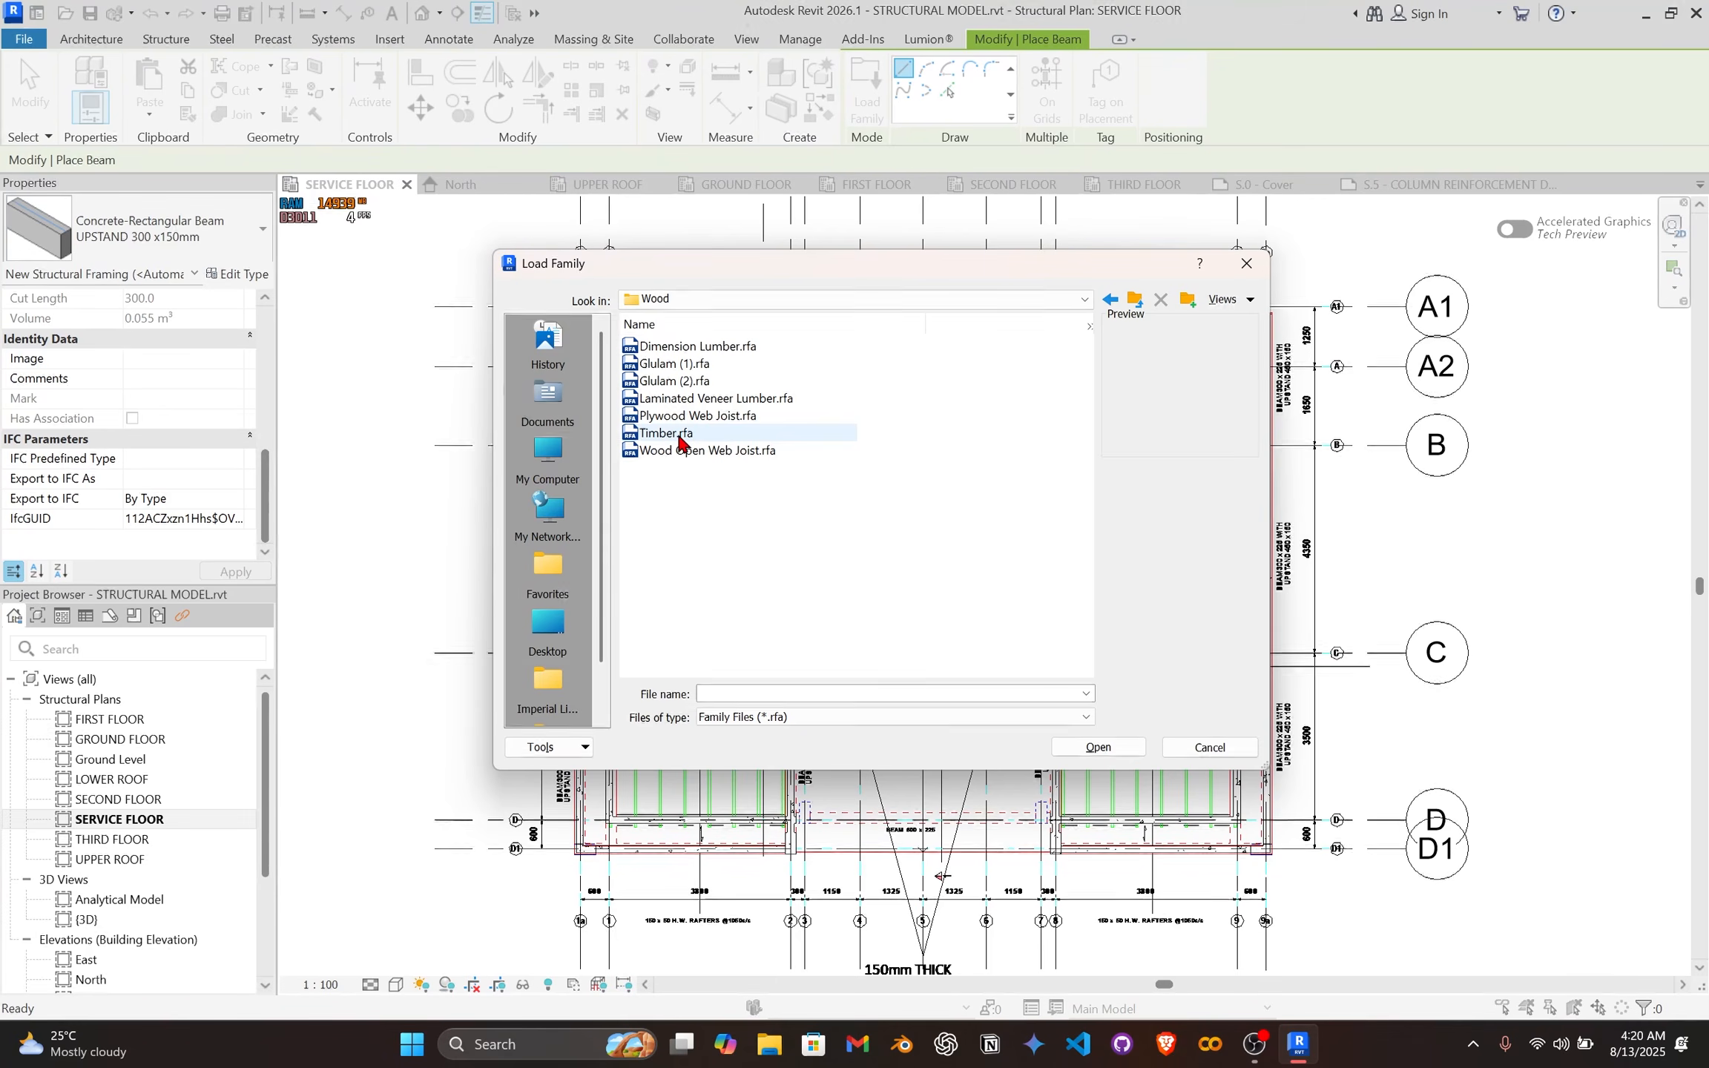
click(678, 436)
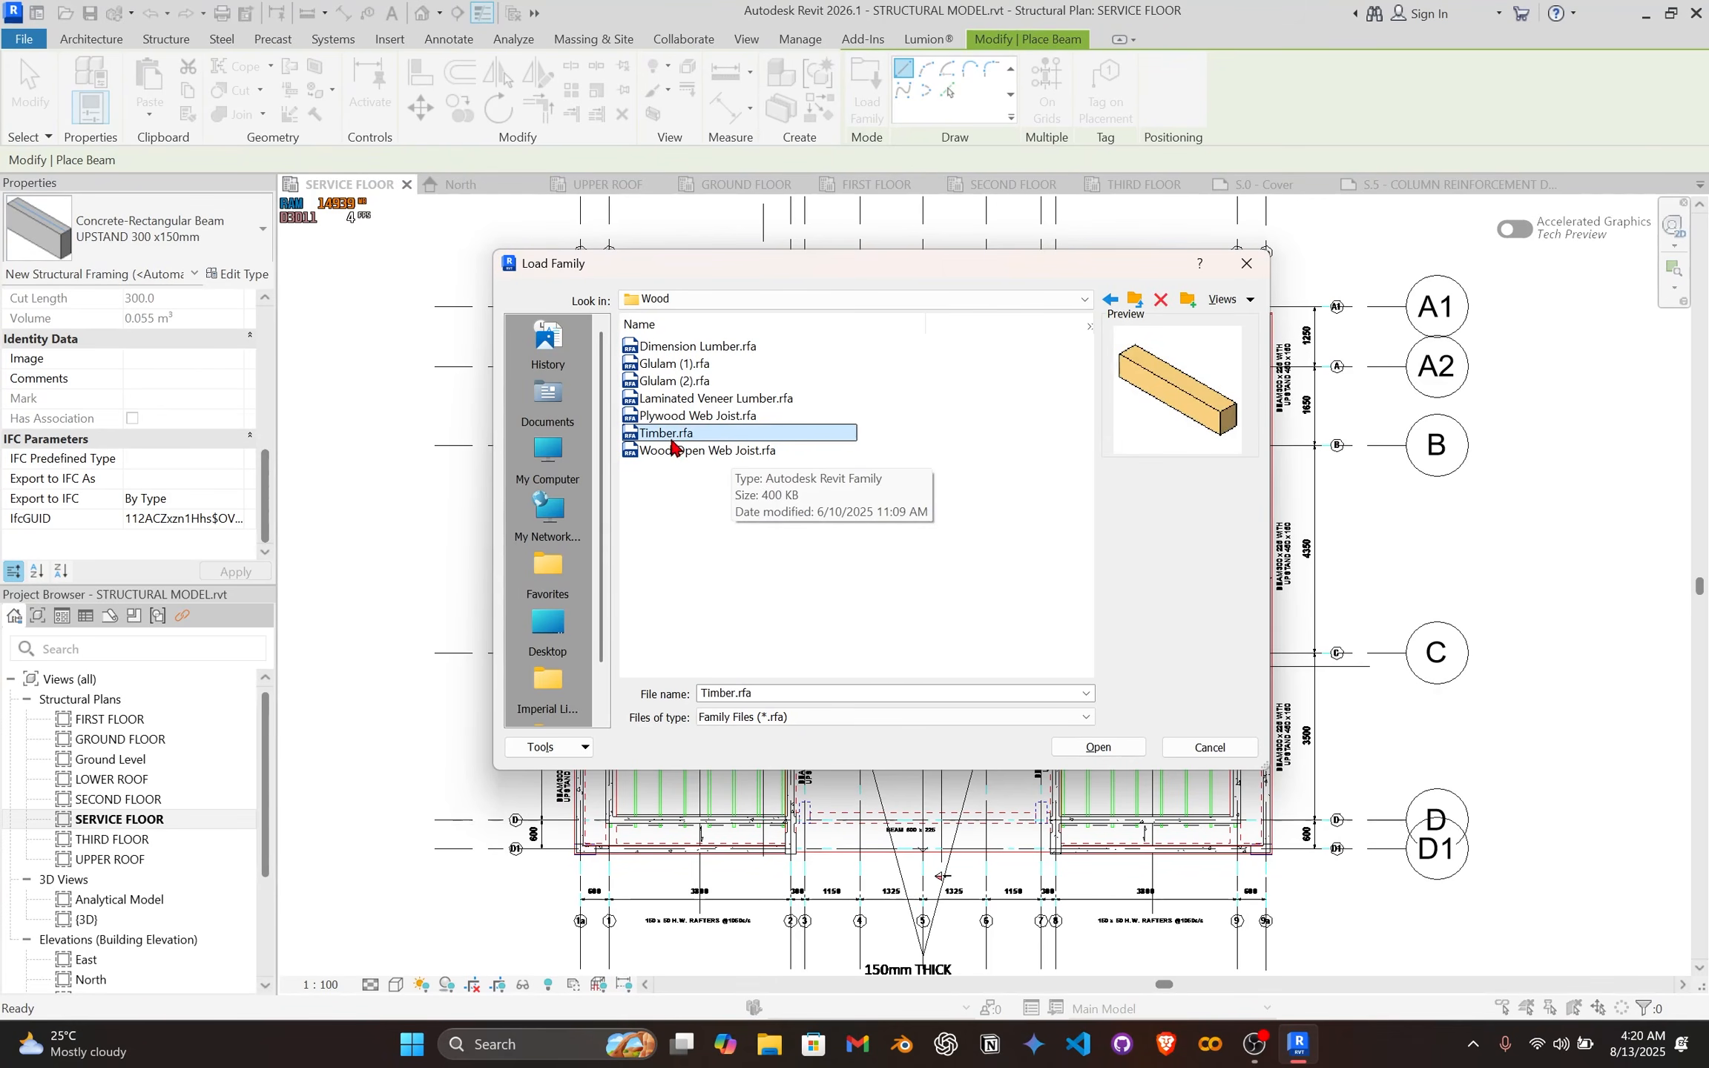
click(1097, 748)
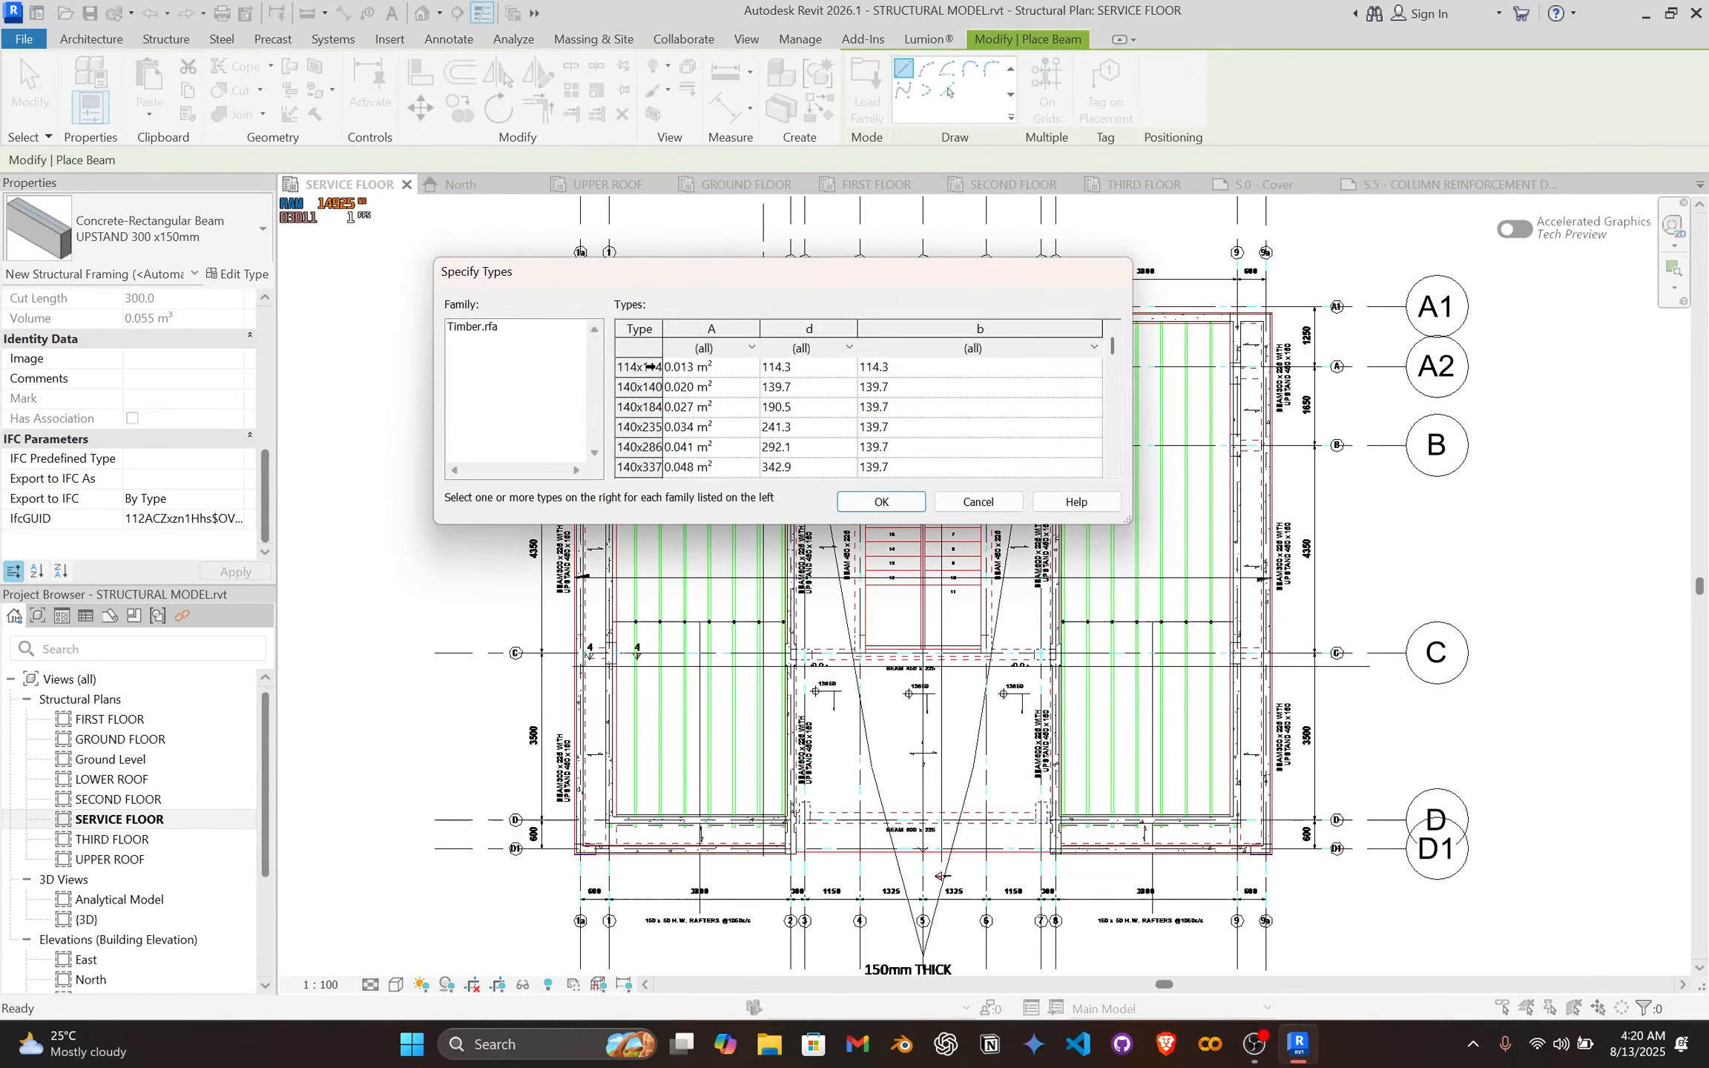
click(653, 367)
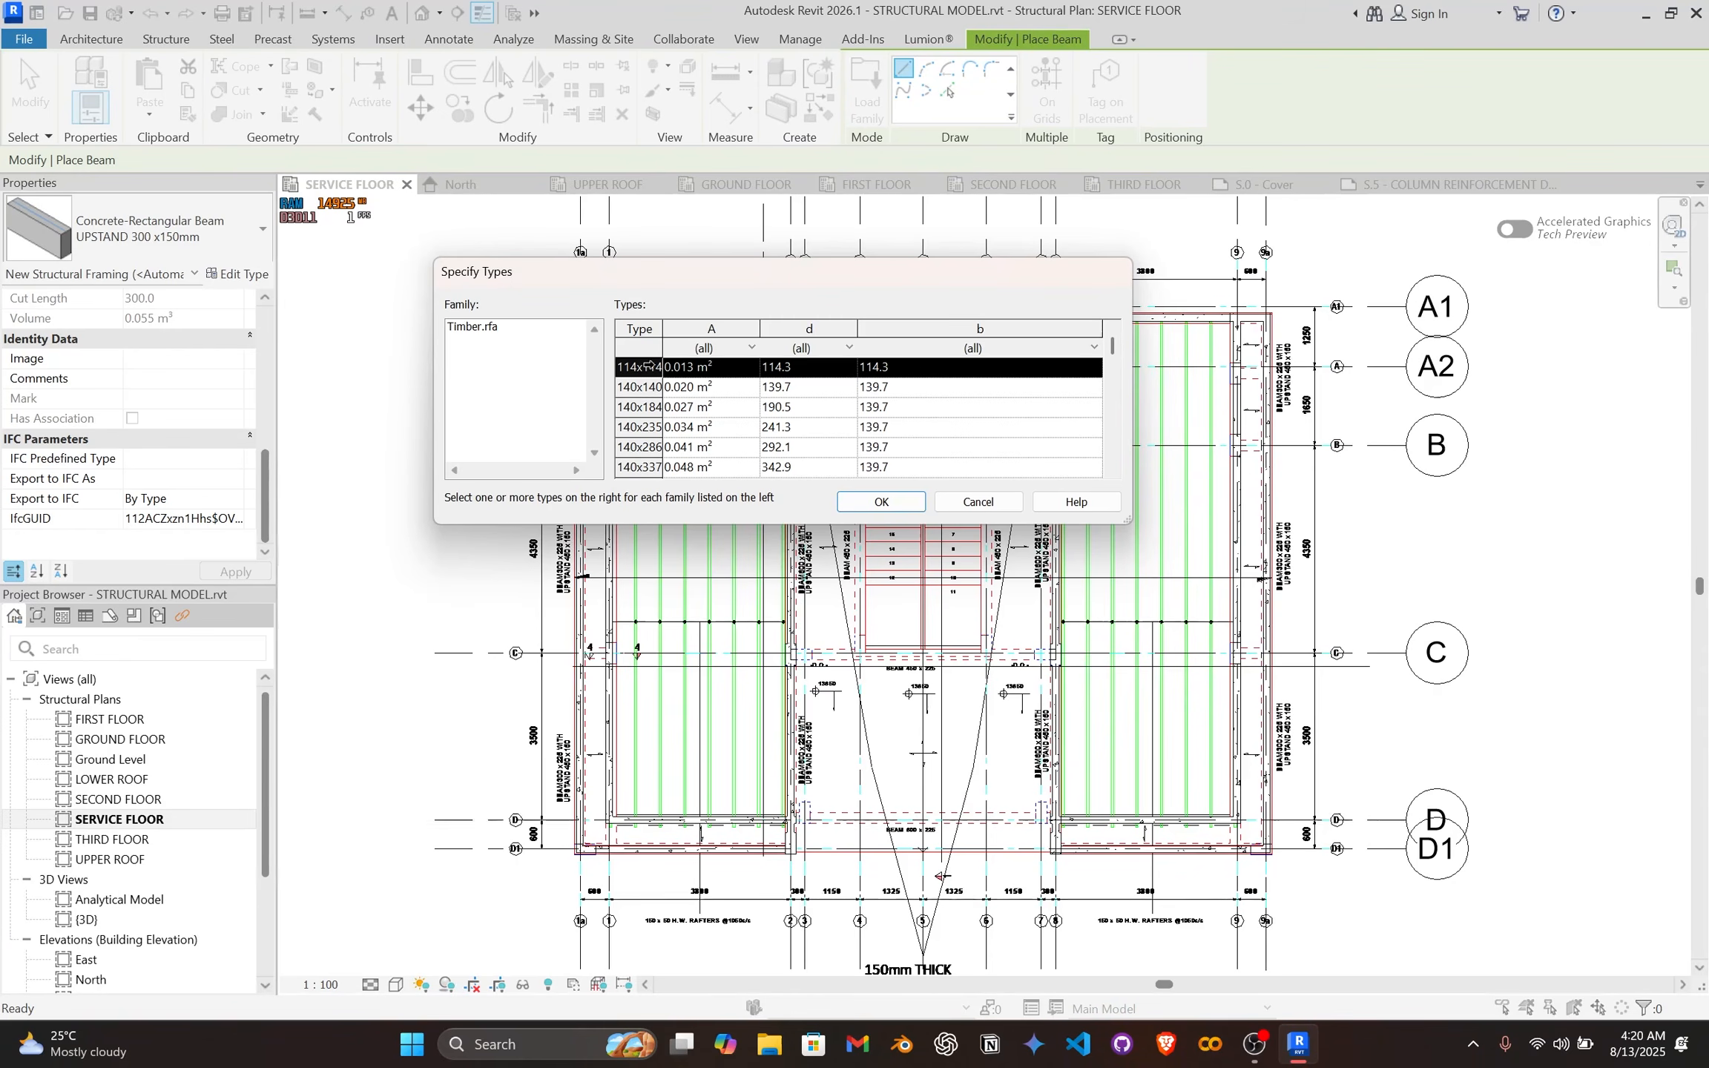
click(883, 503)
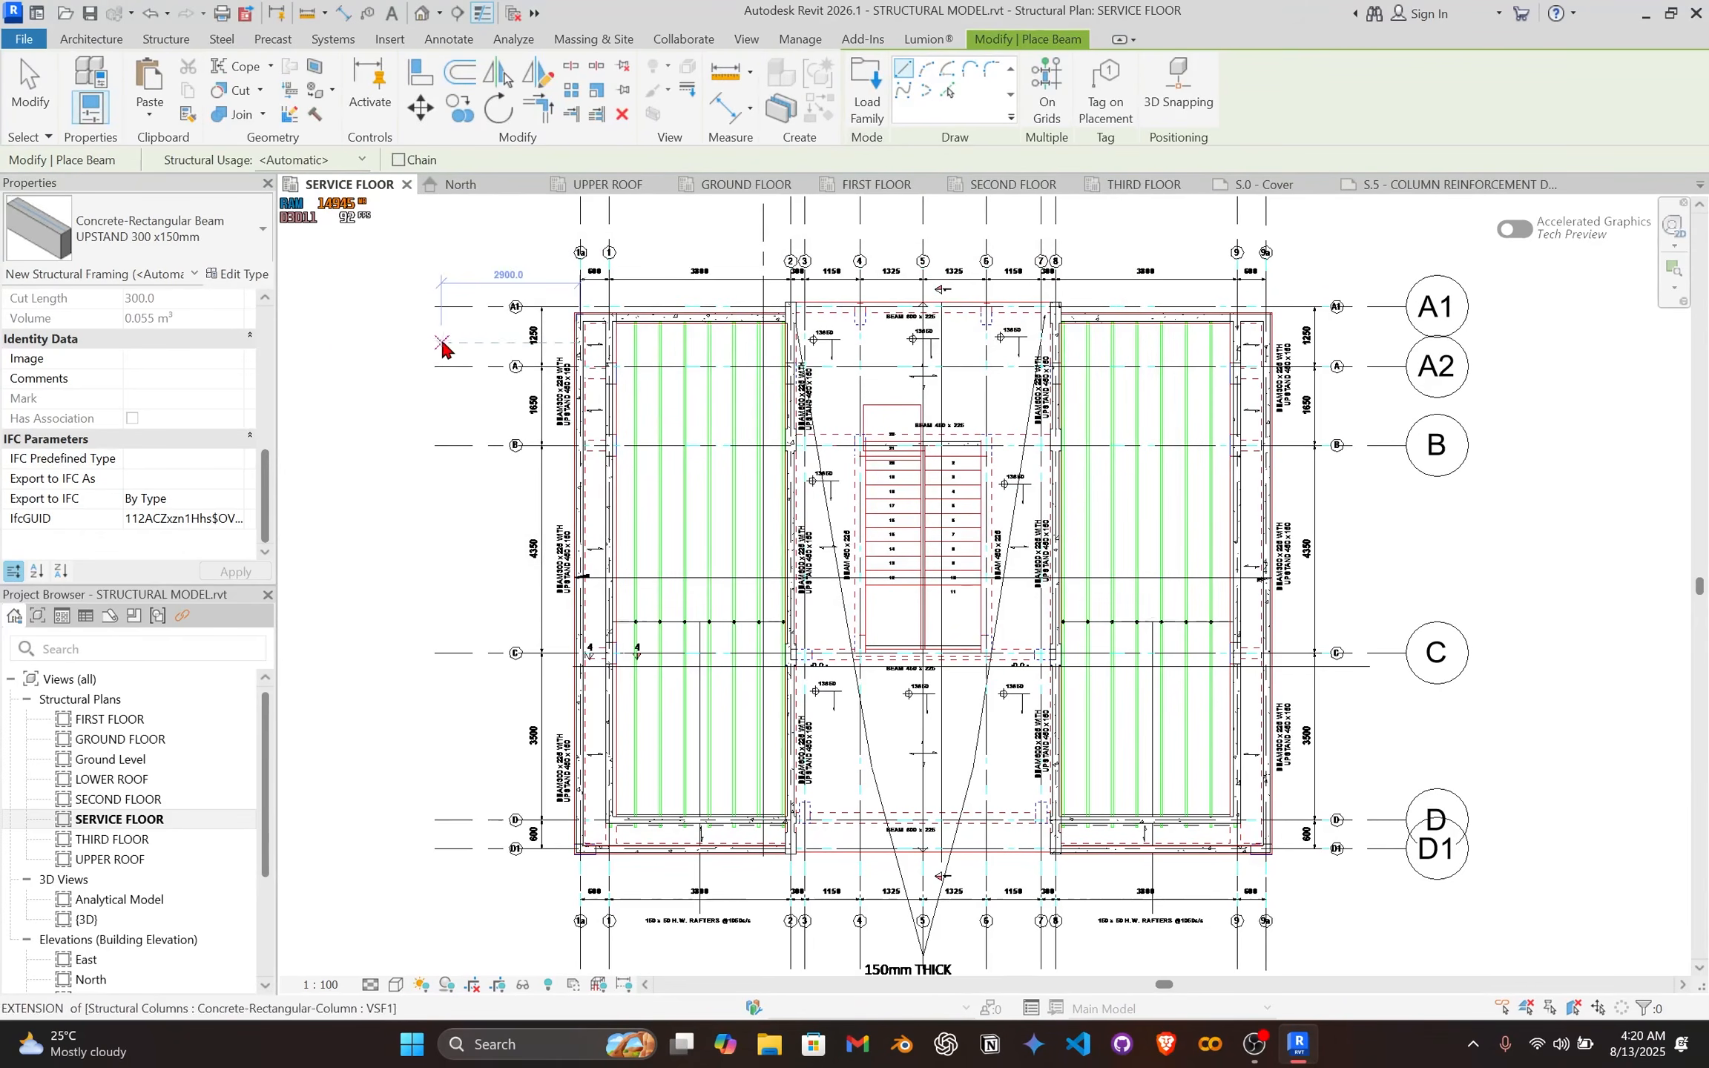
key(Escape)
key(Escape)
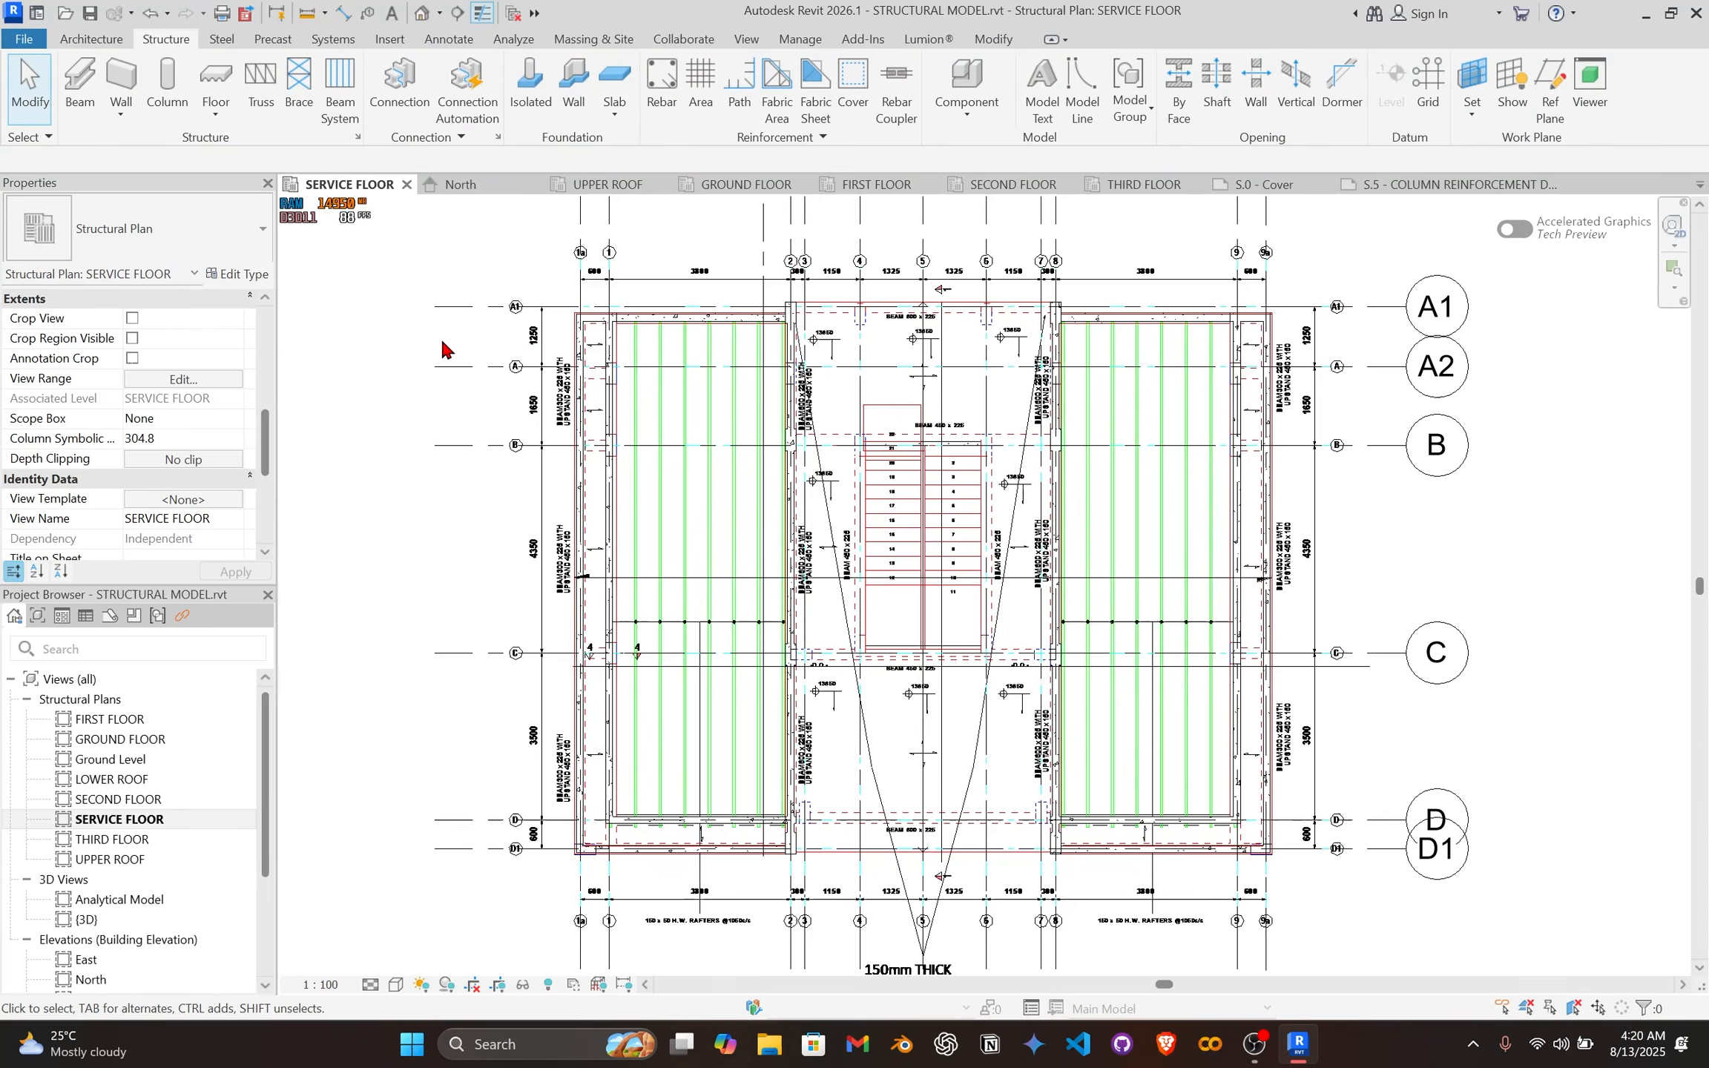
Step: Select the Timber 150x50 type for beam placement and leave the command without placing a beam
click(83, 81)
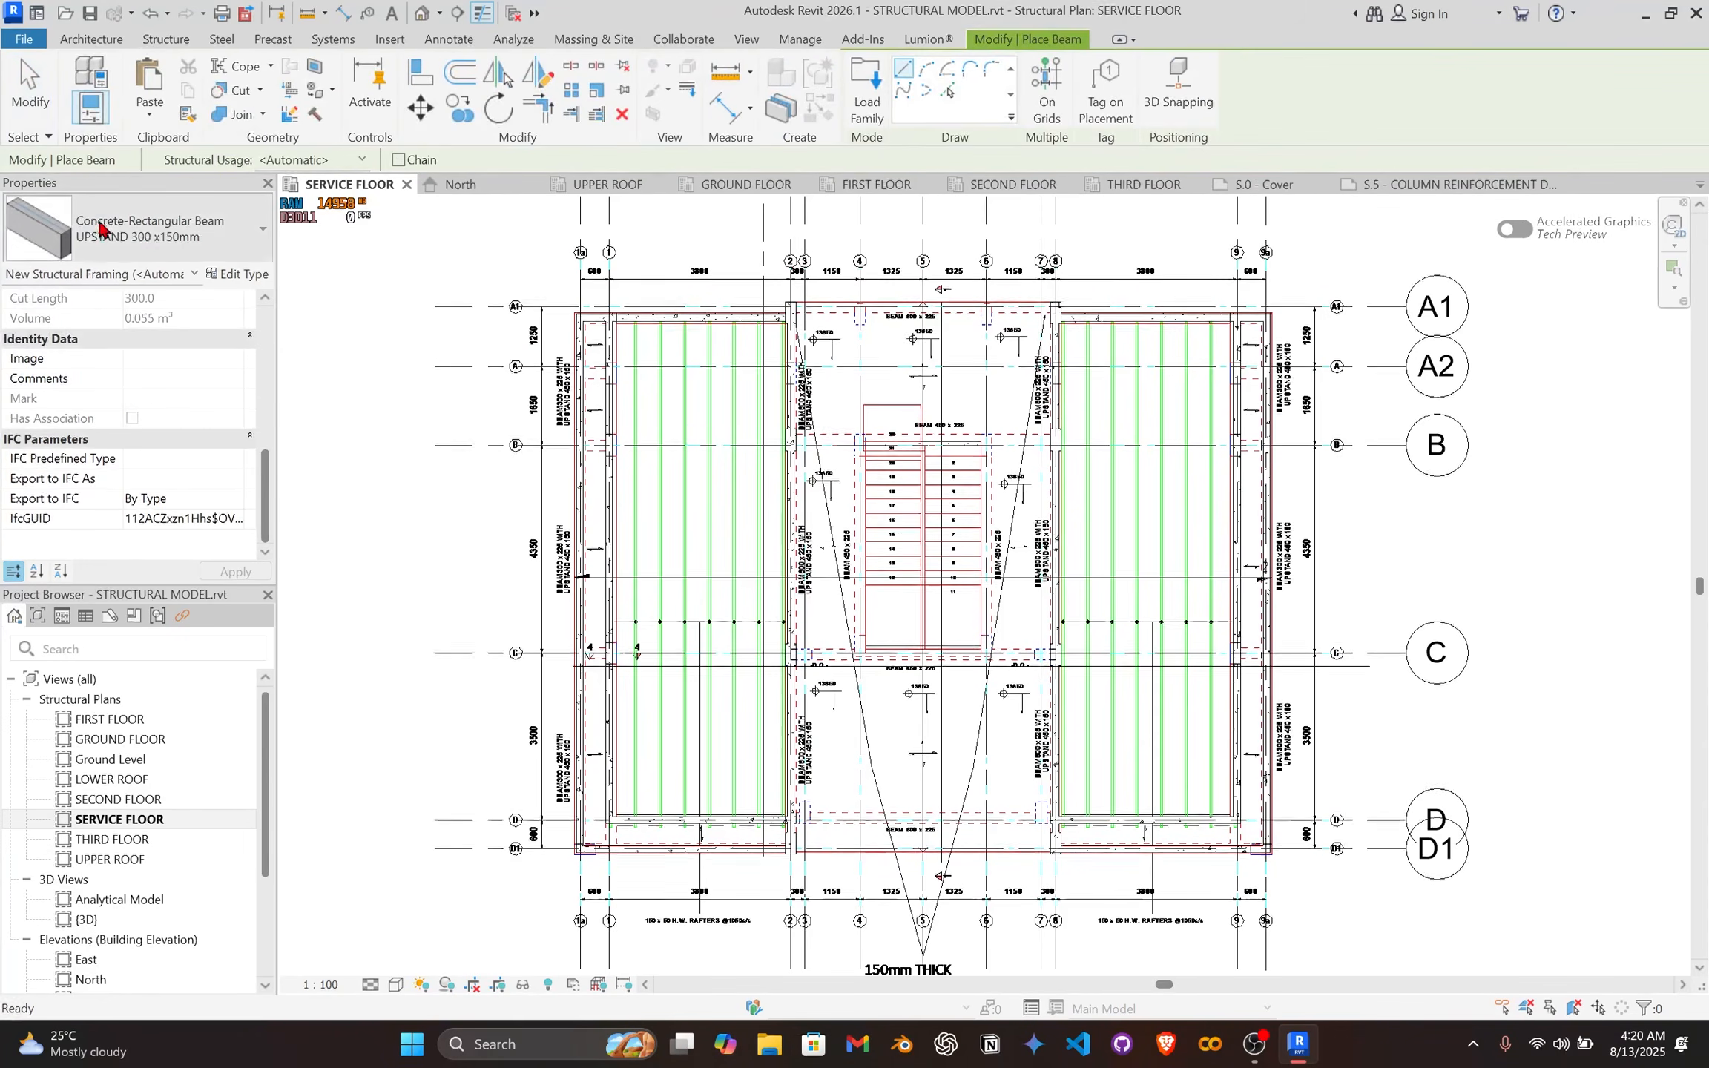
click(150, 228)
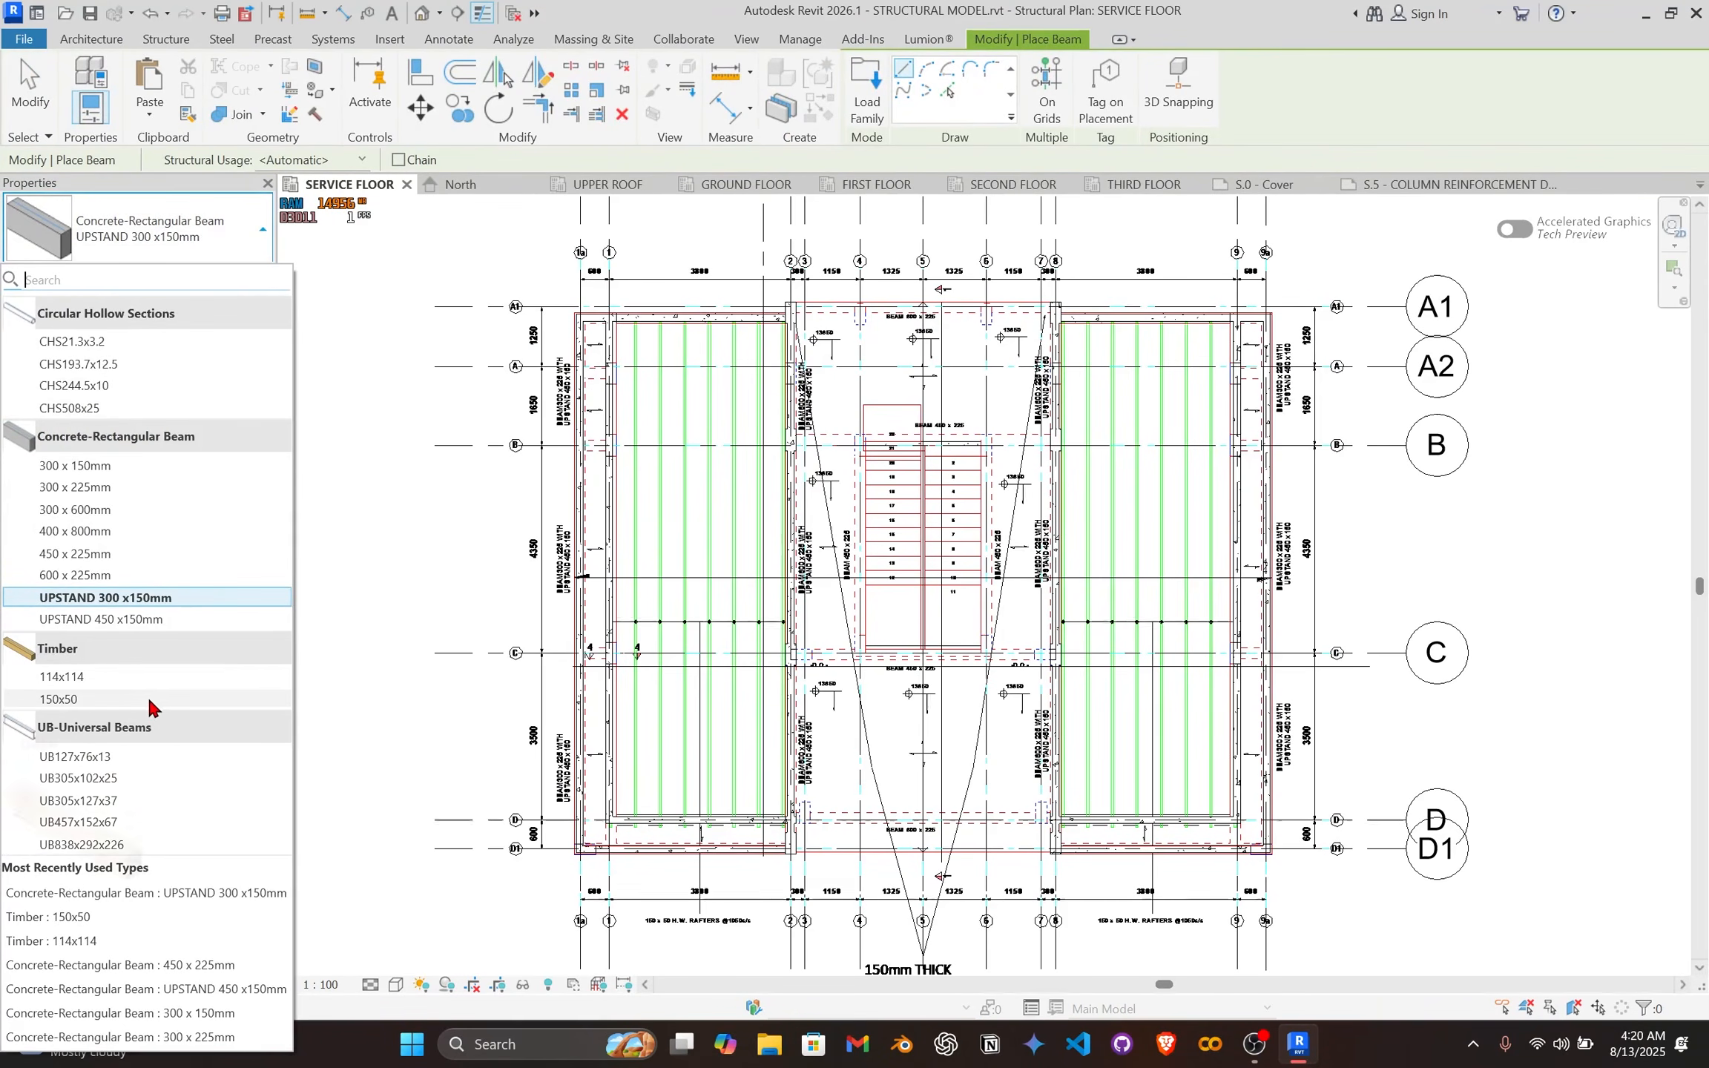
click(87, 704)
key(Escape)
key(Escape)
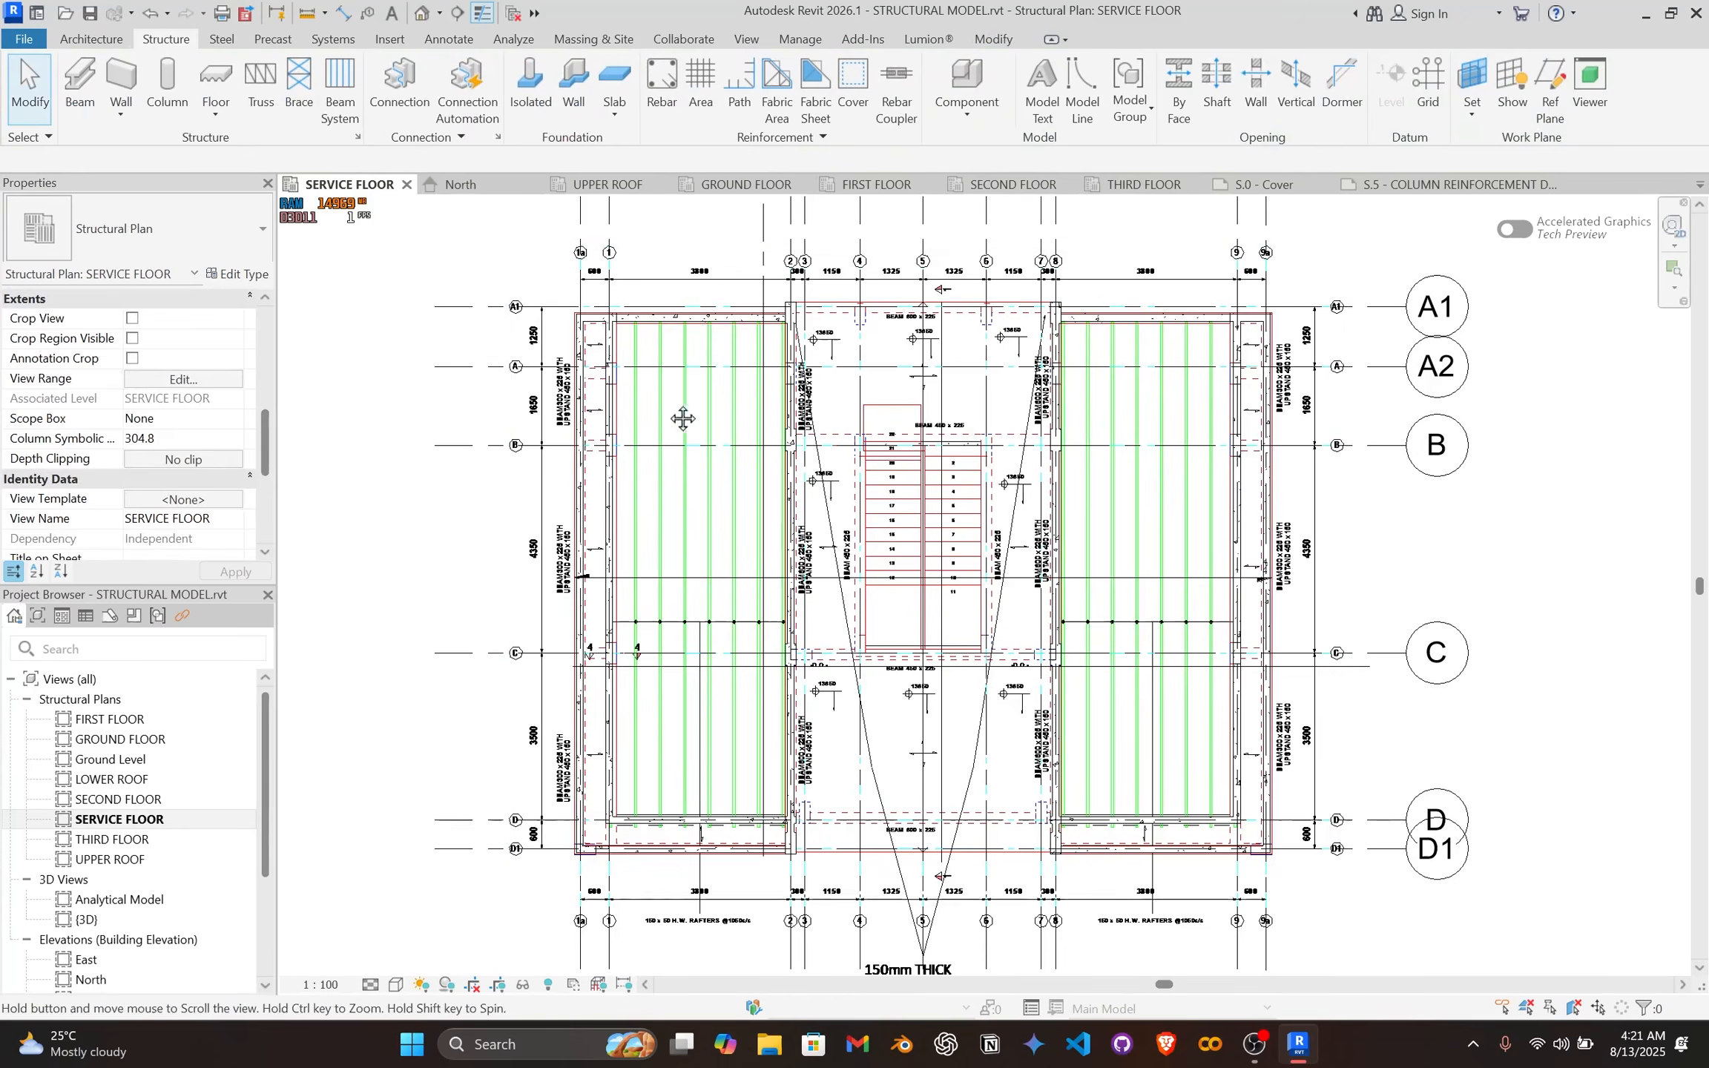
Step: Examine the rafter lines across both roof bays on the SERVICE FLOOR plan
middle_drag(423, 626, 396, 631)
scroll(349, 780, down, 1)
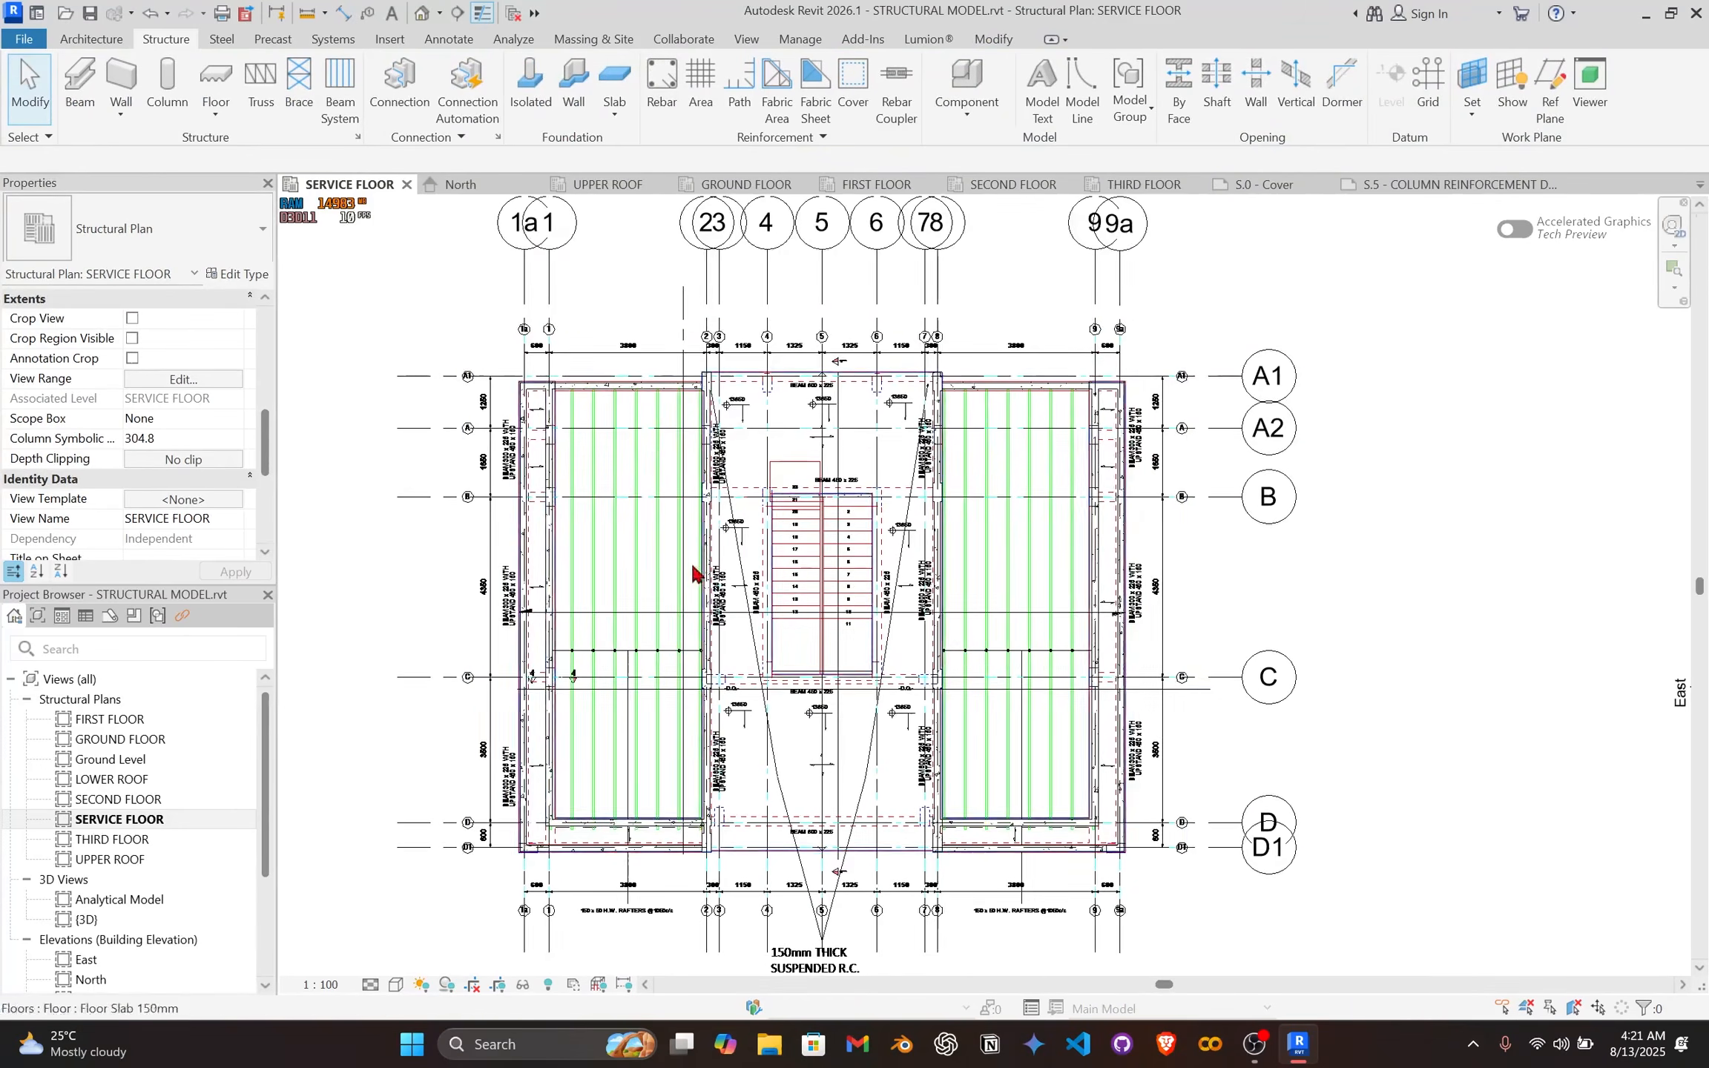
middle_drag(675, 560, 693, 536)
scroll(677, 543, up, 1)
scroll(671, 564, up, 1)
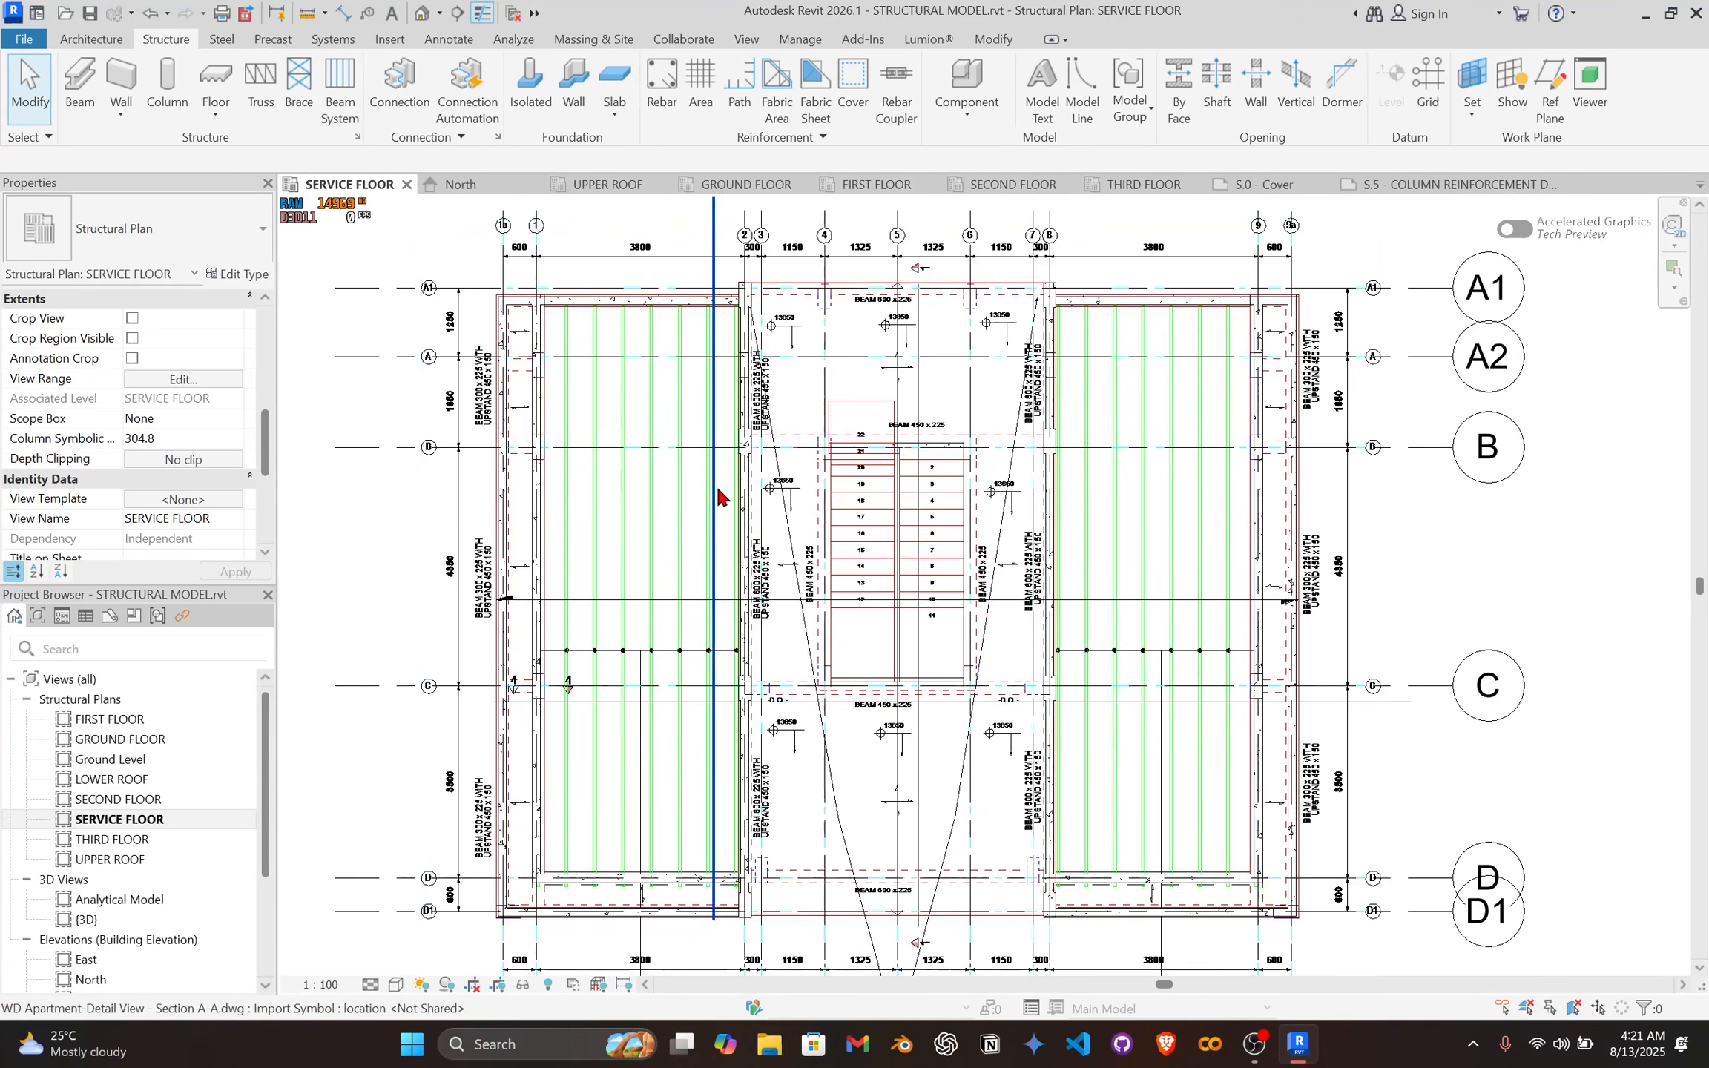
middle_drag(714, 486, 749, 482)
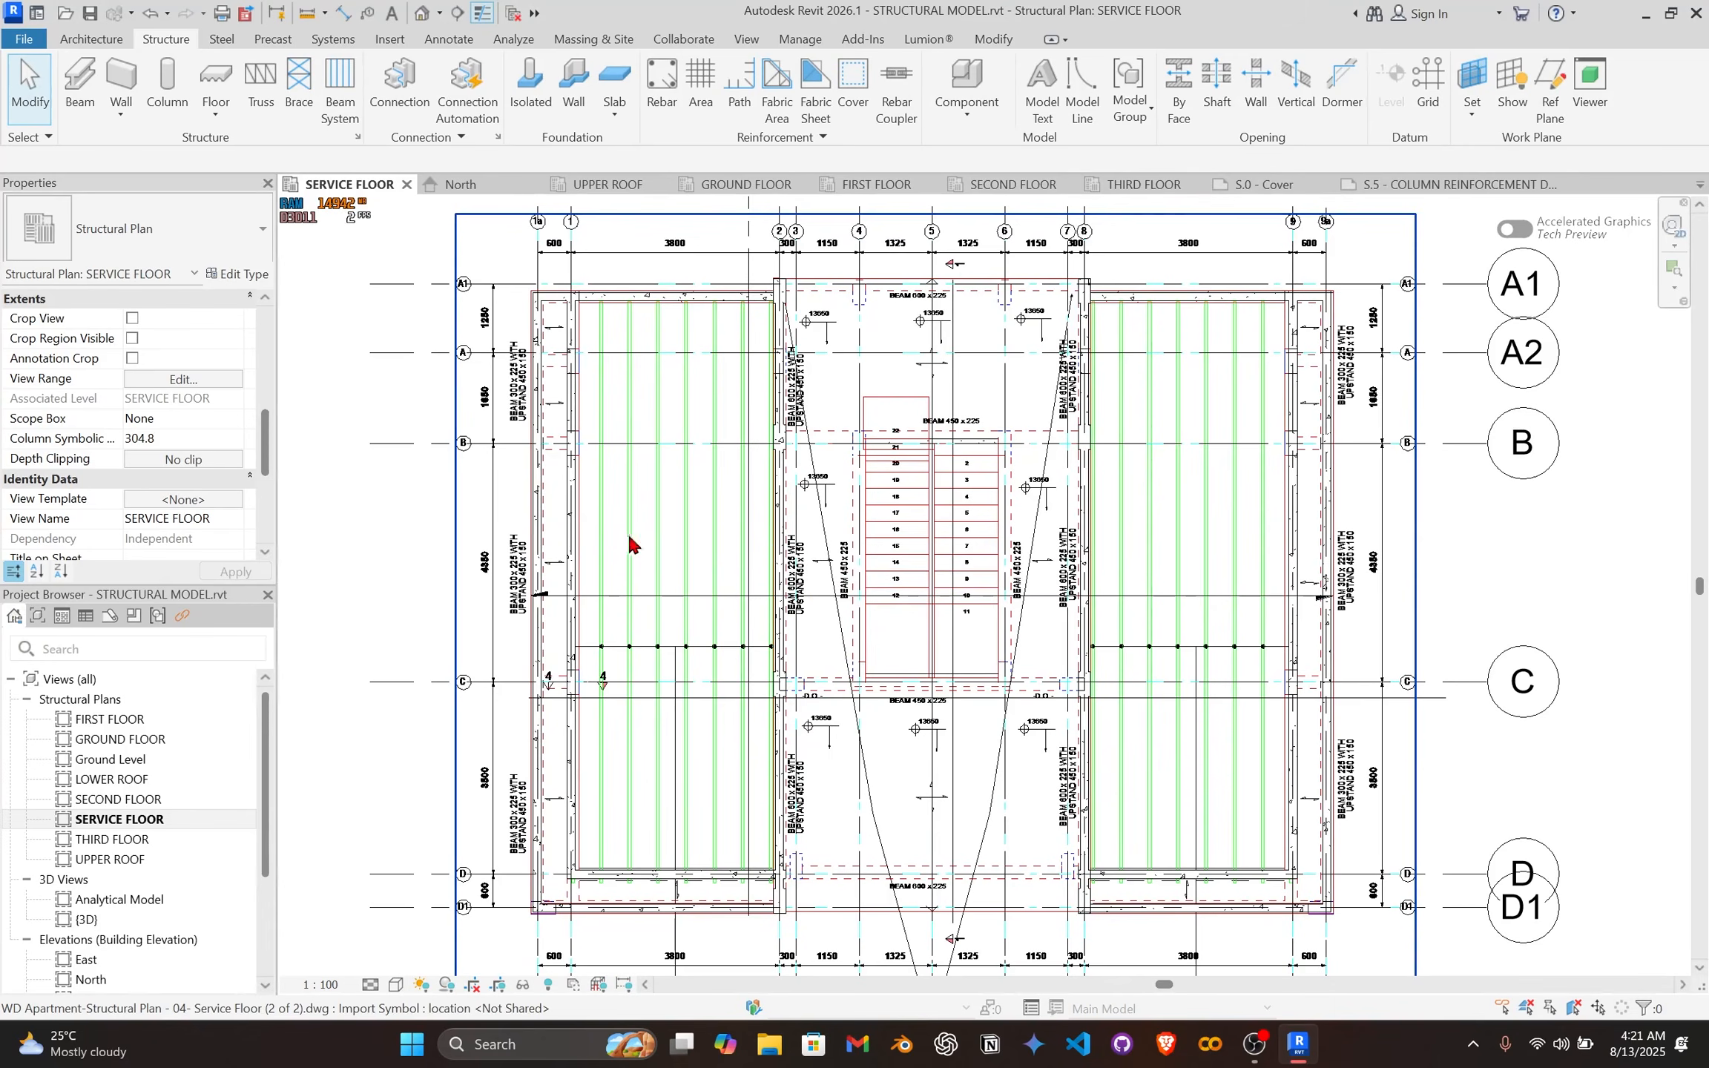
scroll(298, 701, down, 3)
Step: Open the West elevation and examine the sloping rafter lines of the upper and lower roofs on the imported section
scroll(111, 901, down, 2)
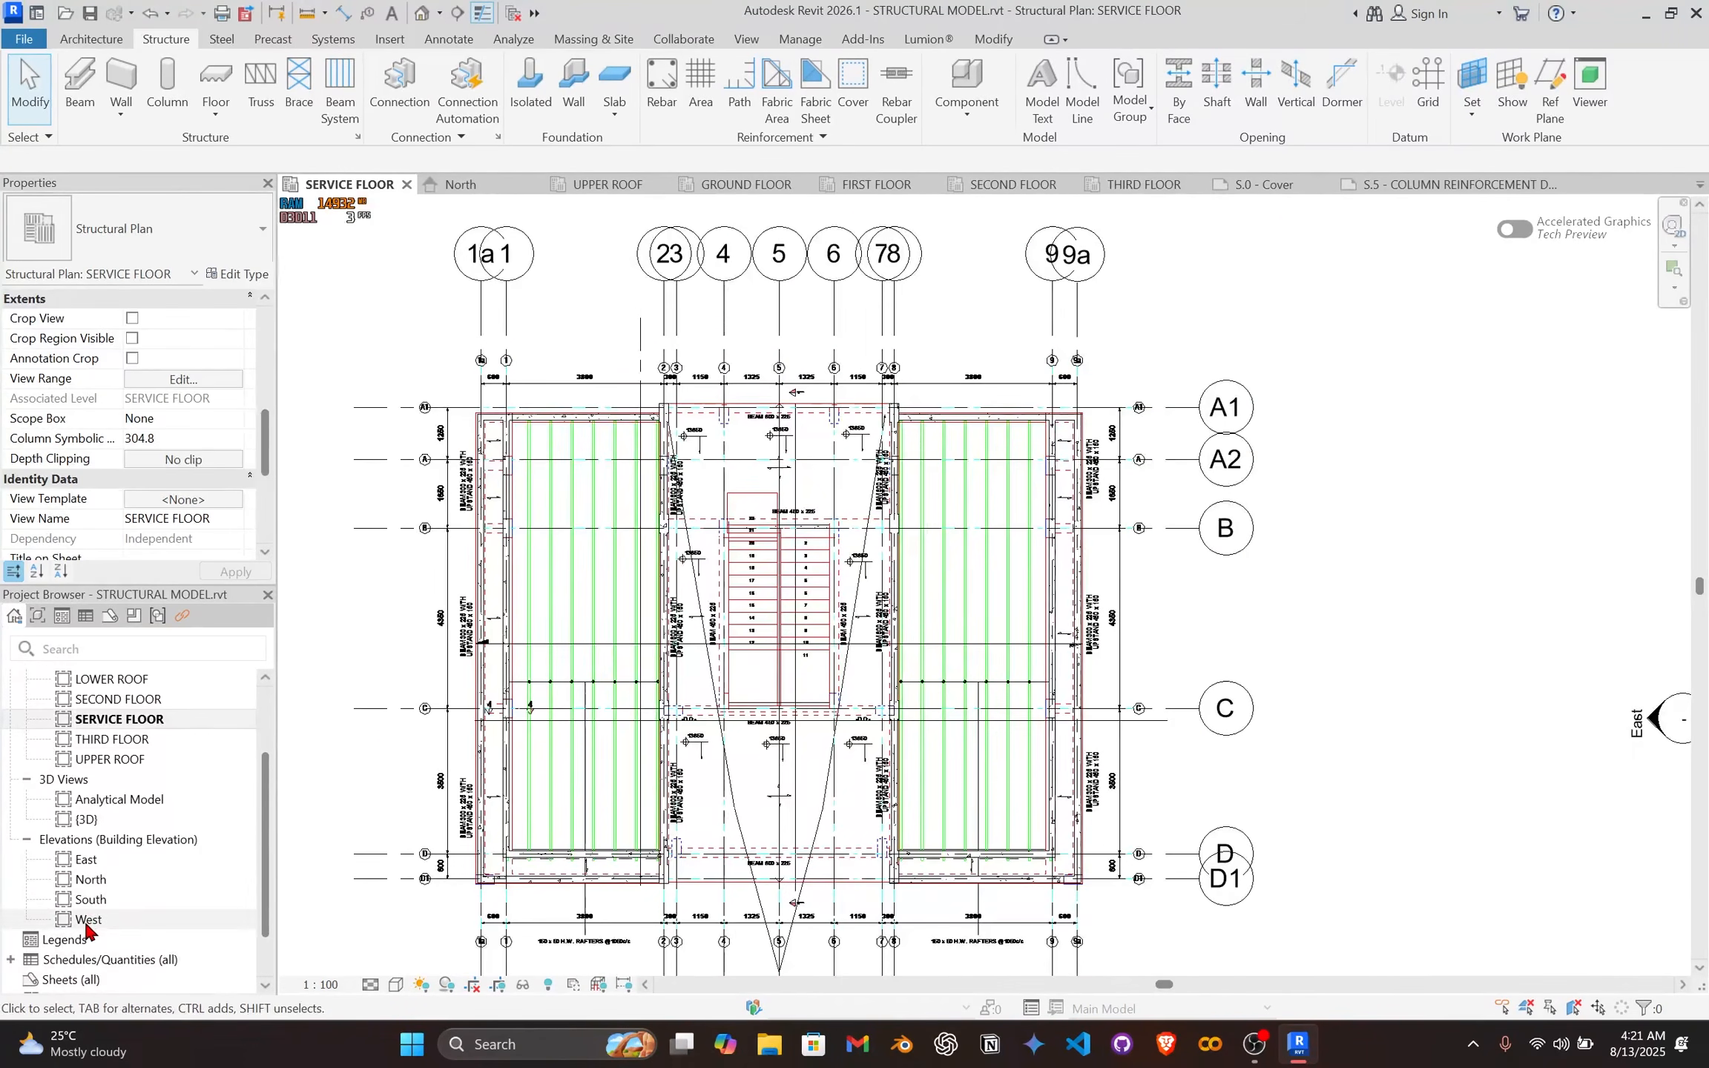
double_click(89, 920)
middle_drag(622, 565, 643, 509)
scroll(643, 509, down, 2)
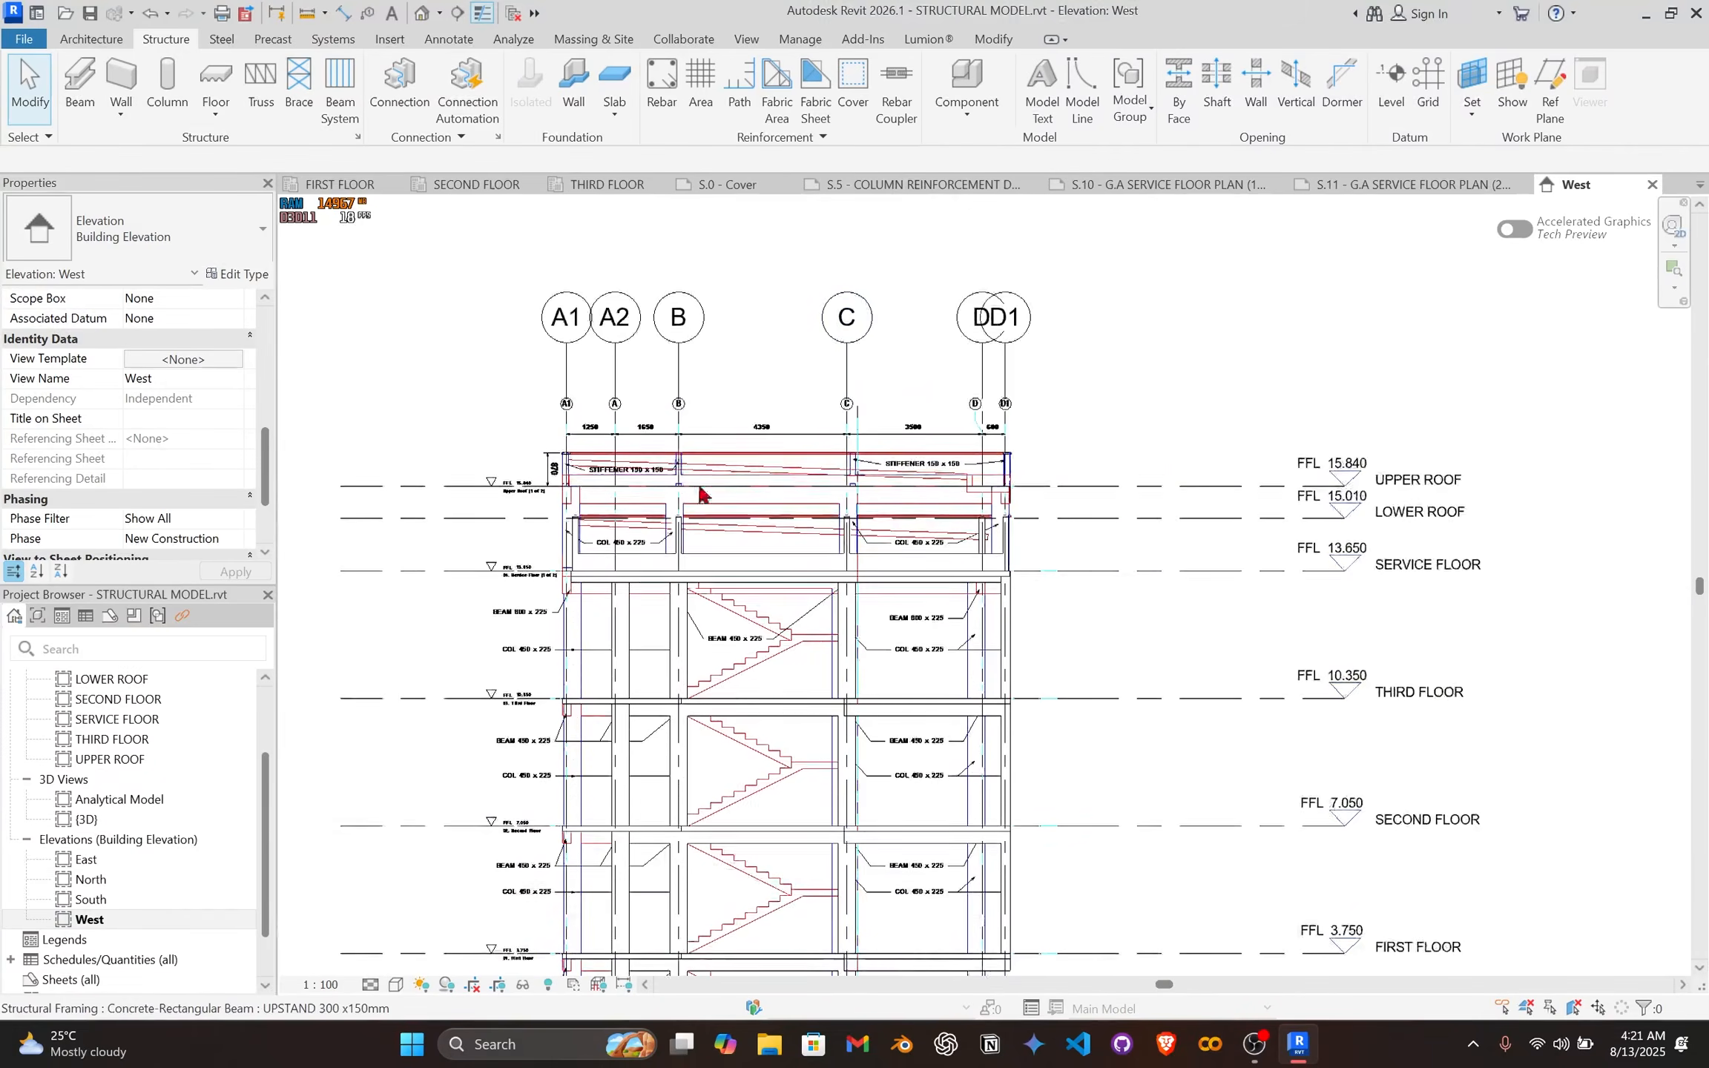
scroll(654, 376, down, 2)
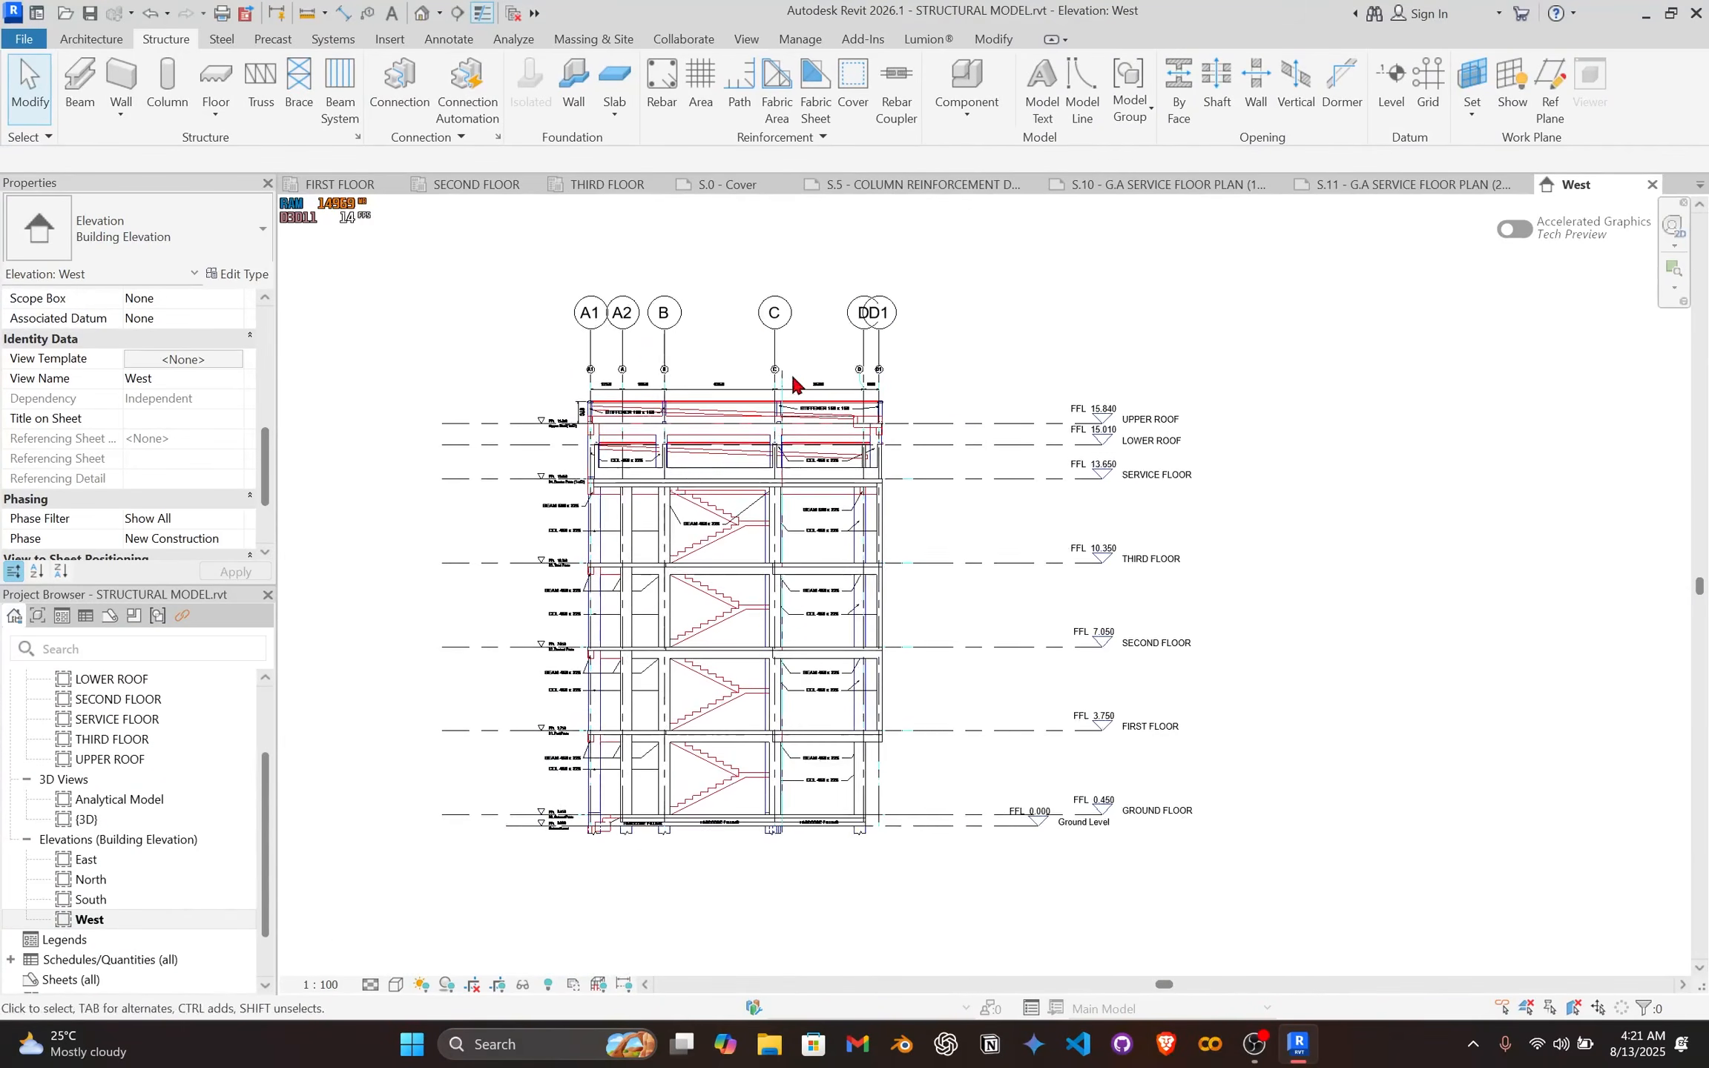
scroll(790, 420, up, 3)
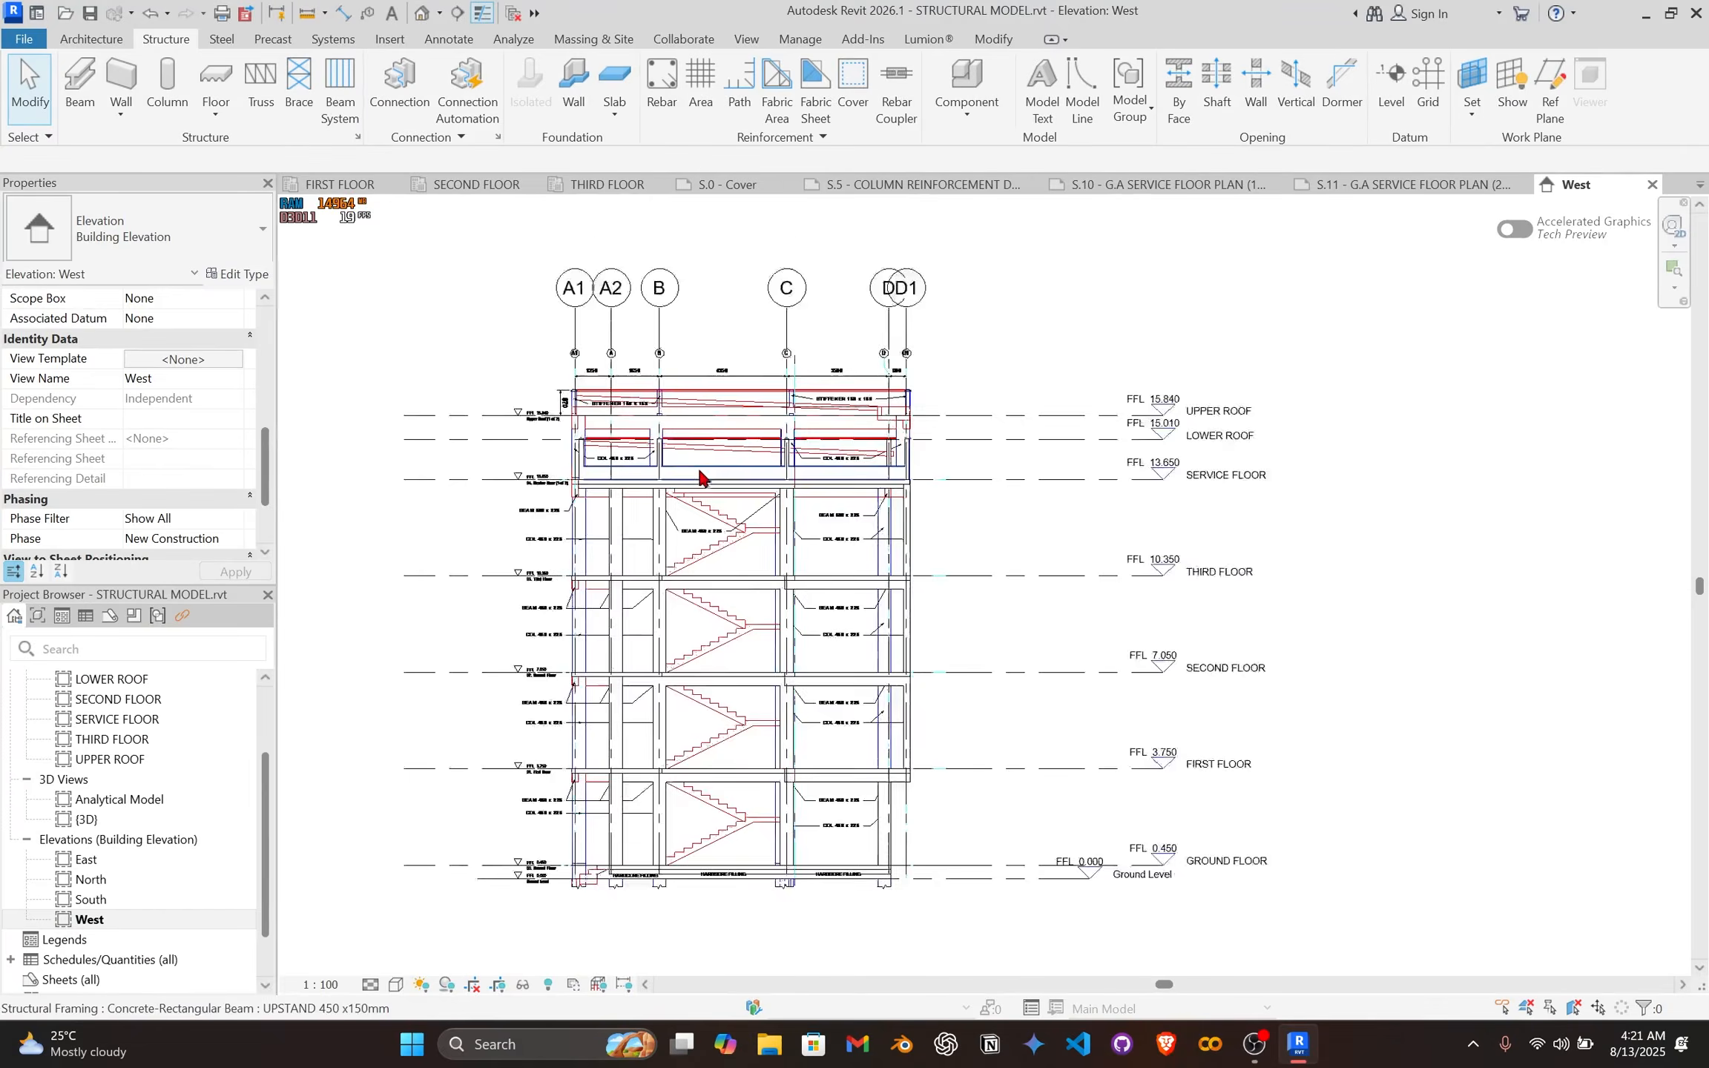
scroll(800, 385, down, 3)
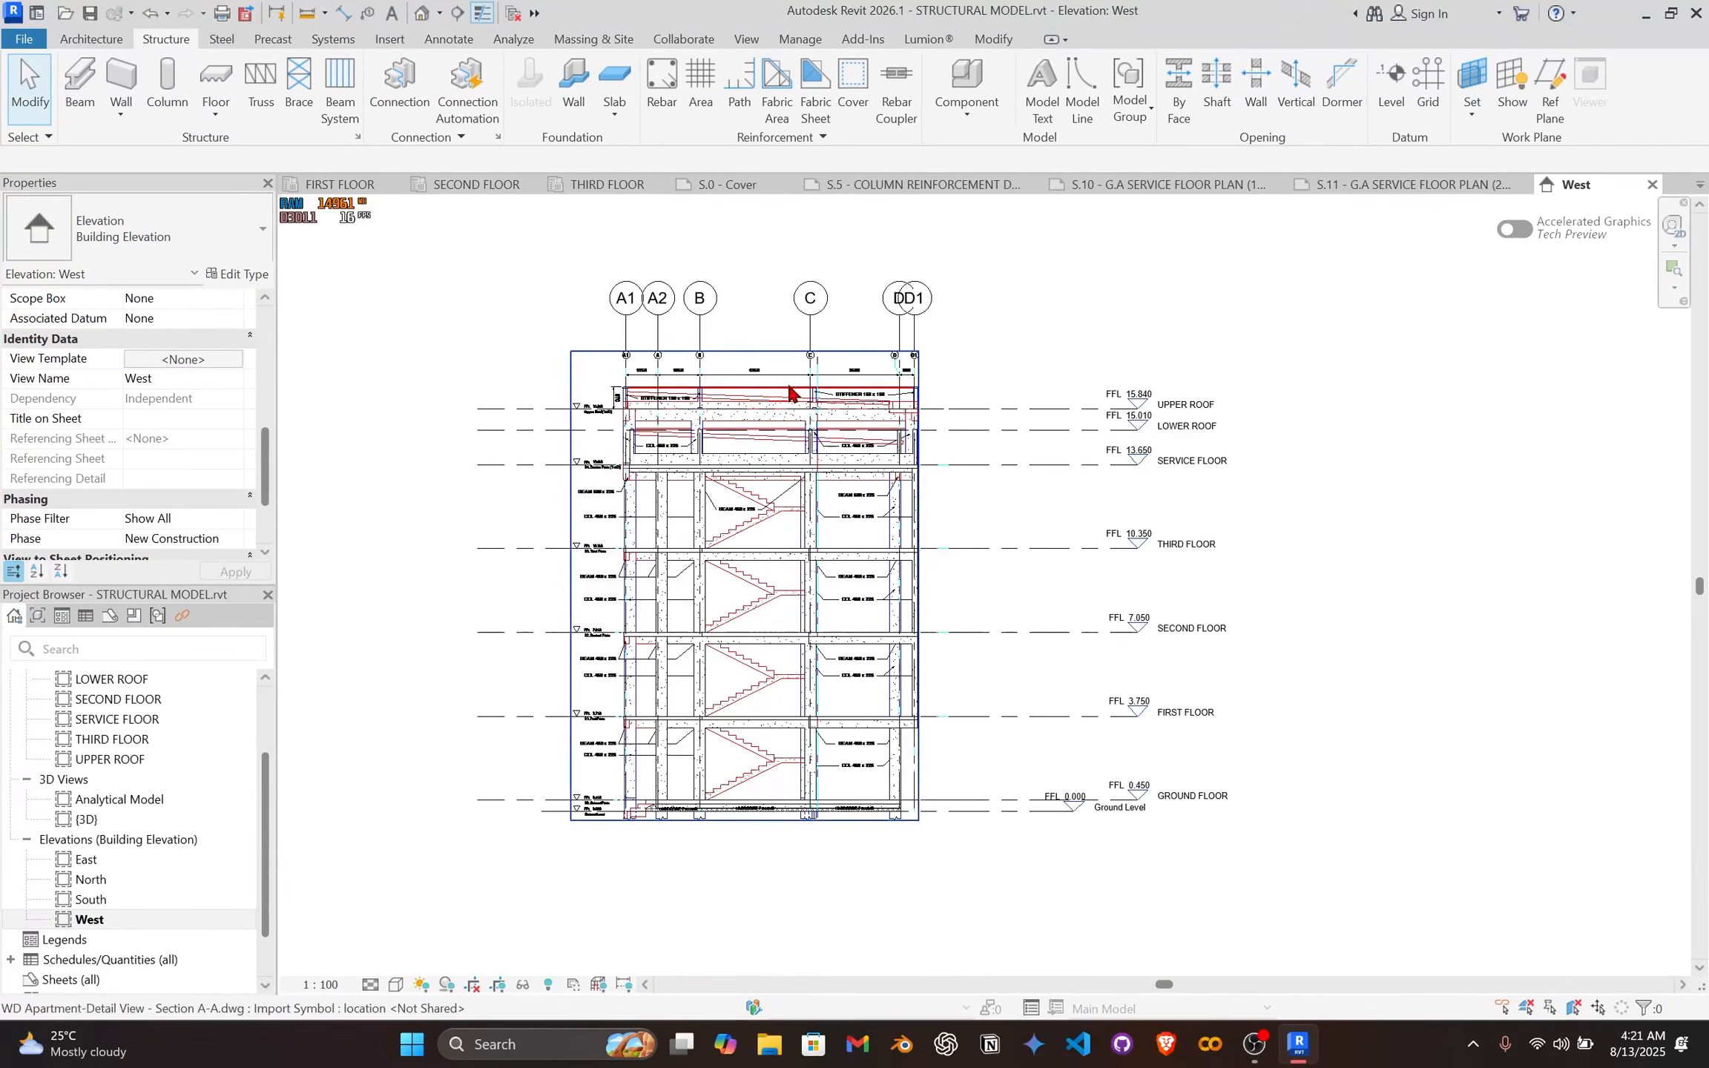
scroll(790, 386, up, 5)
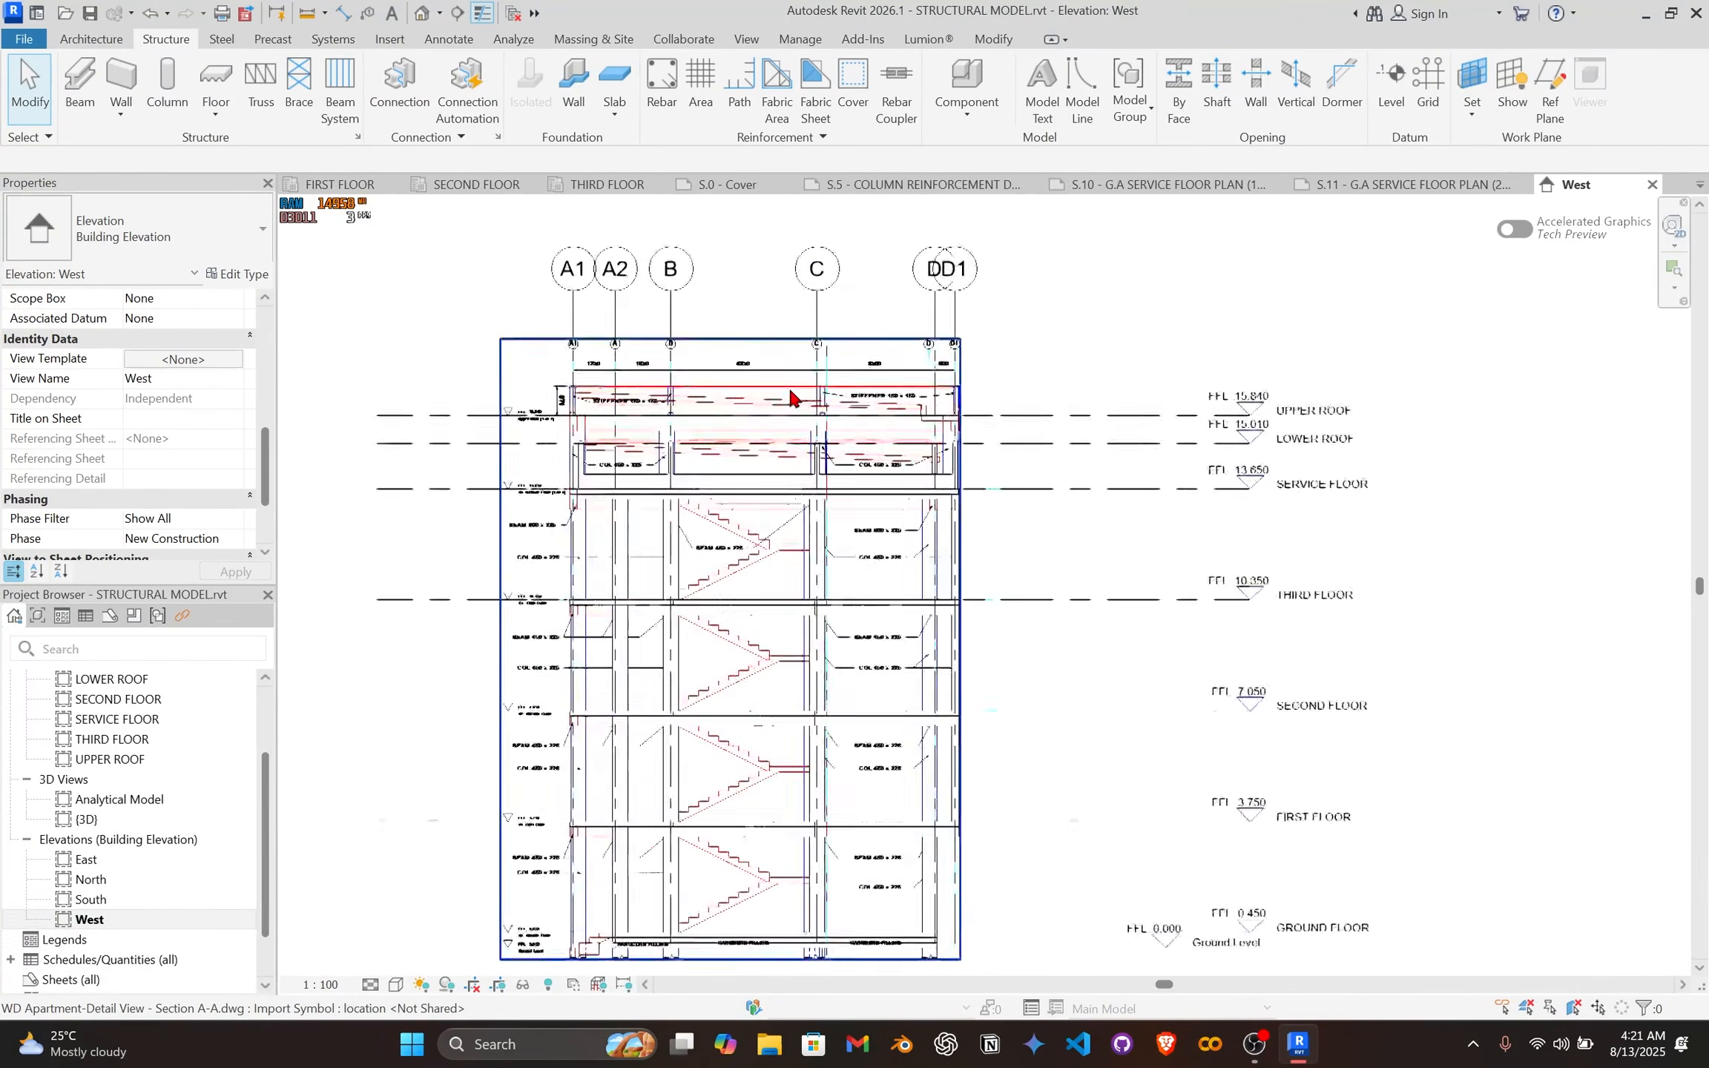
scroll(741, 397, up, 3)
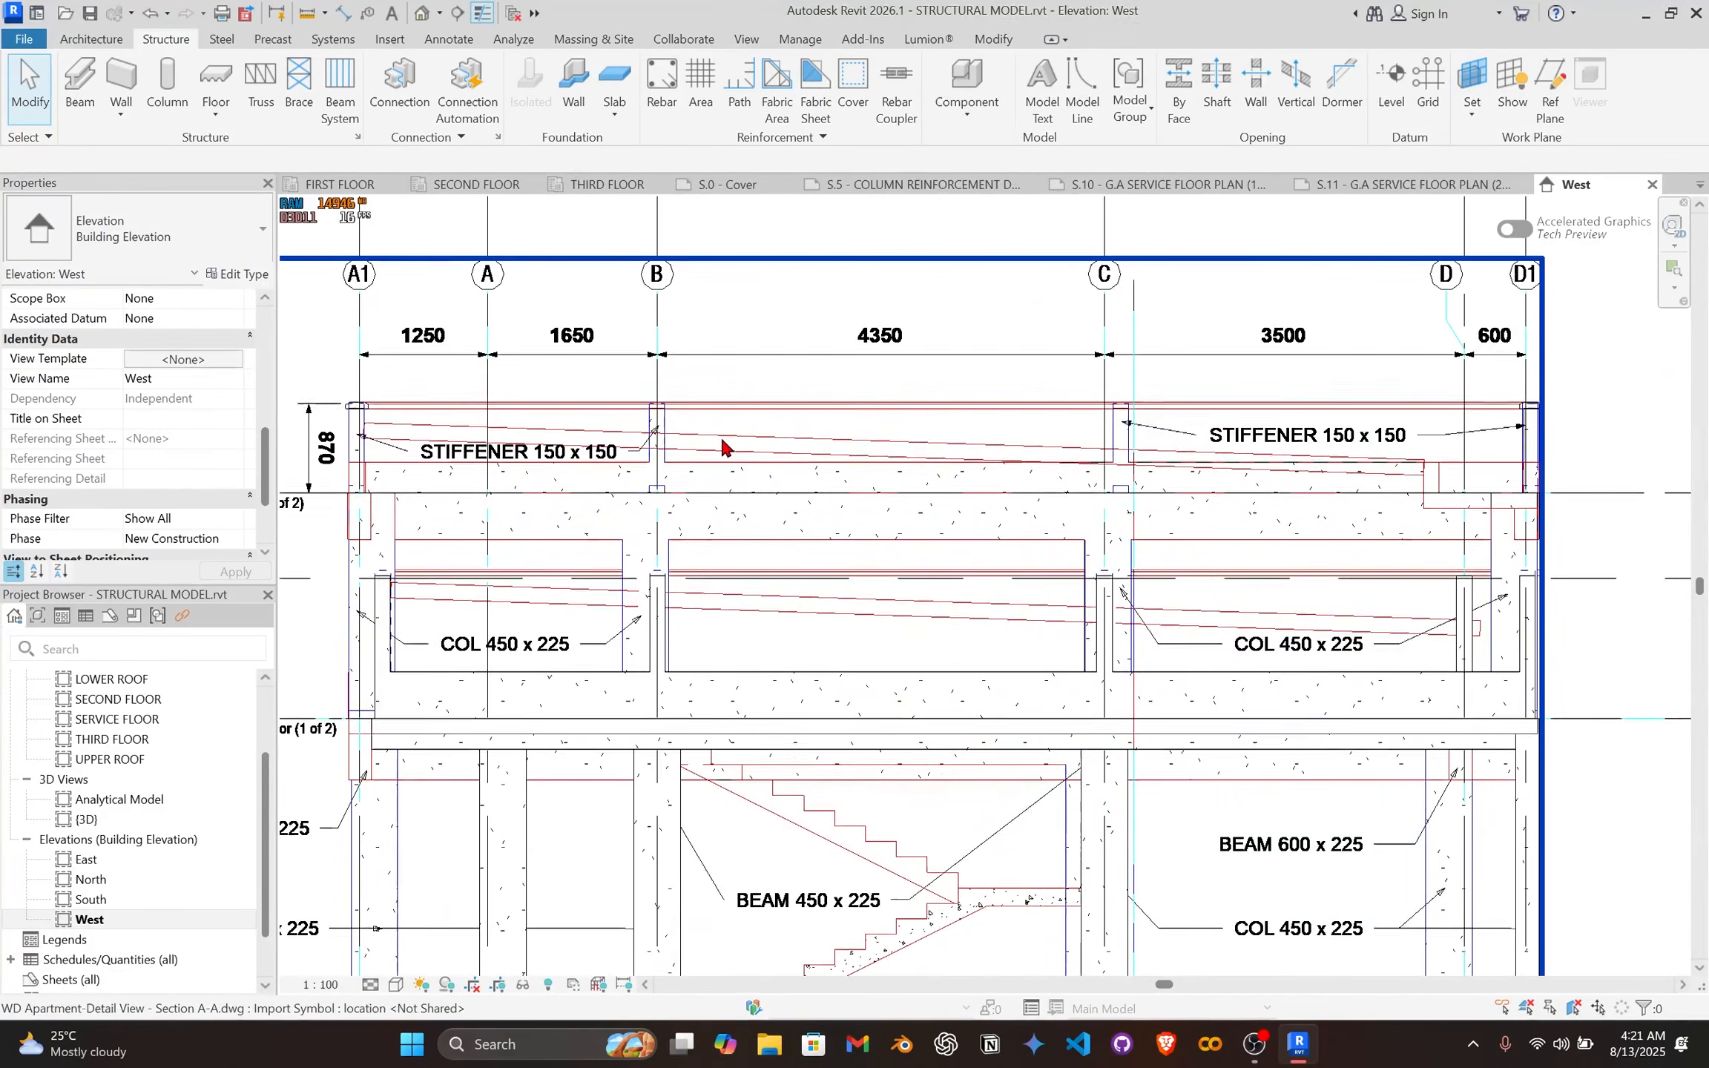
scroll(725, 447, up, 2)
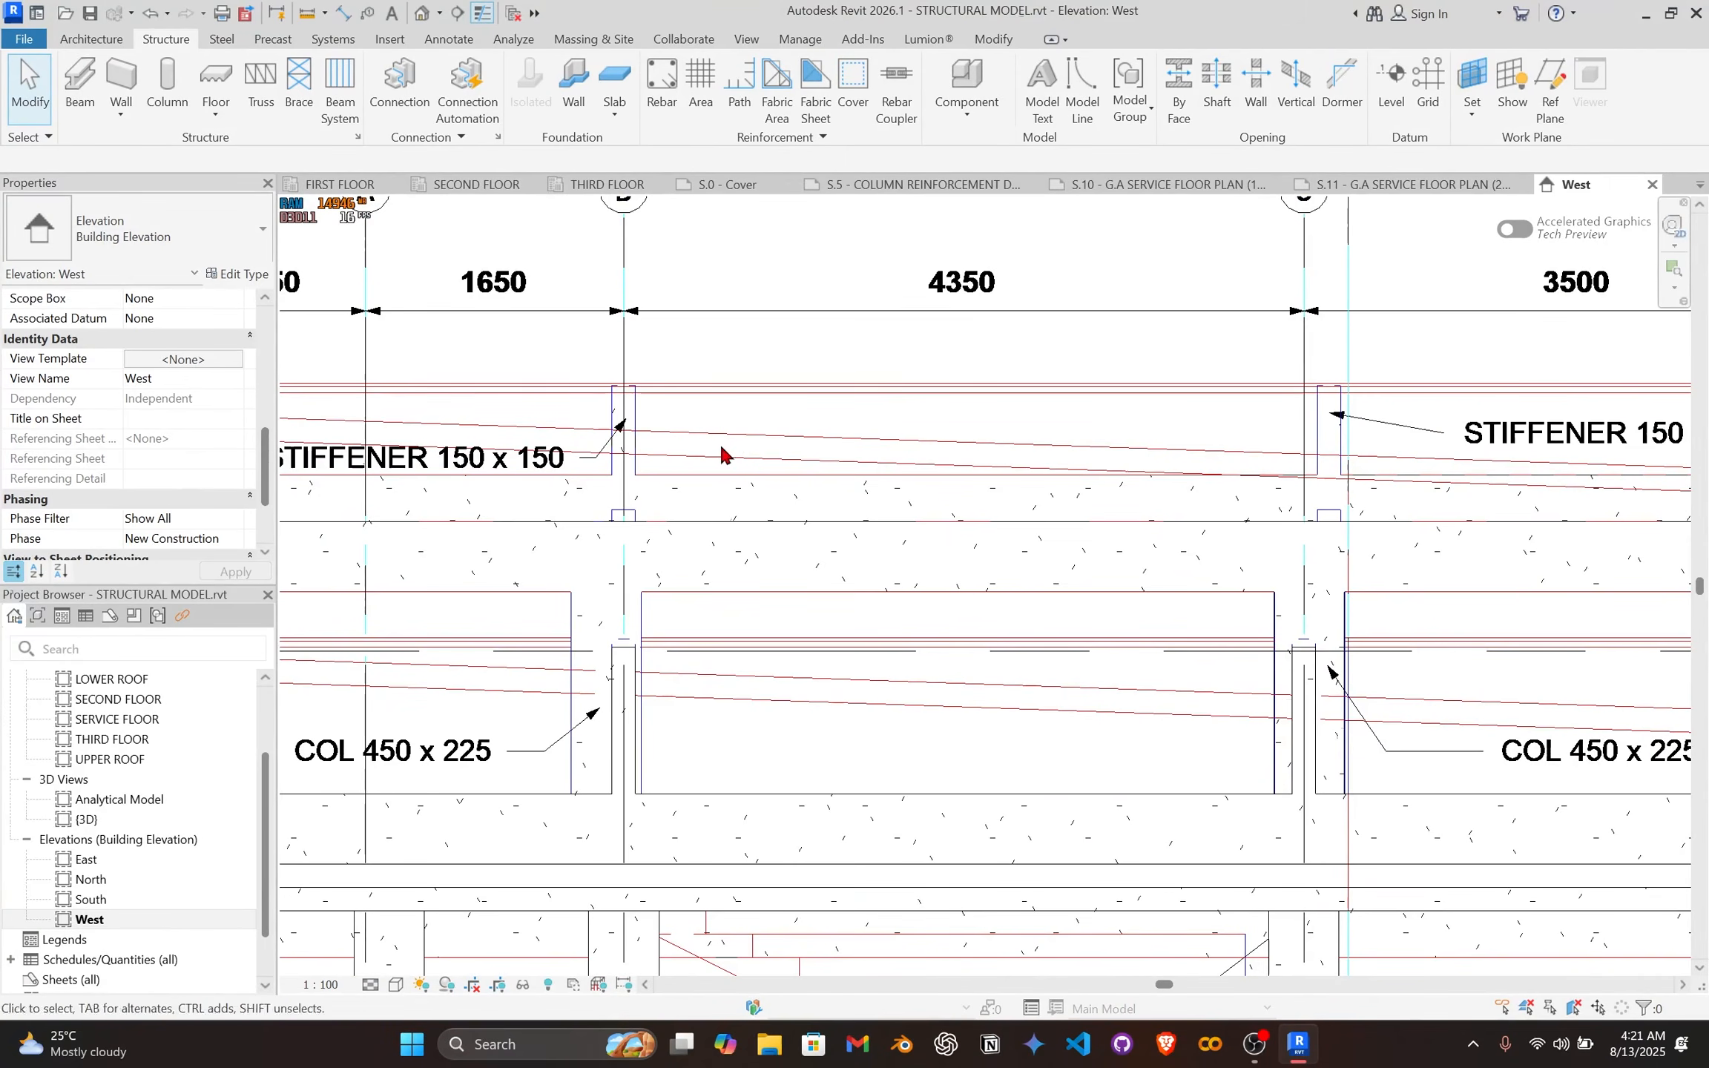
scroll(725, 450, down, 1)
middle_drag(717, 571, 693, 493)
scroll(723, 501, up, 1)
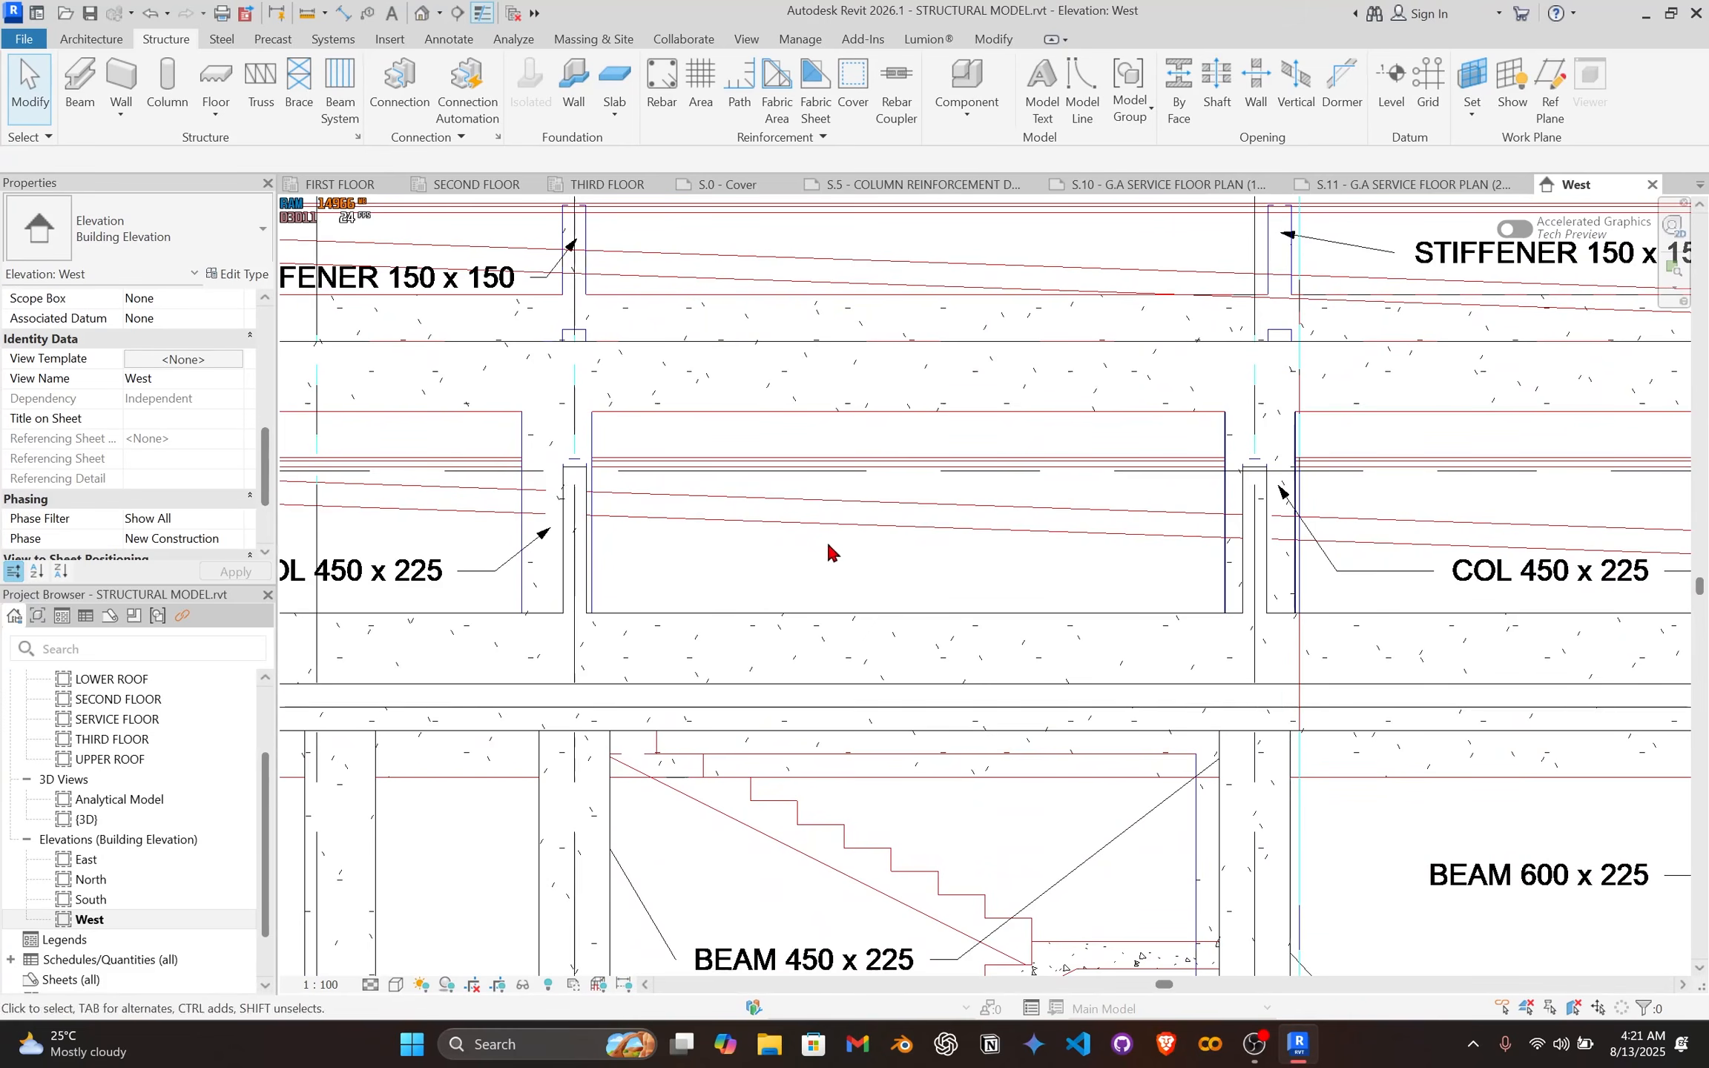
scroll(844, 529, down, 1)
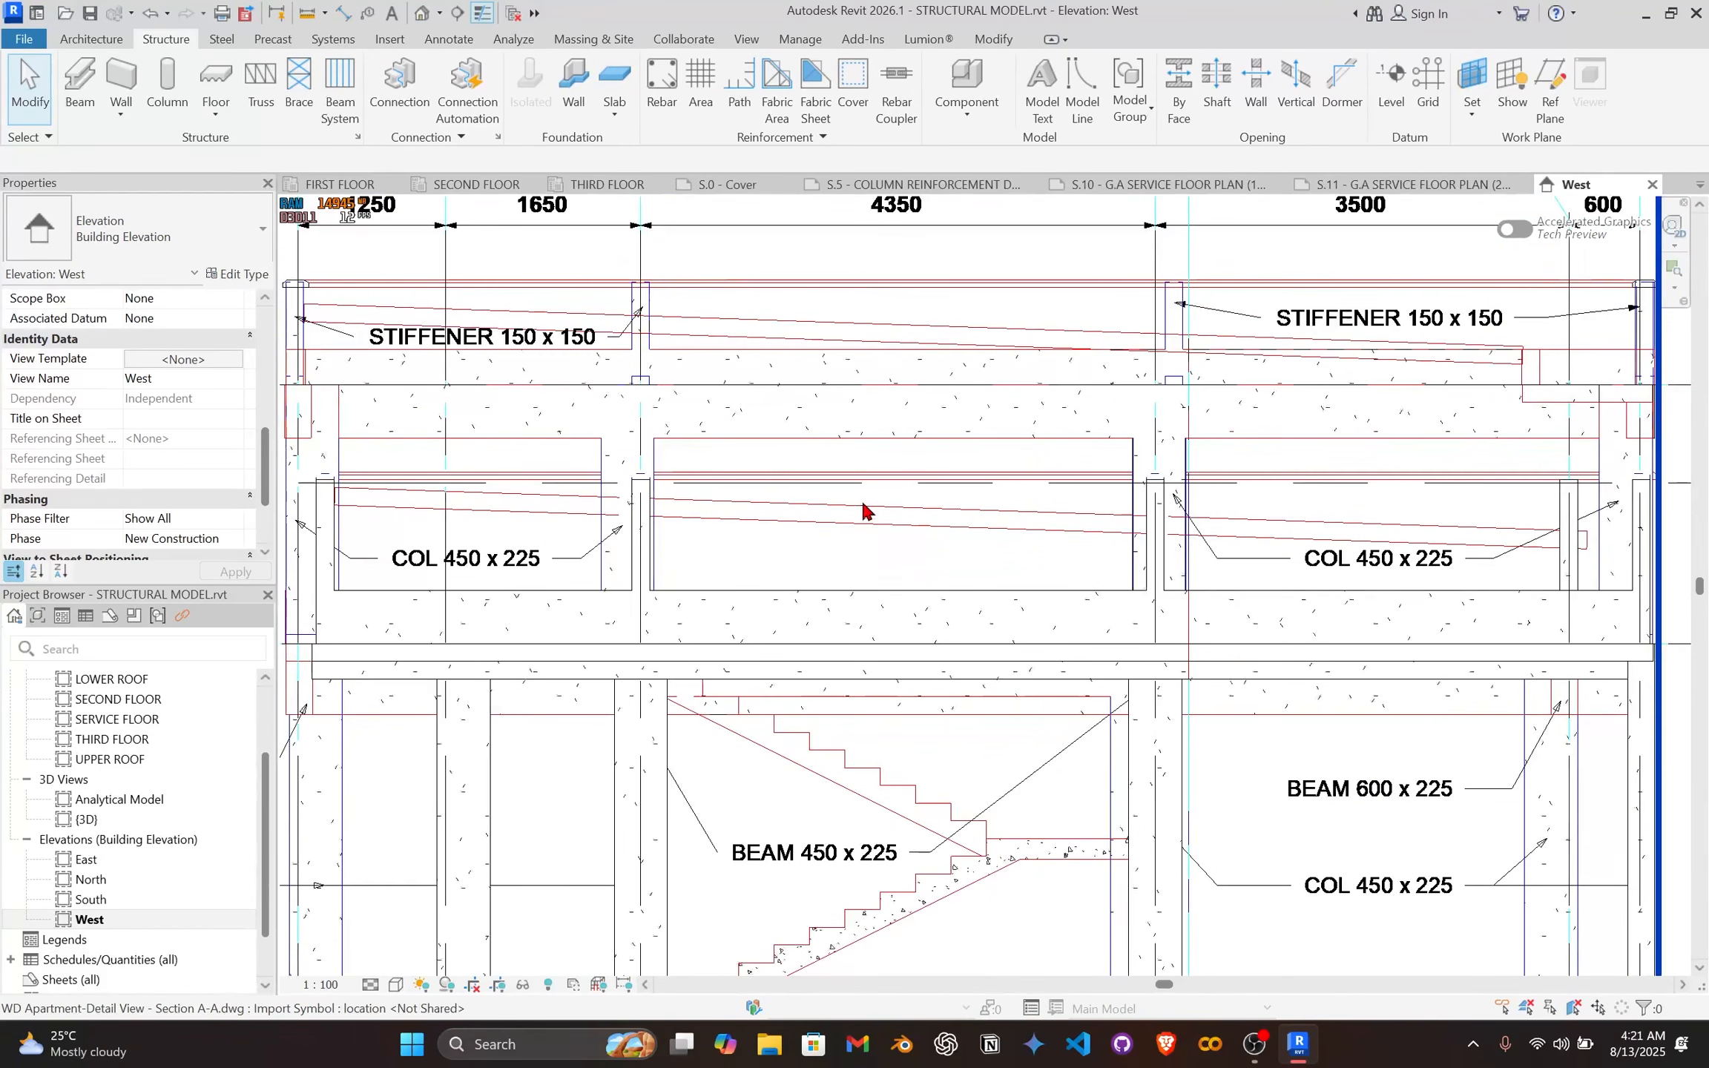
middle_drag(914, 531, 896, 542)
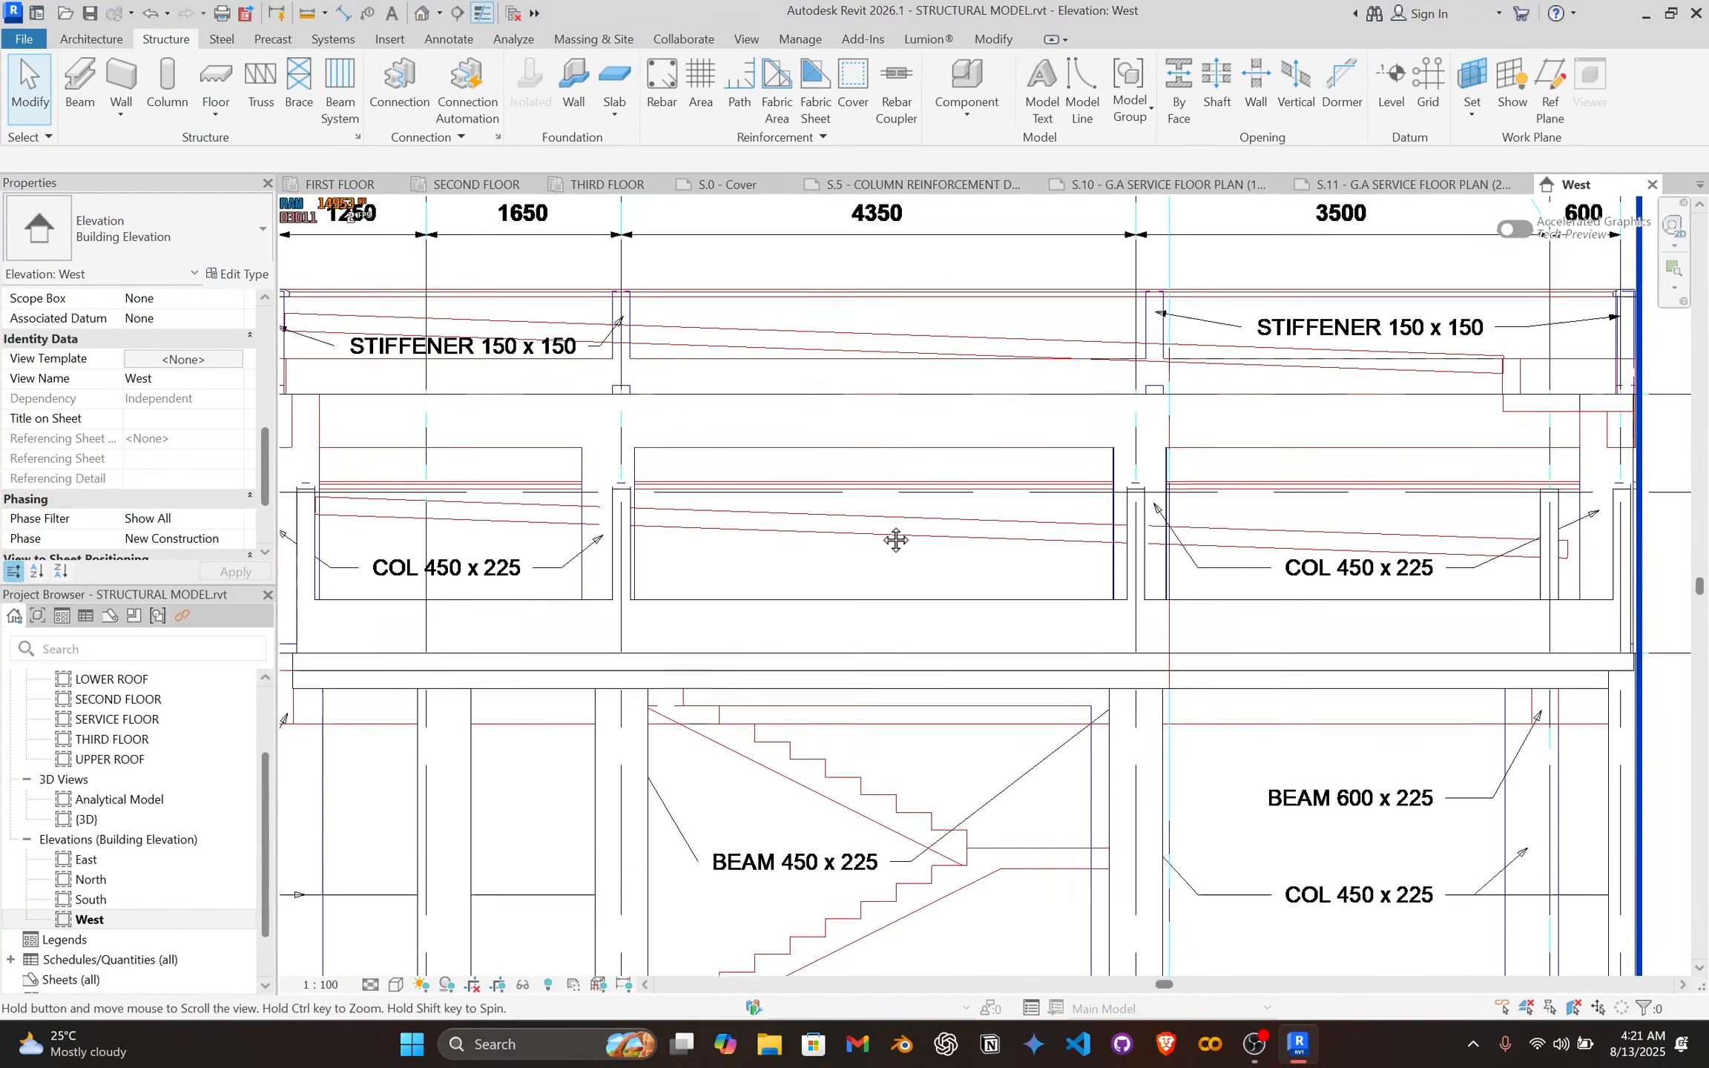
scroll(851, 511, down, 1)
scroll(851, 511, down, 1)
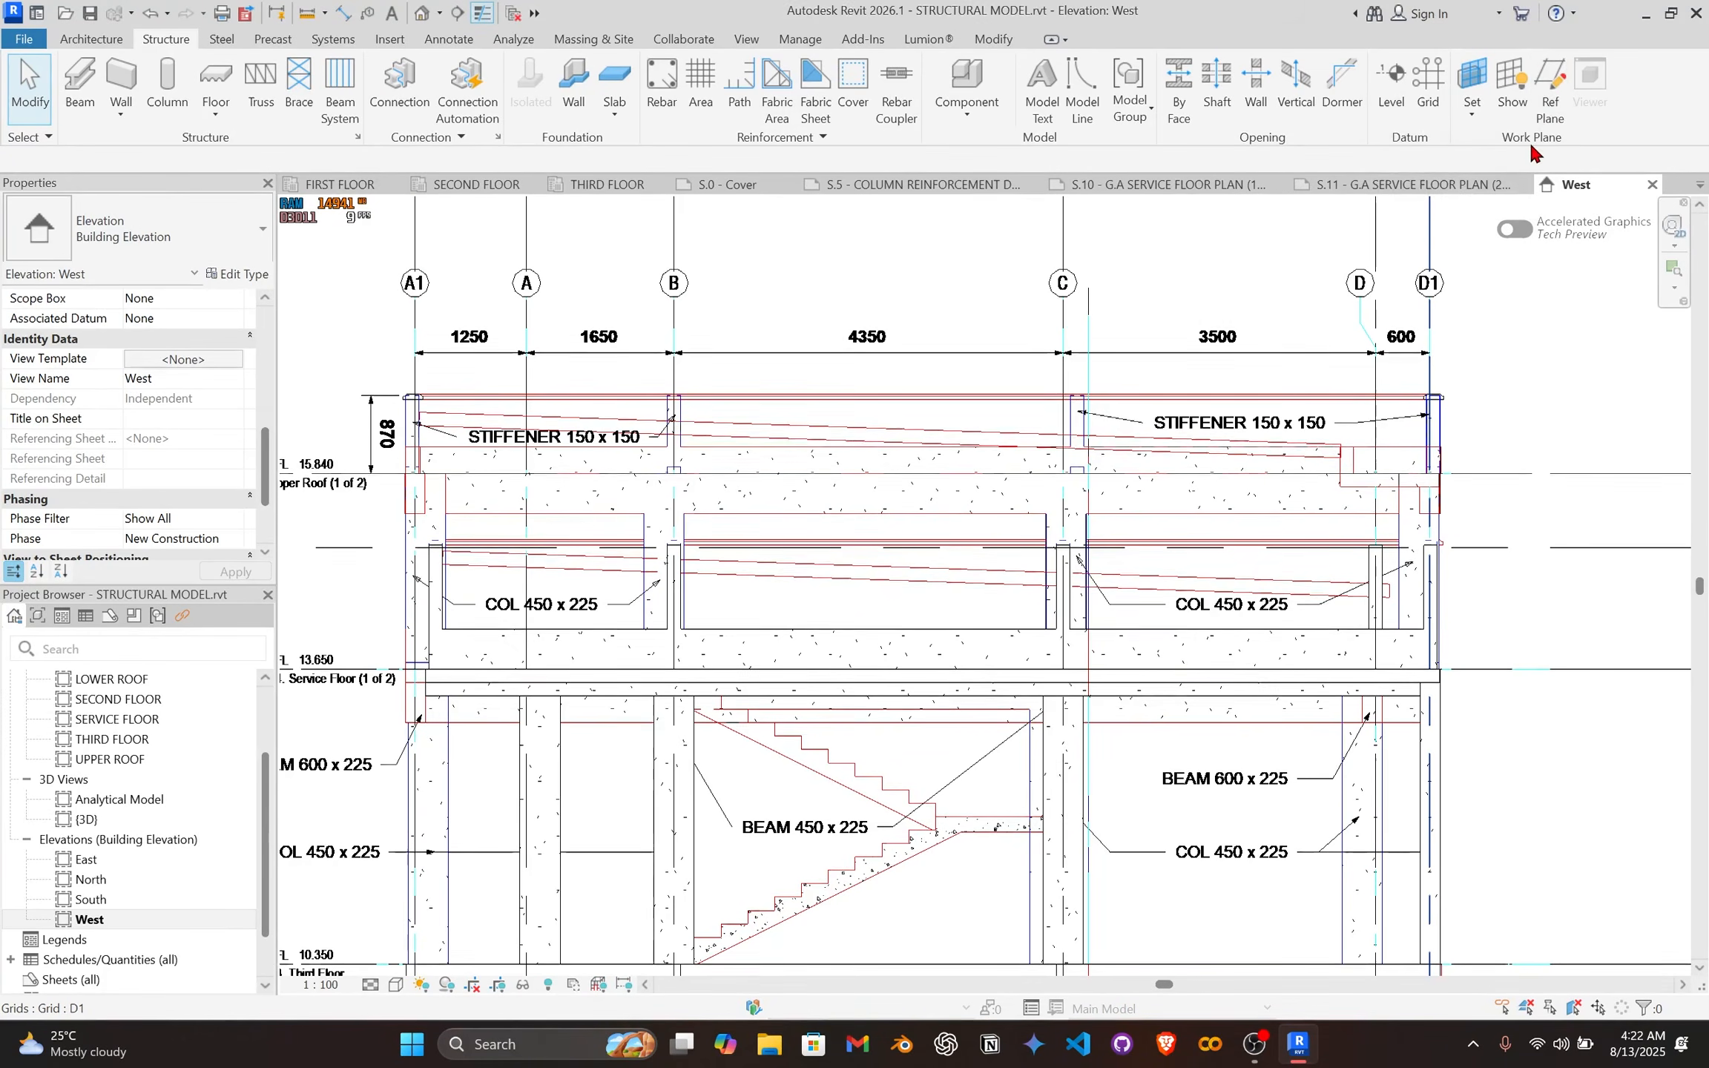
Step: Draw a reference plane along the top edge of the upper roof's sloping rafter, from grid A1 to between grids C and D
click(1545, 112)
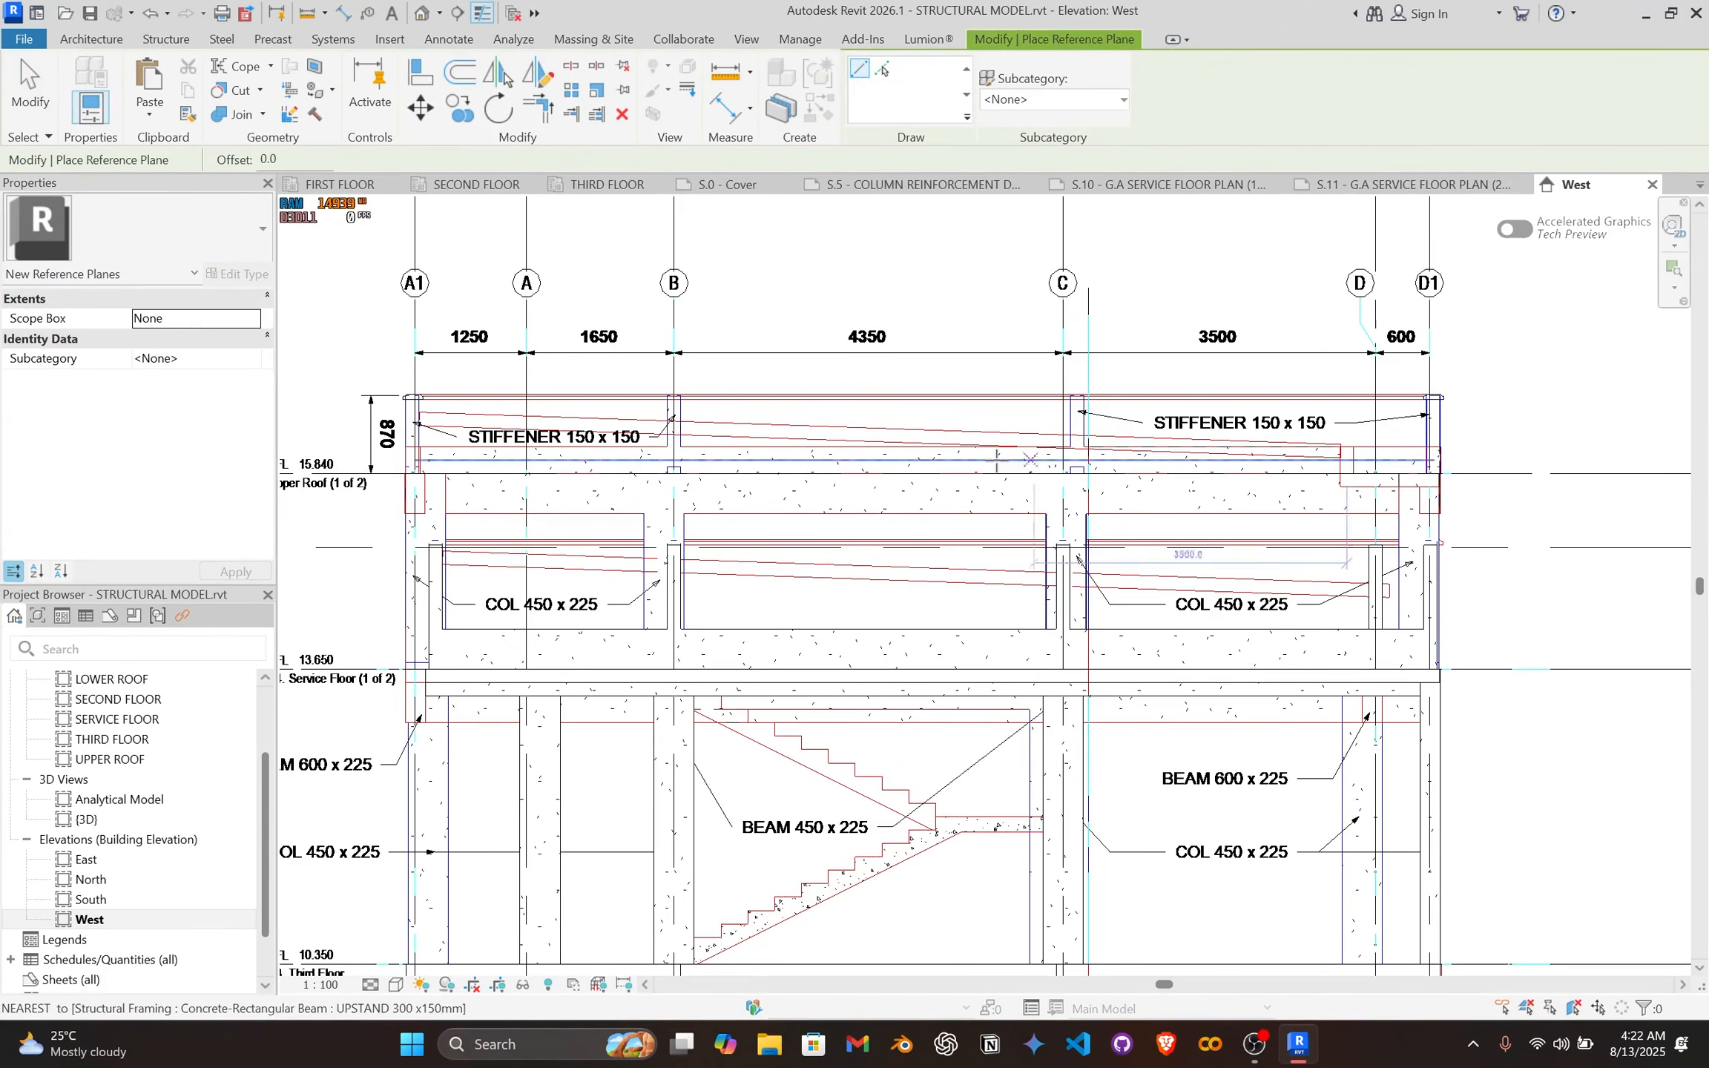
scroll(445, 379, up, 6)
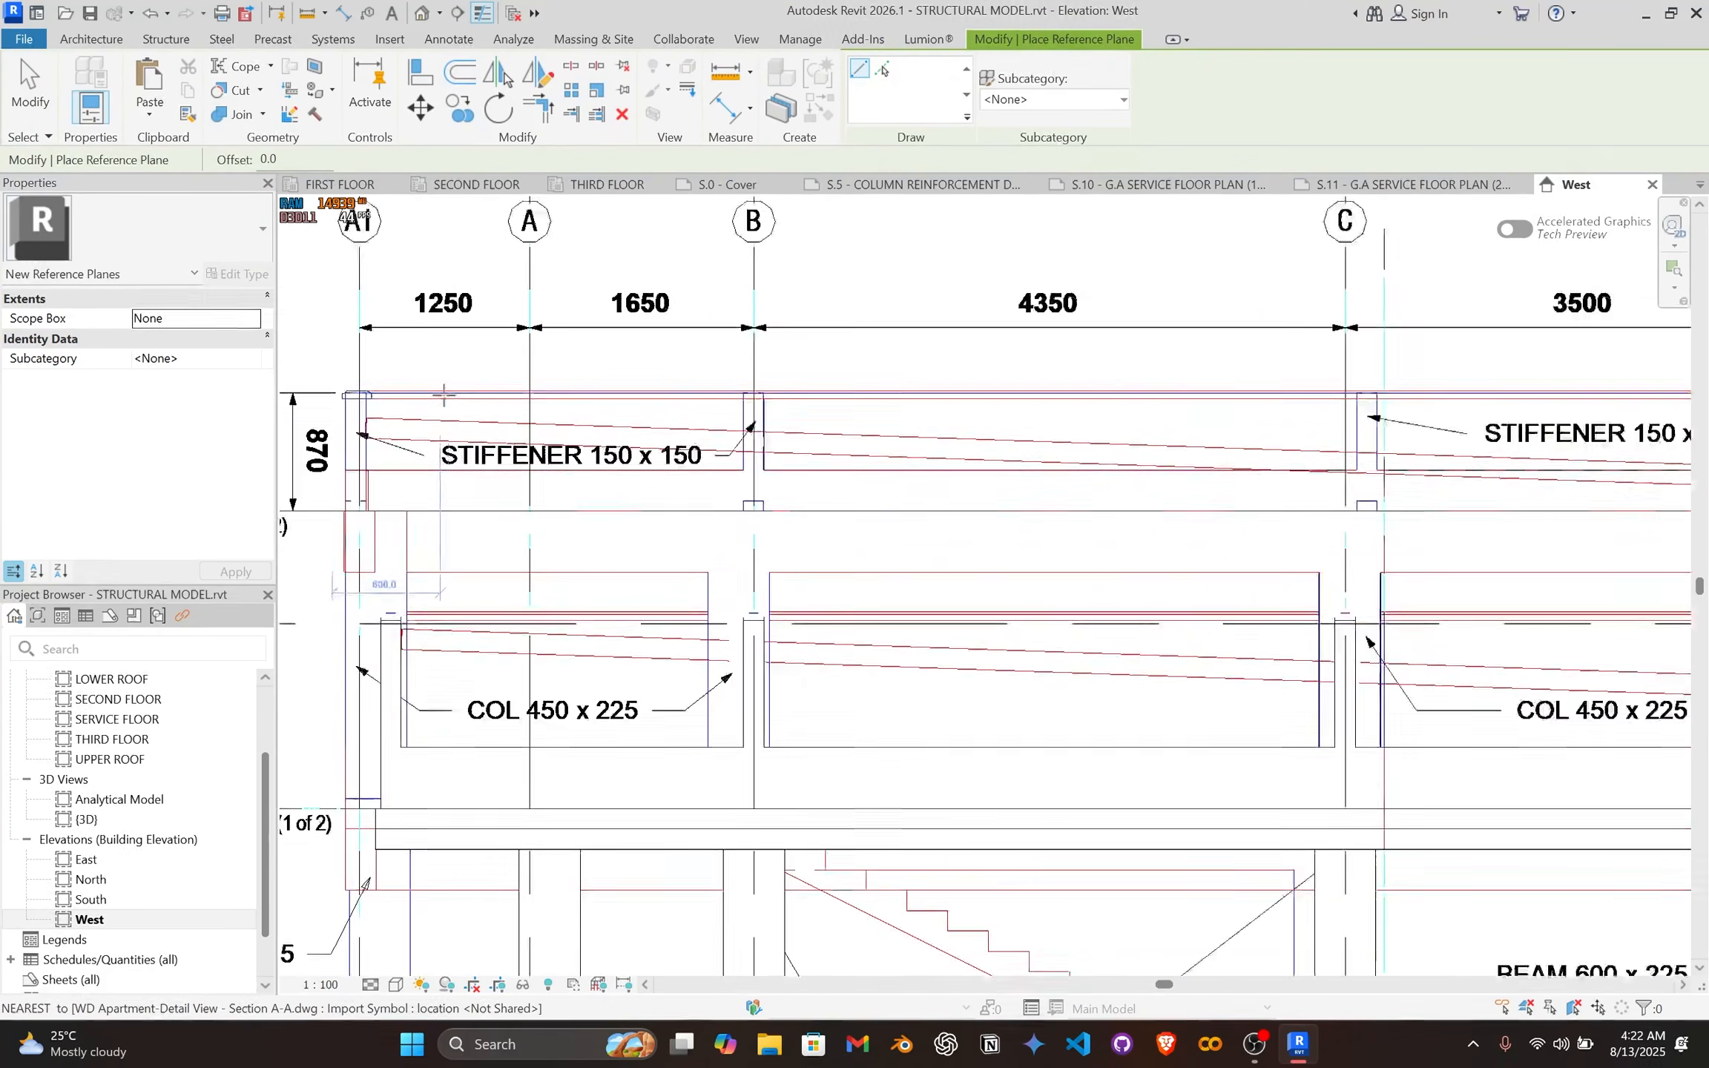
click(357, 527)
scroll(740, 546, down, 3)
middle_drag(739, 546, 885, 587)
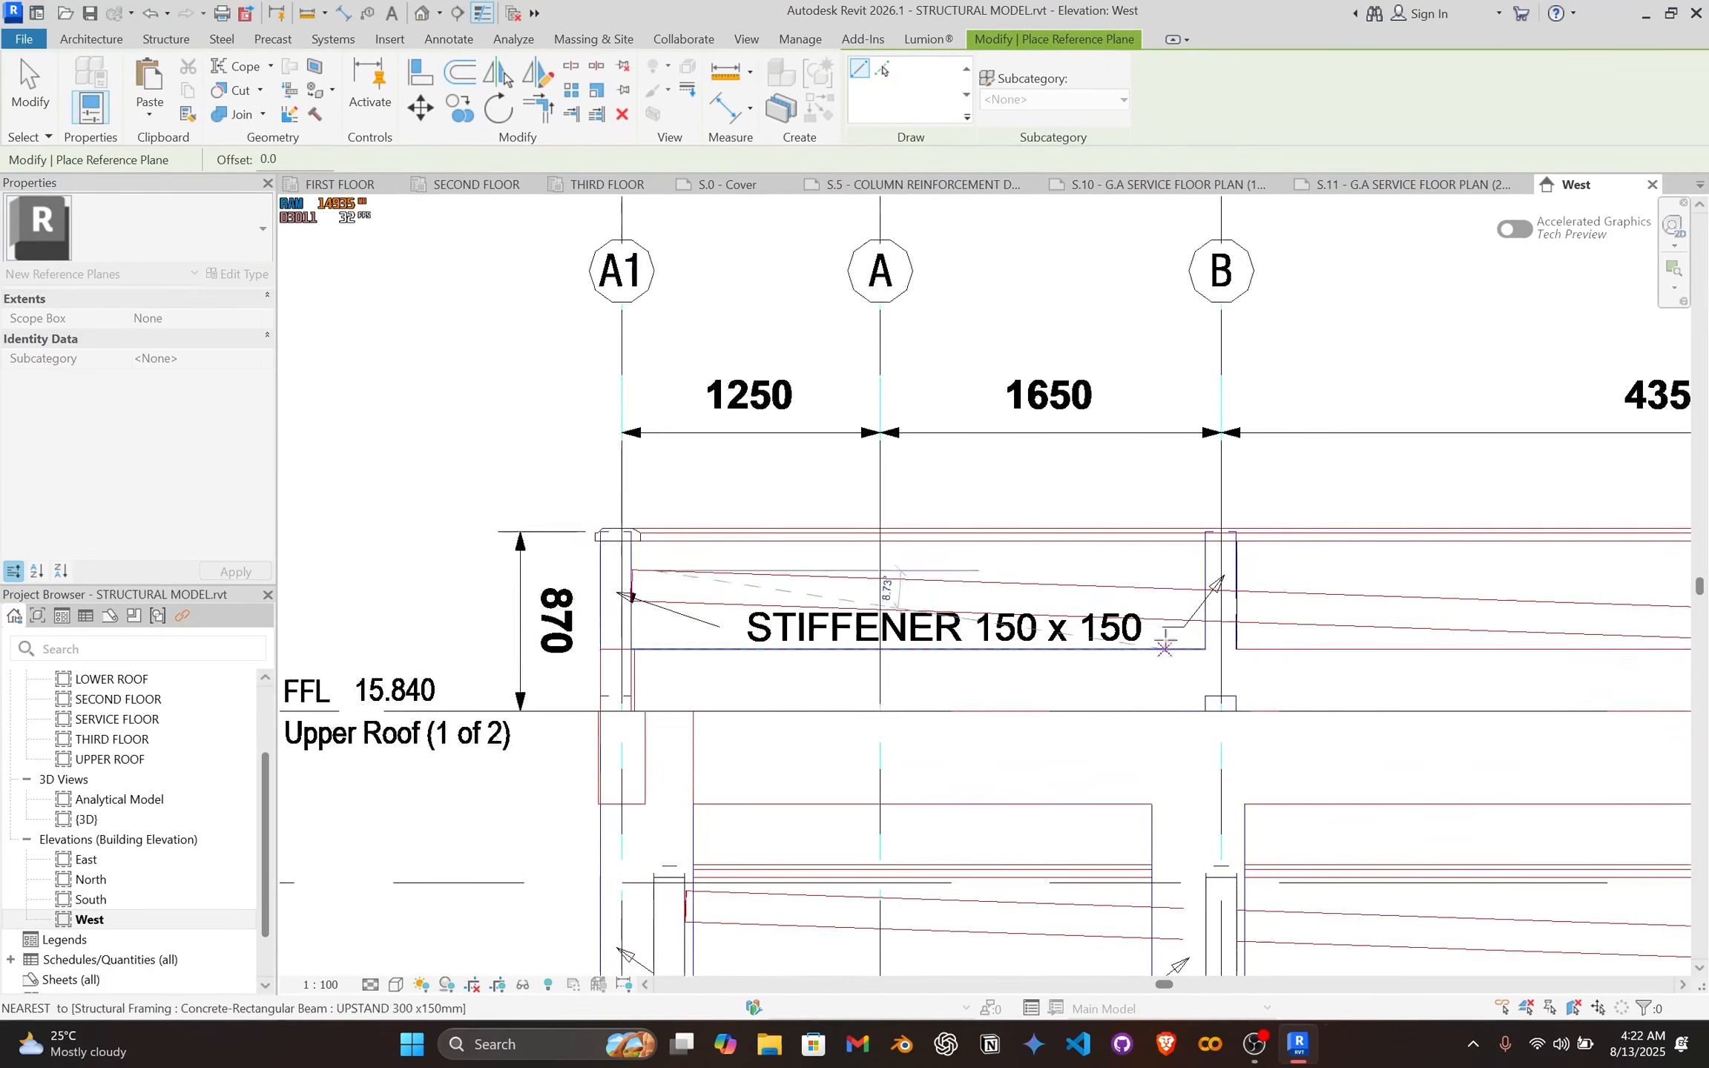
scroll(1081, 596, down, 1)
middle_drag(1081, 596, 463, 566)
middle_drag(1262, 572, 811, 577)
scroll(810, 577, down, 1)
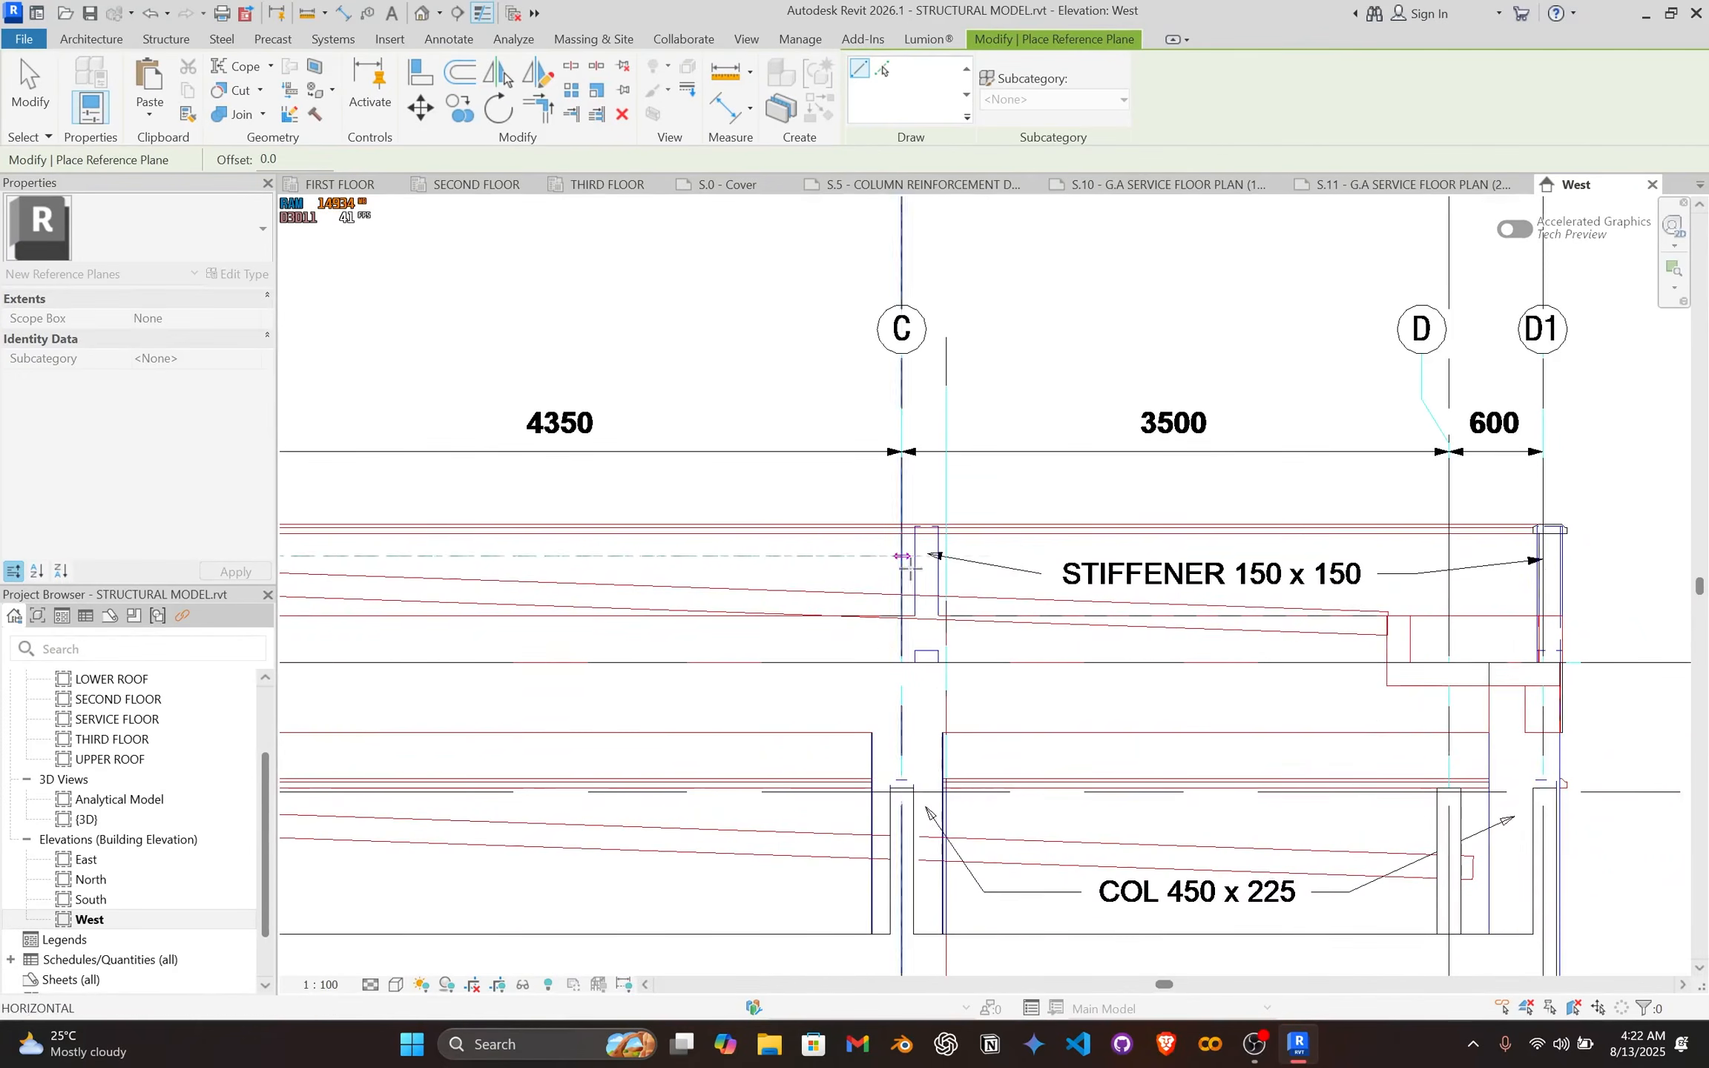
scroll(1178, 597, up, 3)
scroll(1345, 613, up, 2)
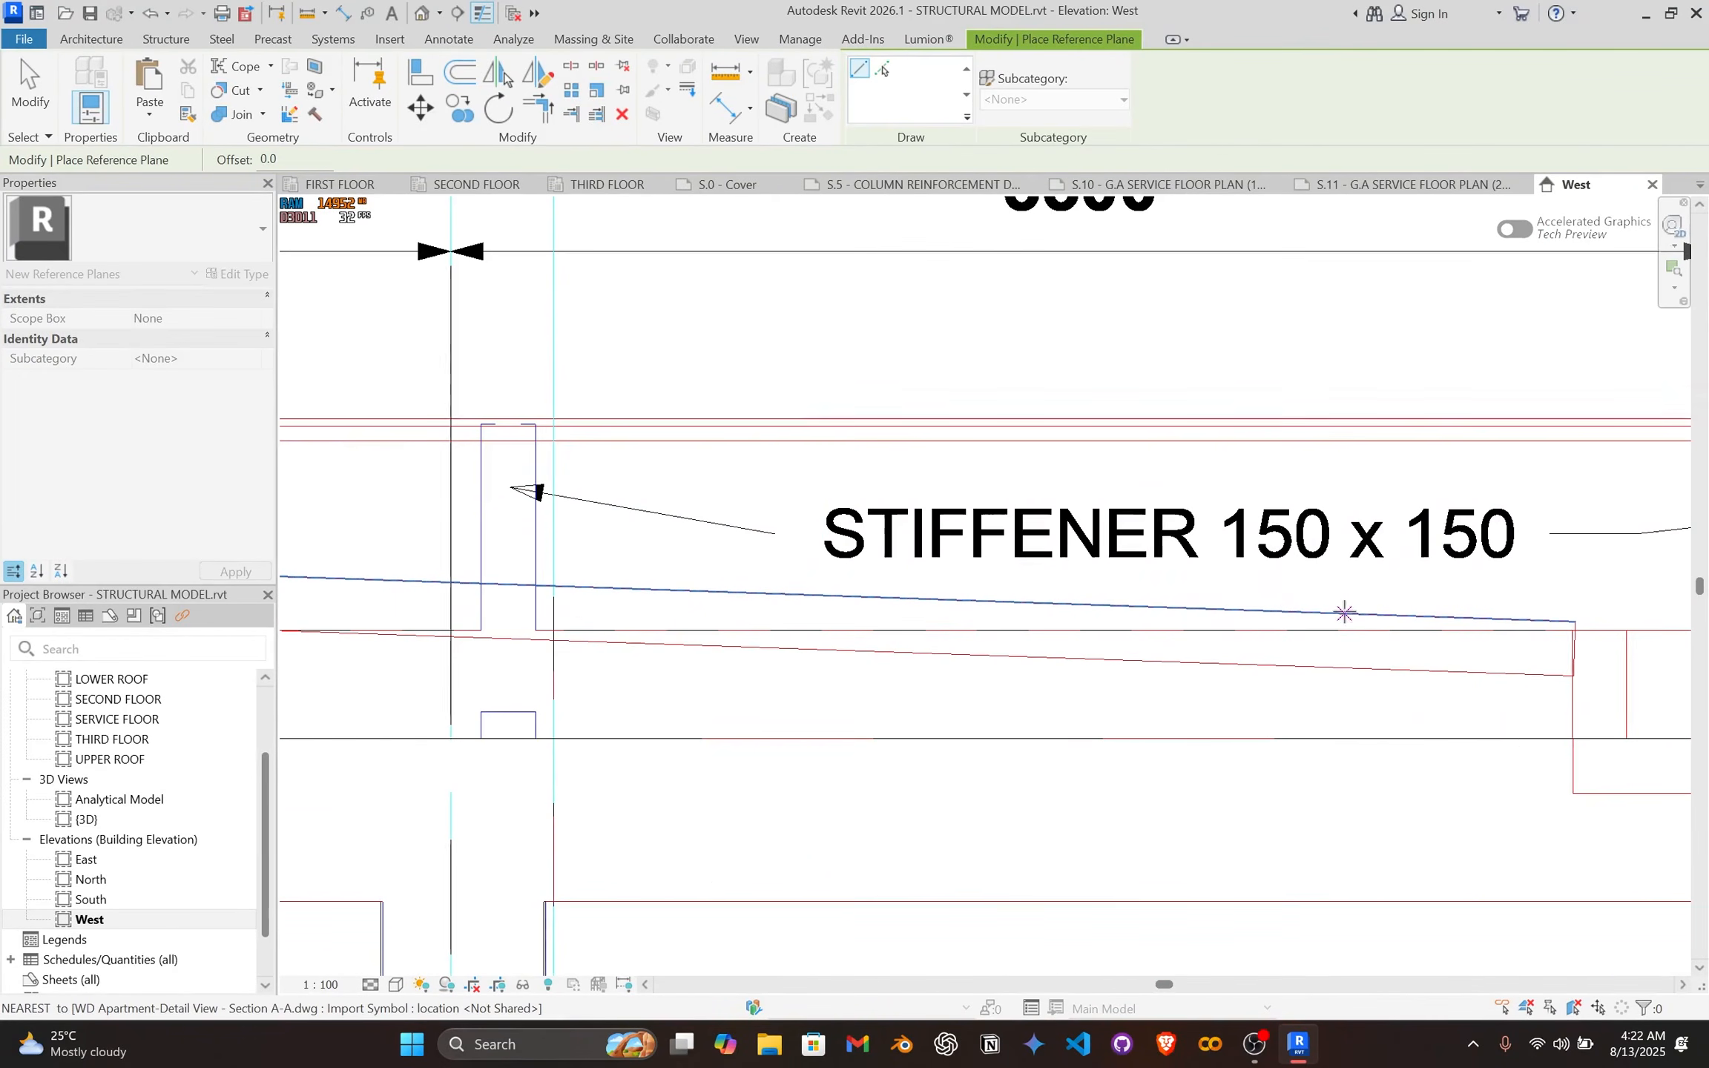
click(1252, 608)
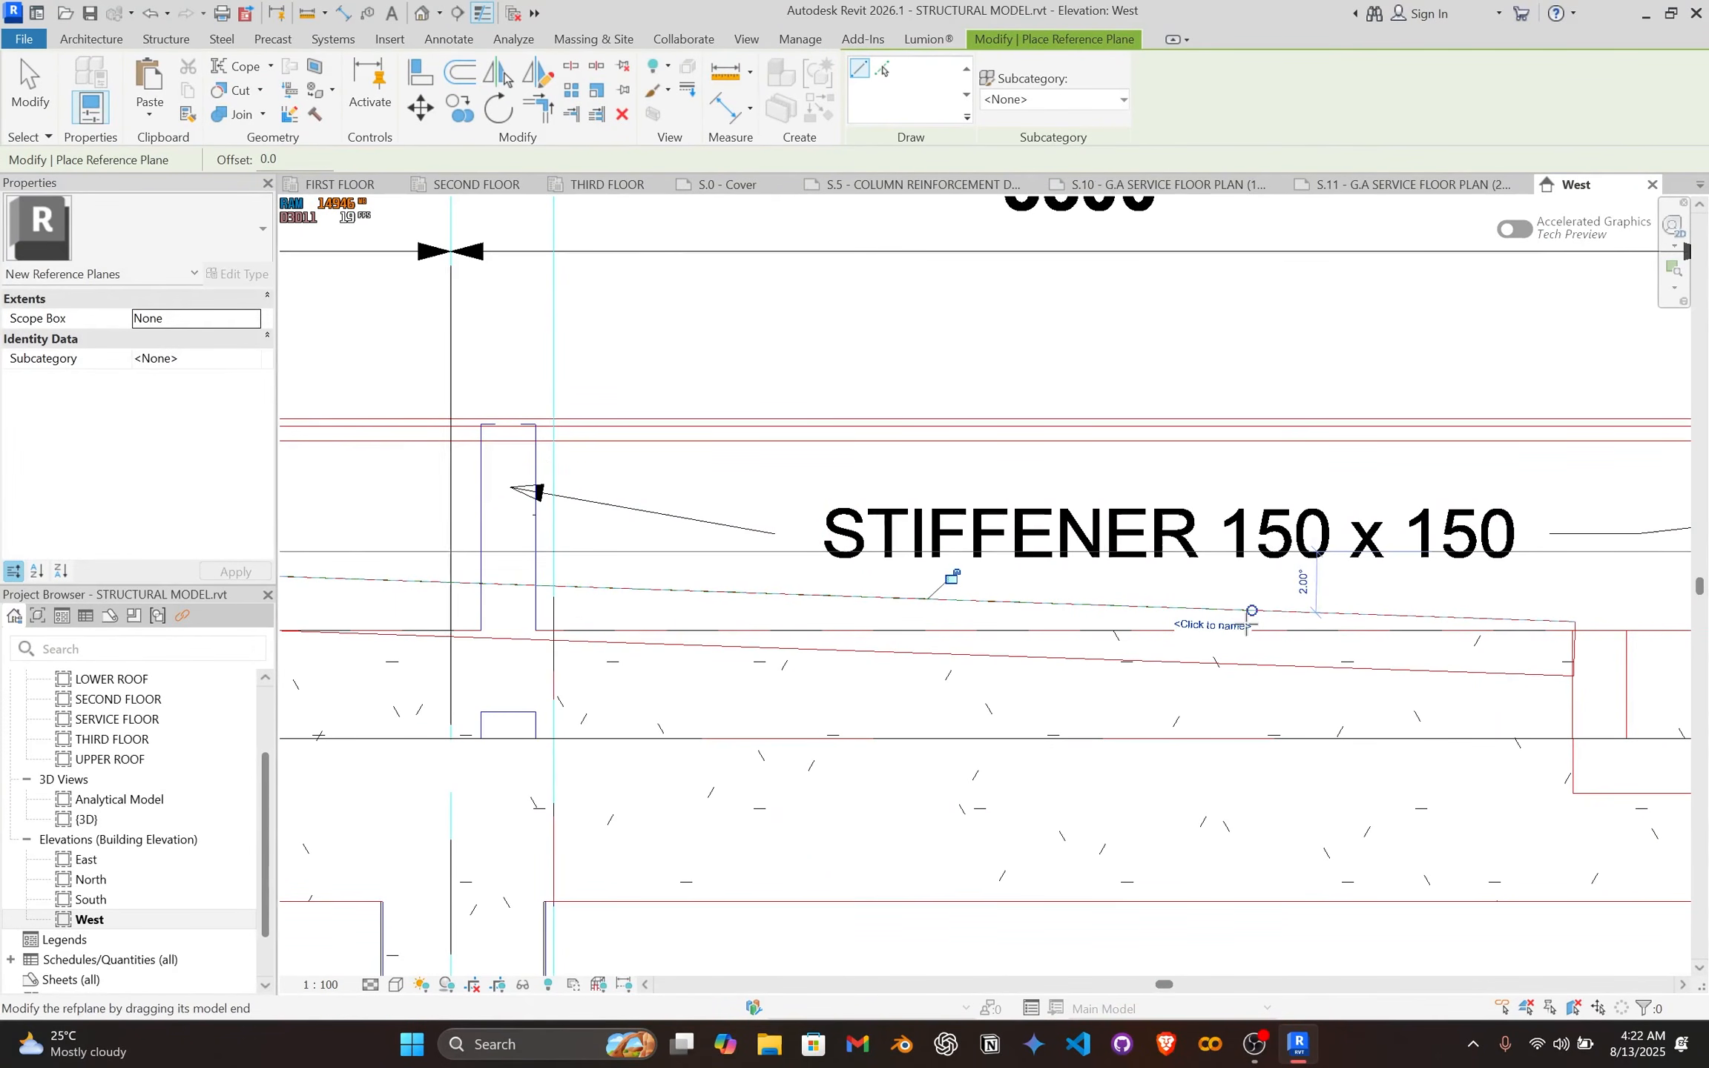
Step: Name the upper roof's sloping reference plane "Upper Roof Rafters"
scroll(952, 620, down, 1)
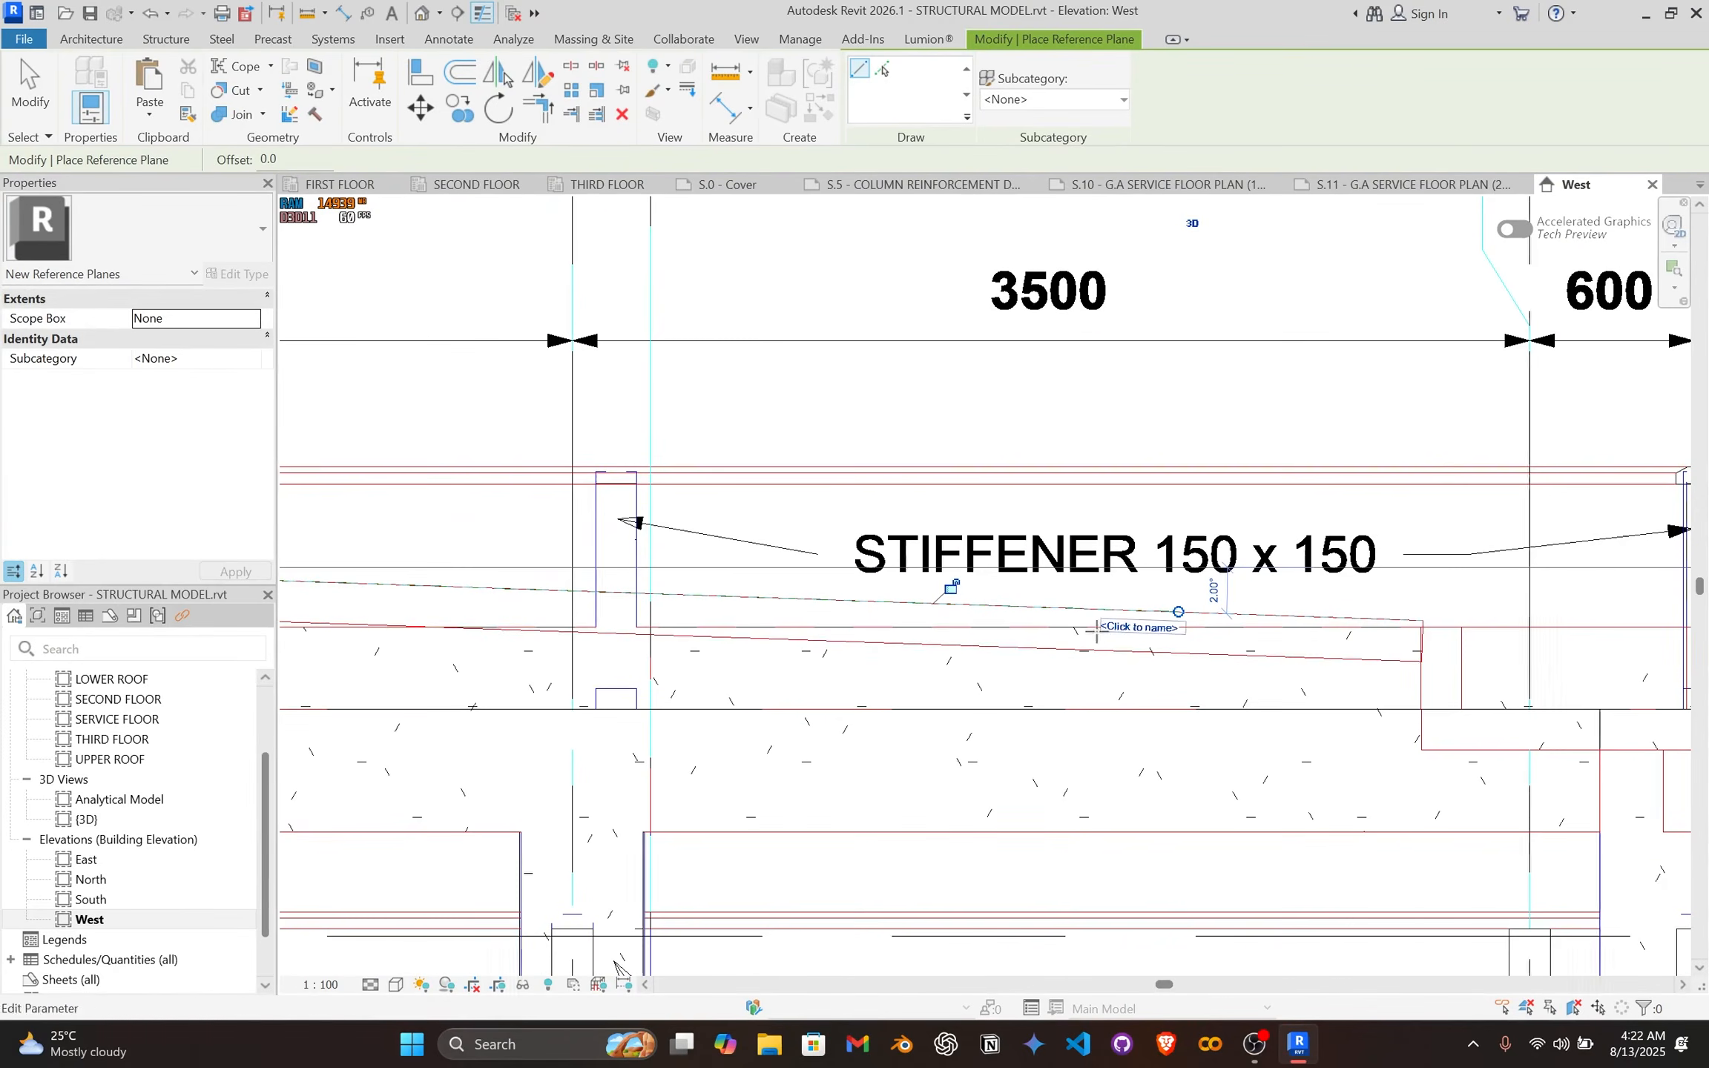
scroll(1096, 629, up, 1)
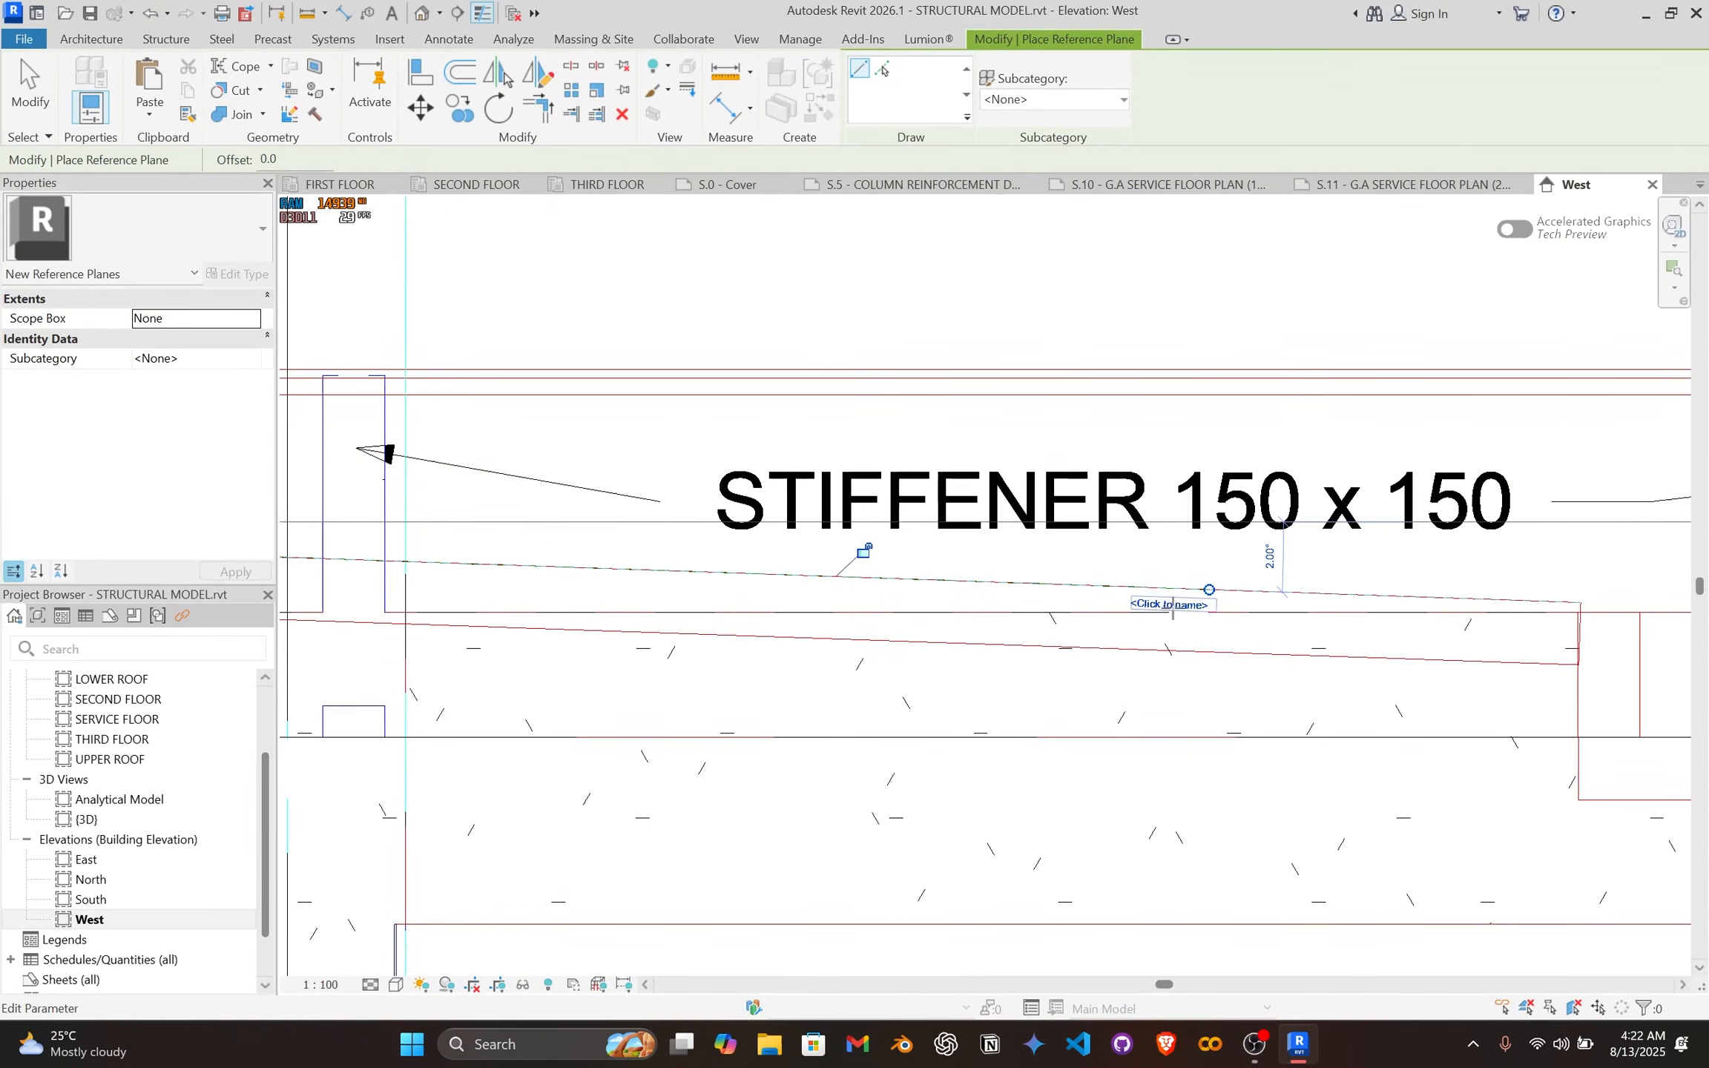
click(1173, 607)
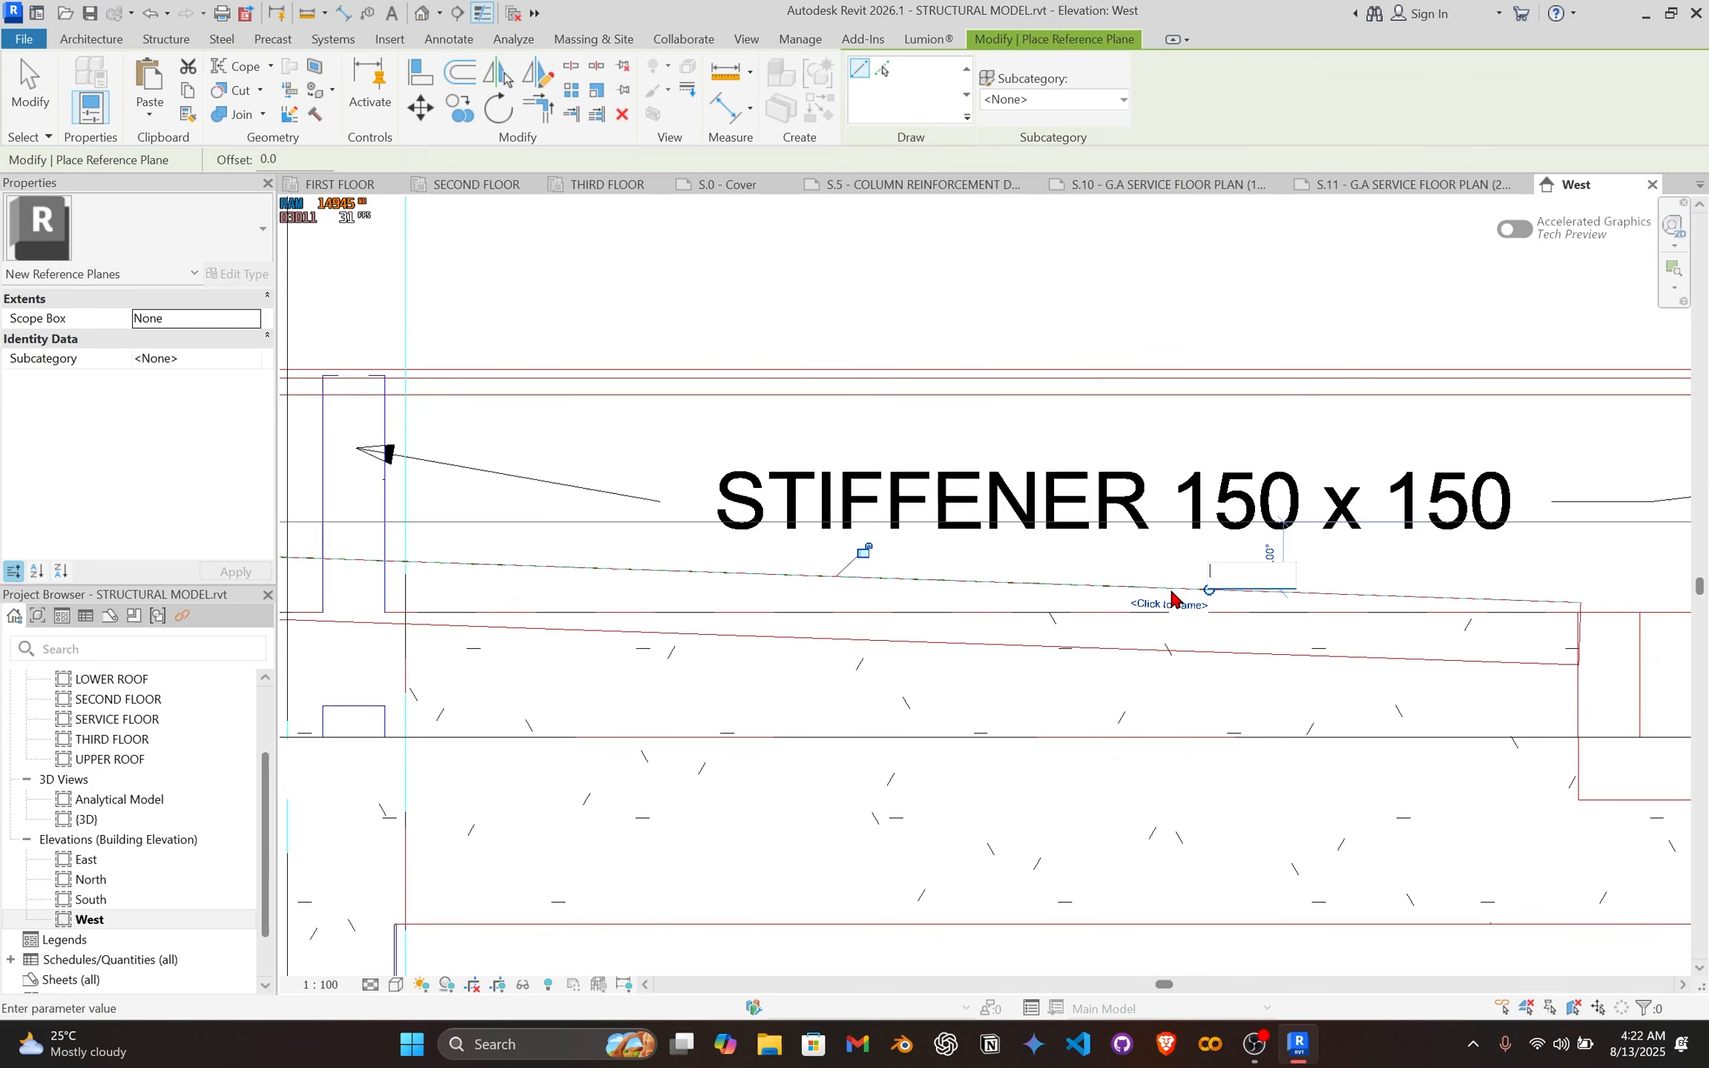
text(Upper )
text(Roof Rafters)
key(Return)
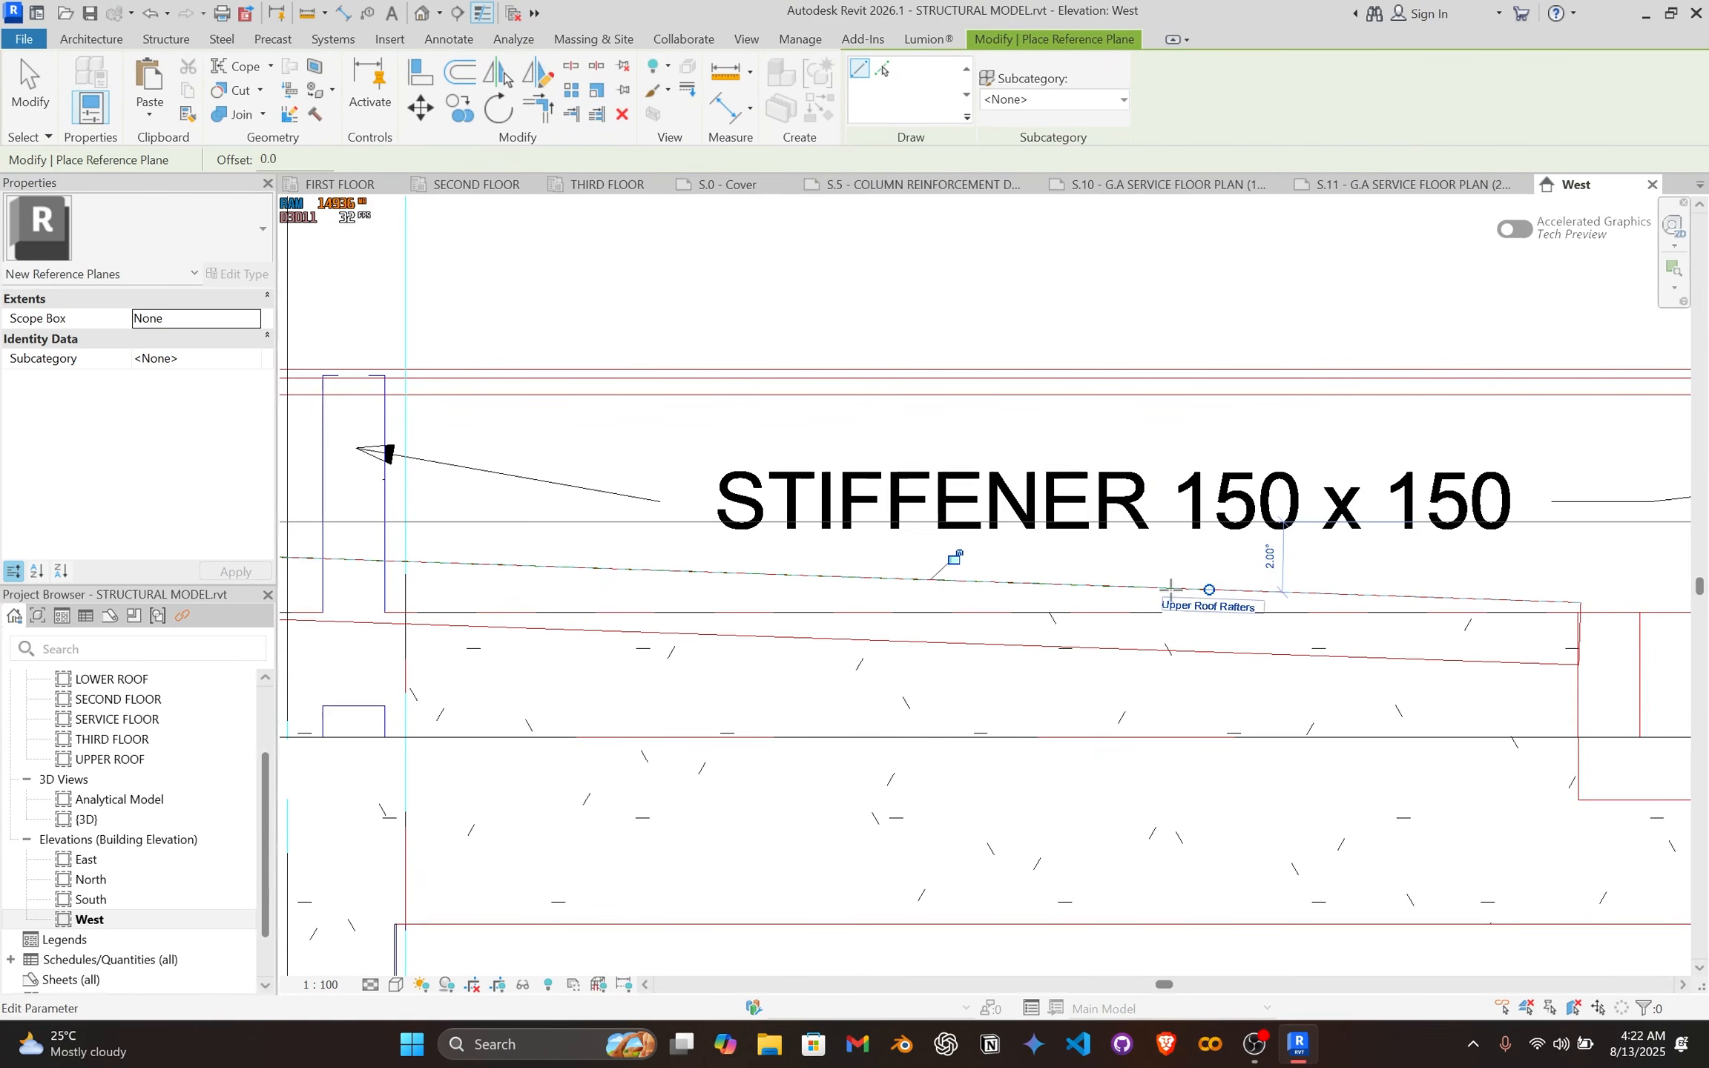
Step: Draw a second reference plane along the top edge of the lower roof's sloping rafter, from near grid A1 to between grids C and D
scroll(1261, 587, down, 5)
middle_drag(583, 623, 1057, 445)
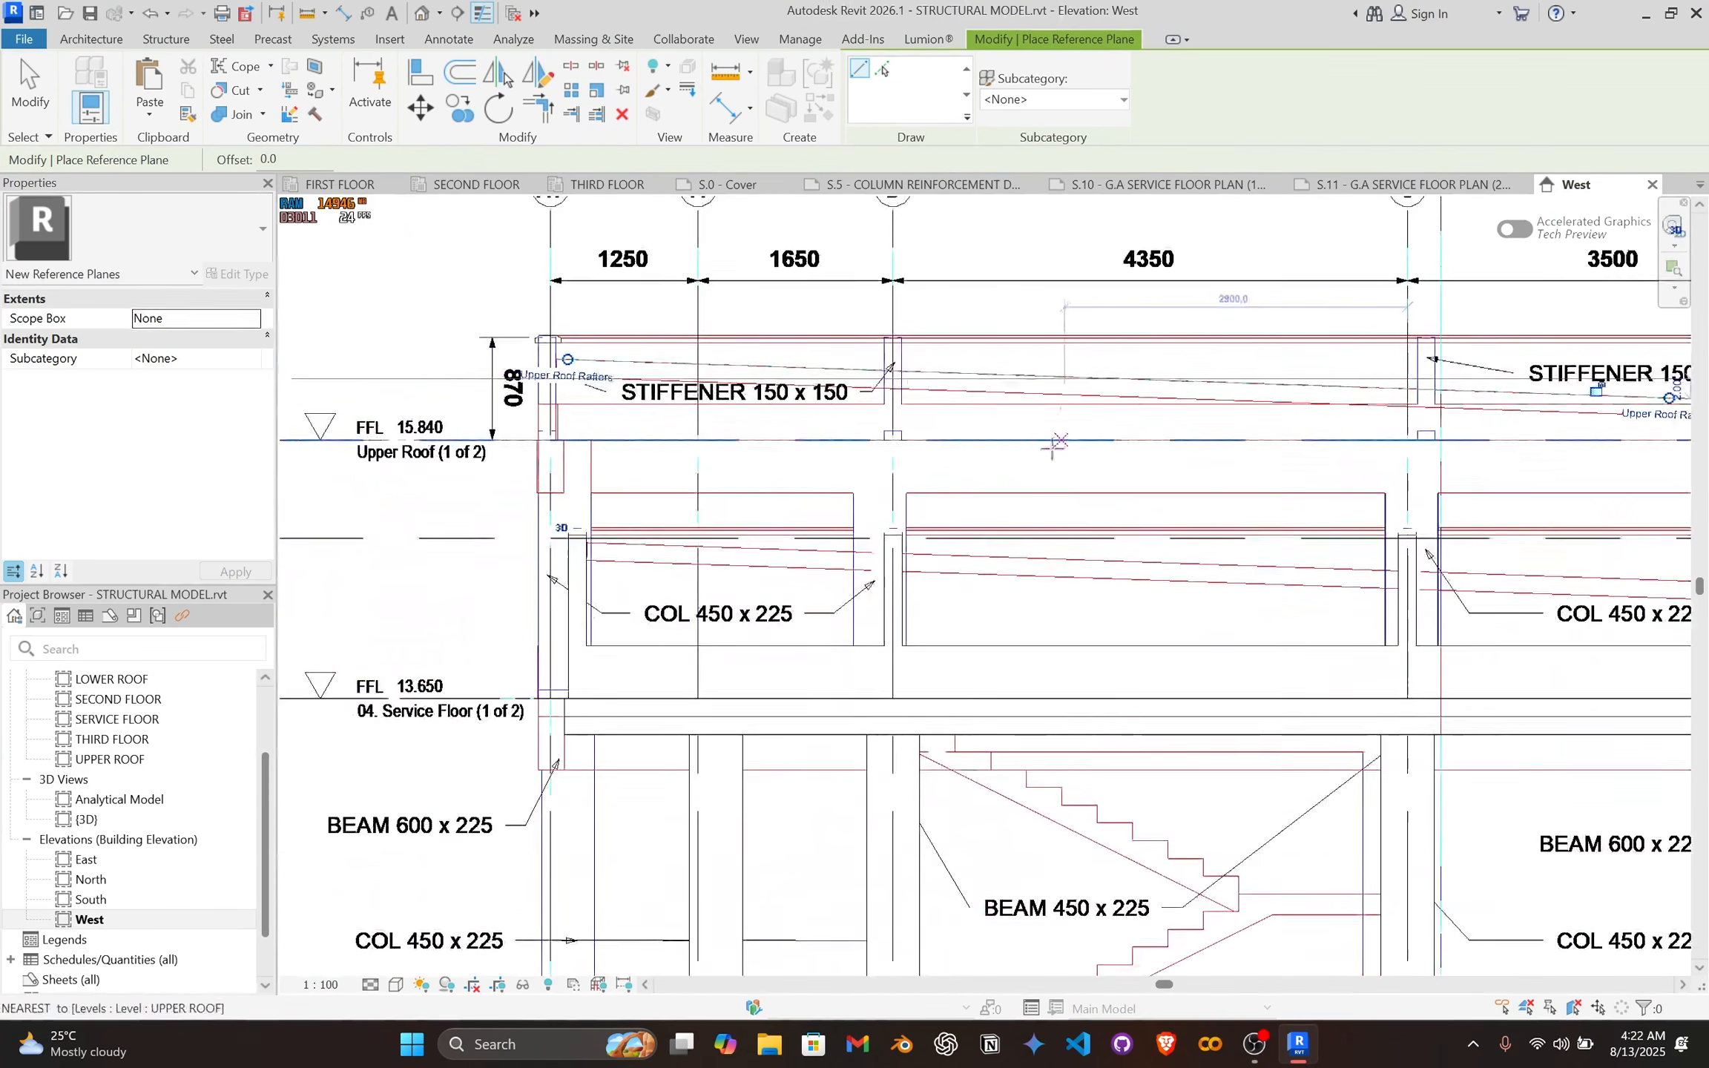
scroll(632, 514, up, 3)
scroll(628, 540, up, 3)
click(570, 596)
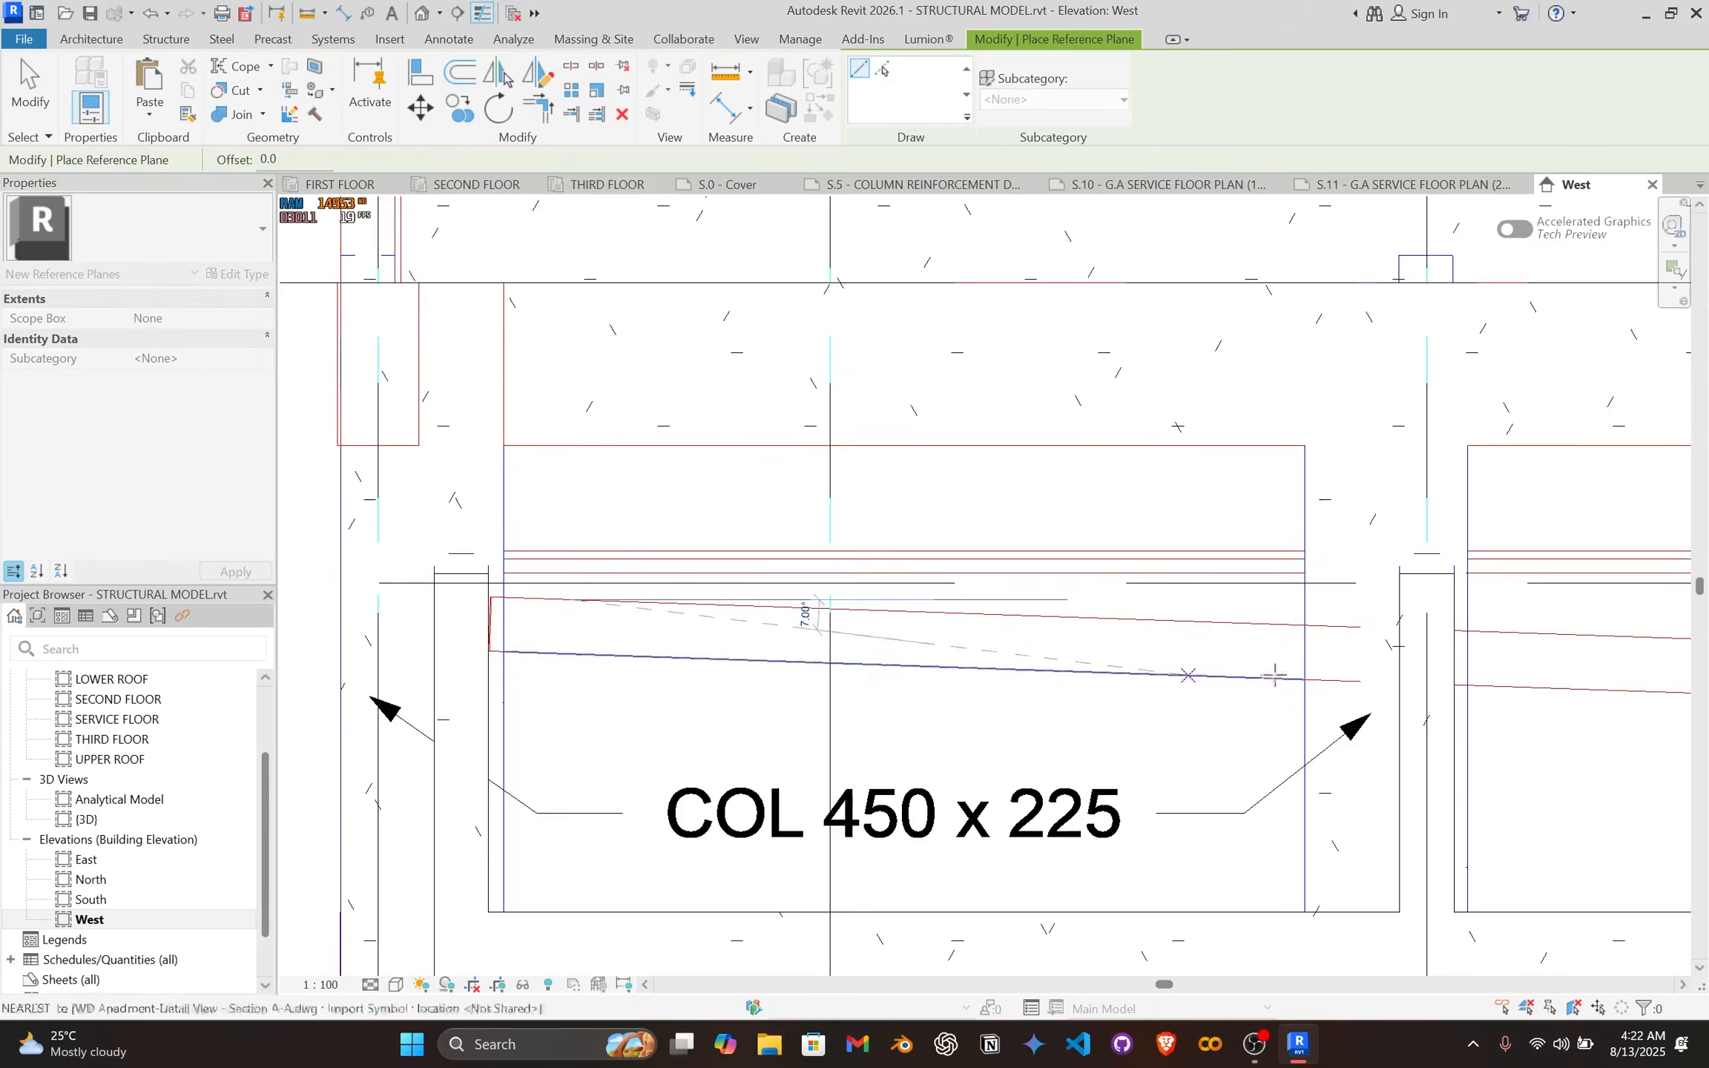
scroll(1328, 631, down, 4)
middle_drag(1328, 620, 348, 562)
scroll(824, 579, down, 3)
scroll(717, 618, up, 3)
scroll(789, 621, up, 1)
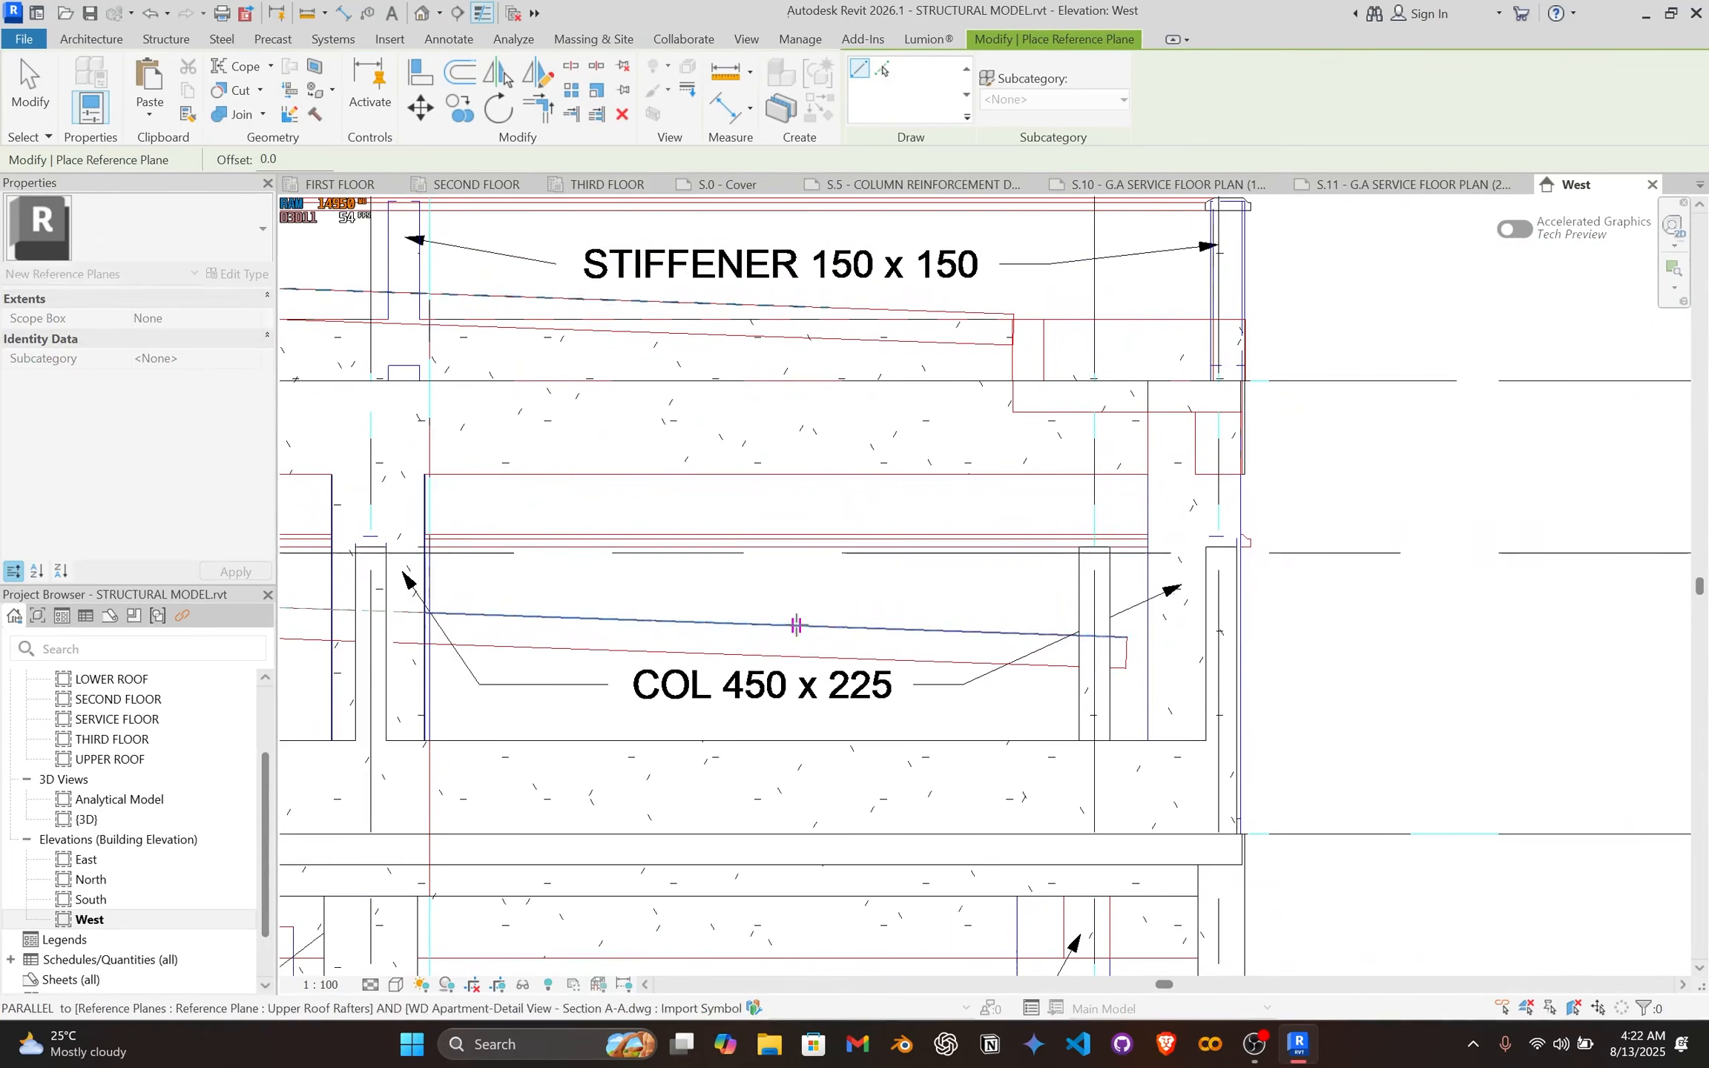
click(796, 625)
Step: Name the lower roof's reference plane "Servicve Floor Rafters" and leave the reference plane command
click(750, 641)
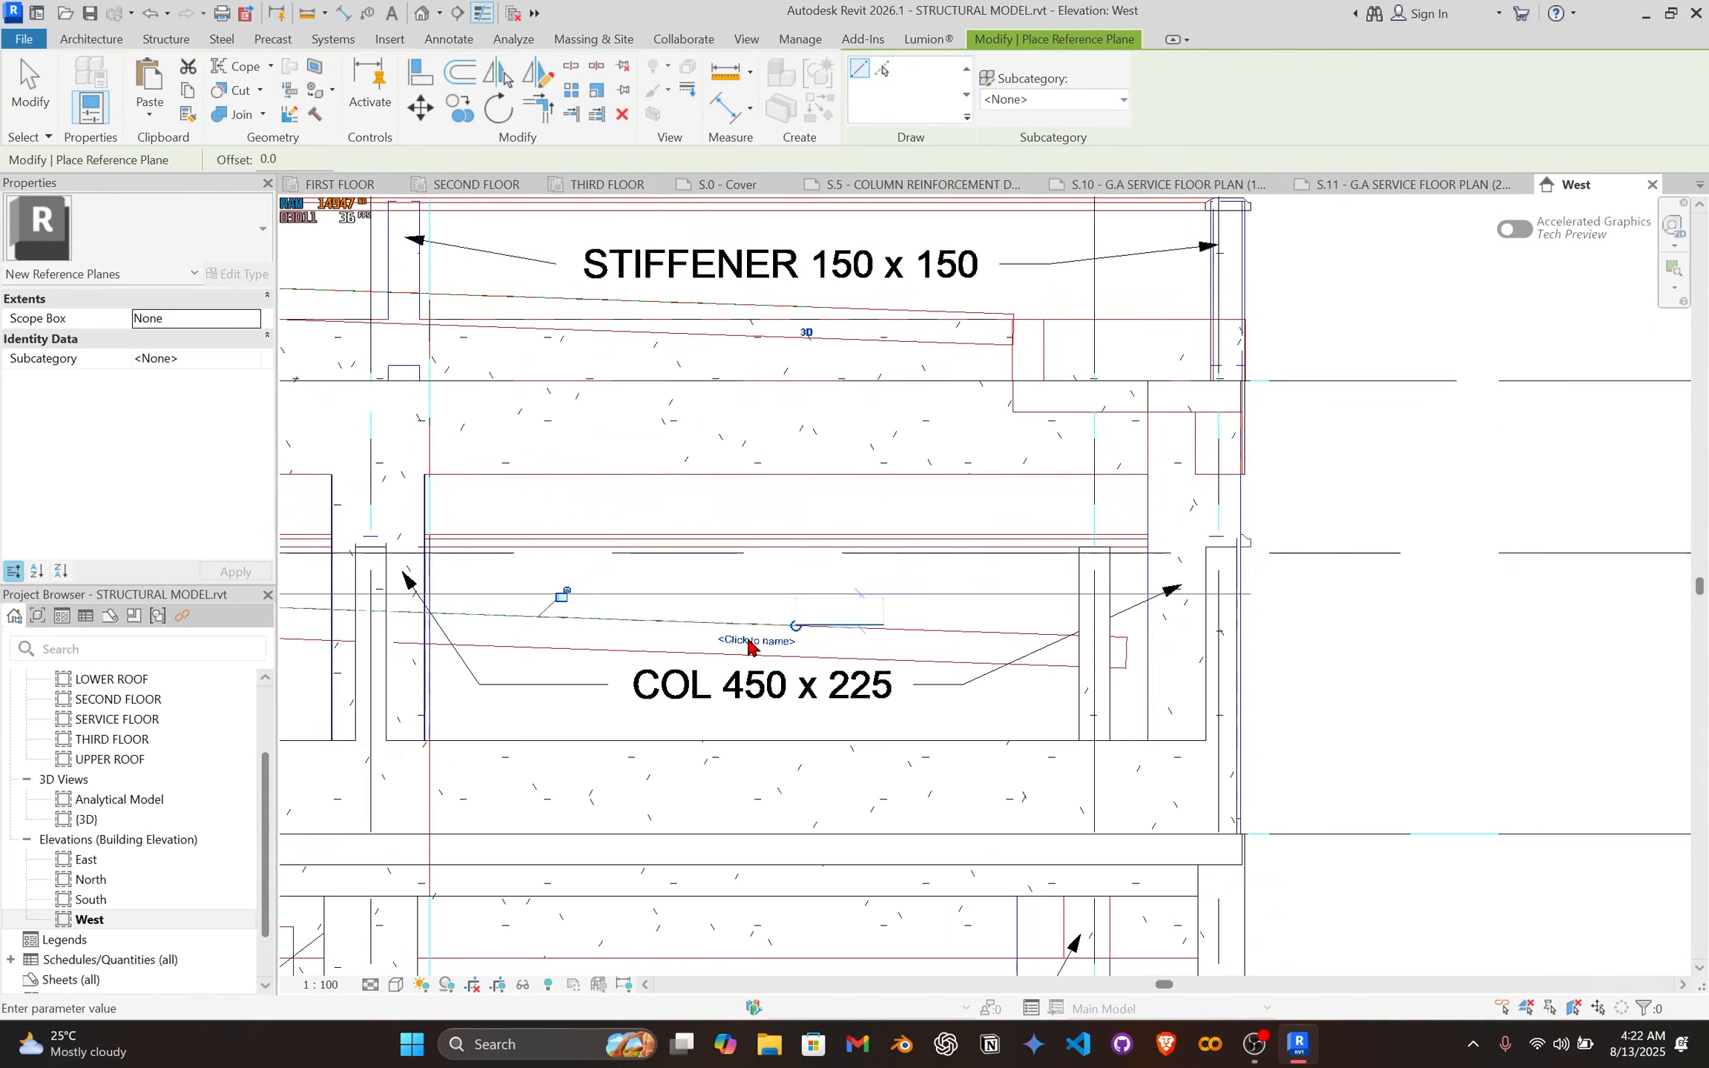
text(Servicve Floor Rafters)
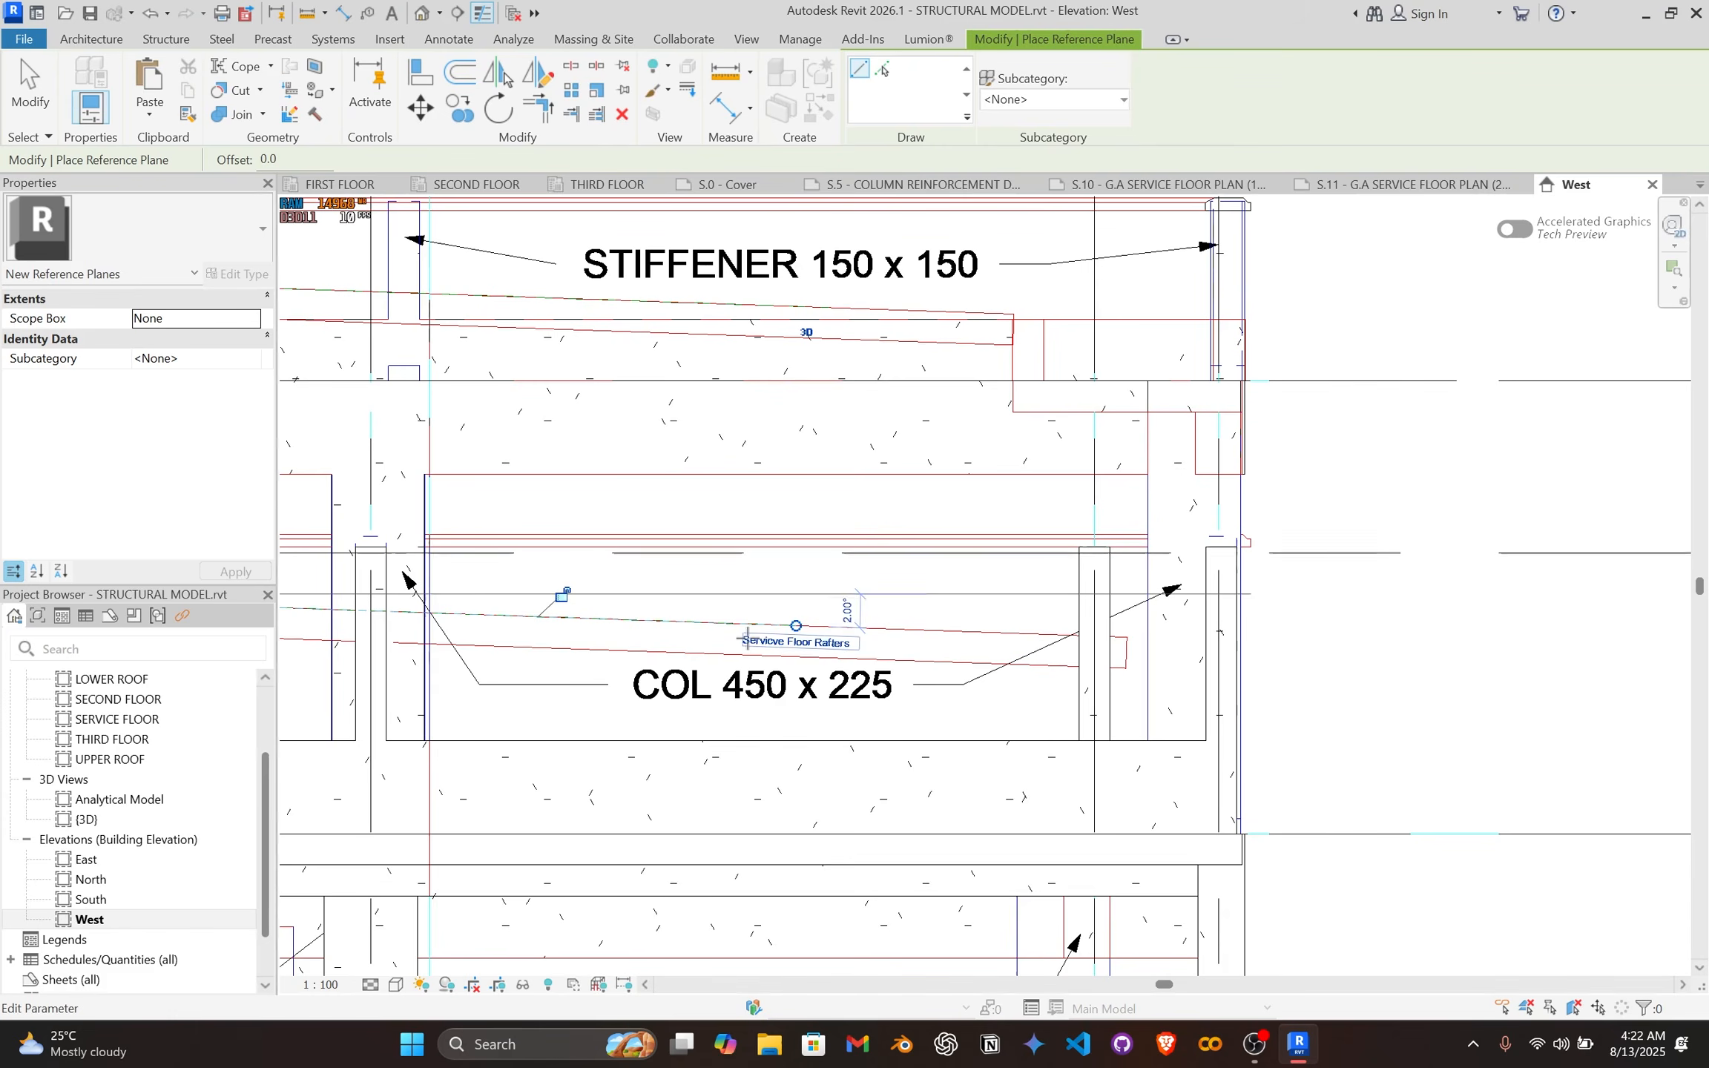
key(Return)
key(Escape)
key(Escape)
scroll(736, 627, down, 2)
scroll(735, 610, down, 1)
middle_drag(734, 610, 979, 583)
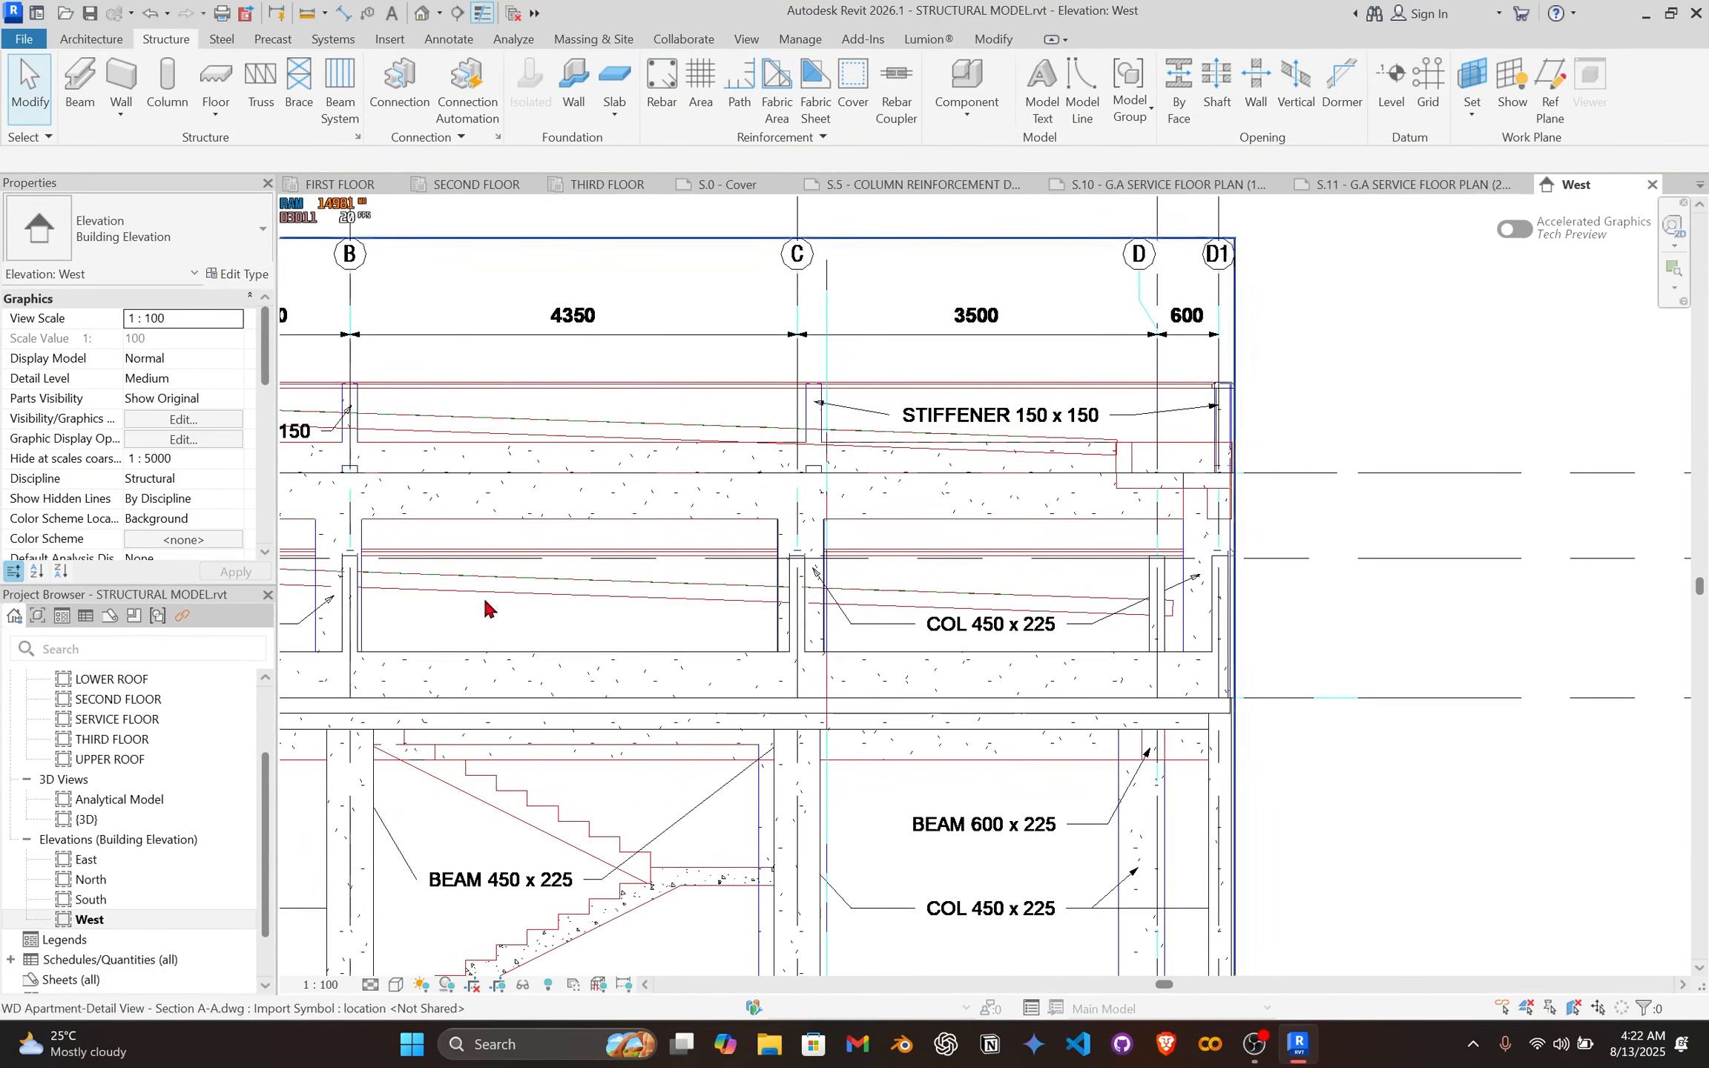
Step: Open the SERVICE FLOOR structural plan and start a Beam System boundary sketch
double_click(123, 719)
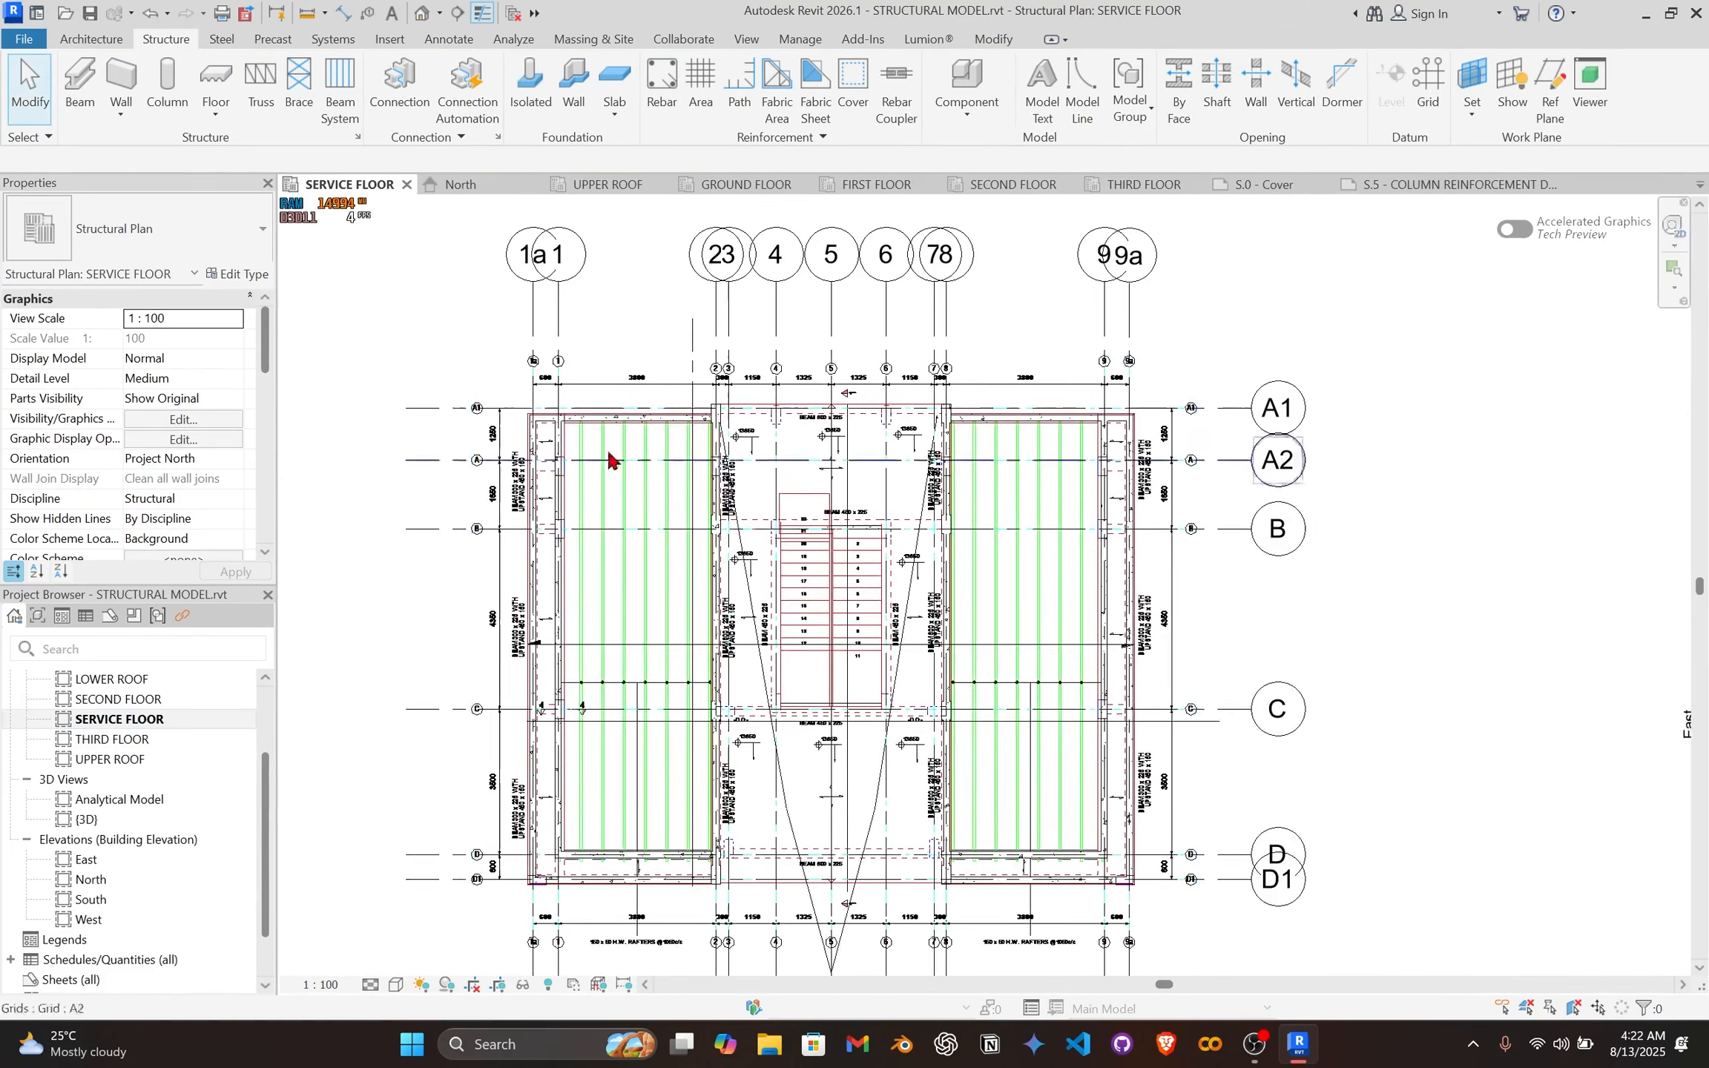
scroll(608, 460, up, 5)
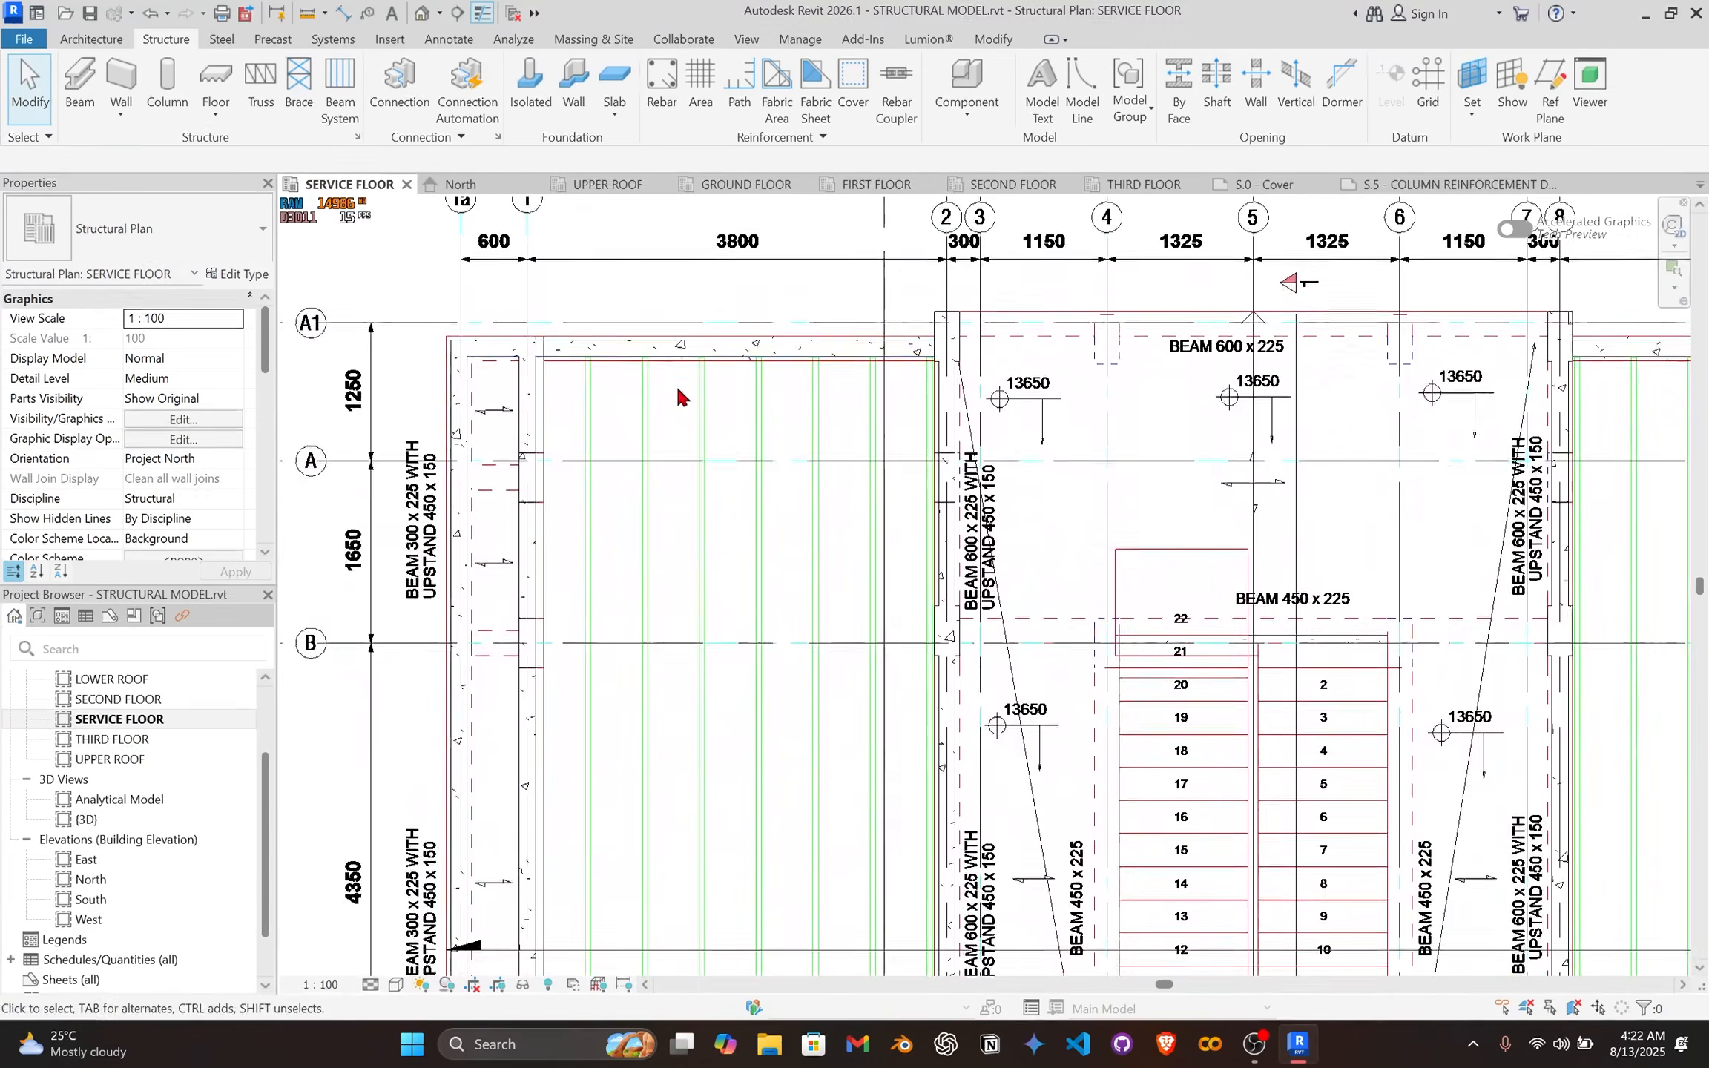
scroll(679, 399, down, 3)
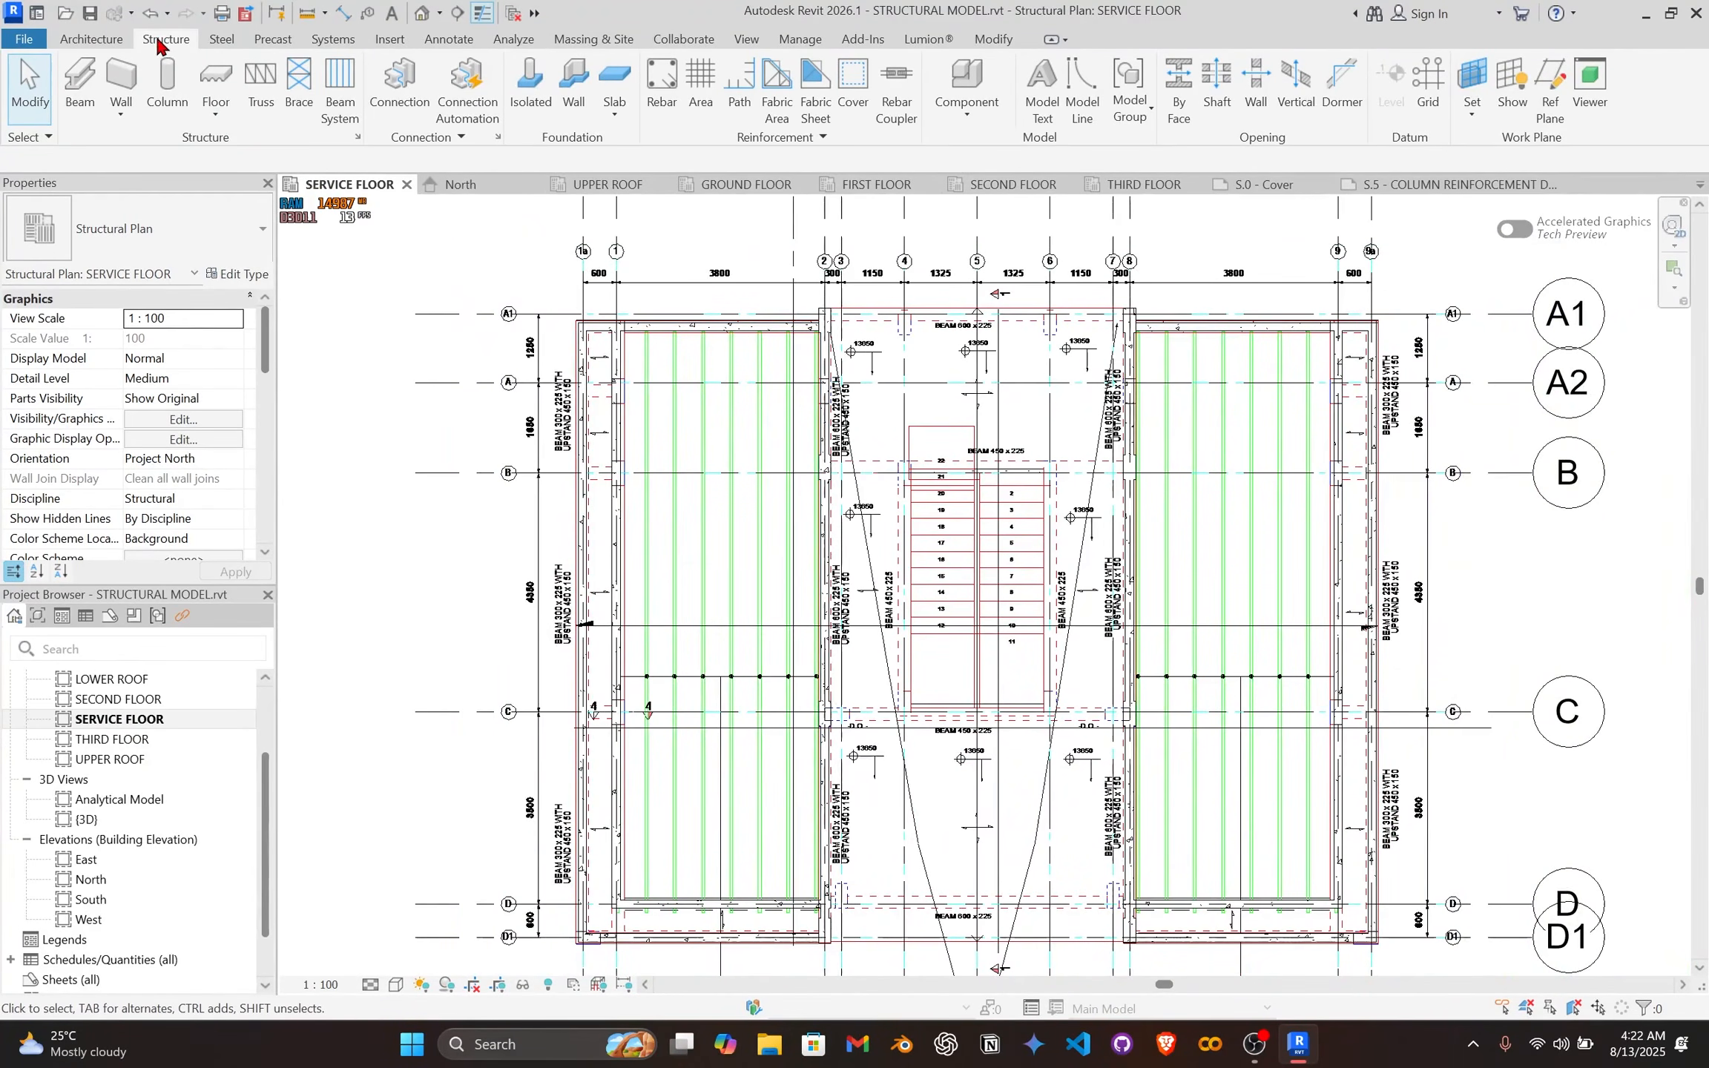
click(340, 93)
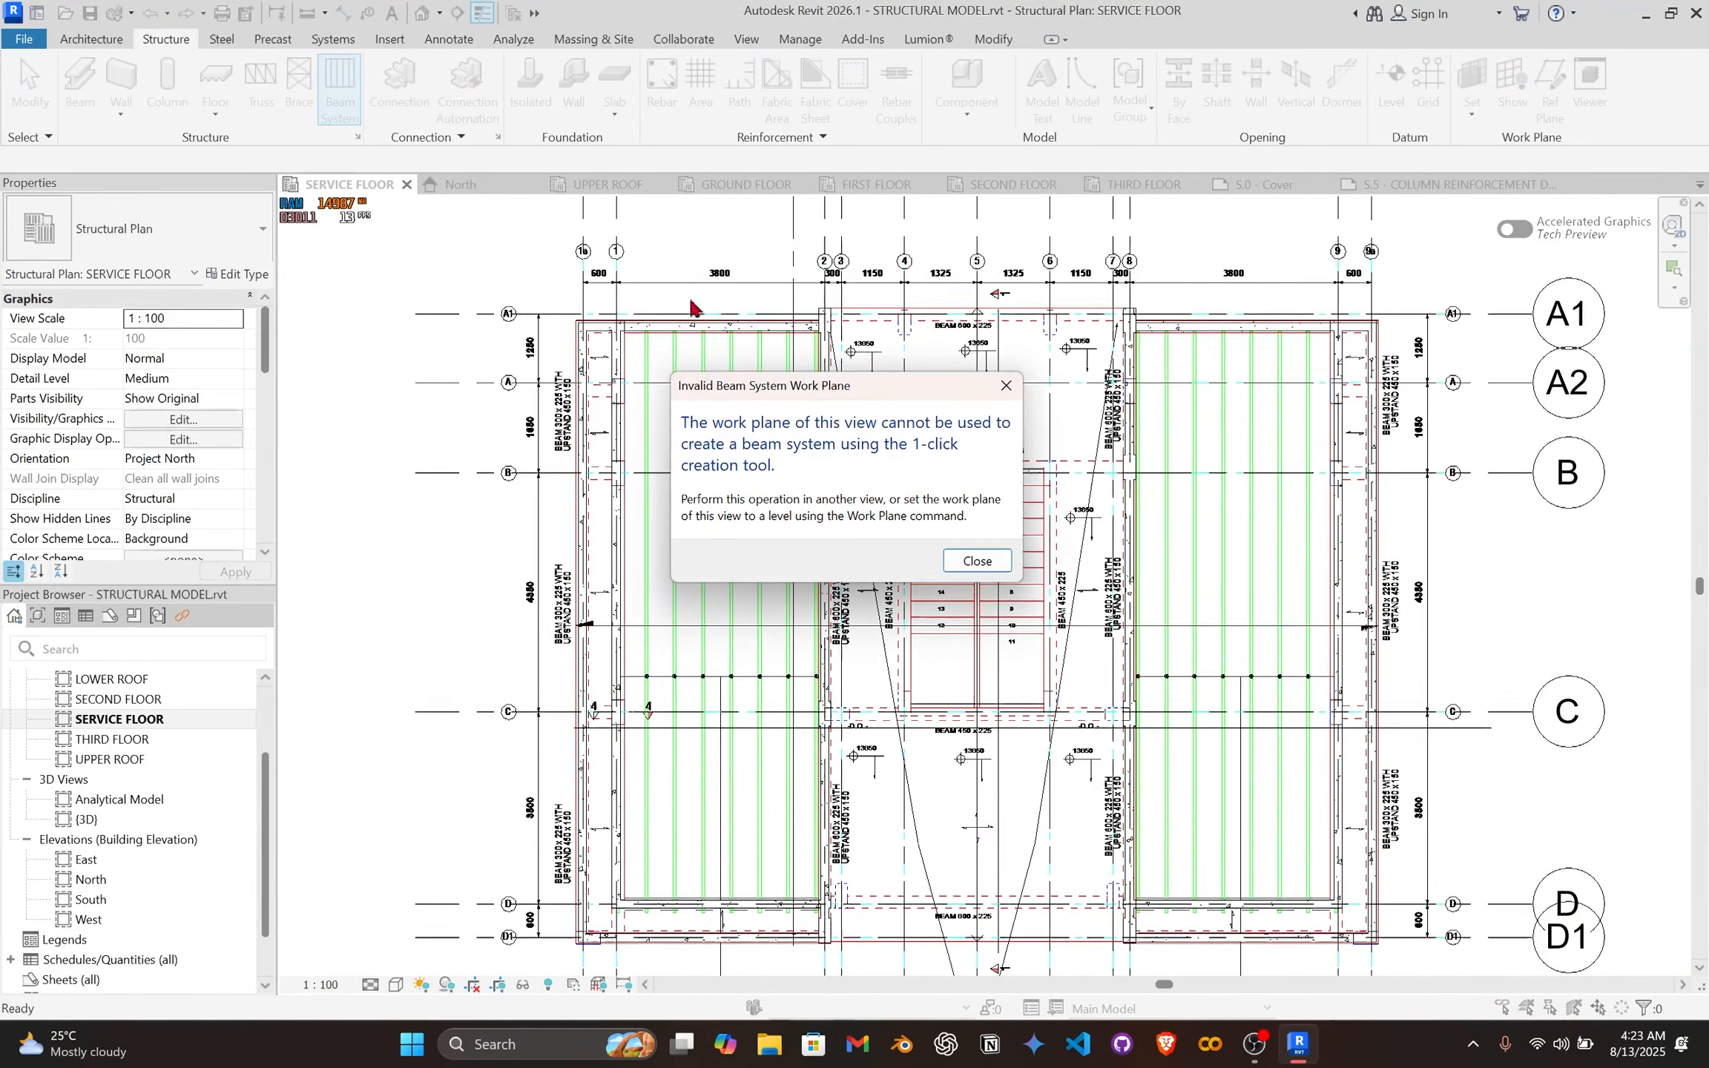
click(977, 561)
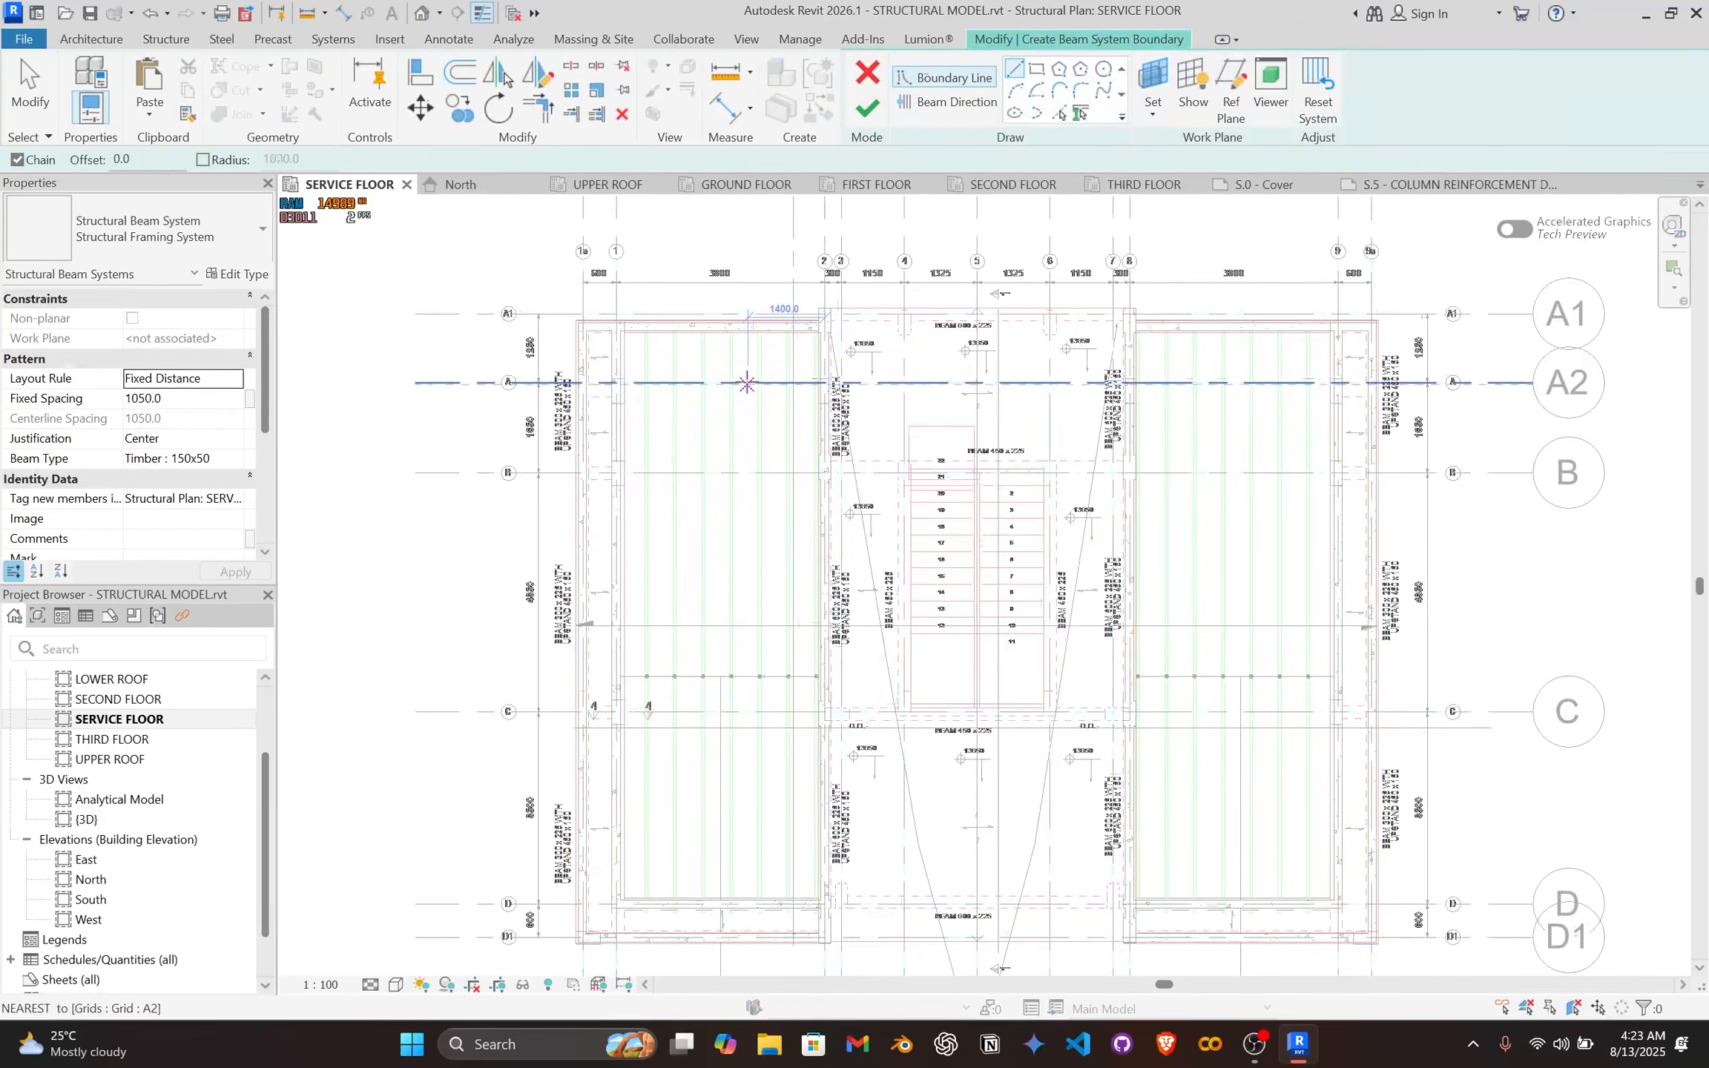
Step: Set the beam system's layout rule to Maximum Spacing
scroll(607, 331, up, 2)
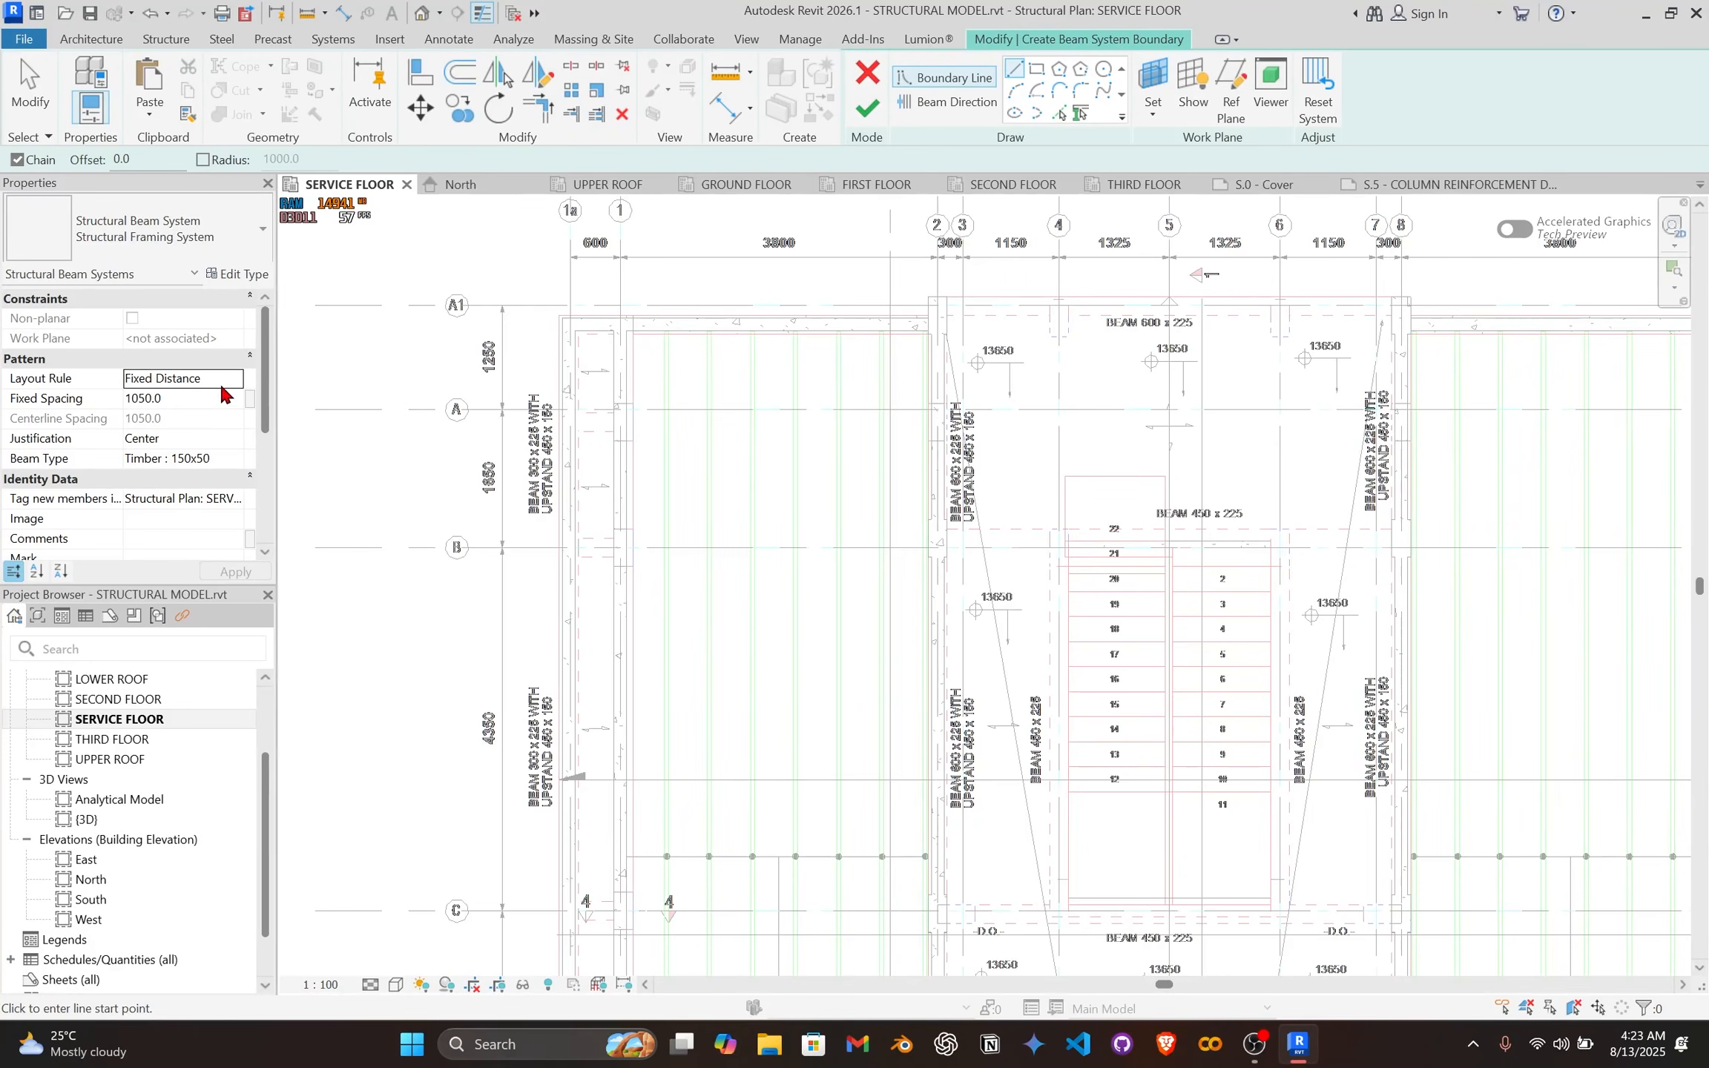
click(239, 380)
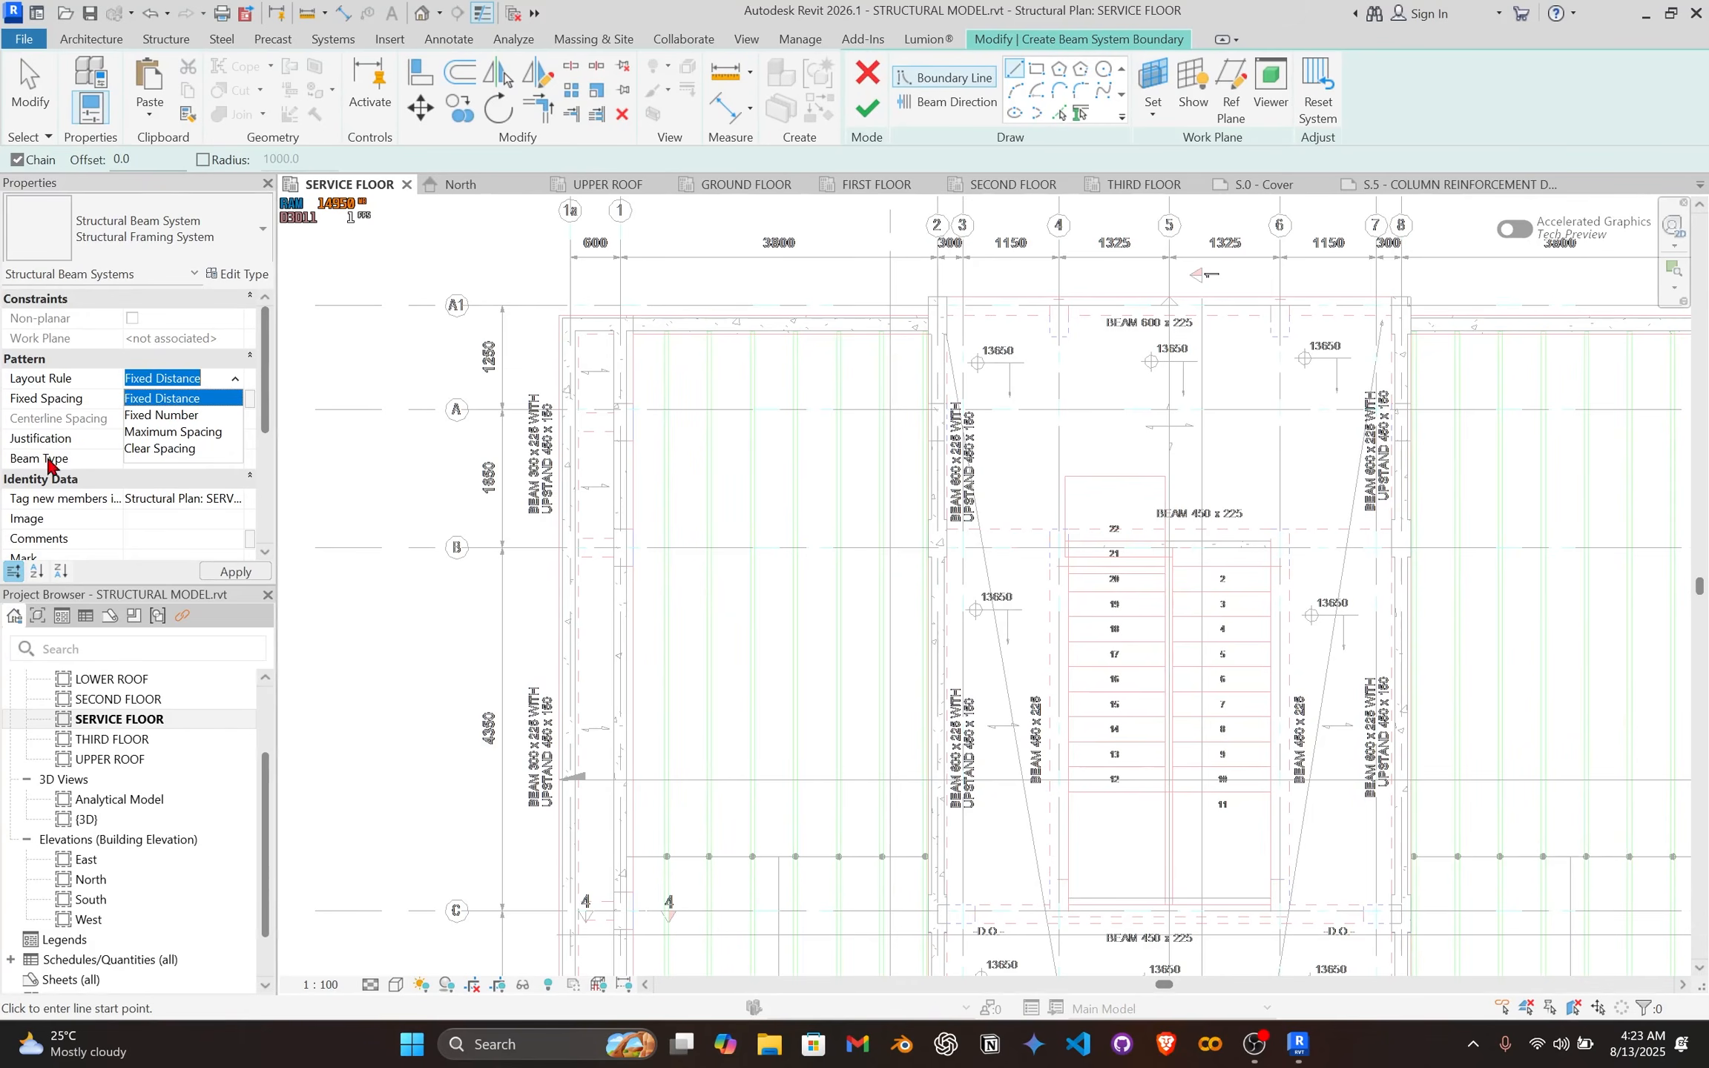
click(157, 431)
click(237, 380)
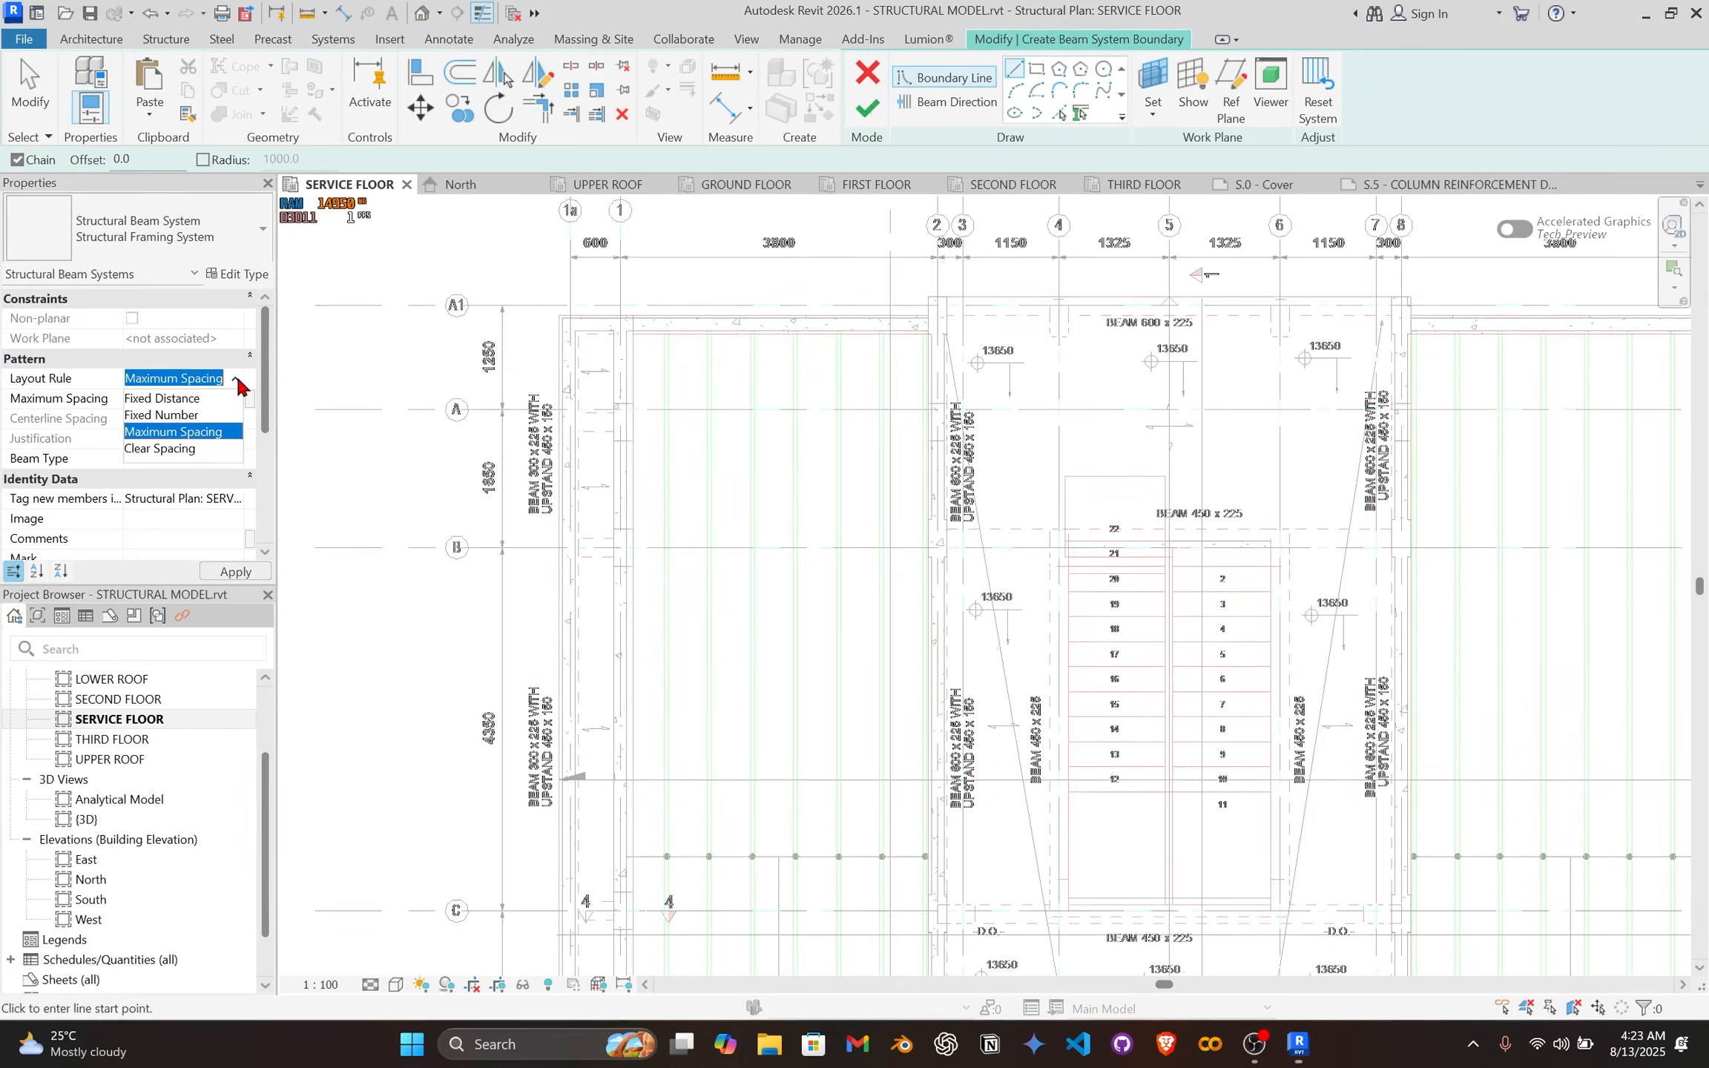
click(209, 434)
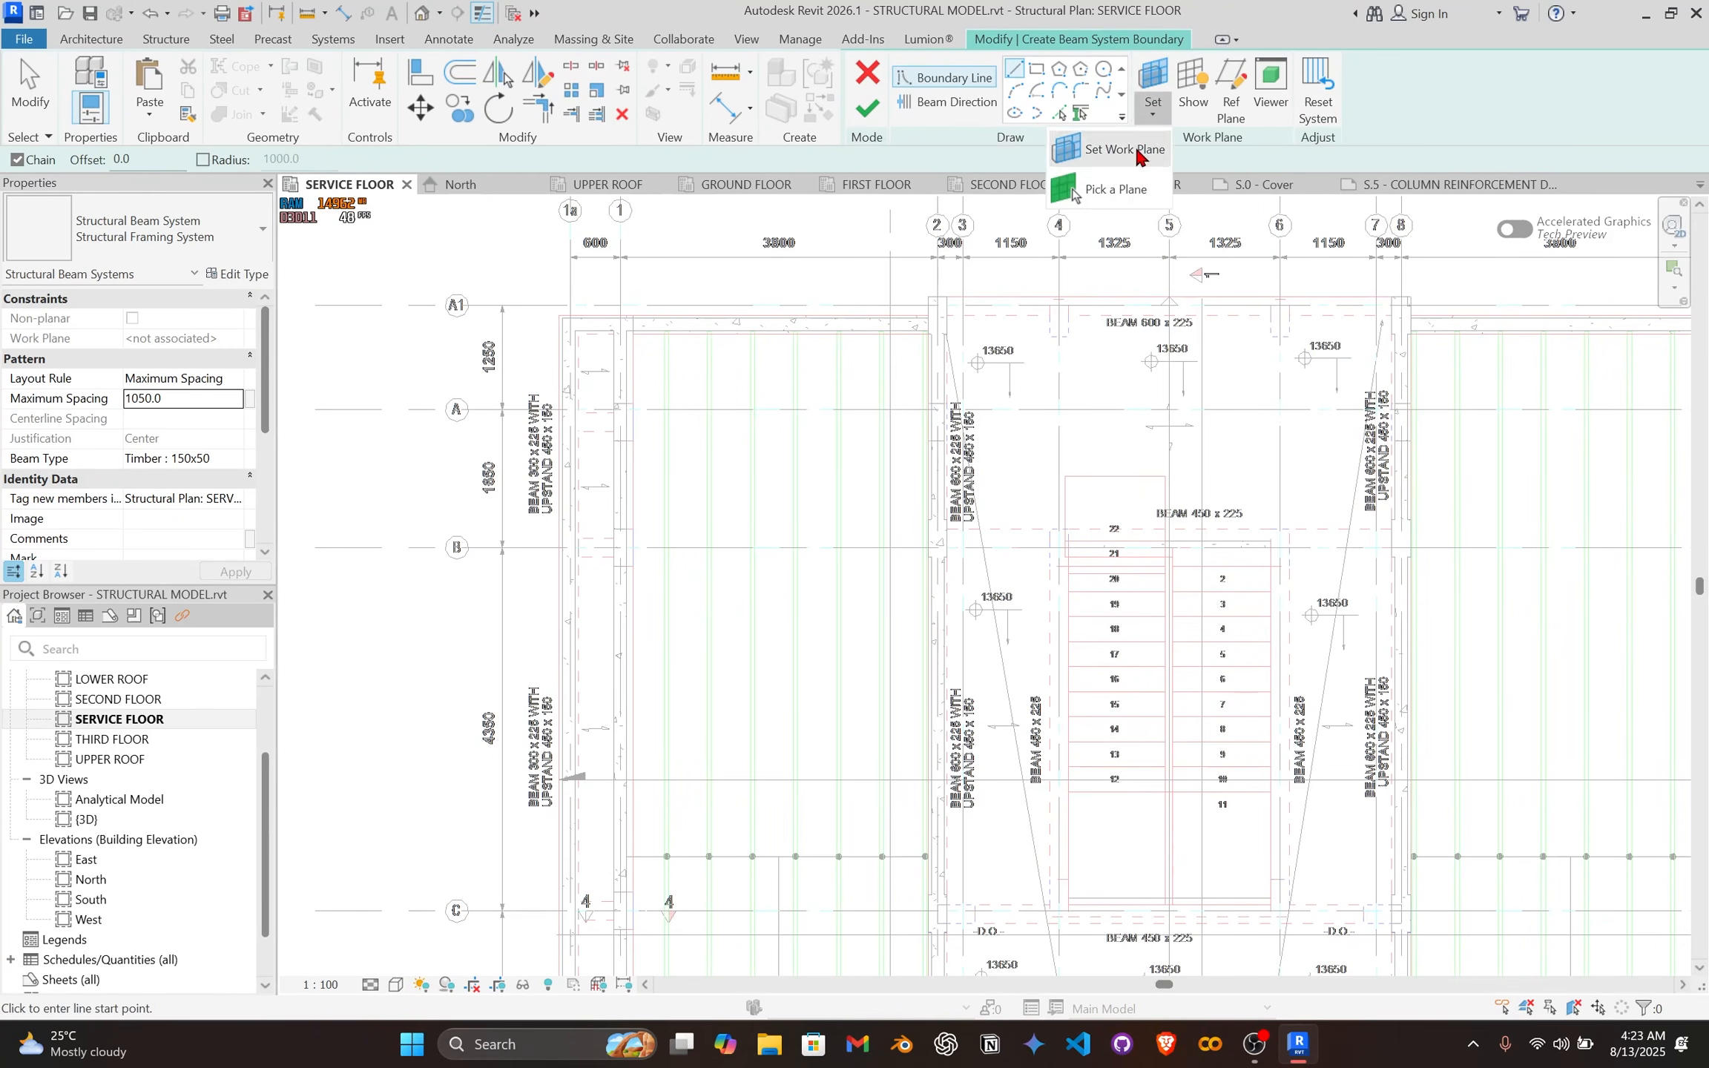
Step: Set the beam system's work plane by name to Reference Plane : Servicve Floor Rafters
click(1153, 112)
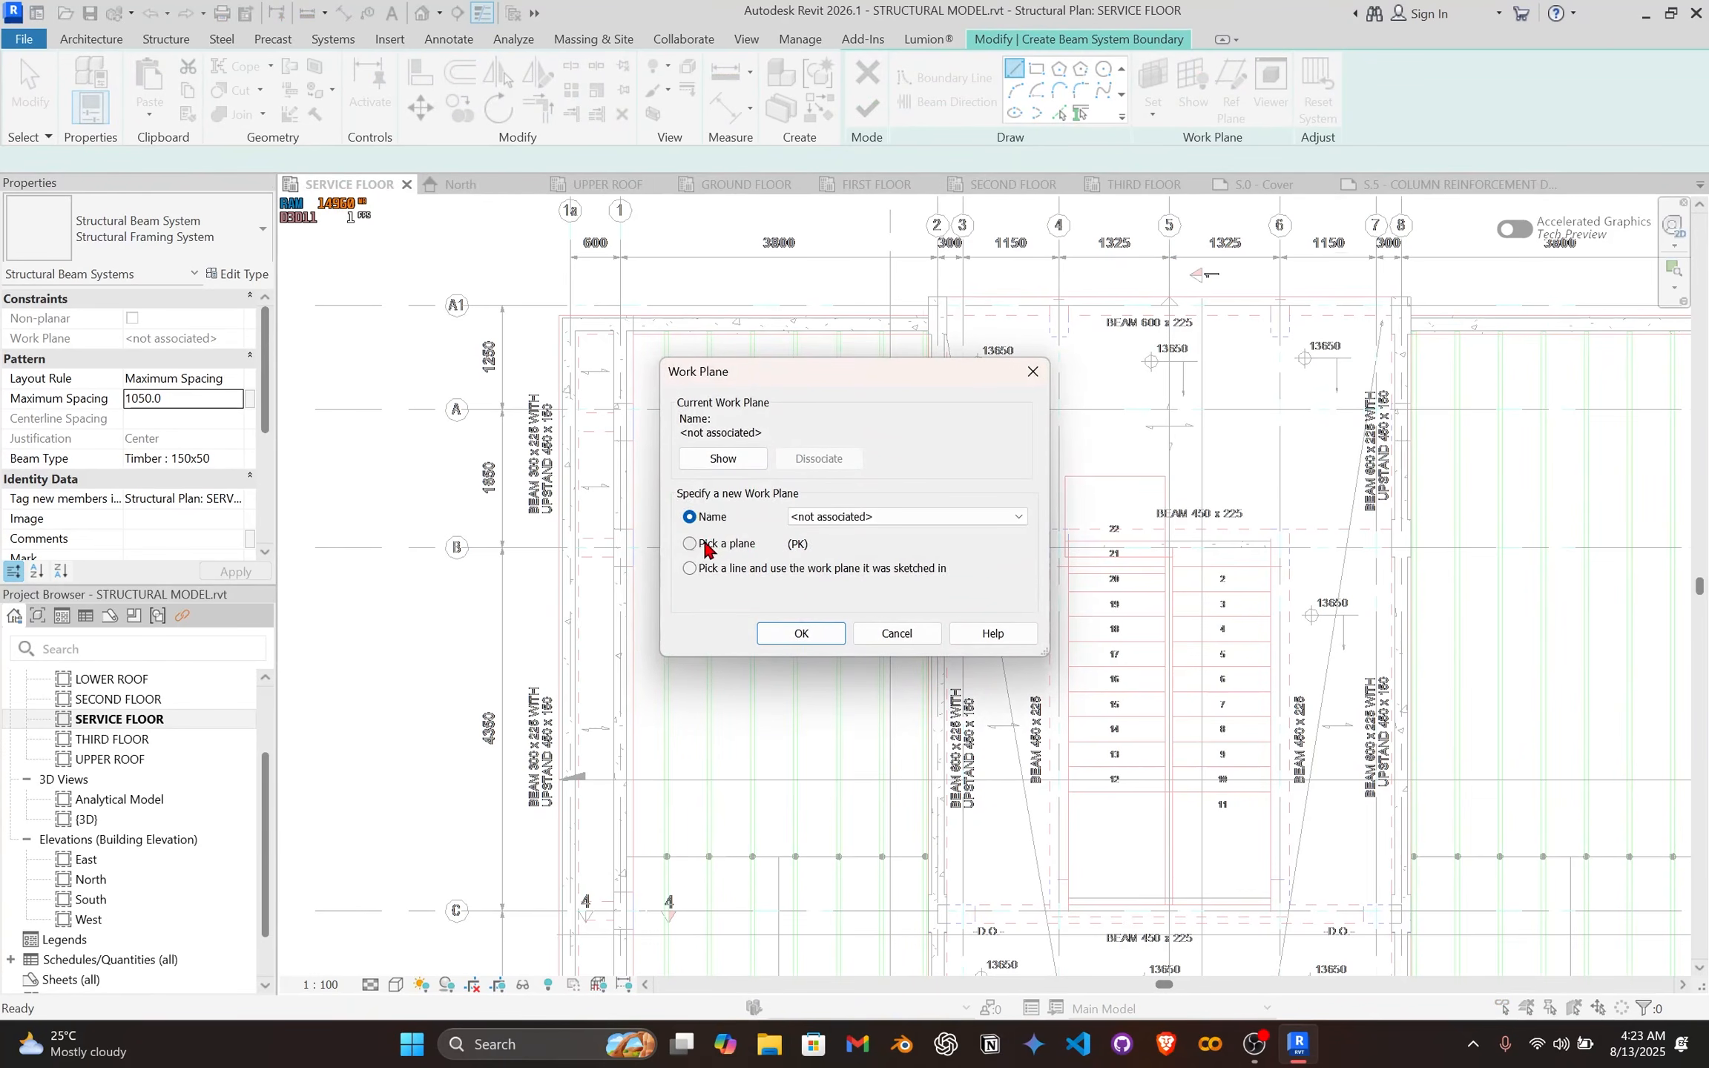
click(875, 517)
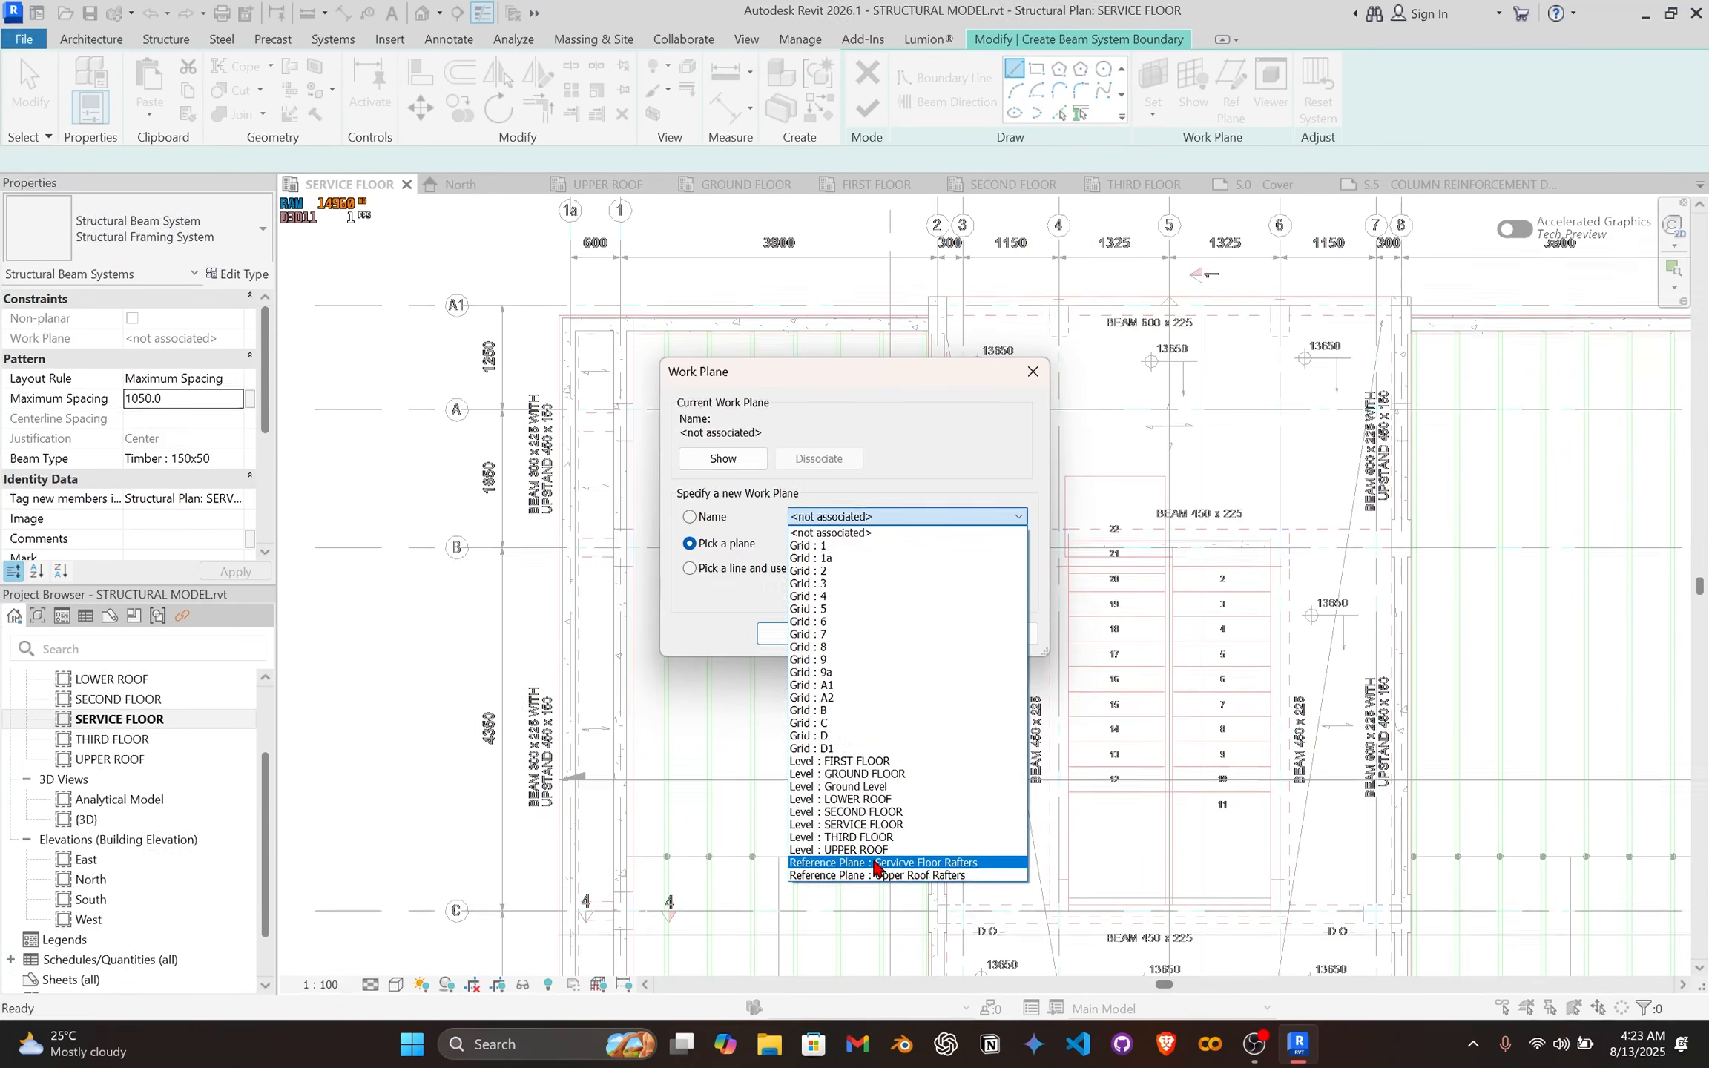
click(875, 864)
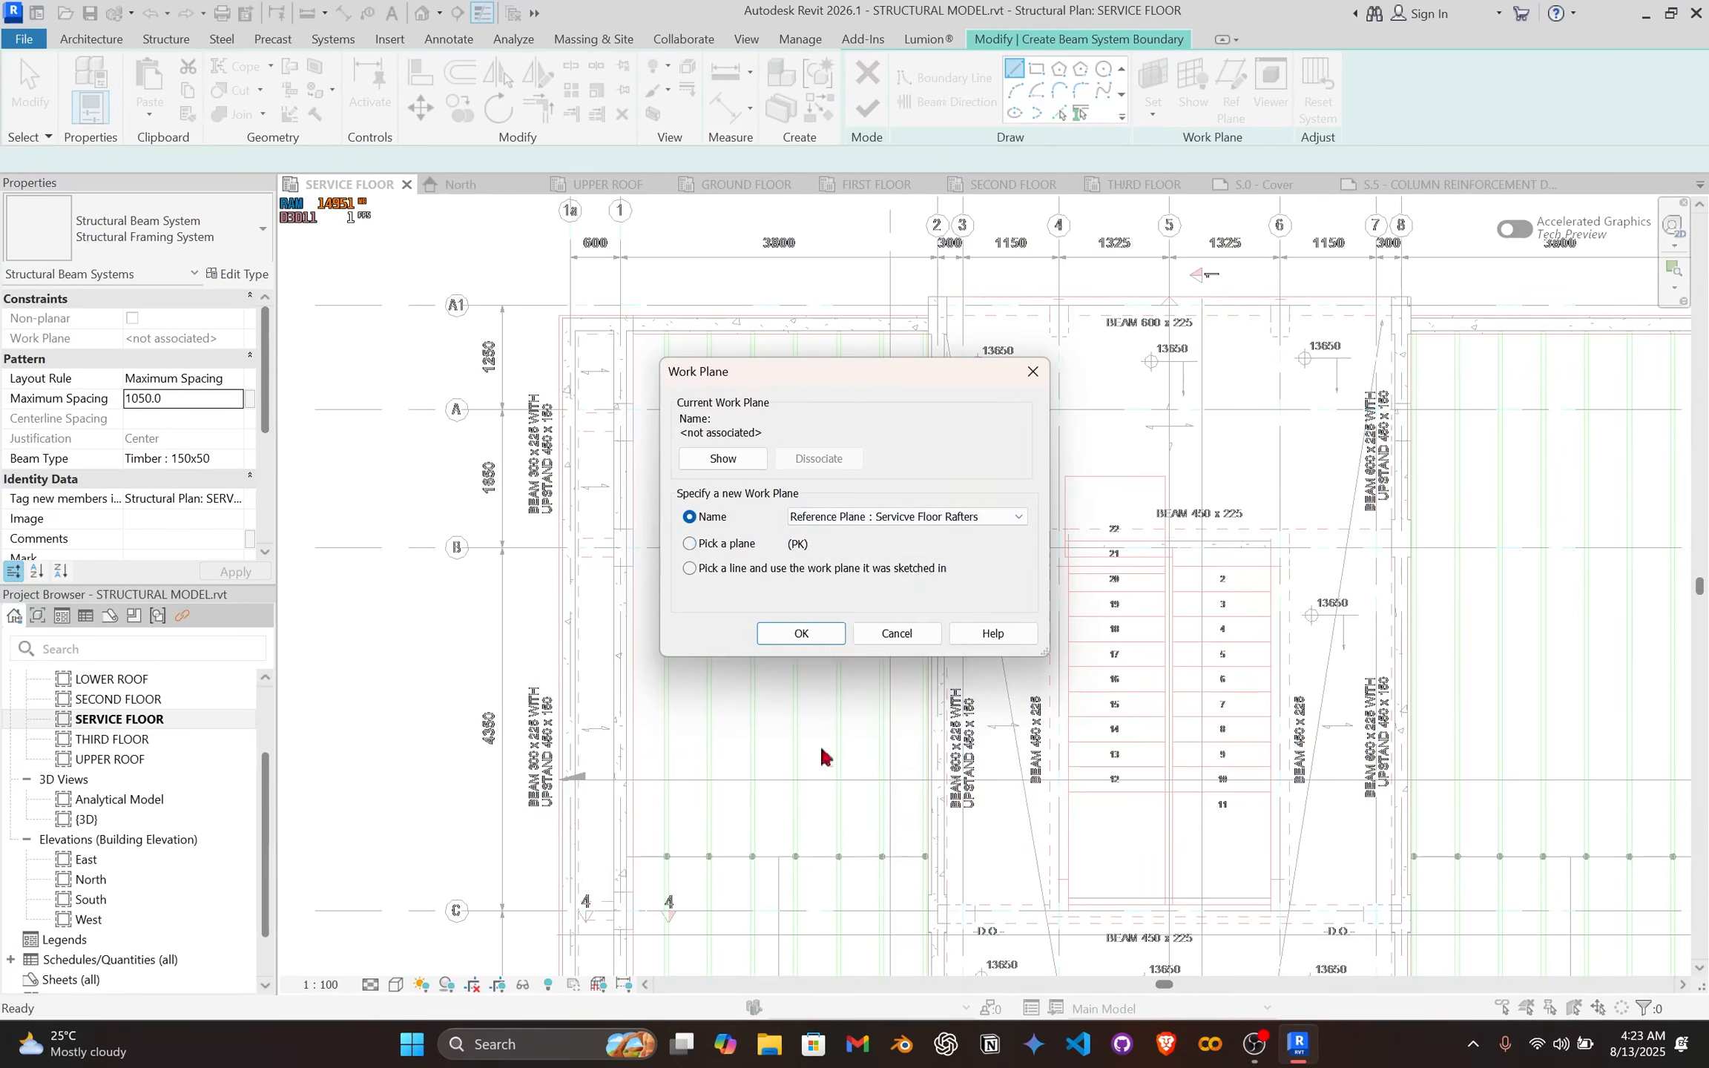
click(802, 634)
Step: Draw a rectangular beam system boundary about 3613 x 10608 mm around the rafter bay between grids 1 and 2, from A1 to just past D
mouse_move(805, 549)
middle_down()
mouse_move(813, 507)
mouse_move(787, 475)
middle_up()
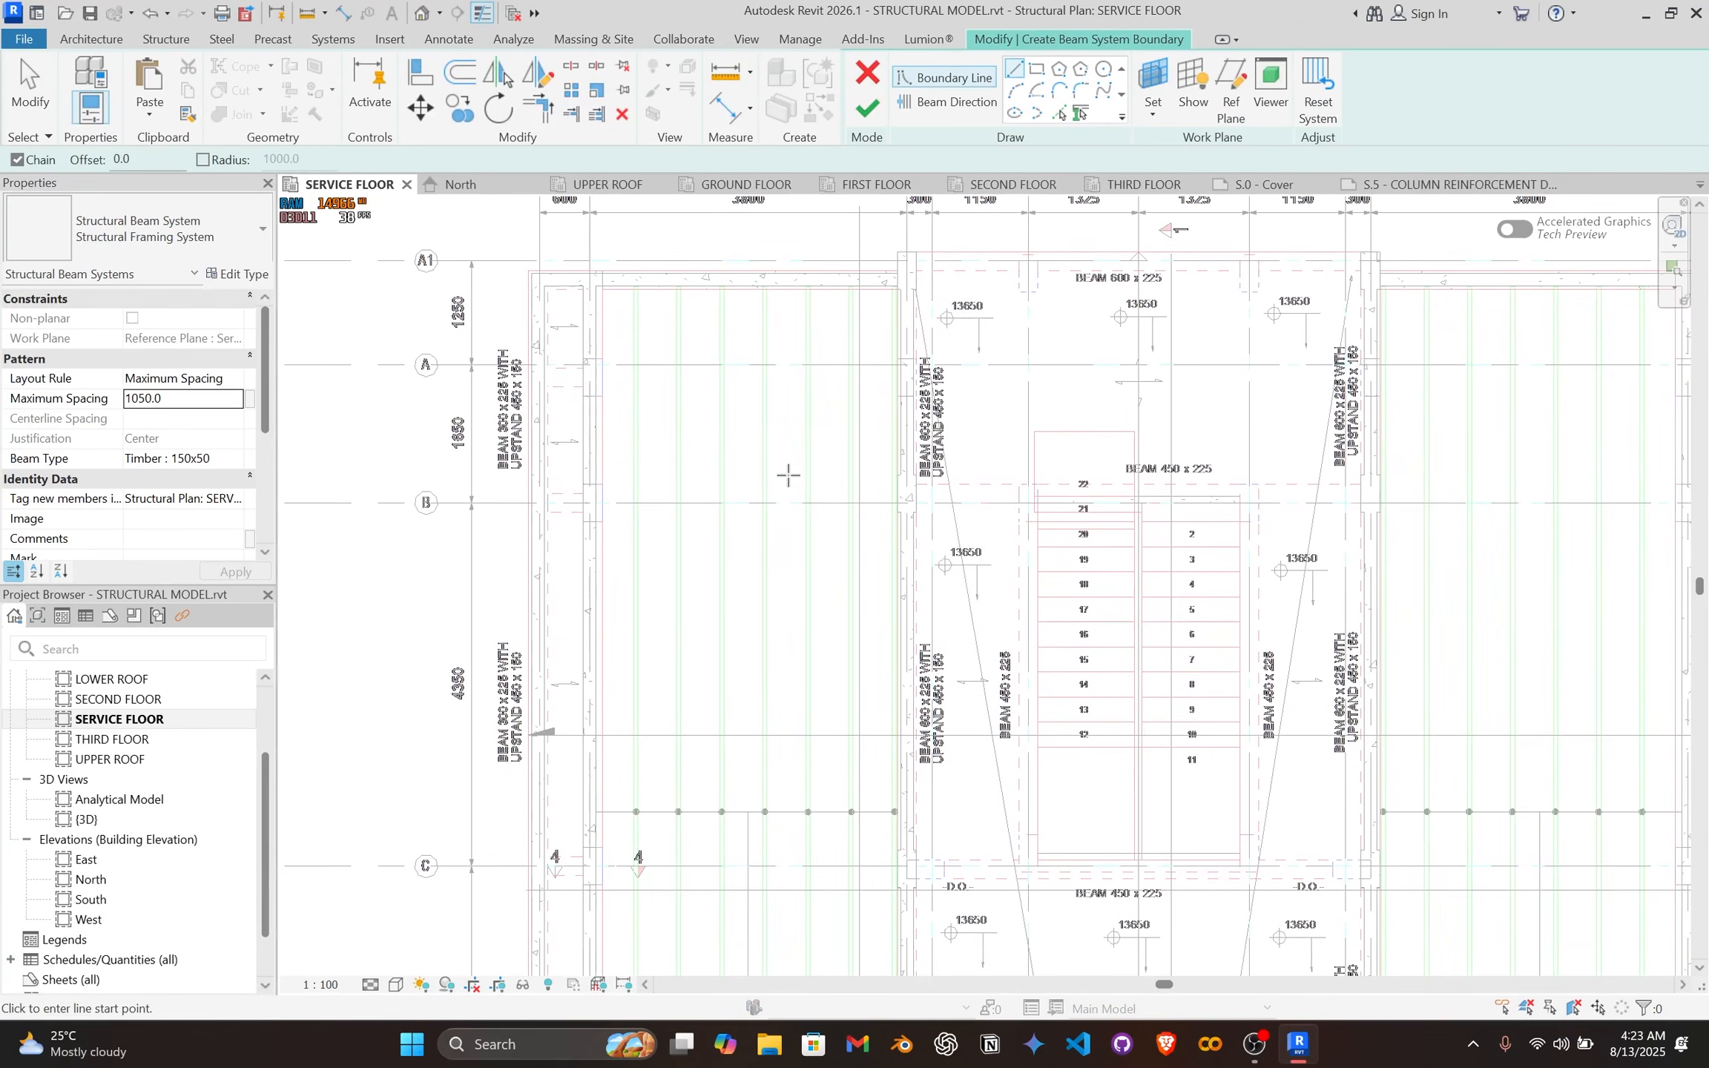
middle_drag(785, 333, 817, 328)
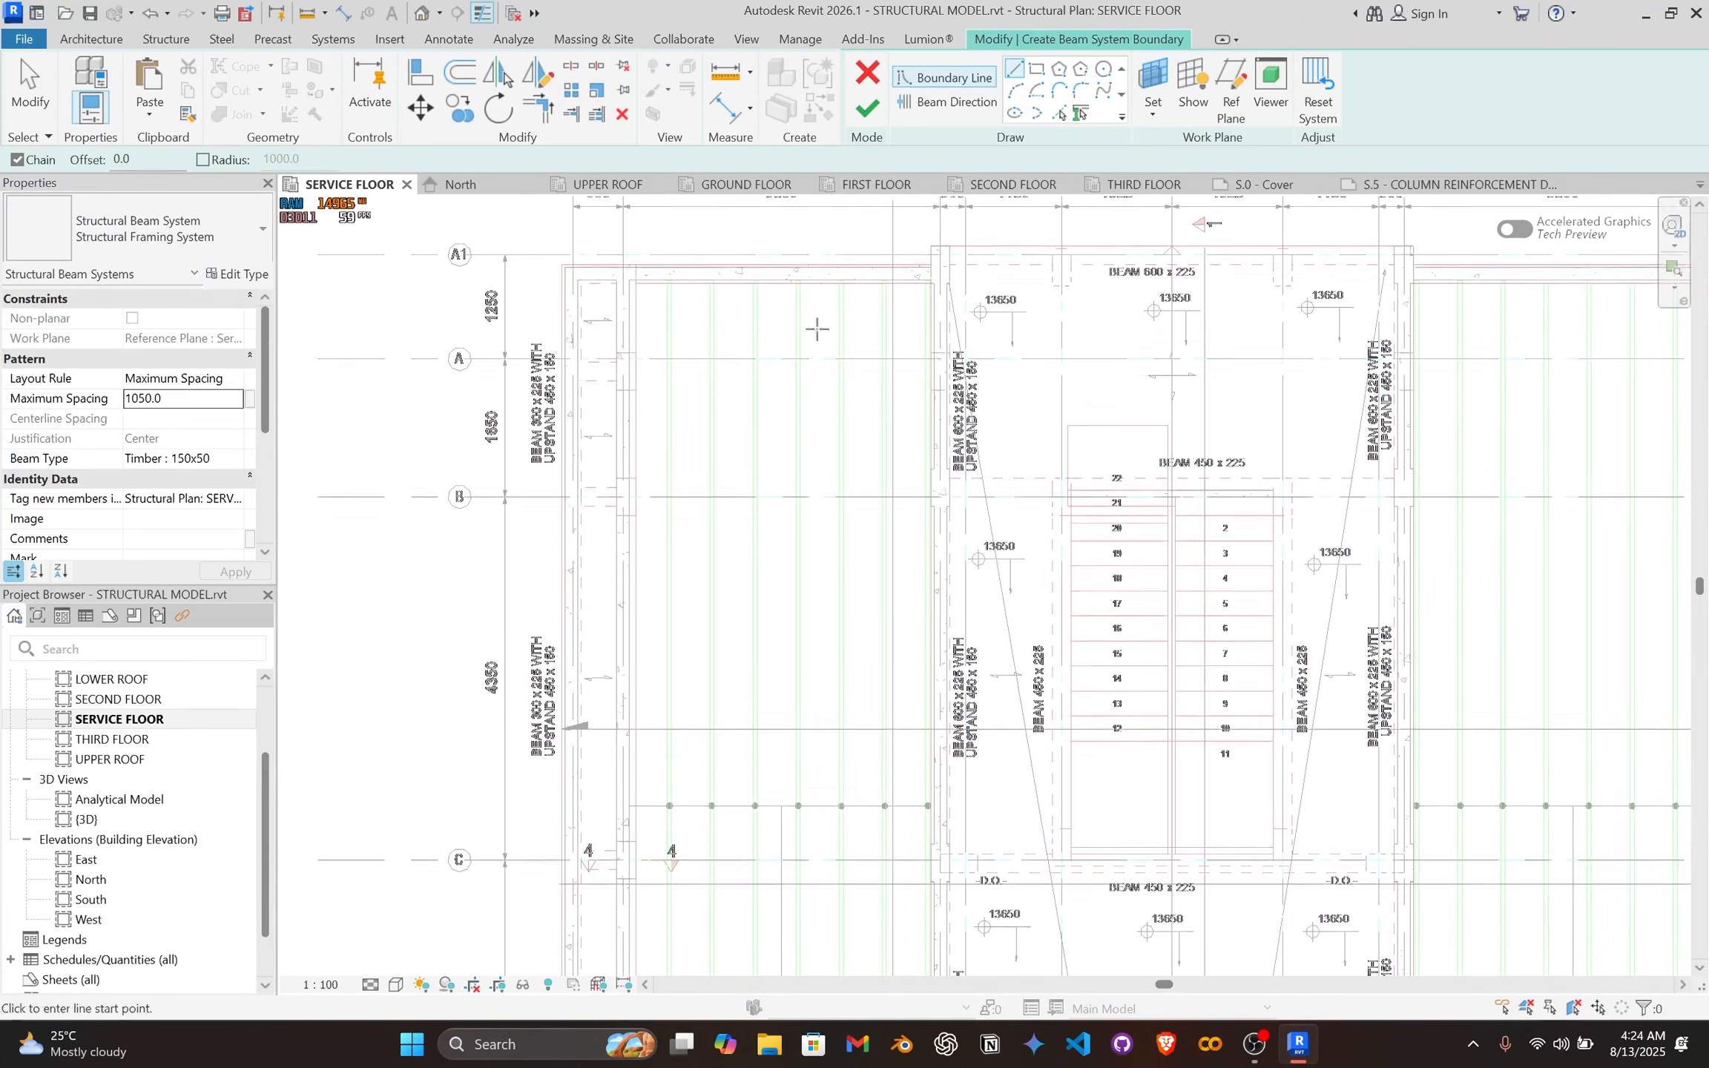
scroll(782, 362, up, 1)
scroll(917, 582, up, 1)
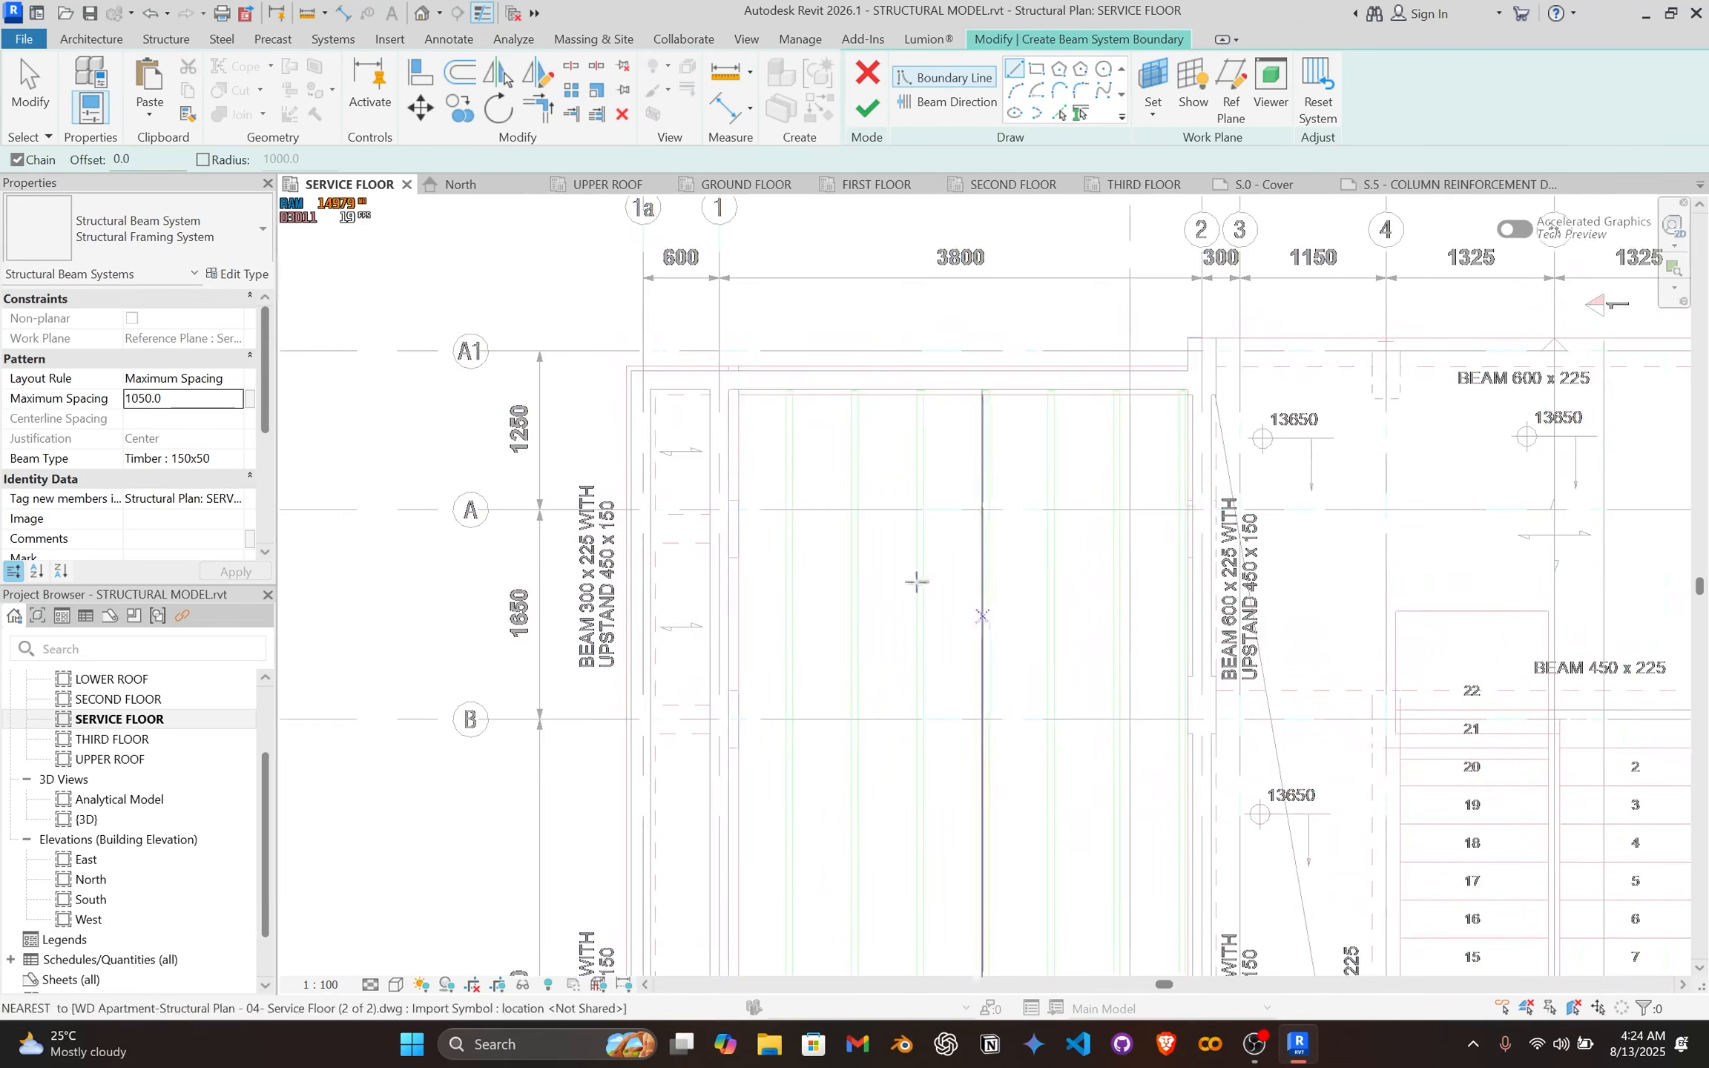
scroll(917, 582, down, 4)
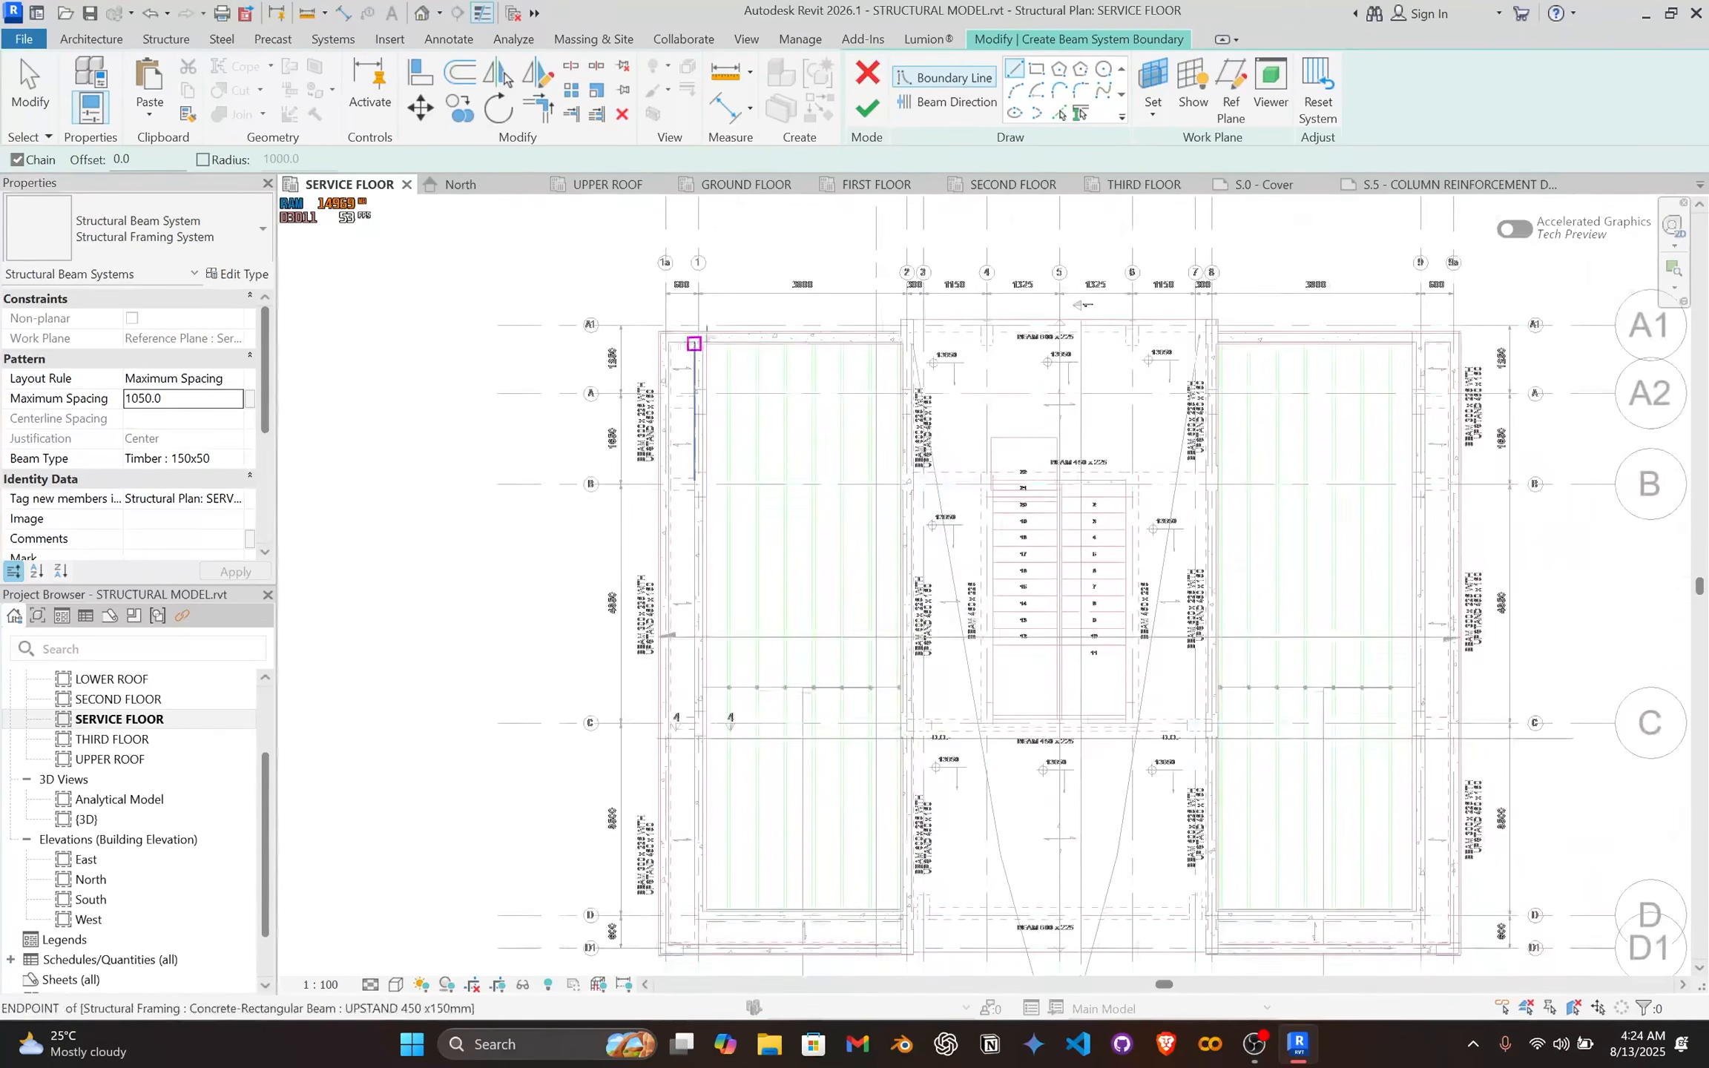
click(1036, 69)
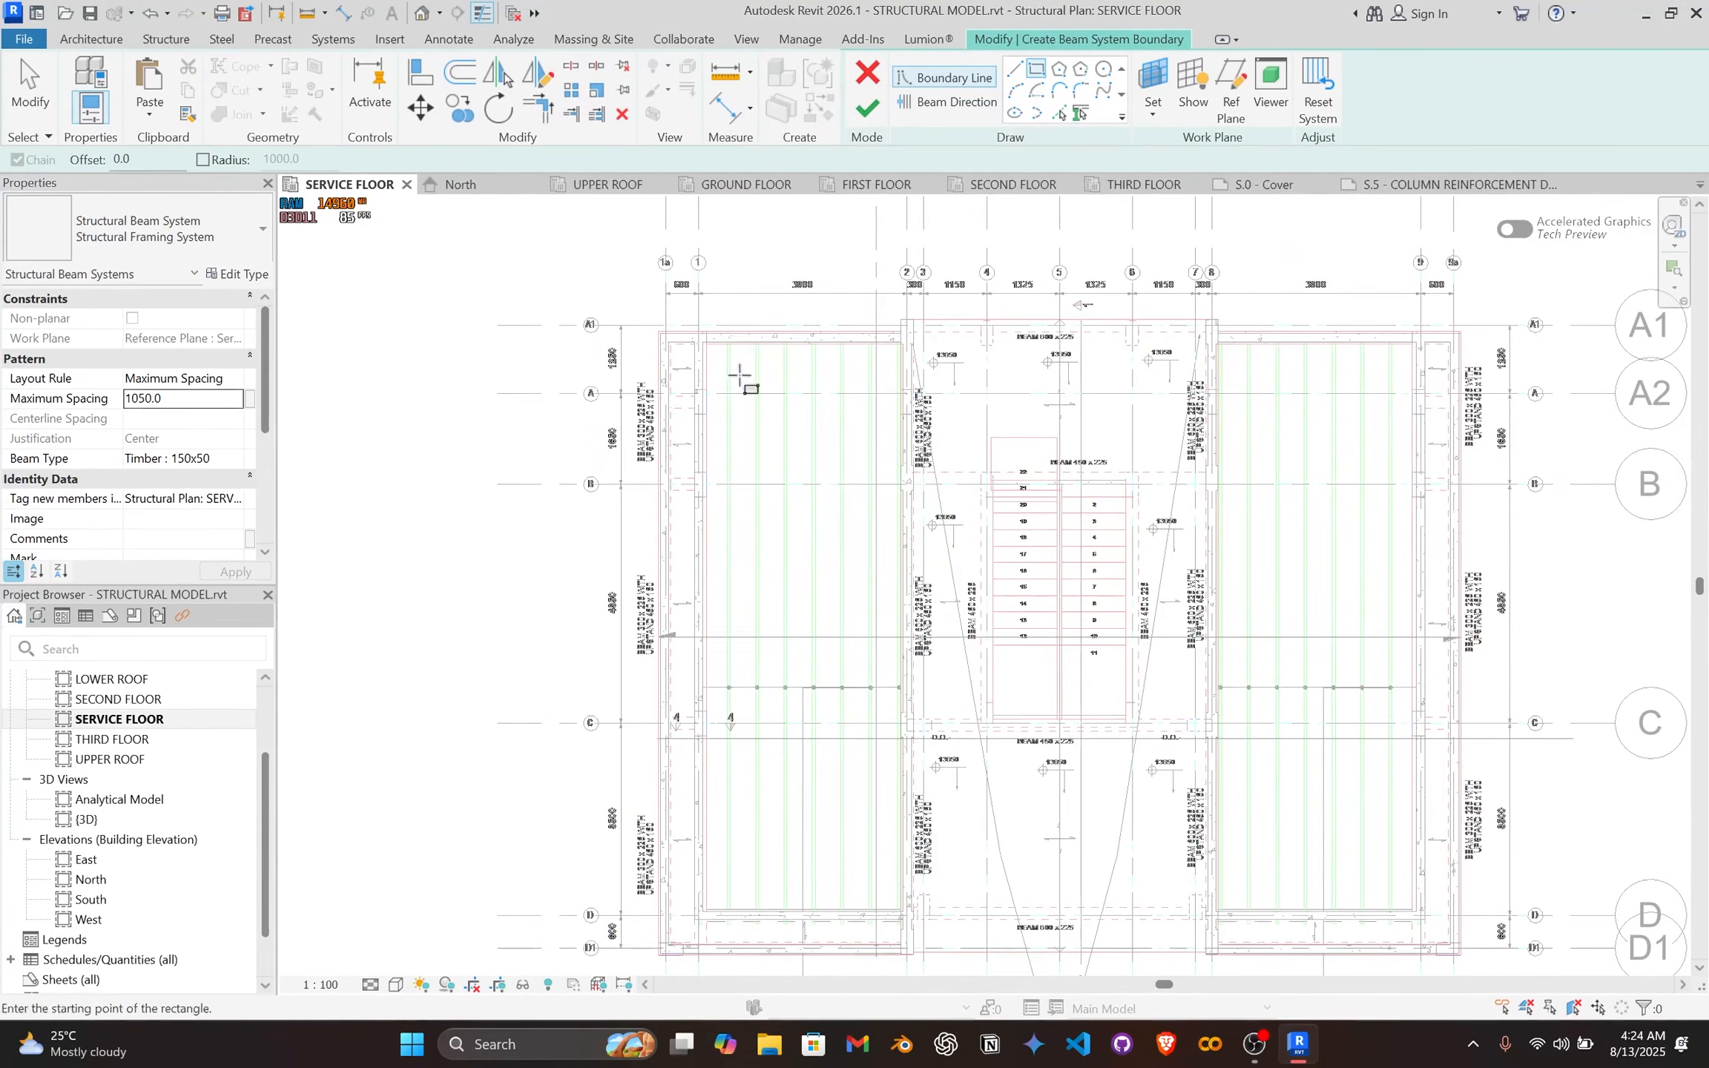
scroll(721, 396, up, 2)
scroll(533, 221, up, 5)
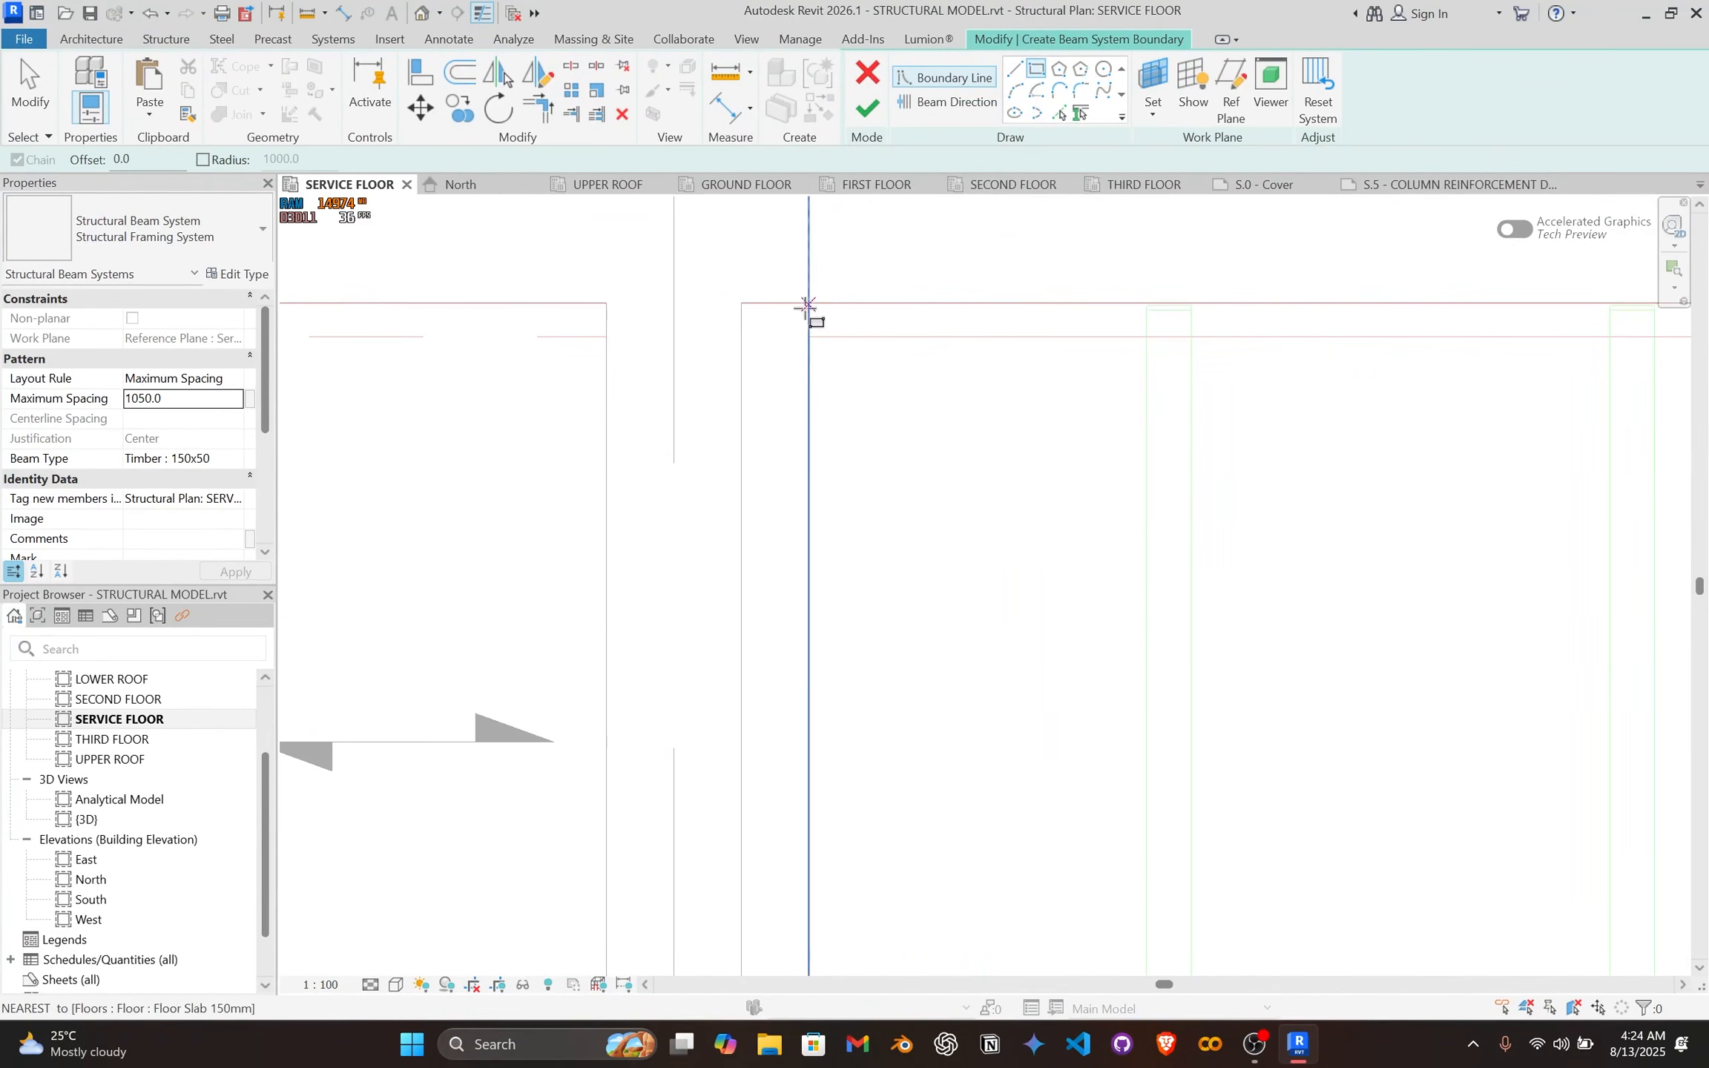
click(741, 304)
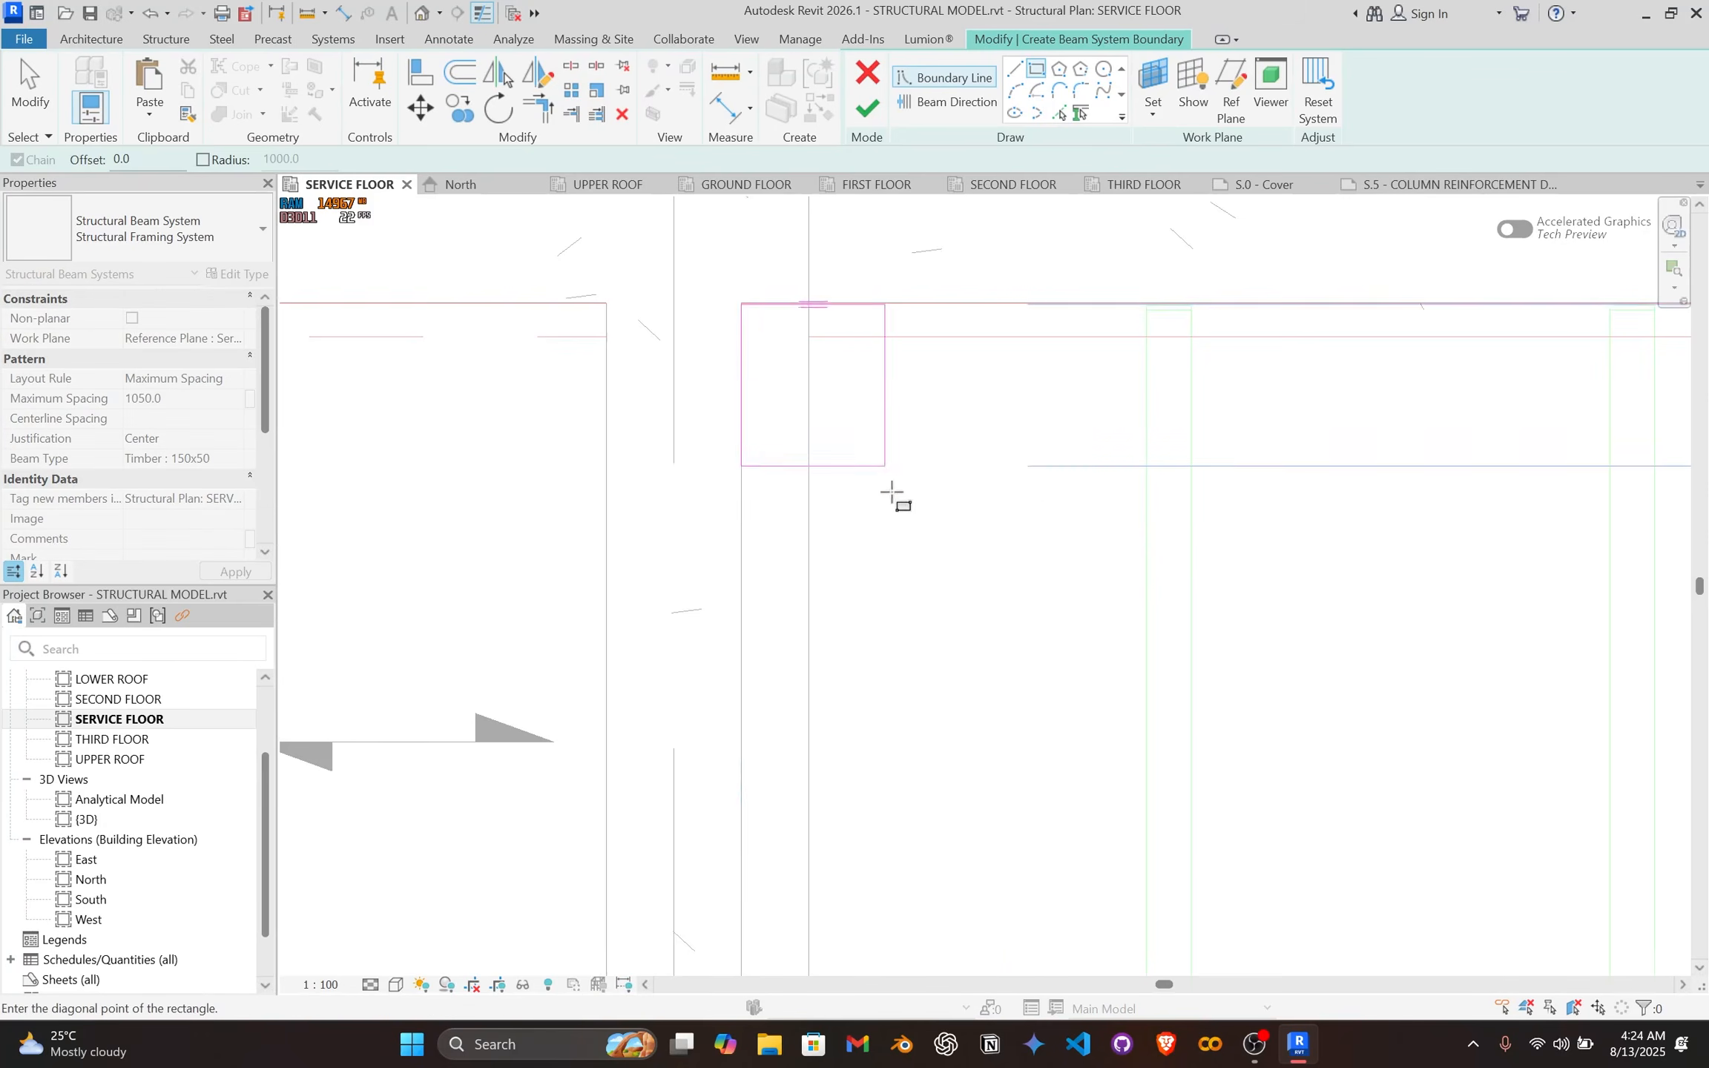
scroll(897, 496, down, 1)
scroll(1098, 653, down, 6)
middle_drag(1121, 689, 859, 423)
scroll(1095, 927, down, 1)
middle_drag(1095, 927, 916, 431)
middle_drag(972, 689, 956, 391)
scroll(986, 617, up, 4)
scroll(946, 763, up, 3)
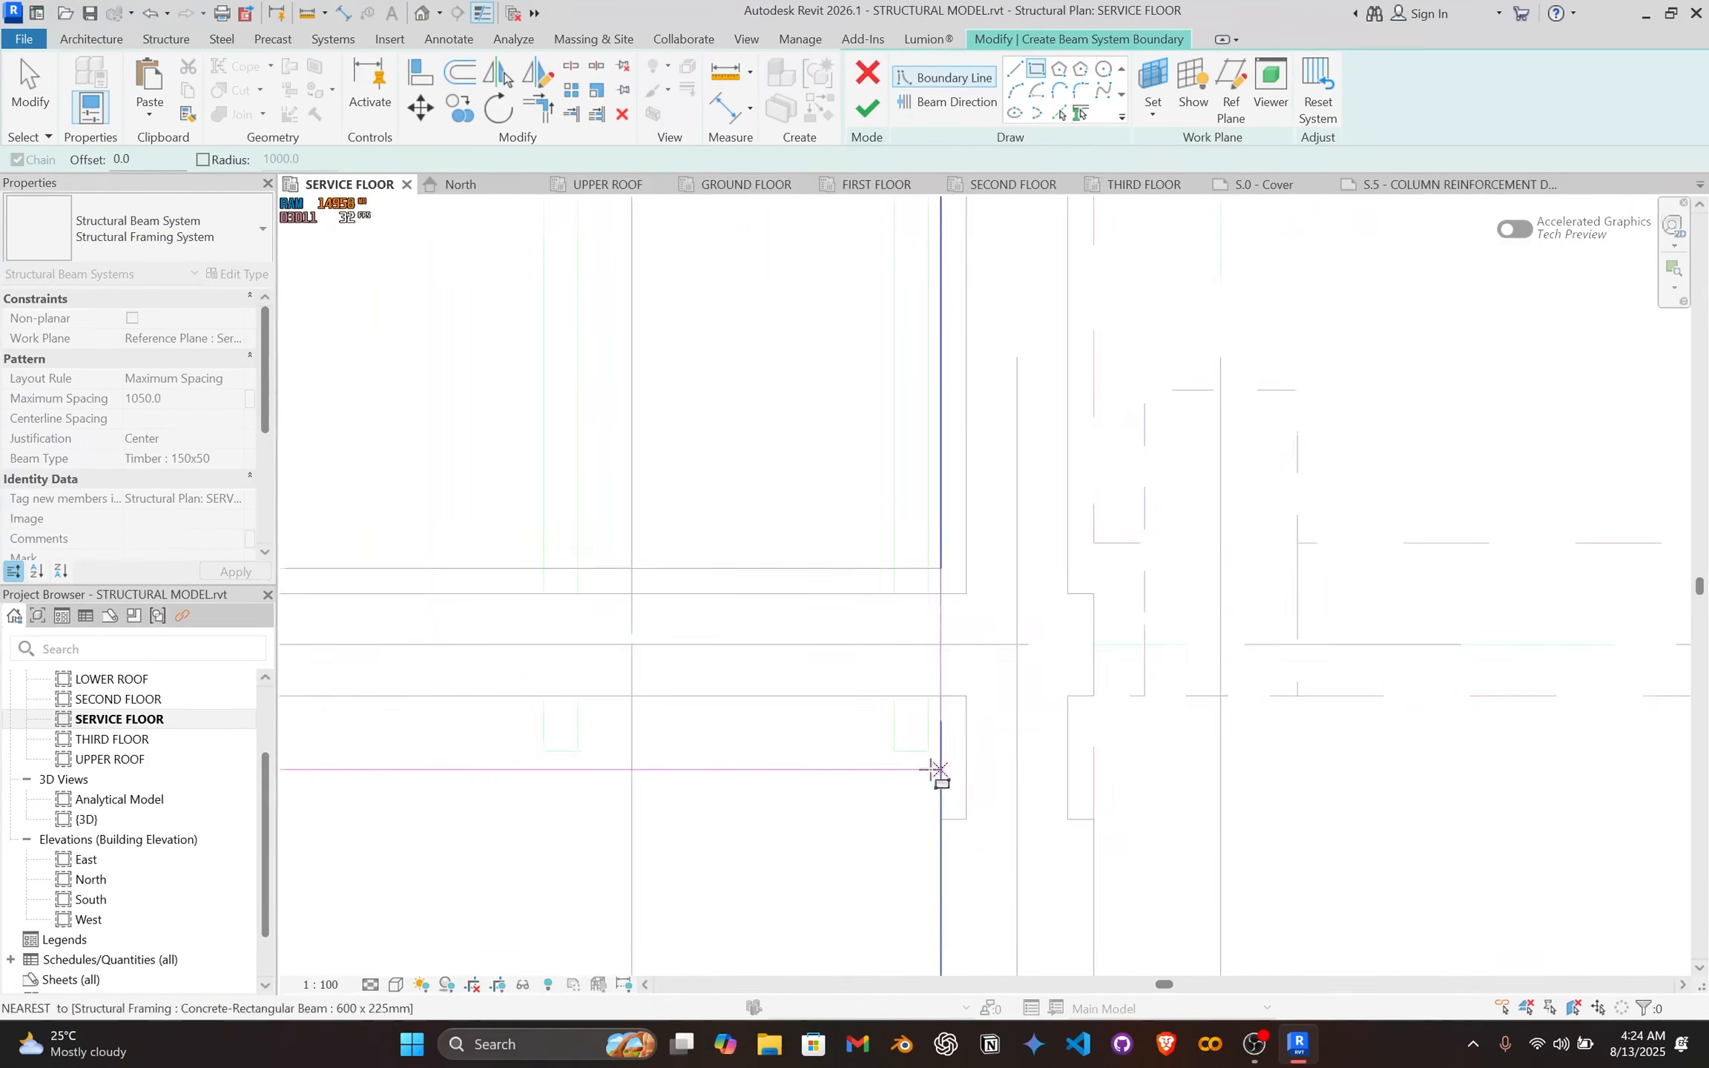
scroll(942, 766, up, 2)
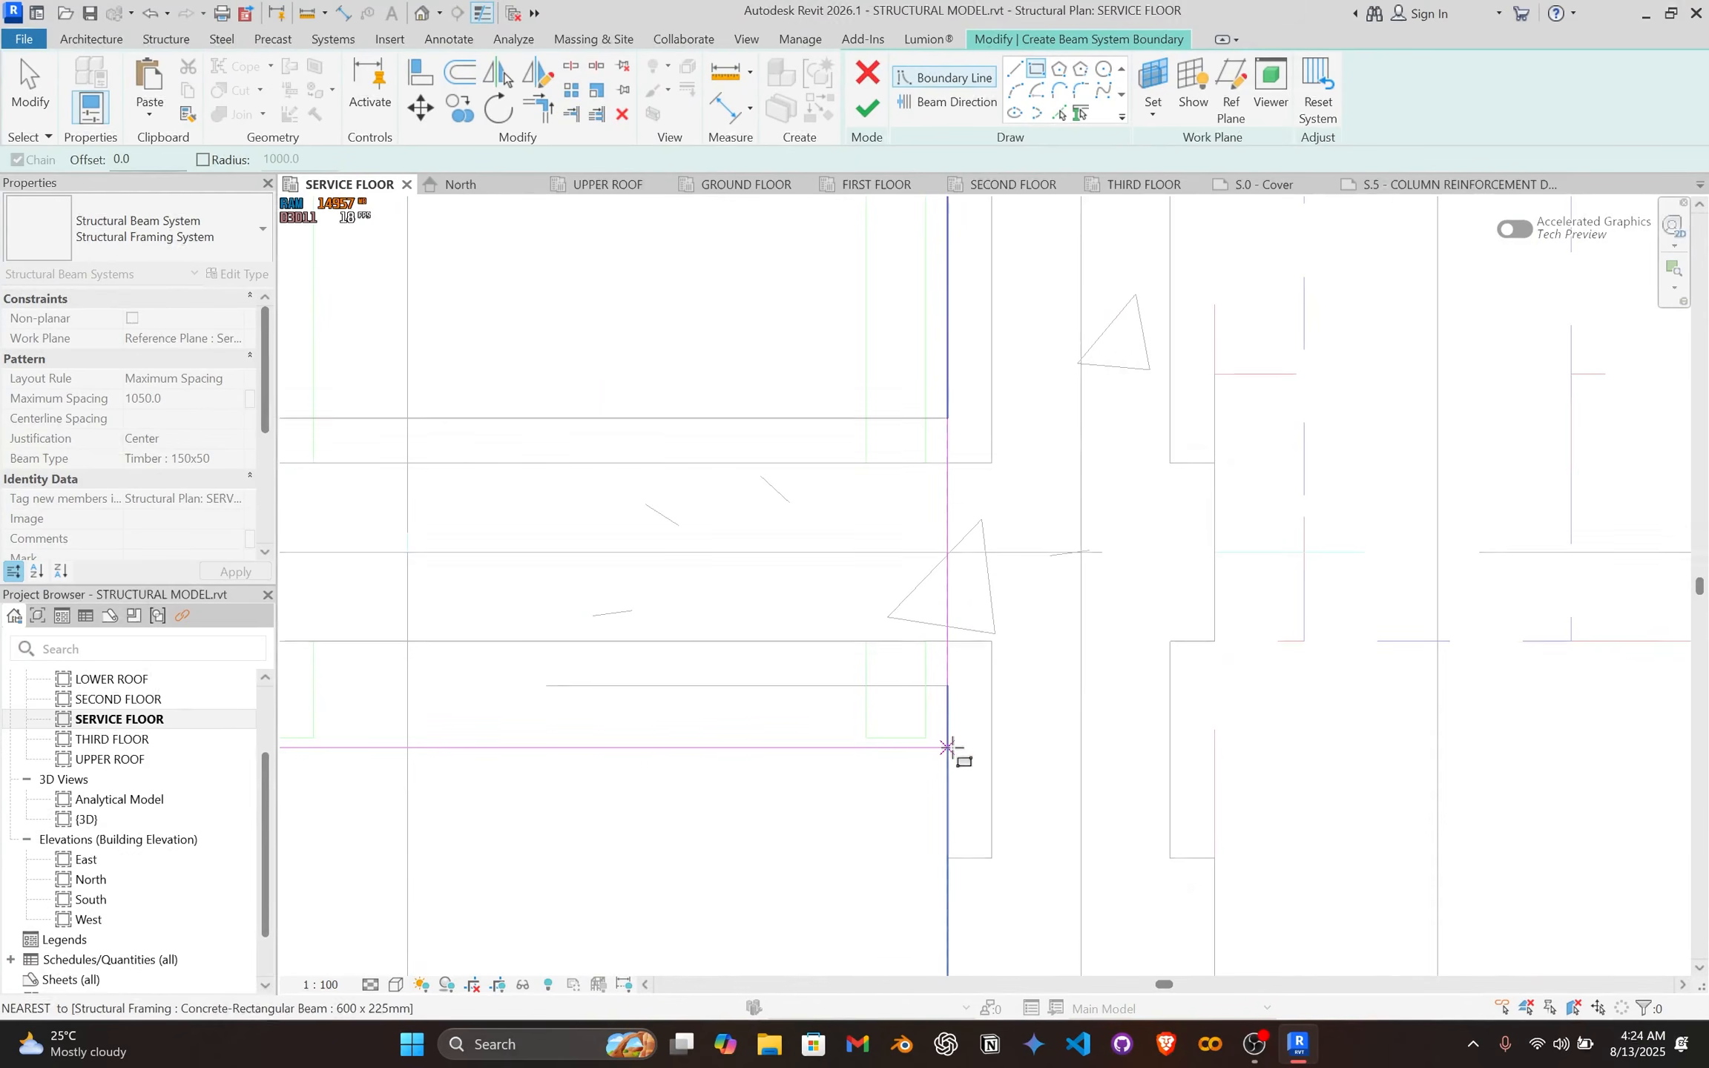
scroll(944, 744, up, 2)
scroll(945, 740, up, 1)
click(943, 727)
scroll(949, 725, down, 5)
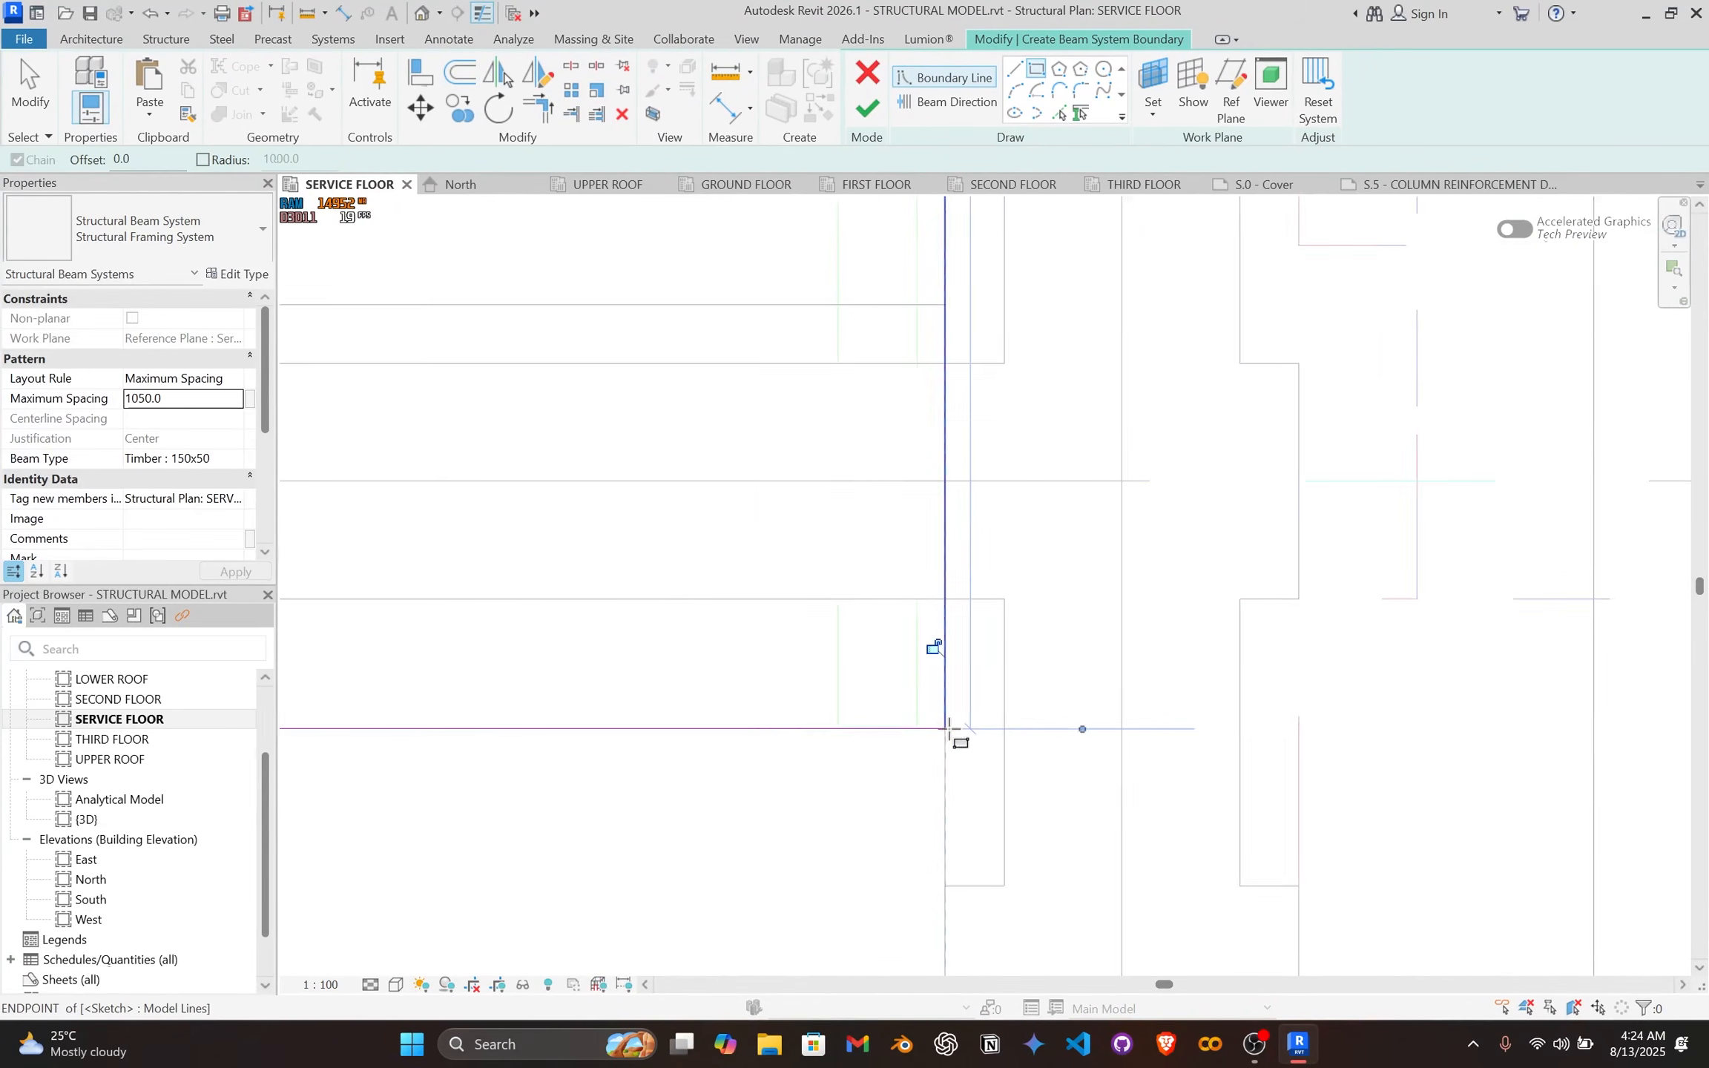
scroll(952, 723, down, 6)
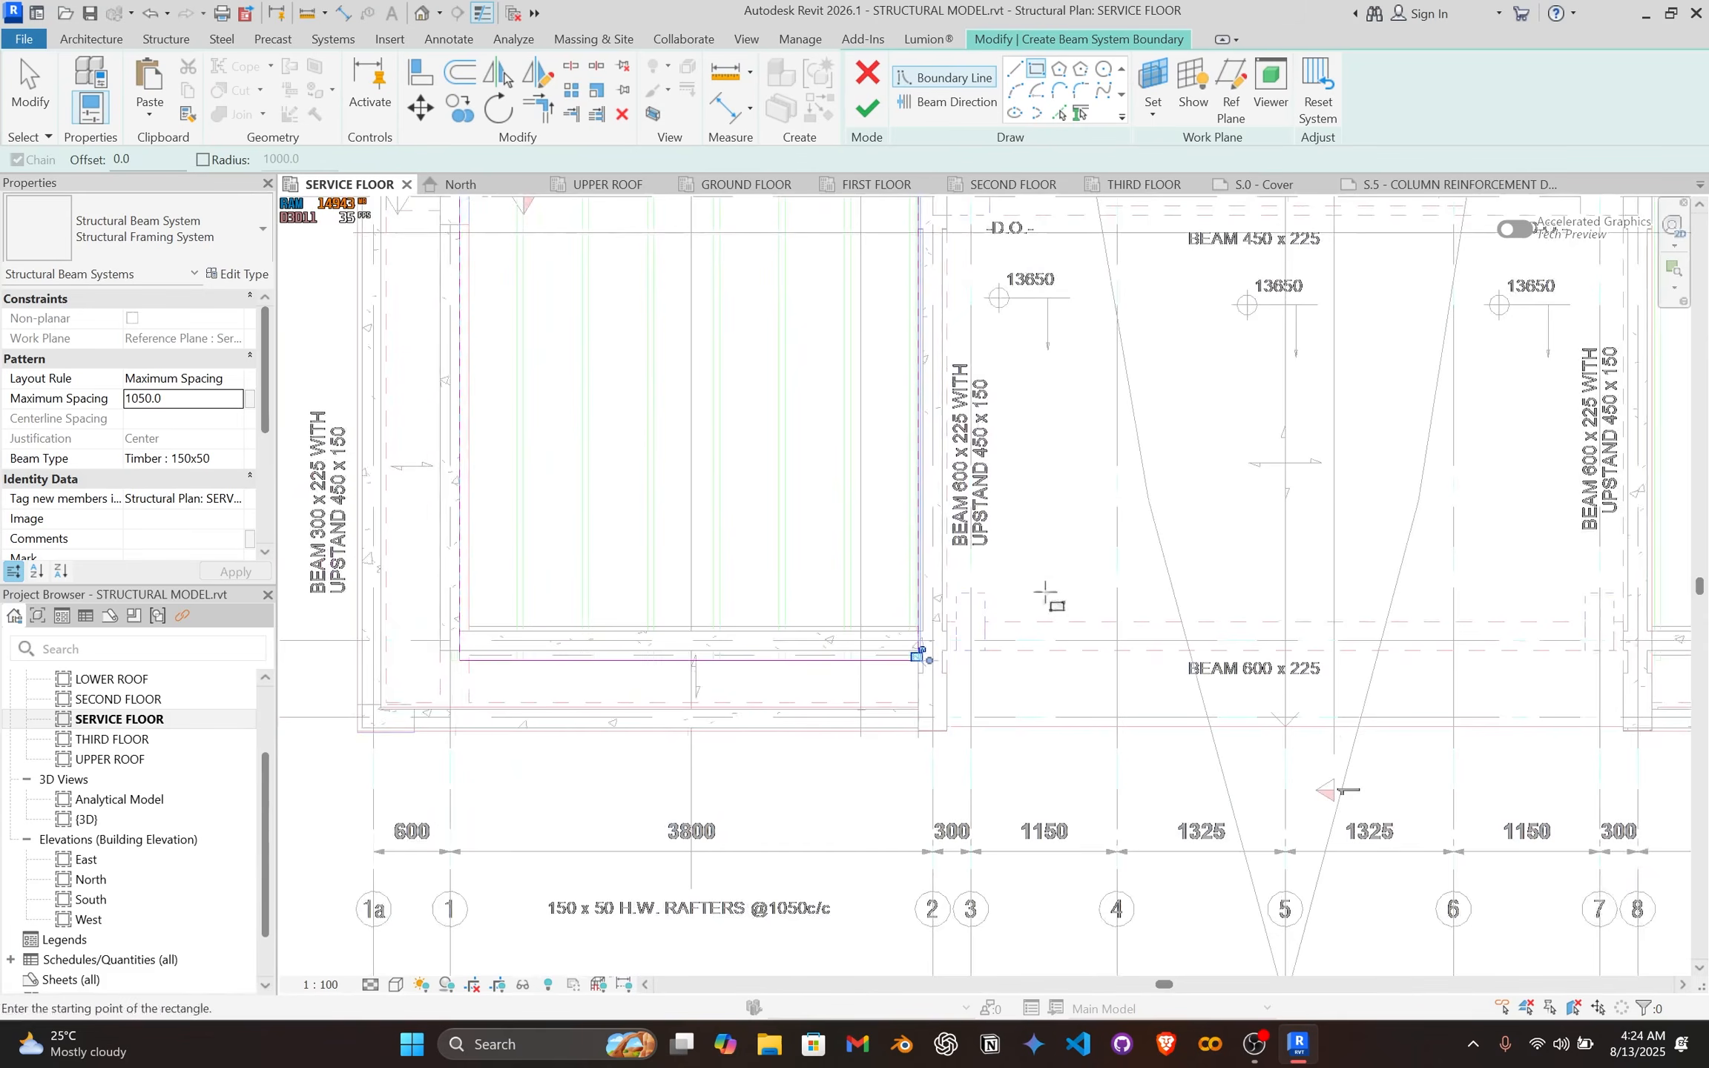
scroll(890, 505, down, 5)
scroll(1042, 380, up, 4)
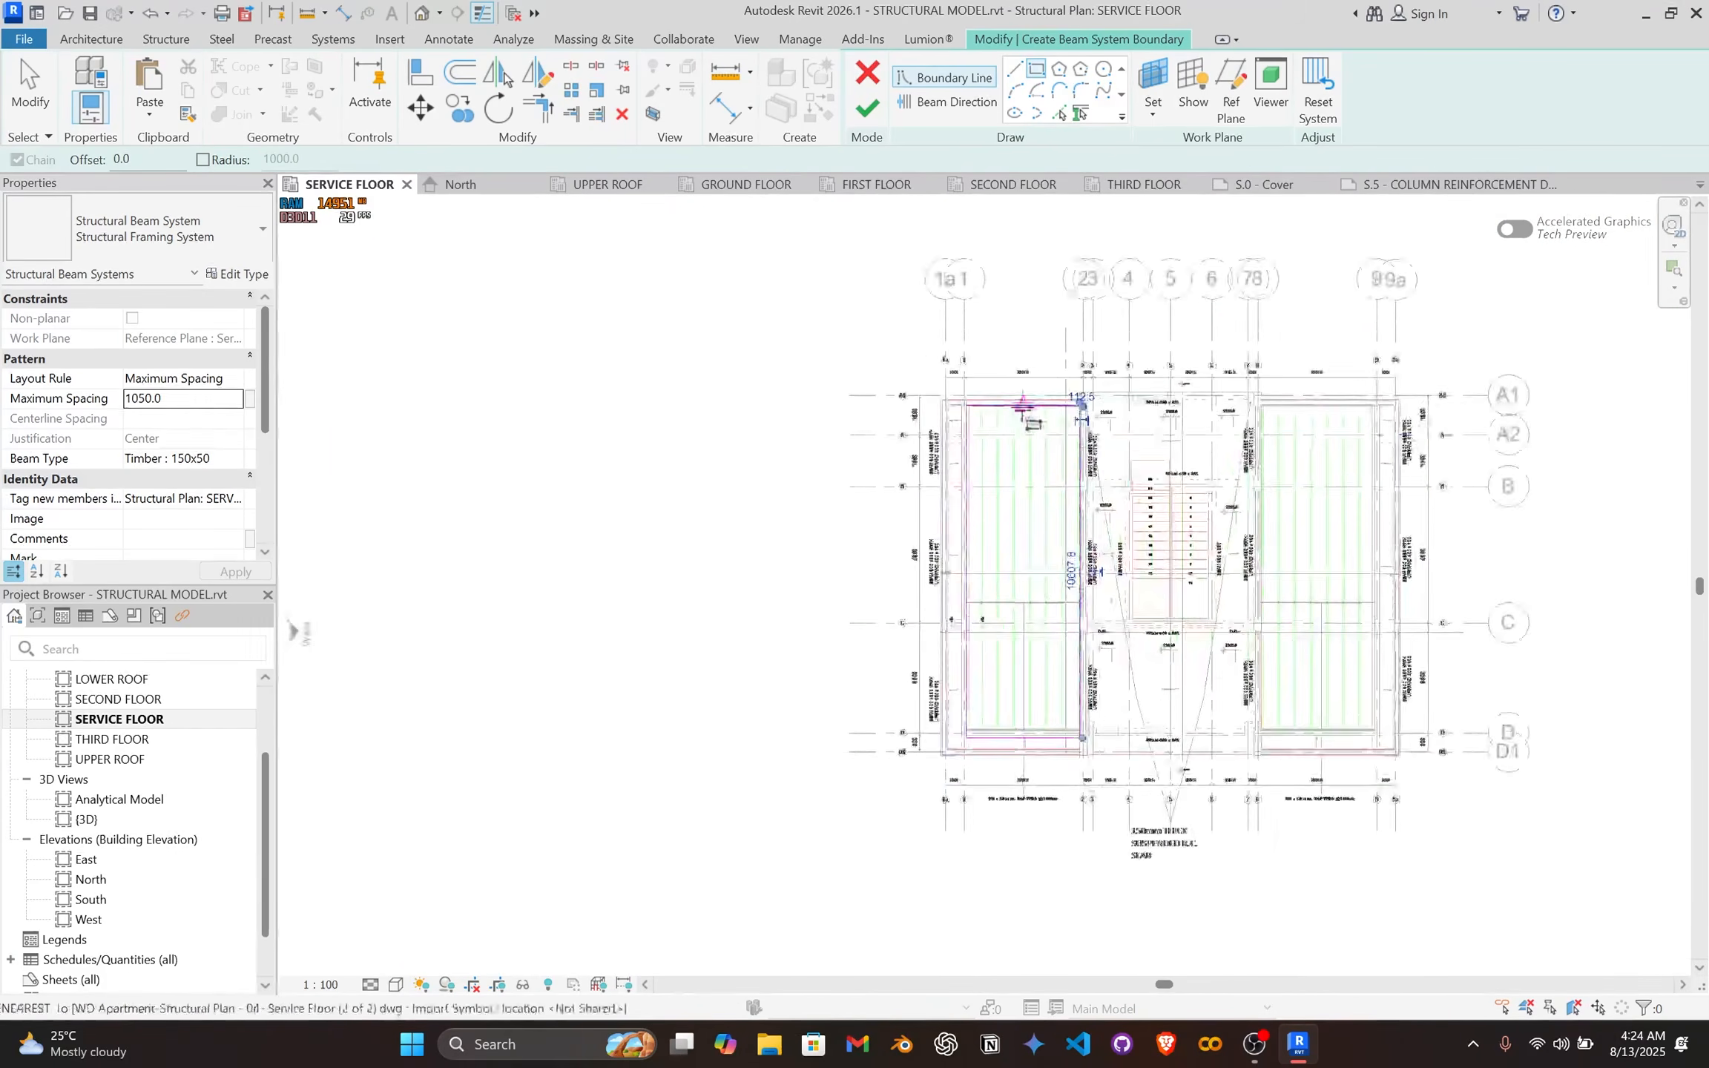
scroll(1087, 428, up, 3)
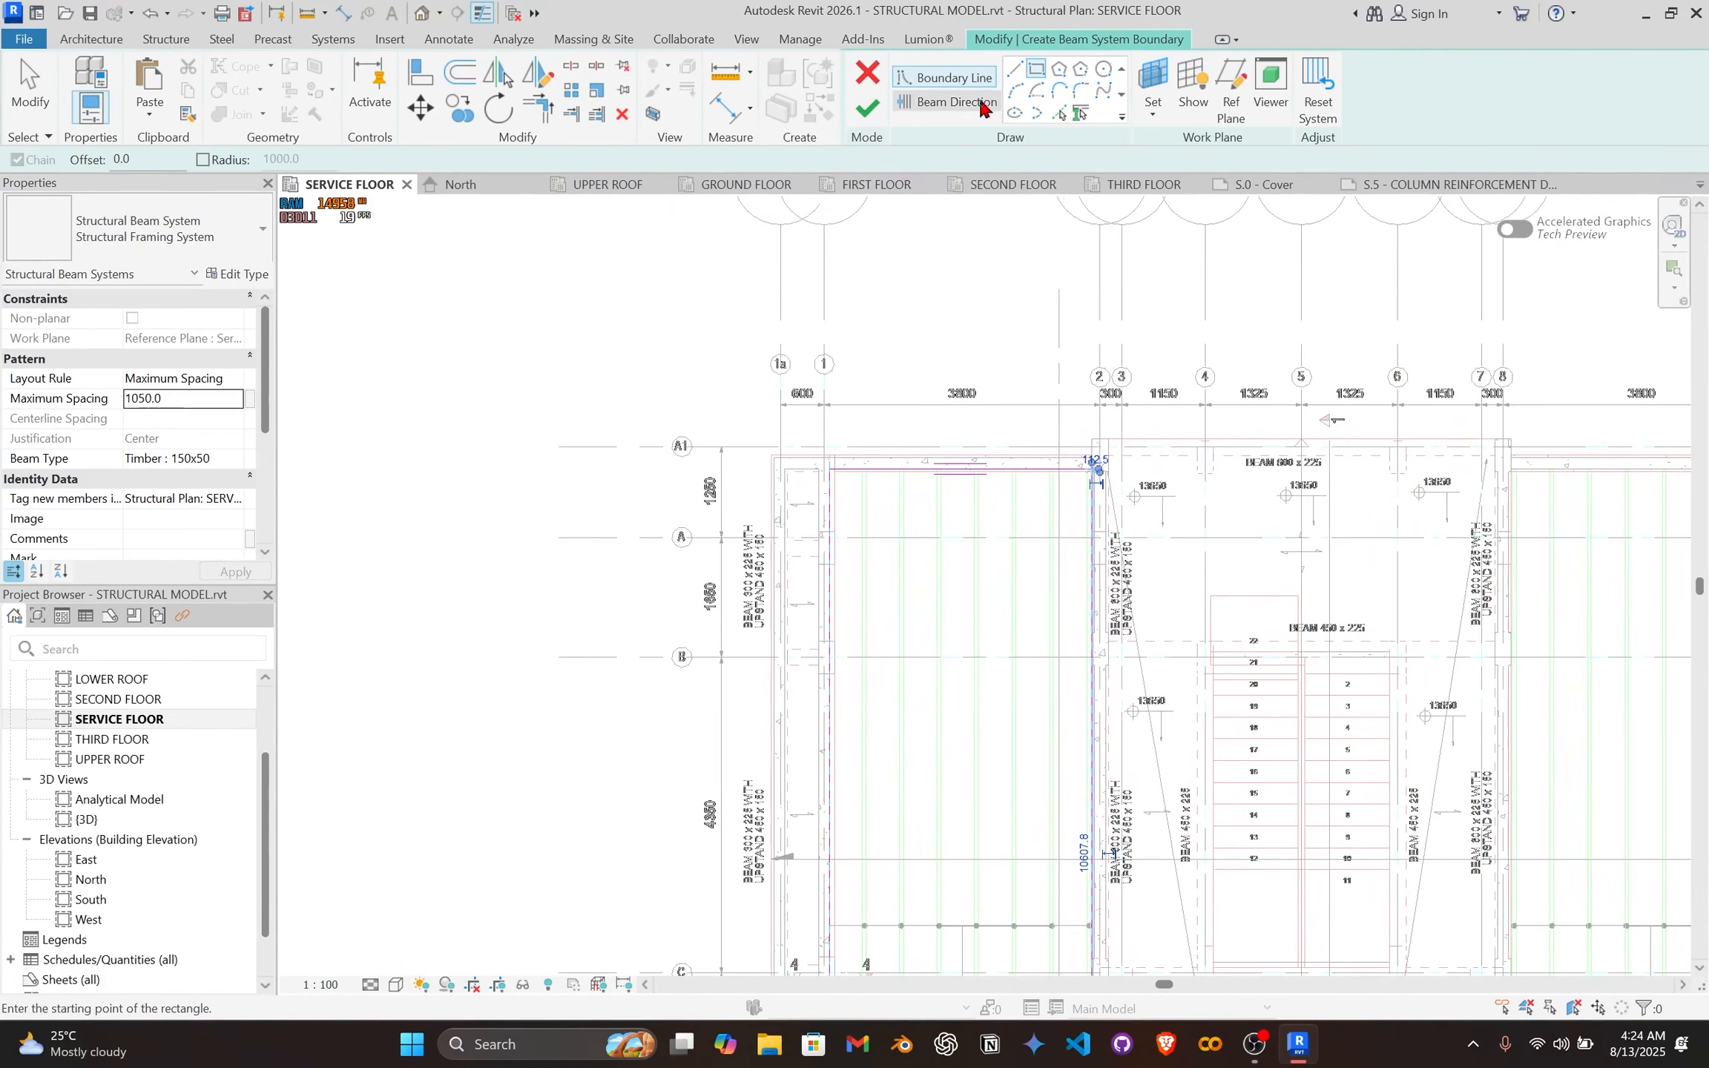
key(Escape)
key(Escape)
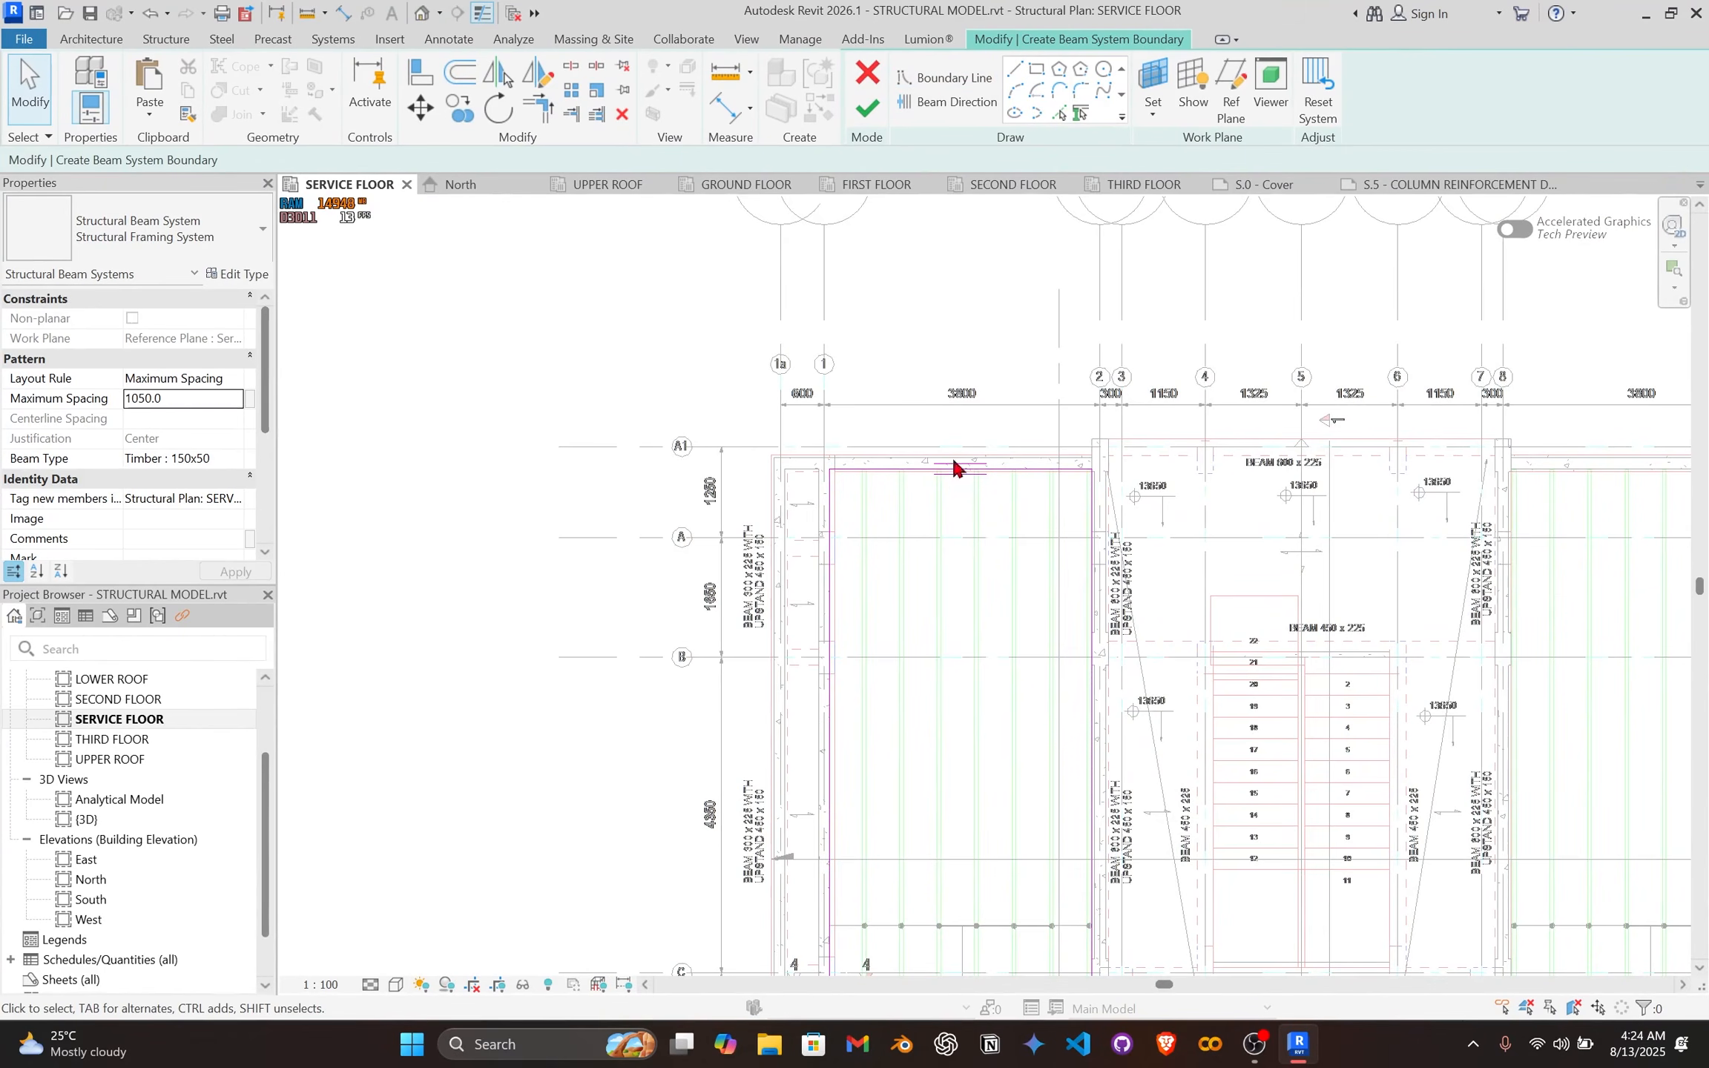
Step: Examine the span direction symbol on the boundary edge near grid A1 against the rafters in the CAD drawing
scroll(955, 466, up, 3)
scroll(1011, 488, up, 1)
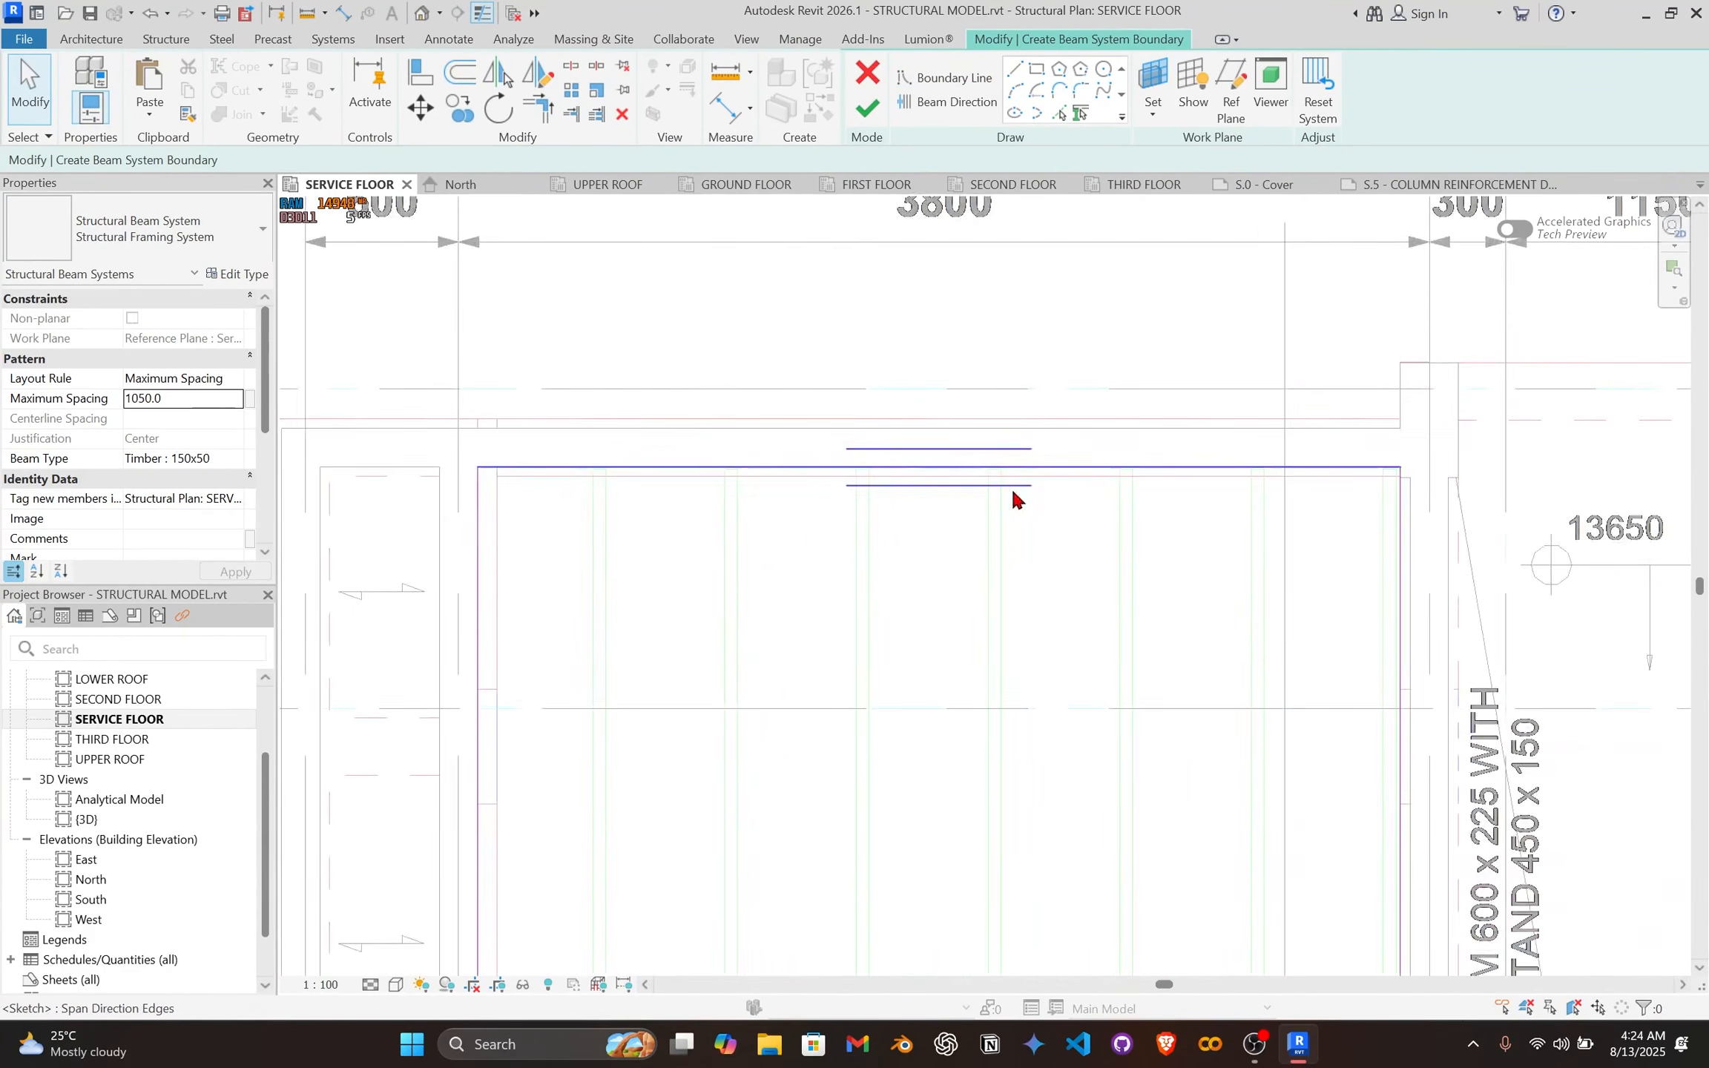
scroll(1012, 509, down, 4)
scroll(816, 422, down, 2)
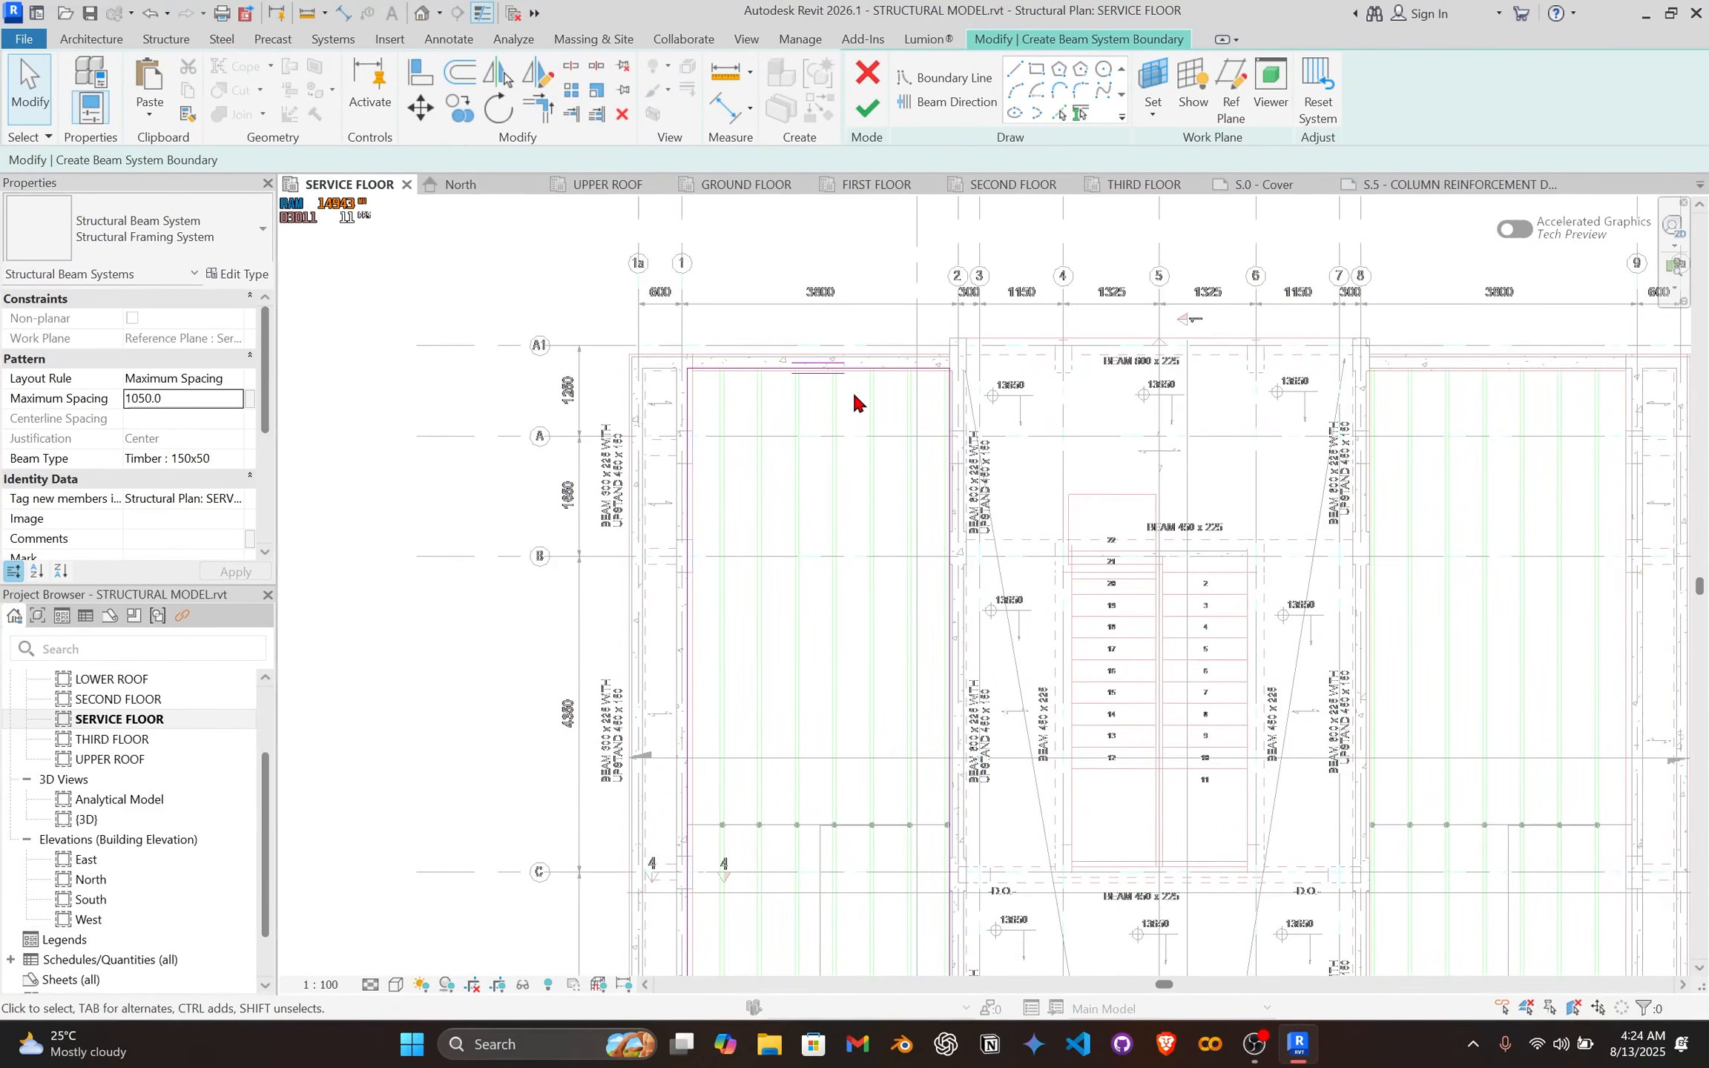
scroll(838, 360, up, 4)
mouse_move(788, 363)
middle_down()
mouse_move(804, 405)
mouse_move(874, 450)
middle_up()
click(869, 454)
scroll(863, 446, up, 2)
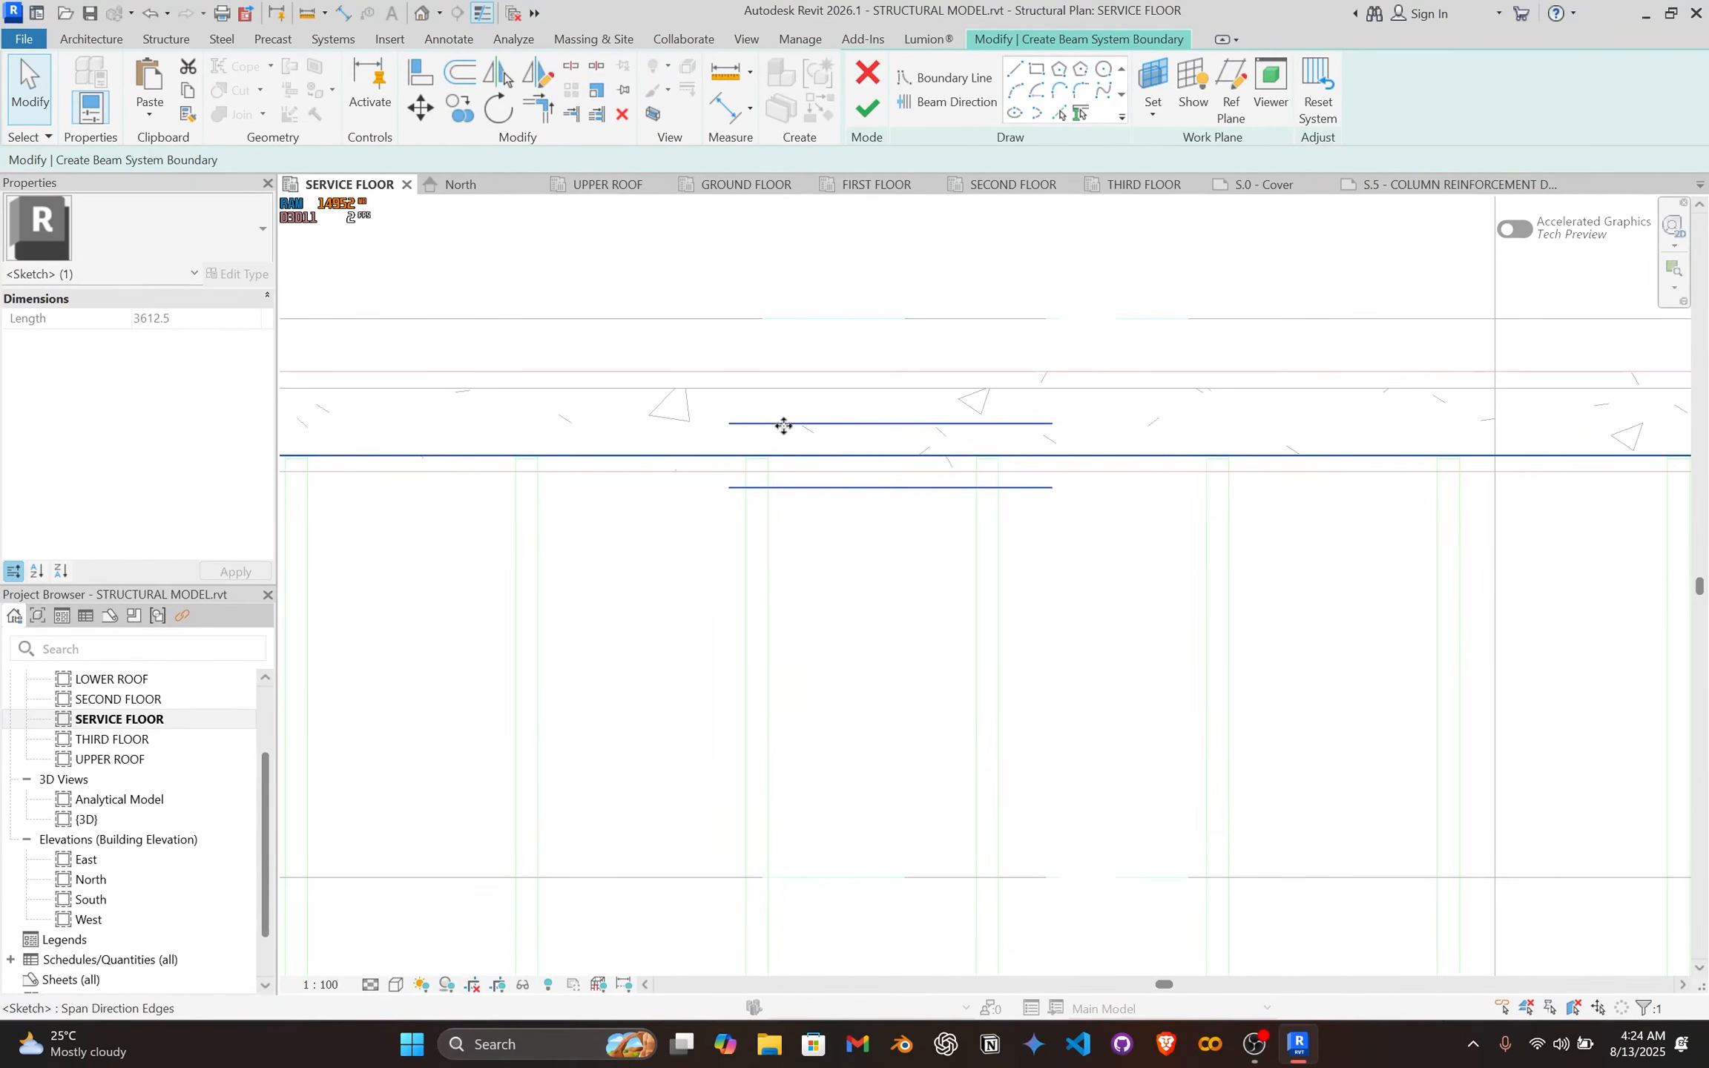
scroll(986, 483, down, 5)
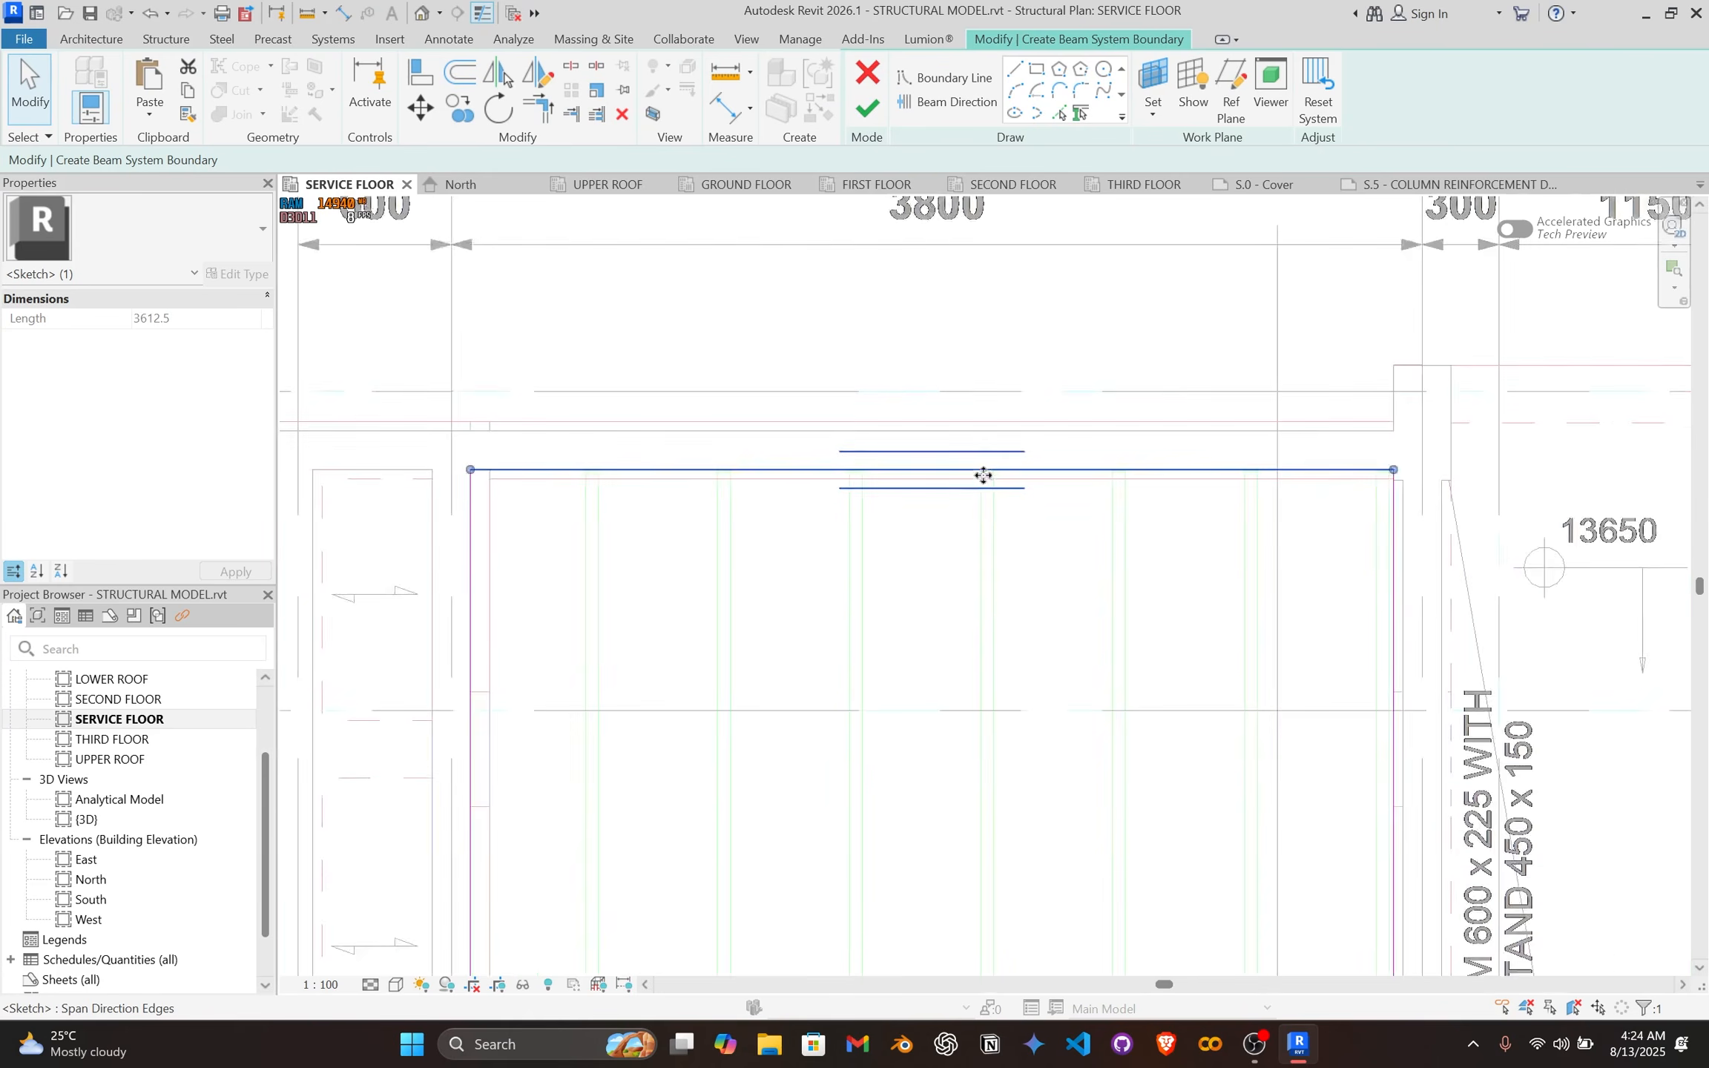
scroll(961, 509, down, 2)
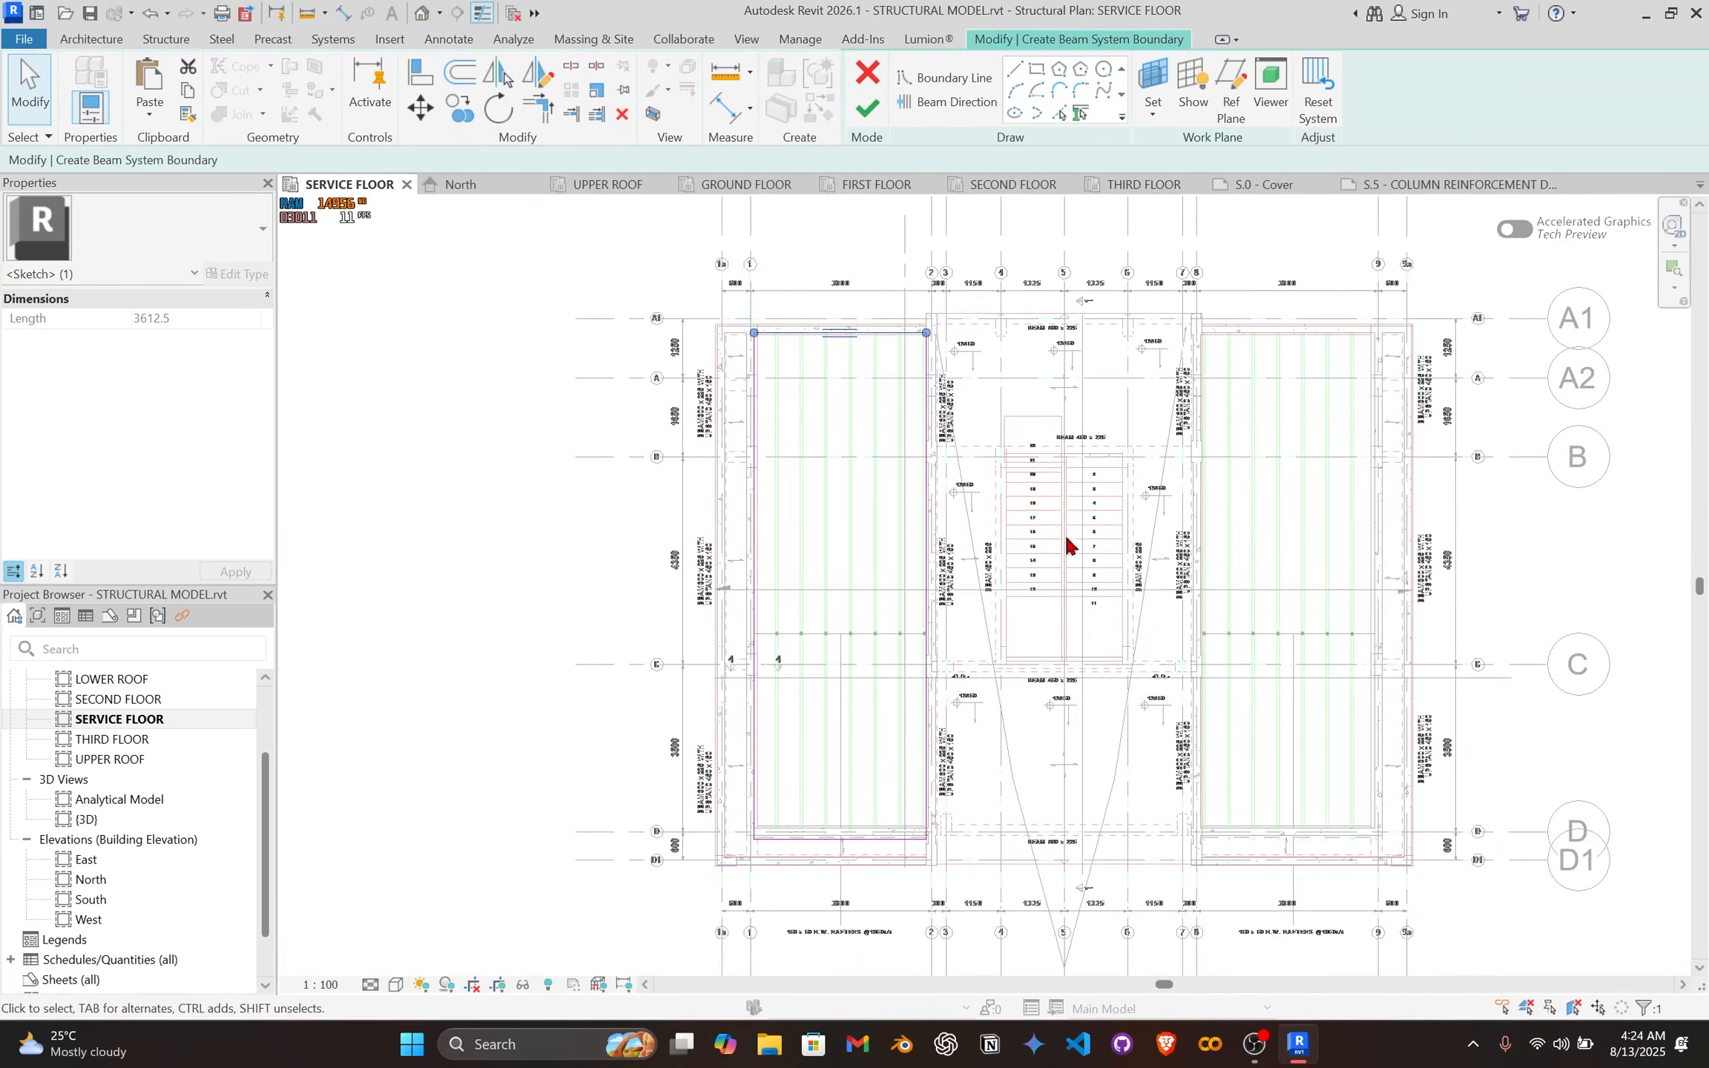
scroll(835, 393, up, 2)
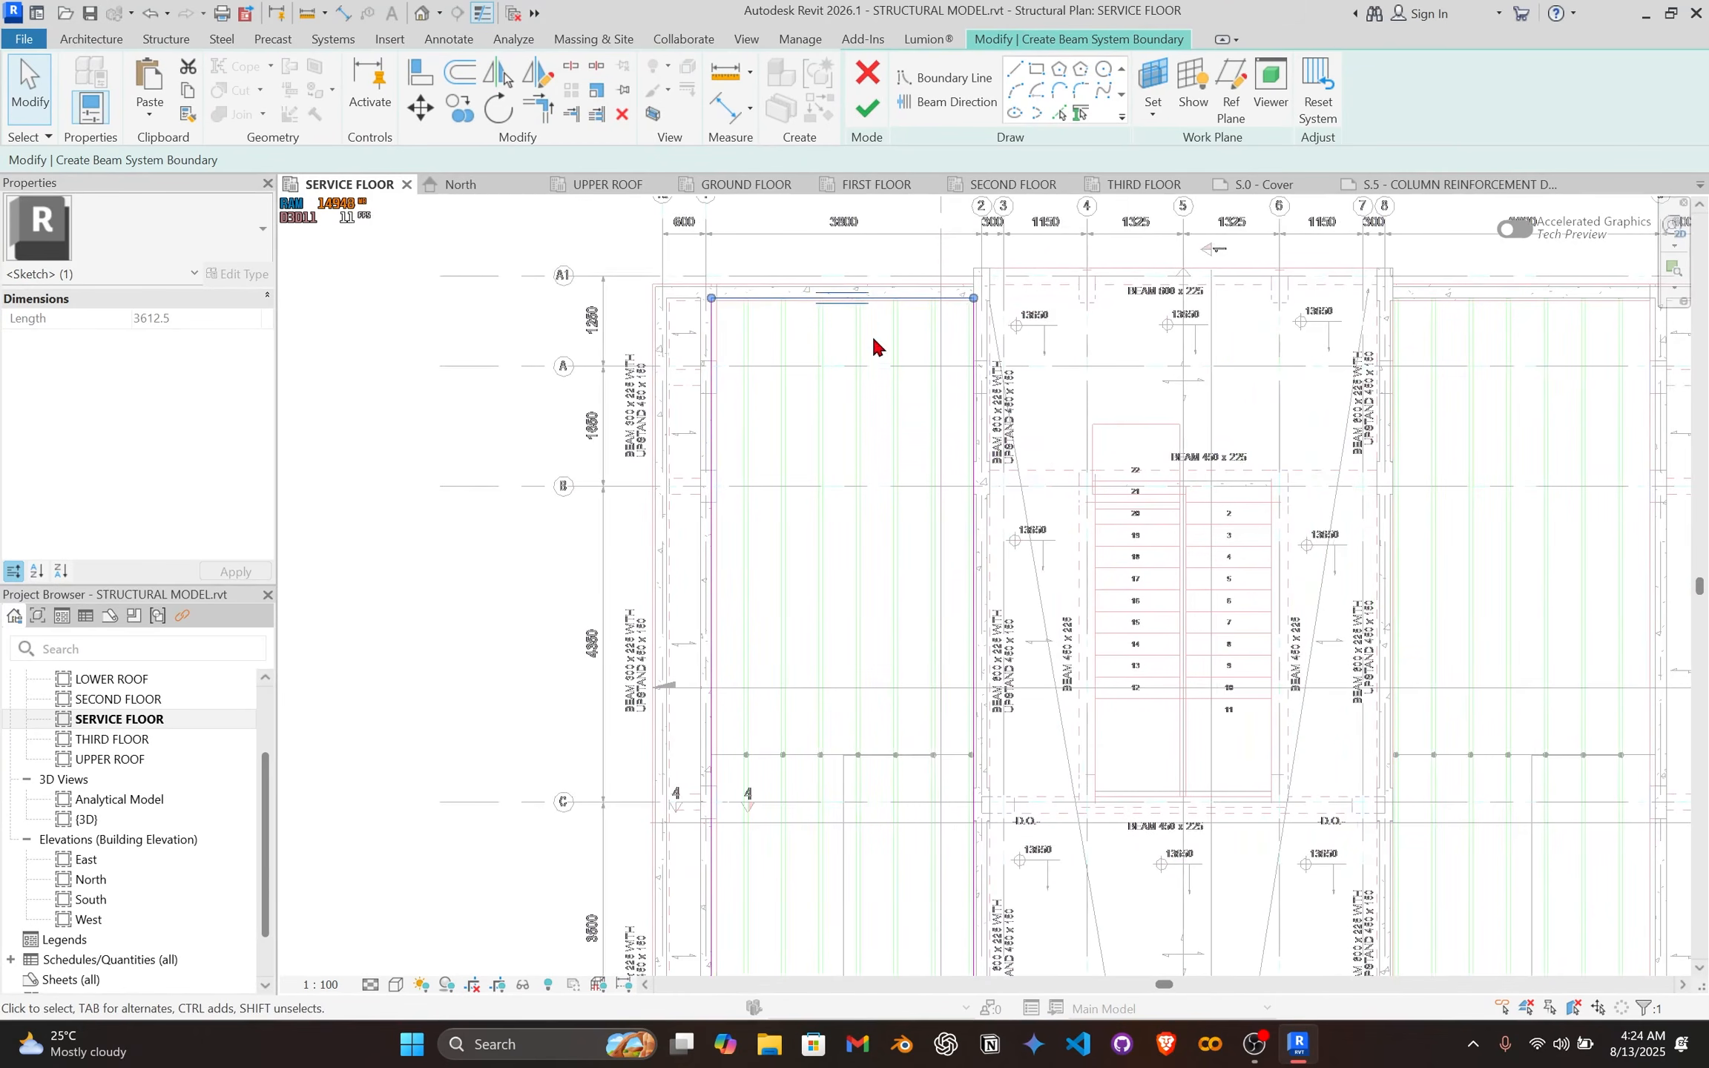
scroll(725, 362, down, 2)
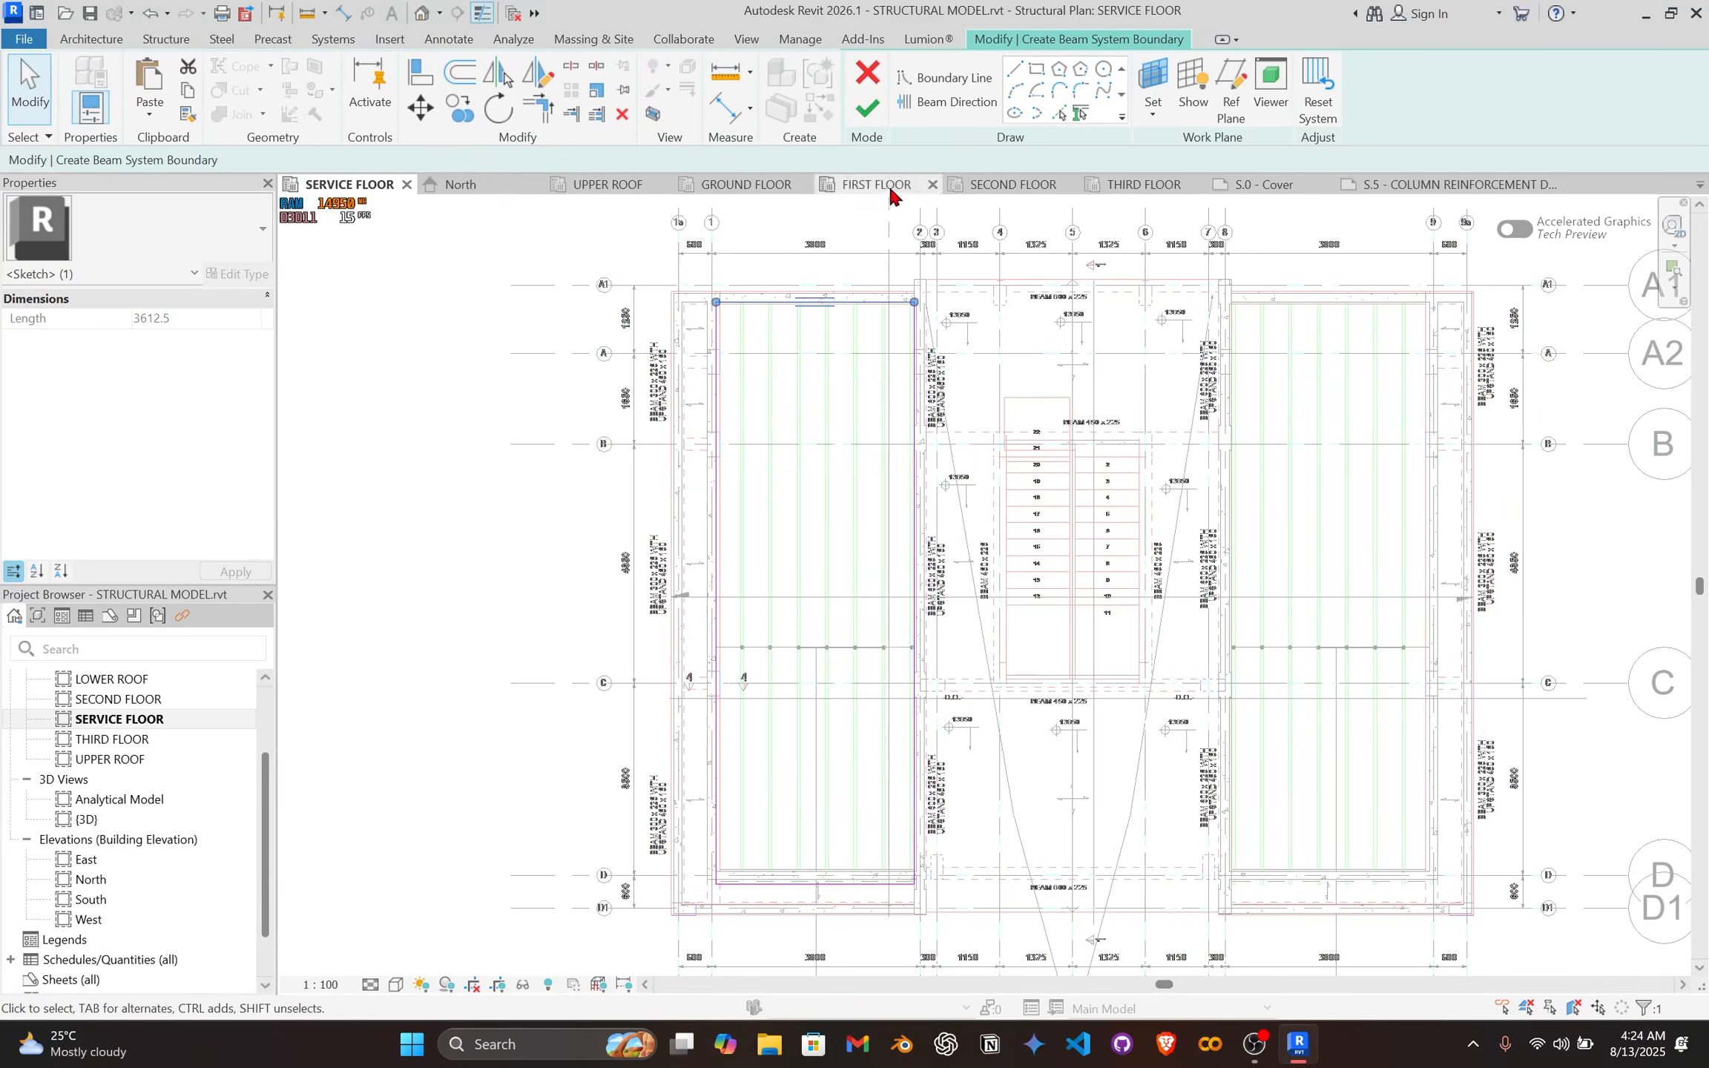
Step: Set the beam direction parallel to the long boundary edge along grid 1 and finish the beam system sketch
click(931, 104)
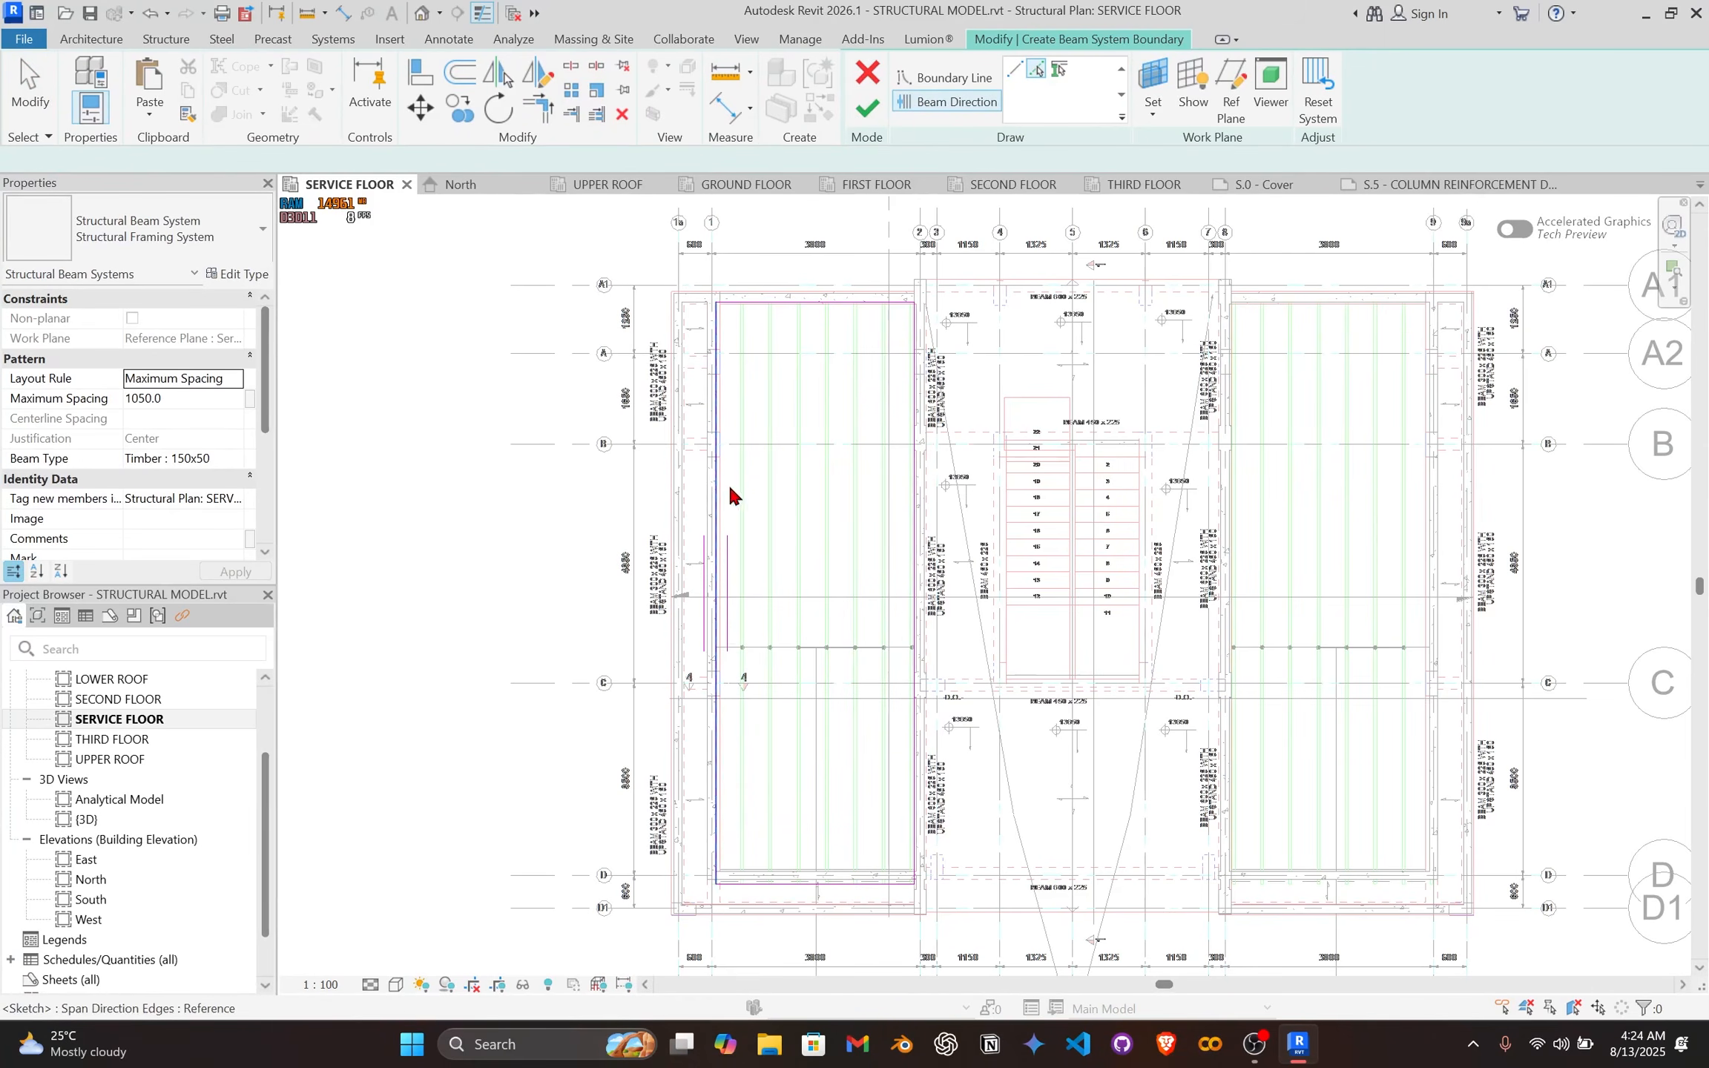
scroll(698, 631, up, 5)
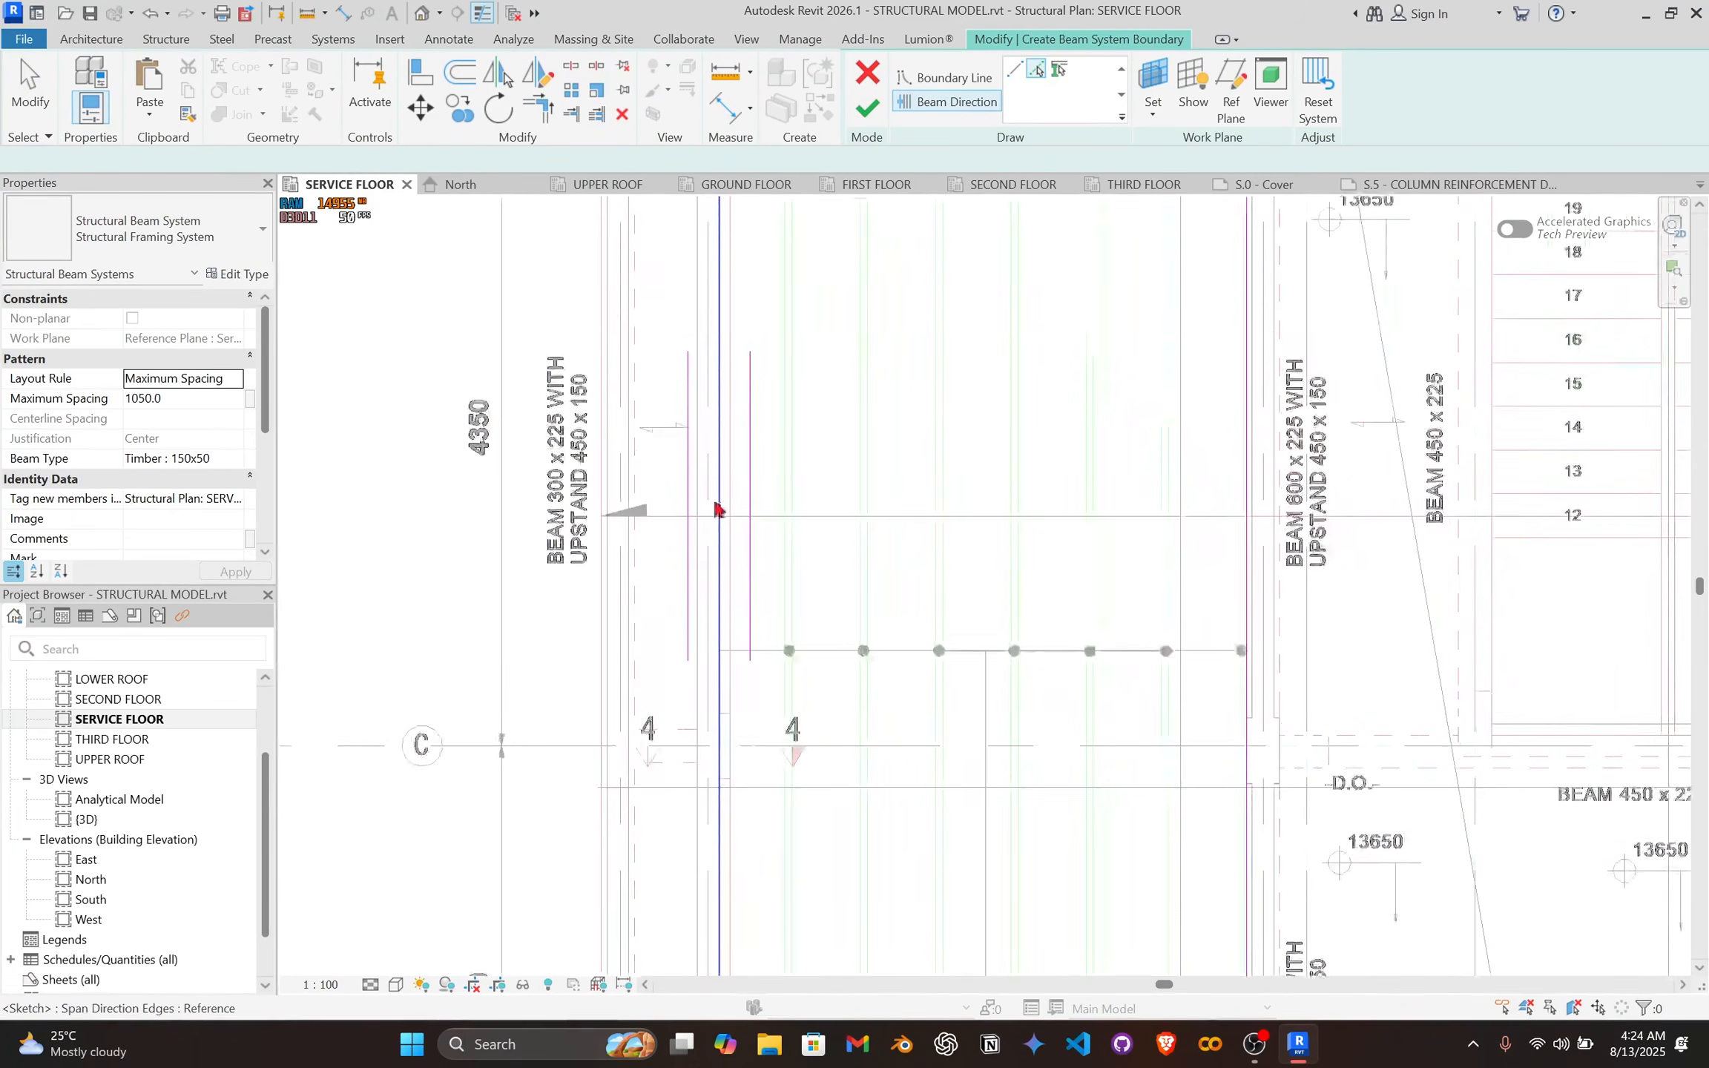
scroll(816, 508, down, 4)
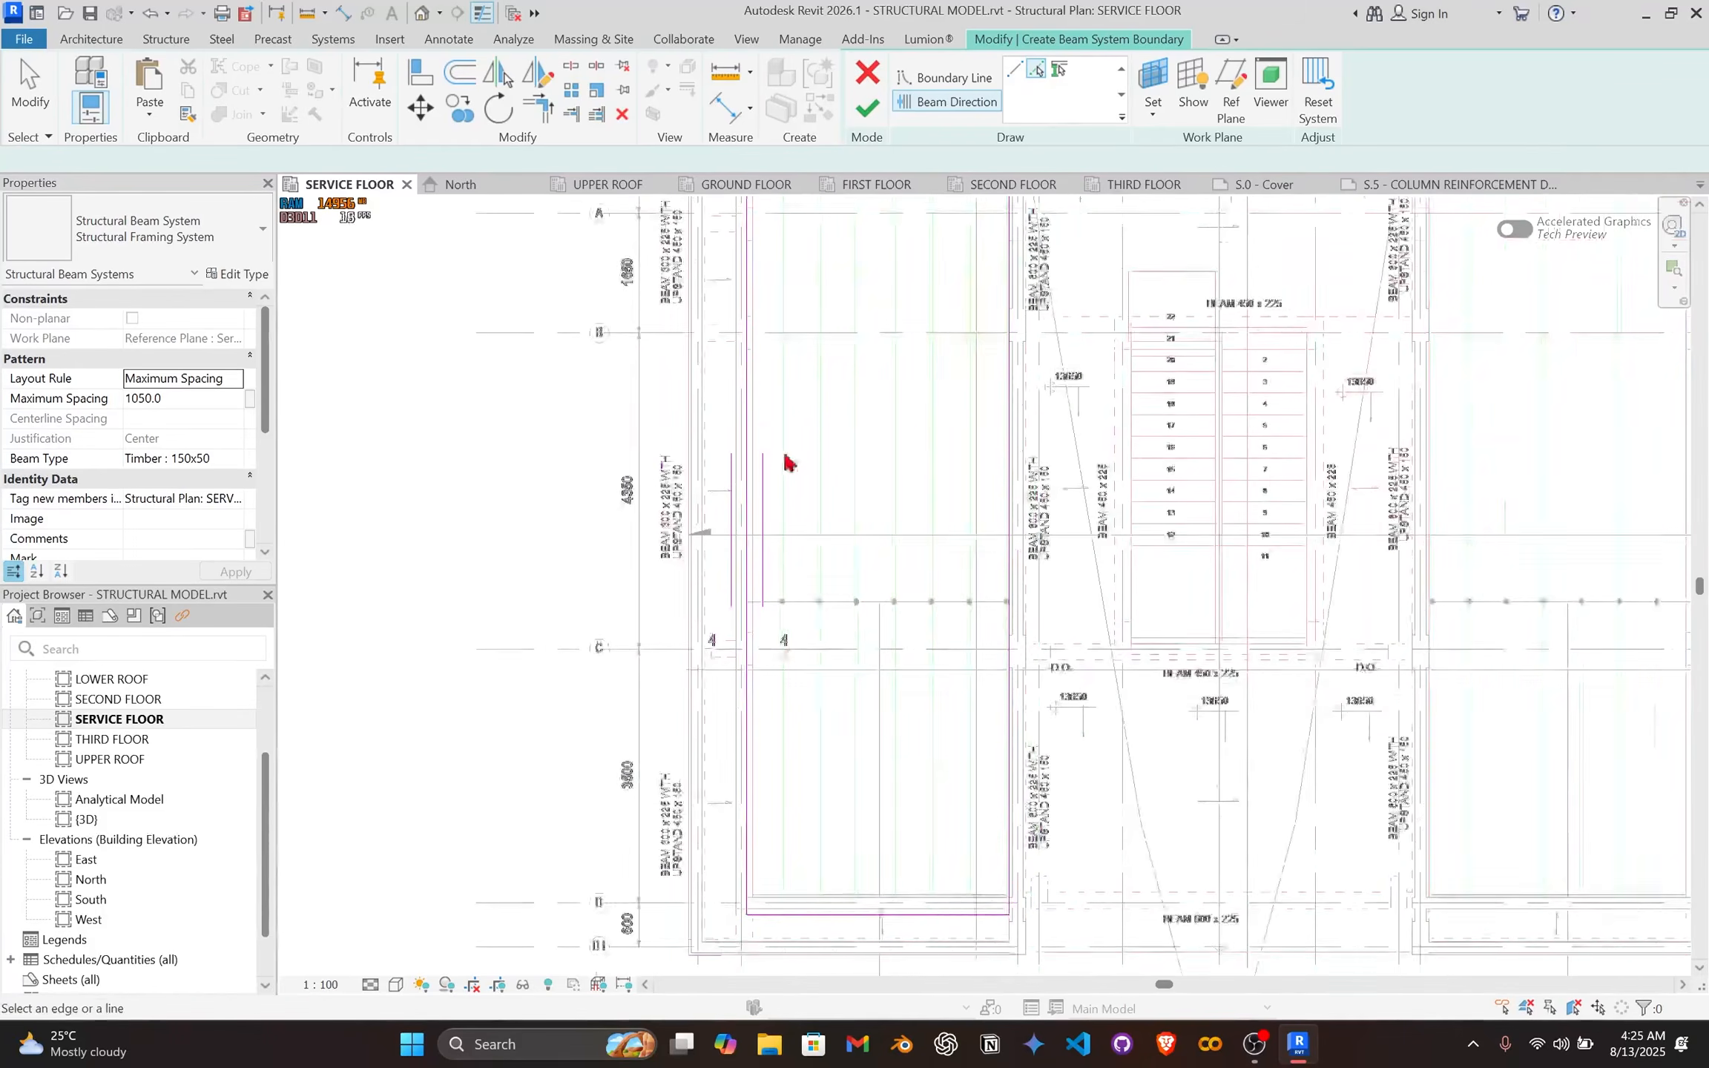
click(867, 108)
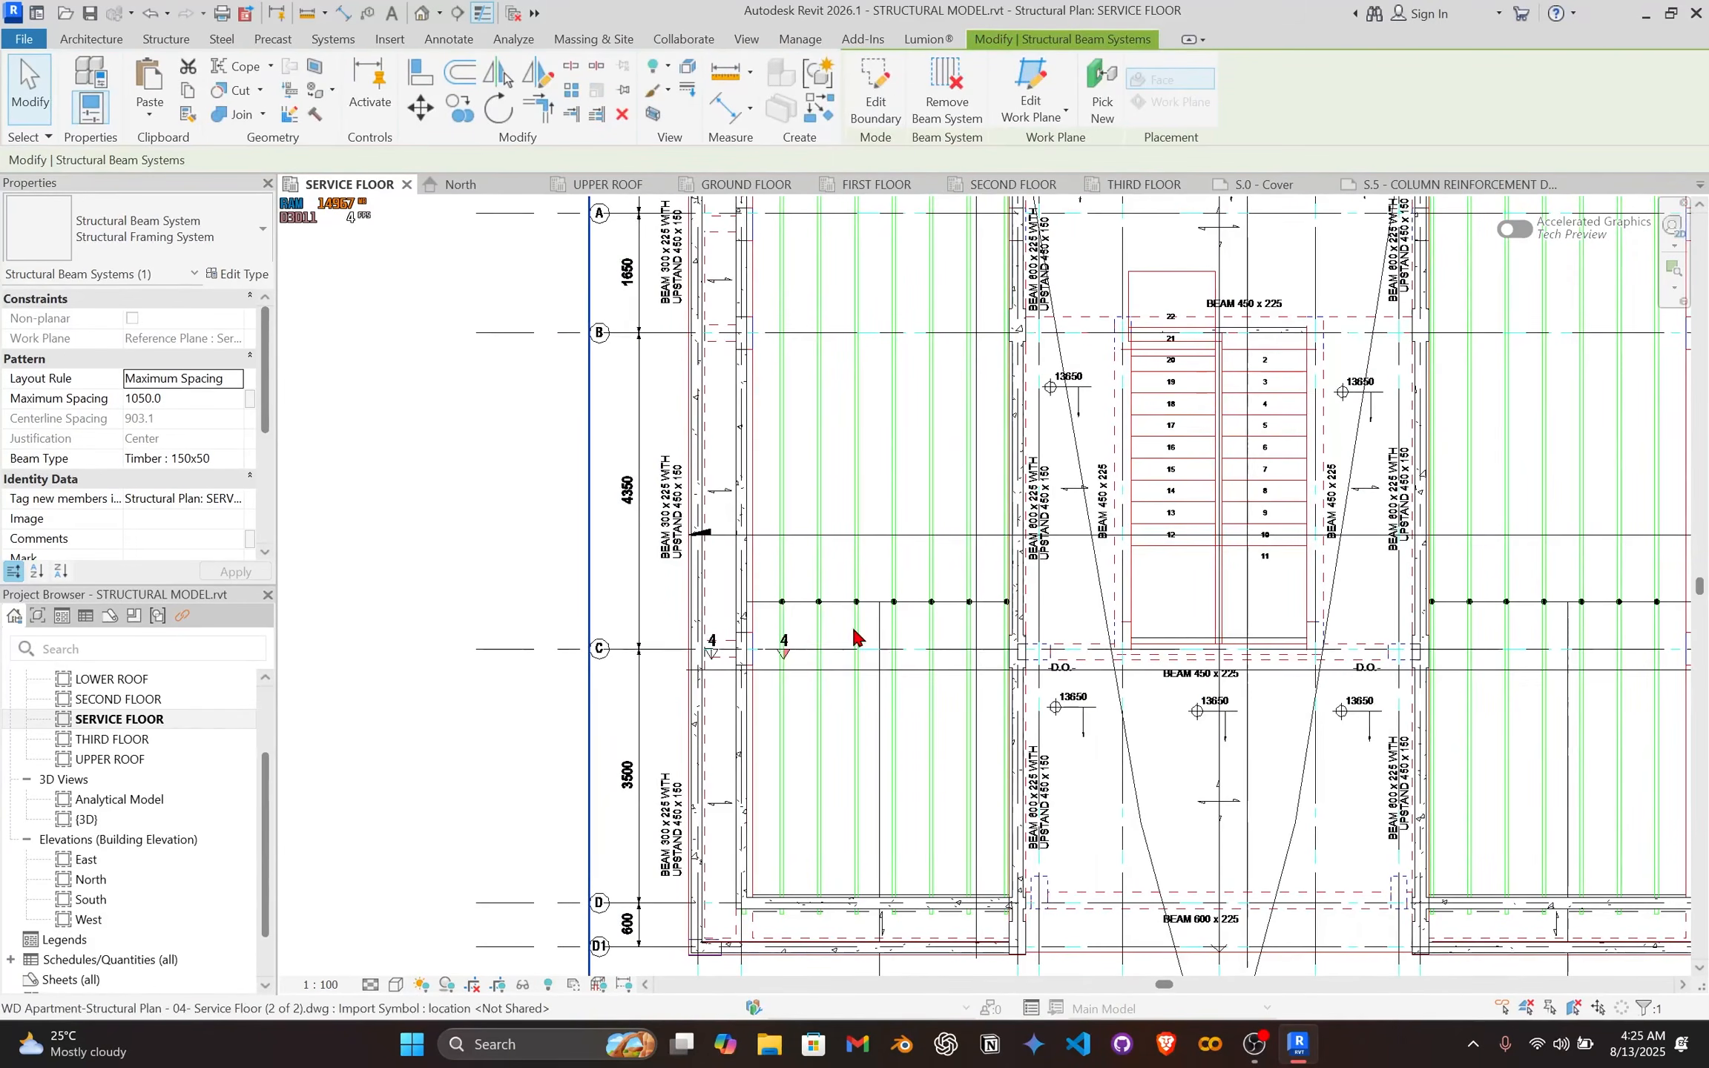
scroll(854, 637, down, 5)
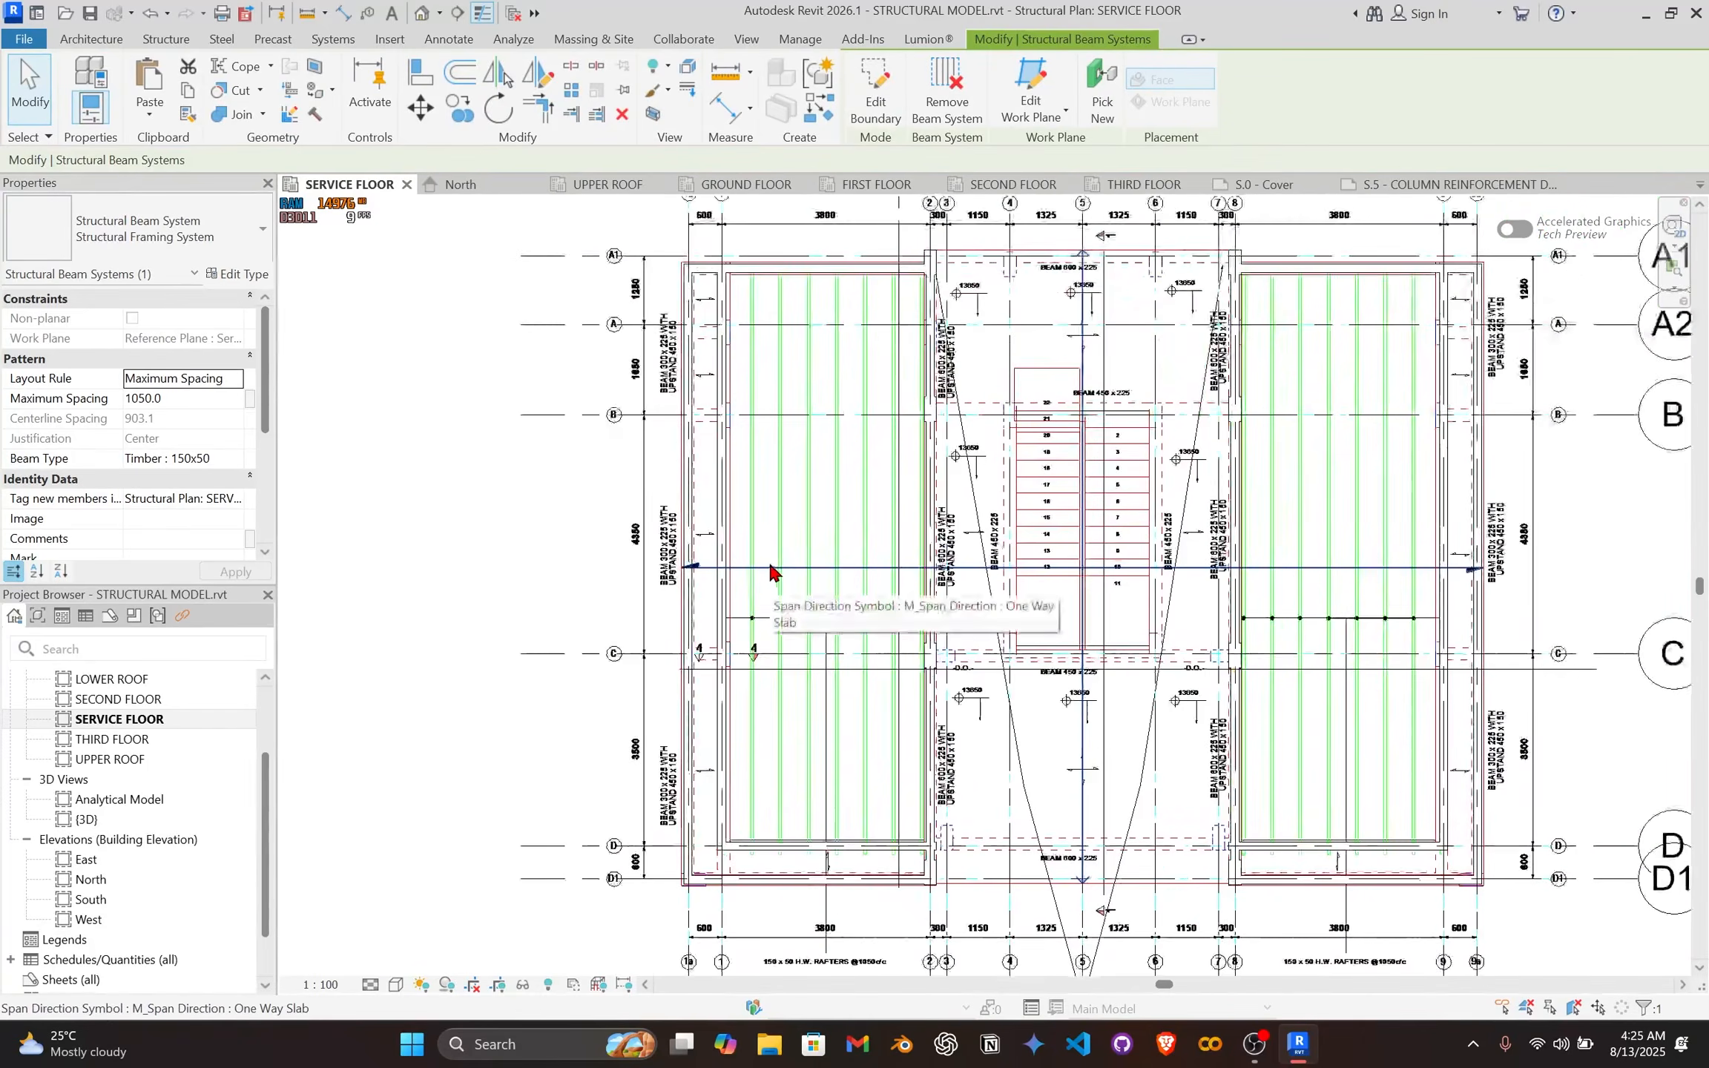
scroll(770, 567, up, 1)
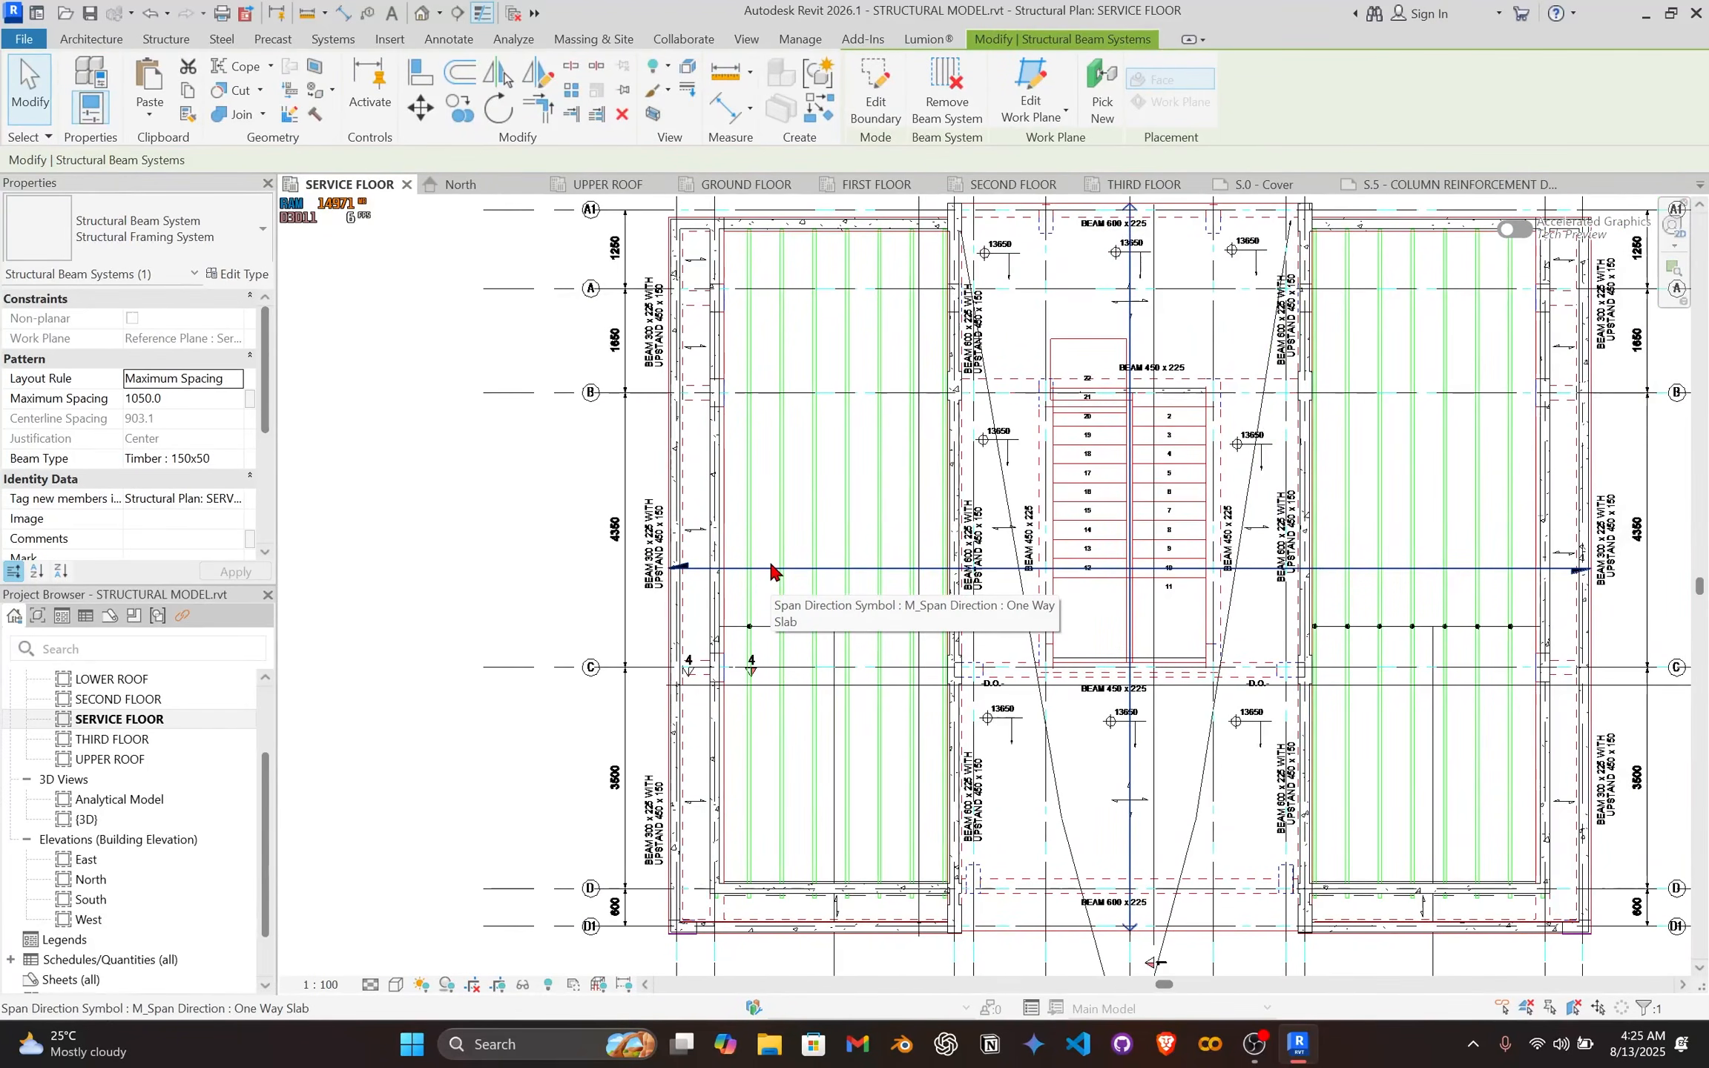
scroll(742, 553, down, 4)
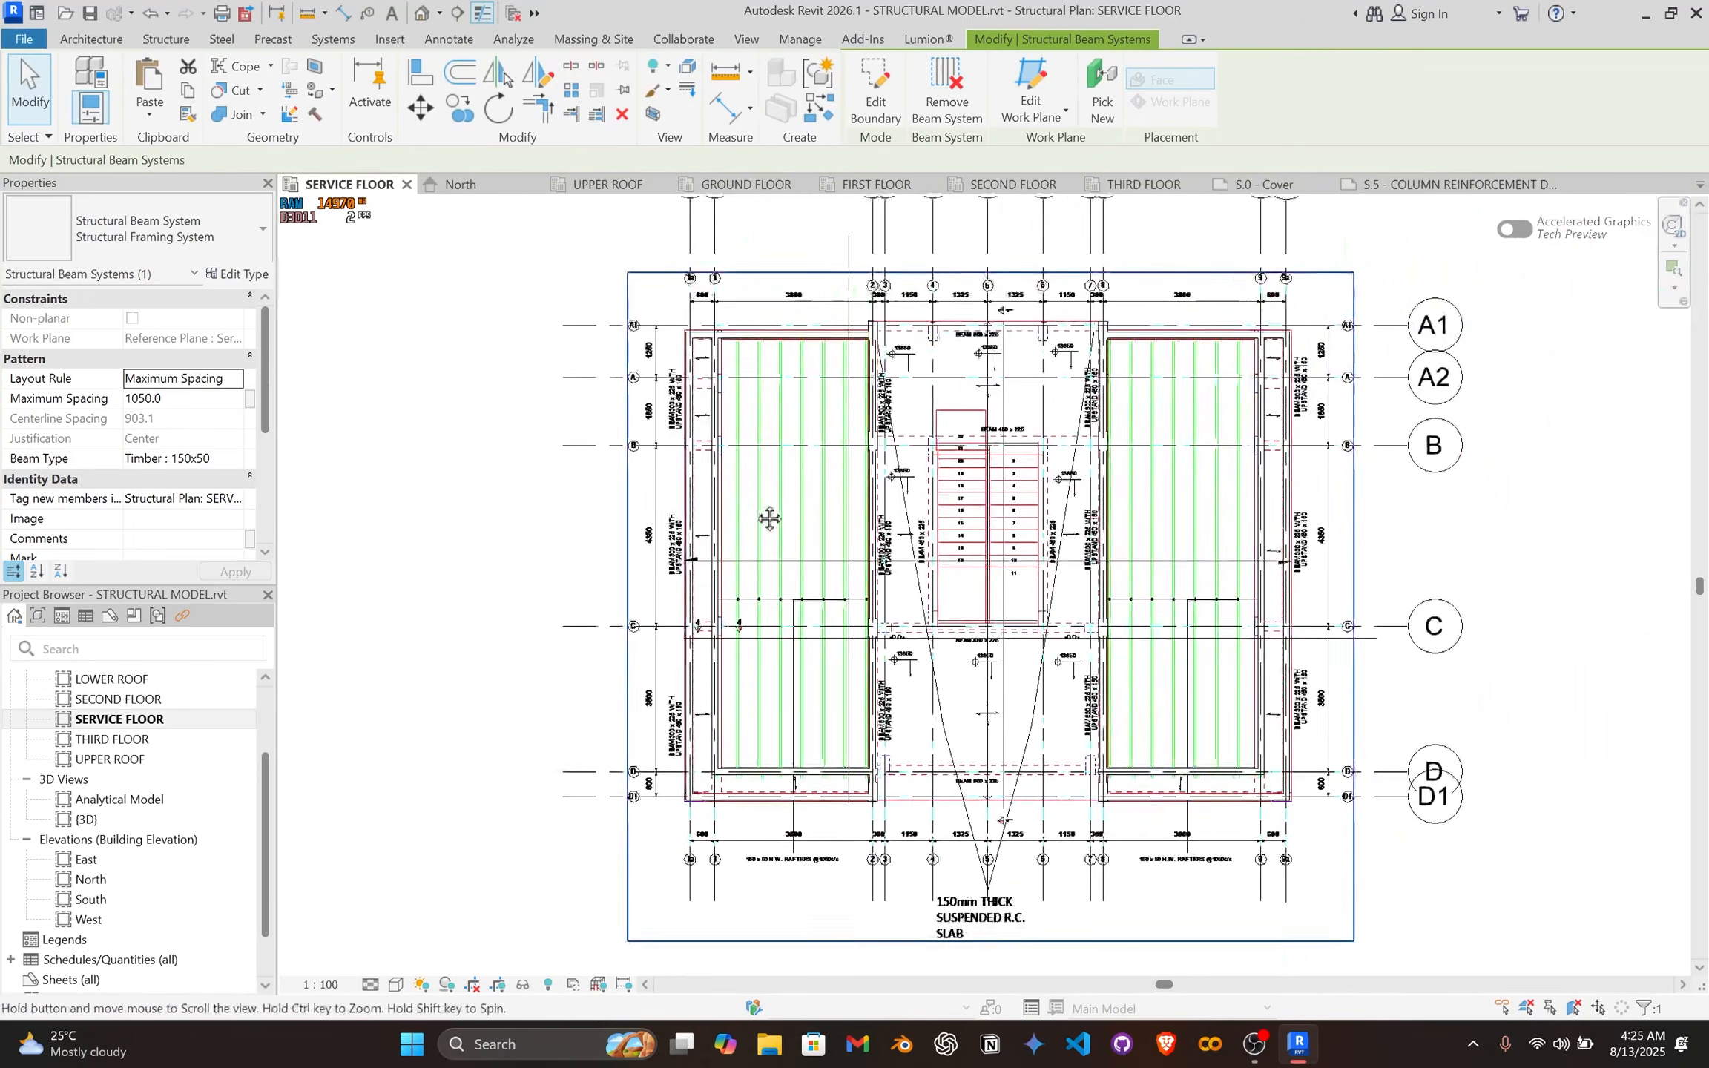
scroll(717, 535, up, 2)
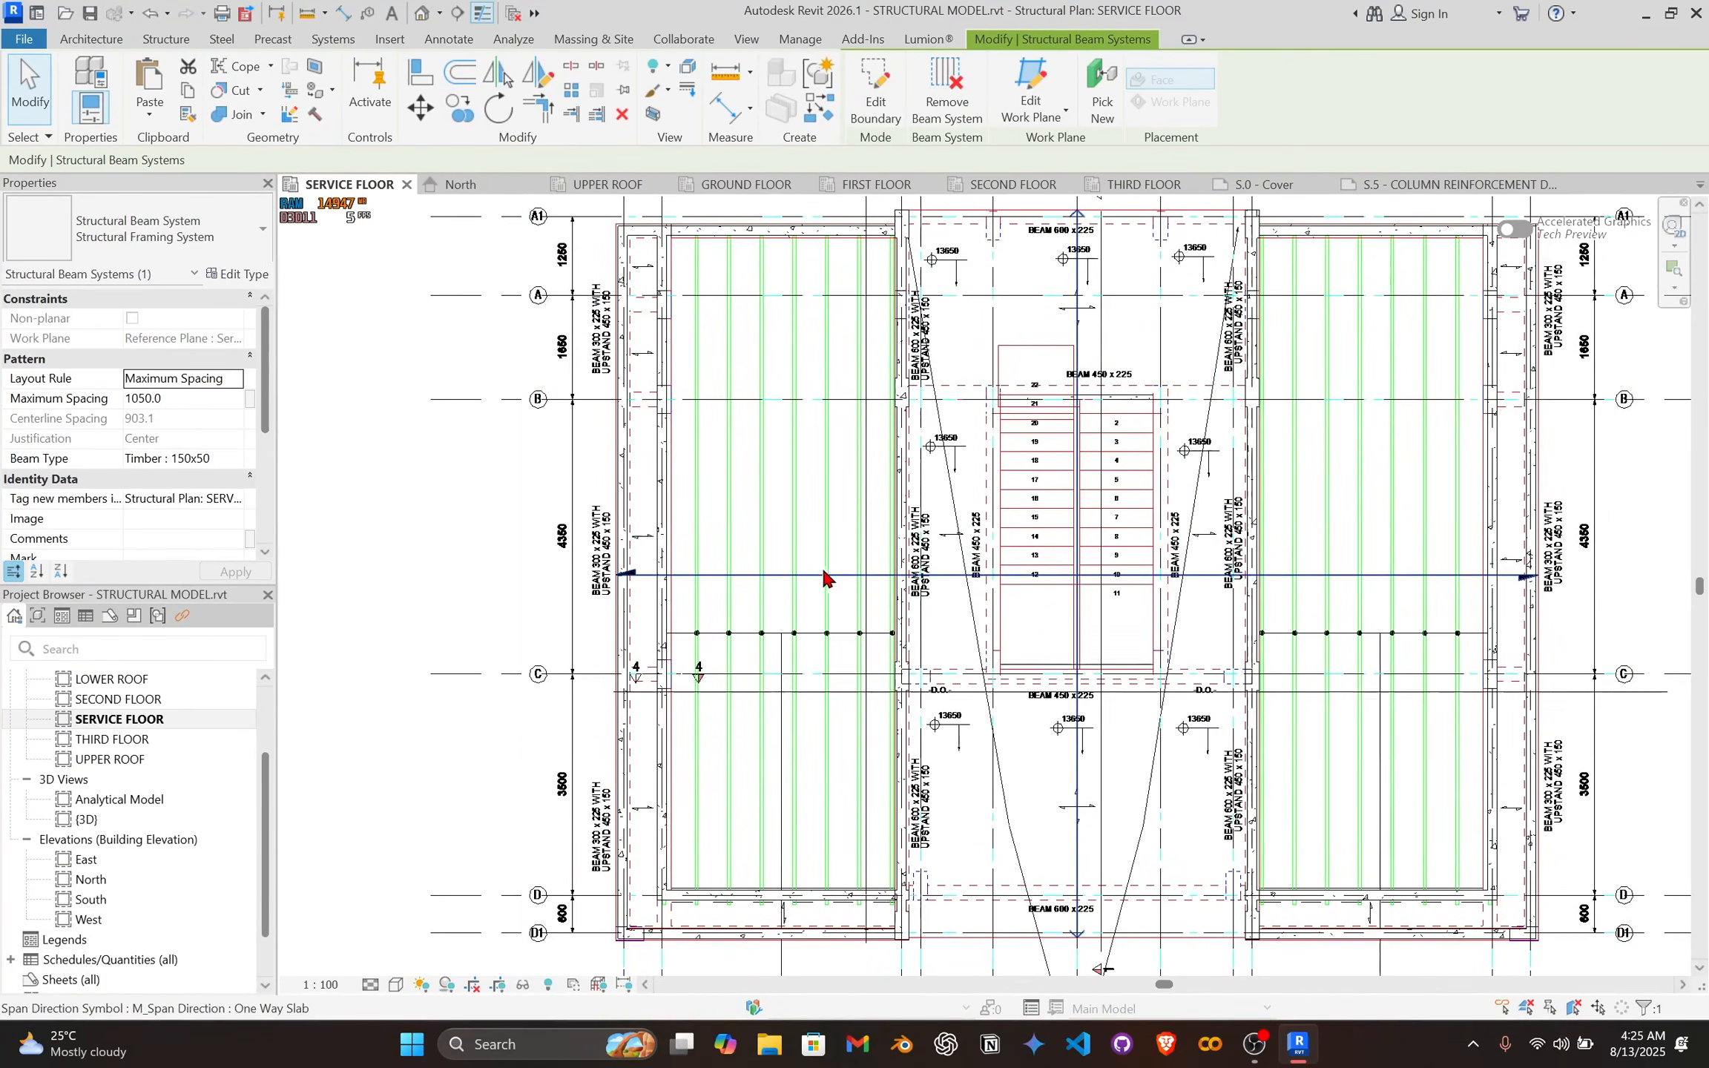
Step: Set the SERVICE FLOOR plan's view range to a top offset of 1200 and a cut plane offset of 1200, and apply it
click(496, 495)
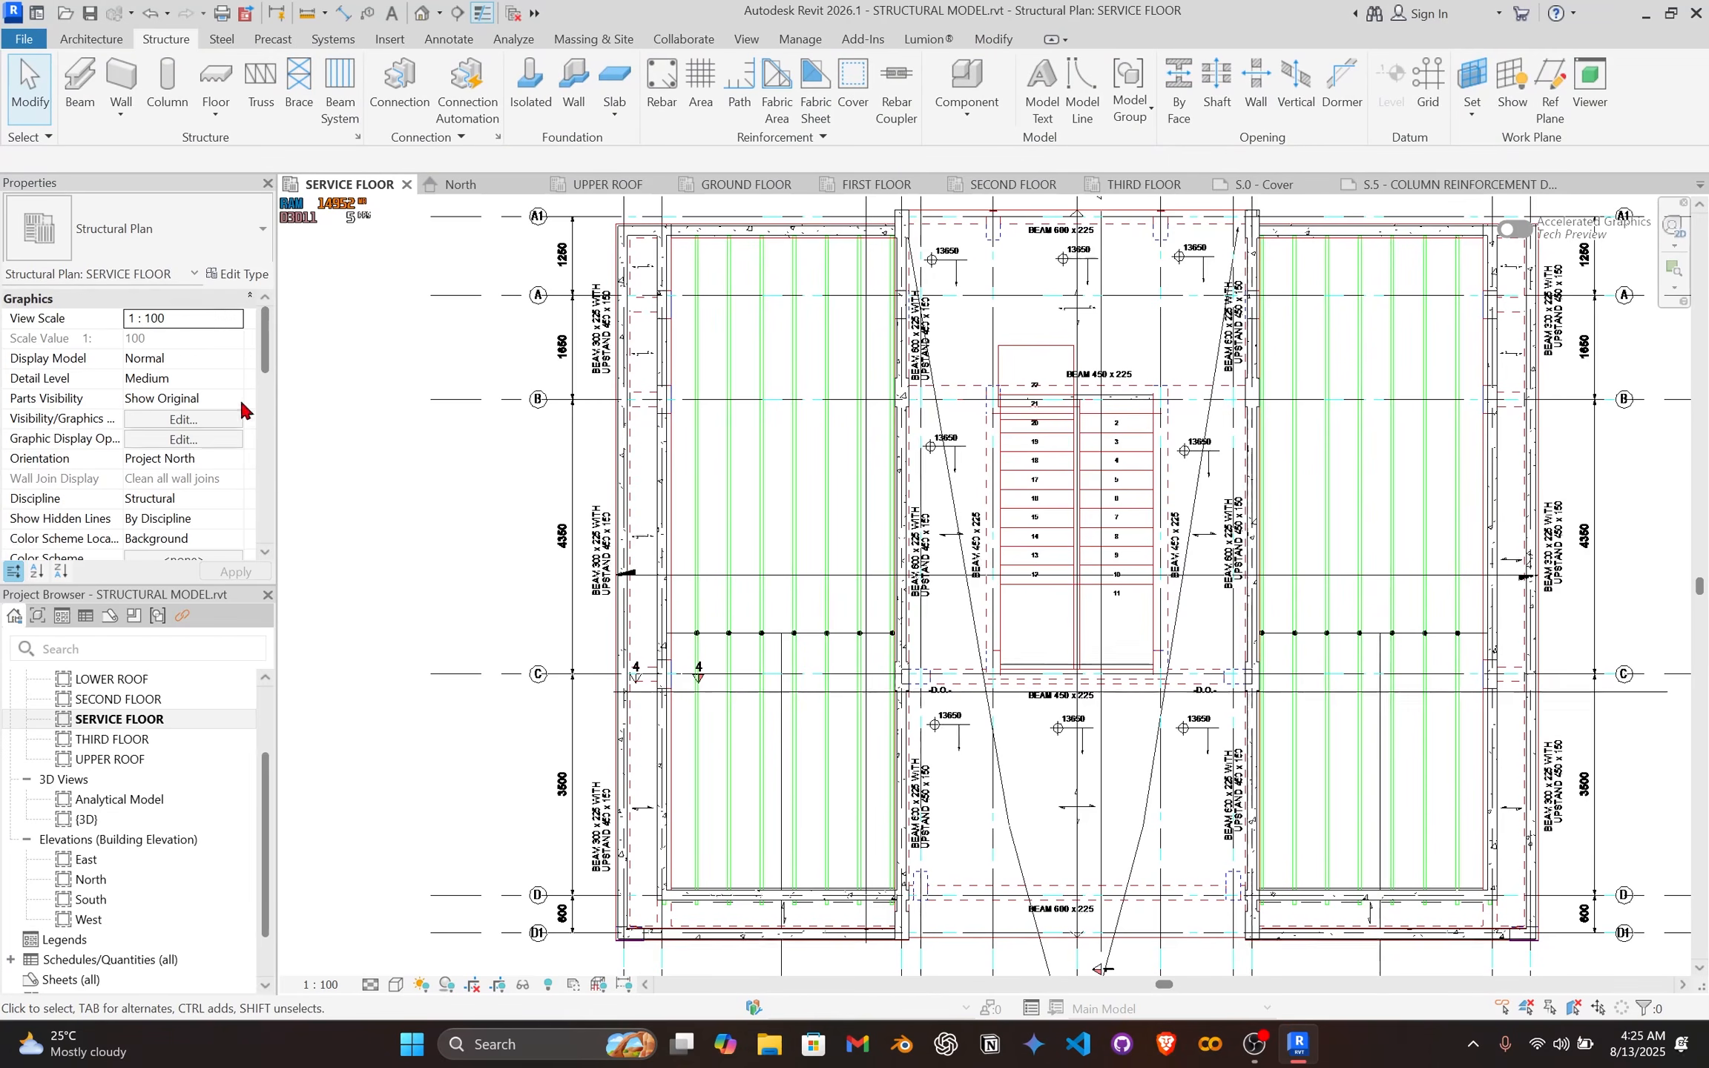
scroll(217, 497, down, 6)
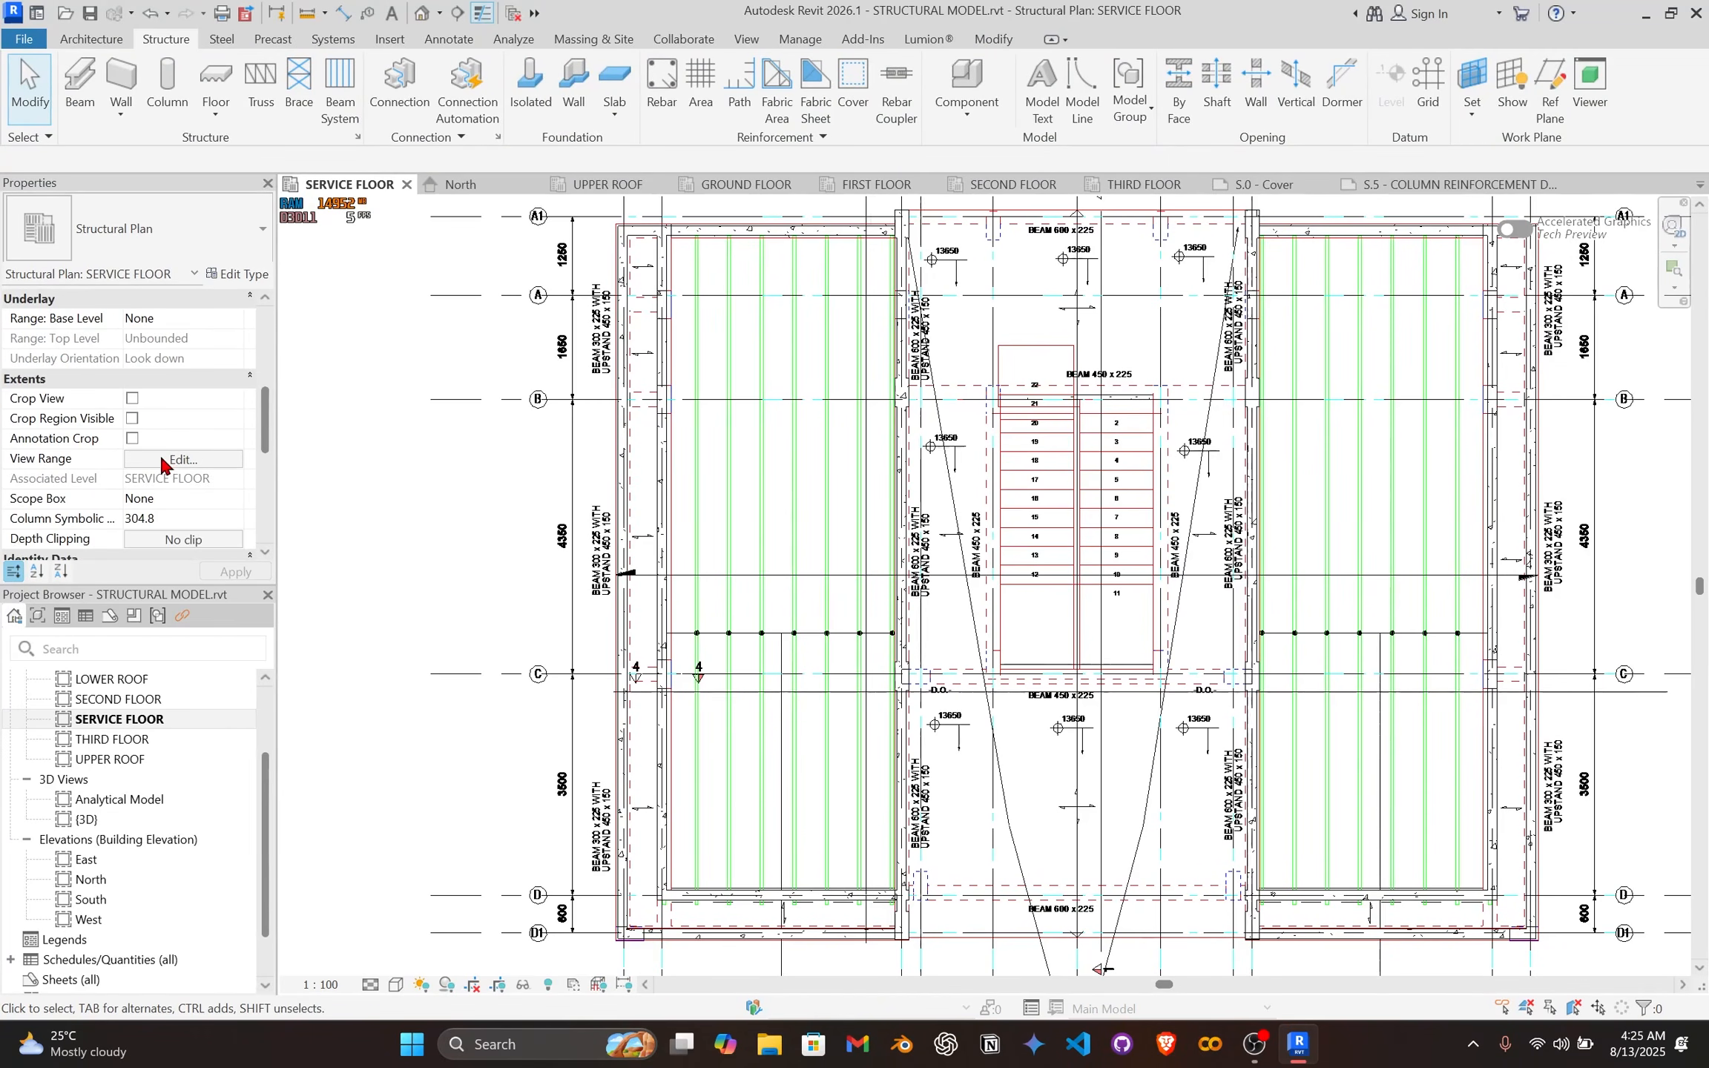
scroll(57, 401, down, 2)
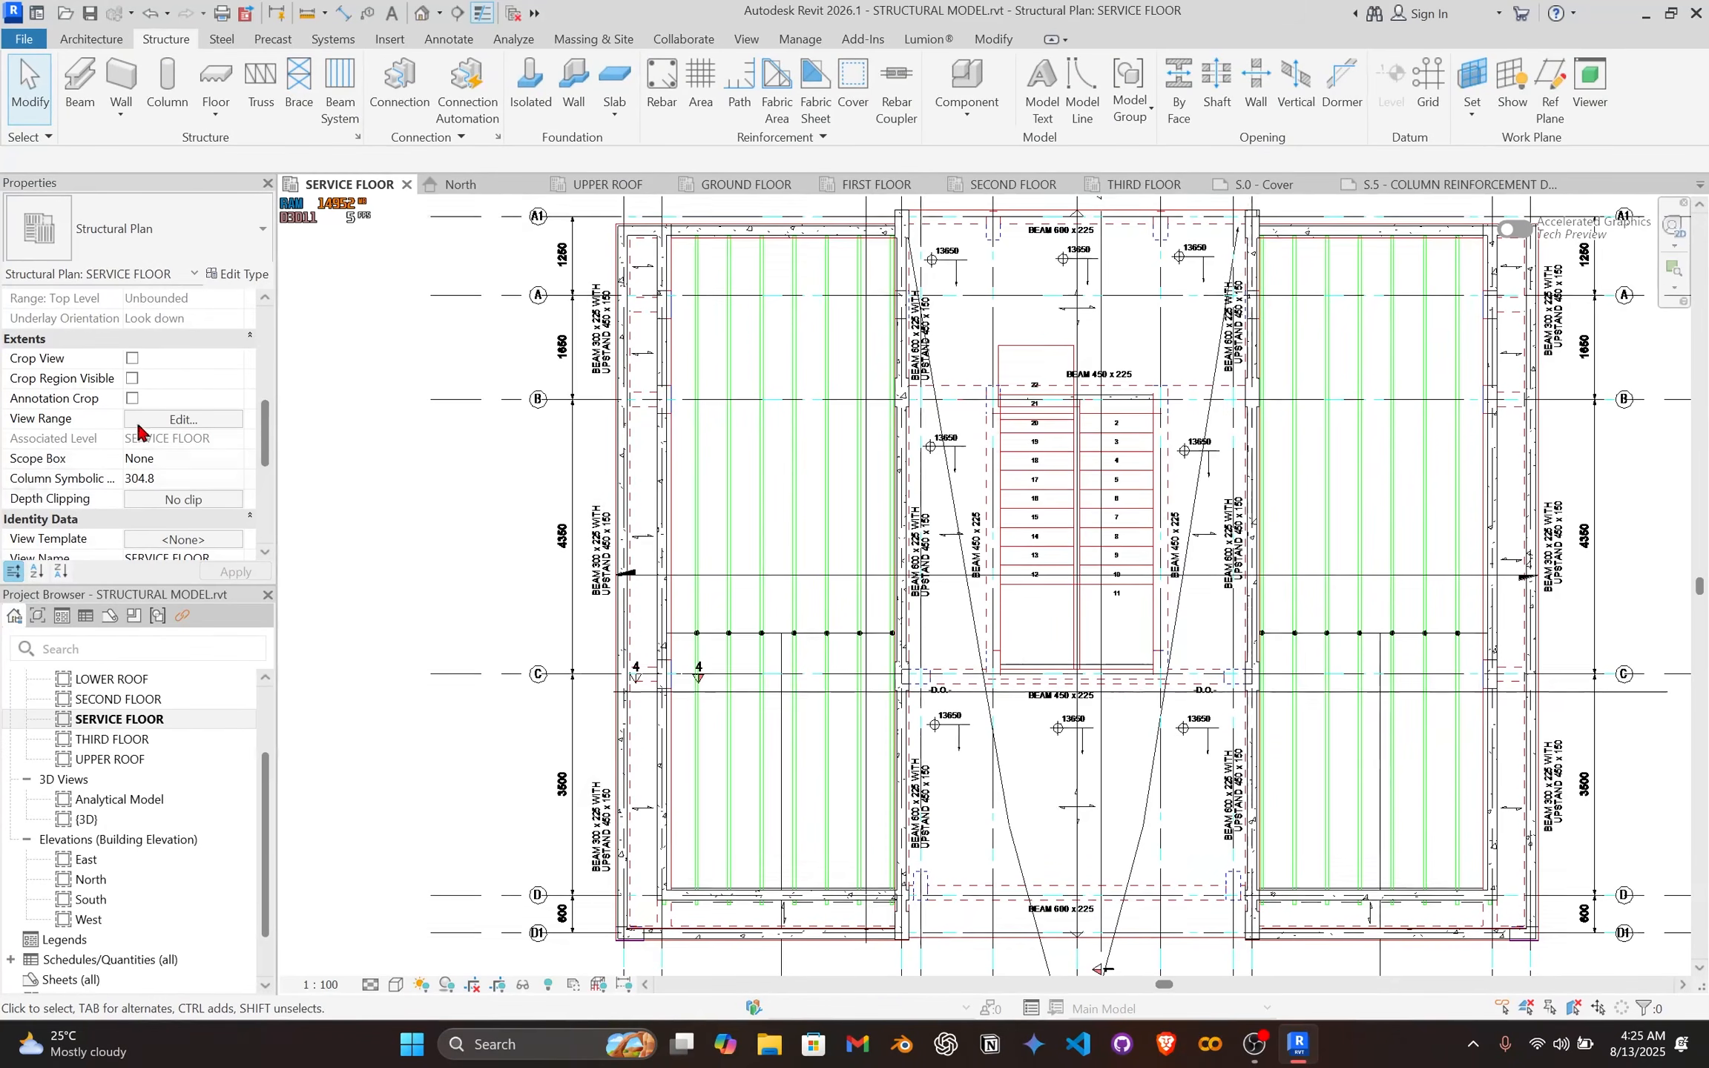
click(194, 420)
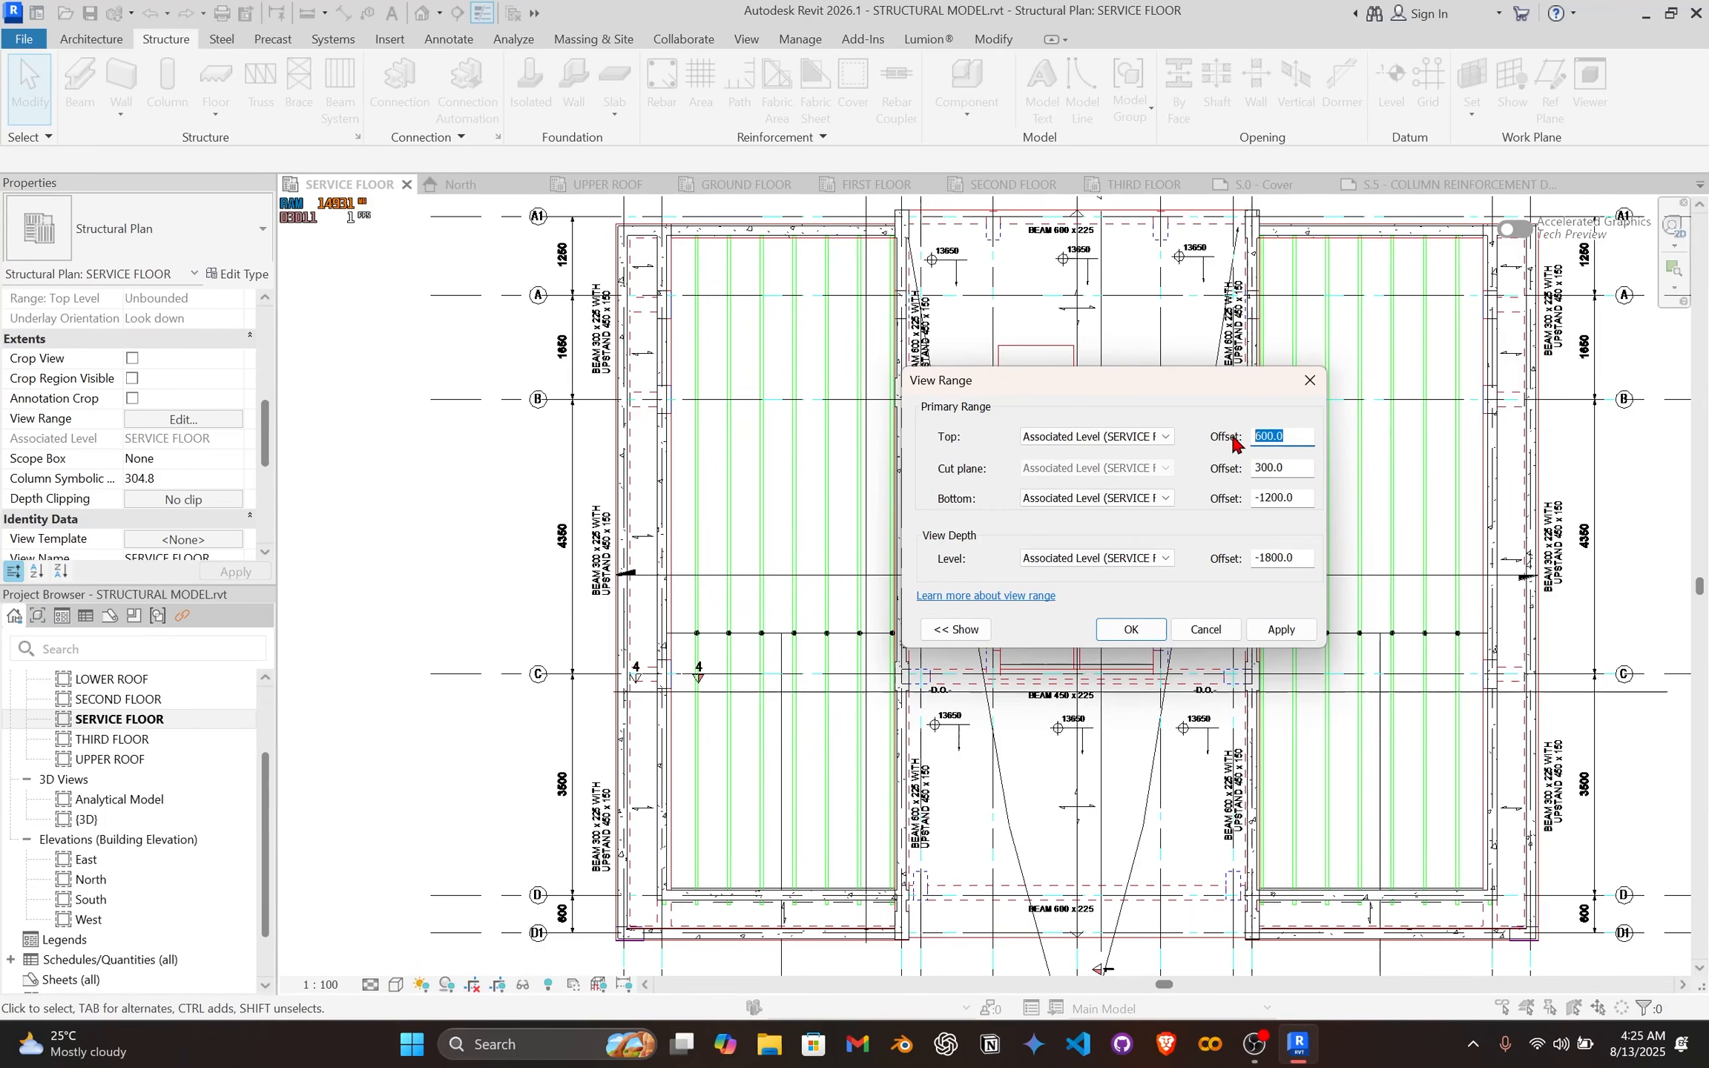
text(1200)
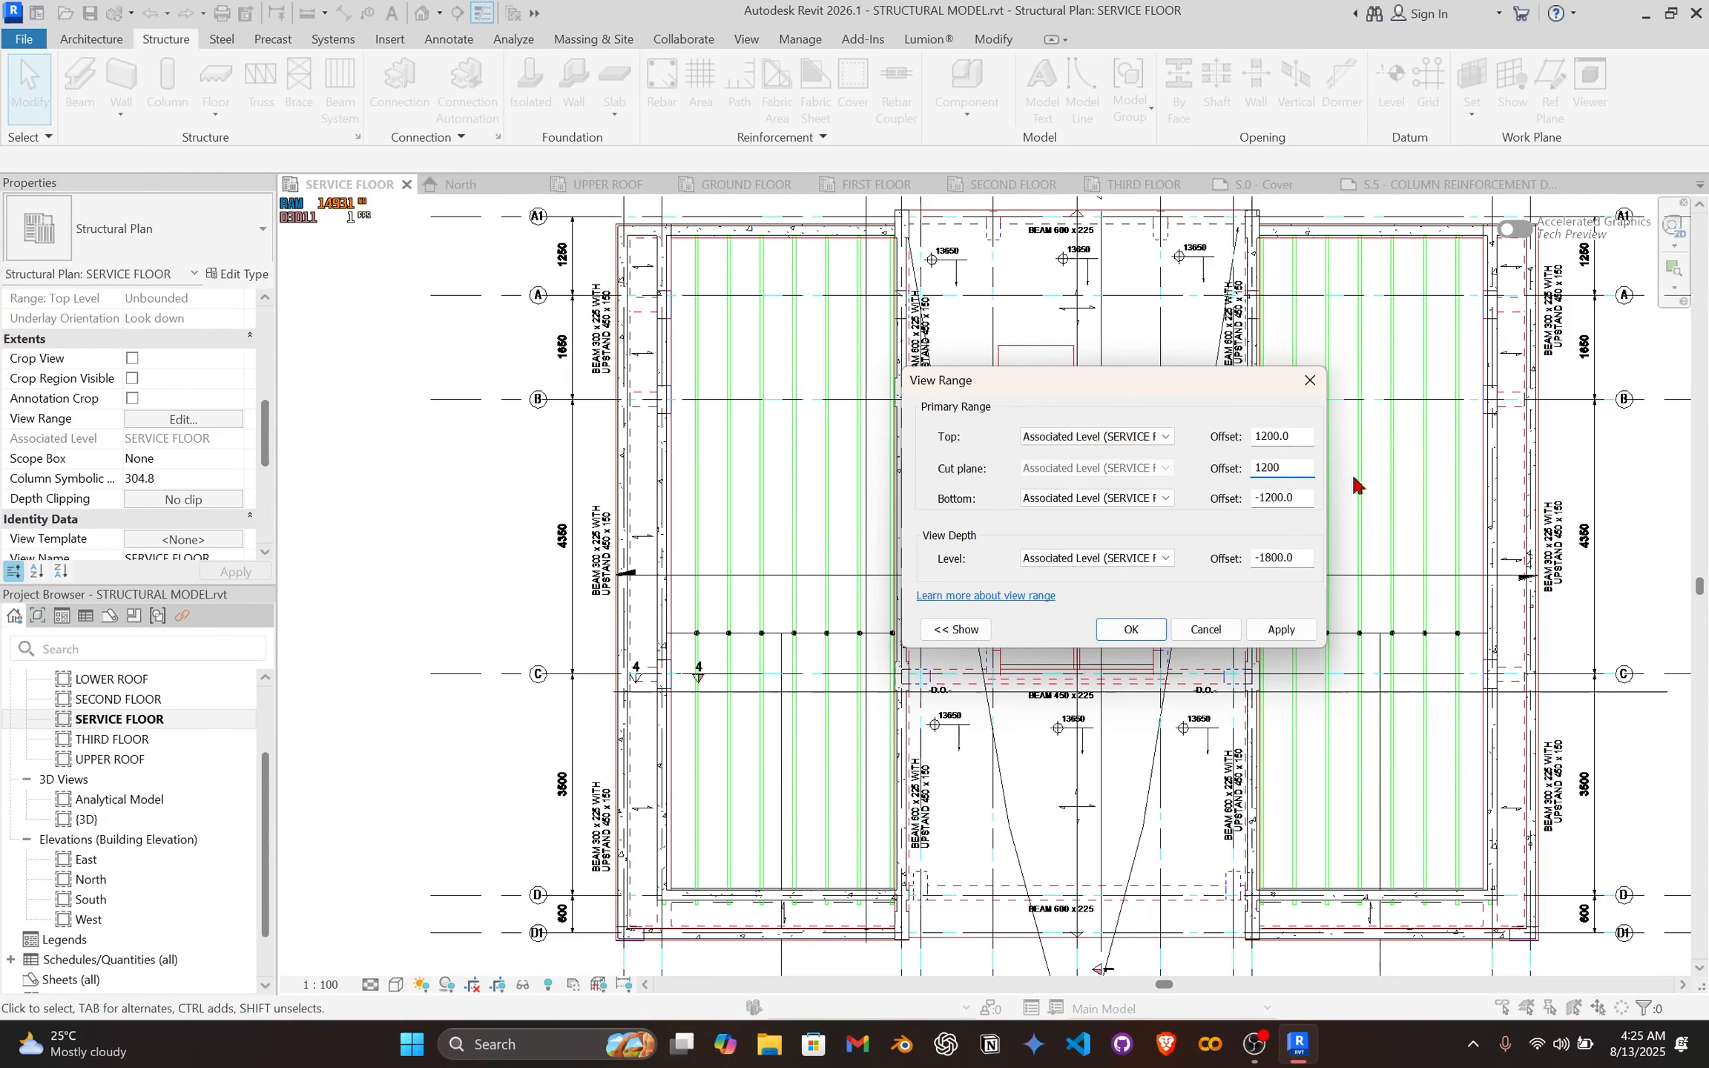
click(1263, 631)
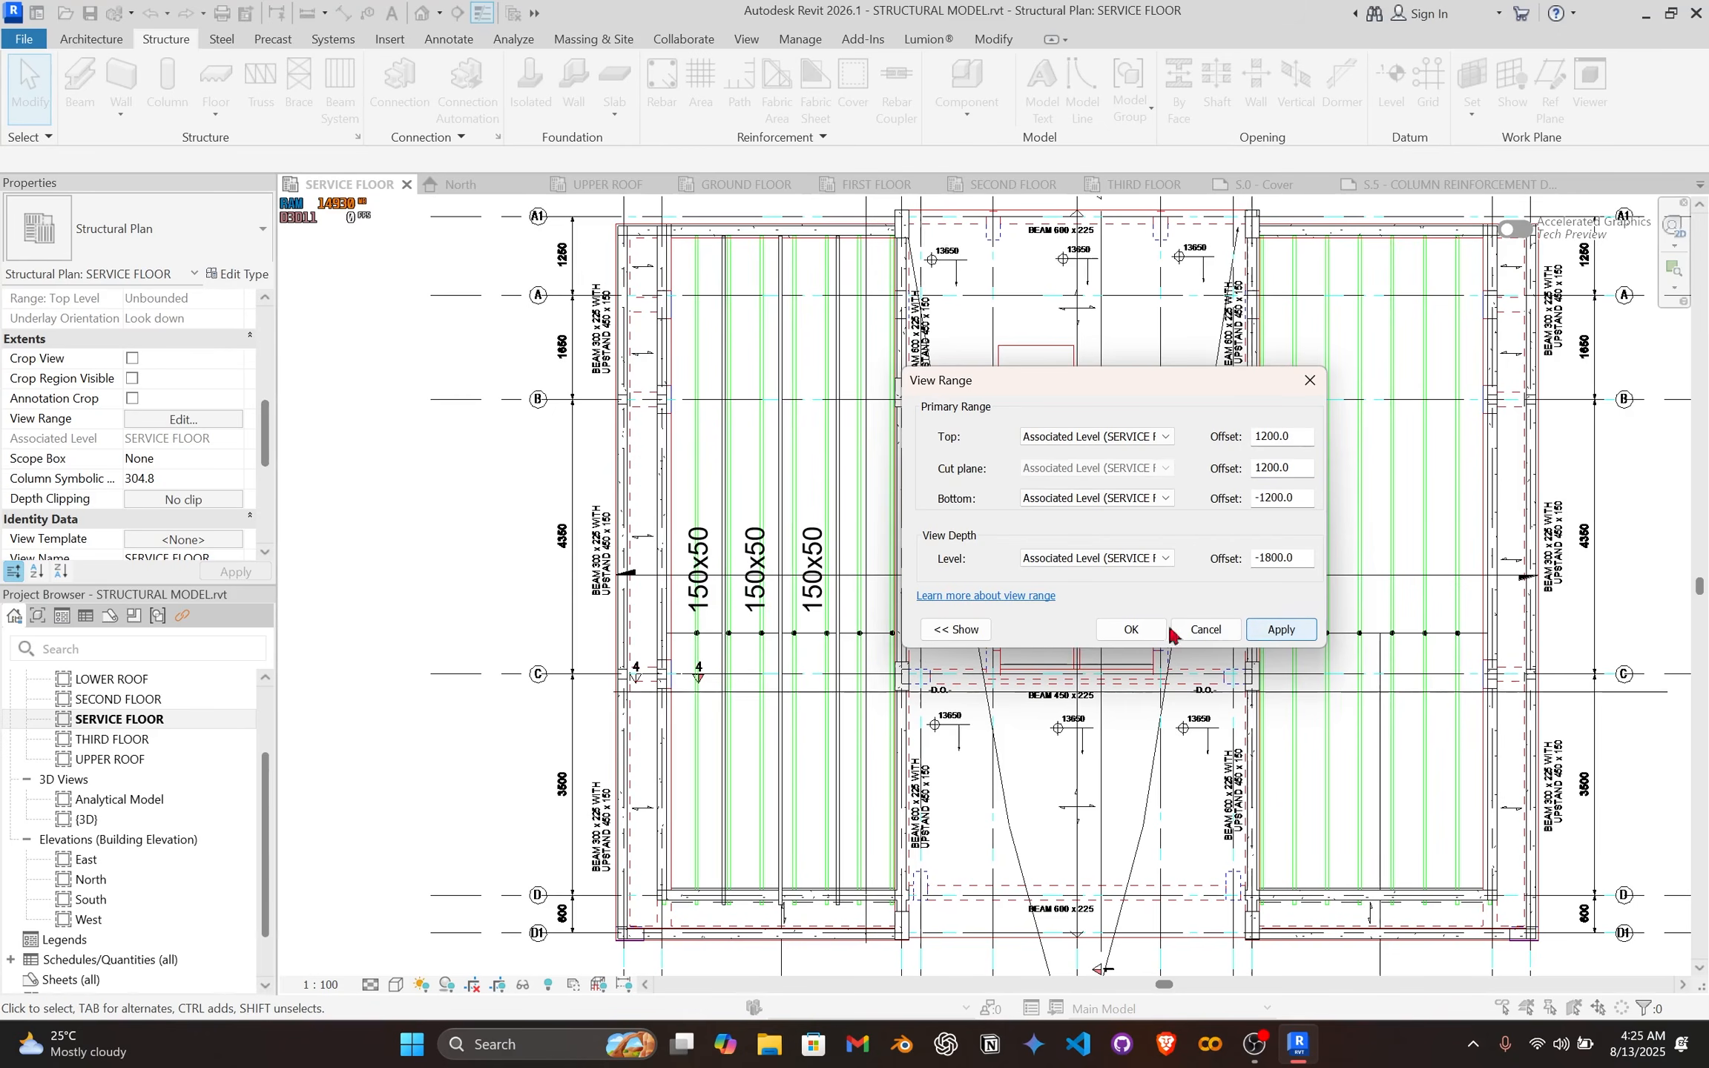
Step: Accept the view range settings and delete the three 150x50 rafter tags in the bay between grids 1 and 2
click(1124, 632)
scroll(668, 534, up, 2)
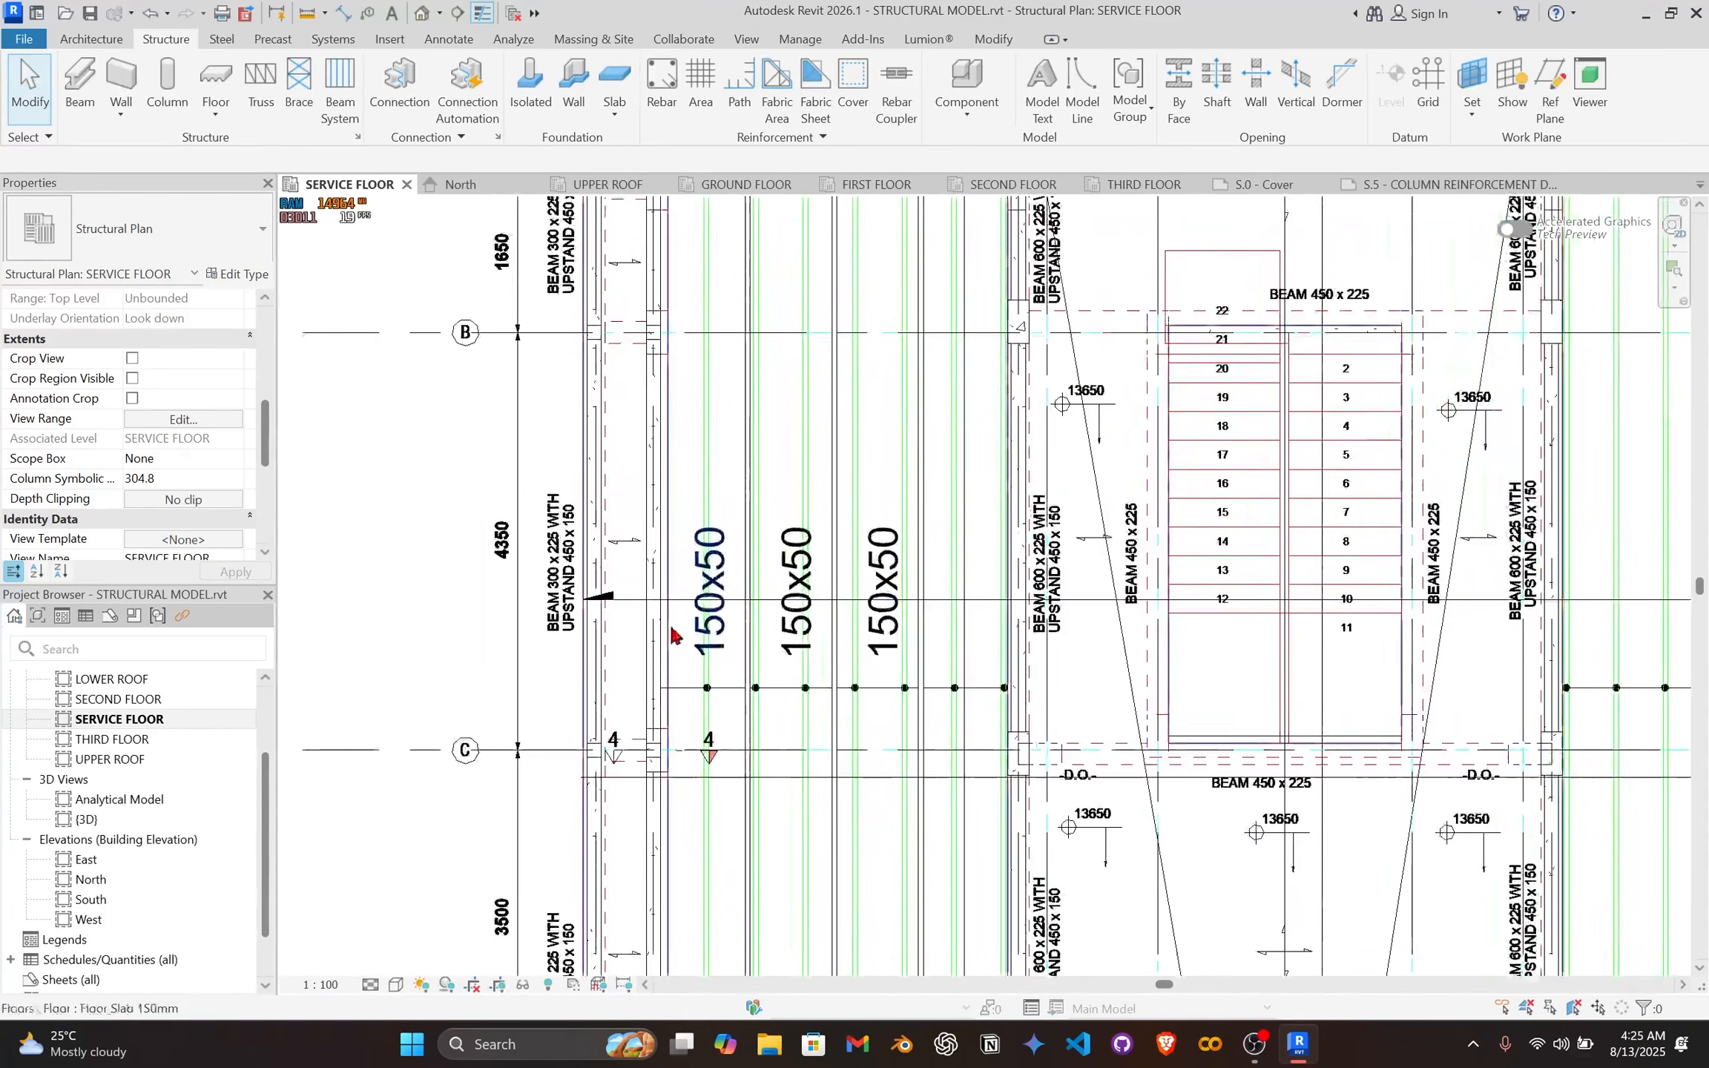
scroll(725, 622, down, 2)
scroll(726, 621, up, 3)
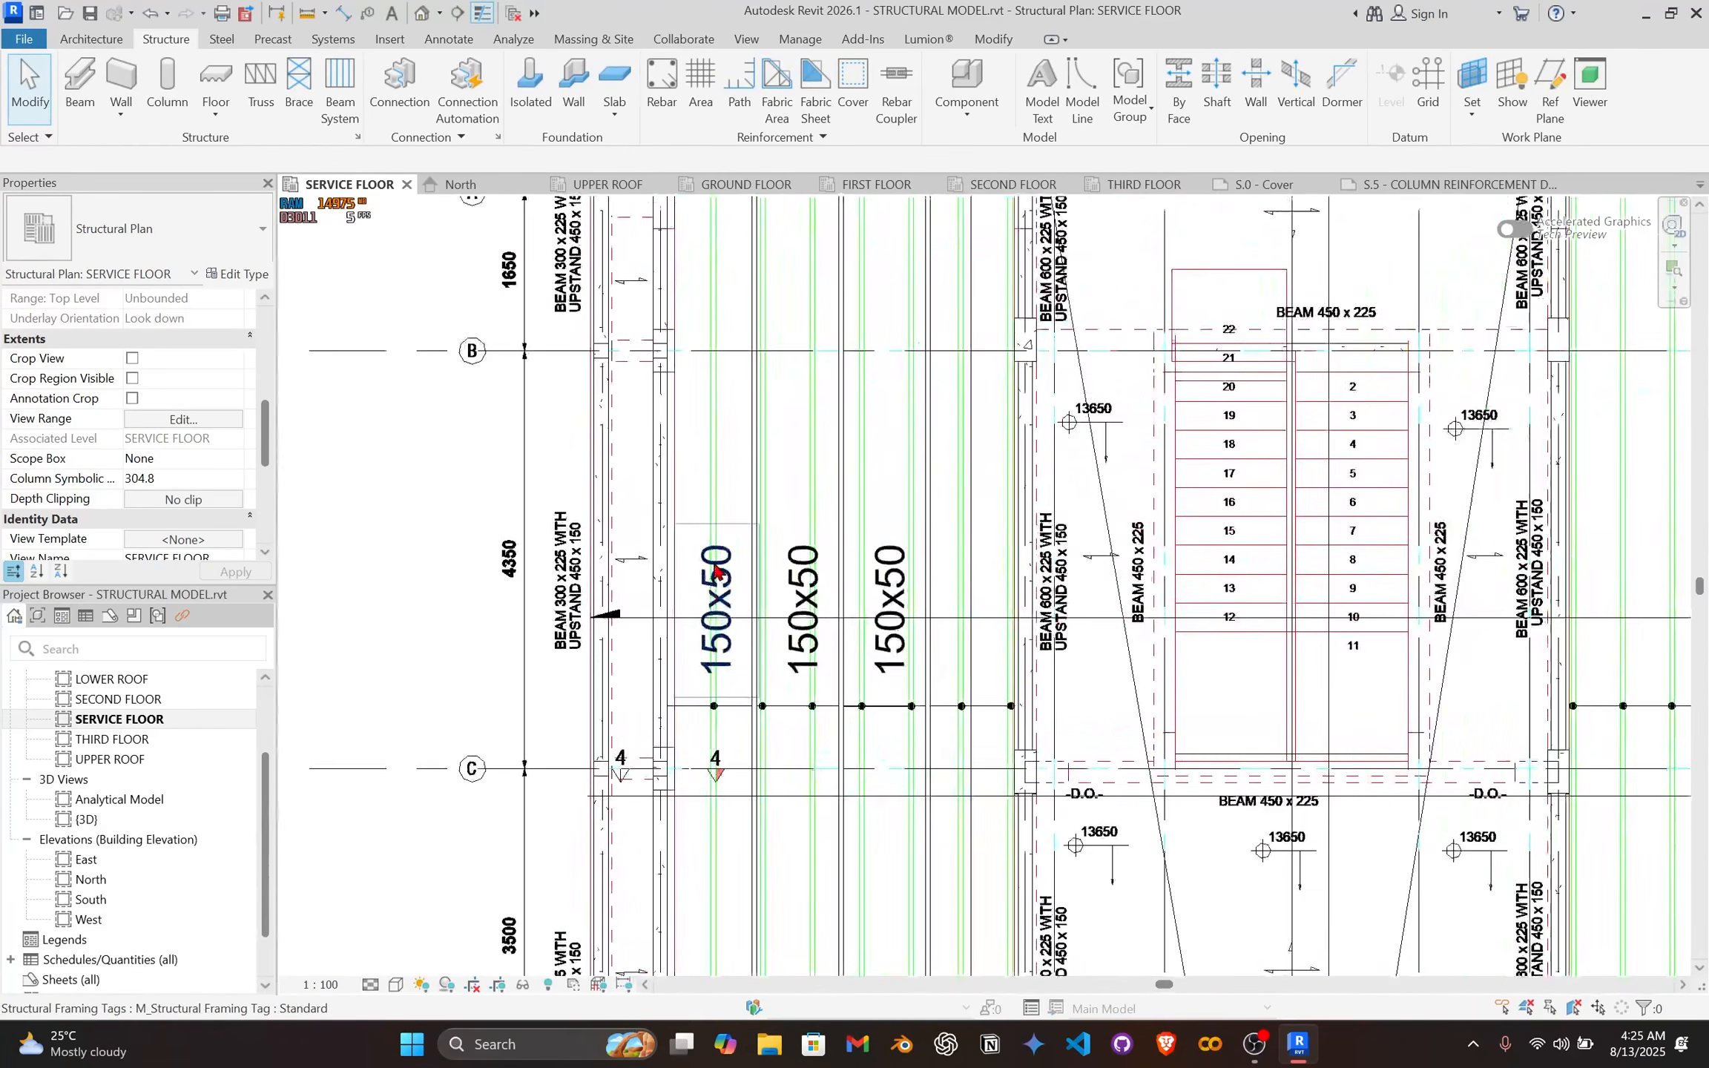
click(650, 625)
key(Delete)
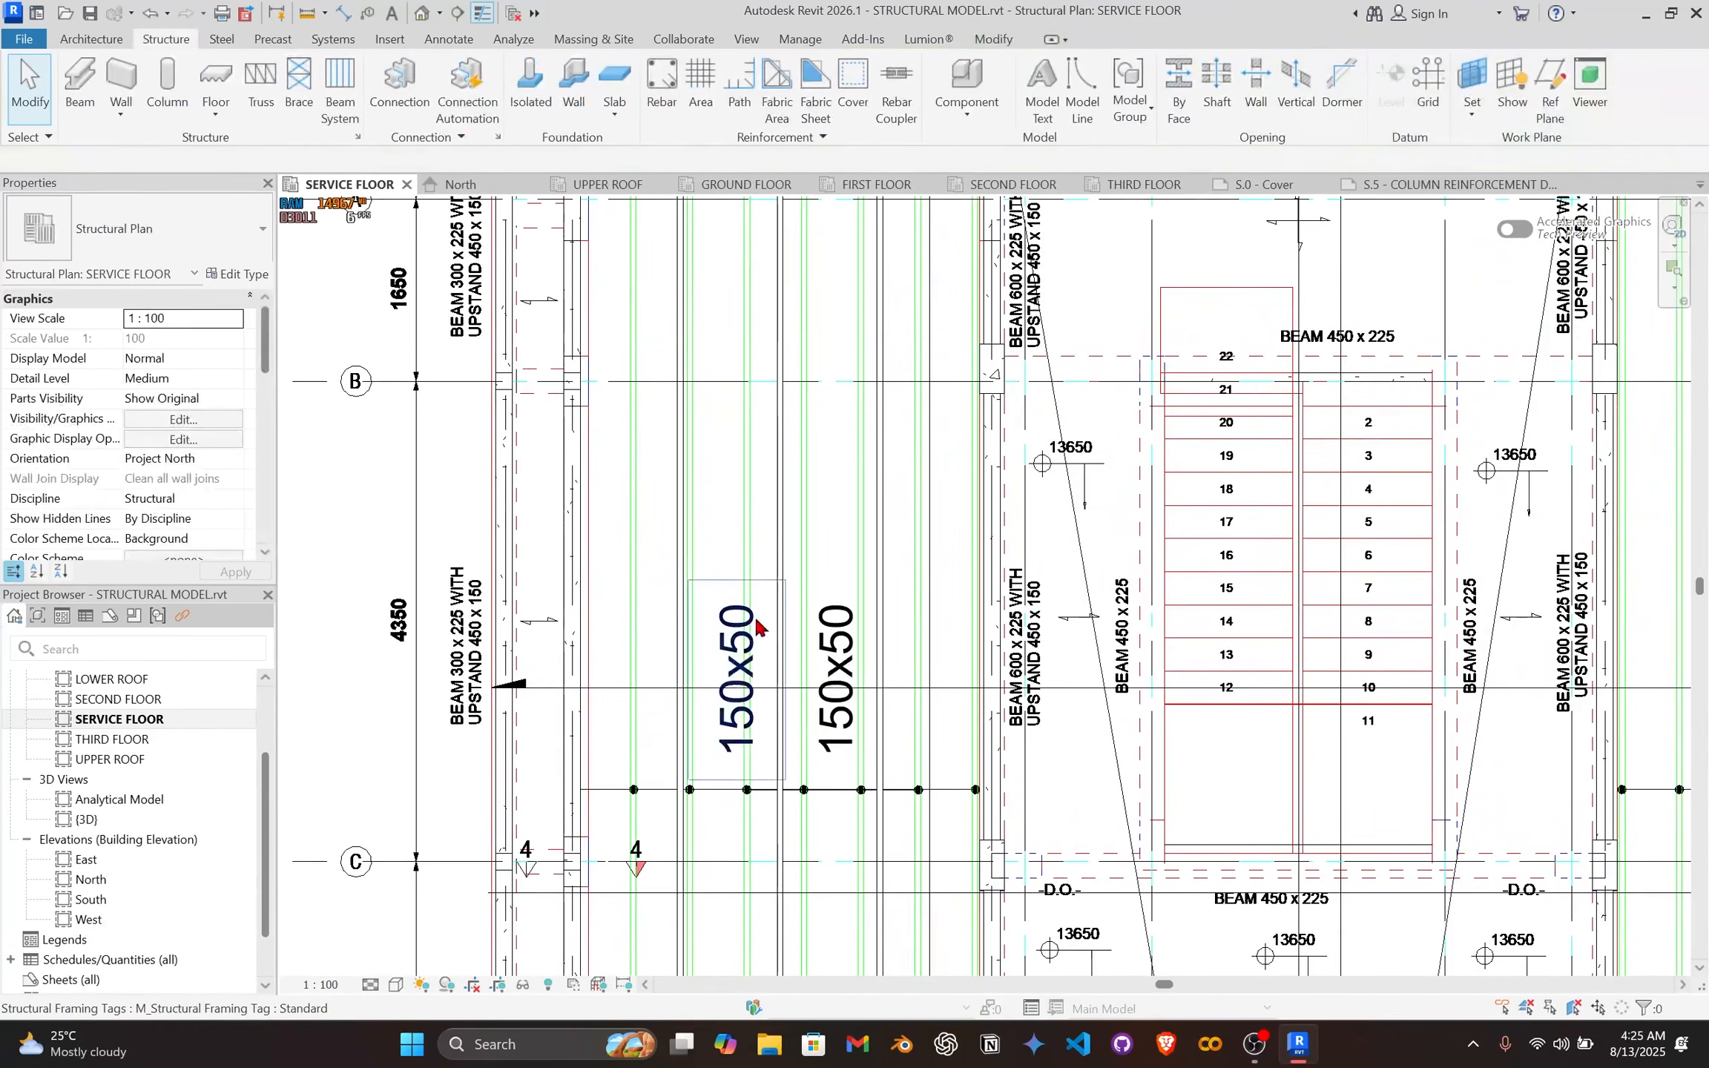
click(752, 622)
key(Delete)
click(823, 623)
key(Delete)
Step: Select the rafter beam system between grids 1 and 2 and set its maximum spacing to 800
scroll(767, 625, down, 2)
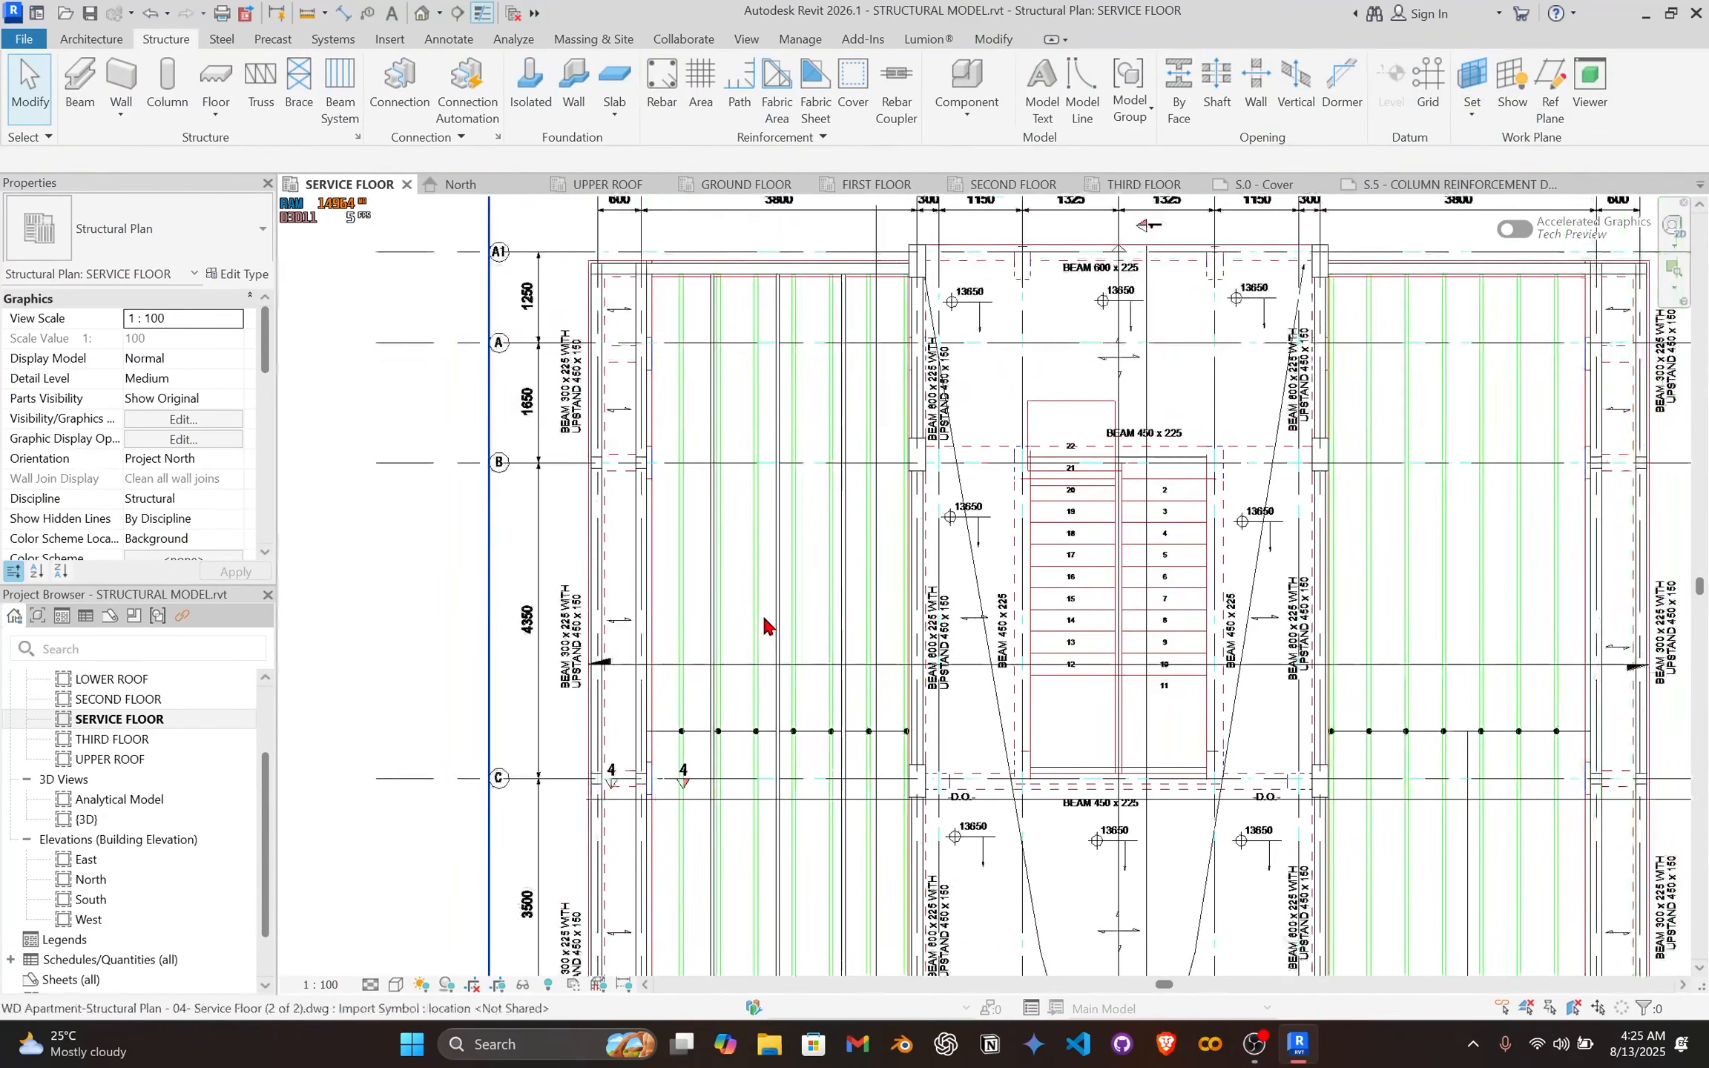
middle_drag(723, 592, 750, 575)
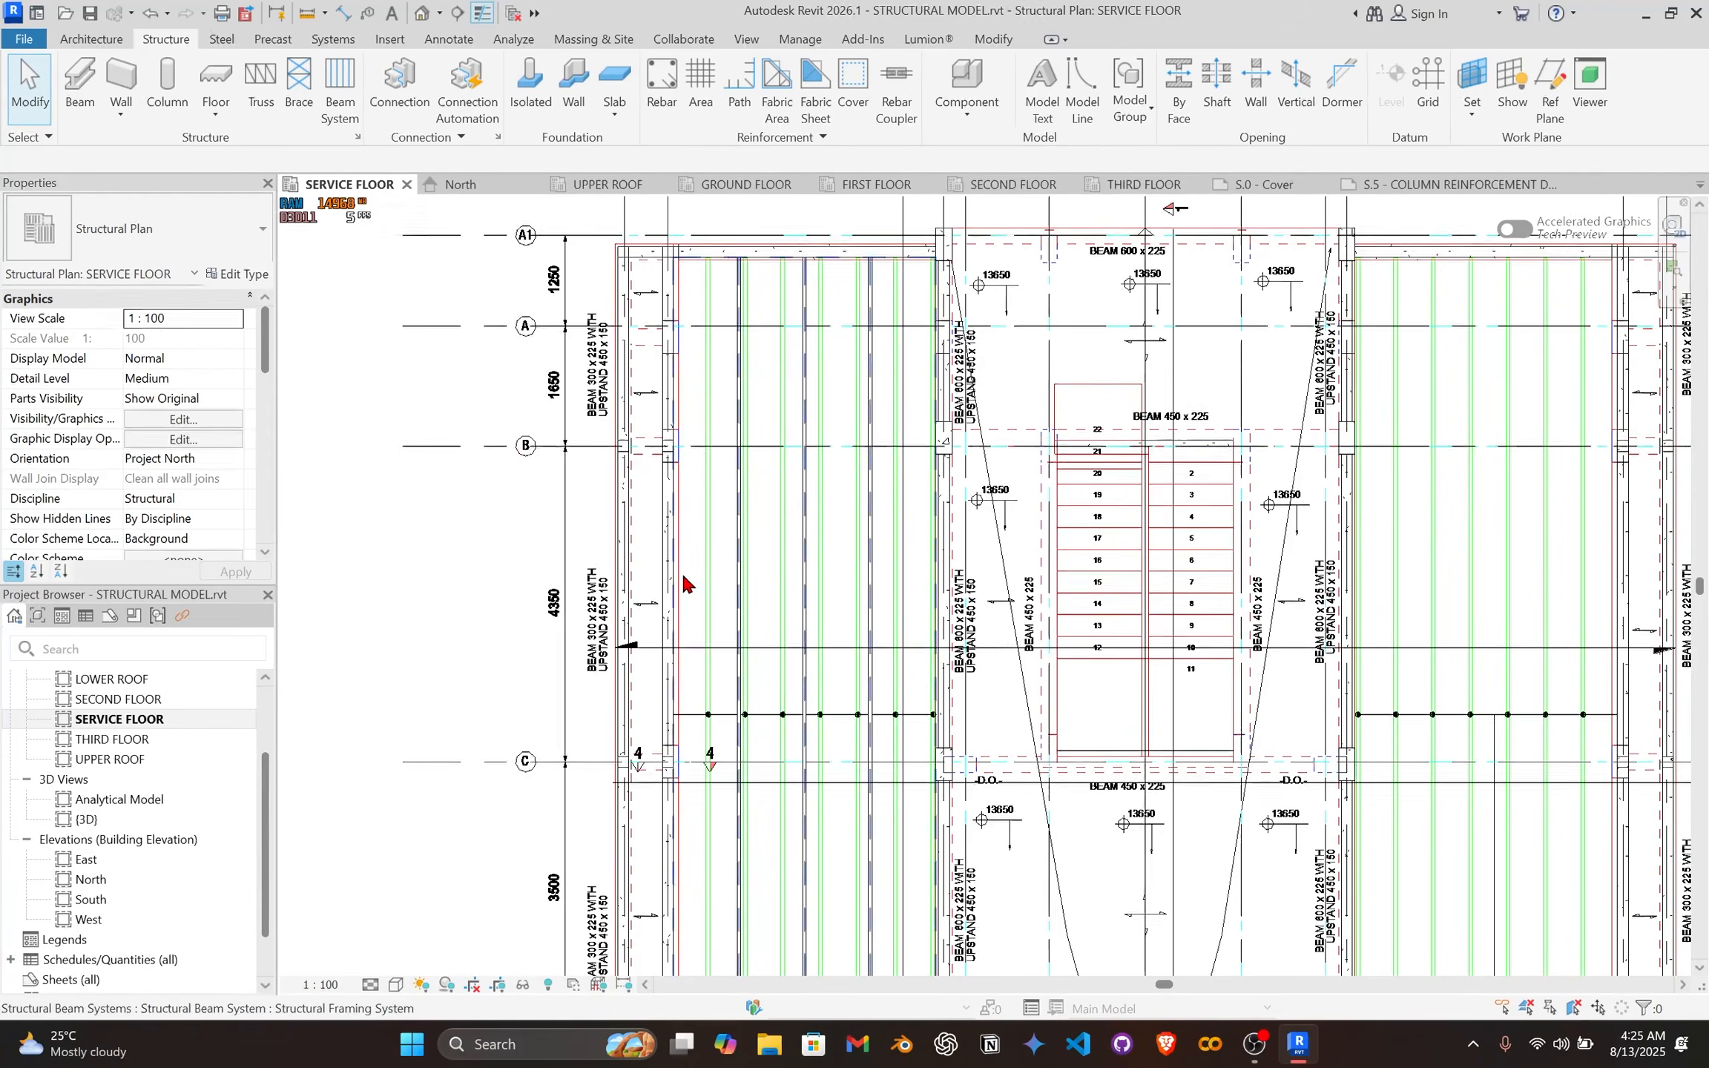
scroll(687, 584, up, 1)
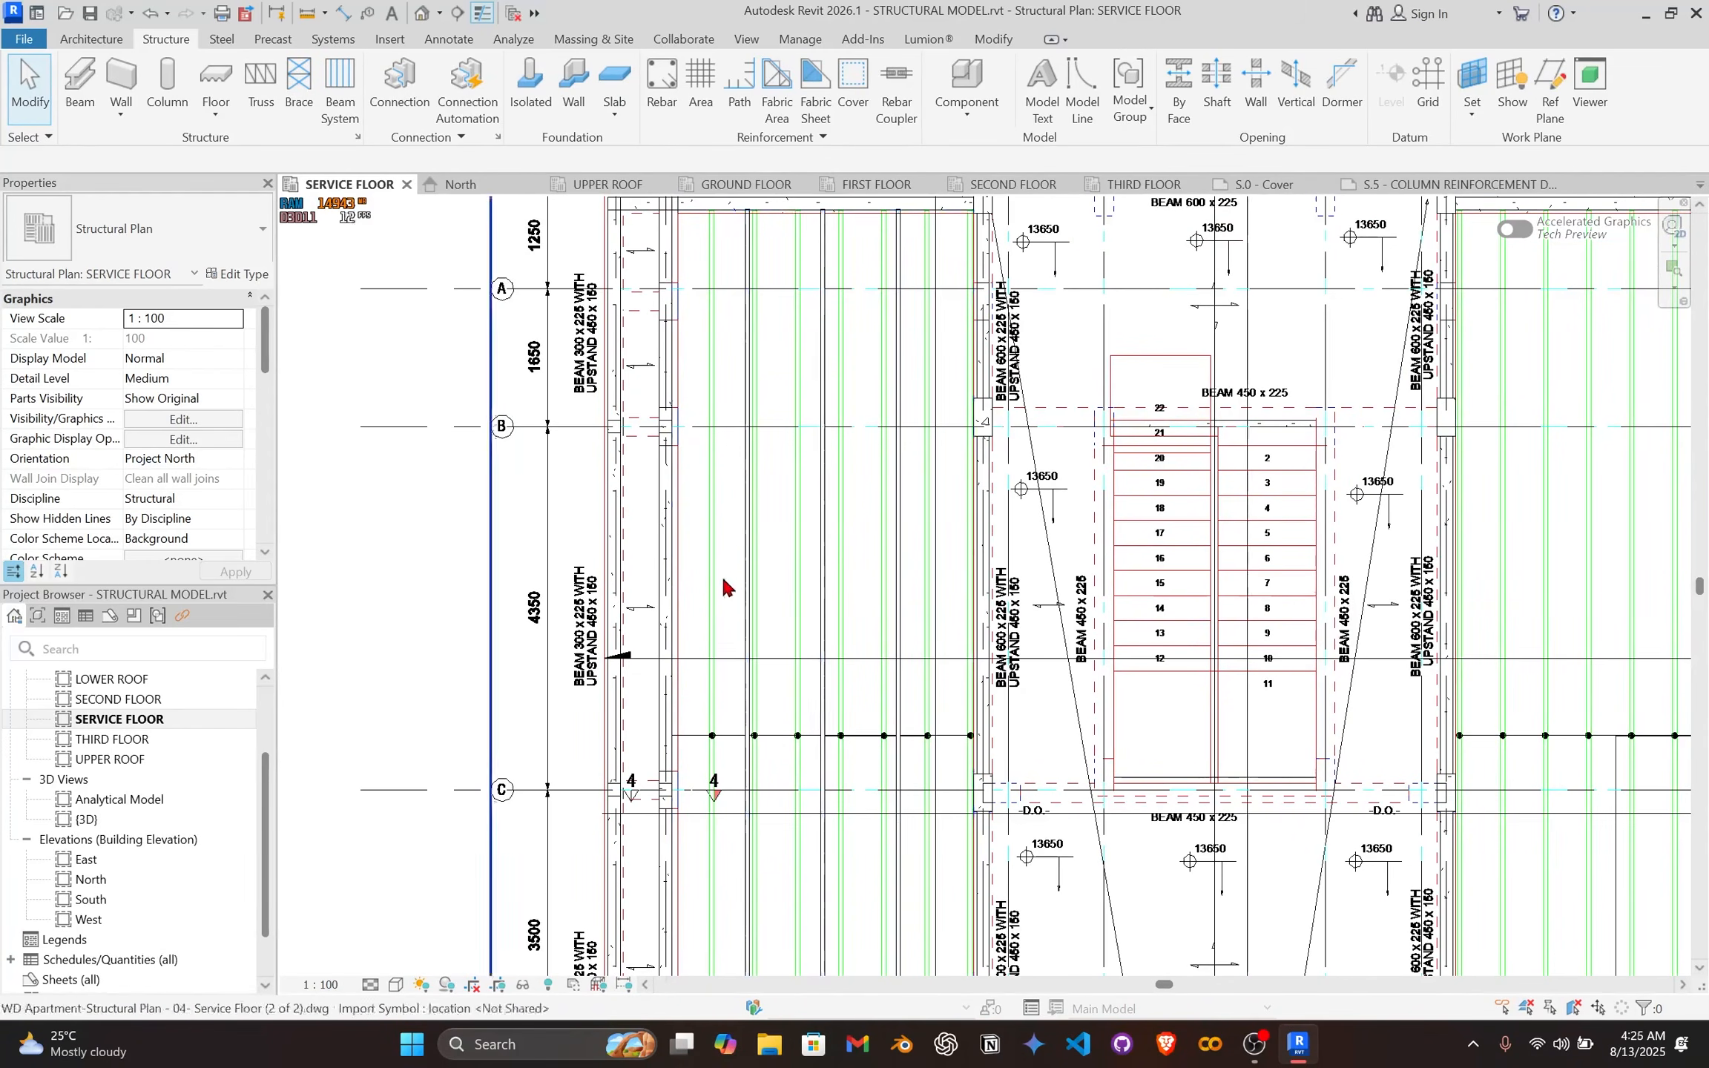
click(683, 589)
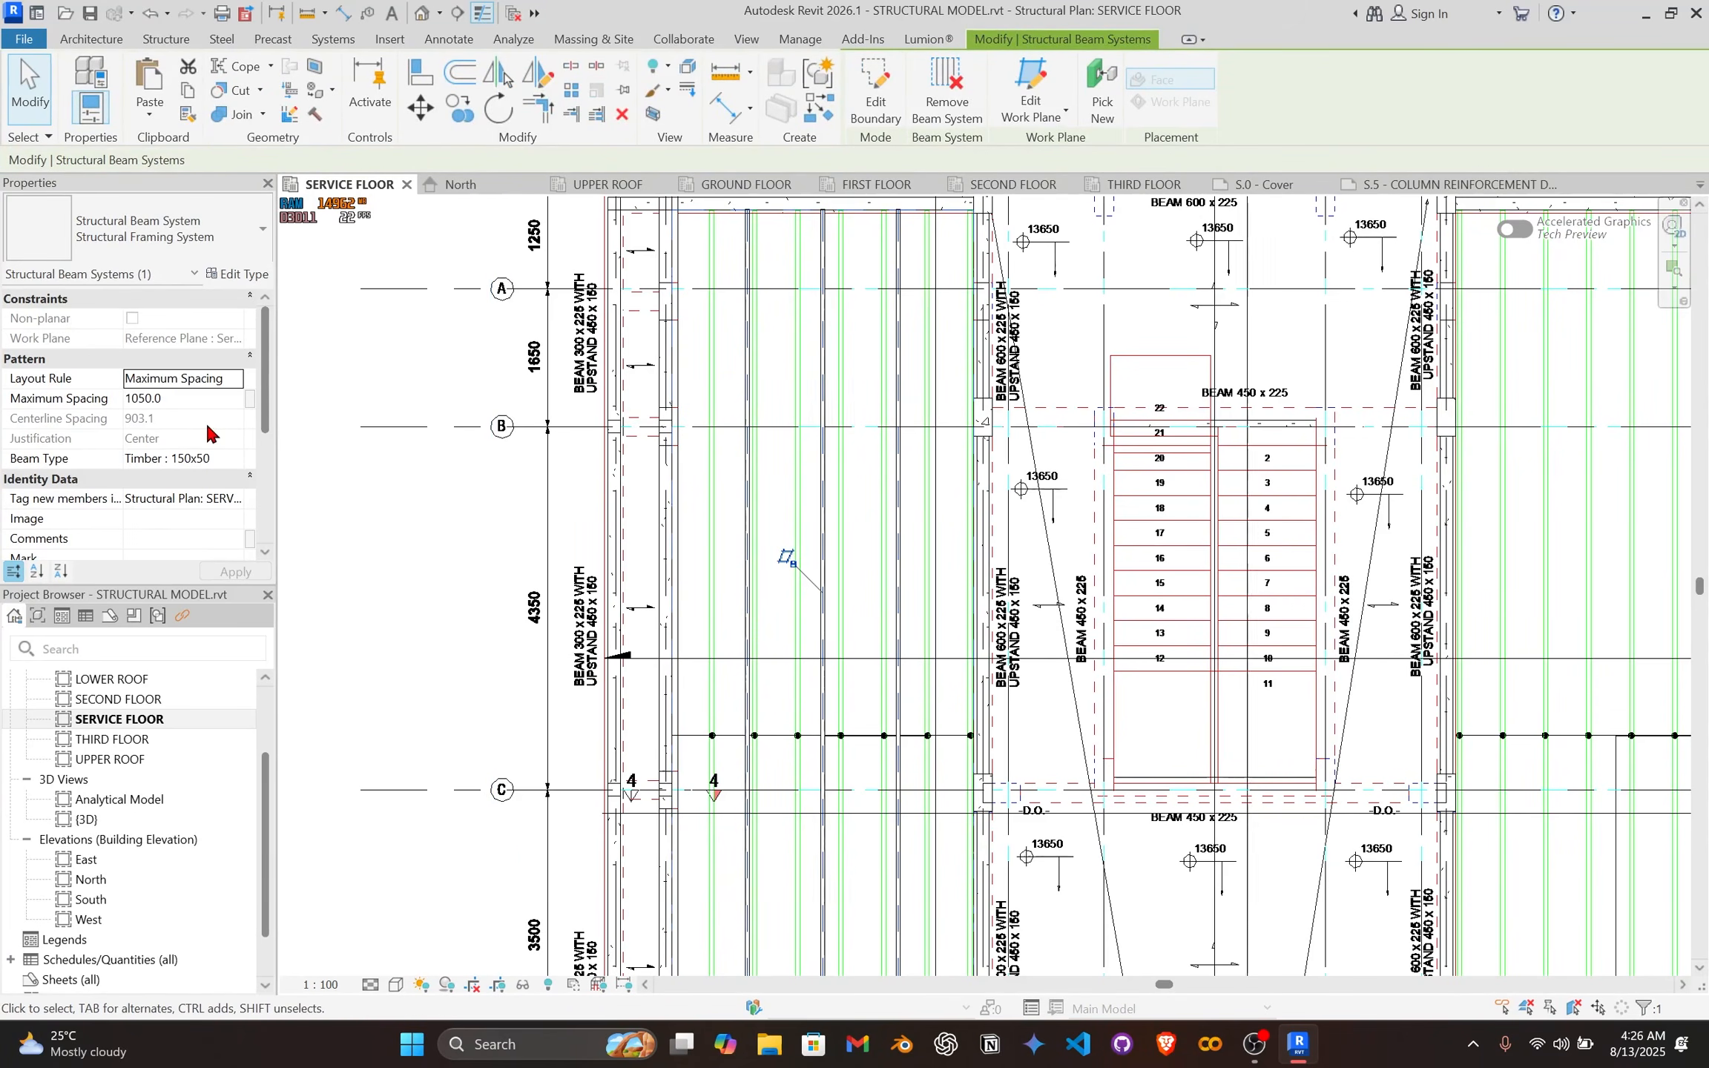
click(203, 399)
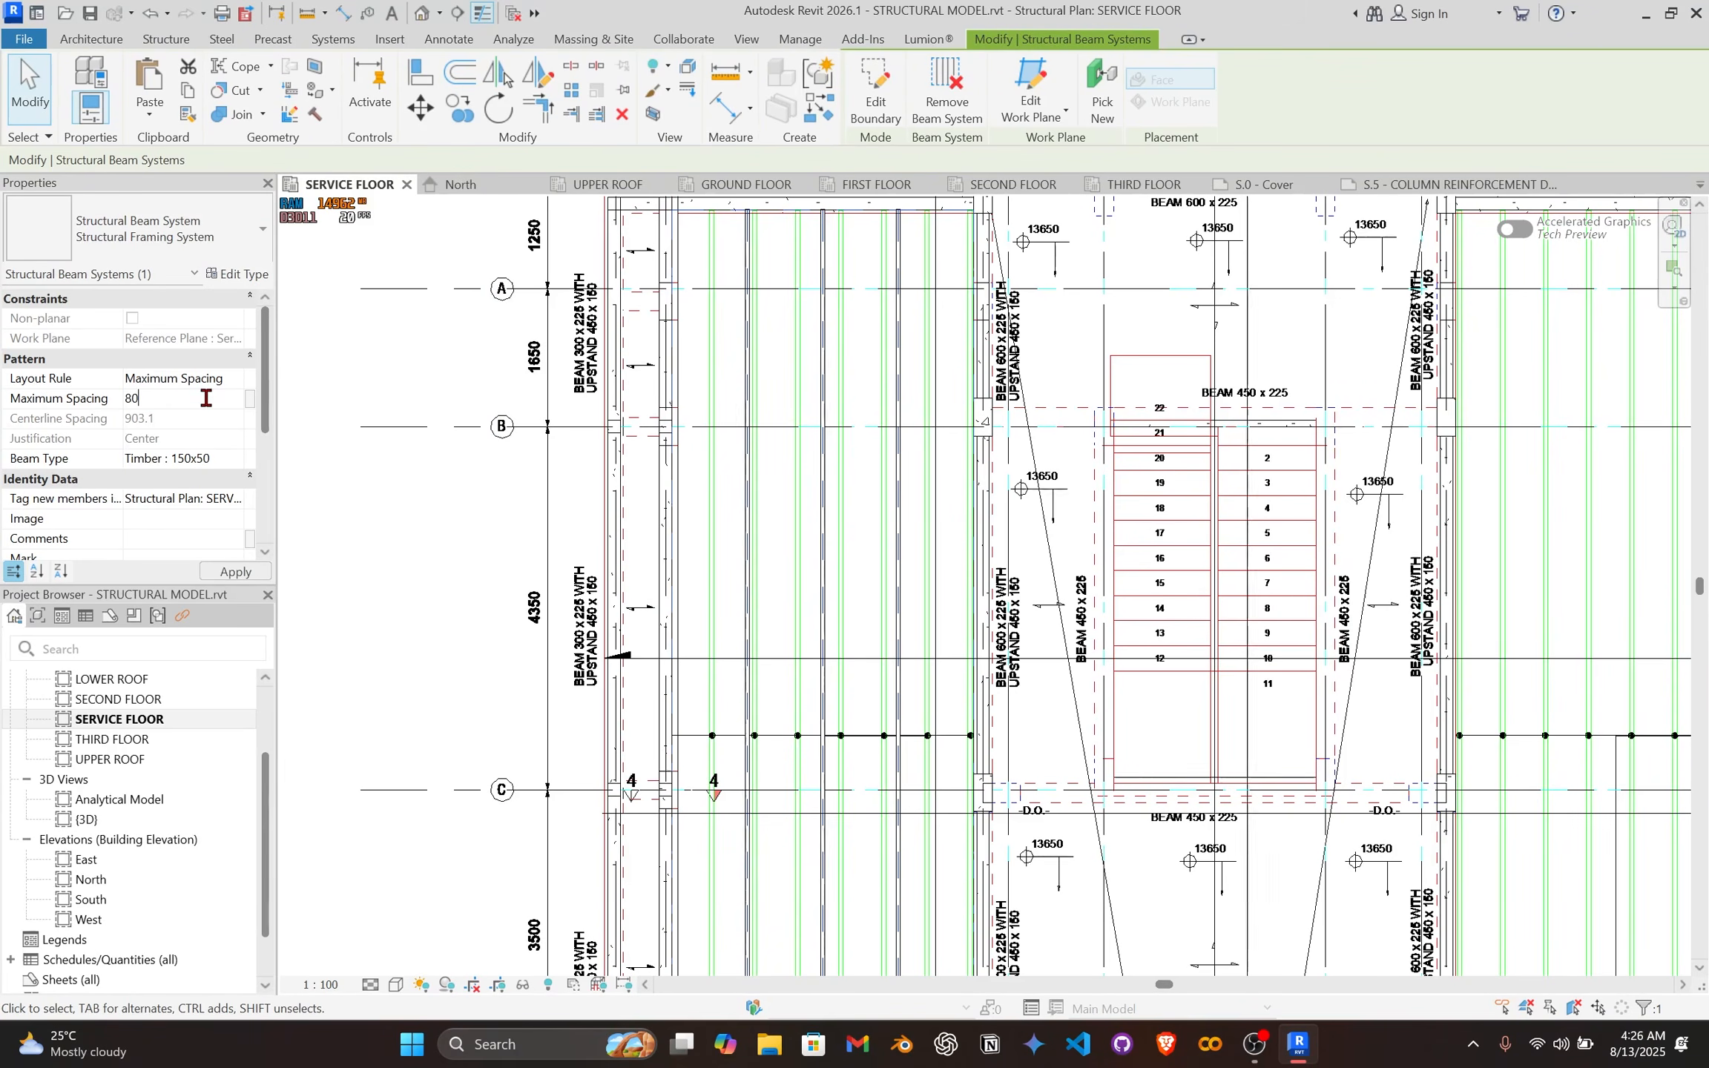
key(Return)
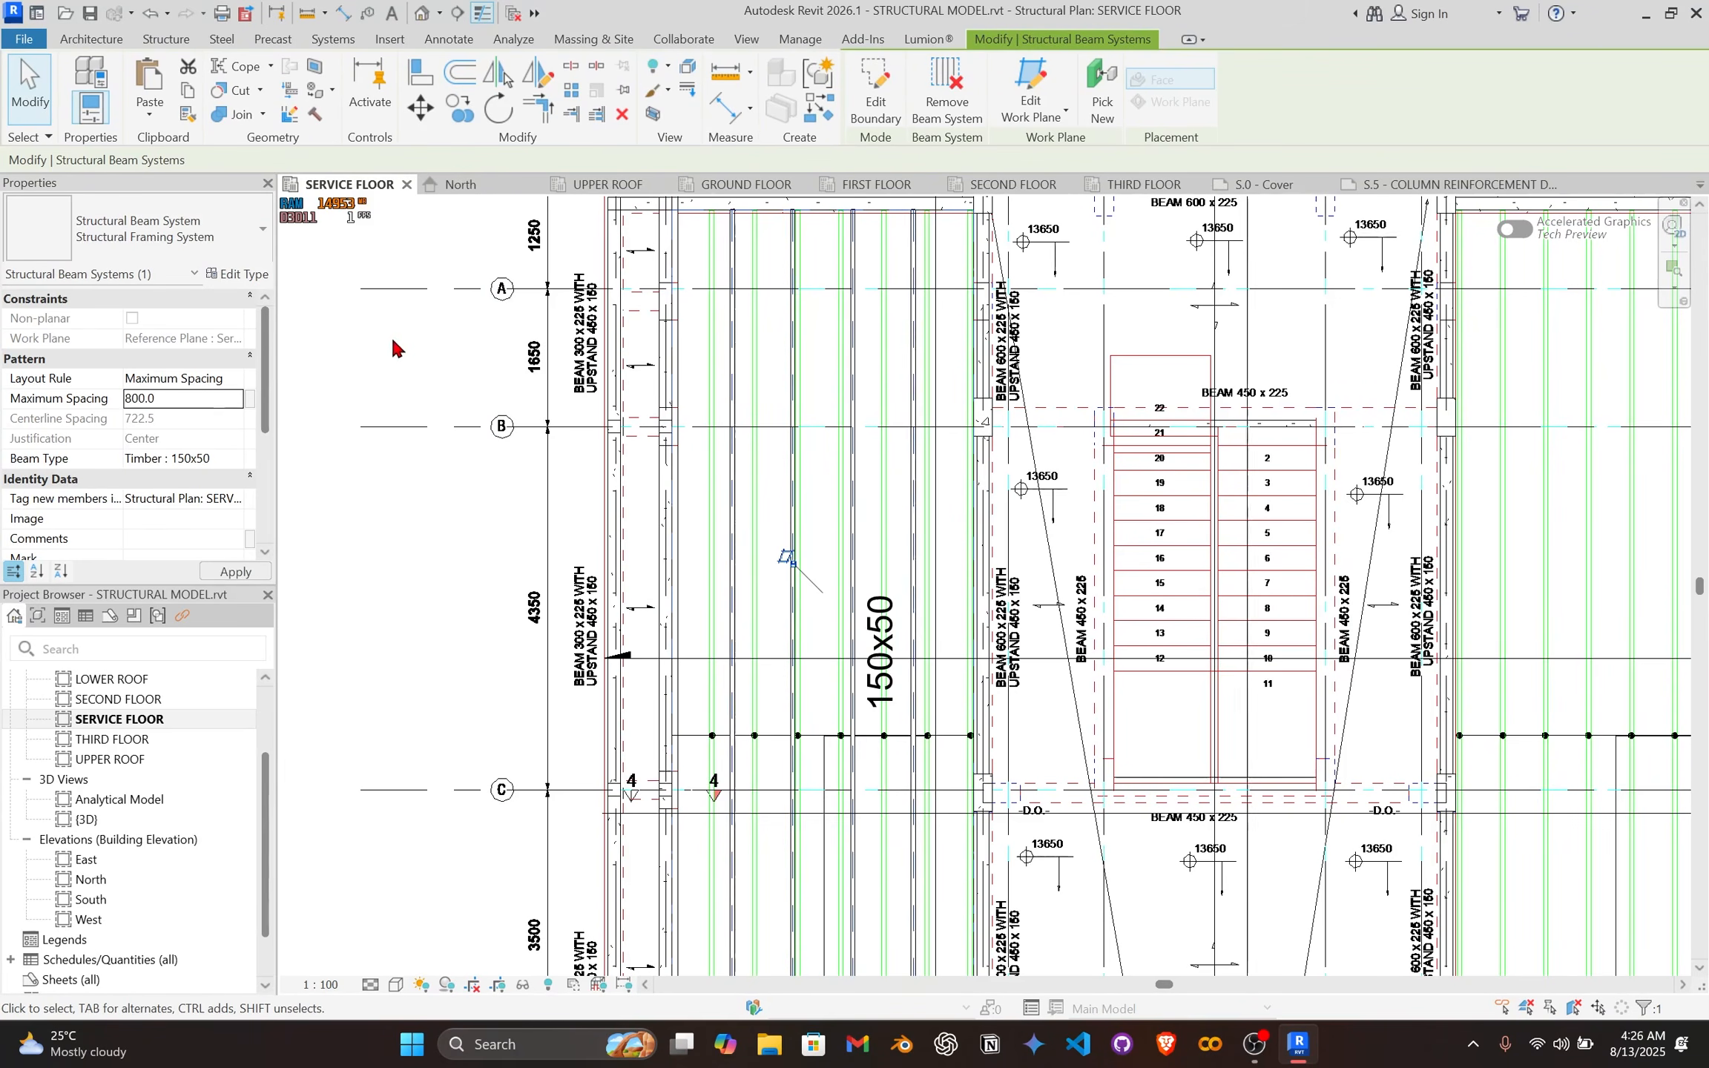
Step: Set the selected rafter beam system's maximum spacing to 700
middle_drag(687, 381, 652, 384)
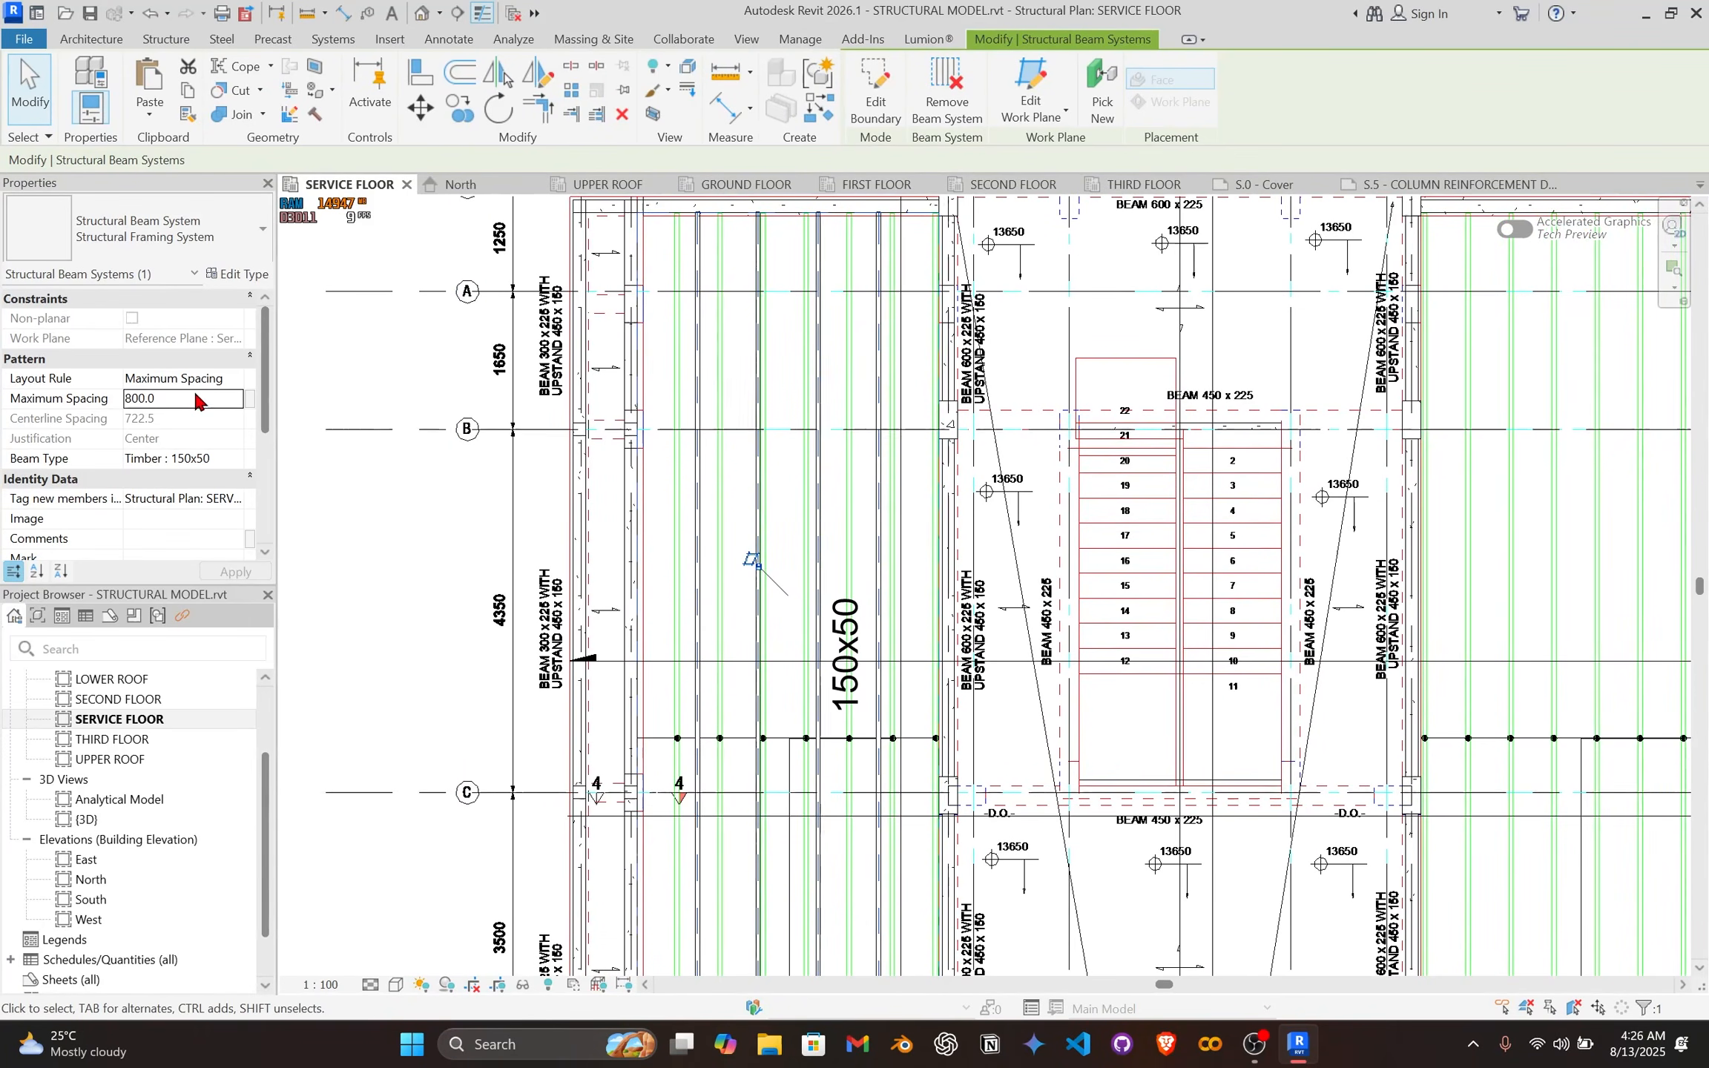
click(184, 399)
text(700)
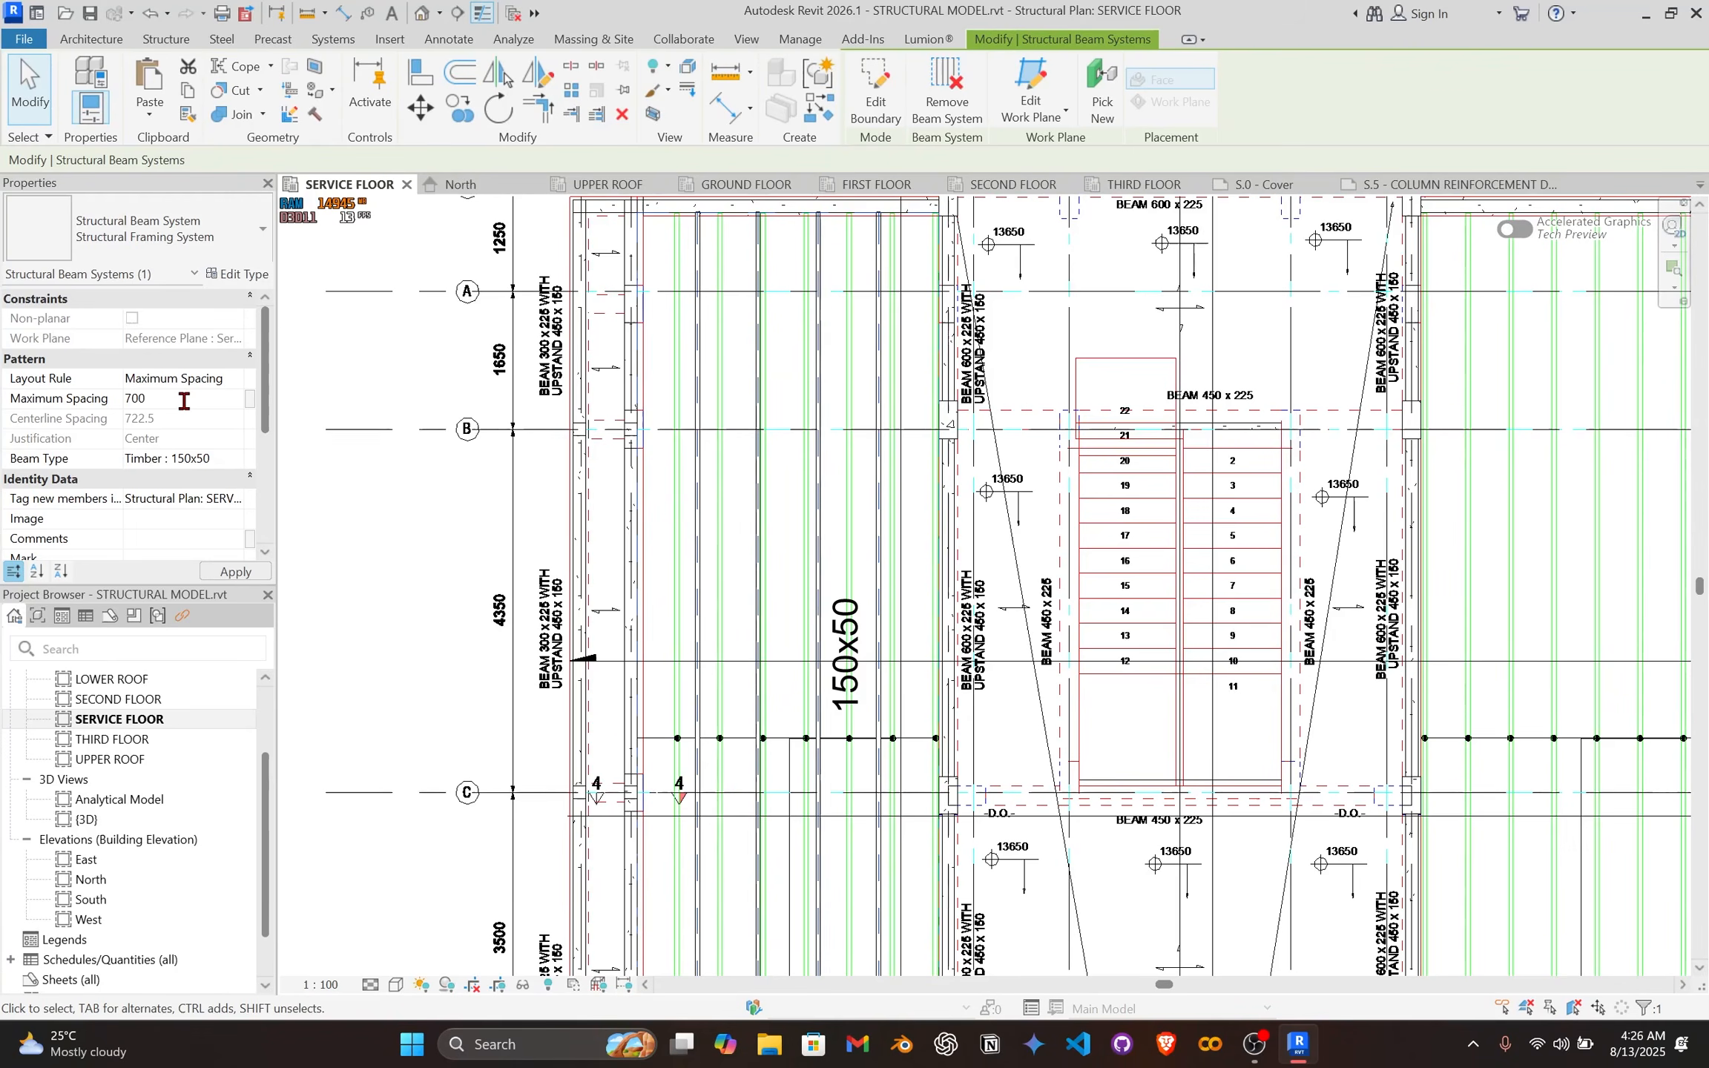
key(Return)
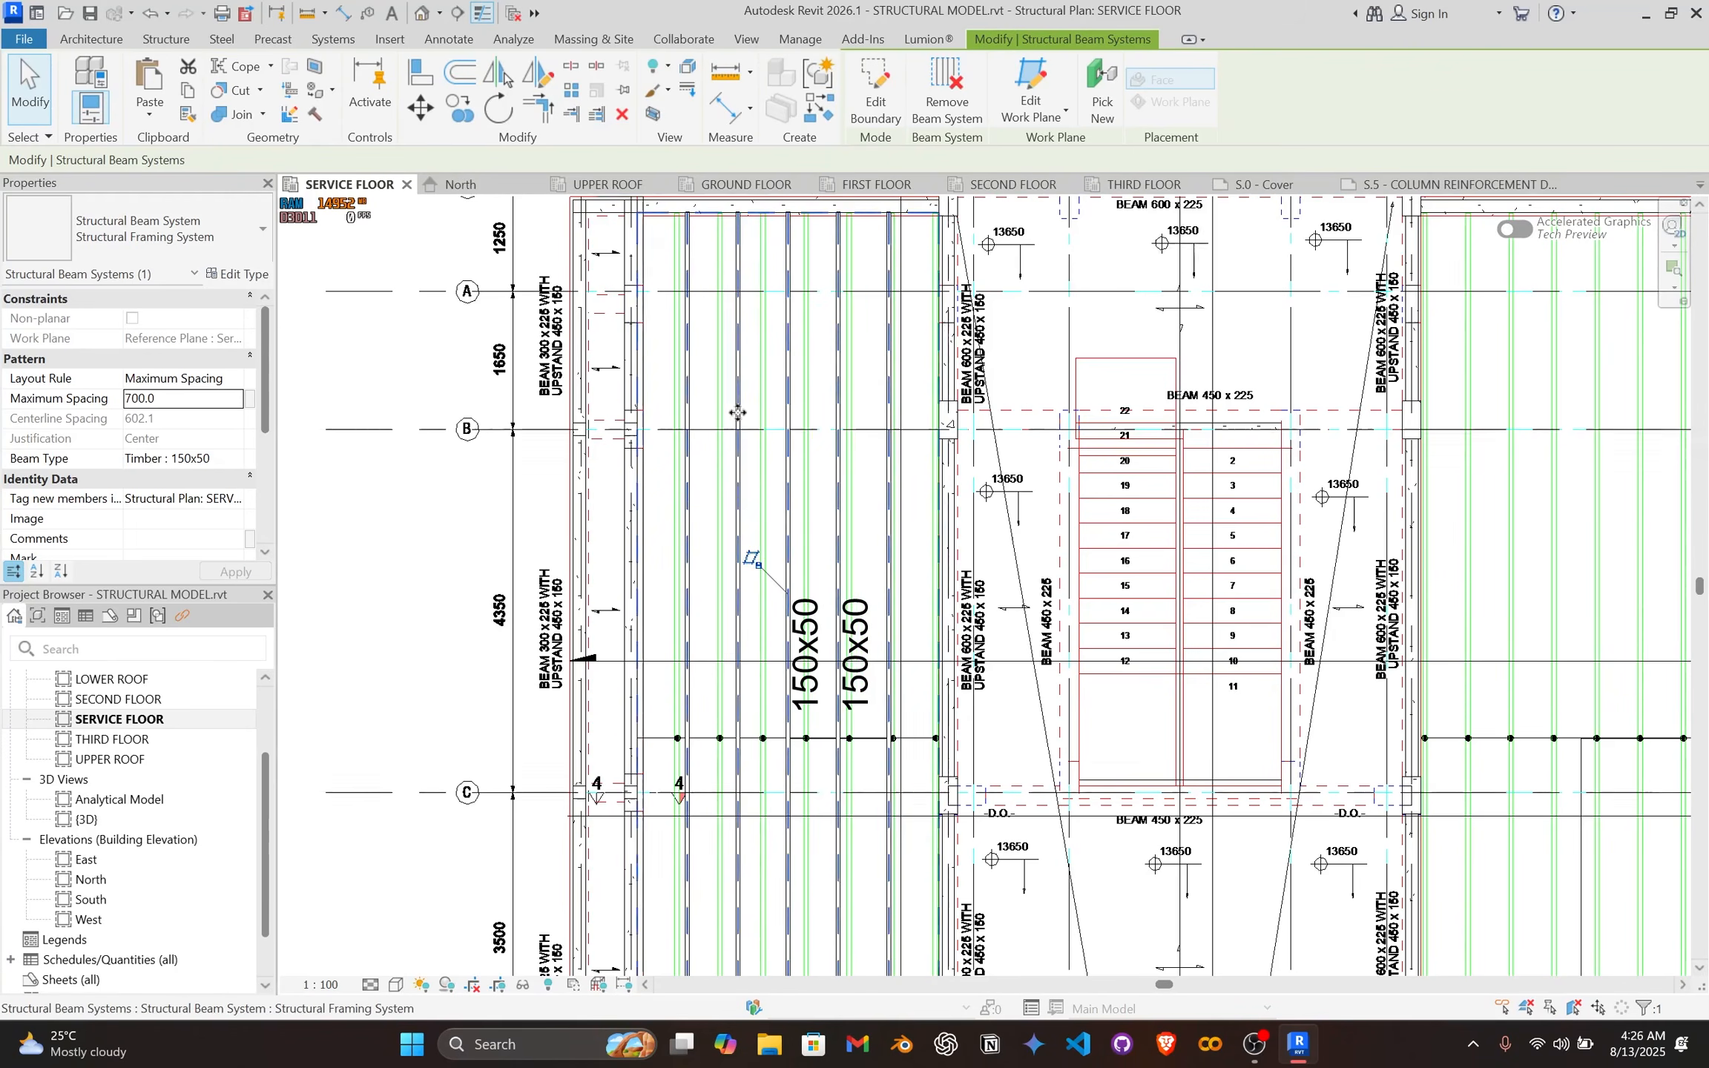
scroll(738, 413, down, 2)
scroll(667, 415, down, 2)
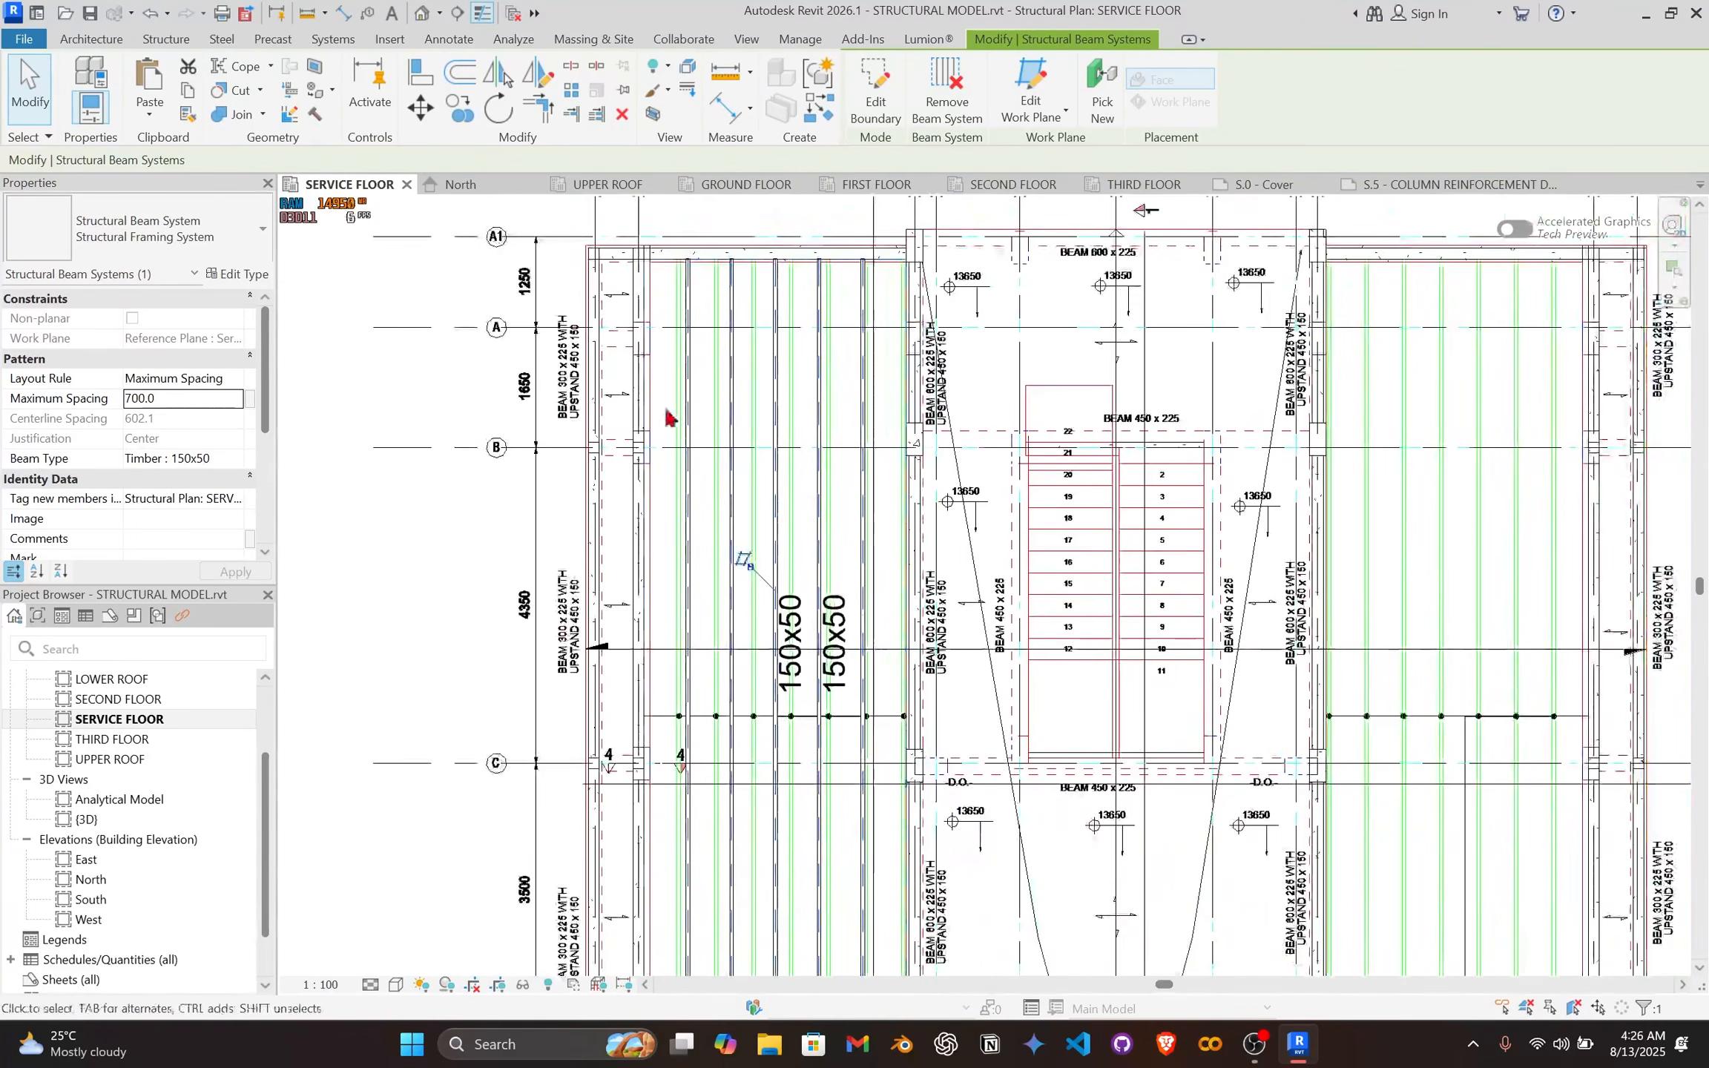
Step: Examine the first 150x50 timber rafter beside grid 1 against the rafter lines in the CAD drawing
scroll(694, 528, up, 4)
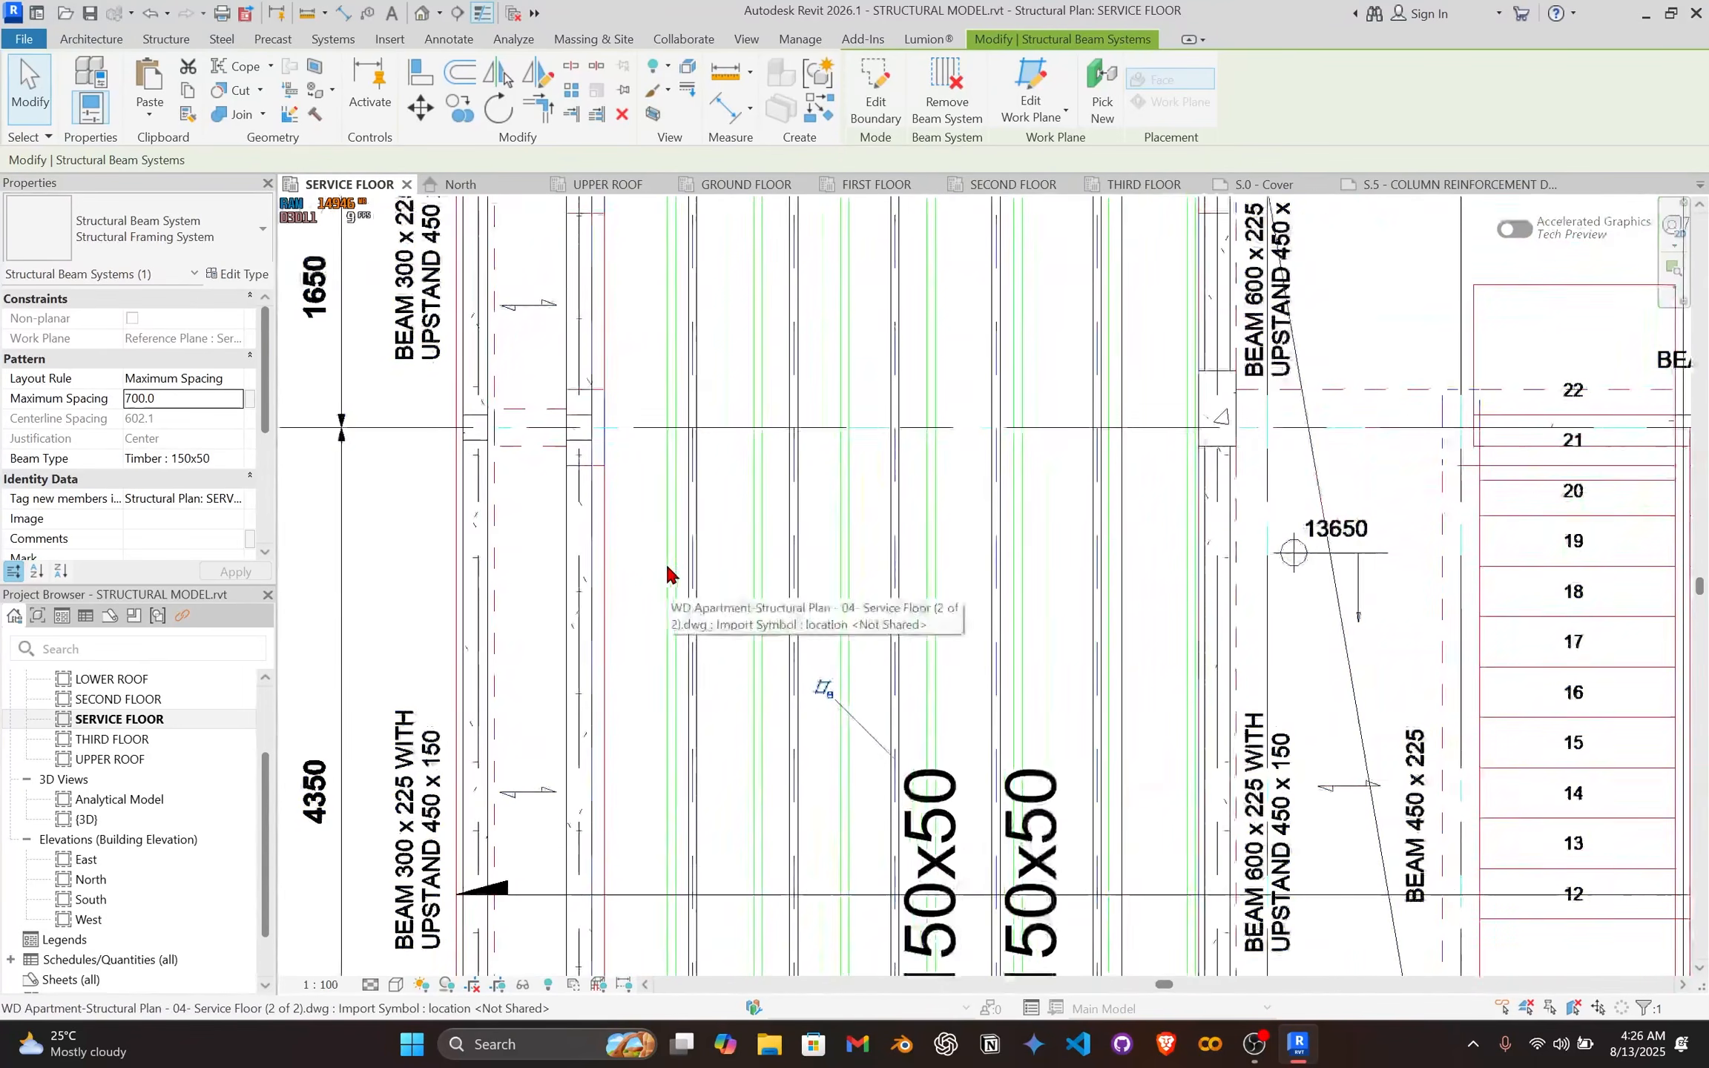
click(668, 572)
key(Escape)
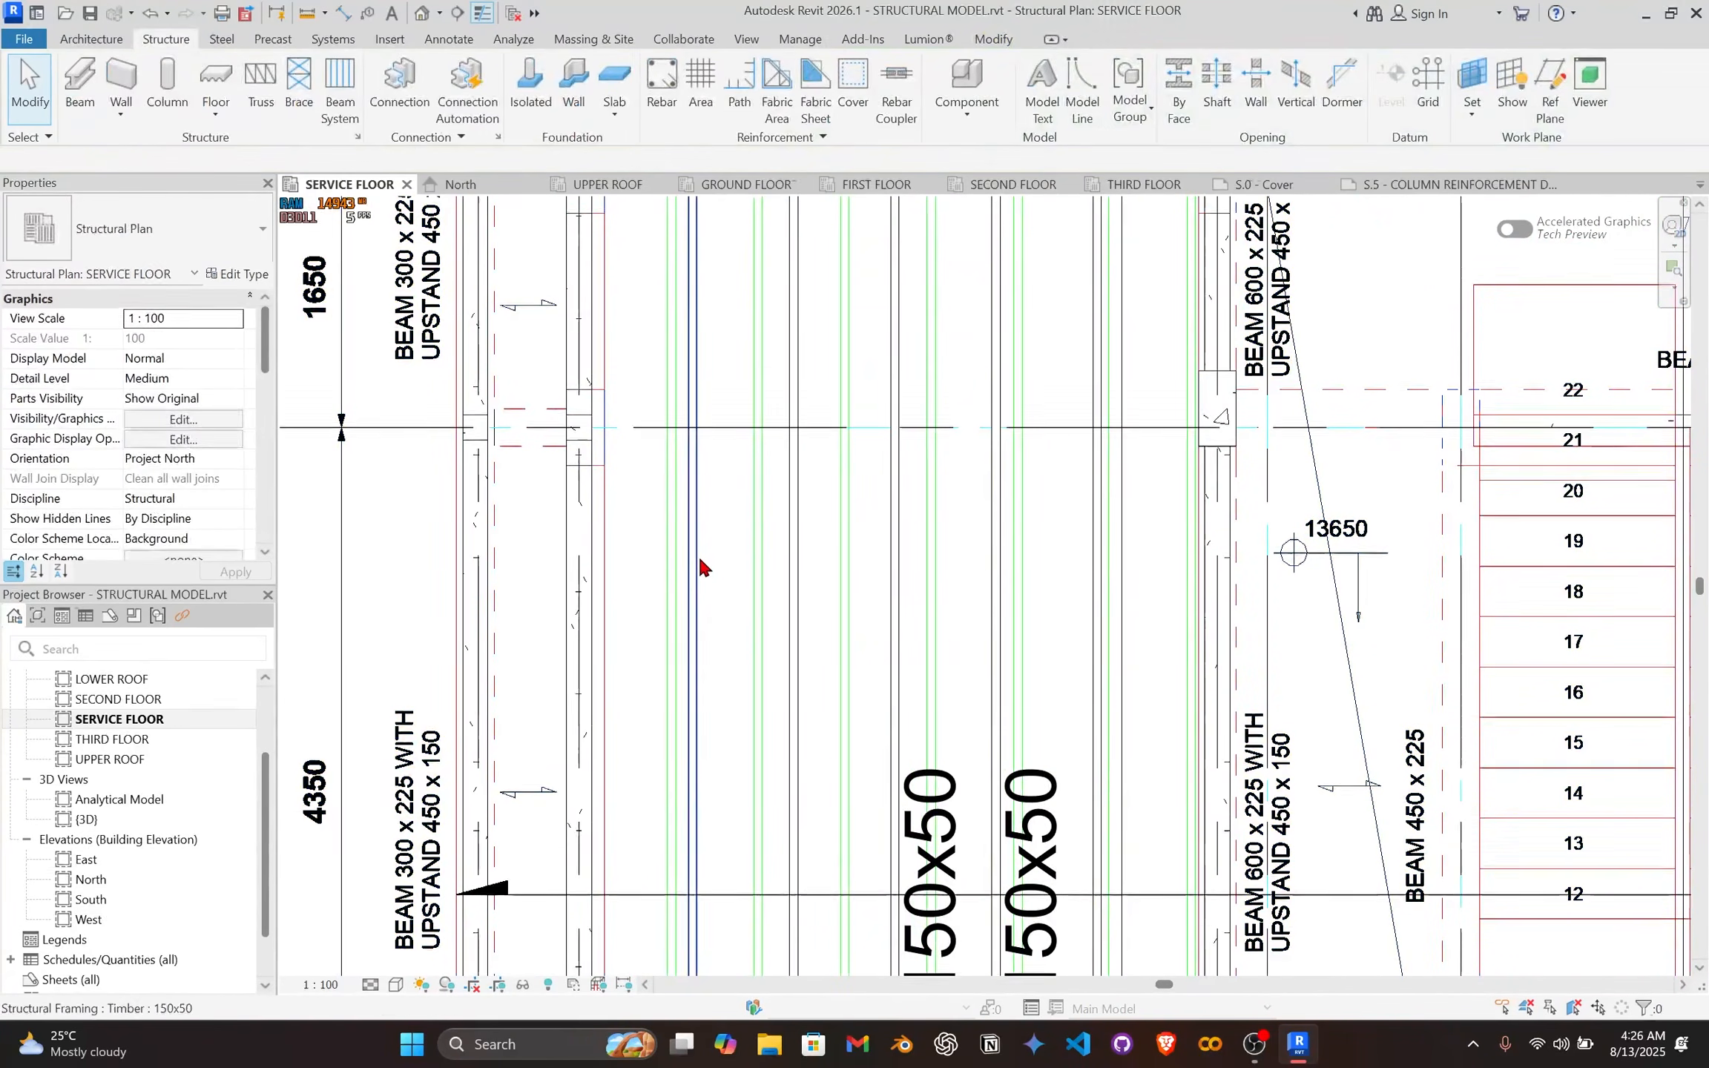
click(699, 562)
scroll(695, 553, down, 2)
middle_drag(660, 412, 716, 517)
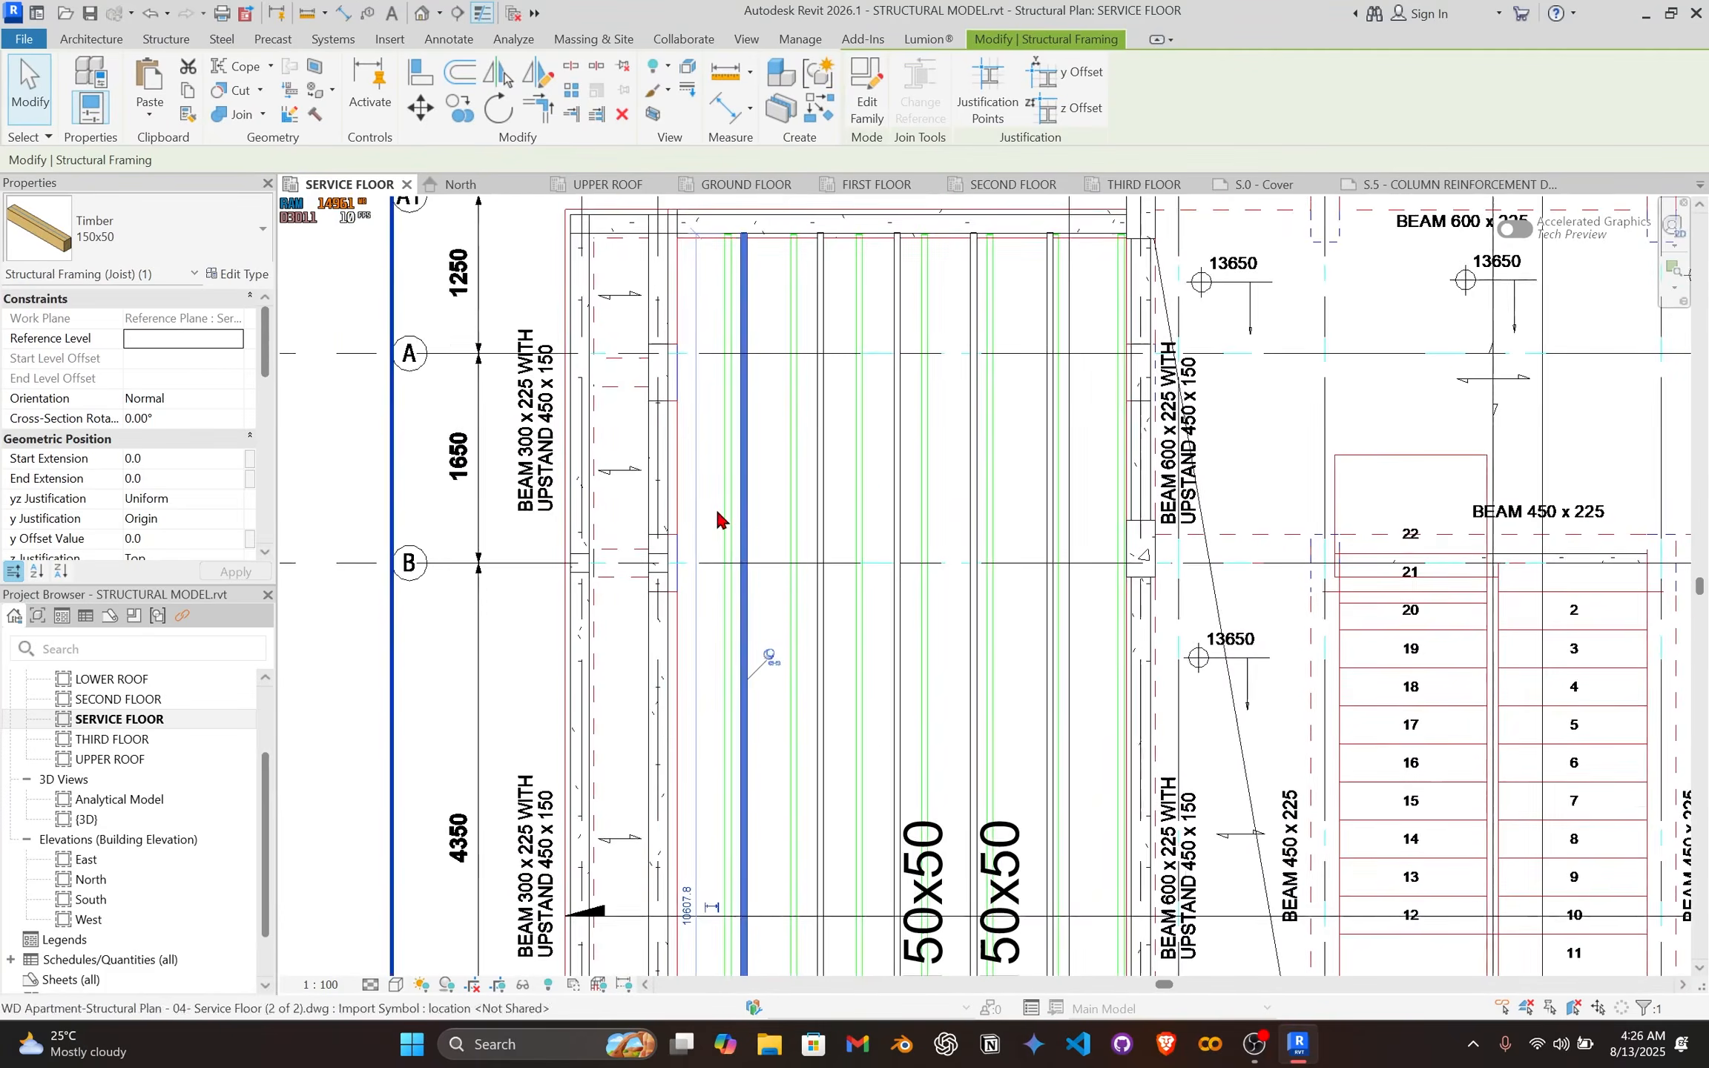
scroll(774, 661, up, 2)
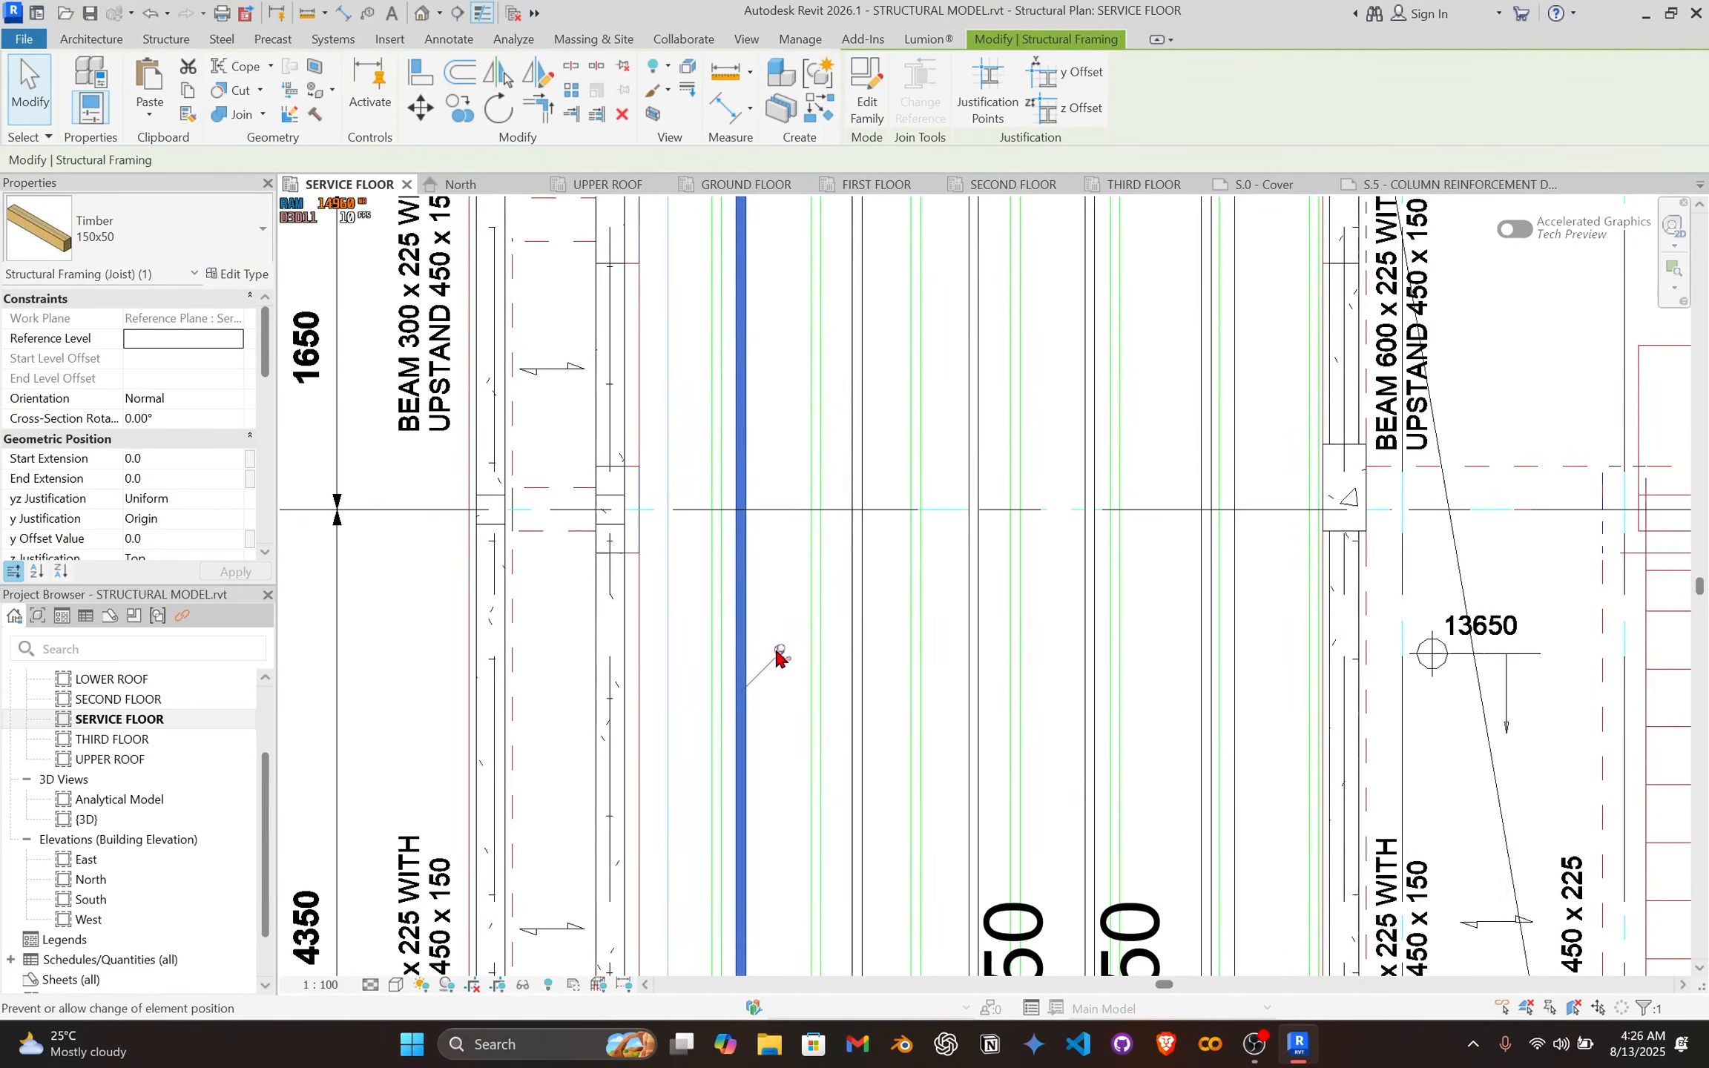
scroll(777, 660, down, 2)
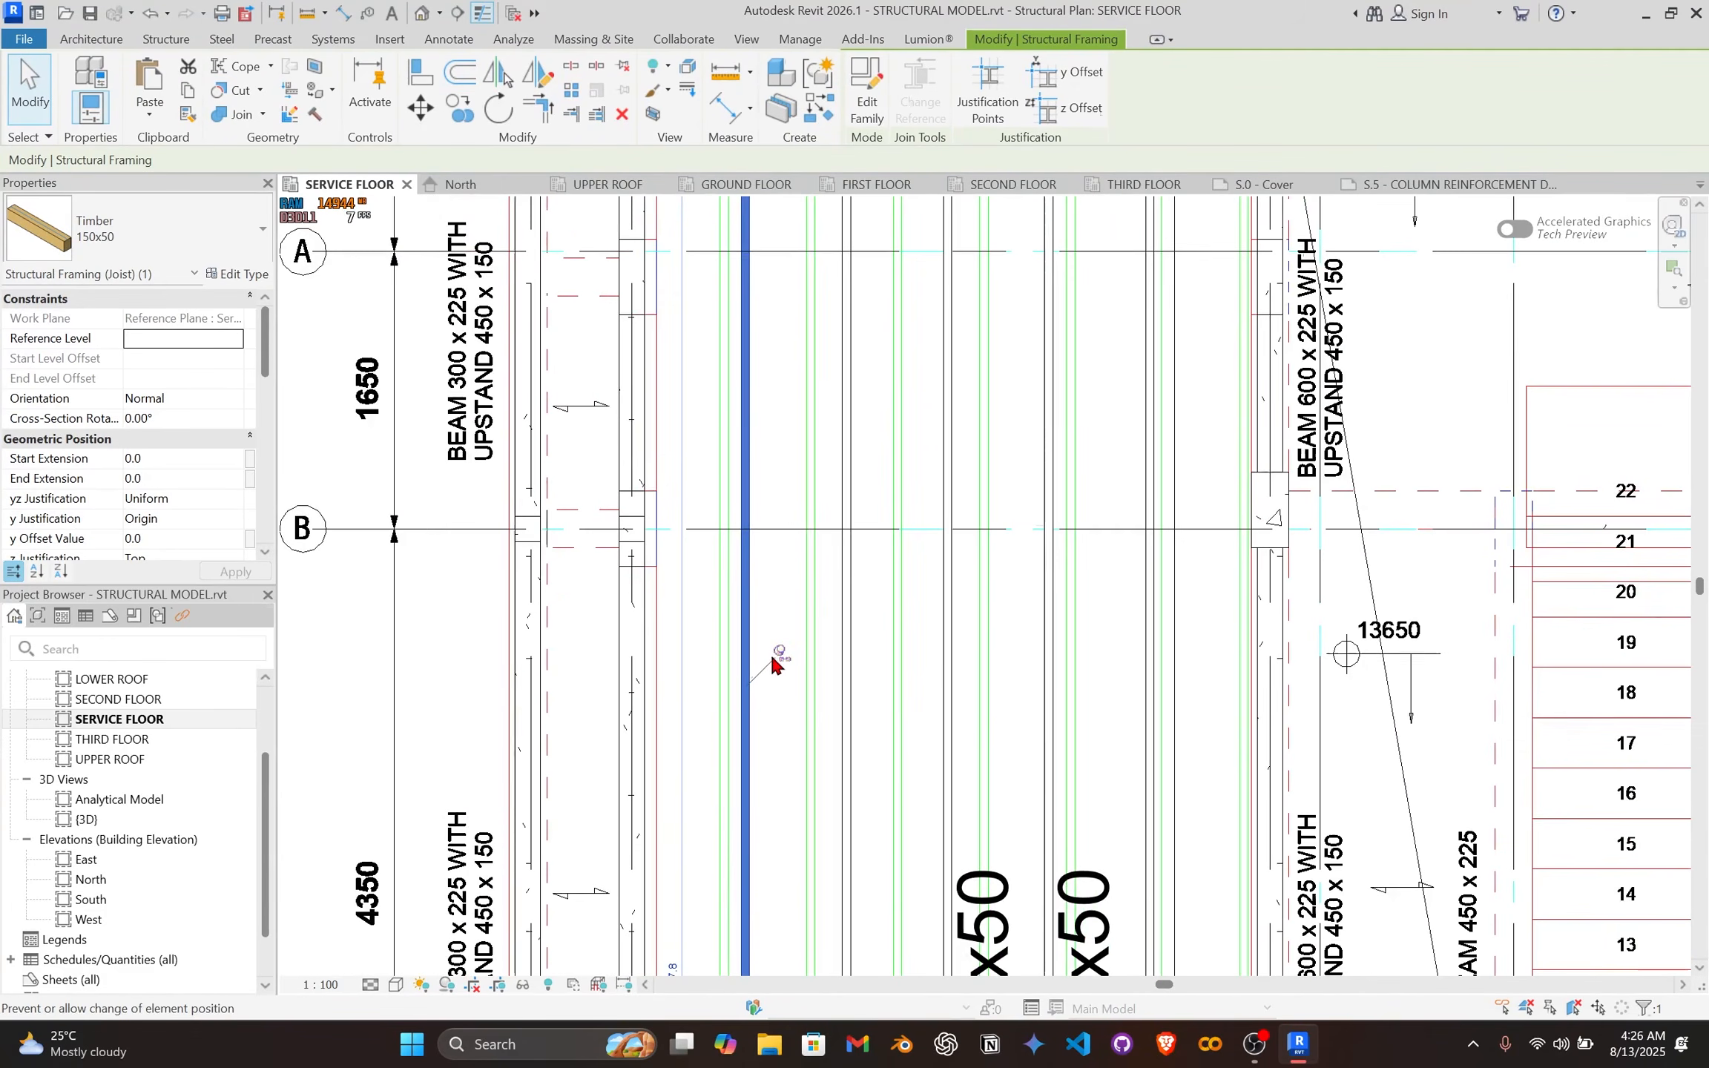
scroll(761, 638, down, 1)
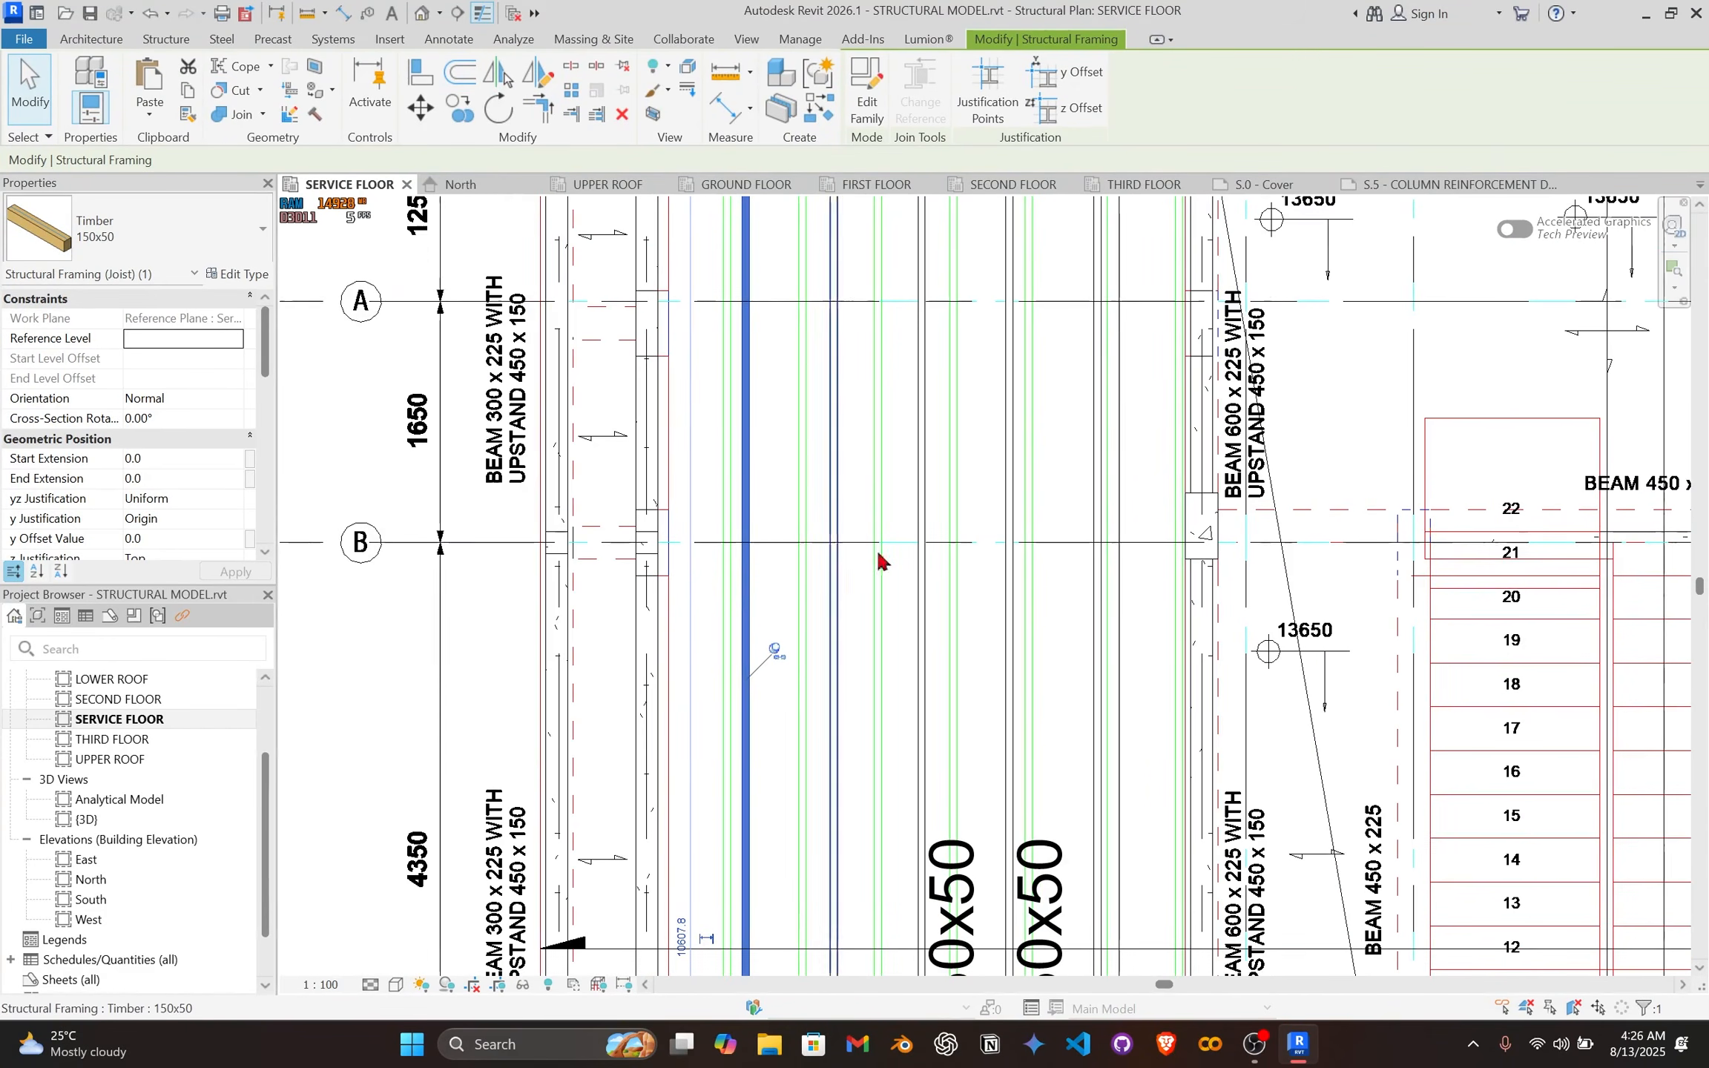
scroll(904, 574, down, 2)
key(Escape)
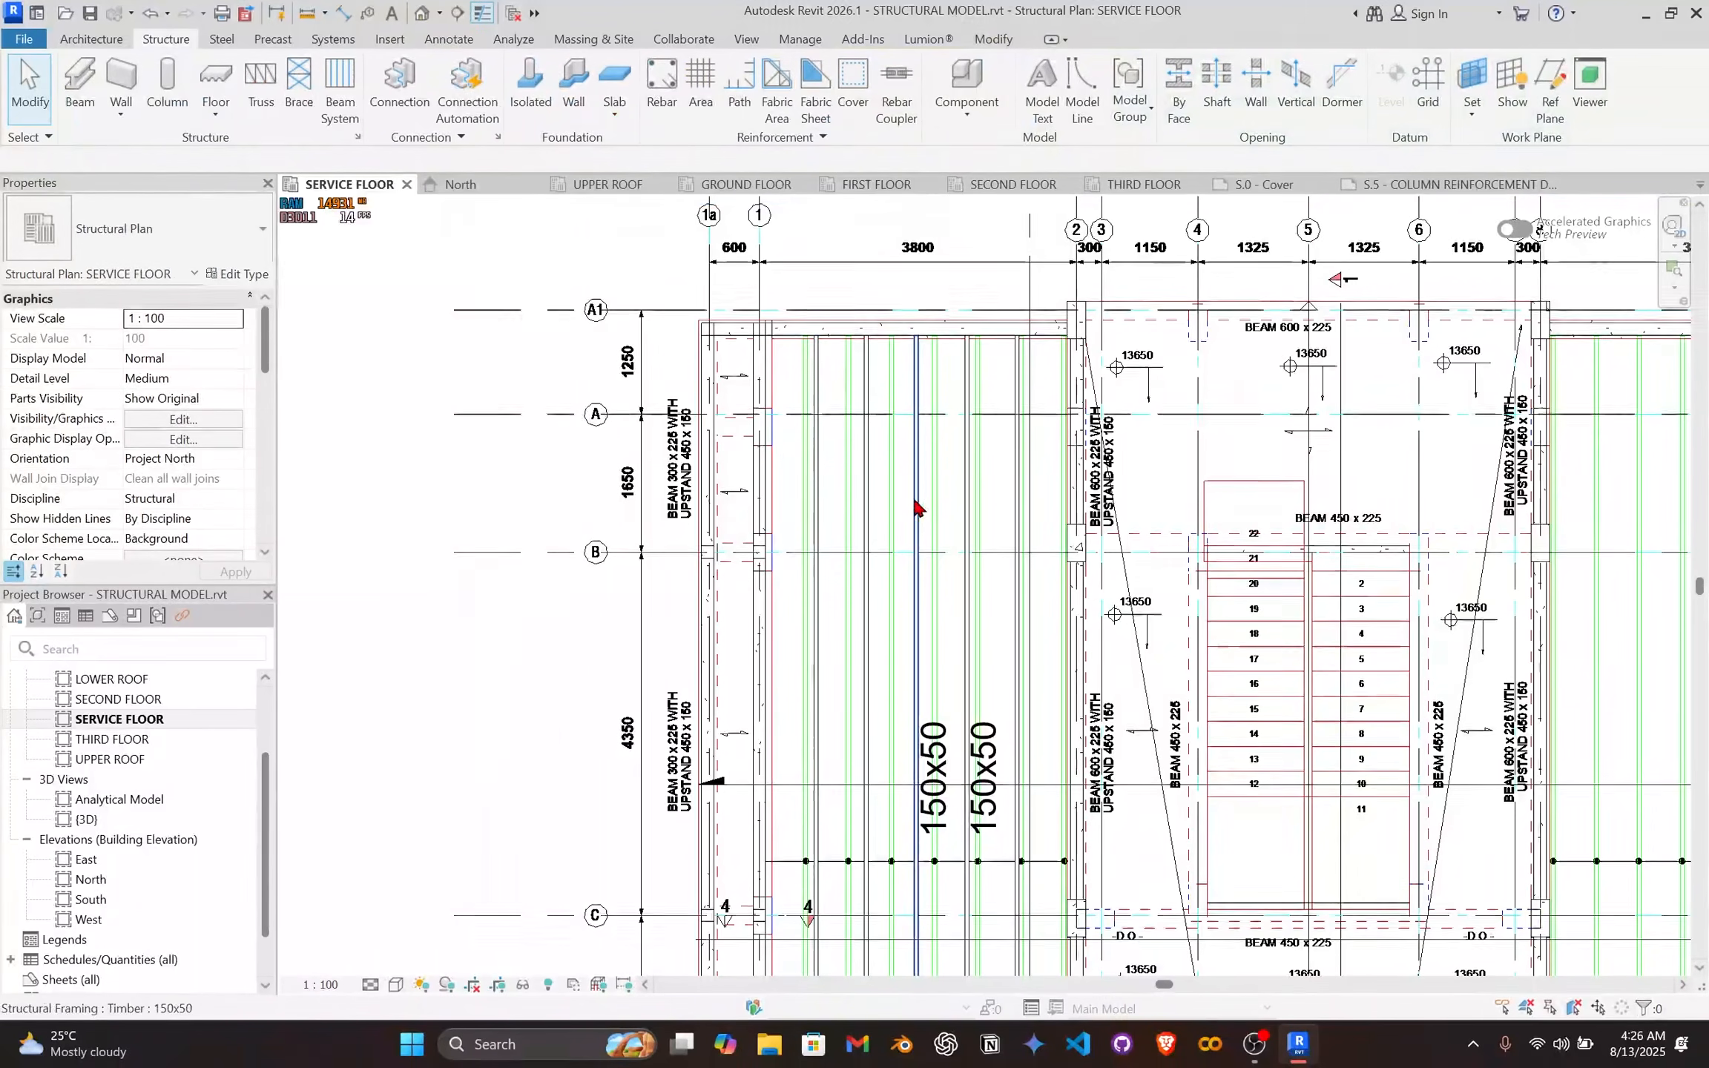
Step: Delete the two 150x50 rafter tags between grids B and C in the bay between grids 1 and 2
click(936, 730)
key(Delete)
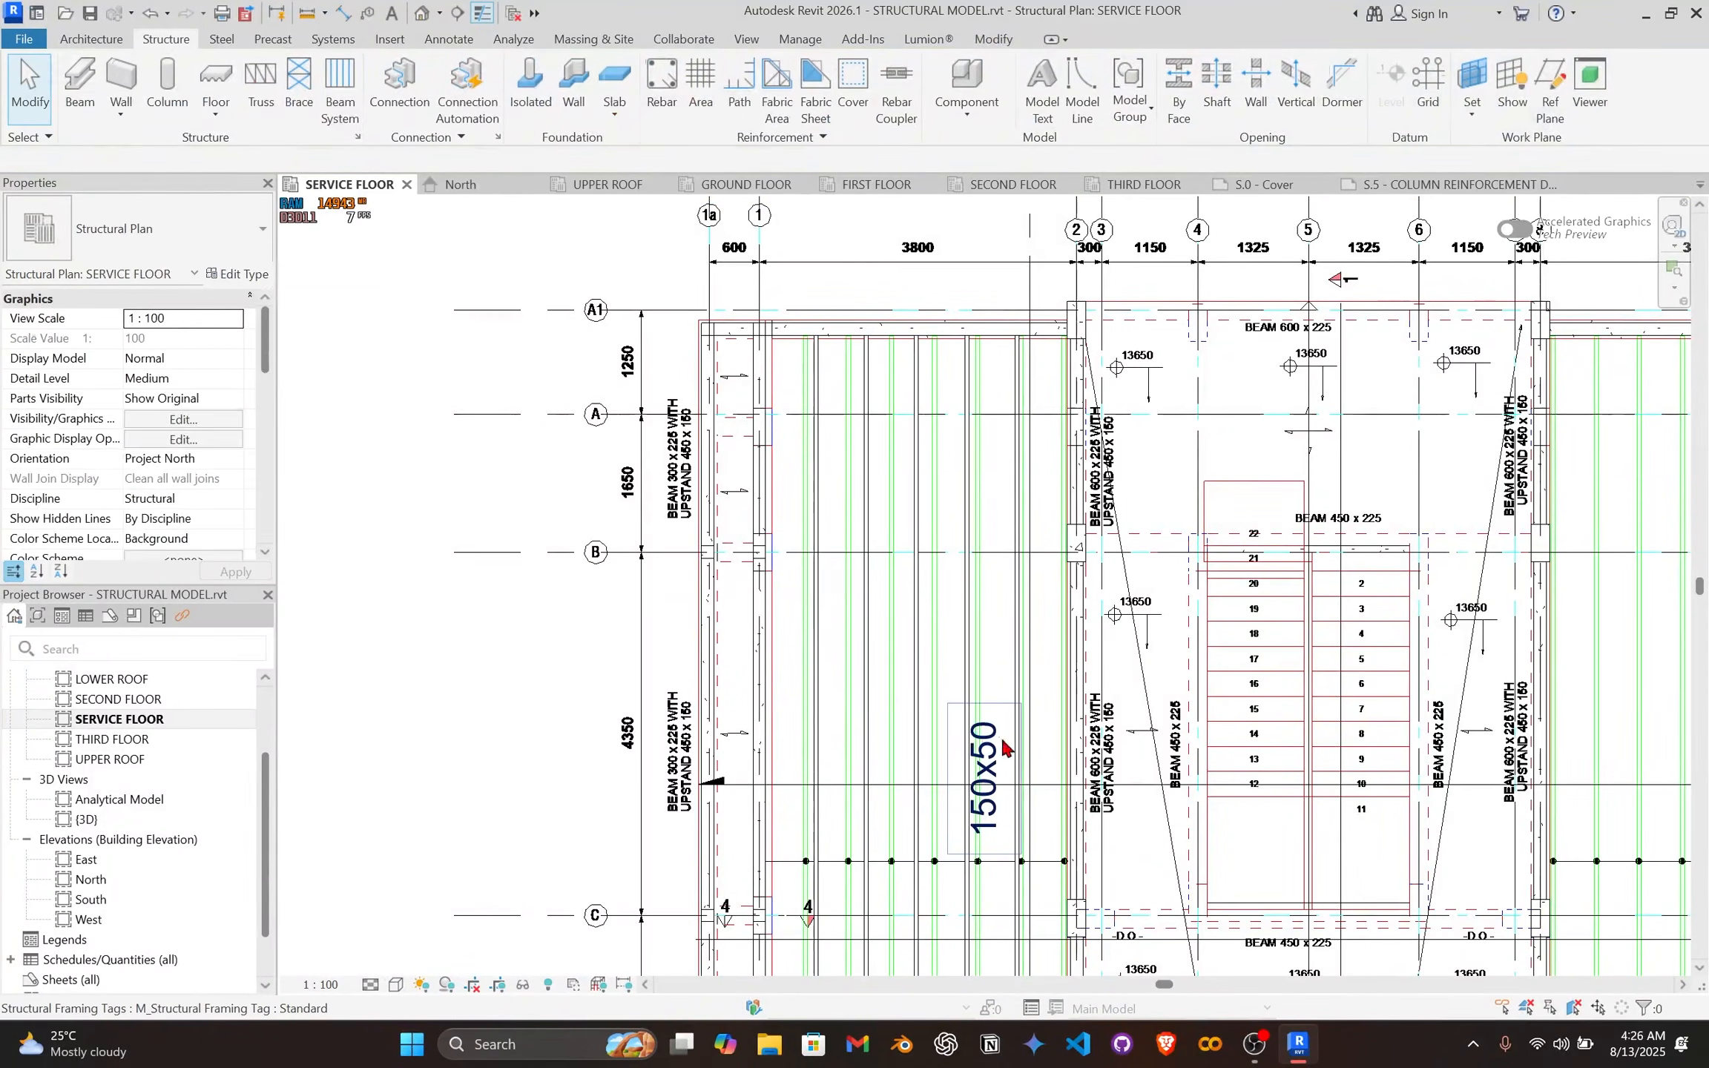
scroll(992, 563, down, 3)
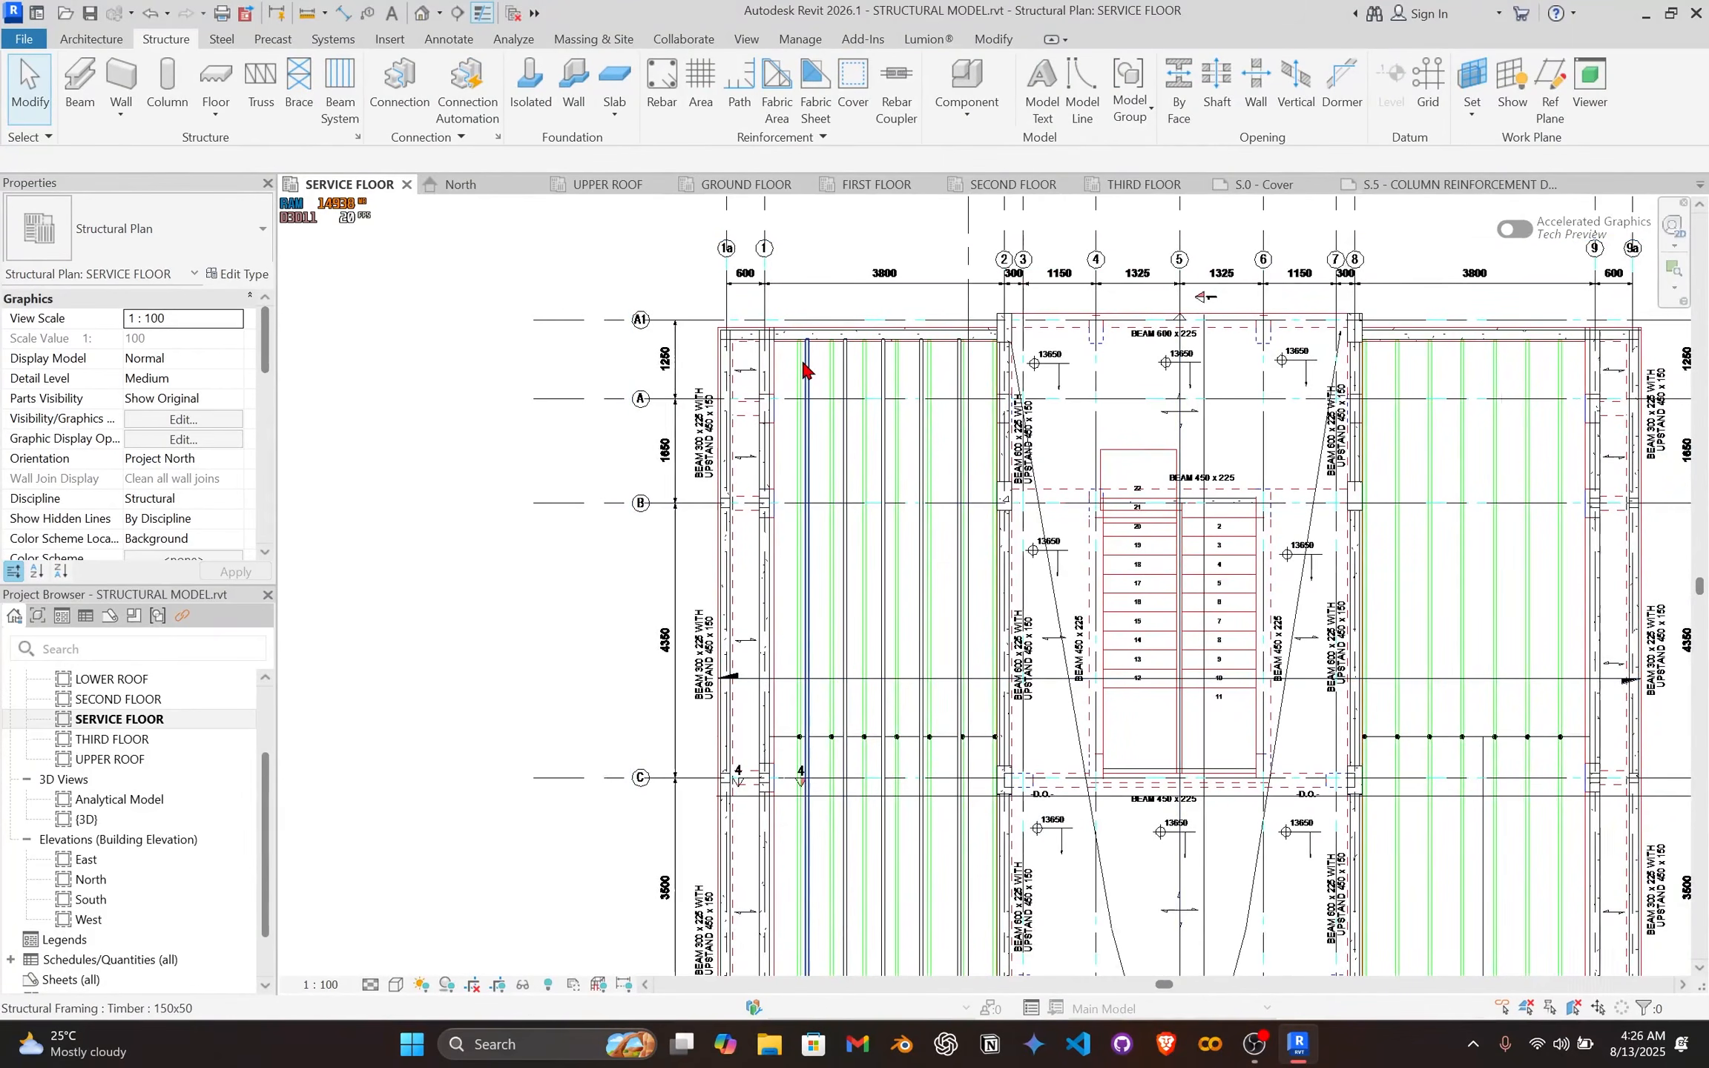
scroll(935, 458, down, 3)
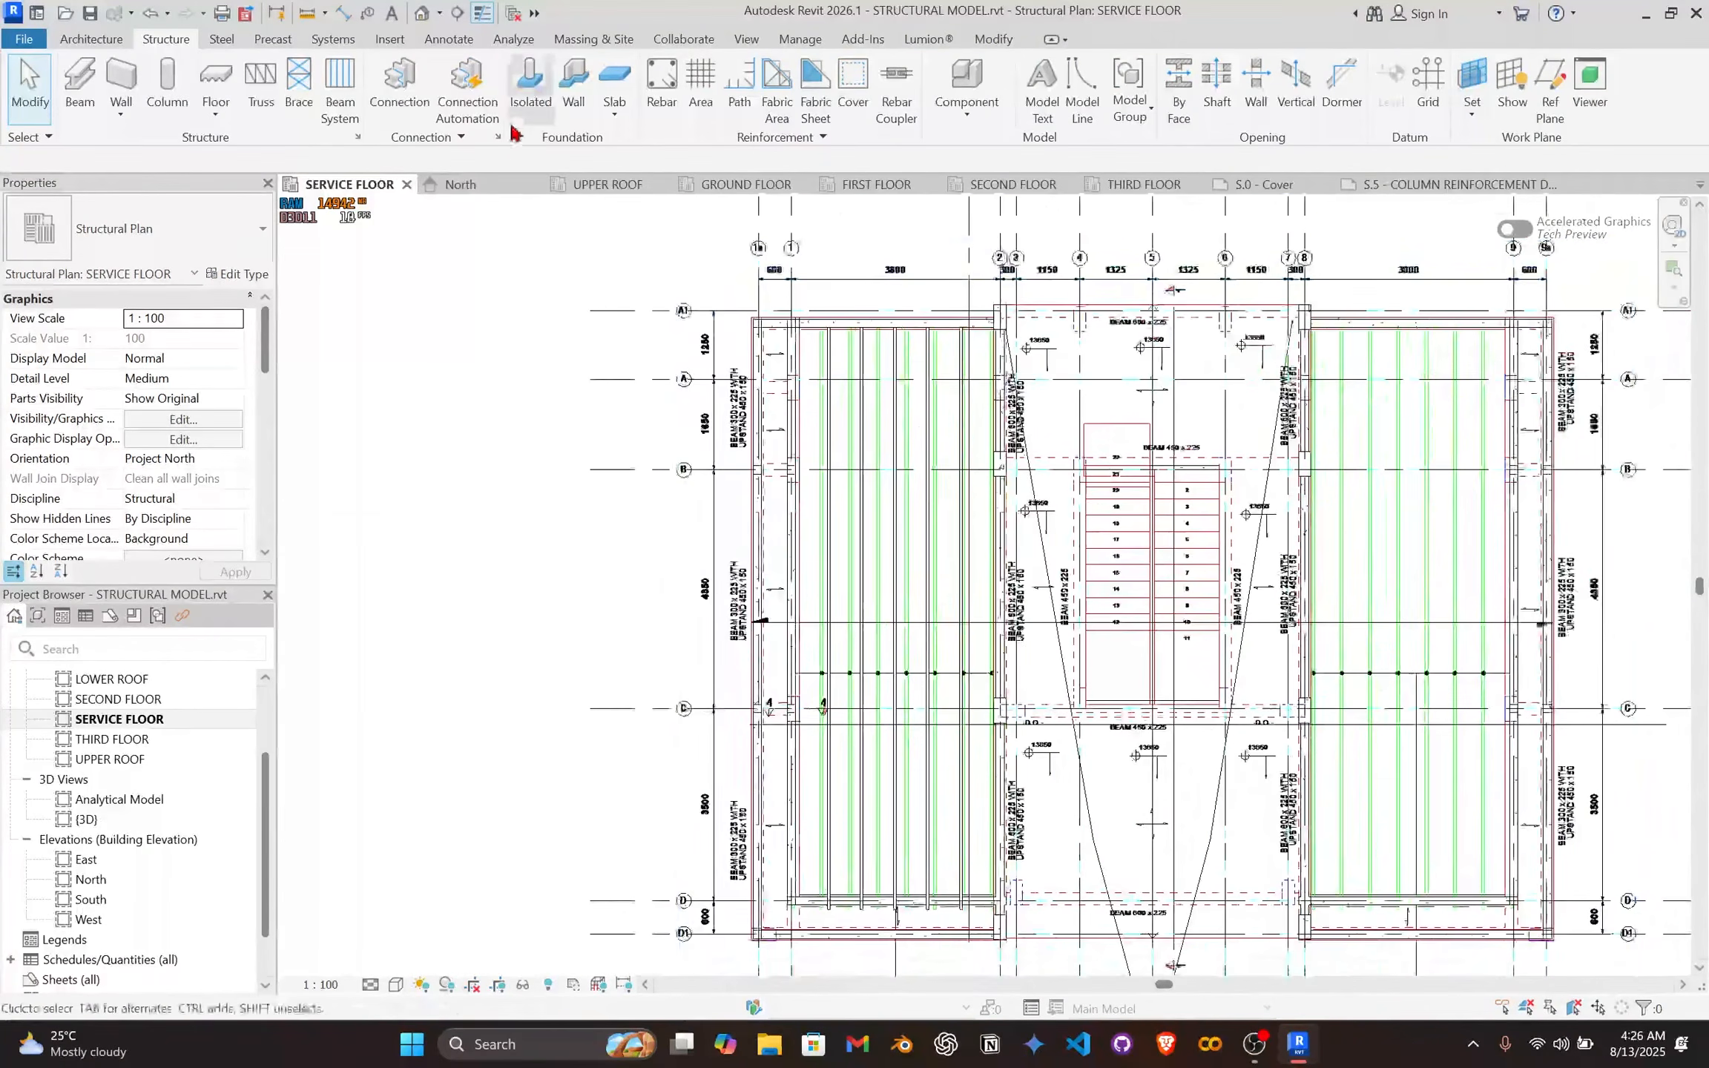
Step: Start a sketched beam system with a maximum spacing of 525 on the Servicve Floor Rafters reference plane
click(333, 100)
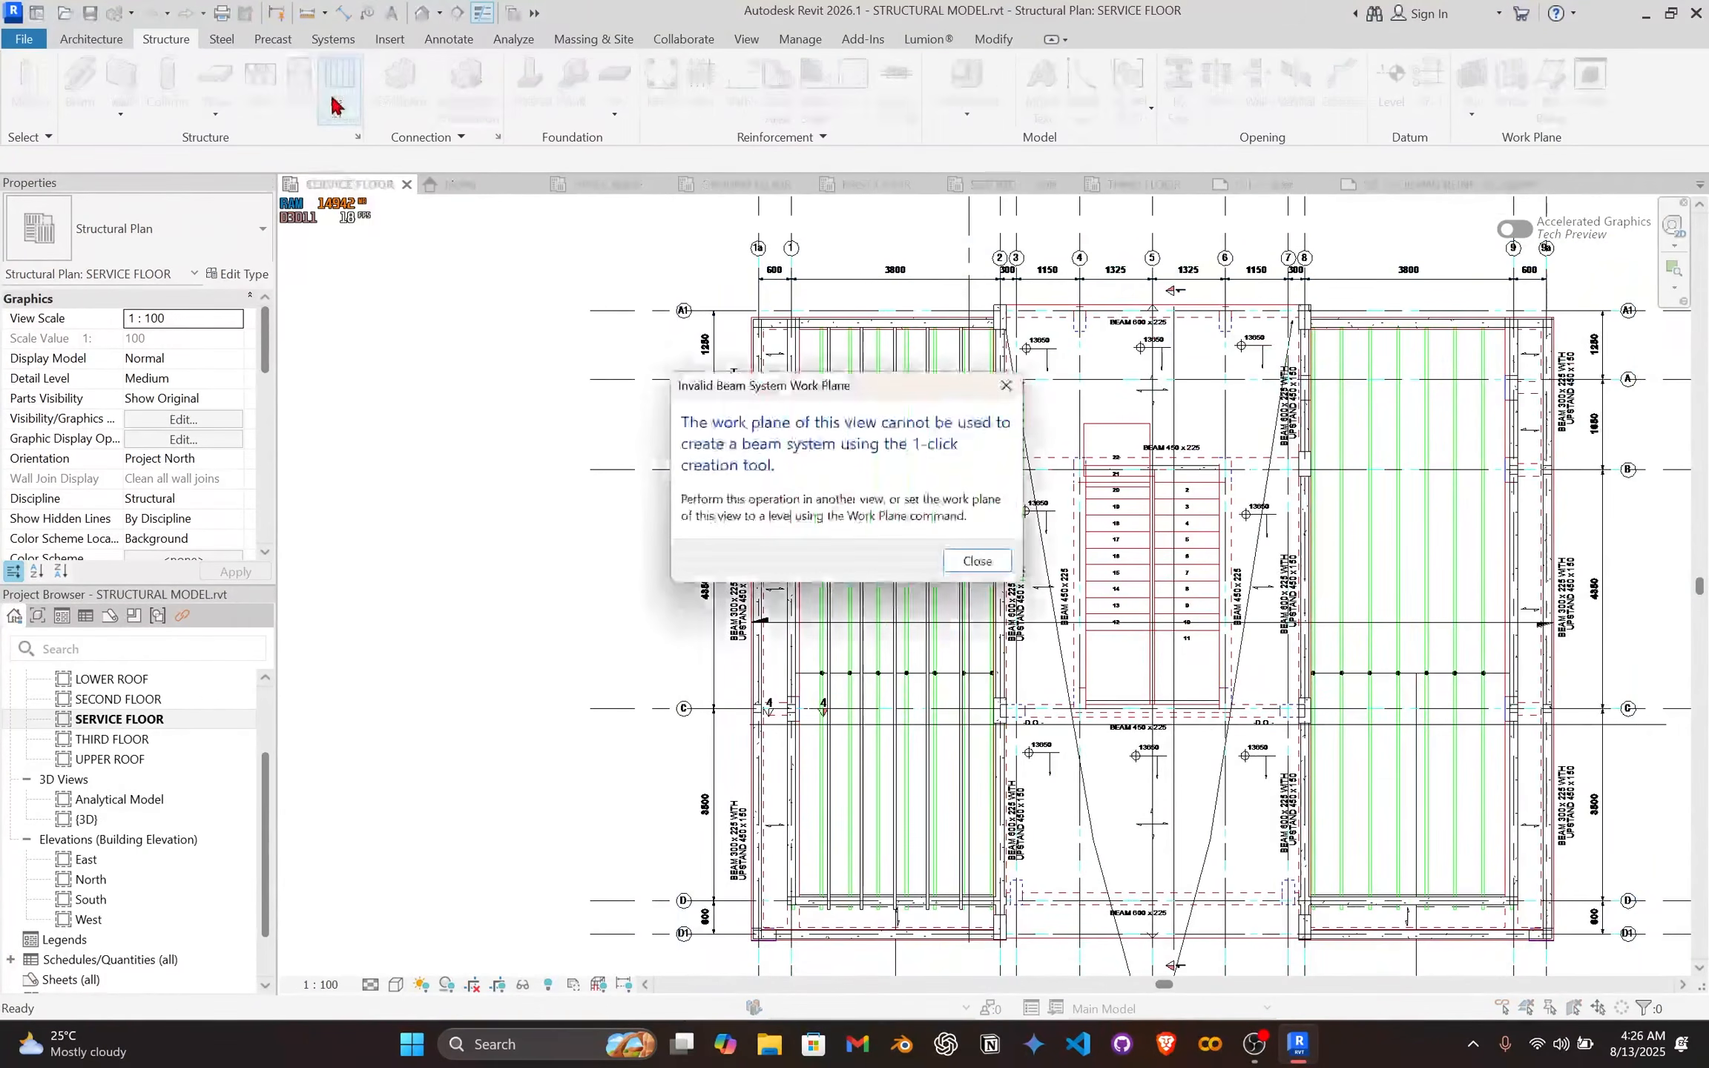
click(976, 561)
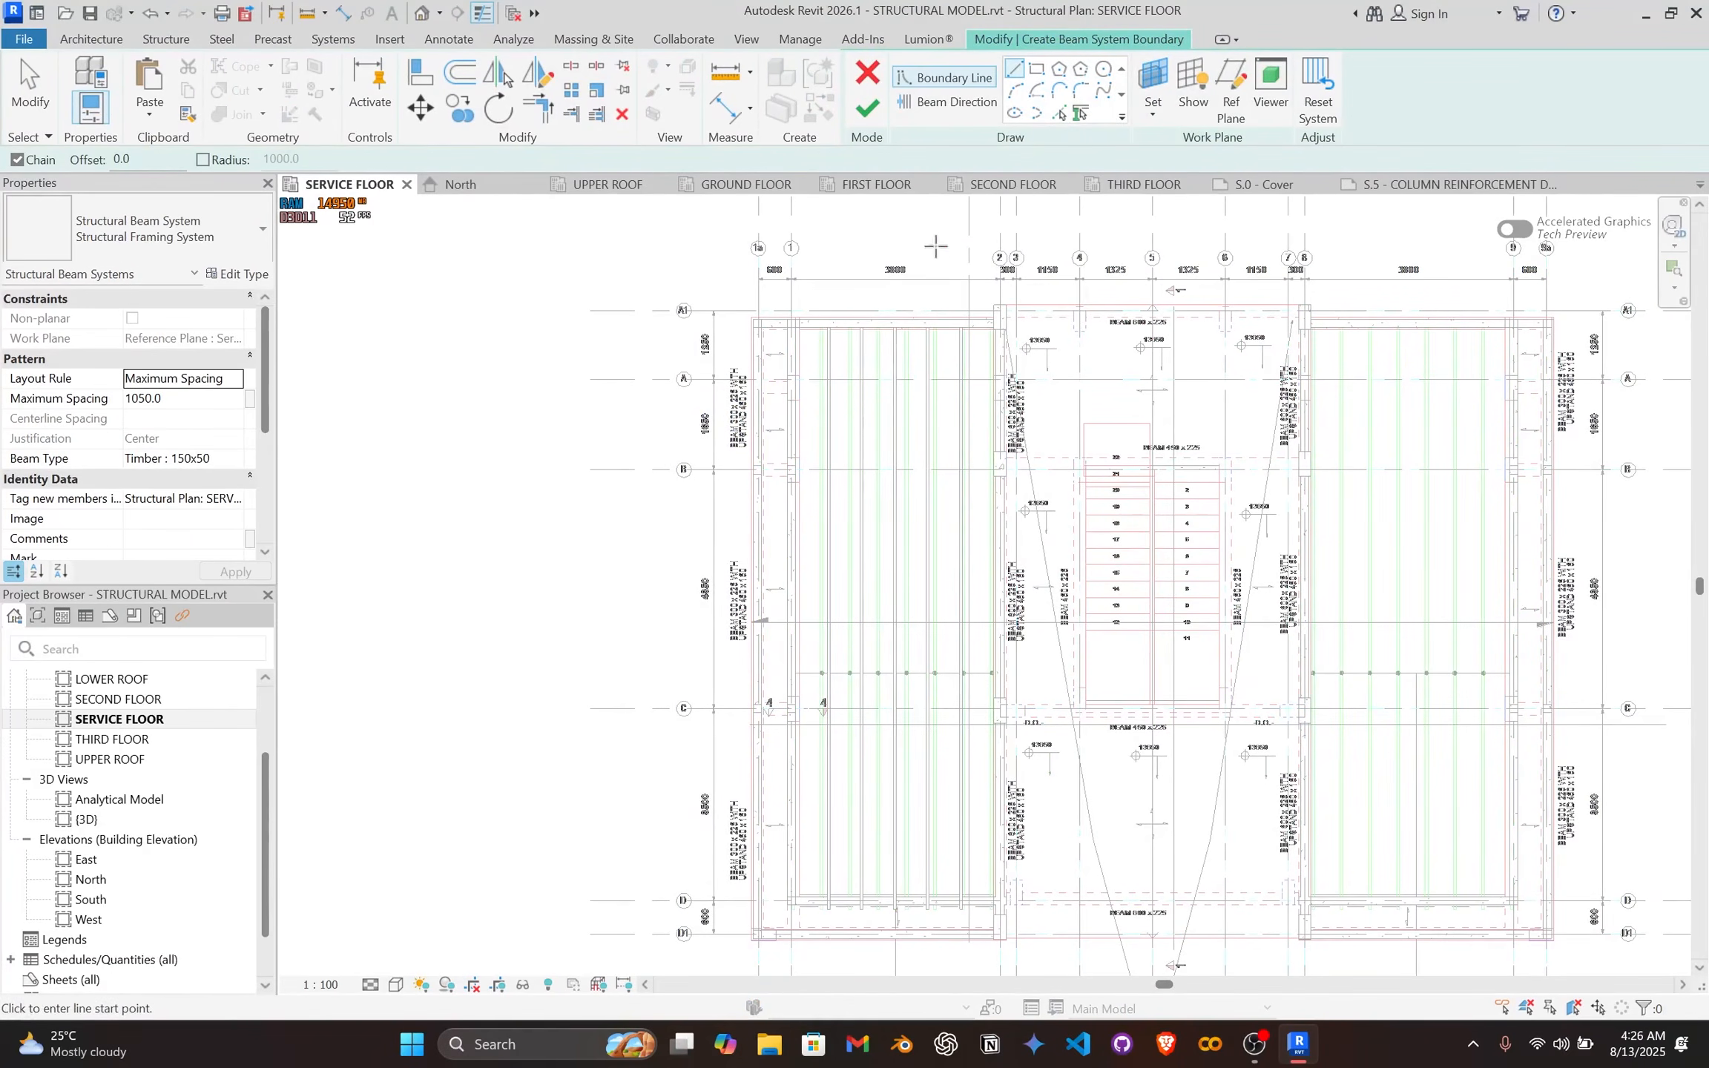
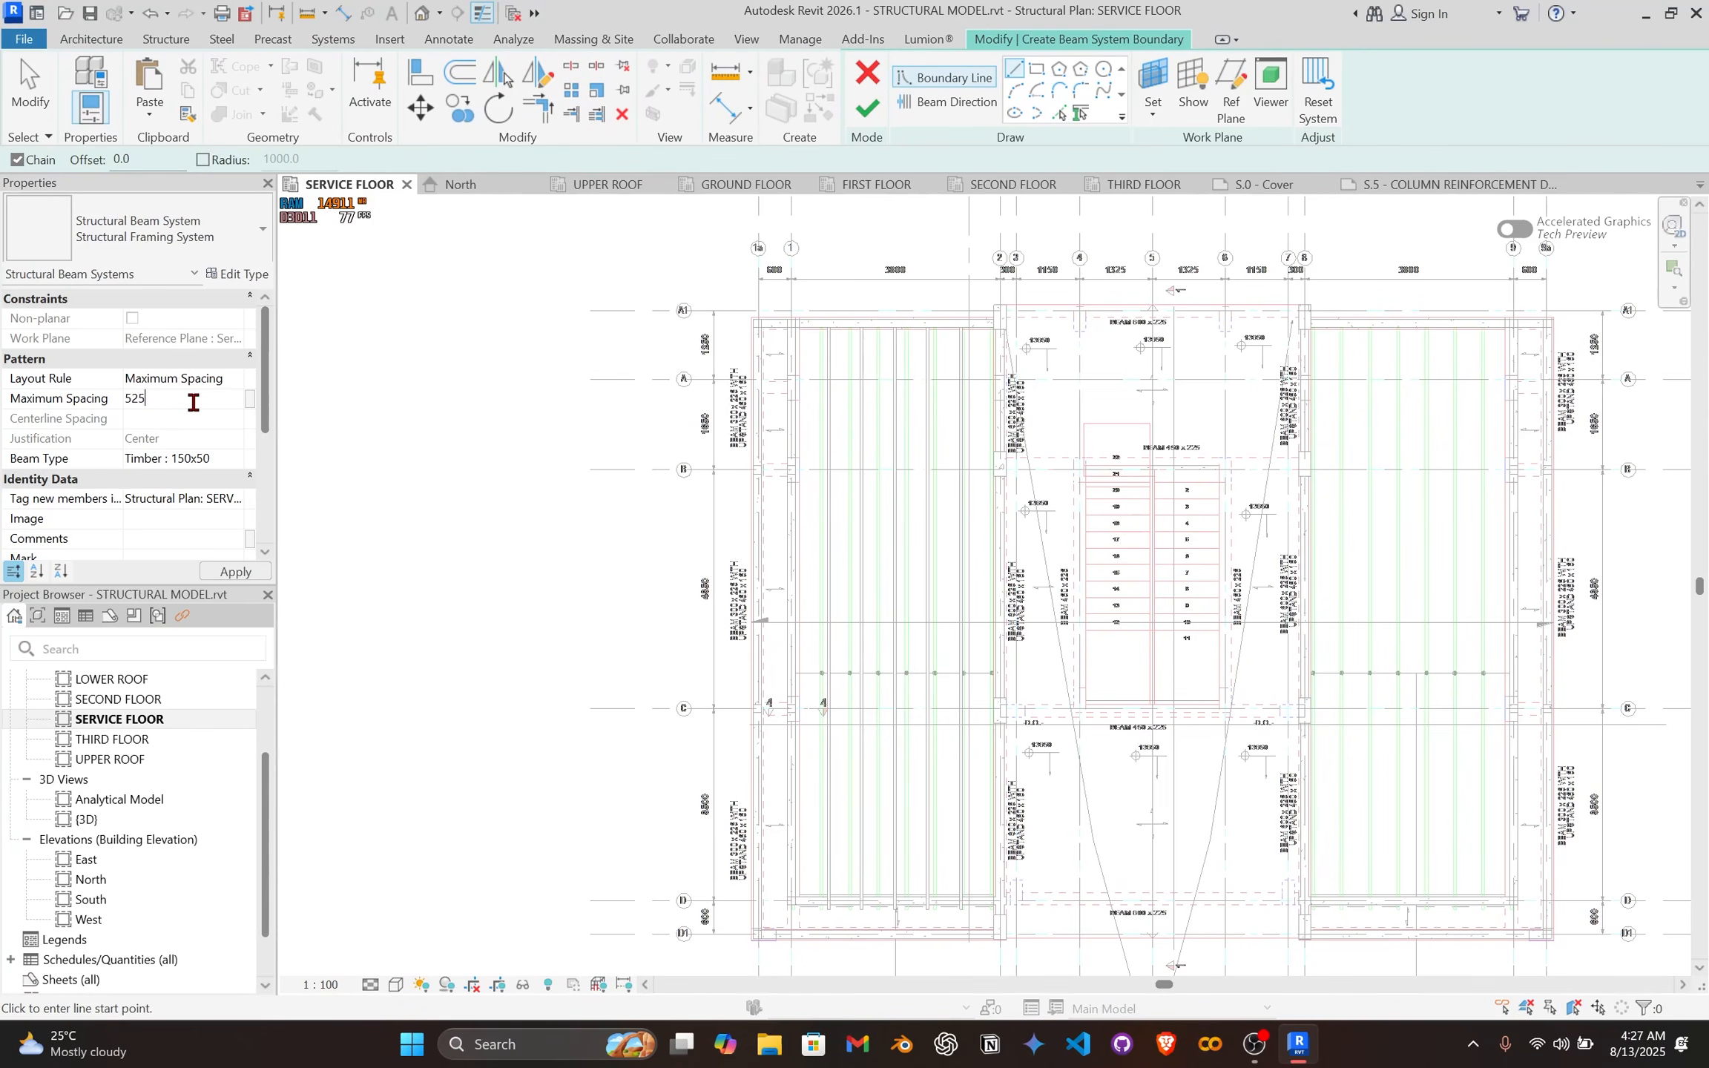
key(Return)
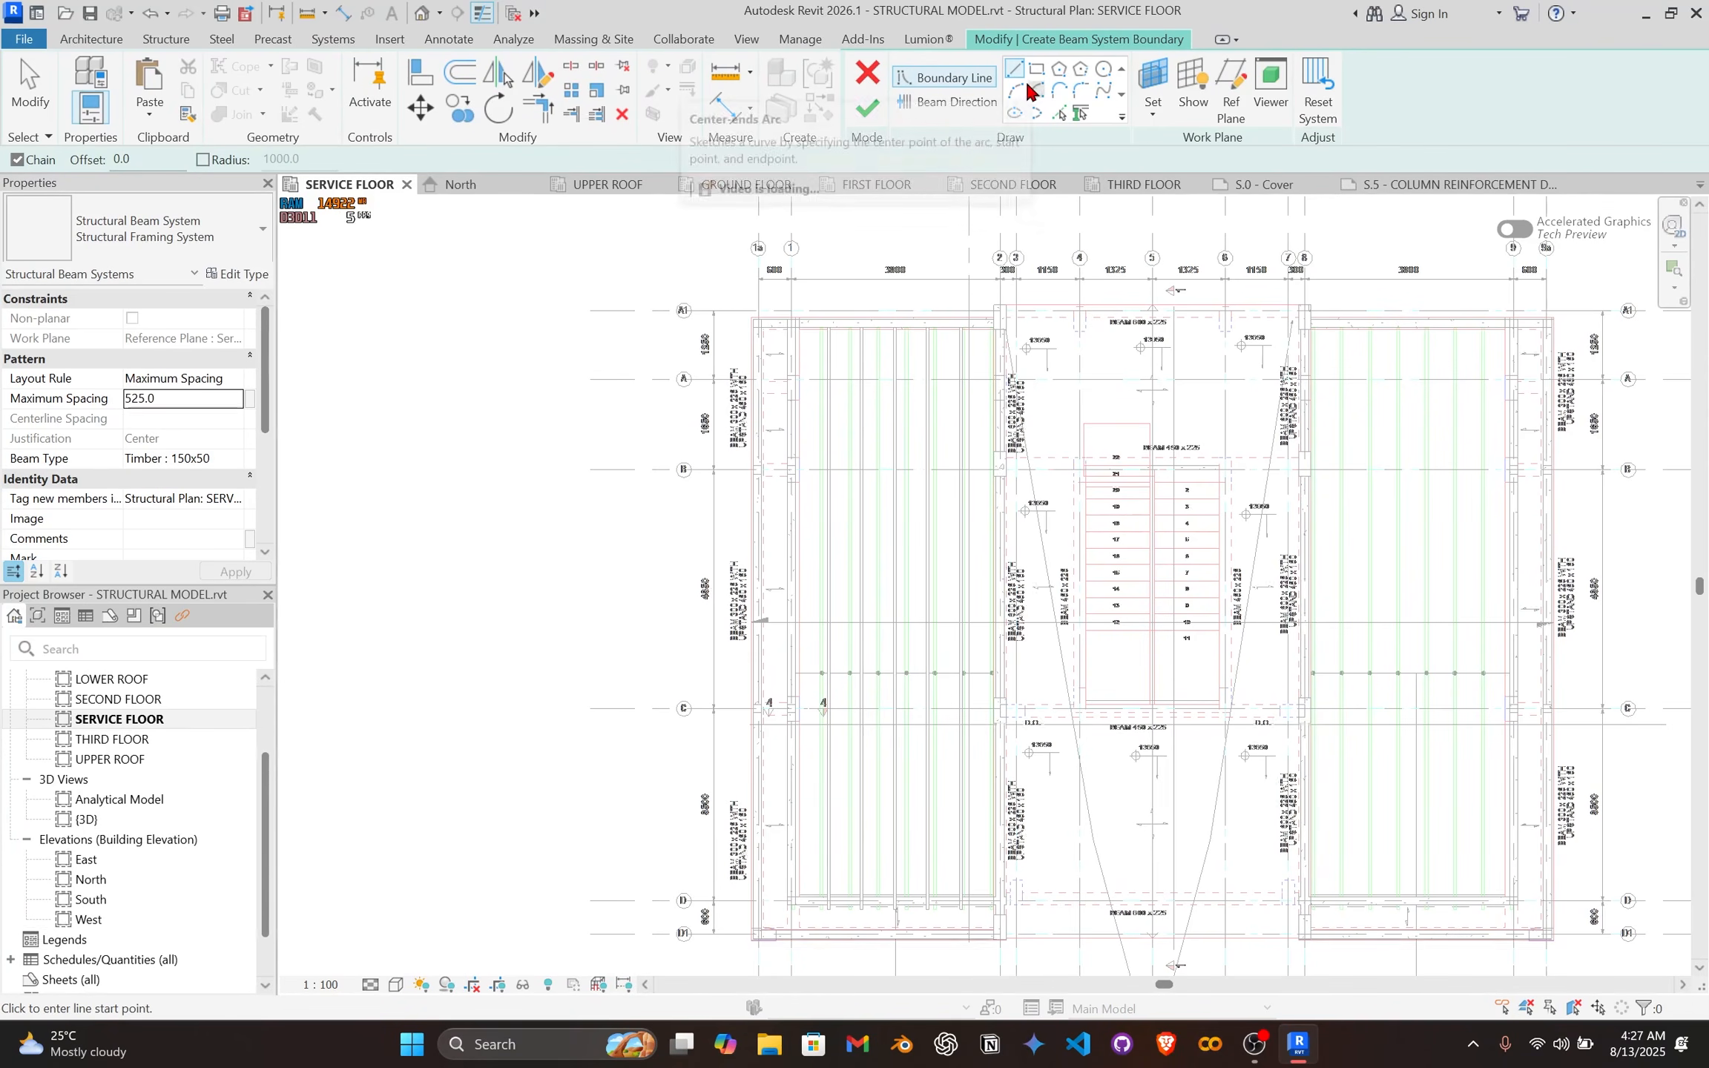
click(1157, 115)
click(1098, 153)
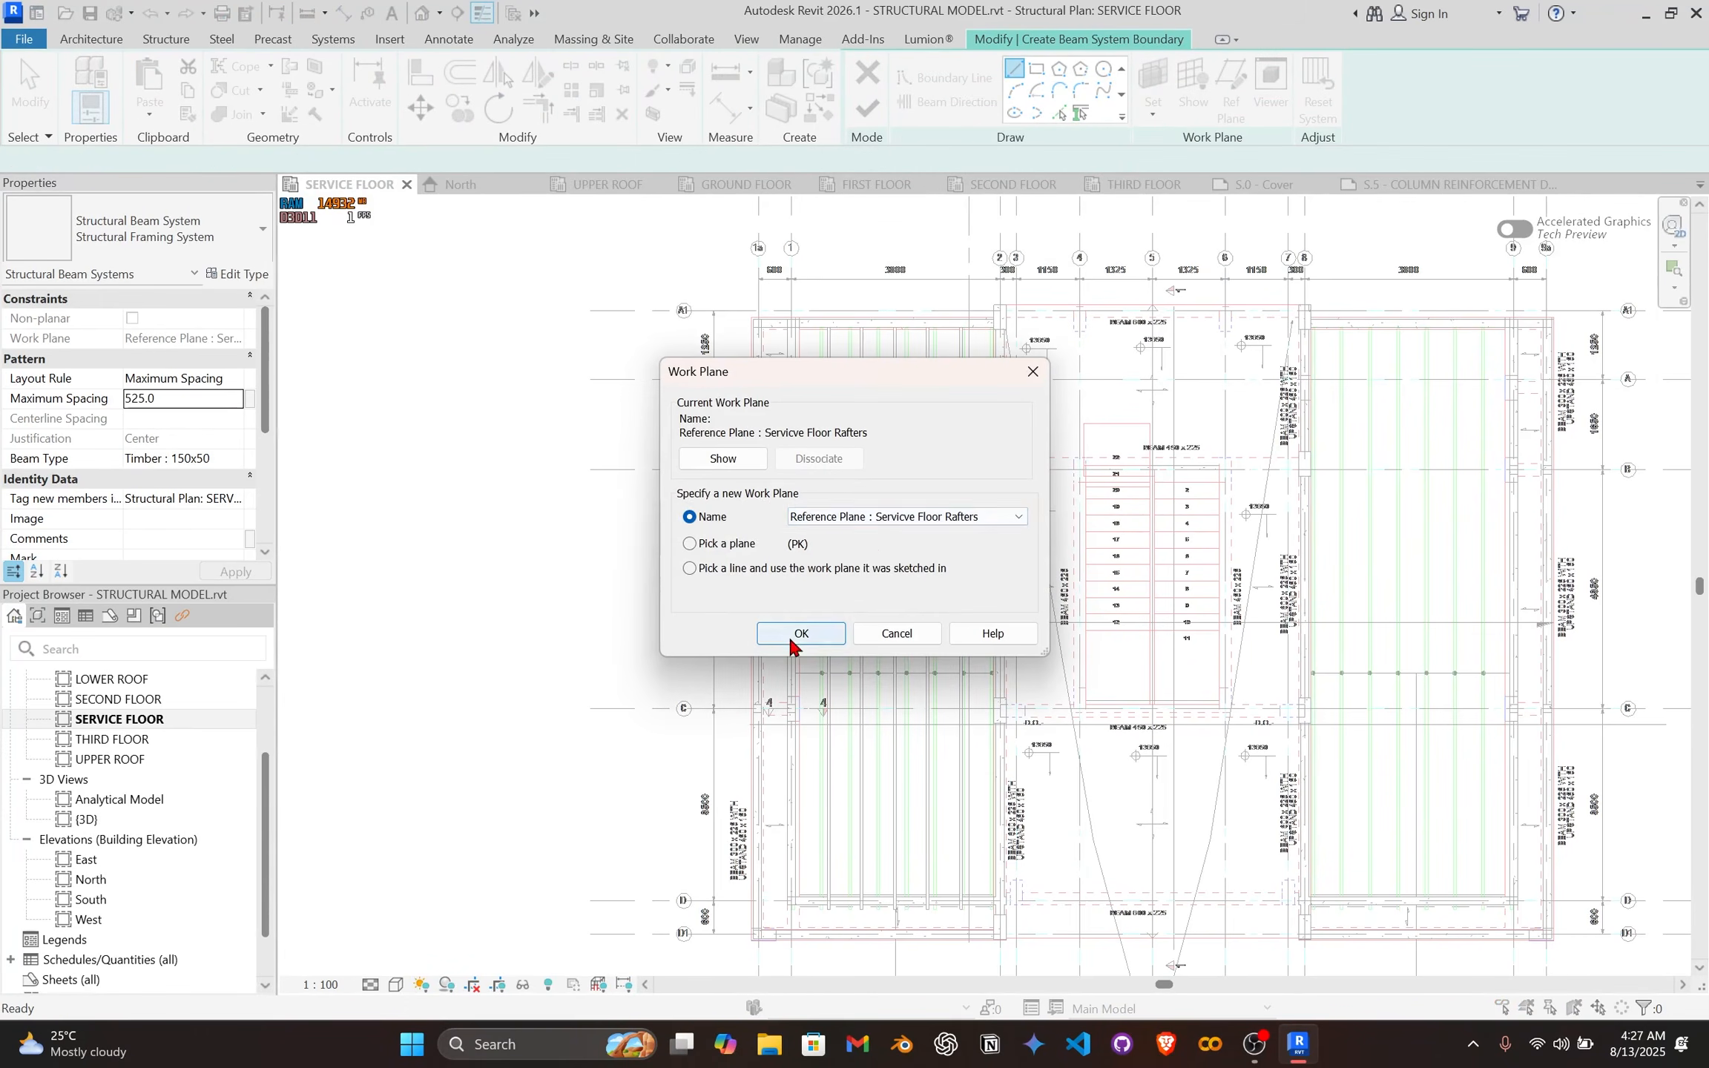
click(791, 639)
Step: Draw a rectangular beam system boundary from the column corner near grids 1 and A1 to the 600 x 225 beam face at grid 2, just past D
click(1037, 69)
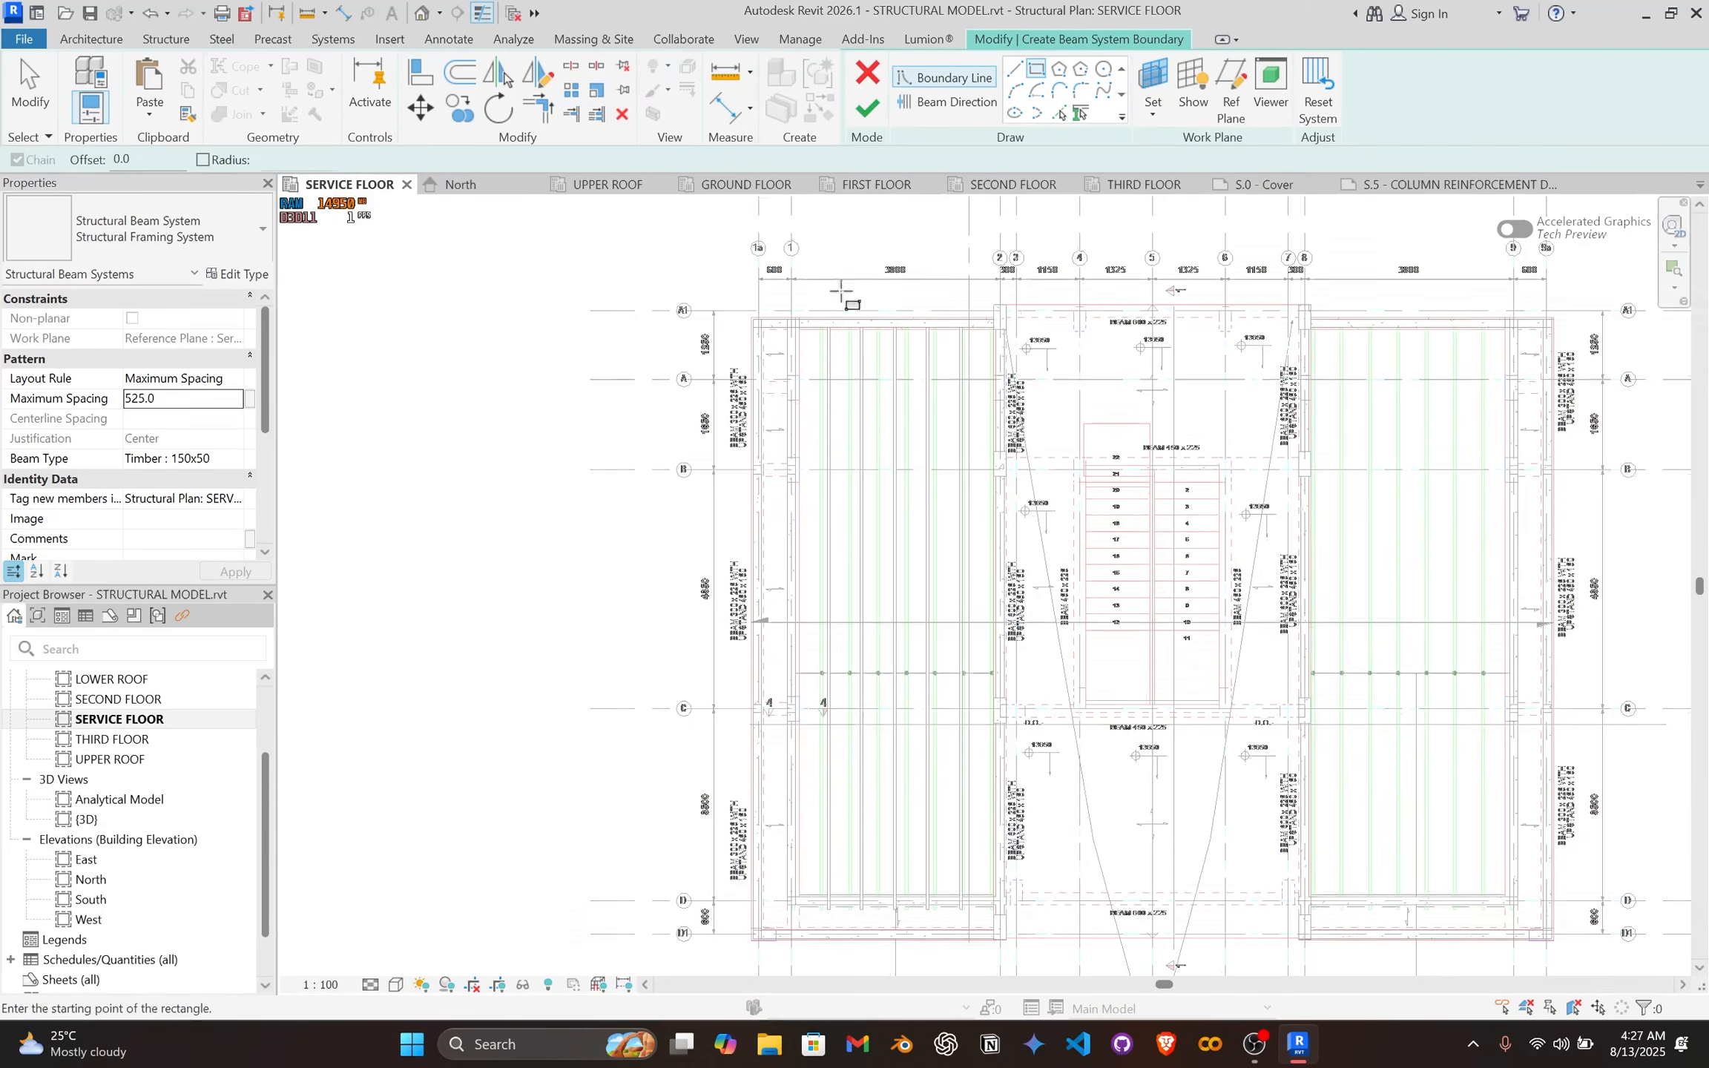
scroll(841, 292, up, 10)
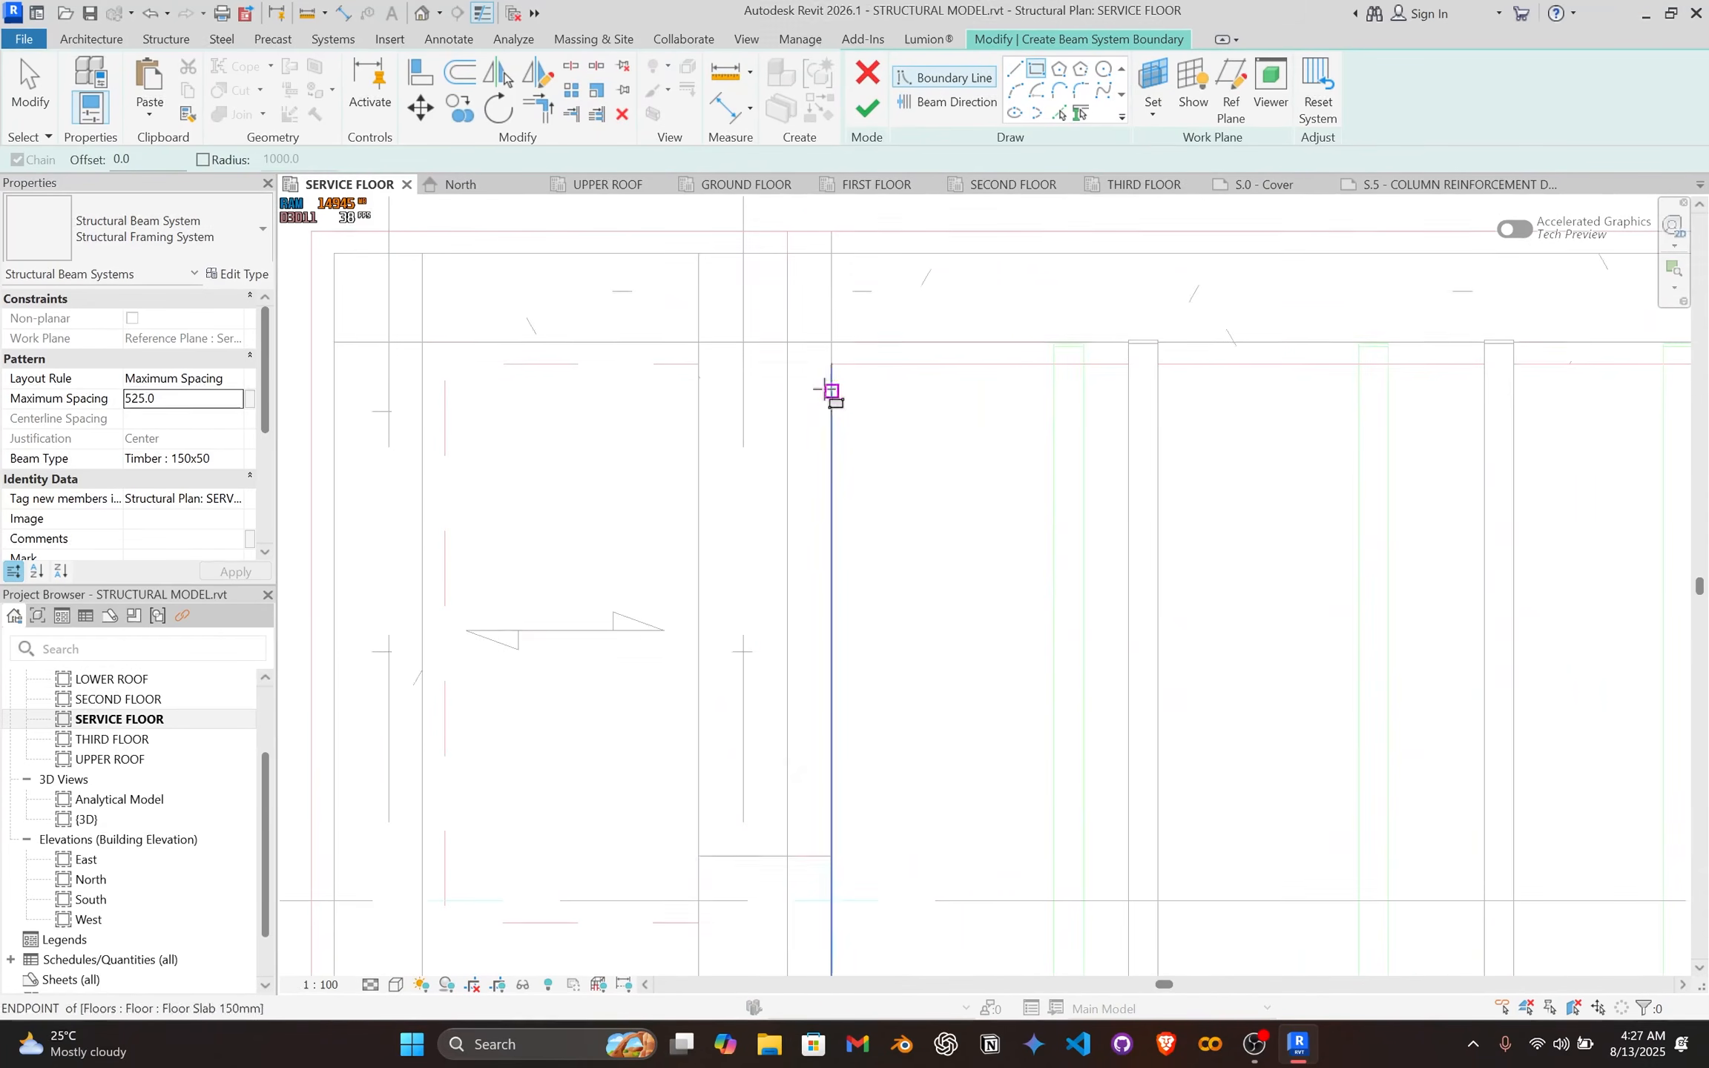
scroll(823, 375, up, 2)
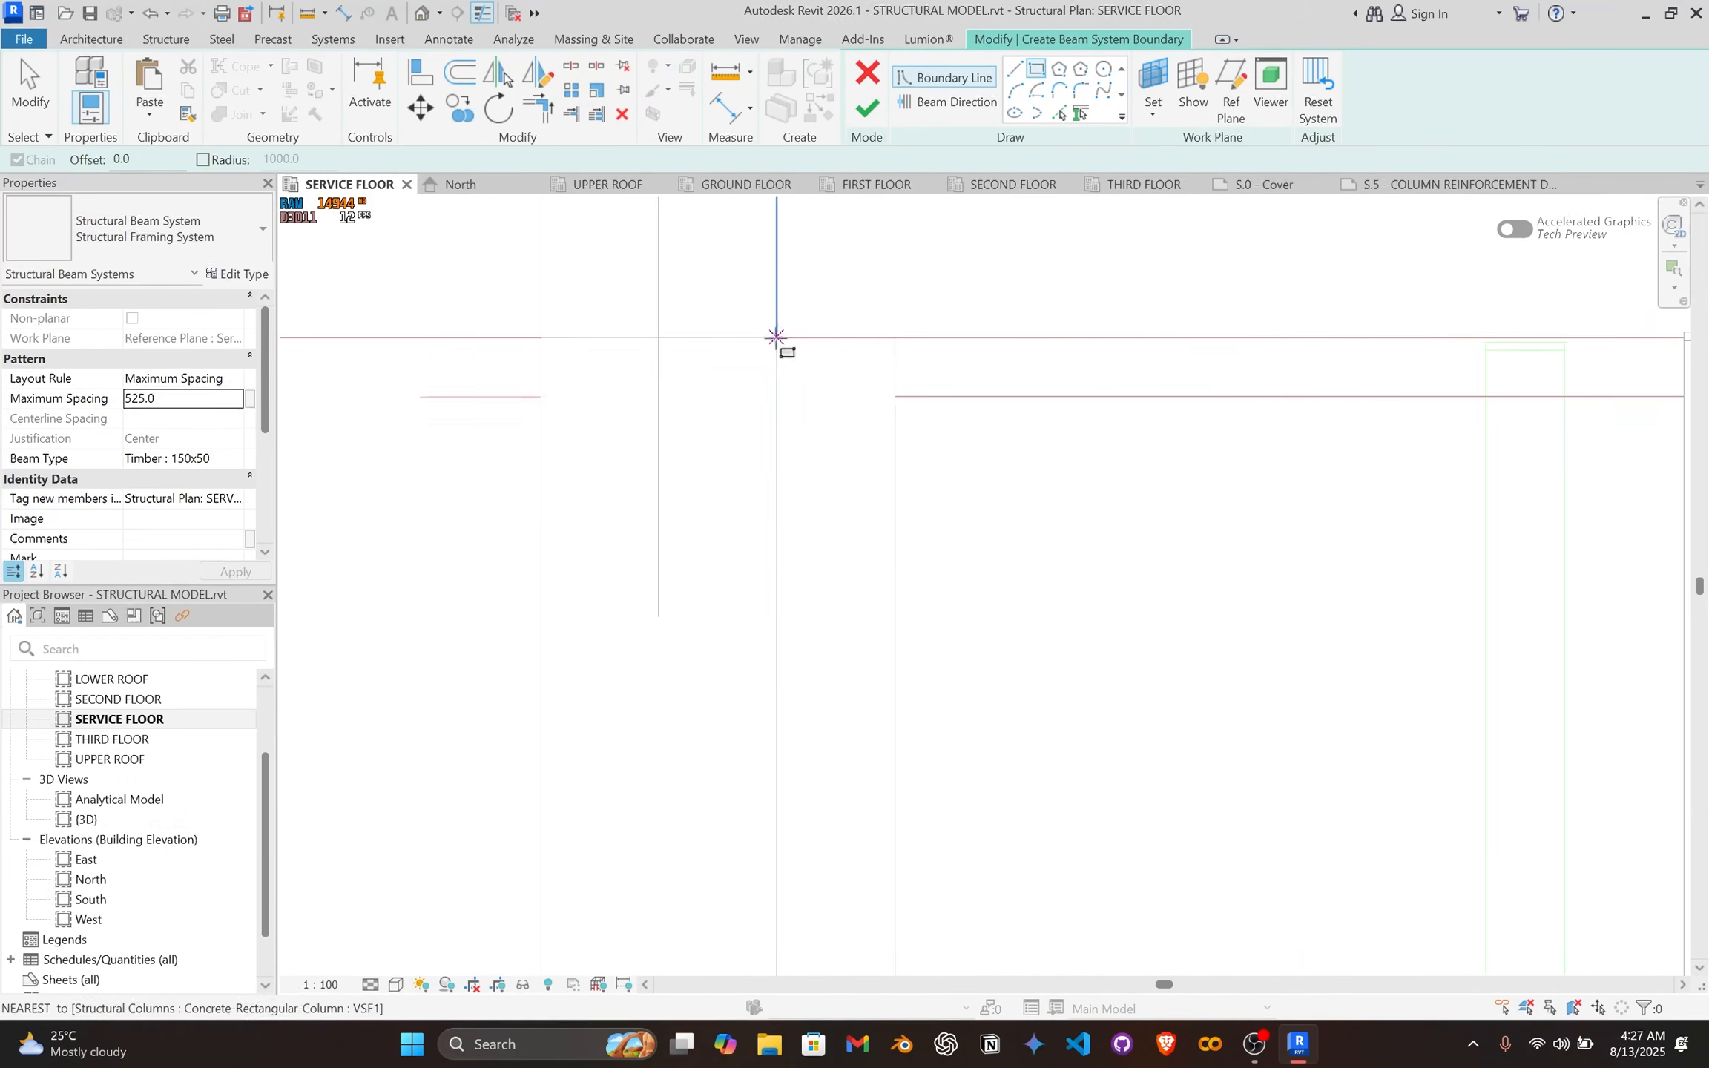
click(778, 342)
scroll(999, 554, down, 3)
scroll(1077, 608, down, 5)
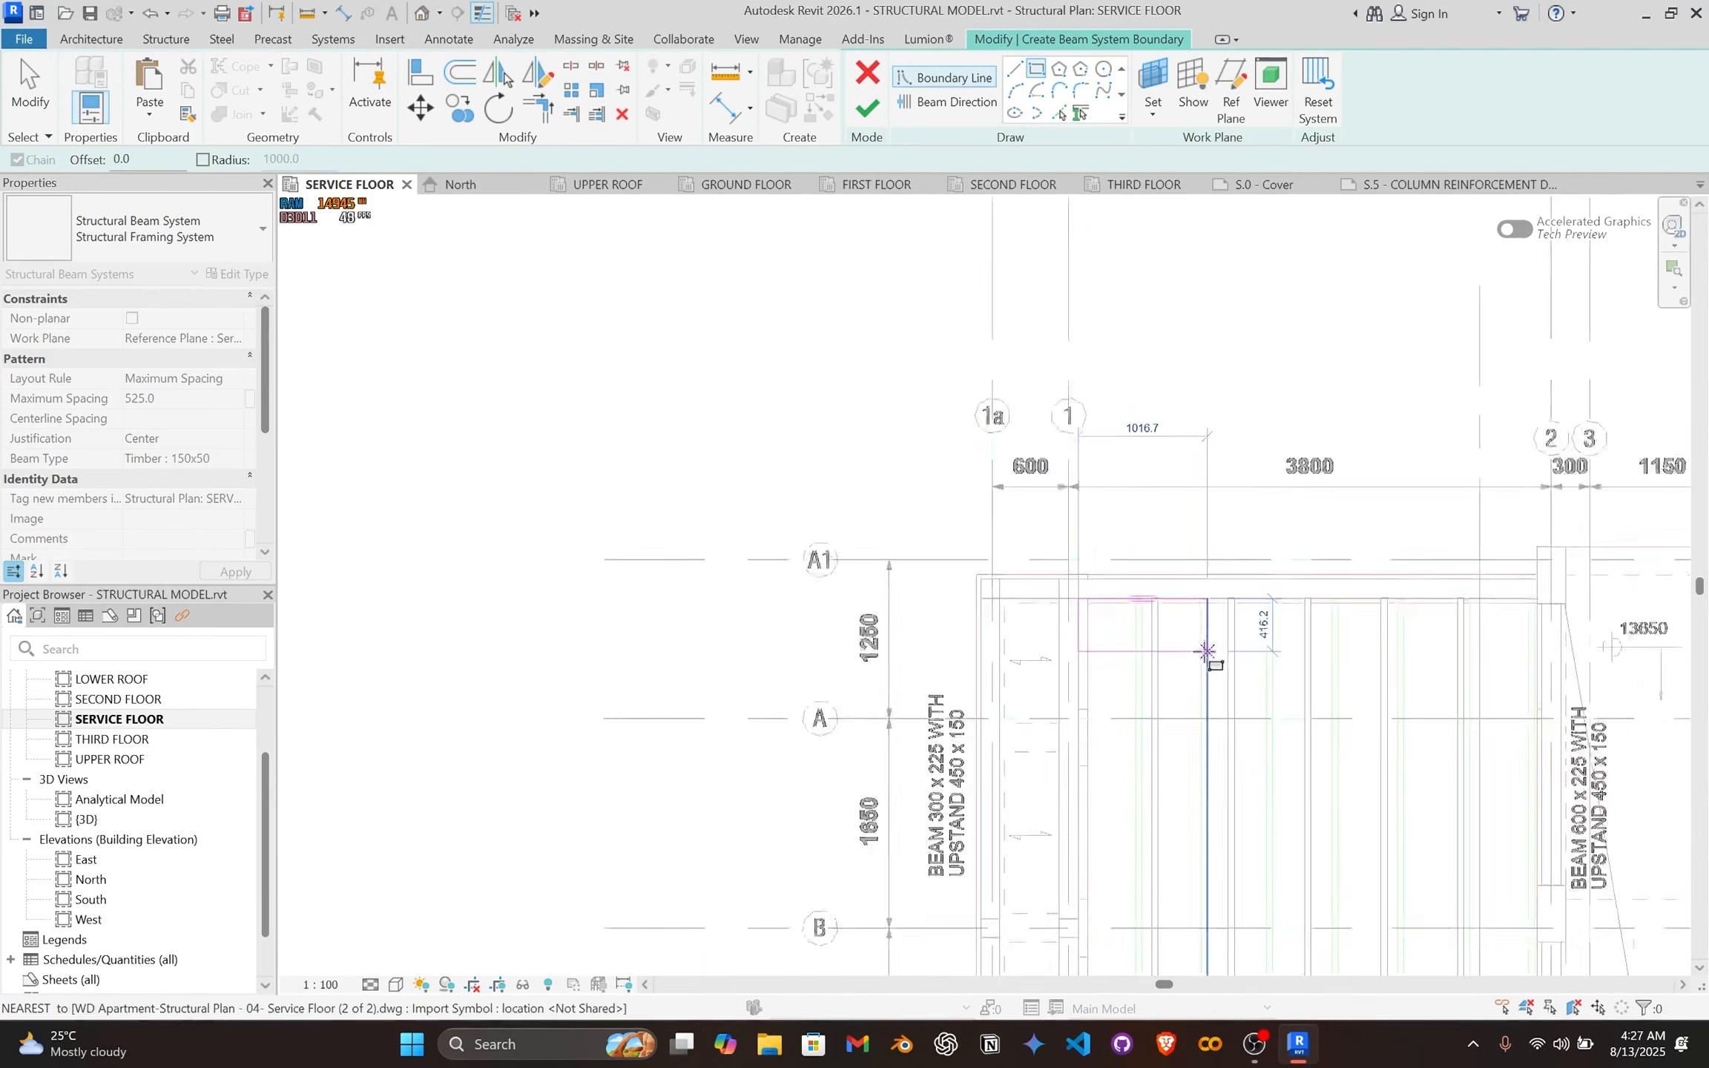
scroll(936, 422, up, 6)
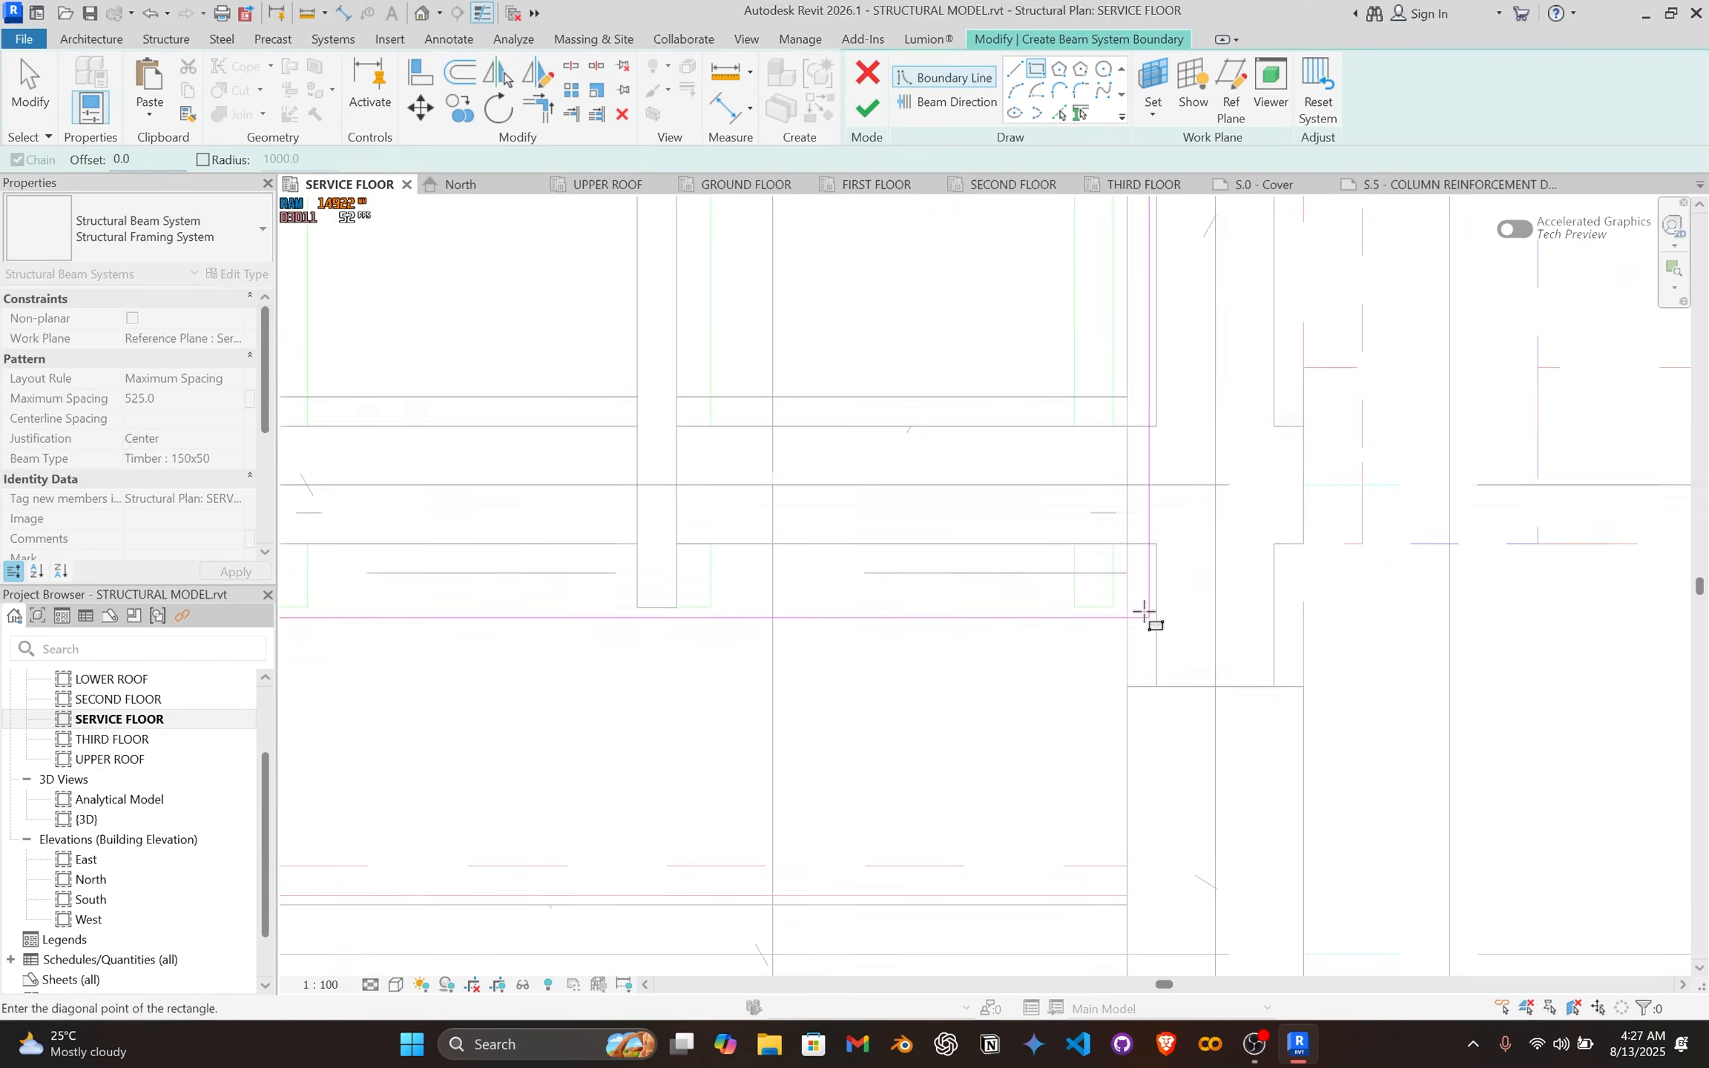
scroll(1120, 631, up, 2)
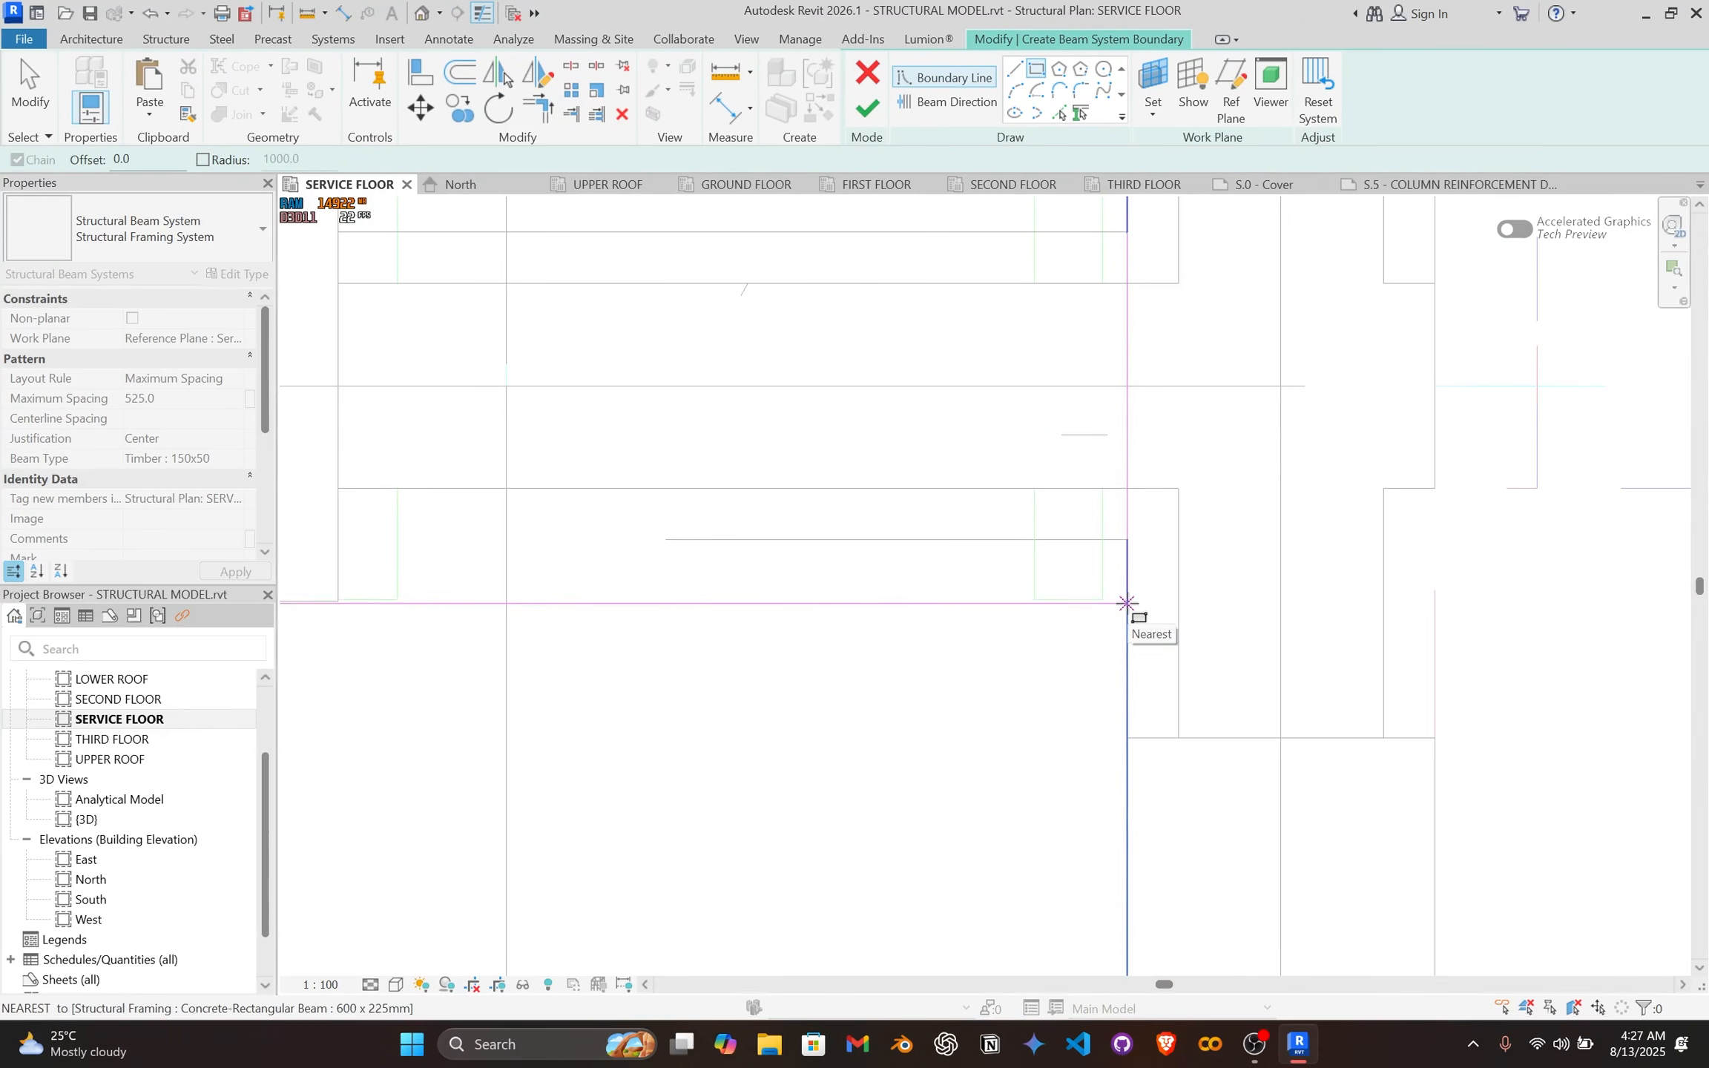
scroll(1127, 613, up, 2)
click(1127, 599)
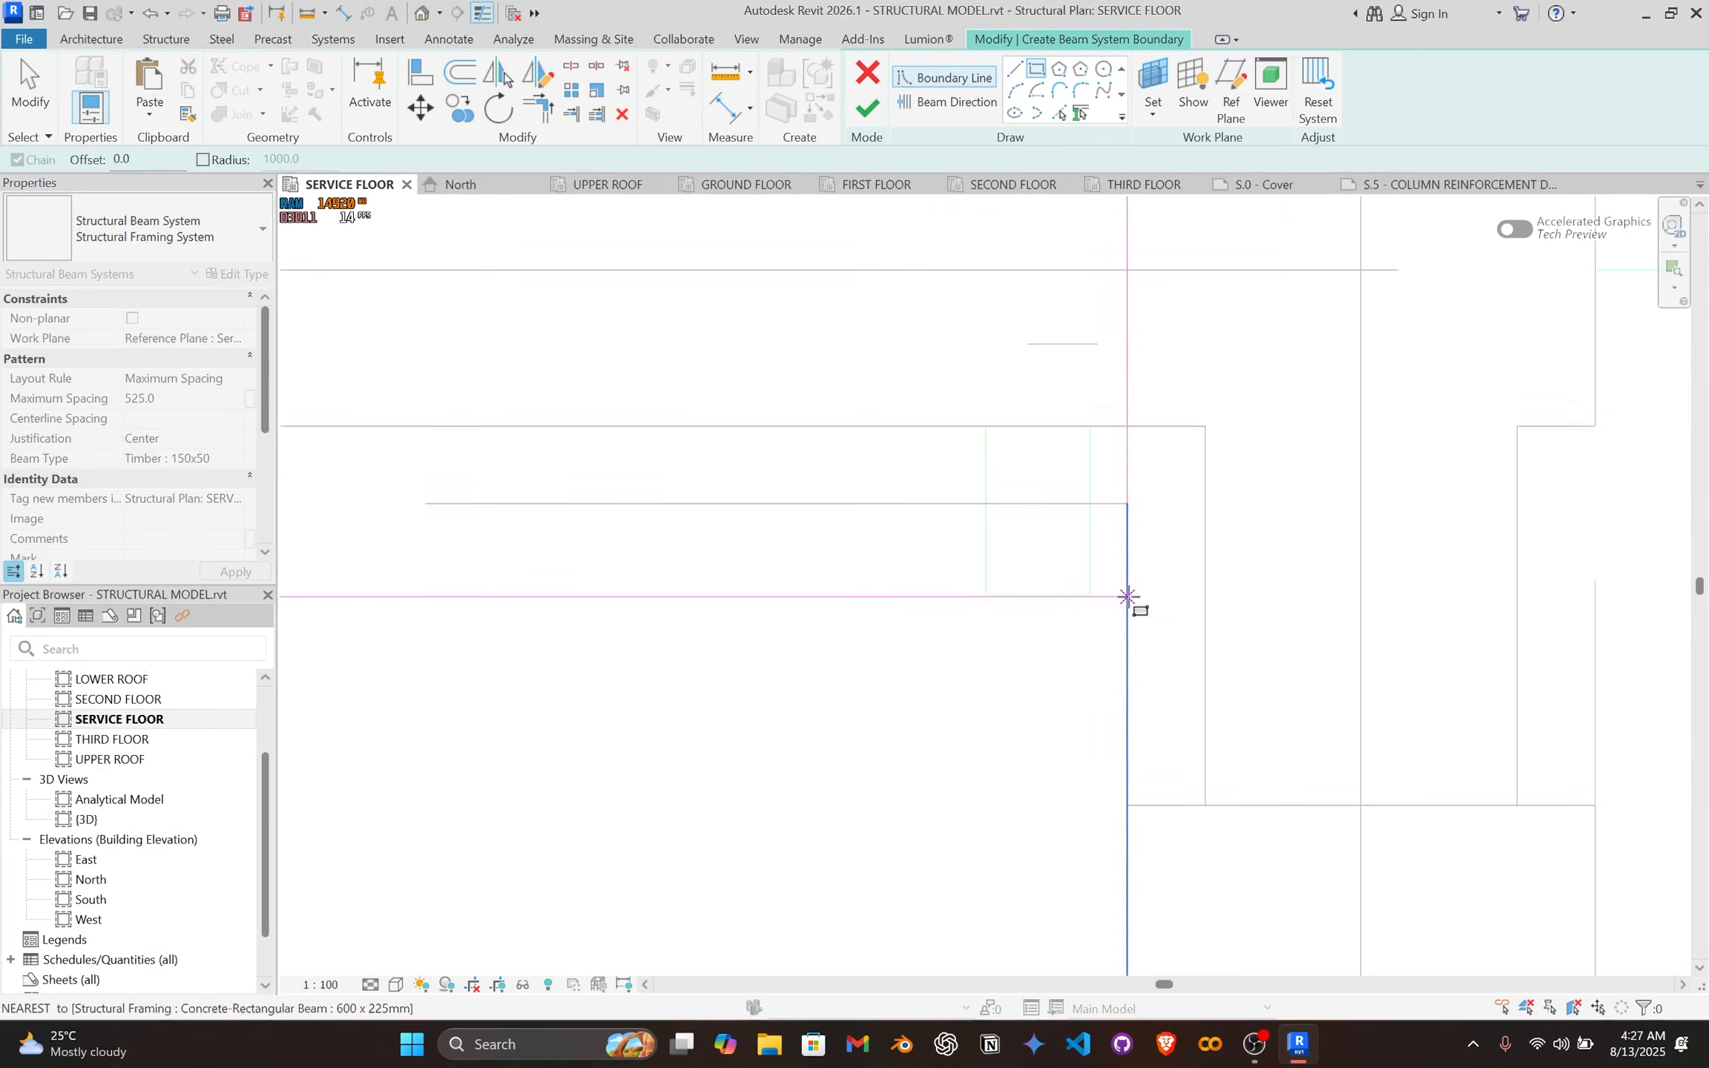
Step: Finish the rectangular beam system boundary to generate the 150x50 timber members between grids 1 and 2
scroll(1110, 580, down, 3)
scroll(992, 631, down, 3)
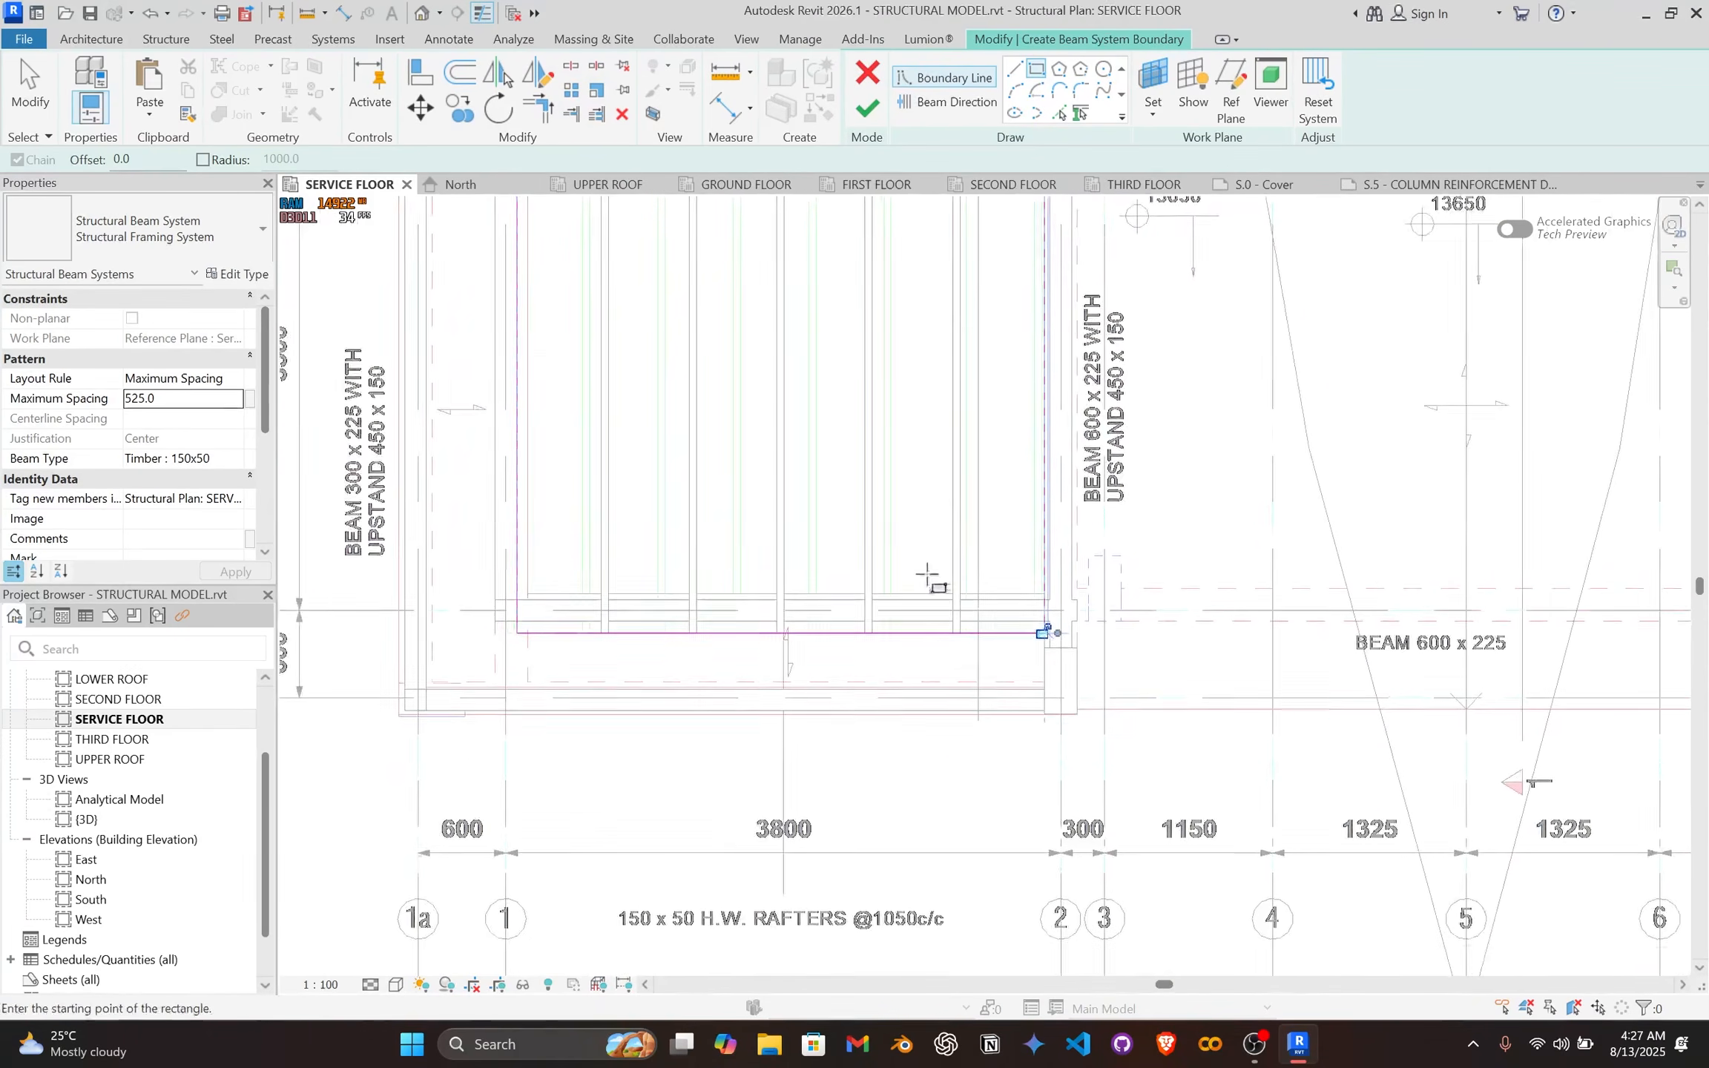
middle_drag(938, 537, 1041, 737)
scroll(1040, 742, down, 2)
middle_drag(974, 572, 934, 787)
middle_drag(985, 435, 1001, 556)
scroll(999, 486, down, 2)
scroll(959, 403, up, 7)
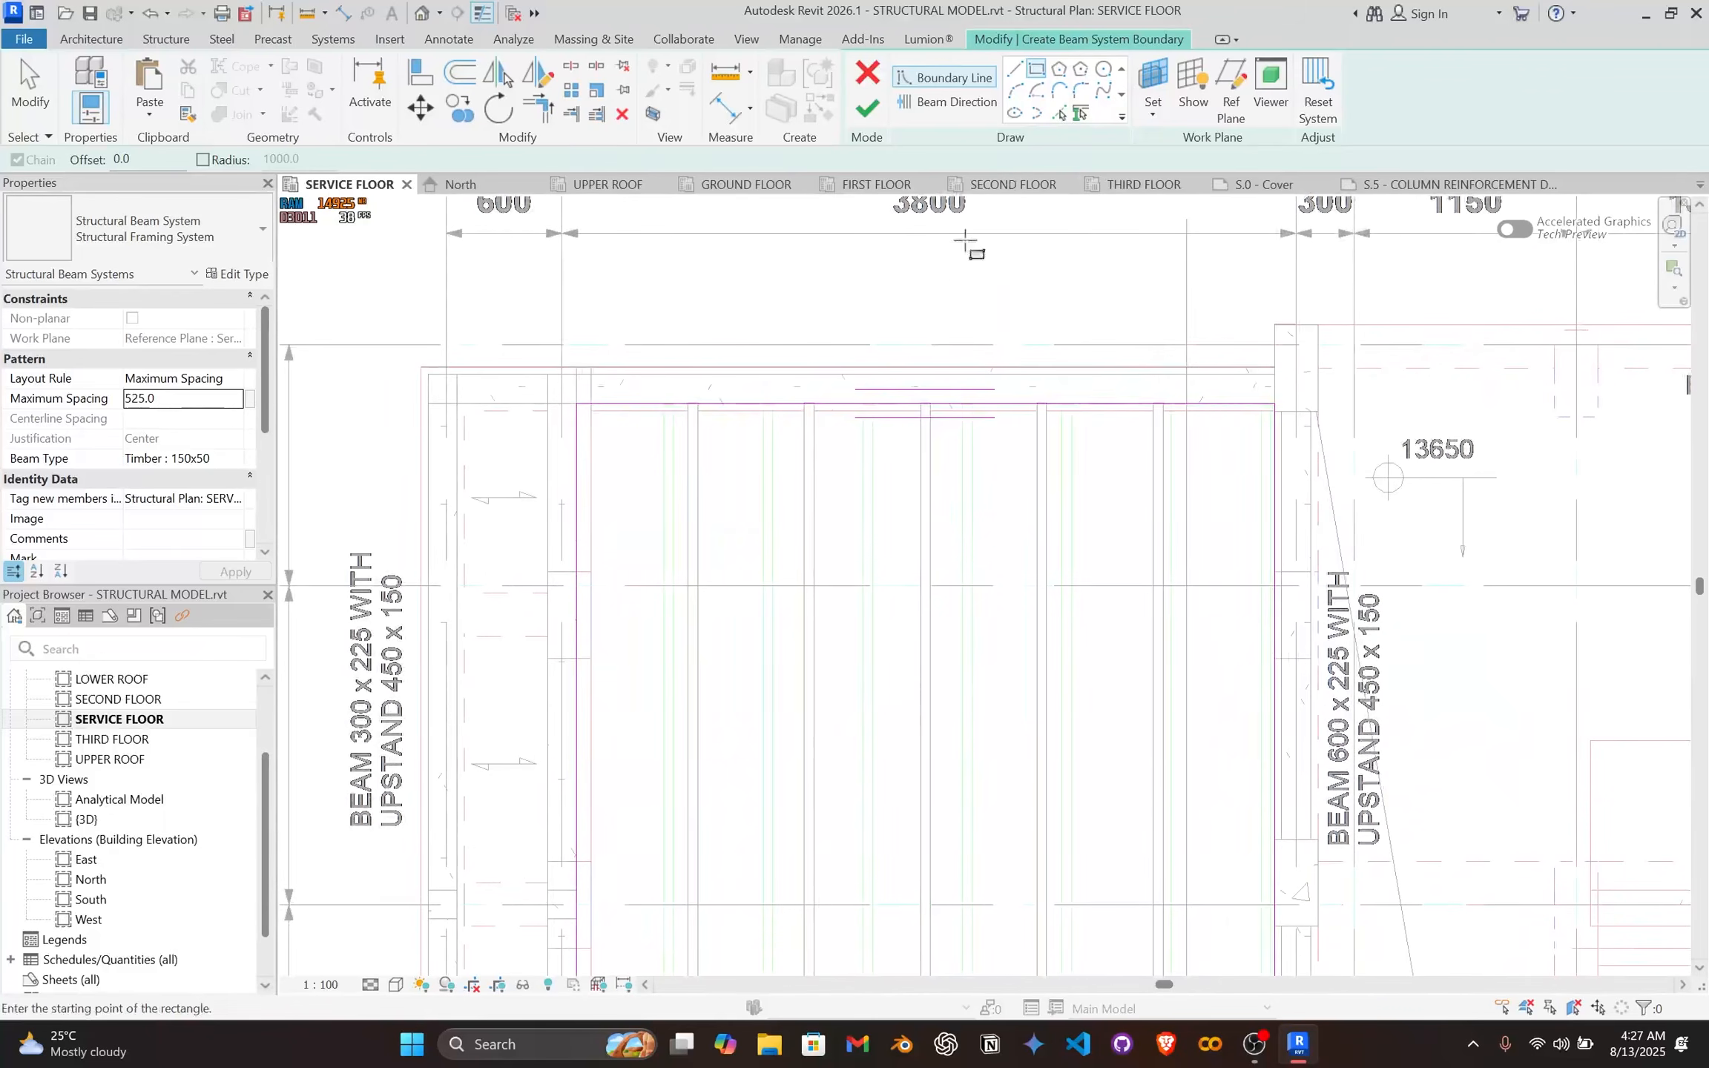
key(Escape)
scroll(864, 422, down, 3)
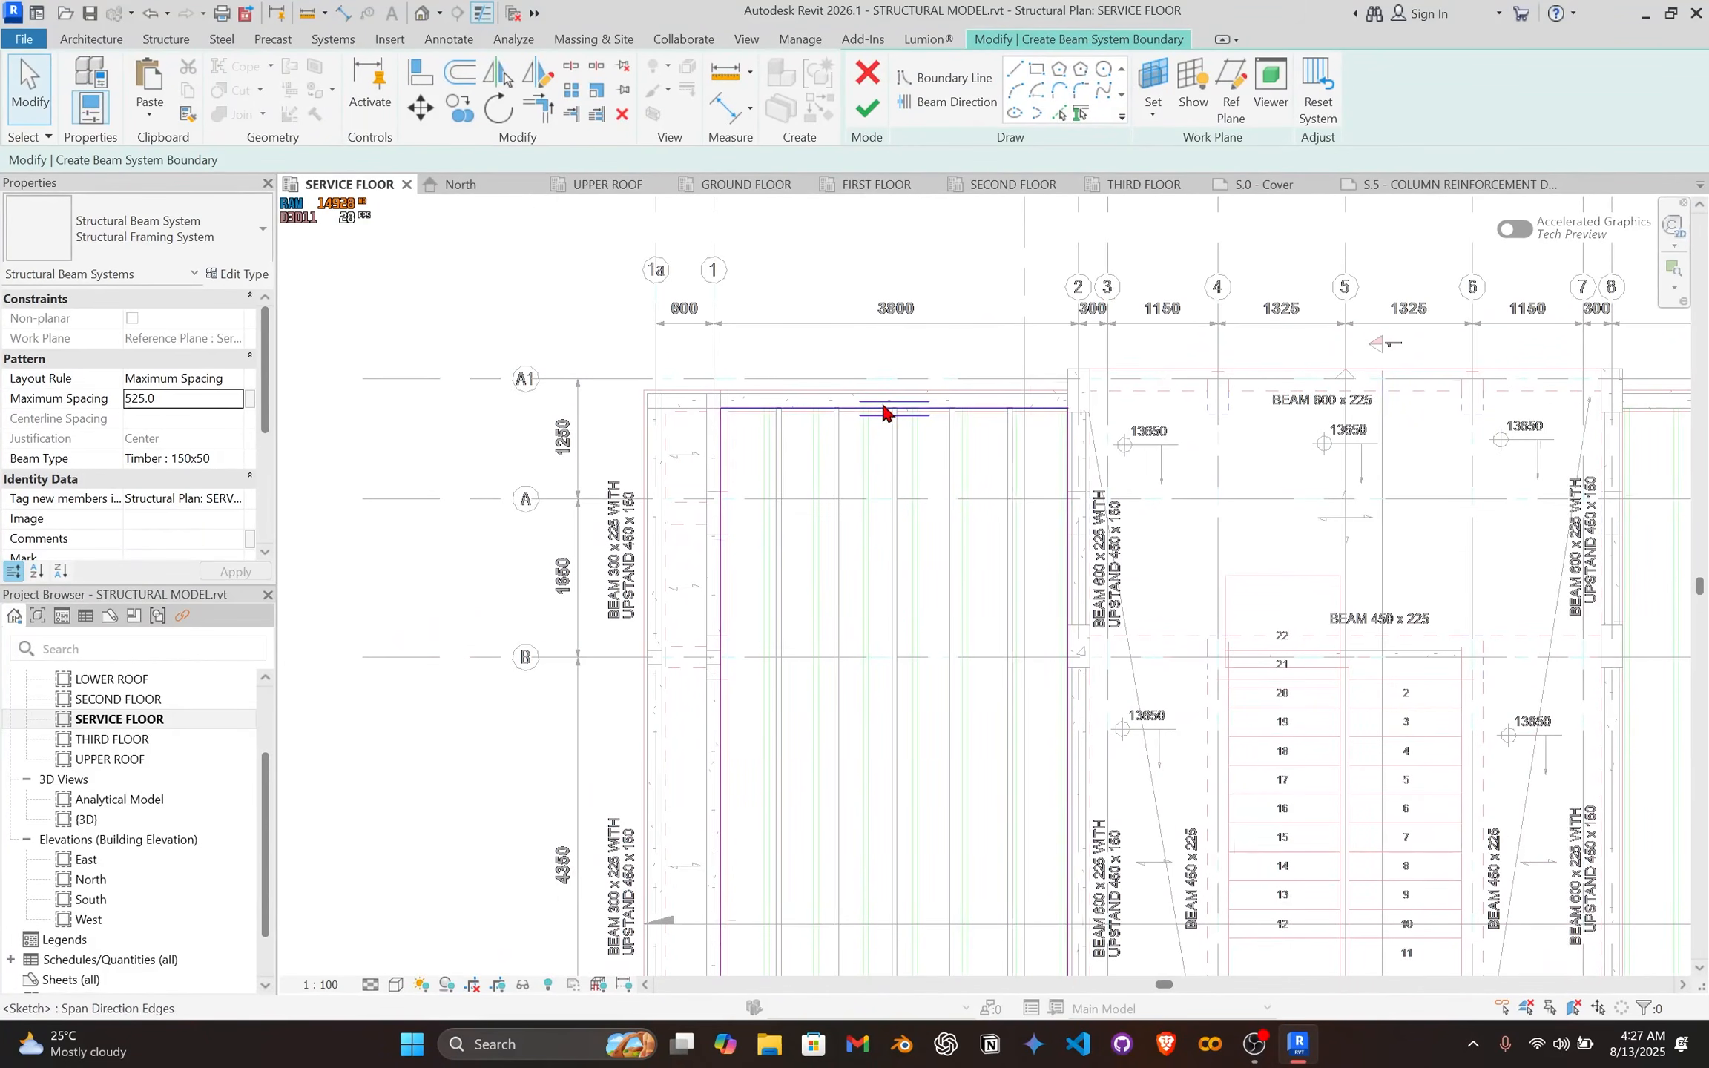
scroll(848, 431, down, 2)
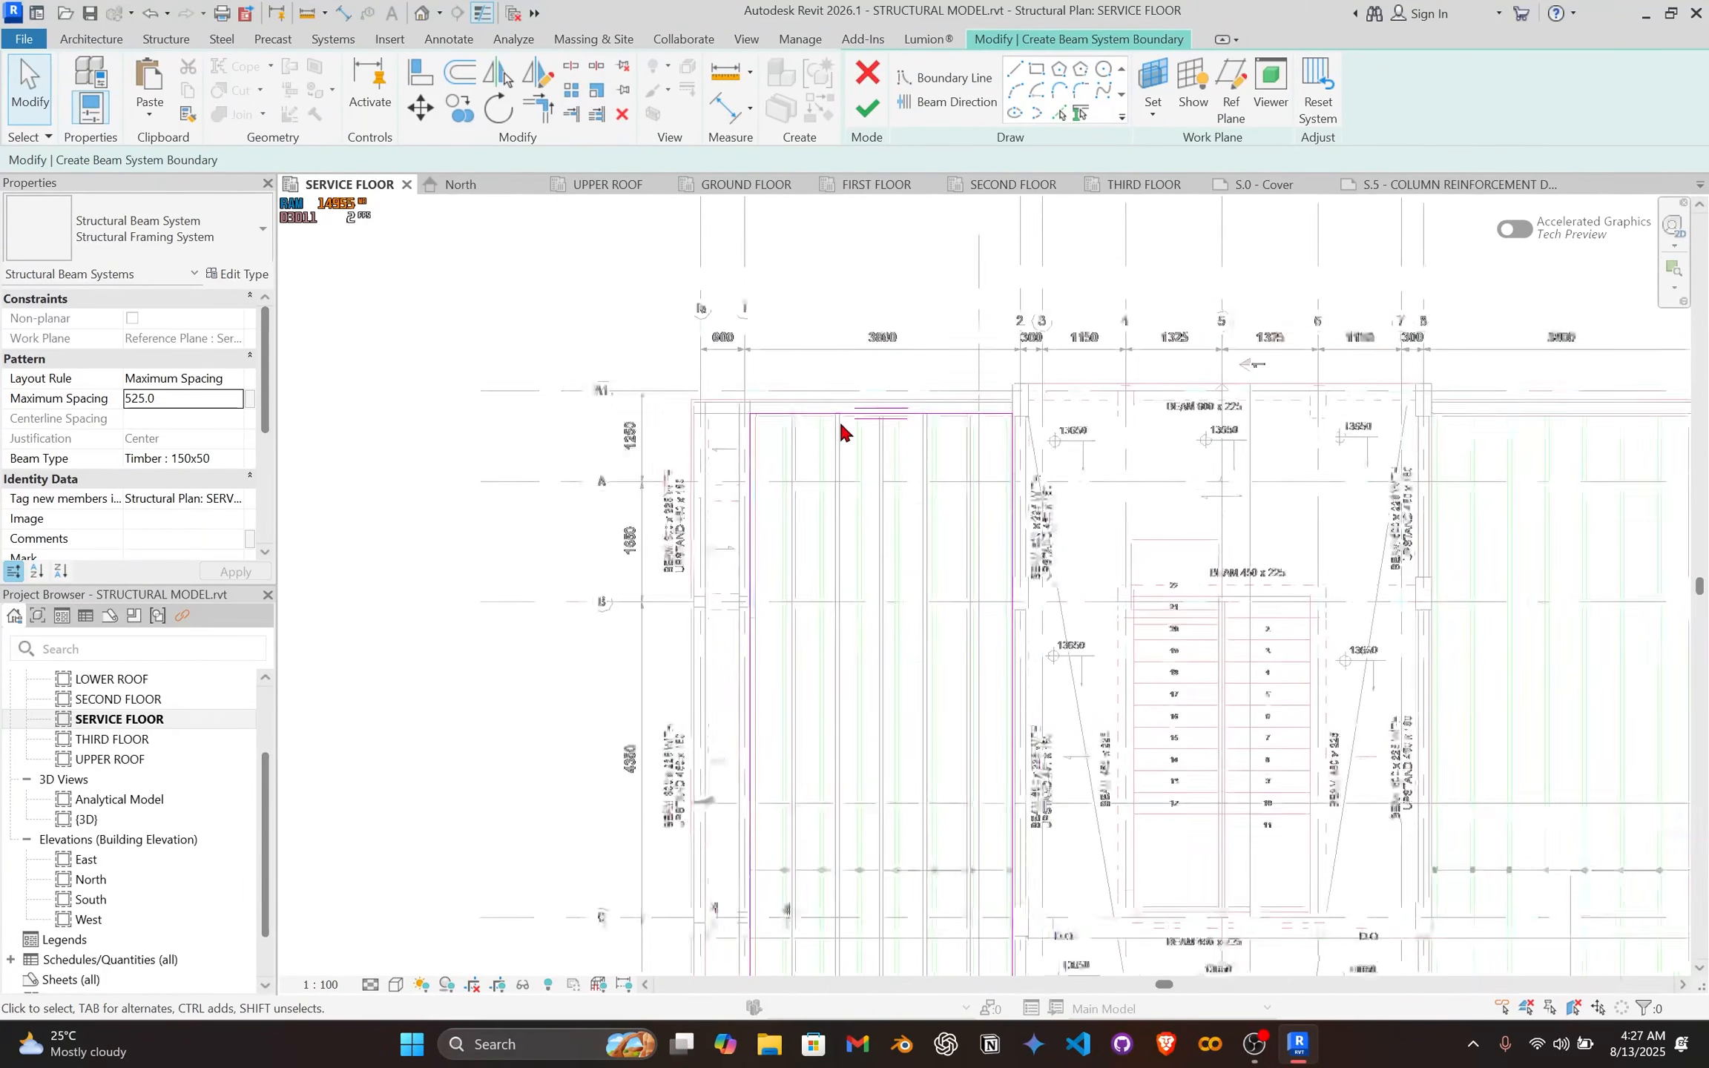
middle_drag(860, 414, 862, 347)
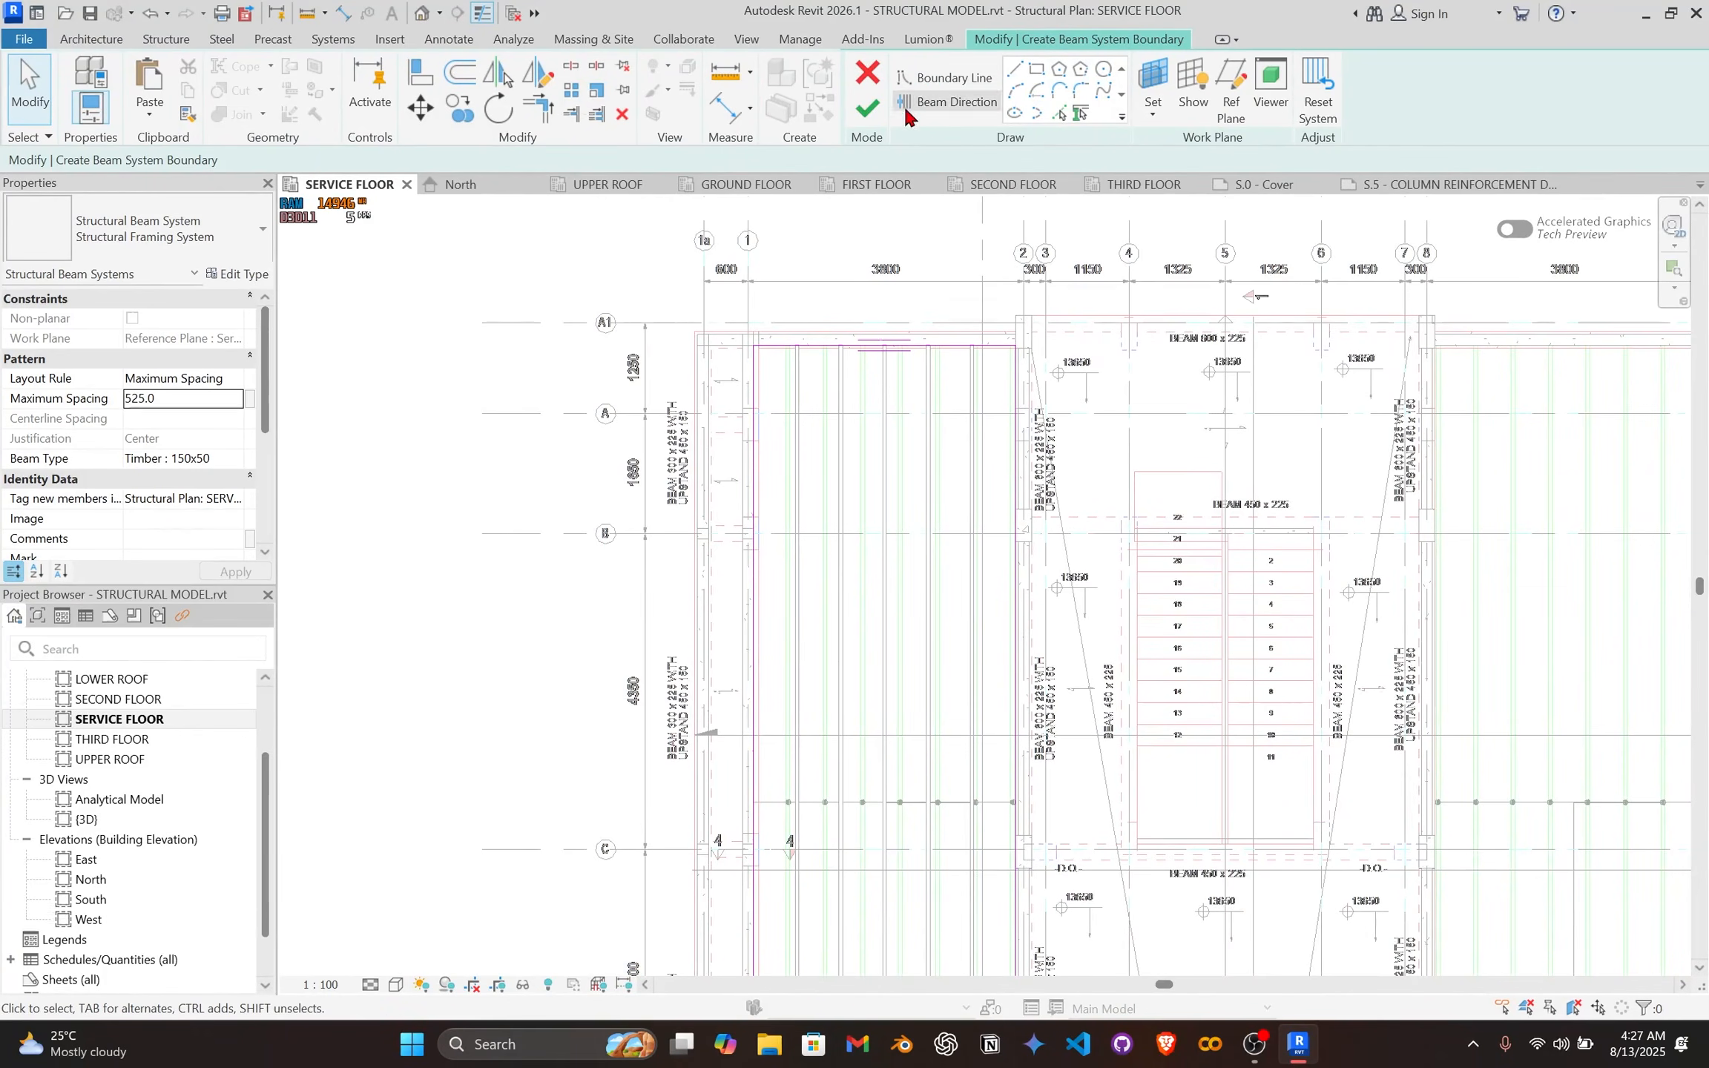
click(873, 106)
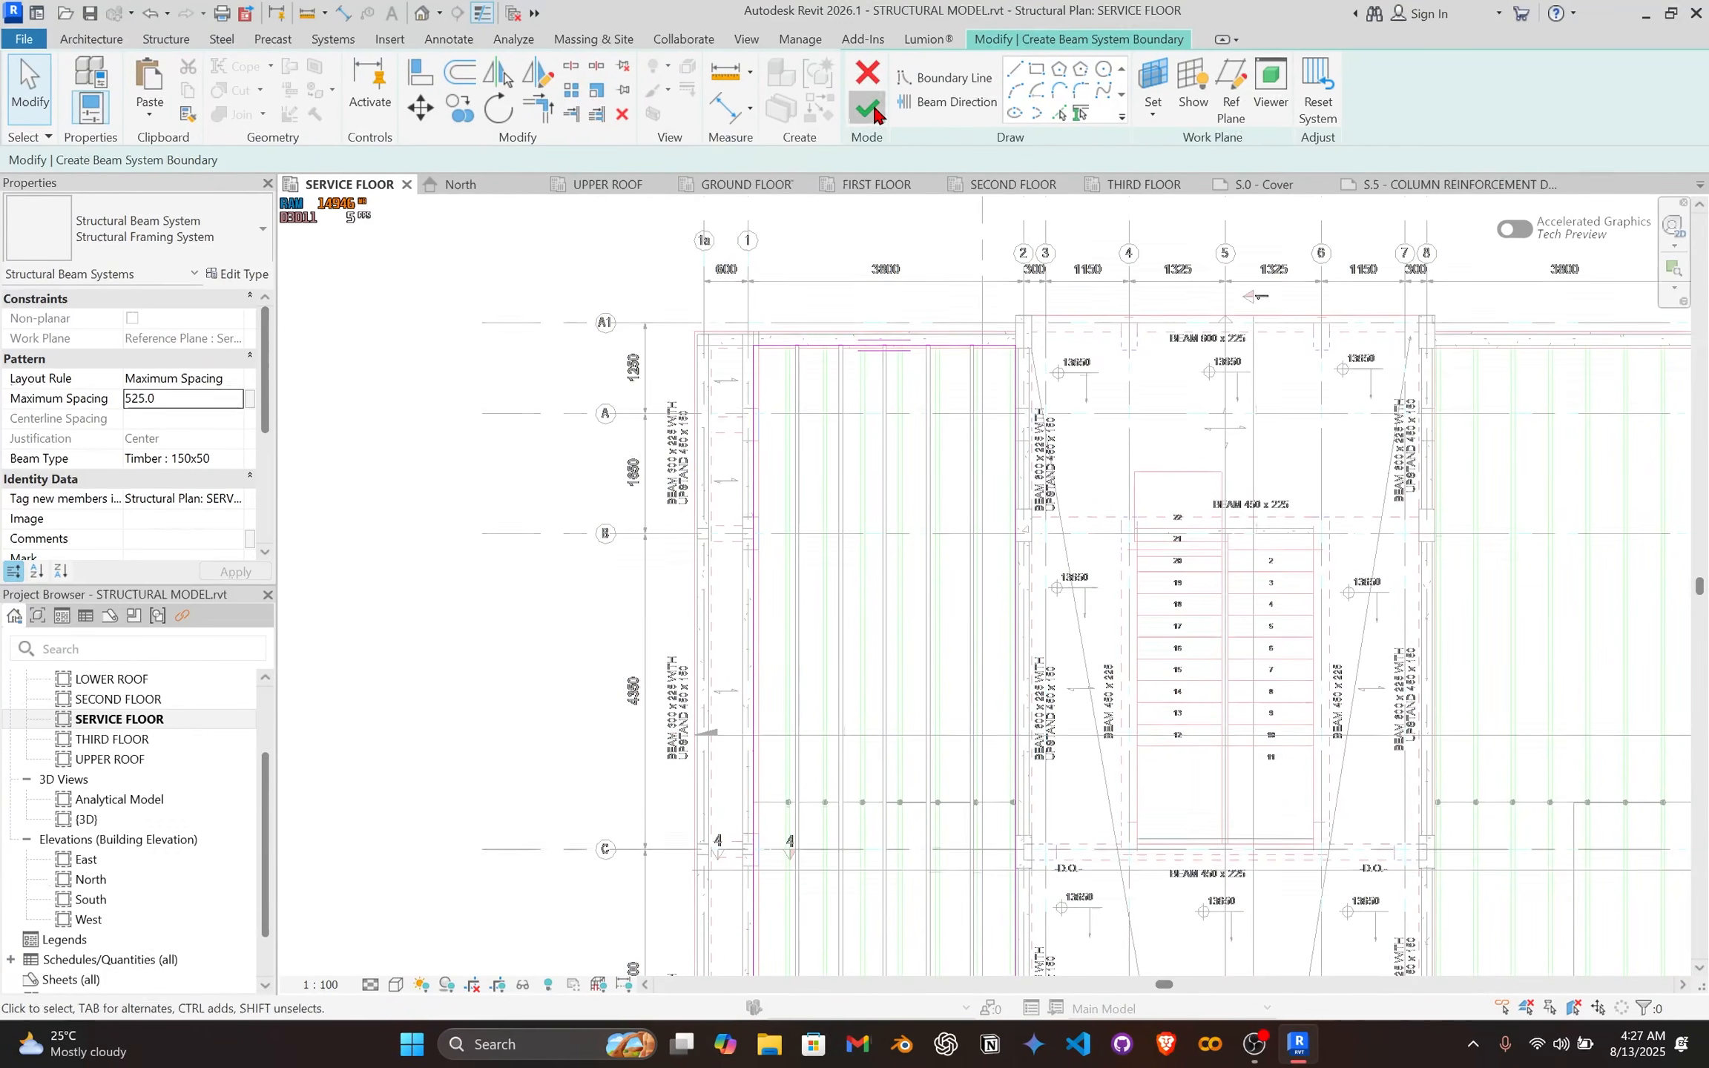
middle_drag(904, 422, 879, 392)
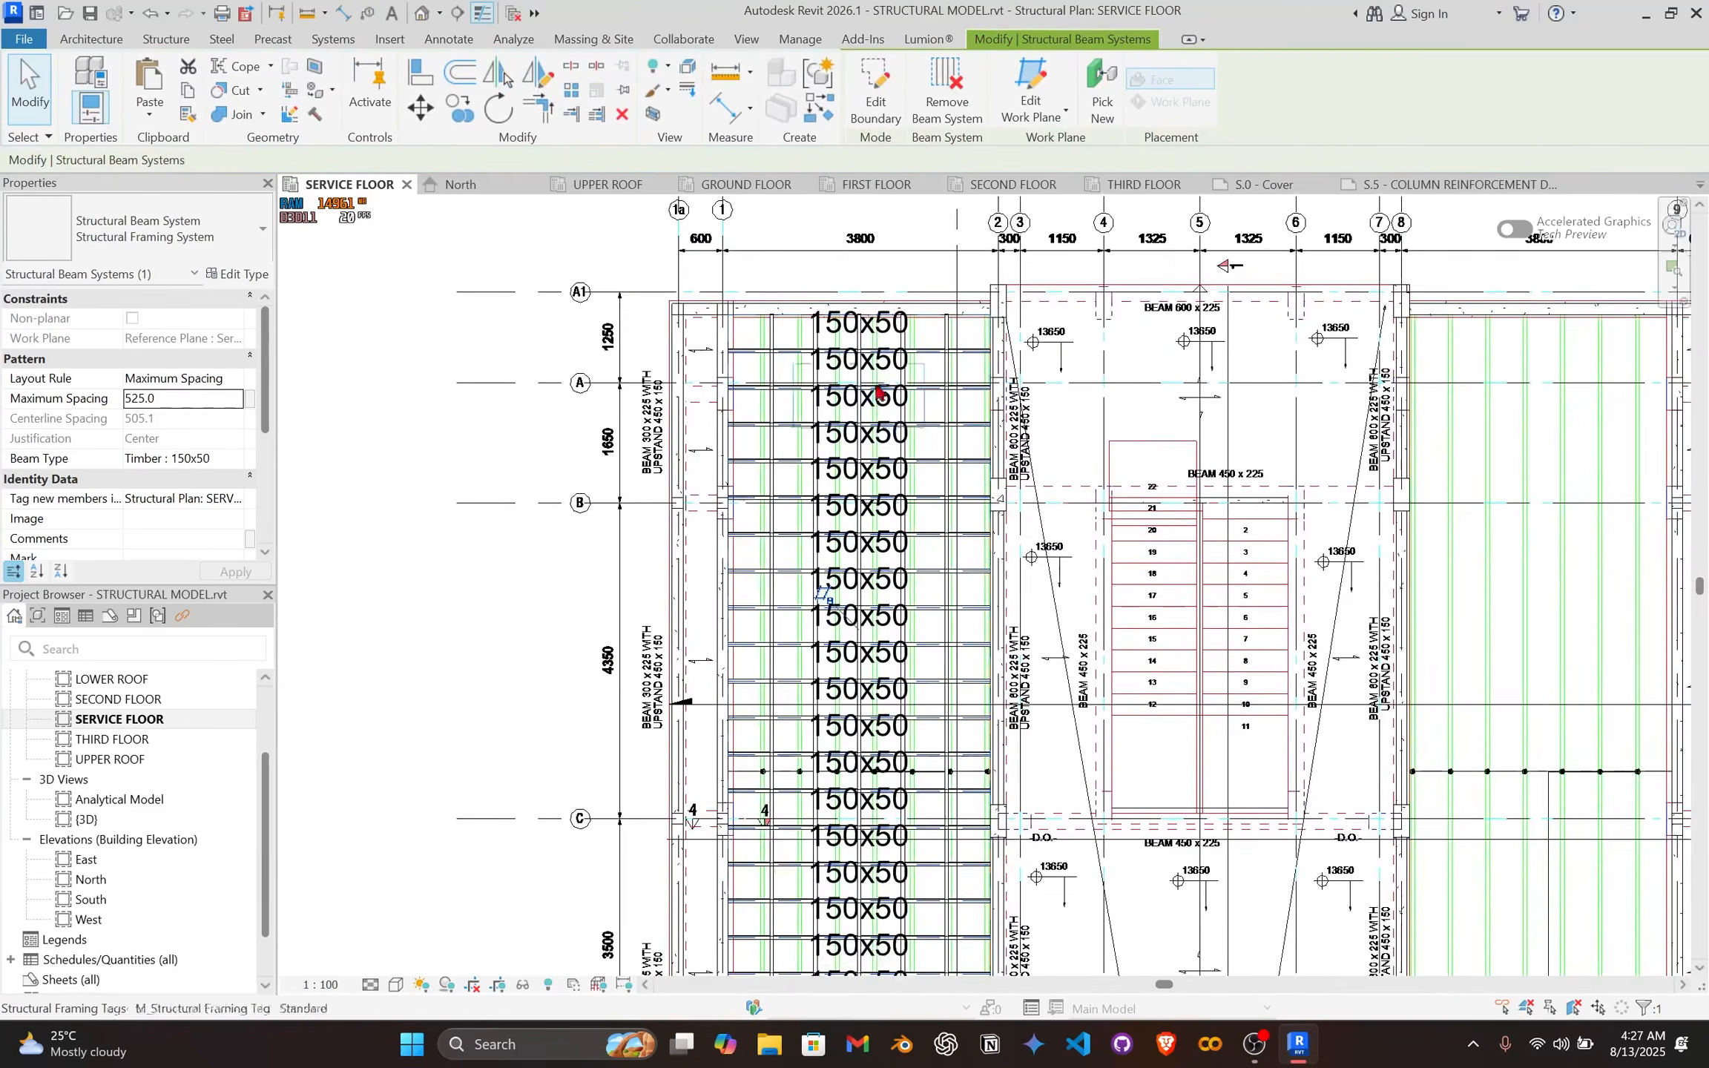
Step: Select all instances of the 150x50 structural framing tag in the service floor plan and delete them
scroll(862, 334, up, 2)
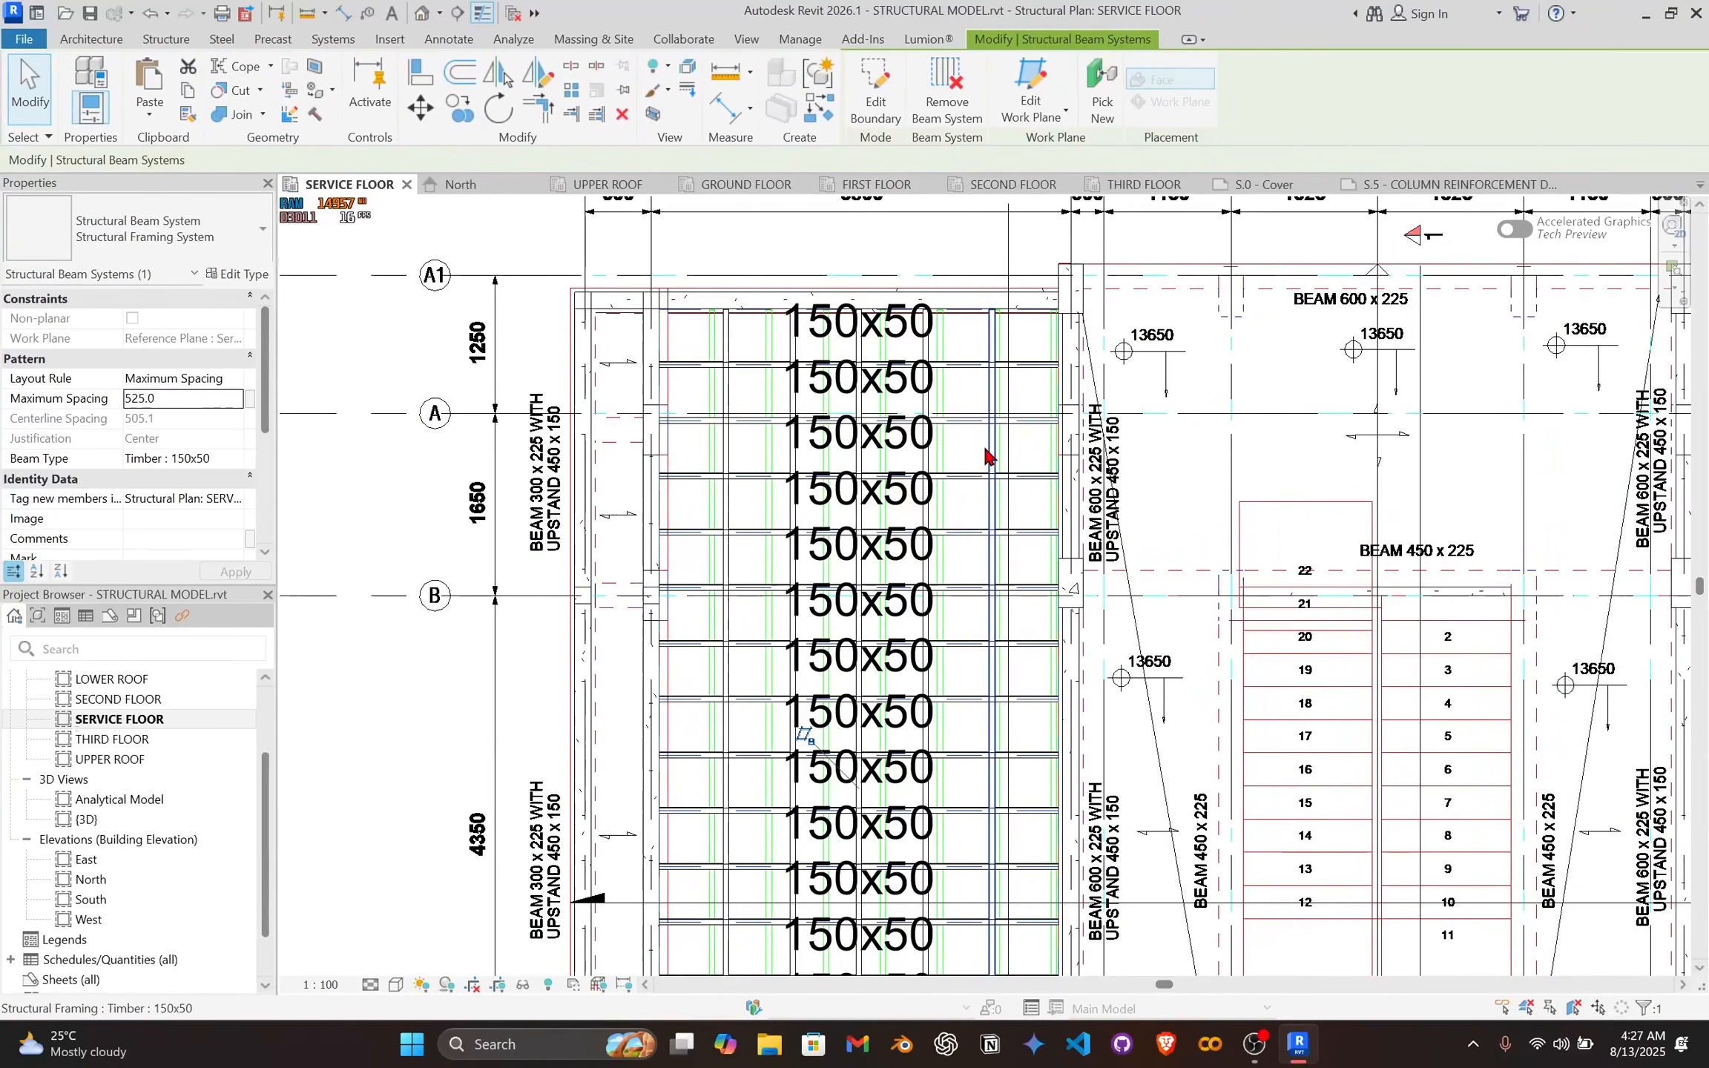
click(900, 343)
scroll(900, 343, down, 1)
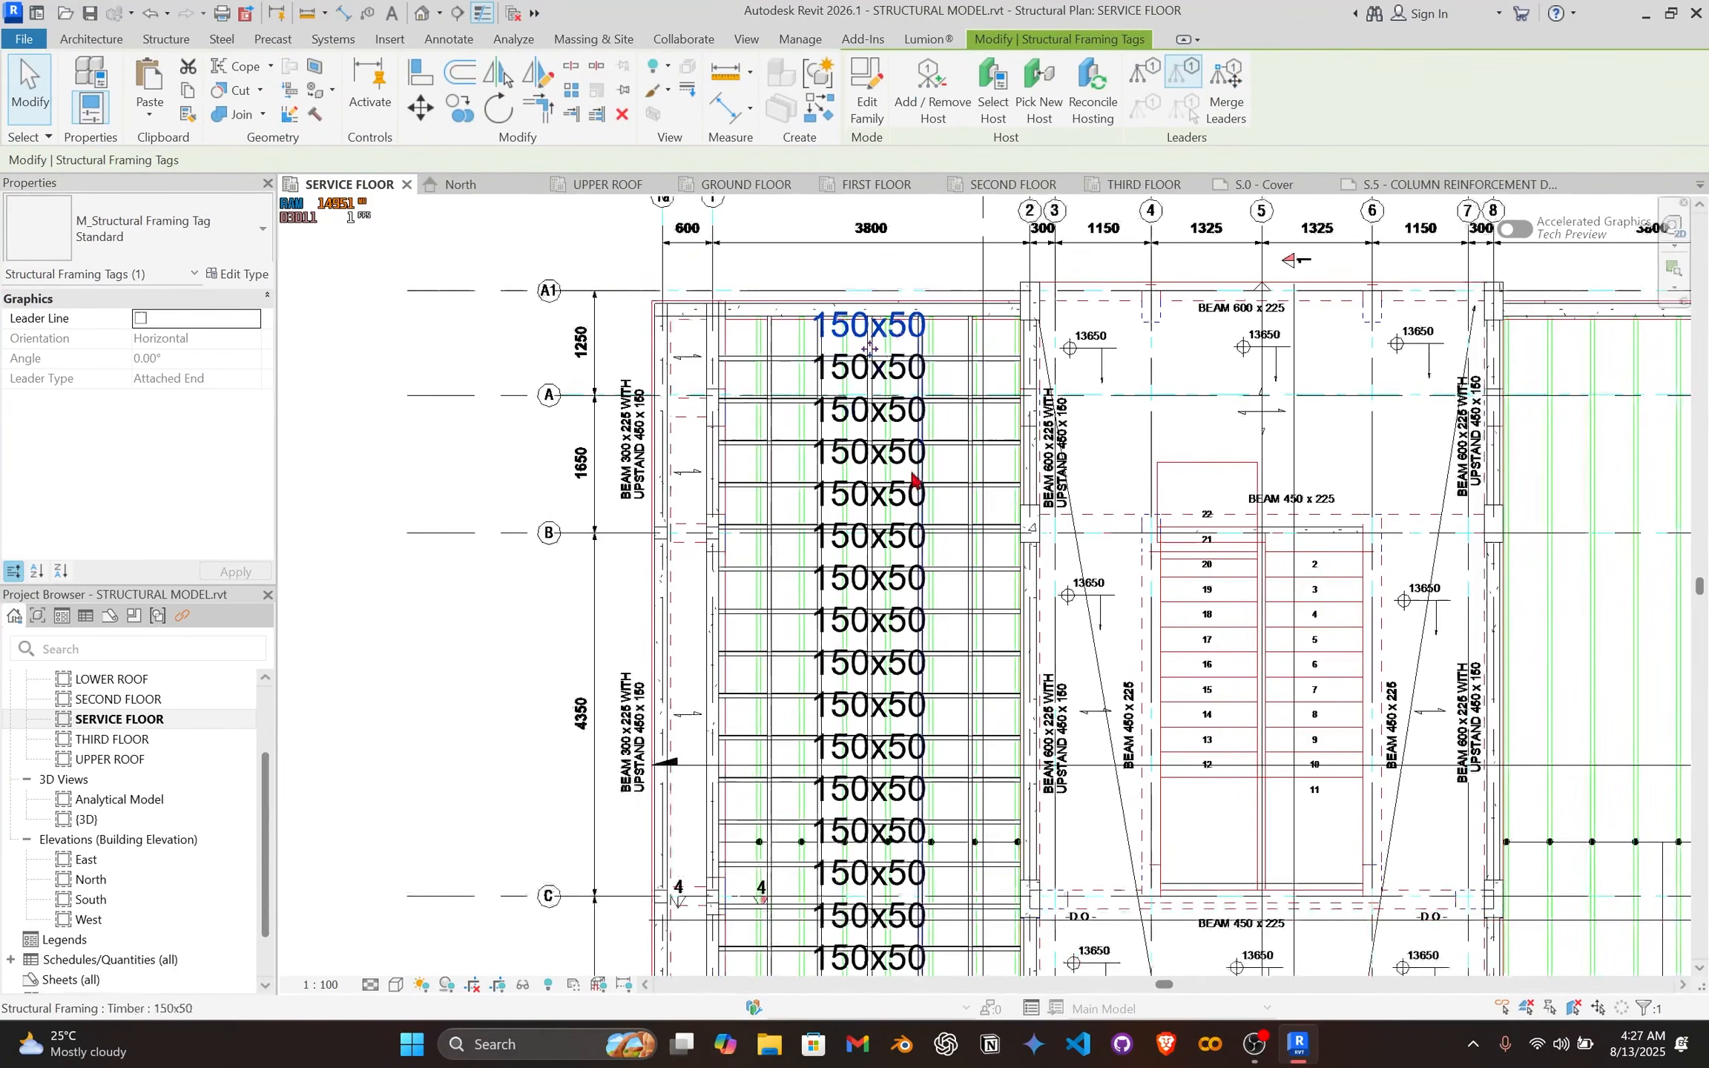
right_click(493, 256)
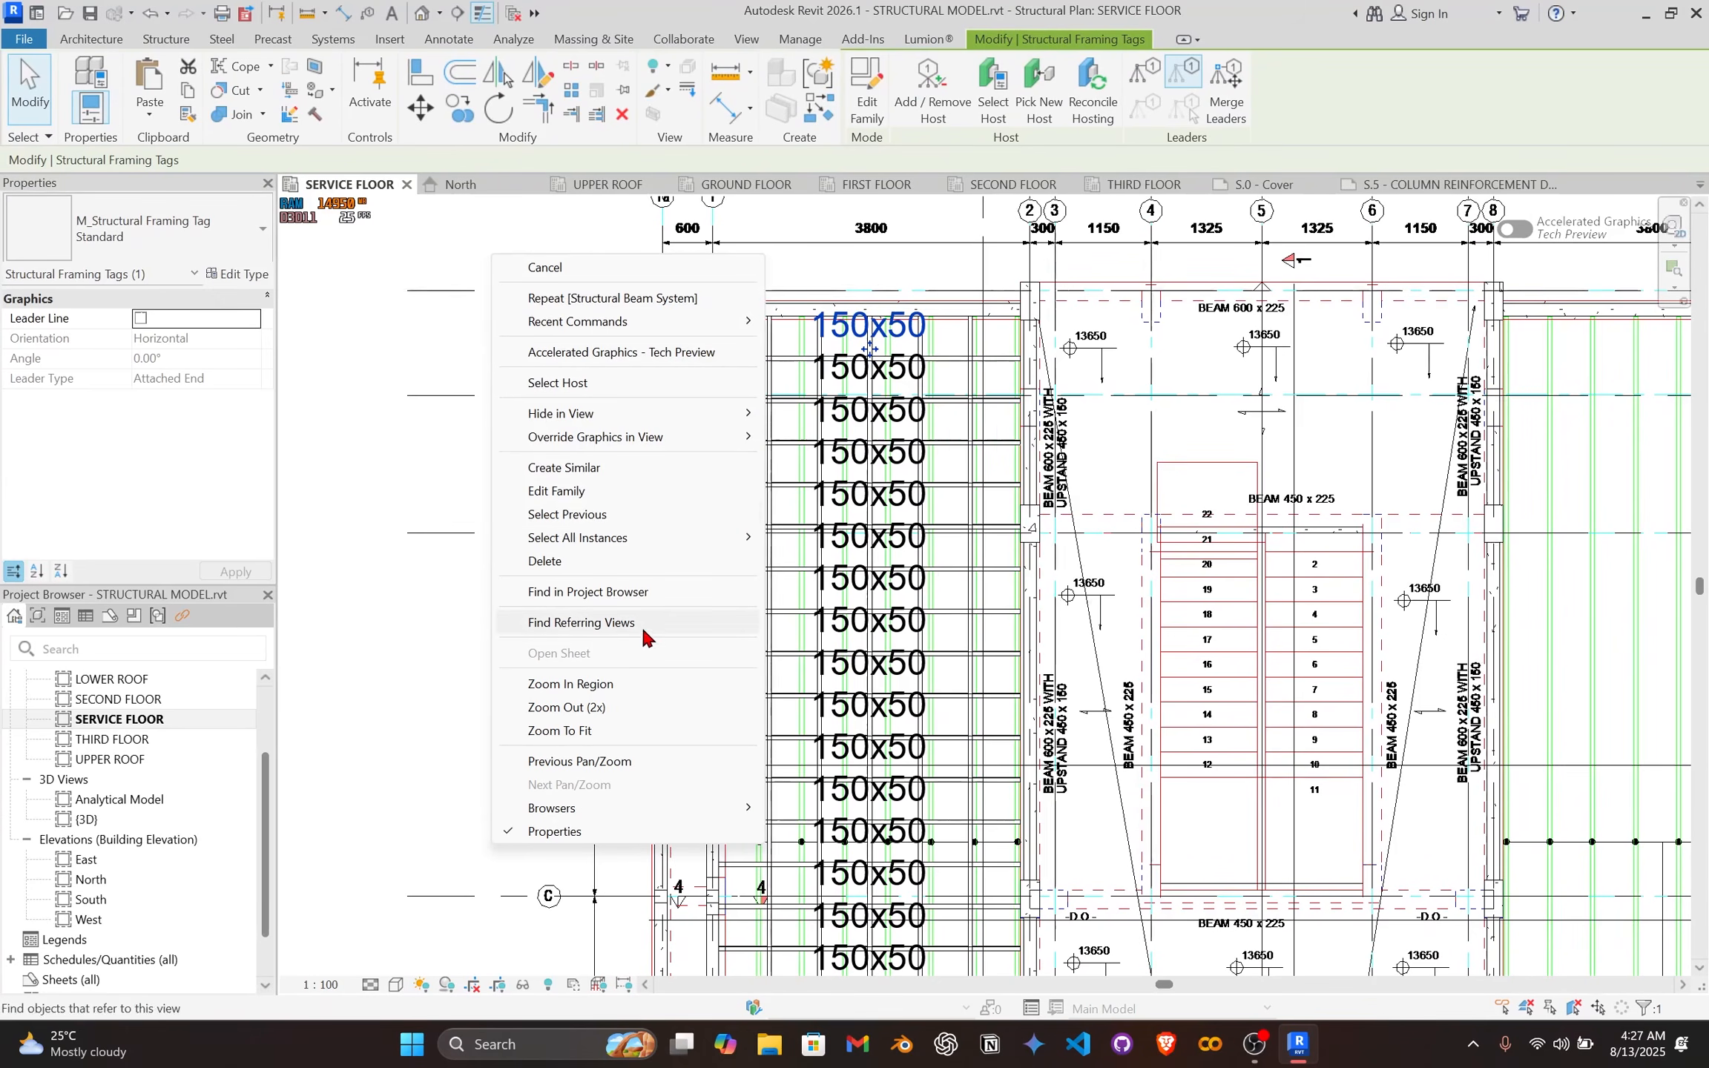
mouse_move(666, 547)
click(830, 545)
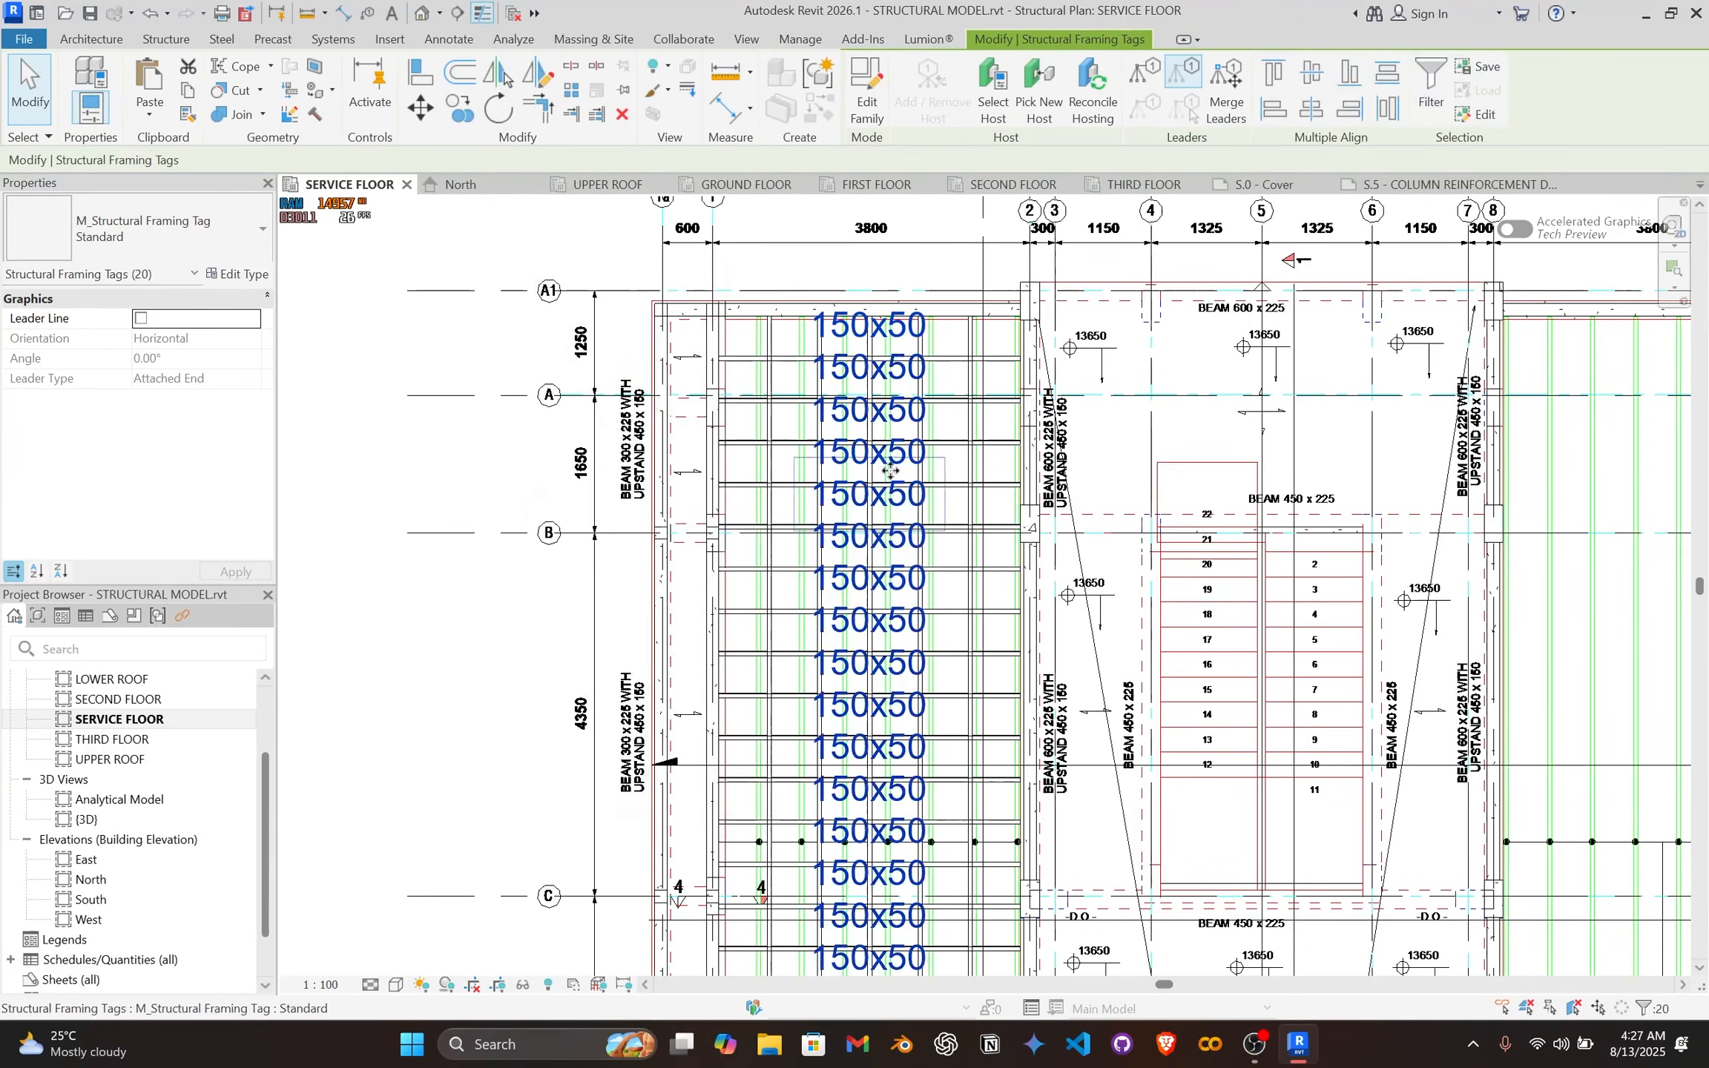
scroll(816, 667, down, 3)
scroll(813, 719, up, 4)
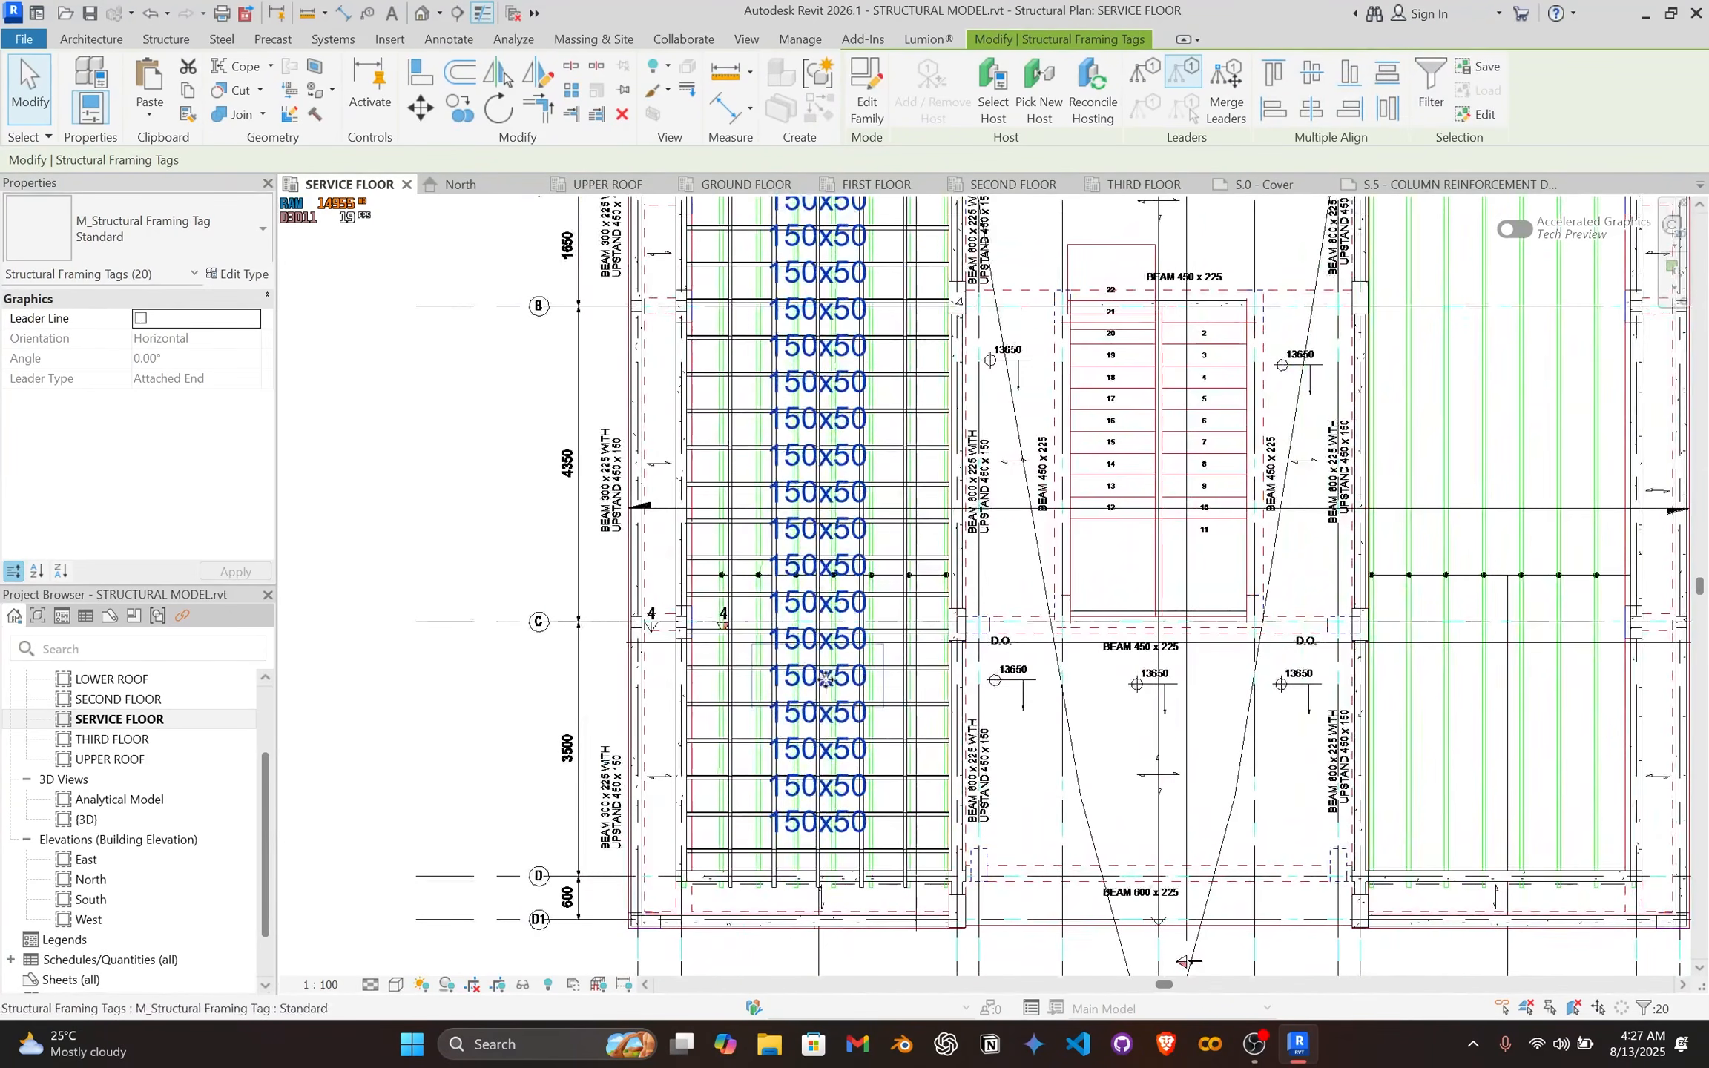
middle_drag(868, 616, 821, 743)
key(Delete)
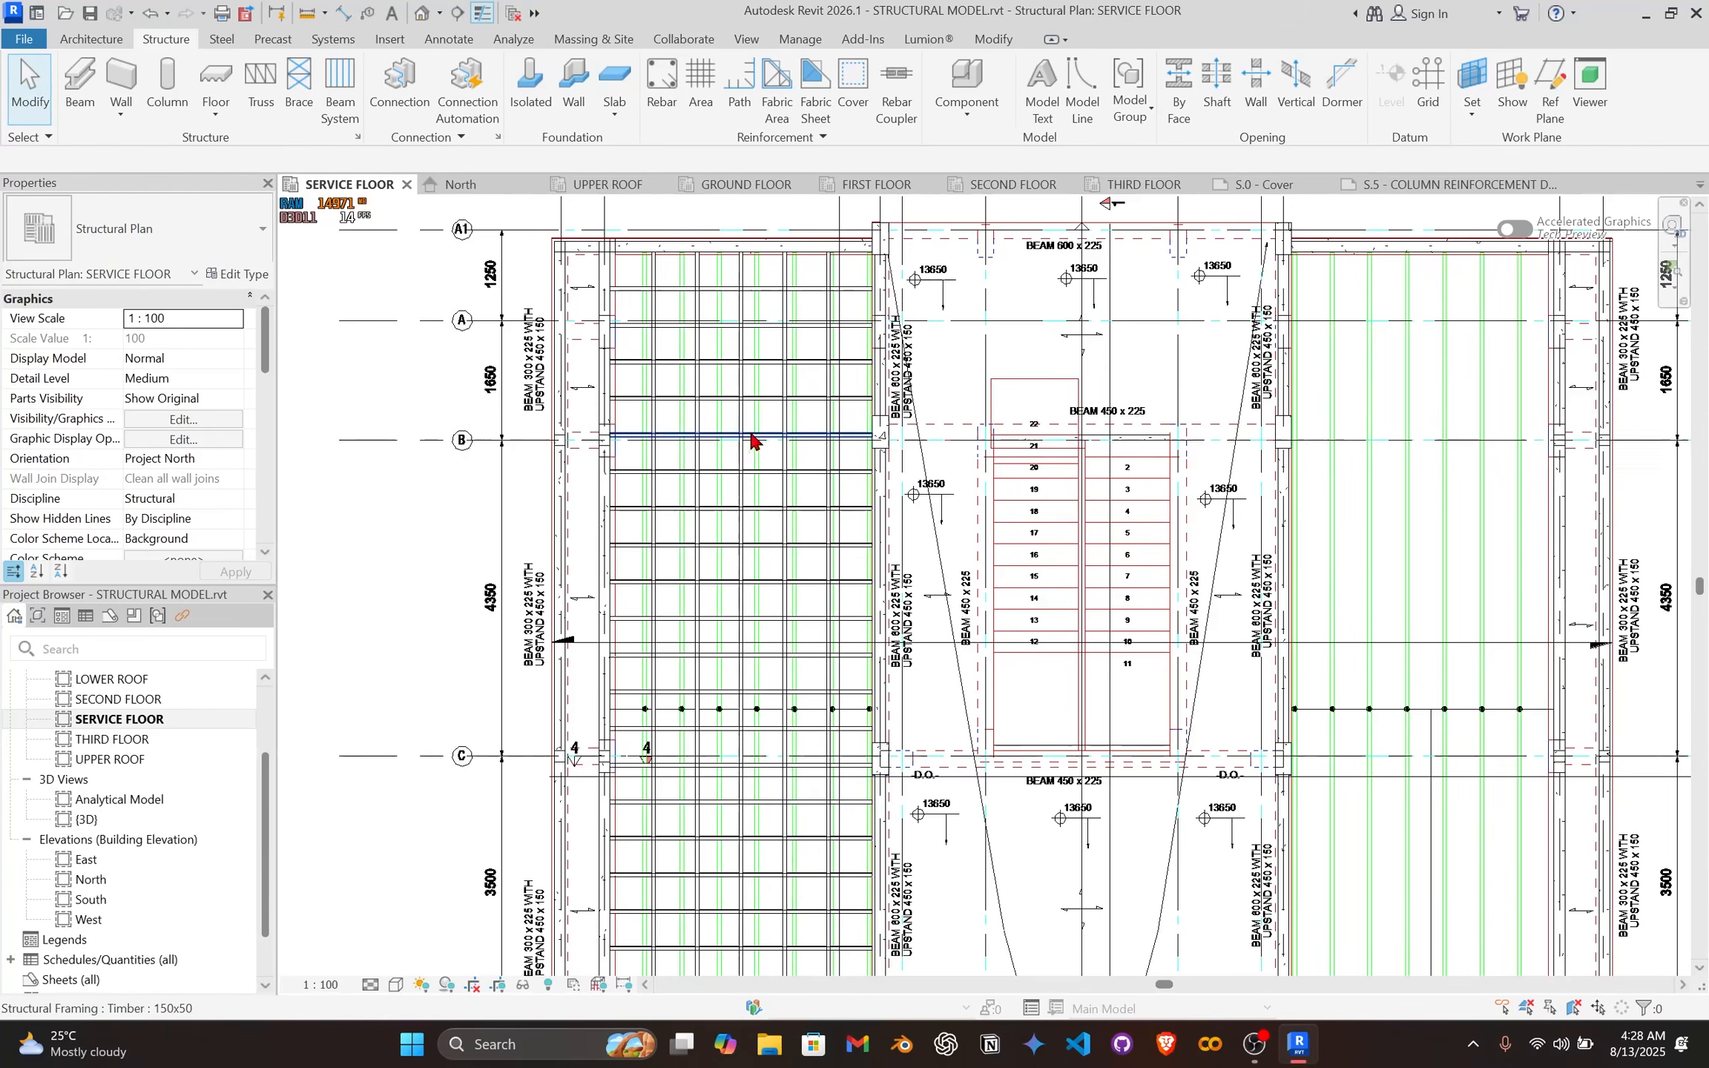
Step: Examine how the two 150x50 timber beam systems cross each other, in plan and in the 3D view
scroll(771, 483, up, 5)
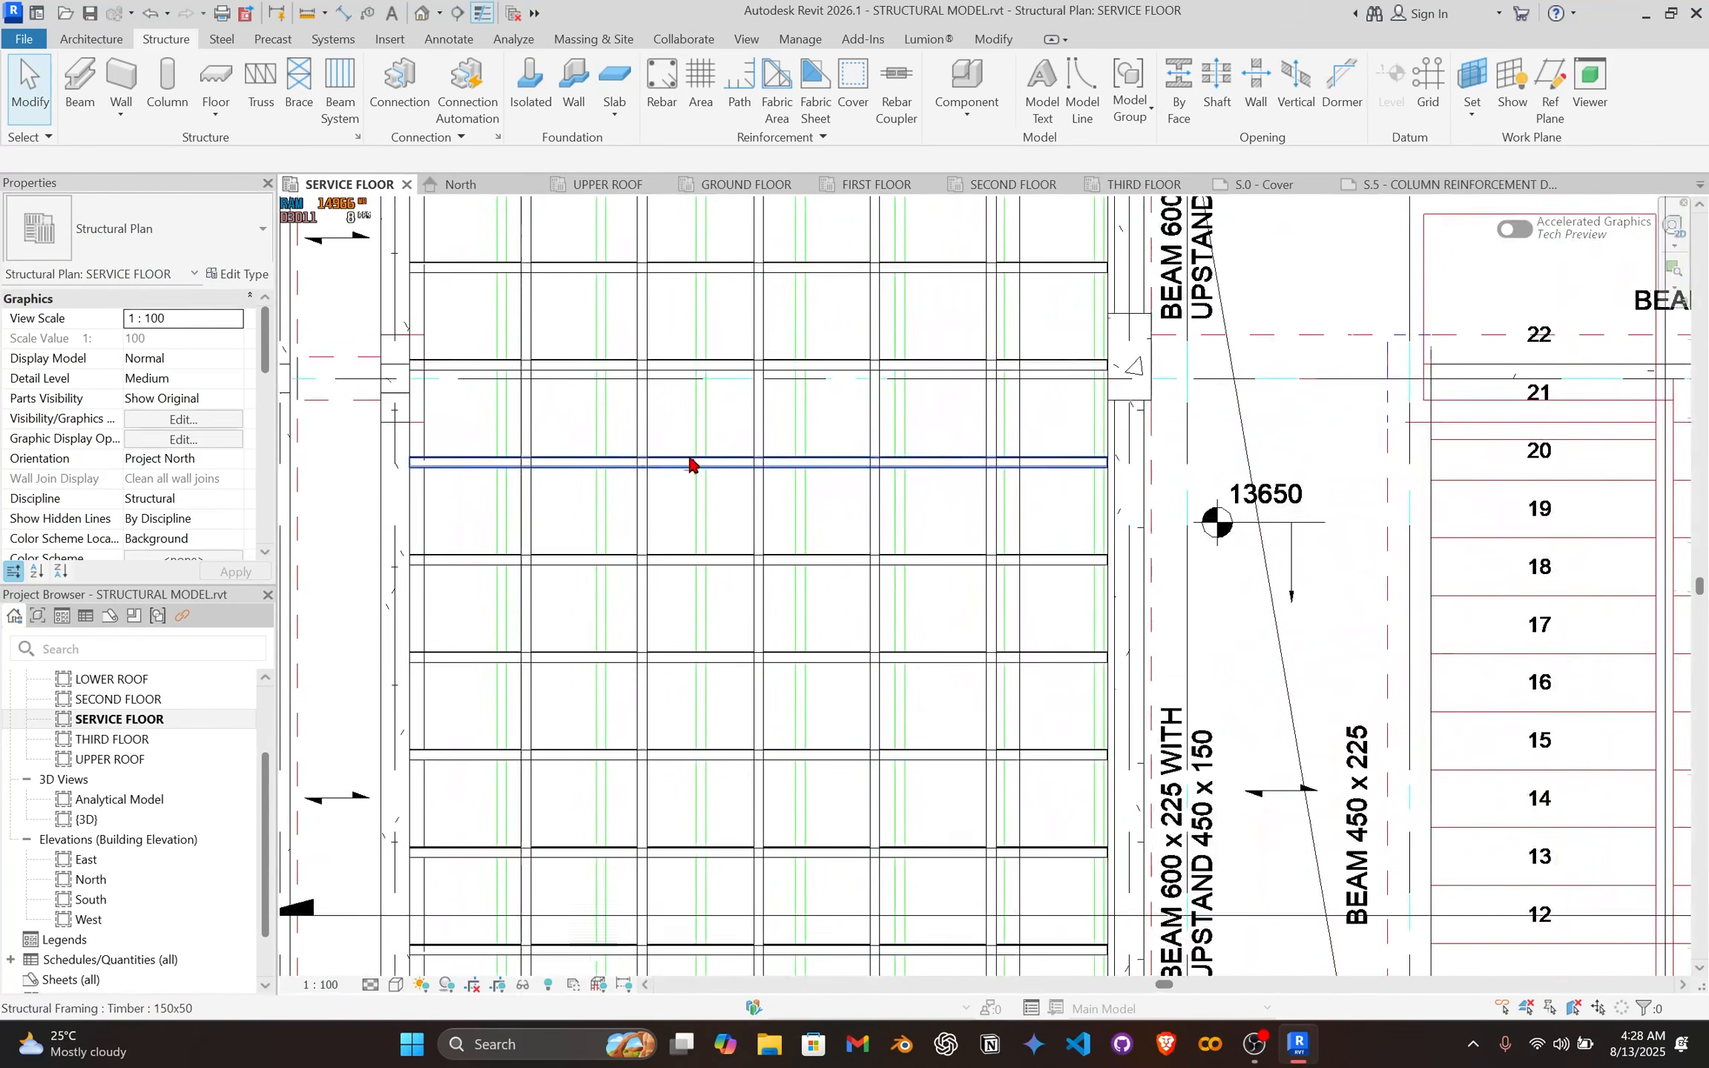
scroll(771, 491, up, 2)
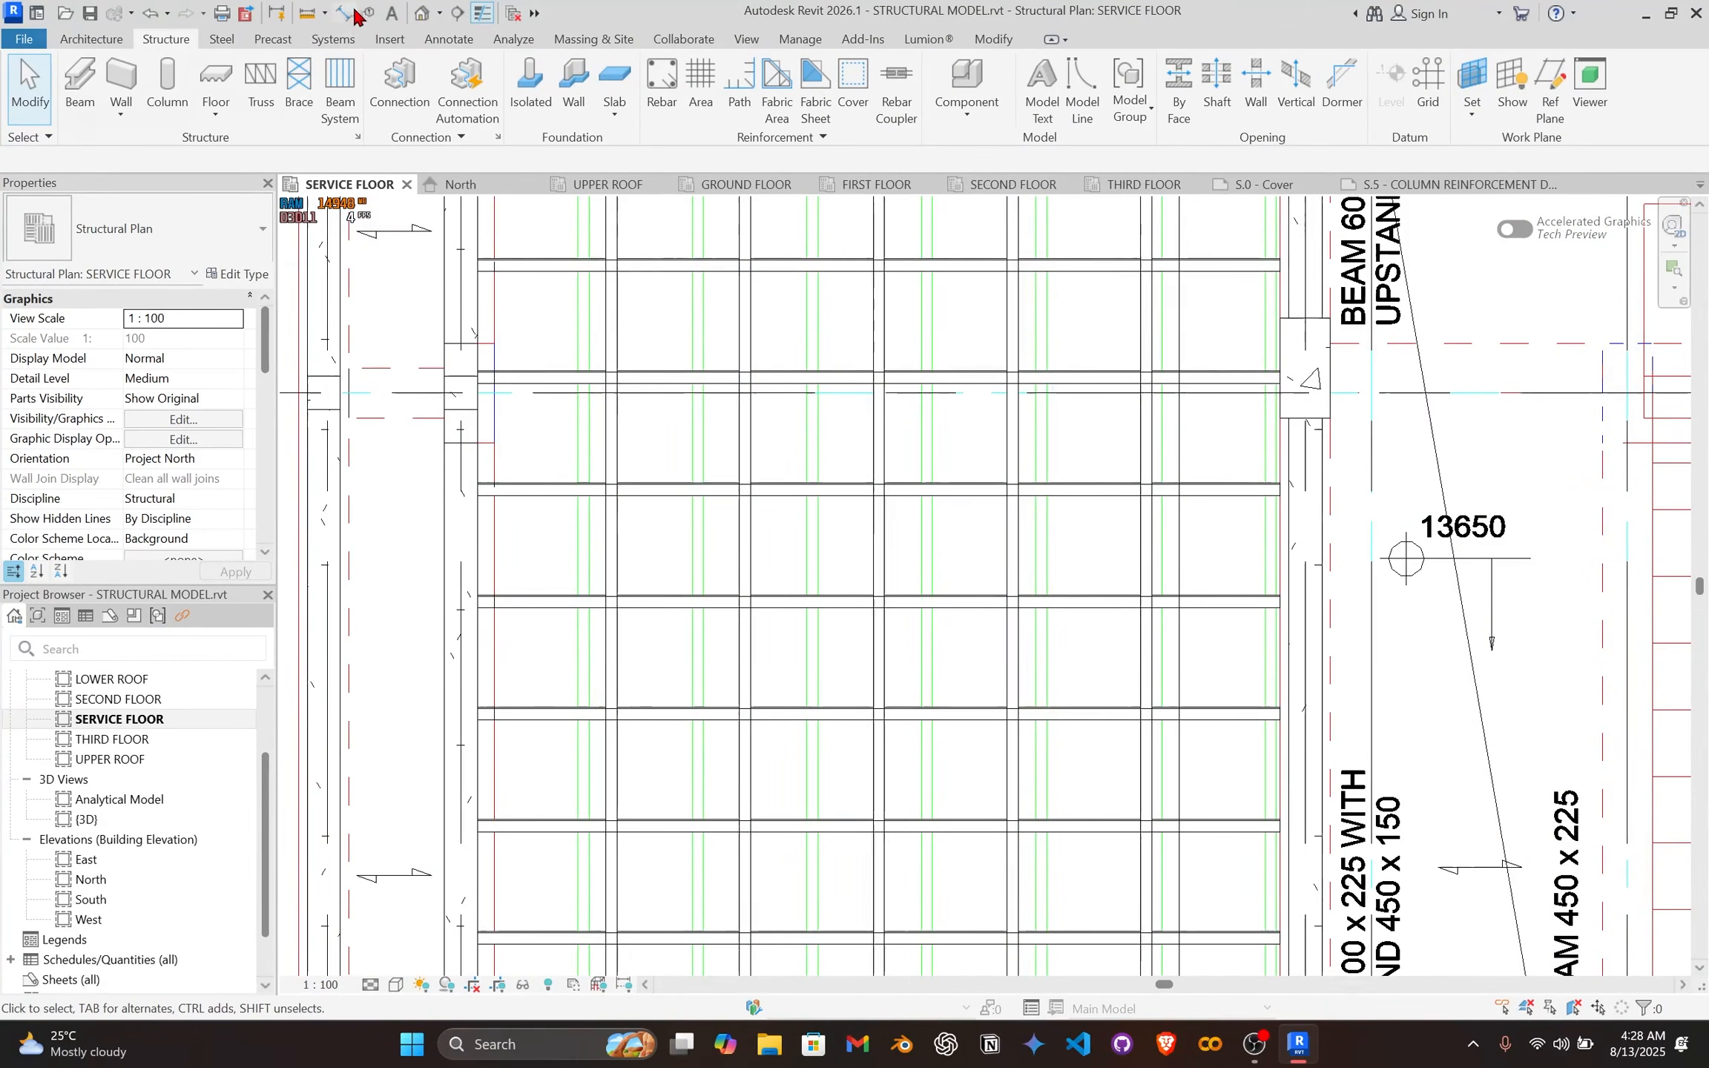
click(420, 13)
scroll(687, 652, up, 5)
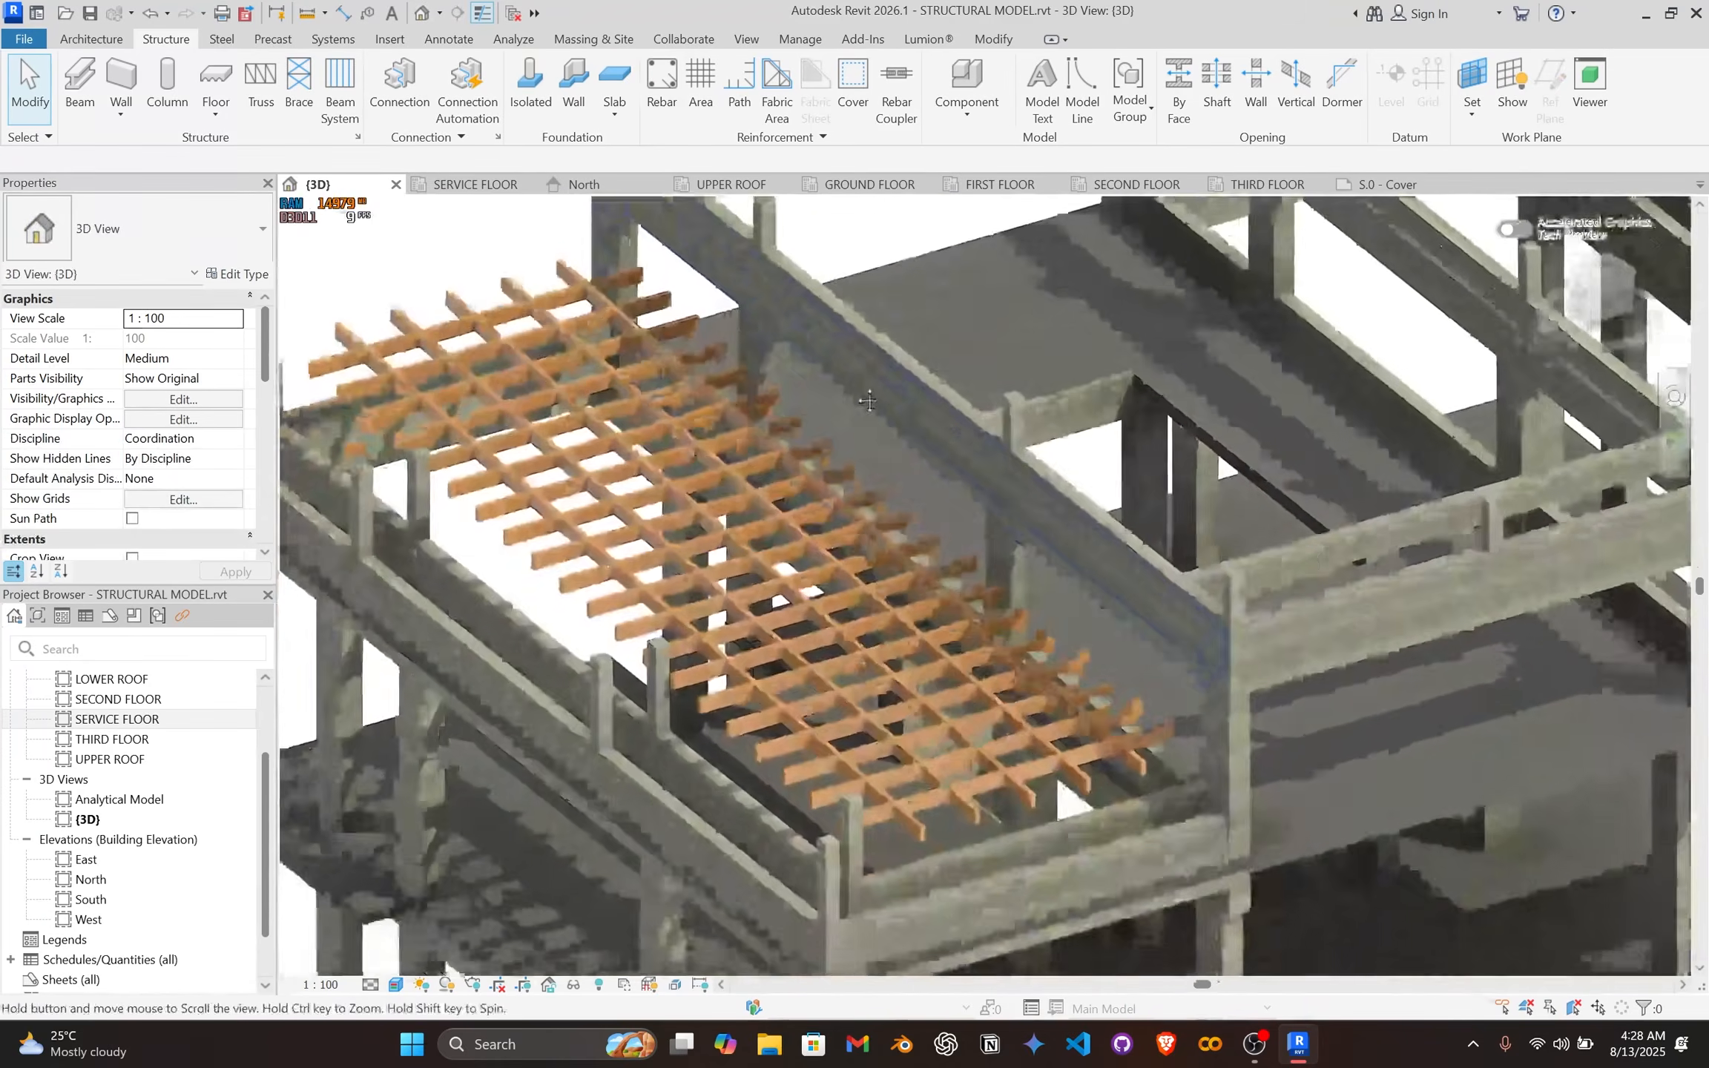
scroll(737, 564, up, 2)
scroll(847, 575, down, 2)
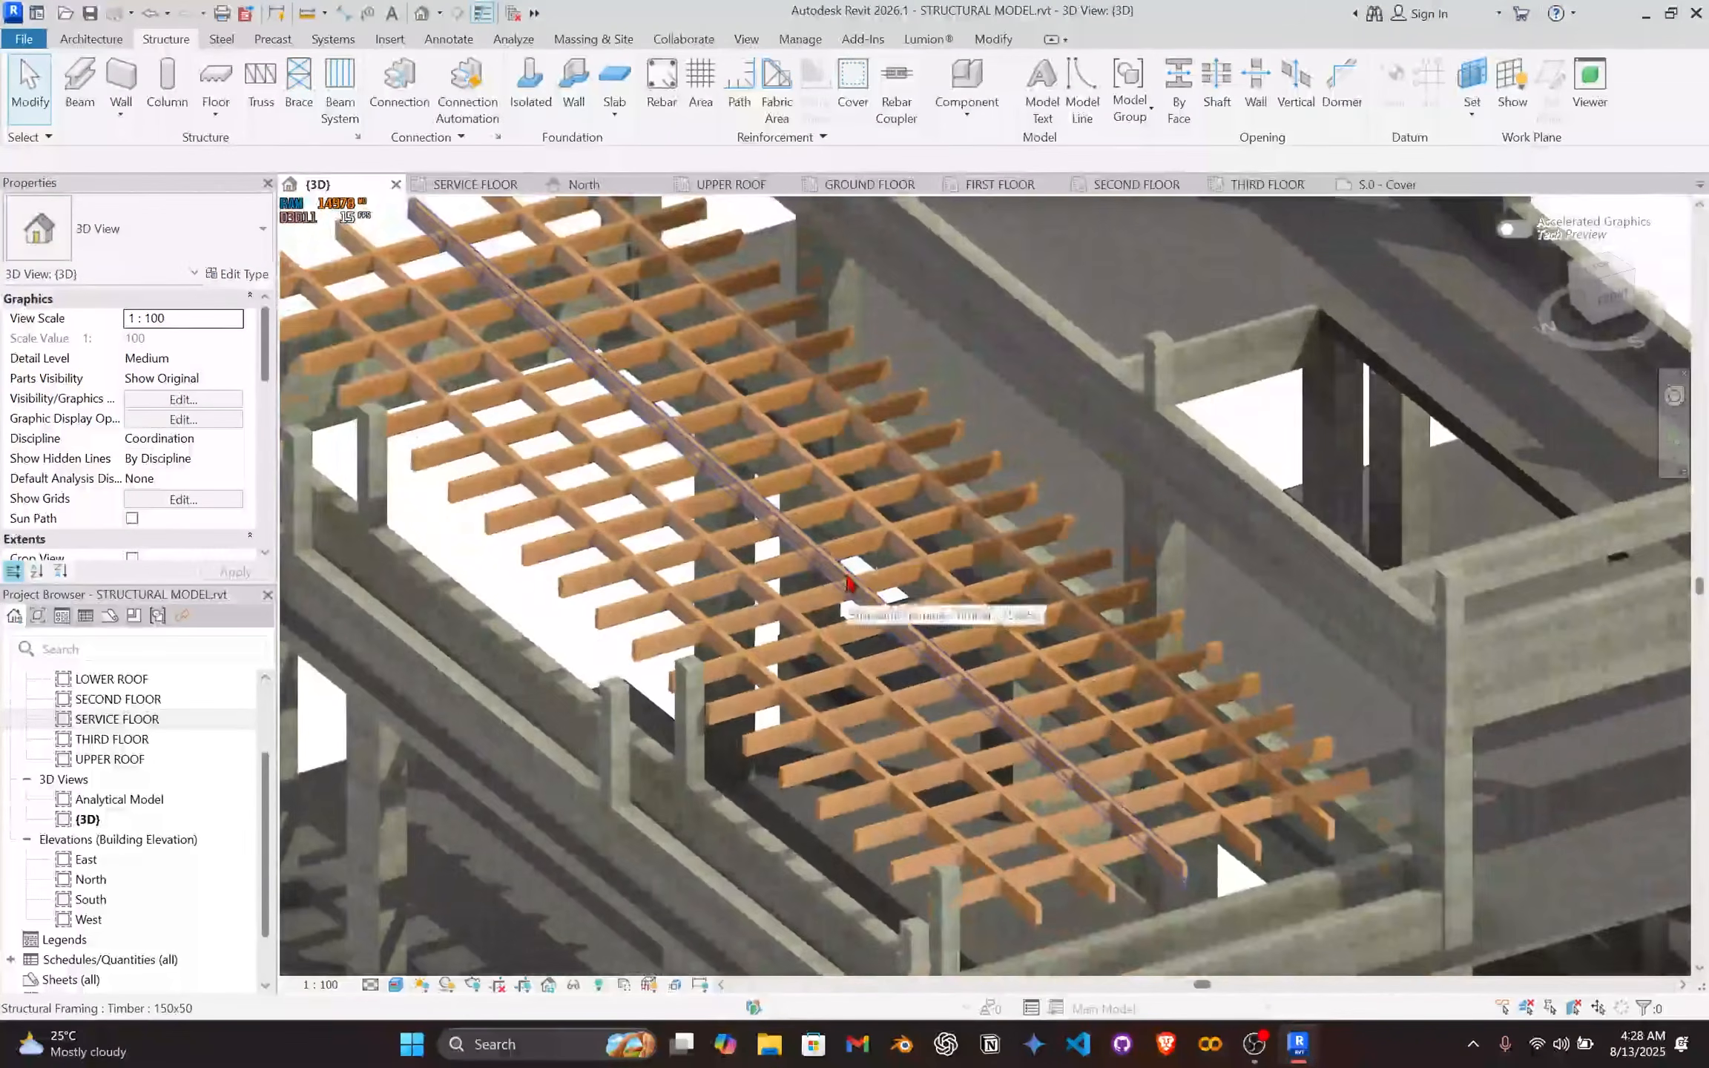
scroll(742, 571, up, 3)
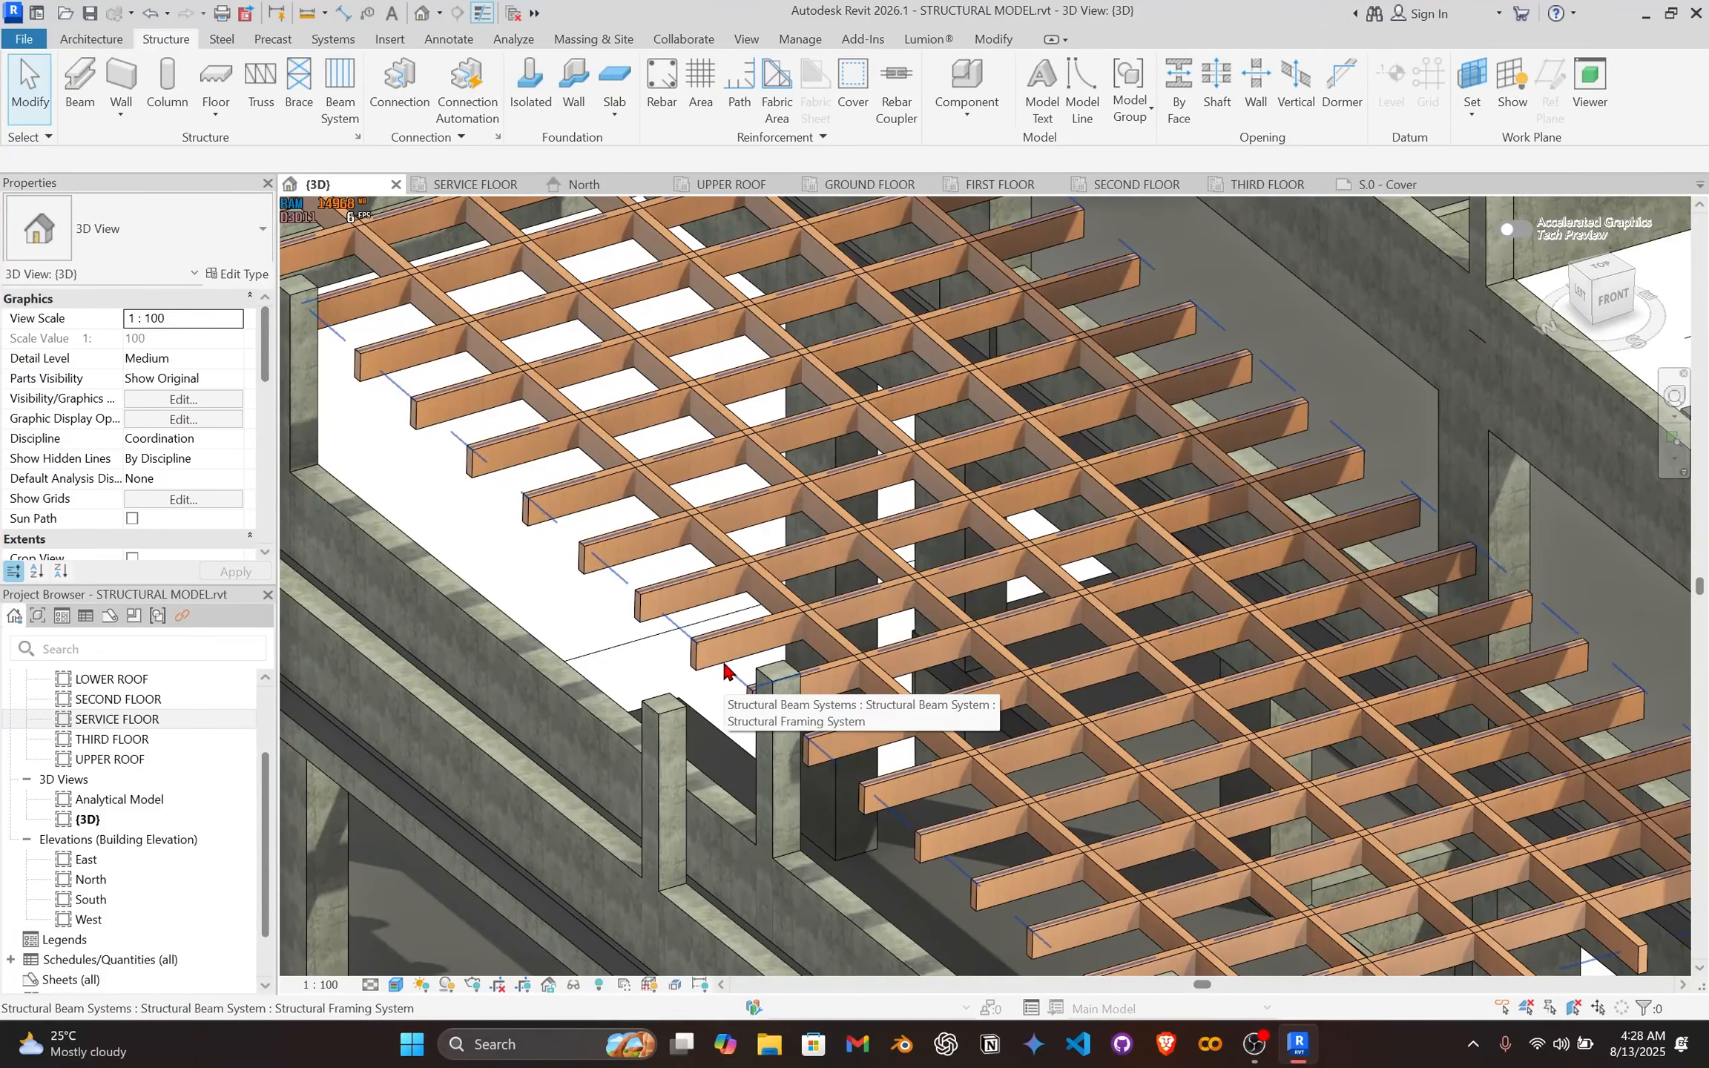
scroll(728, 536, down, 3)
middle_drag(728, 536, 1016, 749)
scroll(627, 401, up, 2)
Step: Select the lengthwise timber beam system with the 700 maximum spacing in the 3D view
click(678, 427)
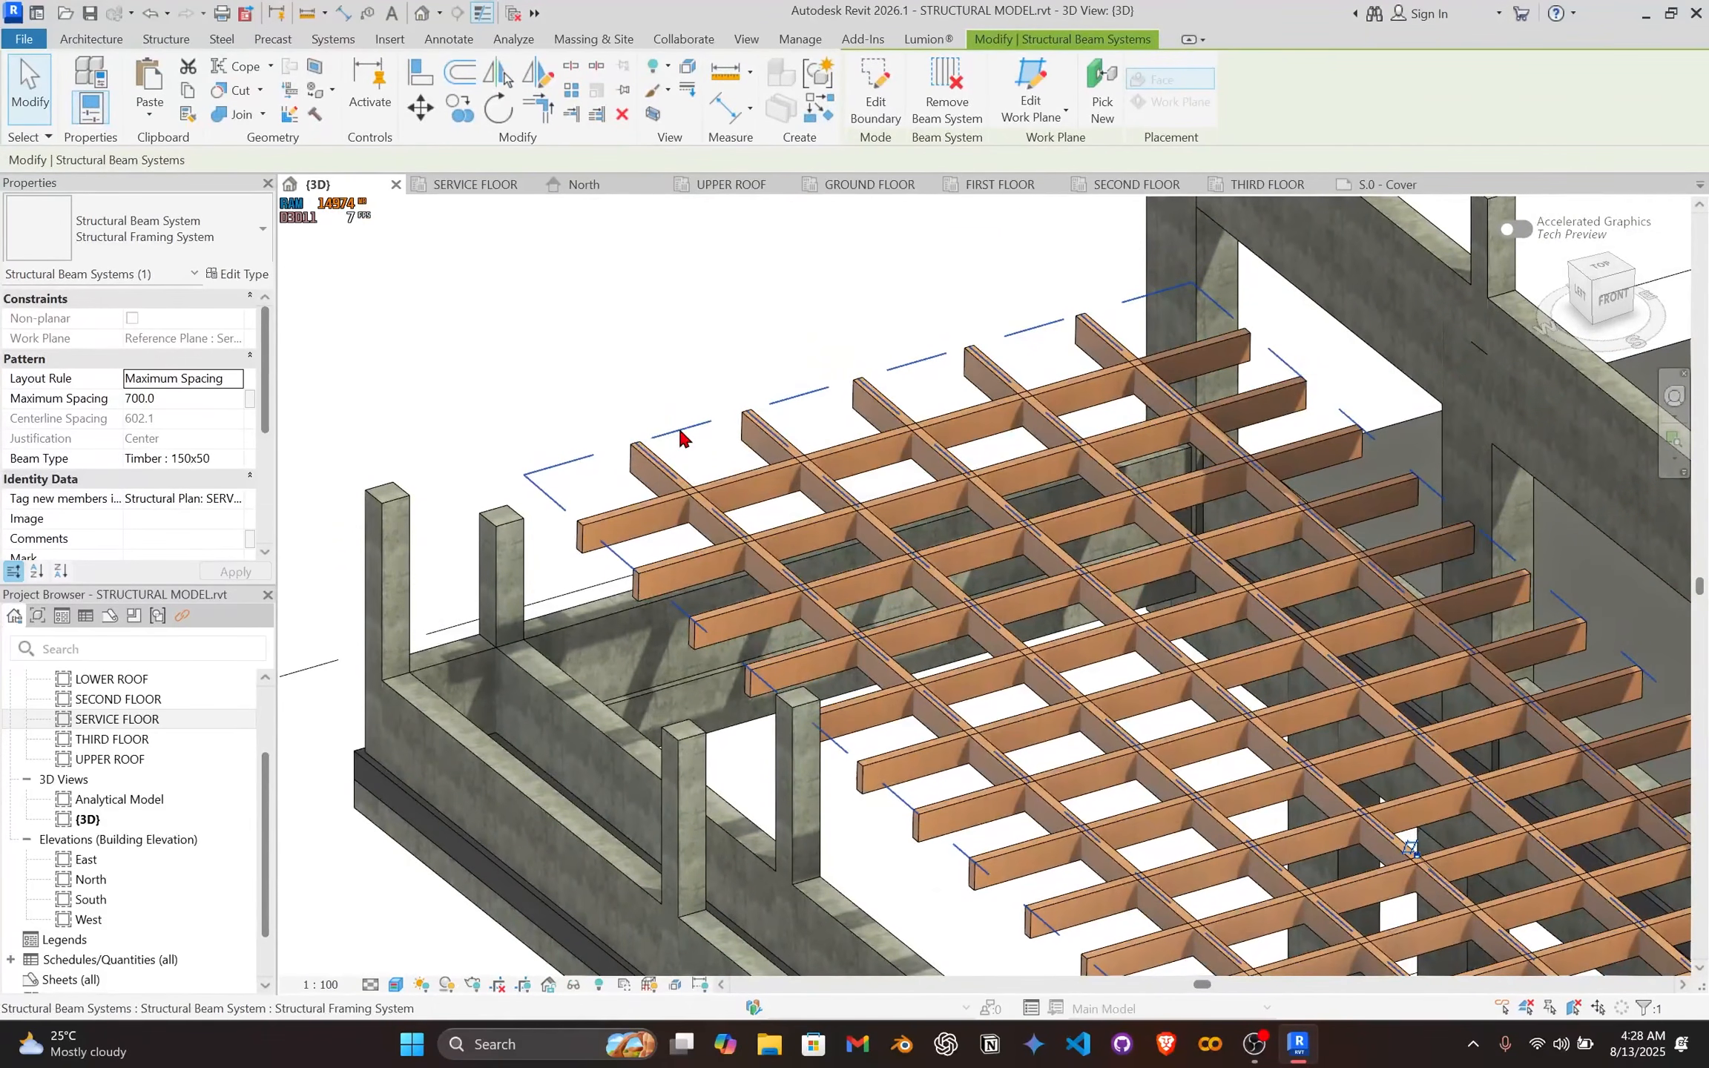
click(678, 426)
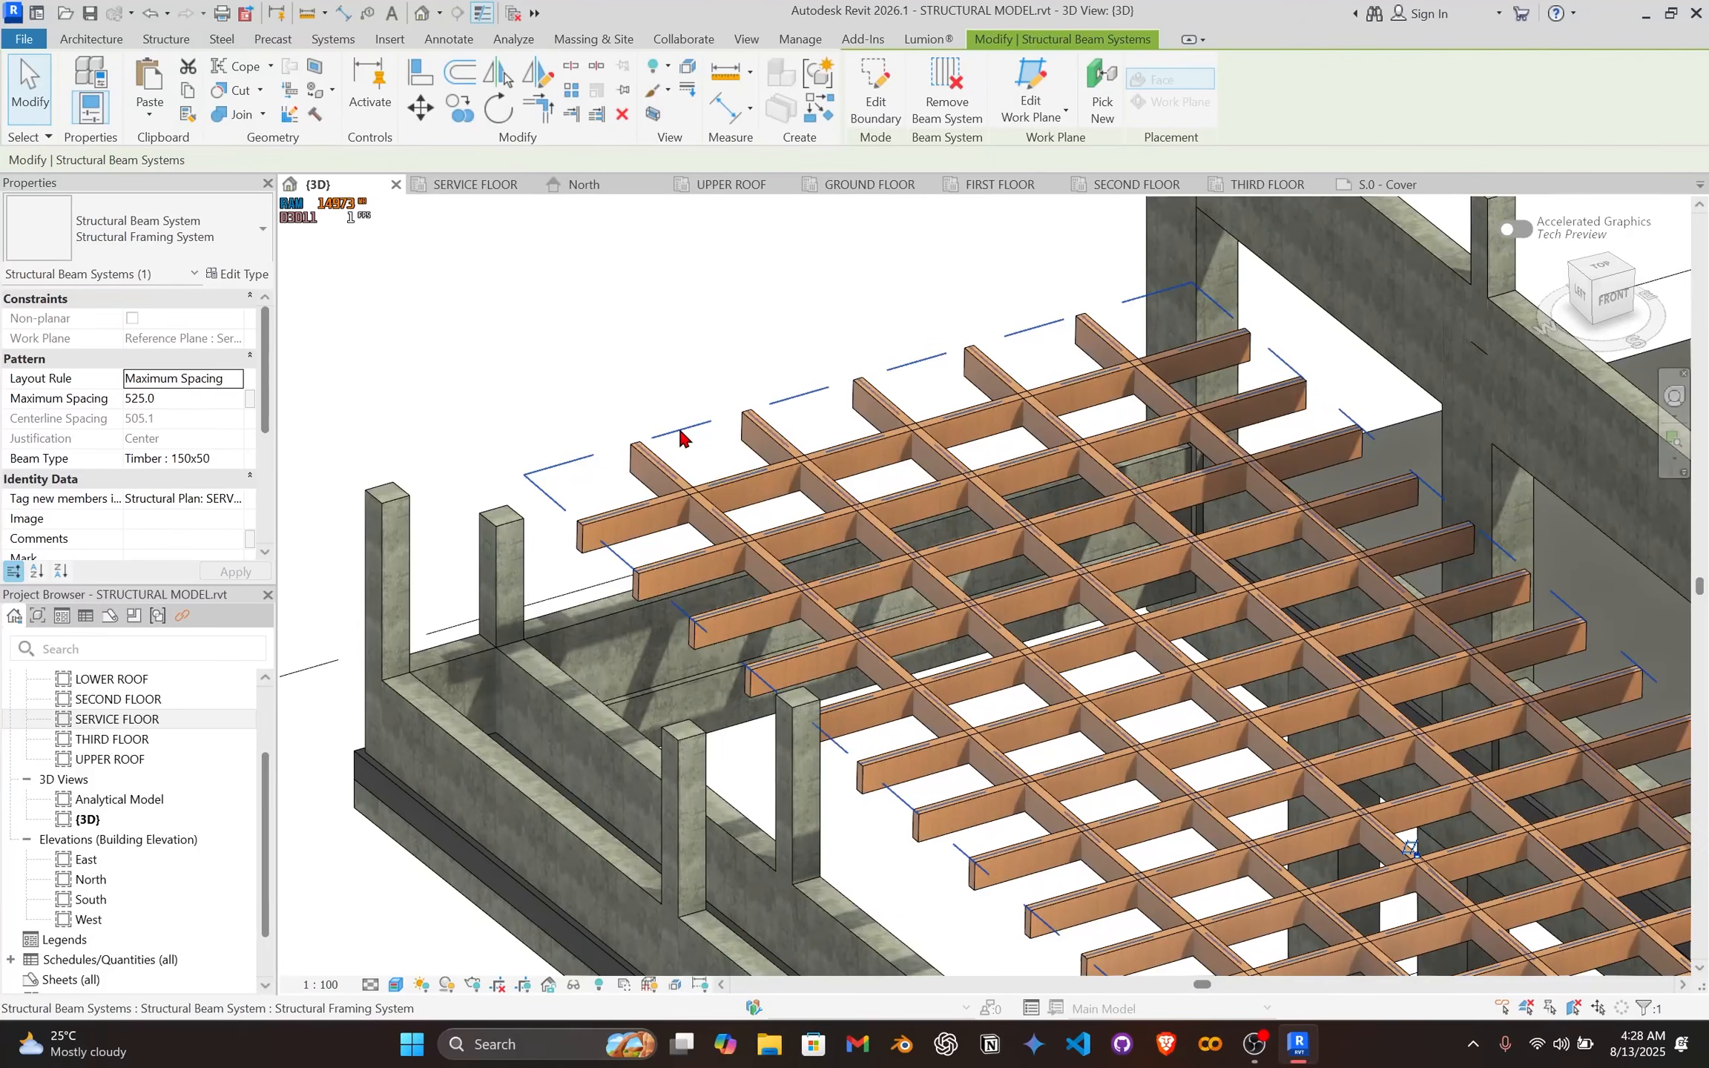
scroll(678, 437, up, 5)
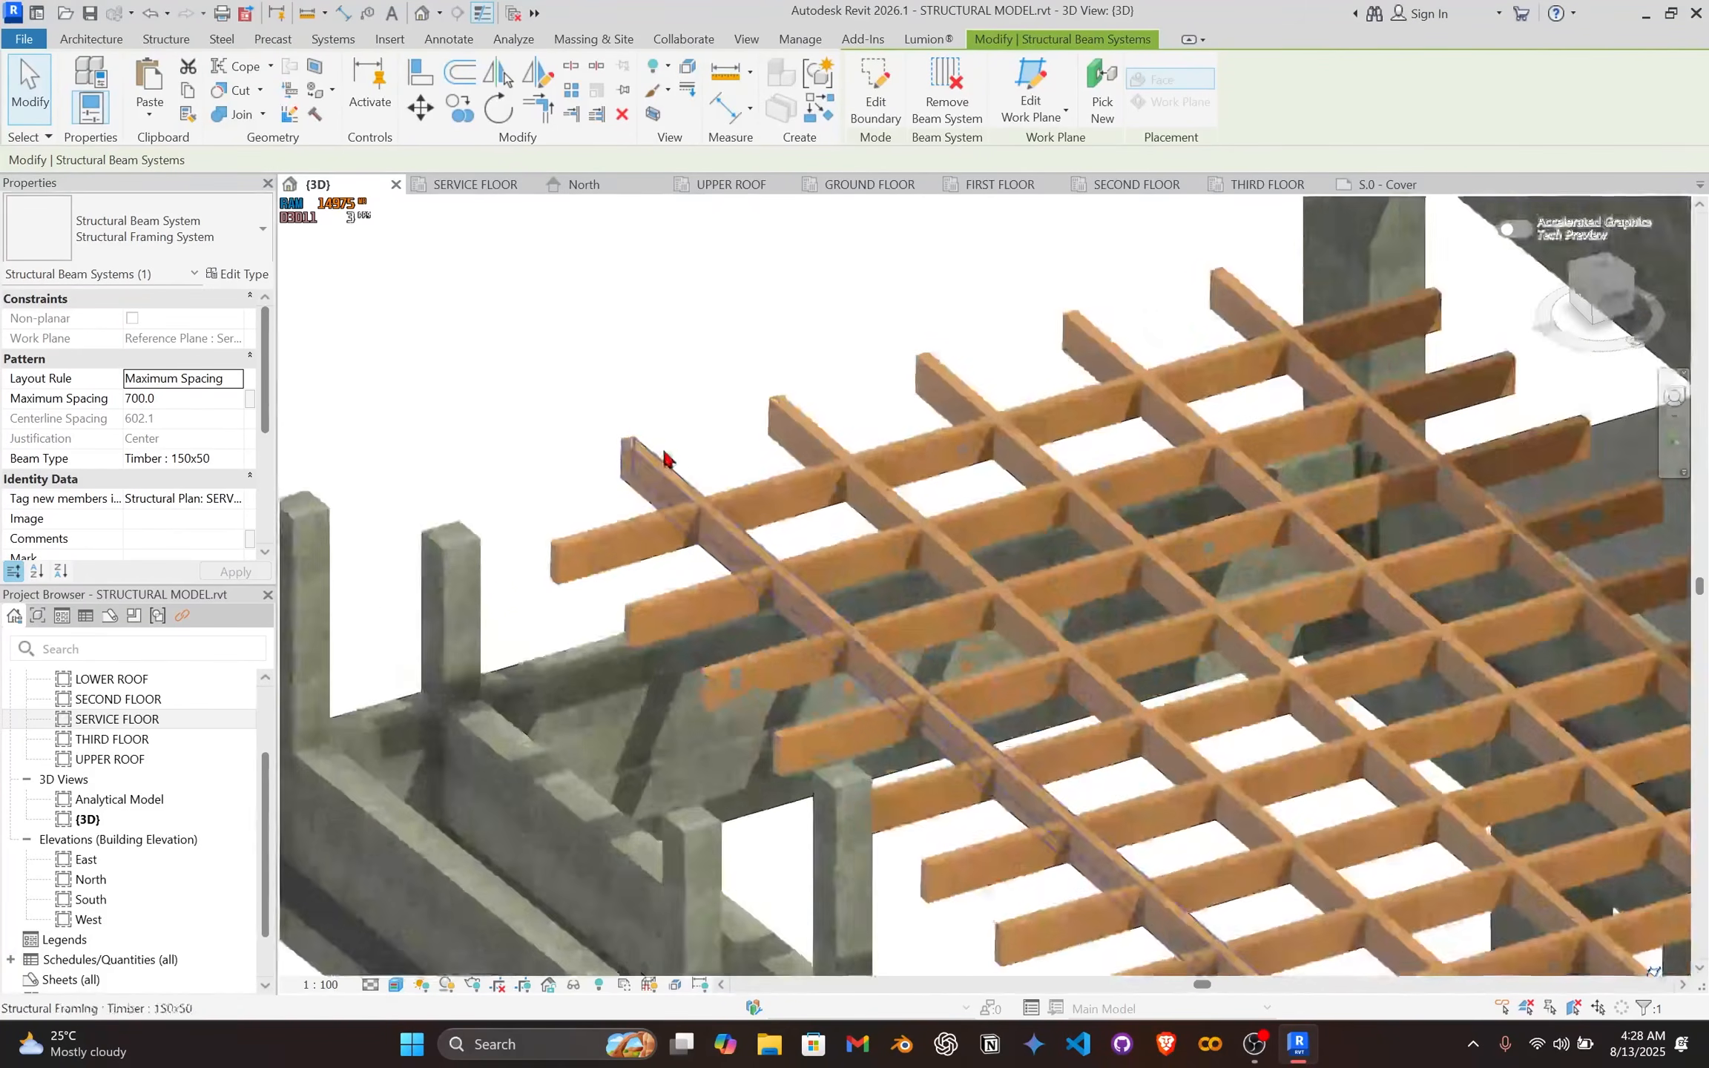
scroll(673, 460, down, 2)
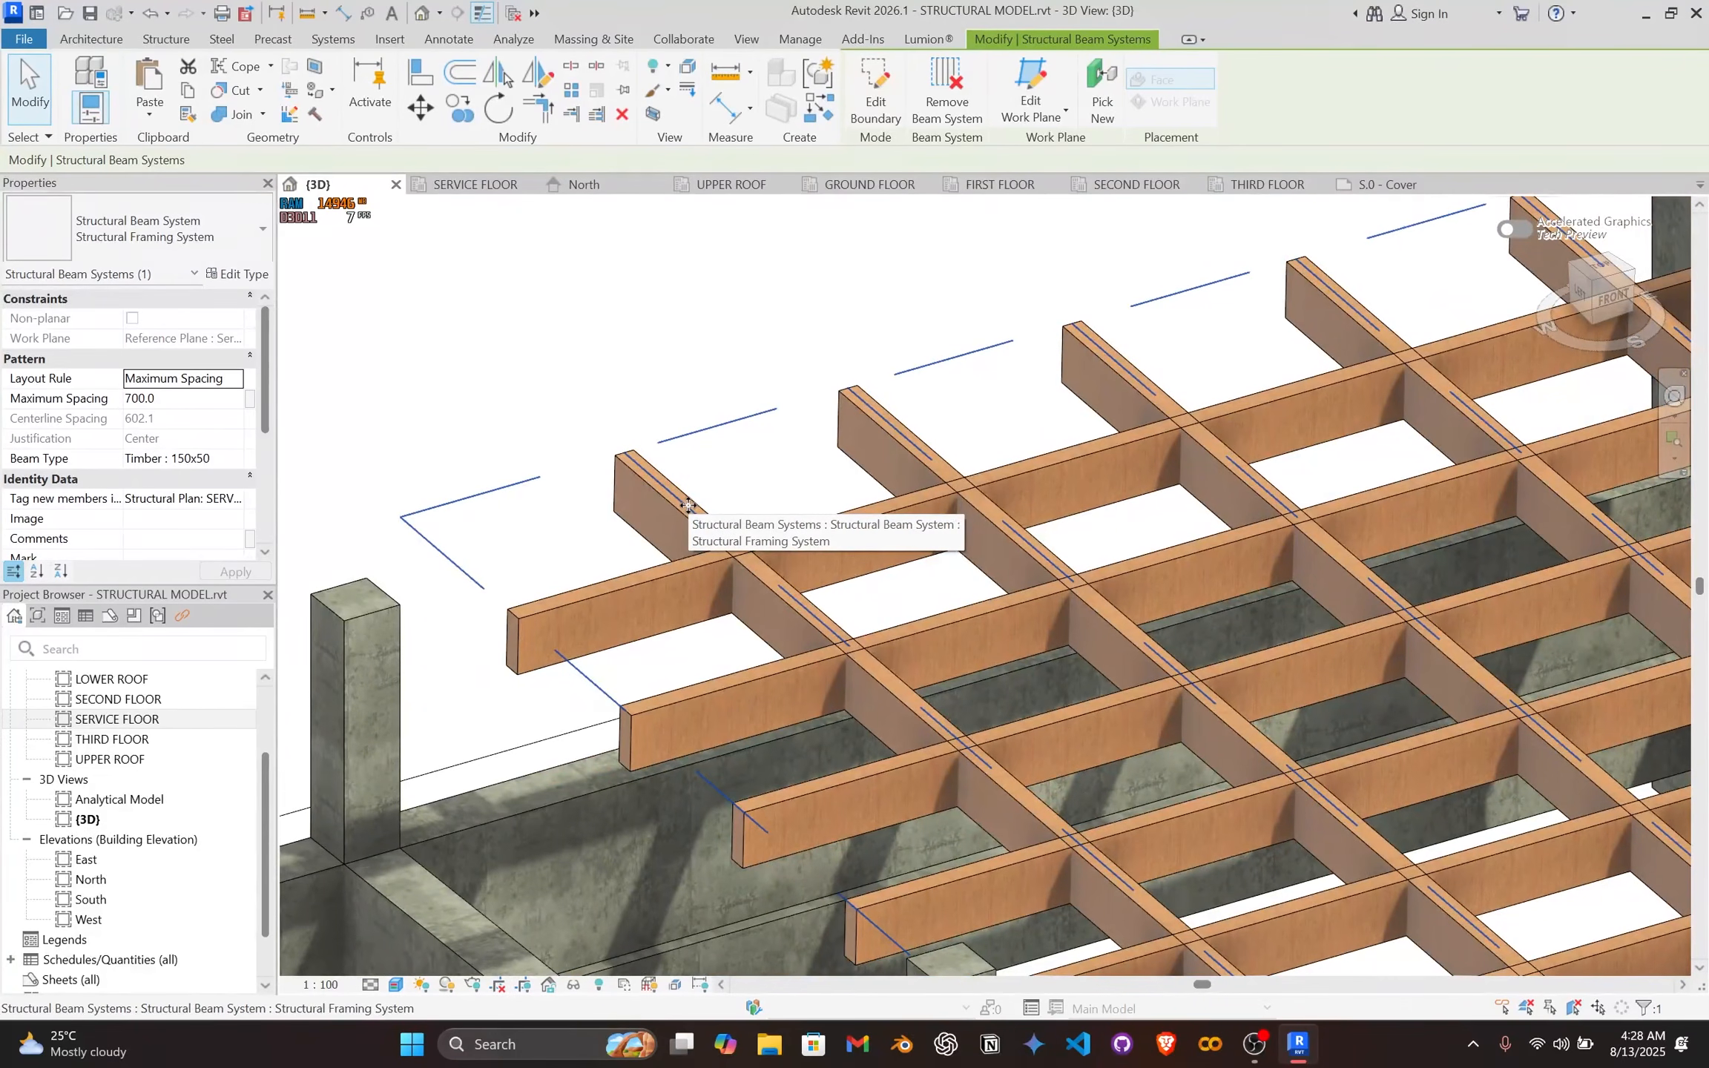
scroll(688, 506, down, 4)
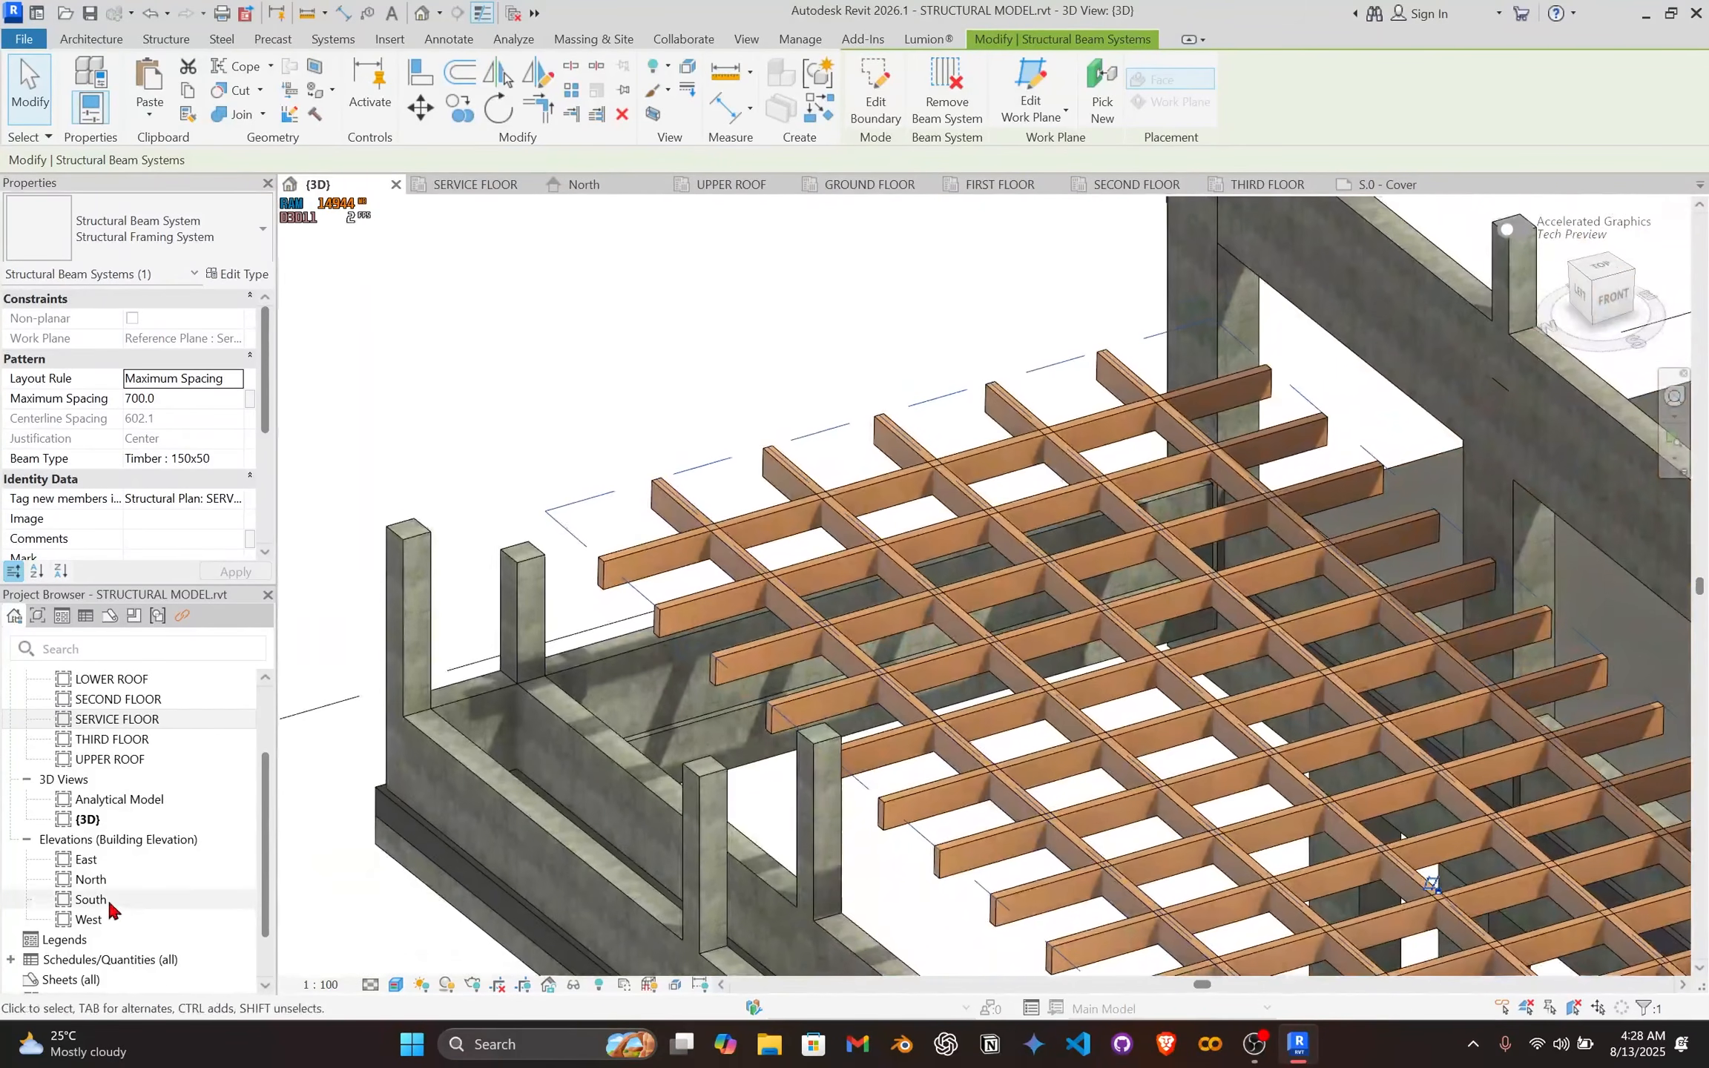
Step: Open the West elevation and dissociate the selected beam system from its reference plane
double_click(118, 915)
scroll(1124, 616, down, 2)
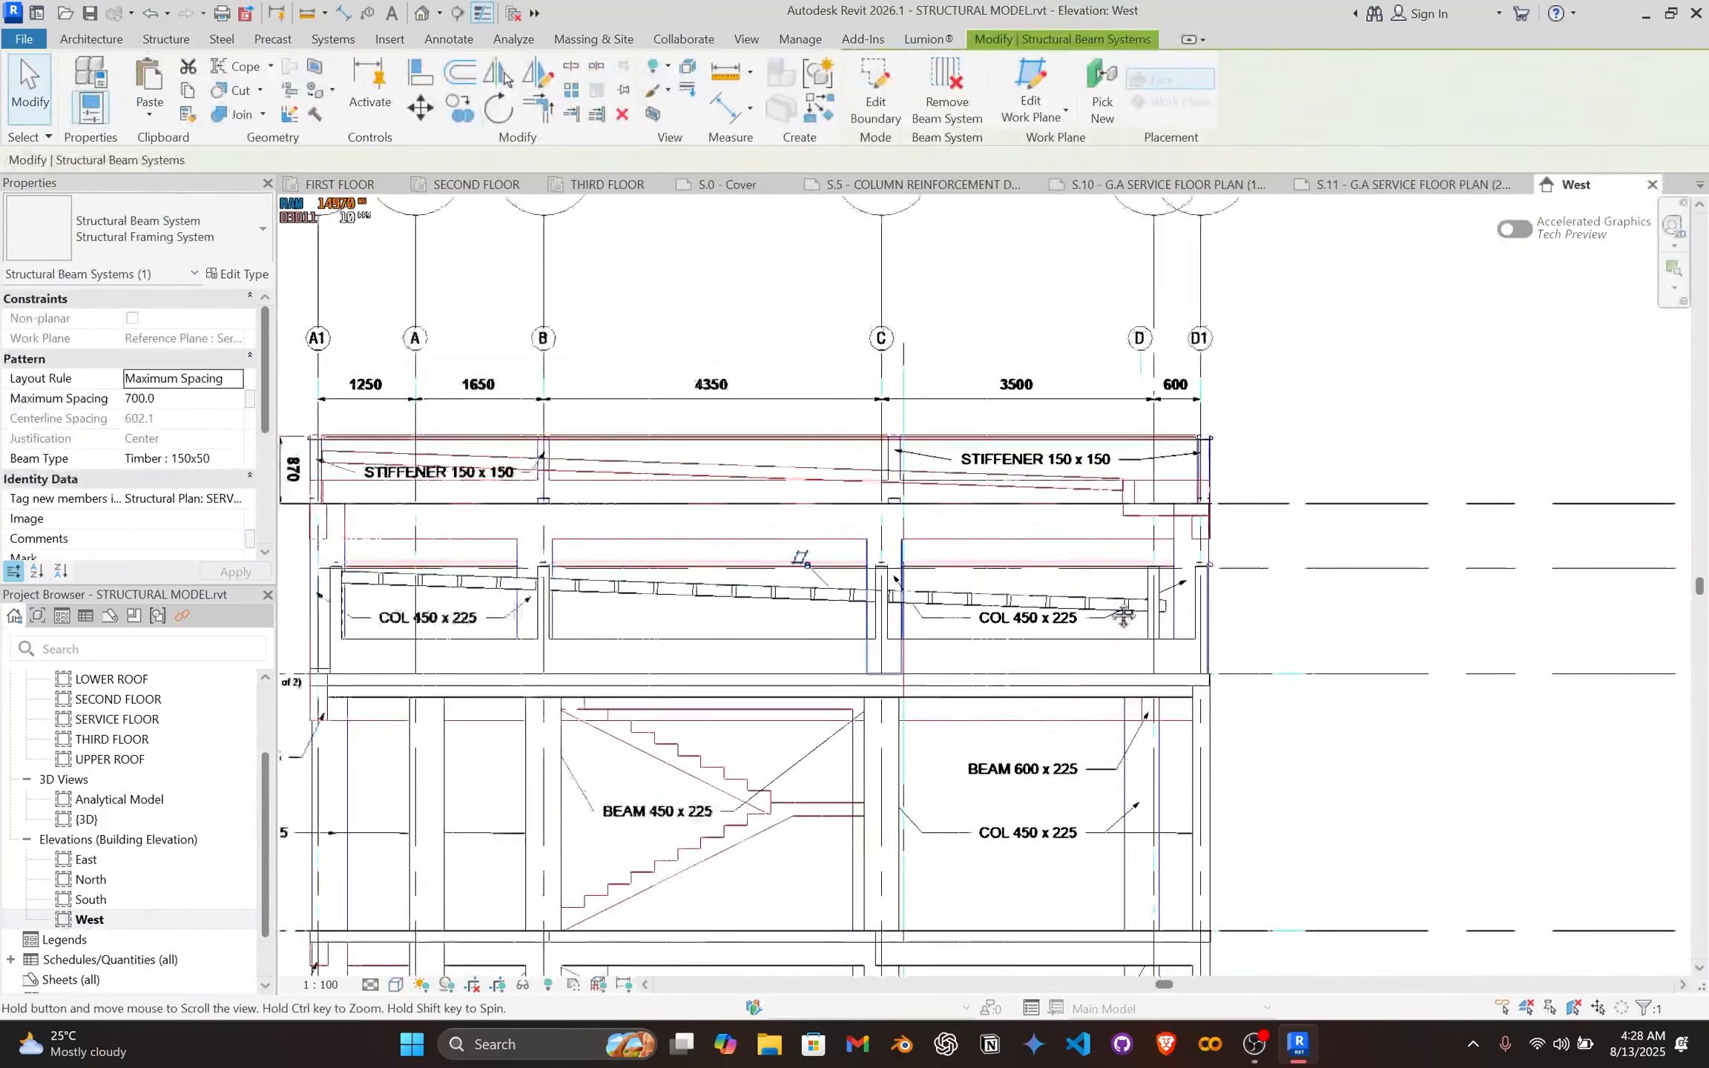
middle_drag(1124, 616, 1500, 681)
scroll(902, 590, up, 2)
middle_drag(1178, 640, 787, 538)
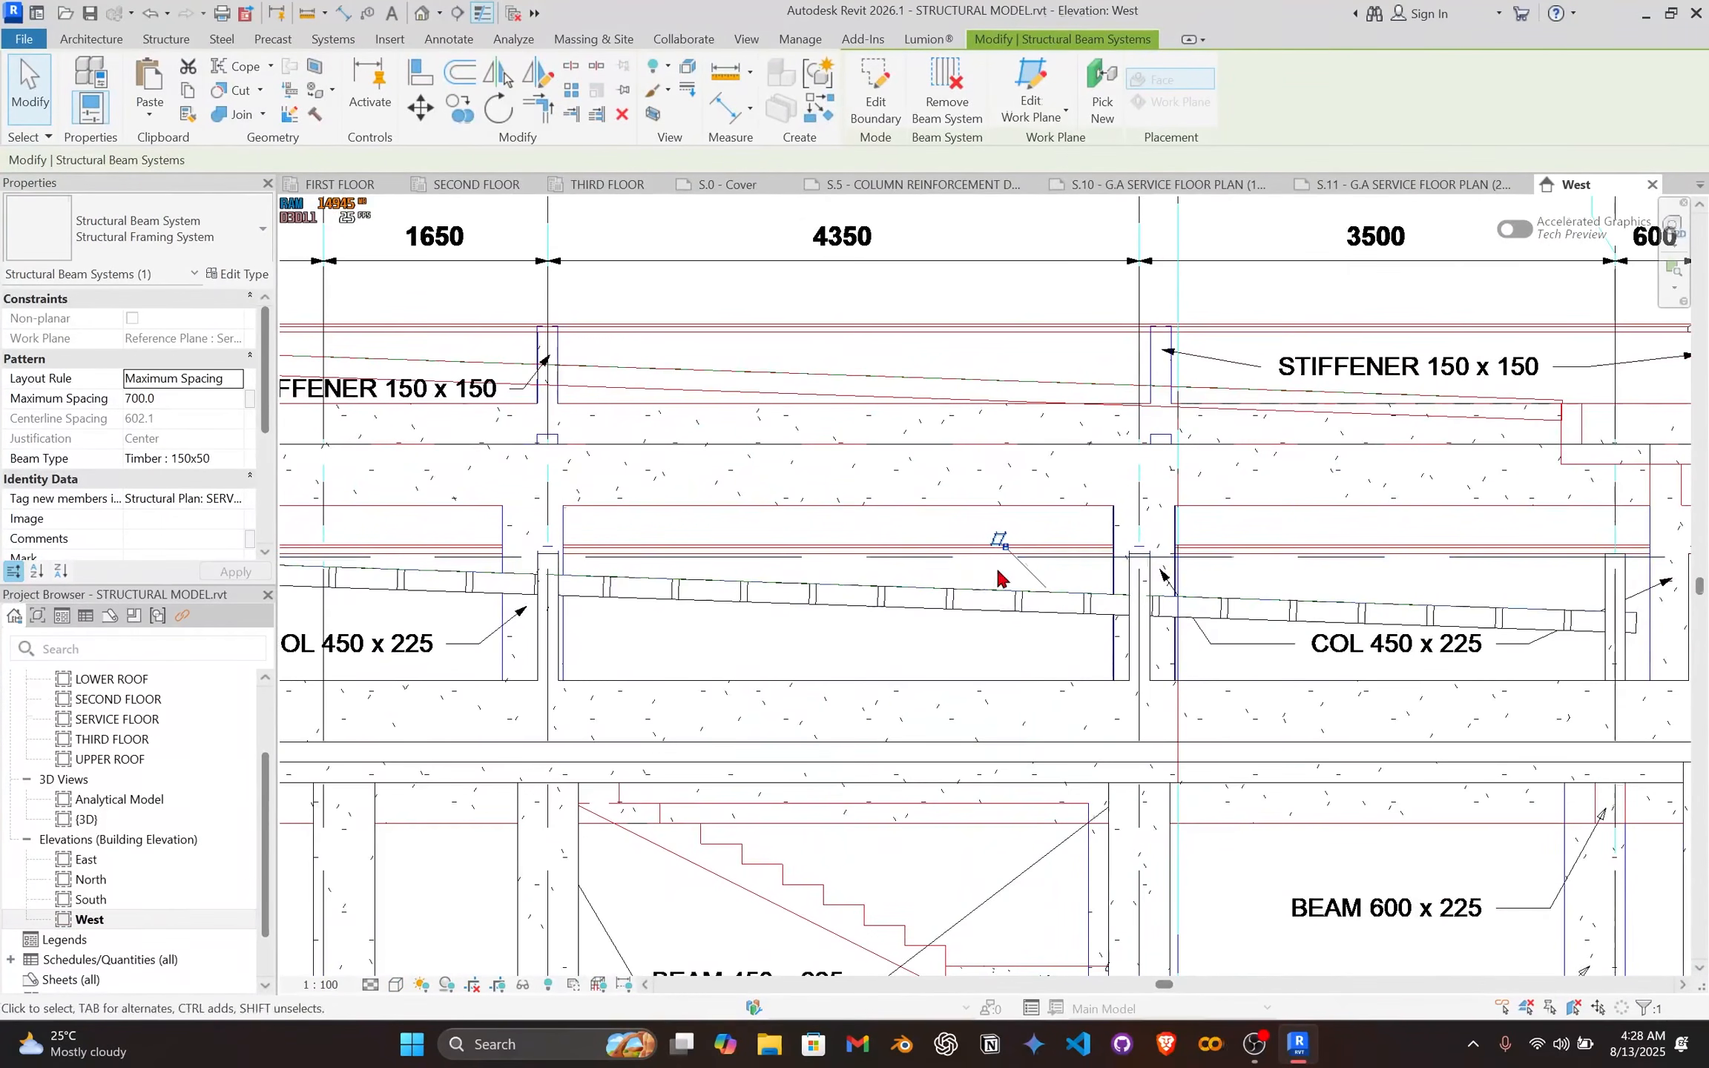
scroll(991, 564, down, 2)
middle_drag(996, 588, 1009, 598)
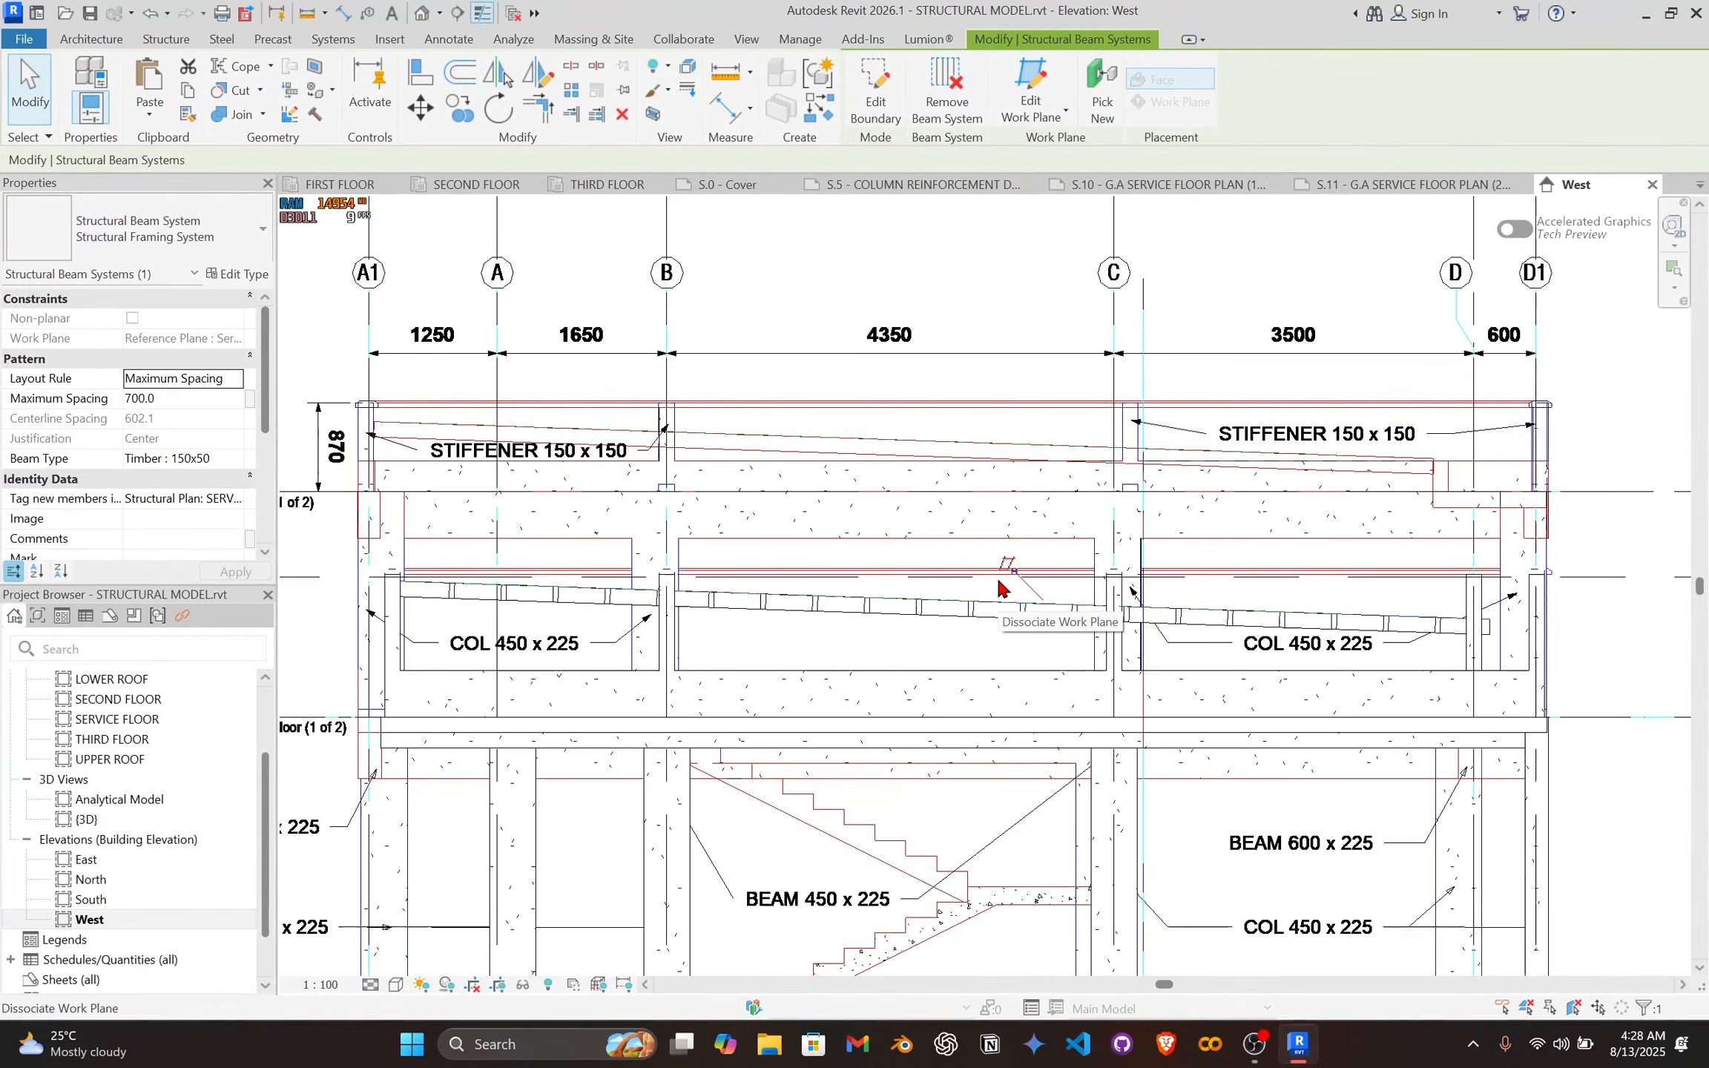
scroll(998, 589, up, 2)
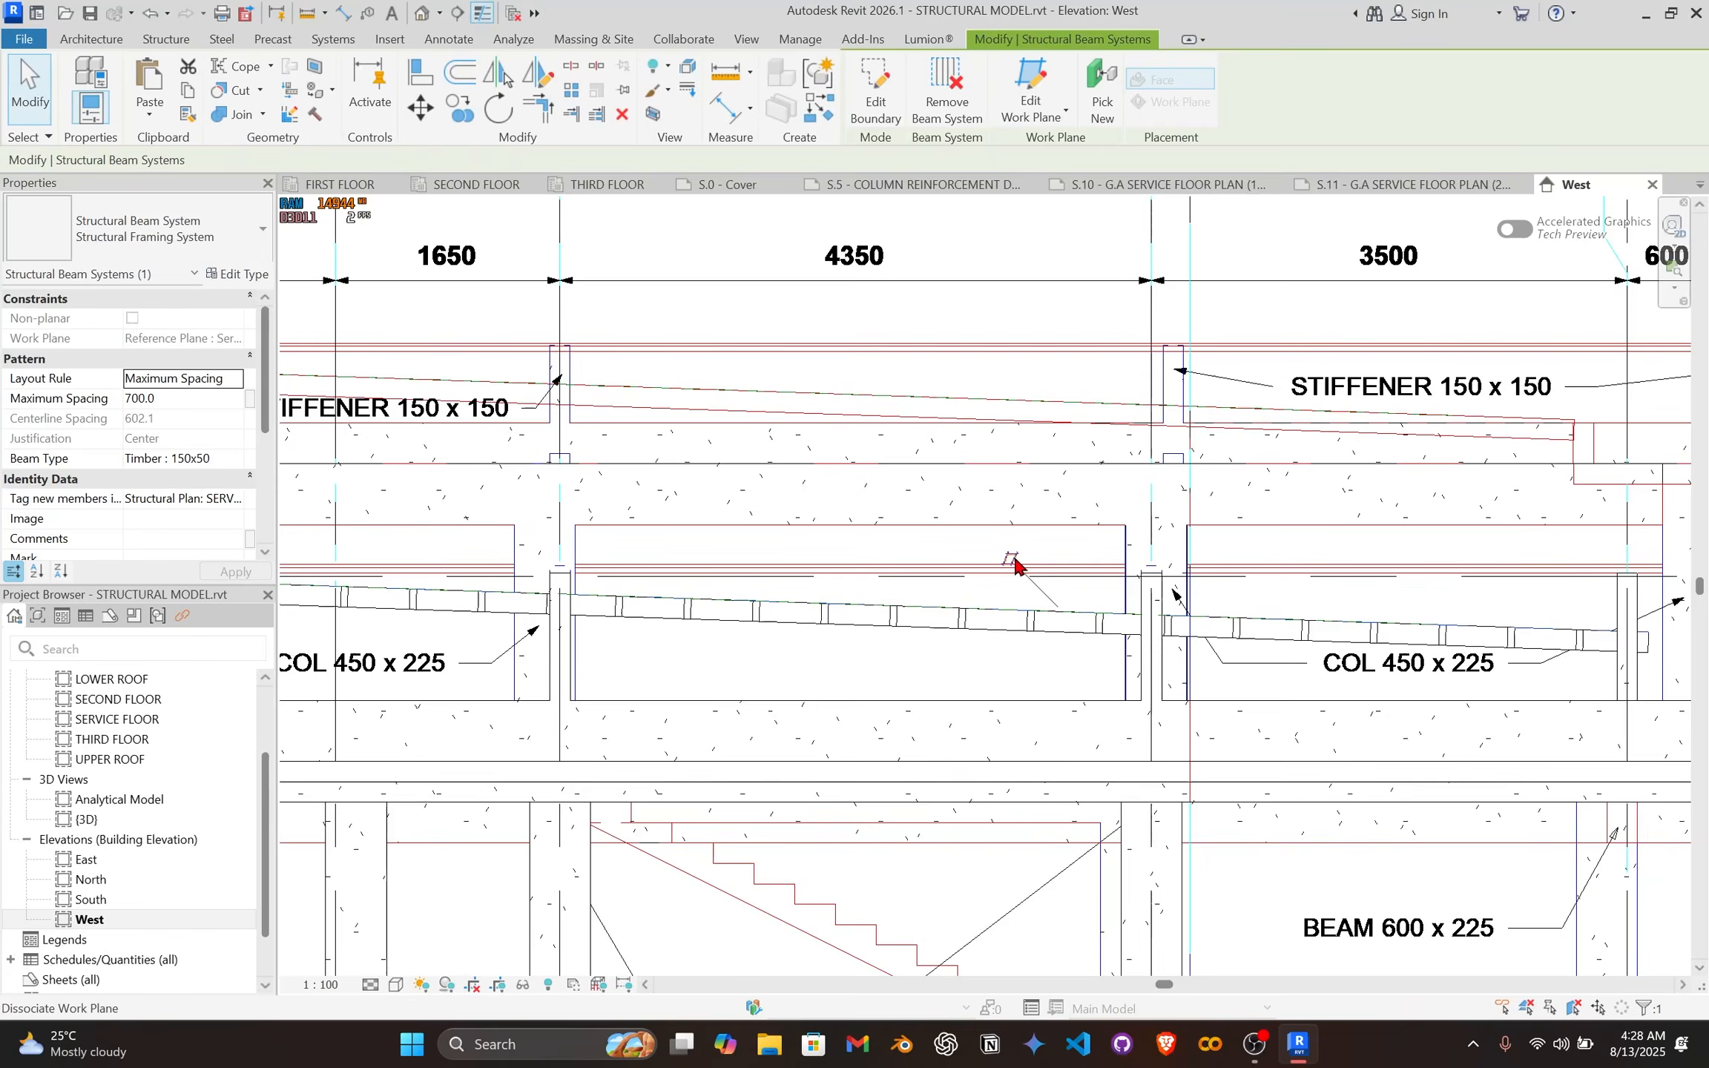
scroll(1015, 559, up, 1)
click(1016, 570)
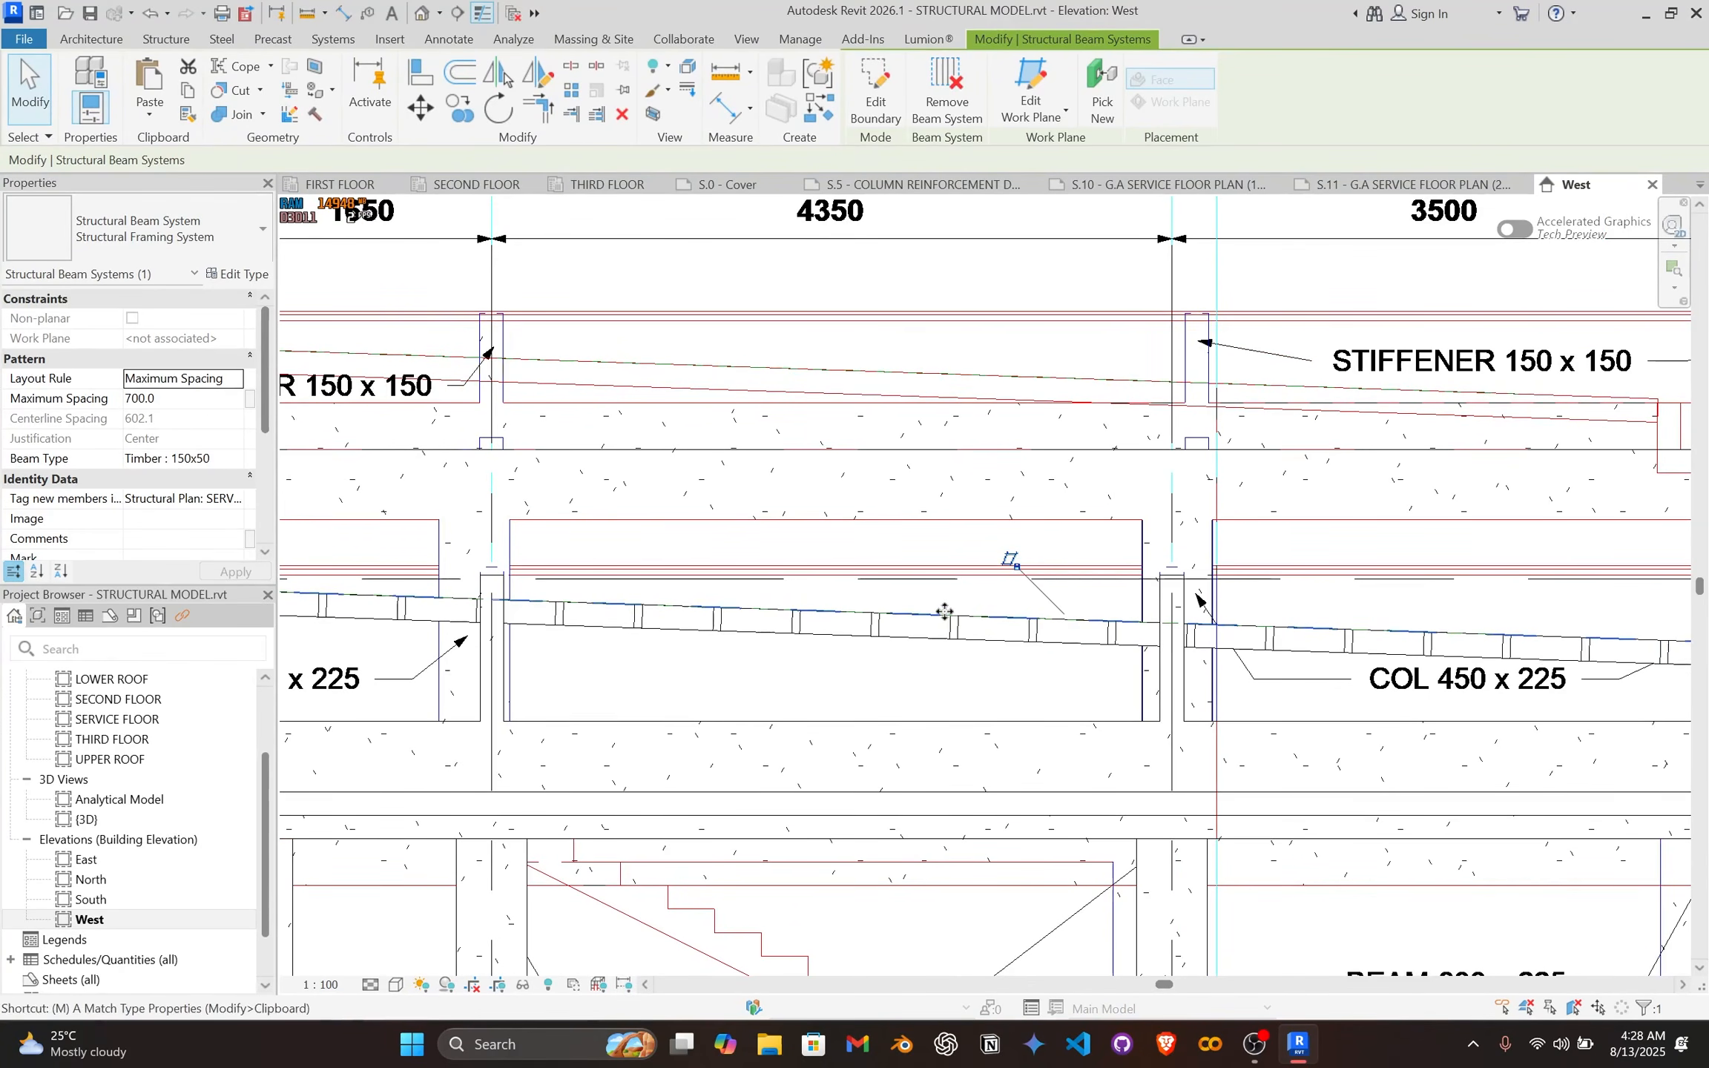
Step: Move the selected beam system up from the shared sloping plane so it clears the crossing 150x50 timbers
key(m)
key(v)
scroll(912, 599, up, 4)
click(896, 622)
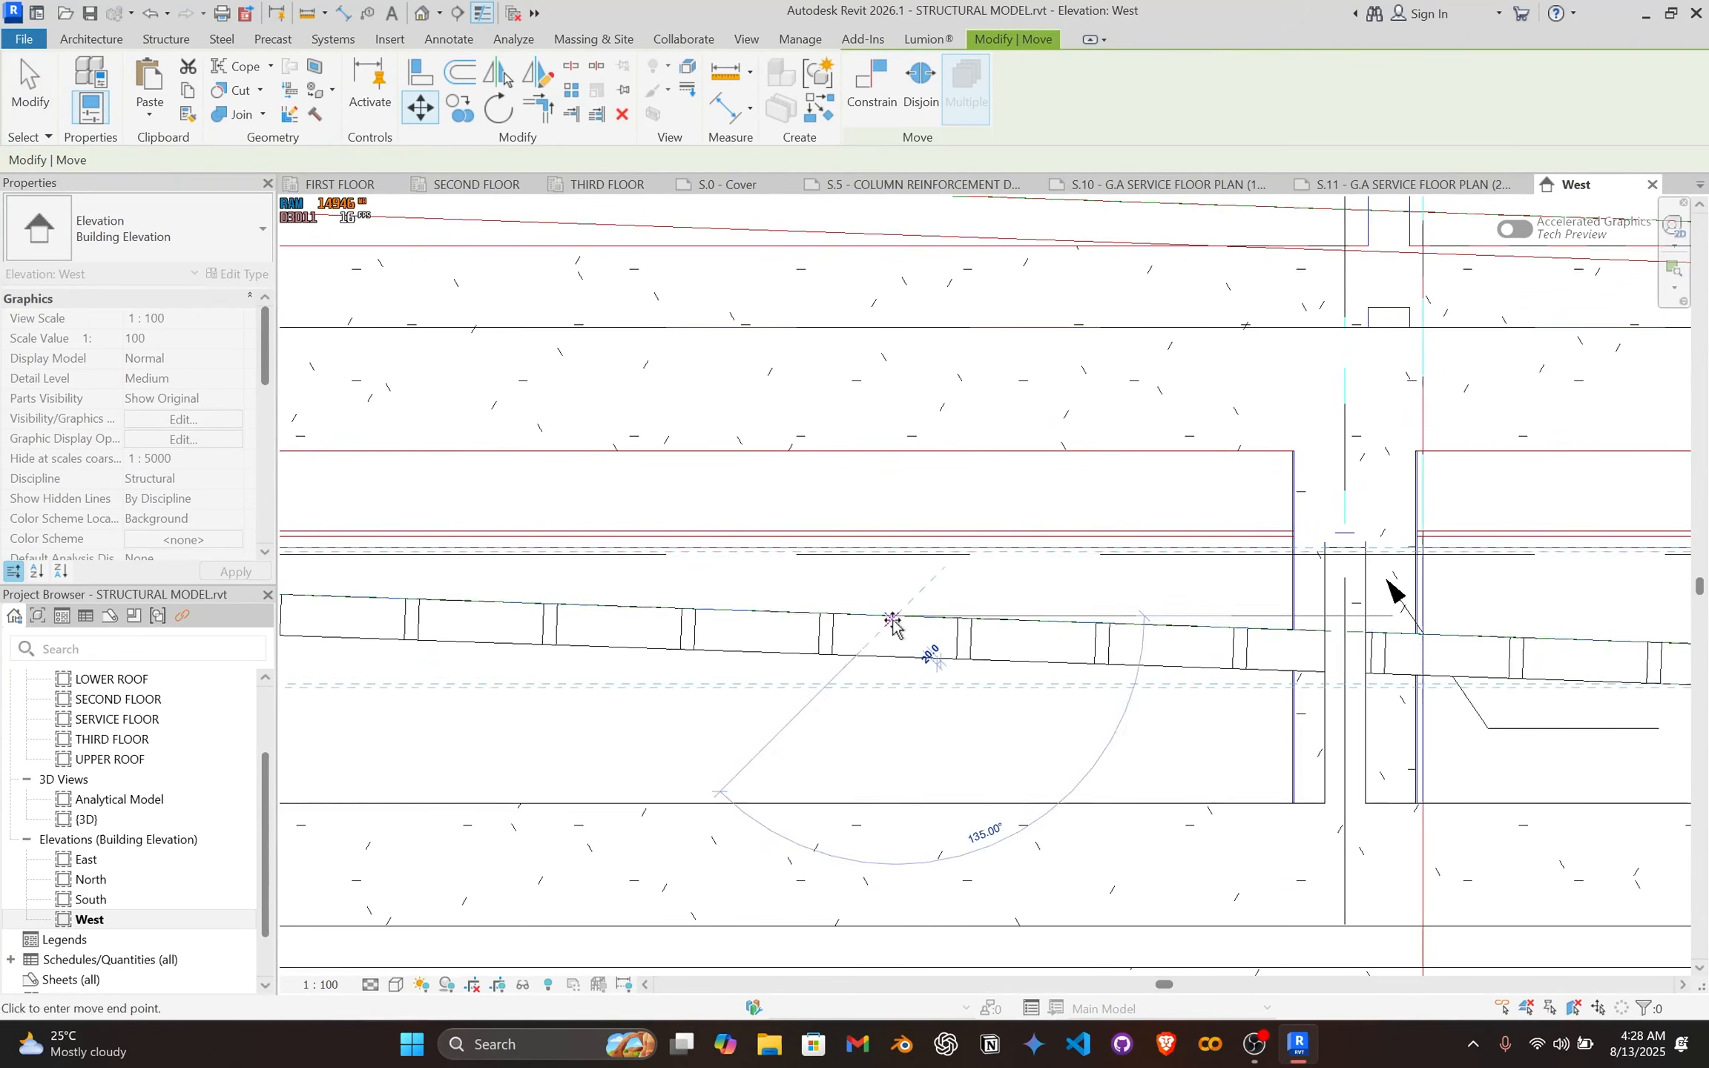
scroll(893, 594, up, 3)
click(899, 540)
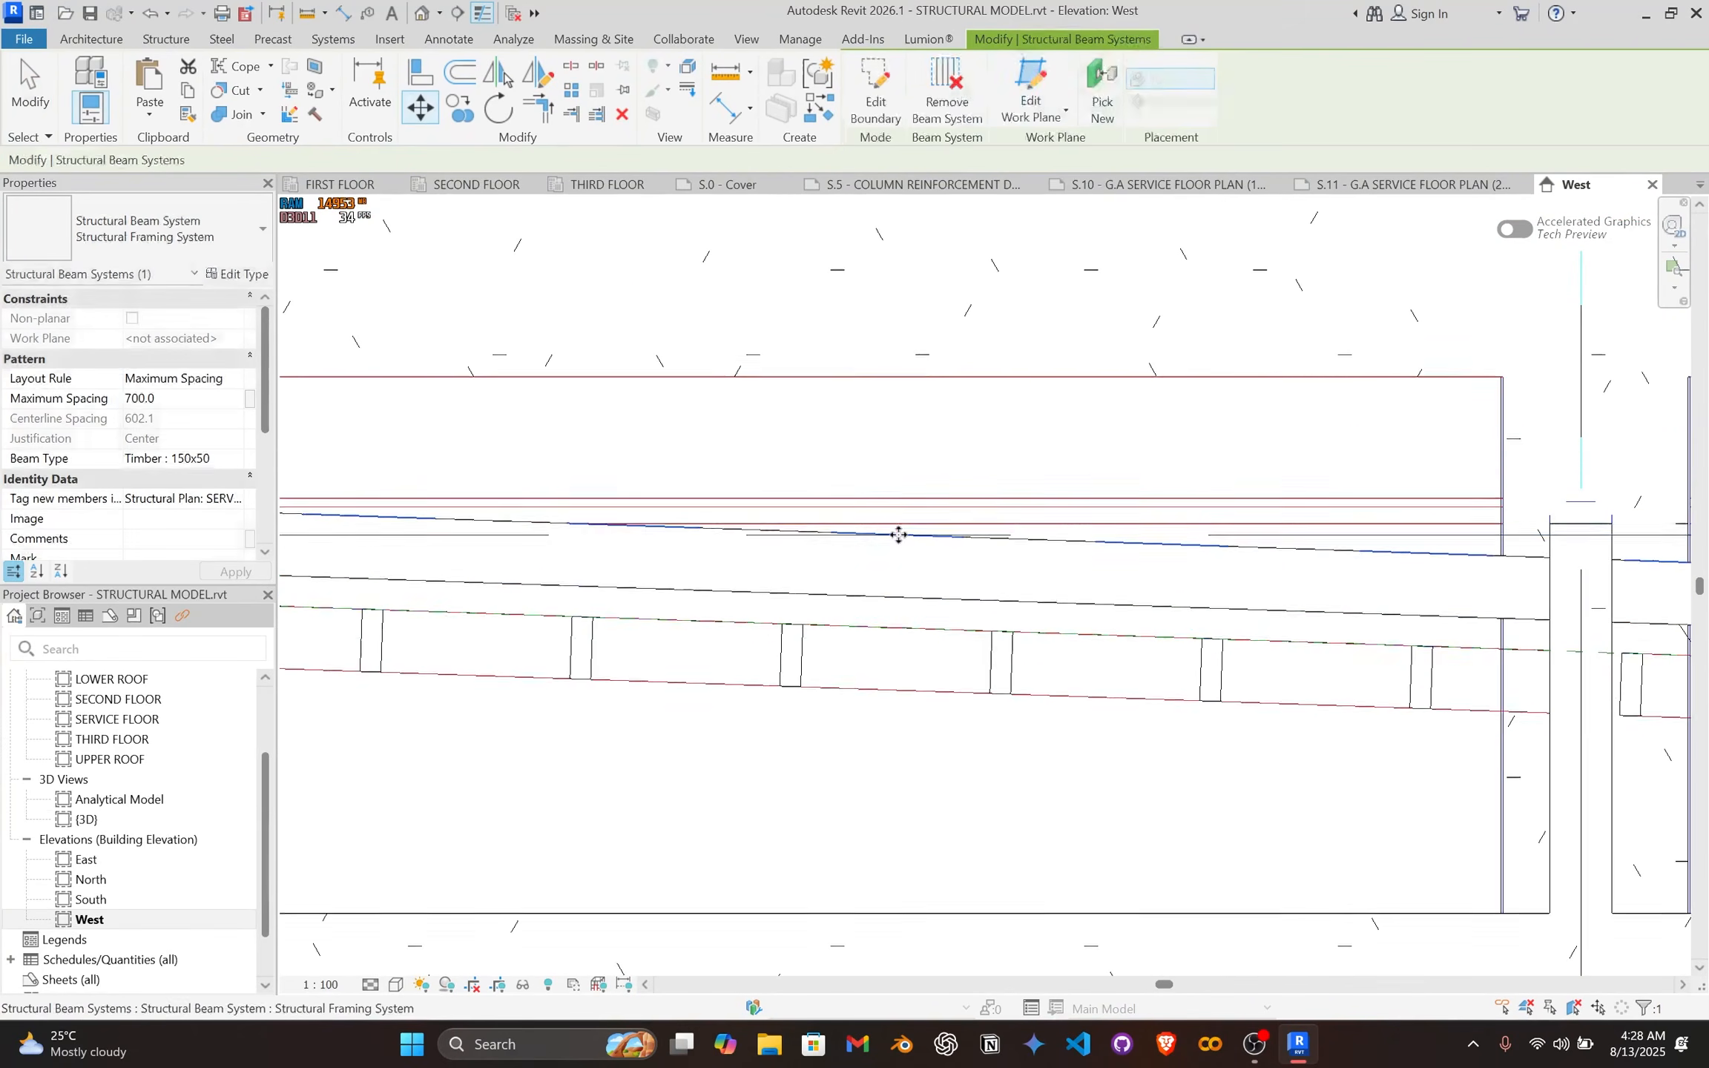
Step: Move the raised beam system down so its underside meets the top edge of the crossing 150x50 timbers
scroll(893, 620, up, 3)
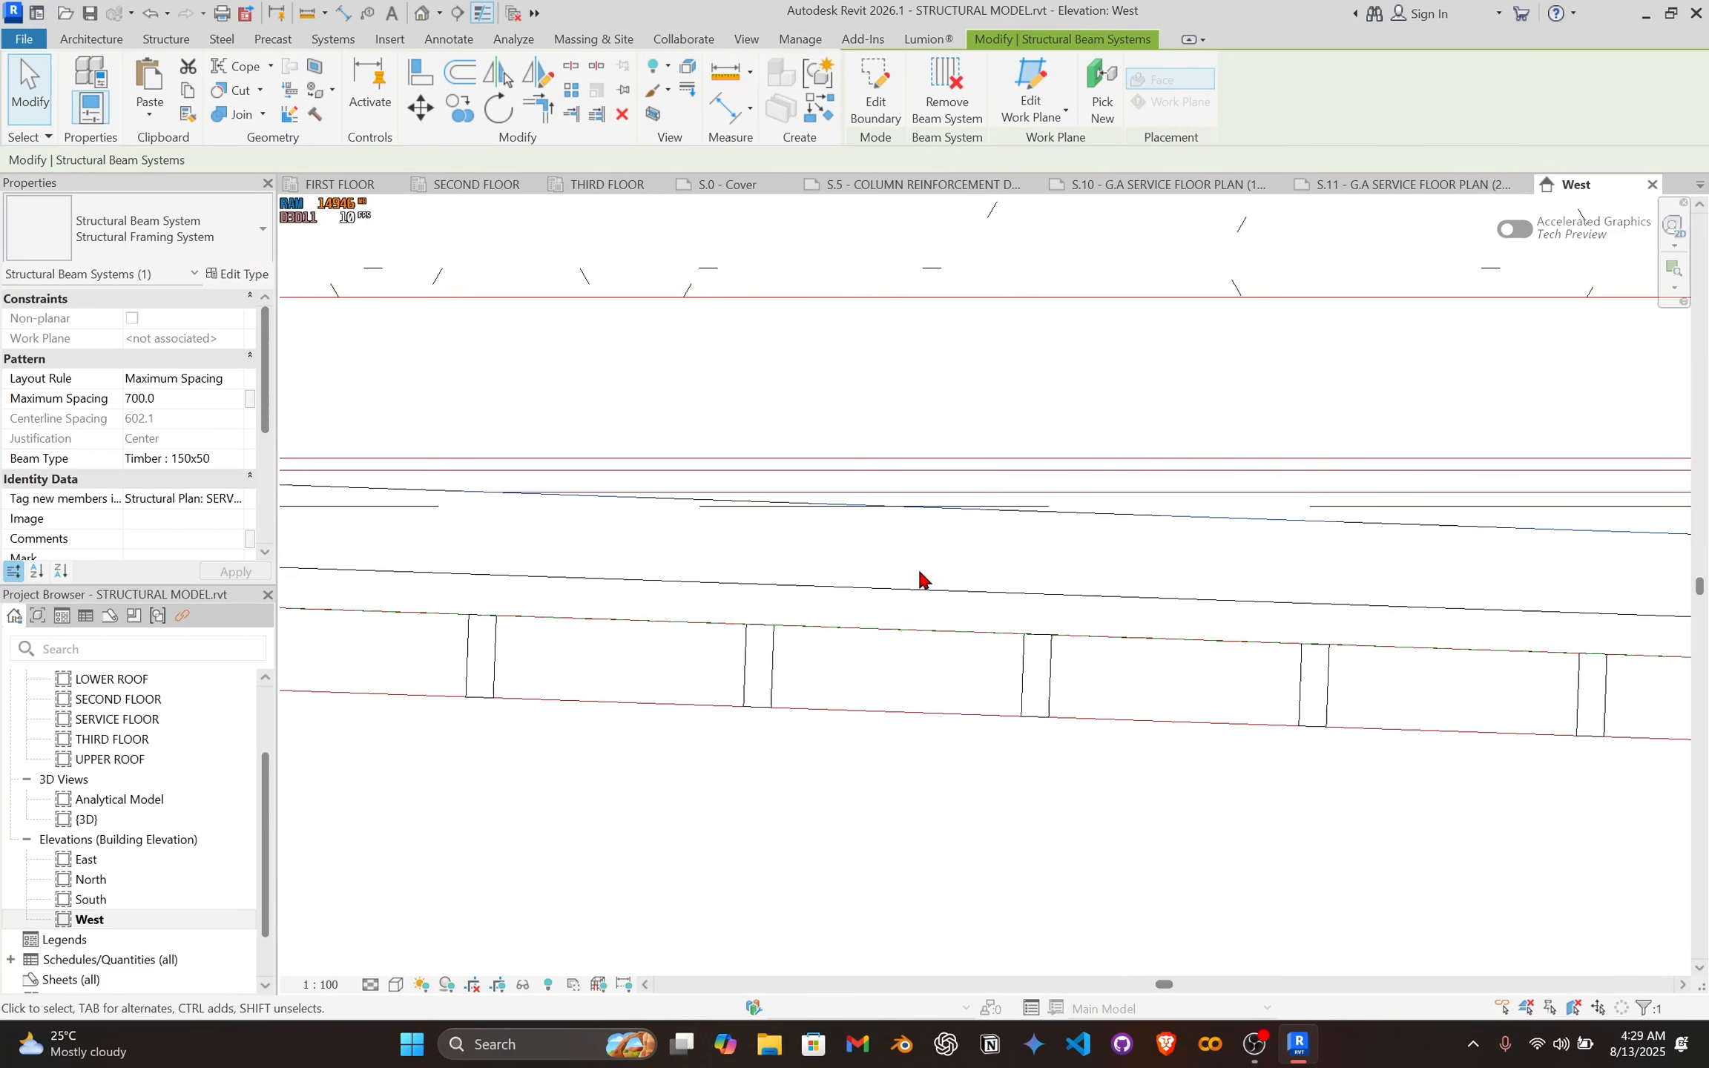
key(m)
key(v)
scroll(913, 590, up, 3)
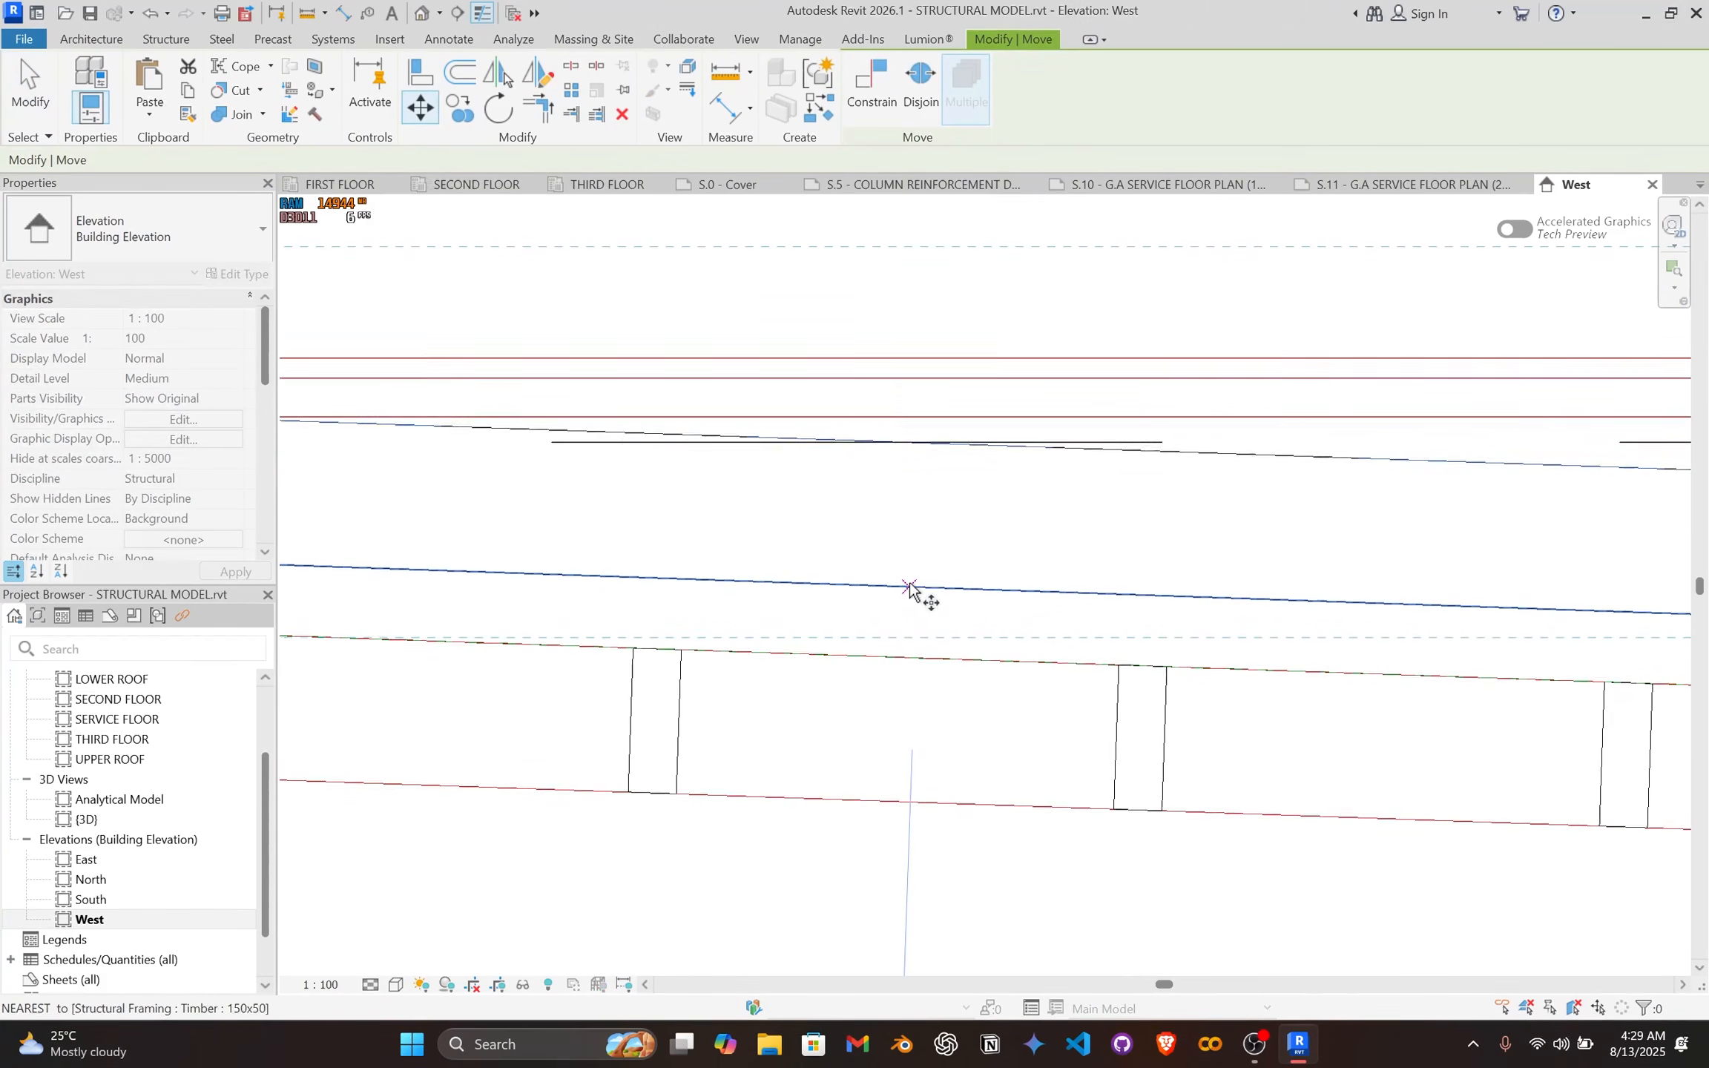
click(911, 589)
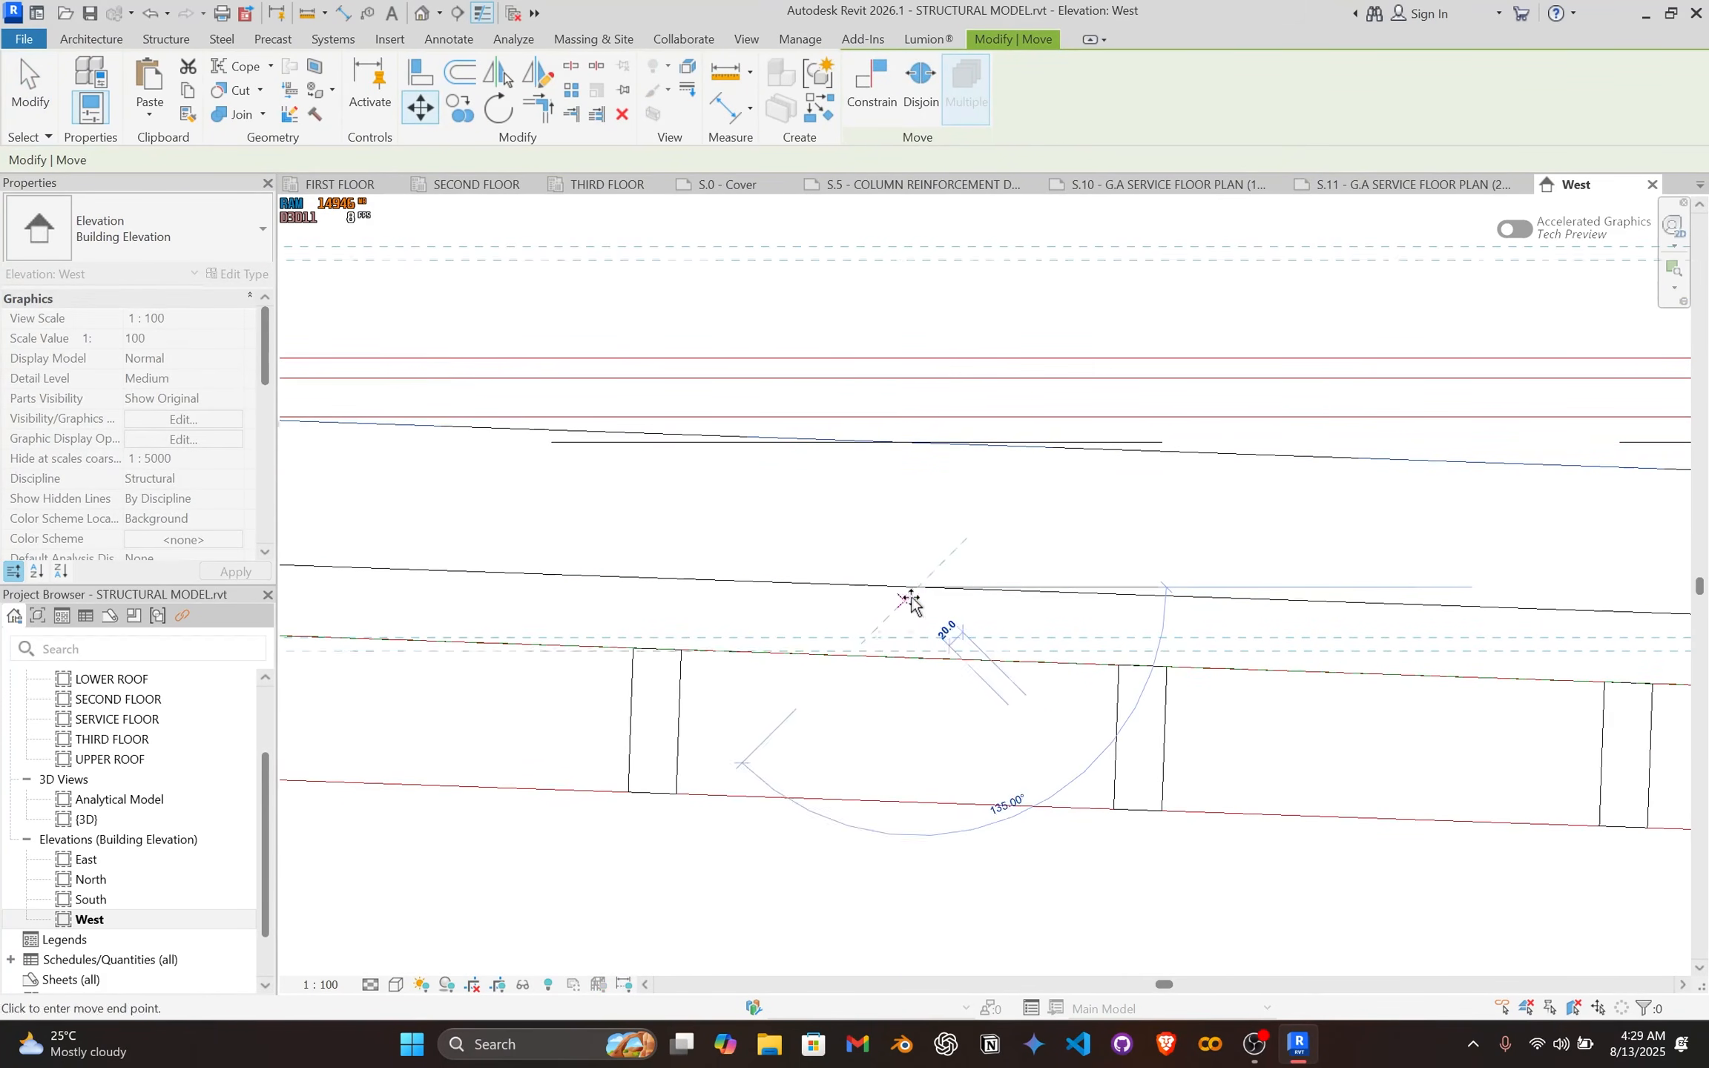
click(913, 657)
scroll(946, 642, up, 4)
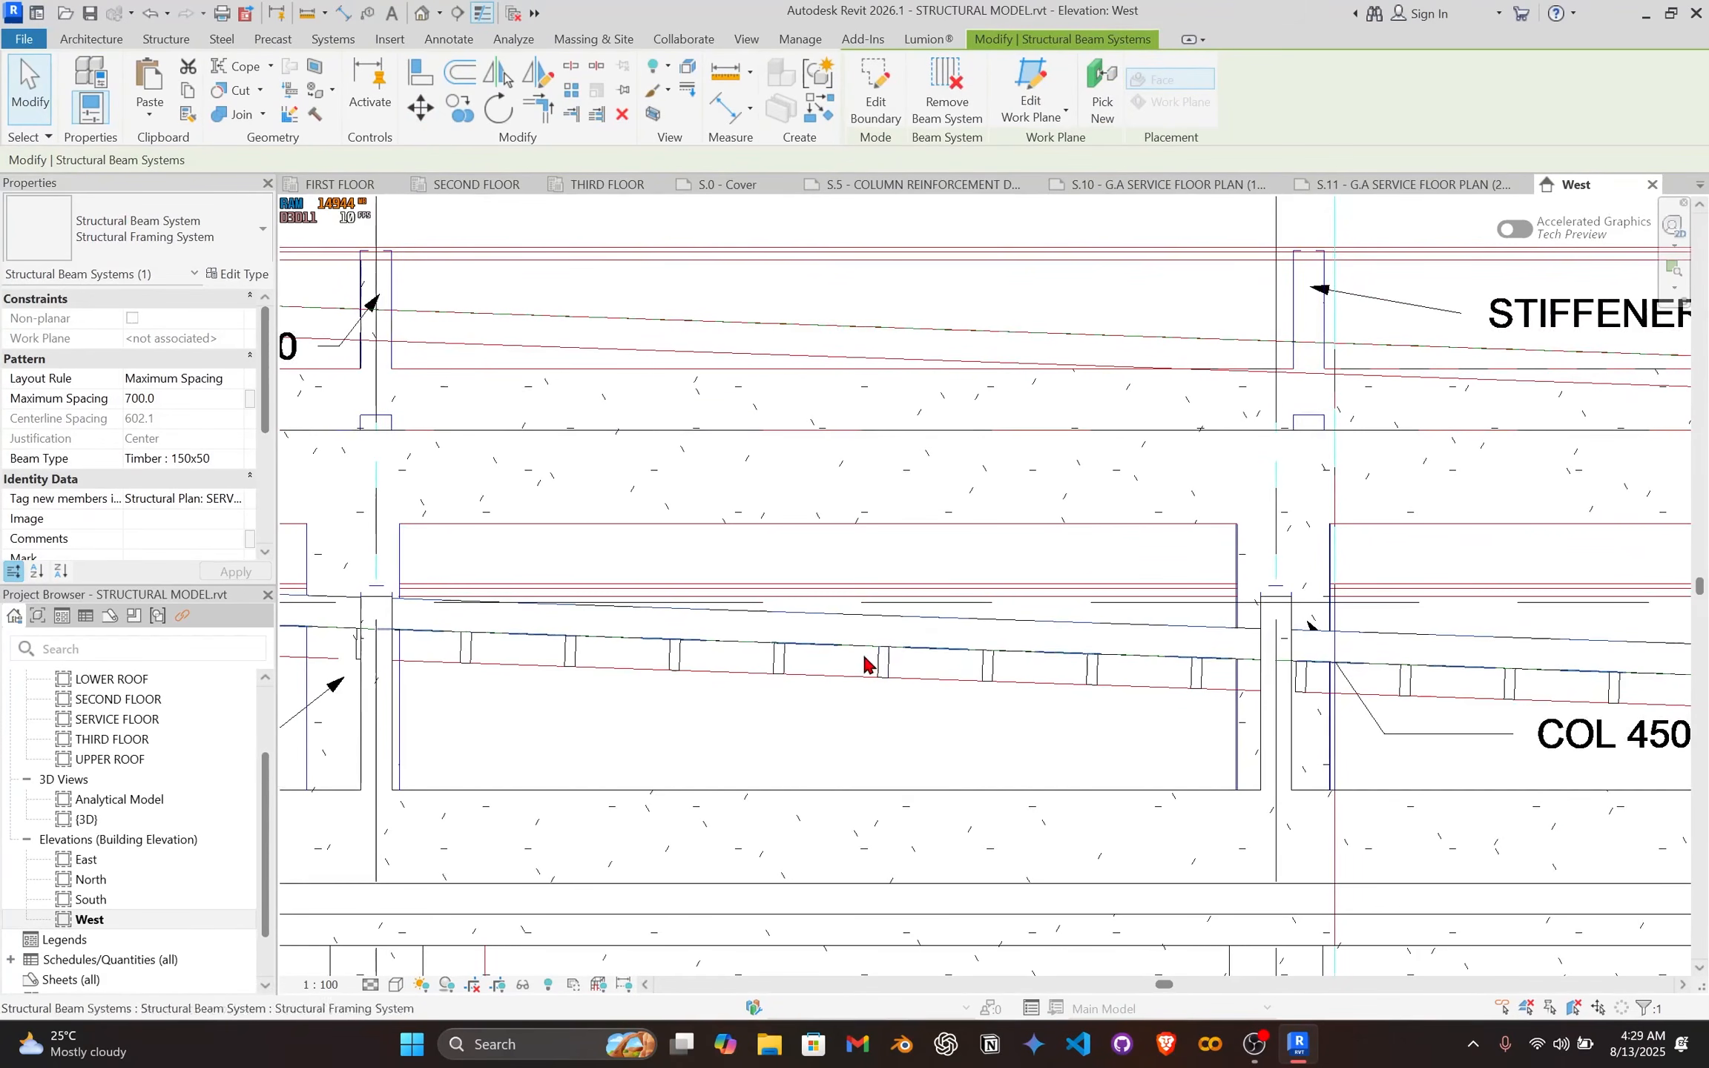
scroll(723, 672, down, 1)
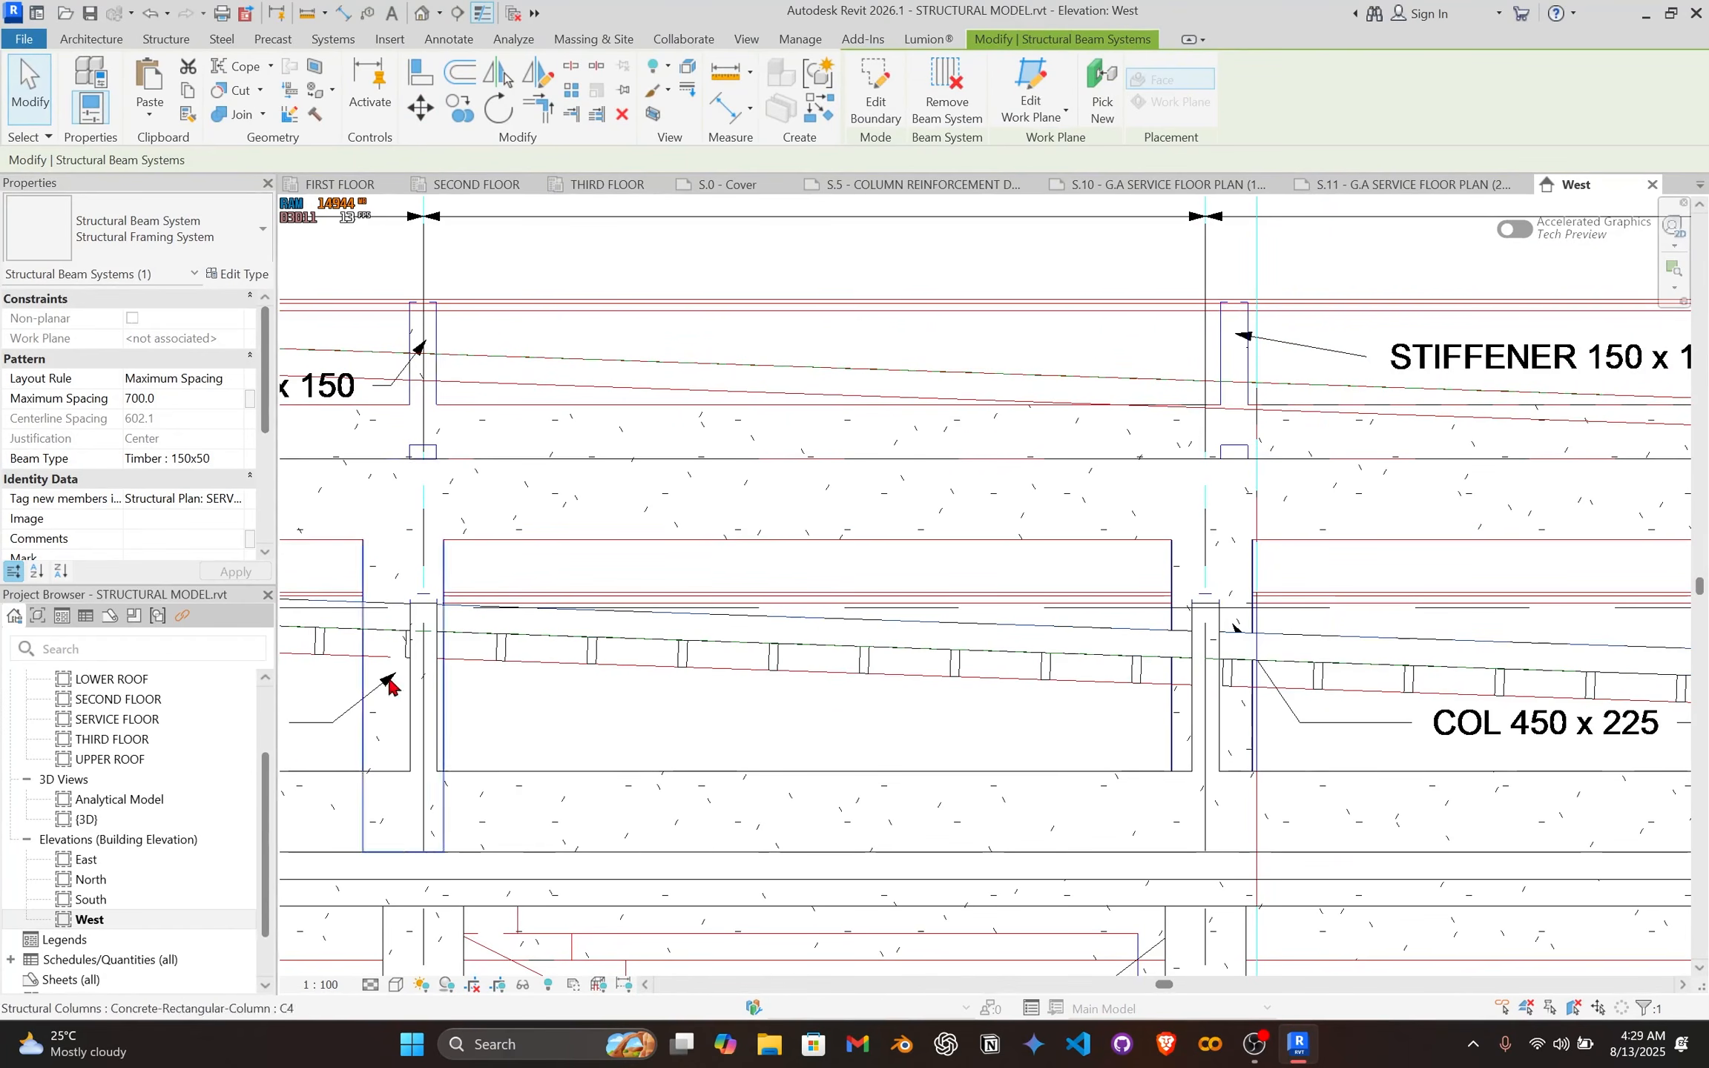
Step: Select both crossing 150x50 timber beam systems of the service-floor roof in the 3D view
click(421, 14)
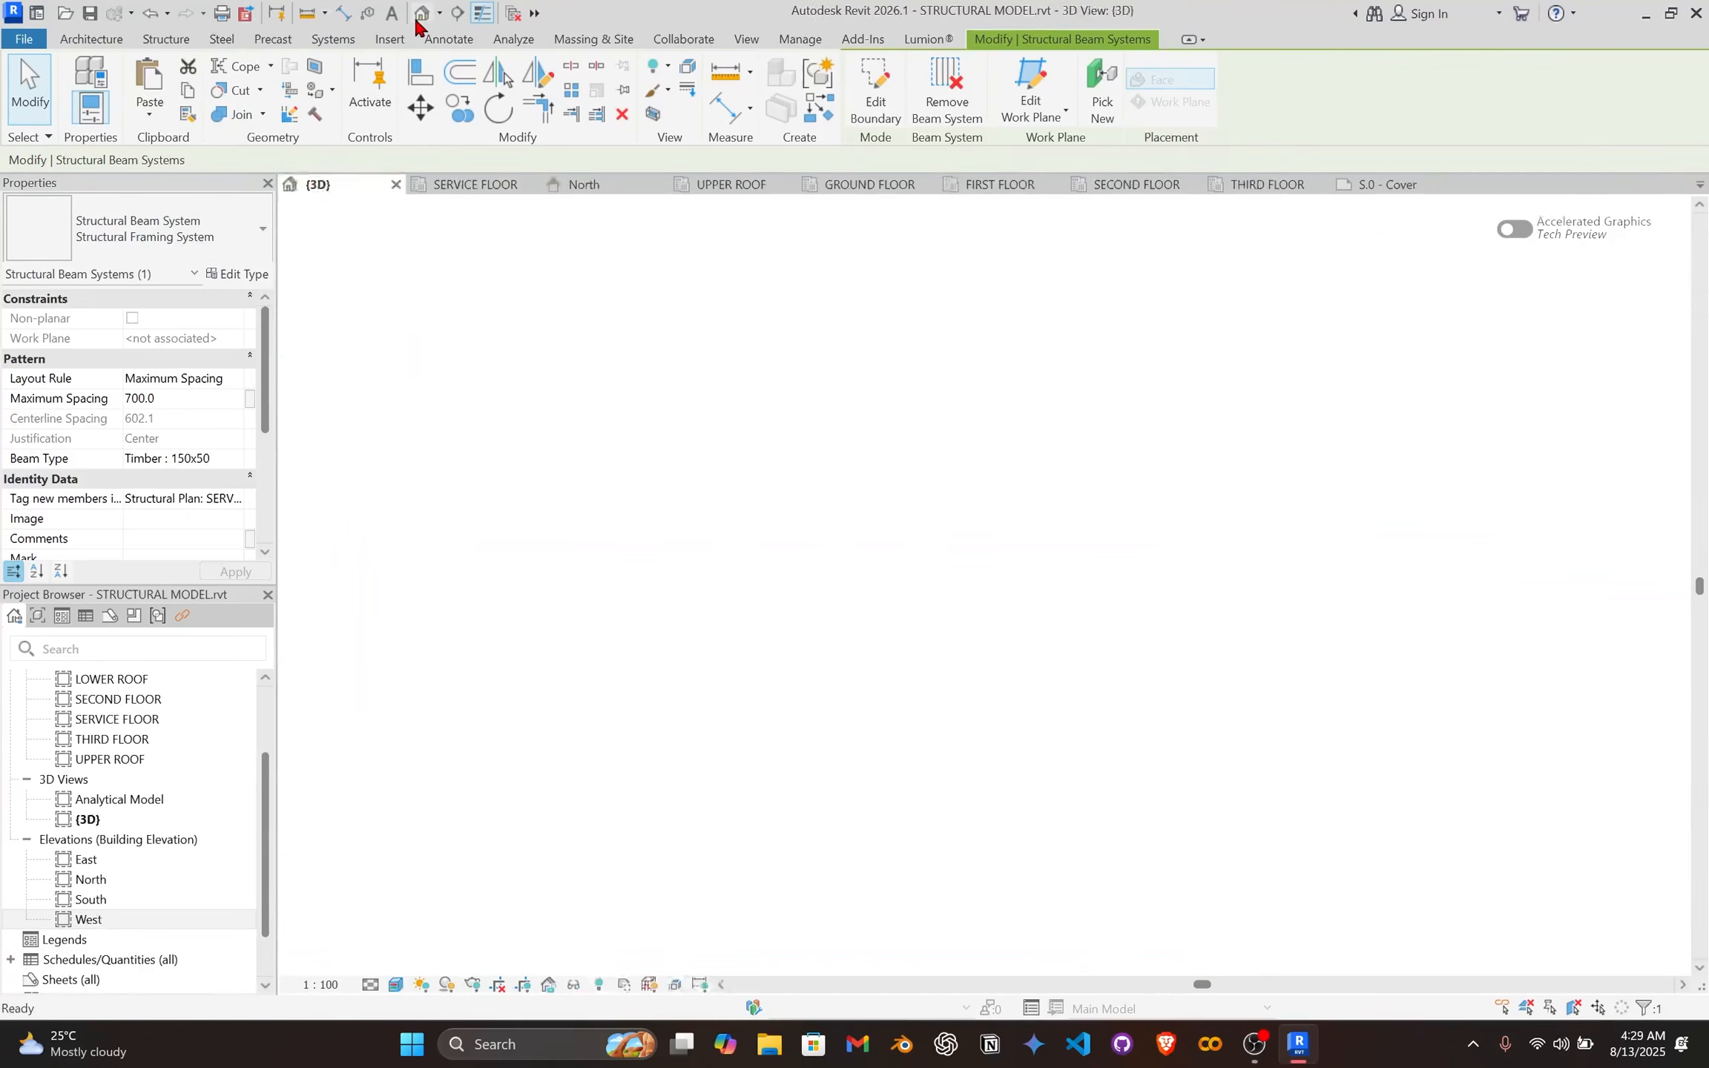
scroll(783, 557, down, 4)
middle_drag(905, 503, 819, 496)
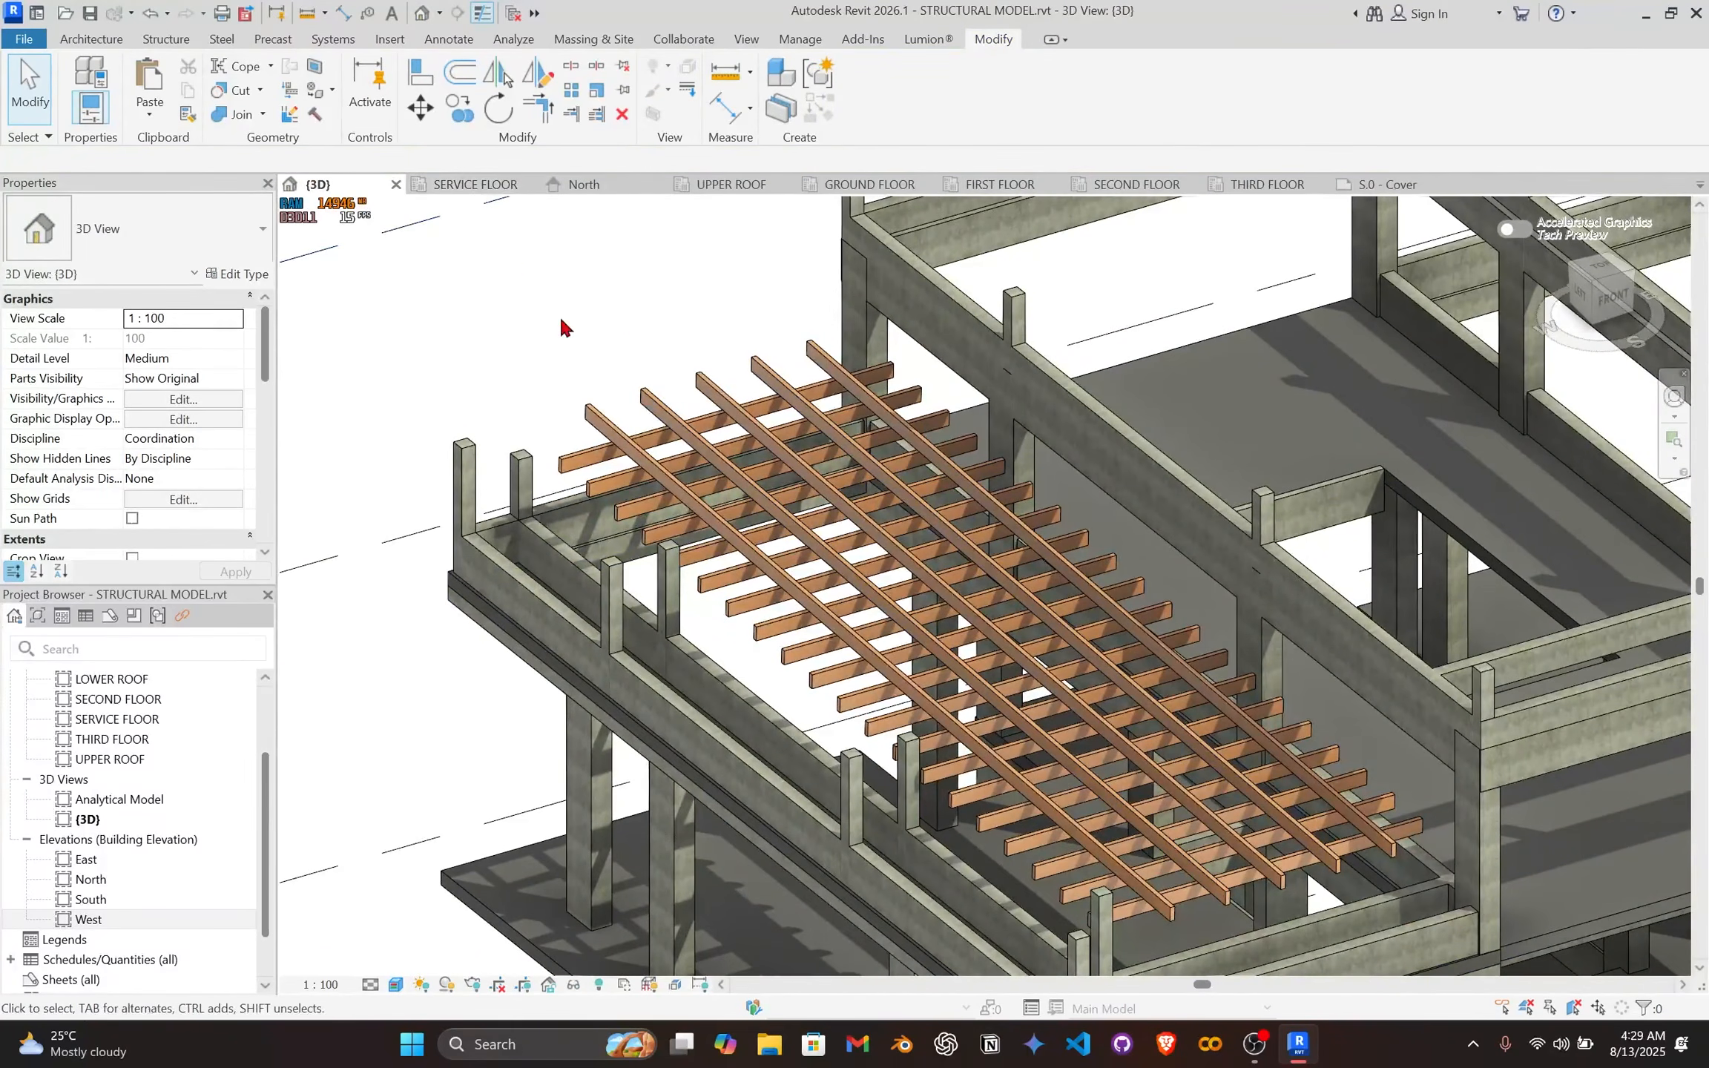
scroll(588, 378, up, 3)
click(589, 378)
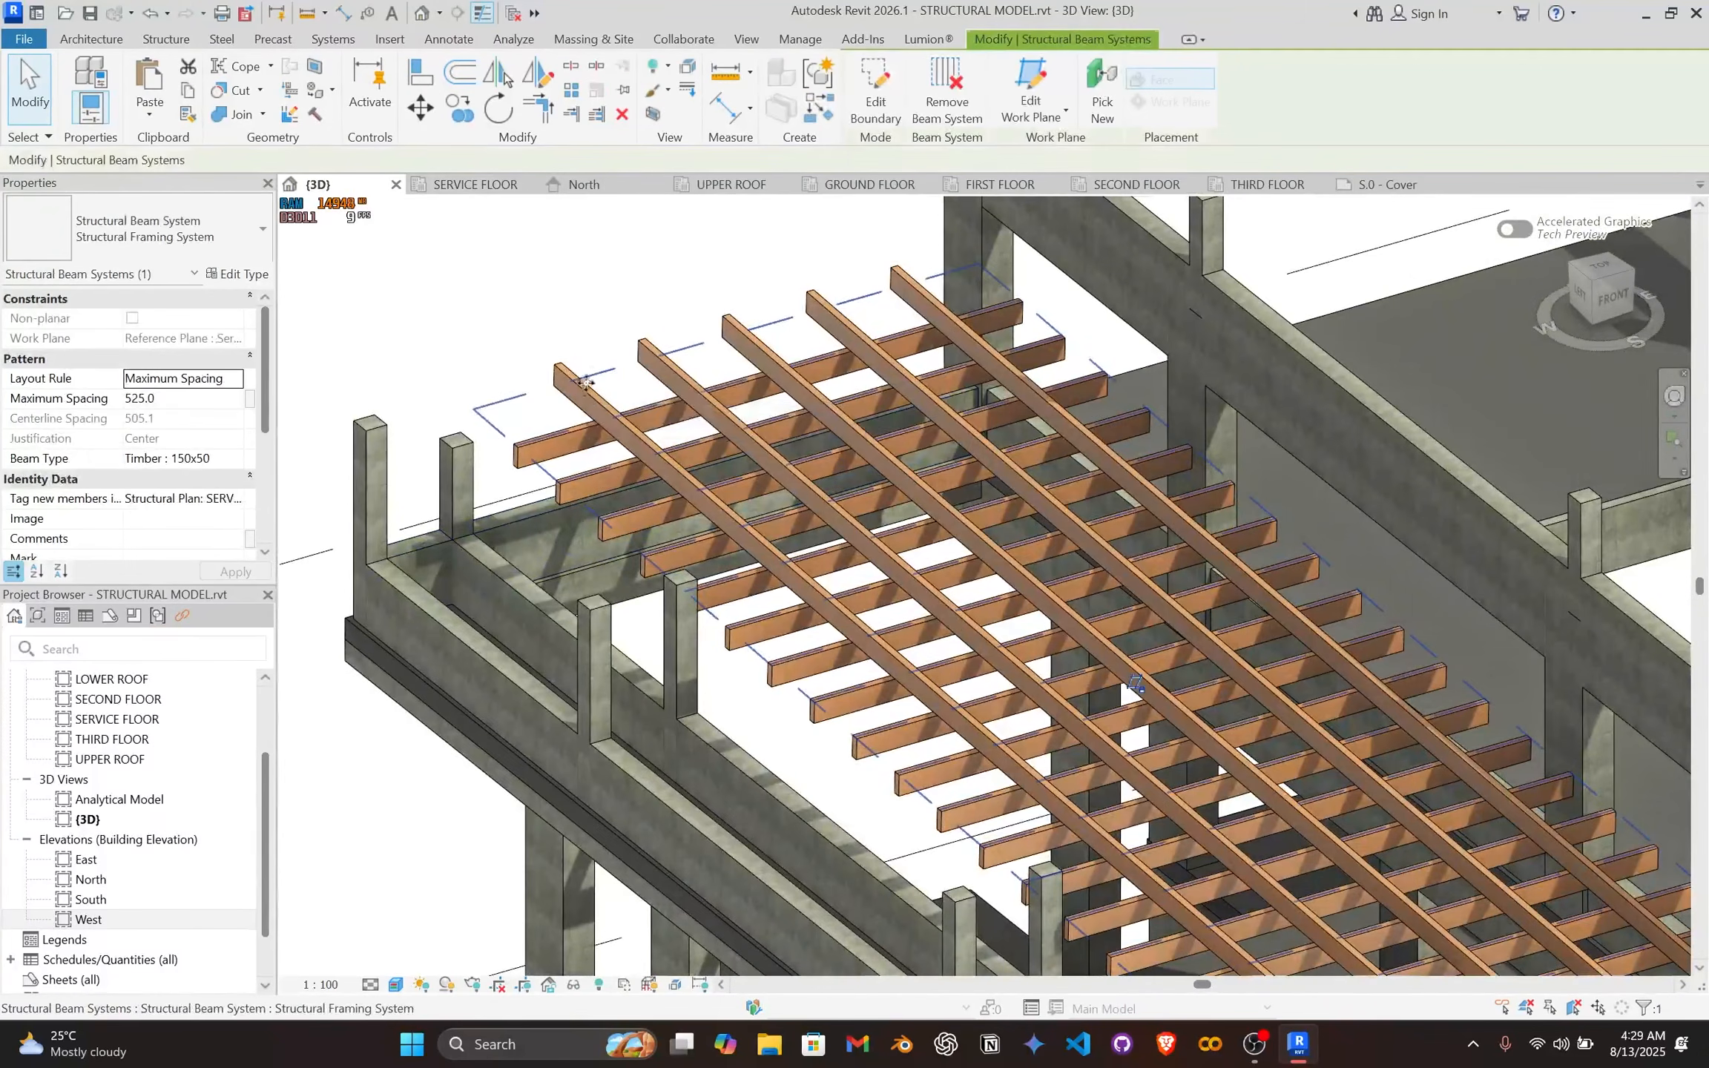
scroll(615, 323, up, 3)
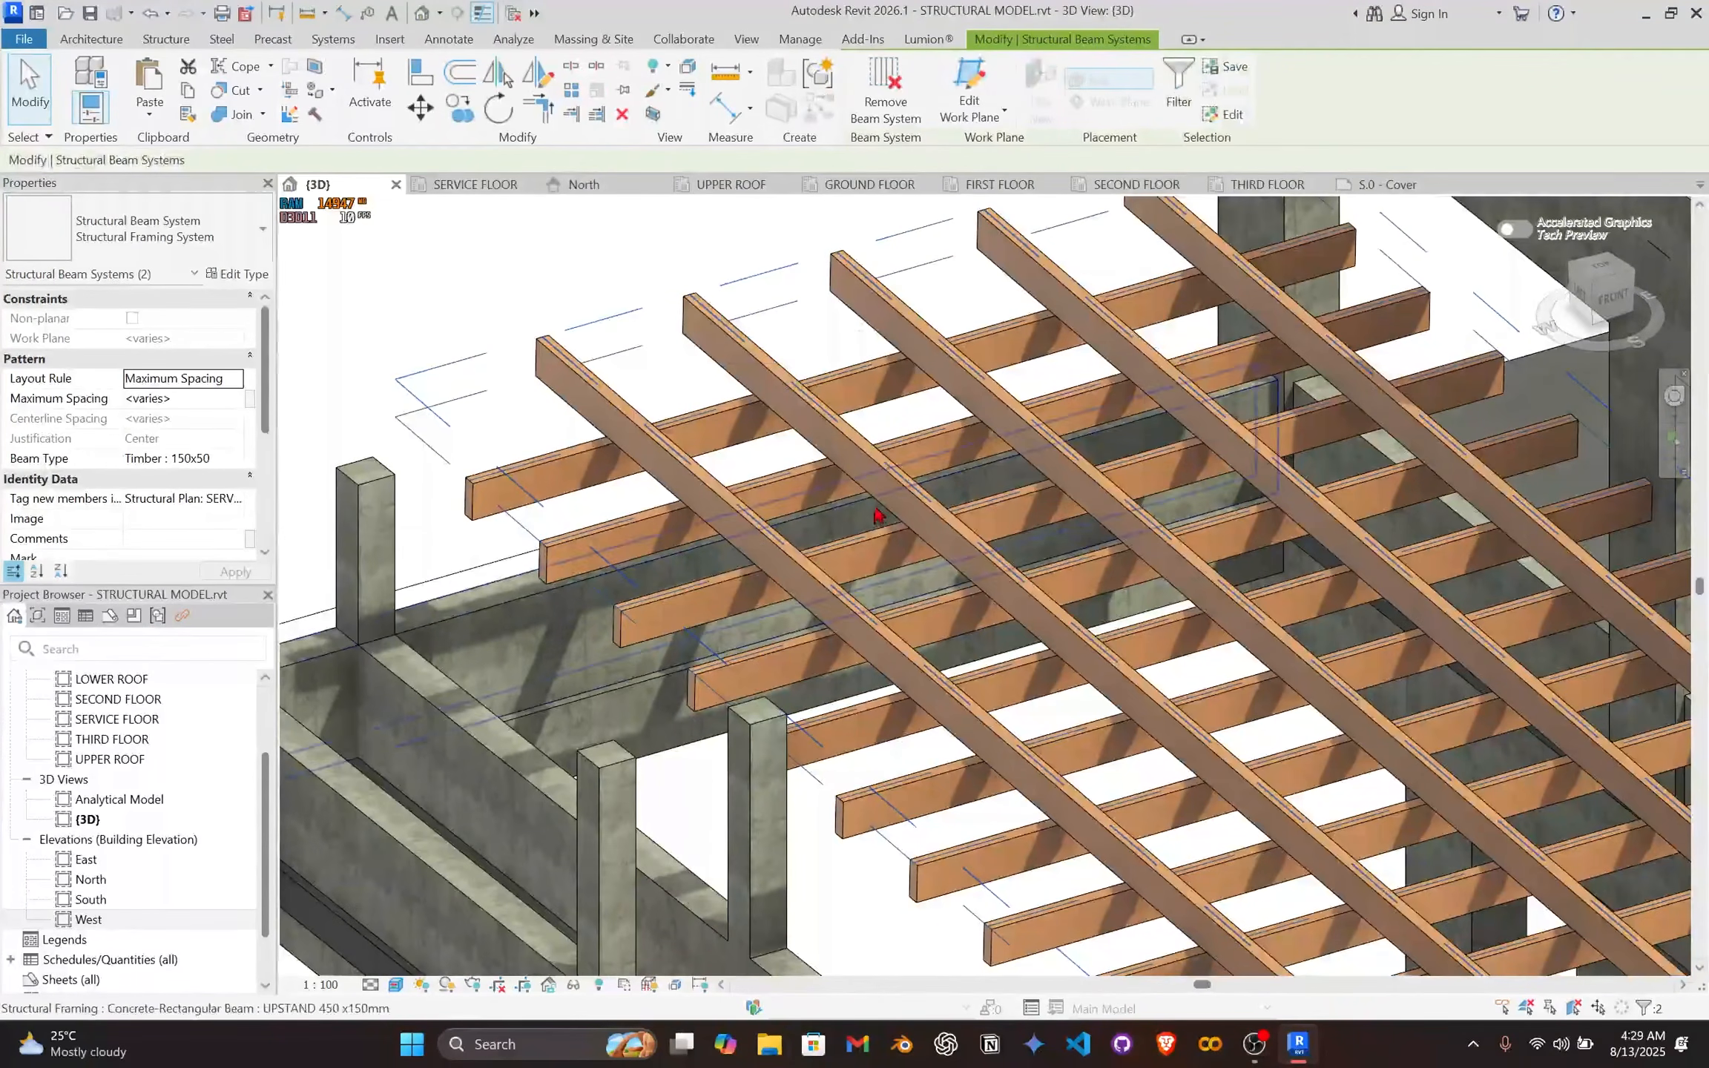
scroll(615, 323, down, 3)
Step: Mirror a copy of the two selected beam systems about grid 5 in the SERVICE FLOOR plan
click(484, 183)
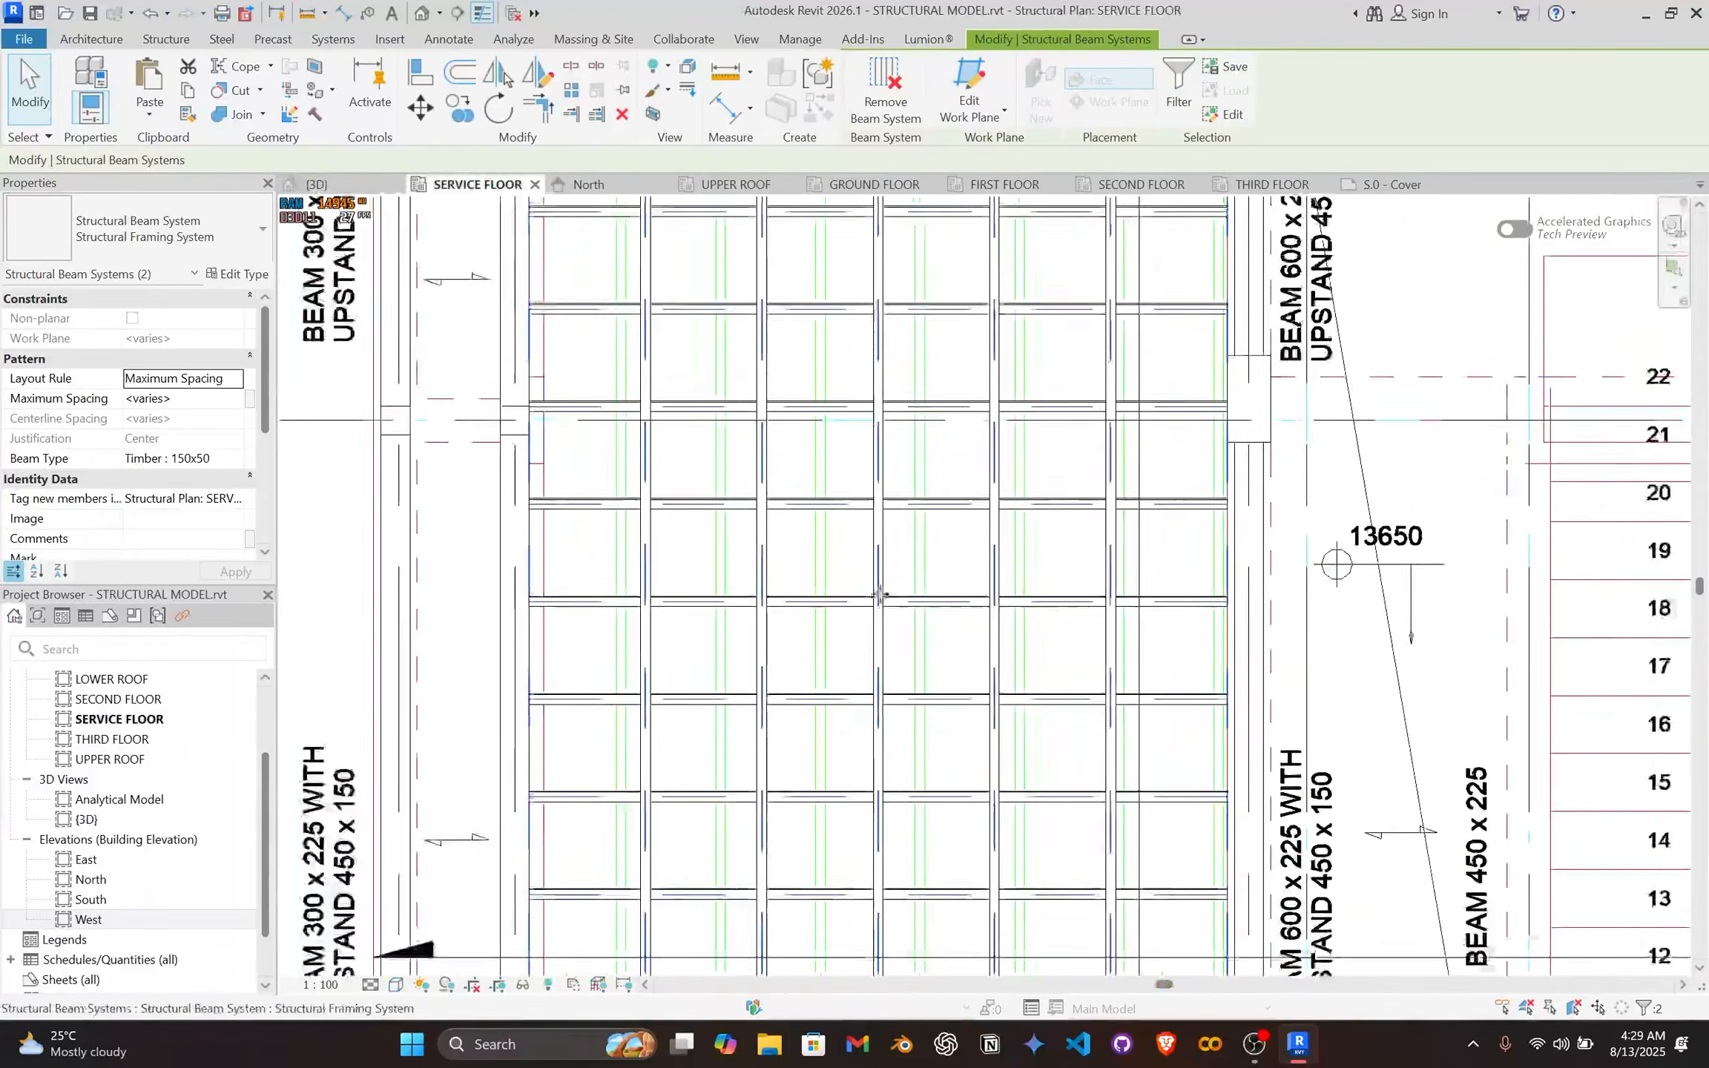
scroll(866, 573, down, 3)
middle_drag(866, 573, 764, 665)
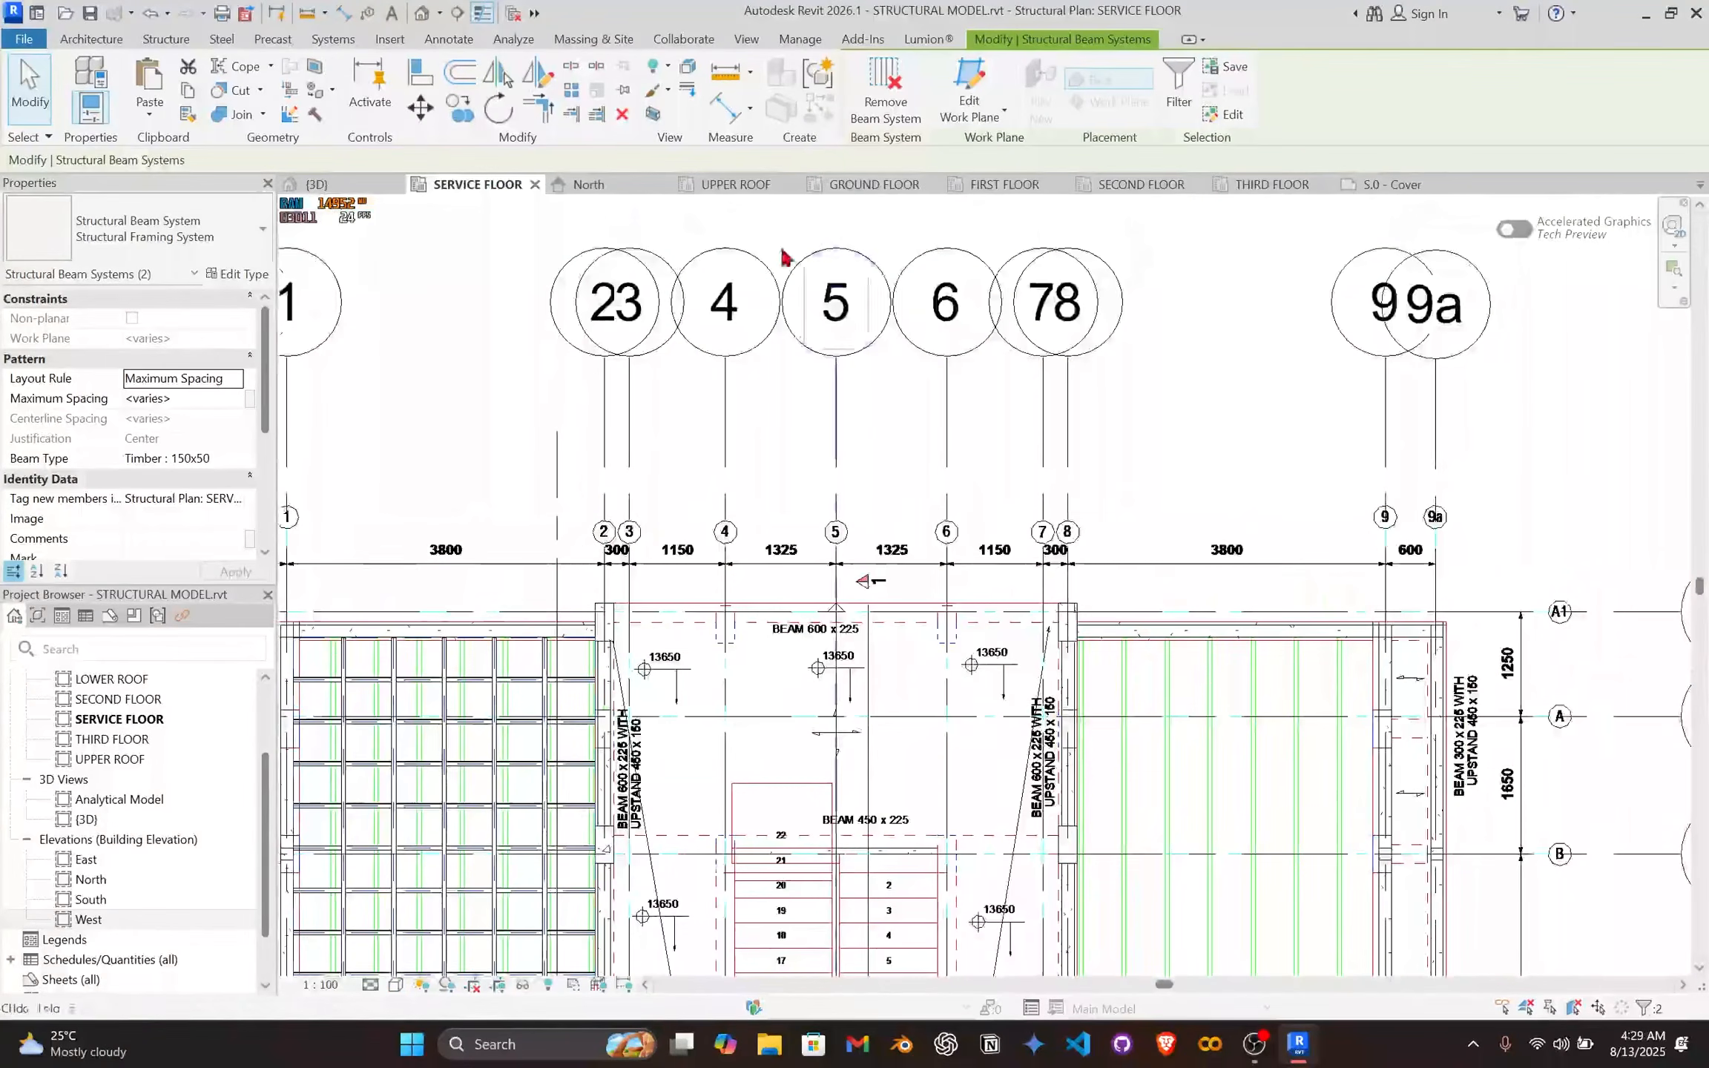
click(499, 74)
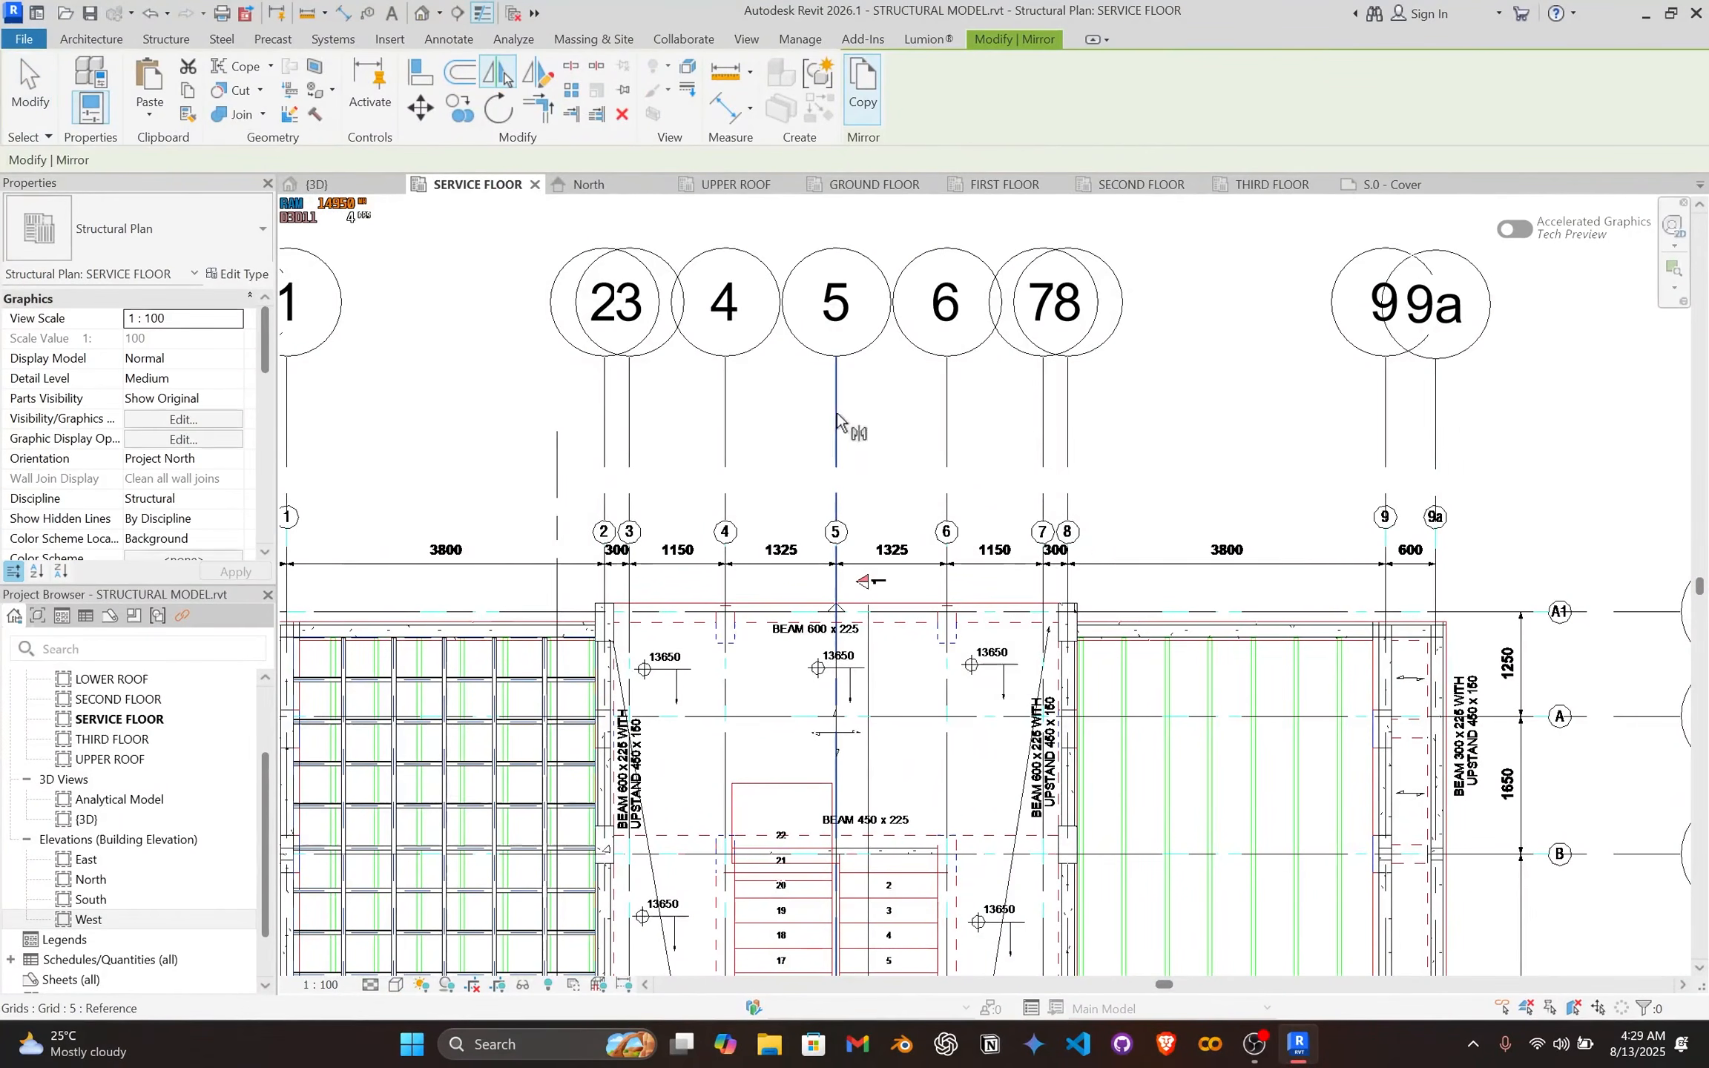
click(838, 412)
scroll(873, 436, down, 3)
key(Escape)
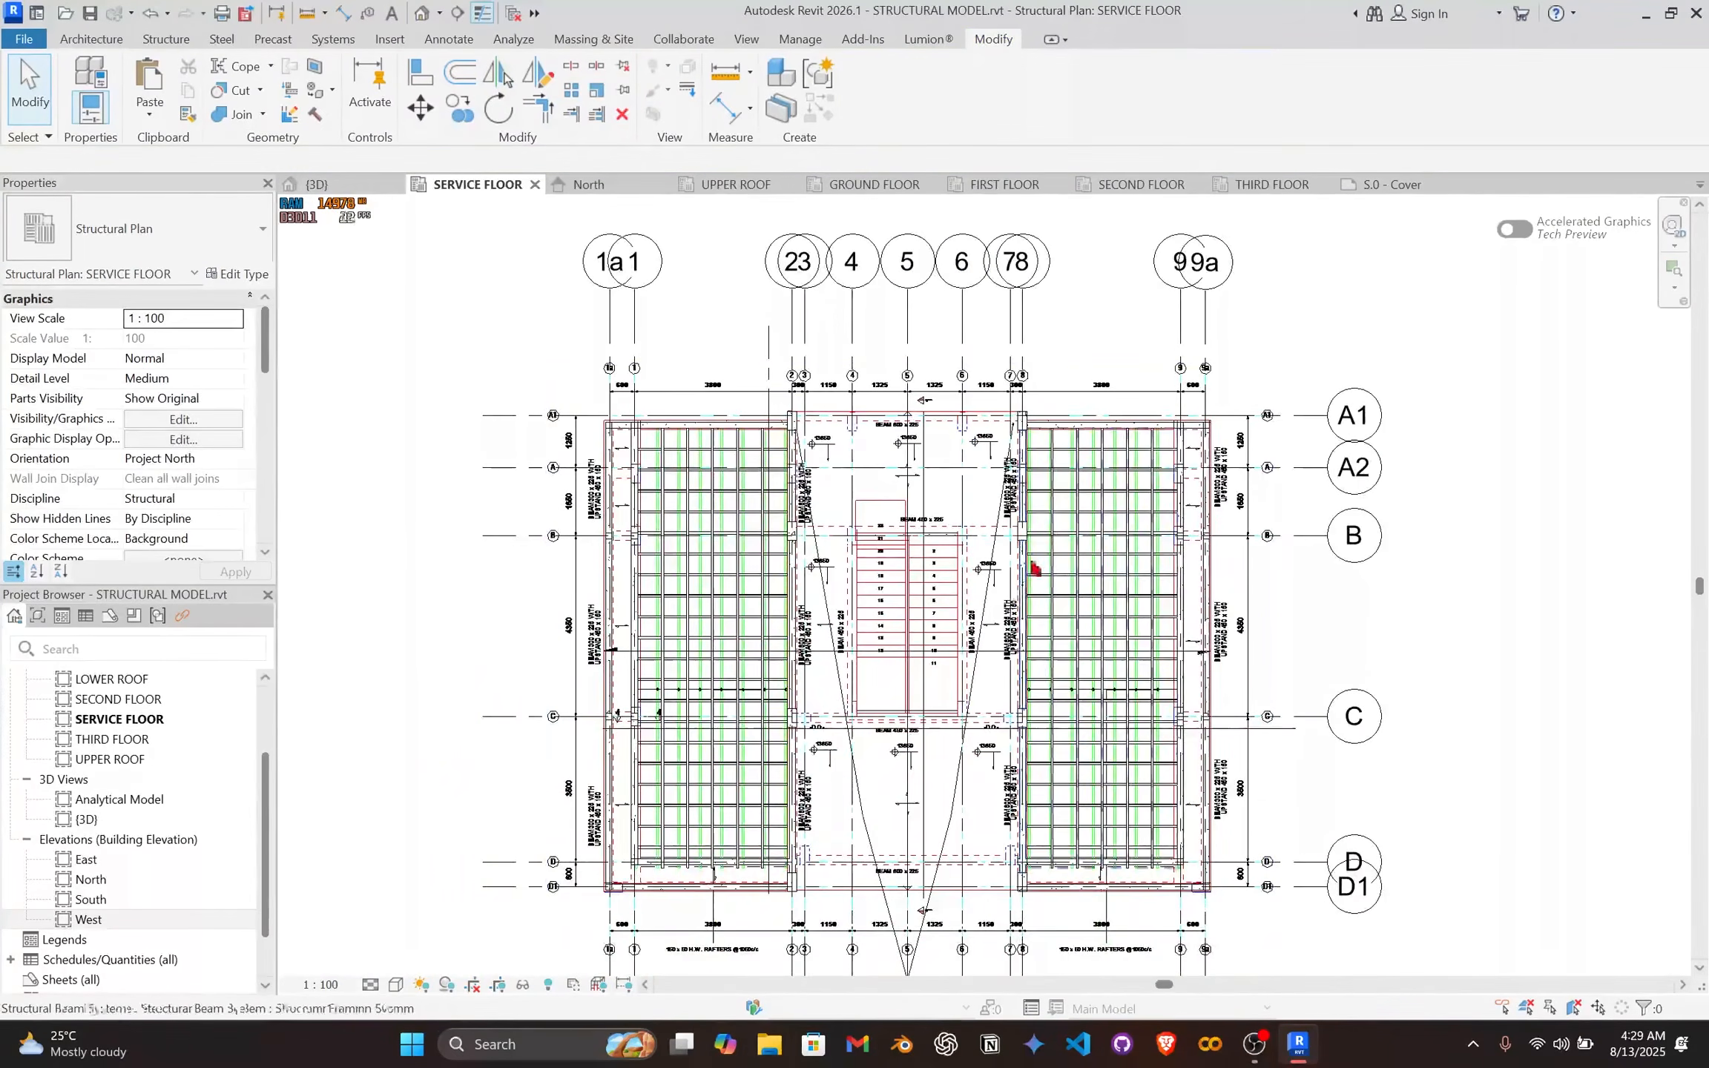
scroll(1038, 571, up, 2)
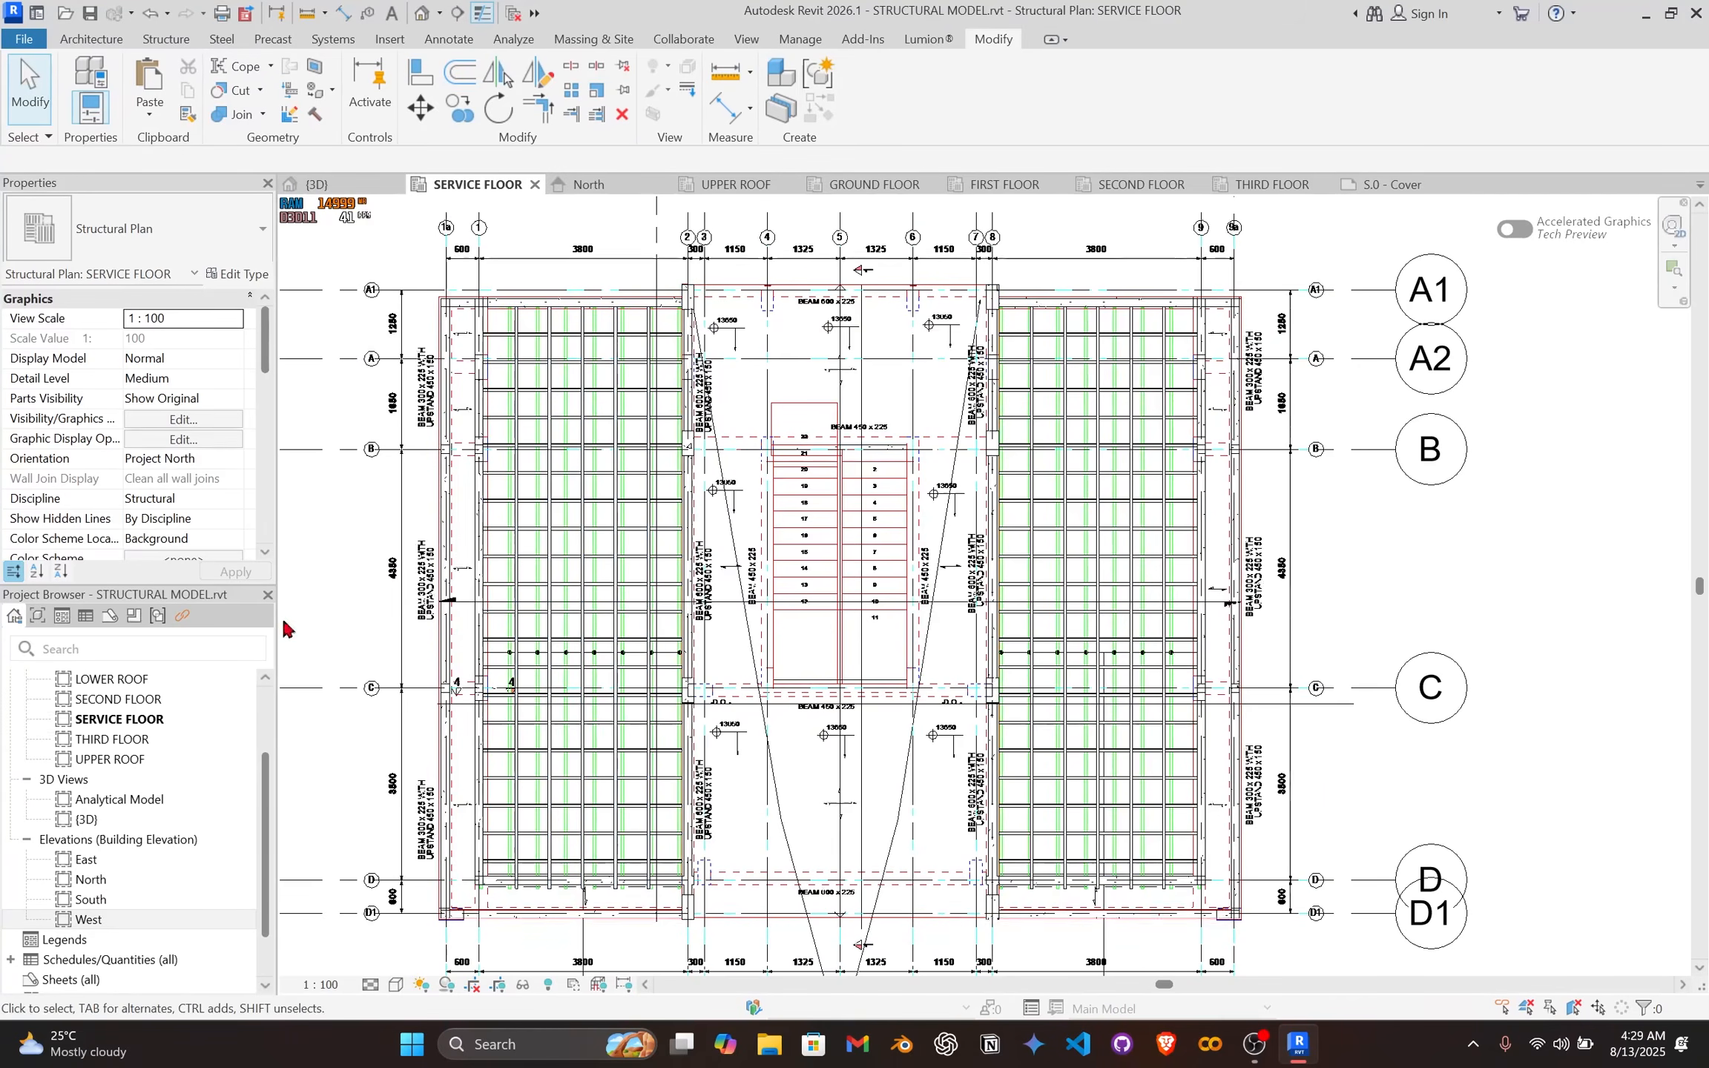
Step: Open the UPPER ROOF structural plan and start a sketched structural beam system there
double_click(163, 760)
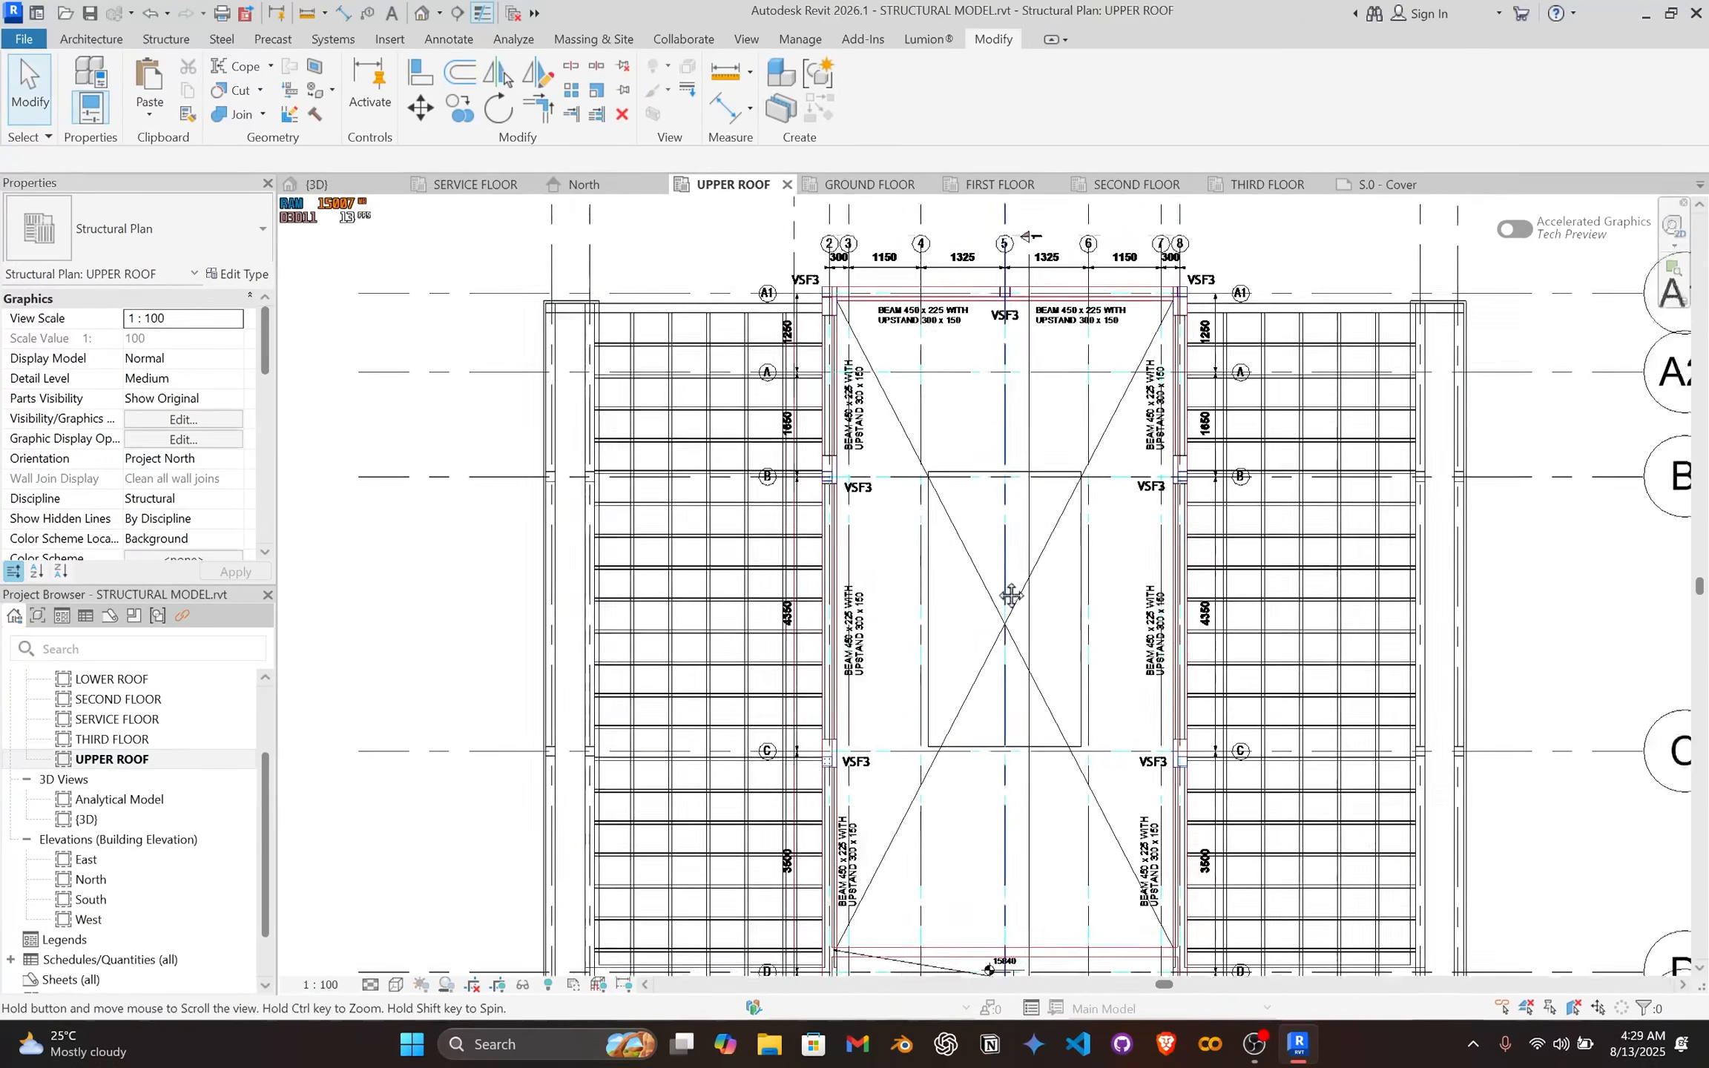
middle_drag(1011, 533, 990, 533)
middle_drag(992, 458, 941, 289)
scroll(928, 360, down, 1)
middle_drag(929, 360, 931, 416)
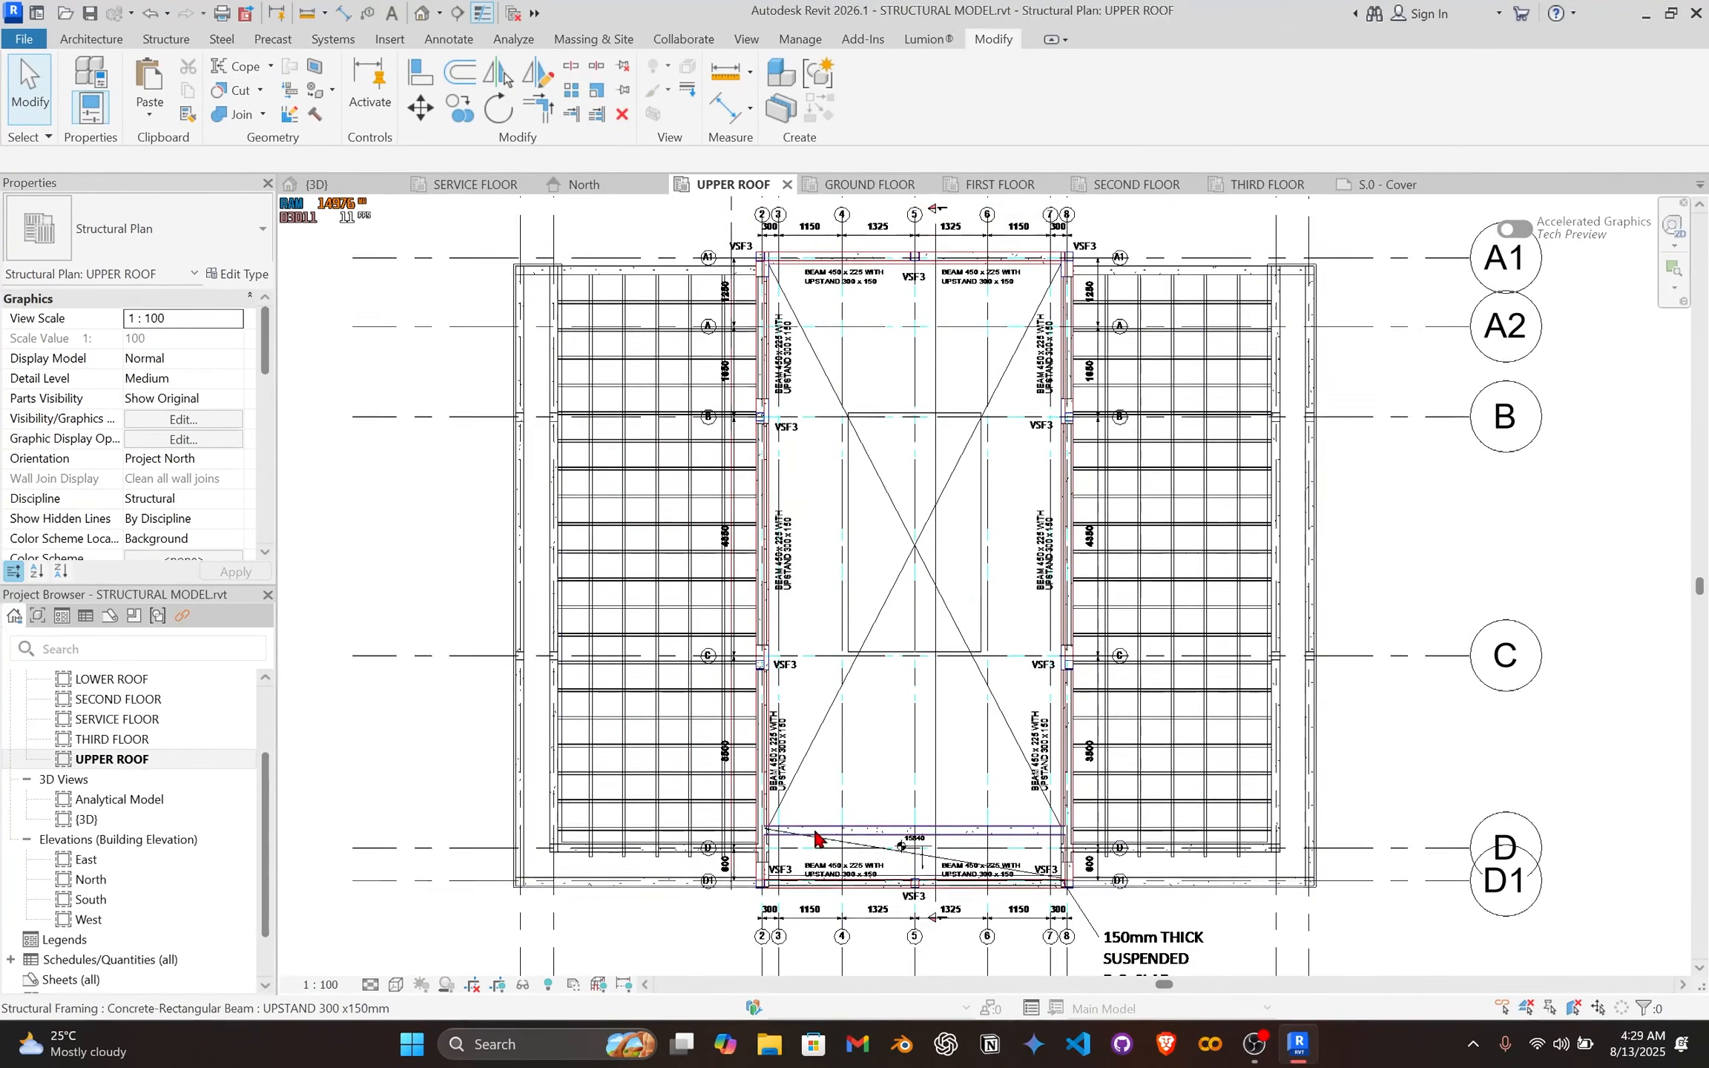
scroll(934, 325, down, 1)
middle_drag(933, 324, 893, 377)
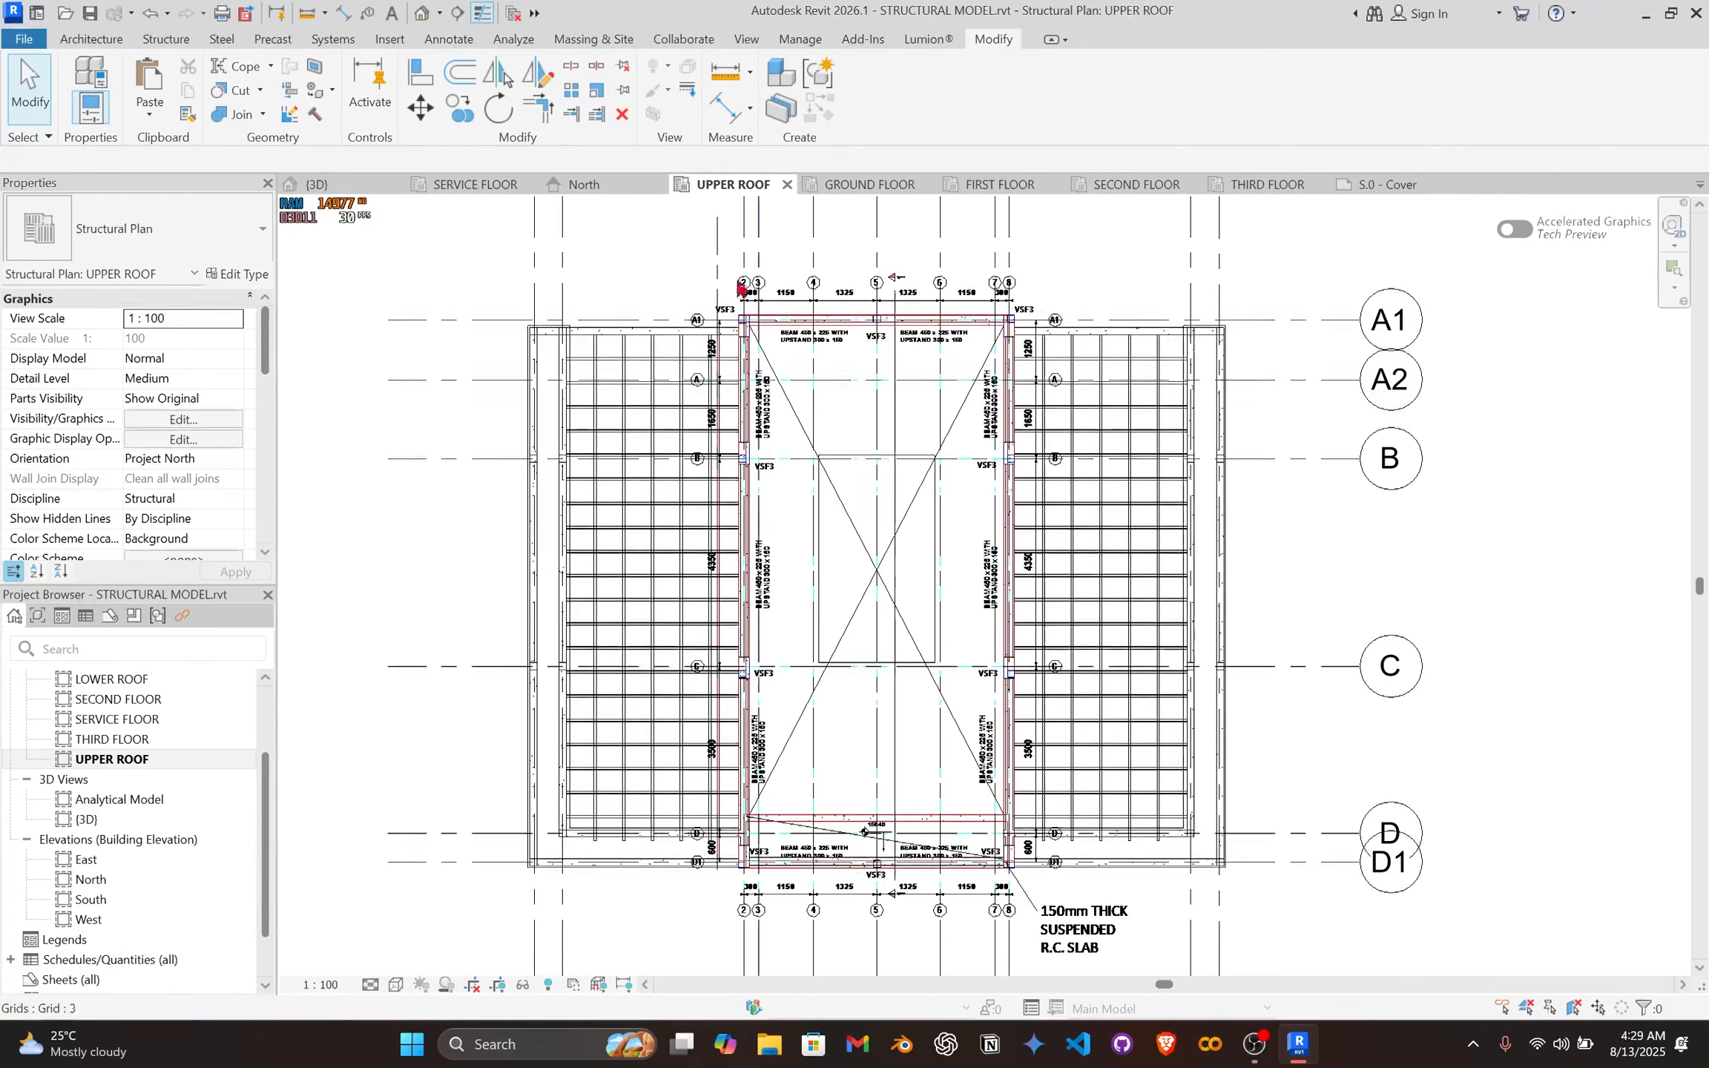
click(172, 41)
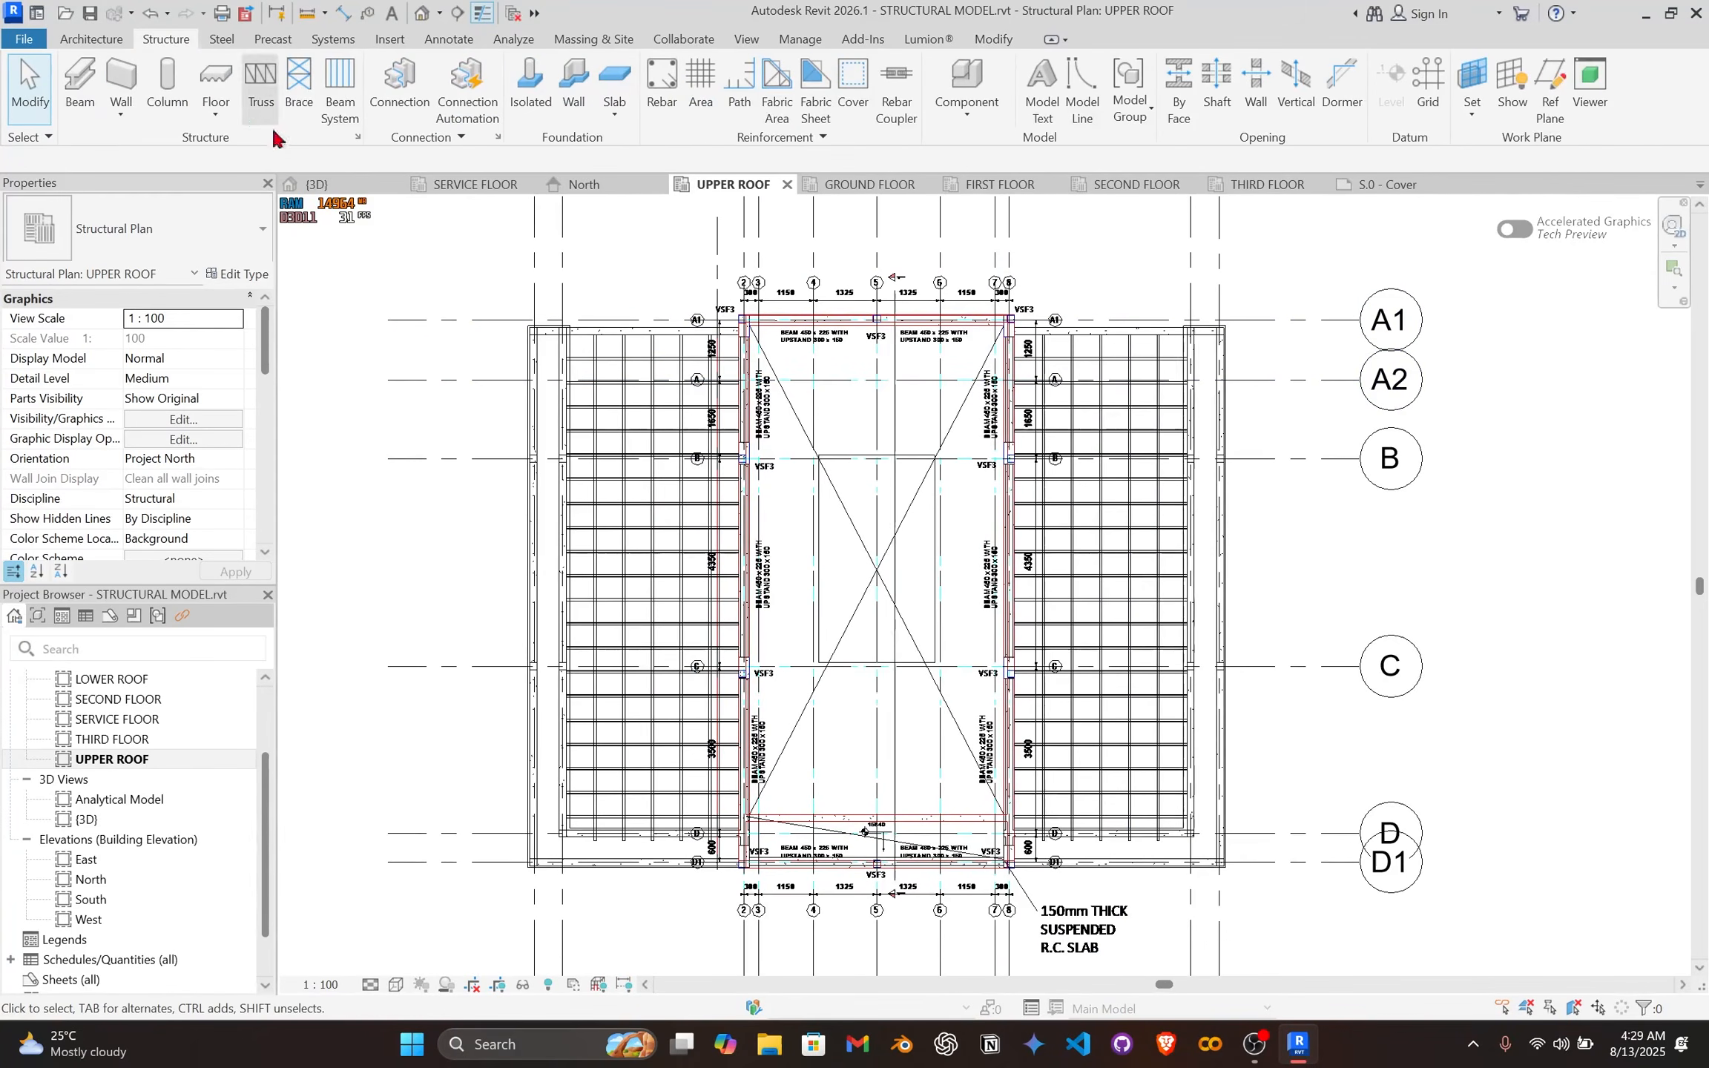
click(338, 89)
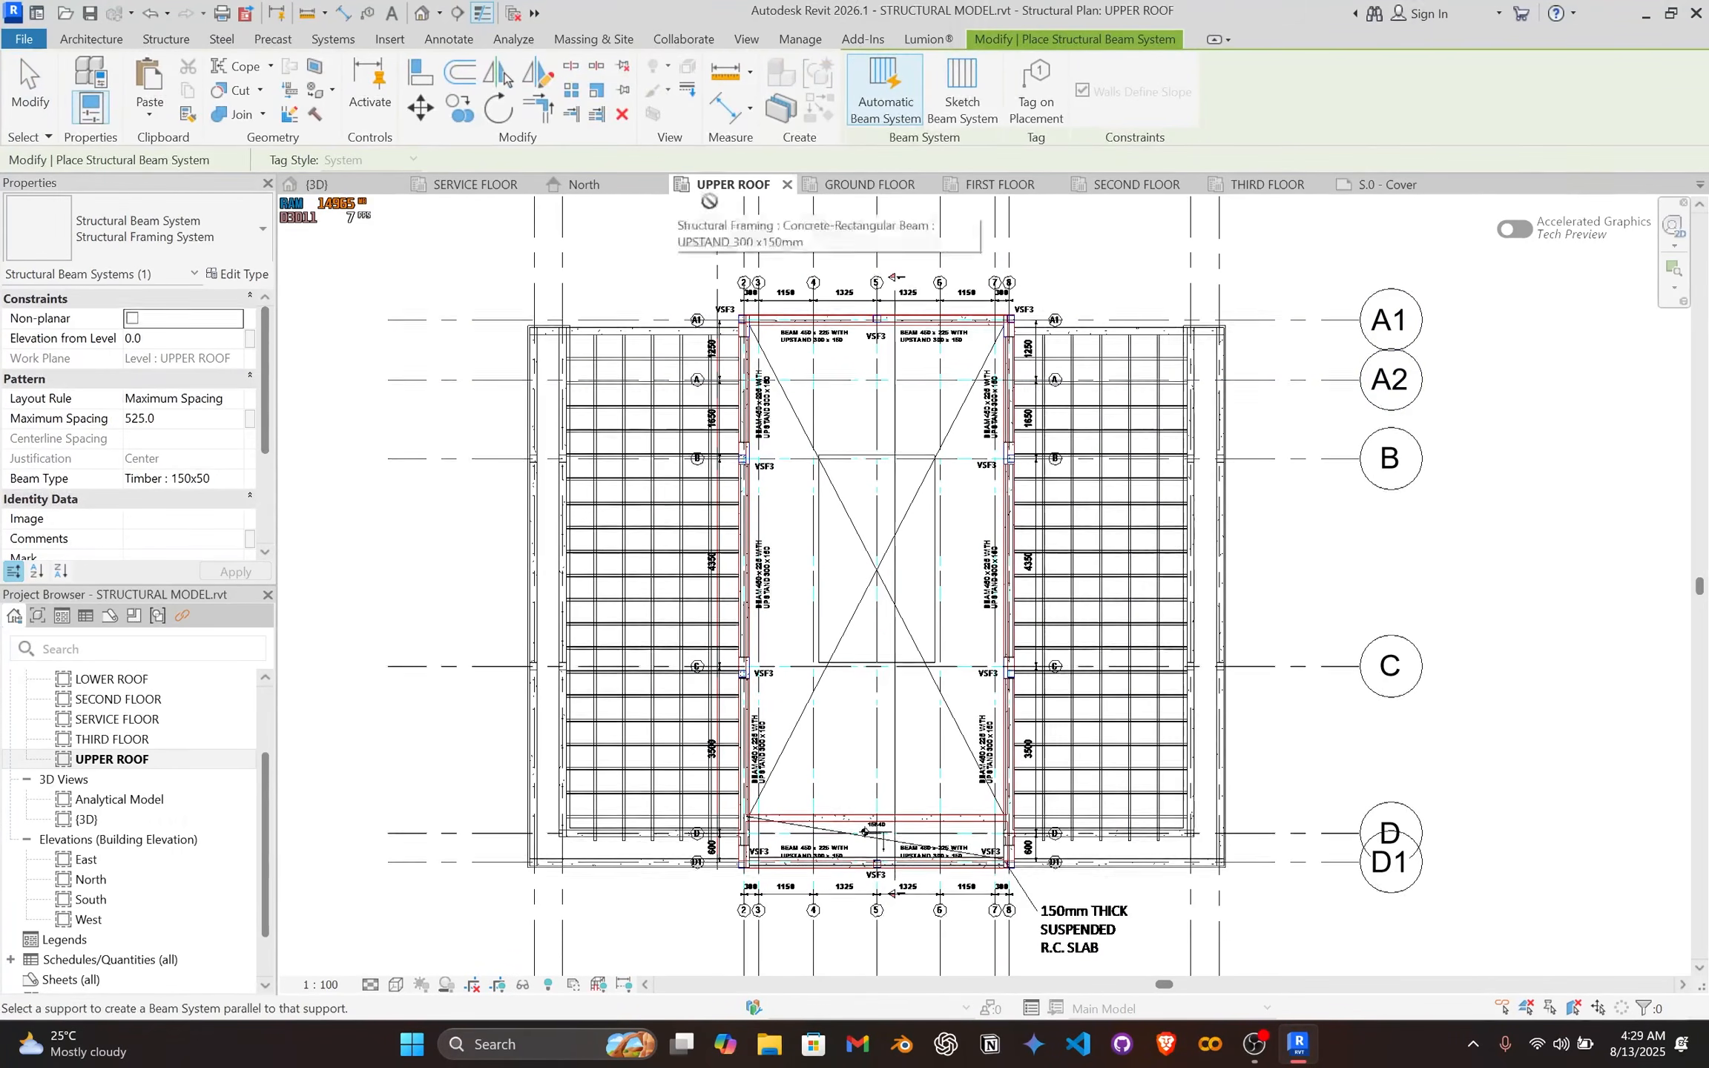
click(978, 93)
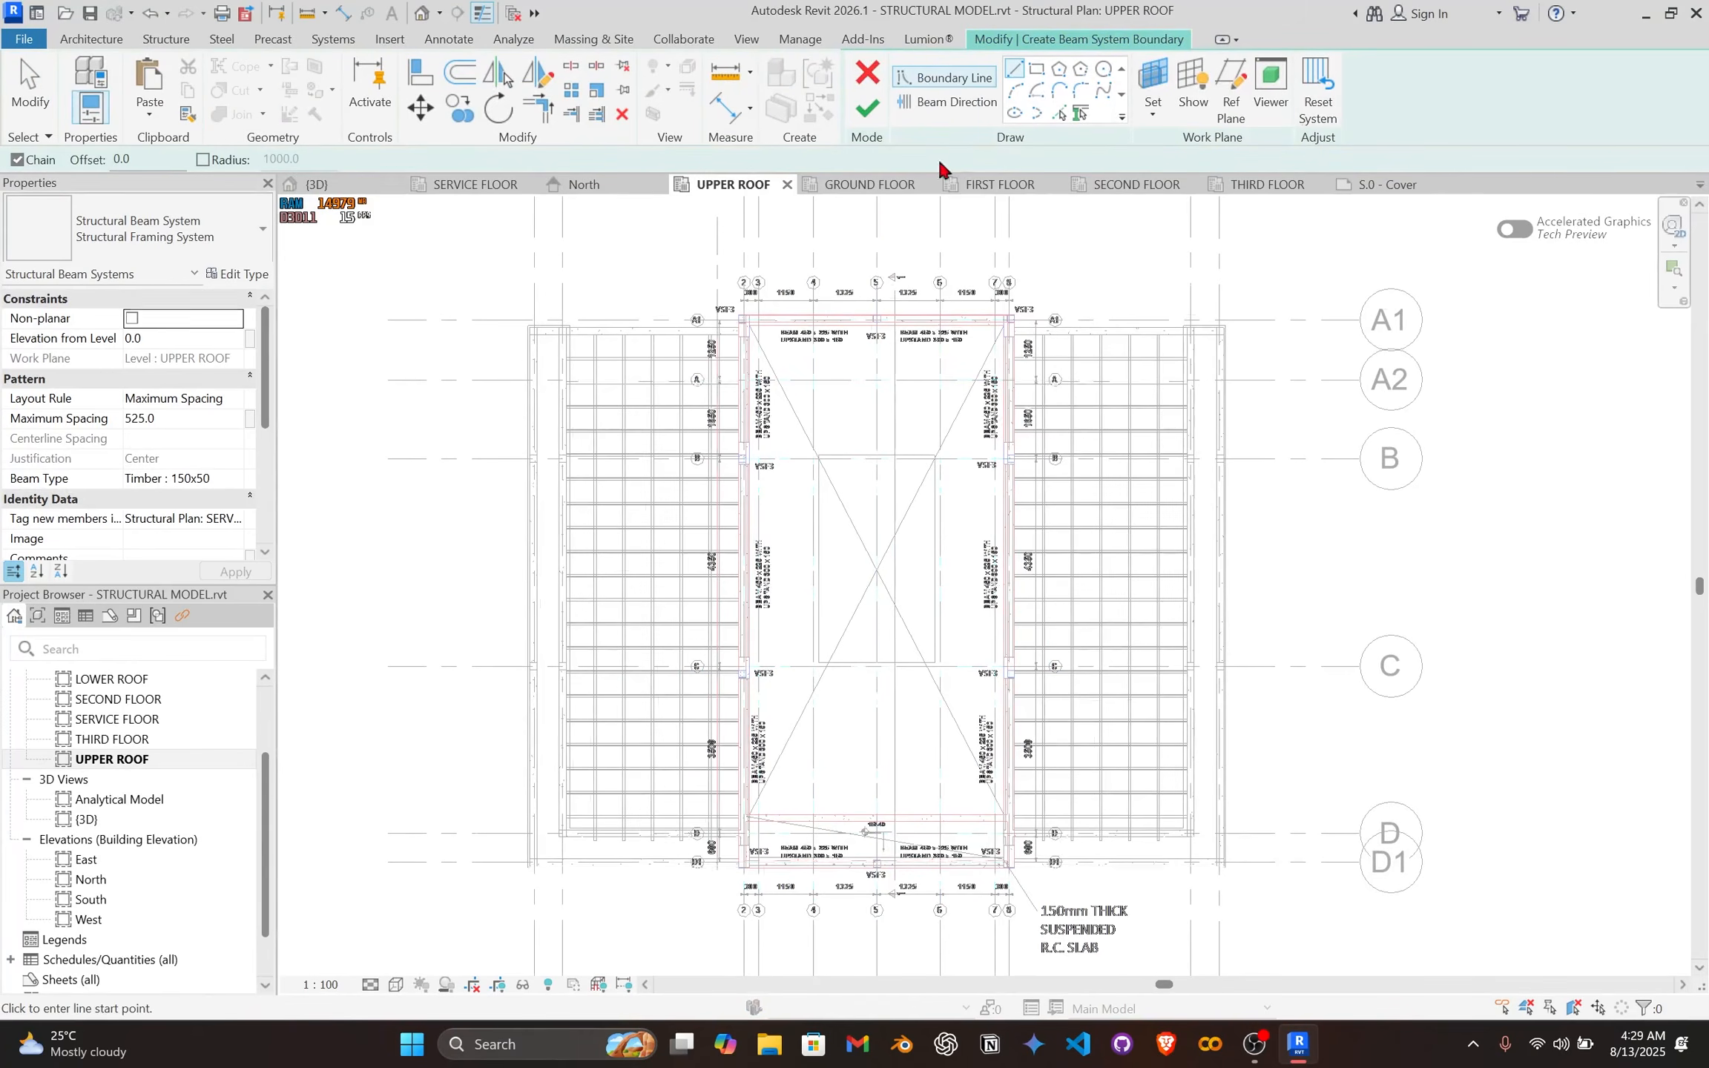
Step: Set the beam system's work plane to Reference Plane : Upper Roof Rafters and its maximum spacing to 1050
click(1155, 107)
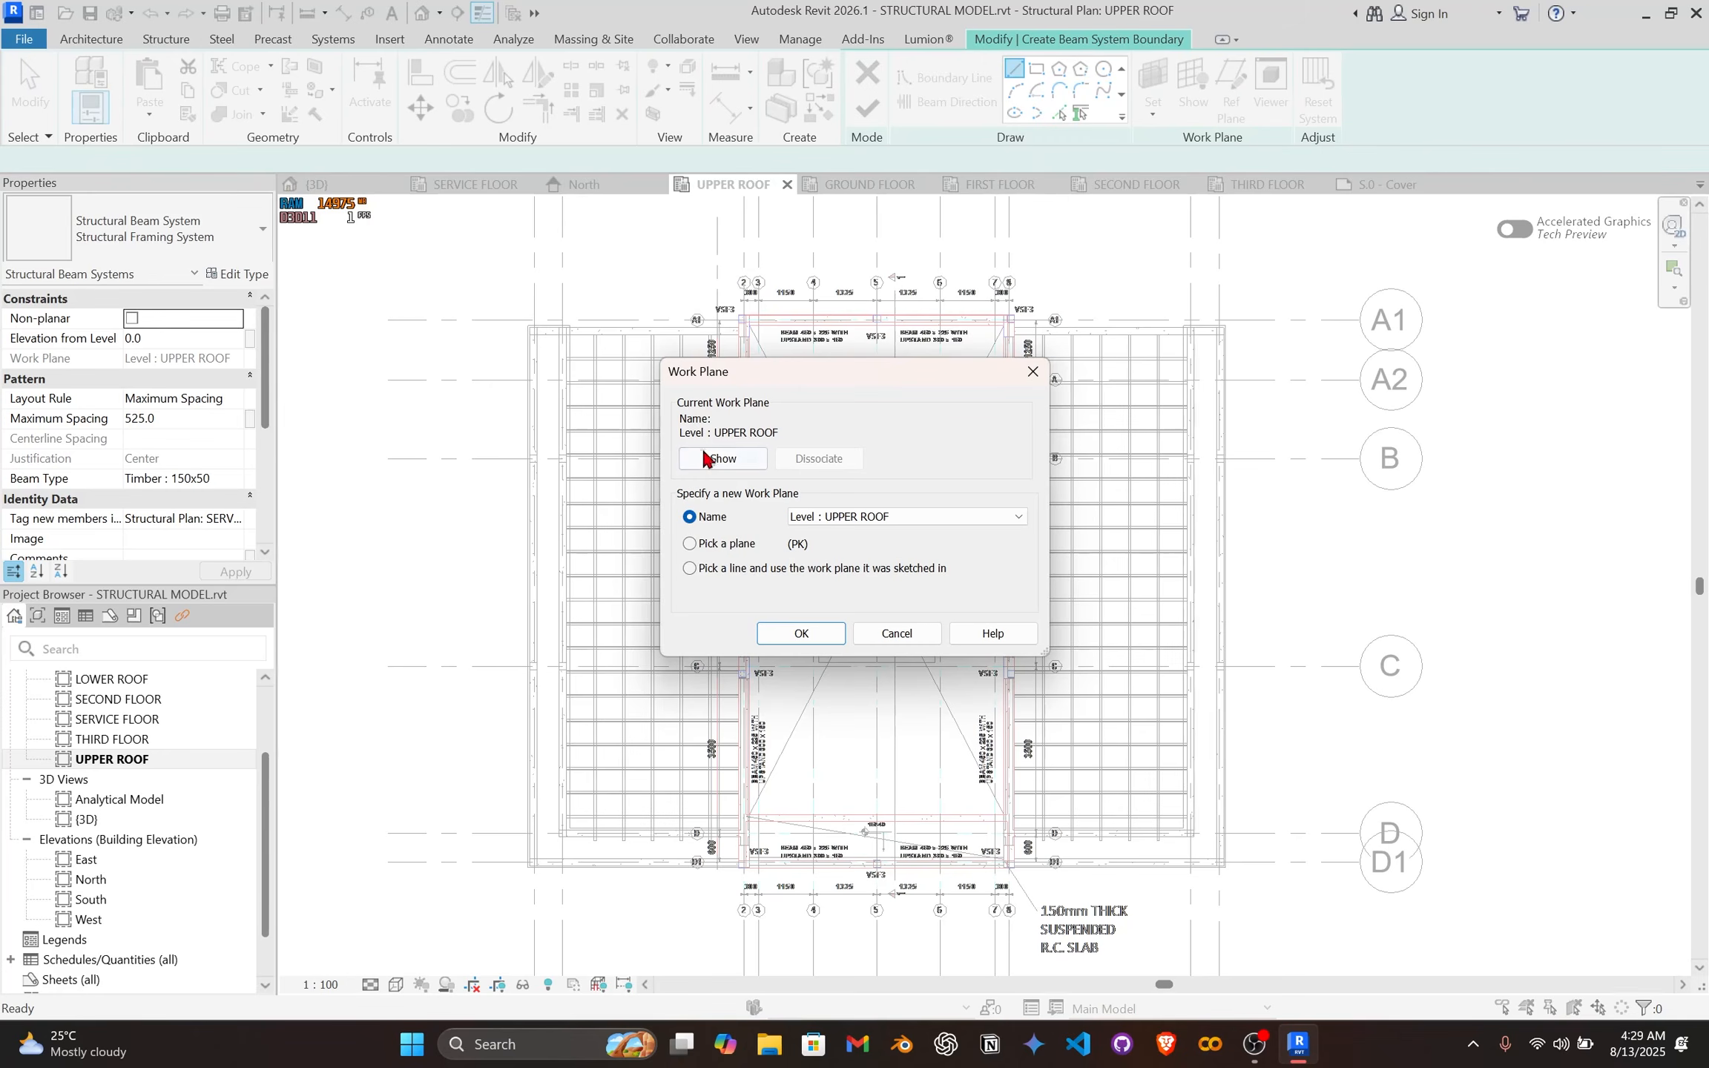
click(853, 517)
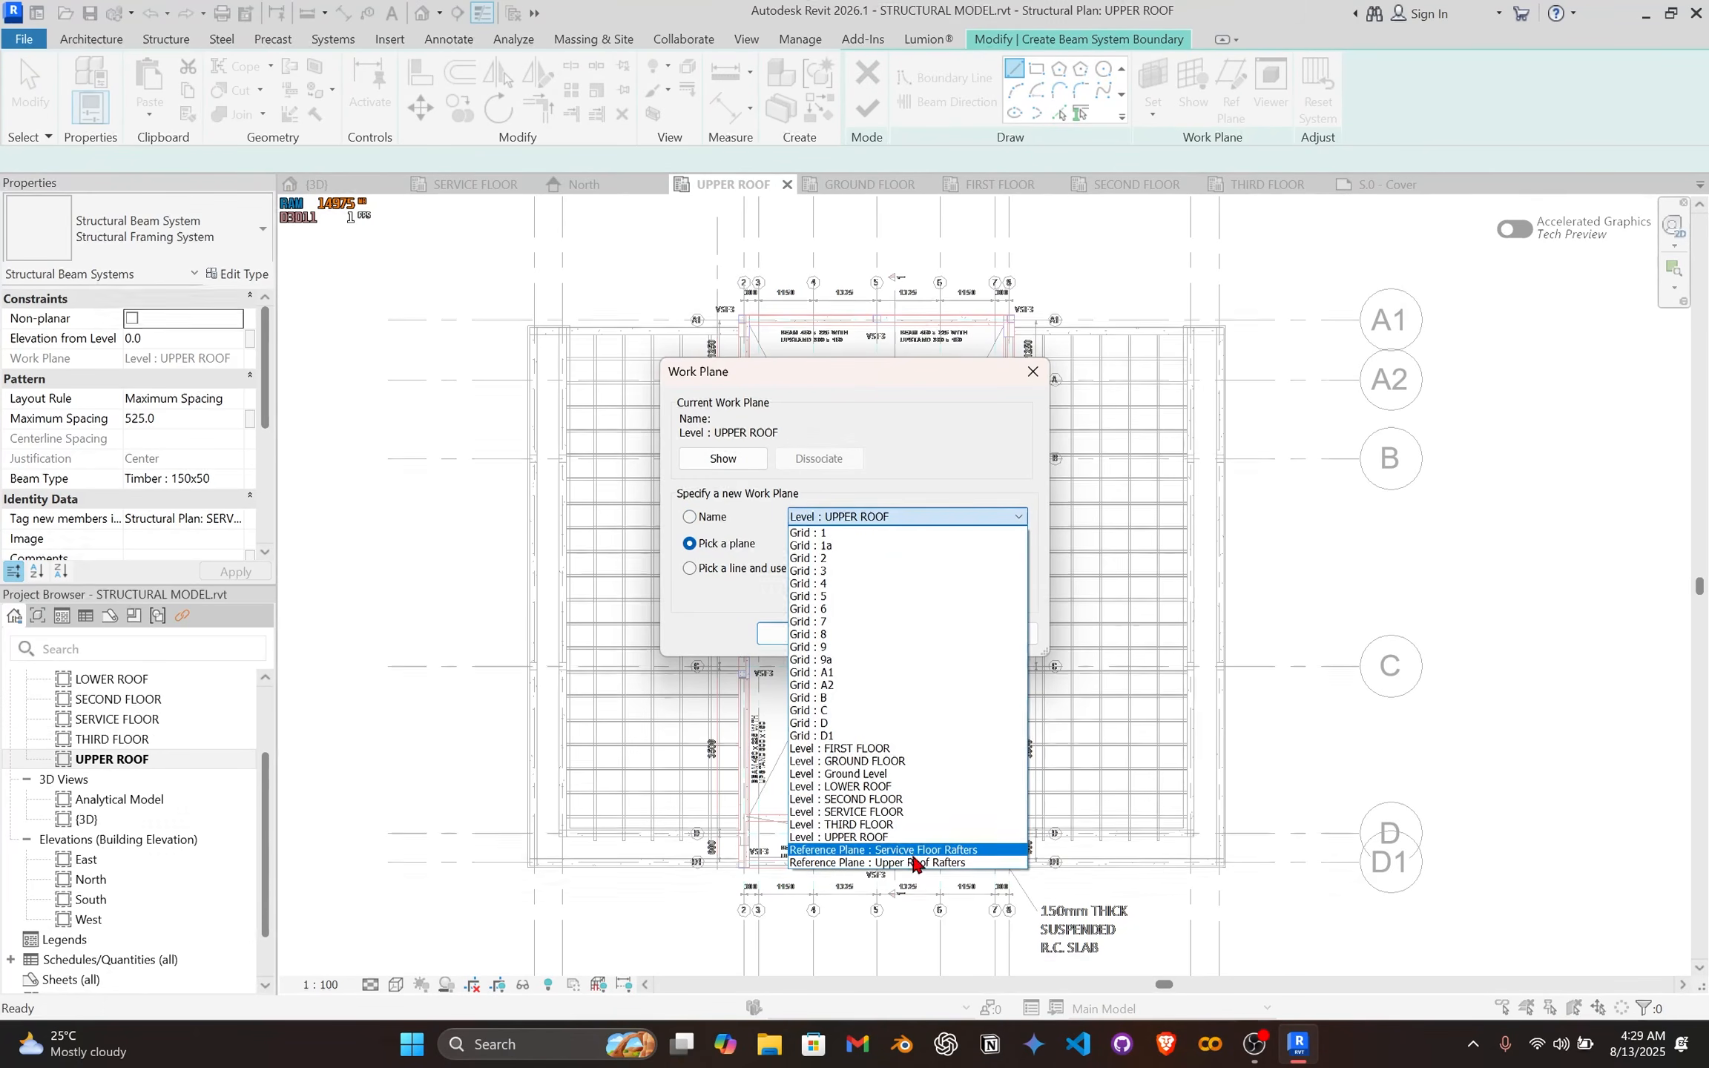
click(908, 863)
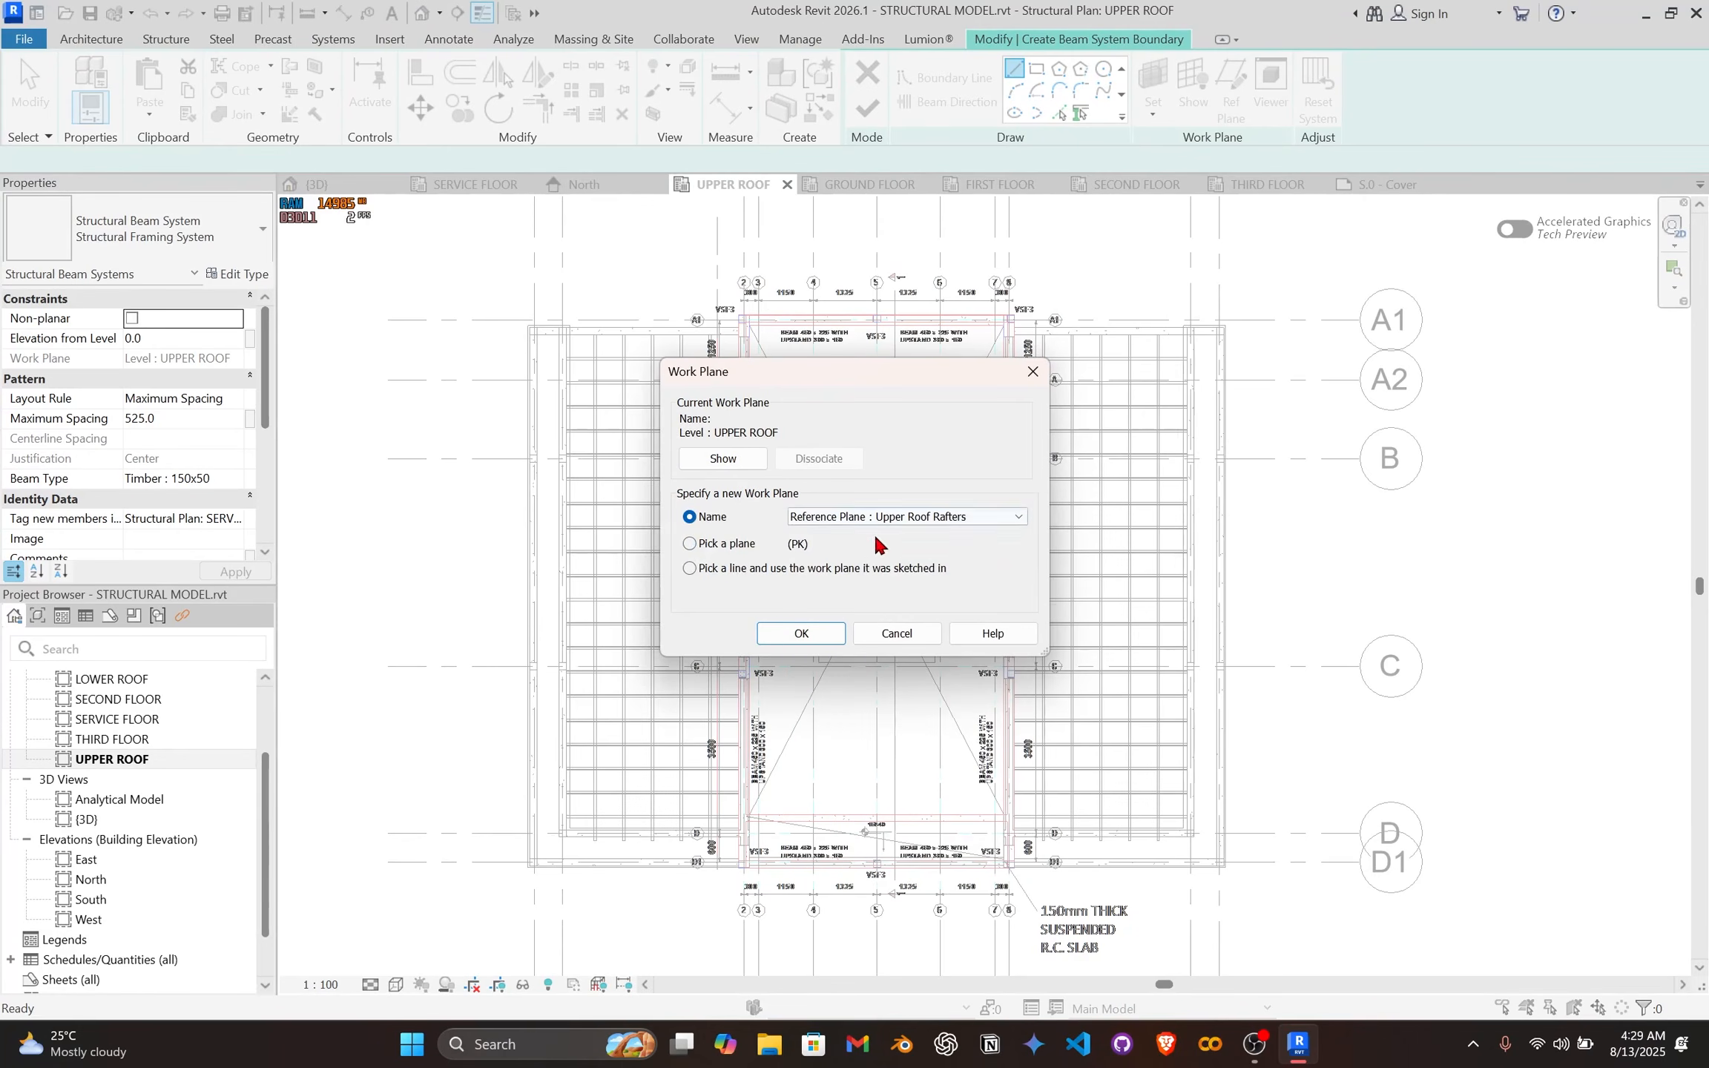
click(788, 632)
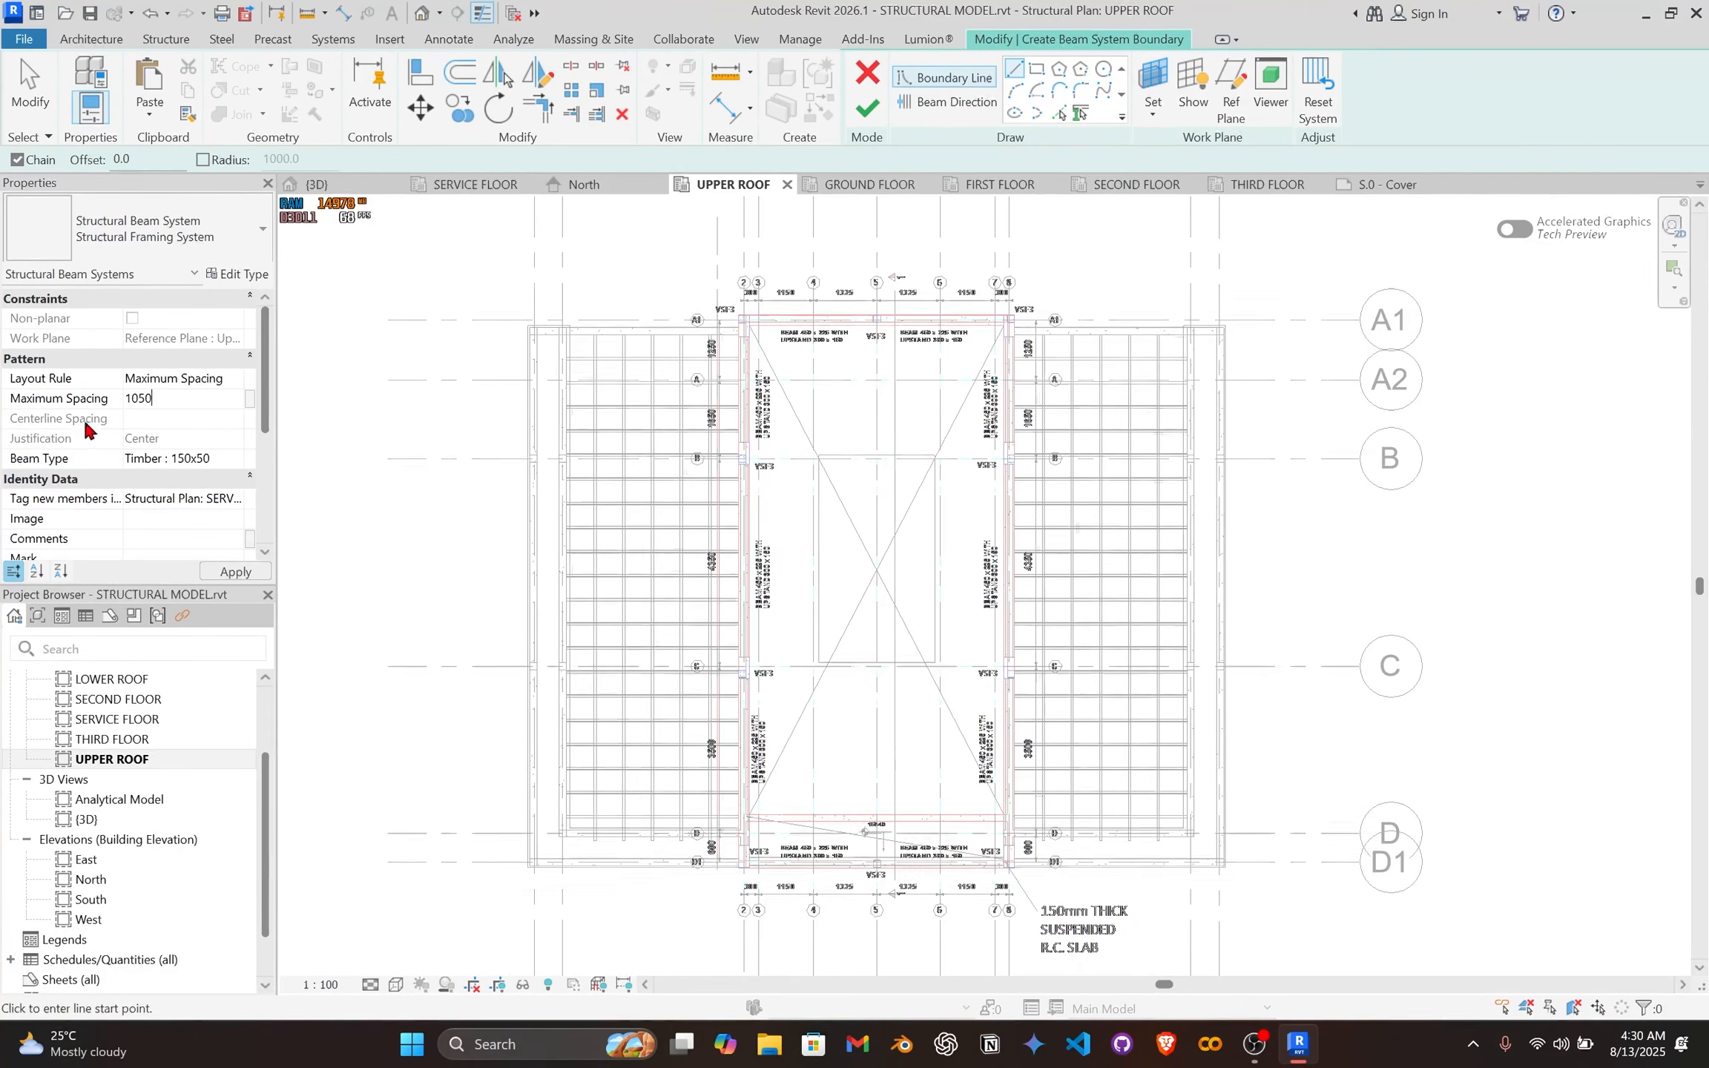
key(Return)
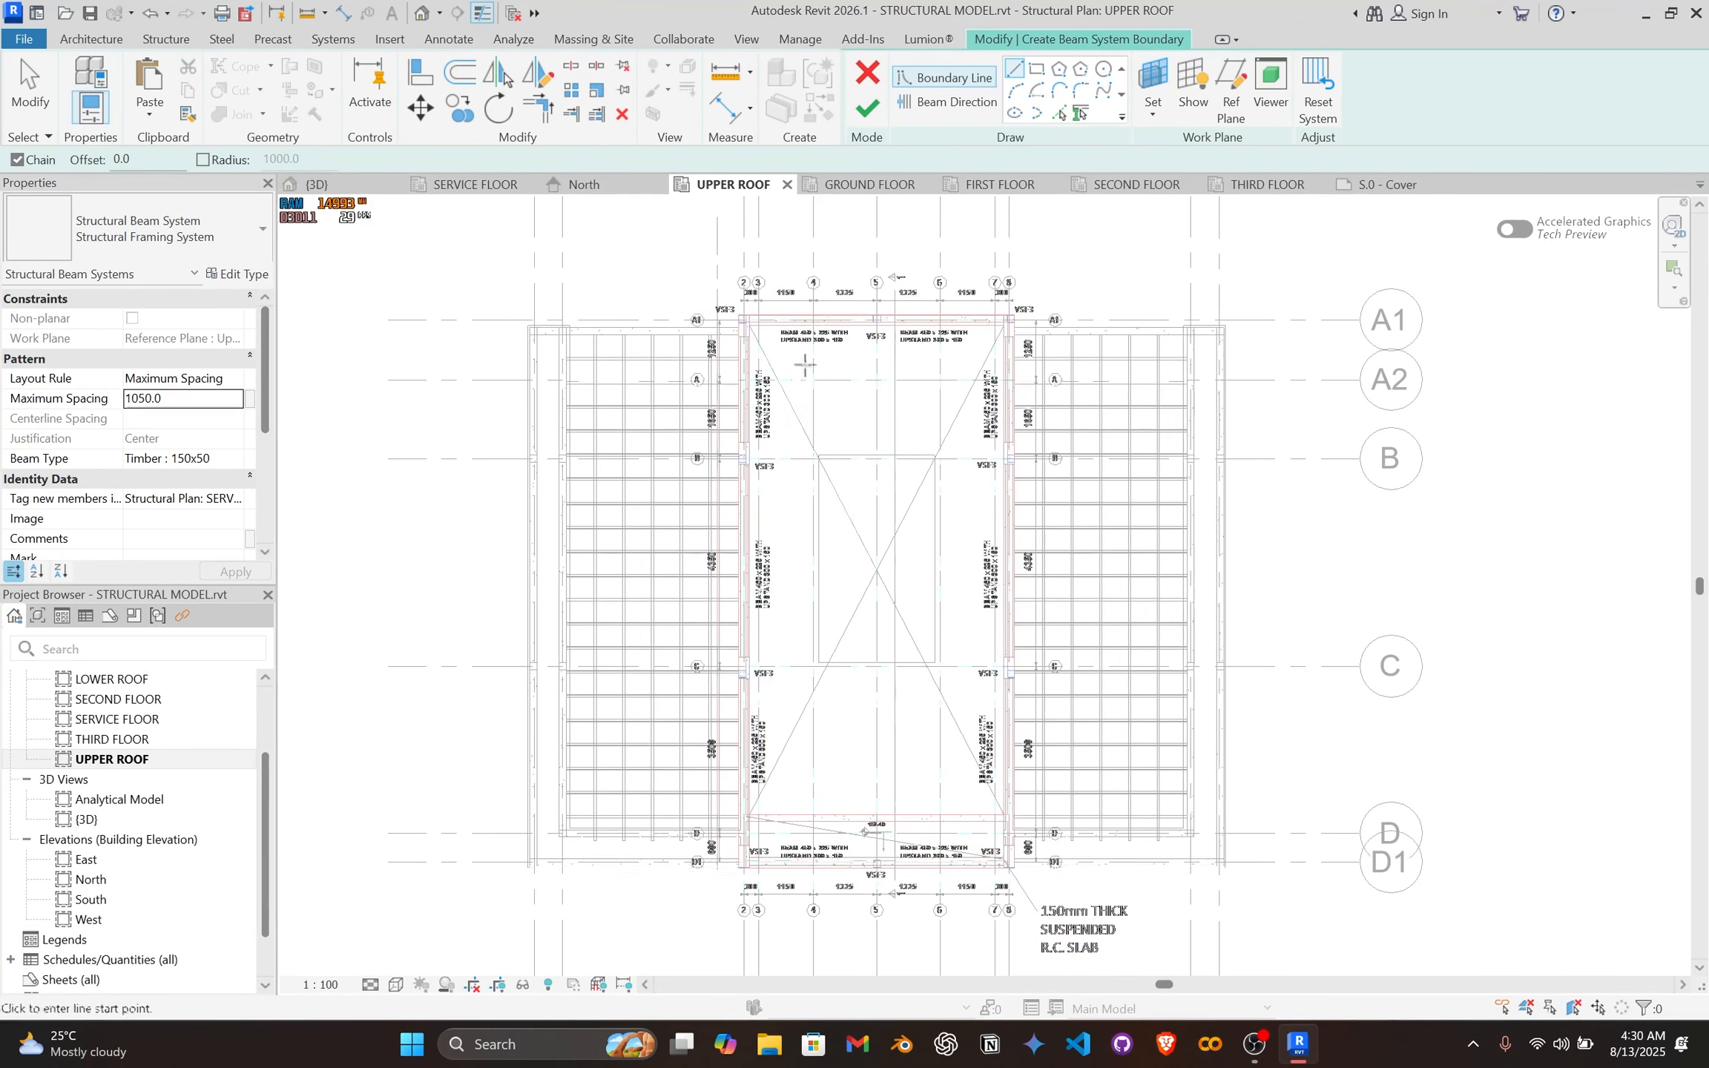
Step: Sketch a rectangular boundary from the VSF3 column at grids A1 and 2 to the UPSTAND 300 x150mm beam's end near grids D and 8
click(1040, 71)
scroll(650, 369, up, 8)
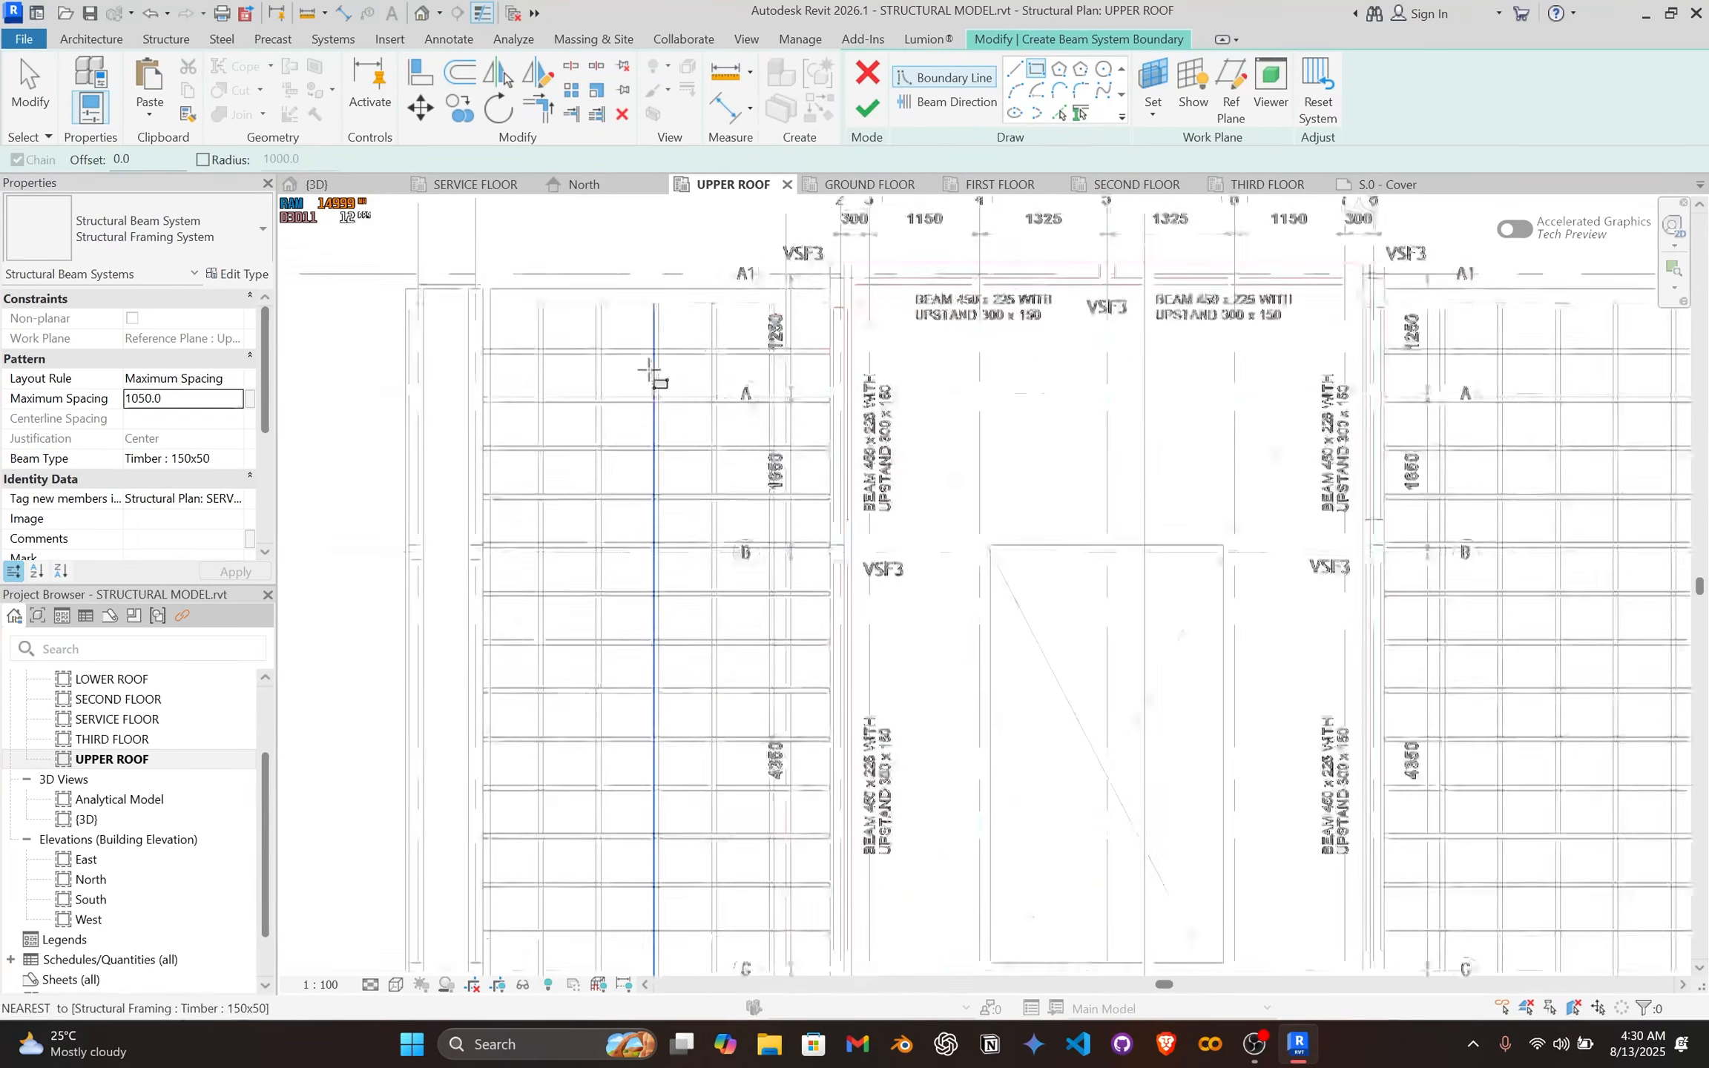
mouse_move(963, 311)
middle_down()
mouse_move(932, 401)
mouse_move(686, 421)
middle_up()
scroll(880, 405, up, 3)
scroll(686, 420, down, 4)
scroll(685, 419, down, 2)
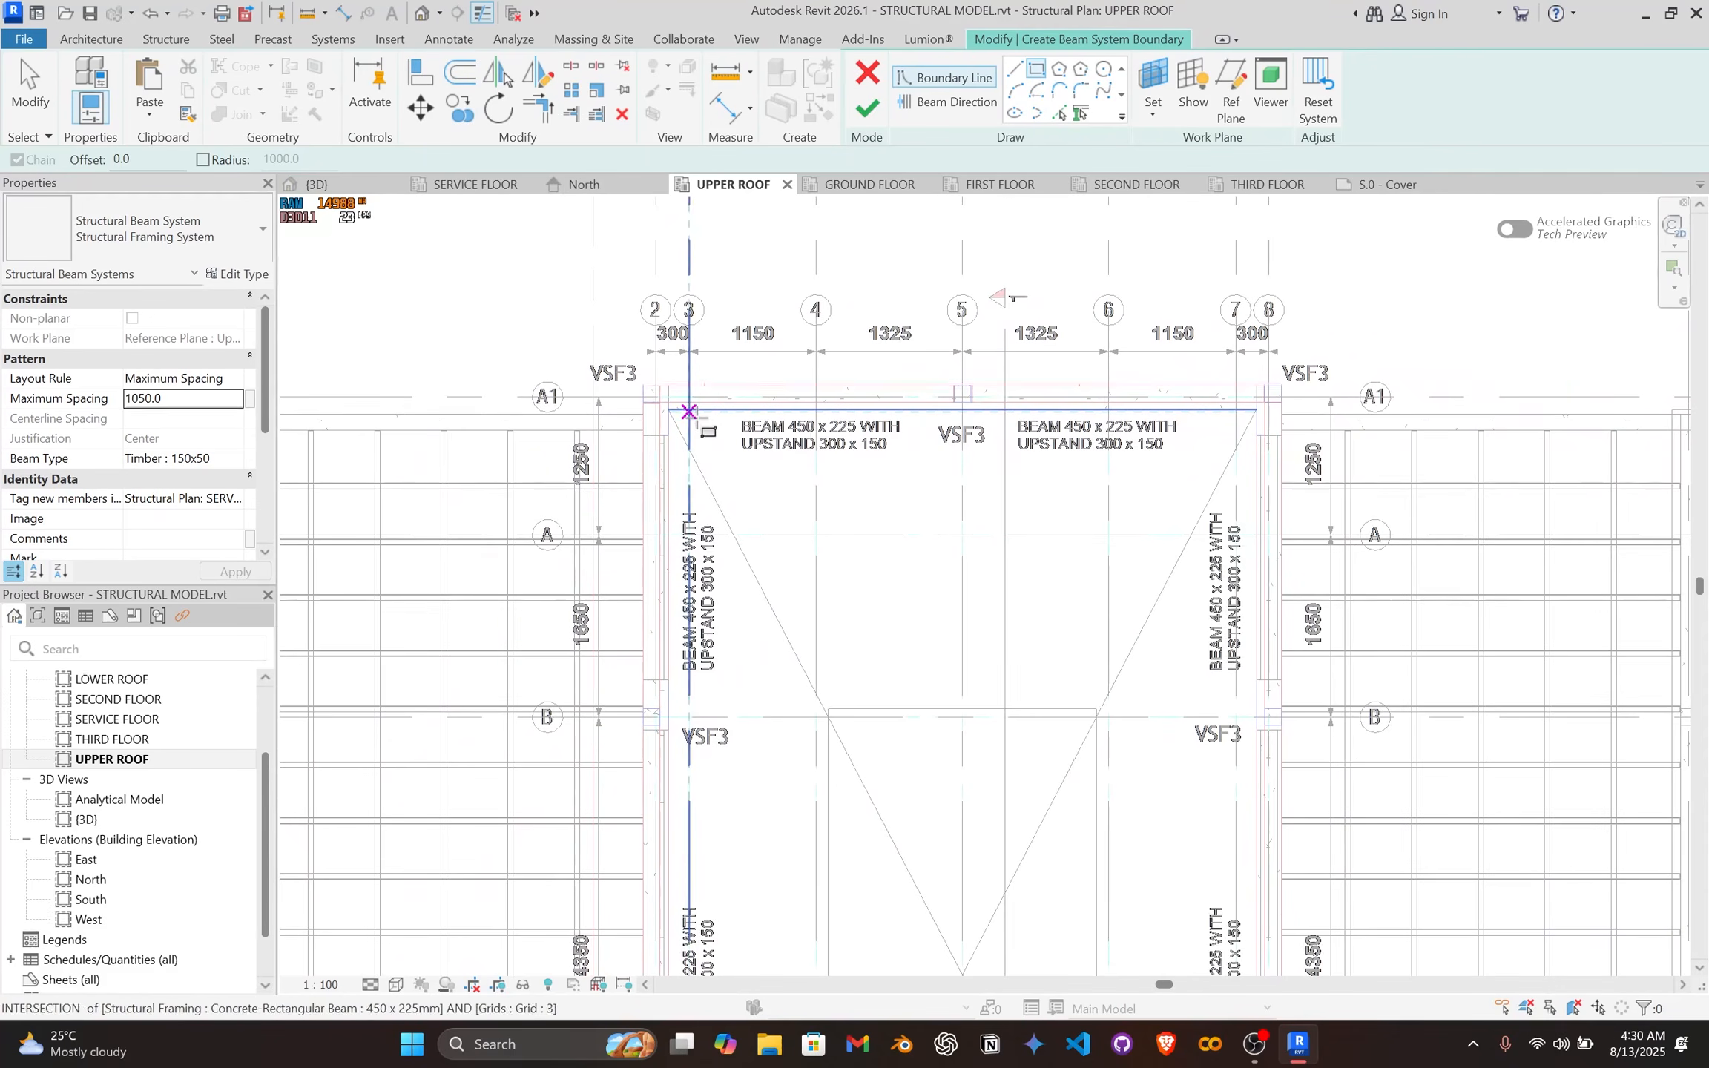
scroll(668, 404, up, 6)
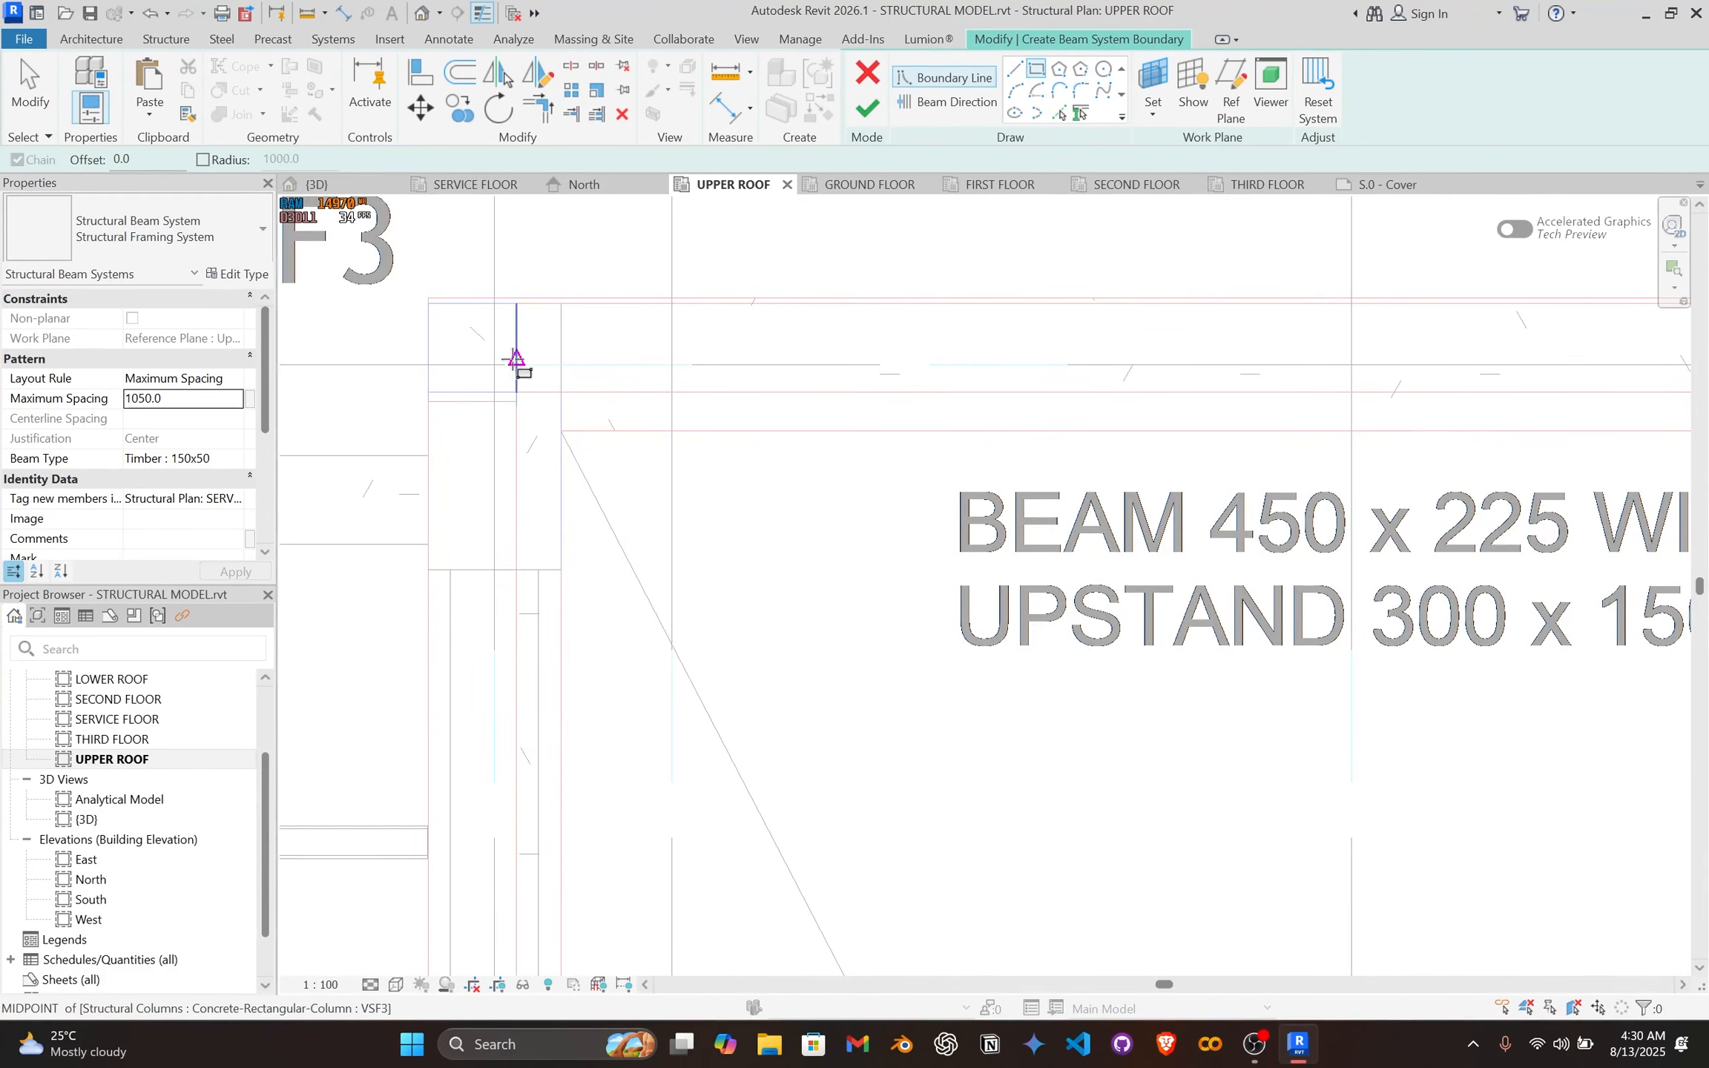
scroll(518, 364, up, 3)
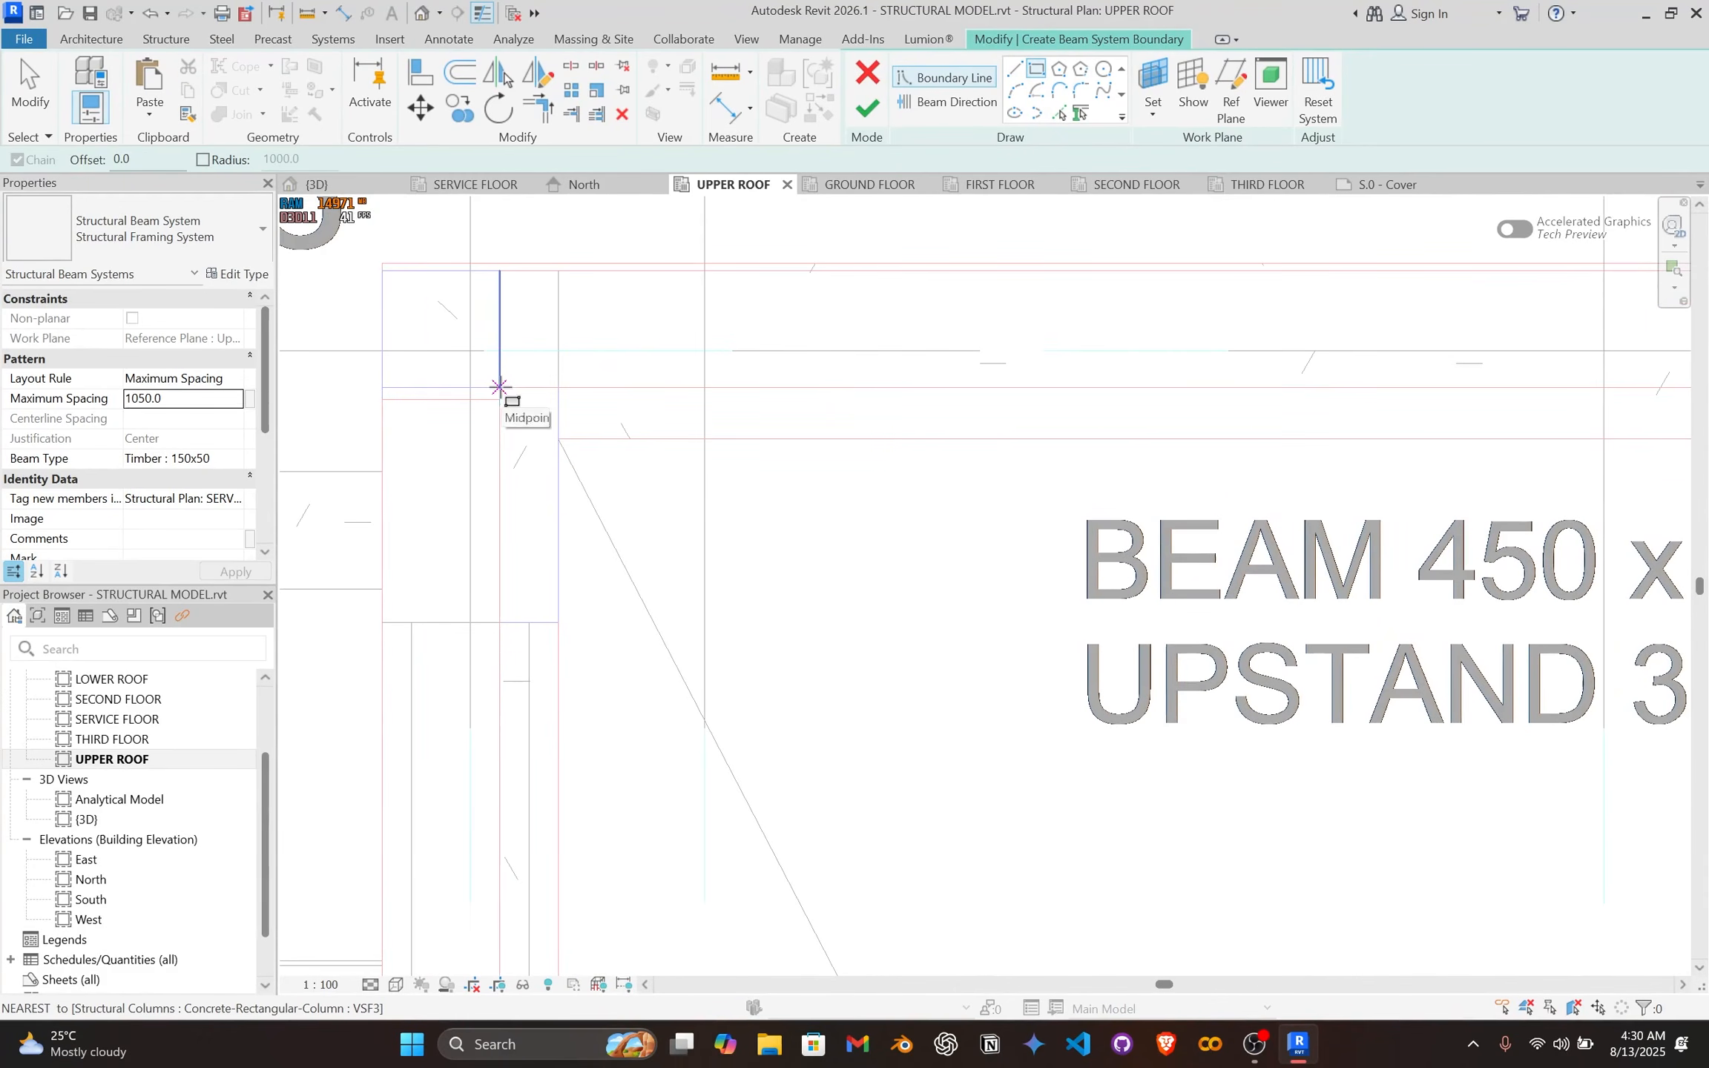
click(499, 387)
scroll(697, 504, down, 8)
middle_drag(1159, 745, 1015, 334)
scroll(1072, 737, down, 2)
middle_drag(1072, 737, 950, 359)
scroll(1046, 647, up, 2)
scroll(1034, 619, up, 3)
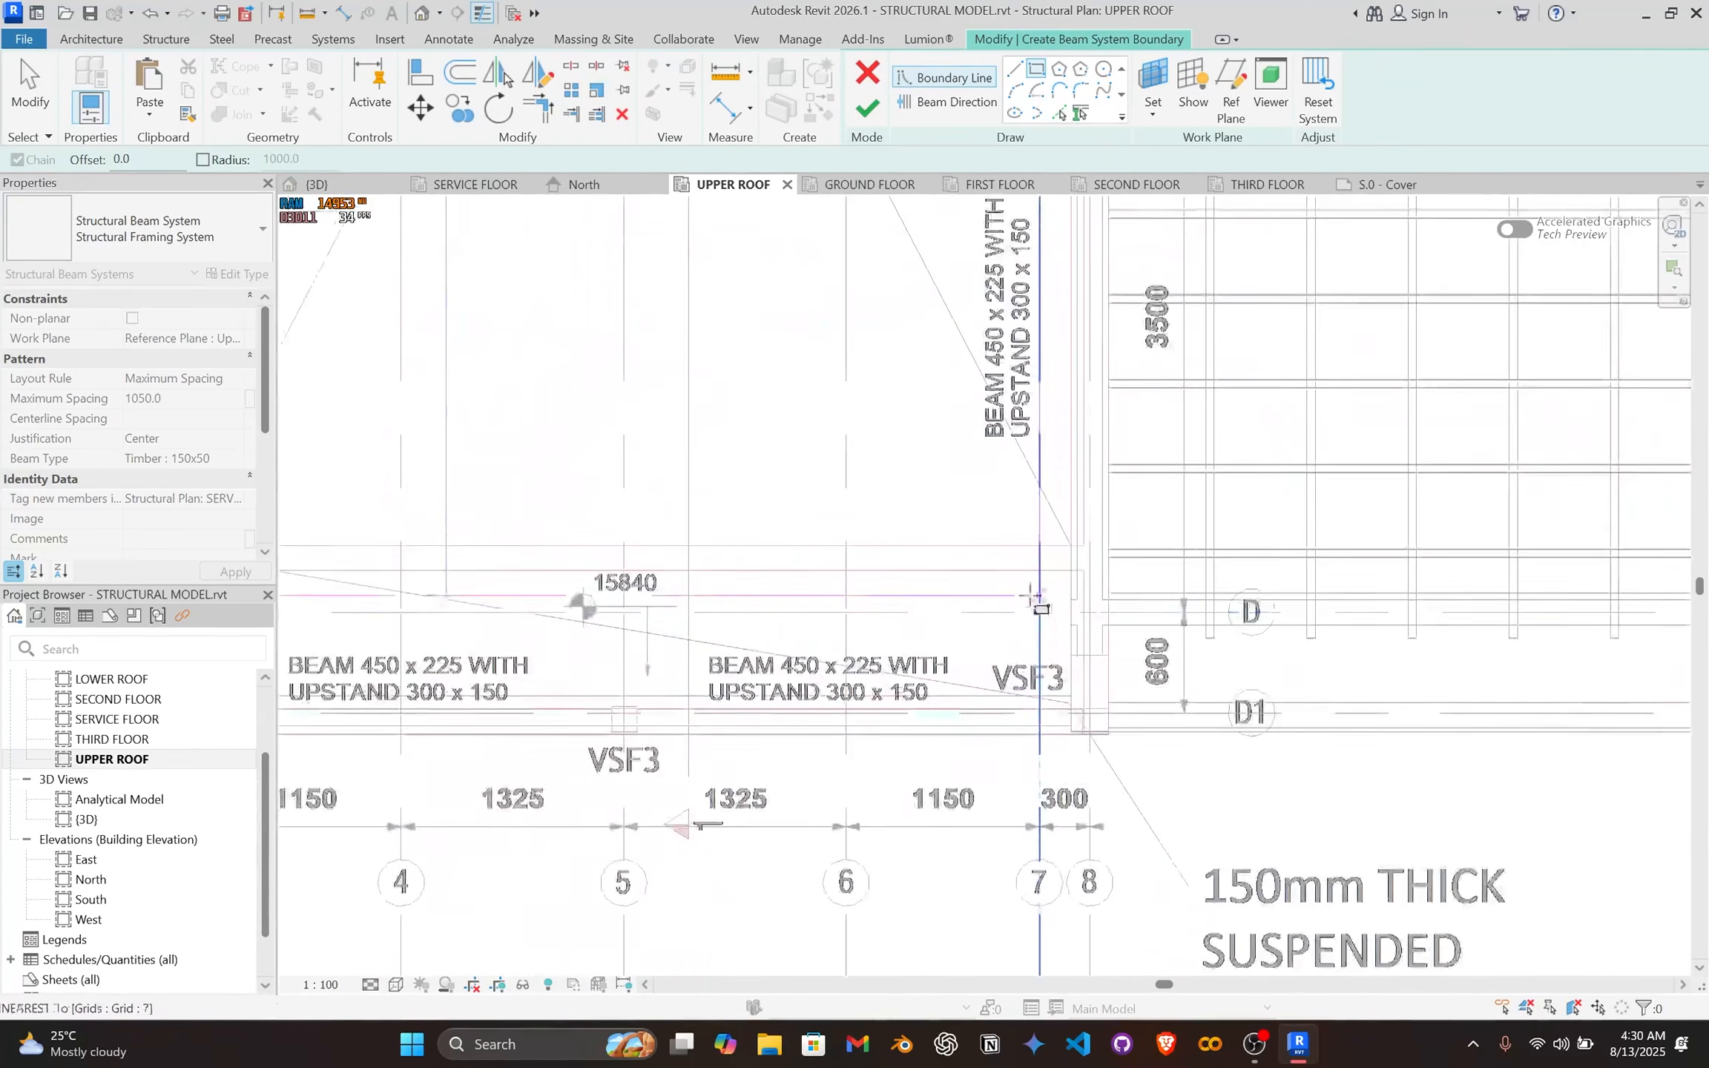
scroll(1031, 596, up, 4)
scroll(1078, 540, down, 3)
middle_drag(1159, 570, 1316, 674)
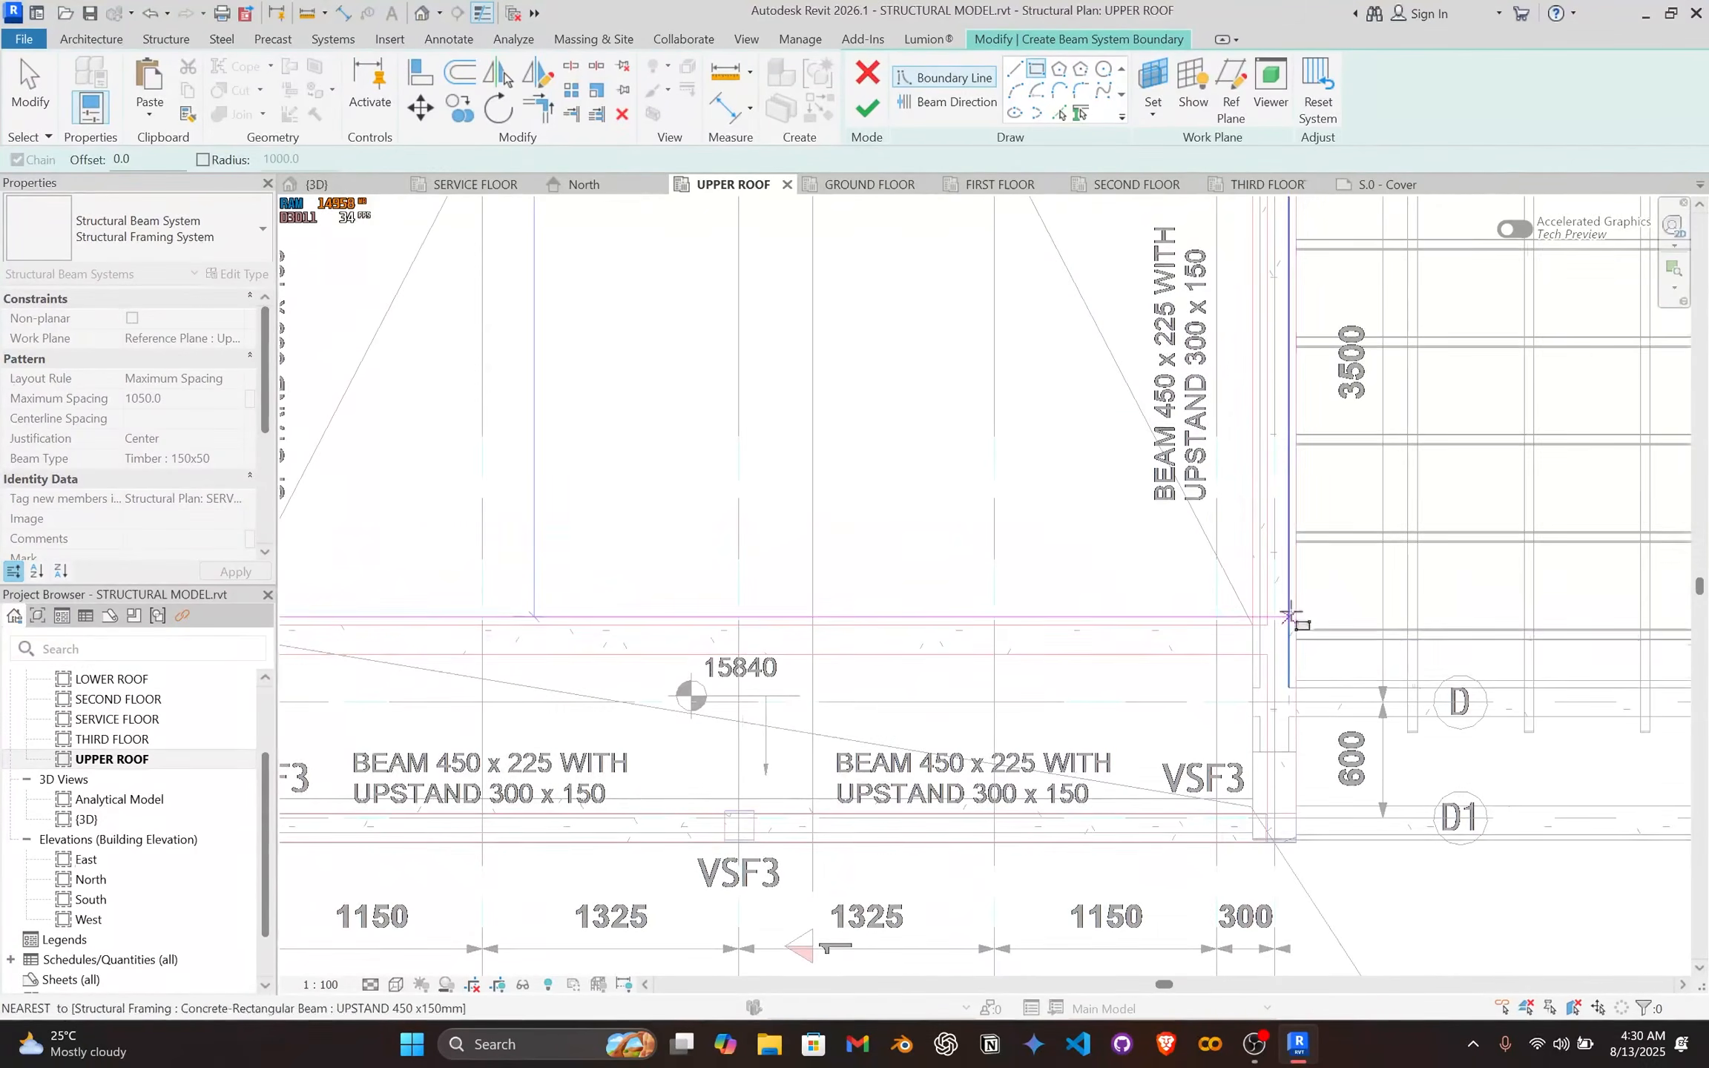
scroll(1331, 629, down, 1)
scroll(1342, 672, up, 4)
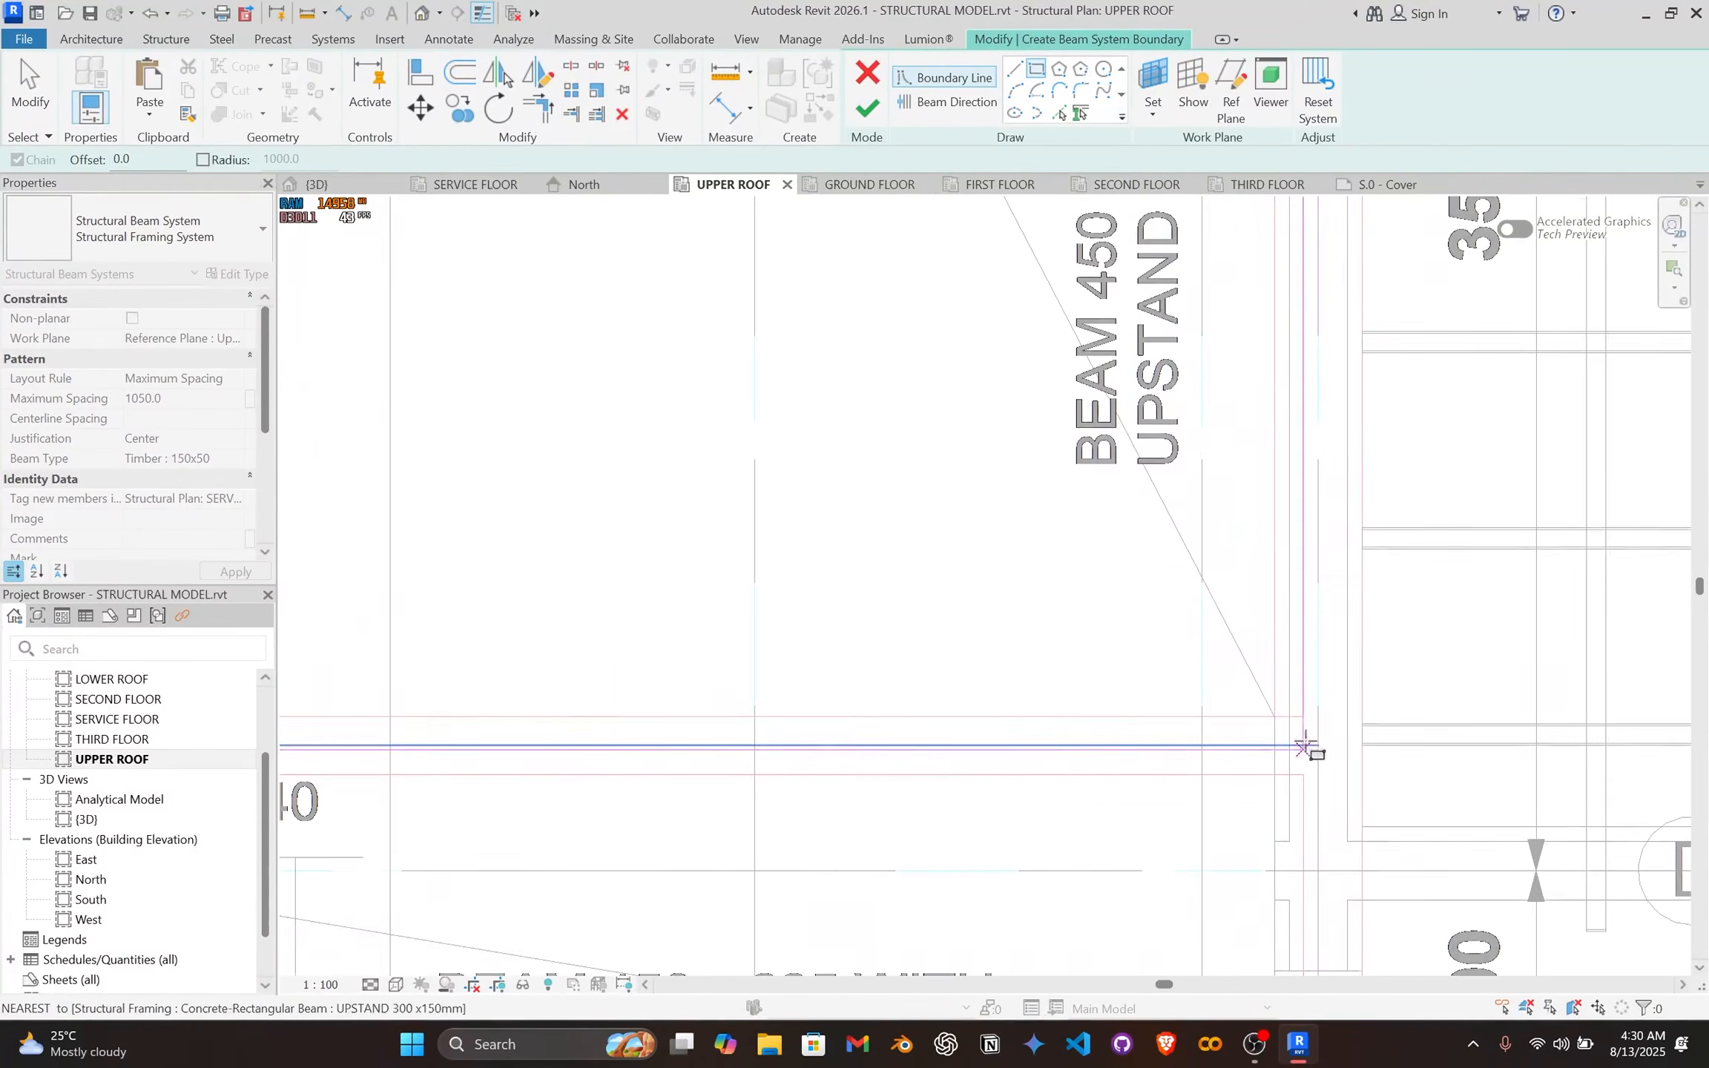
scroll(1307, 718, down, 5)
scroll(1308, 716, up, 3)
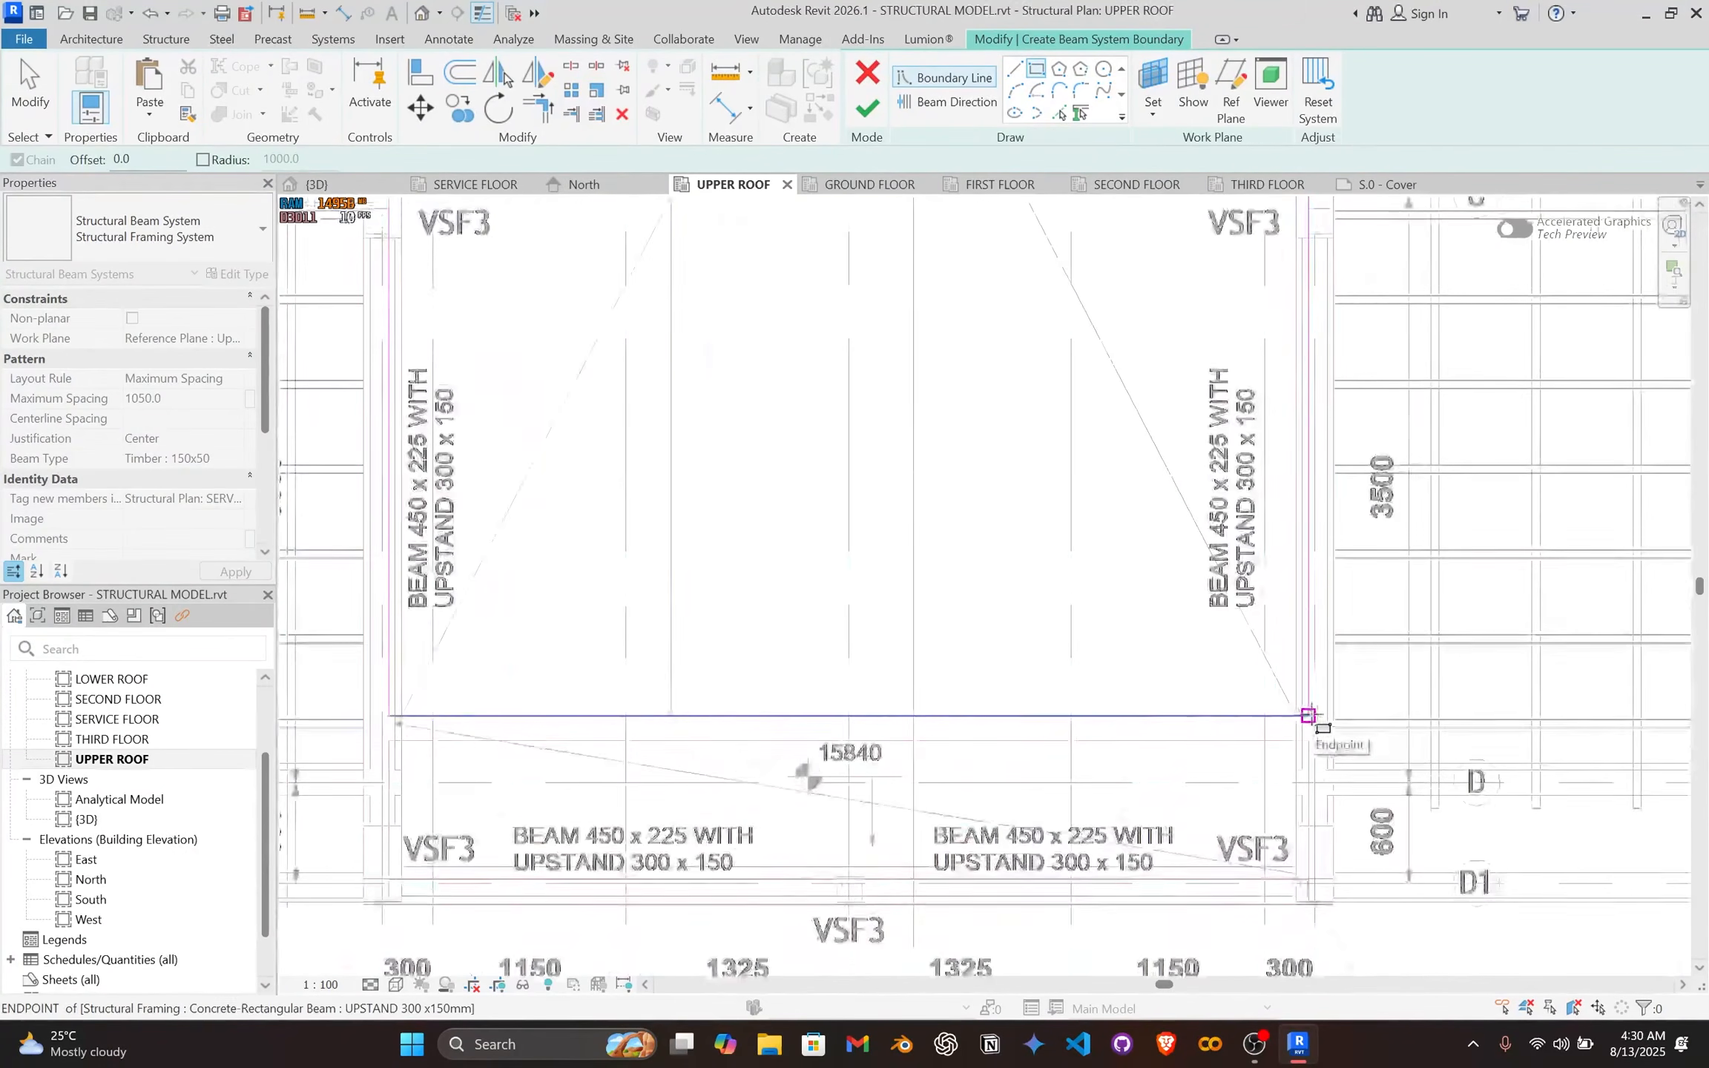
scroll(1308, 716, up, 4)
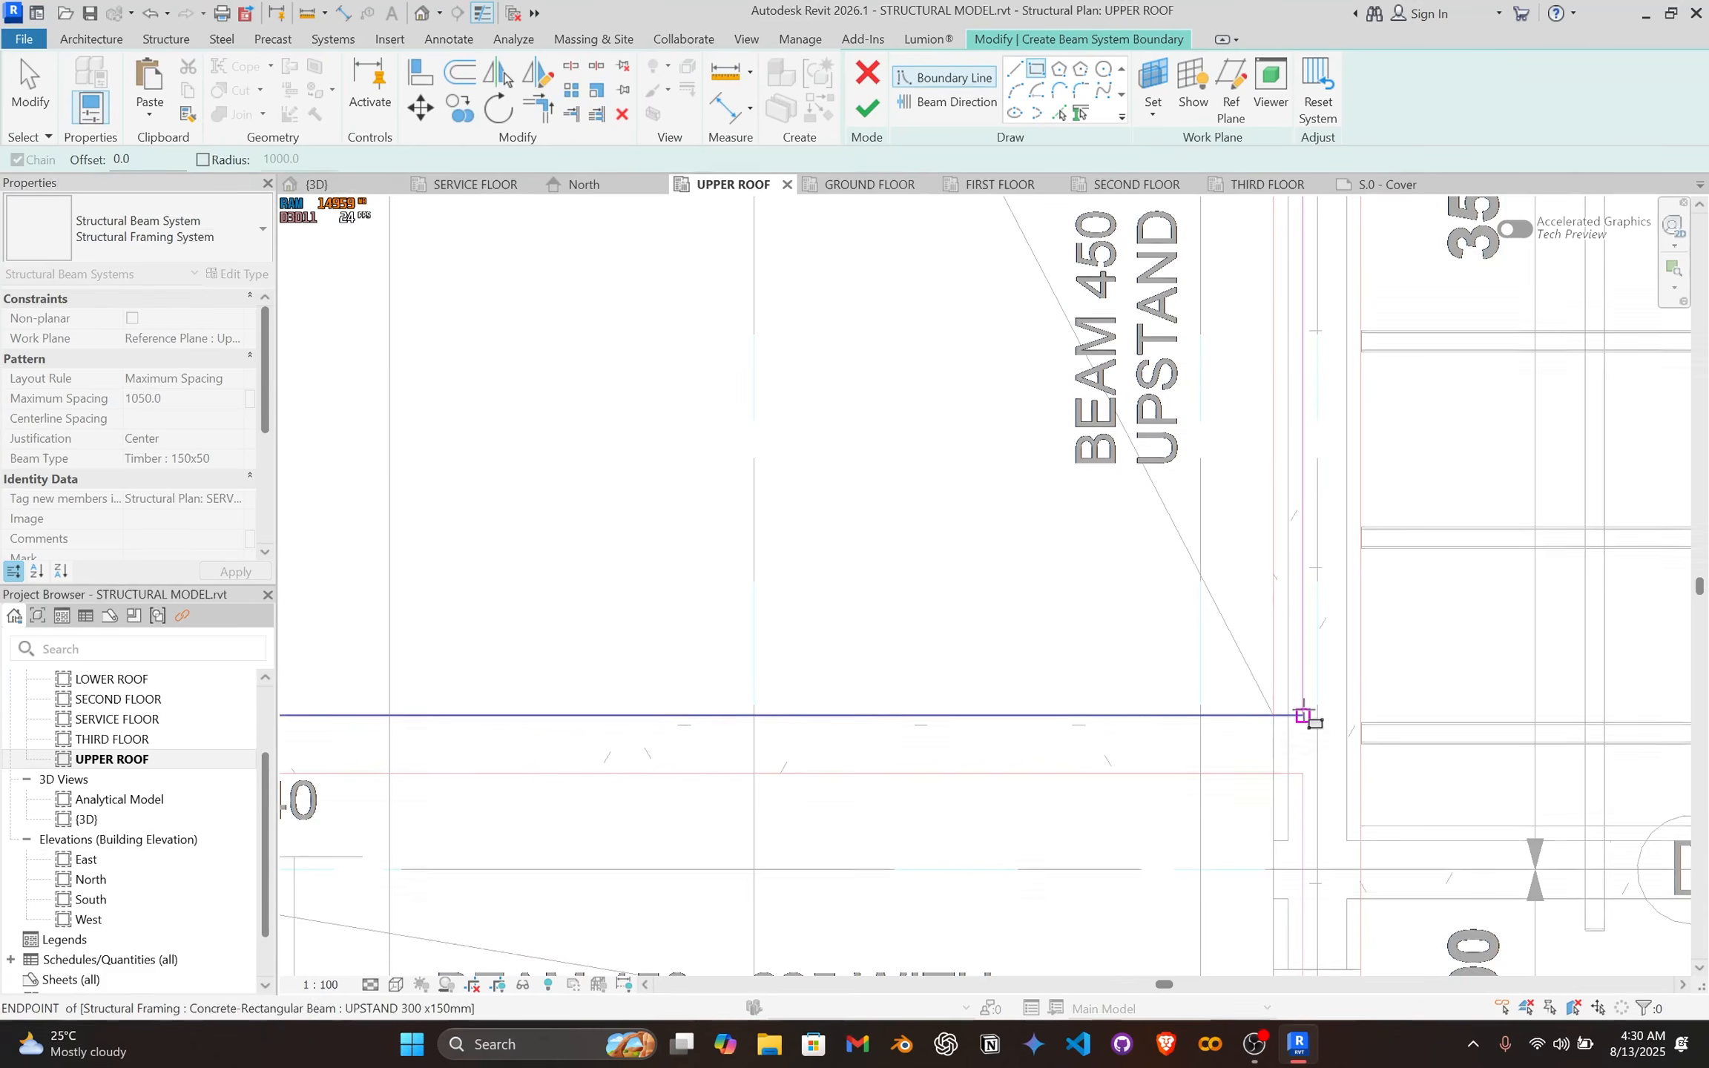
scroll(1308, 716, down, 6)
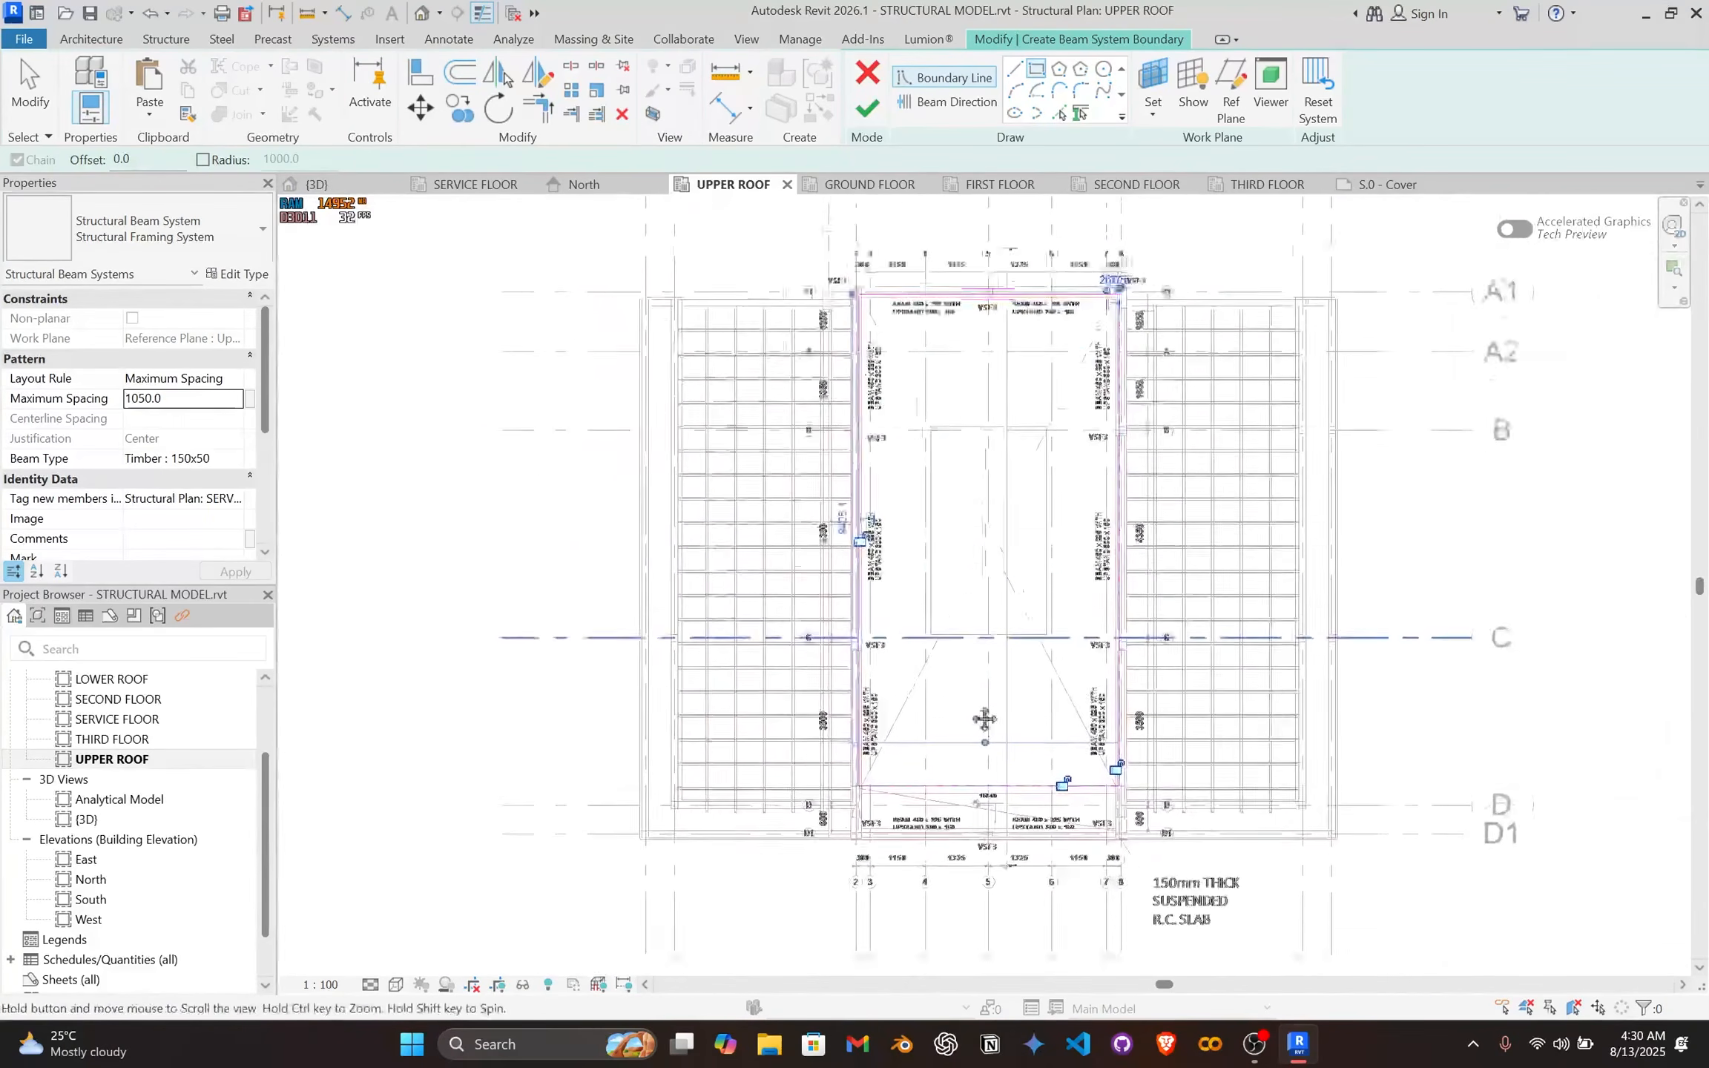
scroll(934, 202, up, 4)
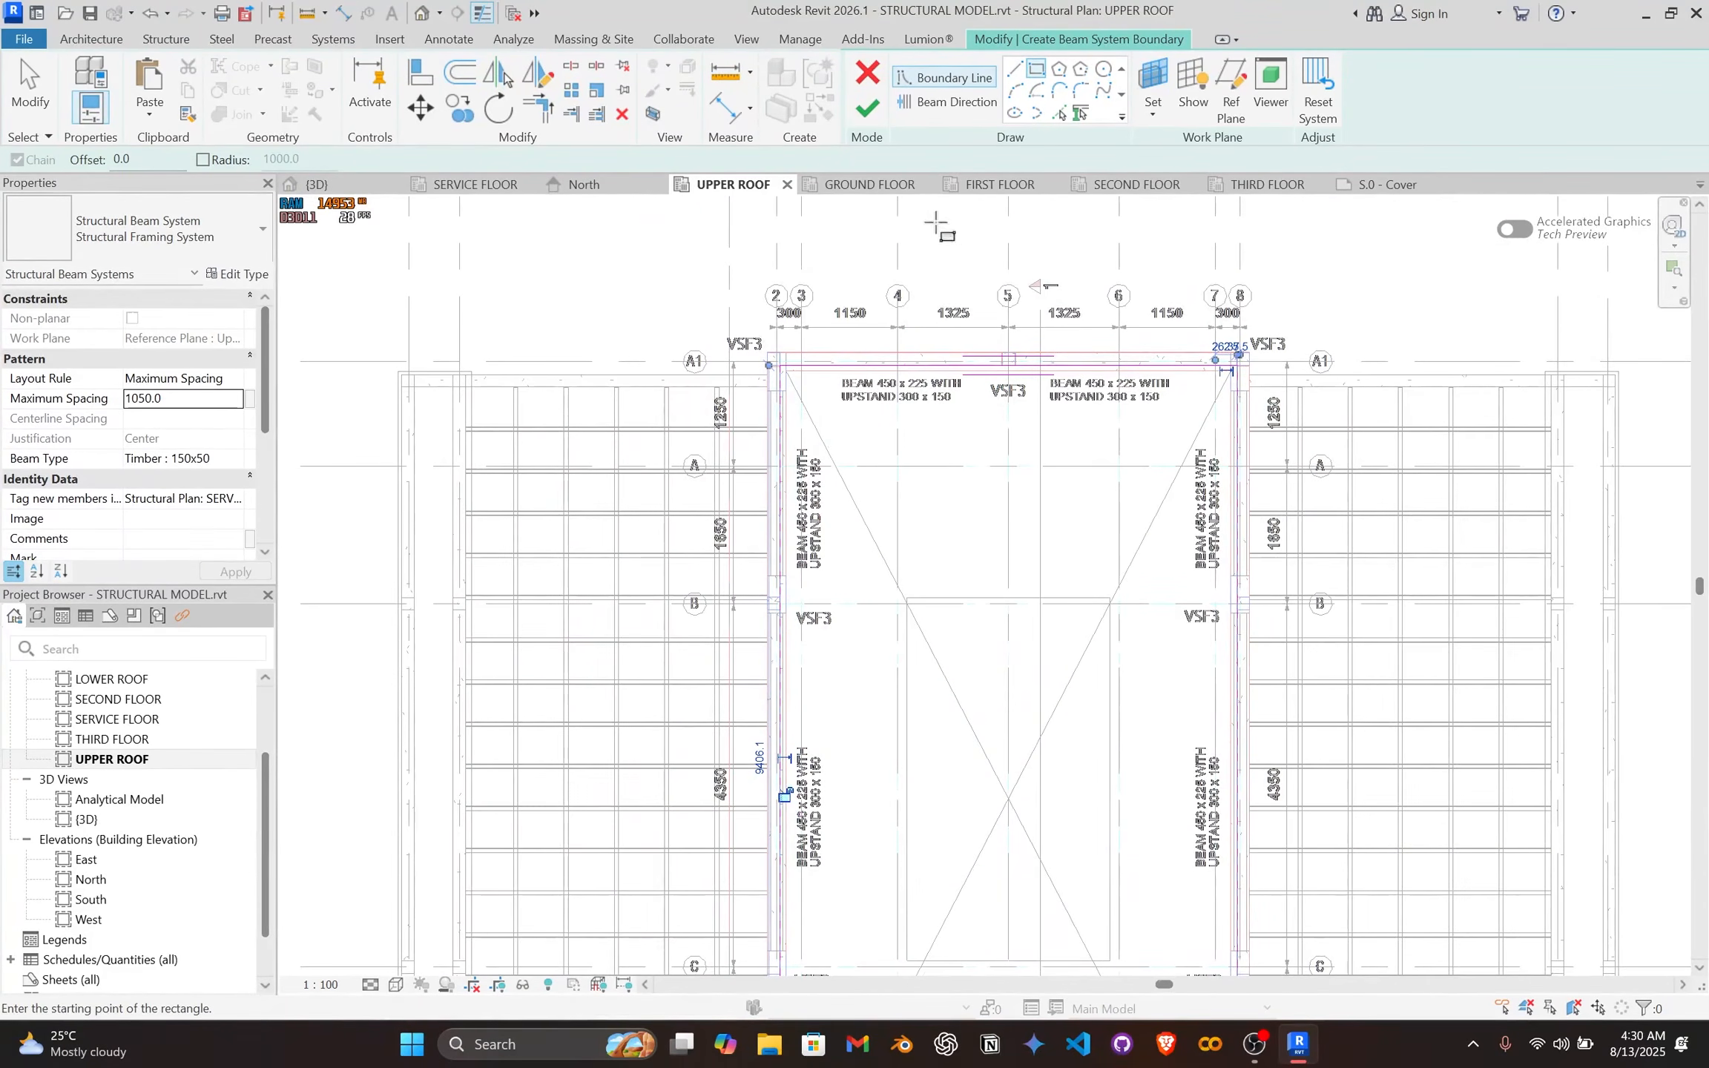
Step: Set the beam direction parallel to the boundary's long side along grid 2 and finish the beam system
click(936, 104)
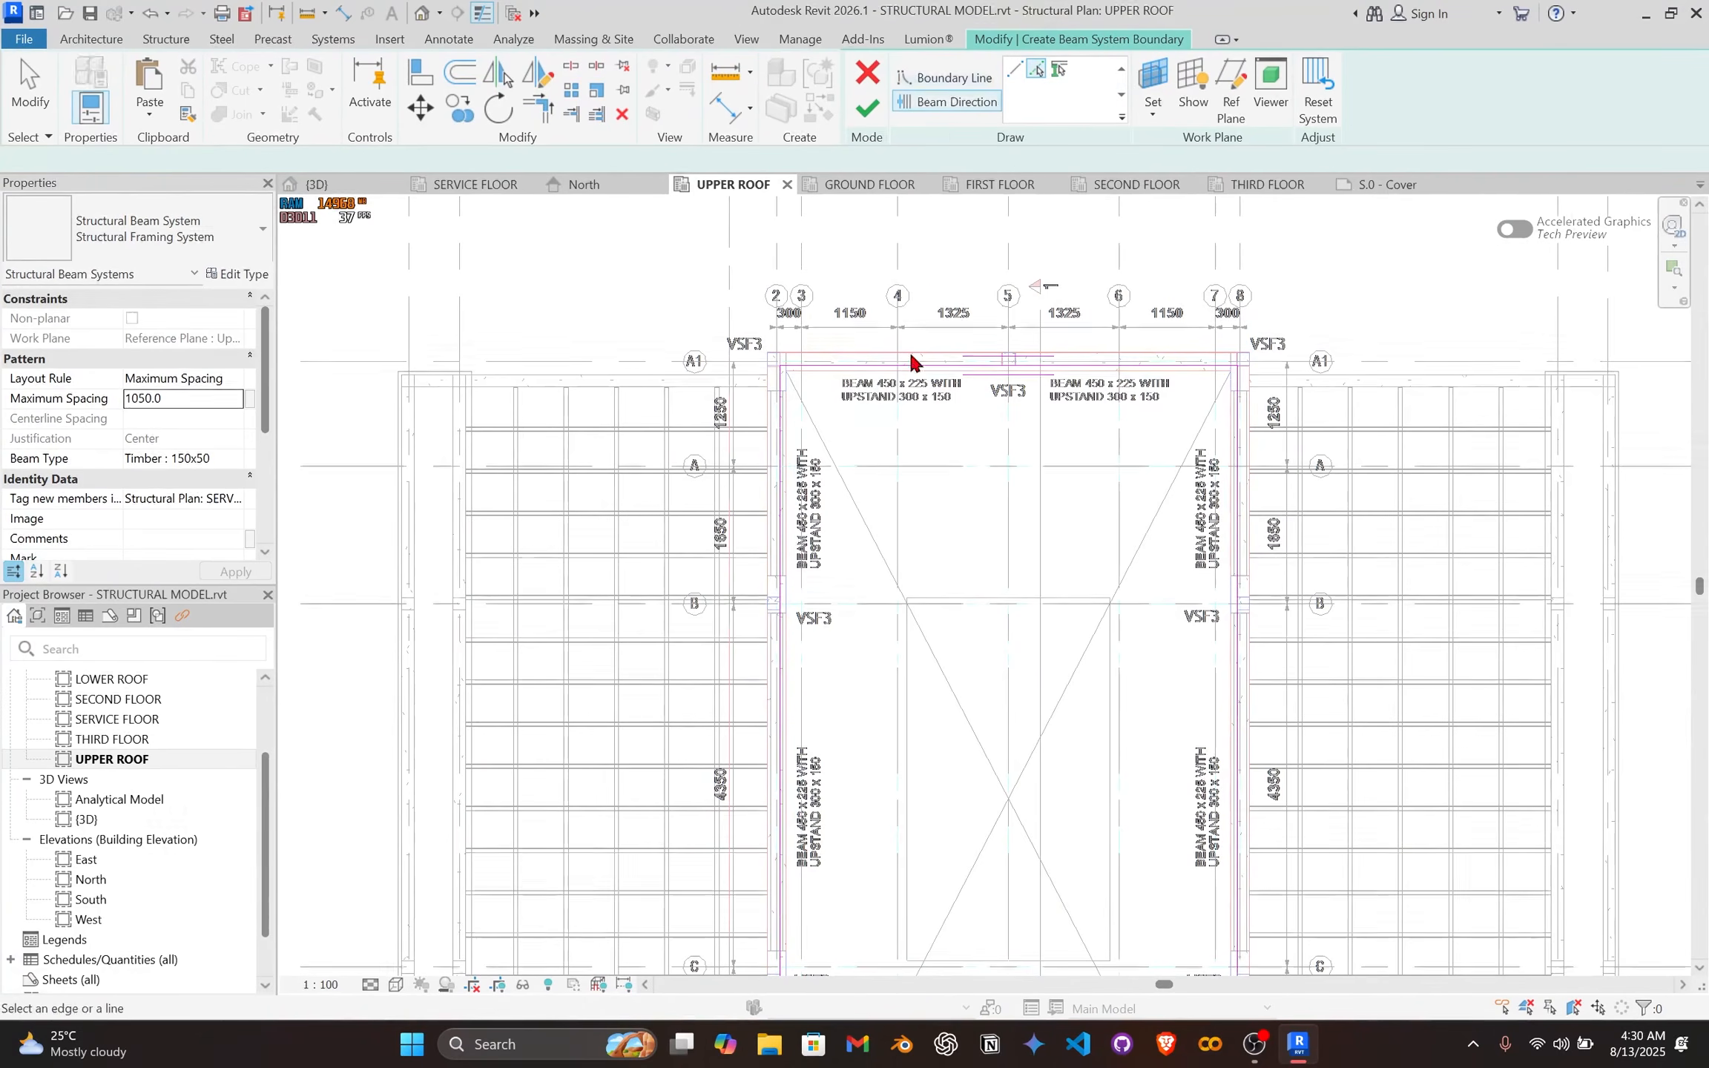
click(782, 653)
scroll(788, 660, down, 1)
middle_drag(812, 694, 773, 476)
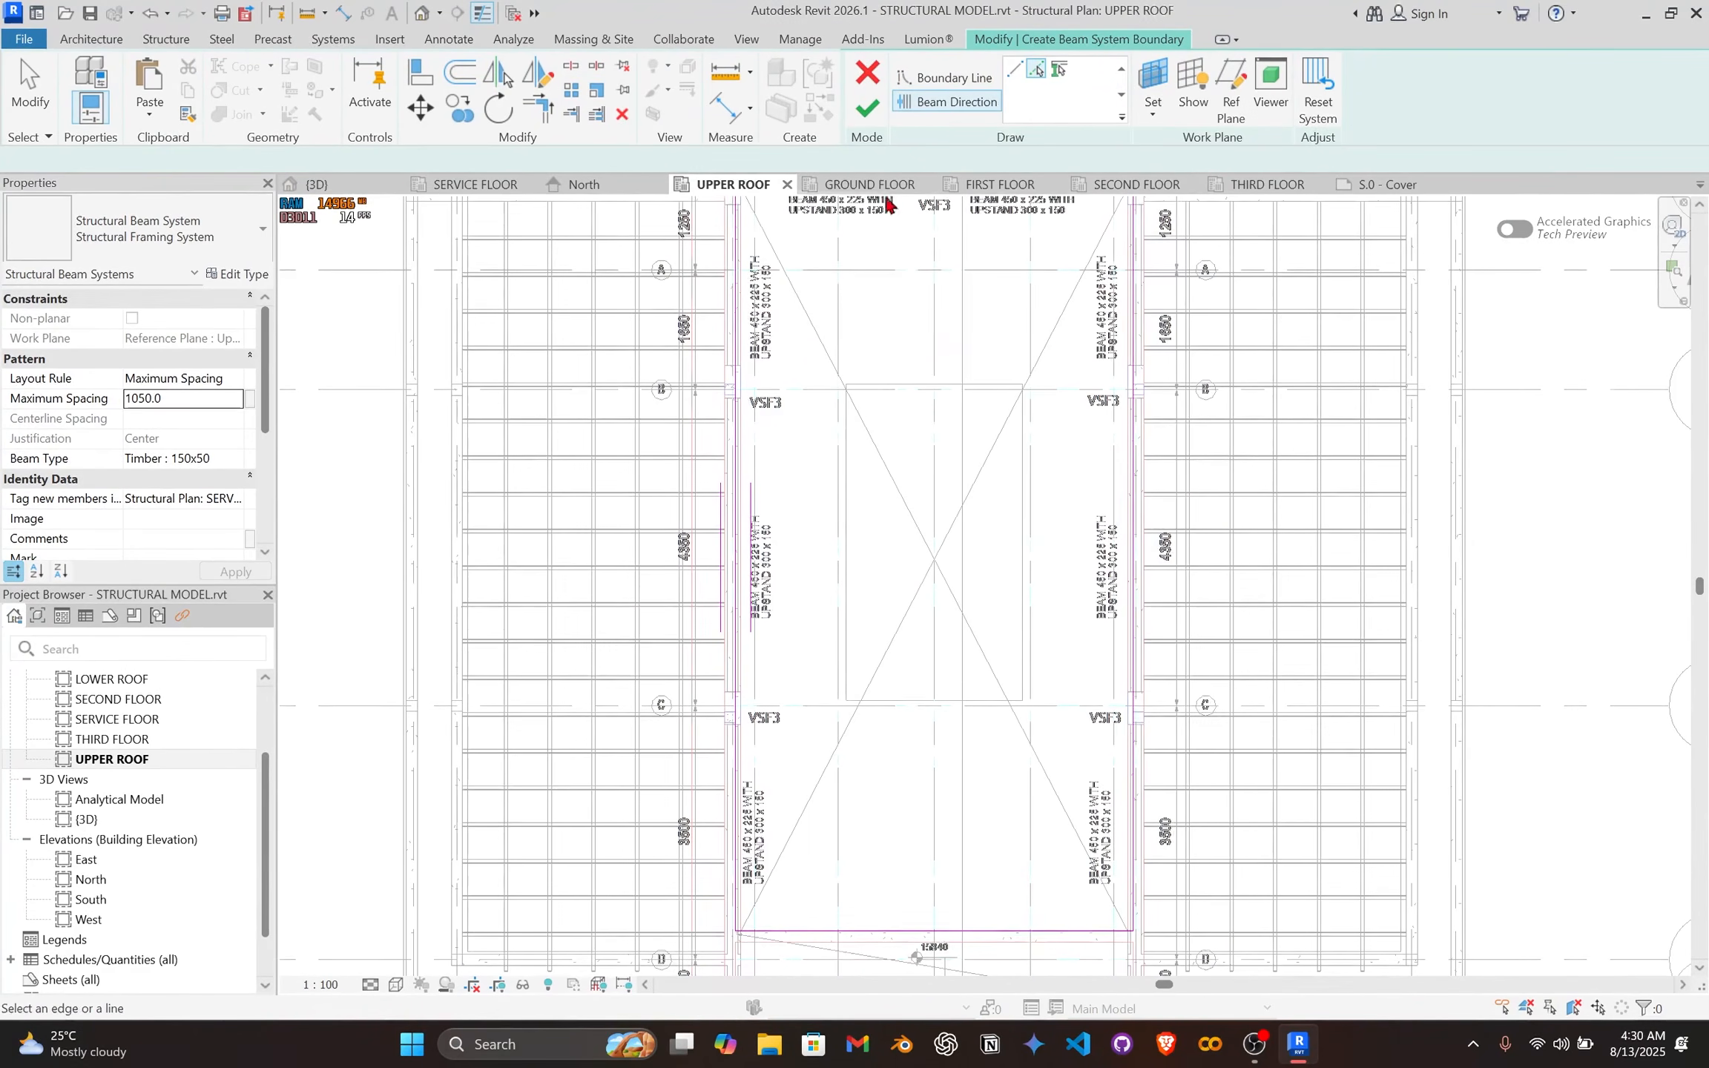
click(868, 110)
scroll(885, 586, down, 2)
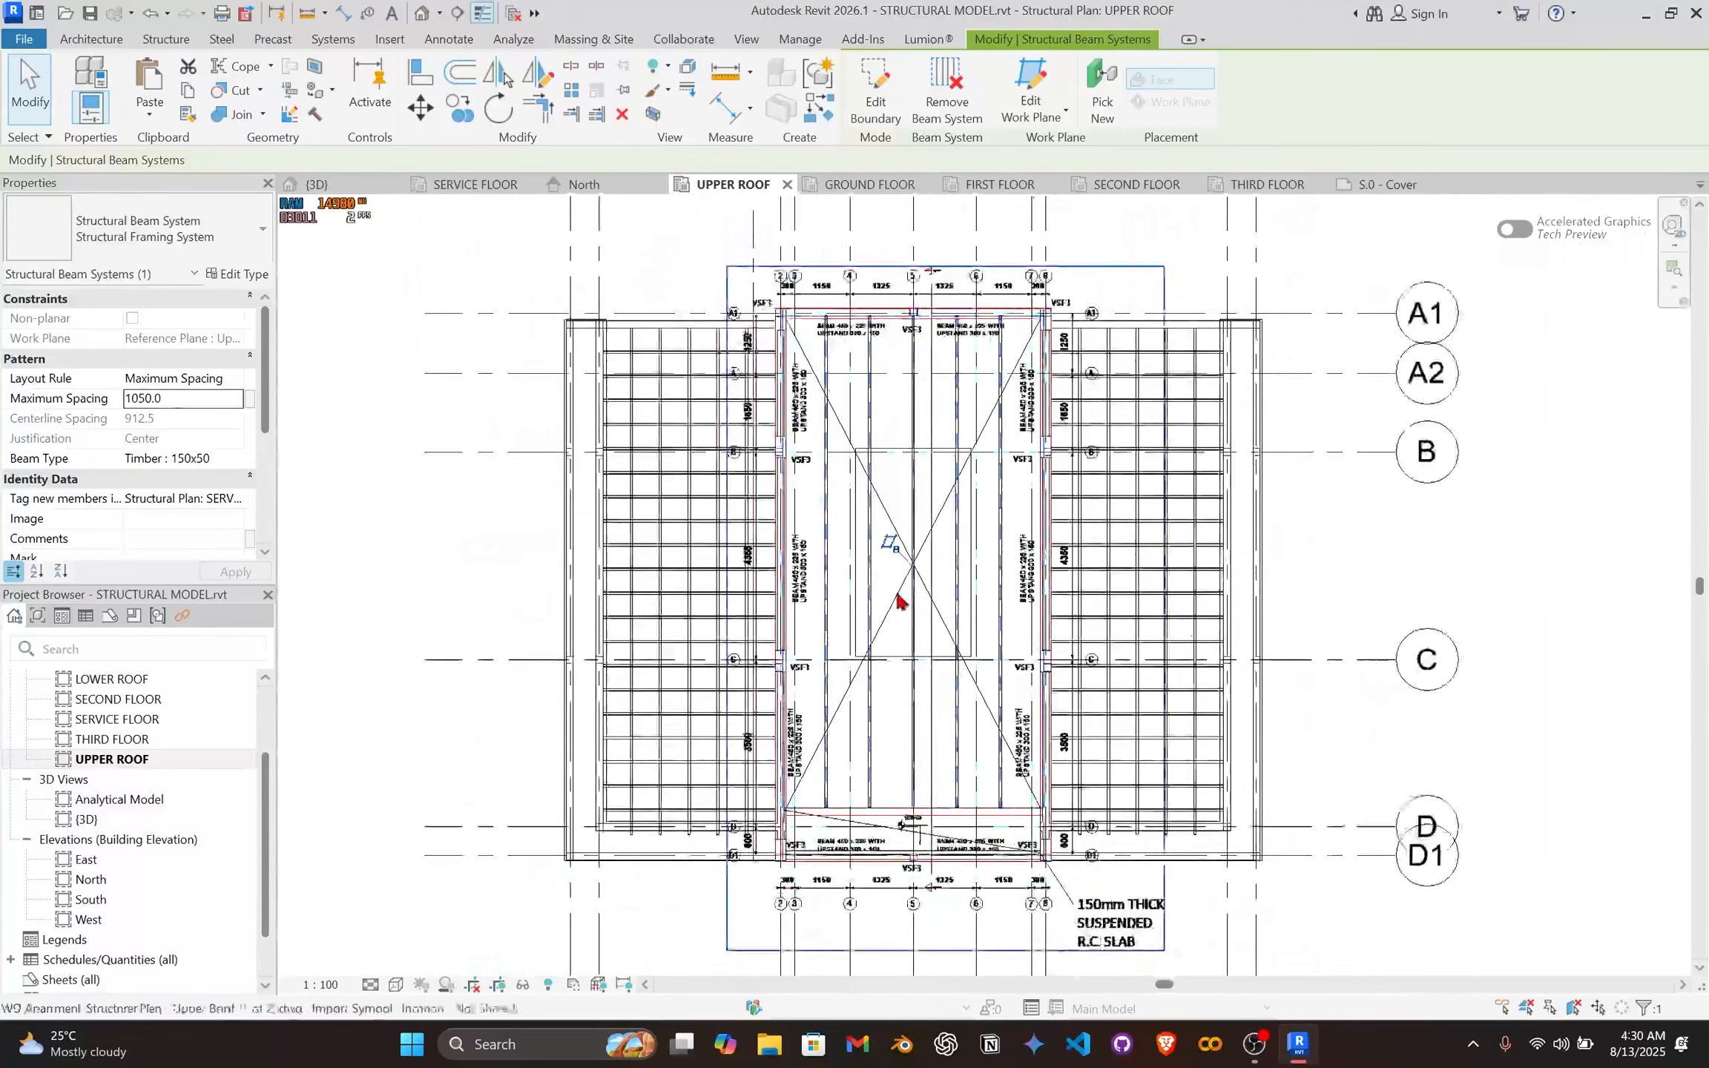
scroll(882, 634, up, 3)
scroll(794, 678, up, 2)
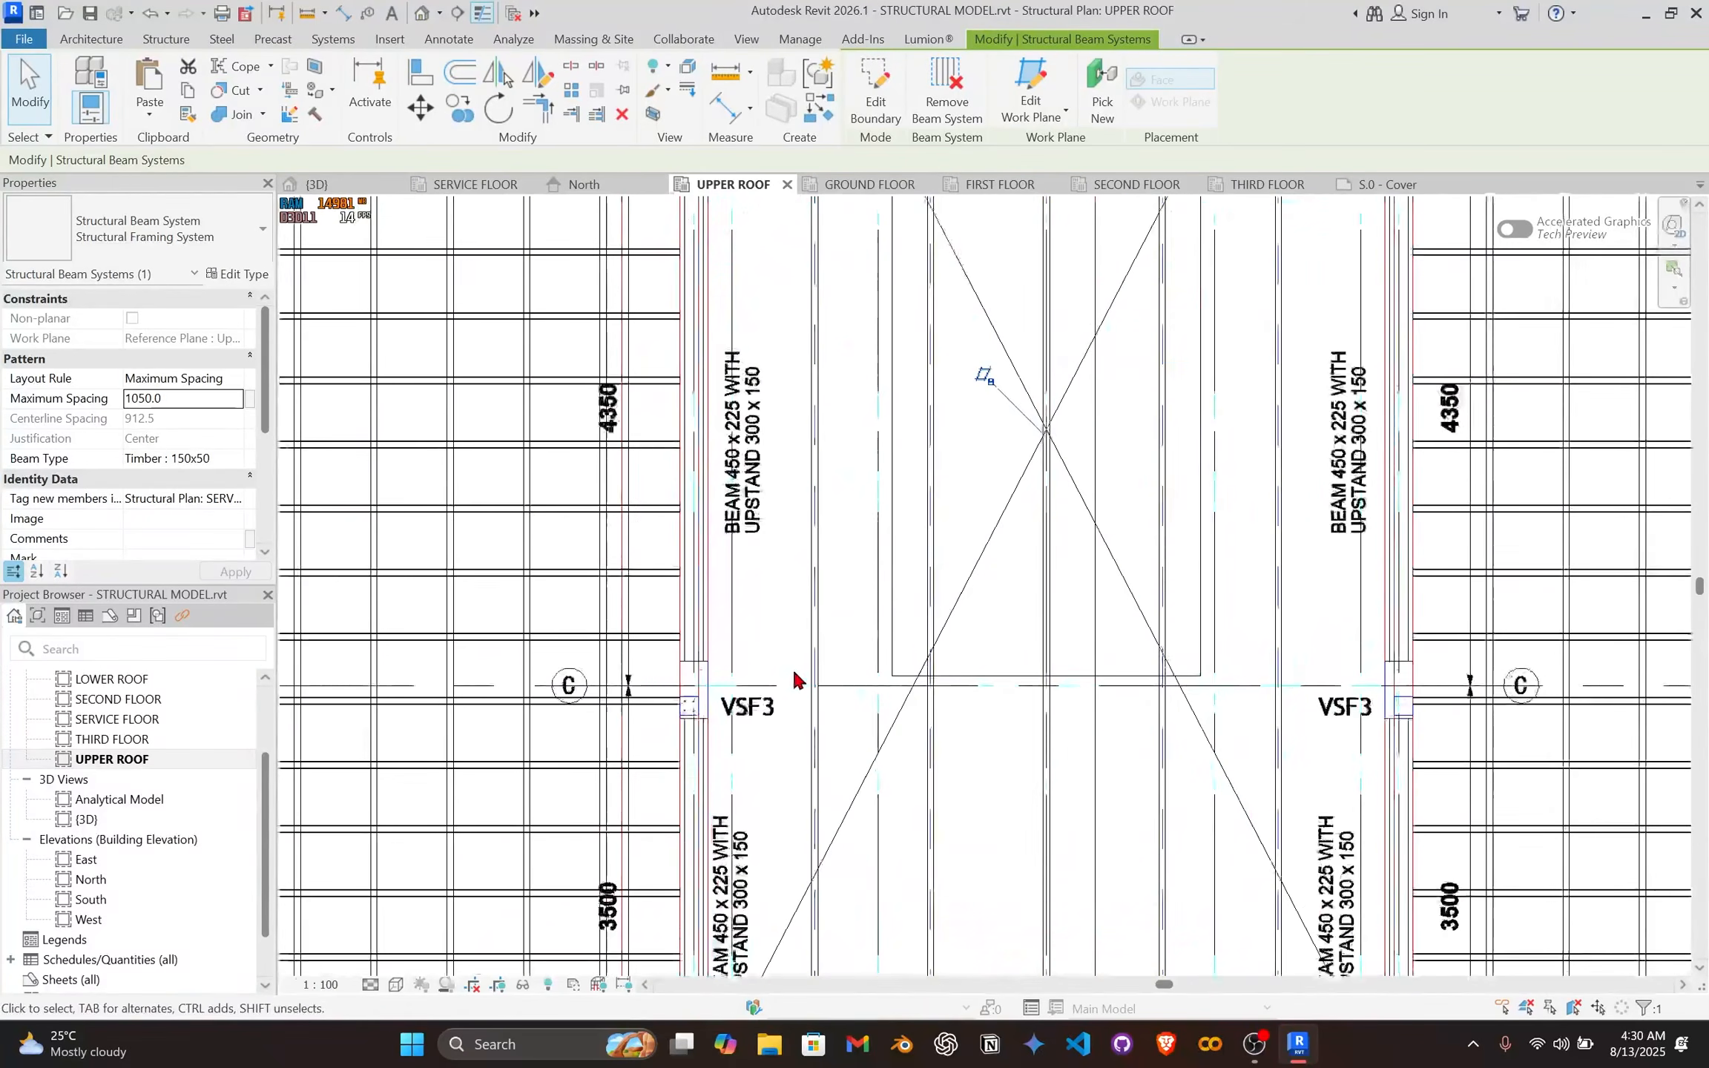
Step: Examine the new upper-roof rafters against the surrounding concrete frame in the 3D view
scroll(822, 660, down, 3)
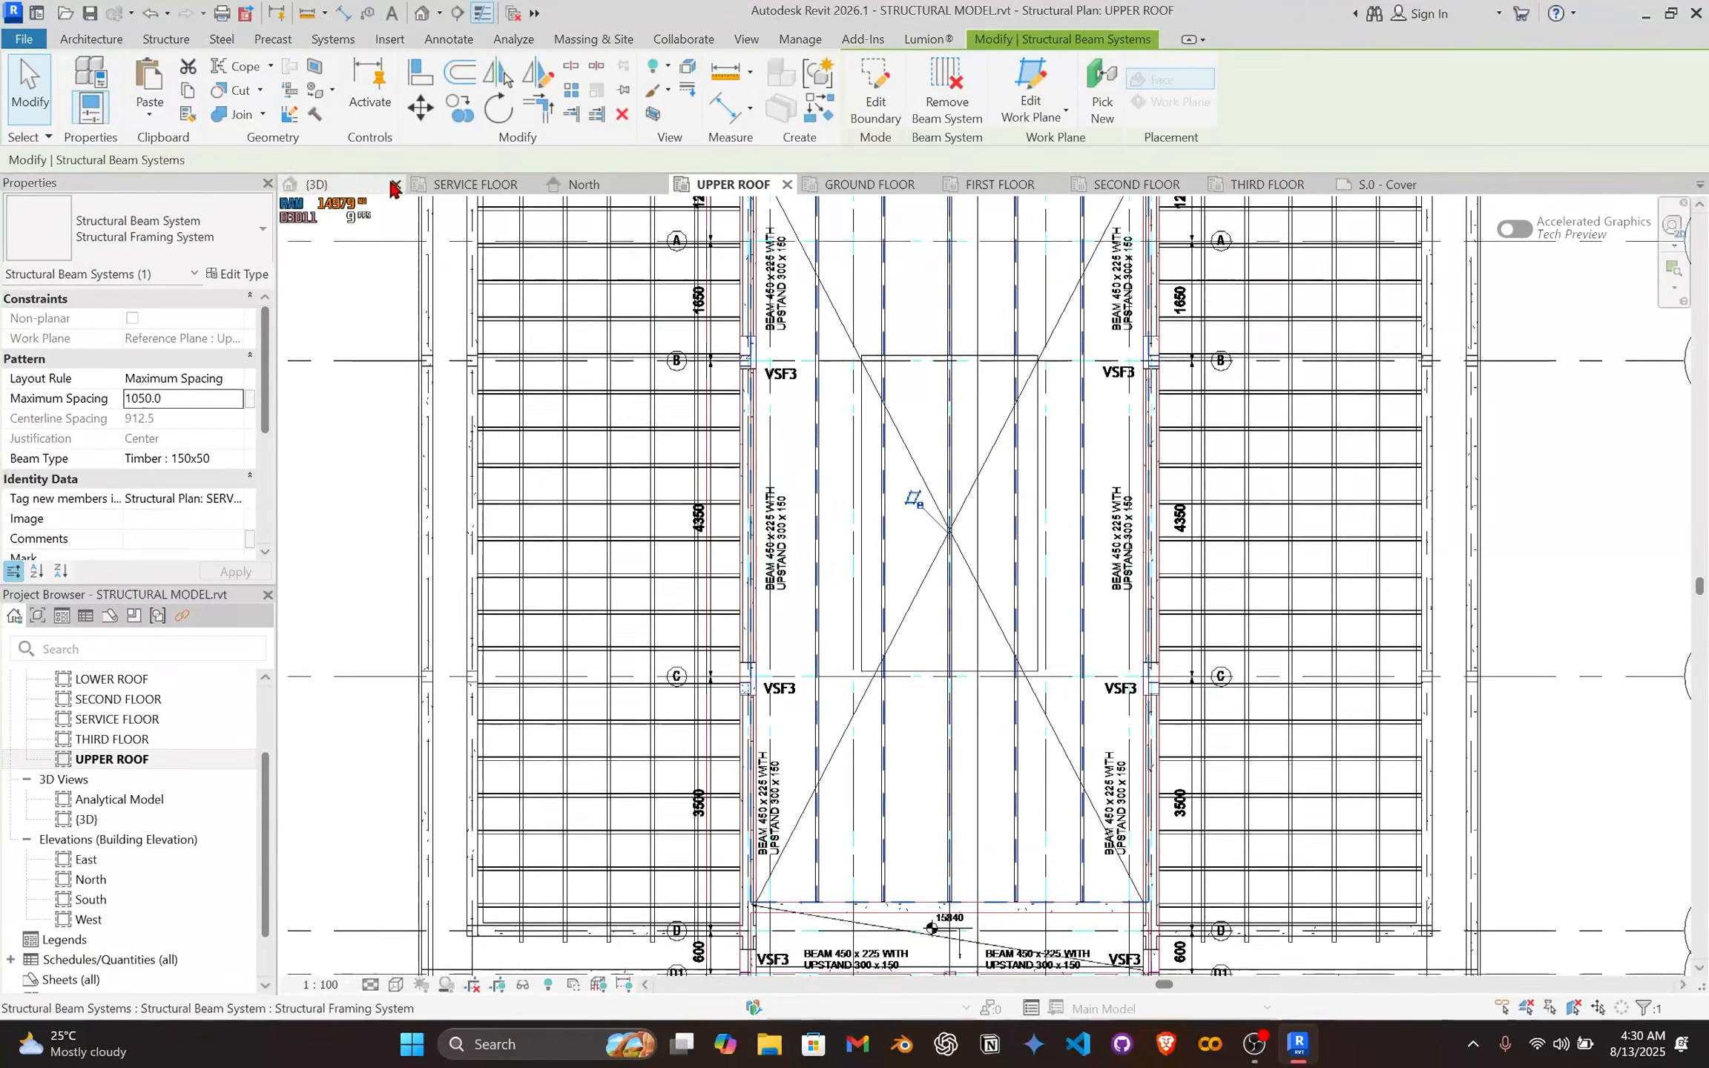
click(356, 187)
scroll(1098, 530, down, 3)
mouse_move(1216, 523)
middle_down()
mouse_move(1106, 537)
mouse_move(939, 638)
middle_up()
scroll(939, 638, down, 1)
scroll(1135, 579, up, 2)
middle_drag(1137, 579, 1014, 539)
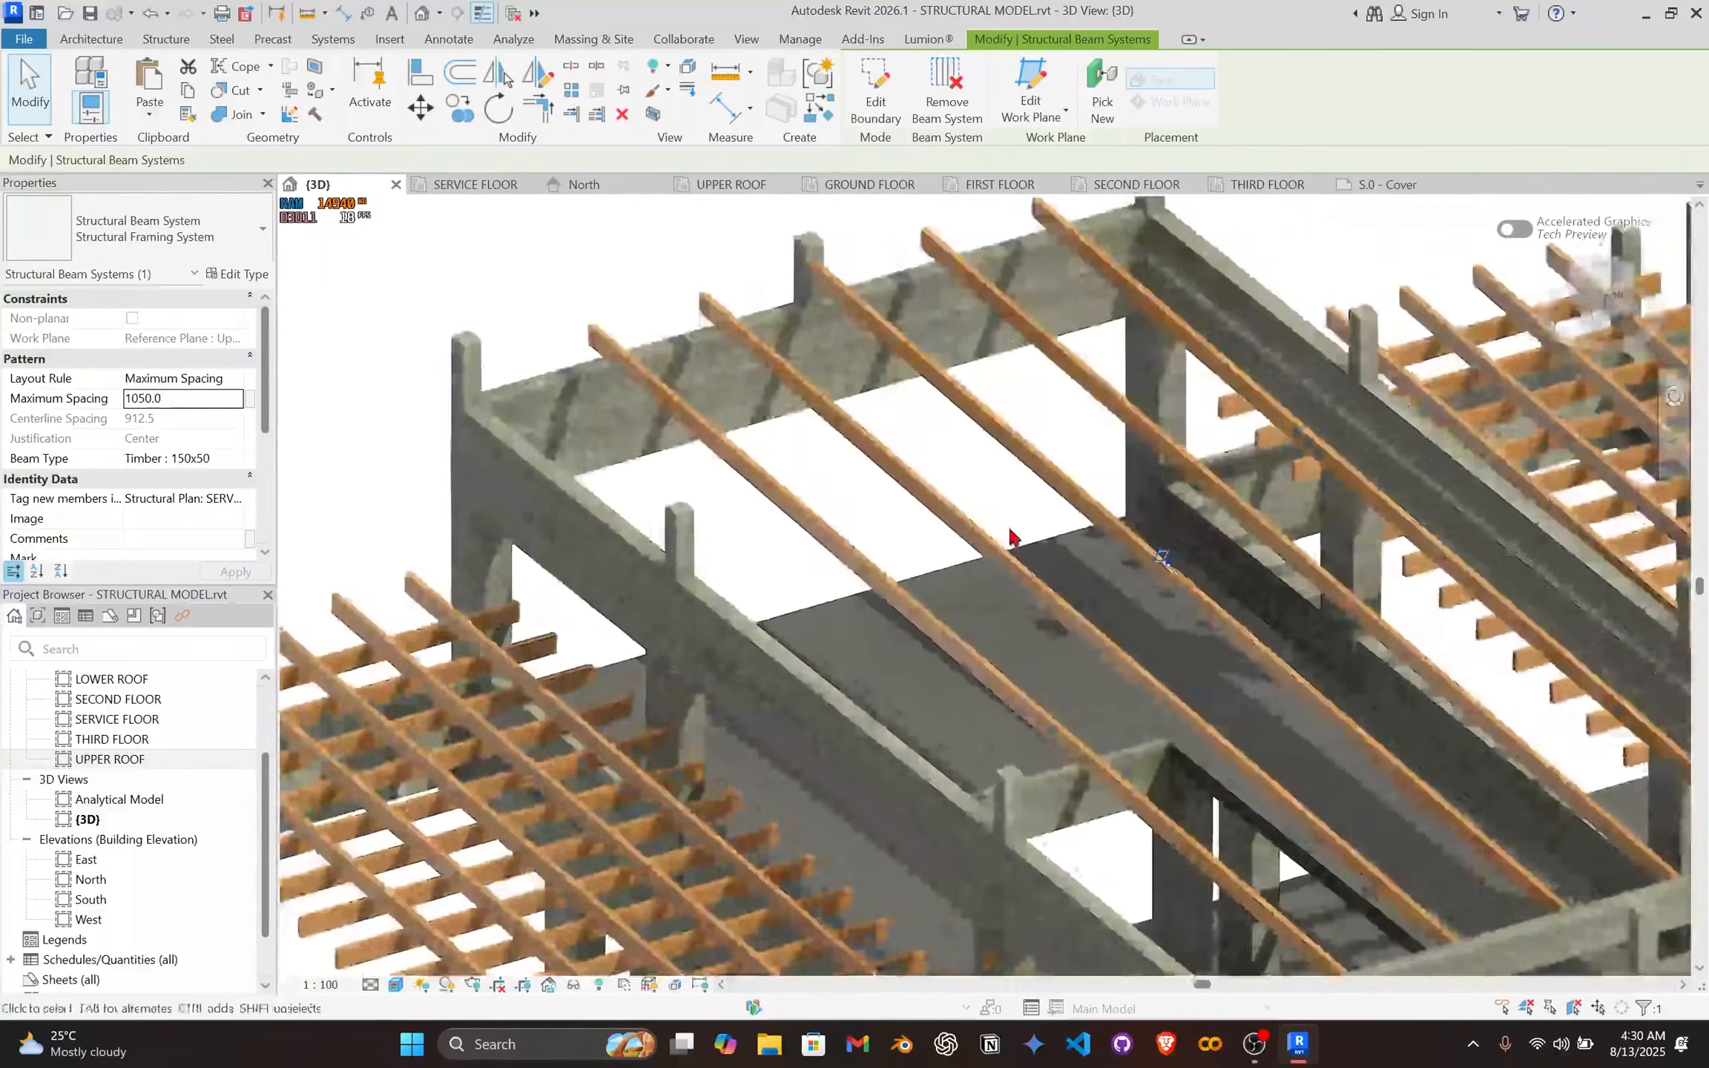
scroll(1014, 539, down, 1)
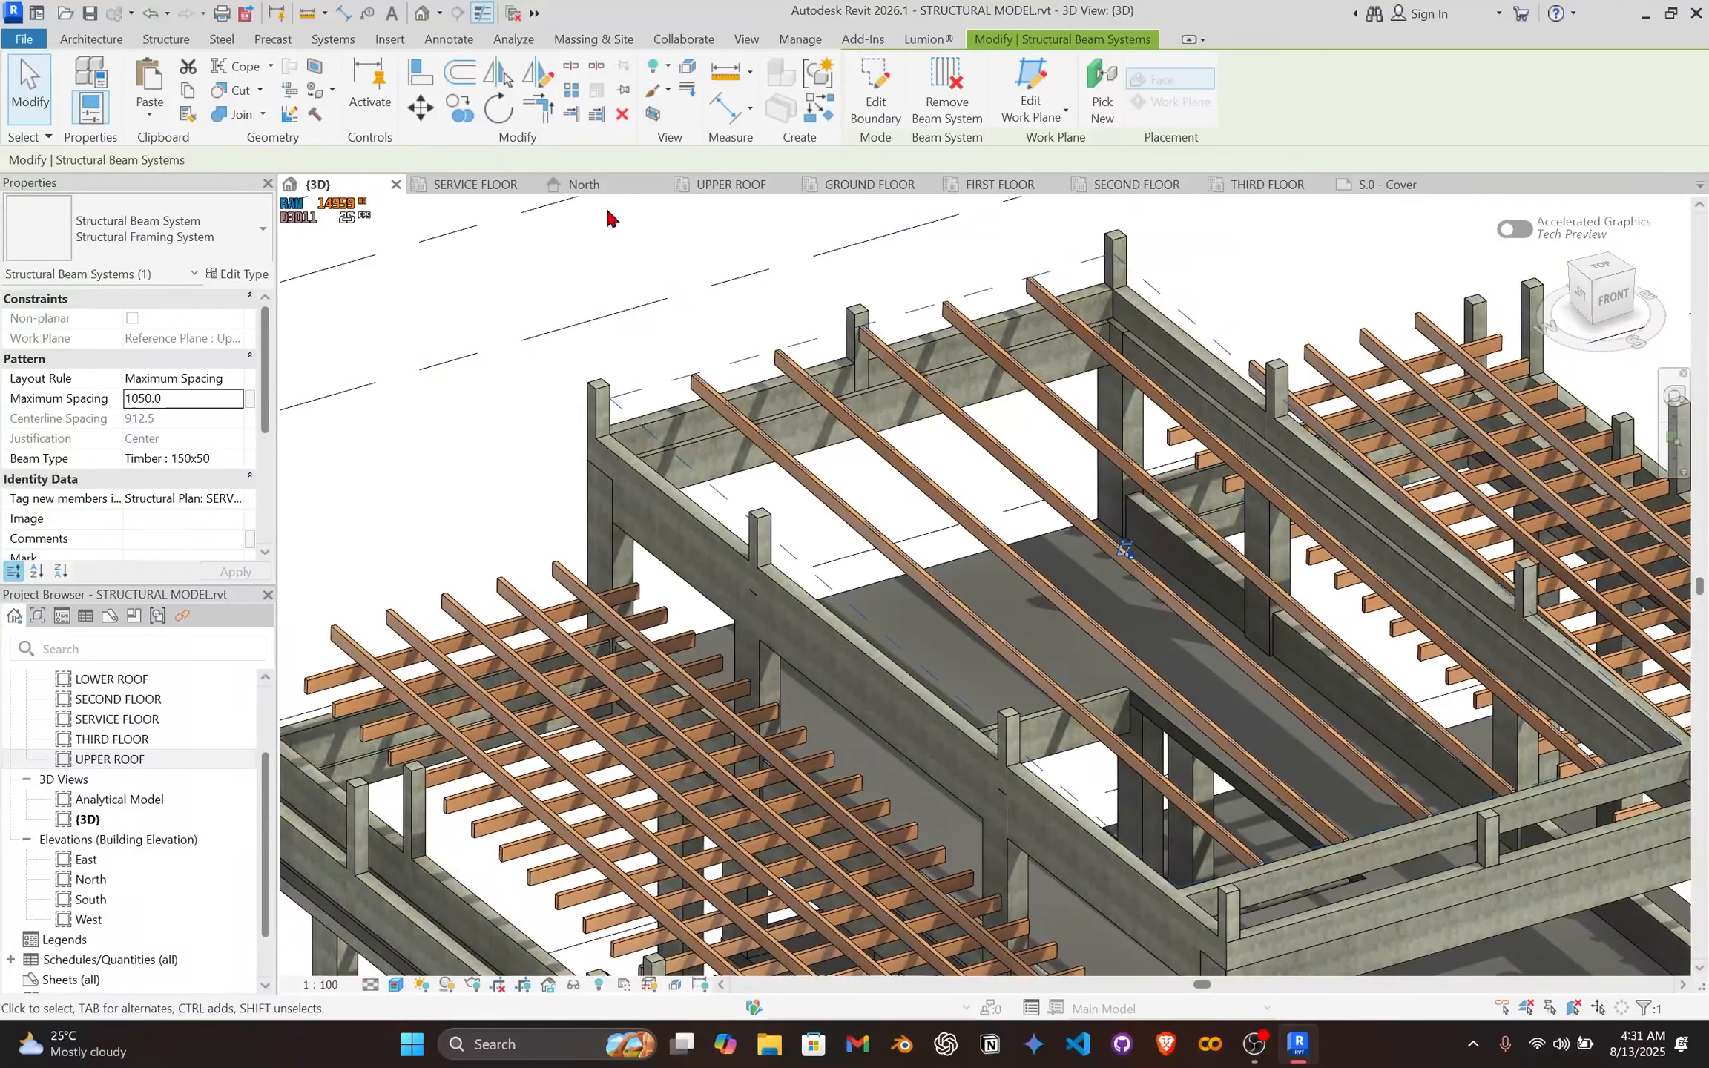
Step: Return to the UPPER ROOF structural plan and start a second sketched structural beam system over the same roof area
double_click(141, 759)
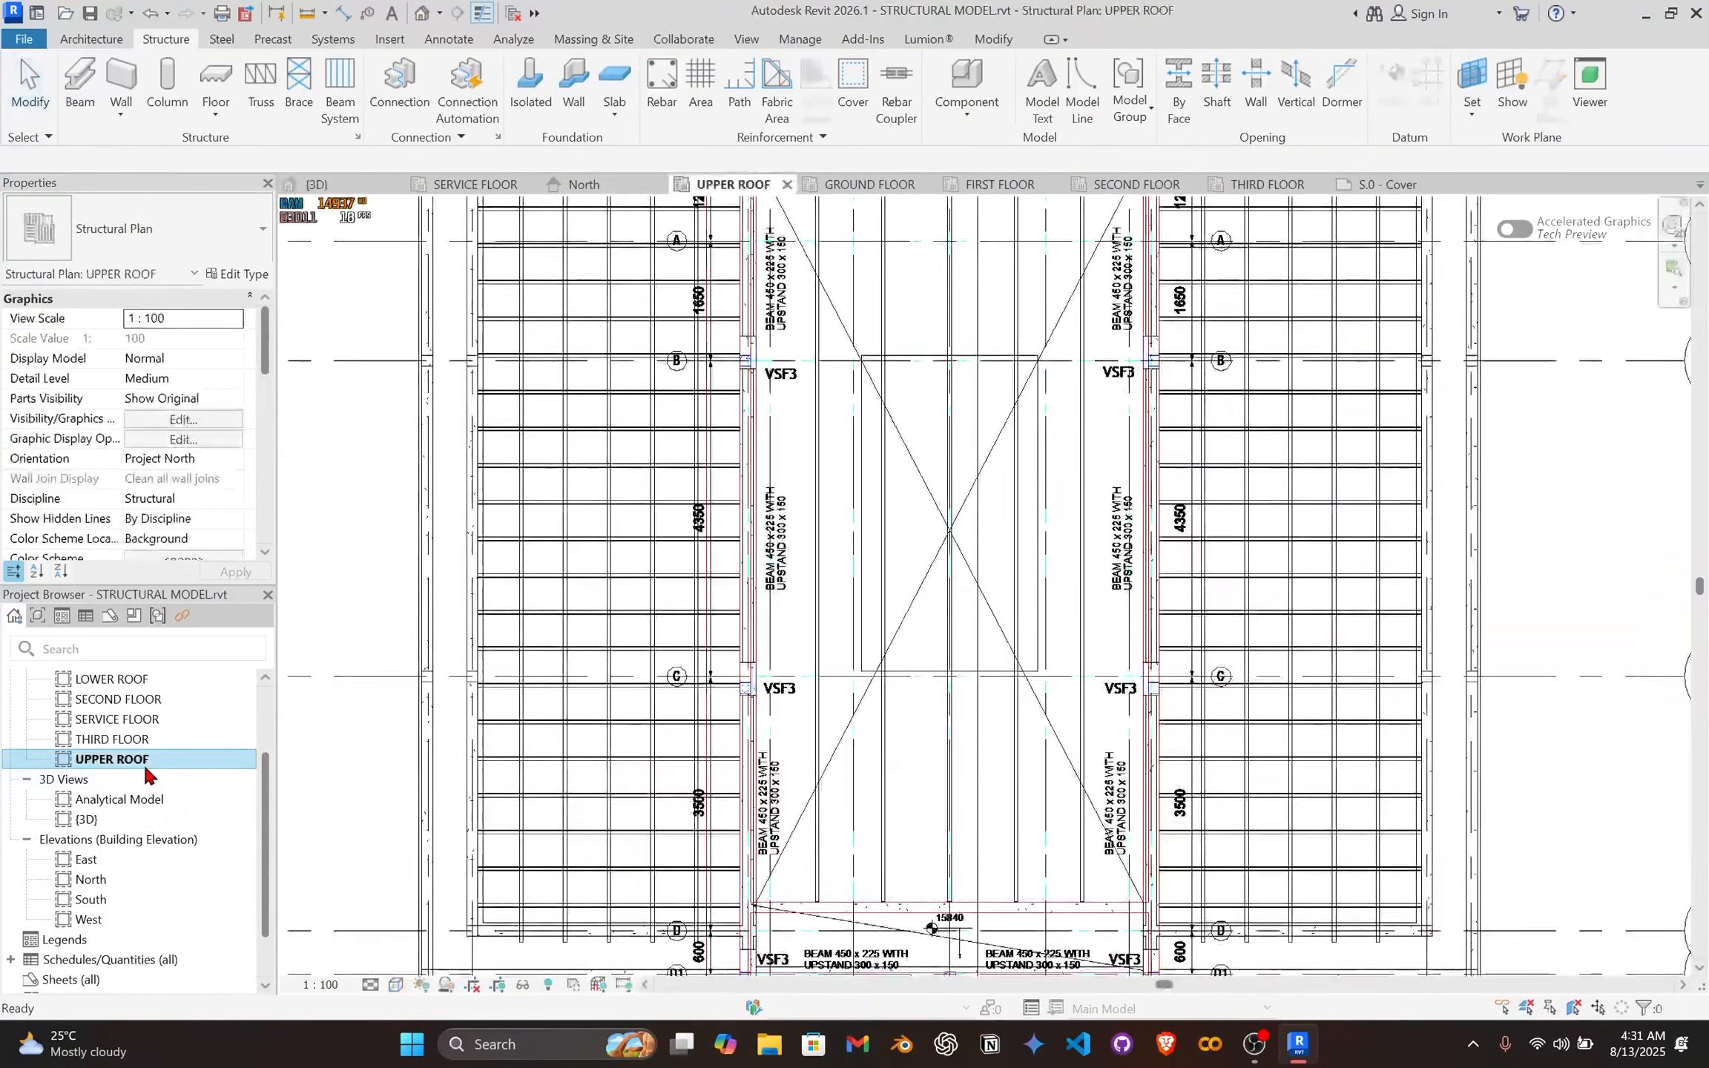
middle_drag(1233, 635, 1215, 842)
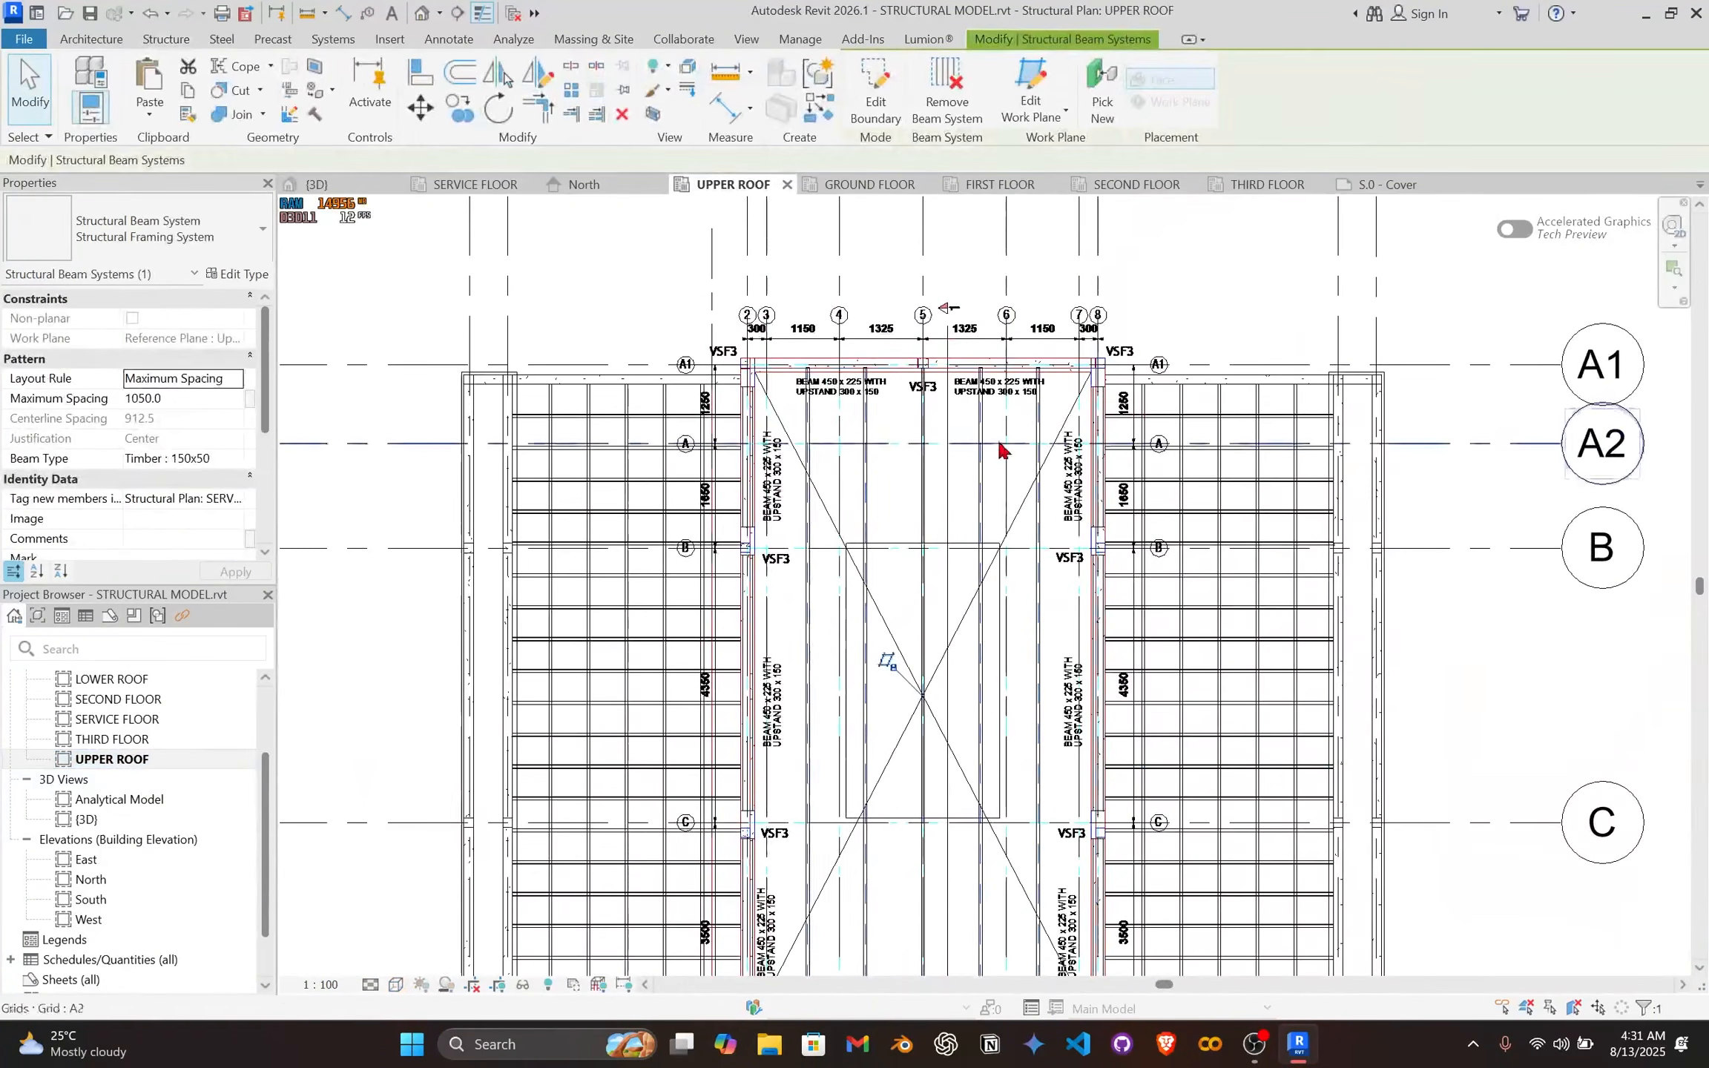
key(Escape)
scroll(878, 397, up, 3)
middle_drag(798, 401, 813, 583)
scroll(813, 579, up, 1)
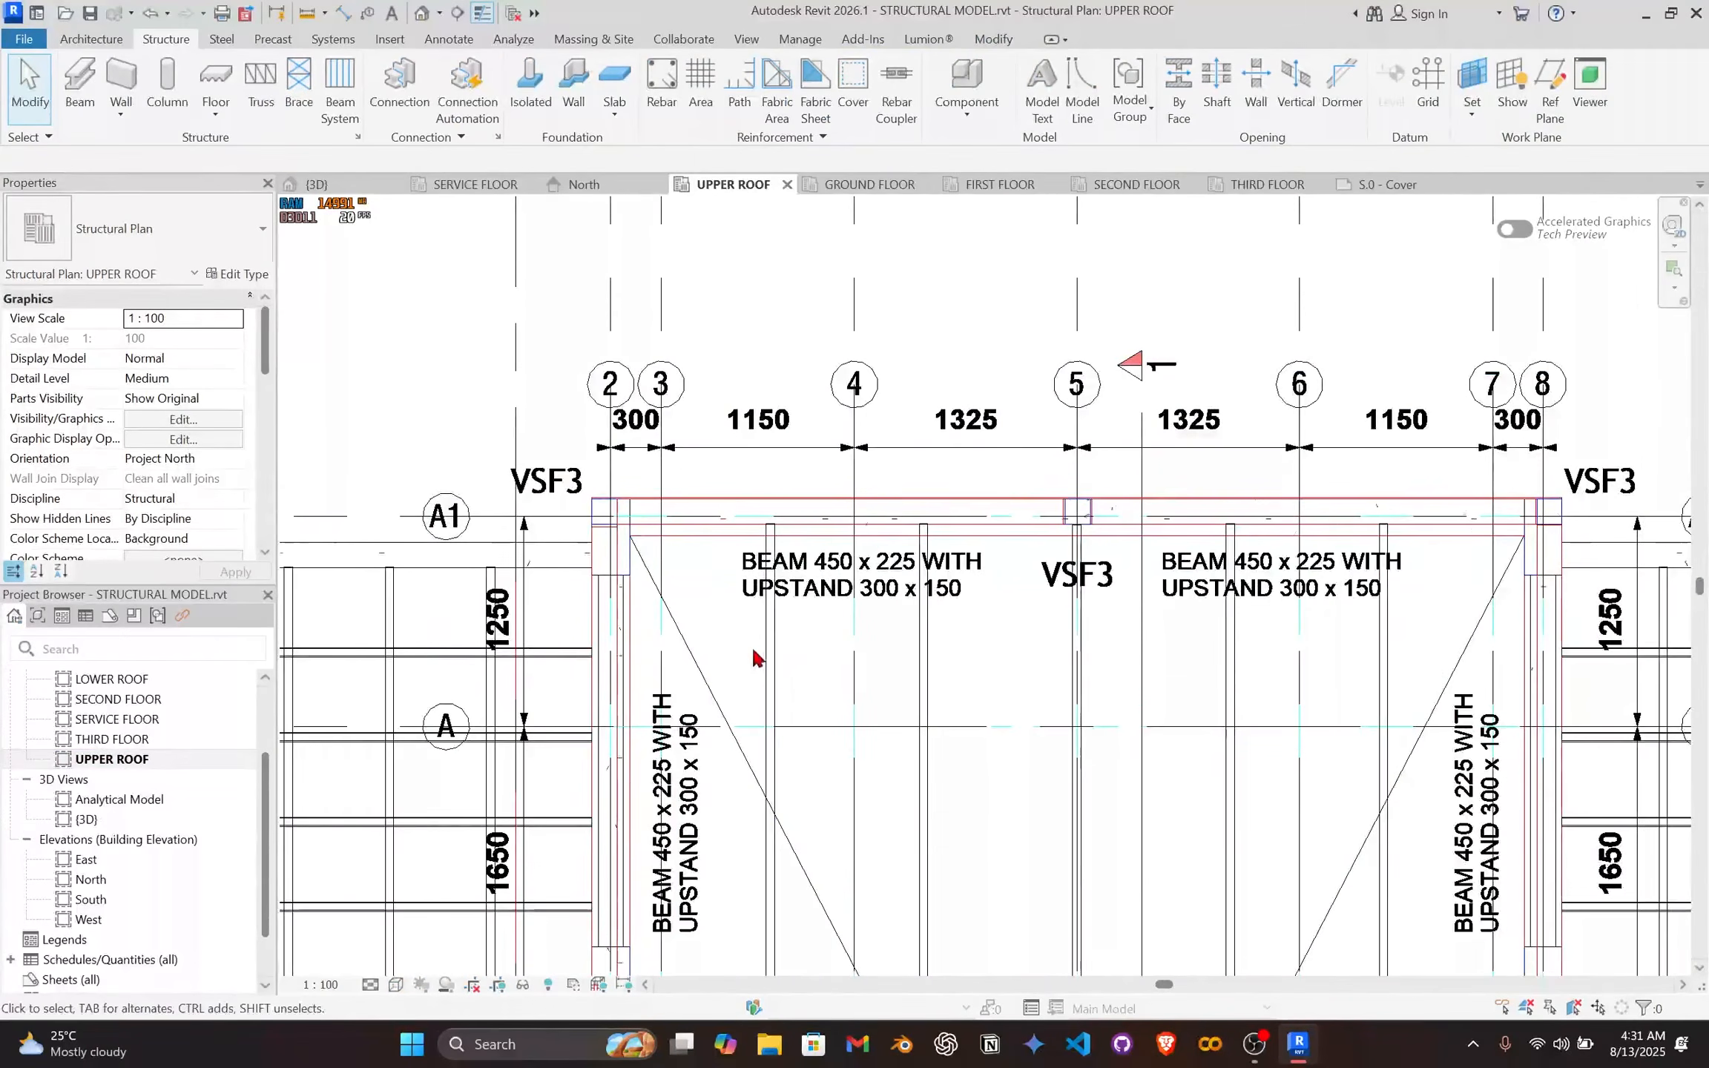
scroll(557, 350, down, 2)
click(340, 87)
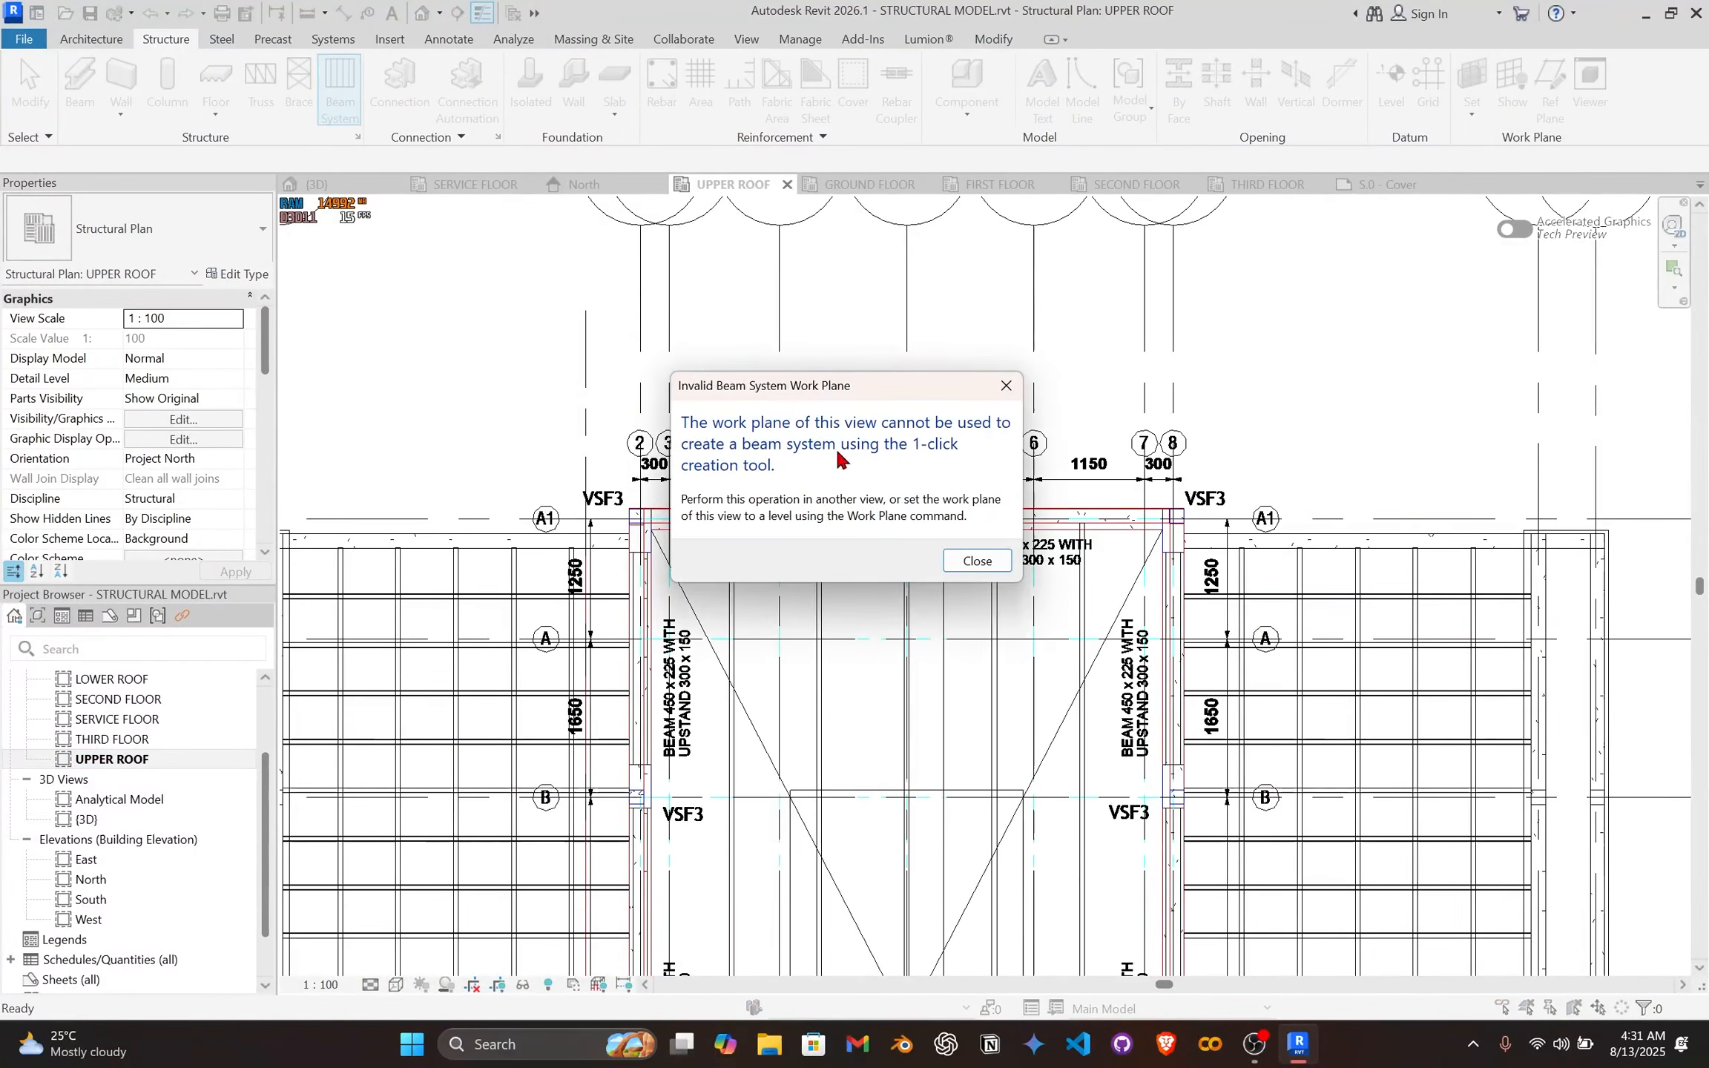
click(976, 562)
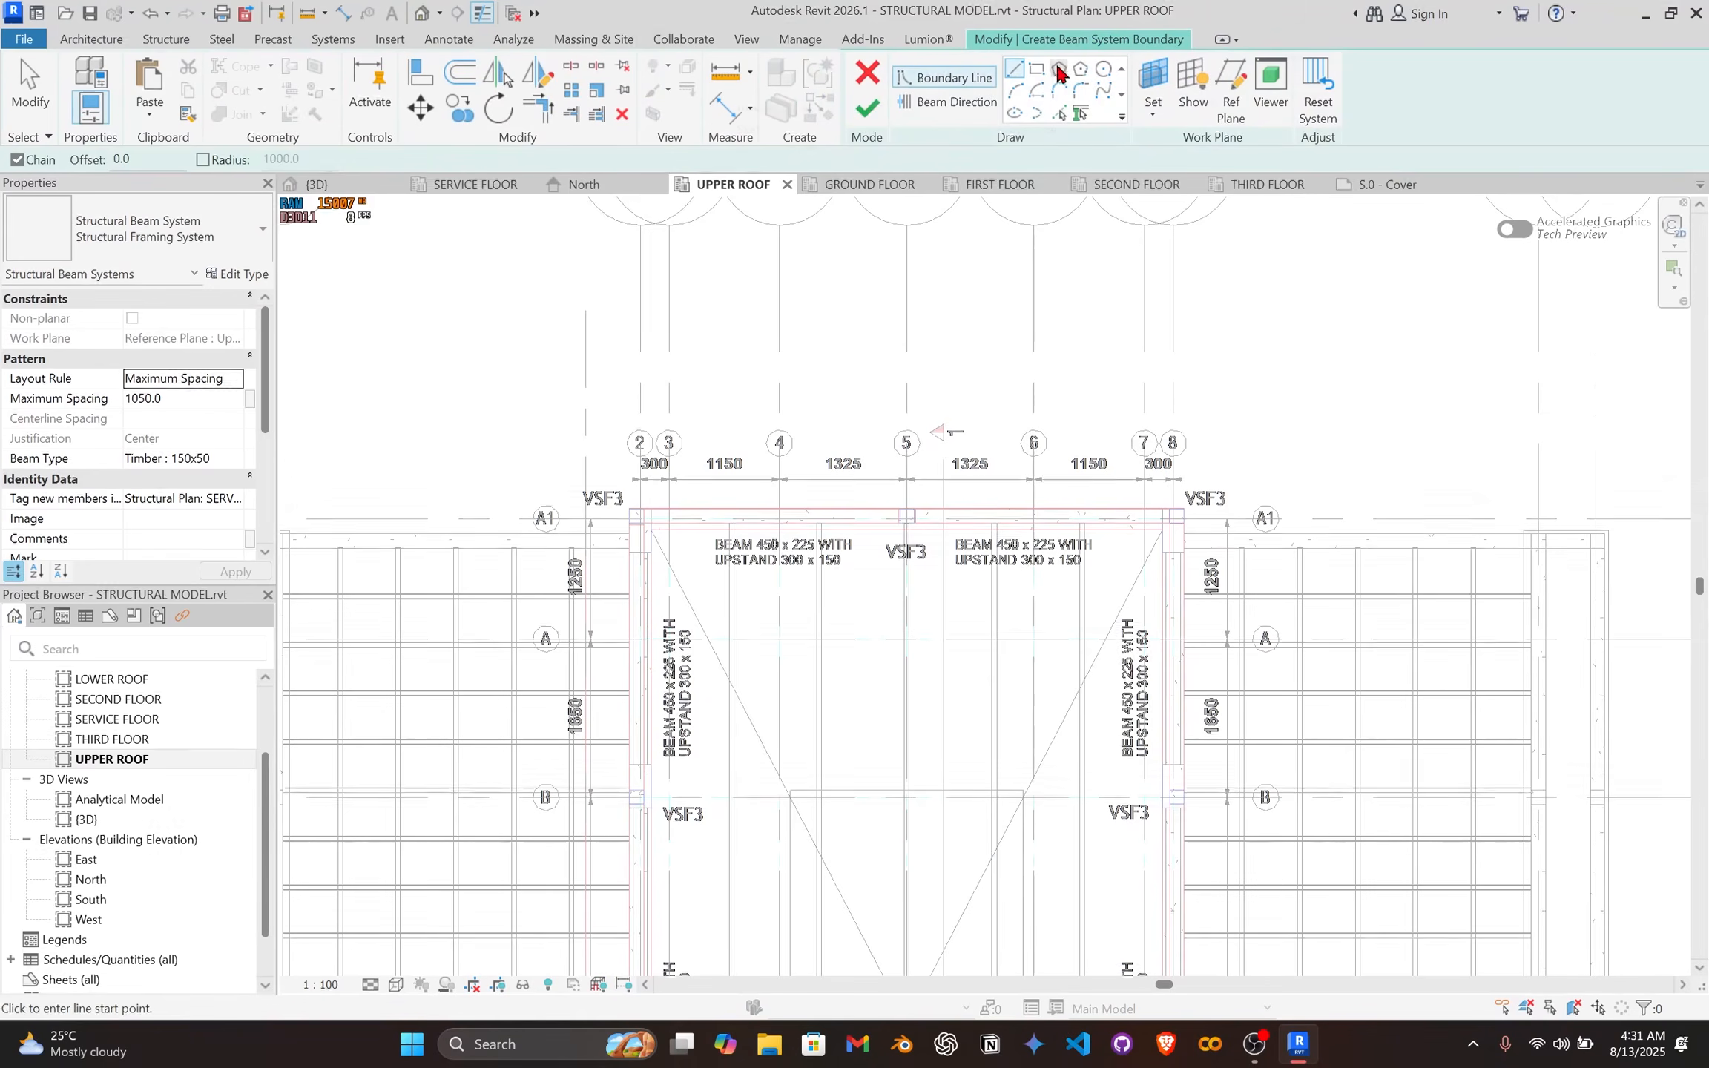
Step: Sketch a rectangular boundary from the upstand beam corner near grids A1 and 2 to the upstand beam near grids D and 8
click(1036, 69)
scroll(638, 578, up, 2)
scroll(643, 553, up, 3)
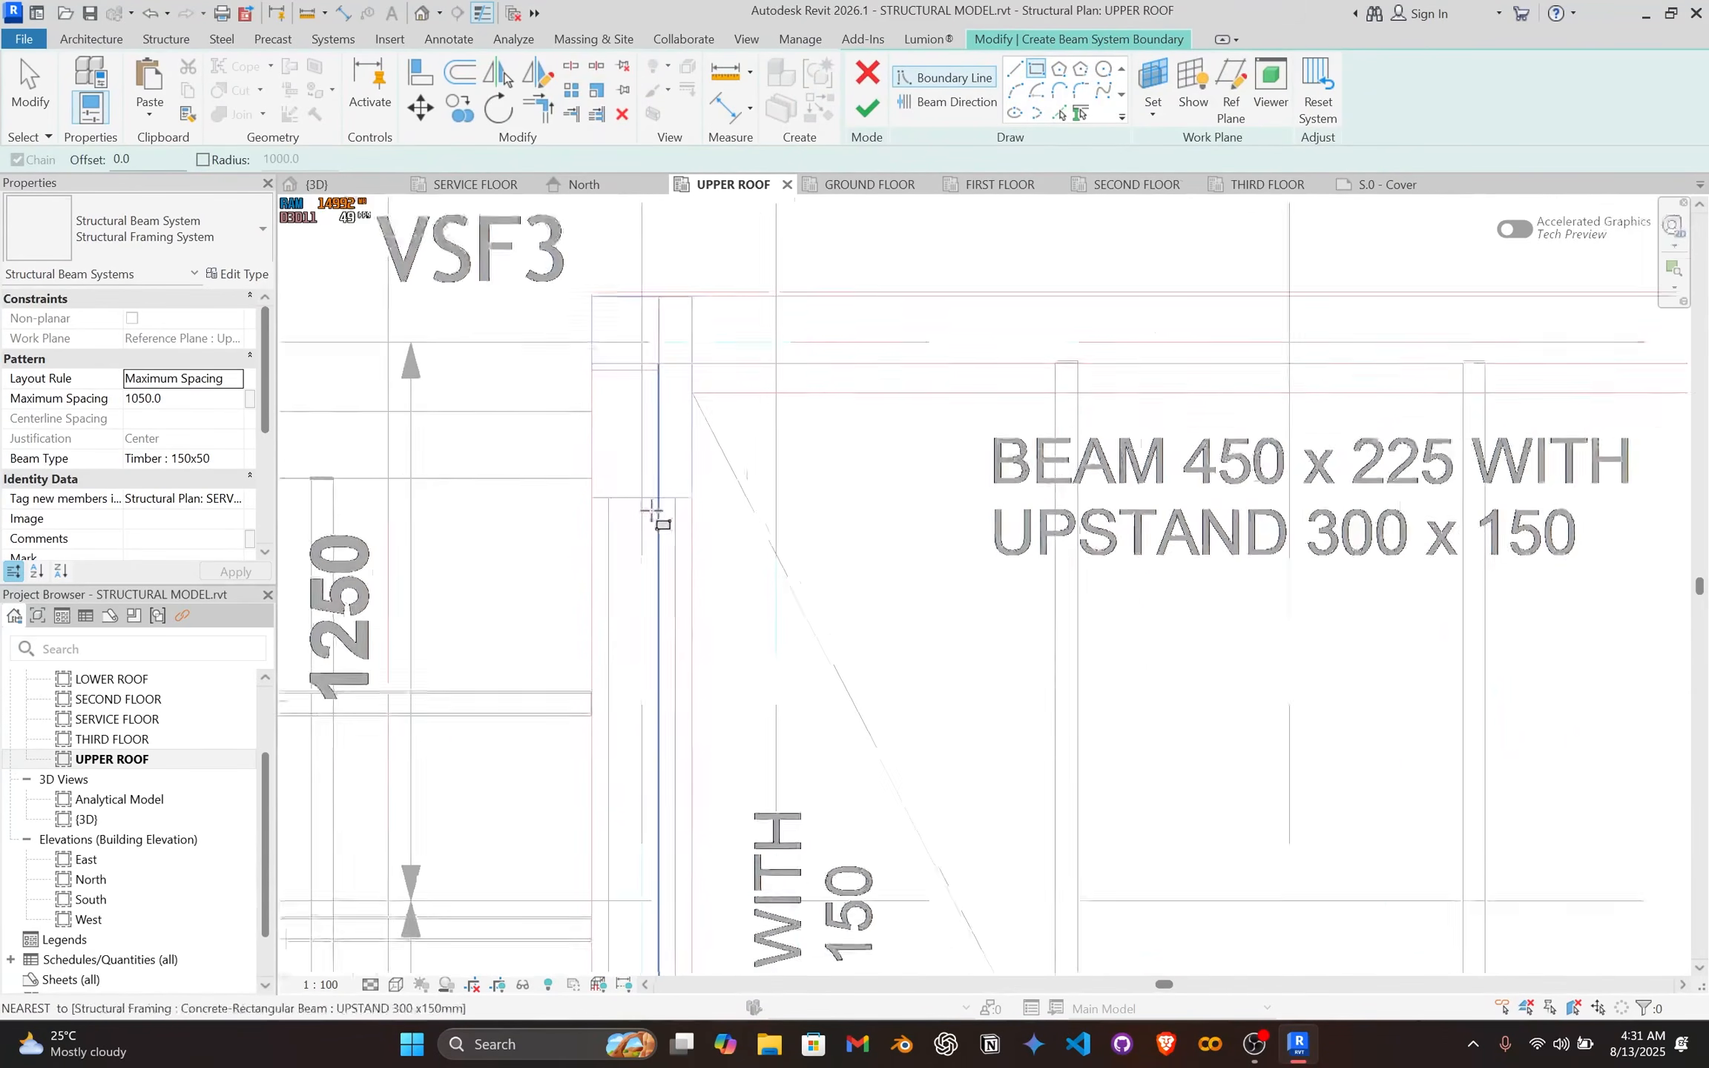
click(660, 347)
scroll(1000, 741, down, 5)
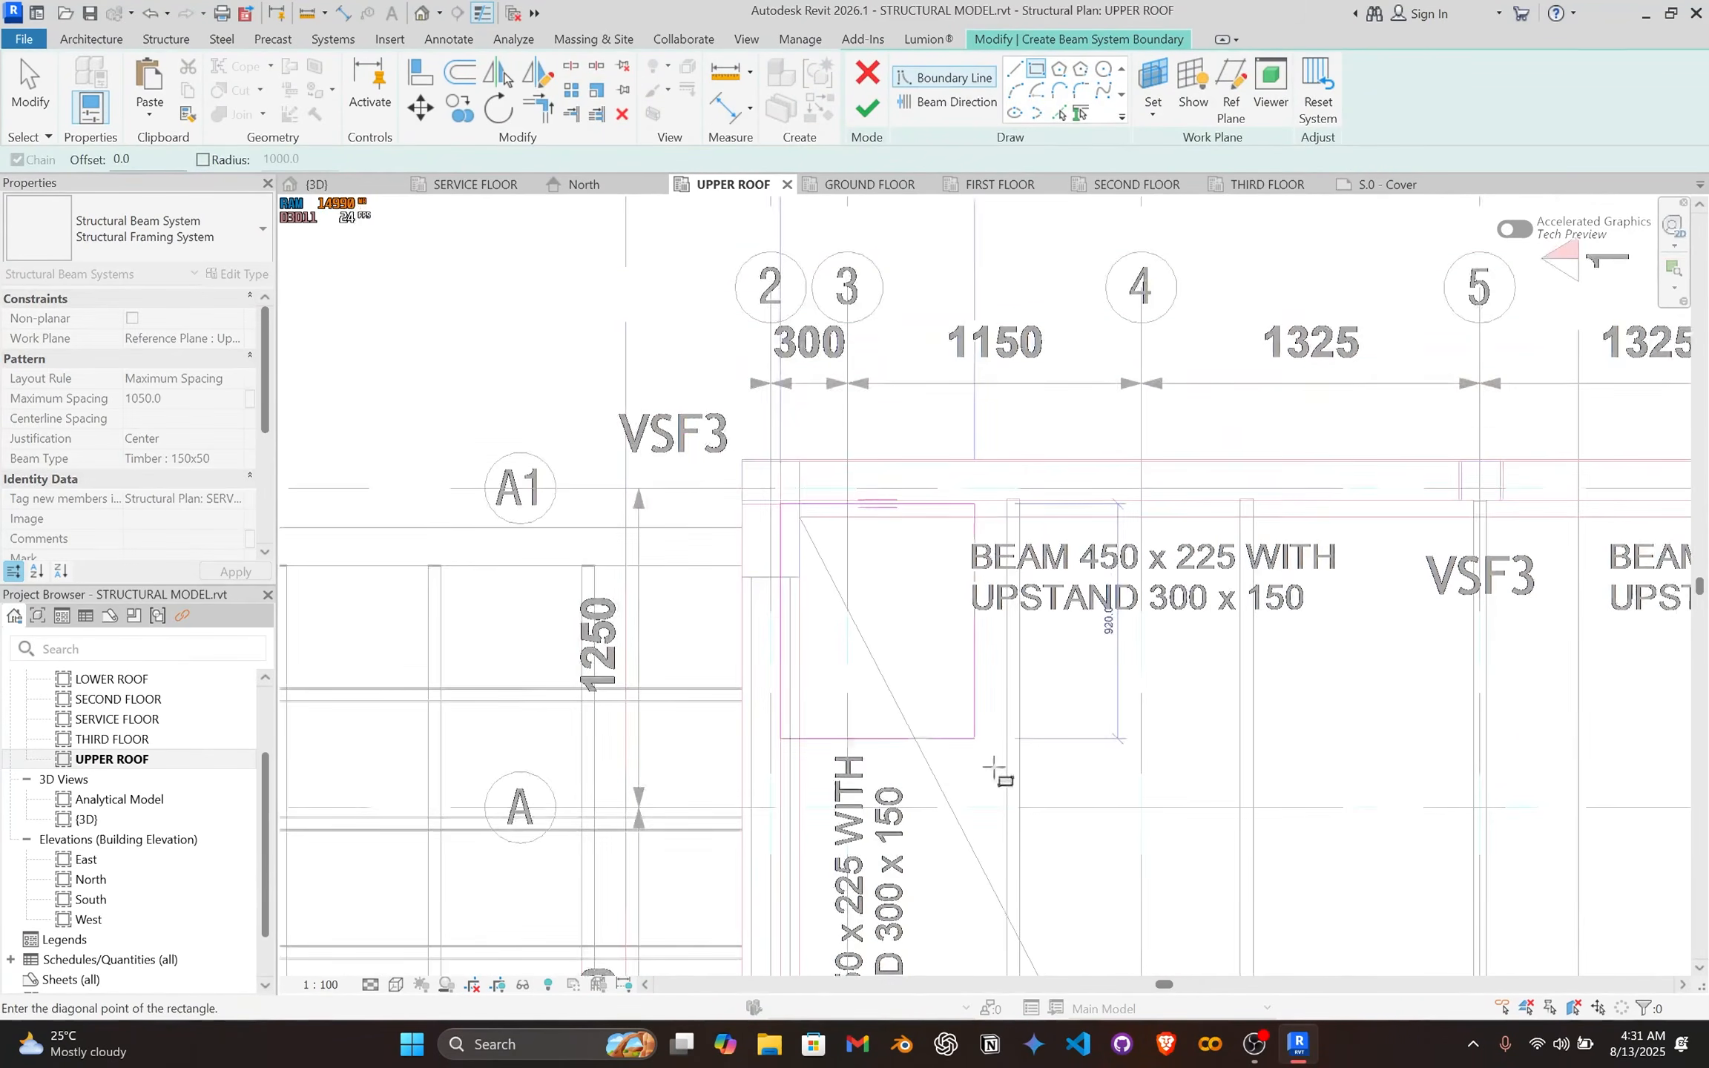
scroll(1152, 527, up, 8)
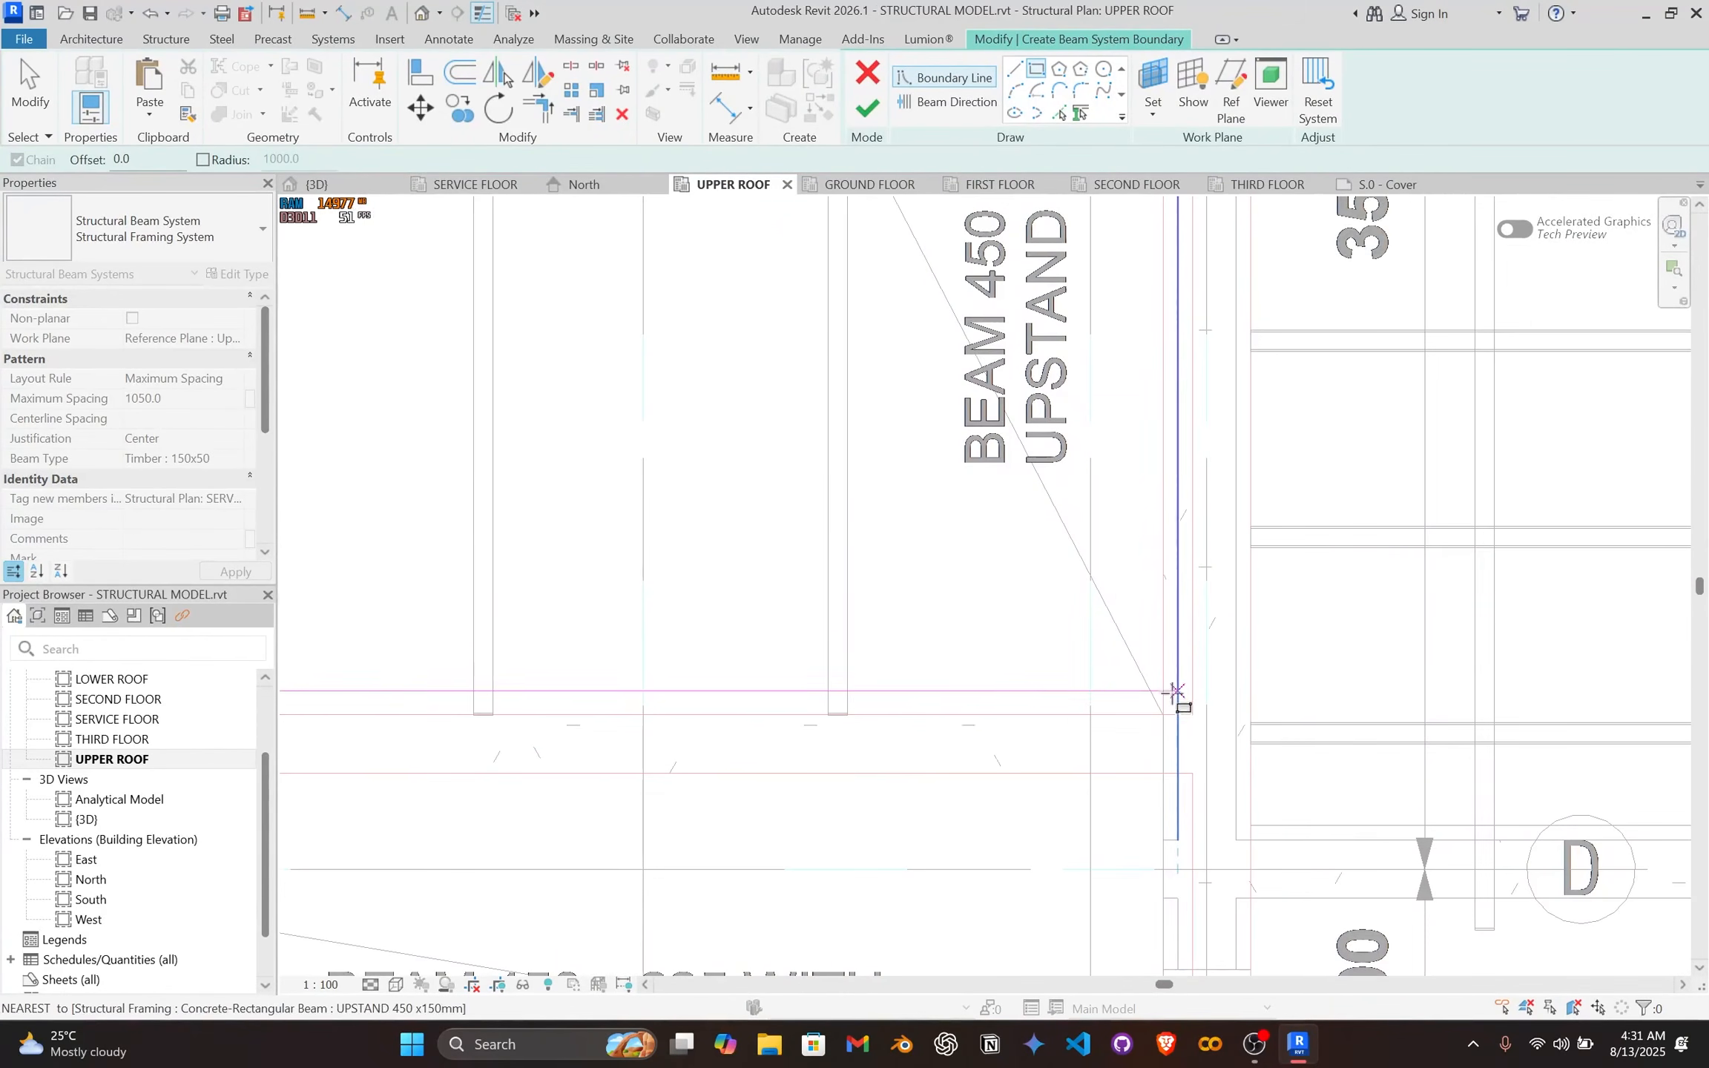
scroll(1194, 714, down, 5)
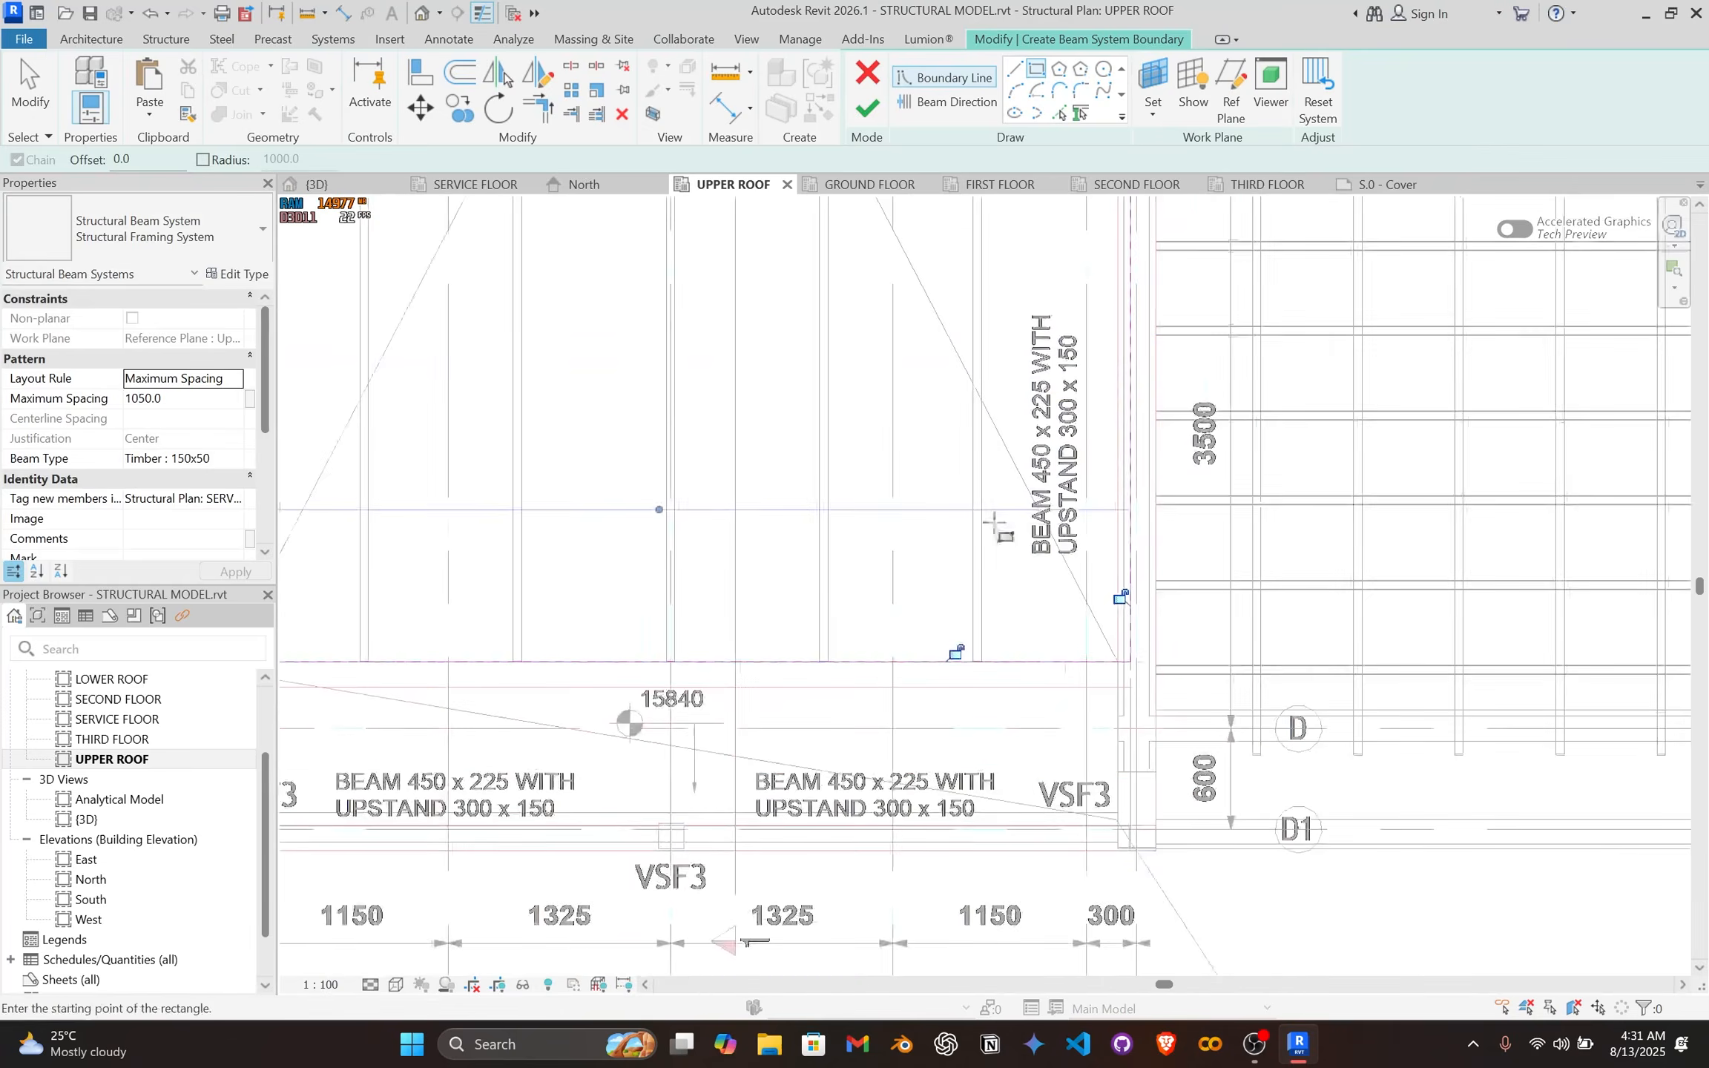
scroll(1230, 798, down, 5)
scroll(931, 354, up, 4)
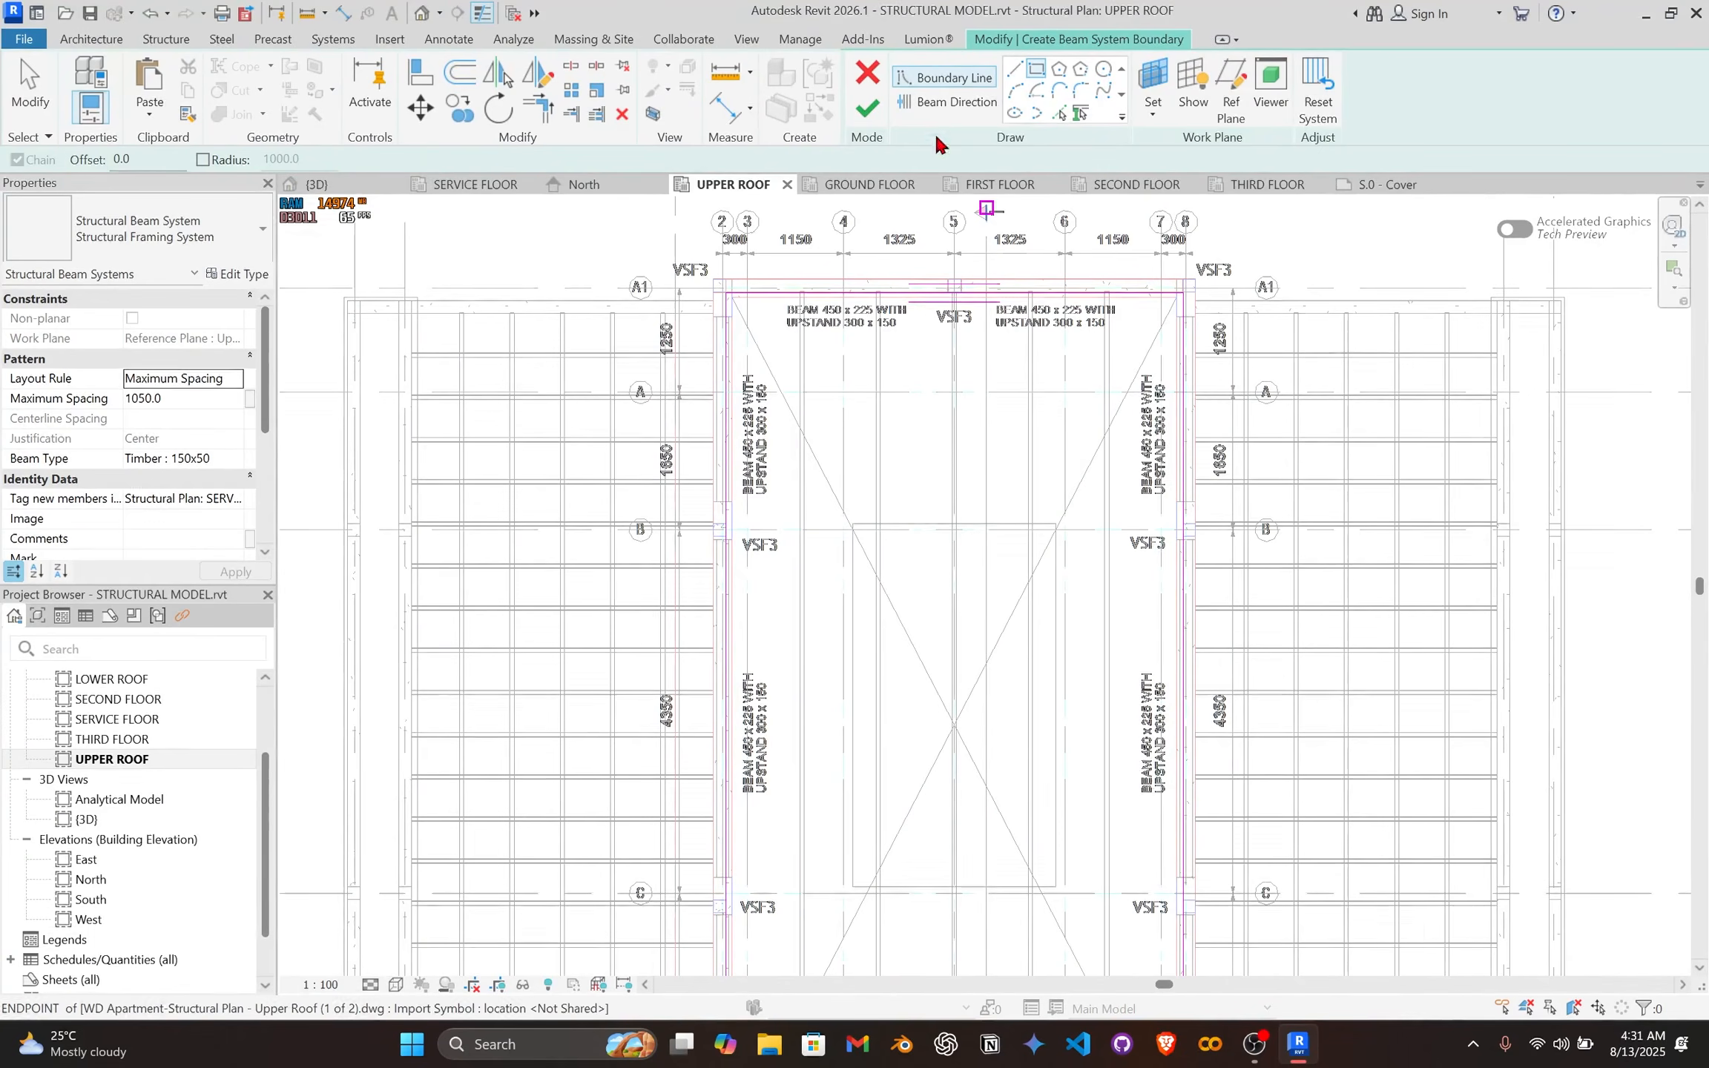
key(Escape)
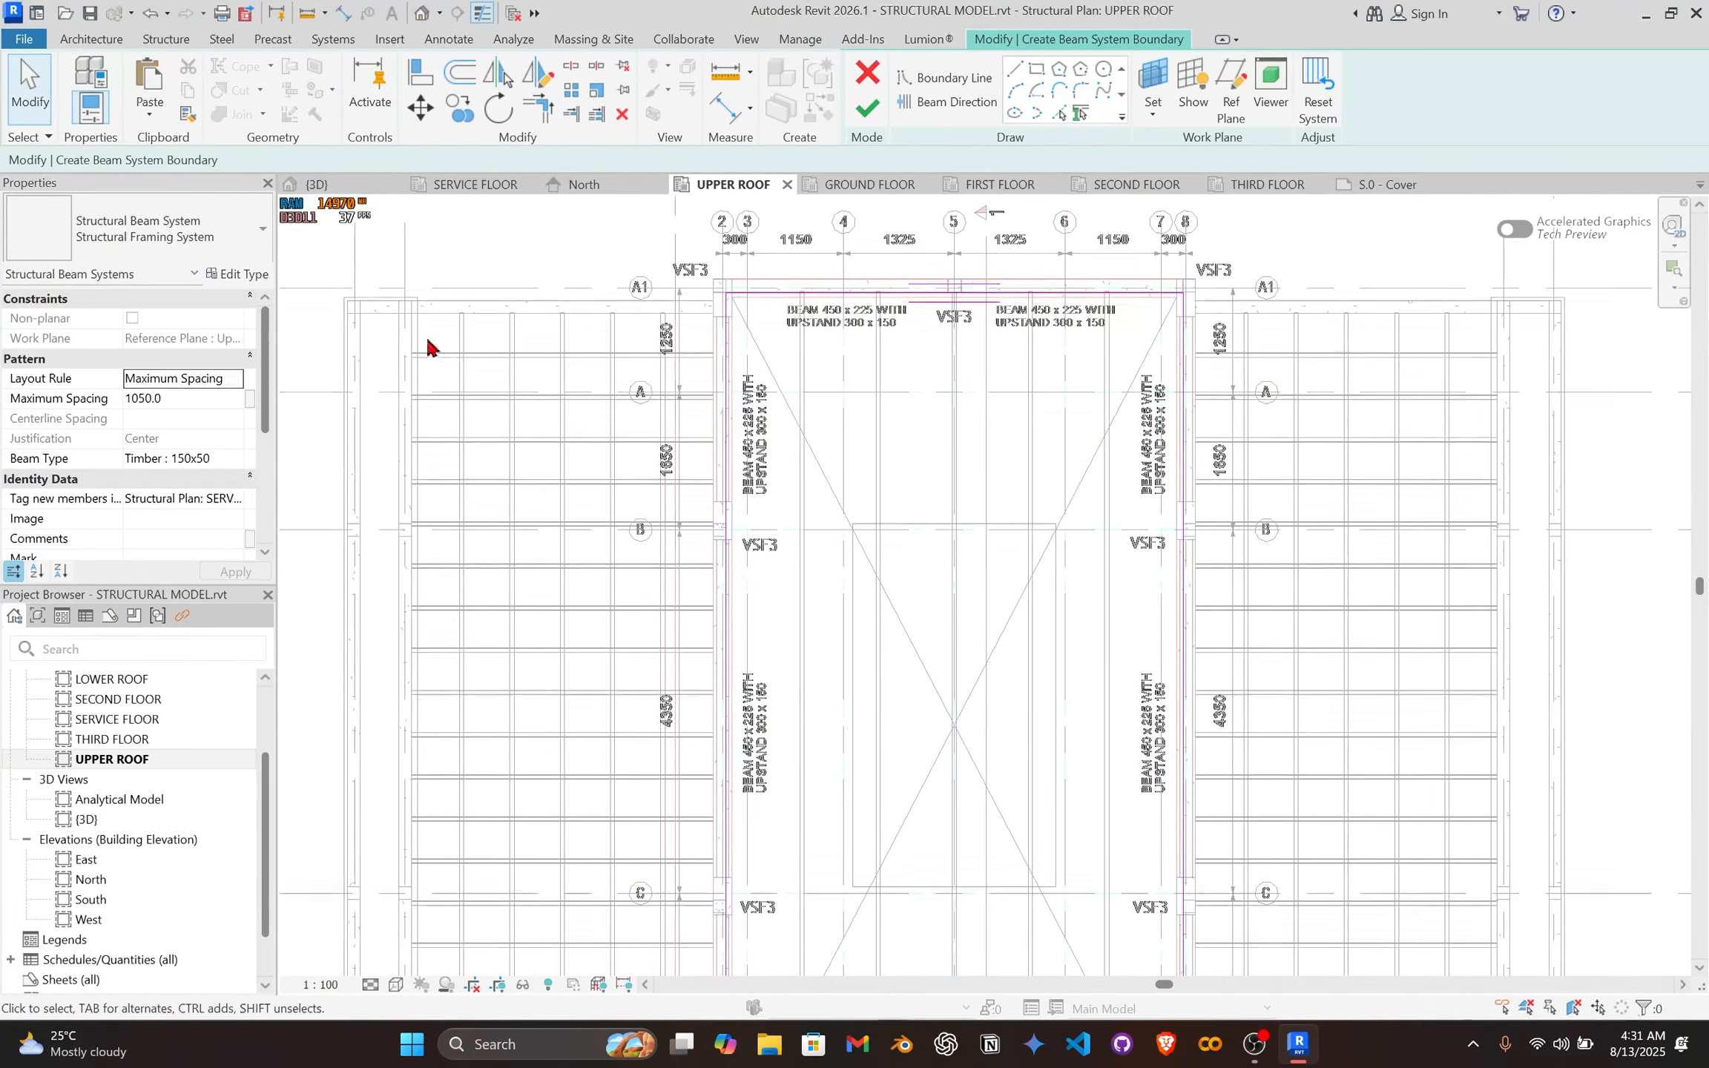
Step: Set the beam system's maximum spacing to 525, finish it, and clear the selection
click(202, 400)
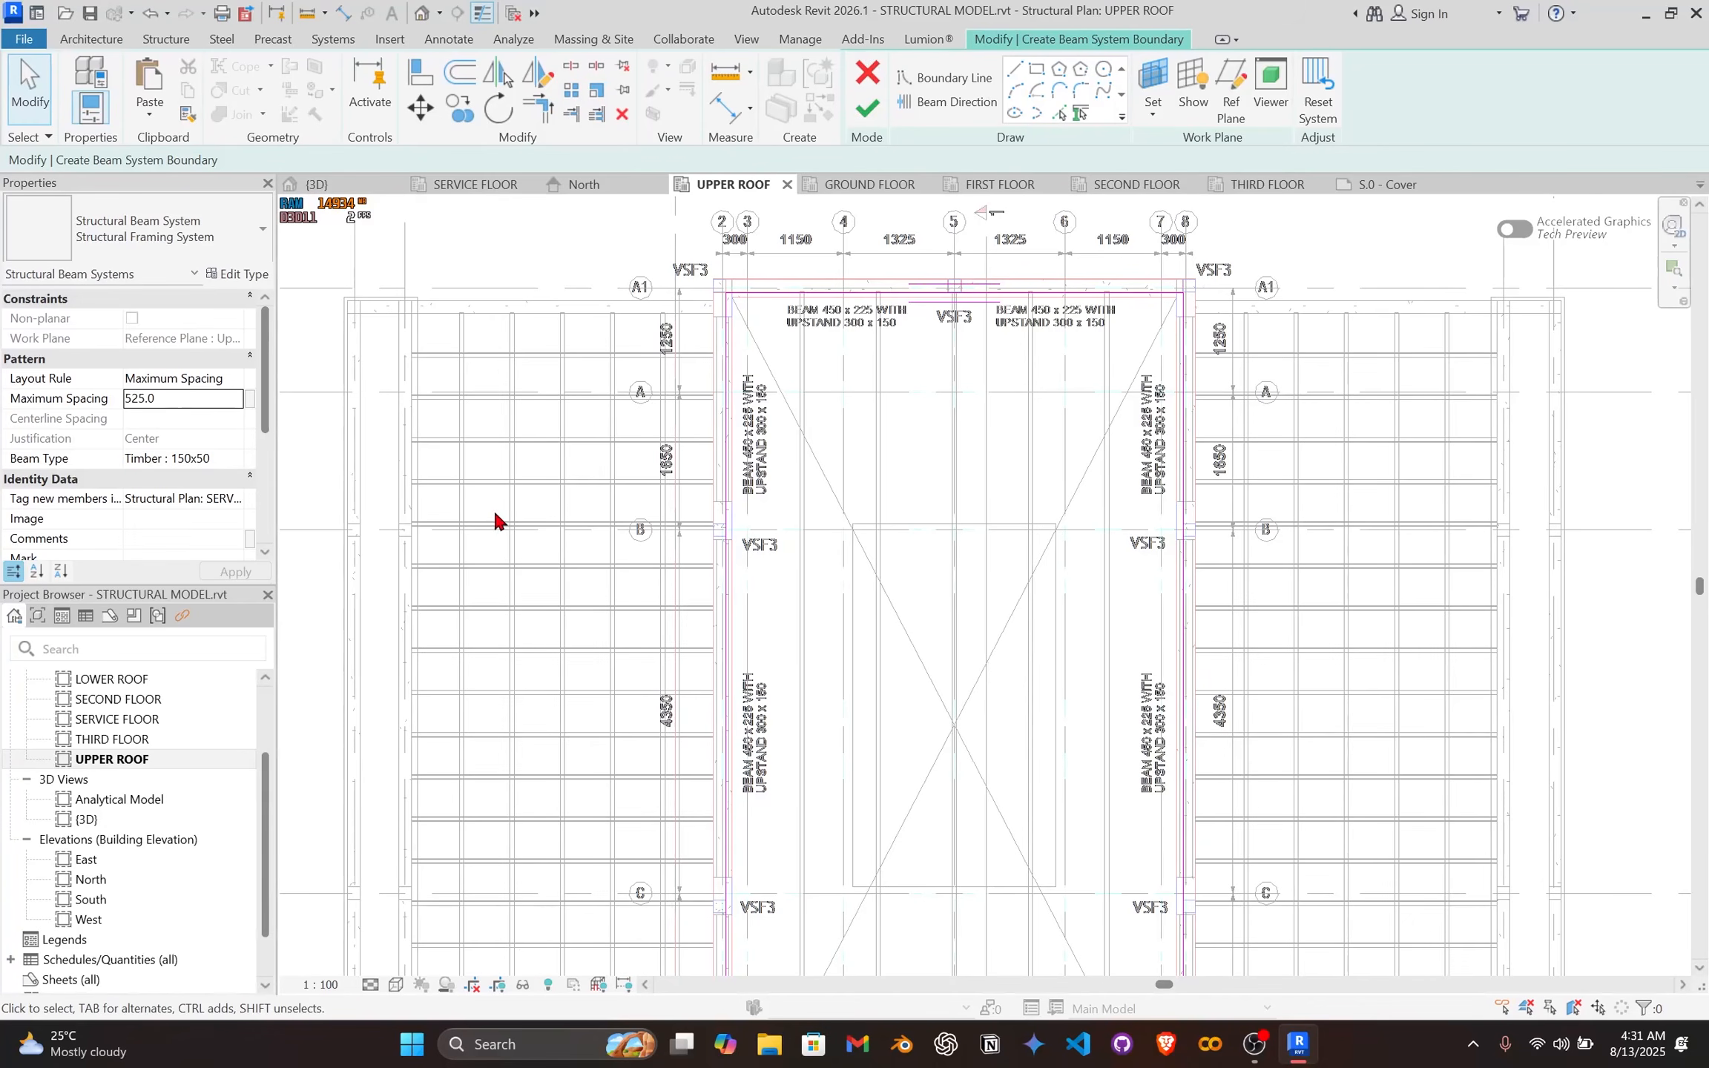
click(855, 108)
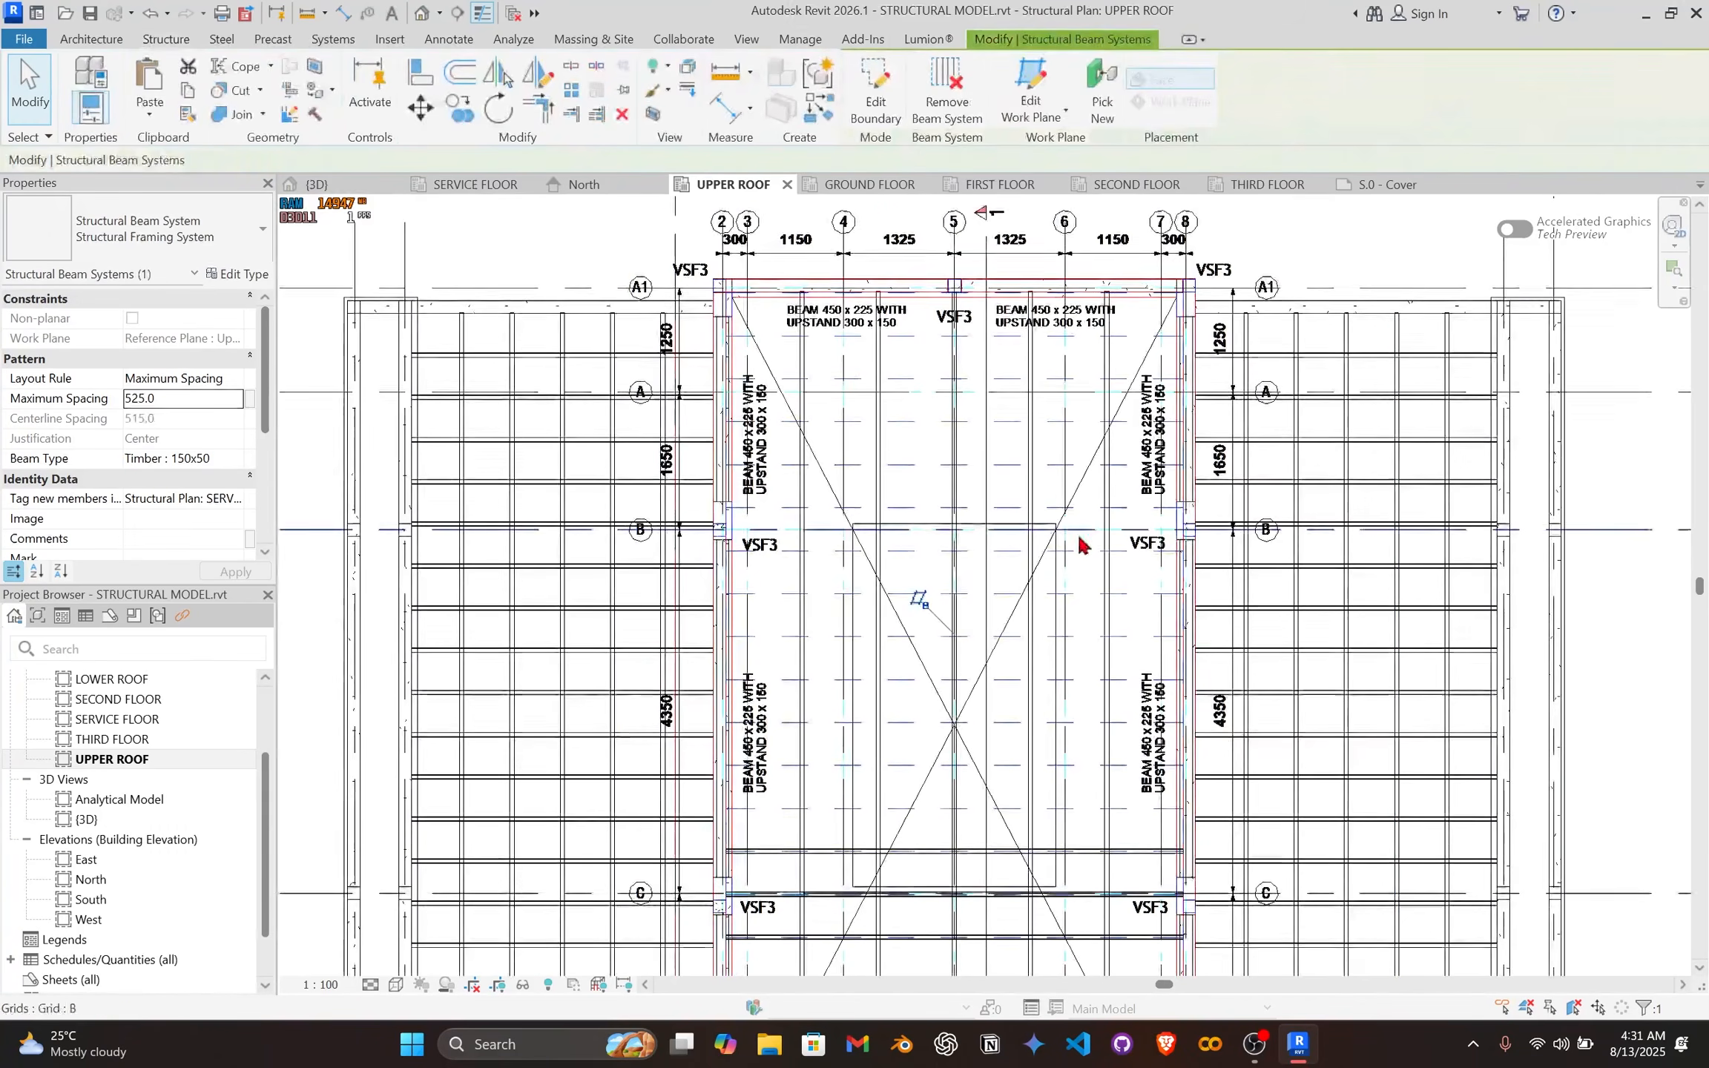
scroll(973, 541, down, 2)
middle_drag(985, 518, 922, 420)
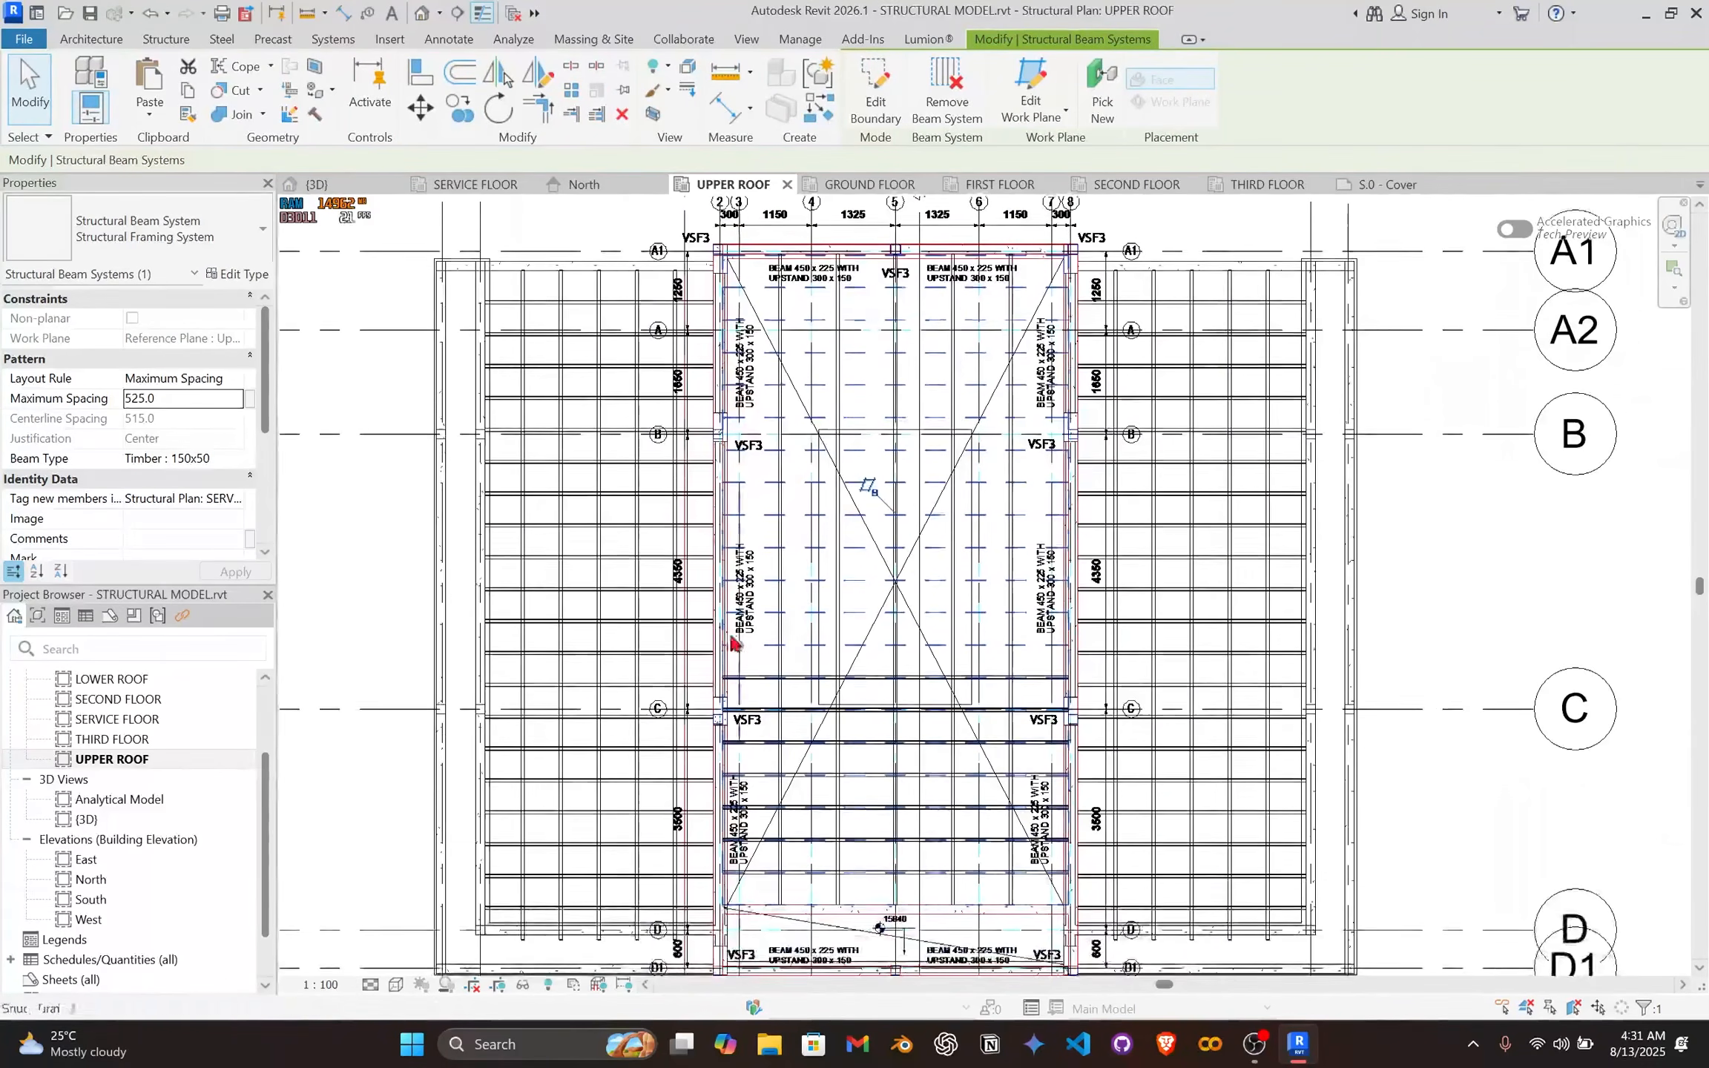
scroll(838, 732, up, 4)
click(795, 657)
scroll(840, 659, down, 3)
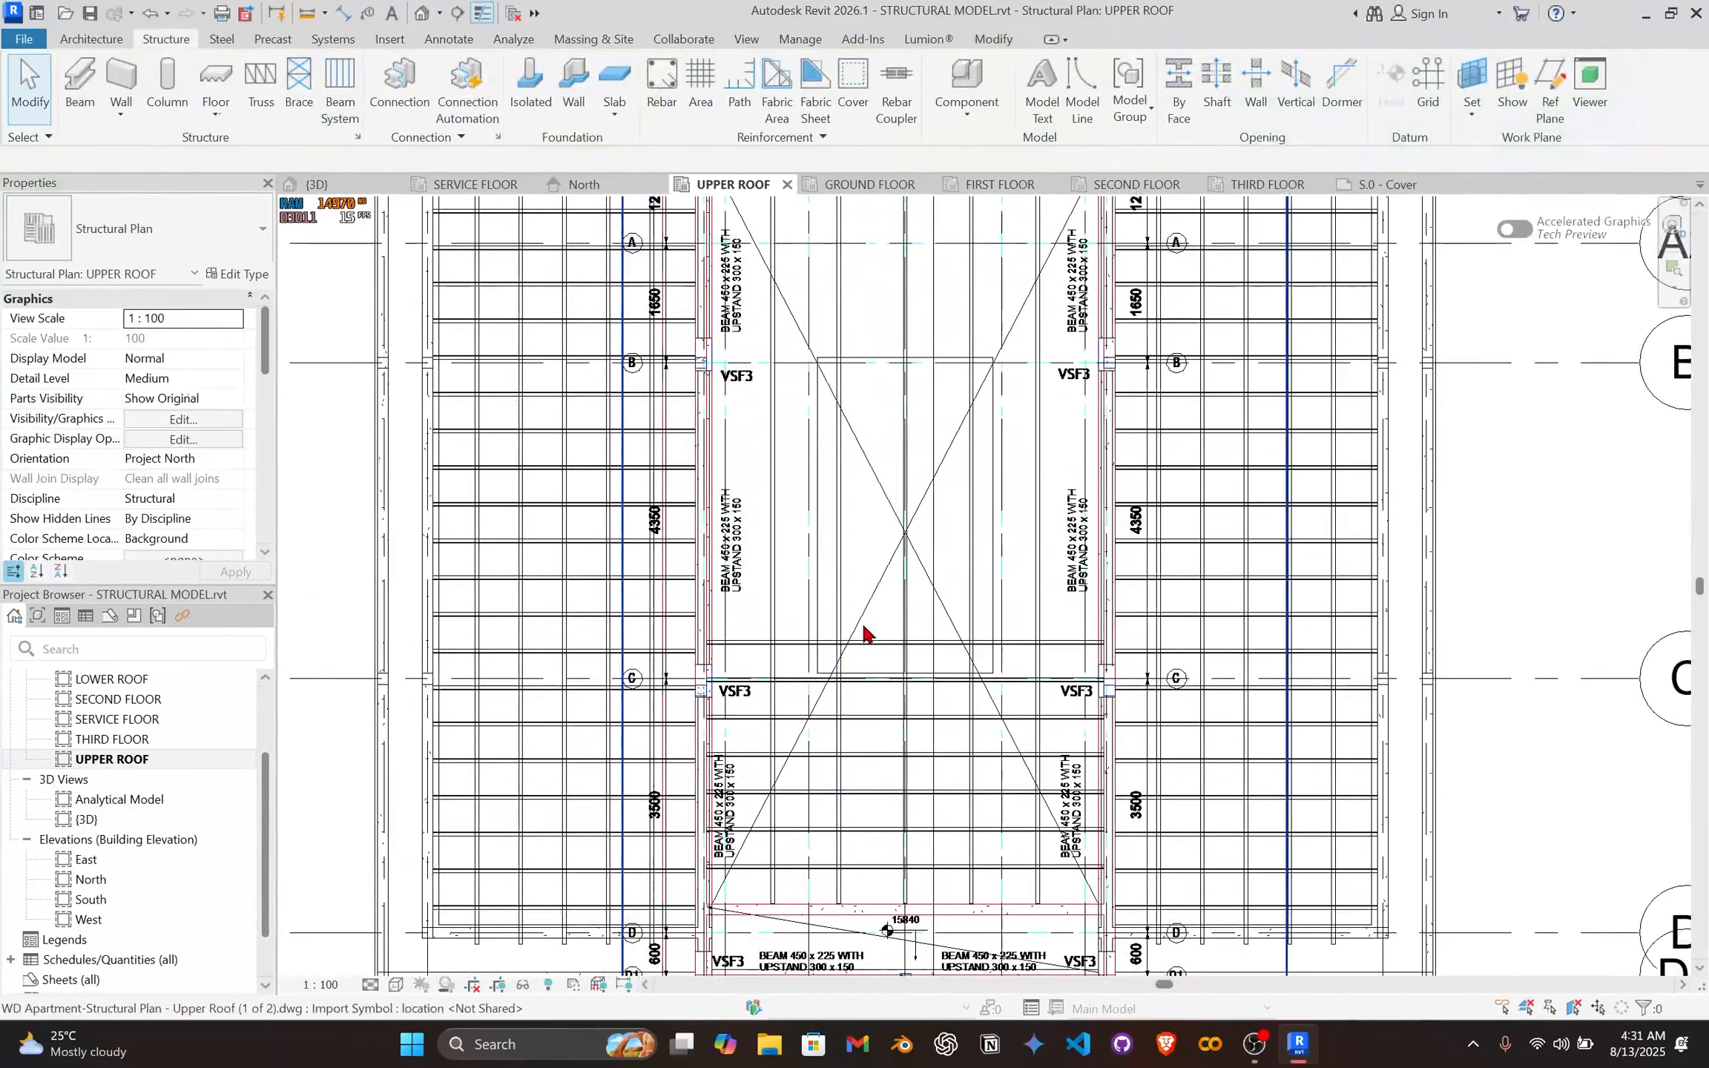
Step: Raise the cut plane offset in the UPPER ROOF plan's view range to show the higher timber beams
scroll(931, 603, down, 2)
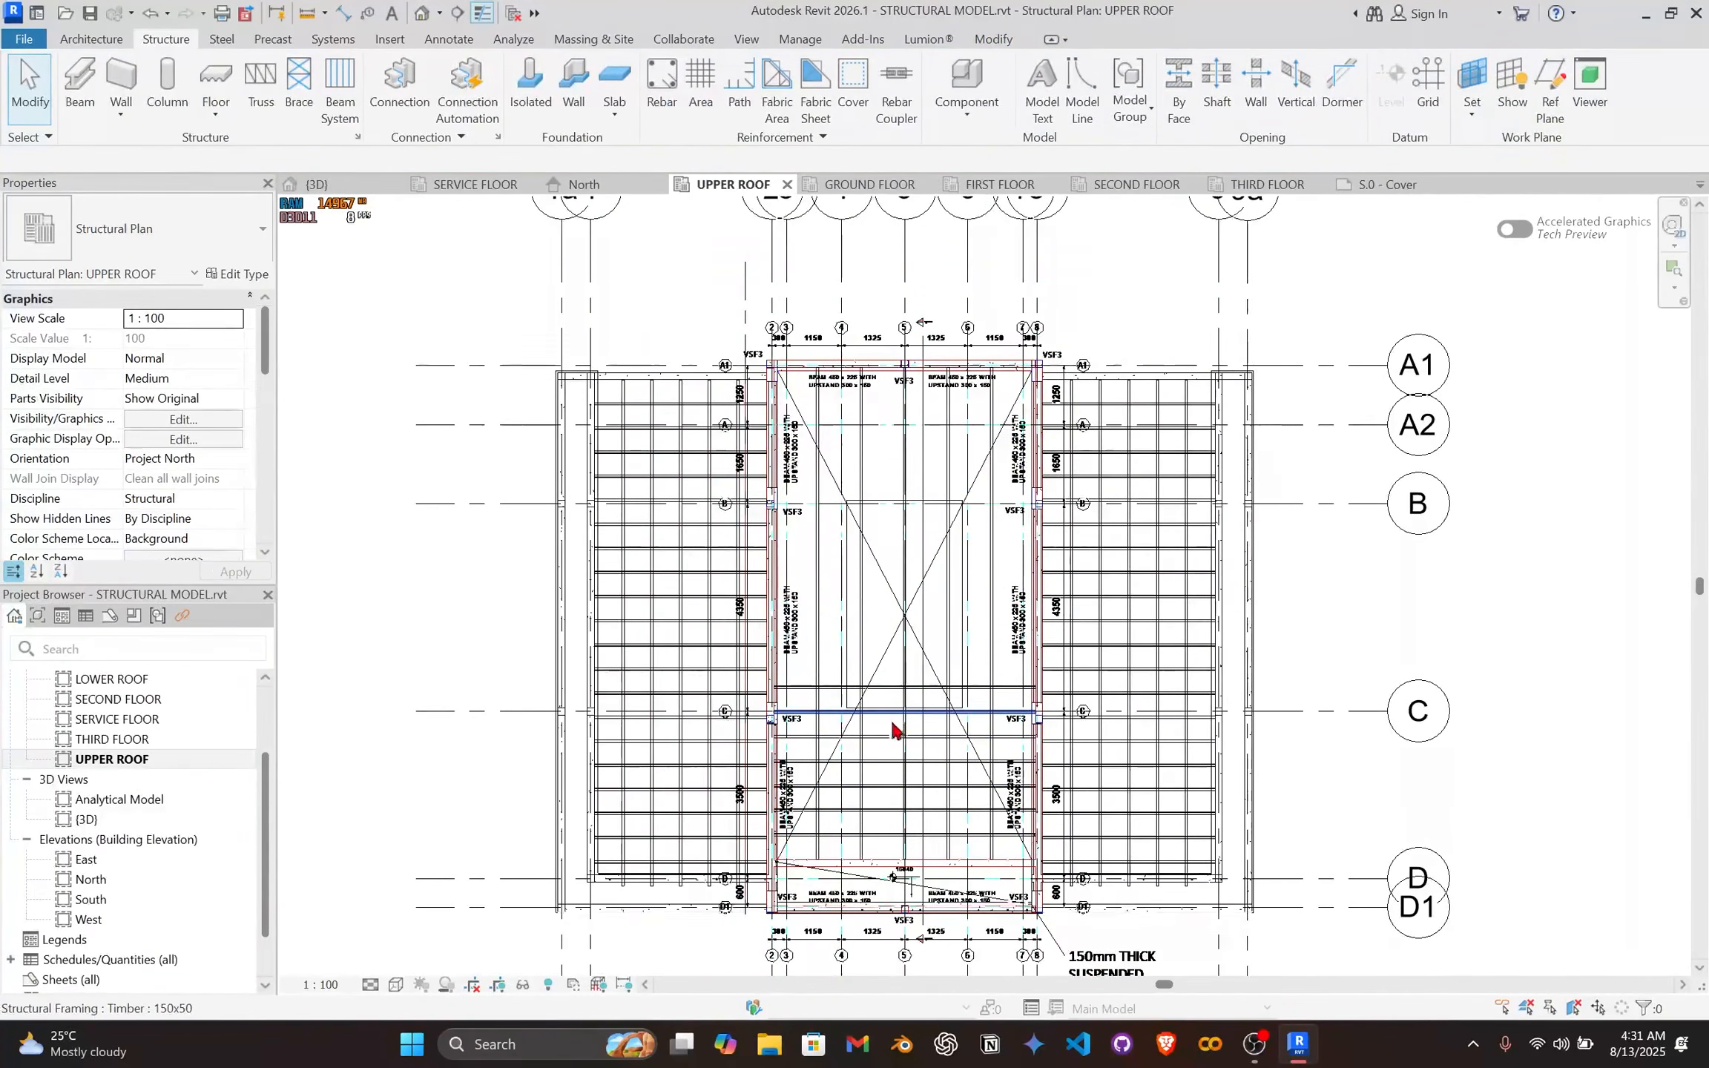
scroll(182, 523, down, 6)
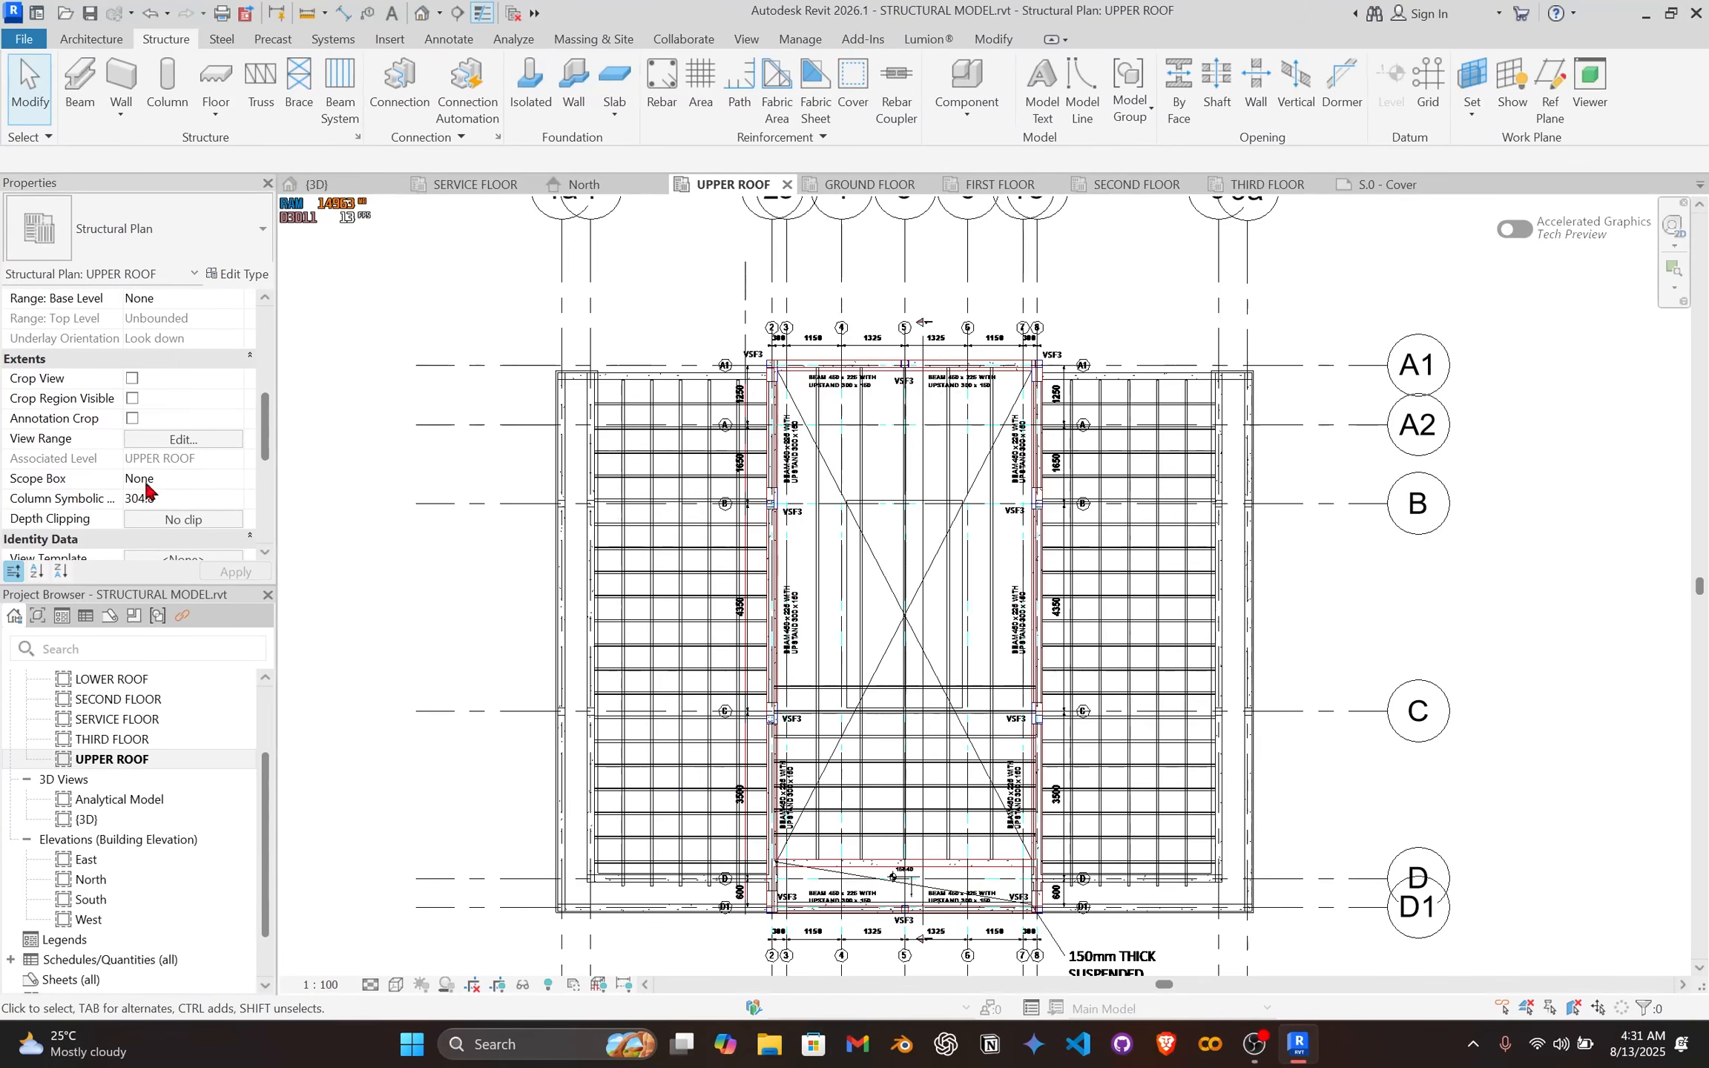
click(186, 440)
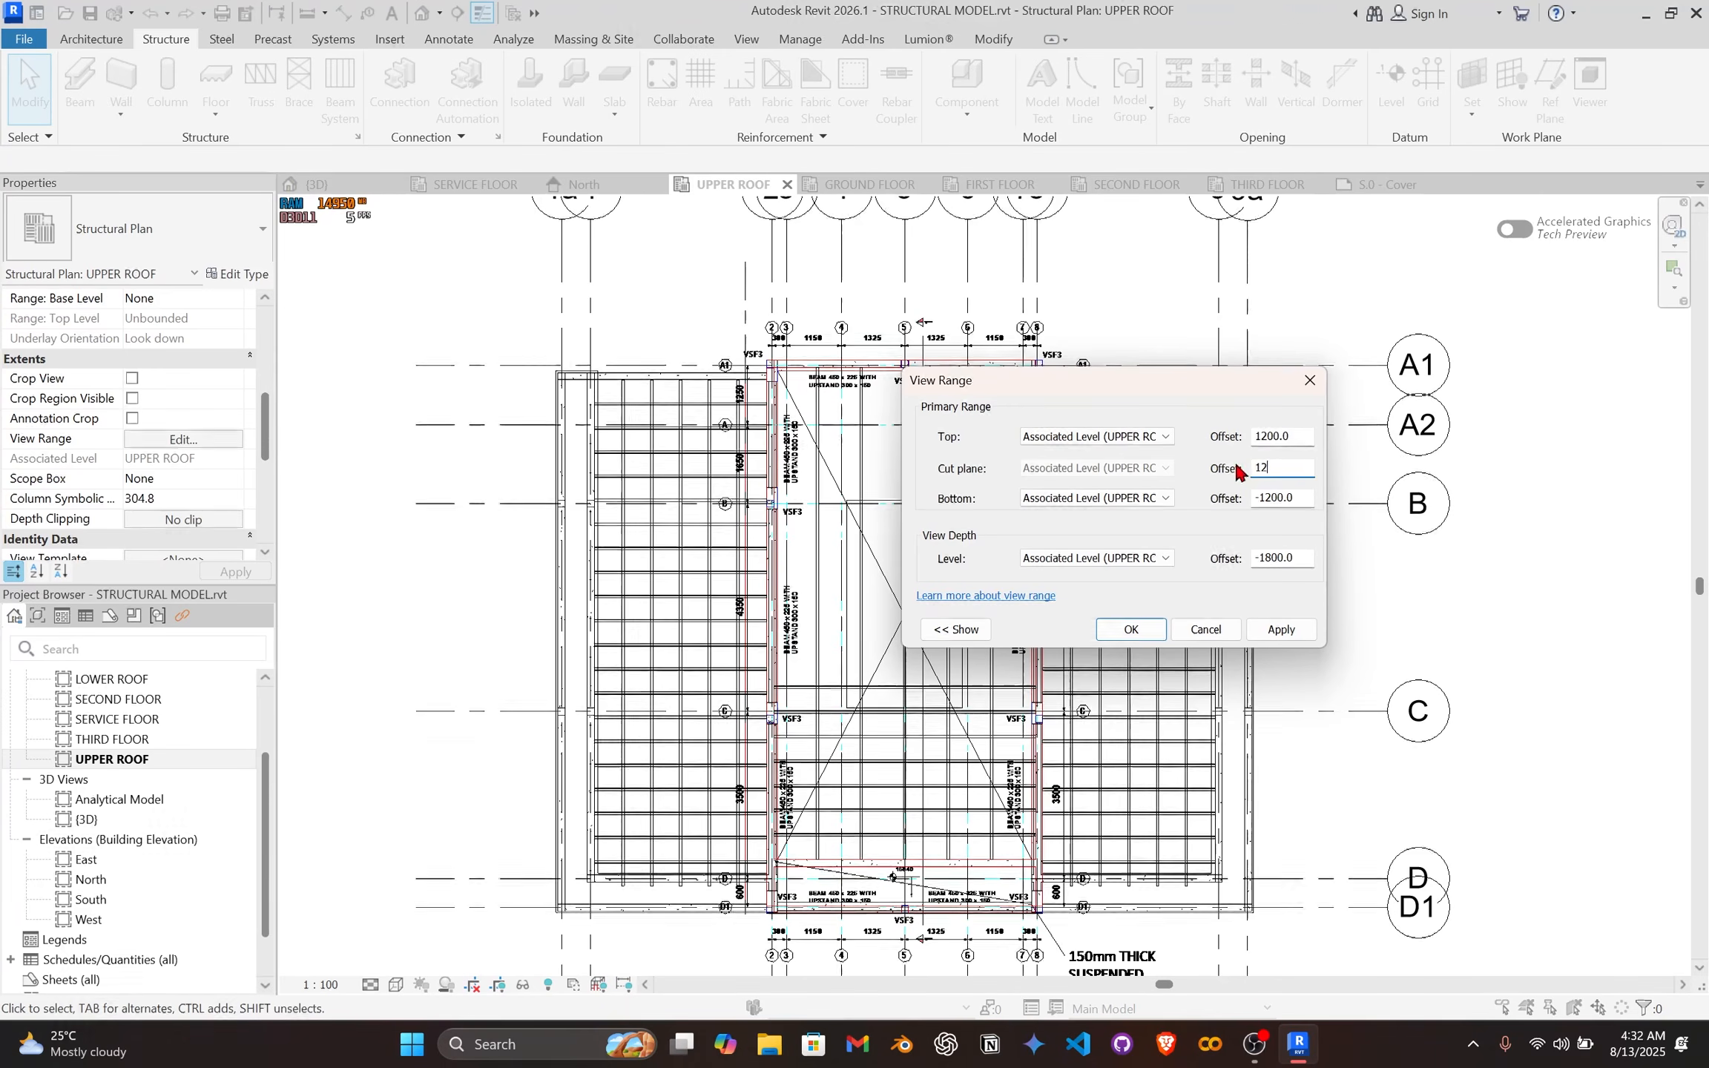
click(1132, 629)
scroll(866, 408, up, 2)
scroll(865, 406, up, 1)
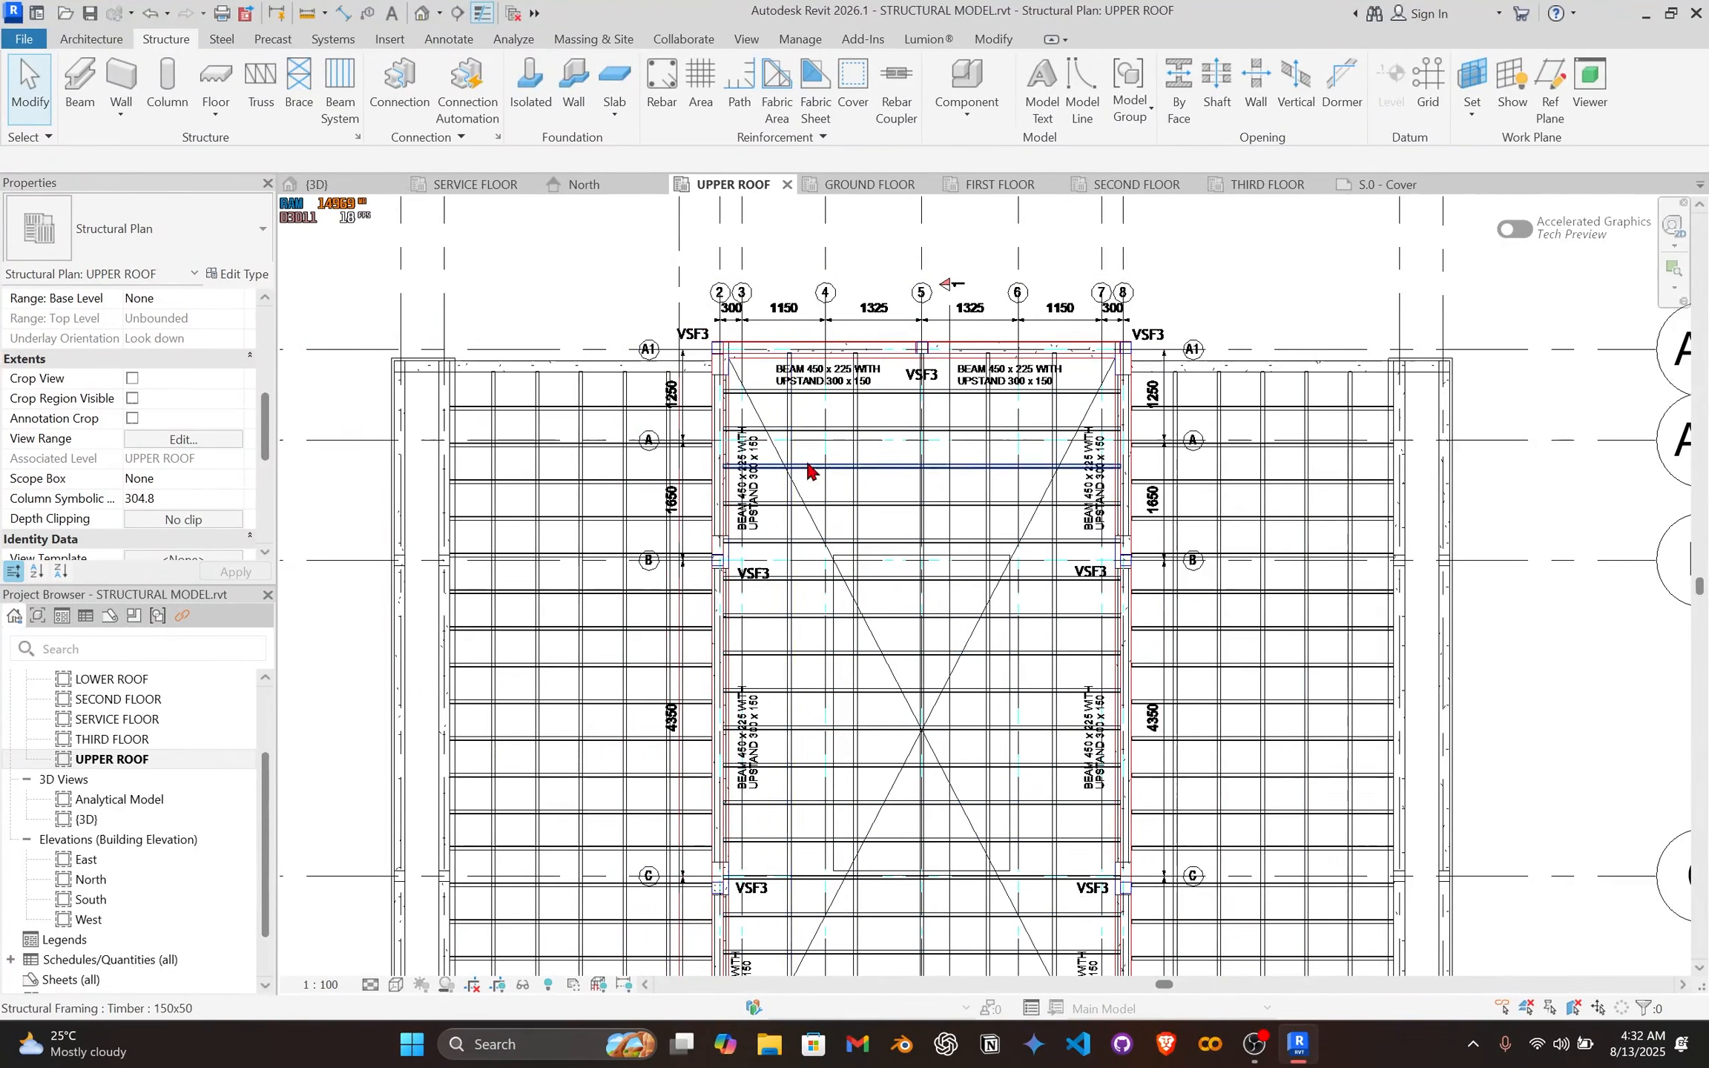
Step: Select the new 525-spaced beam system and, in the West elevation, move it straight up from the rafters' bottom edge to their top edge
click(763, 361)
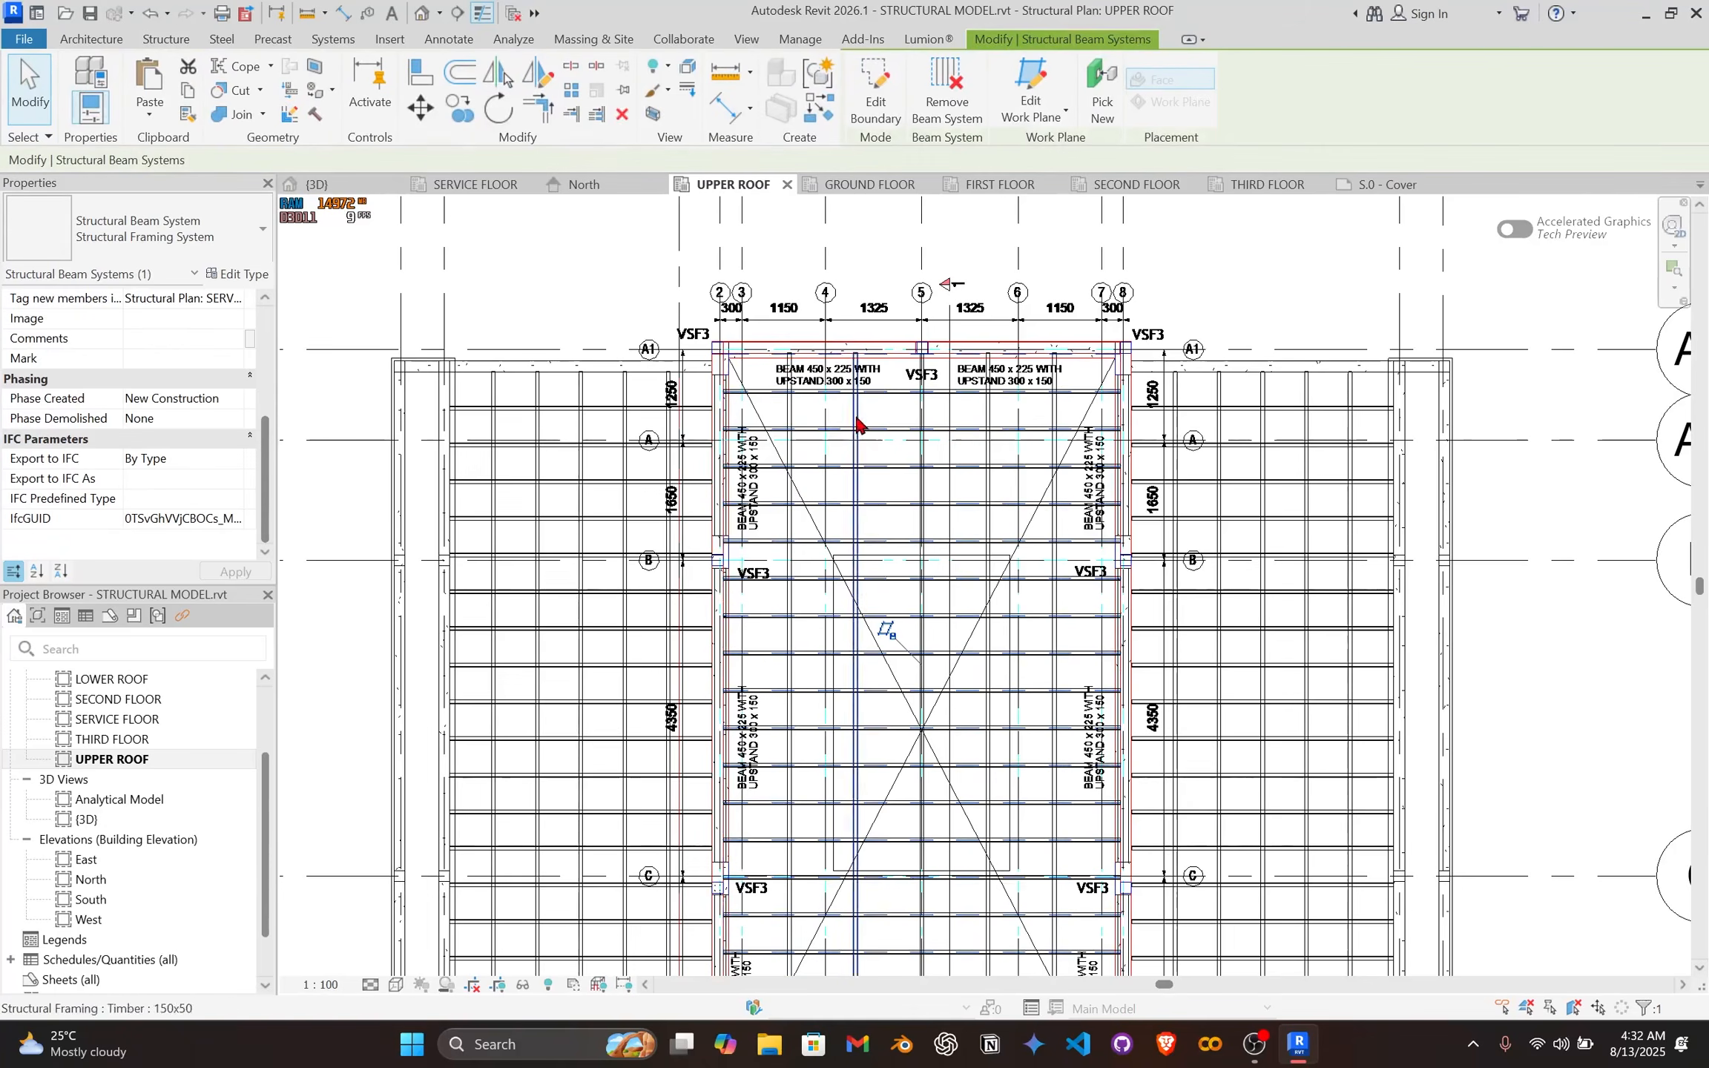
scroll(820, 422, up, 3)
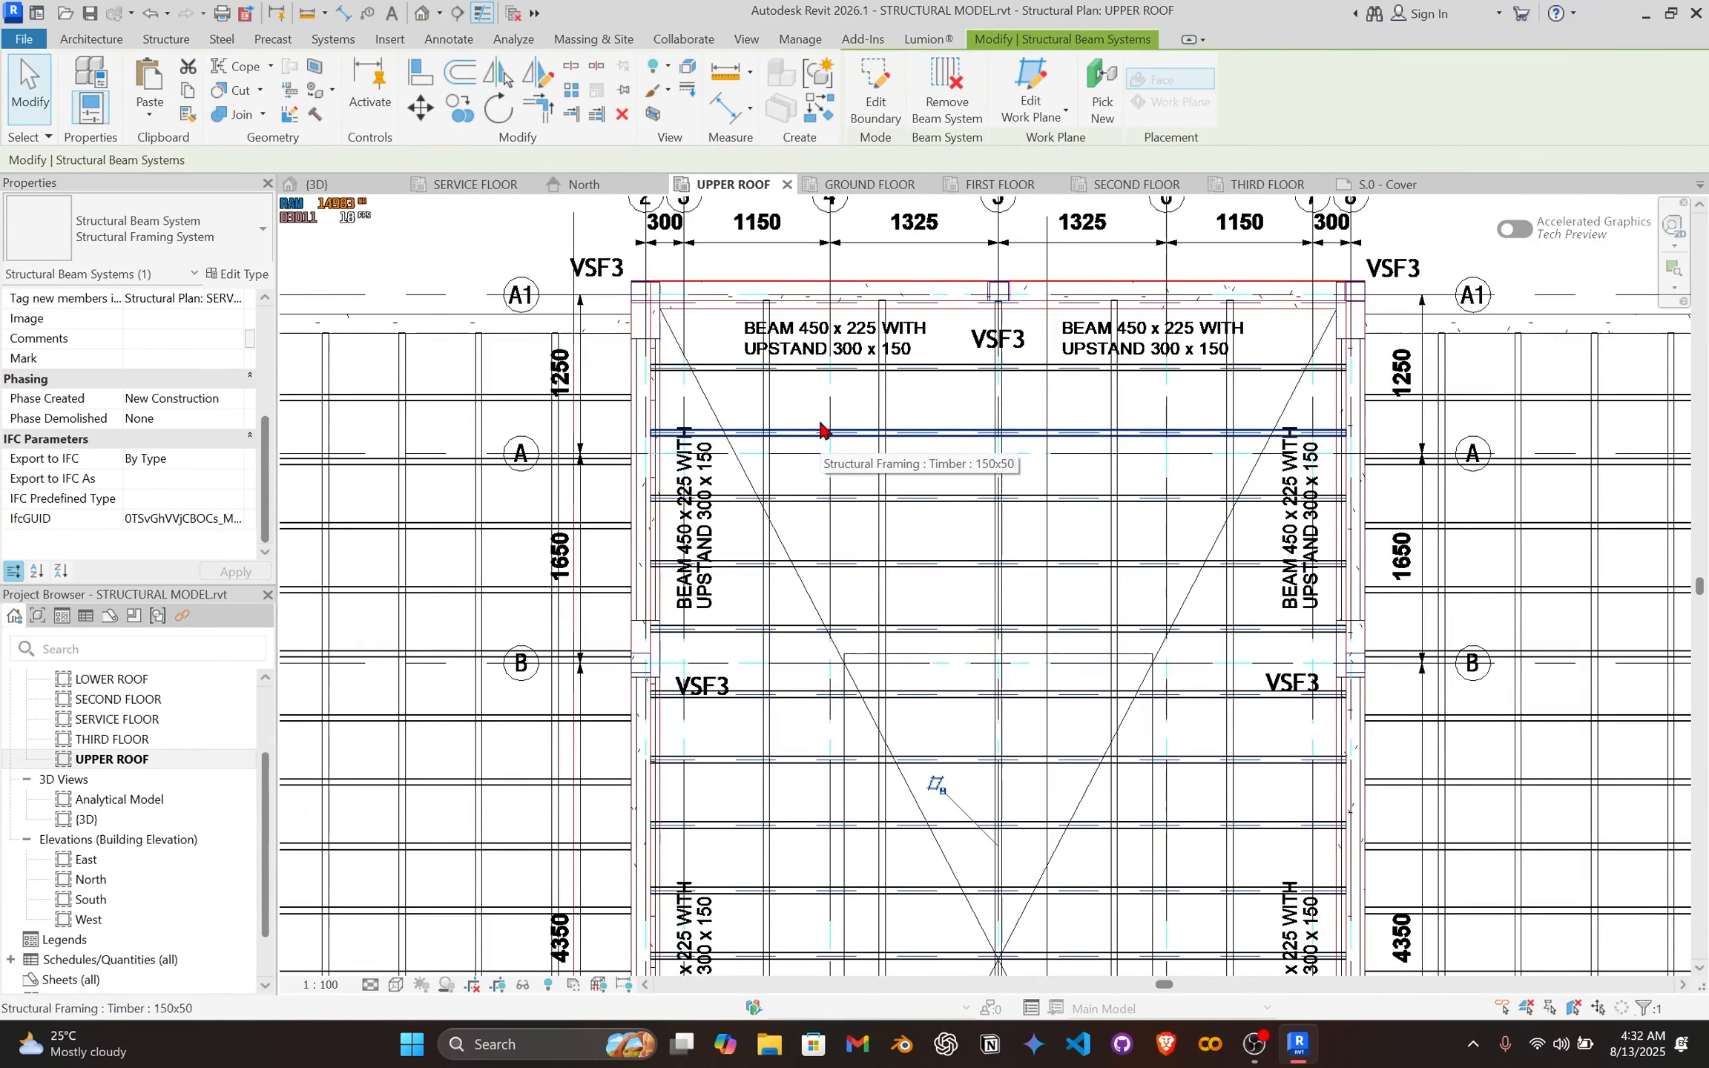
double_click(89, 919)
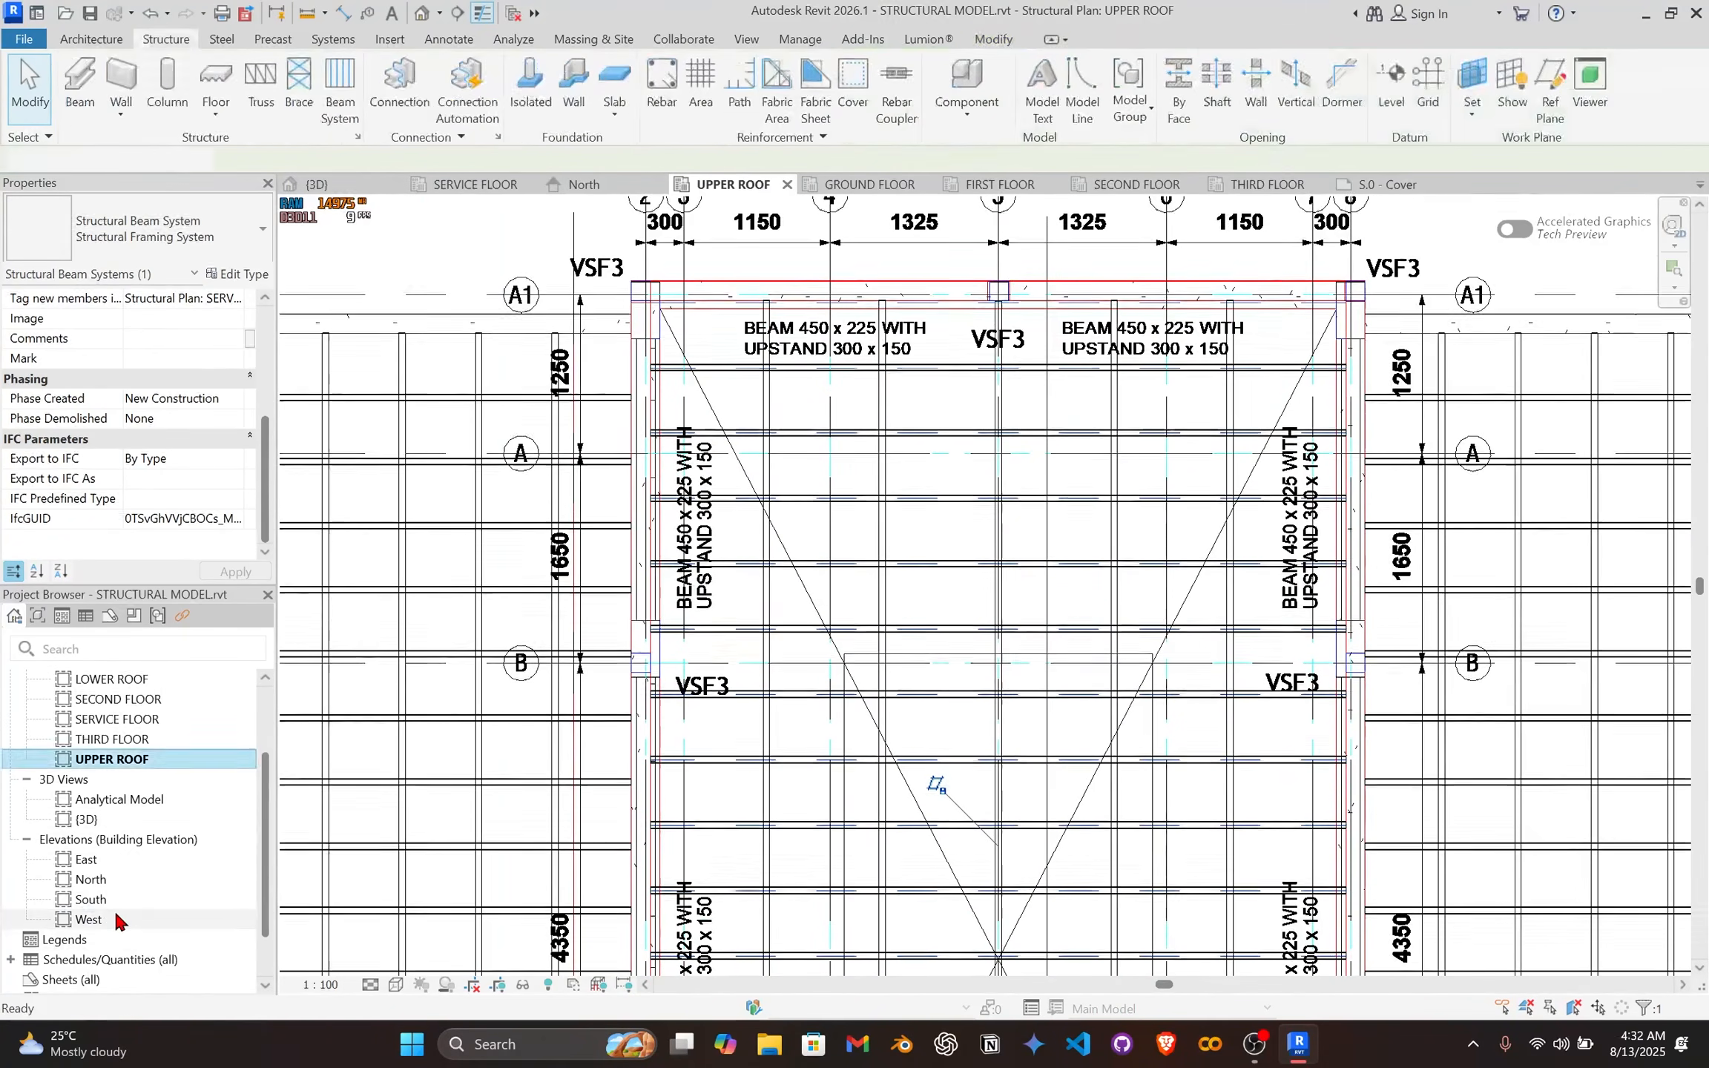
scroll(653, 497, up, 3)
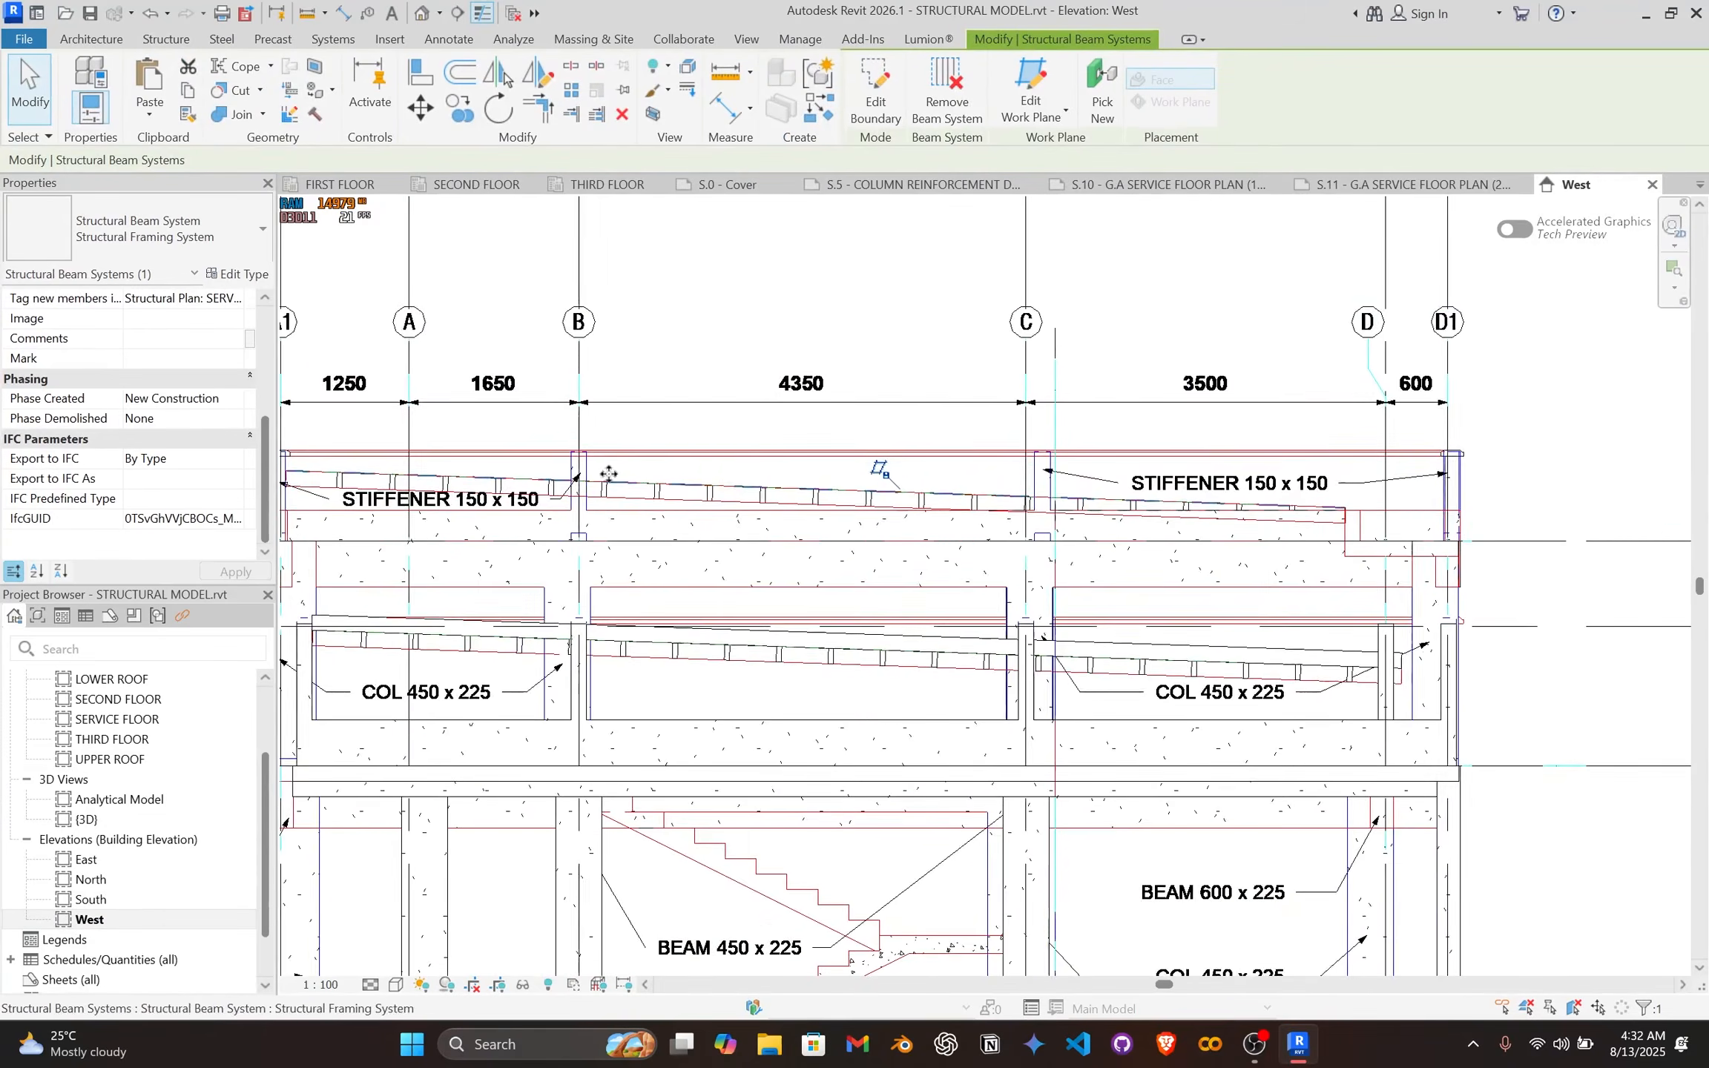
scroll(858, 564, up, 4)
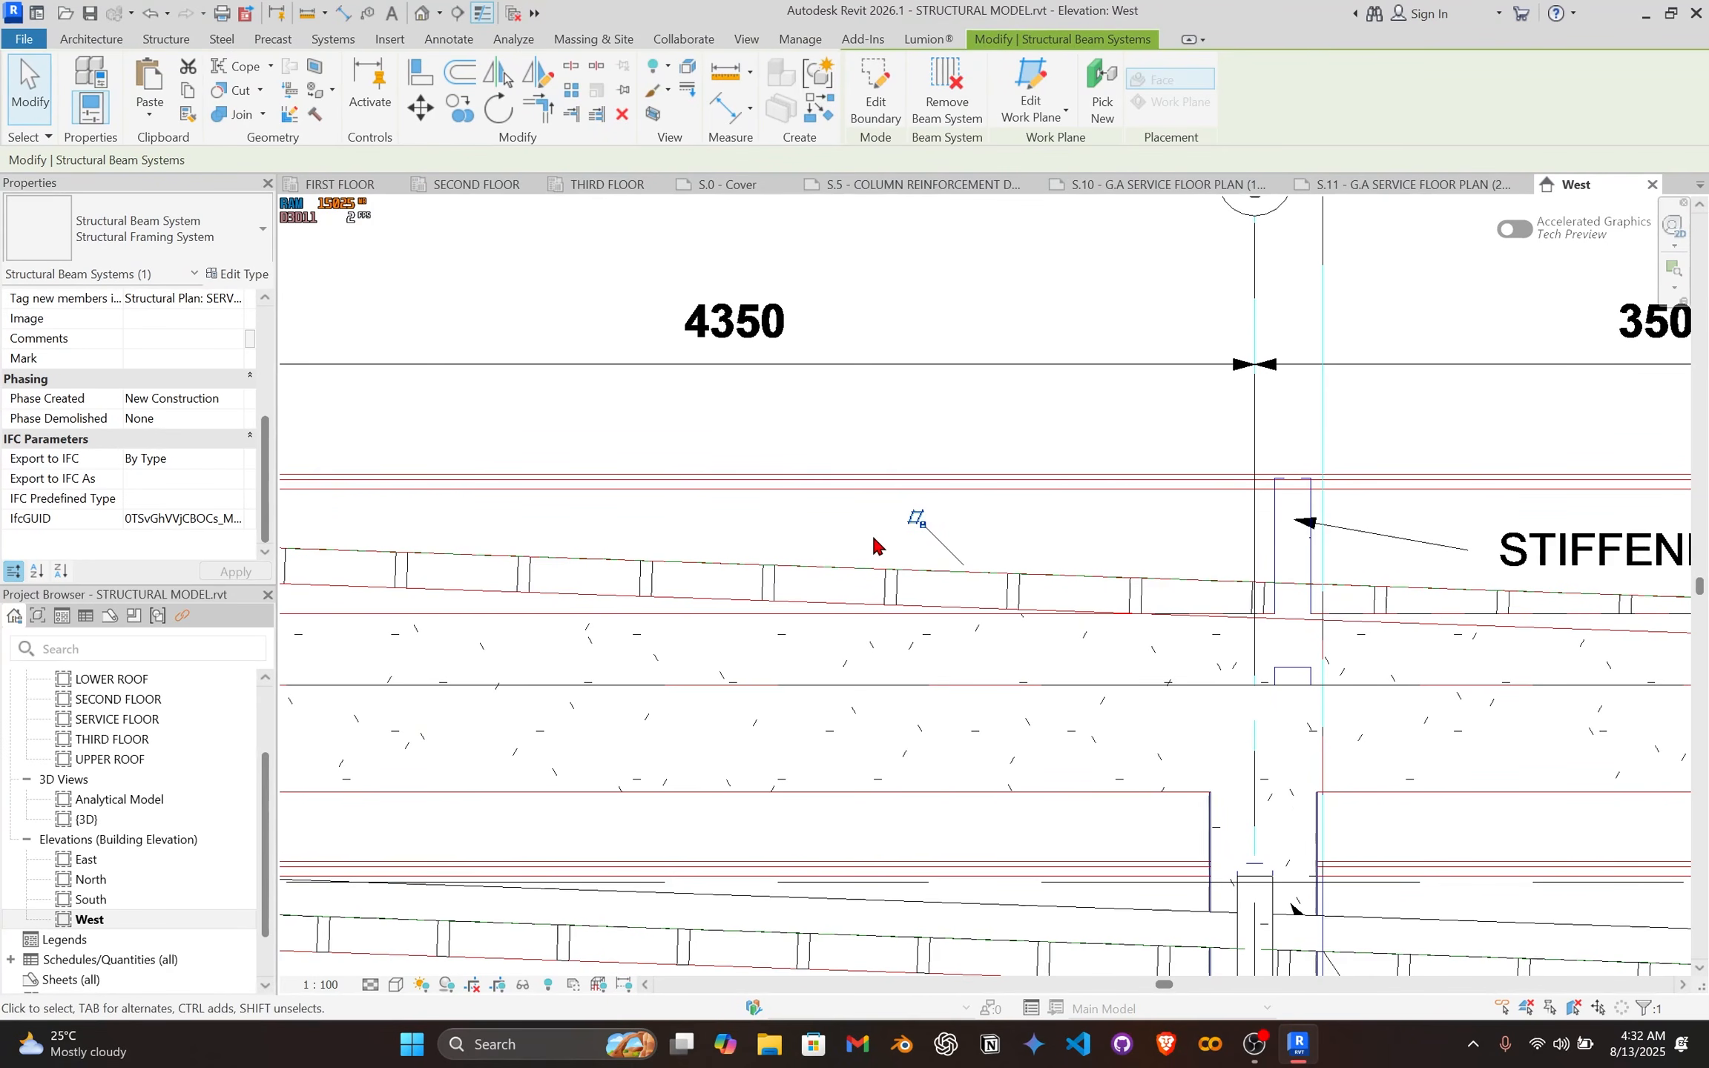
key(v)
scroll(810, 581, up, 2)
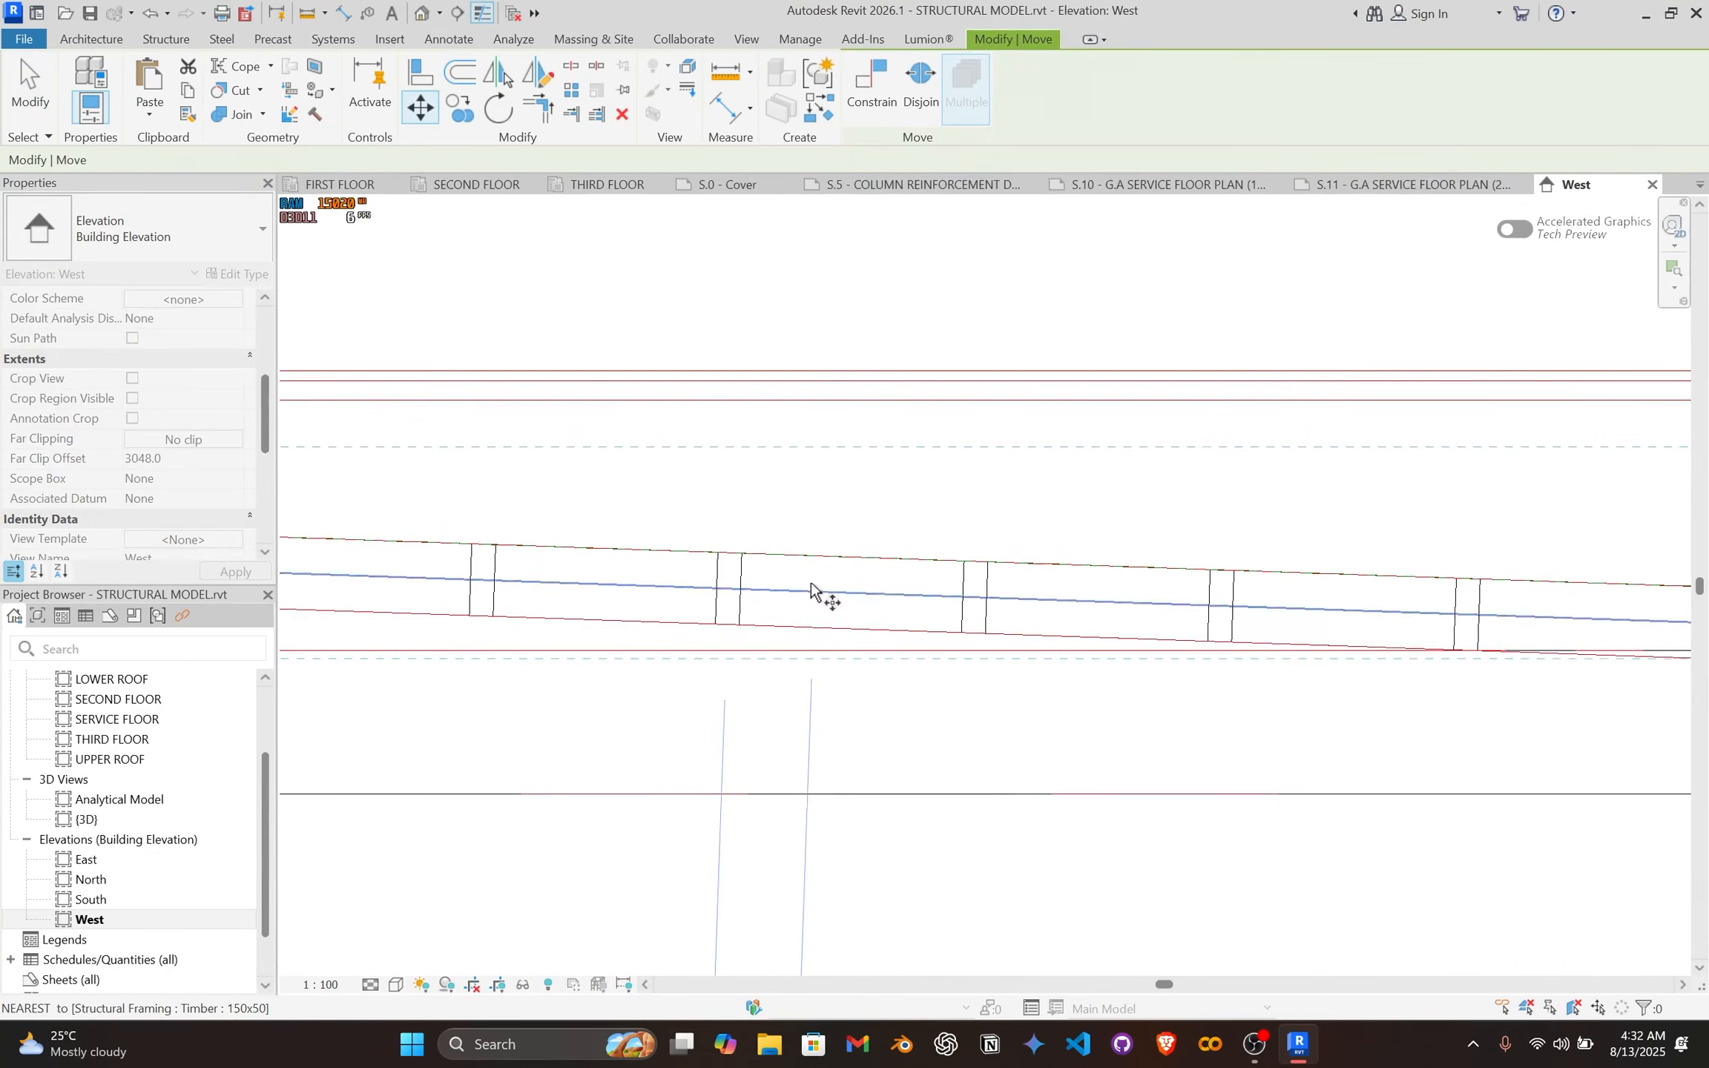
click(850, 631)
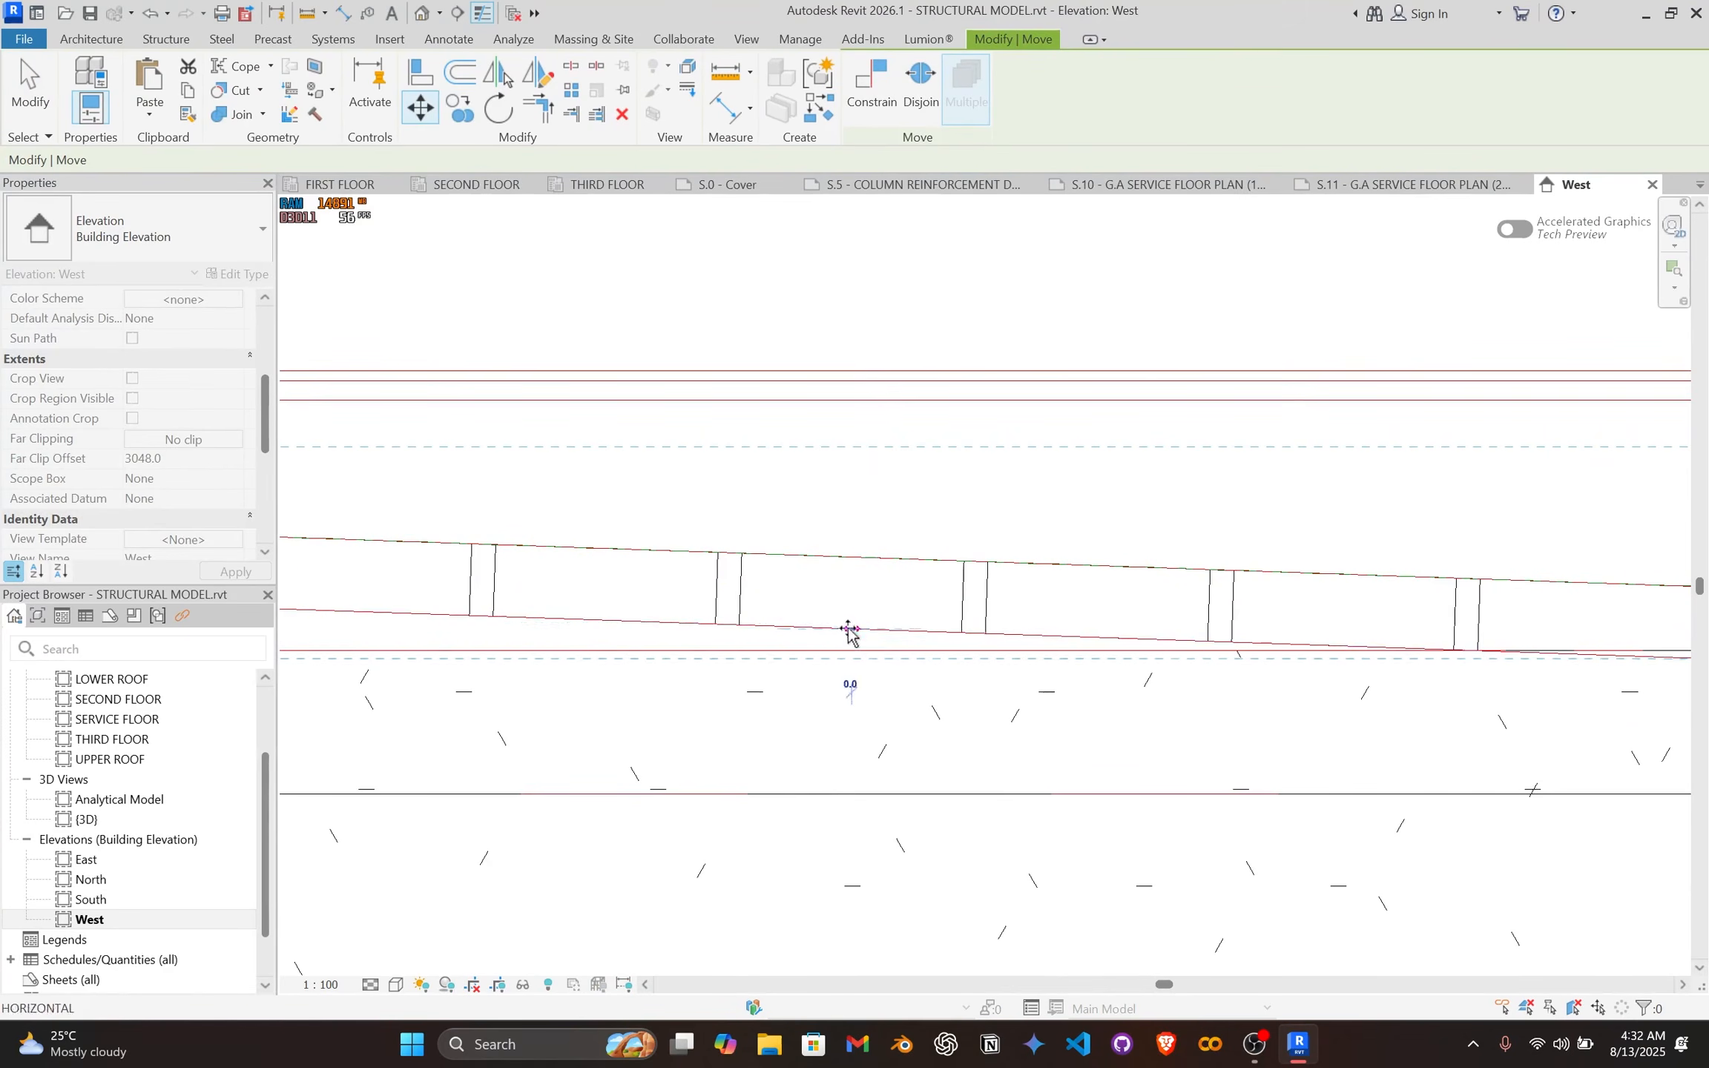
click(849, 561)
scroll(847, 564, down, 8)
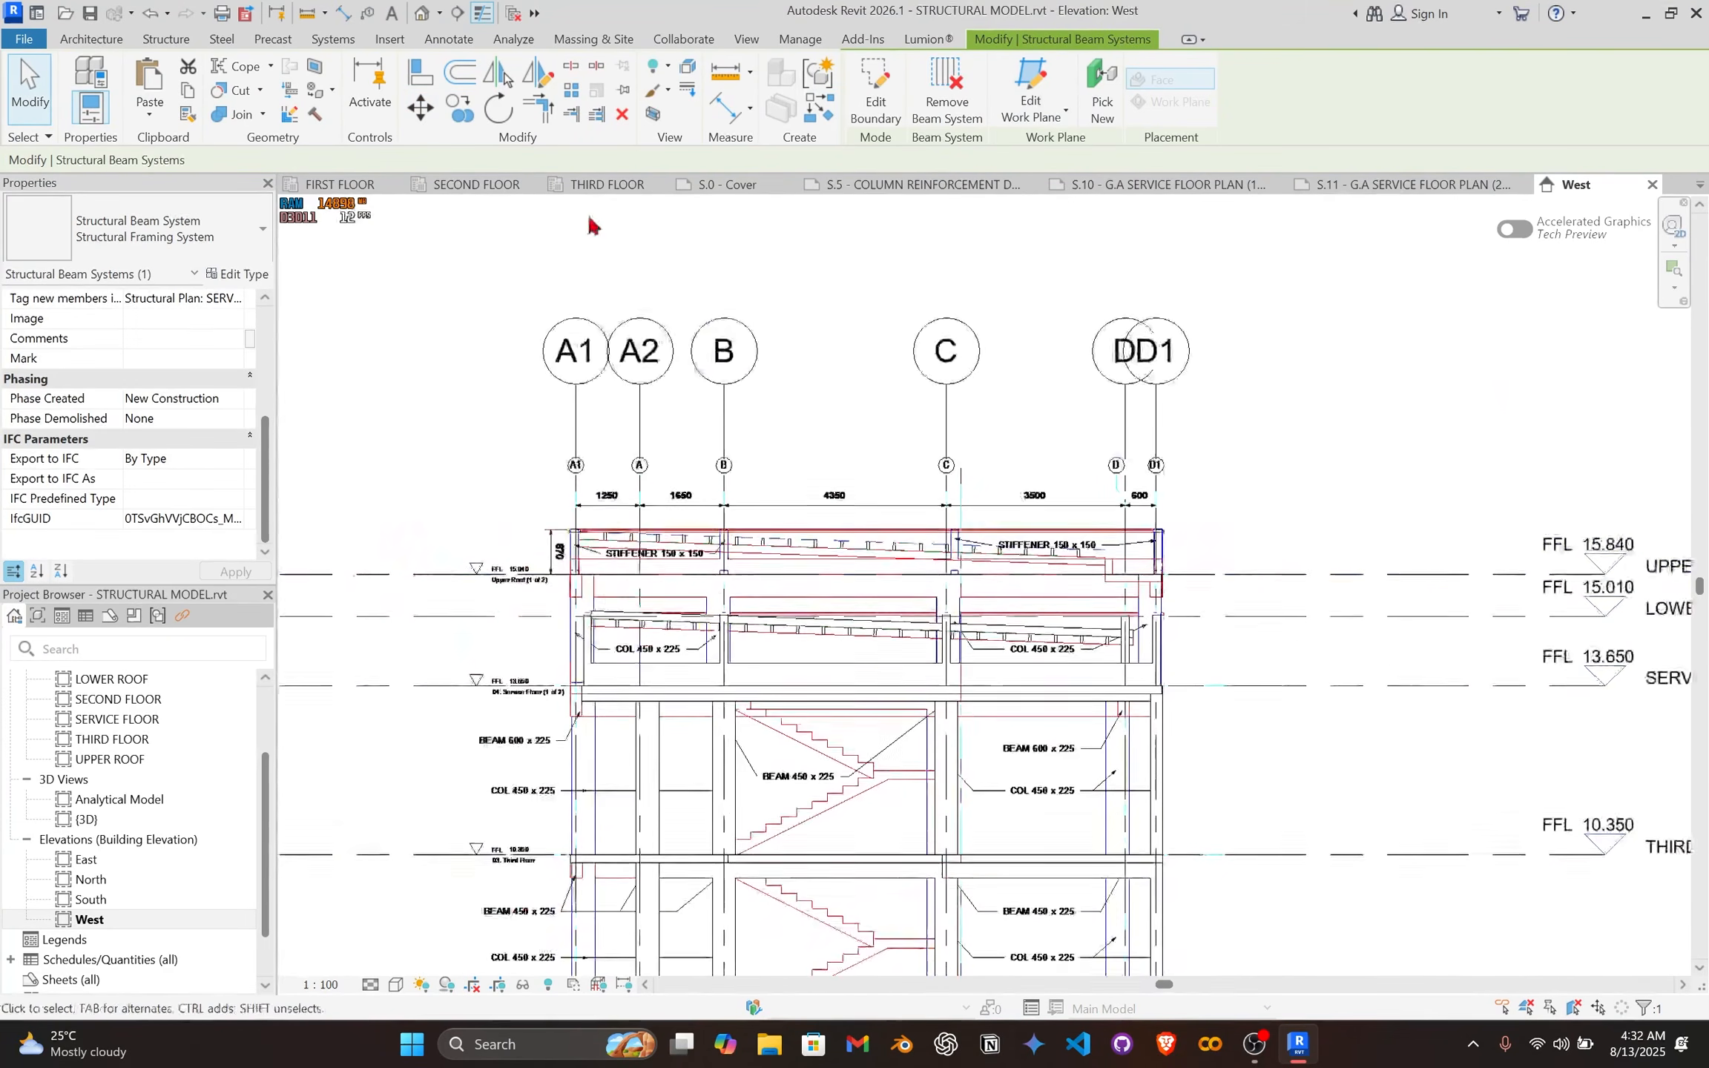
Step: Switch to the 3D view and reload the ARCH MODEL.rvt link, accepting the coordination review notice
click(422, 13)
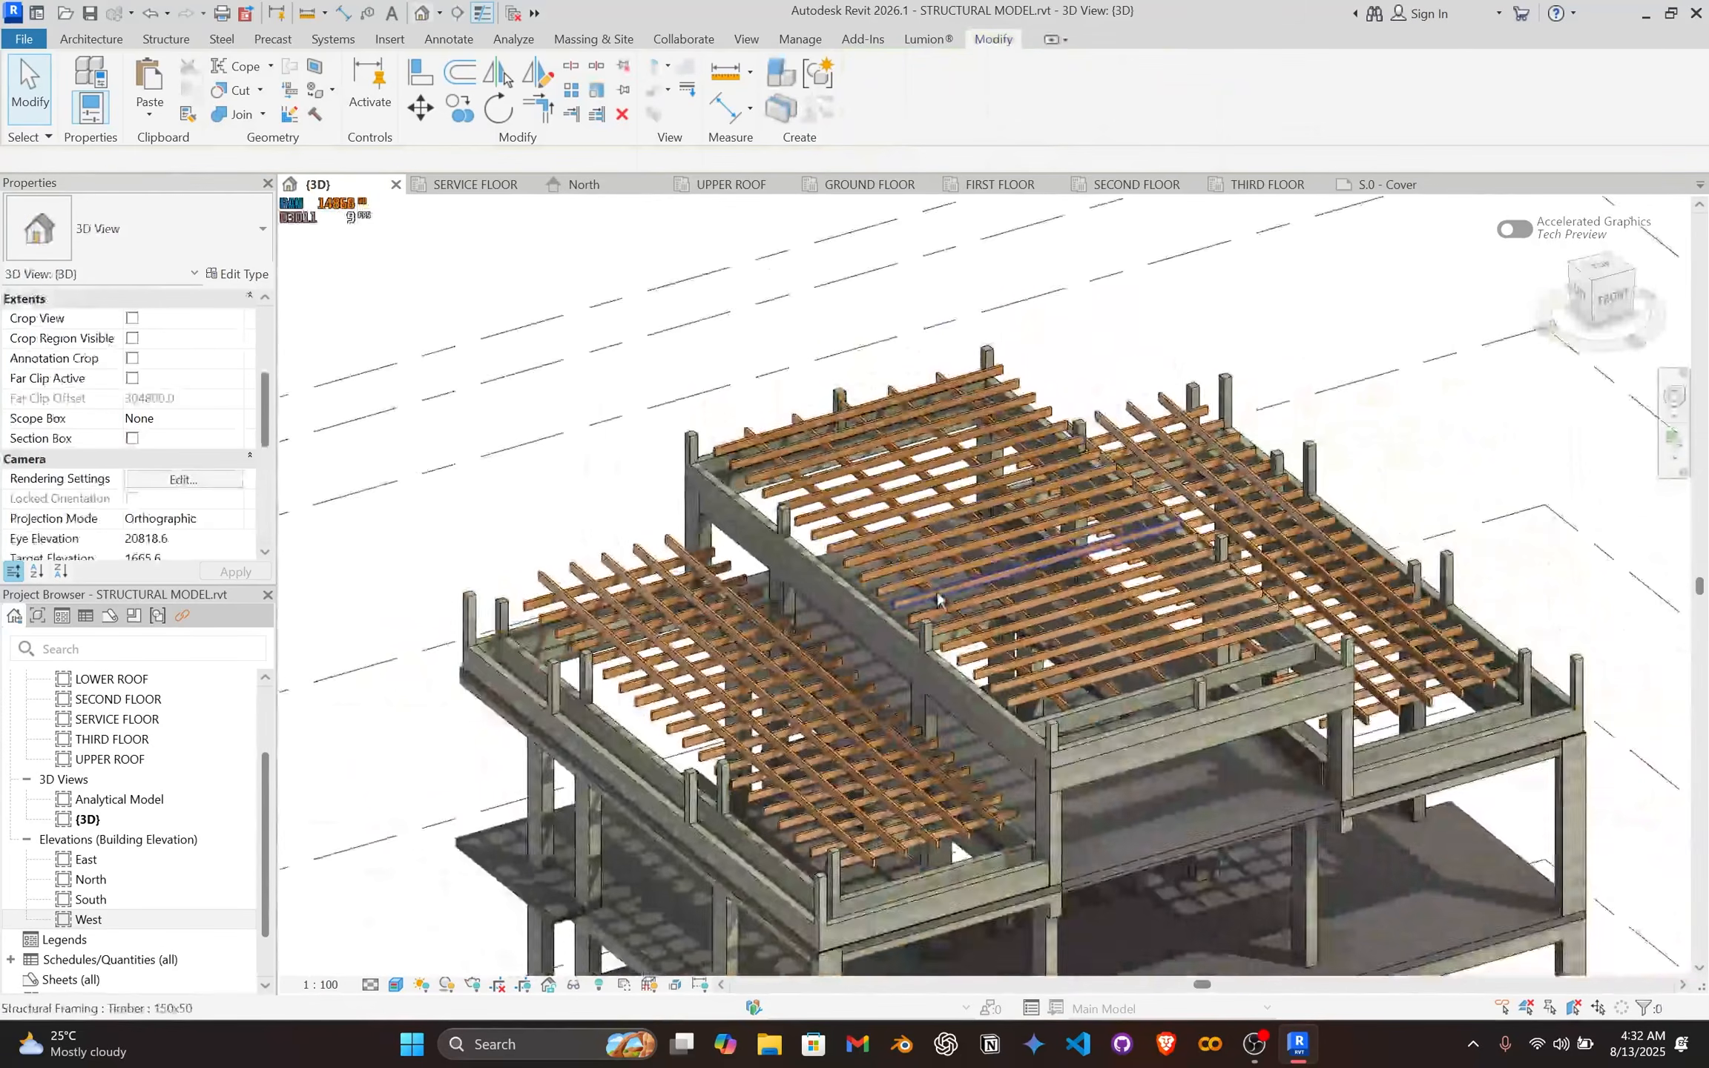
shift+middle_drag(938, 599, 758, 430)
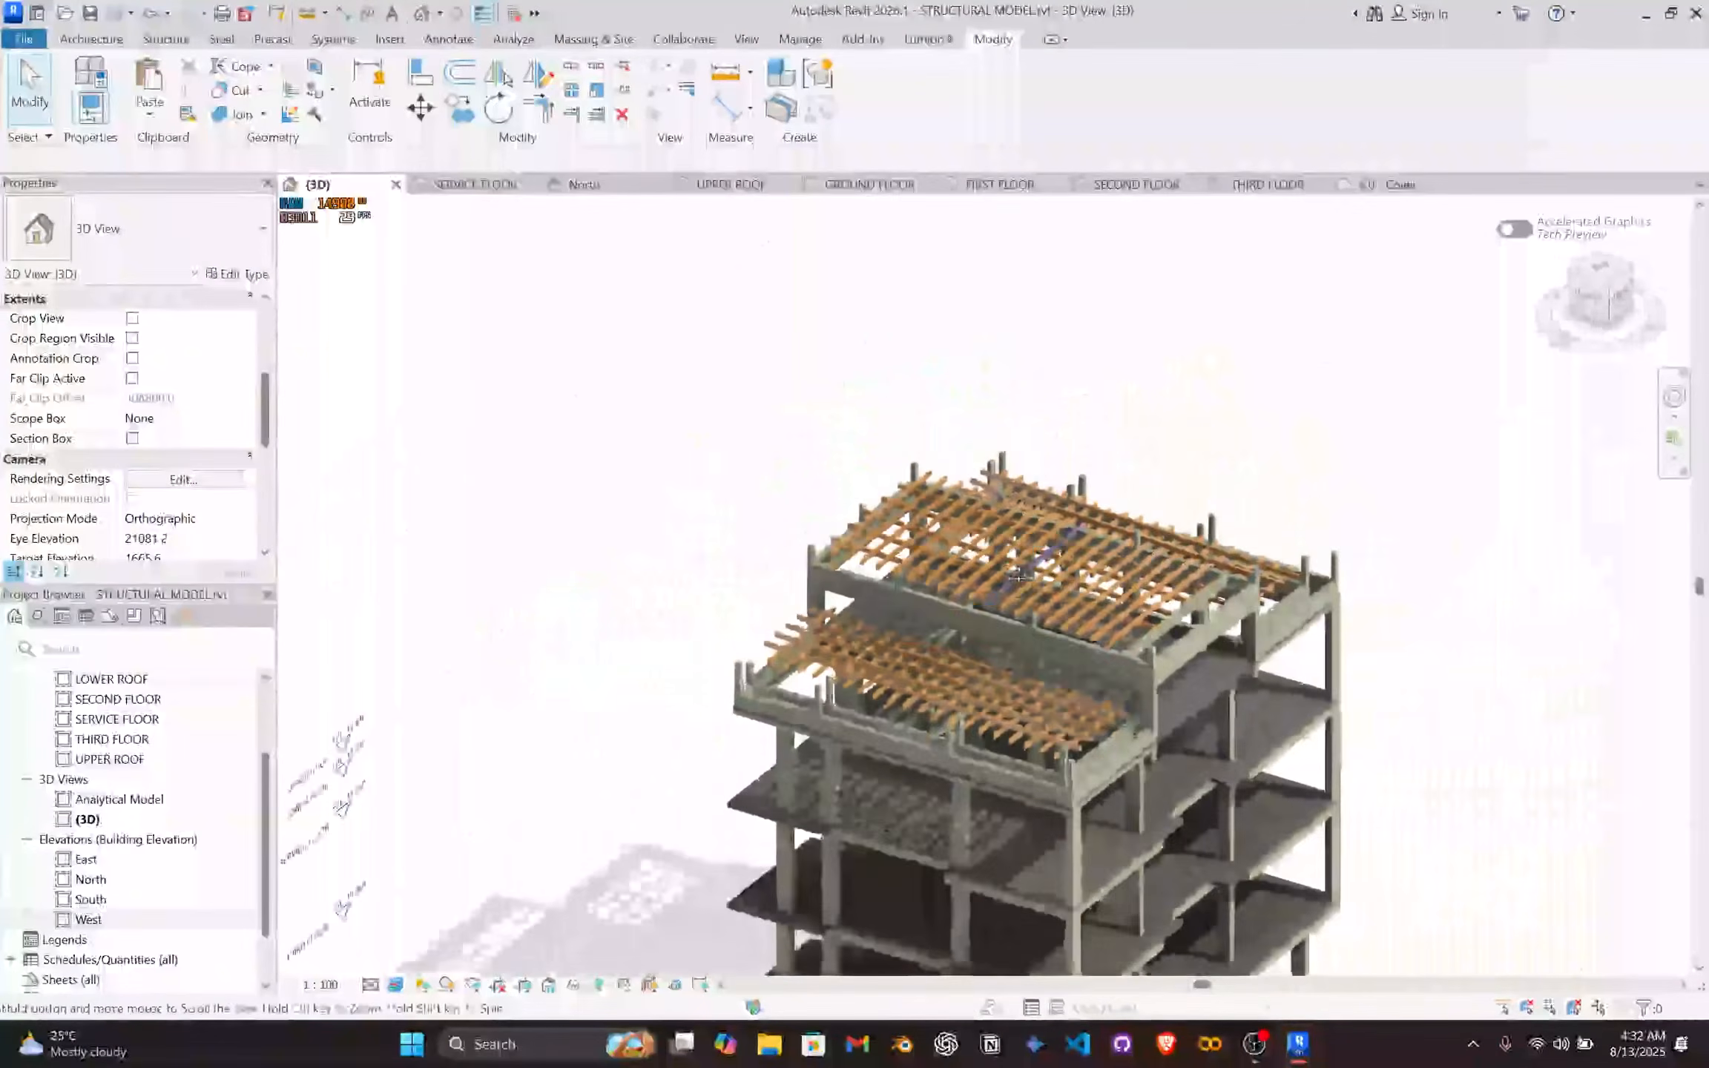
shift+middle_drag(662, 465, 519, 460)
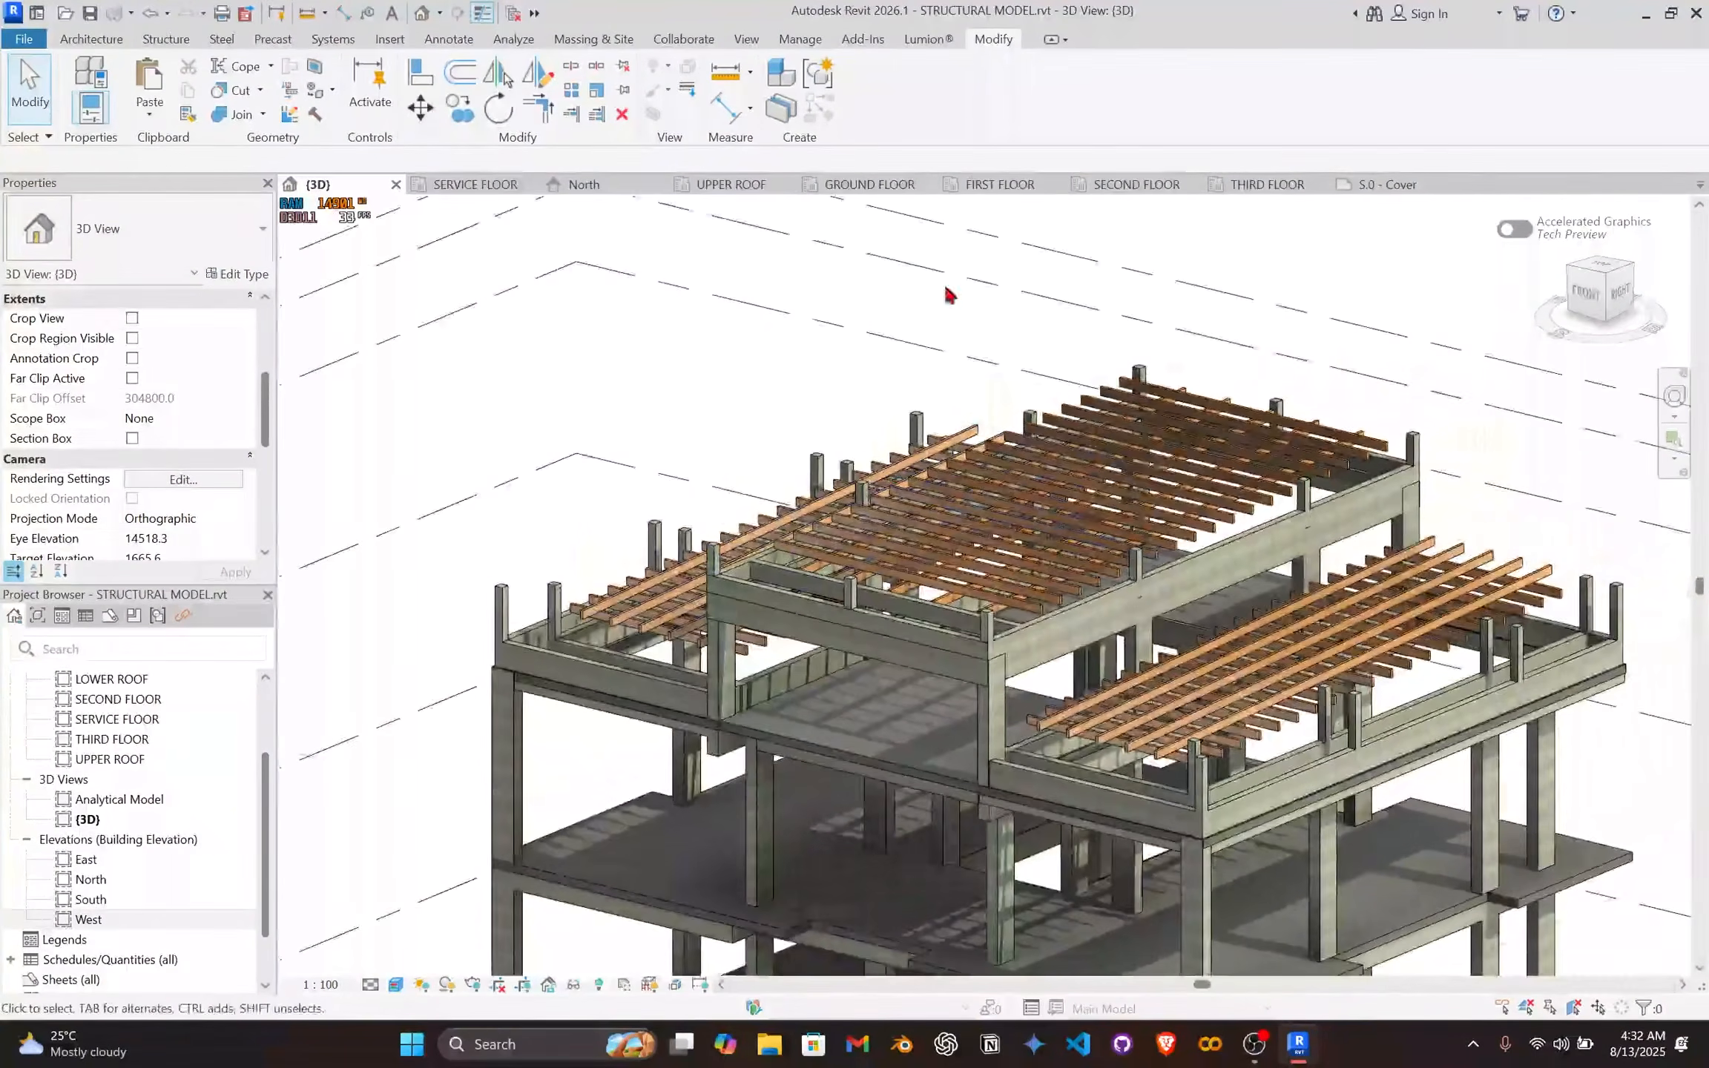
click(393, 42)
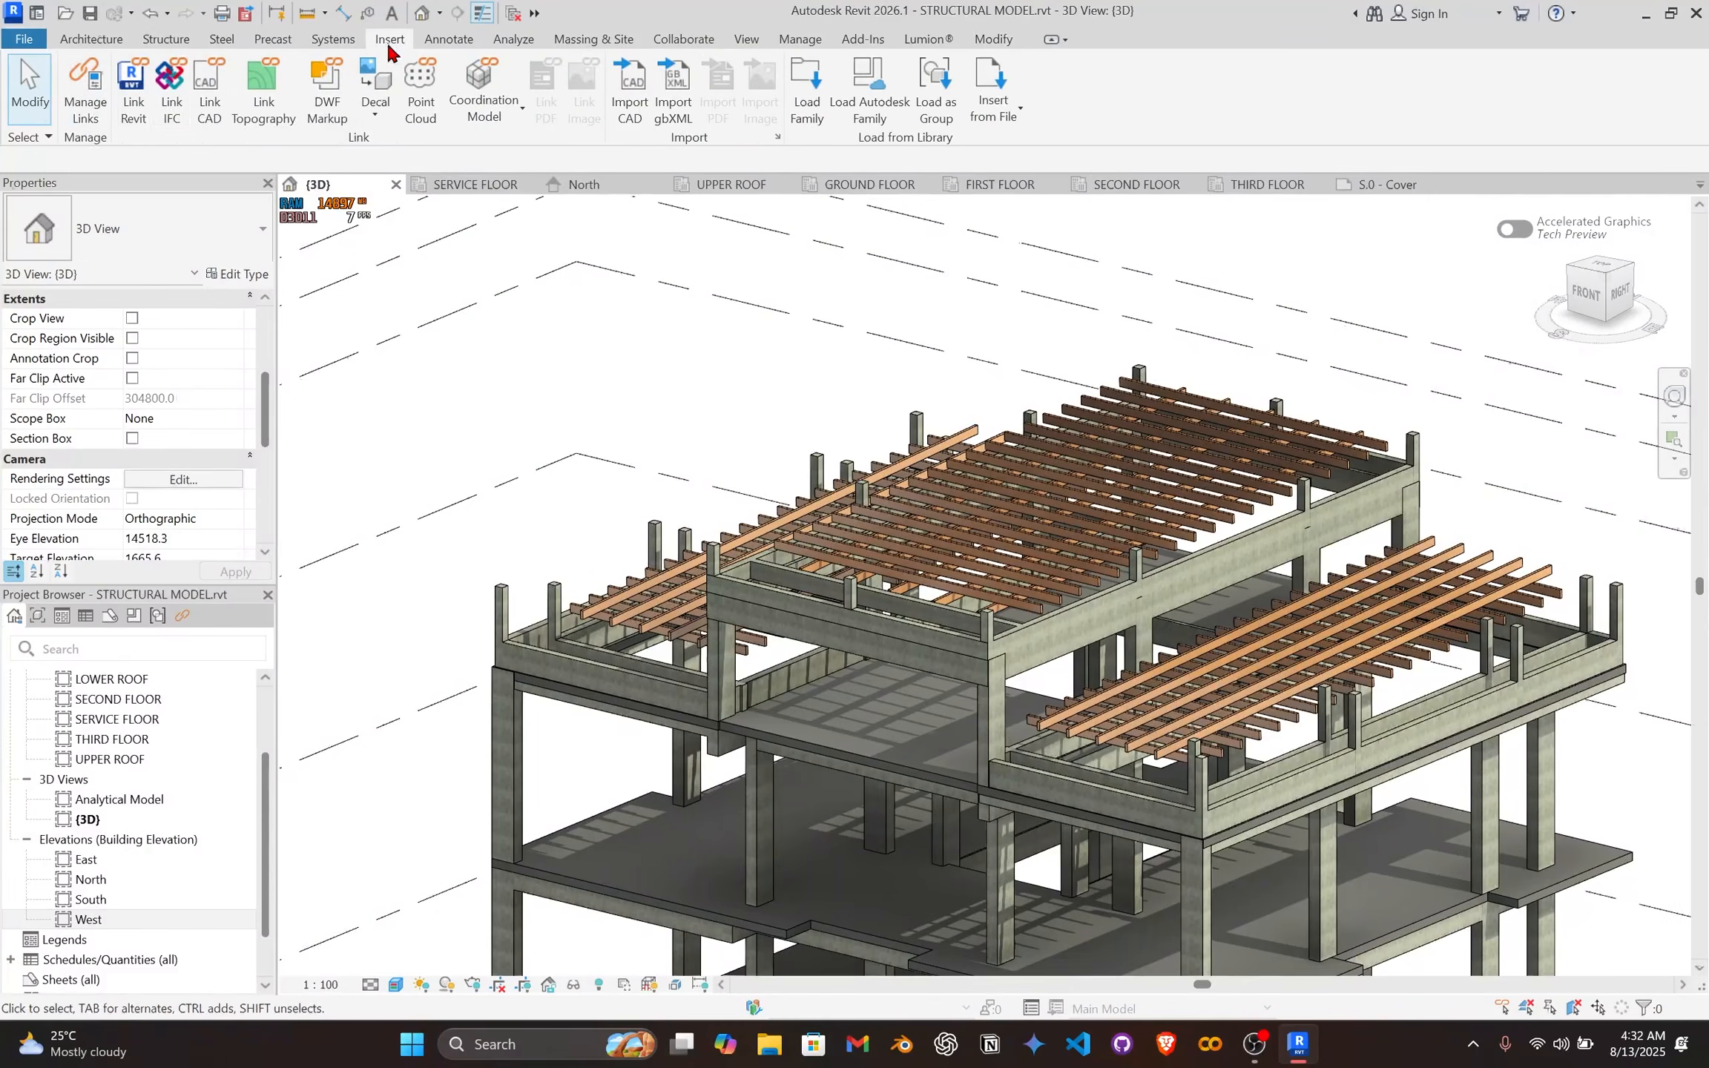
click(85, 89)
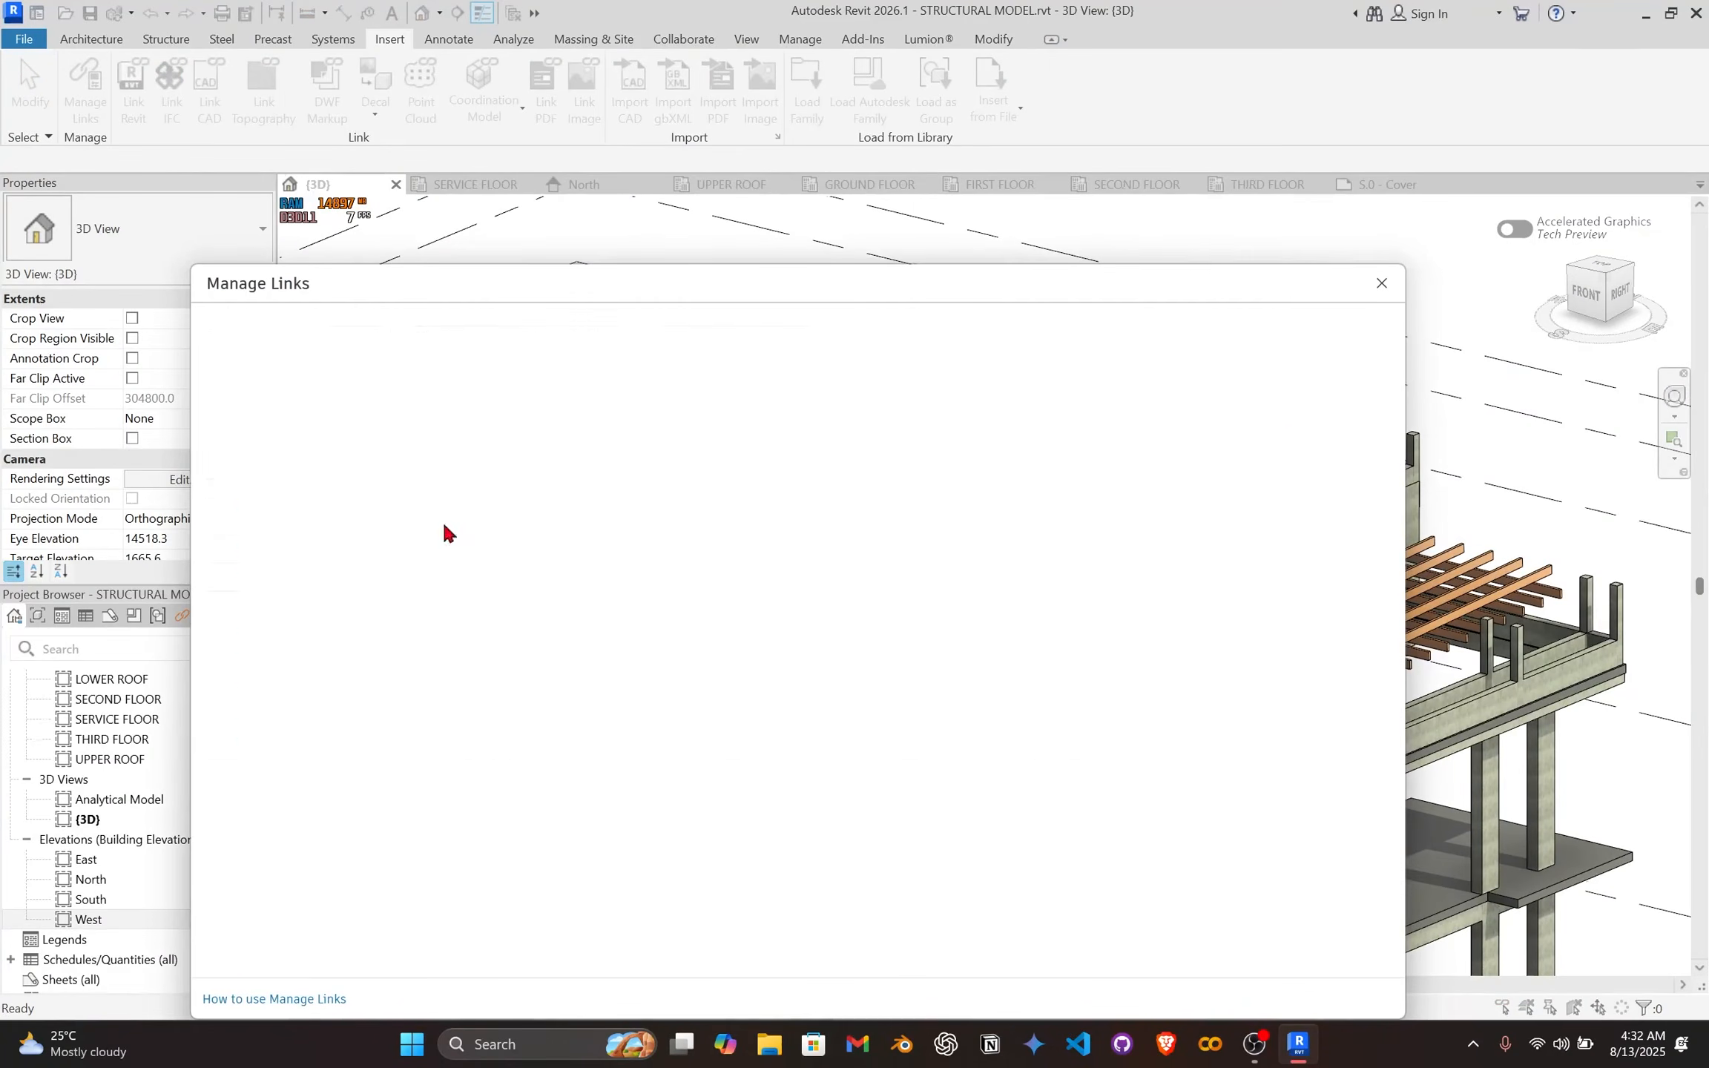
click(332, 469)
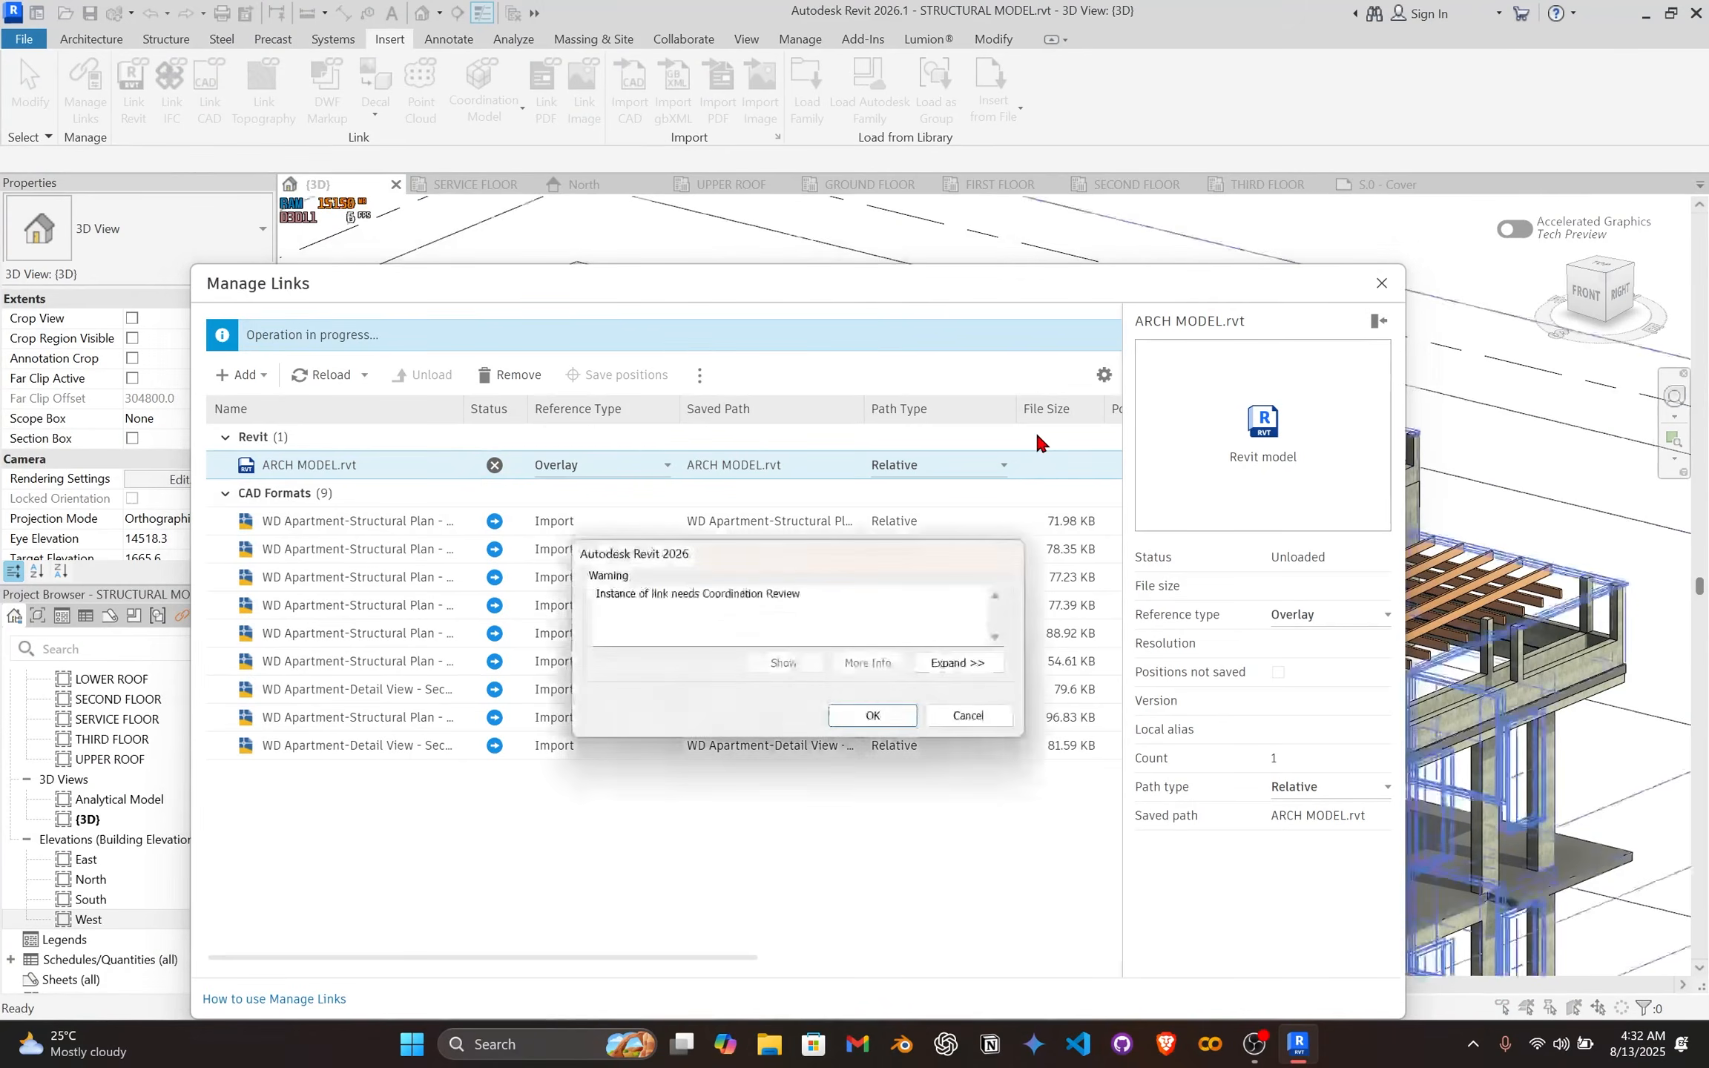
click(872, 716)
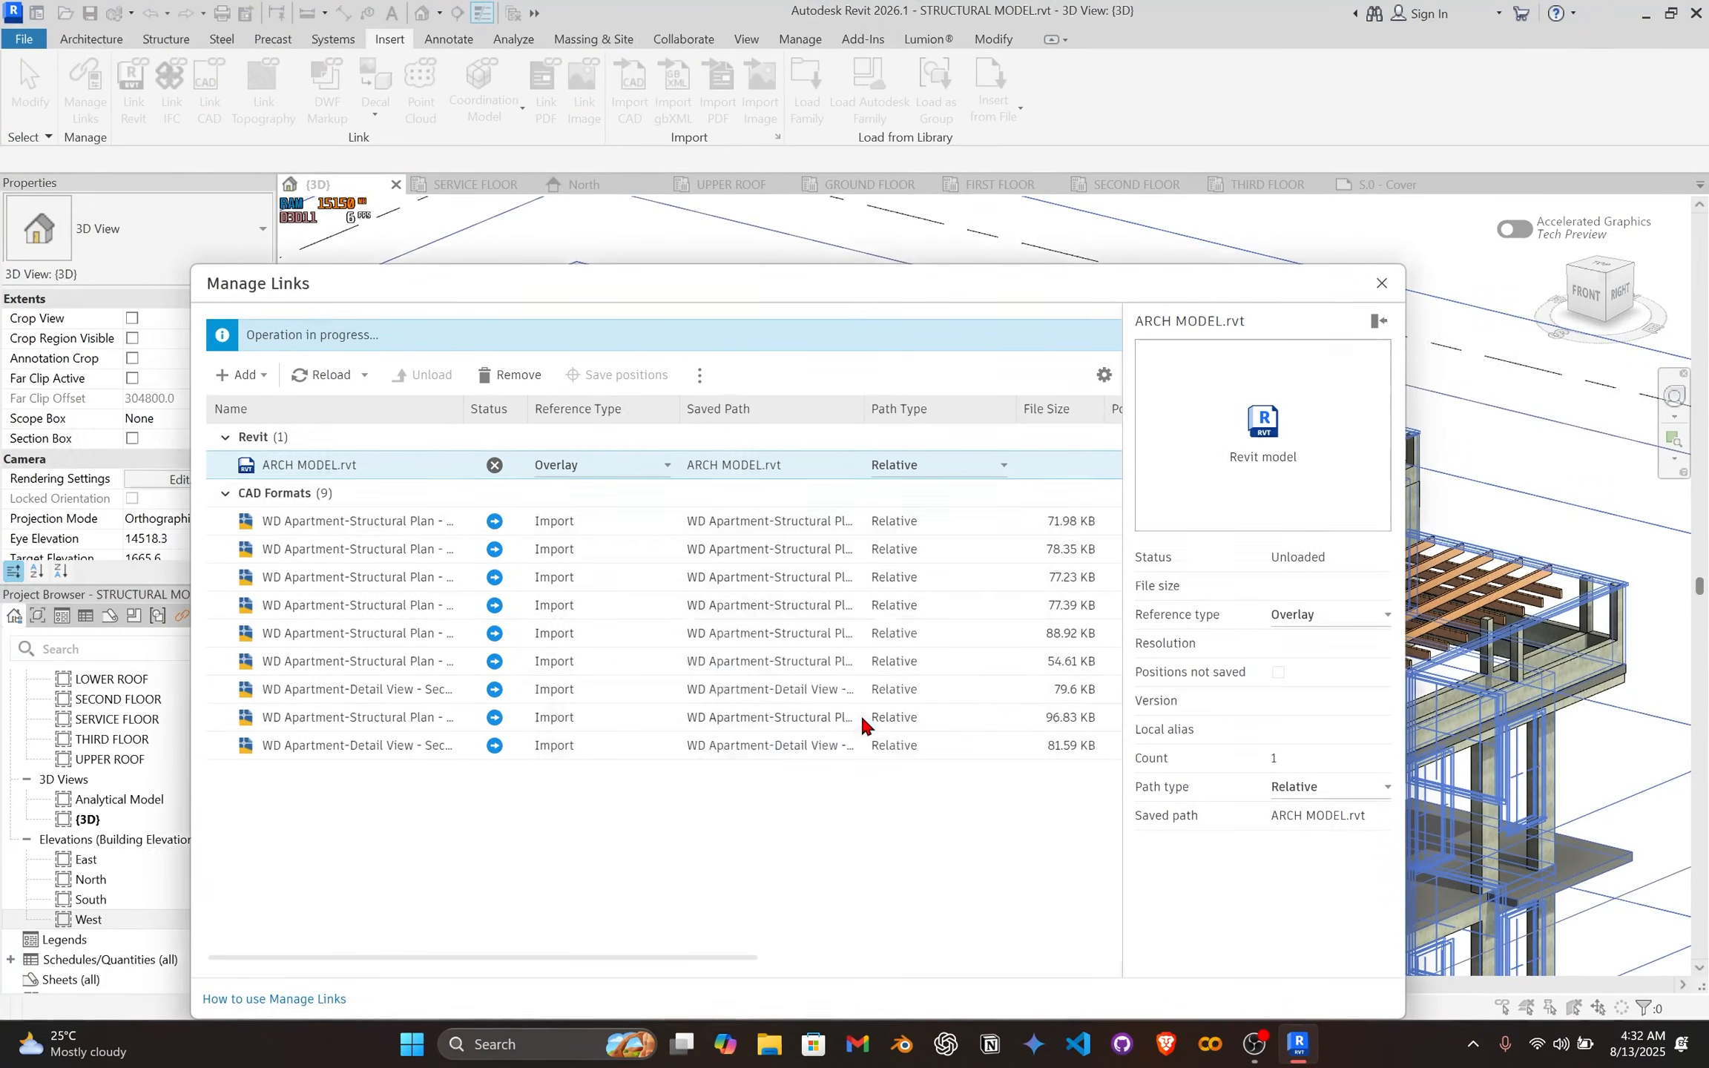
click(1382, 283)
Step: Examine the timber beam grids of the three roofs against the linked architectural walls and parapets from several sides
middle_drag(1138, 552, 1073, 425)
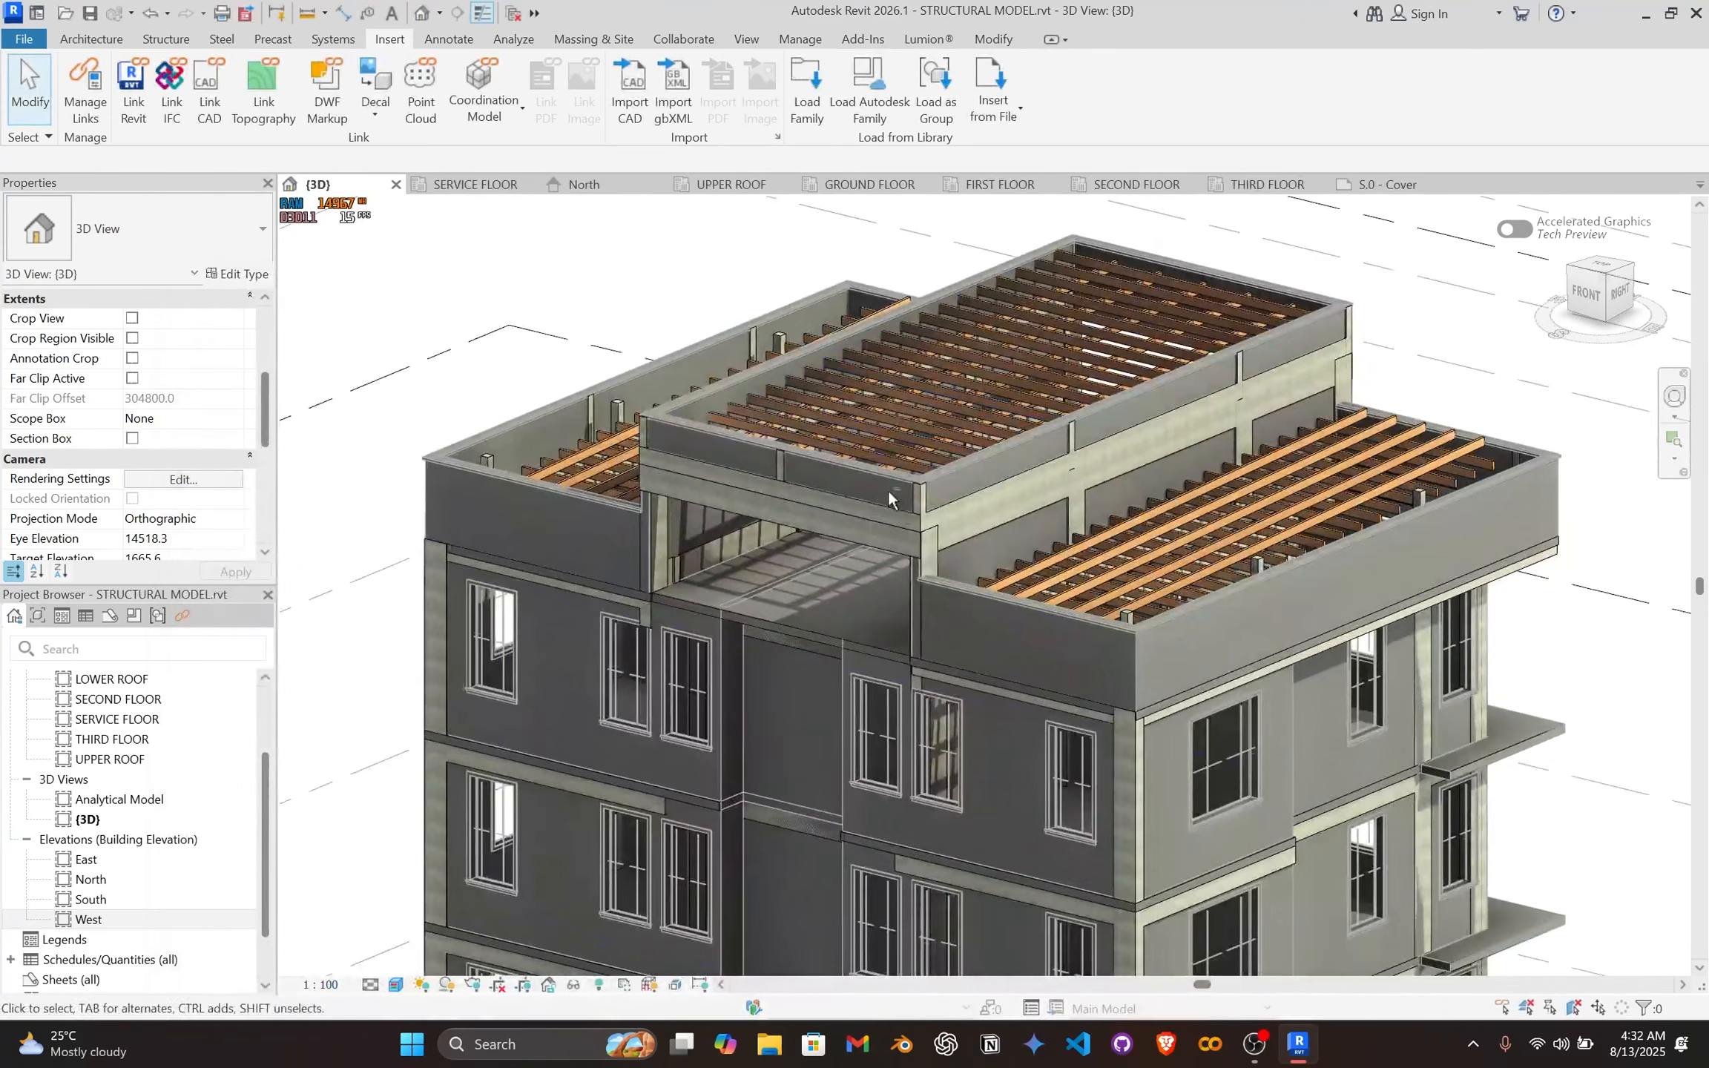
shift+middle_drag(892, 498, 766, 568)
shift+middle_drag(889, 541, 861, 638)
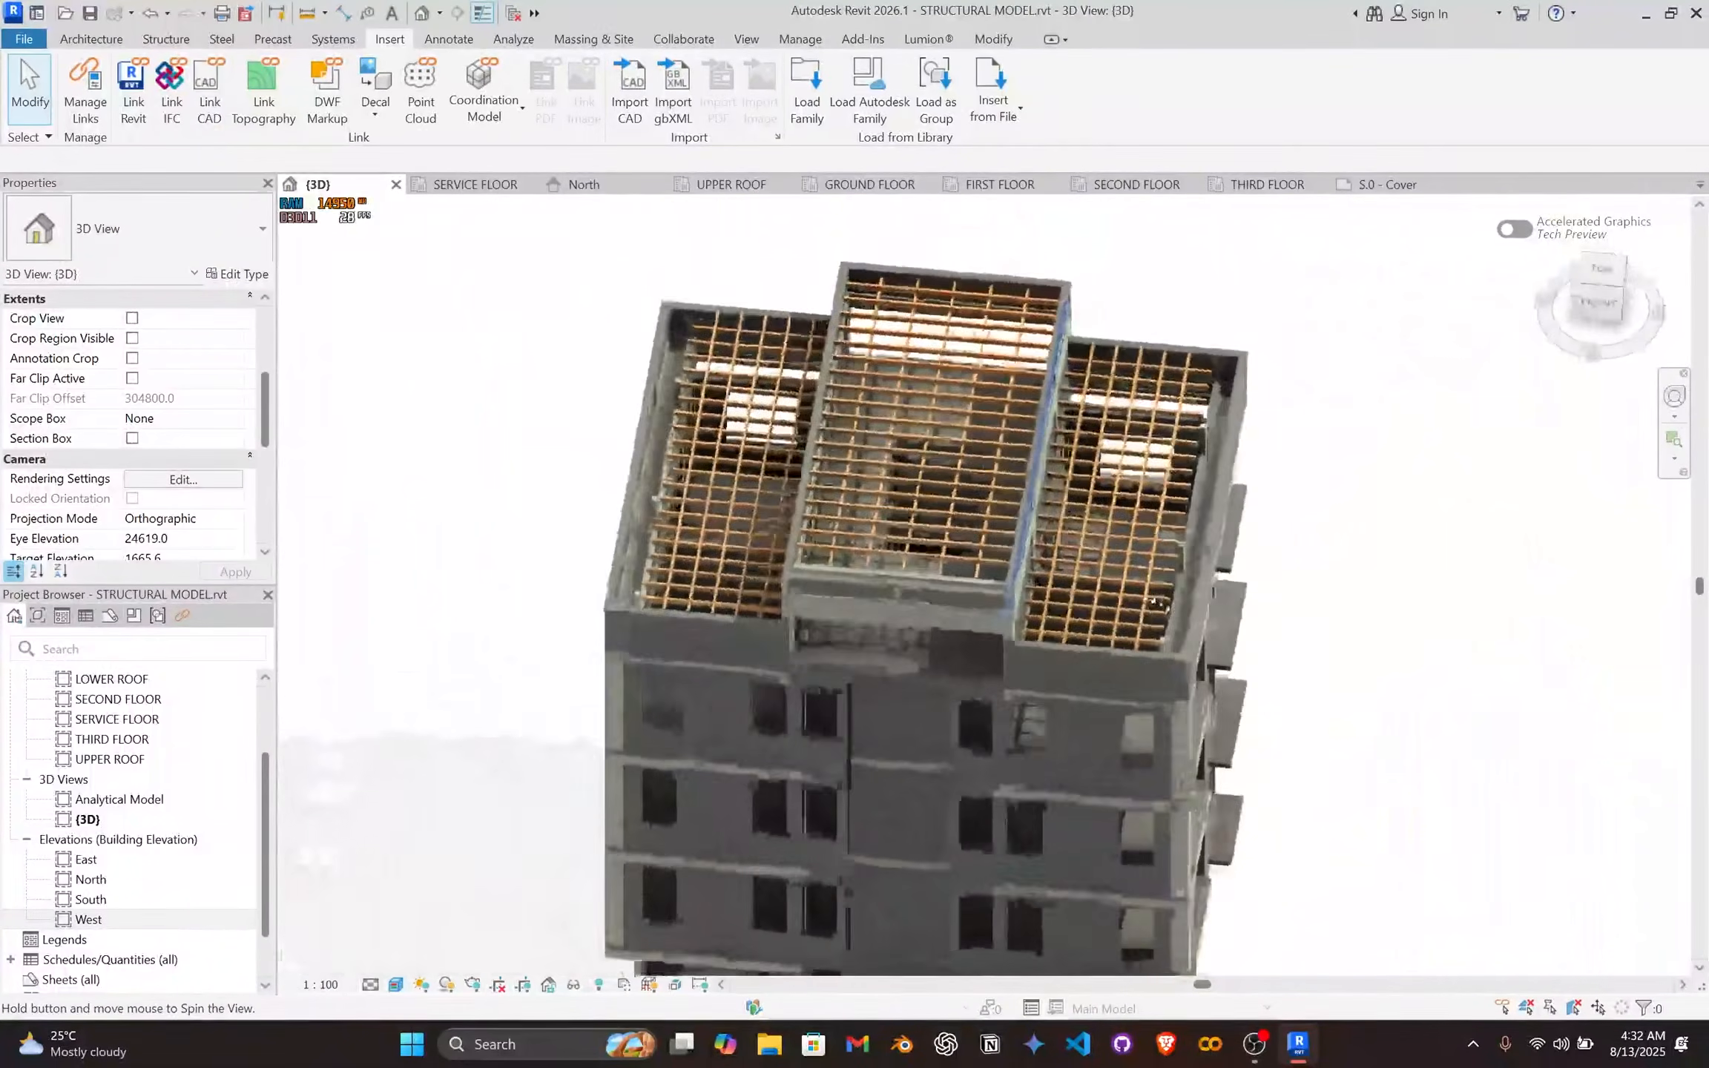
scroll(763, 694, up, 5)
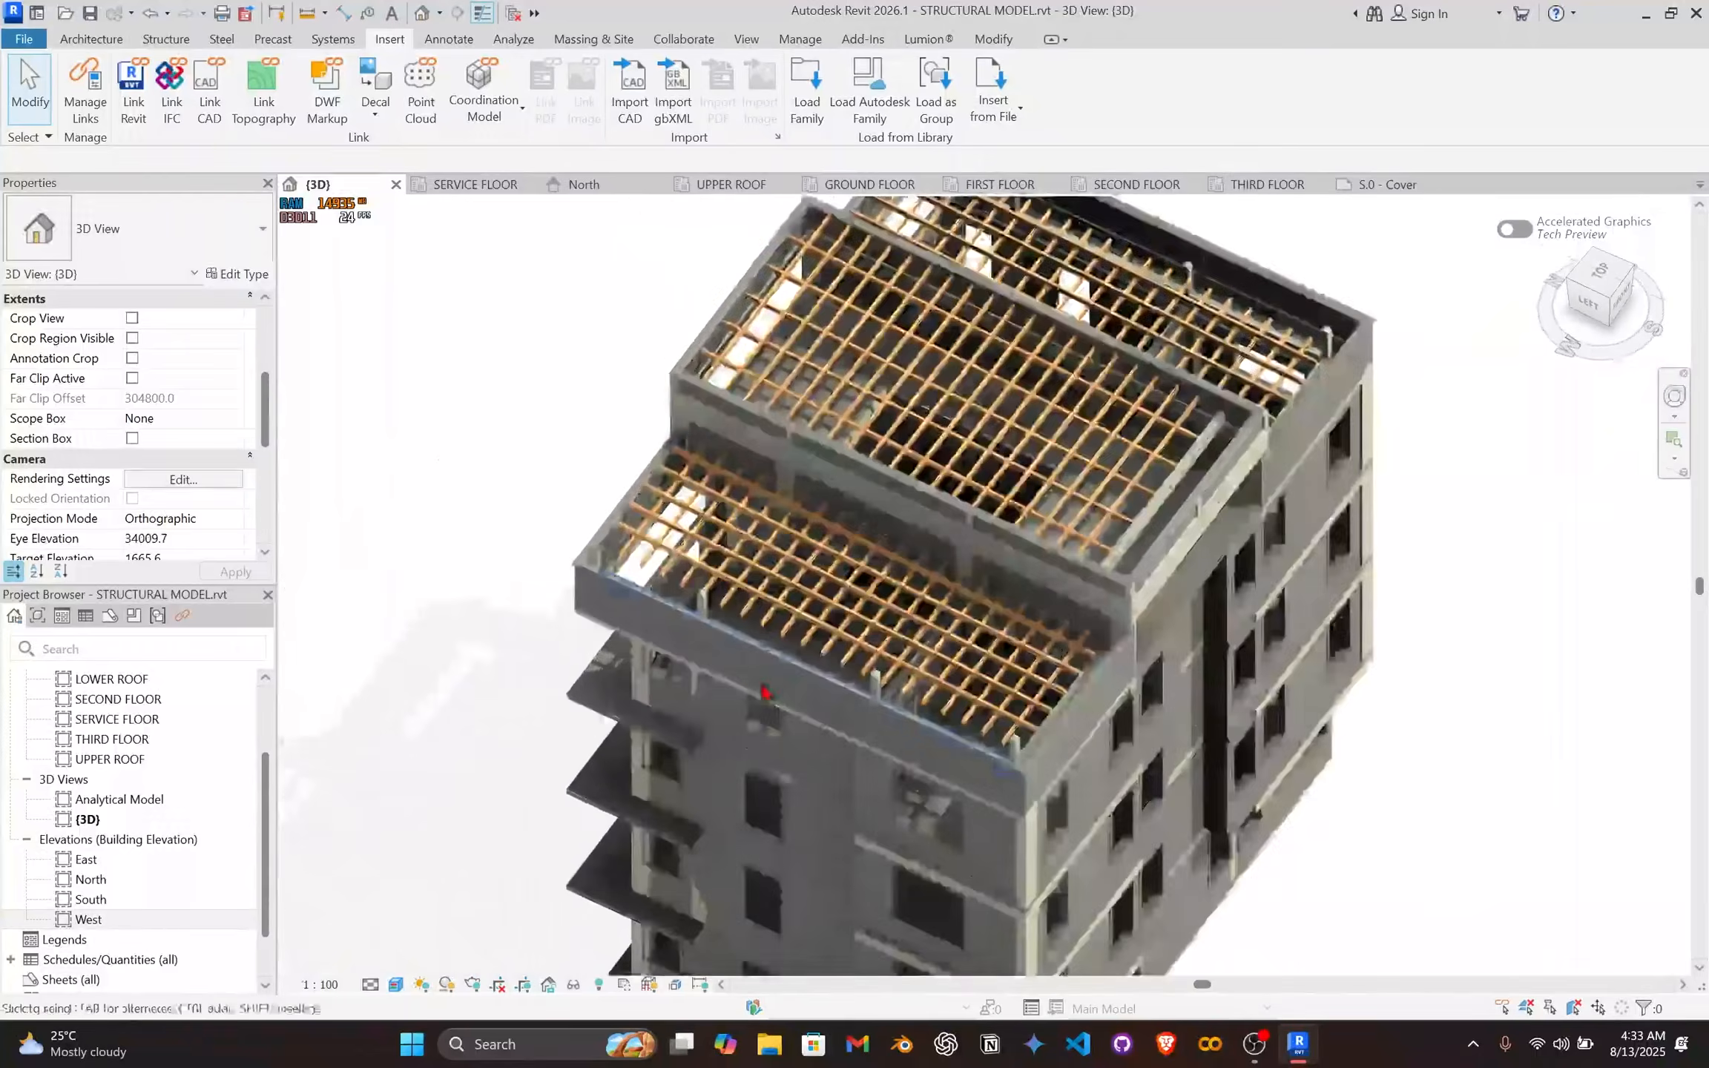
shift+middle_drag(801, 497, 379, 593)
middle_drag(755, 644, 797, 842)
scroll(828, 512, up, 1)
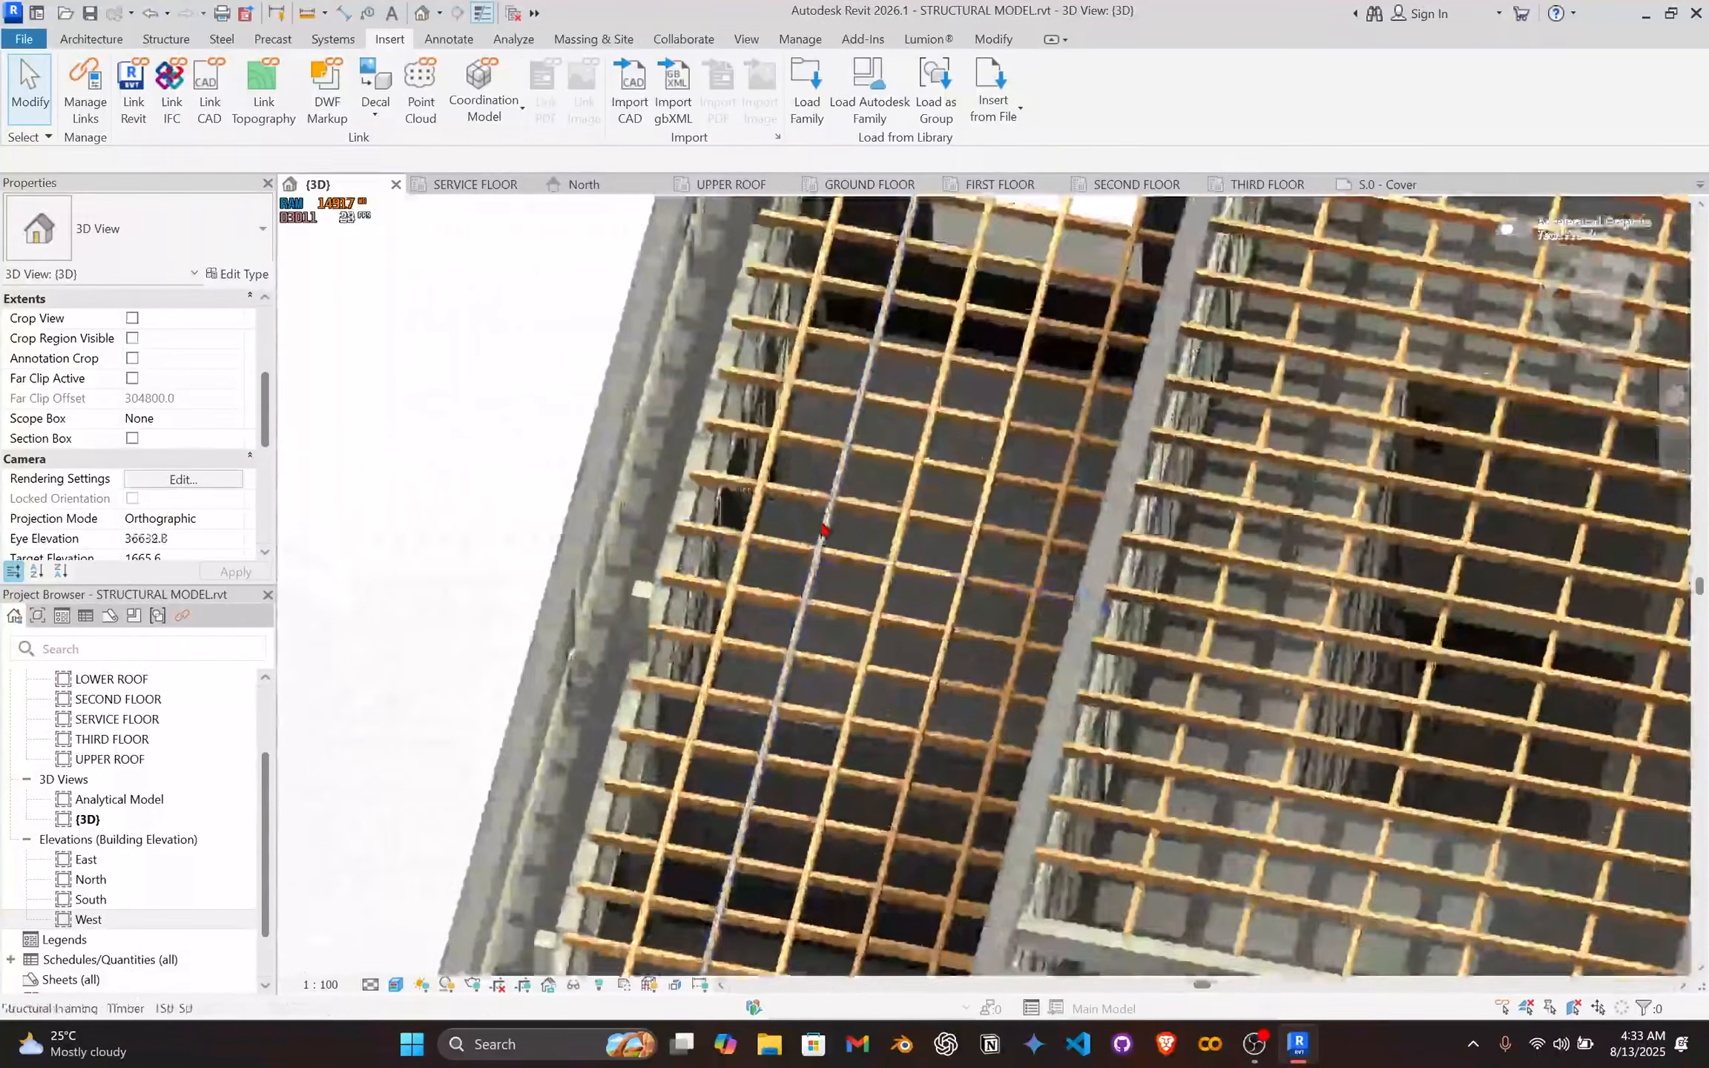
middle_drag(828, 512, 731, 631)
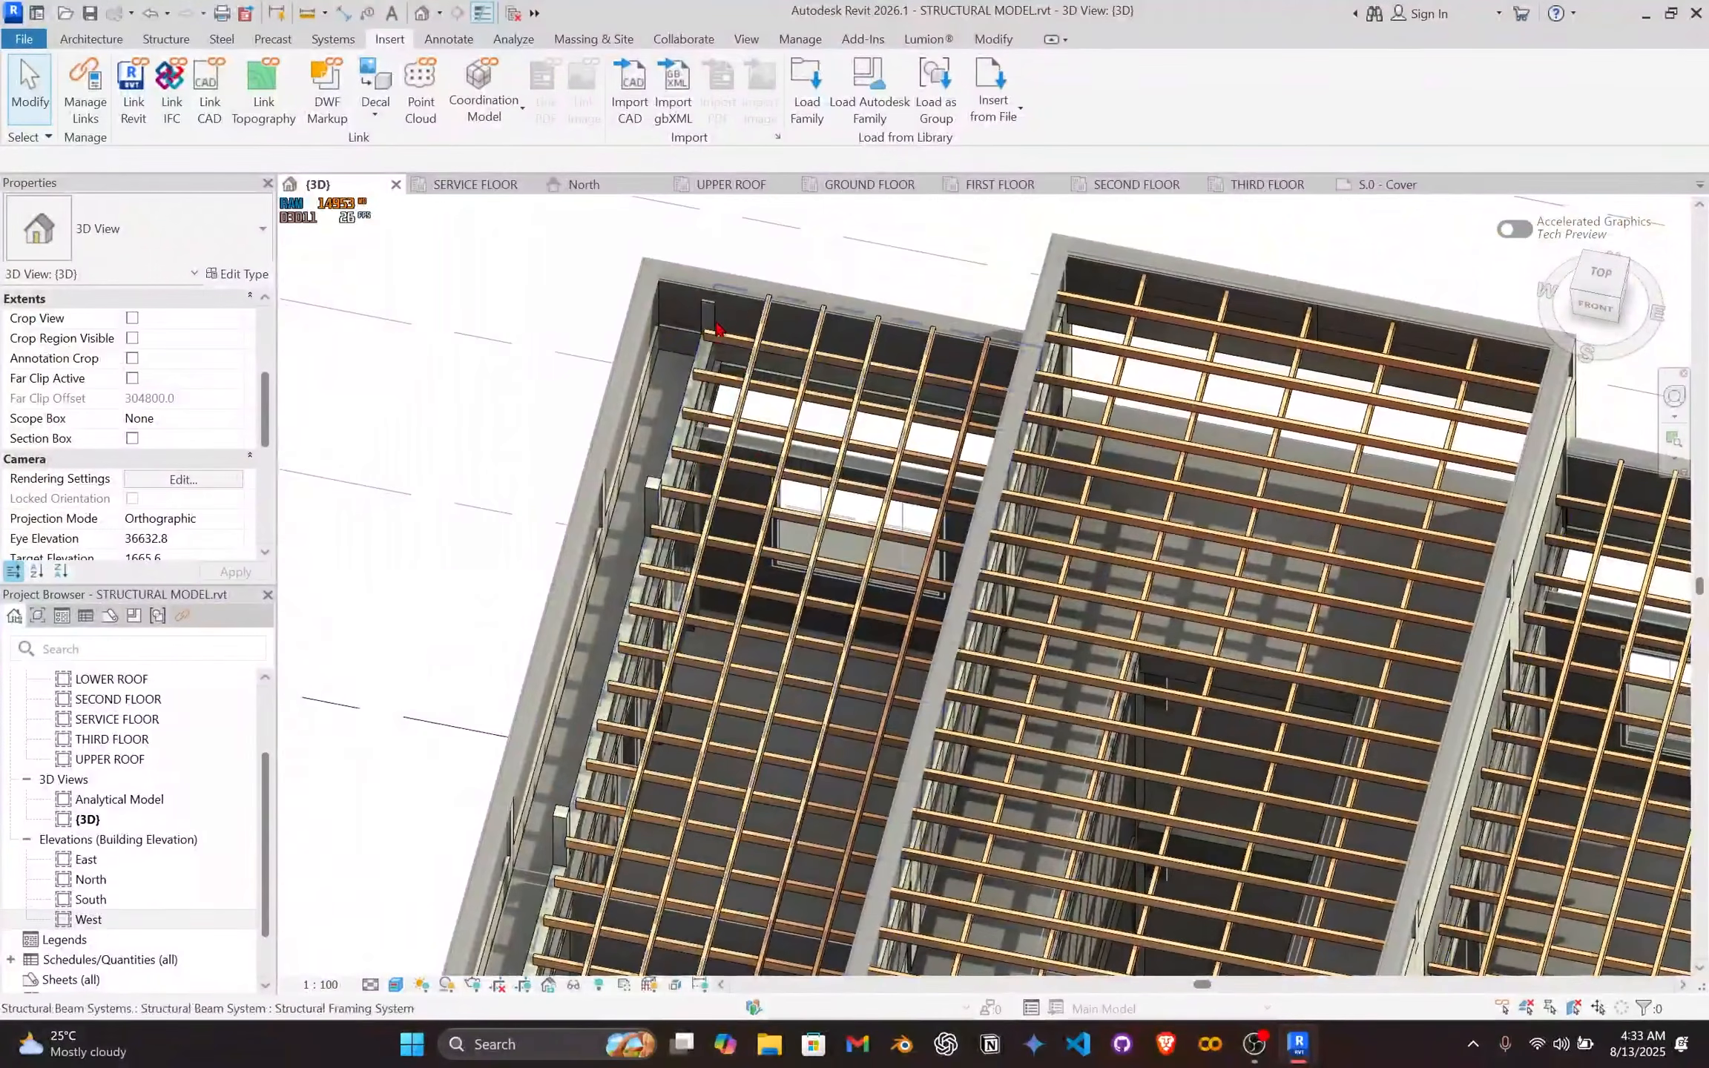
middle_drag(512, 954, 561, 644)
shift+middle_drag(1300, 800, 1137, 750)
scroll(1131, 734, down, 3)
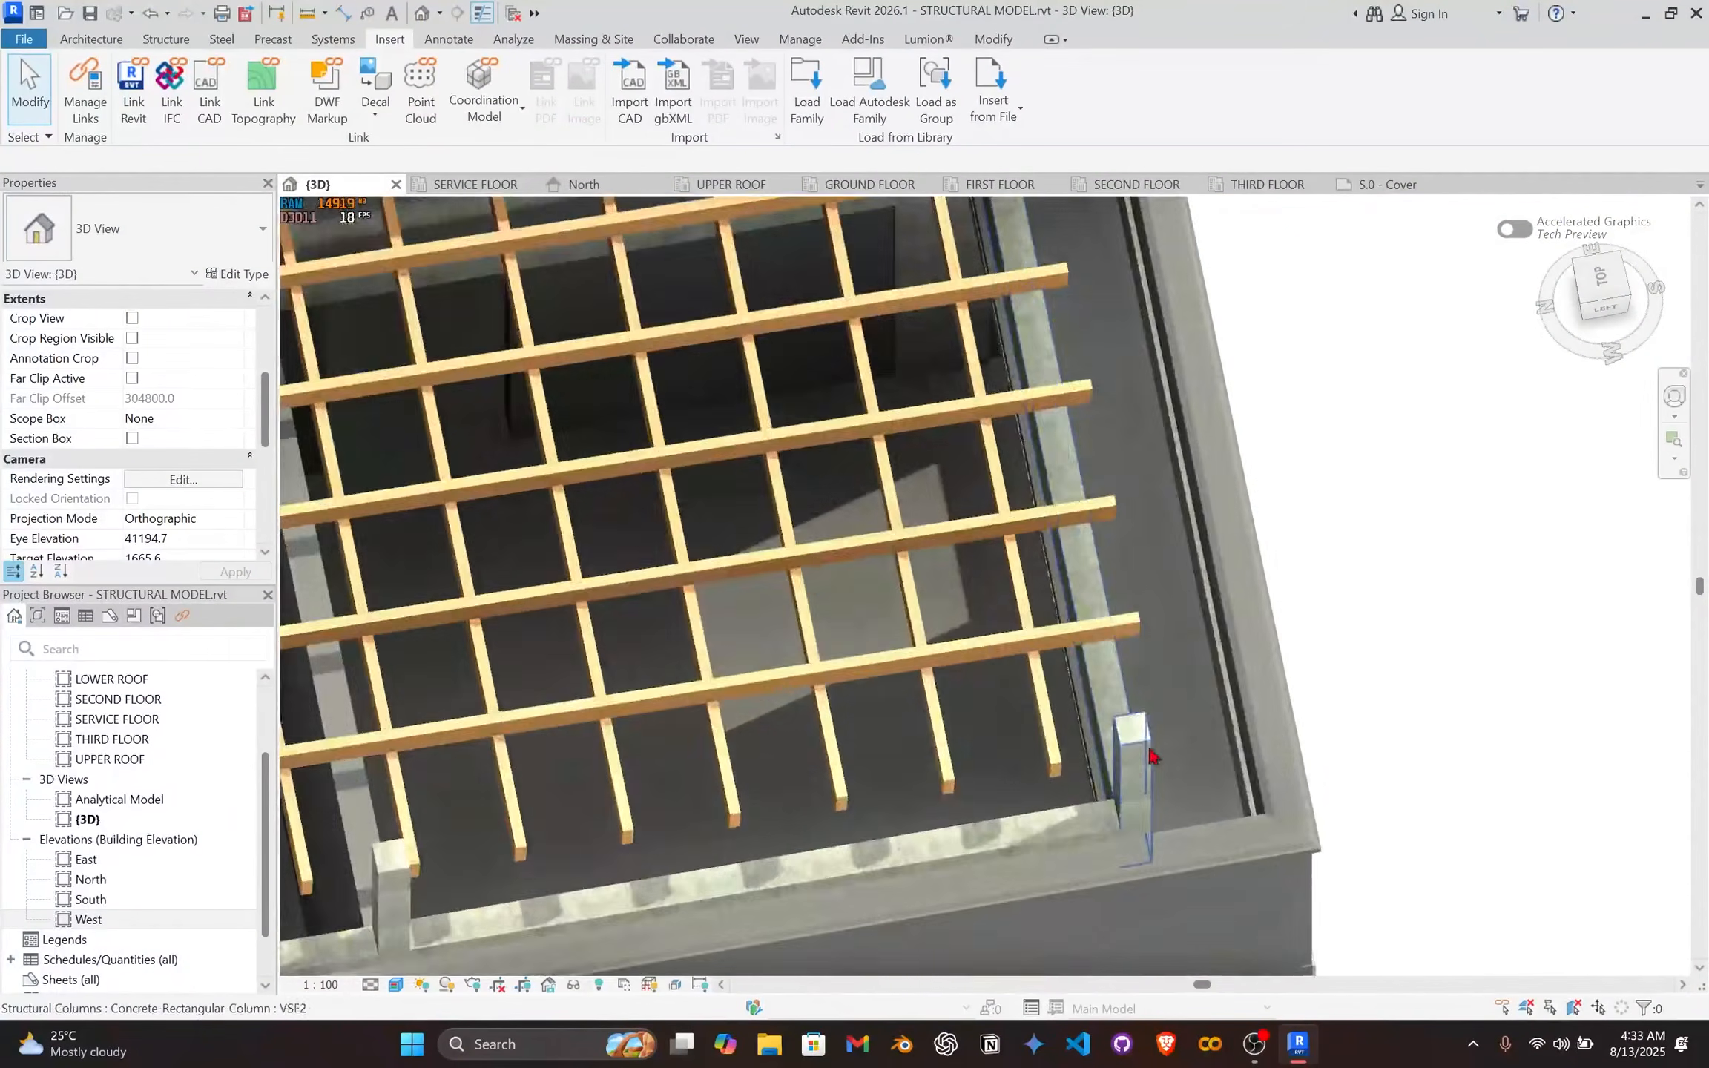
shift+middle_drag(758, 819, 828, 233)
scroll(823, 312, down, 3)
scroll(779, 503, up, 1)
middle_drag(778, 503, 864, 642)
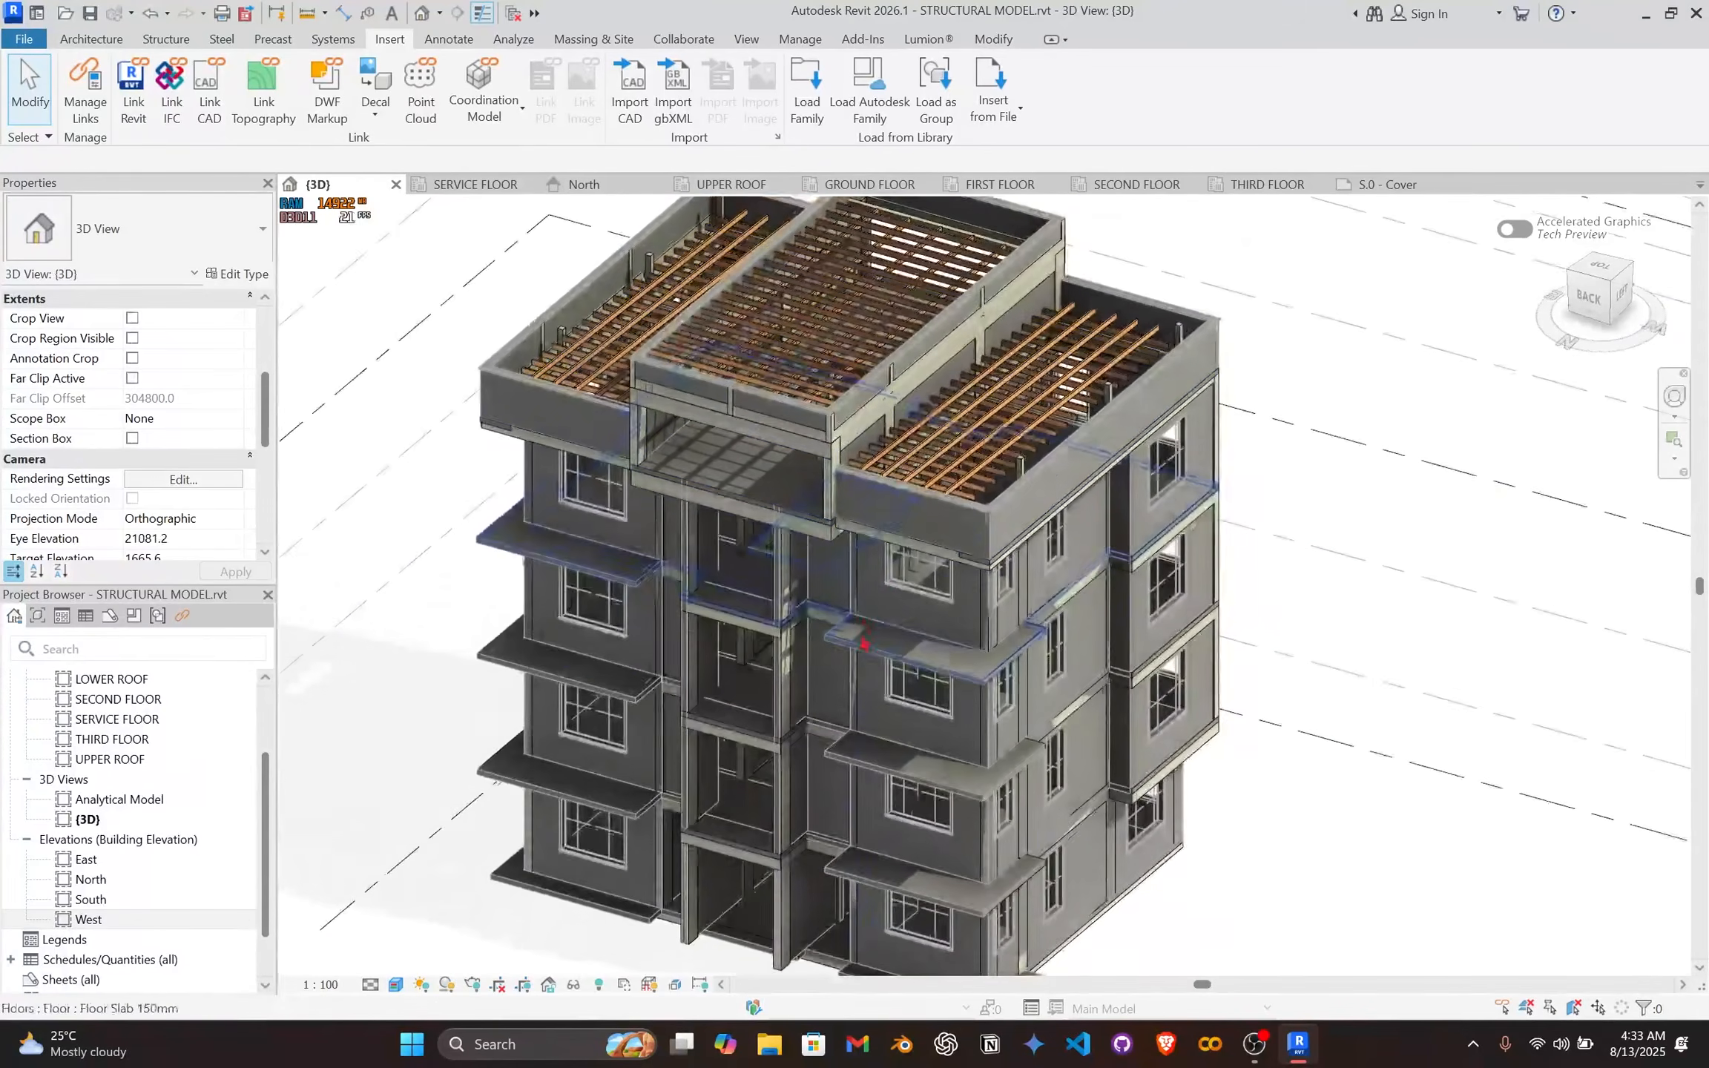
Step: Inspect the building's slabs, beams and facades together with the linked architectural model, from the back around to the front
click(819, 521)
middle_drag(846, 501, 895, 474)
scroll(861, 586, up, 2)
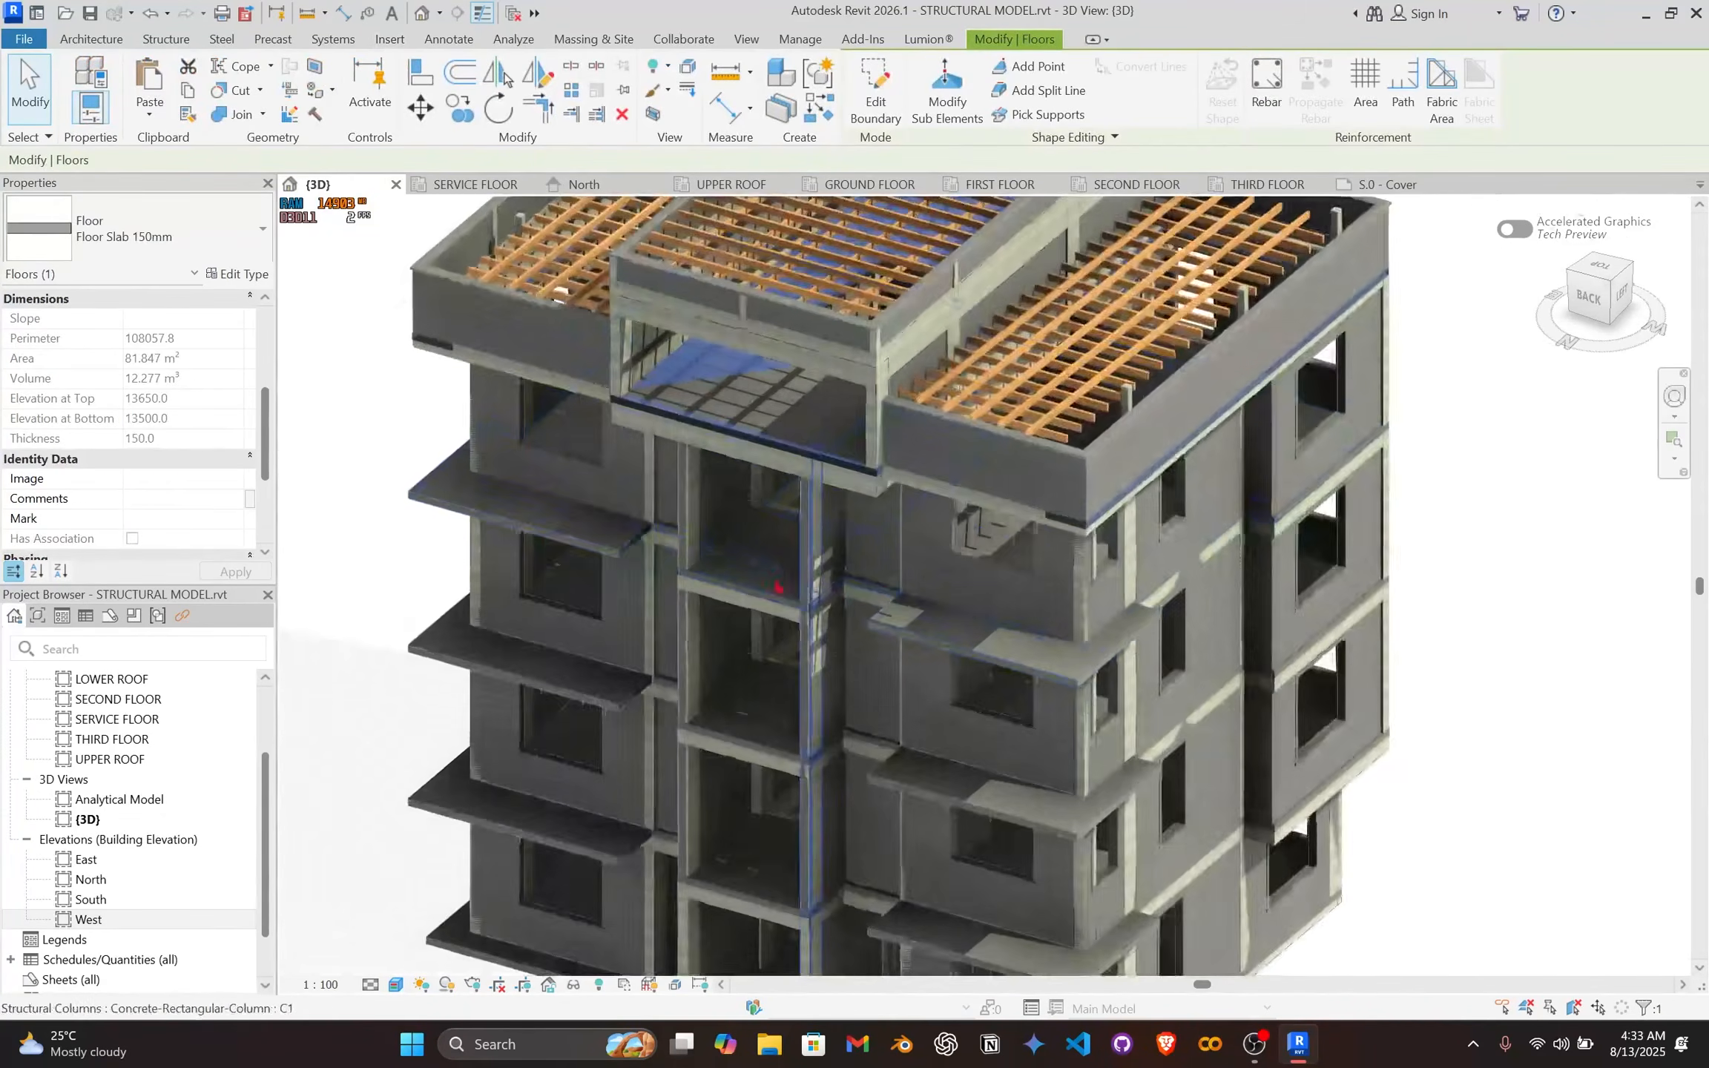
shift+middle_drag(794, 586, 802, 518)
scroll(802, 519, down, 4)
middle_drag(787, 608, 839, 523)
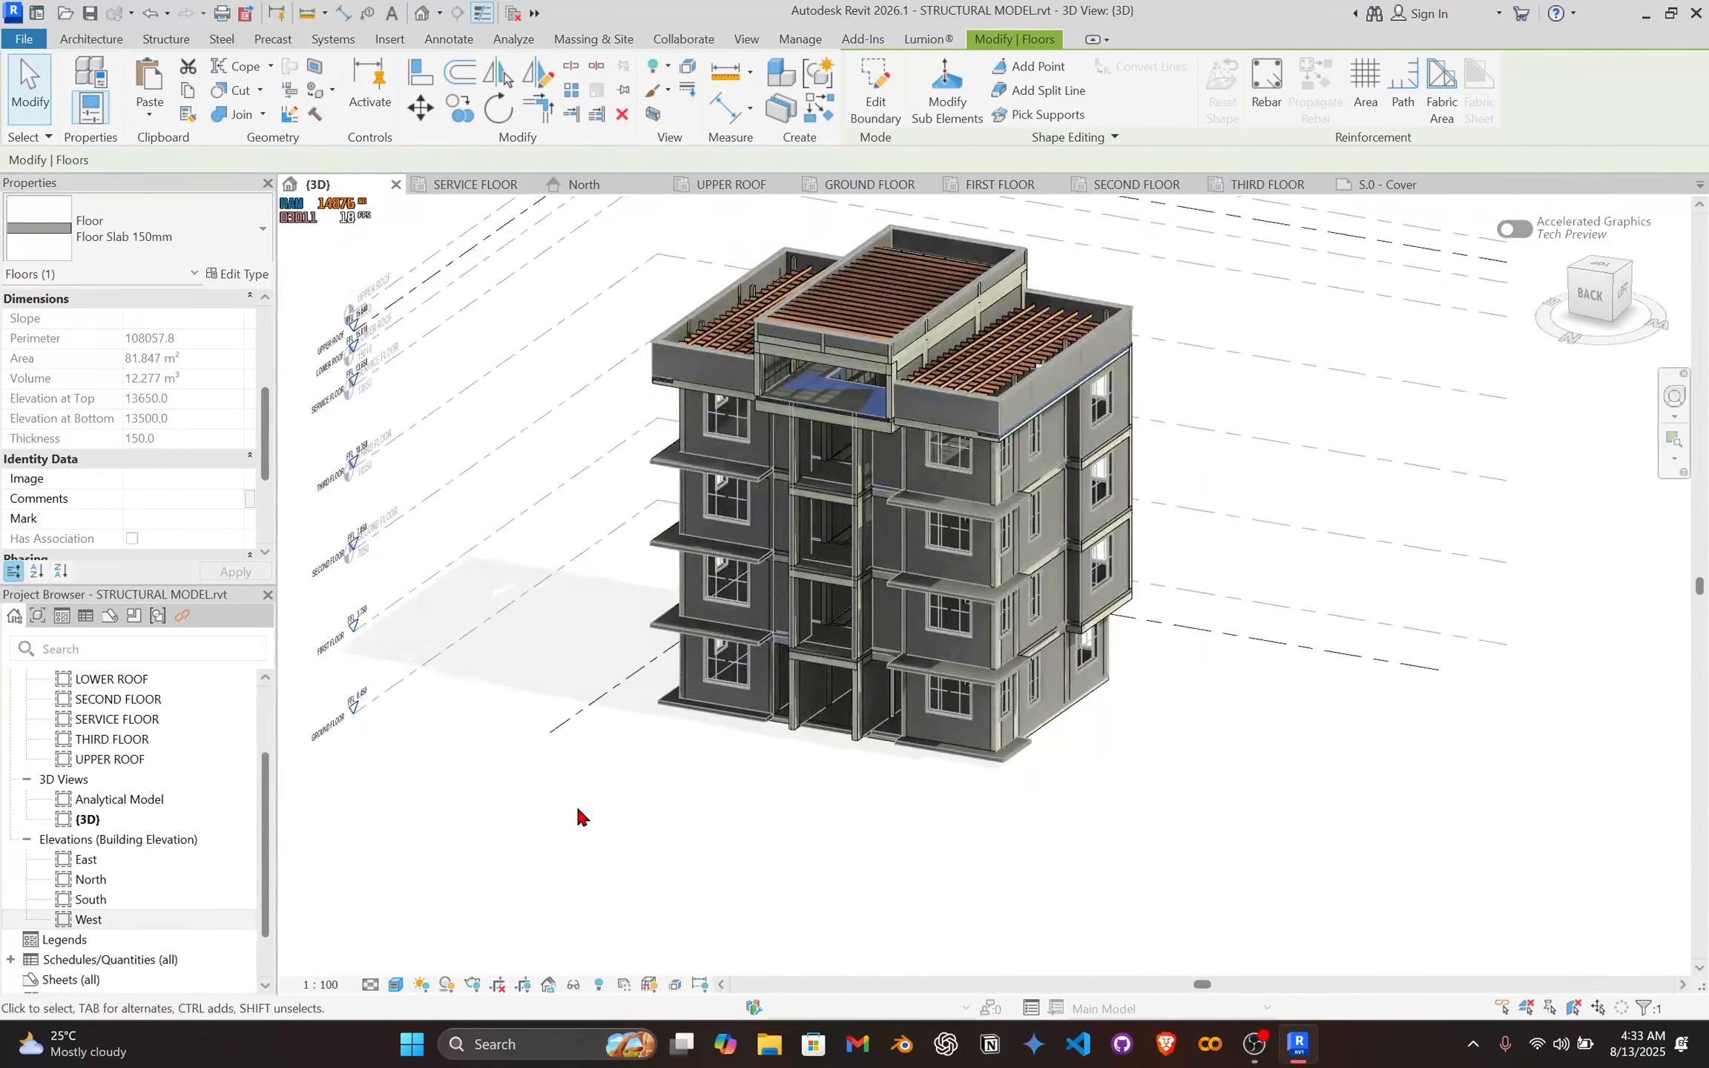
scroll(594, 805, up, 2)
middle_drag(892, 595, 758, 712)
scroll(764, 705, down, 2)
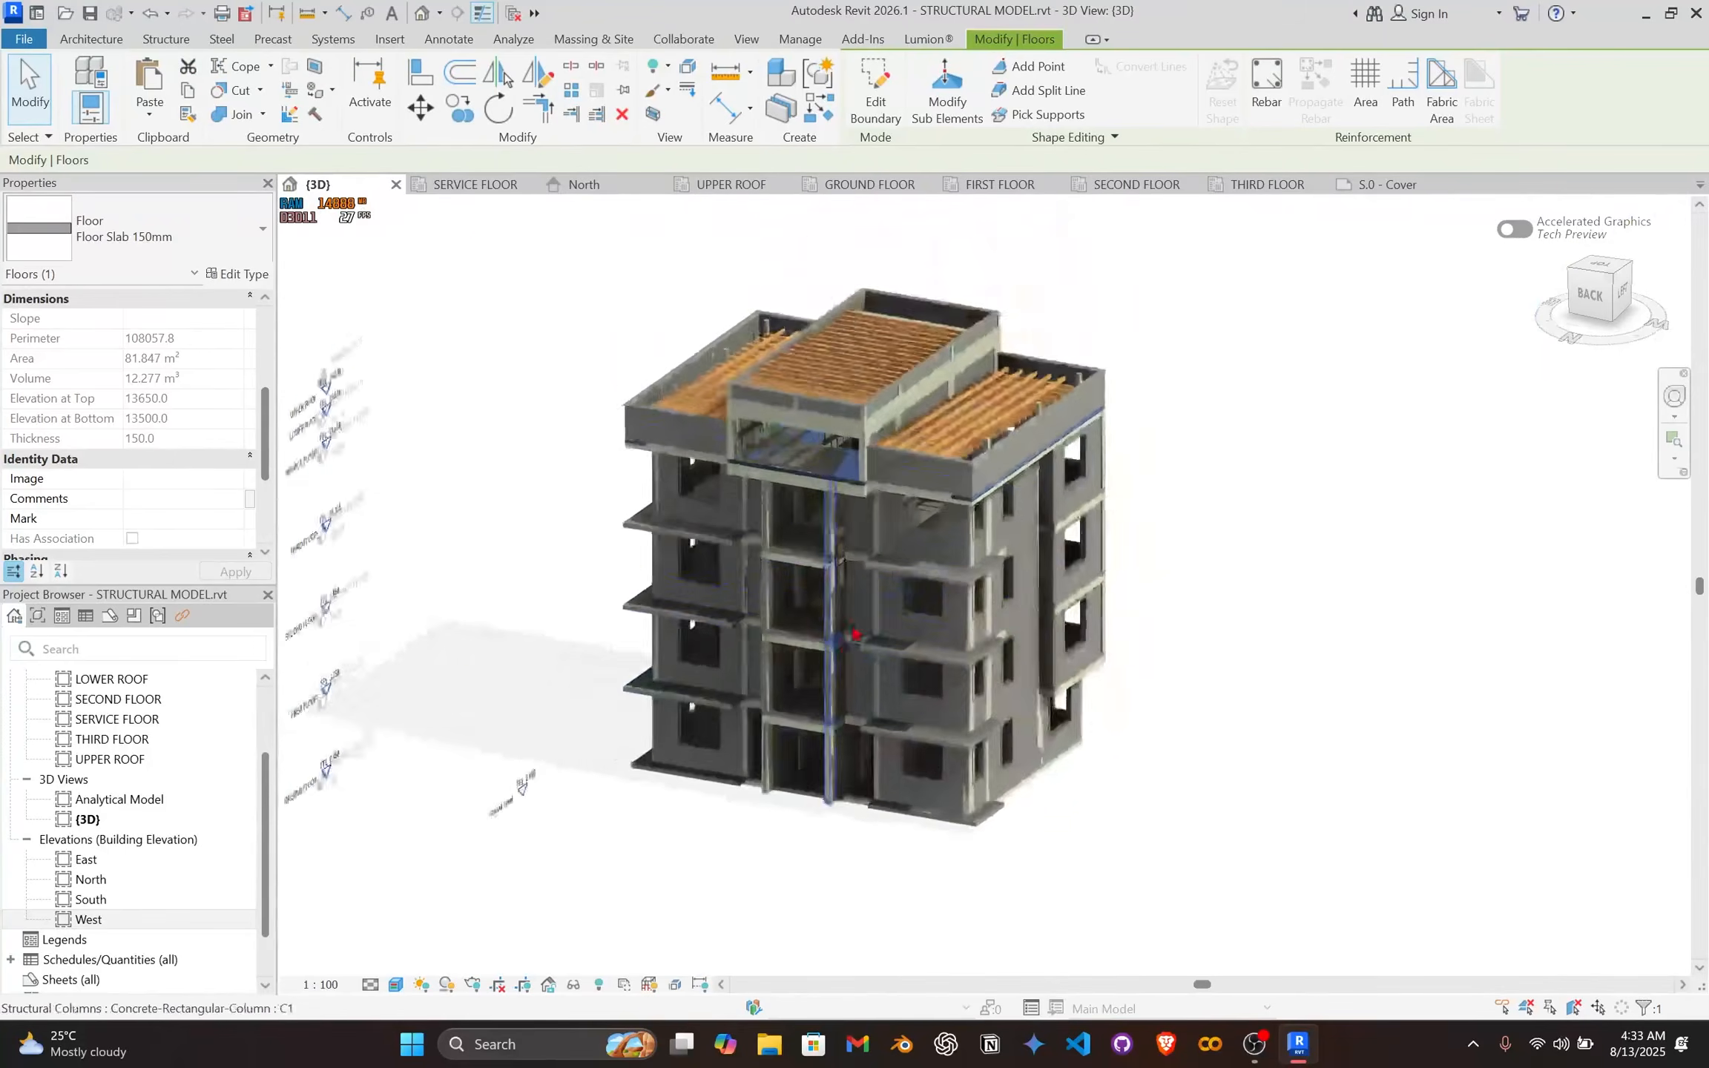
shift+middle_drag(847, 642, 905, 639)
scroll(898, 594, up, 3)
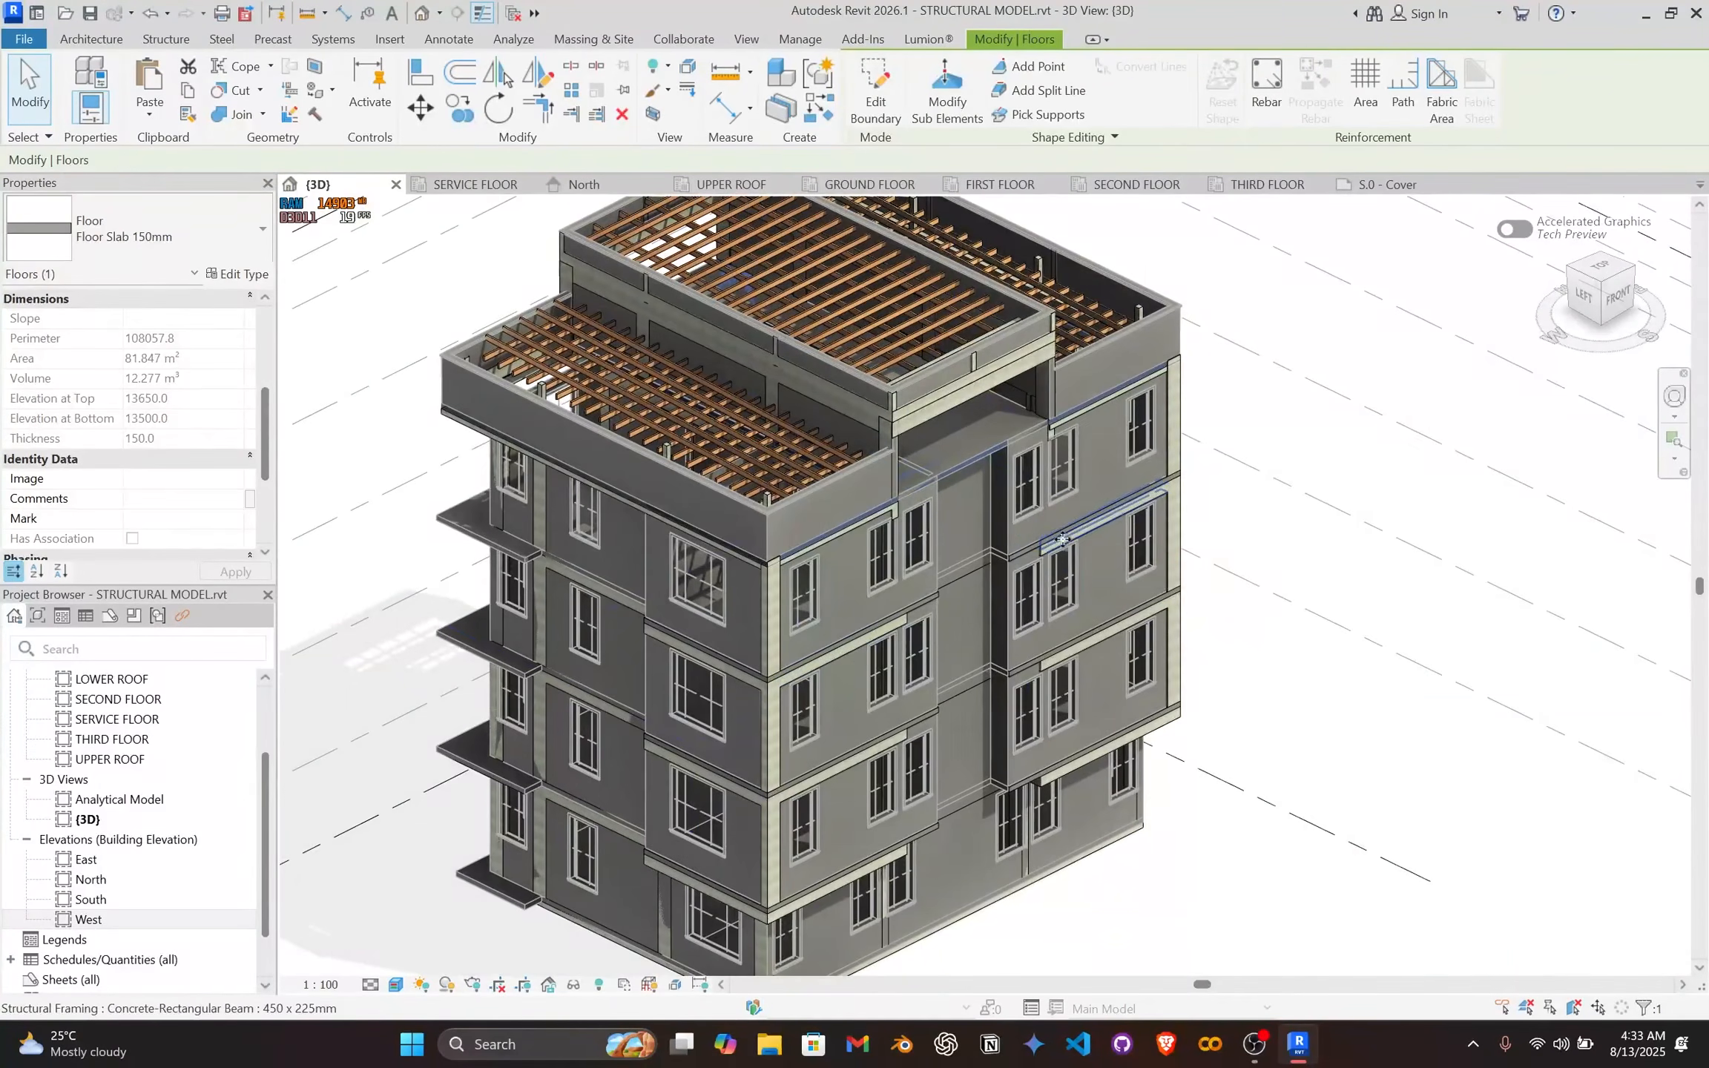
click(1062, 539)
scroll(921, 589, up, 2)
mouse_move(937, 602)
shift+middle_down()
mouse_move(881, 629)
mouse_move(938, 615)
shift+middle_up()
scroll(883, 628, down, 2)
scroll(938, 615, up, 1)
click(1255, 601)
scroll(1254, 601, down, 2)
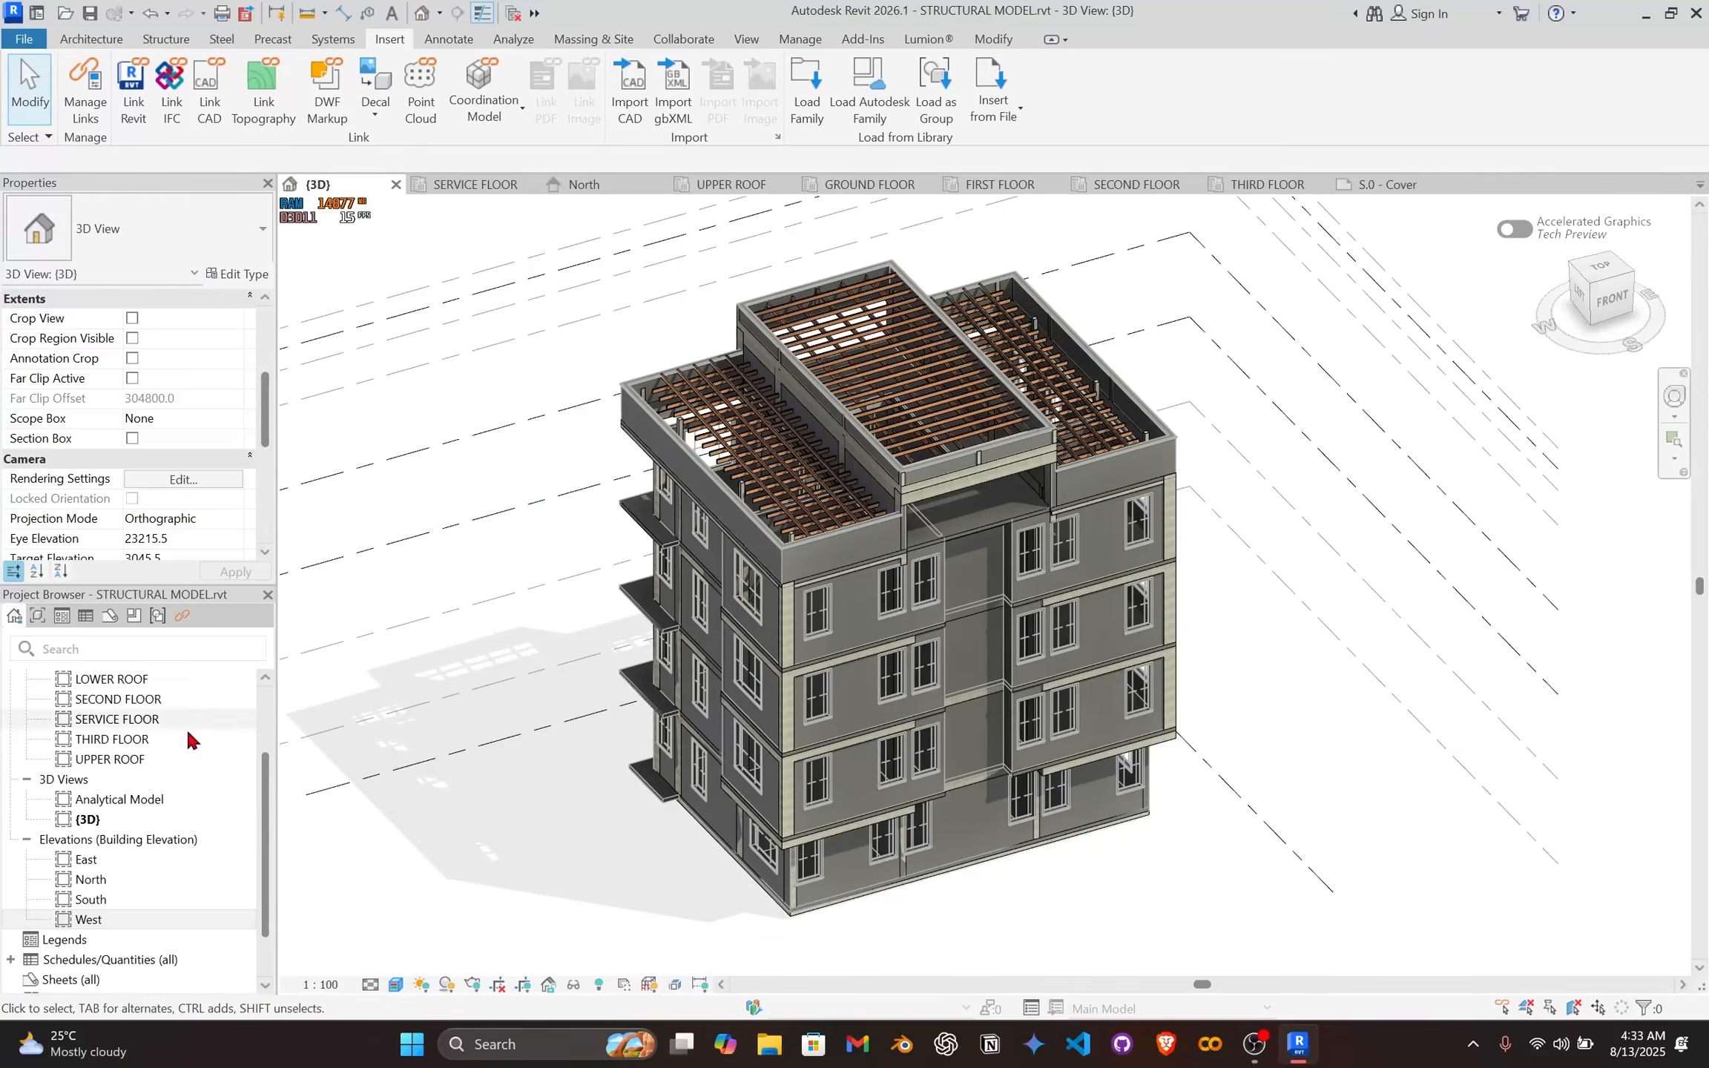
Step: In the FIRST FLOOR structural plan, show the grid bubbles at the D1-side ends of grids 1 and 1a
scroll(157, 779, up, 2)
double_click(145, 719)
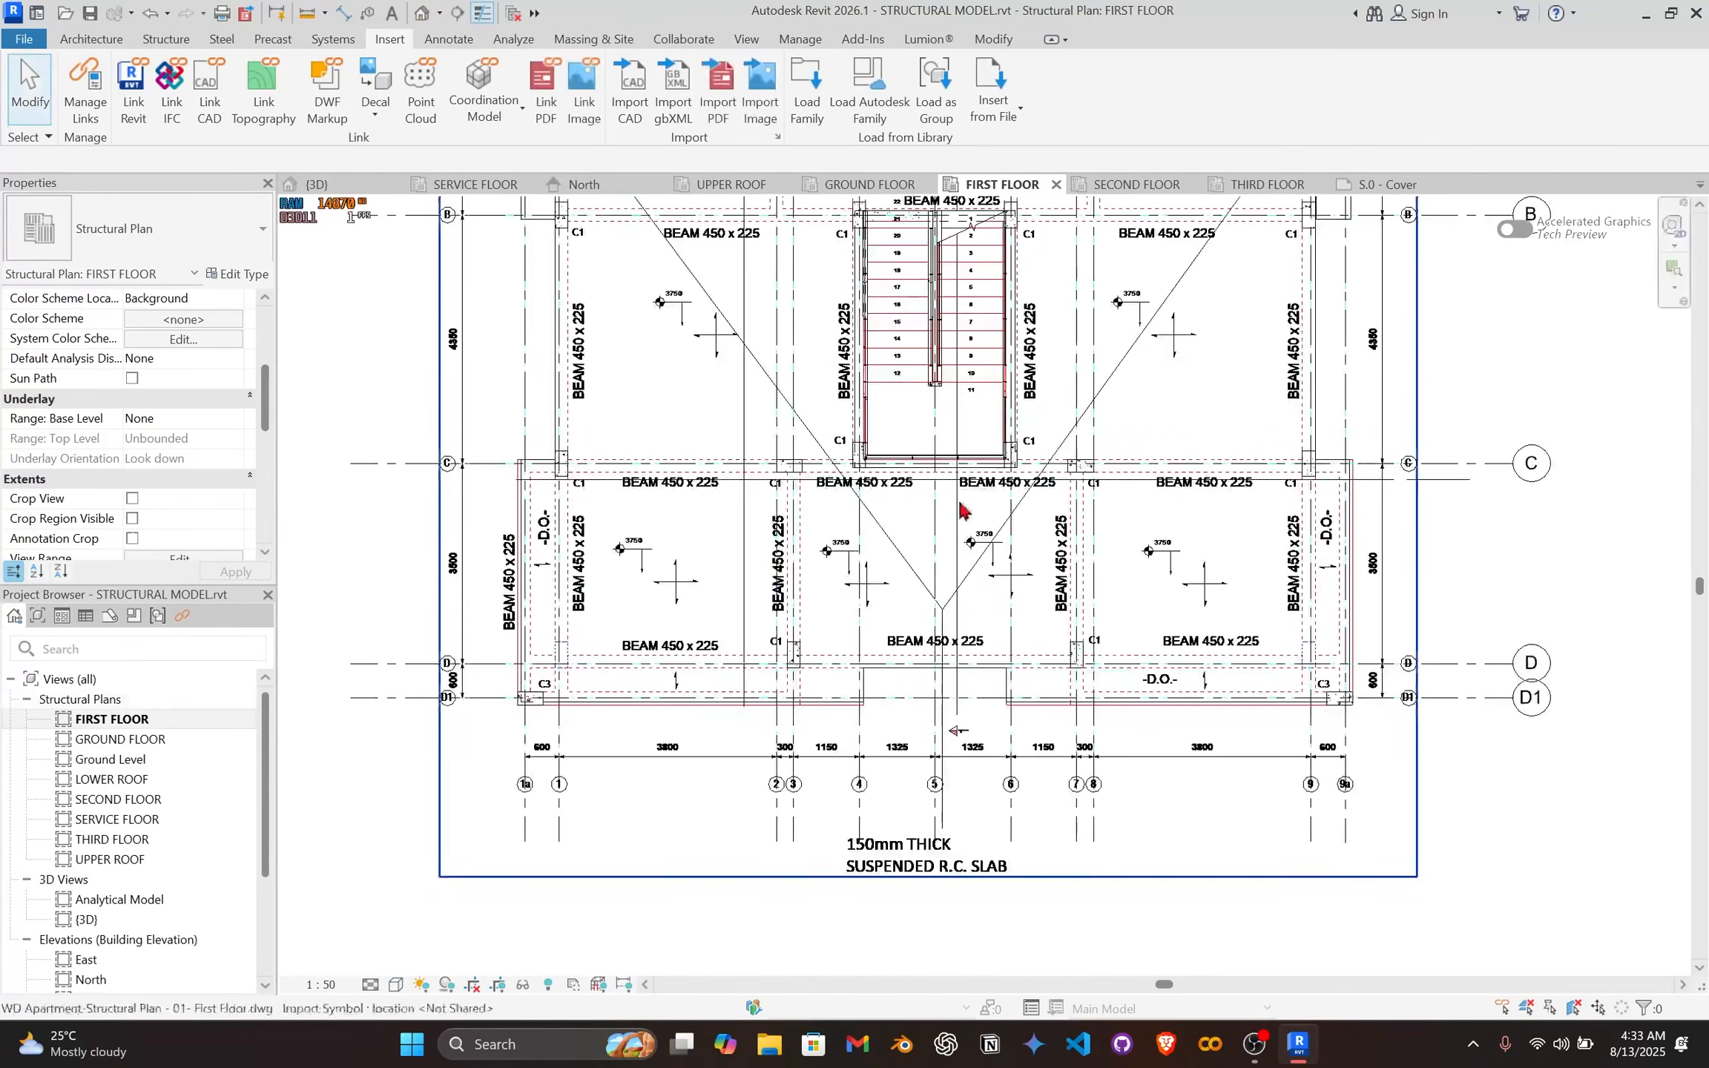
scroll(591, 492, up, 4)
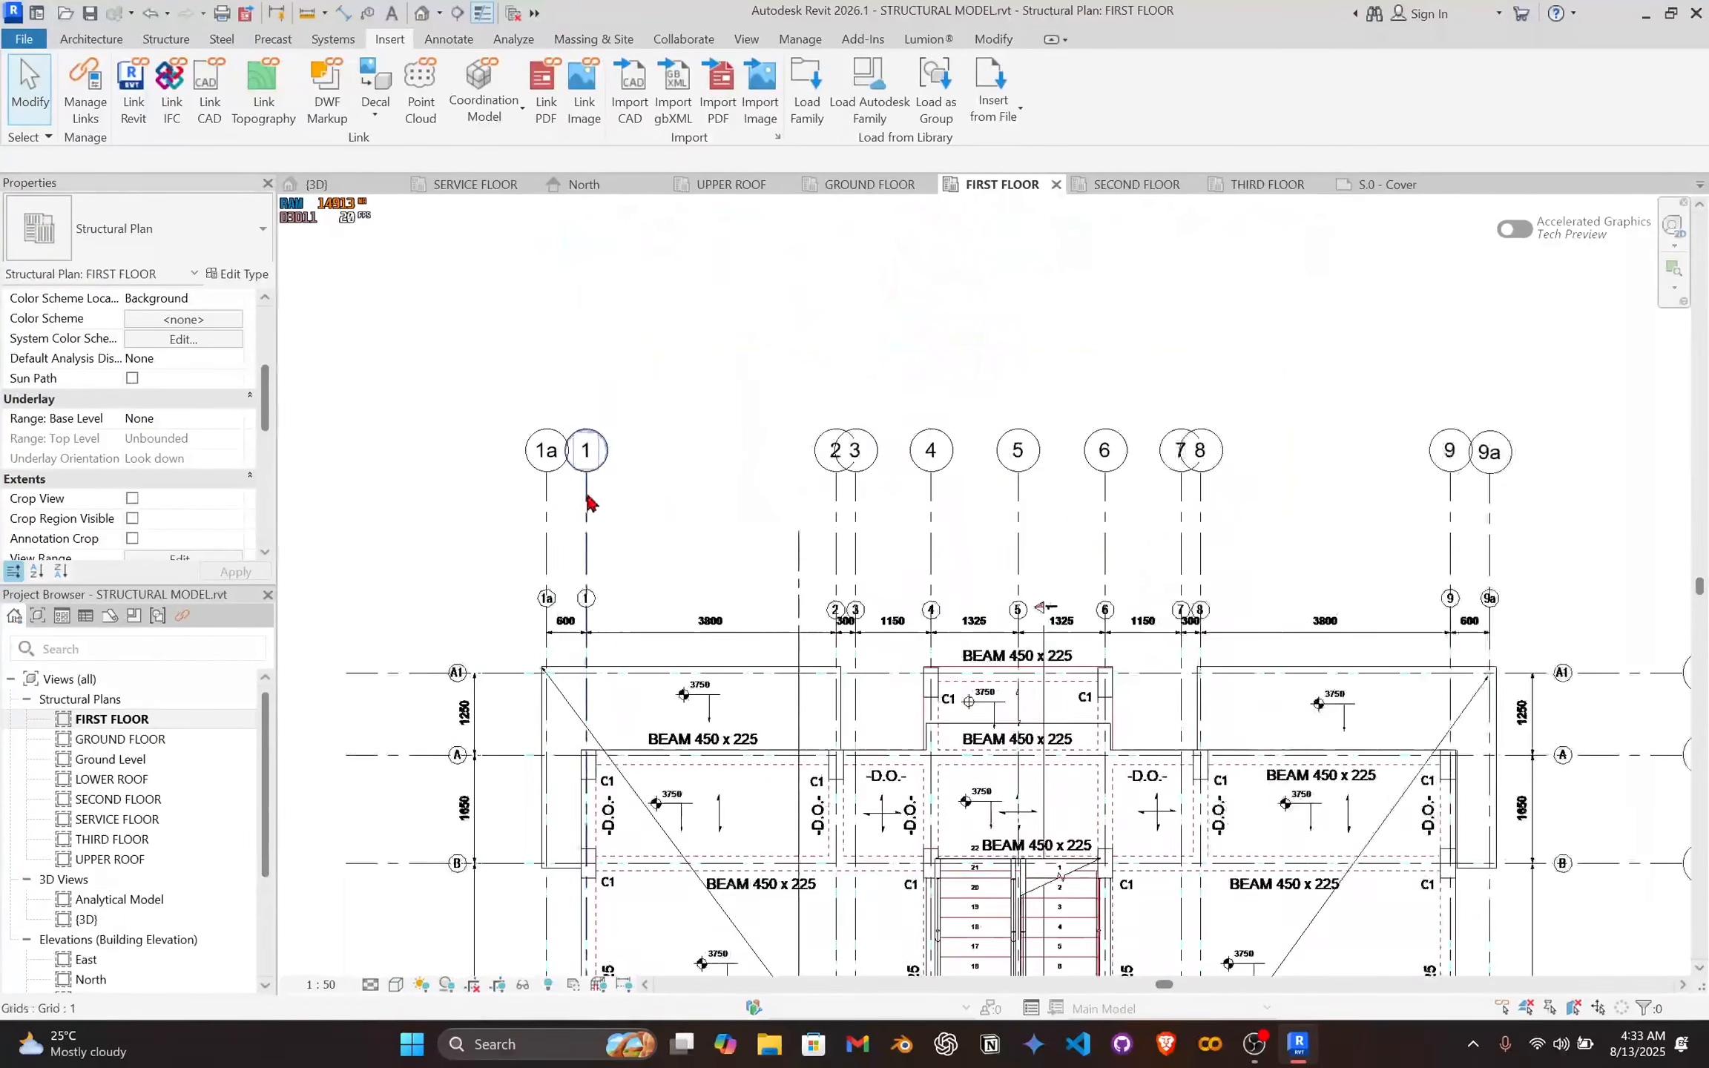
click(589, 538)
scroll(601, 557, down, 5)
scroll(668, 882, up, 6)
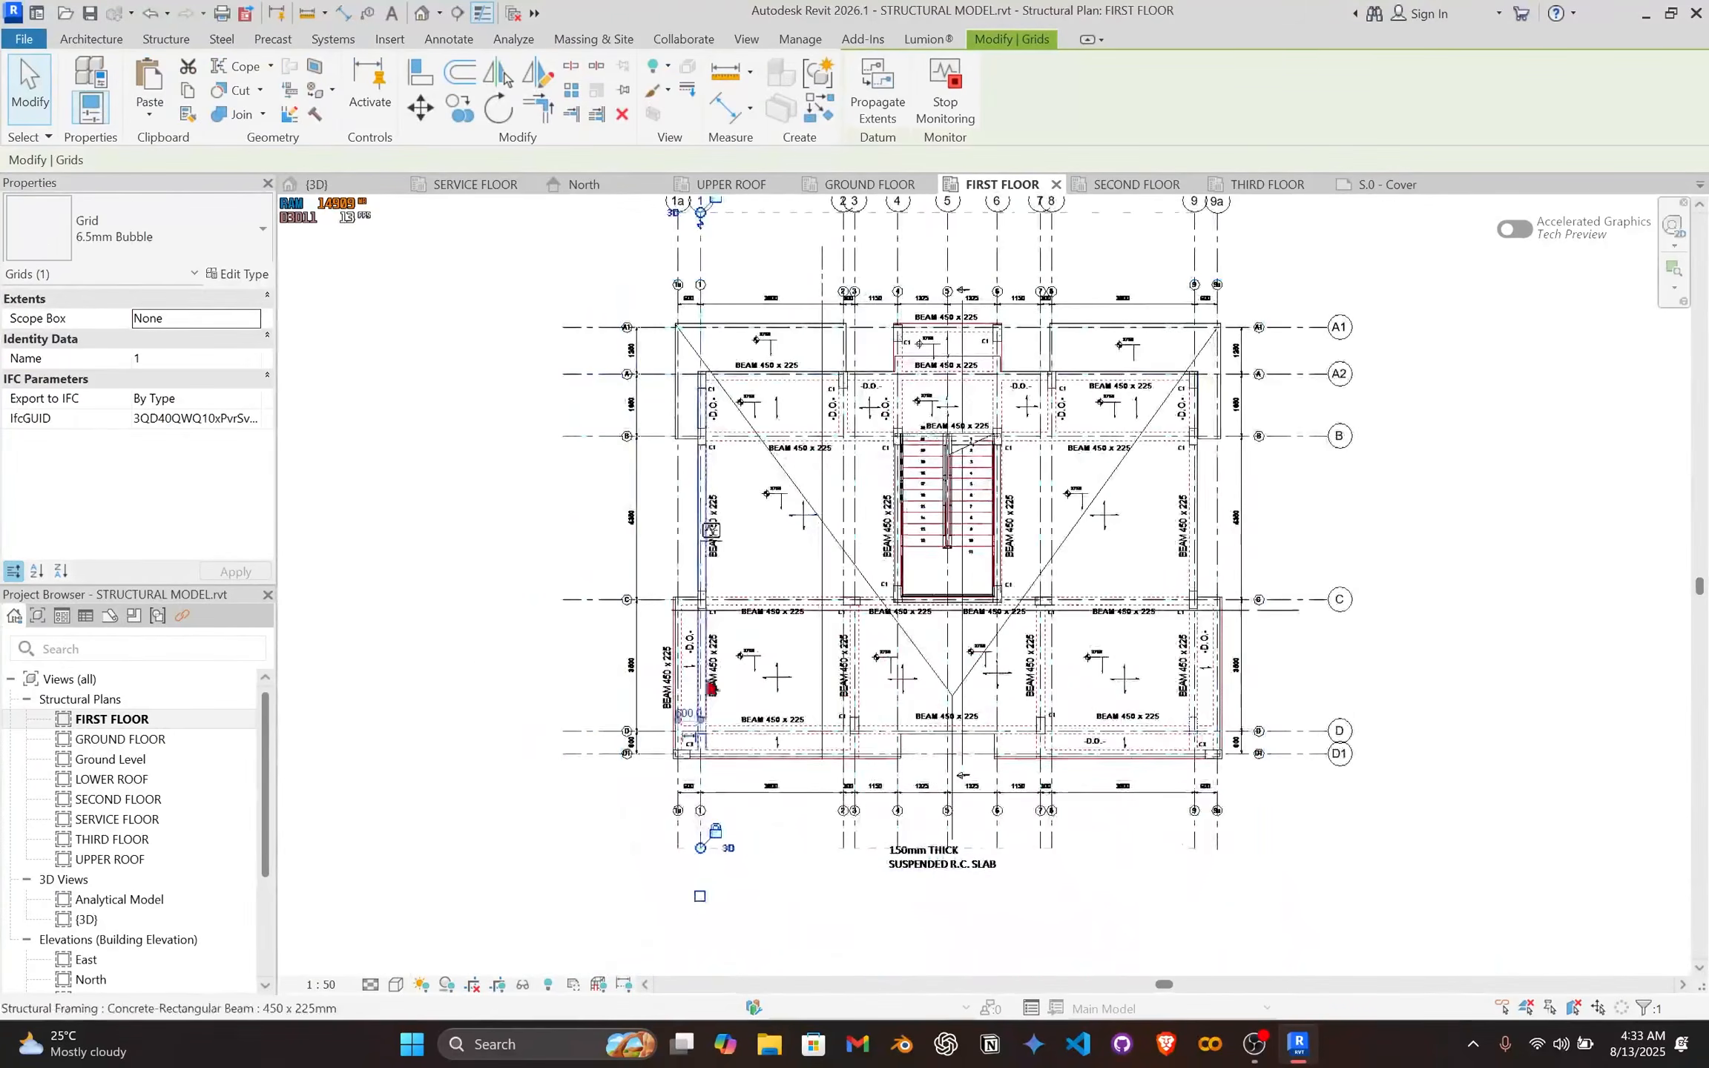
scroll(644, 861, up, 2)
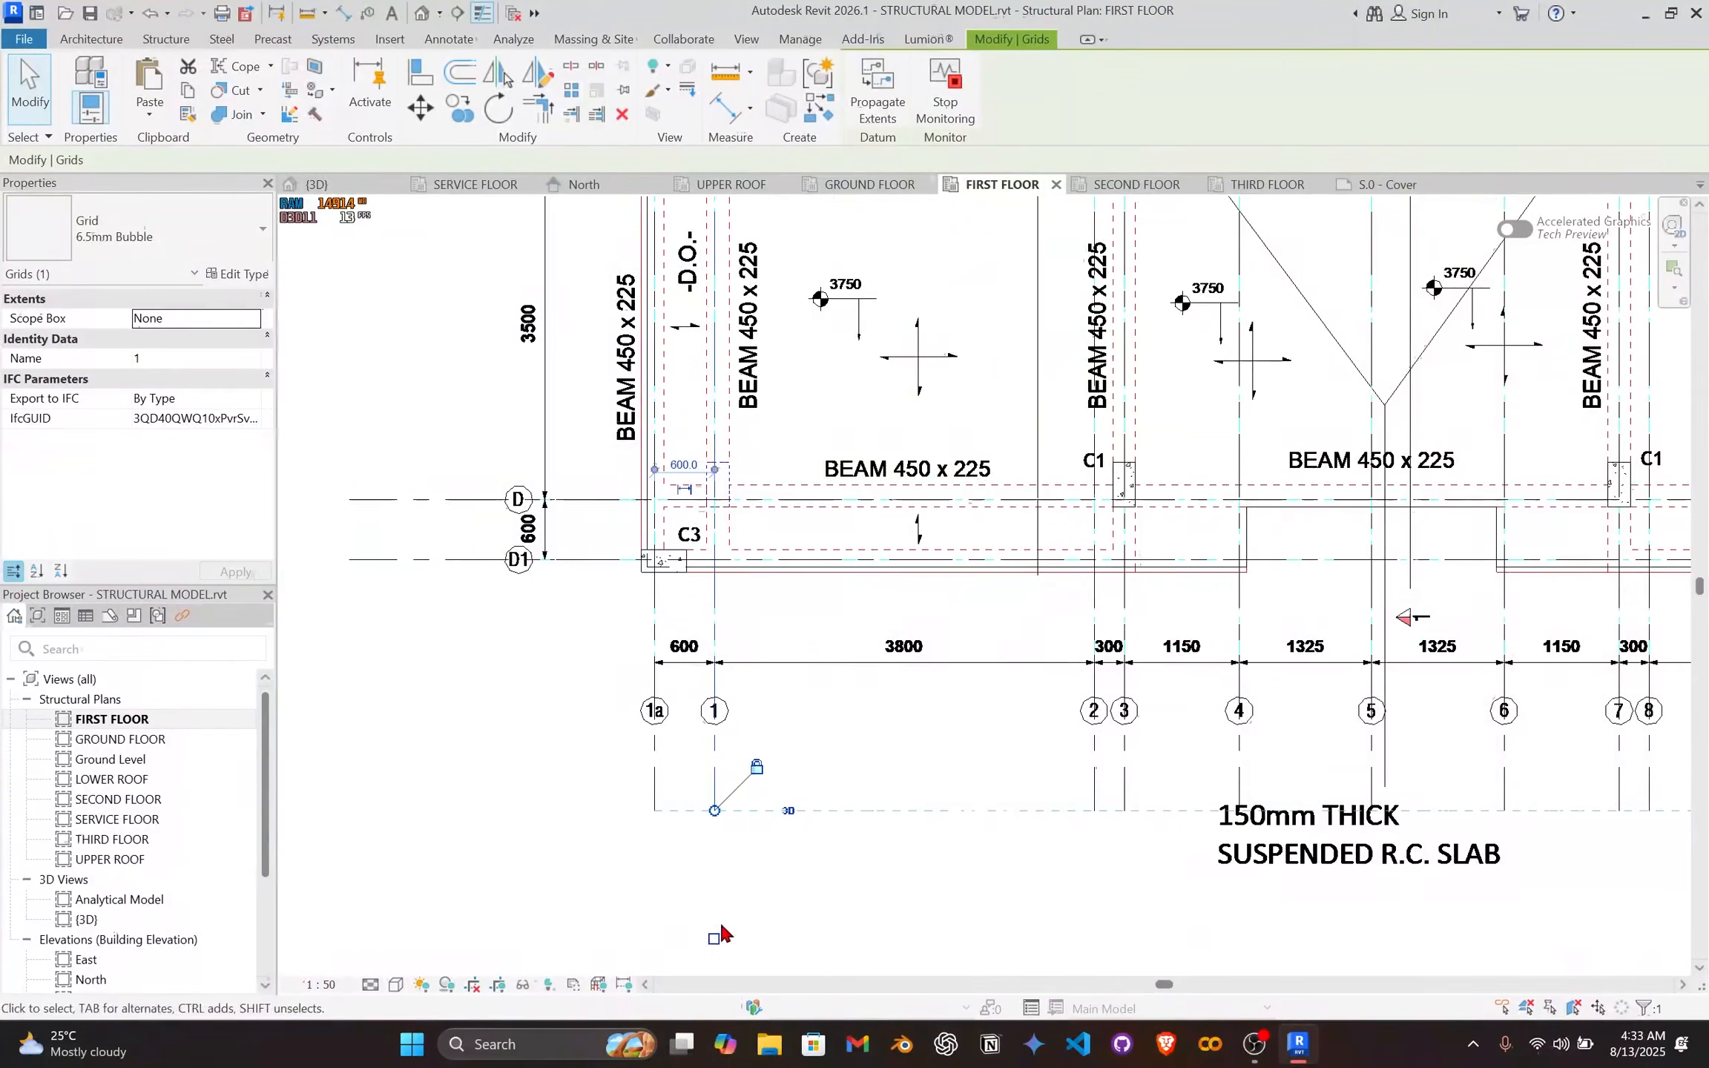
click(654, 796)
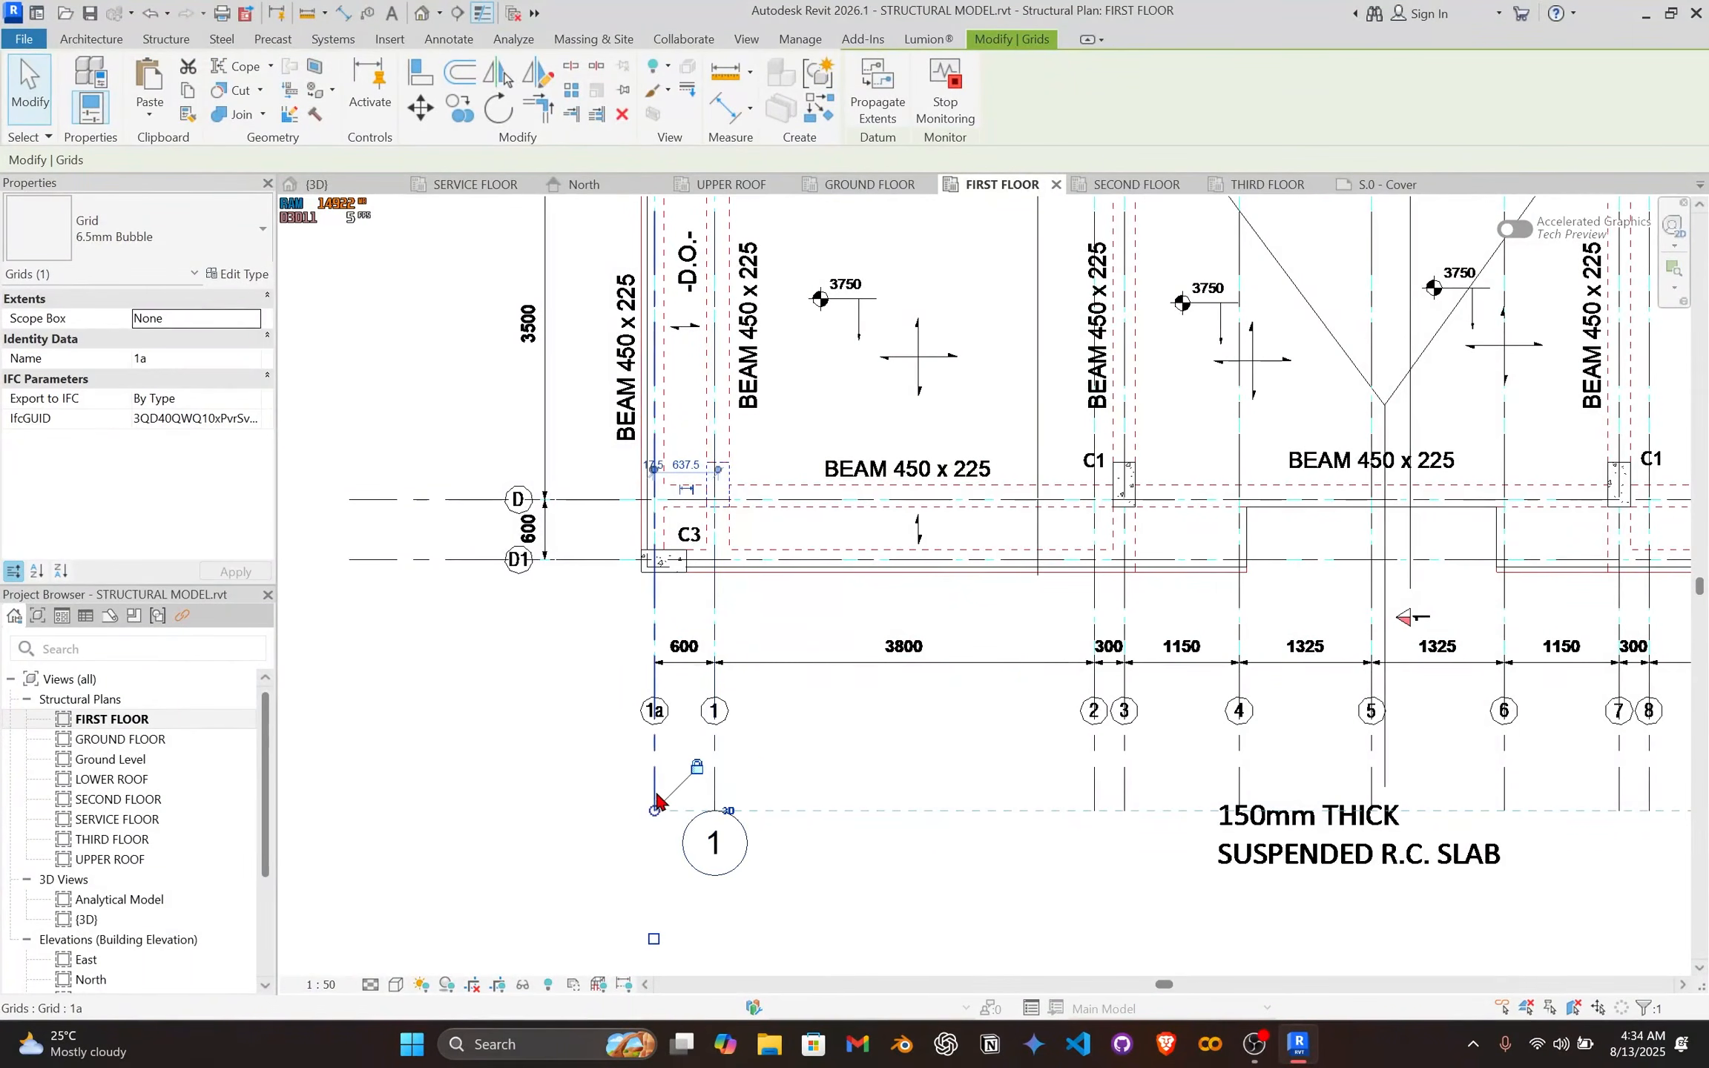
click(652, 940)
scroll(908, 615, down, 5)
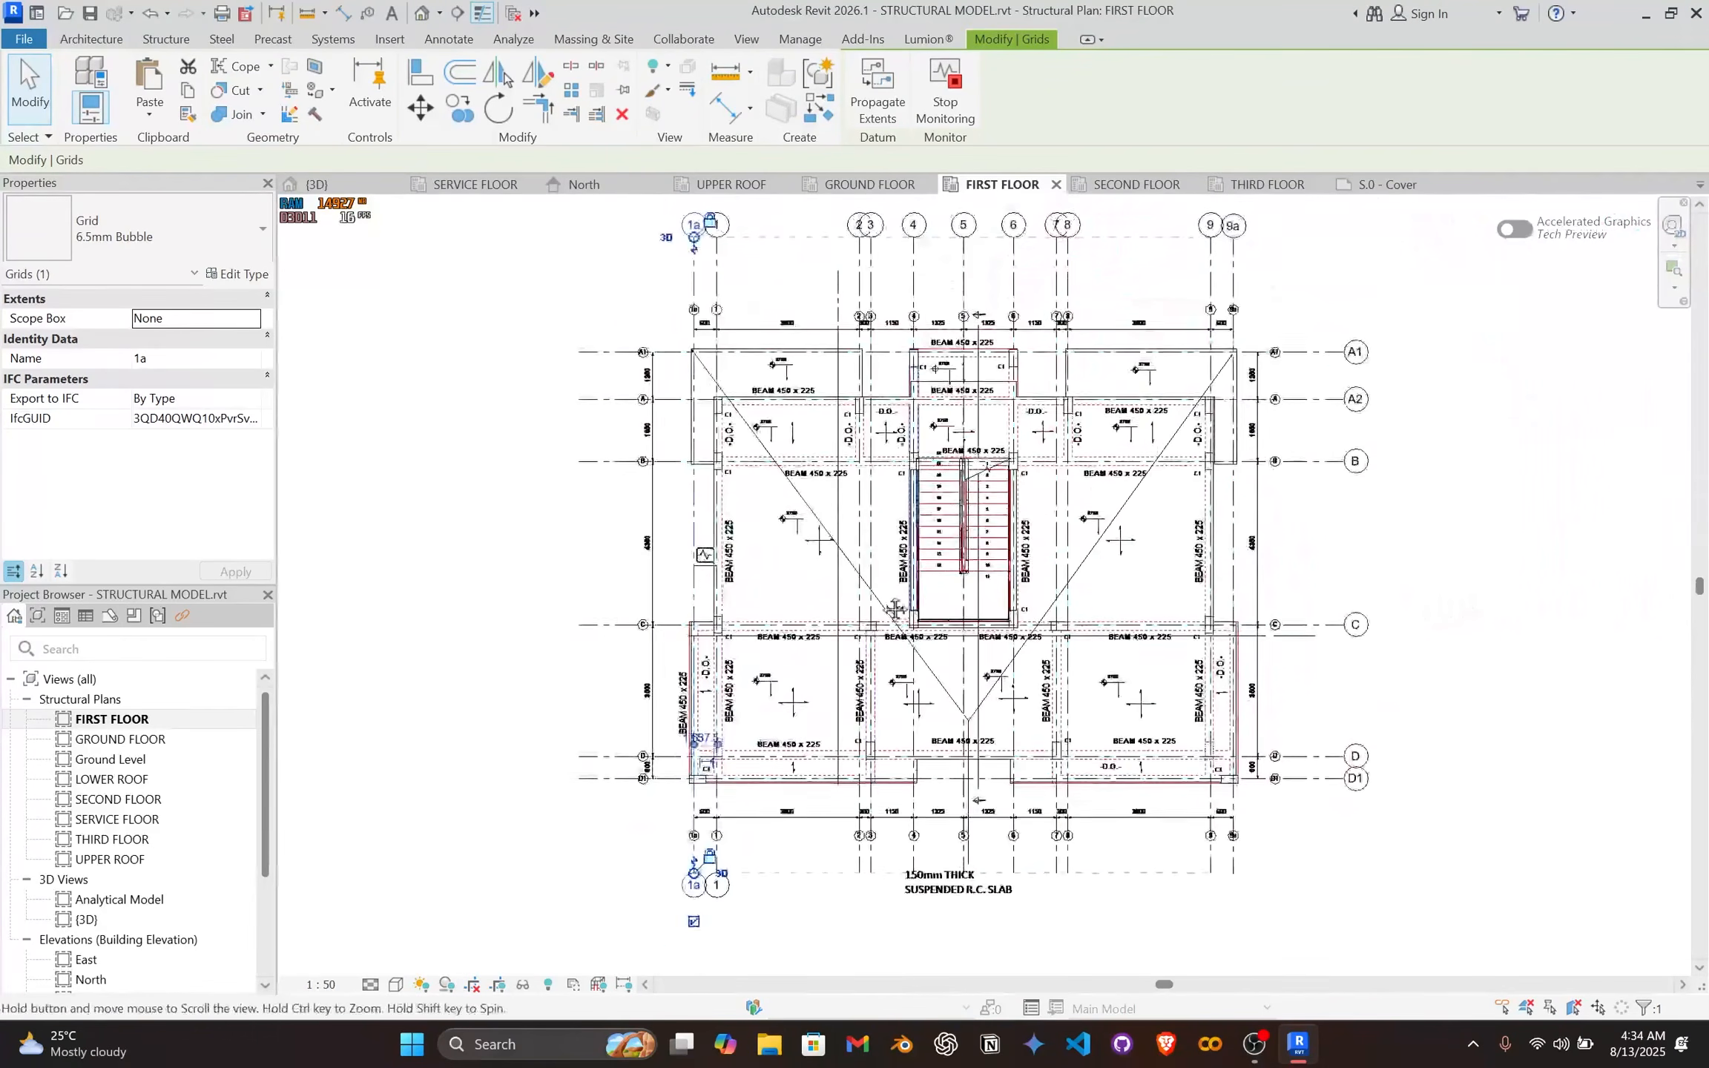
key(Escape)
Step: Hide all the imported WD Apartment DWG drawings in the FIRST FLOOR plan's visibility/graphic overrides
scroll(912, 586, up, 3)
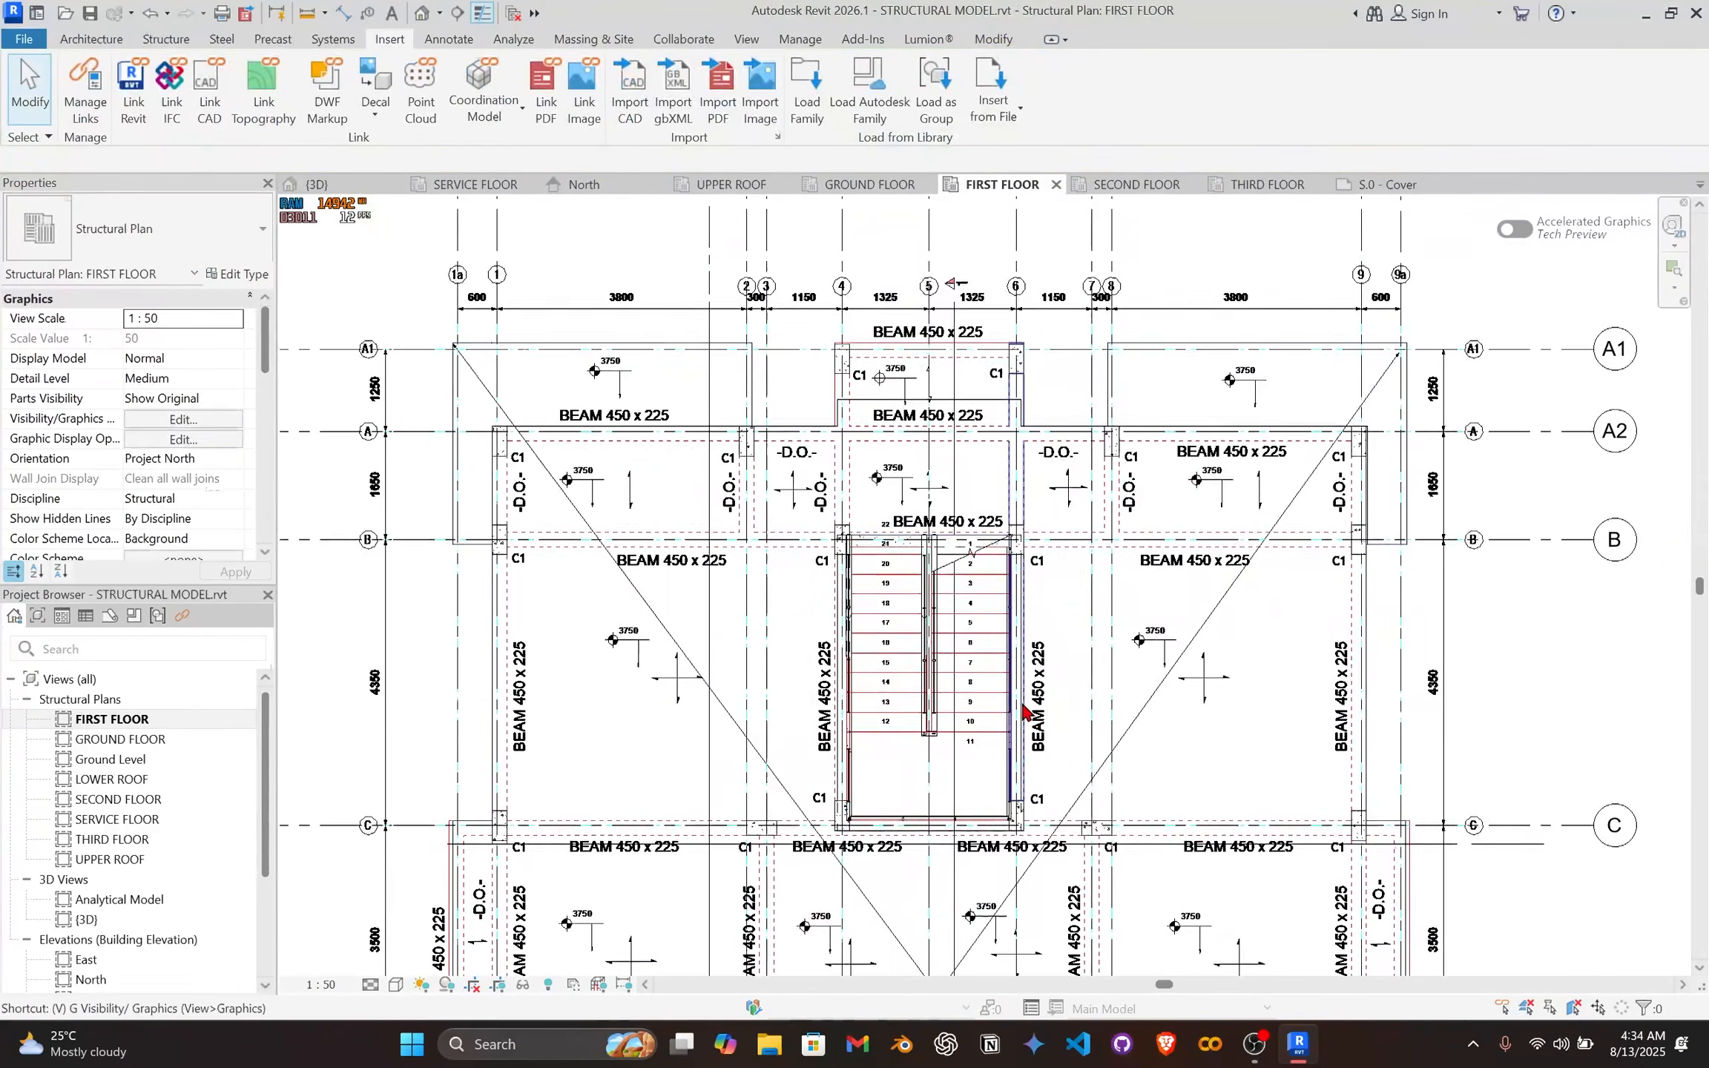
key(v)
key(g)
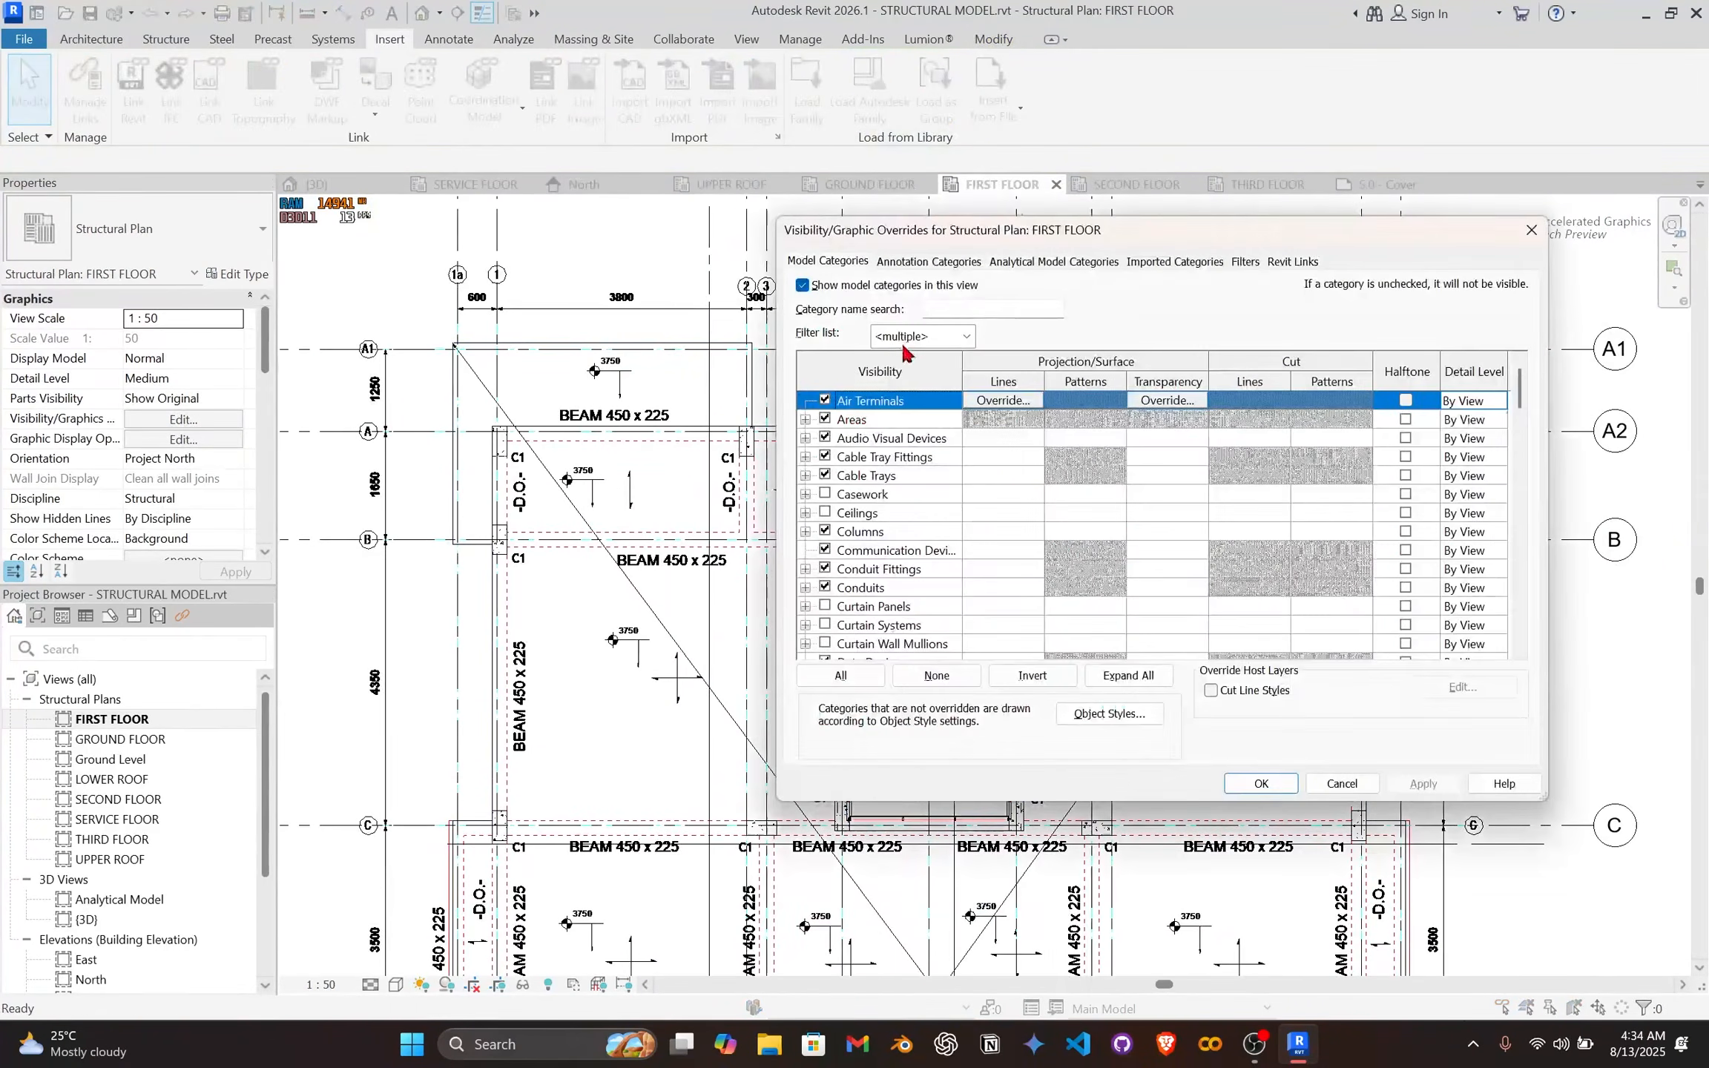
click(1215, 261)
click(825, 369)
click(825, 387)
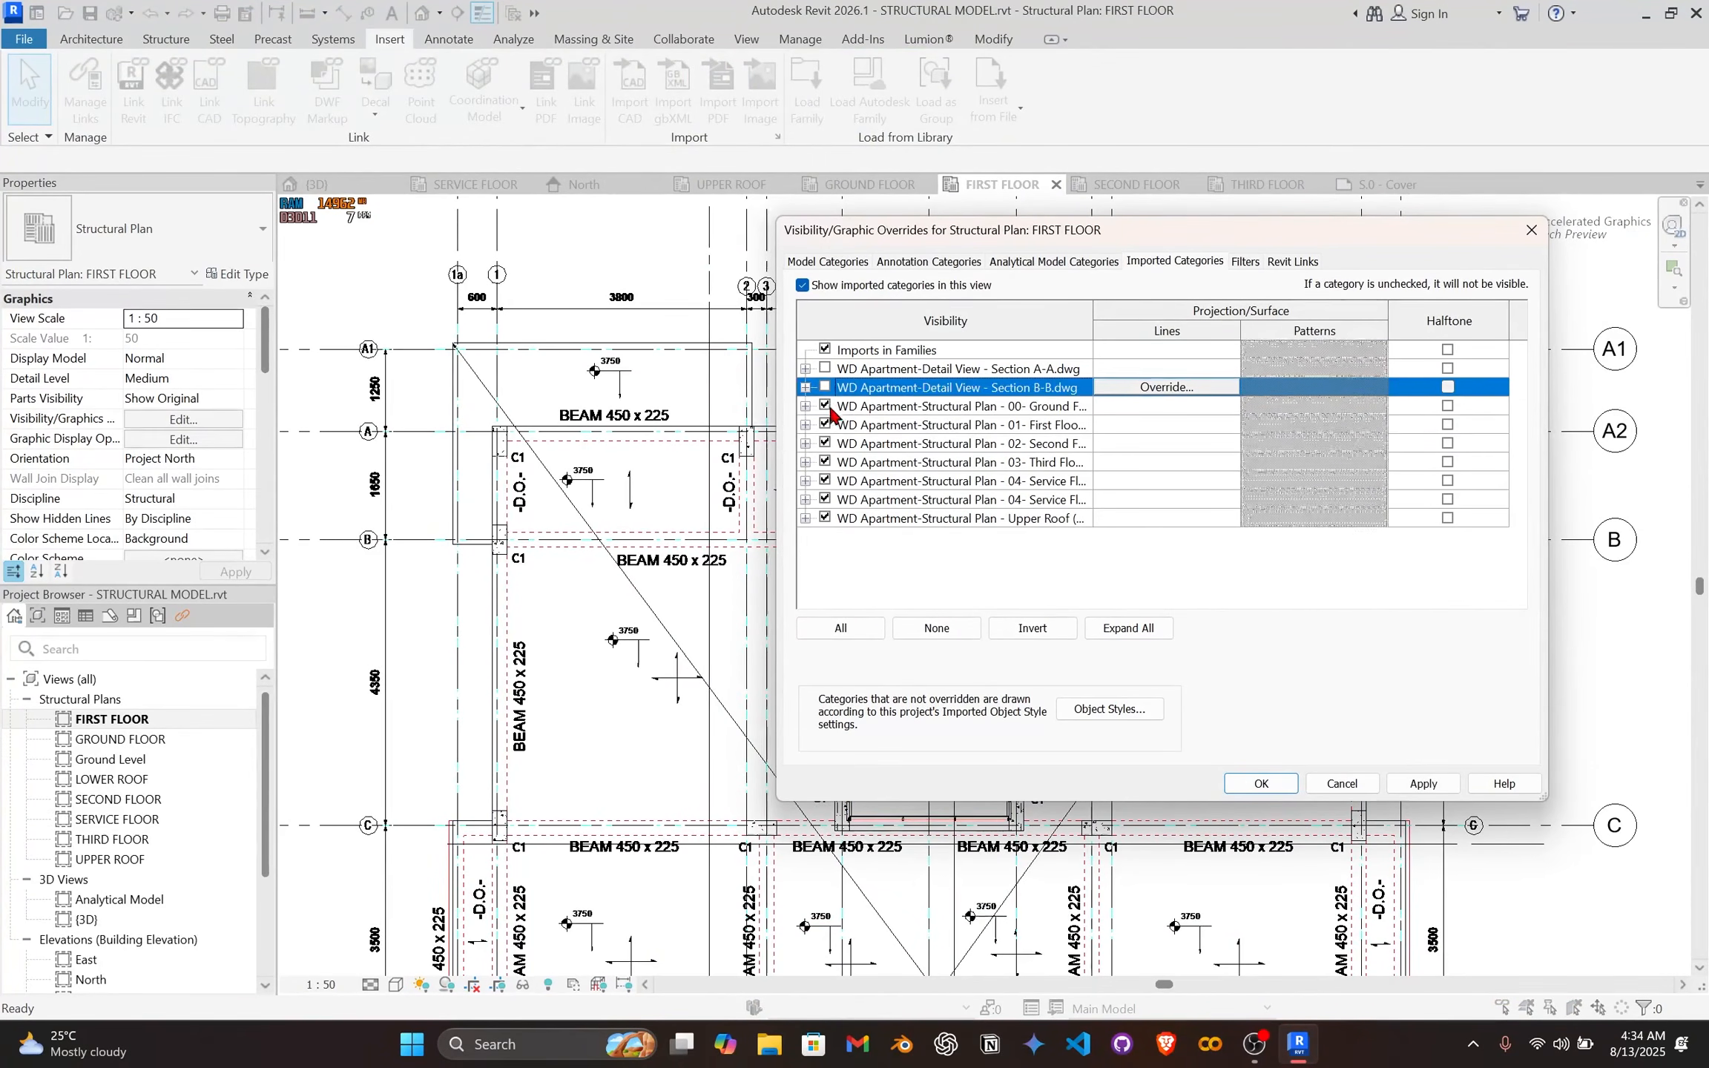
click(825, 405)
click(825, 424)
click(825, 443)
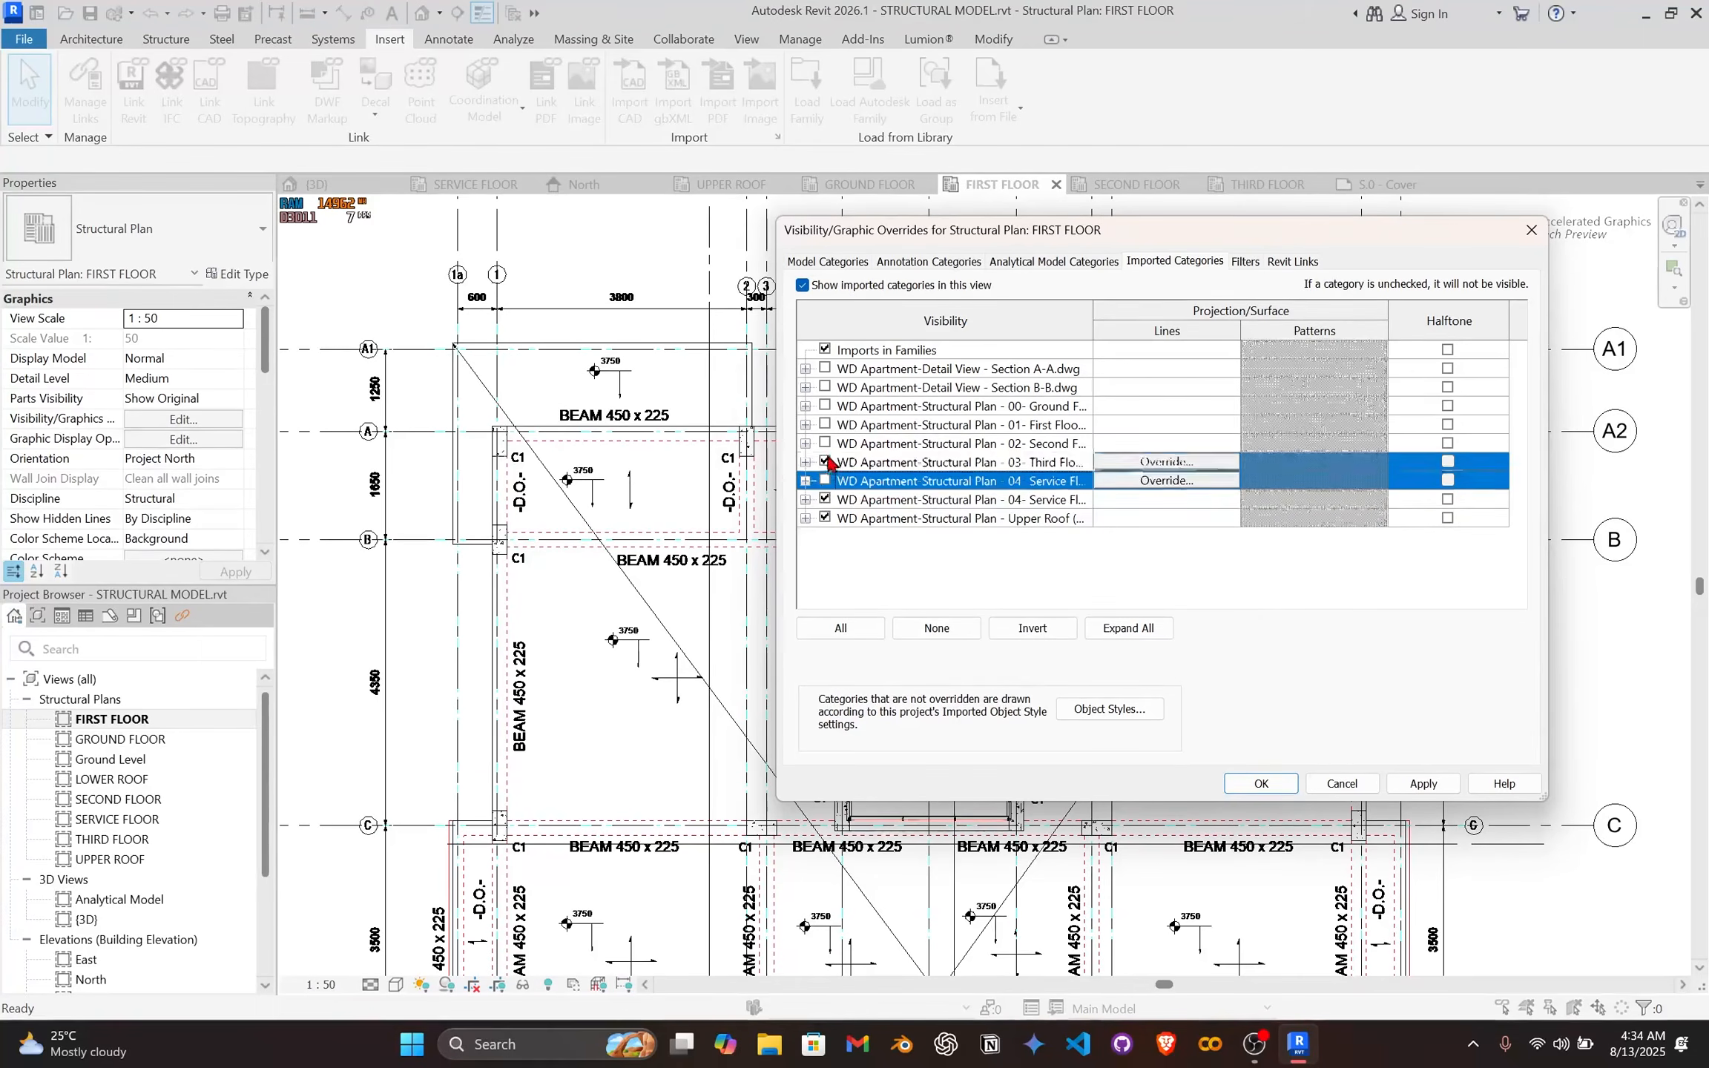
click(1423, 783)
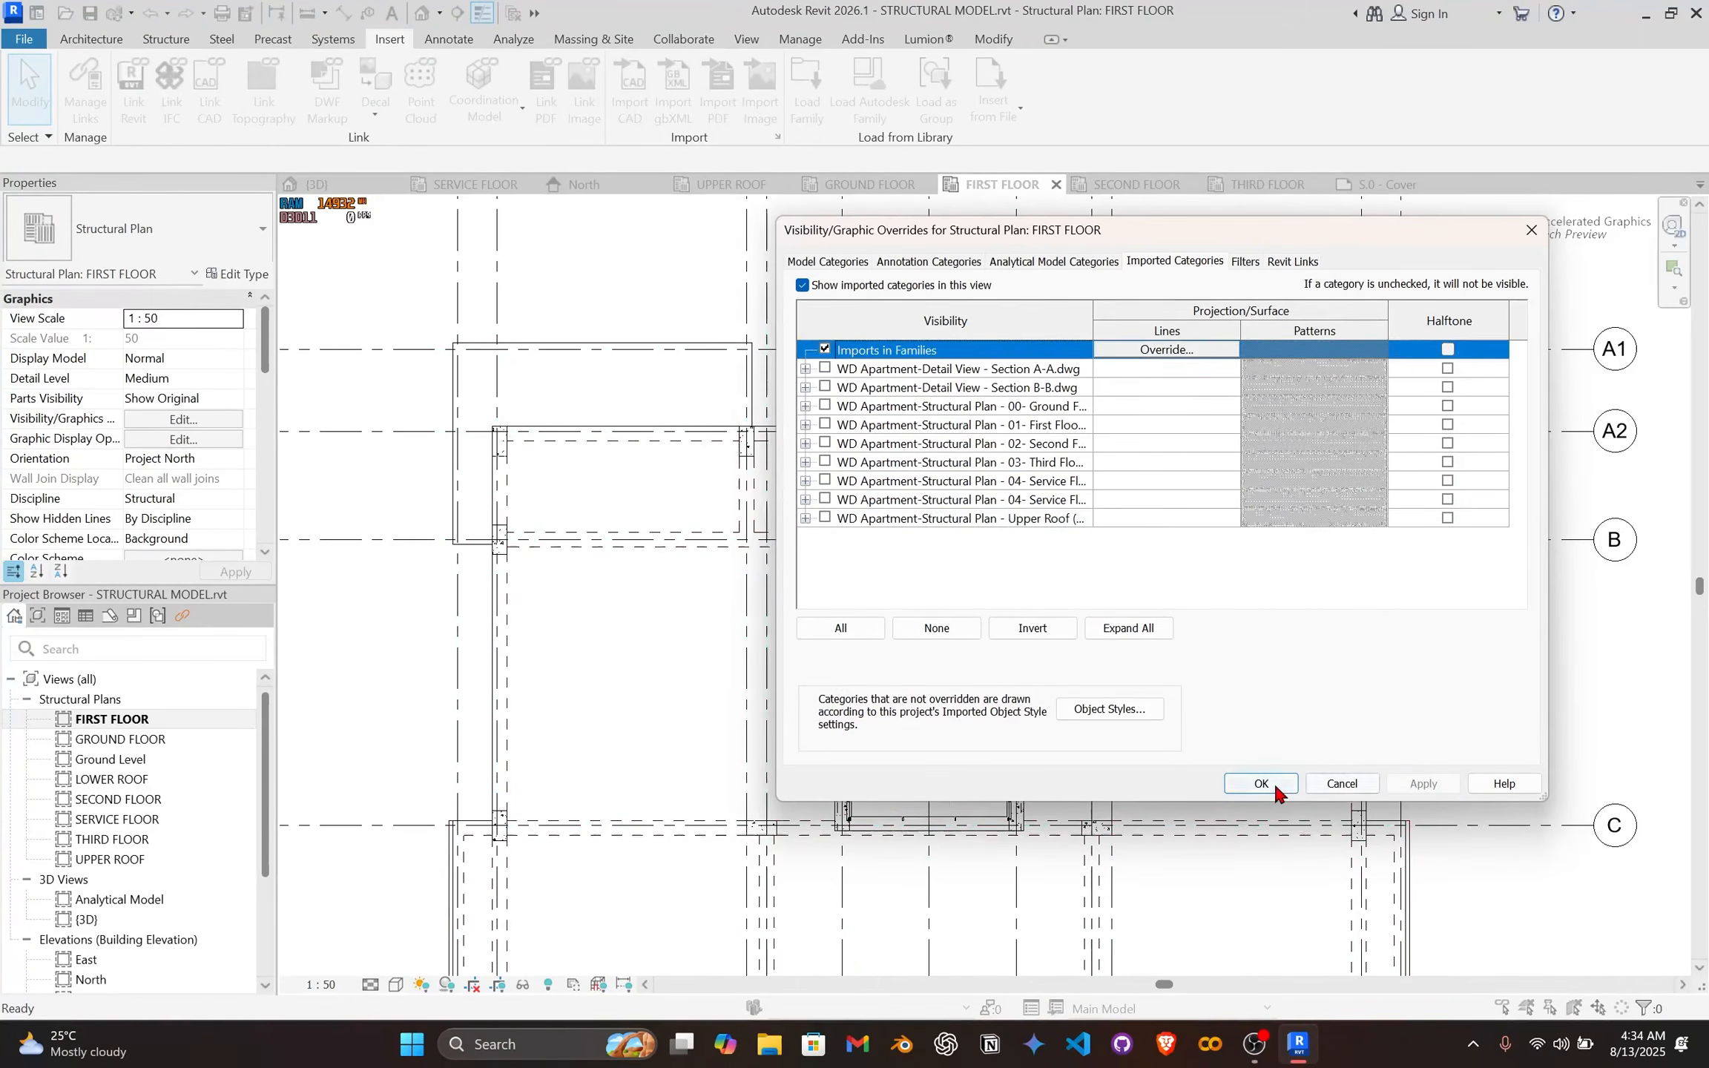
click(1265, 784)
Step: Pull the A1-side end of grid 1a, with its aligned grids up to 9, slightly closer to the building
scroll(599, 587, down, 4)
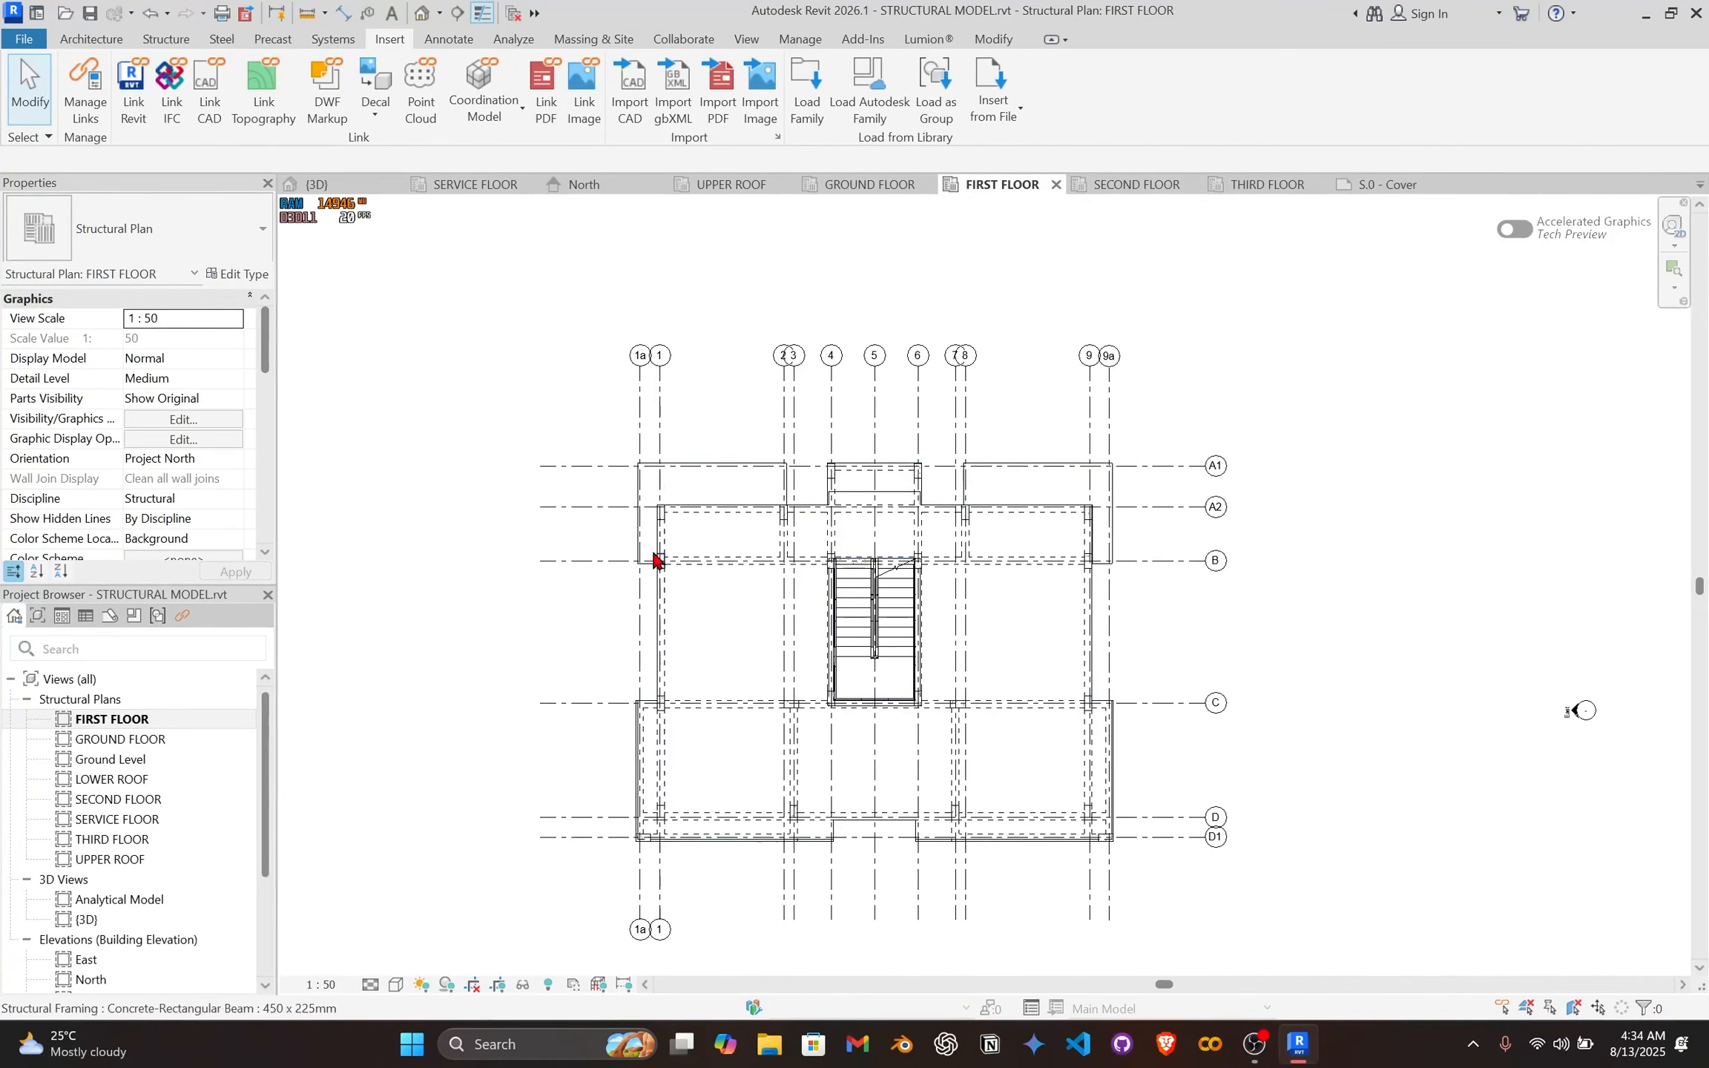
scroll(608, 404, up, 2)
click(646, 373)
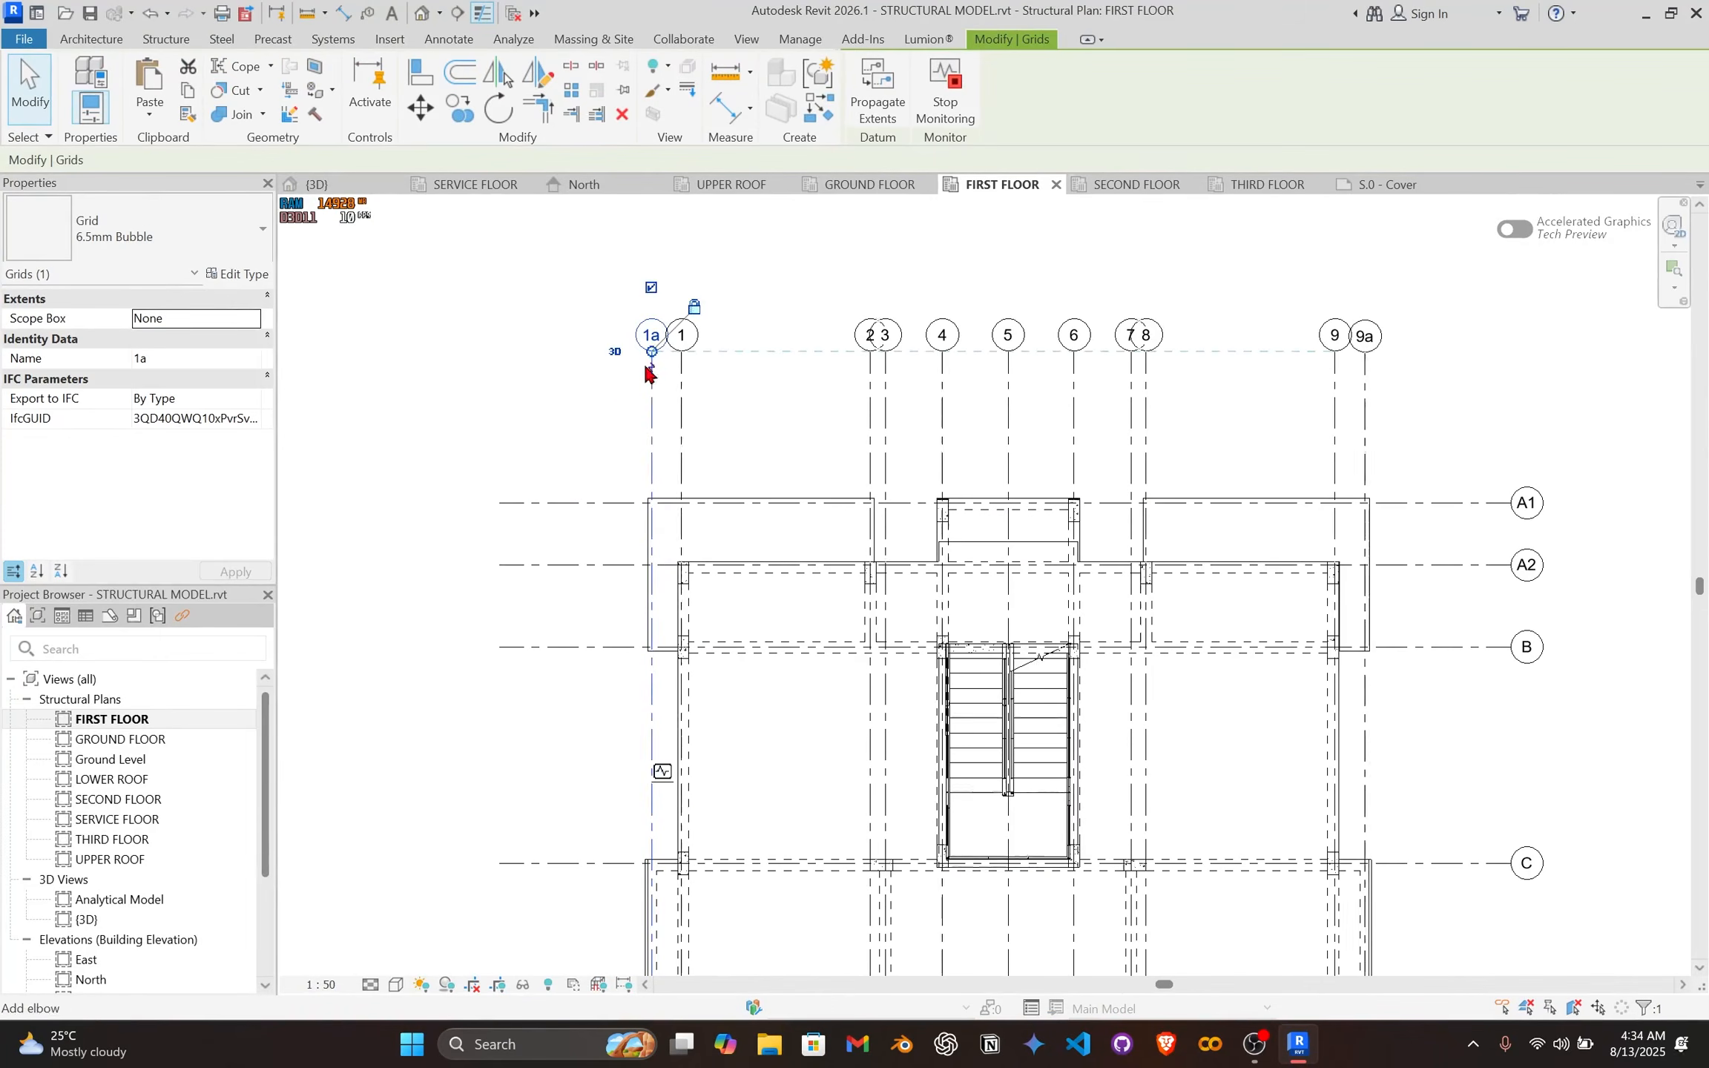
click(630, 475)
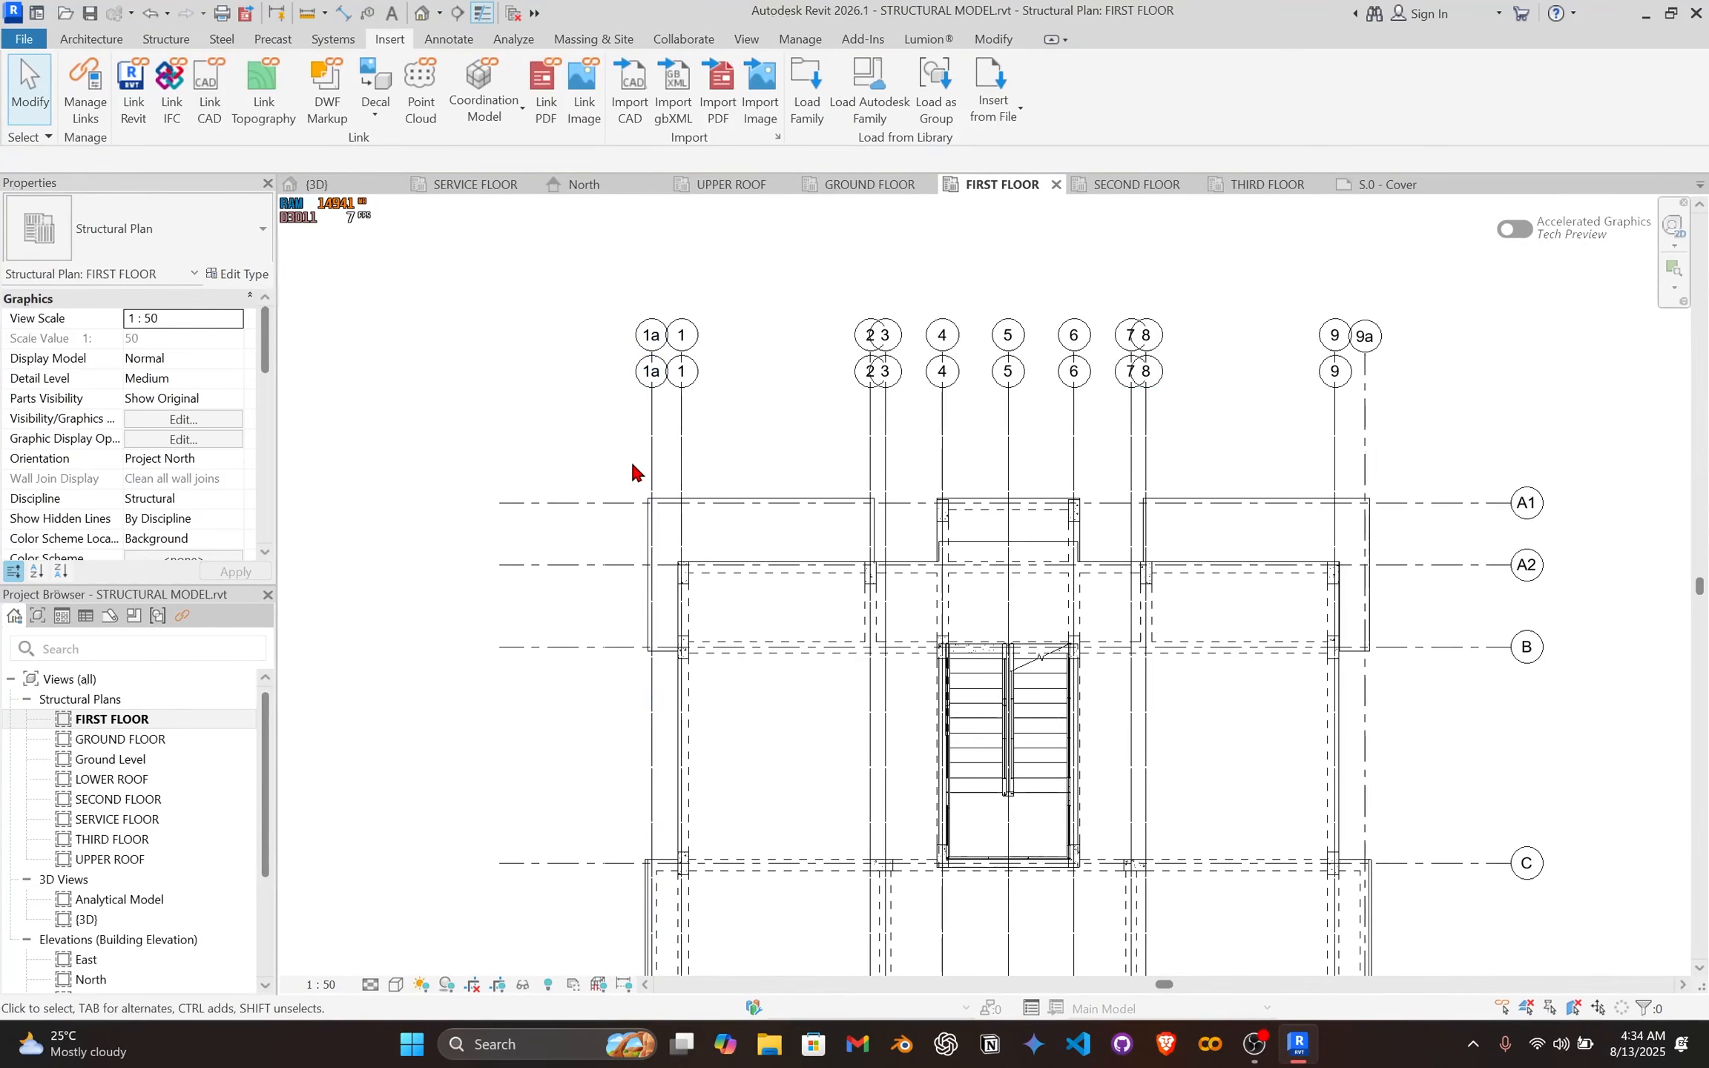
key(i)
click(652, 452)
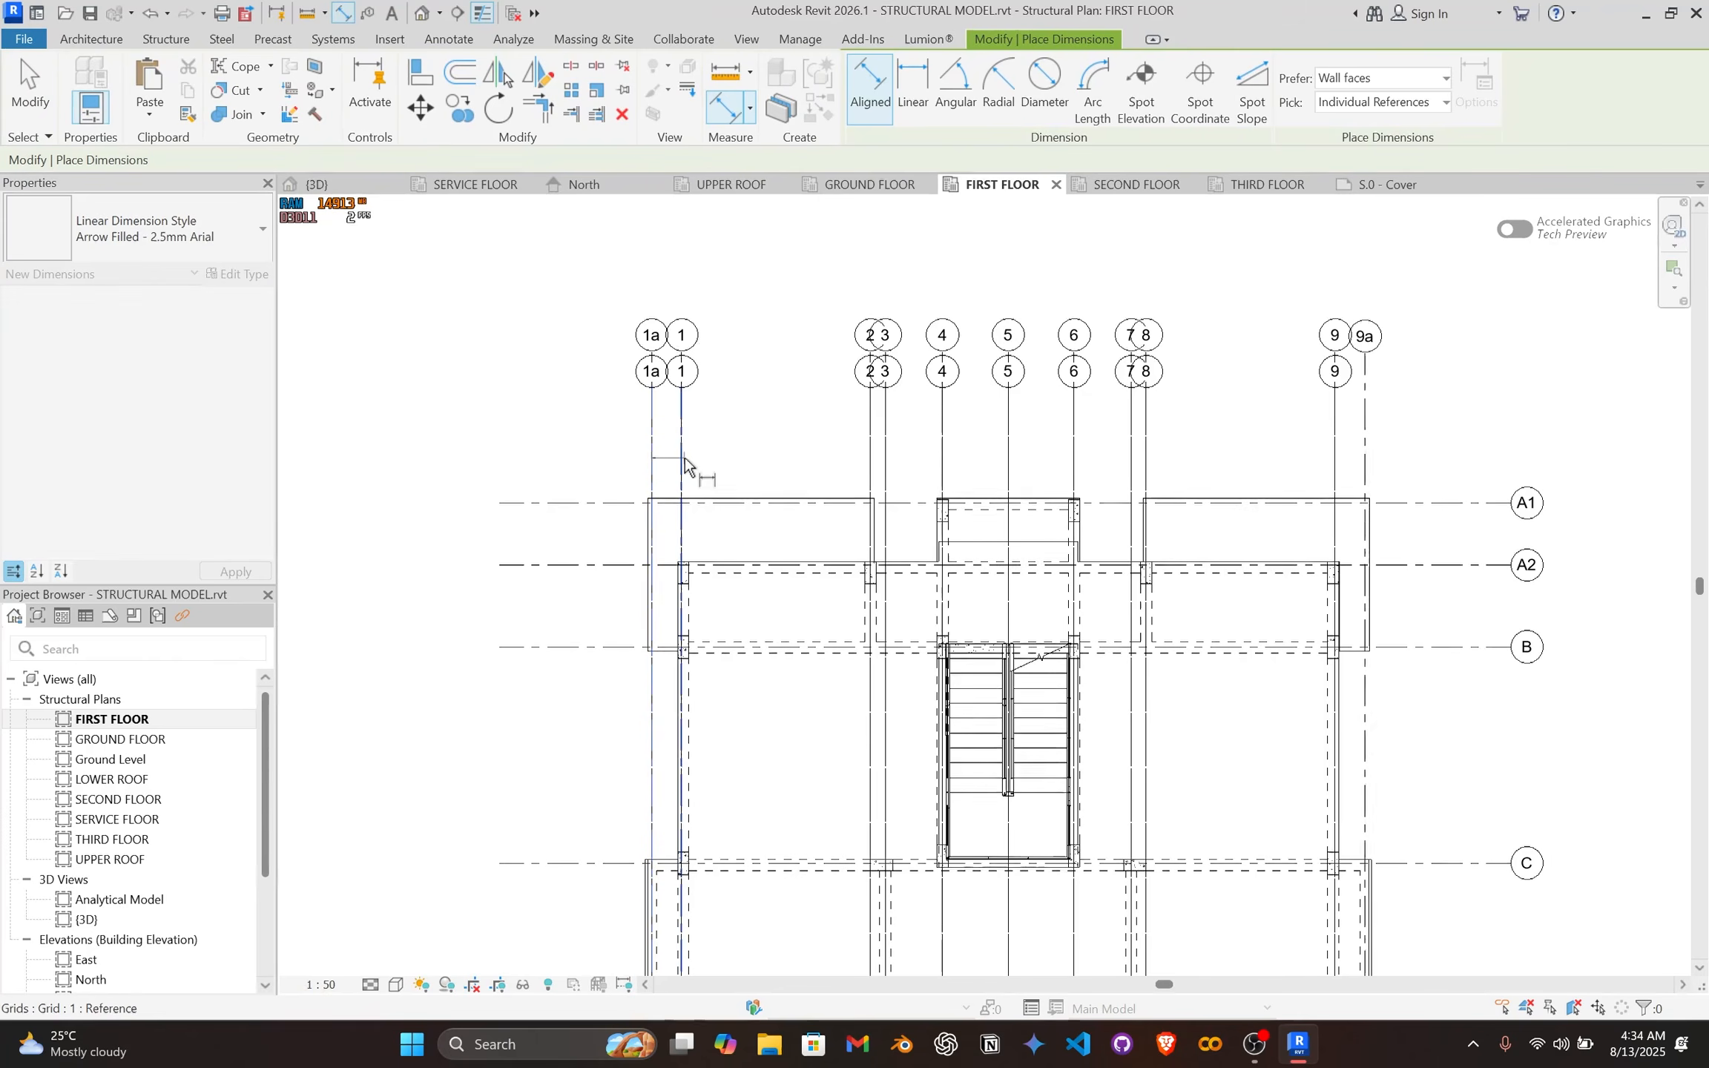
key(Escape)
key(Escape)
scroll(671, 438, down, 4)
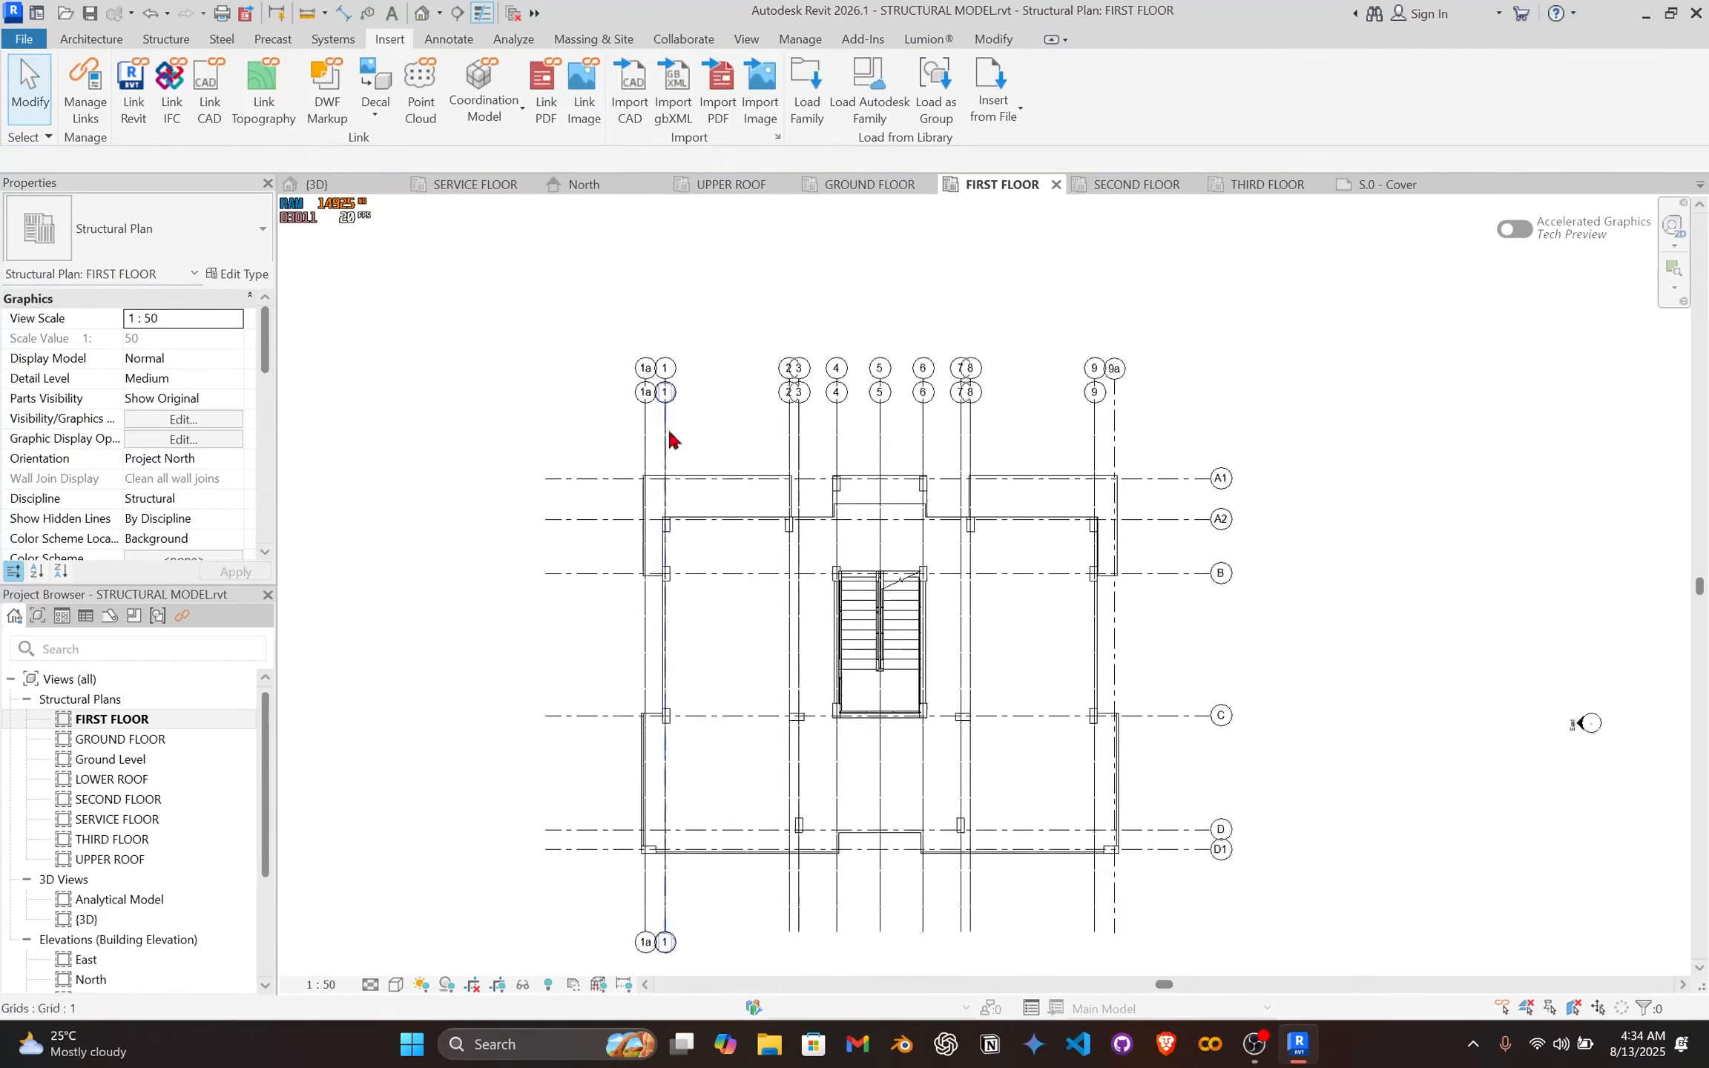
Step: Return to the 3D view and inspect the timber roof framing and front facade together with the linked architectural model
middle_drag(834, 374, 805, 436)
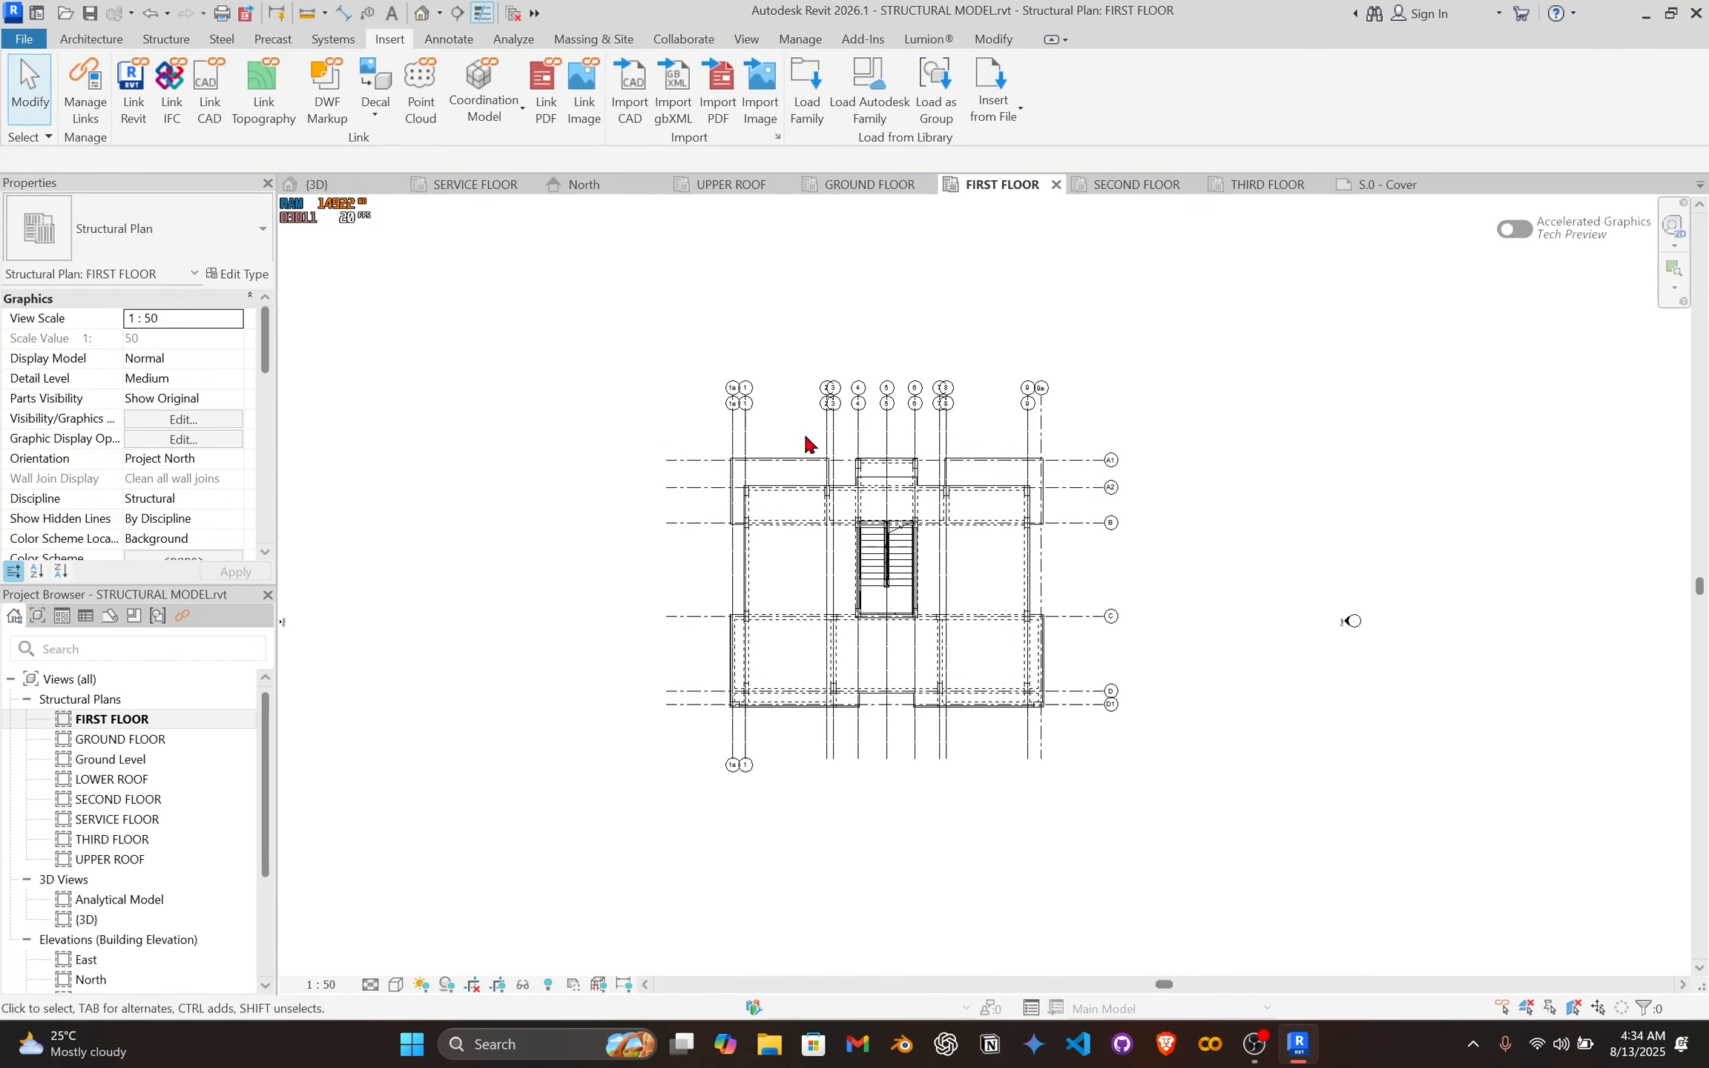
click(338, 185)
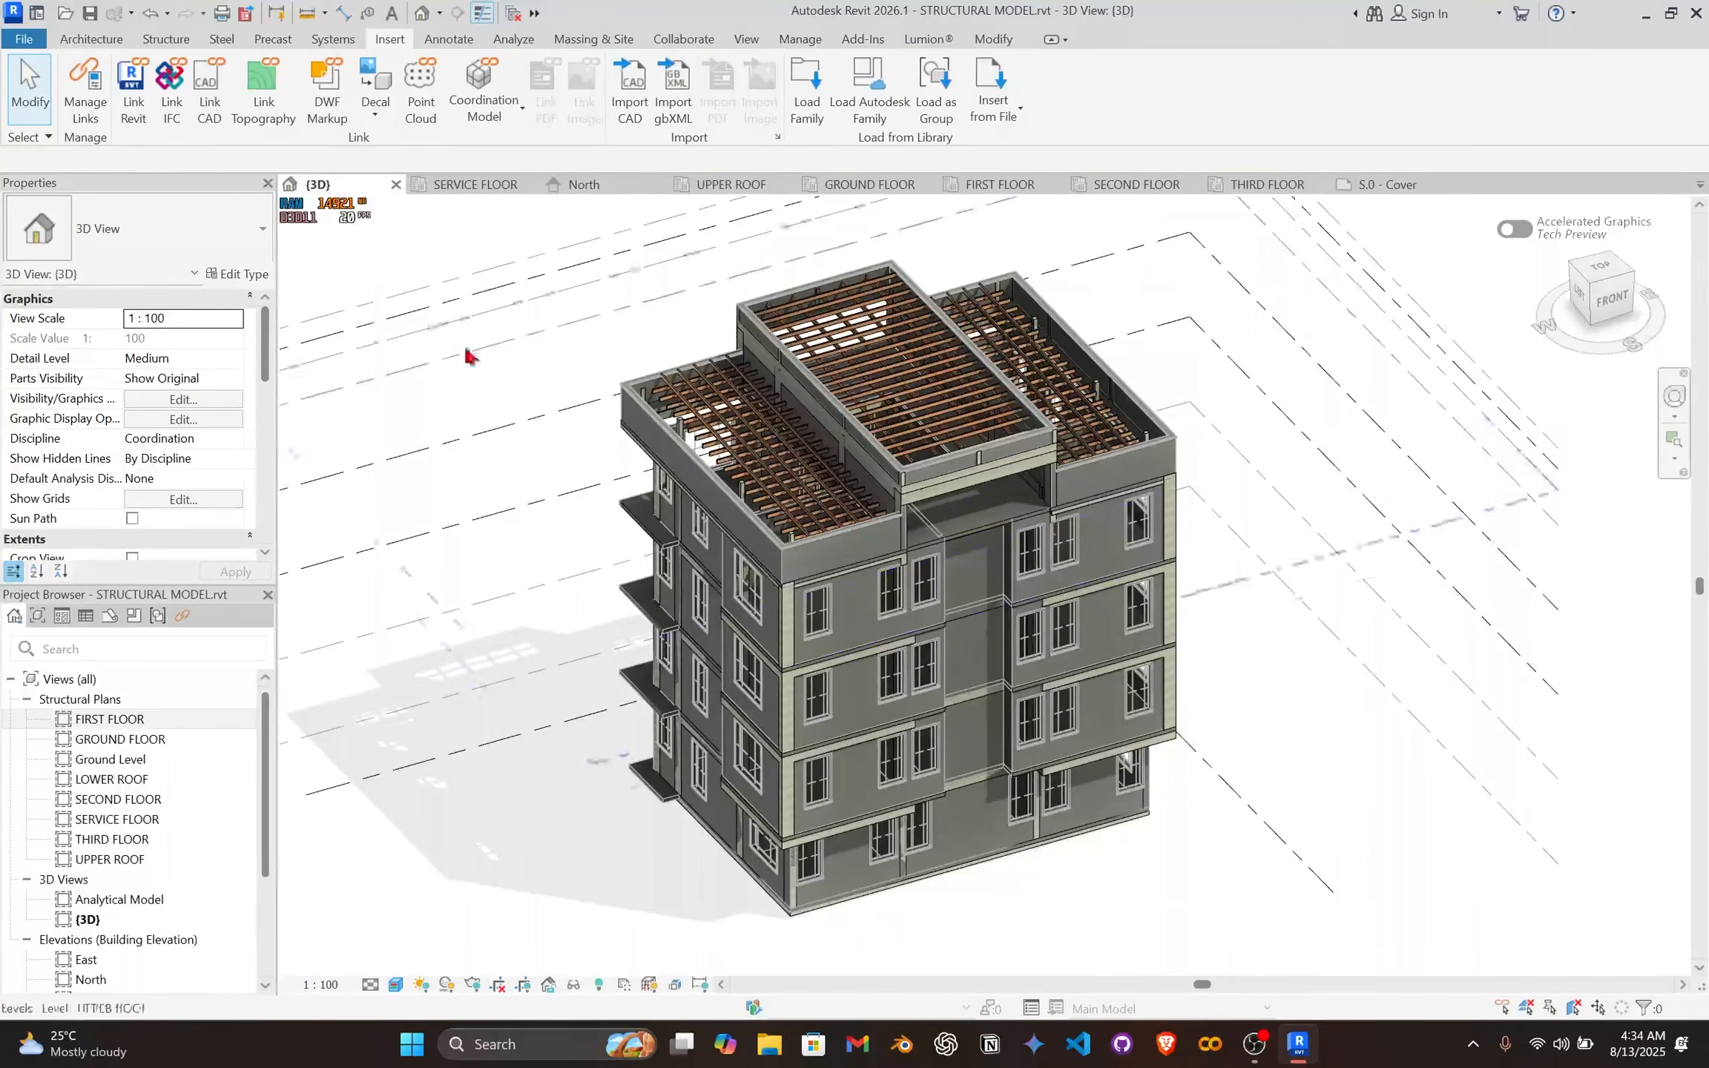
scroll(816, 627, up, 3)
scroll(817, 627, up, 1)
scroll(865, 595, down, 3)
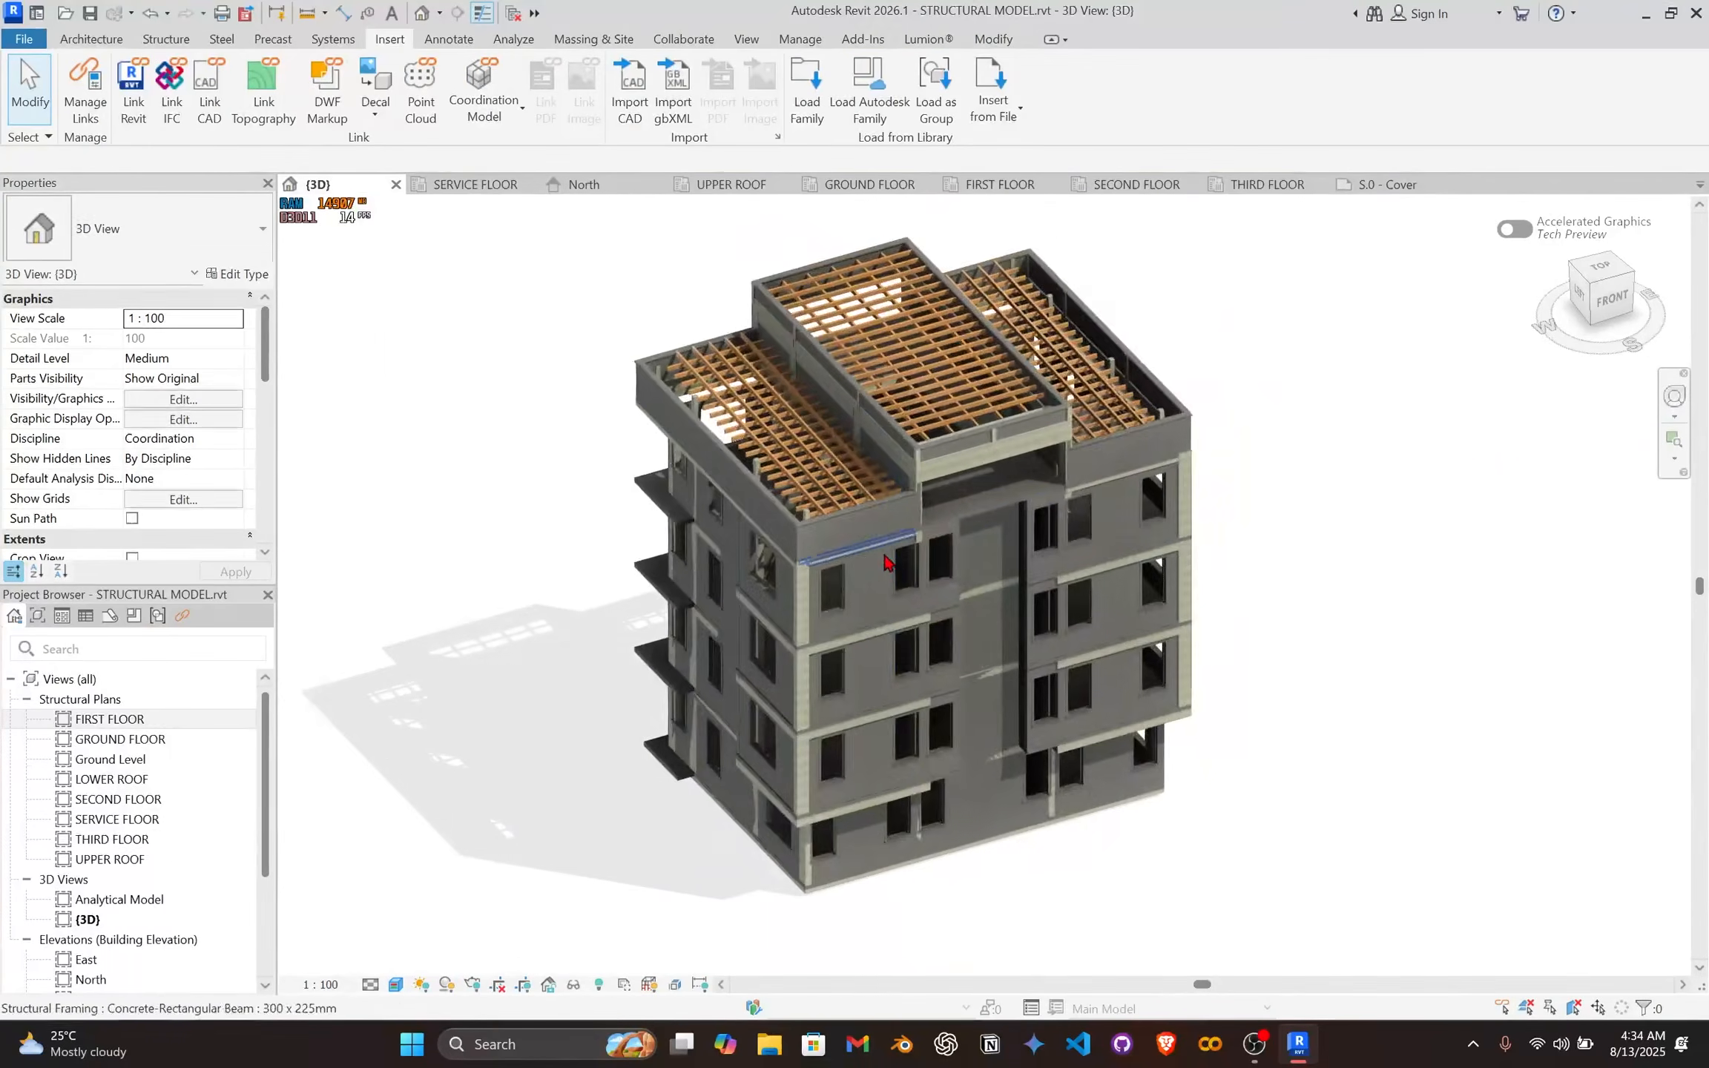
middle_drag(895, 567, 815, 577)
scroll(843, 553, up, 3)
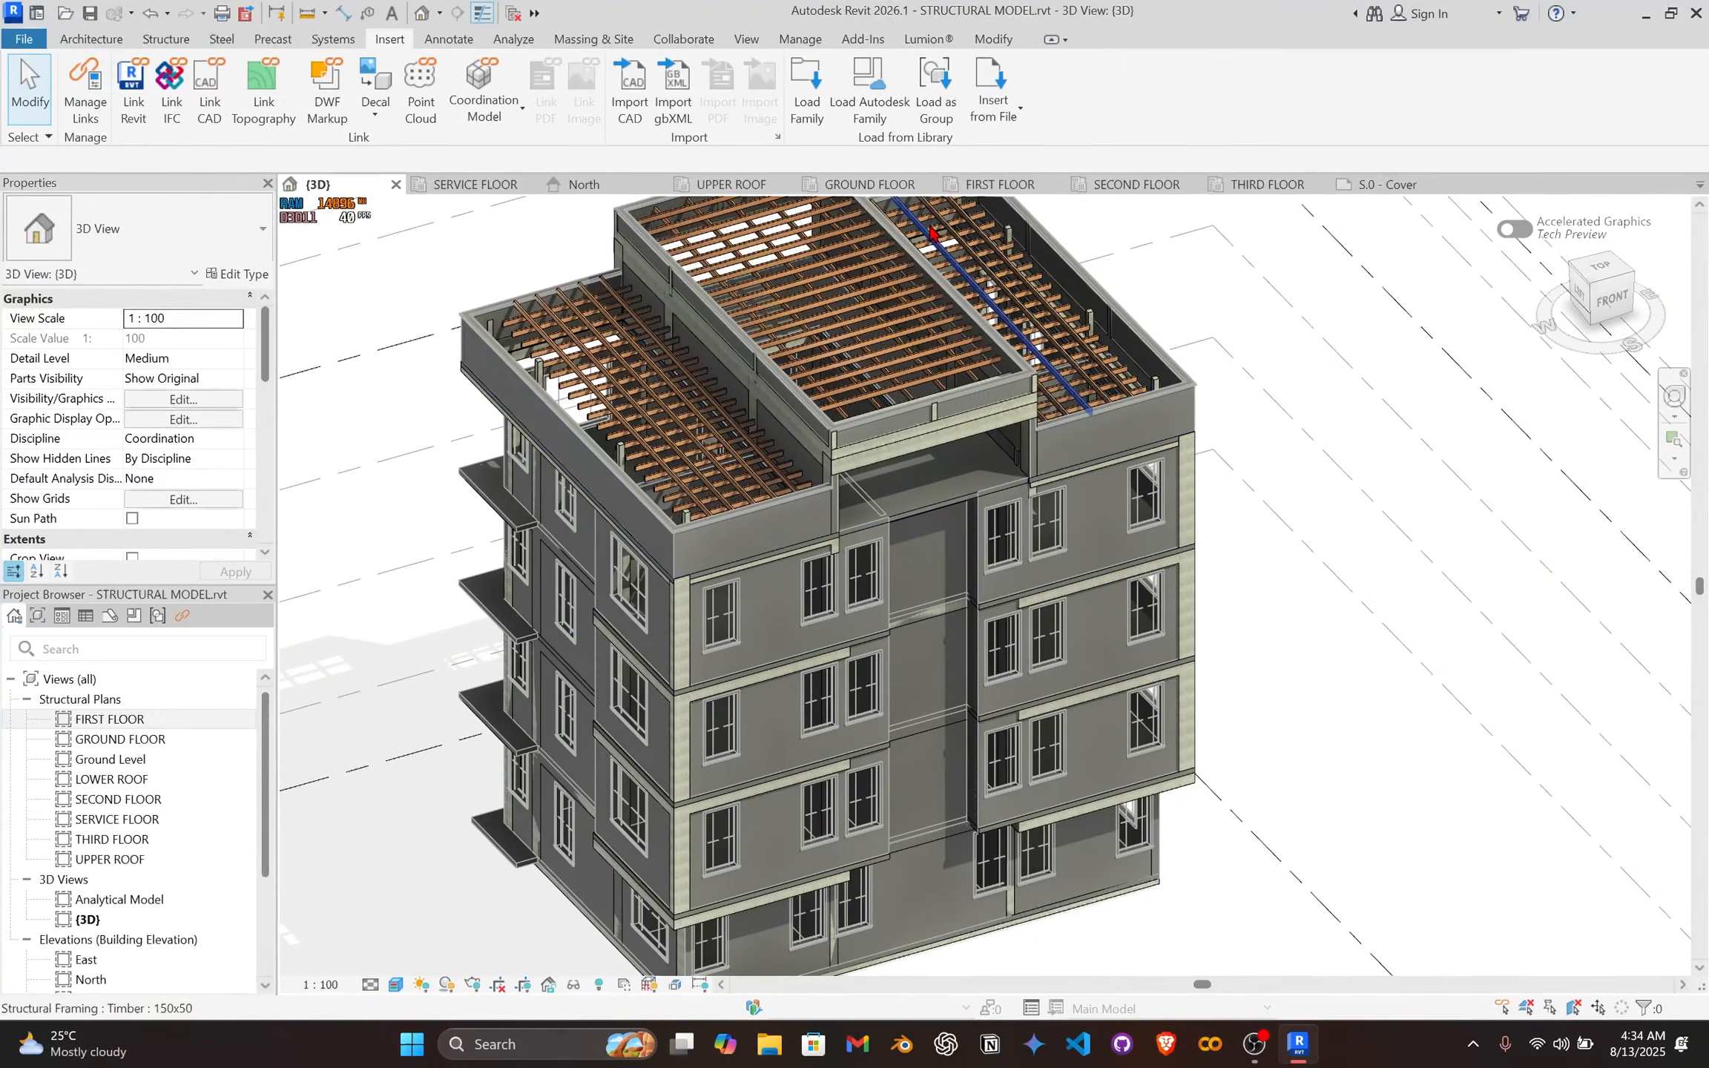
Step: Open sheet S.10 - G.A SERVICE FLOOR PLAN (1 OF 2) and examine the beam and stiffener annotations beside the staircase
click(1701, 186)
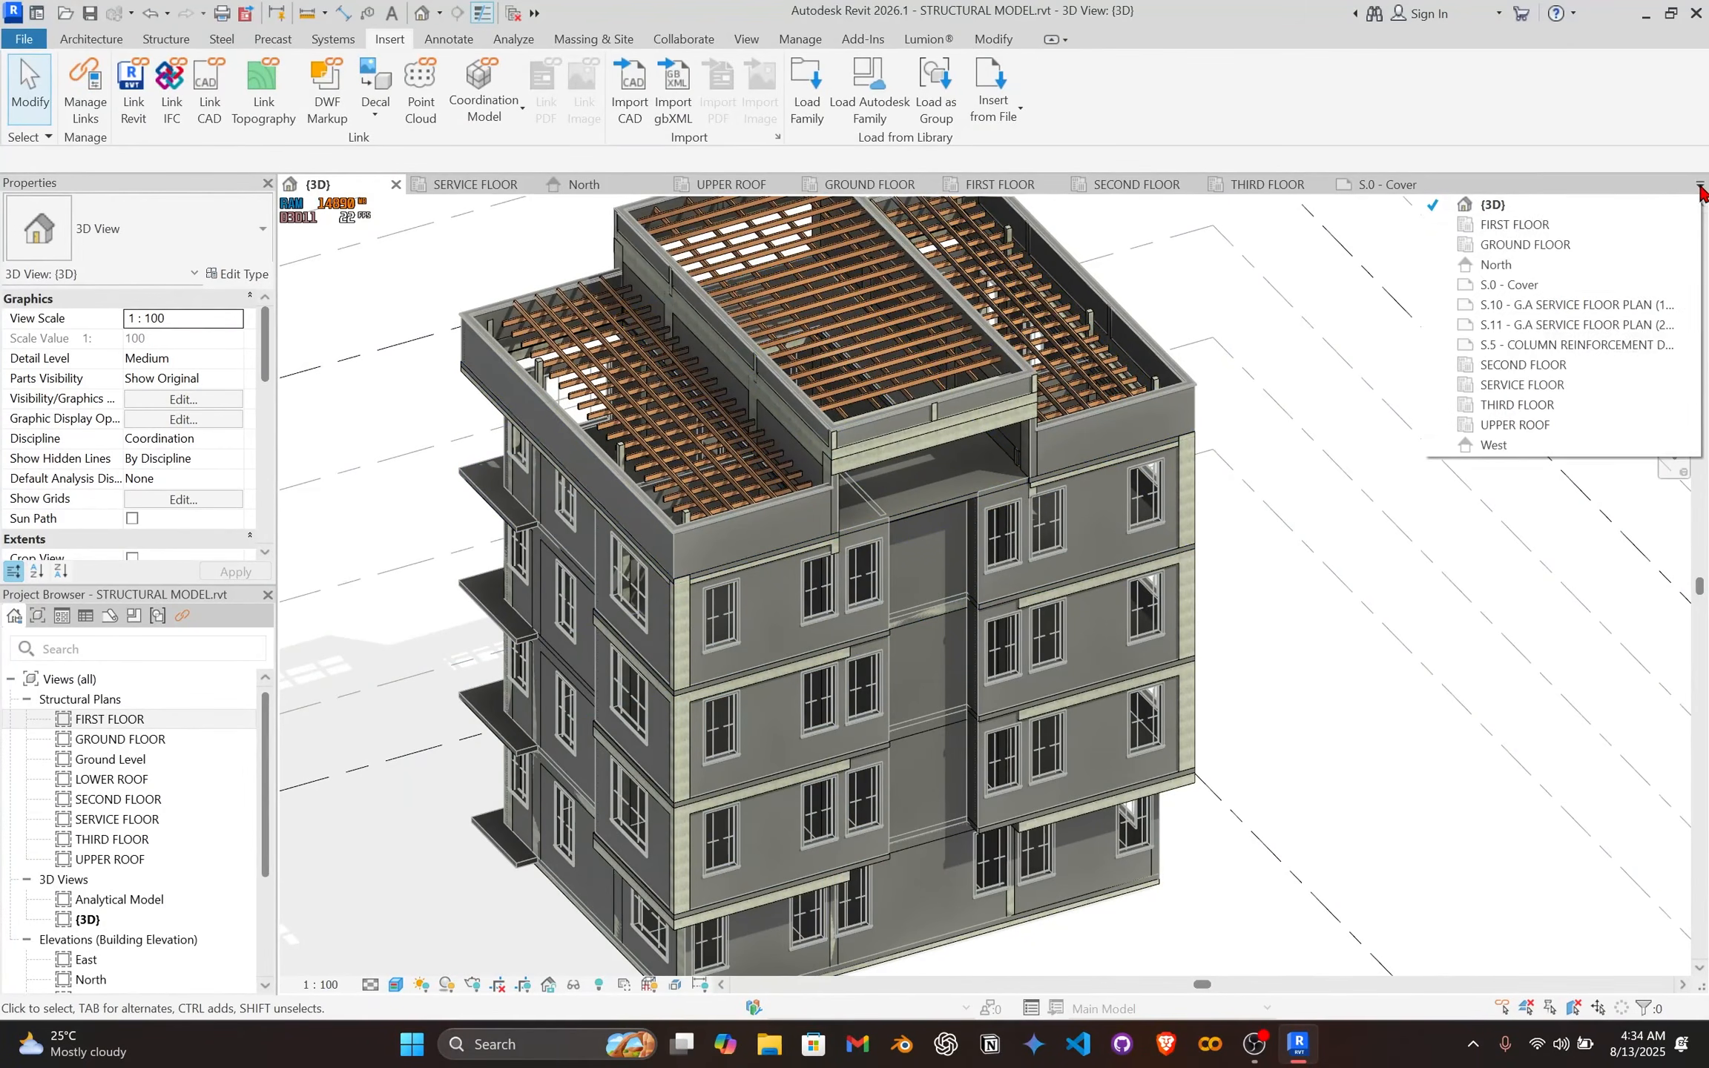
click(1553, 304)
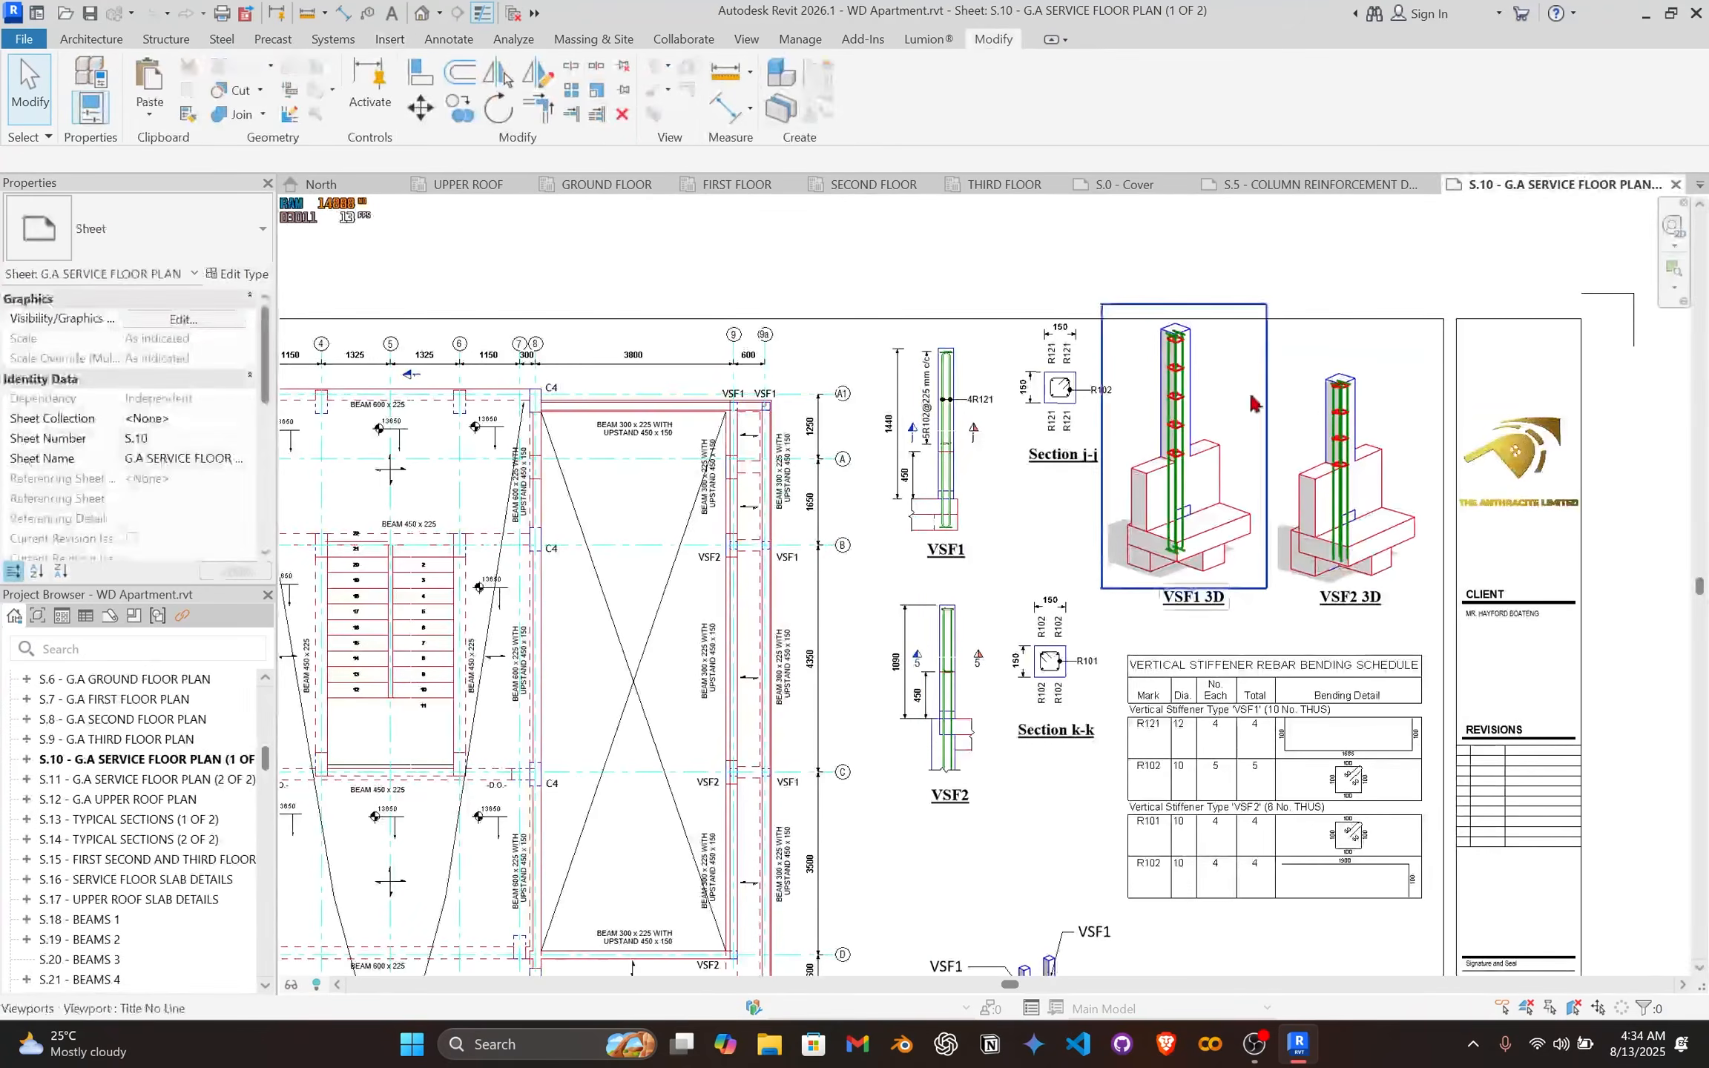
scroll(827, 537, down, 2)
middle_drag(825, 513, 928, 451)
scroll(768, 520, up, 5)
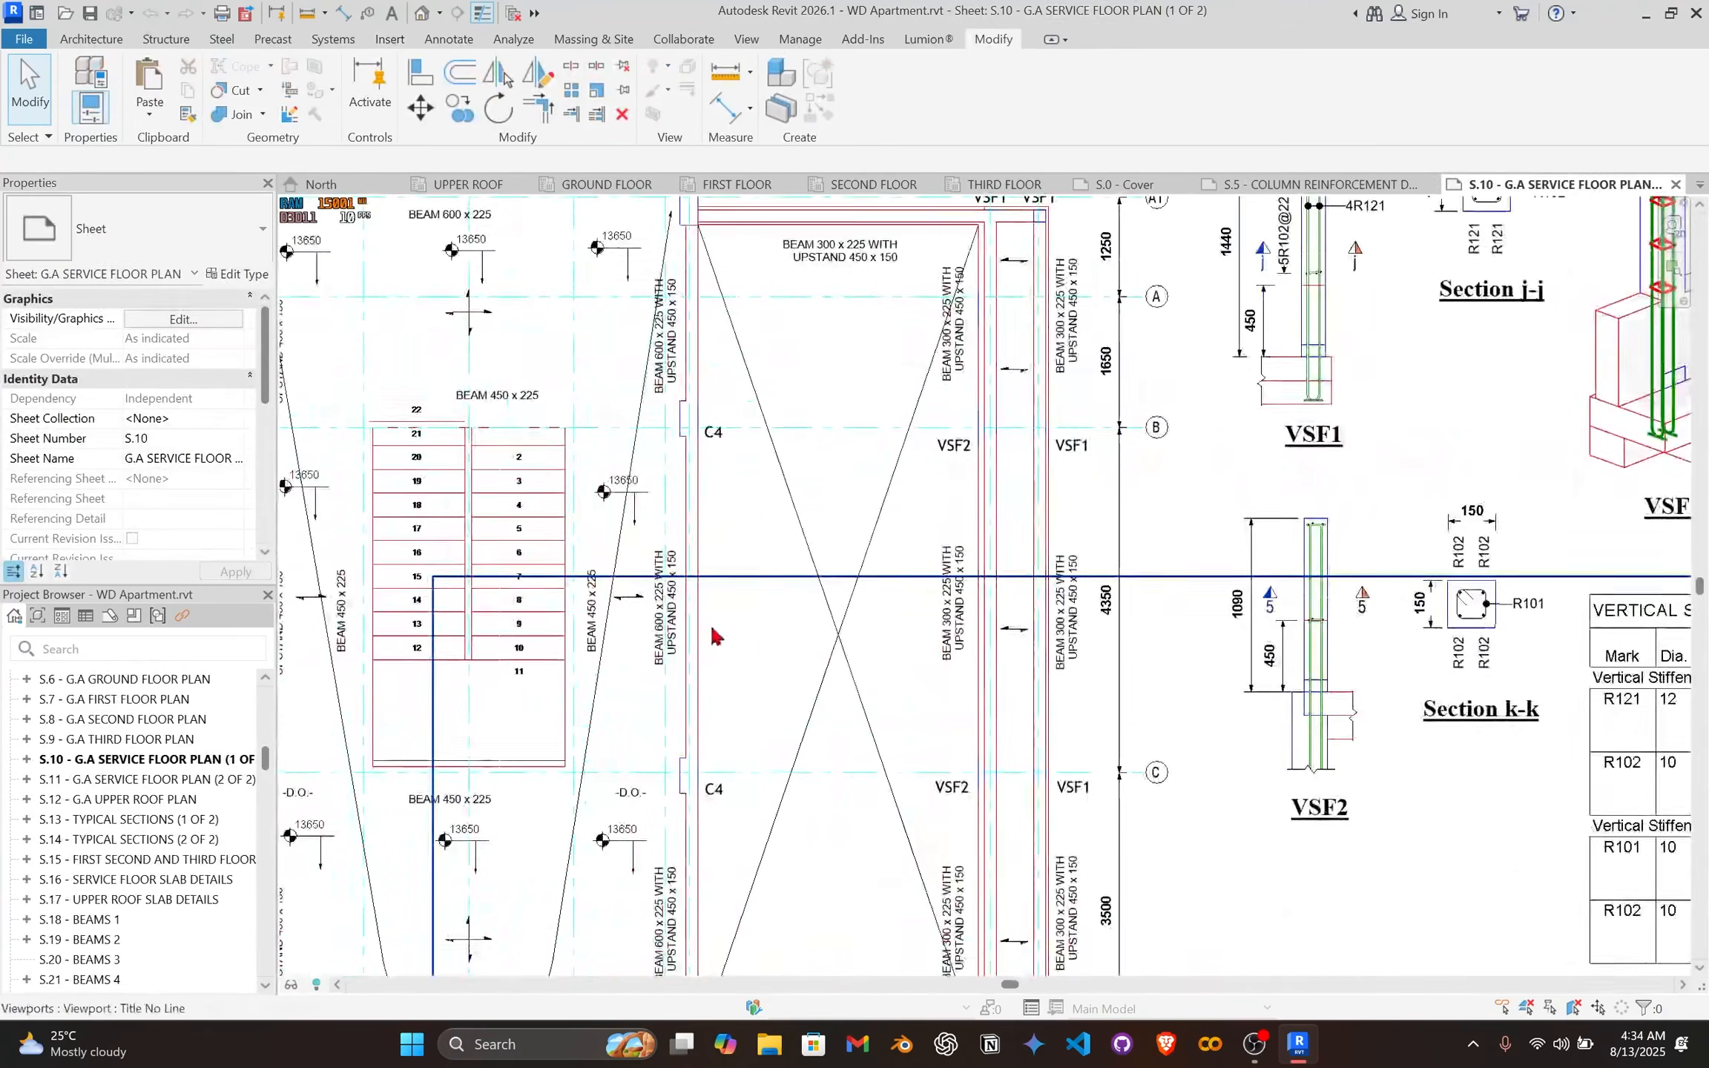
Step: Examine the annotated SERVICE FLOOR 3D view on sheet S.10, including its C4 columns, VSF1 stiffeners and upstand beams
scroll(713, 605, down, 4)
middle_drag(846, 512, 938, 413)
middle_drag(881, 638, 824, 378)
scroll(774, 728, up, 5)
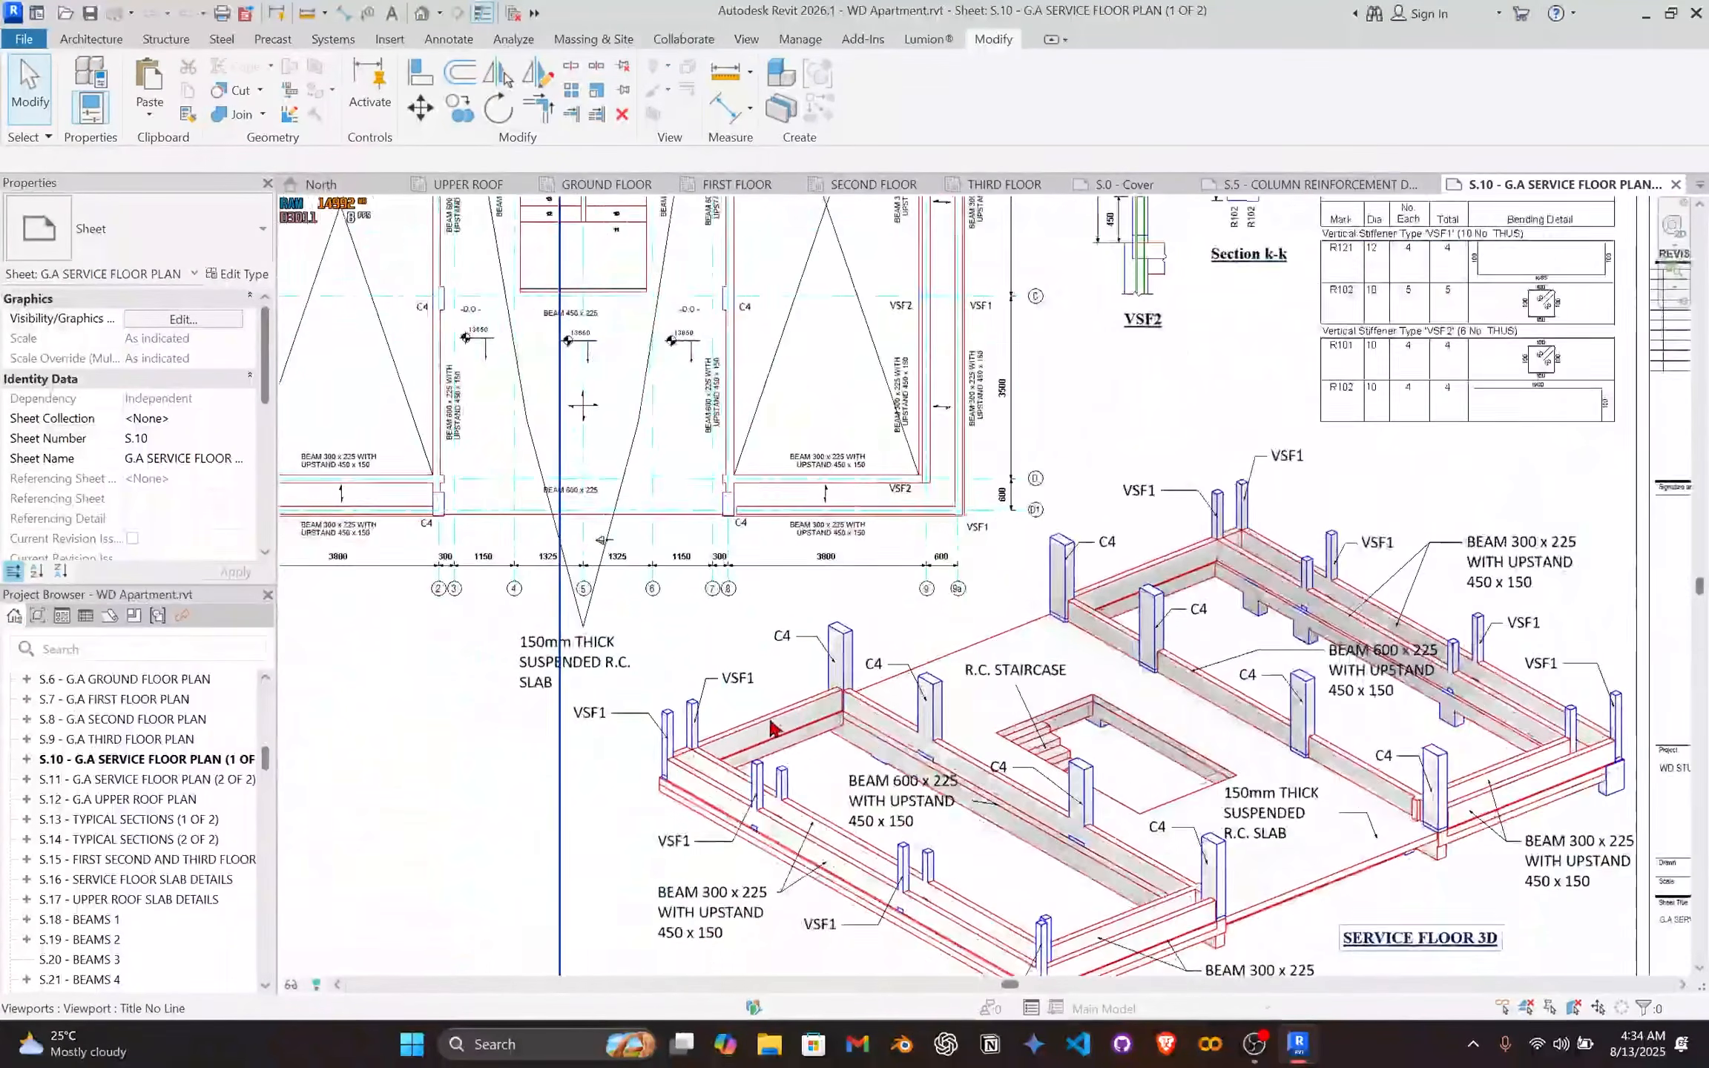
scroll(646, 753, down, 3)
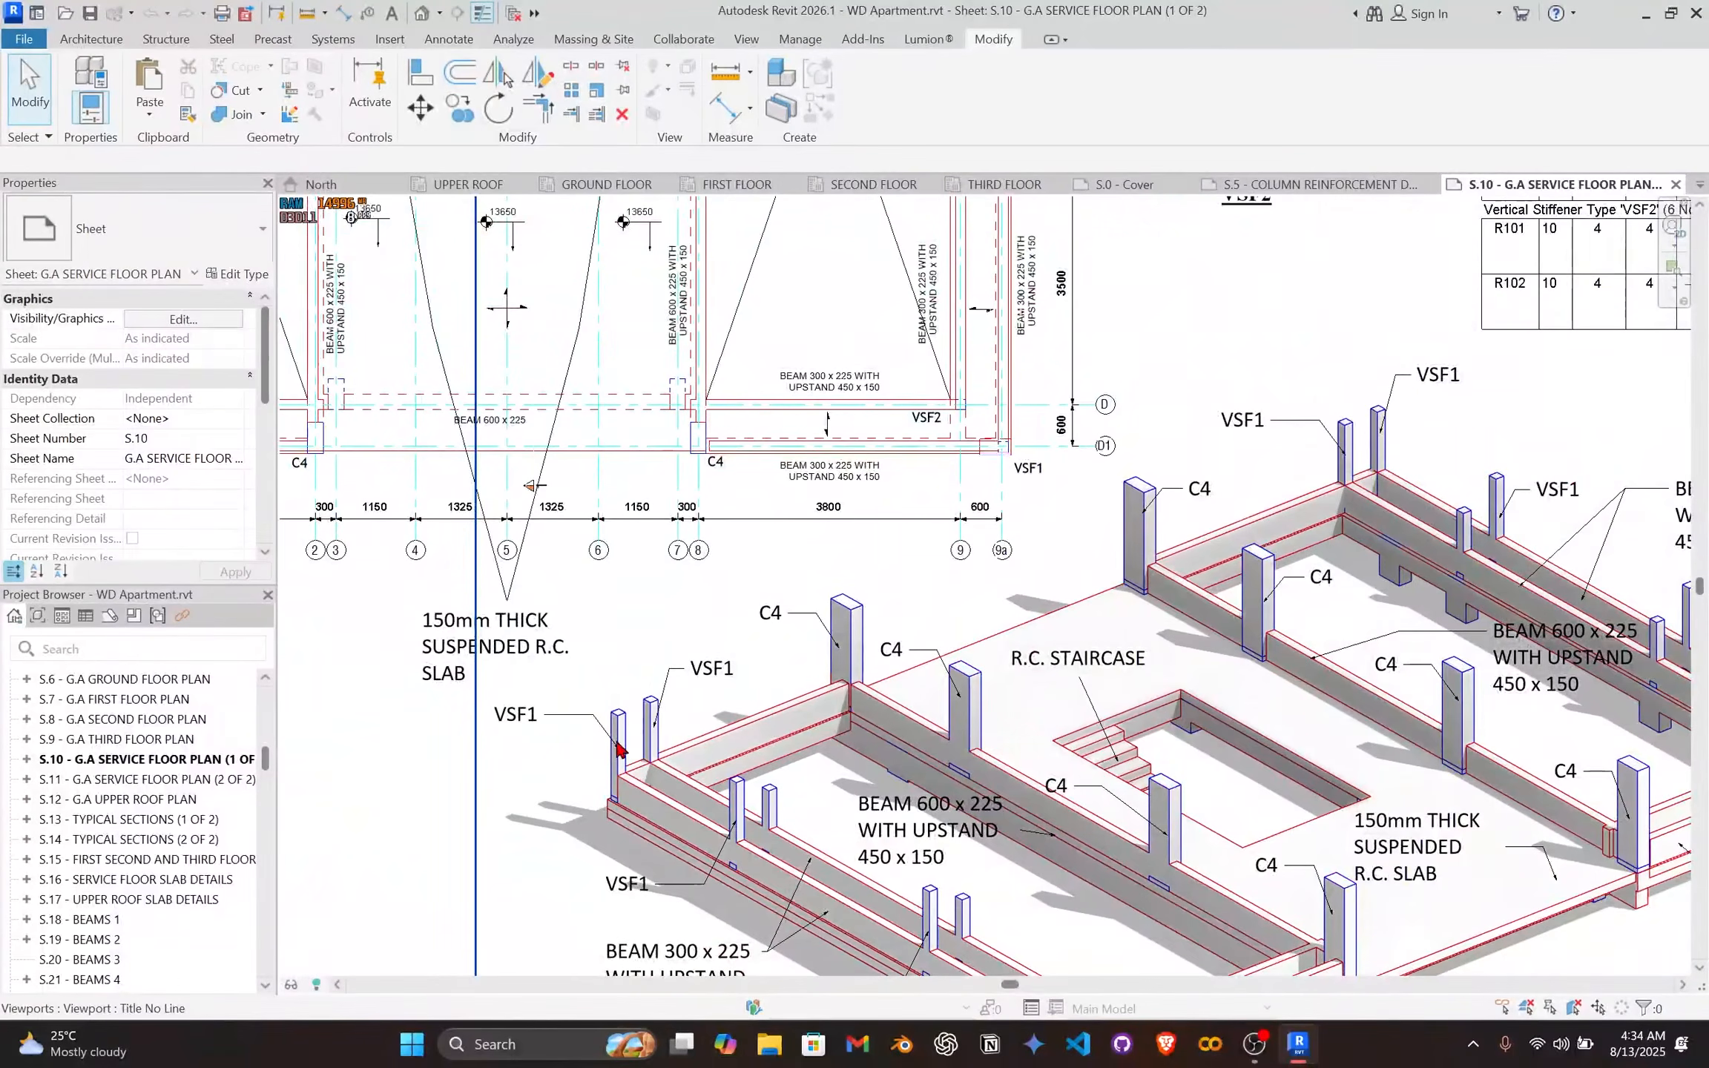
scroll(617, 743, down, 4)
Step: Review the overall layout of sheet S.10, from the service floor plan to the VSF details, bending schedule and 3D view
middle_drag(757, 478, 1069, 576)
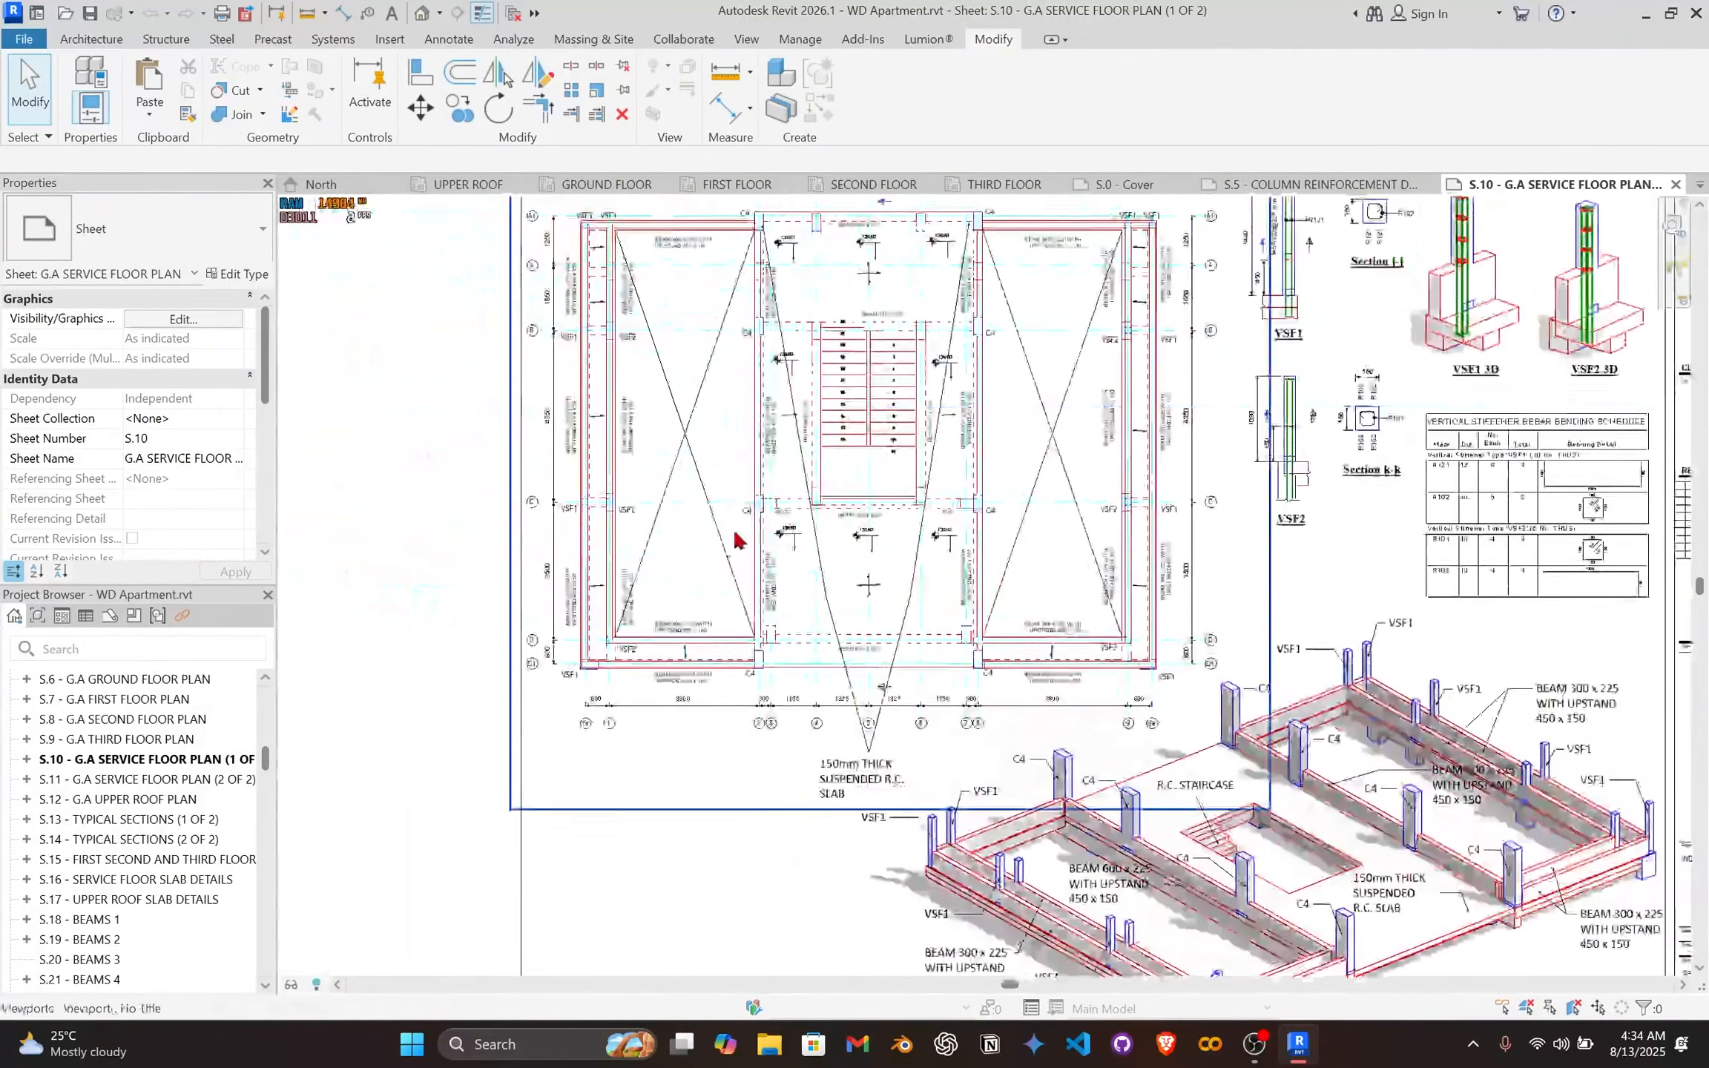
scroll(726, 530, up, 1)
middle_drag(727, 530, 655, 607)
middle_drag(1276, 490, 936, 592)
scroll(727, 509, down, 2)
middle_drag(885, 414, 933, 382)
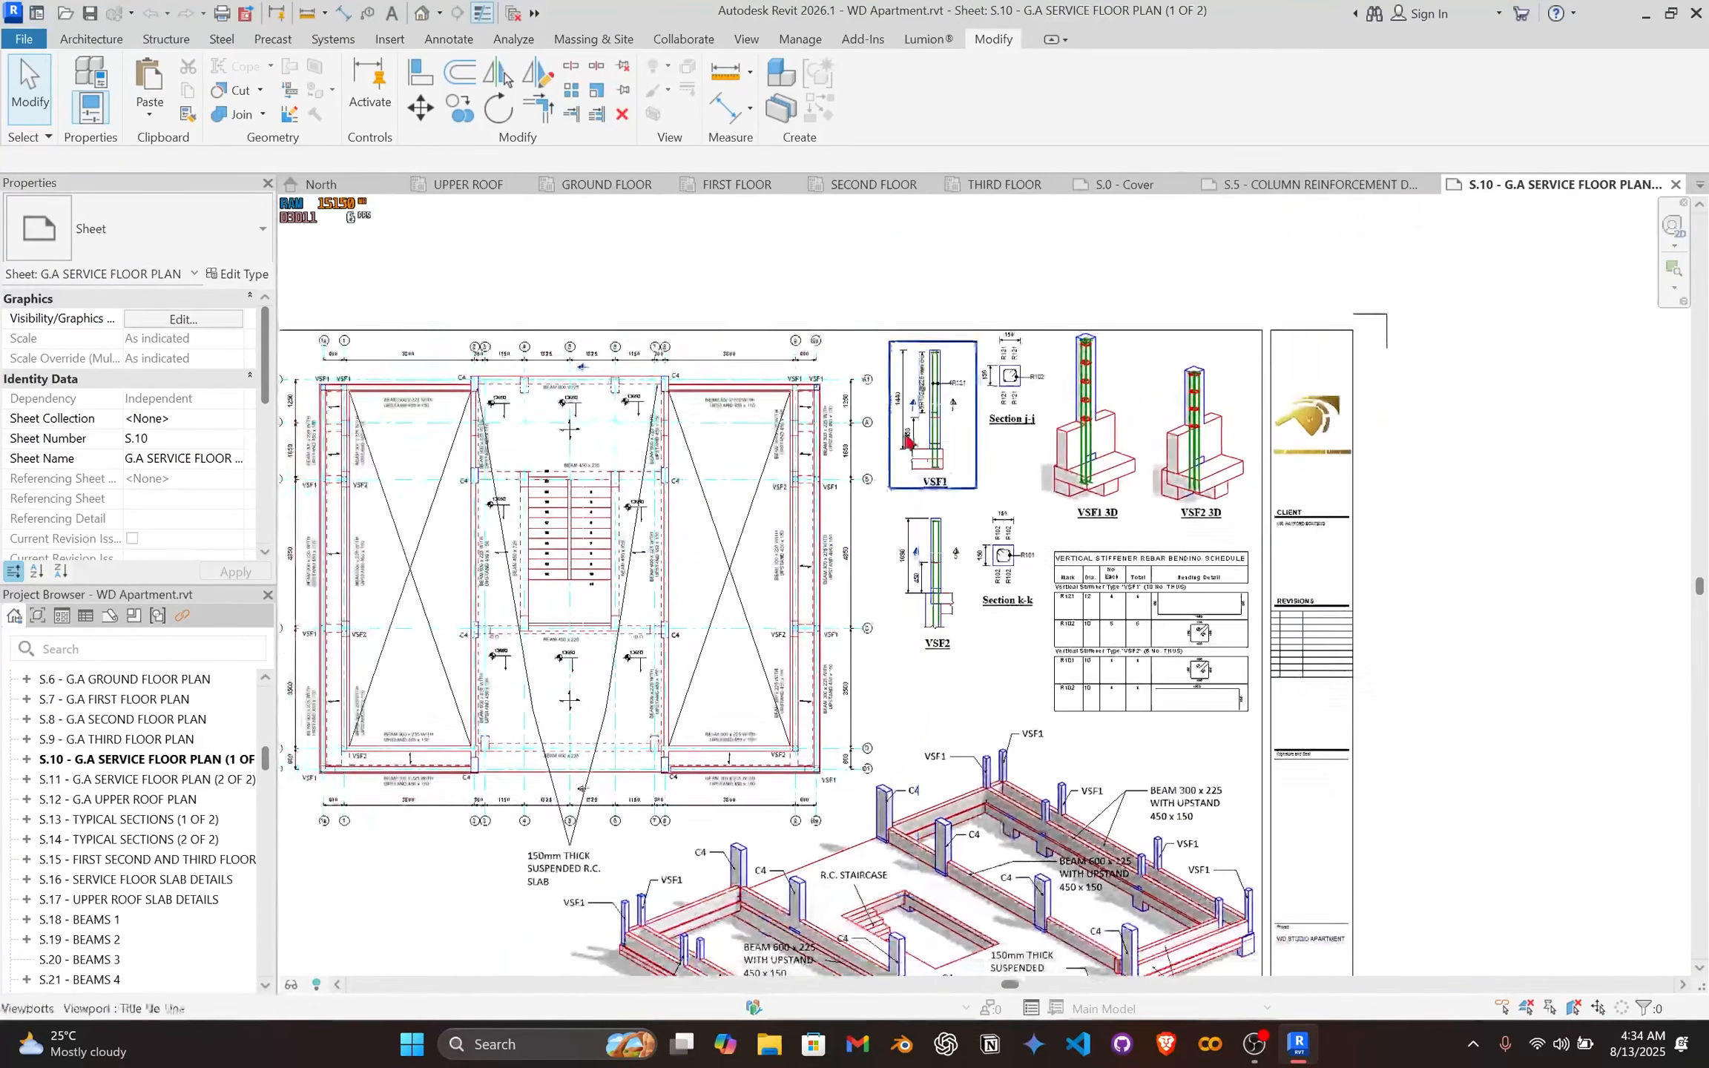
middle_drag(986, 455, 1048, 392)
scroll(1023, 420, down, 1)
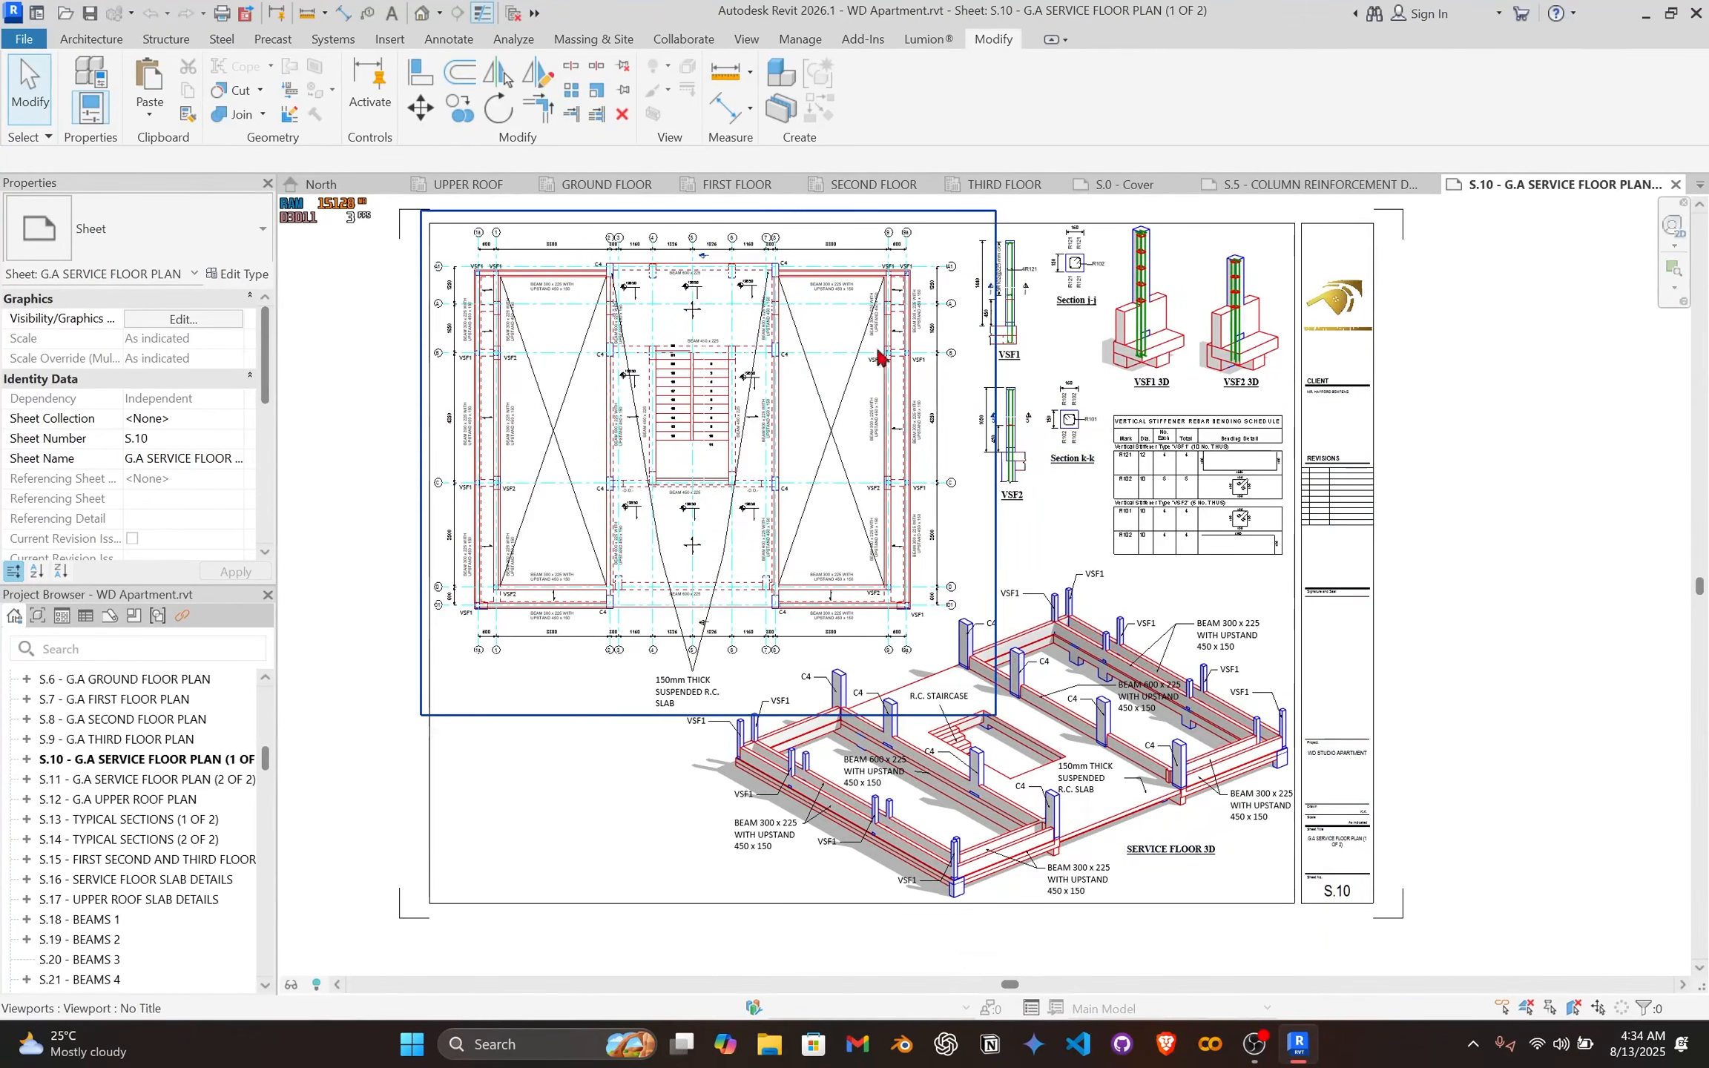
Step: Switch to the SECOND FLOOR structural plan and look over its beam annotations, dimensions and grids
click(887, 188)
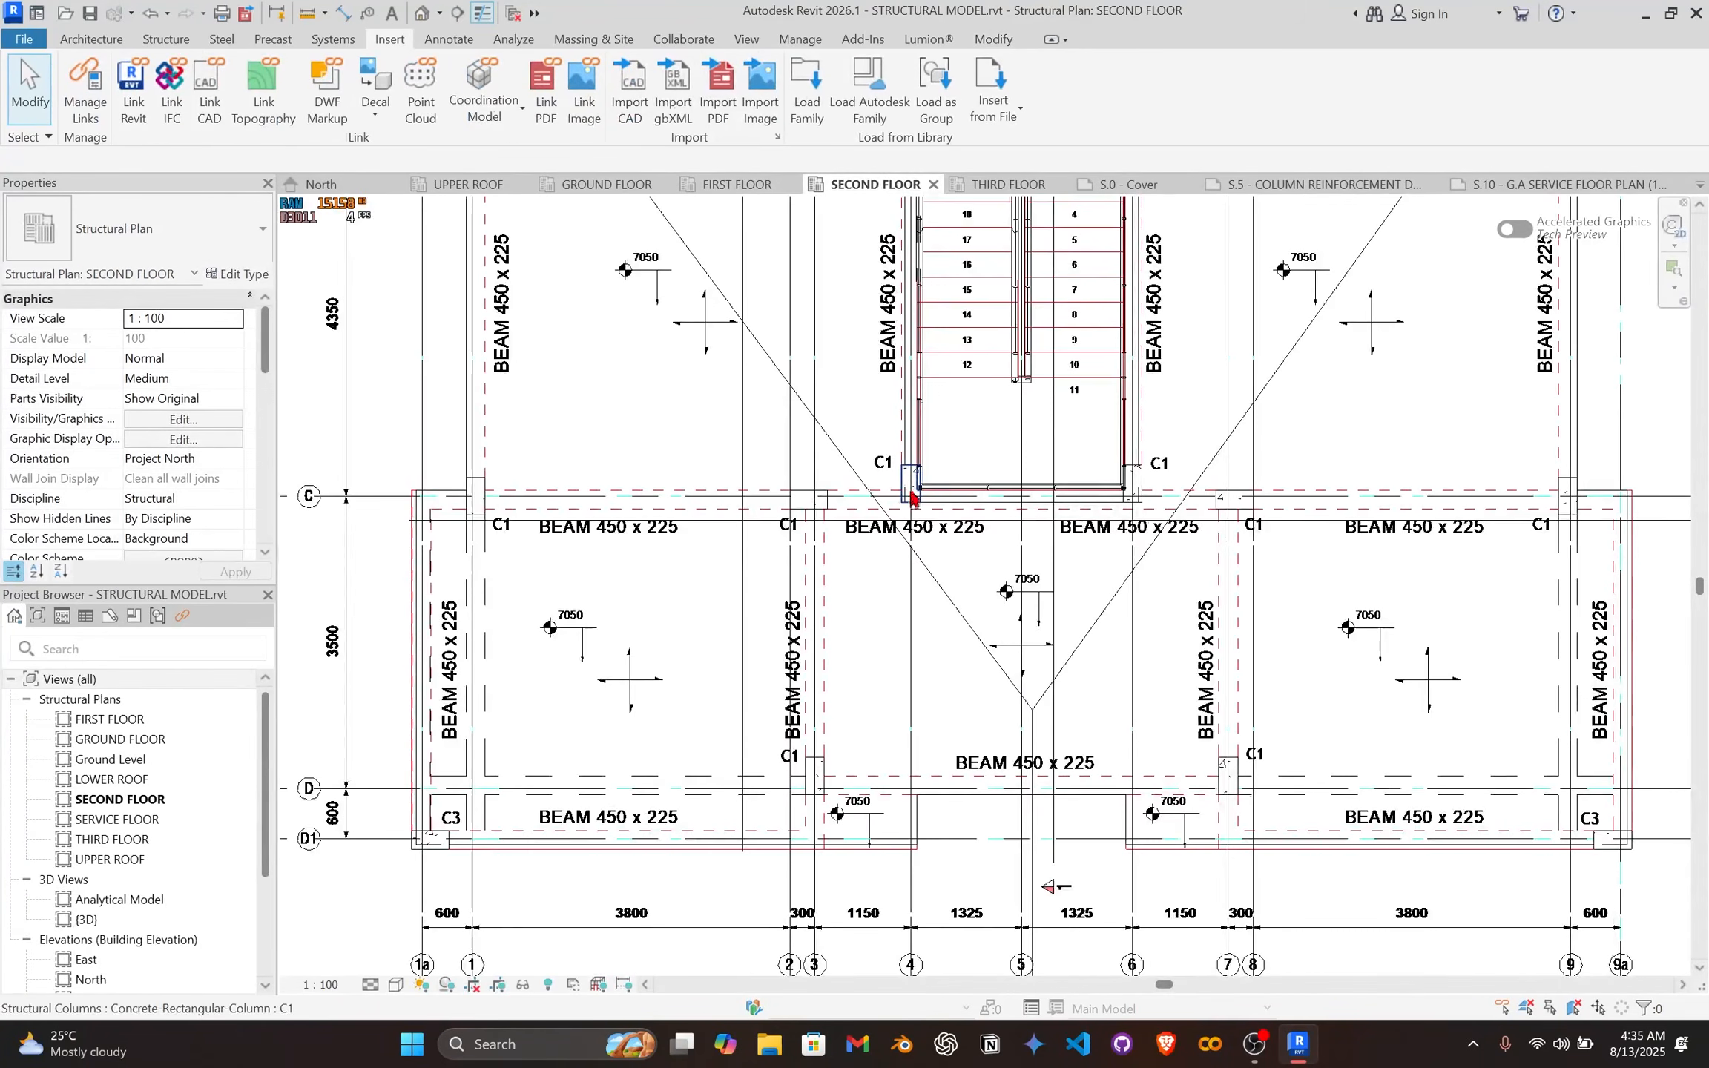
scroll(911, 487, down, 3)
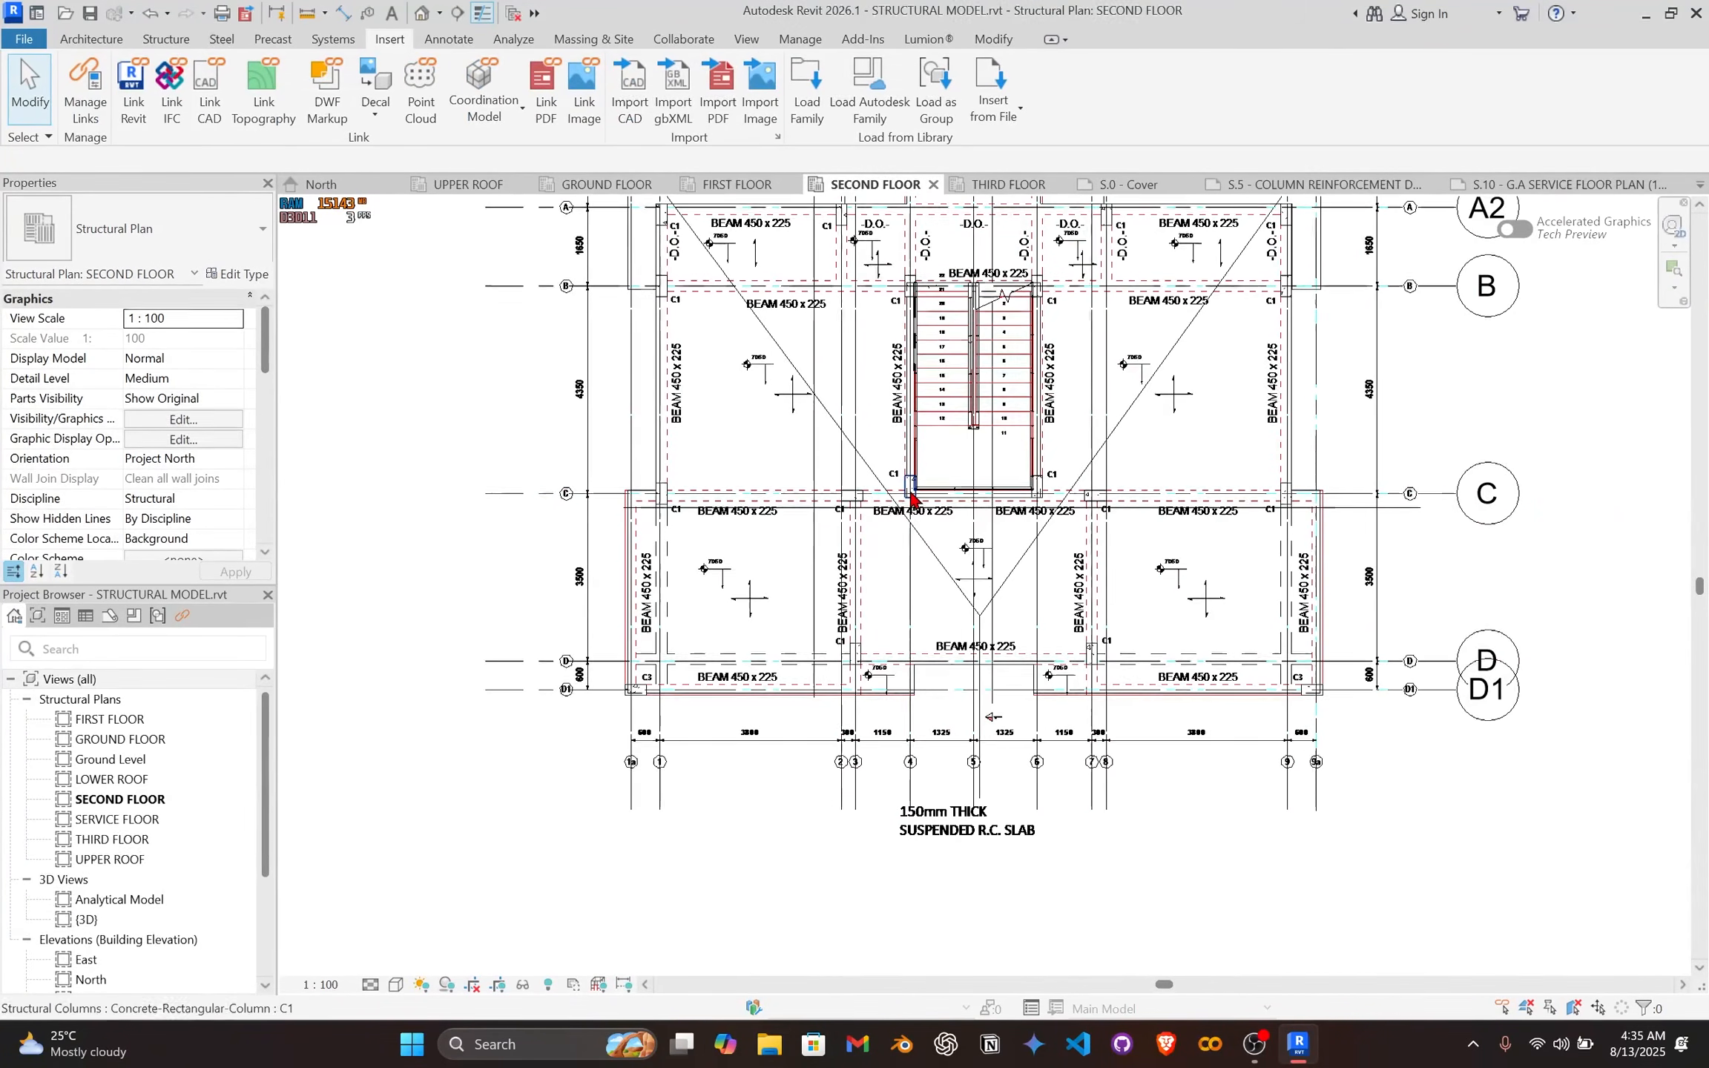